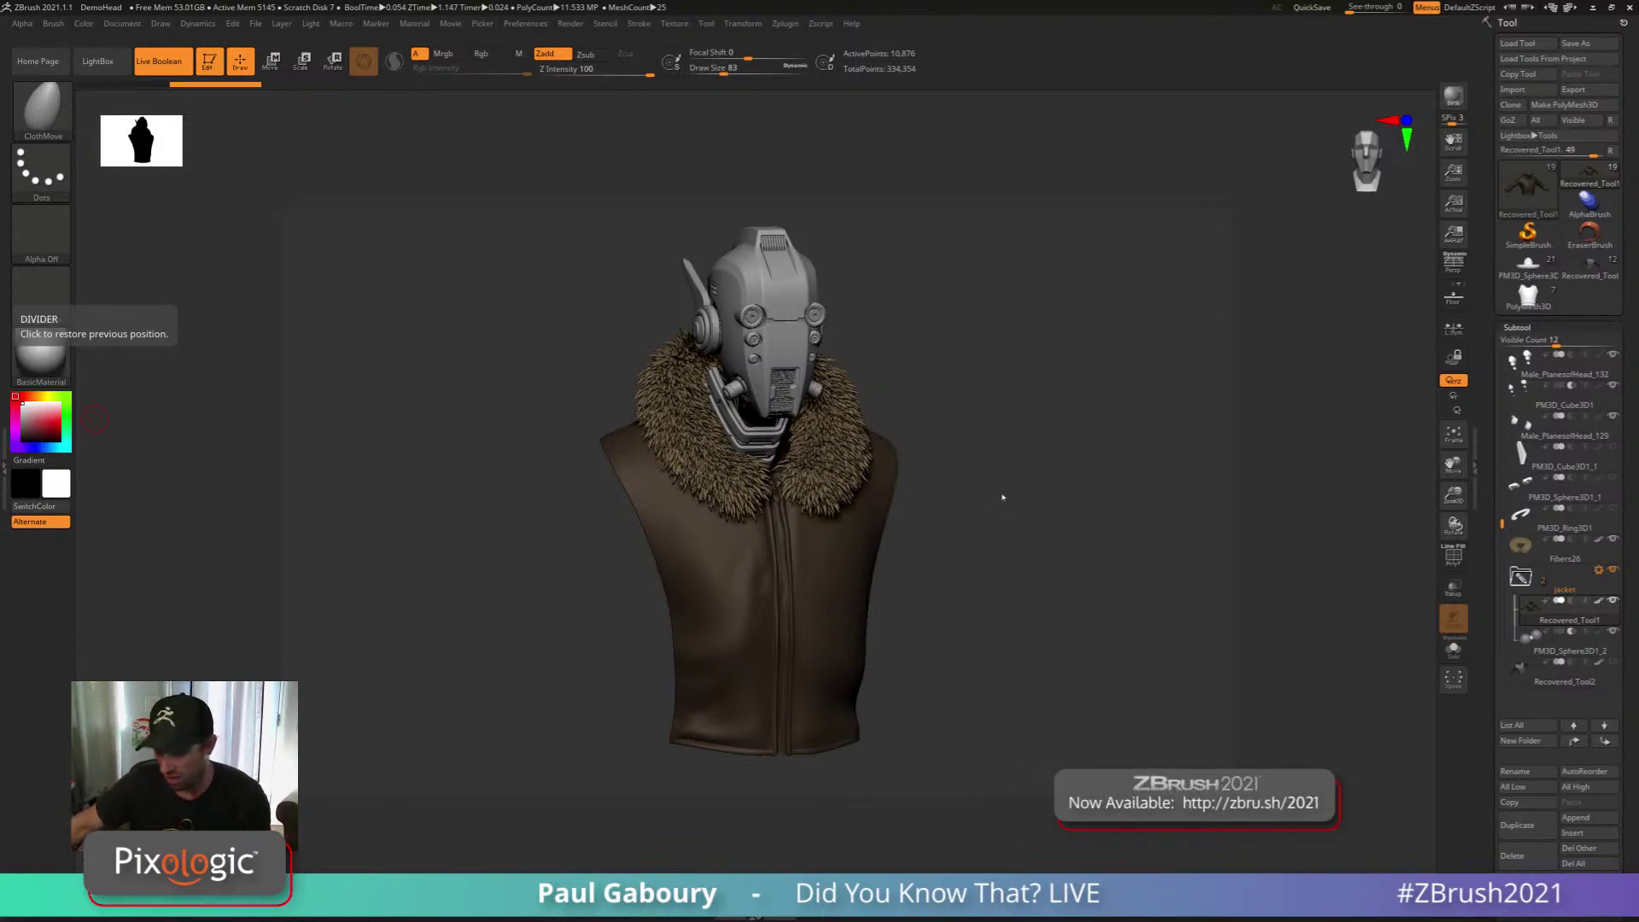
left_click_drag(1011, 499, 993, 510)
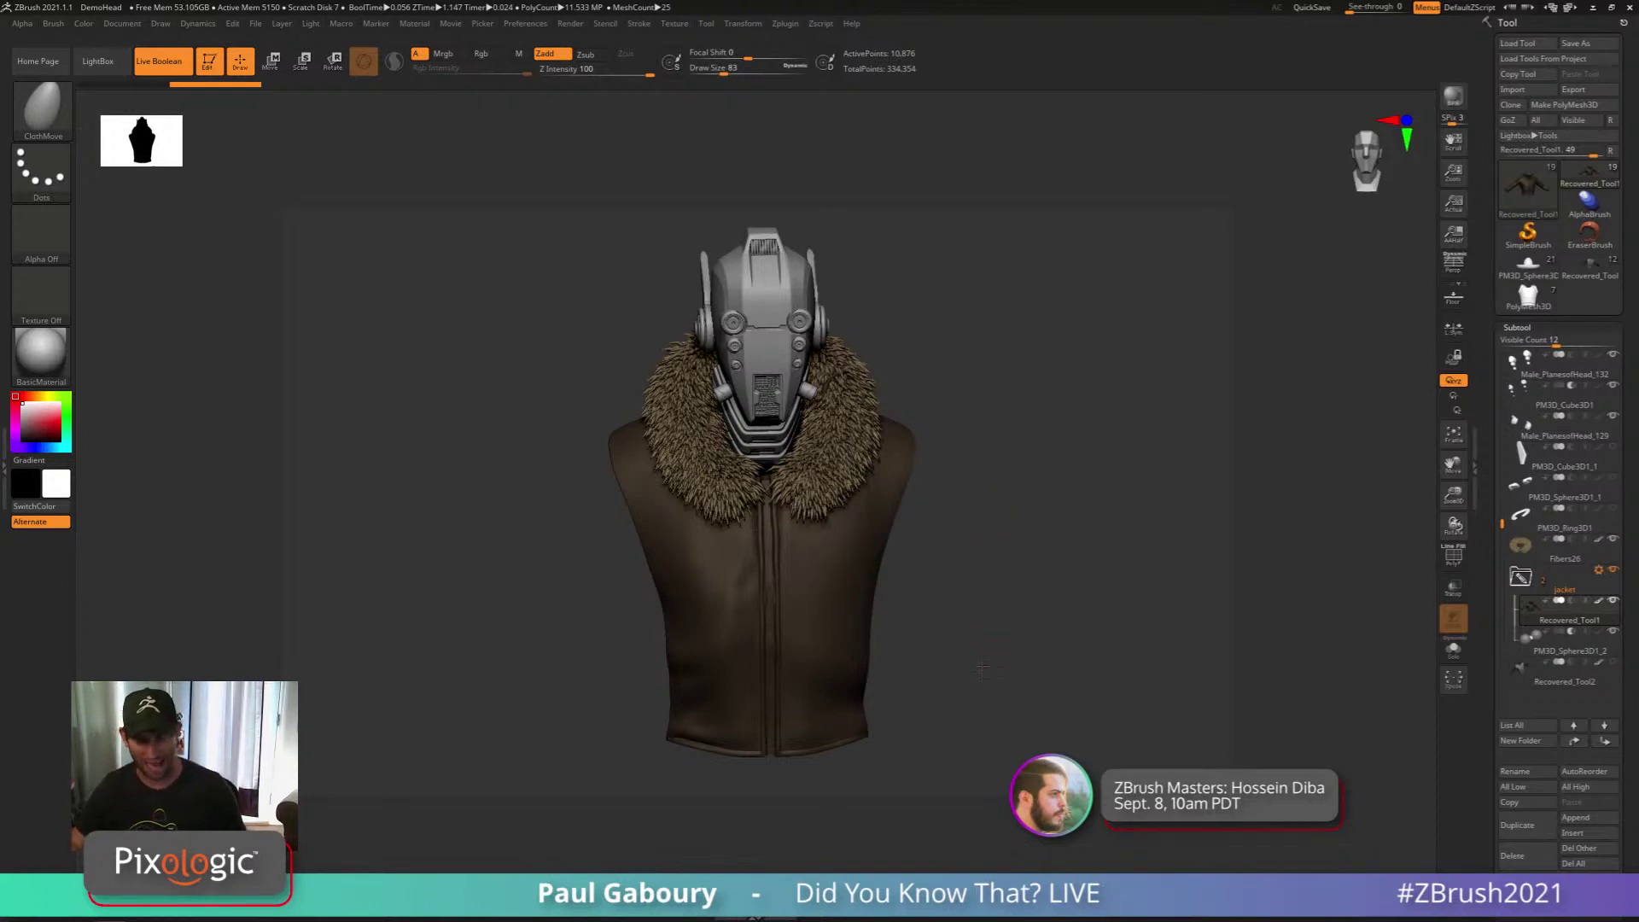
mouse_move(980, 631)
left_mouse_down()
mouse_move(966, 663)
mouse_move(998, 630)
left_mouse_up()
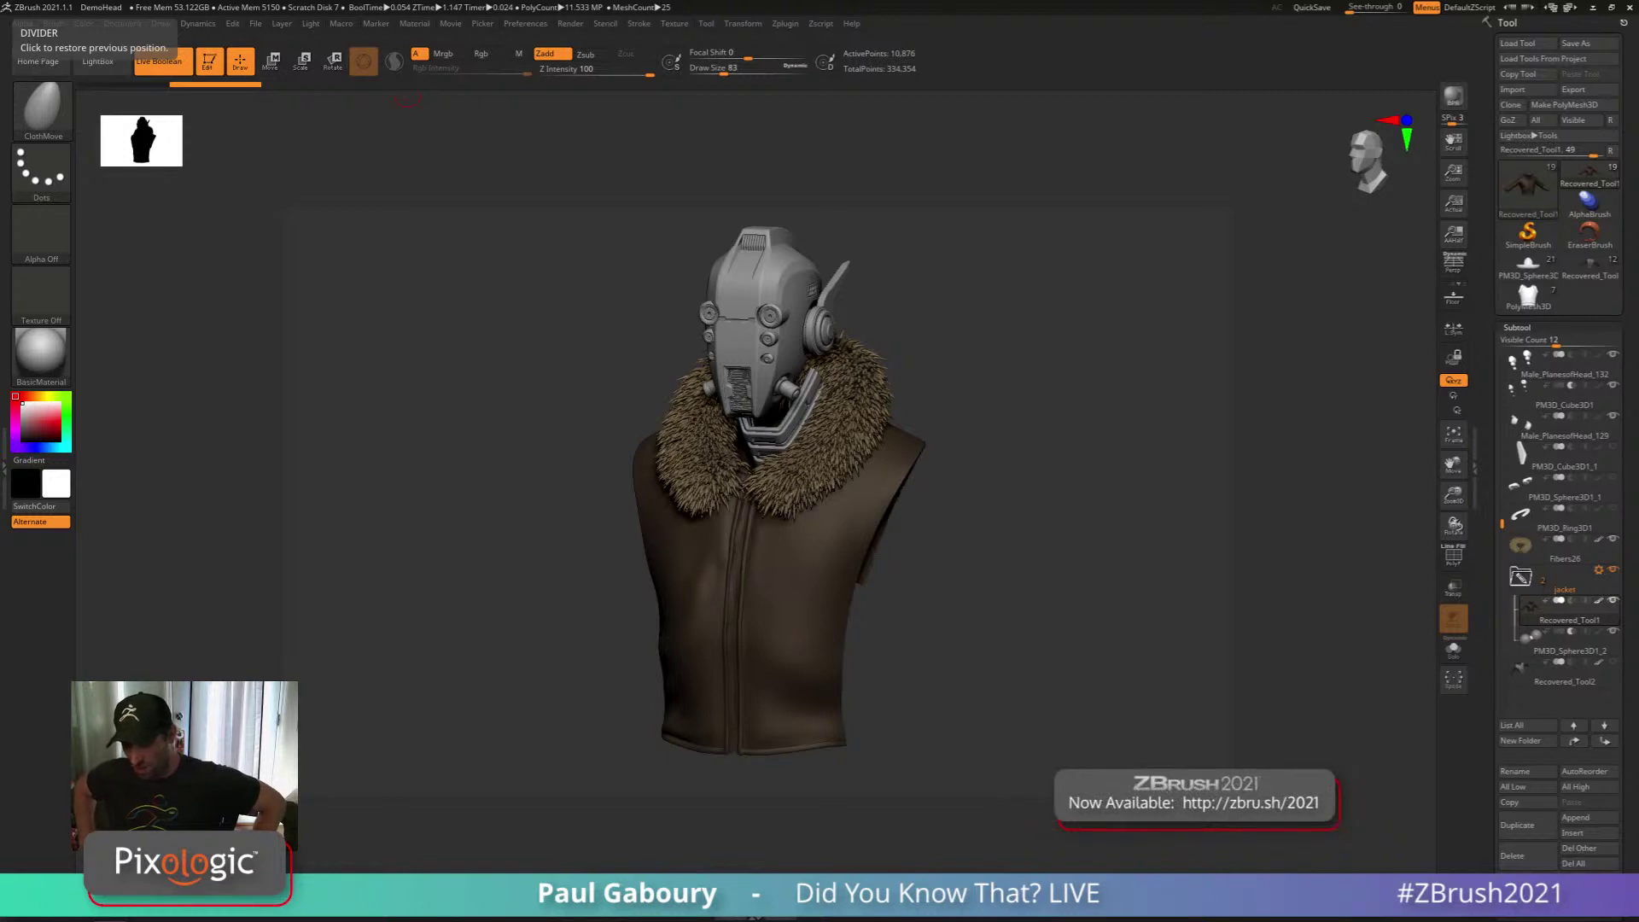
left_click_drag(960, 620, 933, 565)
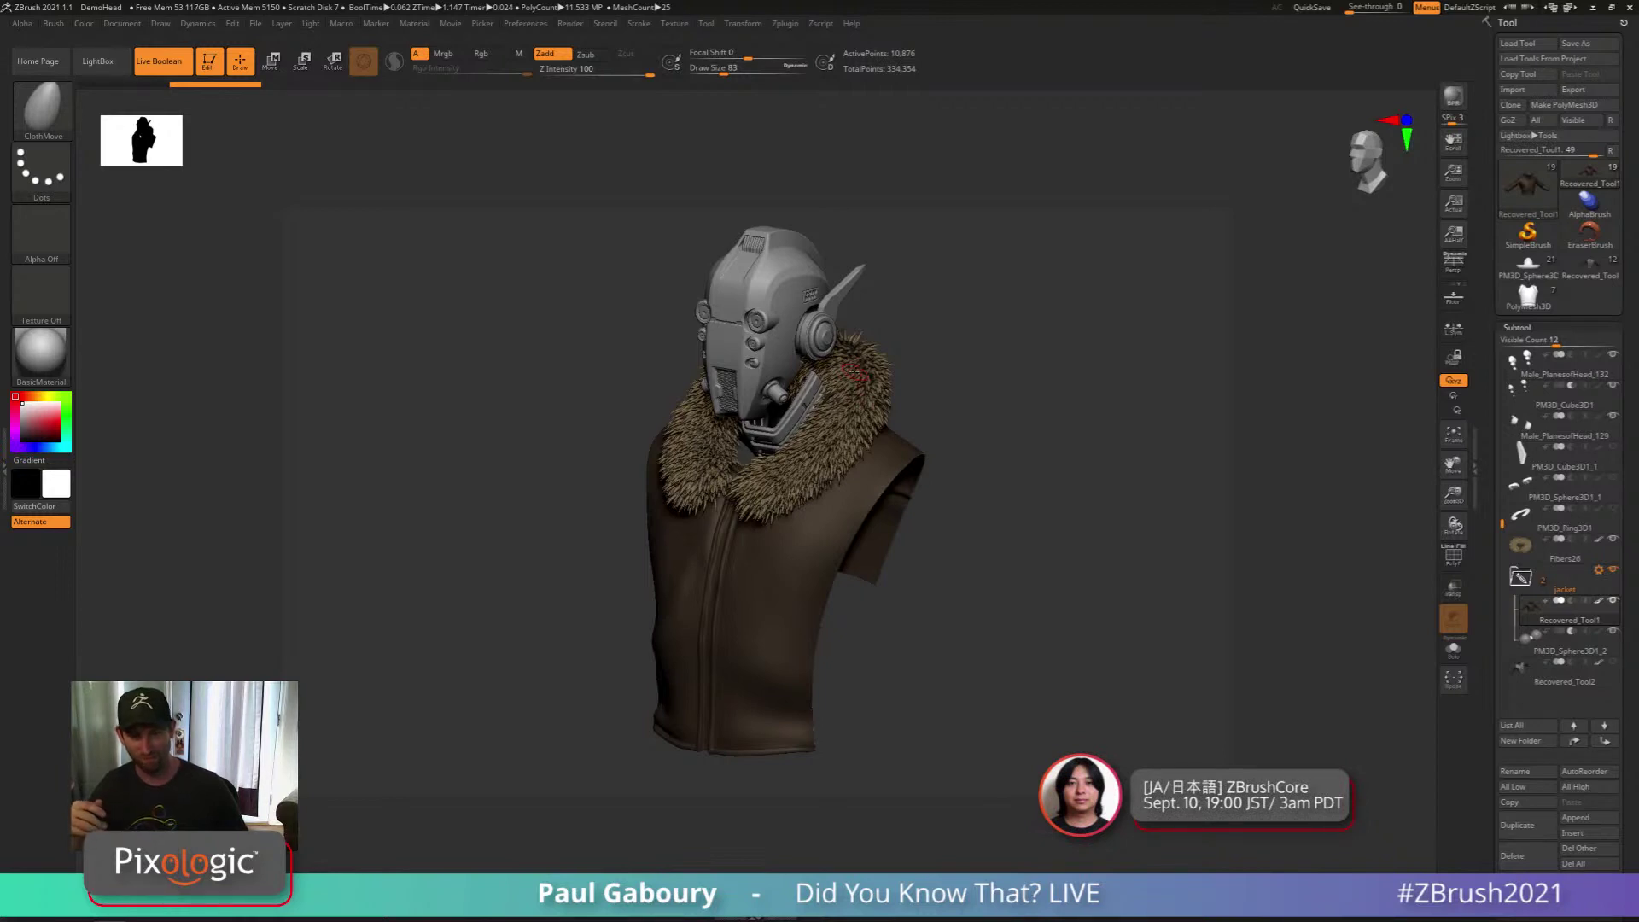
left_click_drag(976, 629, 962, 574)
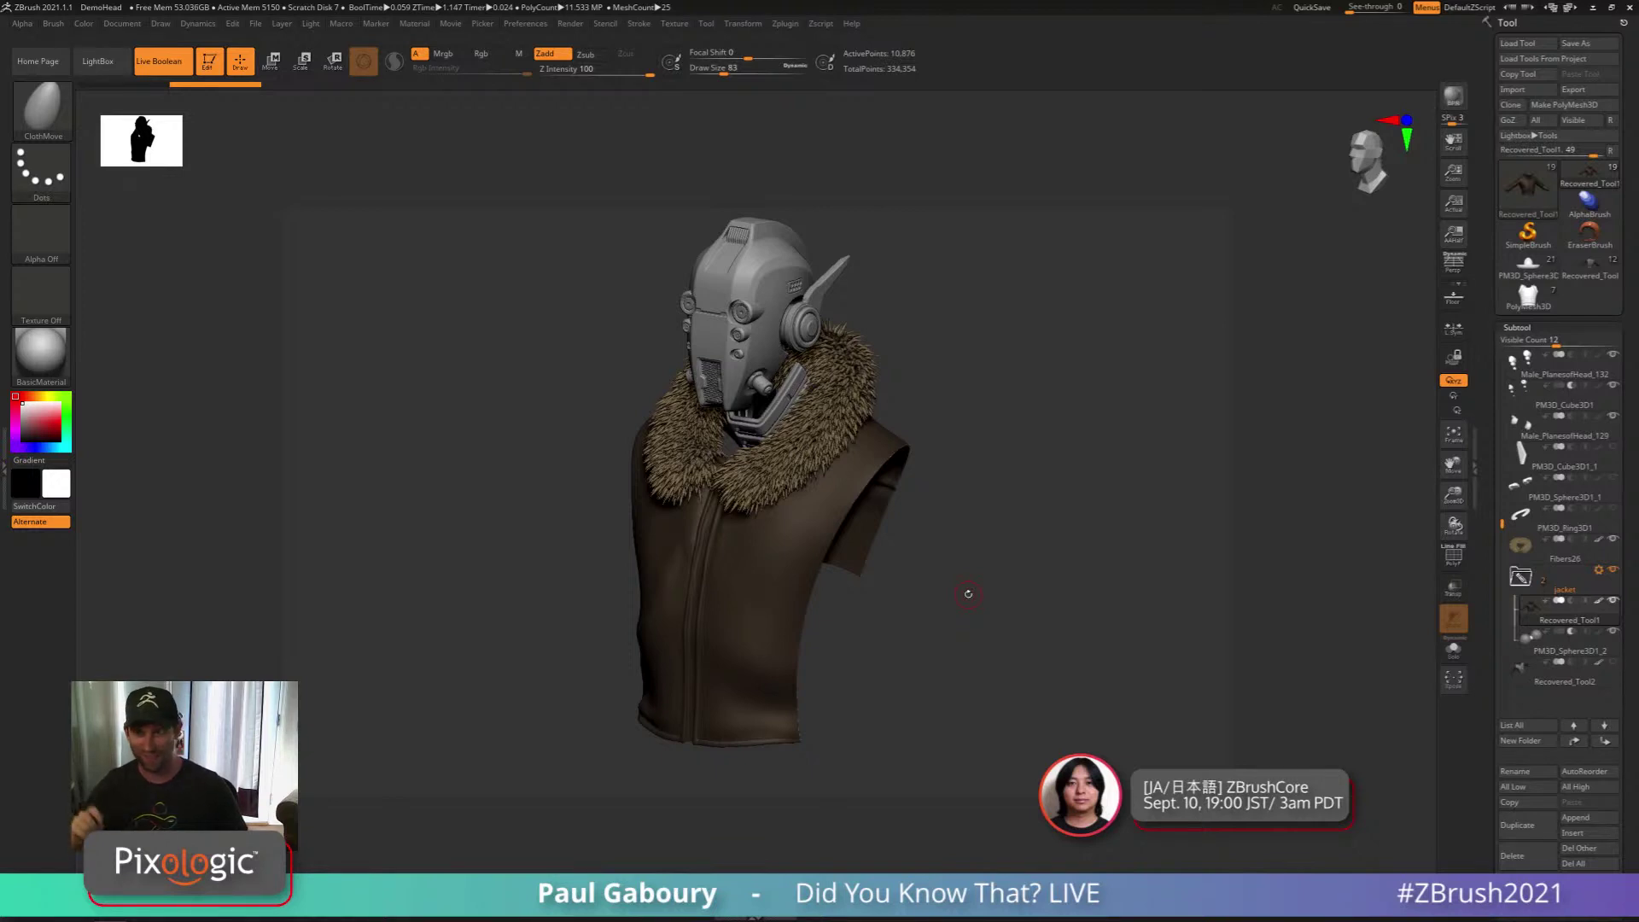
mouse_move(987, 565)
left_mouse_down()
mouse_move(1009, 574)
mouse_move(995, 589)
left_mouse_up()
right_click_drag(995, 589, 978, 571, "ctrl")
mouse_move(977, 574)
left_mouse_down()
mouse_move(962, 574)
mouse_move(969, 555)
left_mouse_up()
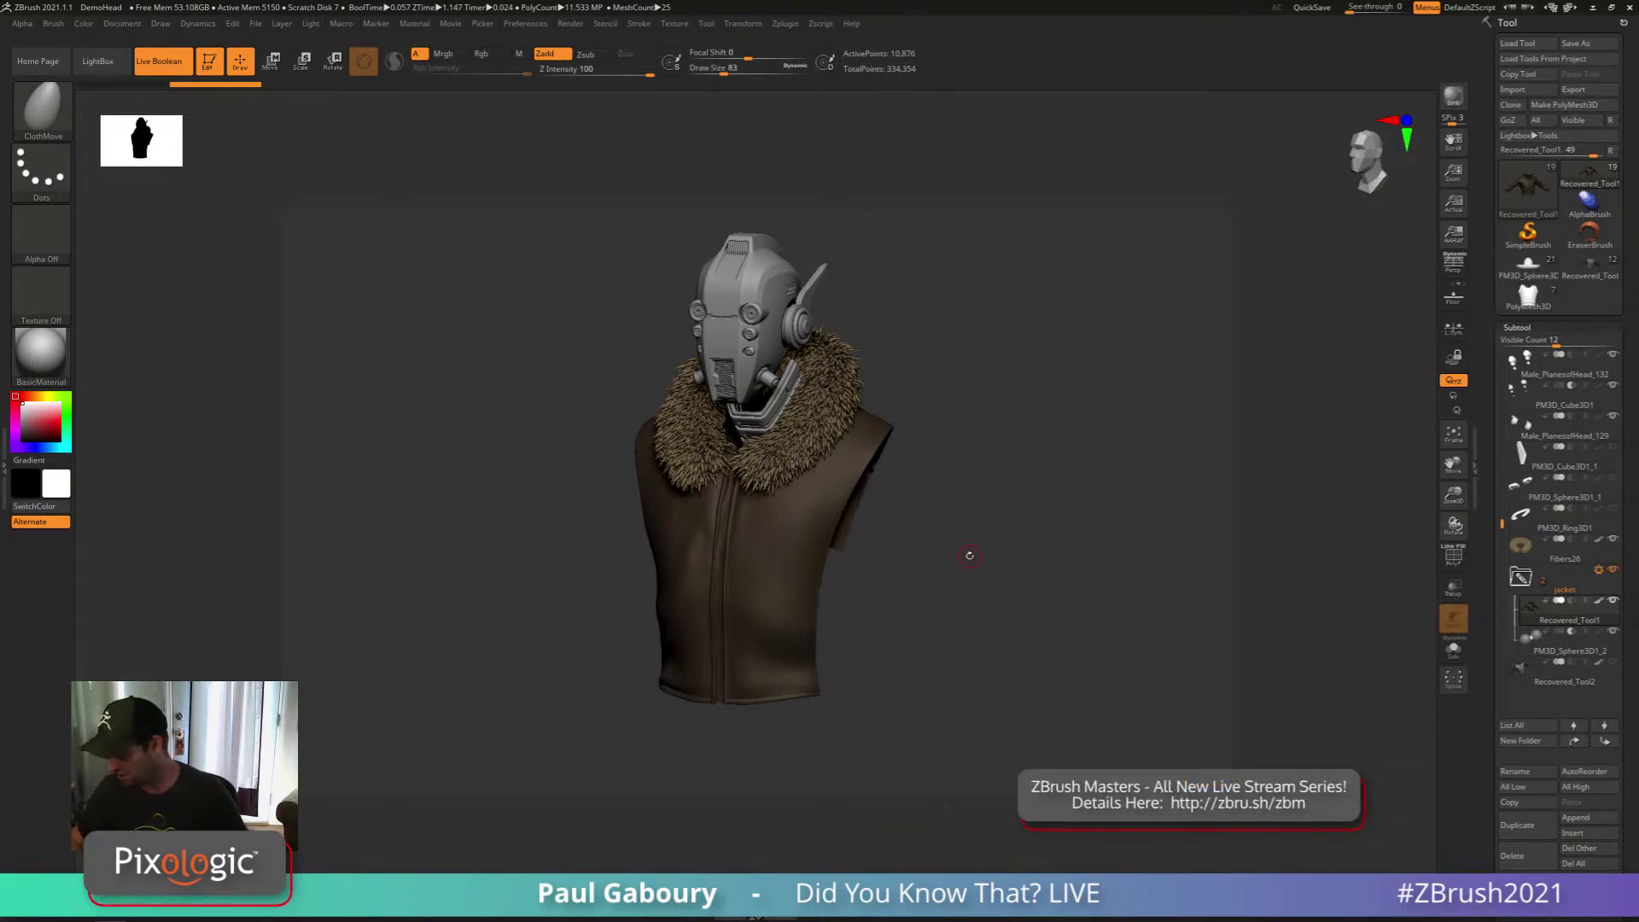
Hide the jacket folder and the Fibers26 fur collar so only the helmet and neck parts are shown
left_click(1612, 569)
left_click_drag(1000, 613, 1003, 636, "alt")
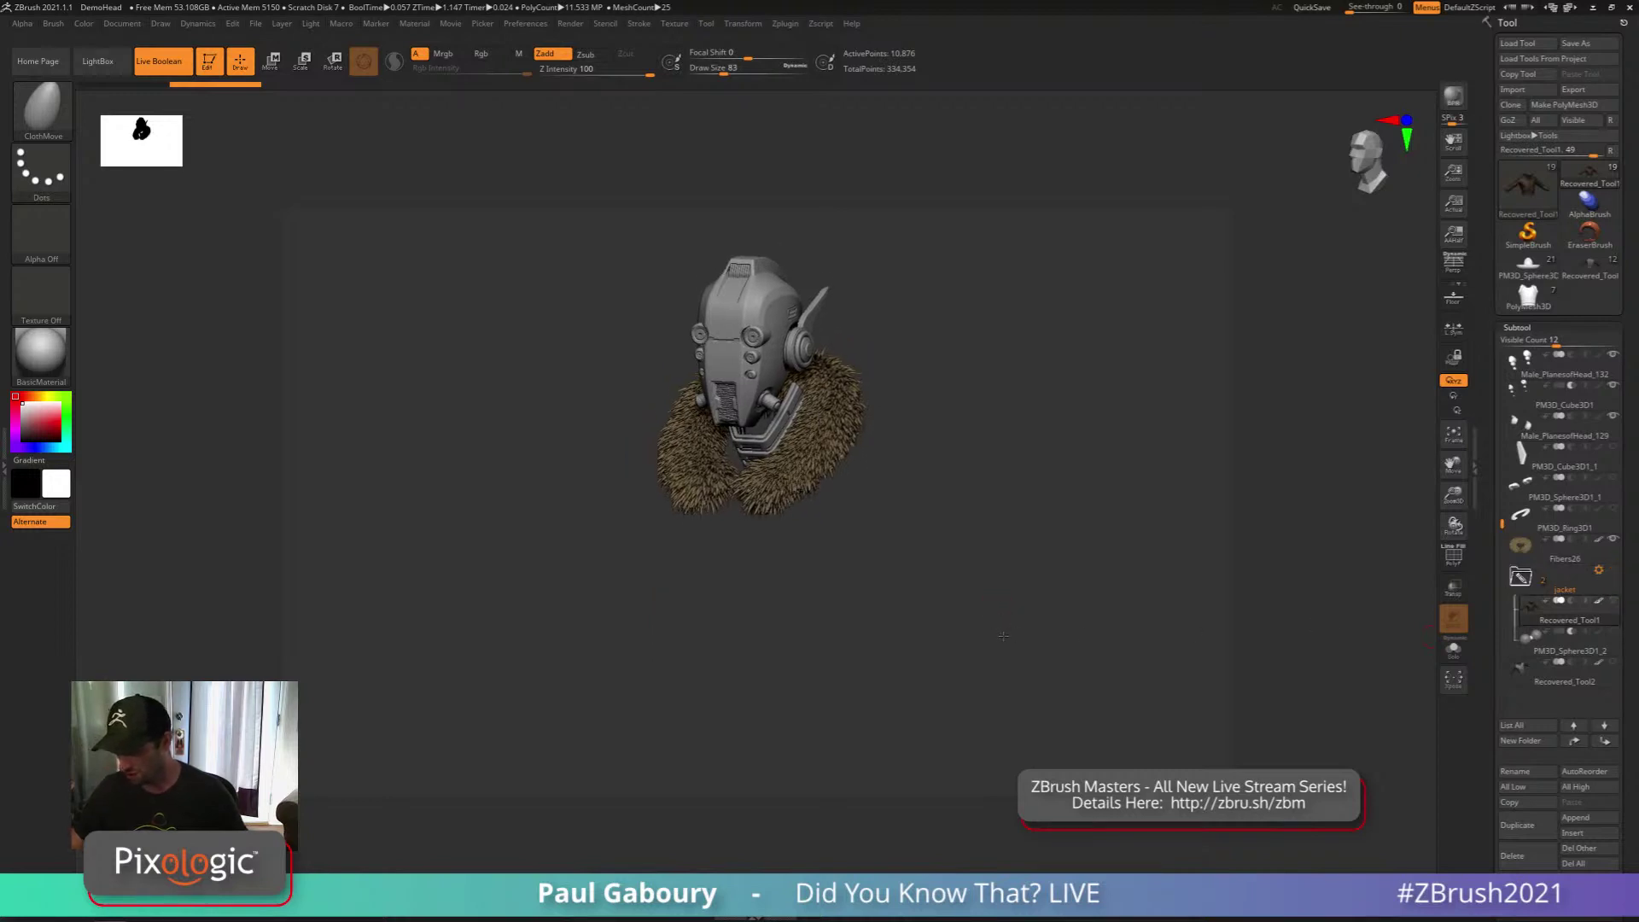
left_click(1612, 539)
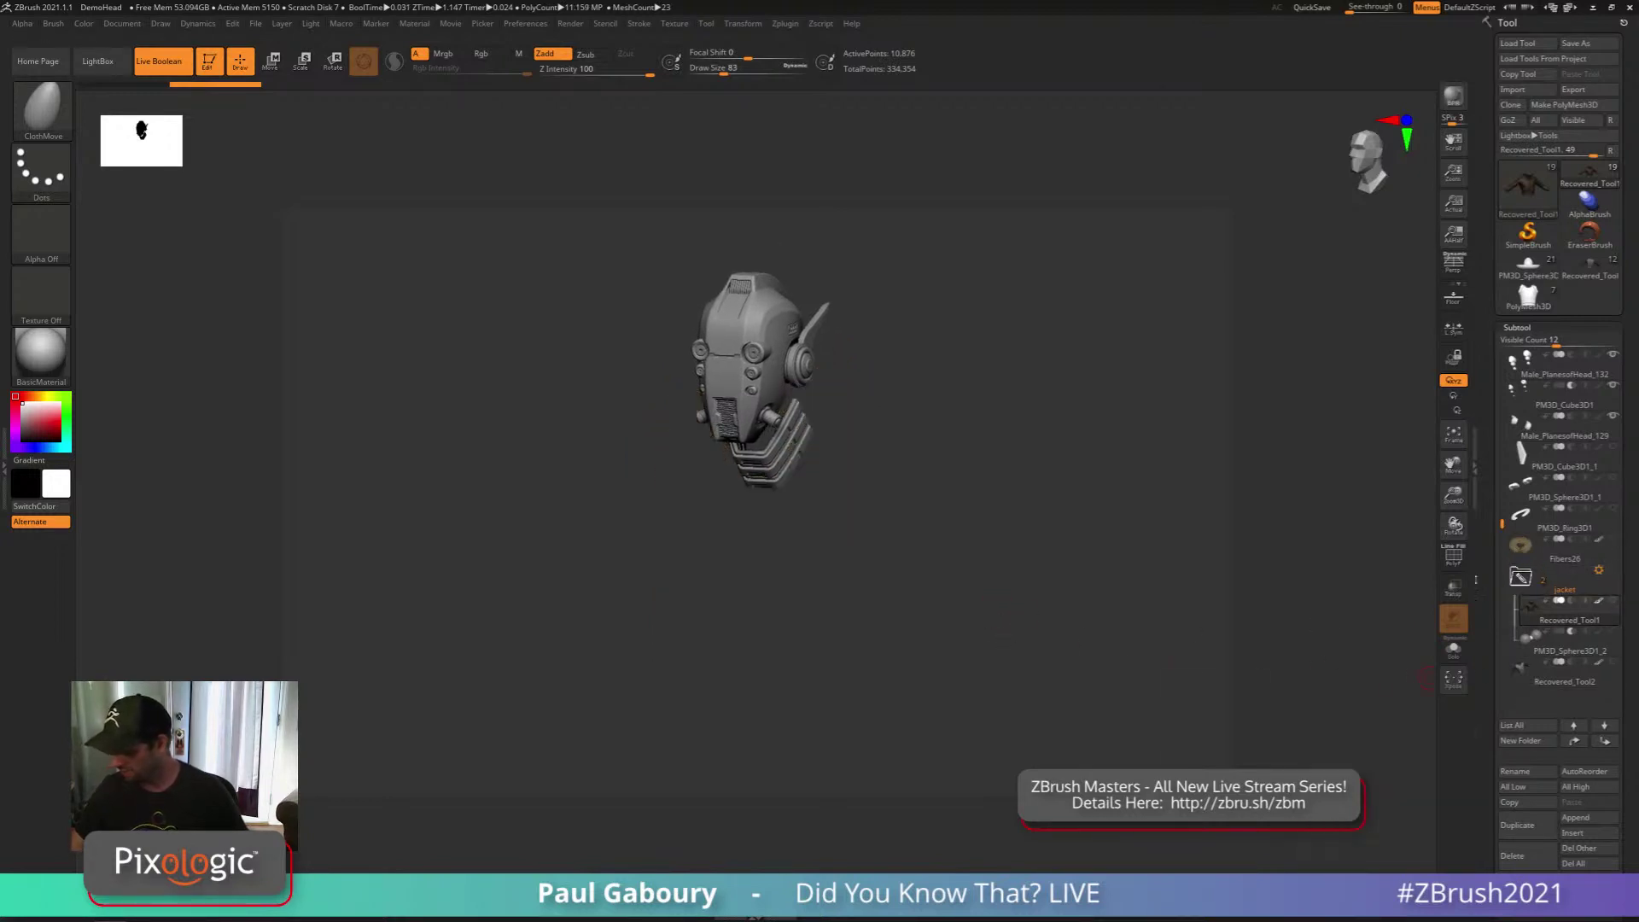
right_click_drag(862, 465, 793, 472)
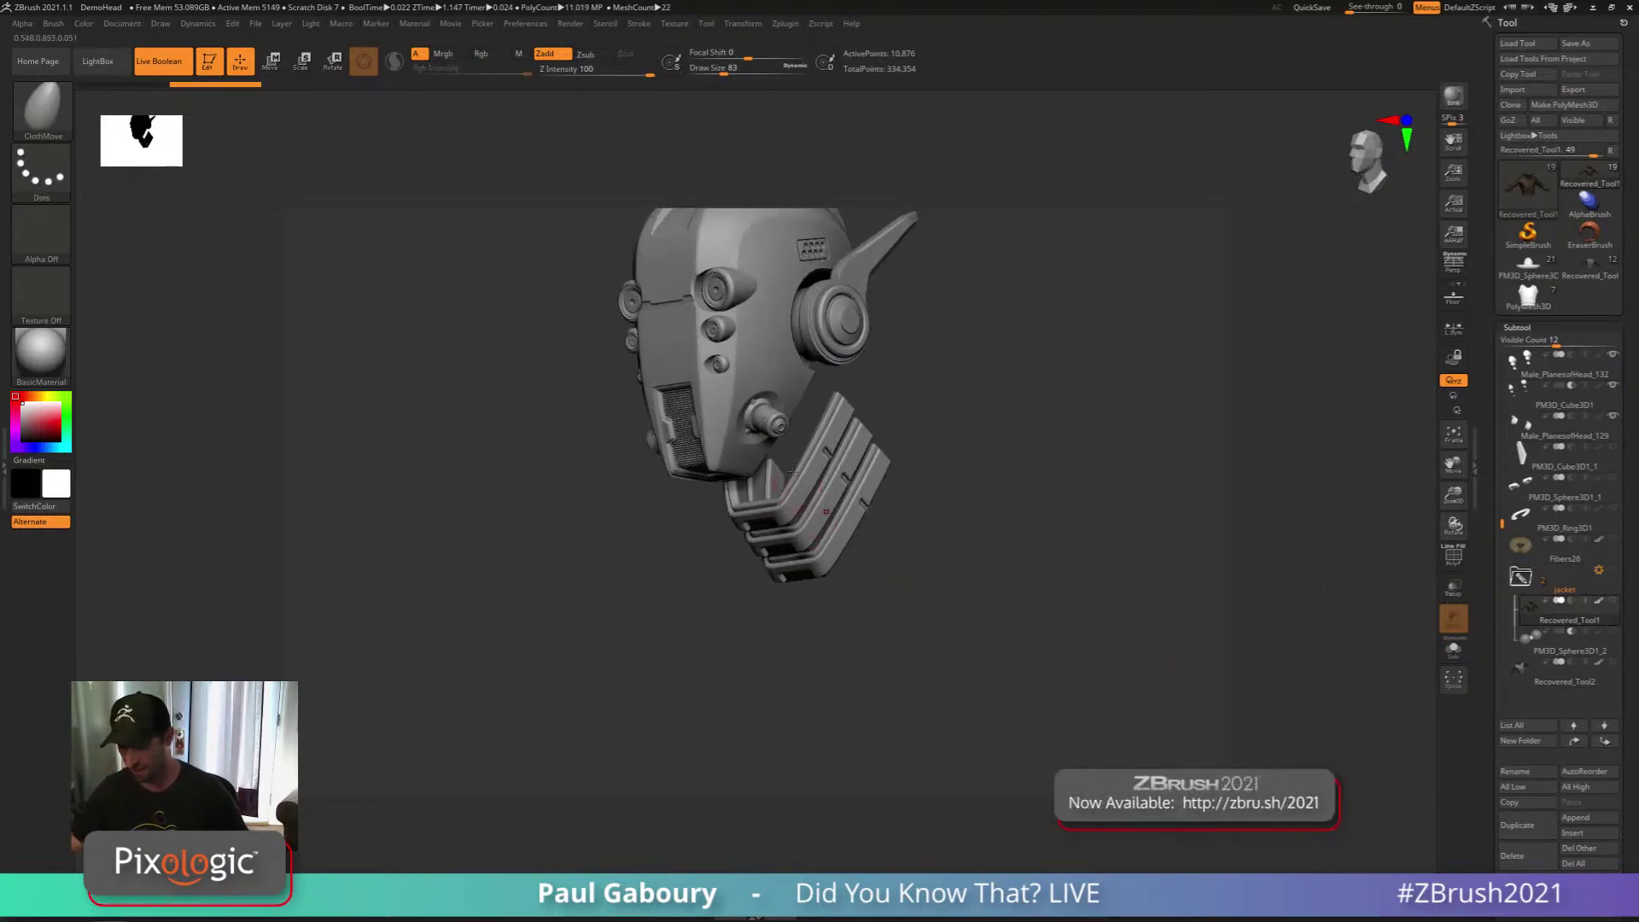
right_click_drag(954, 600, 944, 607)
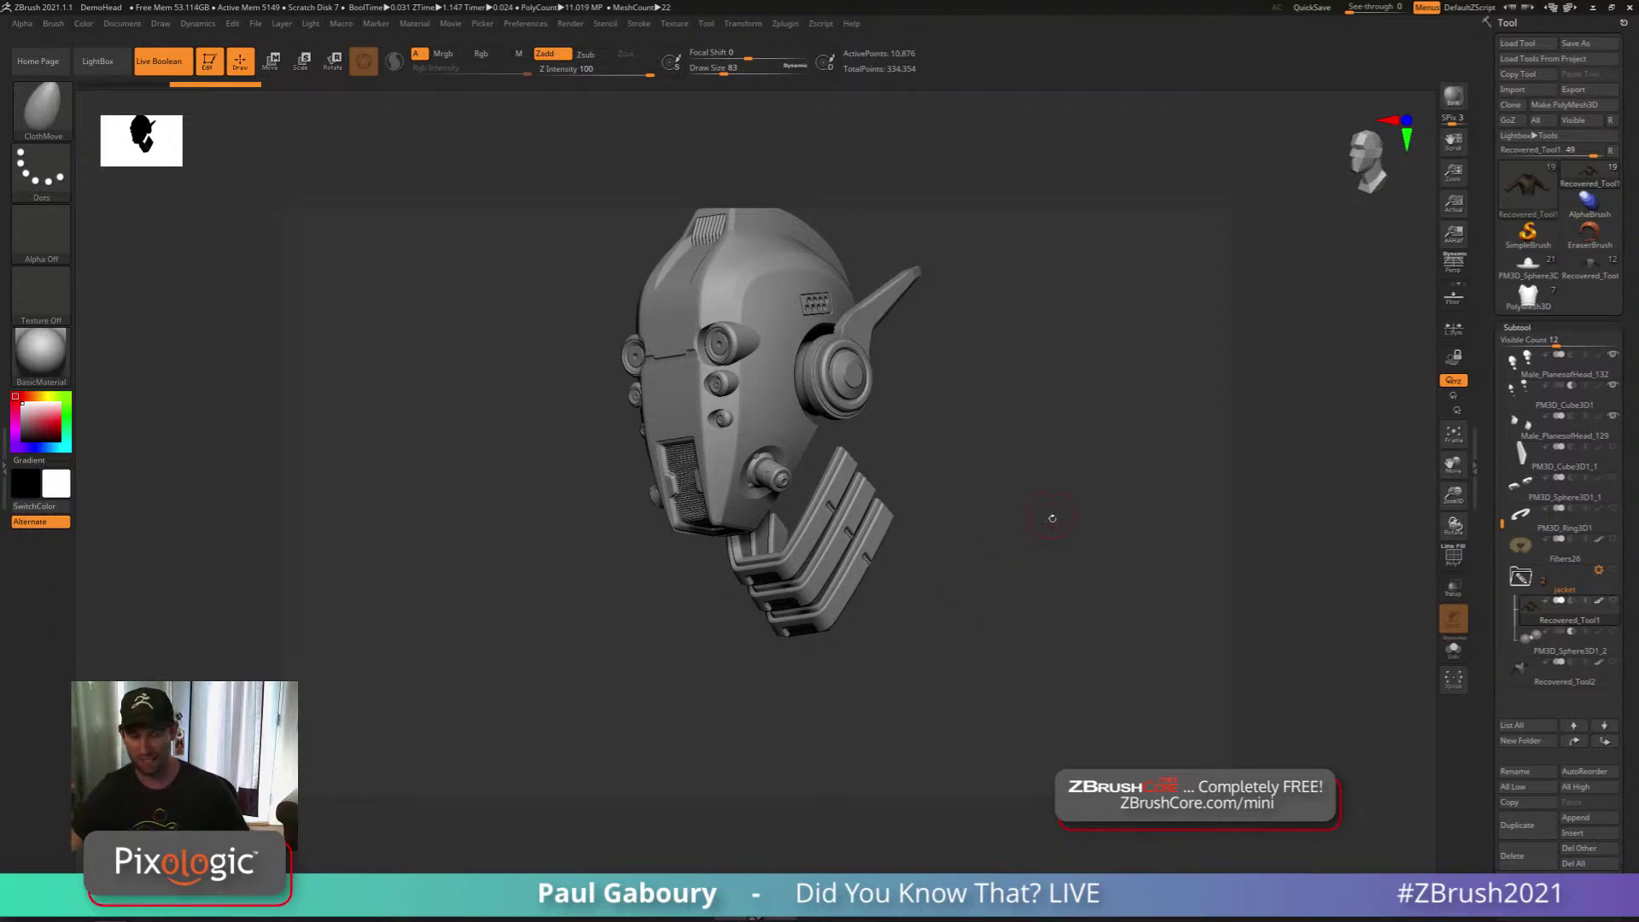
left_click_drag(1051, 518, 991, 595)
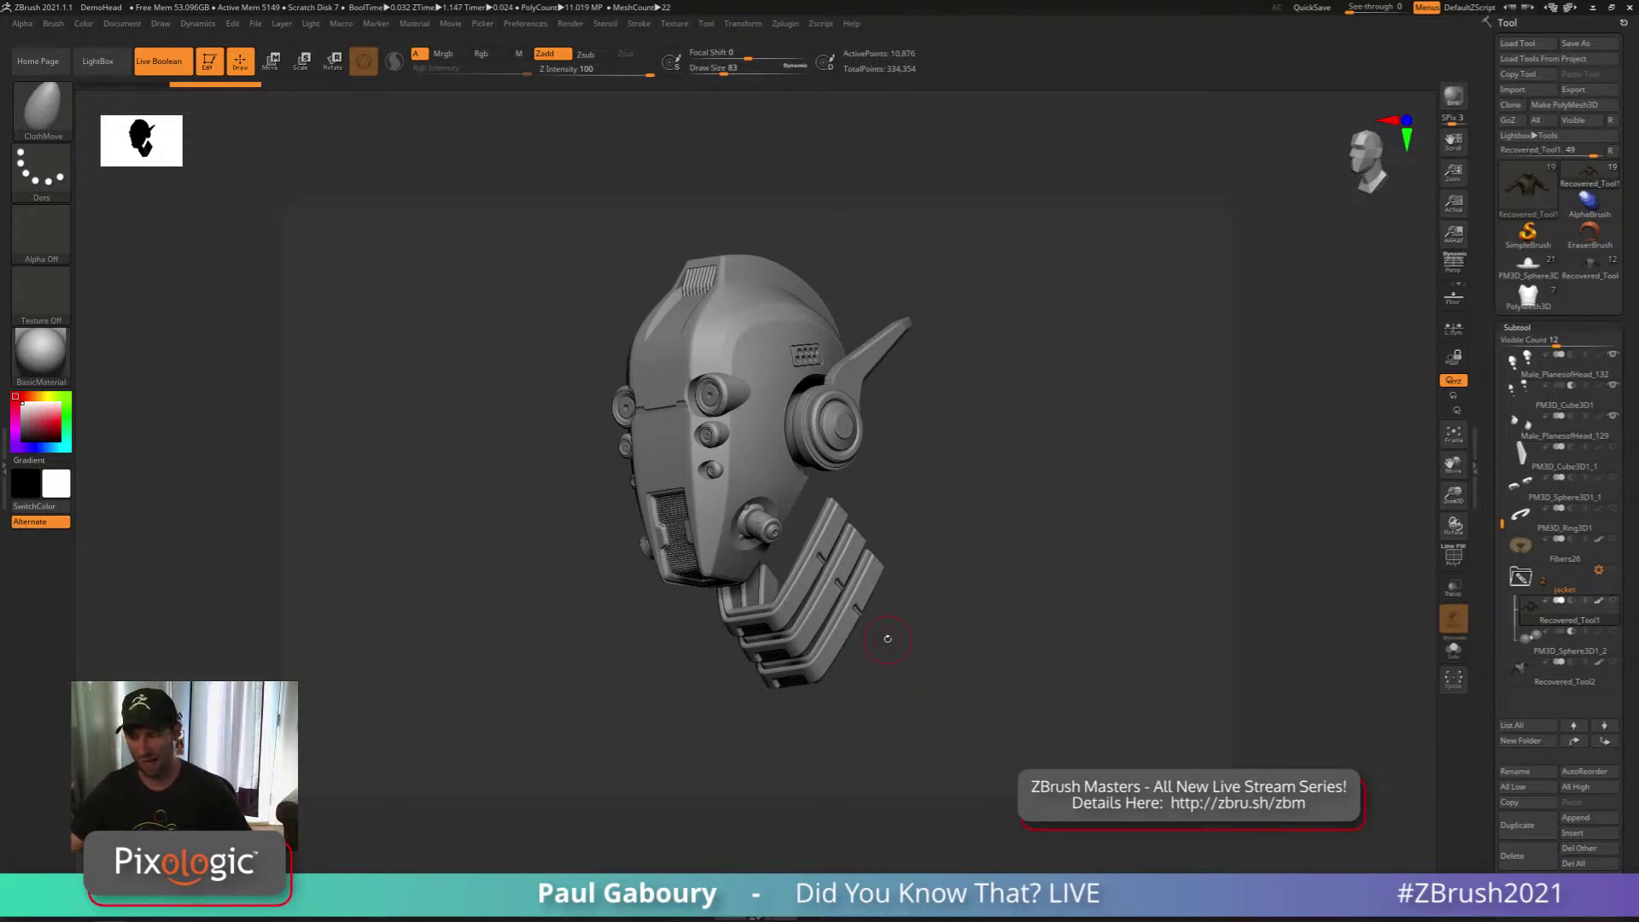
Review the Scale Master settings and the 3D Print Hub plugin's STL export options
left_click(785, 24)
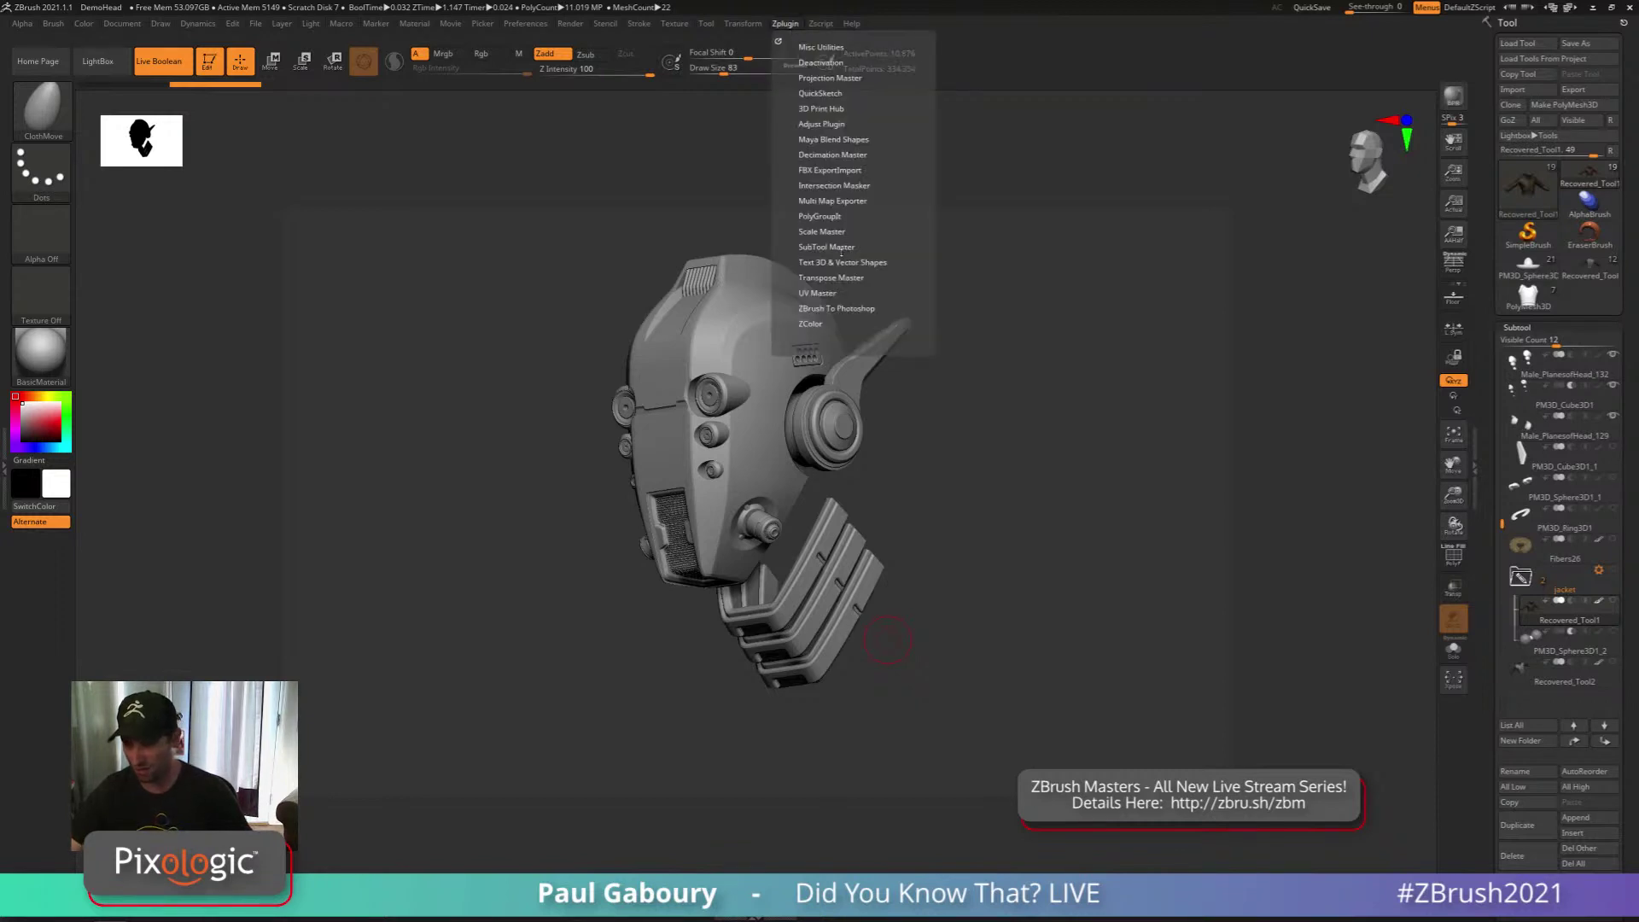
left_click(821, 231)
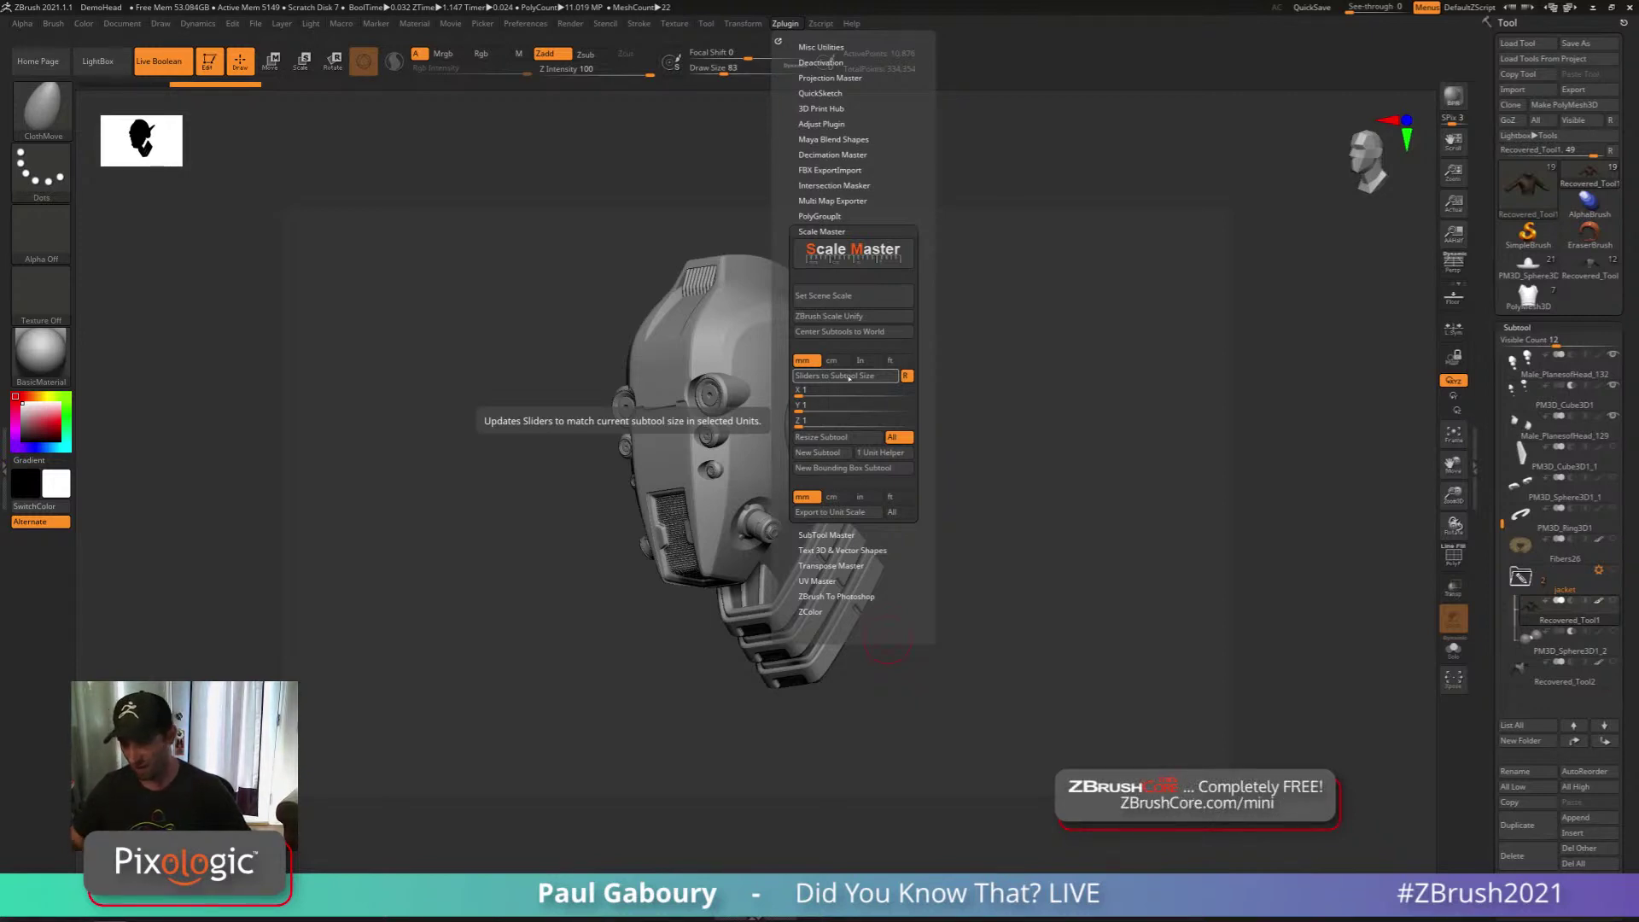
left_click(821, 108)
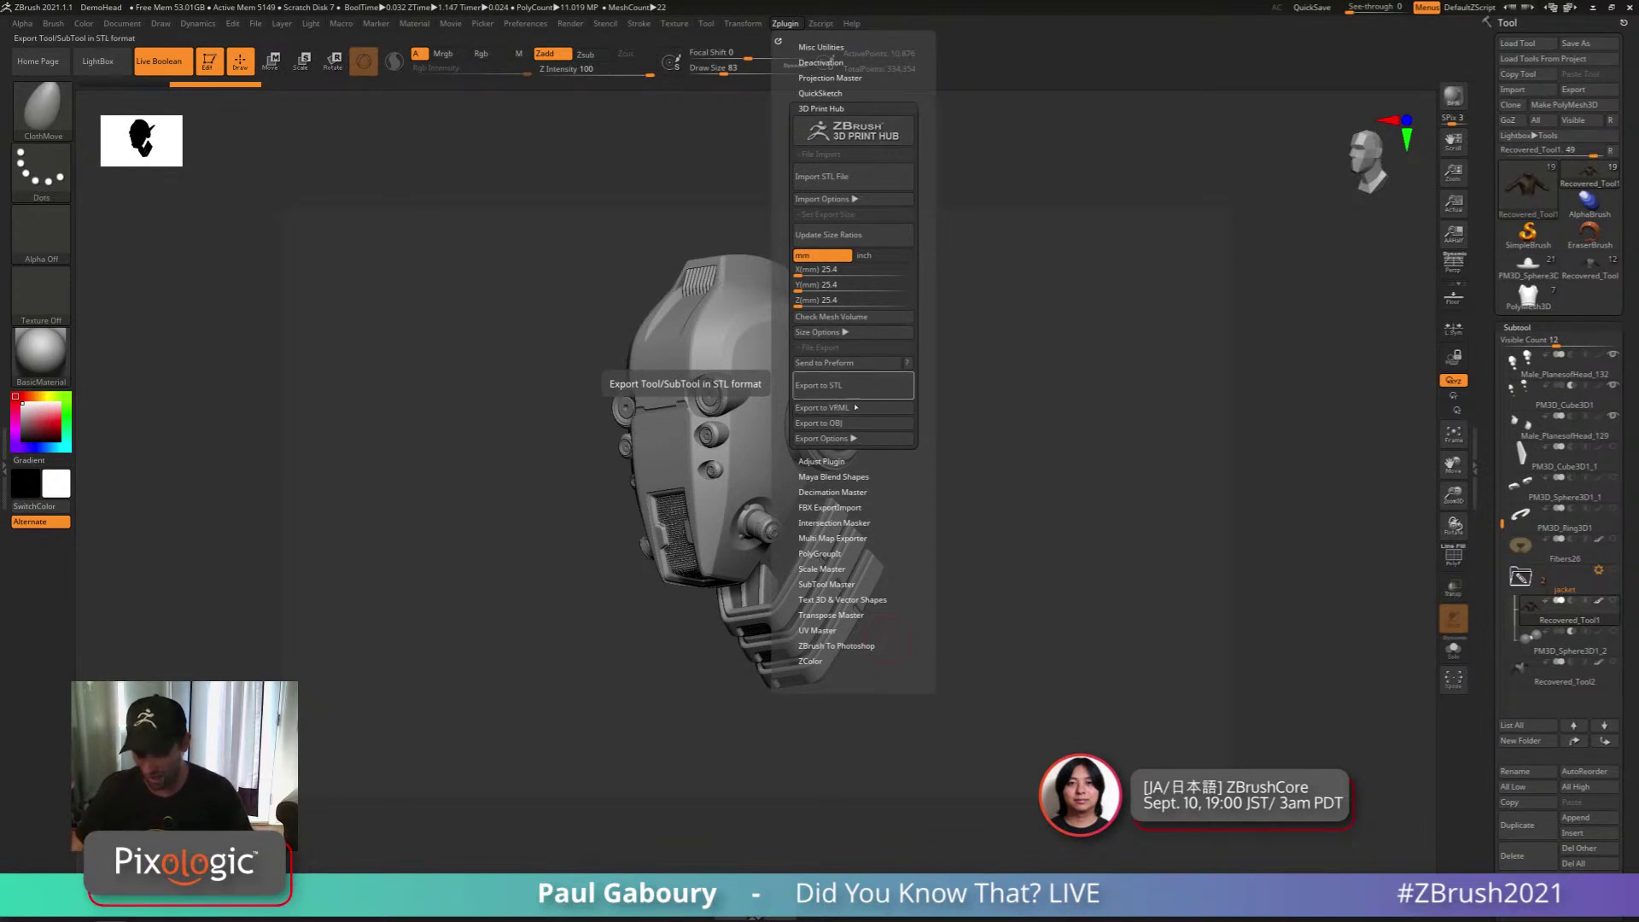
left_click(821, 438)
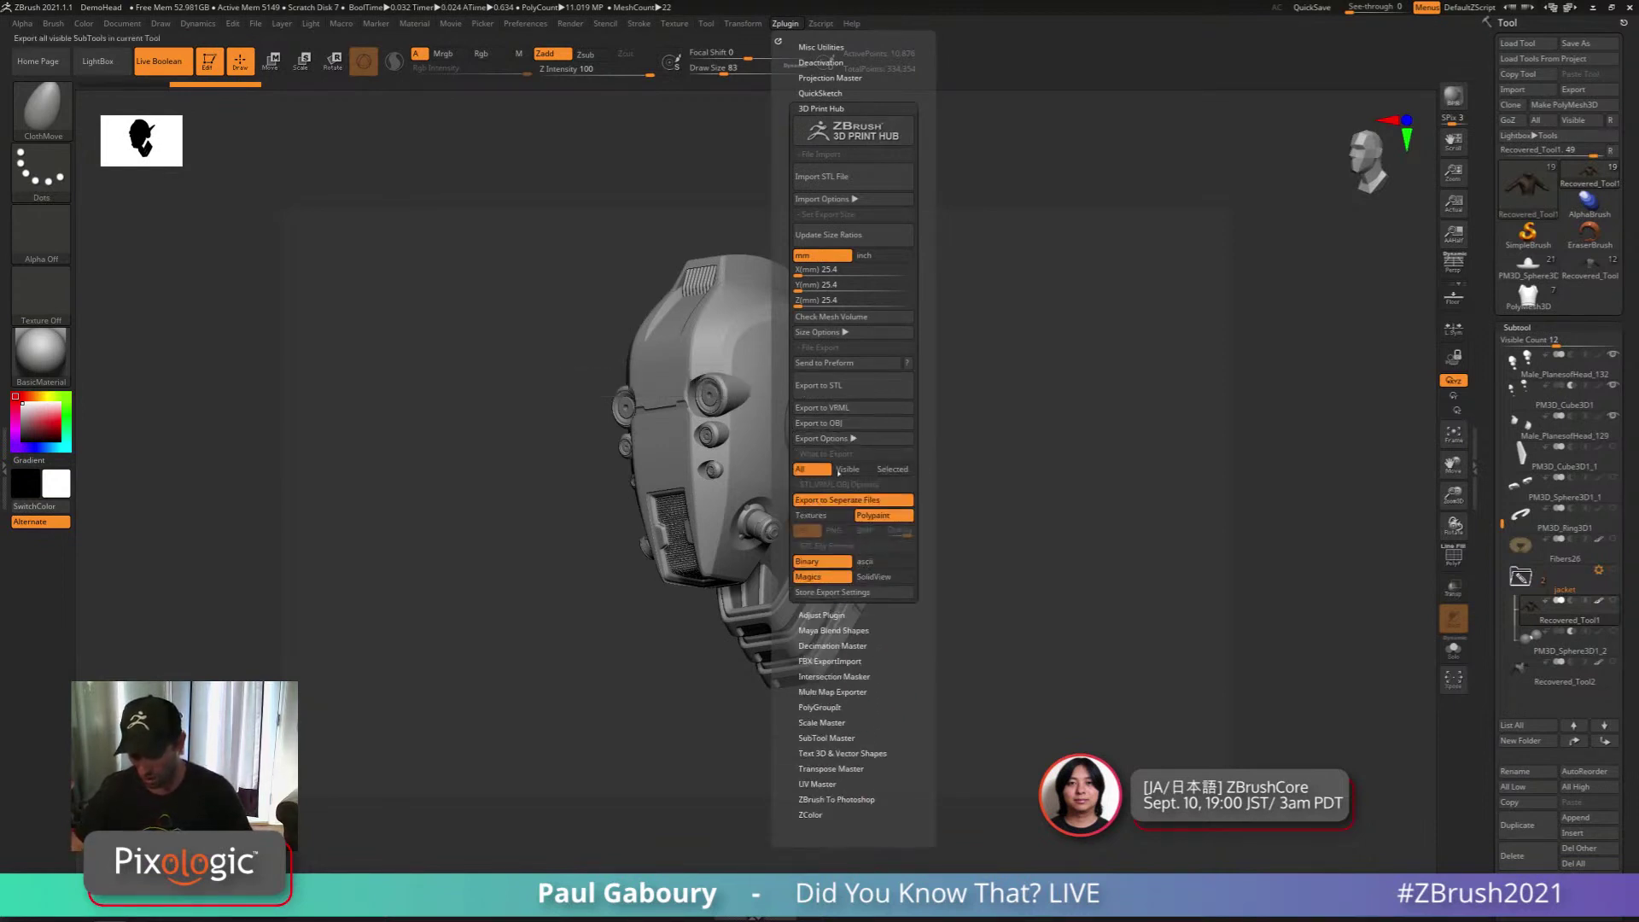
left_click(854, 439)
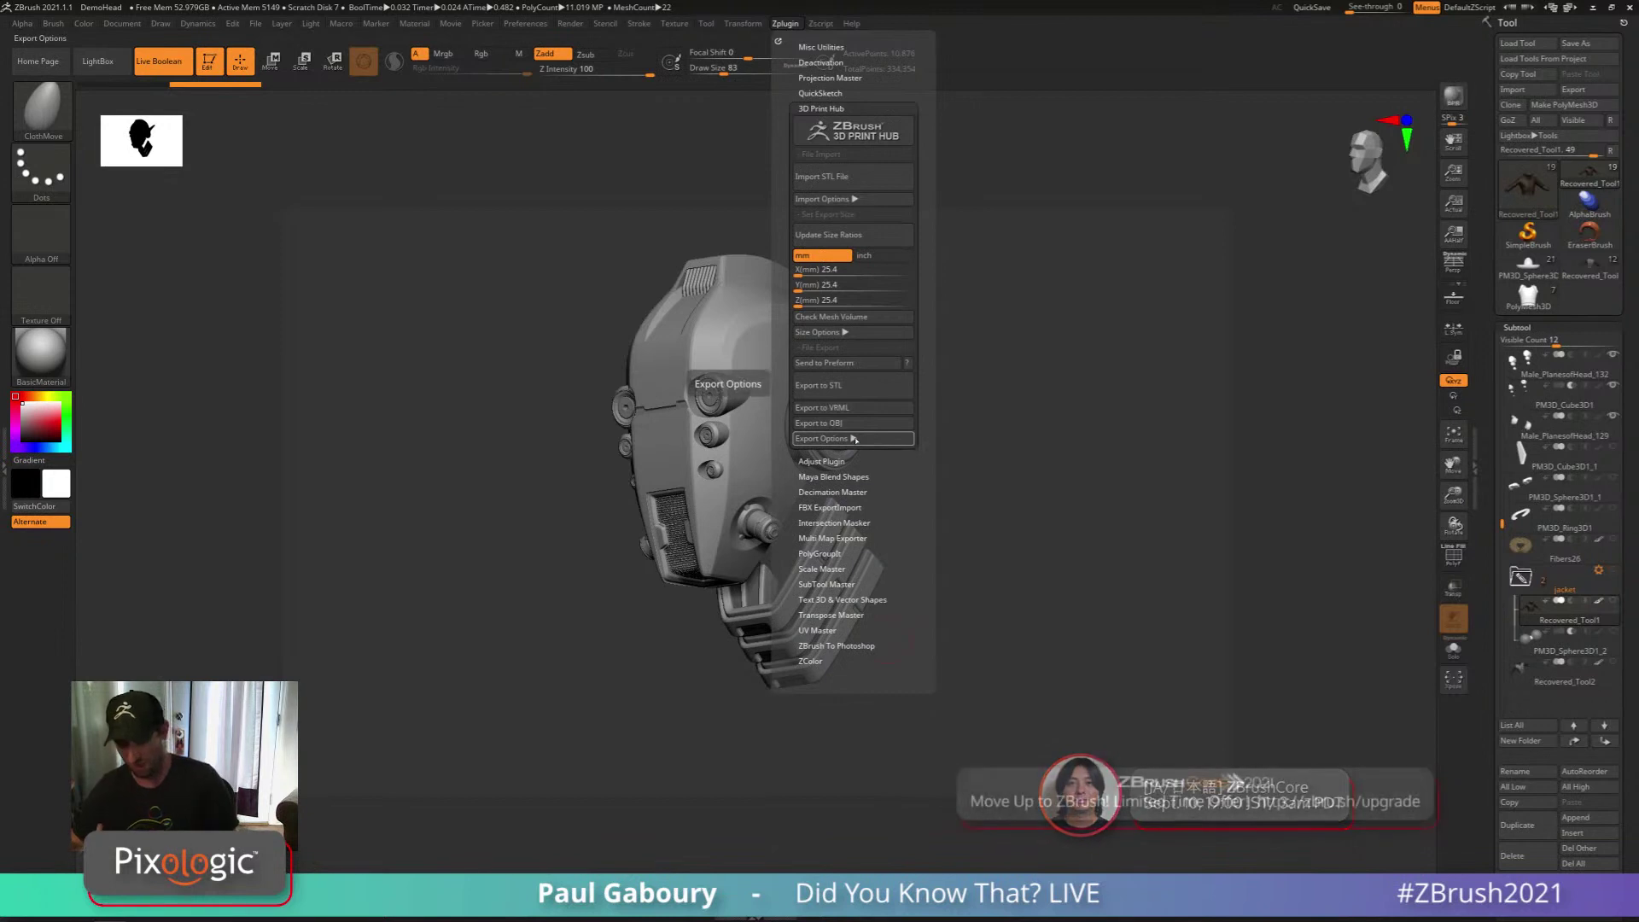
left_click(840, 109)
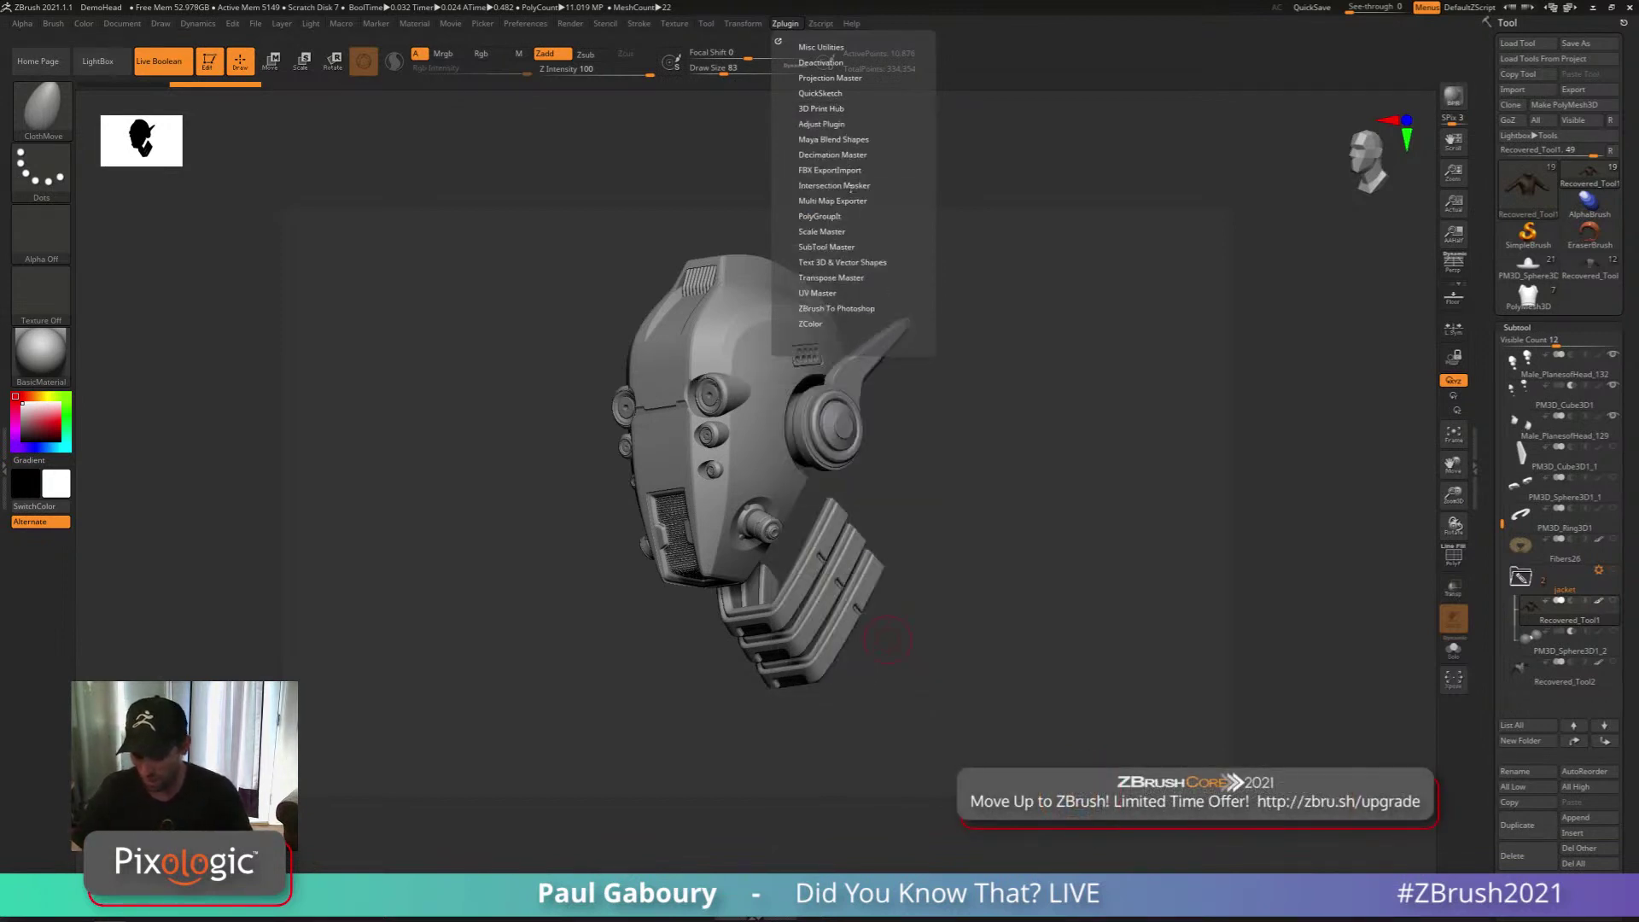
left_click(840, 231)
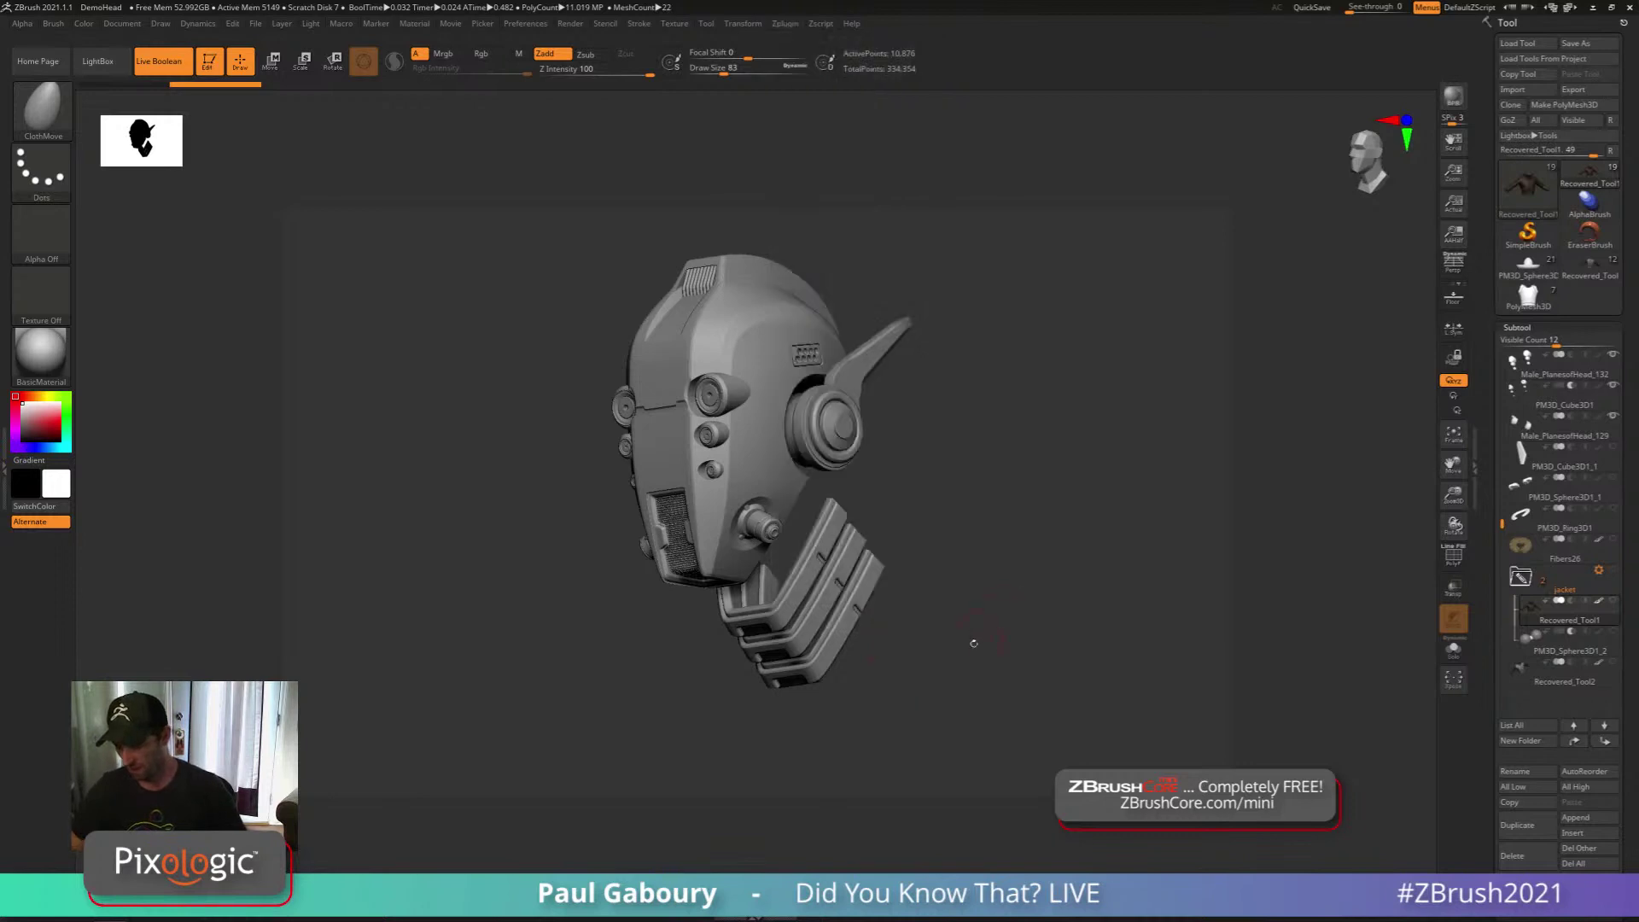
Make the helmet shell subtool PM3D_Cube3D1_3 active and the only one visible
left_click_drag(961, 632, 950, 612)
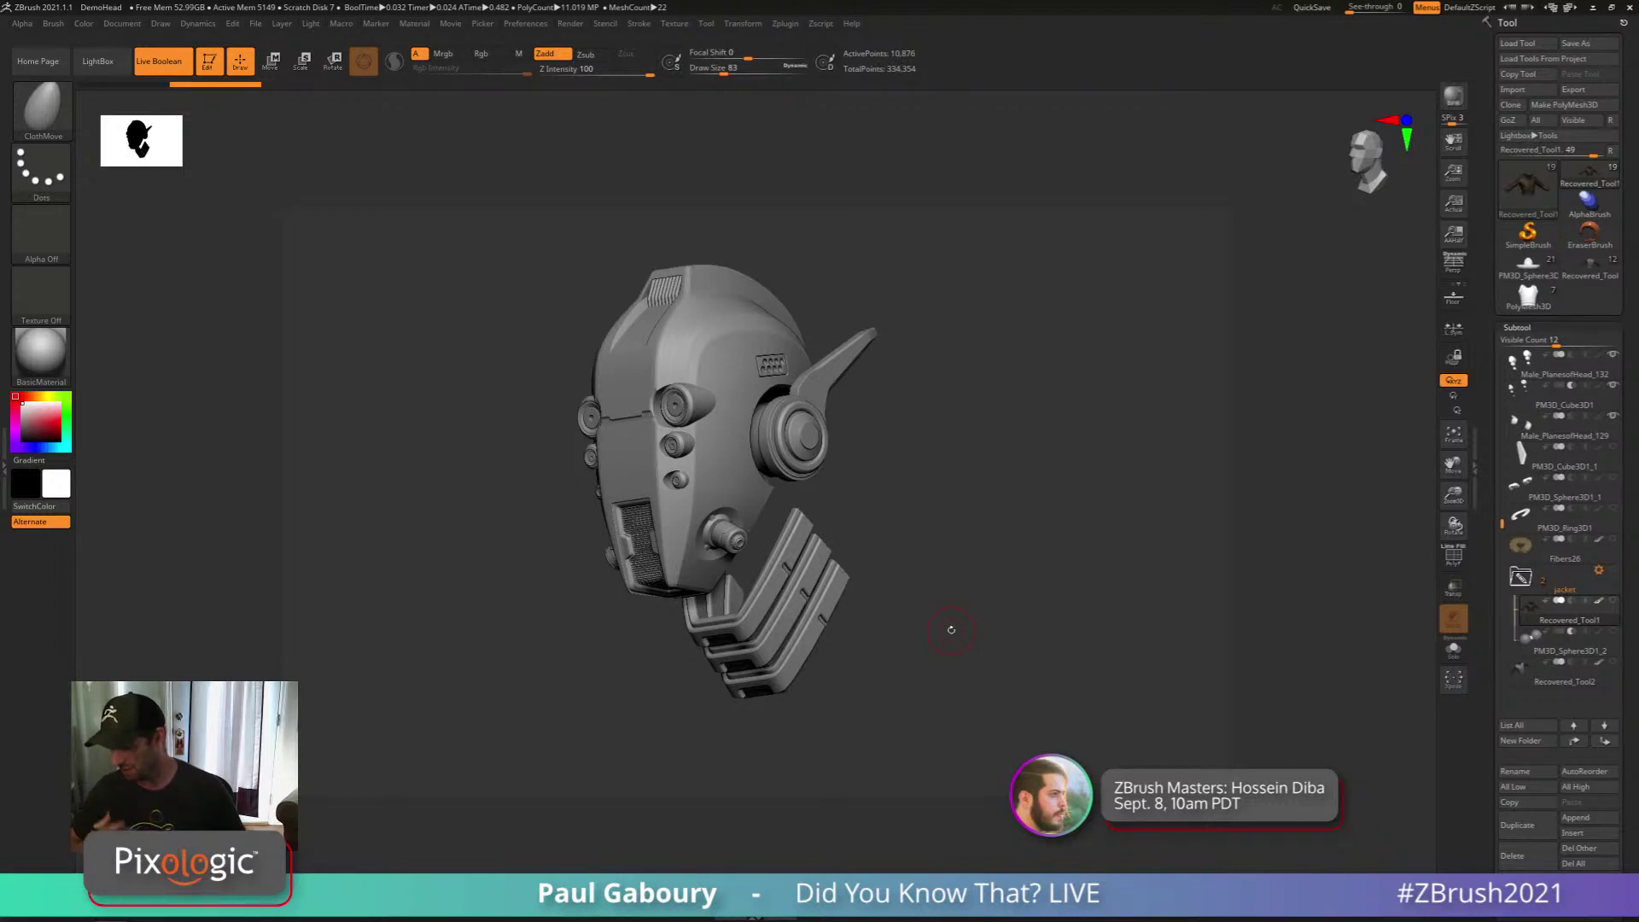
left_click_drag(951, 629, 698, 563)
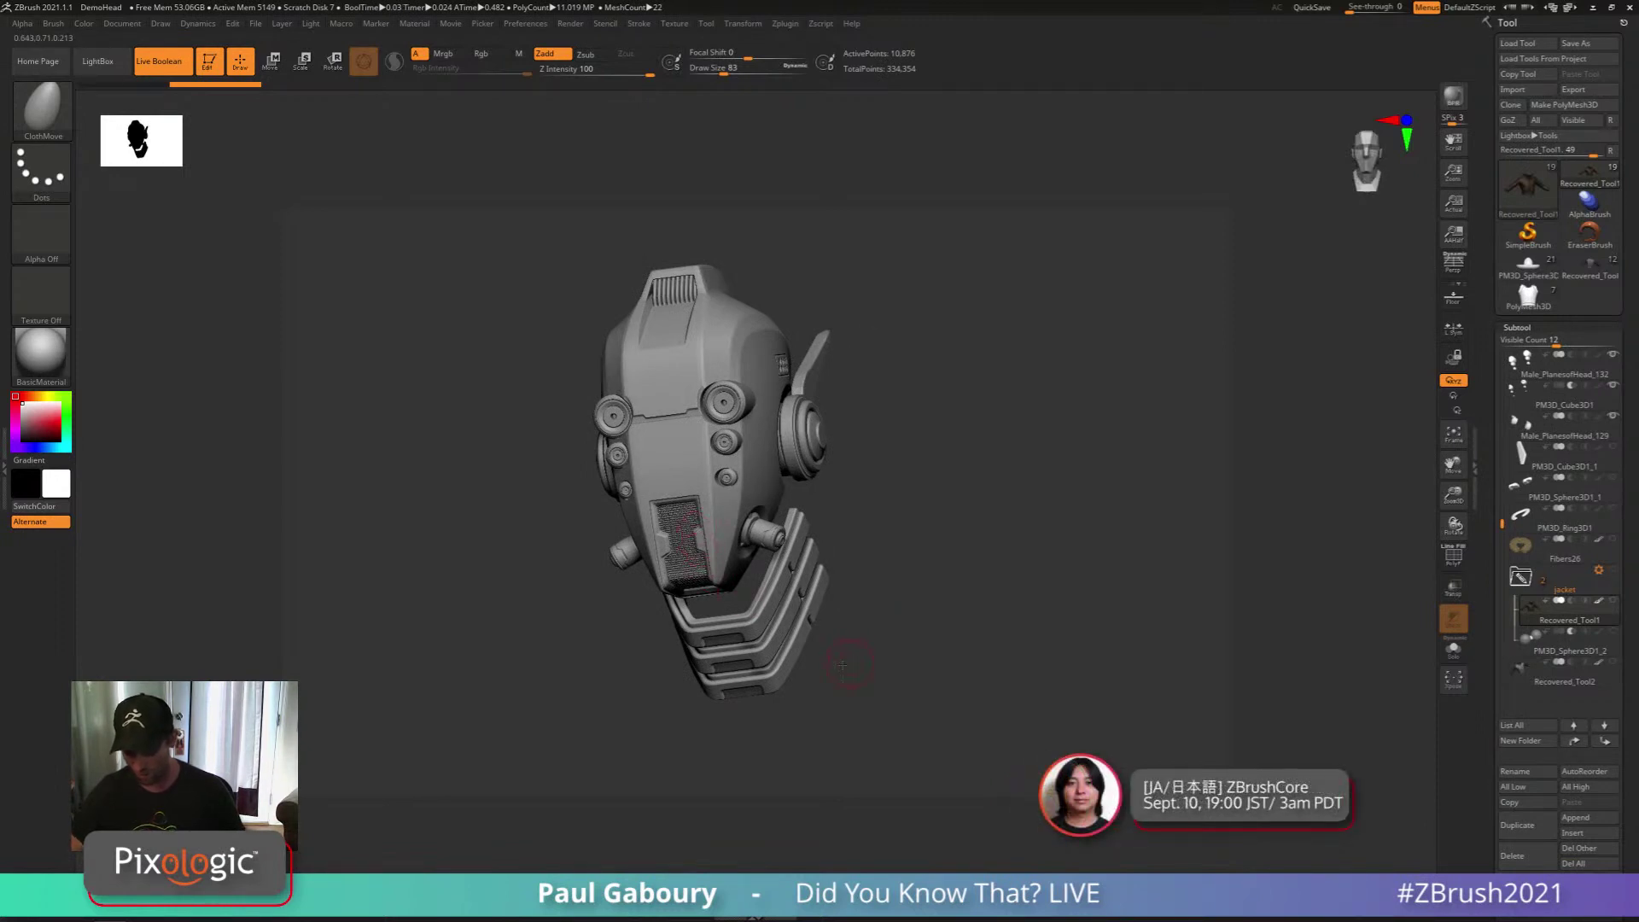
left_click_drag(930, 628, 796, 610)
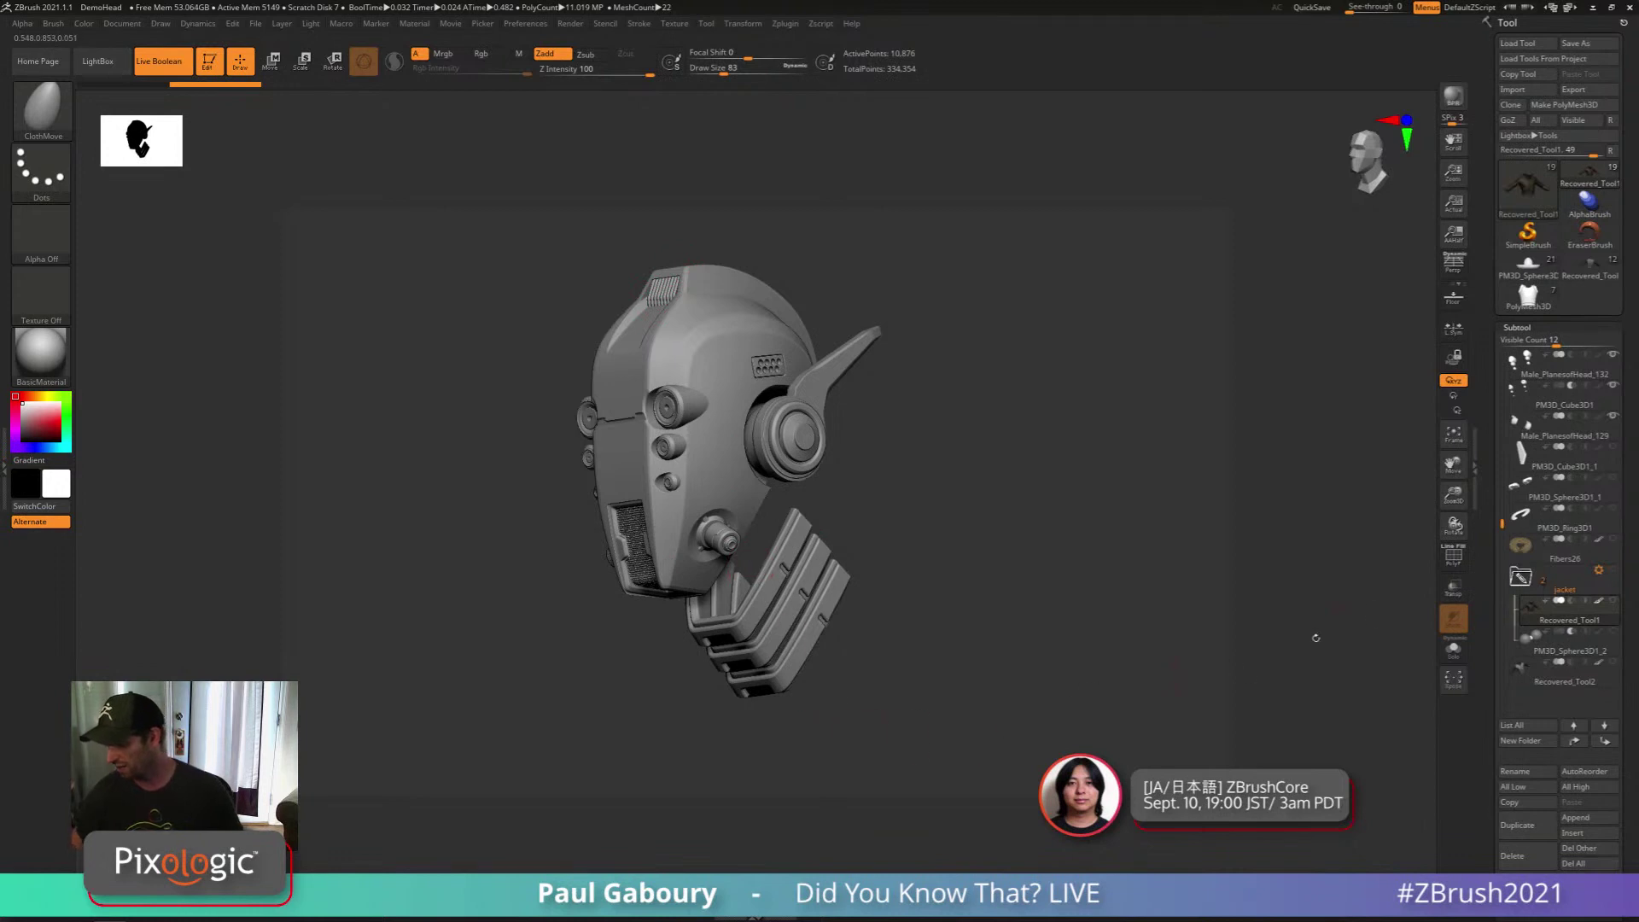
left_click_drag(1502, 523, 1511, 324)
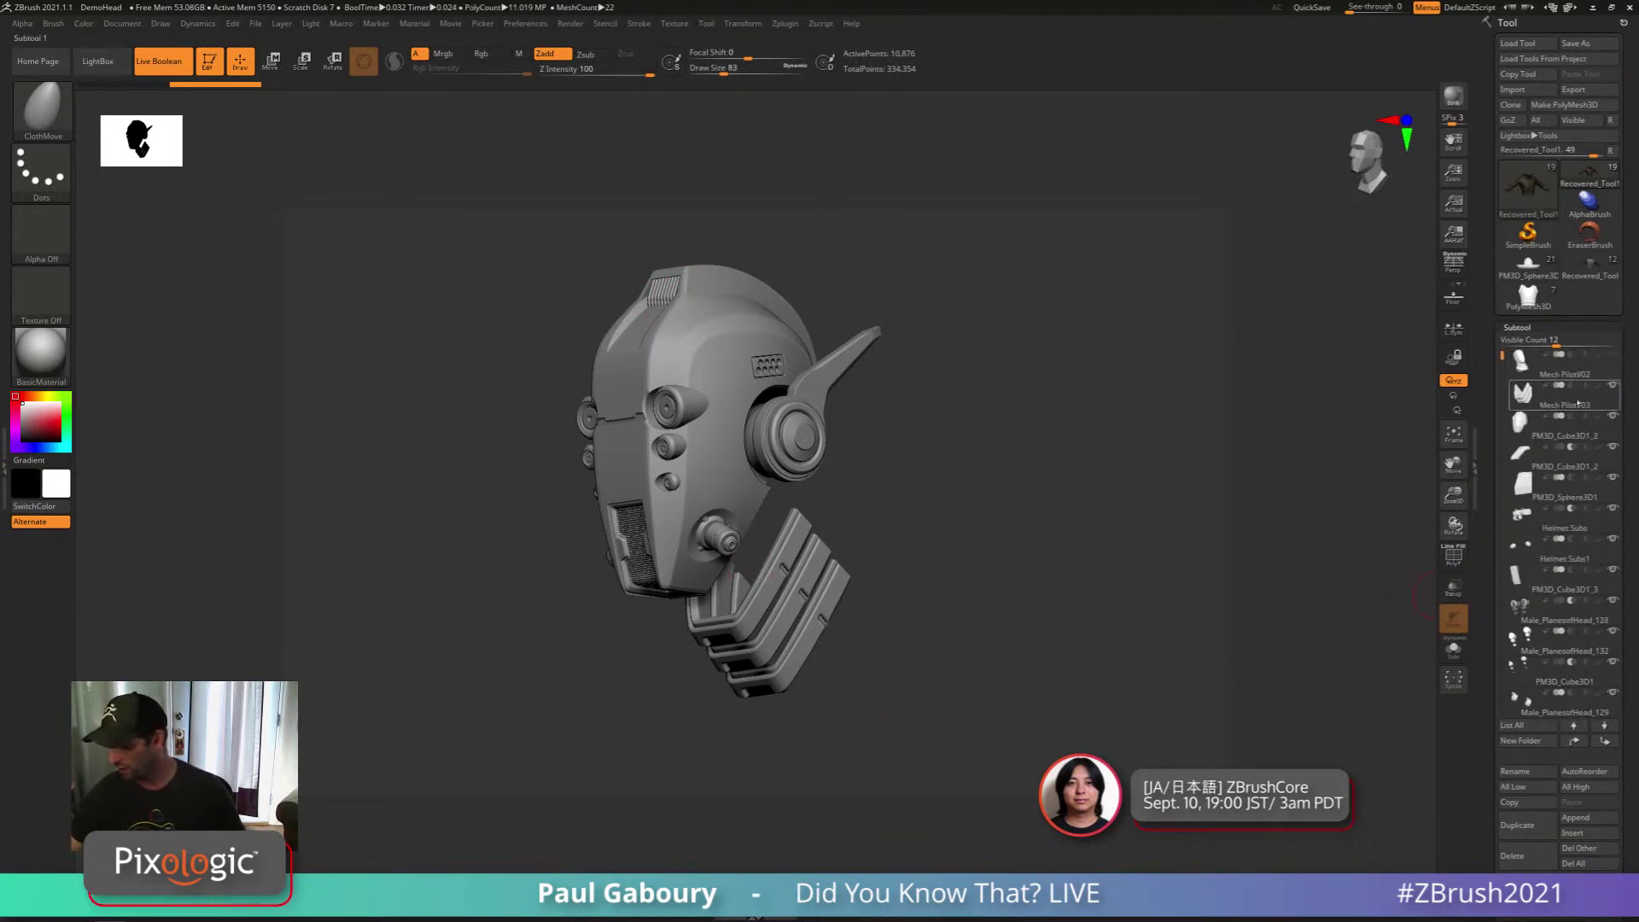
left_click(1613, 417, "shift")
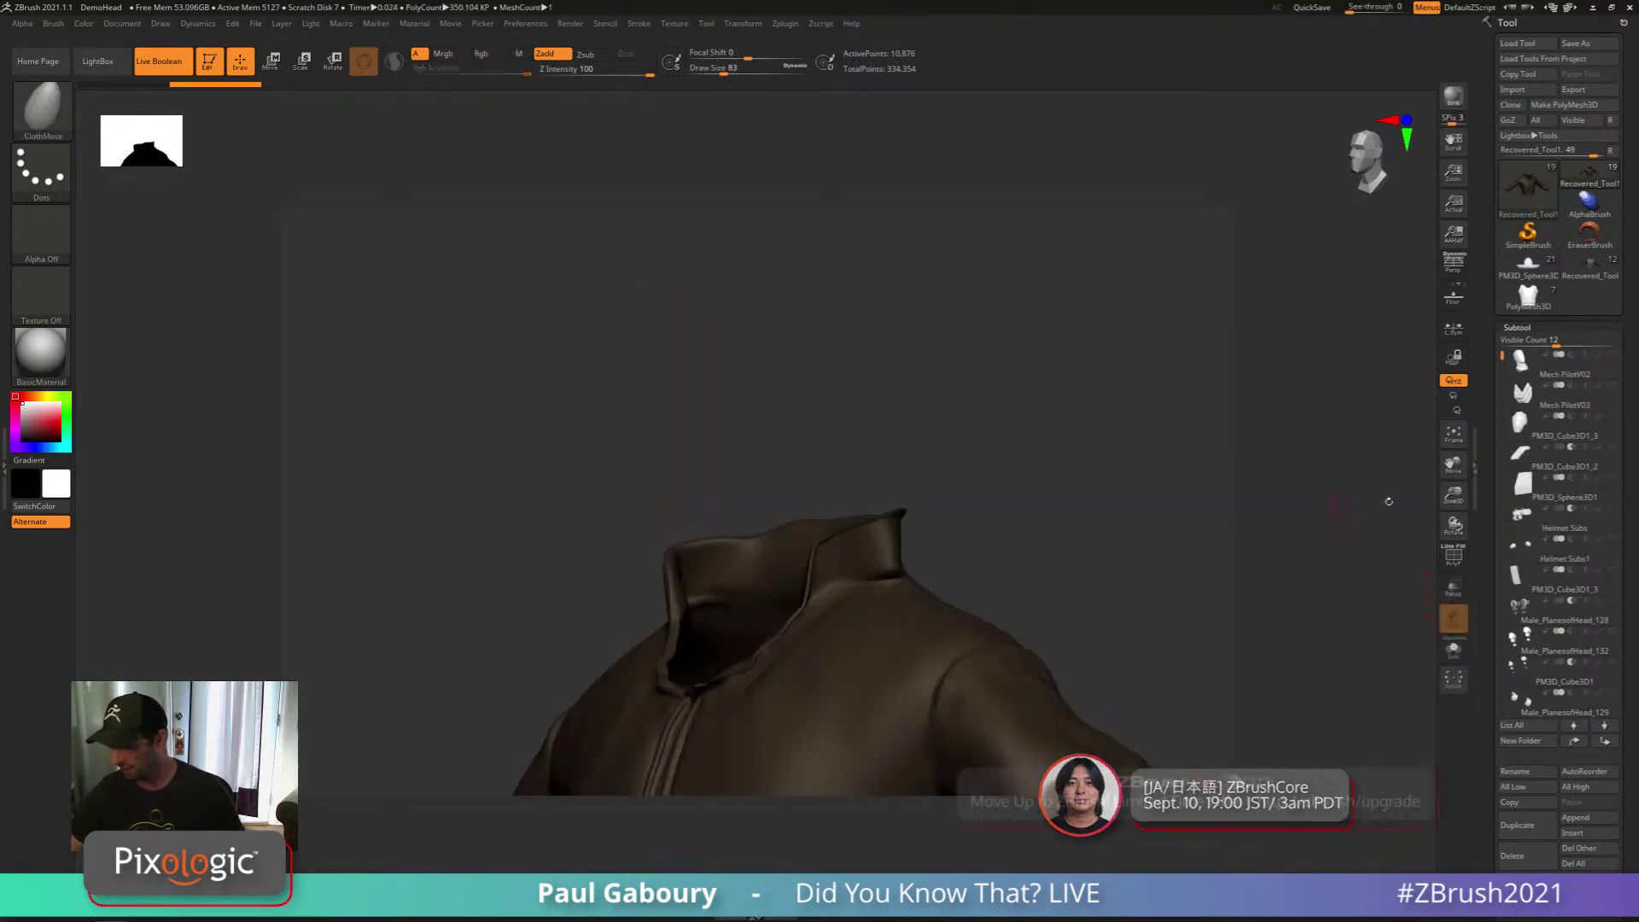
left_click(1584, 427)
mouse_move(938, 590)
left_mouse_down()
mouse_move(1061, 575)
mouse_move(936, 606)
mouse_move(935, 587)
left_mouse_up()
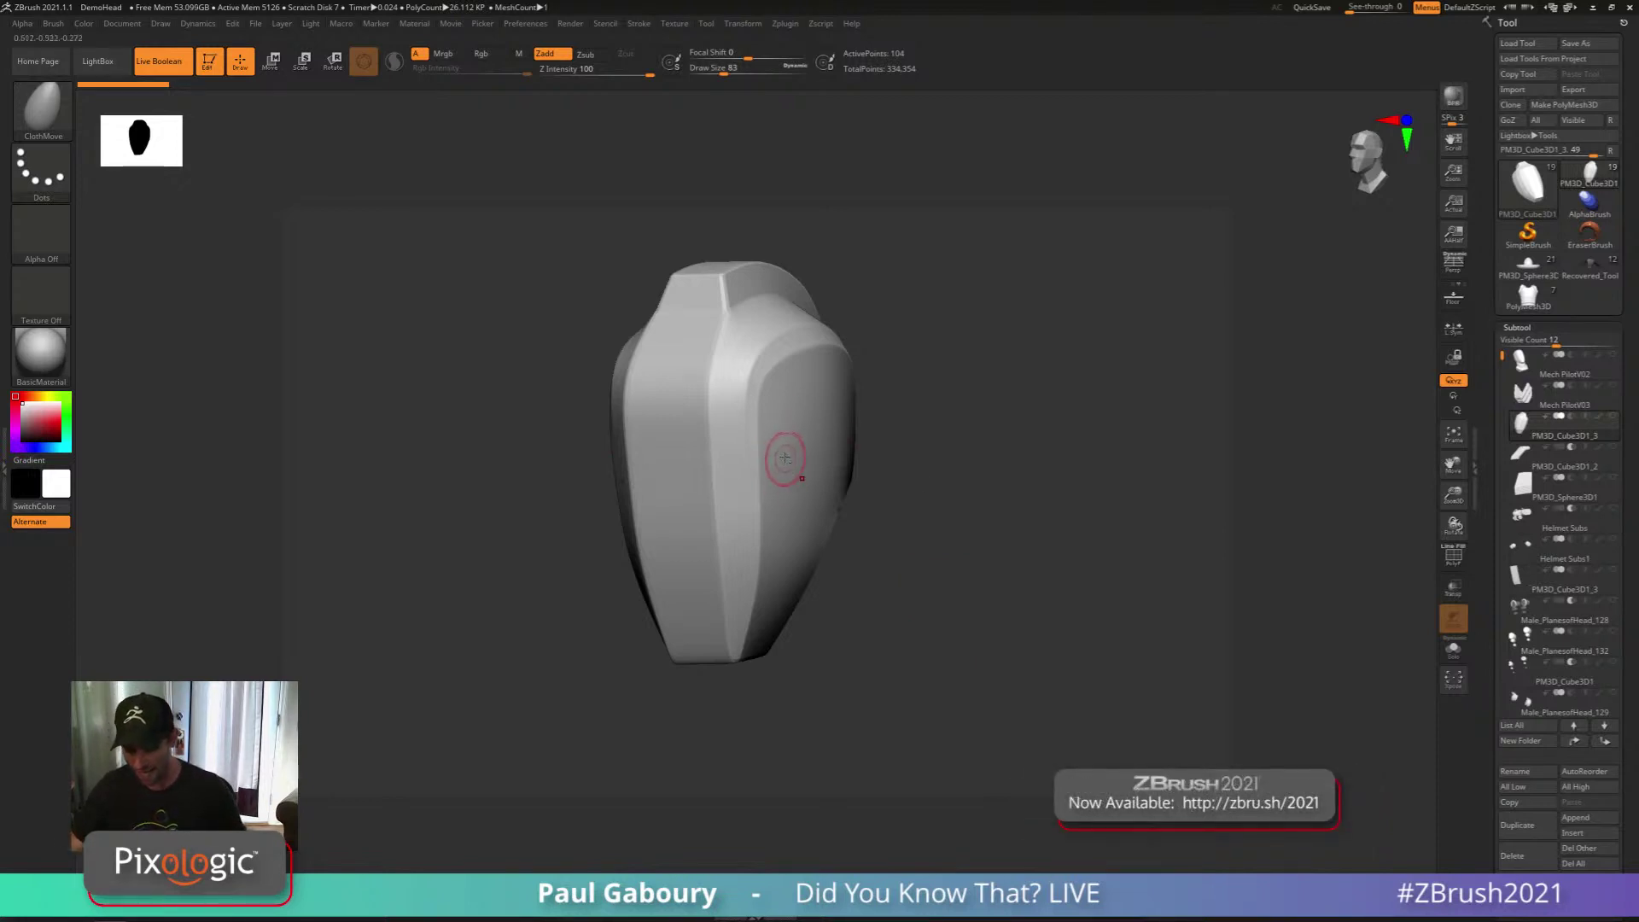
Show the helmet shell's polyframe and turn off its dynamic subdivision preview
mouse_move(694, 303)
right_mouse_down("alt")
mouse_move(717, 388)
mouse_move(670, 347)
right_mouse_up("alt")
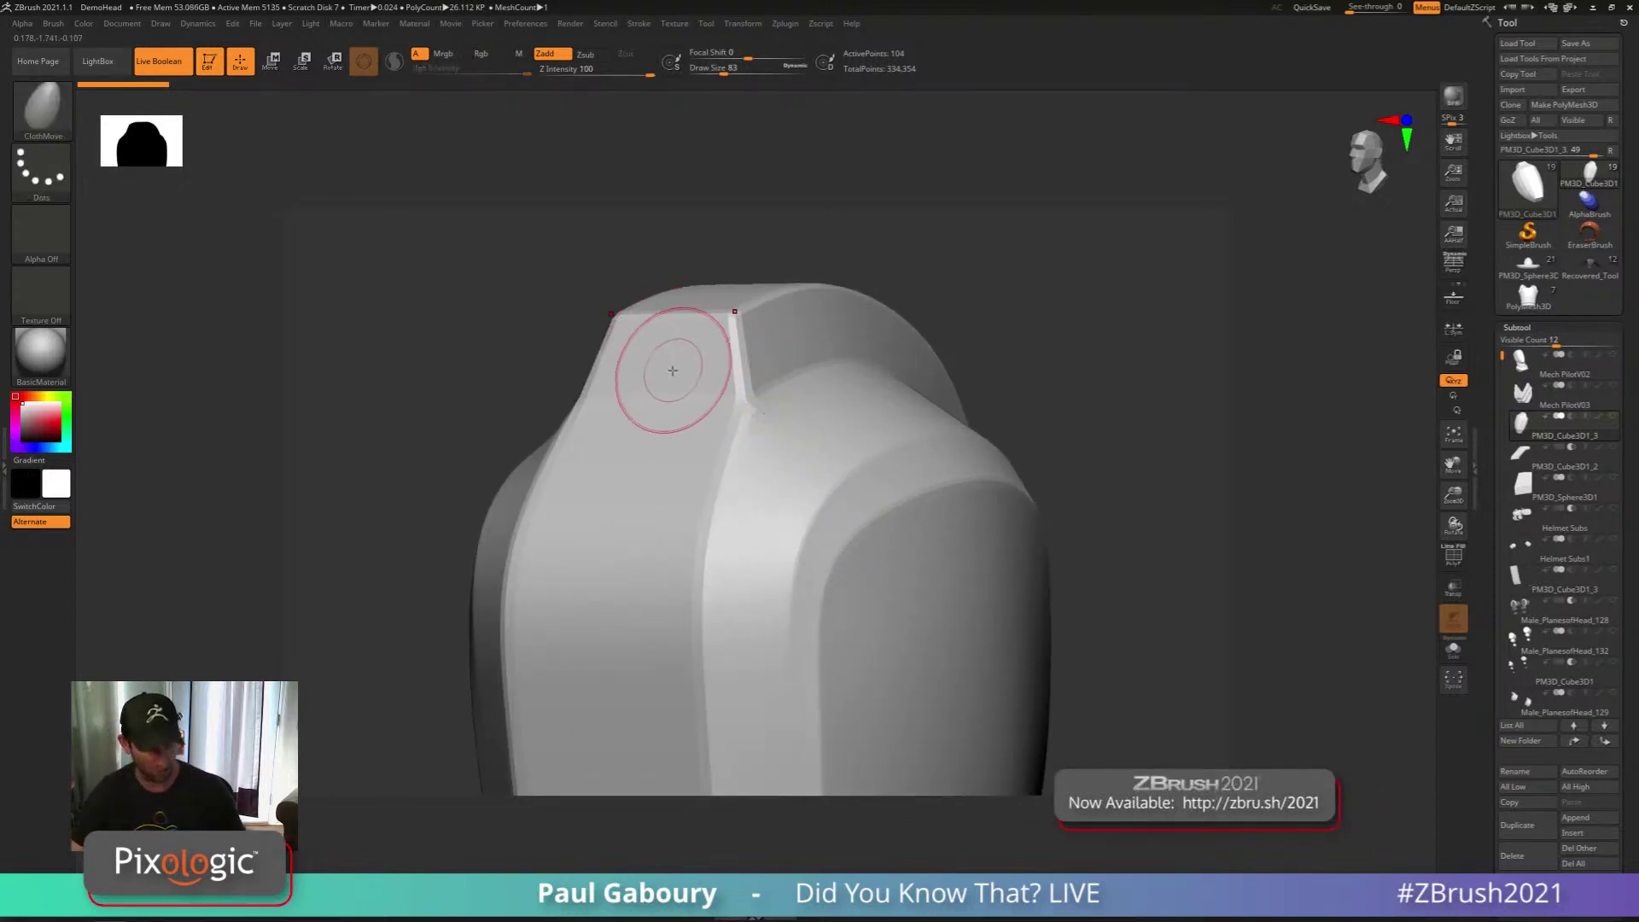
key("shift+f")
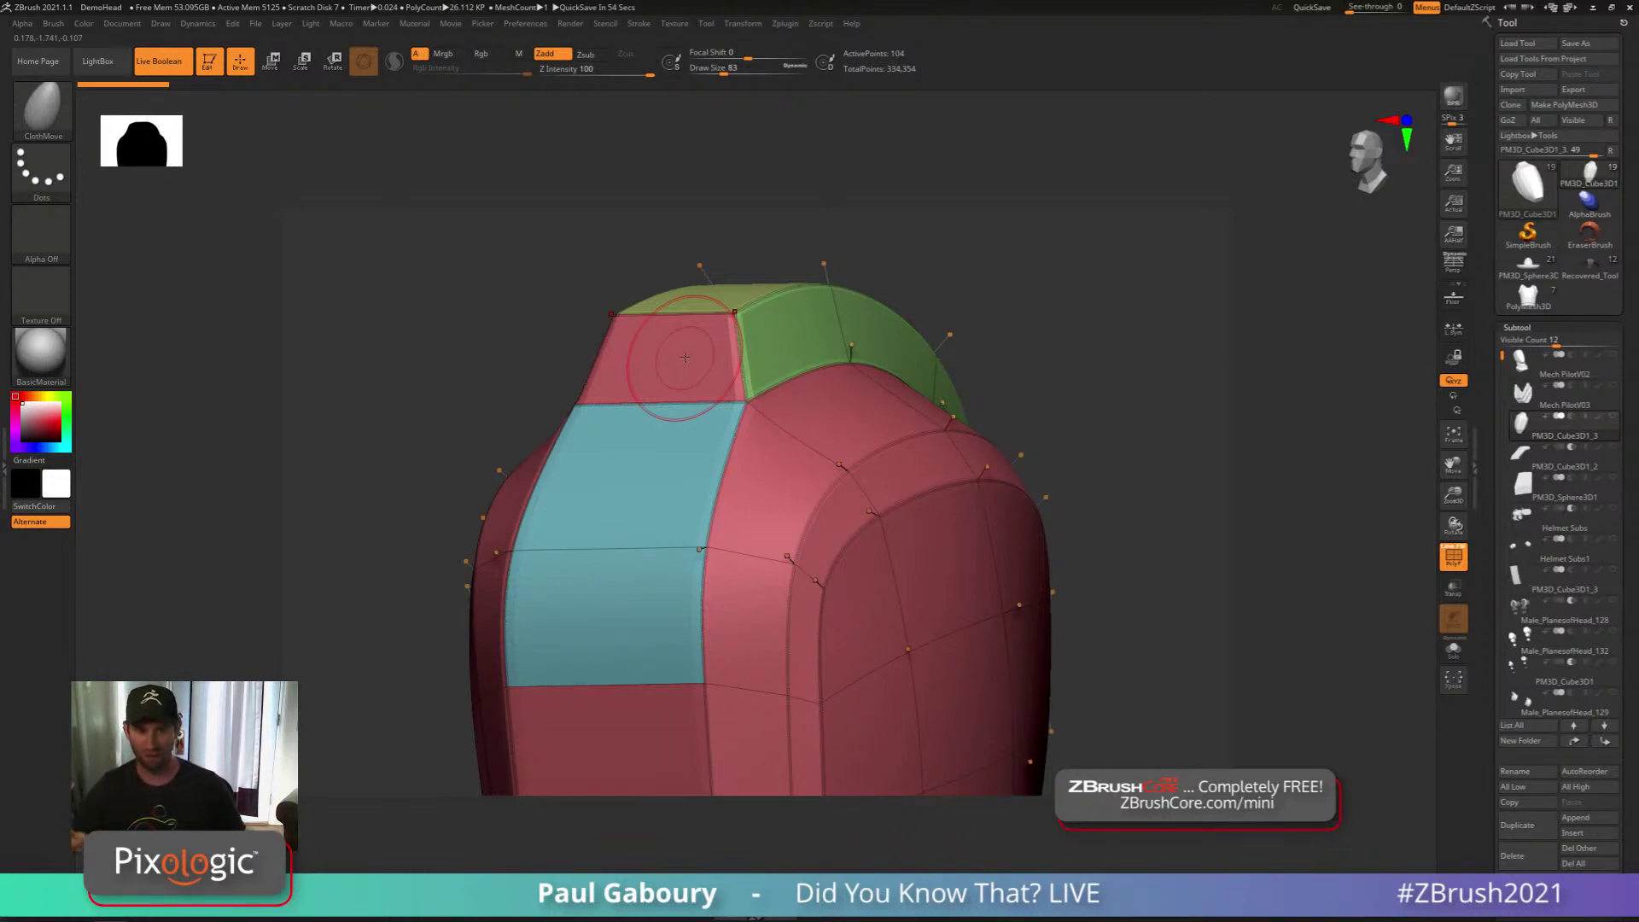
left_click_drag(1115, 603, 915, 580)
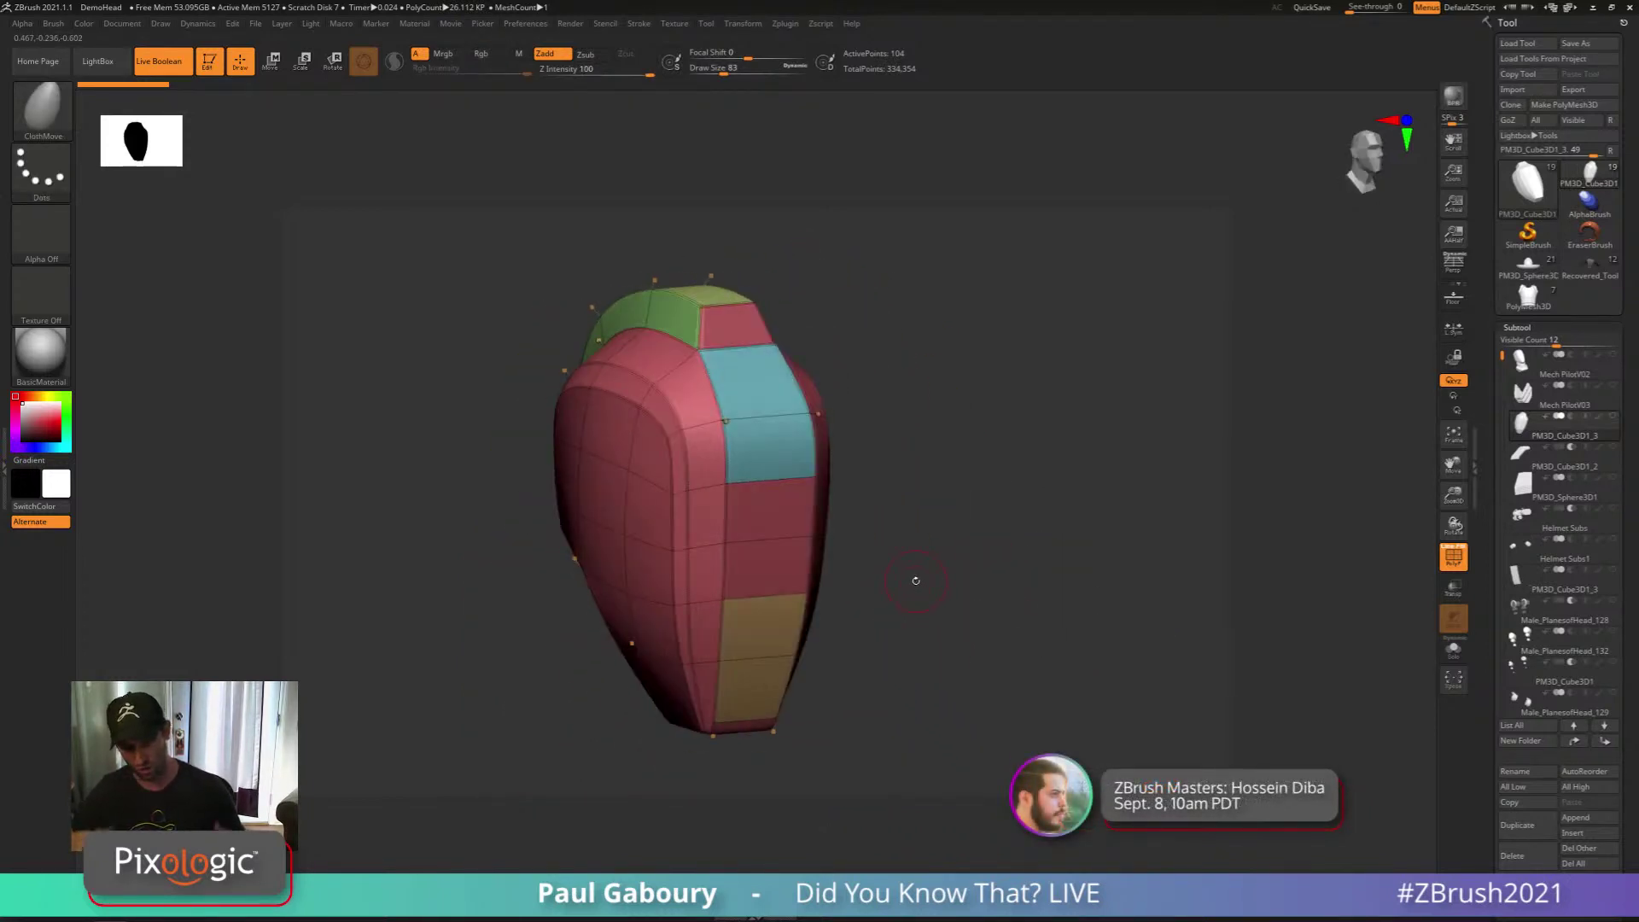
key("shift+d")
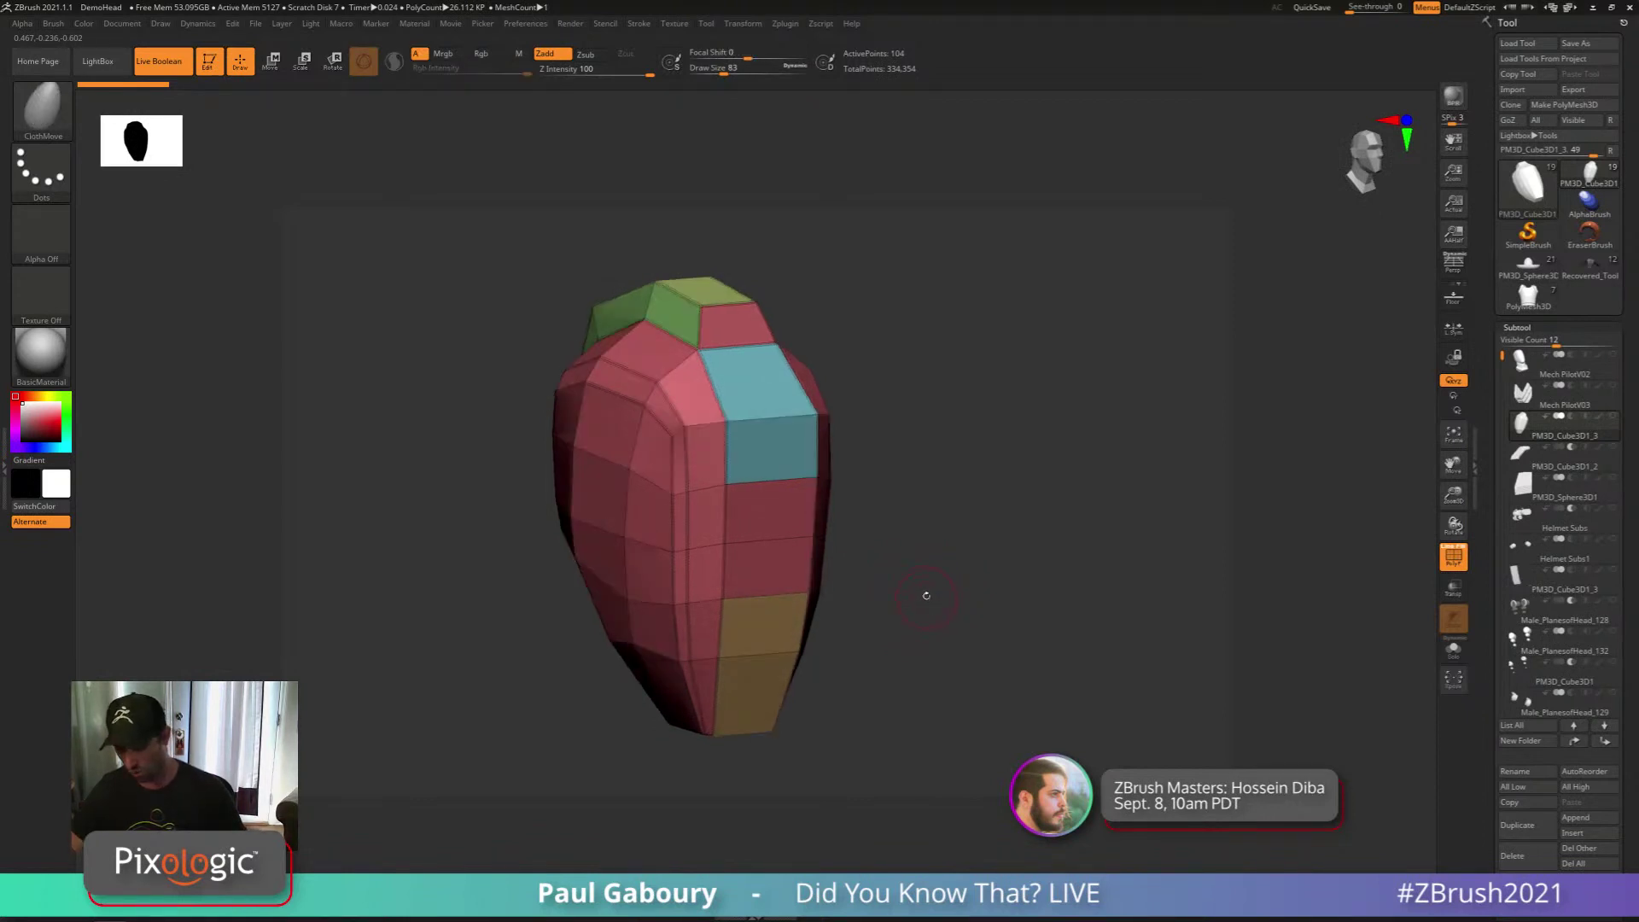
Mark the two blue polygons on the shell's upper front with the ZModeler brush at draw size 27
key("s")
left_click_drag(941, 581, 930, 580)
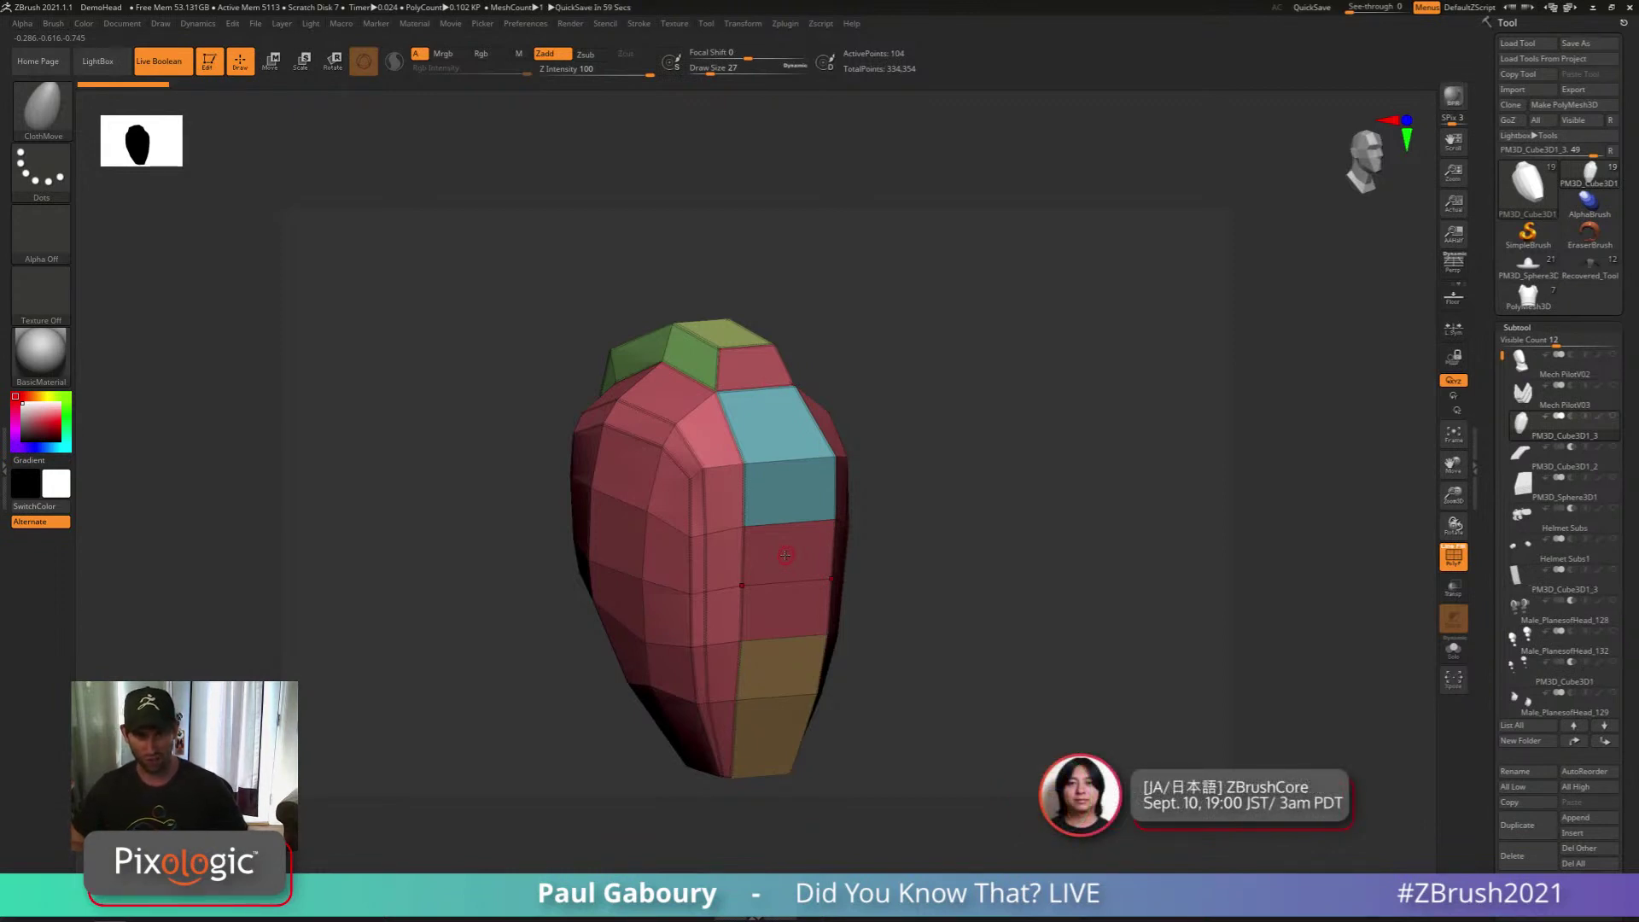
mouse_move(905, 595)
right_mouse_down("alt")
mouse_move(933, 567)
mouse_move(949, 598)
mouse_move(956, 565)
mouse_move(919, 571)
mouse_move(938, 611)
mouse_move(958, 549)
mouse_move(960, 589)
right_mouse_up("alt")
key("b")
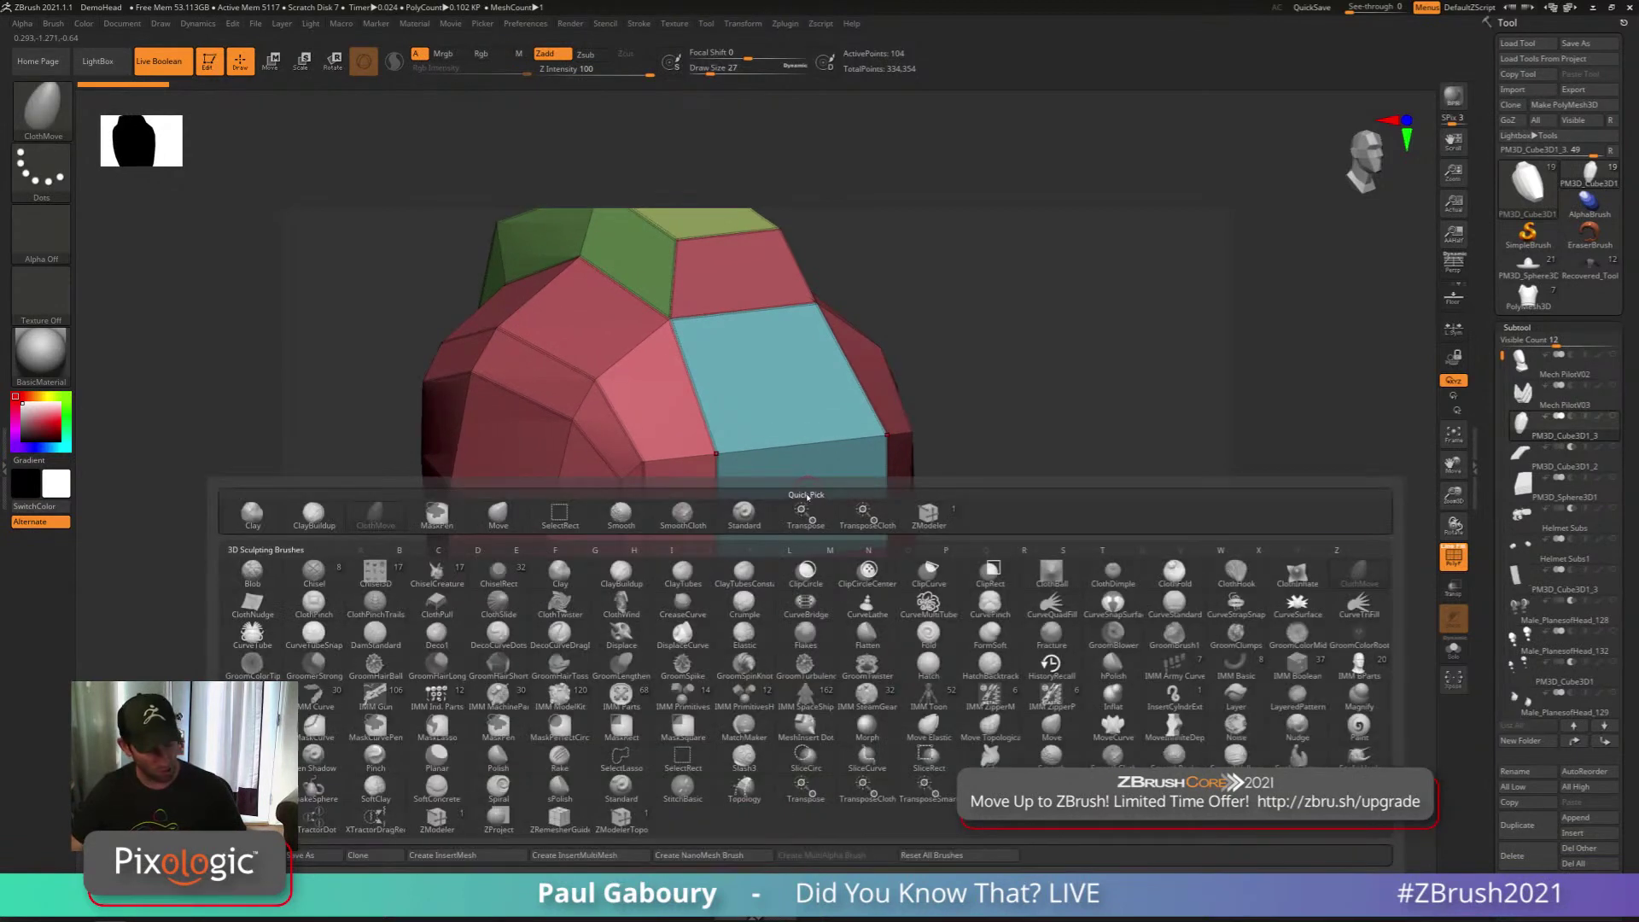
key("z")
key("m")
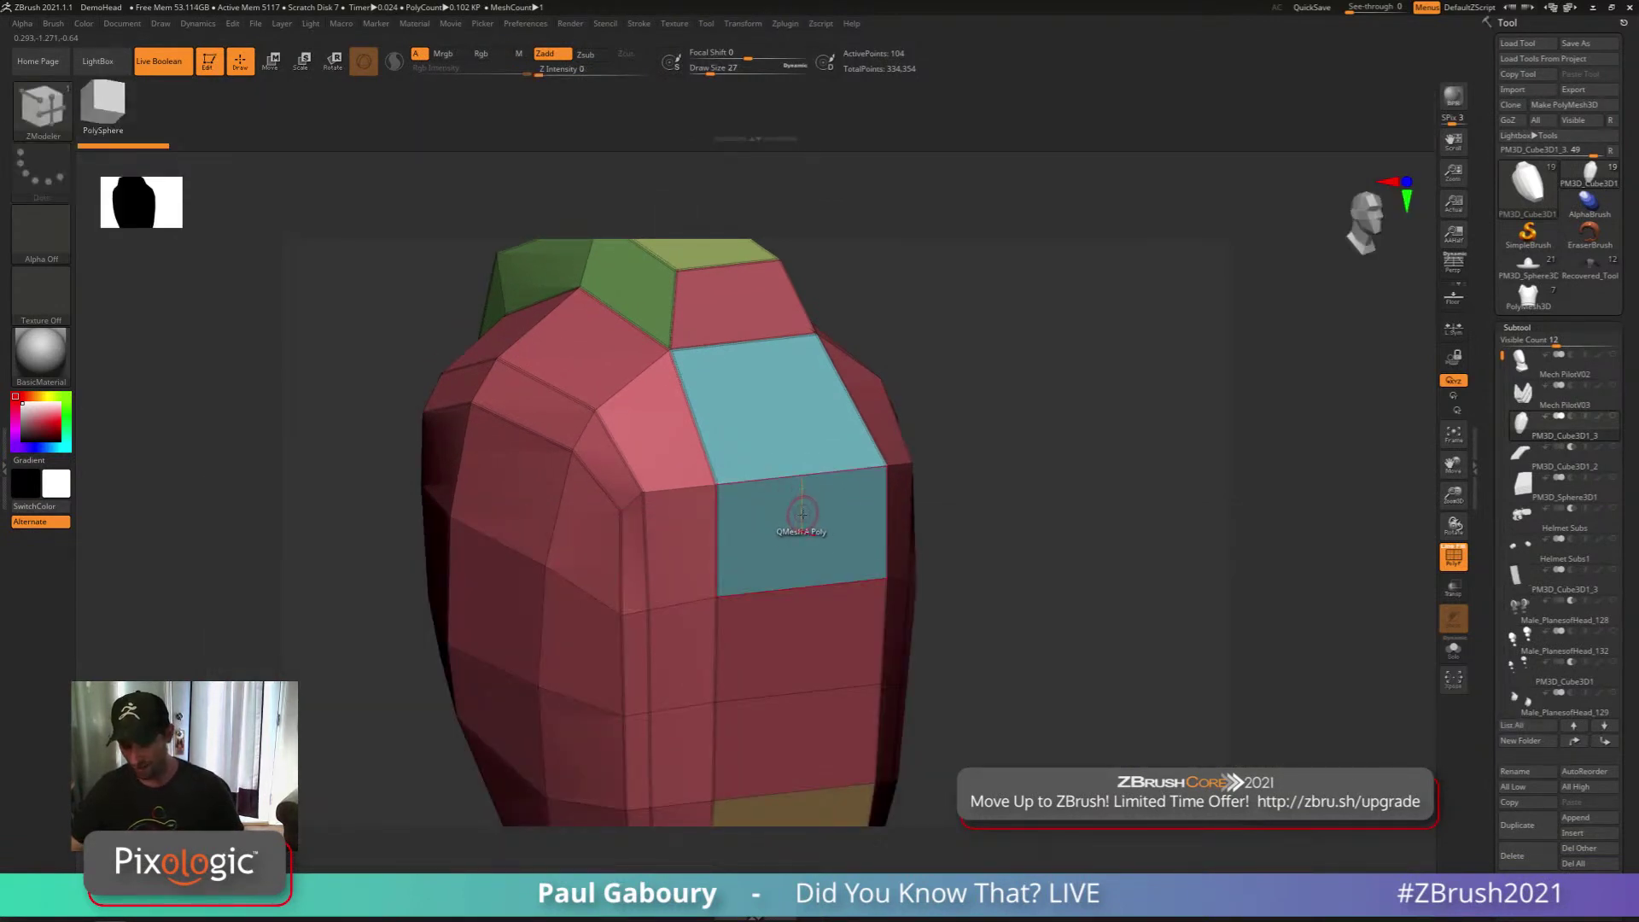
left_click_drag(808, 528, 779, 392, "alt")
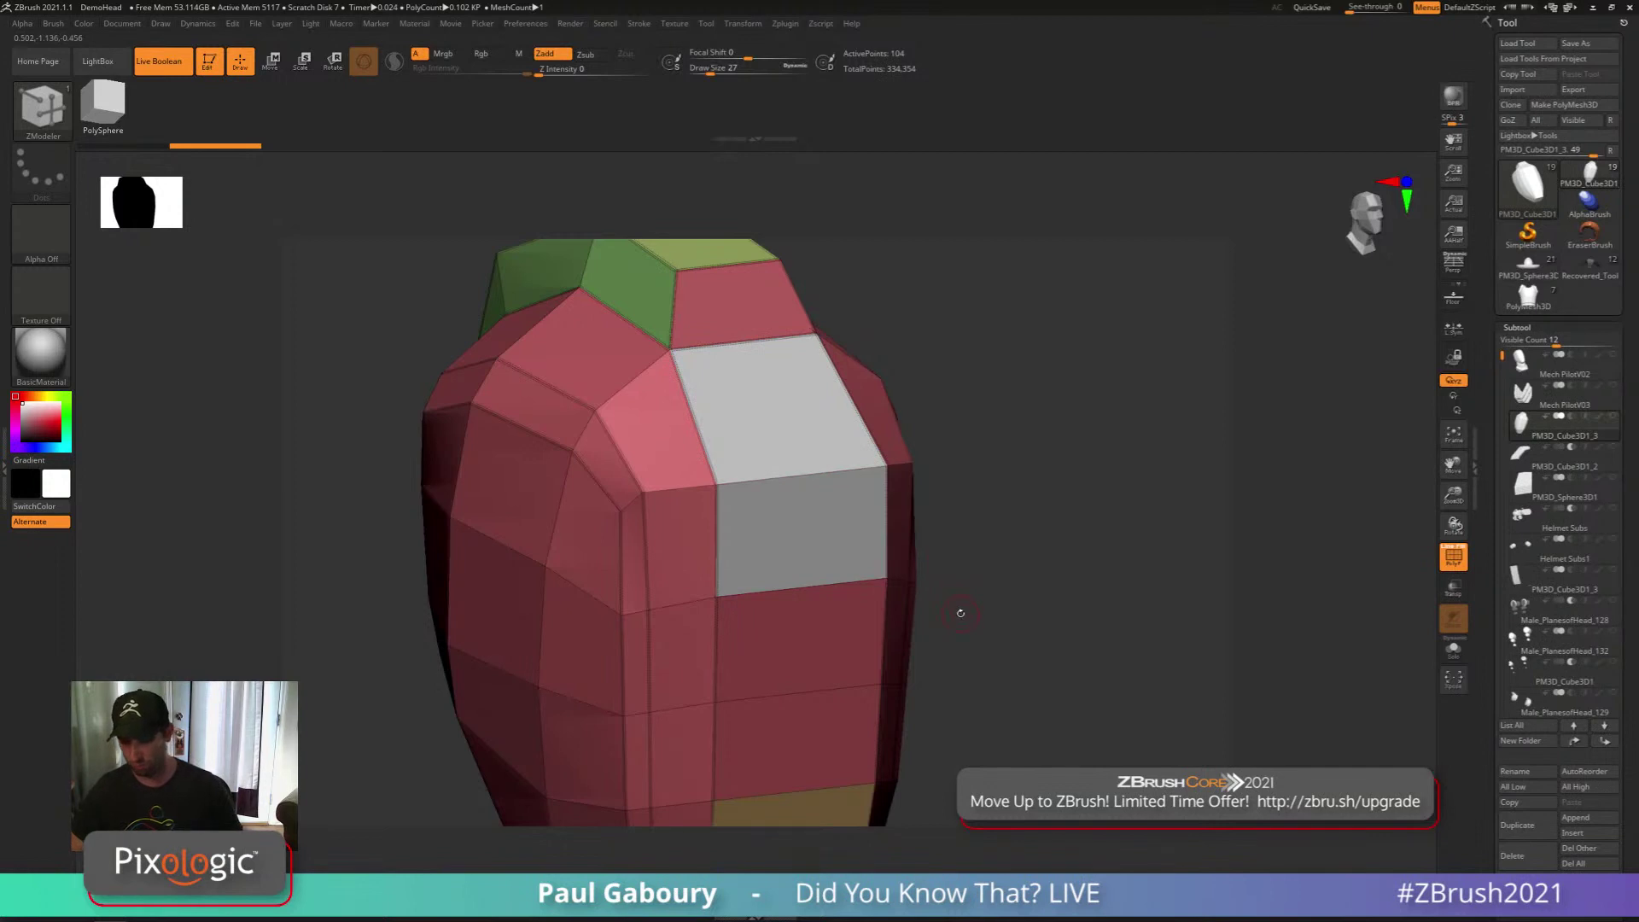
Compare the shell with dynamic subdivision on and off, leave the smoothed preview on, and examine its side profile
key("d")
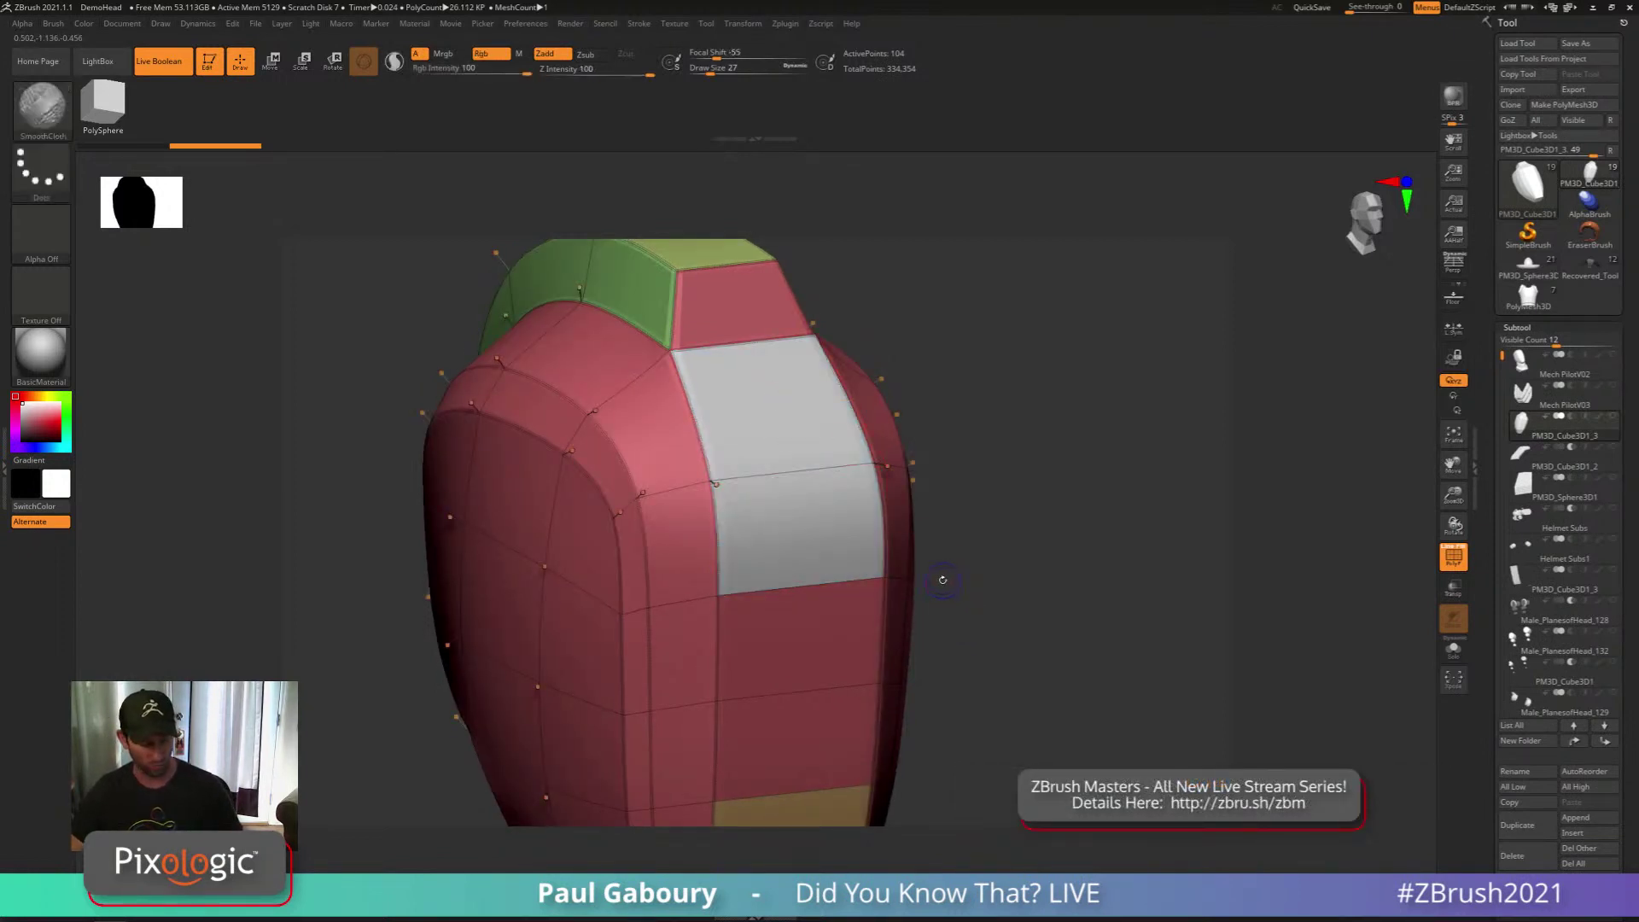
key("shift+d")
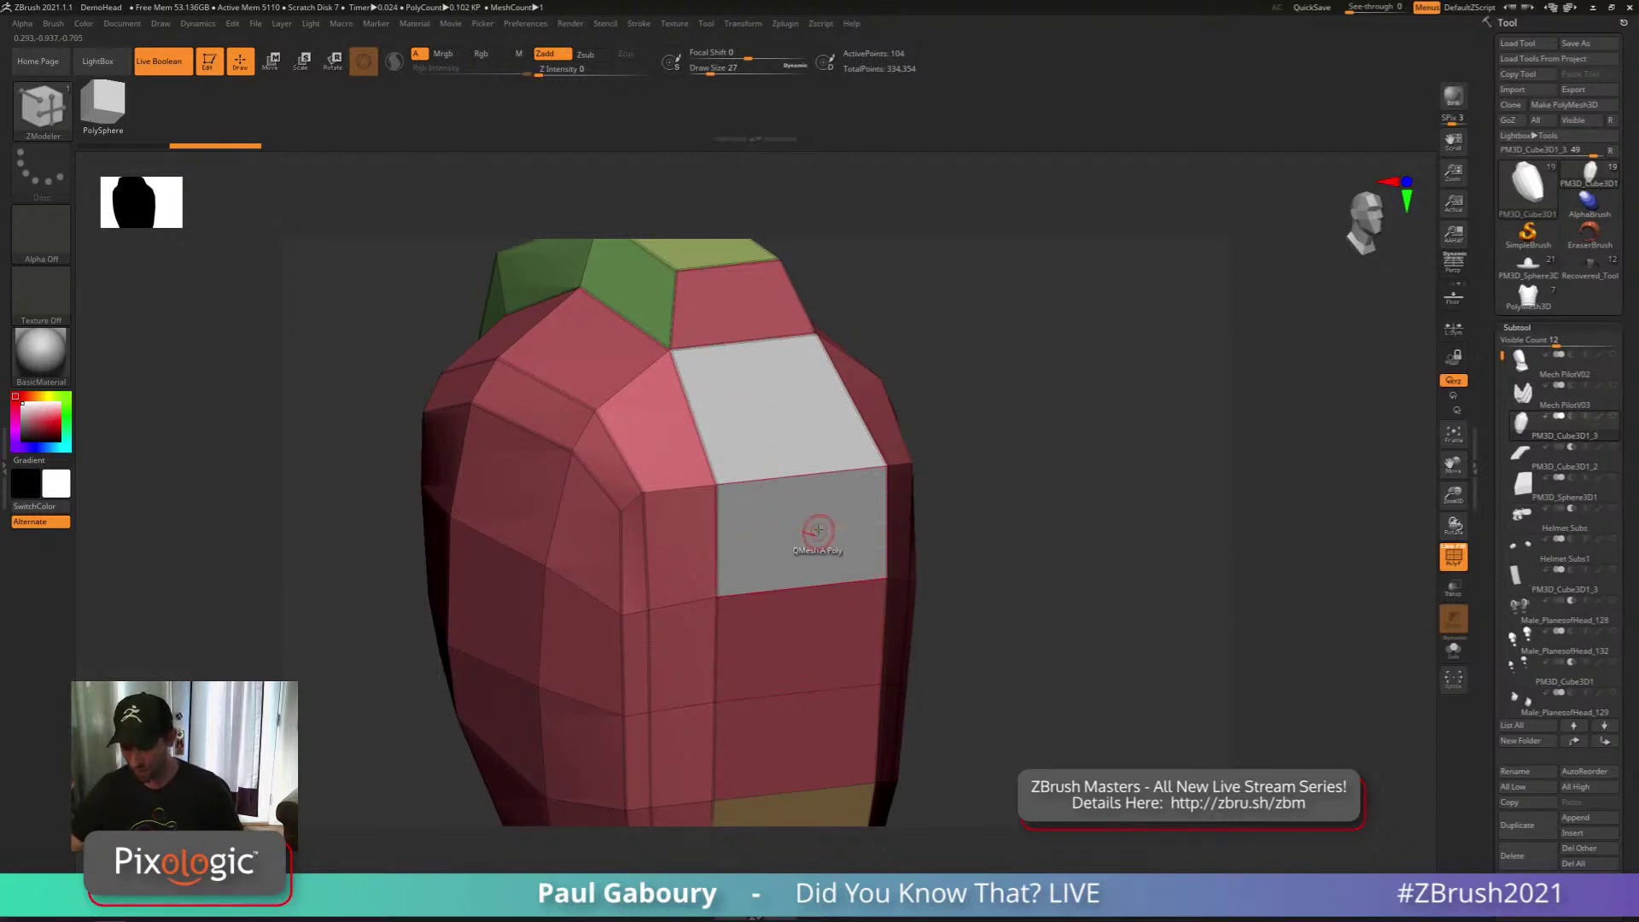
right_click_drag(818, 531, 827, 517)
left_click_drag(827, 516, 934, 509)
right_click_drag(934, 510, 834, 537, "ctrl")
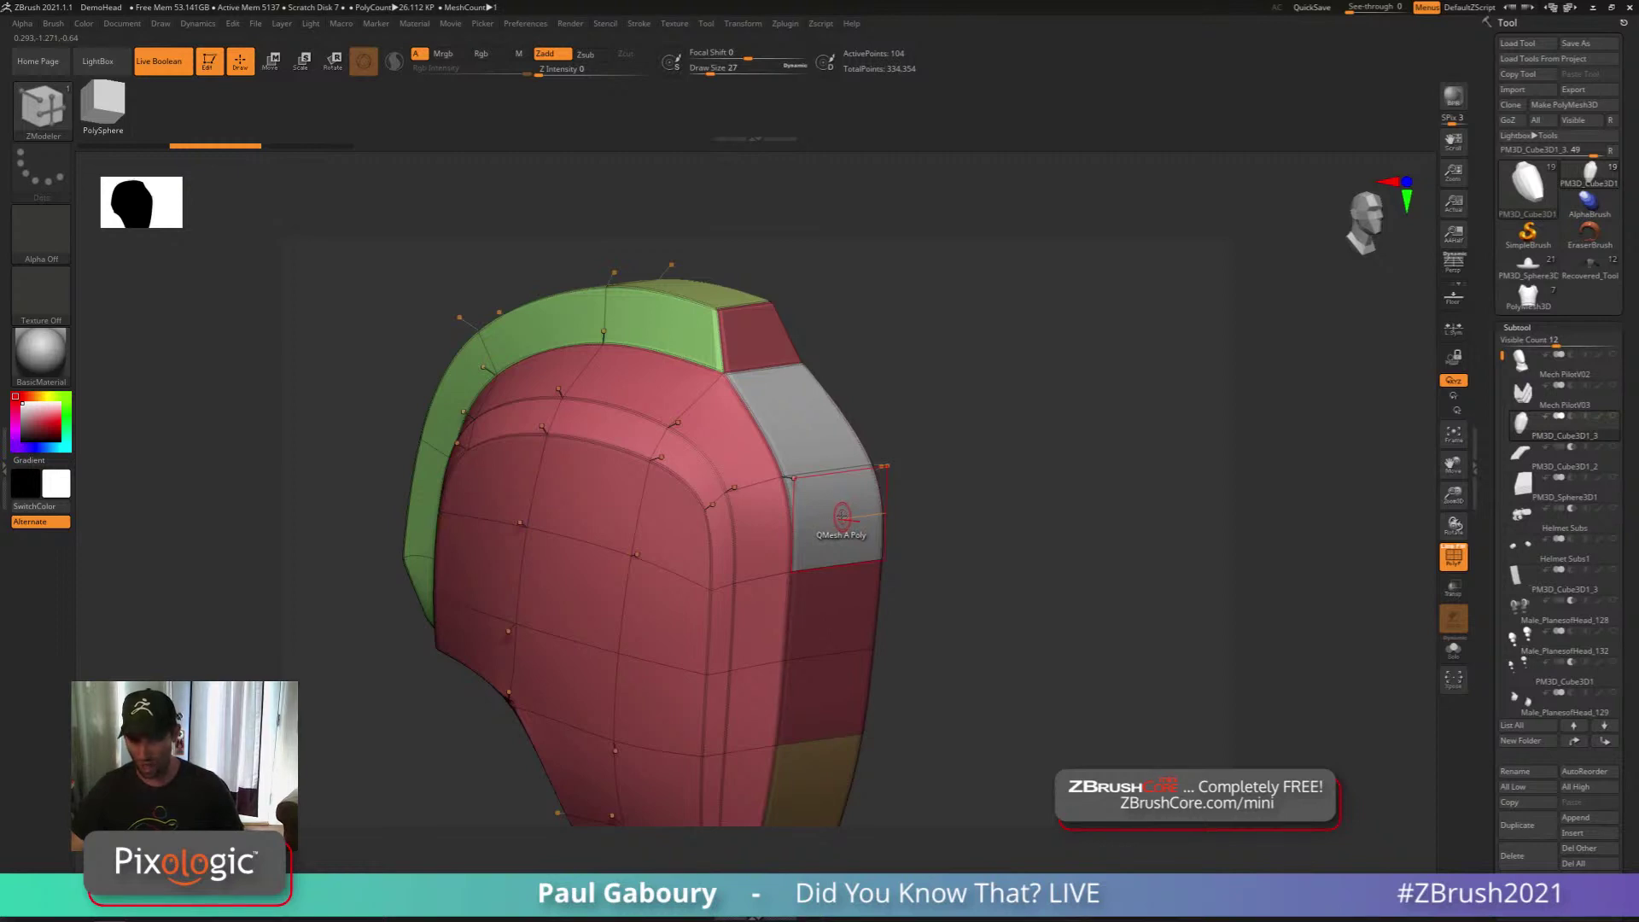
right_click_drag(840, 517, 911, 640)
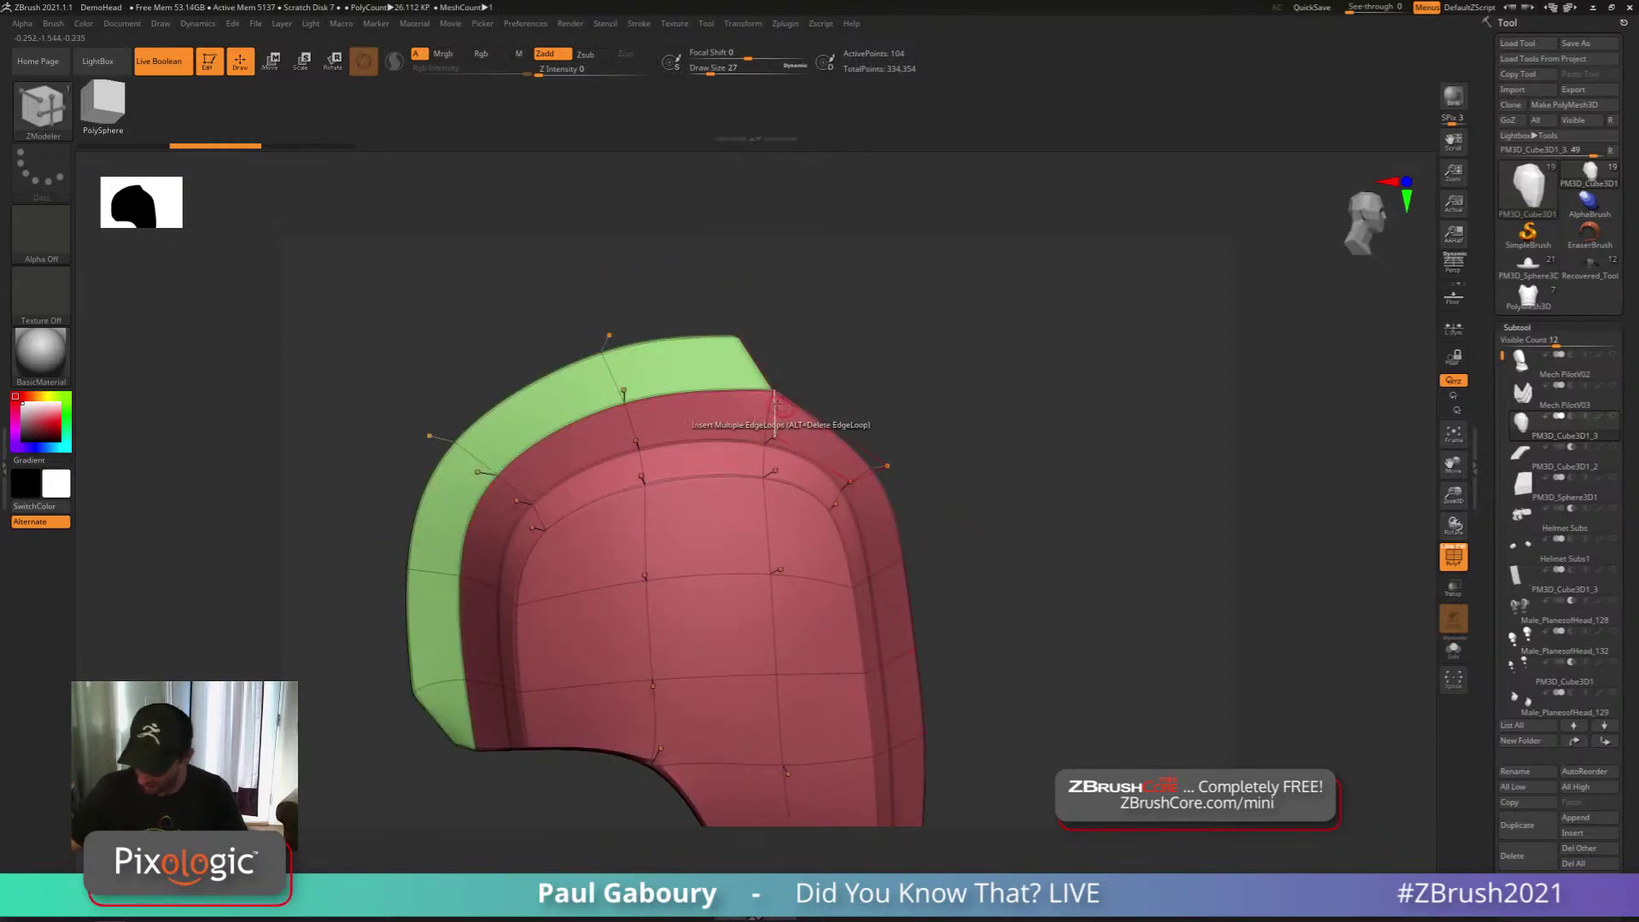
Pull the two white polygons off the shell's upper front as a detached surface with the ZModeler QMesh action
right_click_drag(908, 589, 845, 546)
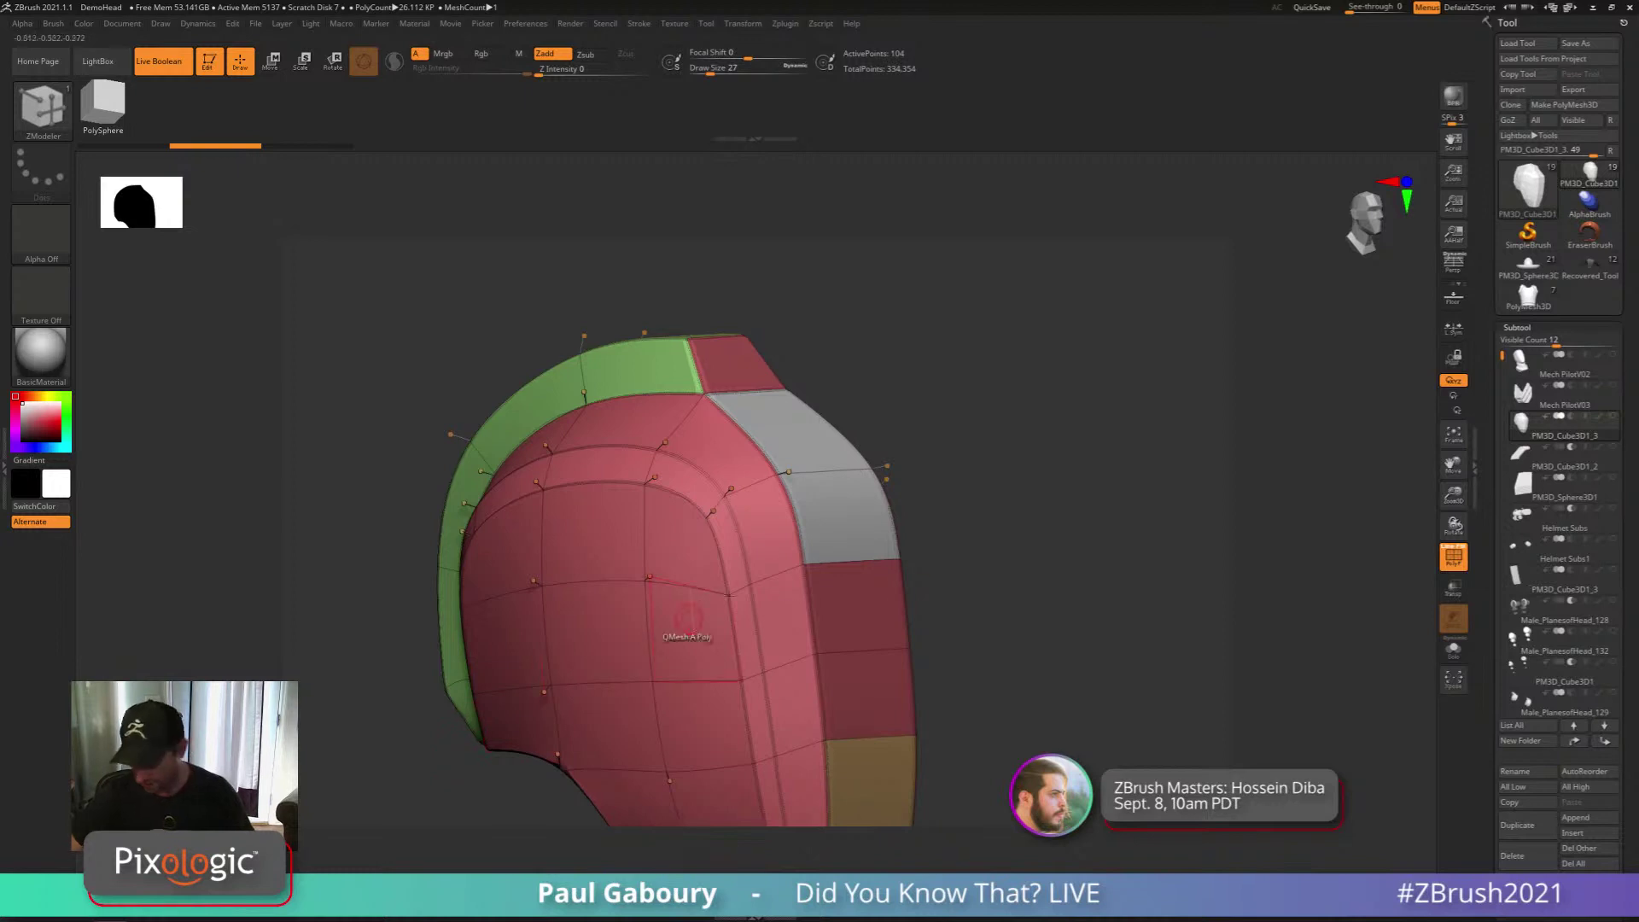
right_click_drag(874, 675, 768, 391)
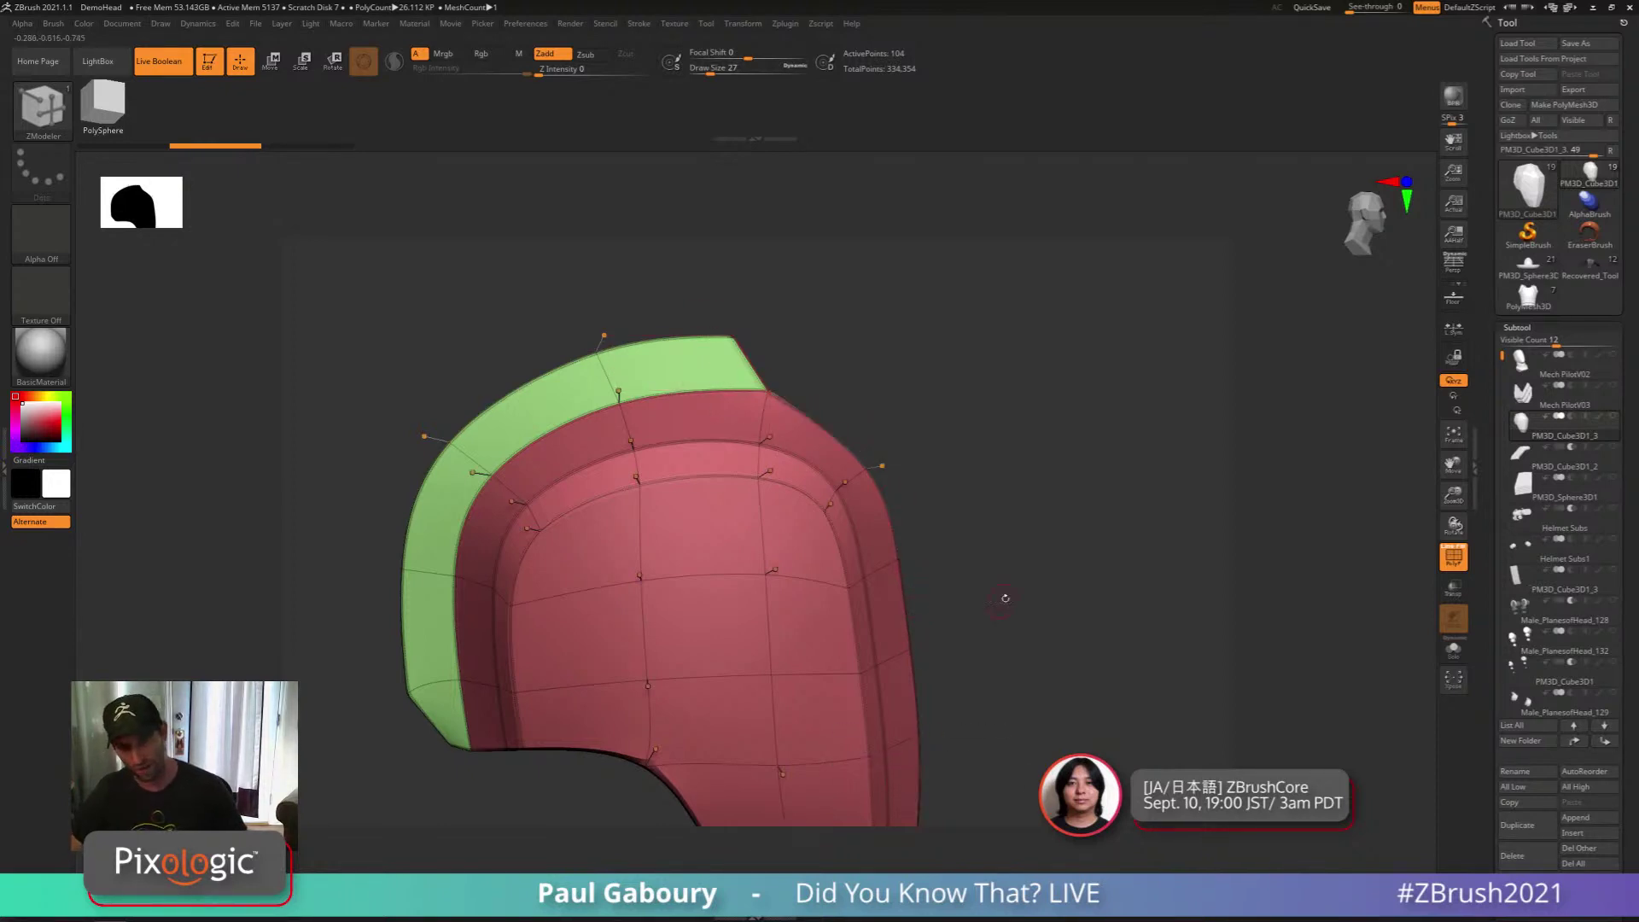
left_click_drag(1006, 592, 975, 616)
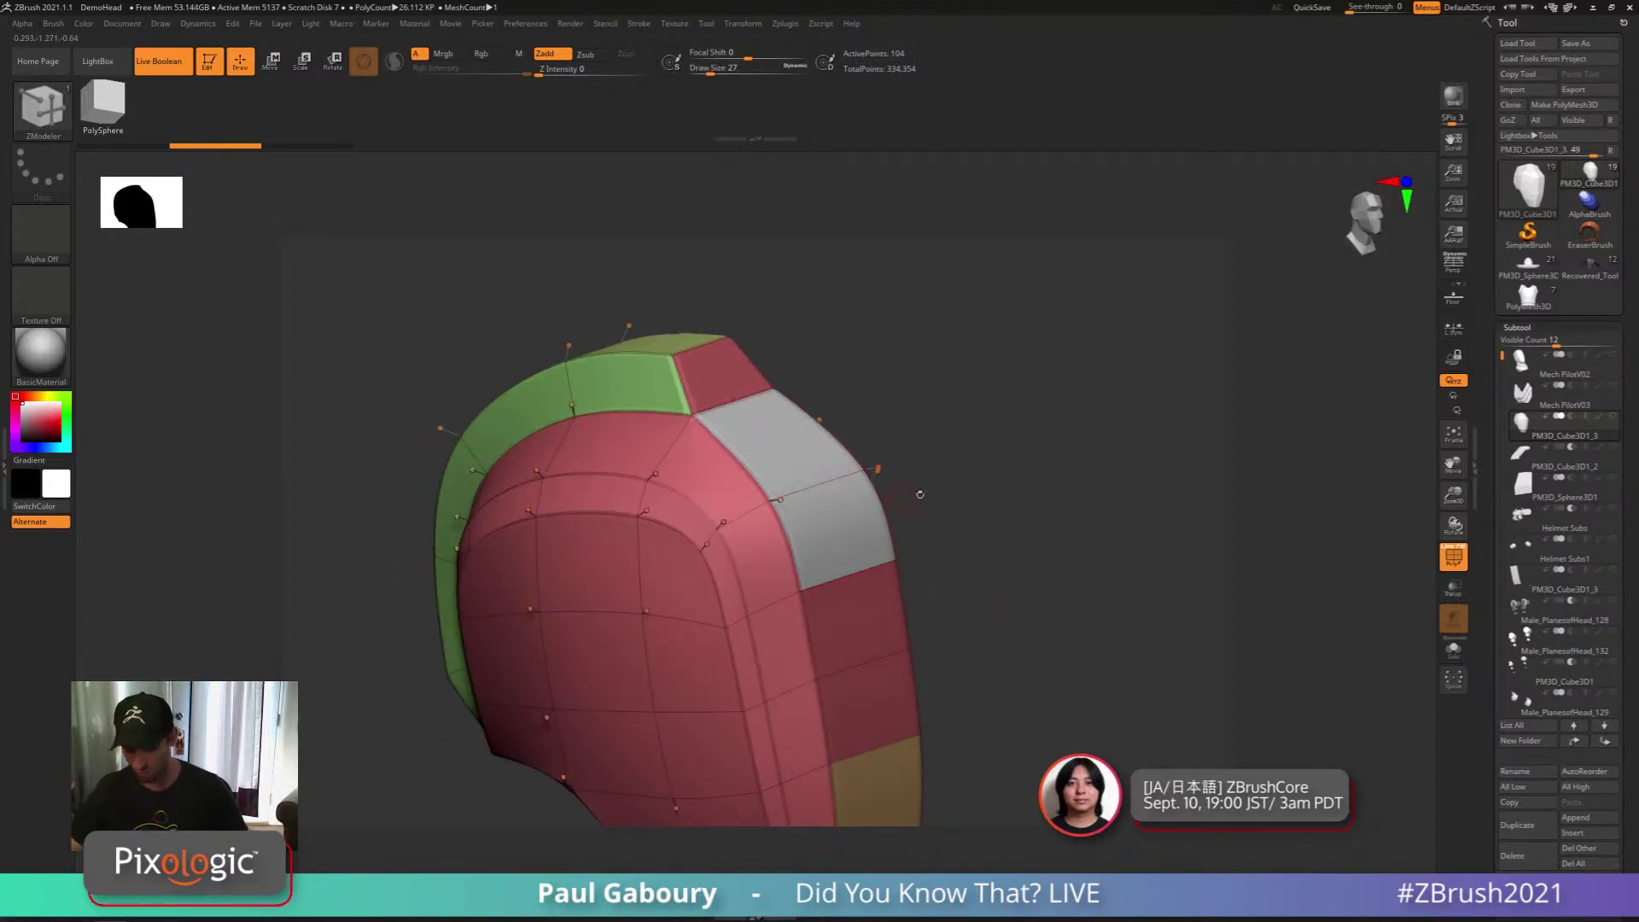
mouse_move(947, 635)
left_mouse_down()
mouse_move(968, 602)
mouse_move(950, 563)
mouse_move(975, 554)
left_mouse_up()
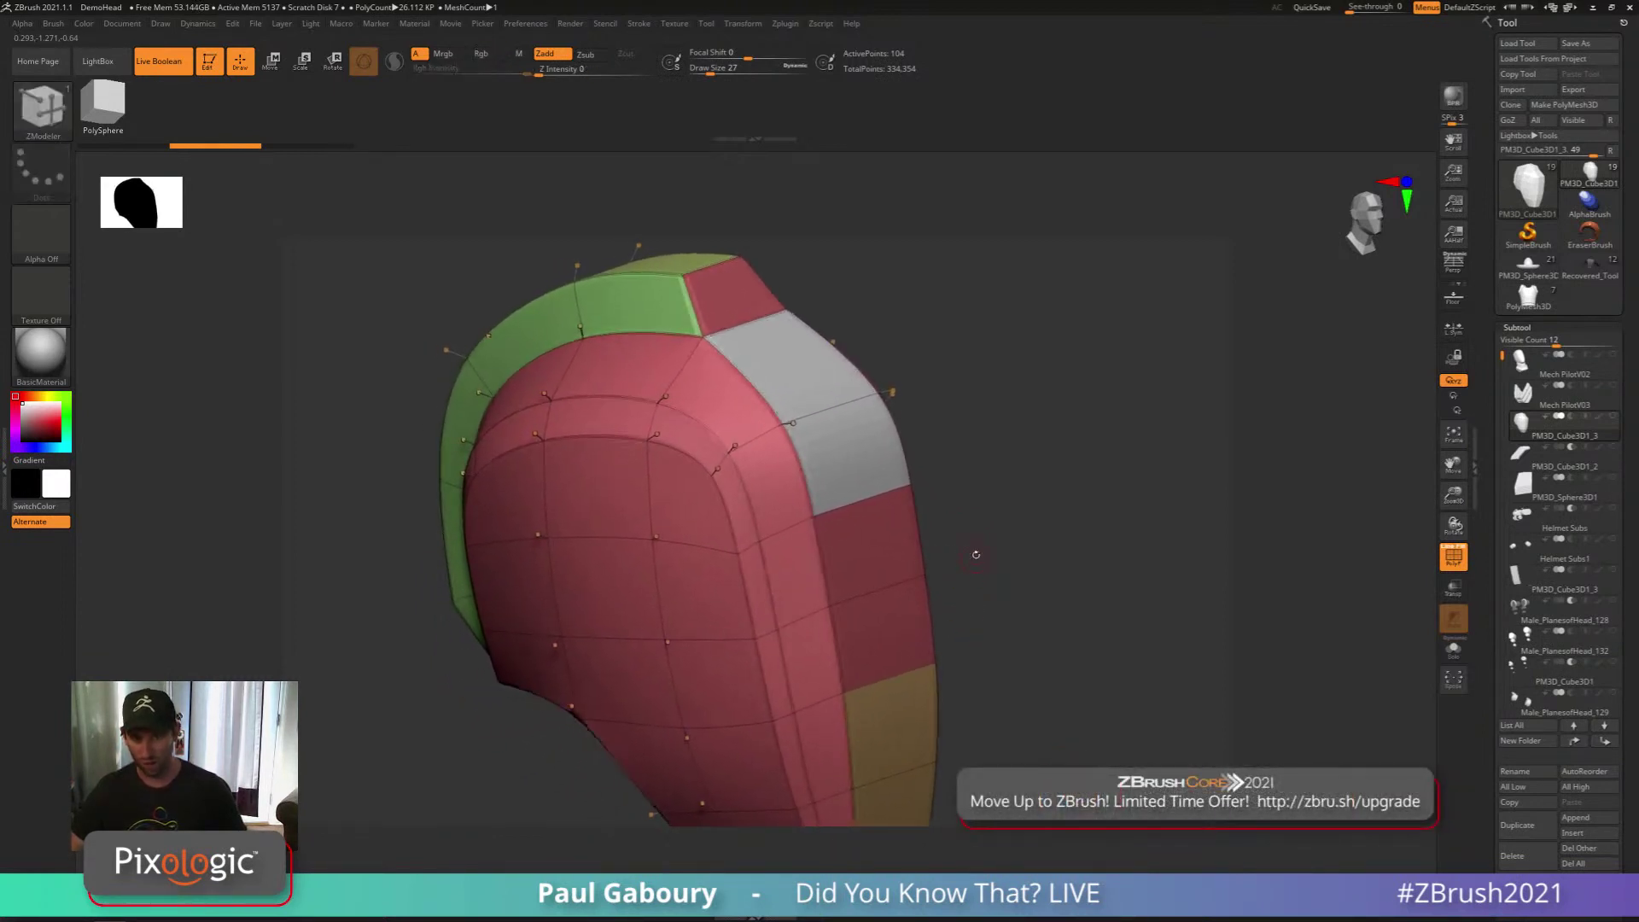
mouse_move(863, 471)
right_mouse_down()
mouse_move(848, 453)
mouse_move(837, 473)
right_mouse_up()
left_click_drag(838, 473, 845, 471)
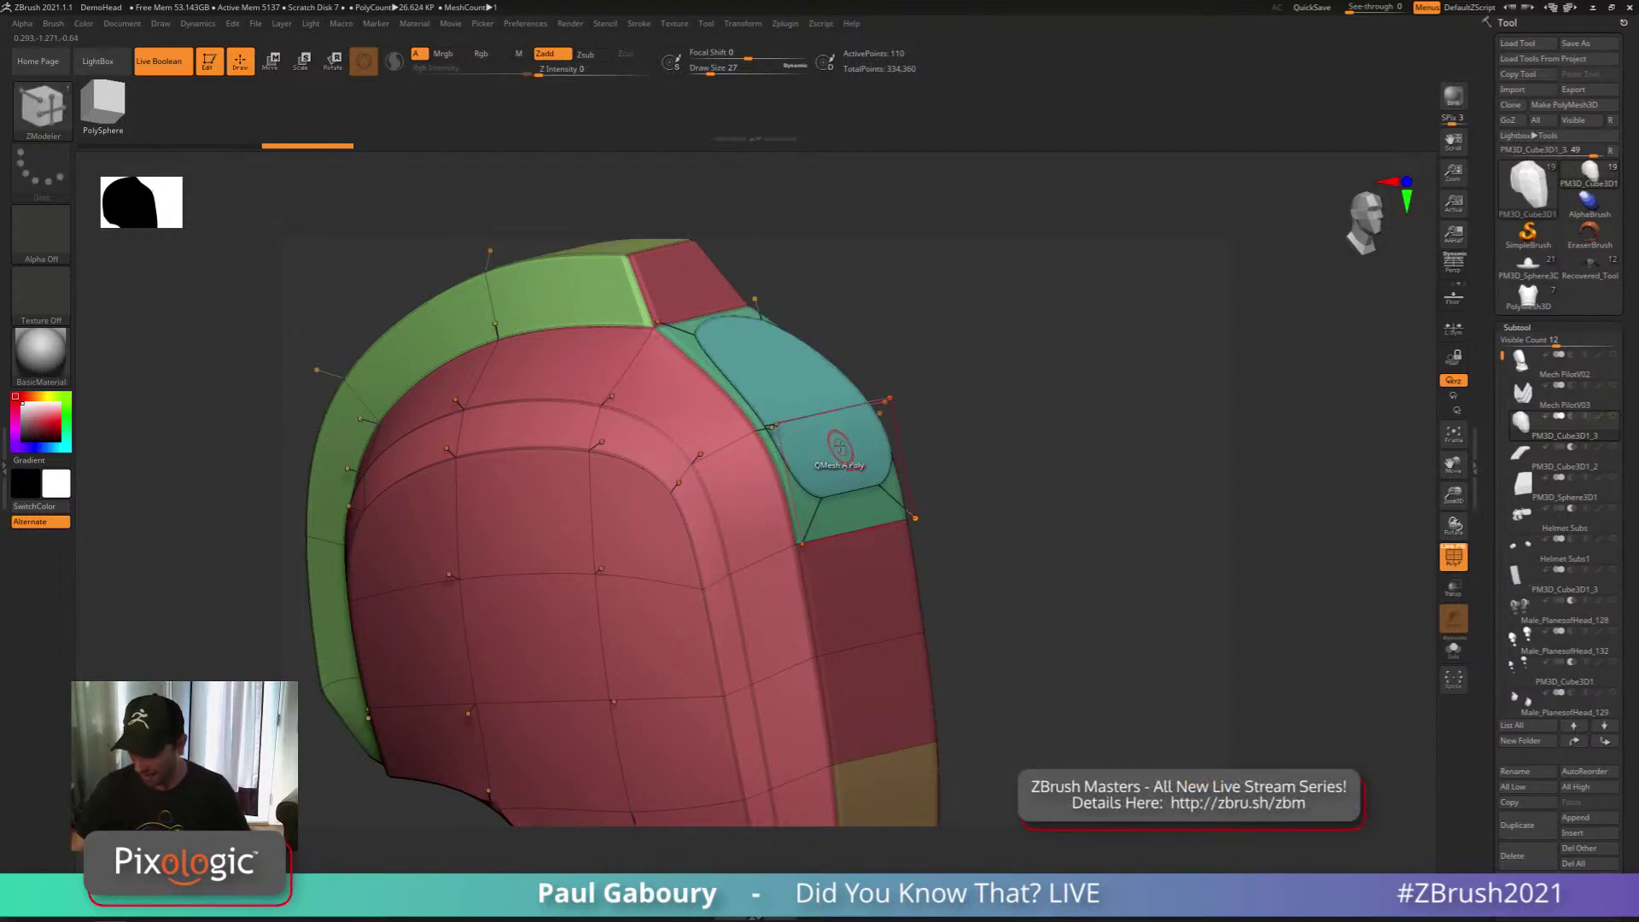
Turn off dynamic subdivision and thicken the detached teal surface into a plate using QMesh with the Polygroup All target
key("shift+d")
left_click_drag(963, 497, 981, 481)
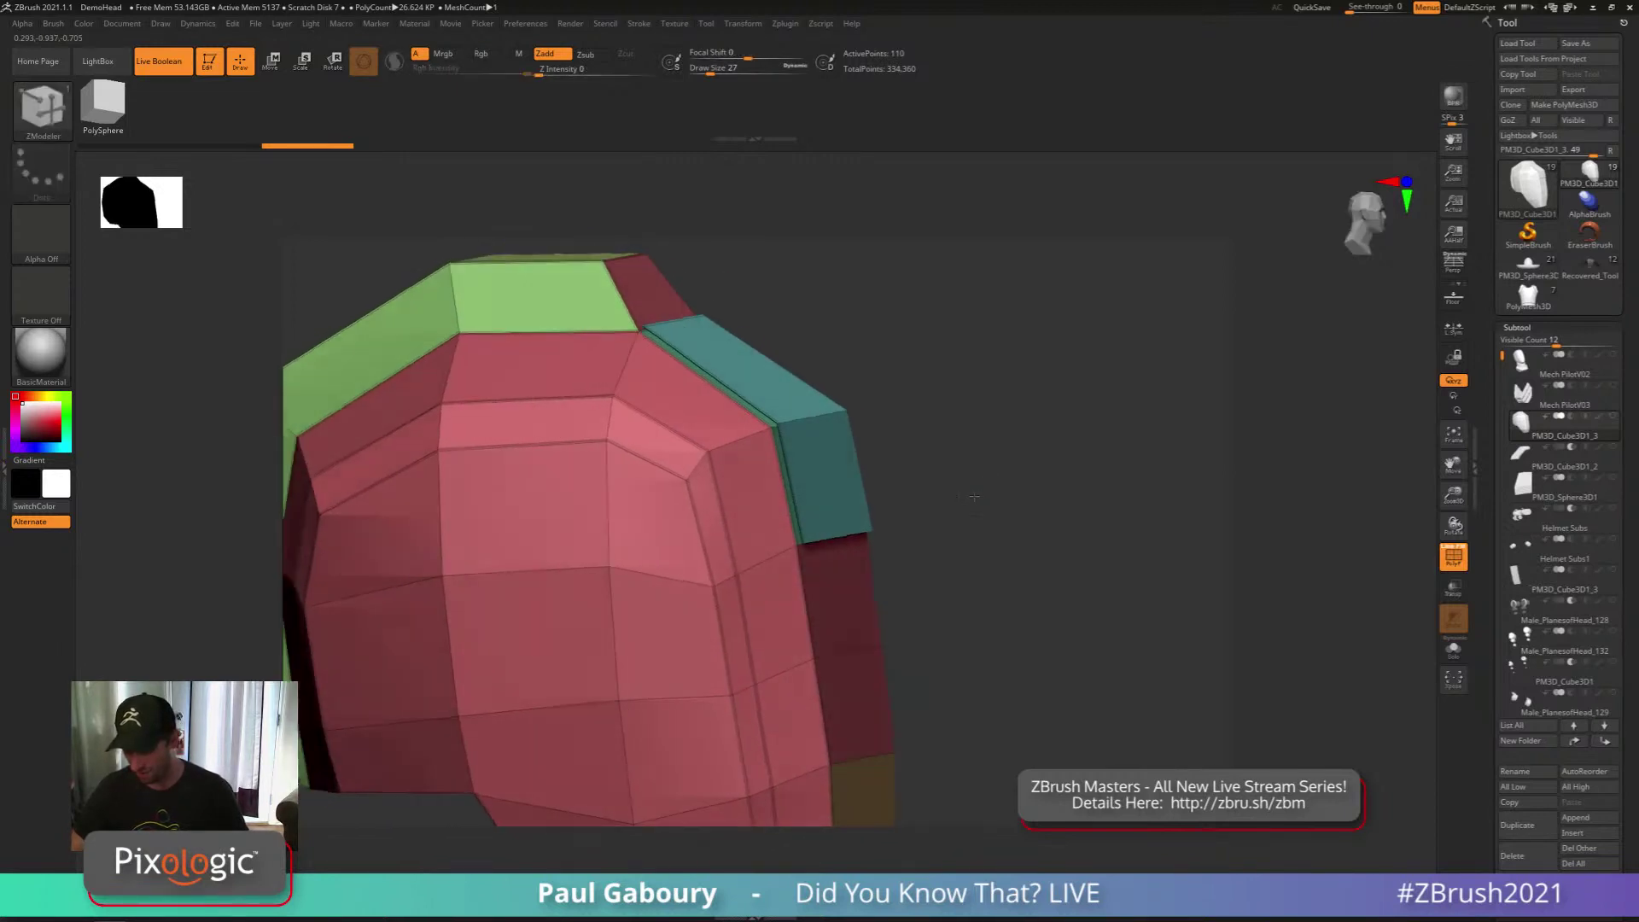
key("space")
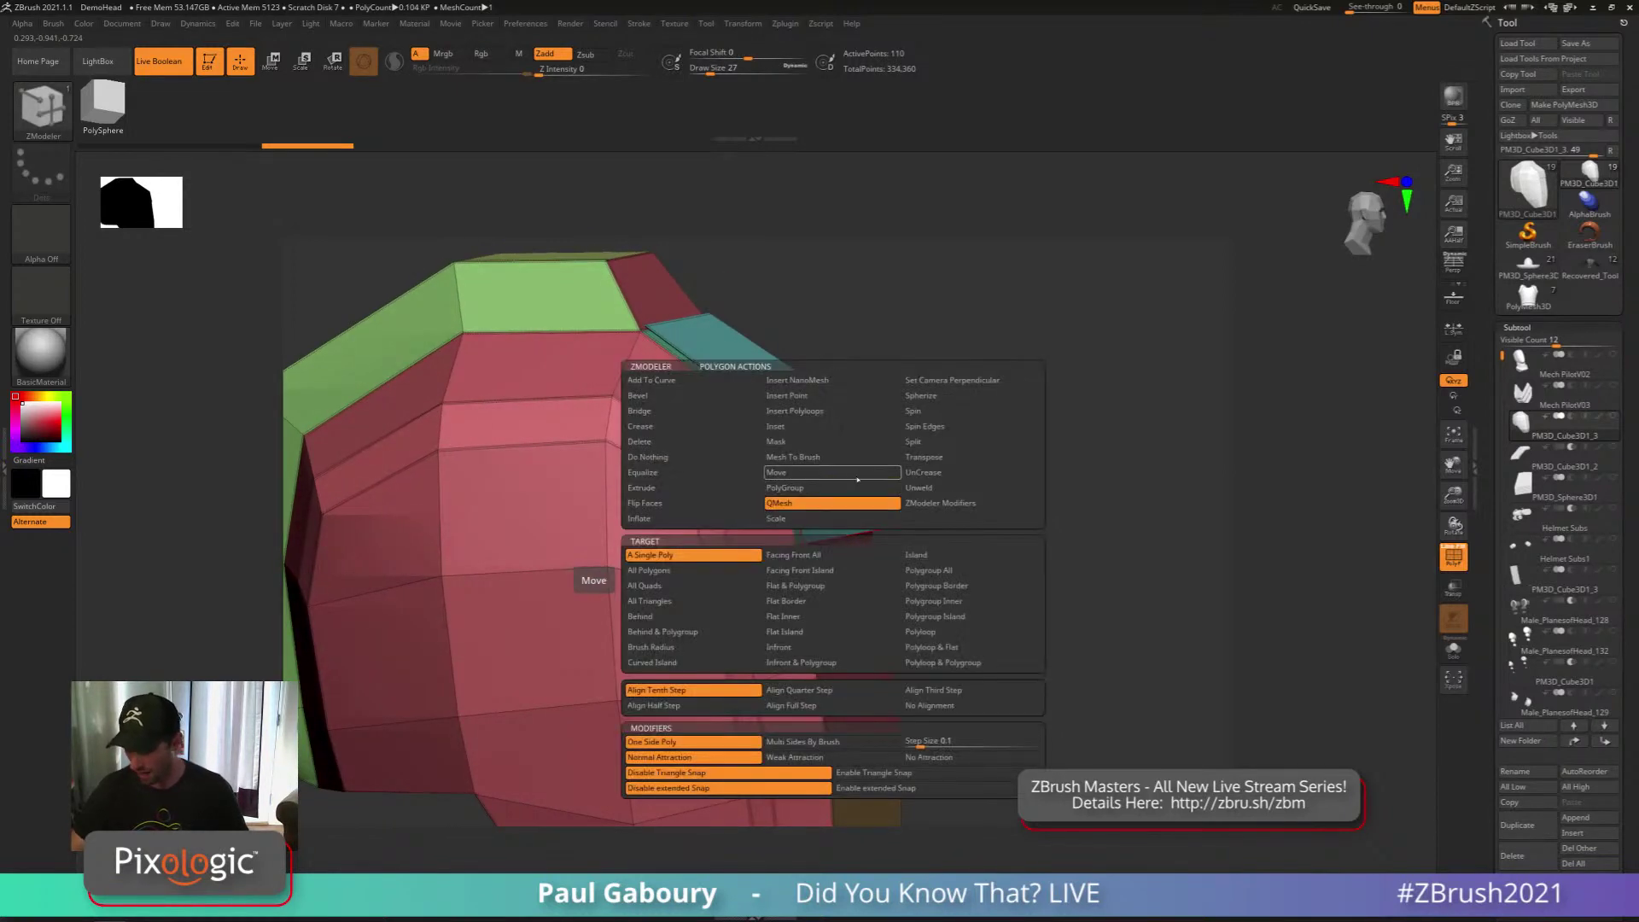
left_click(971, 571)
left_click_drag(828, 471, 915, 458)
key("alt")
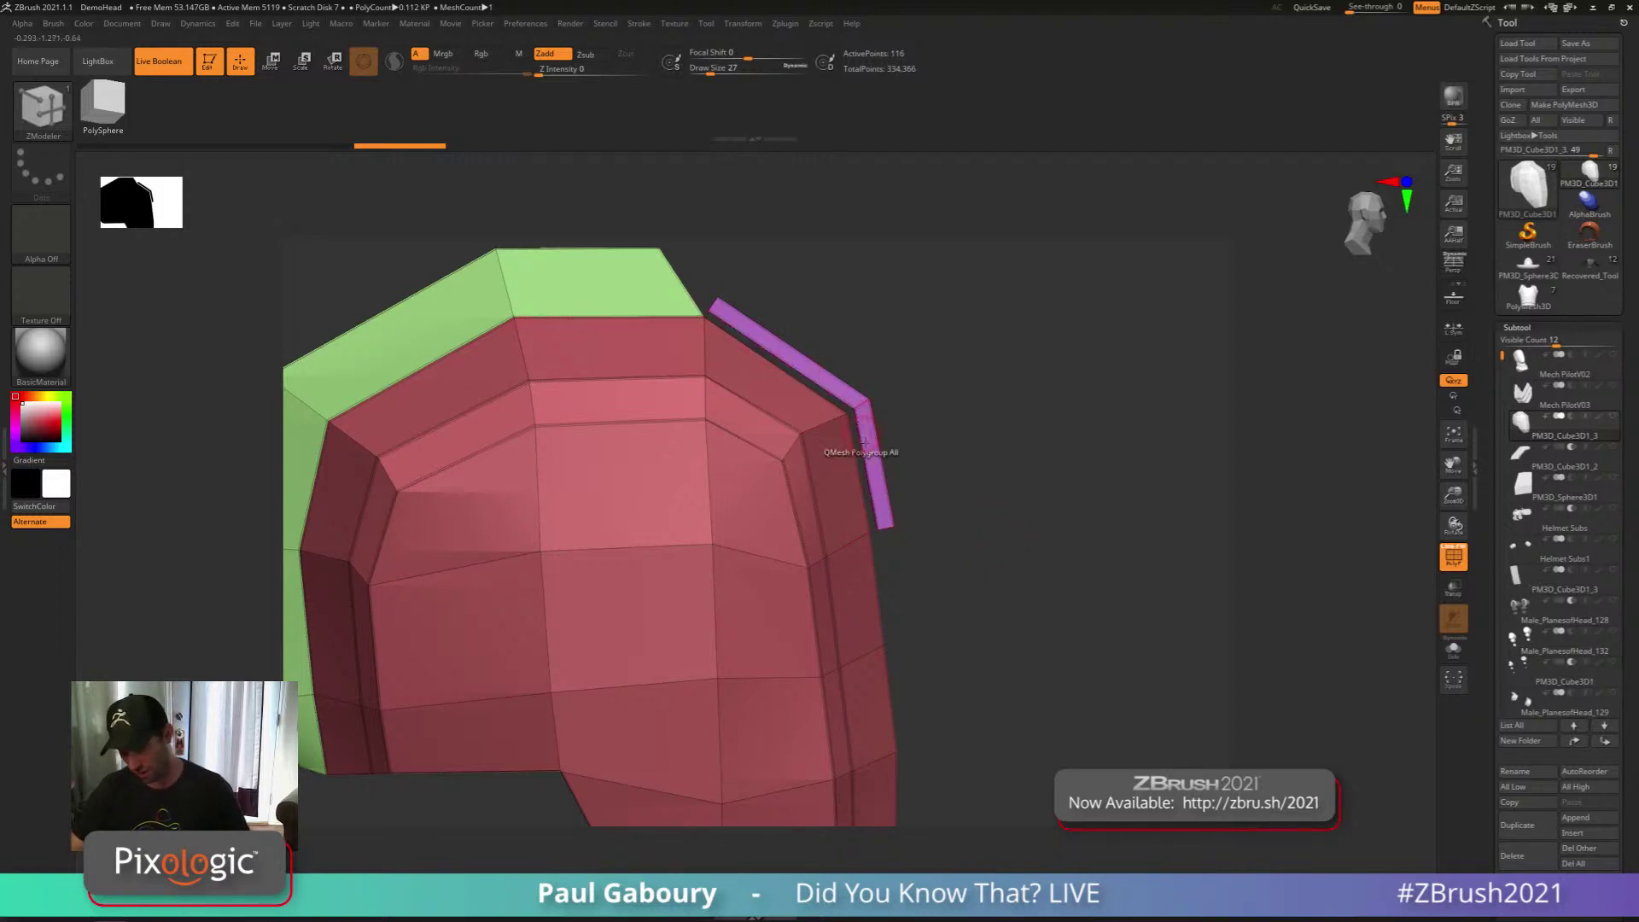
Check the plate's rounded shape with dynamic subdivision on and polyframe hidden, and return to the unsmoothed polyframe view
left_click_drag(979, 580, 951, 597)
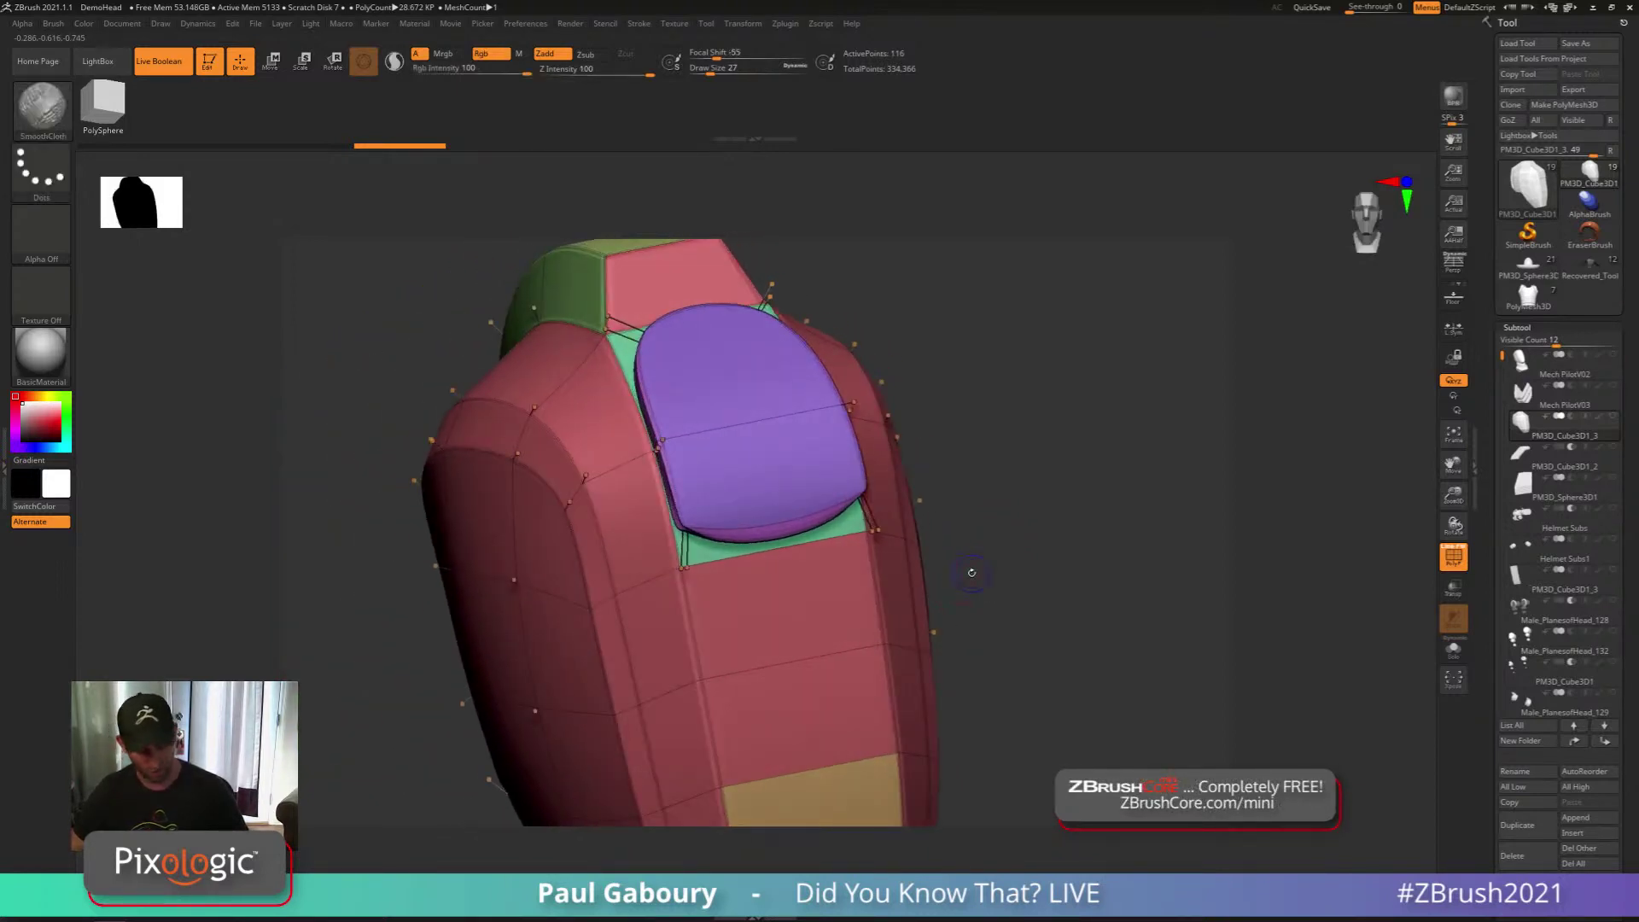
key("shift+f")
key("d")
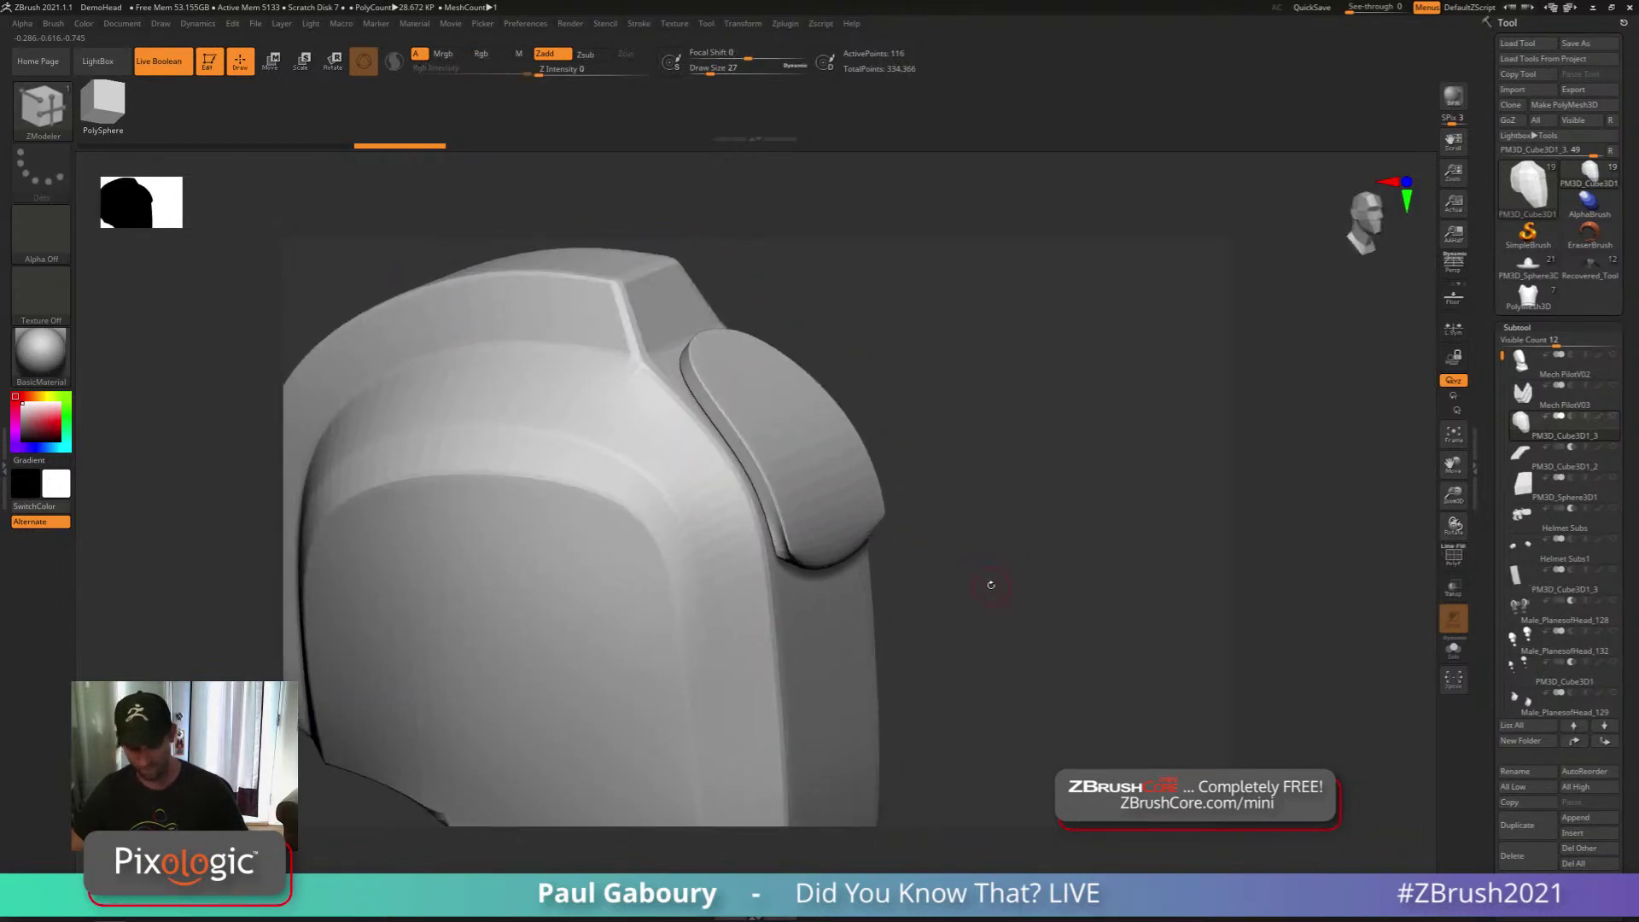
key("shift+d")
key("shift+f")
Crease the corner edges at the plate's upper end with the ZModeler edge Crease action
right_click_drag(987, 579, 914, 508)
right_click_drag(717, 380, 730, 405, "ctrl")
key("space")
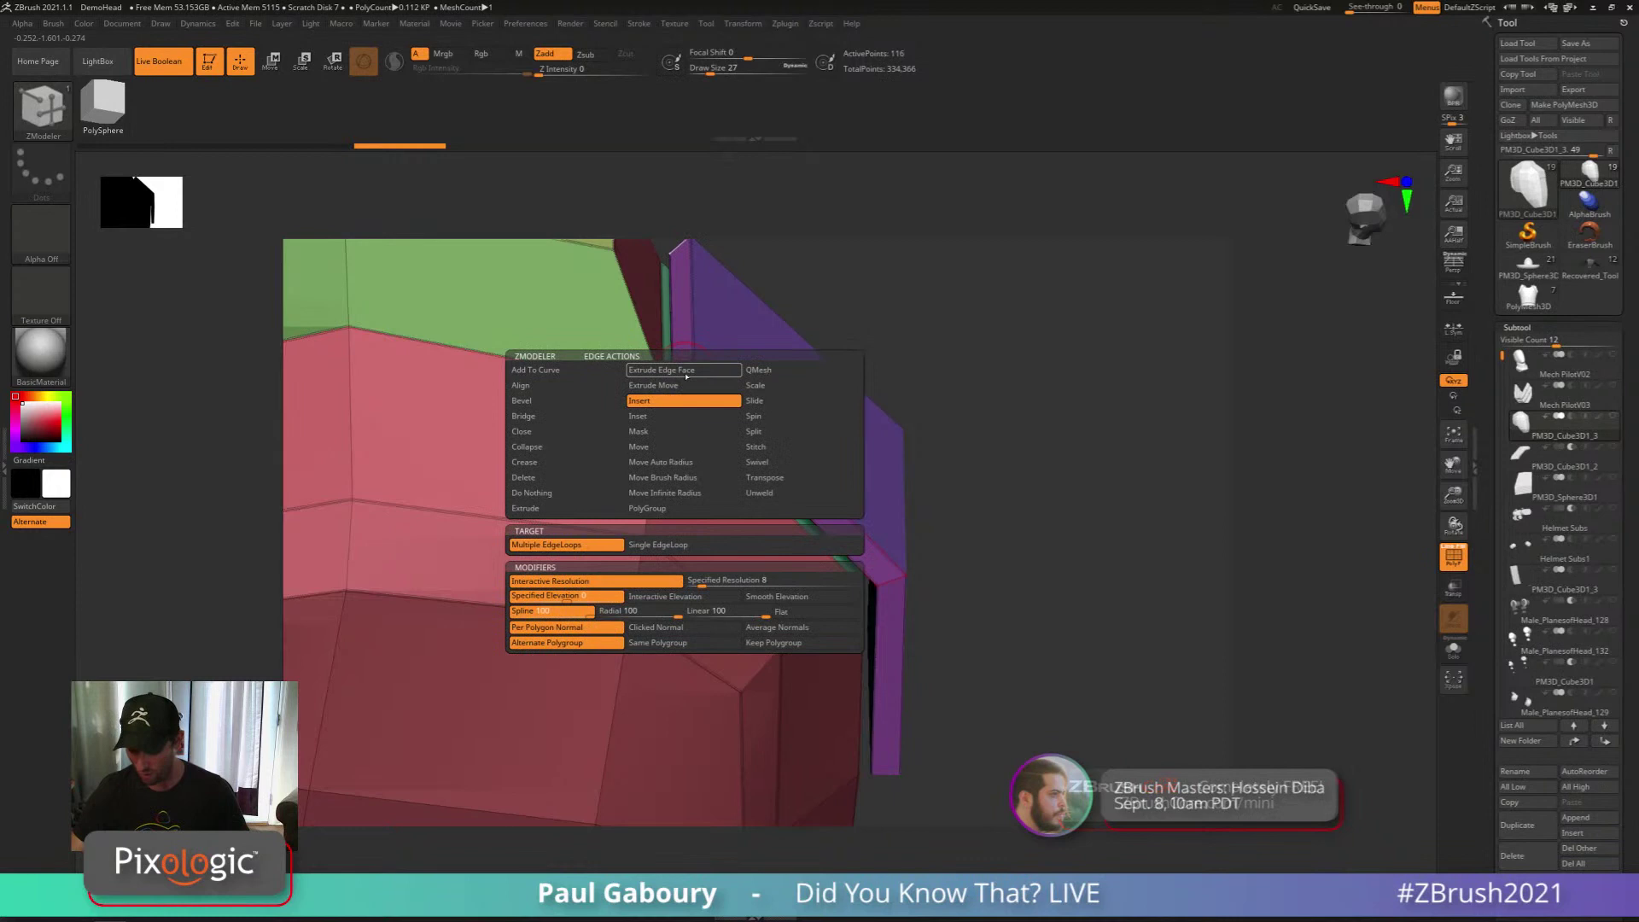
left_click(579, 464)
right_click_drag(770, 444, 845, 633)
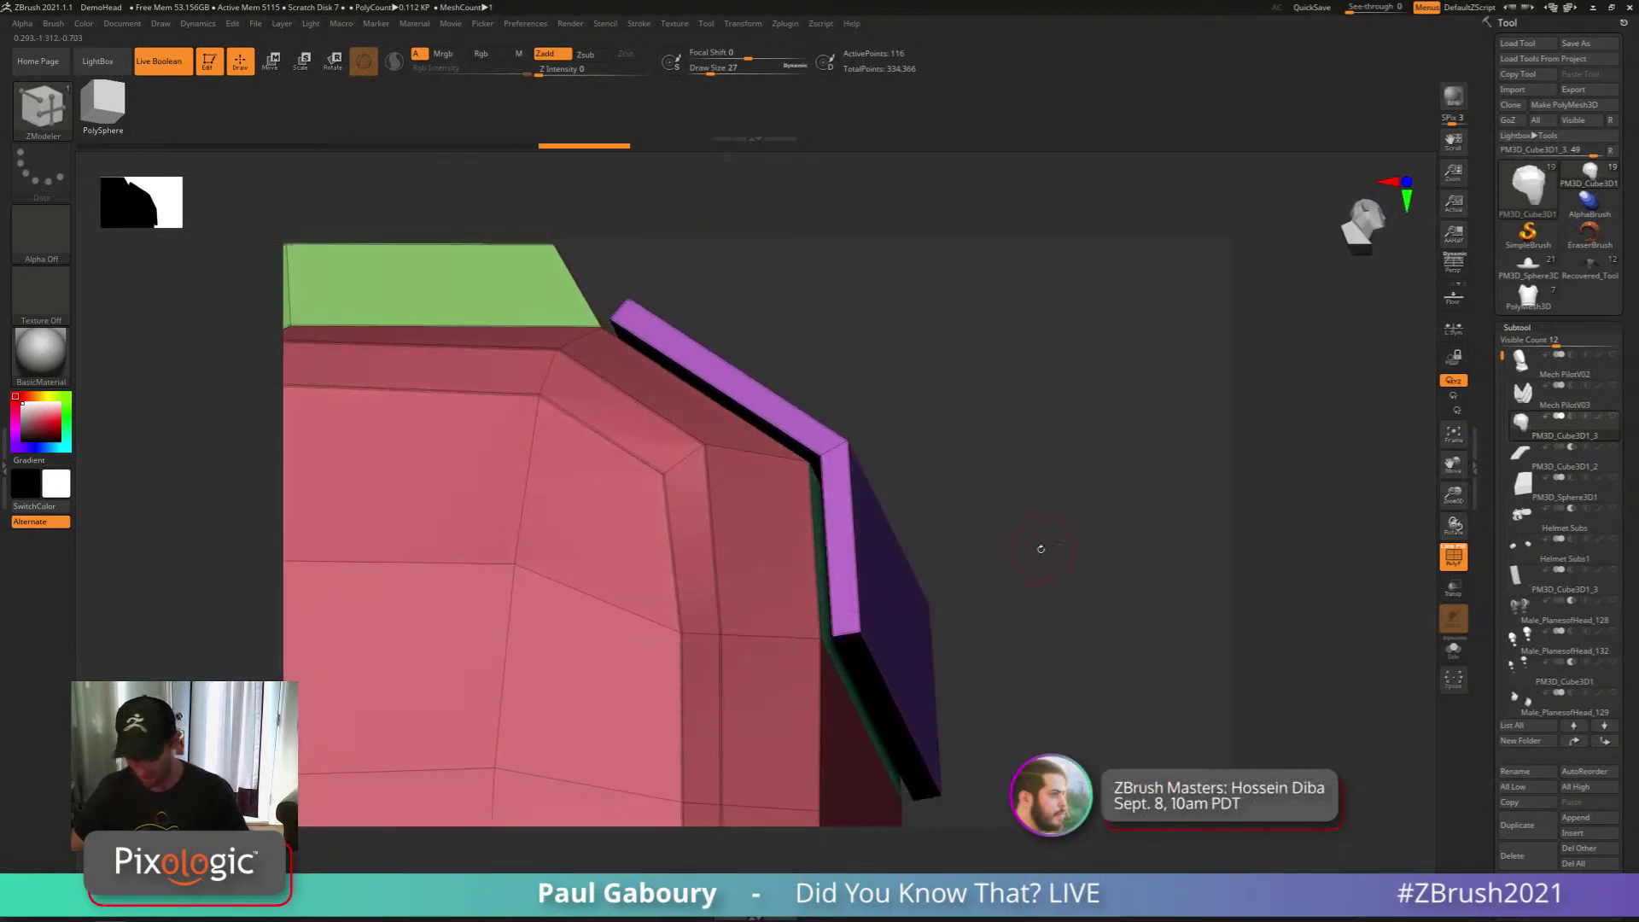
Crease the corner edges at the plate's lower end and preview the shell smoothed with the polyframe hidden
key("d")
right_click_drag(1036, 557, 849, 650)
key("shift+d")
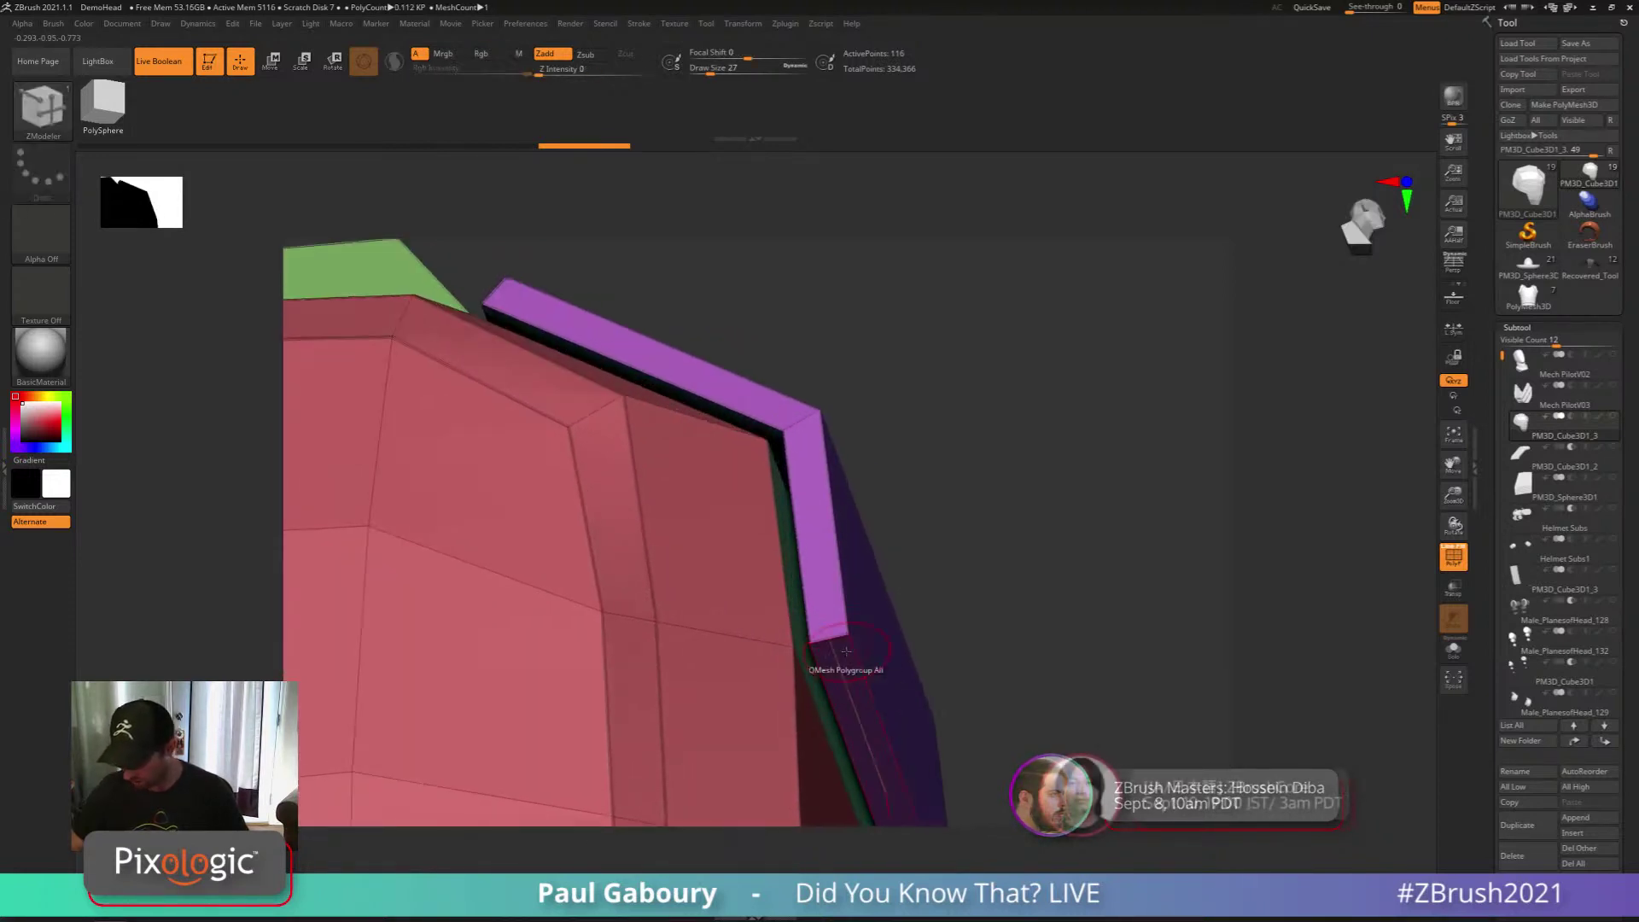
left_click(859, 662)
right_click_drag(857, 756, 842, 657, "alt")
left_click(837, 658)
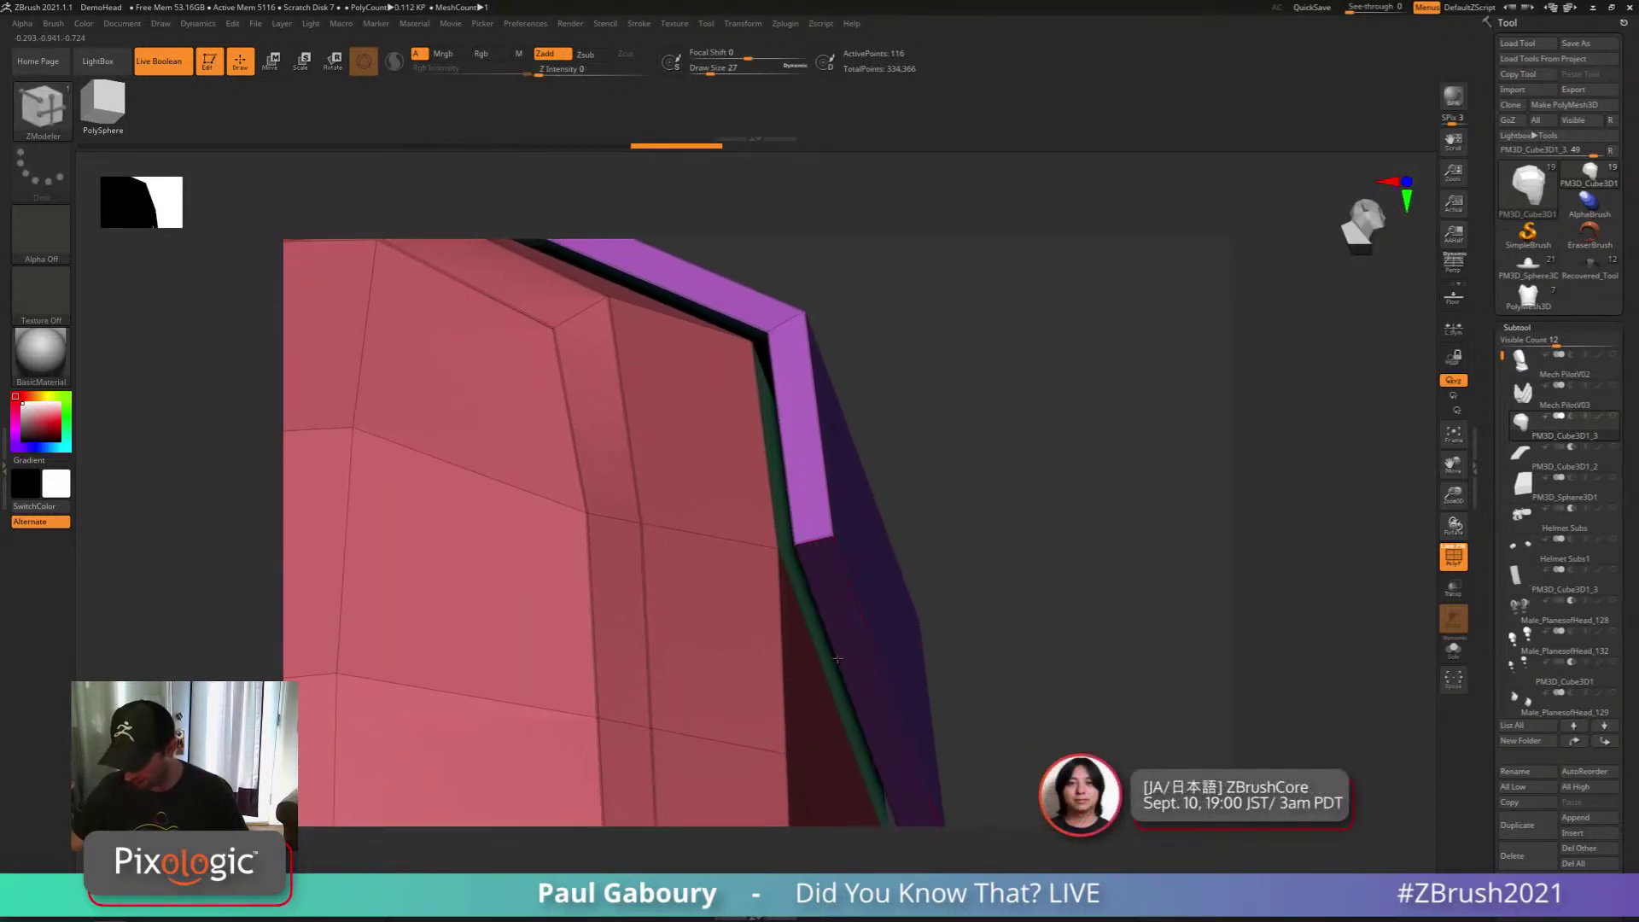
key("d")
key("shift+f")
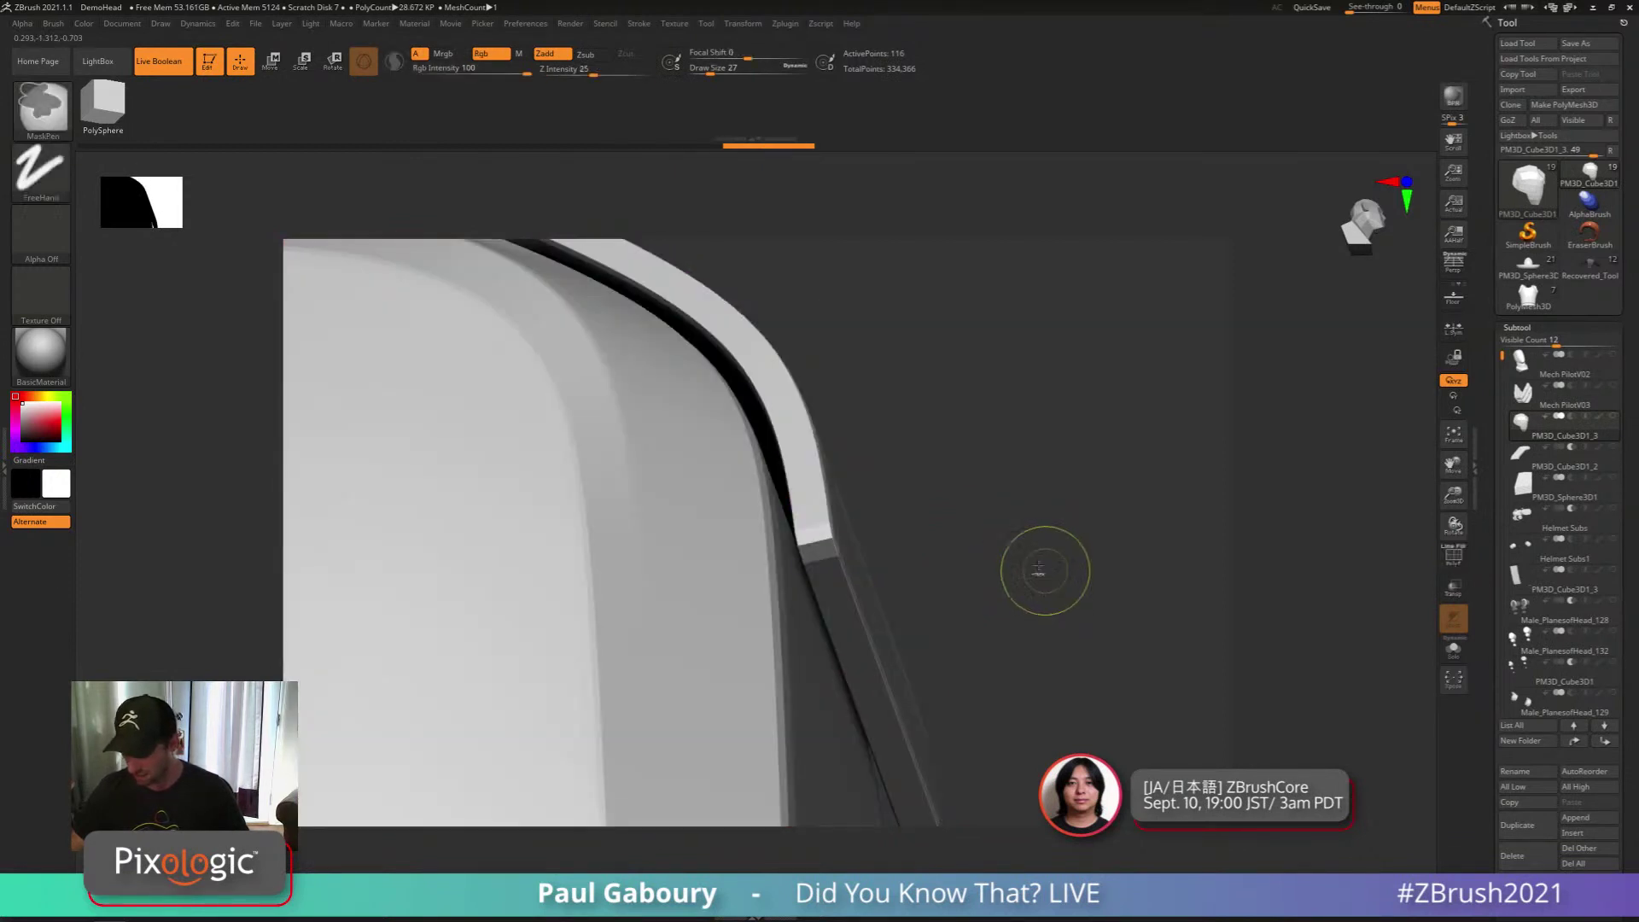
right_click_drag(1039, 574, 962, 495)
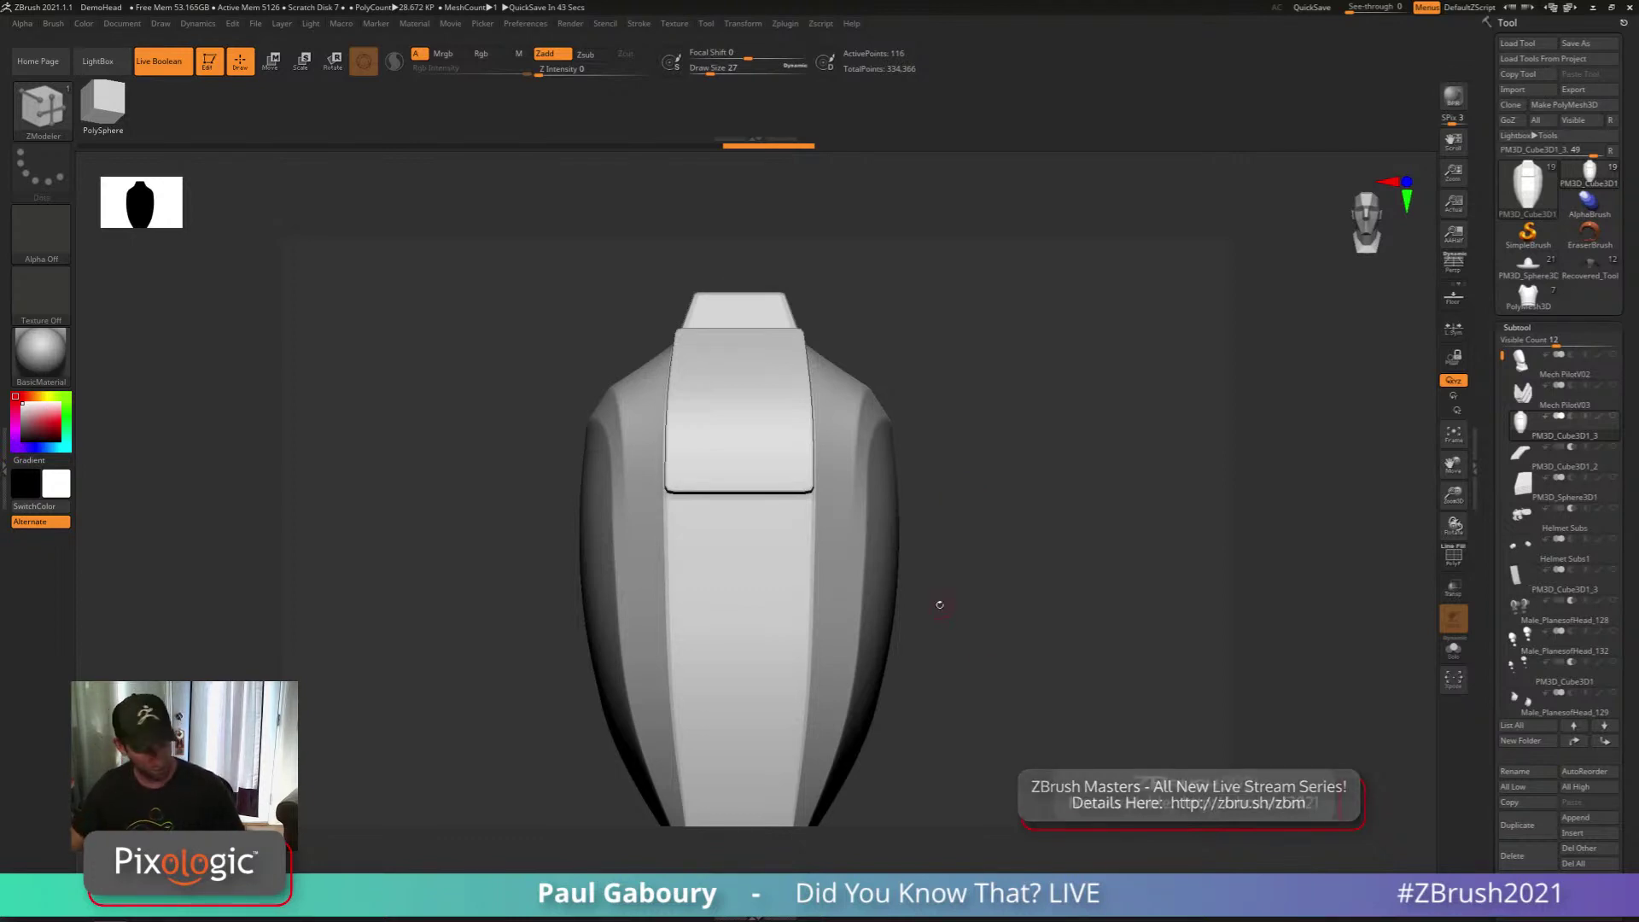
Split the helmet shell subtool into separate parts with Split To Parts, accepting that it is not undoable
scroll(1604, 717, "down", 3)
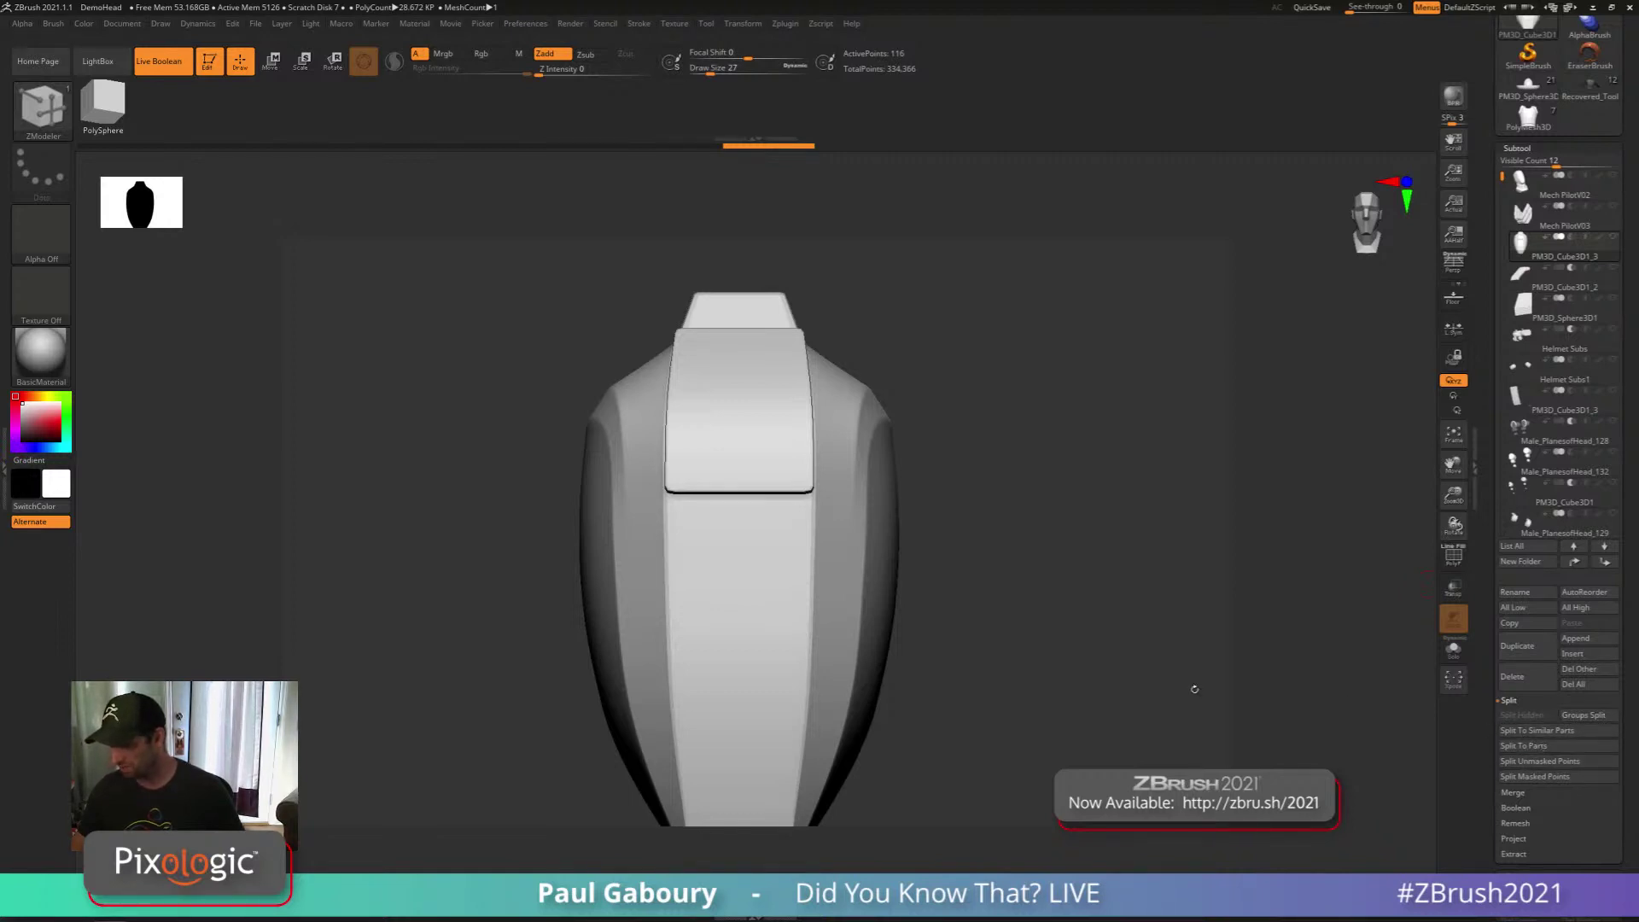
left_click_drag(1194, 689, 907, 658)
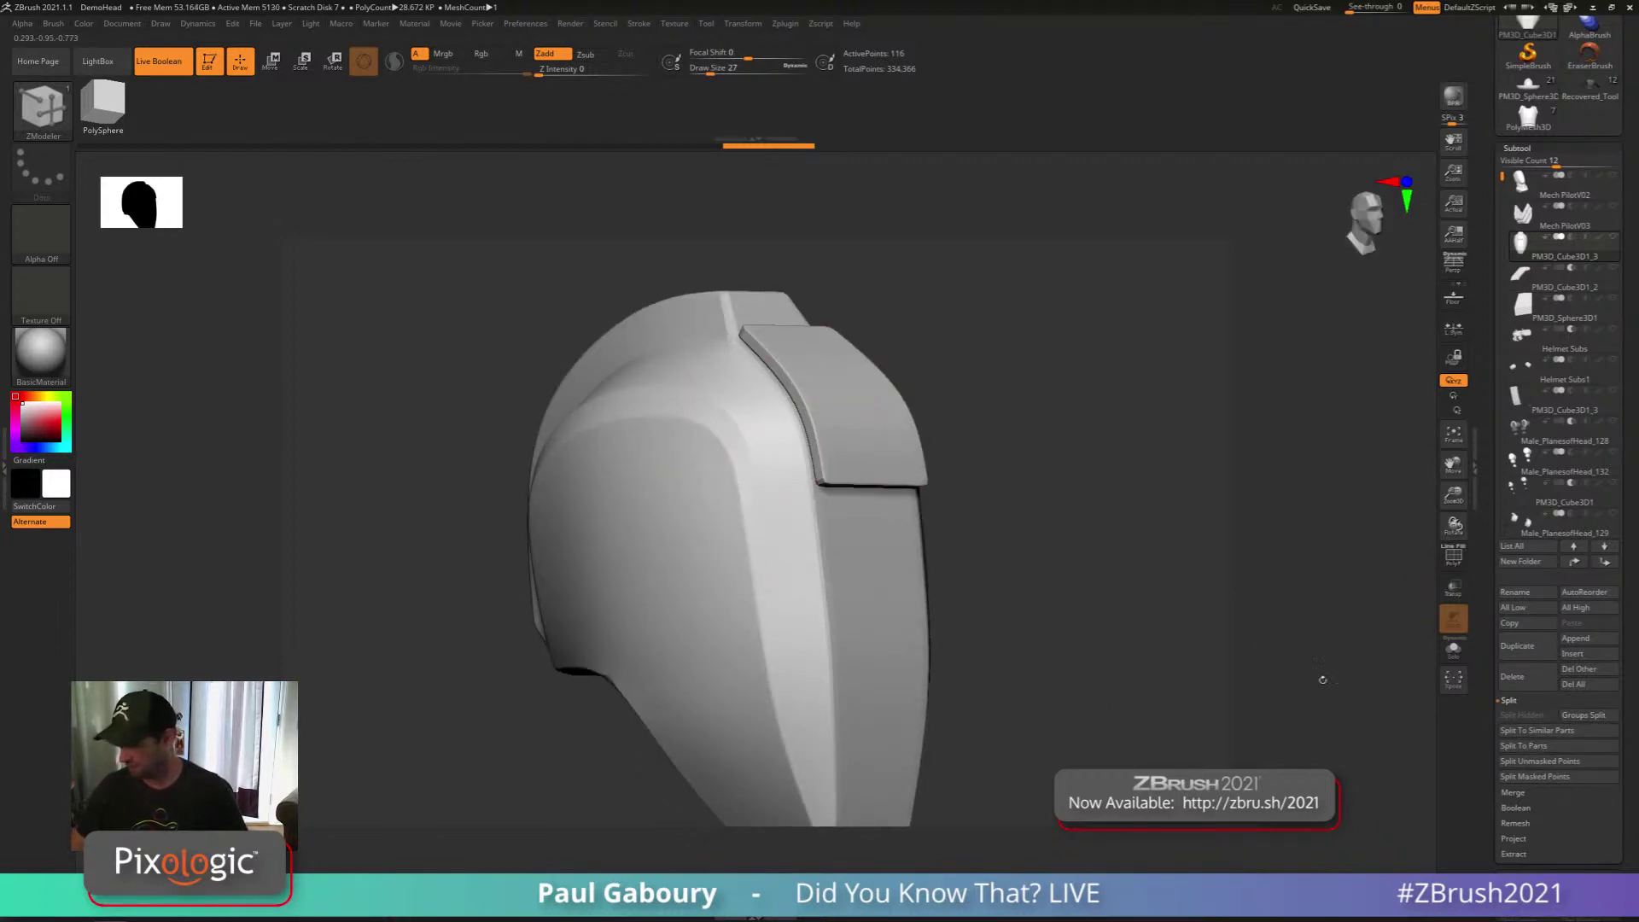
left_click(1528, 745)
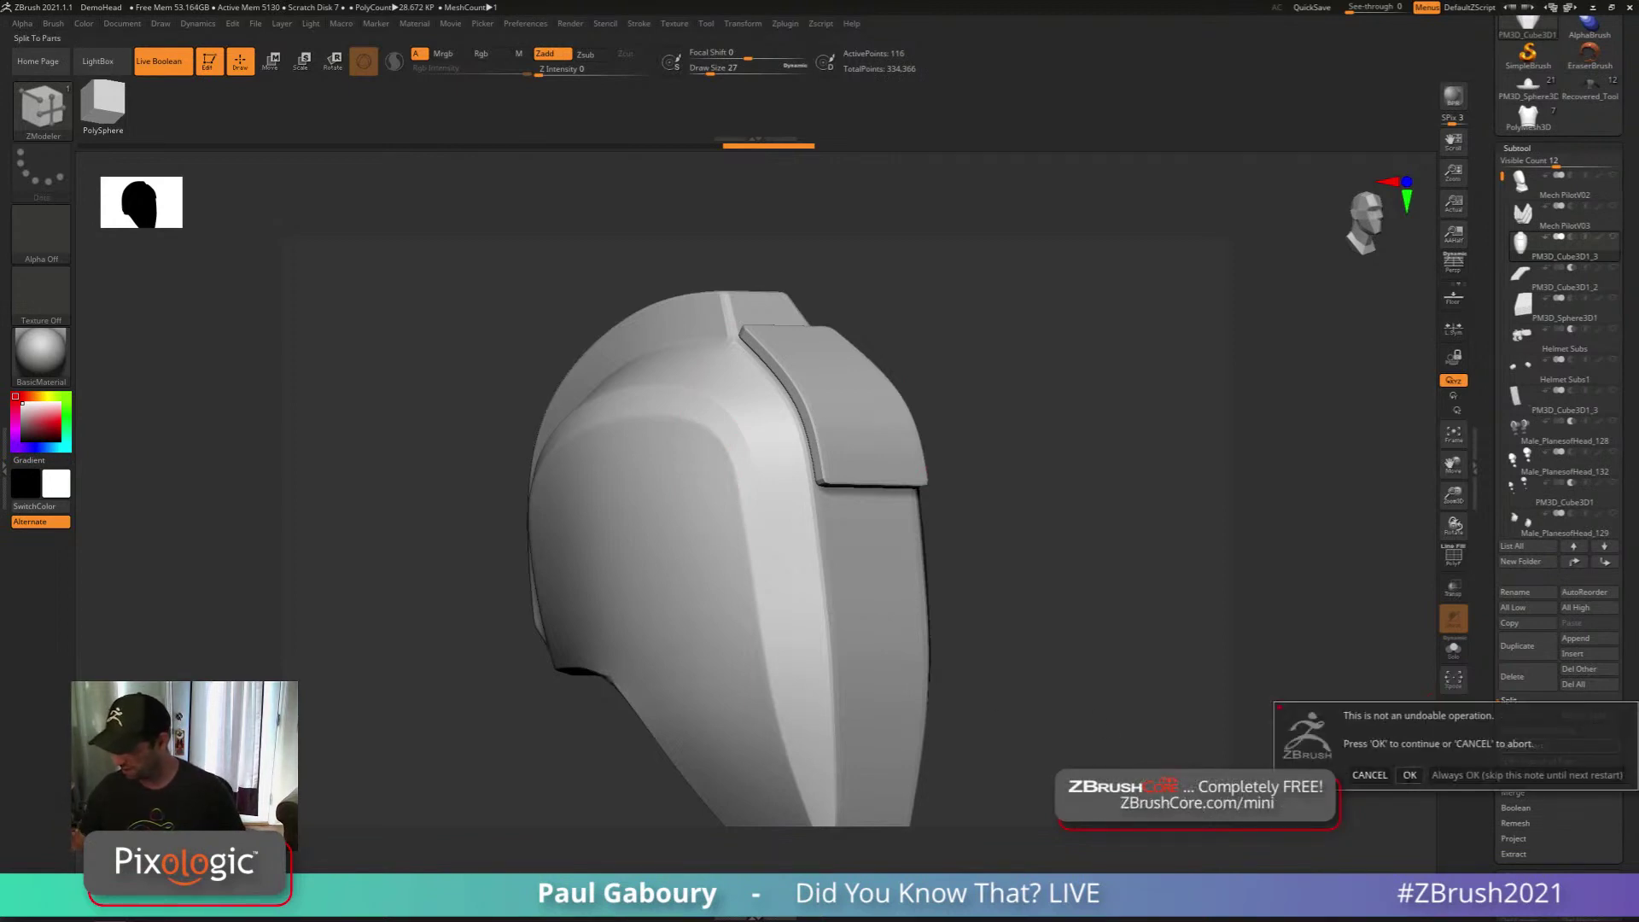
left_click(1409, 774)
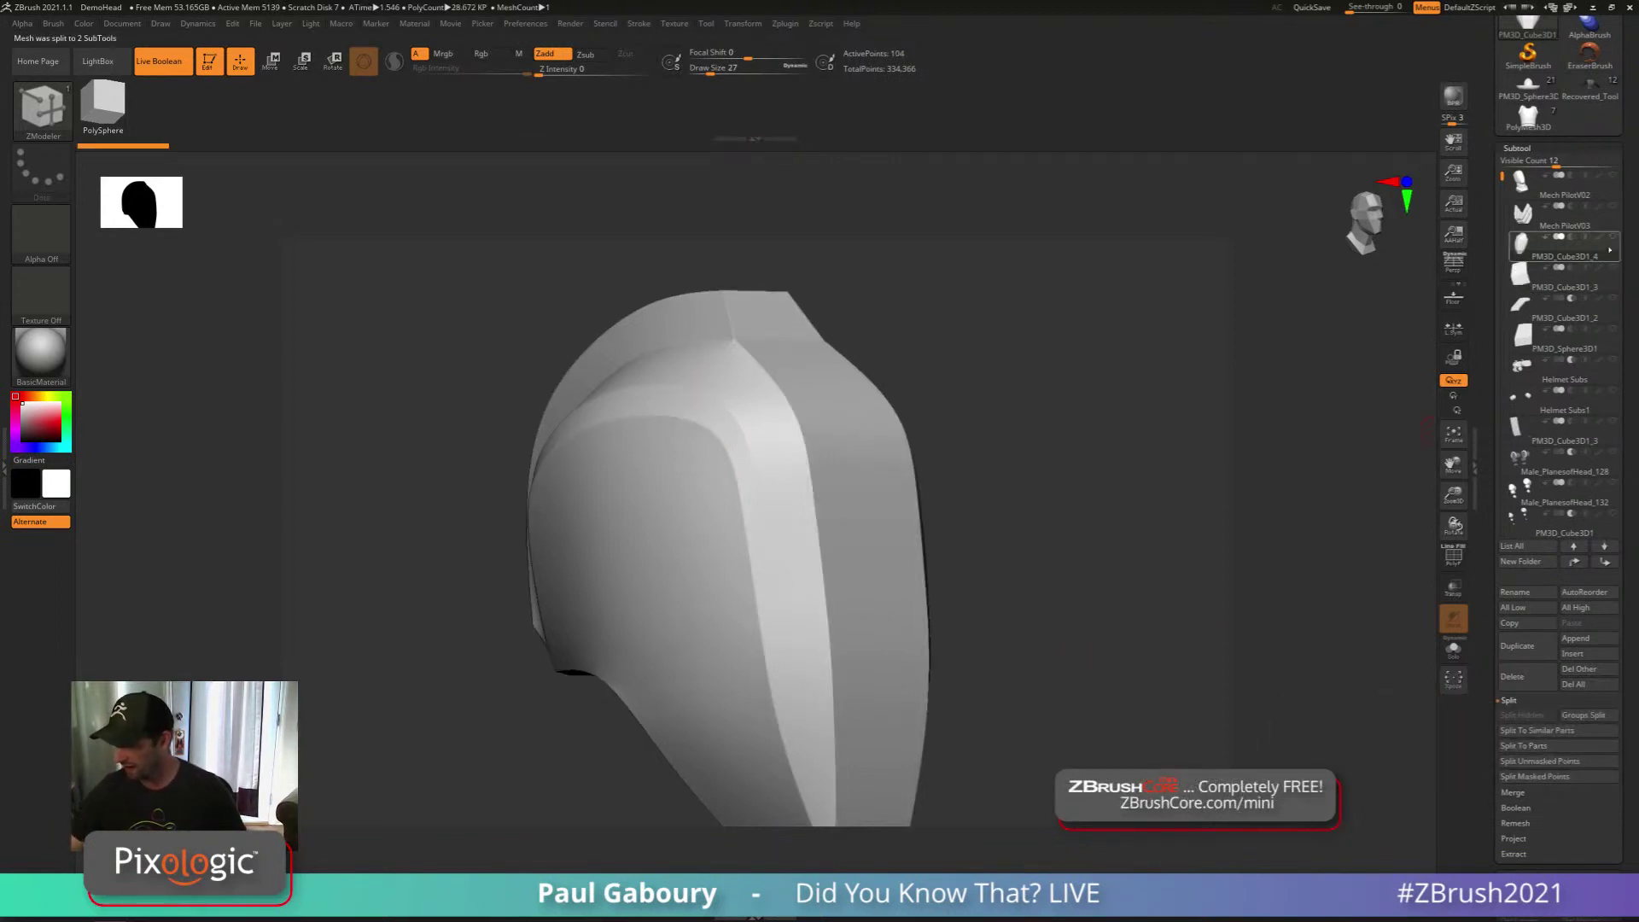
Make the new plate subtool PM3D_Cube3D1_3 active and keep it shown together with the shell
left_click_drag(1421, 418, 1027, 573)
left_click(1525, 277)
right_click(1028, 572)
right_click_drag(1027, 573, 867, 436, "ctrl")
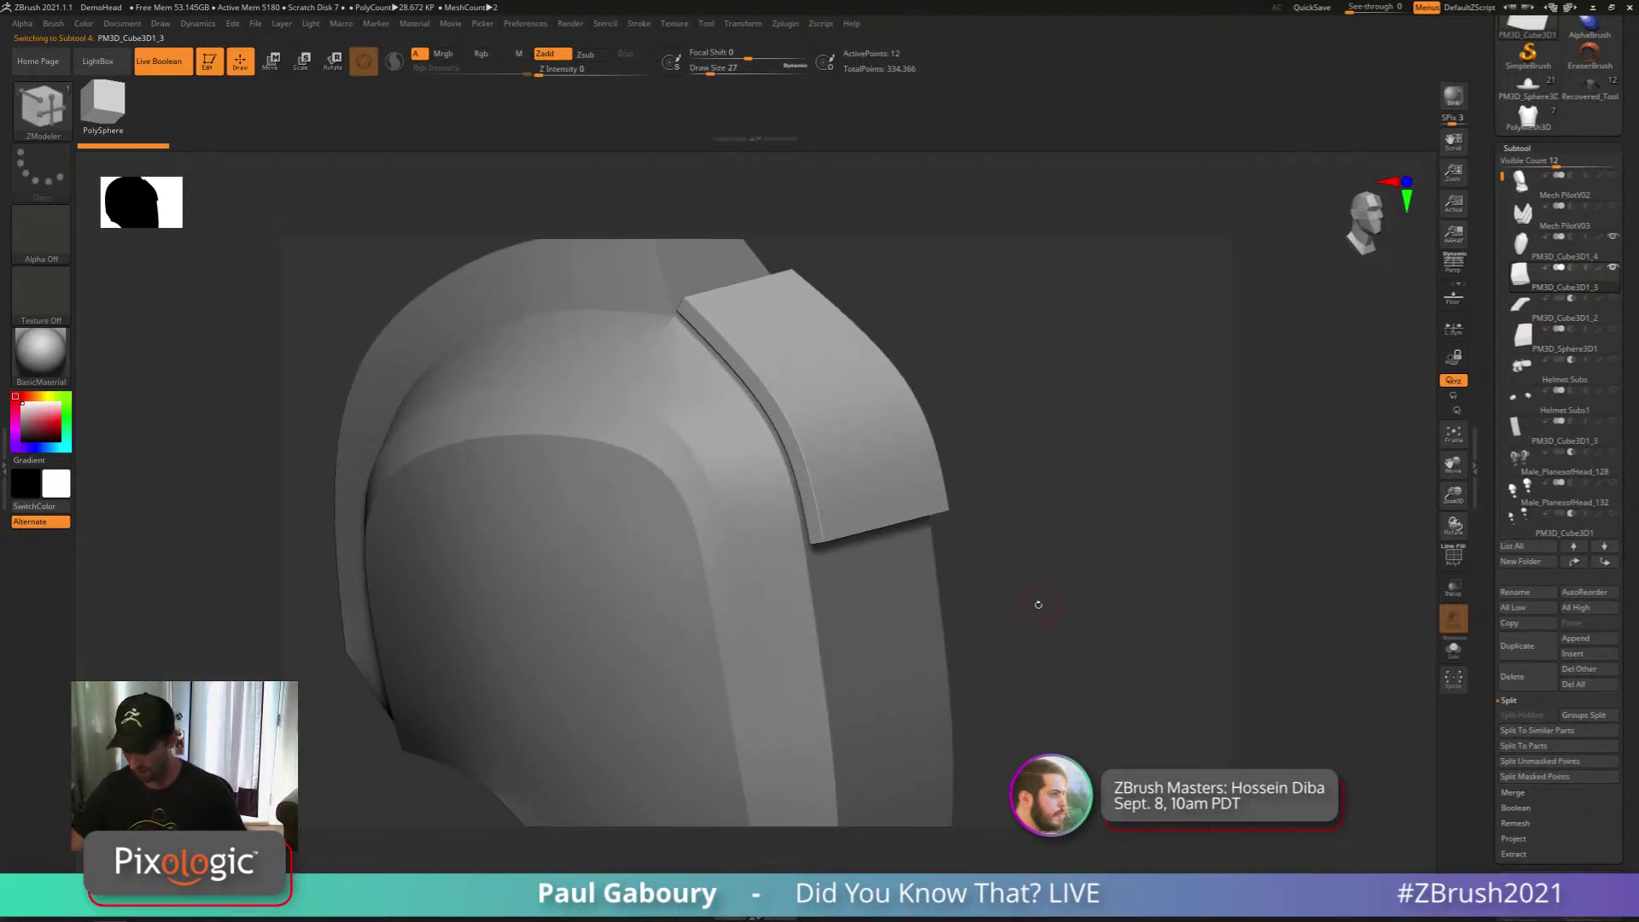
right_click_drag(1040, 595, 1062, 531, "ctrl")
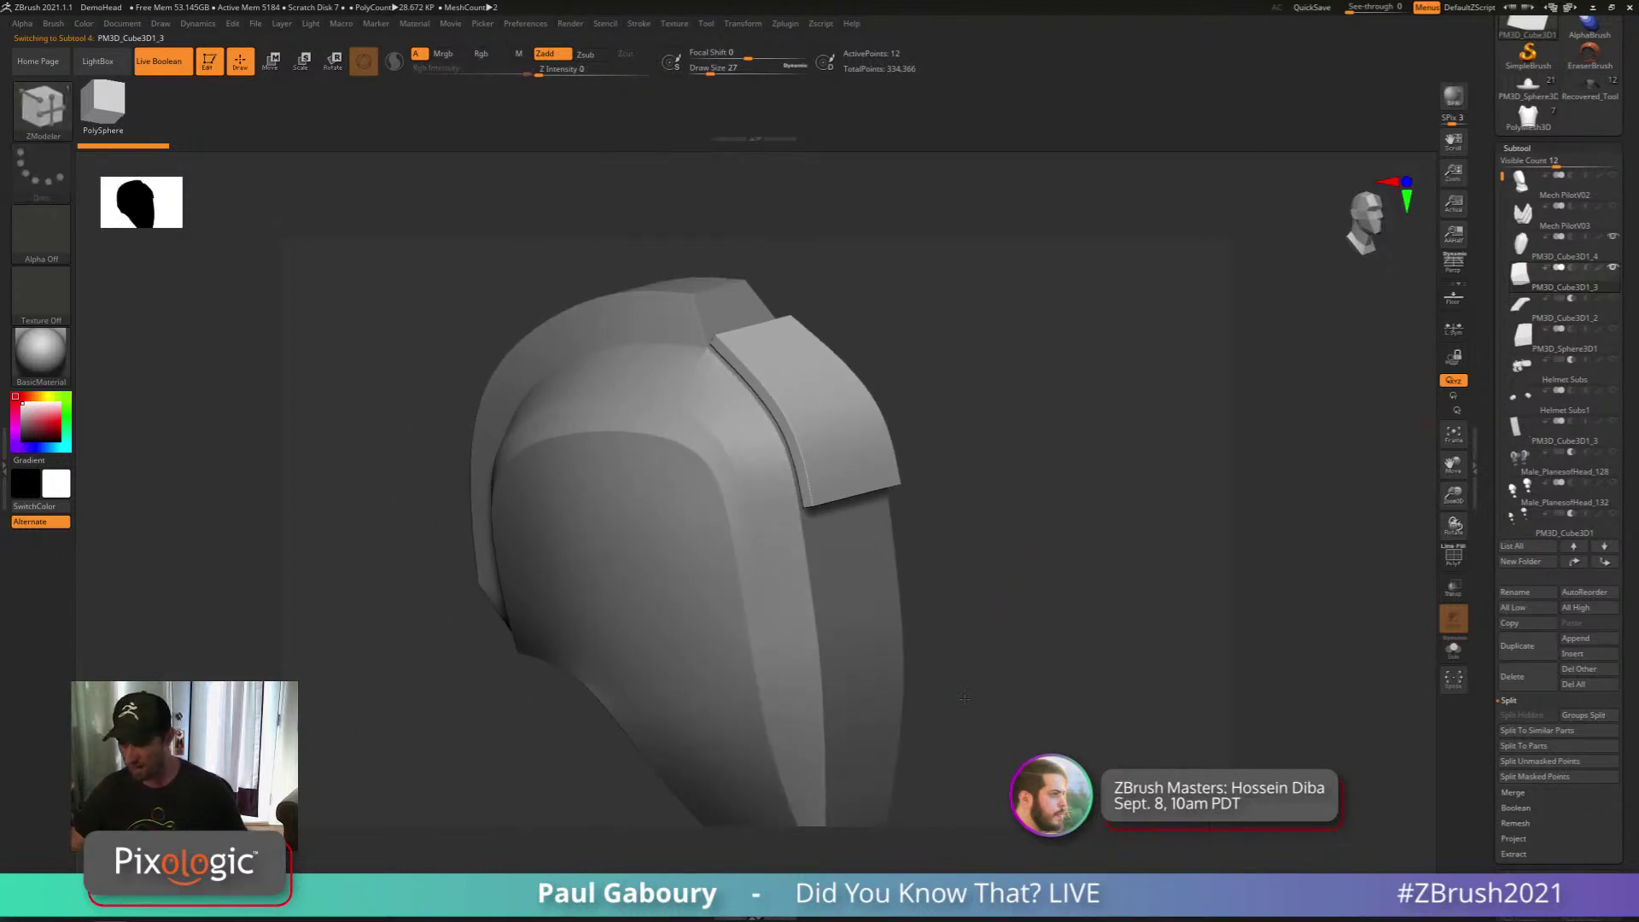
Activate the Move gizmo and place it on the curved face of the plate
right_click_drag(964, 698, 1000, 665, "shift")
key("w")
right_click_drag(994, 358, 963, 522, "alt")
right_click_drag(977, 410, 910, 455)
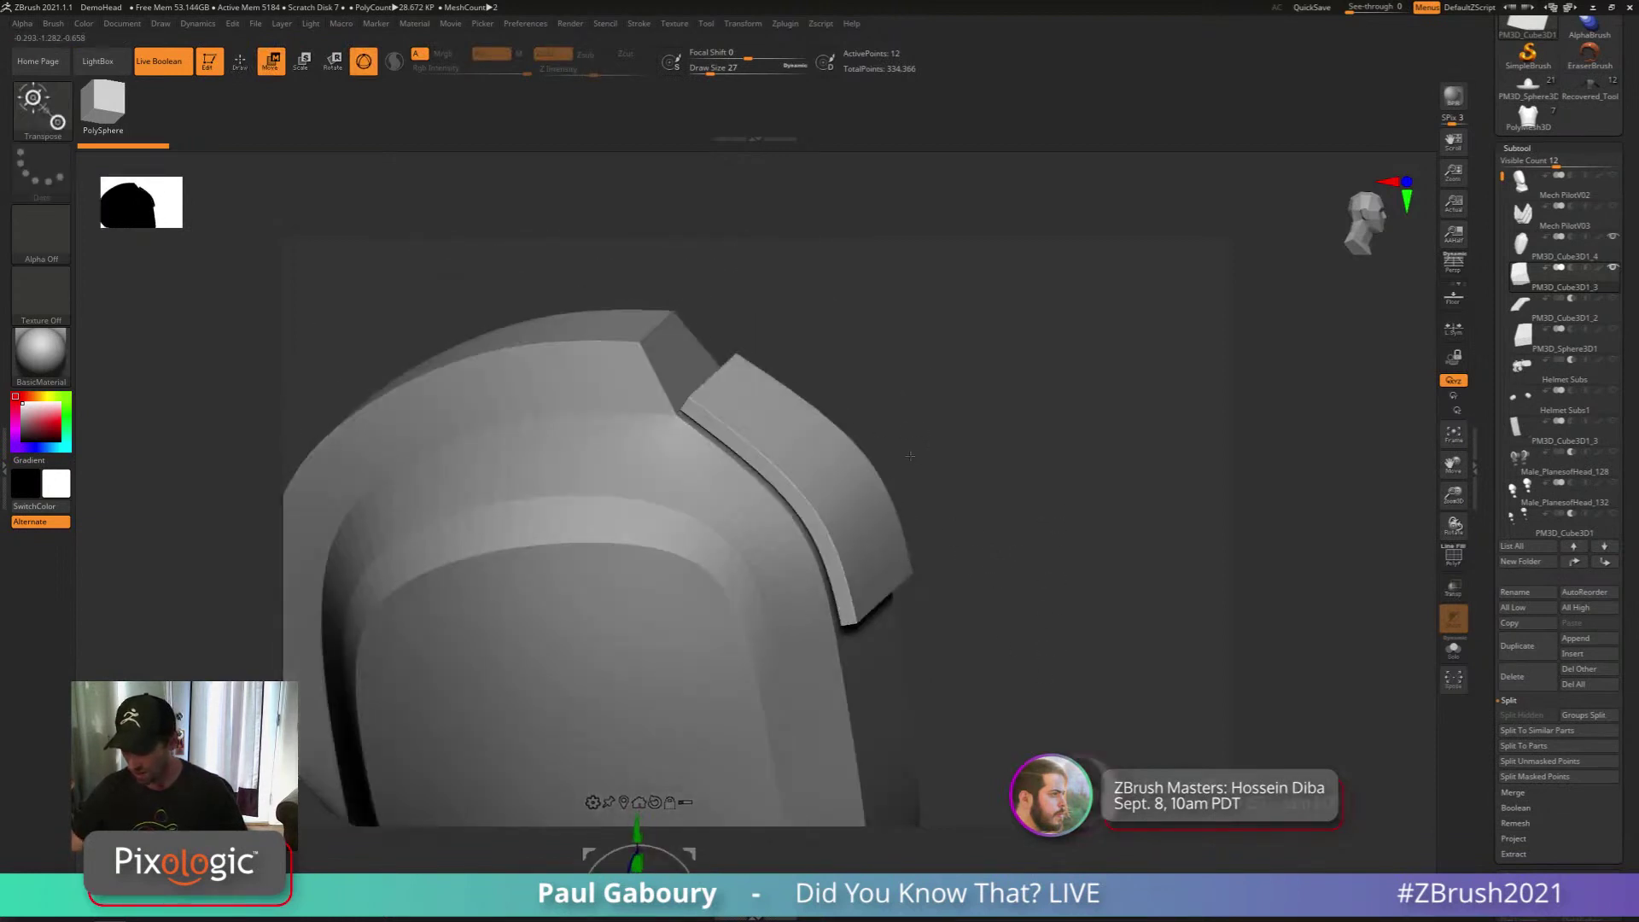
left_click(816, 504, "alt")
right_click_drag(960, 516, 1008, 480, "shift")
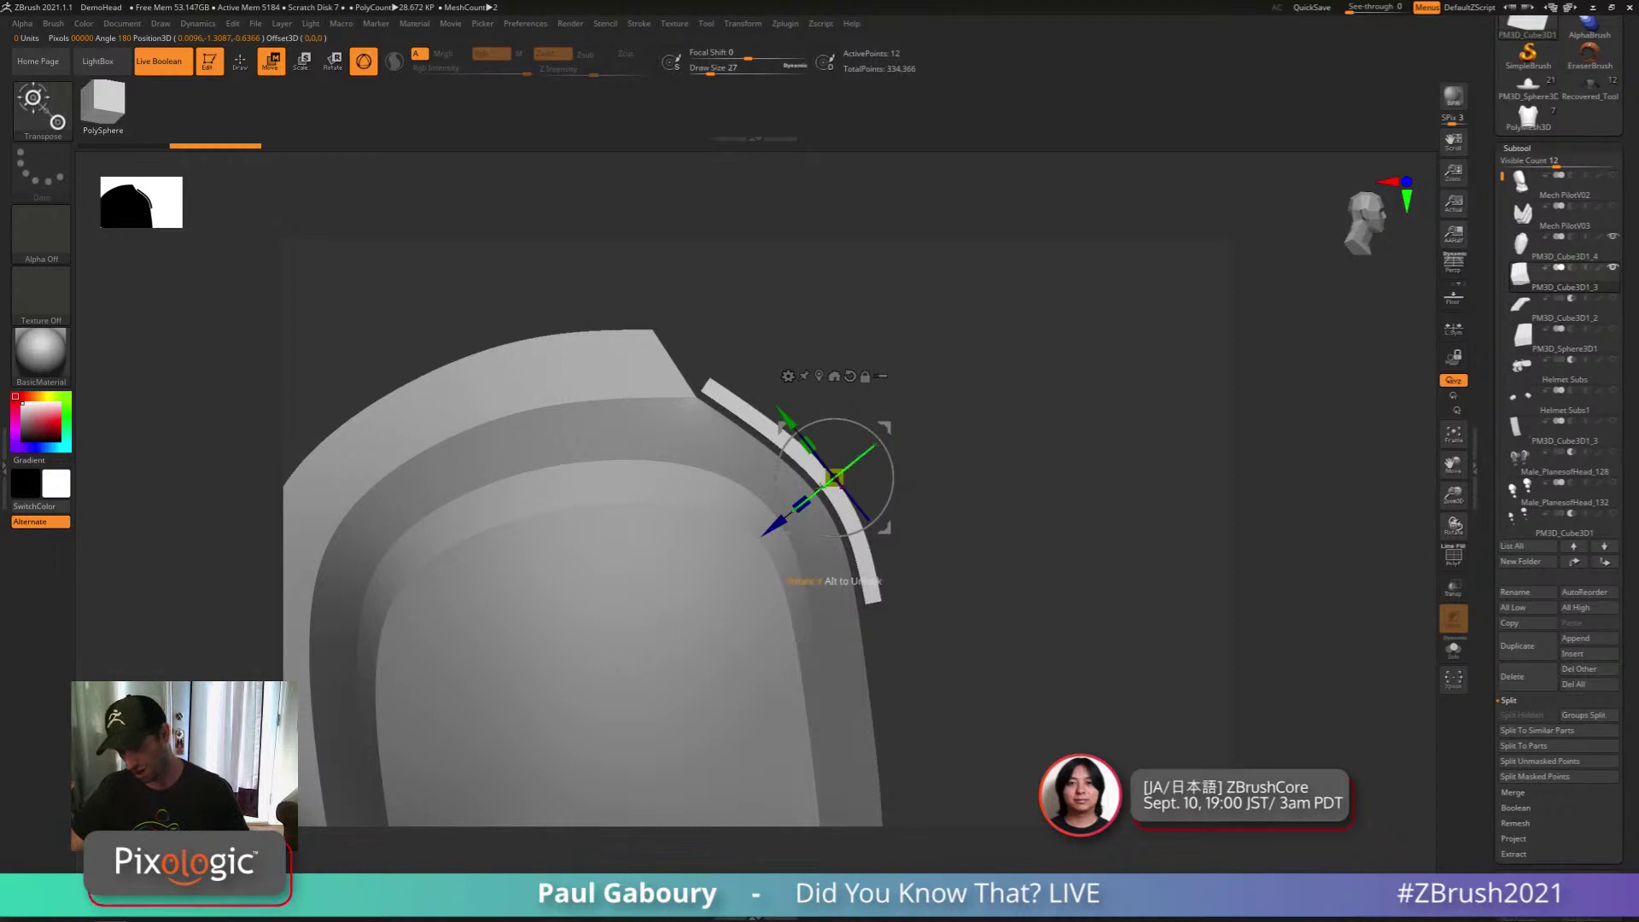
right_click_drag(991, 540, 903, 537)
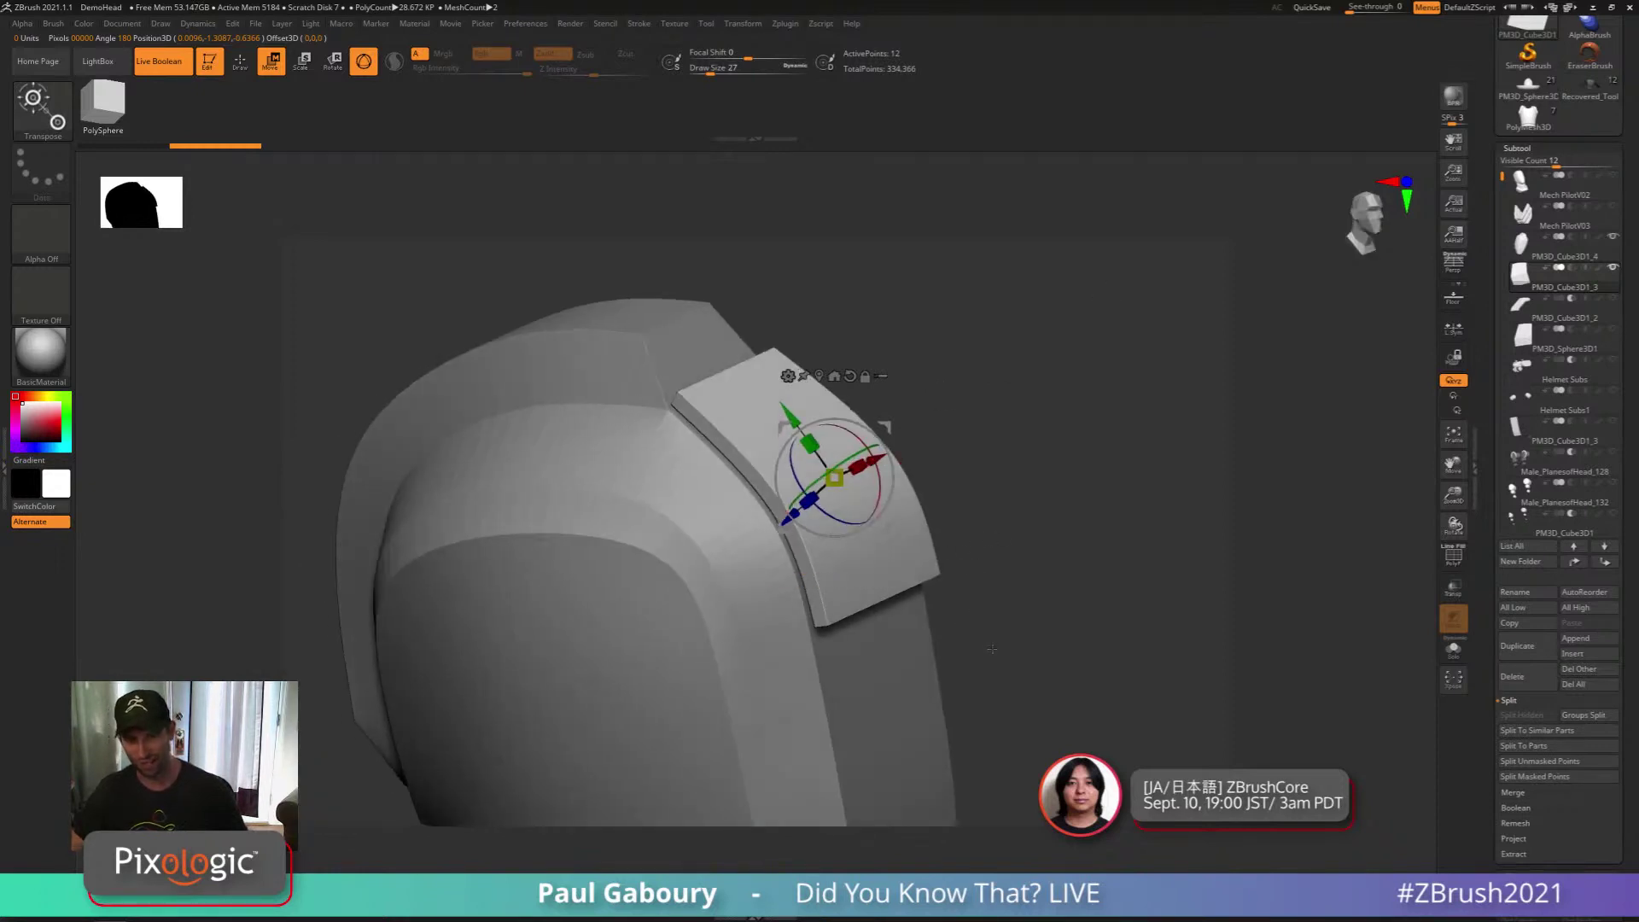
Narrow the plate along X with the gizmo and shift it slightly along its depth axis
right_click_drag(991, 649, 926, 531, "alt")
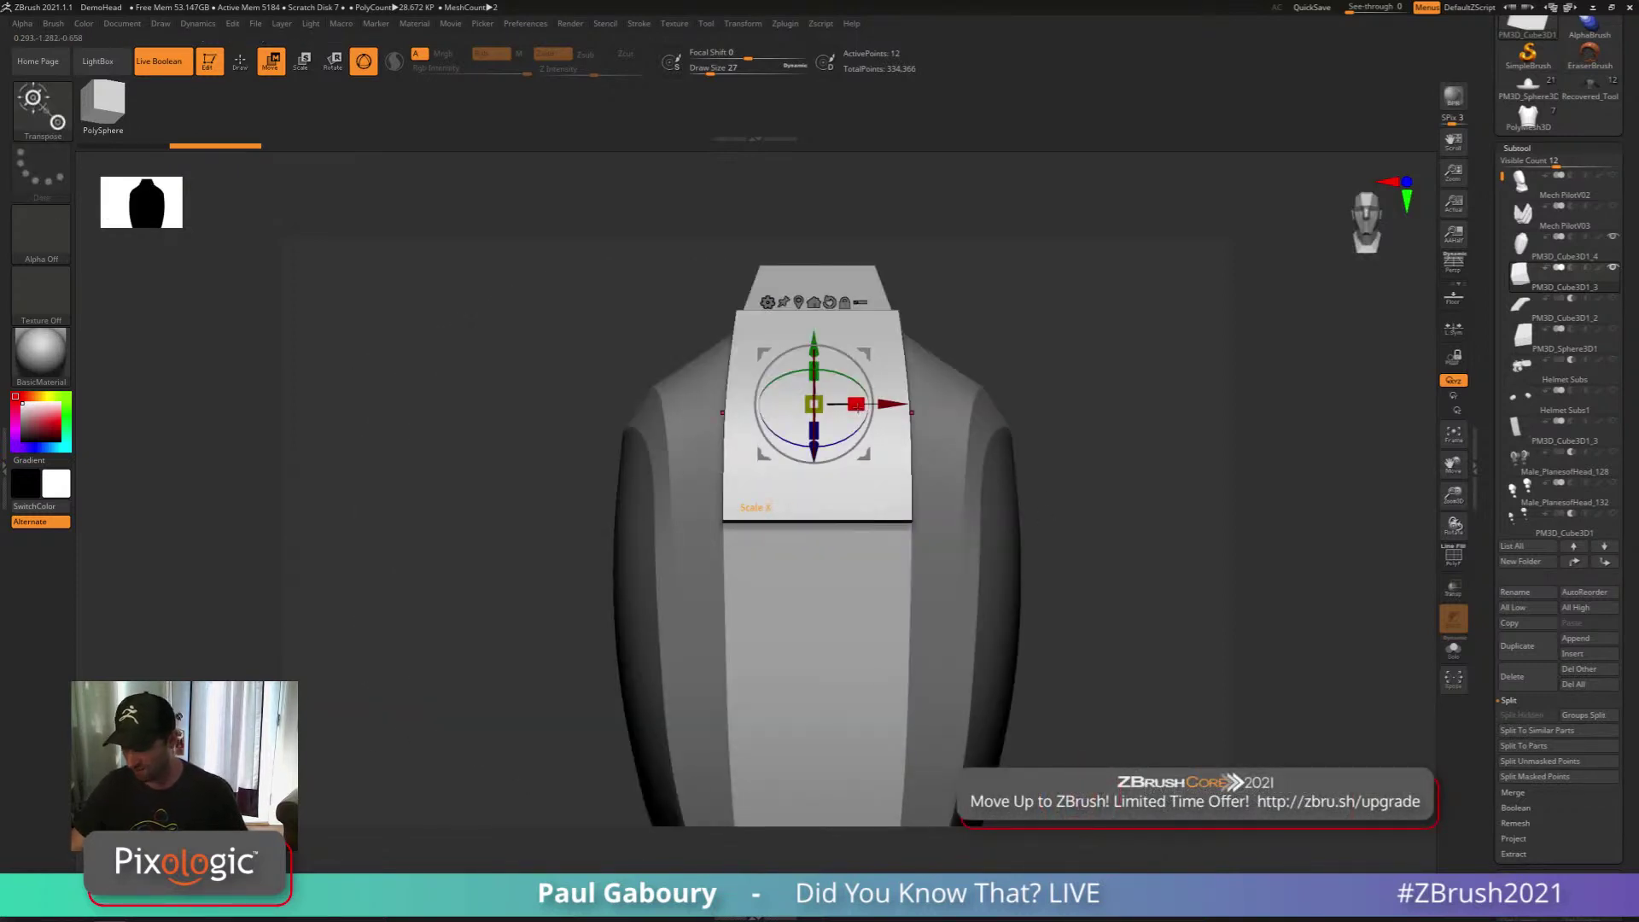
left_click_drag(856, 404, 819, 413)
right_click_drag(1015, 575, 1216, 572)
left_click_drag(751, 458, 756, 452)
Set the plate subtool to subtract from the shell in the Live Boolean preview and push it slightly deeper
right_click_drag(956, 568, 1004, 565)
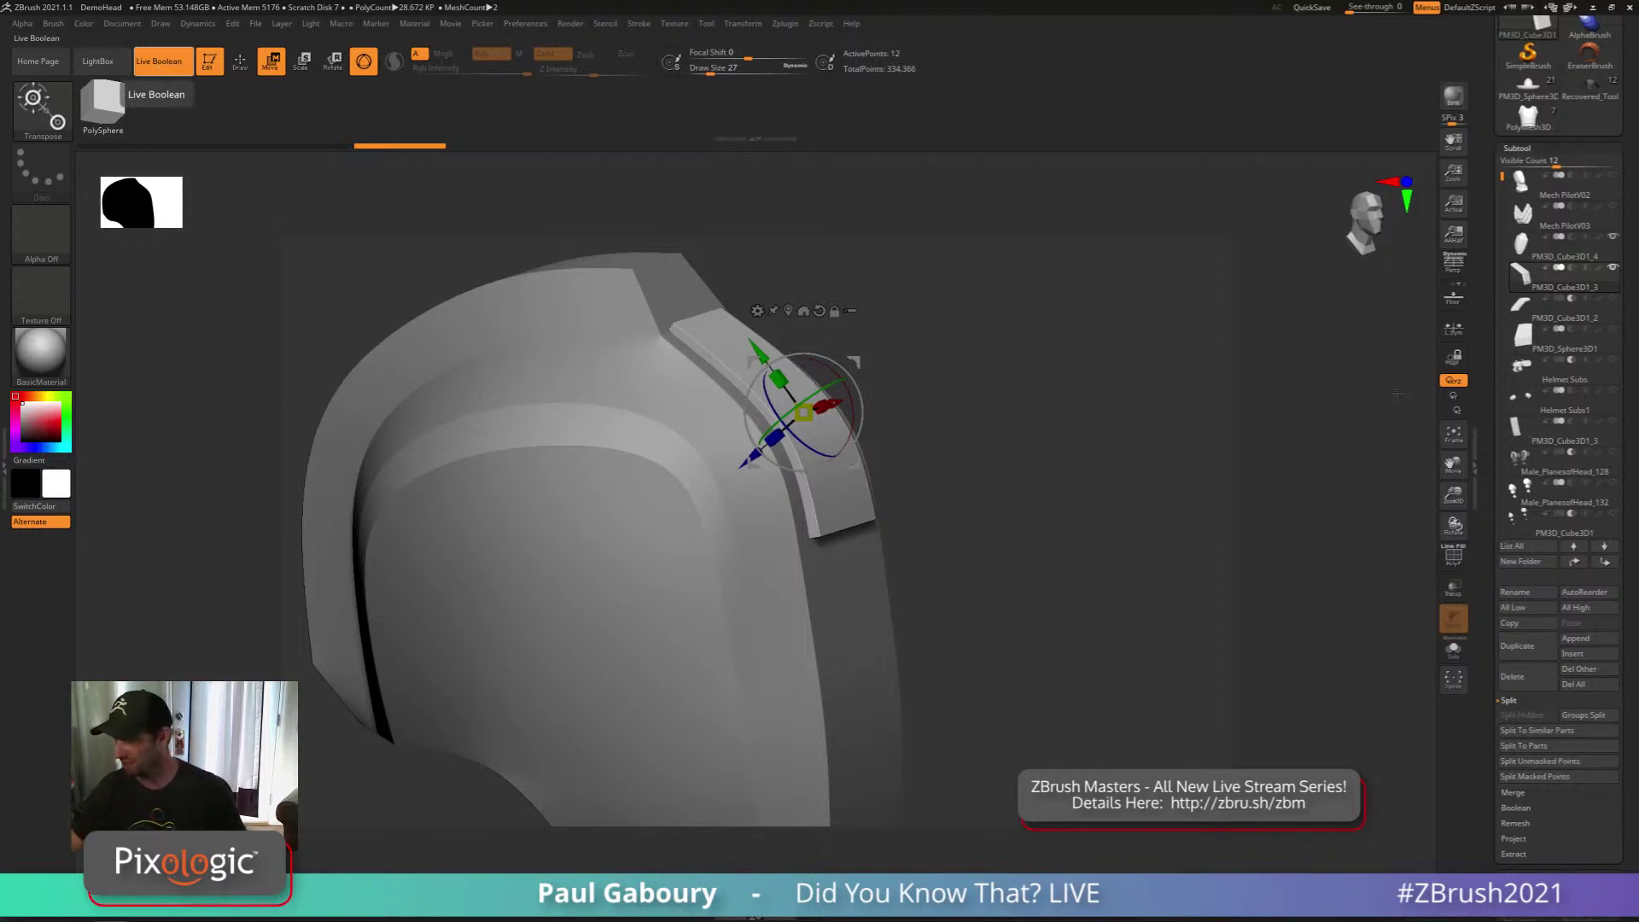
mouse_move(1573, 272)
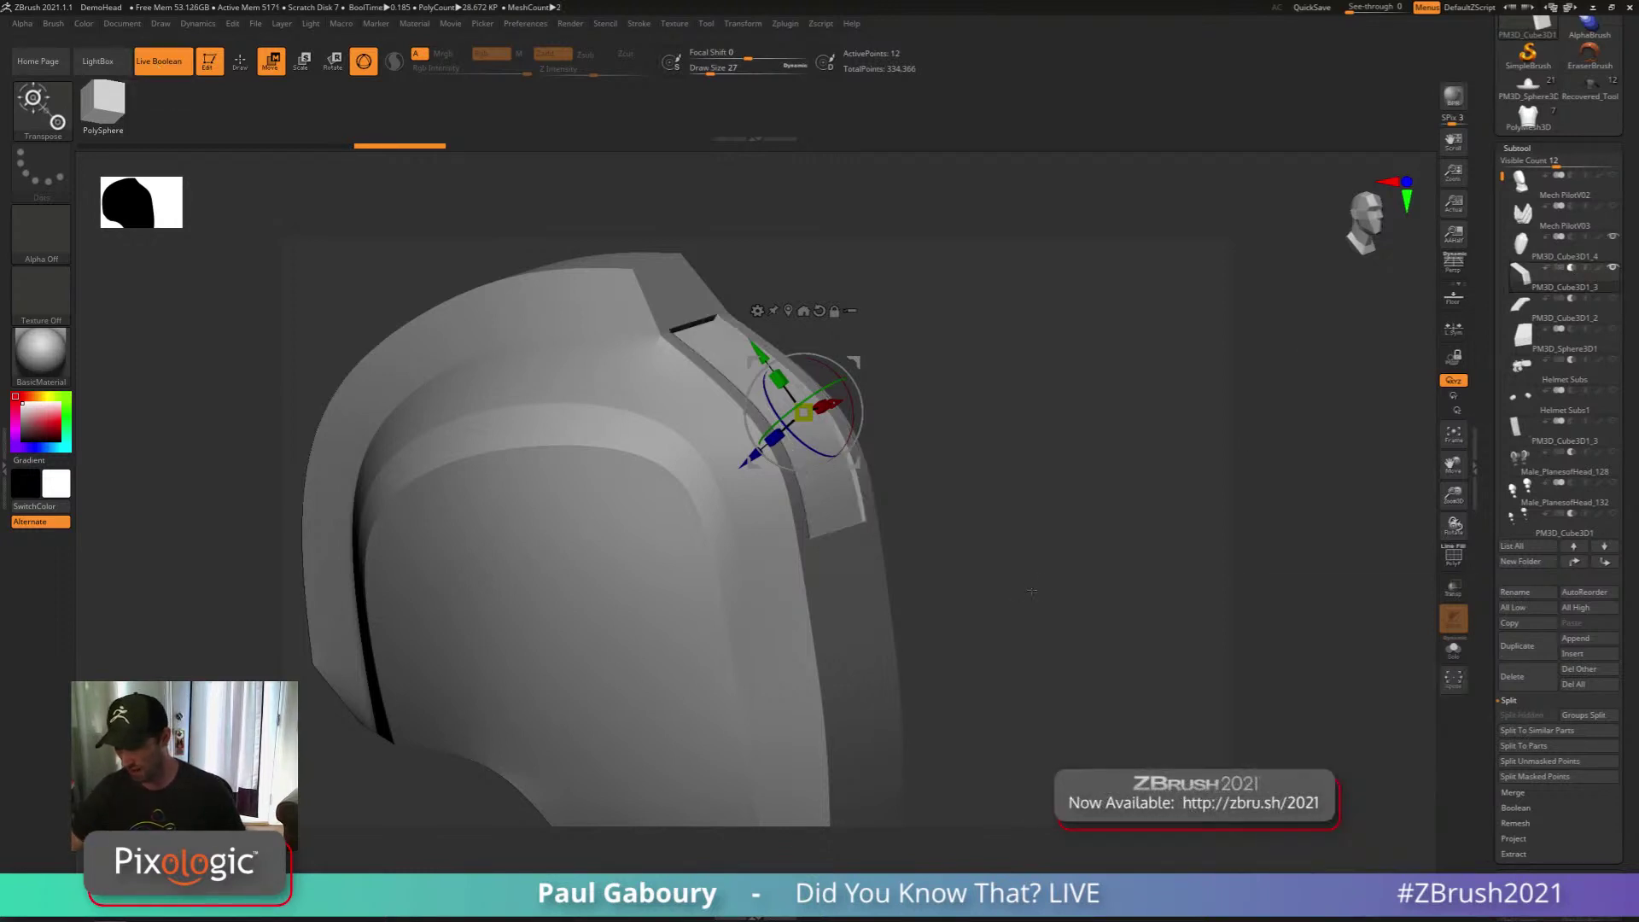
right_click_drag(1195, 623, 1000, 583)
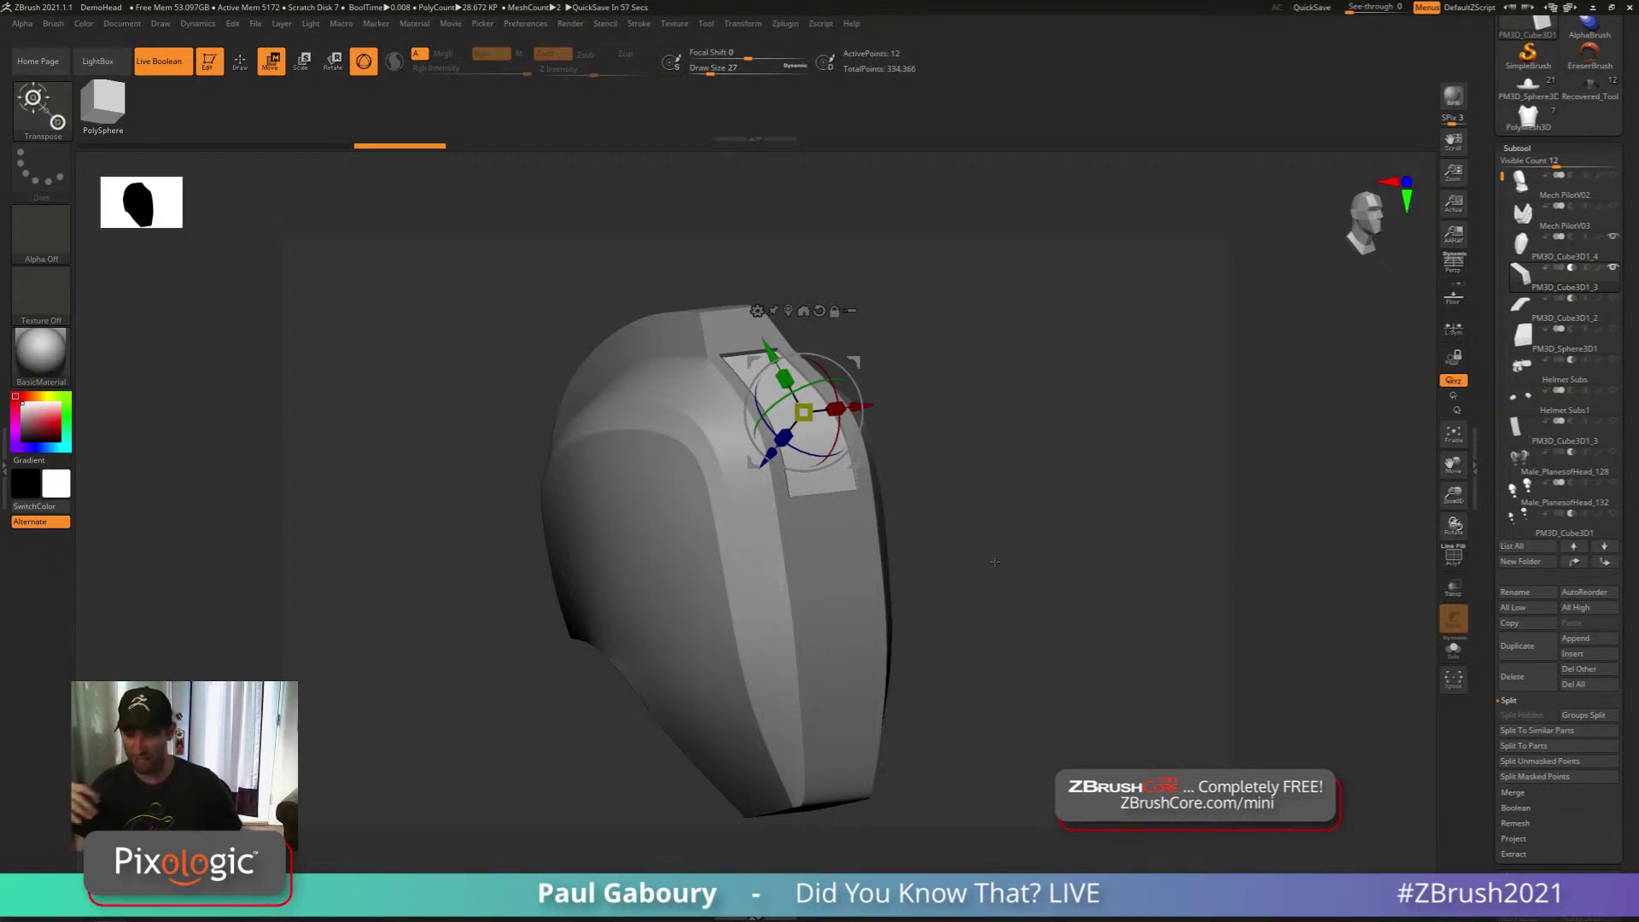
left_click_drag(766, 453, 767, 454)
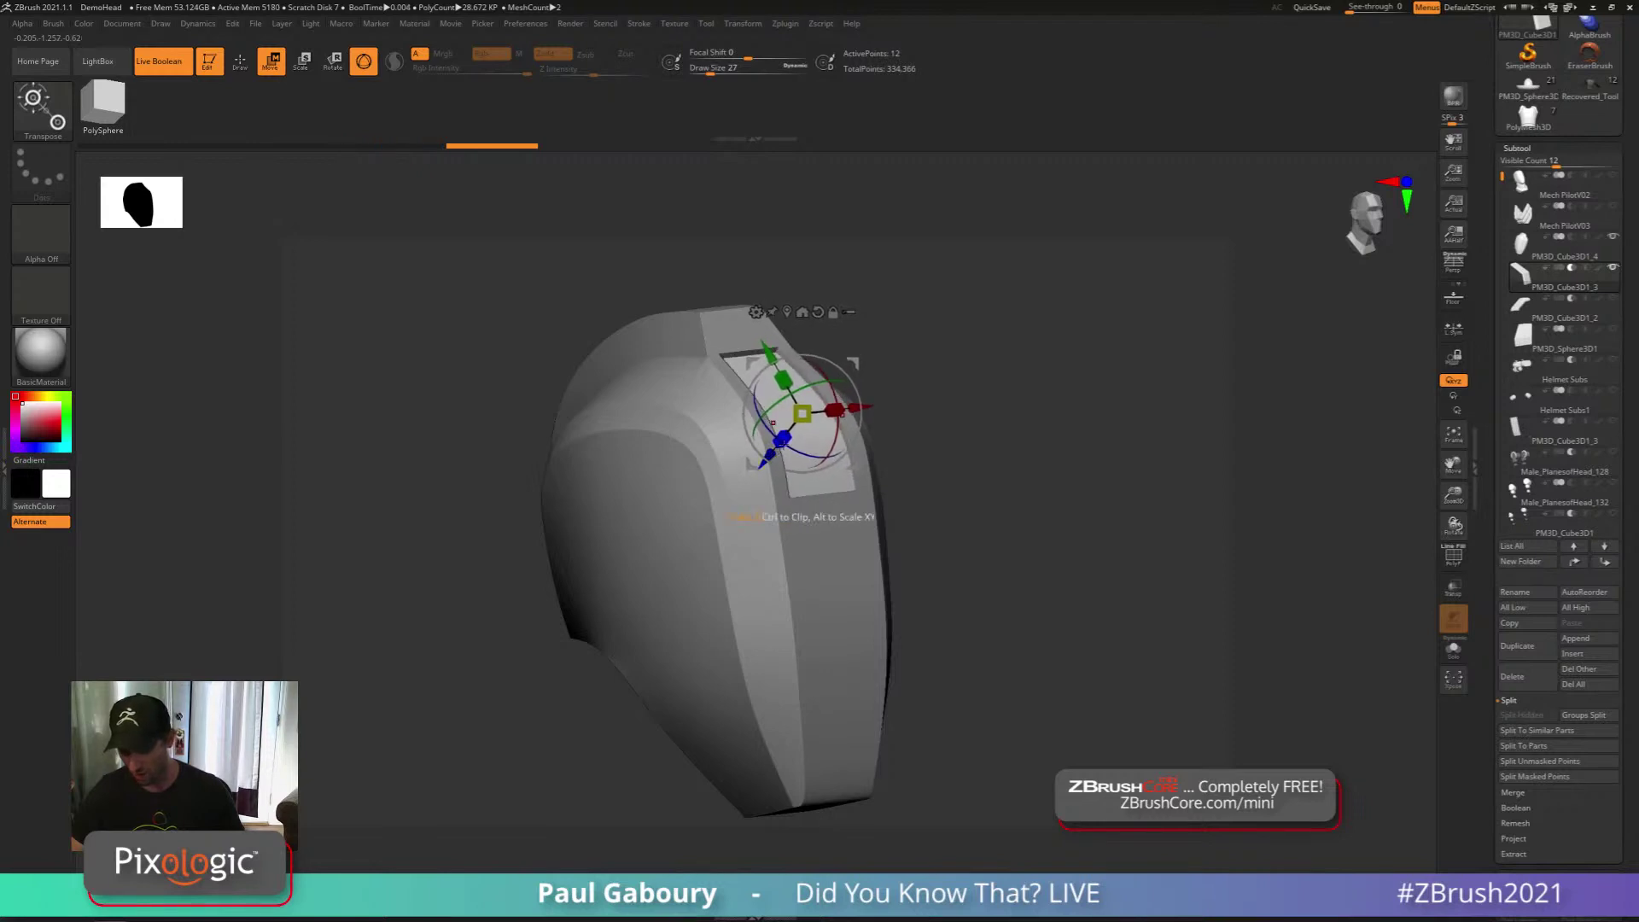
Show the polyframe and extrude the plate's upper end polygon outward using QMesh with the A Single Poly target
mouse_move(933, 463)
left_mouse_down("alt")
mouse_move(934, 509)
mouse_move(932, 492)
left_mouse_up("alt")
key("shift+f")
key("q")
right_click_drag(932, 491, 949, 631)
key("space")
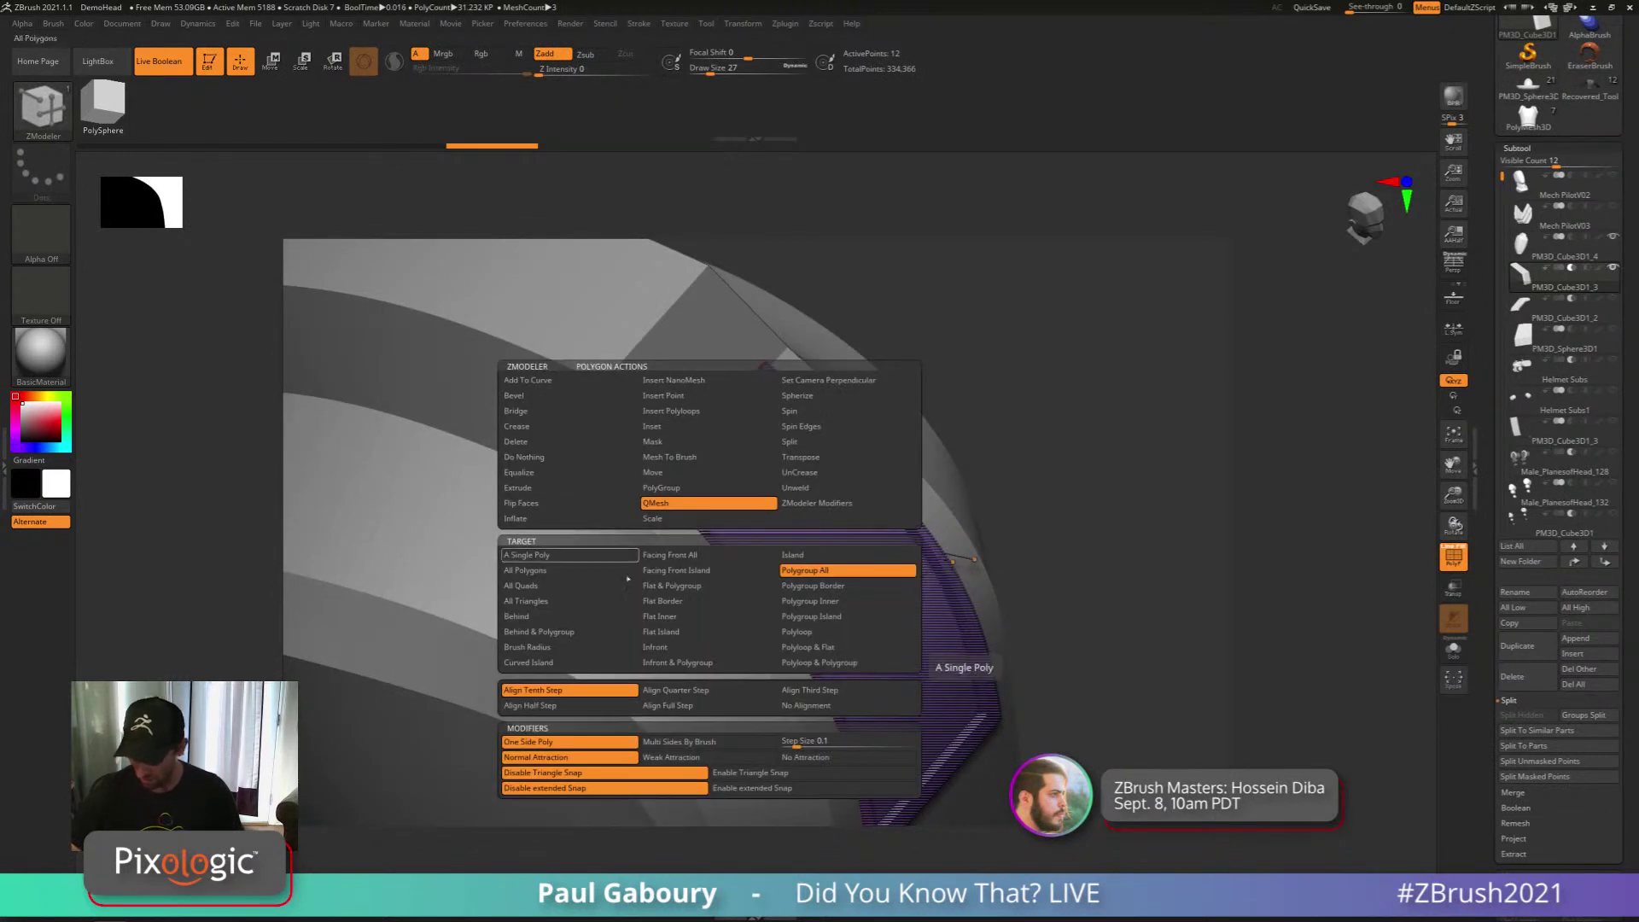
left_click(569, 563)
left_click_drag(702, 416, 647, 364)
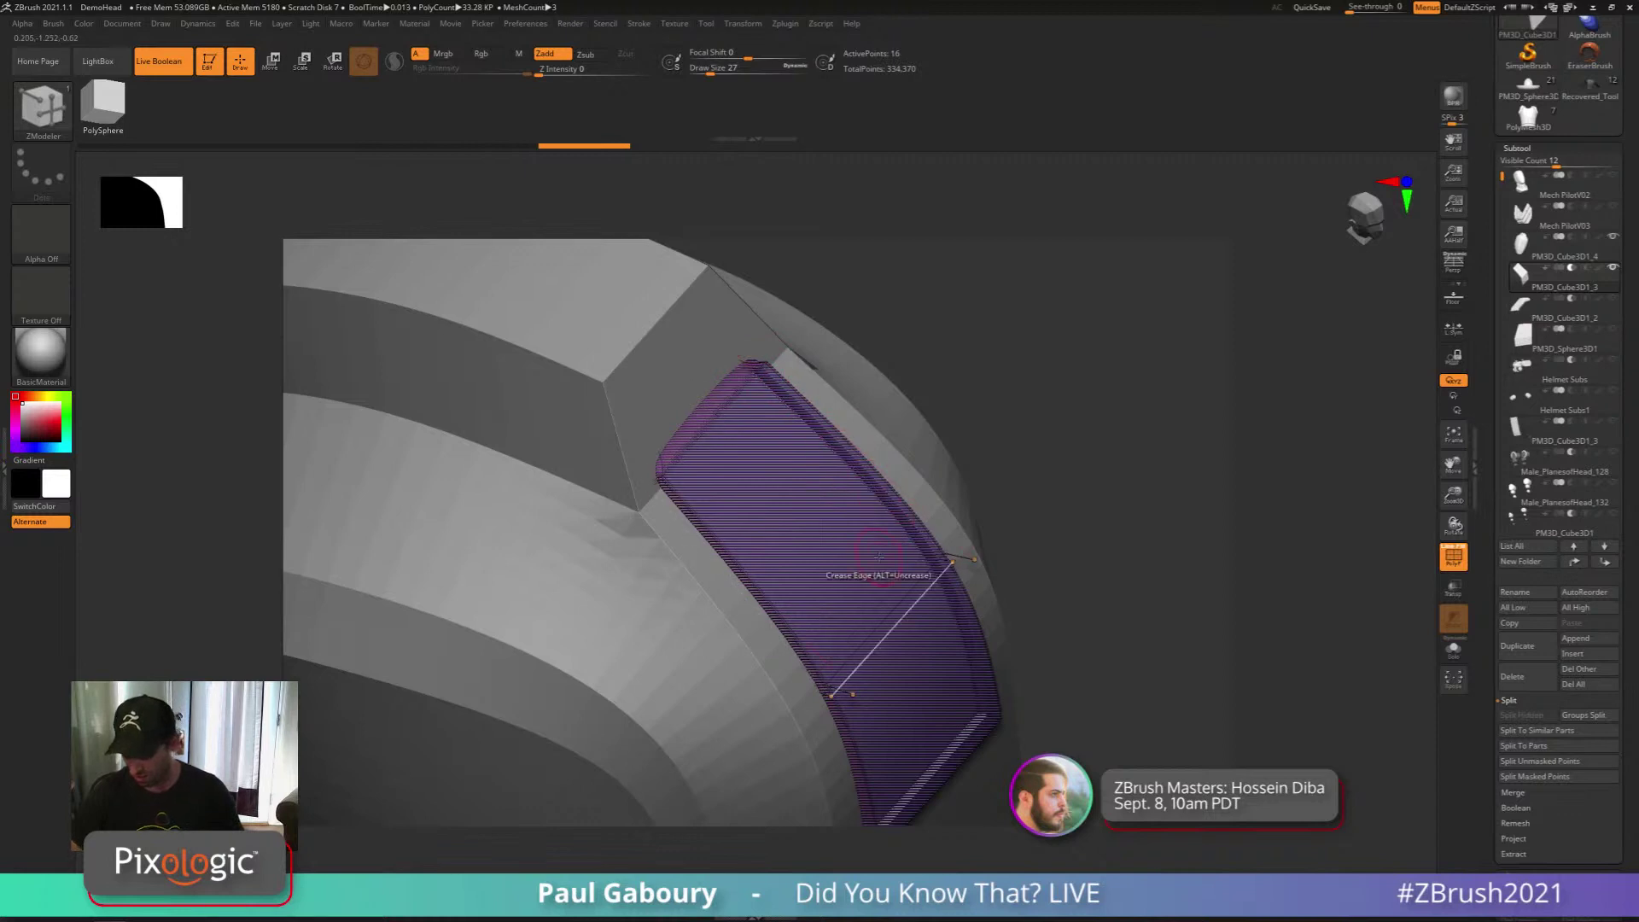
Isolate the plate and crease its edge loops around the extruded upper end using Crease with the EdgeLoop Complete target
left_click(1454, 650)
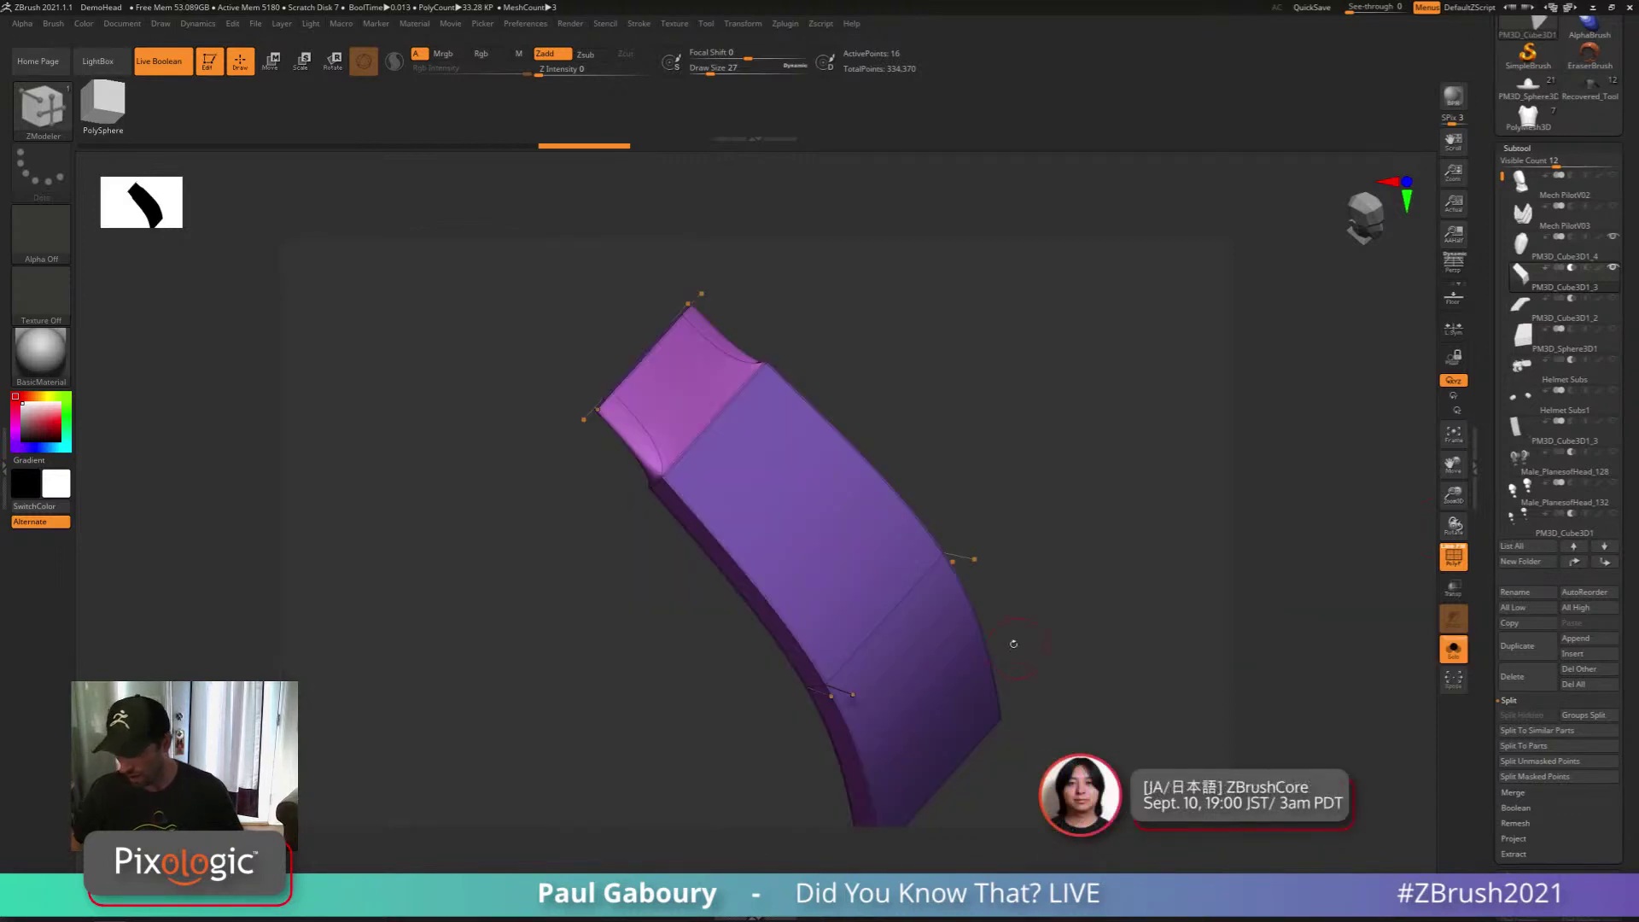
left_click_drag(860, 549, 809, 628)
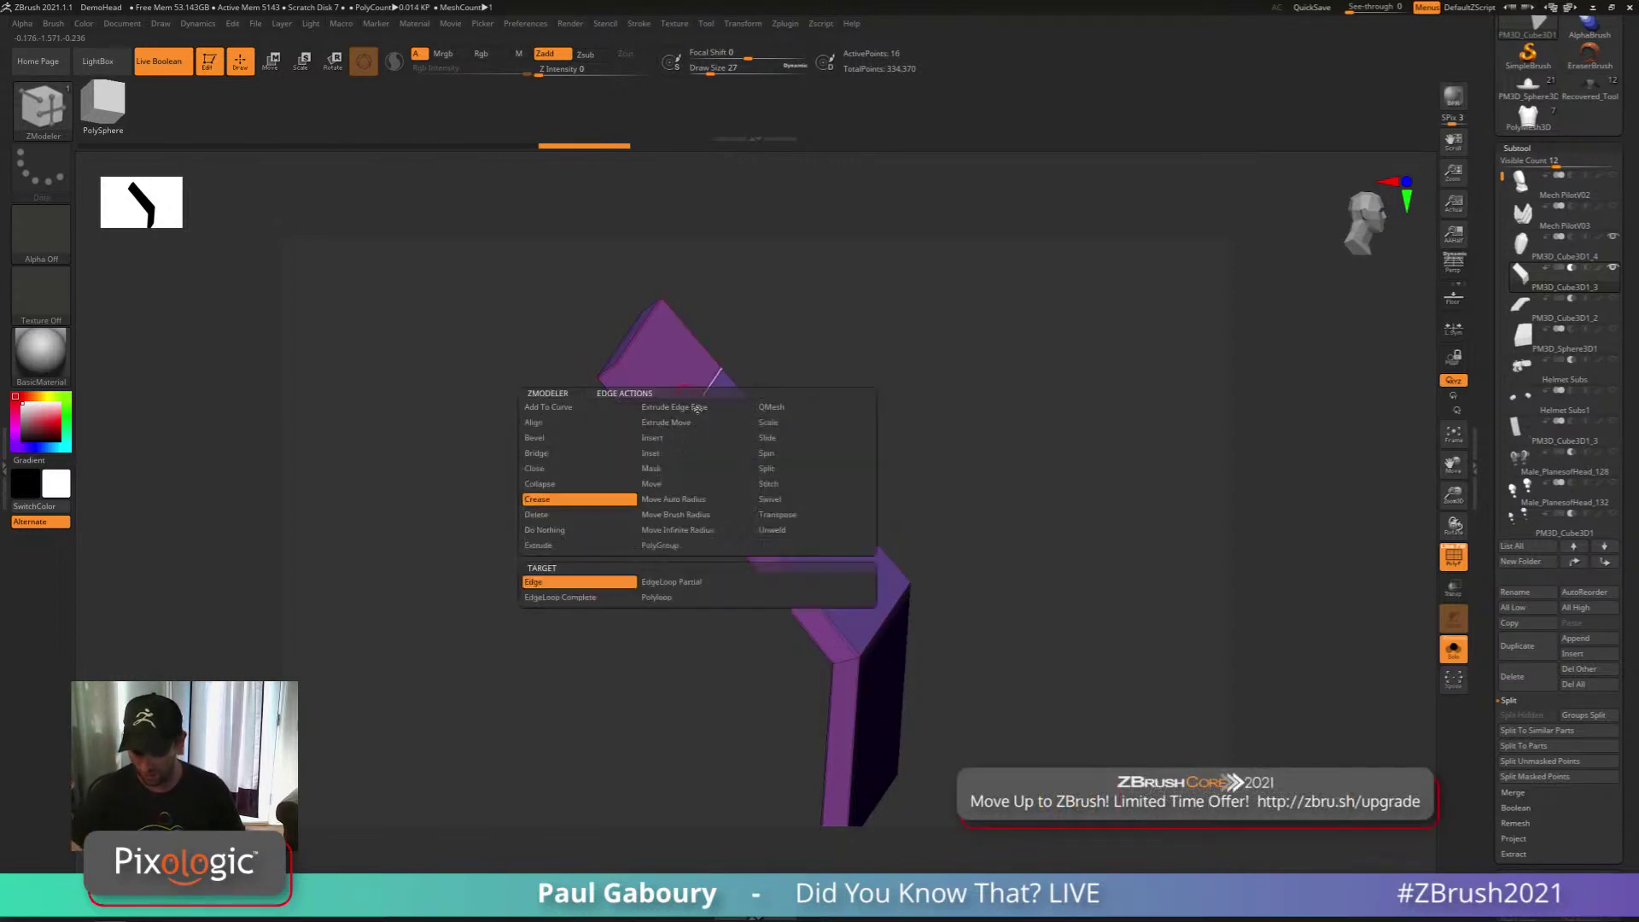
key("space")
left_click(589, 595)
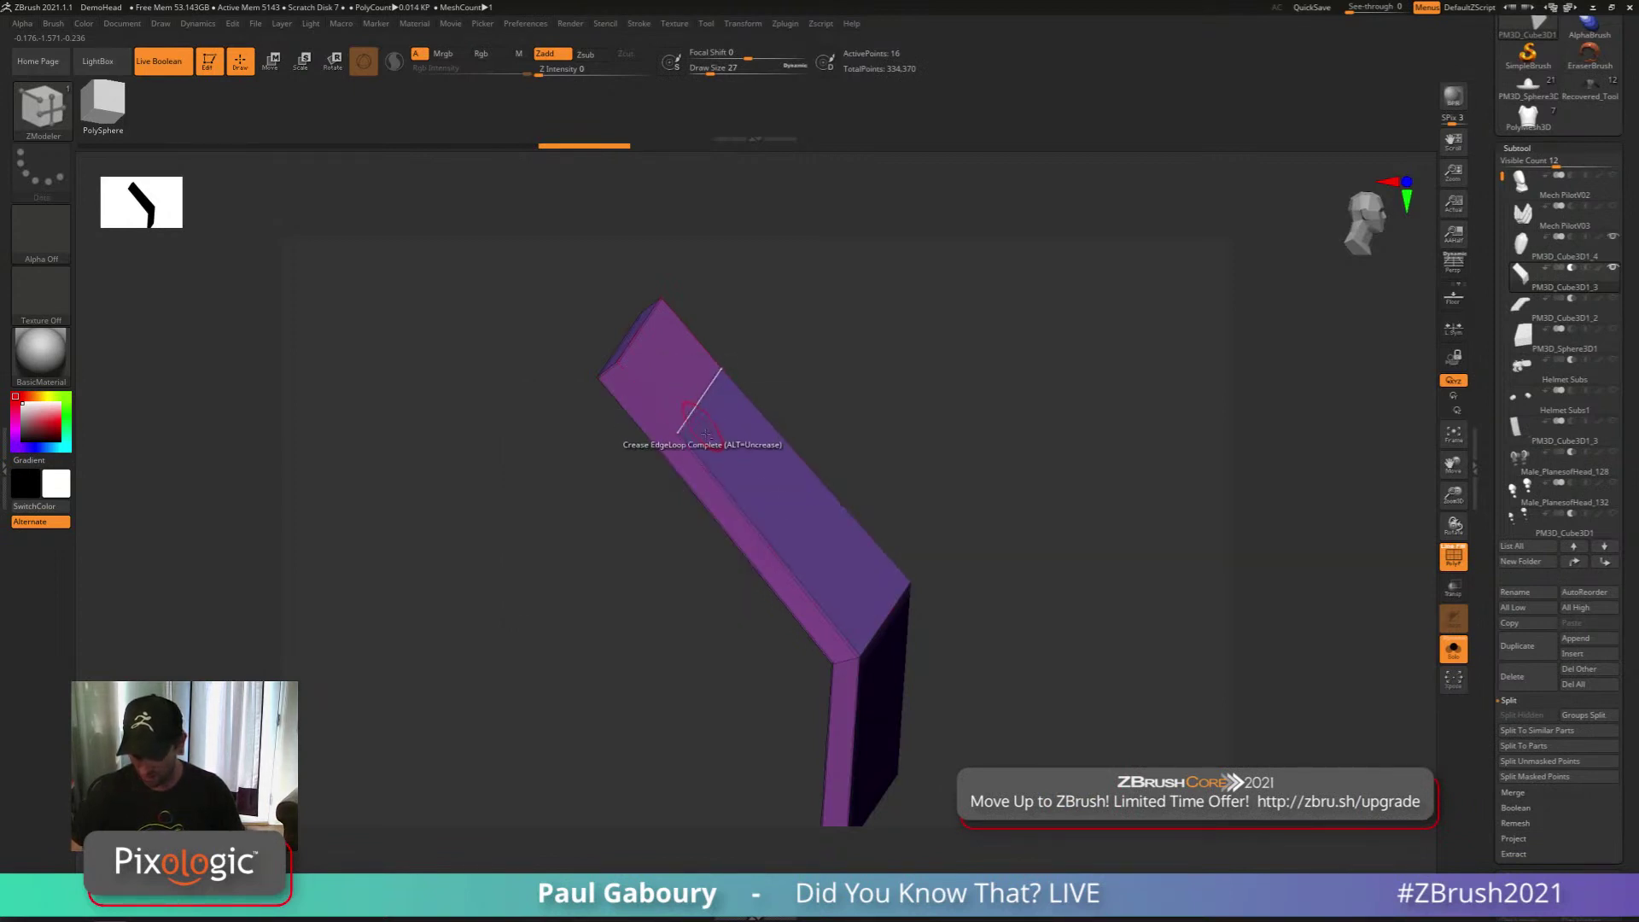
left_click(716, 479)
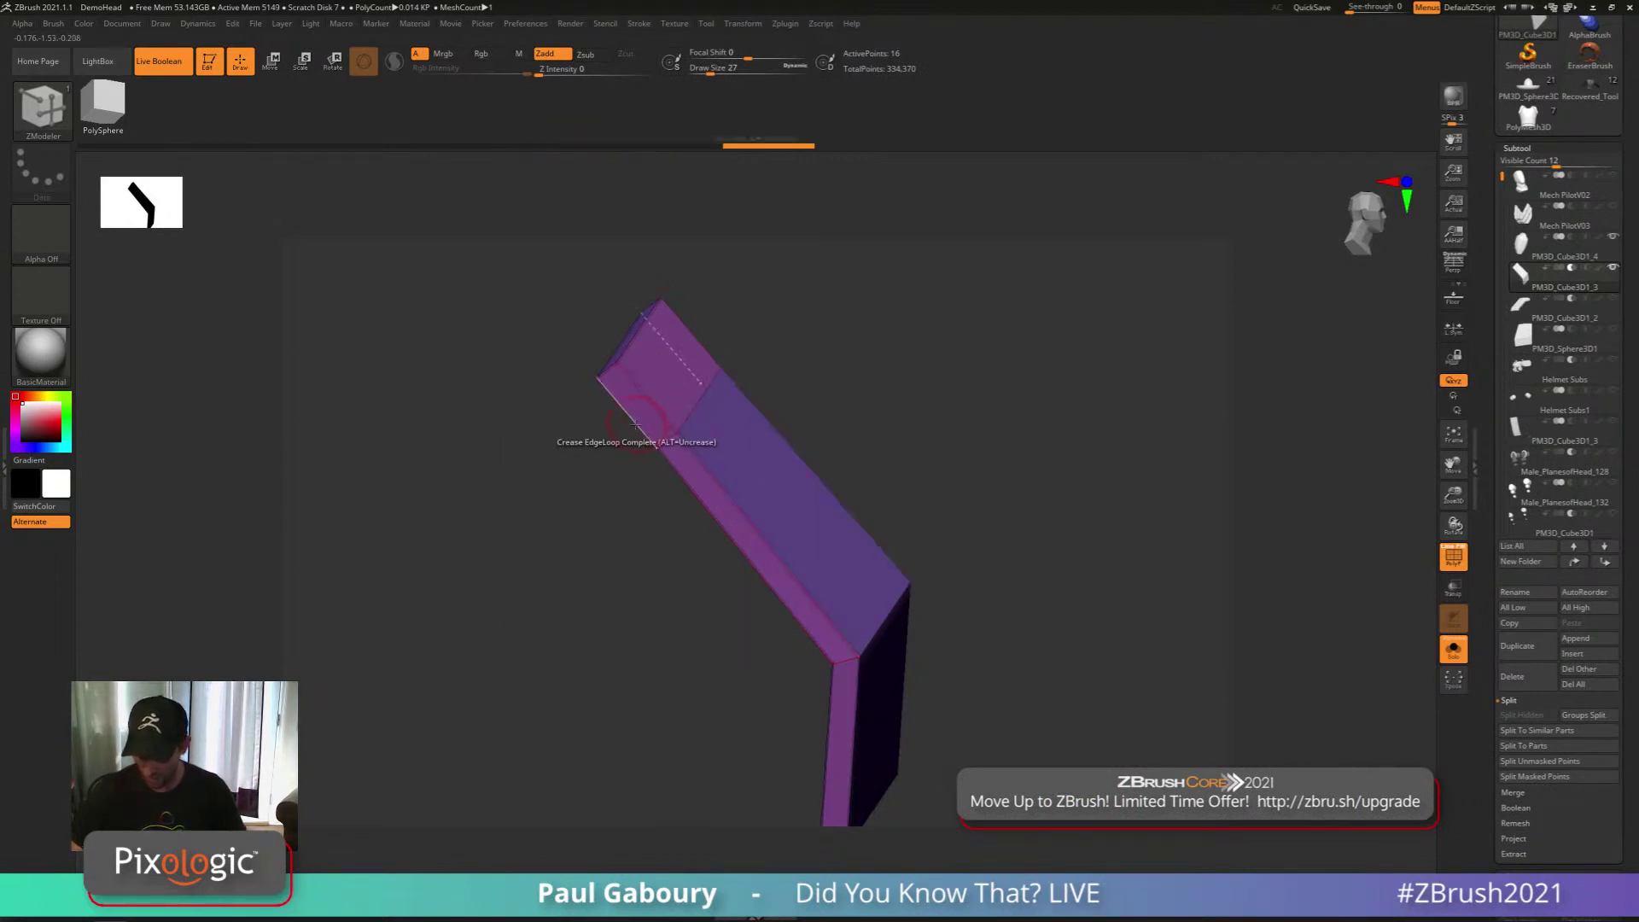
left_click(693, 411)
right_click_drag(695, 413, 739, 439)
right_click_drag(795, 408, 783, 490)
right_click_drag(783, 490, 760, 533, "ctrl")
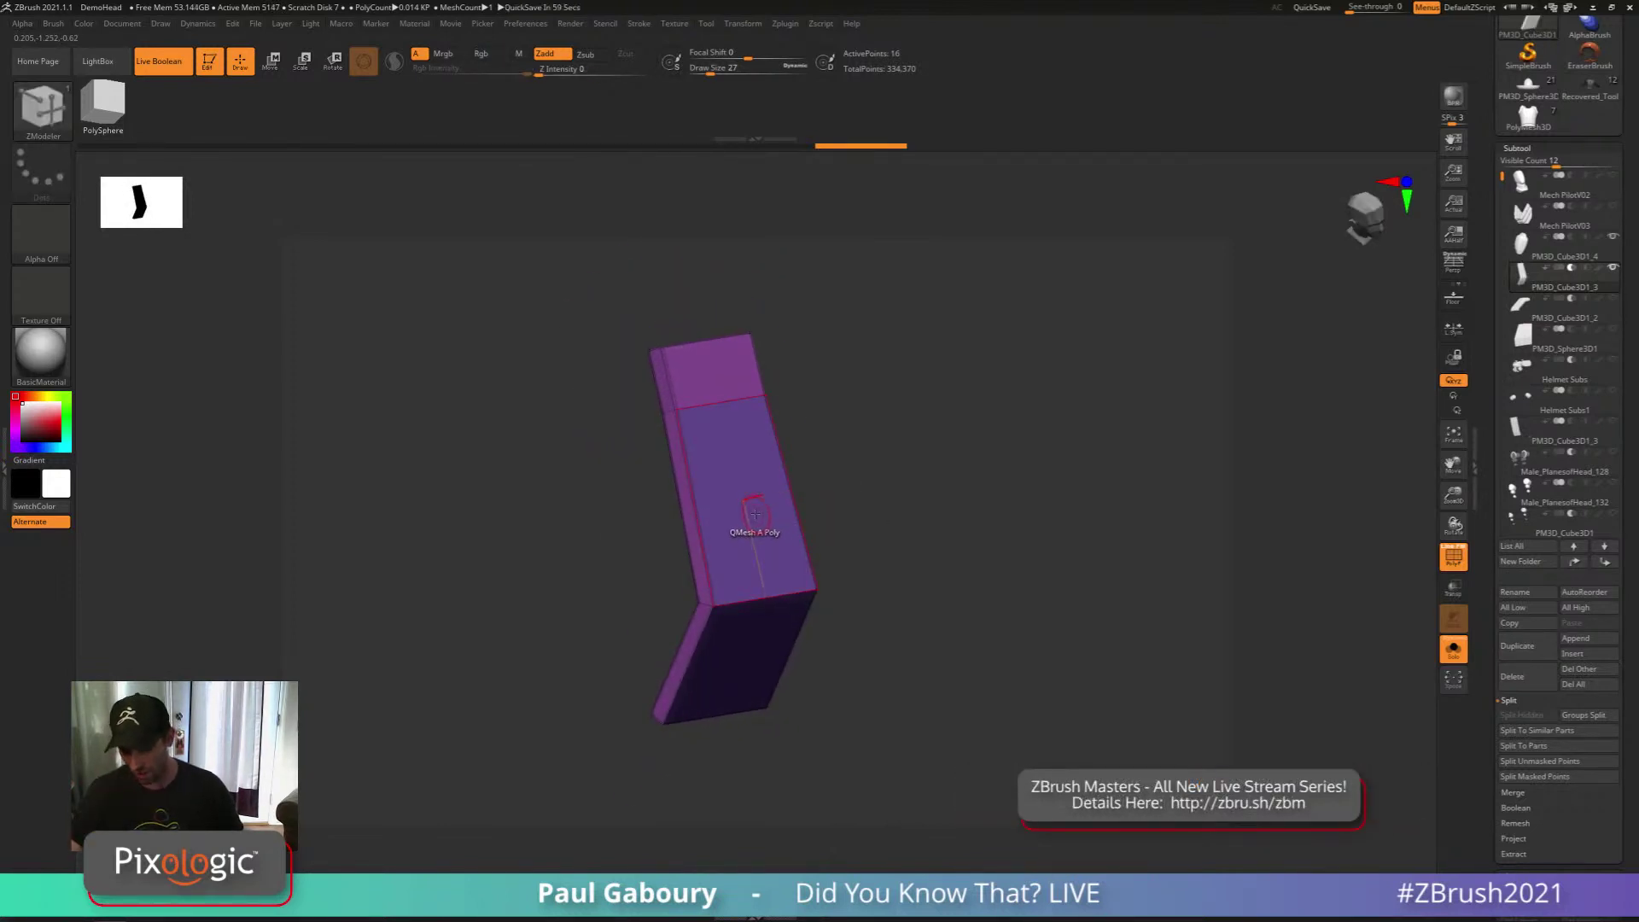
Try extruding the plate's middle front polygon outward using Extrude with A Single Poly and One Side Poly, and undo it
key("space")
left_click(614, 487)
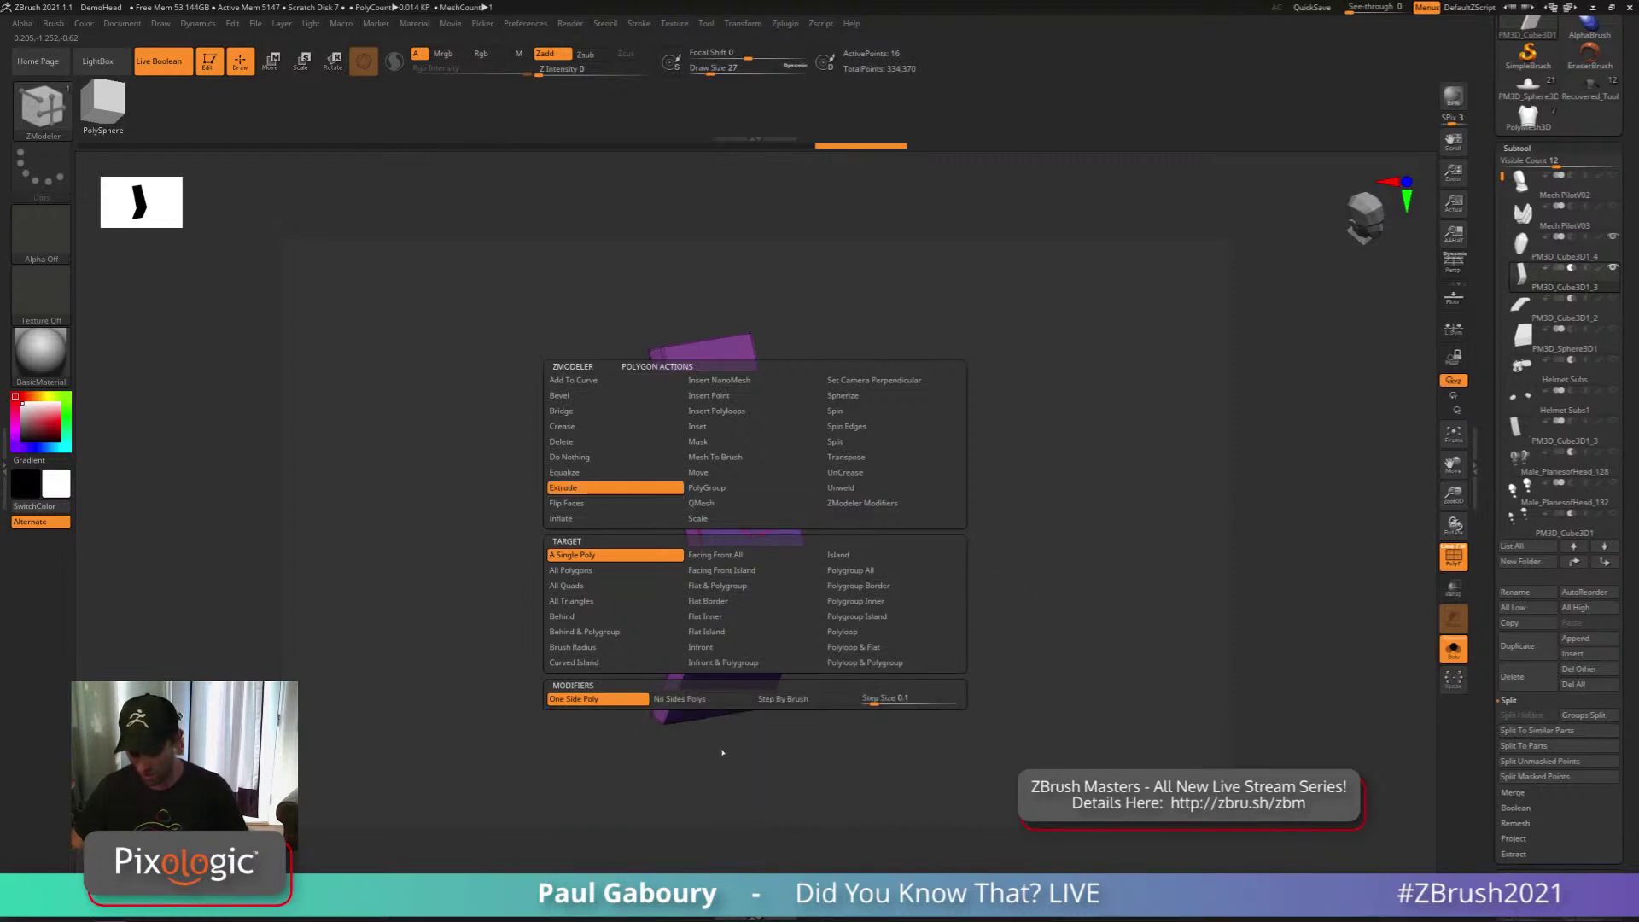
left_click_drag(757, 503, 882, 446)
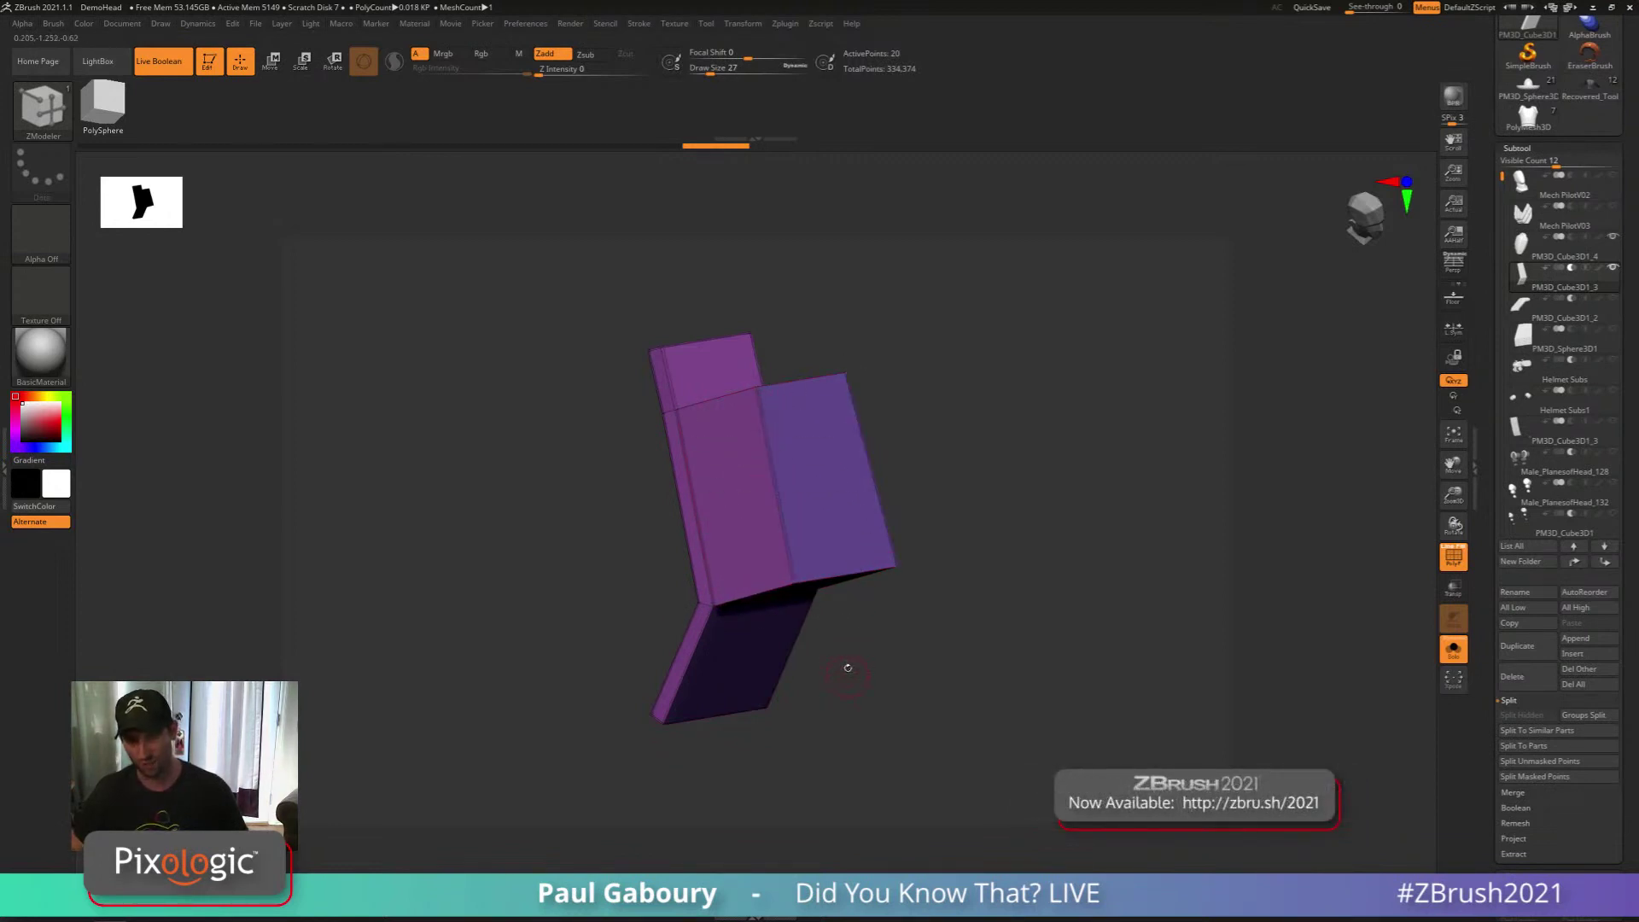
key("ctrl+z")
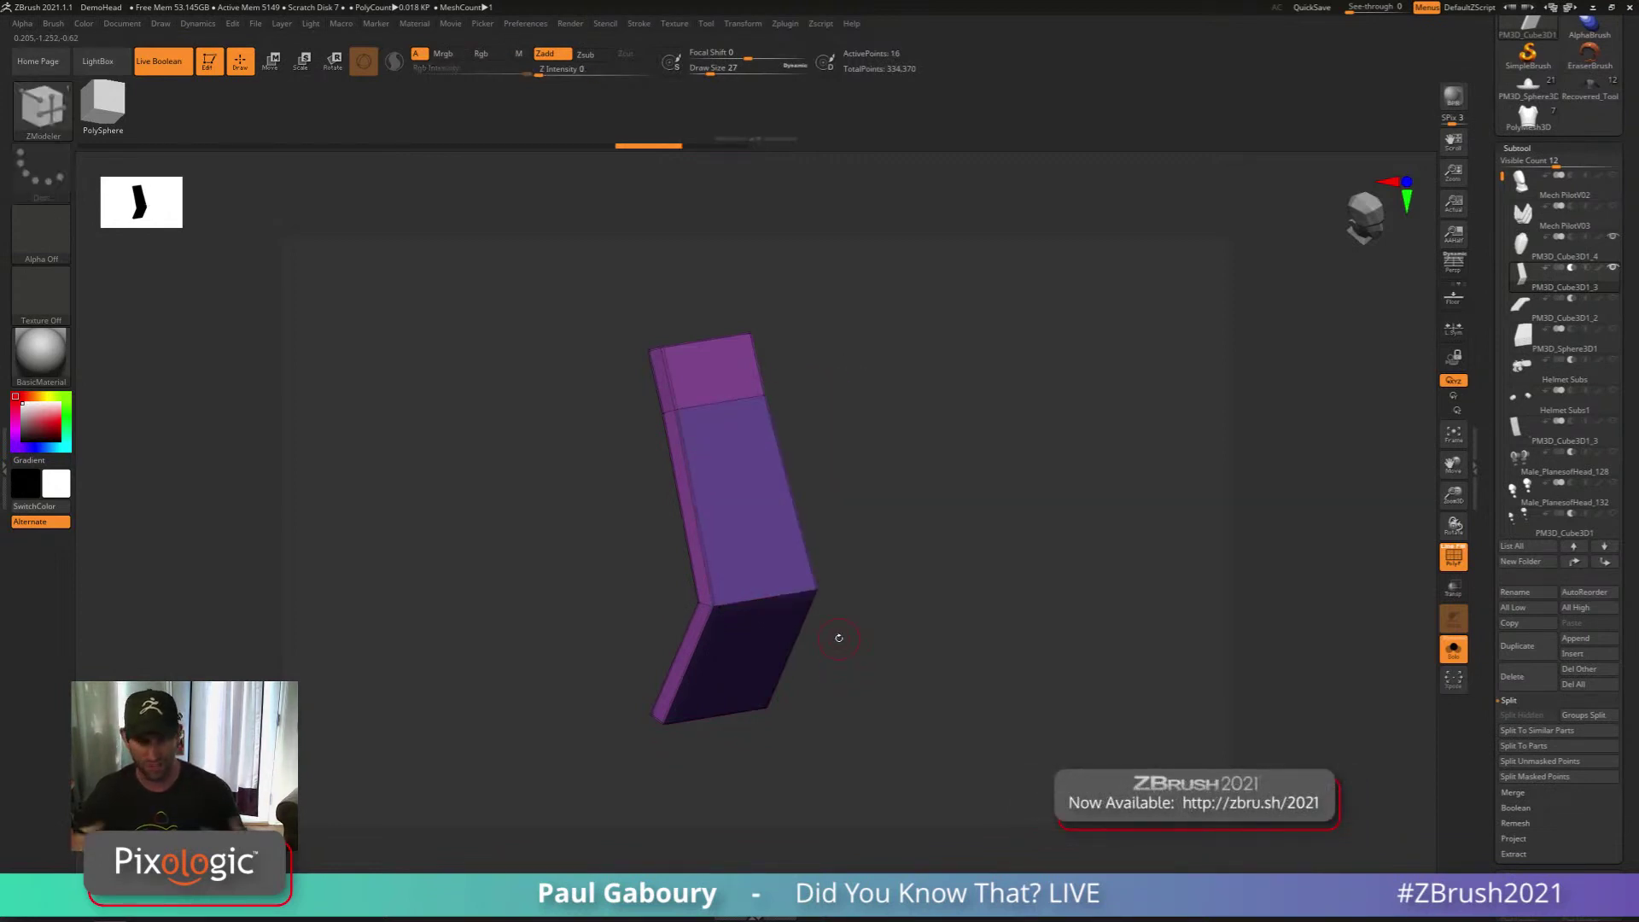
Repeat the outward extrusion of the middle polygon, inspect its side walls and step back through the undo history
left_click_drag(839, 638, 677, 437)
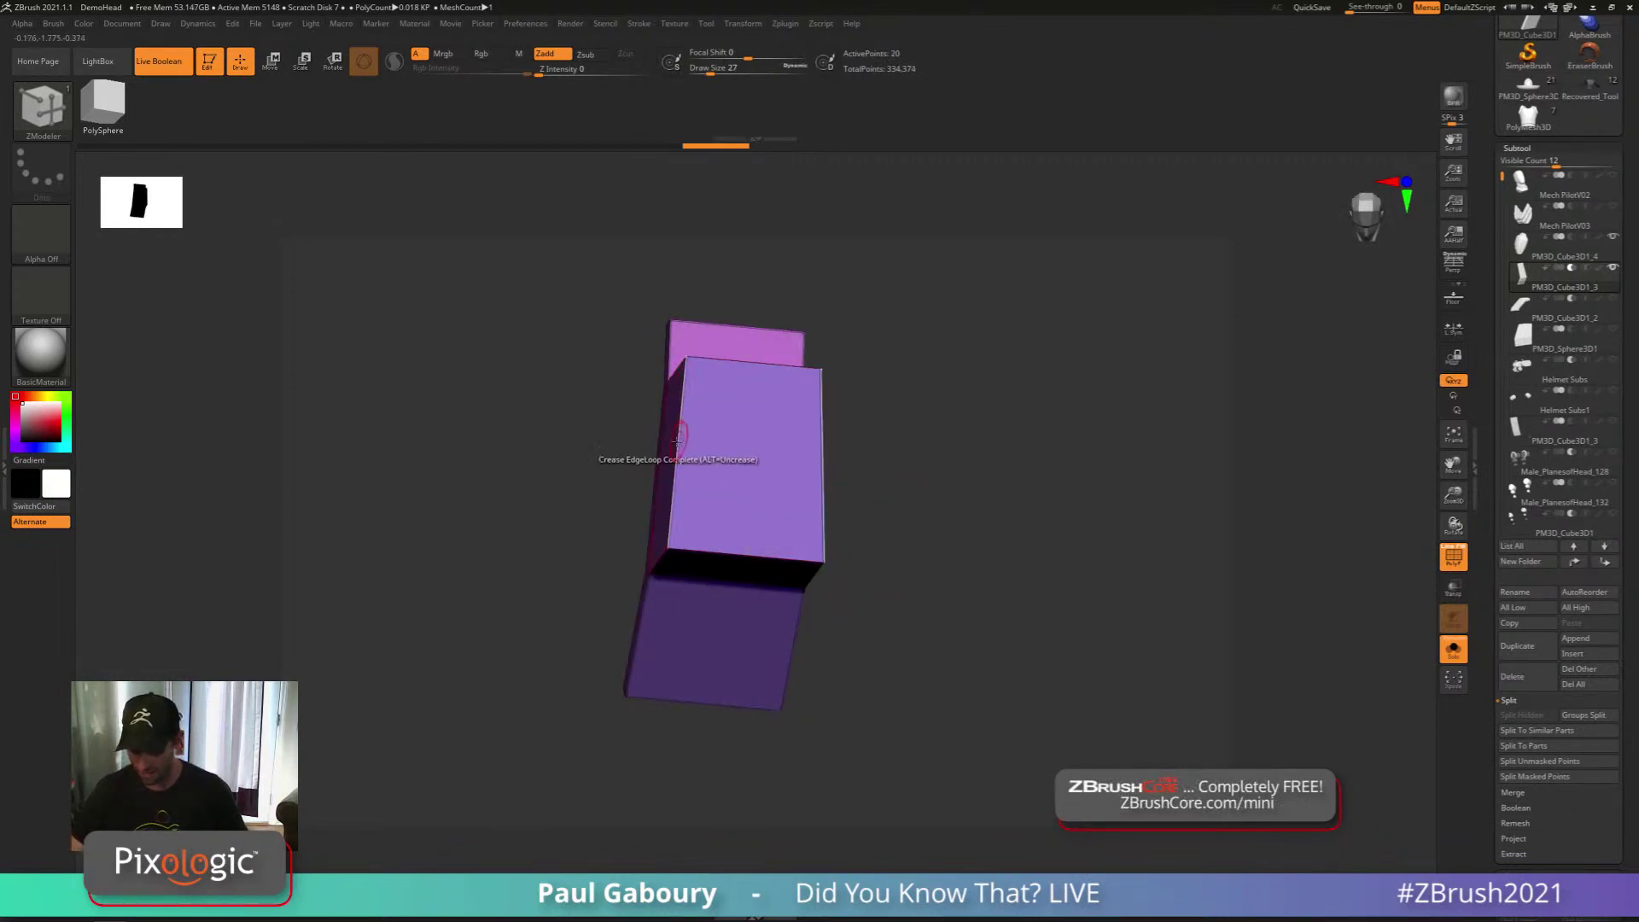
left_click_drag(695, 510, 897, 555)
key("ctrl")
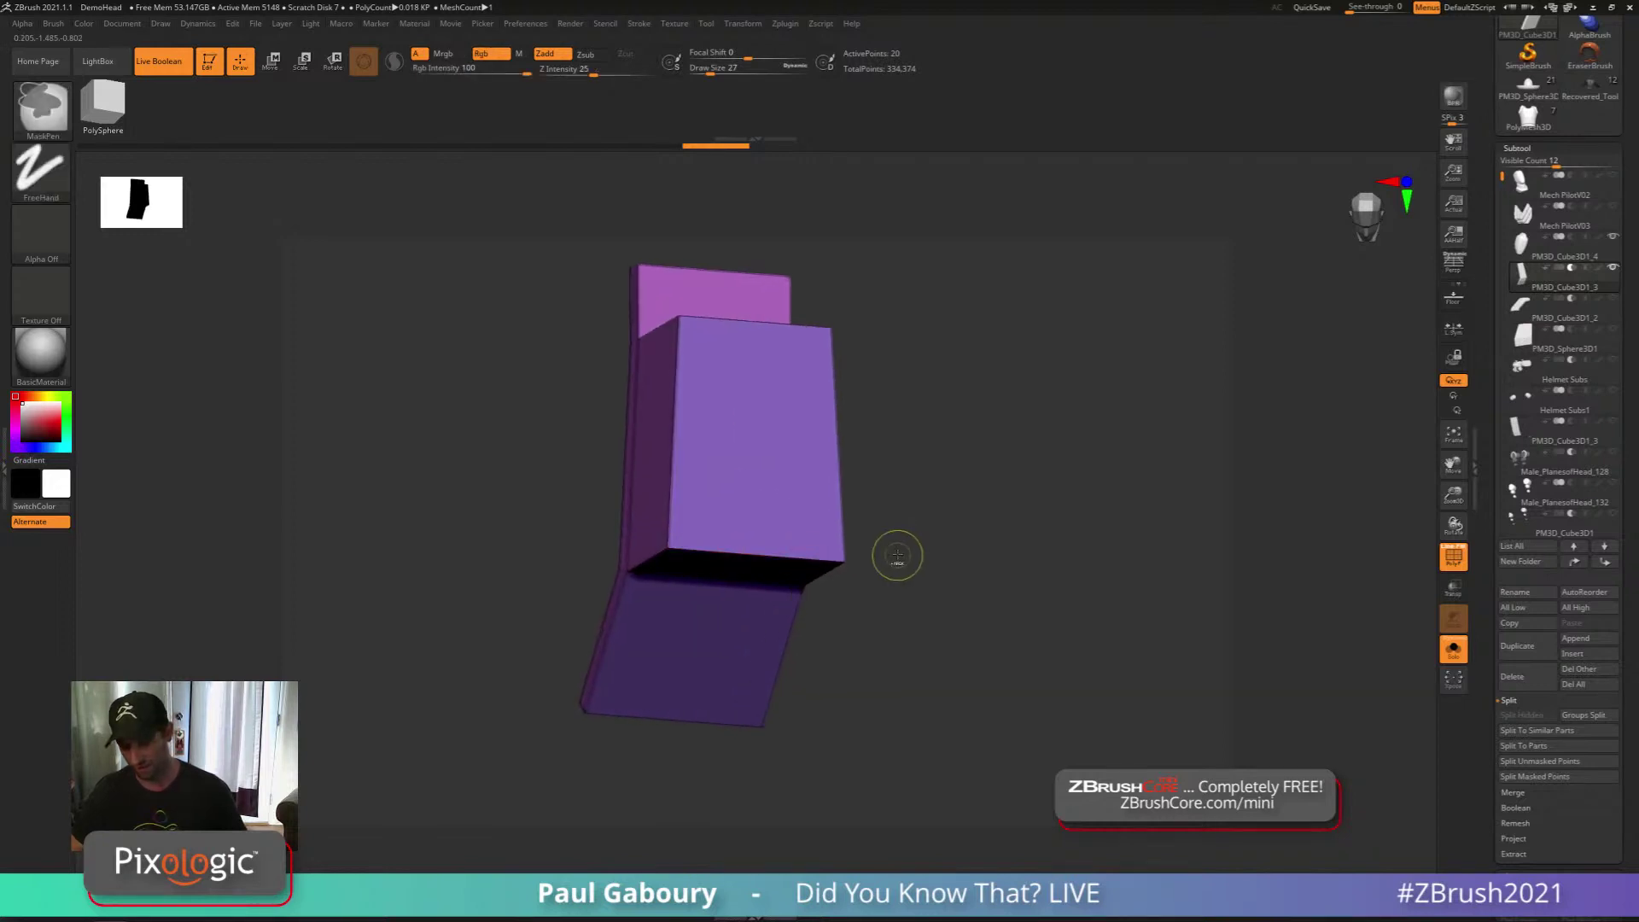
key("ctrl+z")
key("ctrl+z")
key("ctrl+z")
key("ctrl+z")
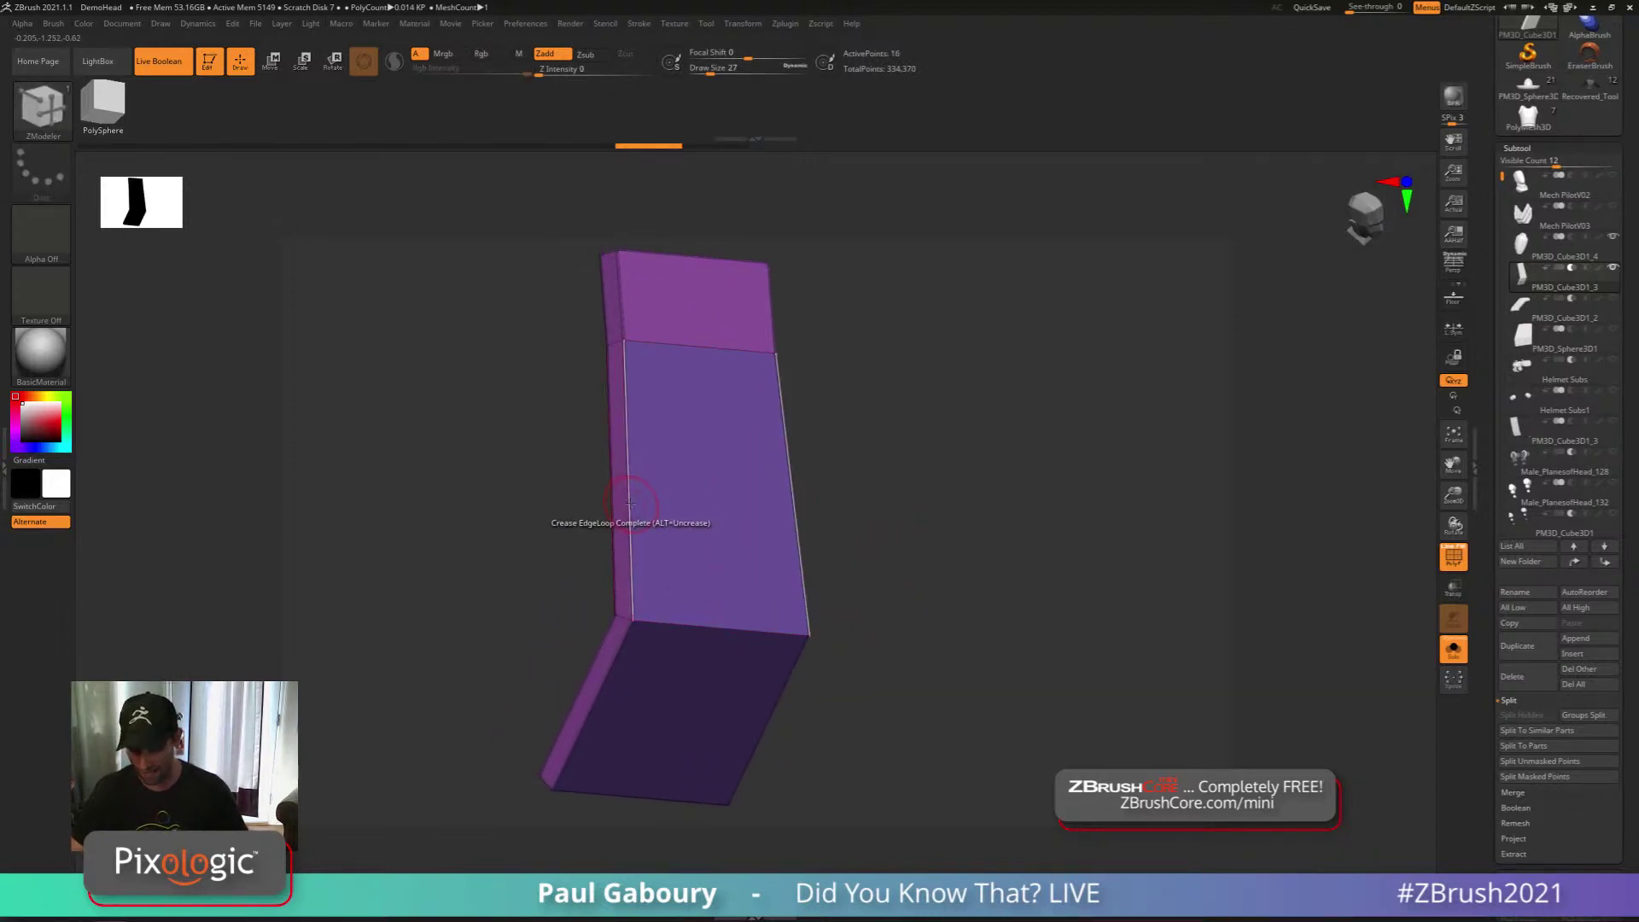
Redo the middle polygon's extrusion to compare the shapes and undo it again
key("ctrl+shift+z")
key("ctrl+shift+z")
key("ctrl+shift+z")
key("ctrl+shift+z")
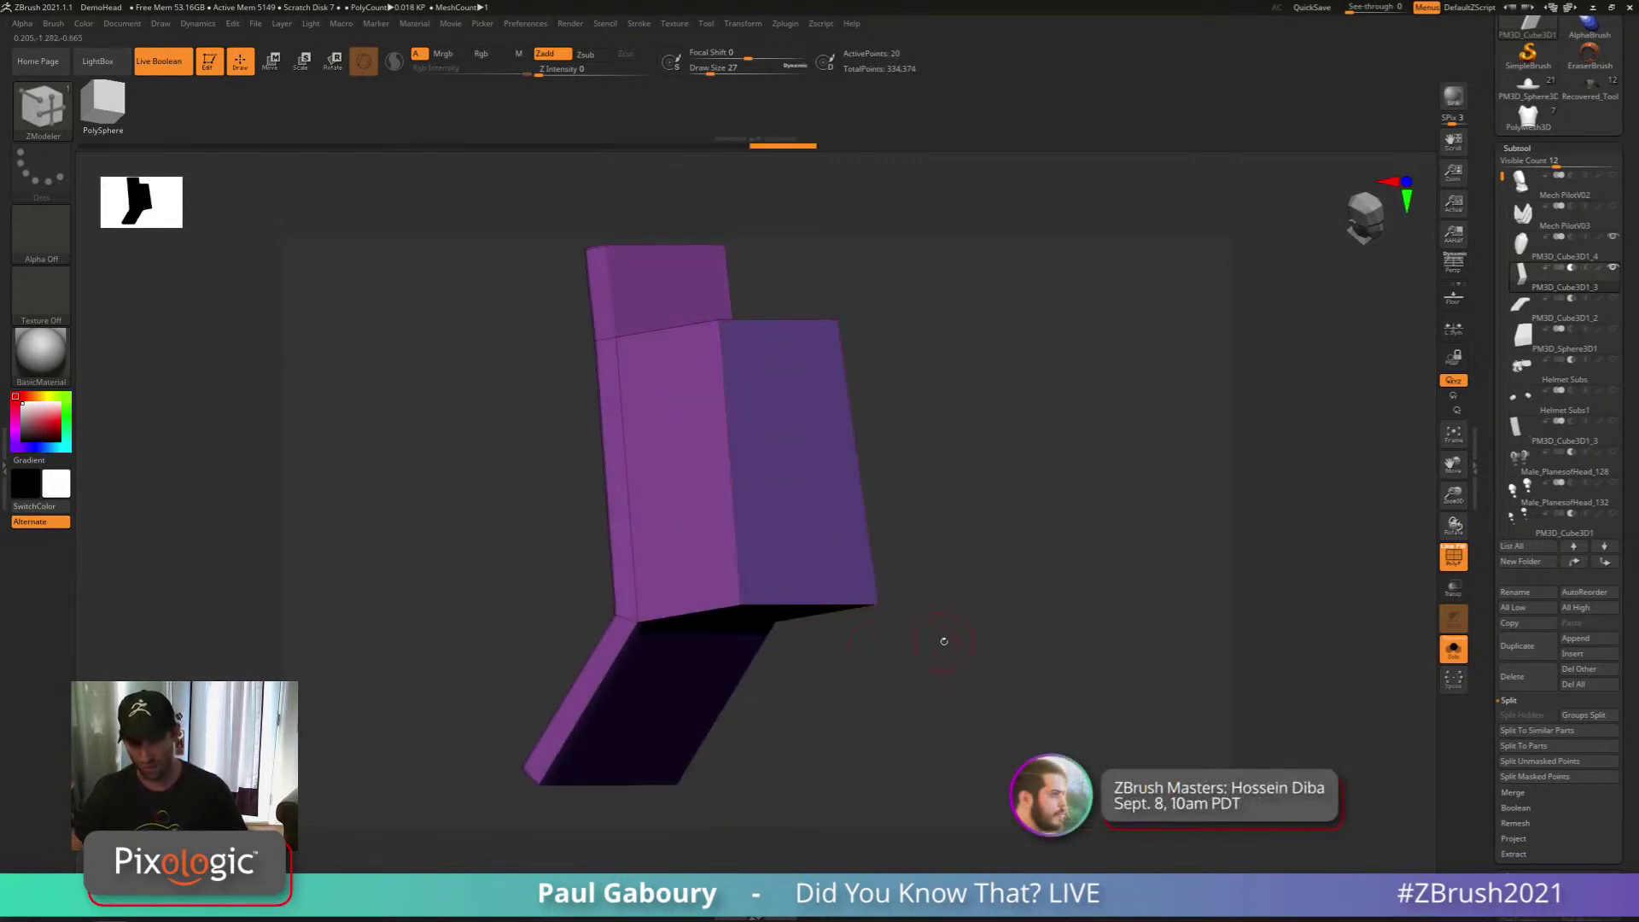
key("ctrl")
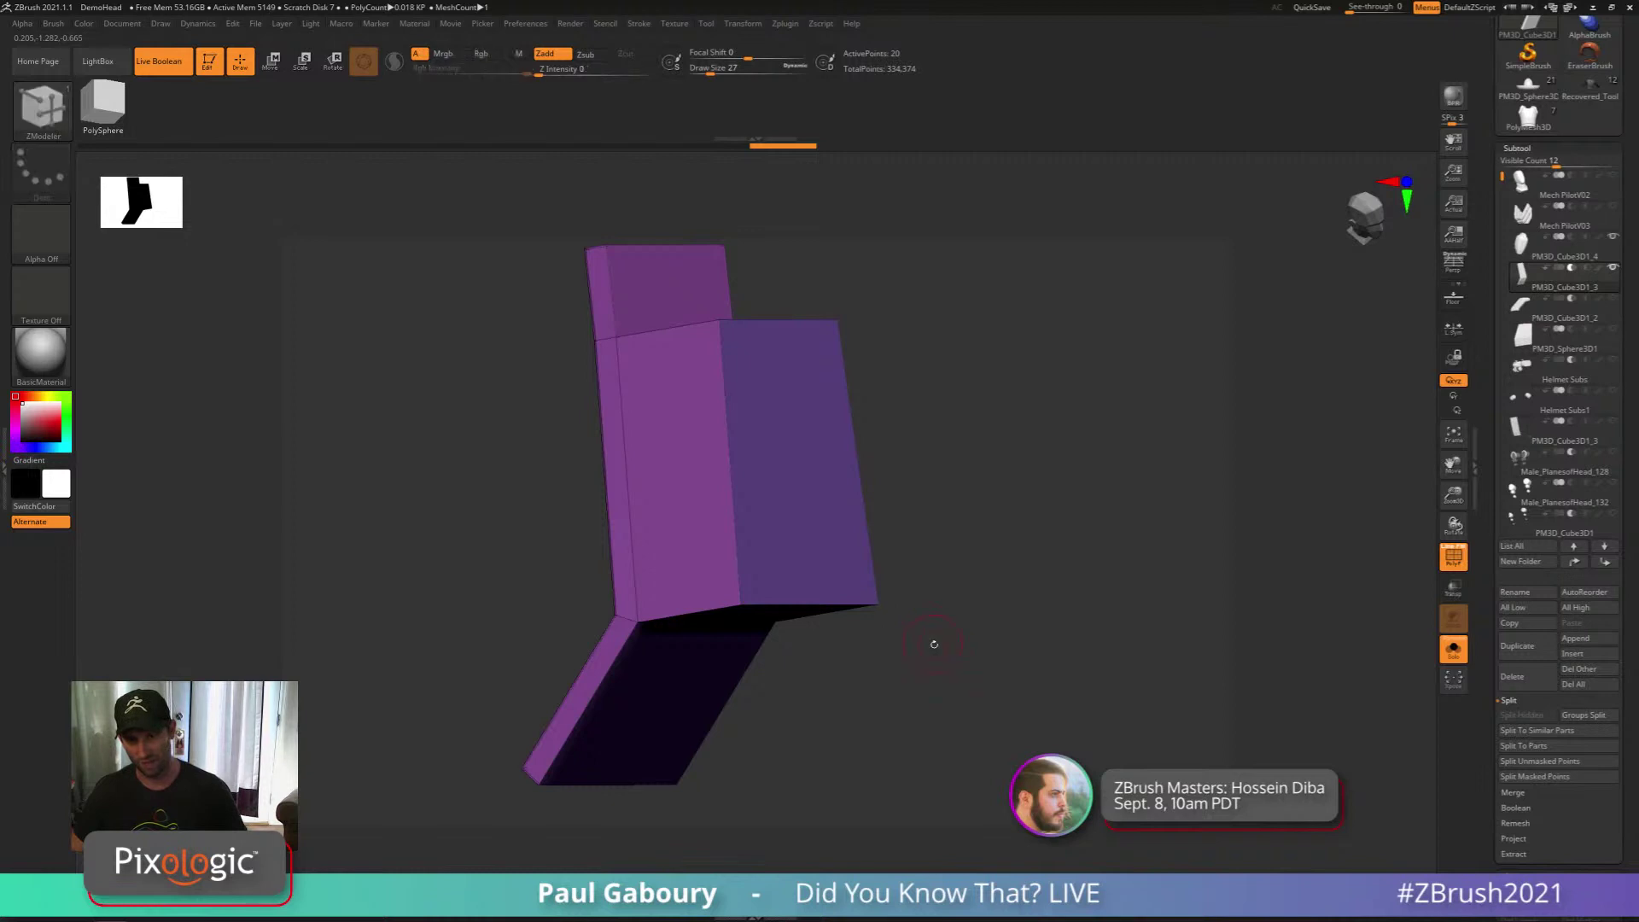
key("ctrl+z")
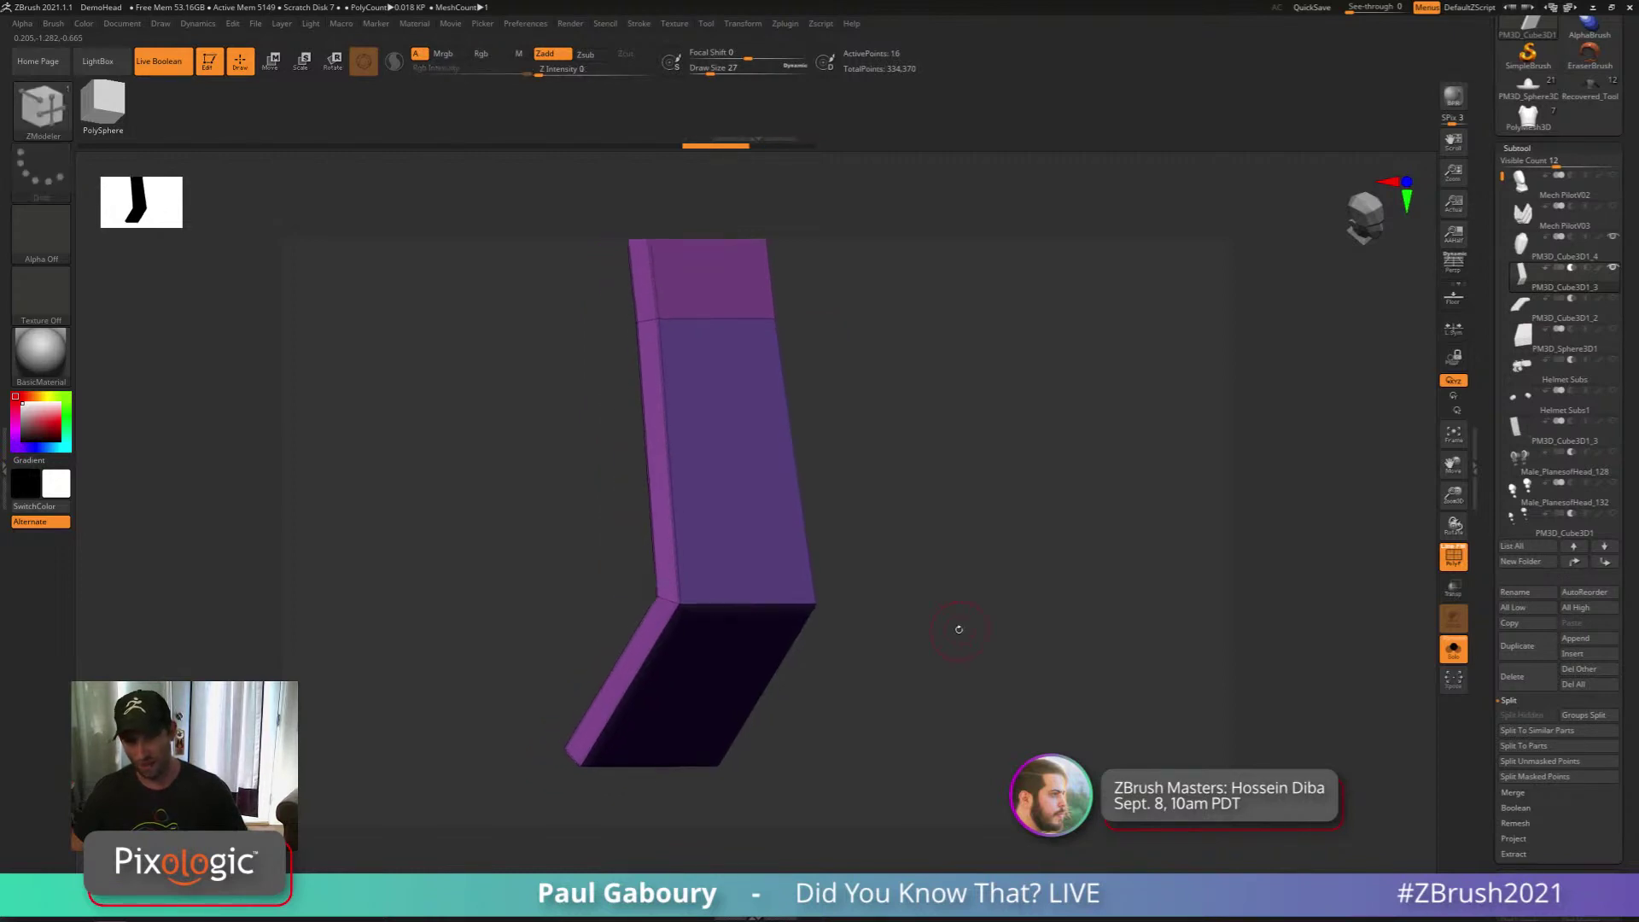
key("ctrl+z")
Turn on the plate's dynamic subdivision and preview its cut in the shell with the polyframe hidden
left_click_drag(902, 590, 934, 599)
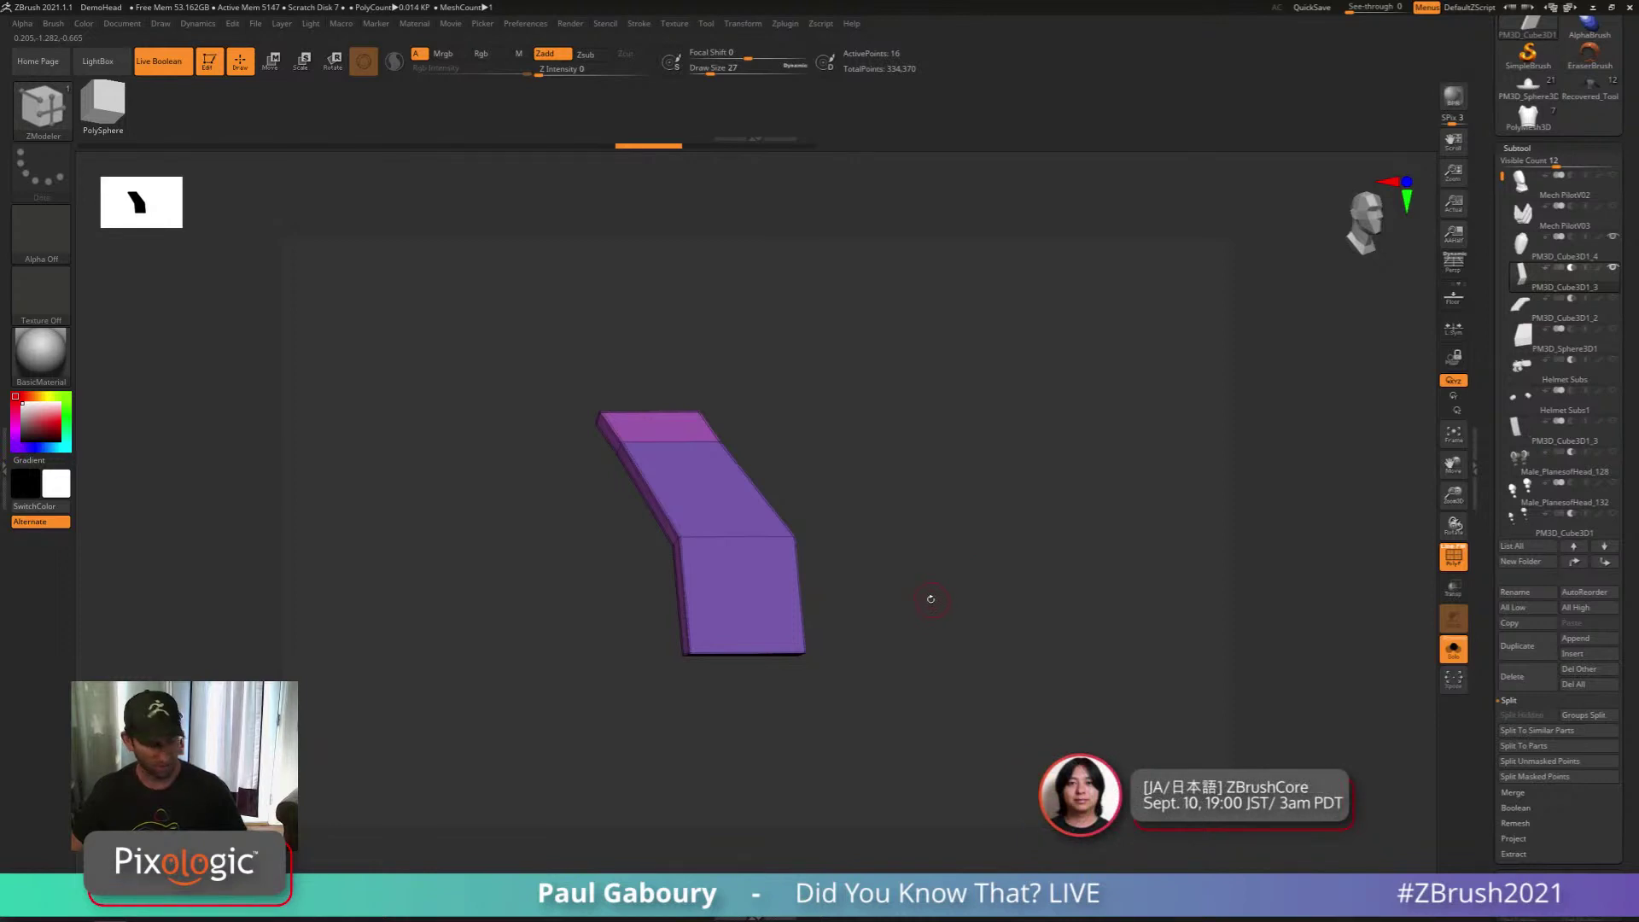
key("d")
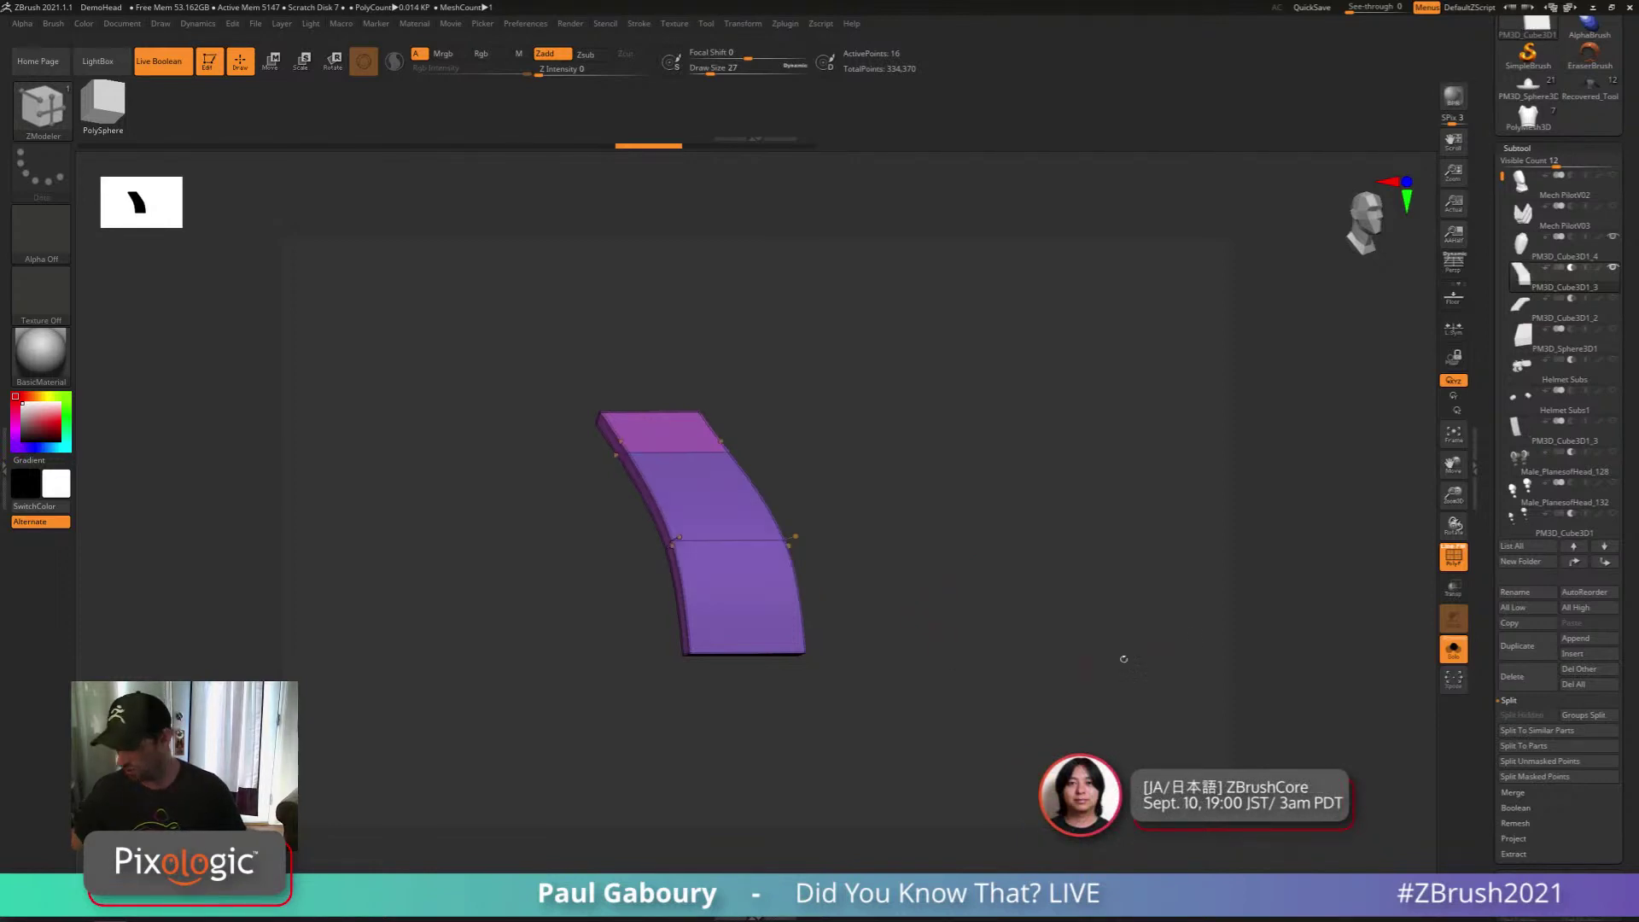
left_click(1453, 650)
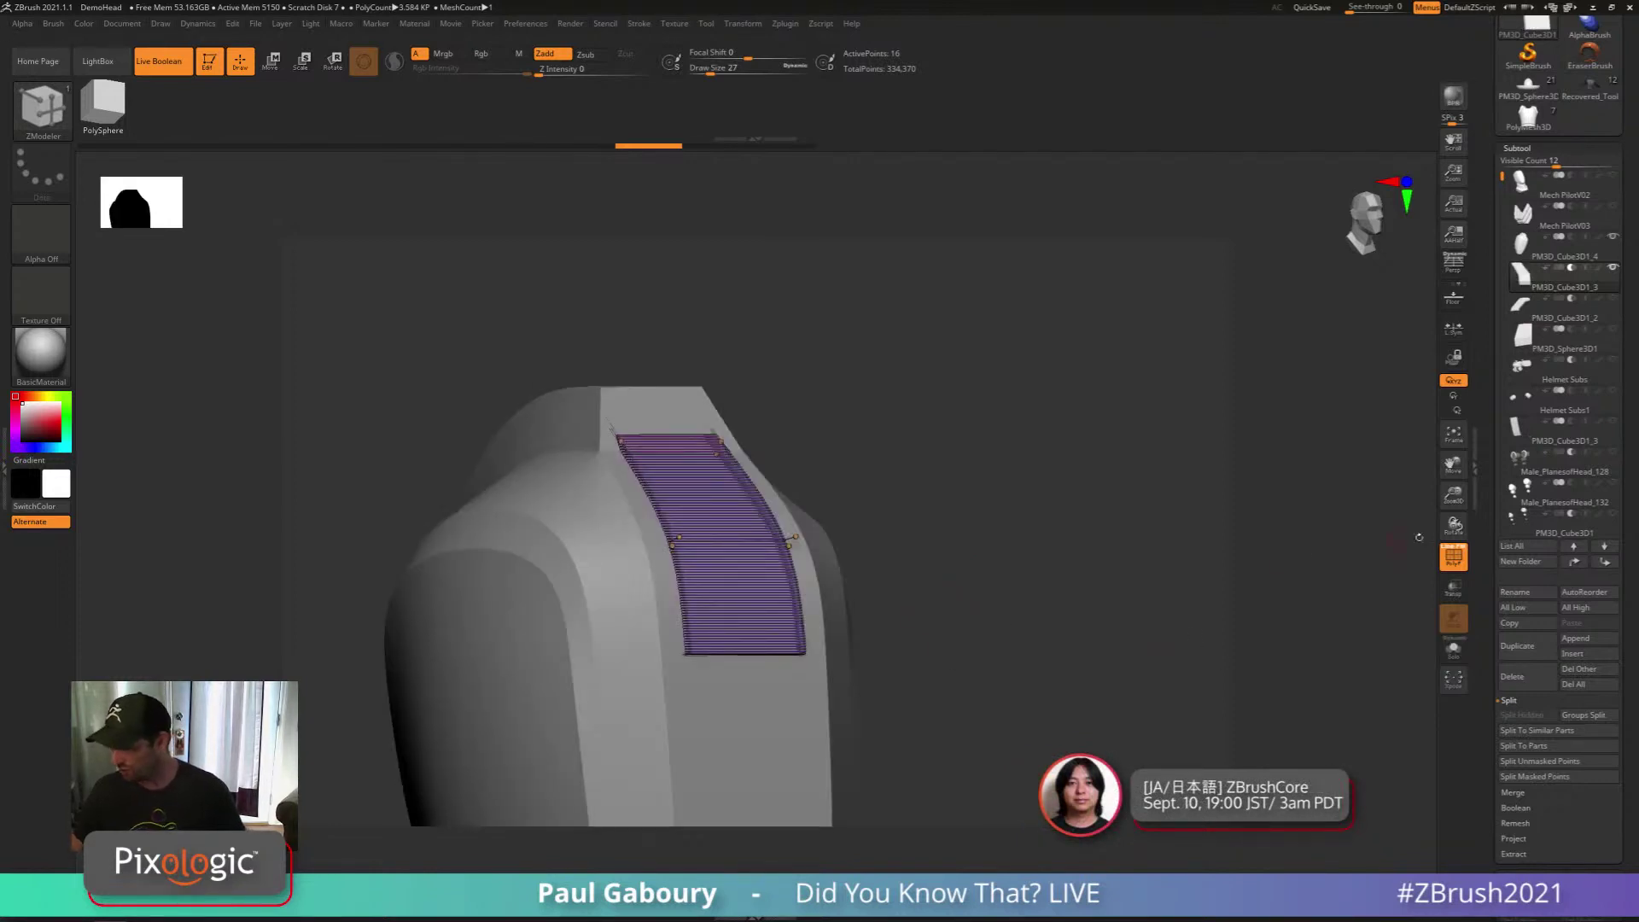
key("shift+f")
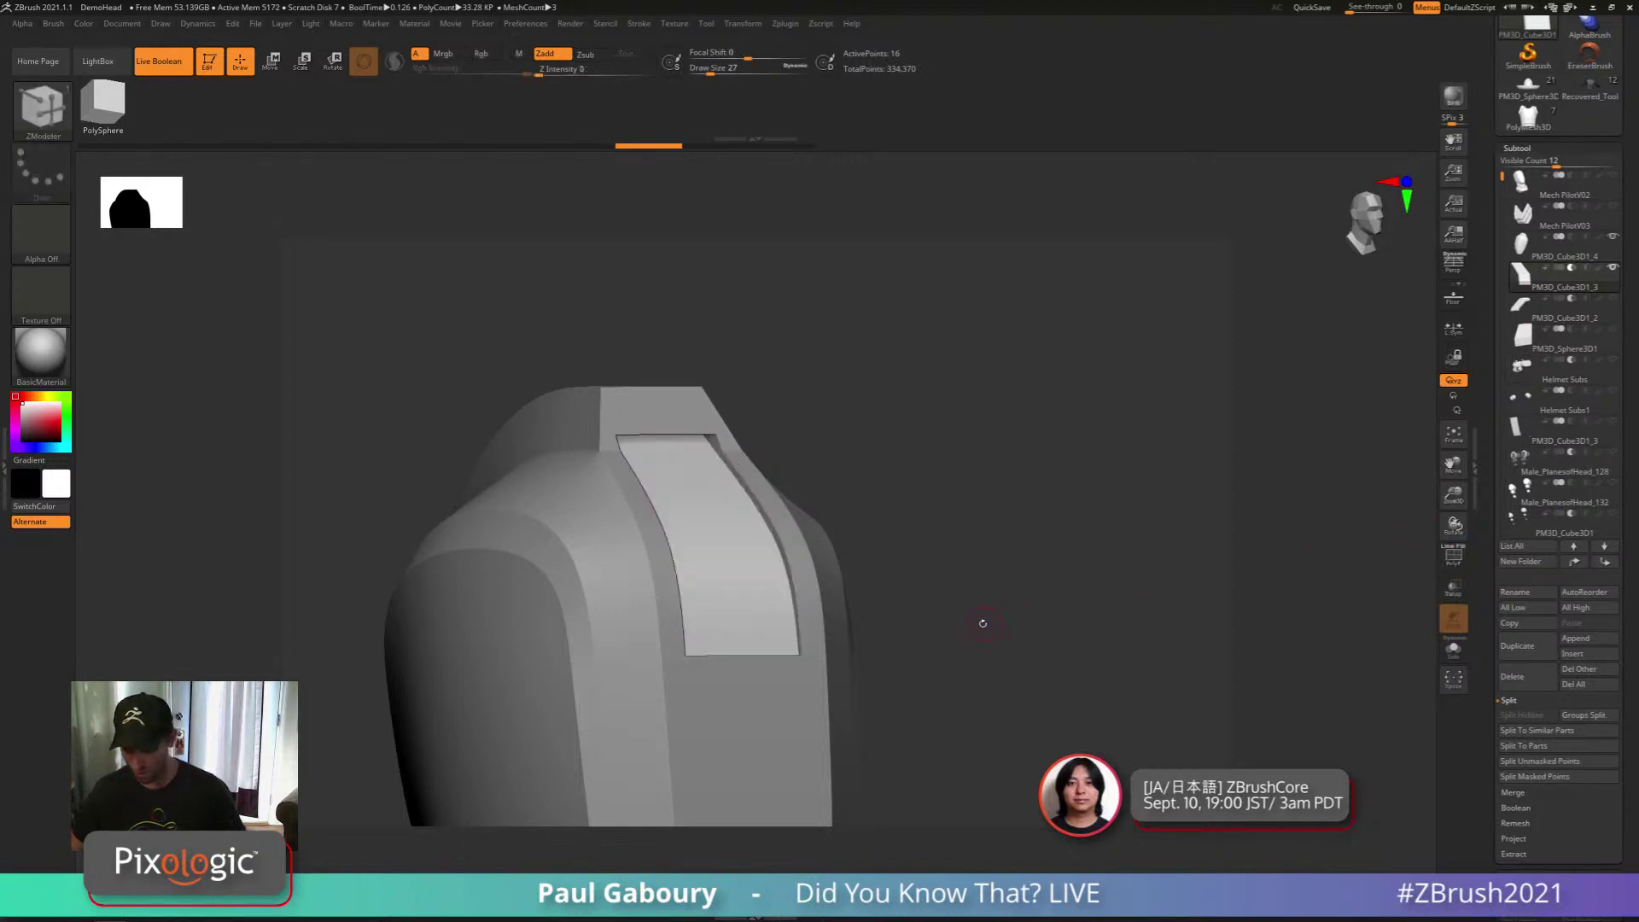
left_click_drag(981, 622, 856, 519)
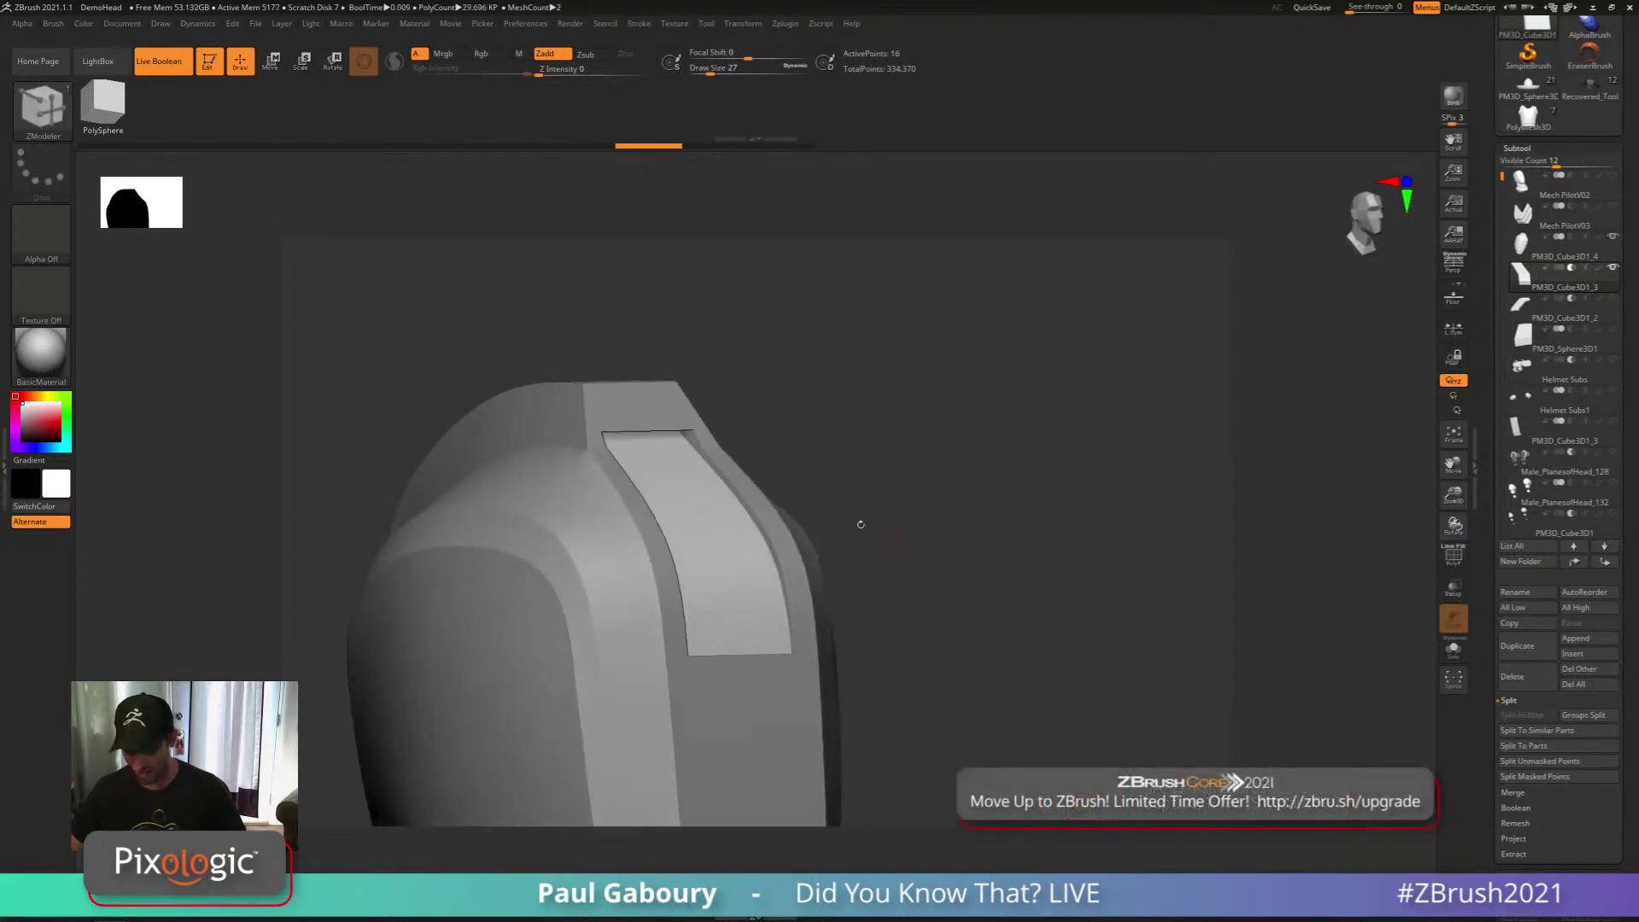
Extend the plate's upper end polygon with QMesh so the cut runs further up into the shell's top facet
key("space")
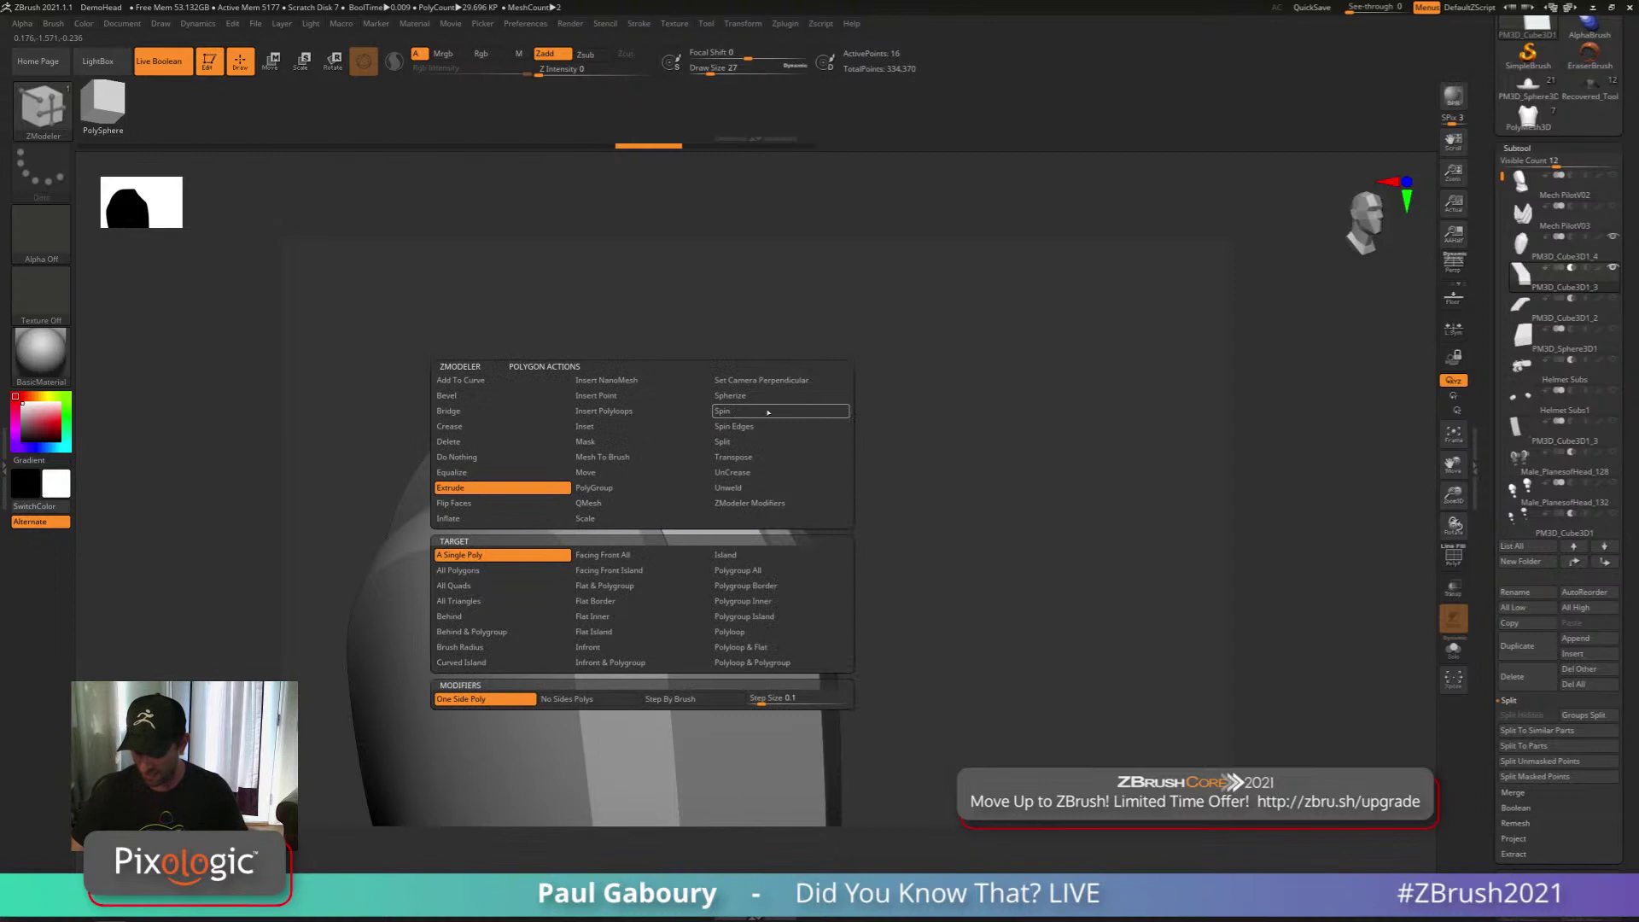
left_click(651, 502)
left_click_drag(646, 419, 653, 400)
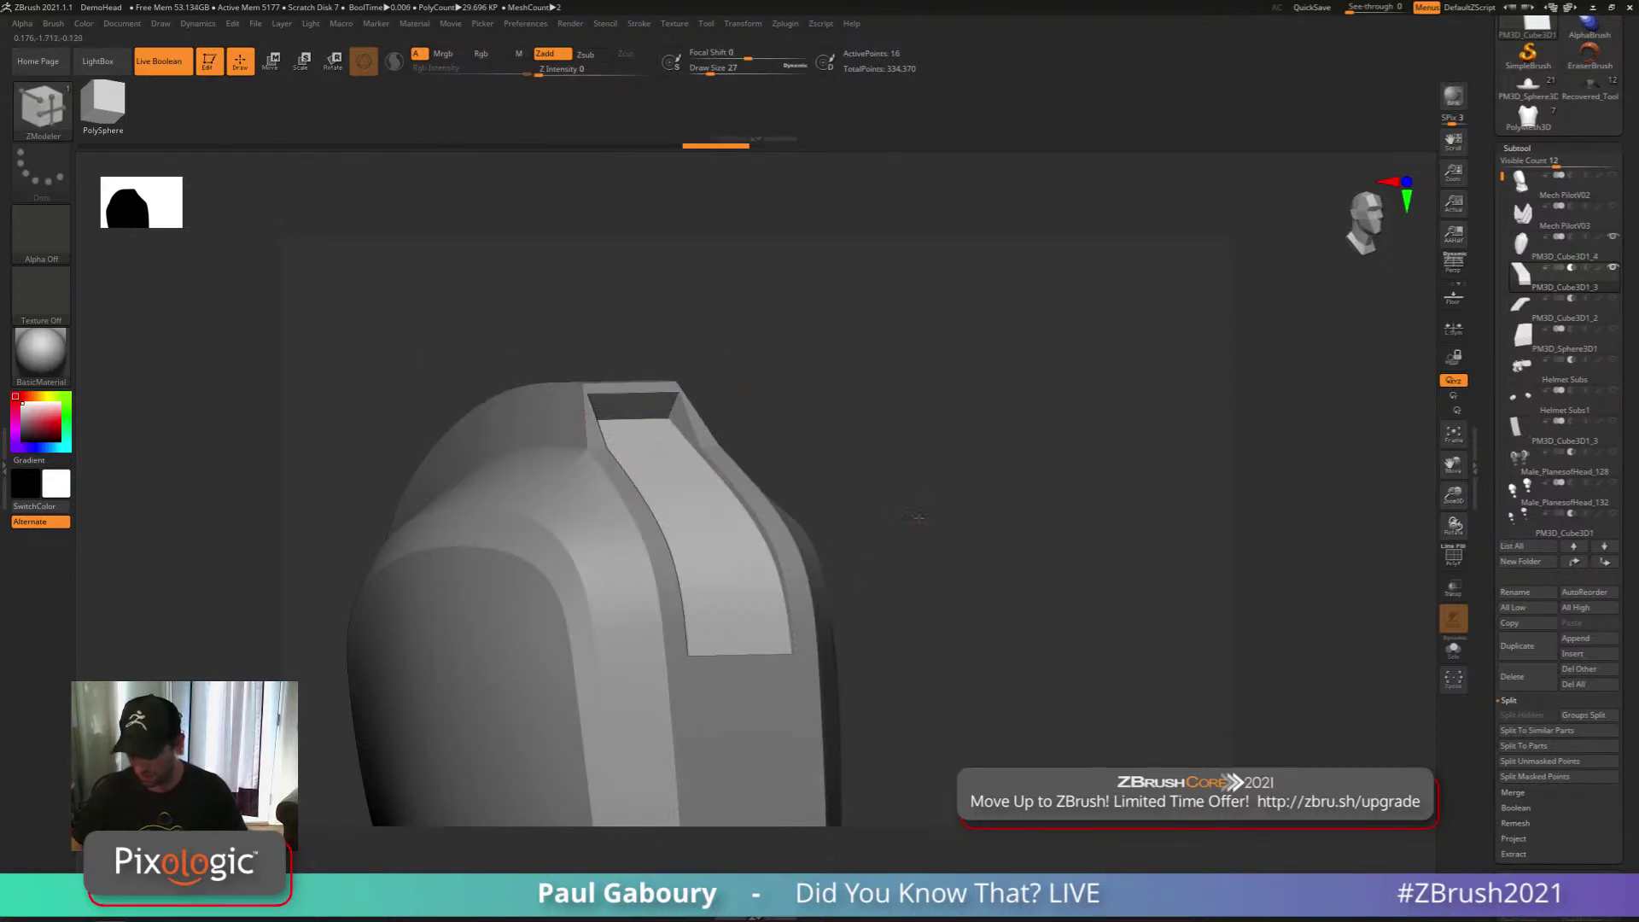
mouse_move(918, 505)
right_mouse_down()
mouse_move(854, 503)
mouse_move(939, 486)
mouse_move(937, 520)
mouse_move(917, 522)
mouse_move(925, 538)
mouse_move(960, 510)
mouse_move(956, 525)
right_mouse_up()
Isolate the plate with its polyframe shown and mask its outer edges using the ZModeler Mask action with the Edge target
key("shift+f")
key("b")
key("z")
key("m")
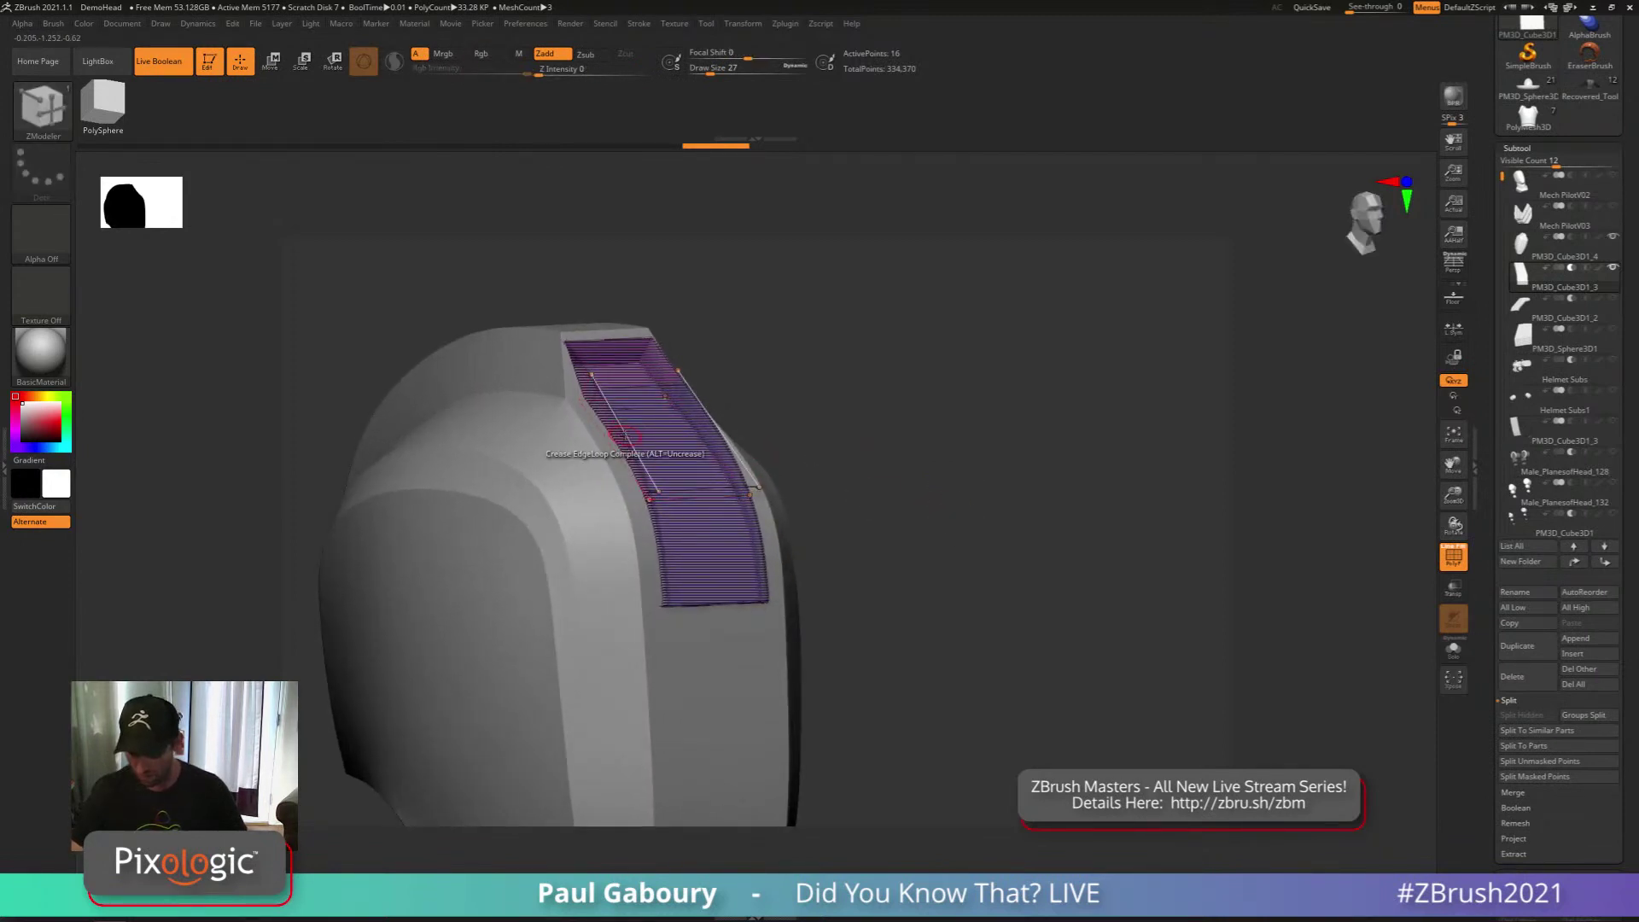
key("space")
left_click(597, 494)
left_click(542, 608)
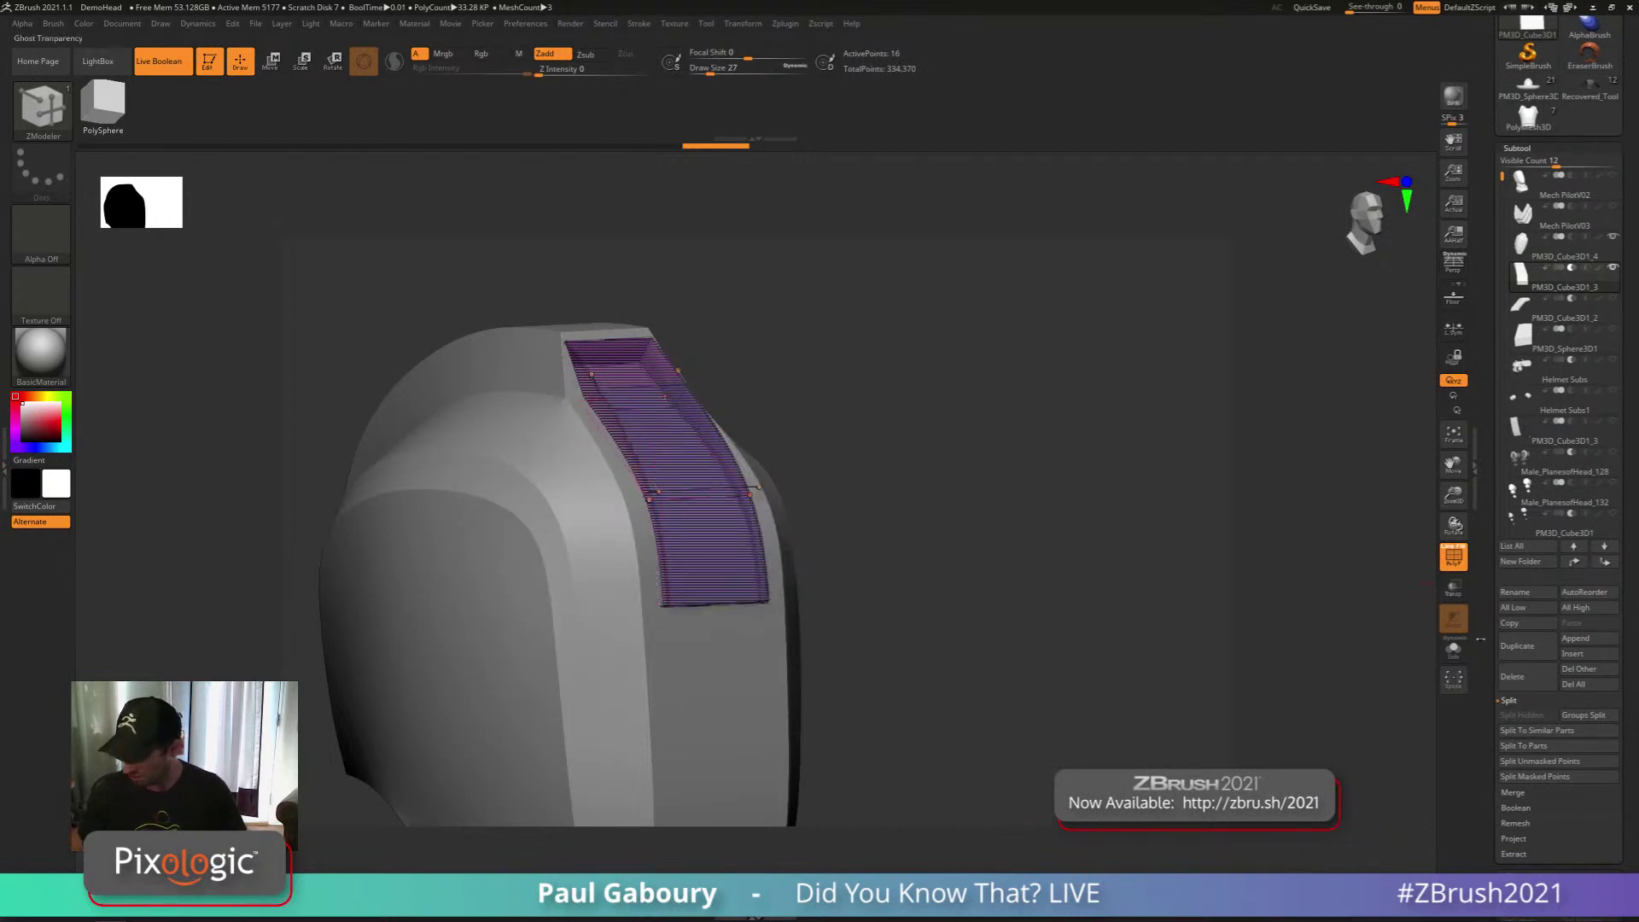
left_click(1453, 650)
right_click_drag(657, 444, 605, 467, "ctrl")
left_click(605, 467)
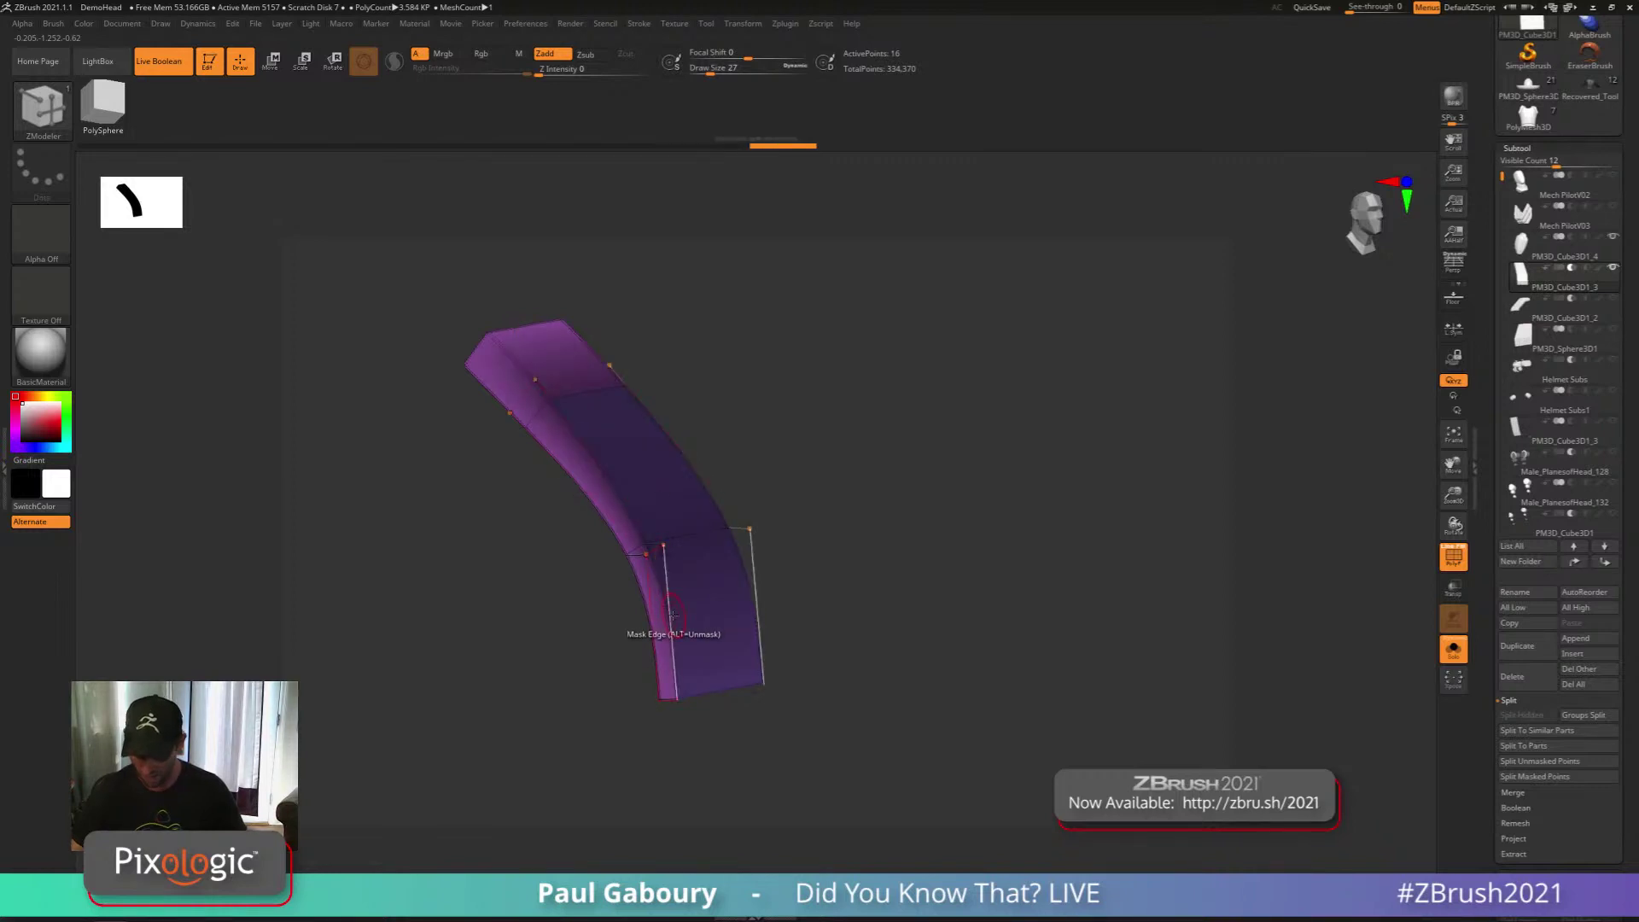
left_click(517, 359)
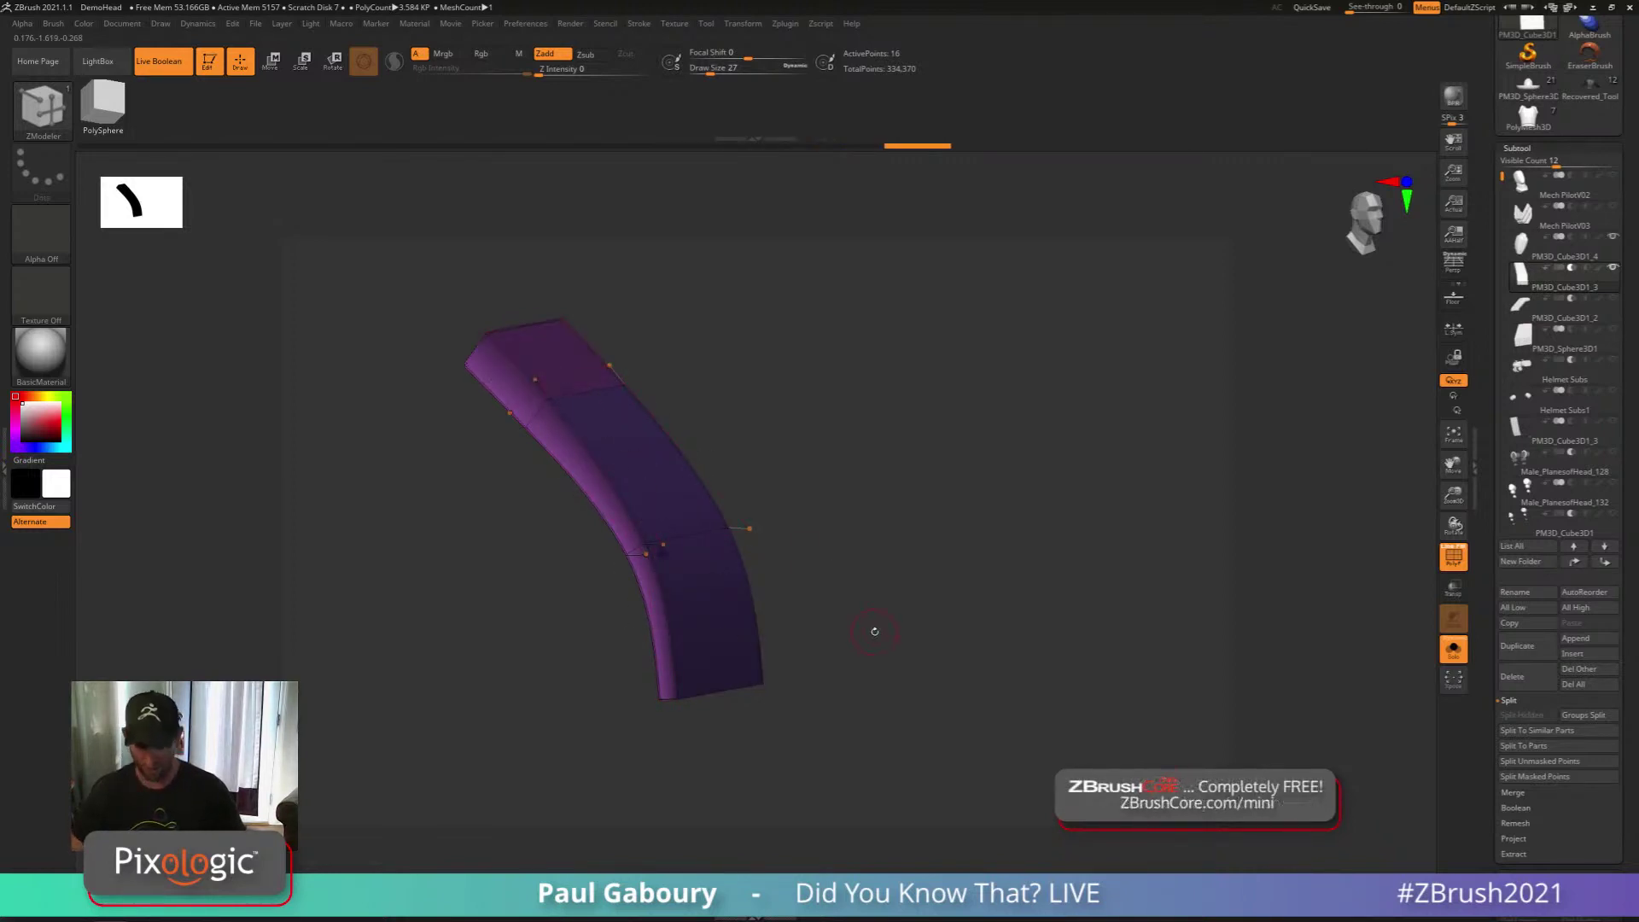
Invert the mask and narrow the plate's unmasked side along X with the gizmo, checking the cut in the shell
left_click_drag(874, 631, 881, 563, "ctrl")
key("w")
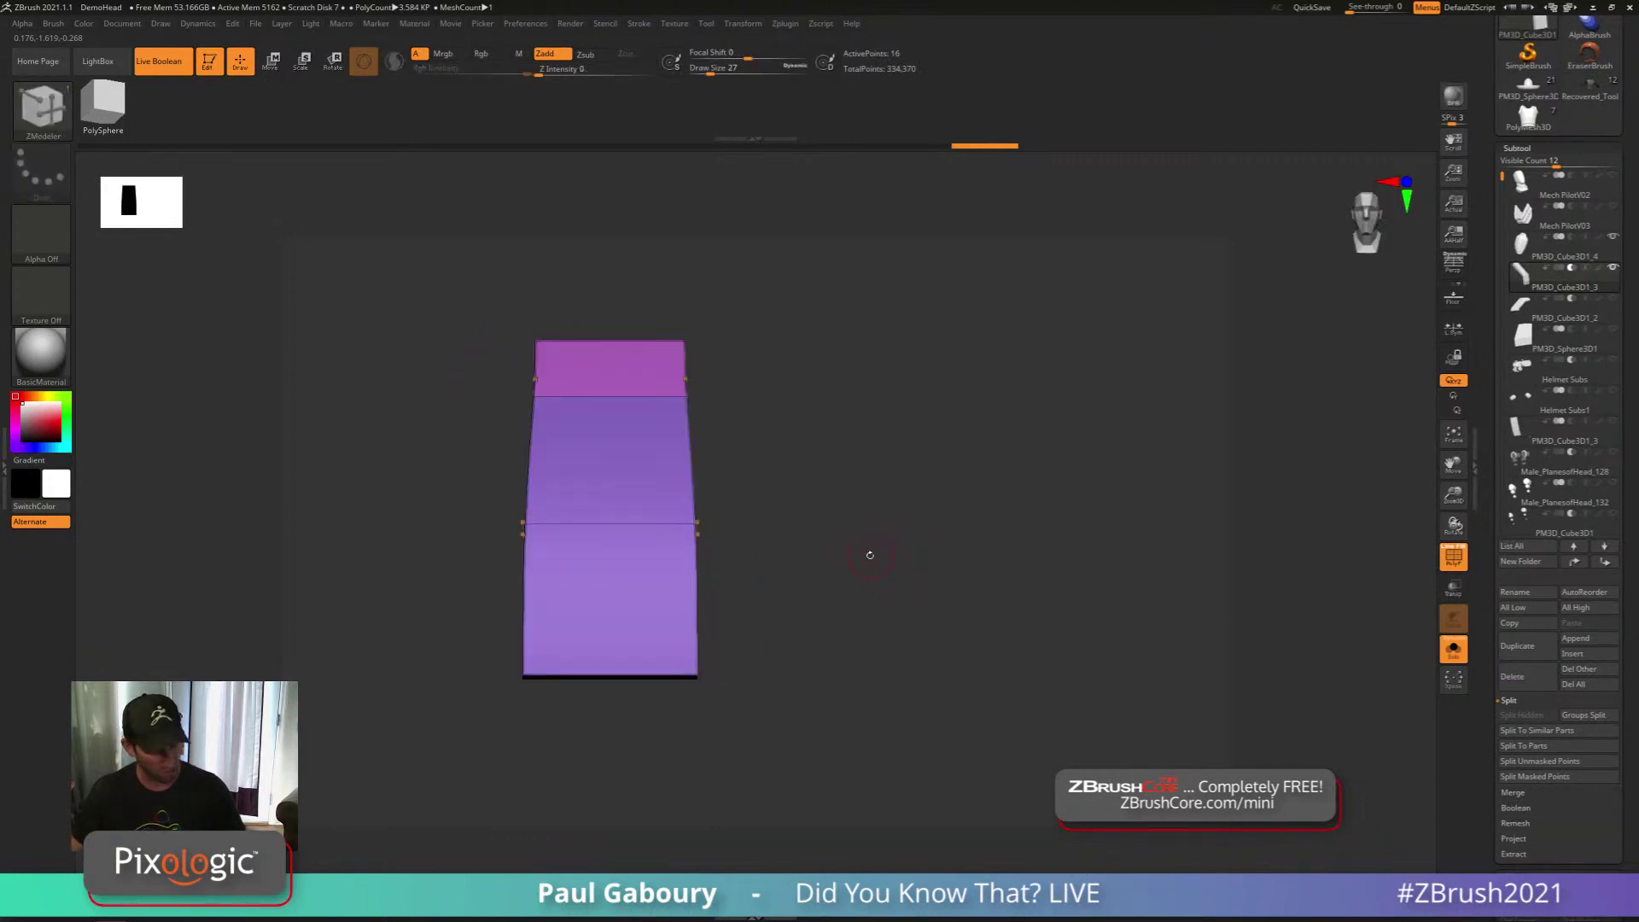
left_click_drag(652, 524, 637, 523)
left_click(1440, 657)
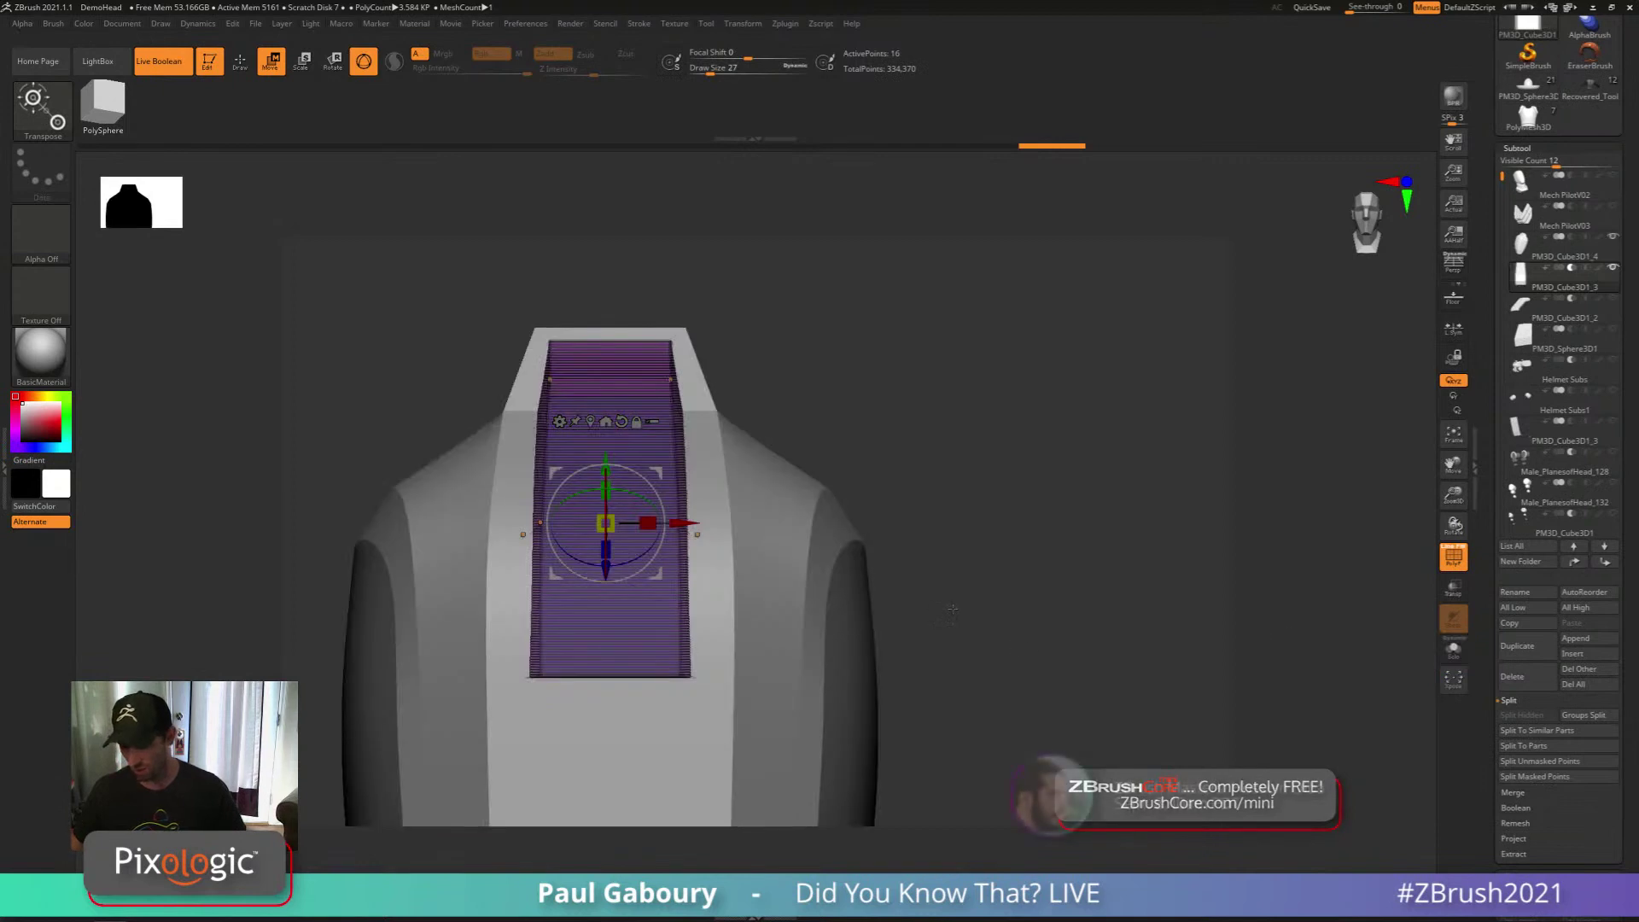
key("shift+f")
left_click_drag(664, 458, 711, 446)
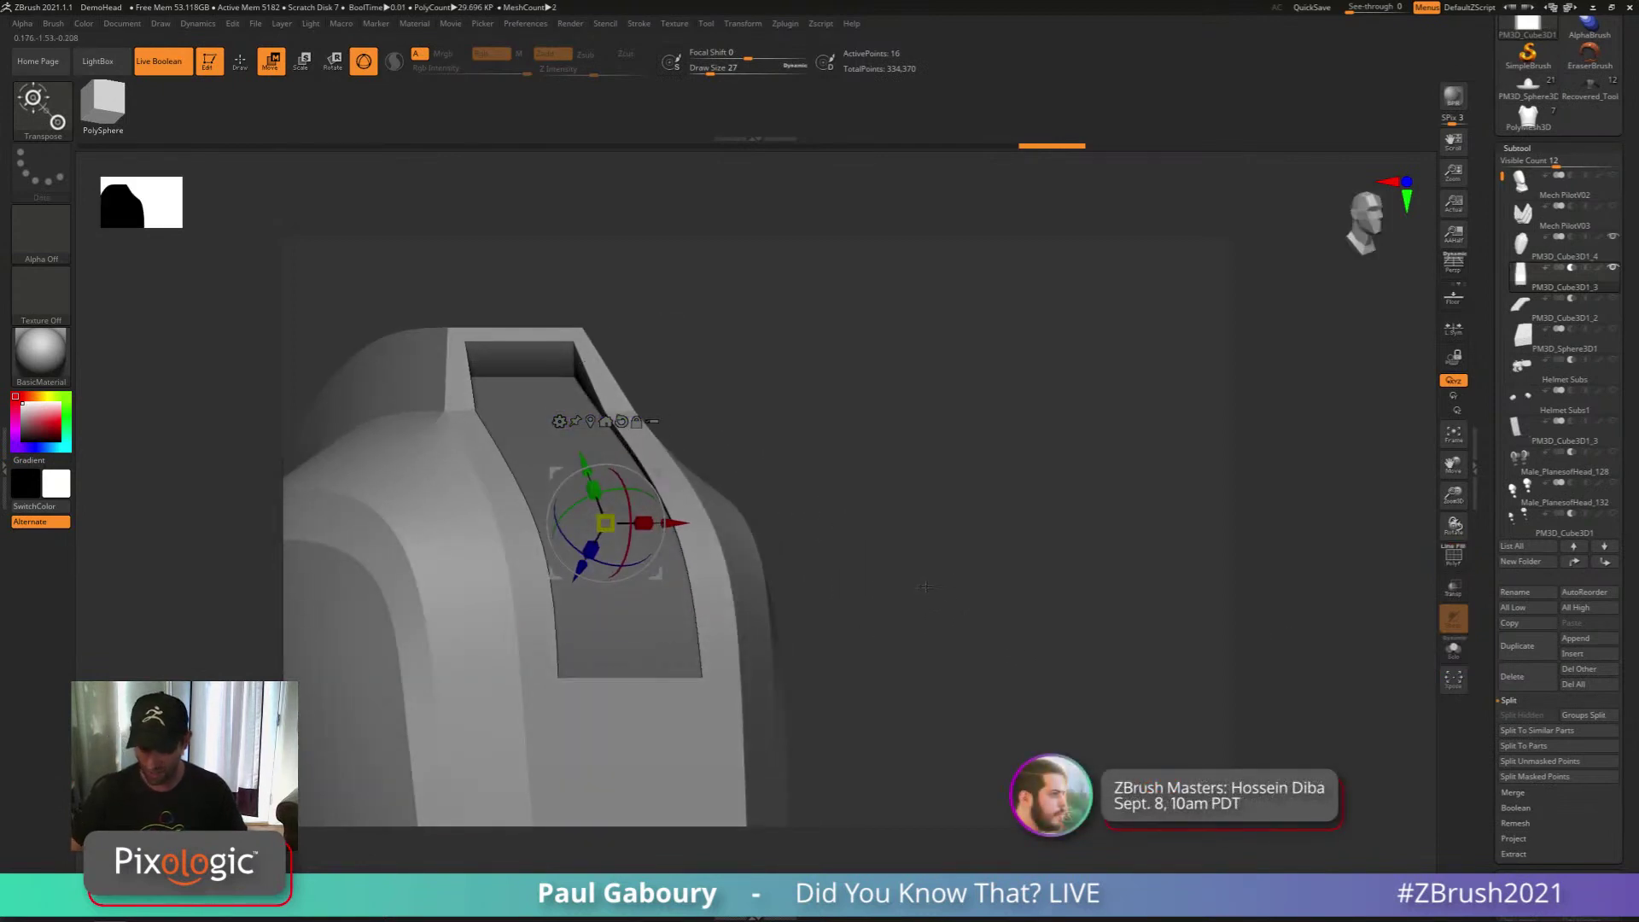
Reset the gizmo's orientation, move the plate's unmasked part upward along Y and return to Draw mode
left_click_drag(925, 587, 862, 662)
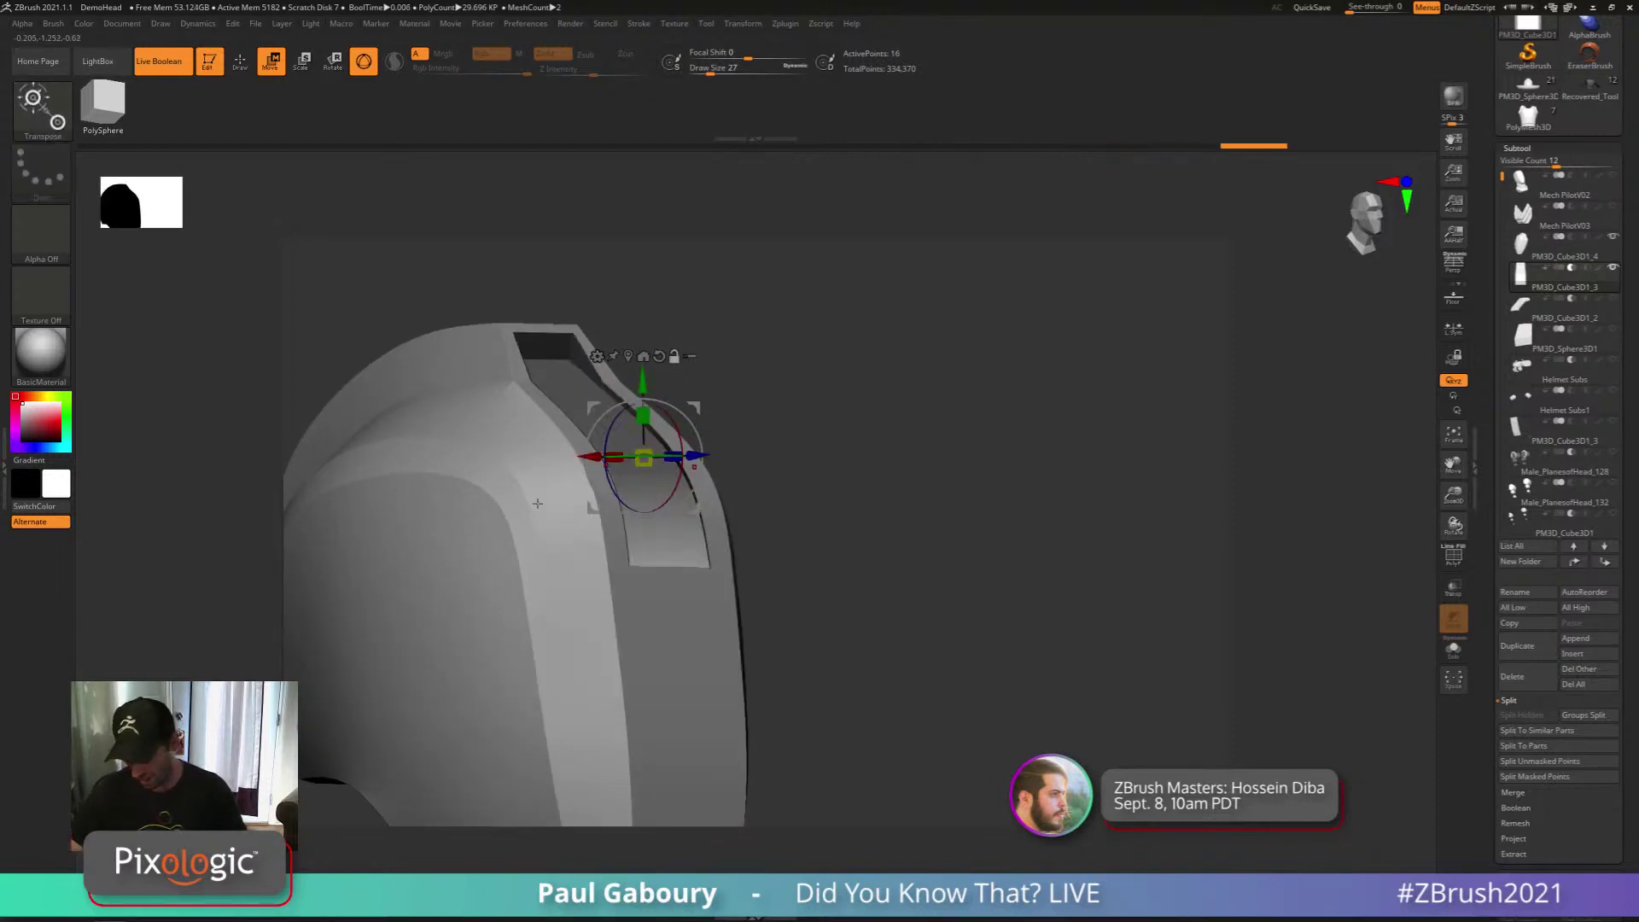
left_click(659, 356)
left_click_drag(646, 381, 639, 336)
mouse_move(883, 606)
right_mouse_down("ctrl")
mouse_move(855, 550)
mouse_move(875, 624)
right_mouse_up("ctrl")
key("q")
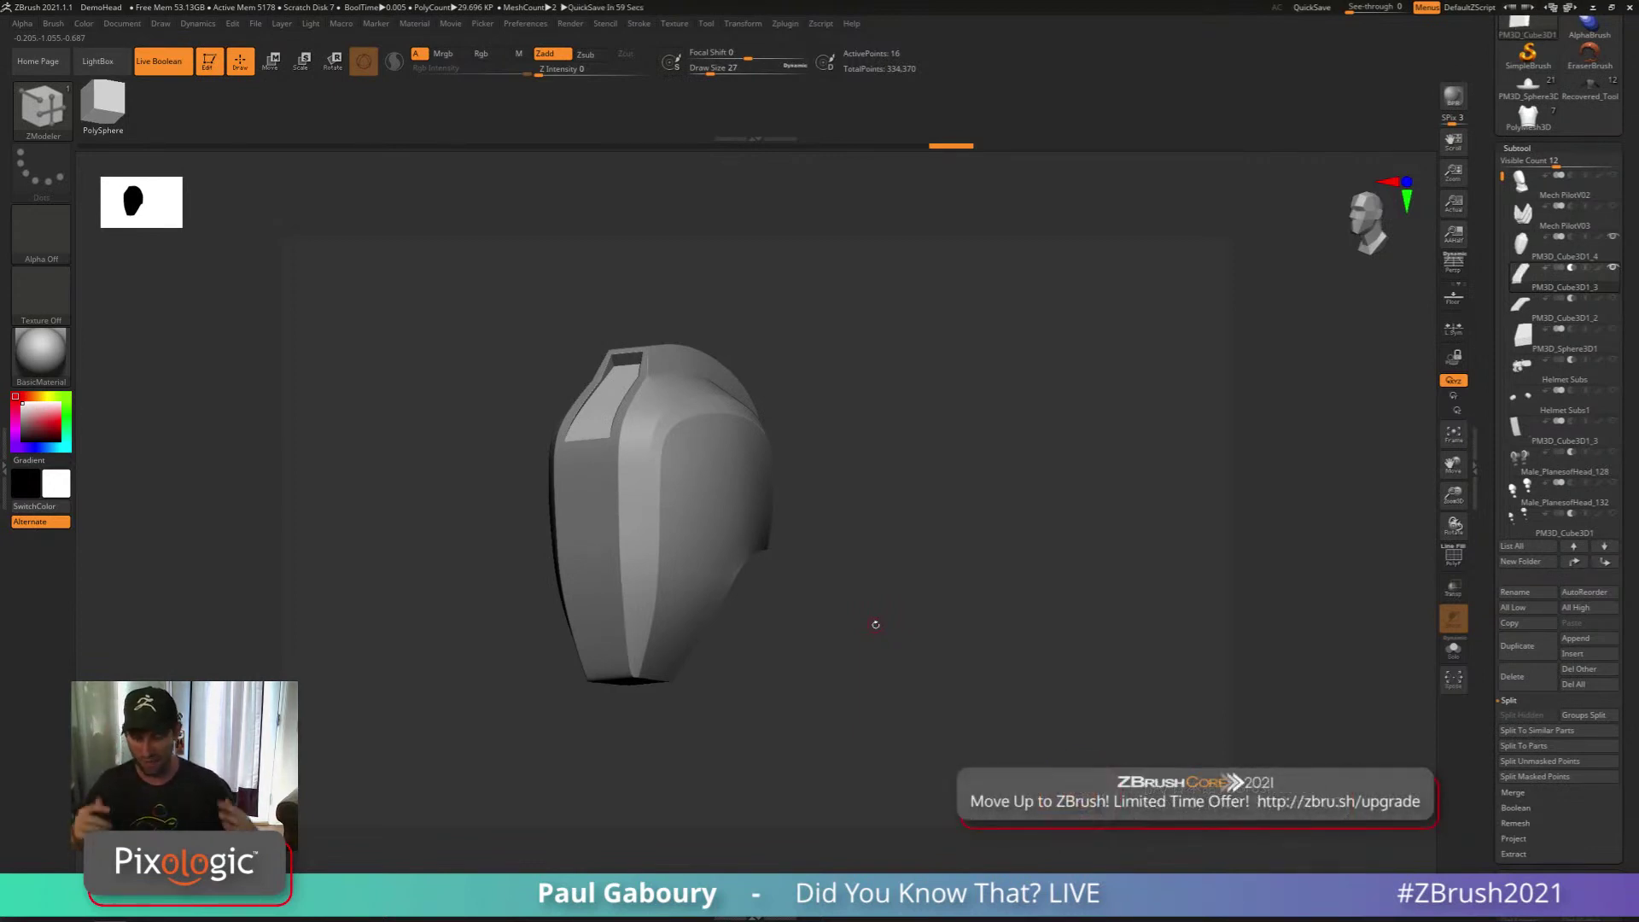
Select the shell subtool PM3D_Cube3D1_4 and examine its polyframe and the recessed cut from the front and side
right_click_drag(818, 602, 811, 593)
right_click_drag(614, 372, 623, 404, "ctrl")
right_click_drag(1118, 540, 1193, 534, "alt")
left_click(1536, 248)
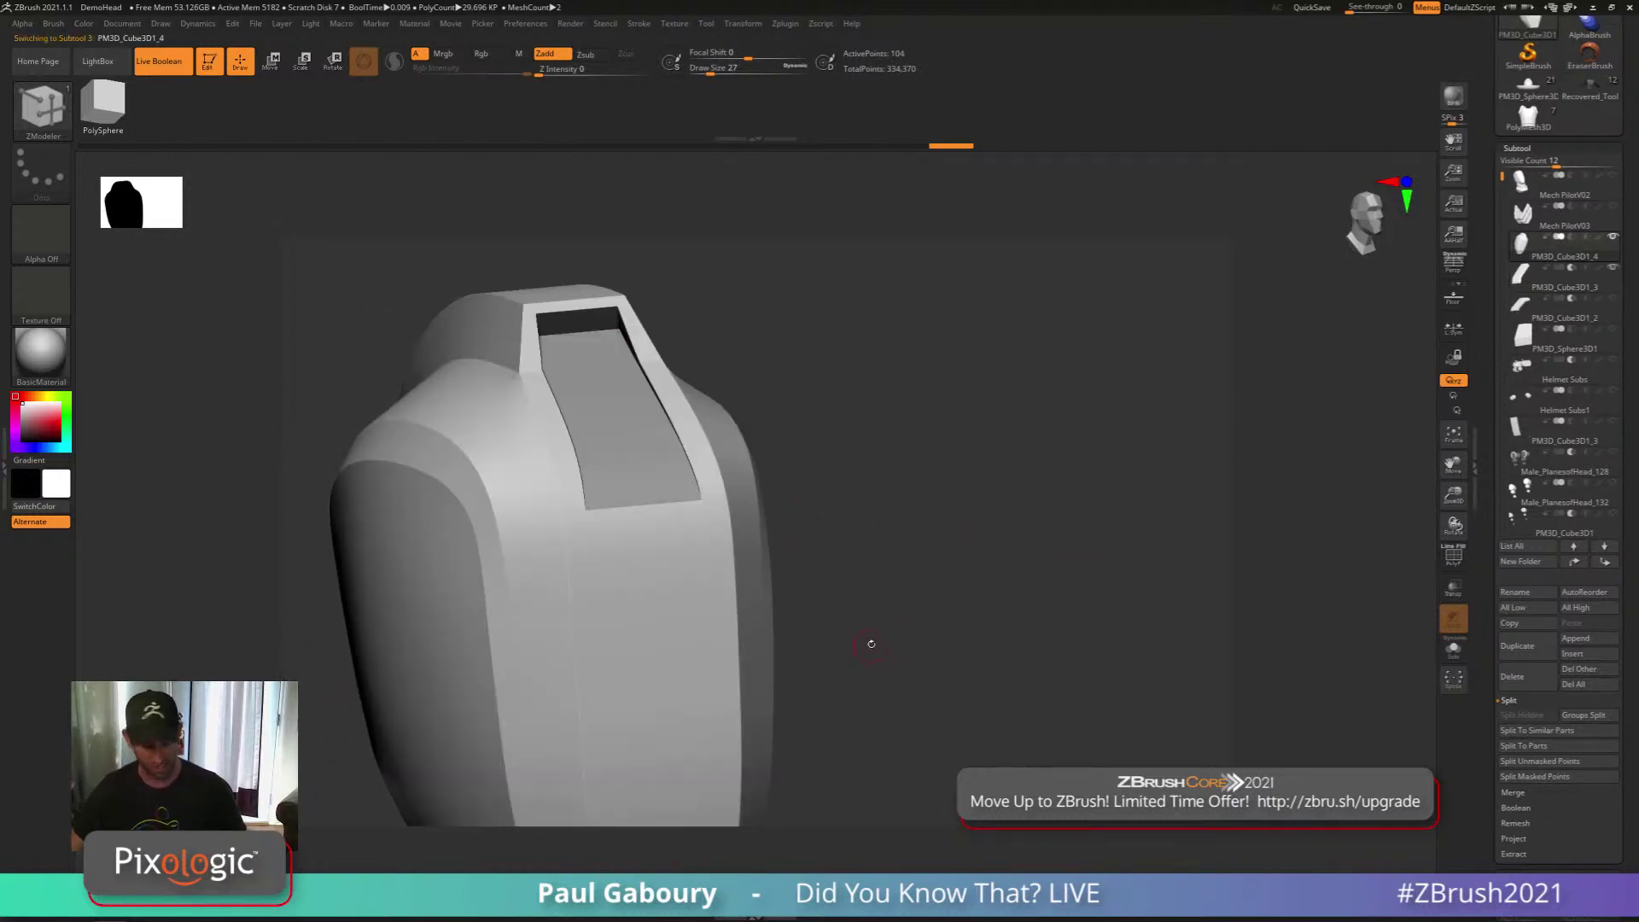
left_click_drag(879, 622, 860, 597, "shift")
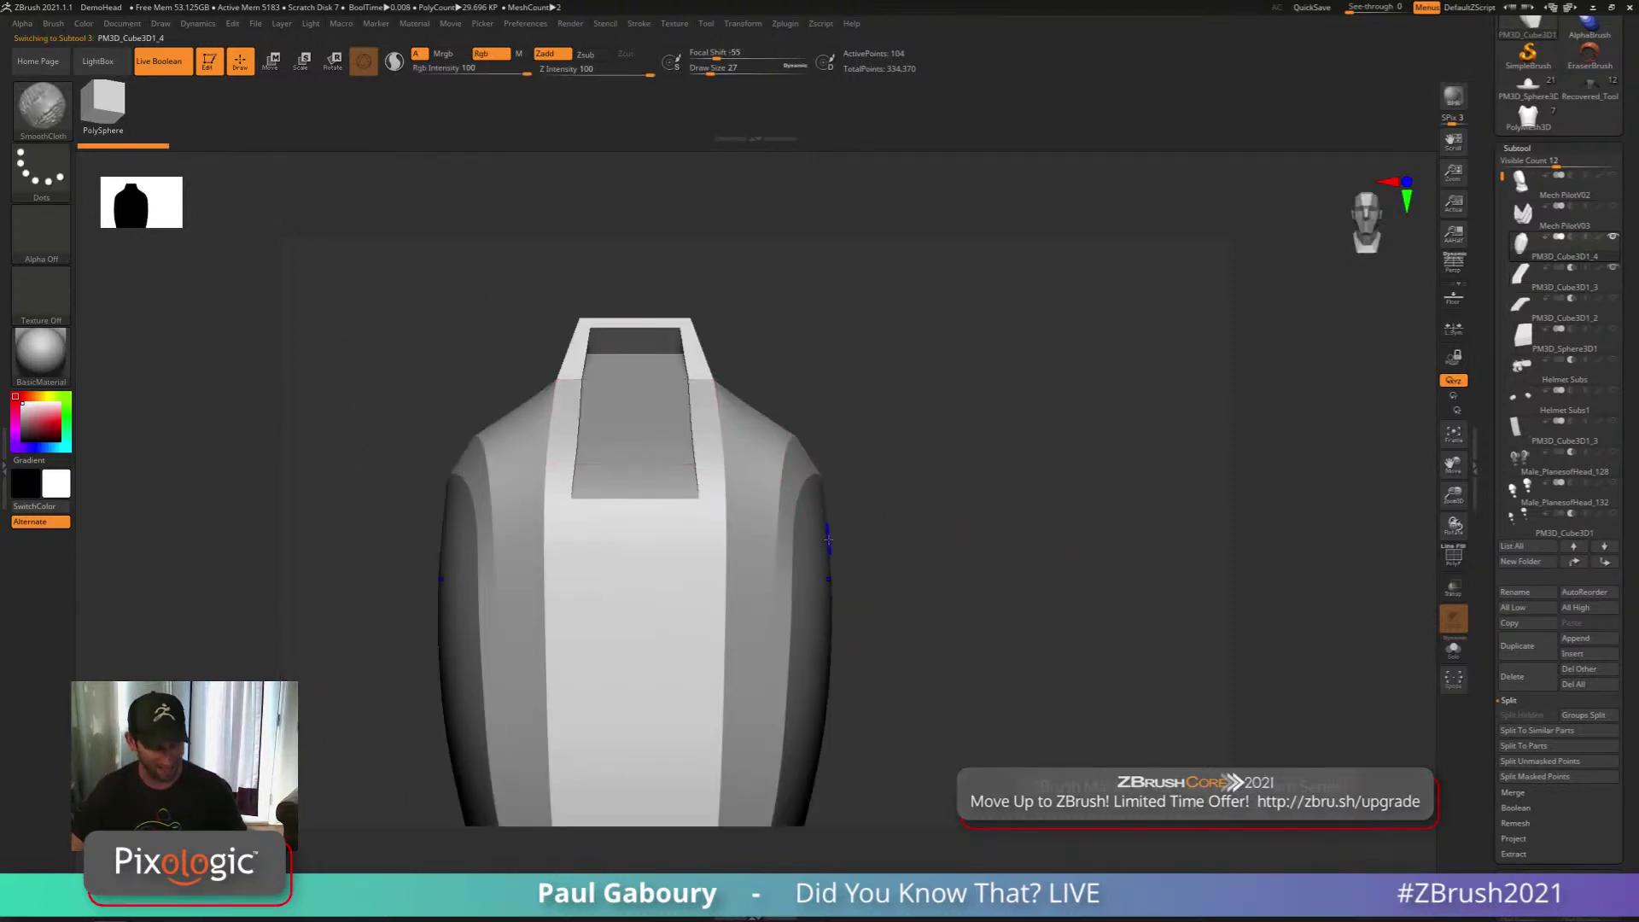
key("shift+f")
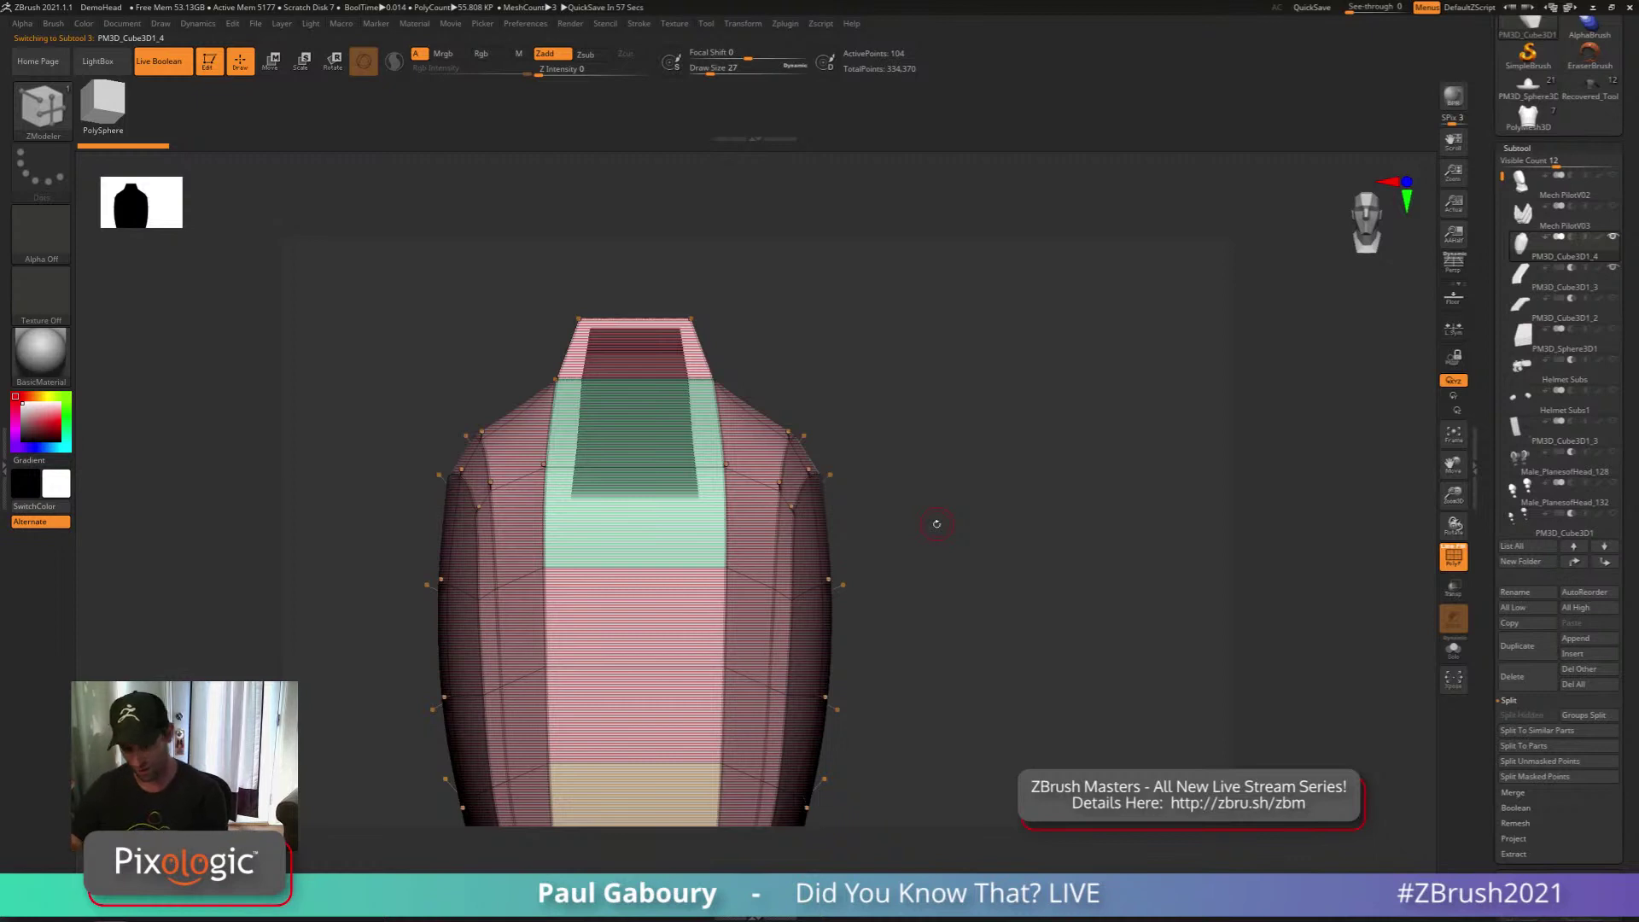
left_click_drag(899, 583, 1089, 582)
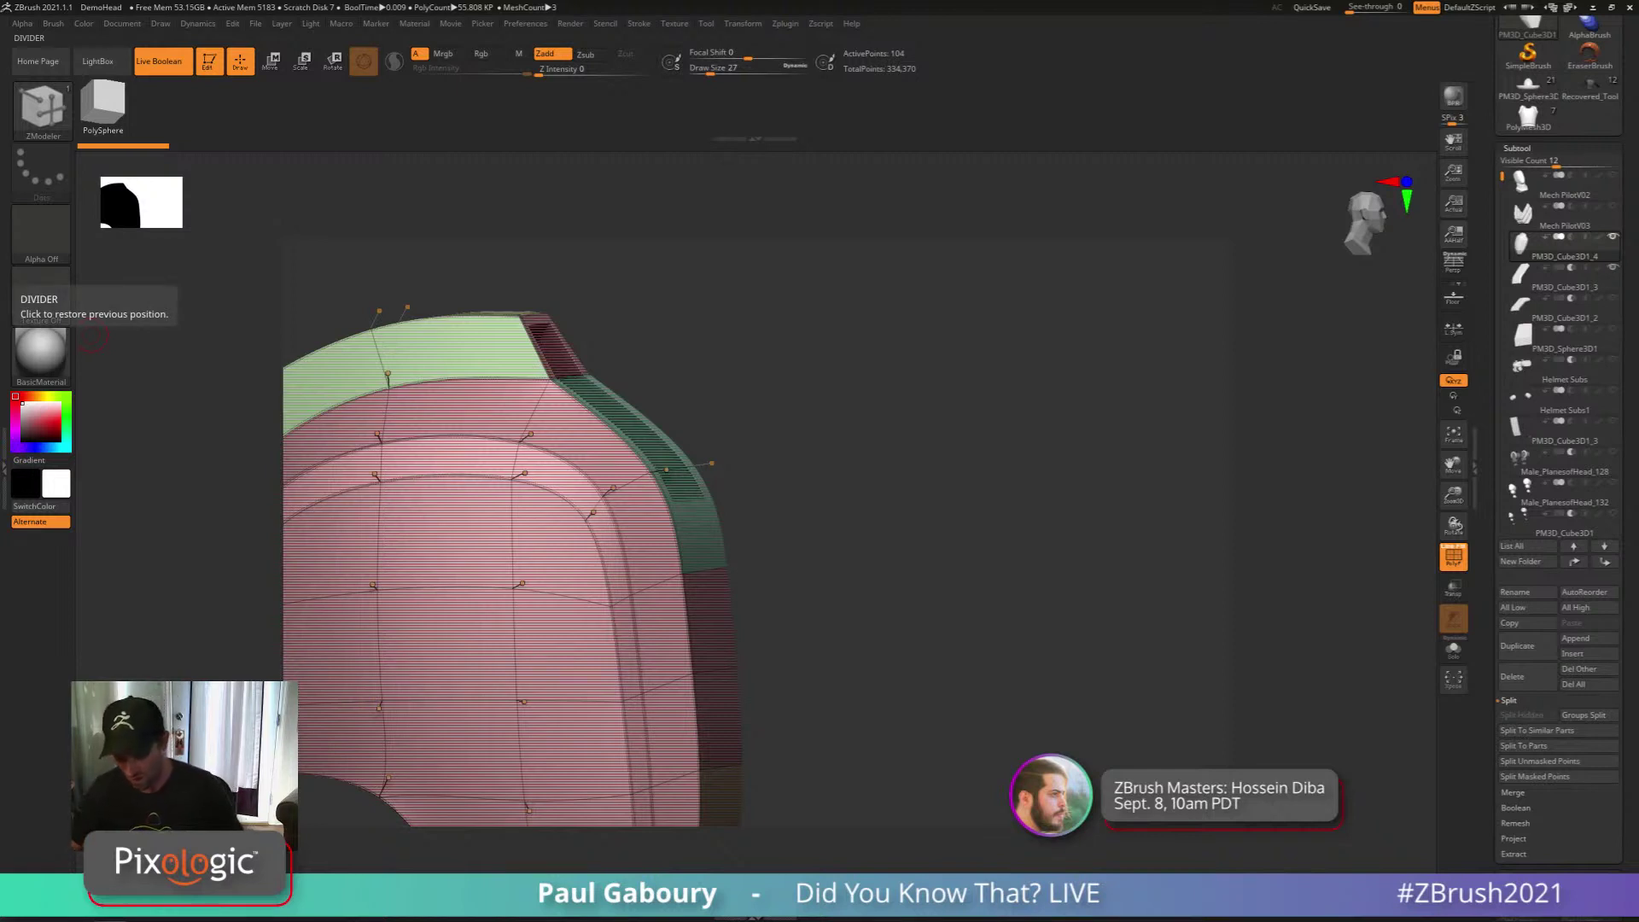
key("shift+f")
mouse_move(900, 629)
right_mouse_down("ctrl")
mouse_move(832, 641)
mouse_move(902, 619)
right_mouse_up("ctrl")
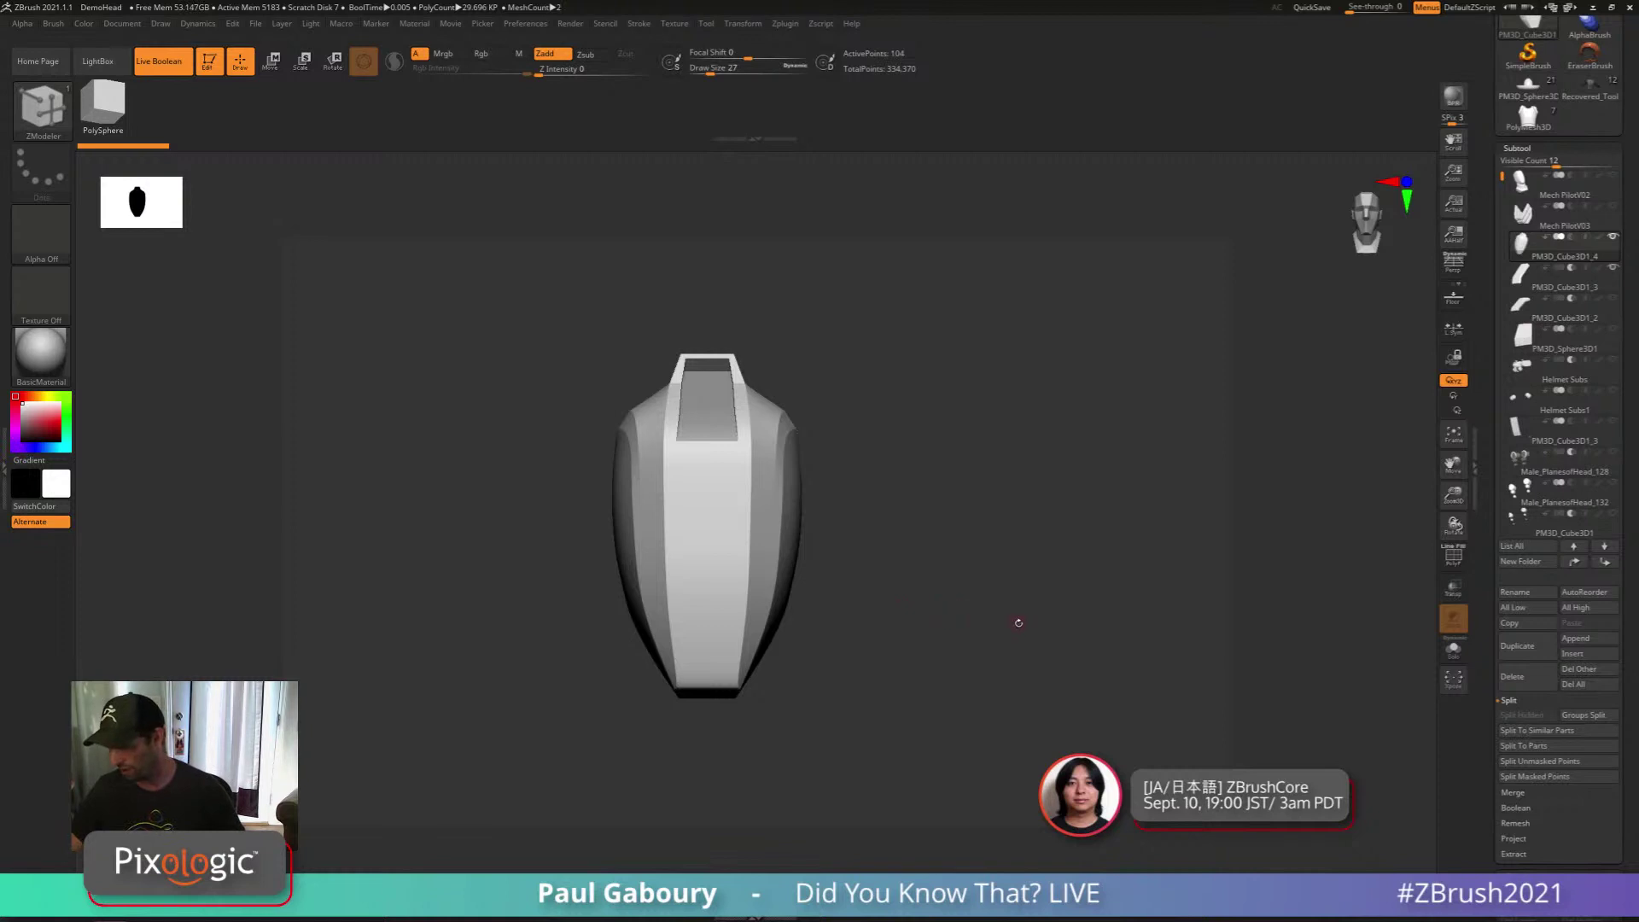
Show the full character again and hide the PM3D_Cube3D1_1 antenna and PM3D_Sphere3D1_1 subtools
left_click(1612, 238)
left_click(1612, 237)
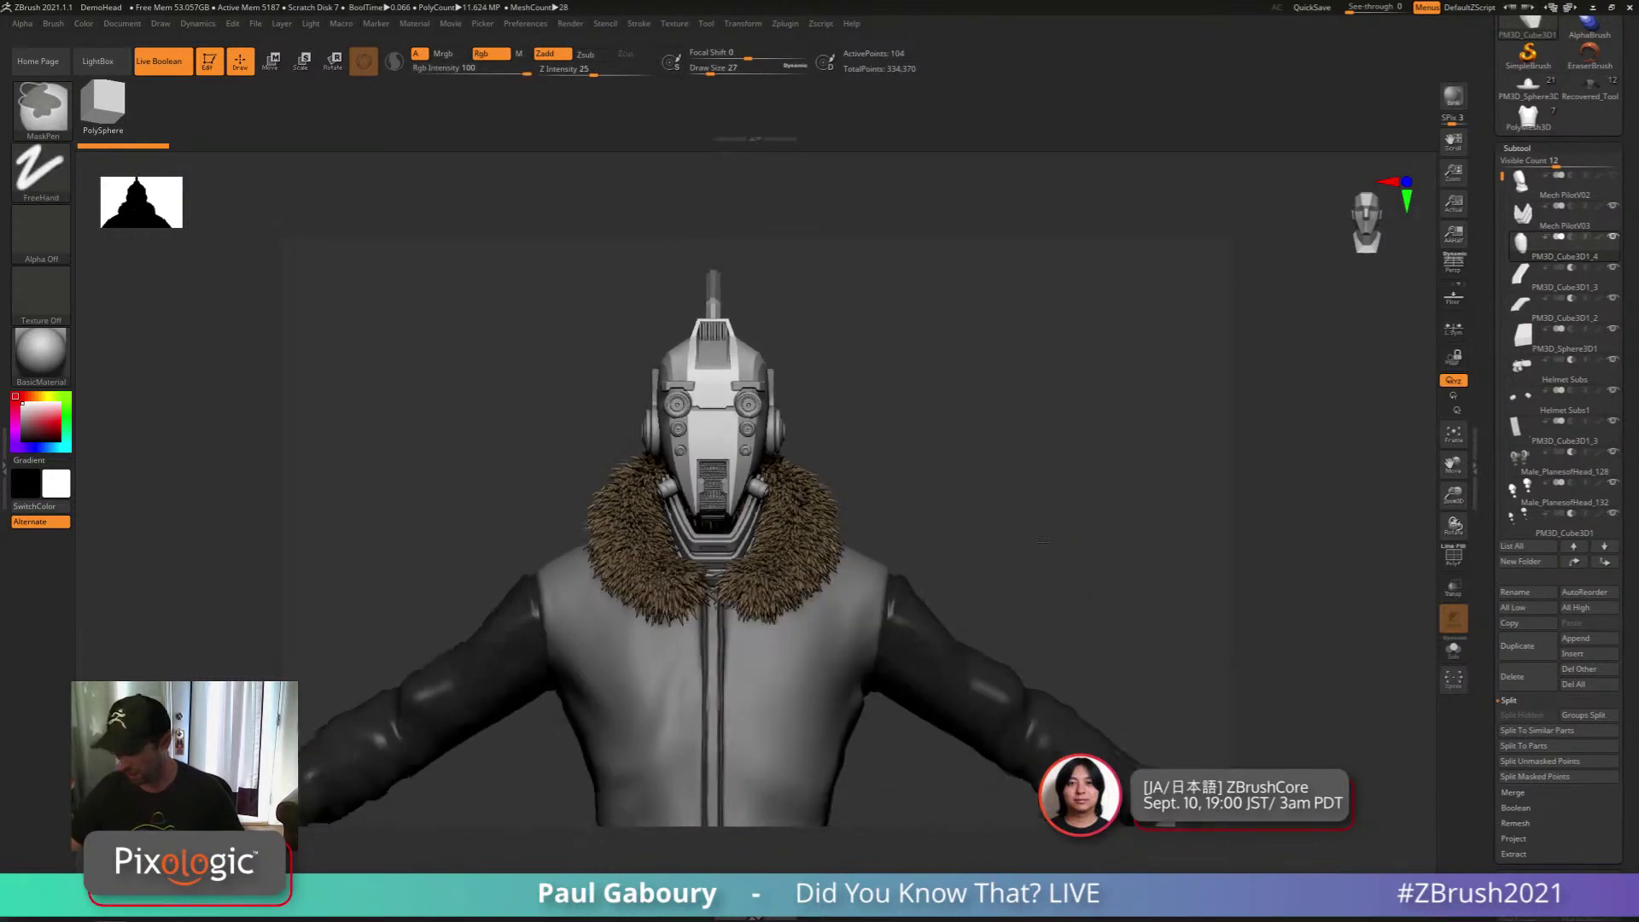
scroll(1502, 195, "down", 1)
left_click_drag(1502, 196, 1502, 249)
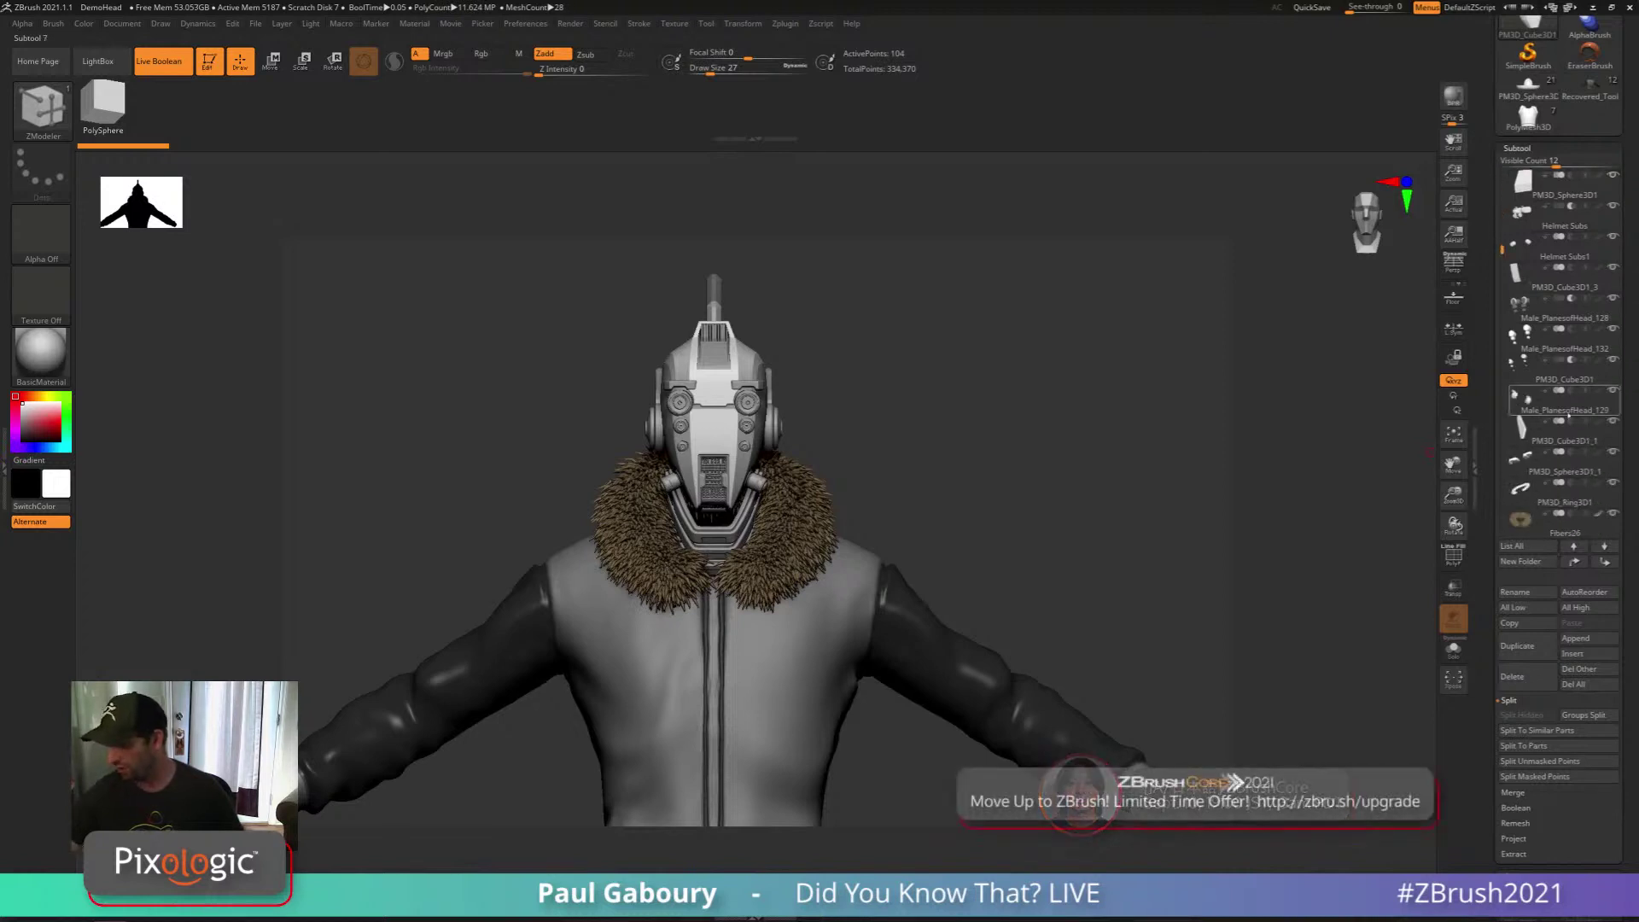
left_click(1612, 423)
left_click(1609, 456)
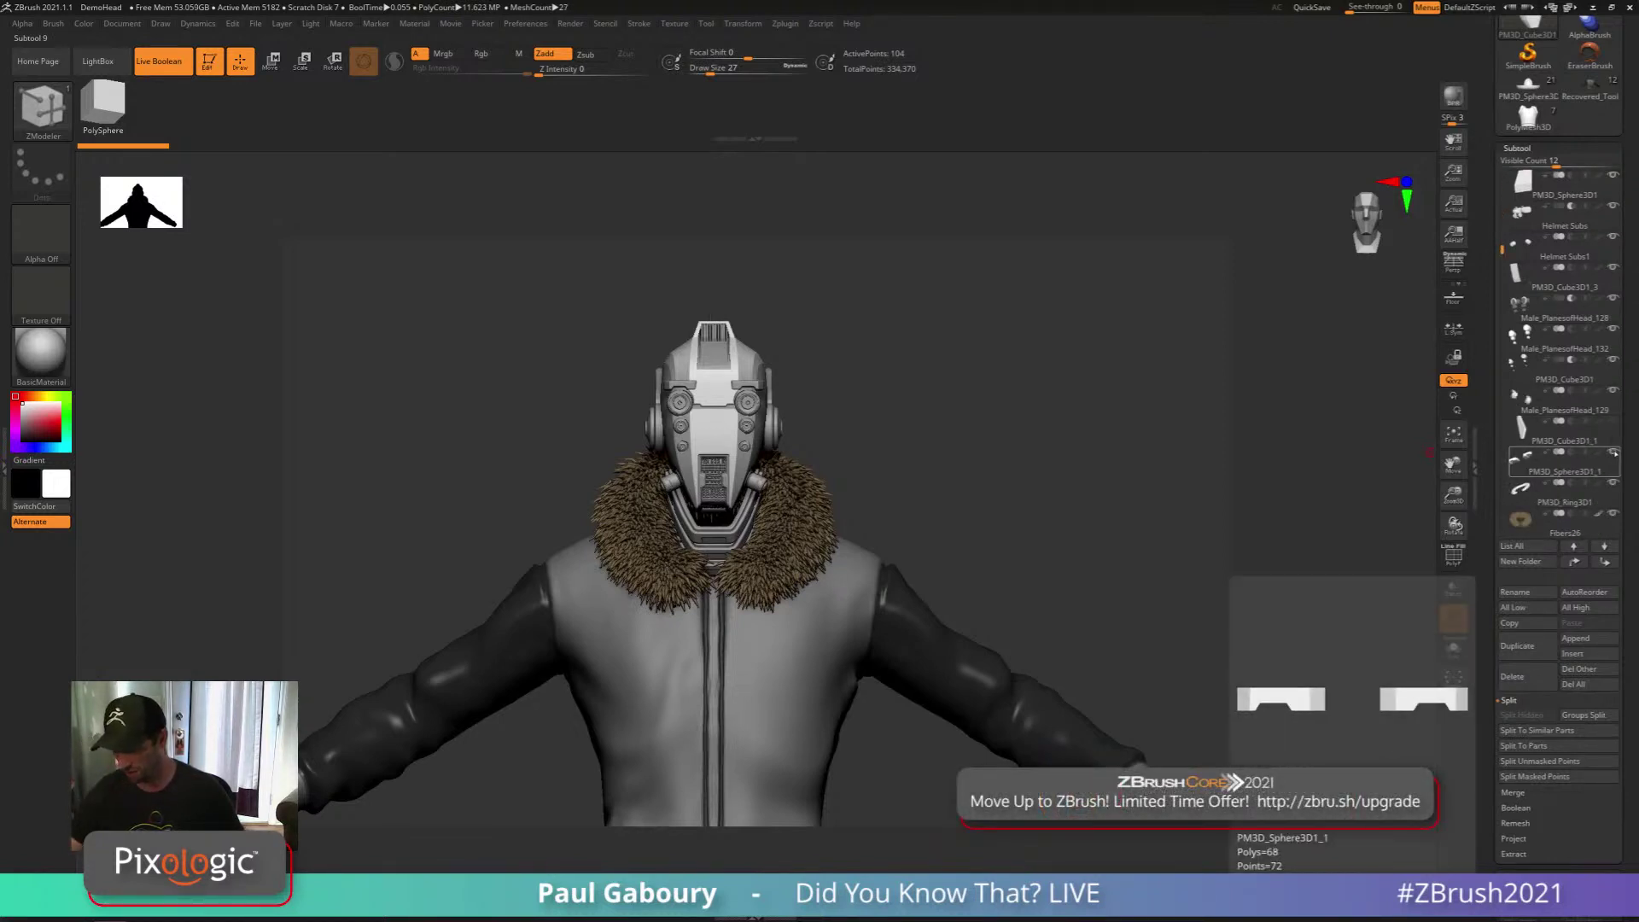
left_click(1613, 453)
left_click_drag(1306, 589, 1161, 617)
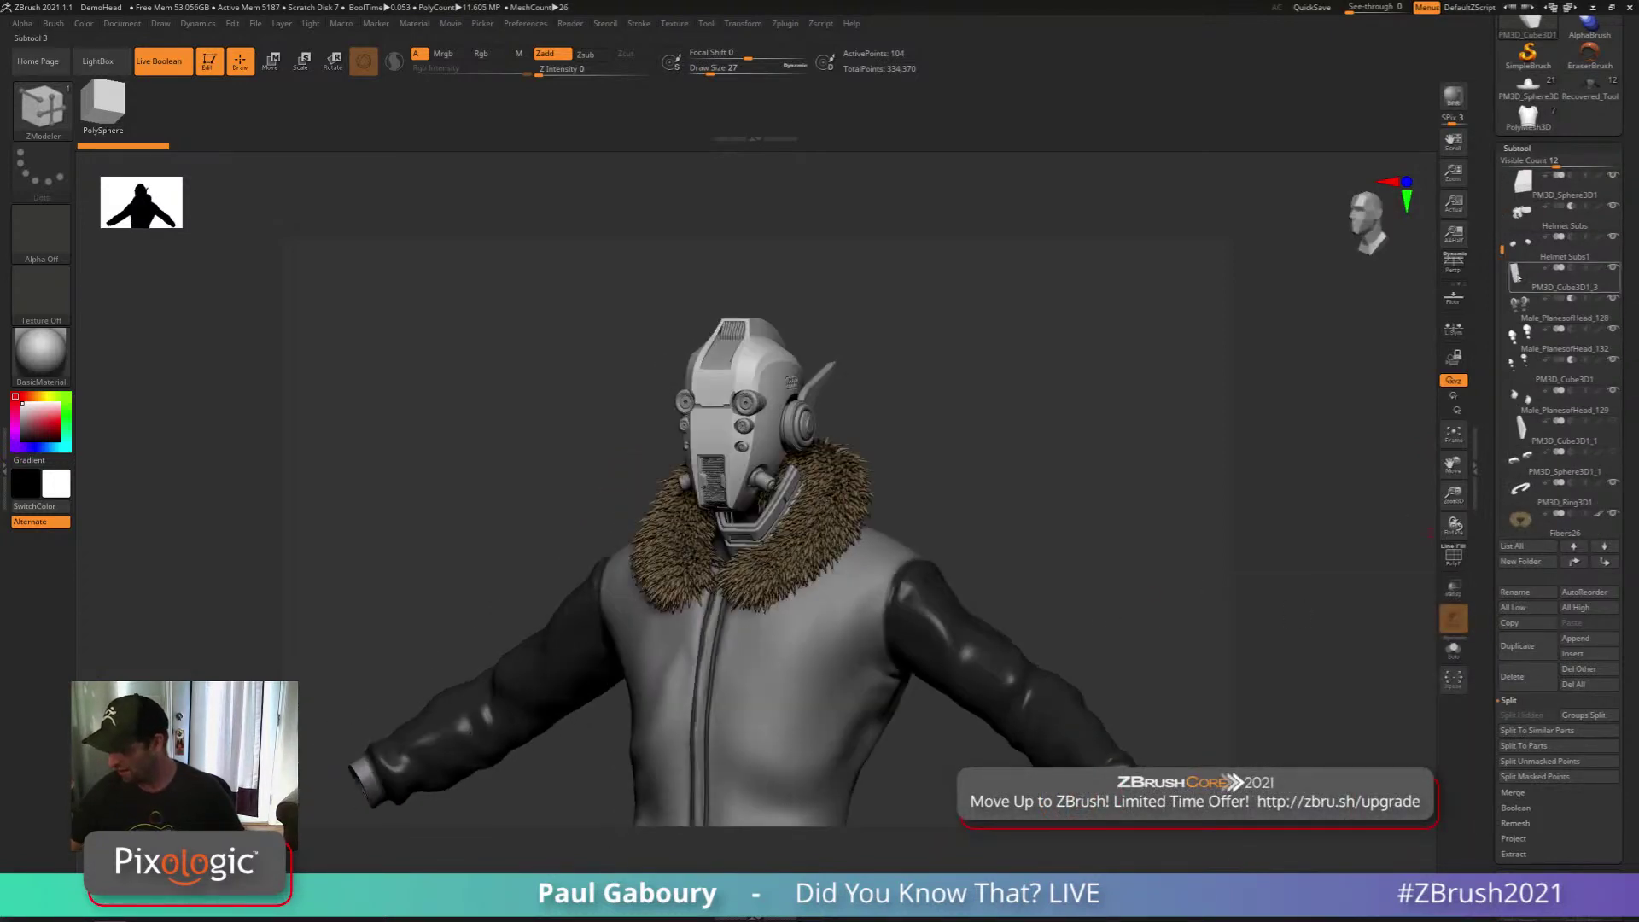
Hide the jacket subtool Recovered_Tool2 so only the helmet and fur collar are displayed
scroll(1562, 358, "down", 5)
left_click(1609, 455)
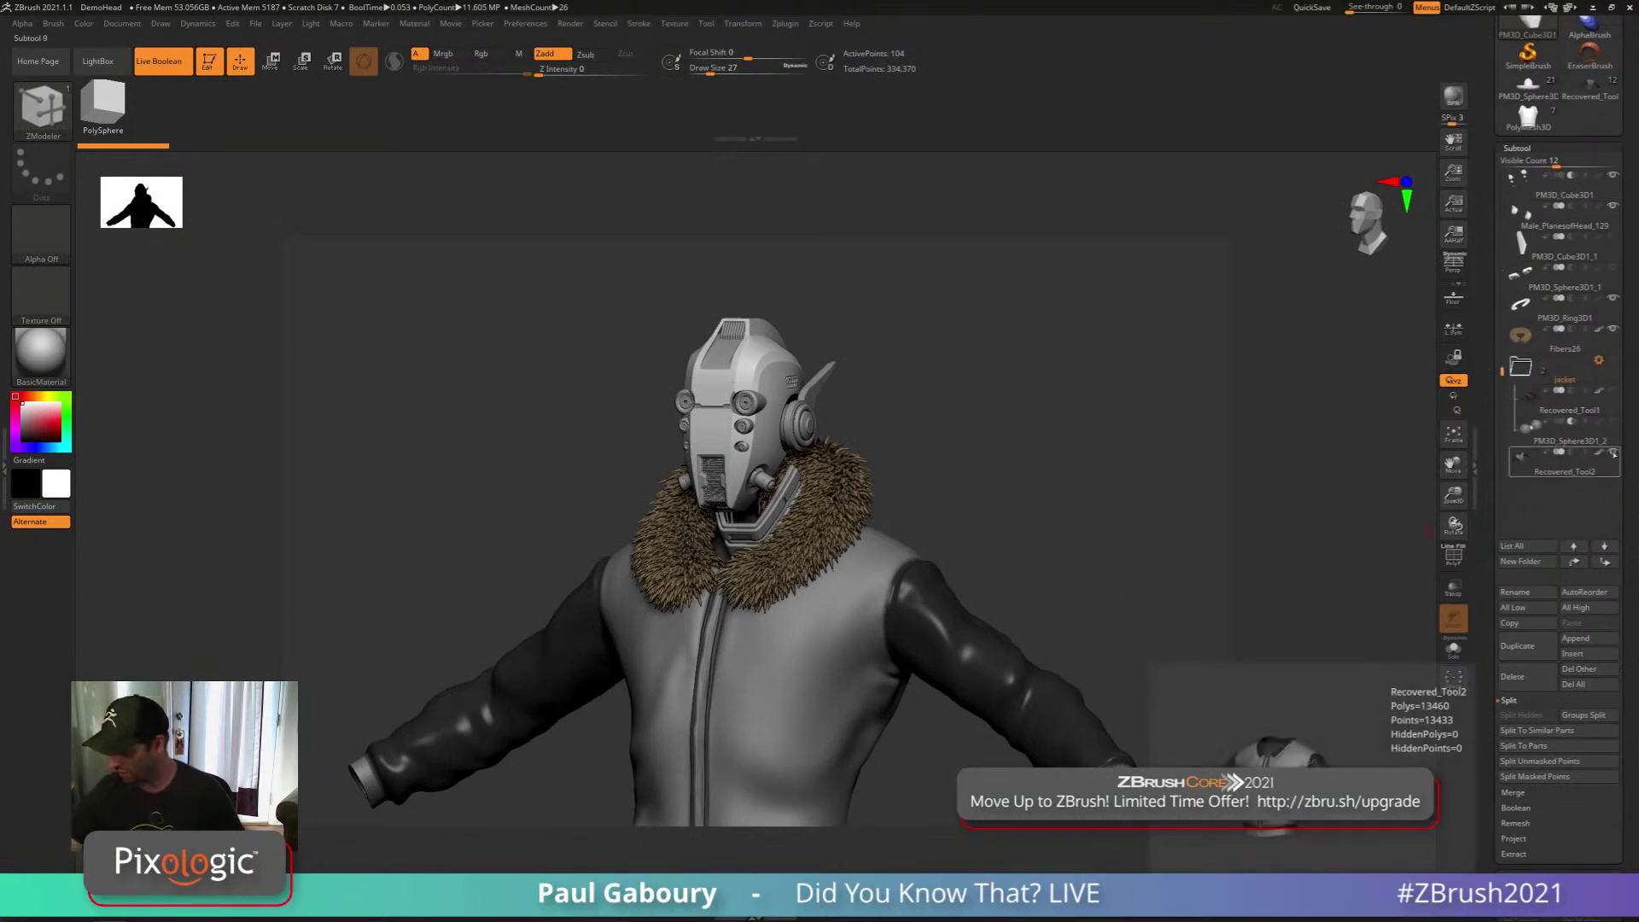
left_click(1613, 453)
left_click_drag(1163, 592, 958, 648)
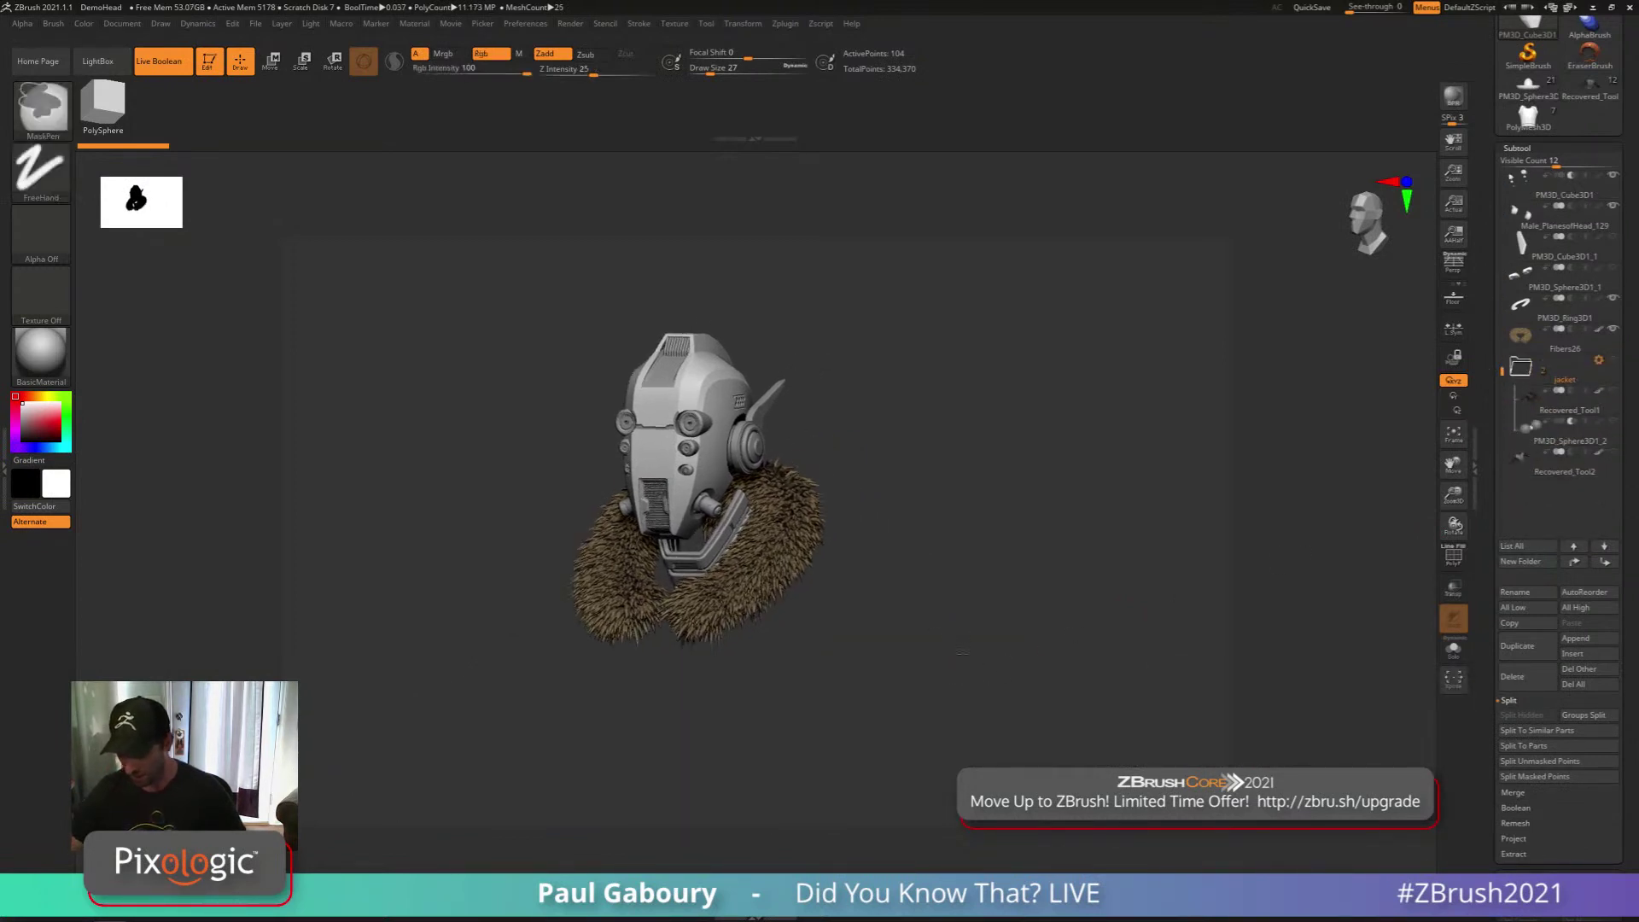
right_click_drag(962, 653, 944, 567, "ctrl")
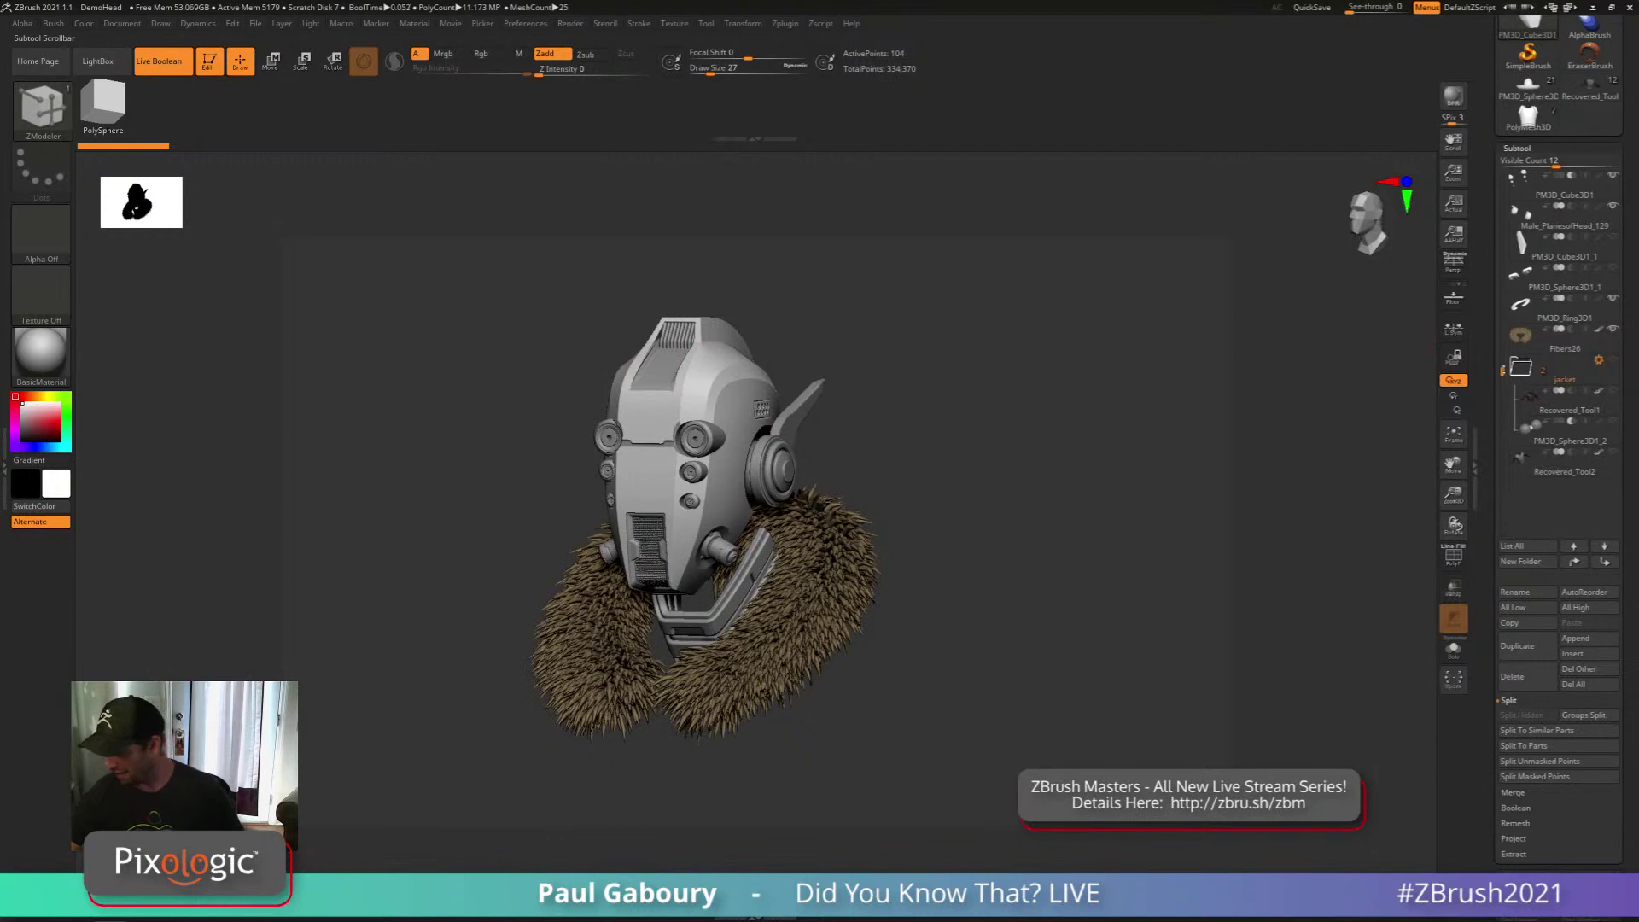
left_click_drag(1502, 369, 1502, 175)
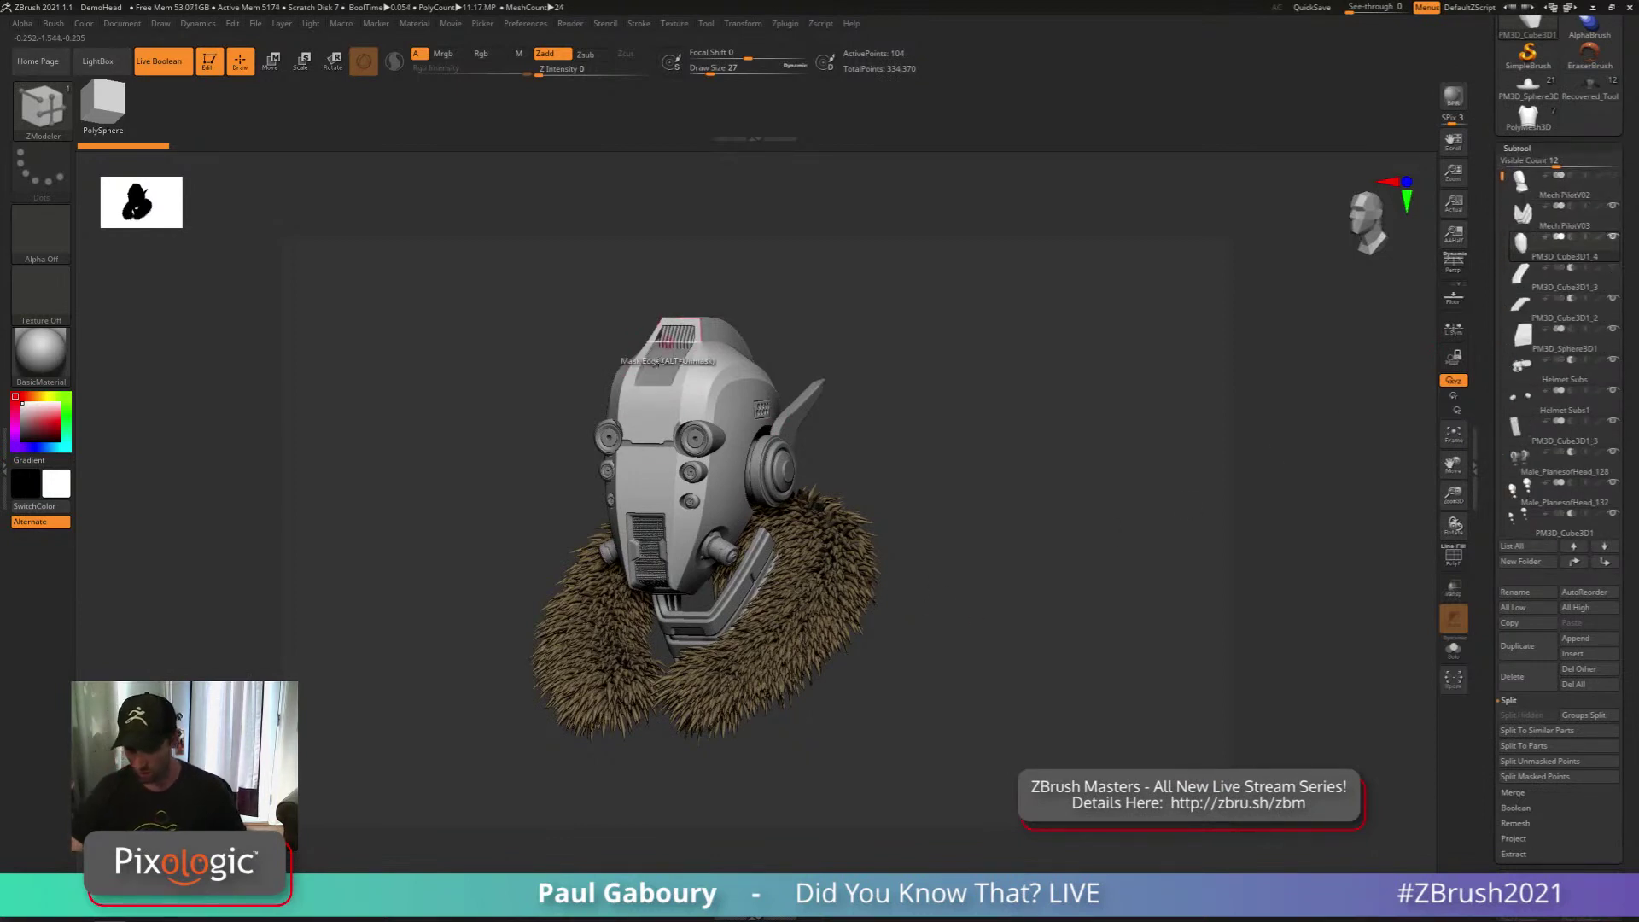
Face the helmet's side and select the IMM Boolean insert brush
left_click_drag(1024, 580, 948, 537)
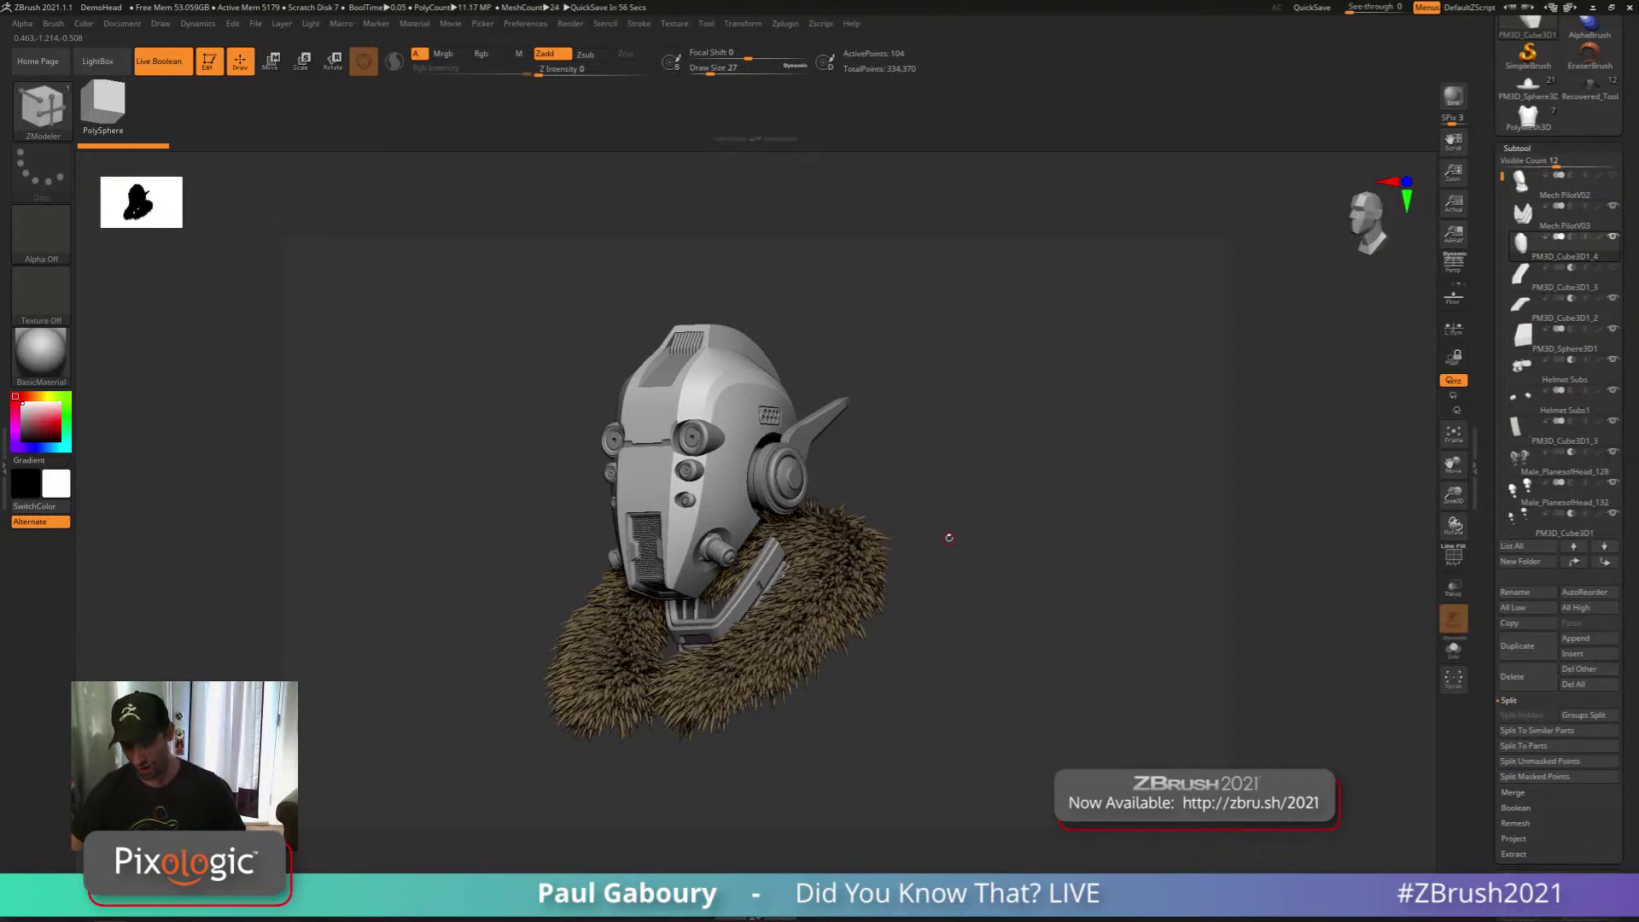
right_click_drag(790, 450, 741, 423)
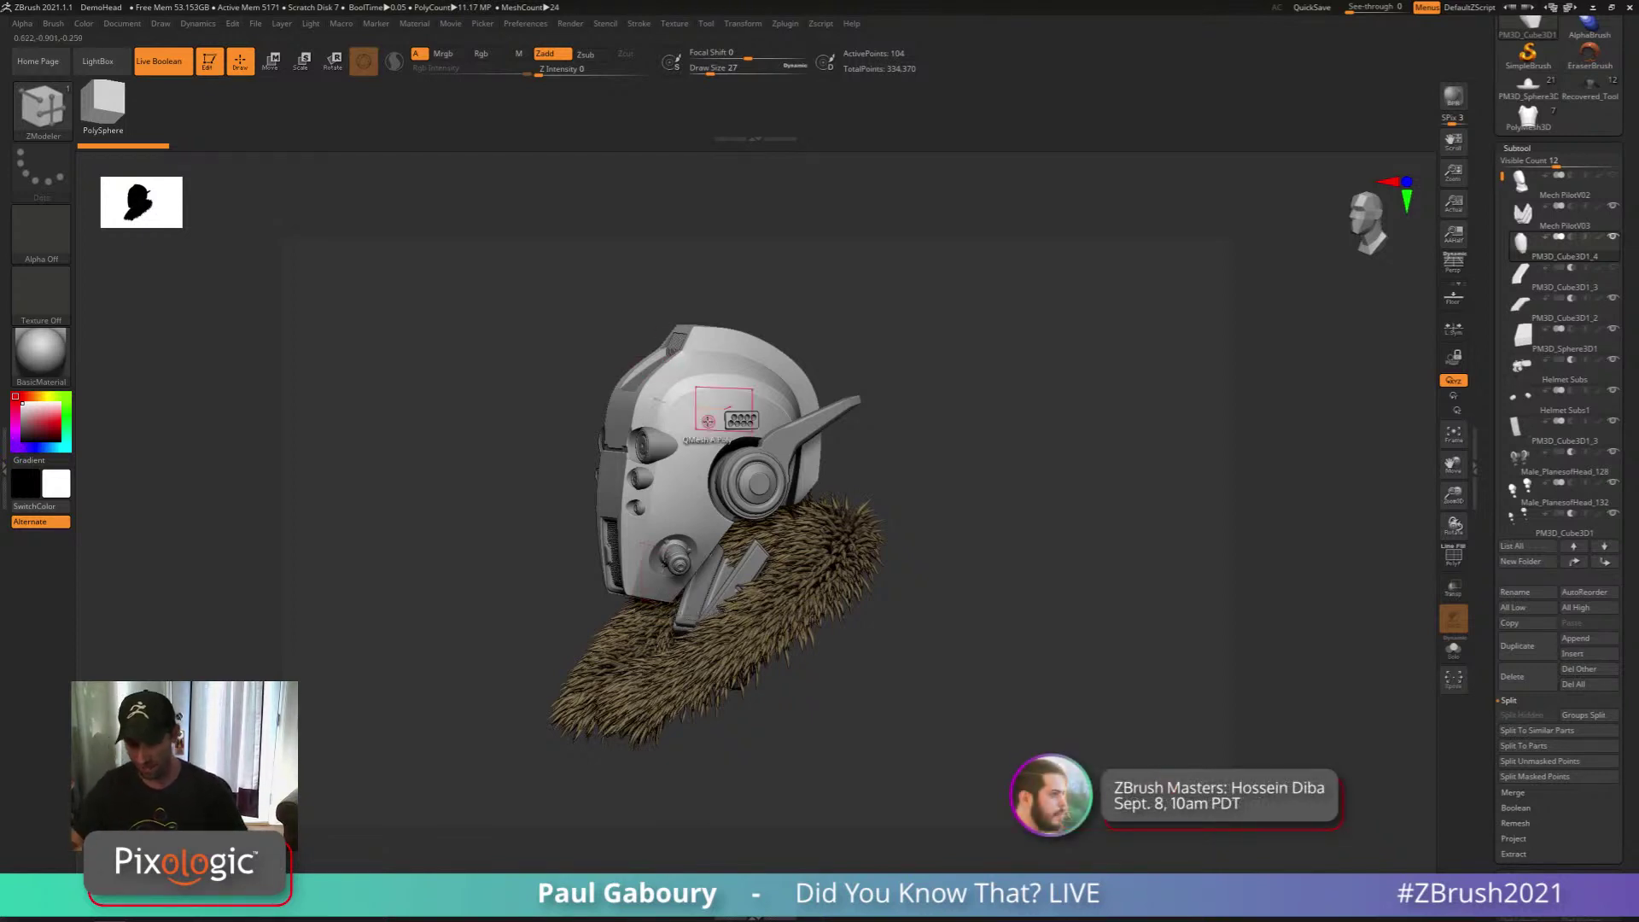
key("b")
key("i")
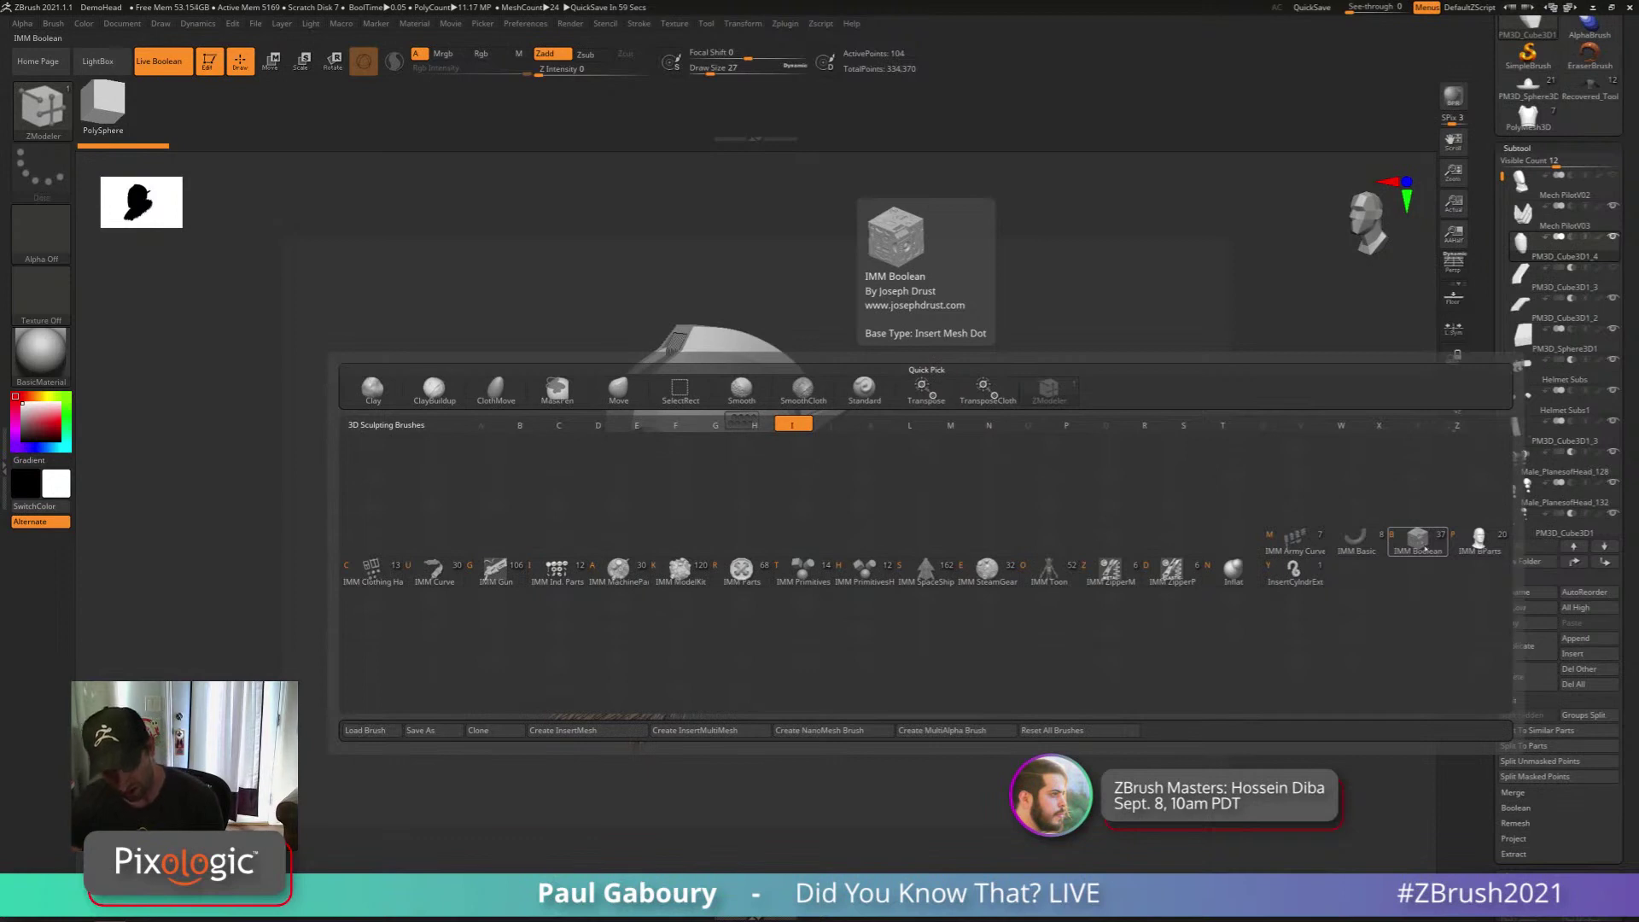
left_click(1417, 539)
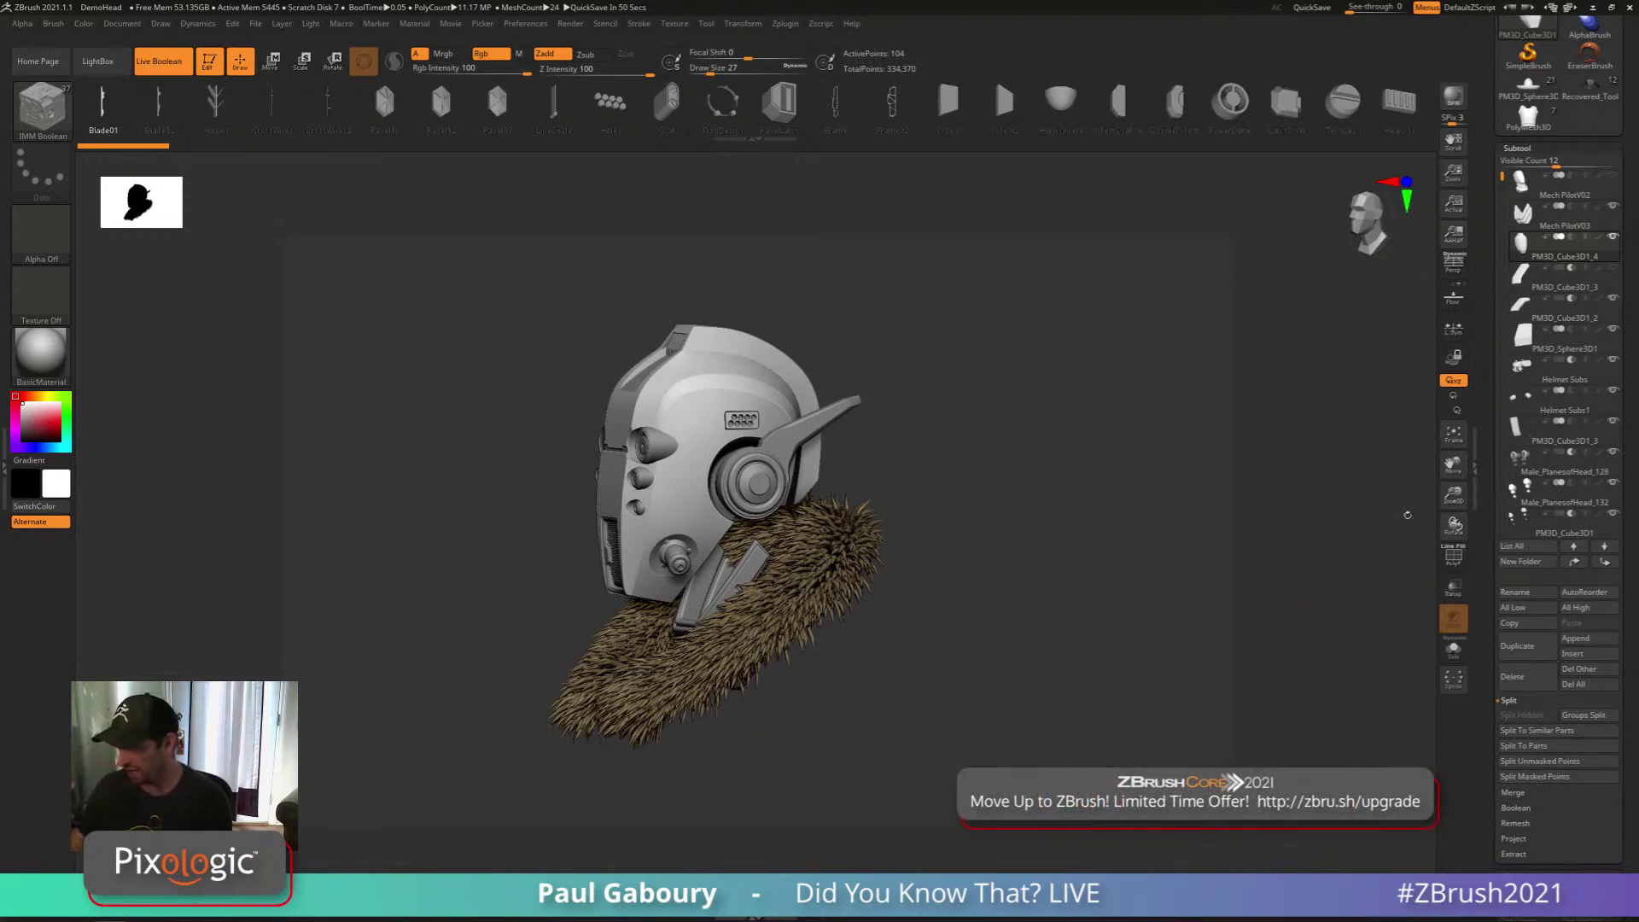
Try inserting a blade mesh from IMM Boolean directly on the shell subtool PM3D_Cube3D1_4
mouse_move(1521, 244)
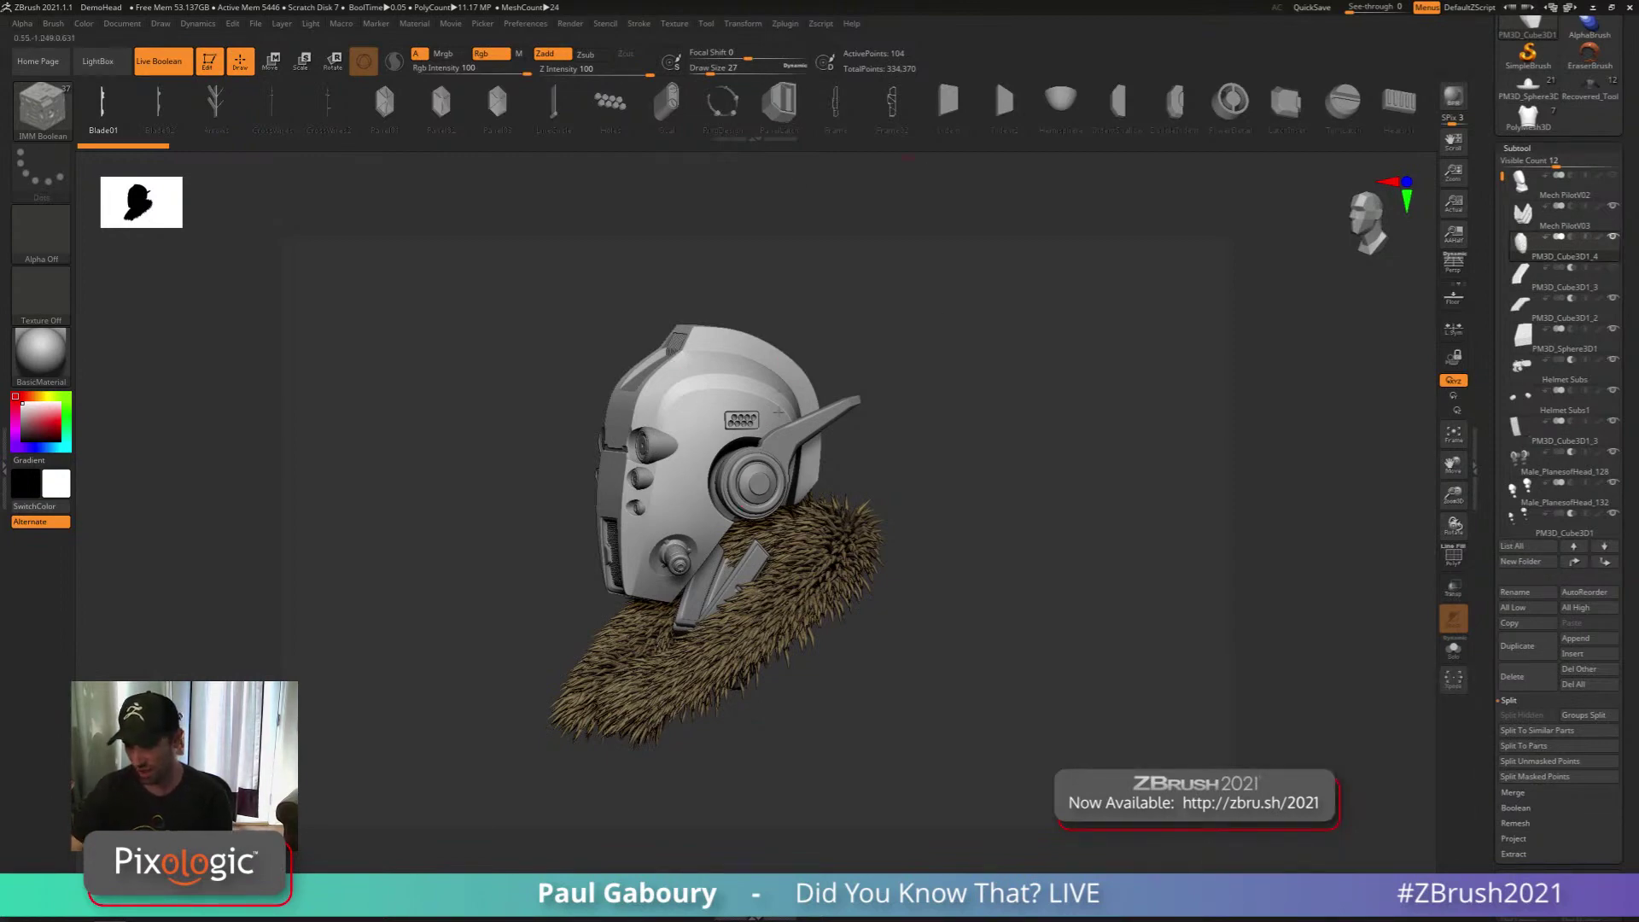
left_click_drag(723, 377, 738, 411)
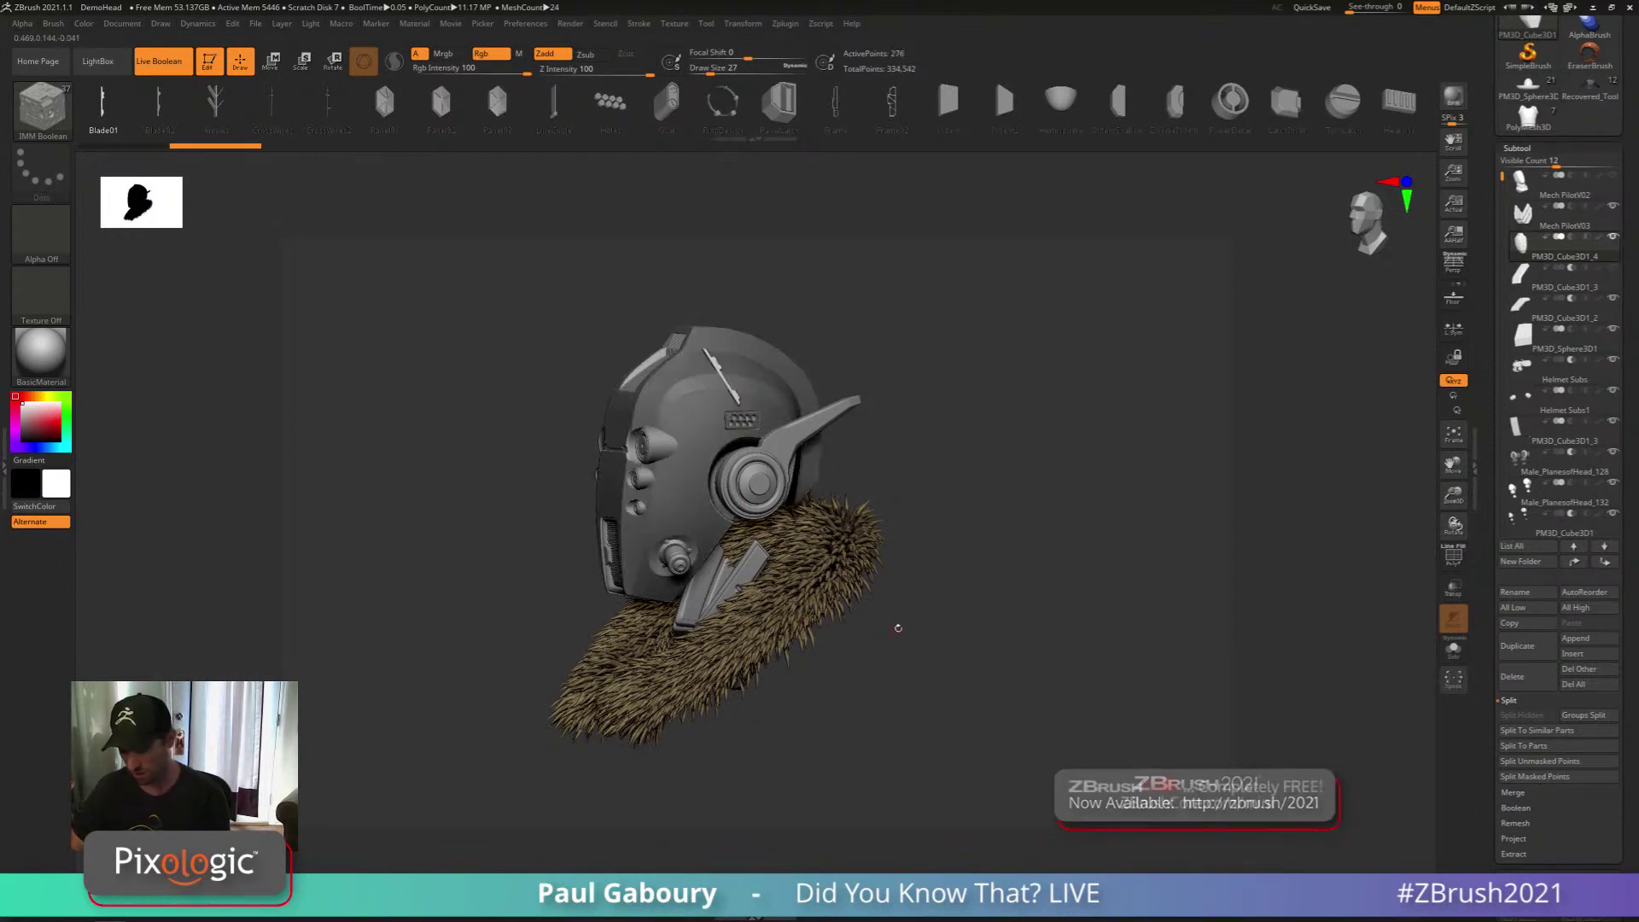
mouse_move(900, 626)
left_mouse_down()
mouse_move(949, 632)
mouse_move(905, 618)
mouse_move(949, 715)
left_mouse_up()
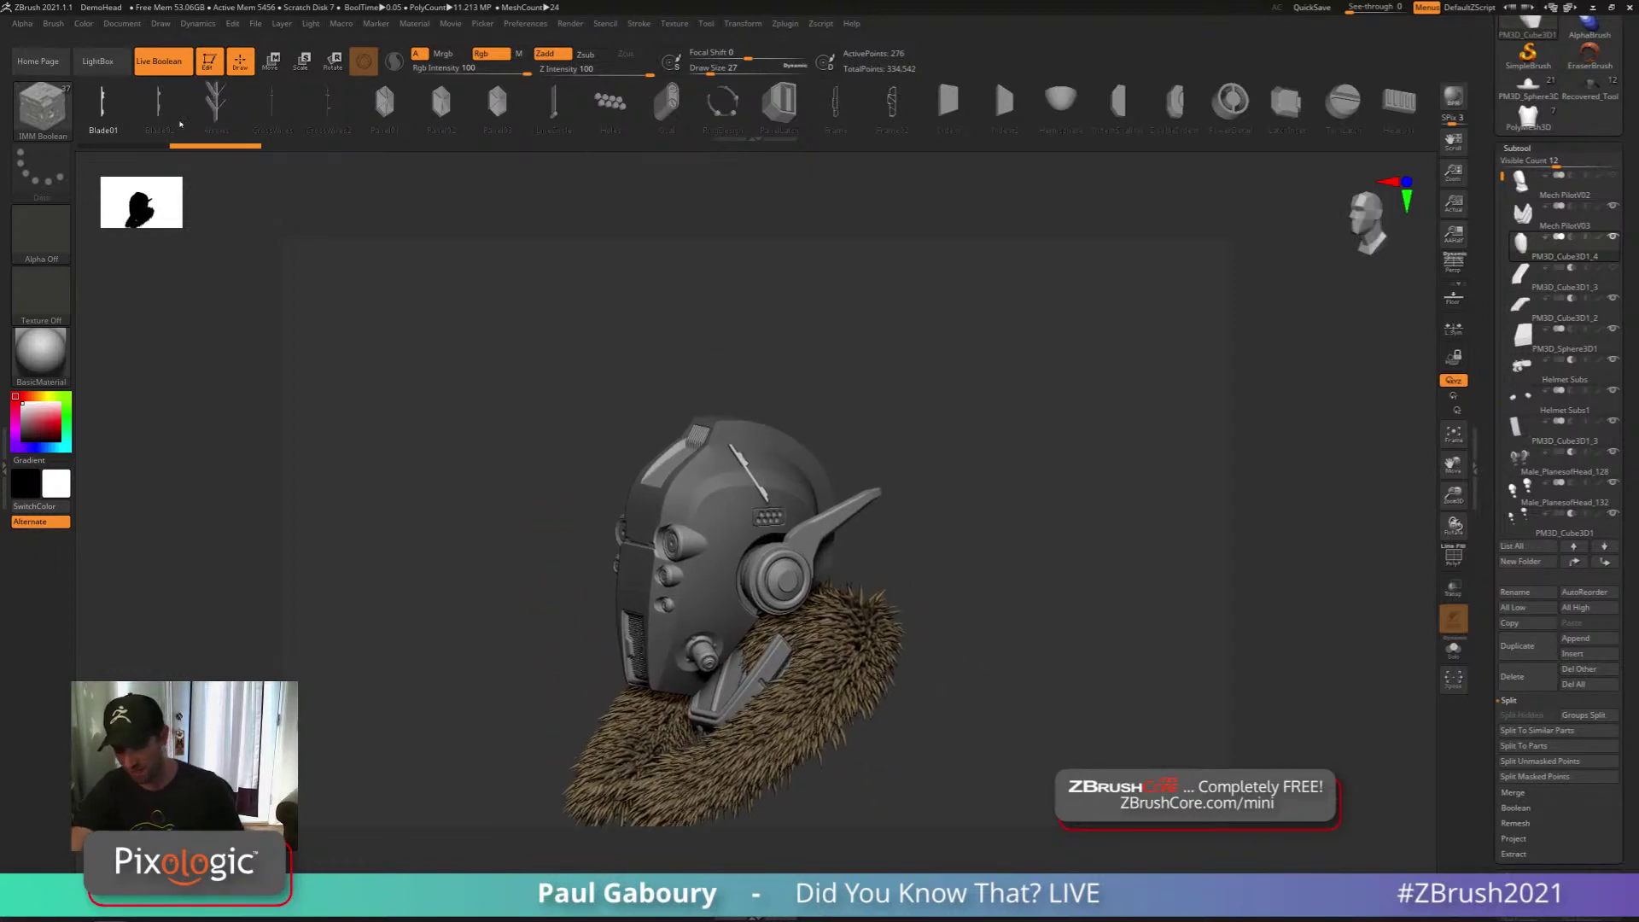
mouse_move(957, 503)
right_mouse_down("ctrl")
mouse_move(1016, 586)
mouse_move(1075, 618)
mouse_move(1027, 643)
mouse_move(1030, 532)
right_mouse_up("ctrl")
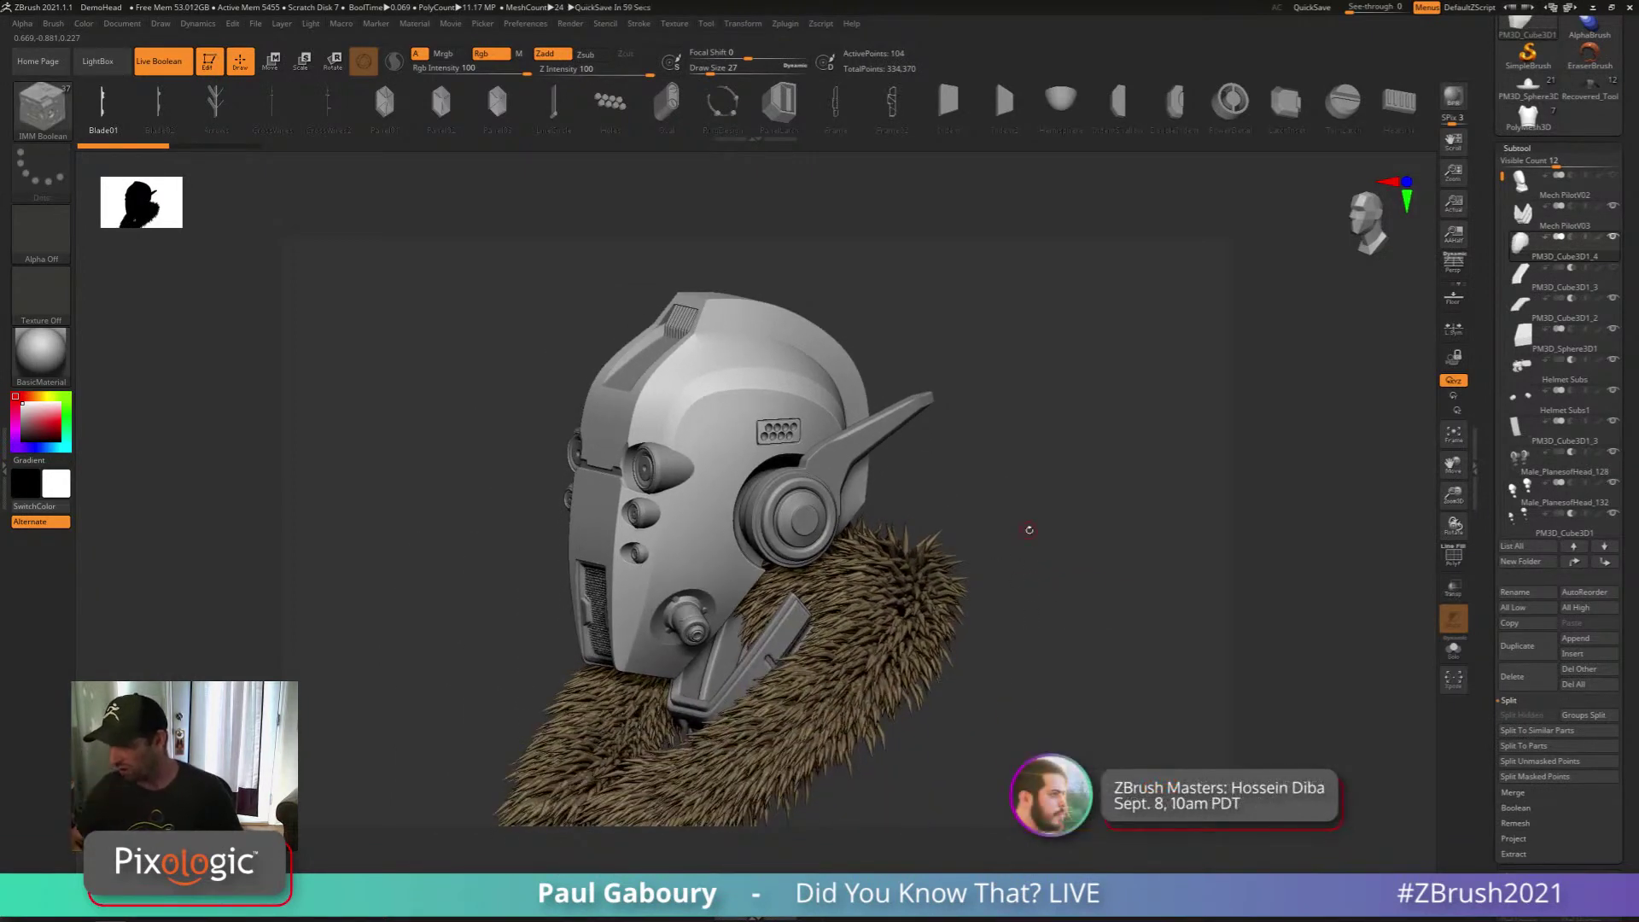
Insert a Cube3D subtool directly below the shell, scale it down uniformly inside the helmet and return to Draw mode
left_click(1572, 653)
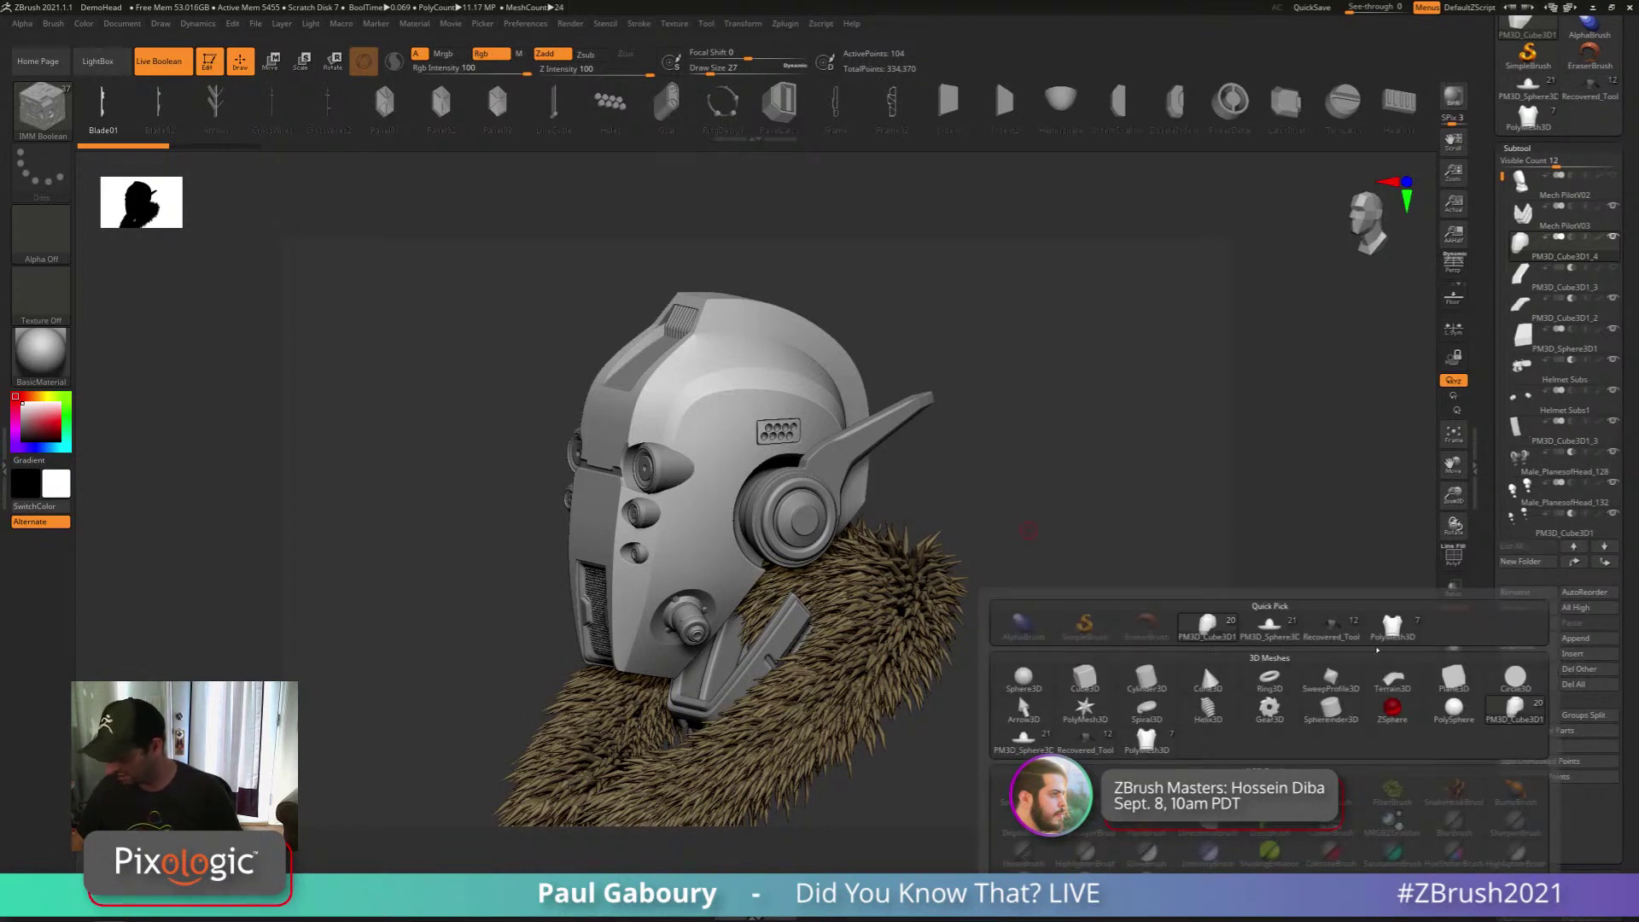
left_click(1082, 676)
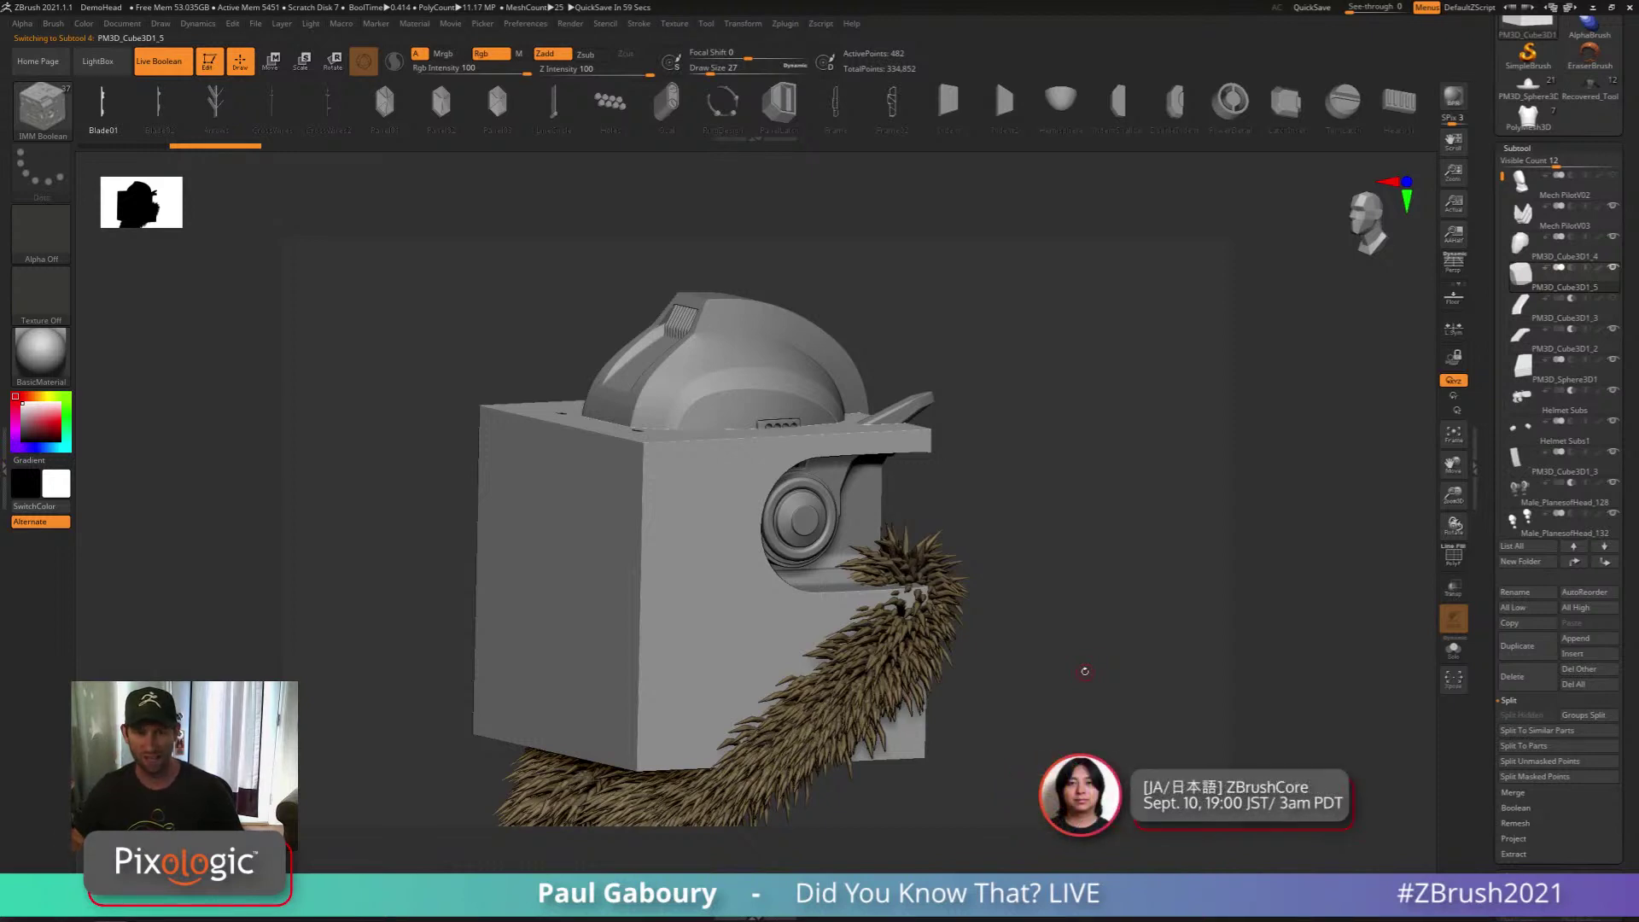
right_click_drag(1039, 720, 917, 633, "ctrl")
key("w")
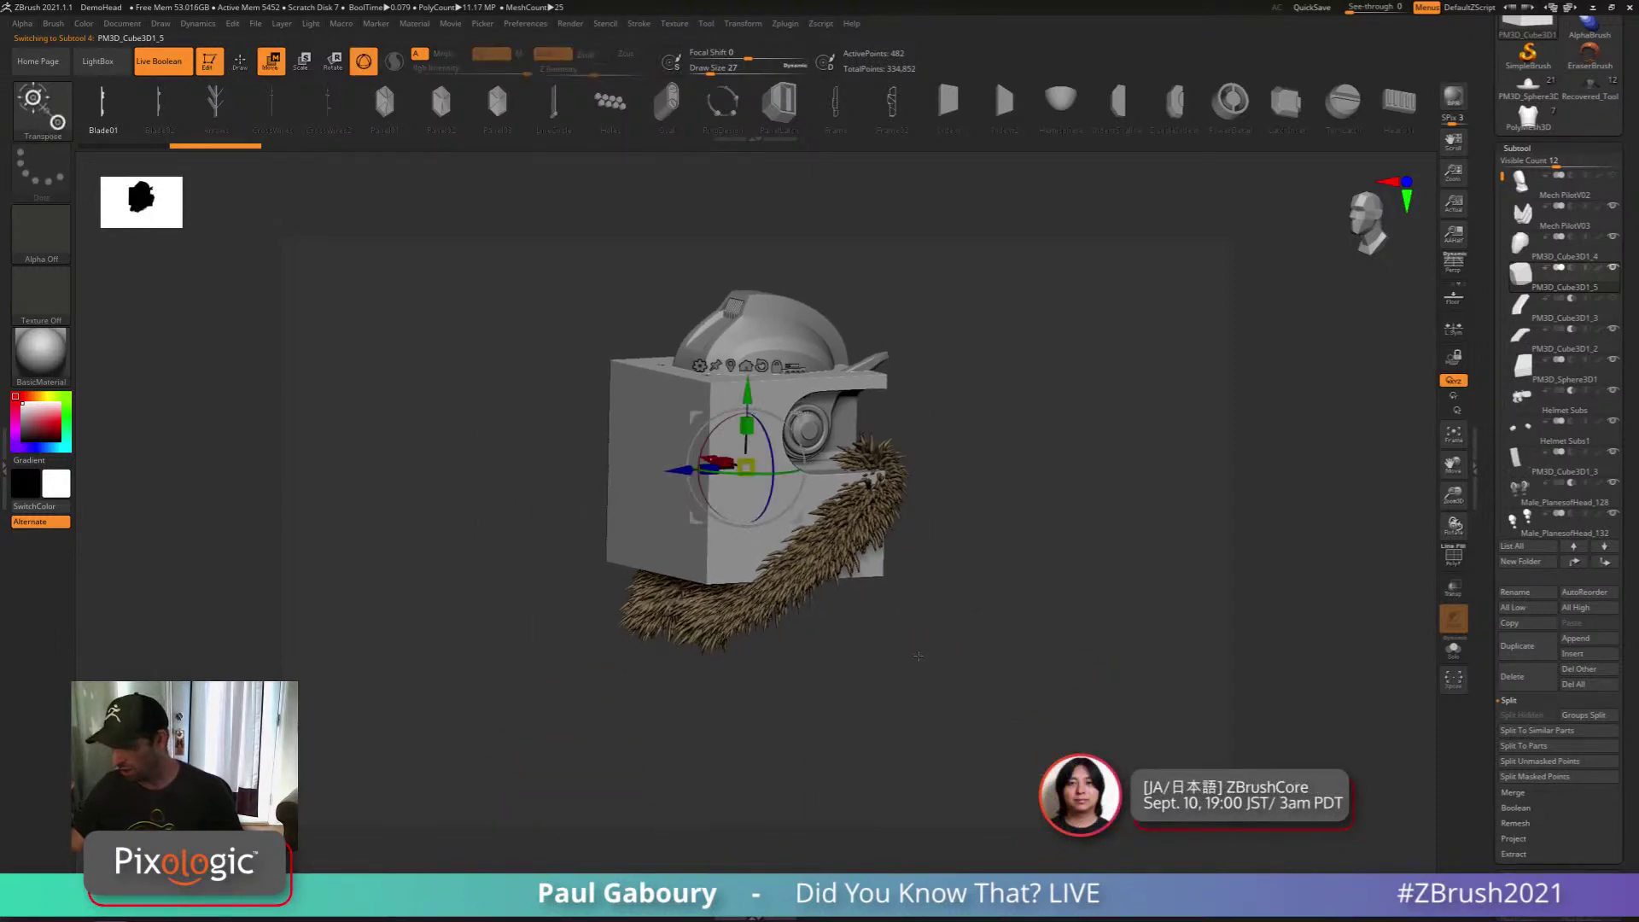
left_click_drag(745, 466, 860, 538)
left_click_drag(1007, 602, 950, 625)
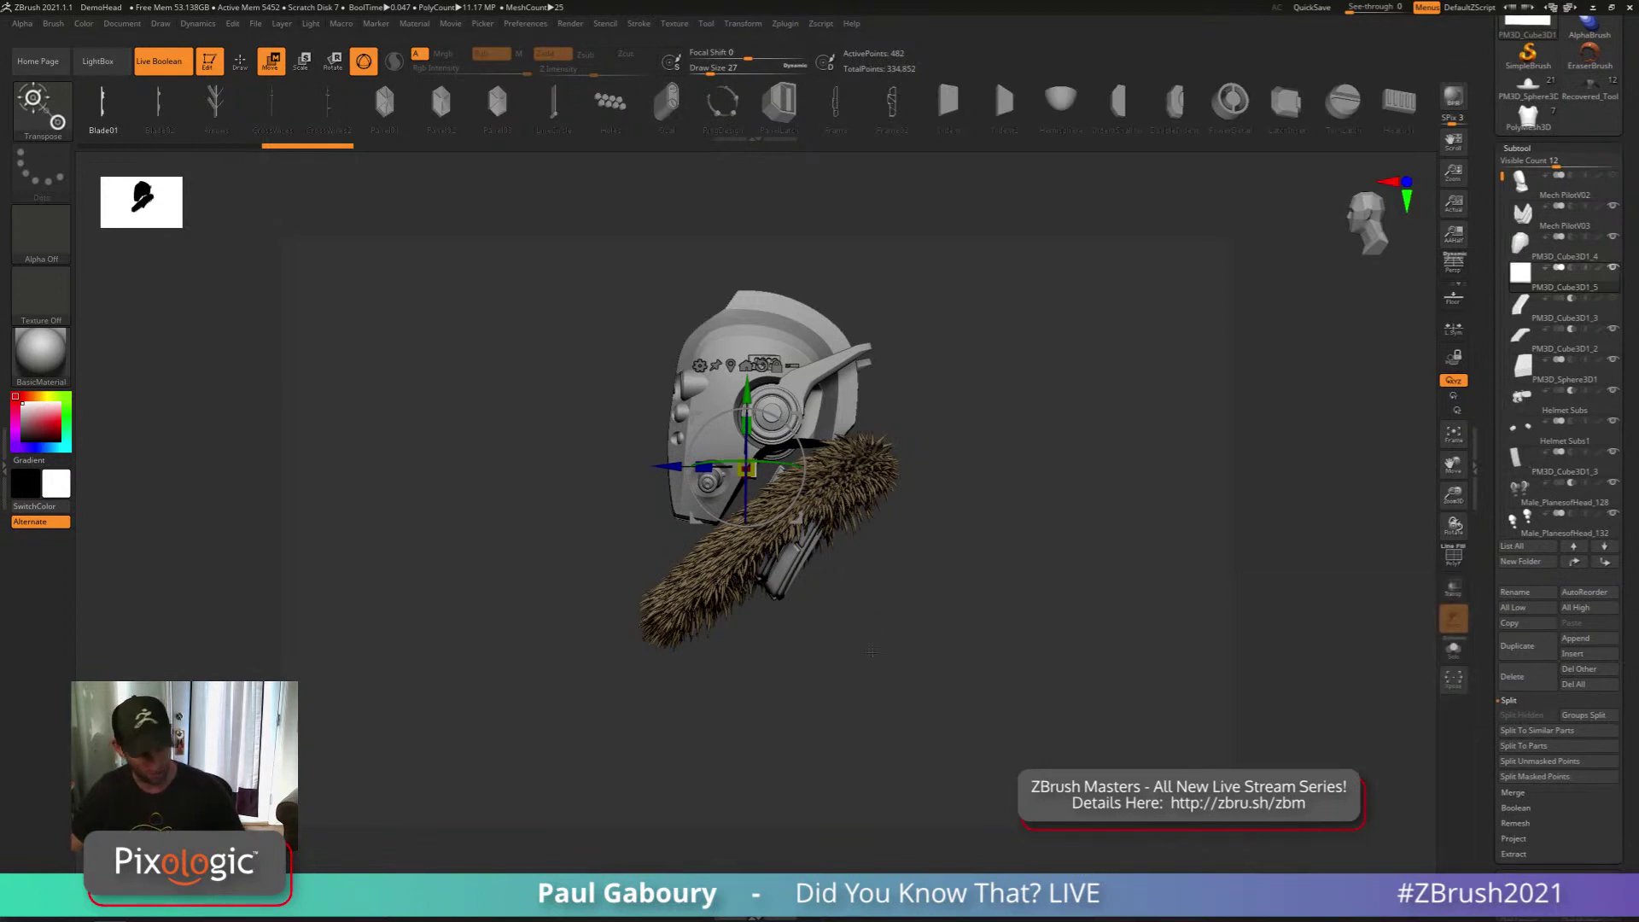
key("q")
left_click_drag(832, 616, 969, 589)
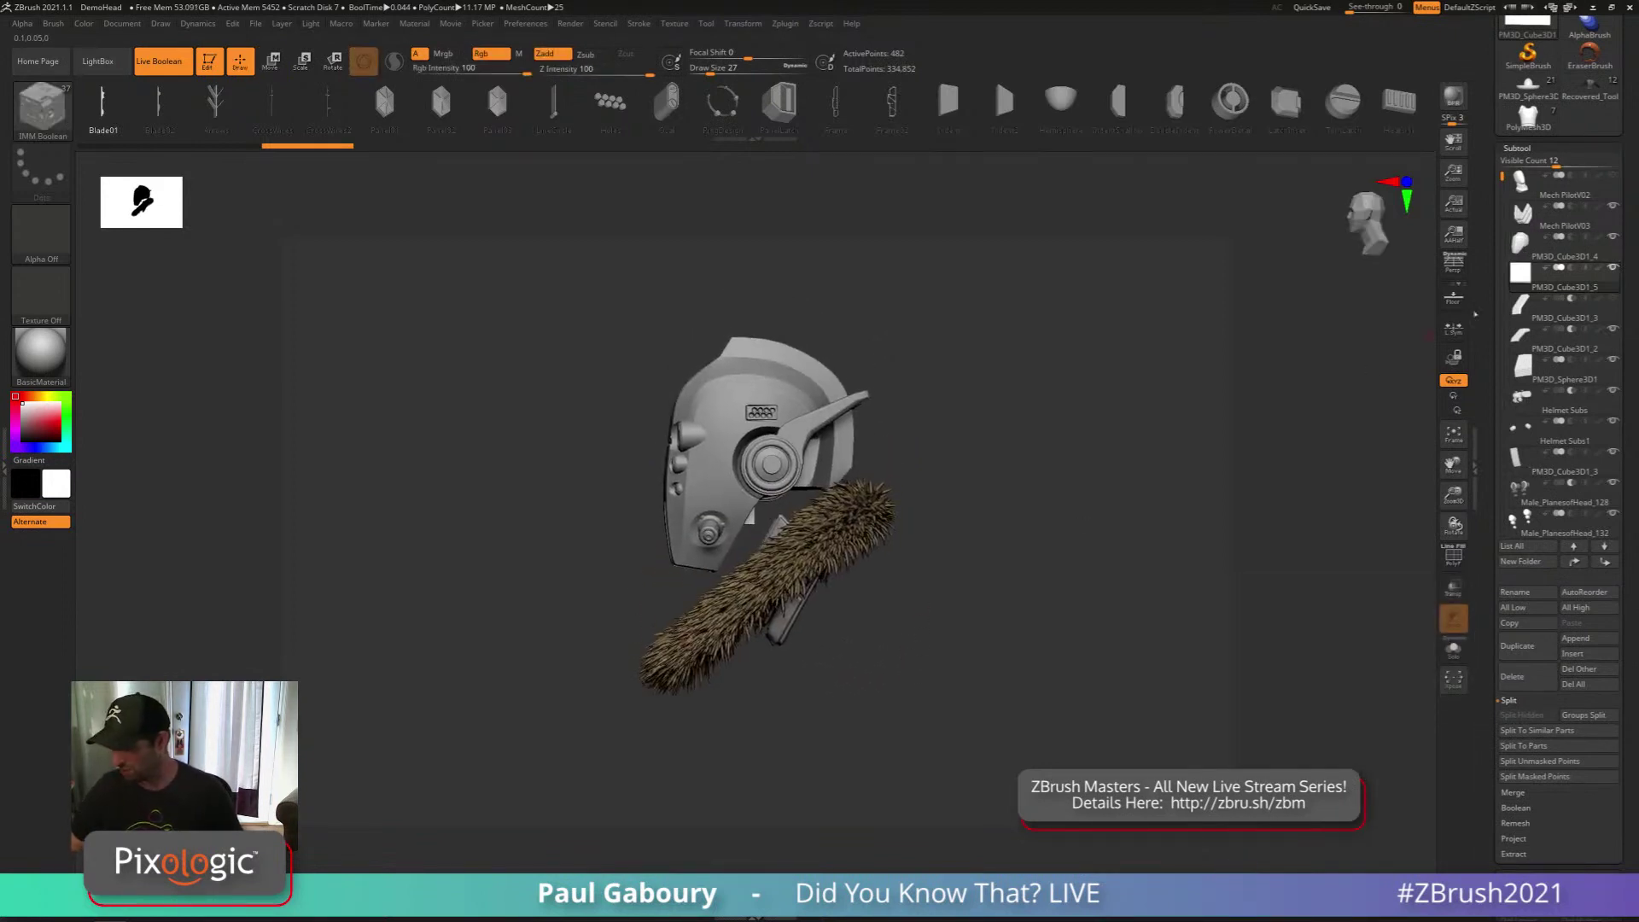
Set the small cube subtool PM3D_Cube3D1_5 to subtract and hide the Fibers26 fur collar
mouse_move(1571, 268)
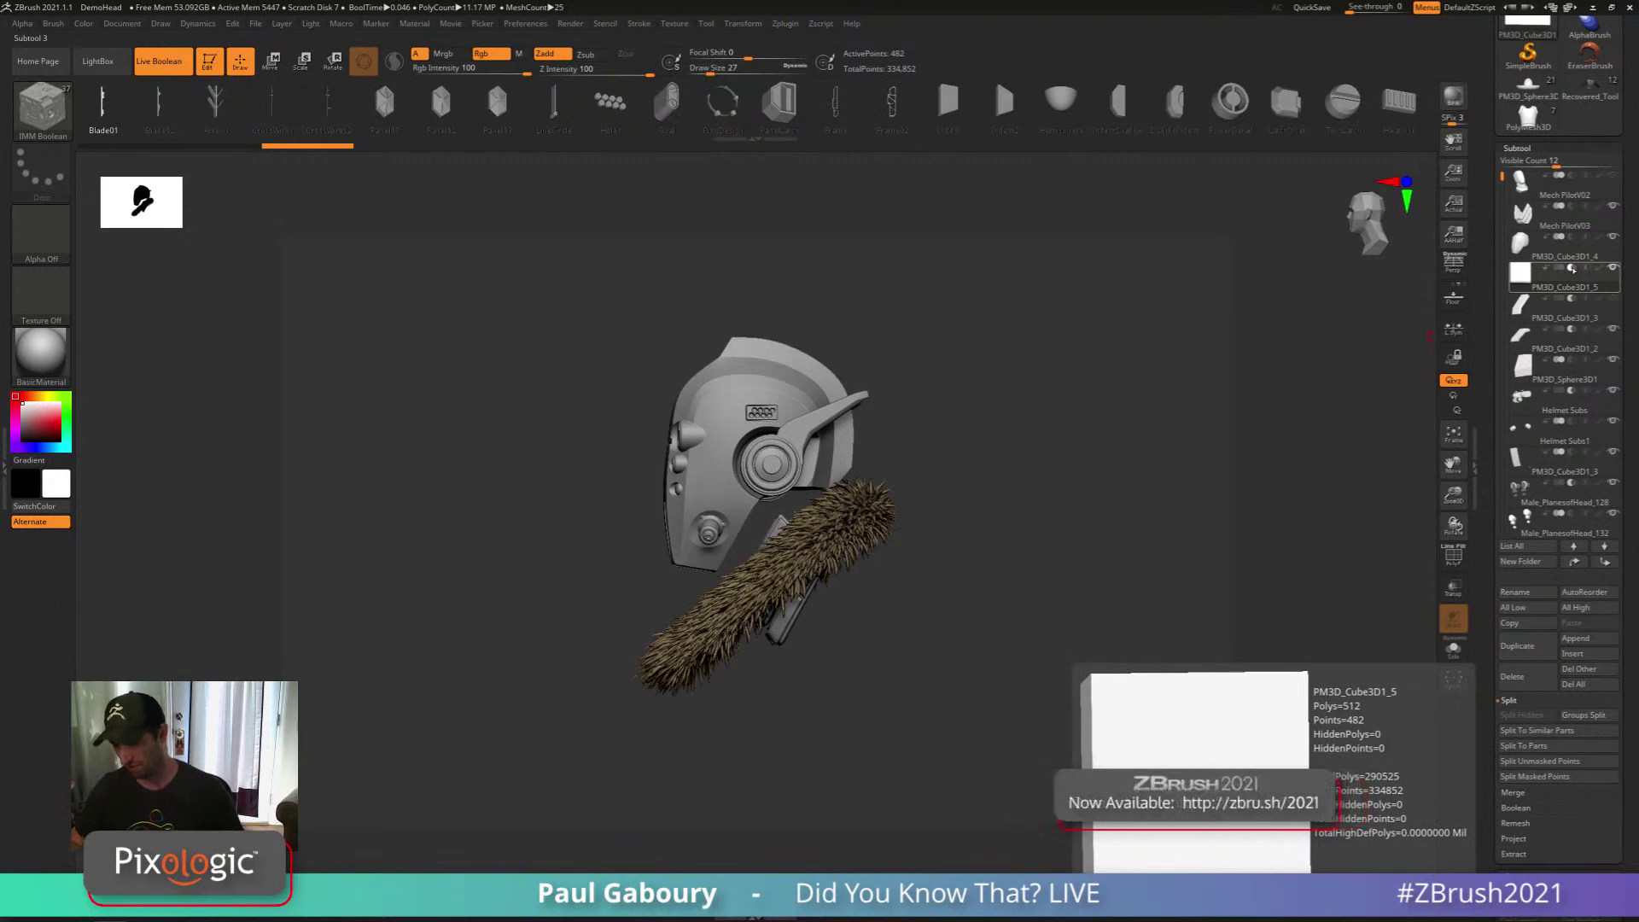
left_click_drag(894, 758, 932, 742)
mouse_move(934, 741)
right_mouse_down()
mouse_move(910, 735)
mouse_move(896, 688)
mouse_move(756, 506)
right_mouse_up()
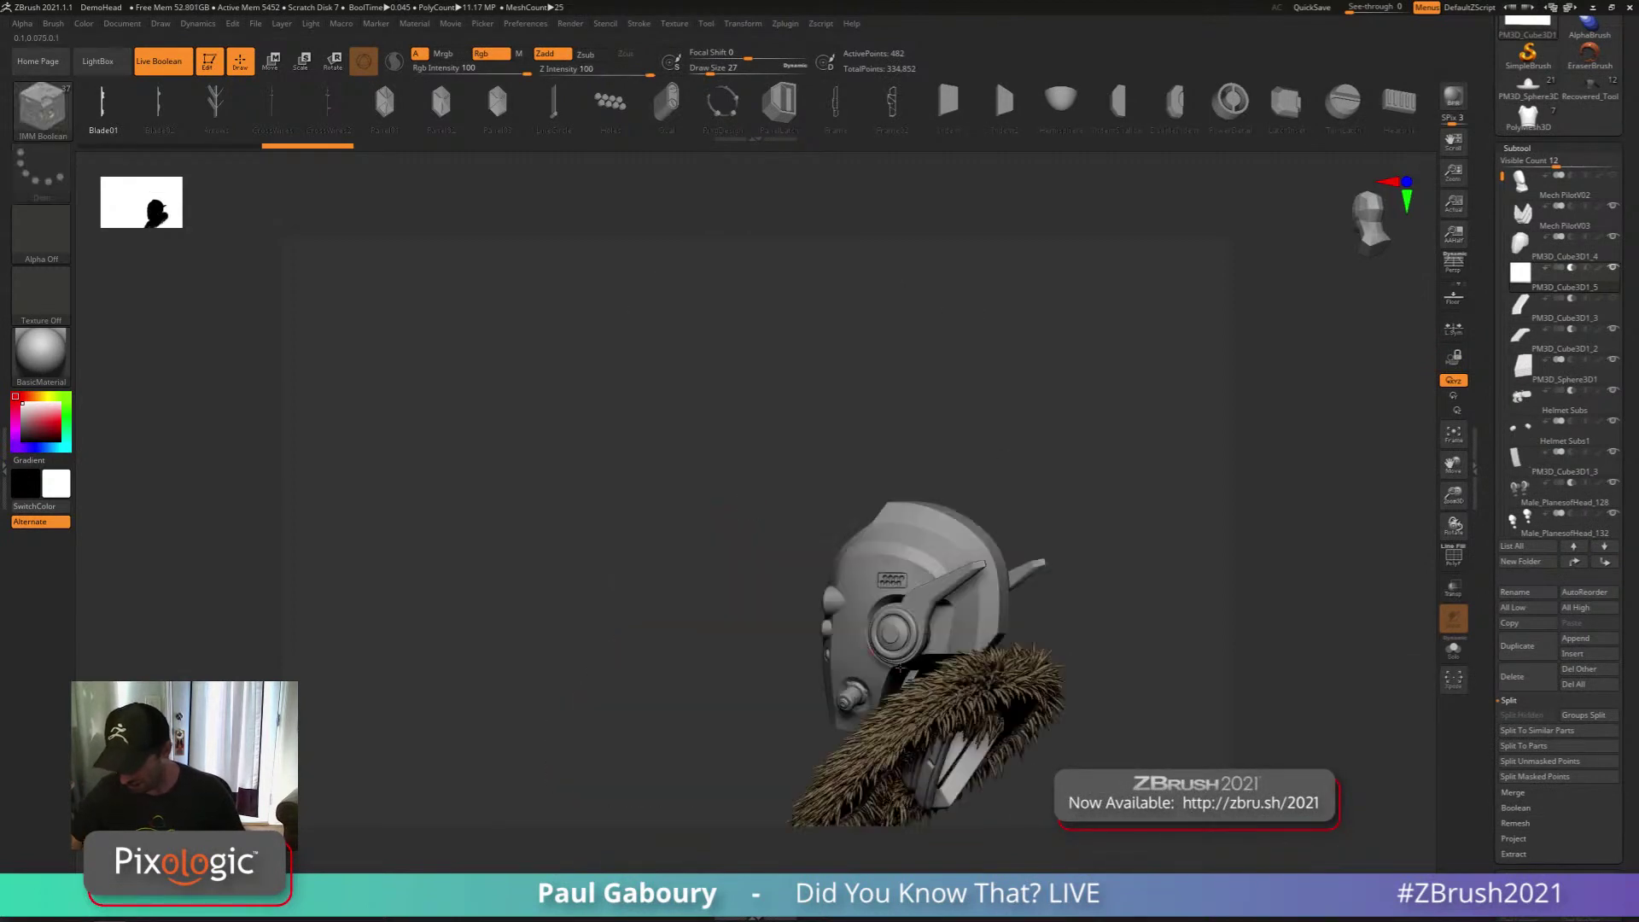
right_click_drag(901, 668, 794, 523, "alt")
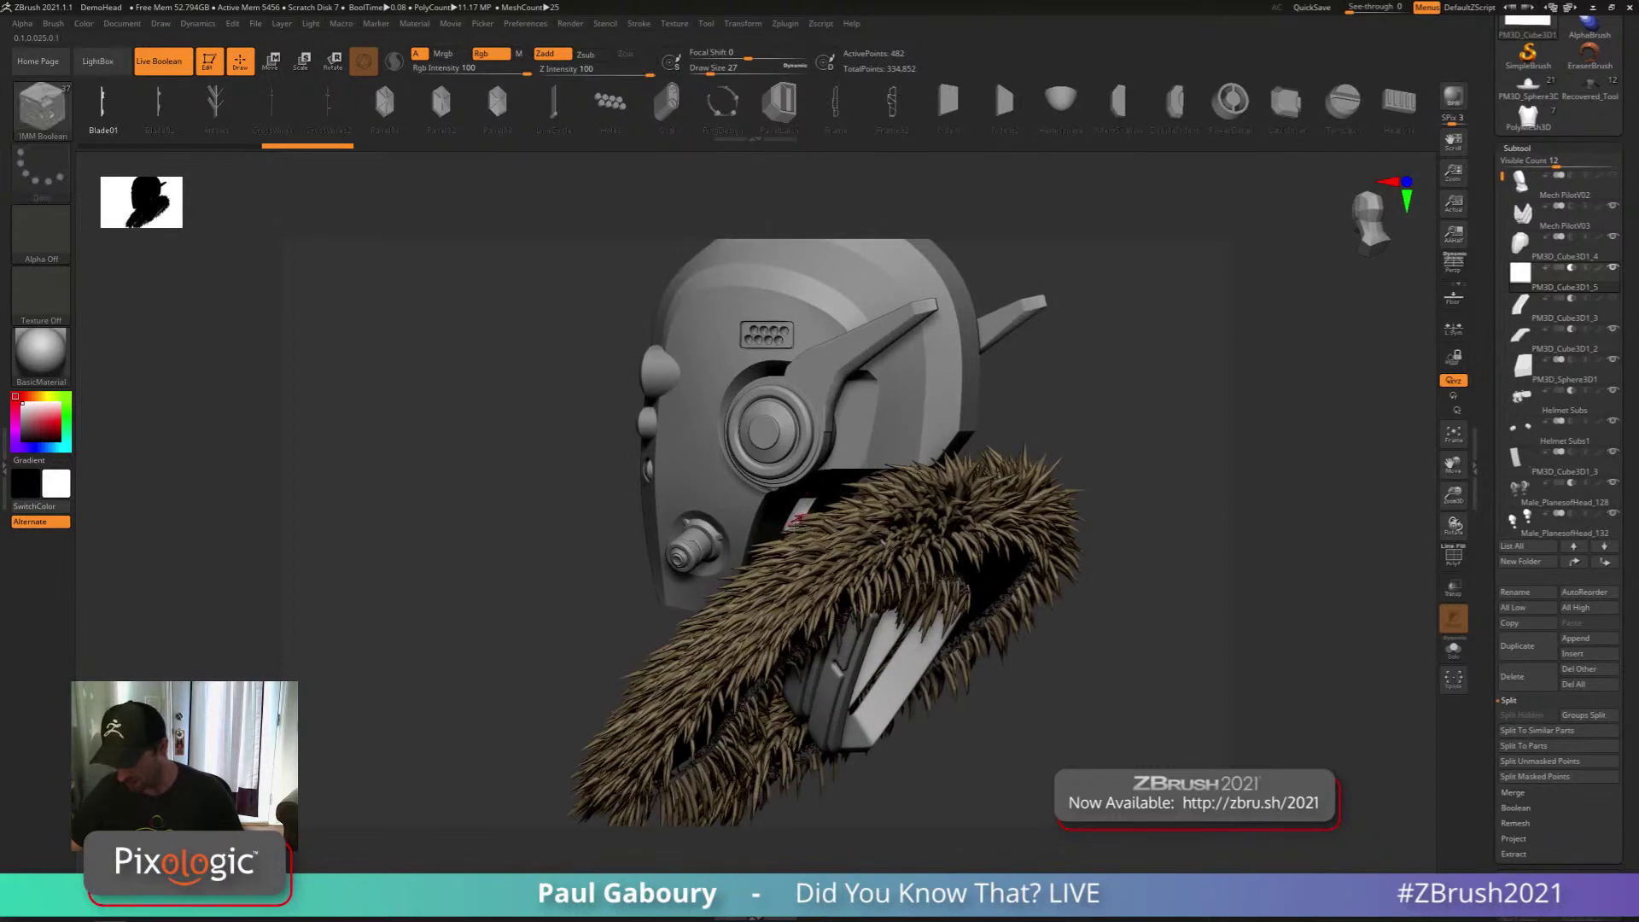
left_click_drag(1502, 177, 1502, 325)
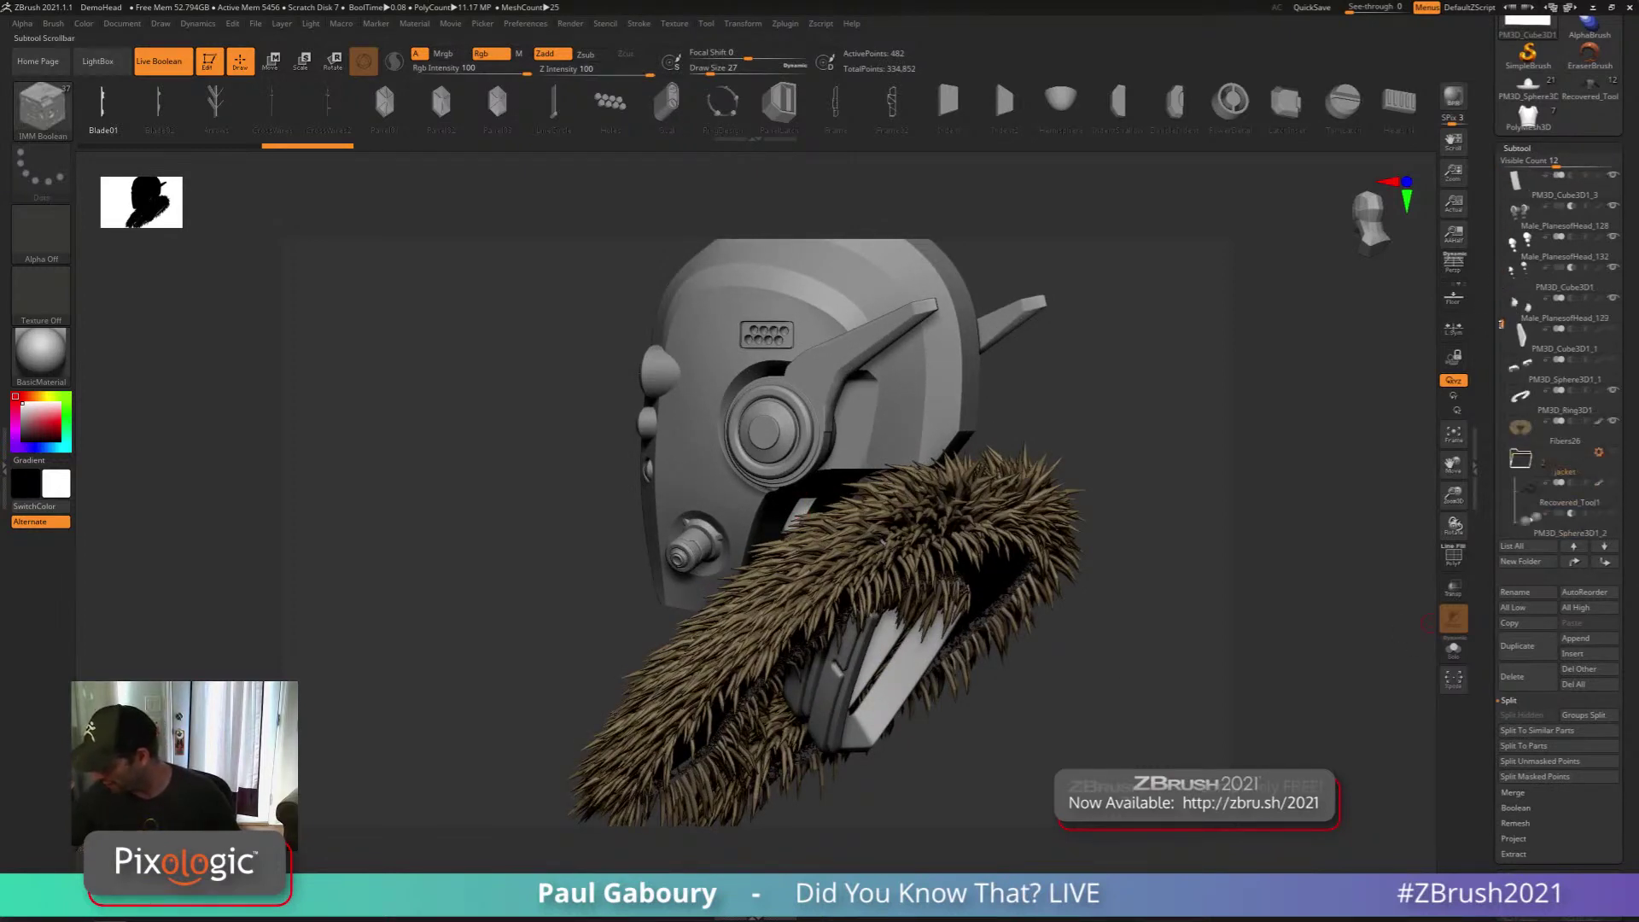
left_click(1612, 423)
Try inserting a single PanelLatch cutter on the side of the helmet's top ridge
right_click_drag(1221, 670, 1035, 584)
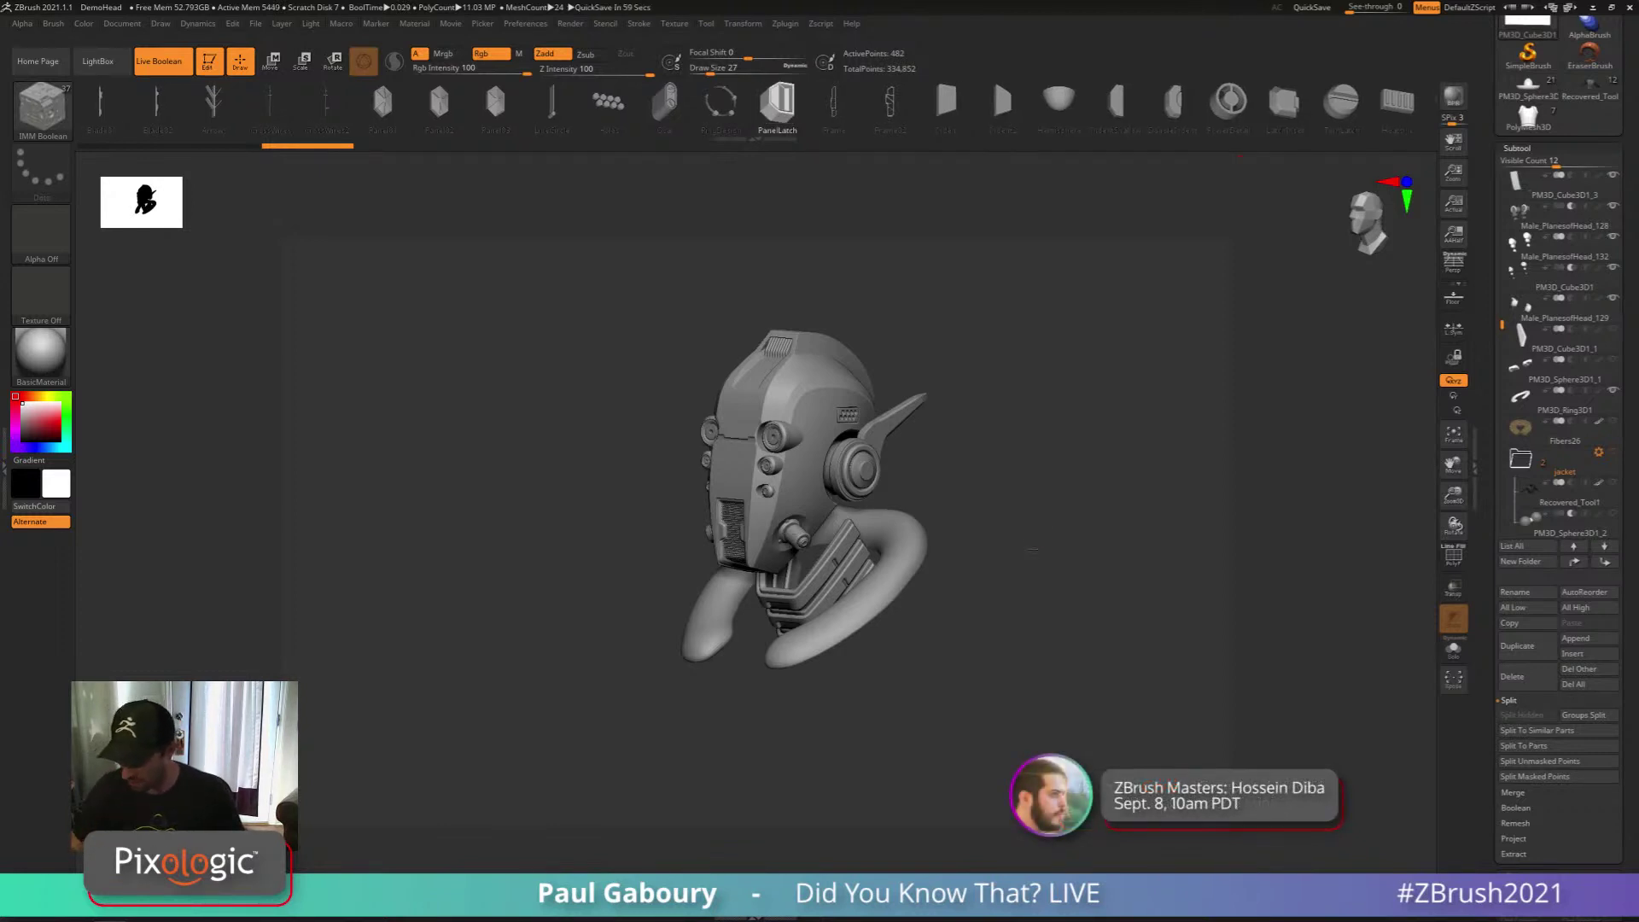
mouse_move(1054, 553)
right_mouse_down()
mouse_move(1015, 551)
mouse_move(1034, 595)
right_mouse_up()
right_click_drag(1046, 512, 1057, 601, "alt")
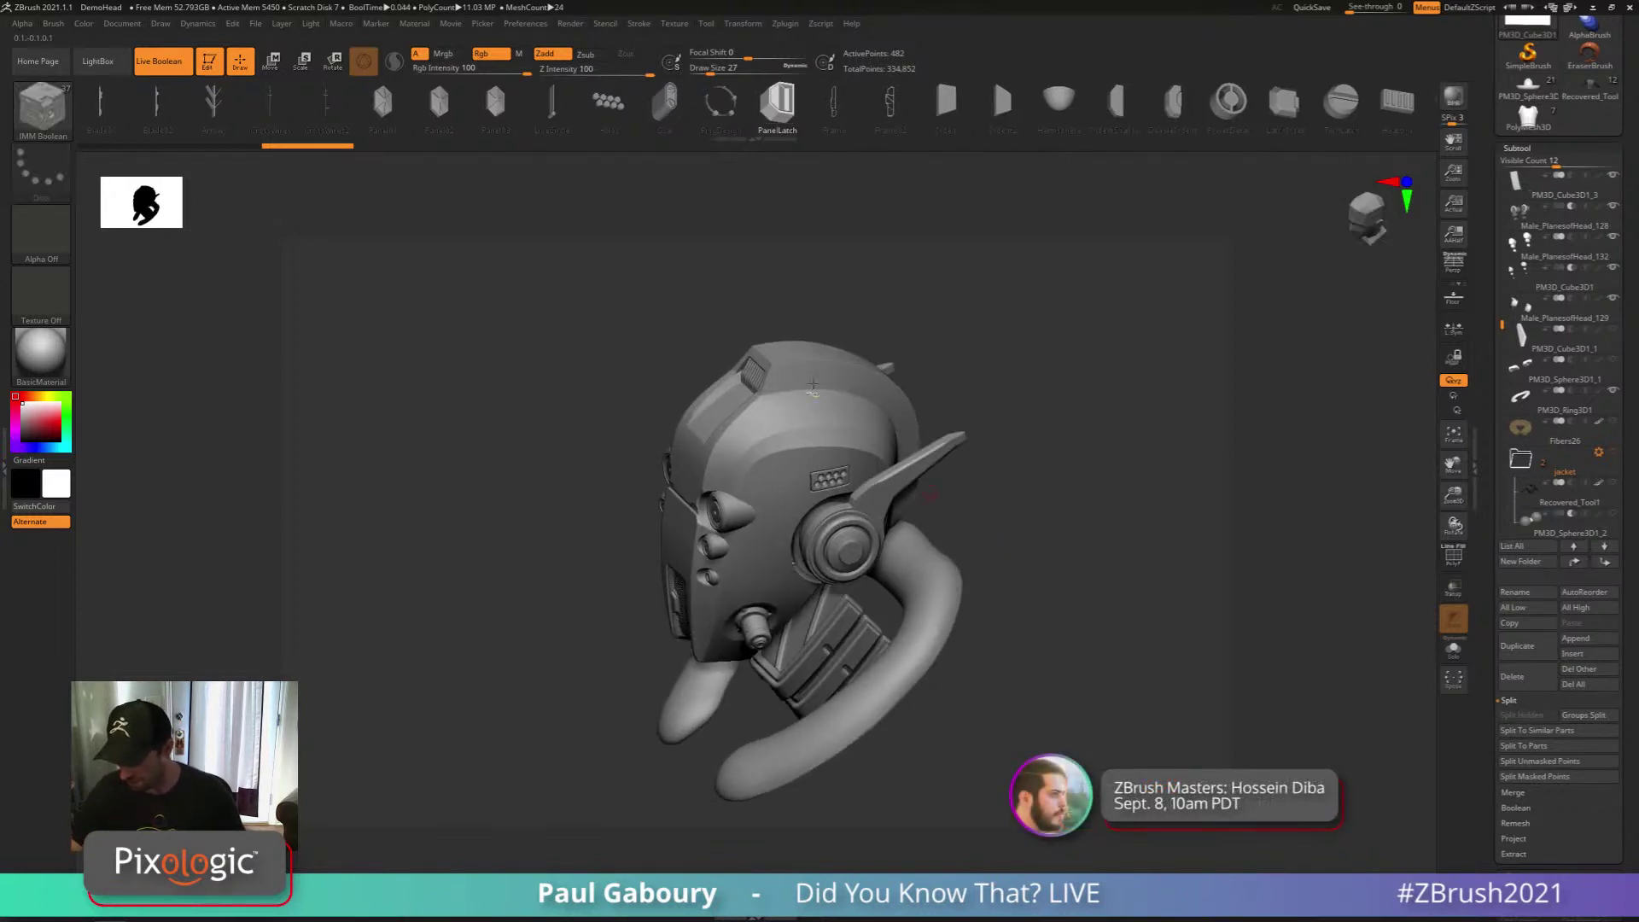
right_click_drag(814, 392, 816, 427, "ctrl")
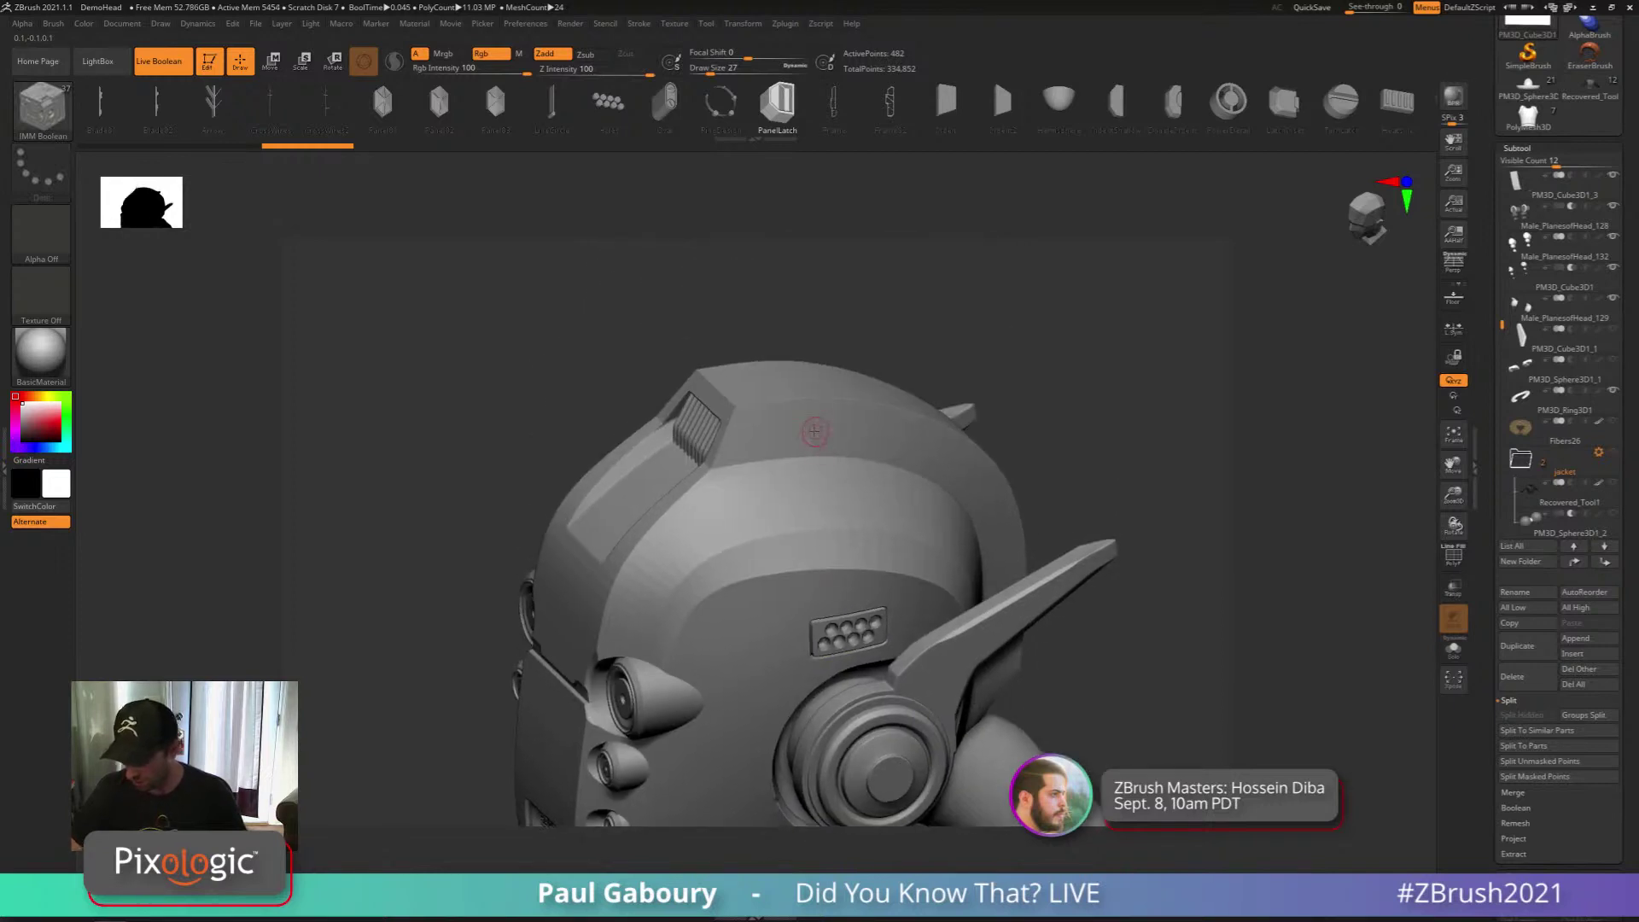
left_click_drag(817, 426, 856, 426)
right_click_drag(973, 513, 982, 460, "ctrl")
right_click_drag(981, 461, 1039, 579)
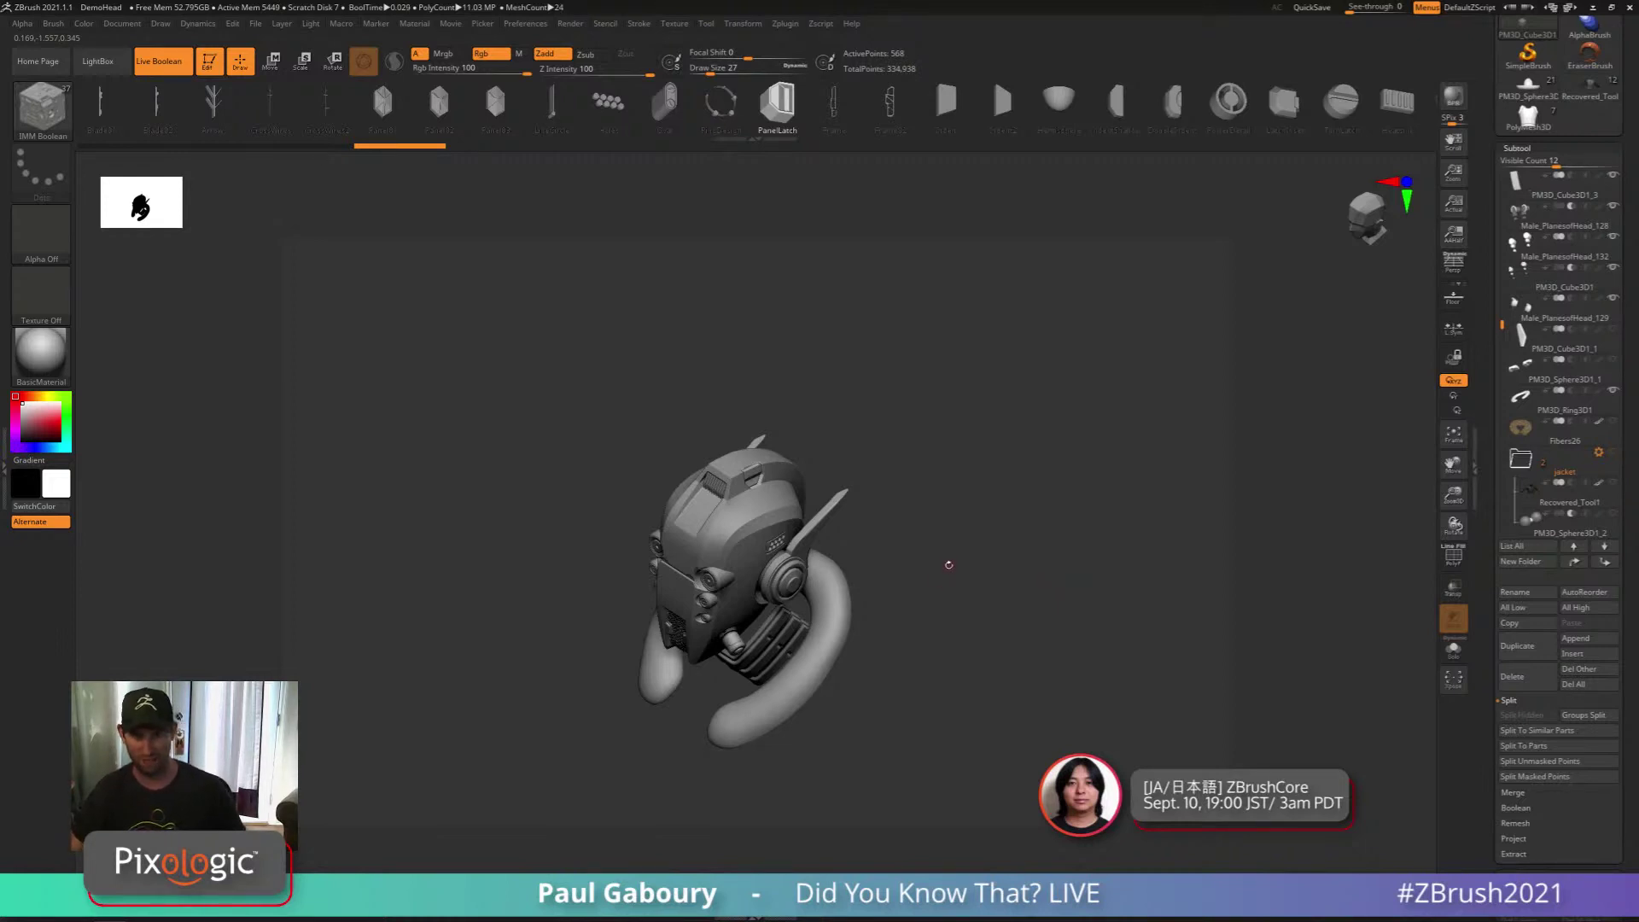
Insert PanelLatch cutters symmetrically on both sides of the helmet's top ridge, behind the vent
right_click_drag(944, 563, 994, 598, "ctrl")
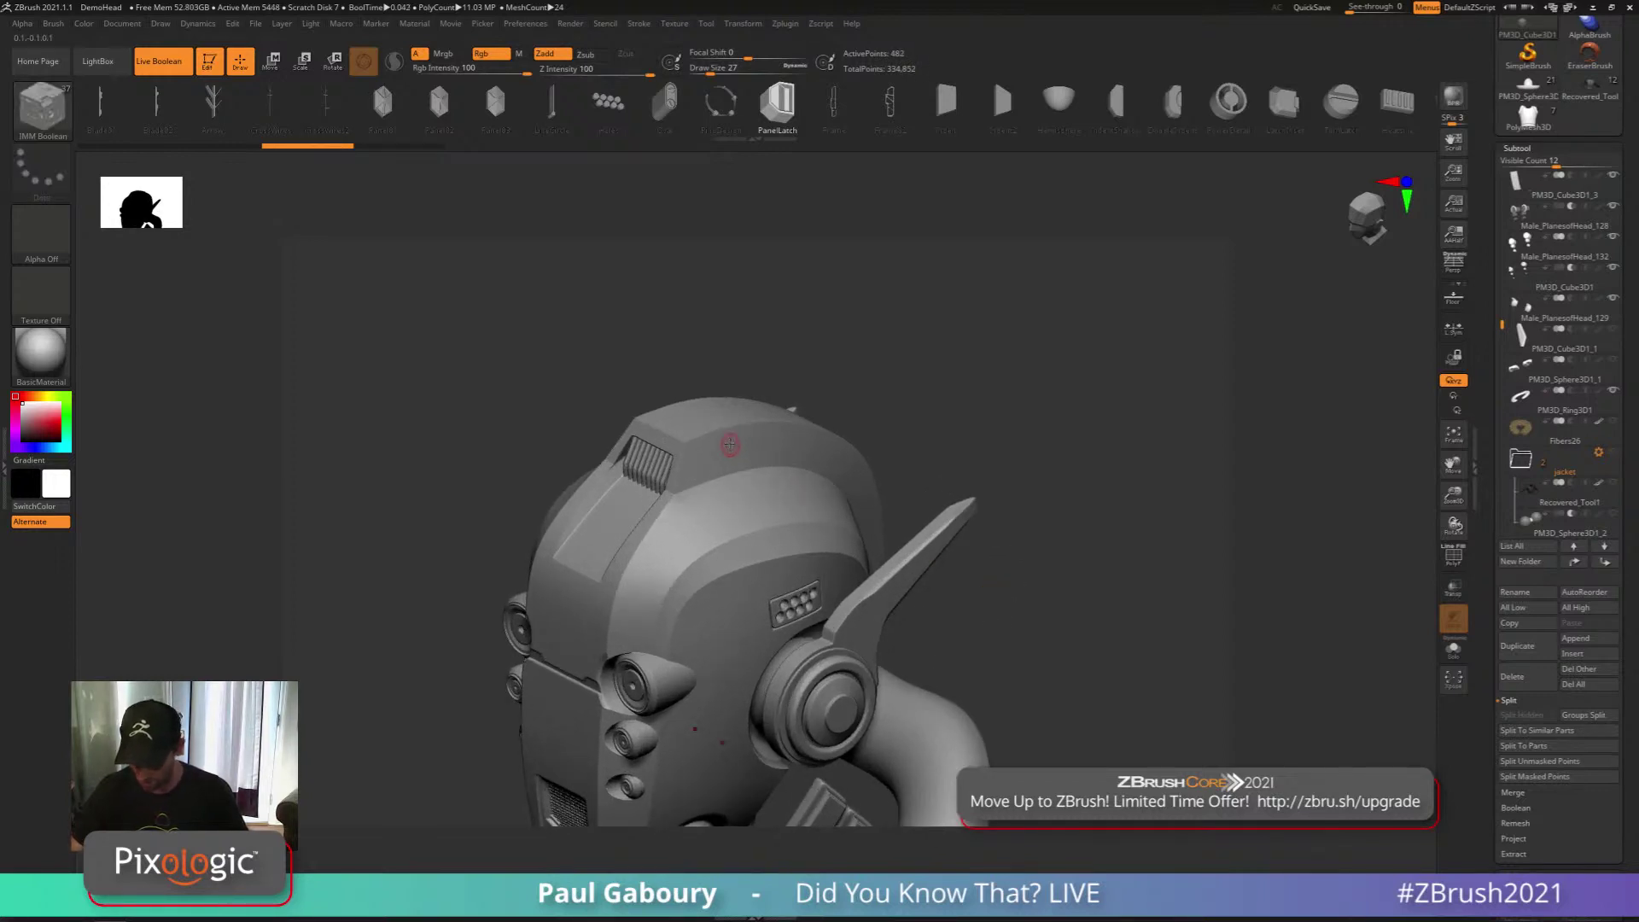
left_click_drag(734, 459, 766, 443)
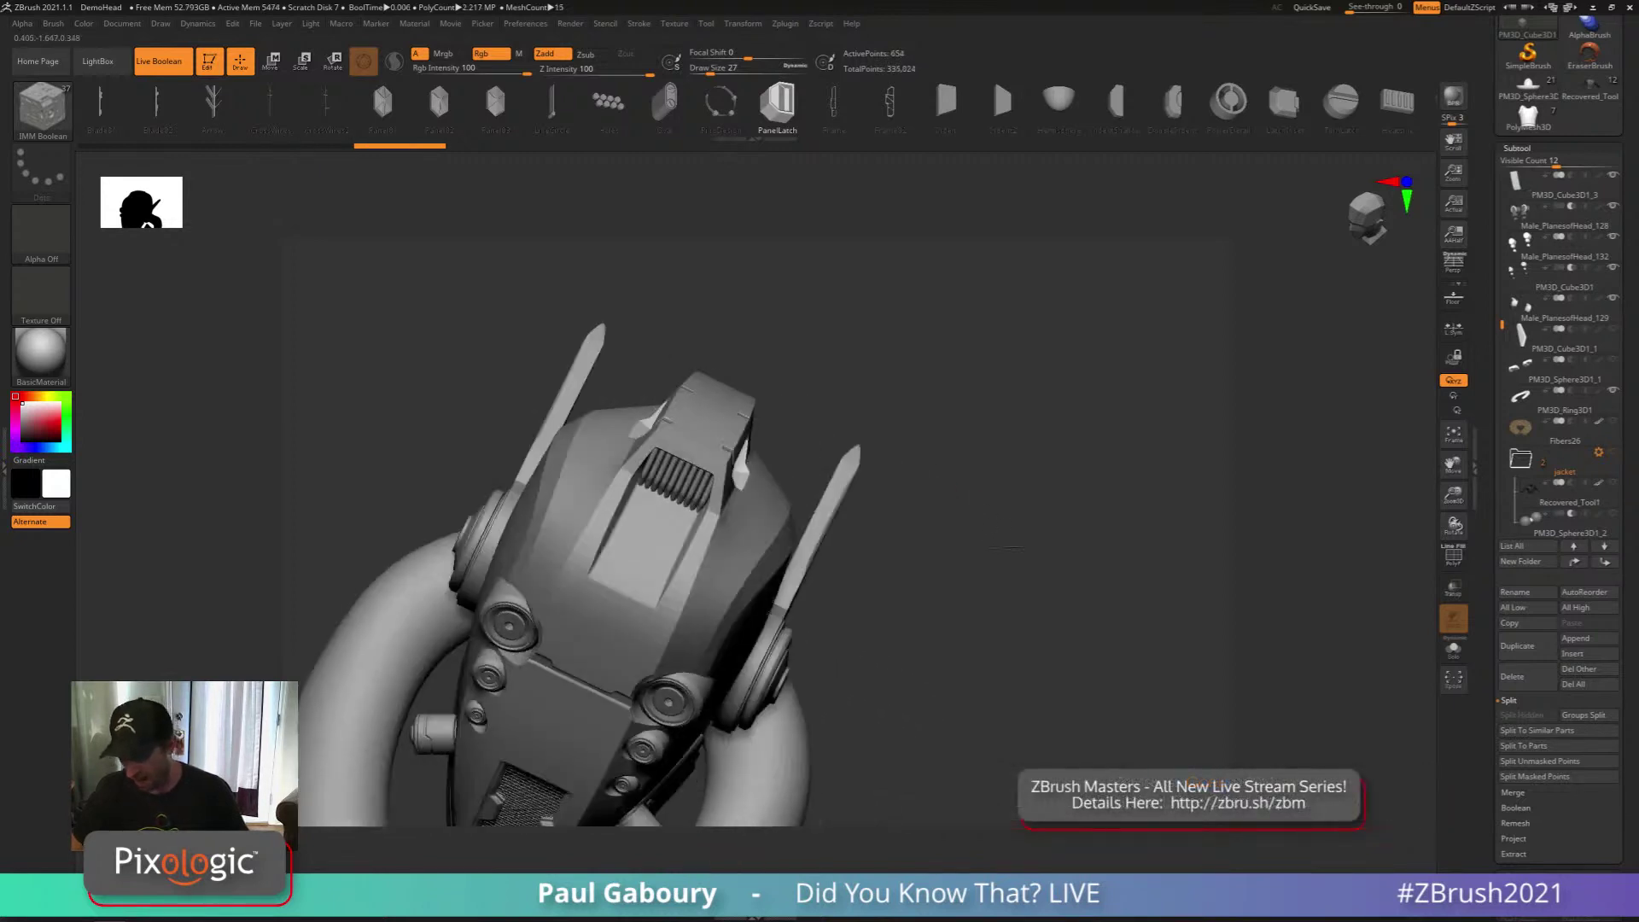
mouse_move(1012, 547)
right_mouse_down()
mouse_move(1042, 541)
mouse_move(922, 589)
mouse_move(999, 602)
mouse_move(962, 619)
right_mouse_up()
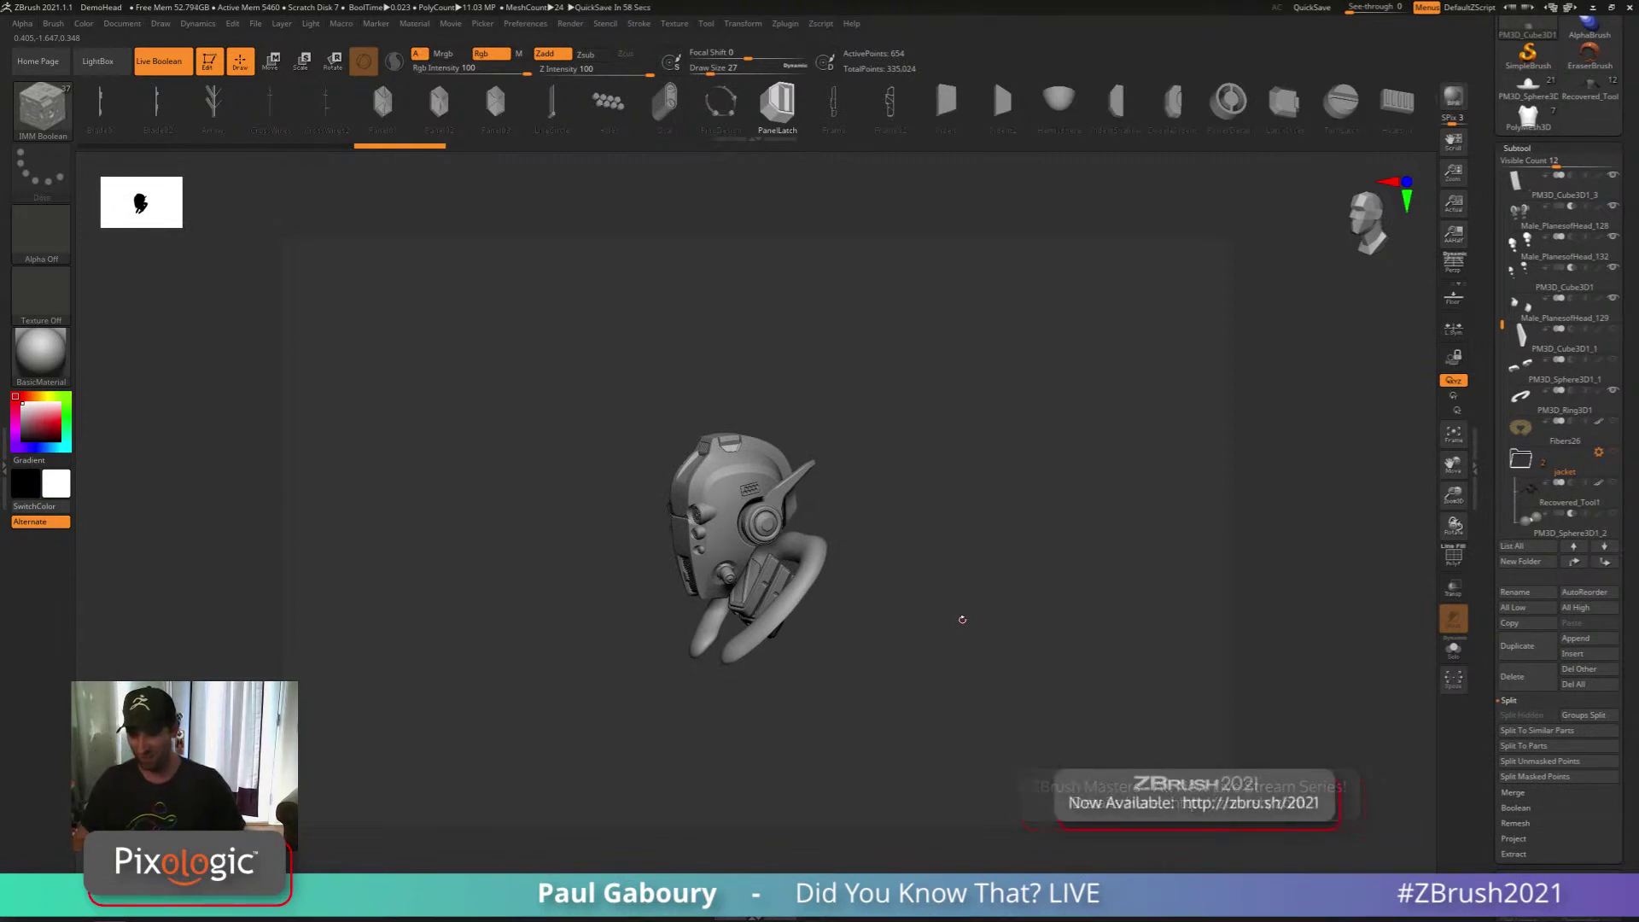
Try inserting a LineCircle cutter across the side of the helmet's dome and undo it
left_click(551, 105)
mouse_move(782, 421)
right_mouse_down("ctrl")
mouse_move(716, 512)
mouse_move(736, 547)
mouse_move(718, 545)
right_mouse_up("ctrl")
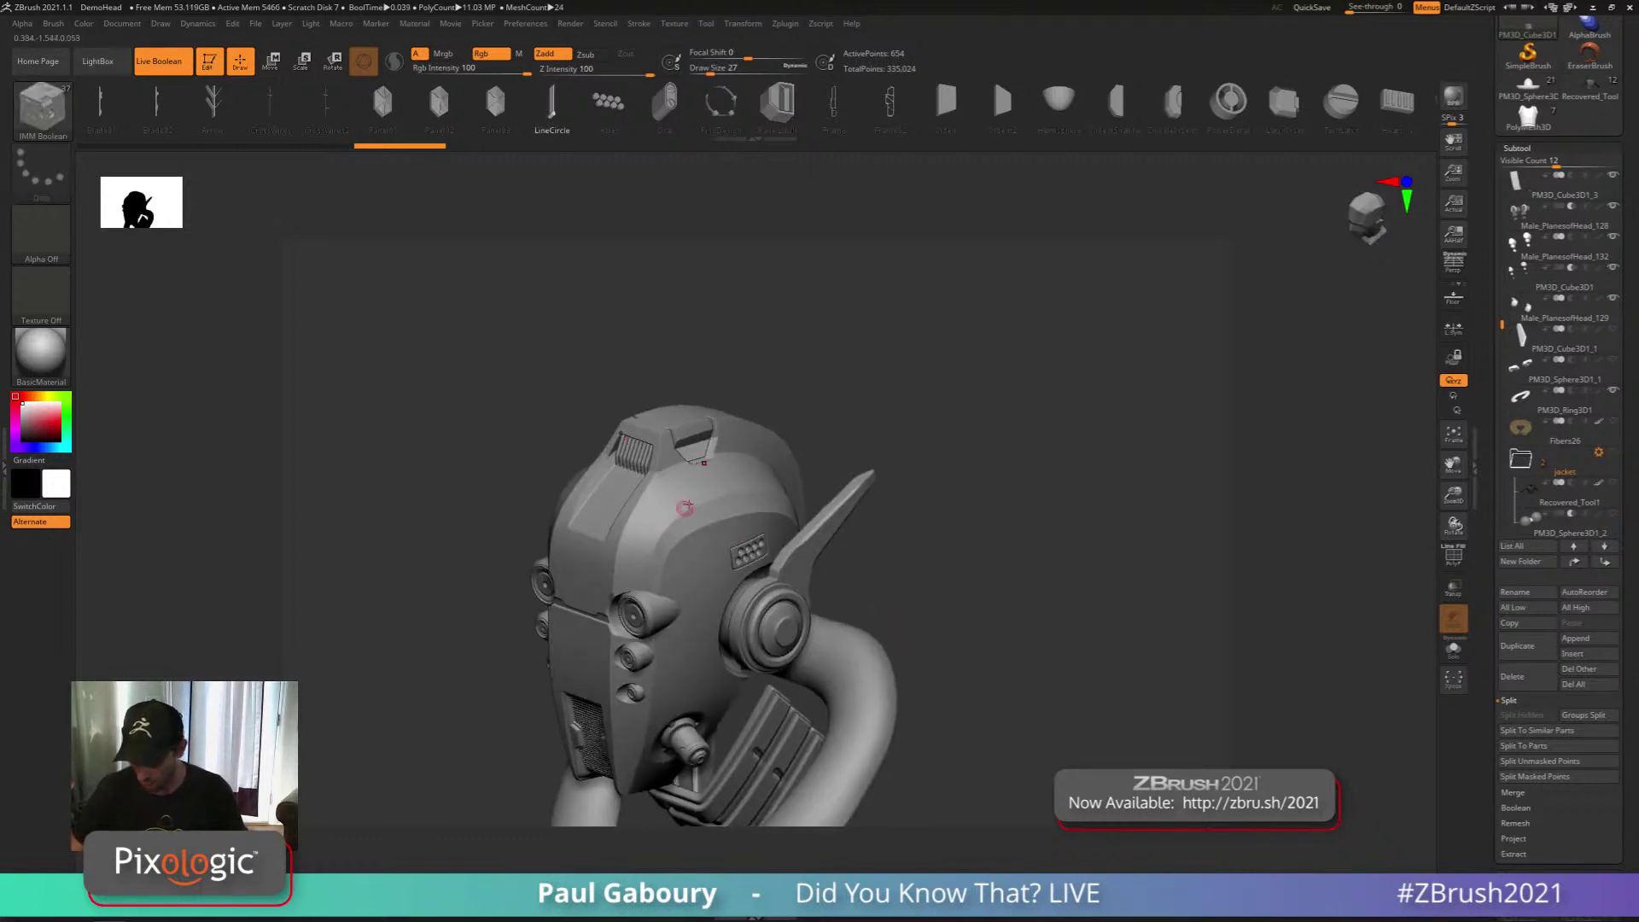
left_click_drag(704, 486, 772, 372)
right_click_drag(998, 597, 988, 559, "ctrl")
mouse_move(988, 559)
right_mouse_down()
mouse_move(969, 550)
mouse_move(1014, 559)
mouse_move(995, 560)
right_mouse_up()
key("ctrl+z")
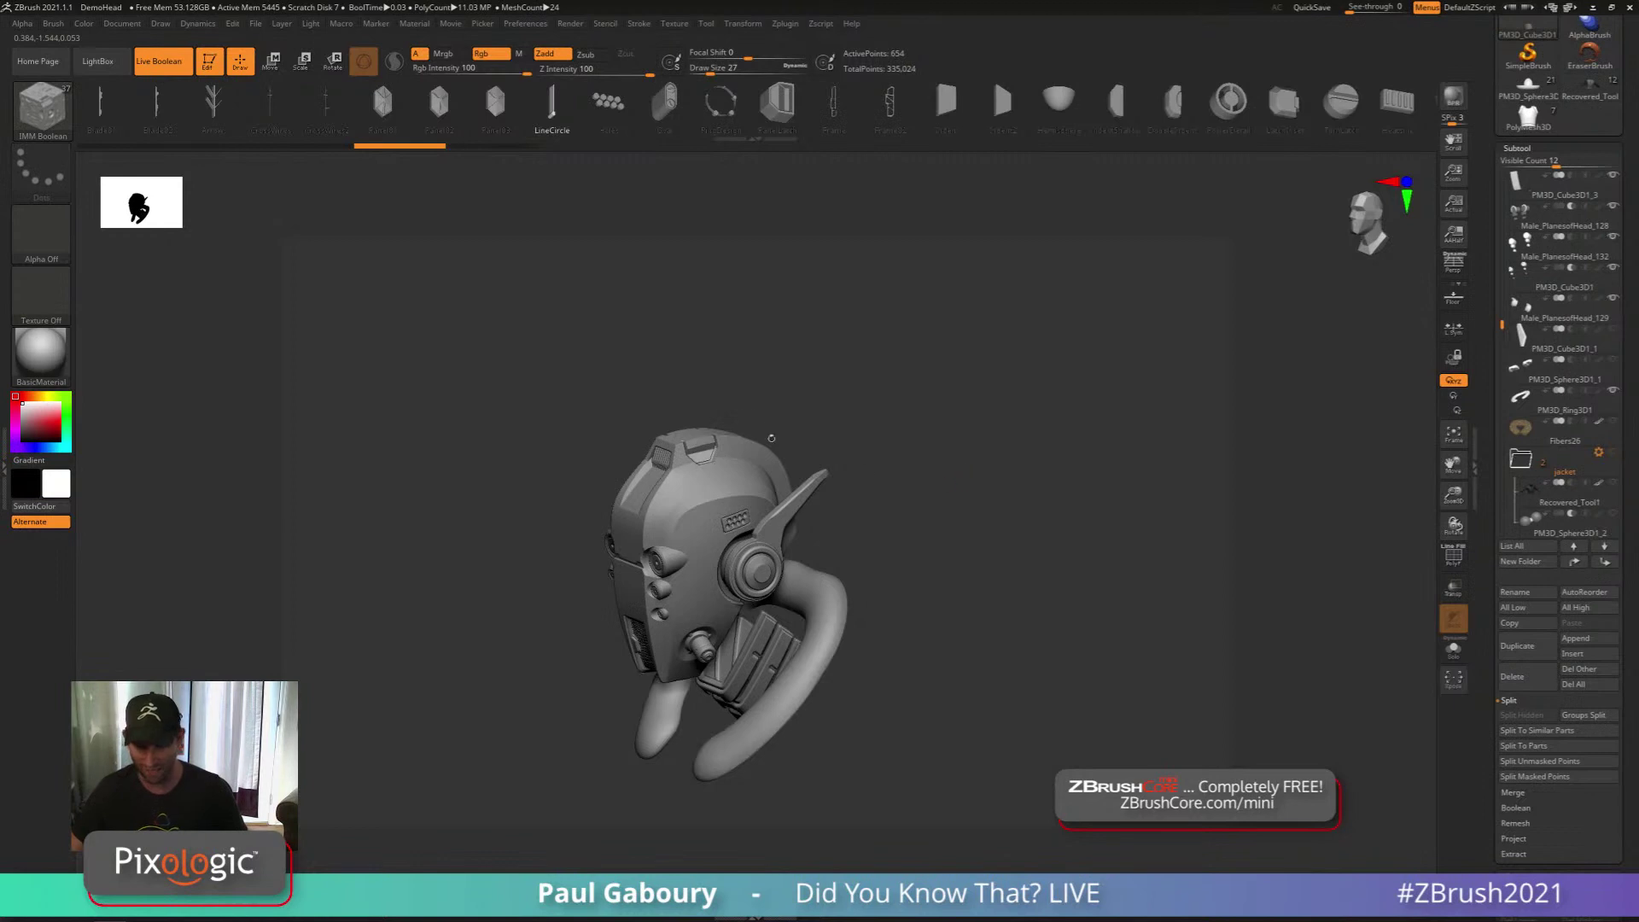
Insert Blade02 cutters symmetrically on the helmet's upper front, beside the recessed brow plate
left_click(157, 104)
right_click_drag(872, 537, 874, 585, "ctrl")
right_click_drag(709, 532, 624, 533)
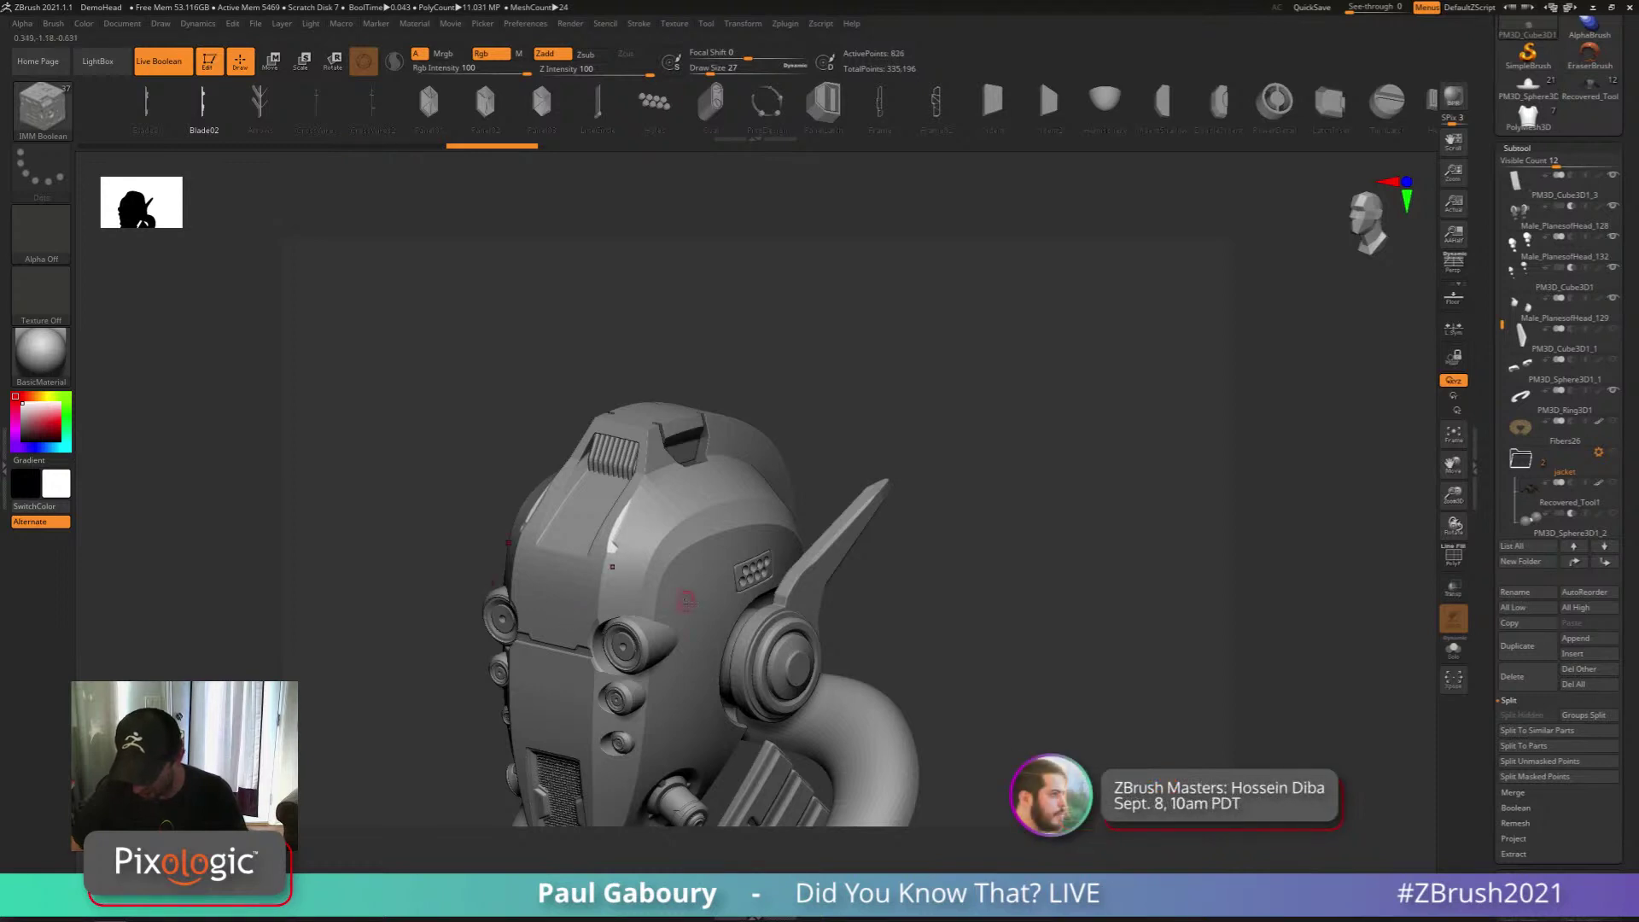
Reinsert the Blade02 cutters symmetrically along the side edges of the recessed brow plate and nudge them into position
right_click_drag(677, 596, 762, 611)
mouse_move(848, 645)
right_mouse_down("ctrl")
mouse_move(793, 644)
mouse_move(804, 574)
mouse_move(823, 589)
mouse_move(747, 601)
mouse_move(741, 588)
right_mouse_up("ctrl")
key("ctrl+z")
left_click_drag(617, 537, 617, 599)
key("w")
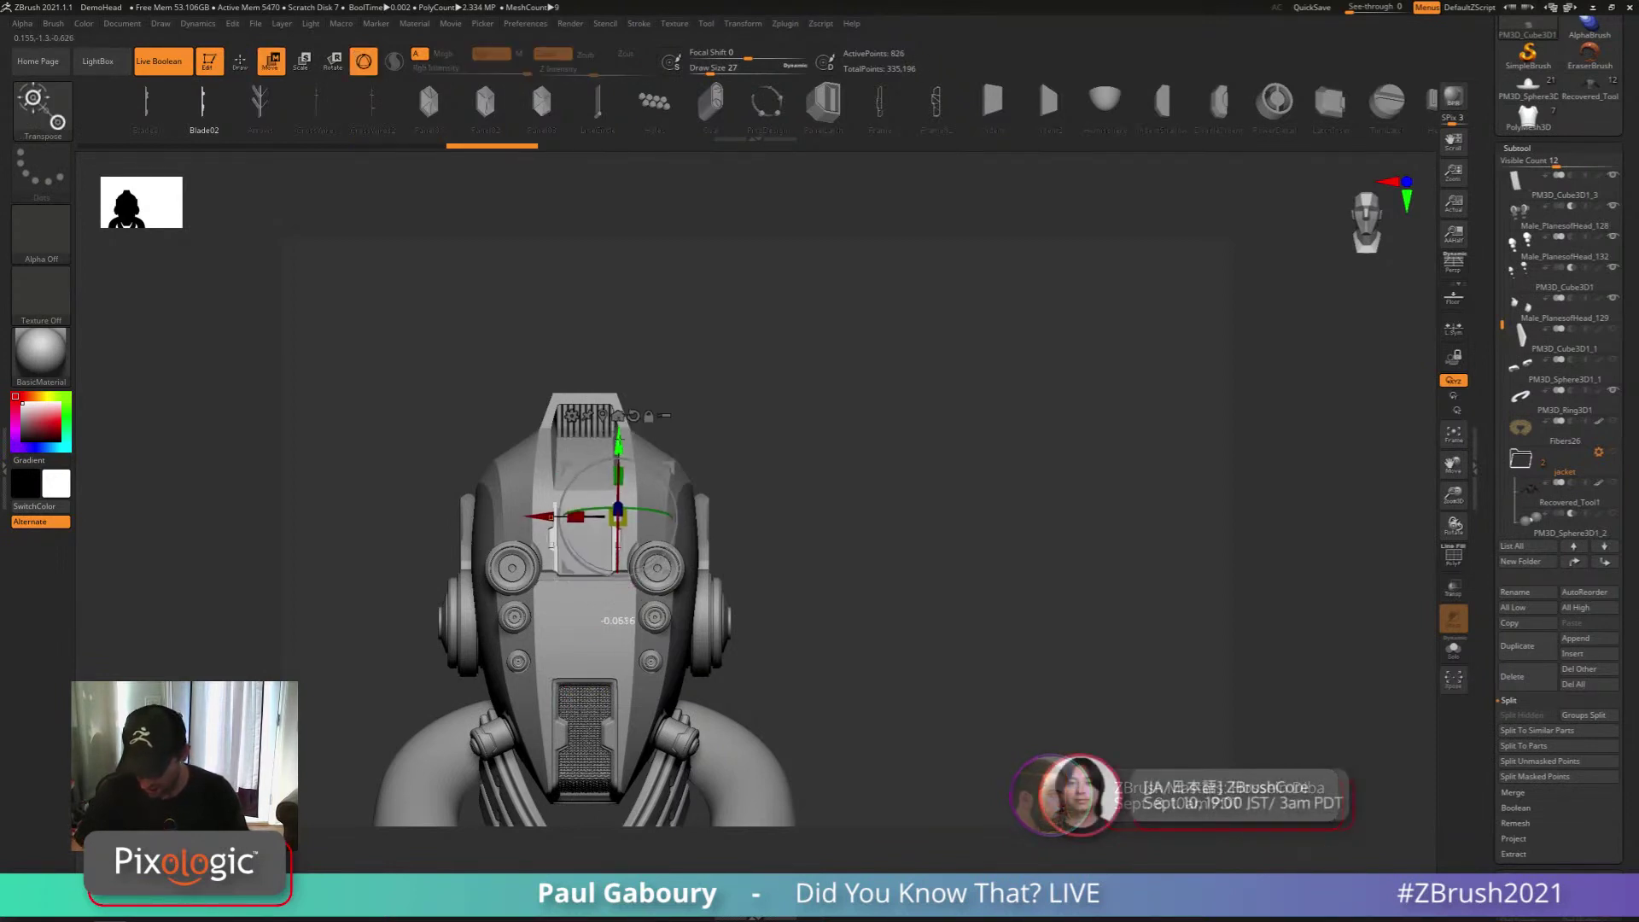
key("q")
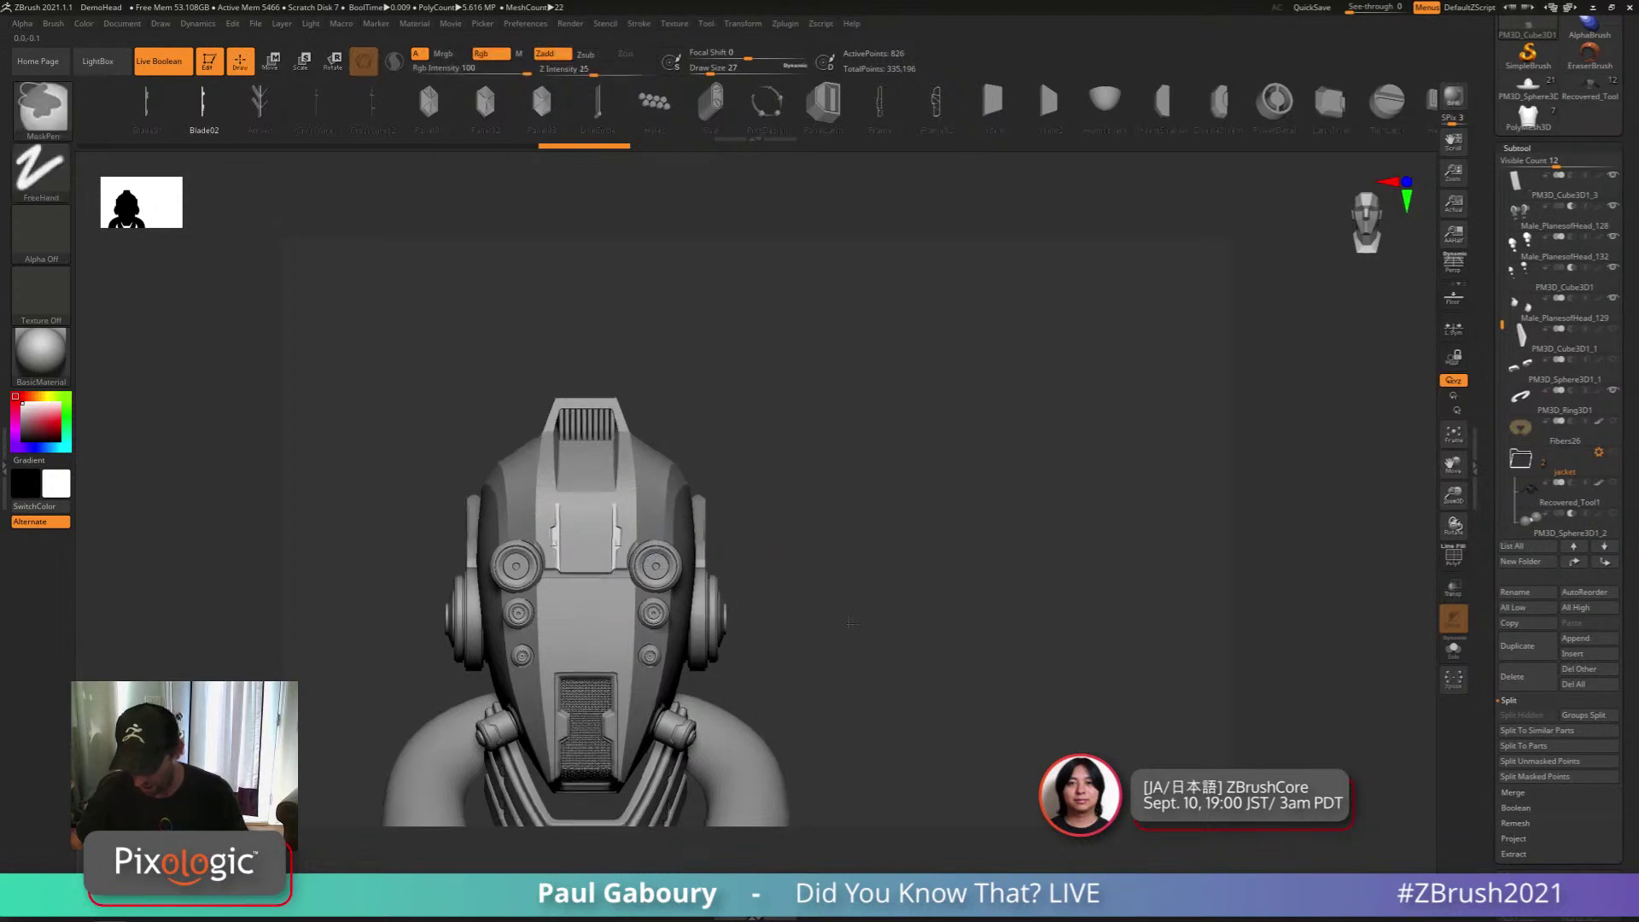
mouse_move(905, 614)
left_mouse_down()
mouse_move(803, 637)
mouse_move(844, 664)
left_mouse_up()
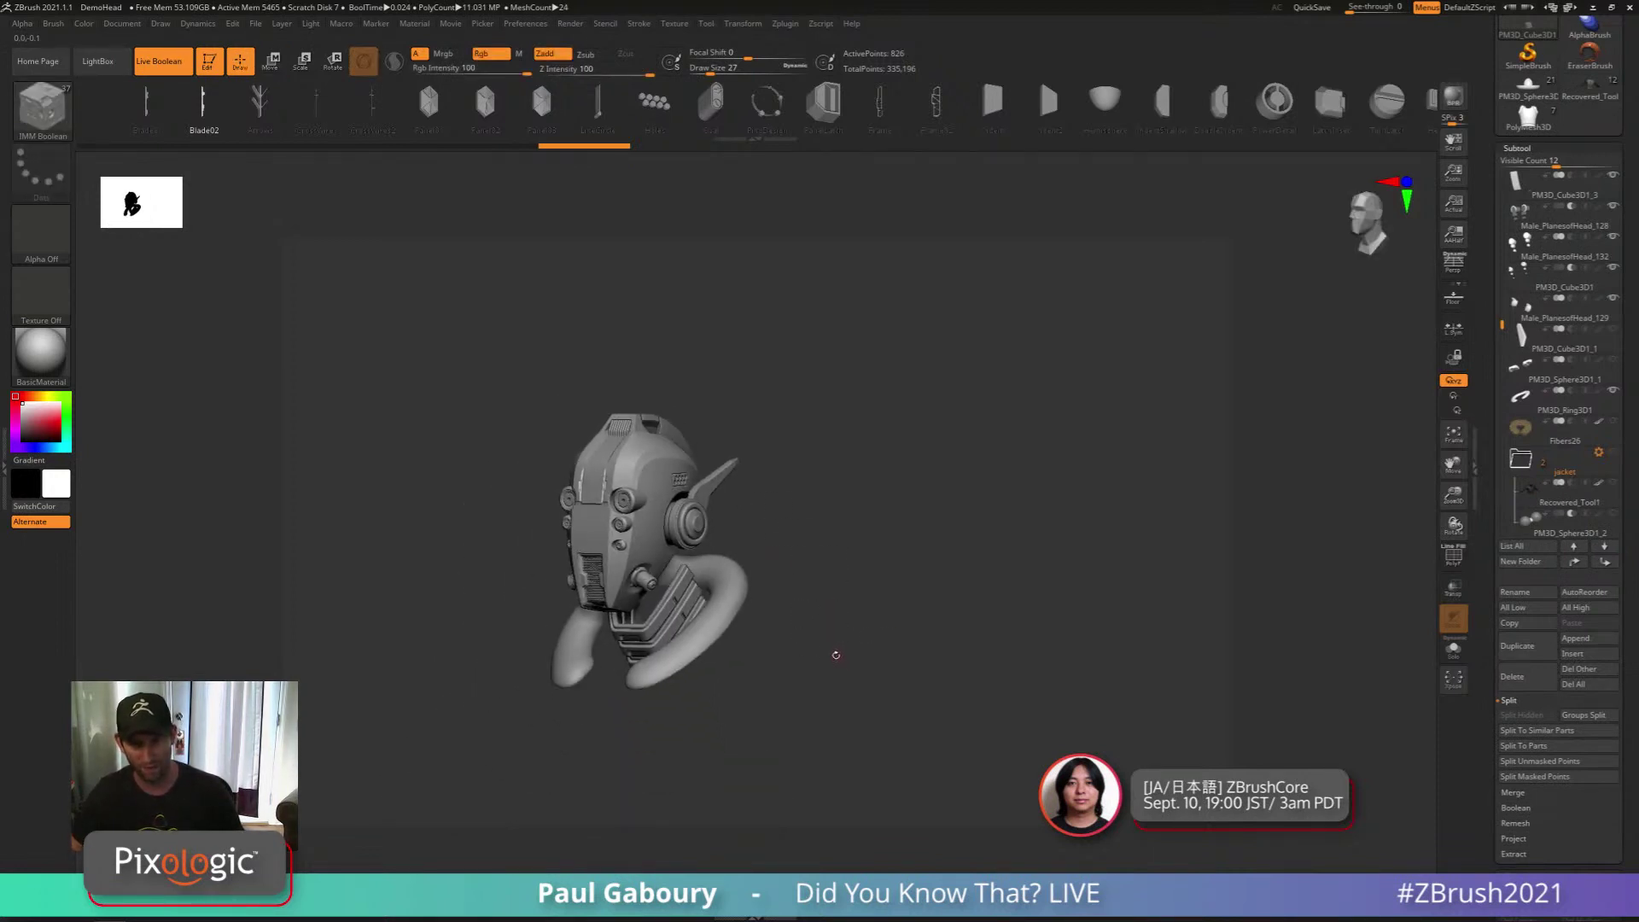
left_click_drag(836, 654, 904, 635)
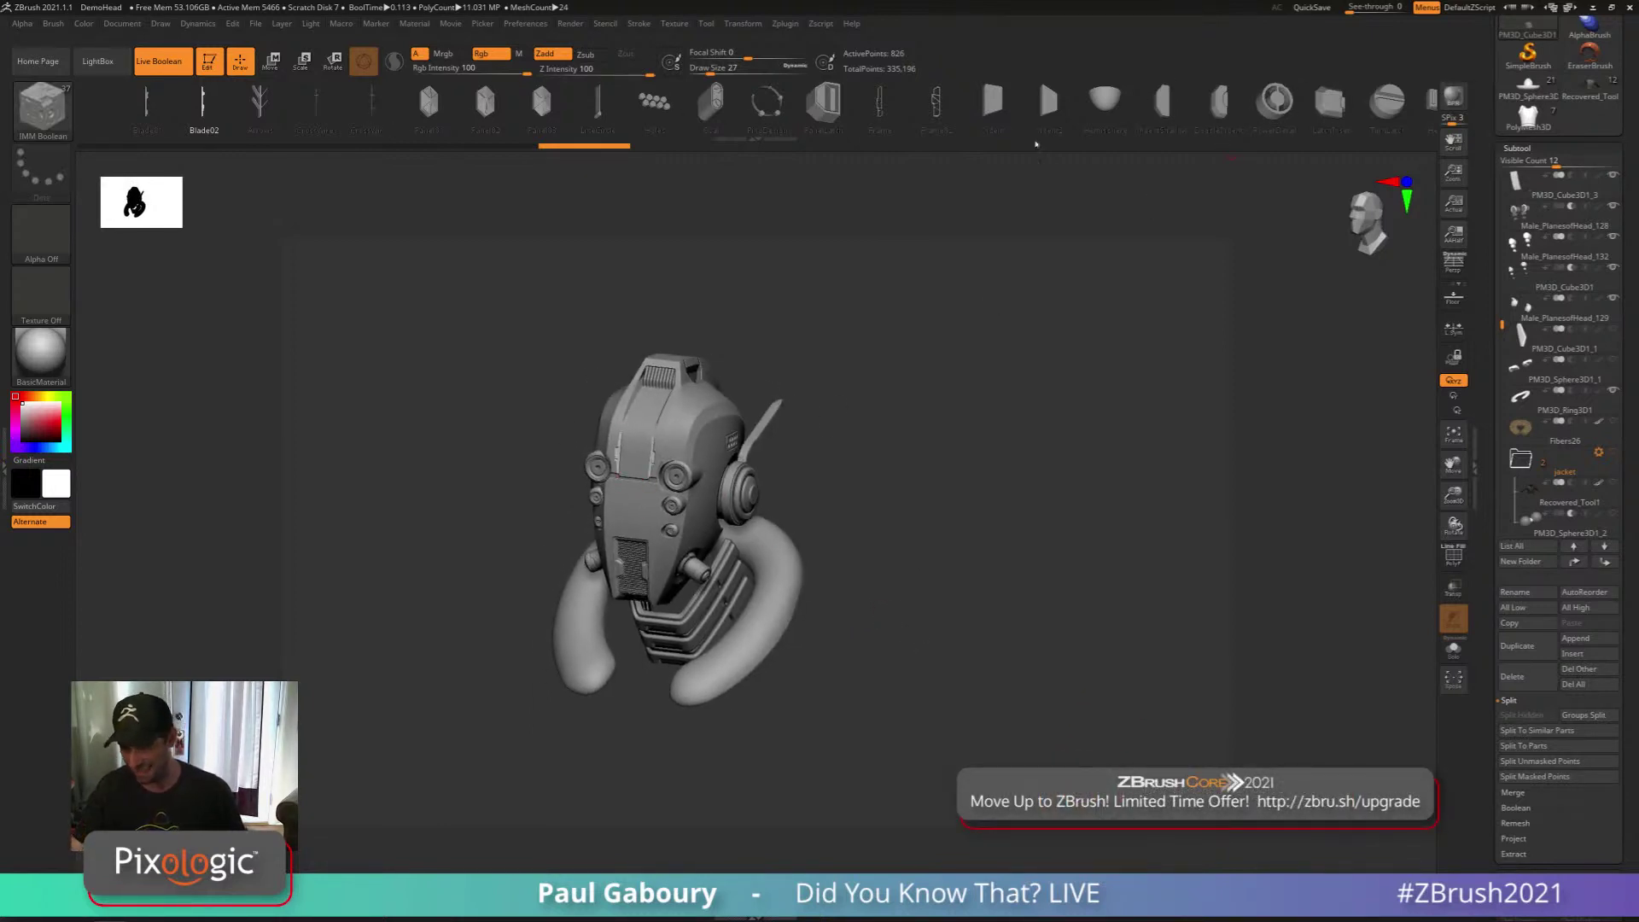
Insert Panel01 cutters symmetrically on the lower back of the helmet, behind the ear discs
left_click(433, 106)
mouse_move(836, 615)
left_mouse_down()
mouse_move(866, 577)
mouse_move(780, 538)
left_mouse_up()
right_click_drag(780, 538, 760, 519, "ctrl")
left_click_drag(733, 474, 735, 513)
right_click_drag(888, 534, 954, 537, "ctrl")
left_click_drag(954, 538, 982, 543)
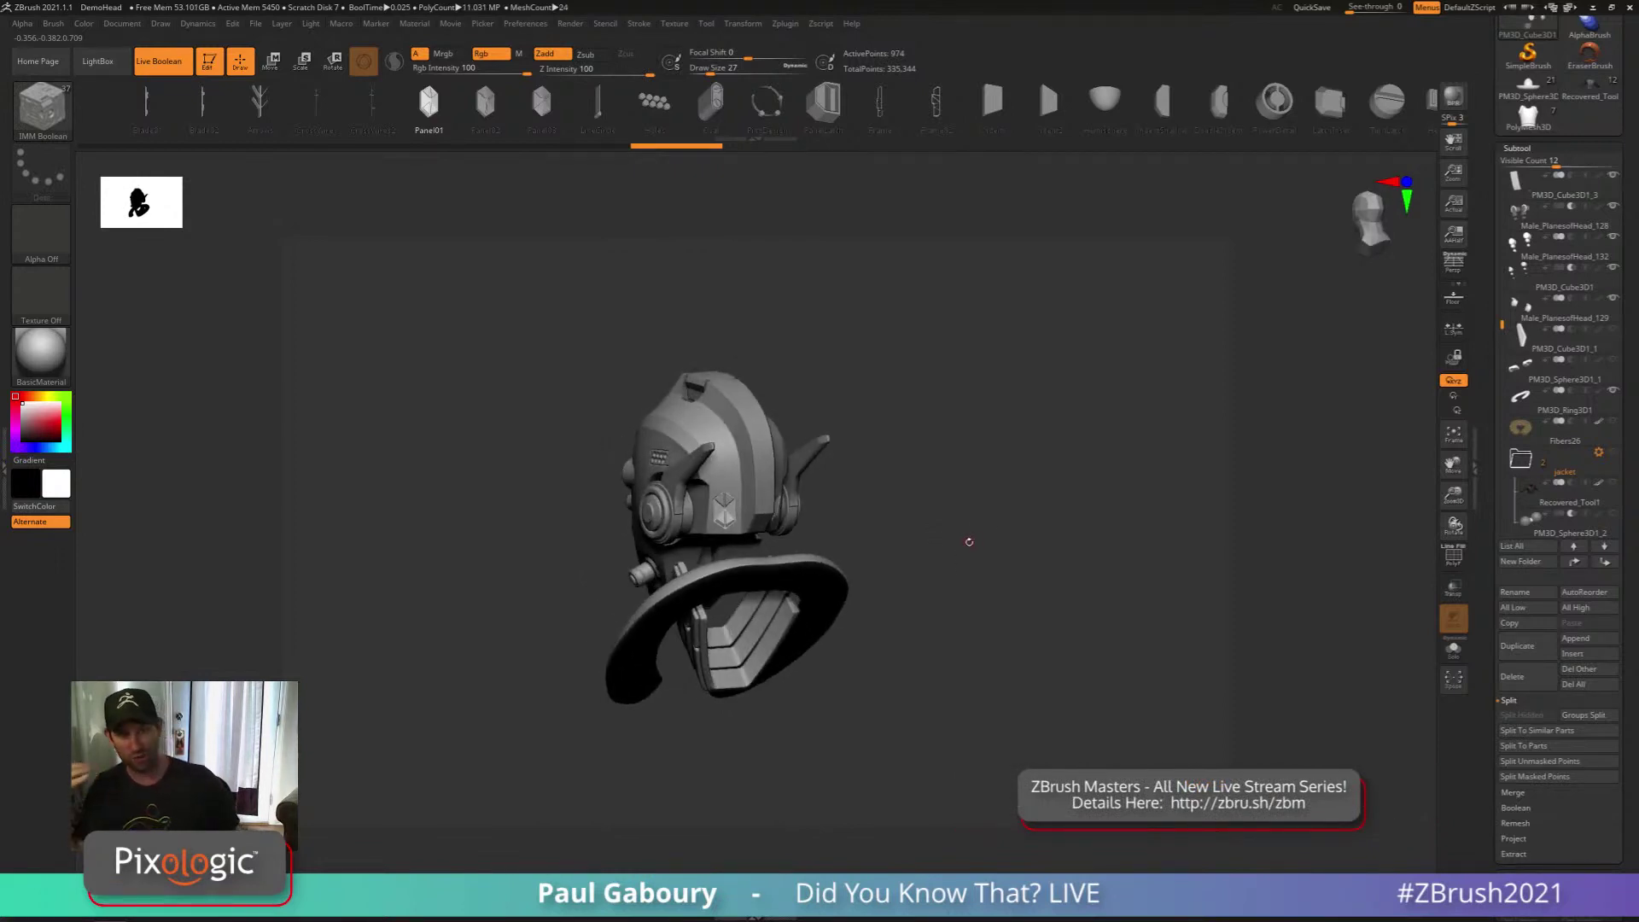
Swap the Panel01 cutters on the lower back for the BallRadar shape, then try shifting them forward and undo that
key("w")
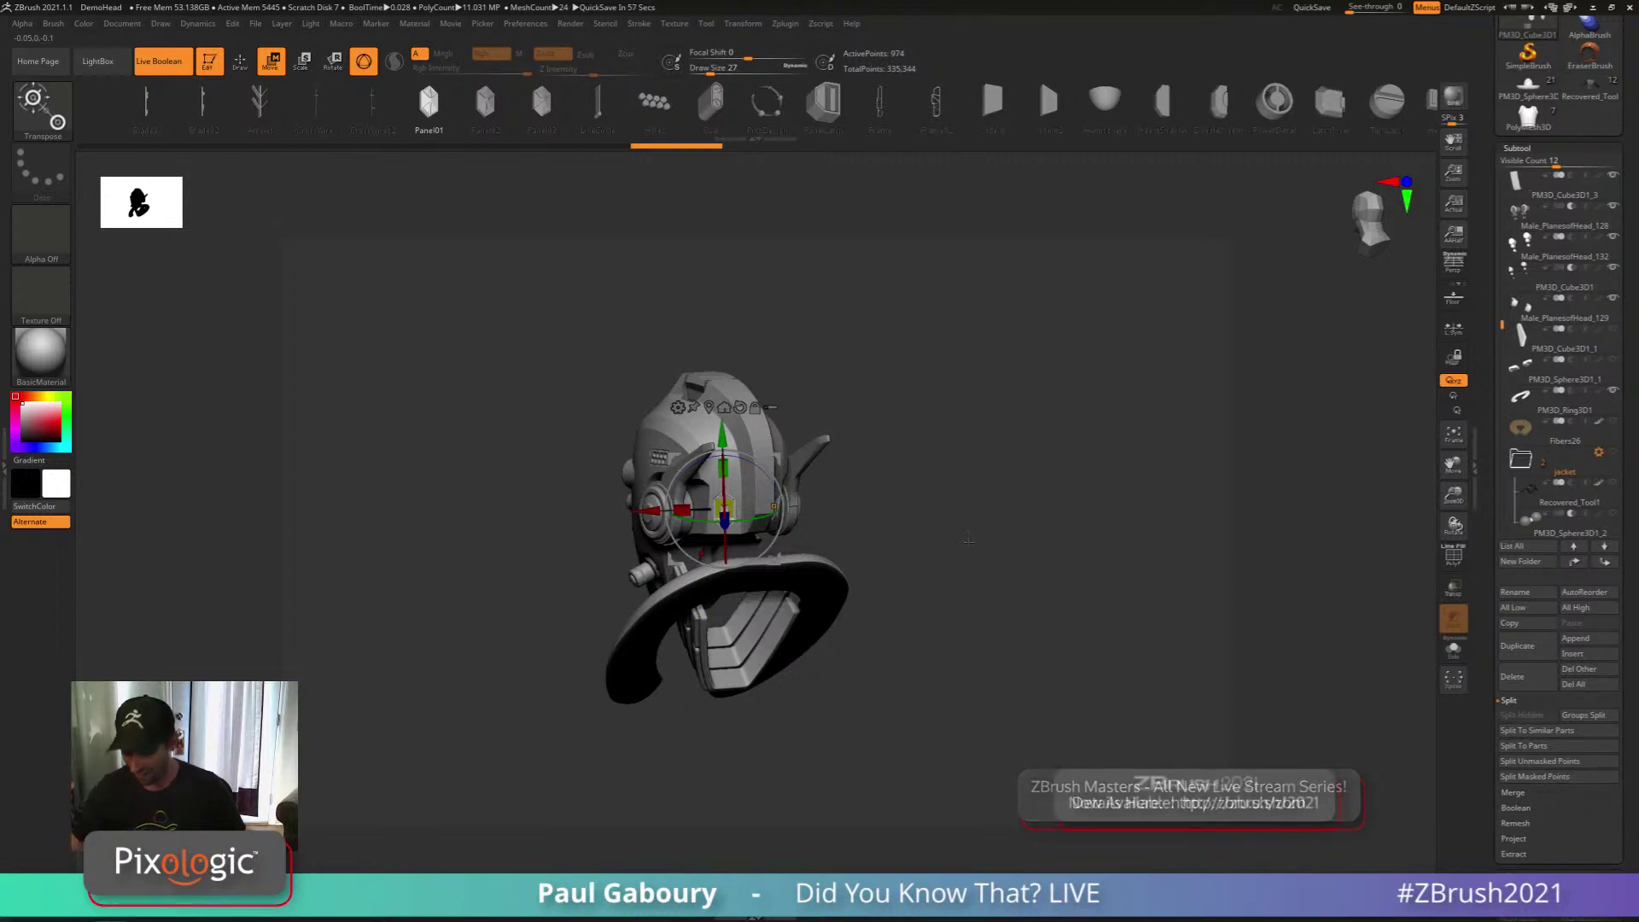
left_click_drag(969, 541, 1004, 559, "alt")
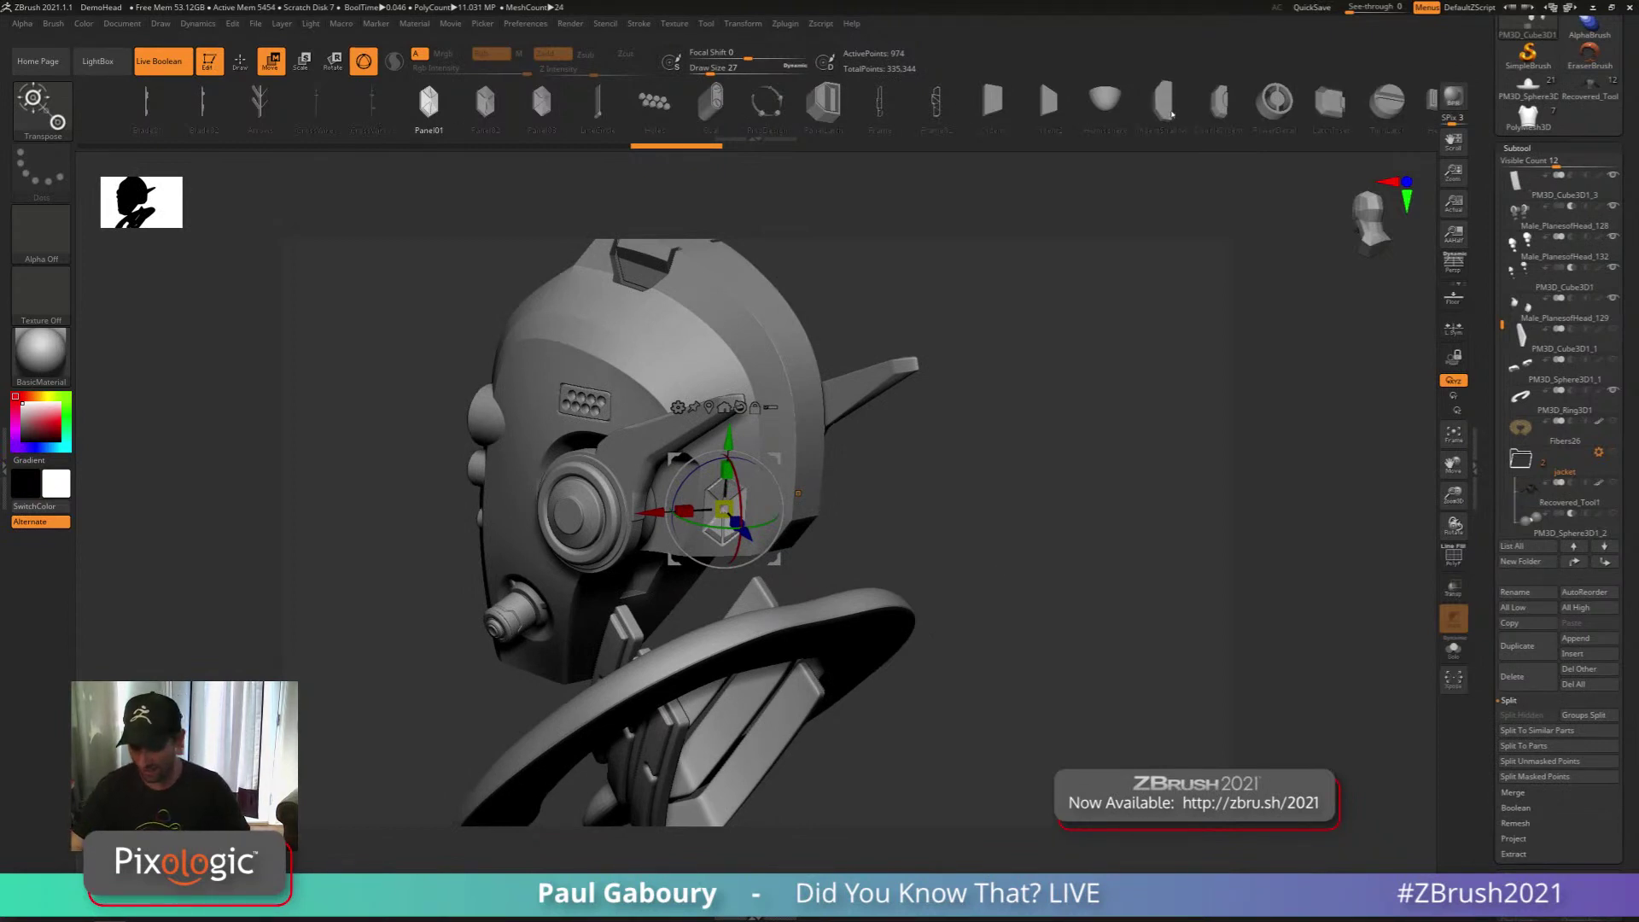
left_click_drag(1171, 112, 655, 117)
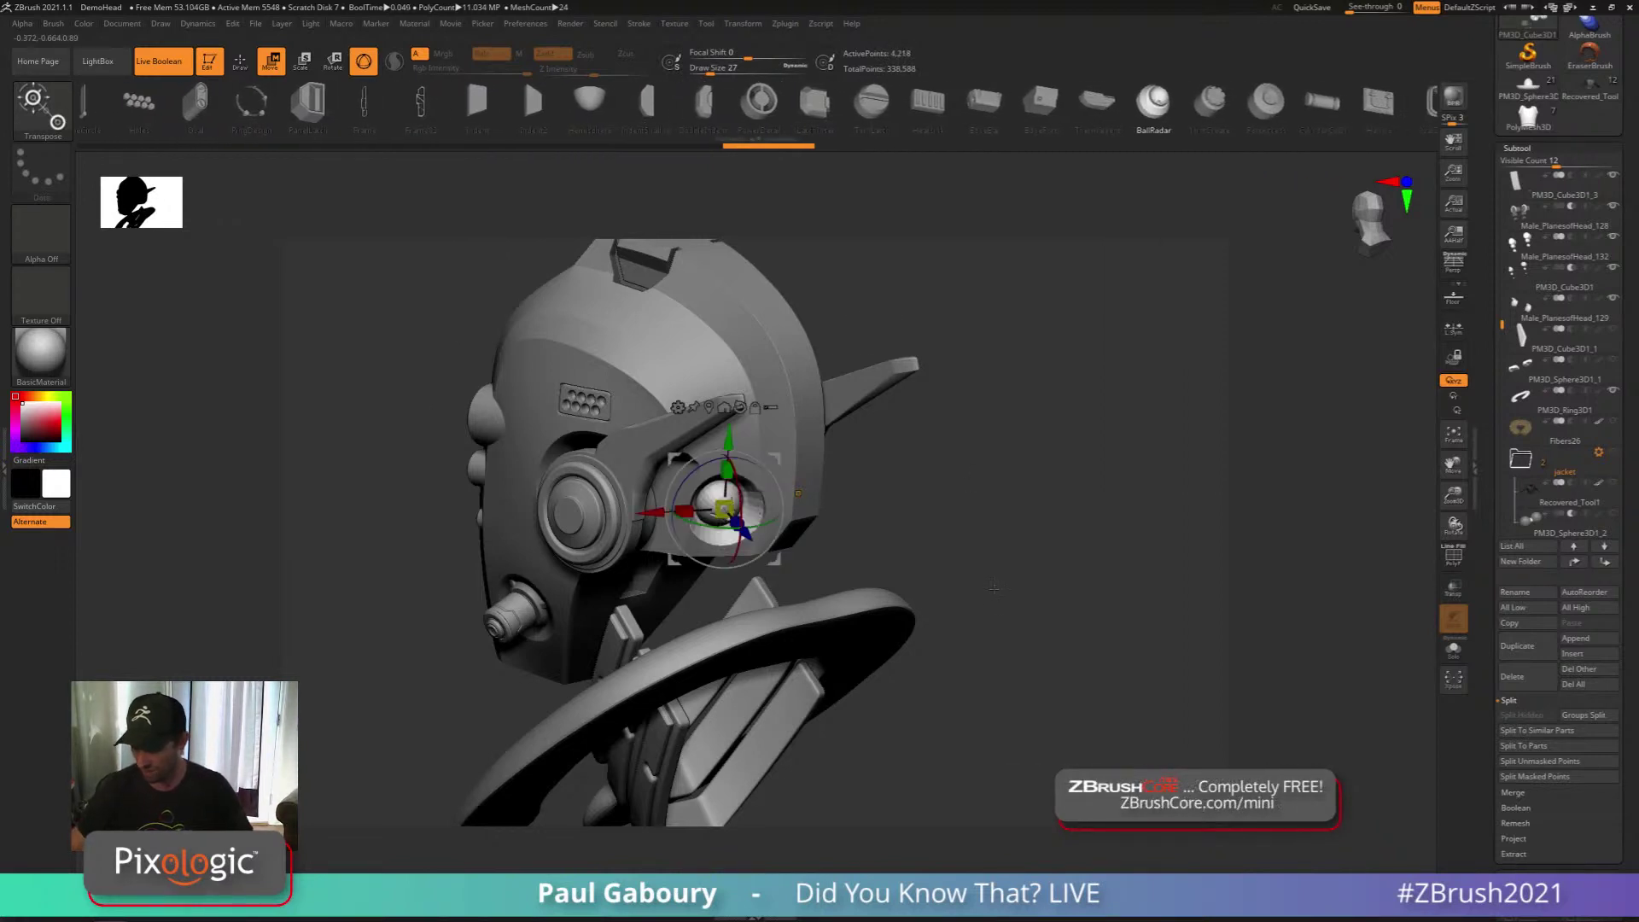
mouse_move(993, 587)
left_mouse_down()
mouse_move(1101, 599)
mouse_move(1007, 613)
left_mouse_up()
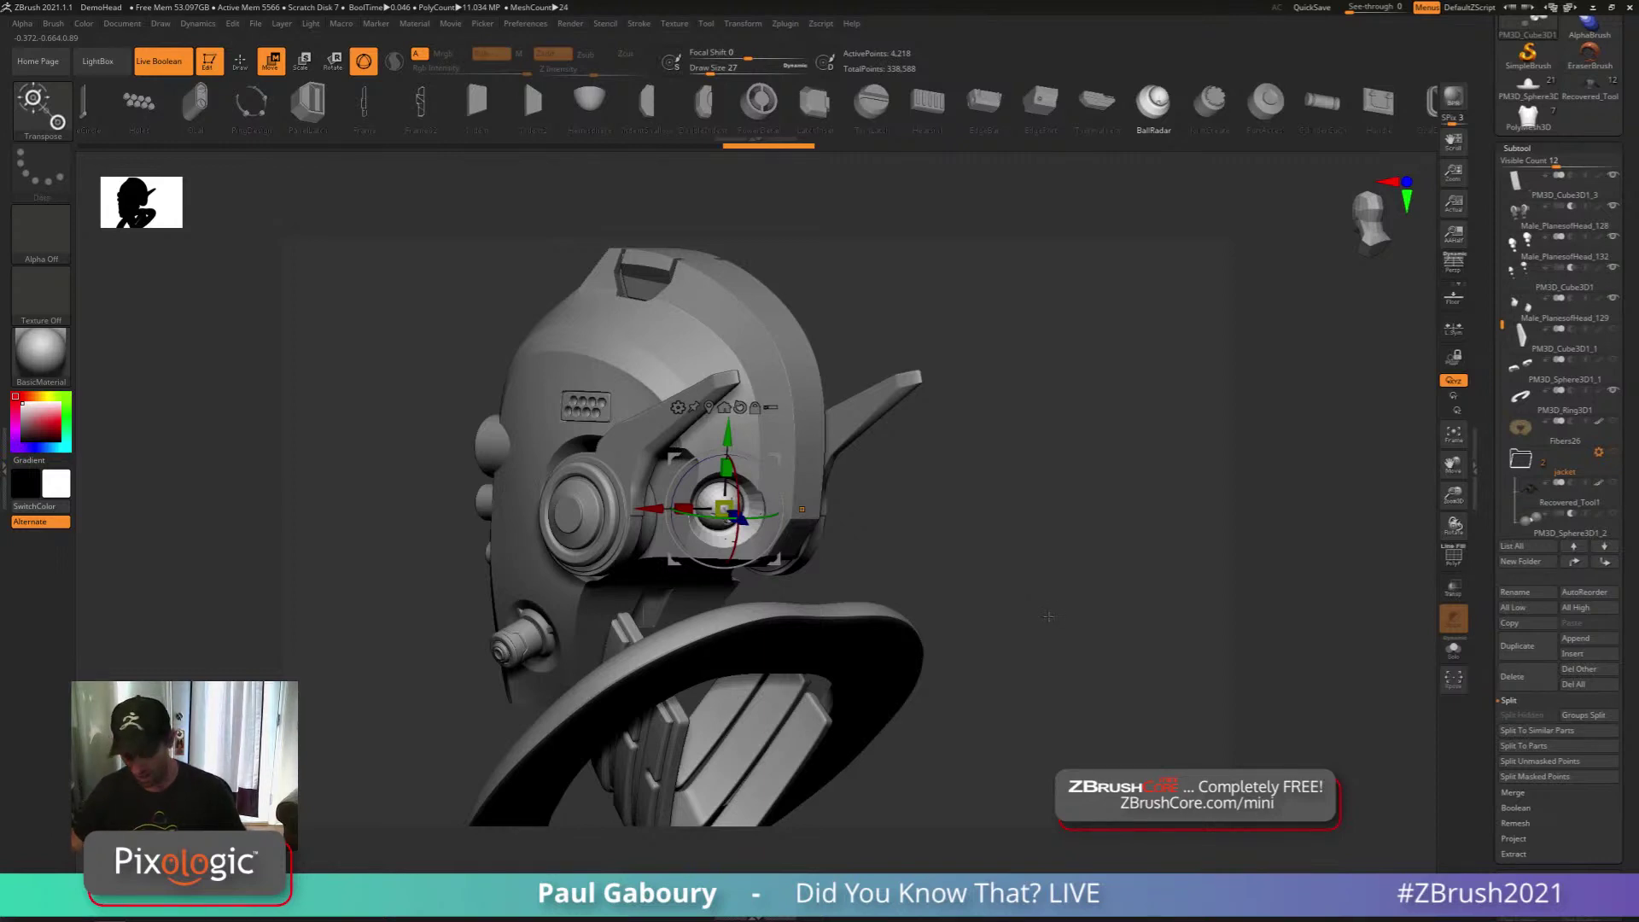
scroll(725, 510, "up", 5)
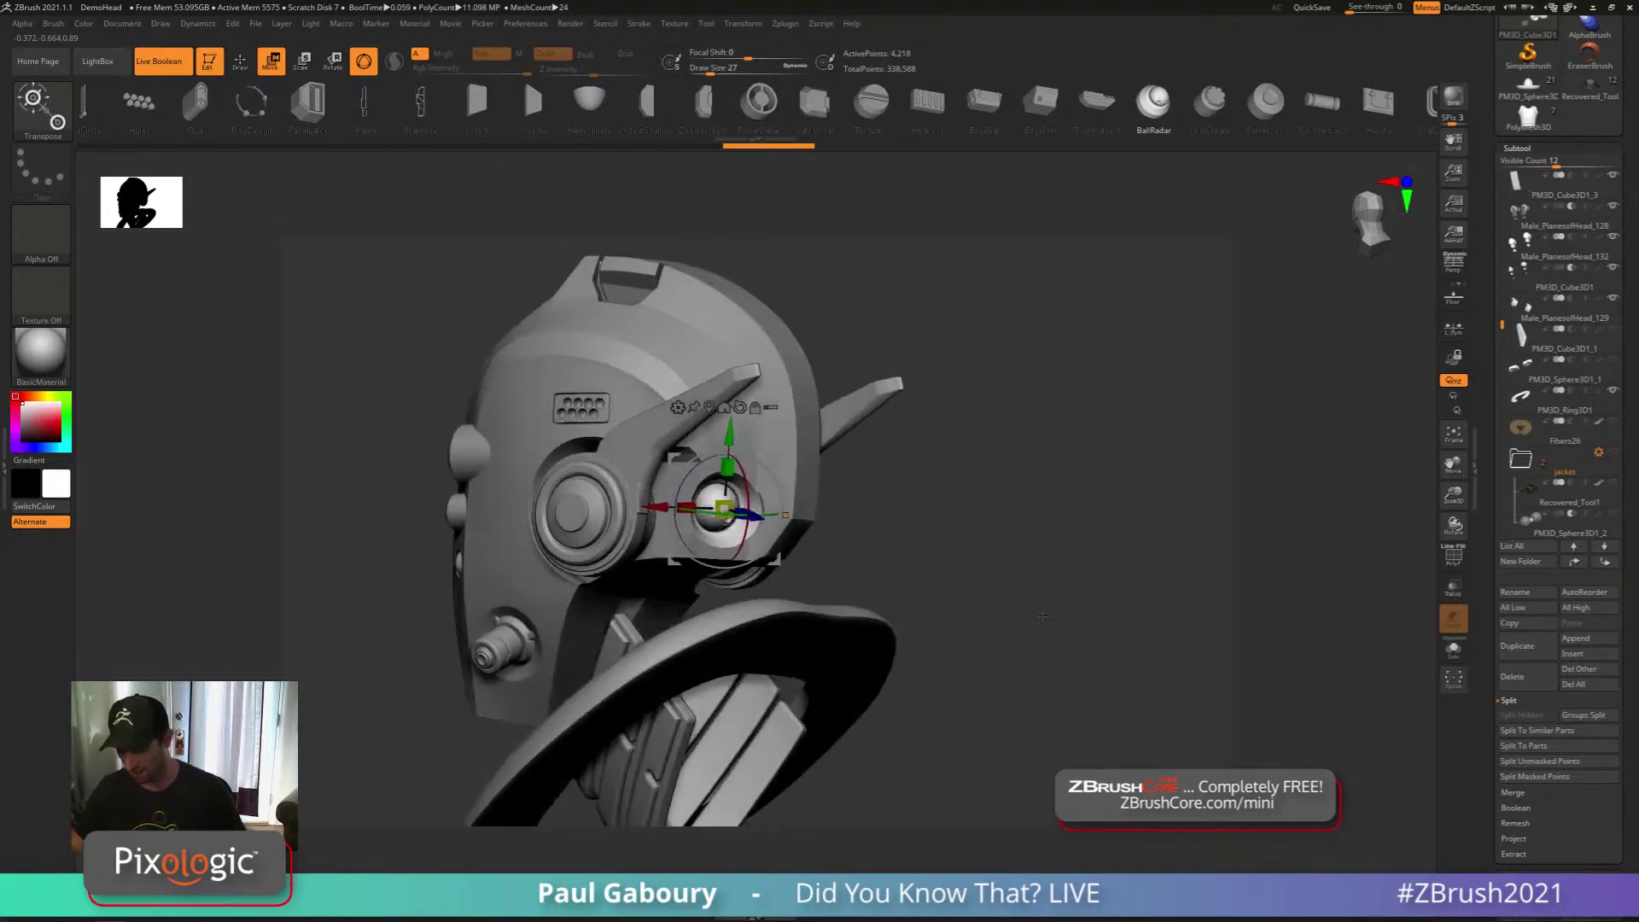
left_click_drag(727, 511, 644, 504)
key("ctrl+z")
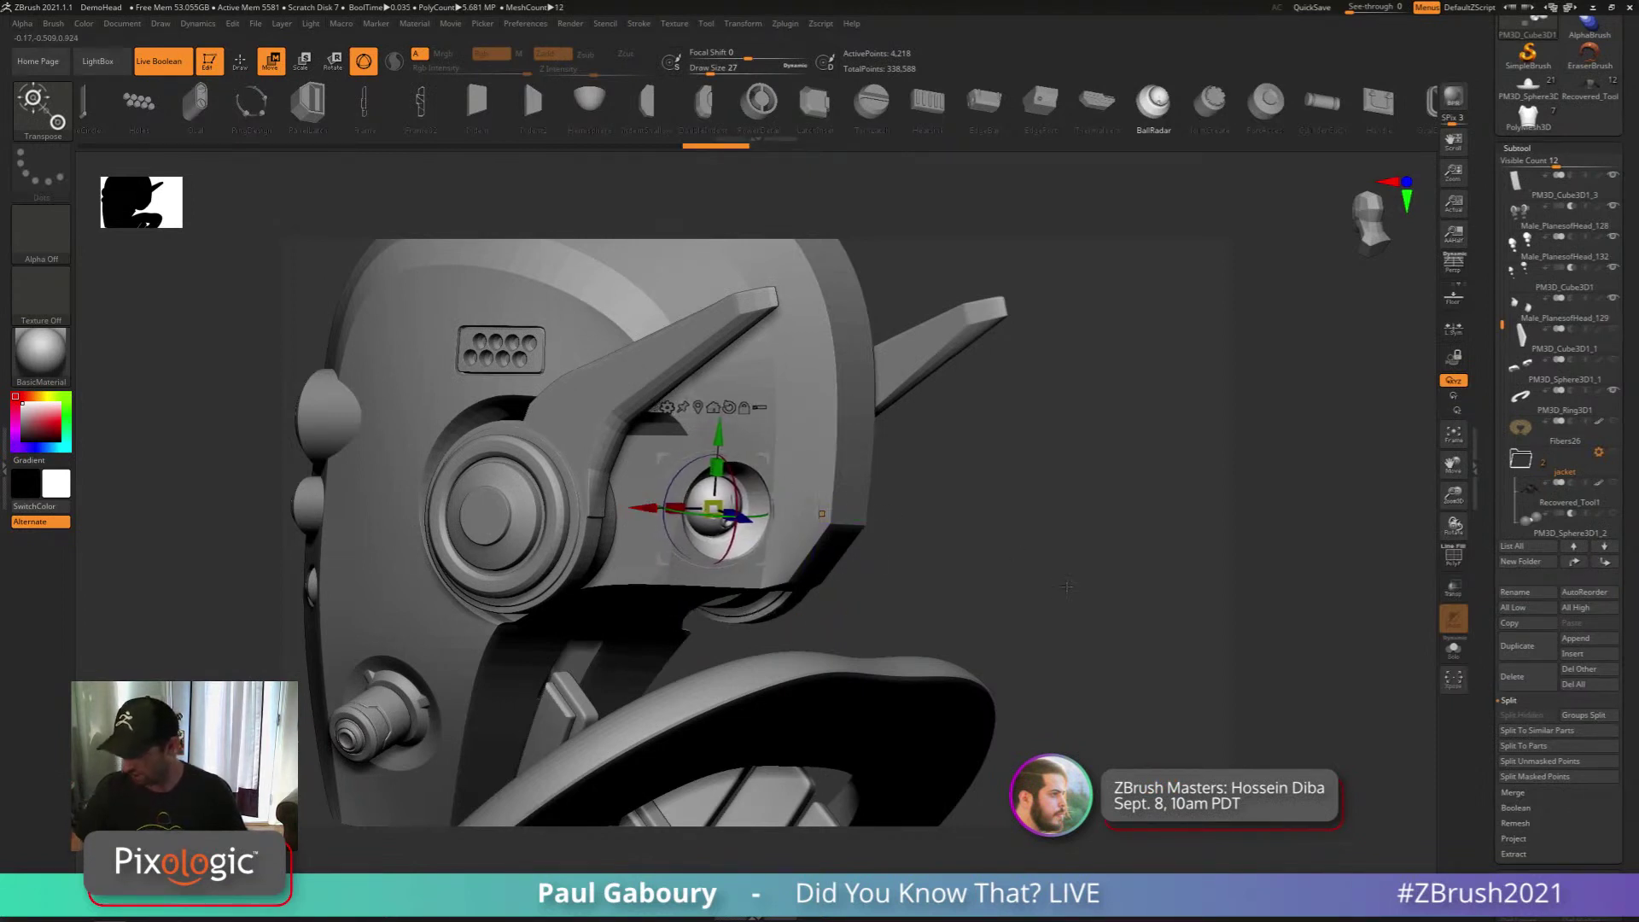
Enable Local Symmetry and scale the BallRadar cutters slightly behind the ear discs
left_click(1454, 331)
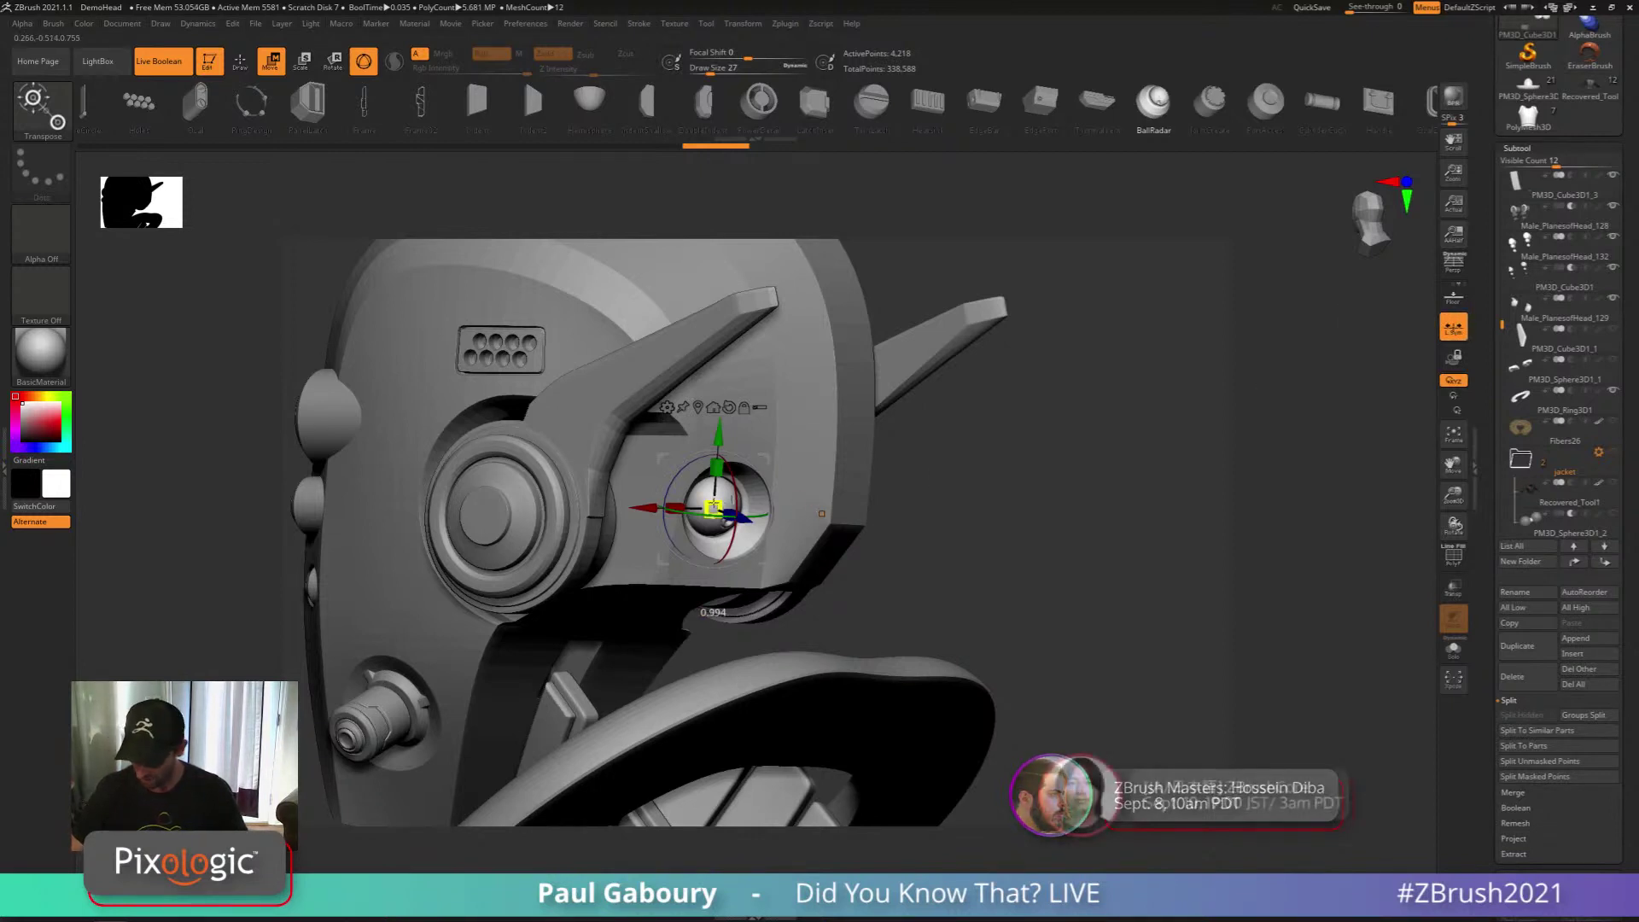
left_click_drag(715, 506, 703, 520)
mouse_move(1016, 550)
right_mouse_down("ctrl")
mouse_move(962, 580)
mouse_move(1019, 570)
mouse_move(982, 568)
mouse_move(994, 576)
right_mouse_up("ctrl")
key("q")
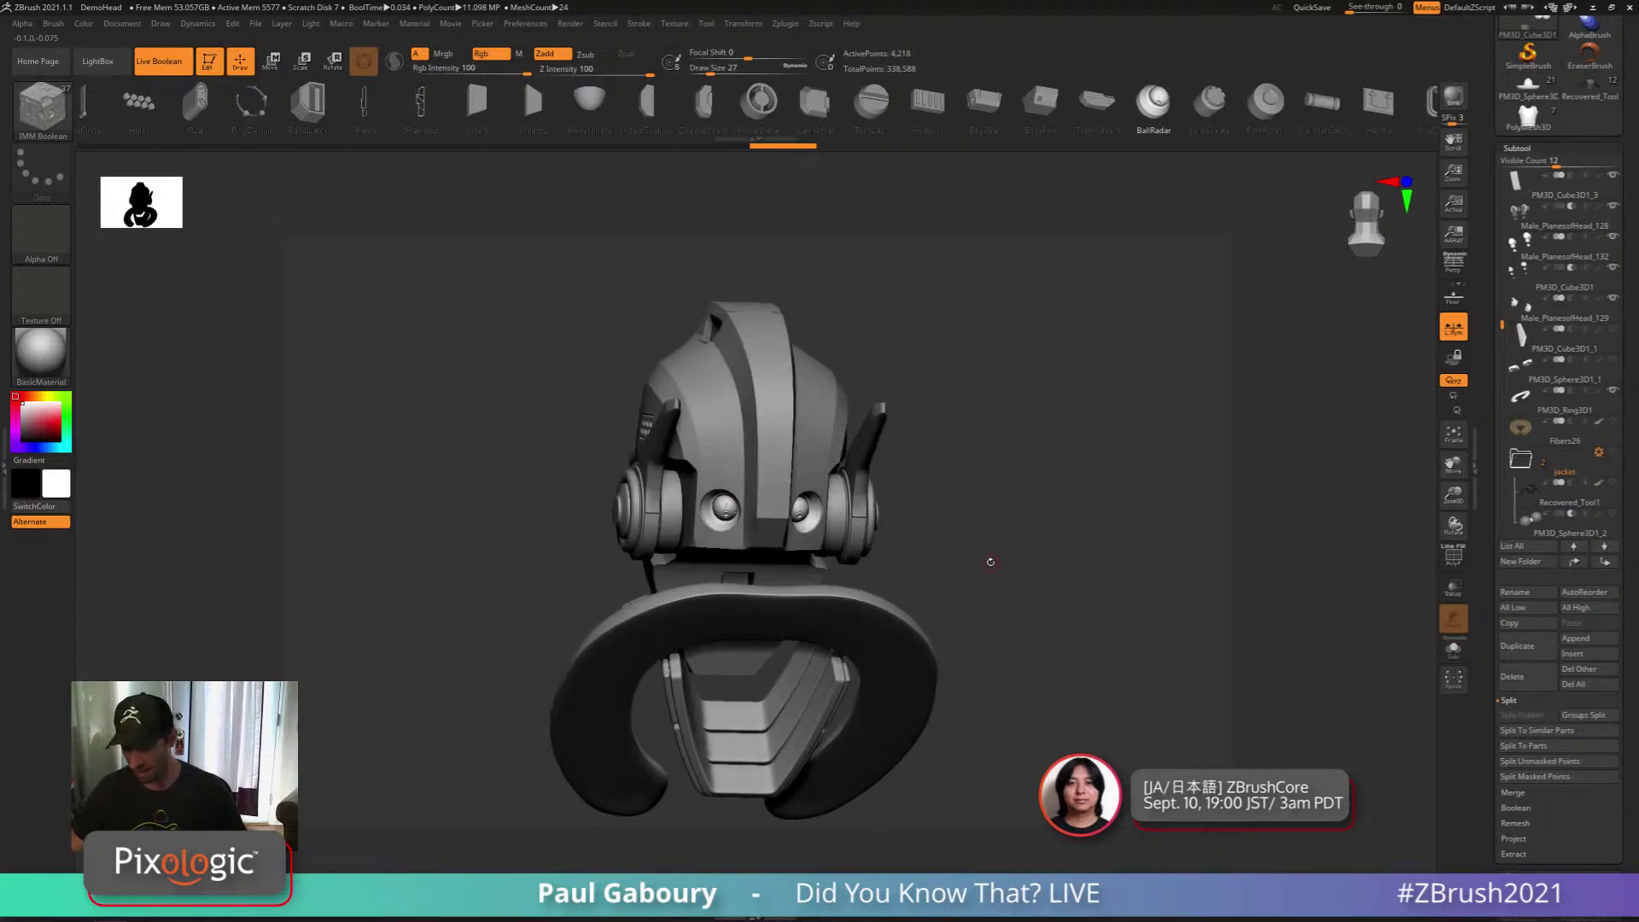
Swap the BallRadar cutters for JointCreate and then PortAccess, and shift the PortAccess cutters along Z into the shell
key("w")
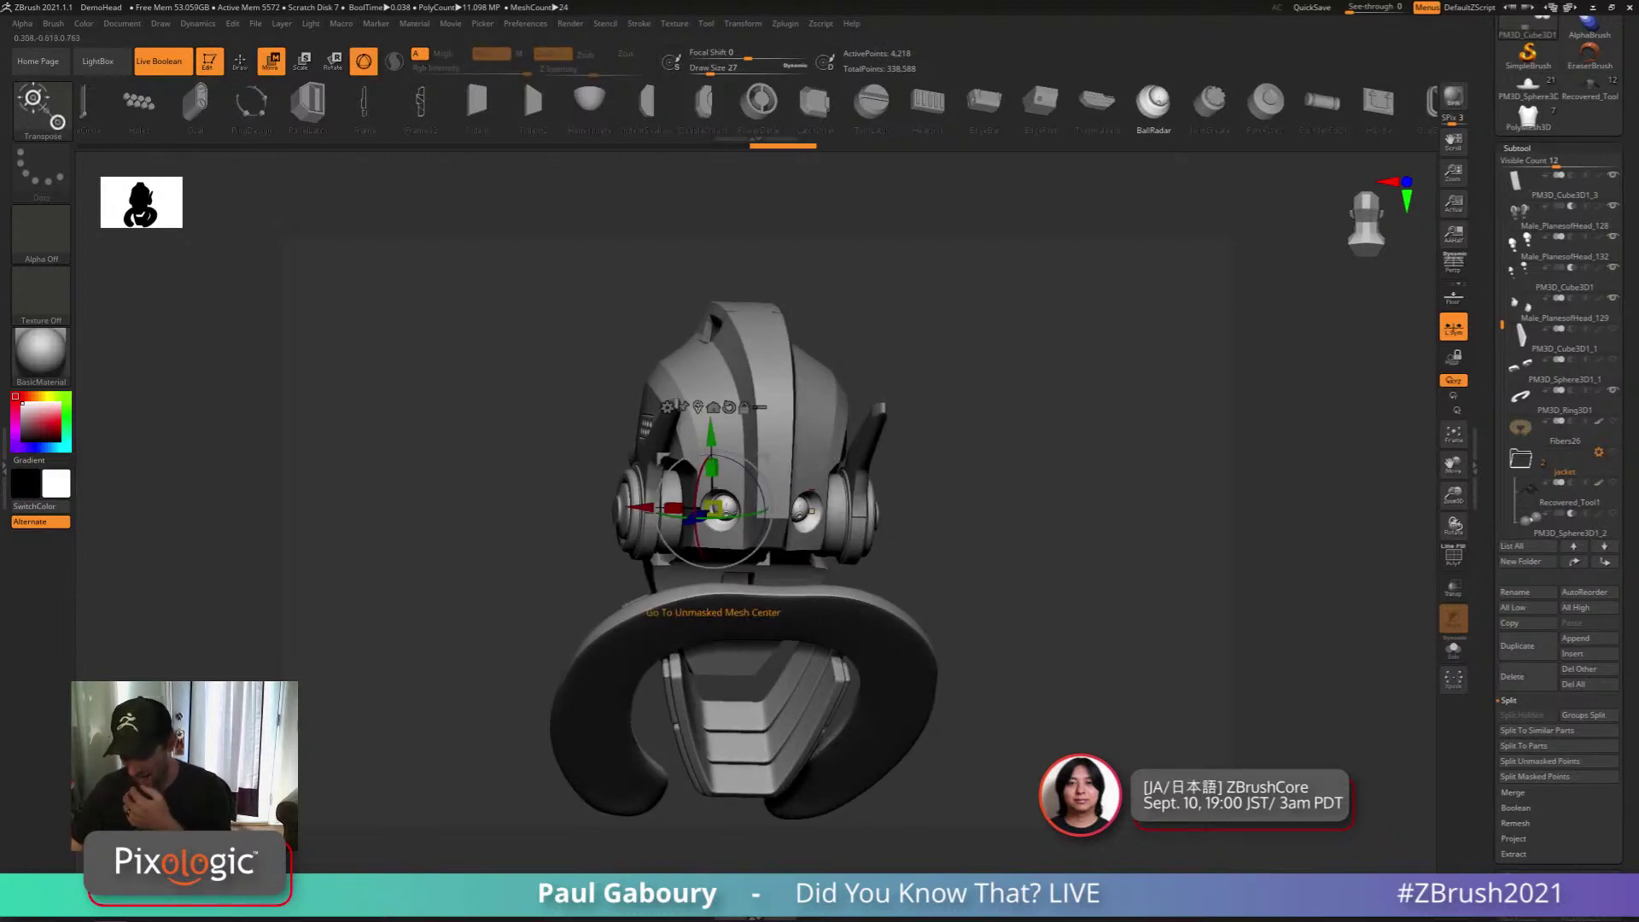
left_click(1211, 100)
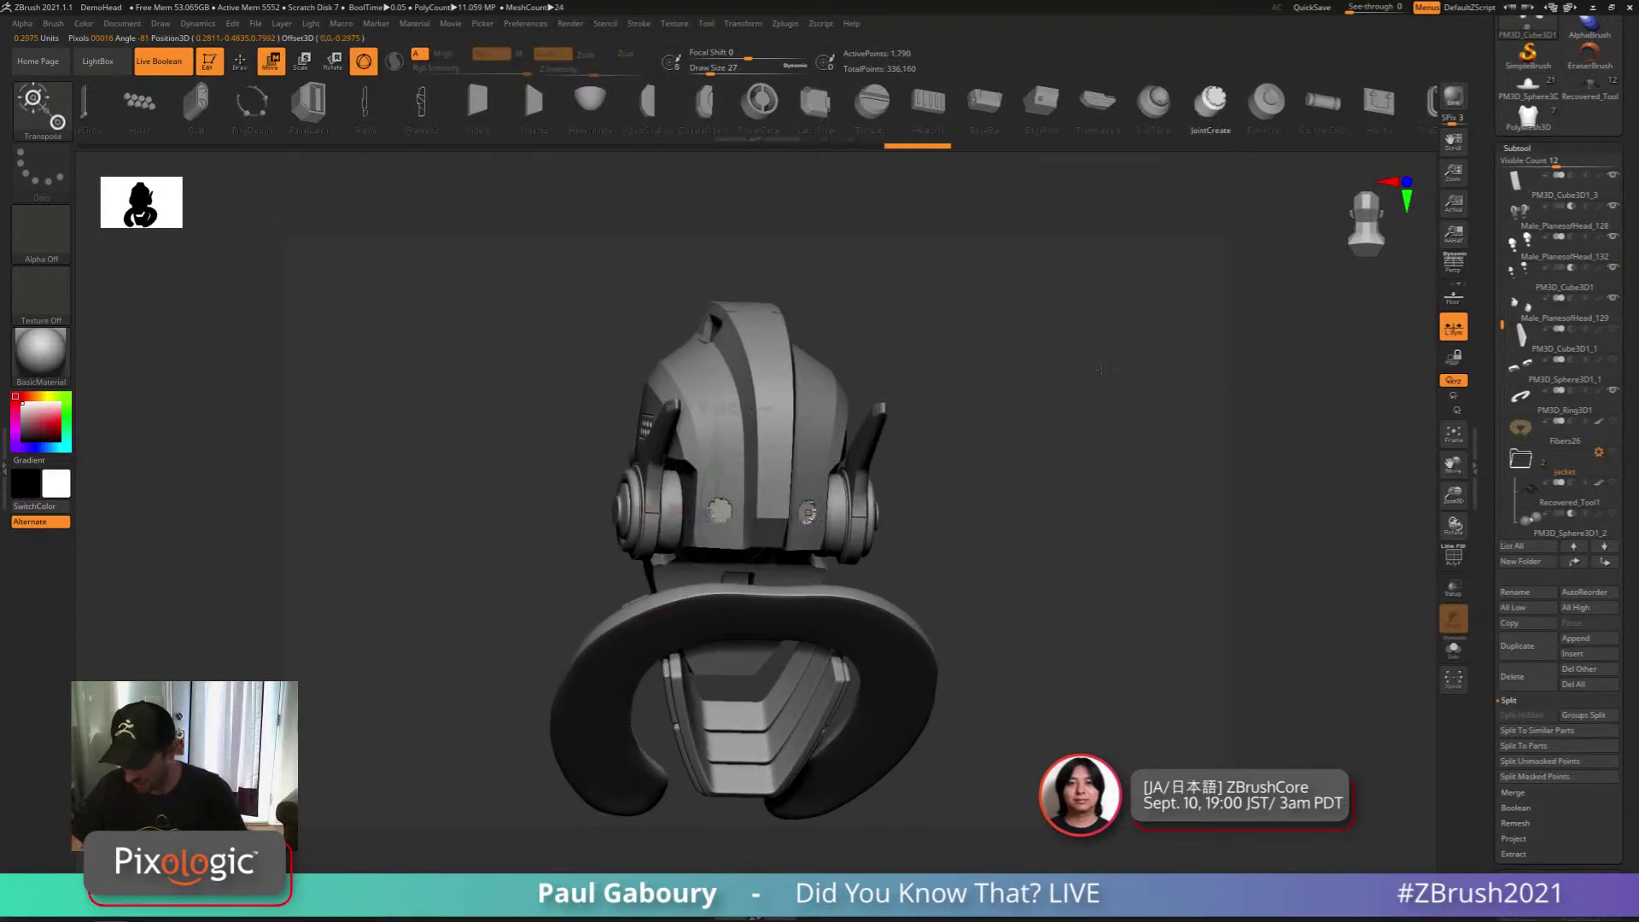
right_click_drag(1032, 478, 1113, 551)
left_click(1273, 123)
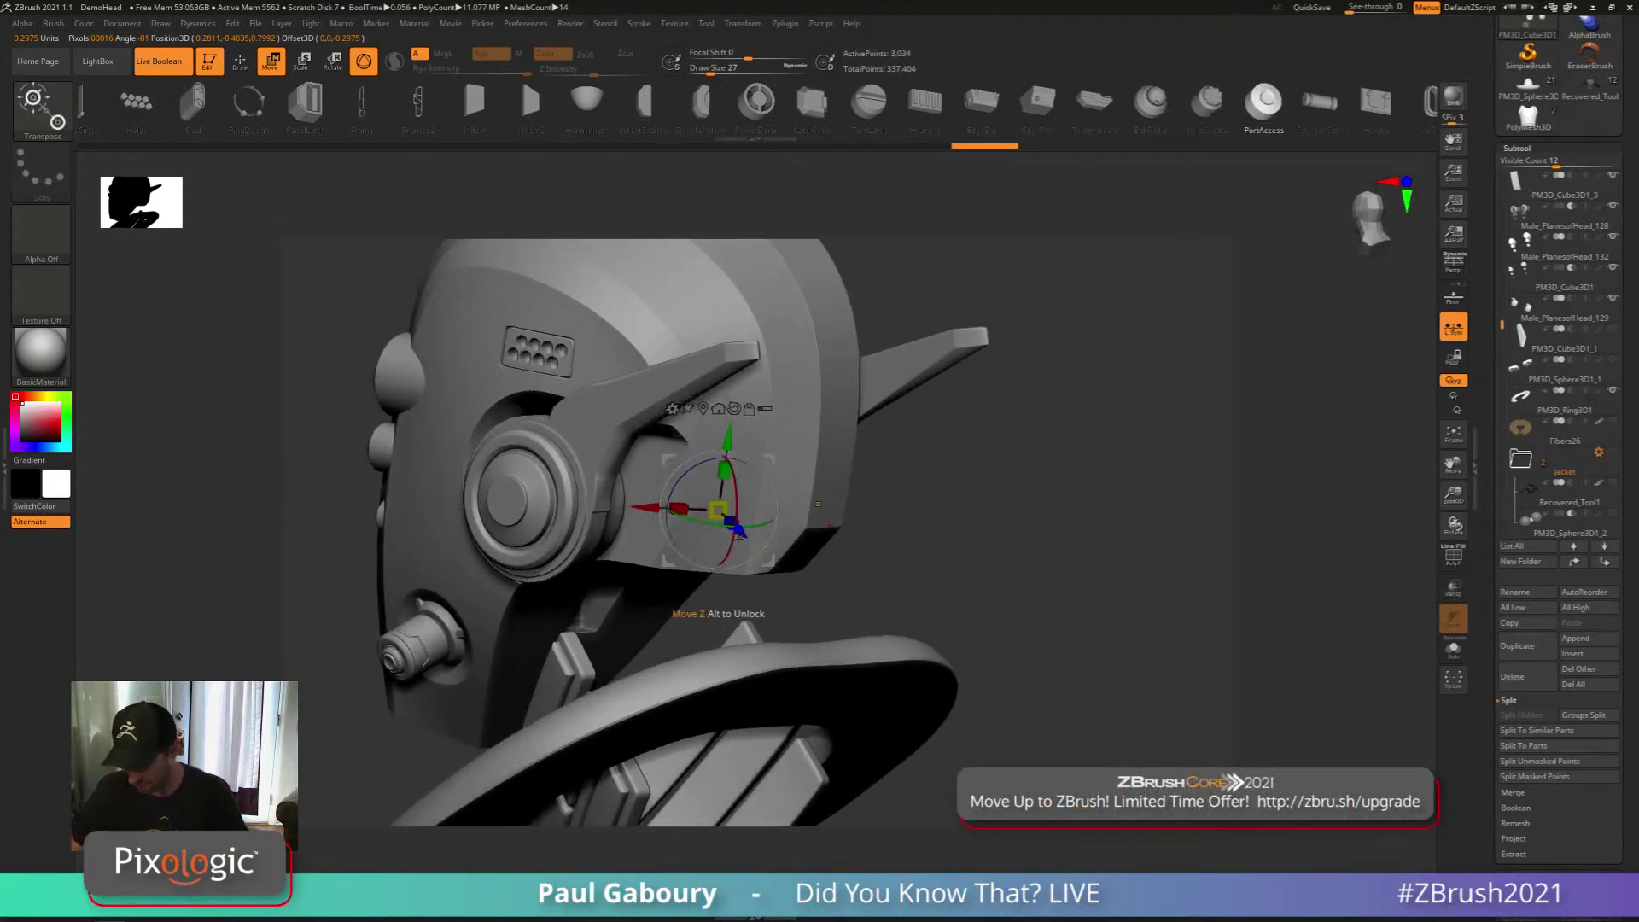
left_click_drag(739, 530, 732, 523)
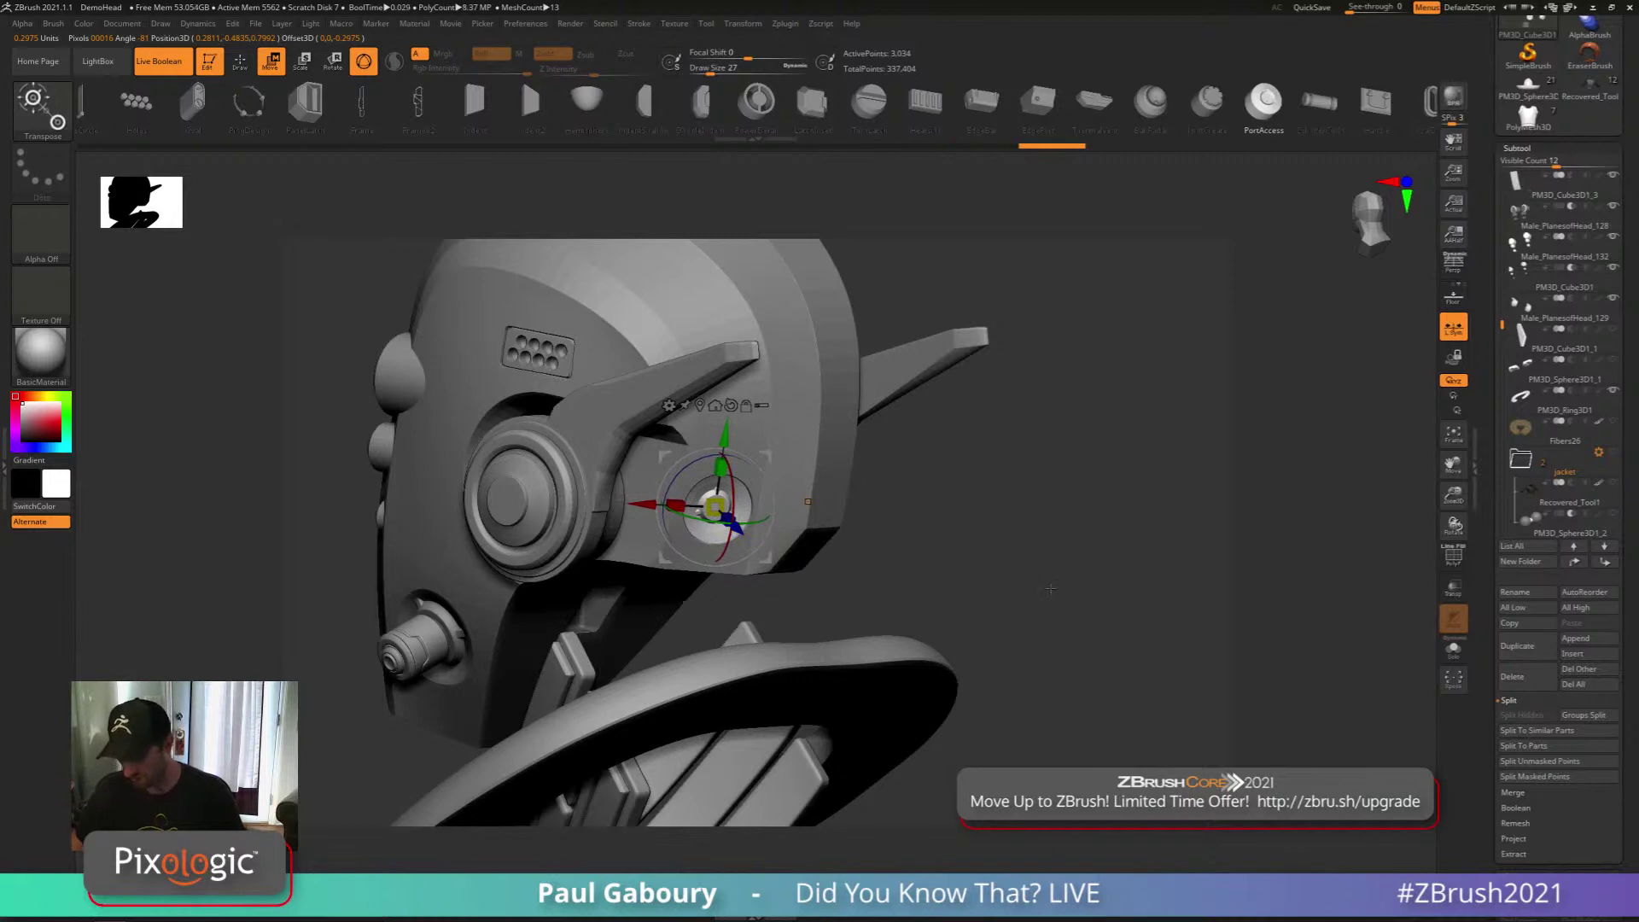
key("q")
Examine the helmet from several sides and the cutter subtool on its own with polyframes shown
right_click_drag(1050, 587, 965, 487, "ctrl")
right_click_drag(853, 512, 901, 644)
right_click_drag(570, 539, 751, 399)
mouse_move(1024, 610)
right_mouse_down("ctrl")
mouse_move(1035, 552)
mouse_move(1073, 532)
mouse_move(1029, 541)
right_mouse_up("ctrl")
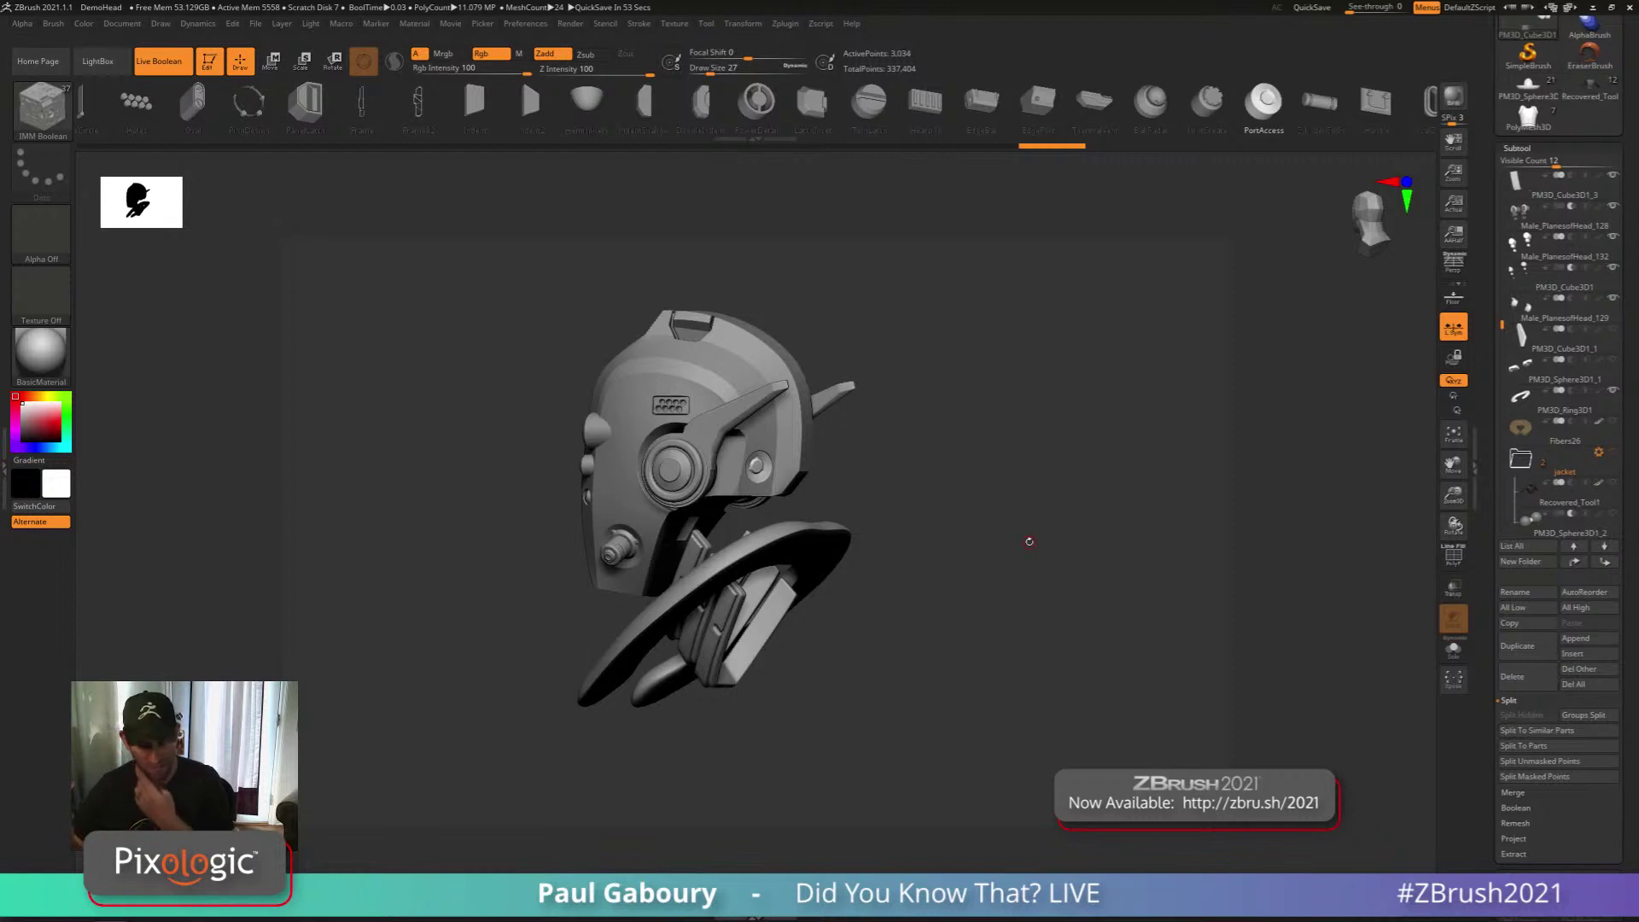
right_click_drag(980, 608, 1002, 574)
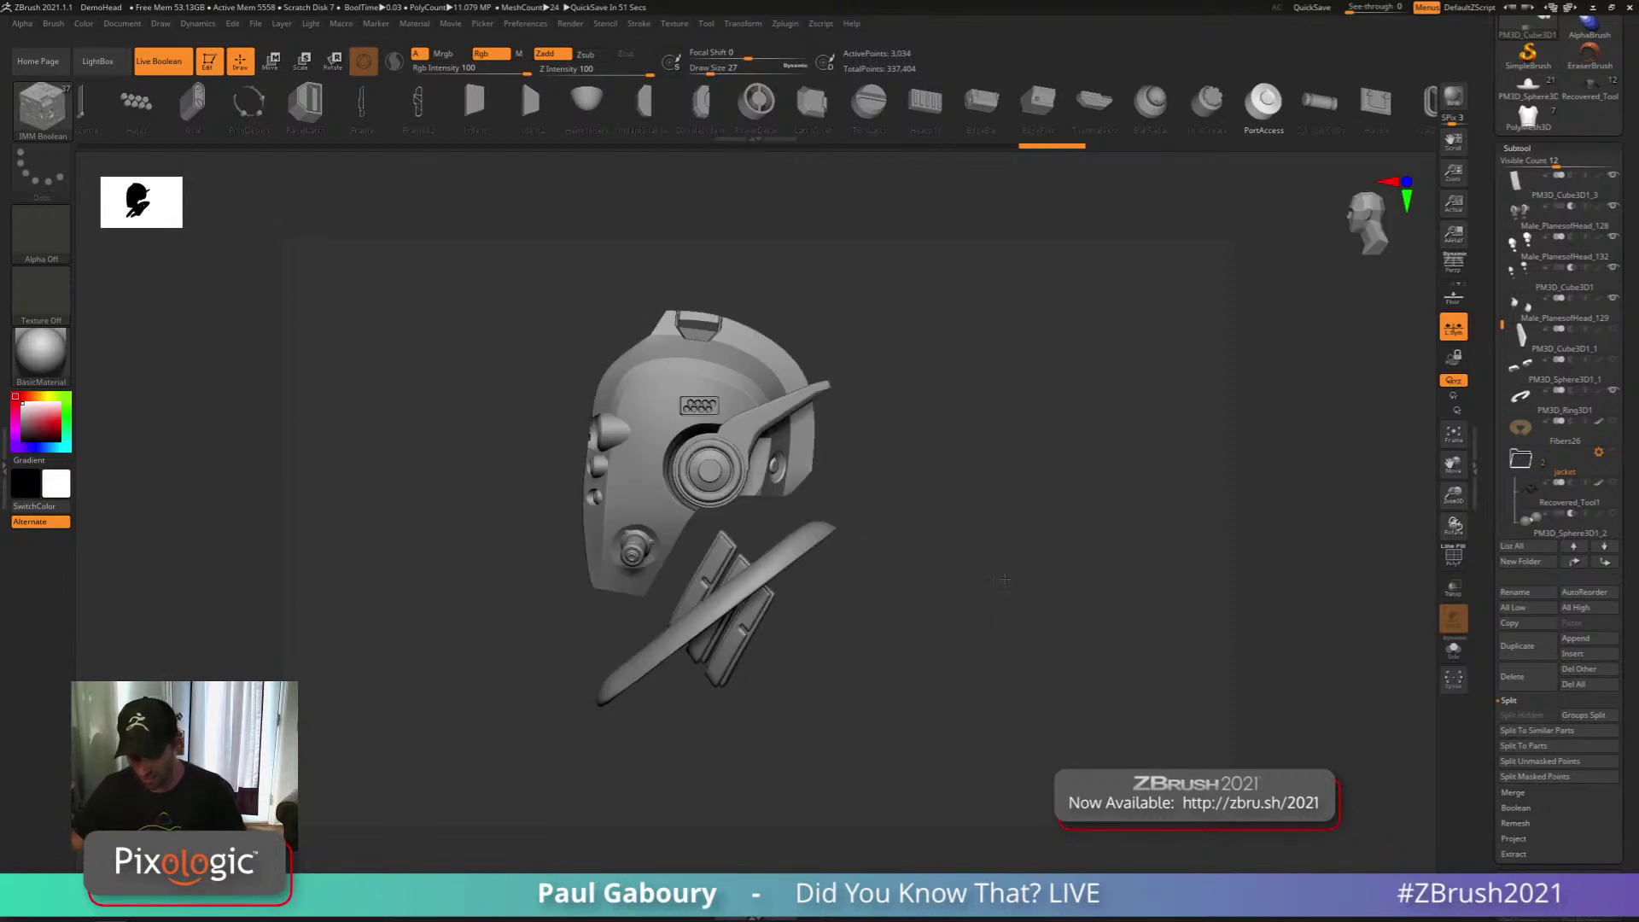
right_click_drag(647, 465, 958, 632)
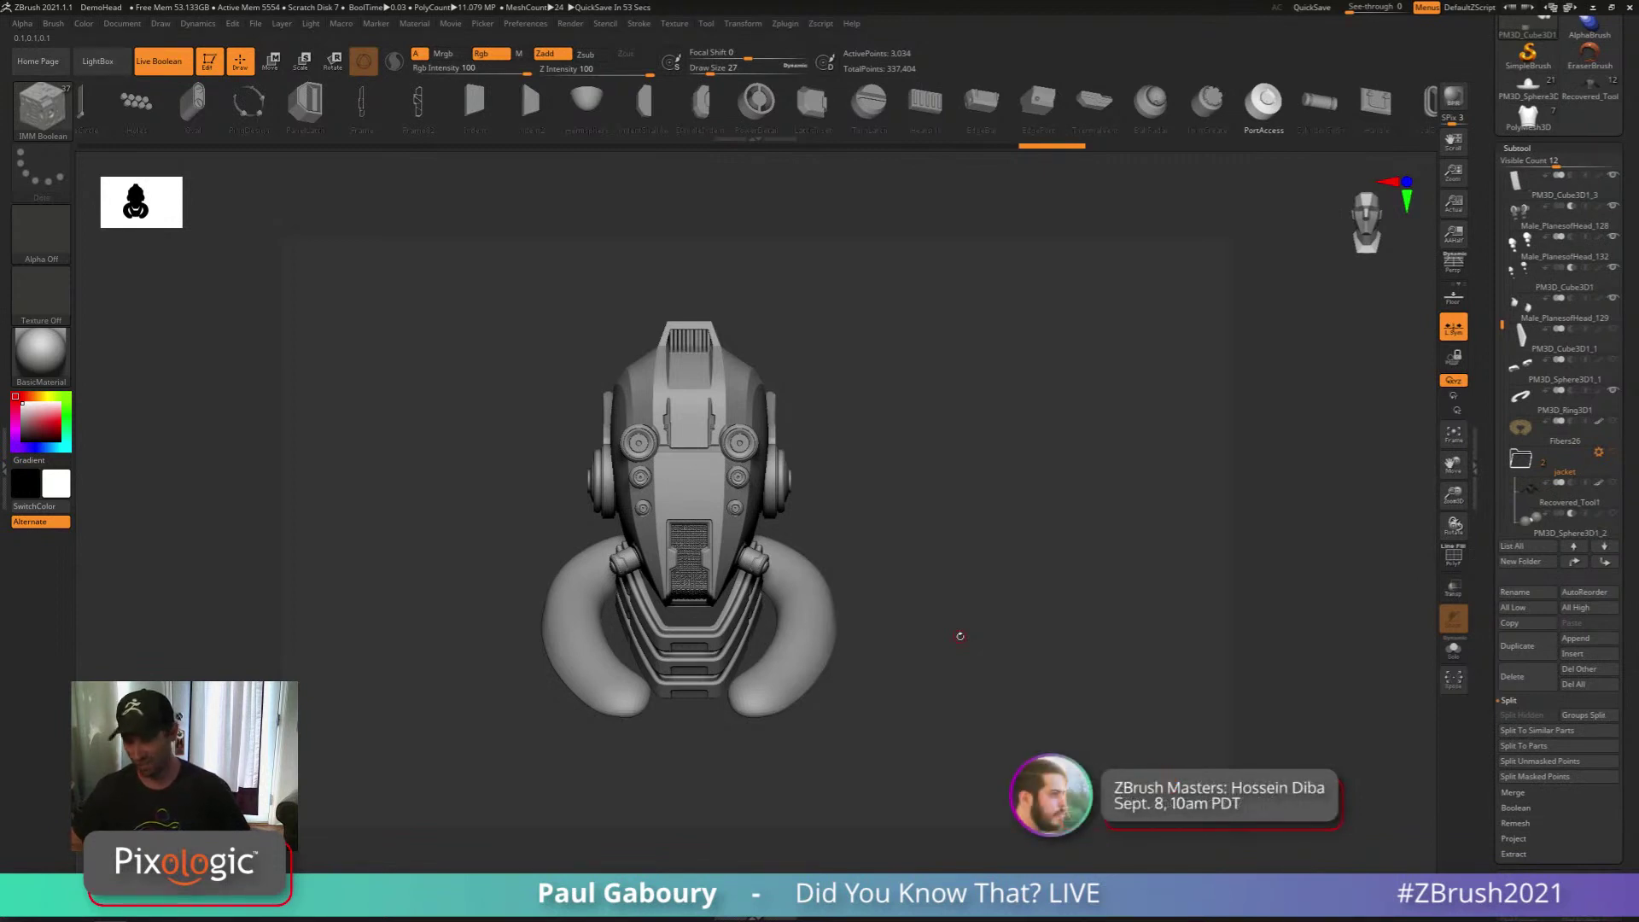
left_click(1453, 650)
left_click_drag(969, 629, 926, 598)
key("shift+f")
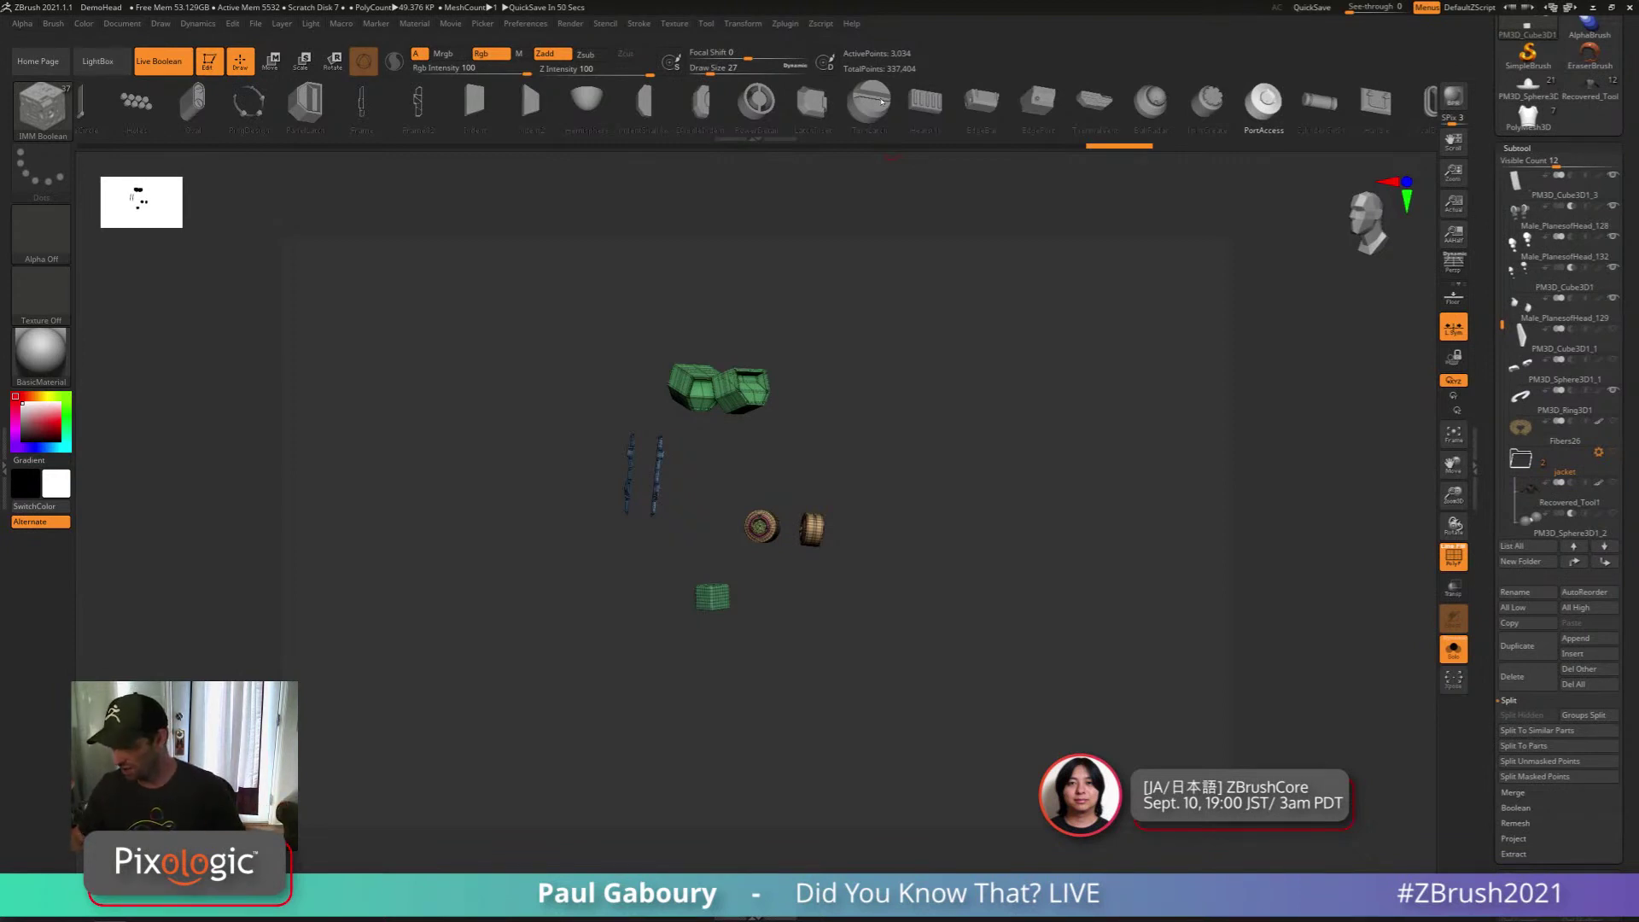
left_click(1453, 649)
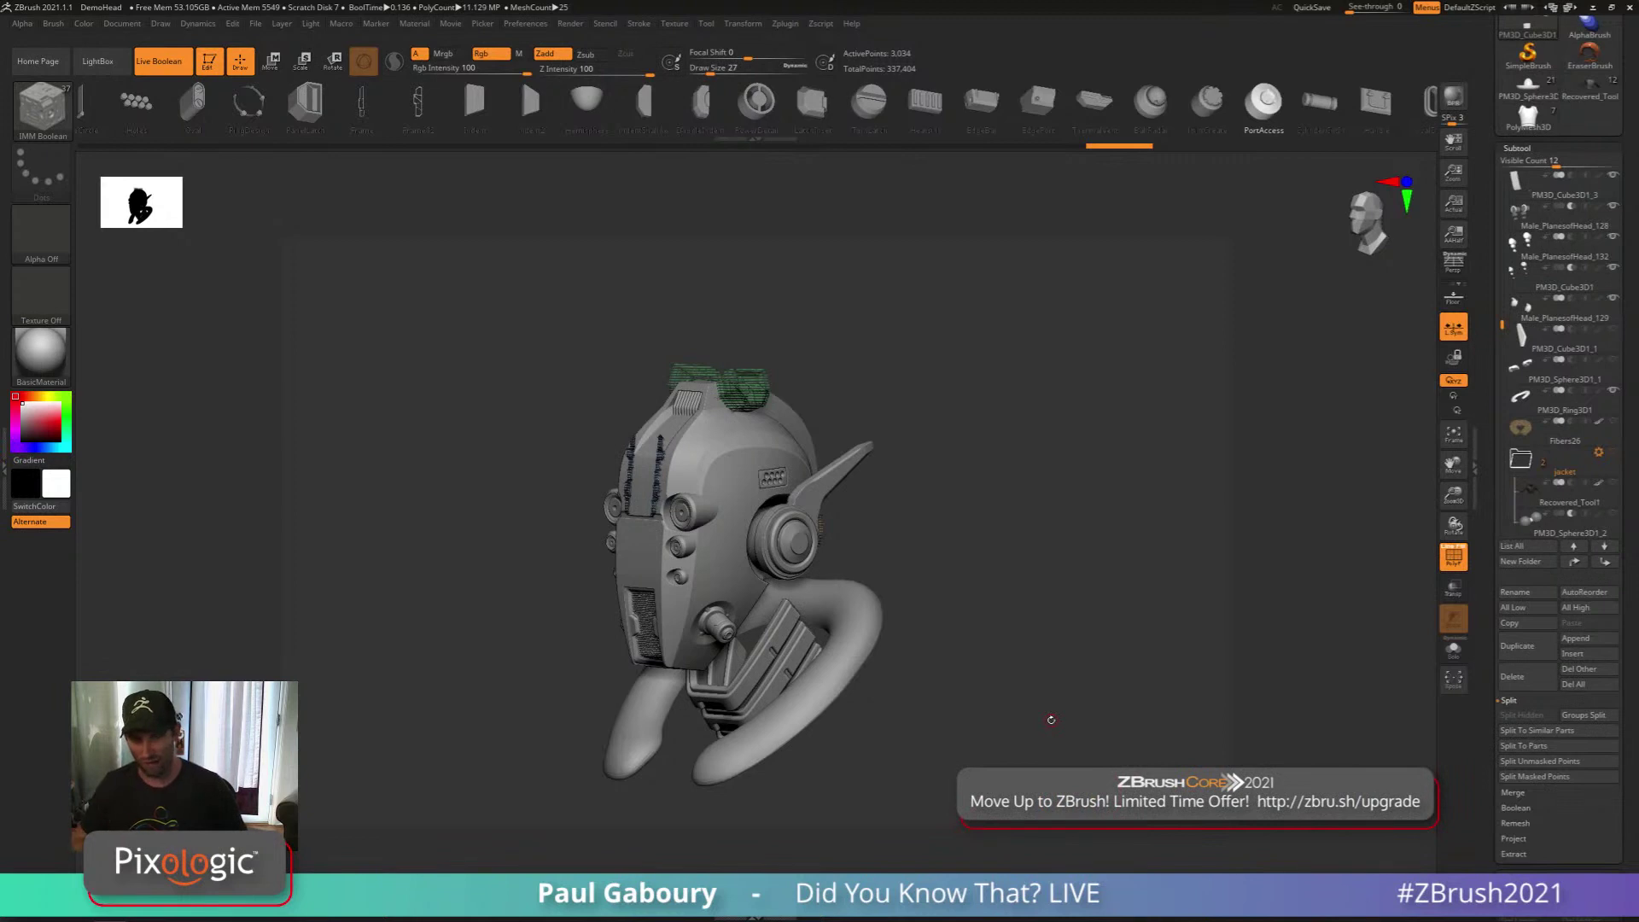
key("shift+f")
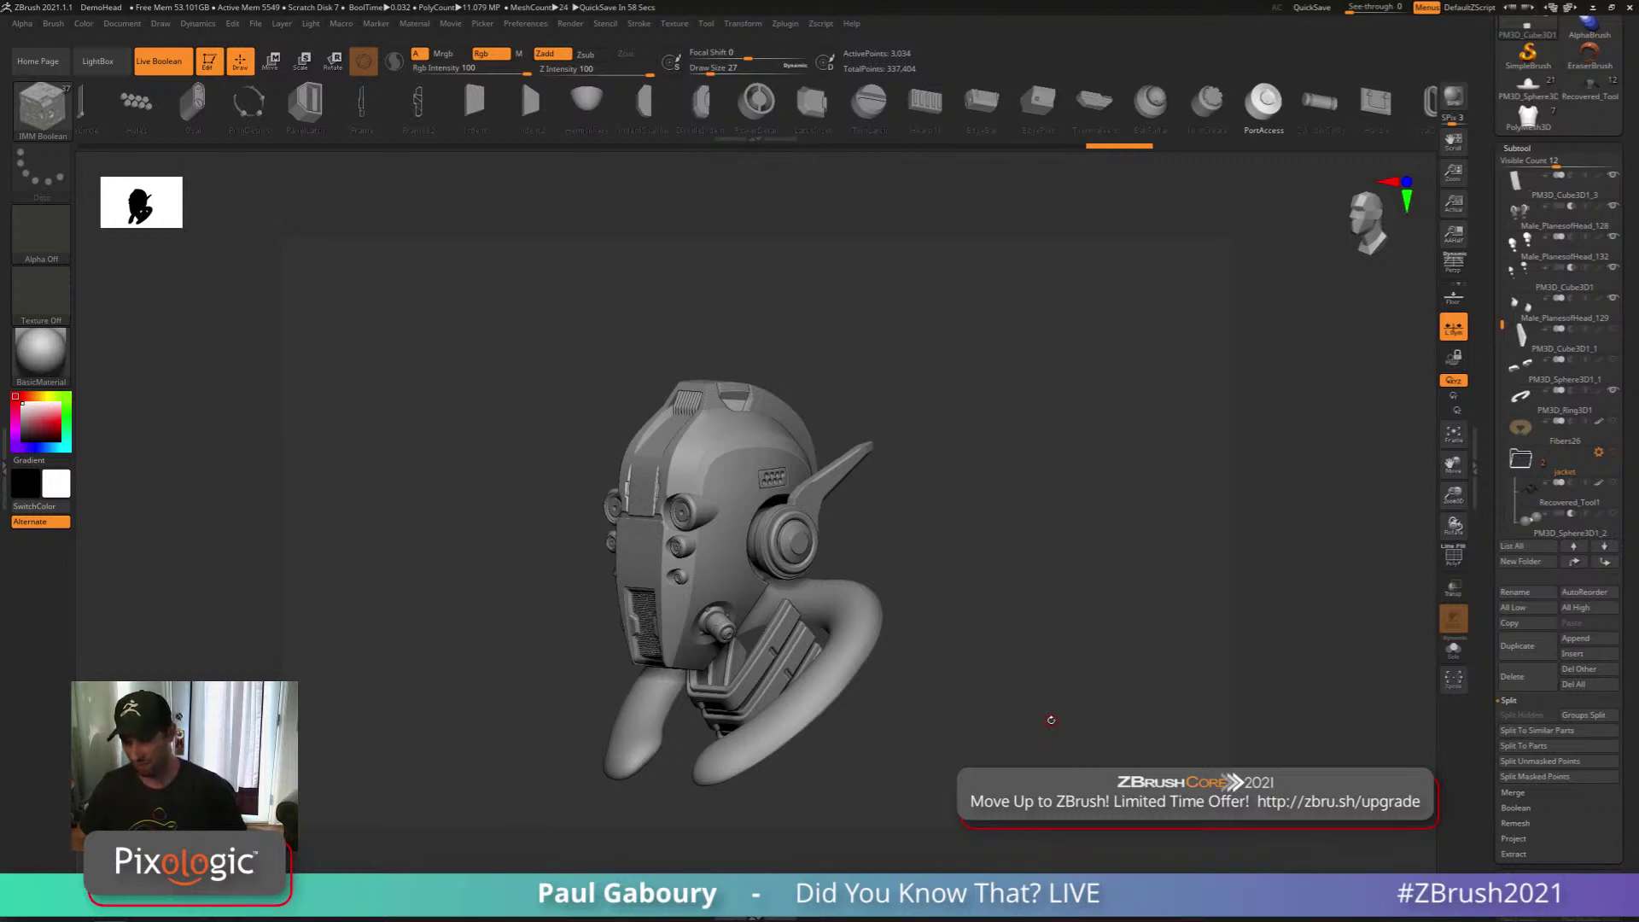
Try inserting the IMM ModelKit part Circular_13 symmetrically on the helmet's side, in front of the perforated plate
key("b")
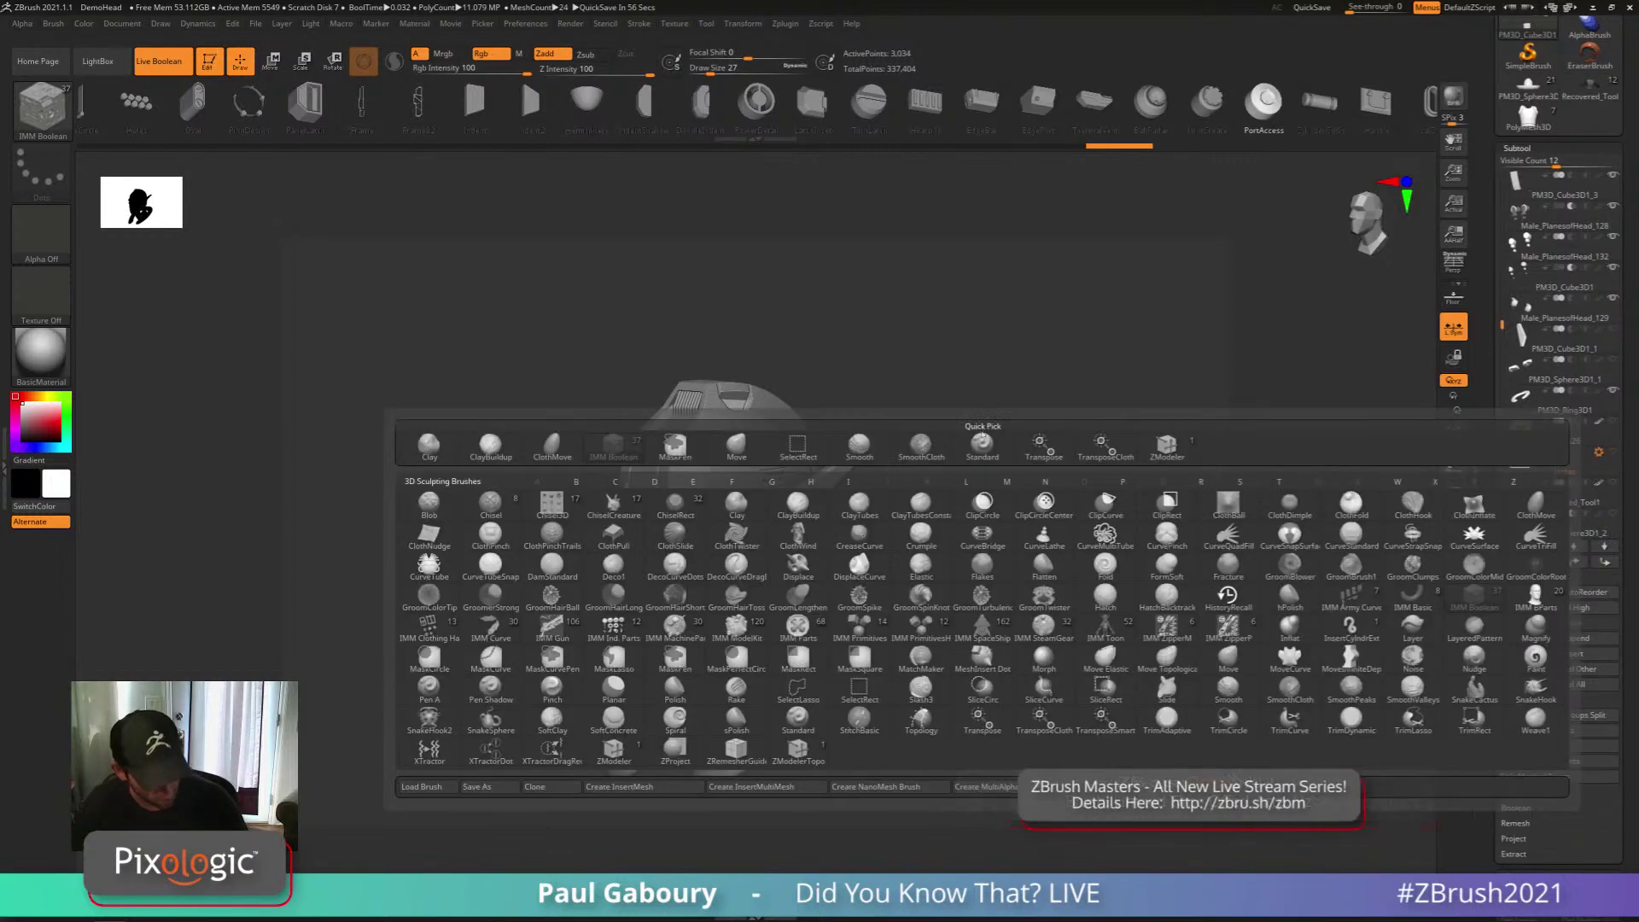
key("i")
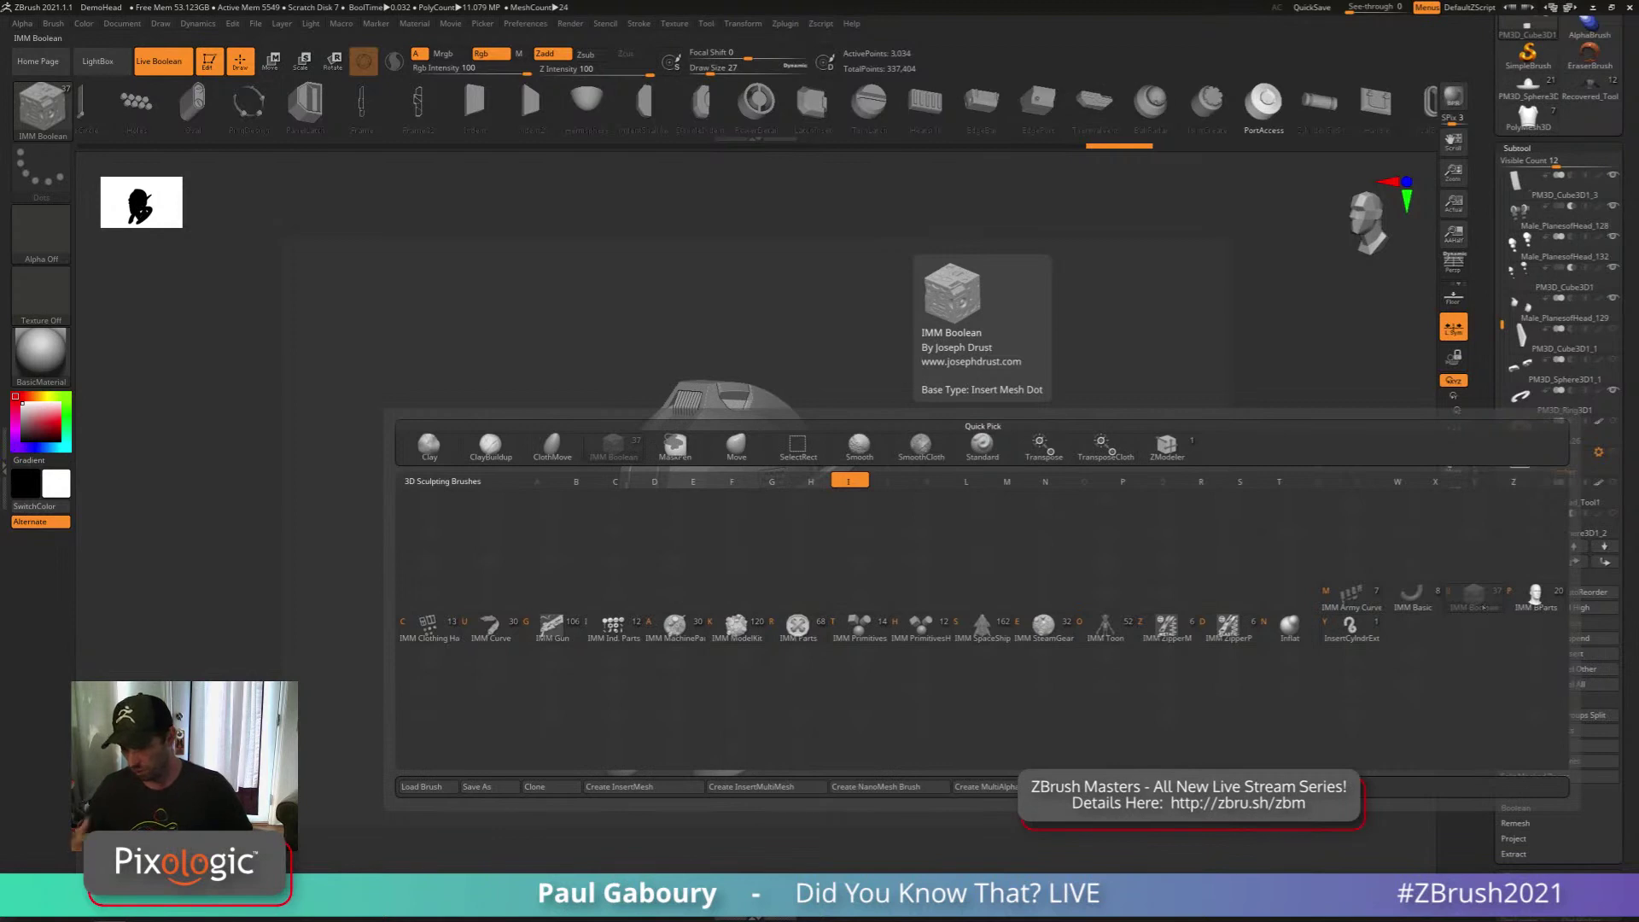
left_click(736, 626)
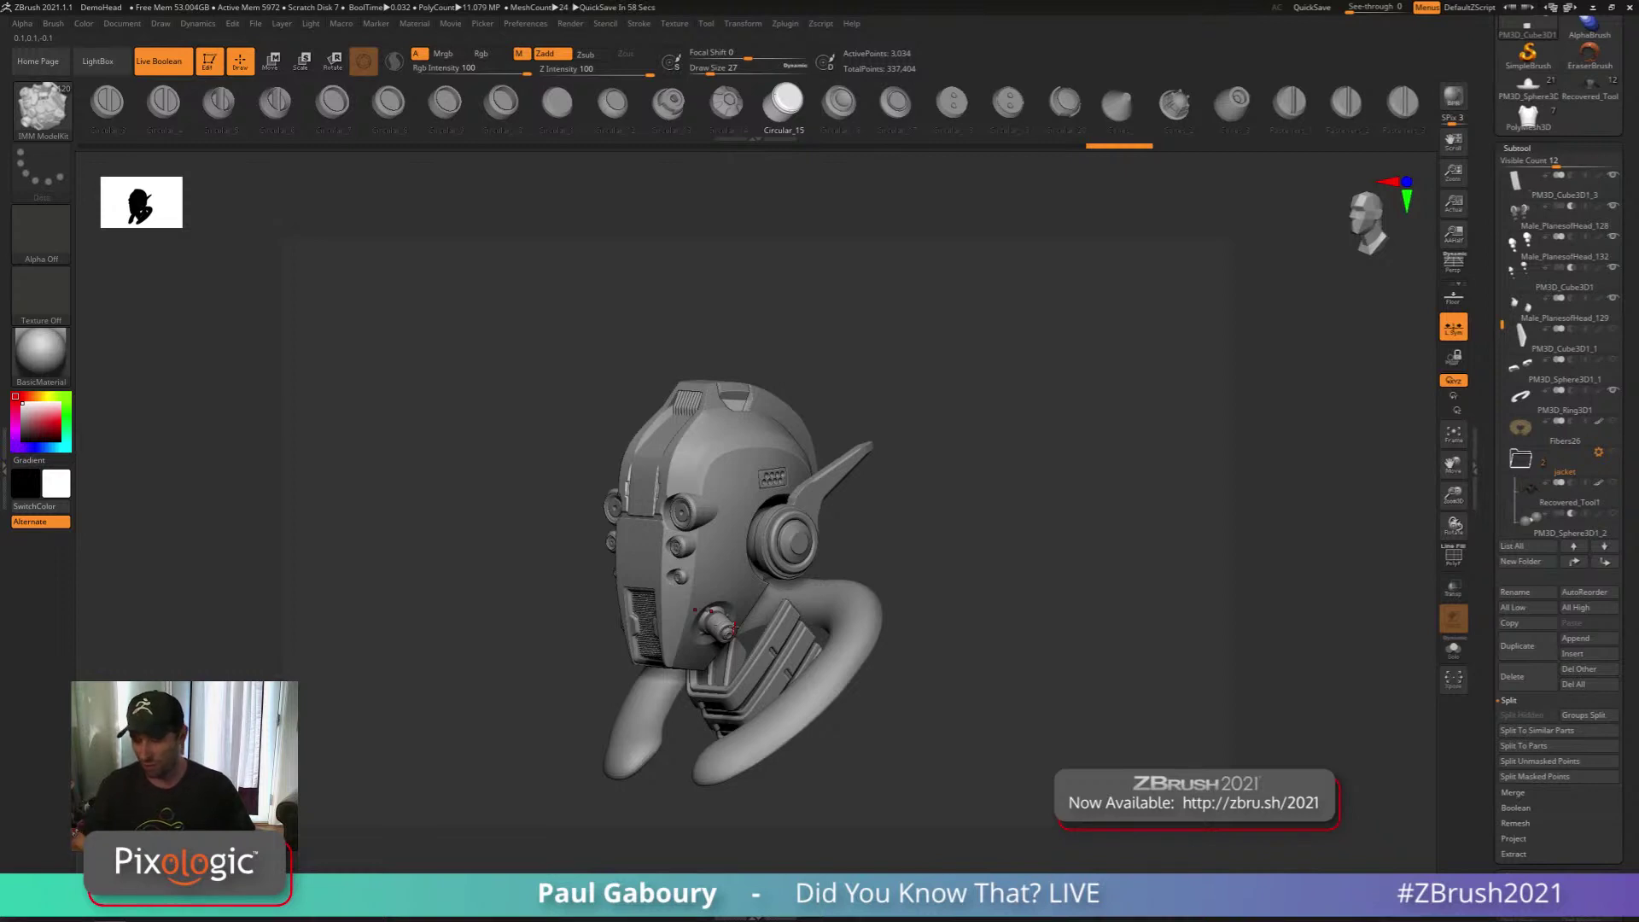
left_click(670, 104)
right_click_drag(910, 523, 955, 581)
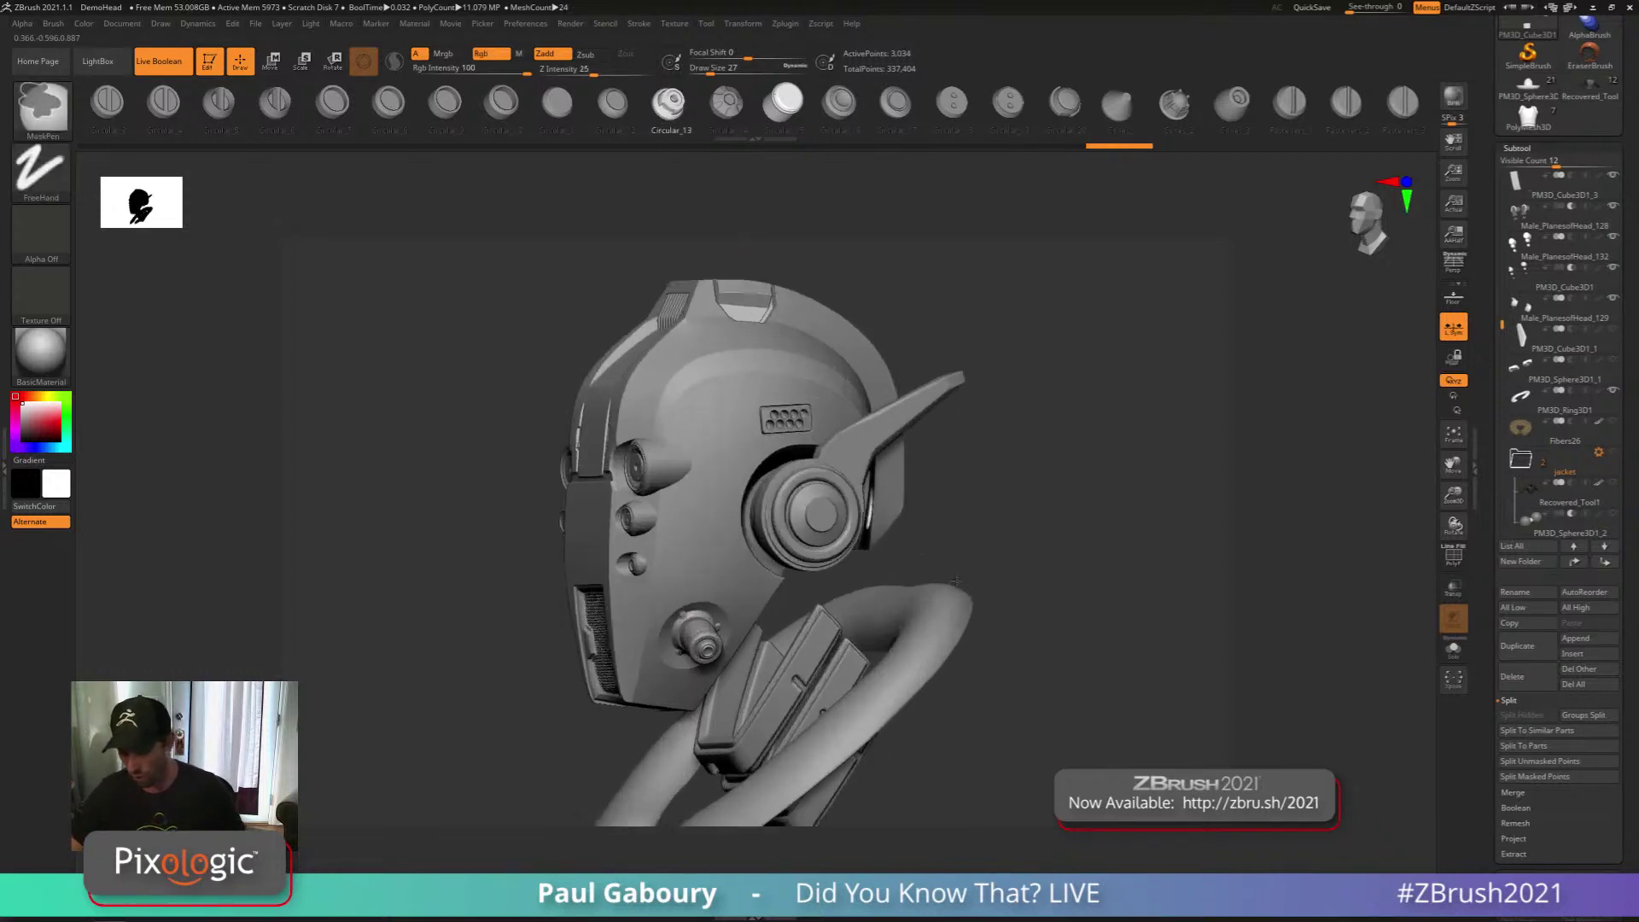
left_click_drag(715, 409, 730, 437)
right_click_drag(879, 504, 877, 571)
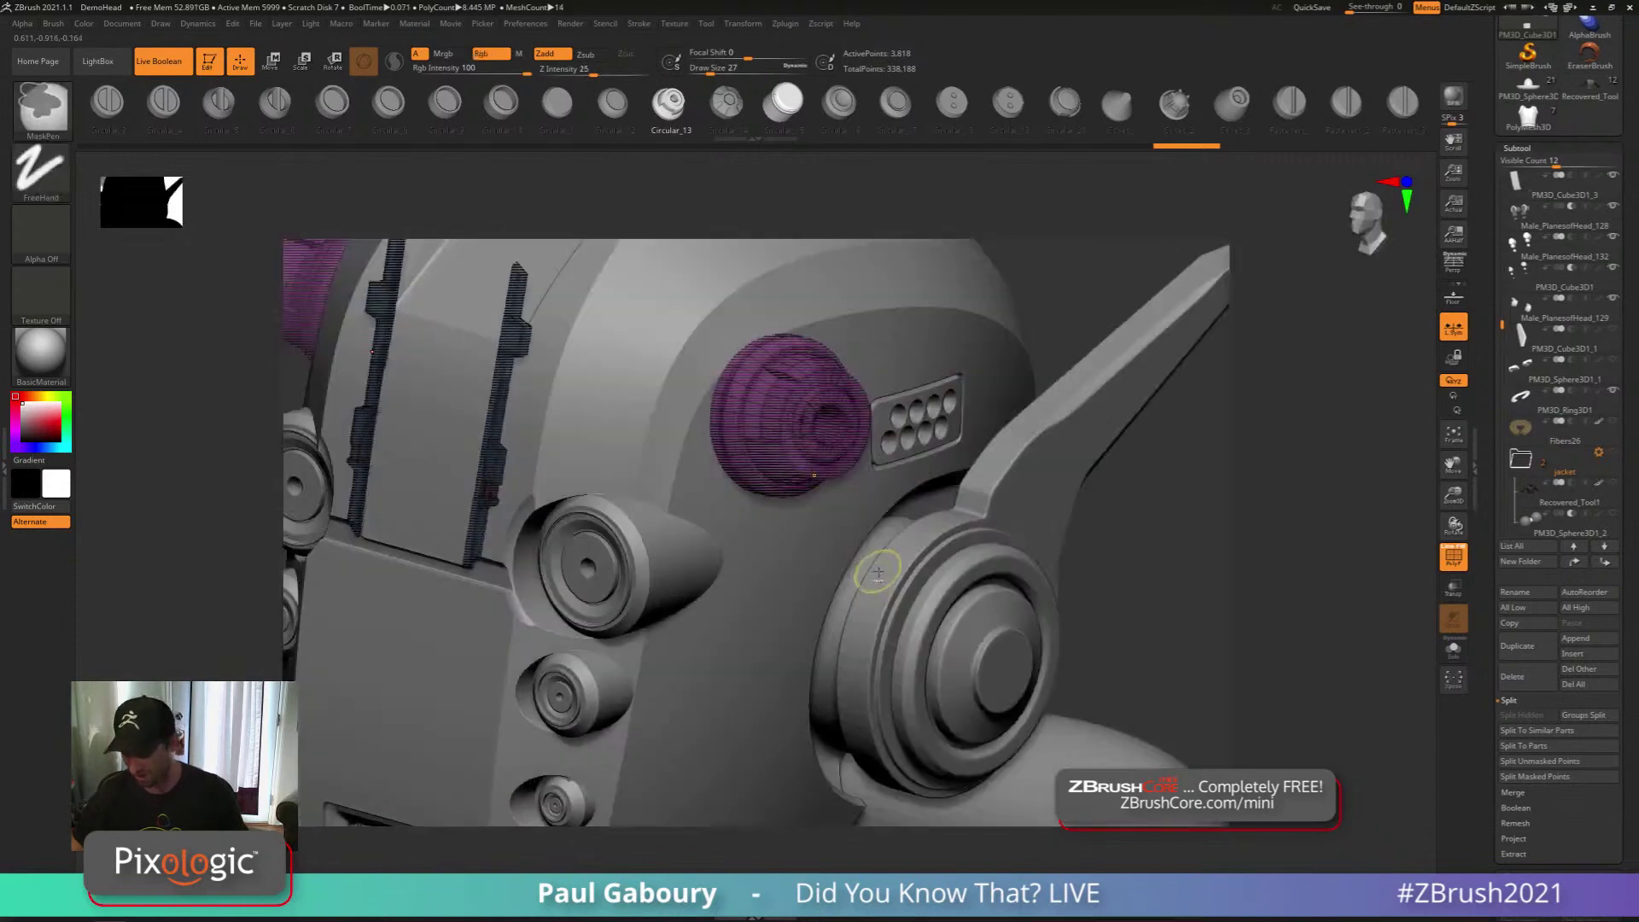
Try reinserting Circular_13 facing the opposite way as a recess in the helmet's side, then undo it
key("ctrl+z")
left_click_drag(767, 405, 779, 477, "alt")
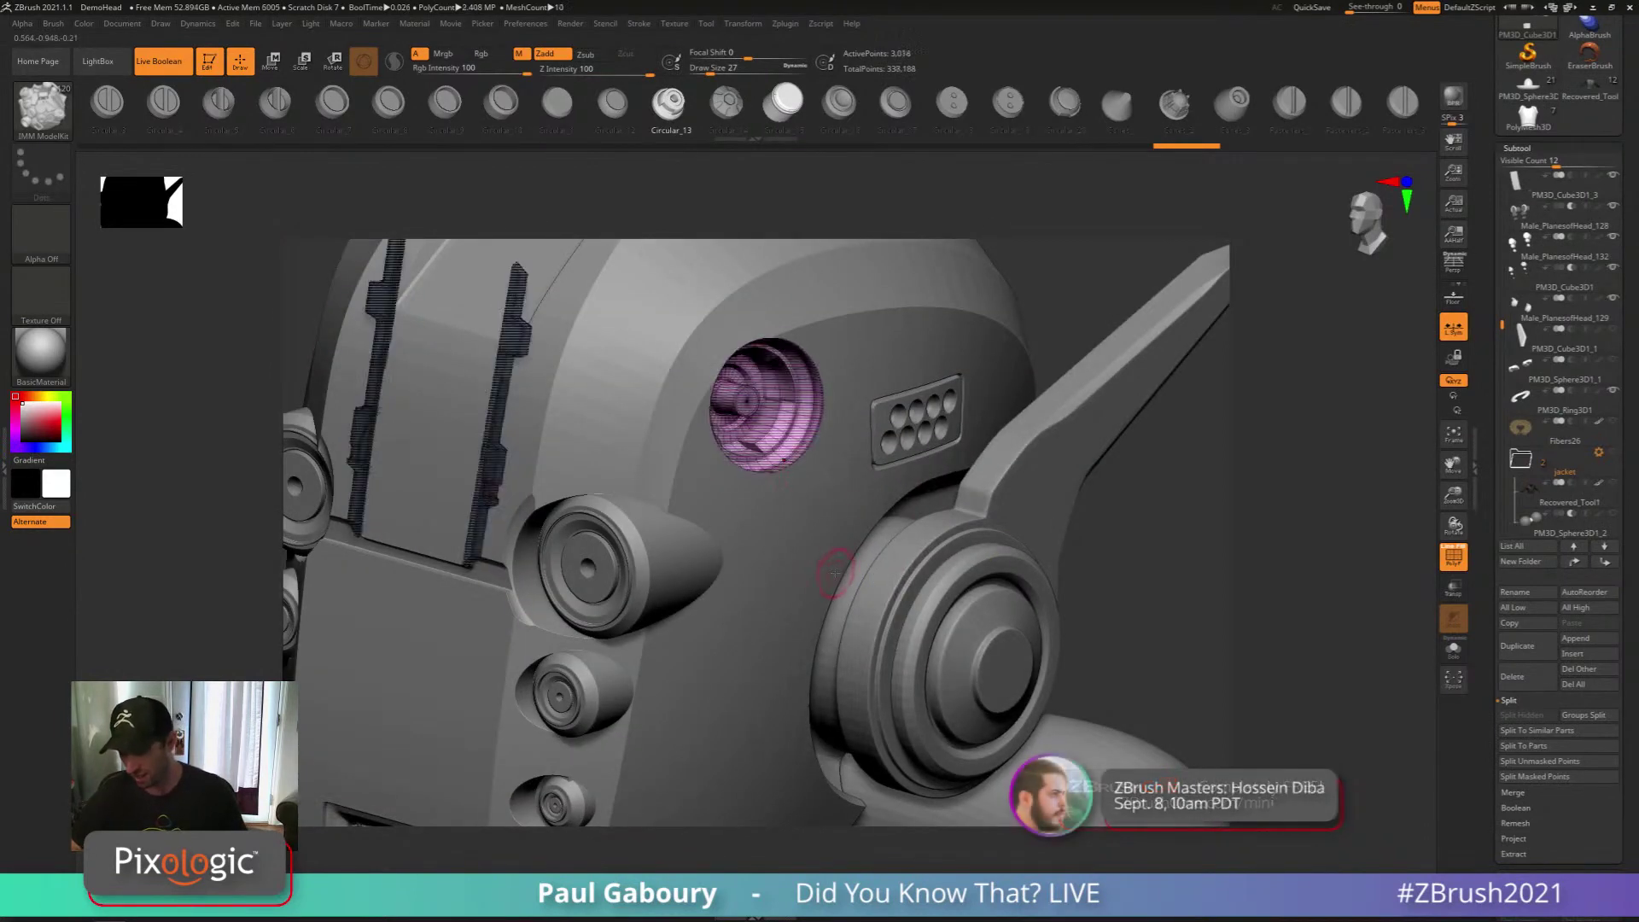
key("shift+f")
mouse_move(827, 567)
right_mouse_down("ctrl")
mouse_move(1032, 587)
mouse_move(1024, 541)
mouse_move(1087, 546)
mouse_move(1016, 543)
mouse_move(1018, 527)
right_mouse_up("ctrl")
key("space")
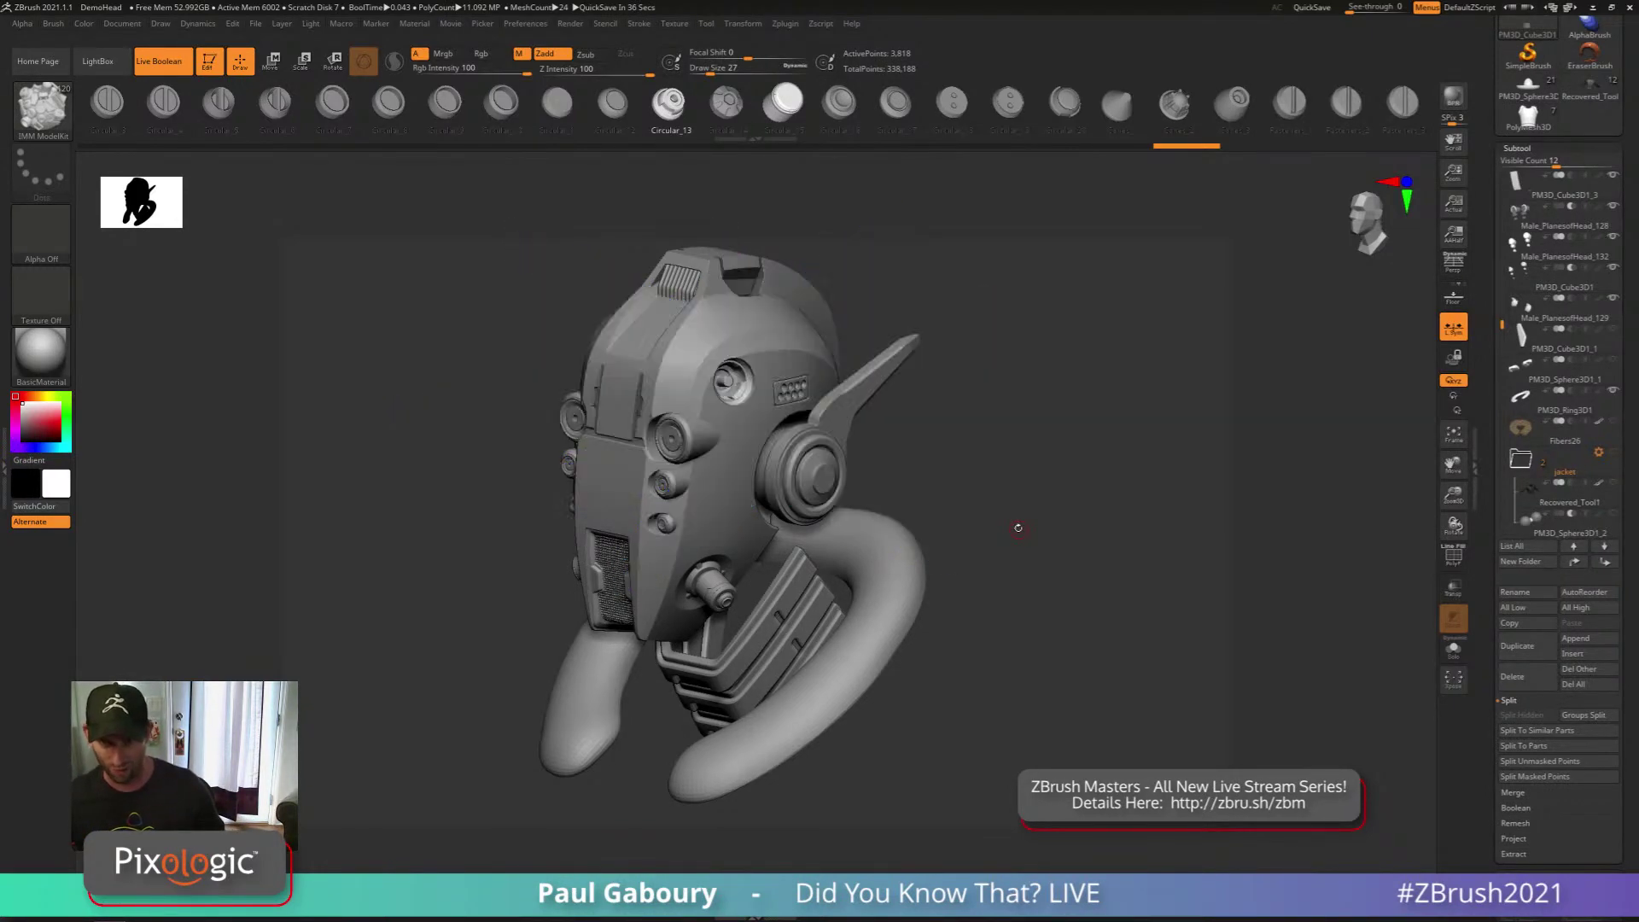
mouse_move(1017, 527)
left_mouse_down()
mouse_move(981, 501)
mouse_move(1000, 519)
left_mouse_up()
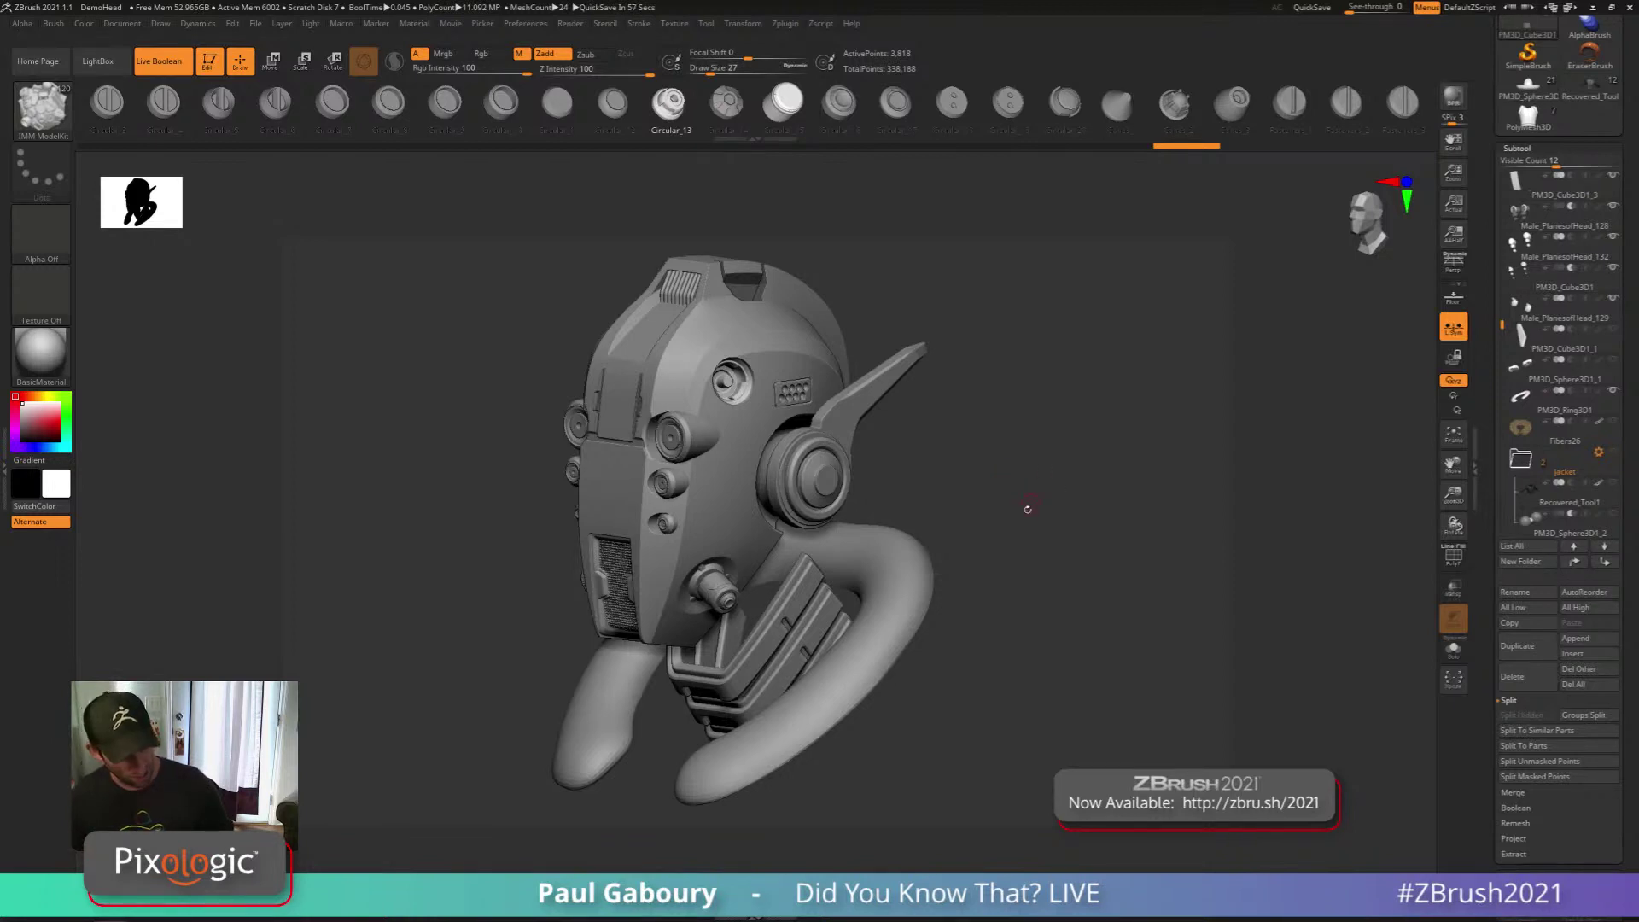
key("ctrl+z")
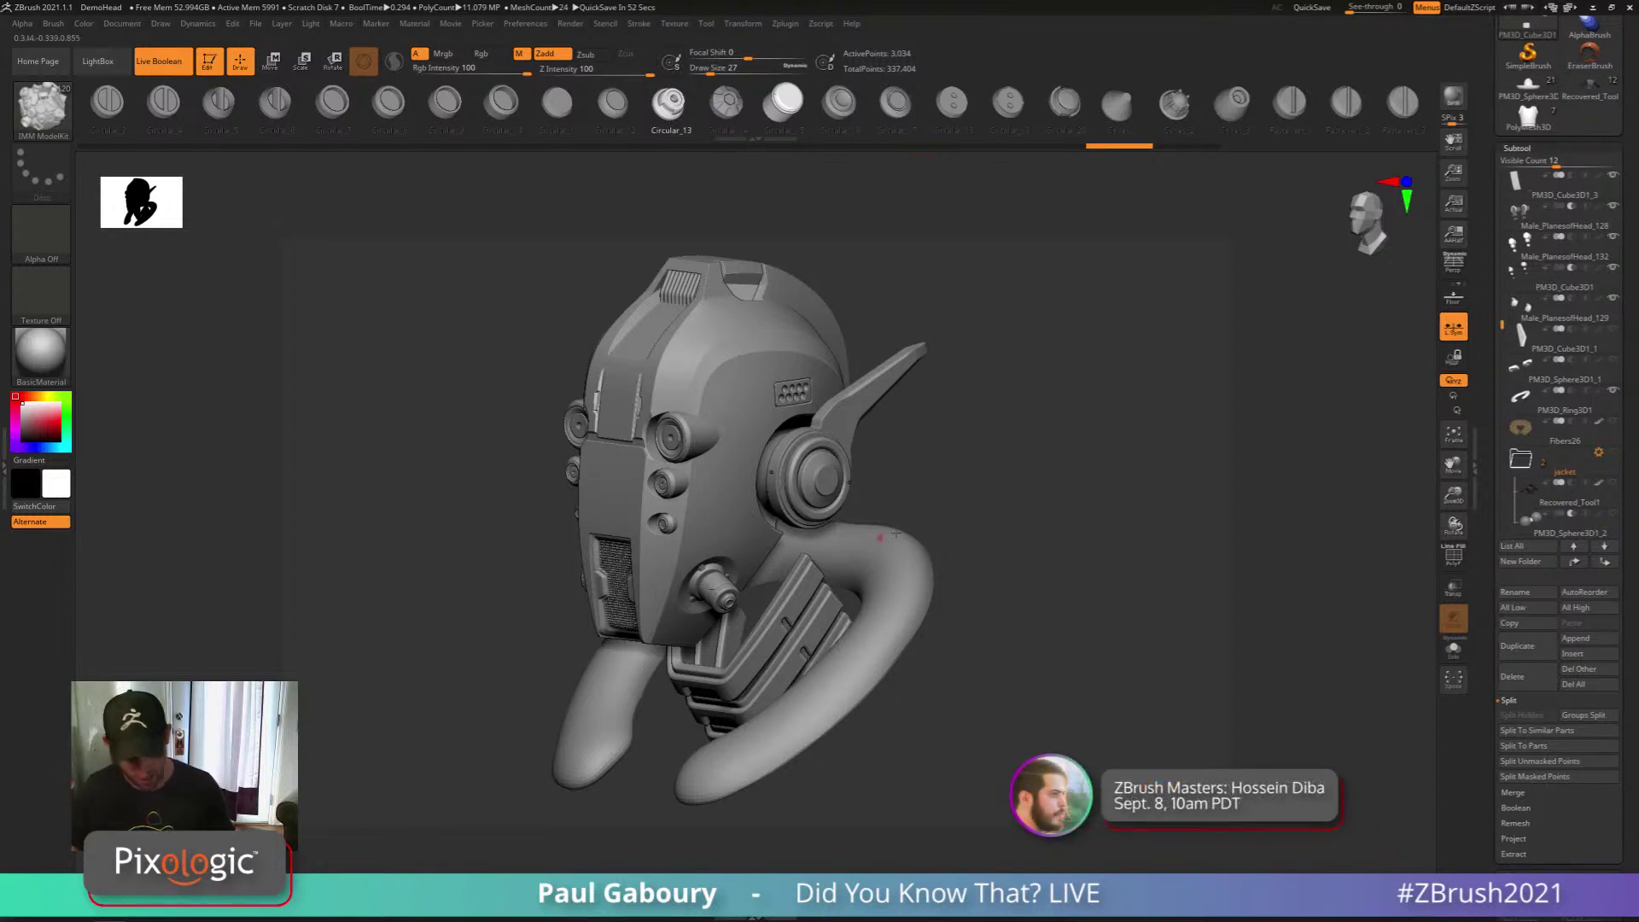
Try inserting the IMM Boolean part BallRadar on the helmet's upper shell, then undo the insertion
key("b")
key("i")
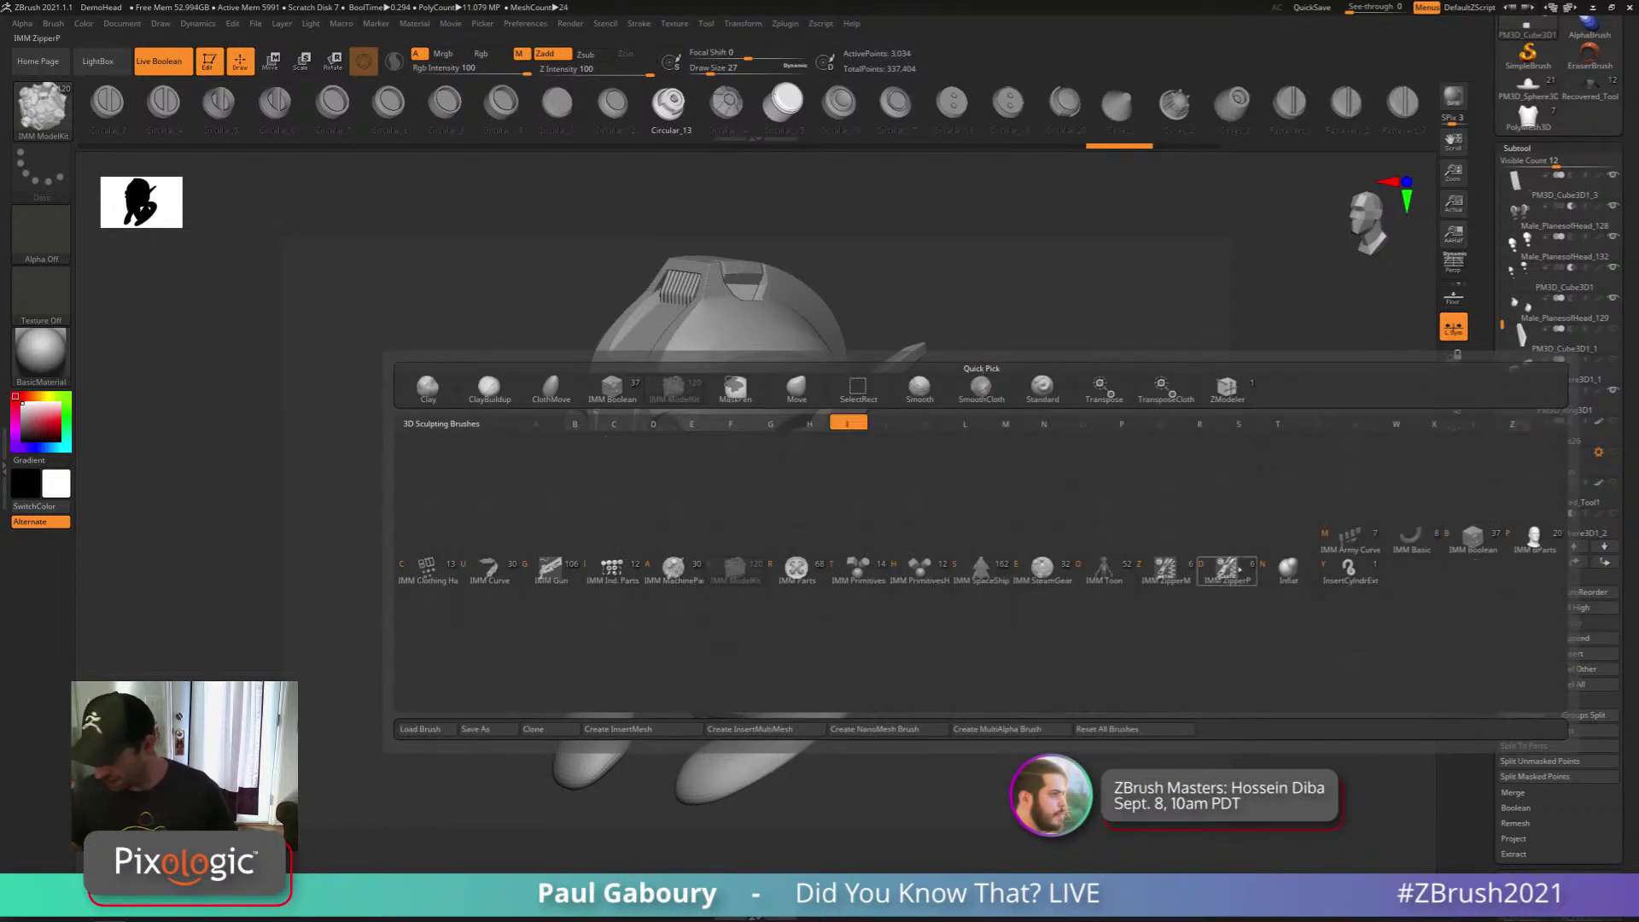
left_click(1474, 542)
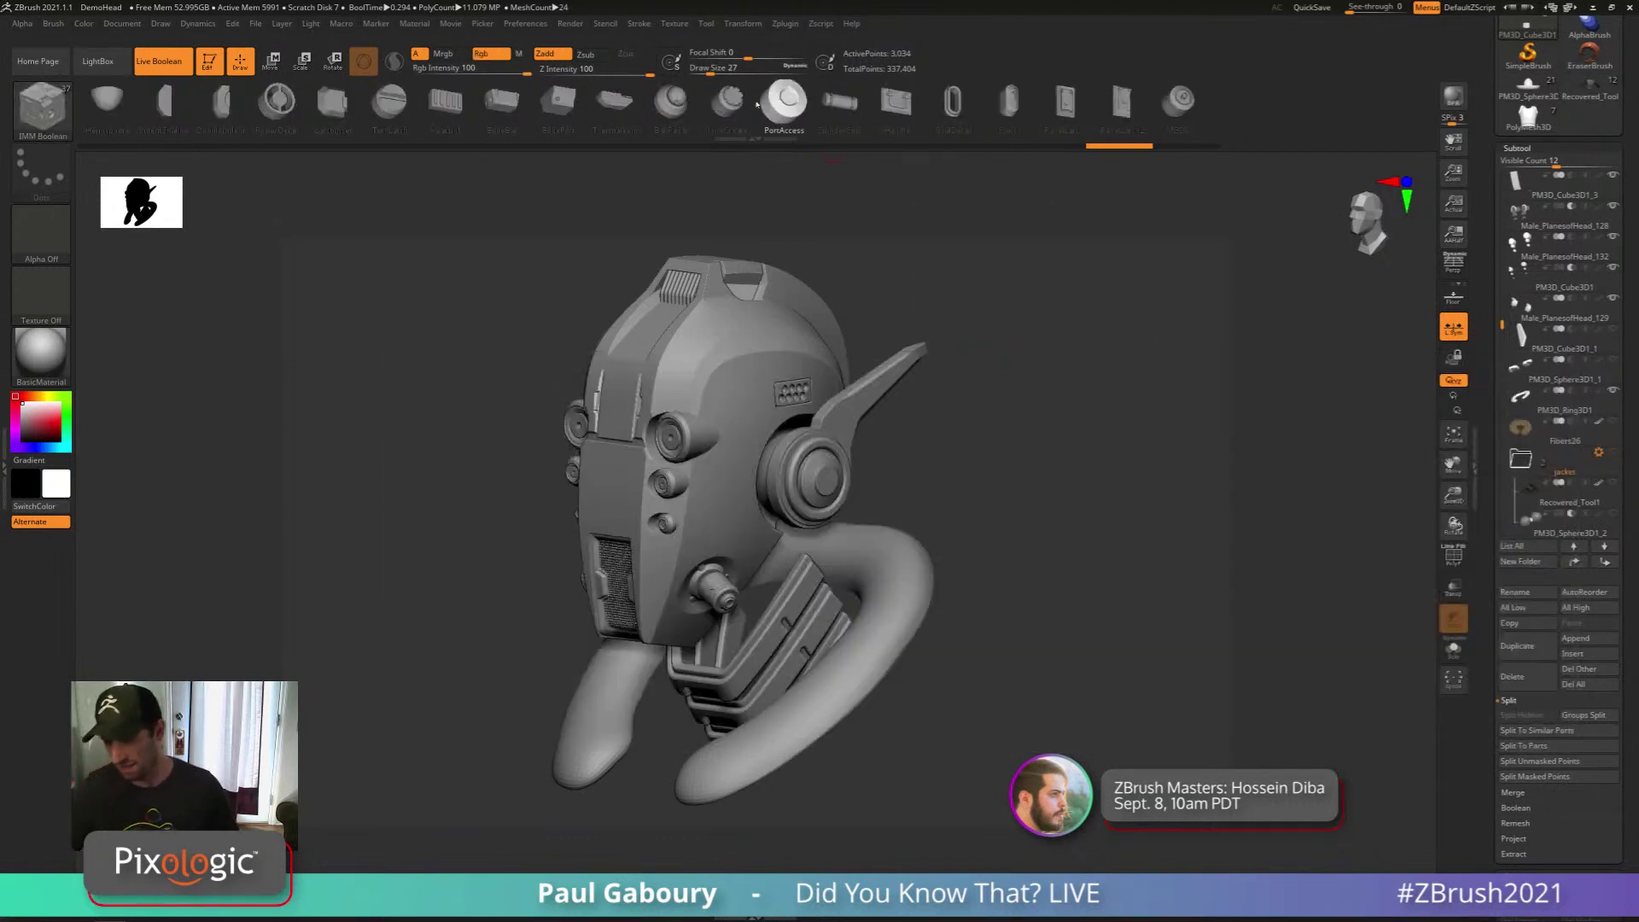
left_click(671, 101)
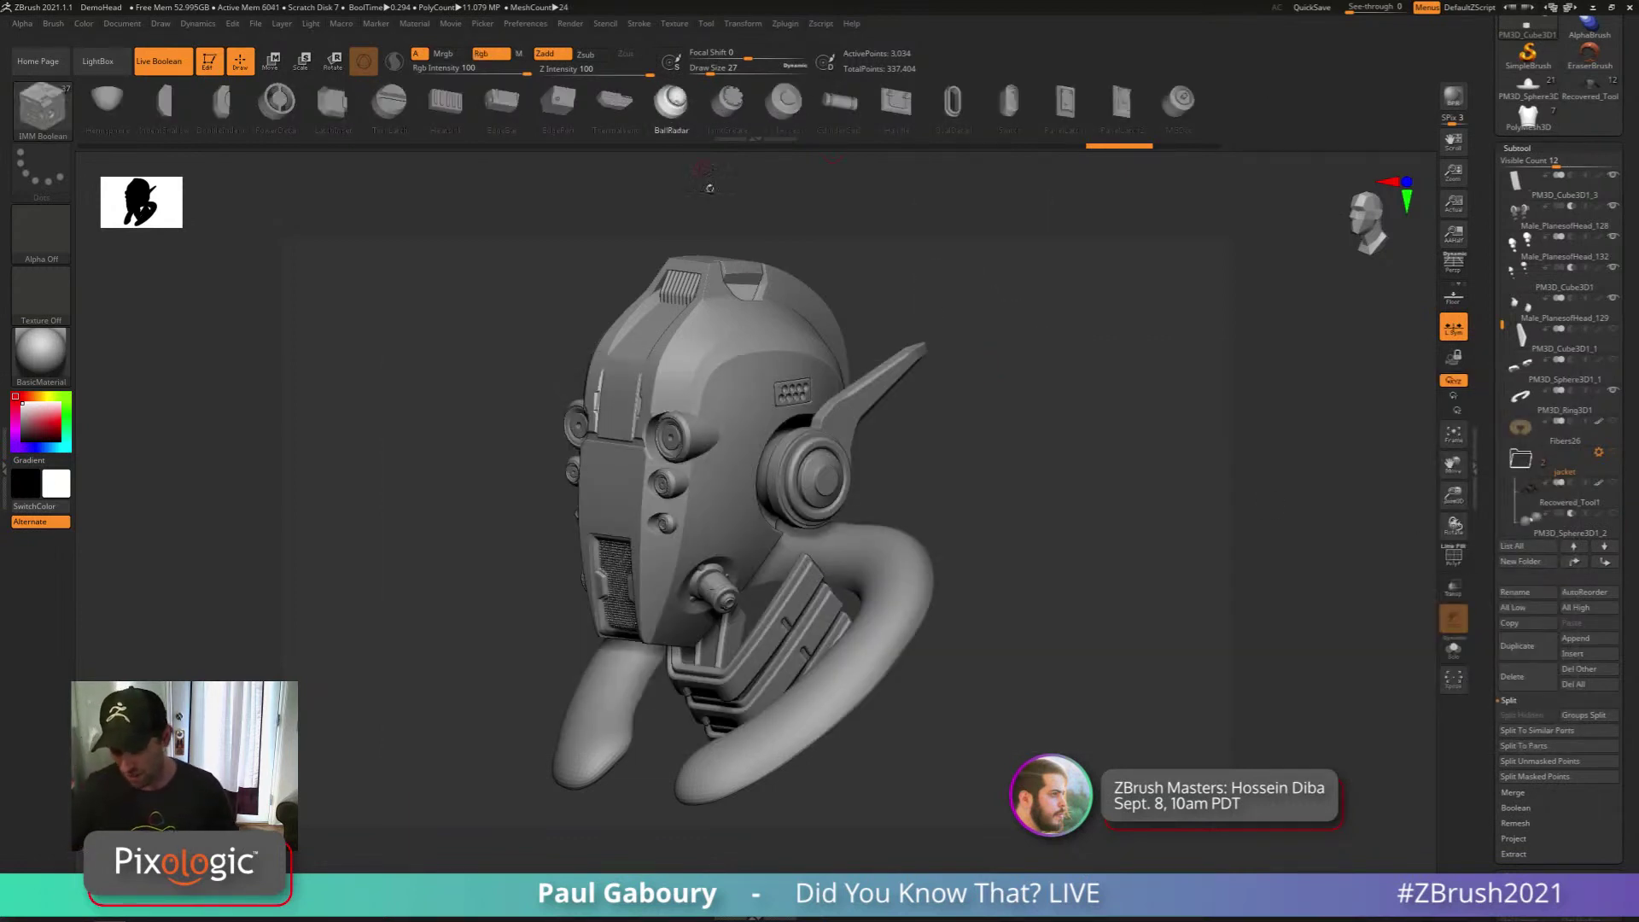
left_click_drag(717, 334, 736, 348)
left_click_drag(956, 444, 944, 479)
key("ctrl+z")
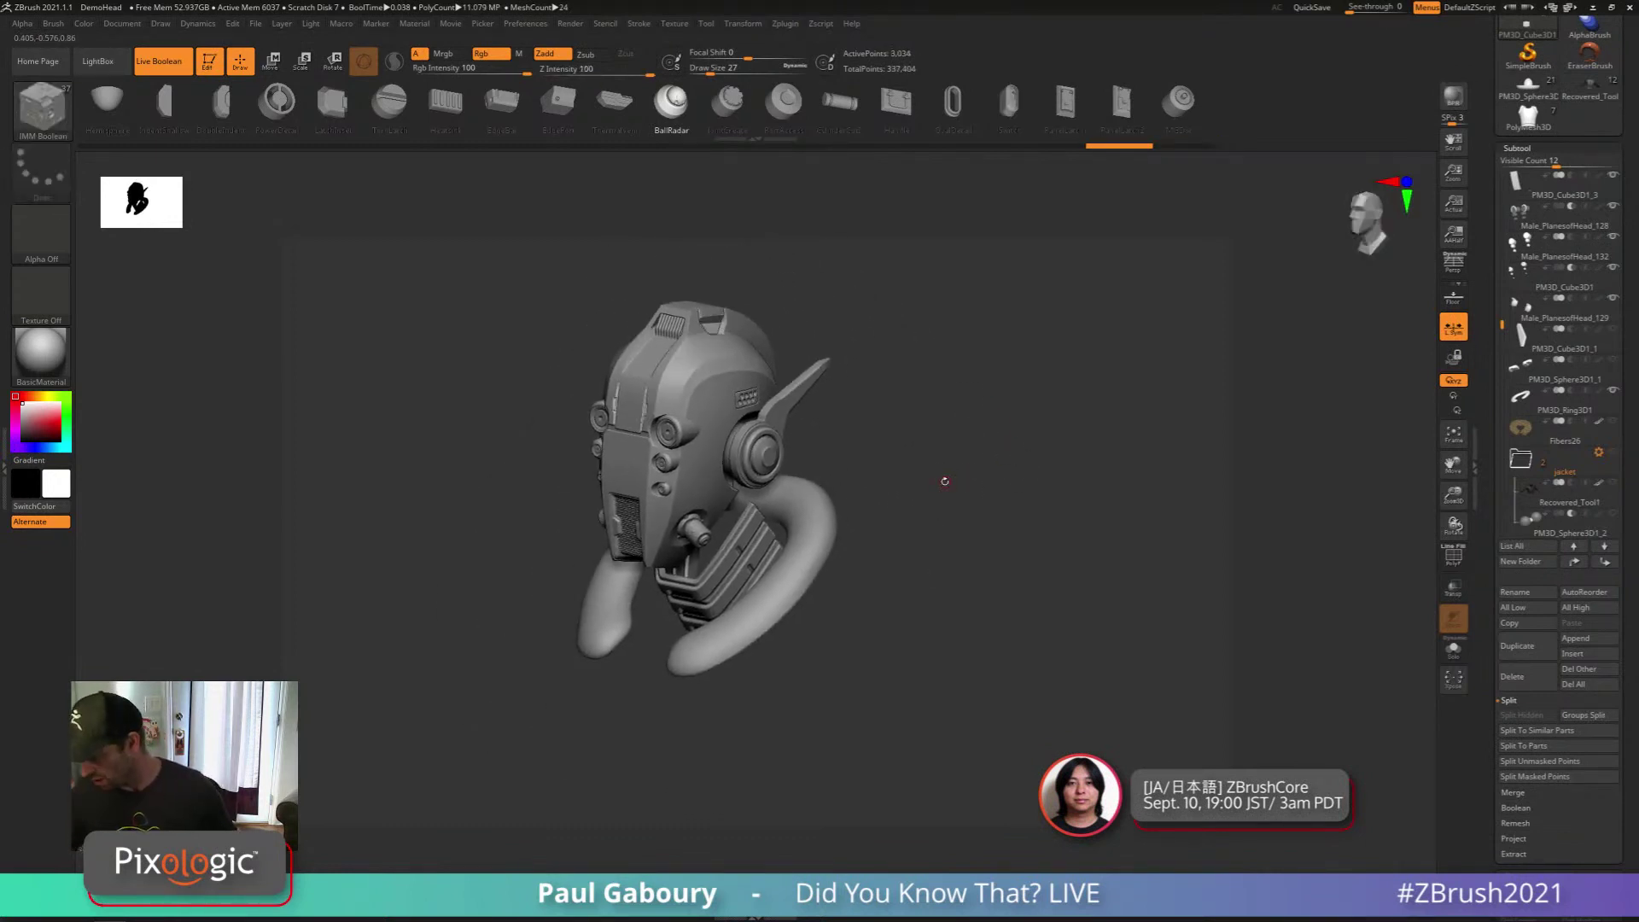
Switch the active tool to the Cylinder3D primitive and display its polyframe
scroll(1558, 341, "up", 3)
left_click(1518, 184)
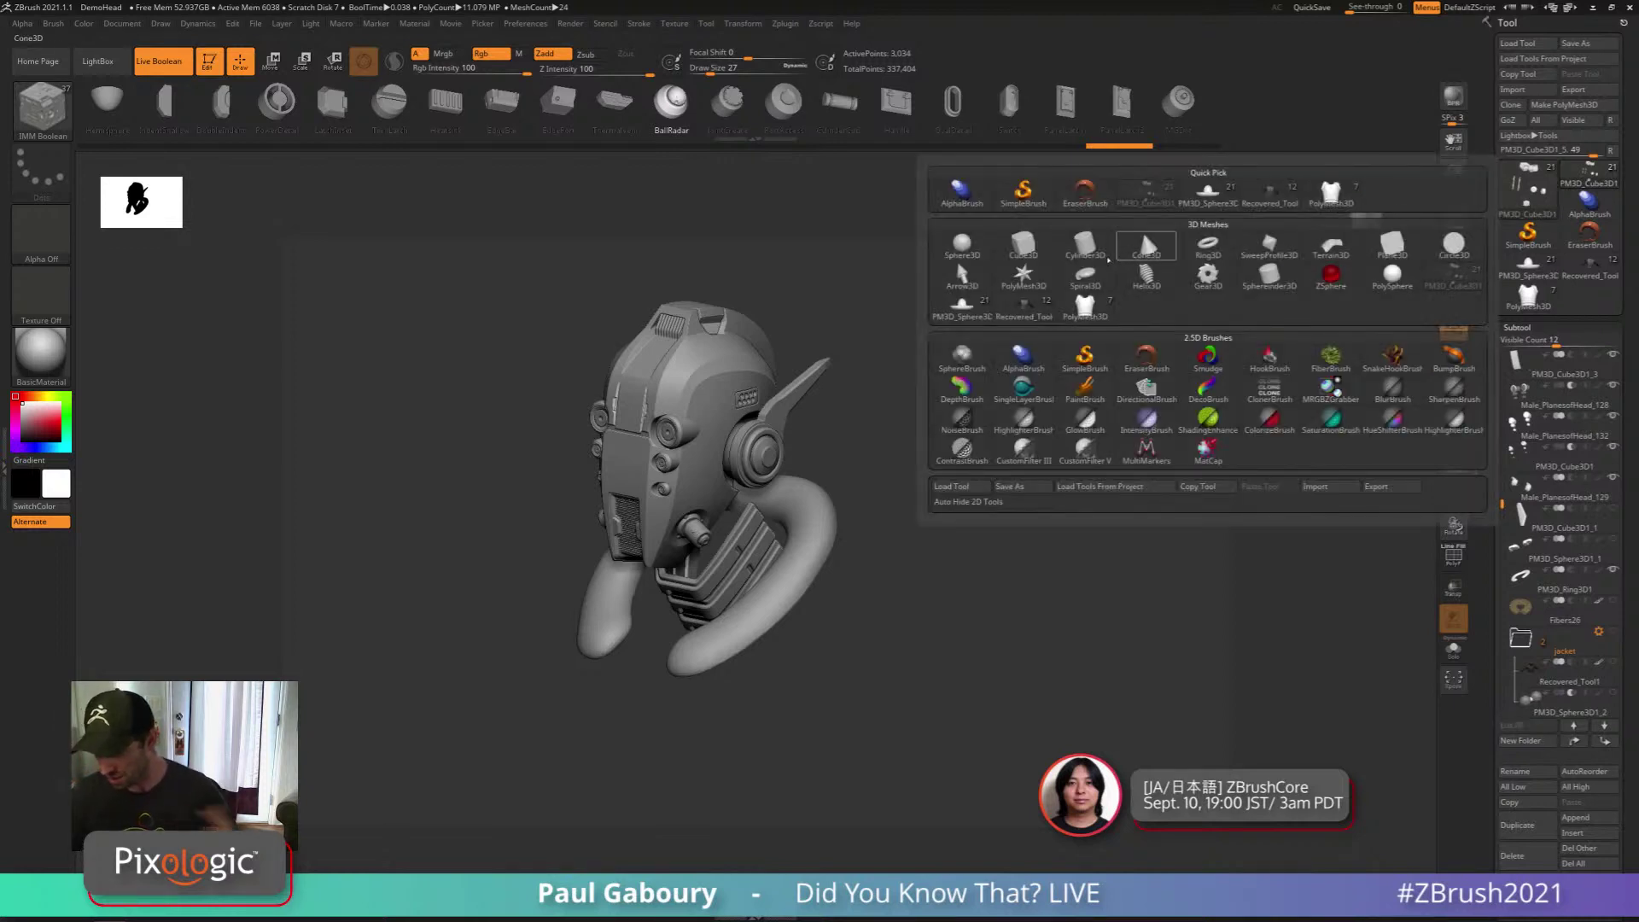
left_click(1085, 248)
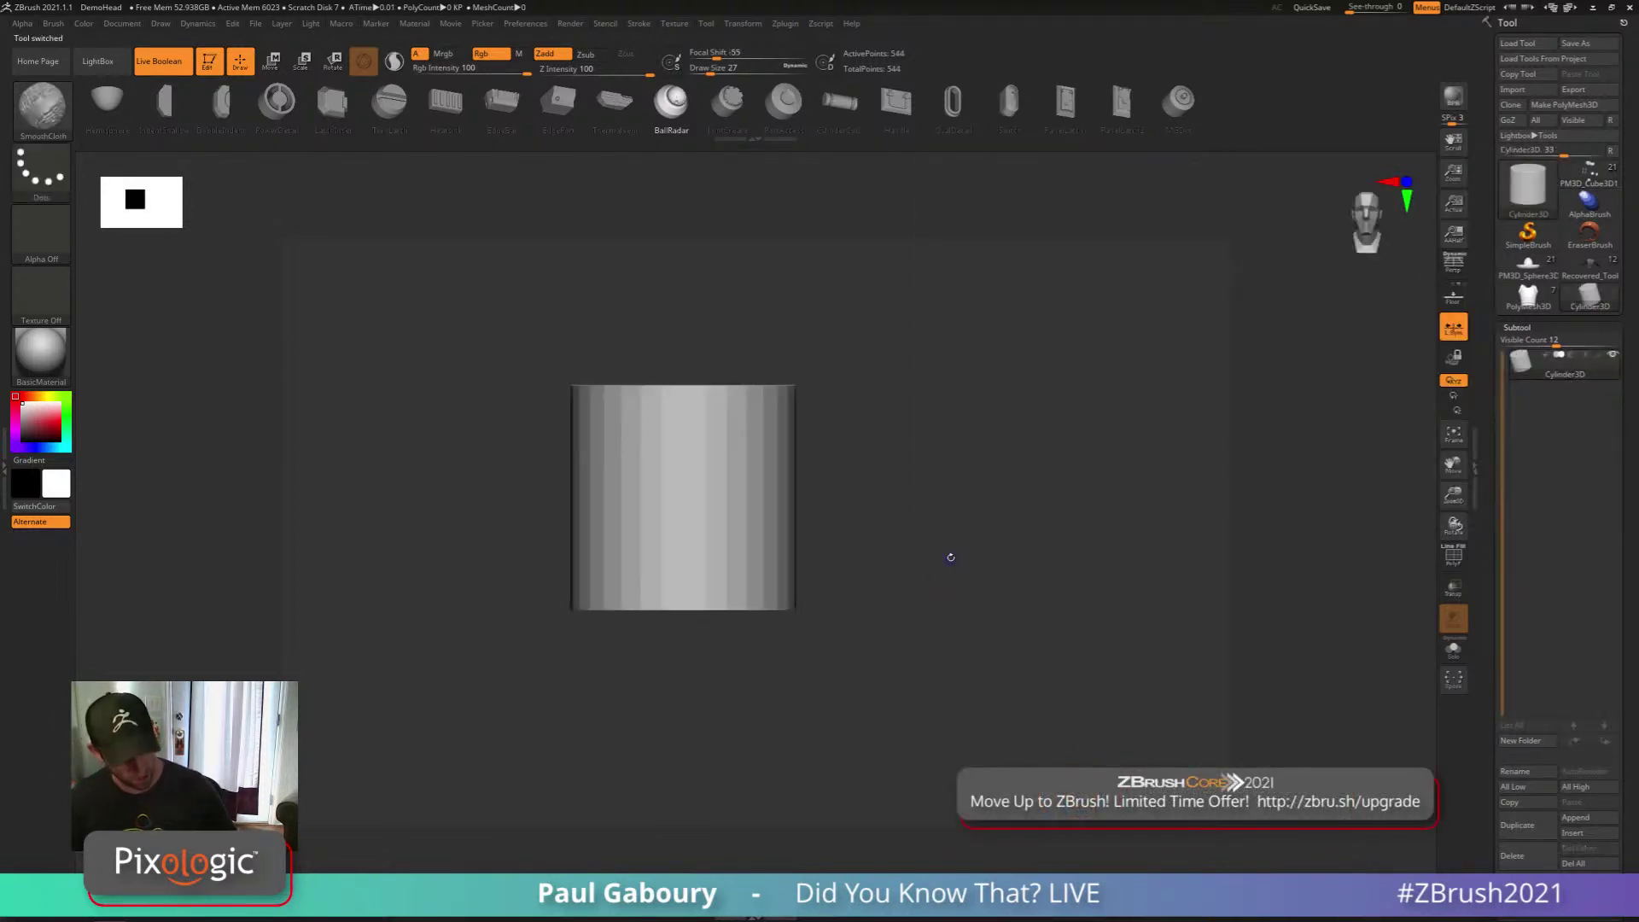
key("shift+f")
Set the cylinder's initial VDivide to 4 and convert it to a PolyMesh3D
left_click(1519, 328)
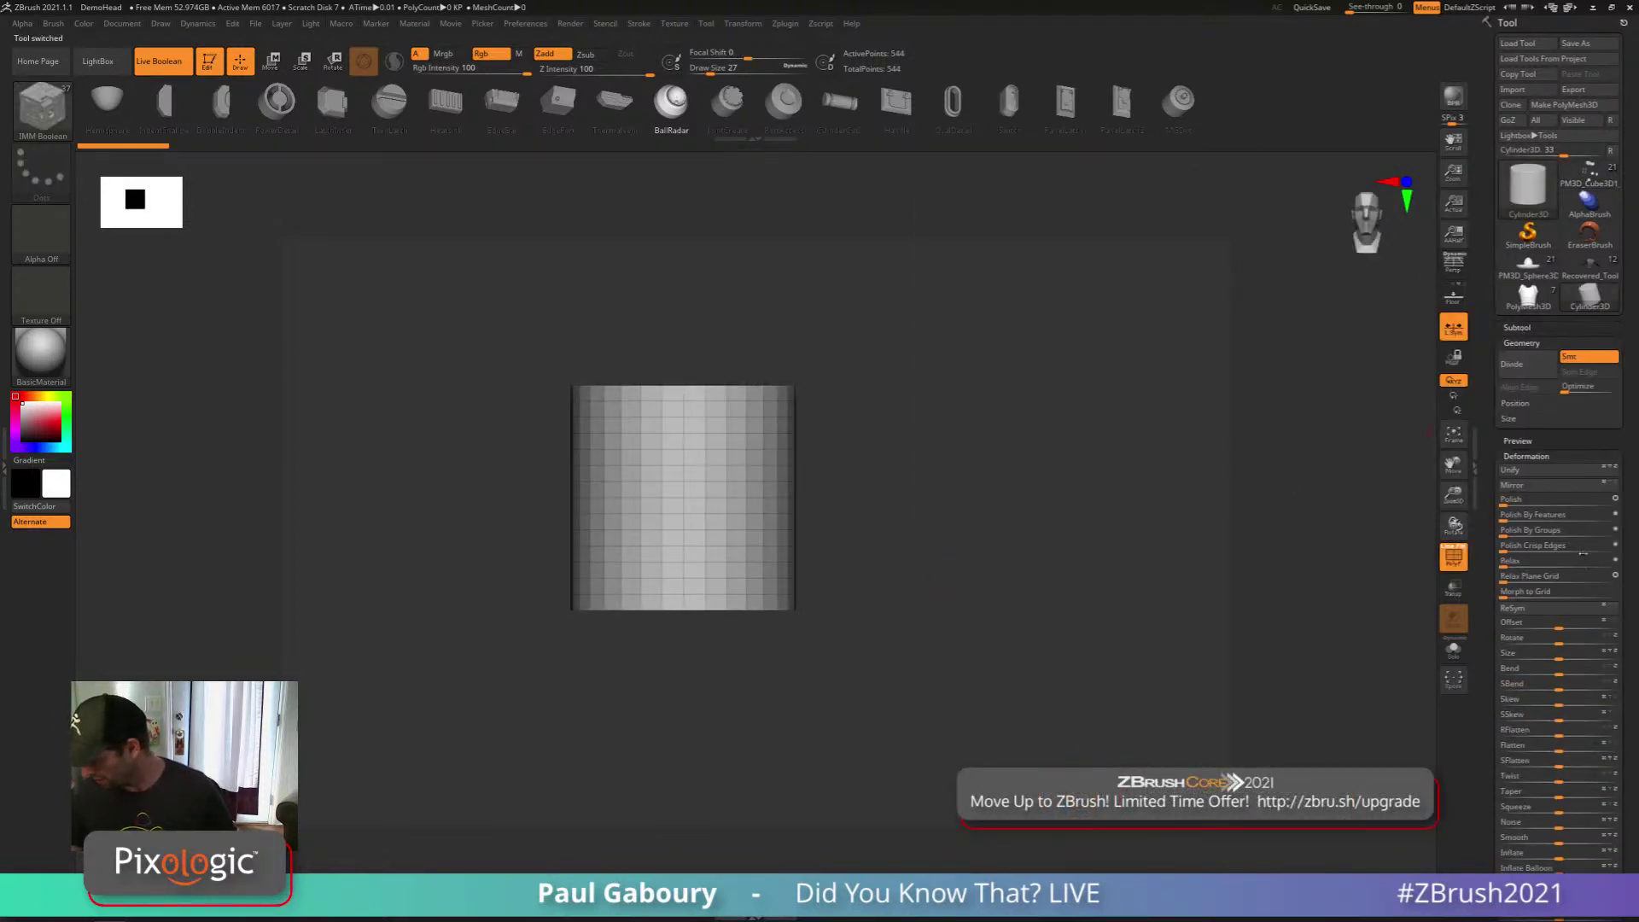
left_click(1526, 456)
left_click(1521, 342)
left_click(1518, 527)
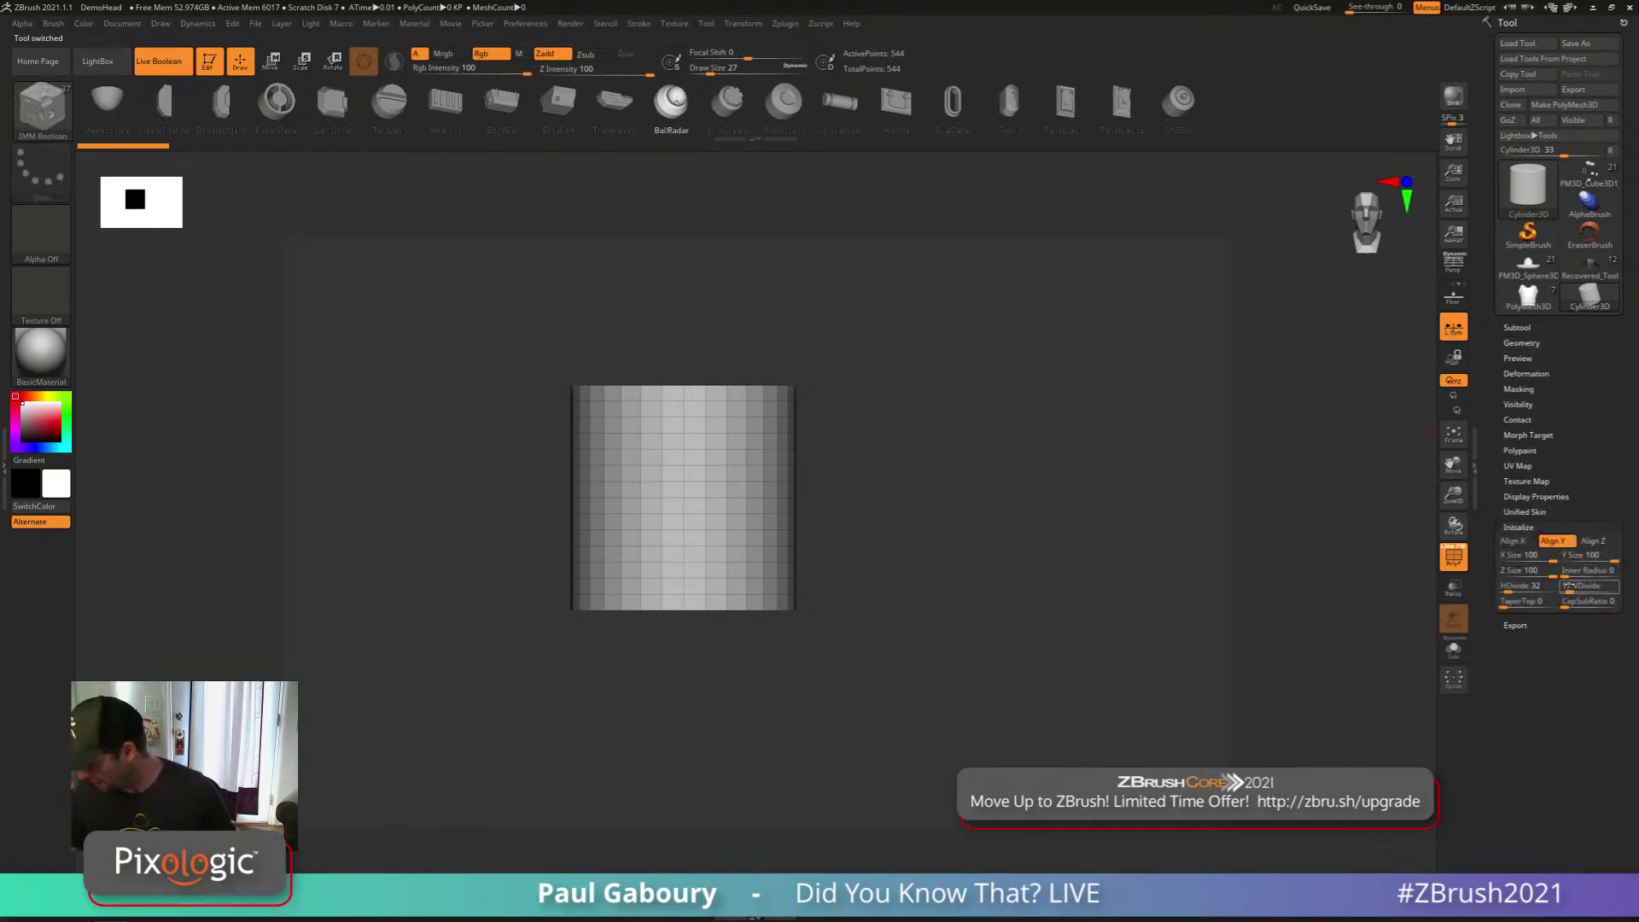
type("4")
key("Return")
left_click(1568, 105)
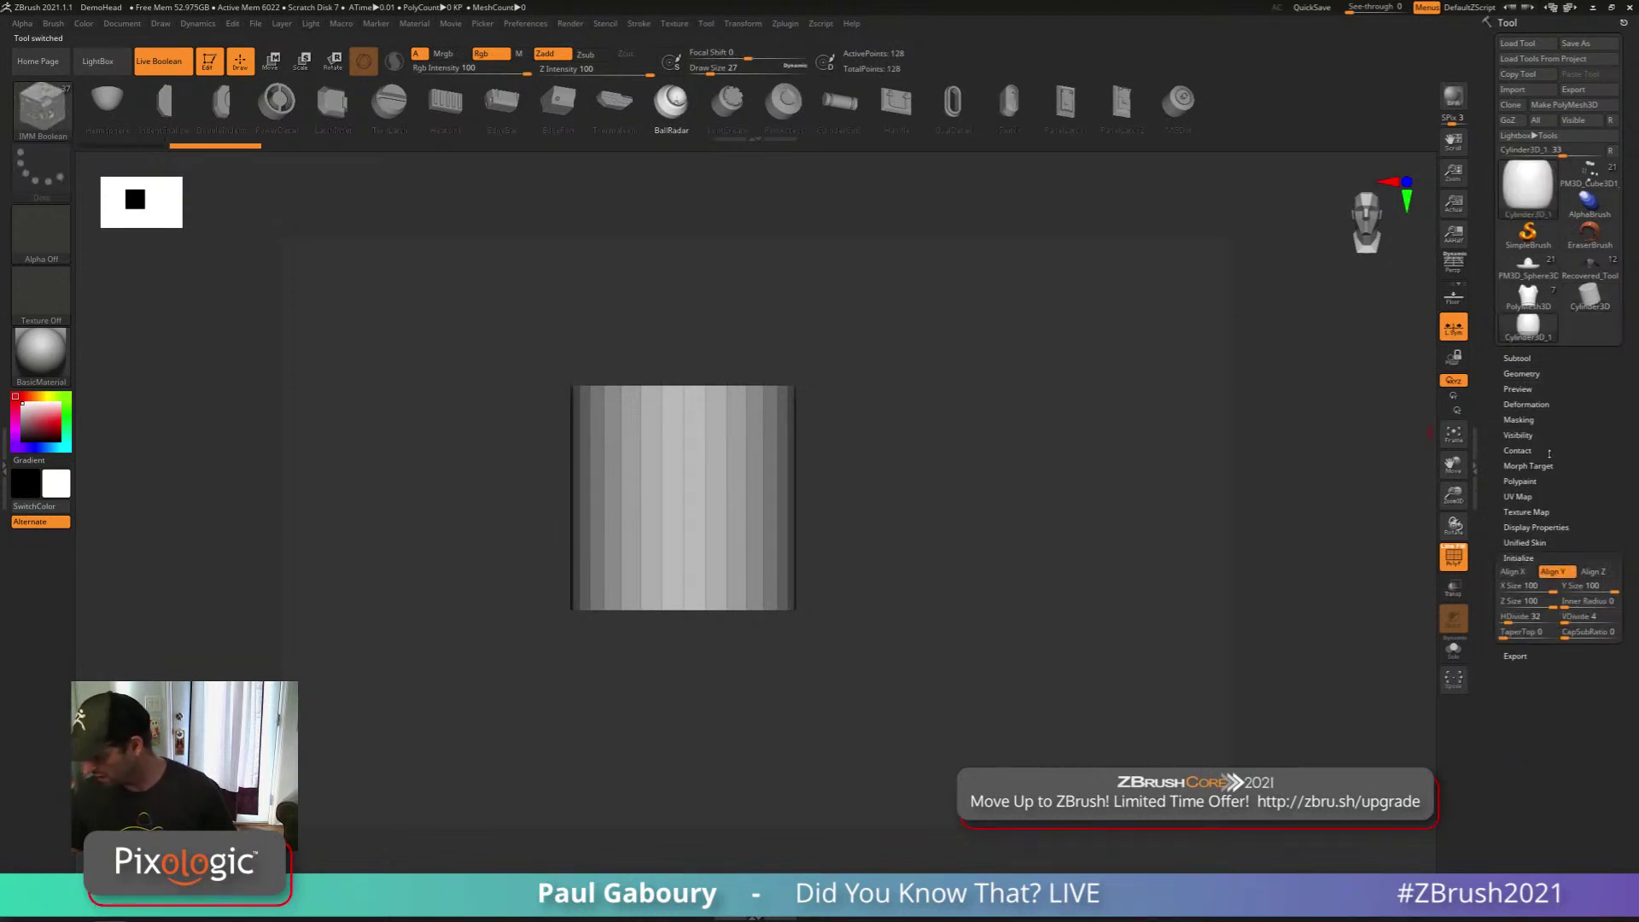
left_click(1573, 105)
Flatten the cylinder along its height into a thin disc with the Gizmo
left_click_drag(1175, 392, 931, 538)
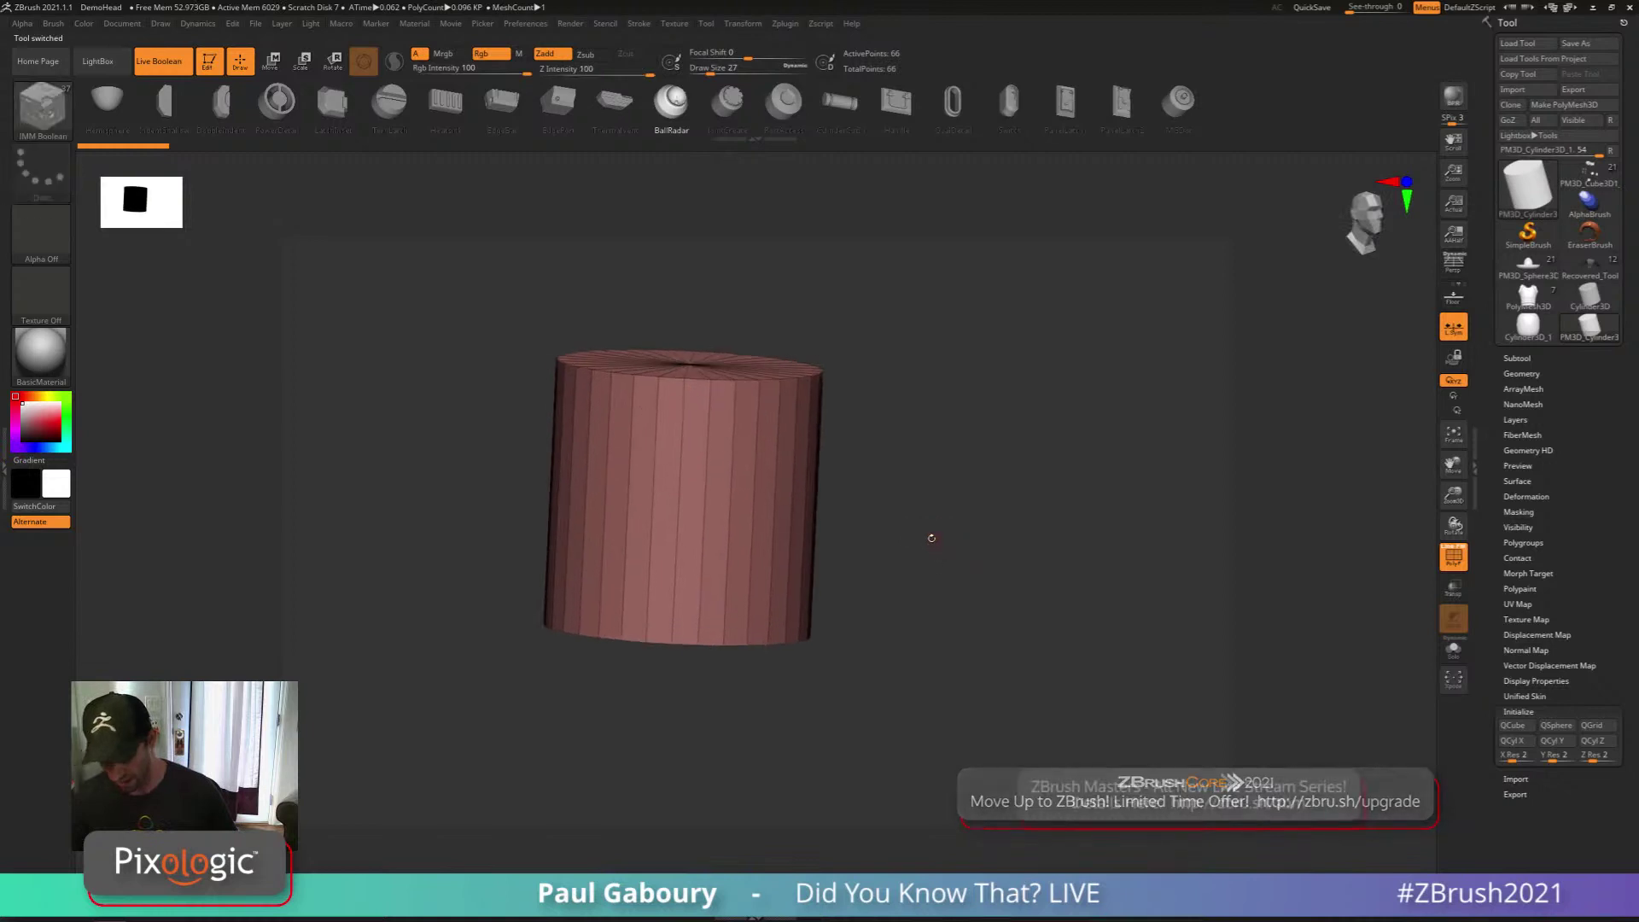
key("w")
left_click_drag(684, 455, 700, 687)
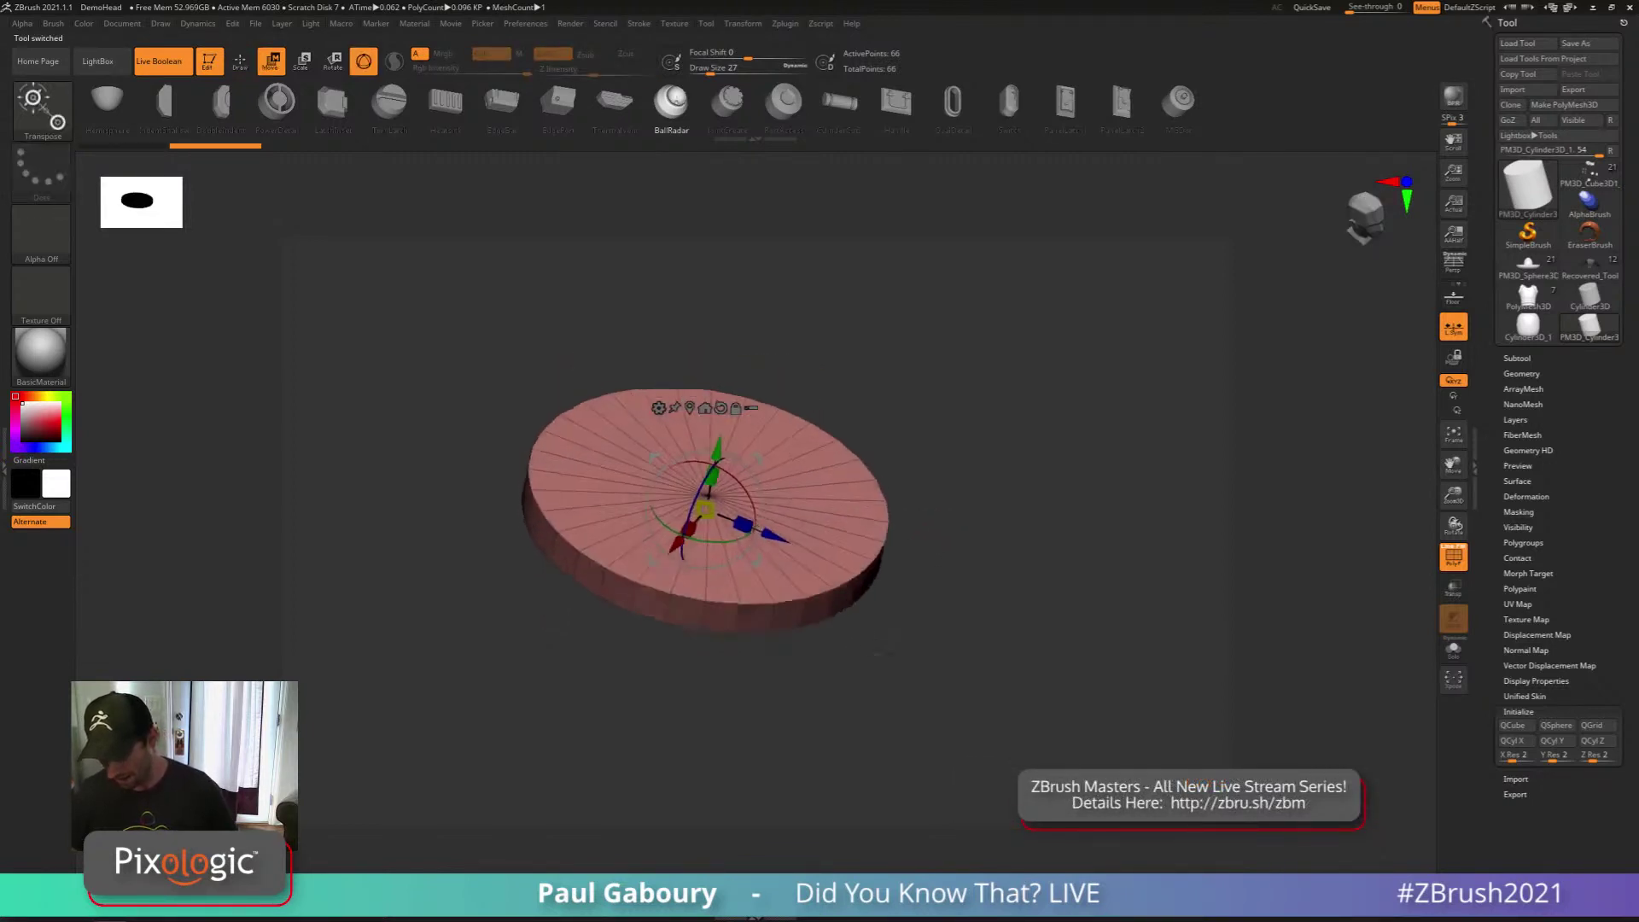
left_click_drag(879, 654, 849, 647)
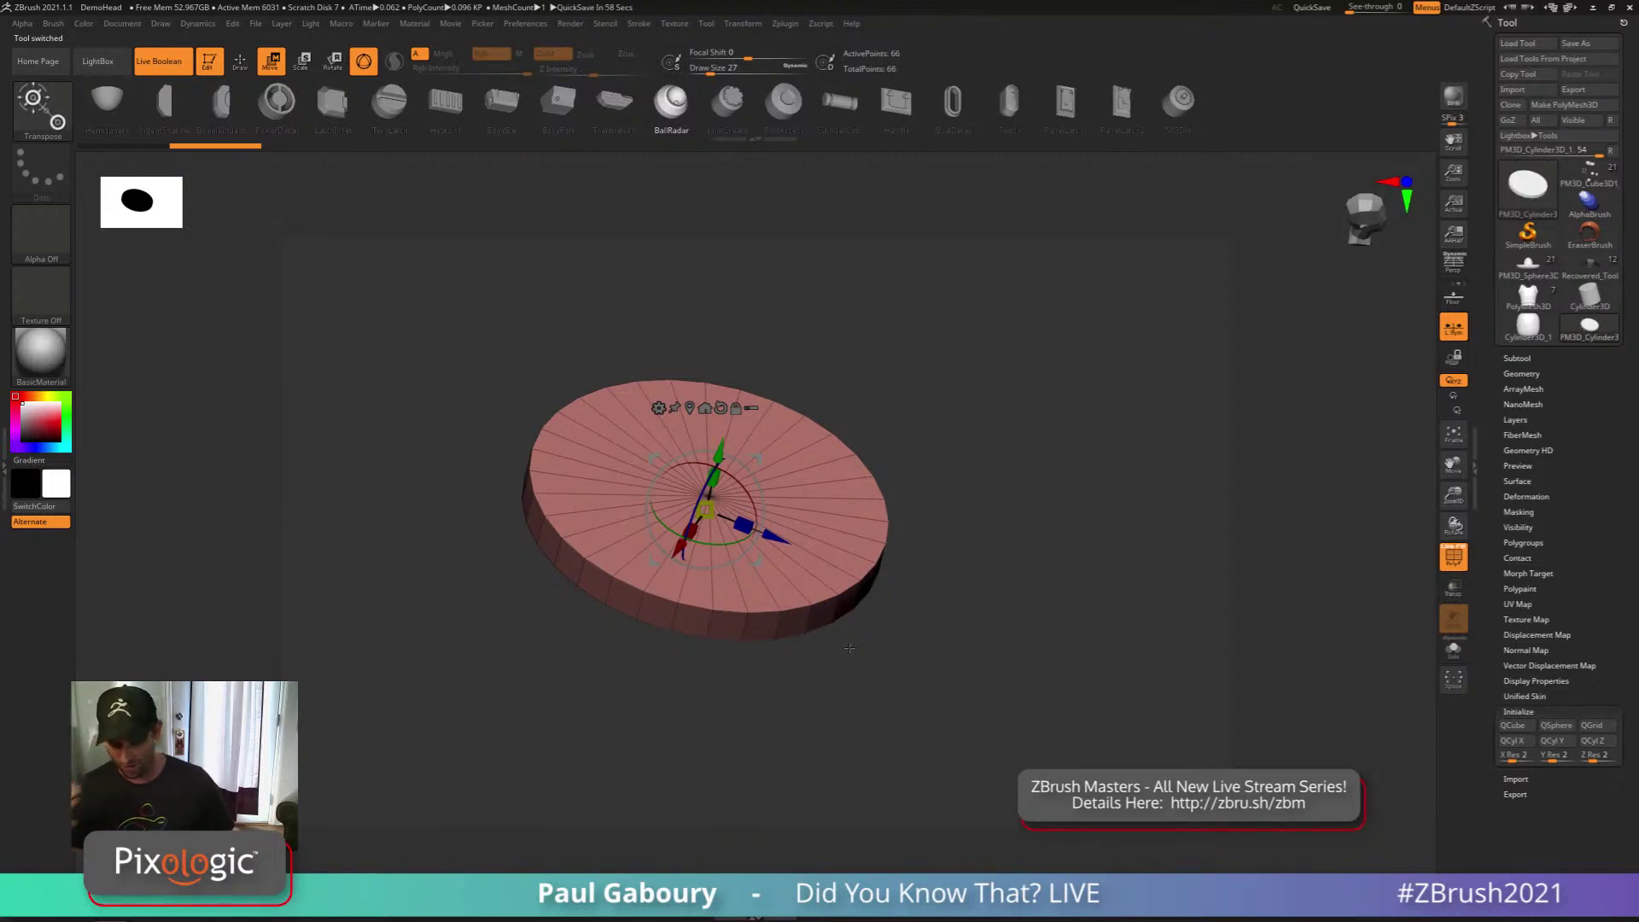
Bevel the complete edge loop around the disc's upper rim with the ZModeler brush
key("q")
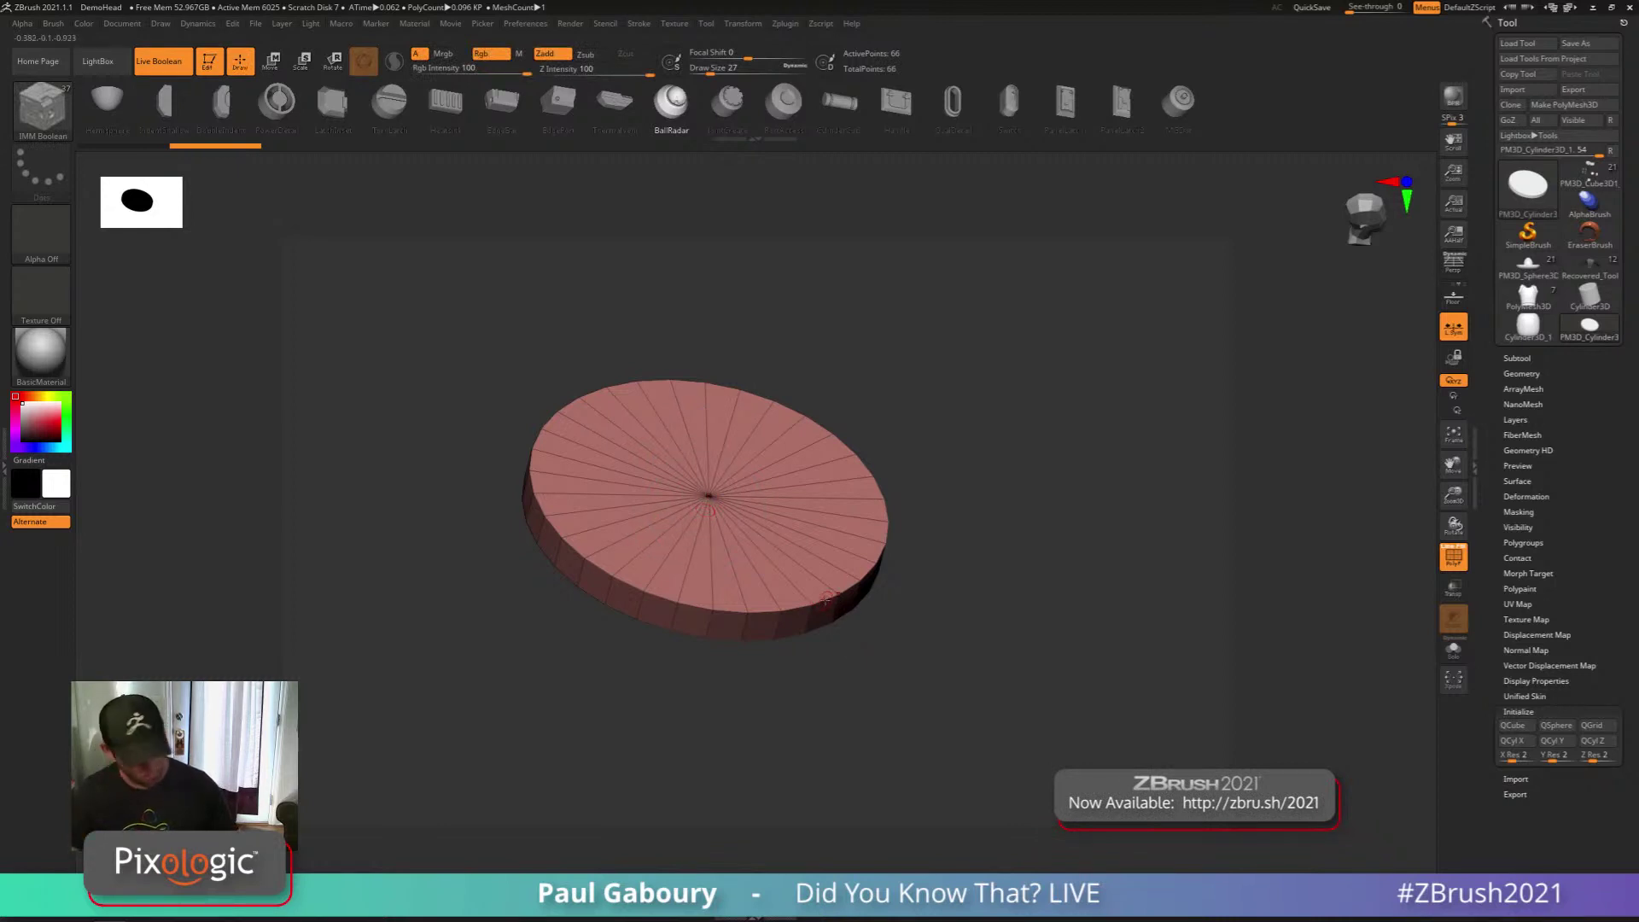
key("b")
key("z")
key("m")
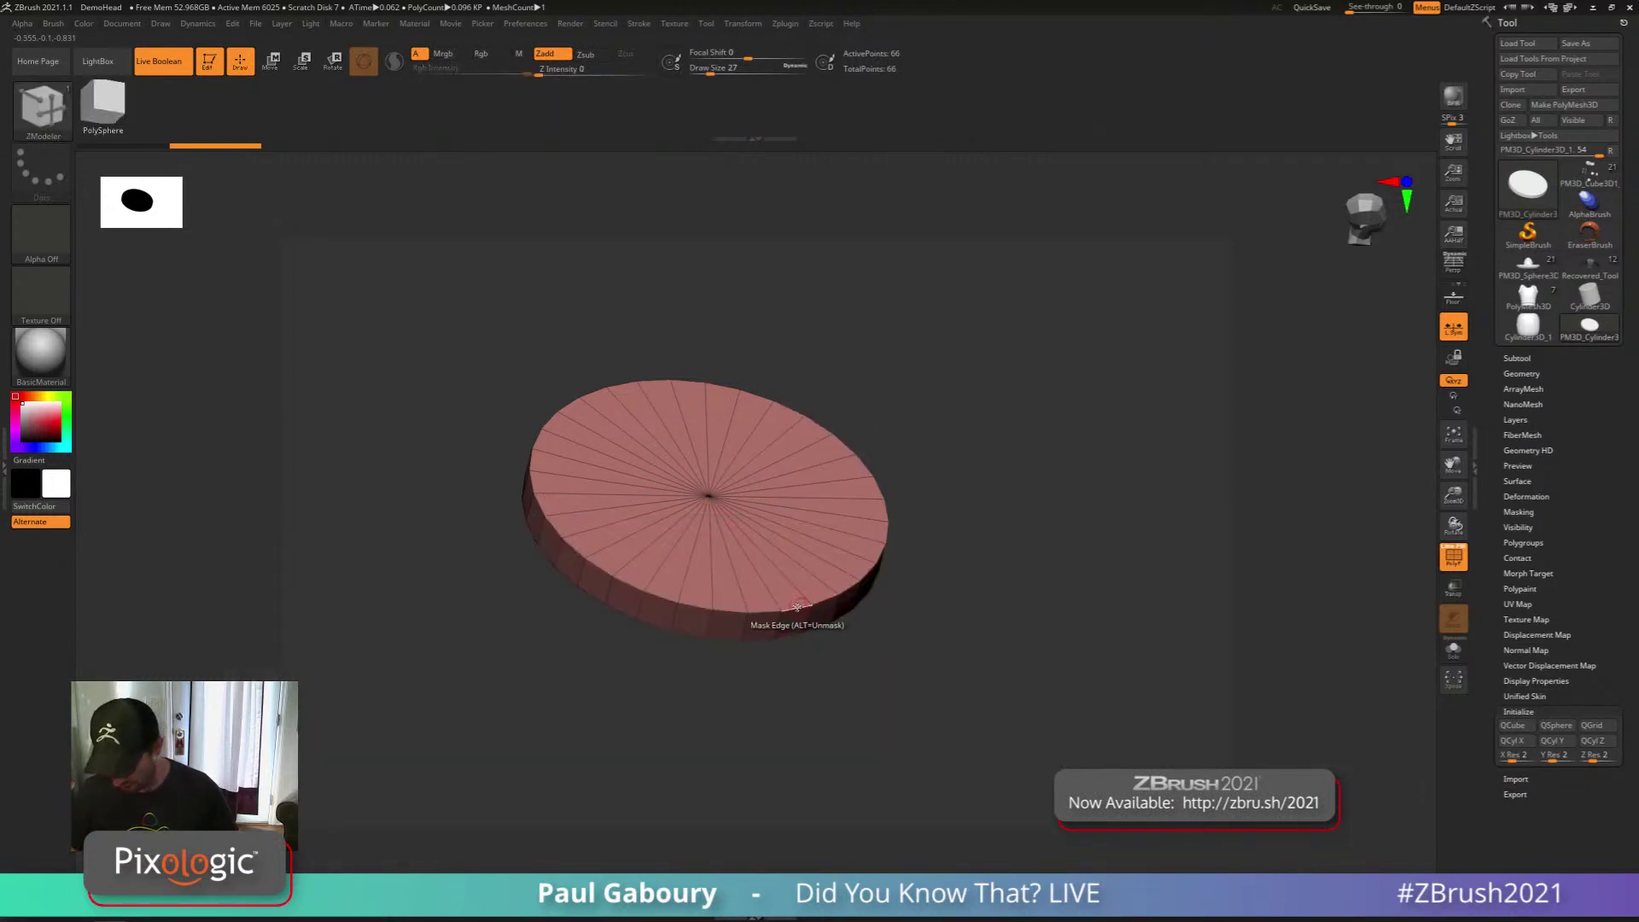
key("space")
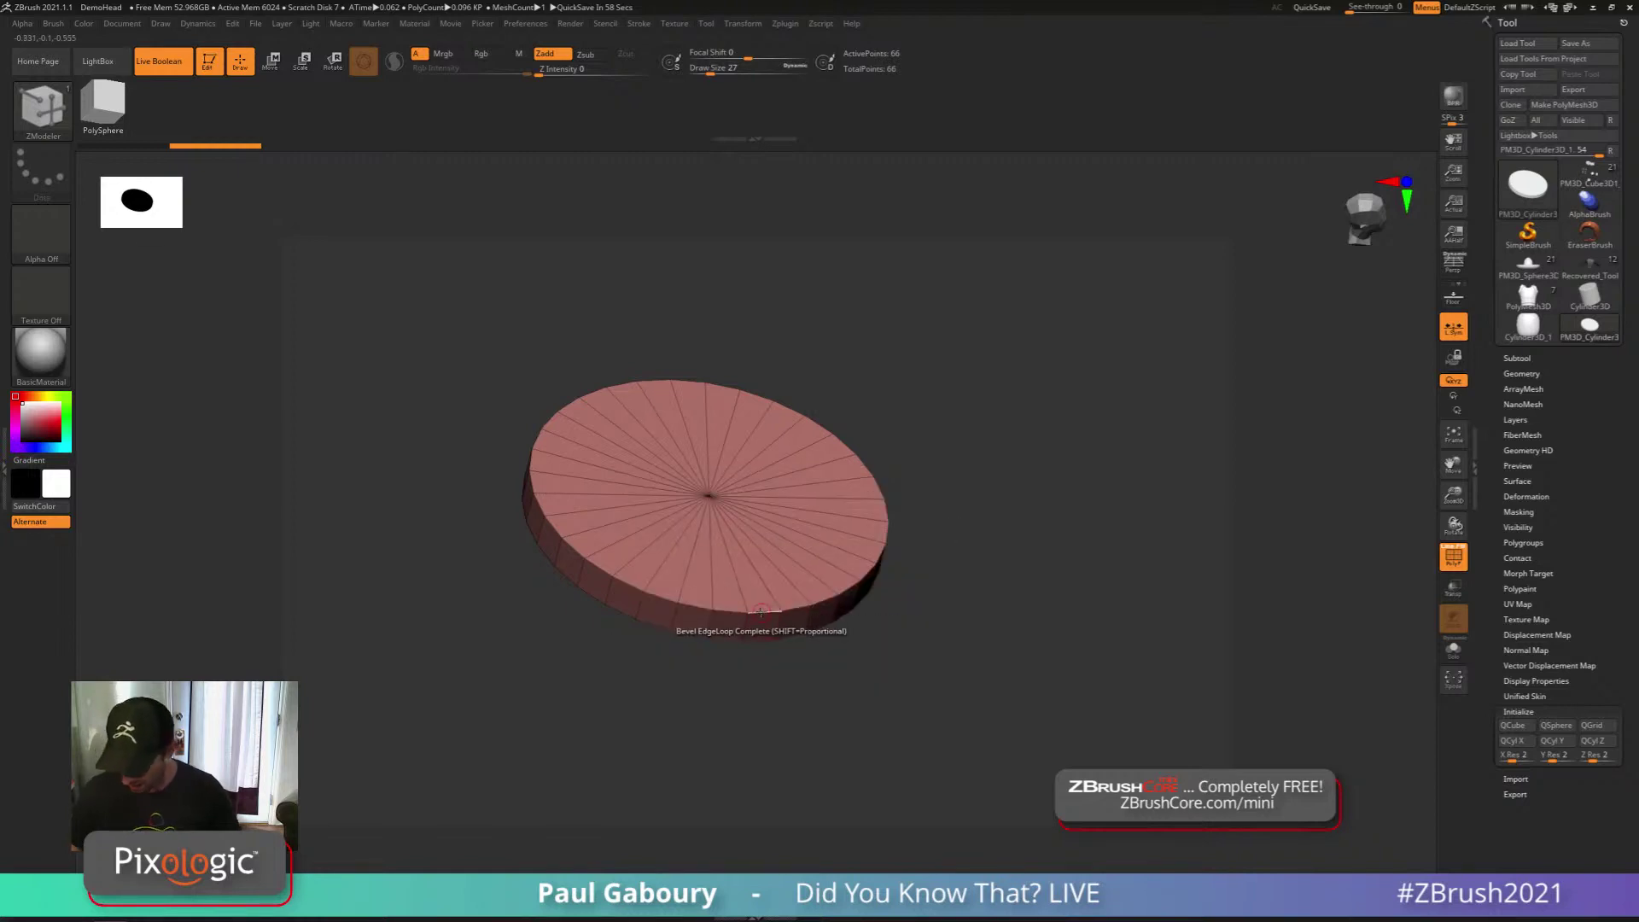
left_click_drag(761, 612, 760, 599)
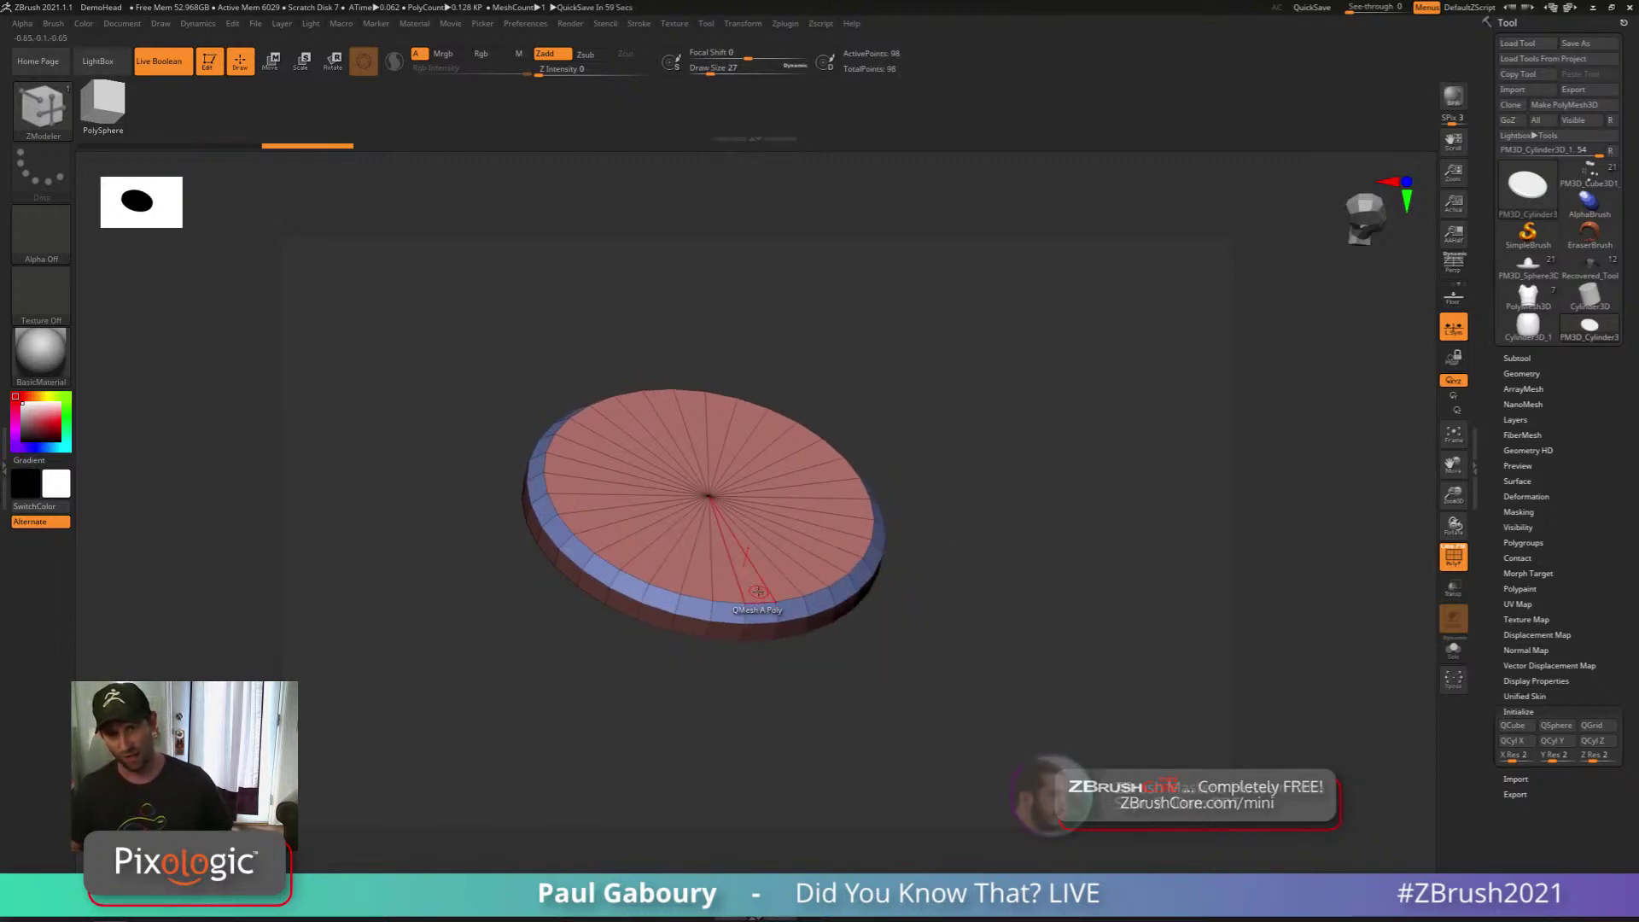
Insert a single concentric edge loop on the disc's top face with ZModeler
mouse_move(900, 644)
left_mouse_down("alt")
mouse_move(905, 604)
mouse_move(928, 660)
left_mouse_up("alt")
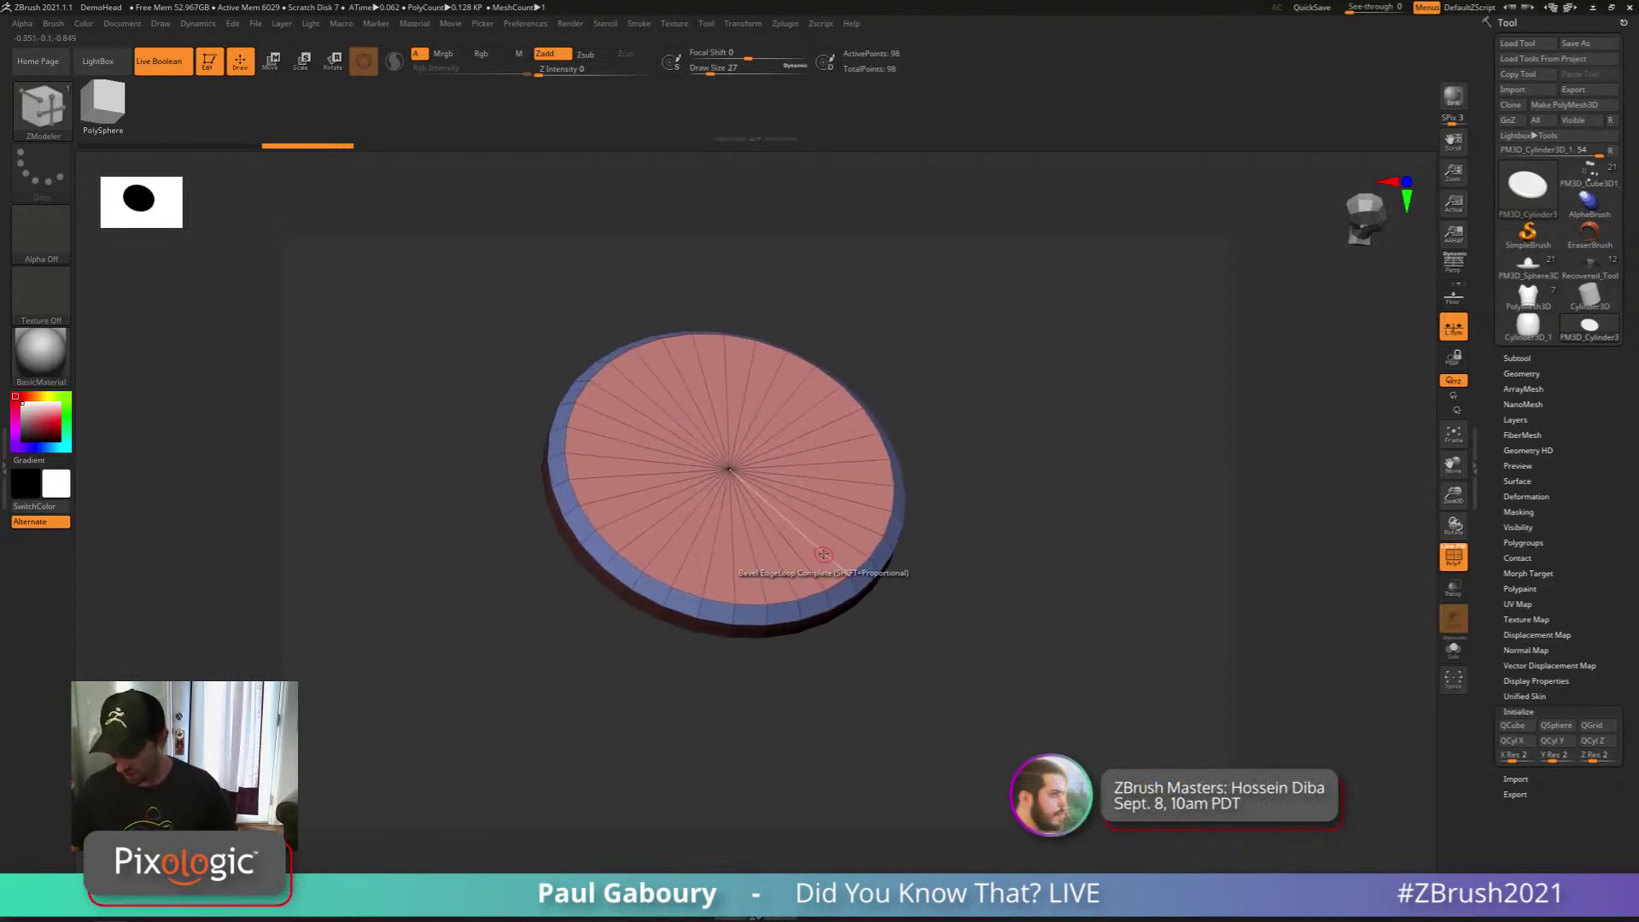
key("space")
left_click(821, 519)
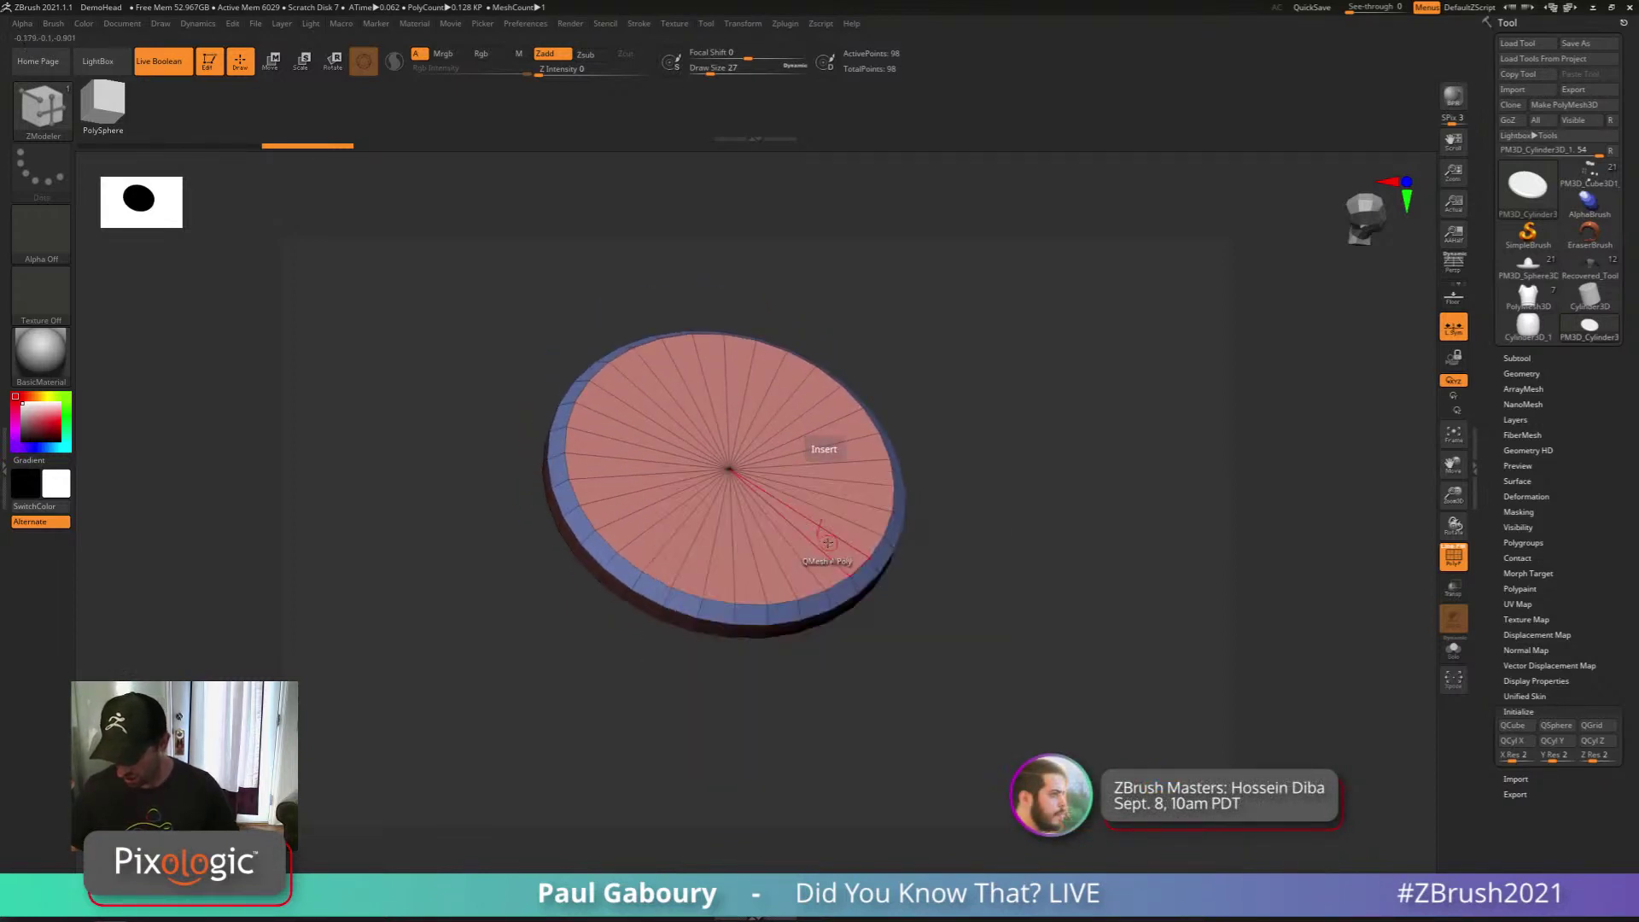
key("space")
left_click(820, 662)
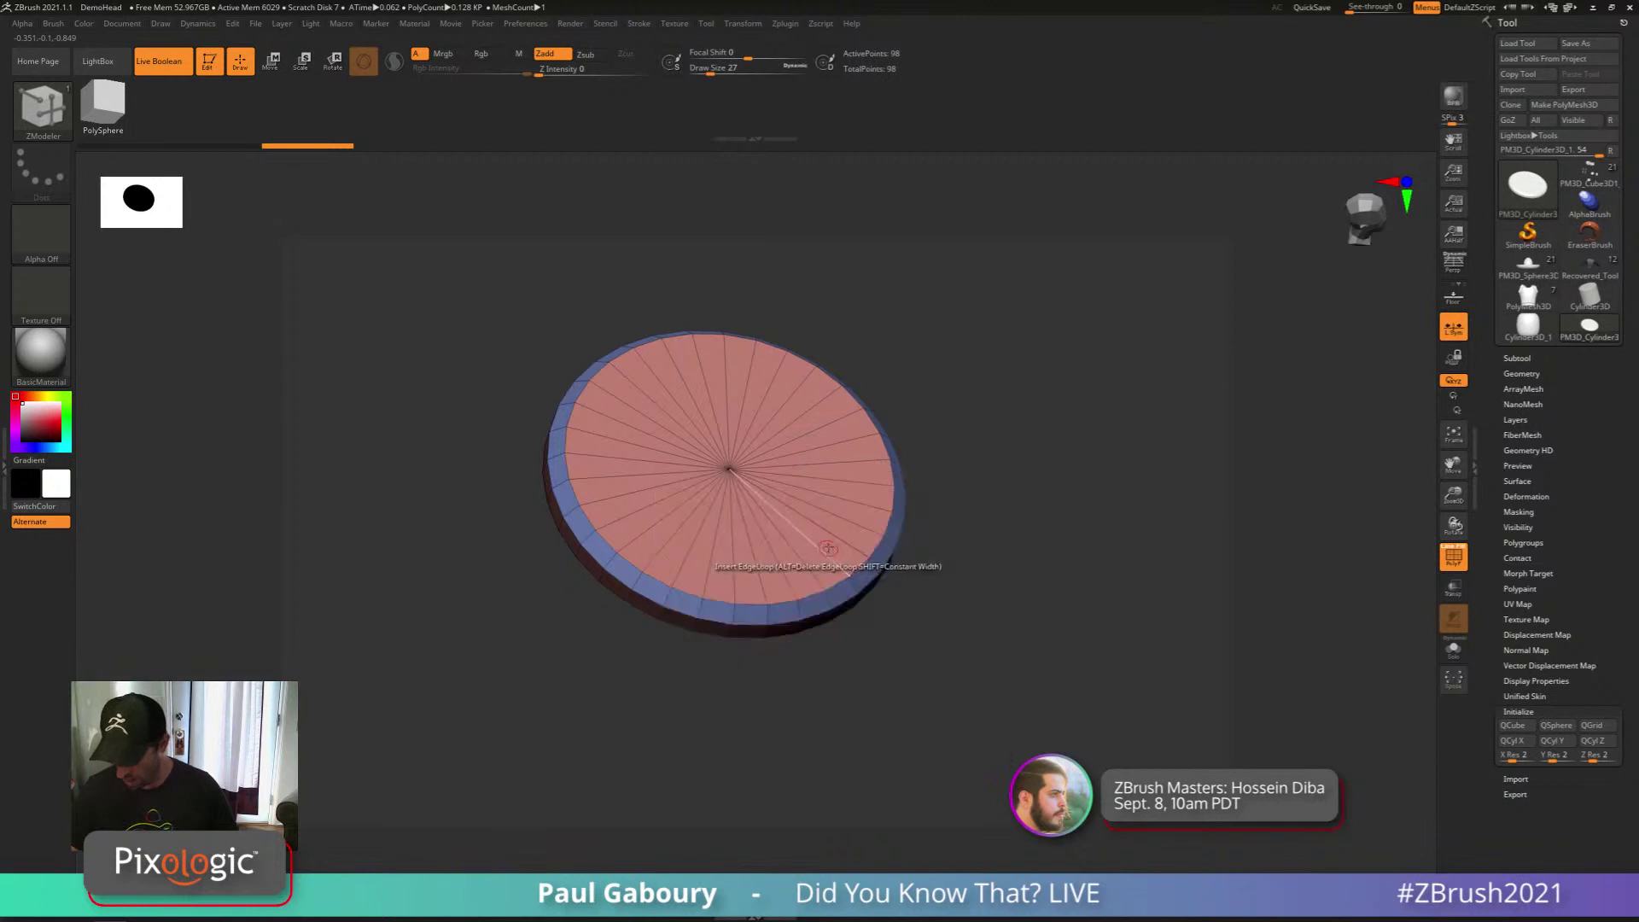
left_click(818, 546)
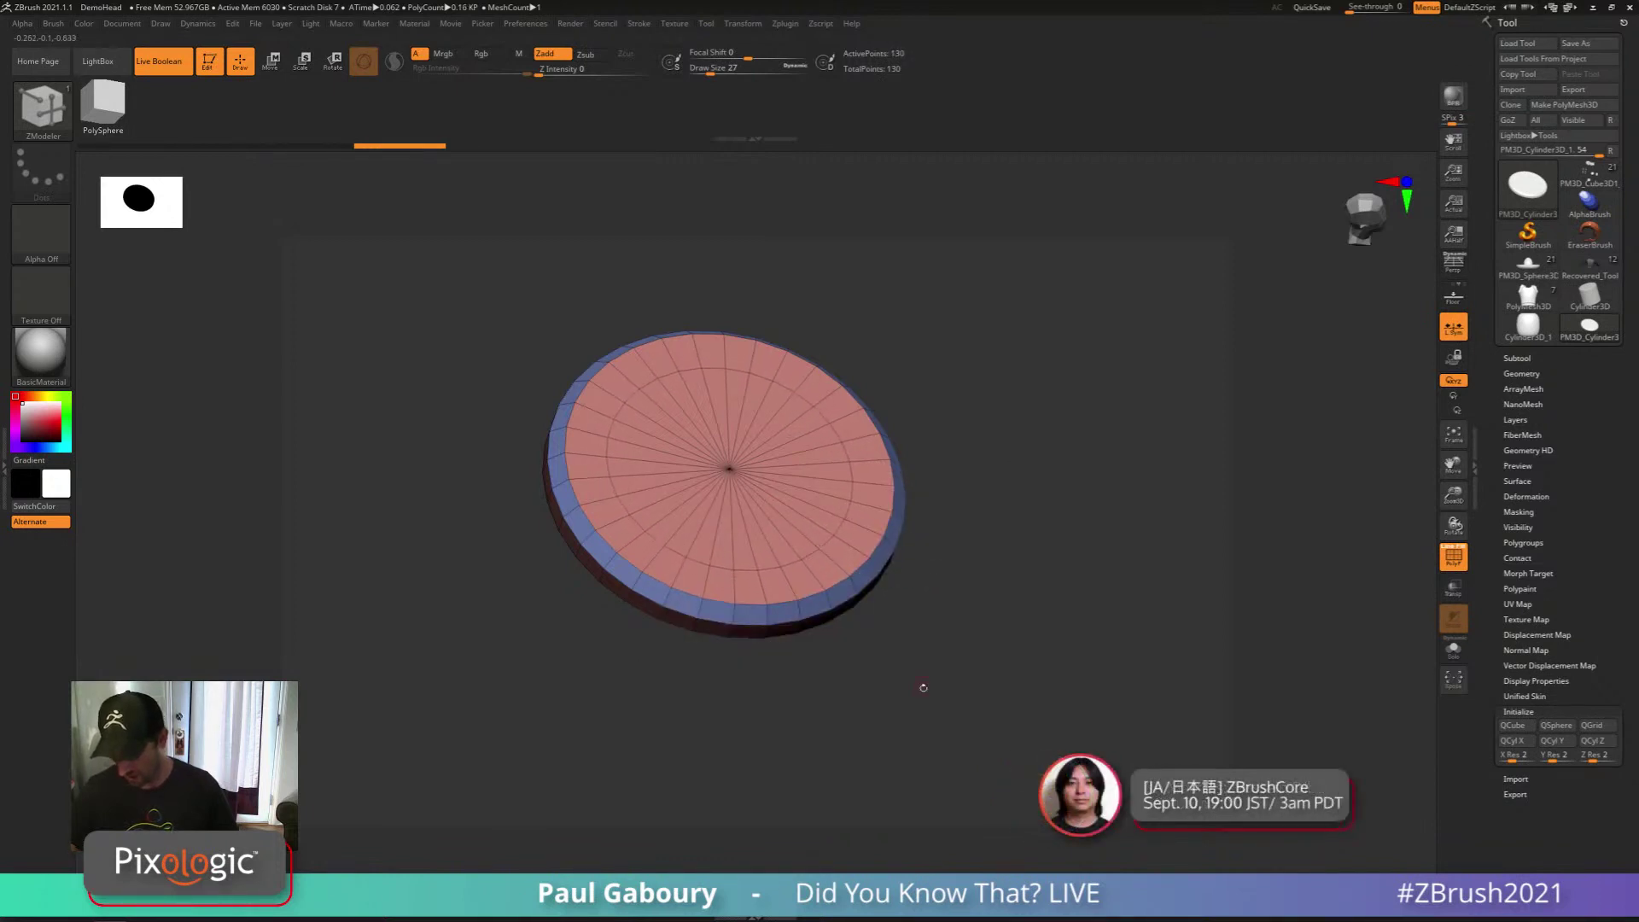
Isolate the inner circle of the disc's top face, assign it its own polygroup, and show the whole mesh again
left_click_drag(921, 688, 922, 651)
left_click(739, 500, "ctrl+shift")
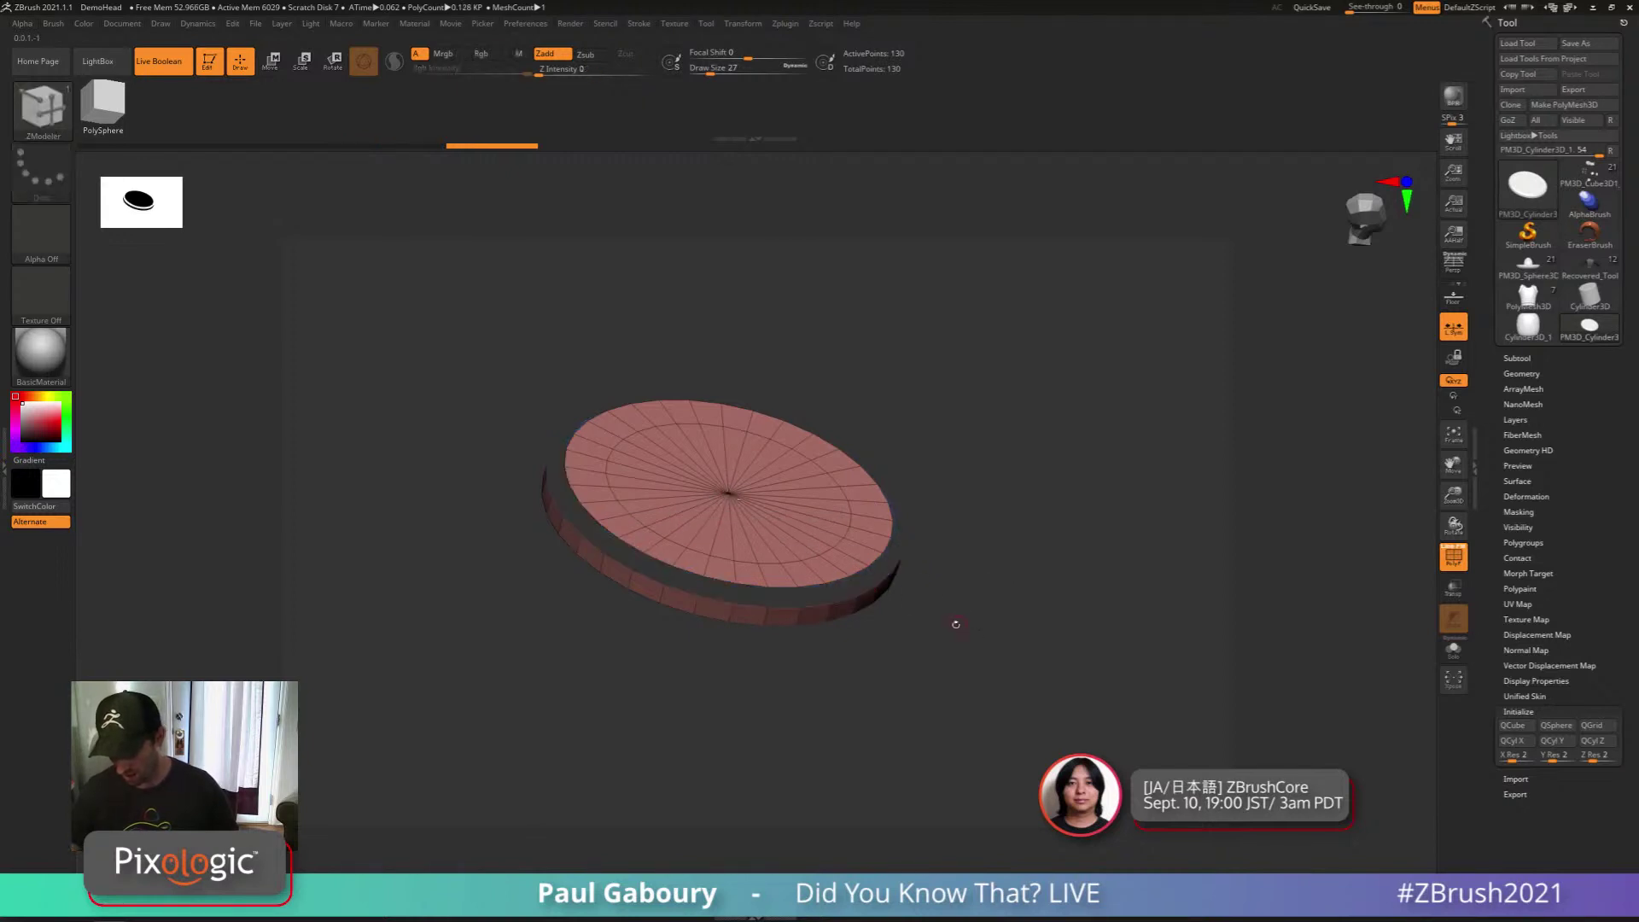
key("ctrl+shift+s")
left_click_drag(955, 644, 961, 624)
key("ctrl+w")
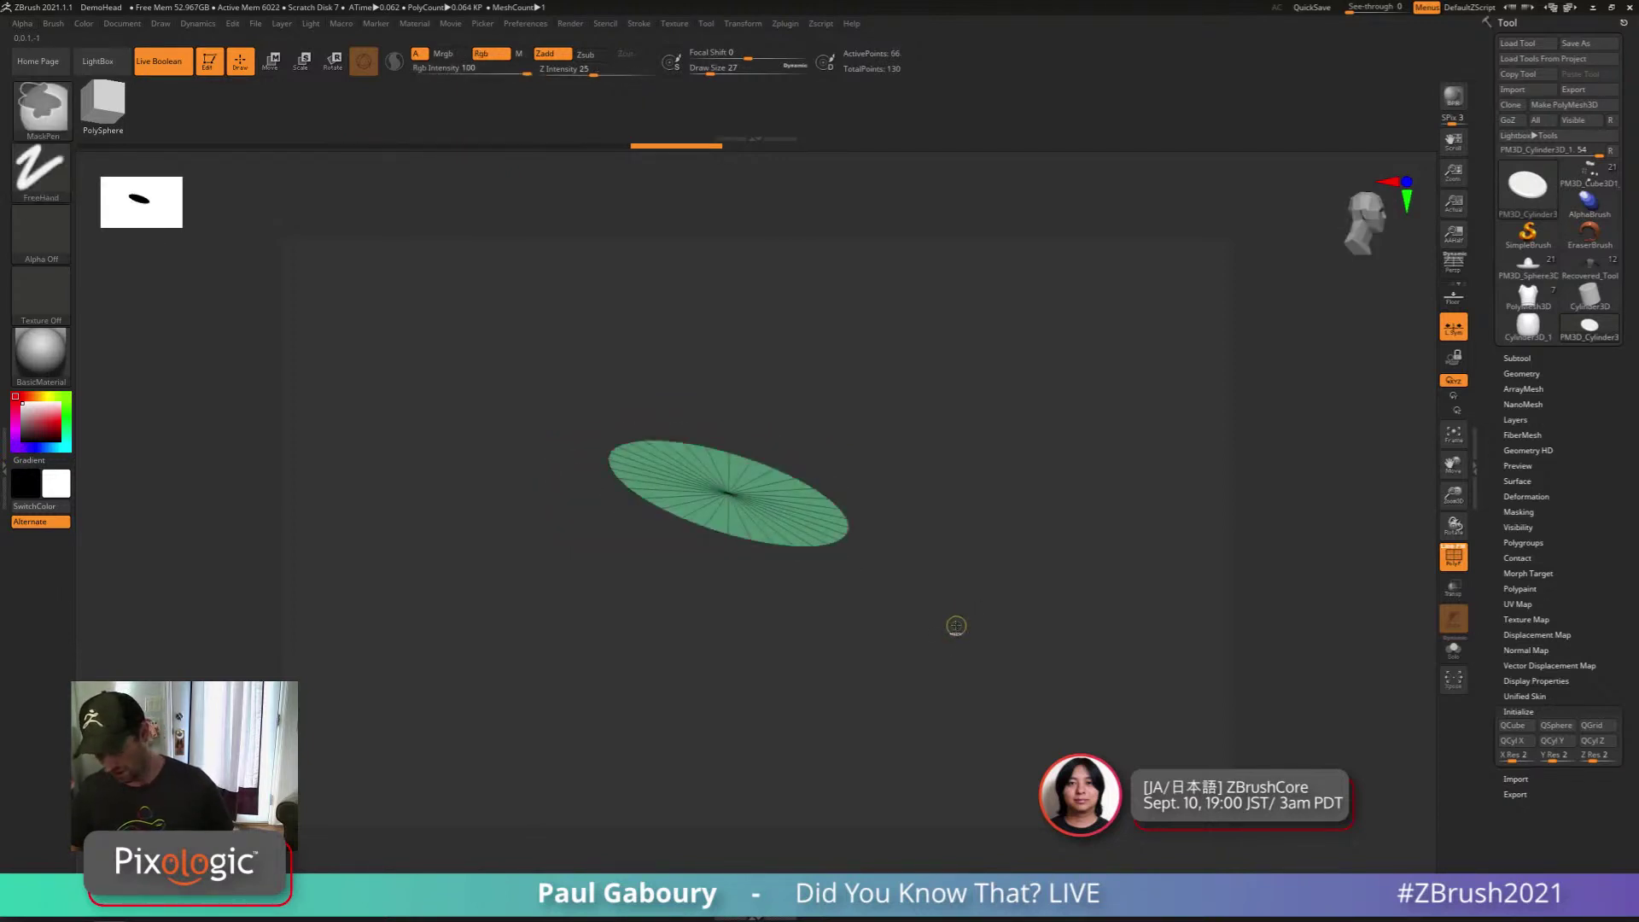
left_click(960, 639, "ctrl+shift")
right_click_drag(931, 604, 931, 635, "ctrl")
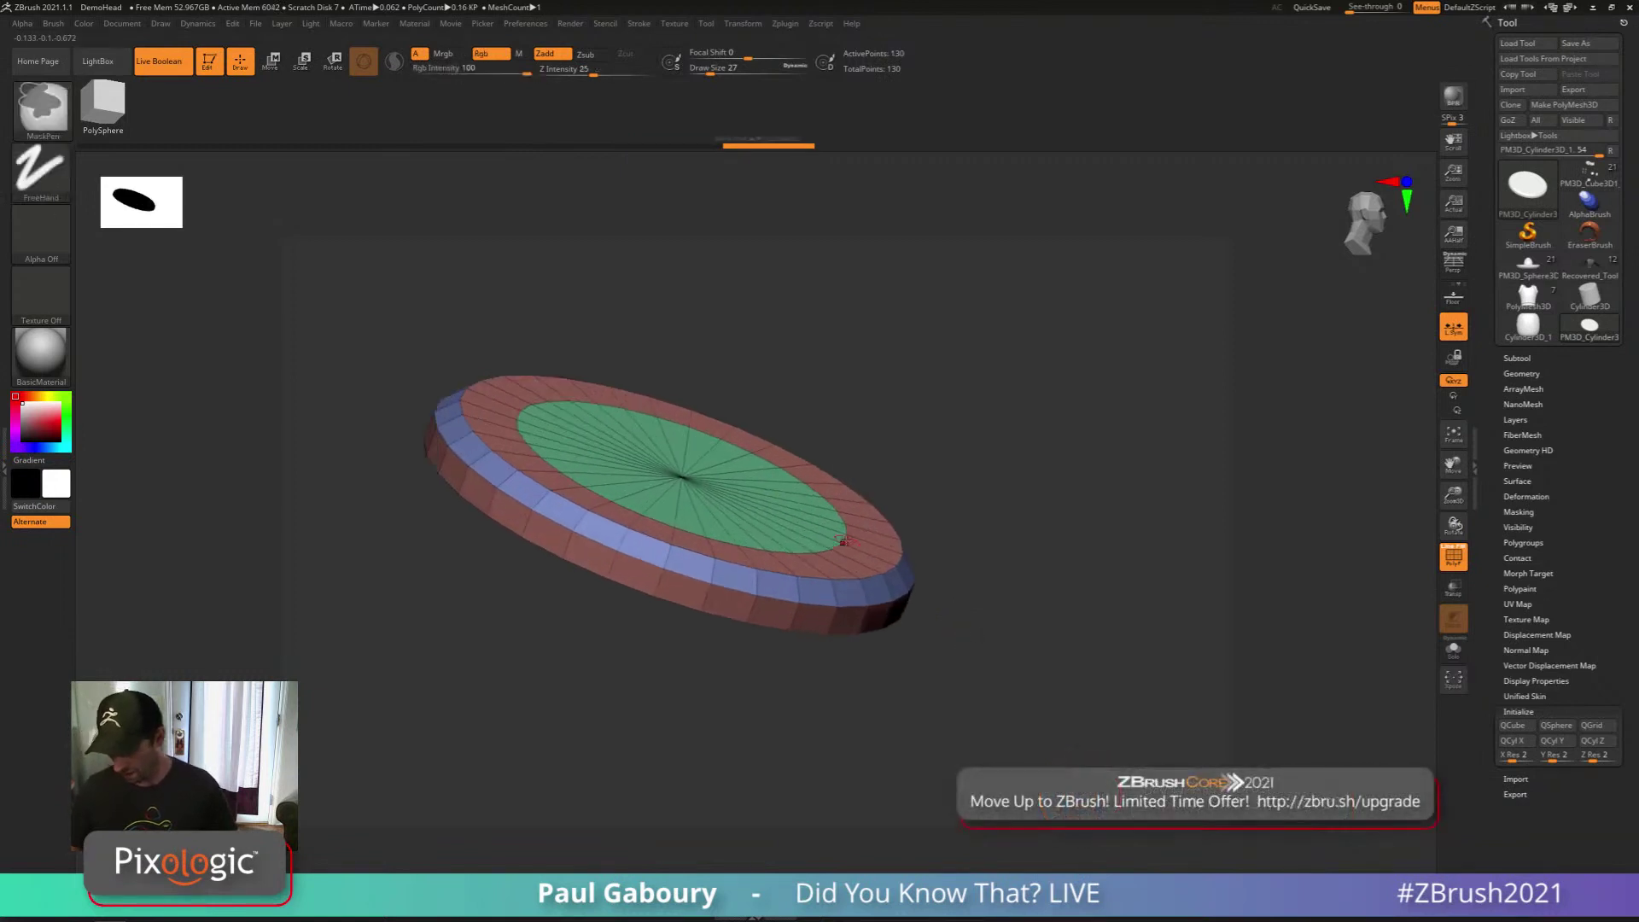
Raise the inner circle into a stepped platform using ZModeler QMesh with the Flat & Polygroup target
right_click(821, 529)
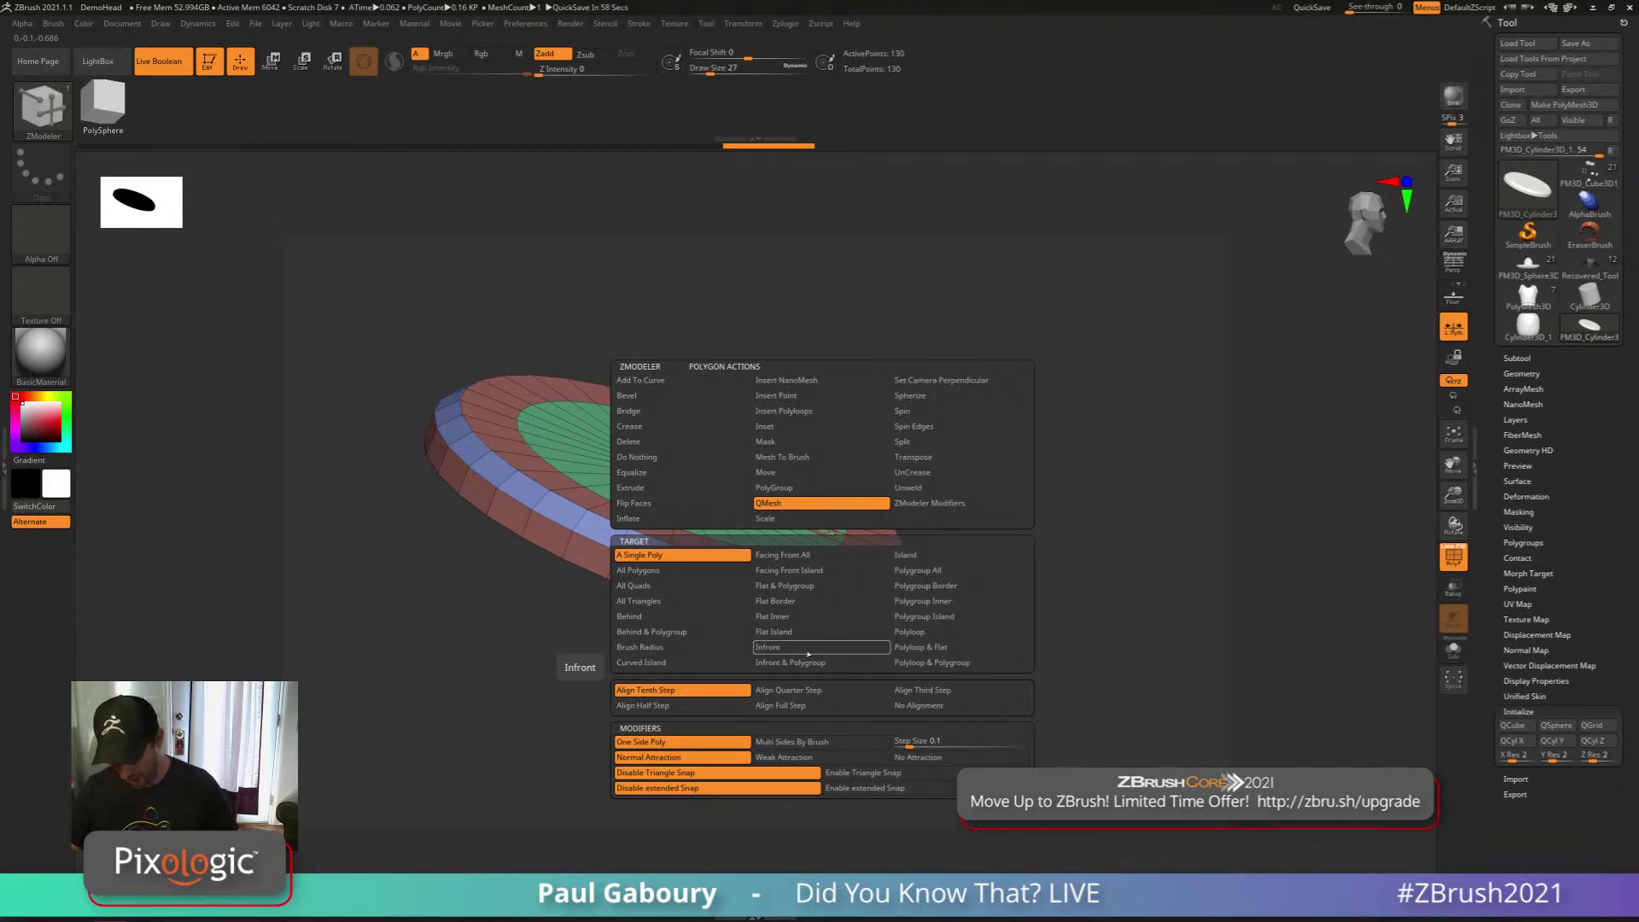
left_click(810, 586)
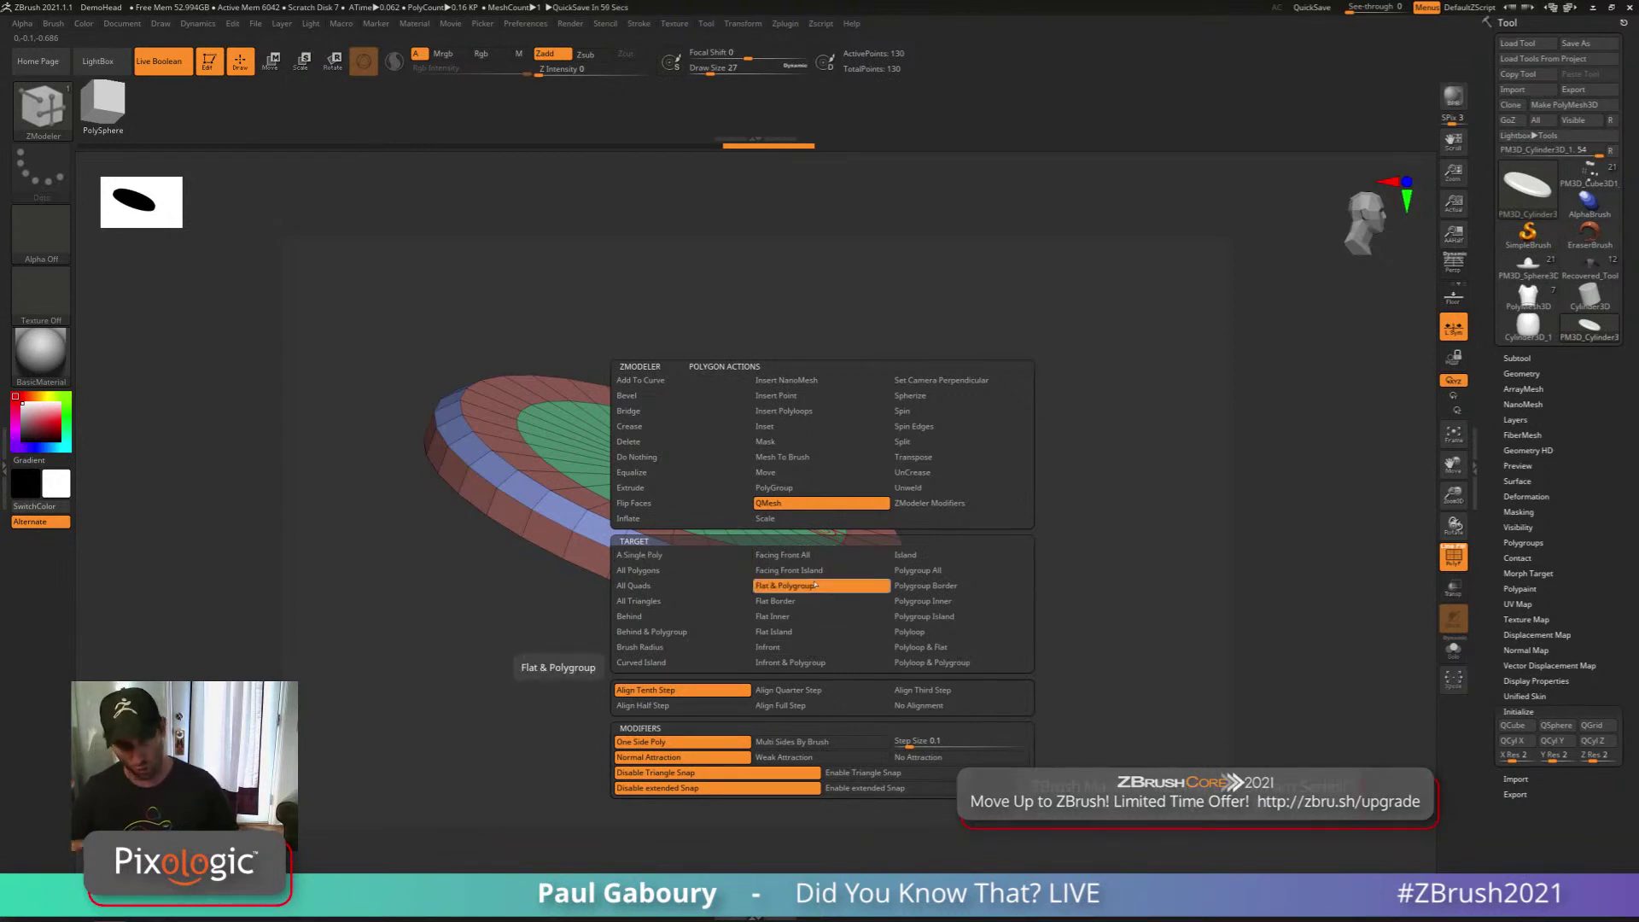
key("ctrl+shift")
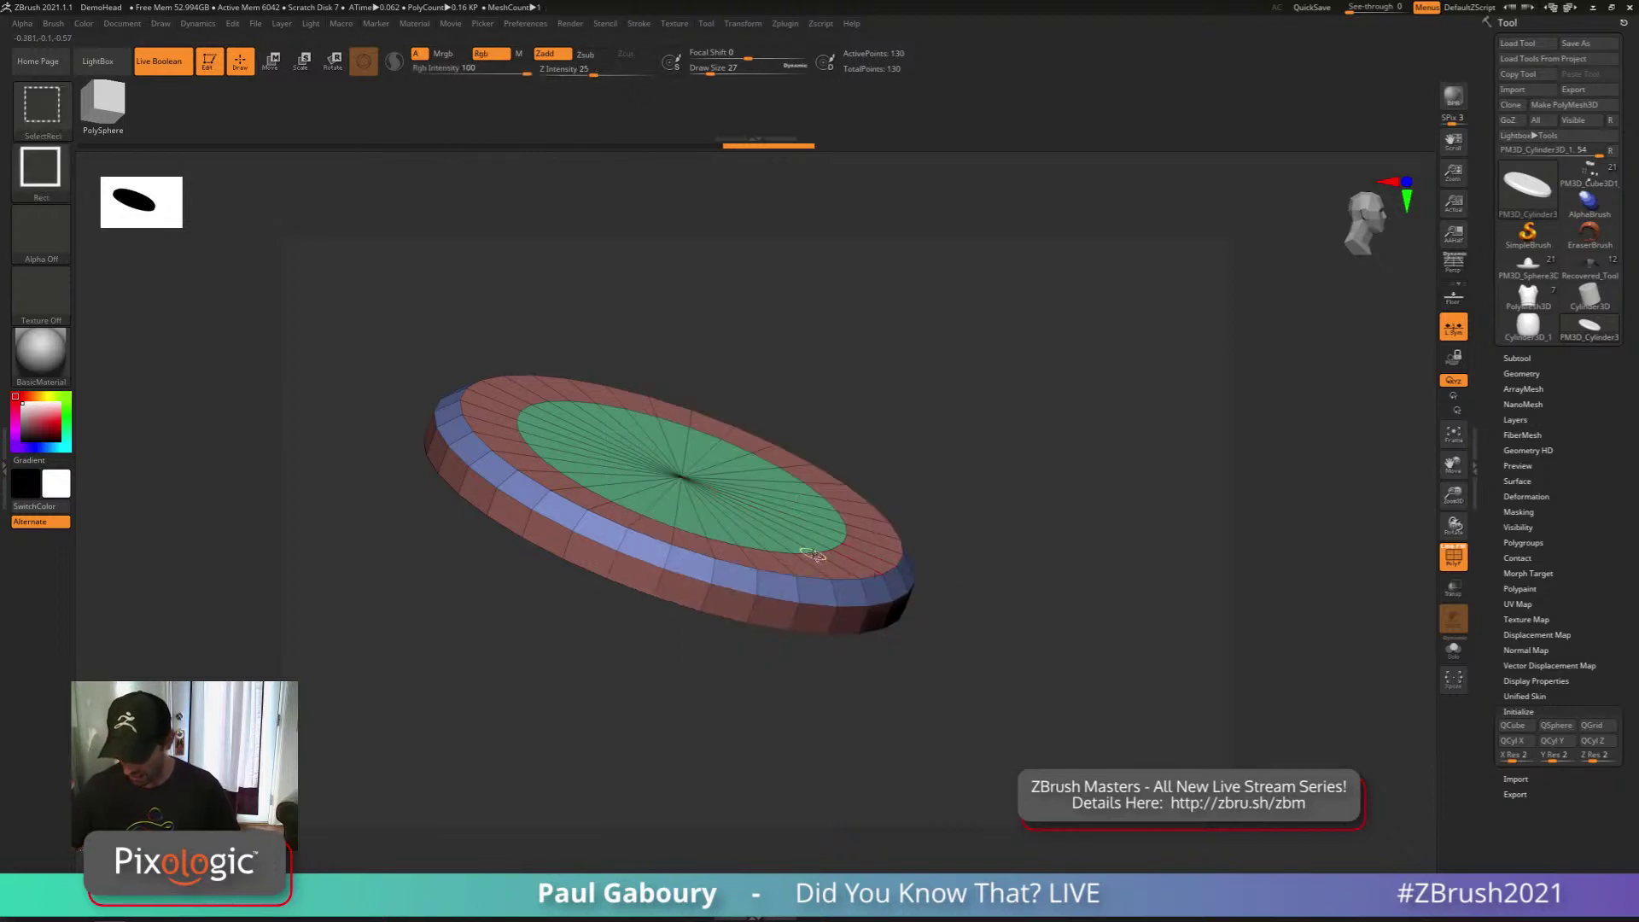
double_click(825, 587, "ctrl+shift")
right_click_drag(876, 546, 937, 543)
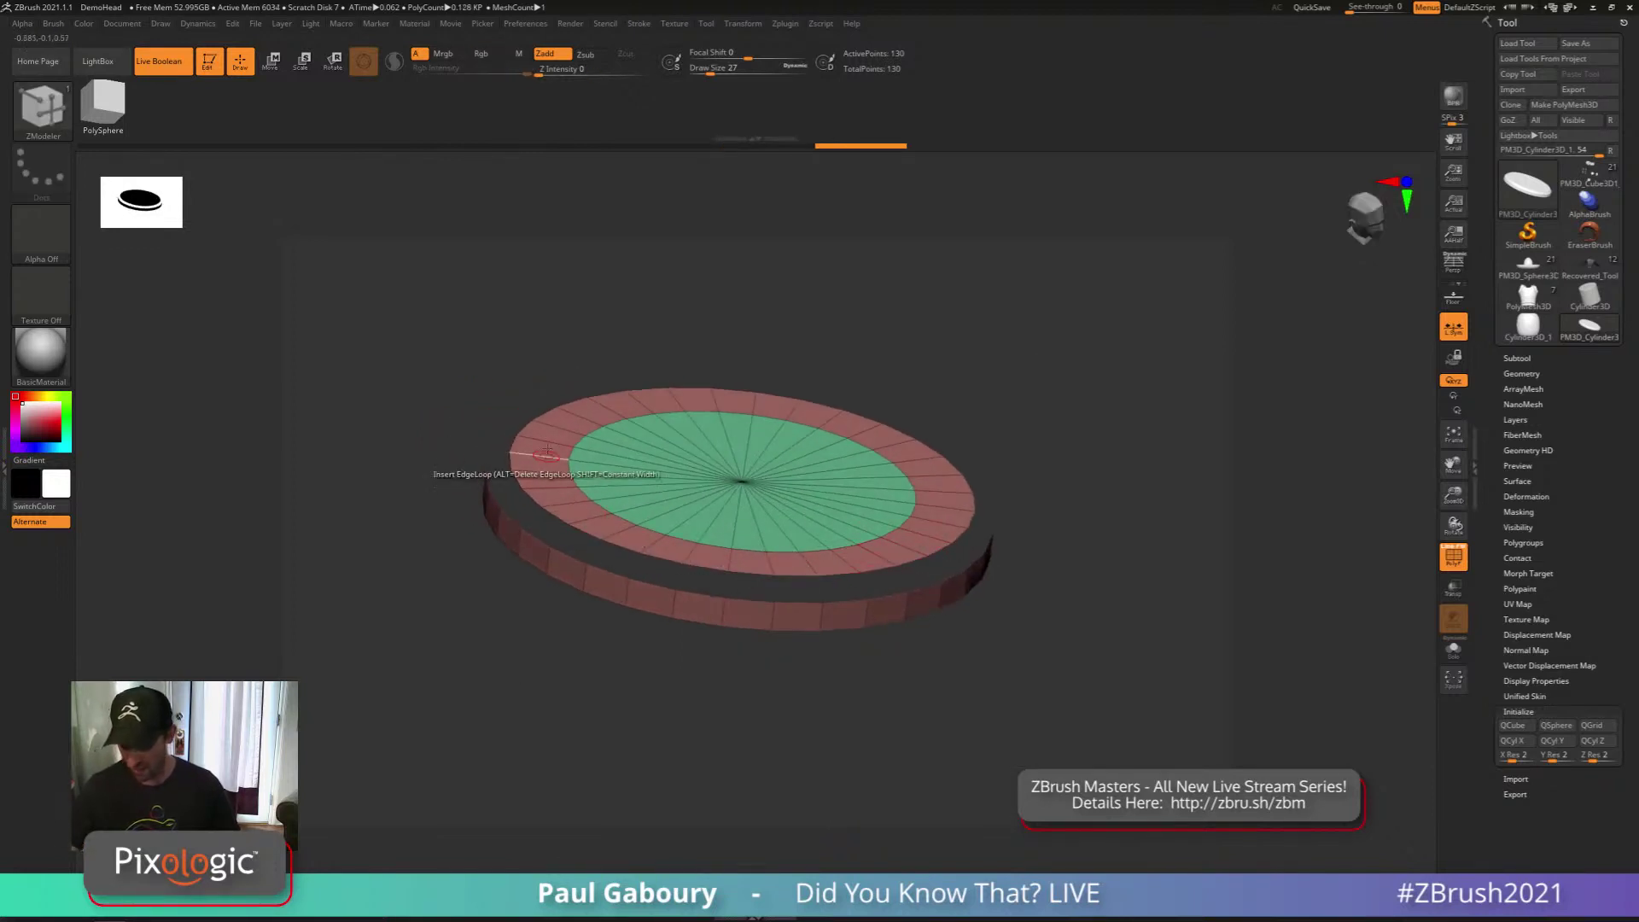
left_click(919, 575, "ctrl+shift")
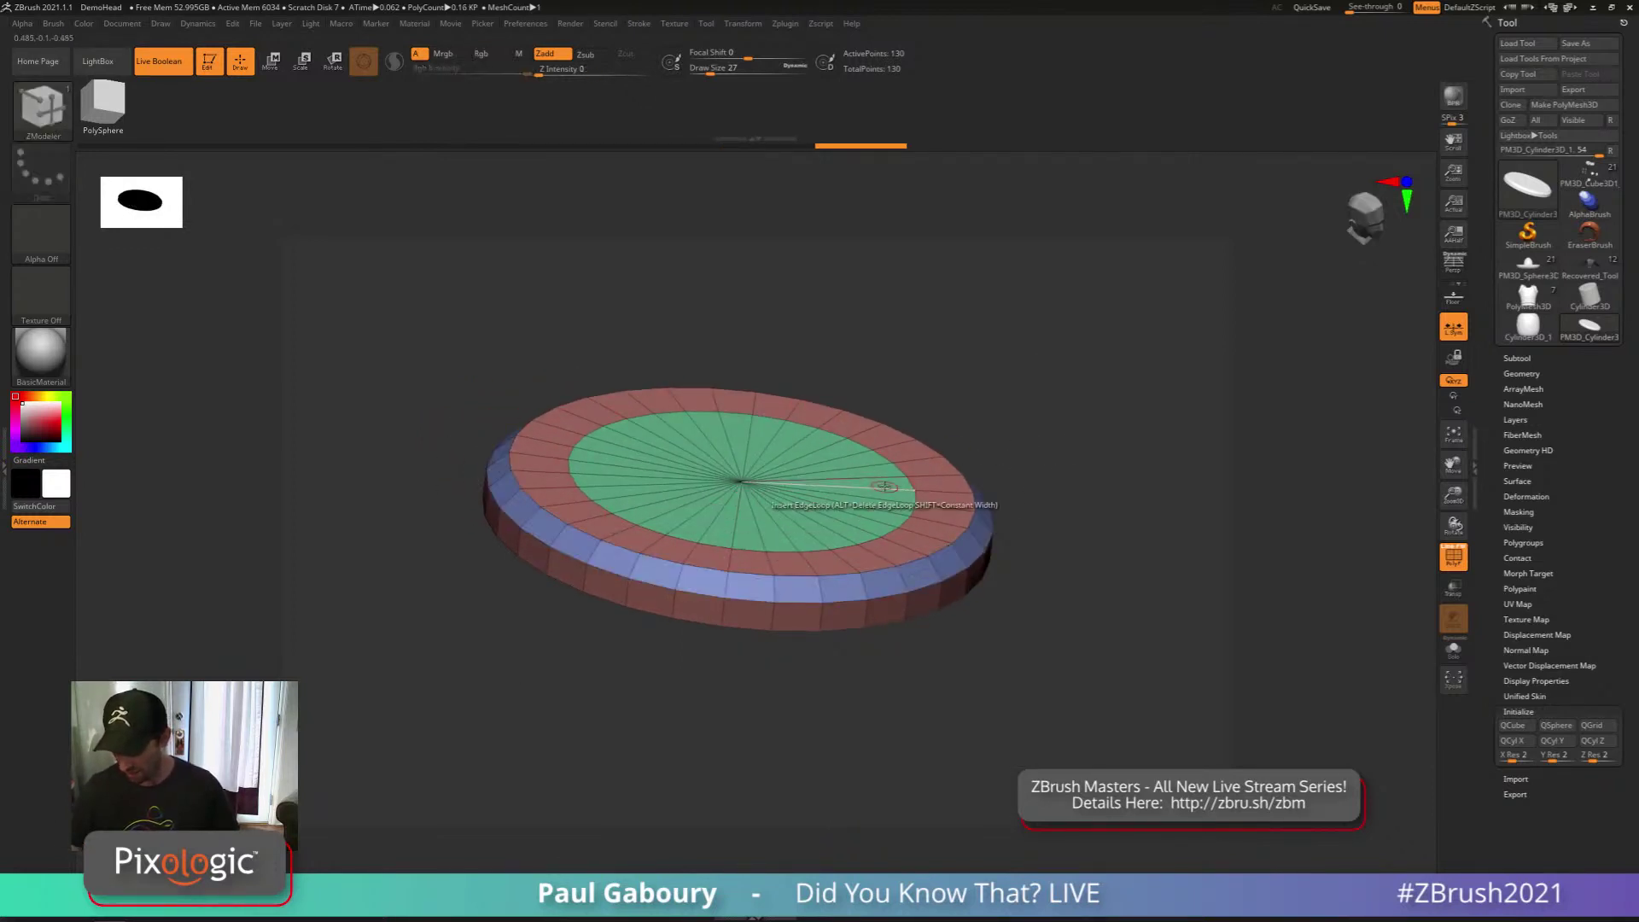
right_click_drag(884, 487, 887, 484)
left_click_drag(886, 484, 901, 431)
mouse_move(958, 451)
right_mouse_down("ctrl")
mouse_move(970, 444)
mouse_move(949, 474)
right_mouse_up("ctrl")
Bevel the edge loop around the top of the raised inner platform
key("space")
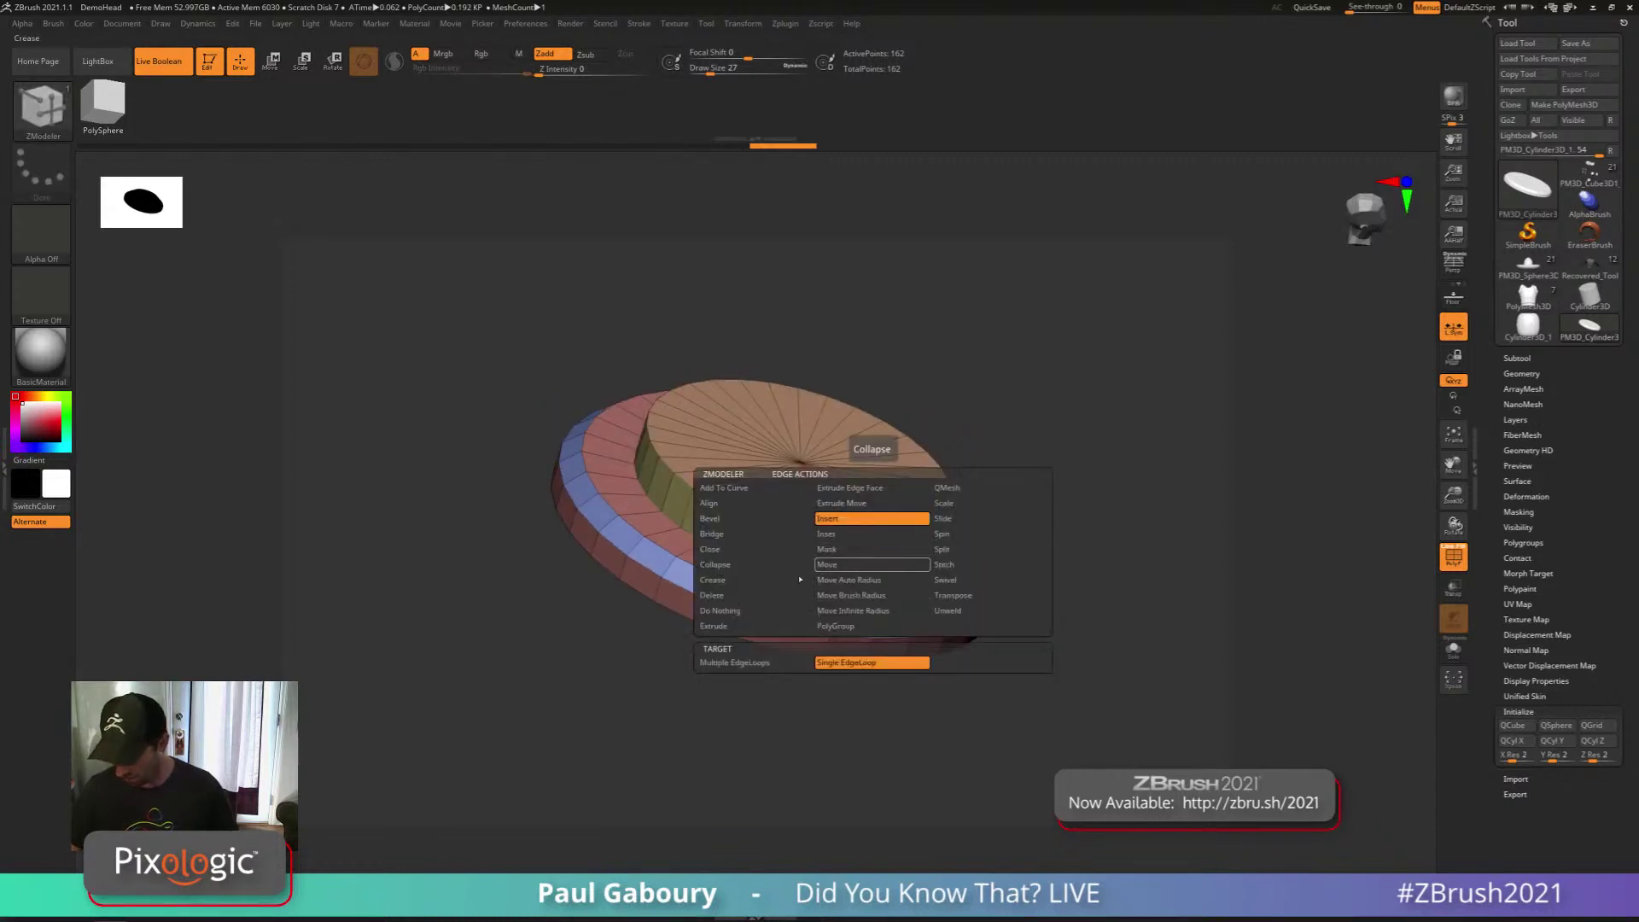
left_click(754, 524)
left_click_drag(847, 564, 851, 514)
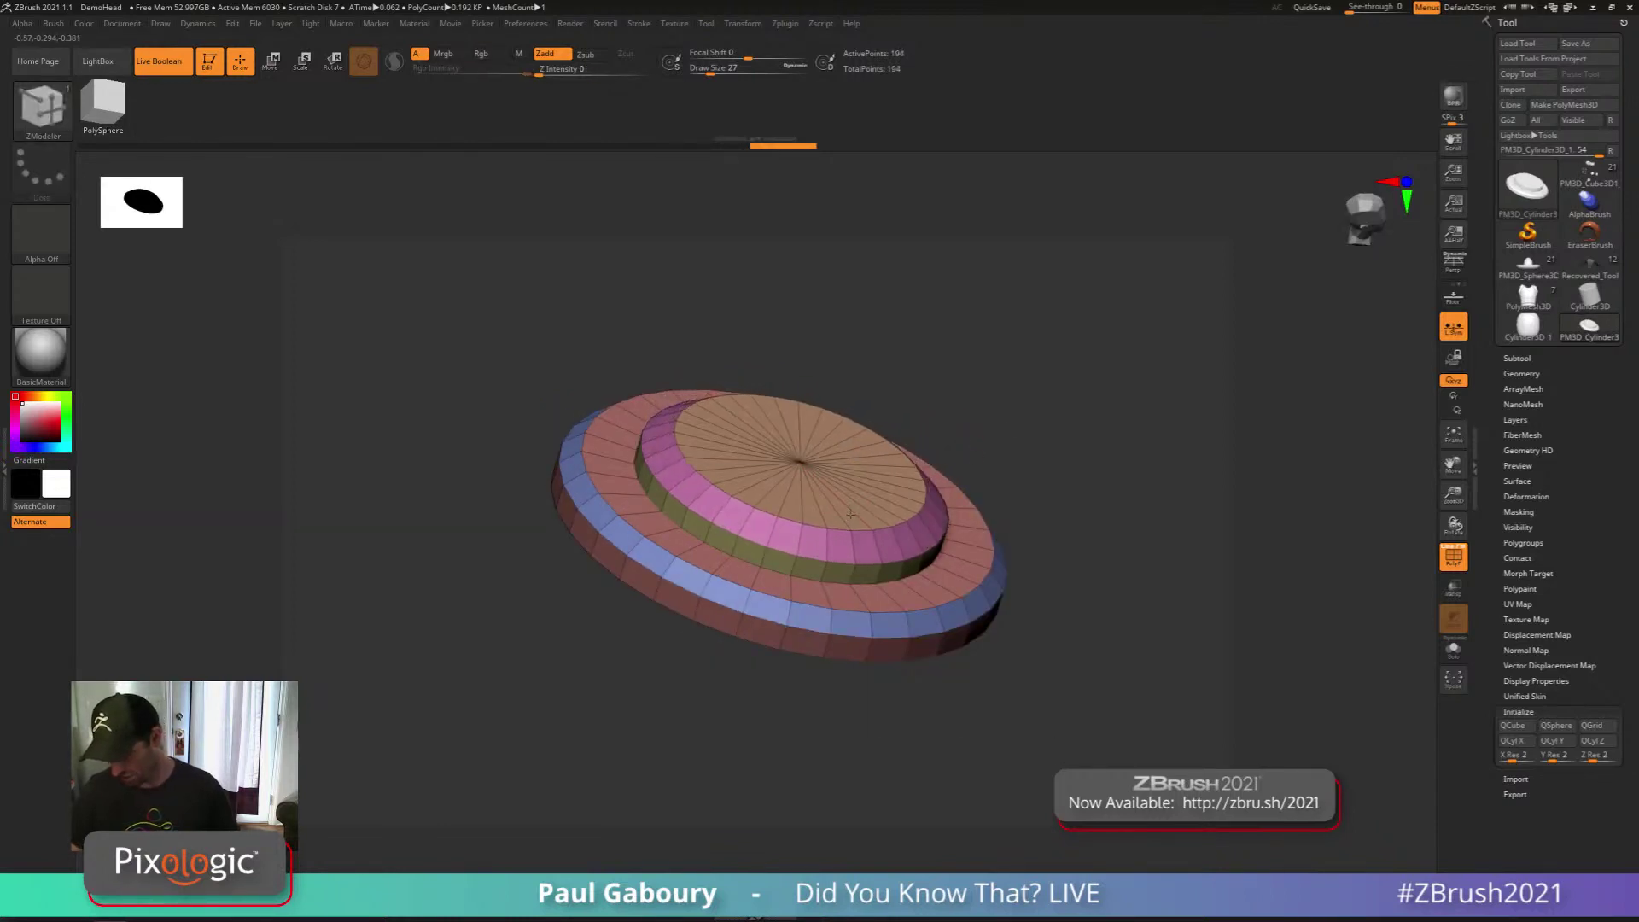
mouse_move(981, 554)
right_mouse_down("ctrl")
mouse_move(1015, 520)
mouse_move(1027, 575)
mouse_move(993, 558)
mouse_move(998, 588)
right_mouse_up("ctrl")
Turn on the dynamic subdivision preview for the stepped disc and hide its polyframe
right_click_drag(998, 589, 995, 559)
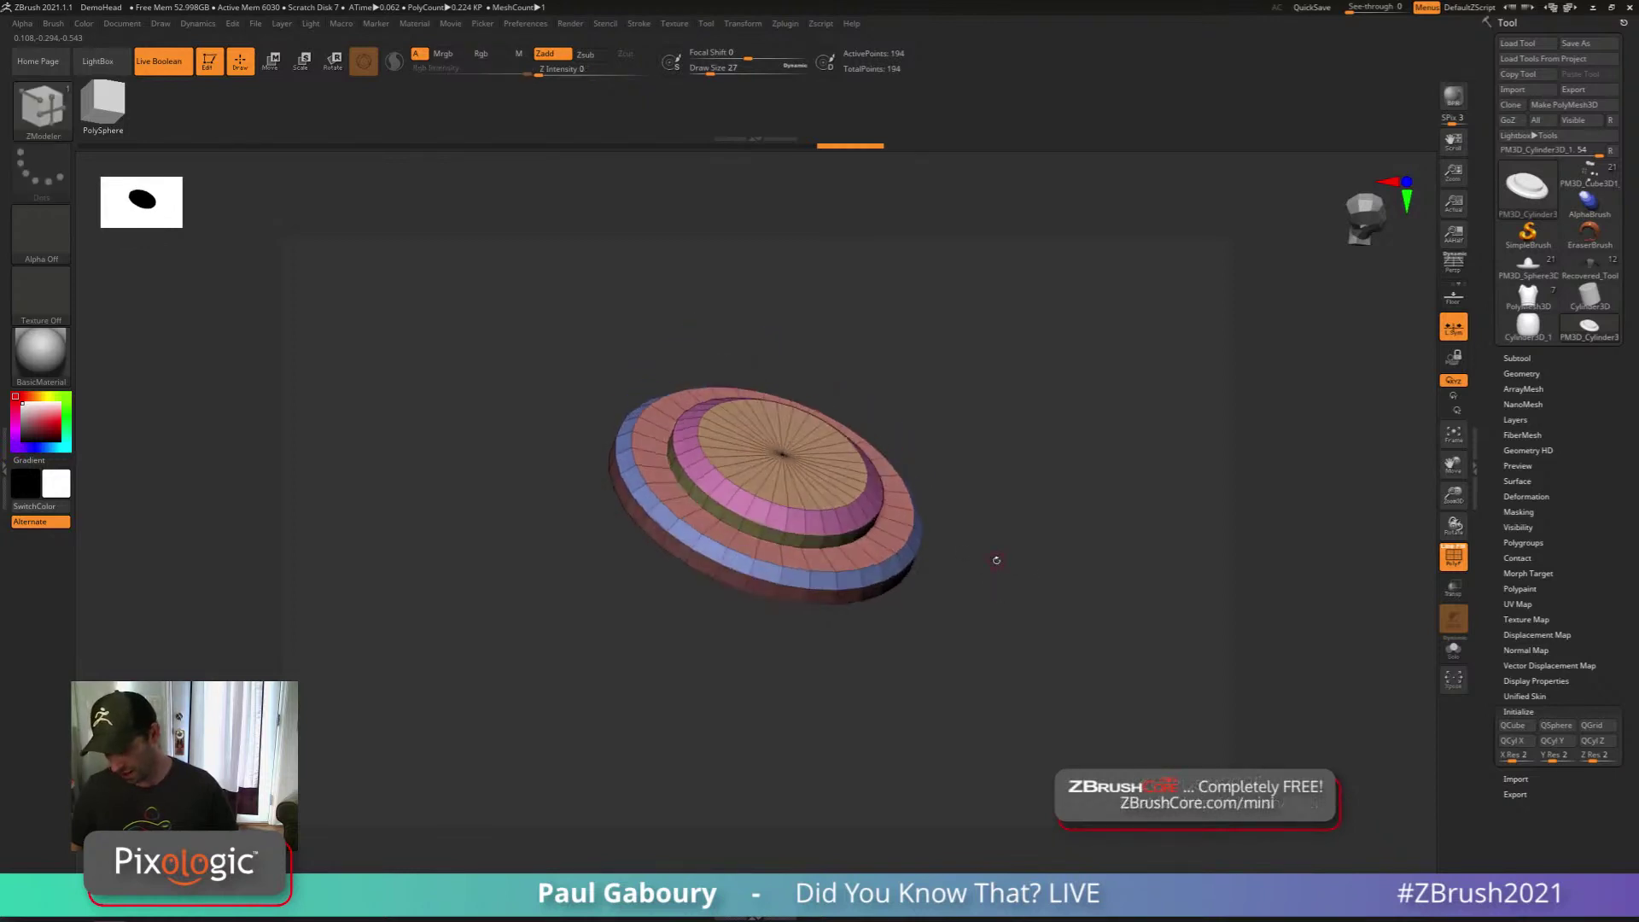
key("d")
right_click_drag(998, 616, 983, 584, "alt")
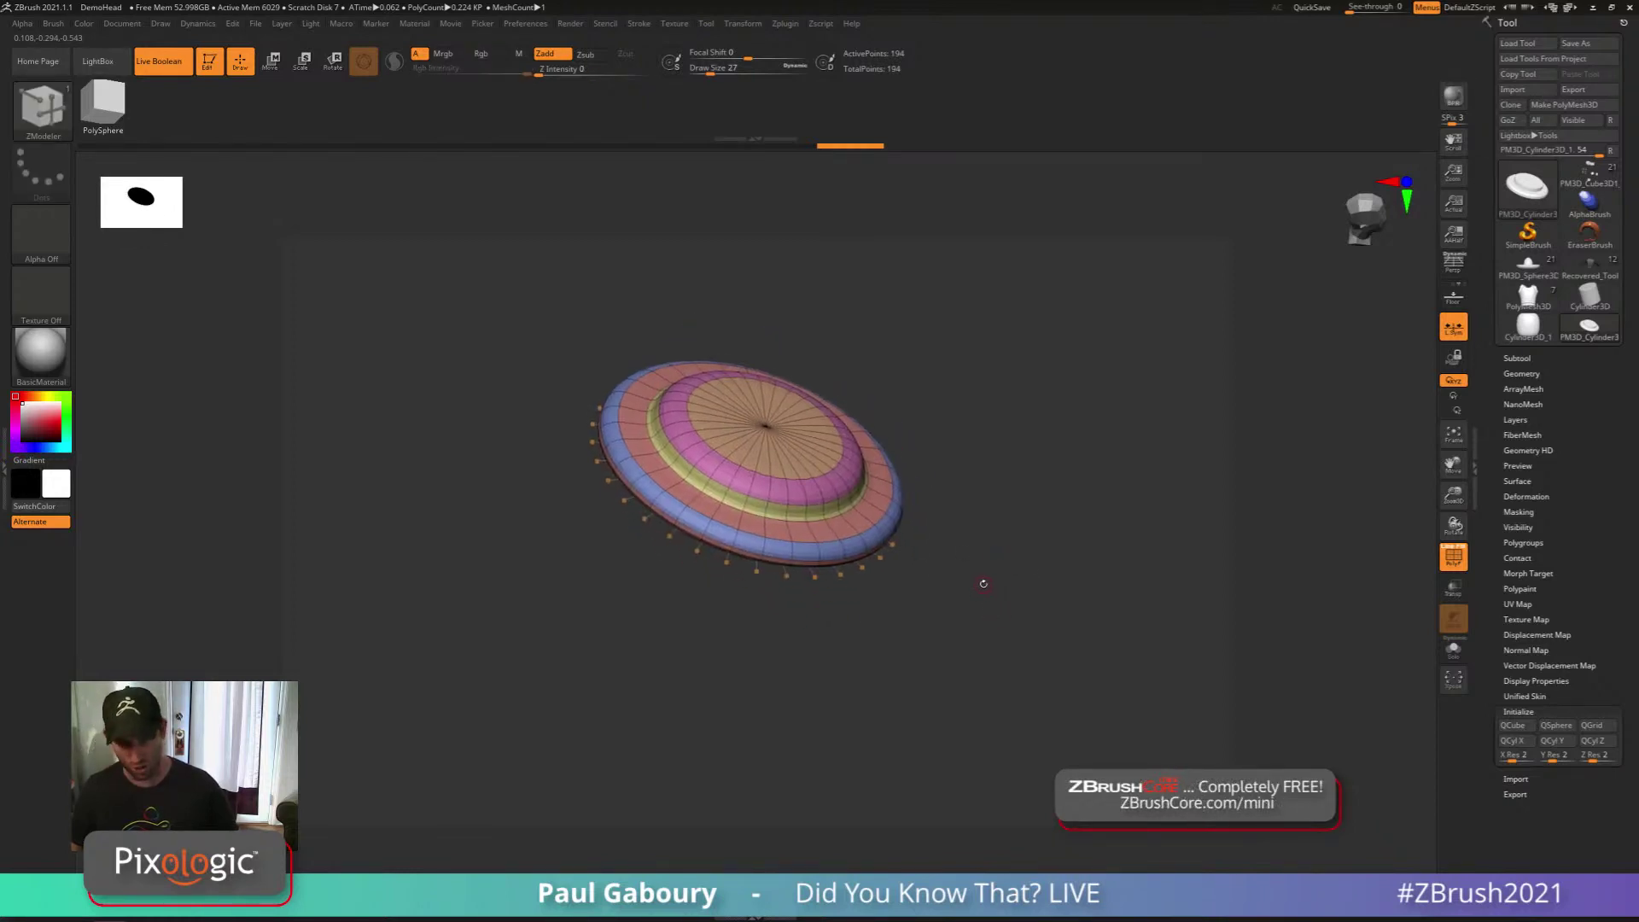
key("shift+f")
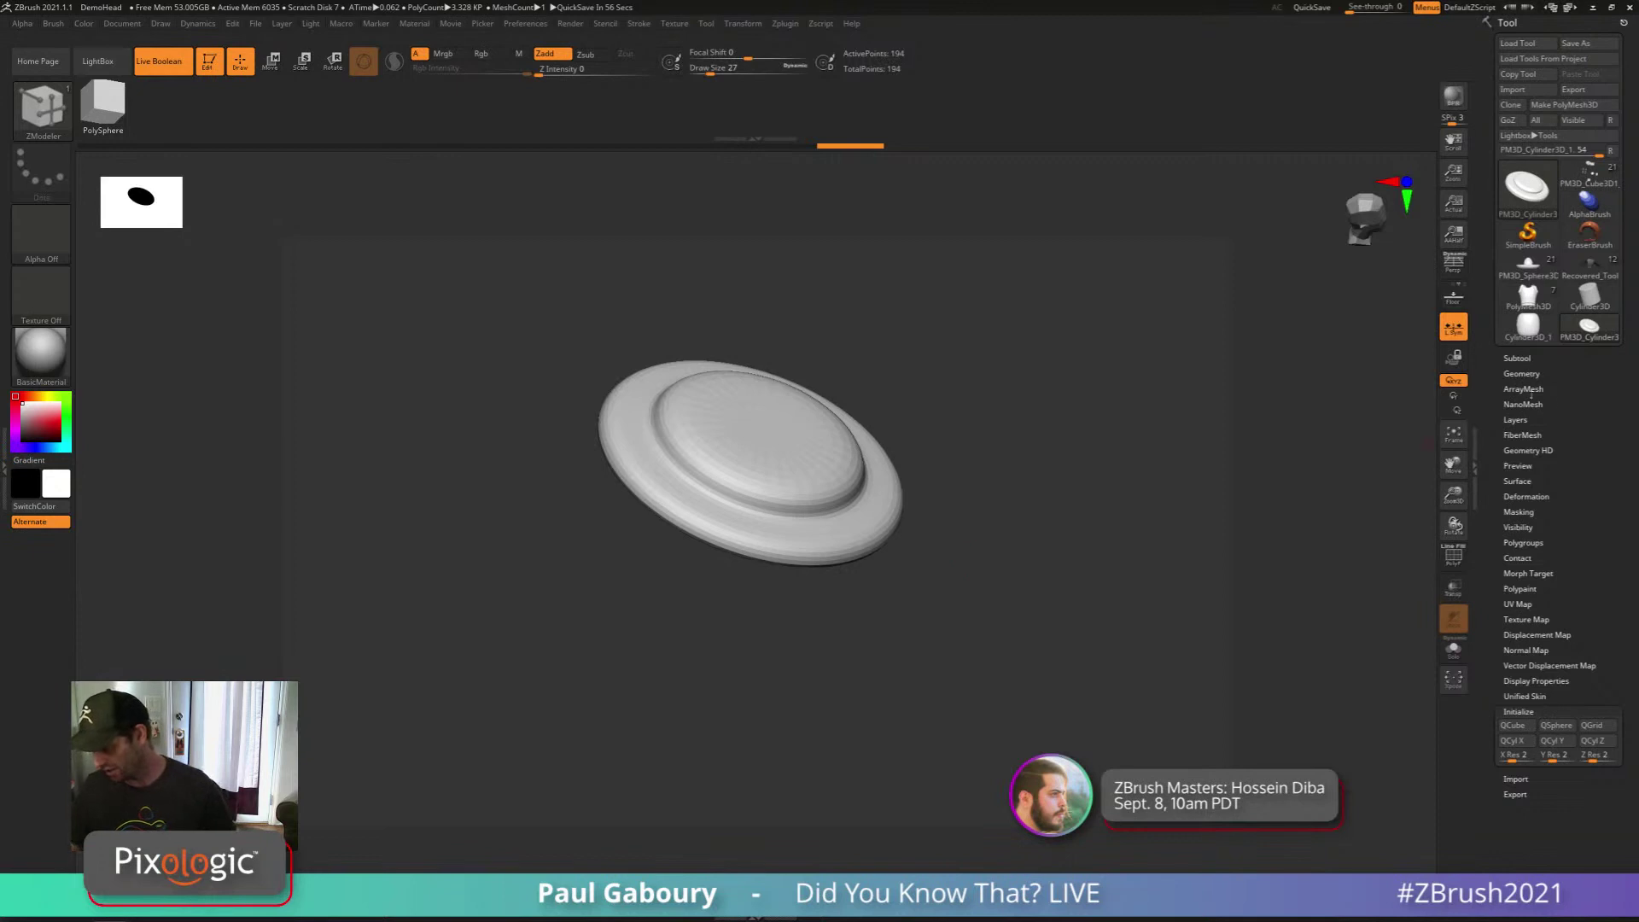
Crease the stepped disc's sharp edges and also crease along all of its polygroup borders
left_click(1522, 374)
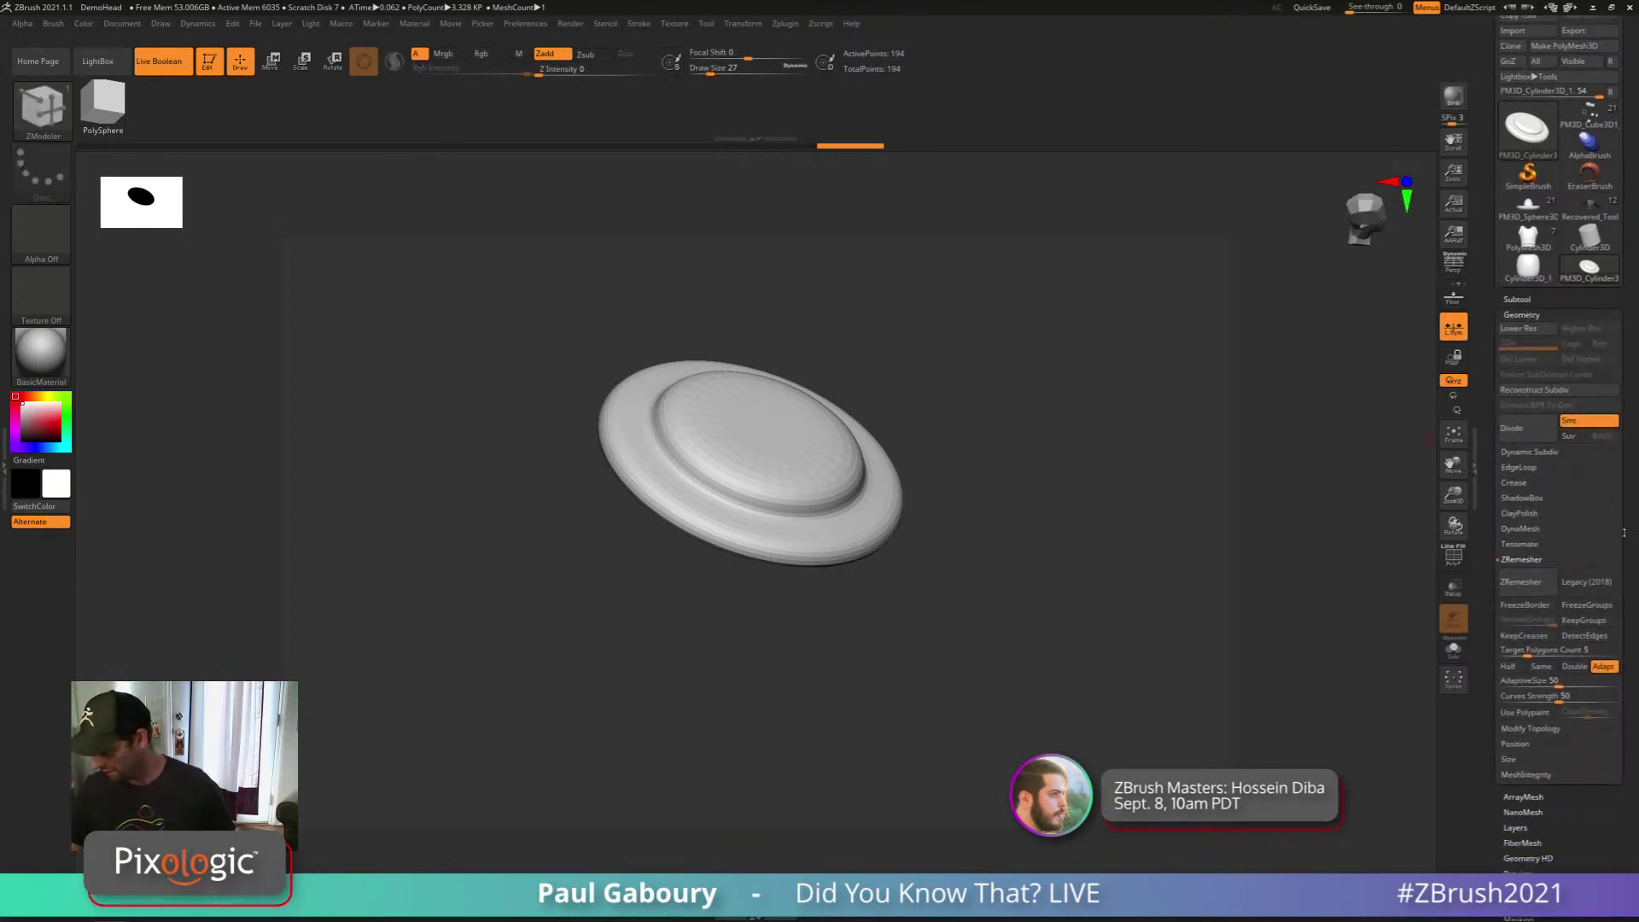
left_click(1521, 540)
left_click(1514, 463)
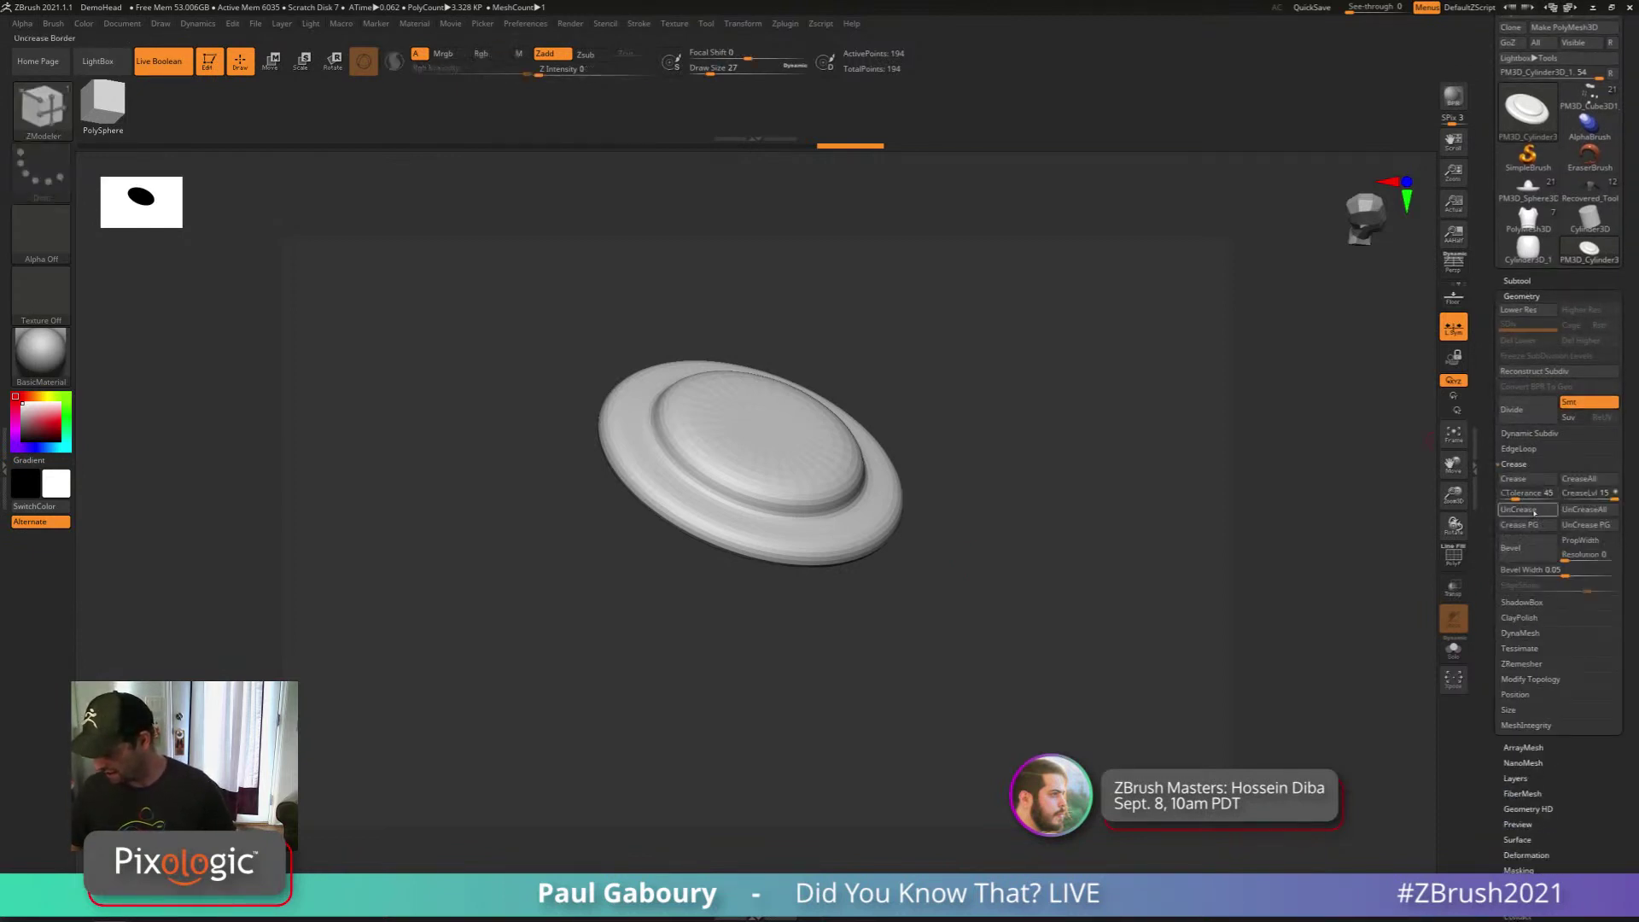
left_click(1525, 481)
left_click_drag(955, 627, 958, 618)
right_click_drag(959, 618, 960, 638, "ctrl")
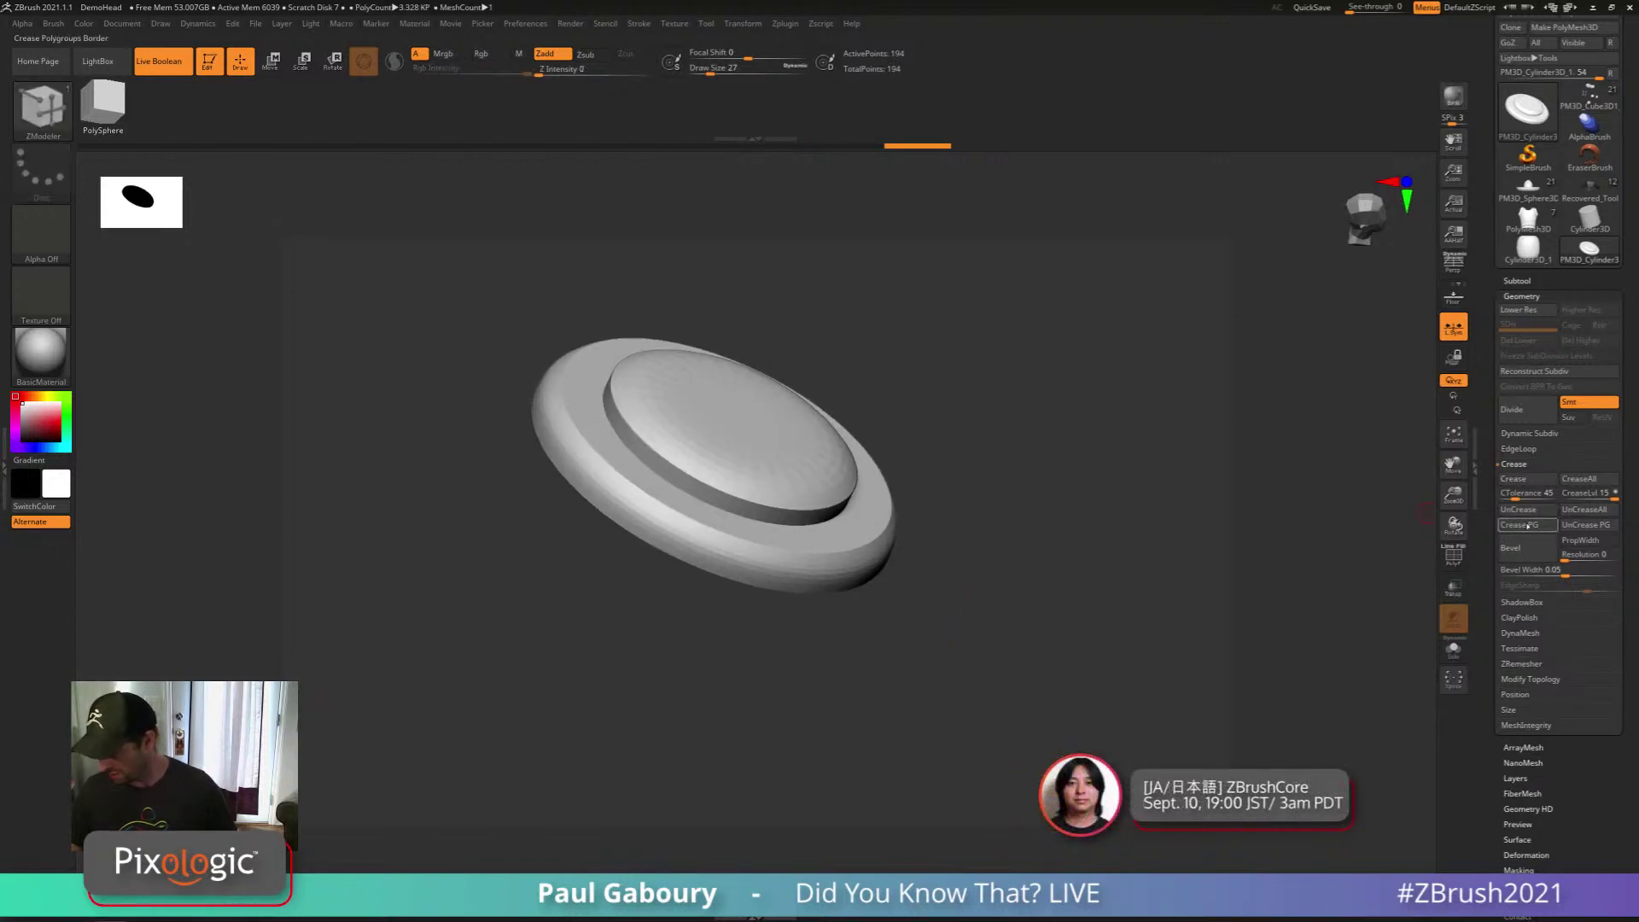
left_click(1518, 525)
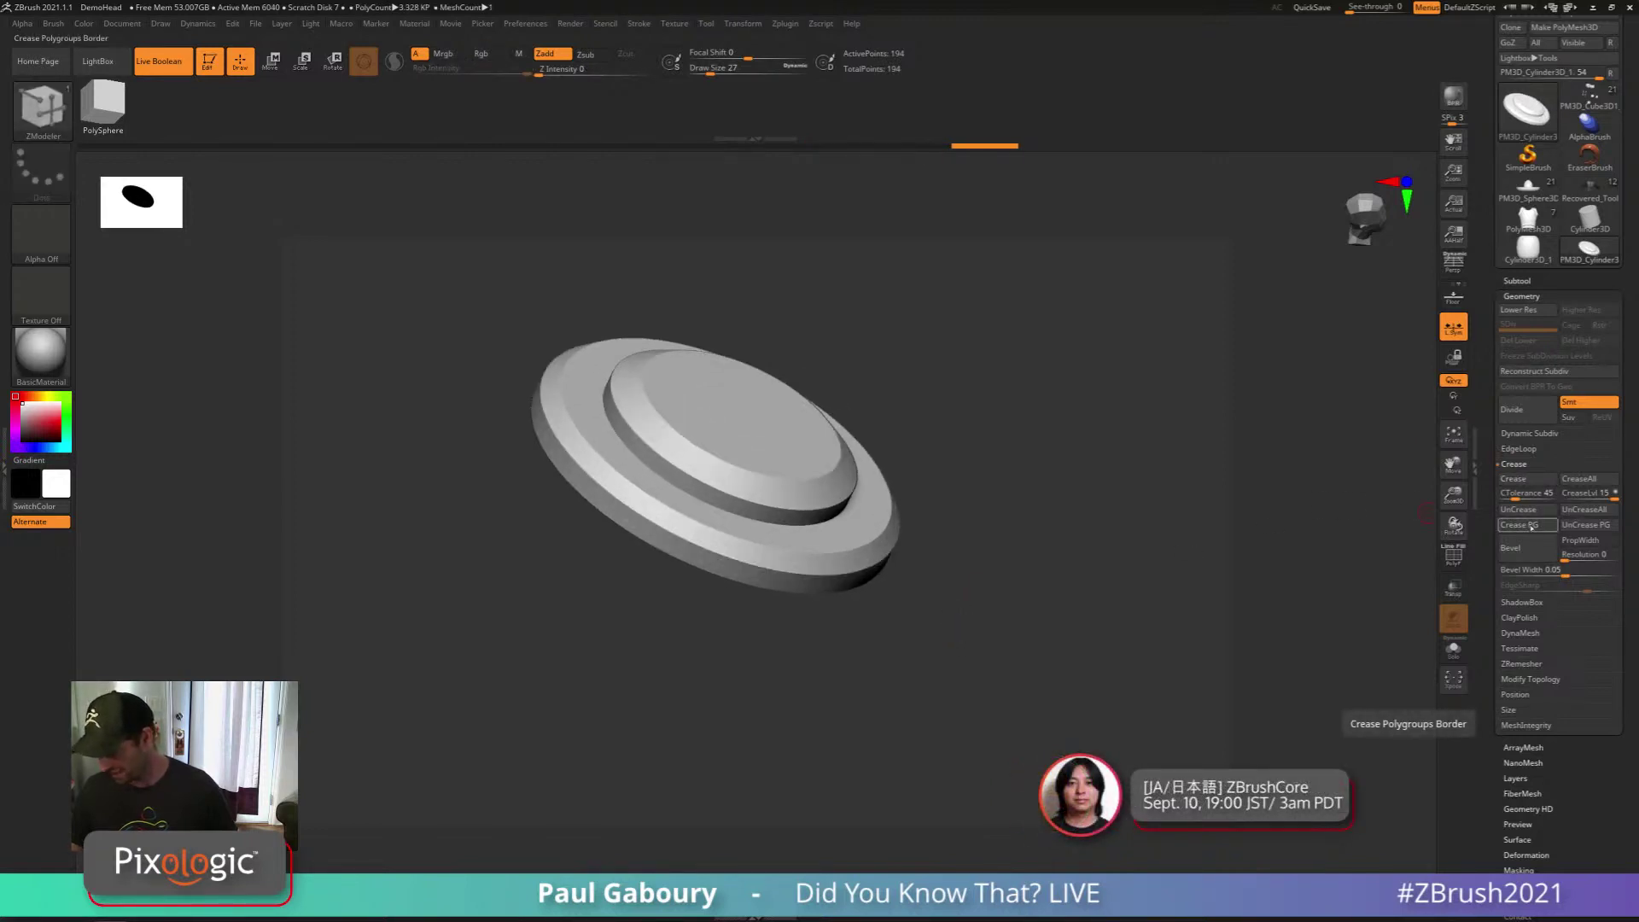
key("shift+F4")
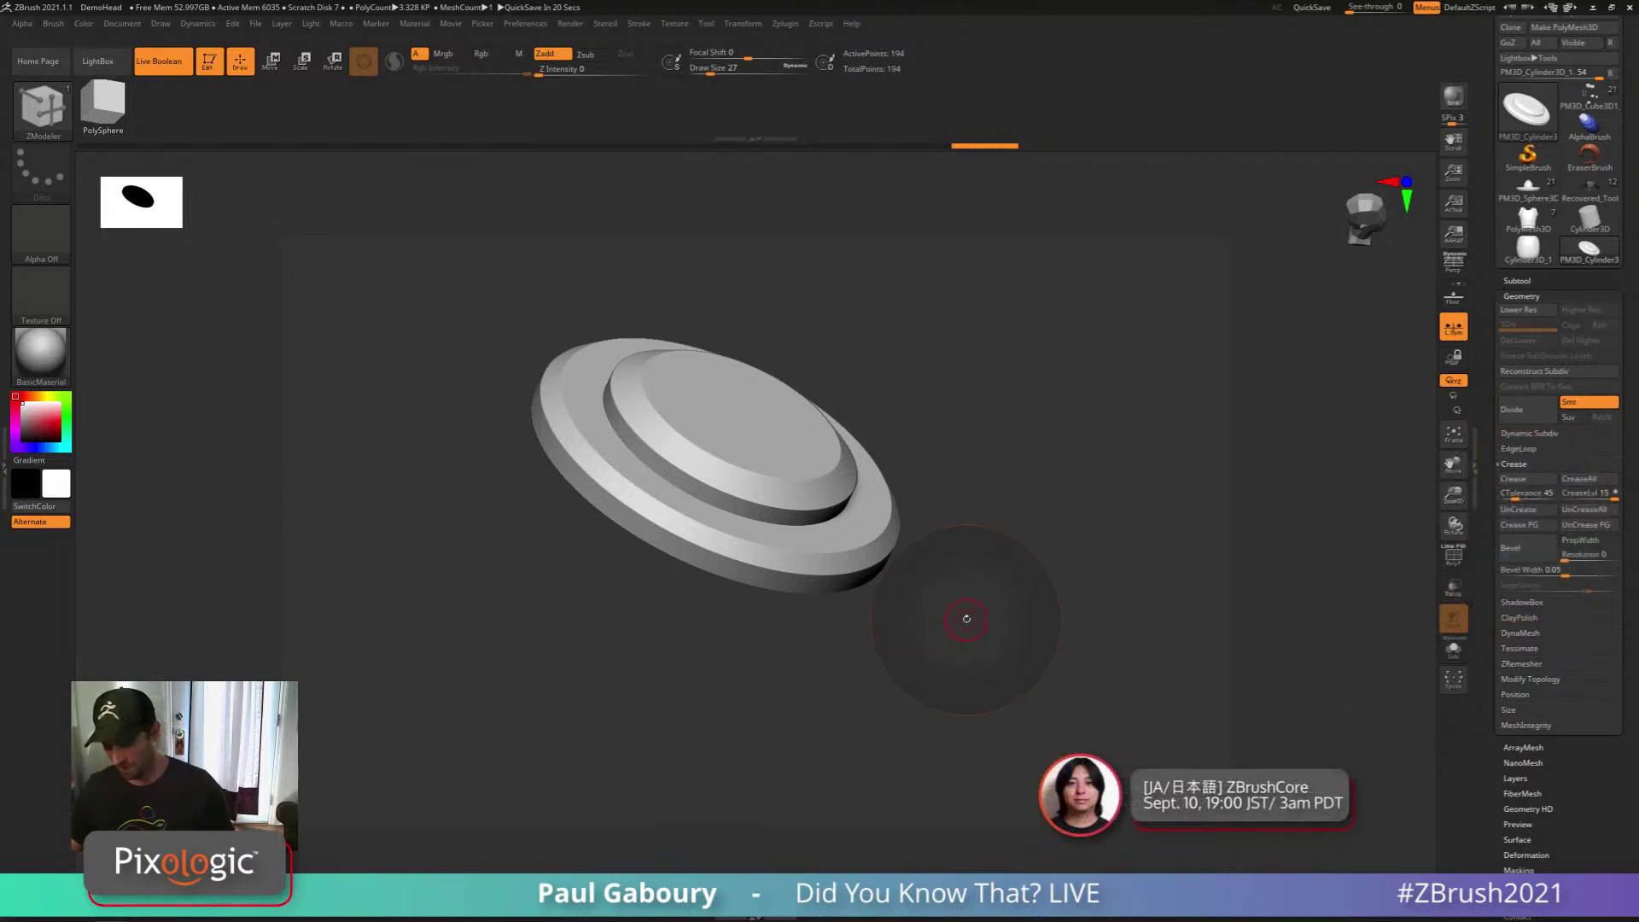
Set the disc's crease level to 2 and its dynamic smooth subdivision level to 4
left_click_drag(962, 610, 965, 633, "alt")
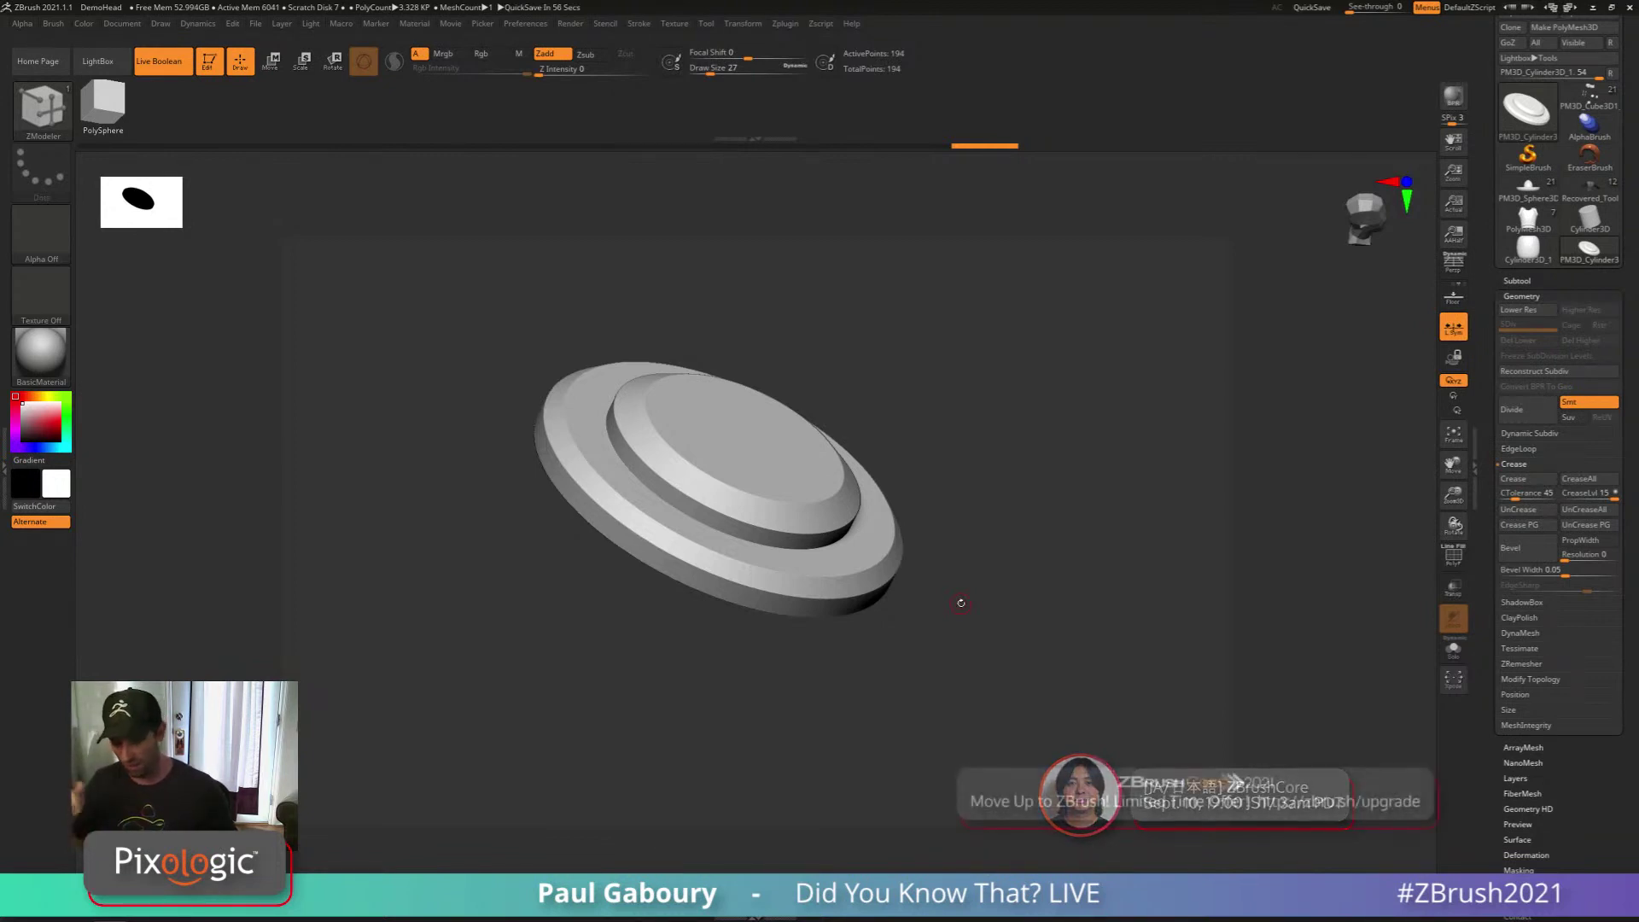
key("ctrl")
right_click_drag(914, 608, 937, 647, "ctrl")
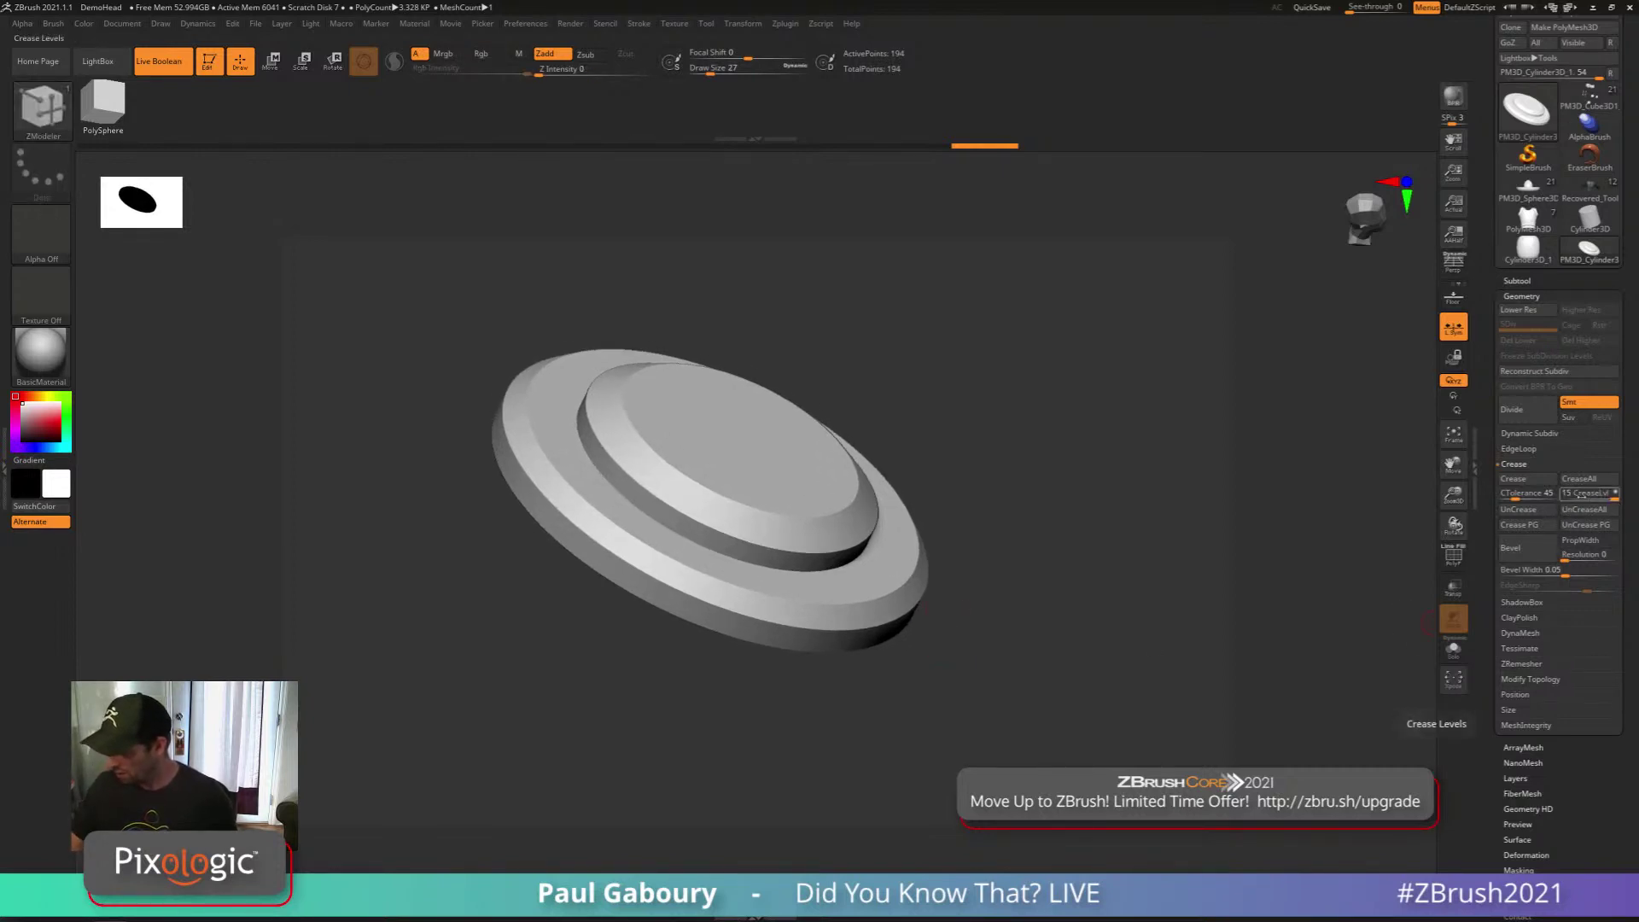
left_click(1575, 495)
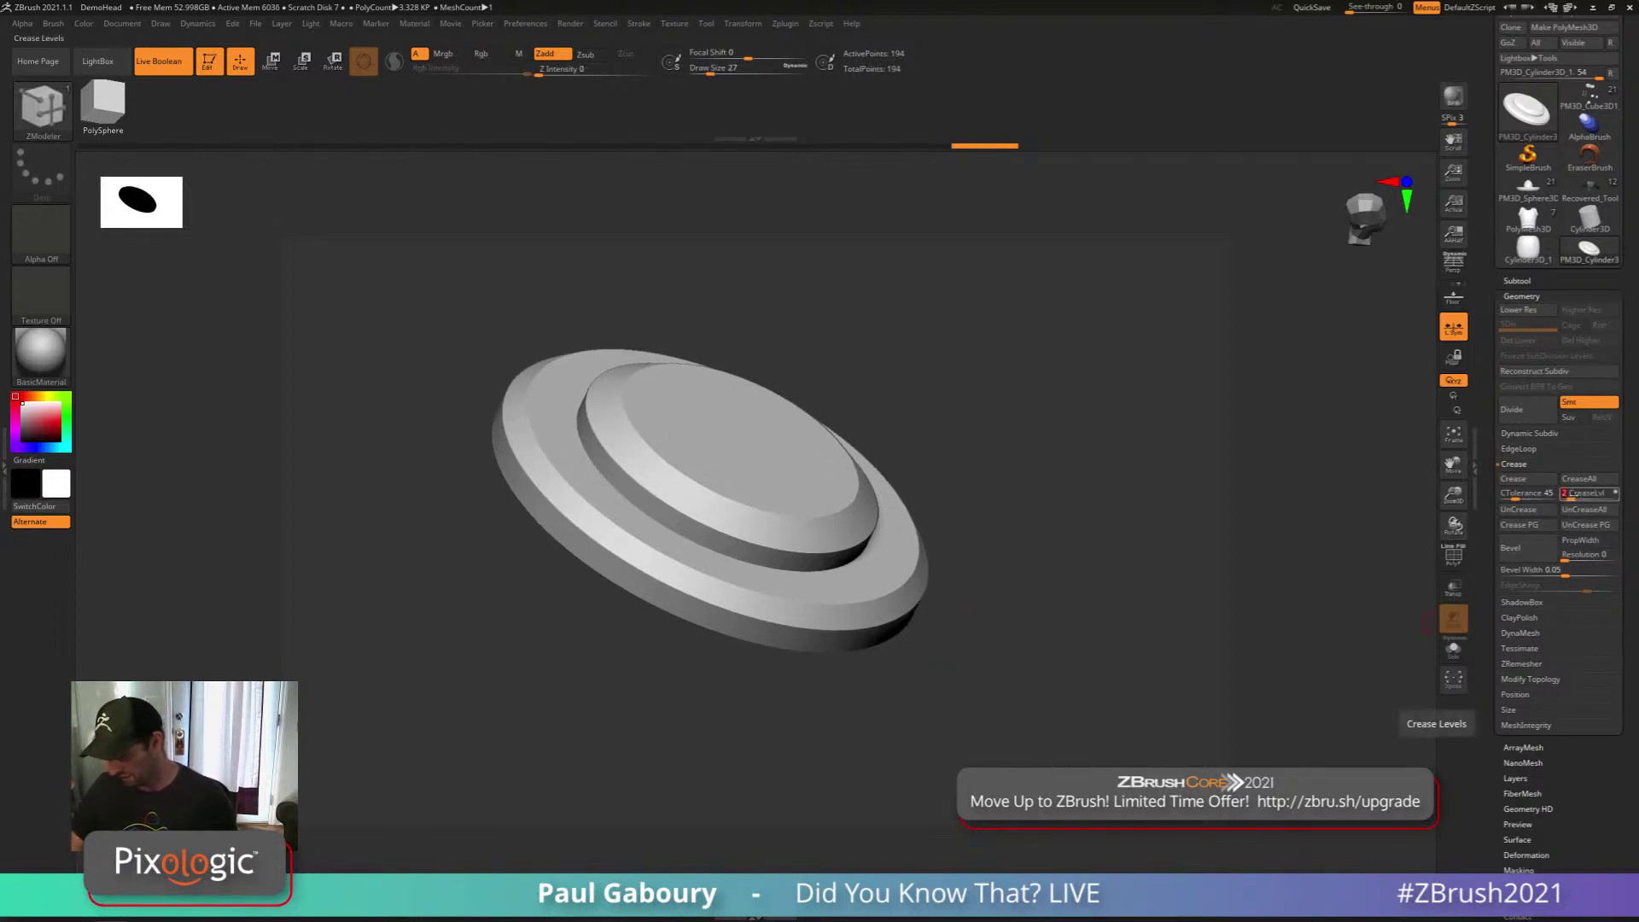
key("Return")
left_click(1530, 433, "shift")
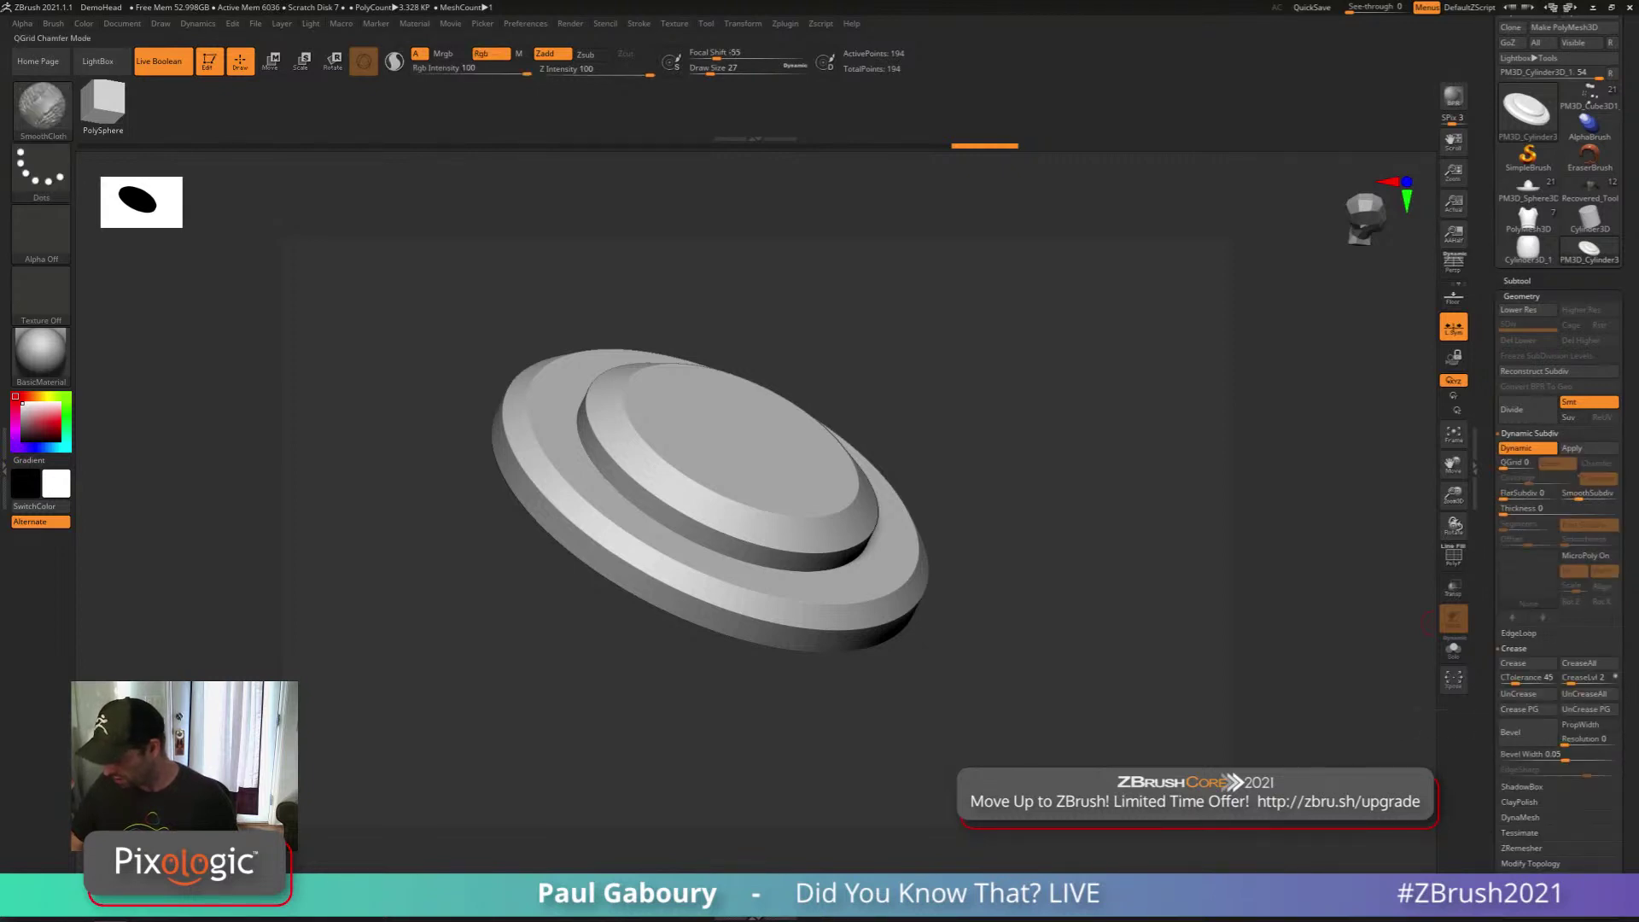
left_click(1591, 495)
key("Return")
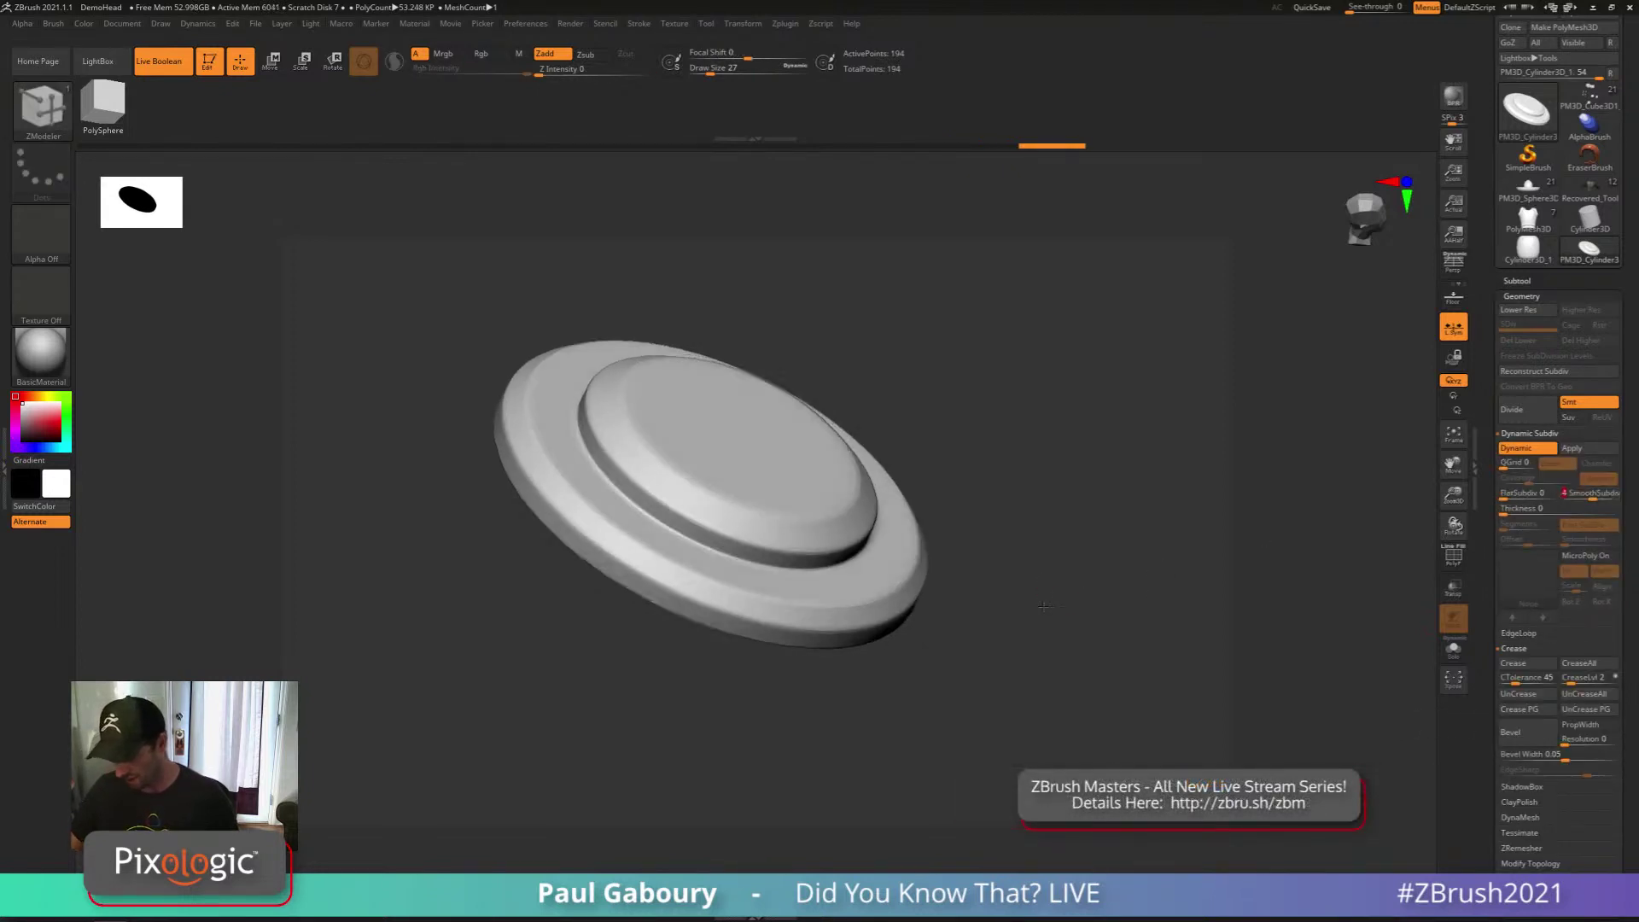
Turn off the dynamic subdivision preview of the disc and show its polyframe
left_click_drag(1074, 657, 1056, 588)
right_click_drag(1050, 618, 1029, 582, "ctrl")
mouse_move(1029, 582)
right_mouse_down()
mouse_move(990, 674)
mouse_move(986, 590)
mouse_move(991, 663)
mouse_move(989, 644)
mouse_move(878, 623)
right_mouse_up()
key("shift+f")
key("shift+d")
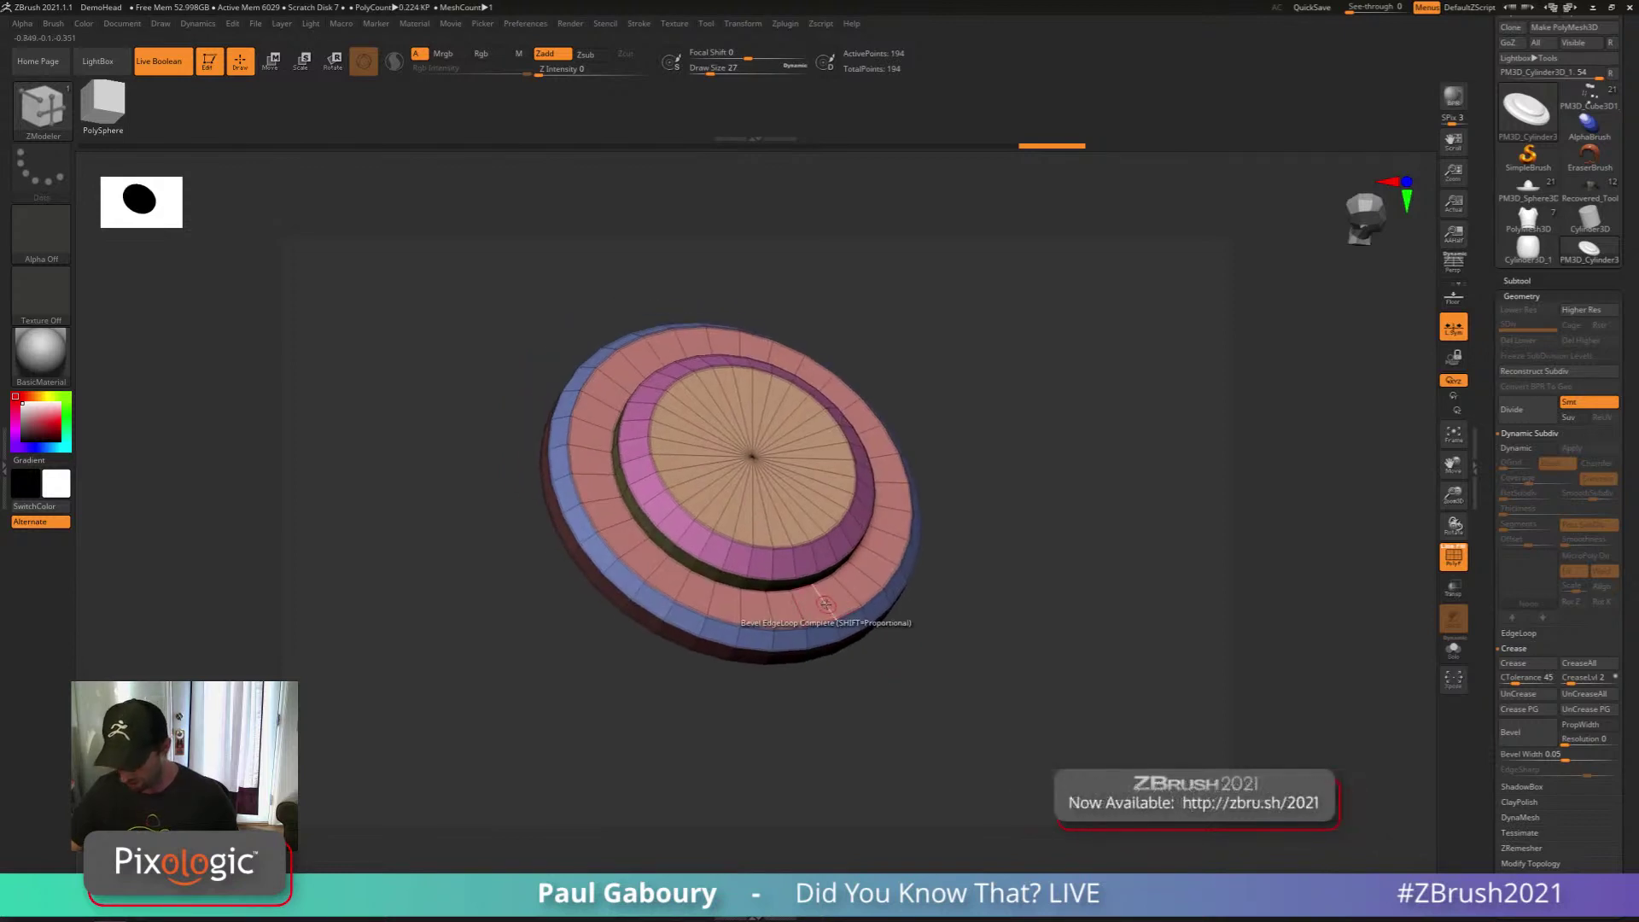
Insert two single edge loops into the flat ring surrounding the raised platform using ZModeler
key("space")
left_click(811, 518)
left_click(826, 613)
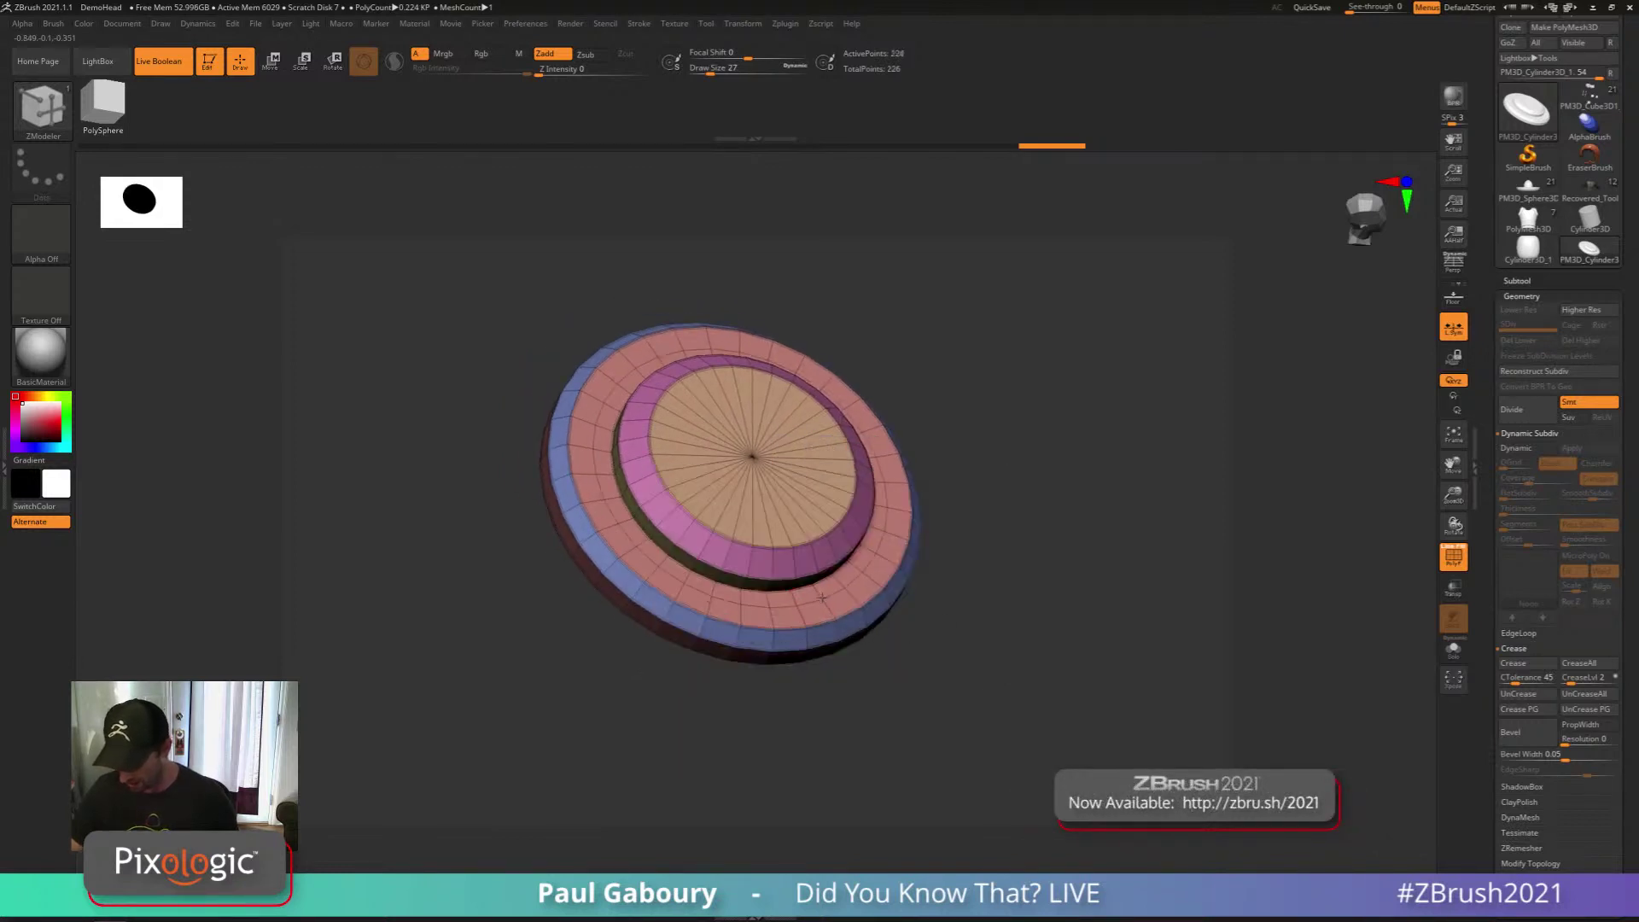
left_click(830, 611)
left_click(832, 614)
Raise the narrow band between the two inserted loops using ZModeler QMesh with the Polyloop target
key("space")
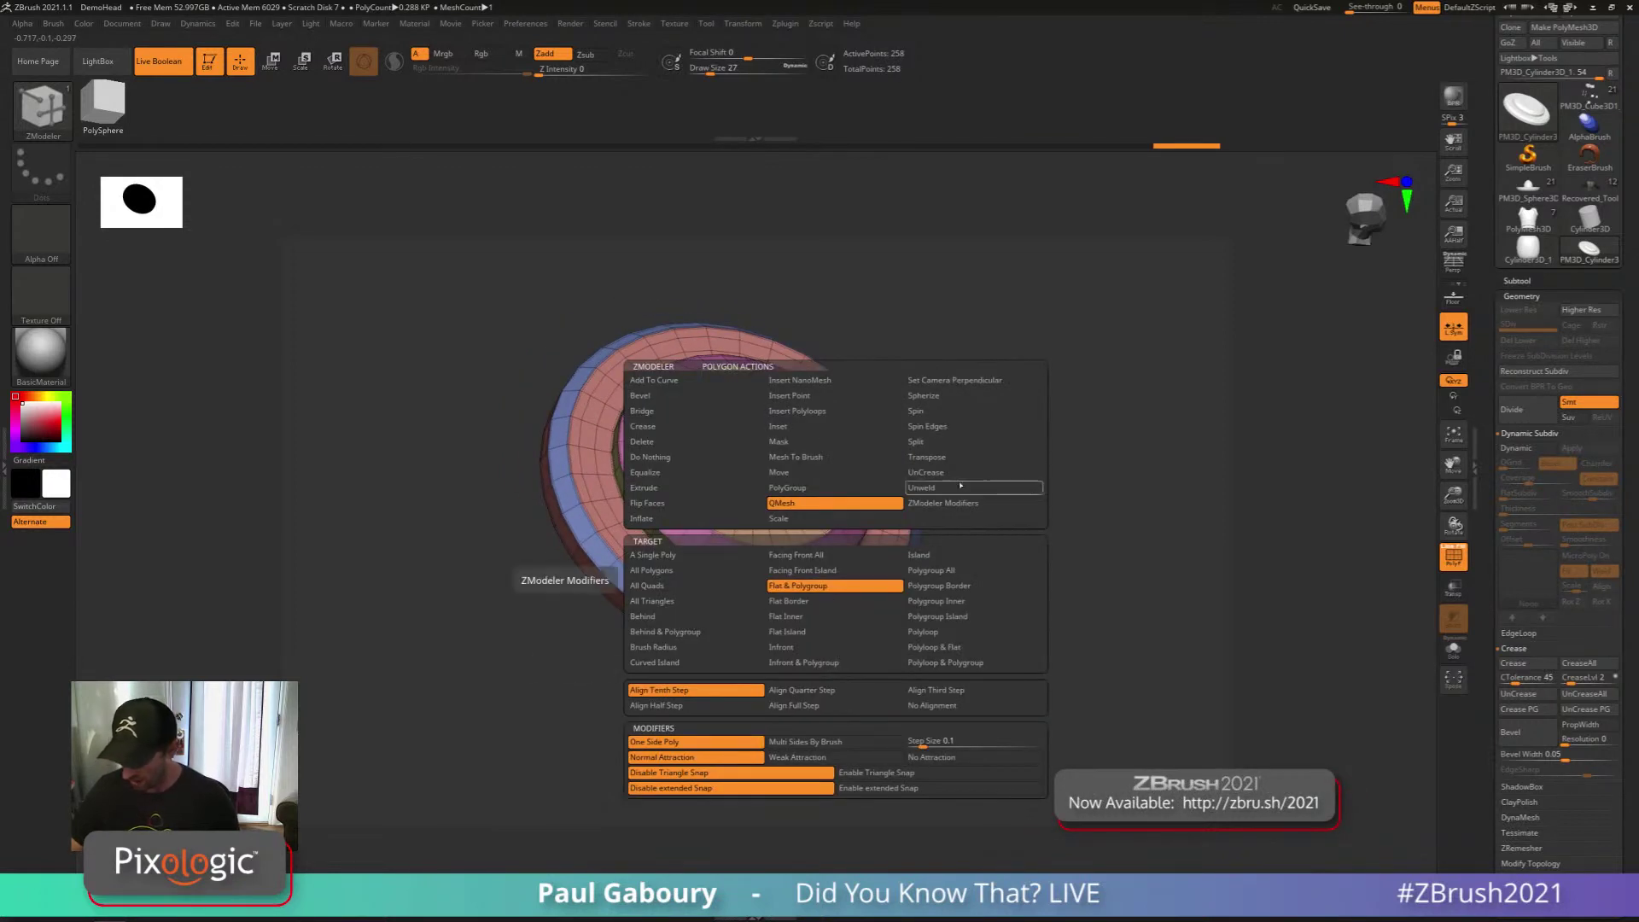
left_click(926, 632)
right_click_drag(913, 628, 822, 598)
left_click_drag(822, 598, 853, 577)
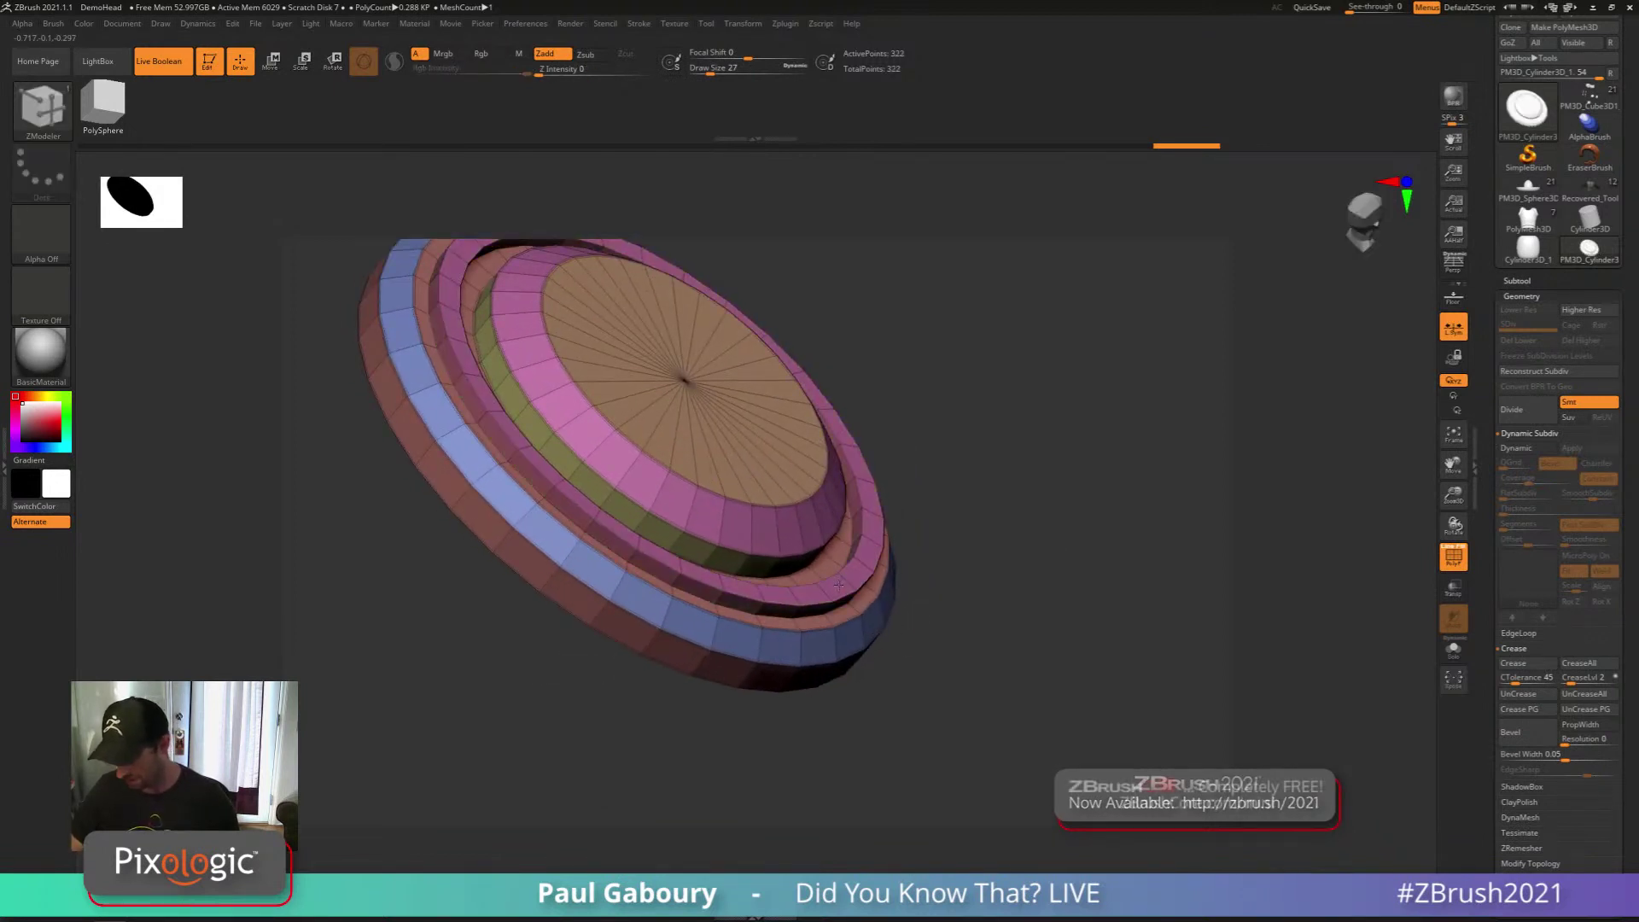
right_click_drag(854, 576, 849, 579)
Bevel the outer and inner top edge loops of the raised narrow ring
key("space")
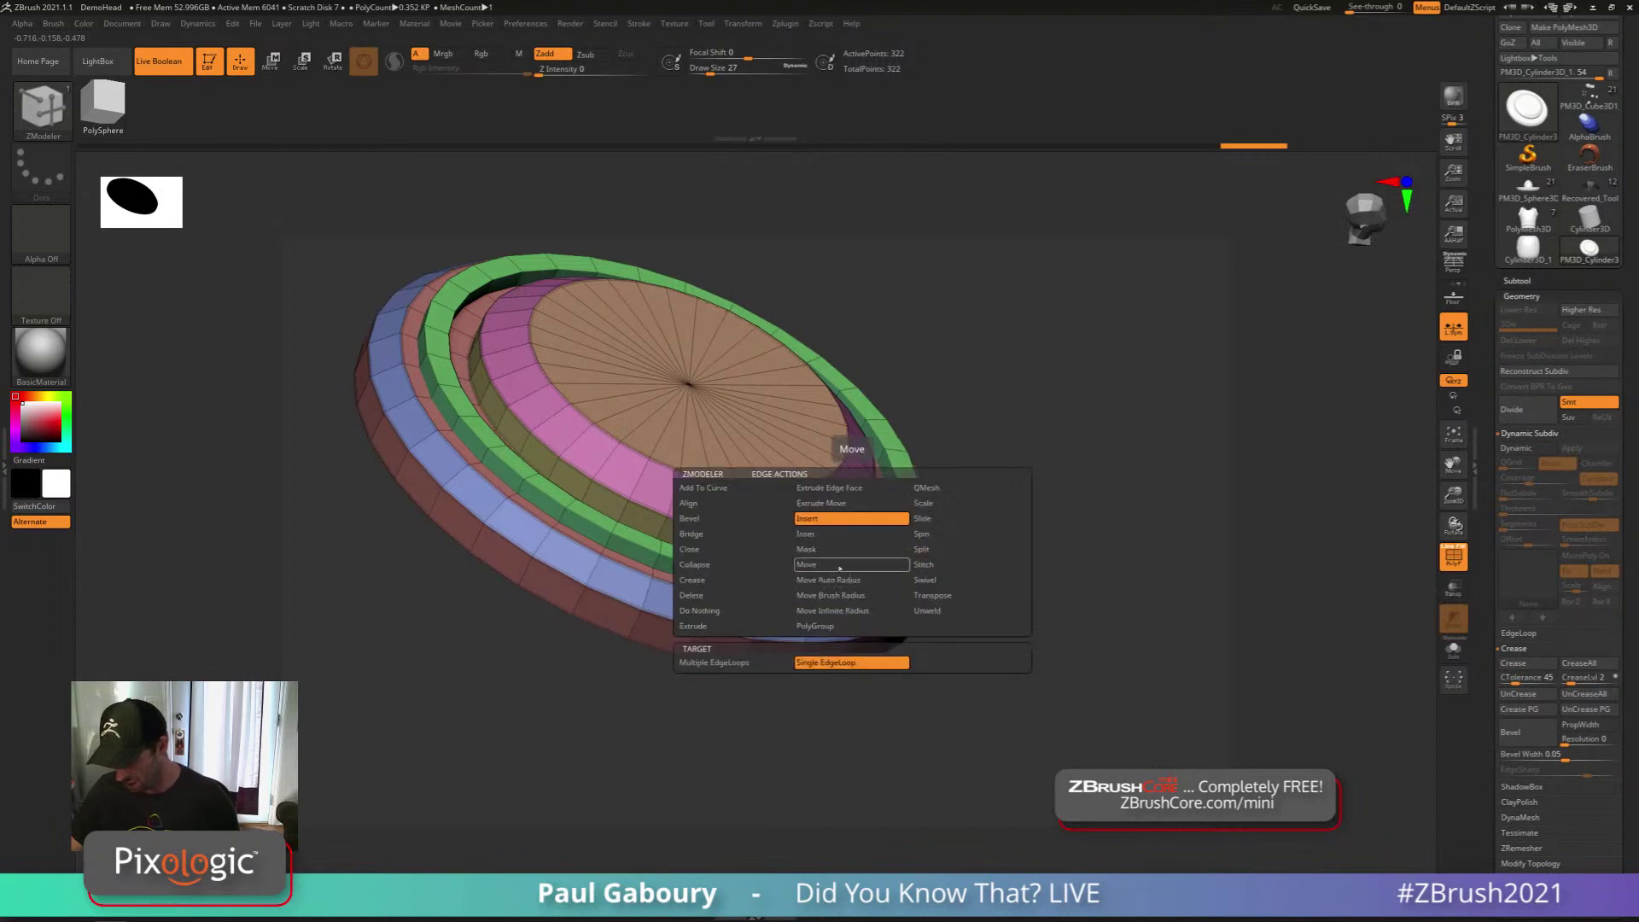
left_click(689, 518)
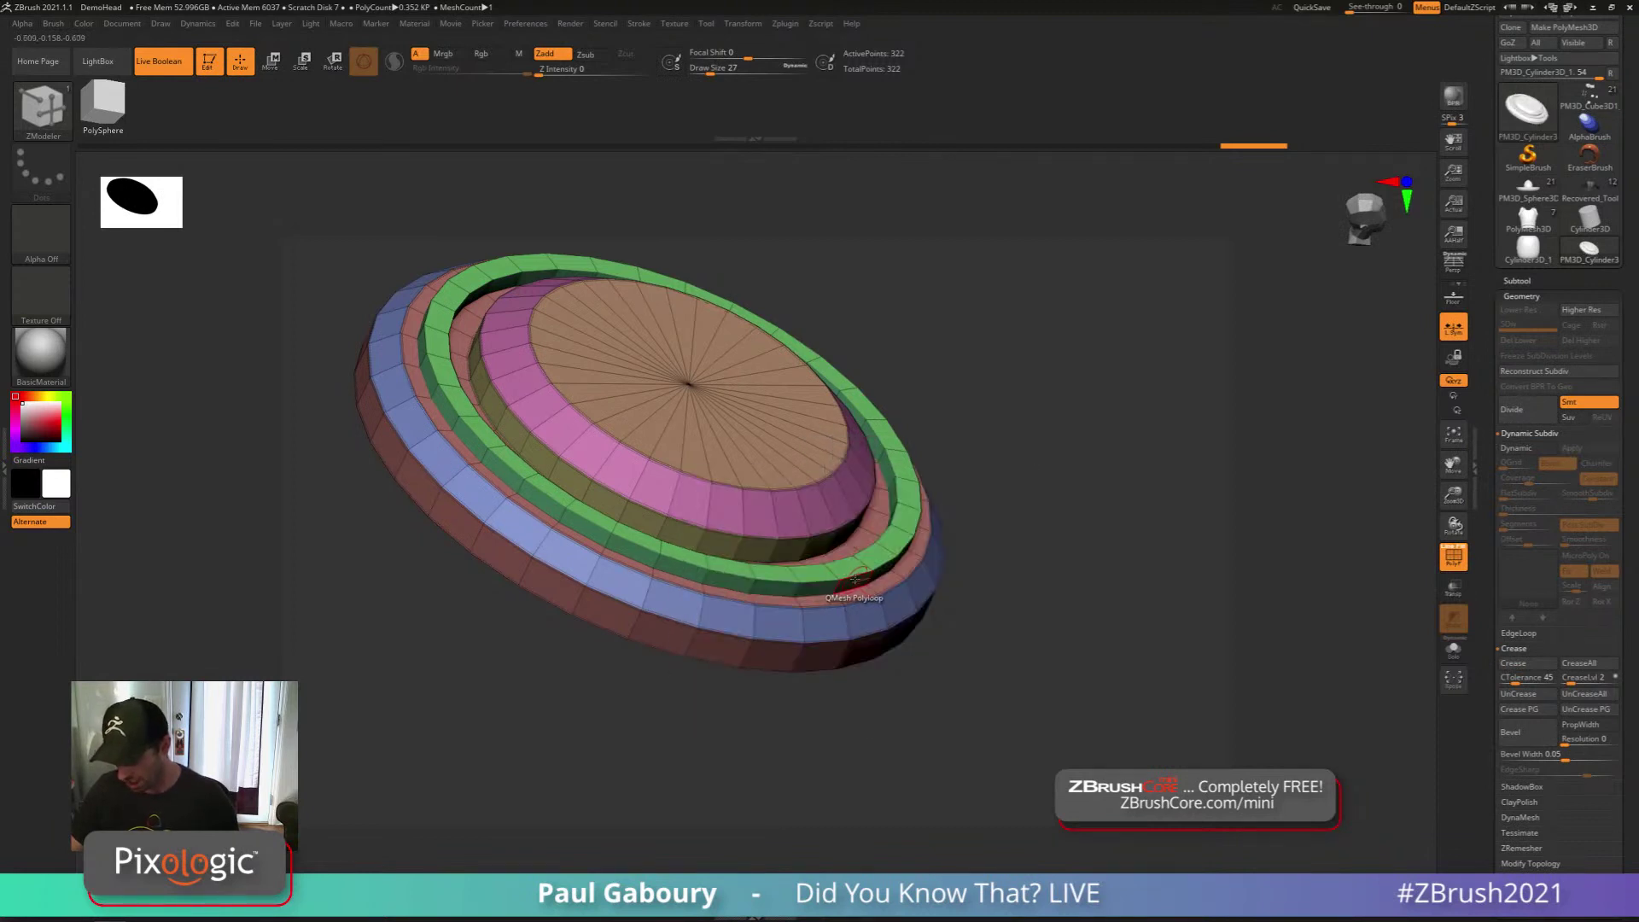
left_click_drag(853, 574, 853, 561)
right_click_drag(853, 560, 849, 566)
left_click(851, 565)
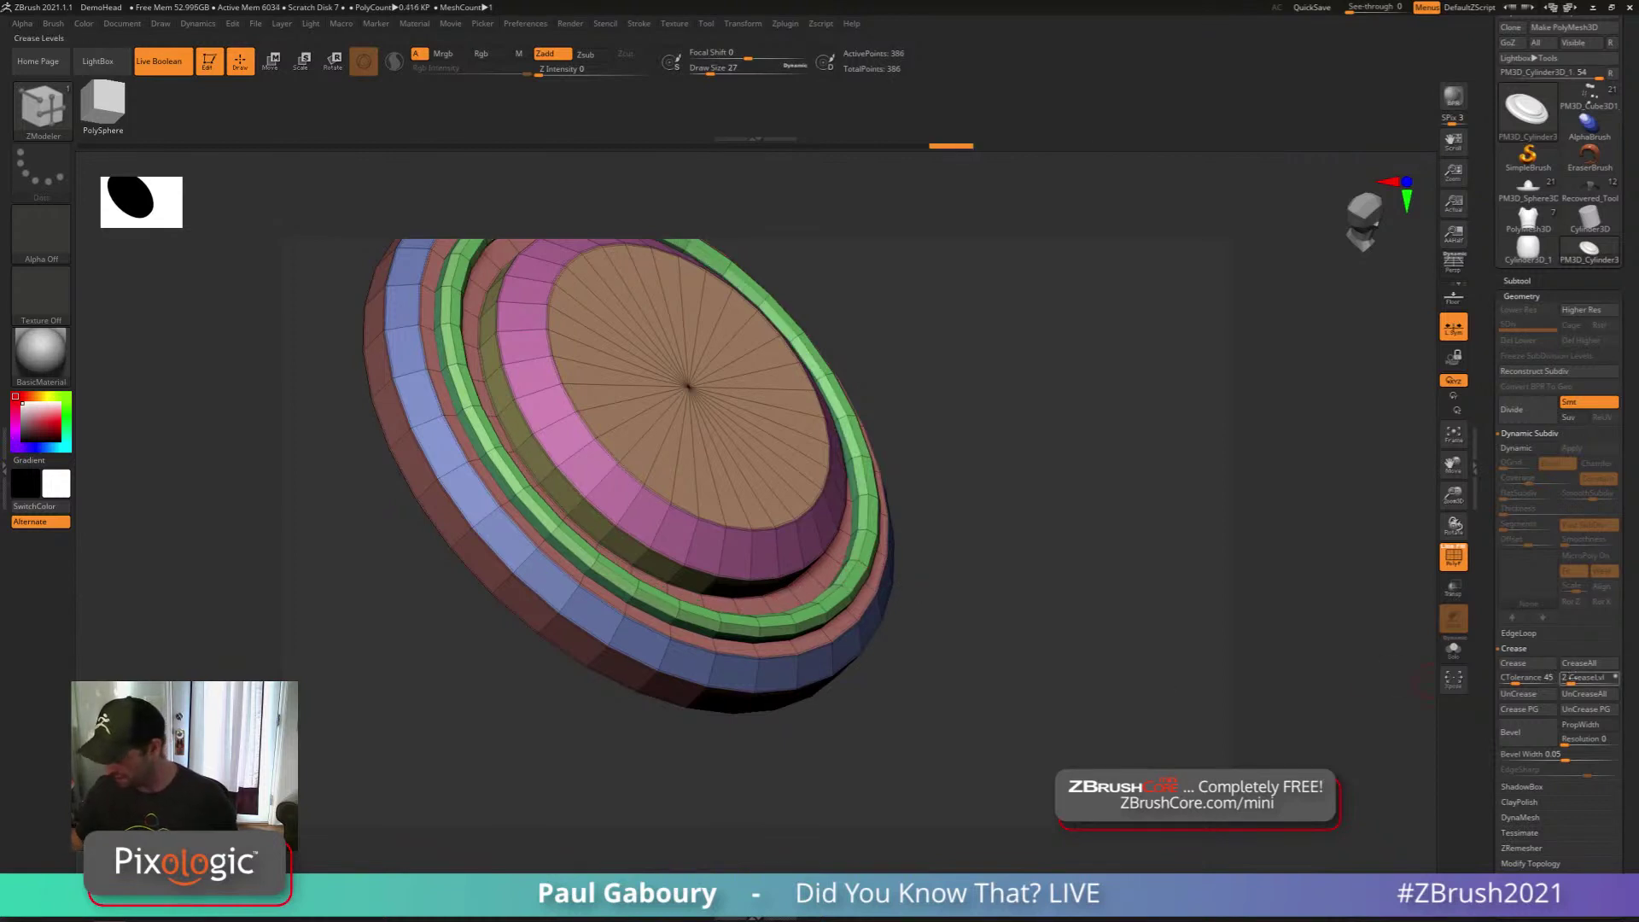
Crease the polygroup borders of the updated disc and preview it with dynamic subdivision, hiding the polyframe
left_click(1509, 710)
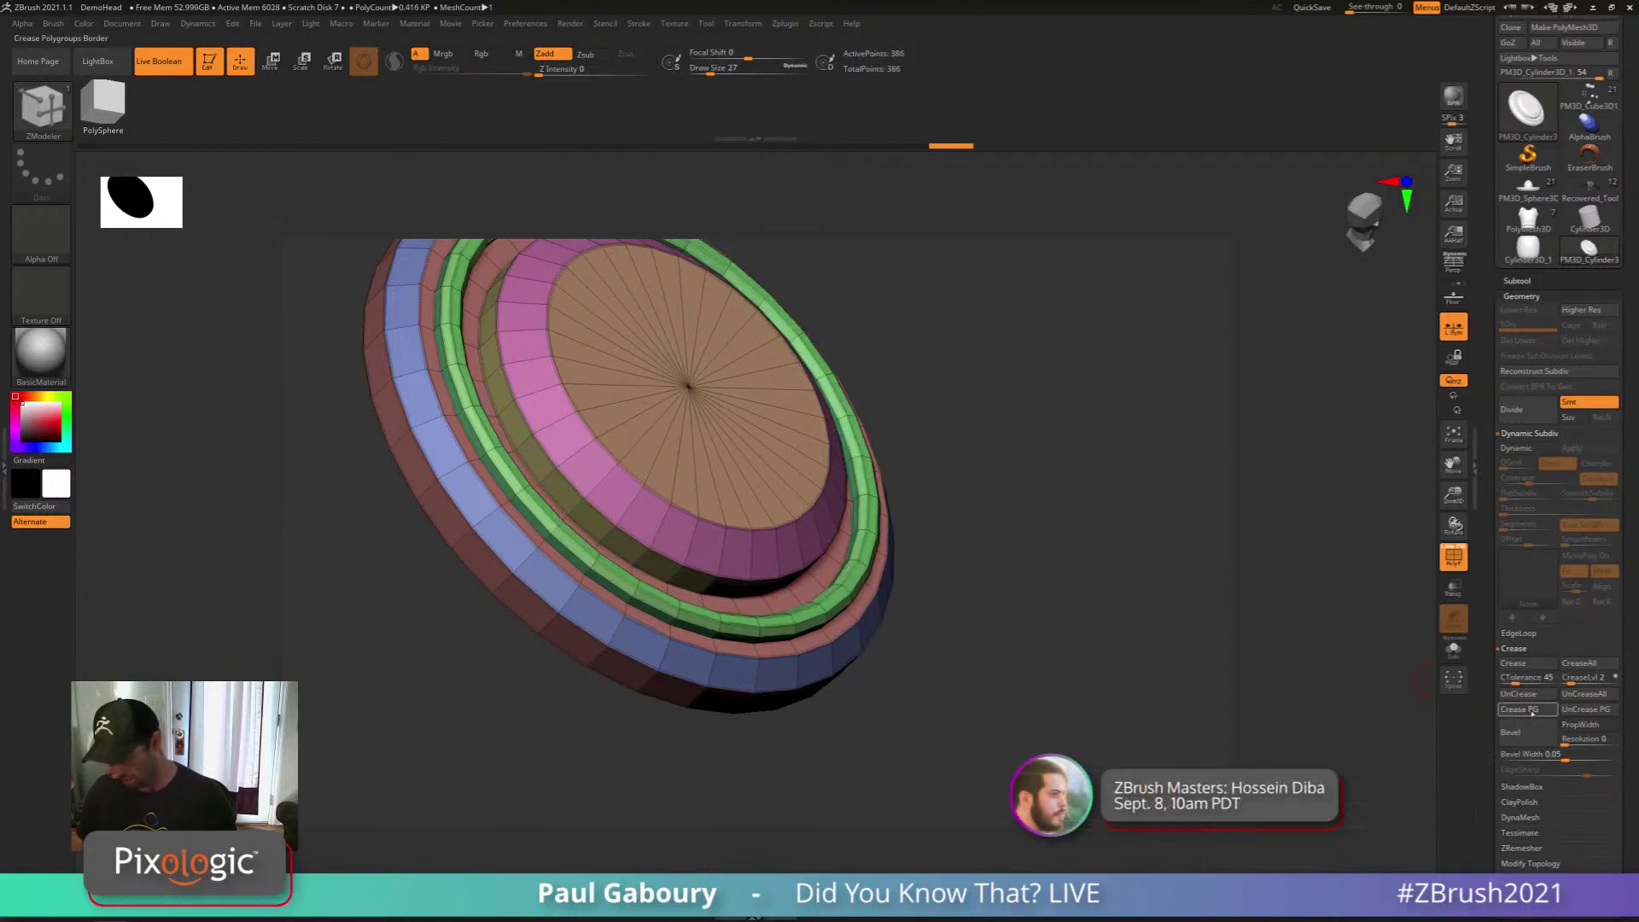
right_click_drag(1011, 608, 981, 645)
right_click_drag(982, 645, 976, 636, "ctrl")
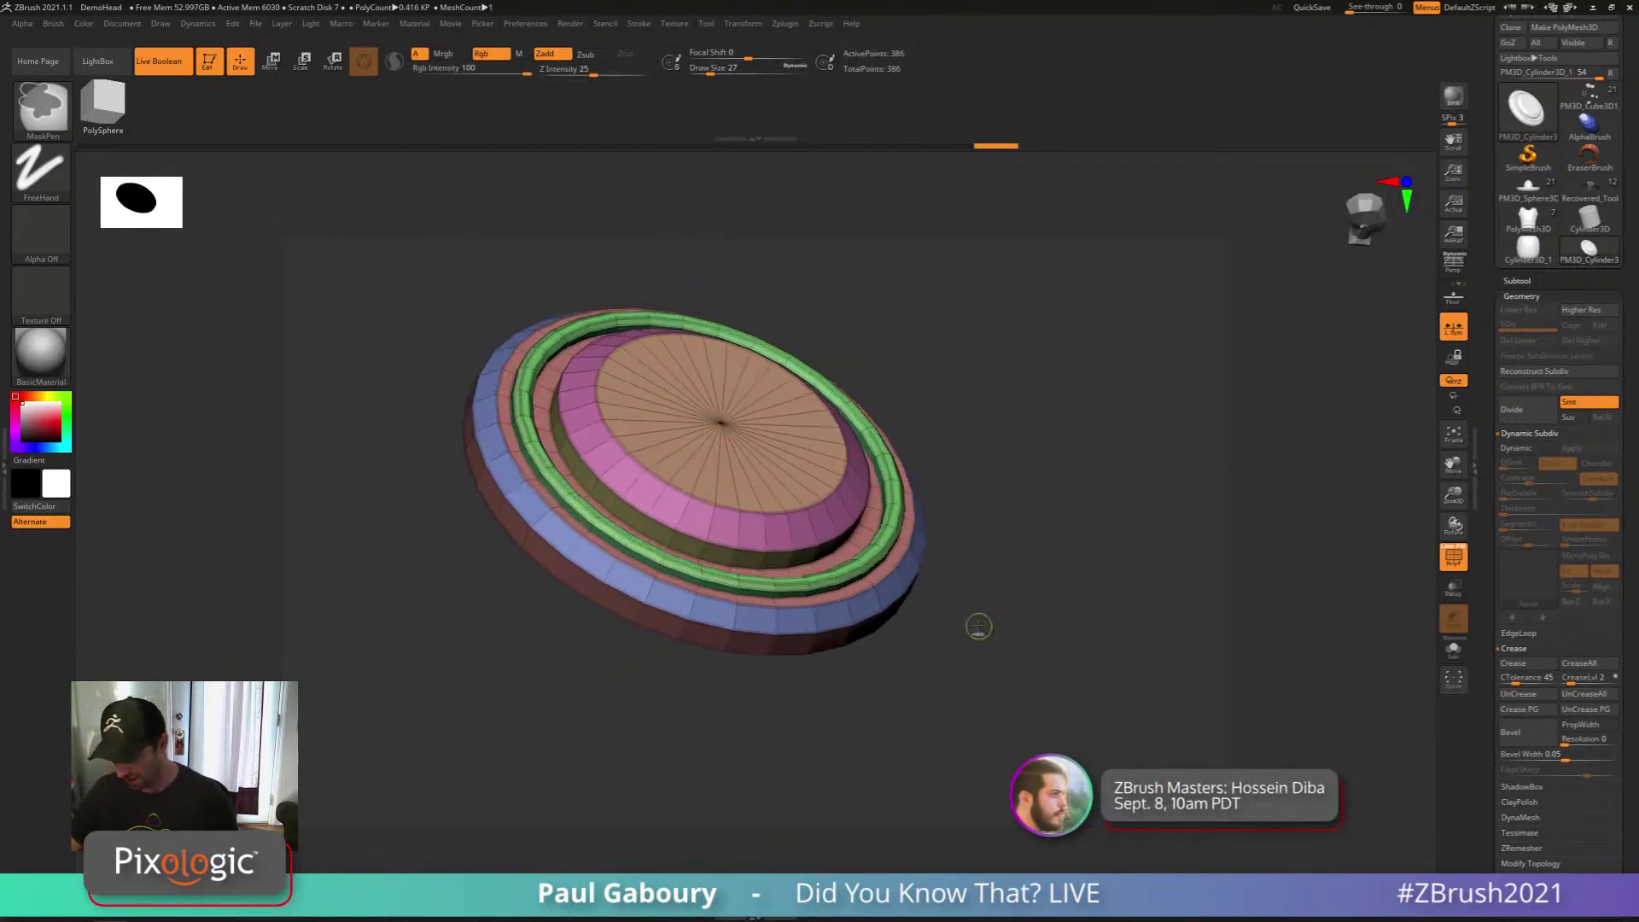
key("d")
key("shift+f")
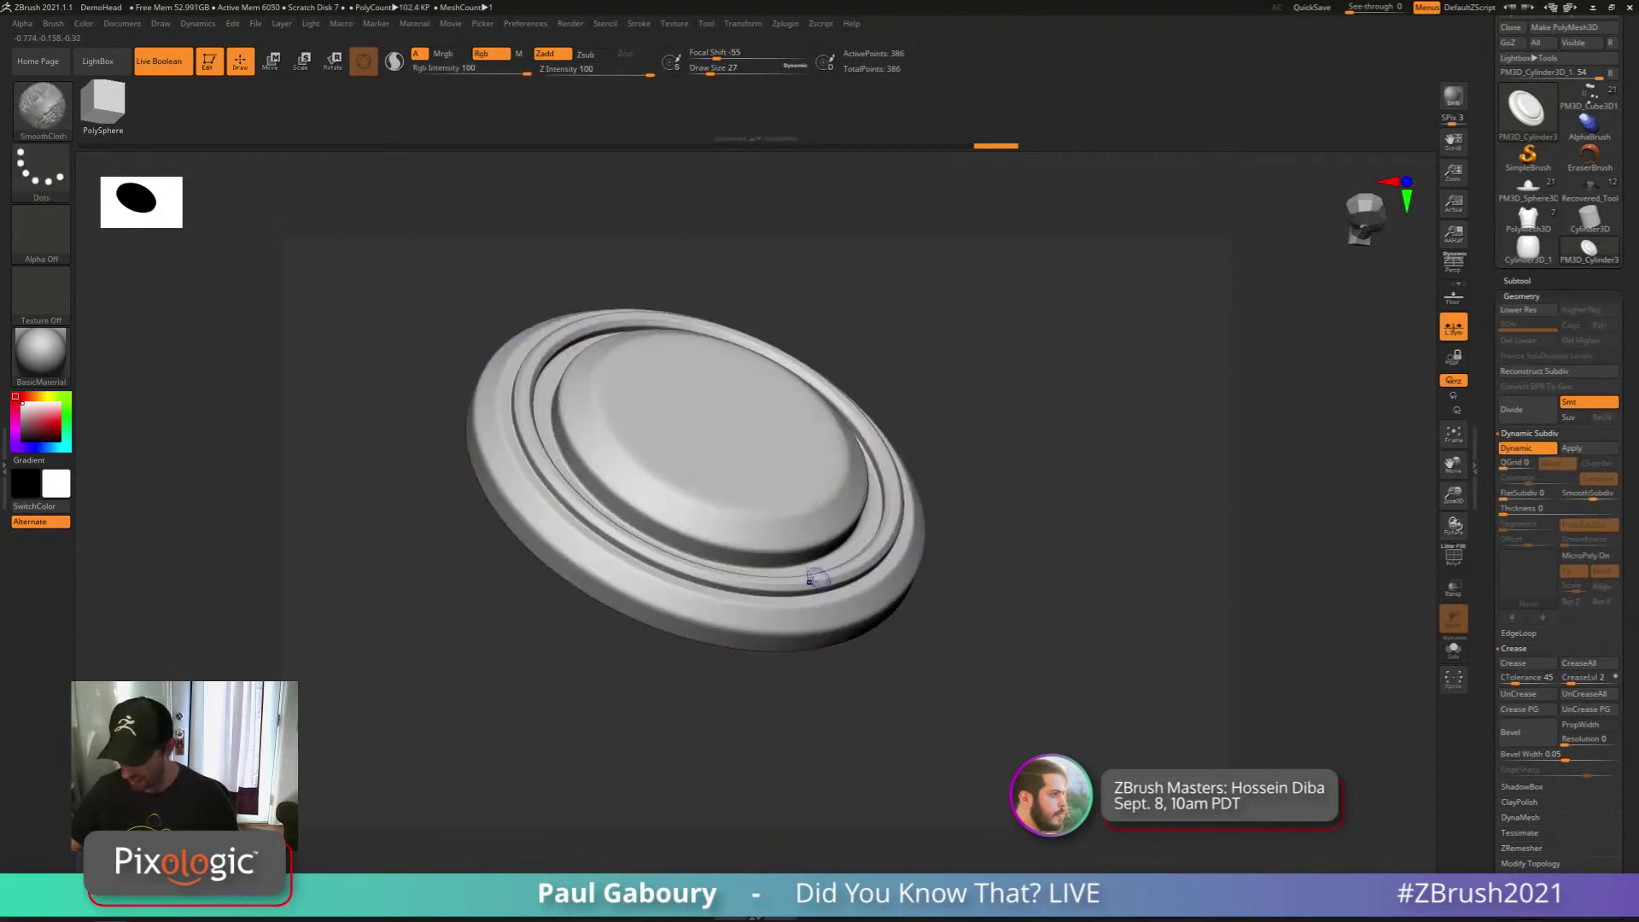
right_click_drag(1022, 558, 969, 606)
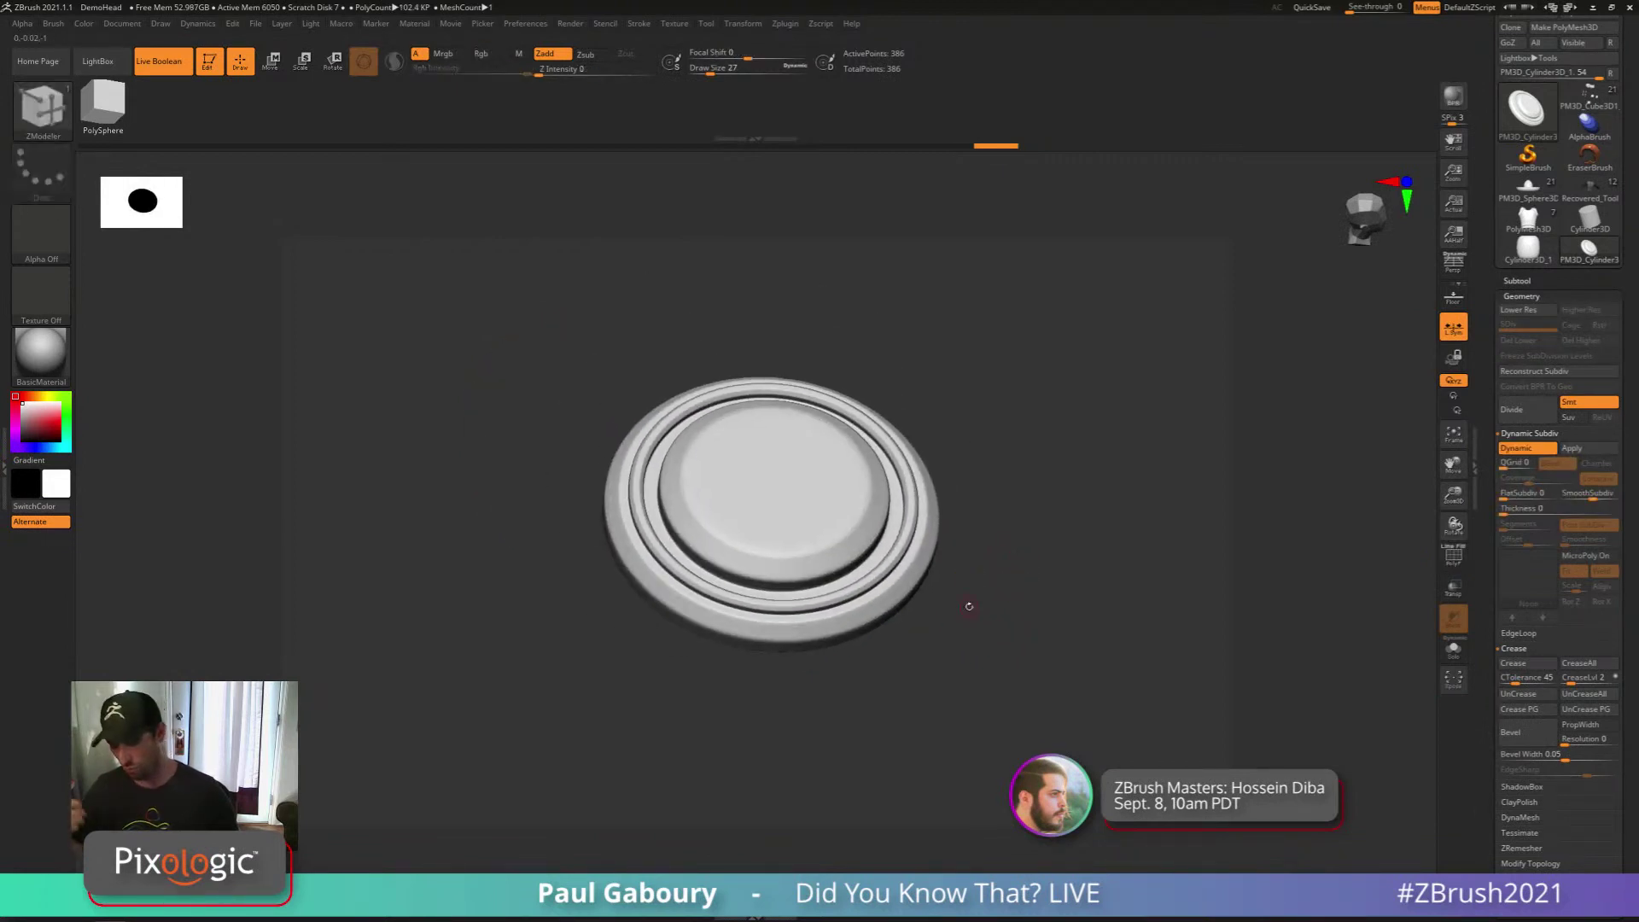
Turn off the subdivision preview, show the polyframe again, and select the ZModeler brush
key("shift+d")
key("shift+f")
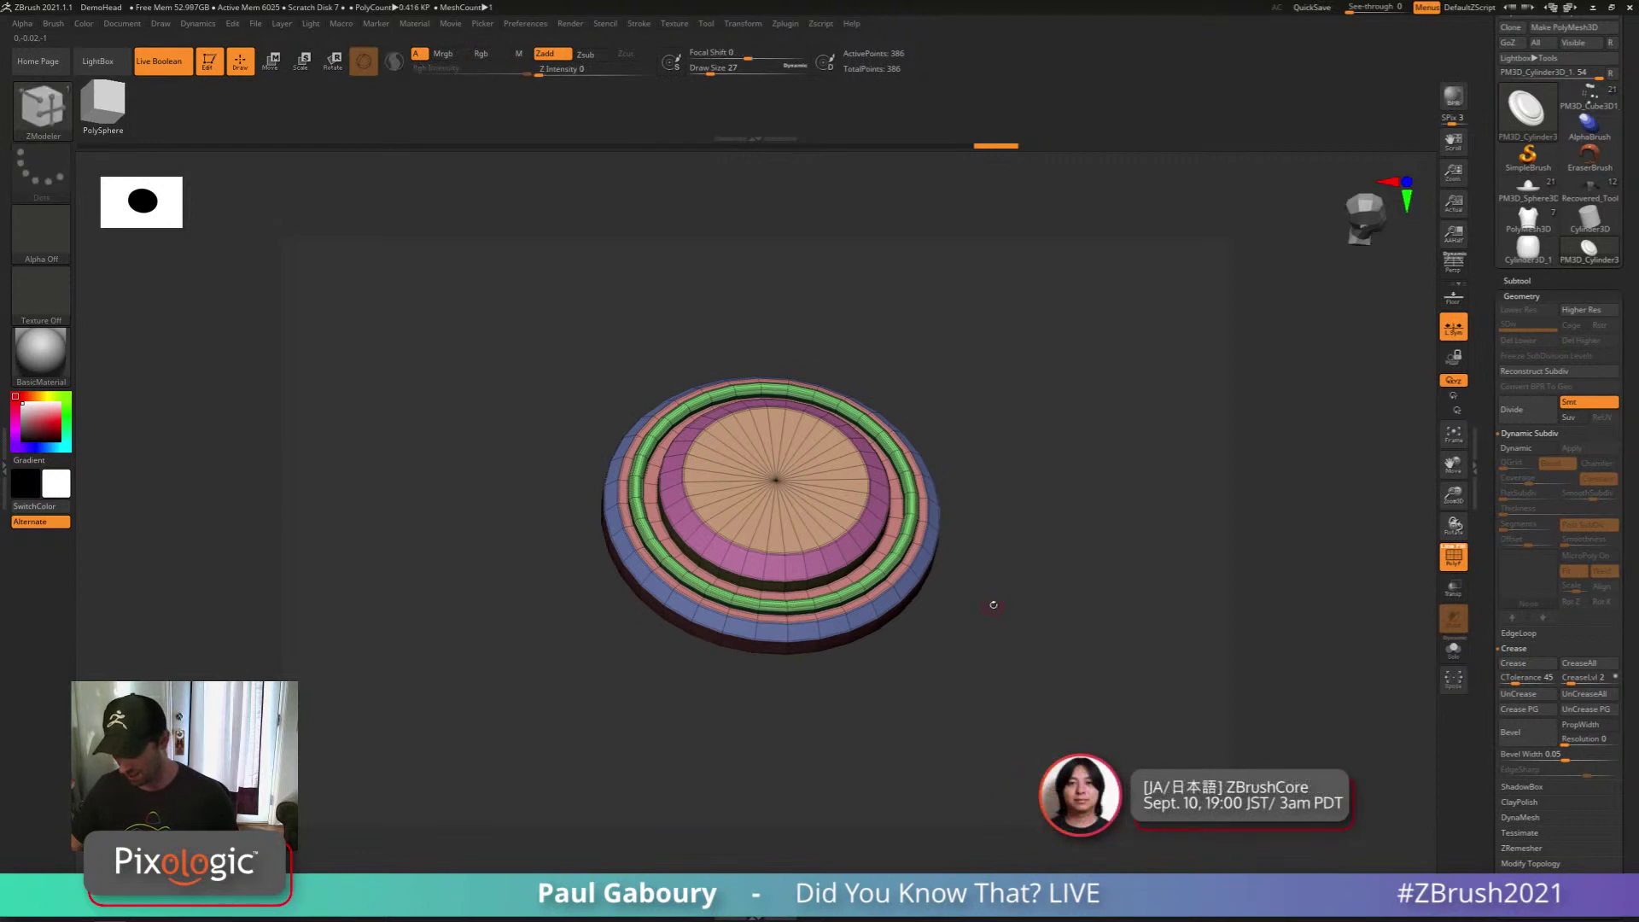
key("b")
key("z")
key("m")
right_click_drag(1002, 595, 1004, 631, "ctrl")
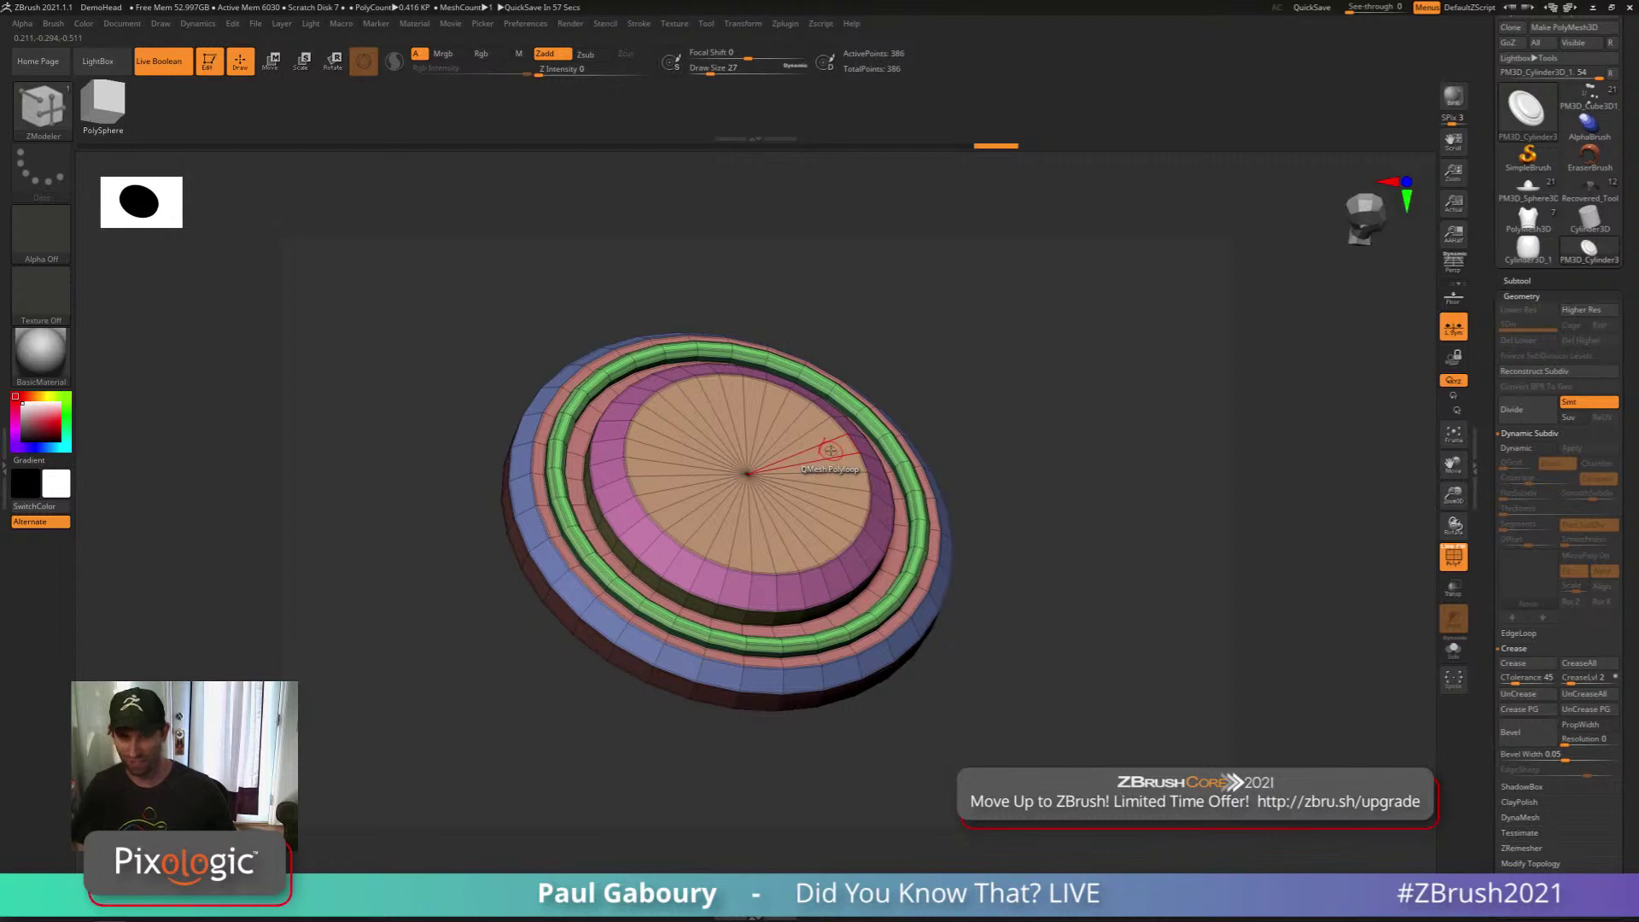
right_click_drag(995, 530, 1016, 516, "ctrl")
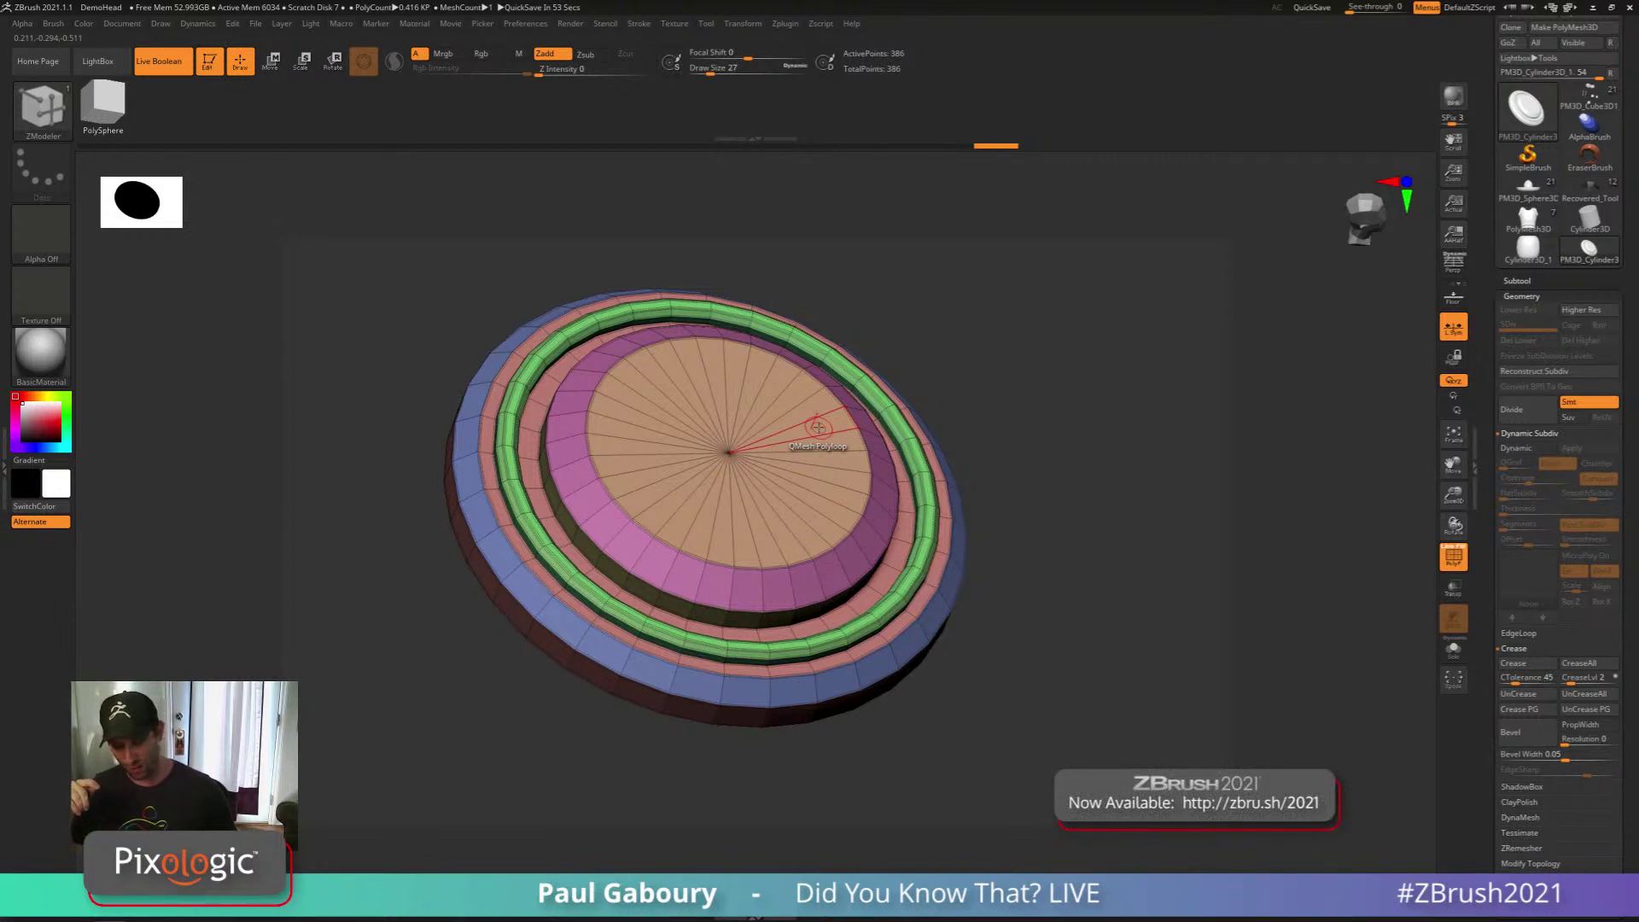
Set the ZModeler polygon action to Inset with the Polygroup All target and inset the platform's top face
key("space")
left_click(804, 429)
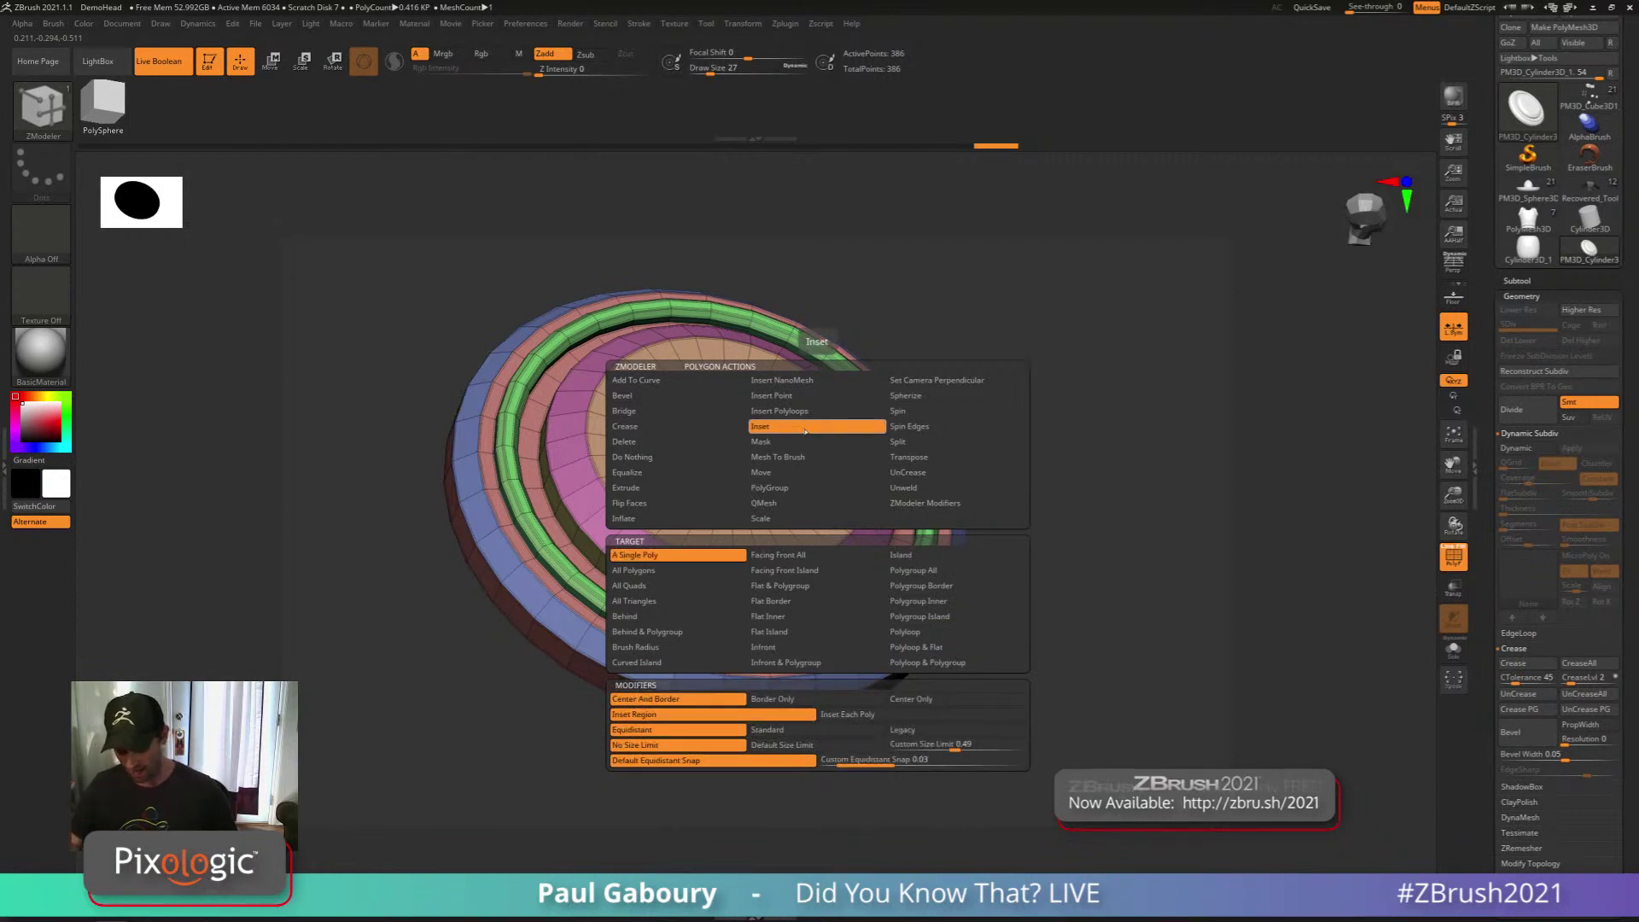
left_click(715, 736)
key("space")
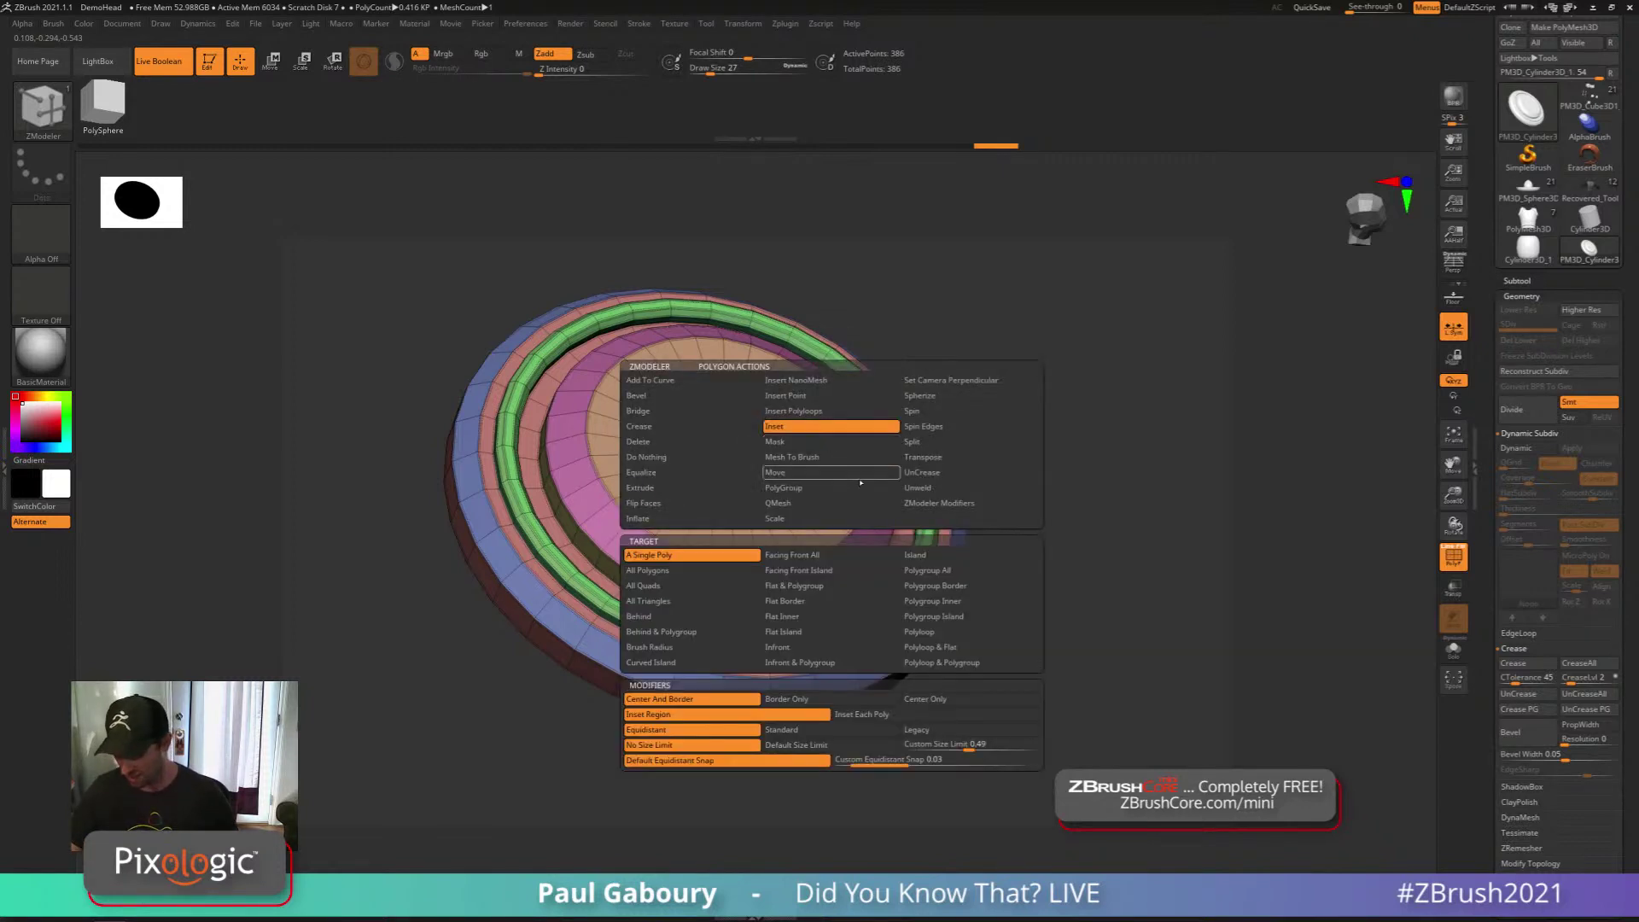
left_click(969, 574)
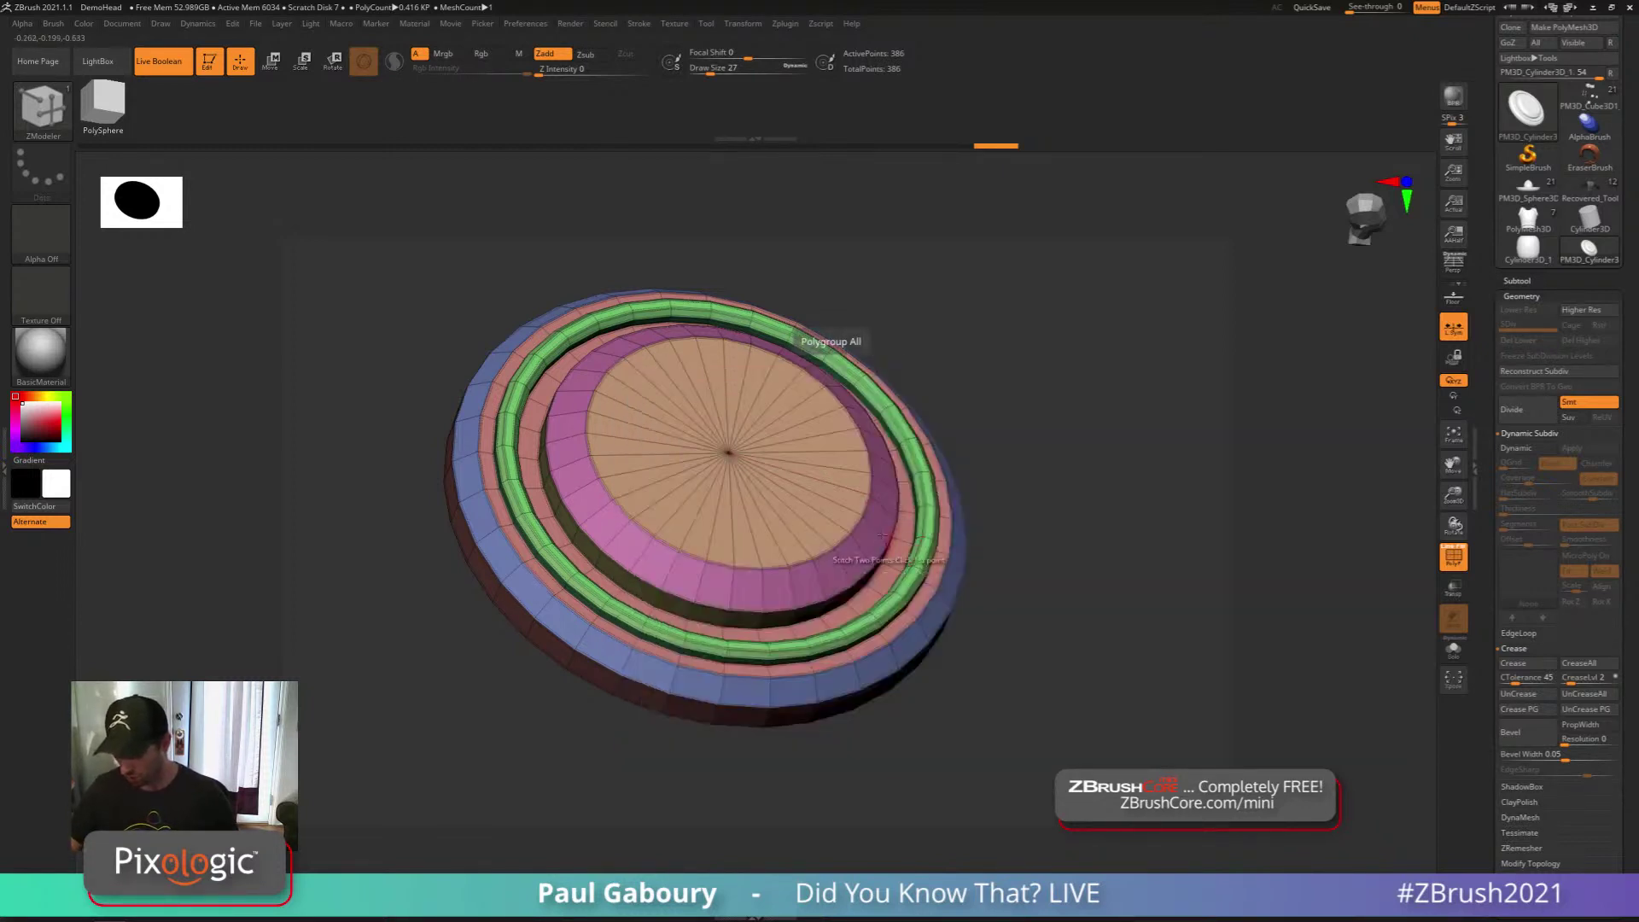
left_click_drag(824, 459, 836, 416)
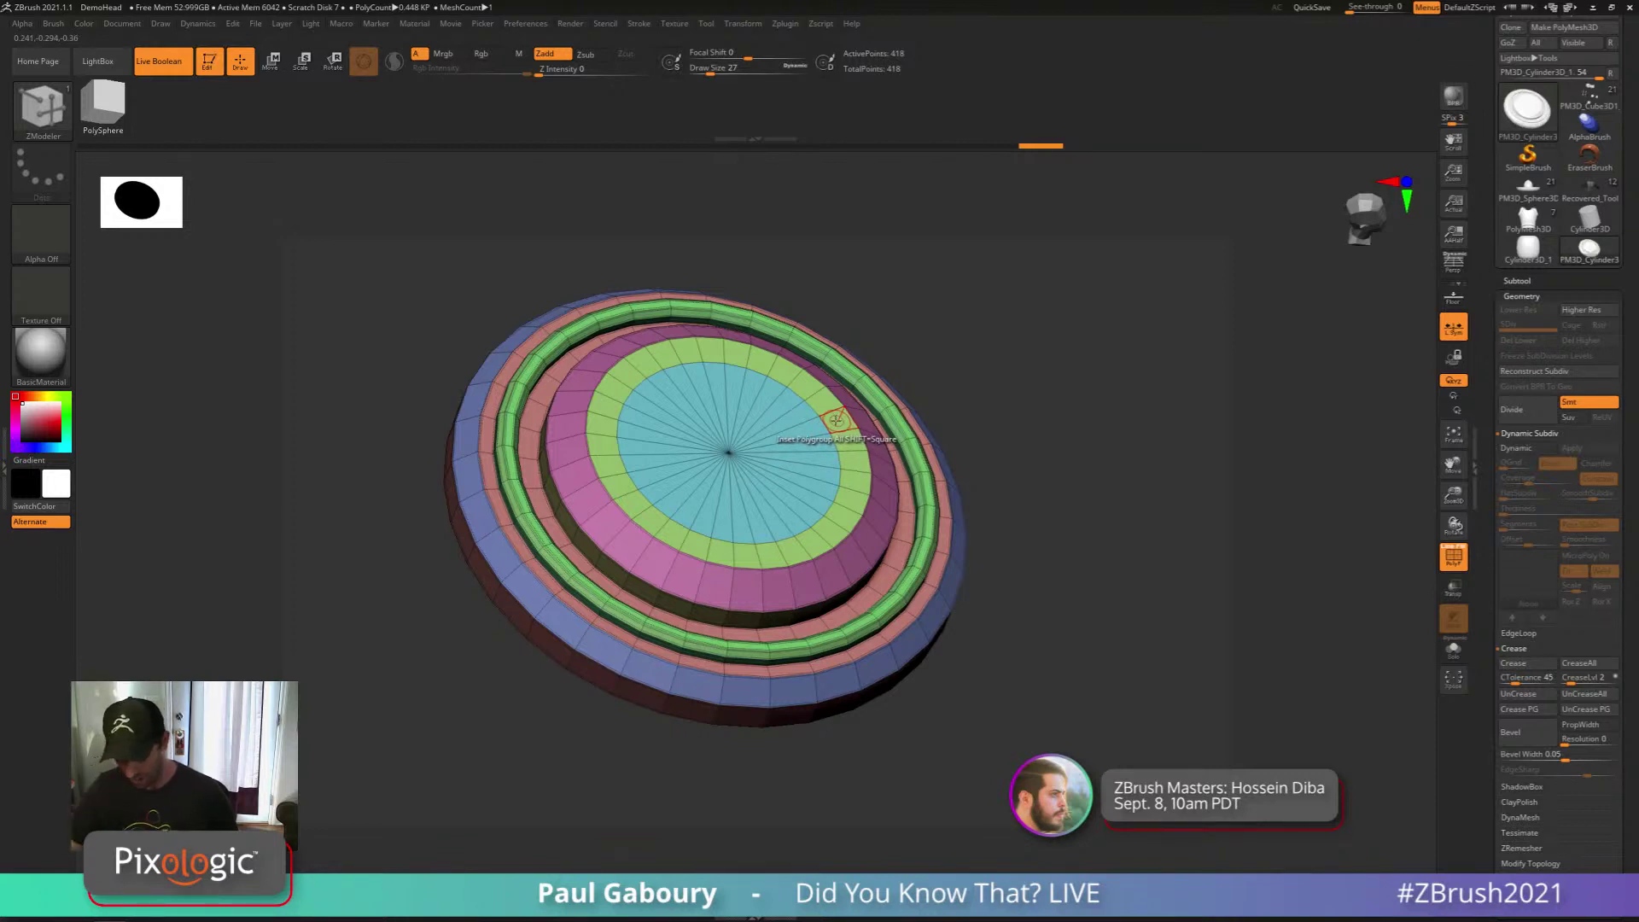
Undo the inset and try inserting a single edge loop into the platform's top face instead
key("ctrl+z")
key("space")
left_click(822, 460)
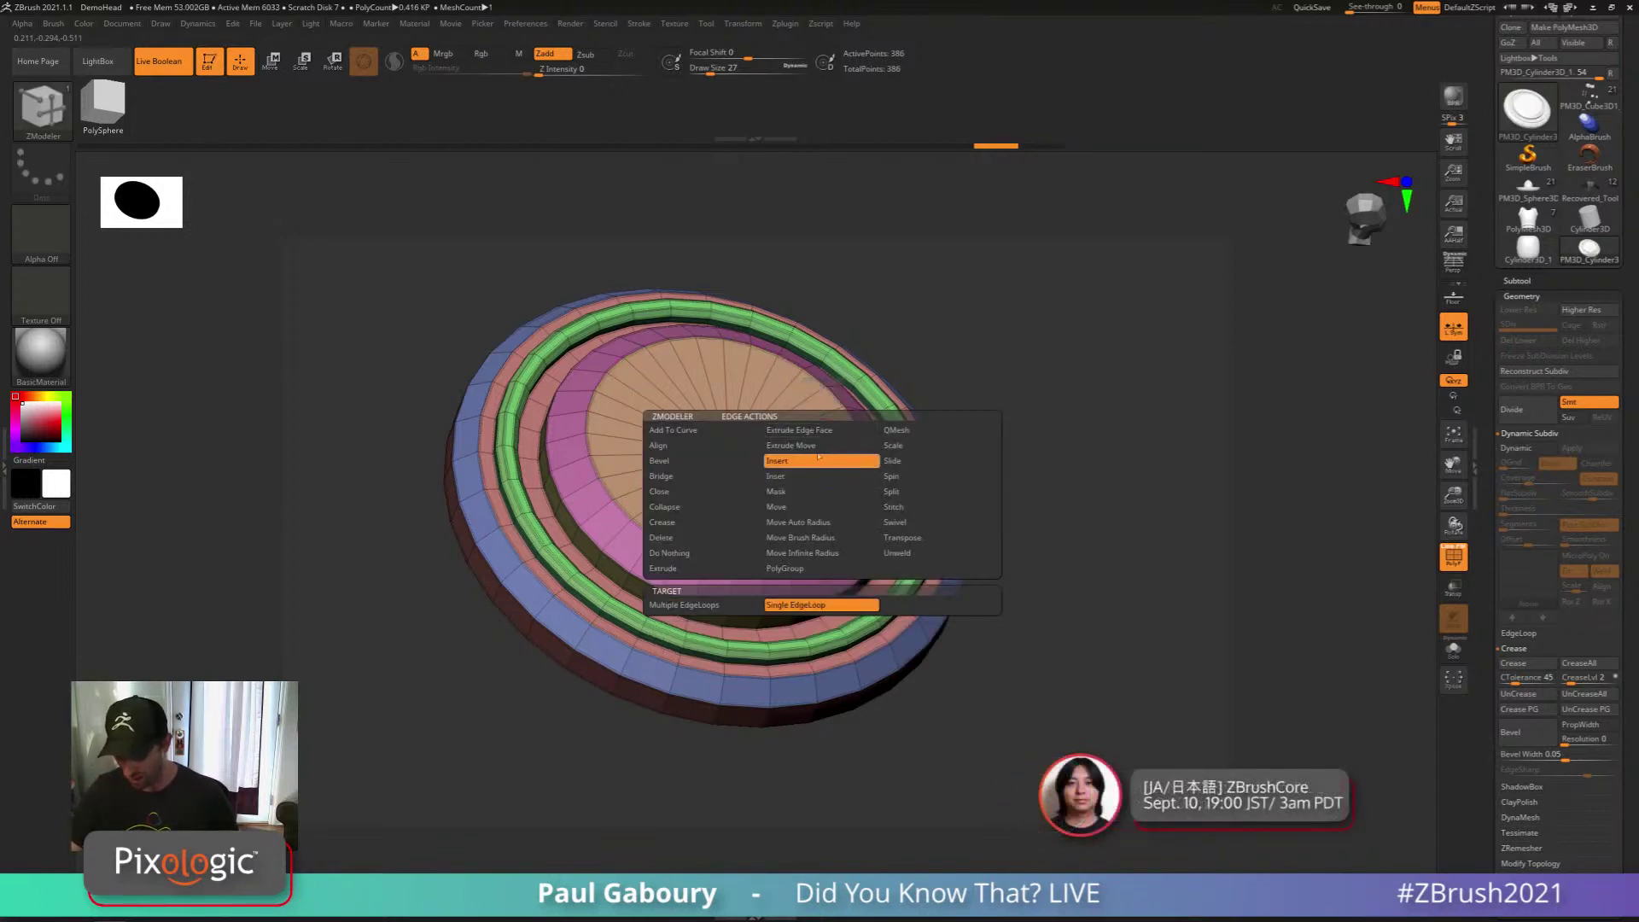
left_click(827, 432)
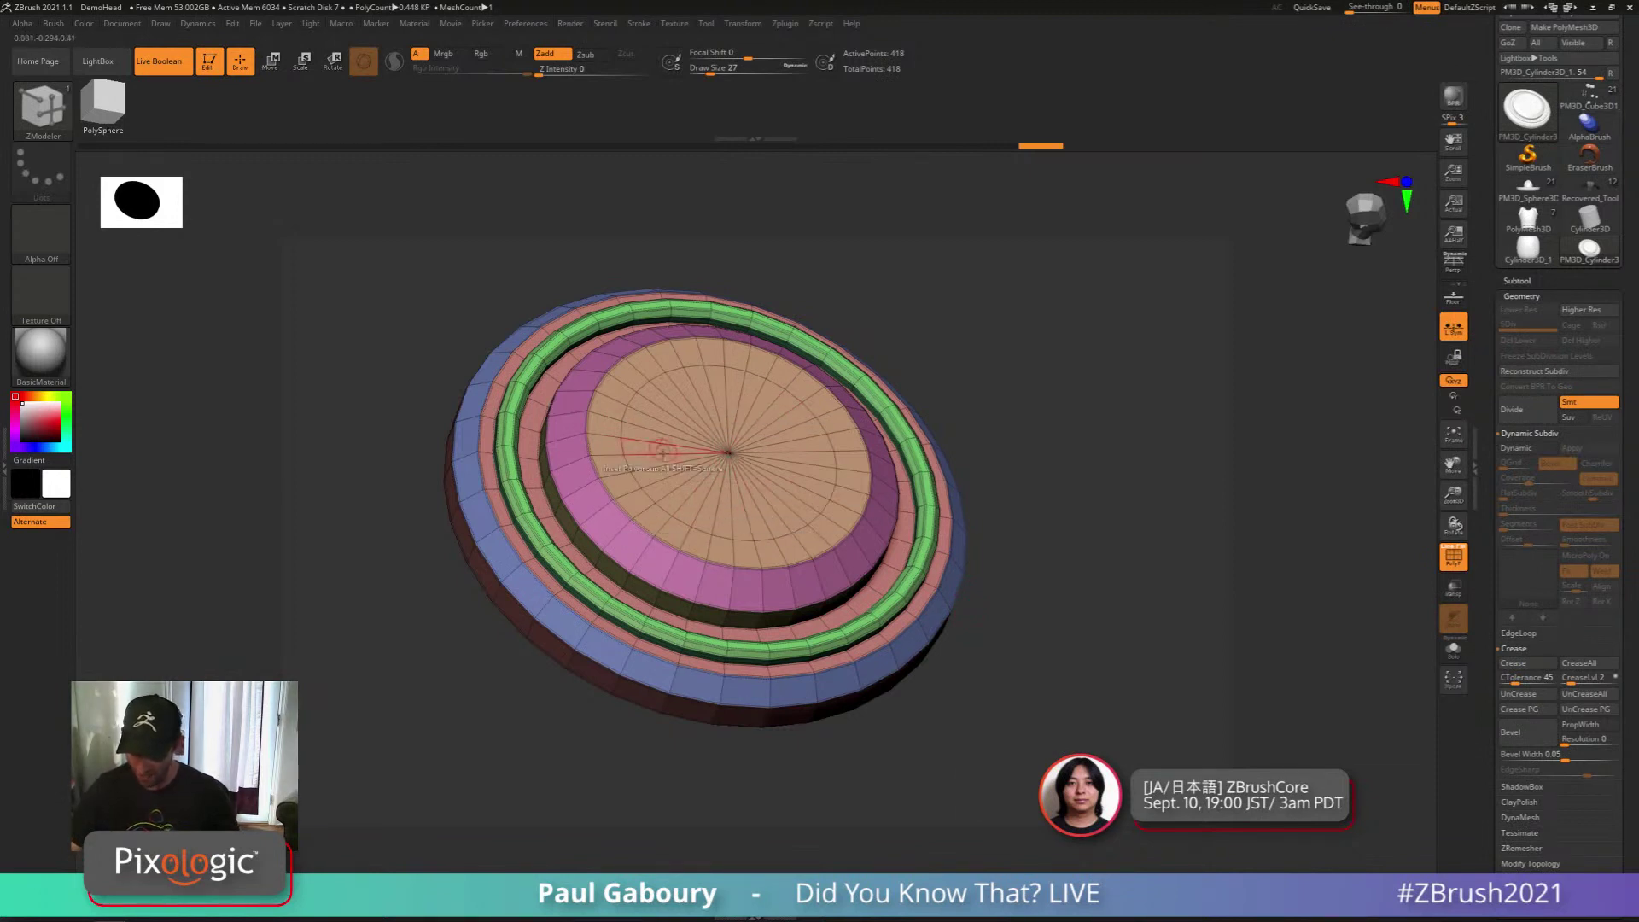
Undo the inserted edge loop and inset the platform's top polygroup again to form an outer ring and inner circle
key("ctrl+z")
key("space")
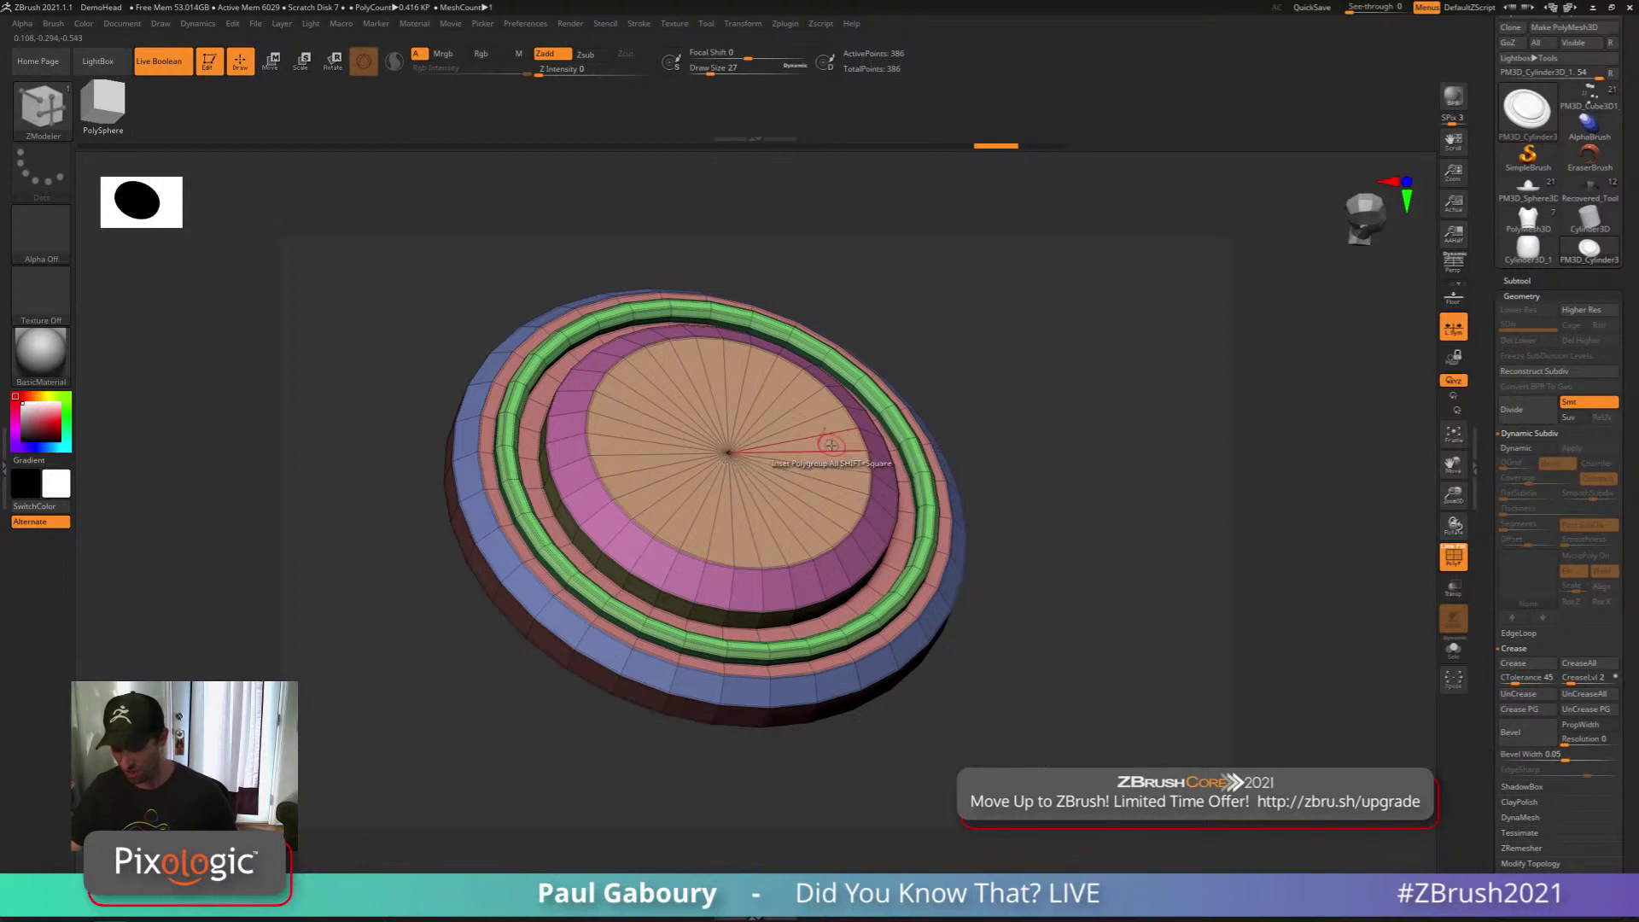
left_click_drag(831, 445, 806, 427)
Set the ZModeler polygon action to QMesh with the Polygroup All target and push the platform's inner circle down into a recess
key("space")
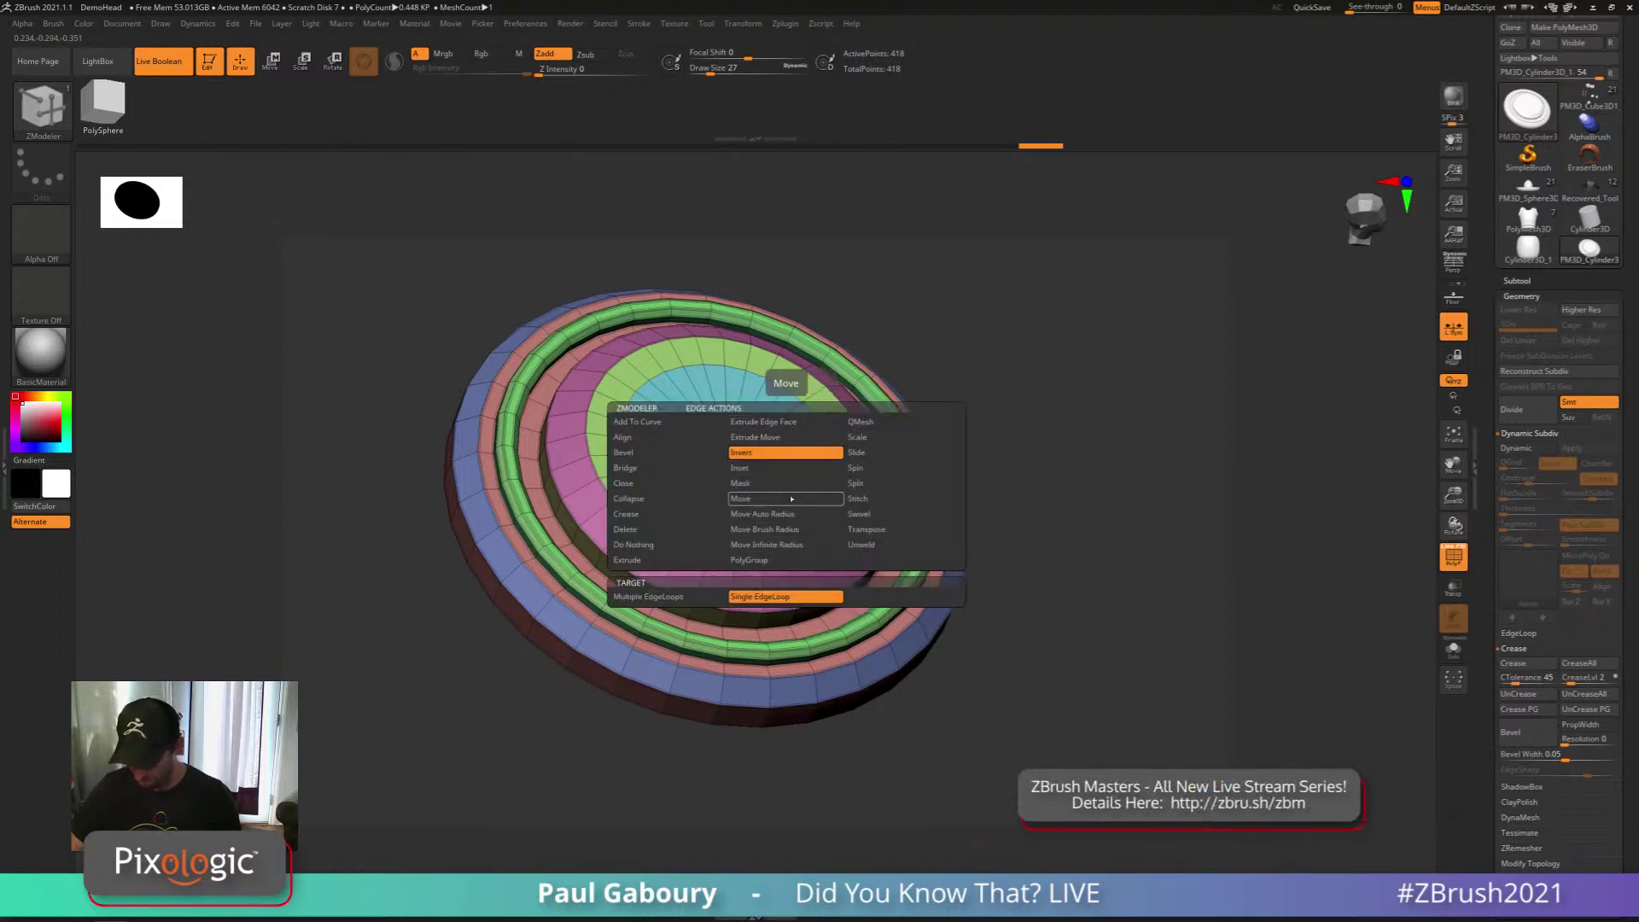
key("space")
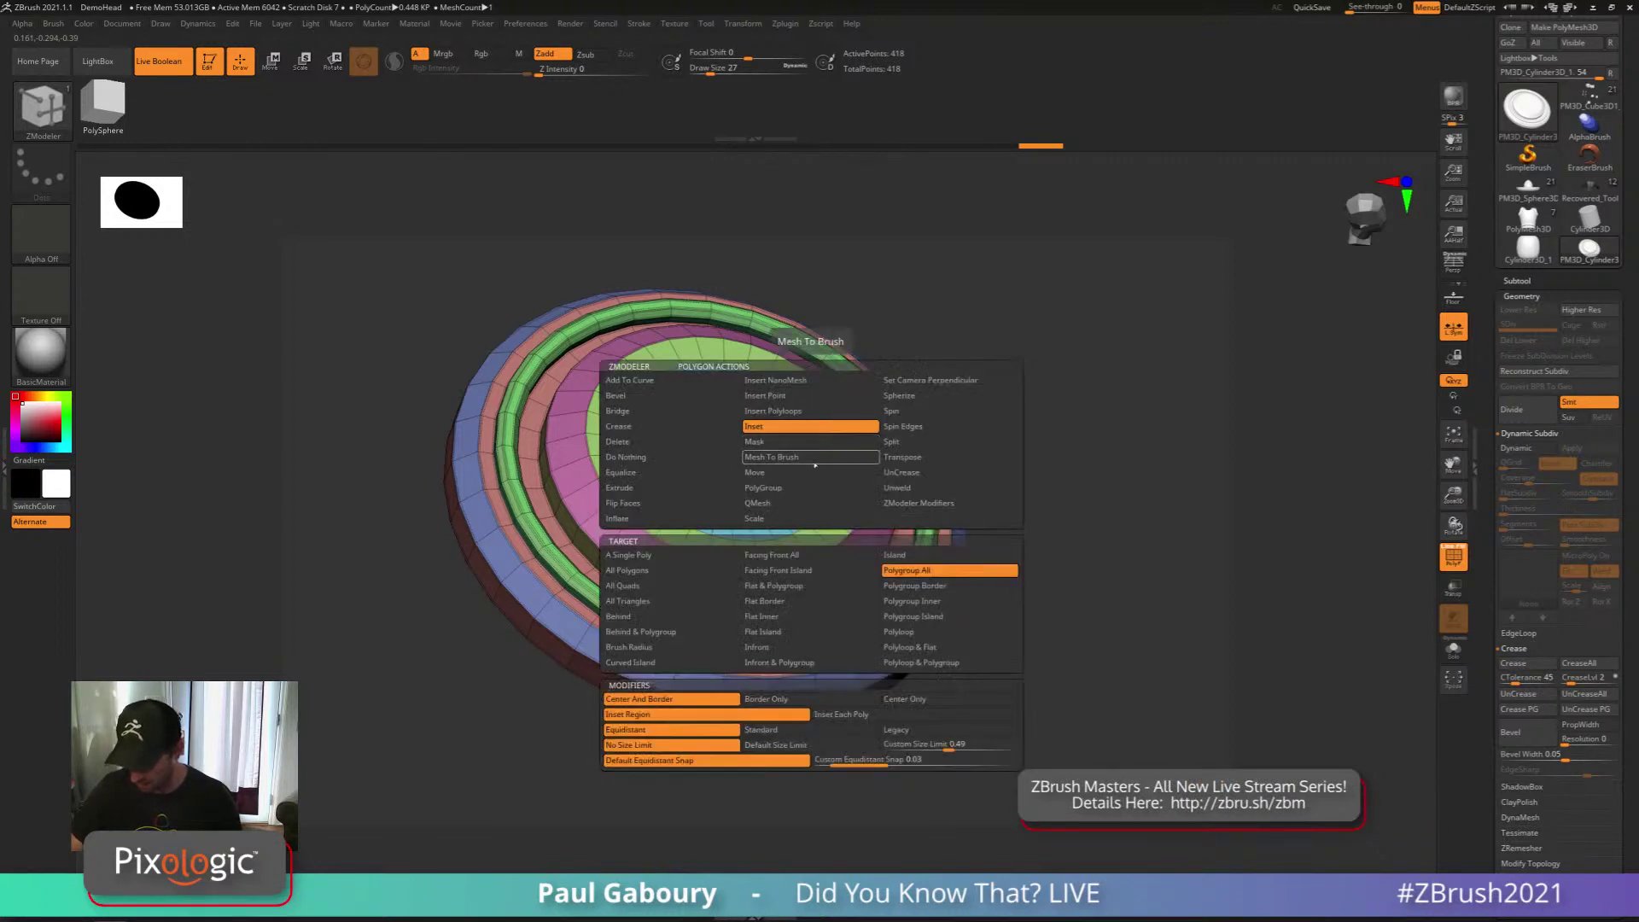
left_click(764, 503)
left_click(936, 632)
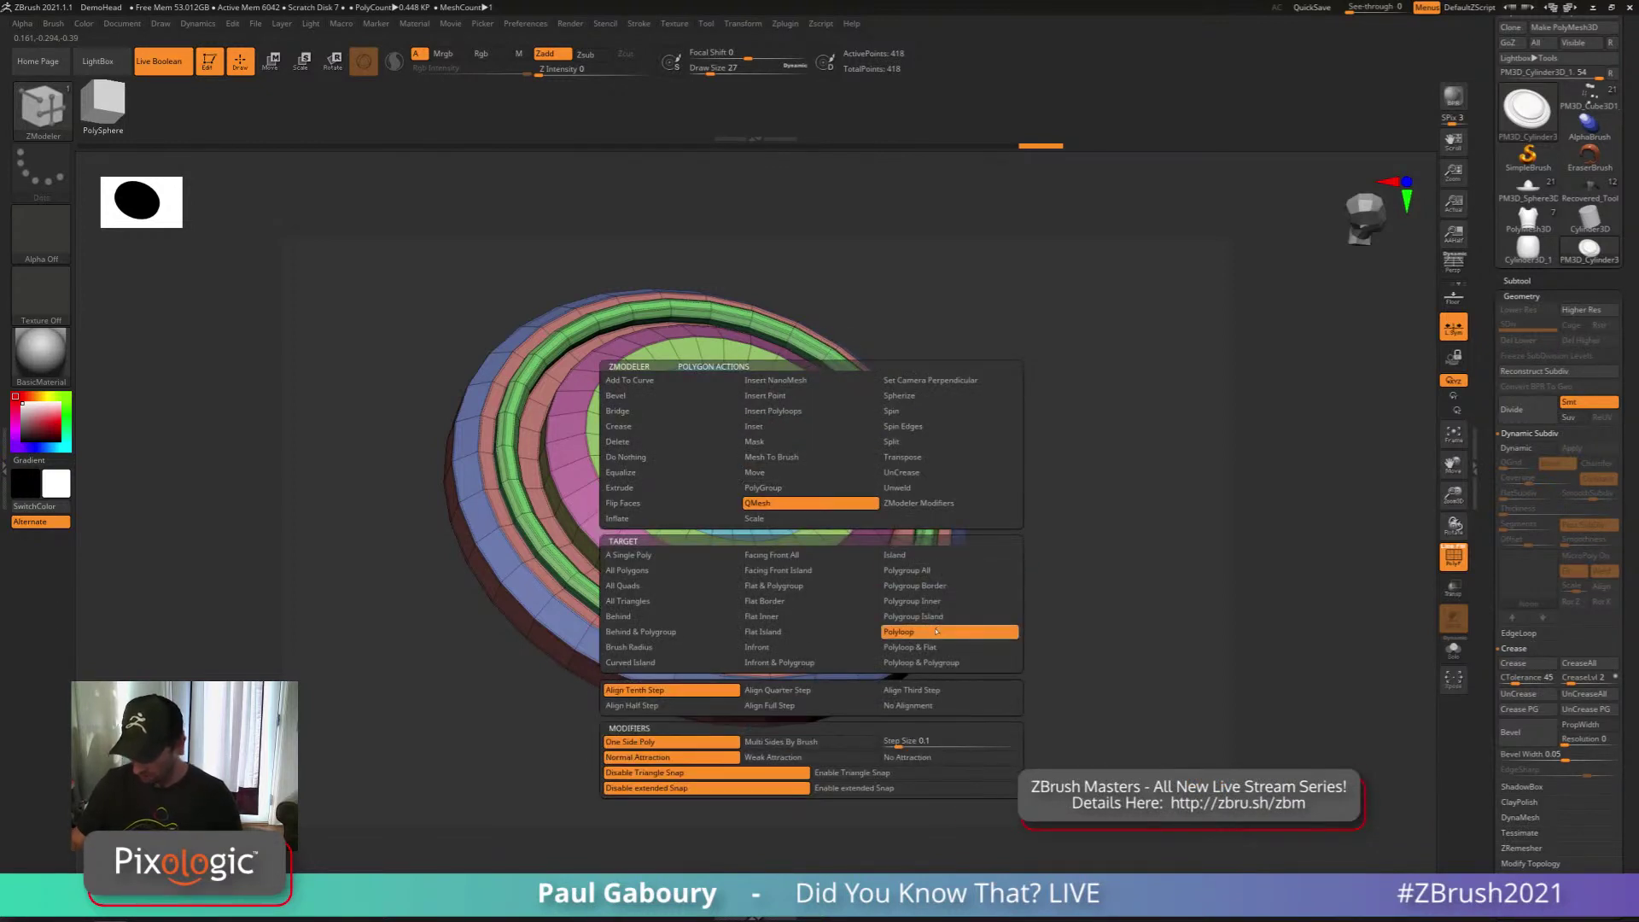
left_click(935, 570)
right_click_drag(1065, 651, 955, 520)
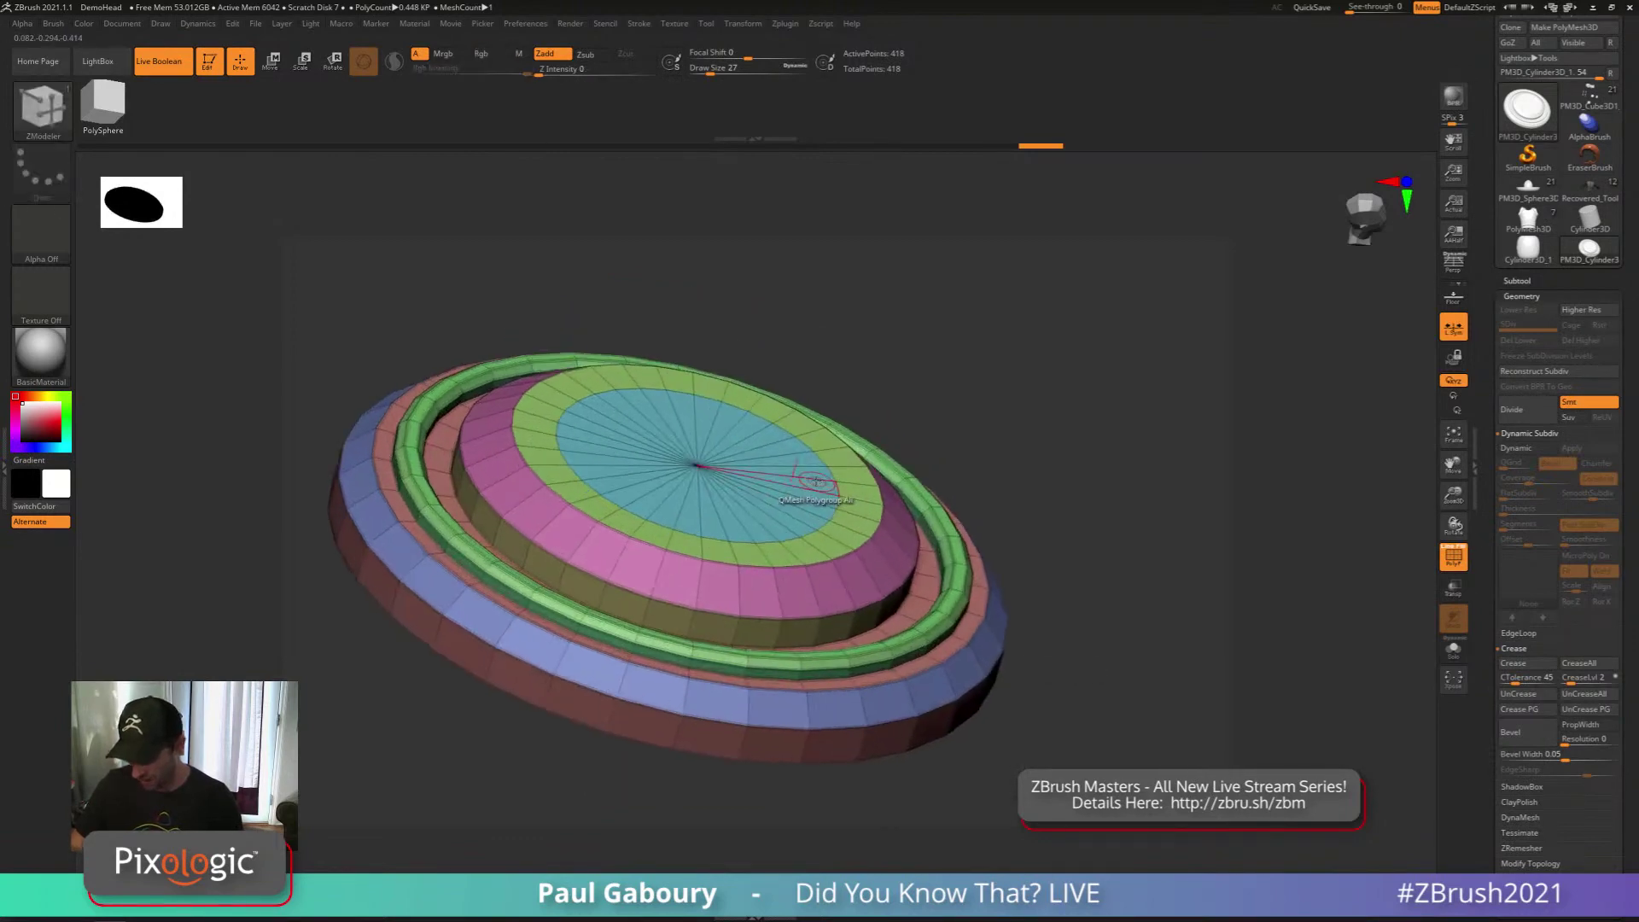
left_click_drag(815, 483, 802, 505)
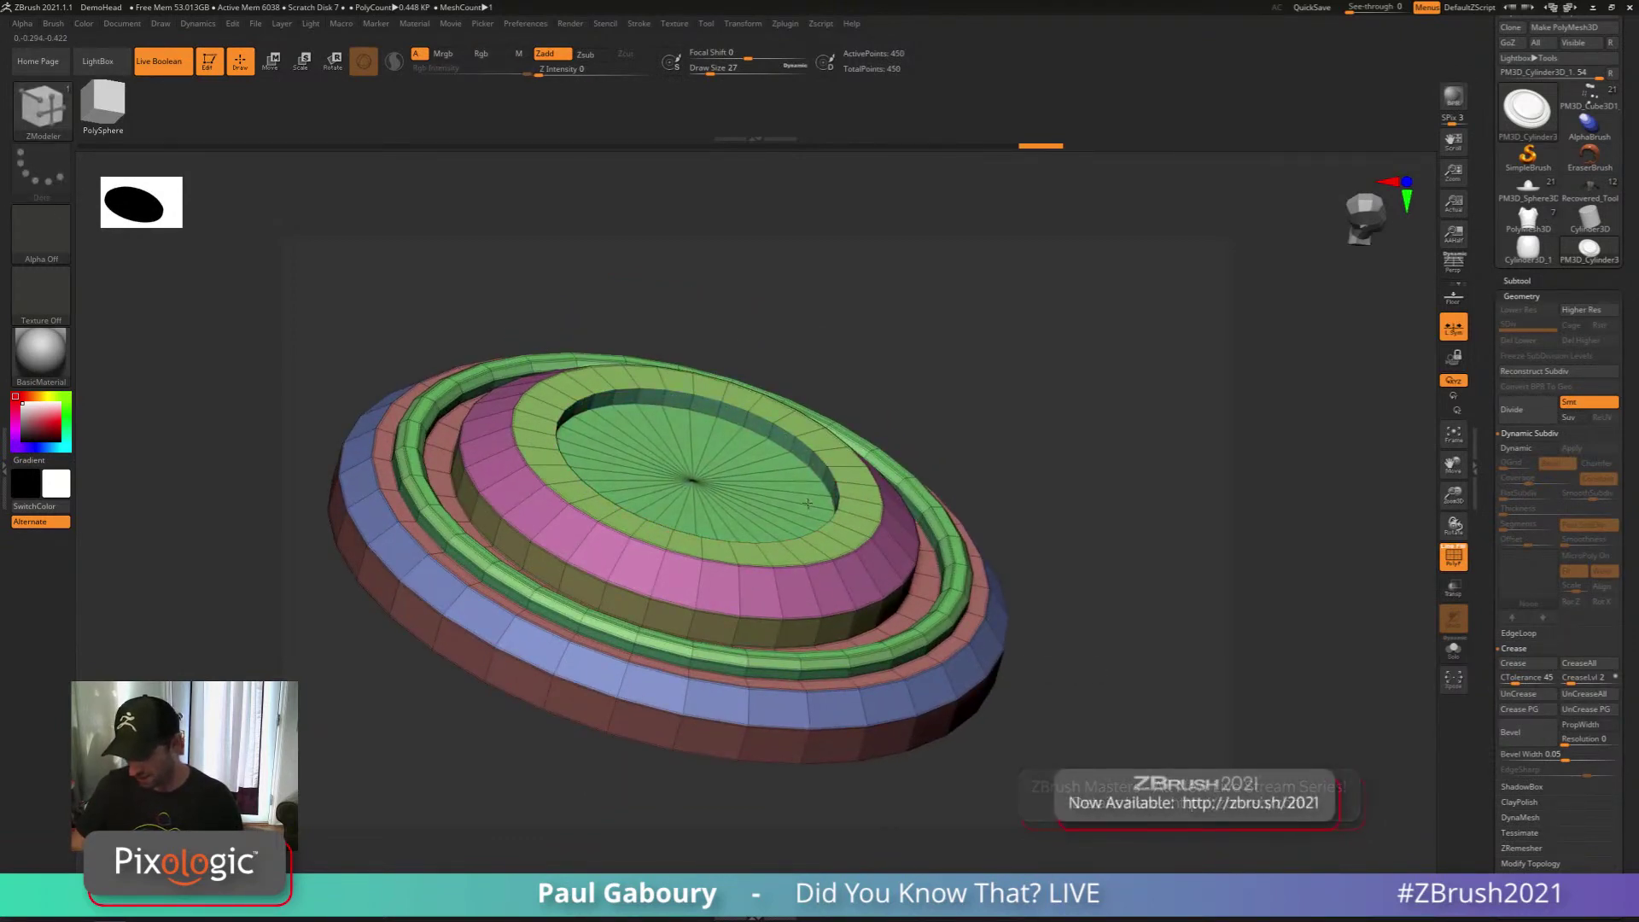
Try another QMesh move on the recessed circle's floor and undo it
right_click_drag(801, 509, 797, 519)
left_click_drag(784, 491, 776, 477)
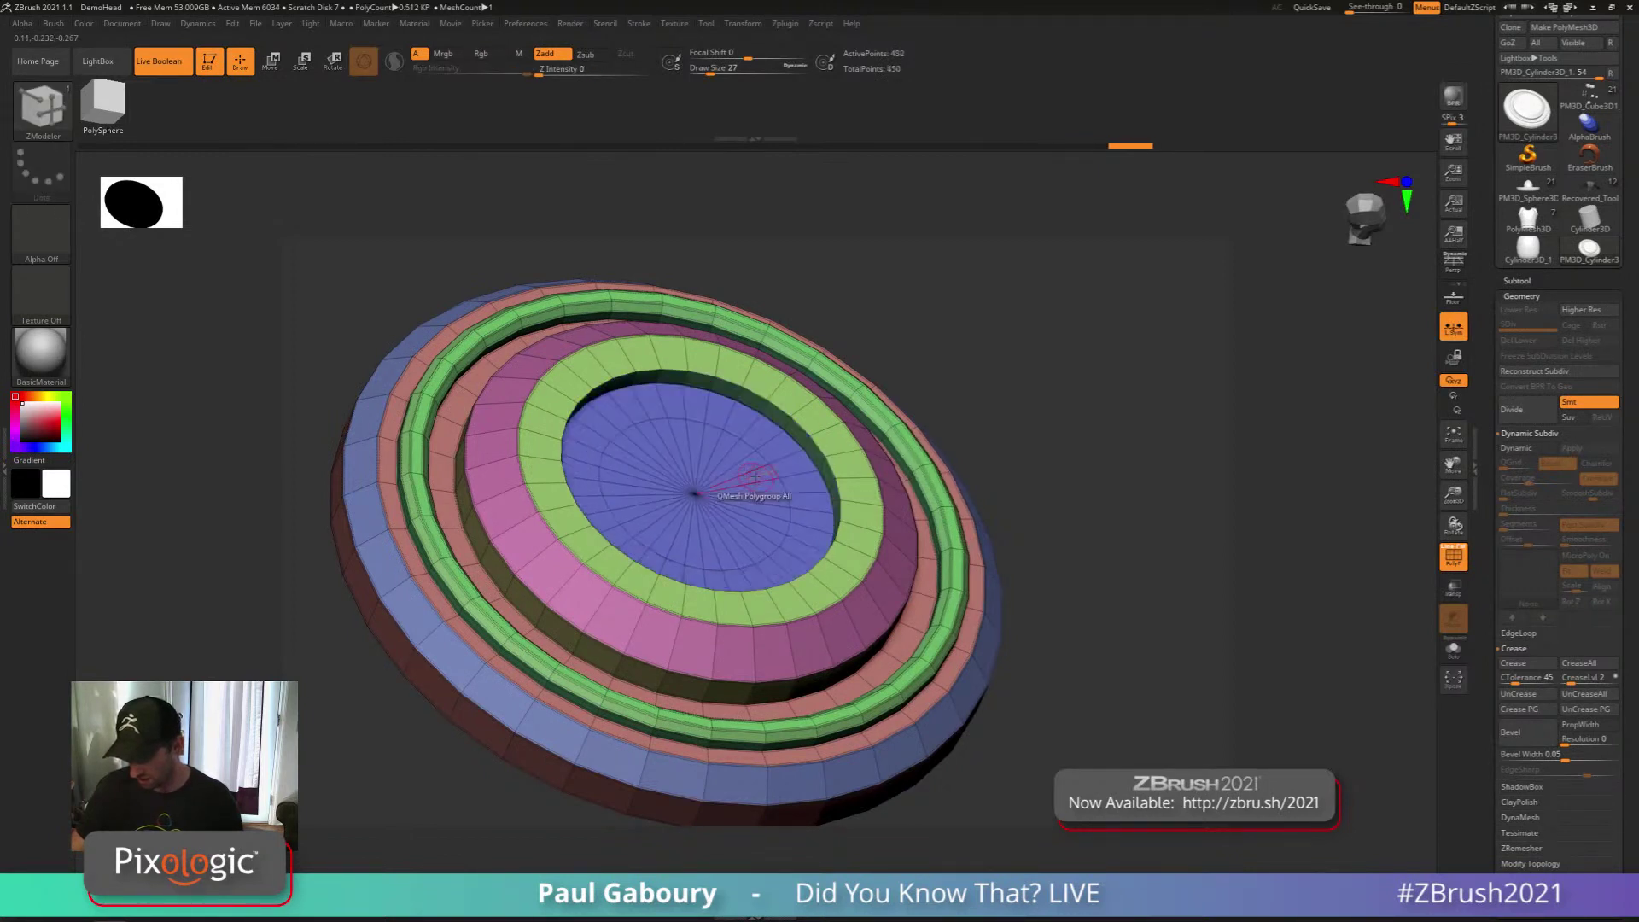
key("ctrl+z")
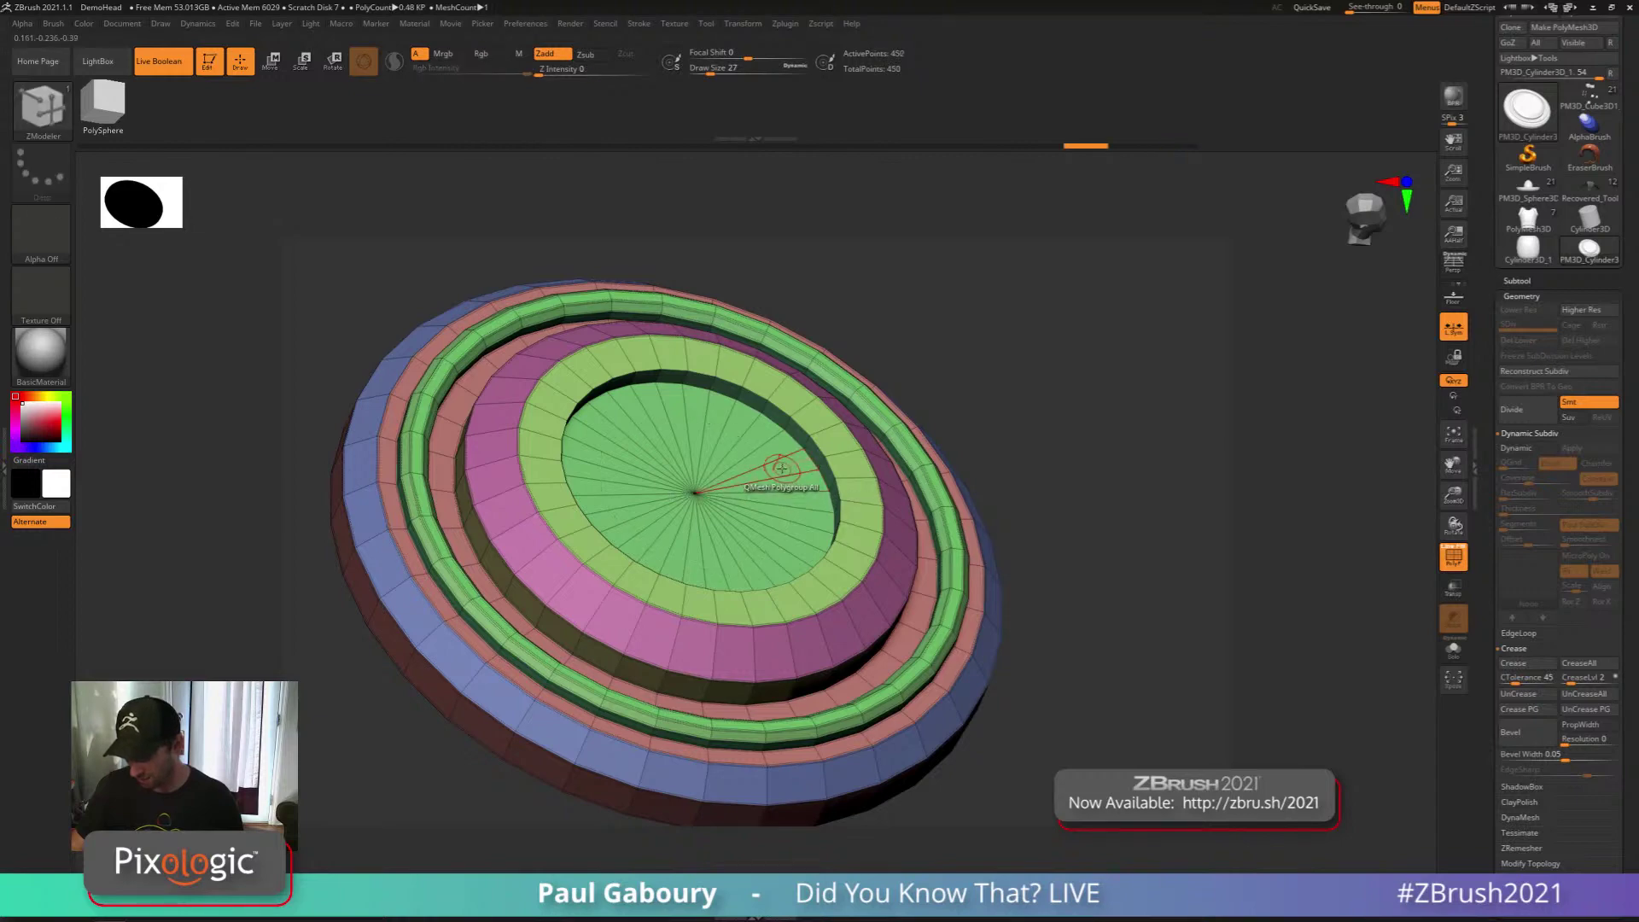
Set the polygon action to Inset with the Polygroup All target and inset the recess floor
key("space")
left_click(775, 427)
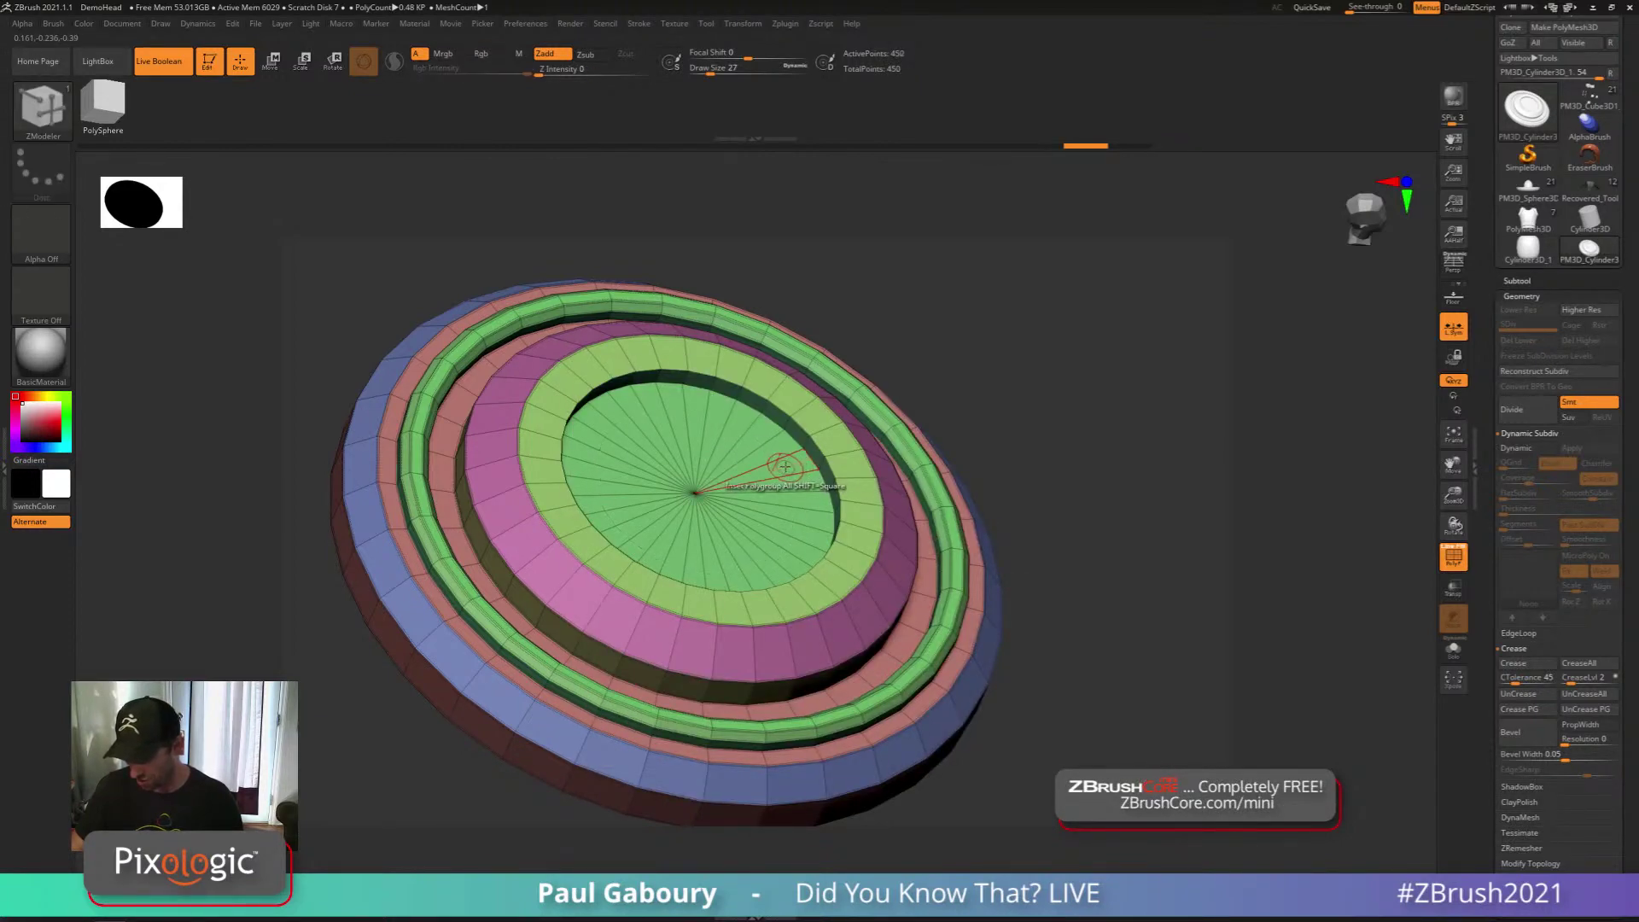
key("space")
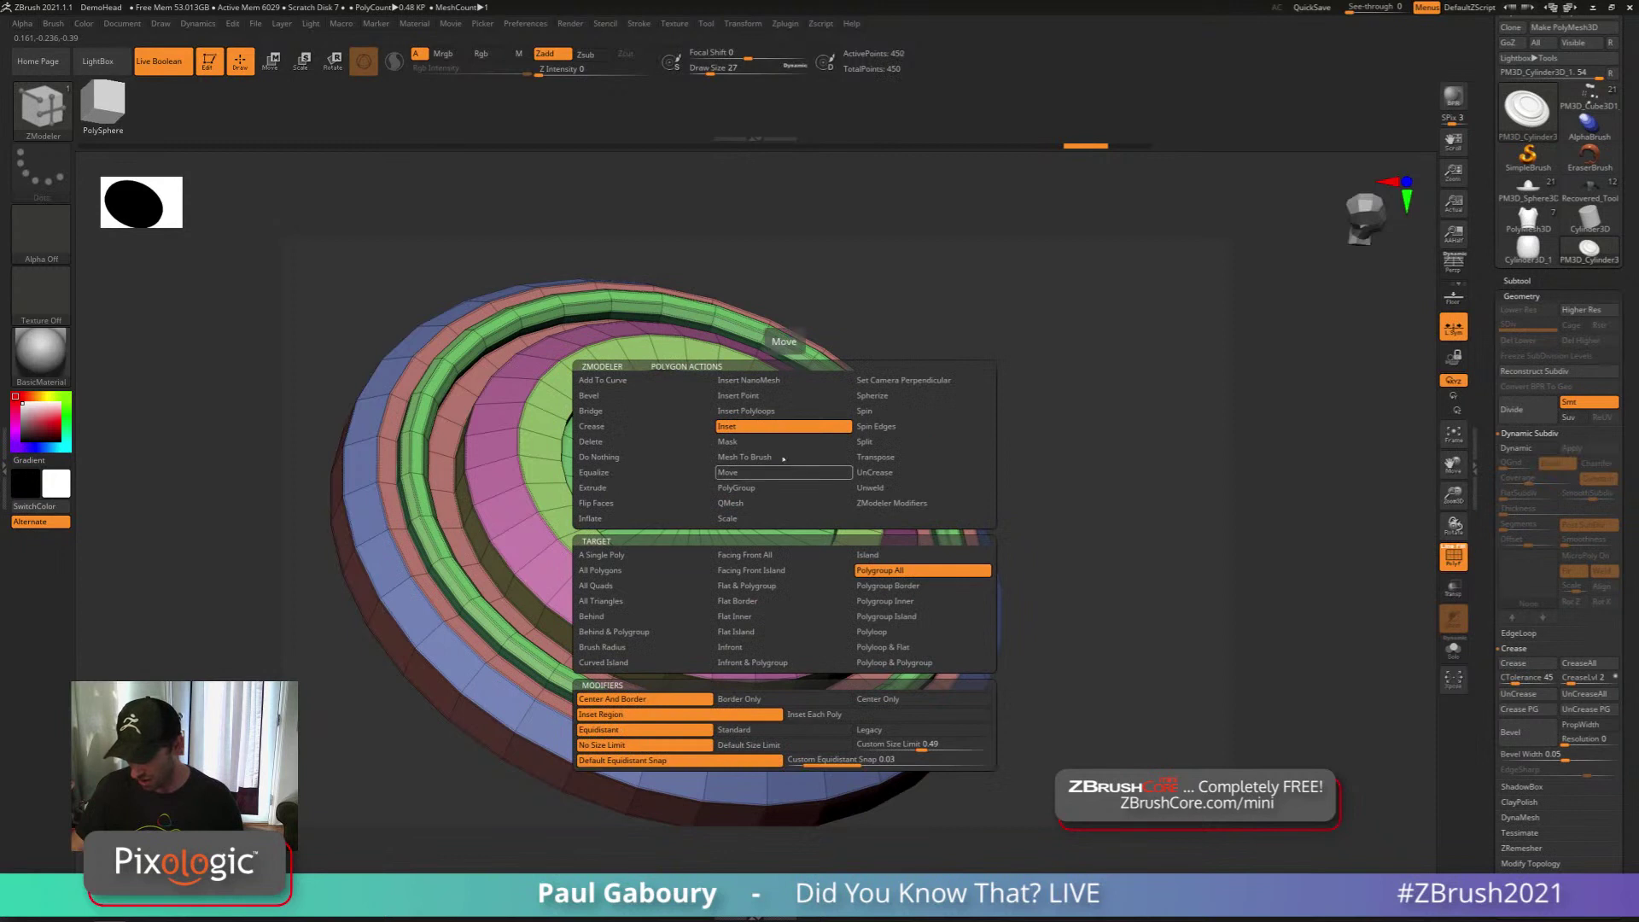
left_click(936, 572)
left_click_drag(794, 463, 770, 474)
Set the polygon action to QMesh and raise the inner circle of the recess floor
key("space")
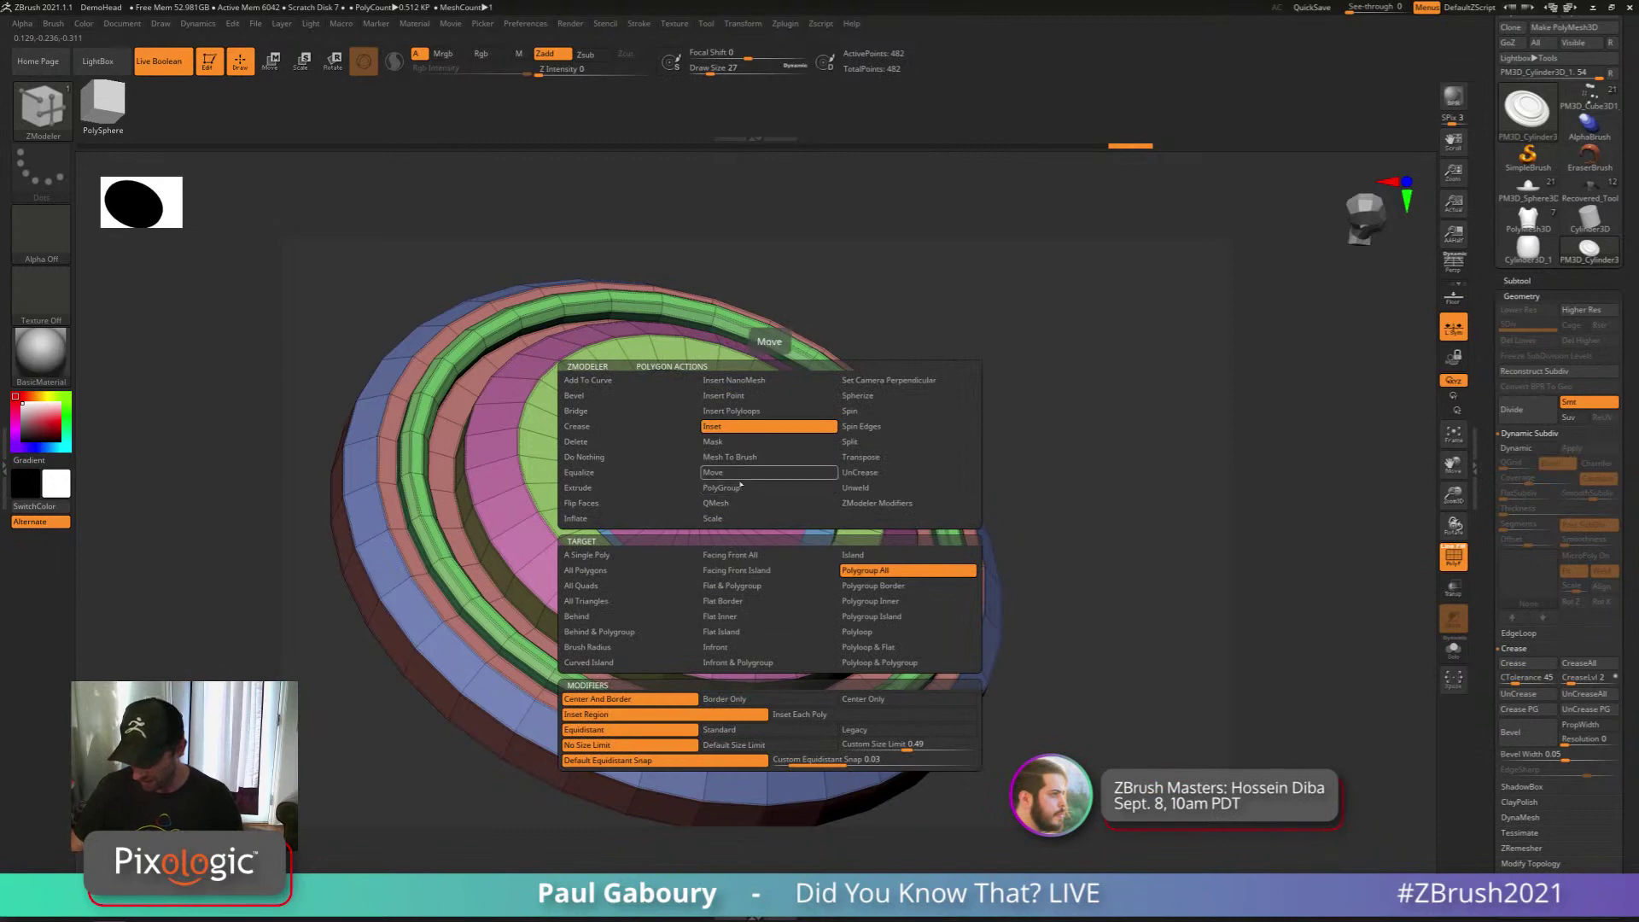
left_click(734, 502)
left_click_drag(762, 471, 769, 443)
Bevel the top edge of the raised central disc using the Bevel edge action with the EdgeLoop Complete target
mouse_move(810, 563)
right_mouse_down()
mouse_move(808, 520)
mouse_move(796, 548)
right_mouse_up()
key("space")
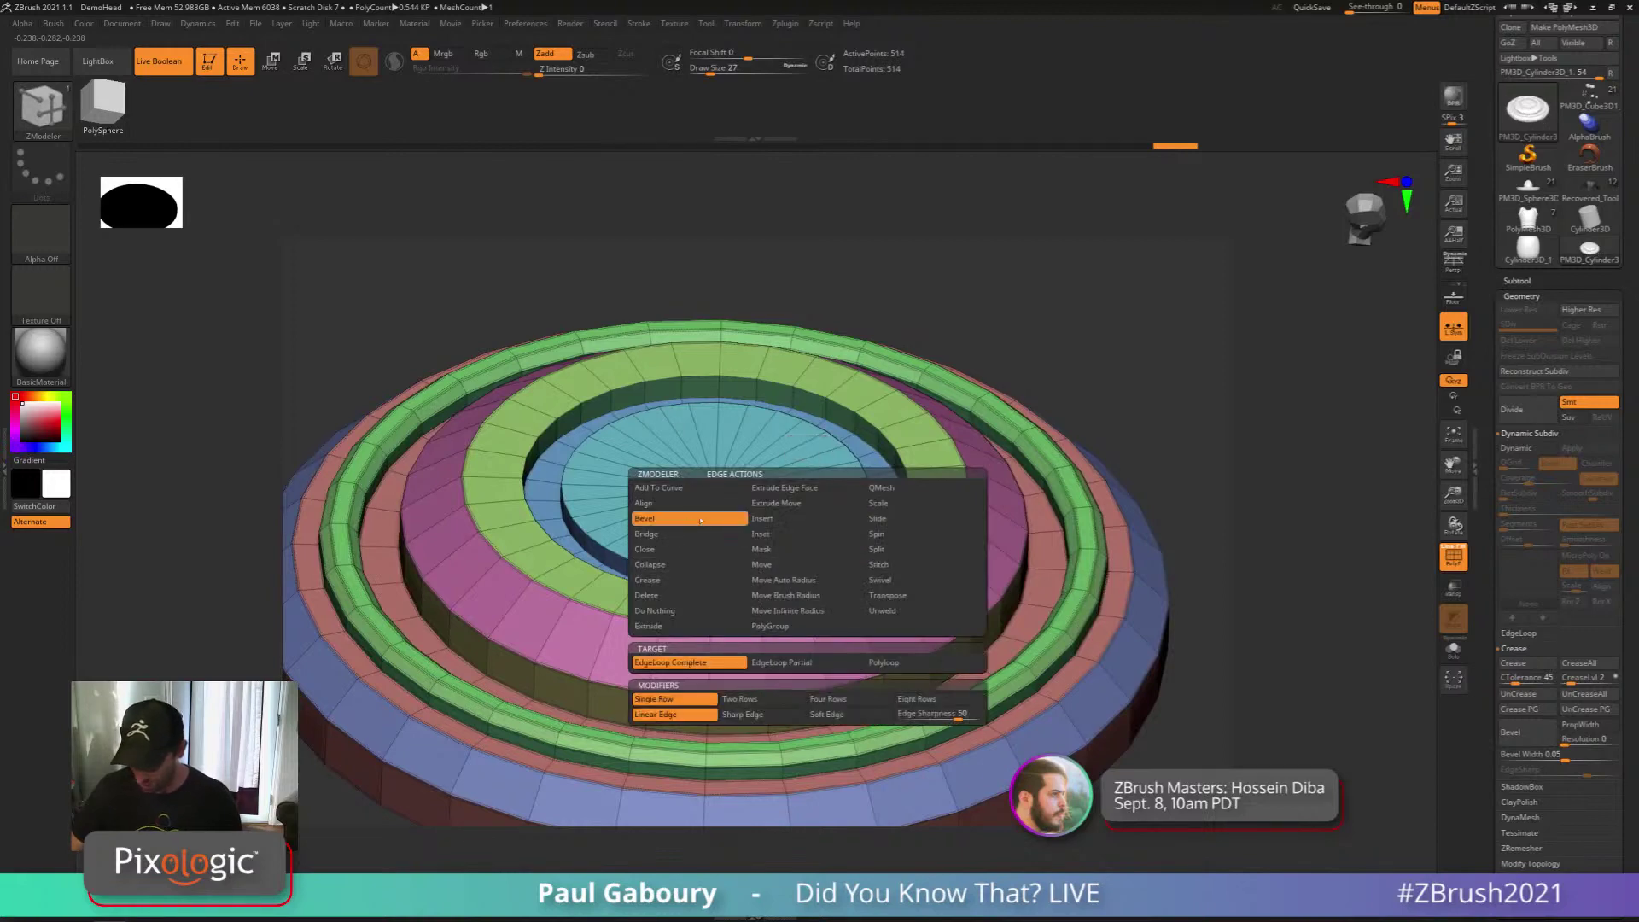
left_click(644, 518)
left_click_drag(803, 553, 804, 546)
right_click_drag(805, 546, 836, 570, "ctrl")
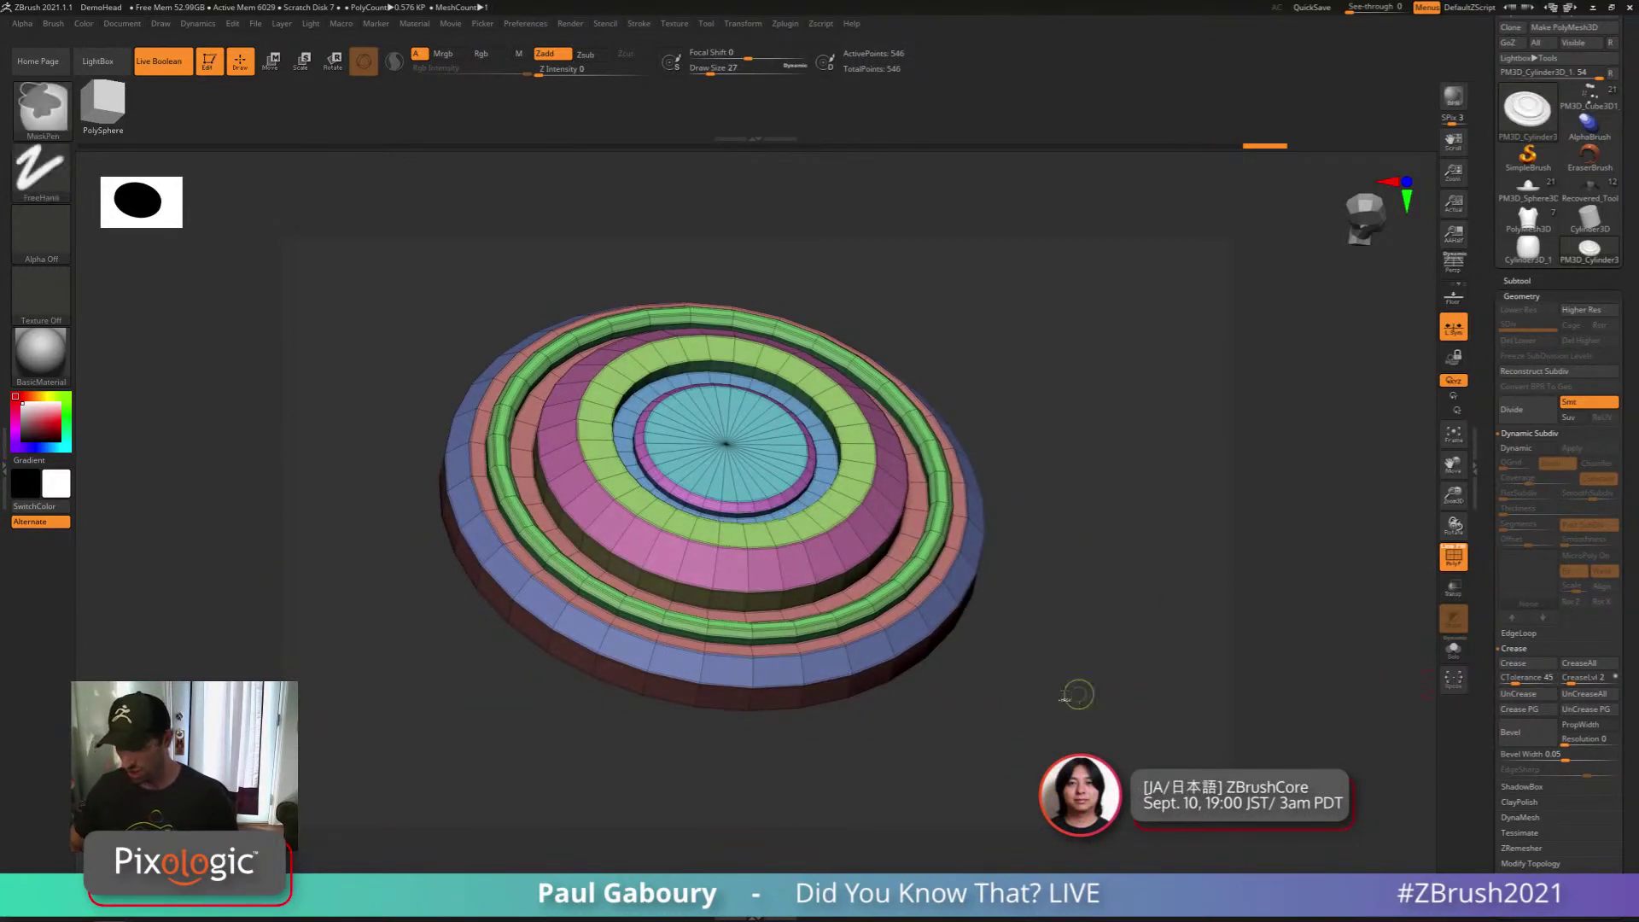
Hide the polyframe and turn on the Dynamic Subdiv preview for the ringed disc
right_click_drag(1076, 691, 942, 621, "ctrl")
key("shift+f")
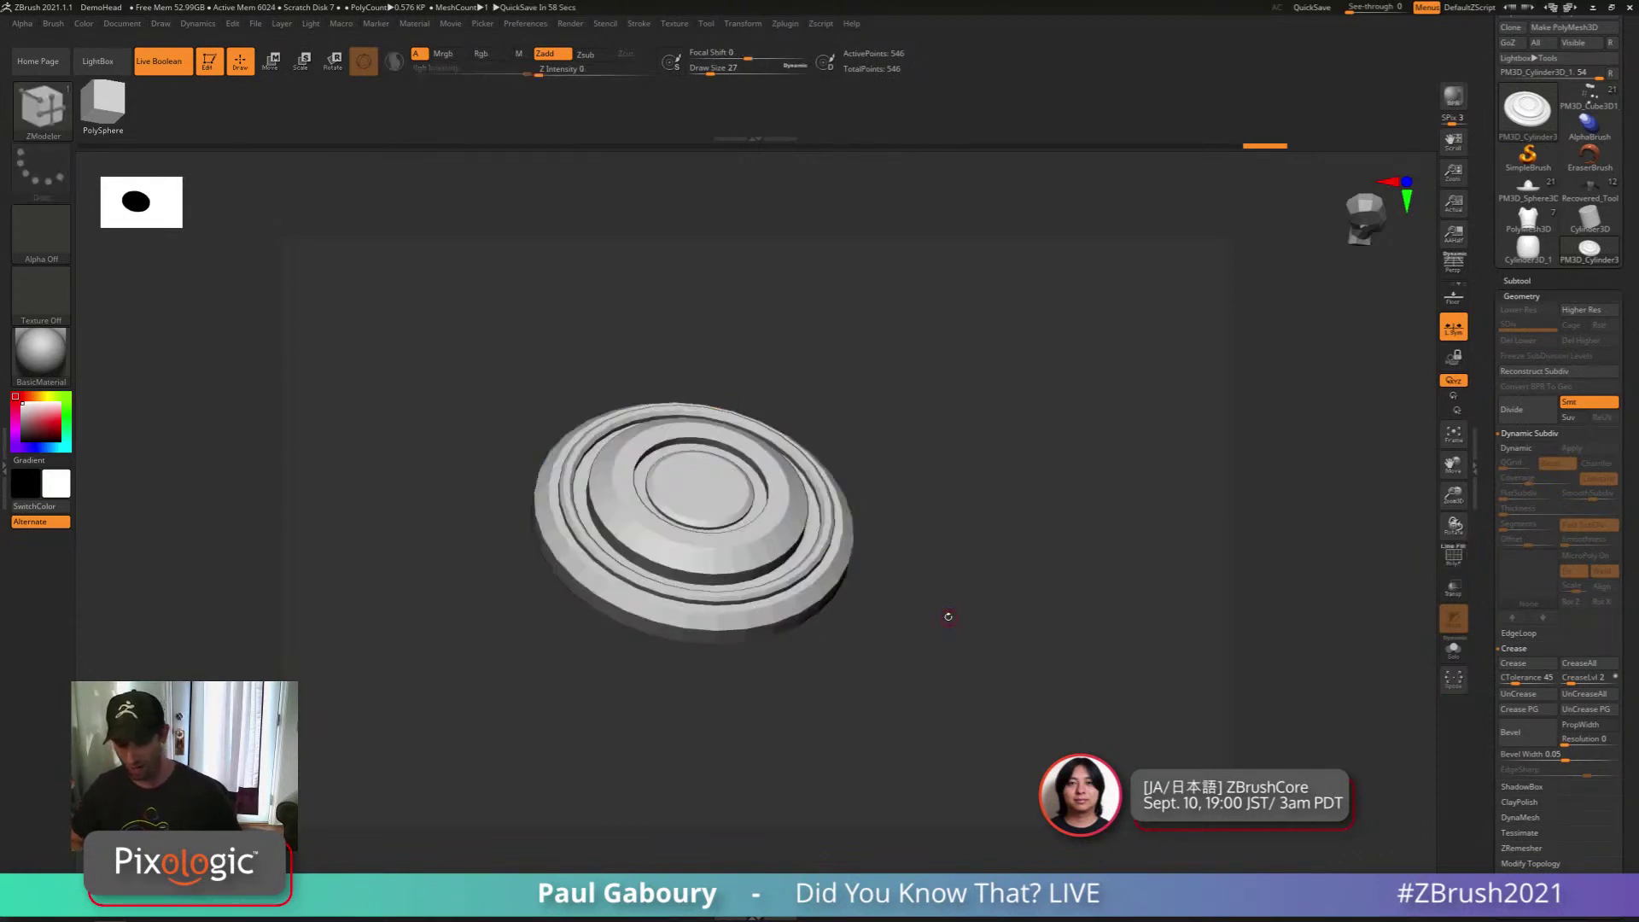
key("d")
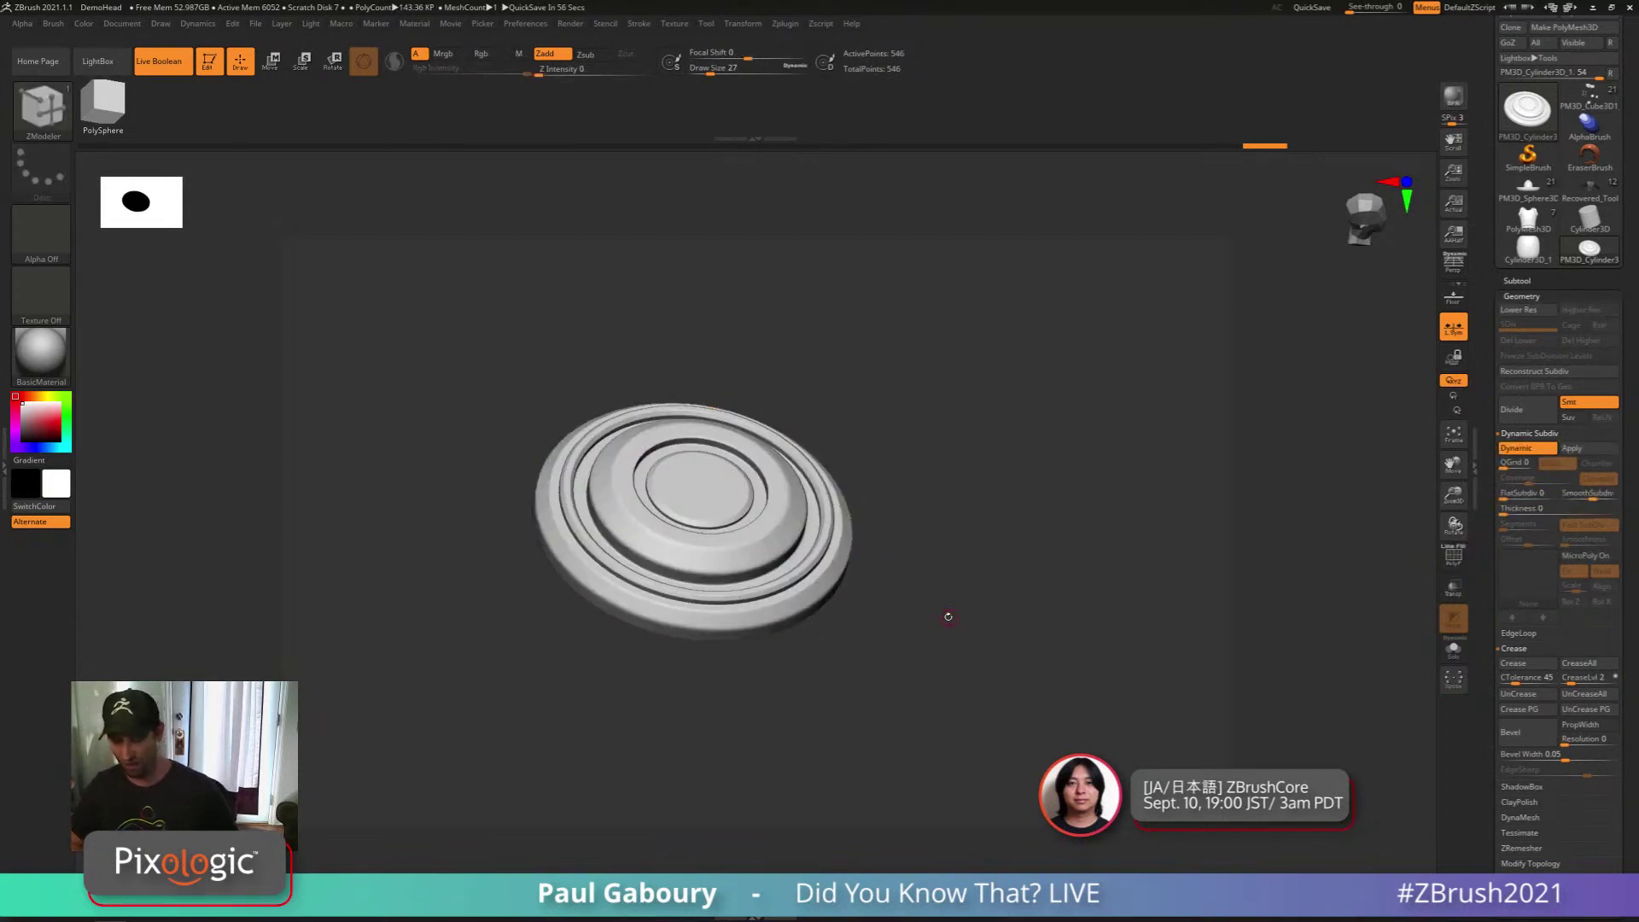
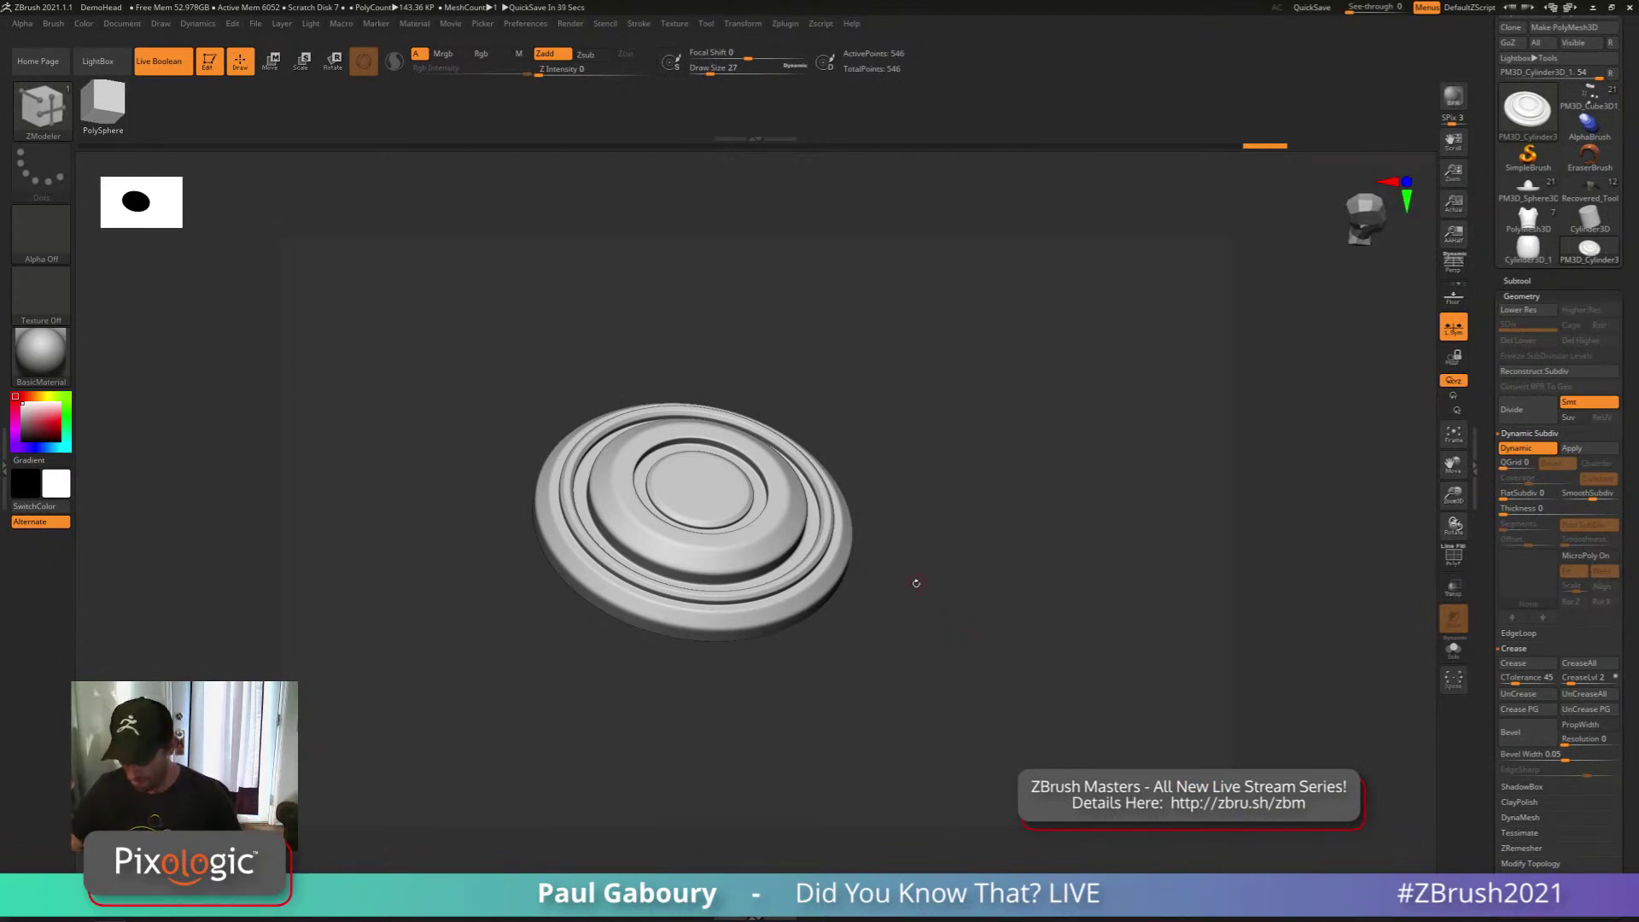
Create a new InsertMesh brush from the ringed disc, with its top face turned straight to the view
left_click_drag(912, 592, 965, 613)
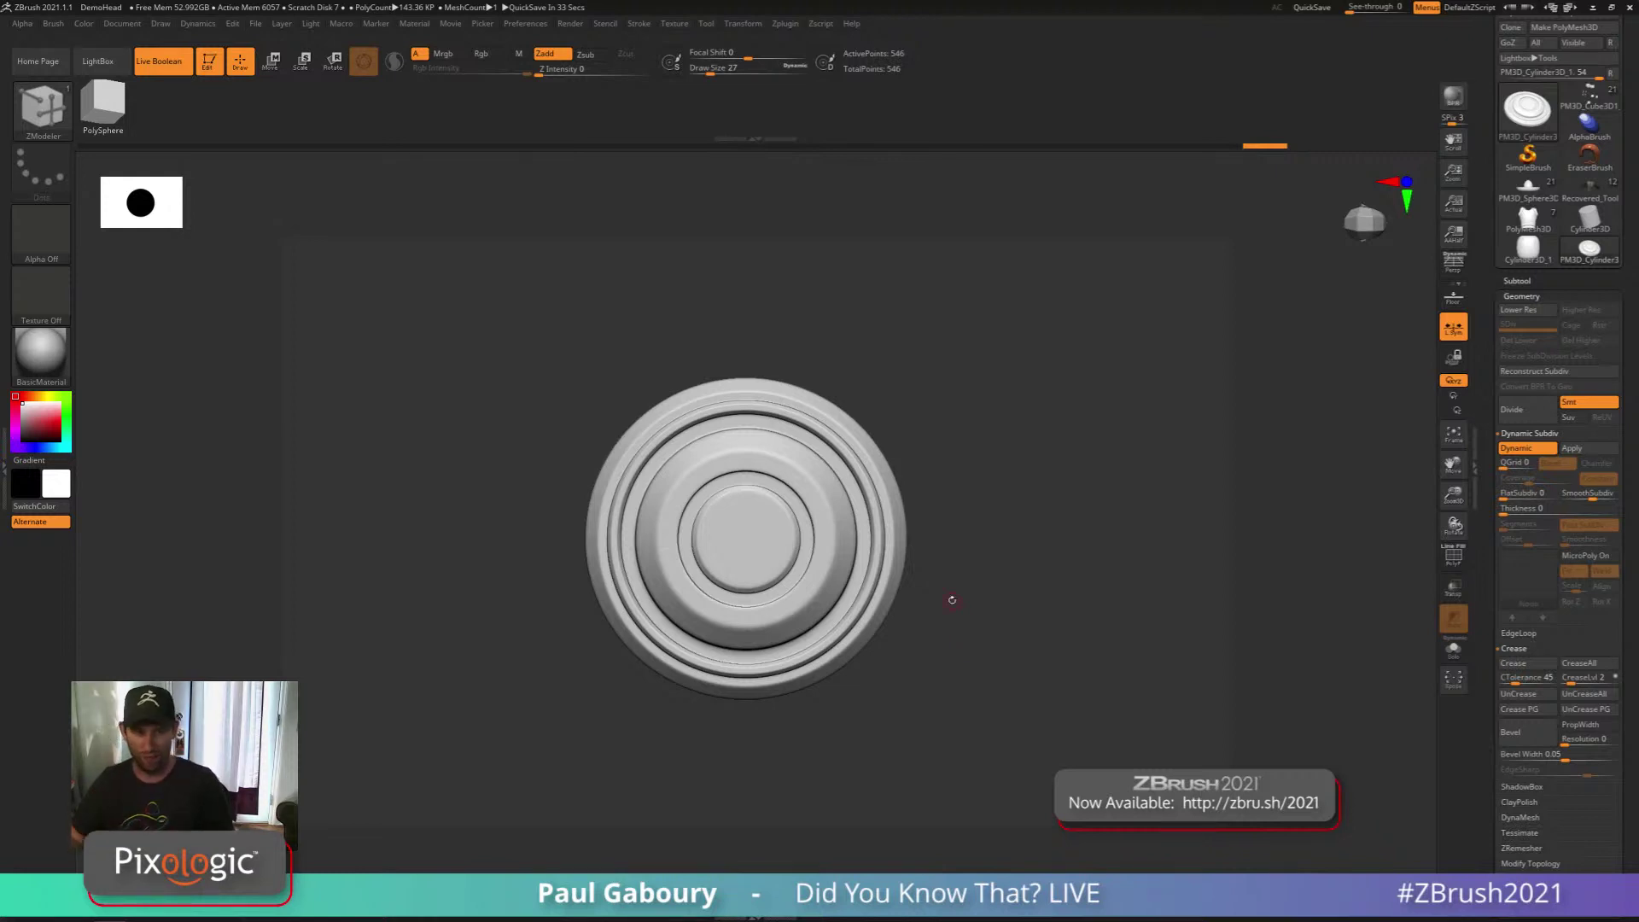
key("b")
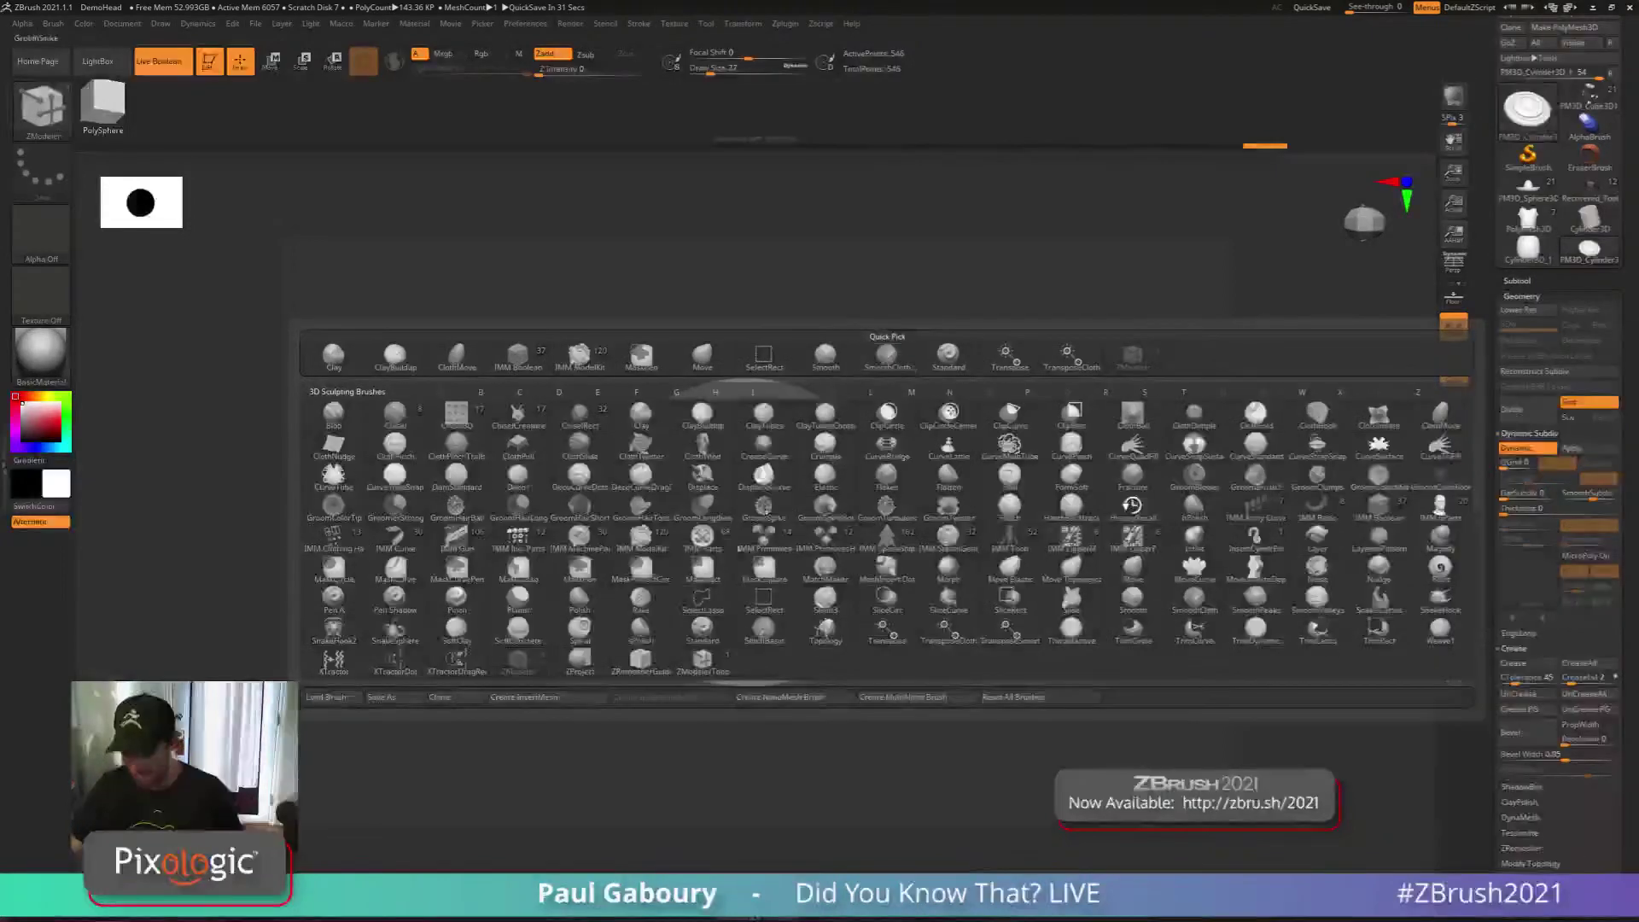
left_click(566, 698)
left_click(750, 293)
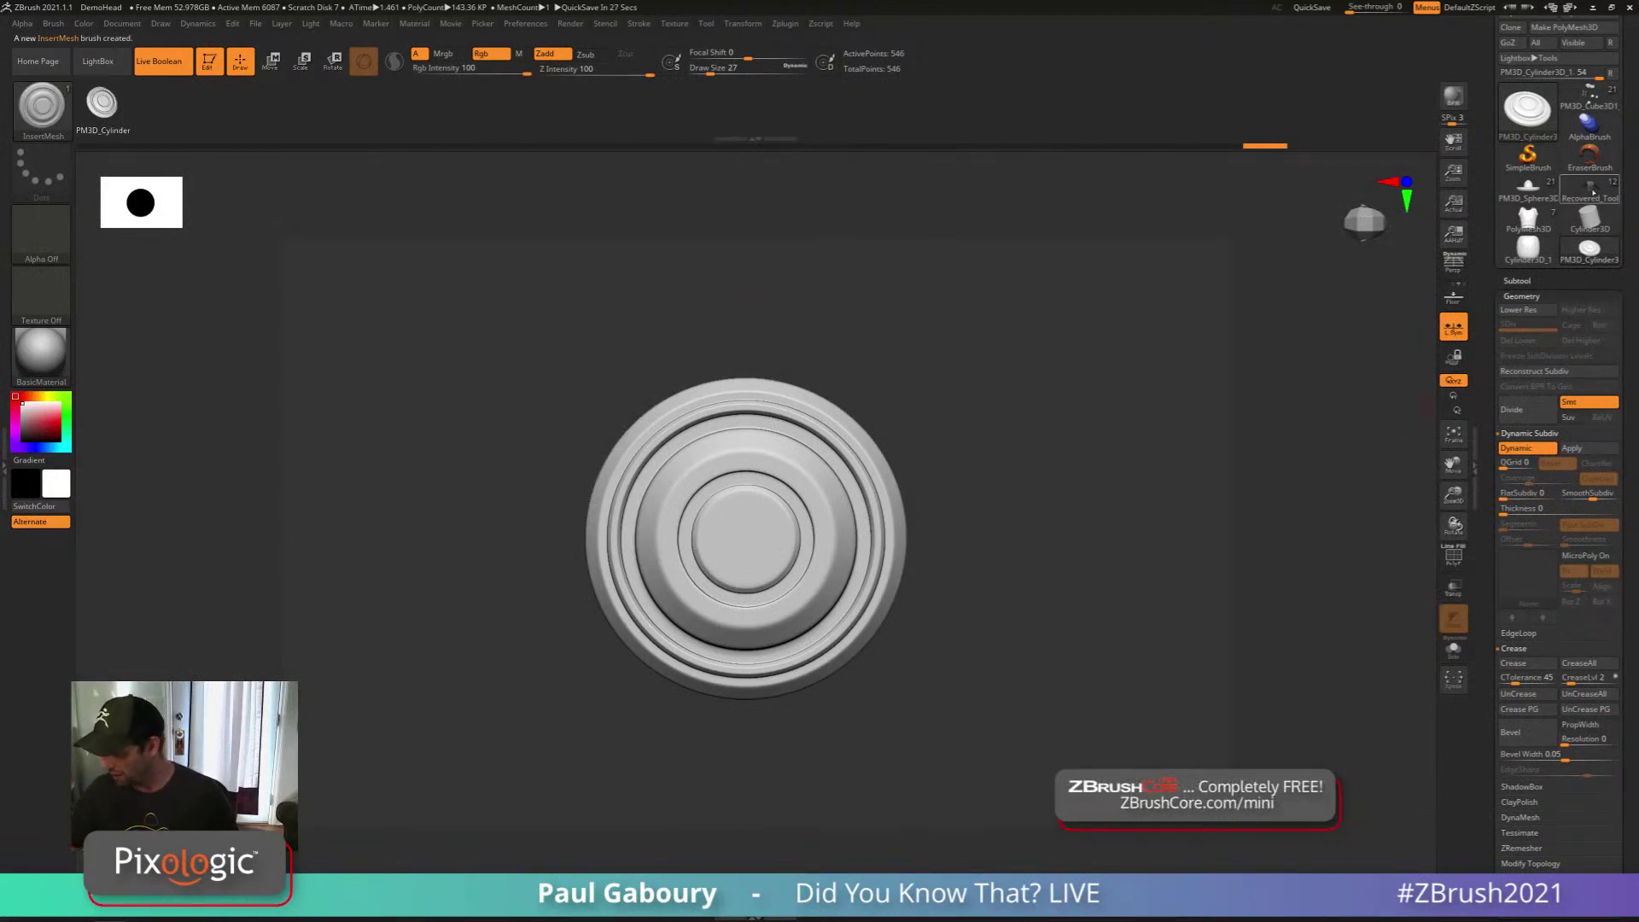
Switch to the robot helmet tool and locate the PM3D_Cube3D1_5 cutter in its subtool list
left_click(1588, 97)
mouse_move(993, 613)
left_mouse_down()
mouse_move(961, 572)
mouse_move(989, 574)
left_mouse_up()
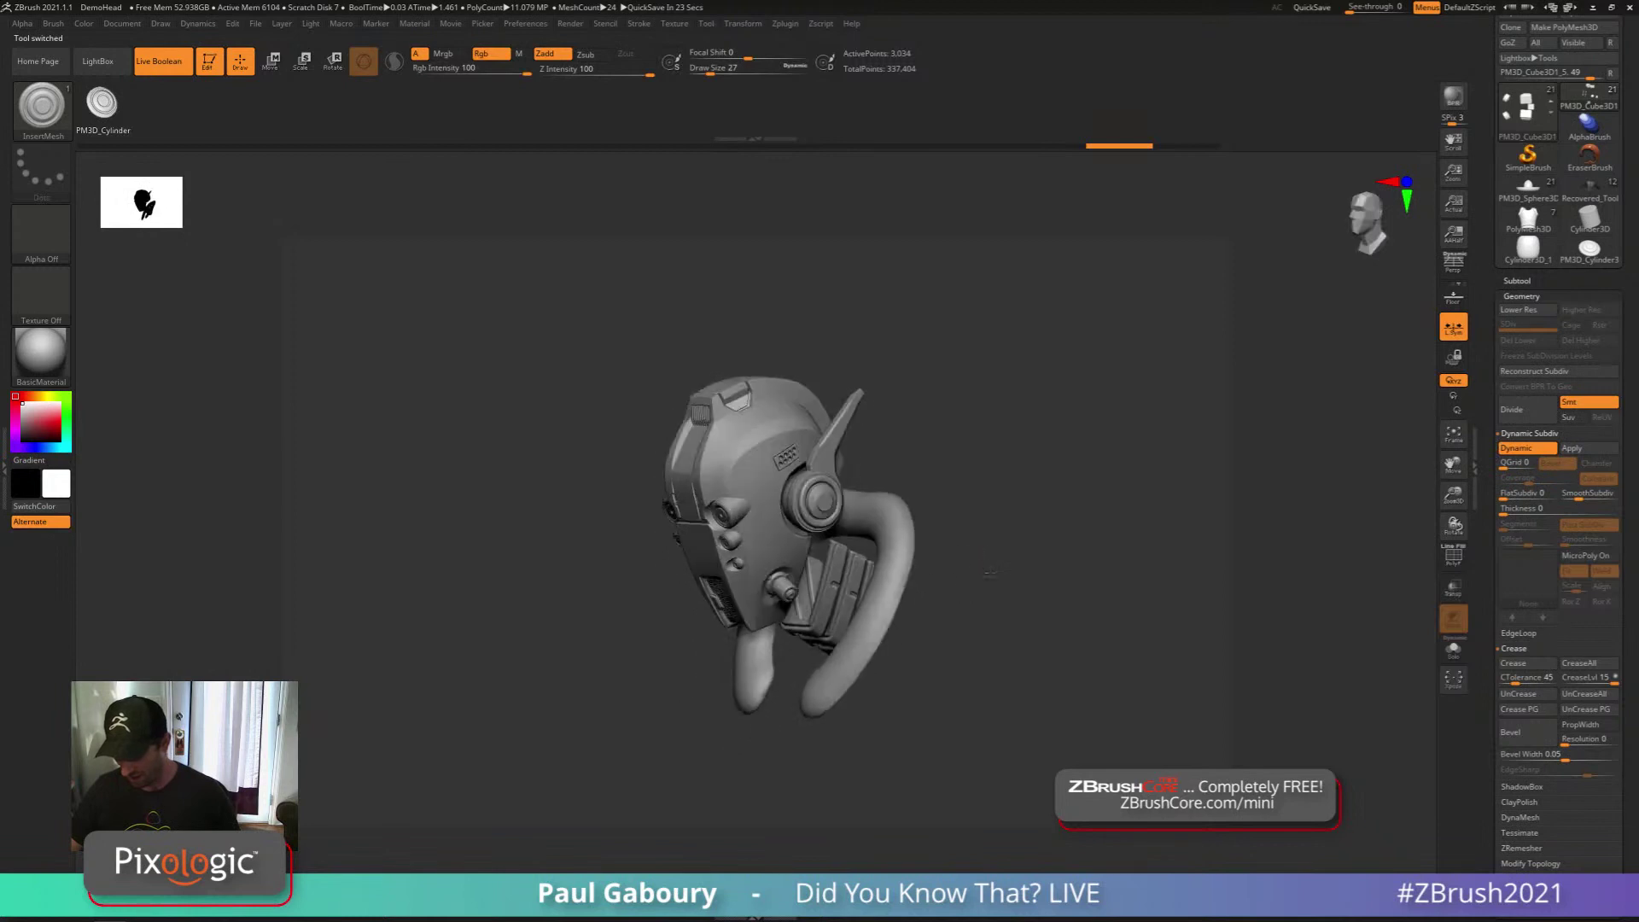
left_click_drag(1273, 506, 1093, 593, "shift")
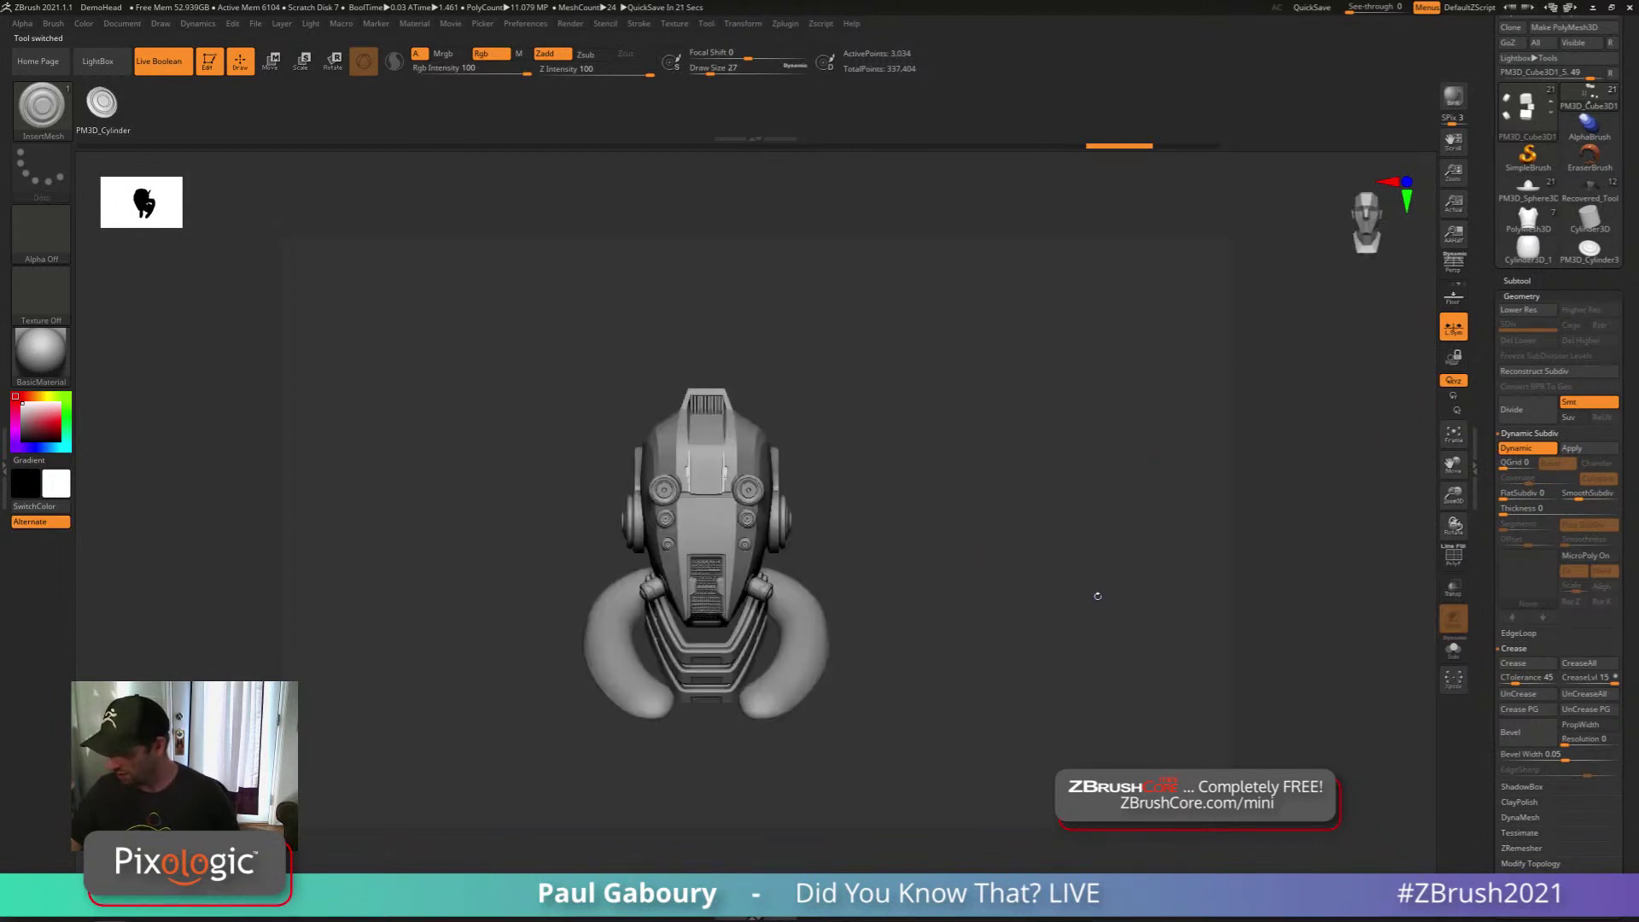
left_click(1517, 280)
left_click_drag(1109, 653, 943, 675)
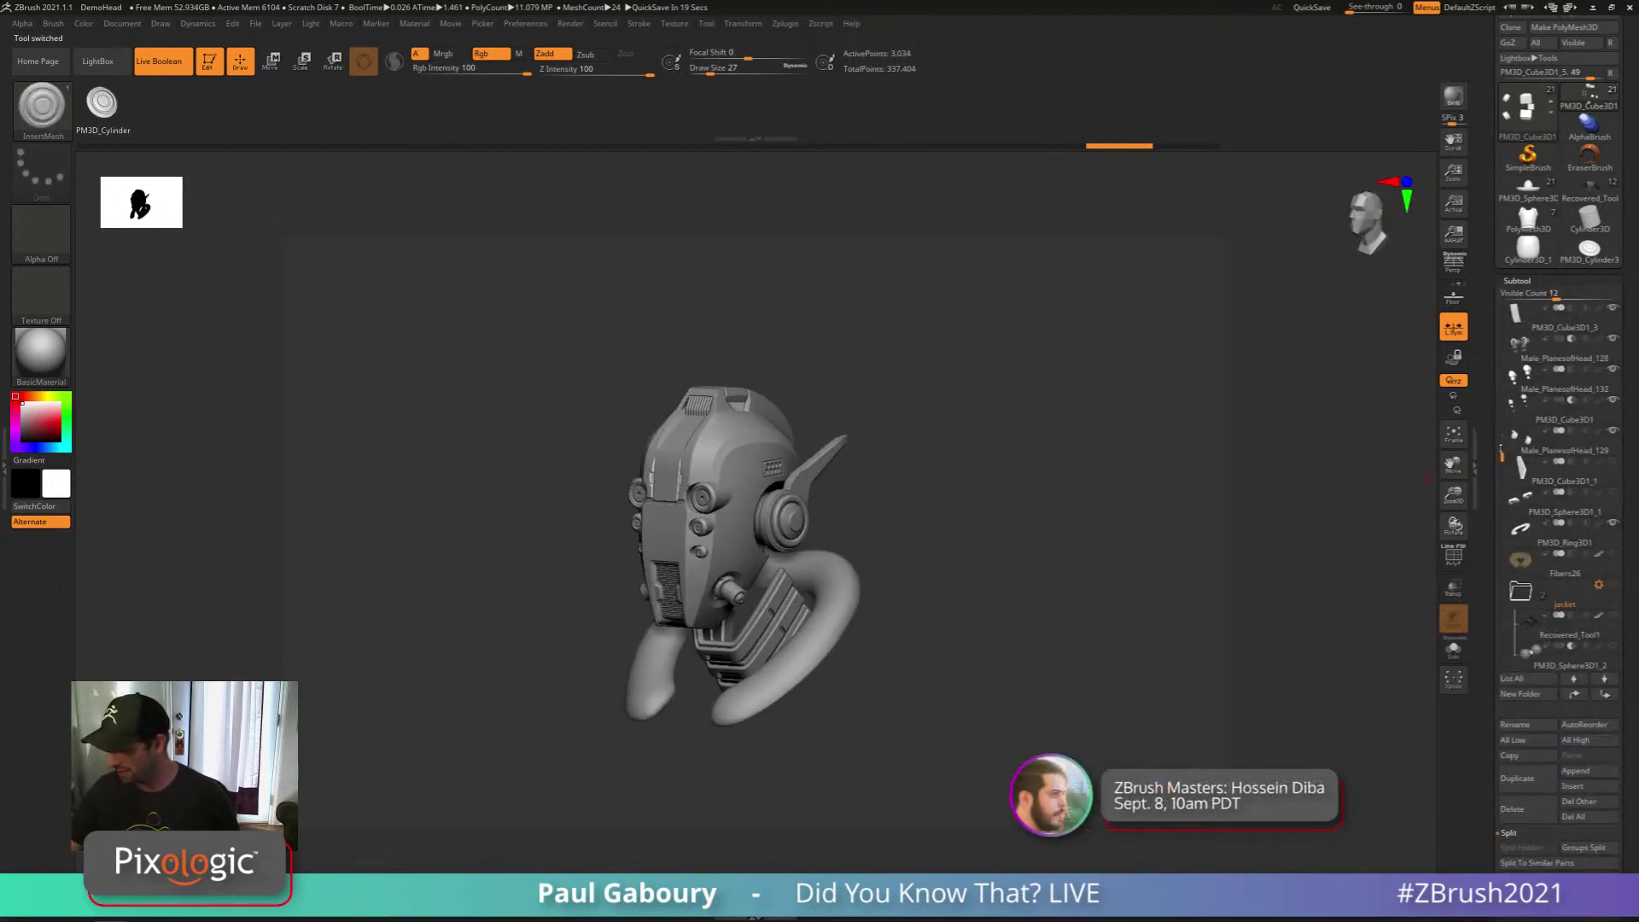
left_click_drag(1503, 454, 1506, 314)
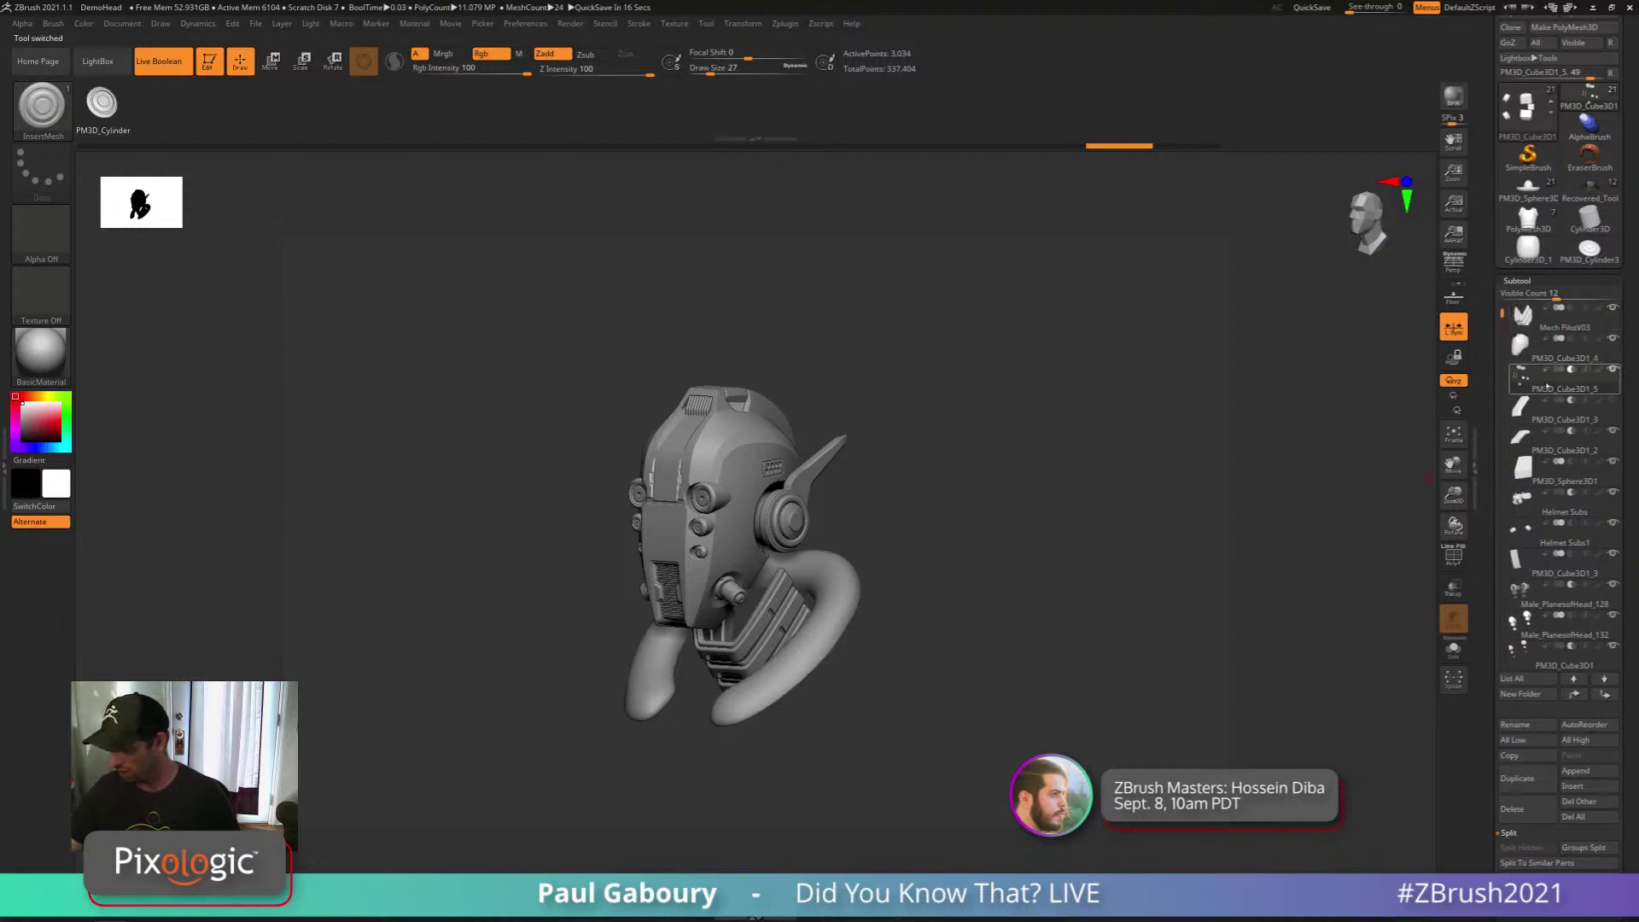
mouse_move(1538, 381)
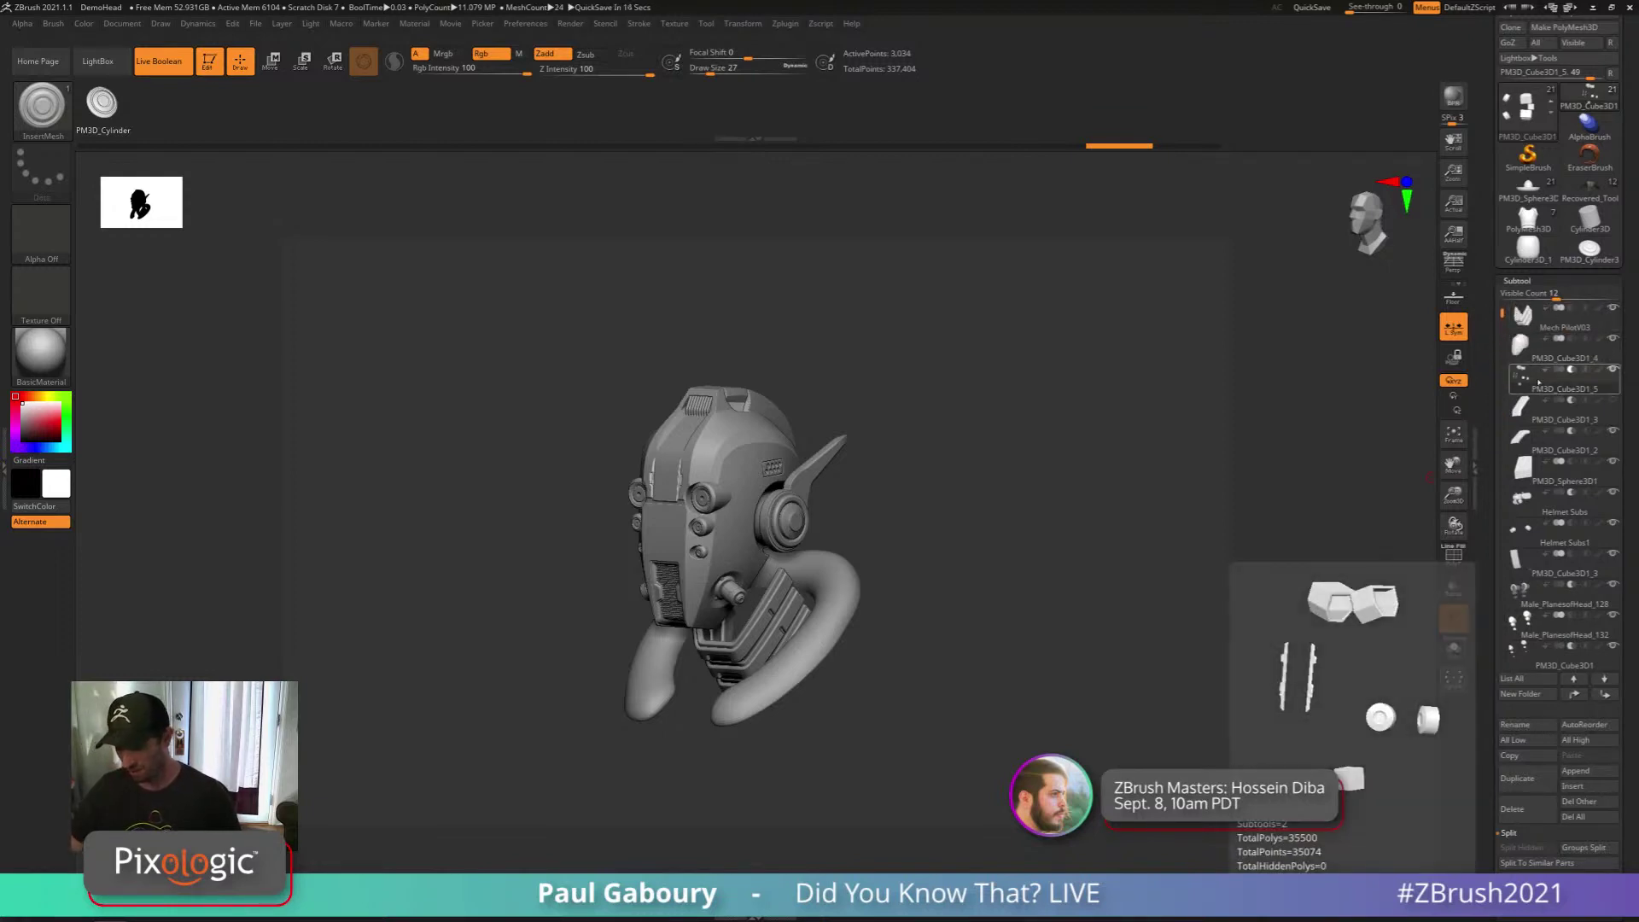
Insert the ringed disc on the helmet's side near the vent panel and examine its rings with and without the polyframe
right_click_drag(764, 406, 787, 490, "ctrl")
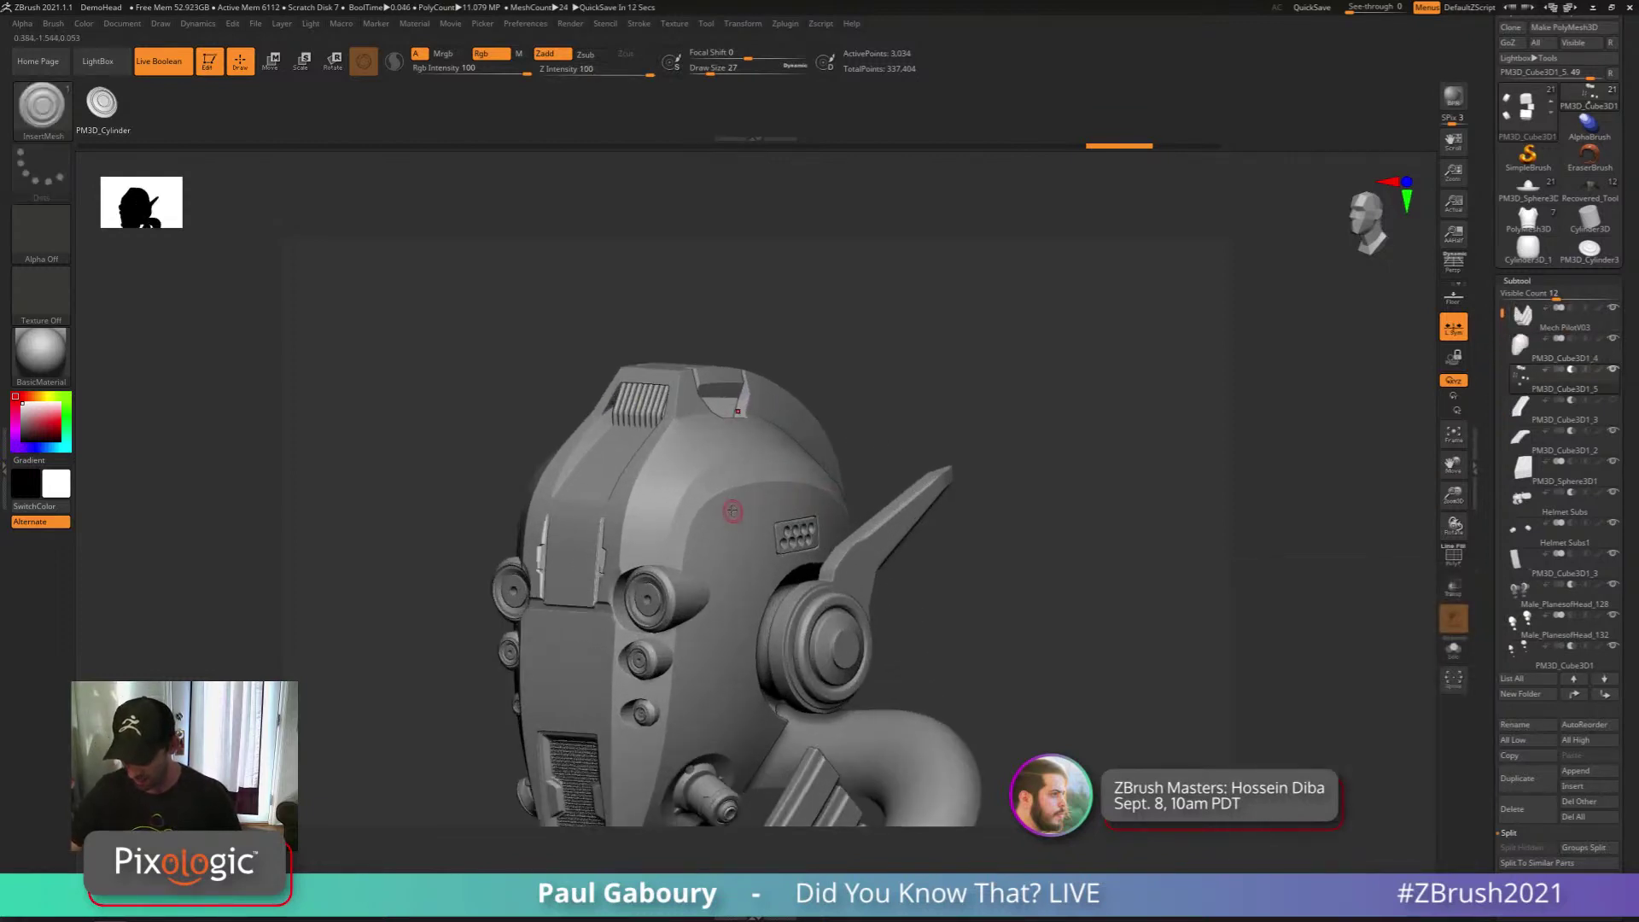
left_click_drag(747, 524, 749, 525)
key("shift+f")
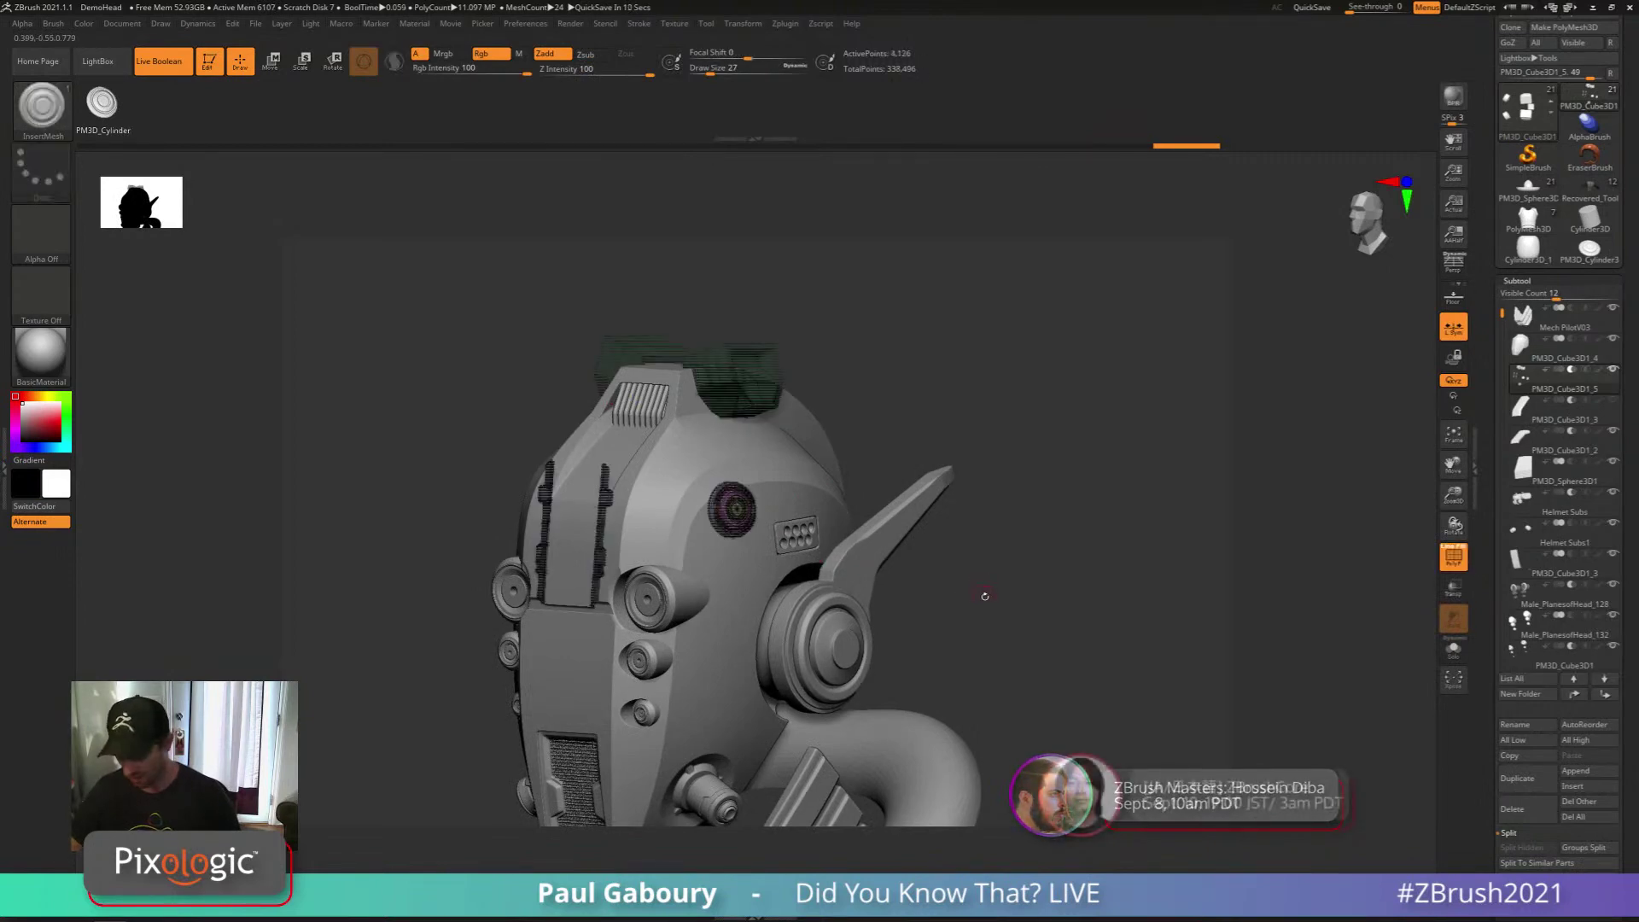
left_click_drag(985, 596, 984, 580)
mouse_move(985, 581)
right_mouse_down()
mouse_move(896, 577)
mouse_move(856, 696)
mouse_move(847, 662)
right_mouse_up()
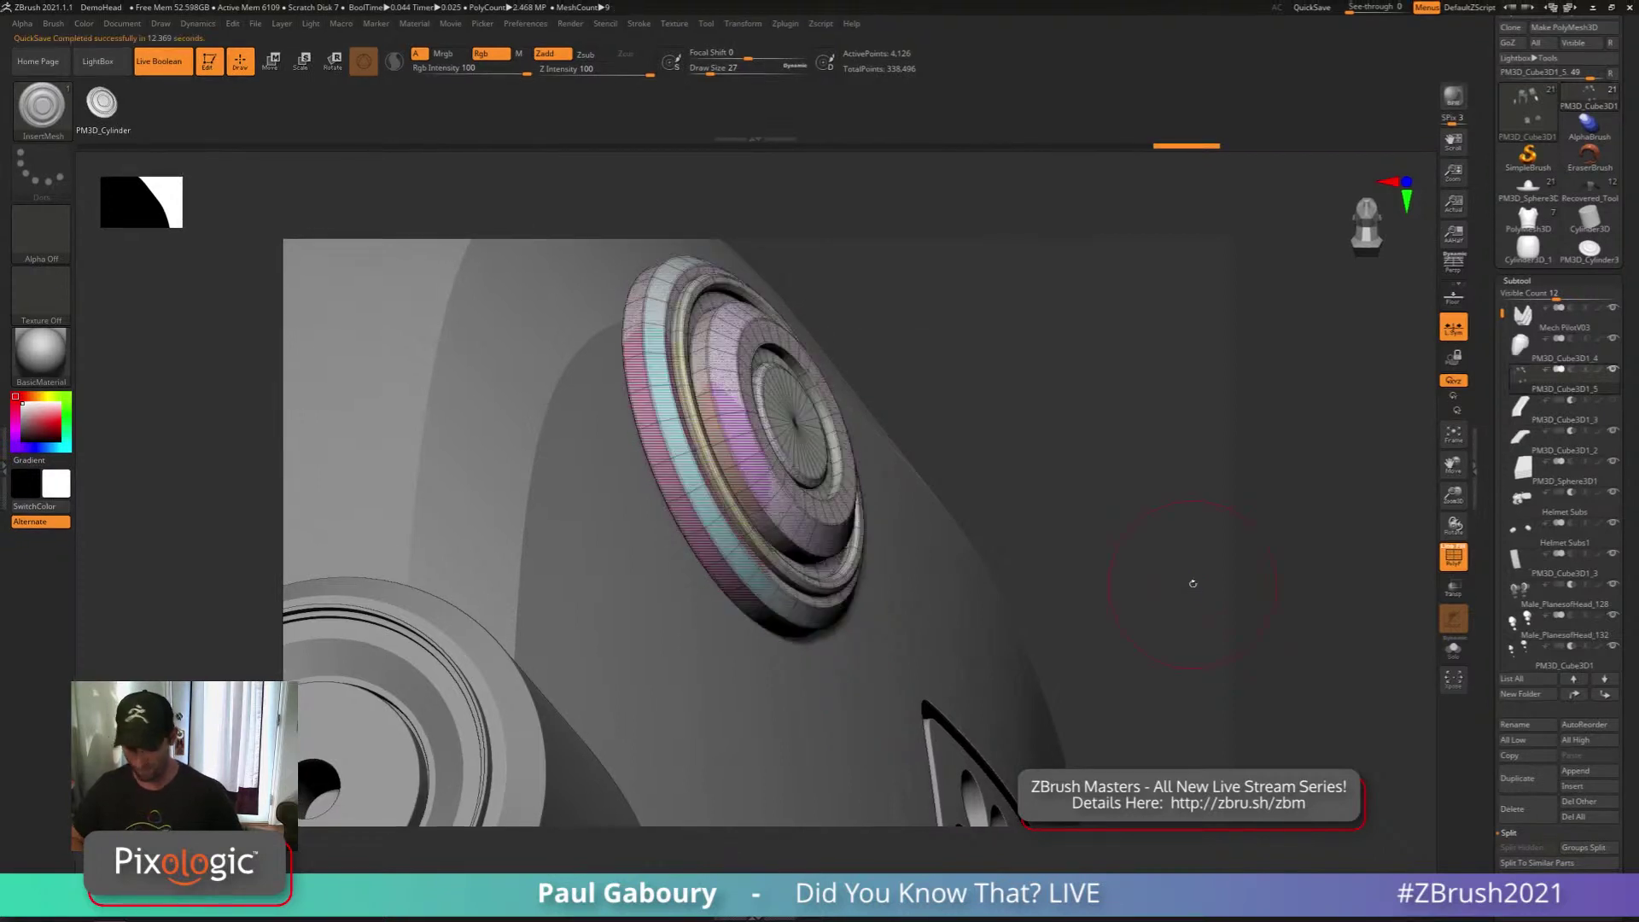
key("shift+f")
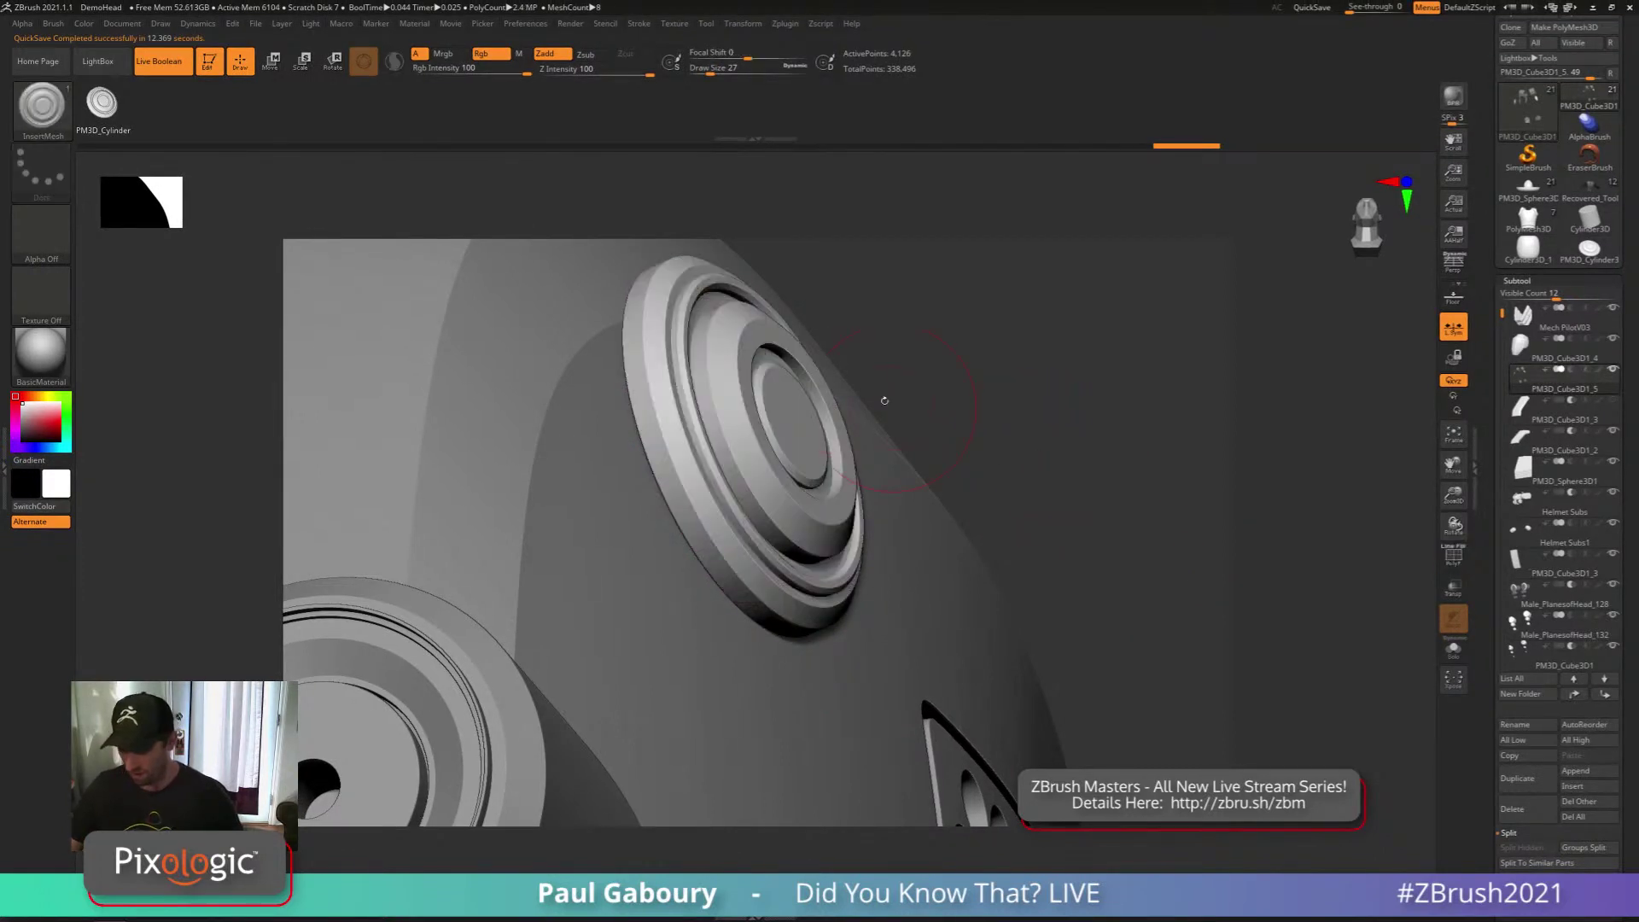
left_click(529, 23)
left_click(548, 455)
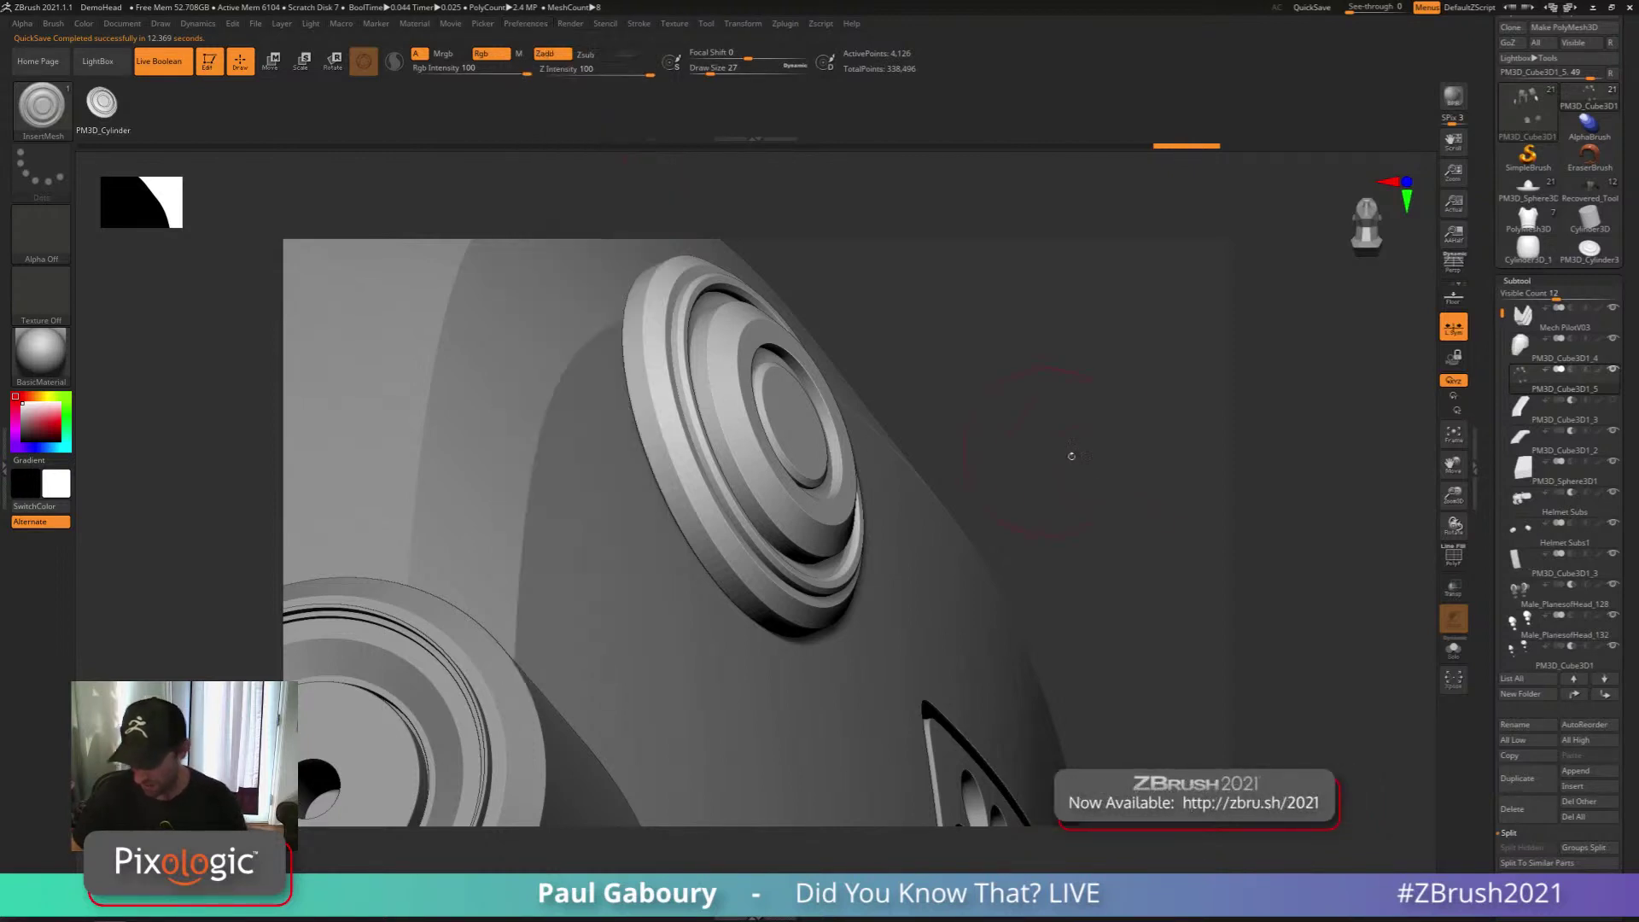
key("f")
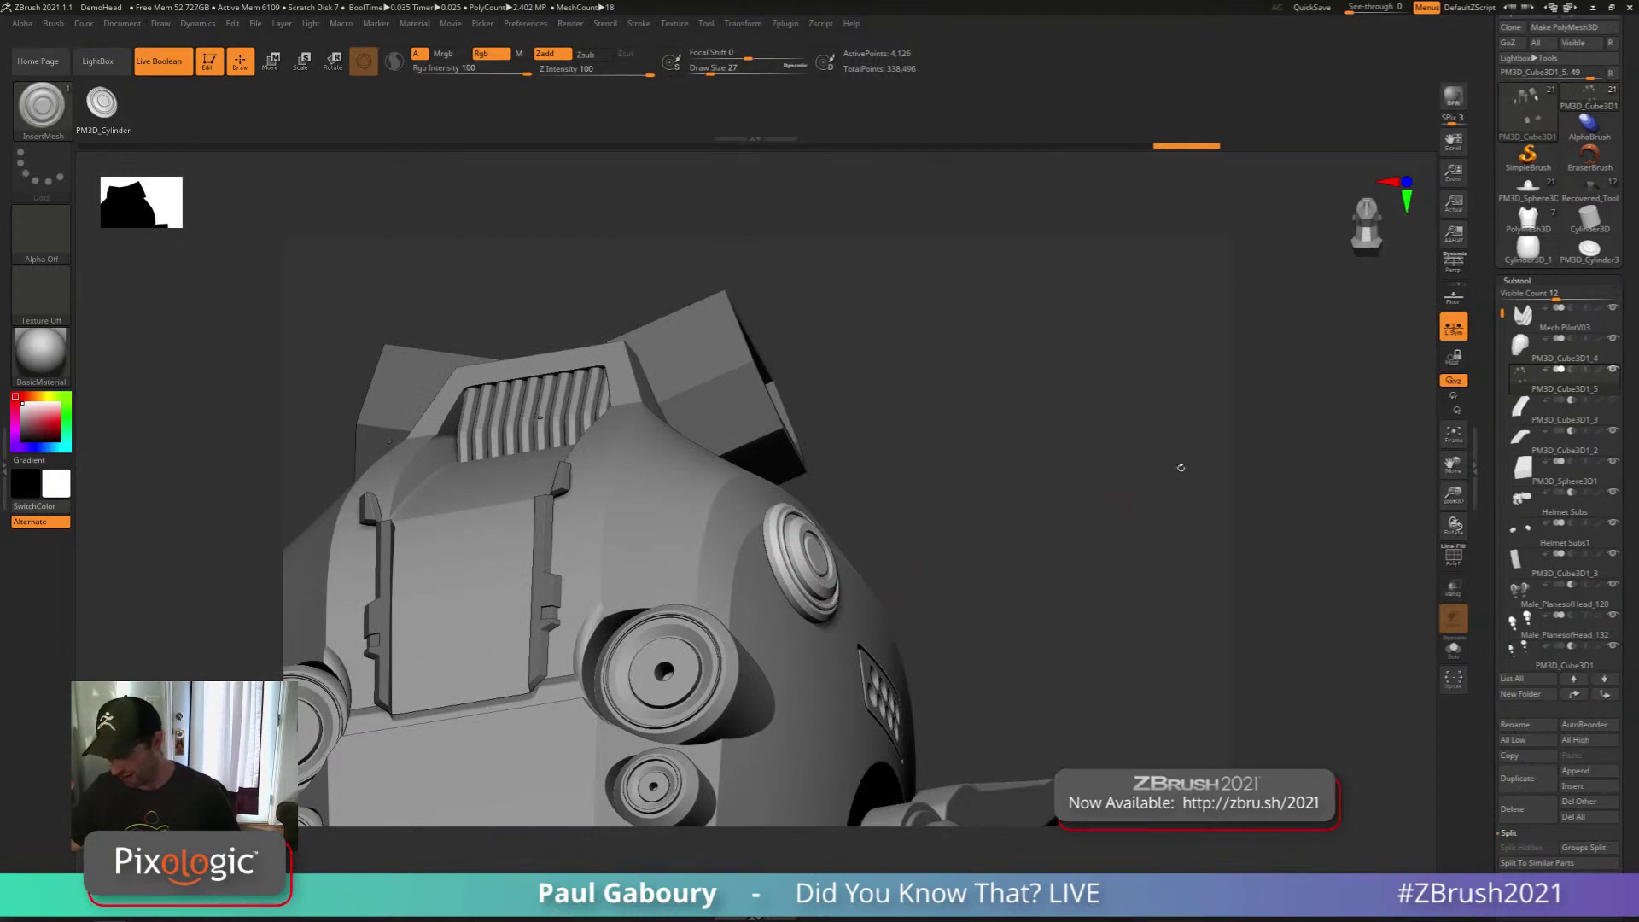
Set the PM3D_Cube3D1_5 subtool to subtraction, undo the inserted disc, and insert it again as a cutter above the vent panel
left_click(1571, 369)
left_click_drag(1063, 557, 844, 619)
key("ctrl+z")
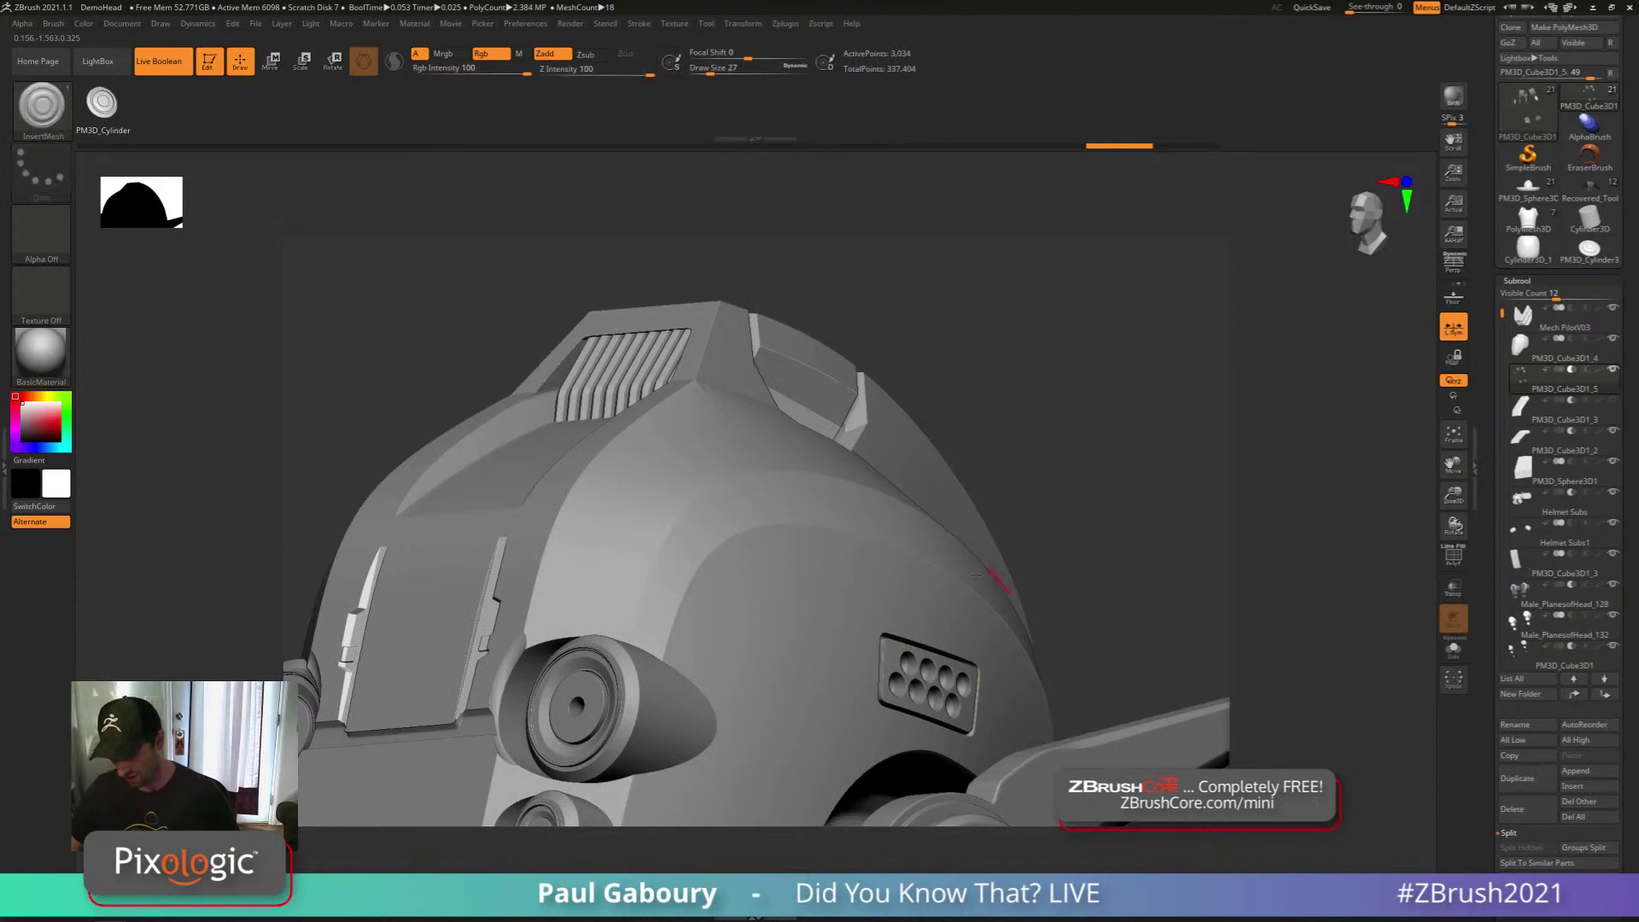
left_click_drag(788, 552, 856, 611)
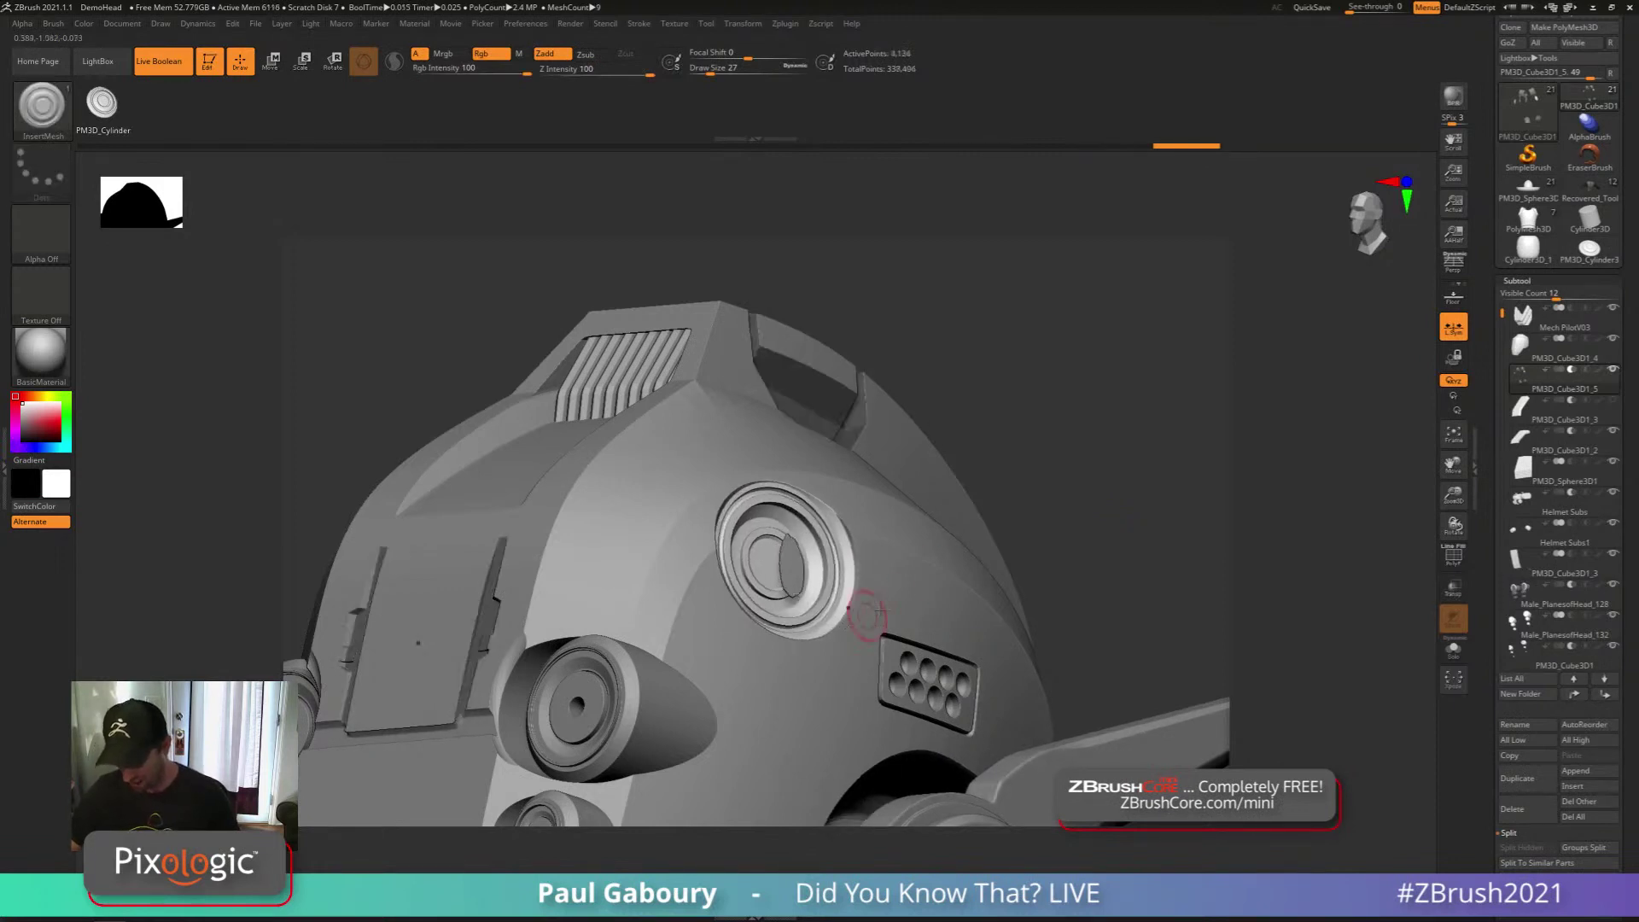
Undo the disc cutter and insert it again slightly lower, between the eye lens and the vent panel
mouse_move(1101, 525)
left_mouse_down()
mouse_move(1104, 566)
mouse_move(922, 530)
left_mouse_up()
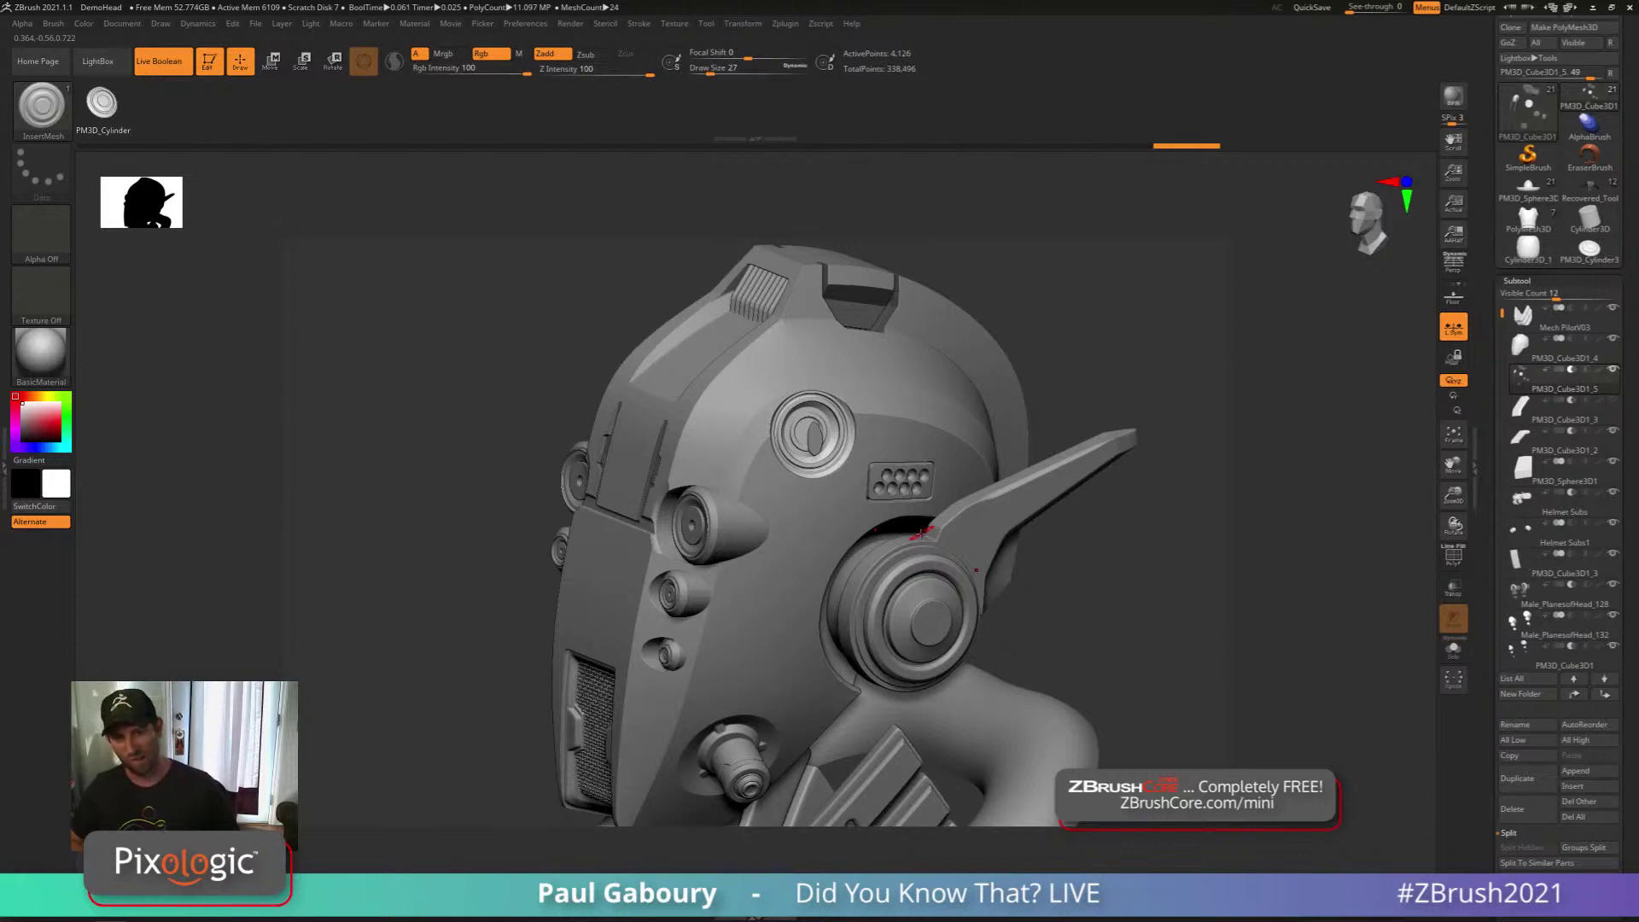
key("ctrl+z")
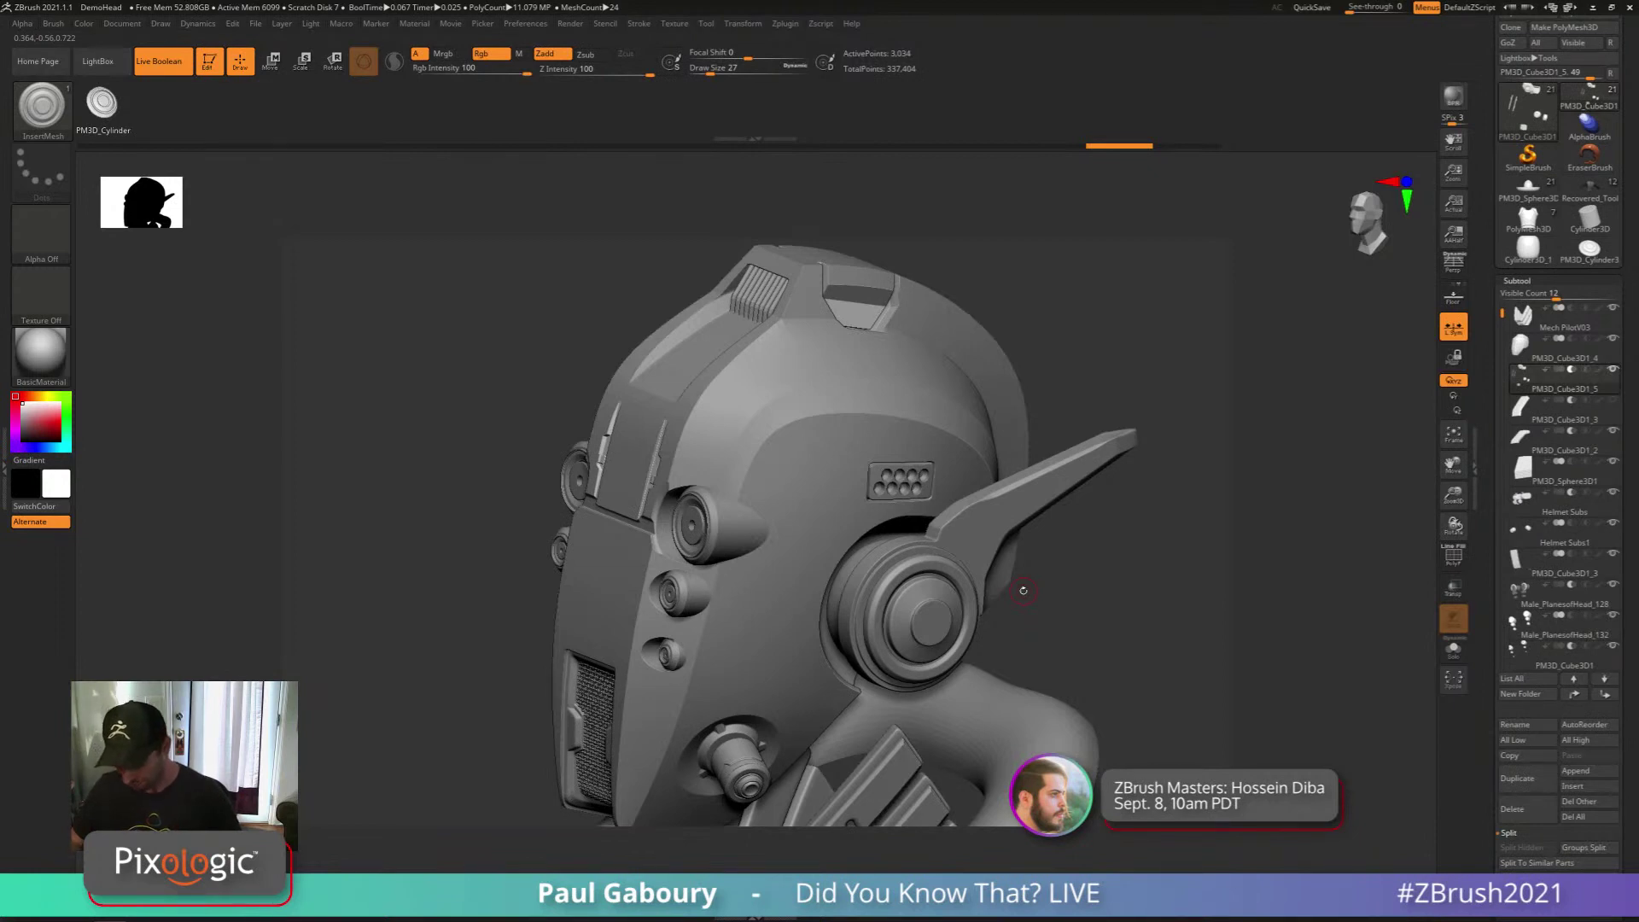
left_click_drag(804, 491, 832, 534)
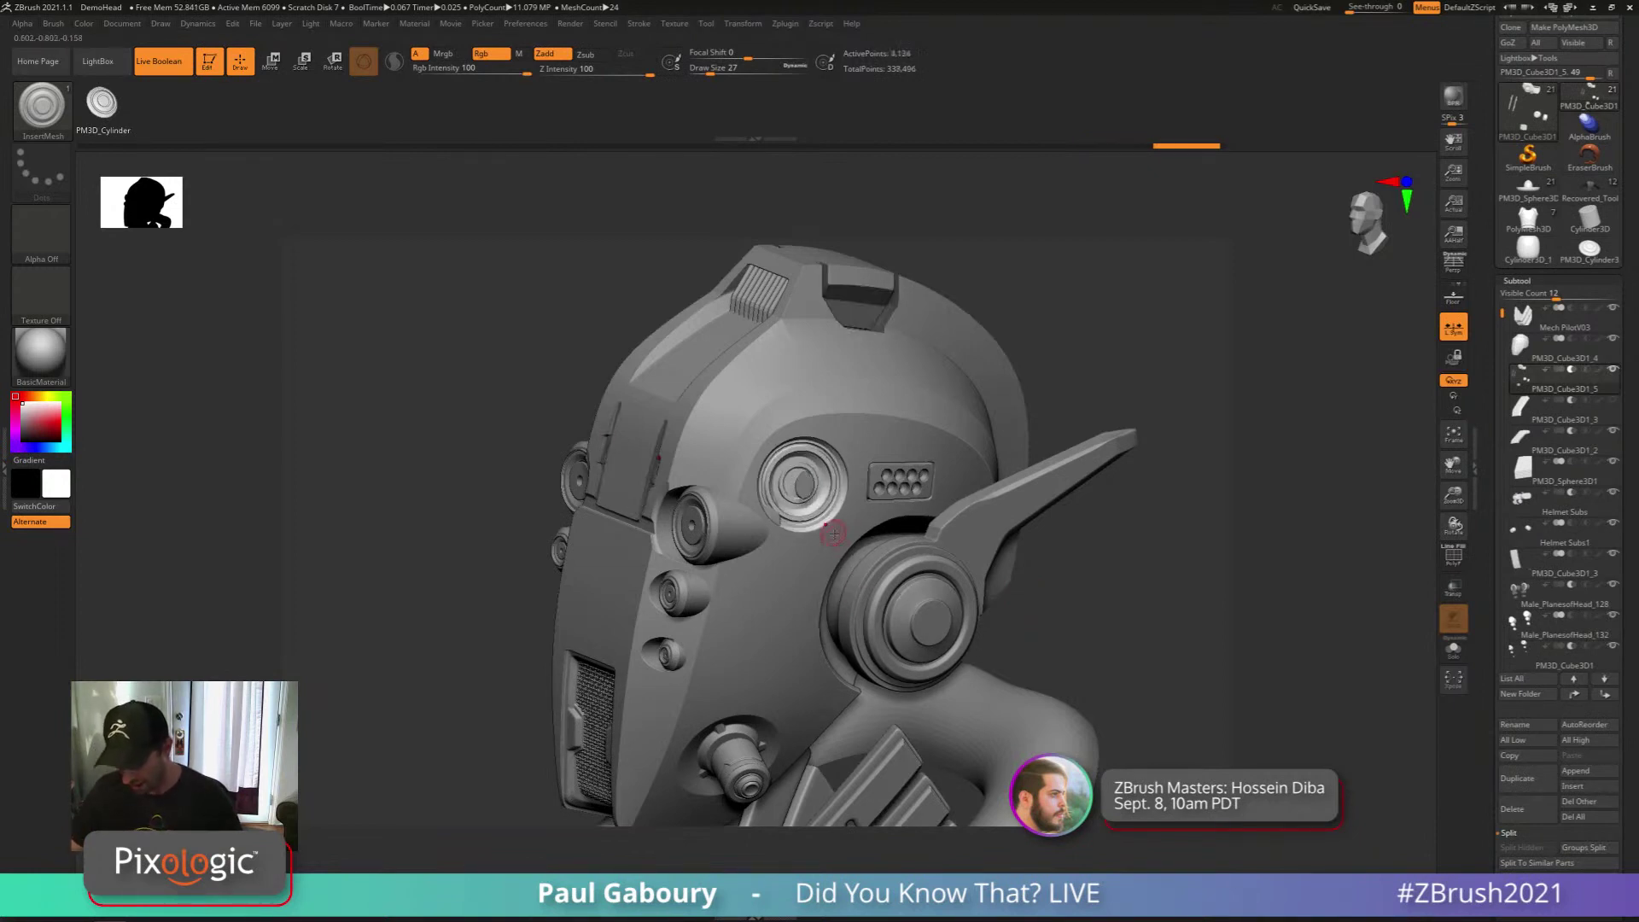
Switch to the PM3D_Cylinder3D_1 disc tool, examine its rings from above, and return to the helmet tool
left_click(1588, 250)
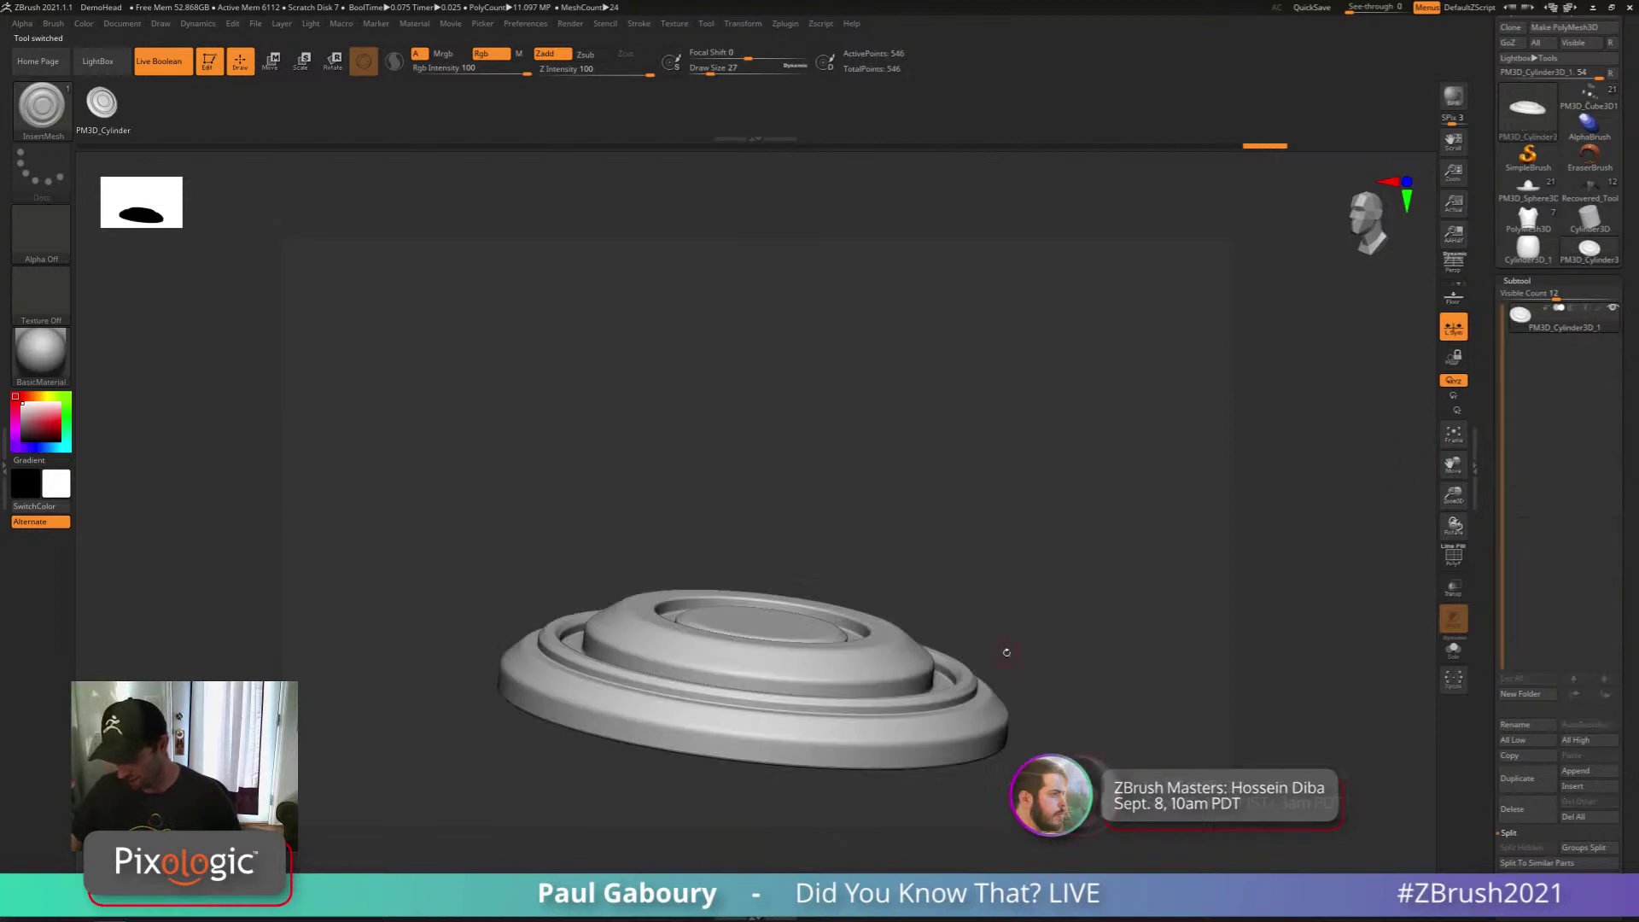
left_click_drag(1006, 651, 973, 634, "alt")
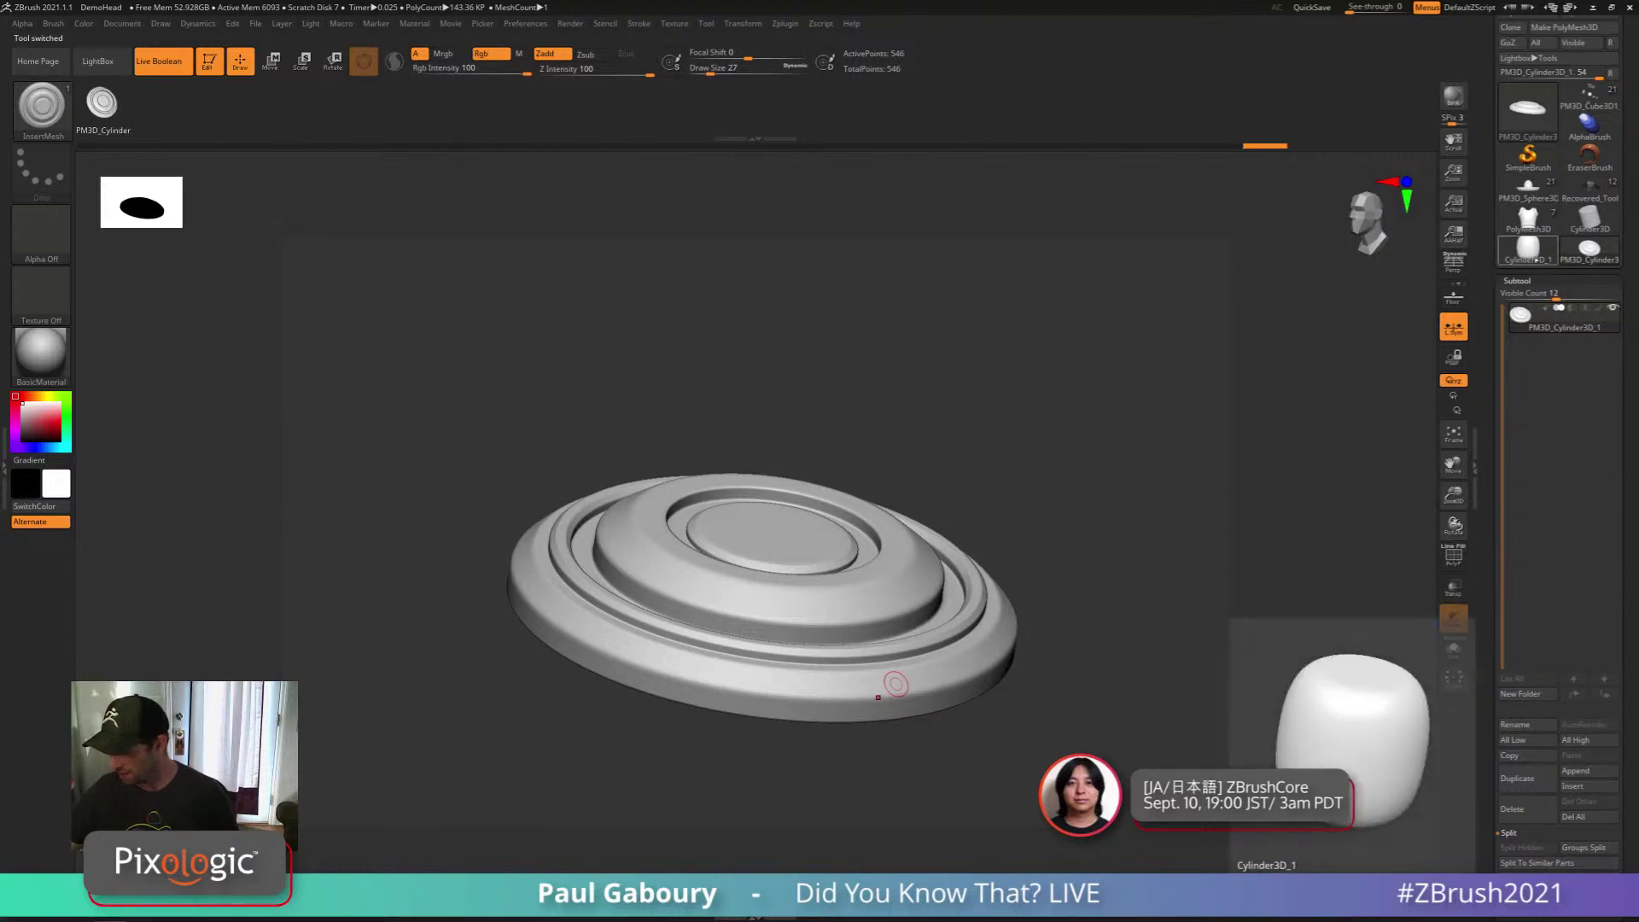
left_click(1589, 95)
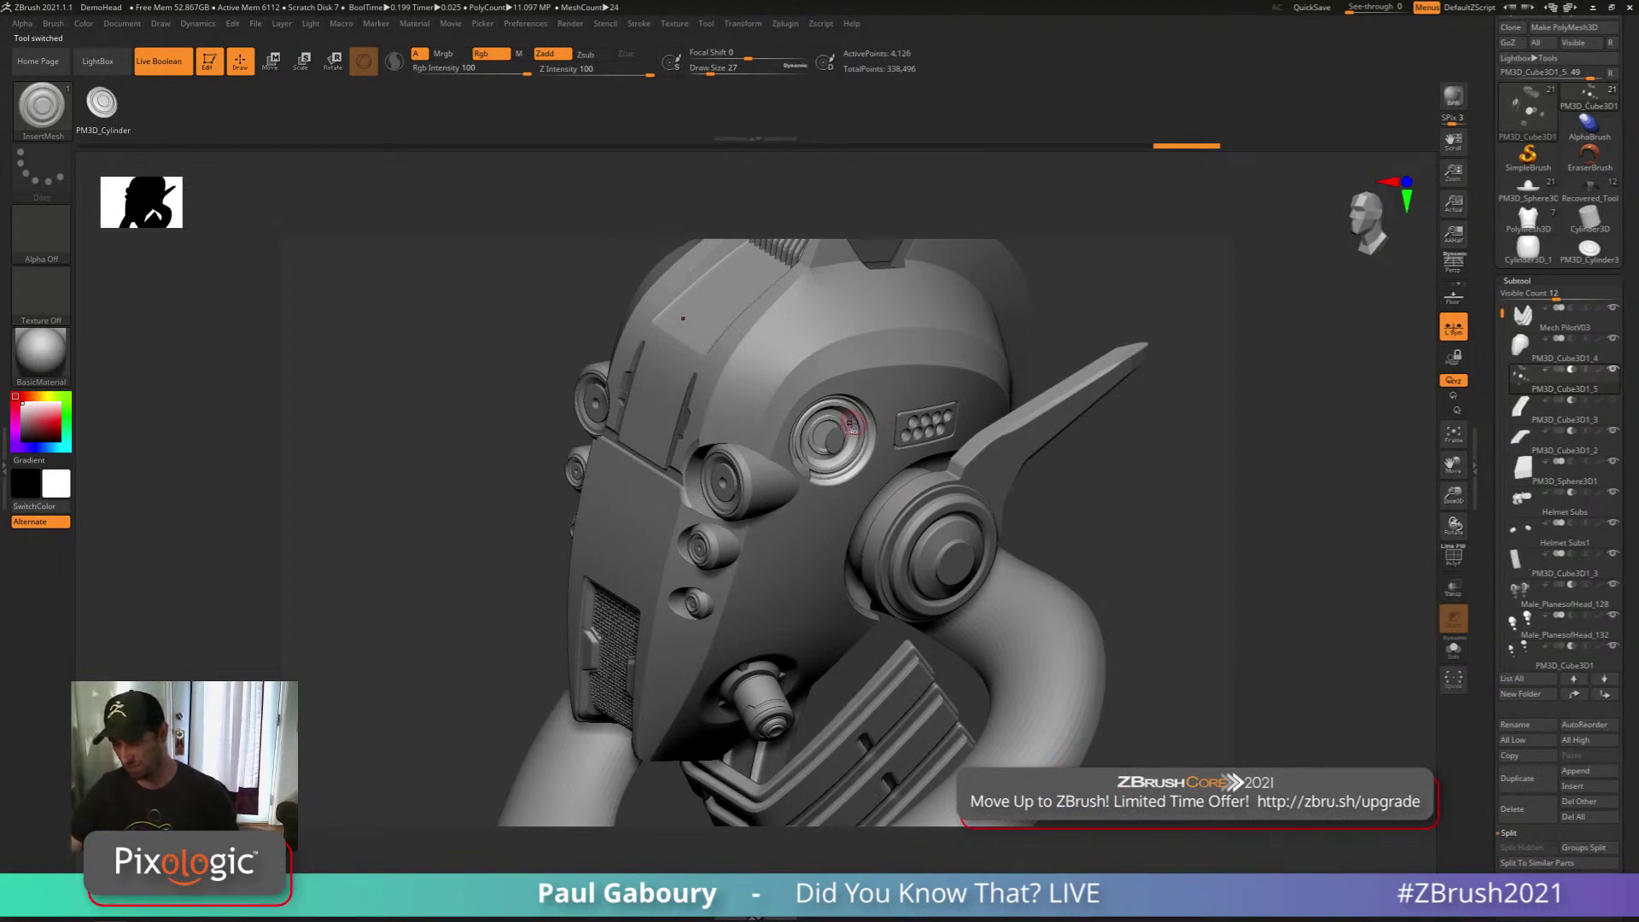
Adjust how the ringed disc cutter sits in the helmet's side with the gizmo, checking it with the polyframe
right_click_drag(851, 424, 853, 492, "ctrl")
key("w")
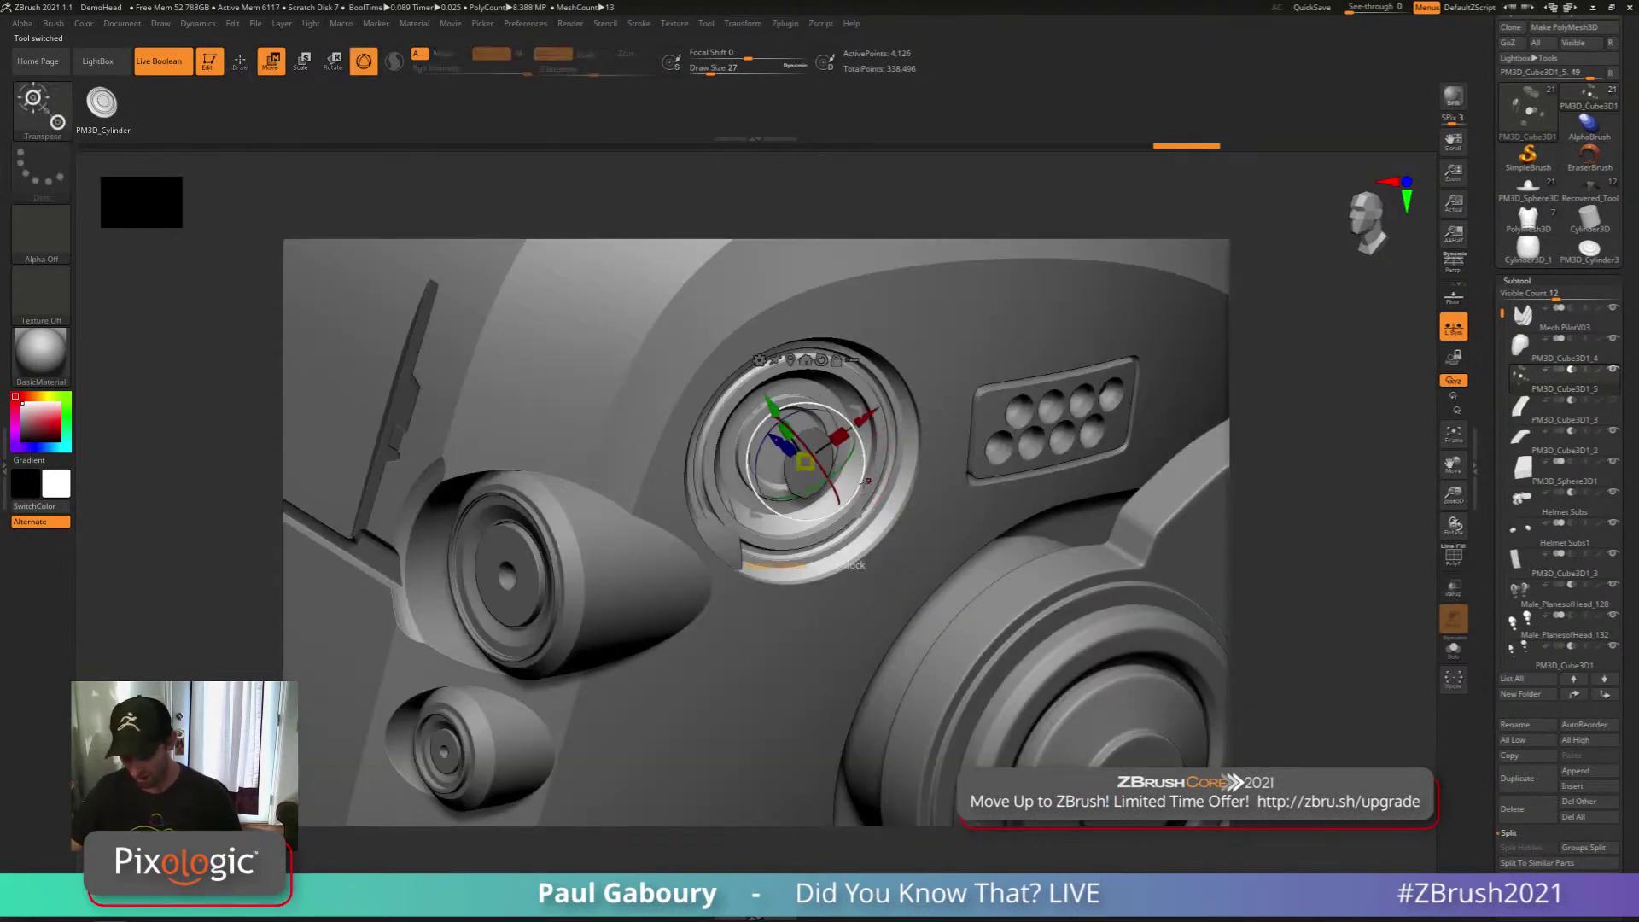
left_click_drag(866, 481, 869, 517)
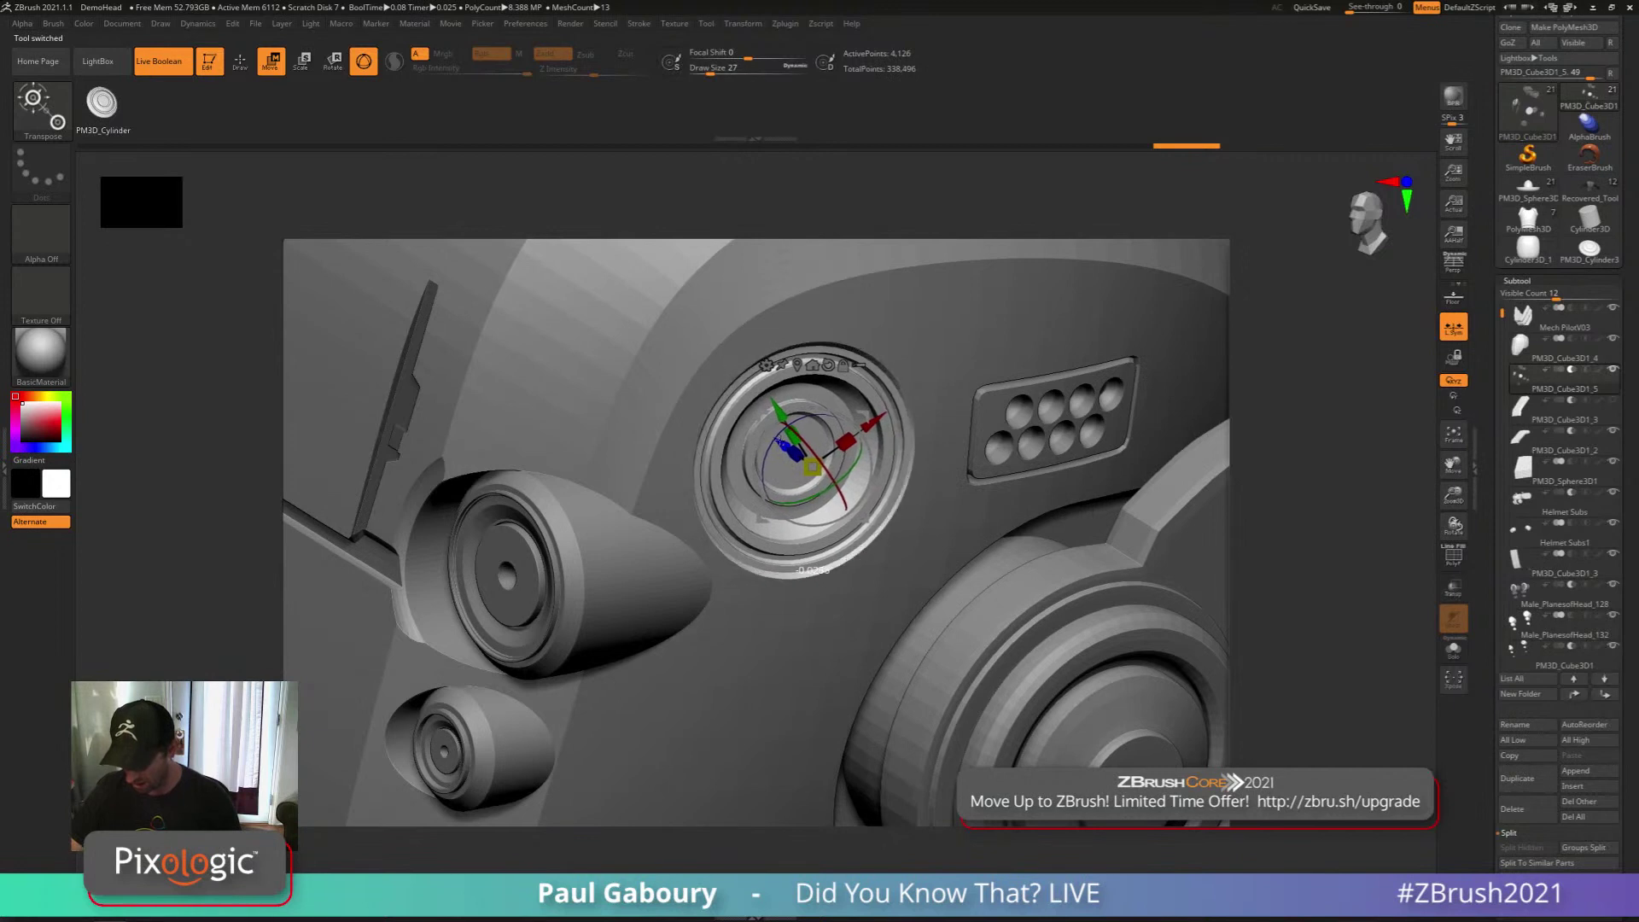
key("shift+f")
key("shift+f")
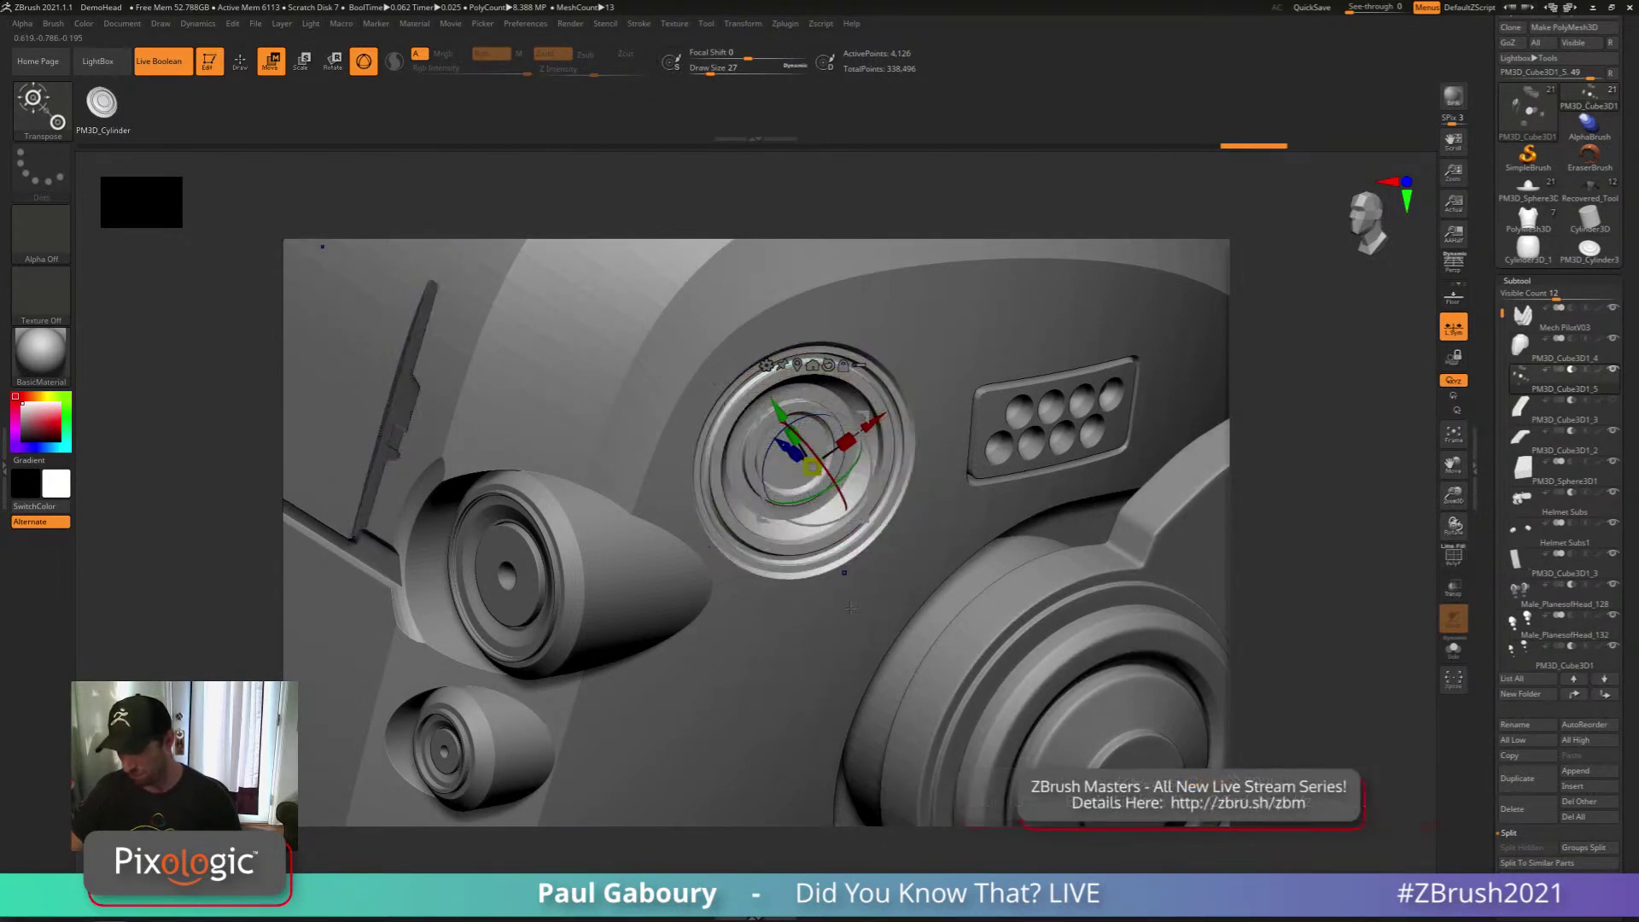
key("q")
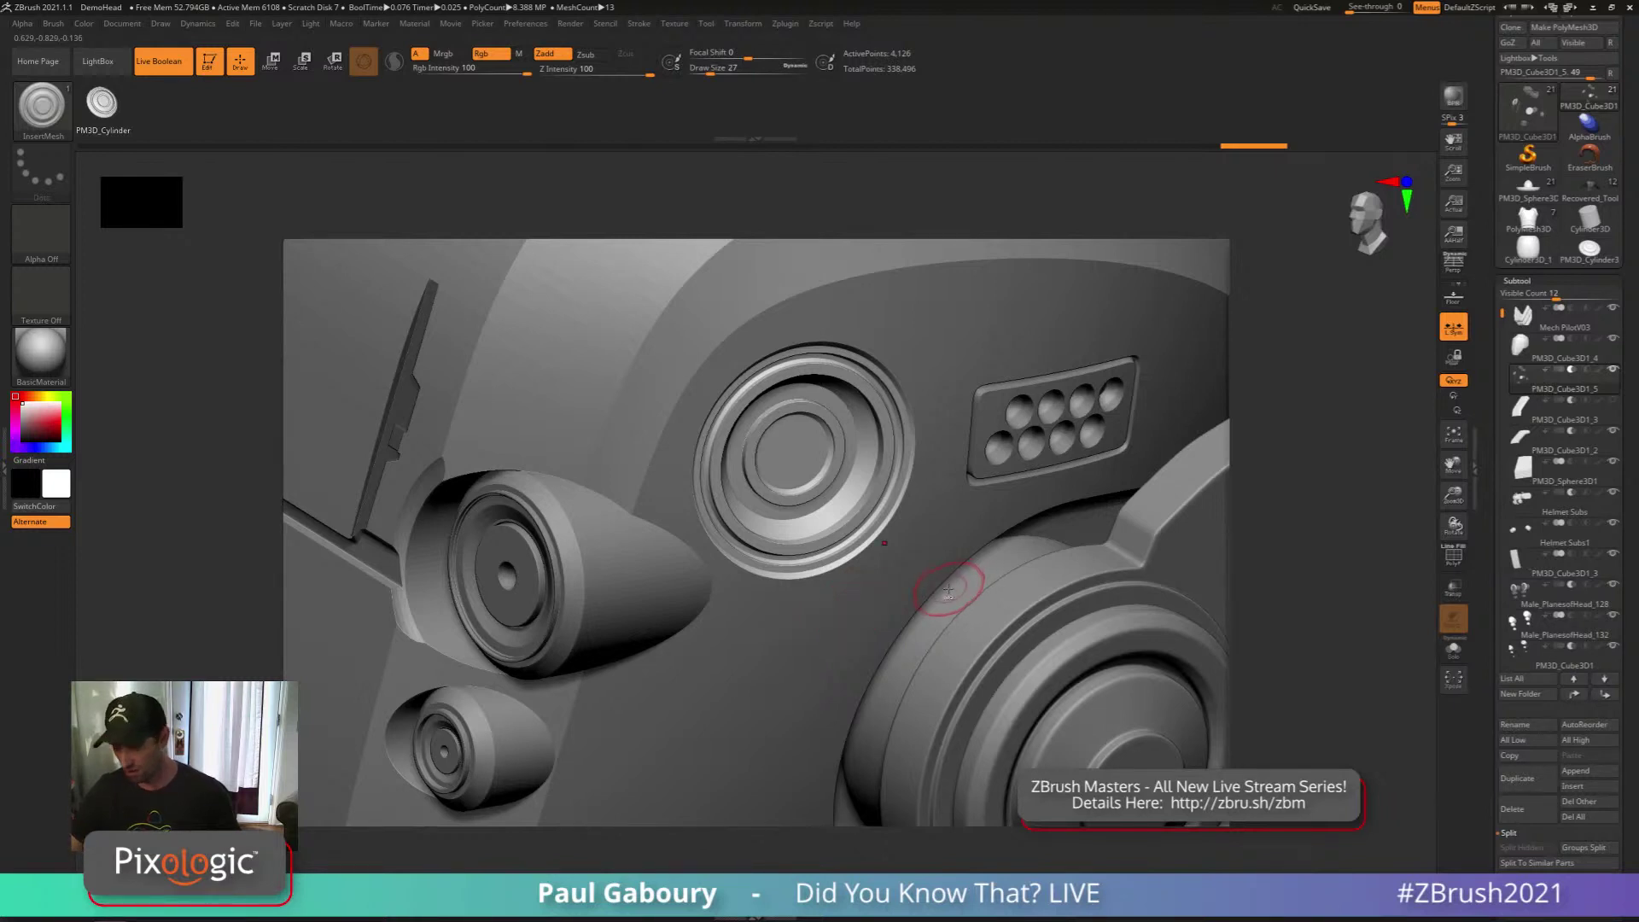
Switch to the PM3D_Cylinder3D_1 disc tool and show its polyframe in a straight side view
mouse_move(945, 573)
right_mouse_down("ctrl")
mouse_move(1010, 604)
mouse_move(958, 486)
mouse_move(965, 462)
right_mouse_up("ctrl")
left_click(1589, 249)
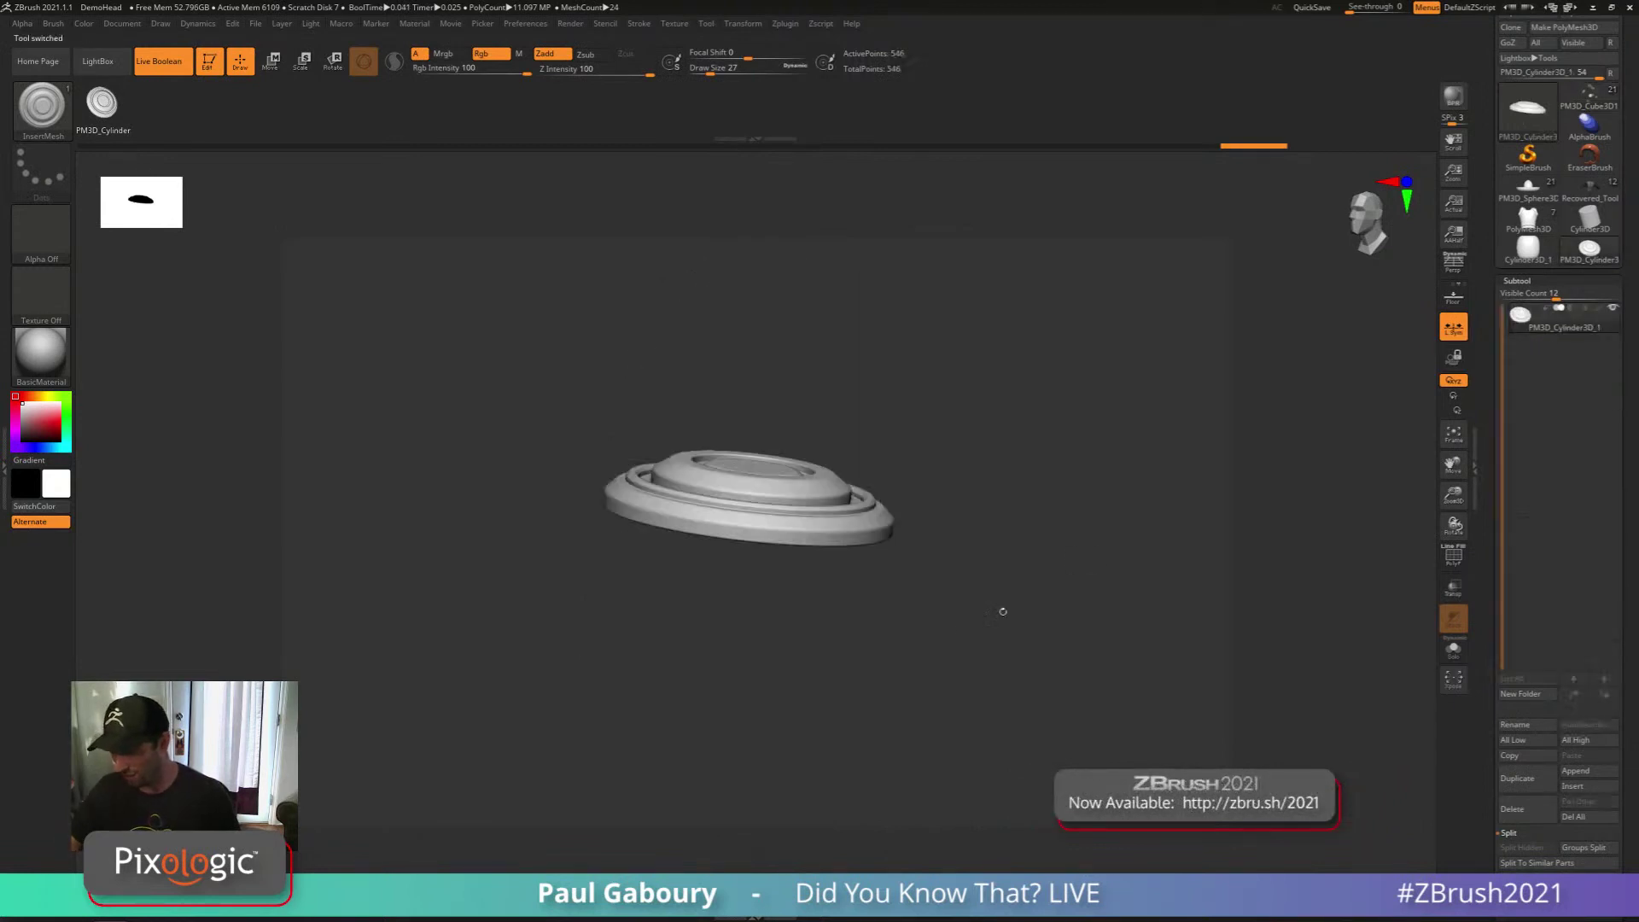
left_click_drag(998, 611, 970, 655, "shift")
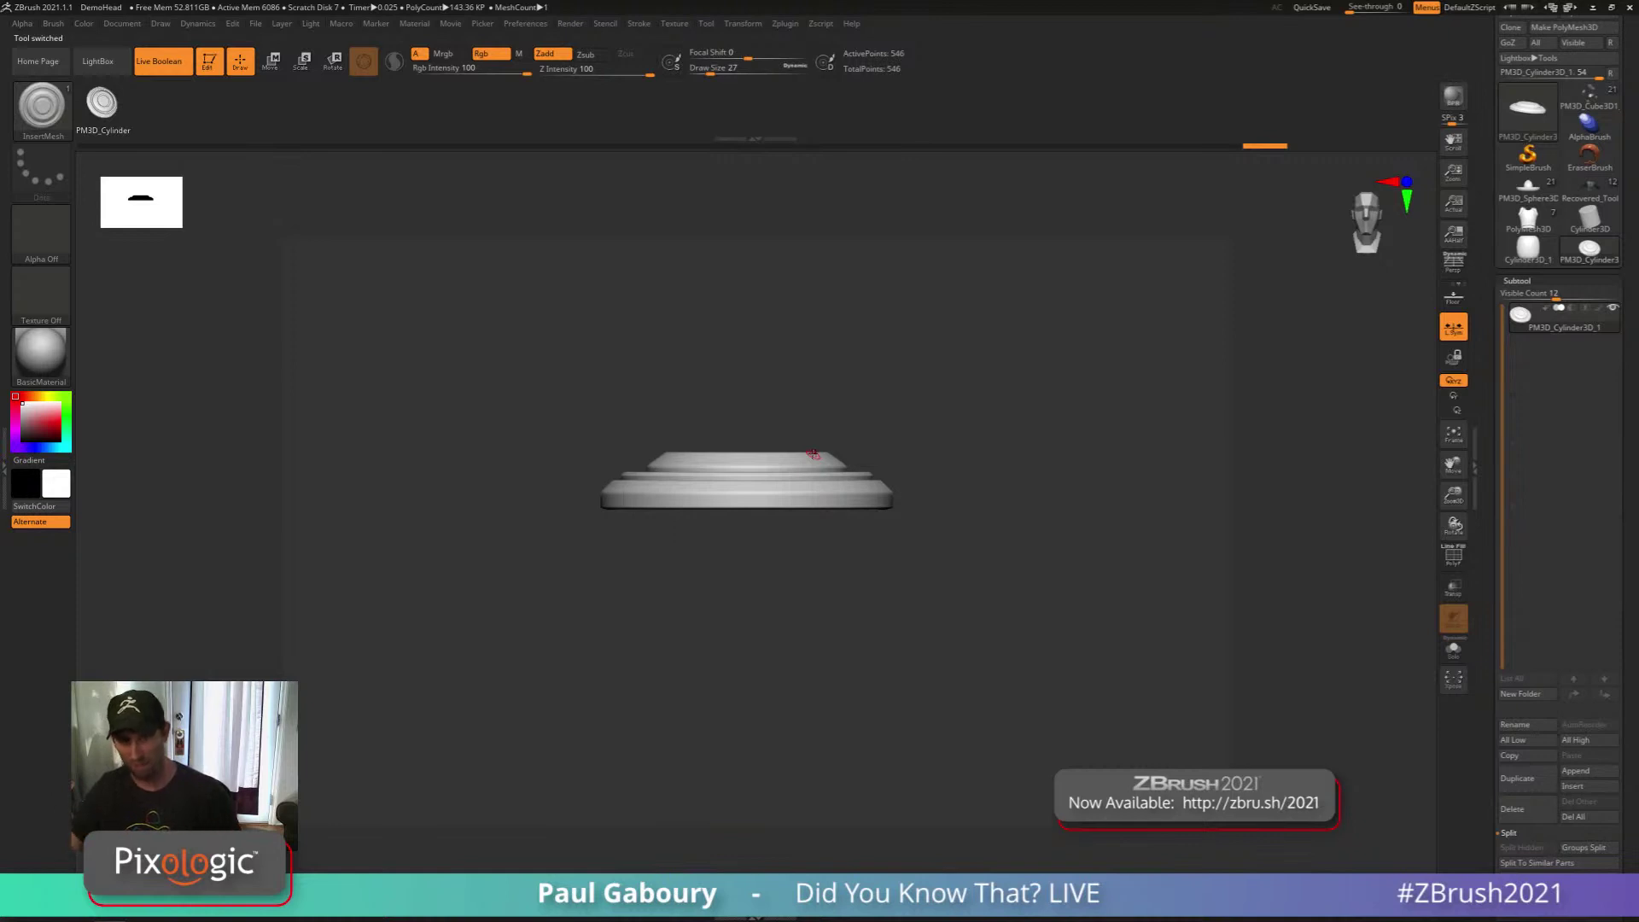
mouse_move(922, 616)
right_mouse_down("alt")
mouse_move(951, 604)
mouse_move(874, 530)
mouse_move(876, 567)
right_mouse_up("alt")
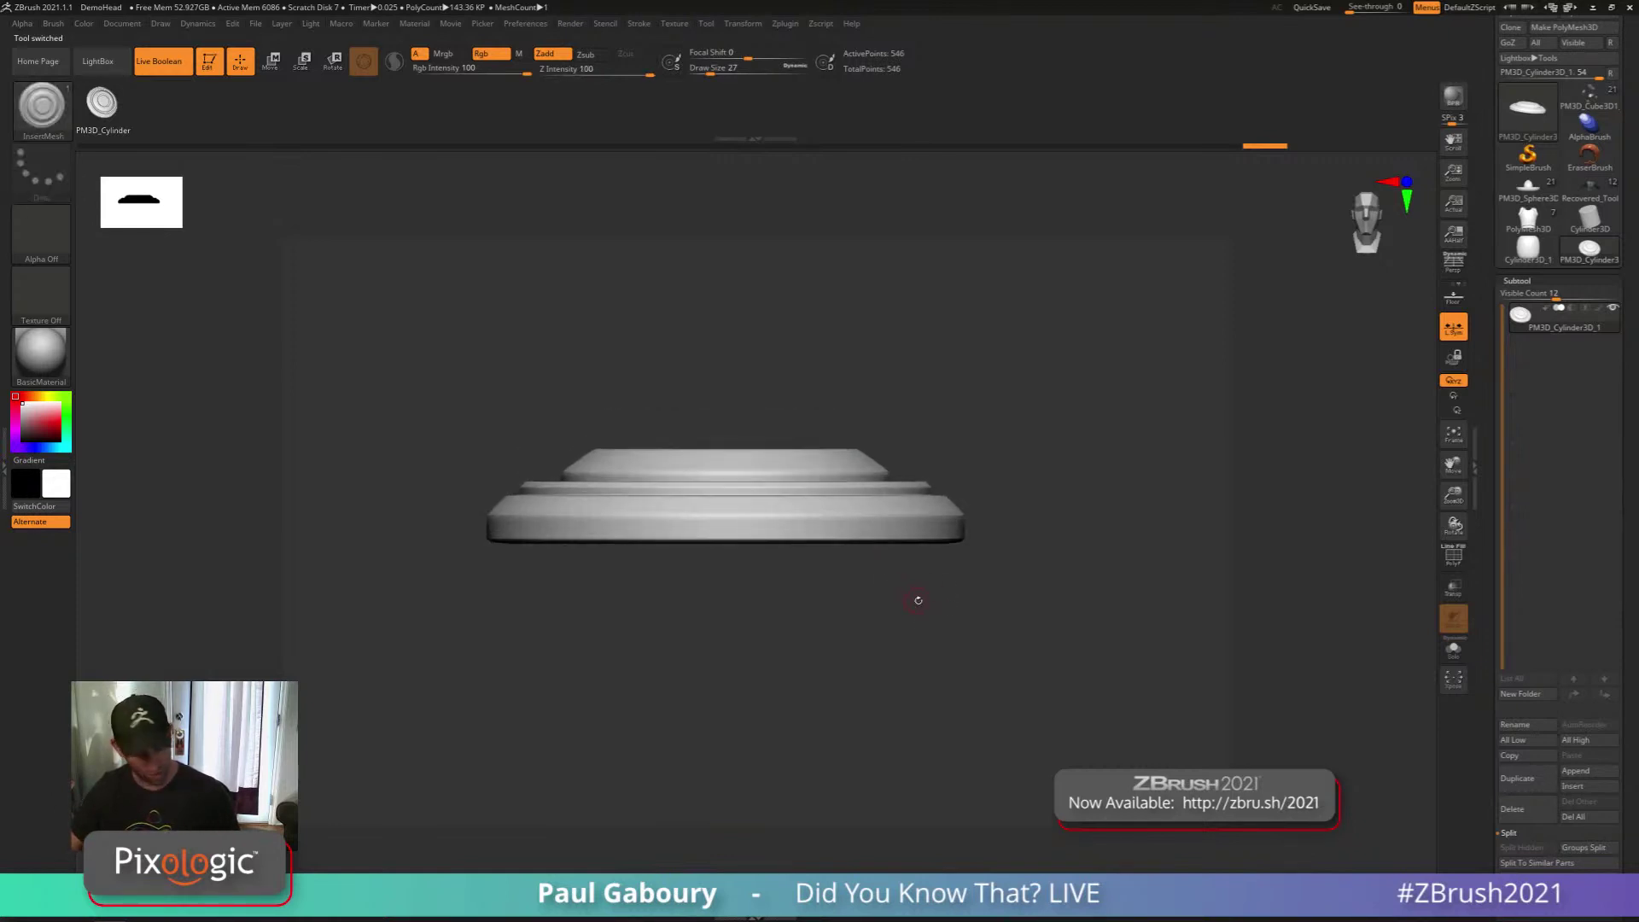
key("shift+f")
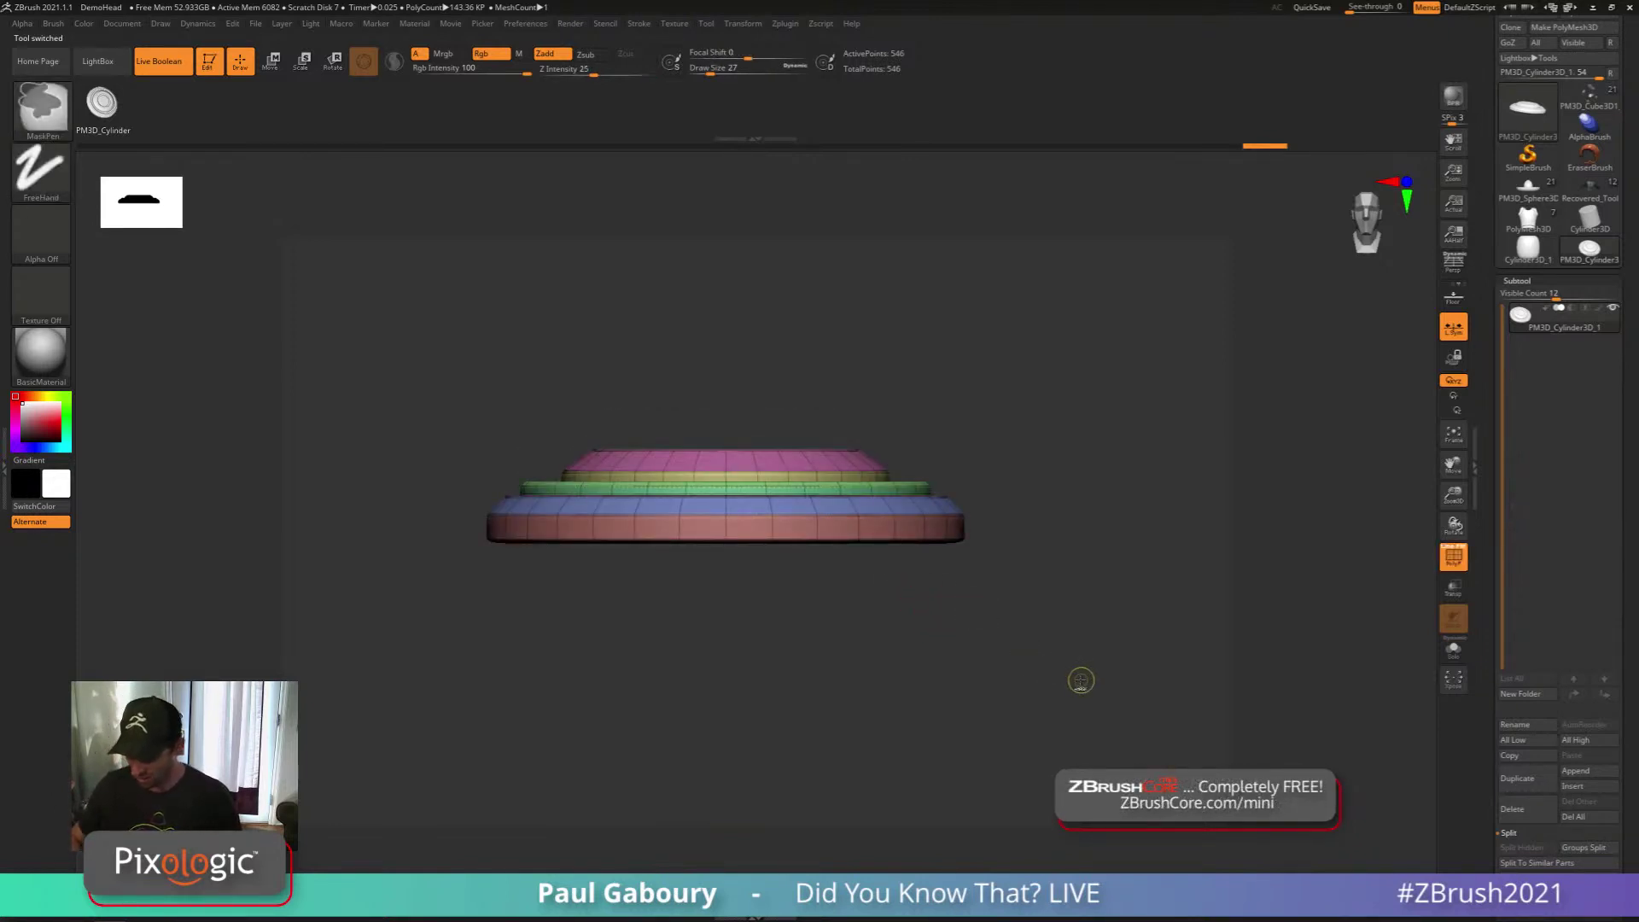
Mask the whole disc except the band of polygons around its base, checking the underside
mouse_move(1079, 677)
left_mouse_down("ctrl")
mouse_move(416, 572)
mouse_move(367, 528)
left_mouse_up("ctrl")
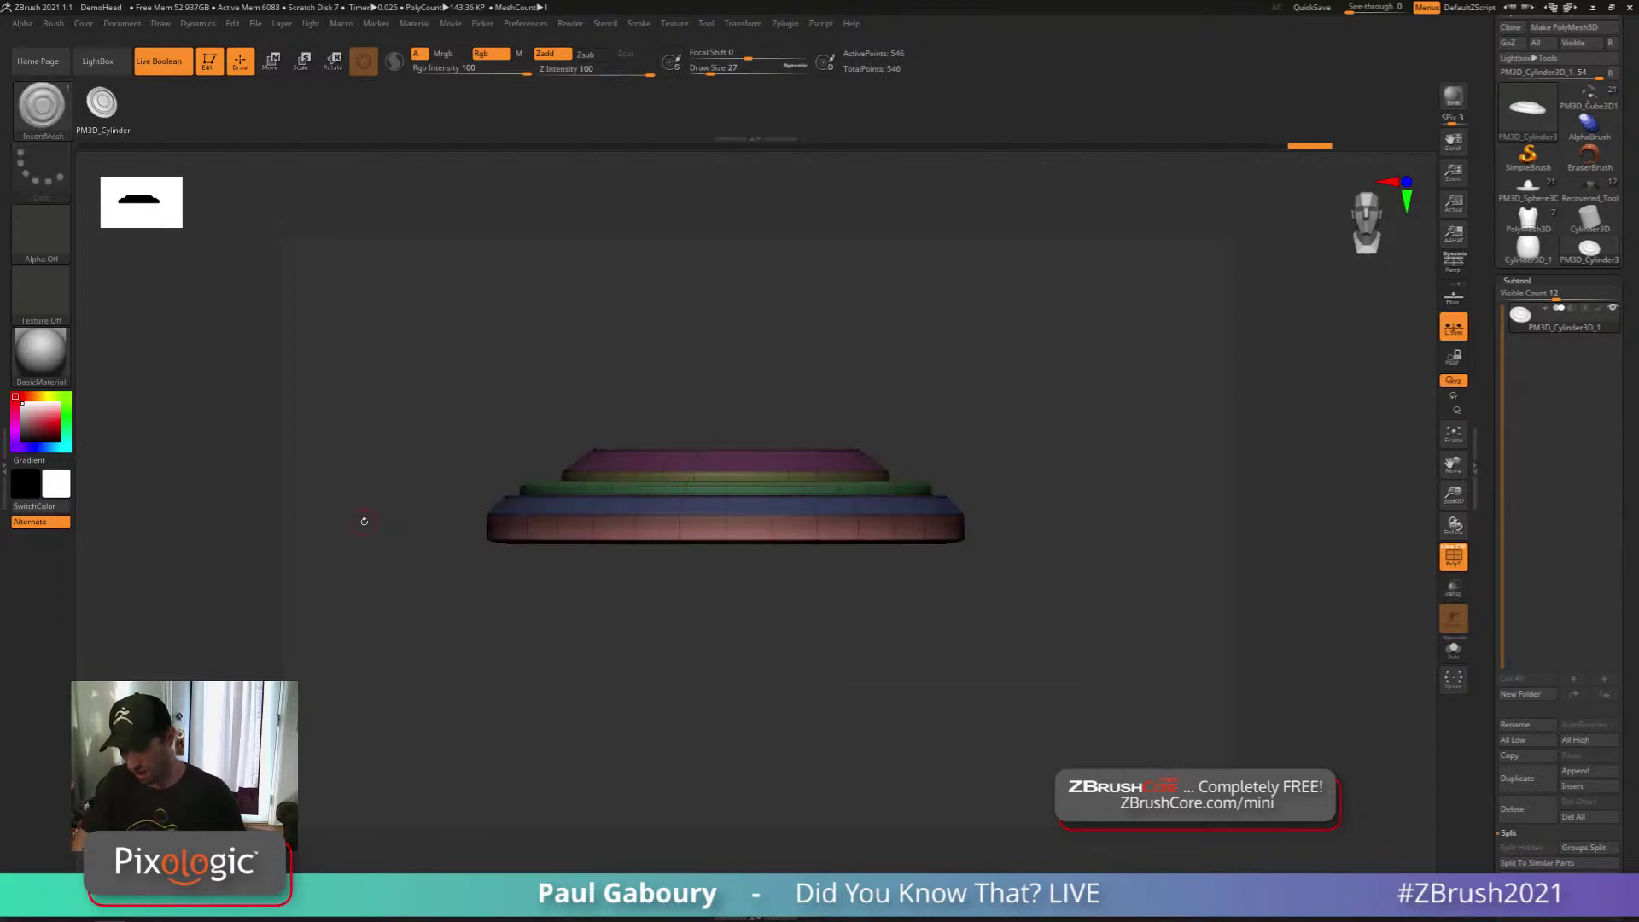
right_click_drag(923, 675, 724, 430)
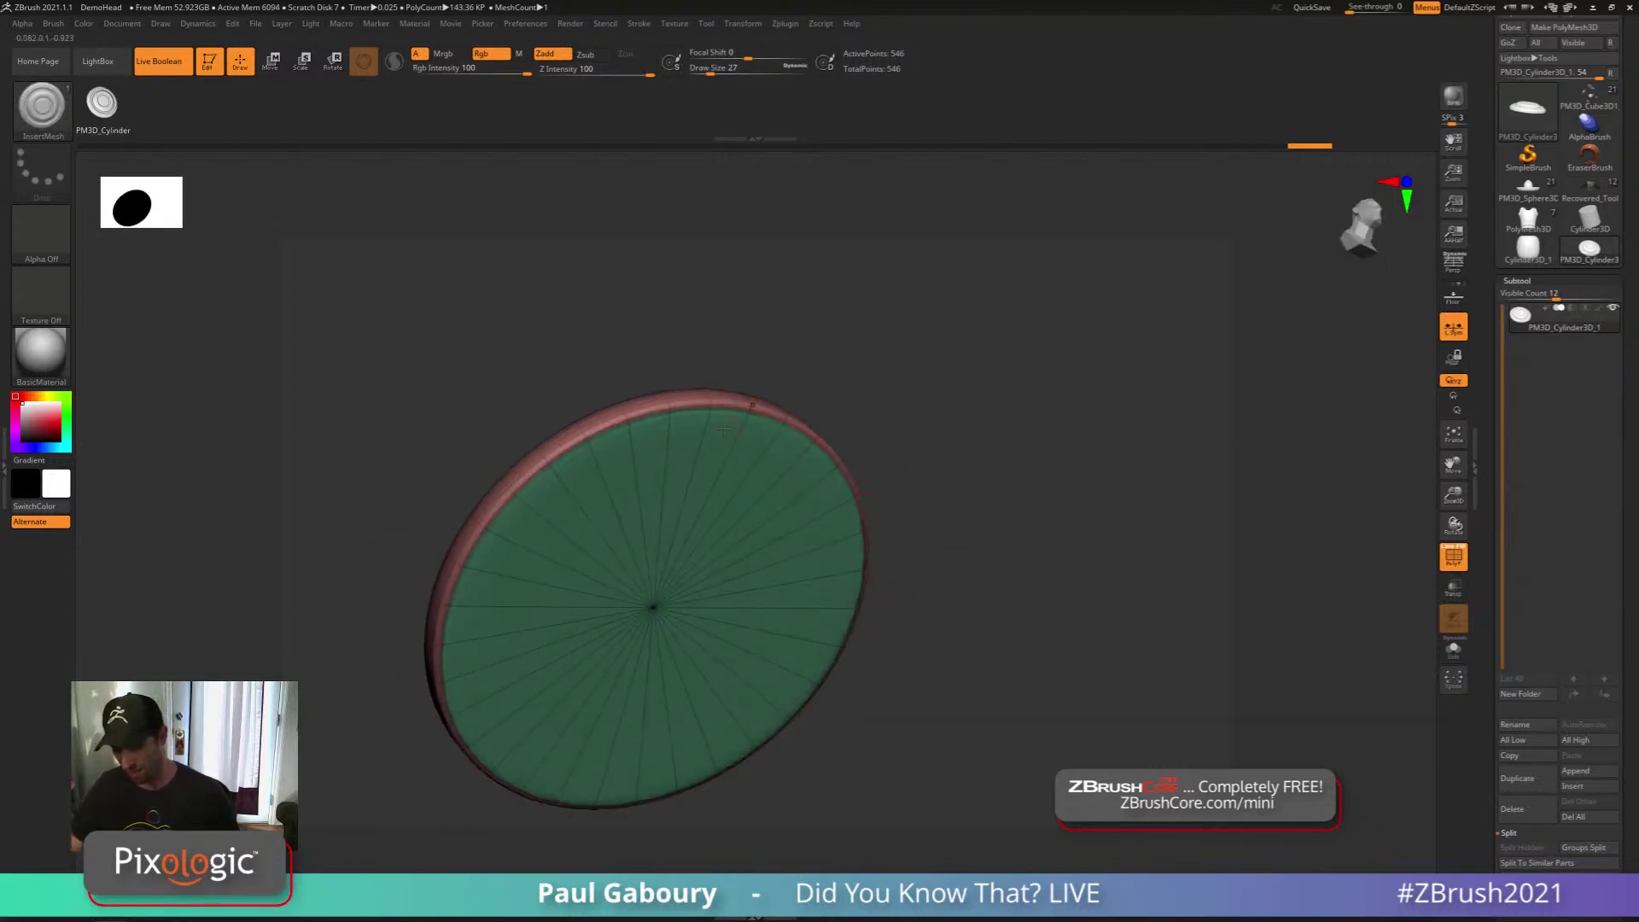
left_click_drag(921, 521, 955, 674)
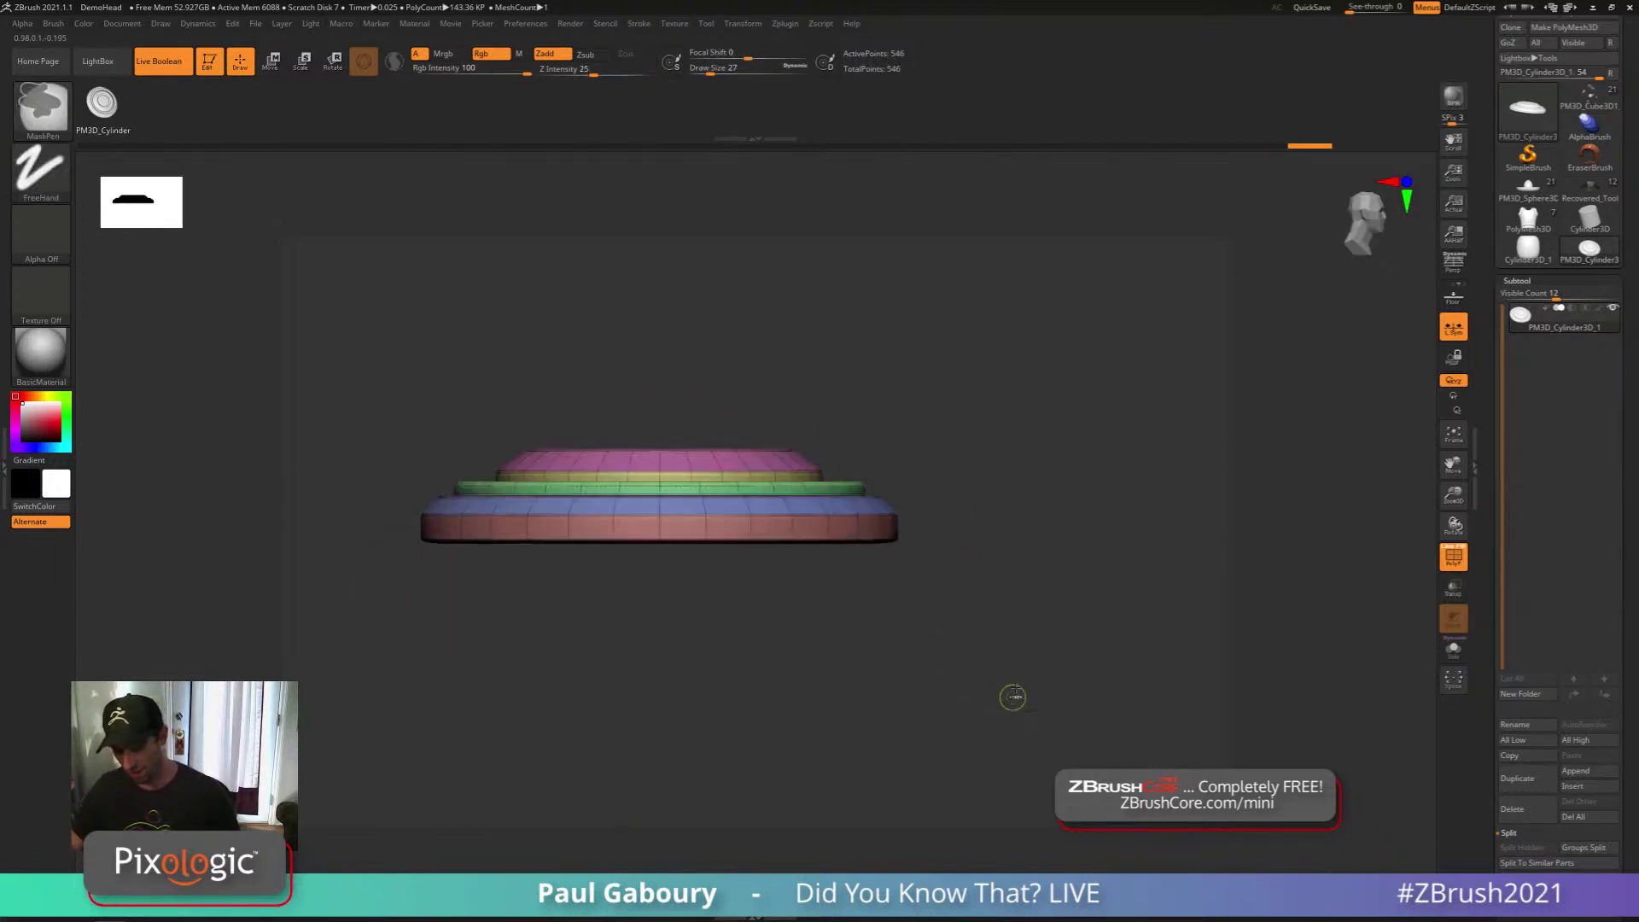
mouse_move(1063, 653)
left_mouse_down("ctrl")
mouse_move(650, 602)
mouse_move(312, 524)
left_mouse_up("ctrl")
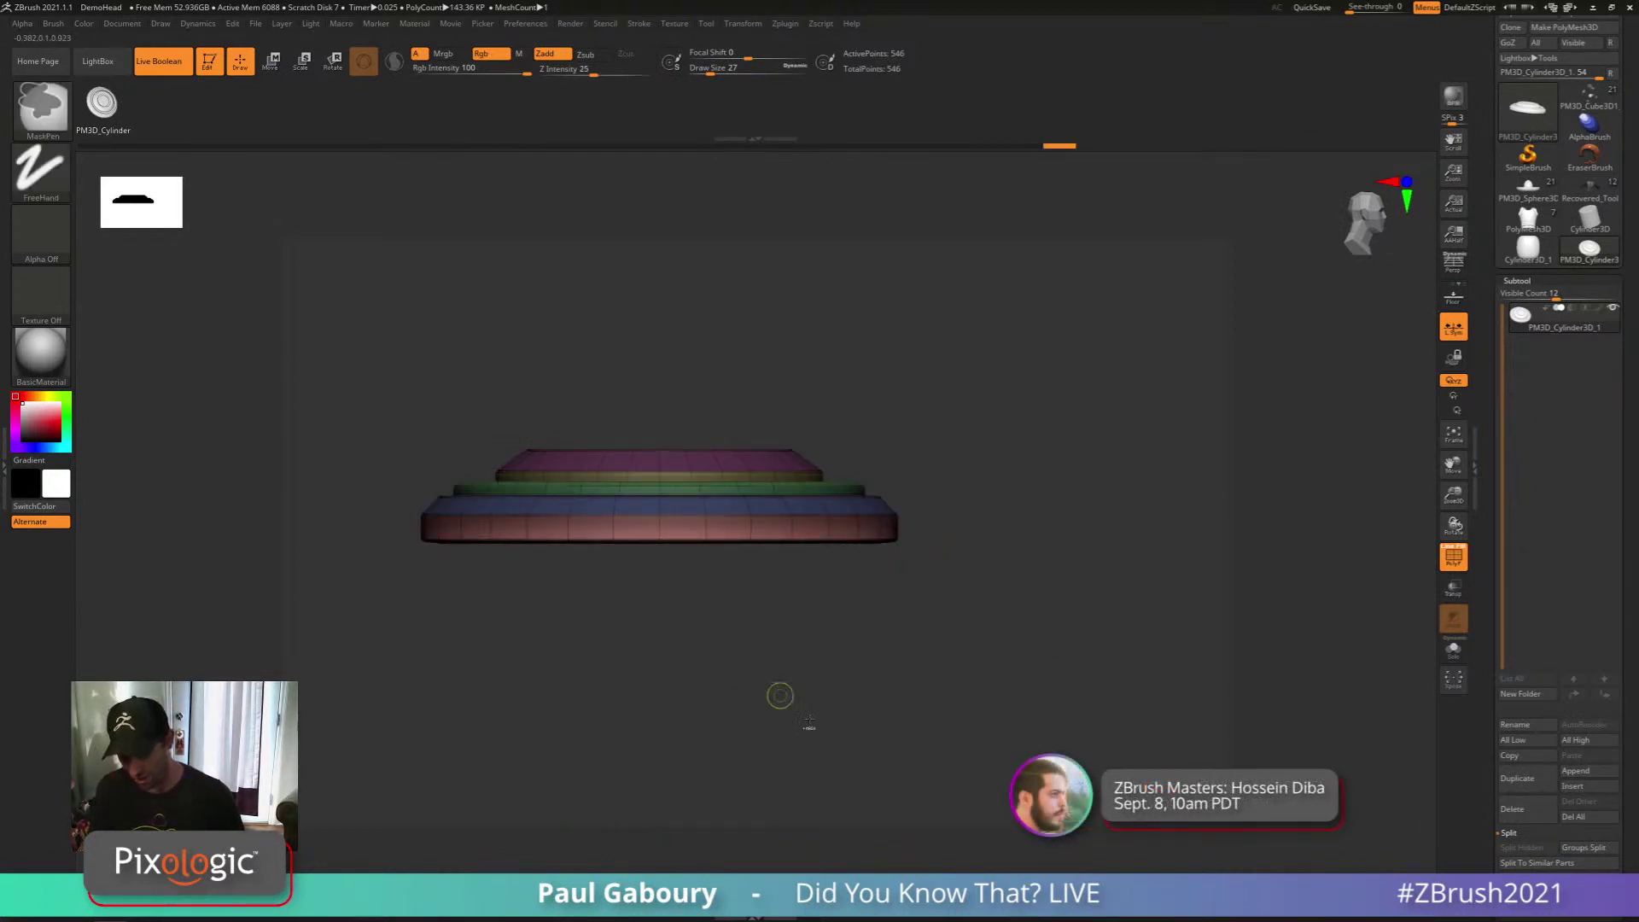
left_click(779, 691, "ctrl")
mouse_move(1067, 687)
left_mouse_down("ctrl")
mouse_move(932, 633)
mouse_move(303, 560)
mouse_move(263, 516)
left_mouse_up("ctrl")
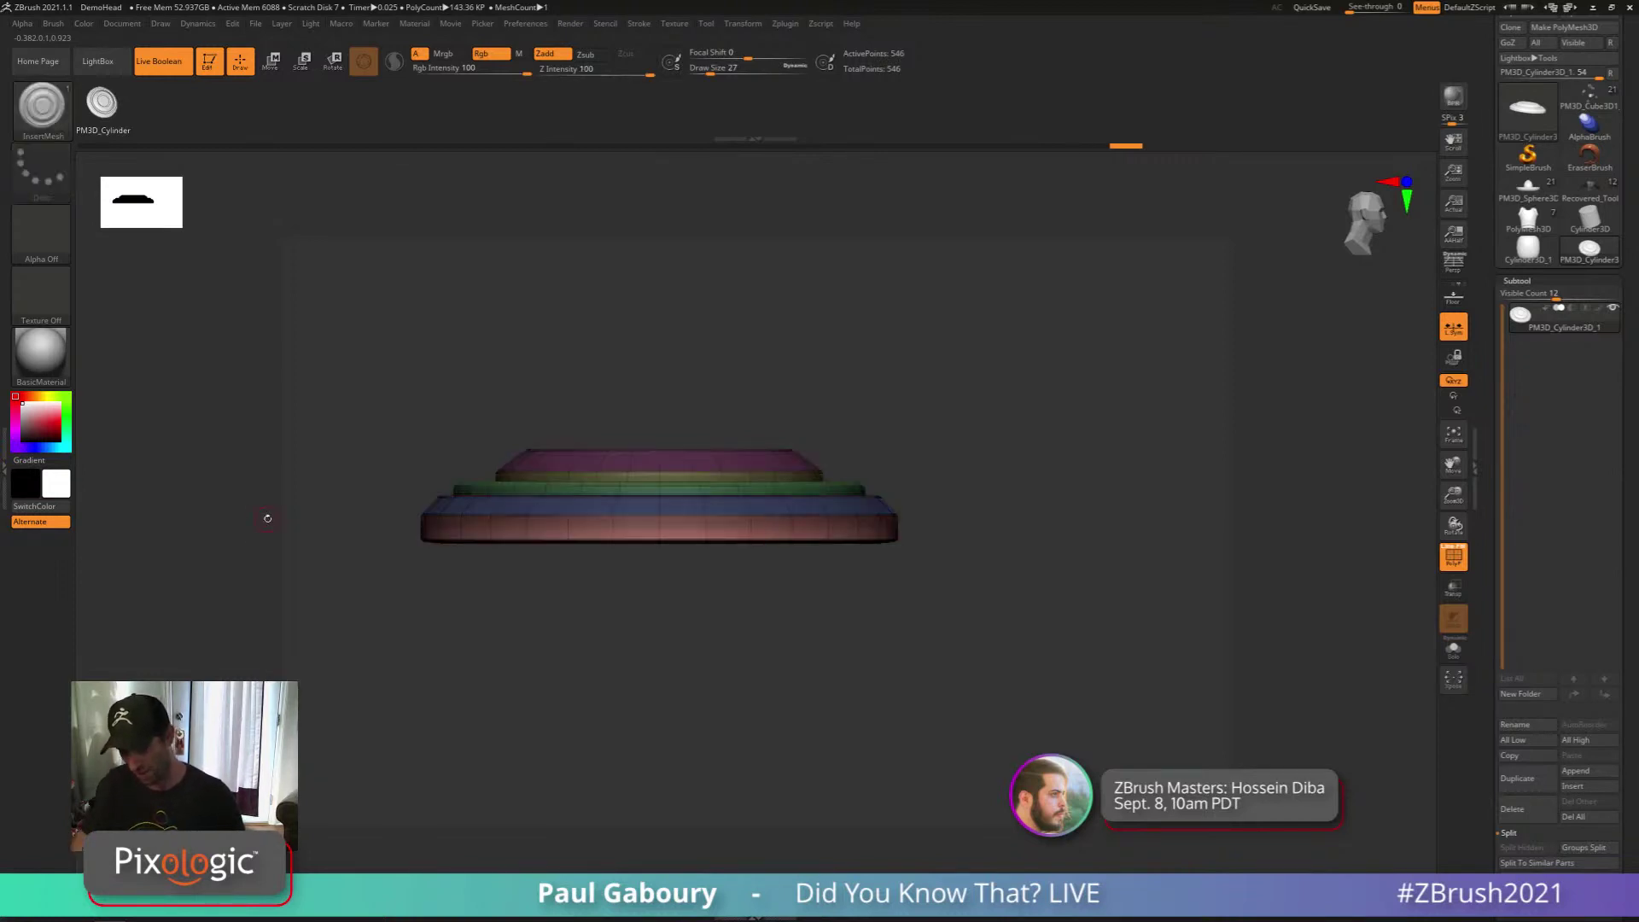
Move the unmasked base straight up past the disc's rings to form a raised outer wall
left_click_drag(891, 640, 936, 671, "alt")
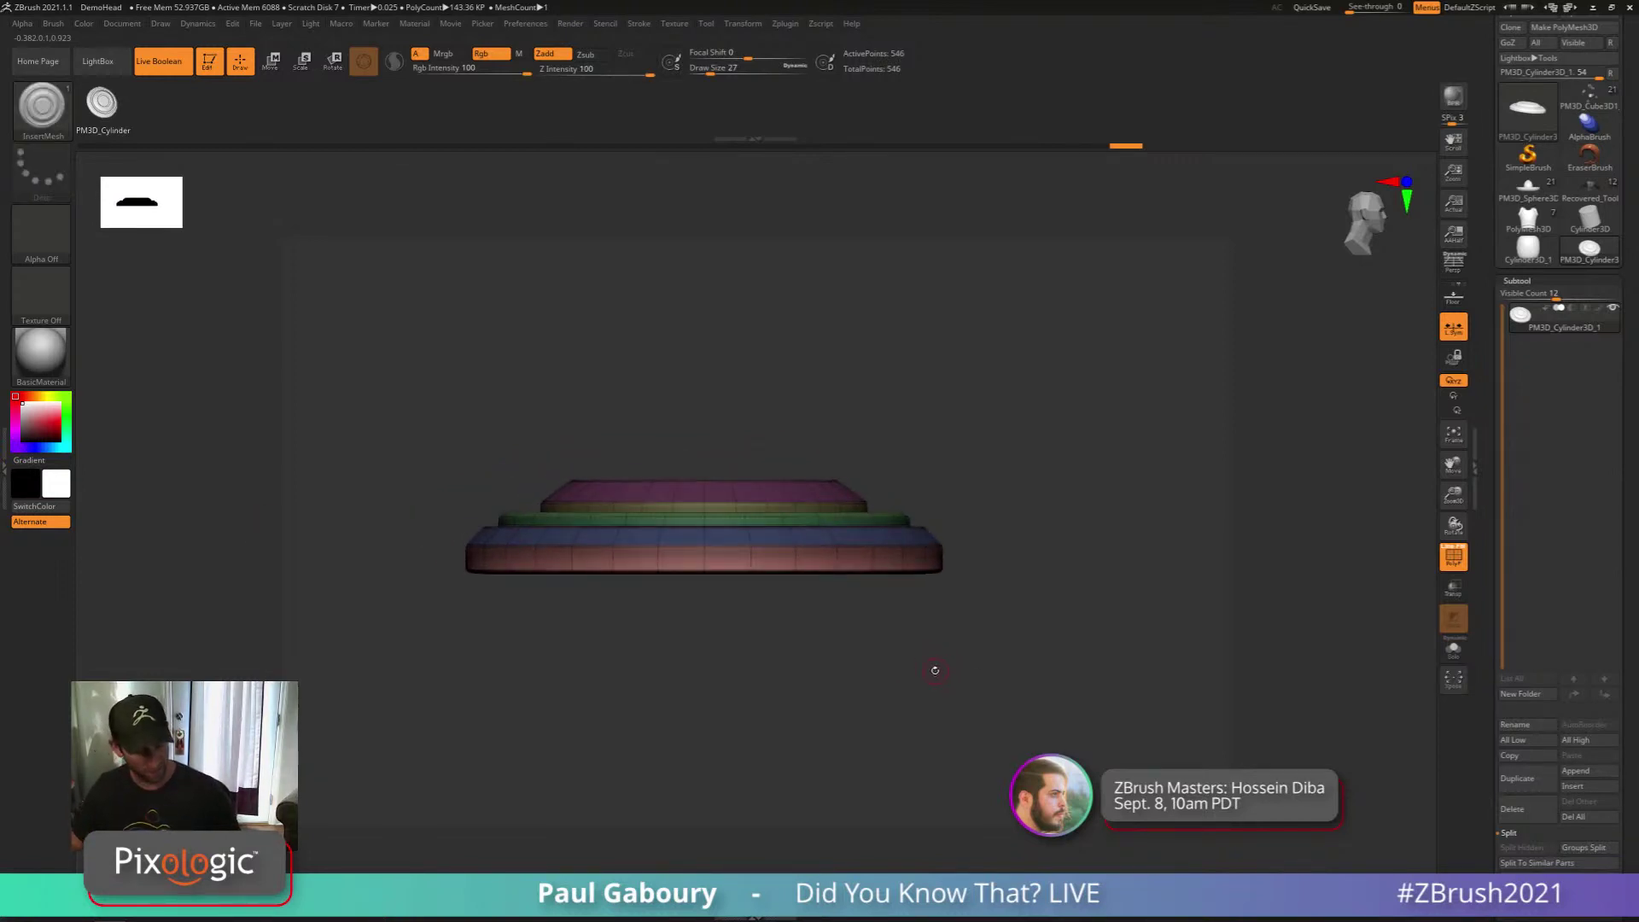
key("w")
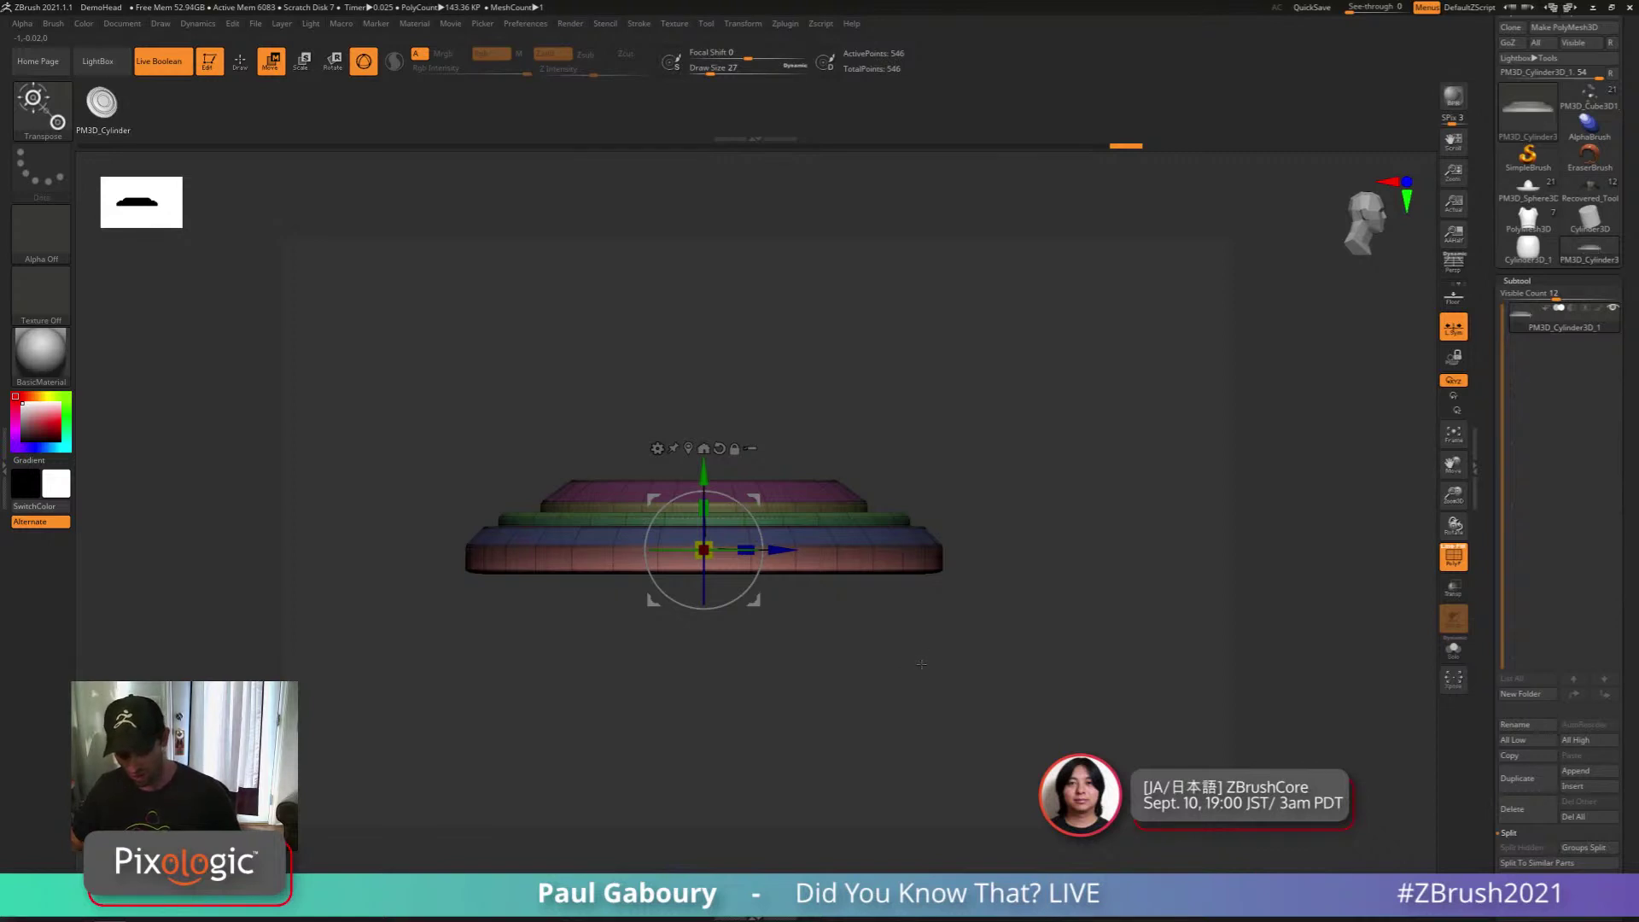
left_click_drag(703, 470, 705, 365)
mouse_move(834, 574)
left_mouse_down()
mouse_move(879, 653)
mouse_move(948, 684)
mouse_move(943, 666)
left_mouse_up()
key("q")
mouse_move(944, 666)
left_mouse_down()
mouse_move(937, 695)
mouse_move(952, 653)
mouse_move(955, 693)
left_mouse_up()
Scale the raised outer wall outward by about 1.30 to flare it, and hide the polyframe
key("w")
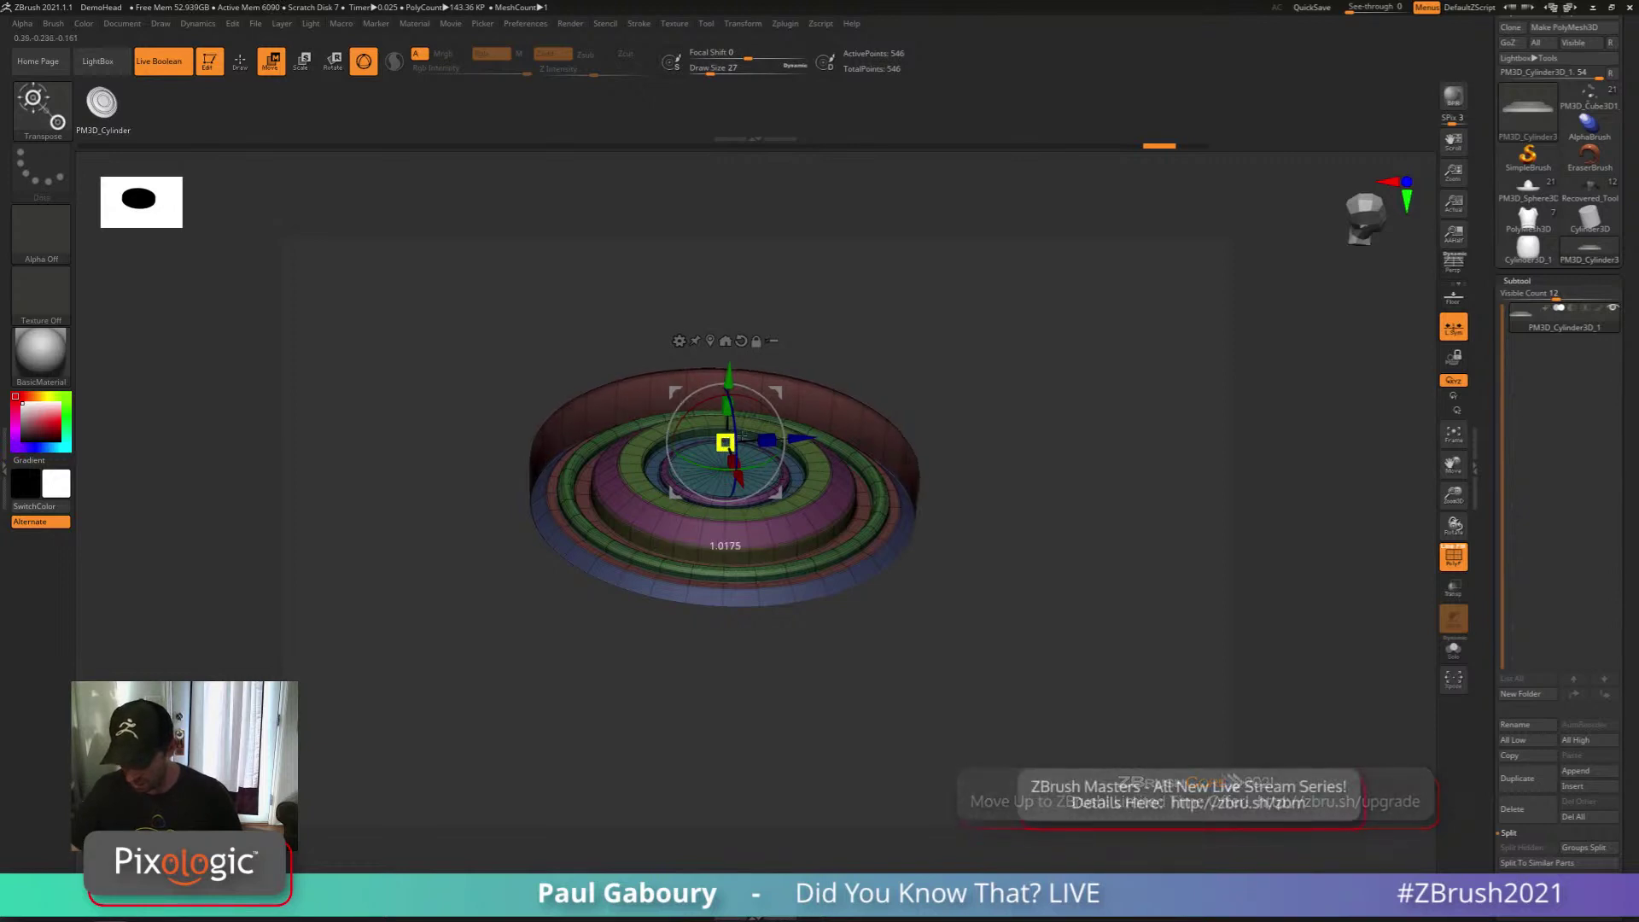
left_click_drag(726, 442, 806, 425)
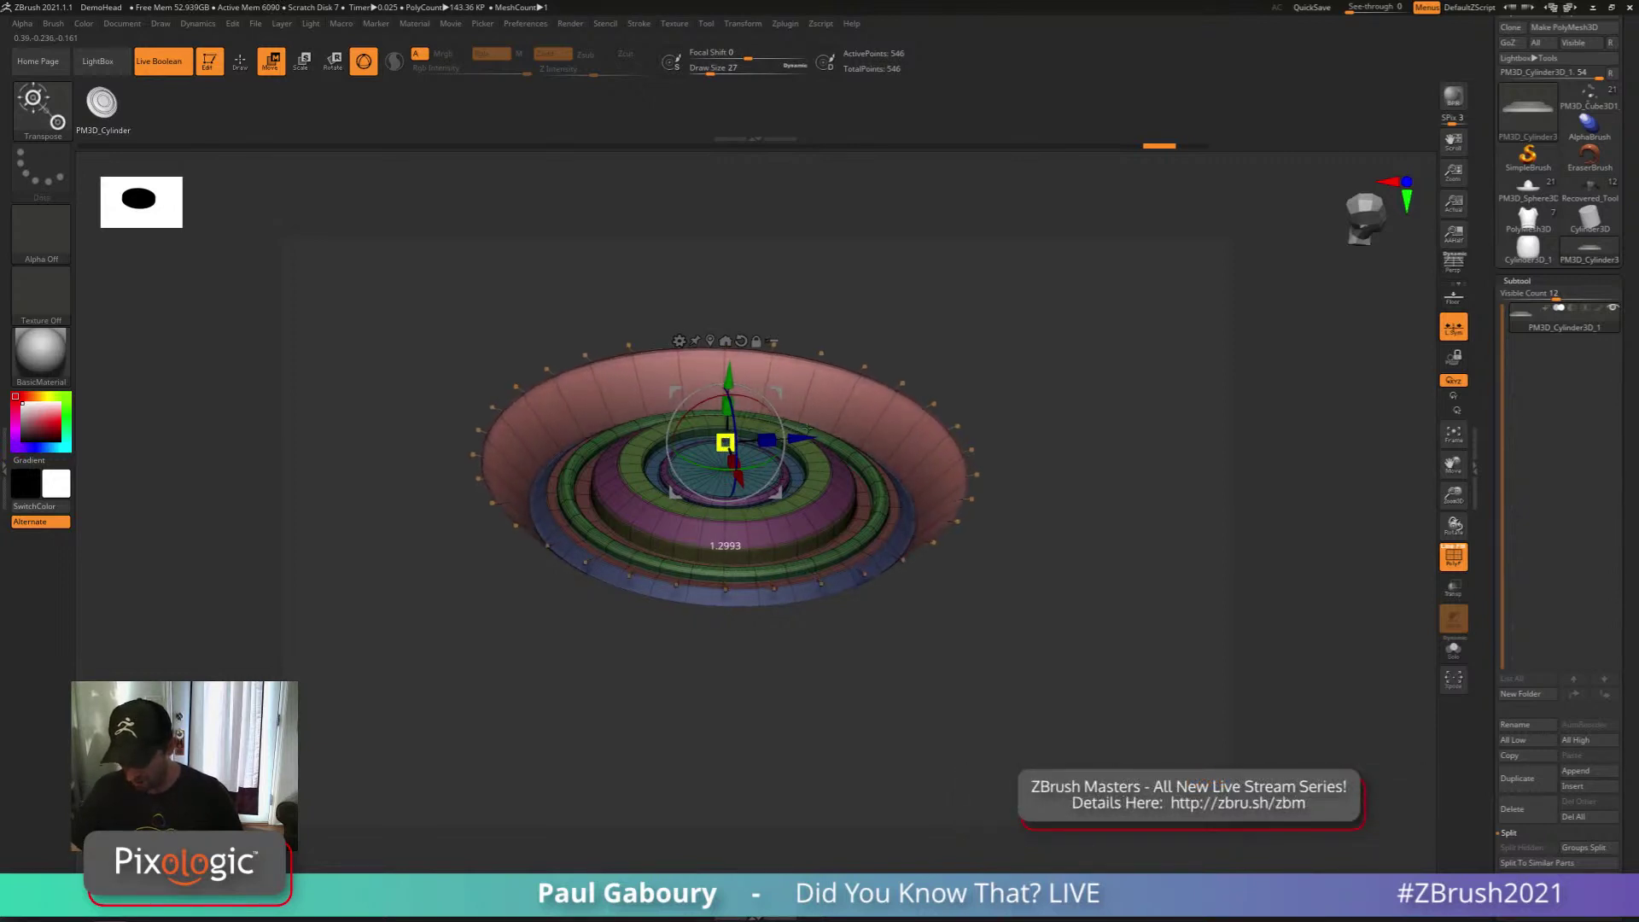
mouse_move(957, 595)
left_mouse_down()
mouse_move(1001, 640)
mouse_move(981, 651)
mouse_move(991, 631)
left_mouse_up()
key("shift+f")
key("q")
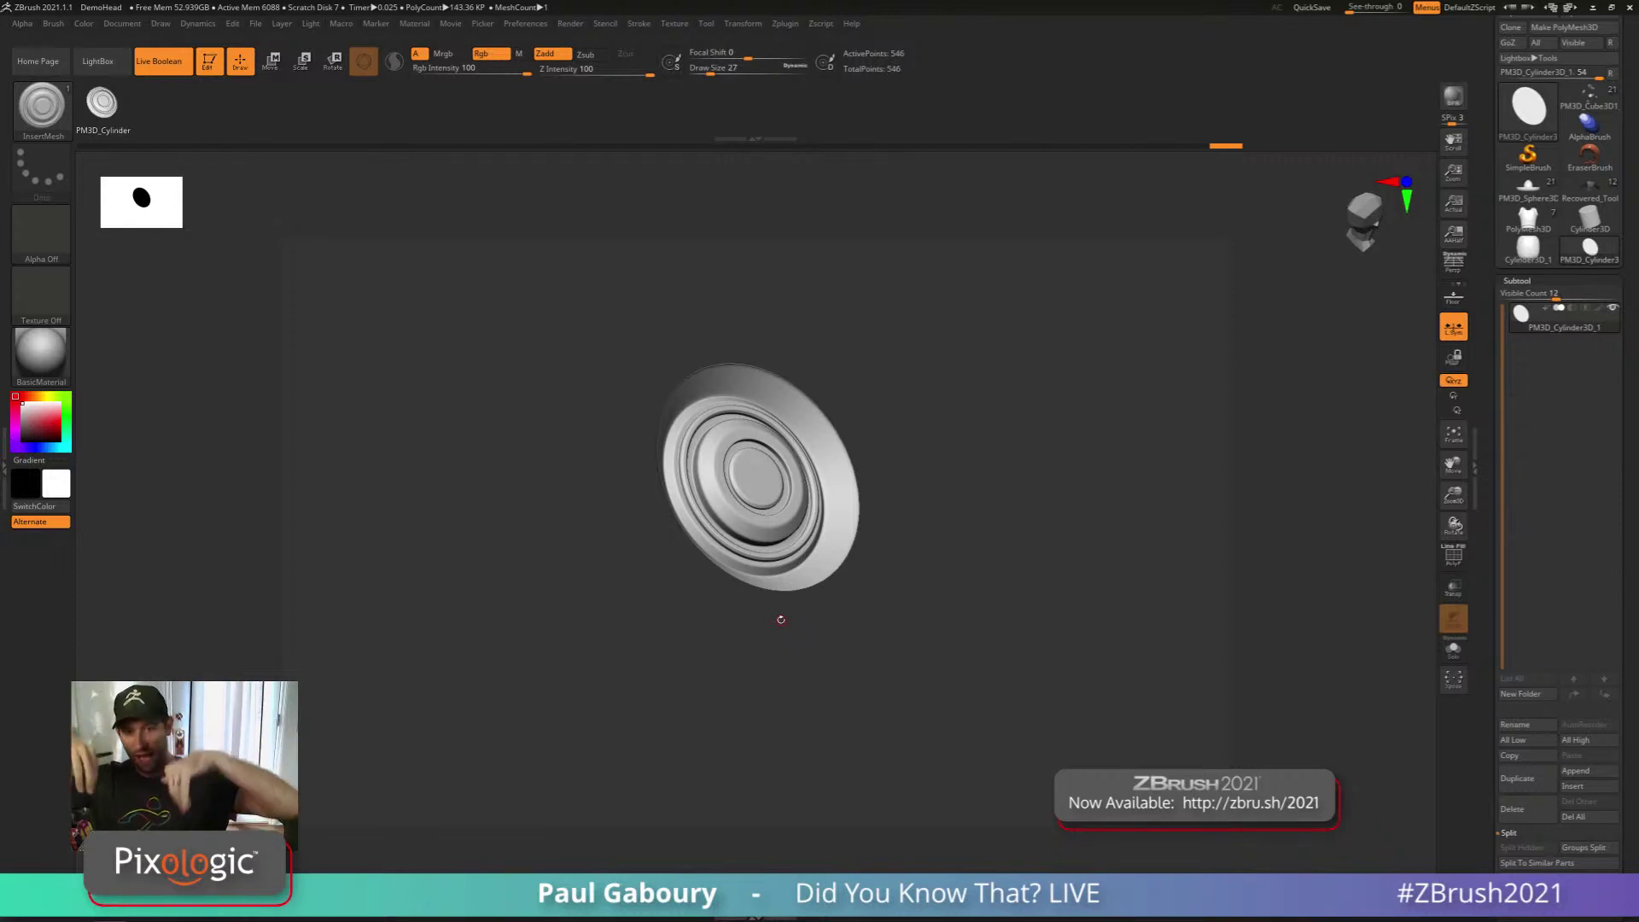
Turn on double-sided display for the flared disc and inspect both sides with and without dynamic subdivision
left_click(1517, 281)
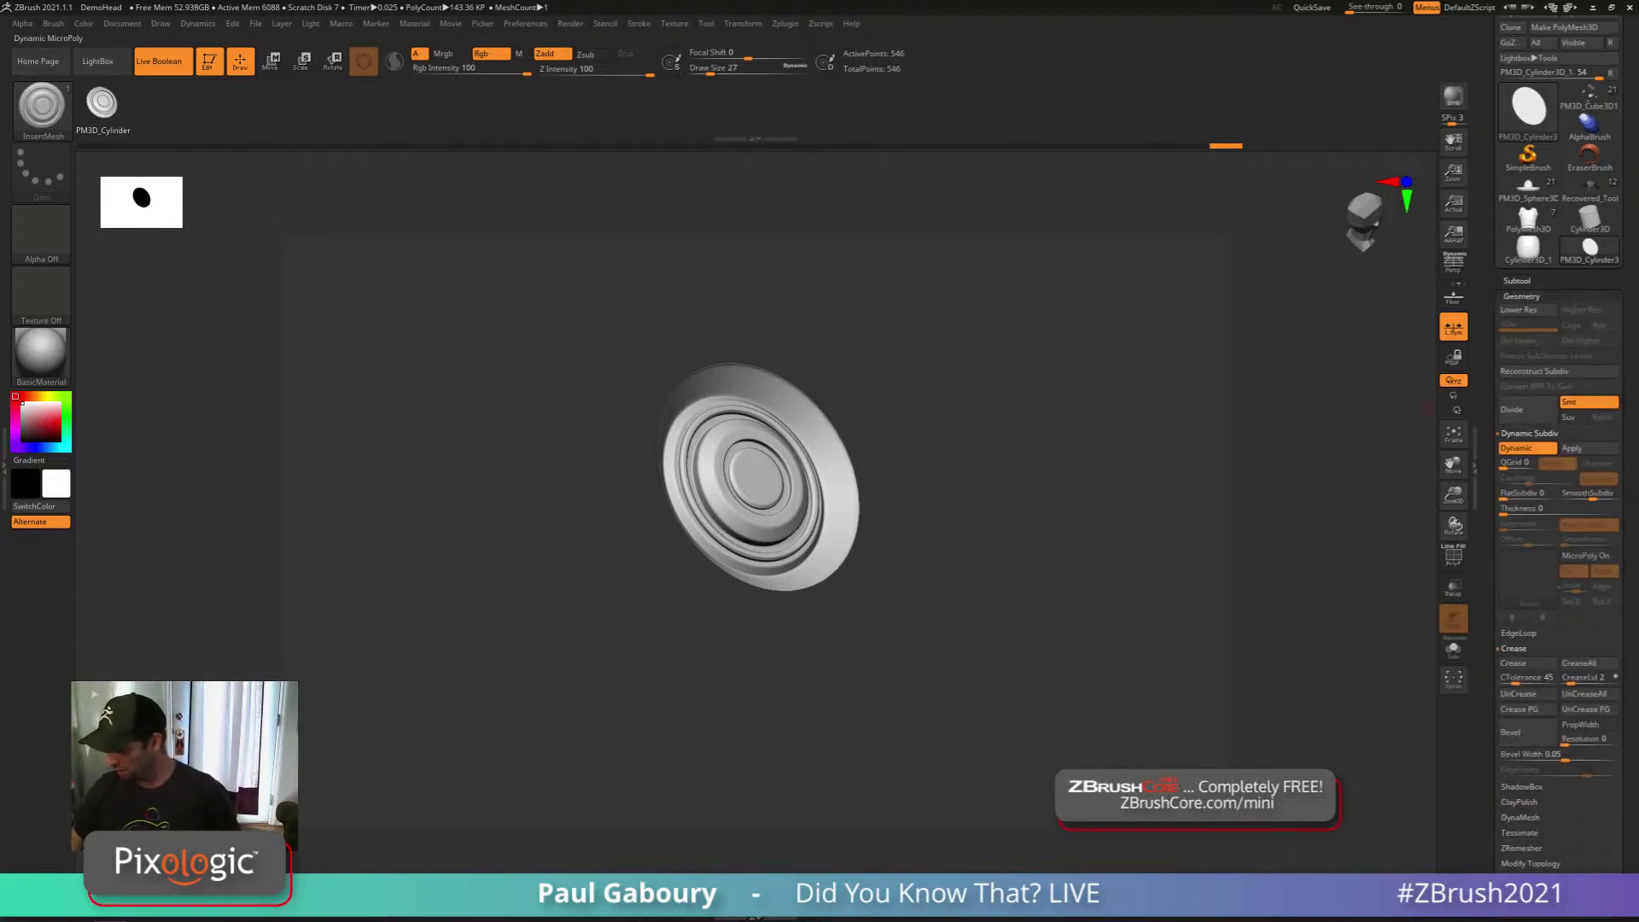
left_click(1521, 295)
left_click(1543, 602)
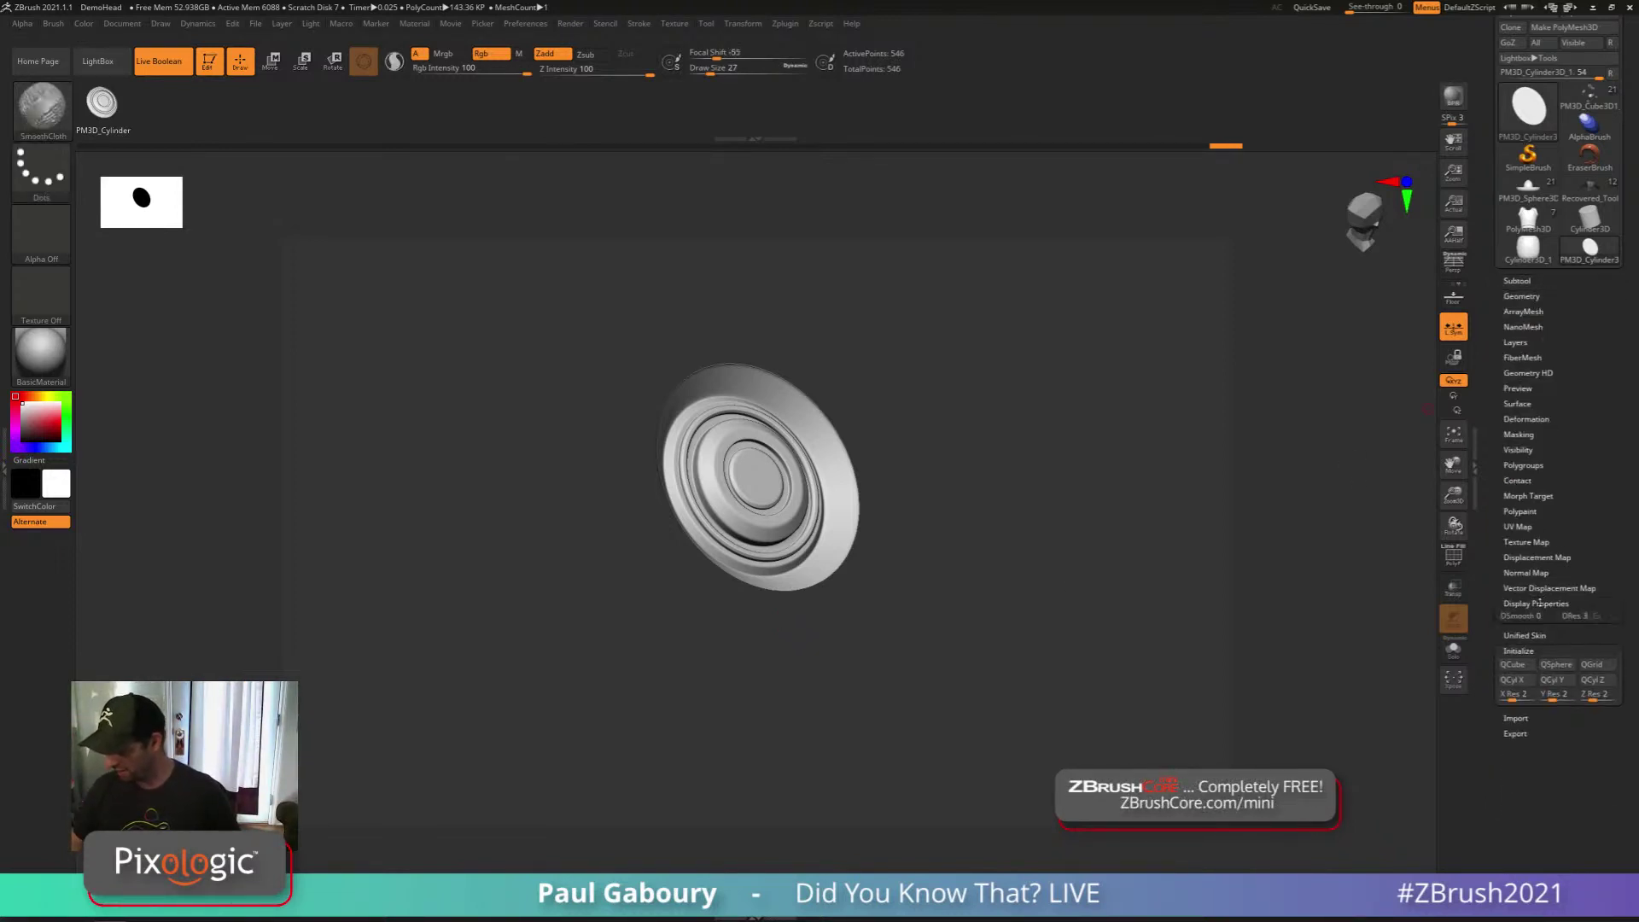
left_click(1567, 647)
left_click_drag(928, 695, 914, 586)
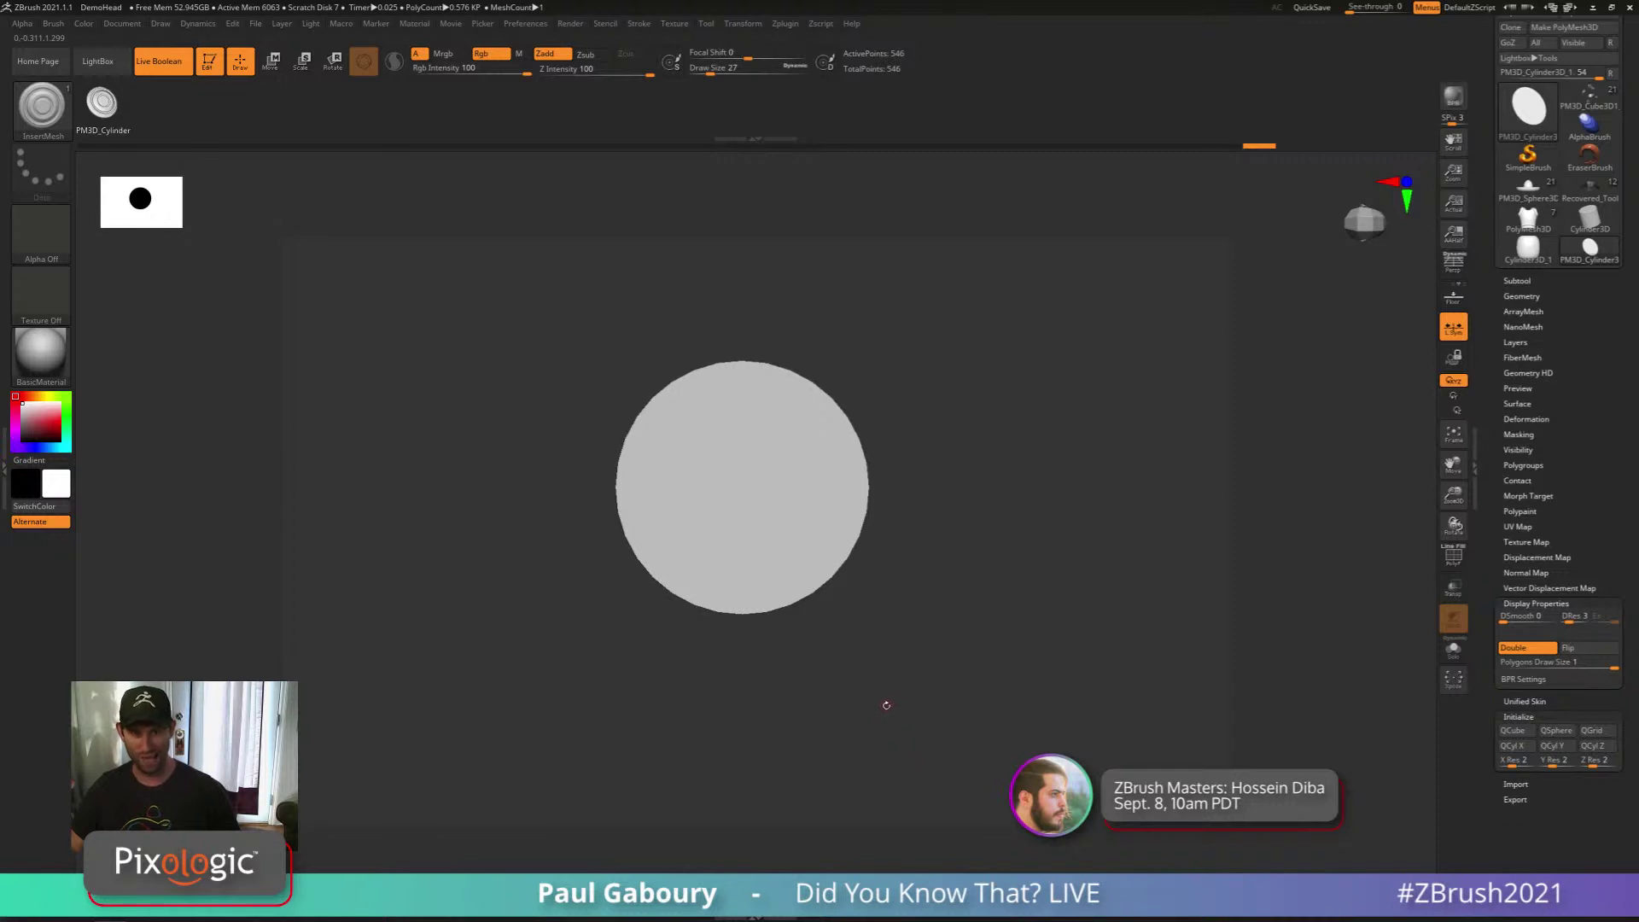
left_click_drag(888, 711, 751, 445)
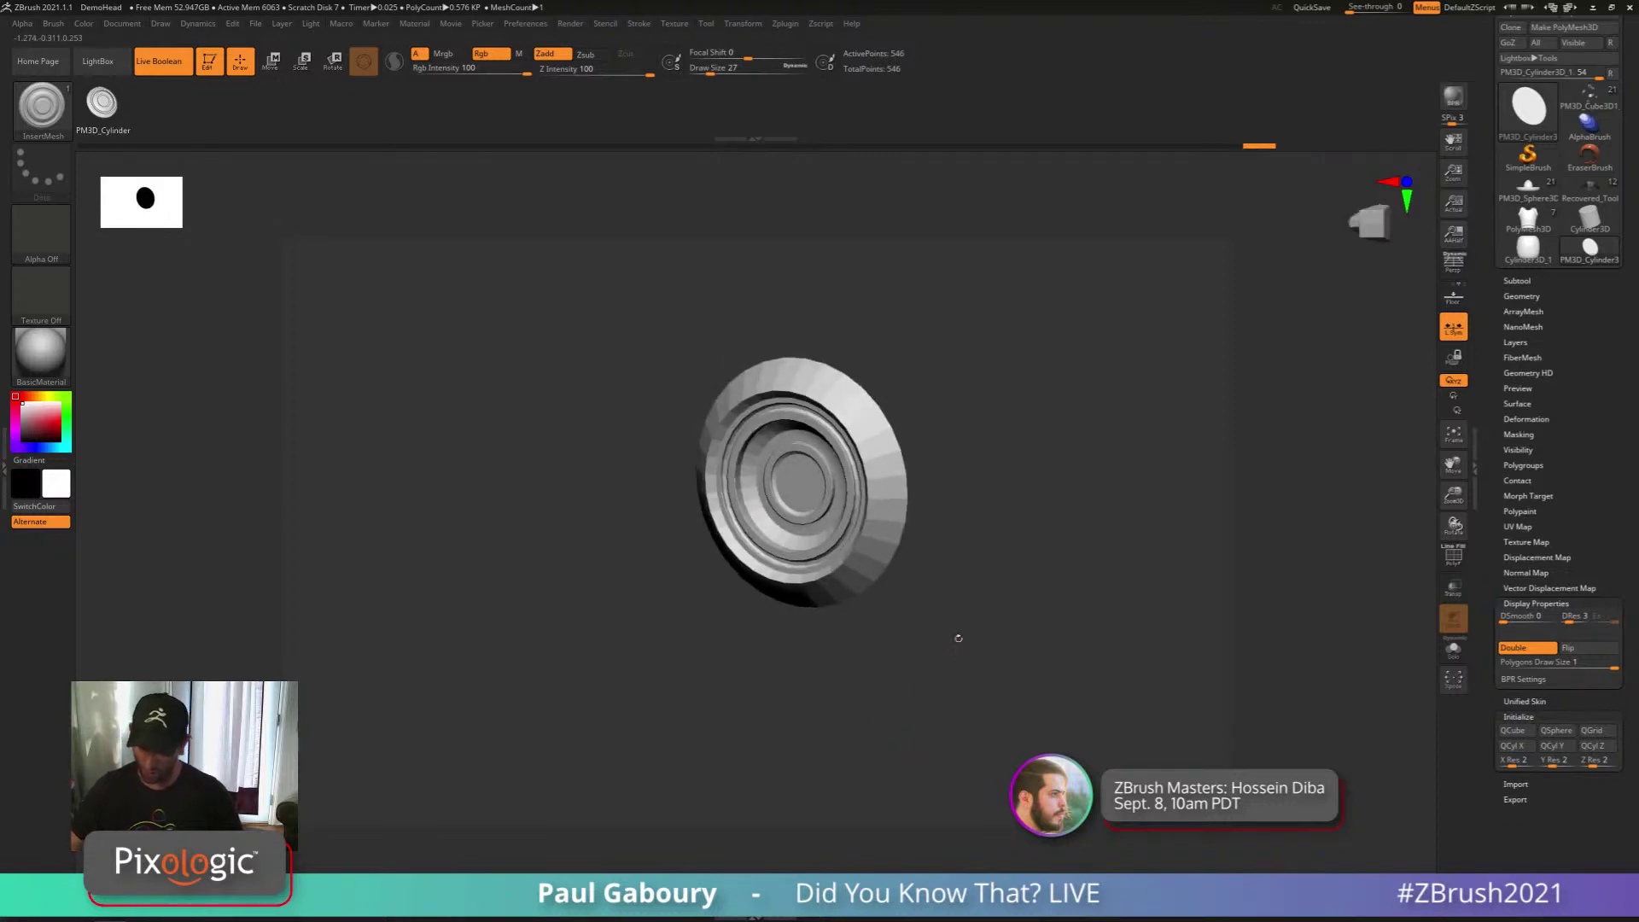
key("d")
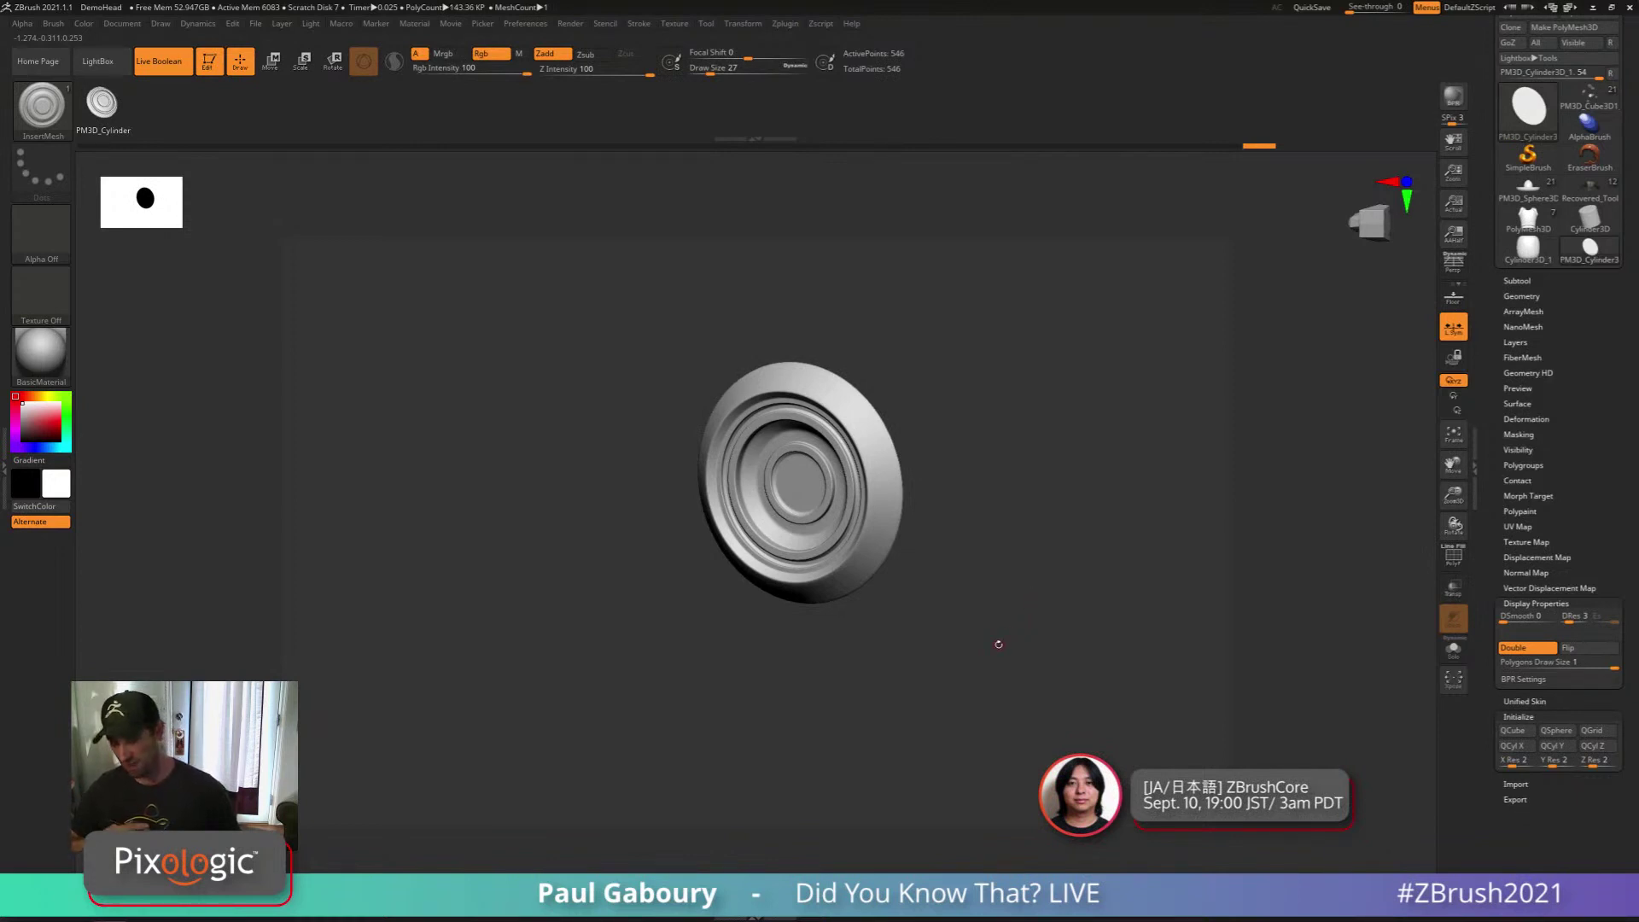
Face the disc flat toward the view and create a new InsertMesh brush from it
mouse_move(999, 645)
left_mouse_down()
mouse_move(970, 611)
mouse_move(929, 611)
mouse_move(959, 586)
mouse_move(942, 621)
mouse_move(948, 577)
left_mouse_up()
key("b")
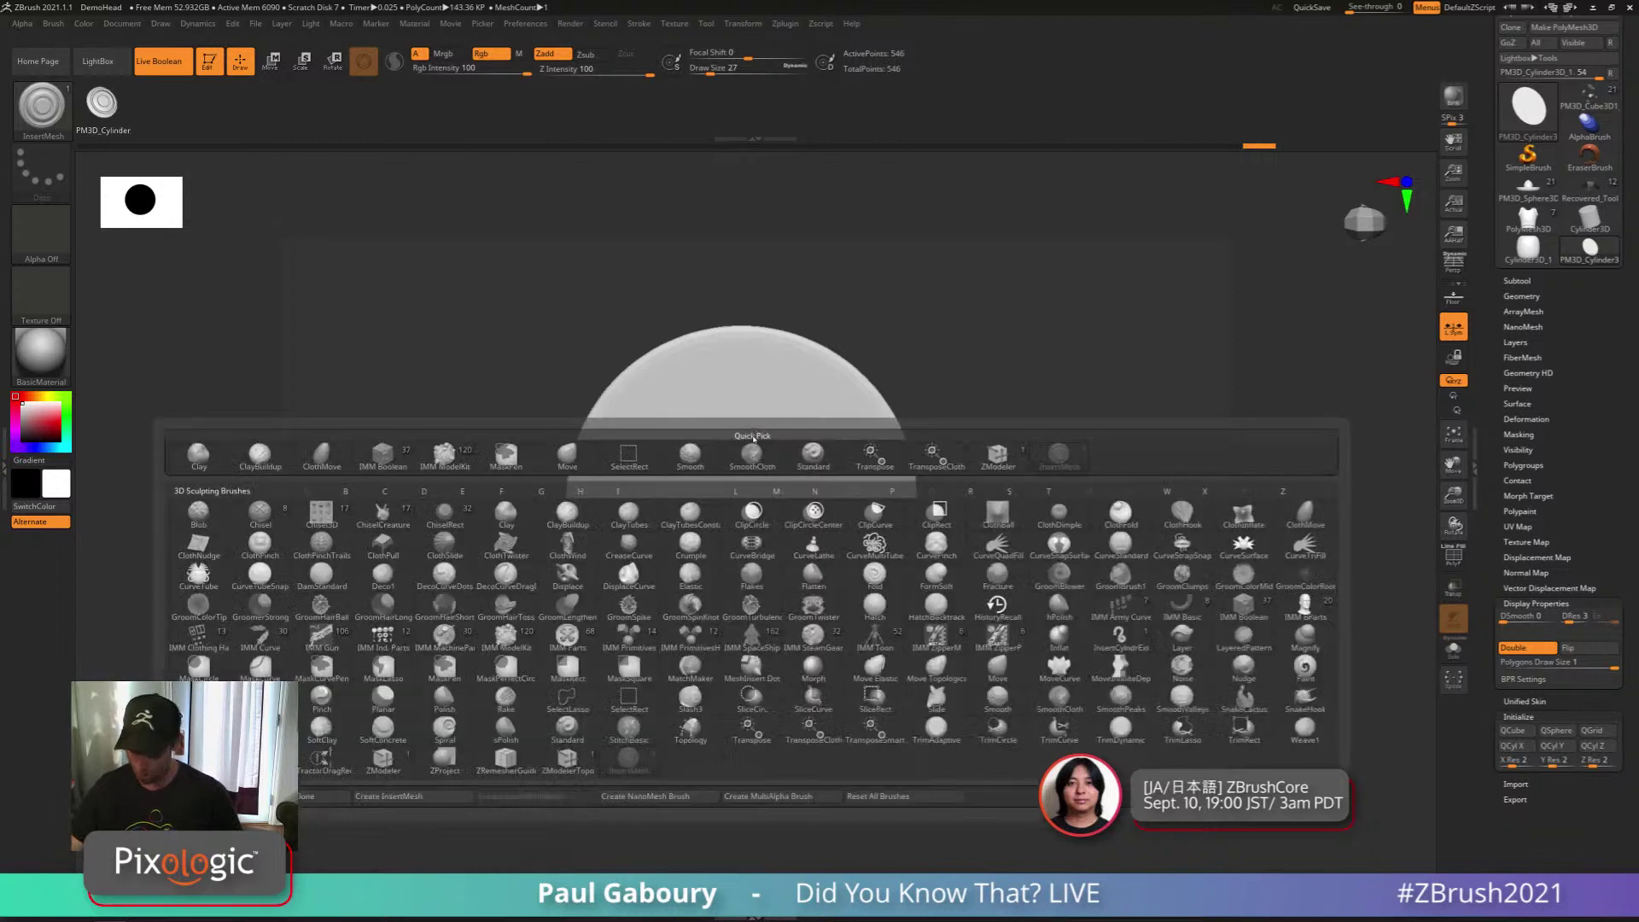
left_click(440, 796)
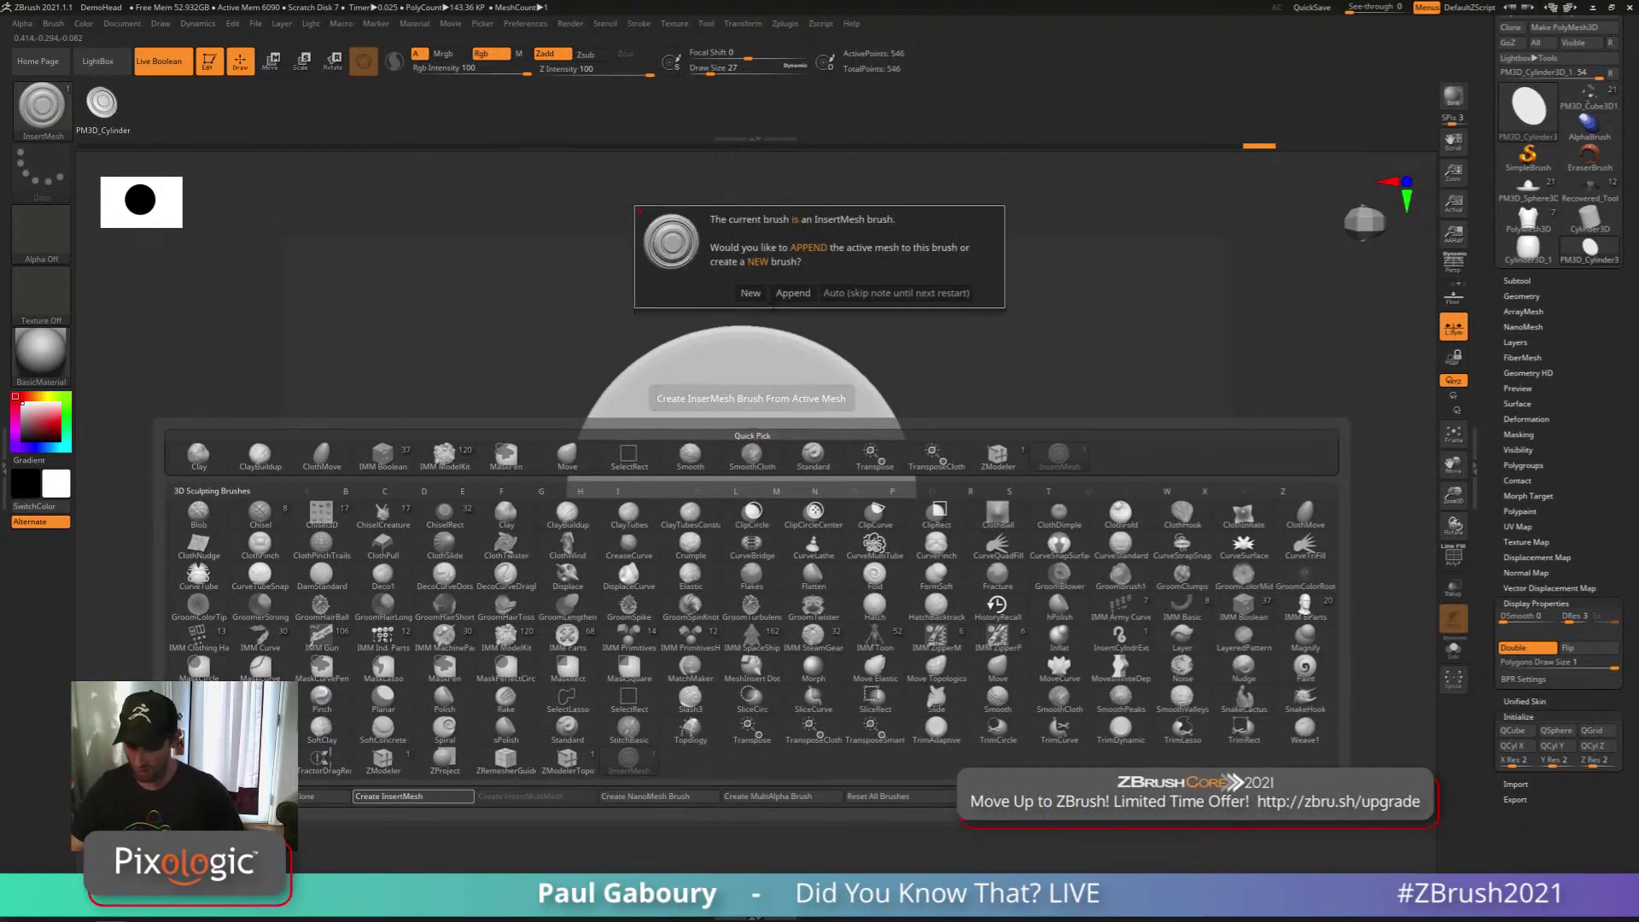
left_click(751, 293)
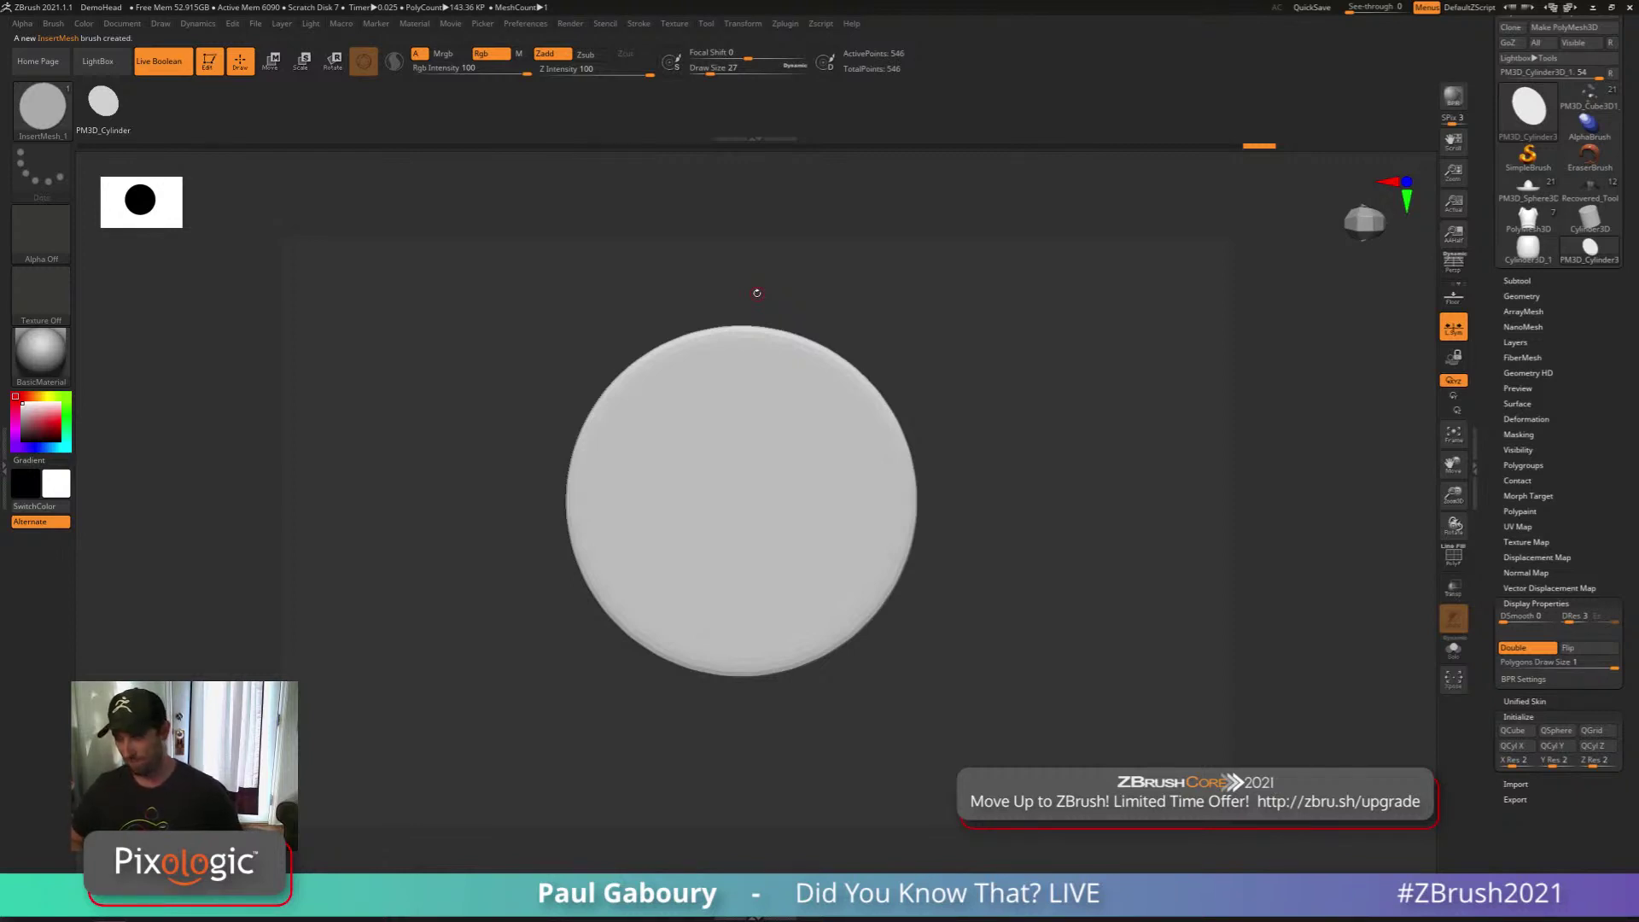
Insert a test copy of the flared disc onto the existing disc, inspect it, and undo the insertion
left_click_drag(989, 663, 1045, 597)
left_click_drag(880, 486, 948, 563)
left_click_drag(981, 692, 1013, 669)
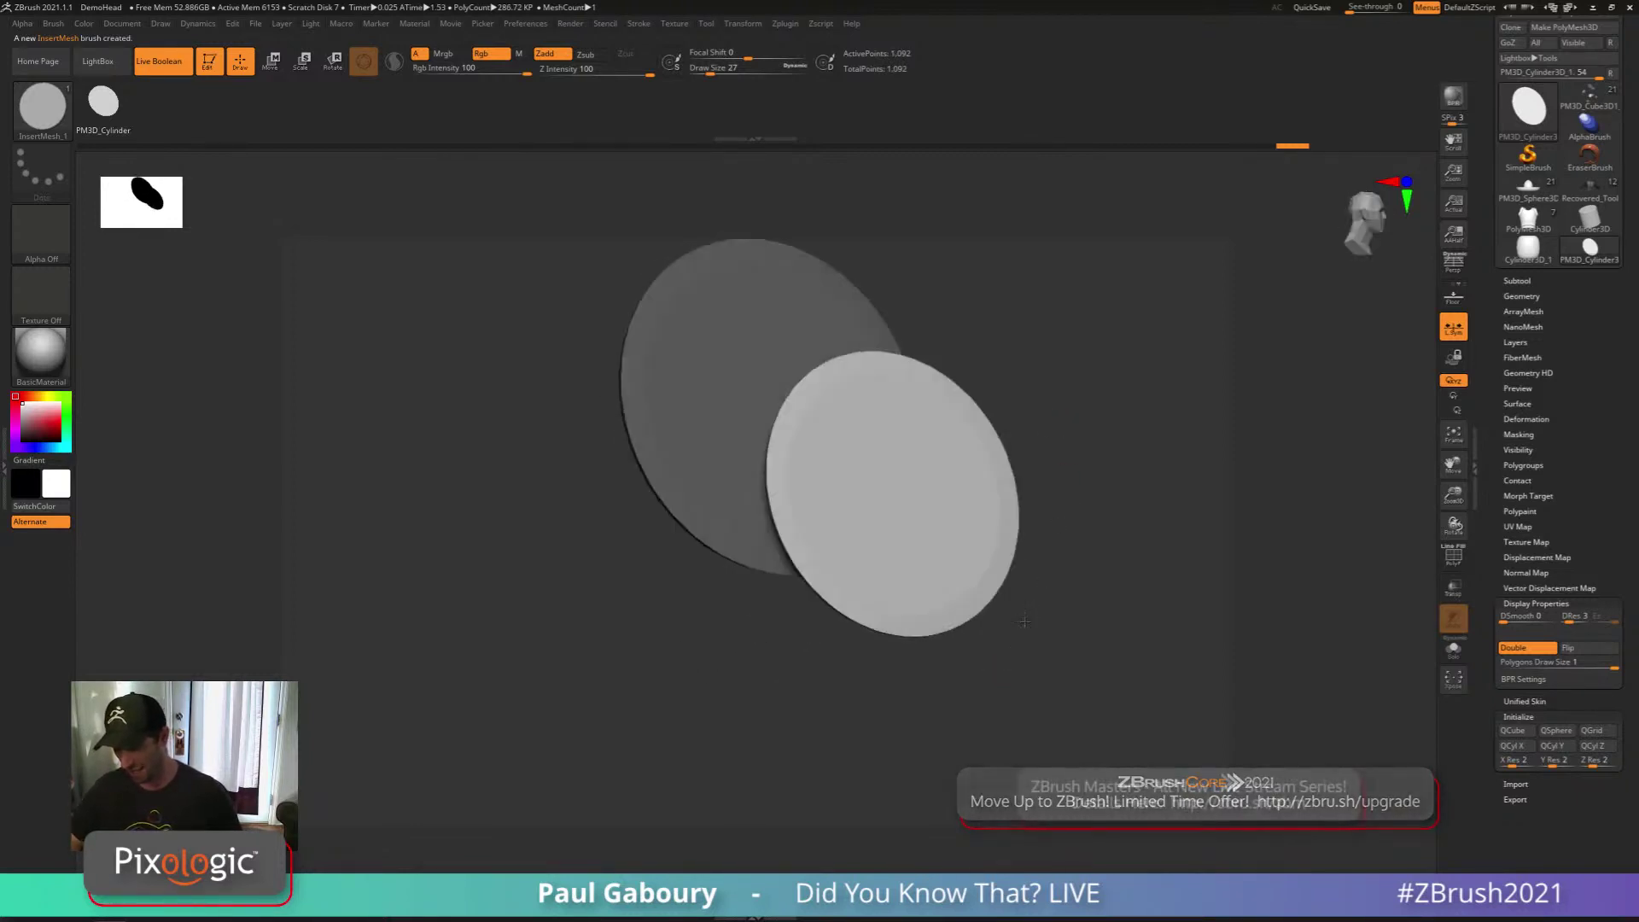
right_click_drag(1013, 670, 1013, 602, "ctrl")
key("ctrl+z")
key("ctrl+z")
key("ctrl+z")
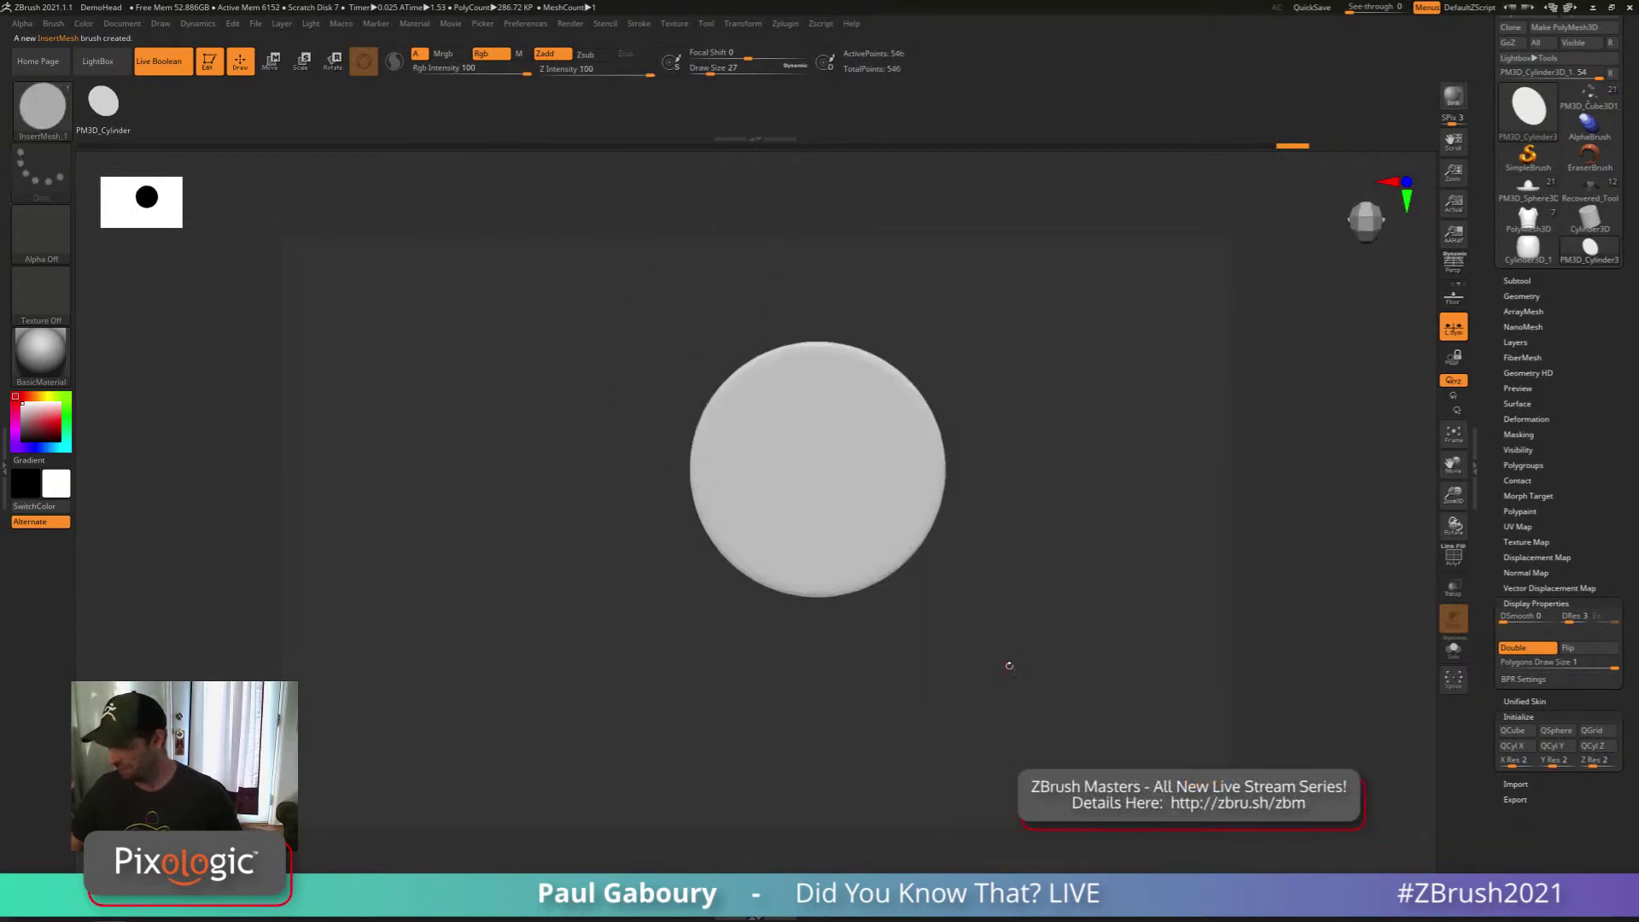
Return to the robot helmet tool with its subtool list open and the PM3D_Cube3D1_5 cutter active
left_click(1578, 105)
left_click_drag(959, 592, 1085, 514)
left_click(1516, 280)
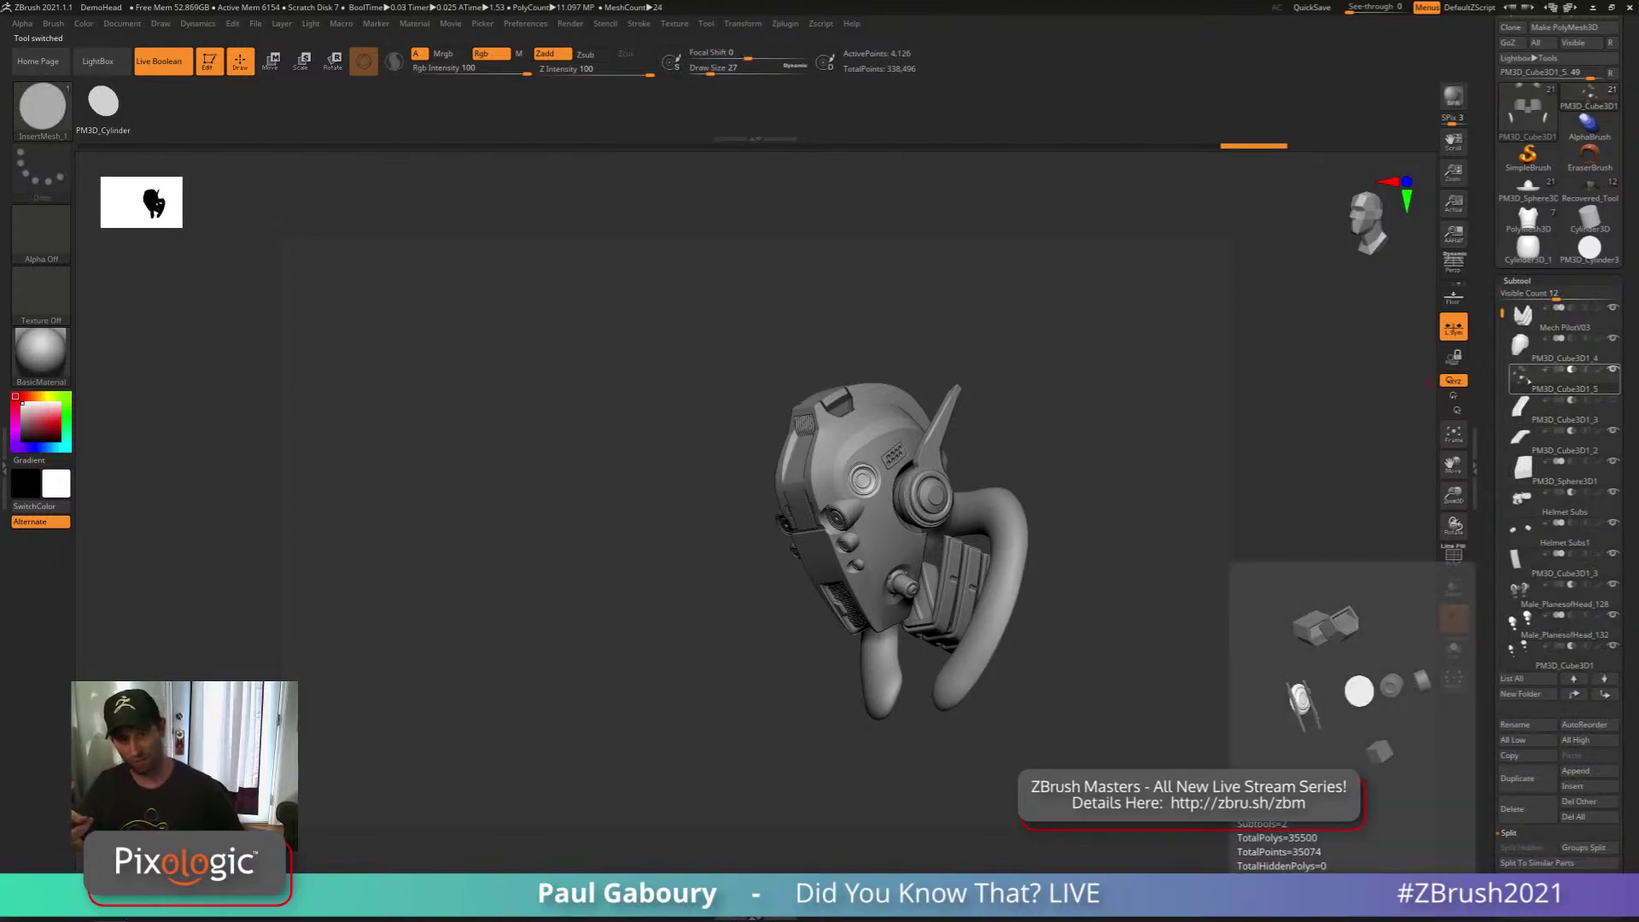
key("ctrl")
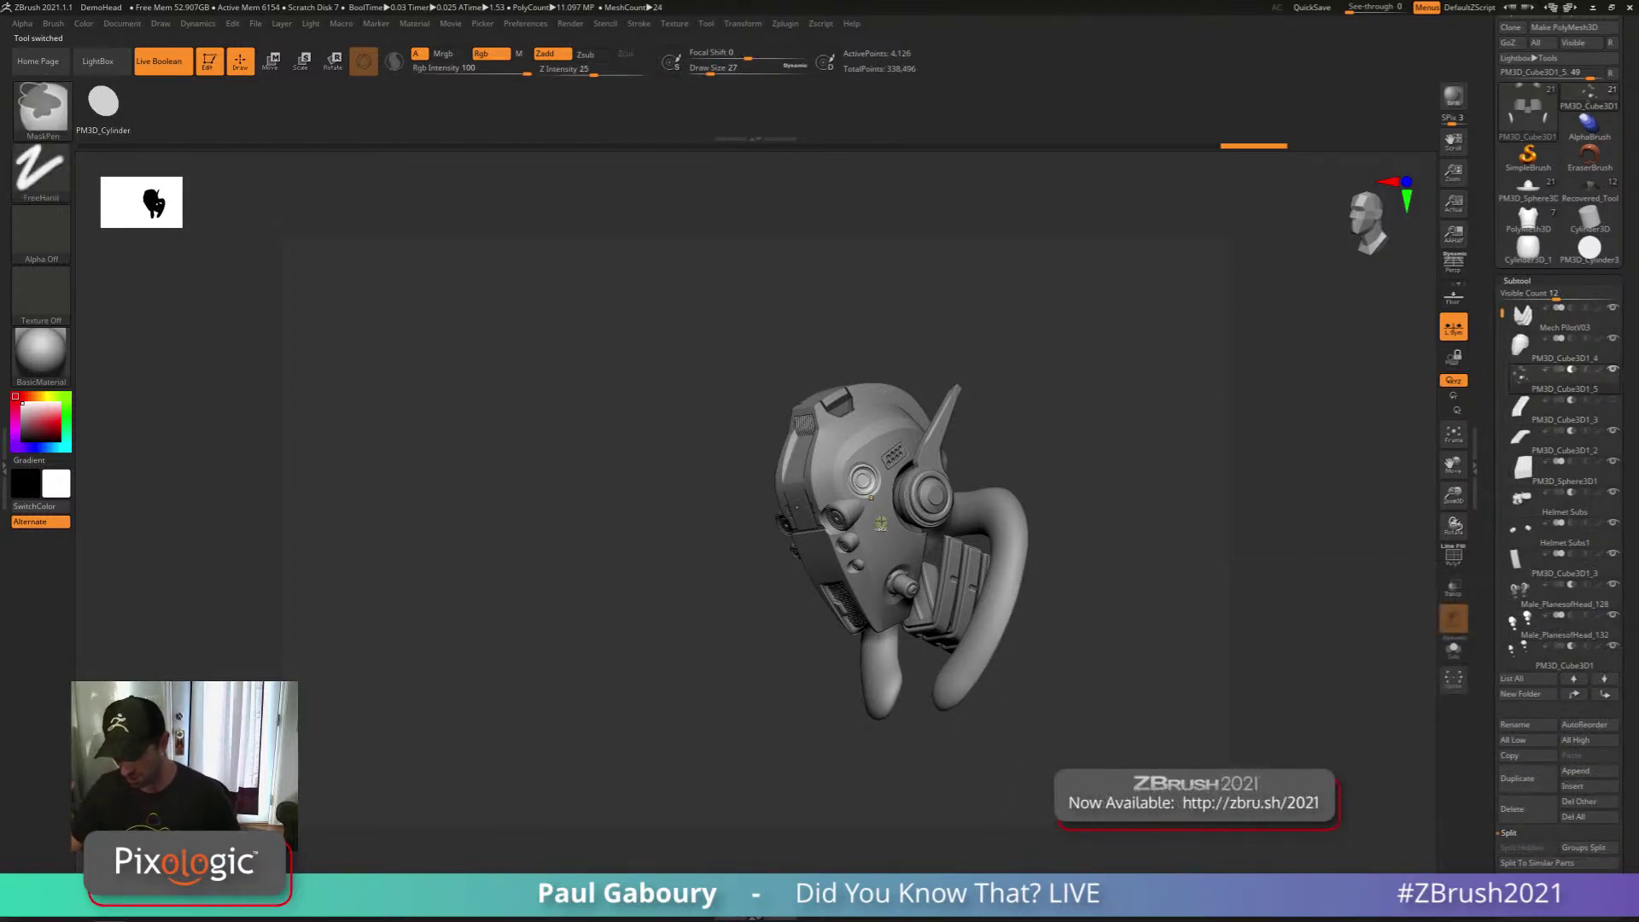
Try inserting the flared disc cutter on the helmet's lower side, examine it with the polyframe, and undo it
mouse_move(880, 522)
right_mouse_down("ctrl")
mouse_move(964, 636)
mouse_move(927, 629)
mouse_move(892, 503)
mouse_move(900, 657)
mouse_move(954, 632)
right_mouse_up("ctrl")
left_click(920, 612)
key("shift+f")
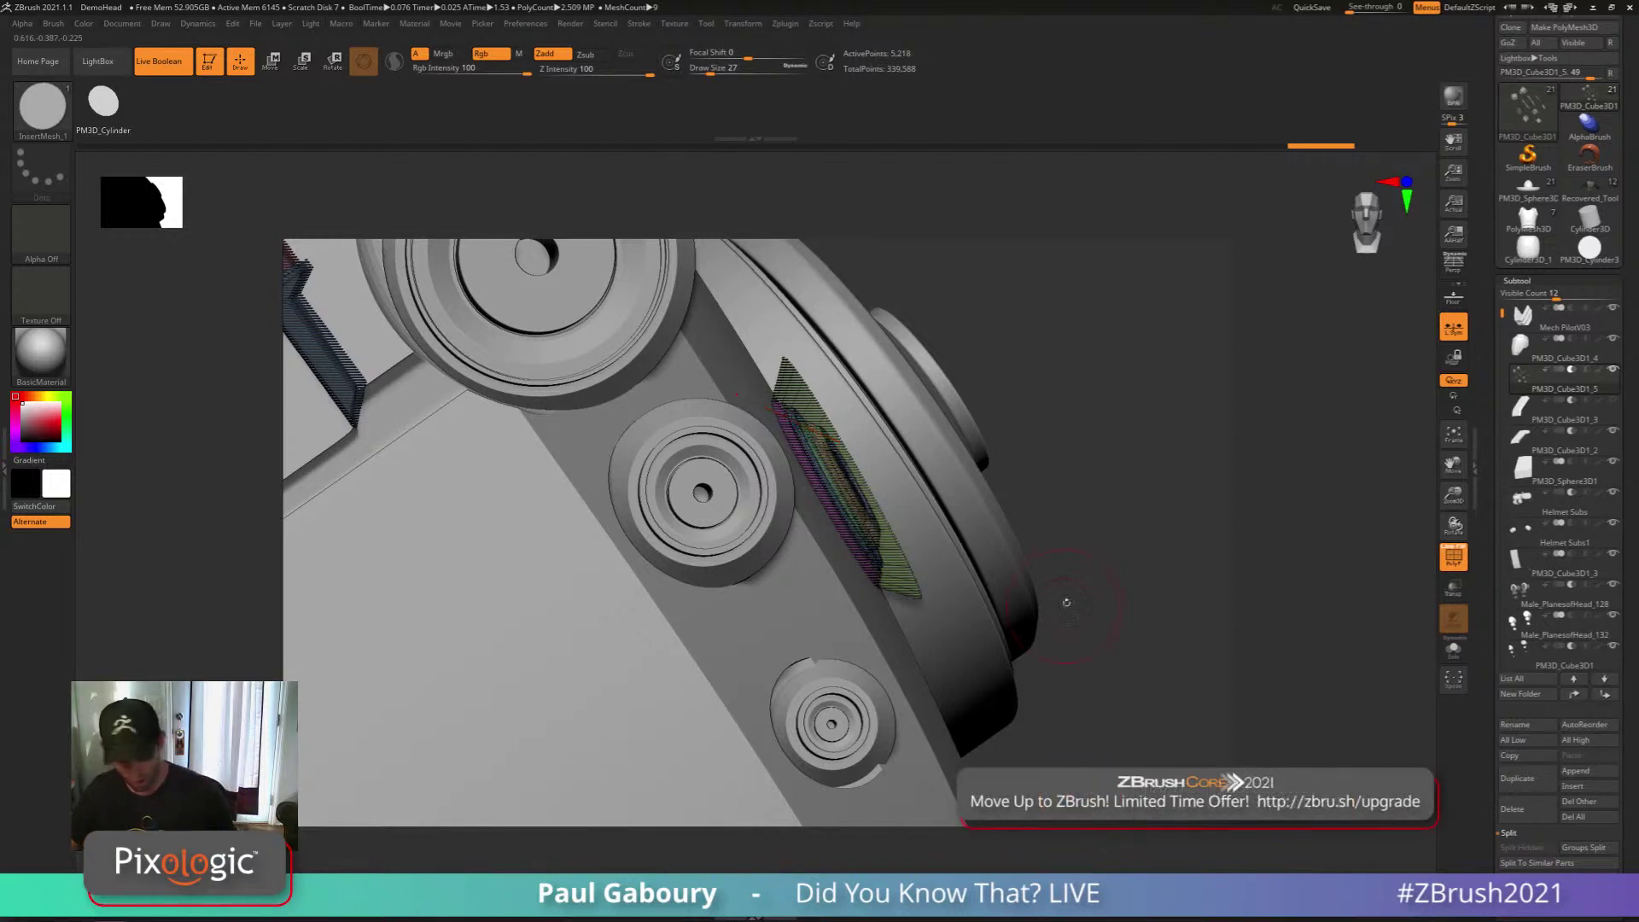
key("ctrl+z")
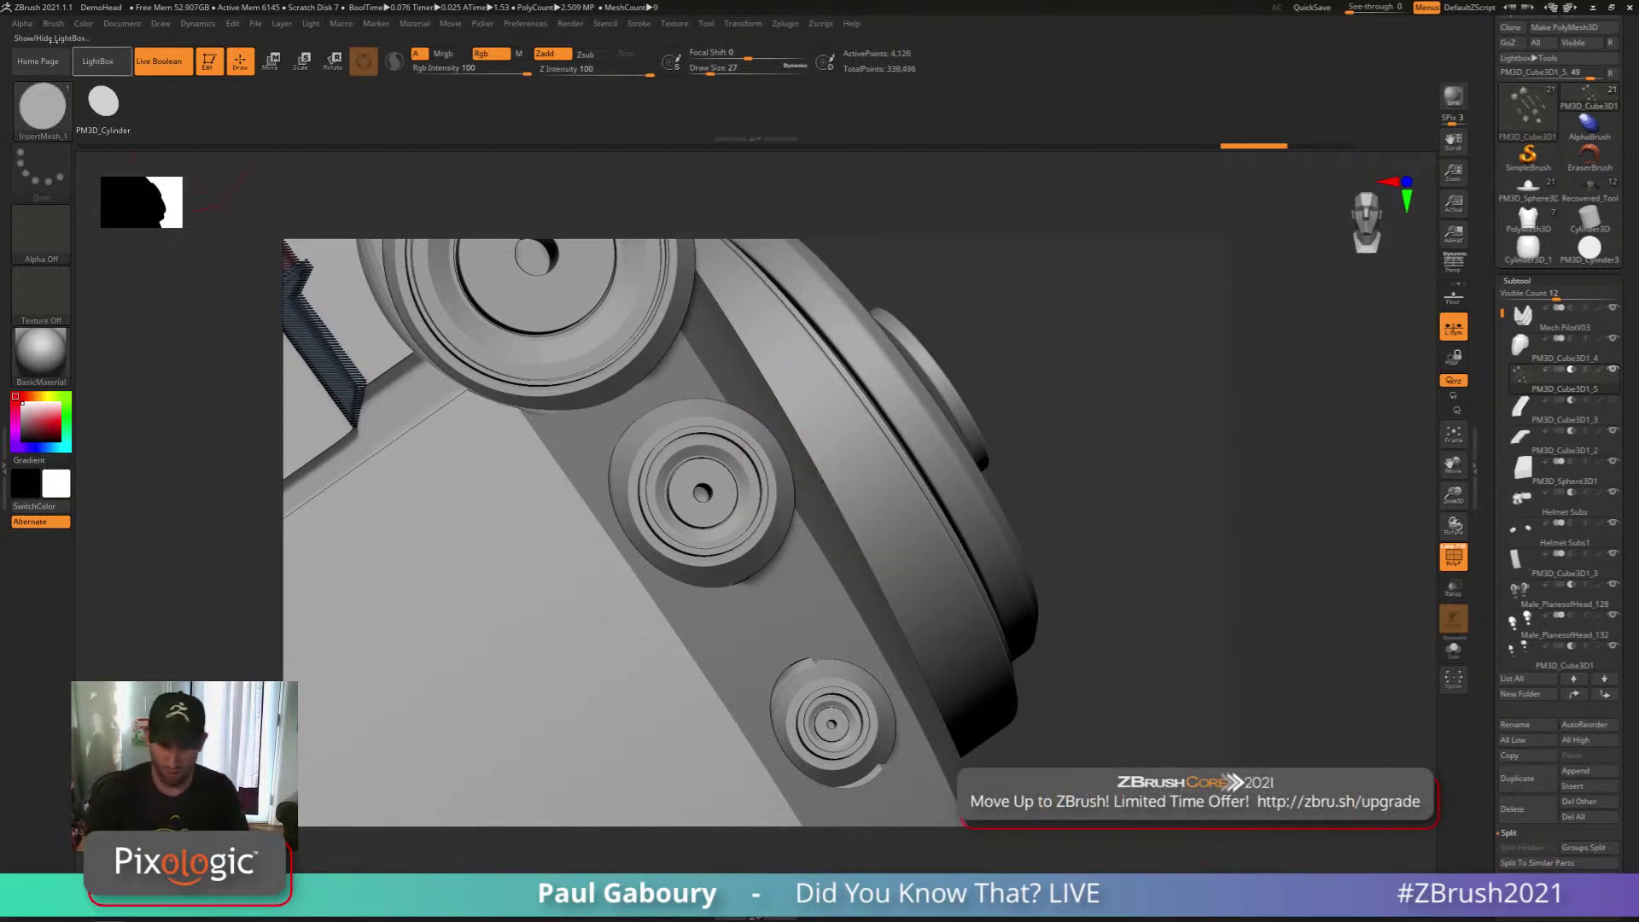
Set the InsertMesh brush's depth Imbed value to 0
left_click(56, 28)
left_click(176, 95)
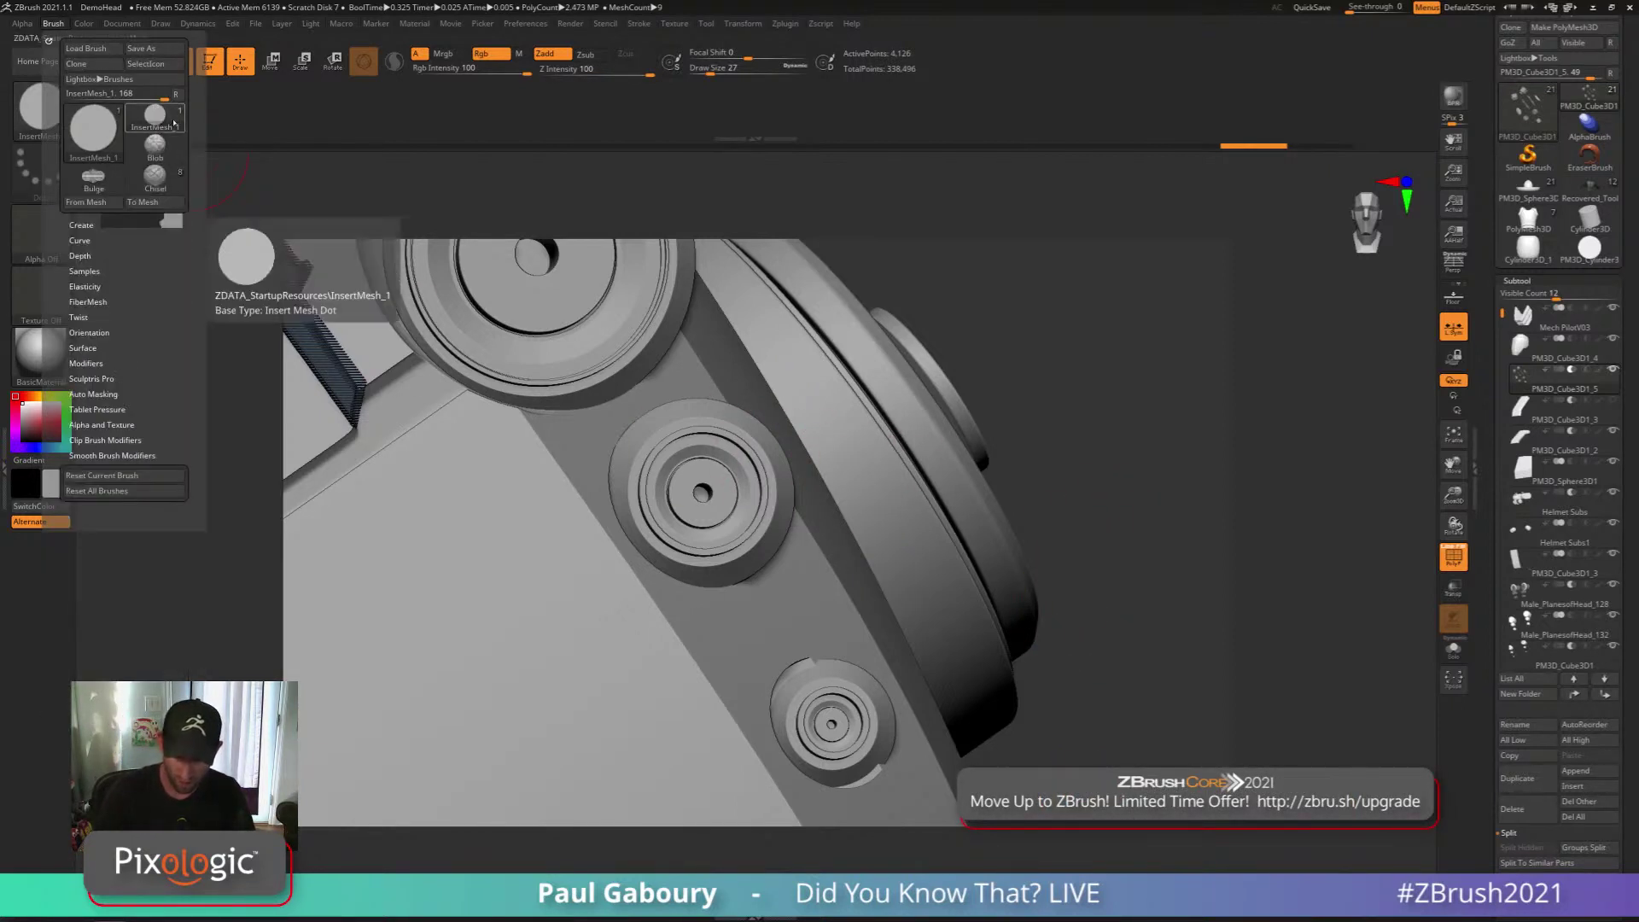
left_click(81, 255)
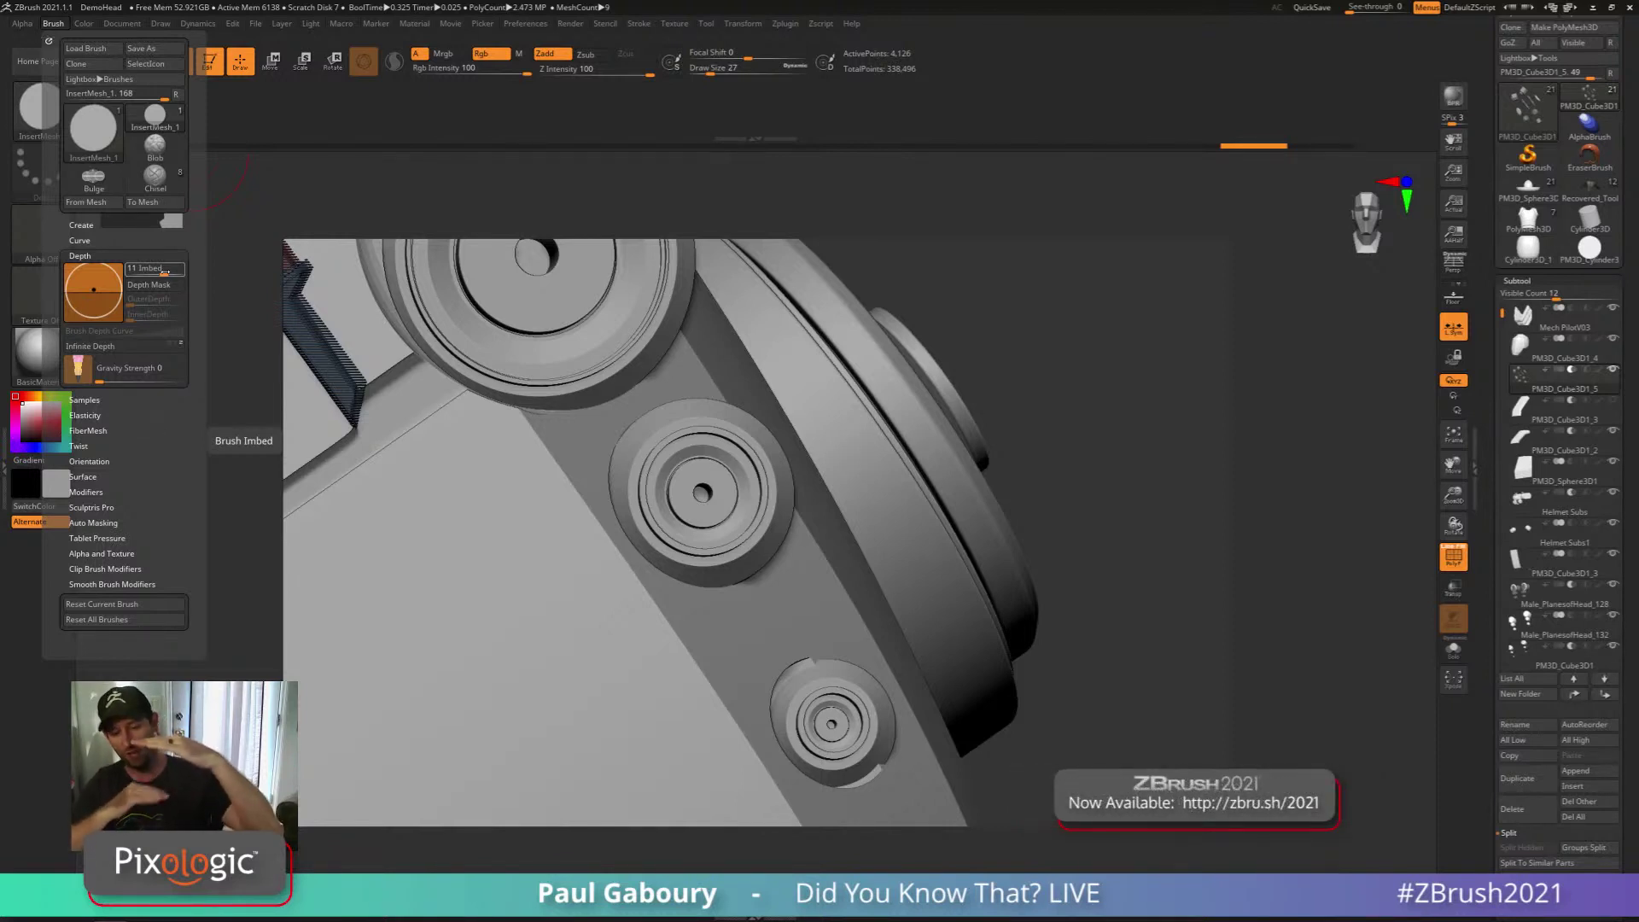
left_click_drag(164, 273, 159, 271)
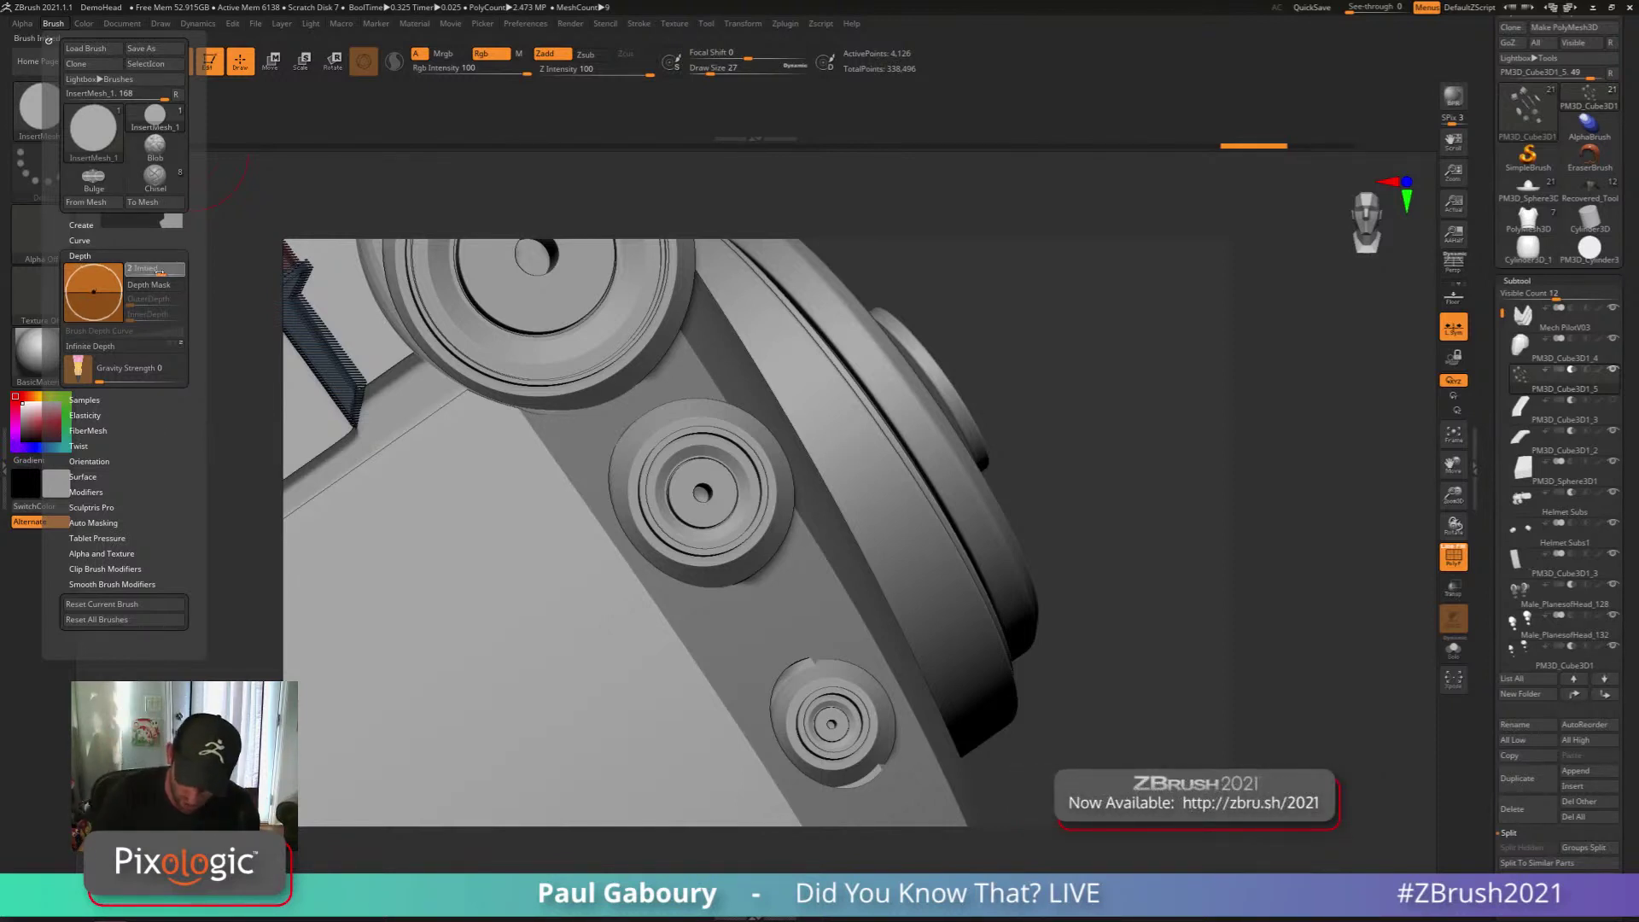
Turn off the polyframe and insert the flared disc cutter on the helmet's cheek, between the small pods and the large ear disc
key("ctrl")
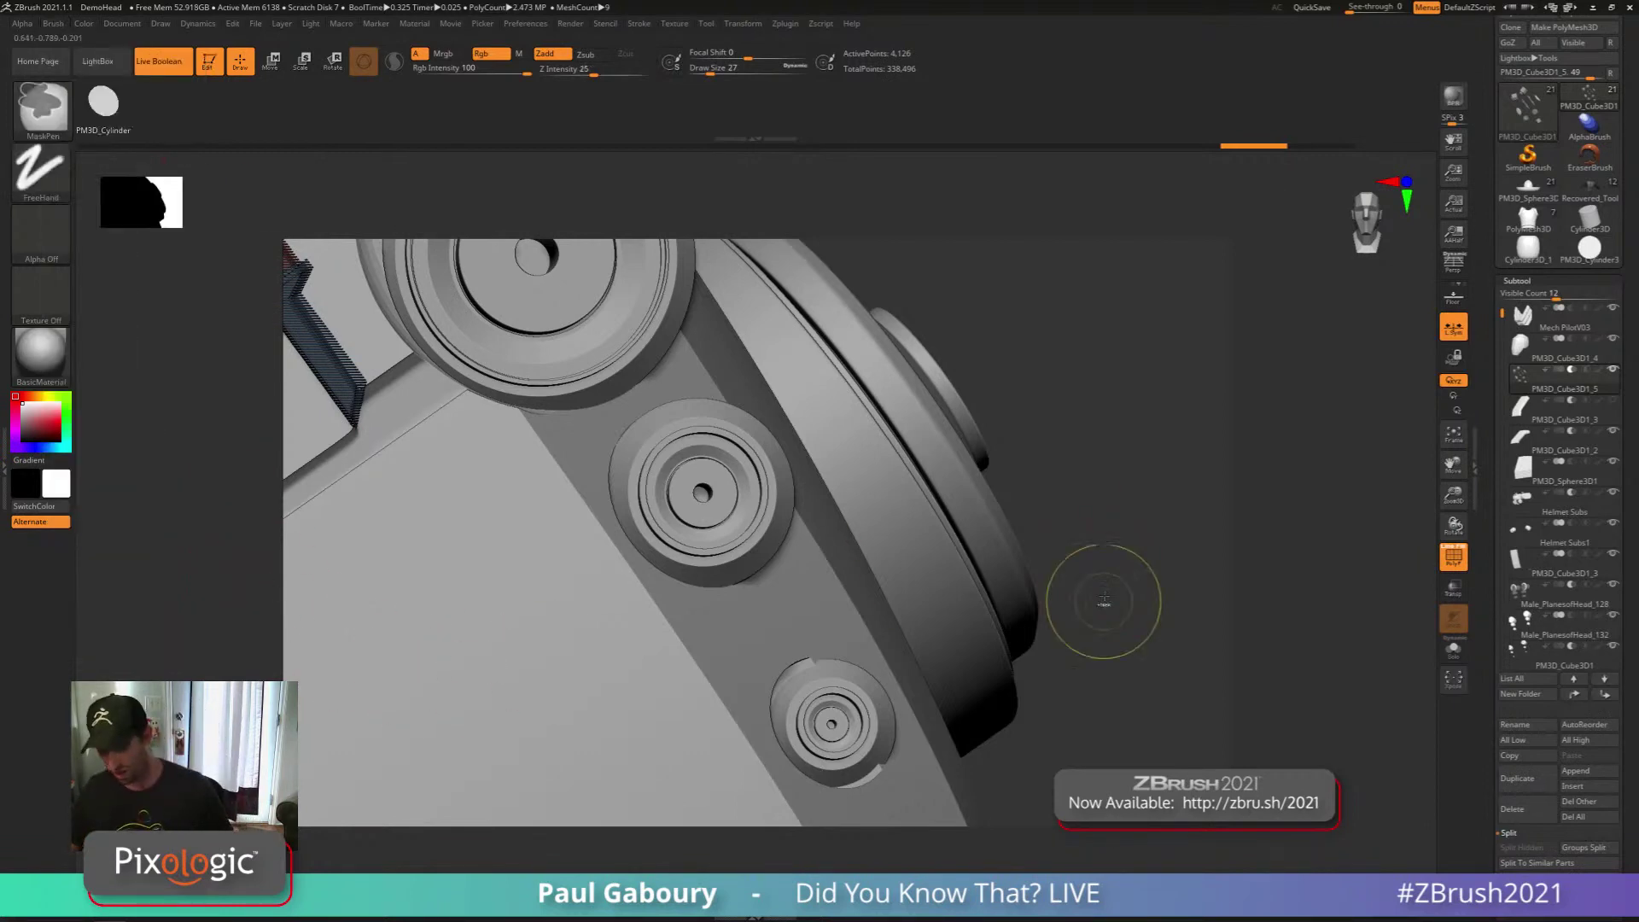
mouse_move(939, 468)
right_mouse_down("ctrl")
mouse_move(1024, 527)
mouse_move(930, 597)
right_mouse_up("ctrl")
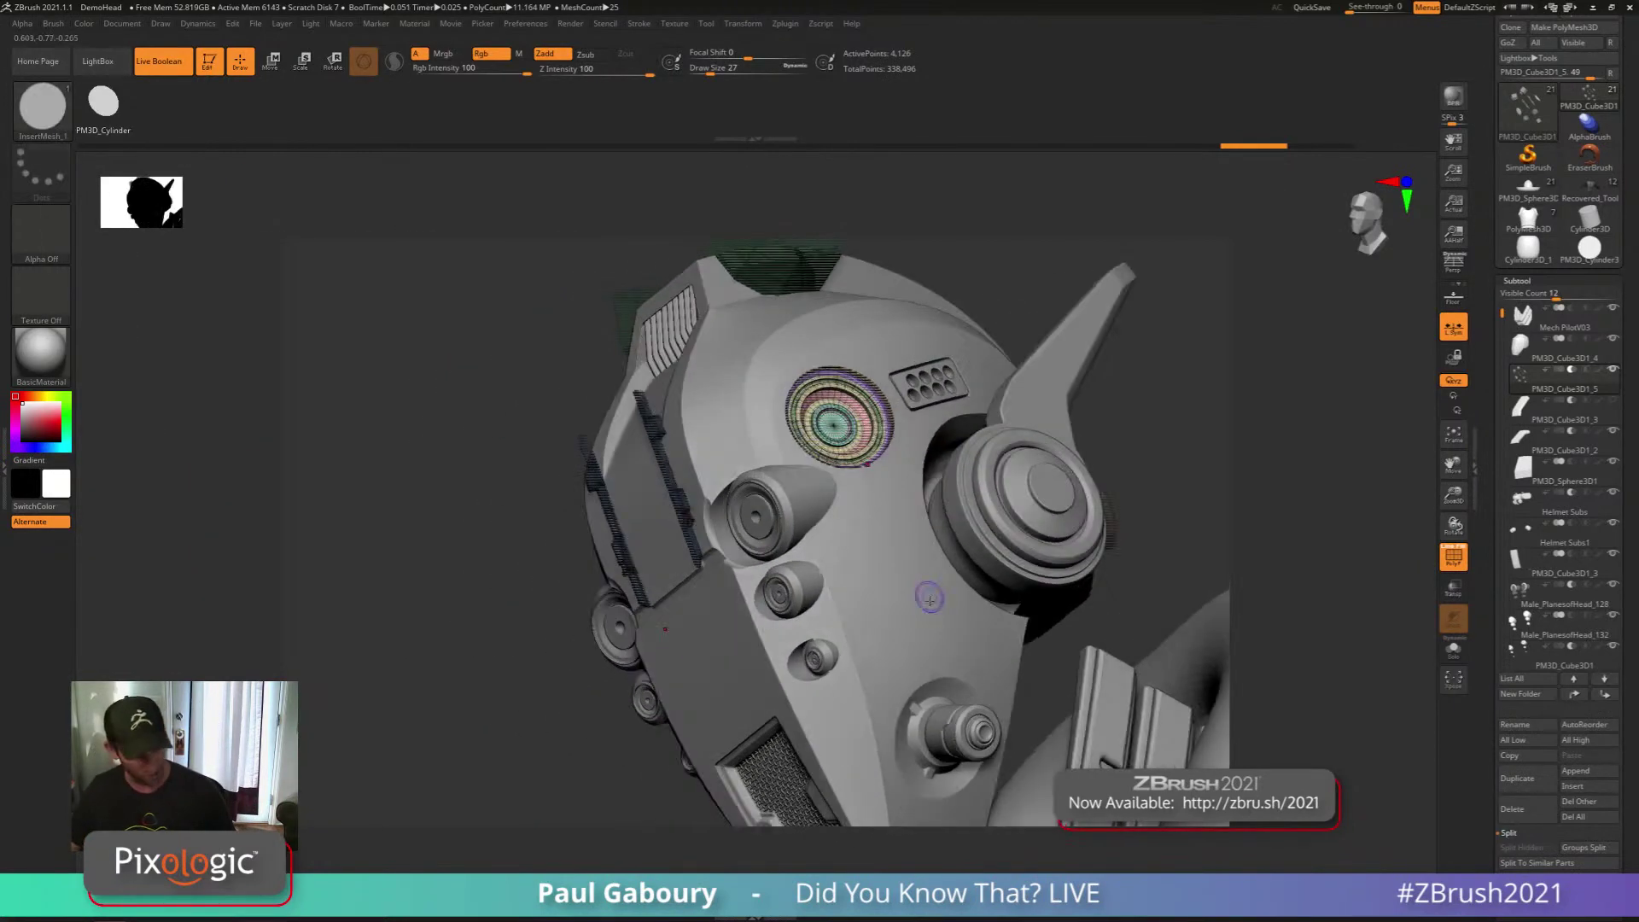
key("shift+f")
left_click_drag(892, 579, 922, 606)
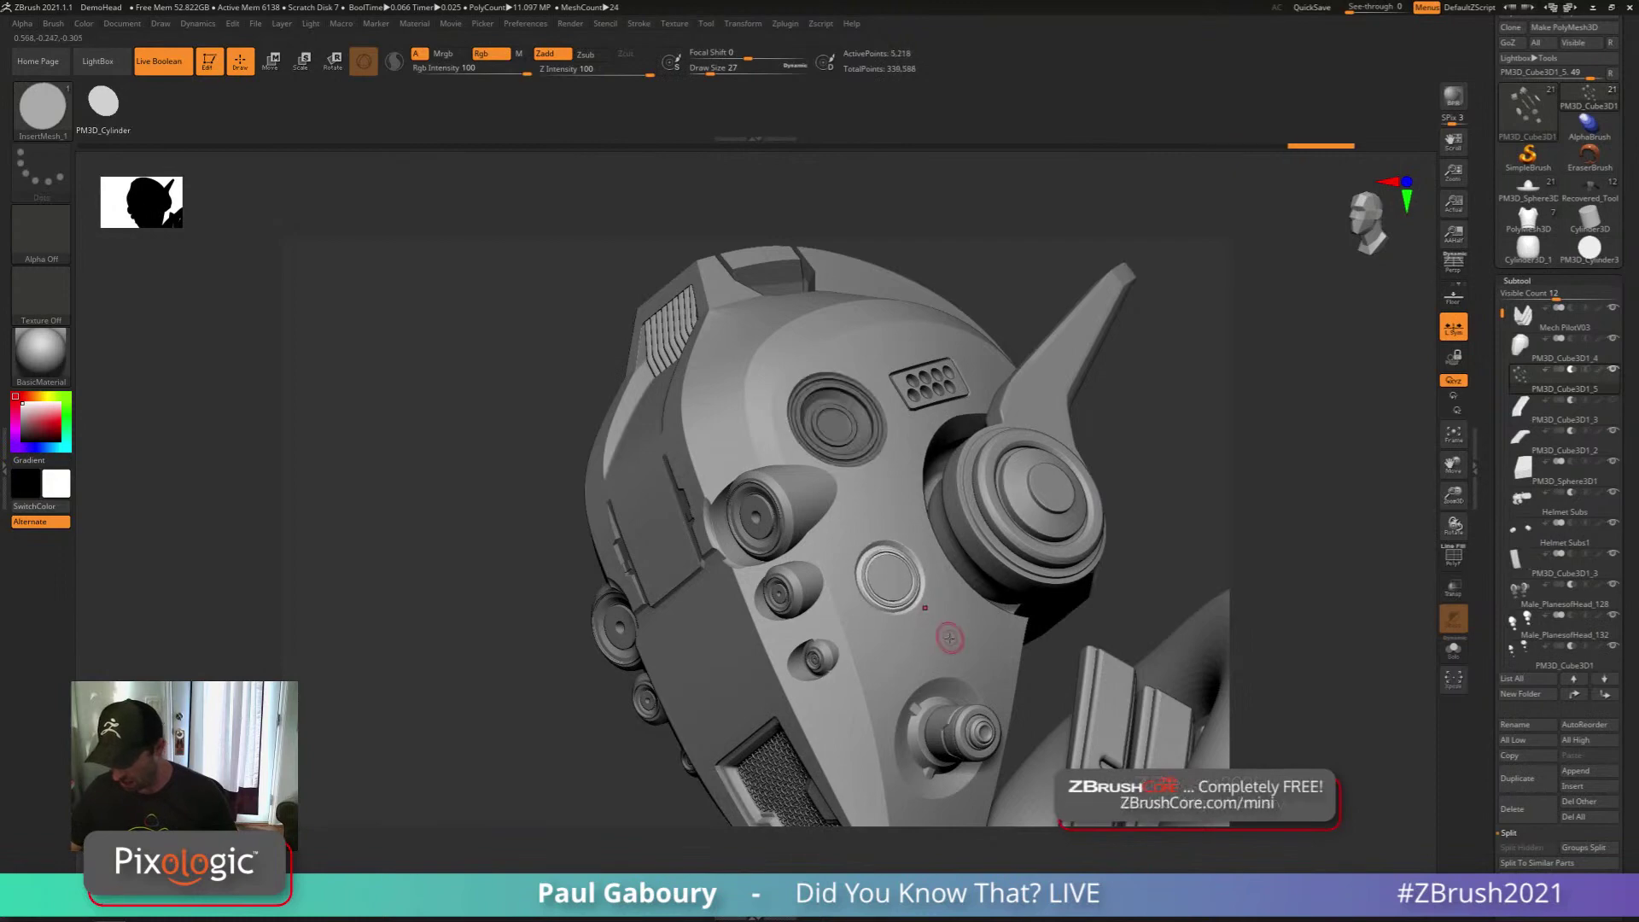
mouse_move(950, 639)
right_mouse_down()
mouse_move(940, 651)
mouse_move(916, 572)
mouse_move(931, 616)
right_mouse_up()
key("ctrl")
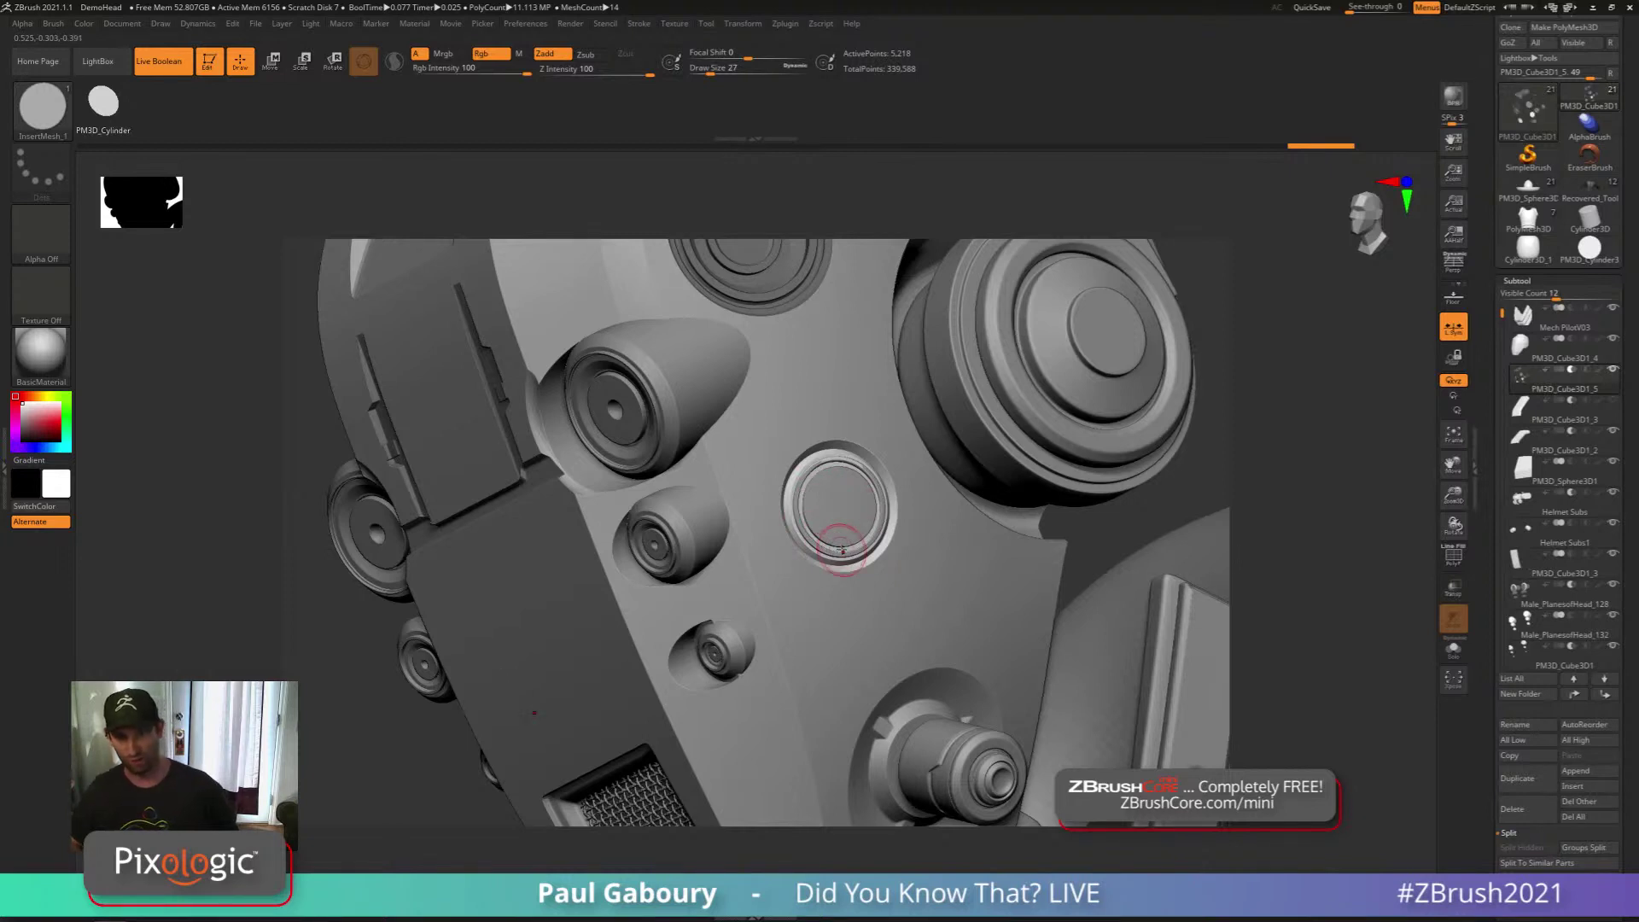
Set the brush's Imbed to -11 and insert a smaller disc cutter on the cheek just above the lower nozzle
left_click(53, 23)
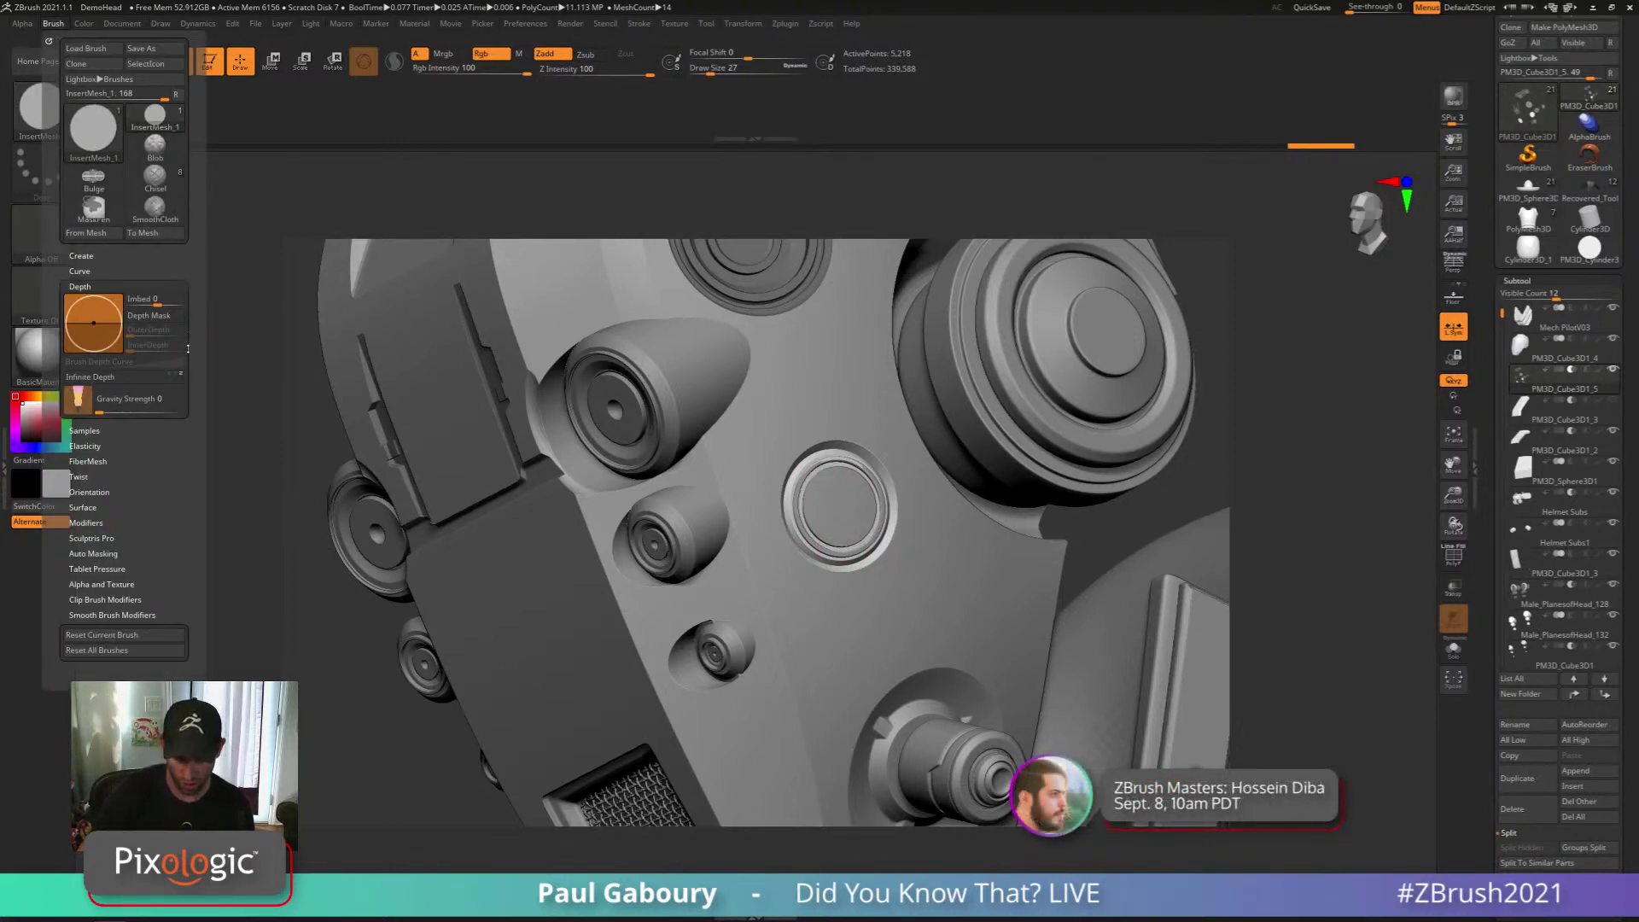
left_click(157, 300)
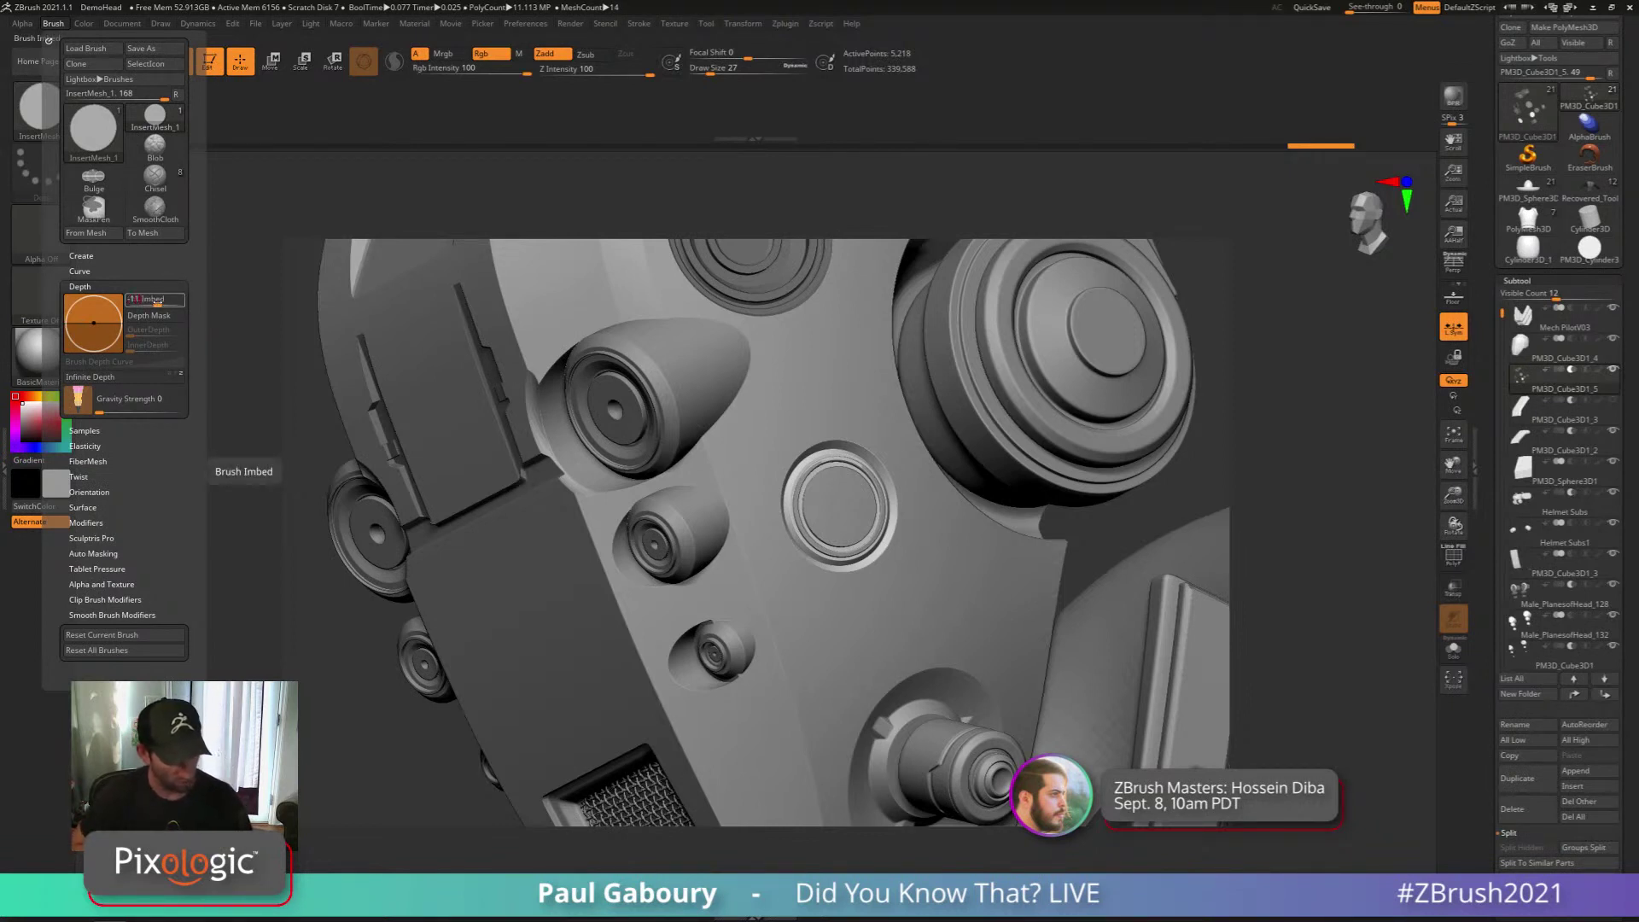
type("-11")
key("Return")
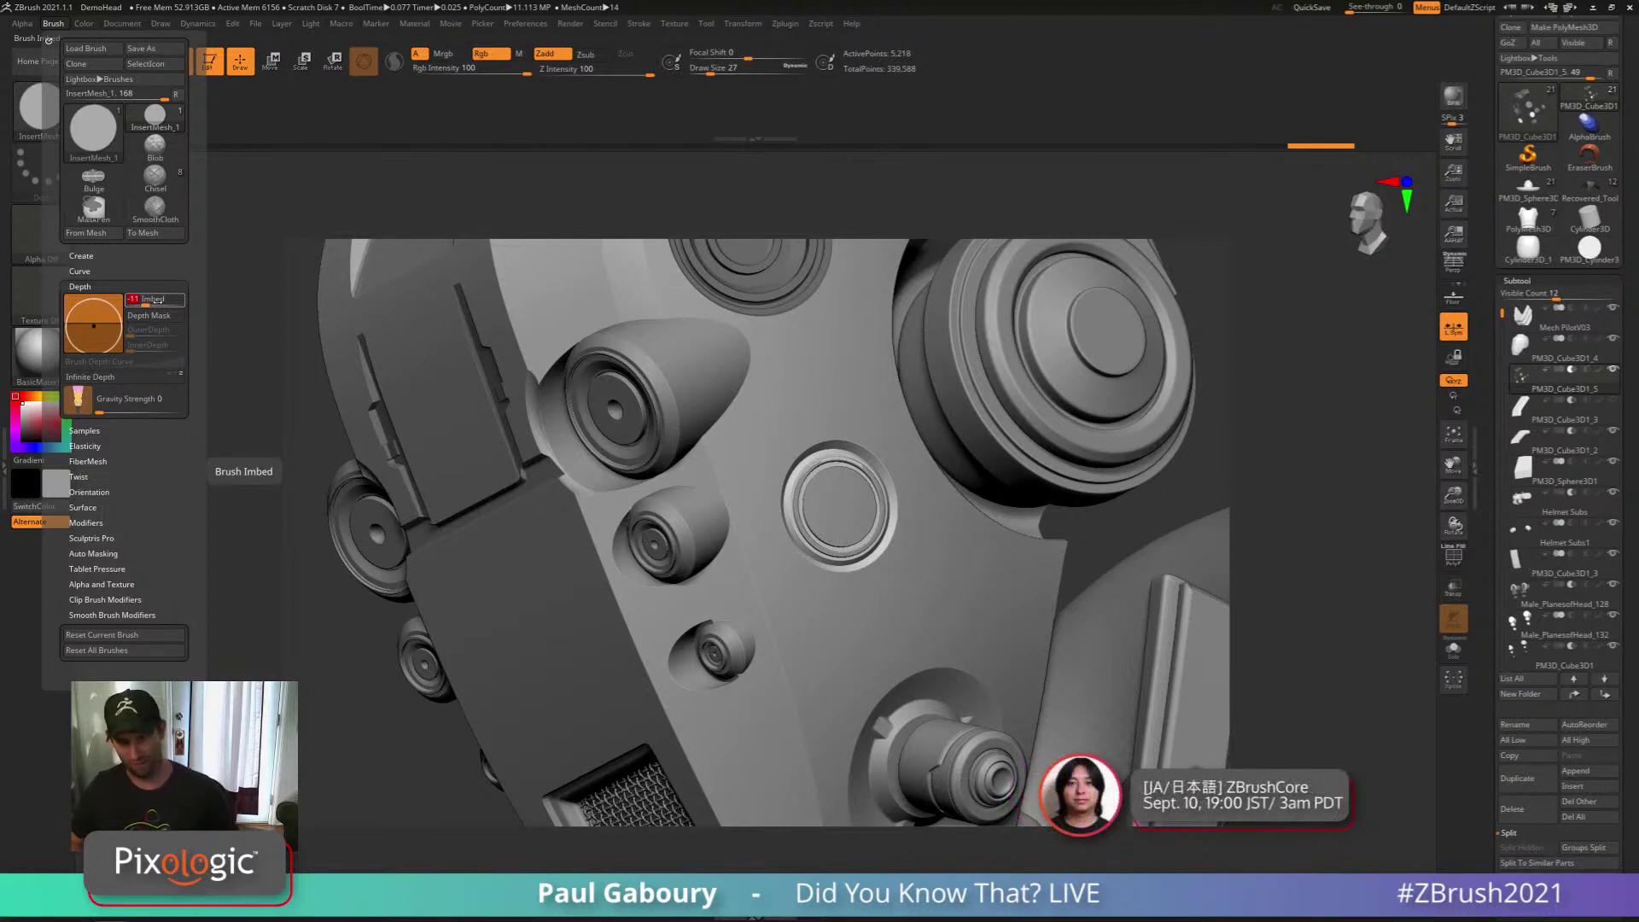
left_click_drag(938, 597, 968, 635)
right_click_drag(968, 632, 964, 584)
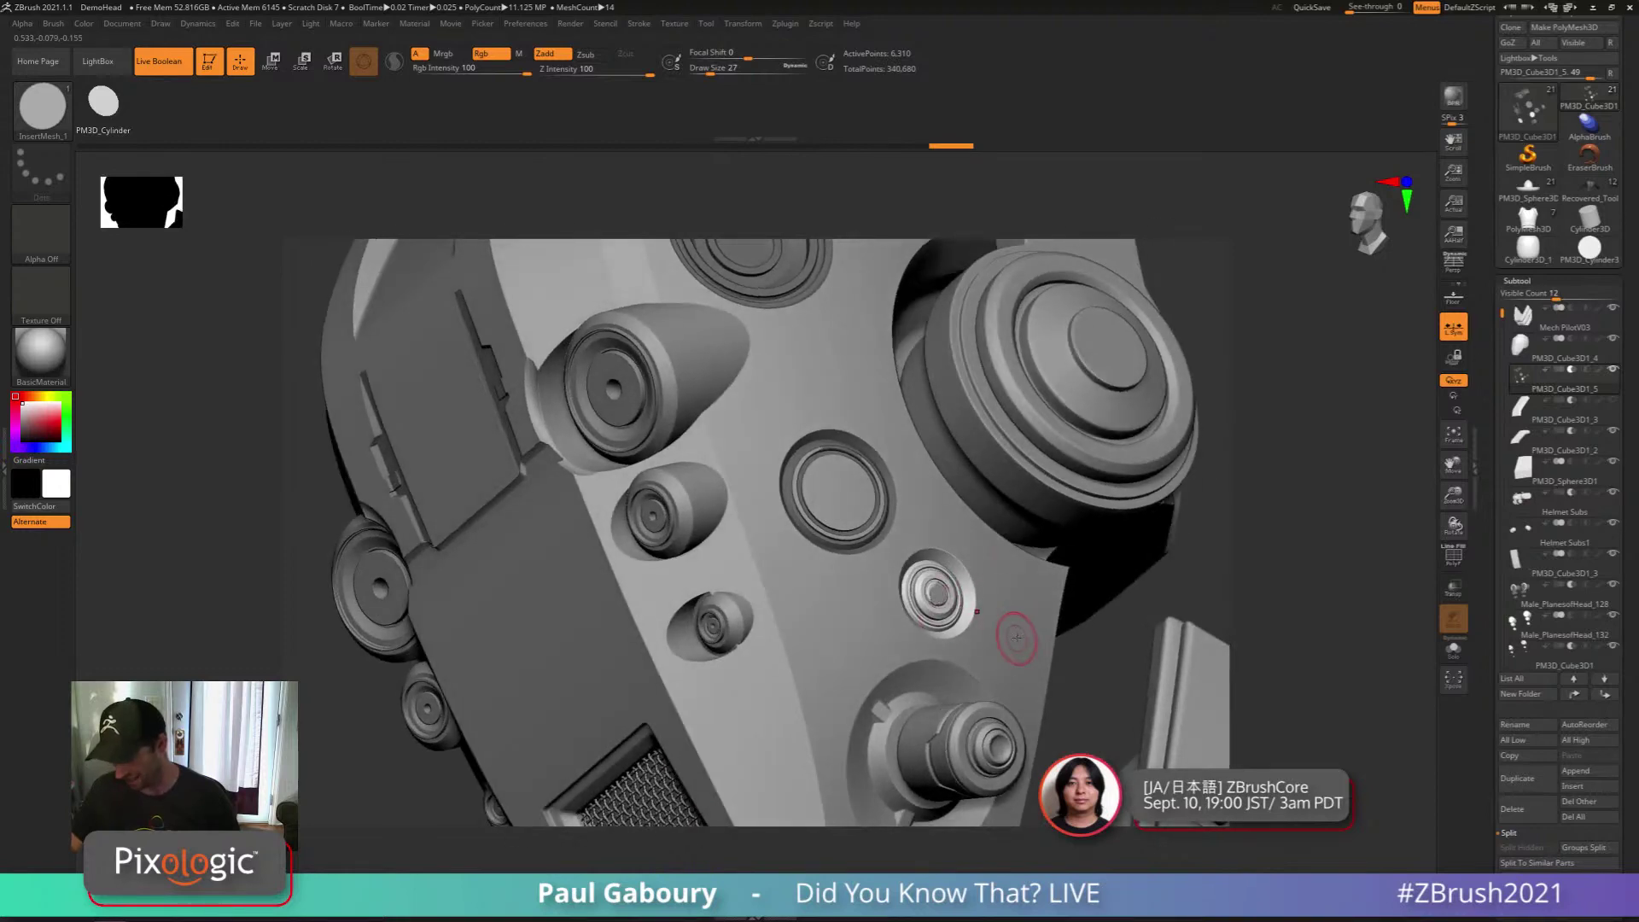
Set the InsertMesh brush's depth Imbed value to -10
left_click(53, 23)
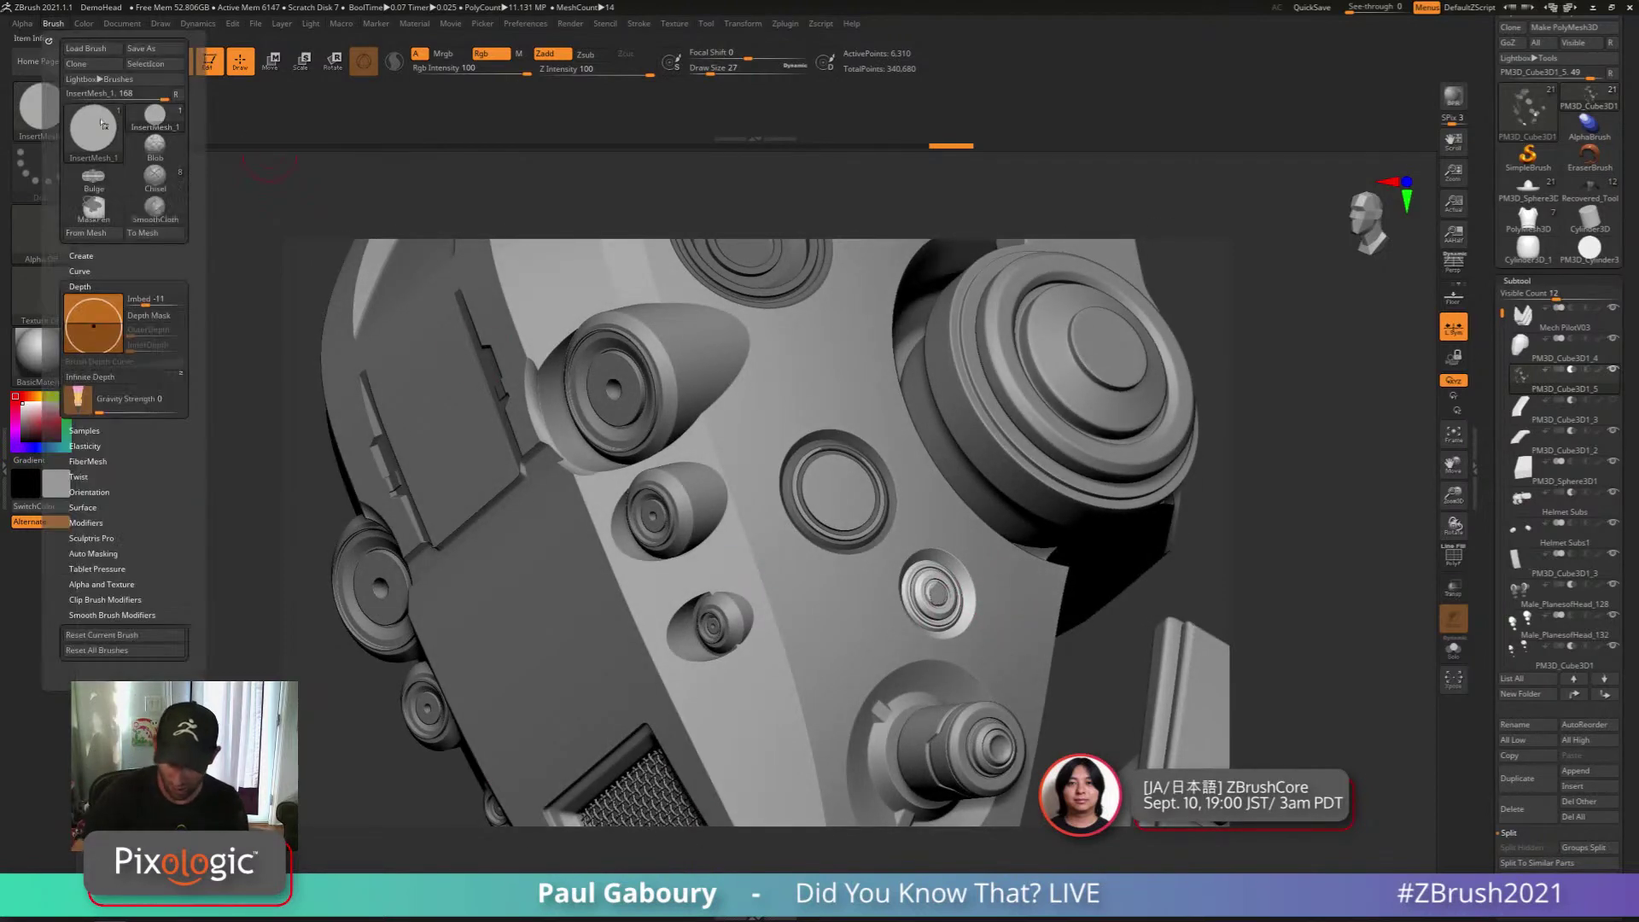
left_click(156, 303)
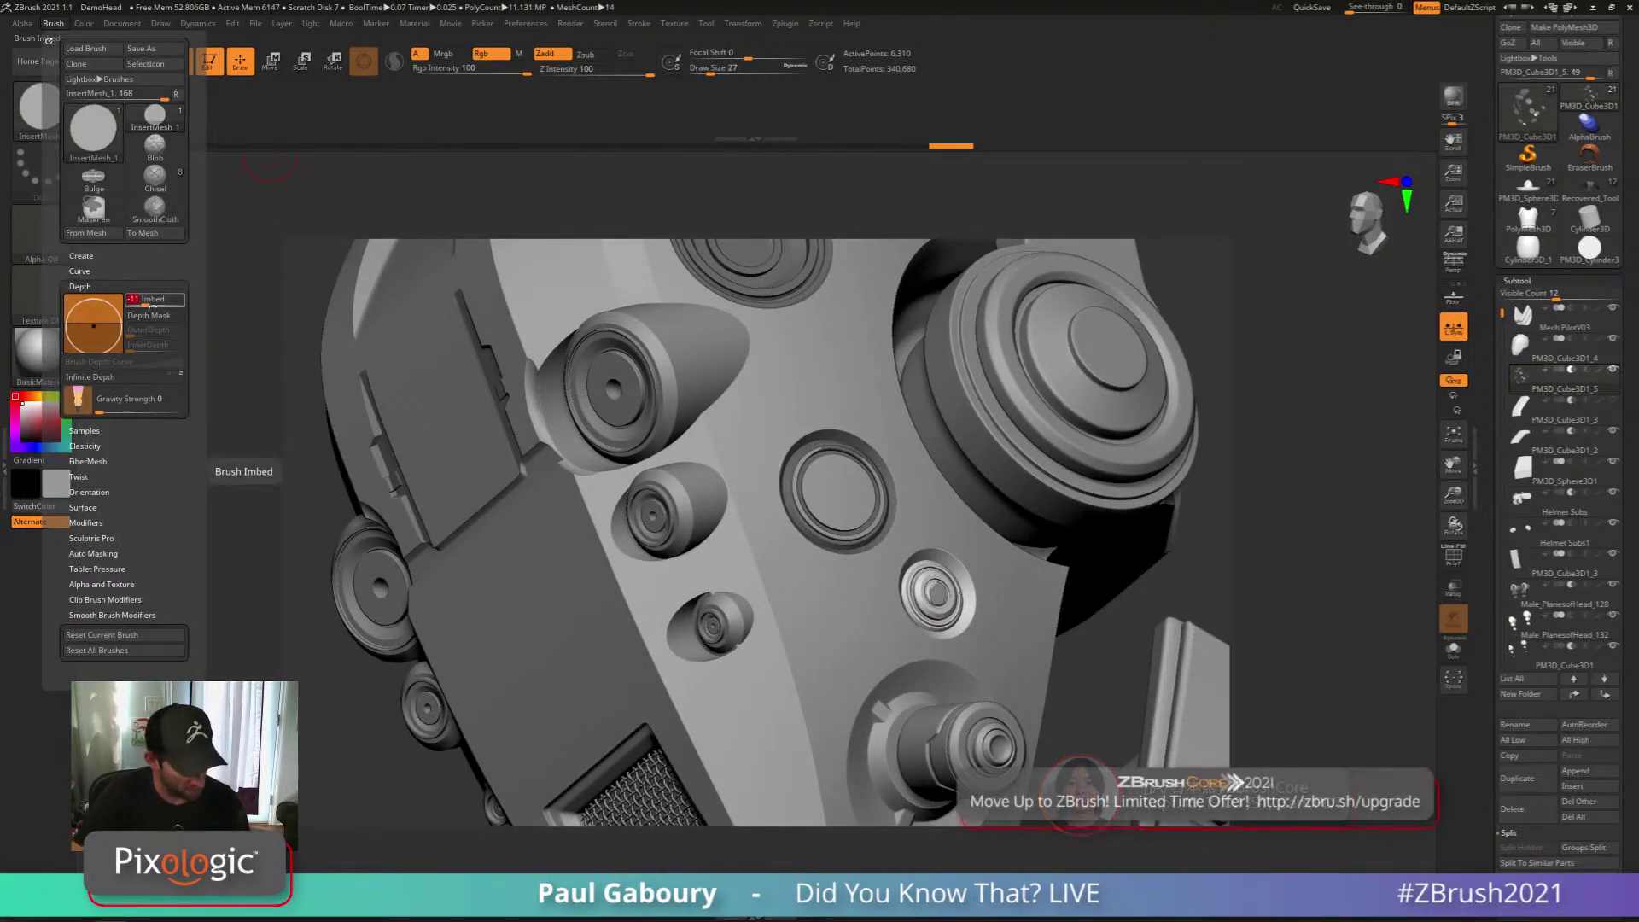
type("-10")
key("Return")
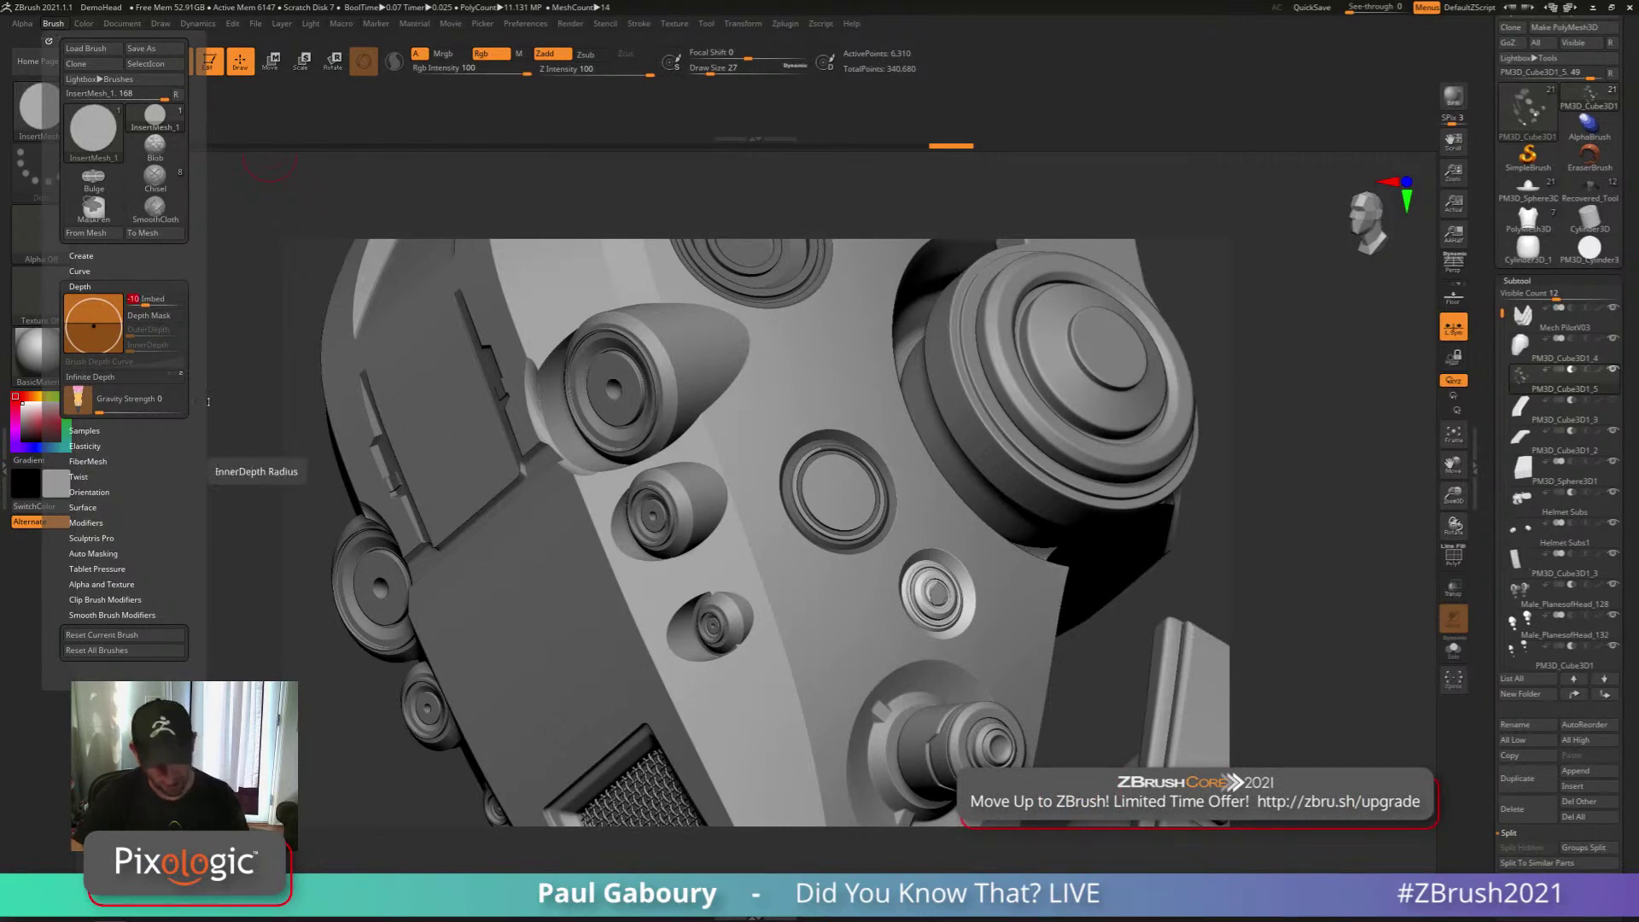
Insert more disc cutters on the lower cheek and forehead, and place a mirrored pair on the front faceplate above the grille
left_click_drag(832, 622, 862, 672)
right_click_drag(940, 655, 921, 601, "ctrl")
left_click_drag(956, 565, 683, 334)
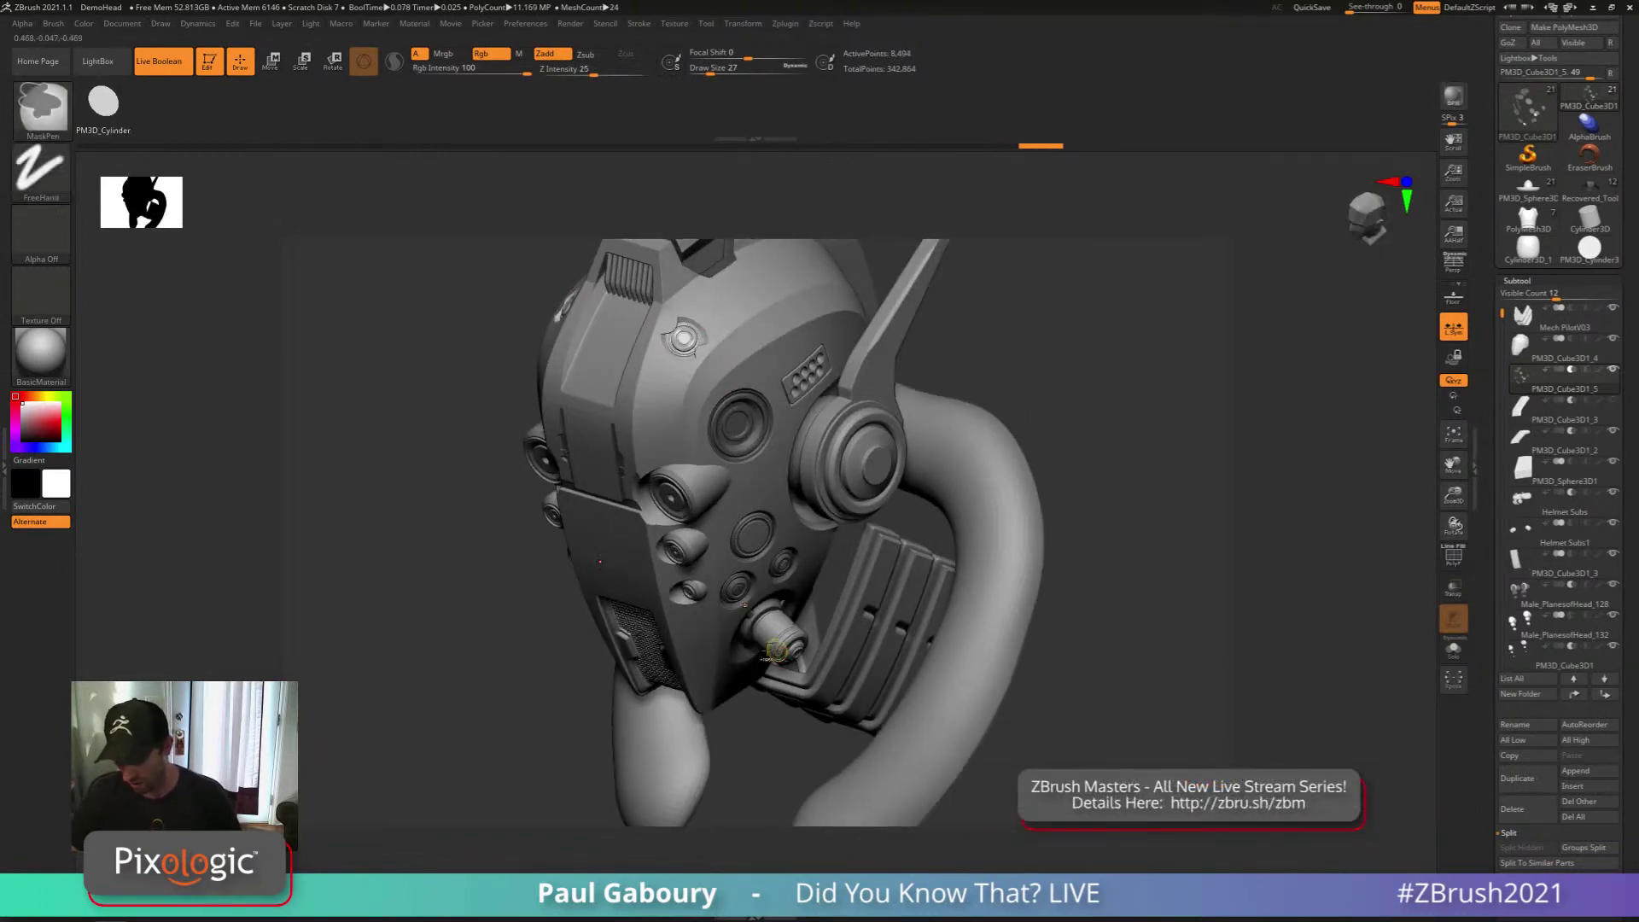
left_click_drag(742, 598, 685, 538, "shift")
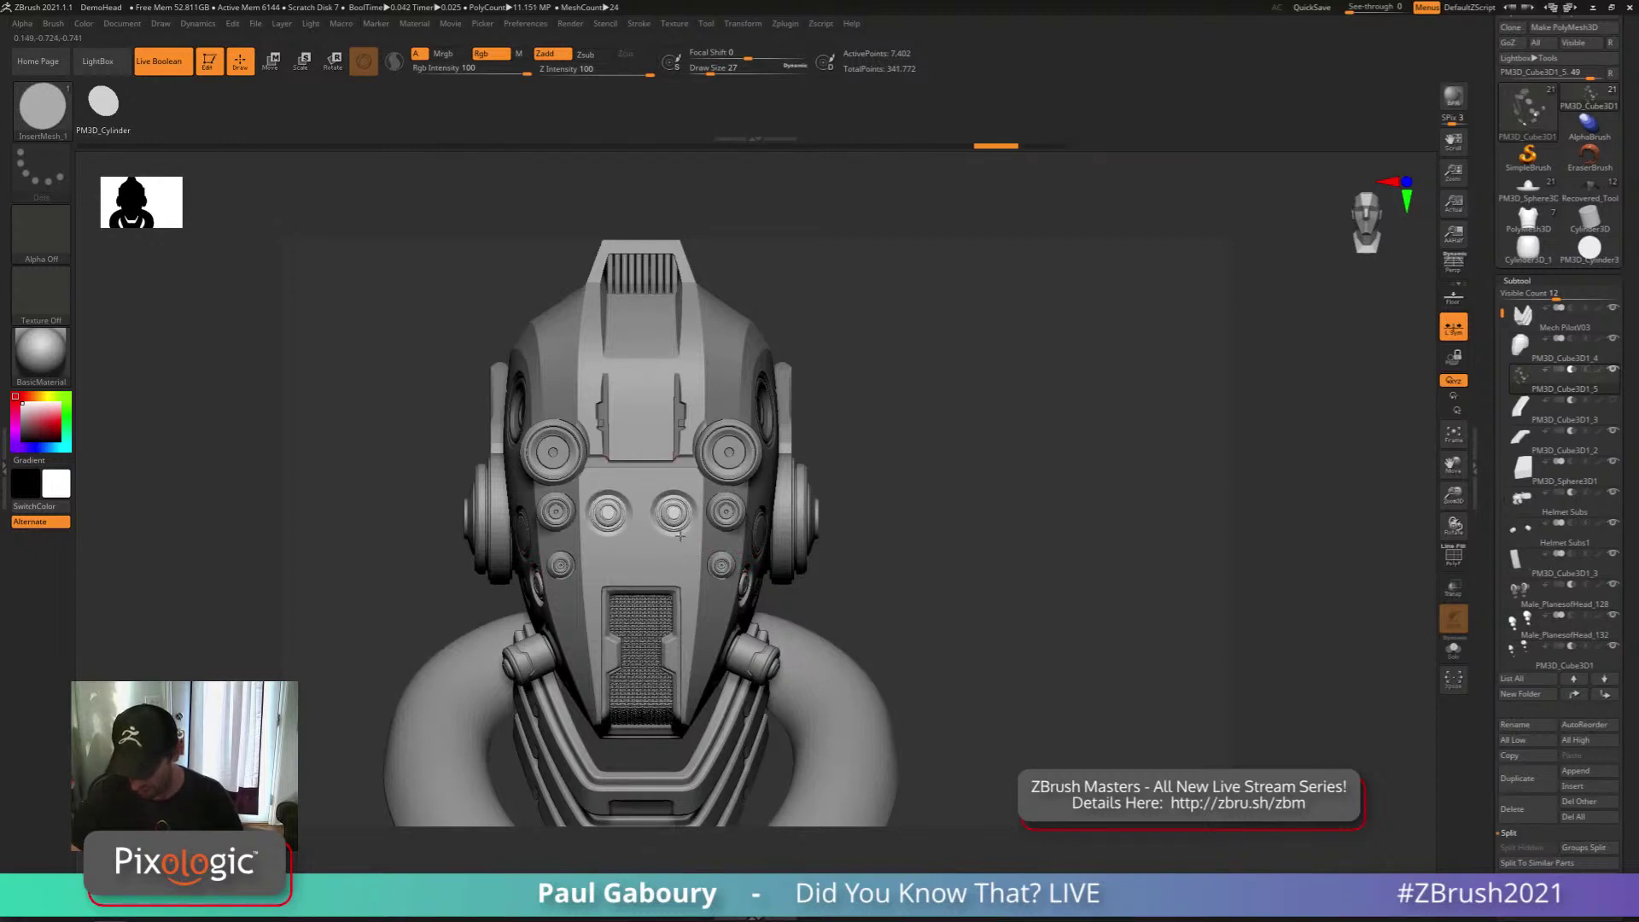
left_click_drag(798, 589, 993, 574)
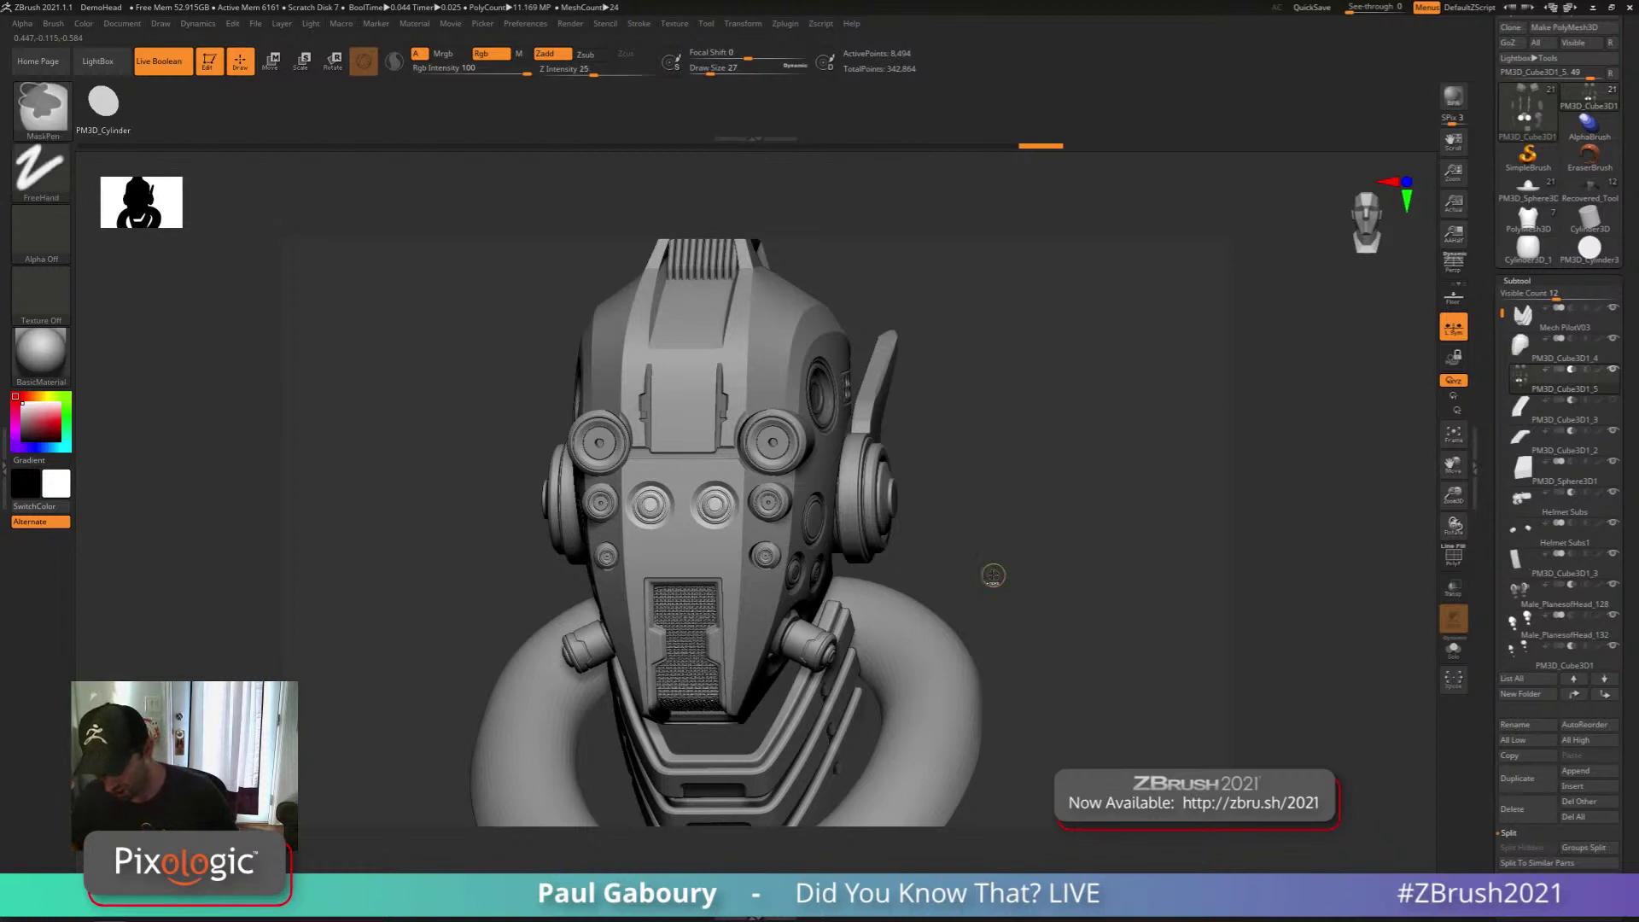
Undo the disc cutter insertions on the helmet, including the original large ringed disc on its upper side
key("ctrl+z")
key("ctrl+z")
key("ctrl+z")
left_click_drag(993, 574, 980, 541, "alt")
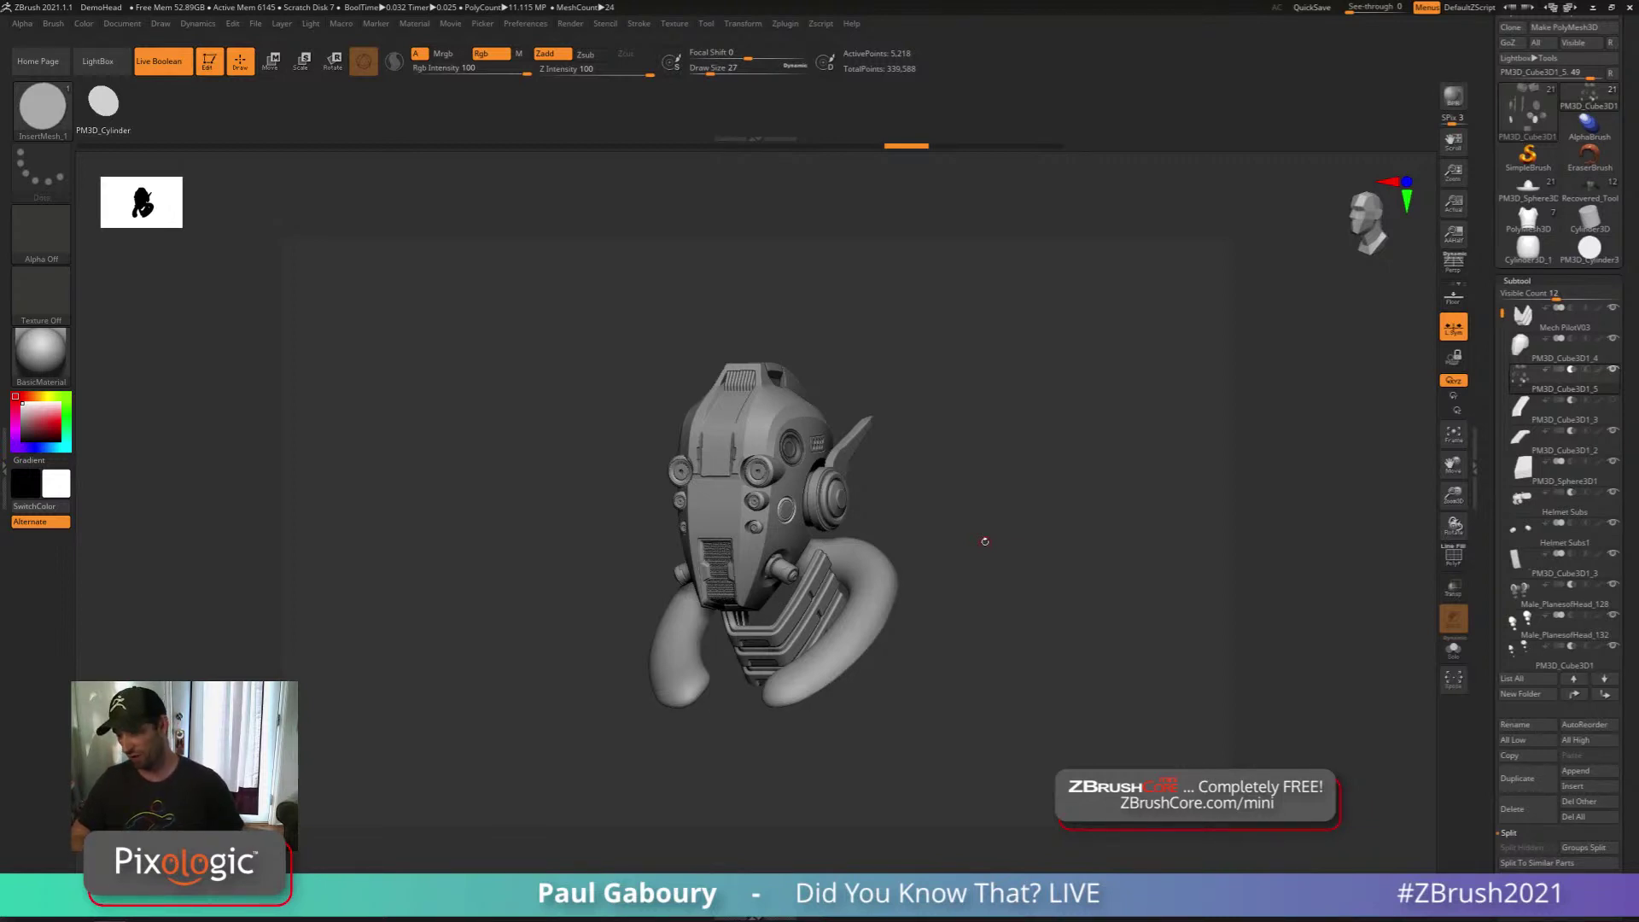
key("ctrl+z")
key("ctrl+z")
key("ctrl+z")
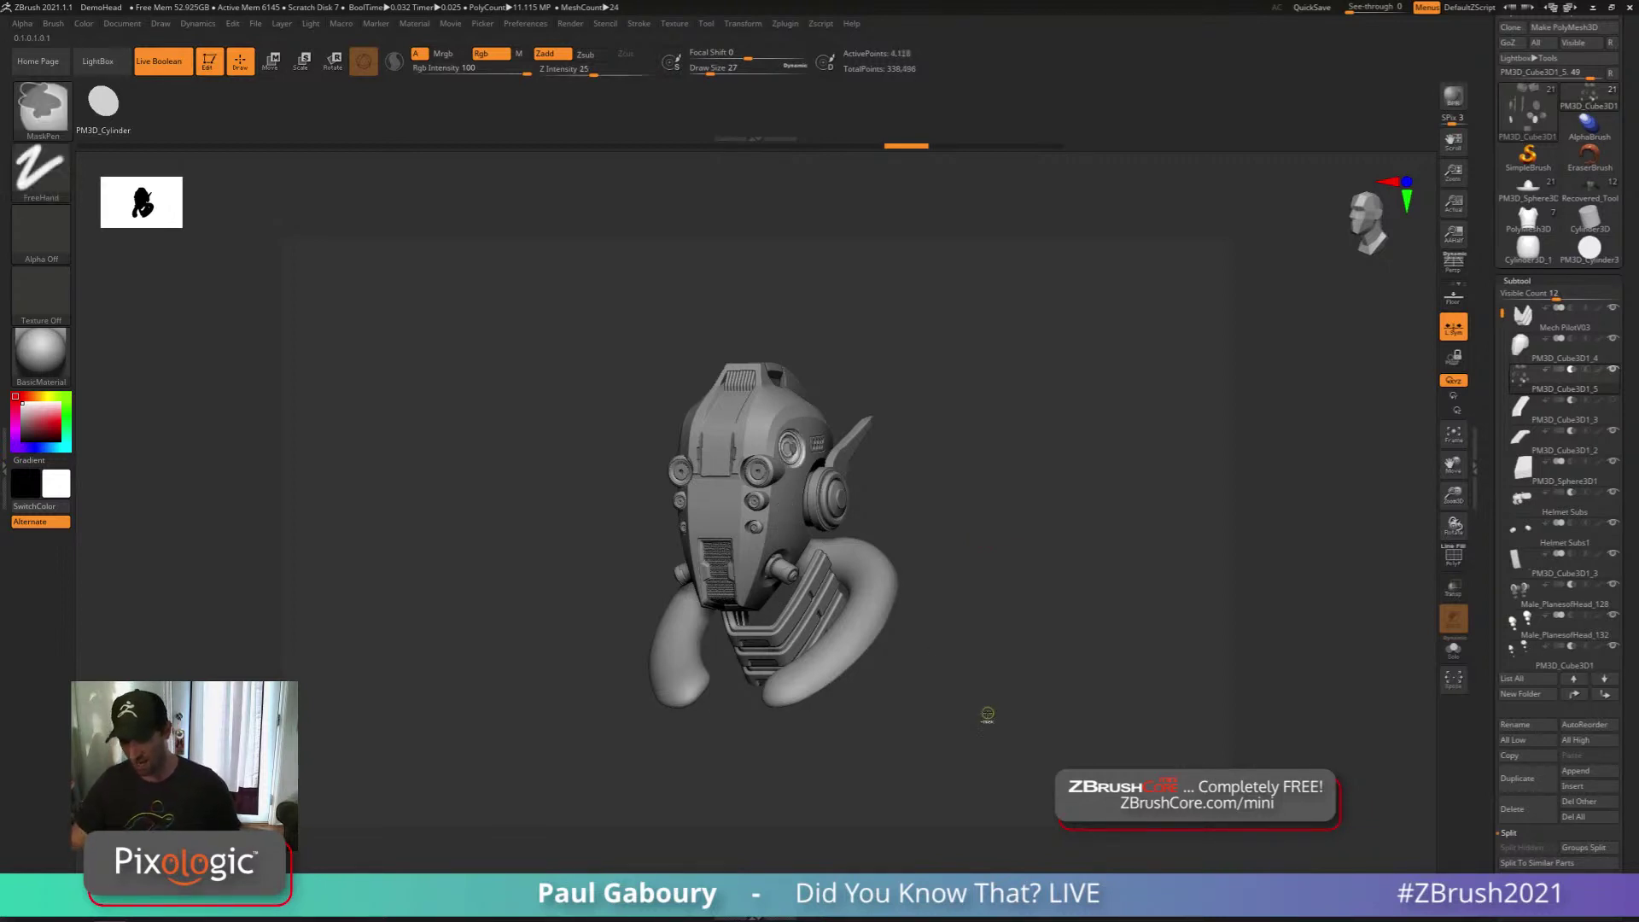
key("ctrl+z")
key("ctrl+z")
key("ctrl+z")
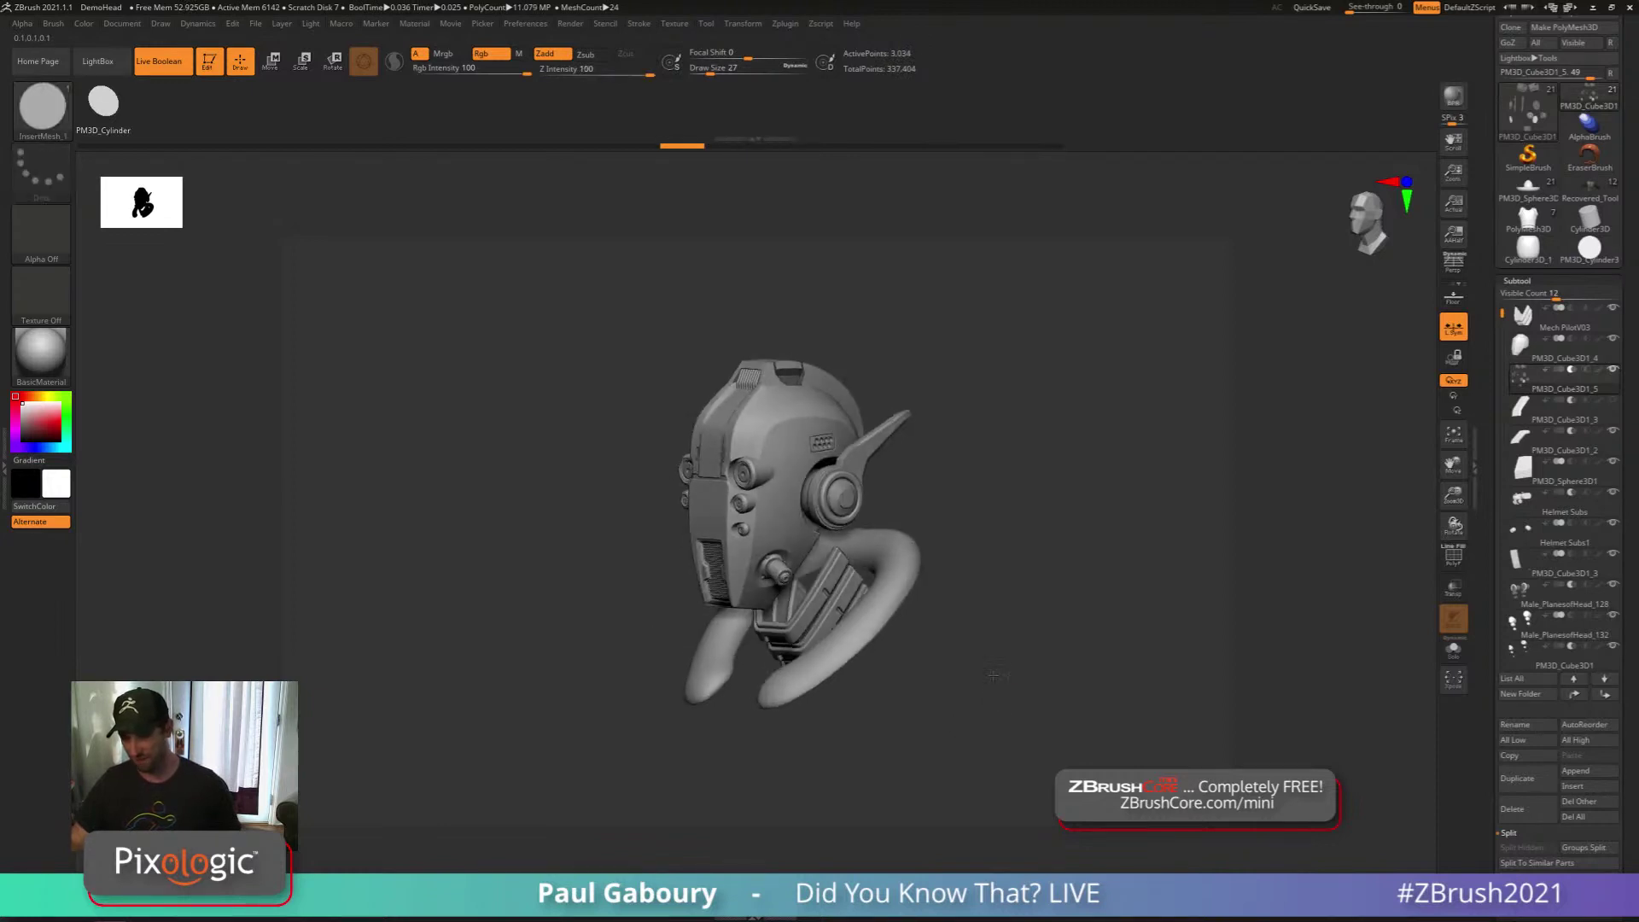
key("ctrl+shift+z")
key("ctrl+shift+z")
key("ctrl+shift+z")
key("ctrl+shift+z")
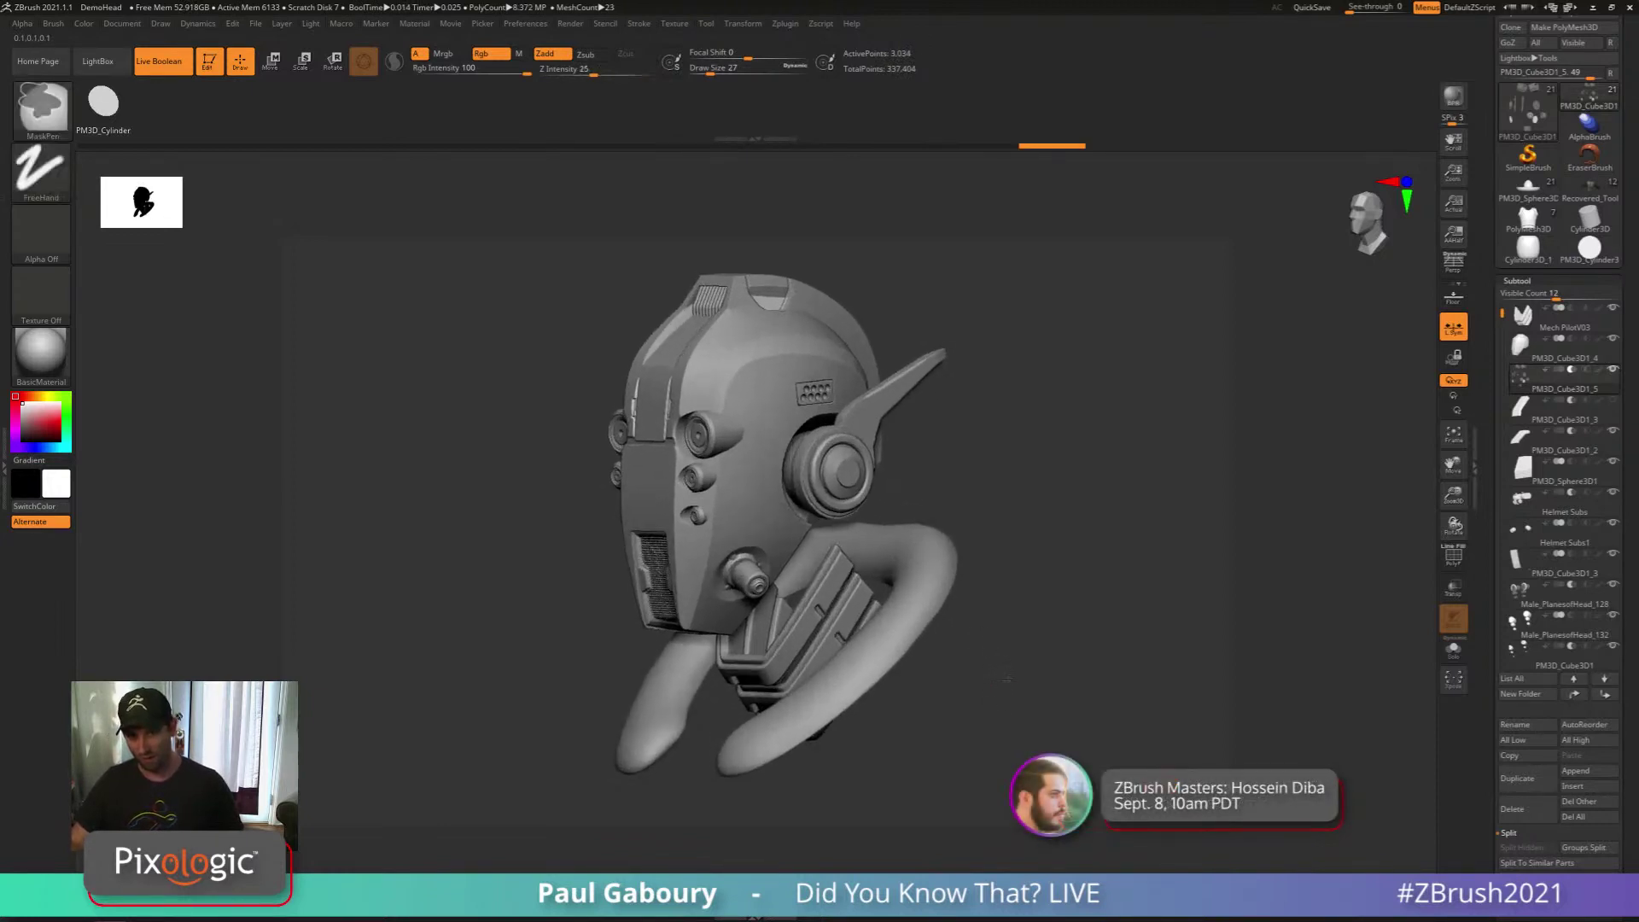
key("ctrl+shift+z")
key("ctrl+shift+z")
key("ctrl+shift+z")
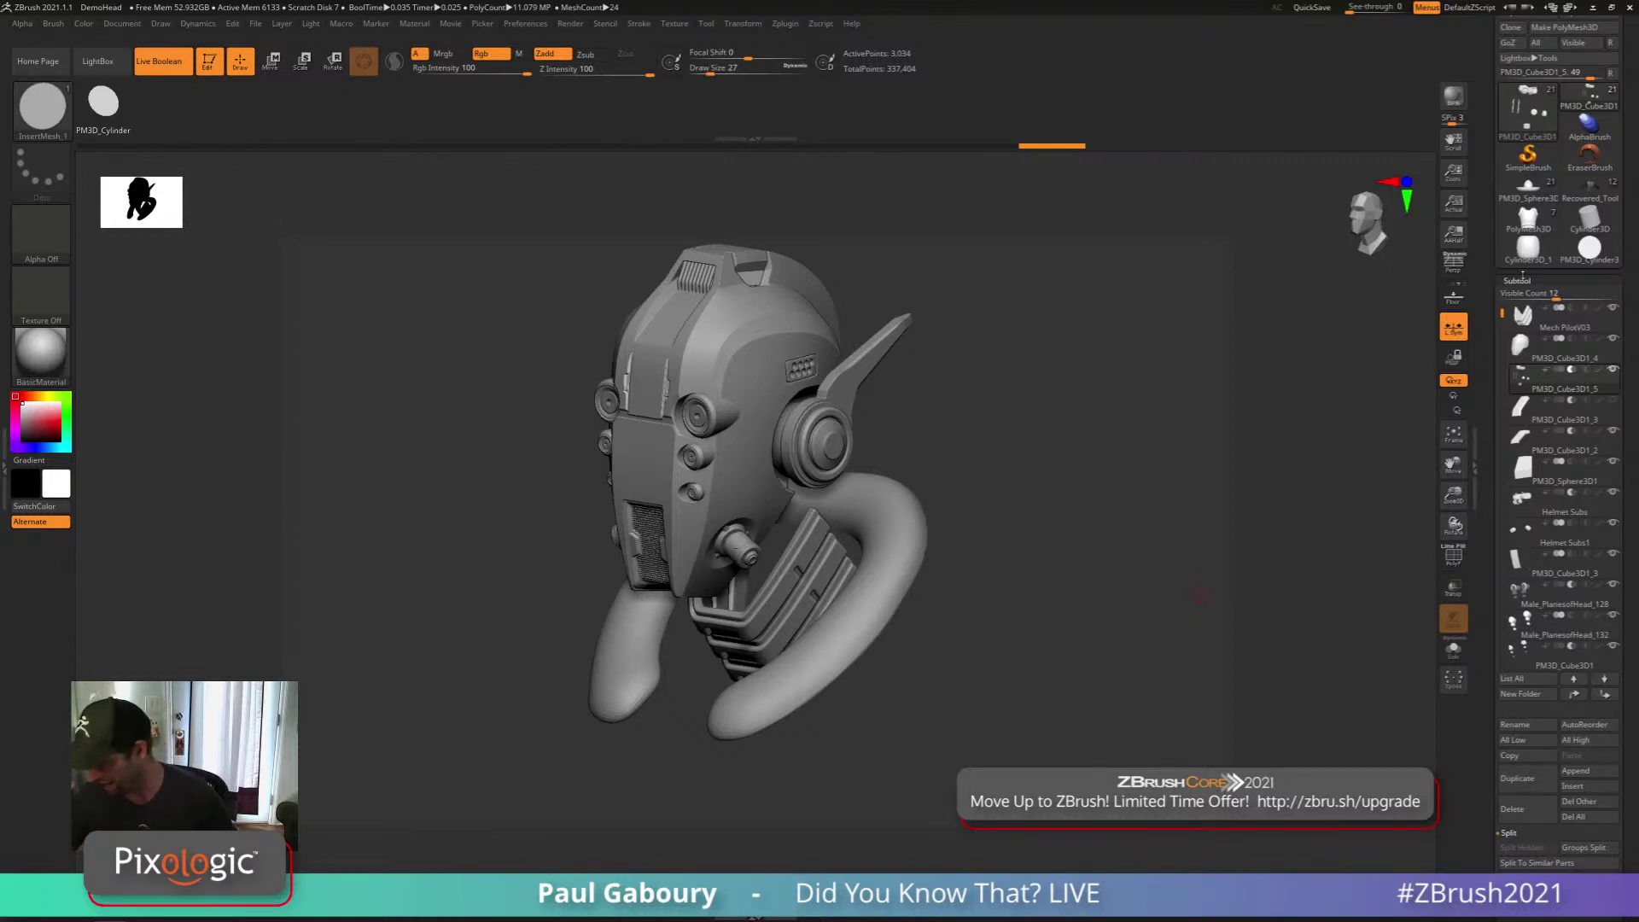
Load the DemoSoldier tool from the LightBox tool library and frame the figure in the view
left_click(1518, 280)
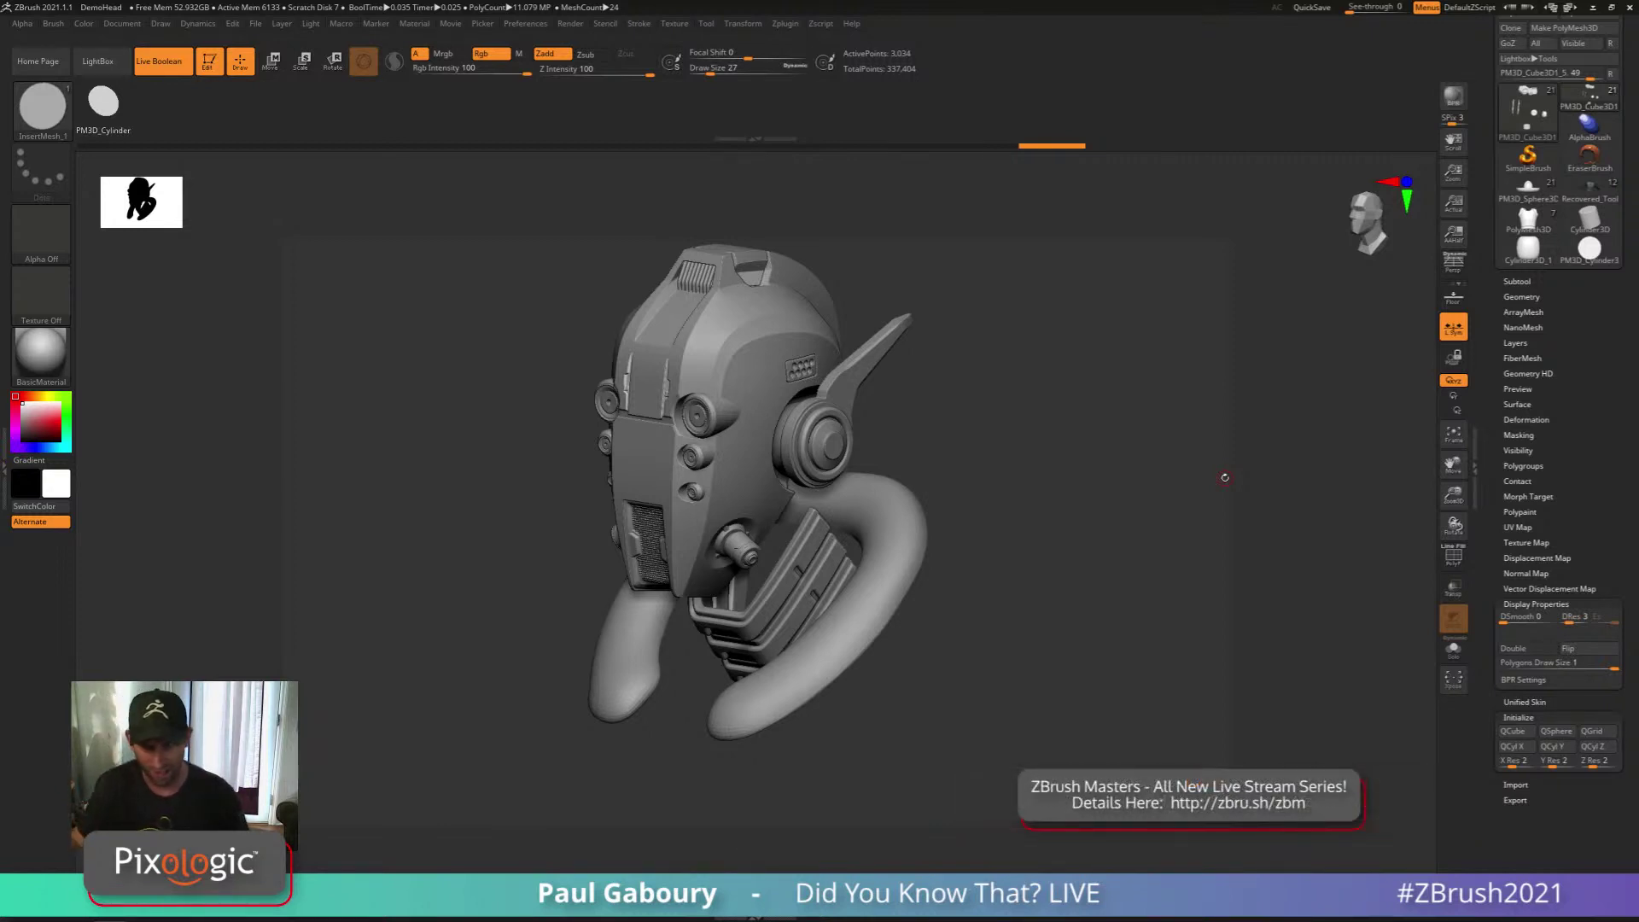
key("comma")
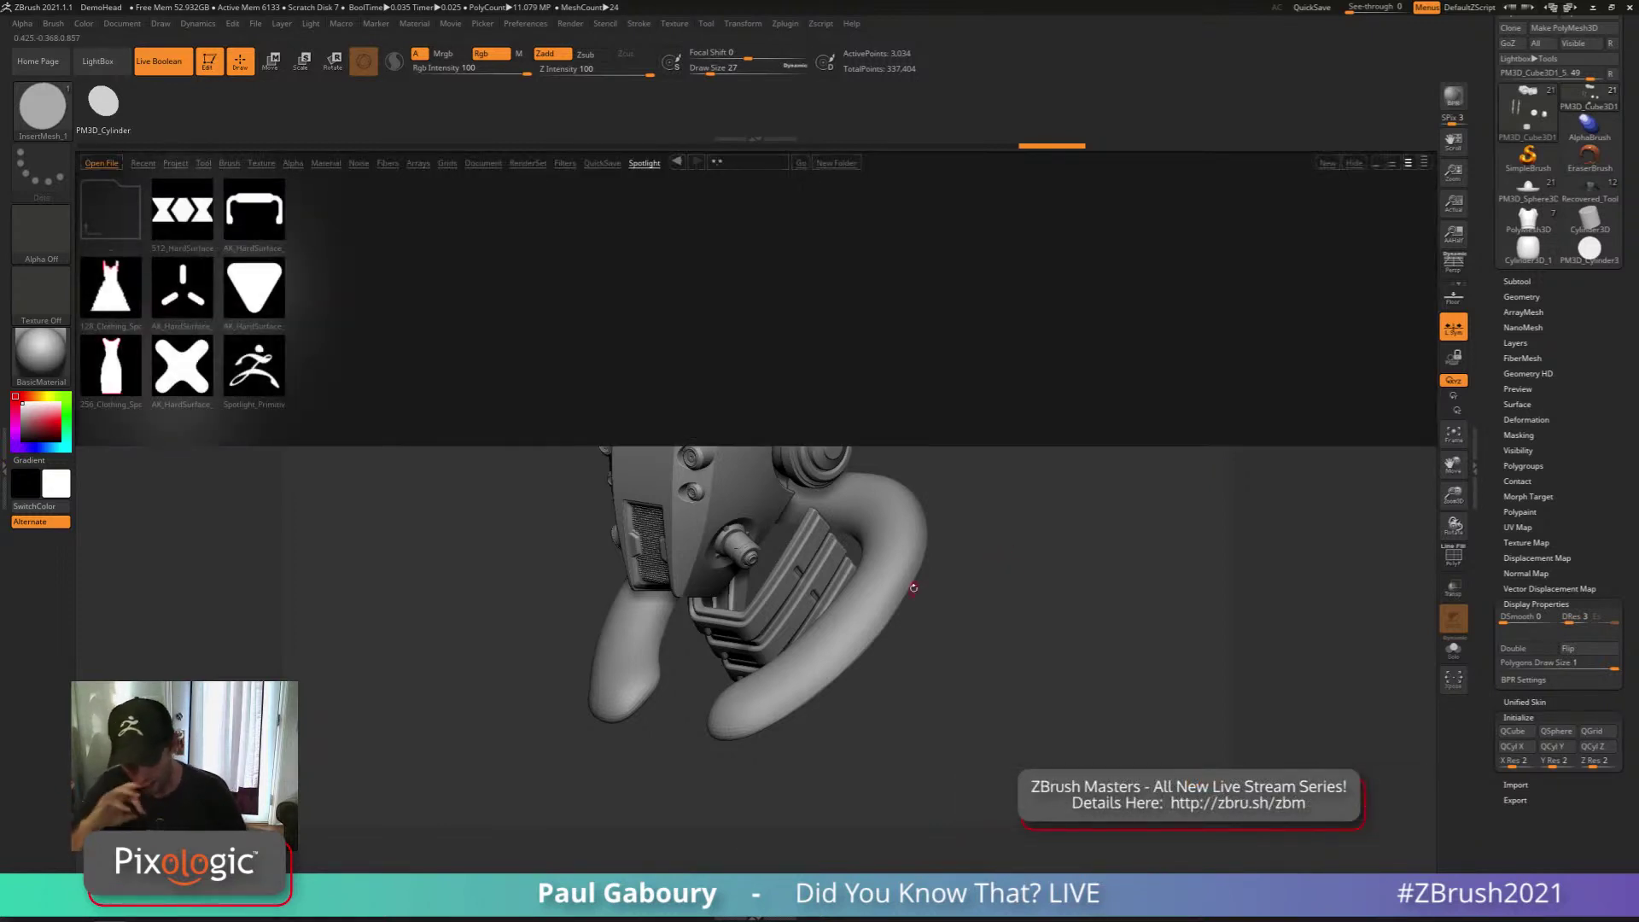
left_click(202, 165)
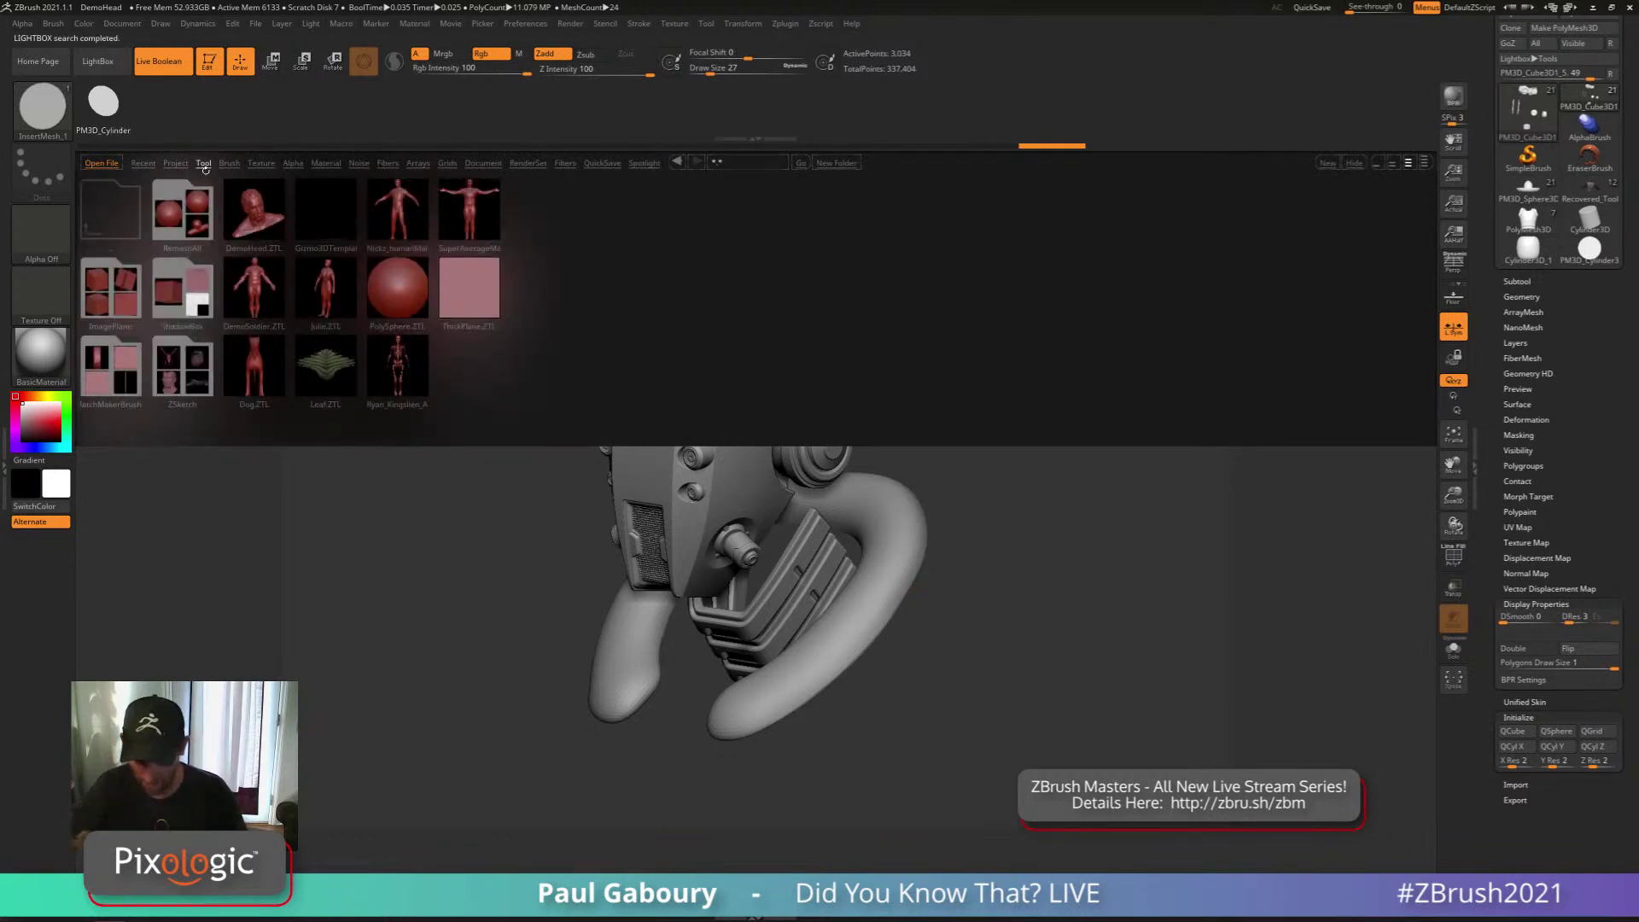
double_click(277, 291)
key("comma")
key("f")
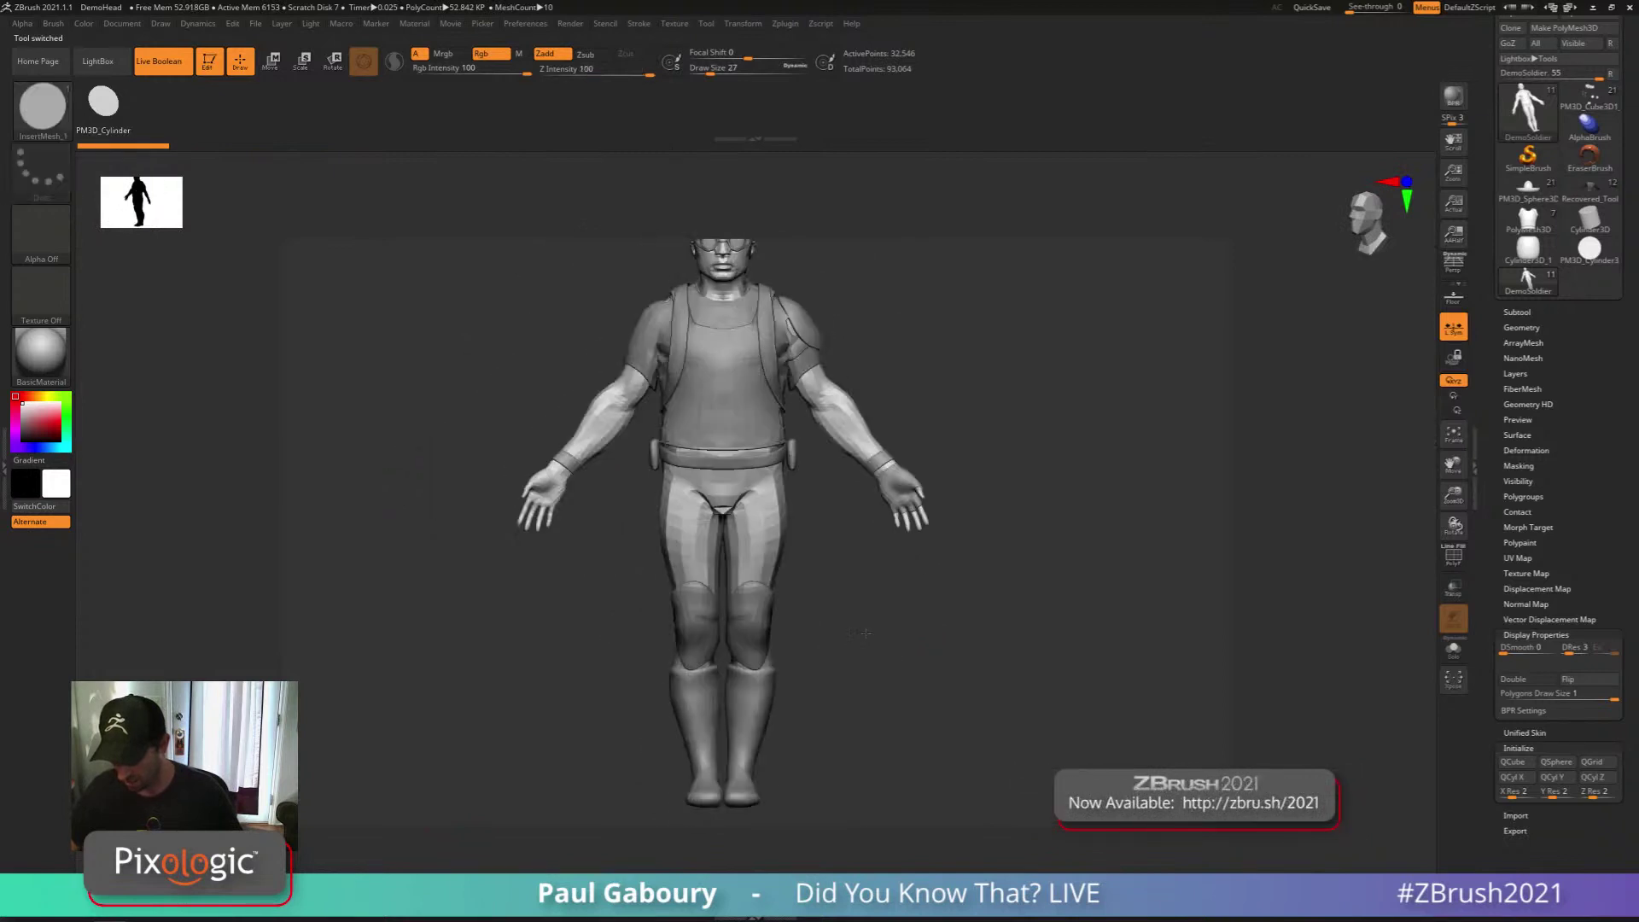
Raise the DemoSoldier body to its highest subdivision level and hide all the other subtools
key("ctrl")
key("ctrl+d")
key("ctrl+d")
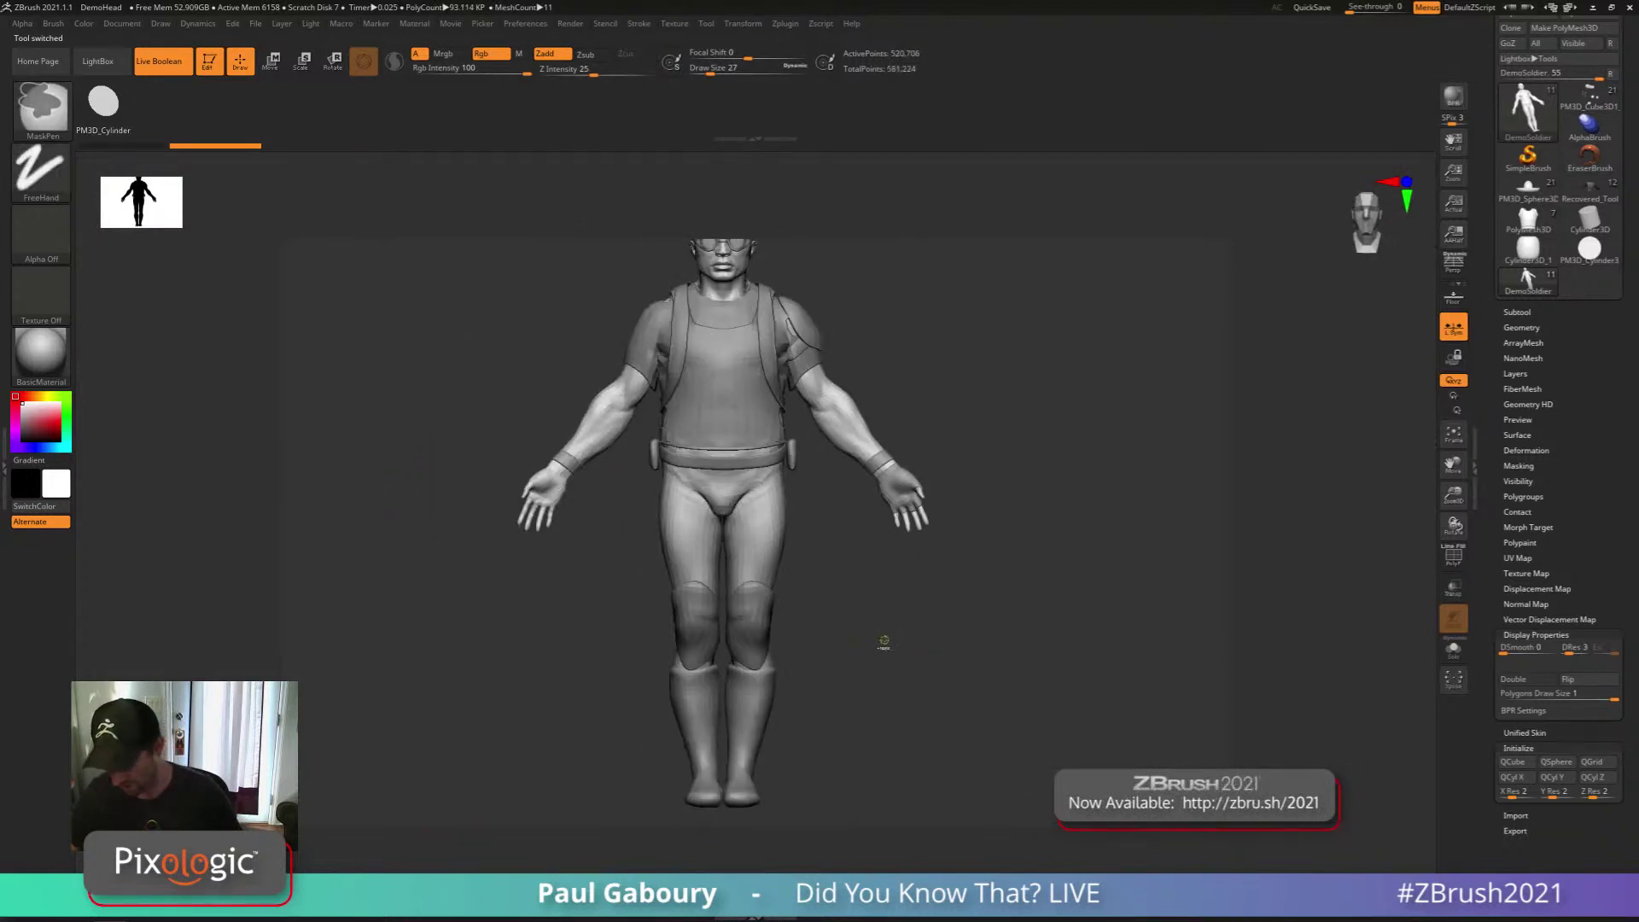
left_click(1595, 314, "shift")
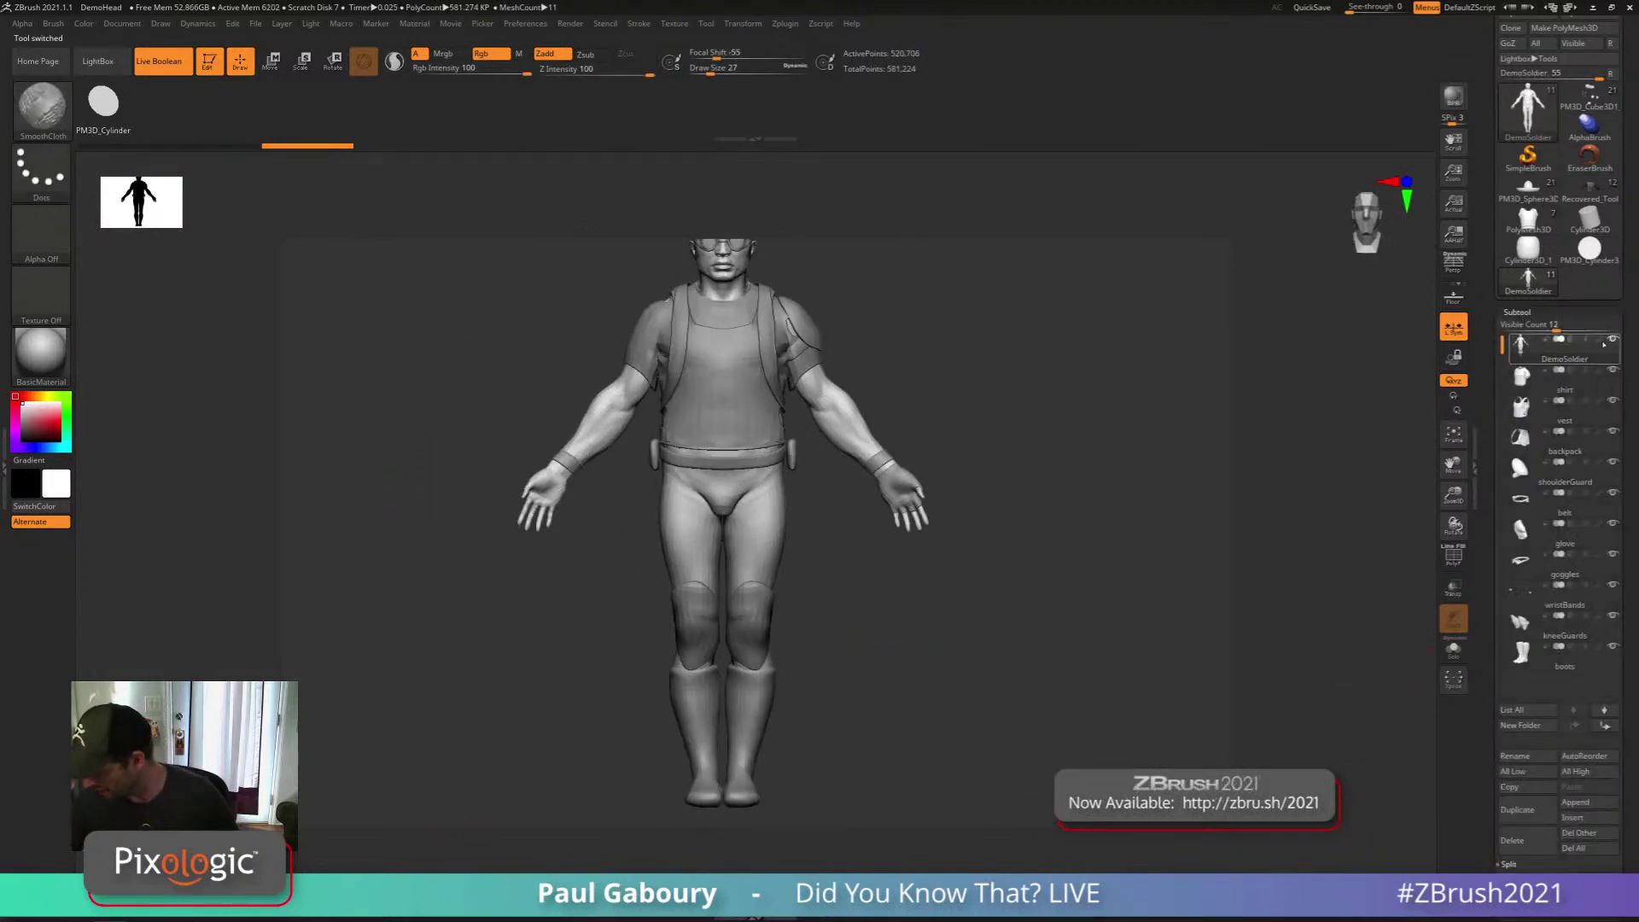
left_click(1612, 341, "shift")
right_click_drag(982, 548, 995, 632, "alt")
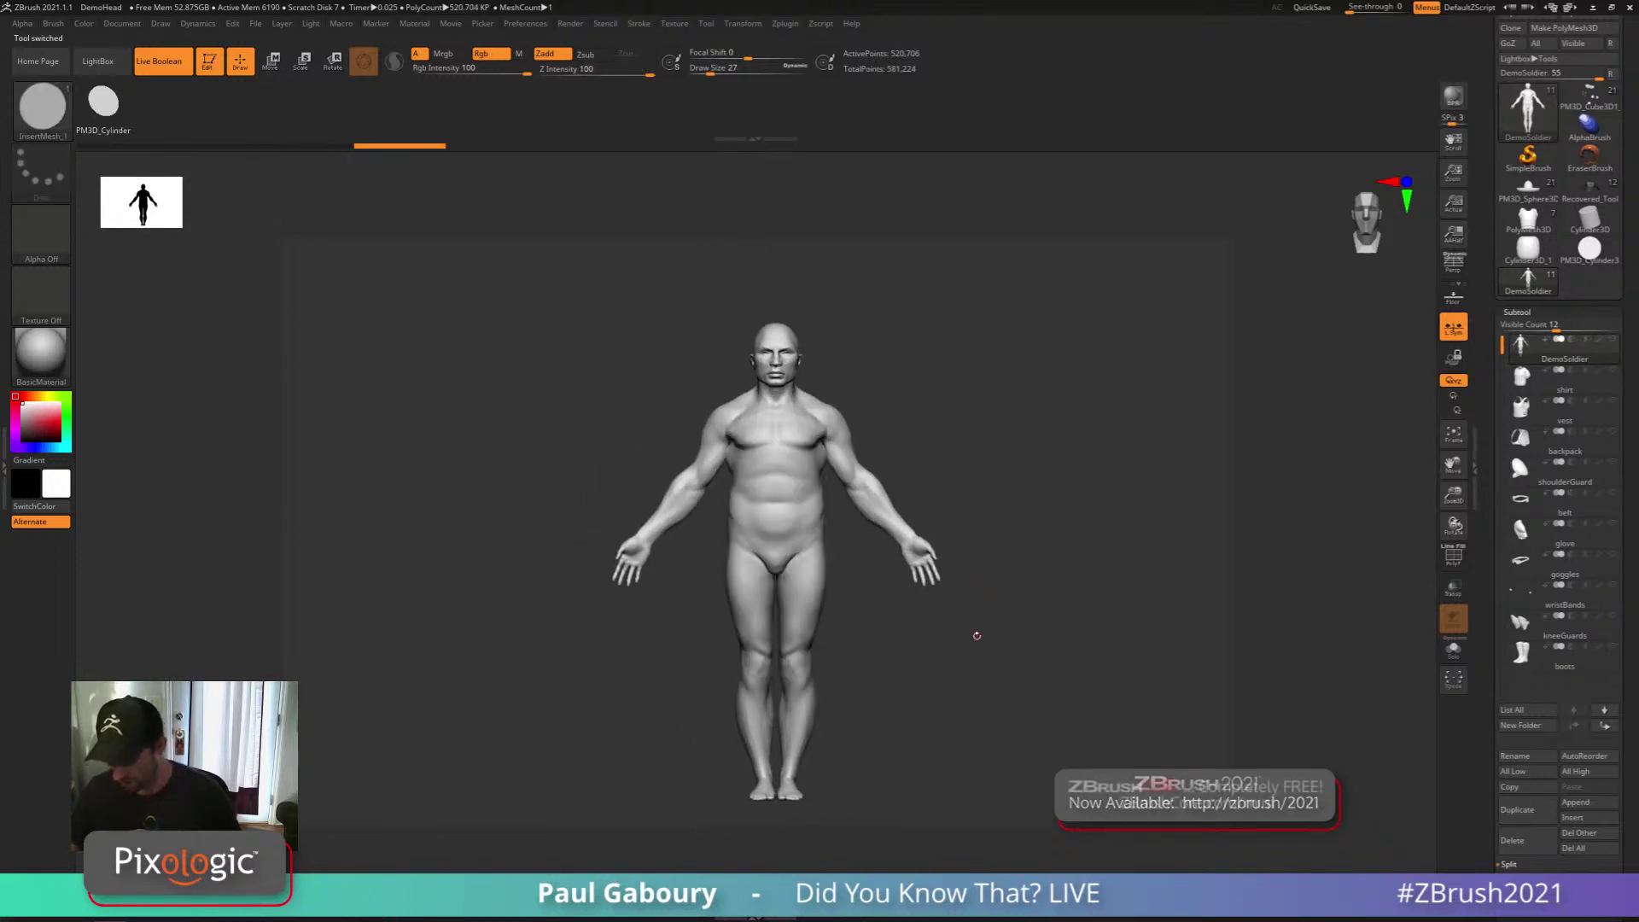
key("shift")
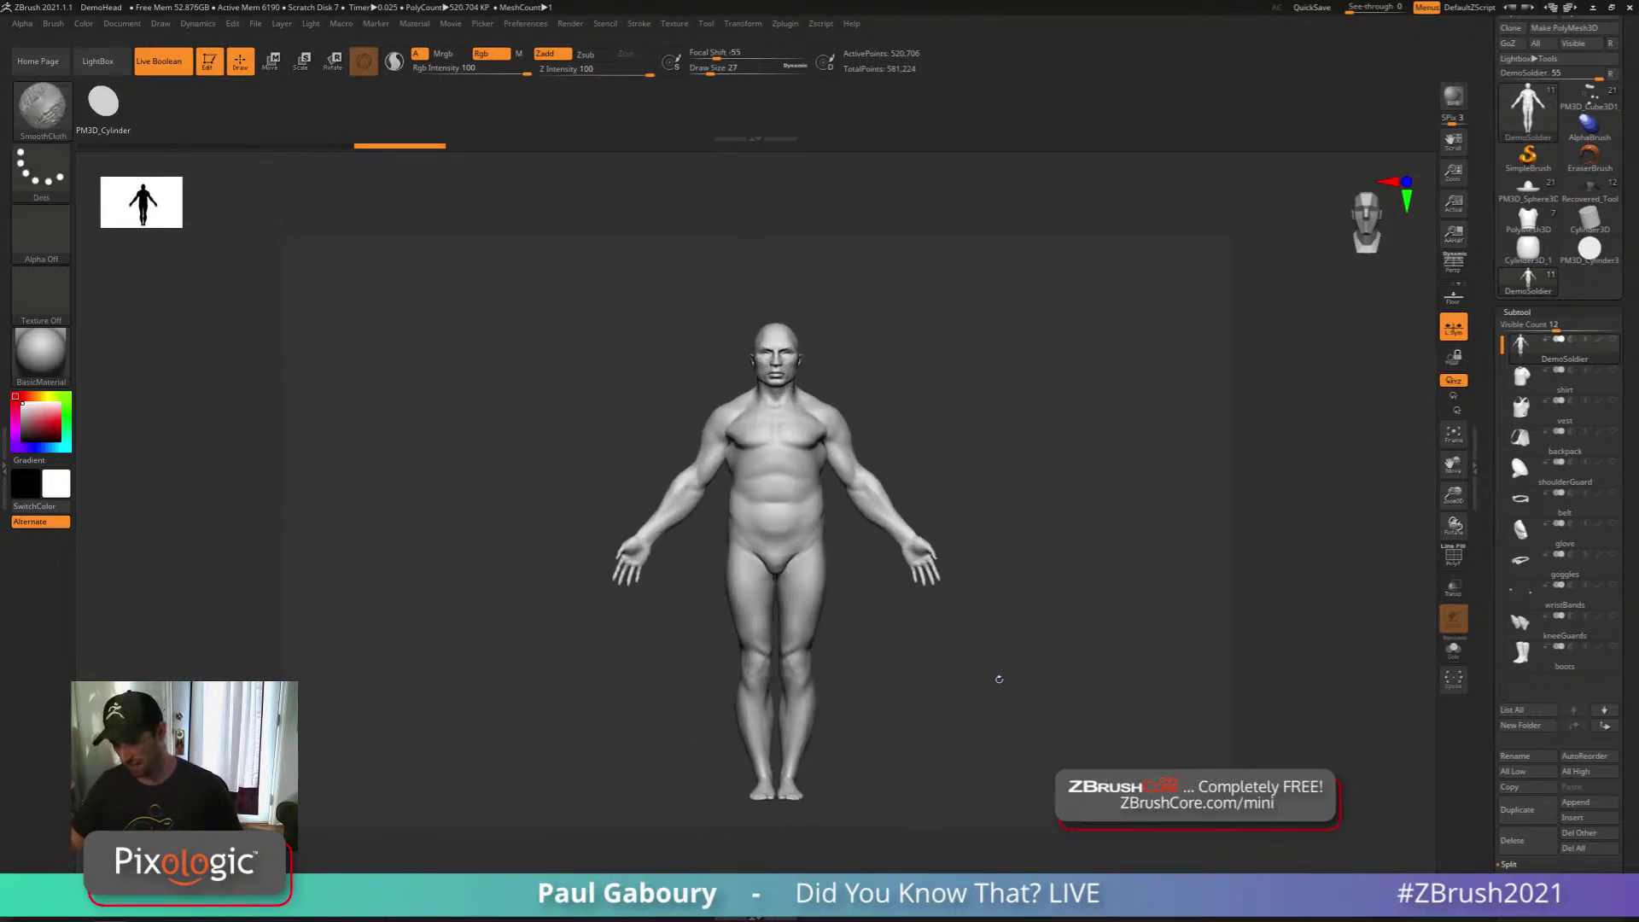
Show the polyframe on the soldier's body and delete its lower subdivision levels
left_click(1524, 312)
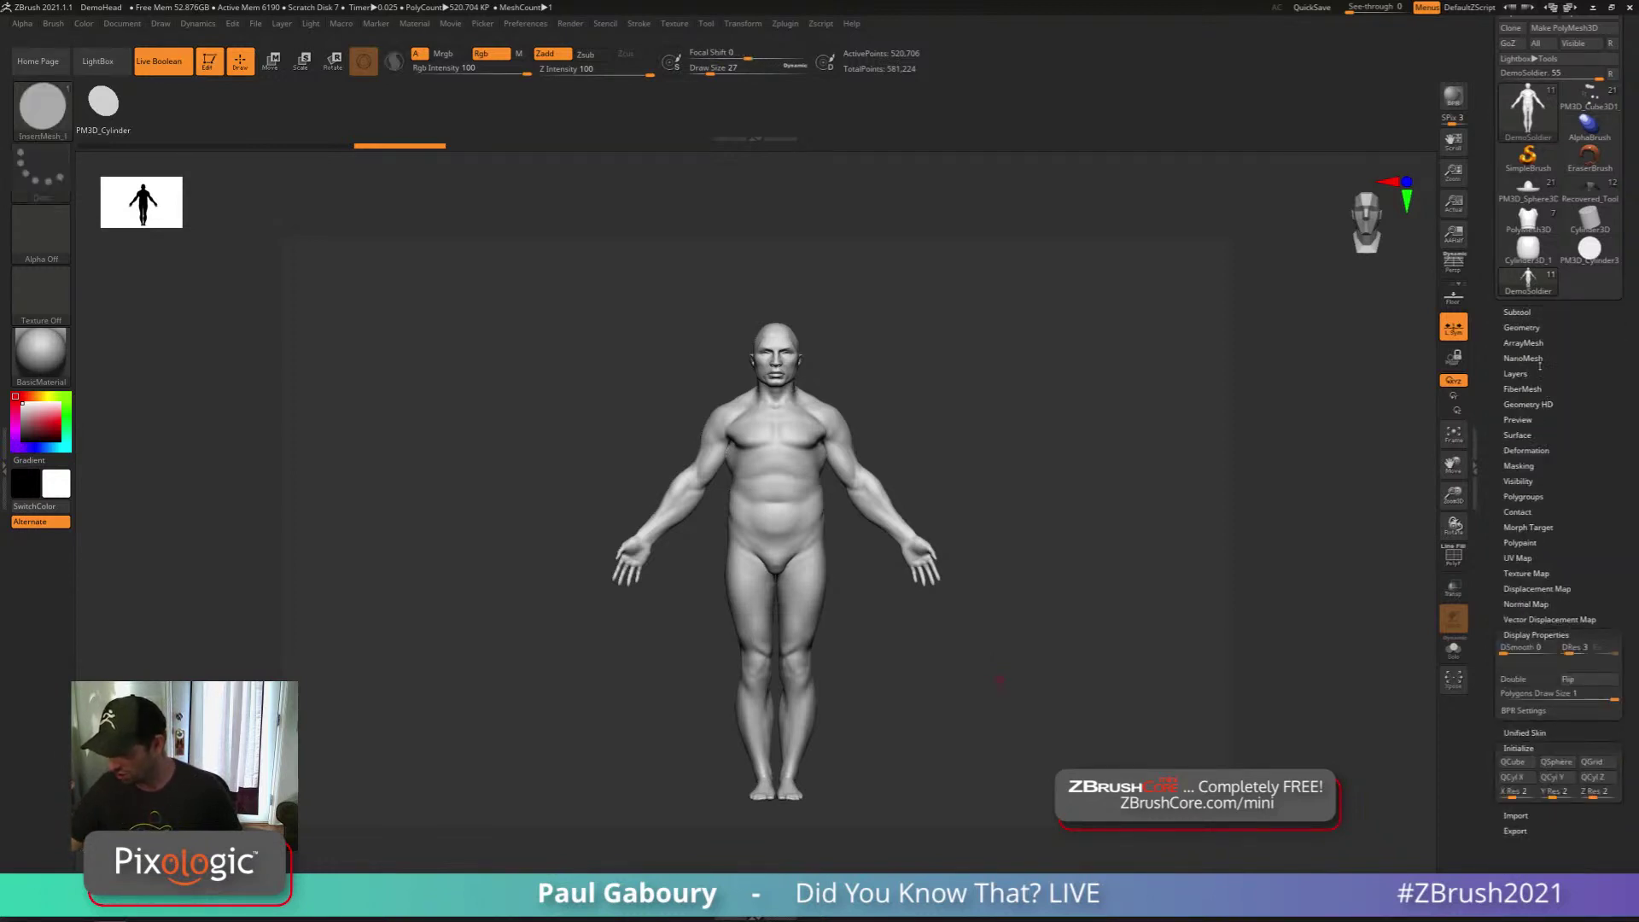
left_click(1524, 328)
right_click_drag(1007, 435, 1009, 582, "ctrl")
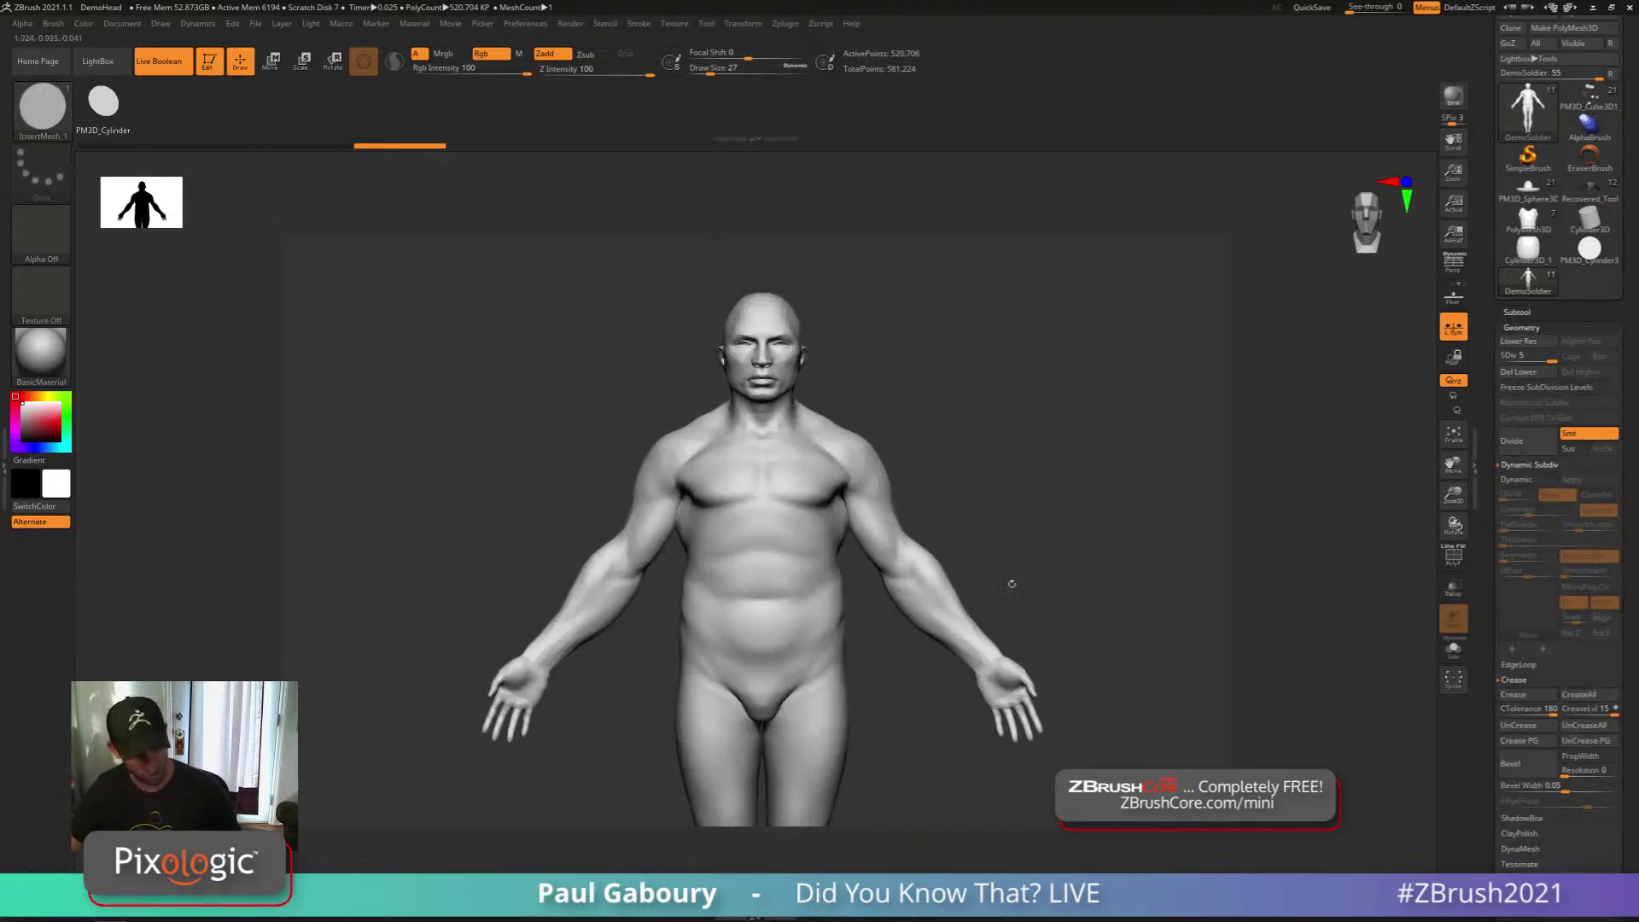
key("shift+f")
left_click(1521, 443)
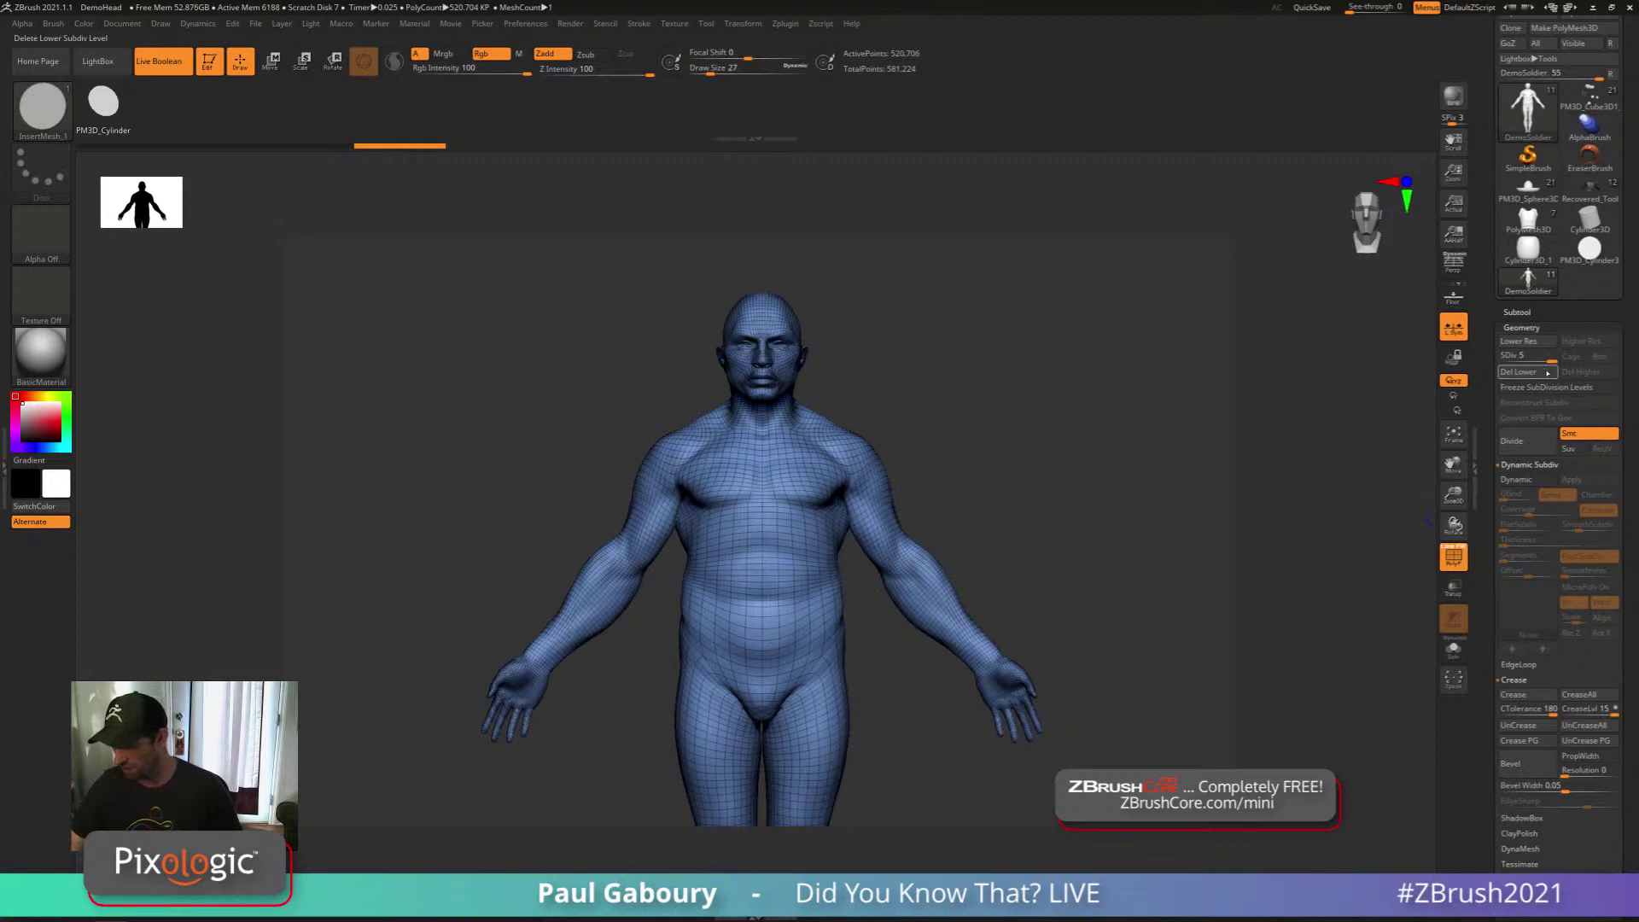
Convert the soldier's body to a DynaMesh at resolution 304 and turn off its polyframe display
left_click(1527, 465)
left_click(1525, 496)
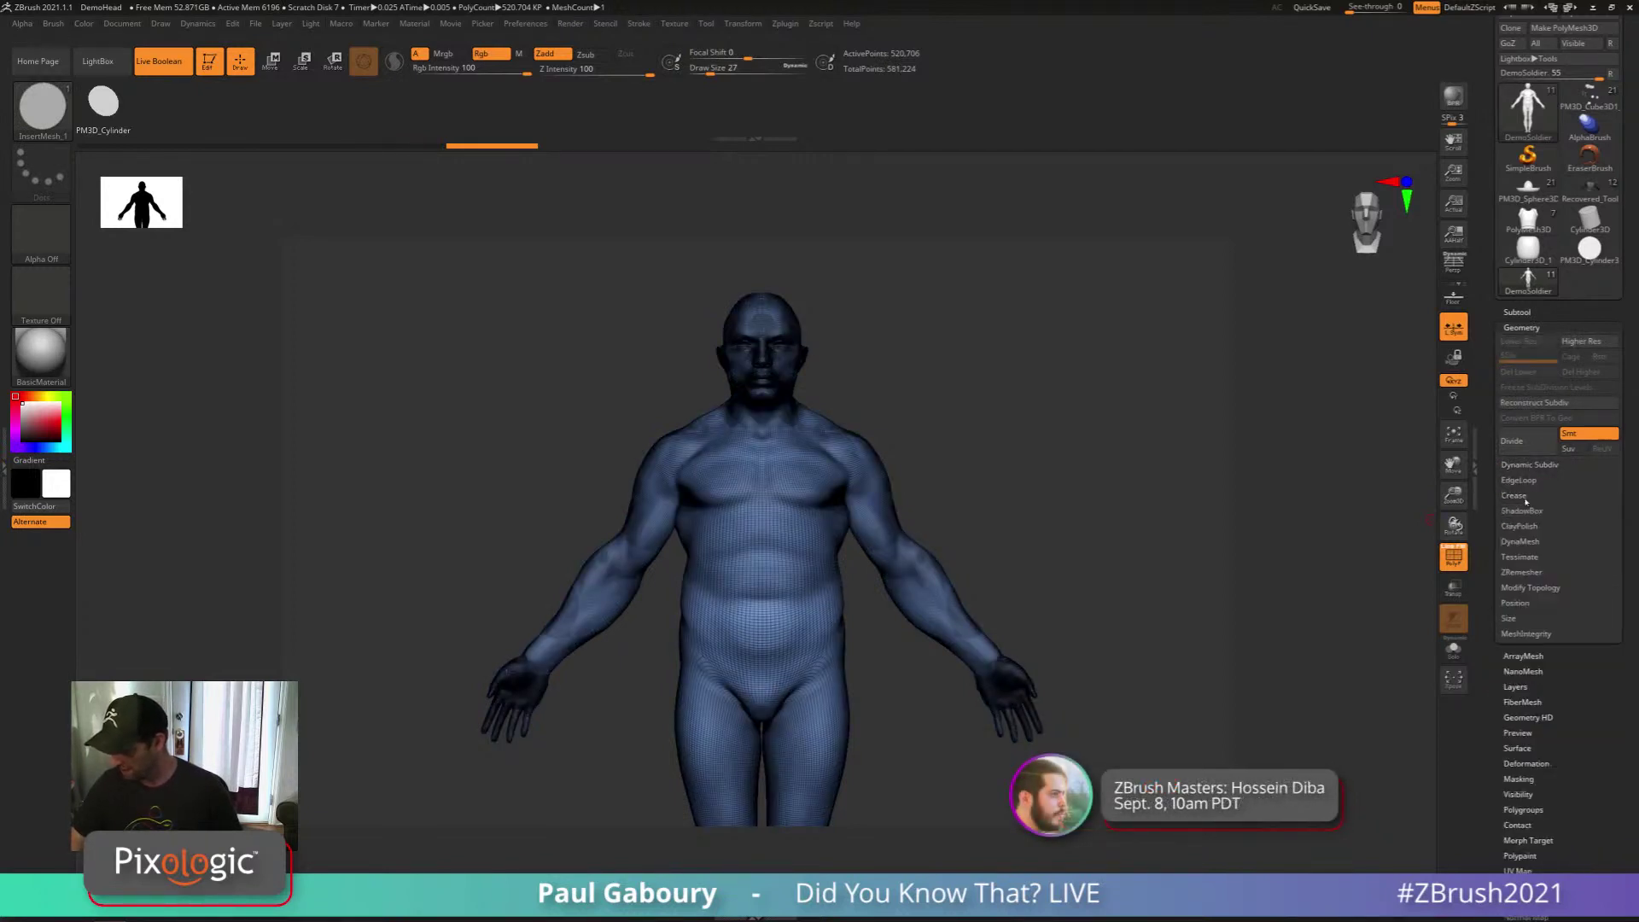
left_click(1523, 542)
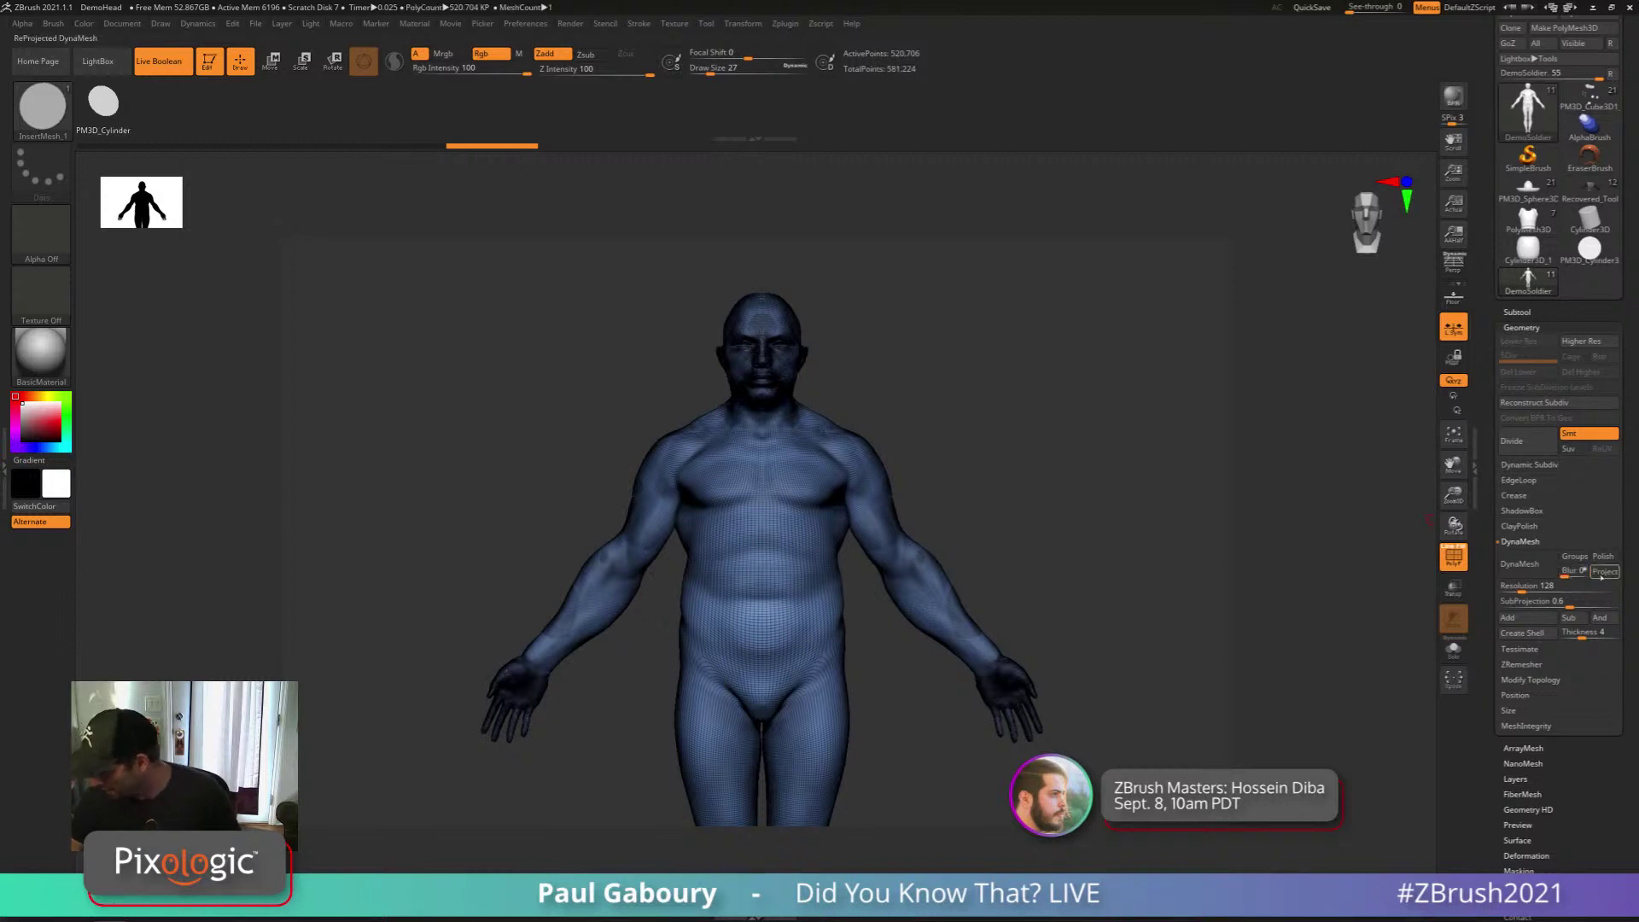
left_click_drag(1522, 587, 1534, 588)
left_click_drag(914, 733, 908, 745, "ctrl")
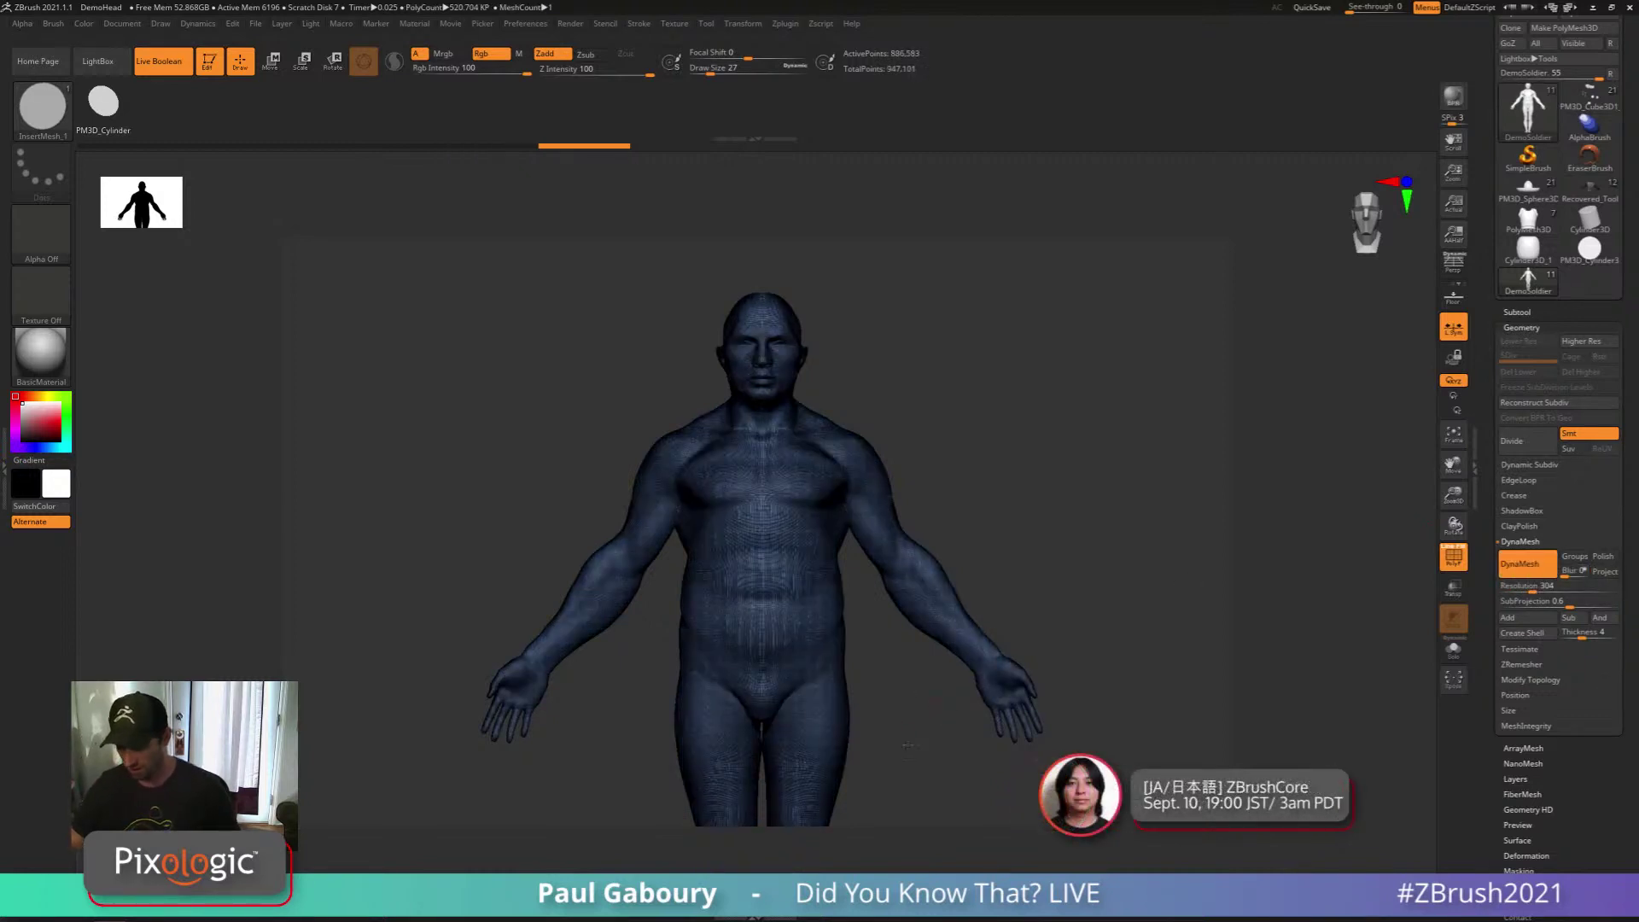
key("shift+f")
key("shift+f")
key("shift+f")
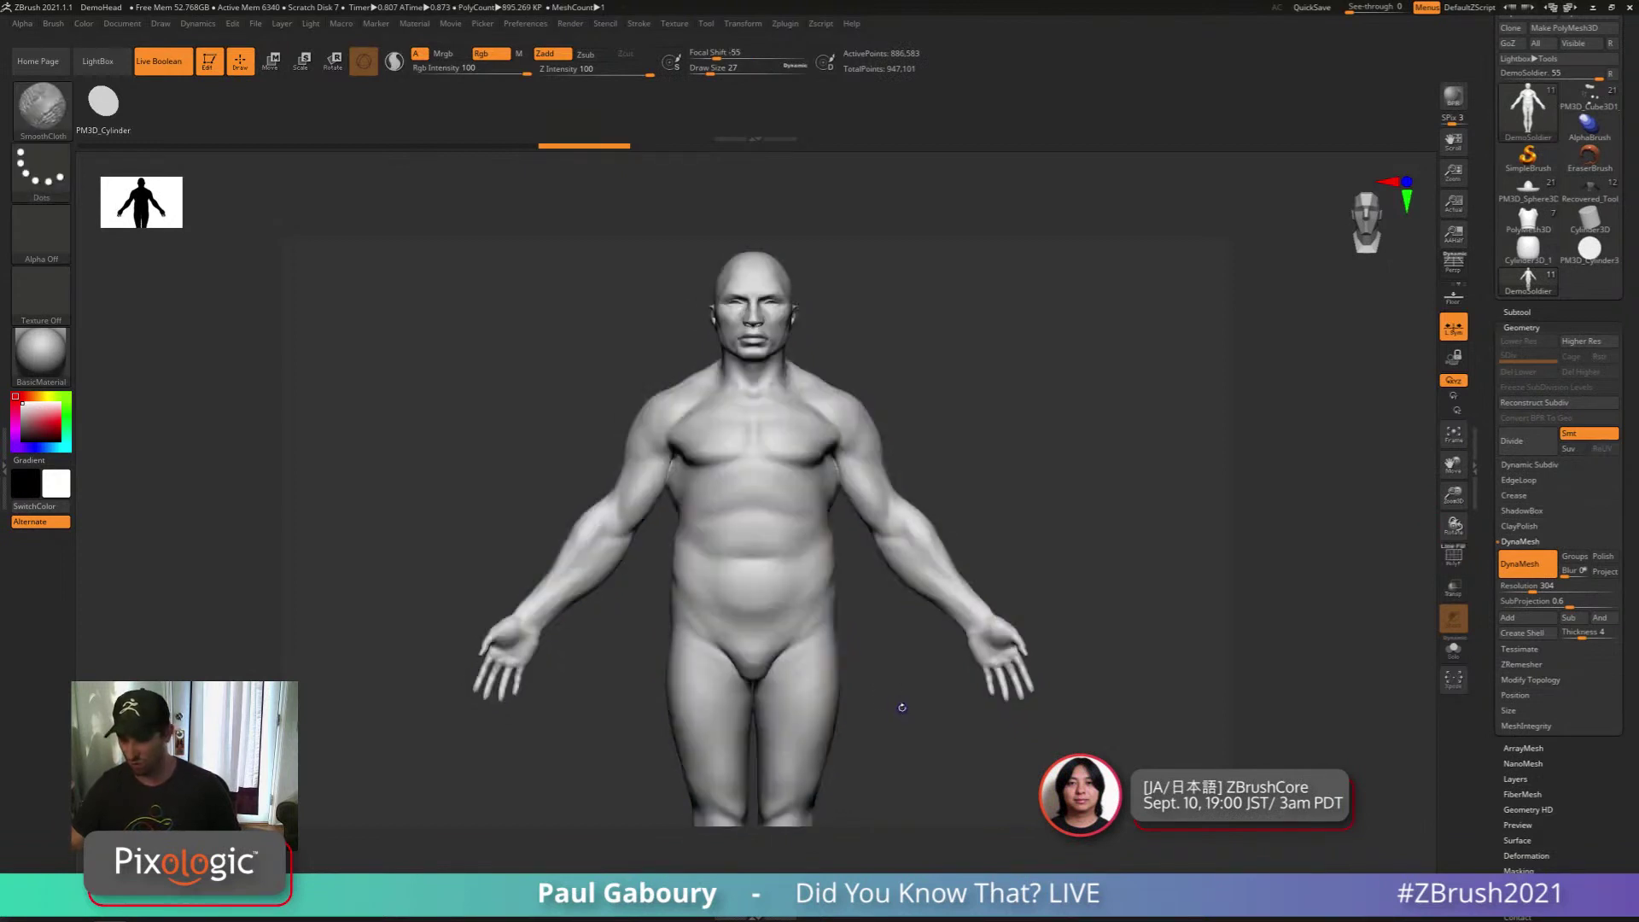
Paint a symmetrical mask over the soldier's chest, abdomen and front shoulders, starting with a draw size of 80
mouse_move(899, 662)
right_mouse_down("alt")
mouse_move(883, 631)
mouse_move(900, 626)
mouse_move(888, 666)
mouse_move(872, 634)
mouse_move(891, 632)
right_mouse_up("alt")
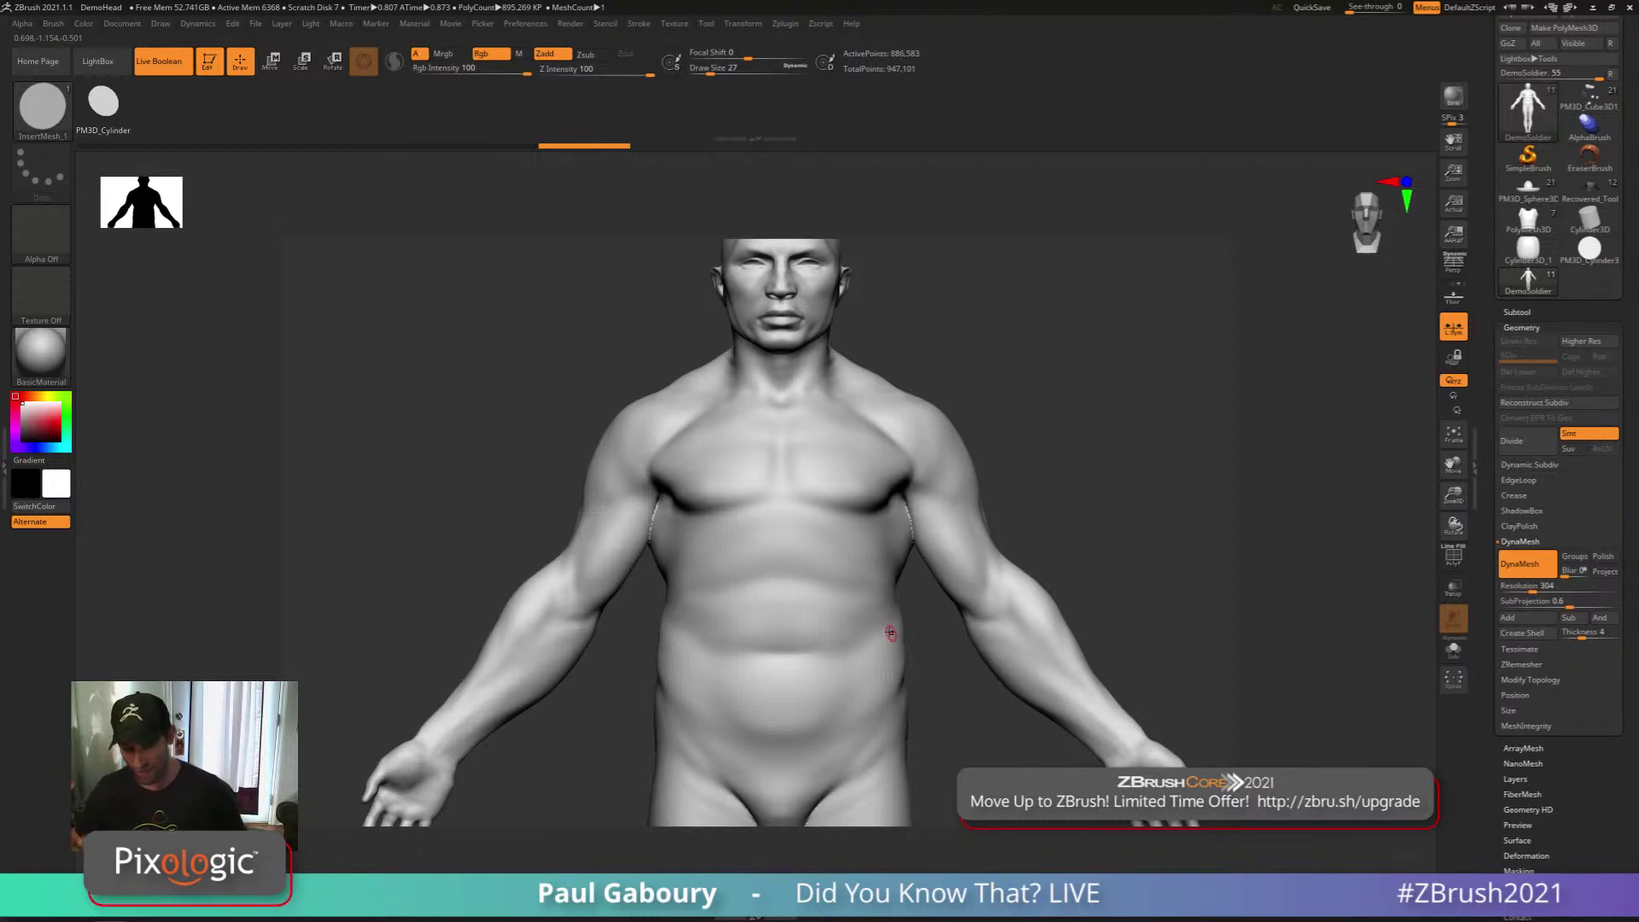
key("s")
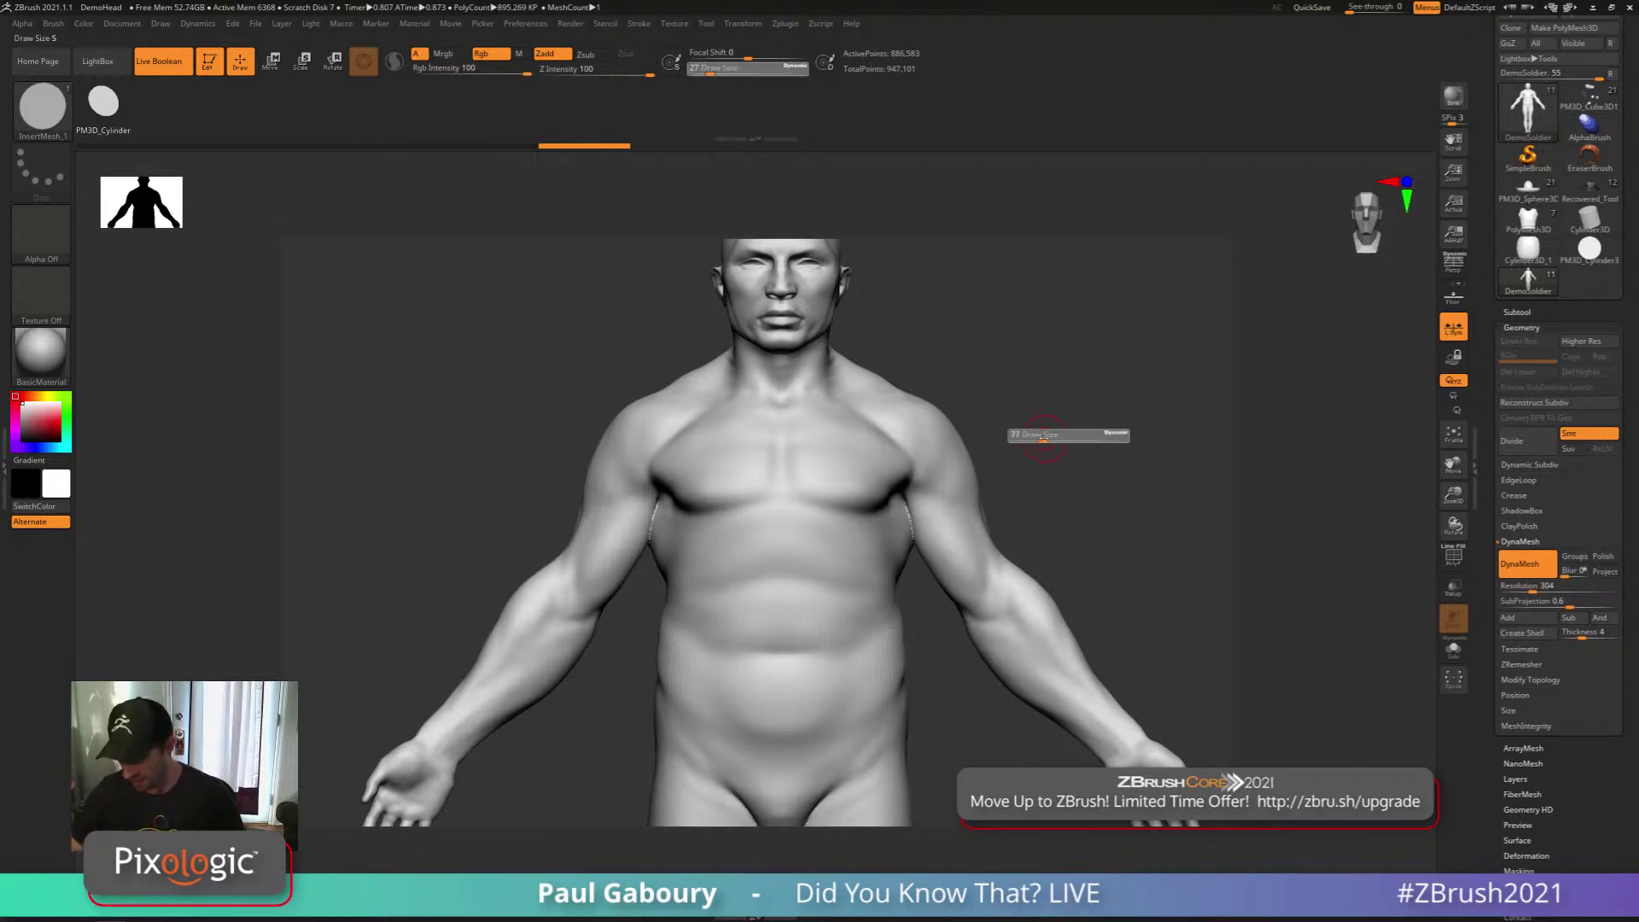
left_click_drag(1043, 439, 1045, 438)
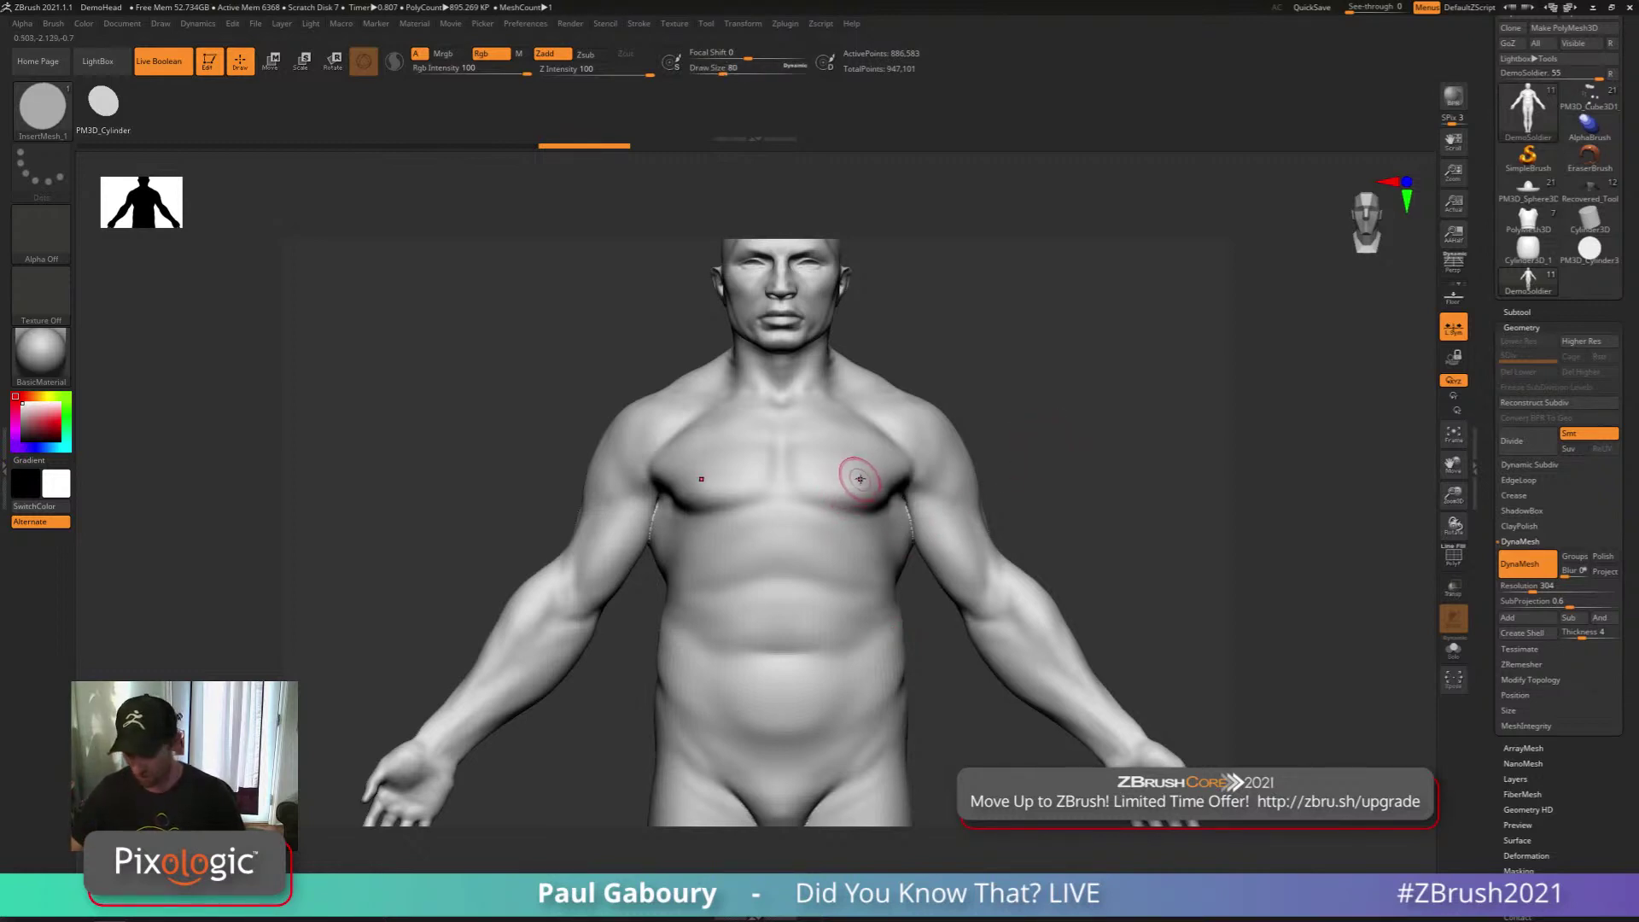
mouse_move(854, 448)
left_mouse_down("ctrl")
mouse_move(843, 510)
mouse_move(781, 452)
mouse_move(695, 555)
mouse_move(708, 599)
mouse_move(764, 627)
mouse_move(802, 602)
left_mouse_up("ctrl")
mouse_move(879, 614)
right_mouse_down("ctrl")
mouse_move(838, 644)
mouse_move(849, 618)
right_mouse_up("ctrl")
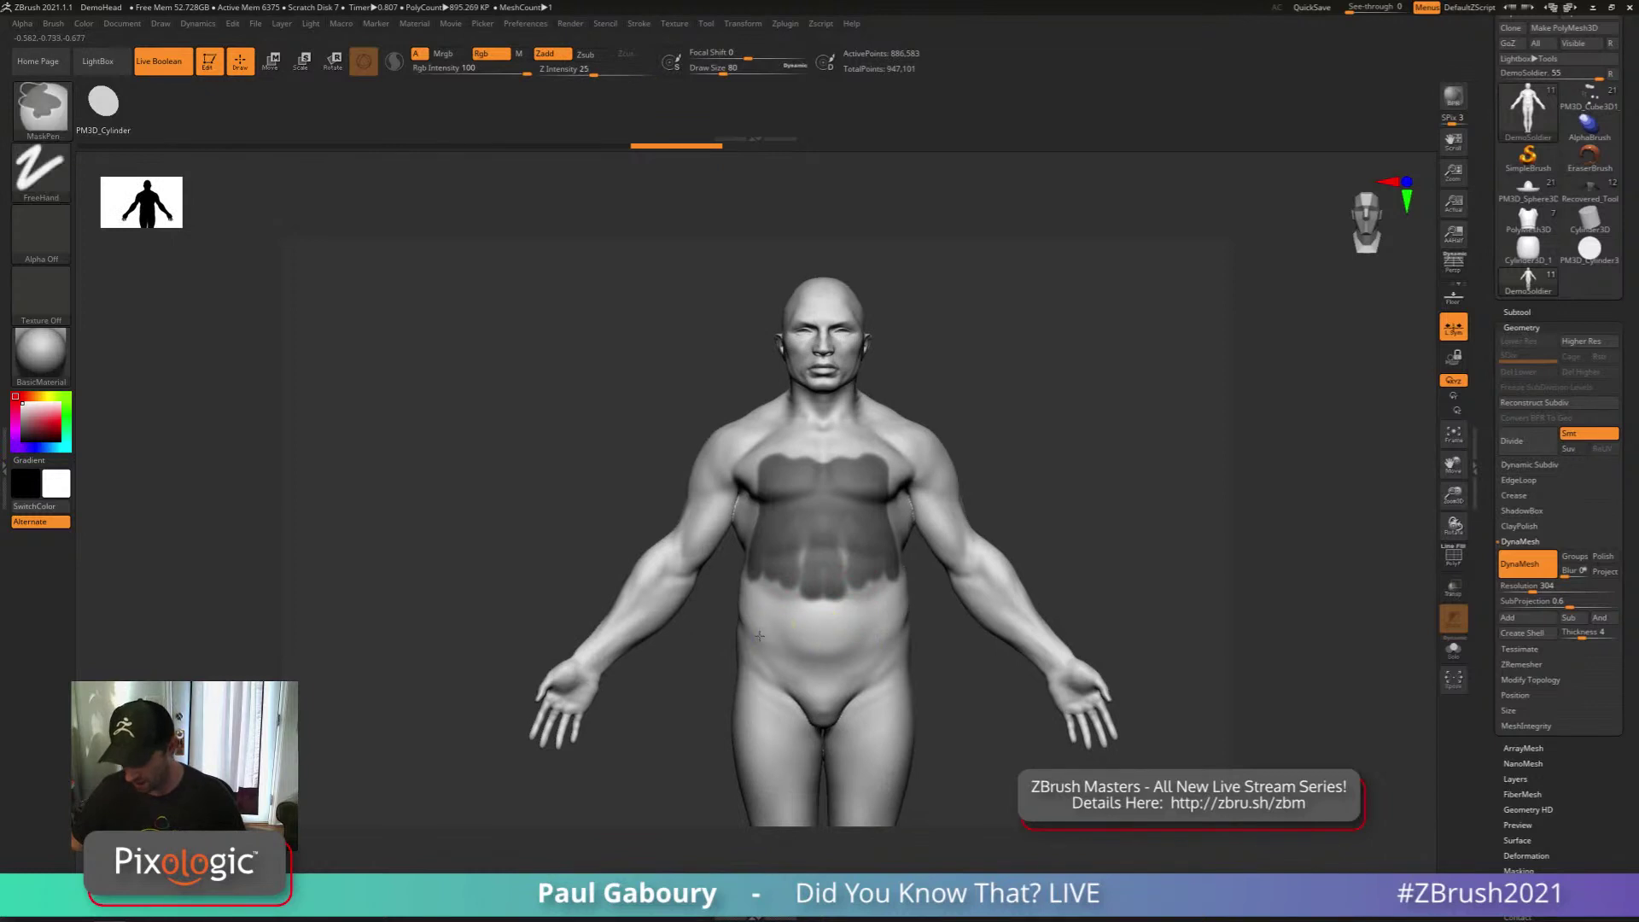
mouse_move(817, 629)
left_mouse_down("ctrl")
mouse_move(879, 632)
mouse_move(813, 612)
mouse_move(888, 614)
mouse_move(905, 589)
mouse_move(903, 634)
left_mouse_up("ctrl")
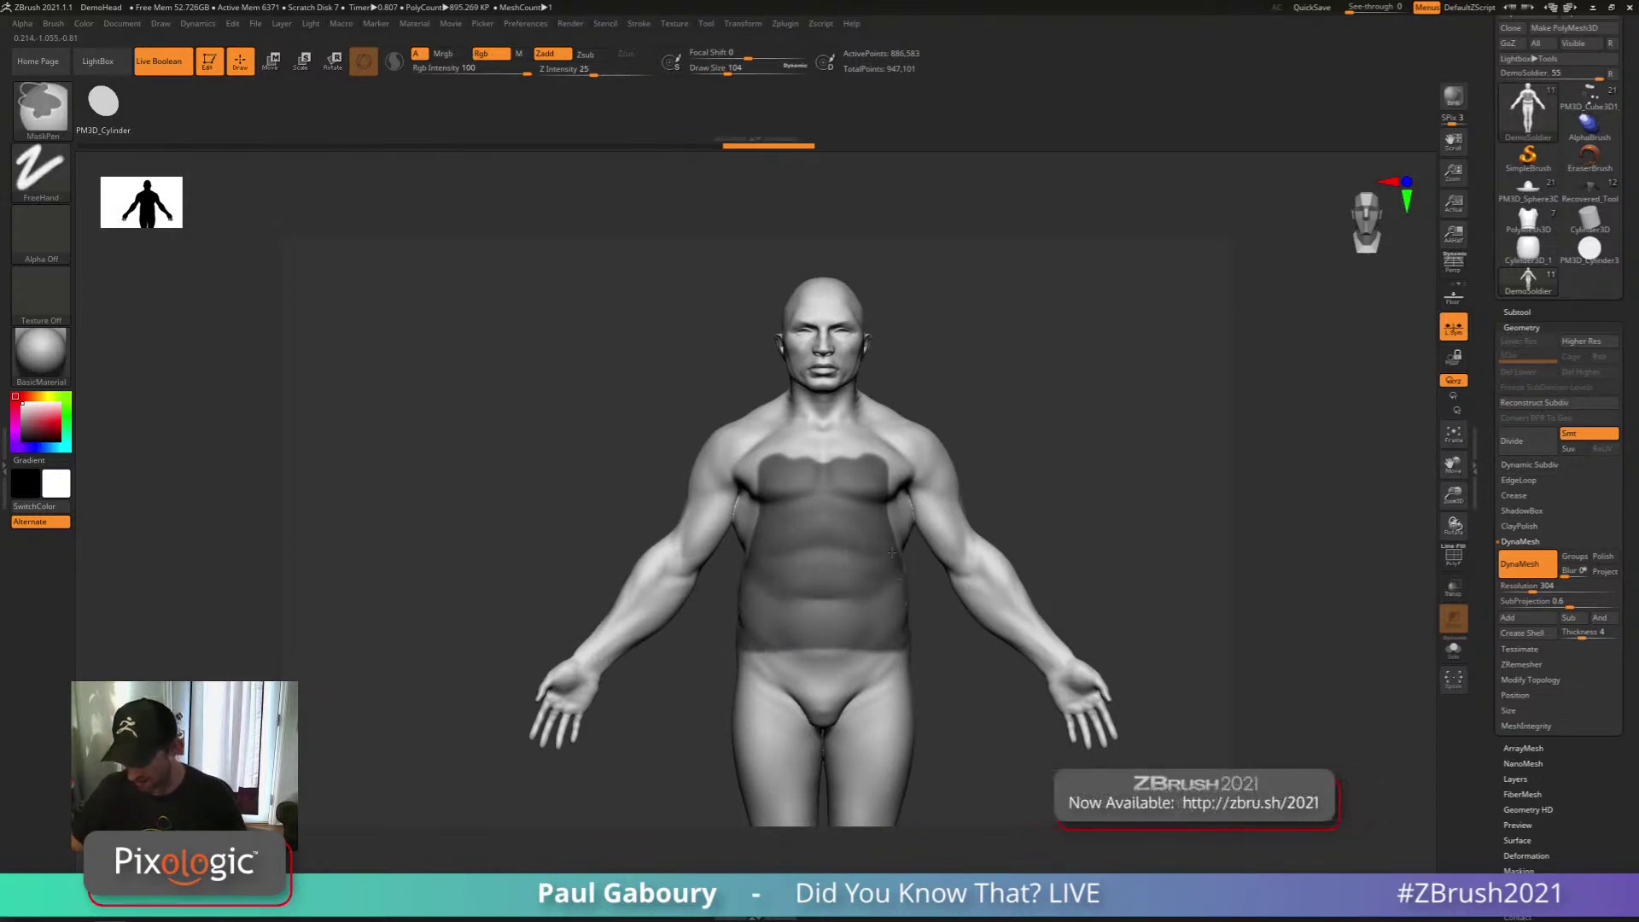
left_click_drag(908, 546, 887, 412, "ctrl")
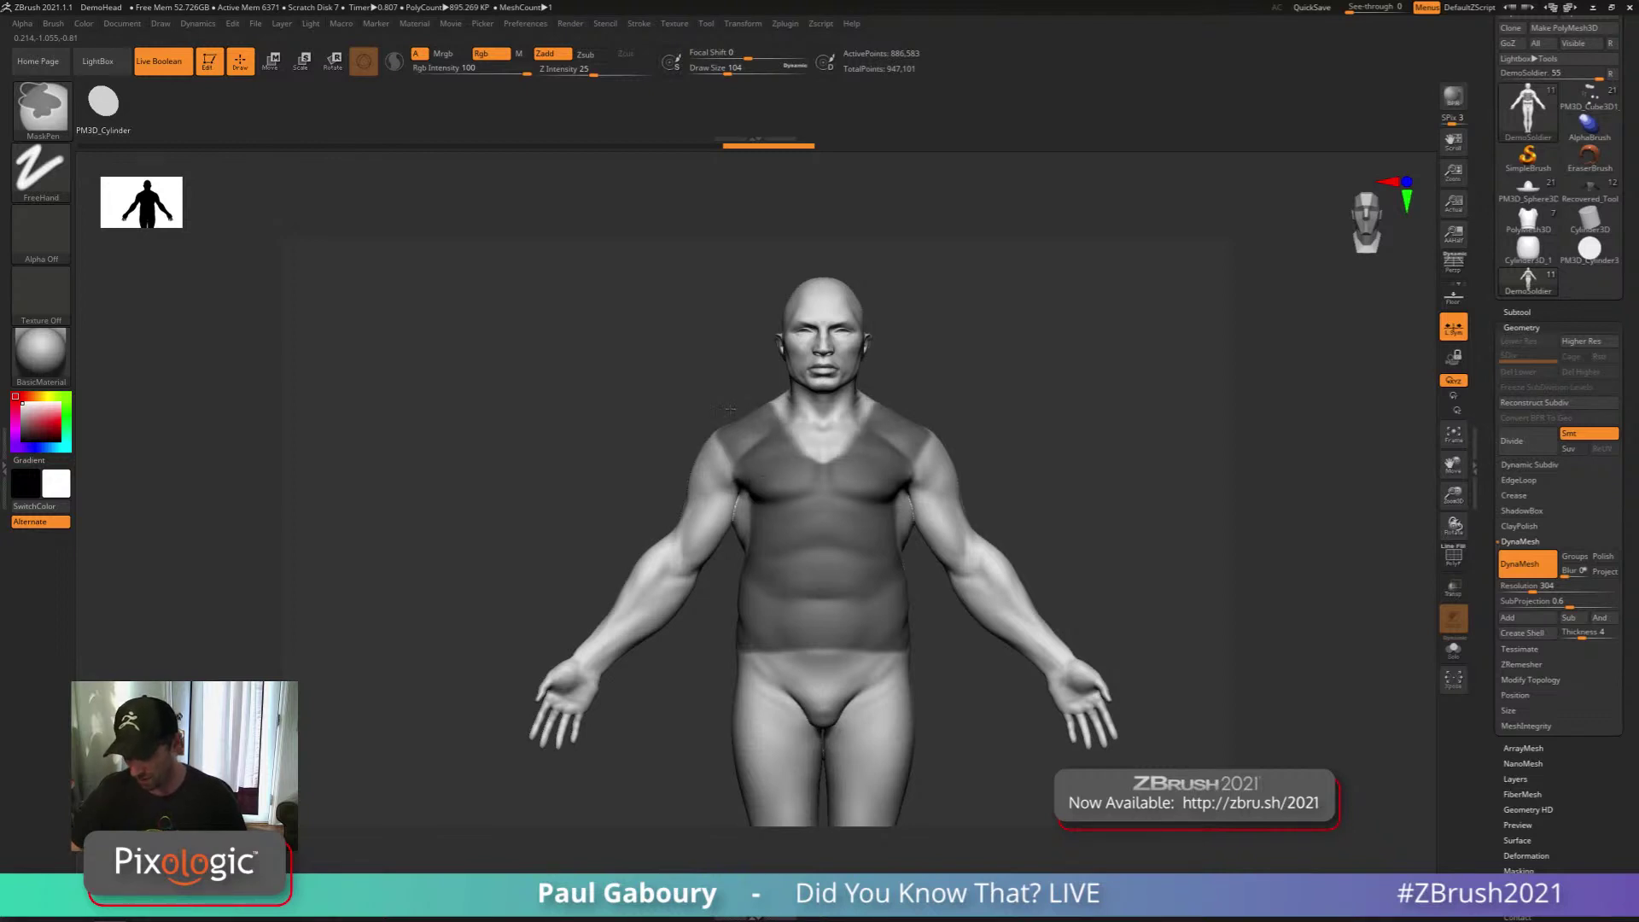
mouse_move(746, 549)
left_mouse_down("ctrl")
mouse_move(743, 502)
mouse_move(831, 465)
left_mouse_up("ctrl")
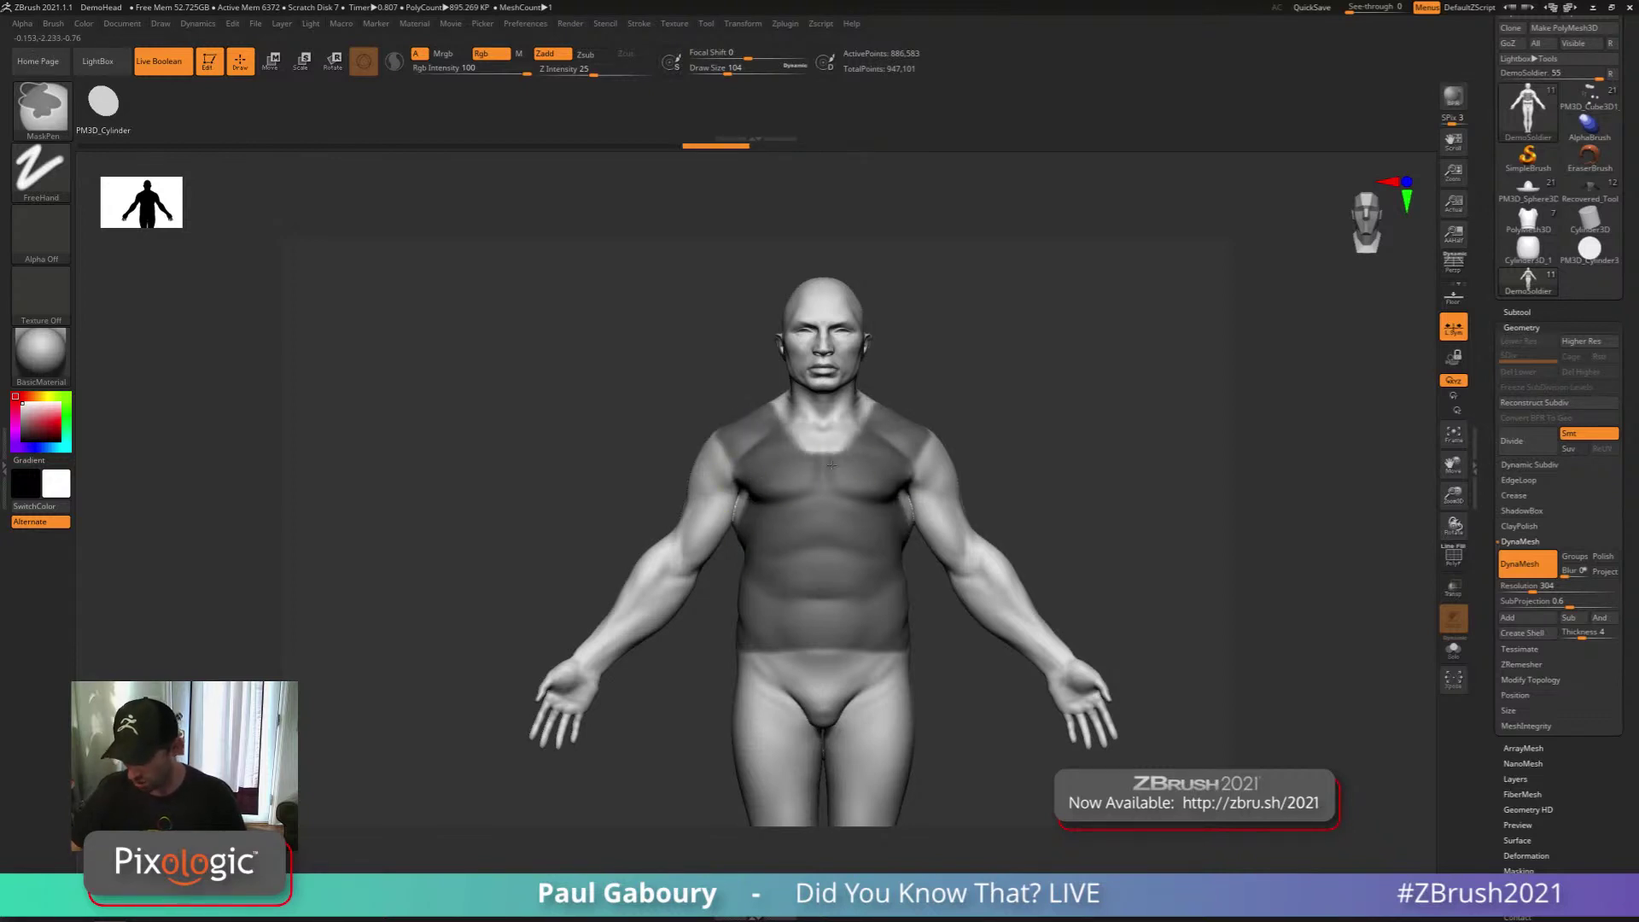
Extend the shirt-shaped mask around the neckline, shoulders and back, and clear the mask where it spills over
left_click_drag(597, 418, 836, 406)
mouse_move(725, 418)
left_mouse_down("ctrl")
mouse_move(670, 433)
mouse_move(630, 520)
left_mouse_up("ctrl")
mouse_move(444, 495)
left_mouse_down()
mouse_move(557, 473)
mouse_move(538, 495)
mouse_move(546, 589)
mouse_move(606, 554)
mouse_move(653, 580)
left_mouse_up()
left_click_drag(760, 757, 465, 570, "ctrl+alt")
mouse_move(465, 563)
right_mouse_down()
mouse_move(797, 596)
mouse_move(821, 678)
right_mouse_up()
mouse_move(523, 546)
left_mouse_down("ctrl")
mouse_move(504, 556)
mouse_move(518, 589)
left_mouse_up("ctrl")
left_click_drag(505, 442, 523, 494, "ctrl")
right_click_drag(520, 589, 632, 608)
right_click_drag(631, 608, 636, 541, "ctrl")
right_click_drag(636, 541, 838, 467, "alt")
Hide the soldier's forearms and hands to expose the side of the torso, and mask the area below the armpit
left_click_drag(1019, 722, 764, 374, "ctrl+shift")
right_click_drag(832, 469, 820, 553)
left_click_drag(820, 551, 745, 461, "ctrl+shift")
right_click_drag(811, 497, 814, 447)
key("ctrl")
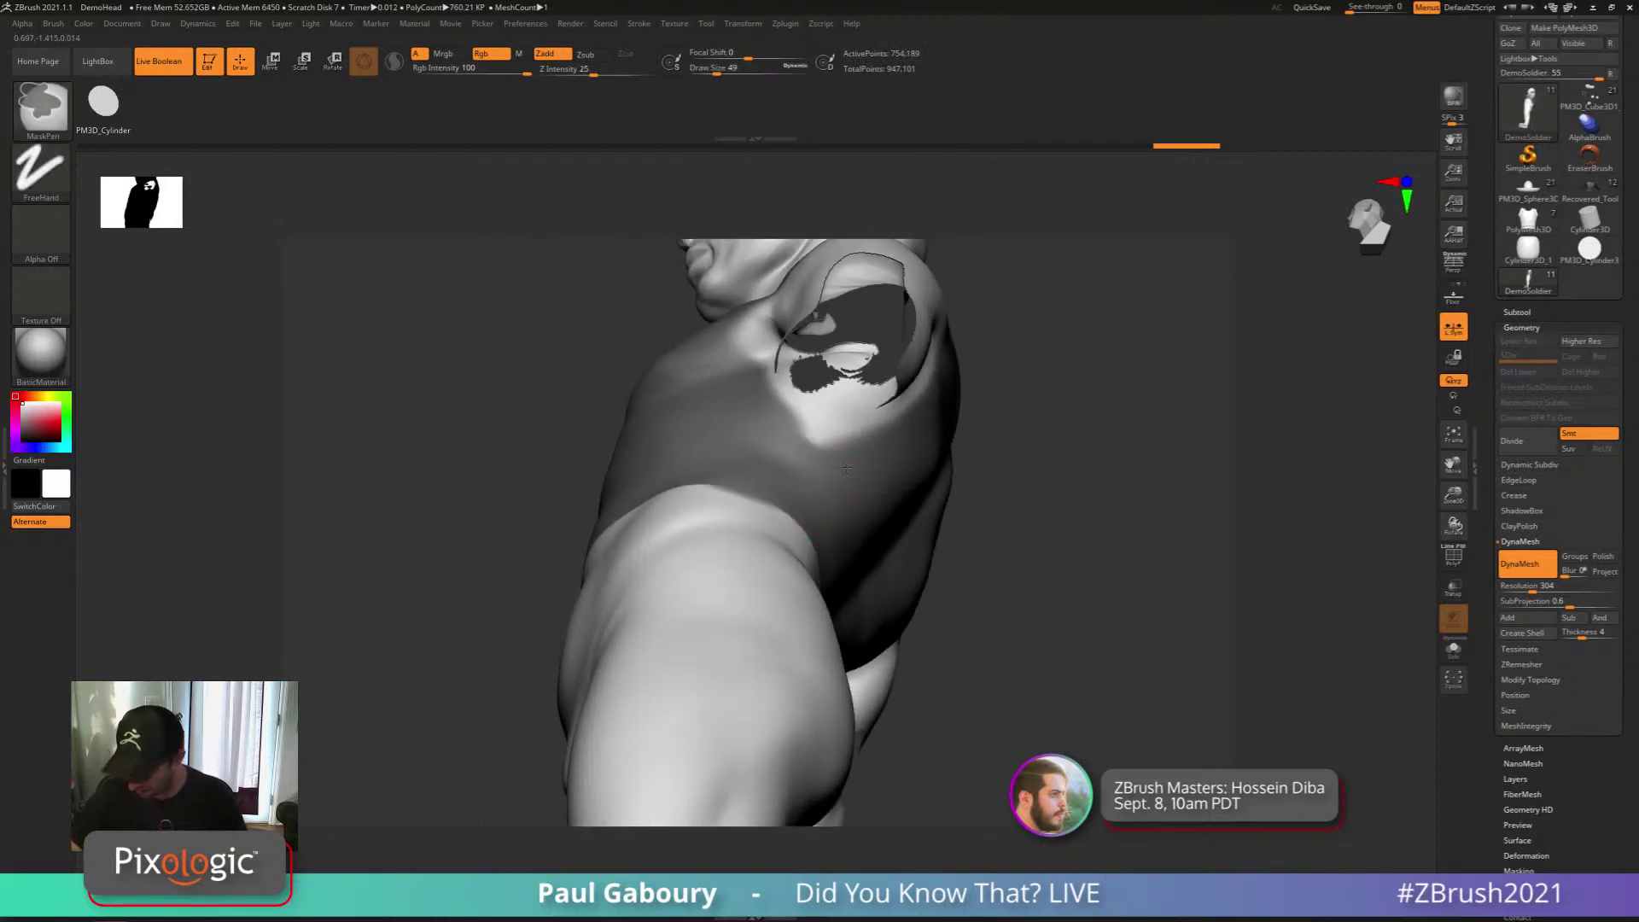
left_click_drag(845, 452, 800, 422, "ctrl")
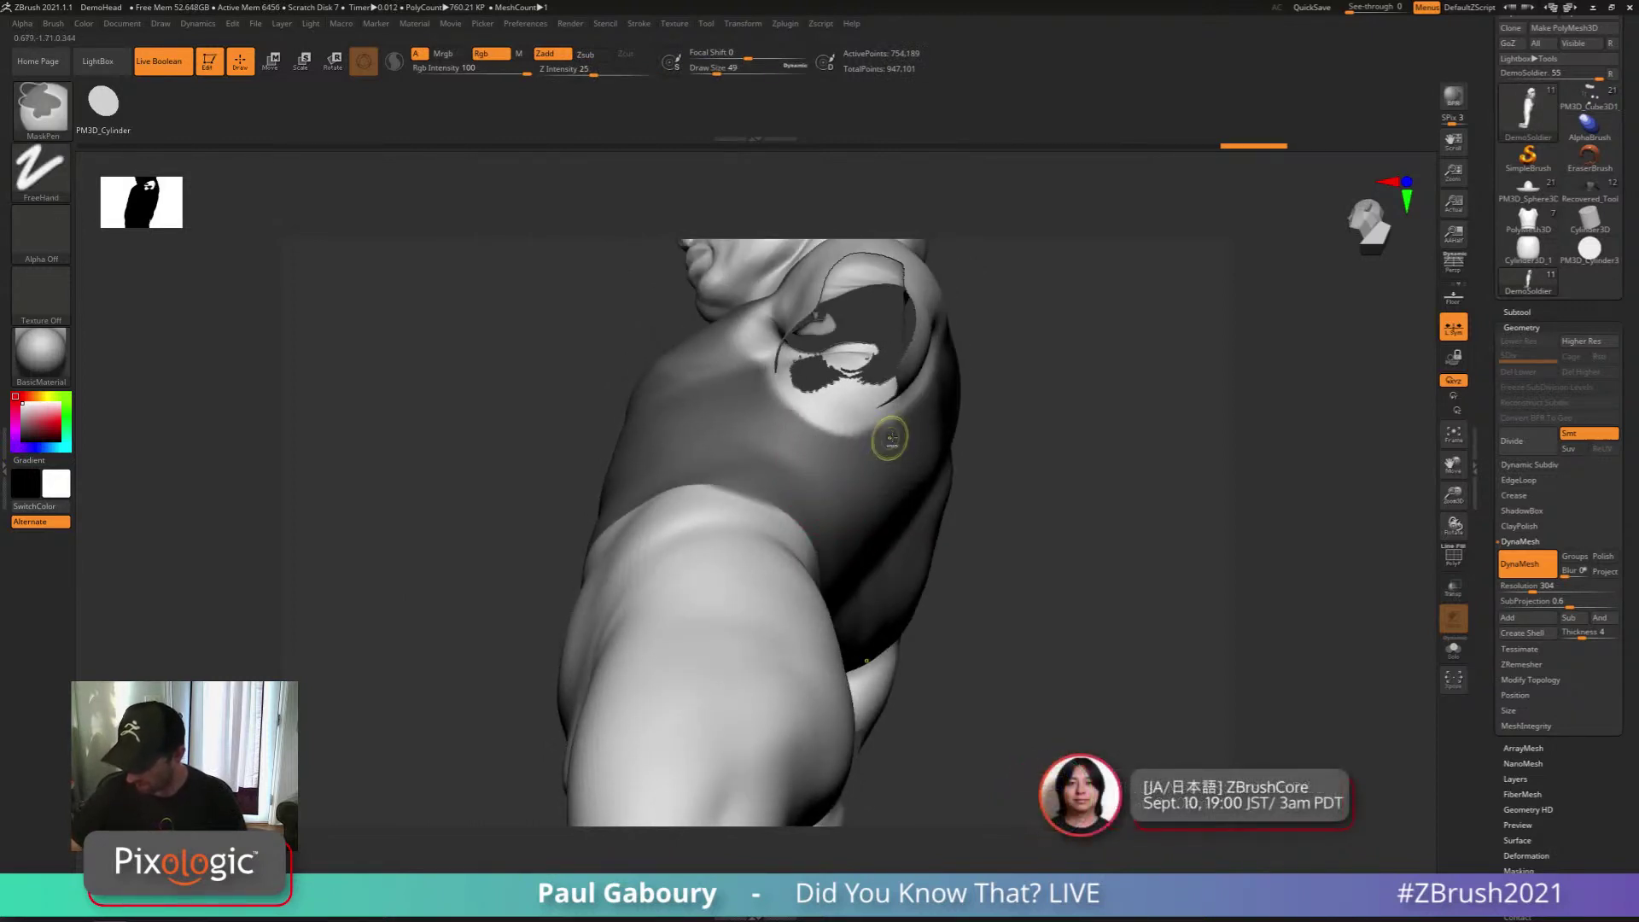
Extend the mask down over the waist to the hips, and reveal and frame the whole body
mouse_move(930, 585)
right_mouse_down("ctrl")
mouse_move(925, 530)
mouse_move(950, 575)
right_mouse_up("ctrl")
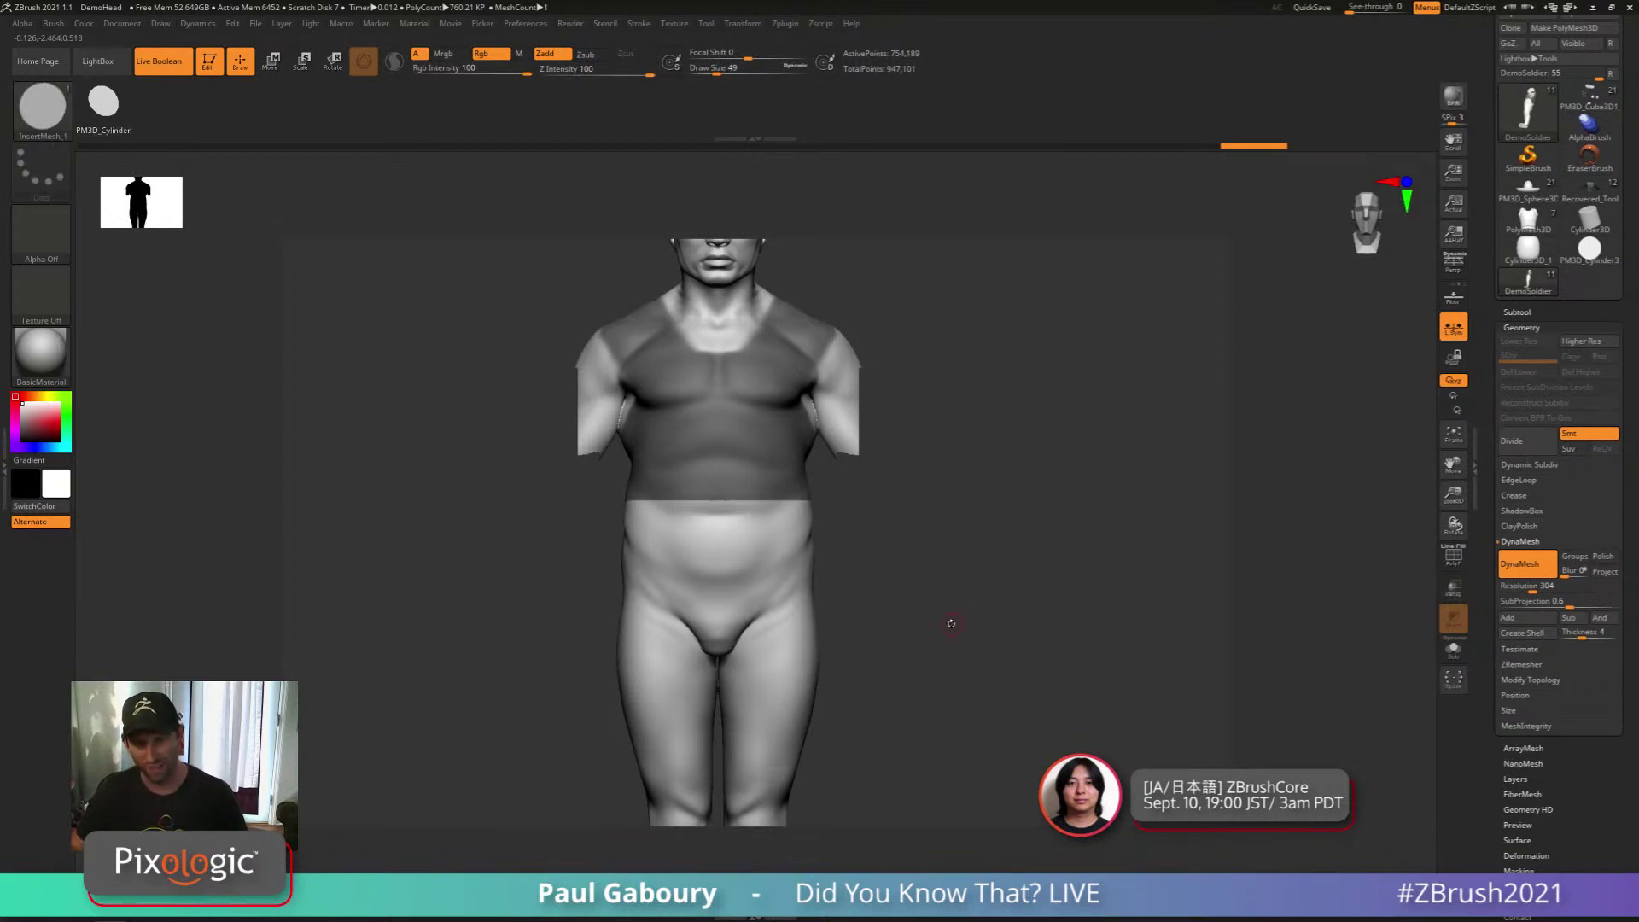
left_click_drag(918, 586, 573, 473, "ctrl")
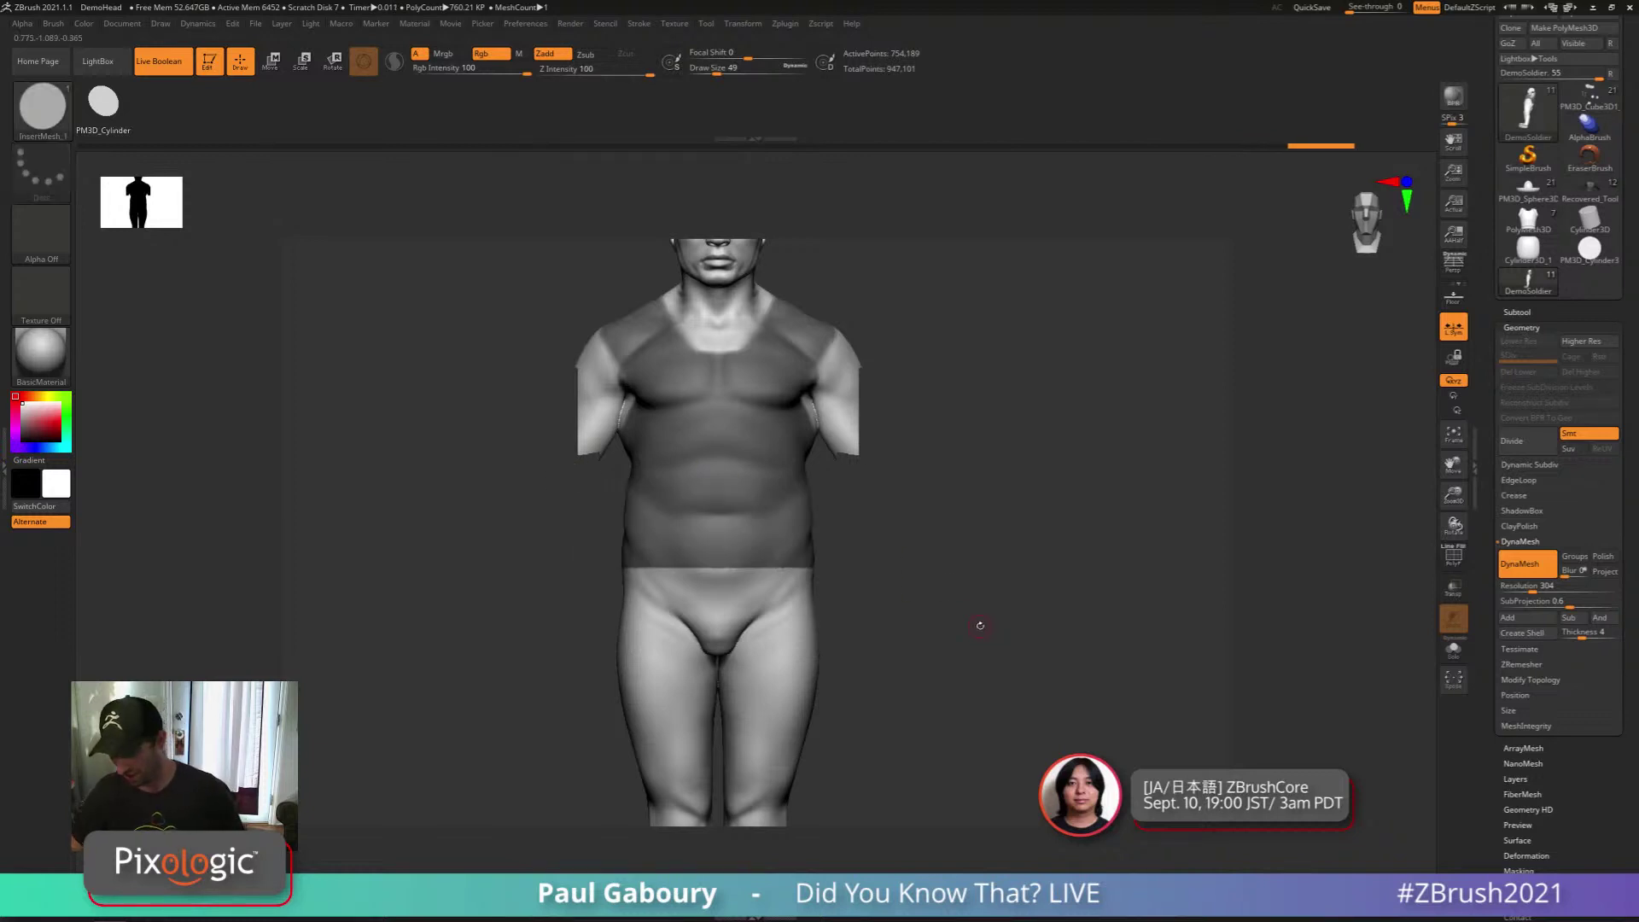
left_click(980, 626, "ctrl+shift")
key("f")
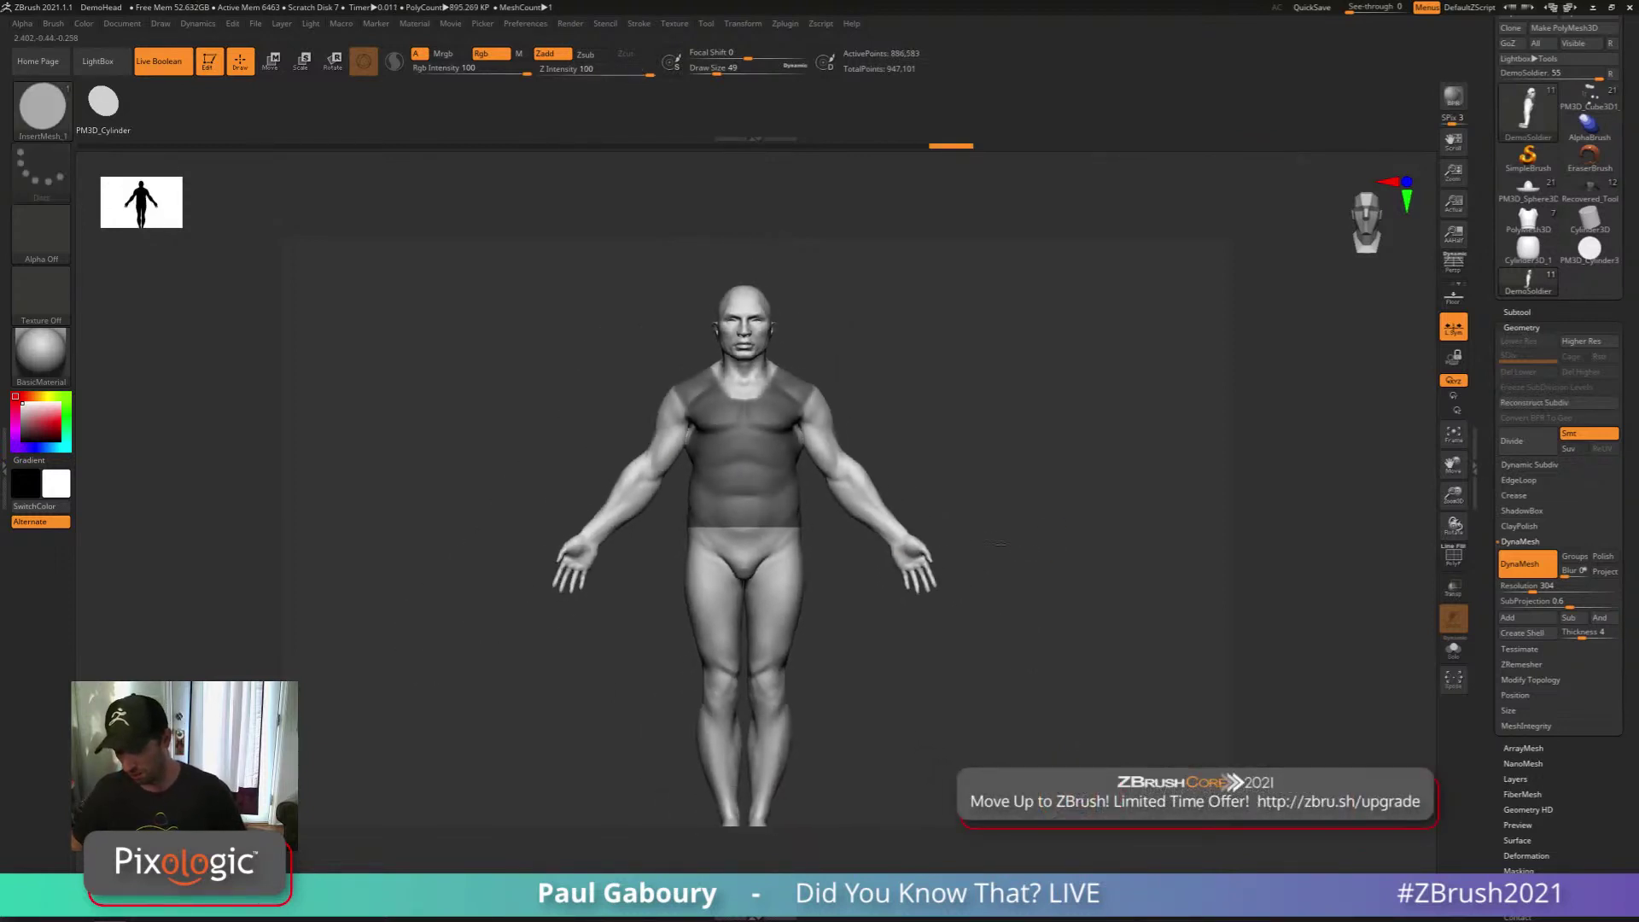
Open the soldier's subtool list and go down to its Split, Merge, Remesh, Project and Extract operations
left_click_drag(1001, 544, 980, 546, "alt")
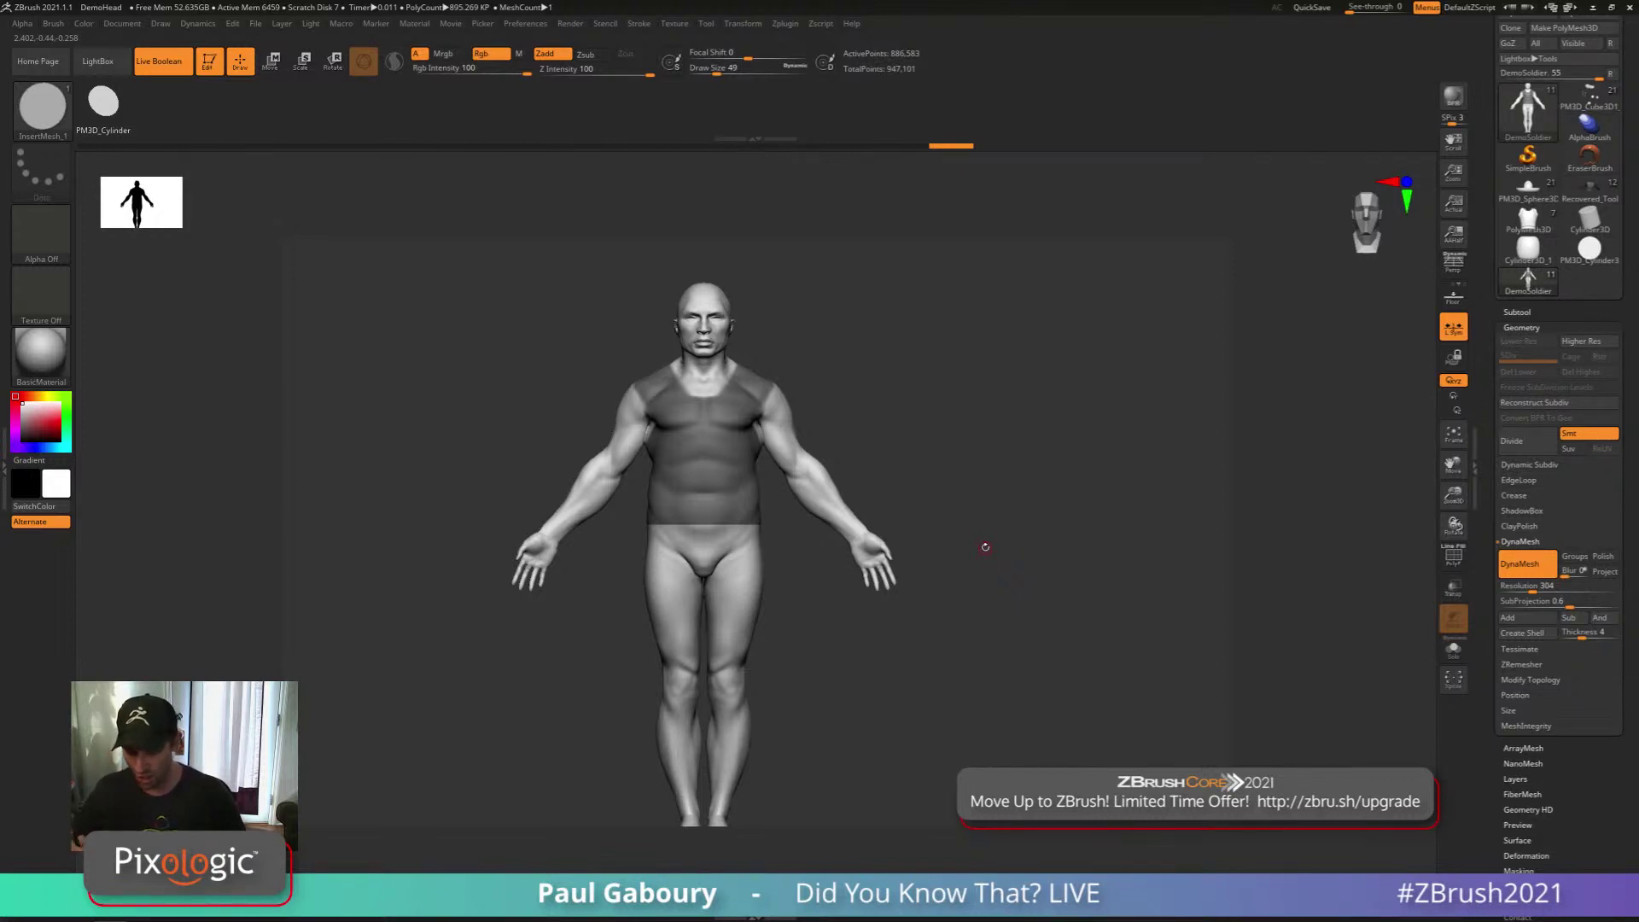
left_click(1516, 311)
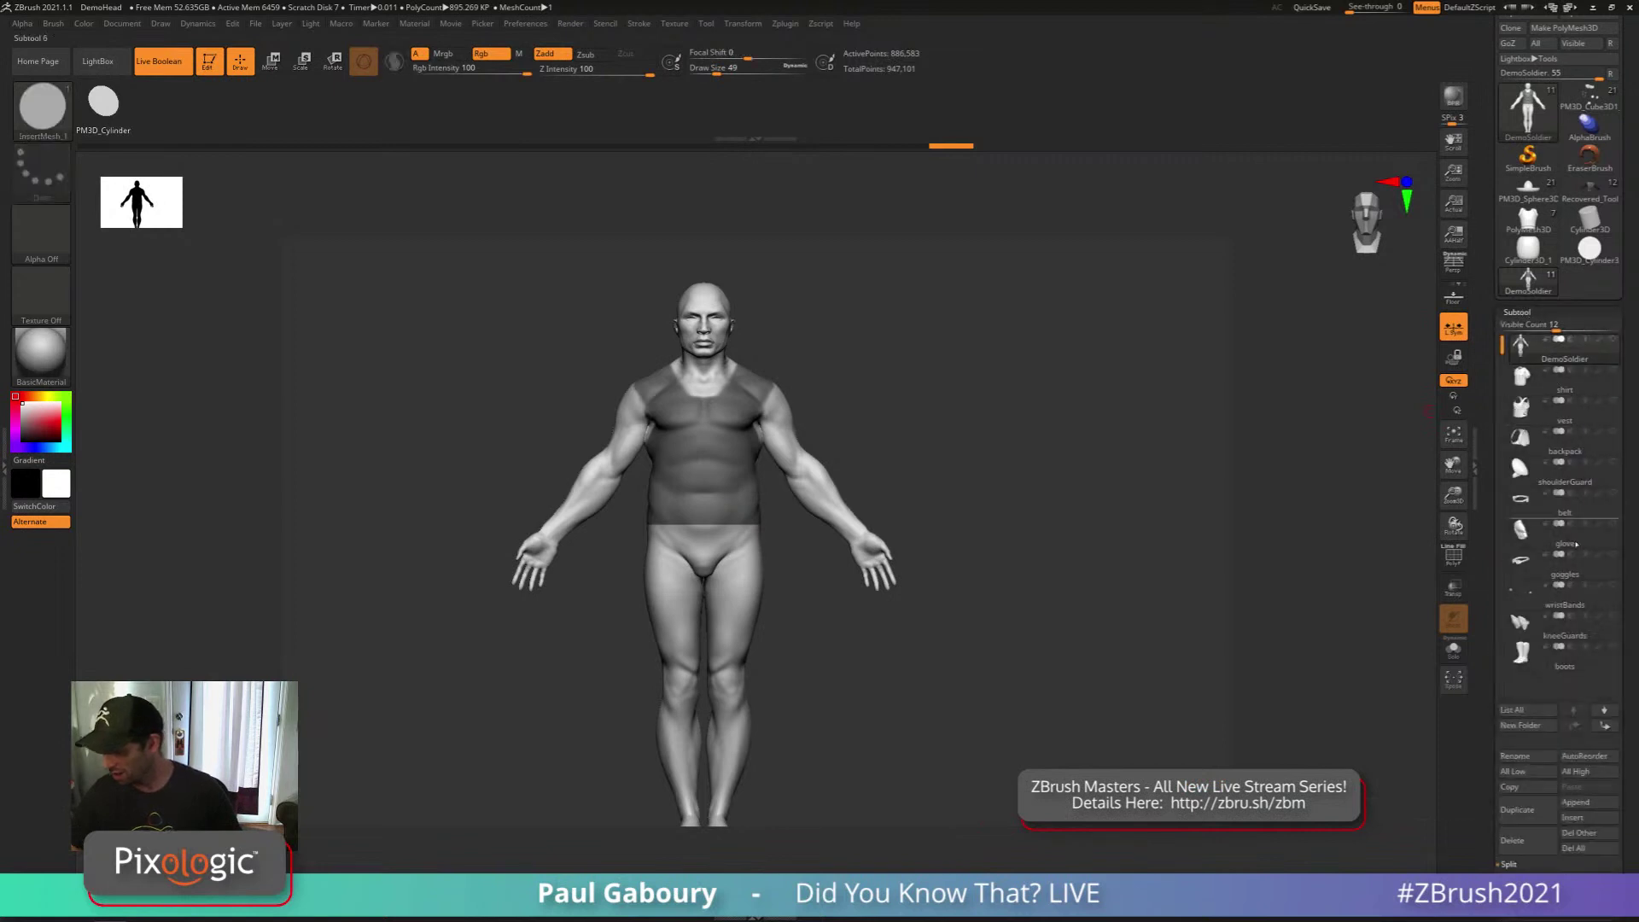
scroll(1524, 674, "down", 5)
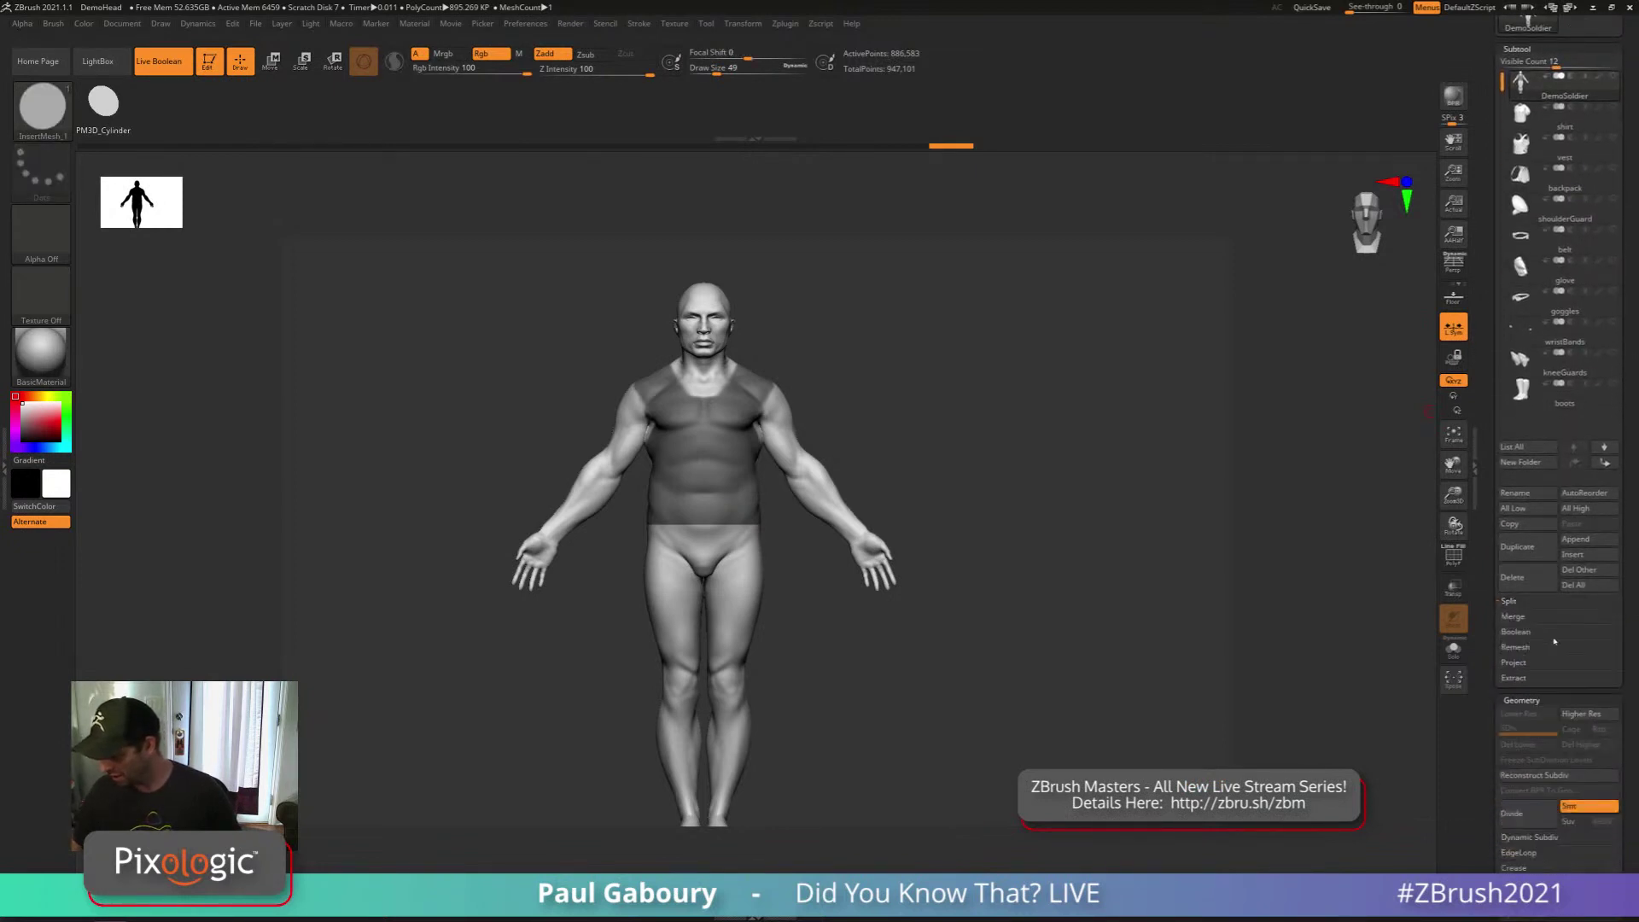
Open the subtool's extraction settings and preview a shell extracted from the masked torso
left_click(1523, 677)
scroll(1531, 649, "down", 3)
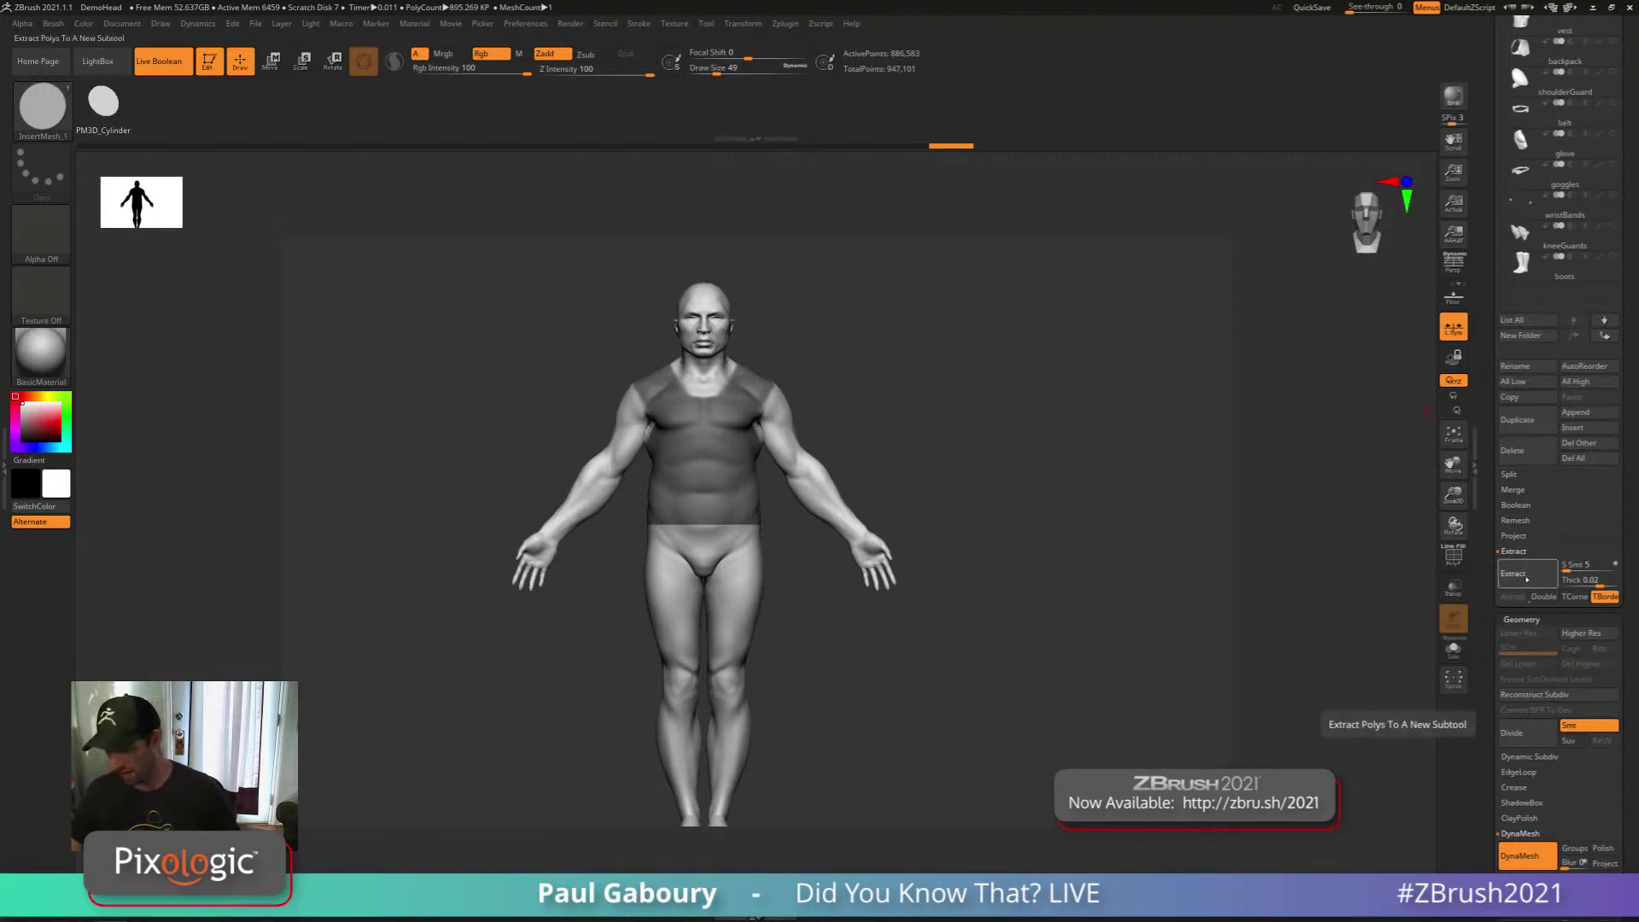
left_click(1526, 575)
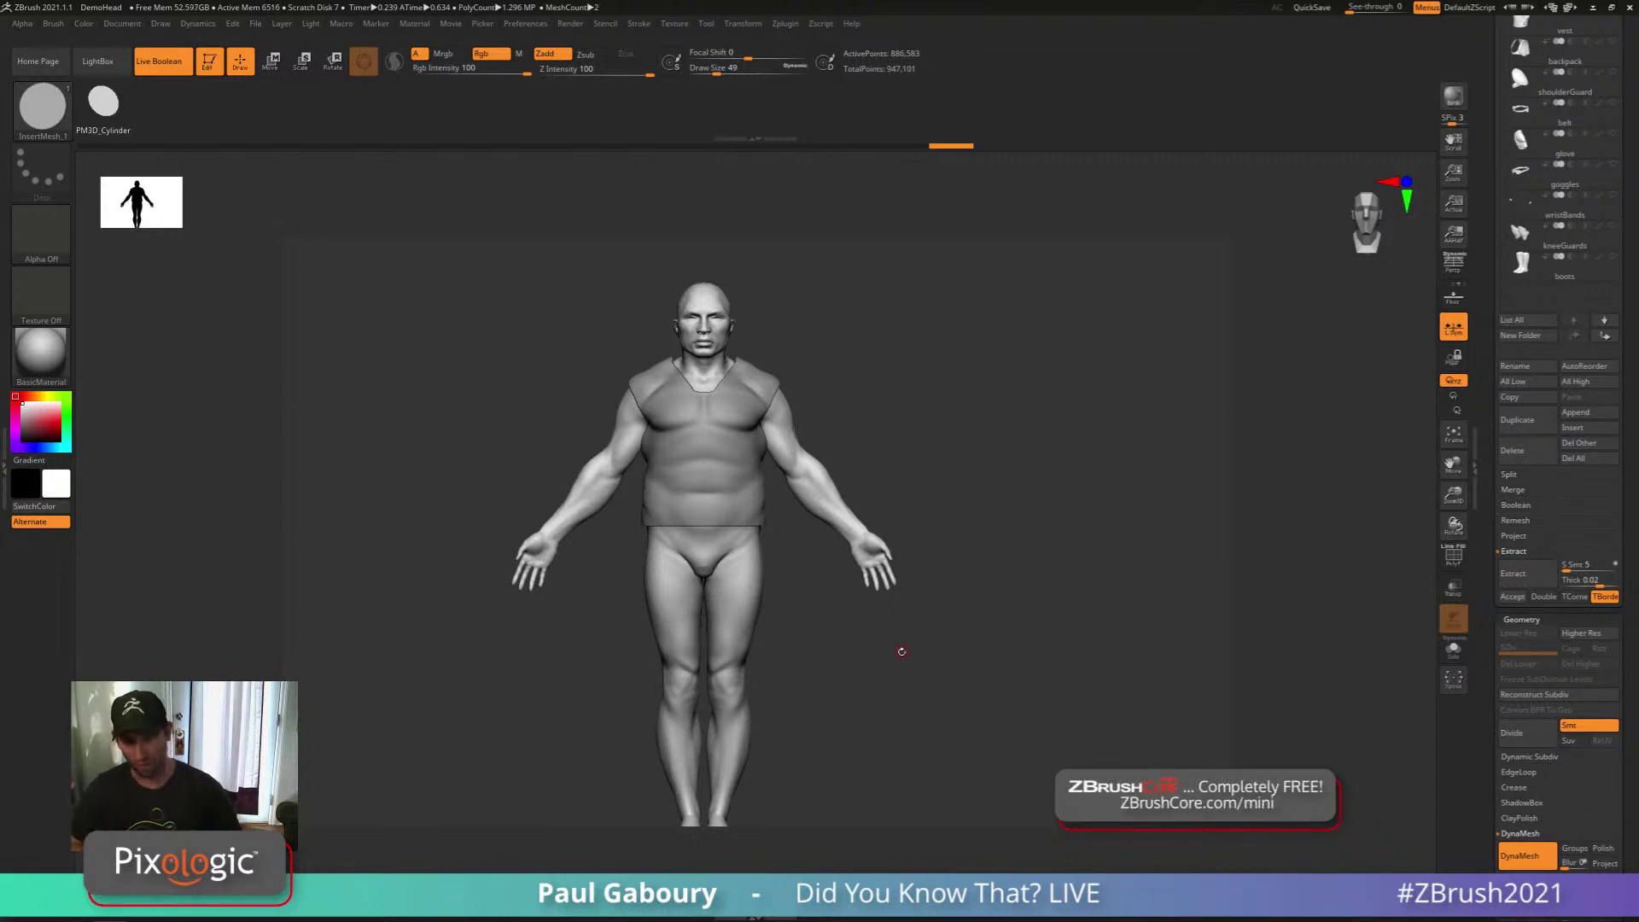
mouse_move(876, 649)
right_mouse_down()
mouse_move(861, 603)
mouse_move(892, 734)
right_mouse_up()
key("shift+f")
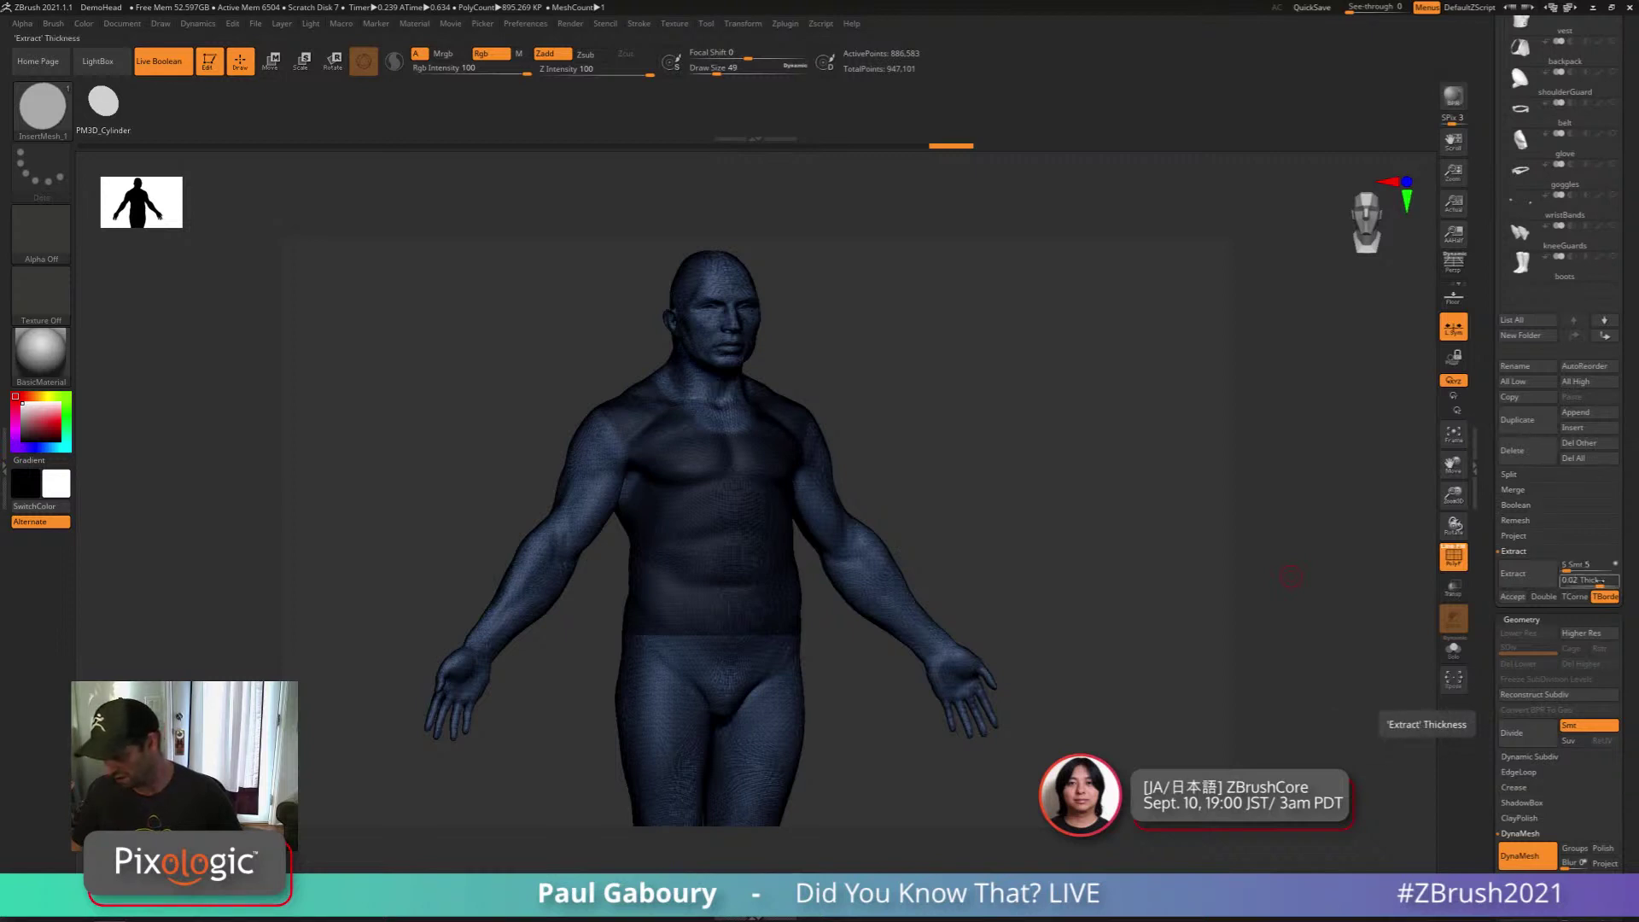
Set the extraction thickness to 0.03, preview the torso shell, and hide the polyframe
left_click(1586, 580)
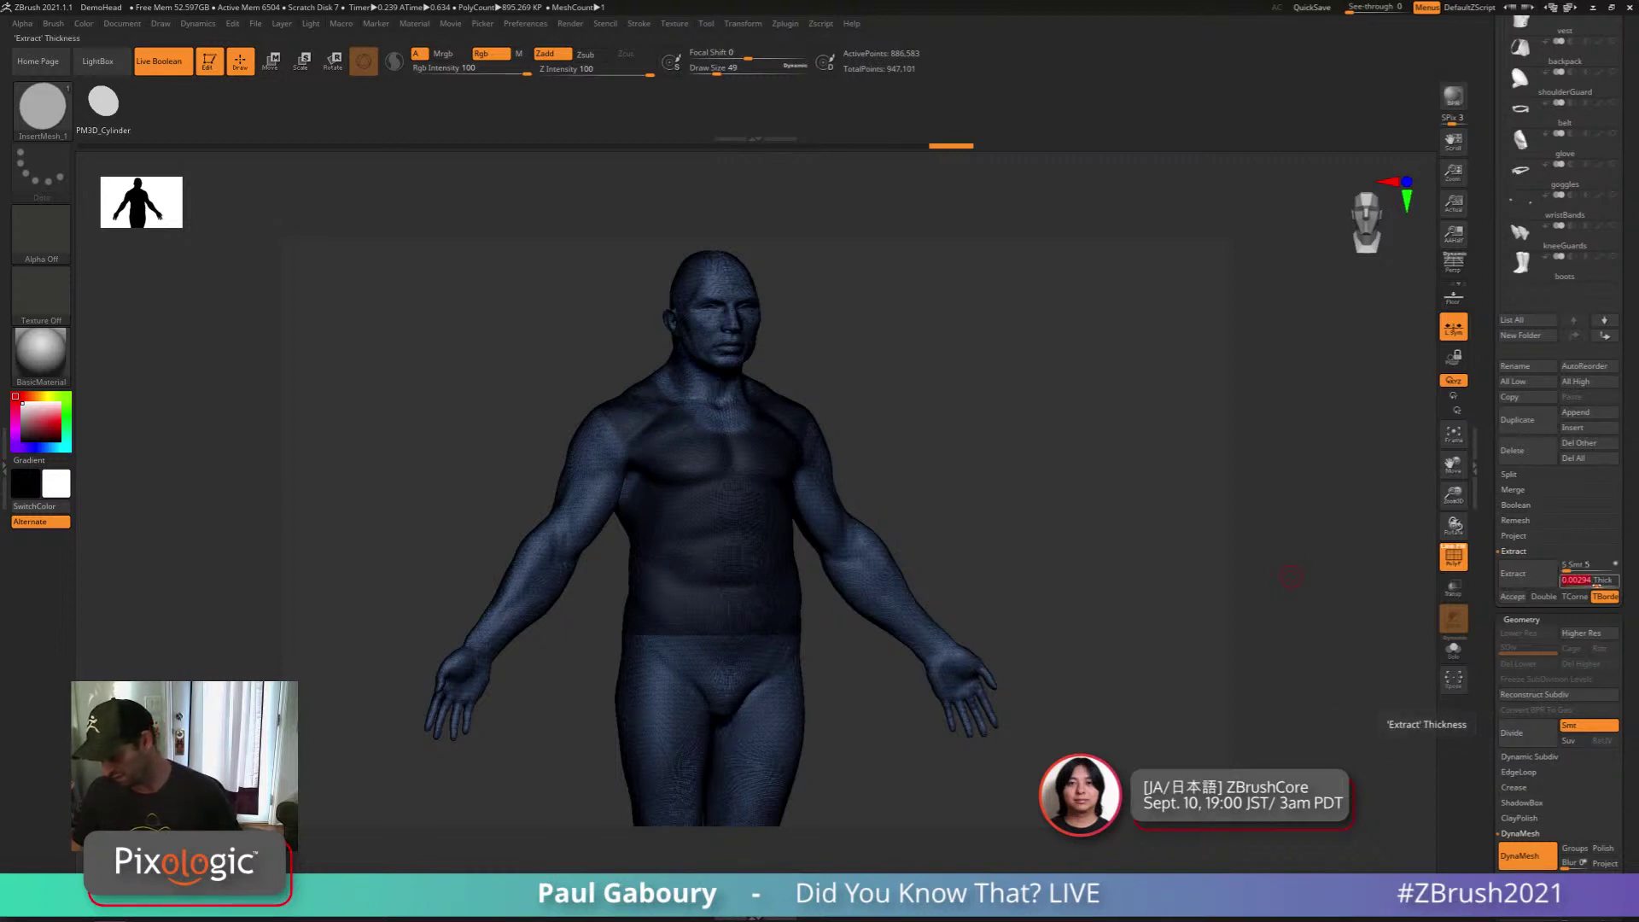
type(".03")
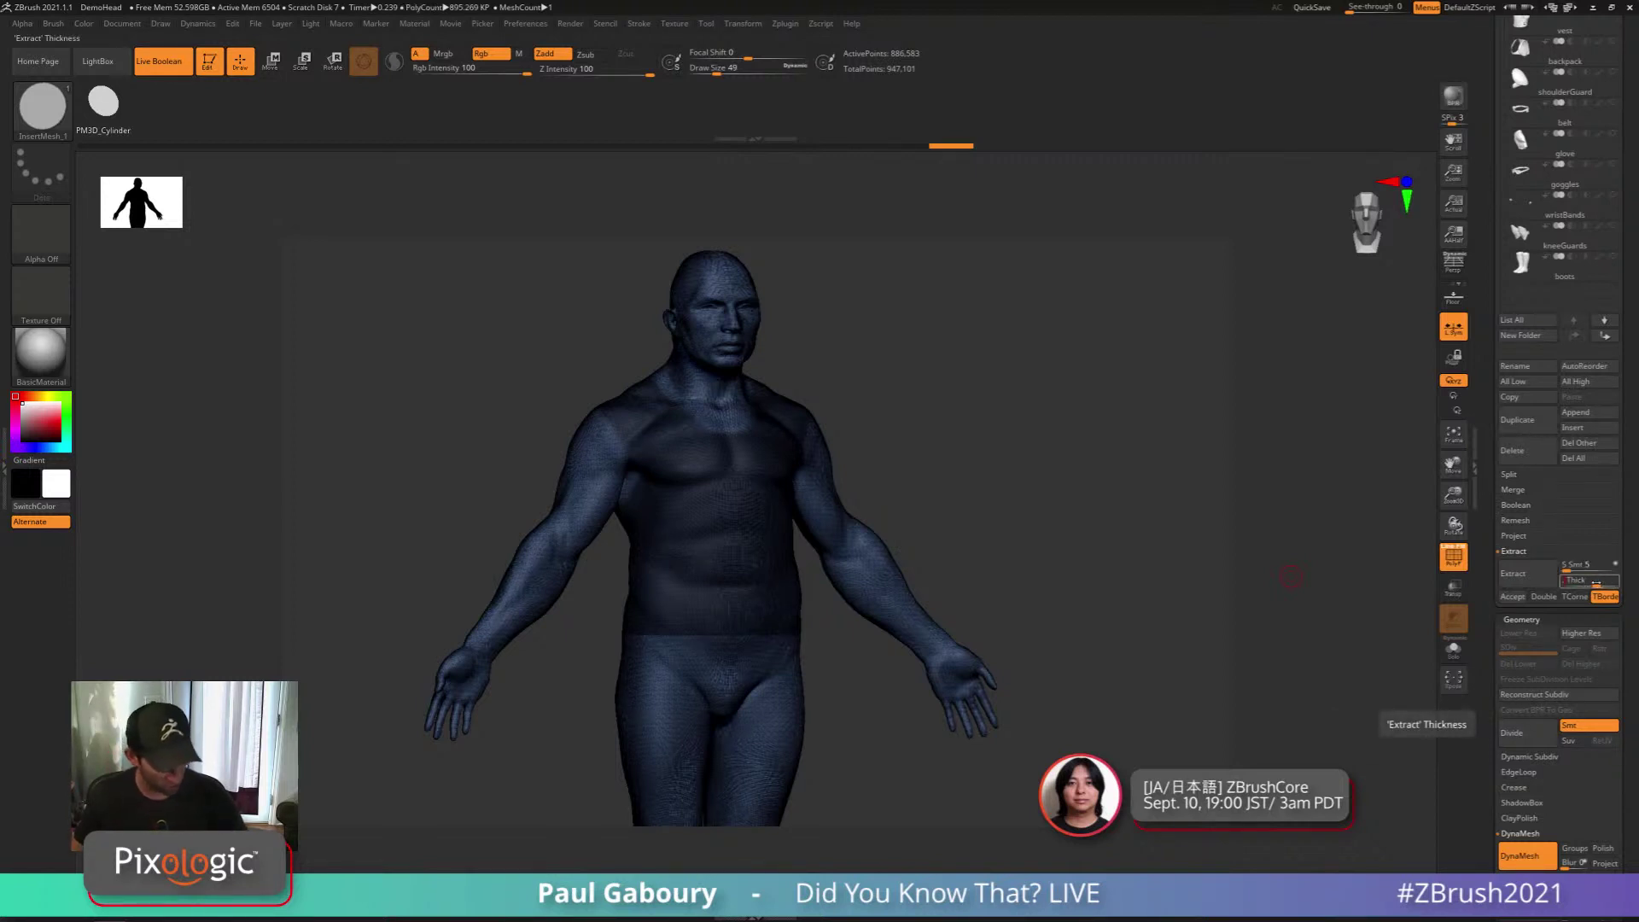
key("Return")
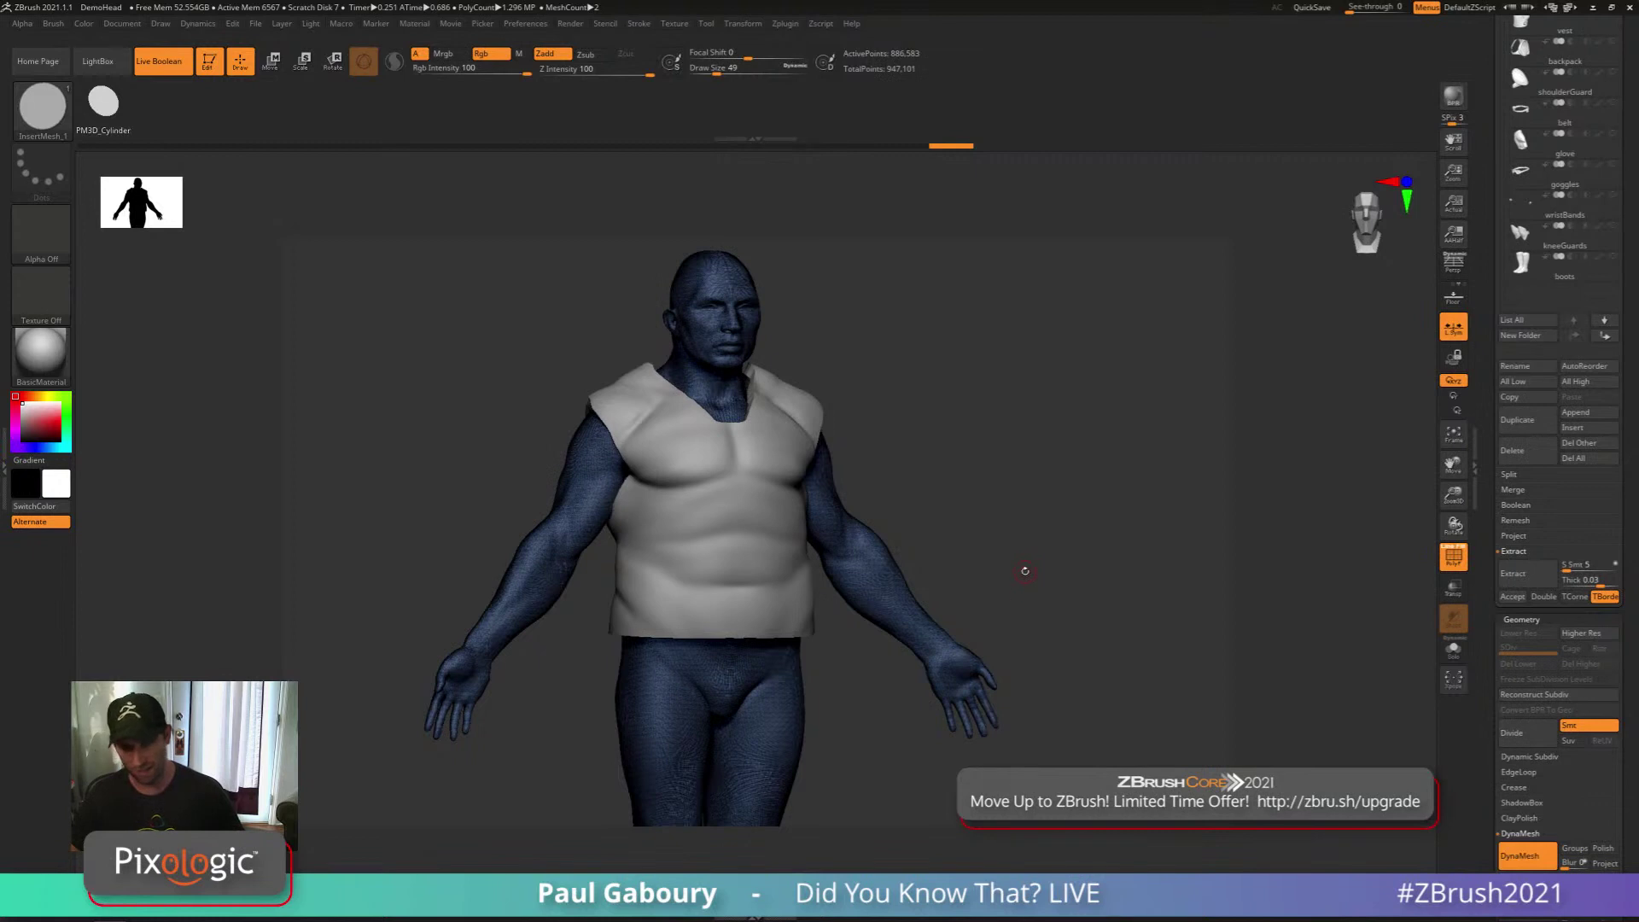
left_click_drag(1025, 571, 1016, 519)
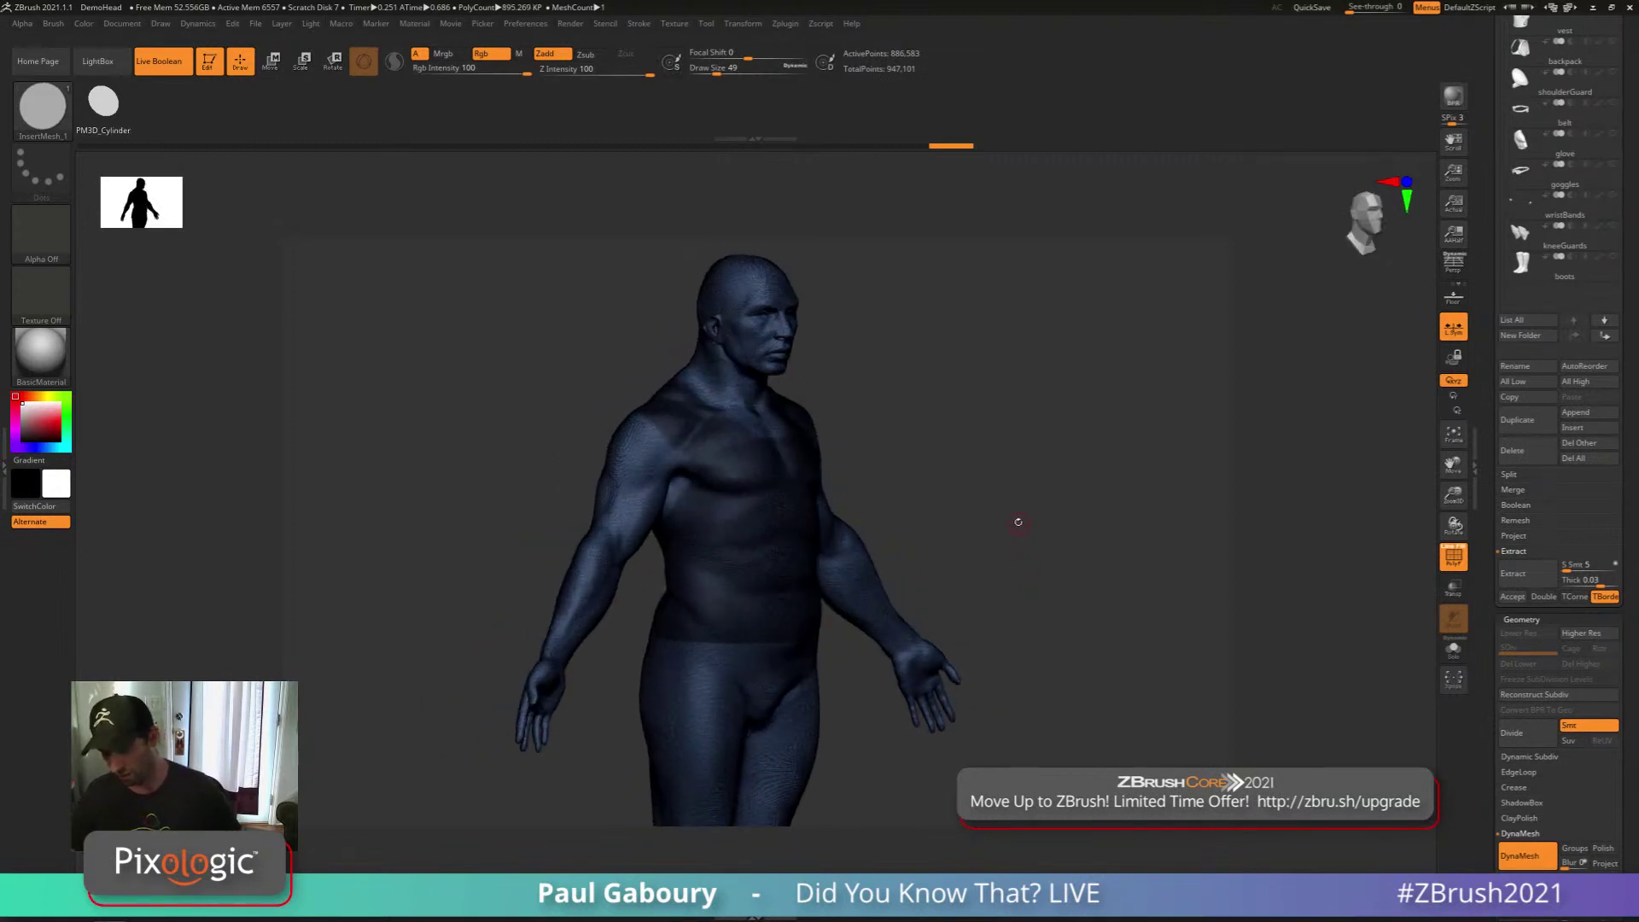
key("shift+f")
Set the extraction thickness to 0.01 and preview the thinner torso shell
left_click(1596, 580)
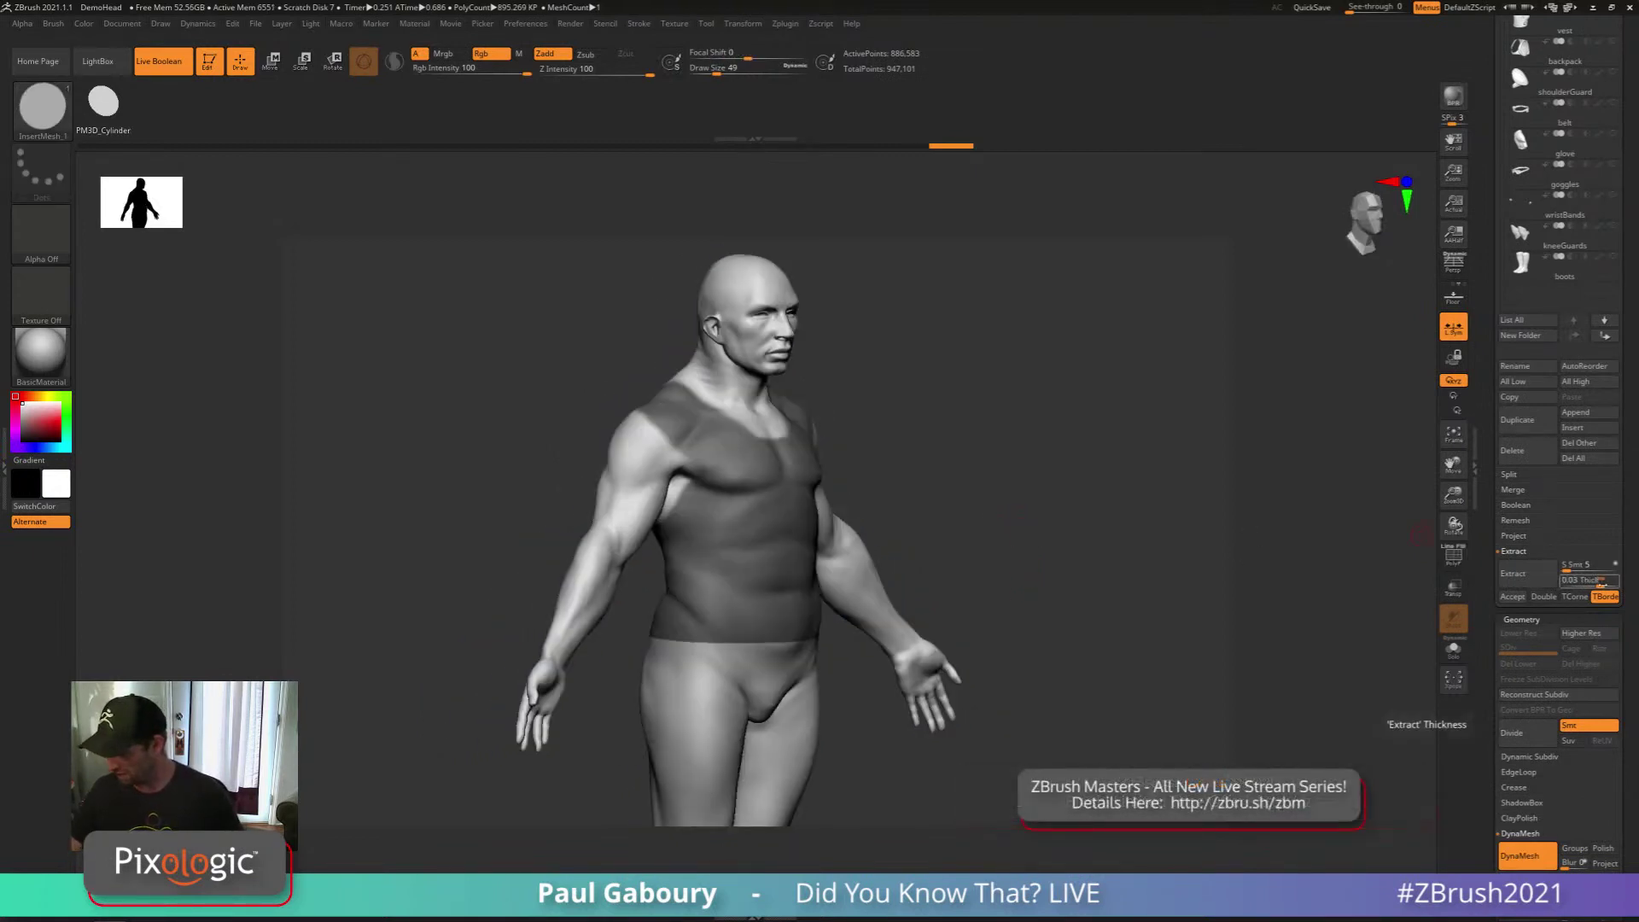
type("0")
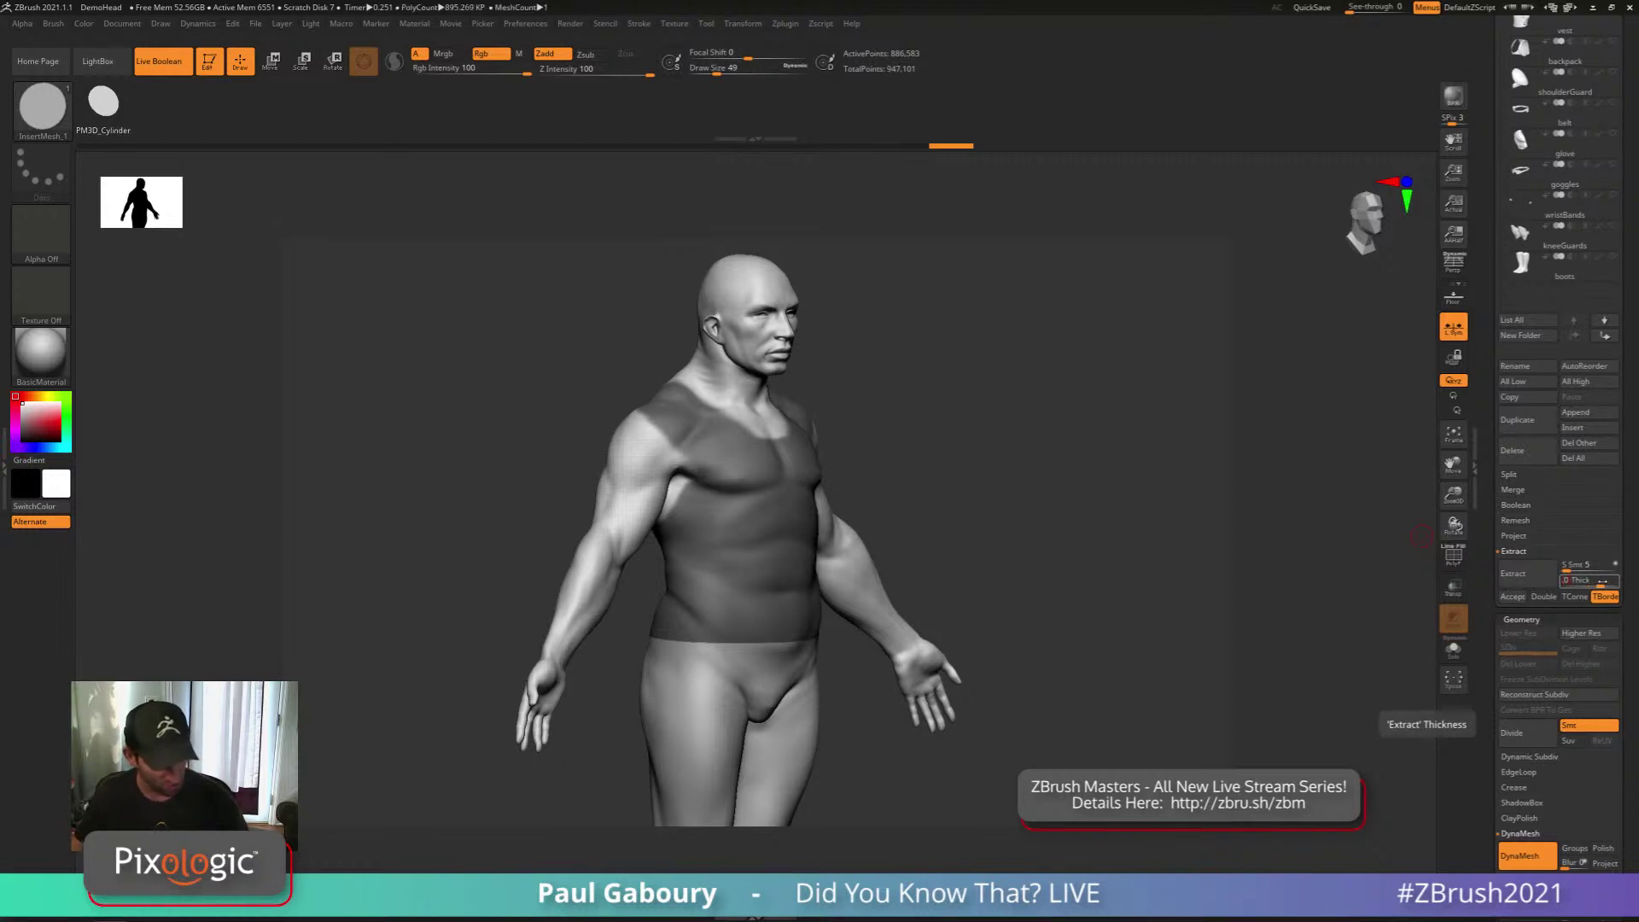
type(".01")
key("Return")
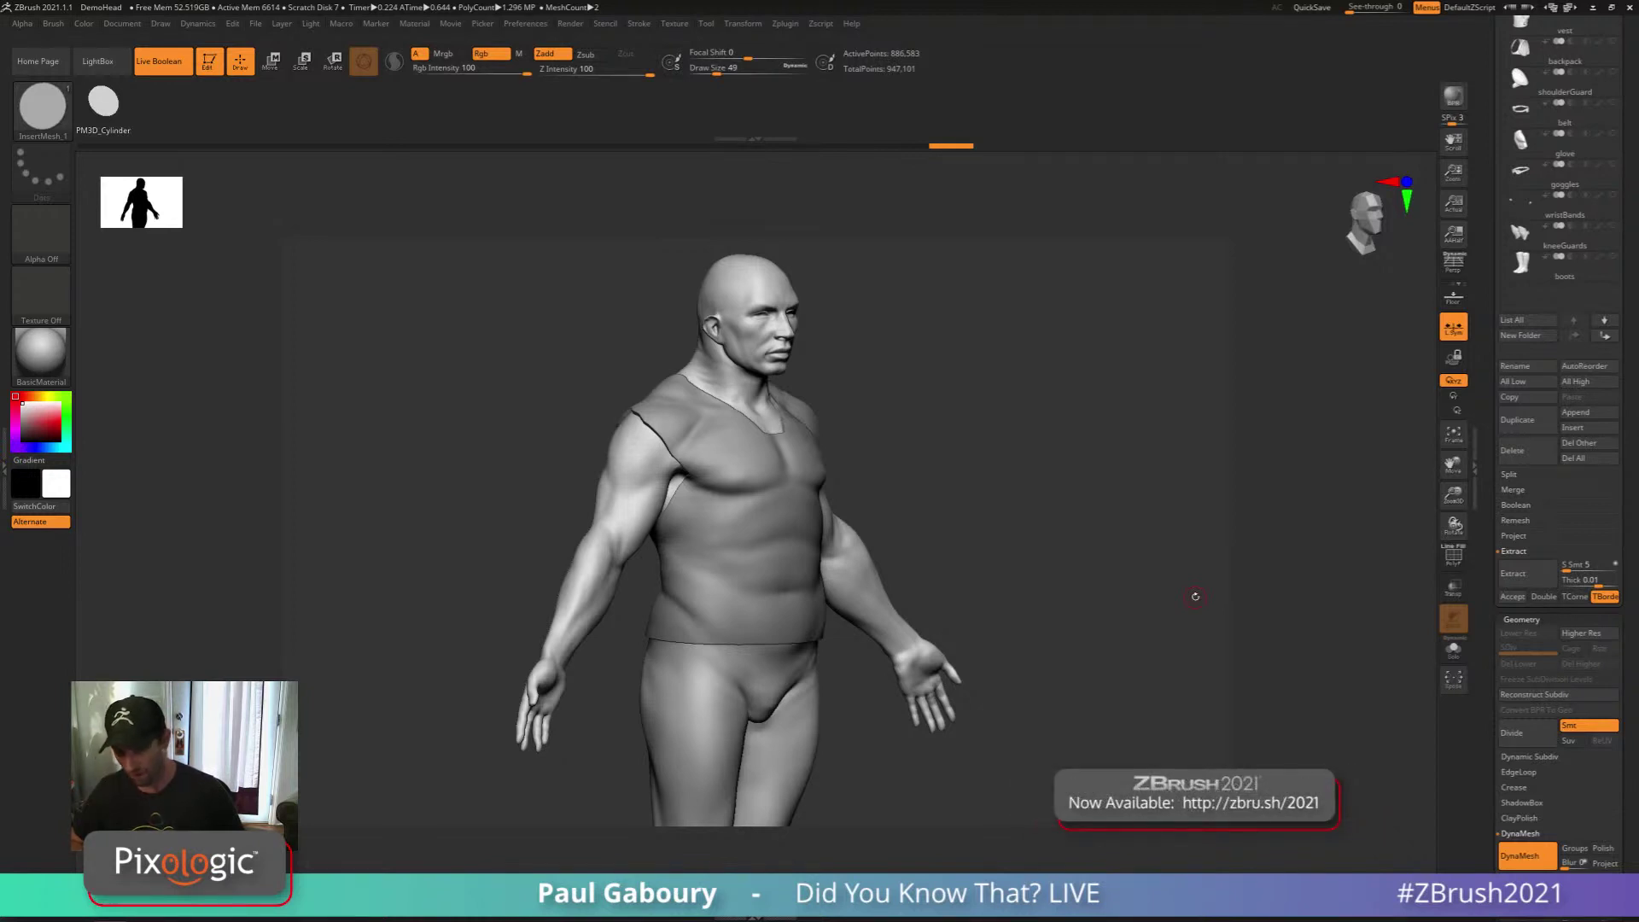
right_click_drag(1009, 640, 1013, 585, "ctrl")
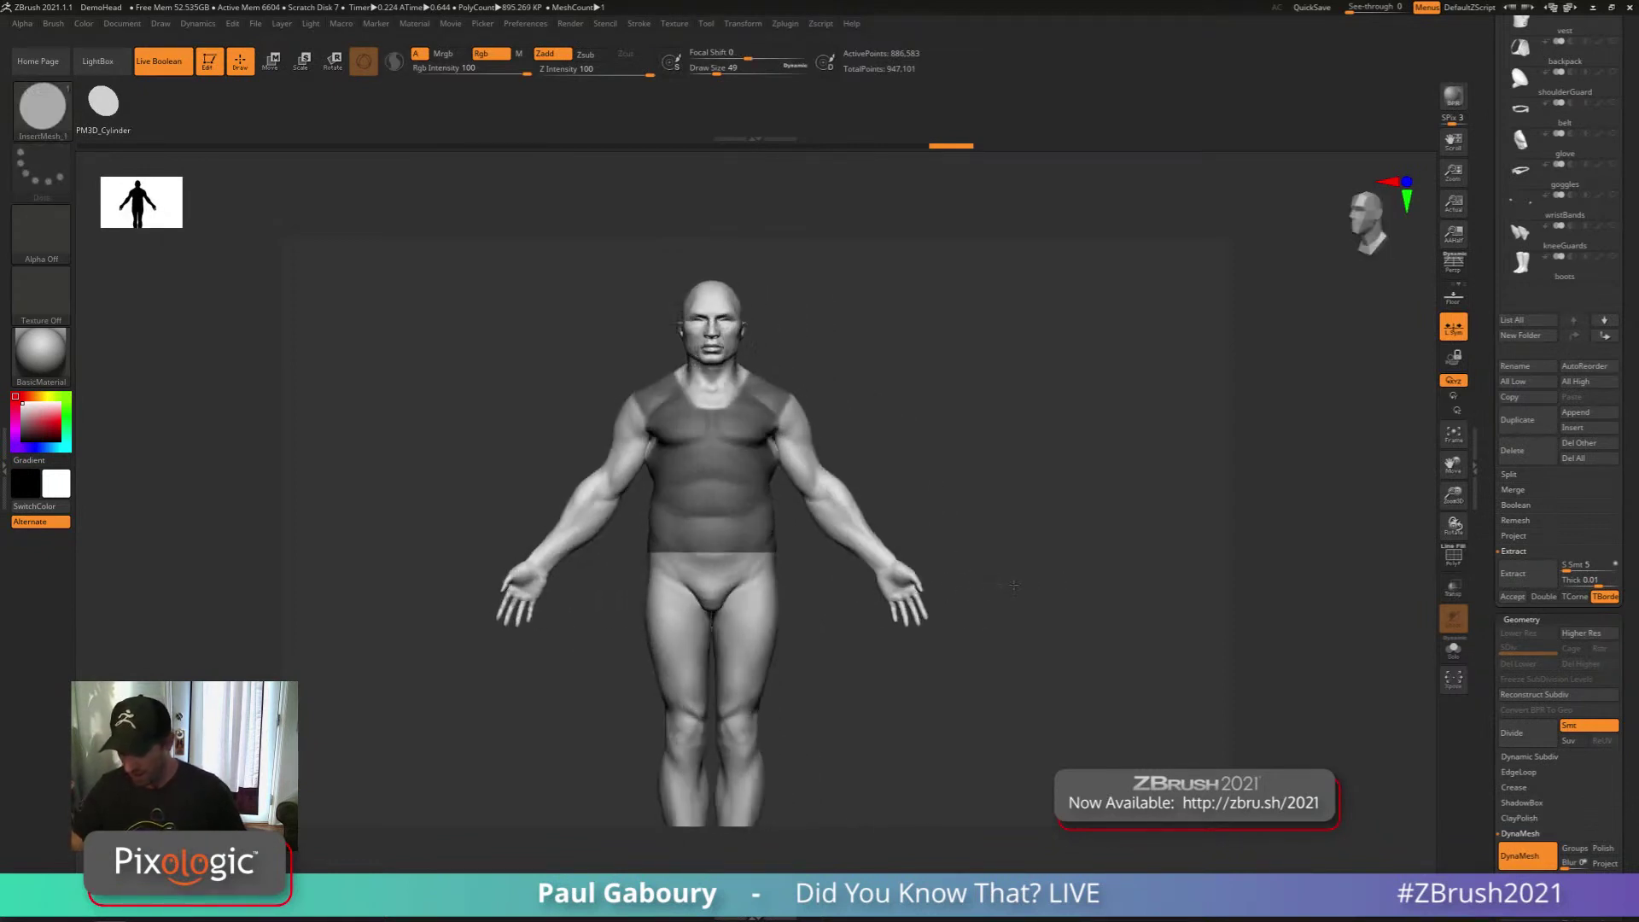
Extract the masked torso, accept it as a new subtool, and clear the mask on the extracted shirt
left_click(1527, 582)
left_click(1515, 597)
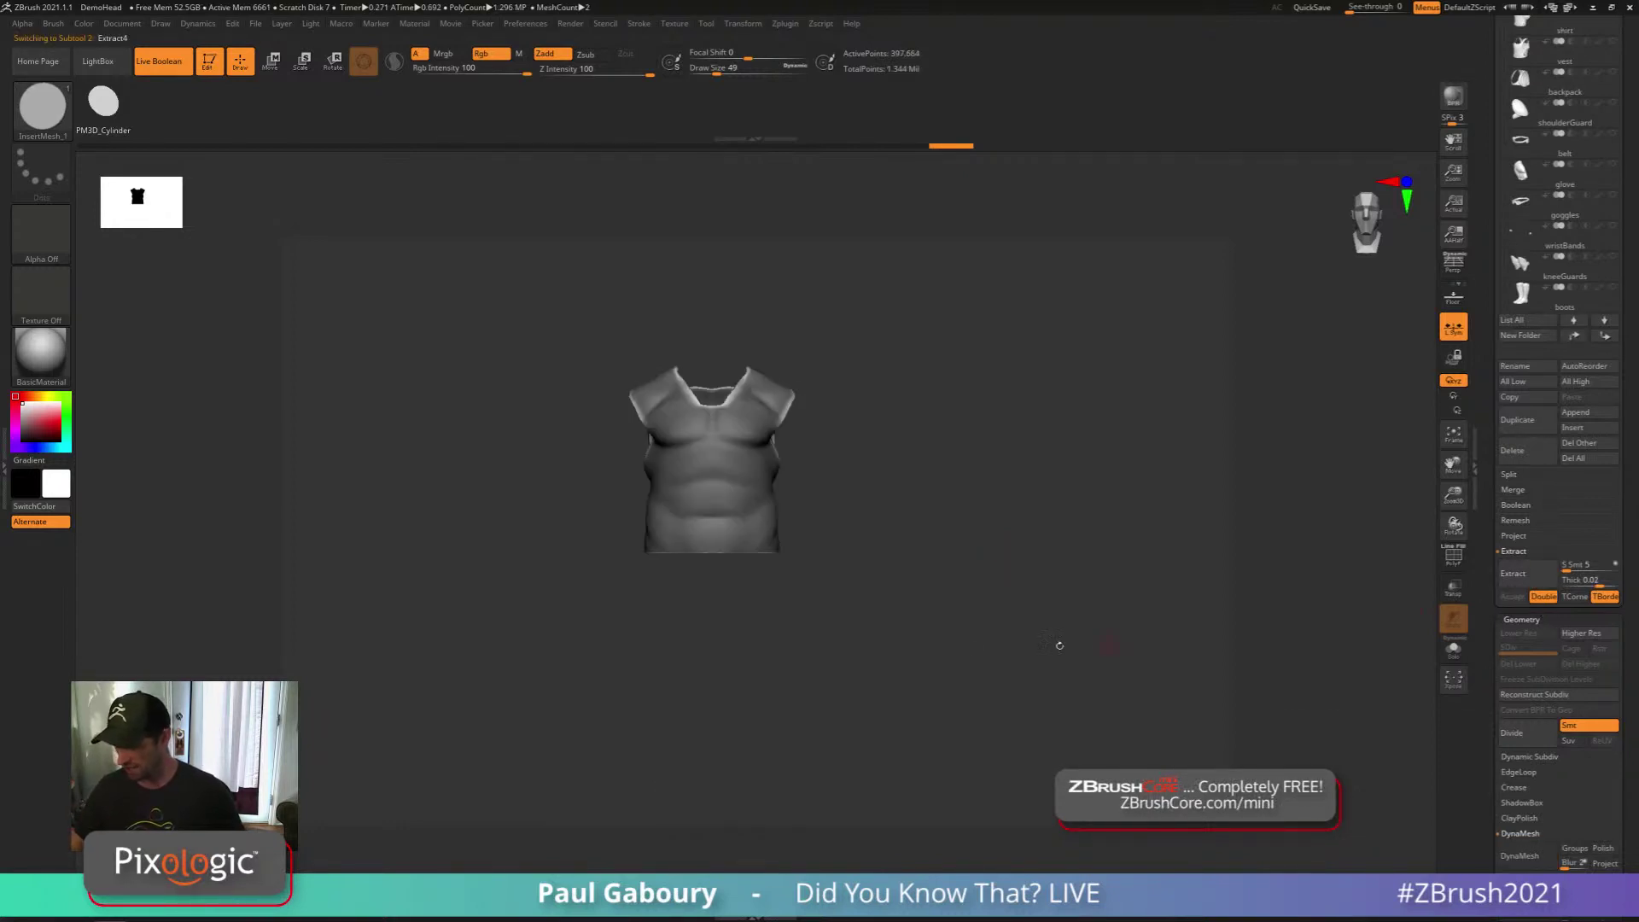
right_click_drag(974, 639, 1029, 634)
right_click_drag(1028, 633, 1018, 683, "ctrl")
left_click_drag(1007, 621, 1044, 703, "ctrl")
right_click_drag(1035, 669, 1004, 629)
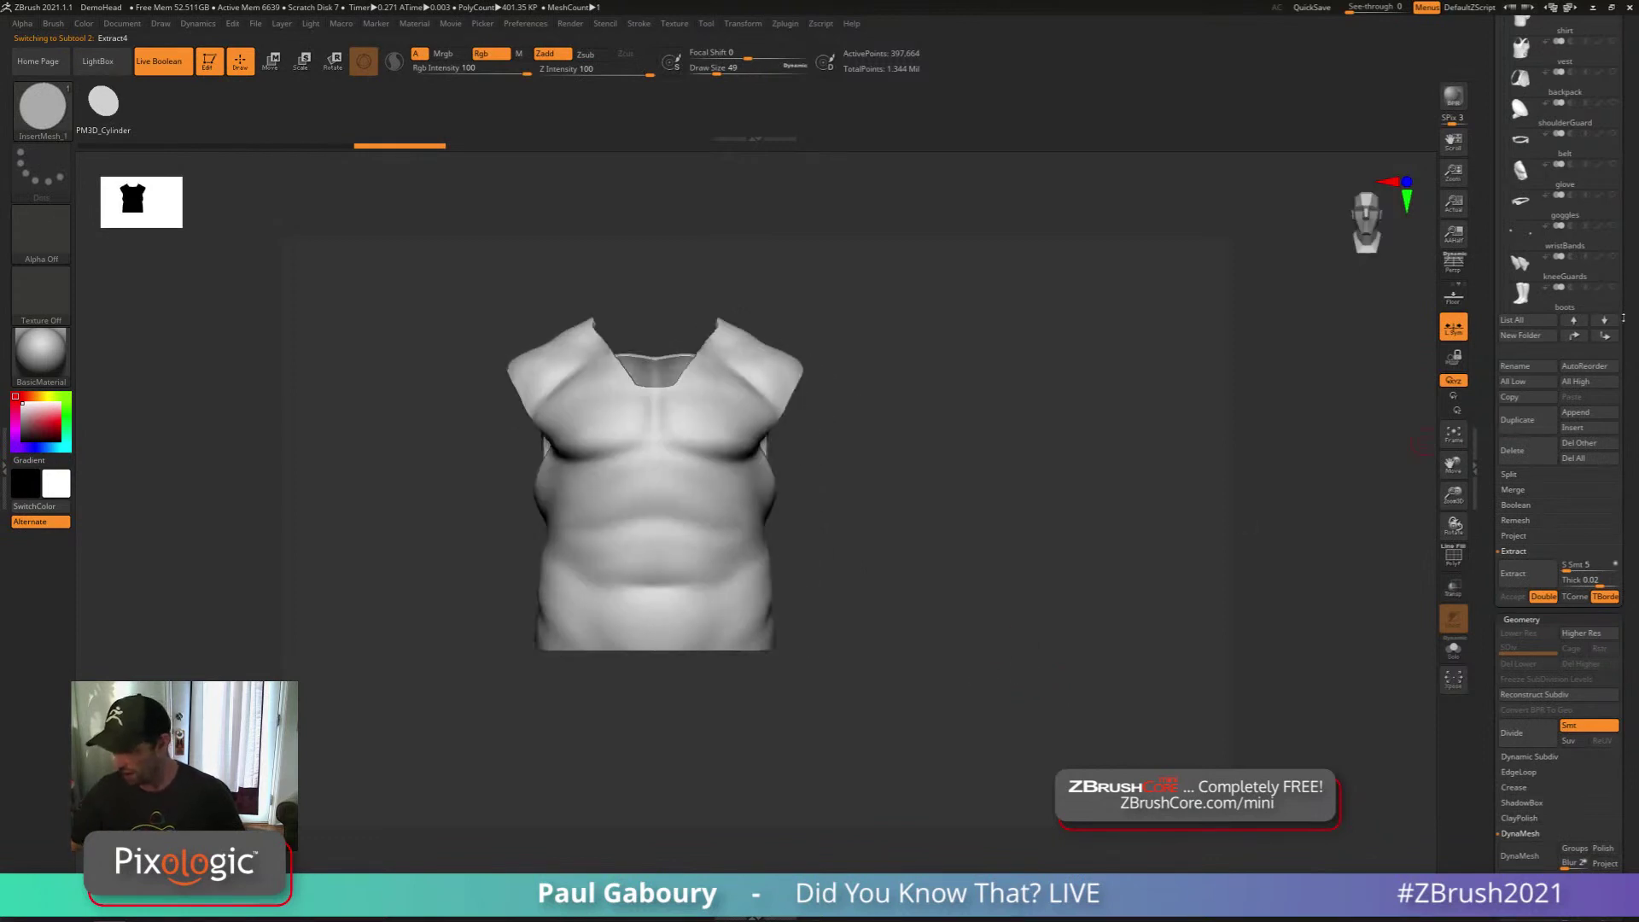
Select the DemoSoldier body subtool and open the EdgeLoop settings of its geometry
left_click_drag(1623, 318, 1623, 667)
left_click(1566, 307)
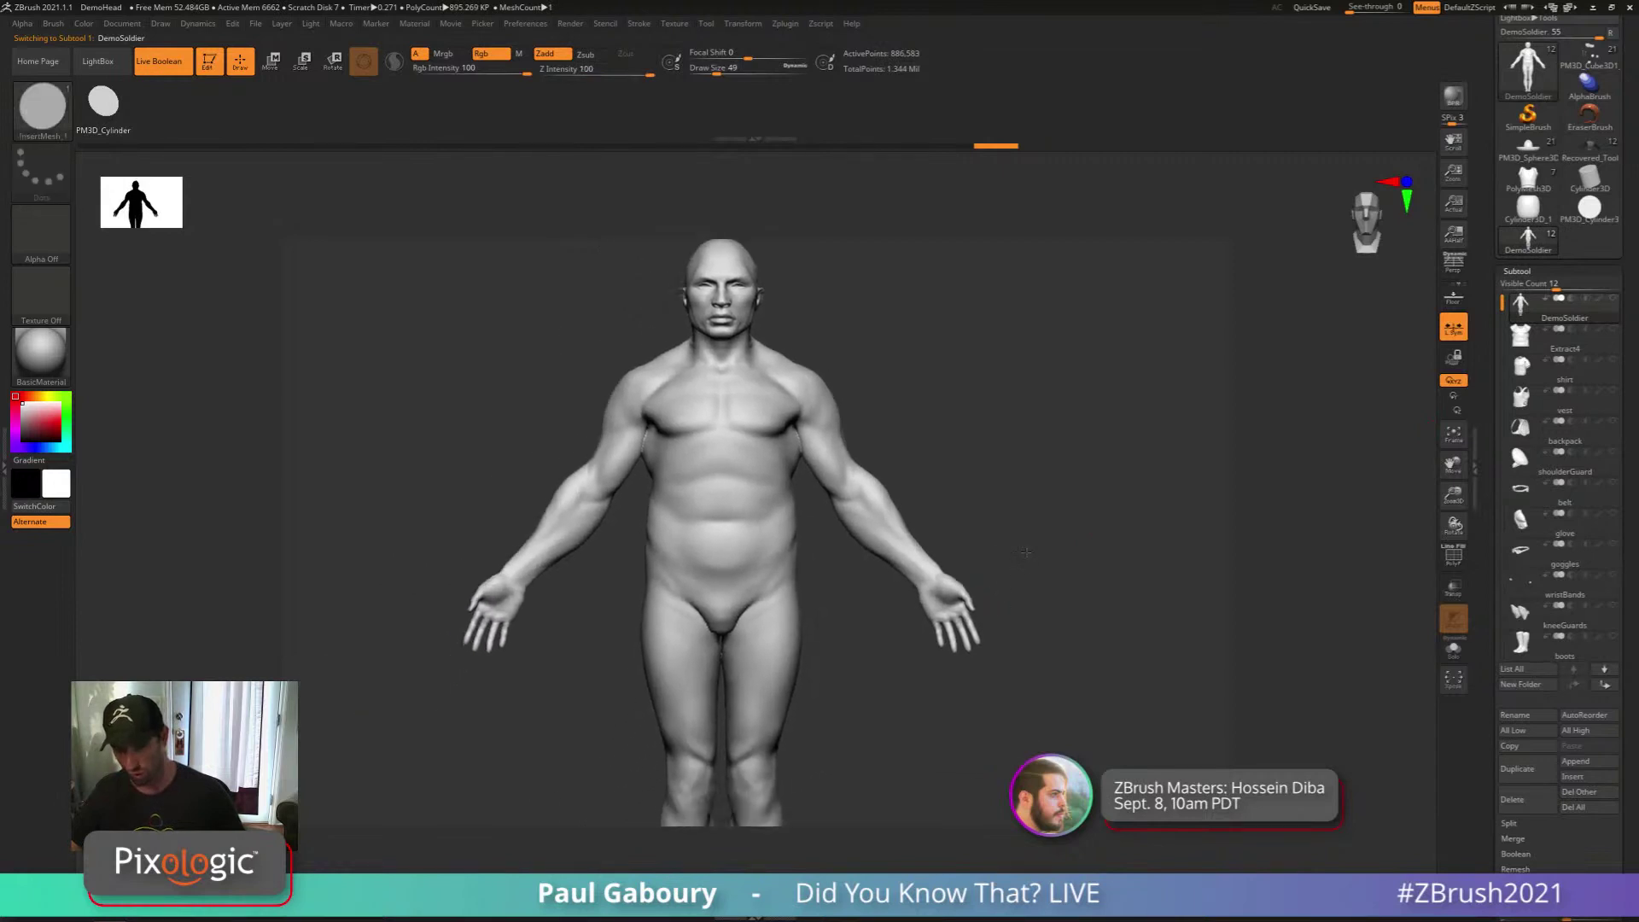
right_click_drag(1025, 552, 1022, 546)
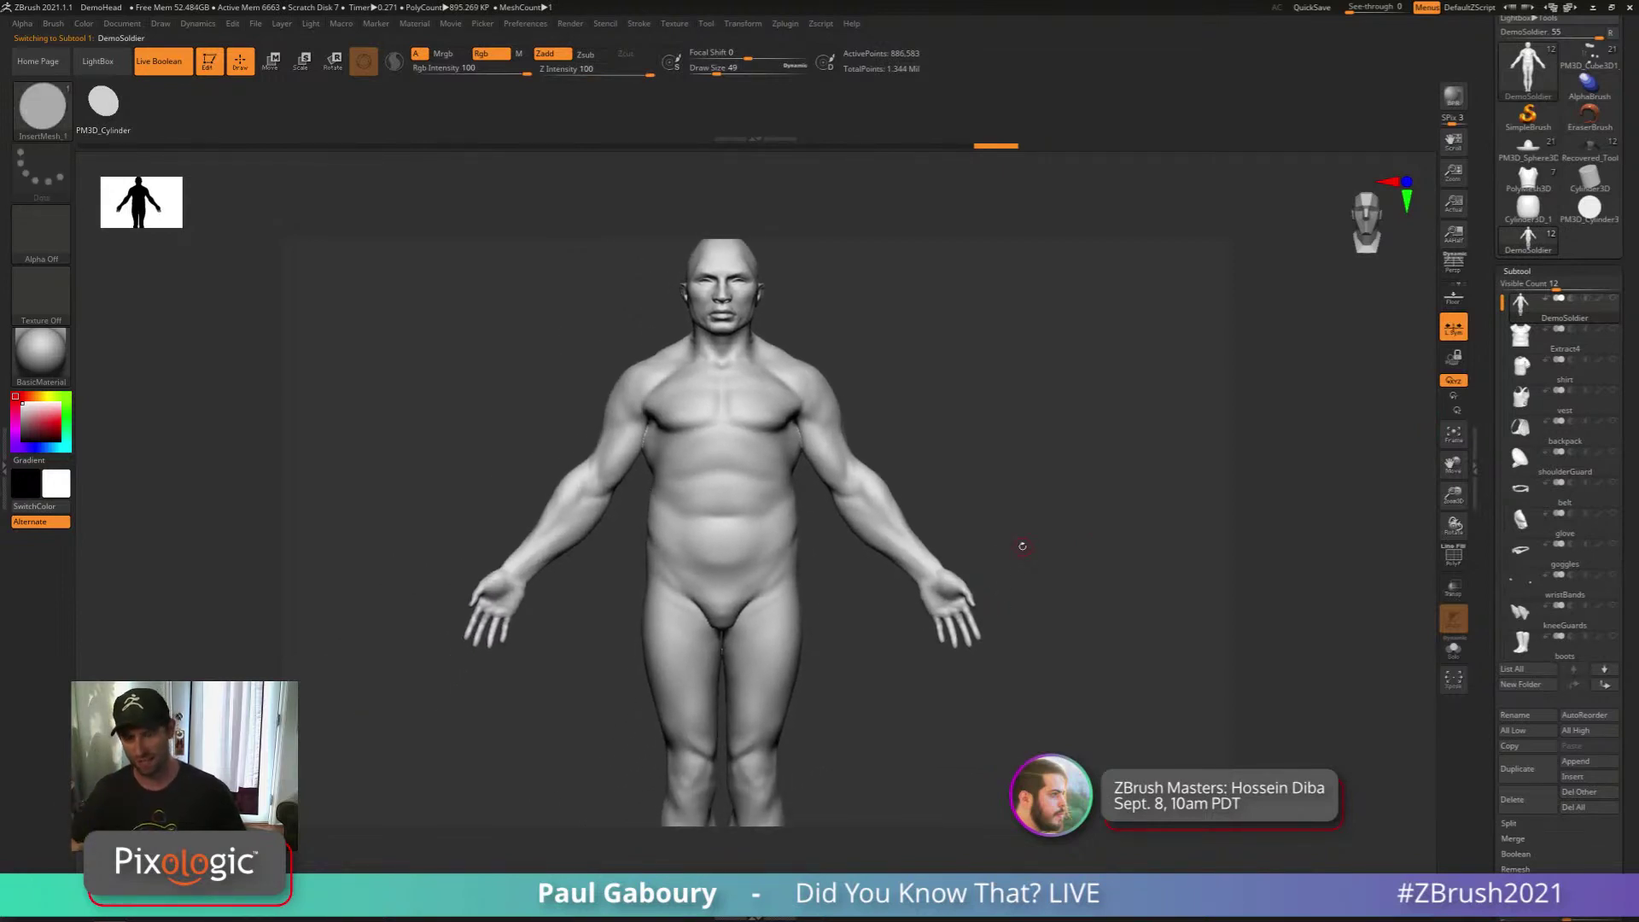
left_click(1517, 271)
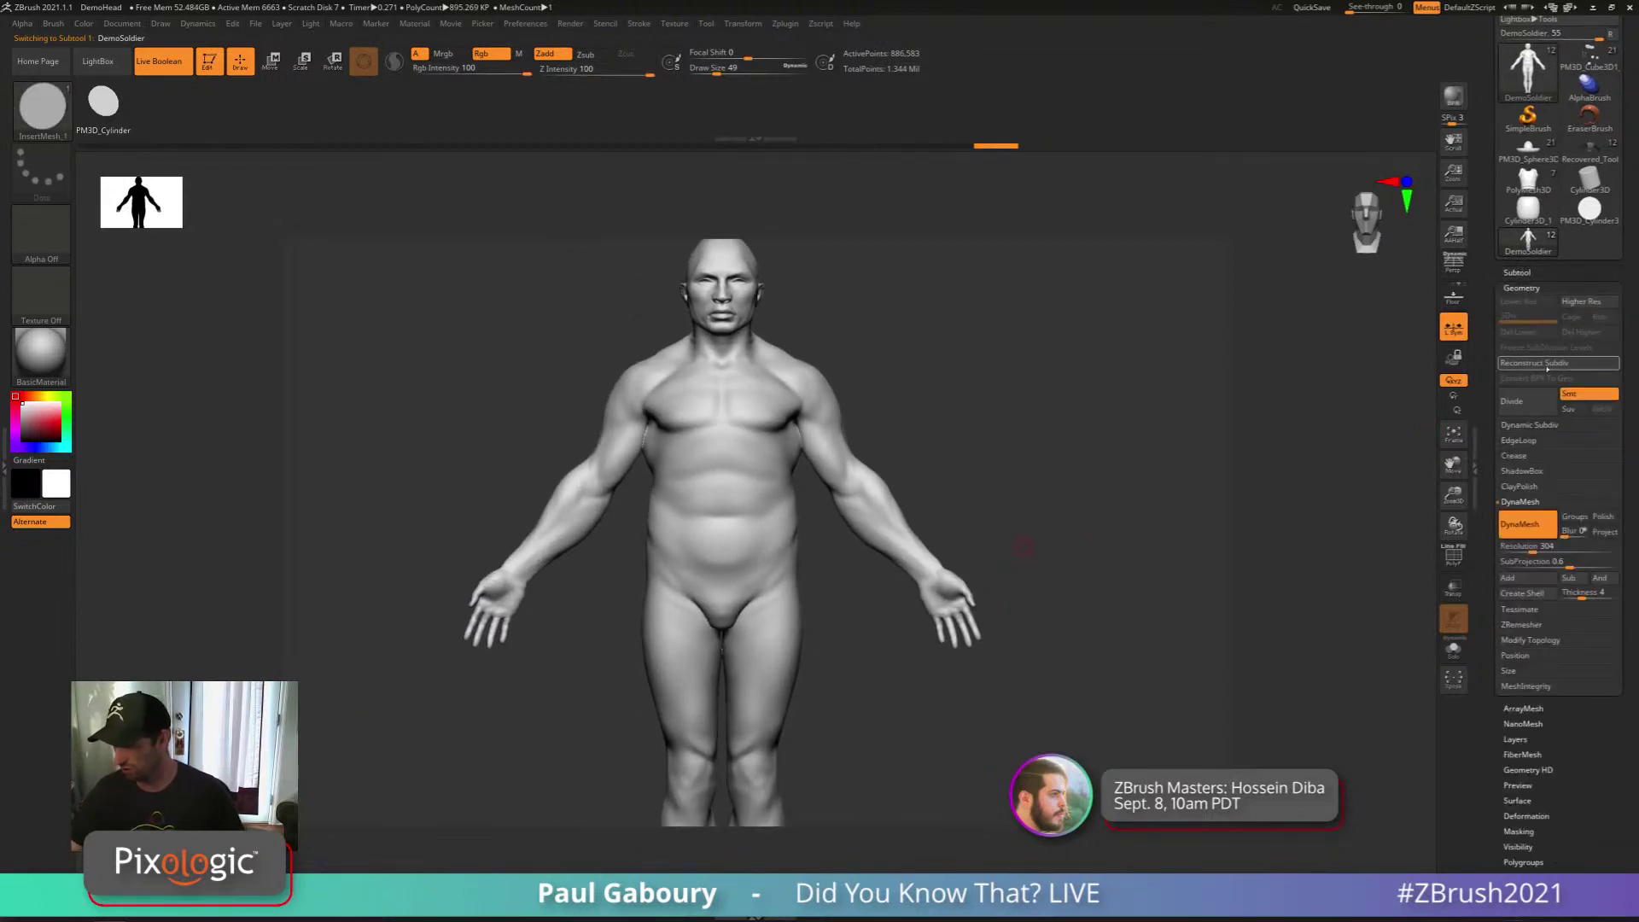
left_click(1523, 441)
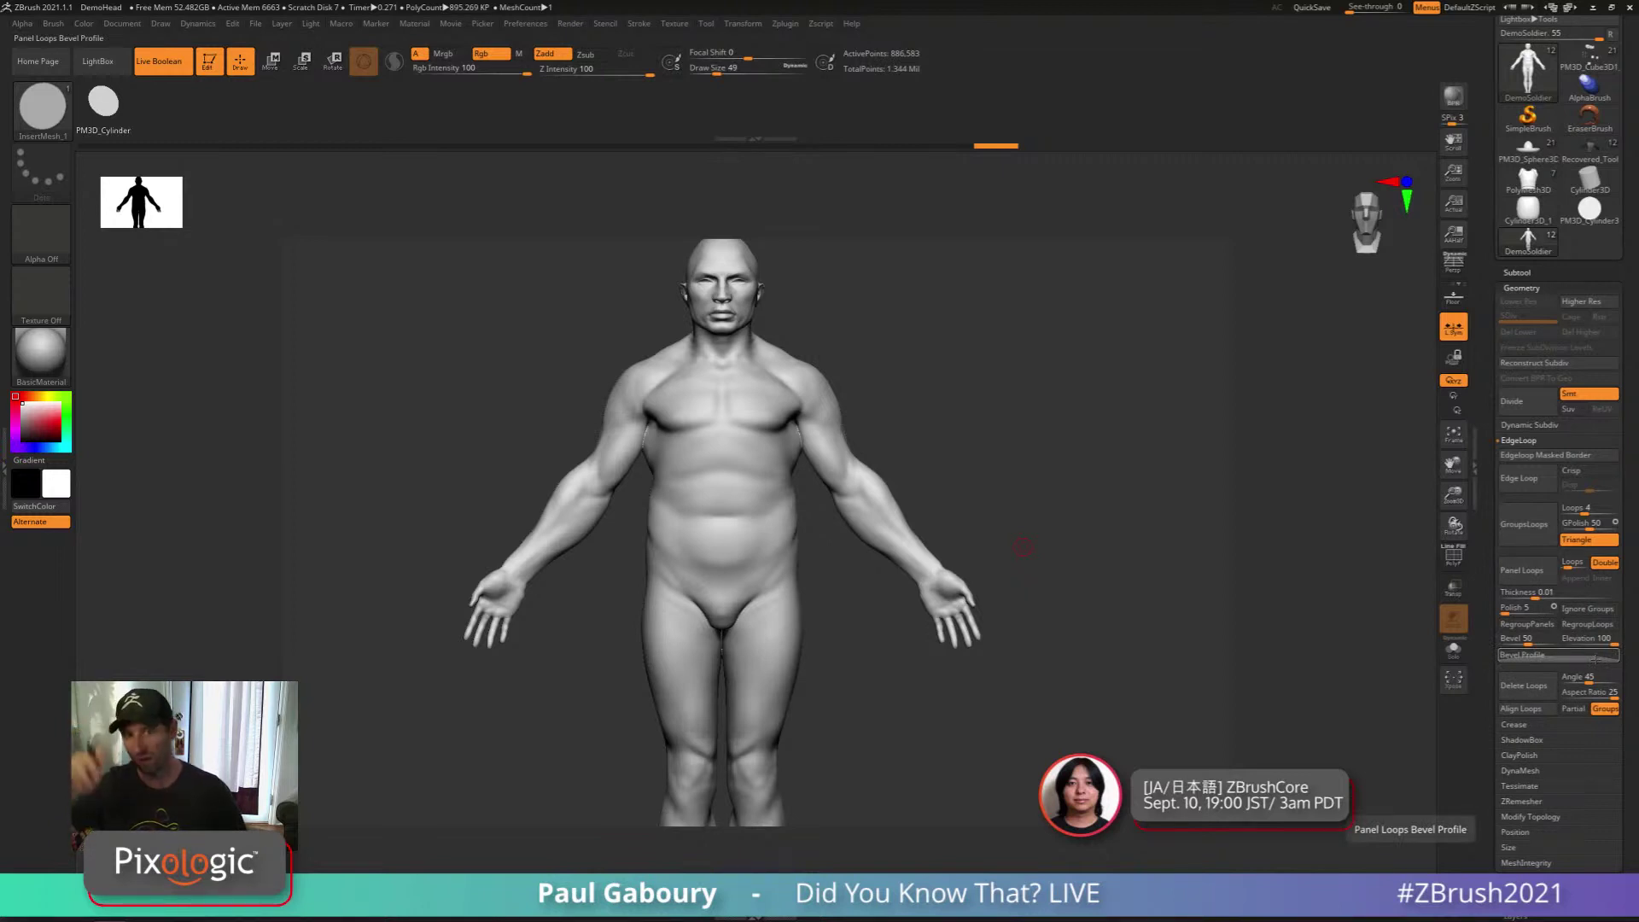
Display the body's polygroup colours without wireframe lines and set the draw size to 90
left_click_drag(924, 527, 937, 593, "alt")
key("shift+f")
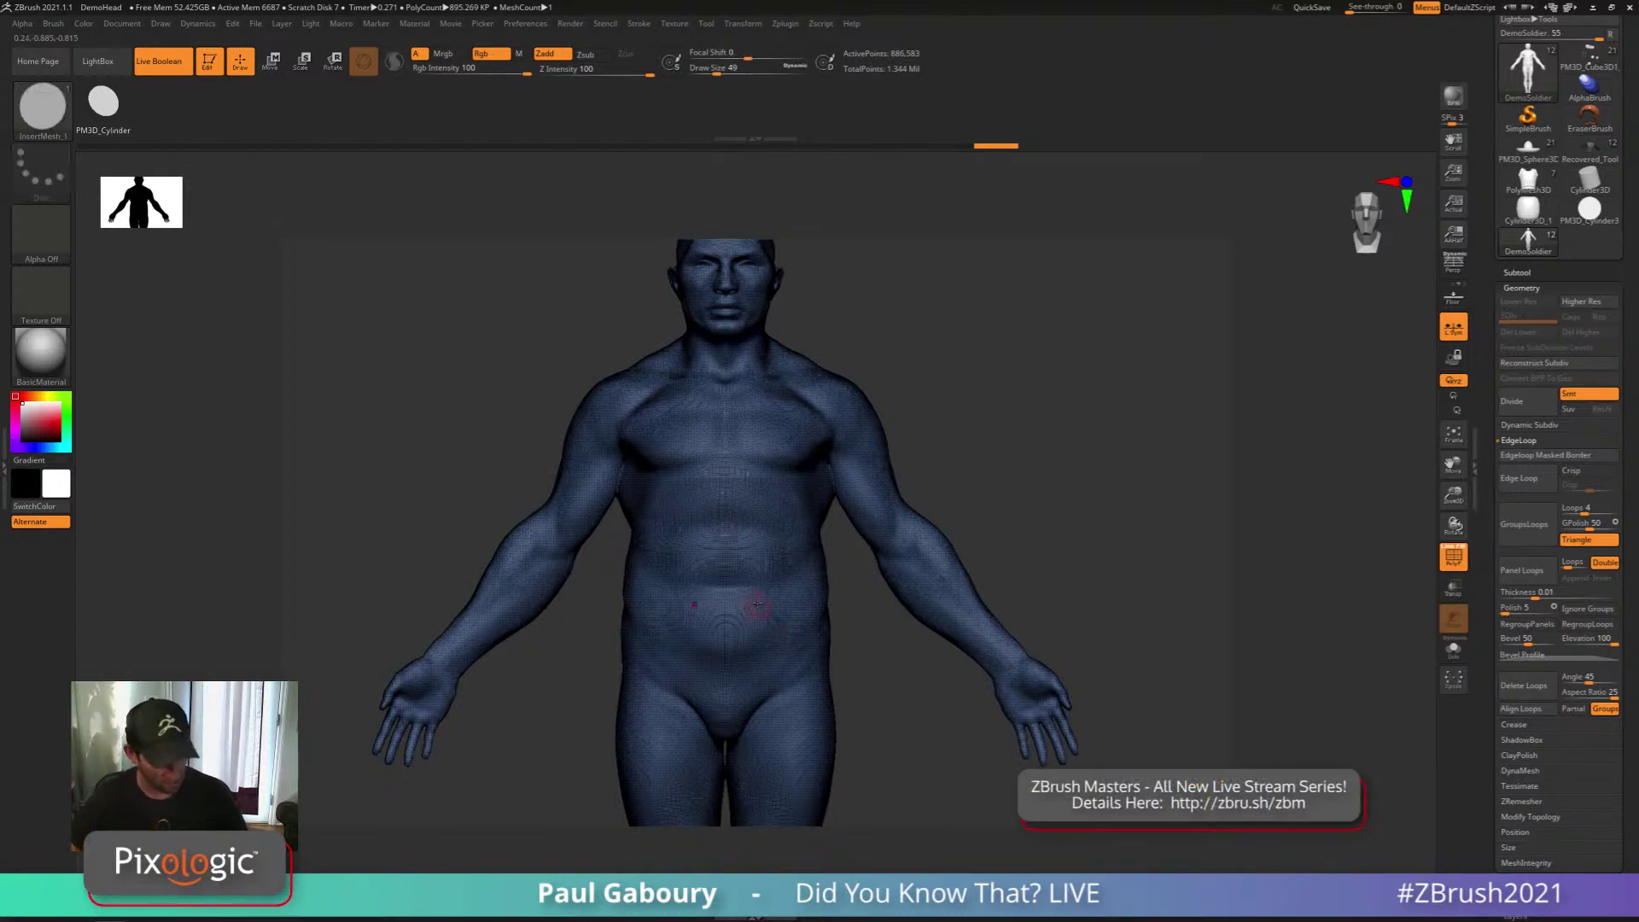
left_click(1454, 556)
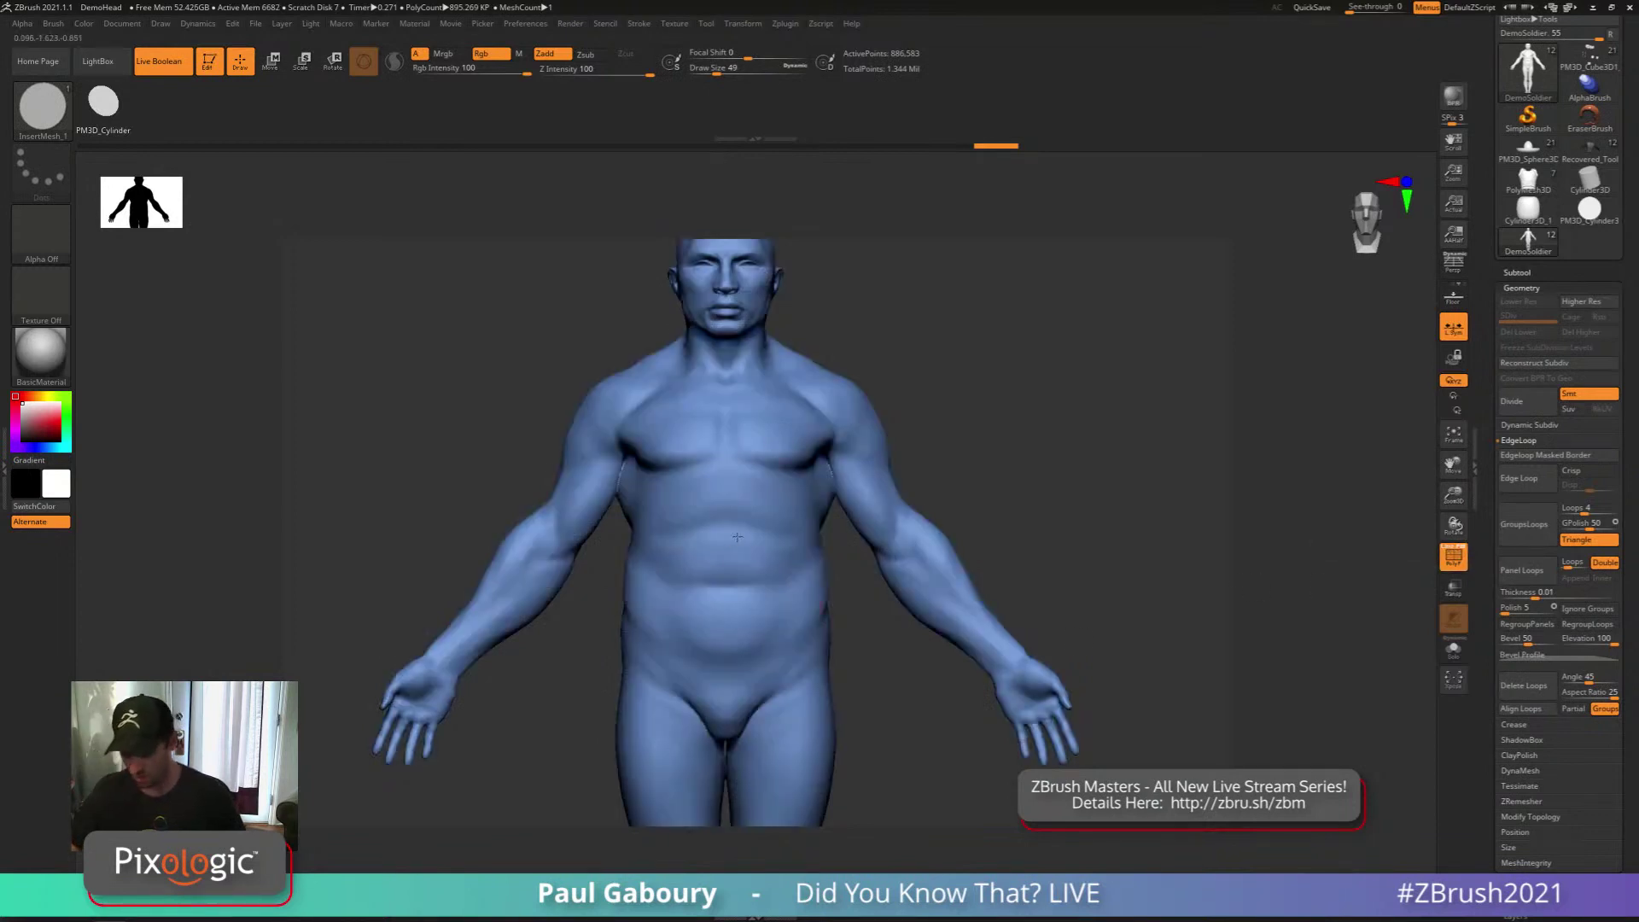
key("s")
left_click_drag(761, 517, 770, 517)
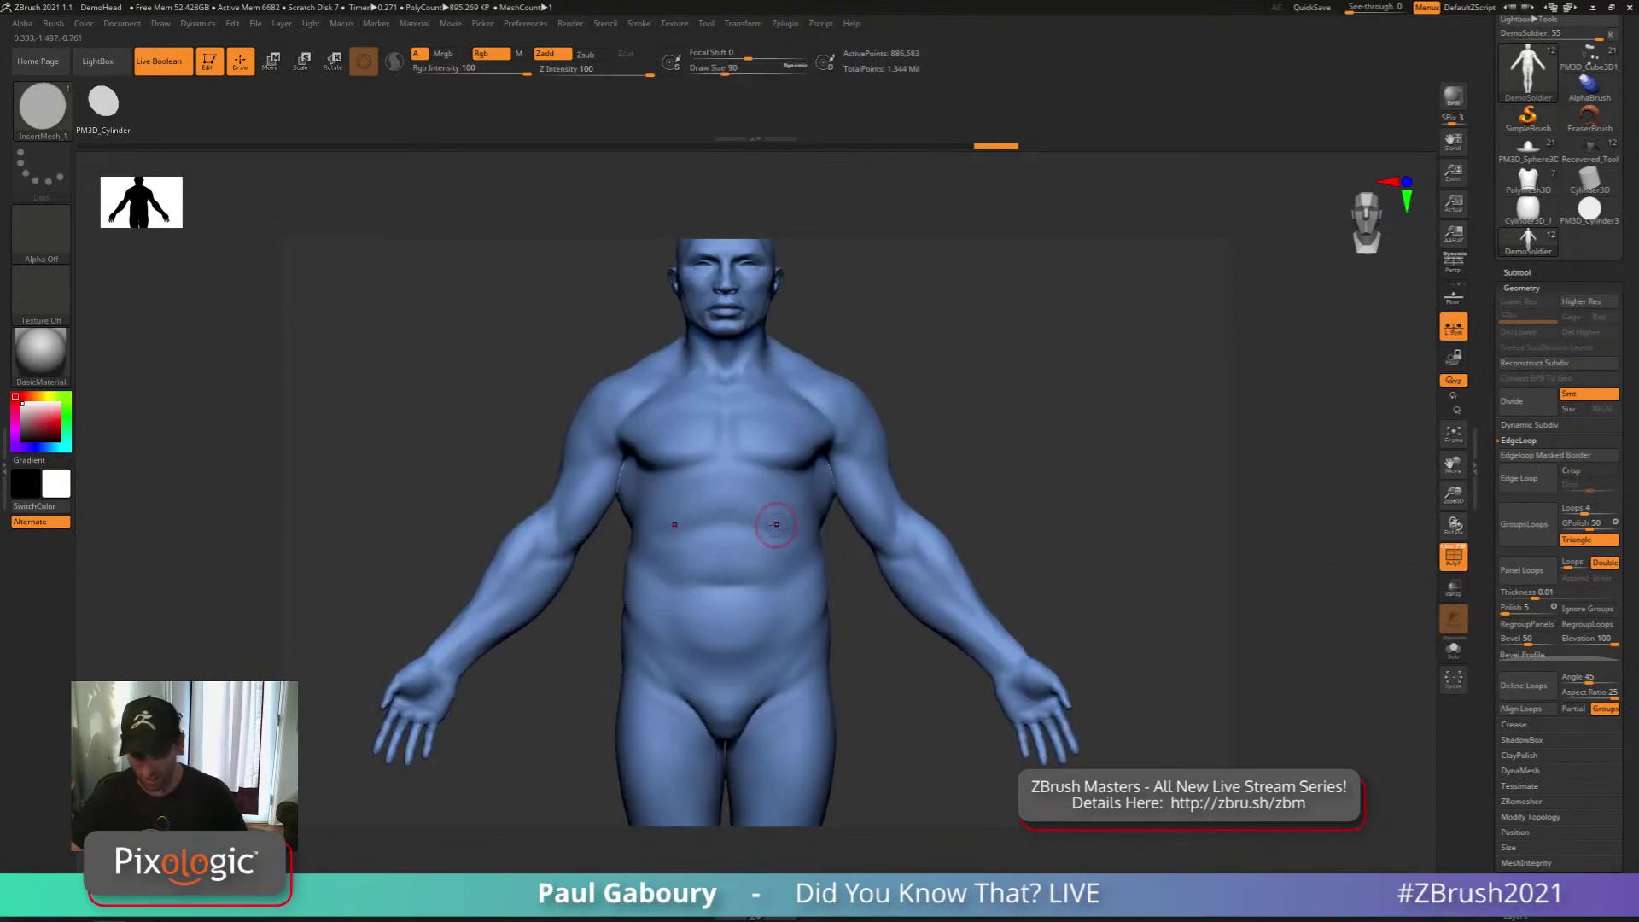
left_click(57, 25)
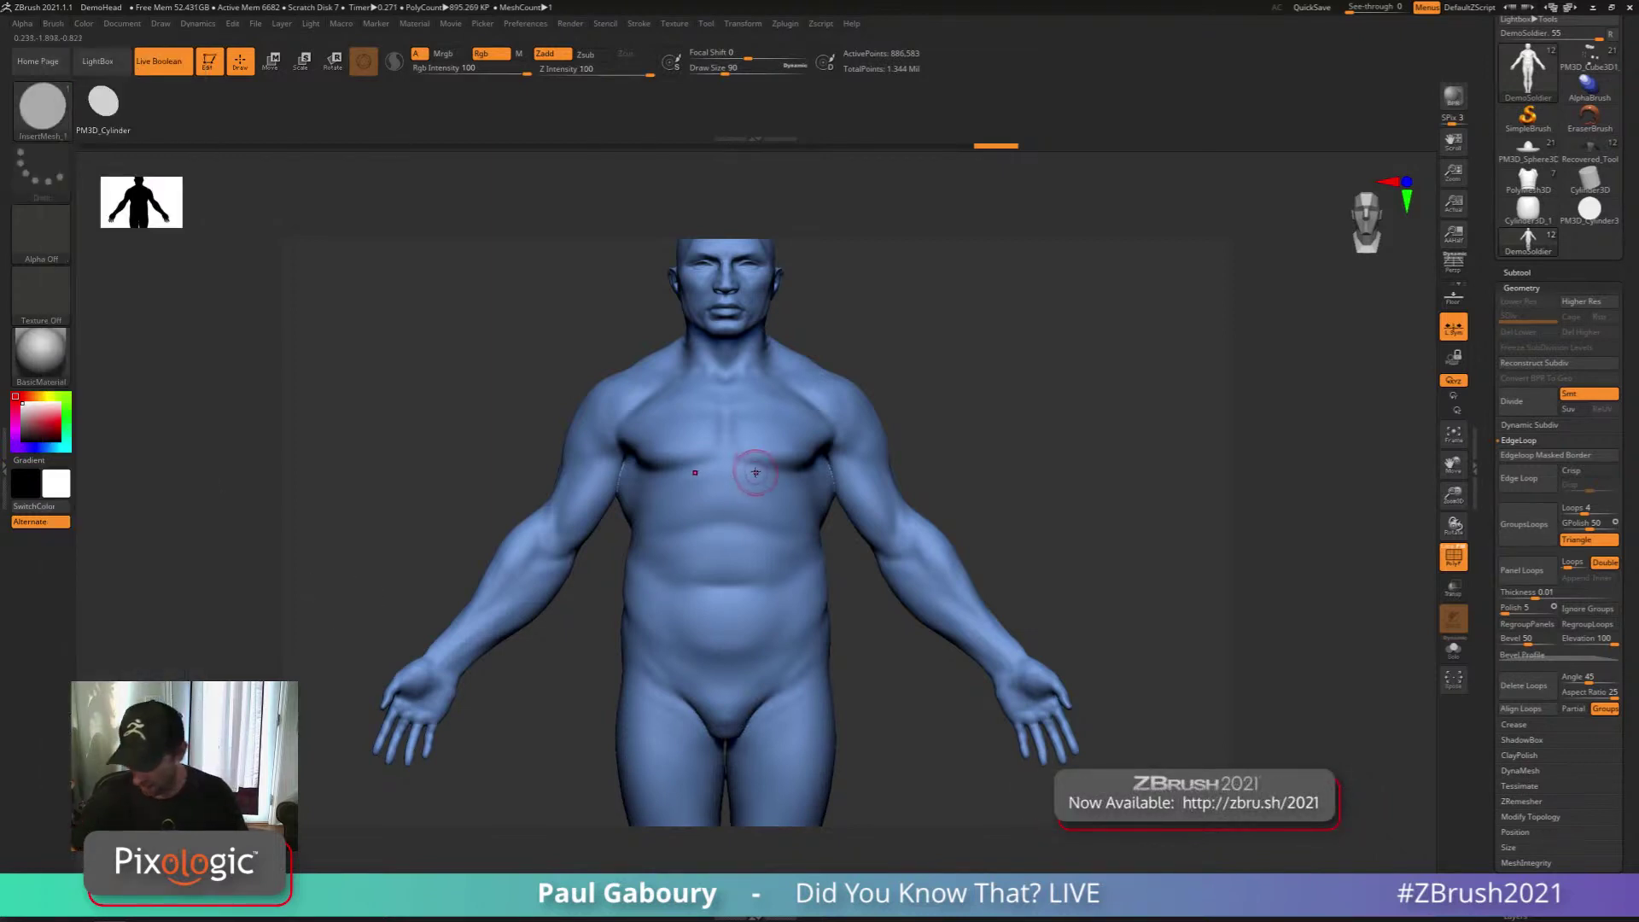
Mask the chest and upper abdomen symmetrically, refine the mask's upper edge, and turn the area into a polygroup
mouse_move(758, 422)
left_mouse_down("ctrl")
mouse_move(756, 489)
mouse_move(726, 416)
mouse_move(653, 409)
mouse_move(633, 427)
mouse_move(666, 491)
mouse_move(748, 496)
mouse_move(768, 395)
left_mouse_up("ctrl")
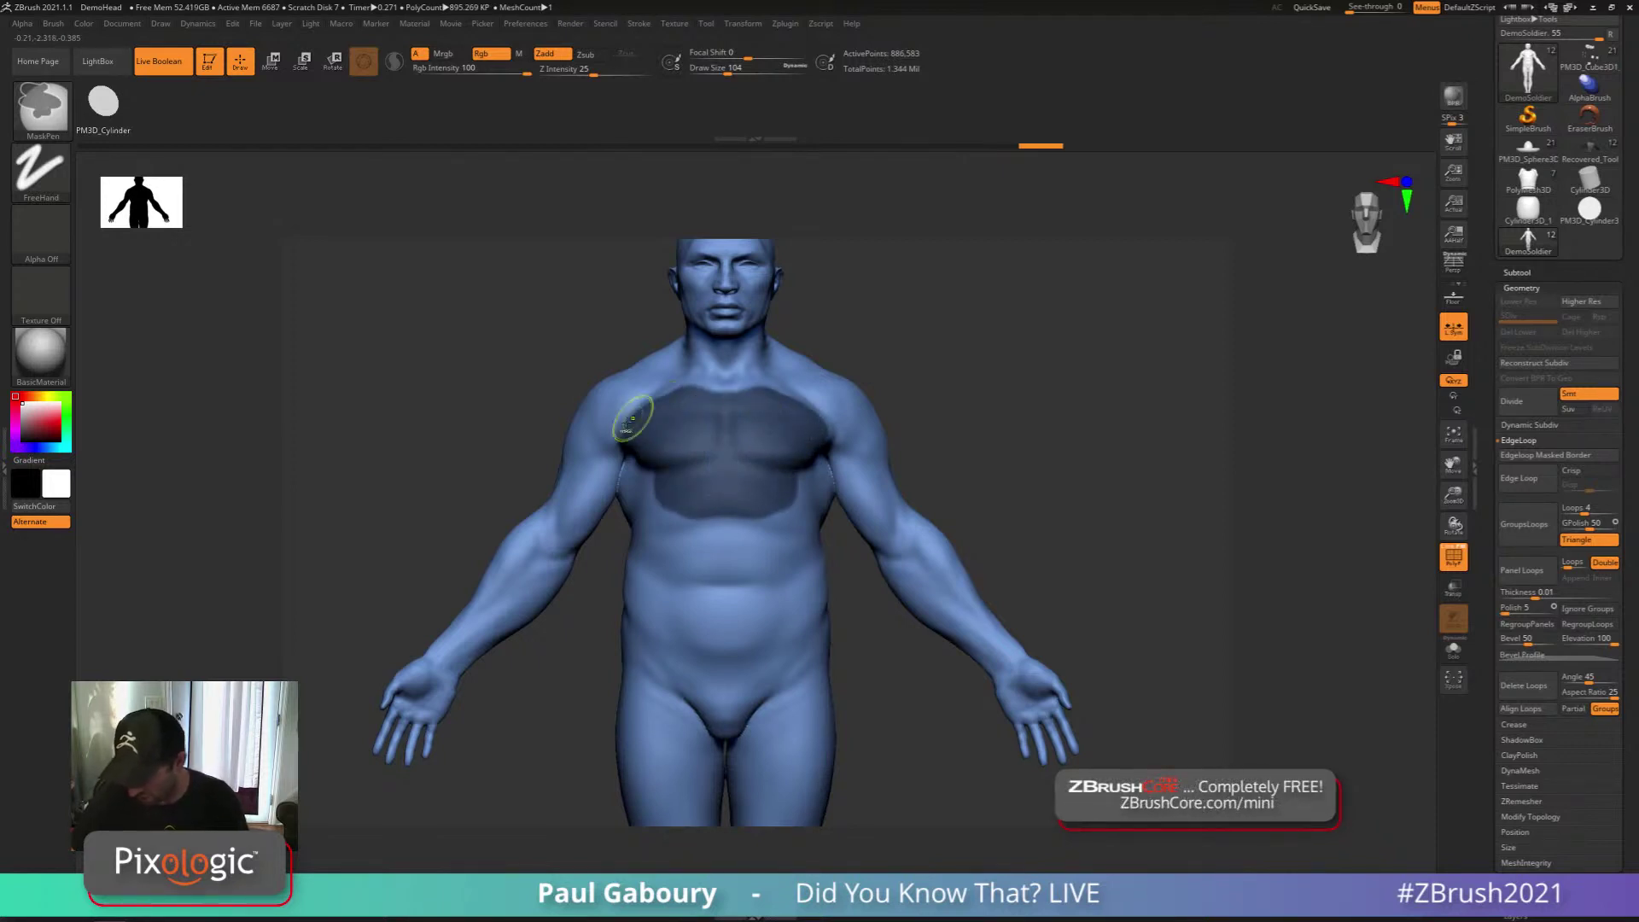
mouse_move(624, 426)
left_mouse_down("ctrl+alt")
mouse_move(668, 386)
mouse_move(756, 367)
left_mouse_up("ctrl+alt")
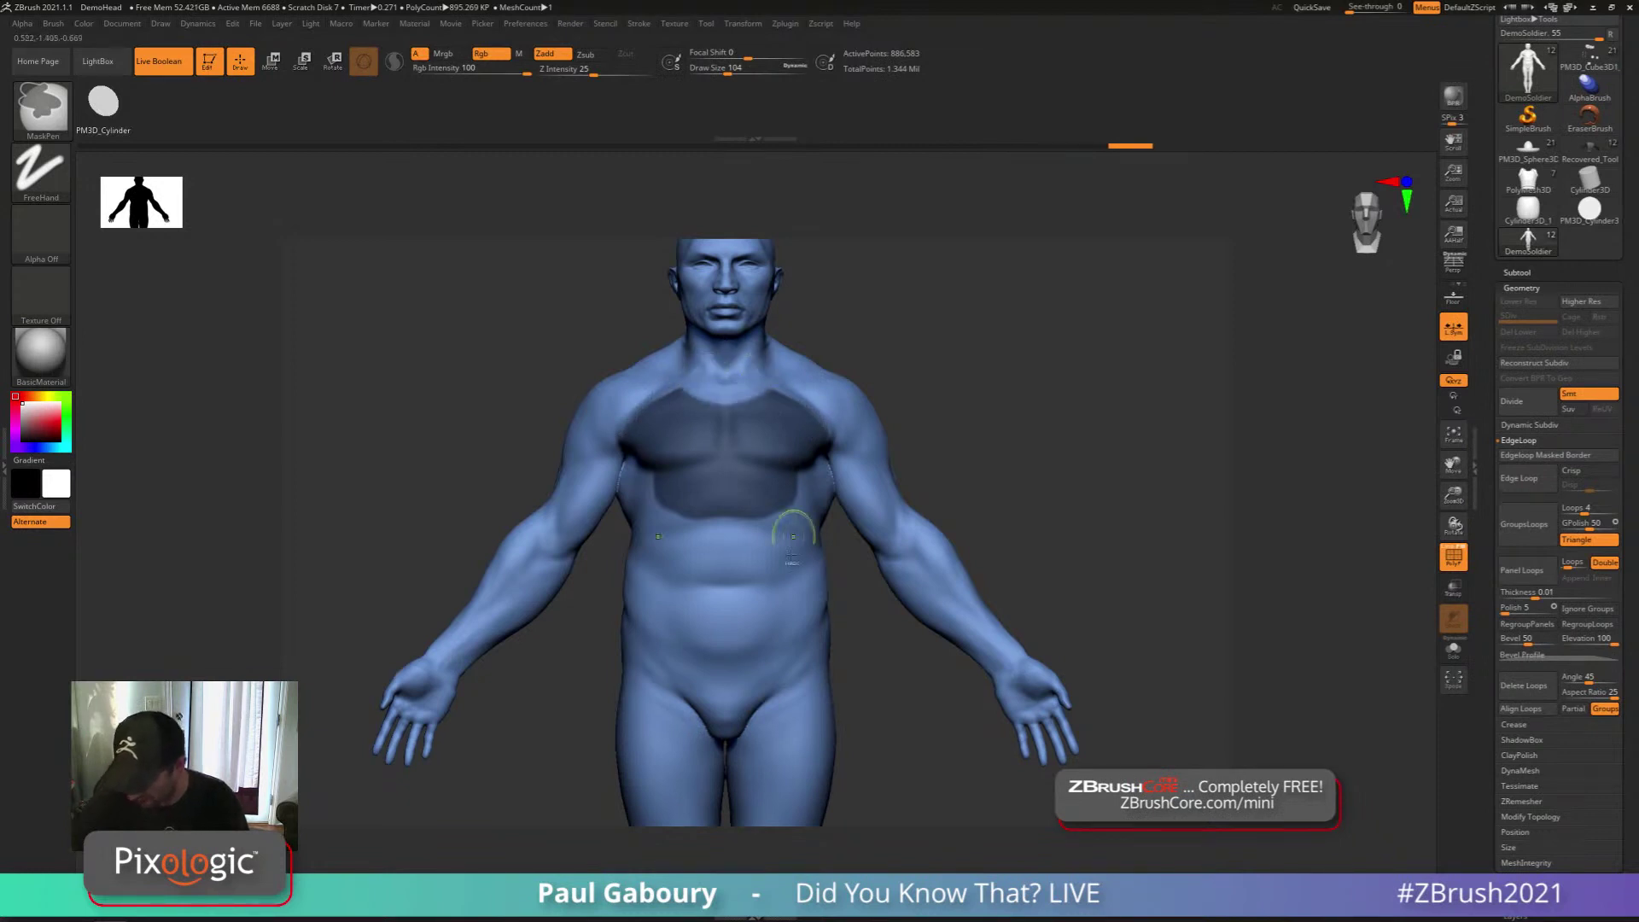
key("ctrl+w")
Mask the abdomen below the chest group, trim its lower corners to slanted edges, and make it a polygroup
mouse_move(726, 550)
right_mouse_down()
mouse_move(753, 517)
mouse_move(669, 622)
right_mouse_up()
mouse_move(658, 632)
left_mouse_down("ctrl")
mouse_move(659, 558)
mouse_move(602, 582)
mouse_move(640, 662)
mouse_move(742, 565)
mouse_move(751, 661)
mouse_move(682, 675)
mouse_move(705, 642)
left_mouse_up("ctrl")
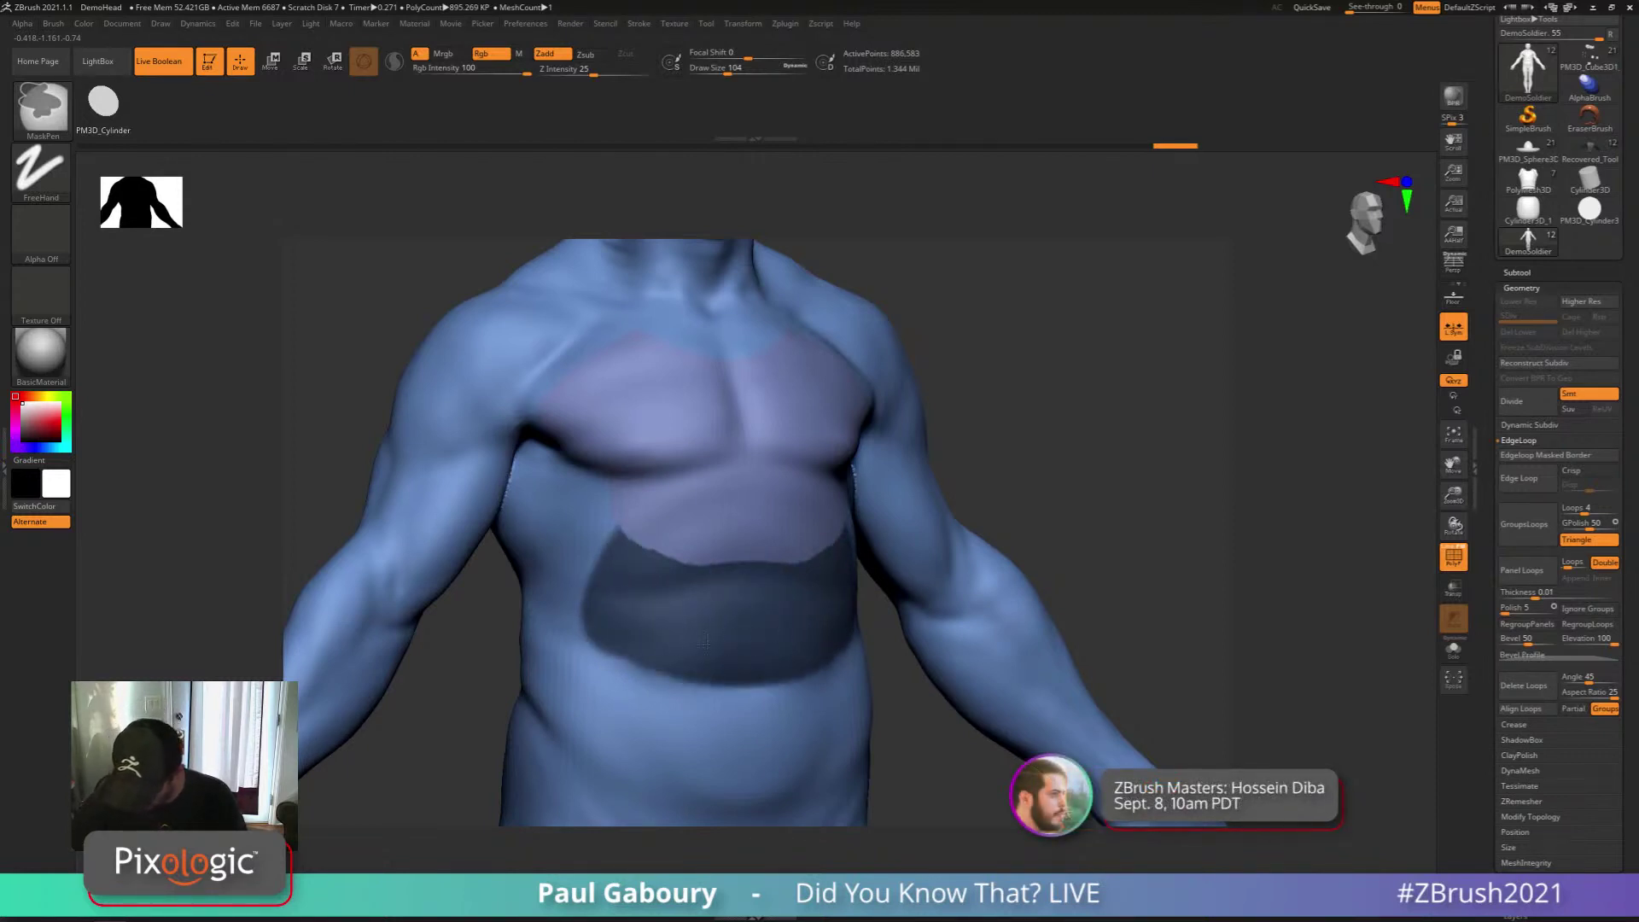
mouse_move(677, 713)
left_mouse_down("ctrl+alt")
mouse_move(614, 632)
mouse_move(648, 666)
mouse_move(576, 625)
mouse_move(585, 546)
left_mouse_up("ctrl+alt")
left_click_drag(892, 653, 832, 659, "shift")
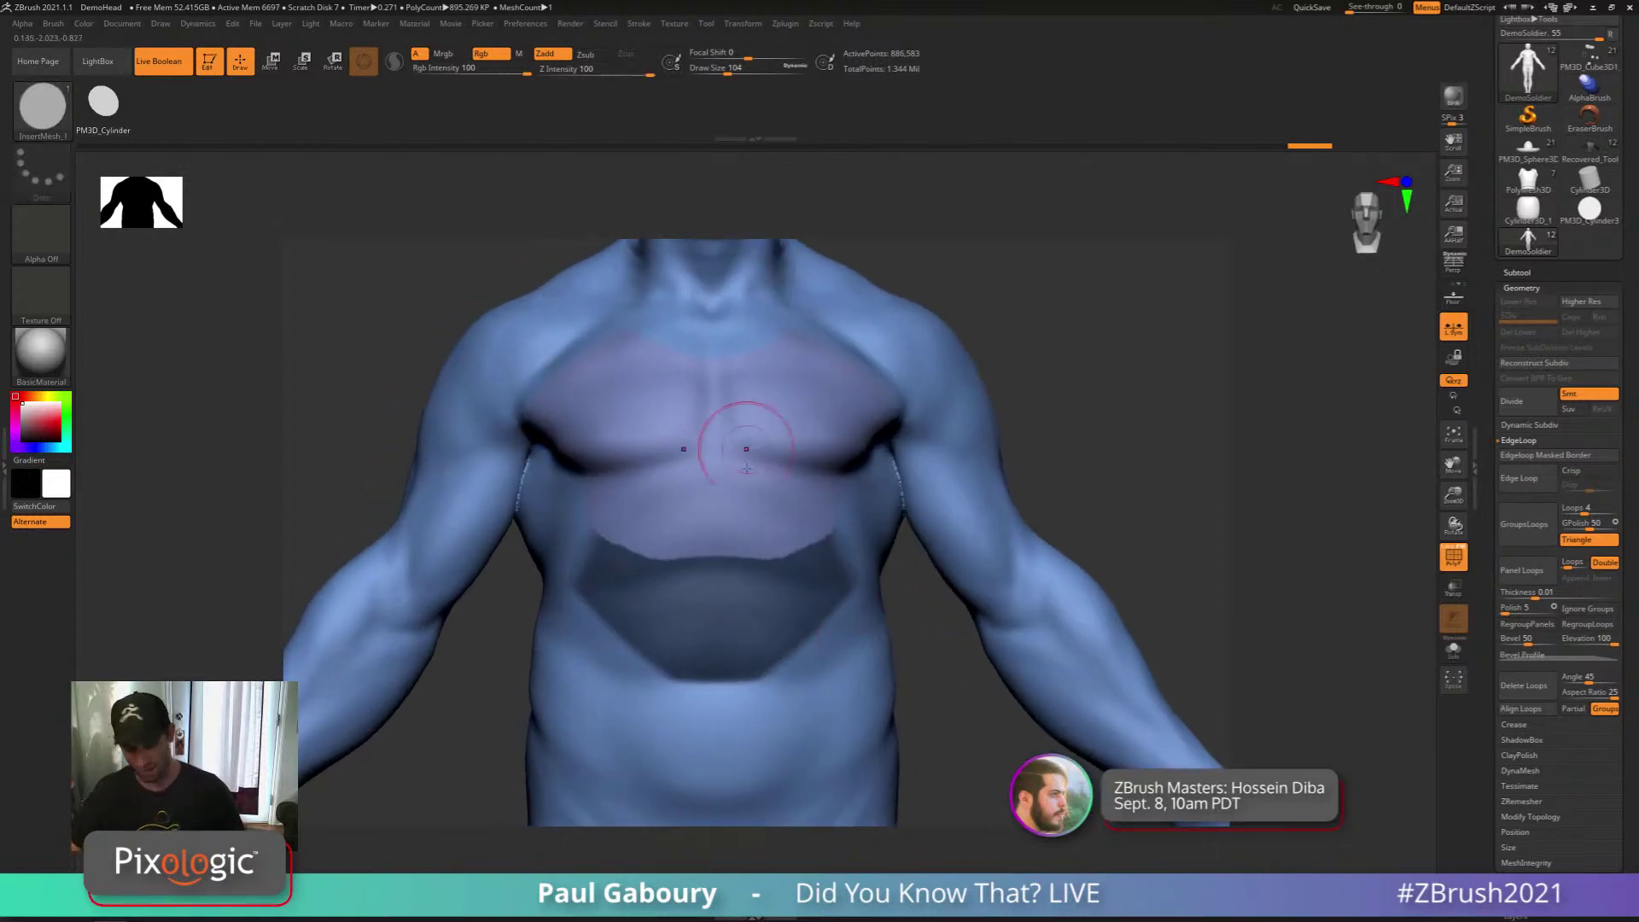
key("ctrl+w")
With a draw size of 39, mask the narrow side strips between armpit and abdomen panel and make them a polygroup
right_click_drag(786, 703, 606, 508)
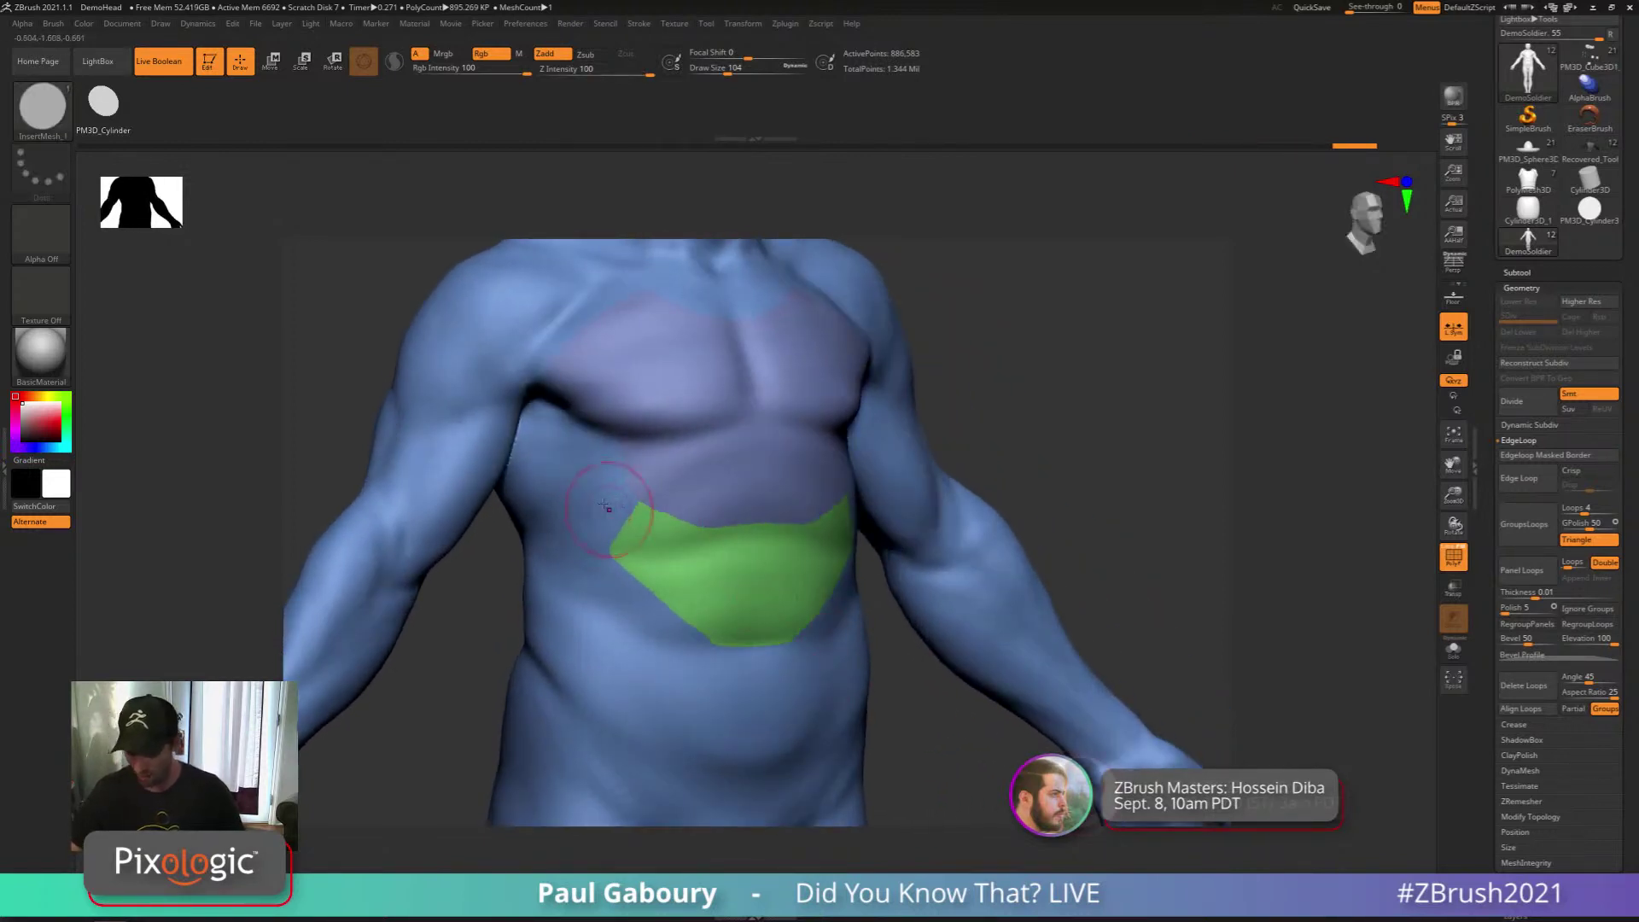
key("s")
left_click_drag(604, 503, 586, 489)
right_click_drag(586, 488, 607, 483)
mouse_move(600, 478)
left_mouse_down("ctrl")
mouse_move(618, 493)
mouse_move(613, 447)
mouse_move(606, 465)
mouse_move(553, 389)
mouse_move(621, 515)
mouse_move(565, 453)
mouse_move(572, 433)
left_mouse_up("ctrl")
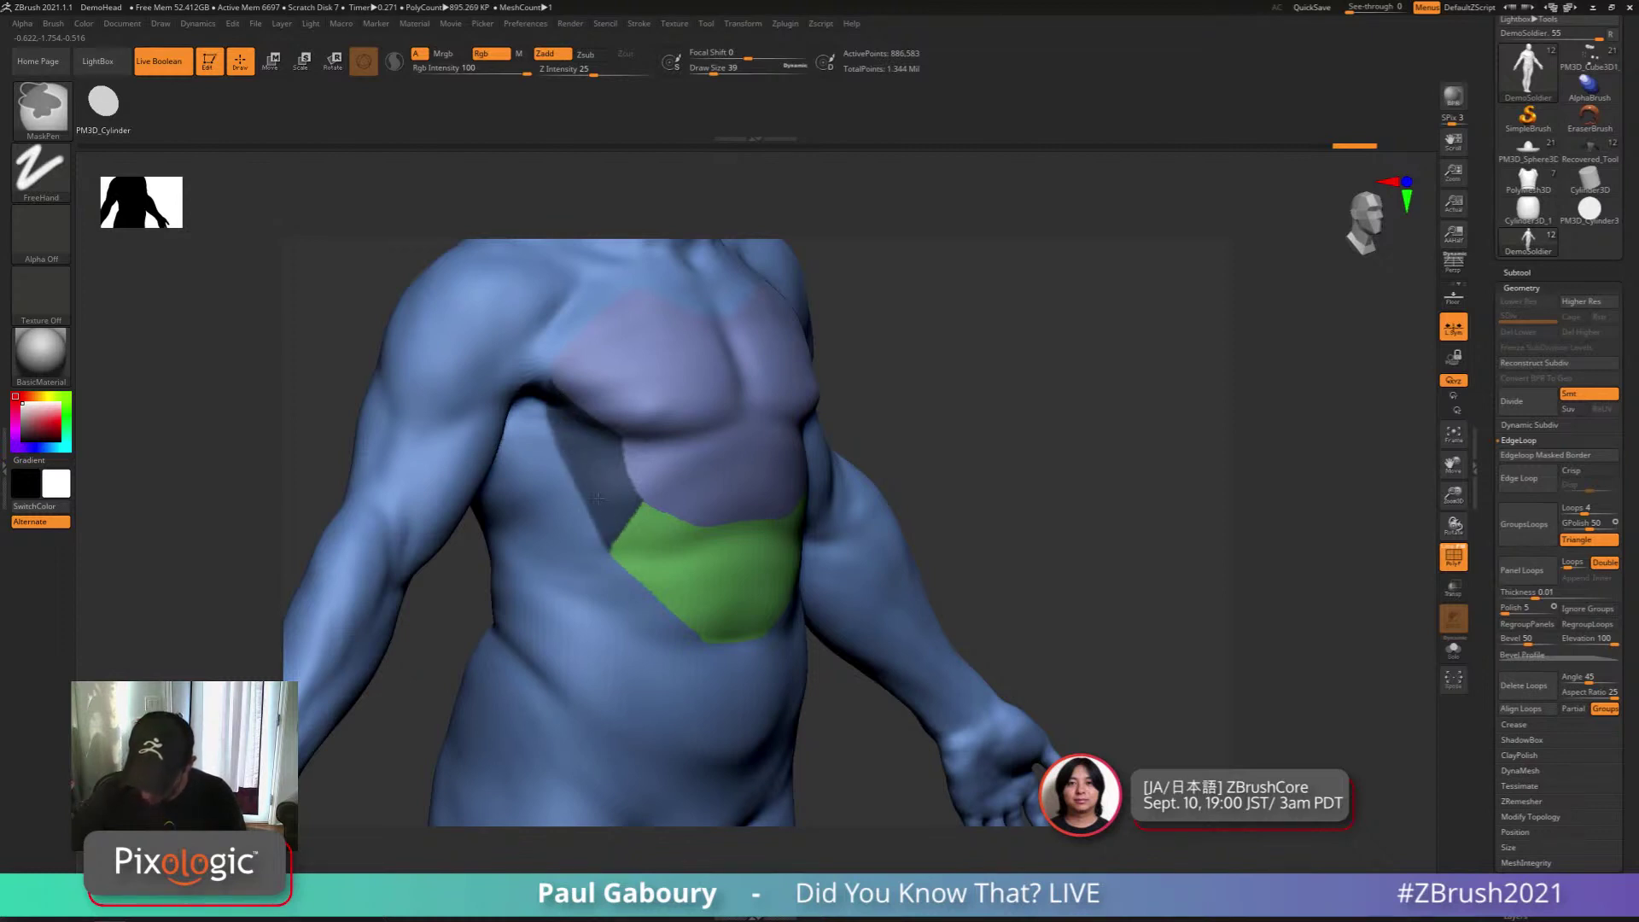
key("ctrl+w")
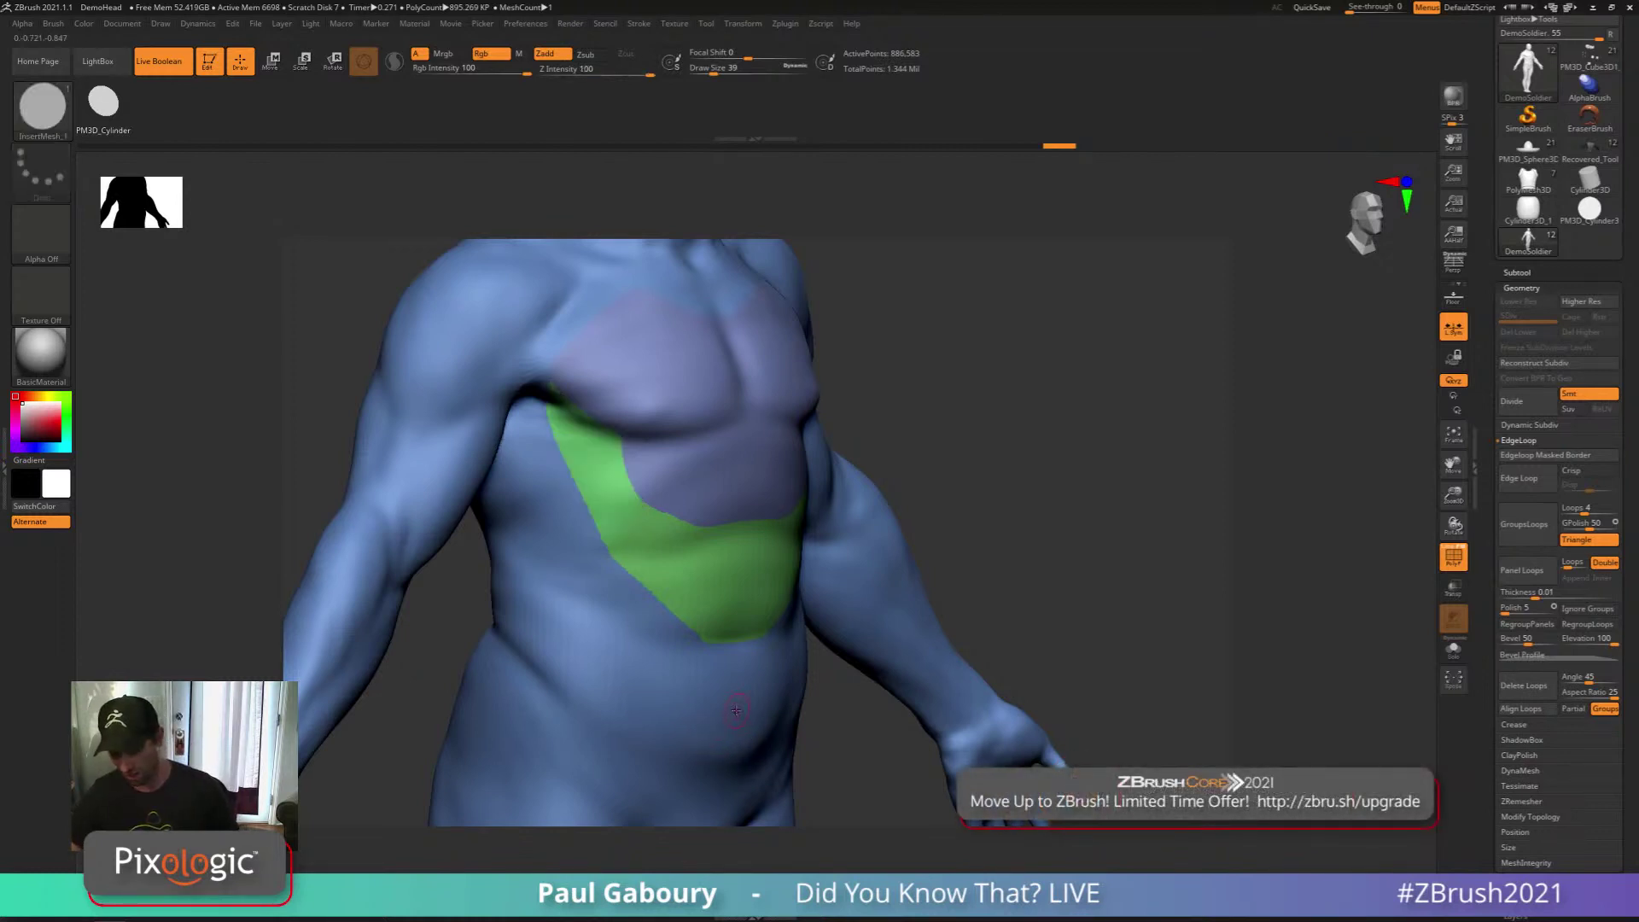
Isolate the side-strip polygroup and regroup it repeatedly until it gets a contrasting purple colour
left_click(603, 478, "ctrl+shift")
key("ctrl+w")
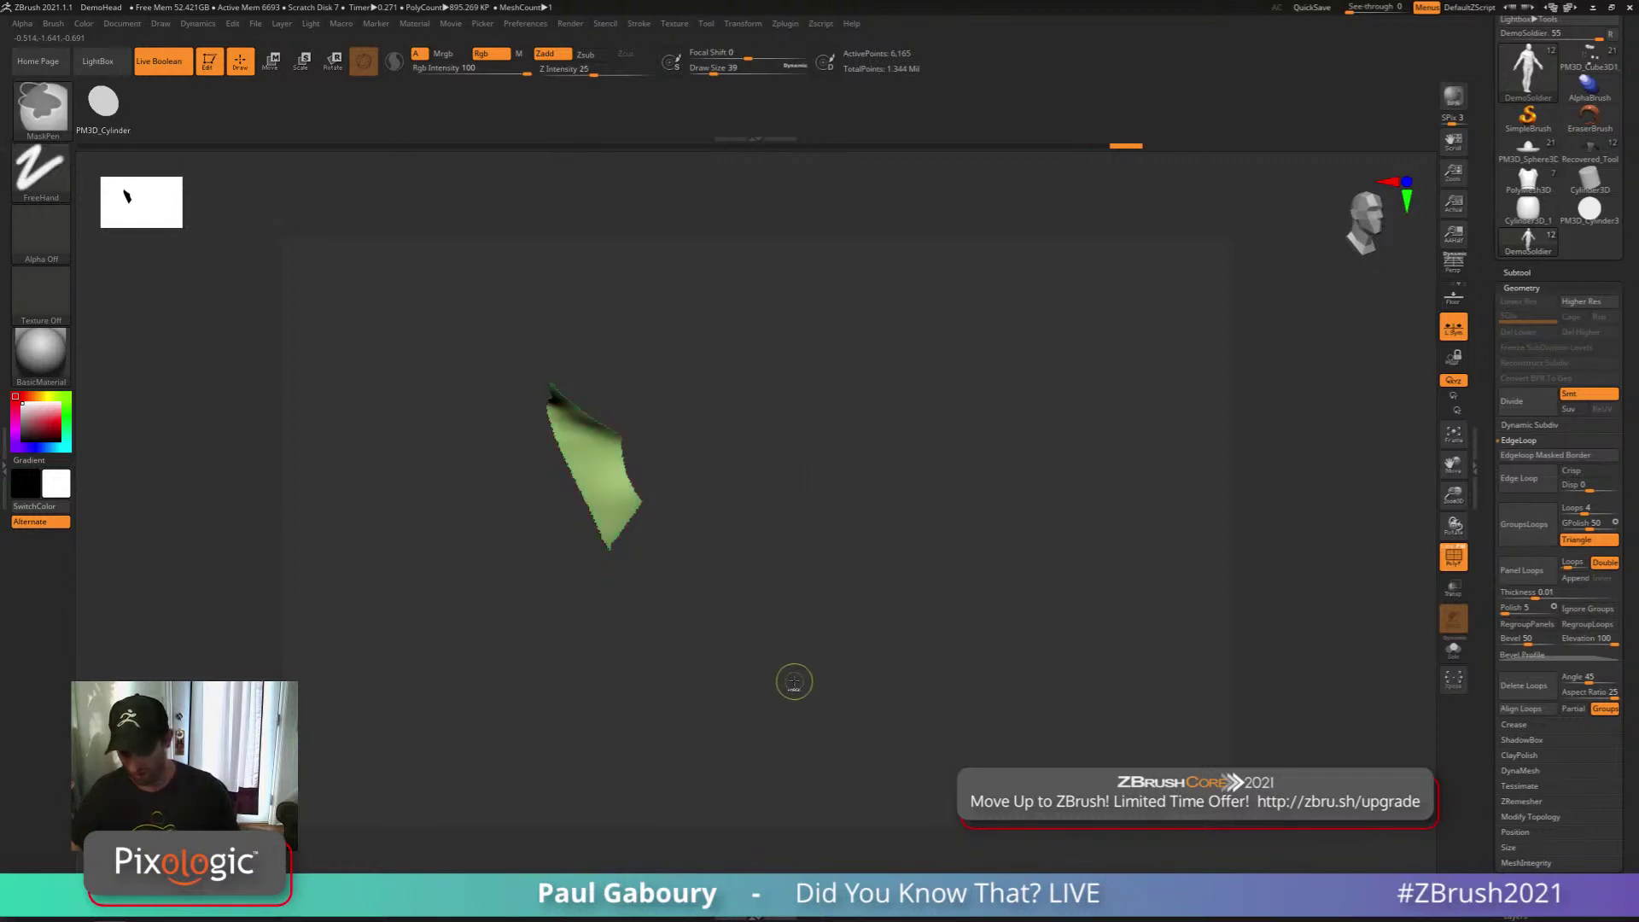
key("ctrl+w")
key("ctrl+w")
key("ctrl+w")
key("ctrl+w")
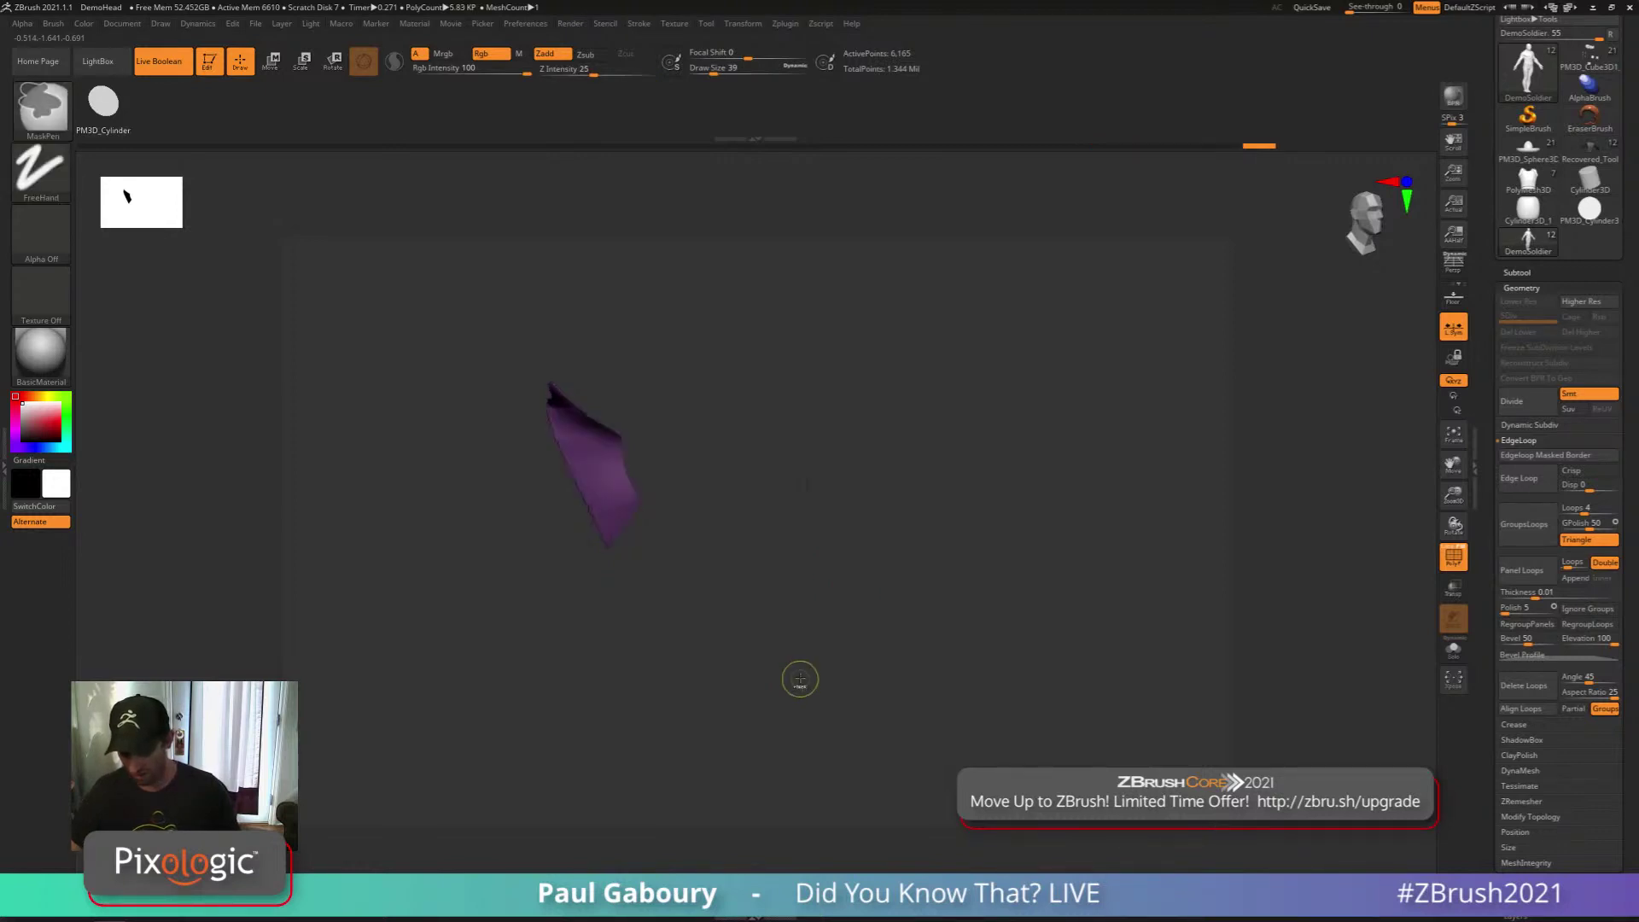
Show the full body, isolate the chest polygroup, regroup it to a yellow-green colour, and restore full visibility
left_click(815, 704, "ctrl+shift")
left_click_drag(1024, 632, 964, 623)
left_click(794, 470, "ctrl+shift")
key("ctrl+w")
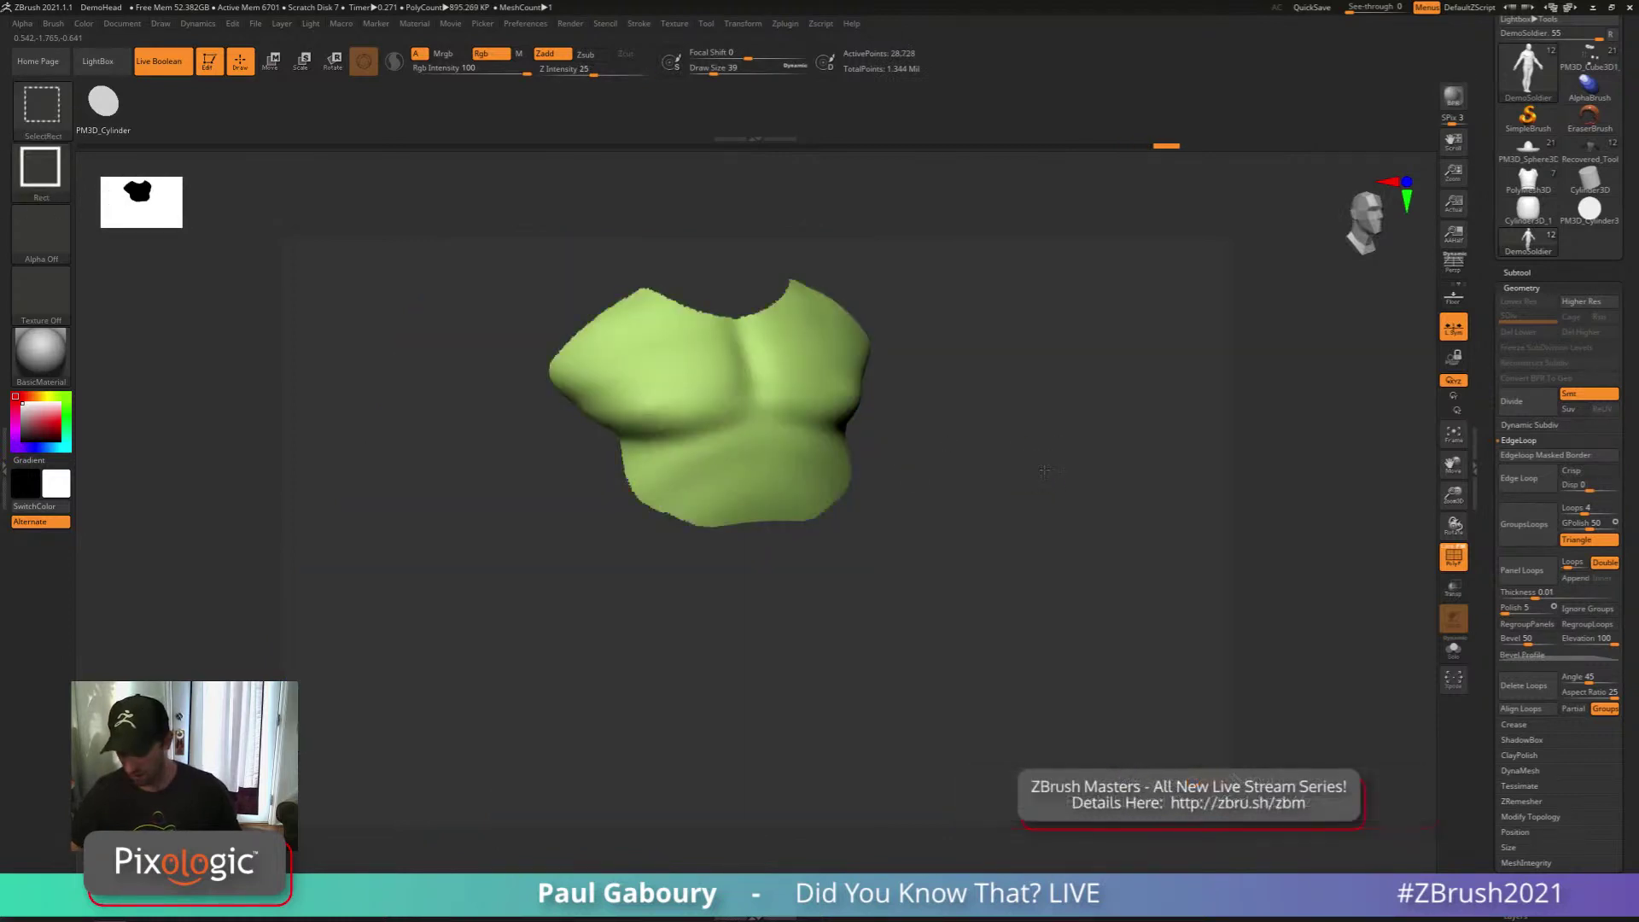
left_click(853, 658, "ctrl+shift")
right_click_drag(848, 663, 813, 599)
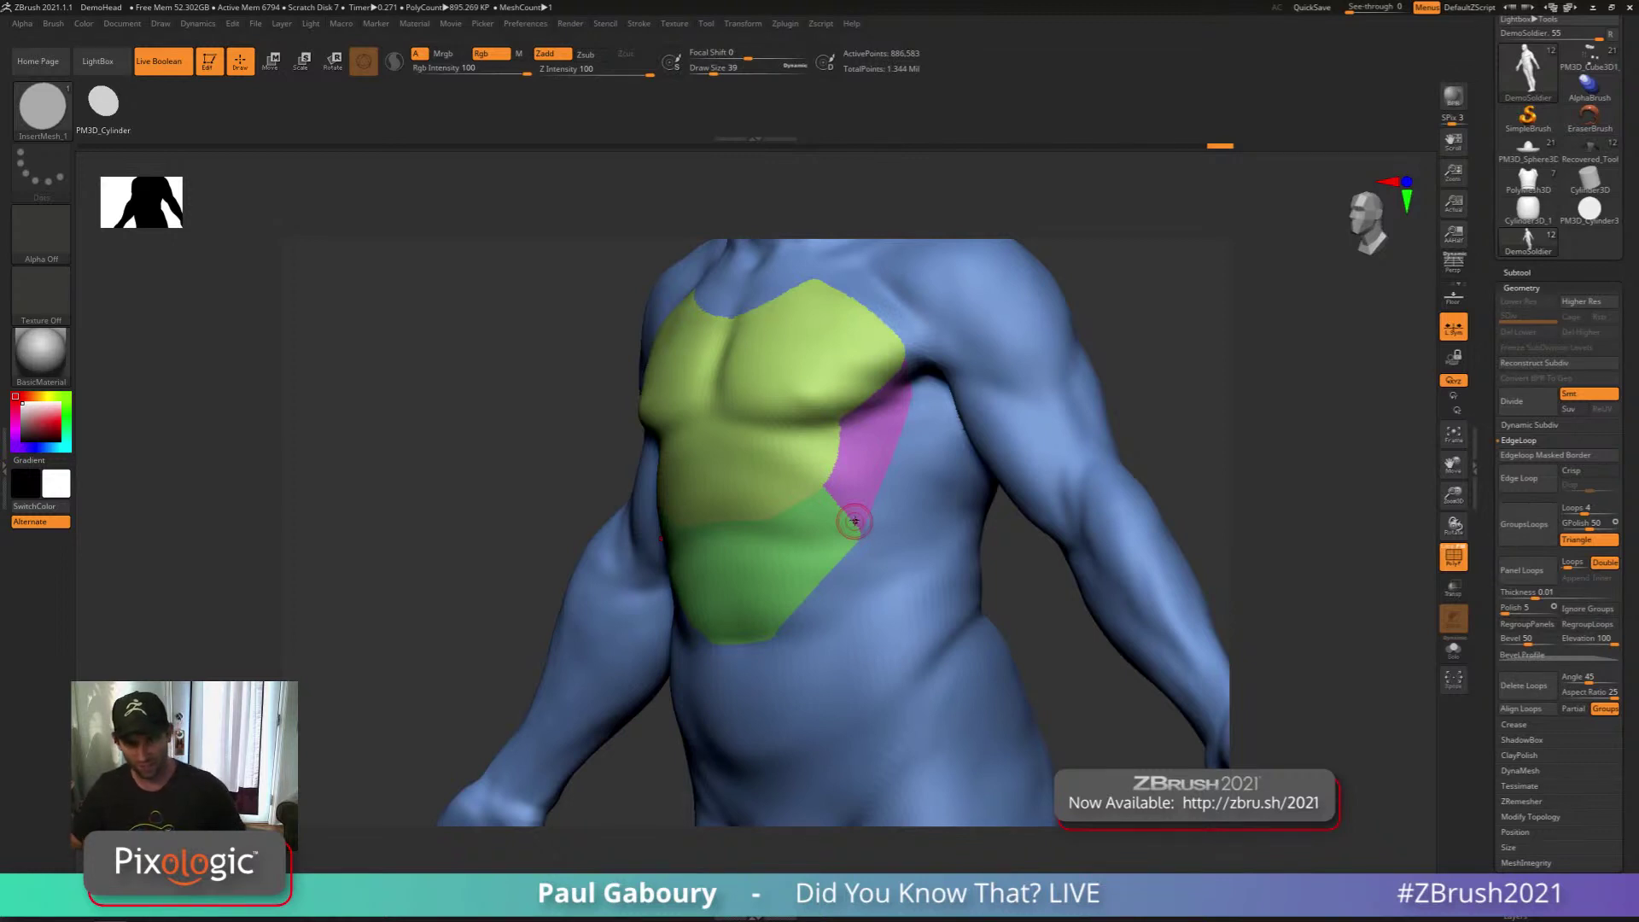
right_click_drag(883, 638, 881, 592, "alt")
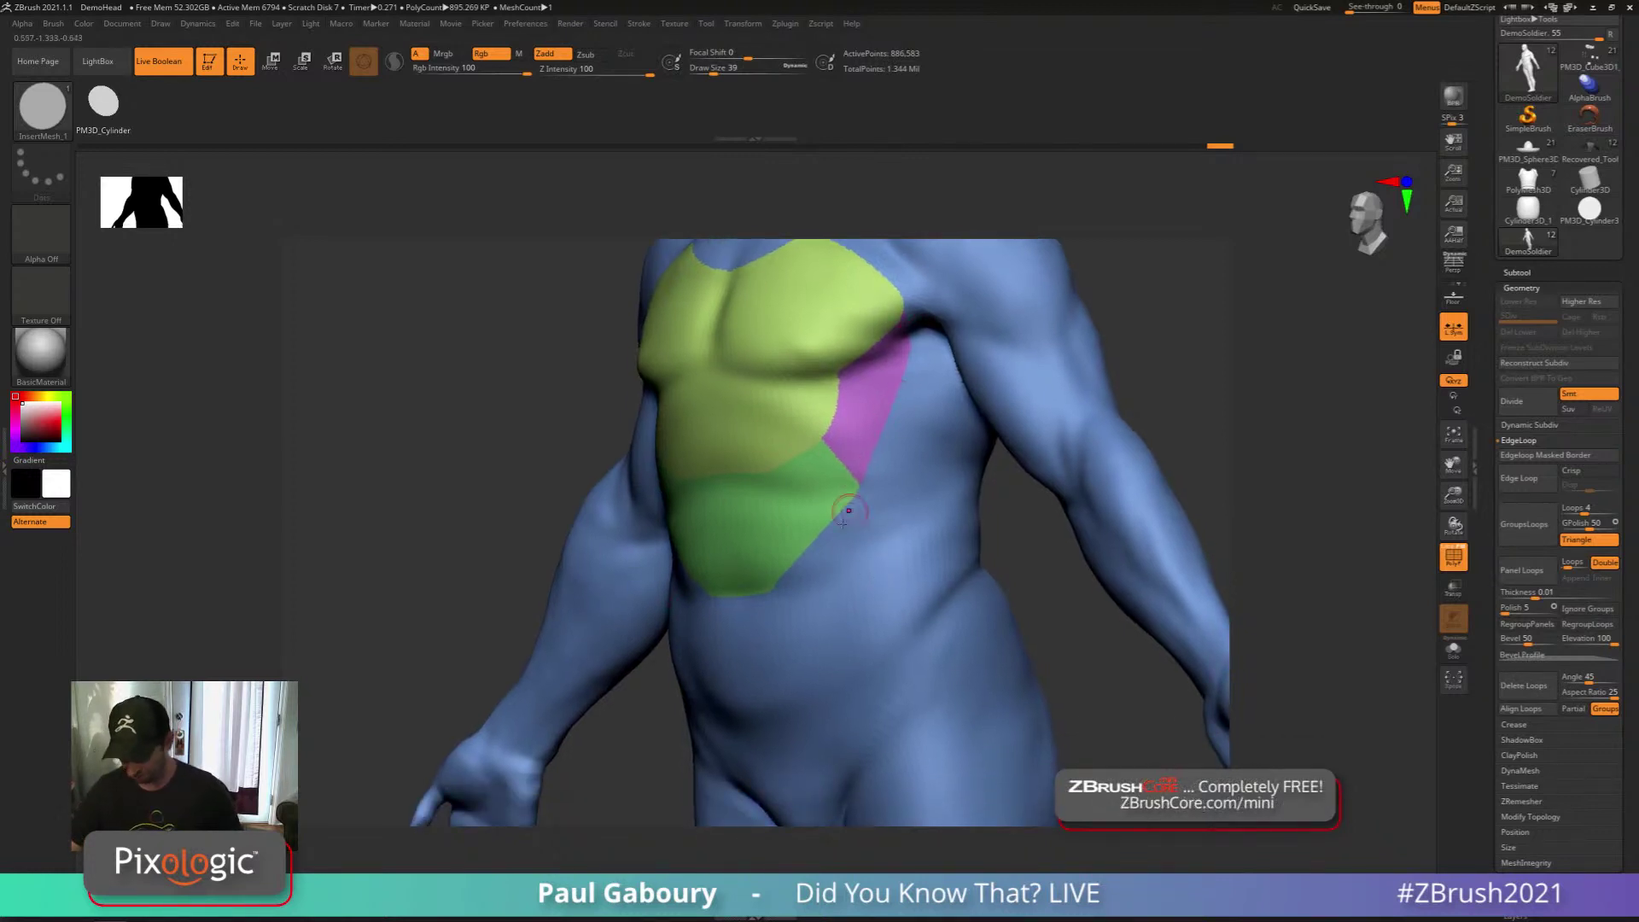
right_click_drag(789, 654, 825, 639)
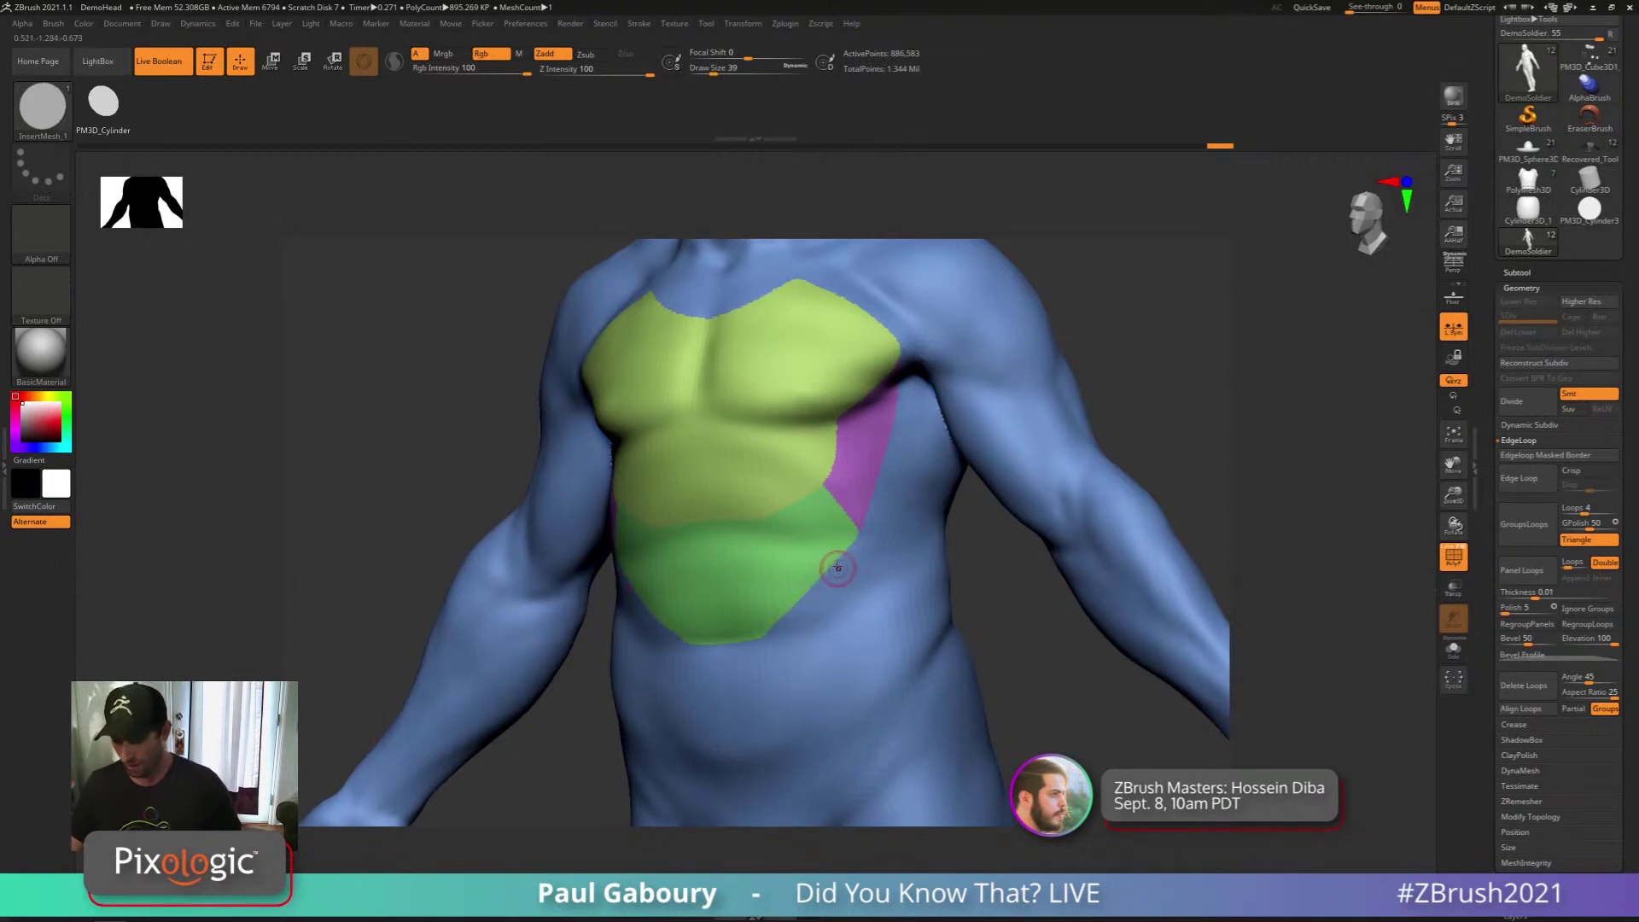
key("shift")
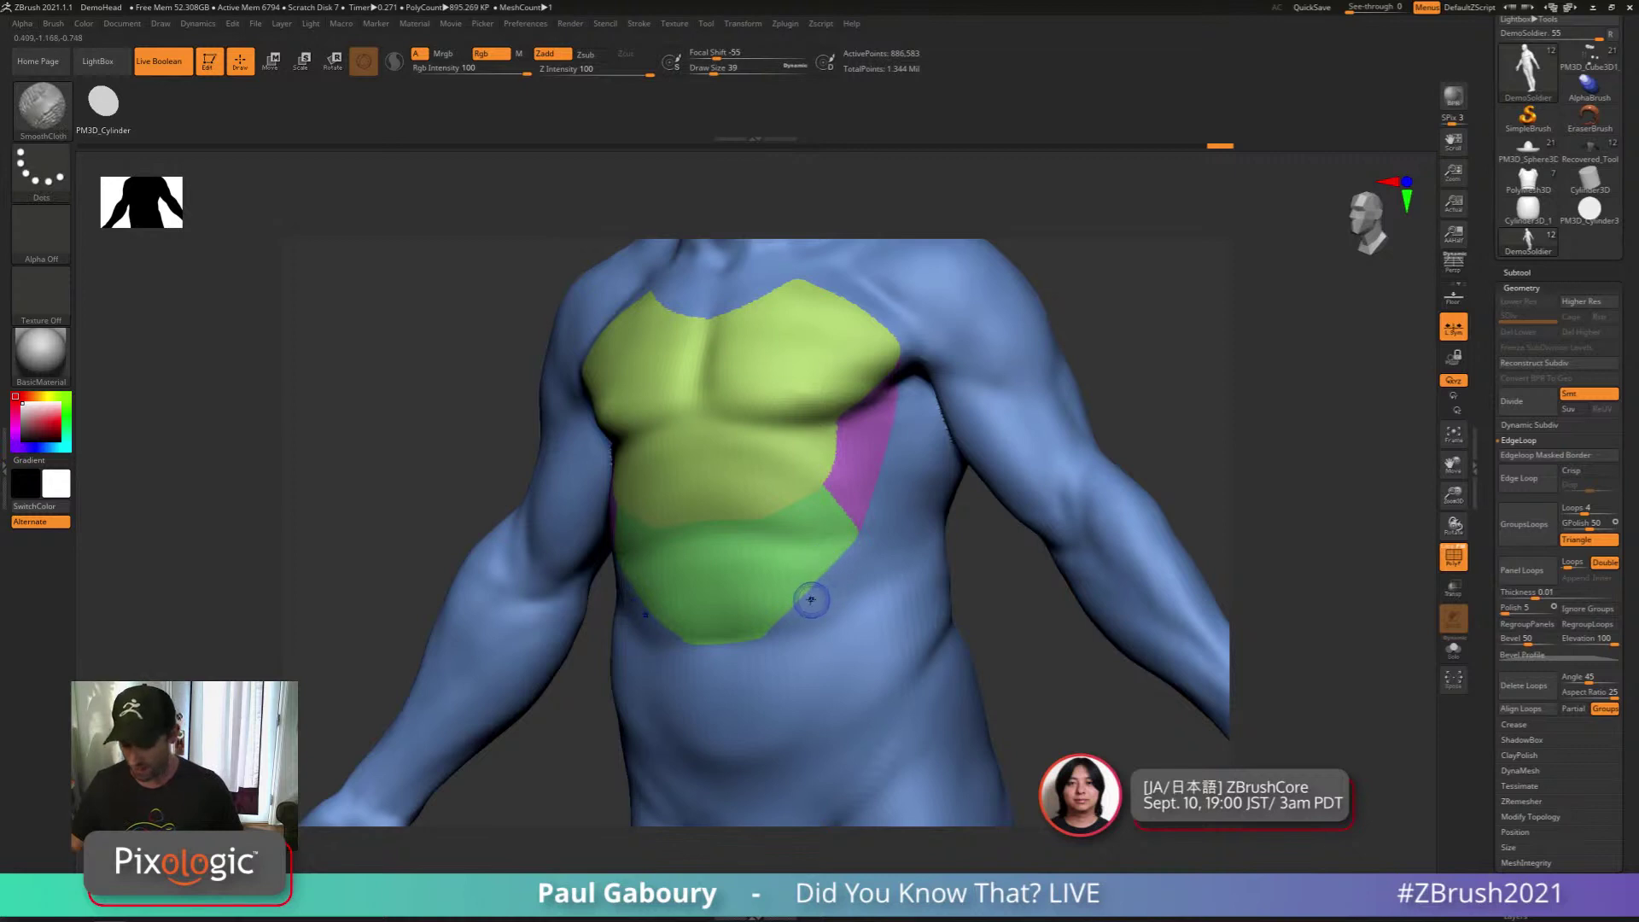
Switch the smoothing brush to Smooth and try it along the torso polygroup borders with a draw size of 167
left_click(41, 107)
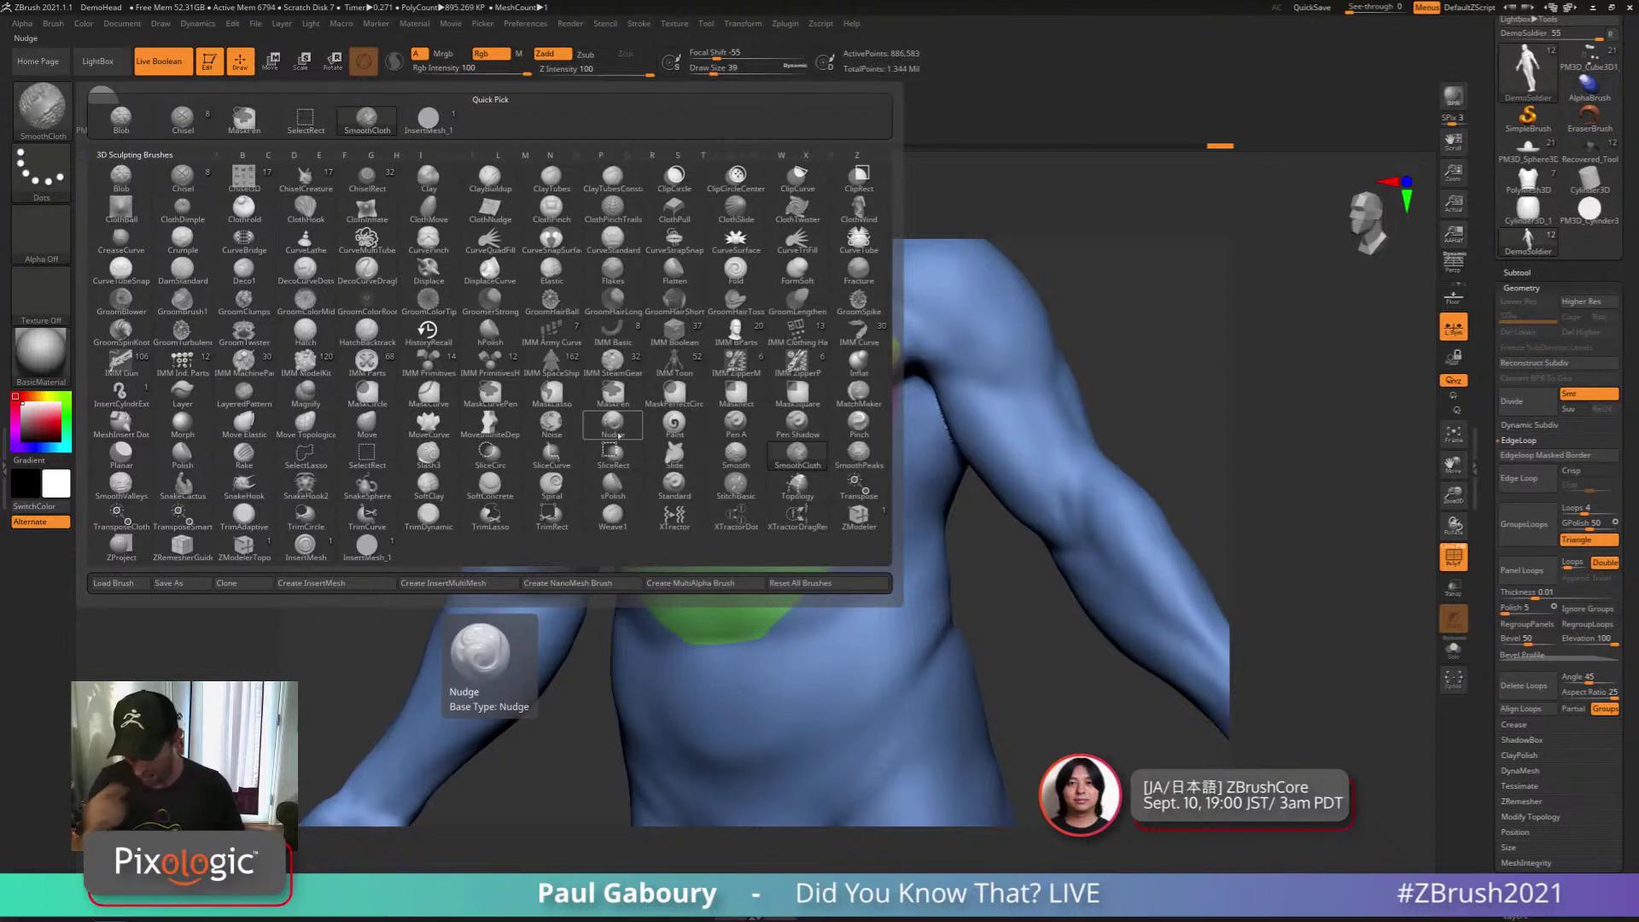
left_click(736, 453, "shift")
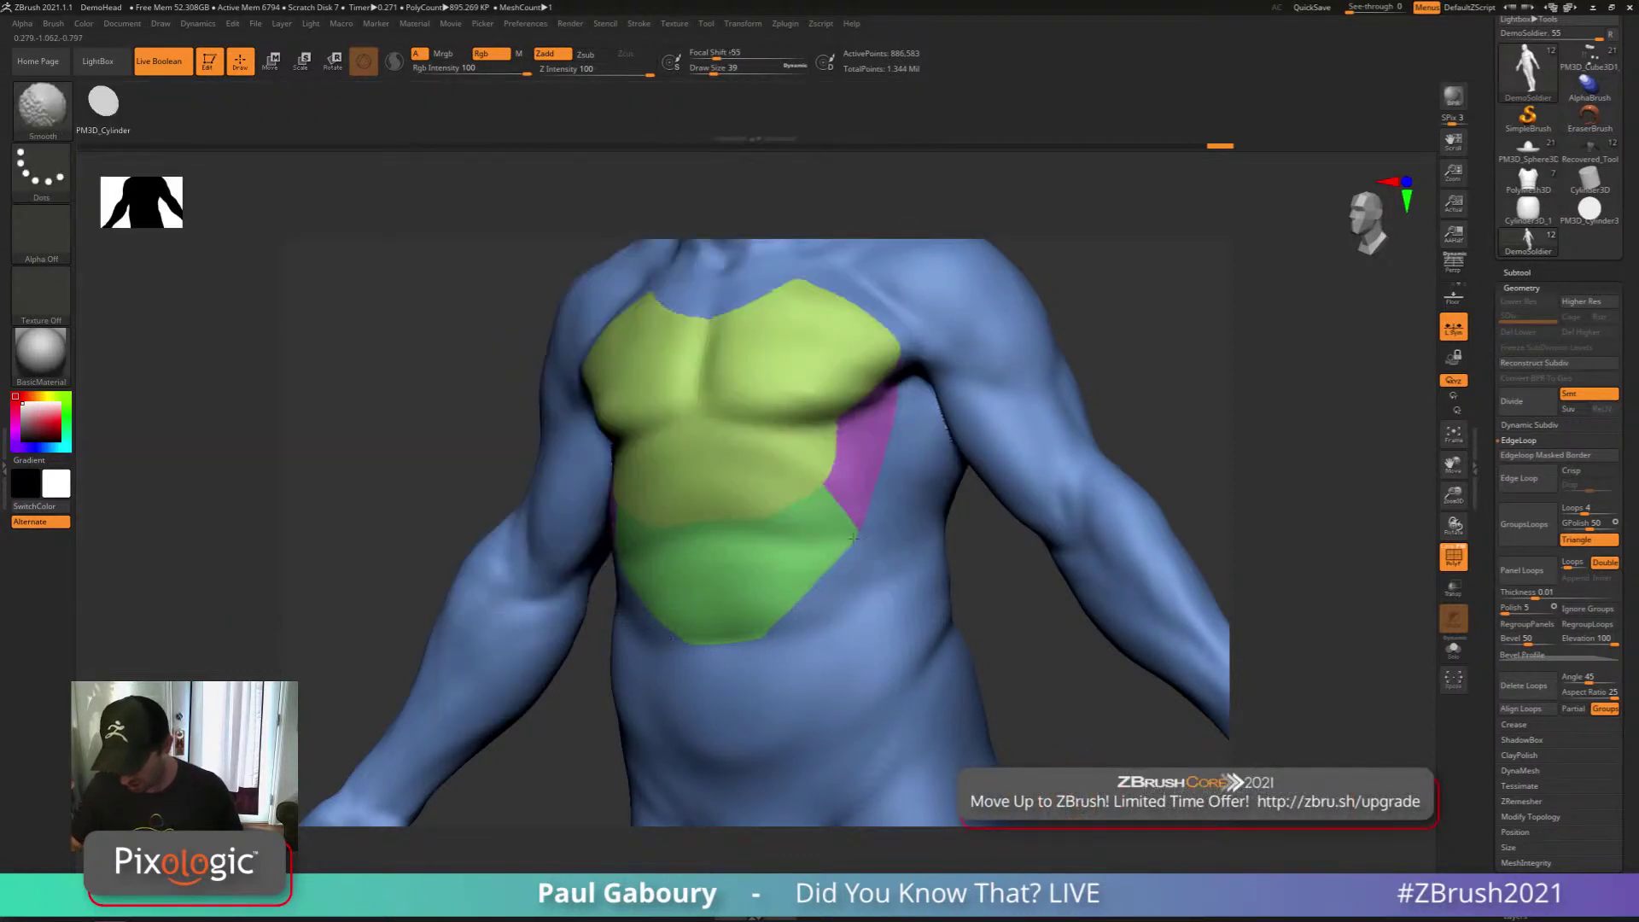
key("s")
left_click_drag(805, 543, 826, 544)
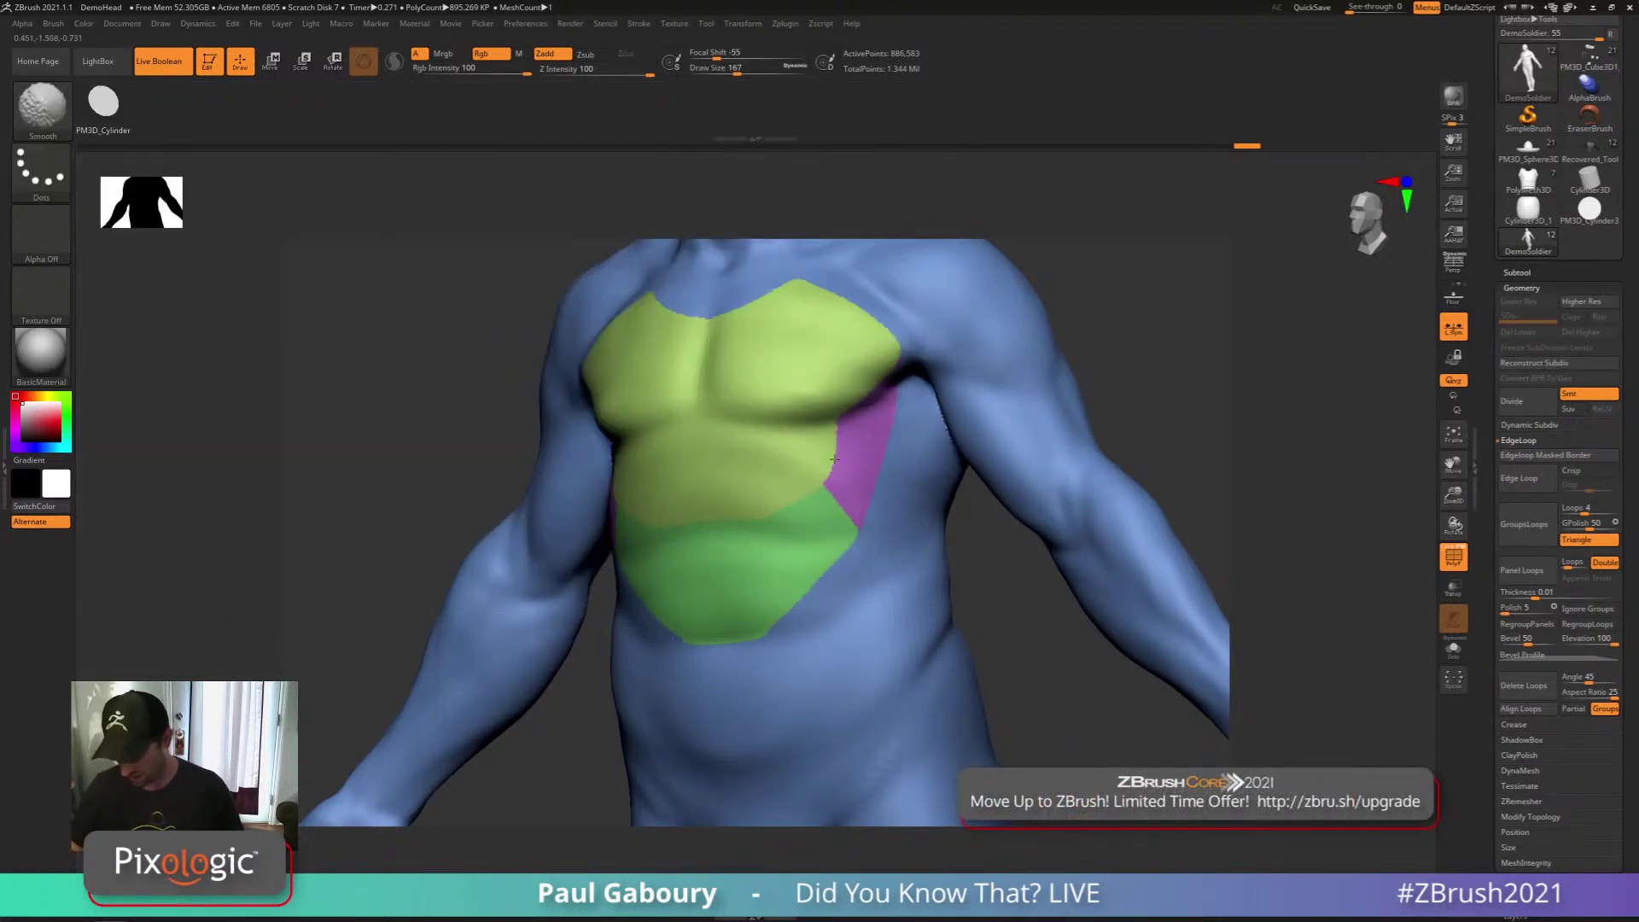
right_click_drag(816, 521, 860, 578, "ctrl")
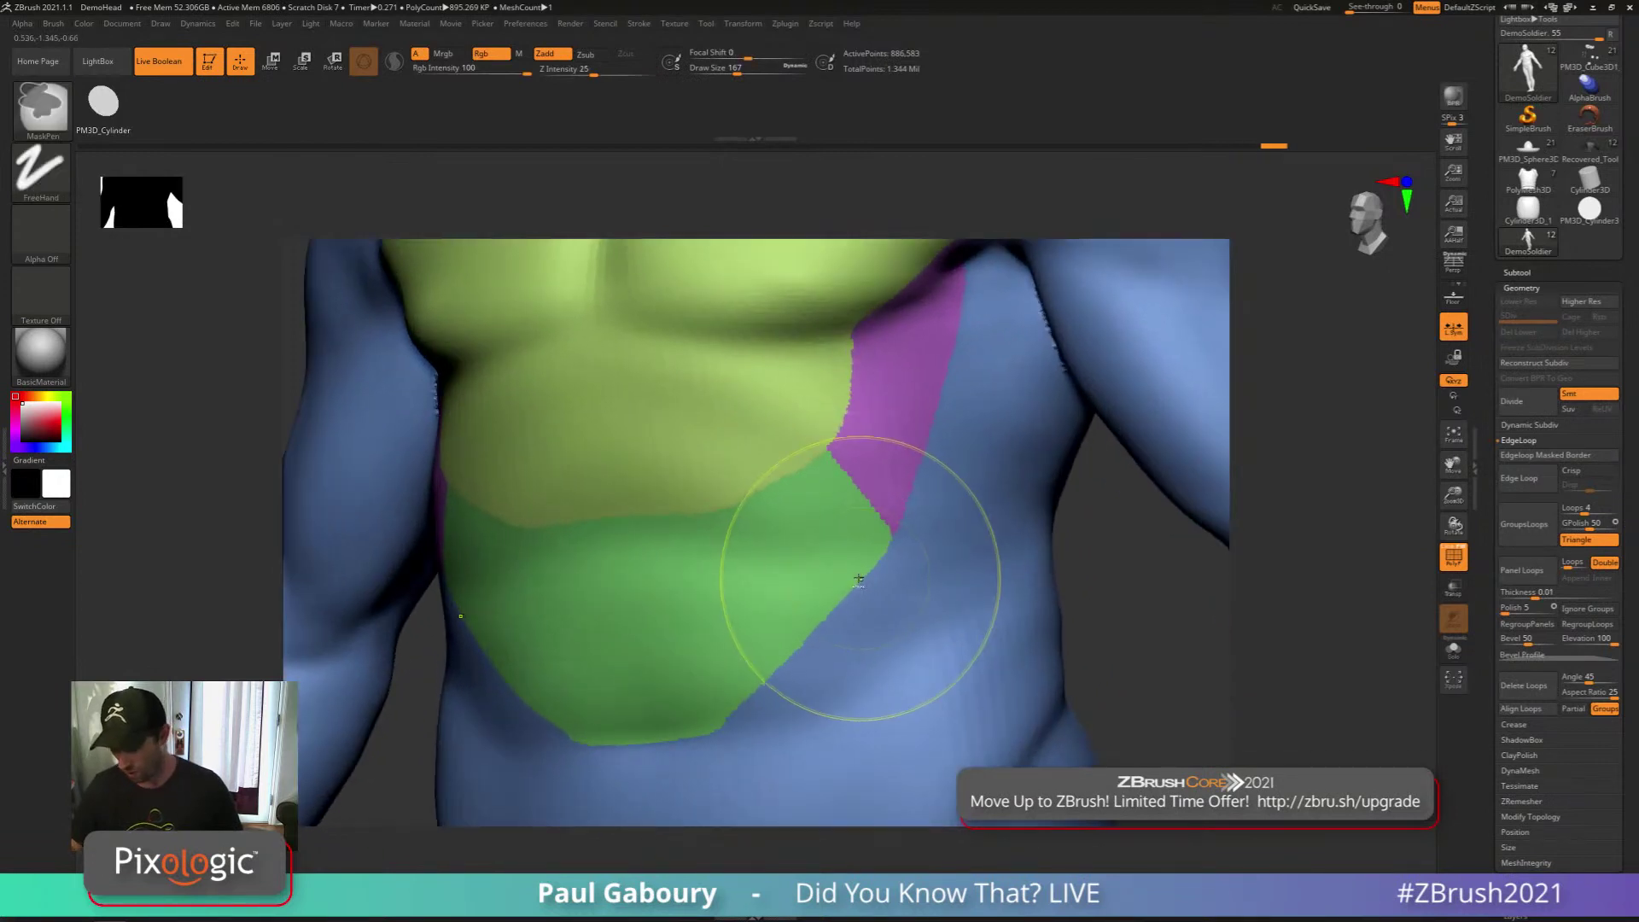
Change the Smooth brush's Weighted Smooth Mode so that it smooths polygroup borders
left_click(53, 23)
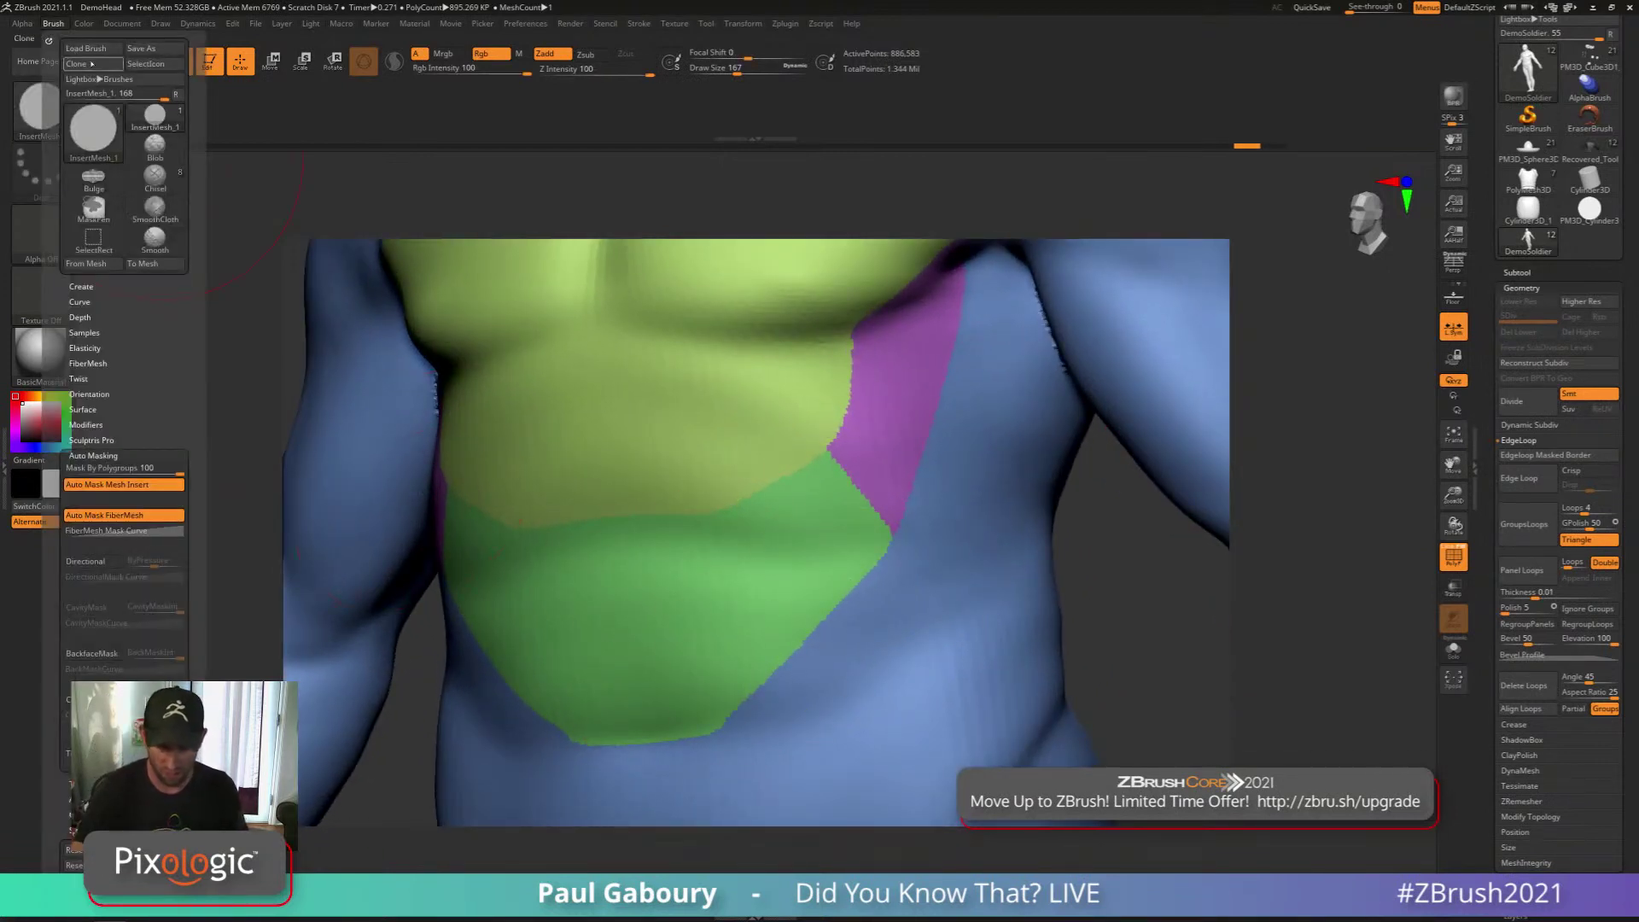
left_click(103, 395)
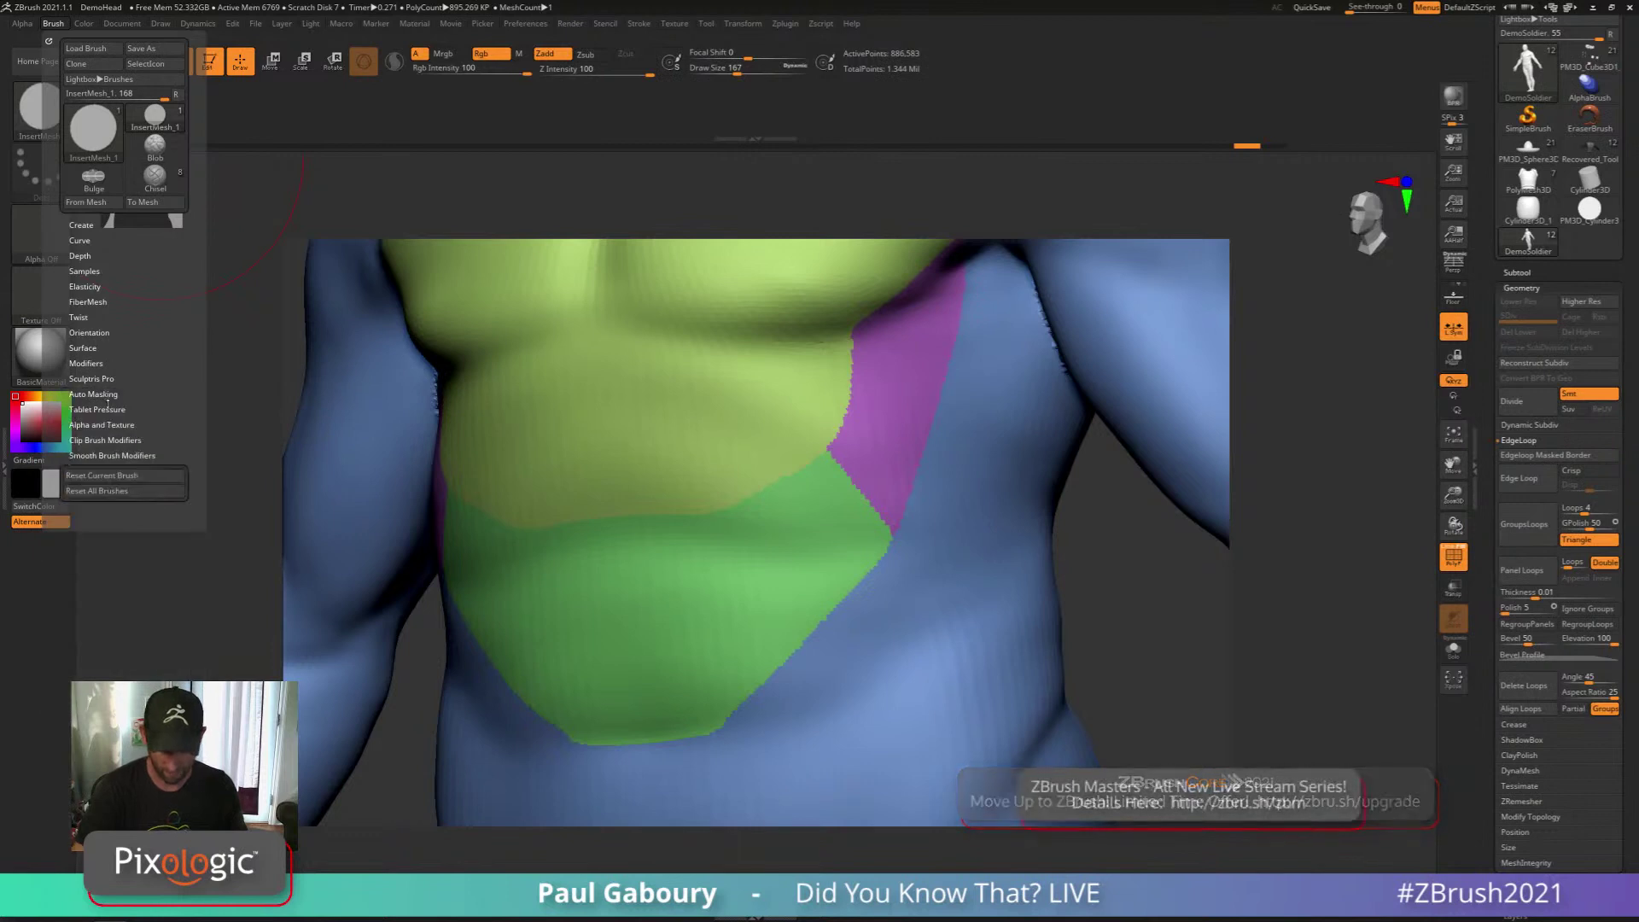
left_click(135, 456)
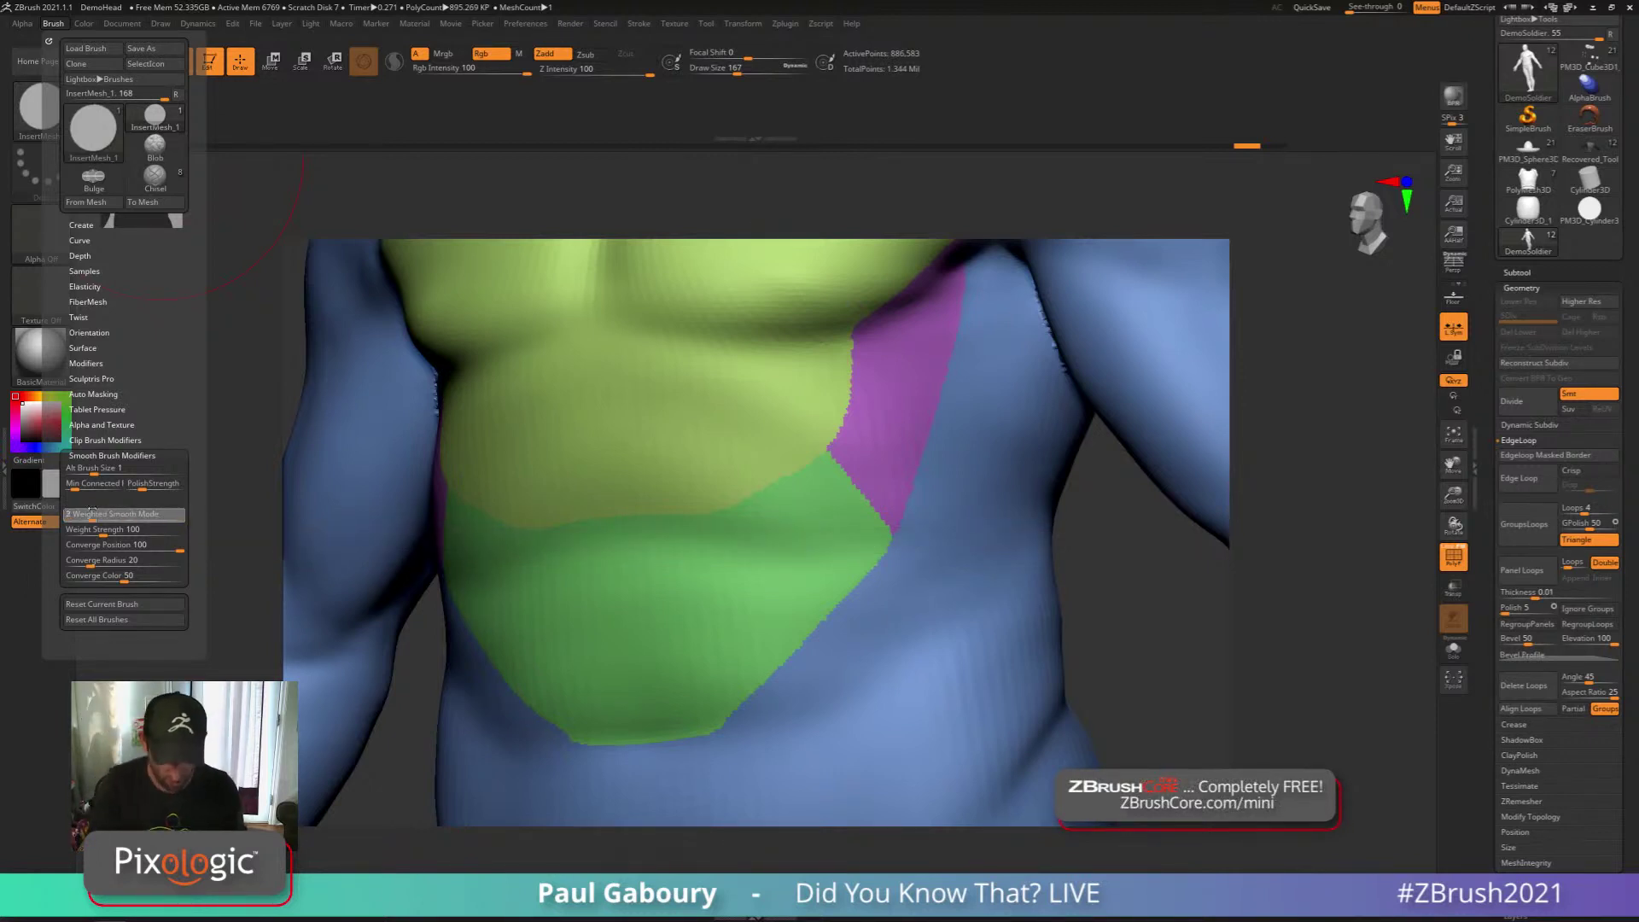
key("shift")
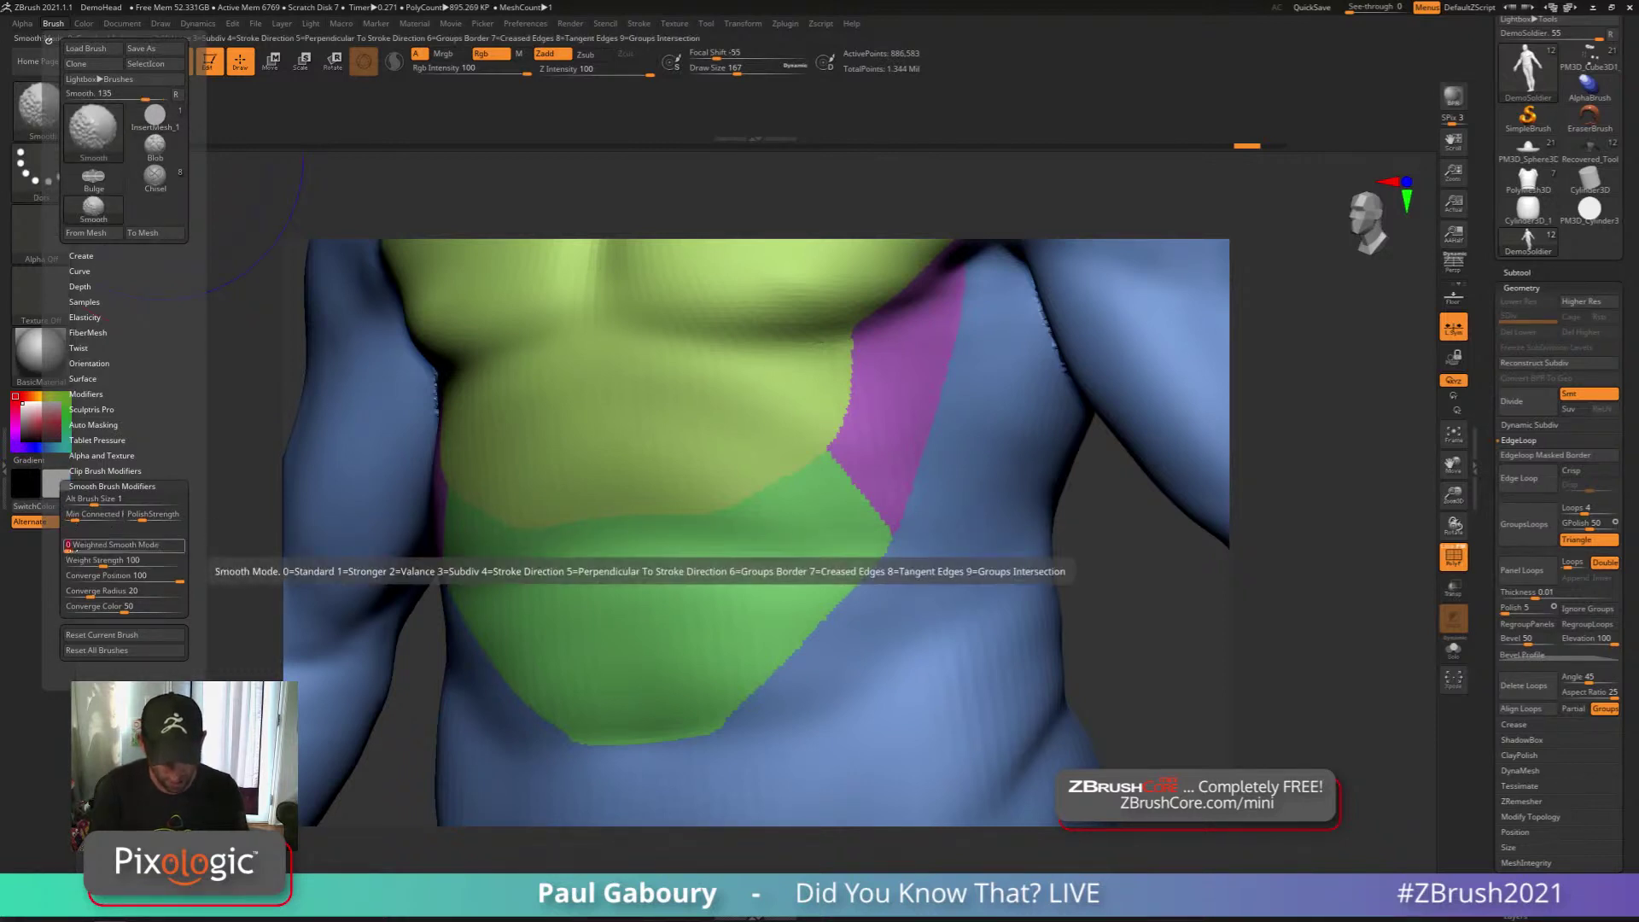
left_click_drag(68, 547, 92, 549)
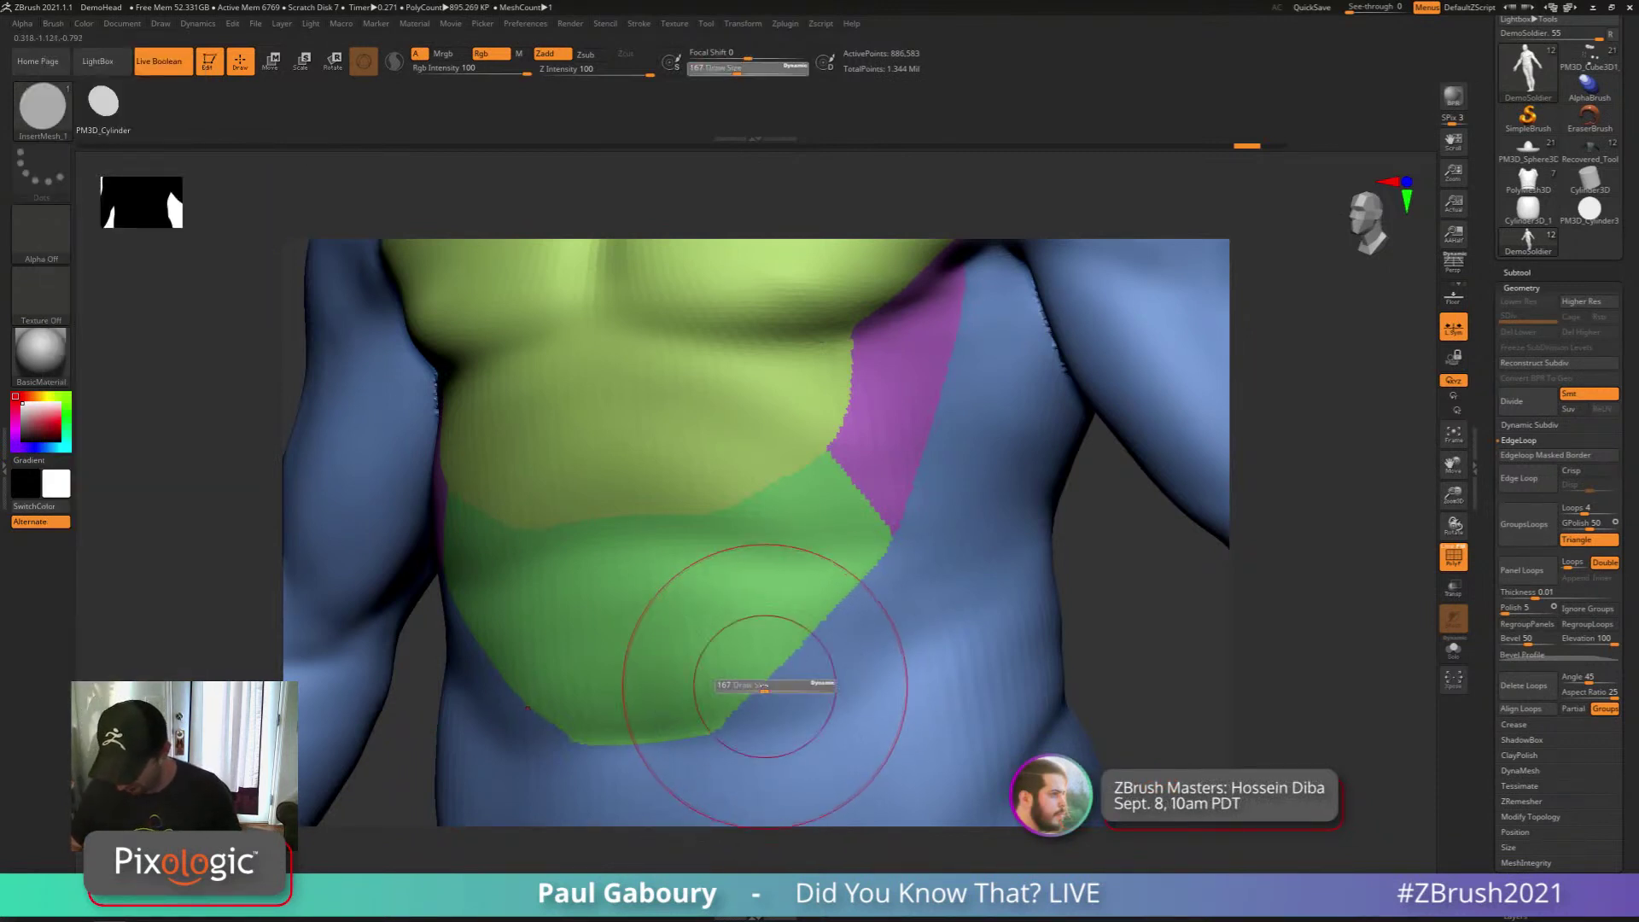
With a draw size of 62, smooth the jagged borders of the chest and side-strip polygroups
key("shift")
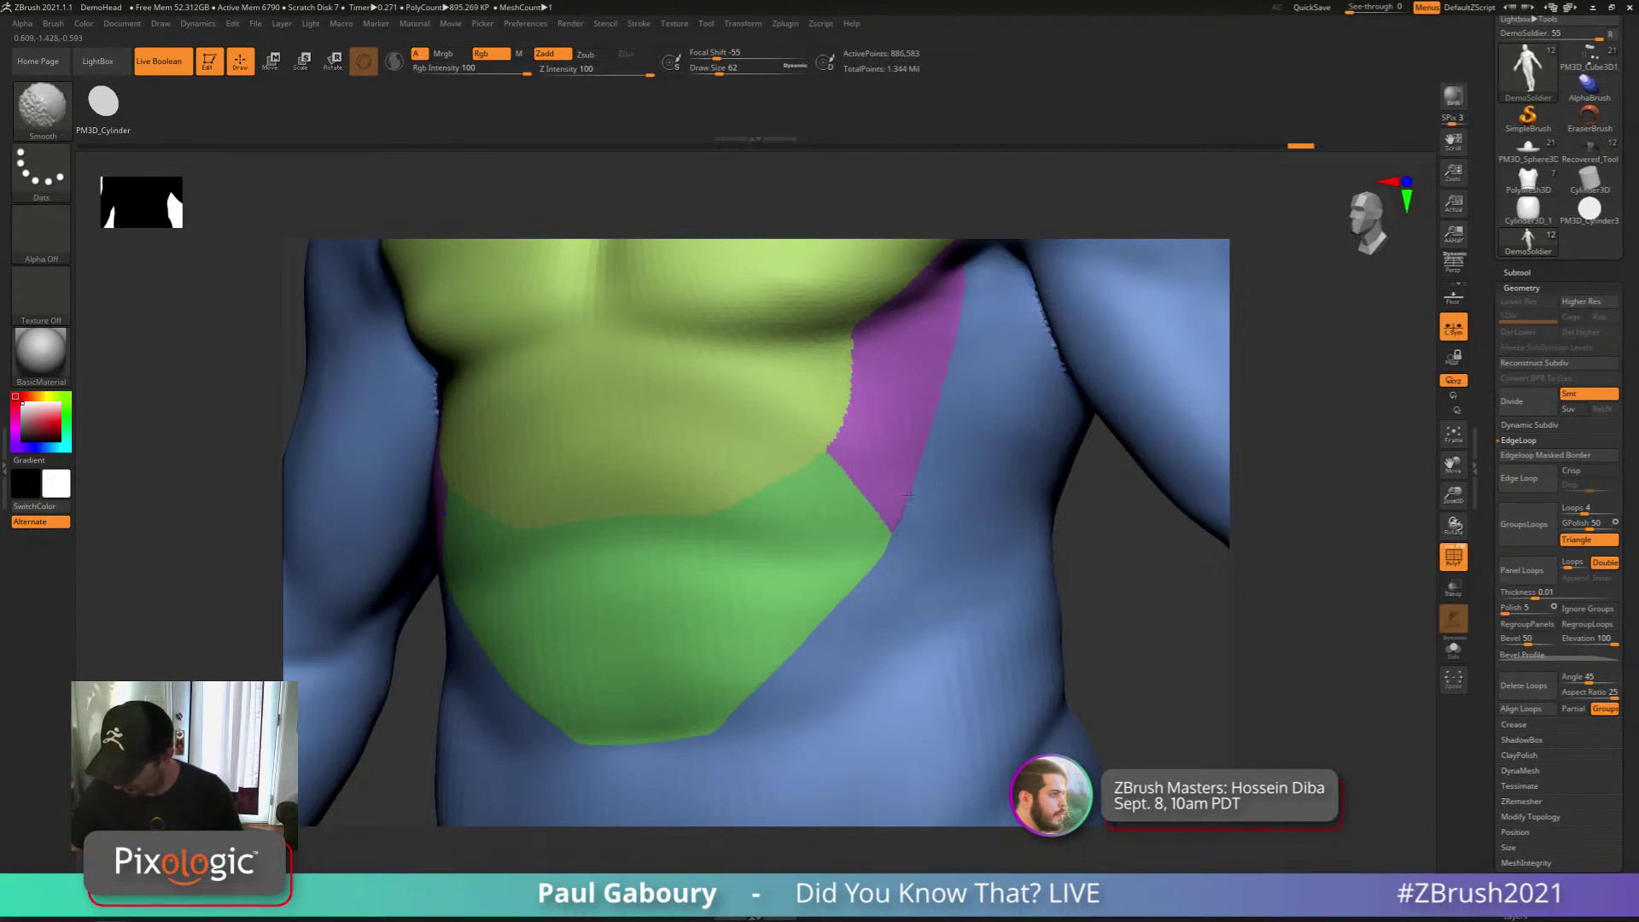
right_click_drag(953, 341, 926, 466, "alt")
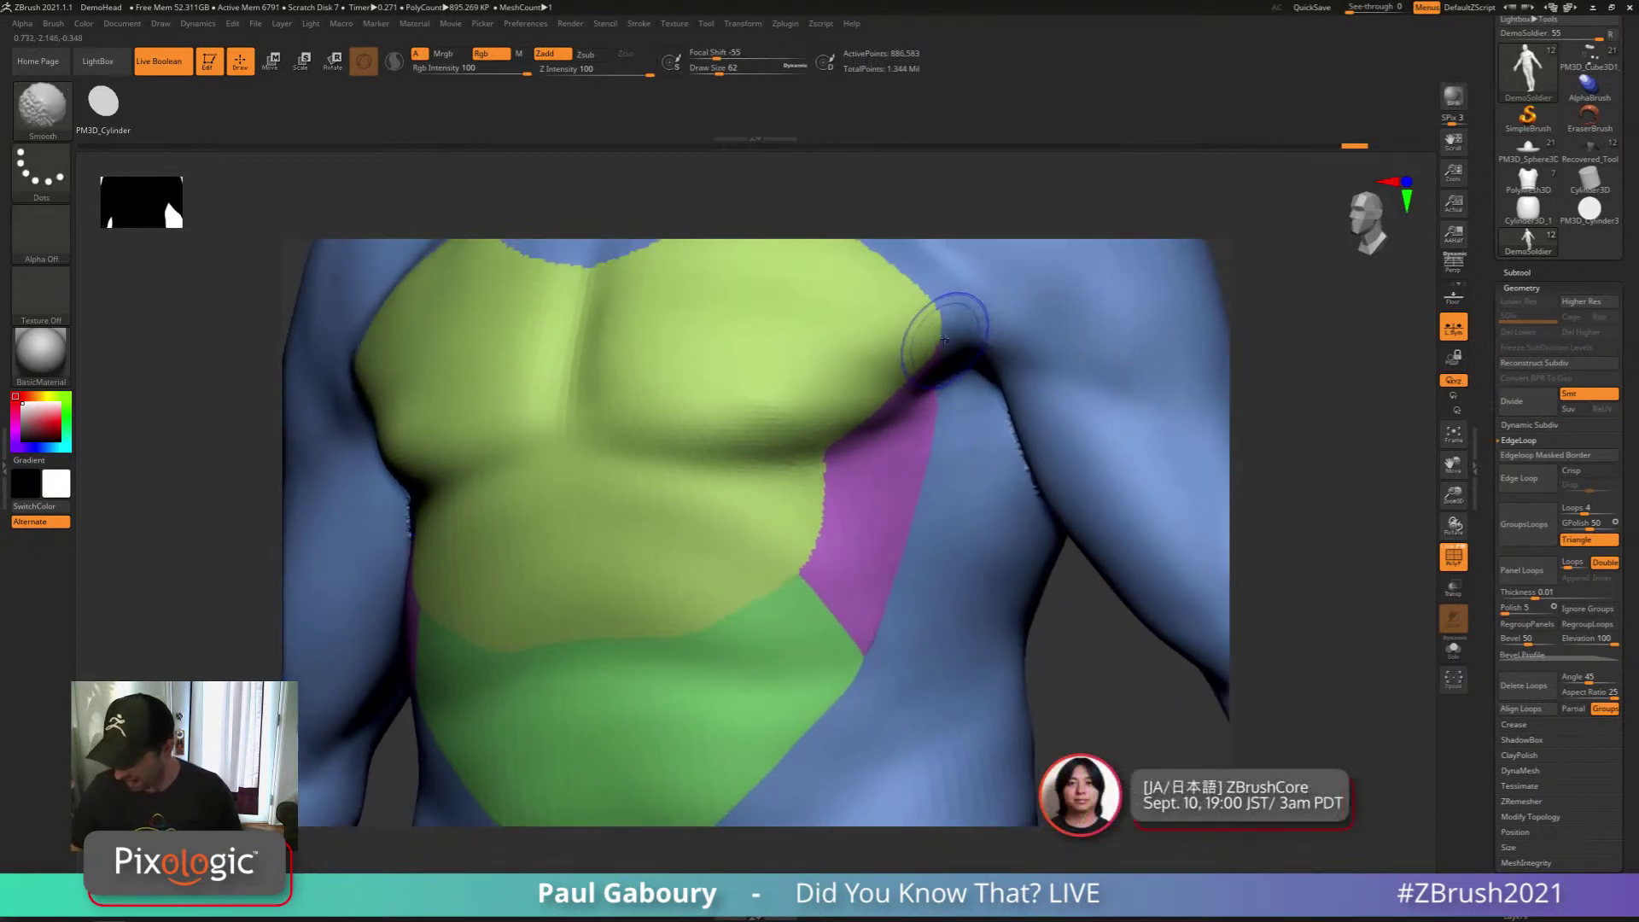
mouse_move(829, 455)
left_mouse_down("shift")
mouse_move(812, 534)
mouse_move(813, 516)
left_mouse_up("shift")
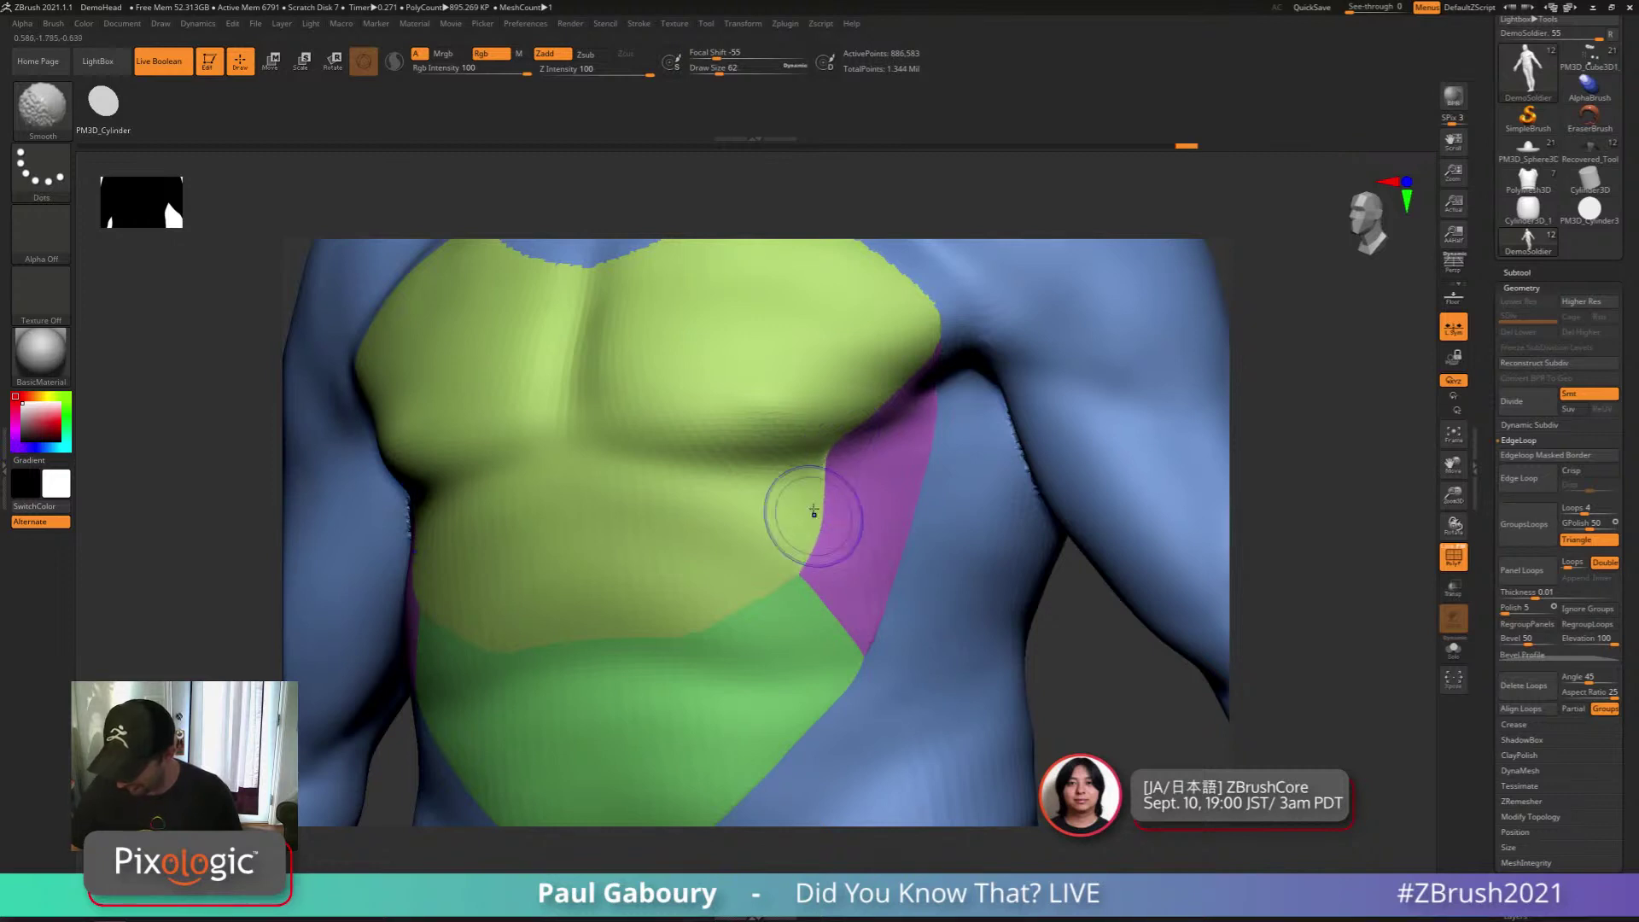
right_click_drag(945, 385, 940, 547, "alt")
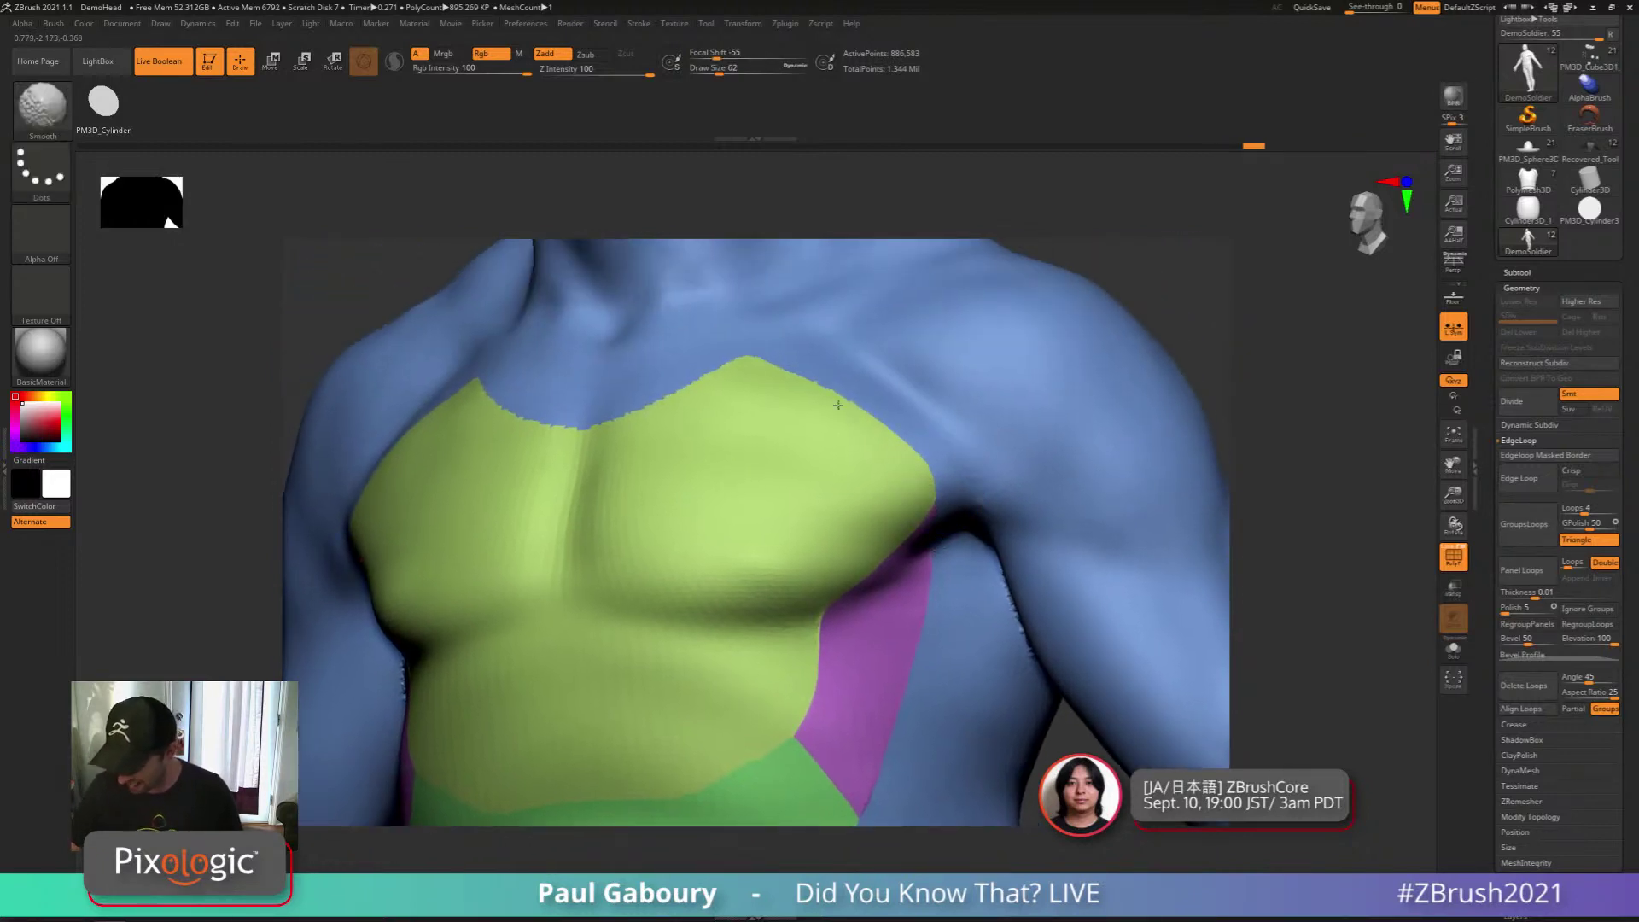
mouse_move(750, 360)
right_mouse_down("shift")
mouse_move(853, 447)
mouse_move(851, 432)
right_mouse_up("shift")
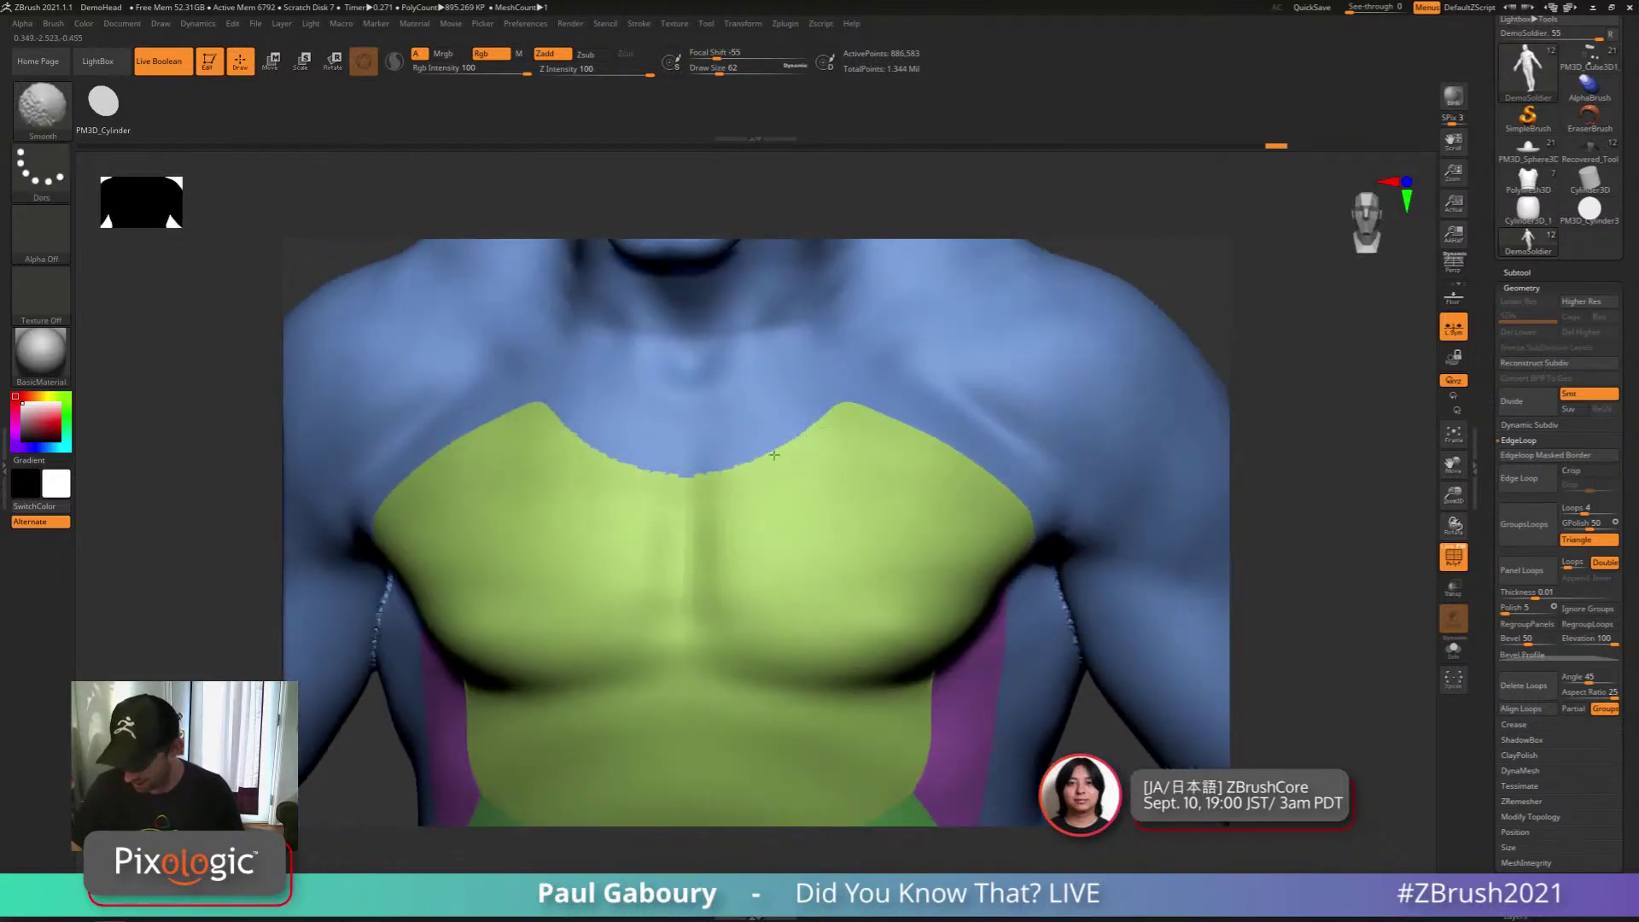
right_click_drag(636, 474, 417, 482)
right_click_drag(541, 768, 574, 555, "alt")
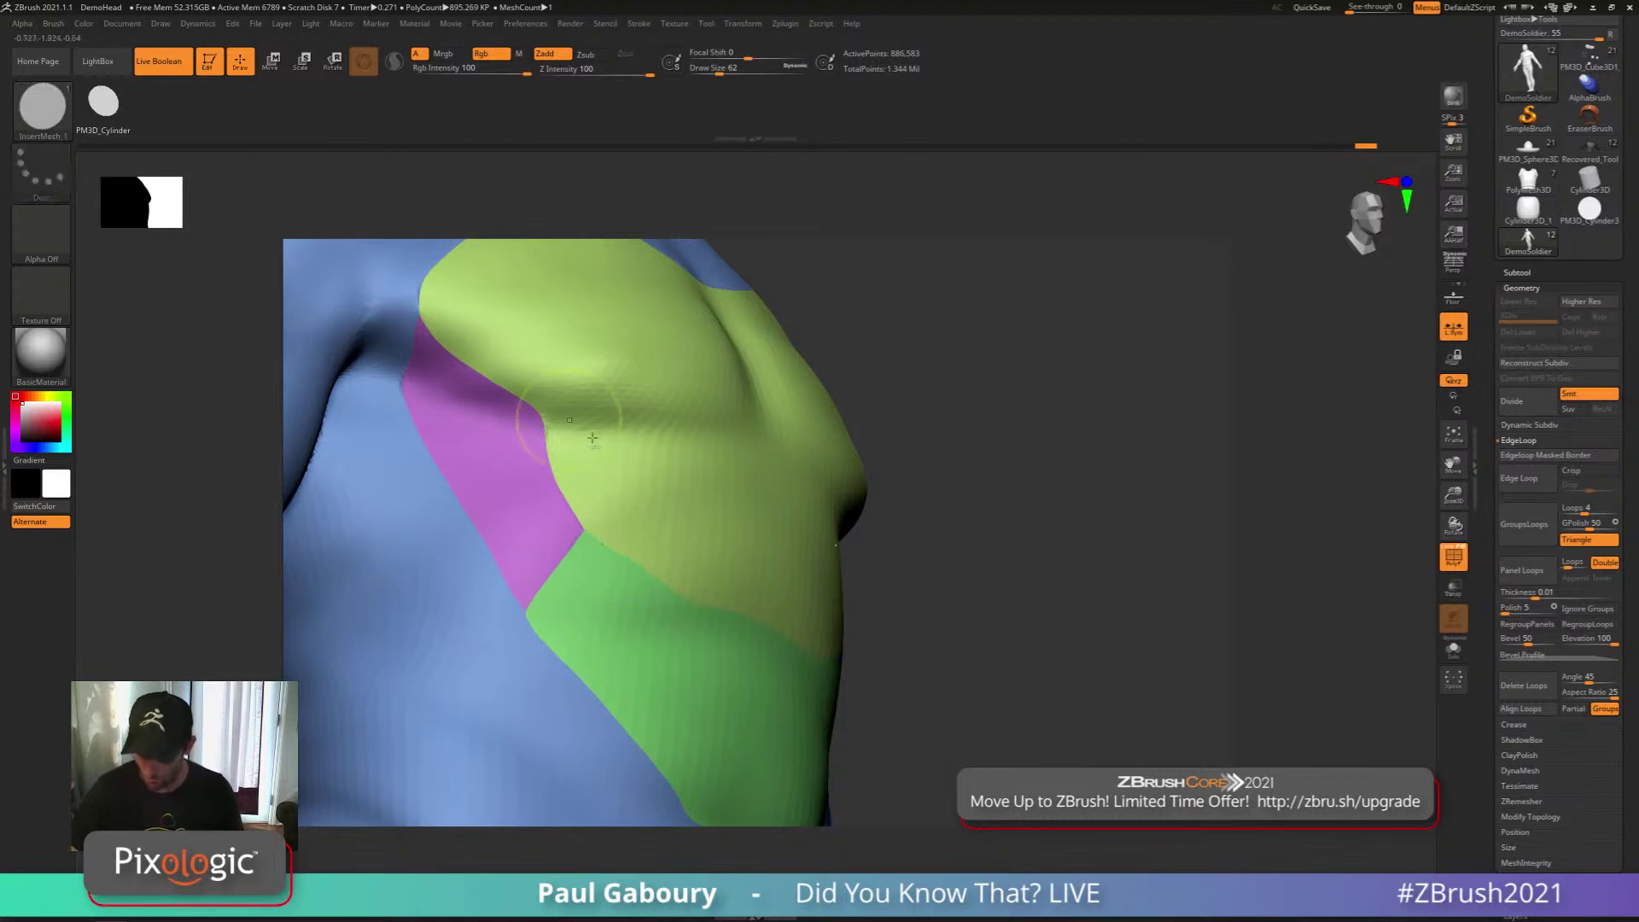
right_click_drag(509, 380, 522, 522)
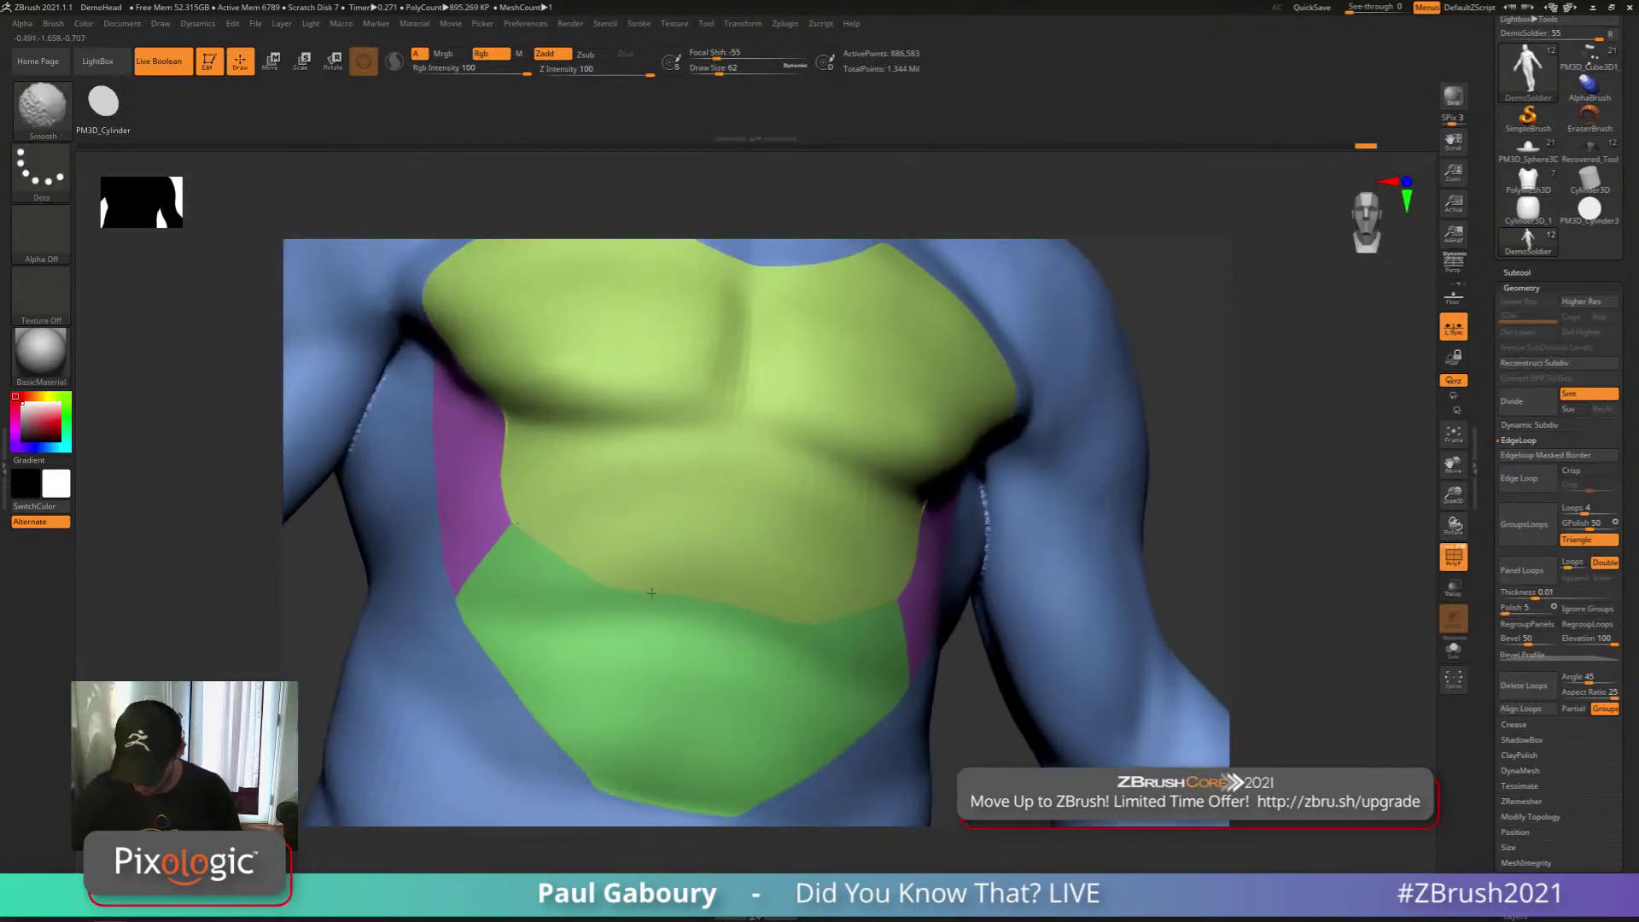
Smooth the lower border of the green abdomen polygroup
mouse_move(779, 556)
right_mouse_down("ctrl")
mouse_move(794, 544)
mouse_move(739, 471)
right_mouse_up("ctrl")
right_click_drag(713, 597, 756, 591, "ctrl")
key("shift")
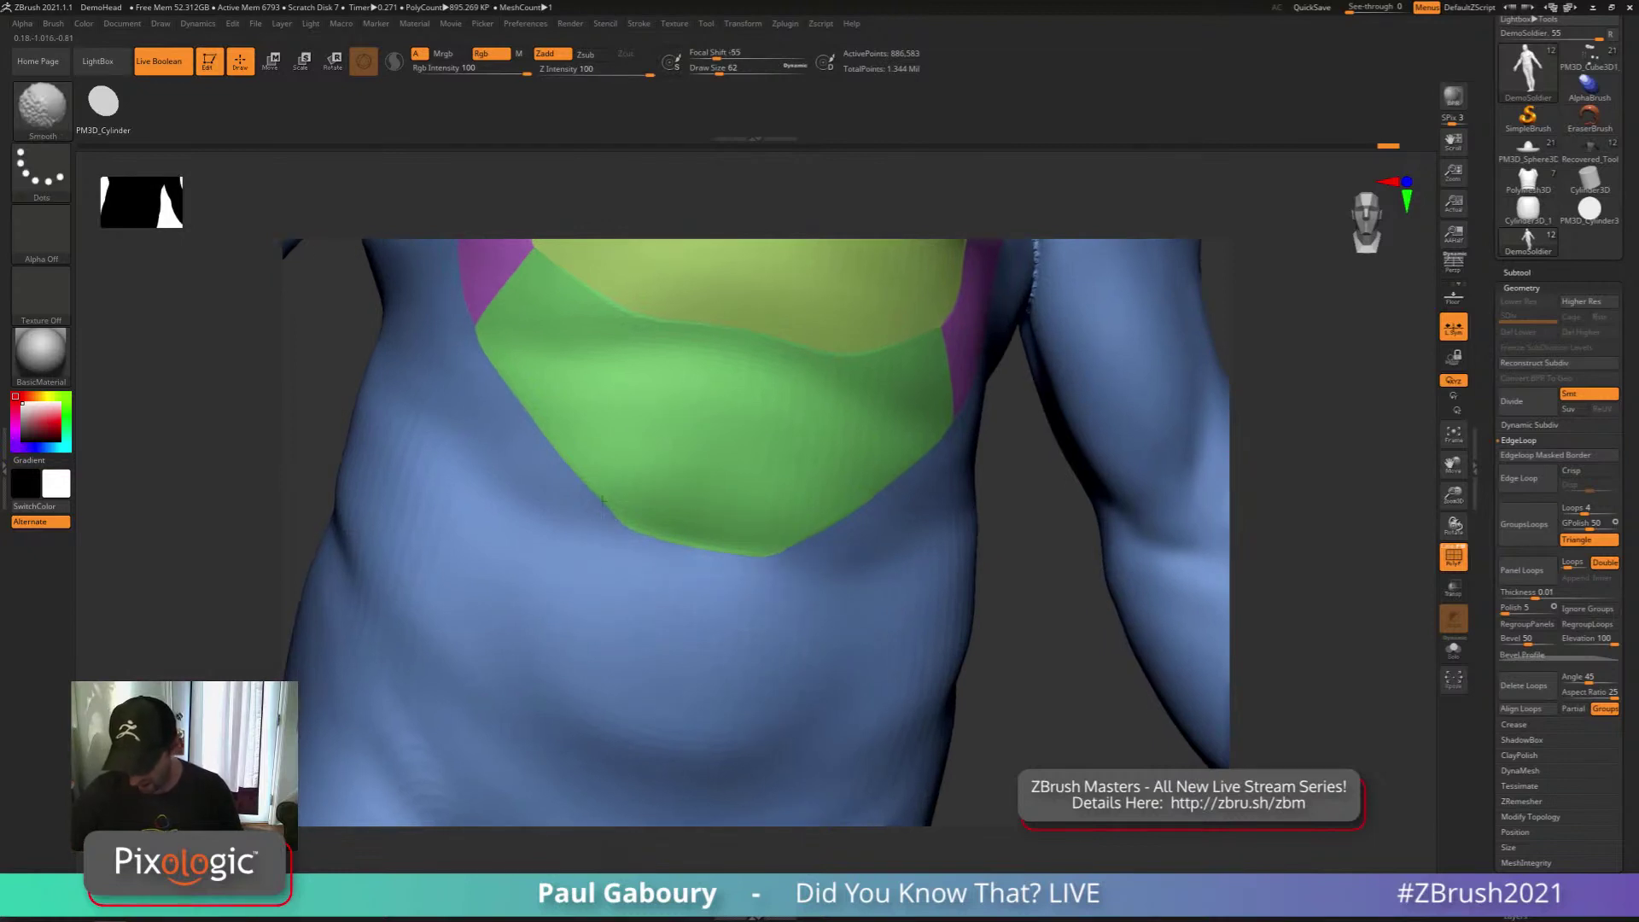
left_click_drag(596, 486, 768, 553, "shift")
mouse_move(899, 563)
right_mouse_down("ctrl")
mouse_move(731, 534)
mouse_move(897, 589)
mouse_move(862, 600)
mouse_move(918, 401)
right_mouse_up("ctrl")
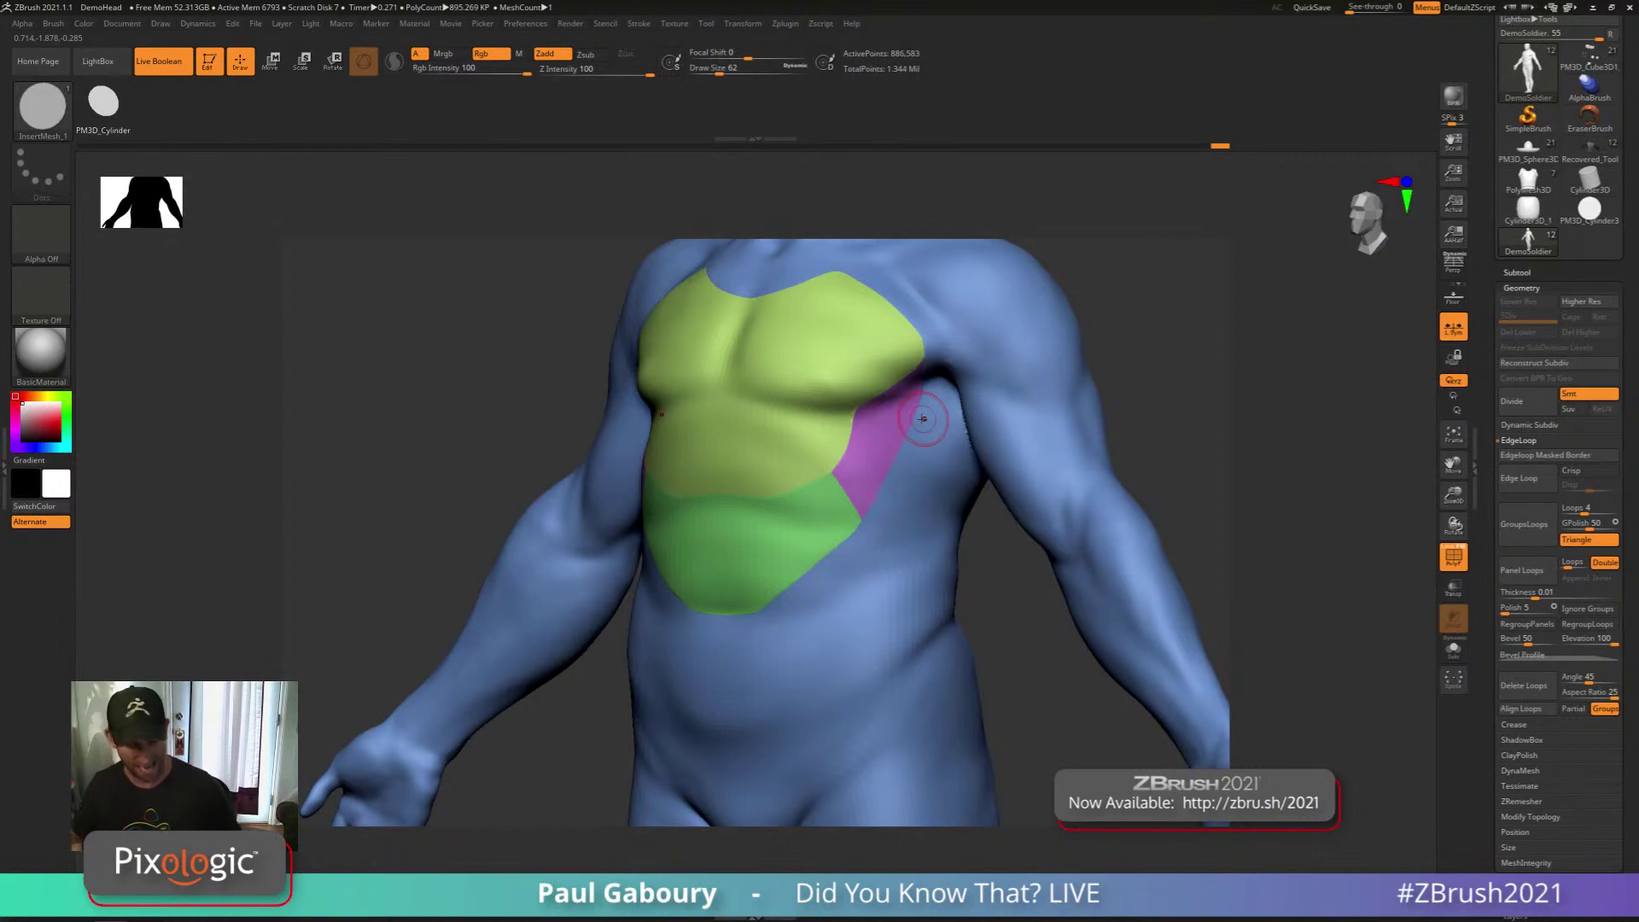
Undo the brush smoothing of the borders and apply a Polish By Groups deformation to the body
key("ctrl")
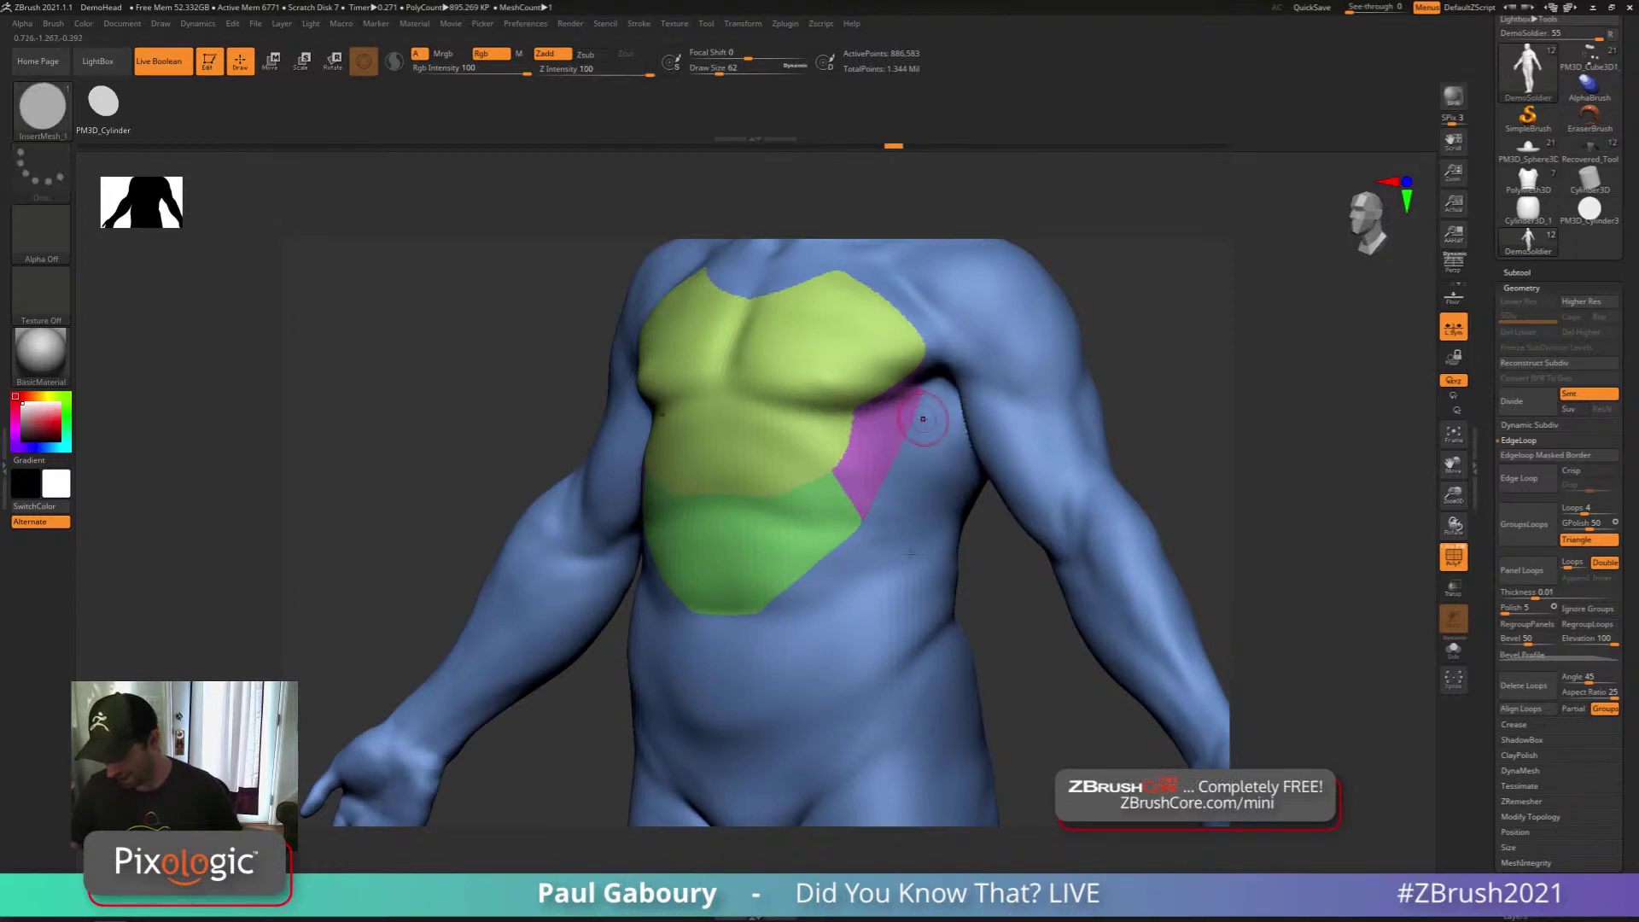
right_click_drag(874, 522, 932, 648, "ctrl")
right_click_drag(826, 525, 806, 579, "ctrl")
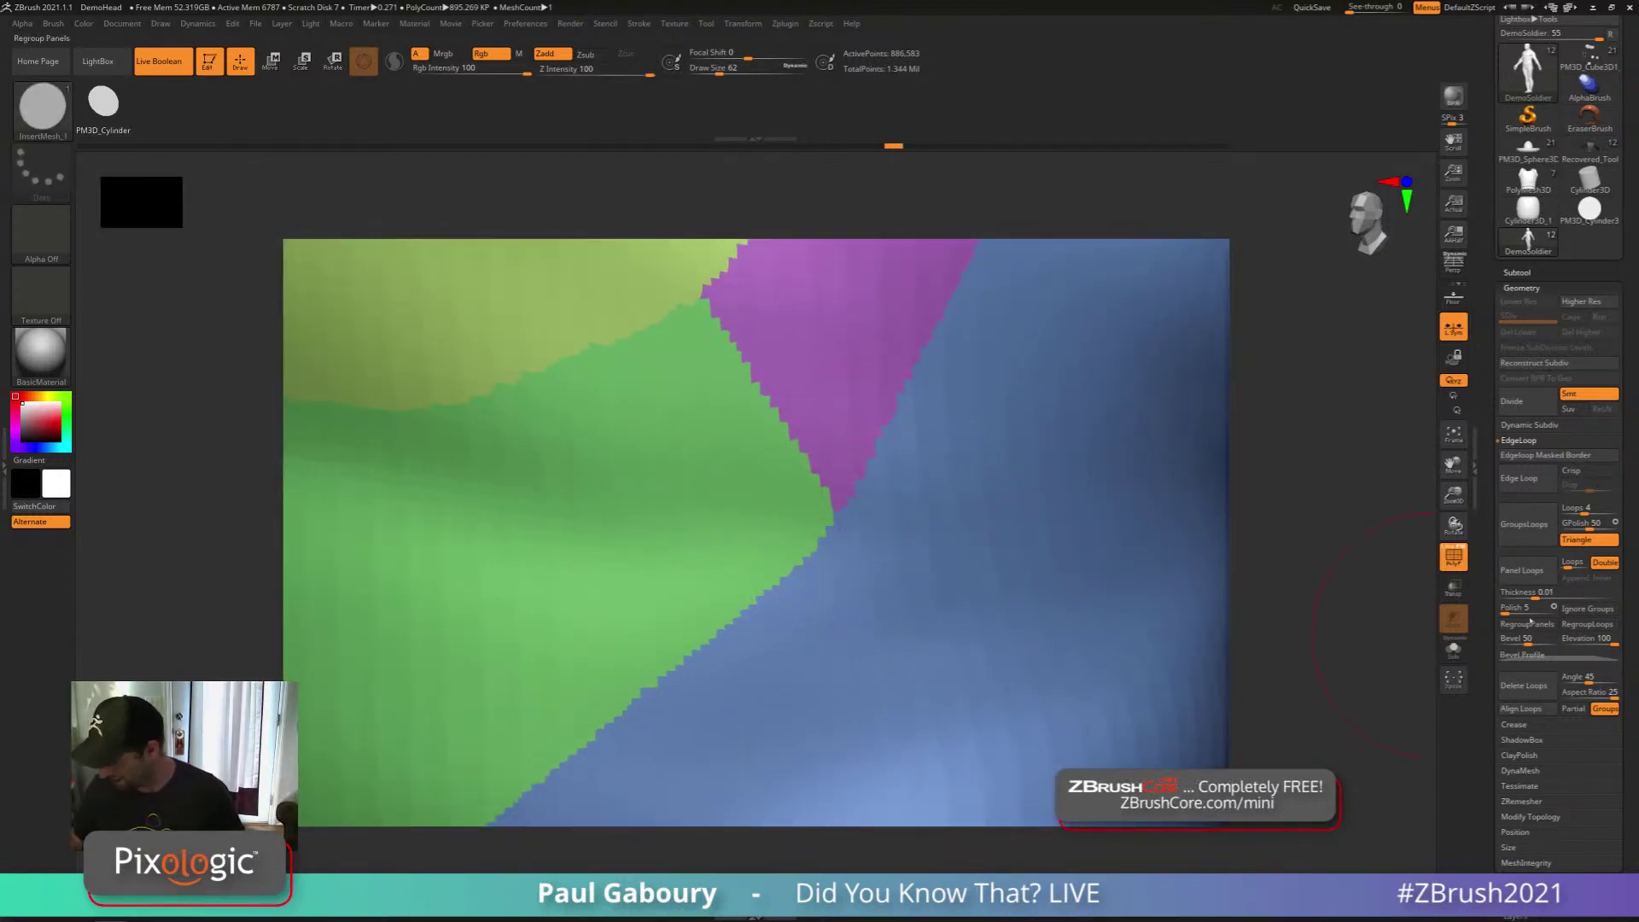
left_click(1520, 287)
left_click(1526, 410)
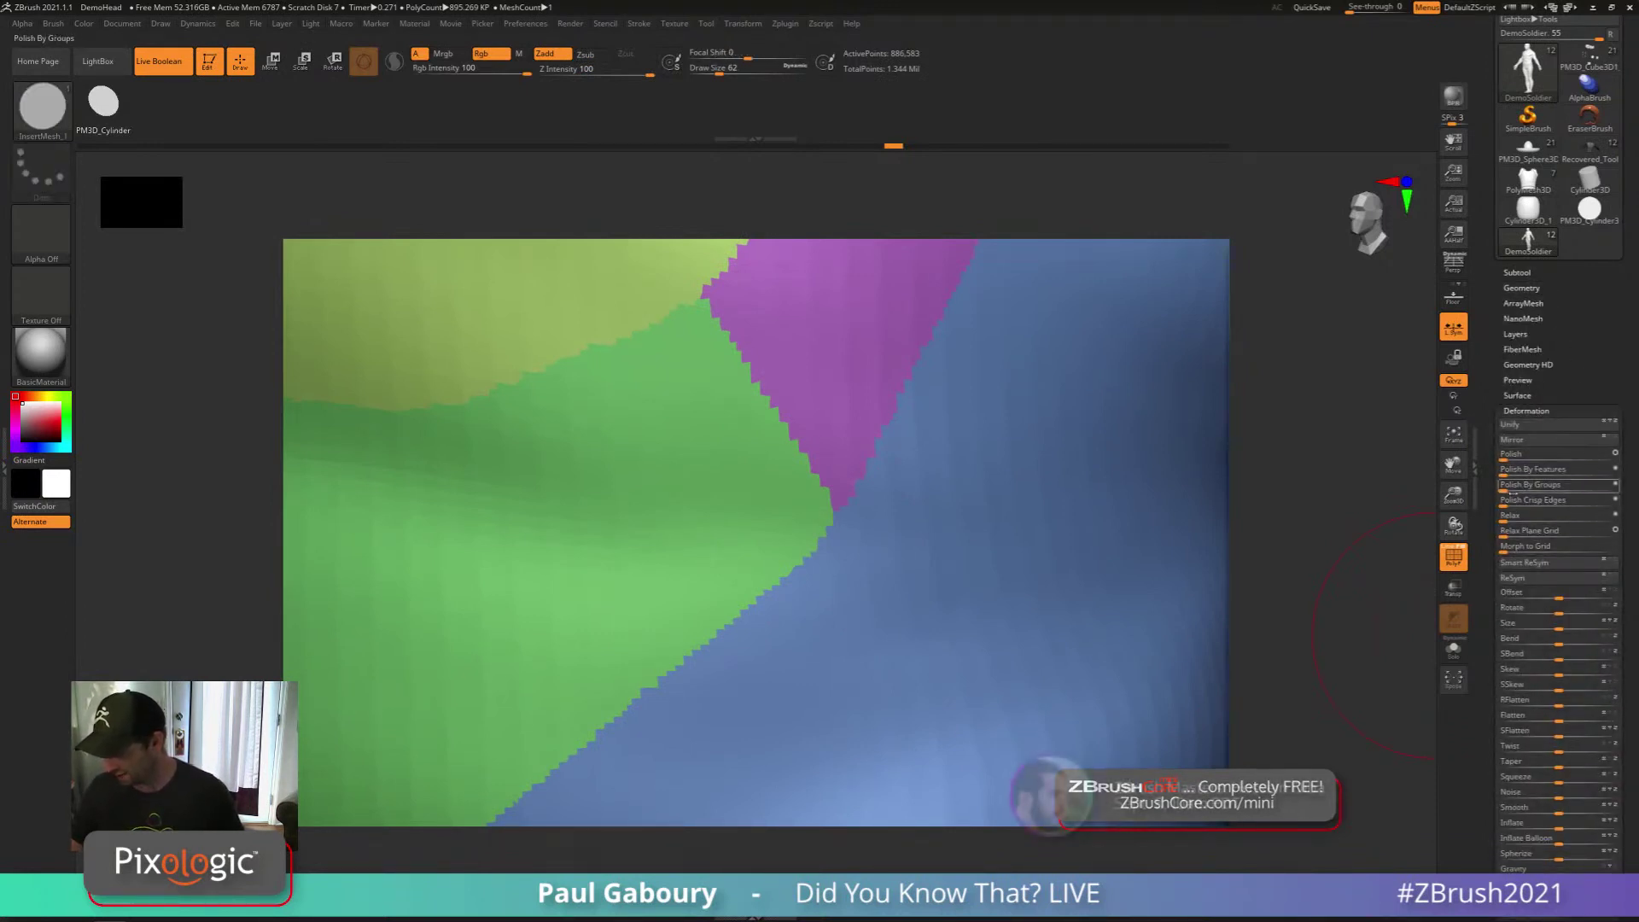
left_click_drag(1538, 487, 1634, 483)
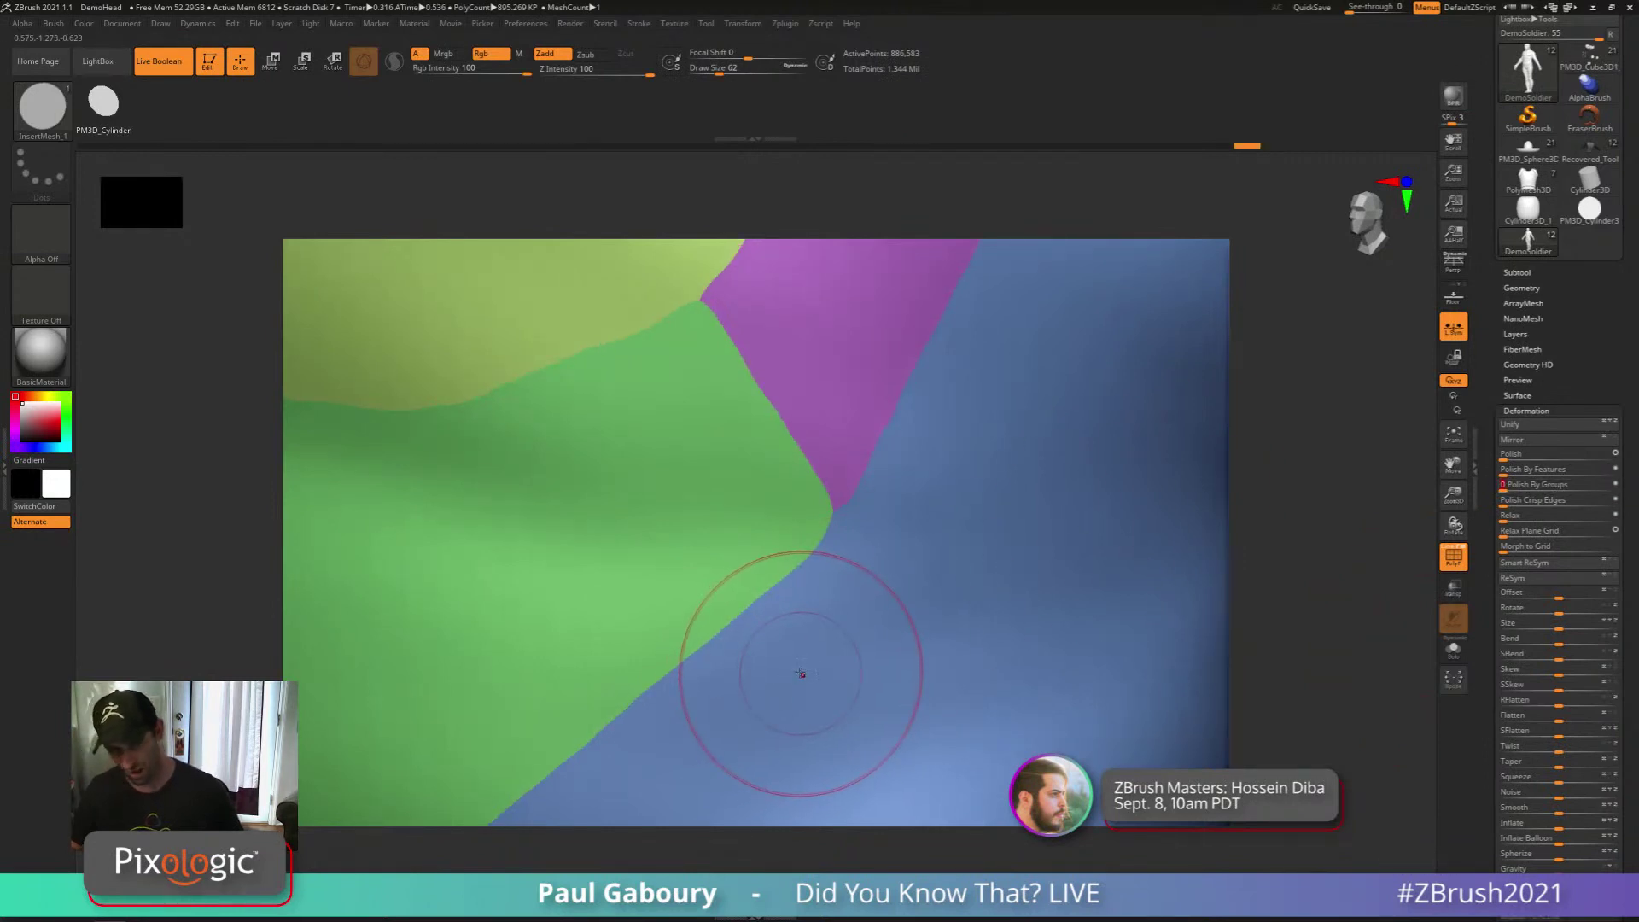
Smooth the polygroup border around the lower tip of the purple side strip
key("shift")
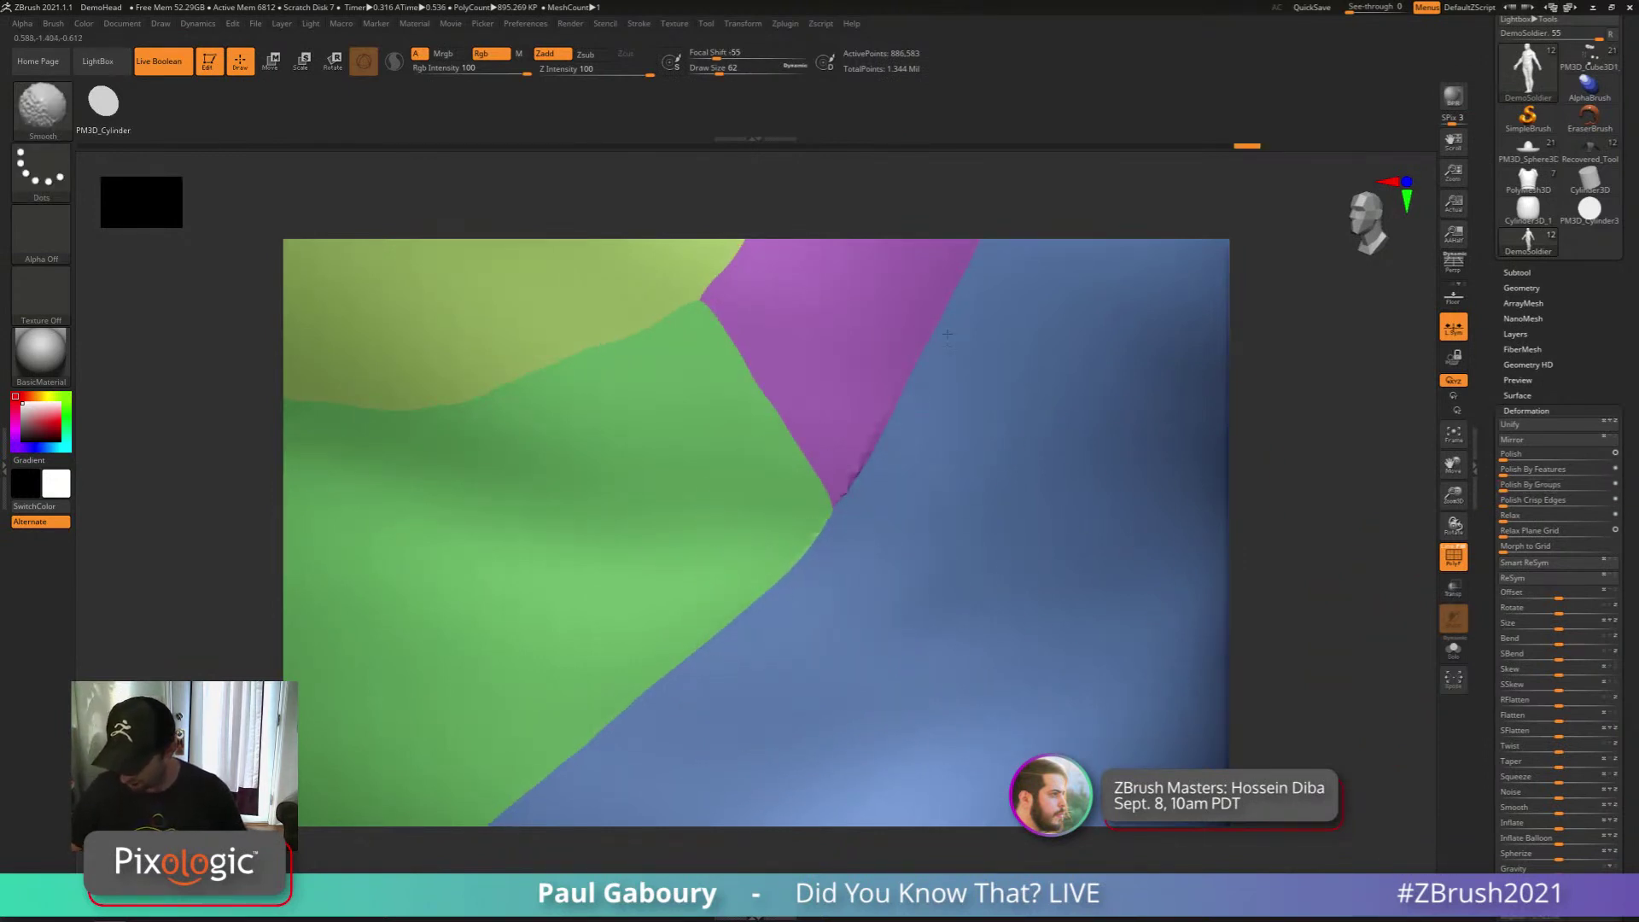
right_click_drag(794, 552, 765, 588, "ctrl")
right_click_drag(866, 662, 876, 595, "alt")
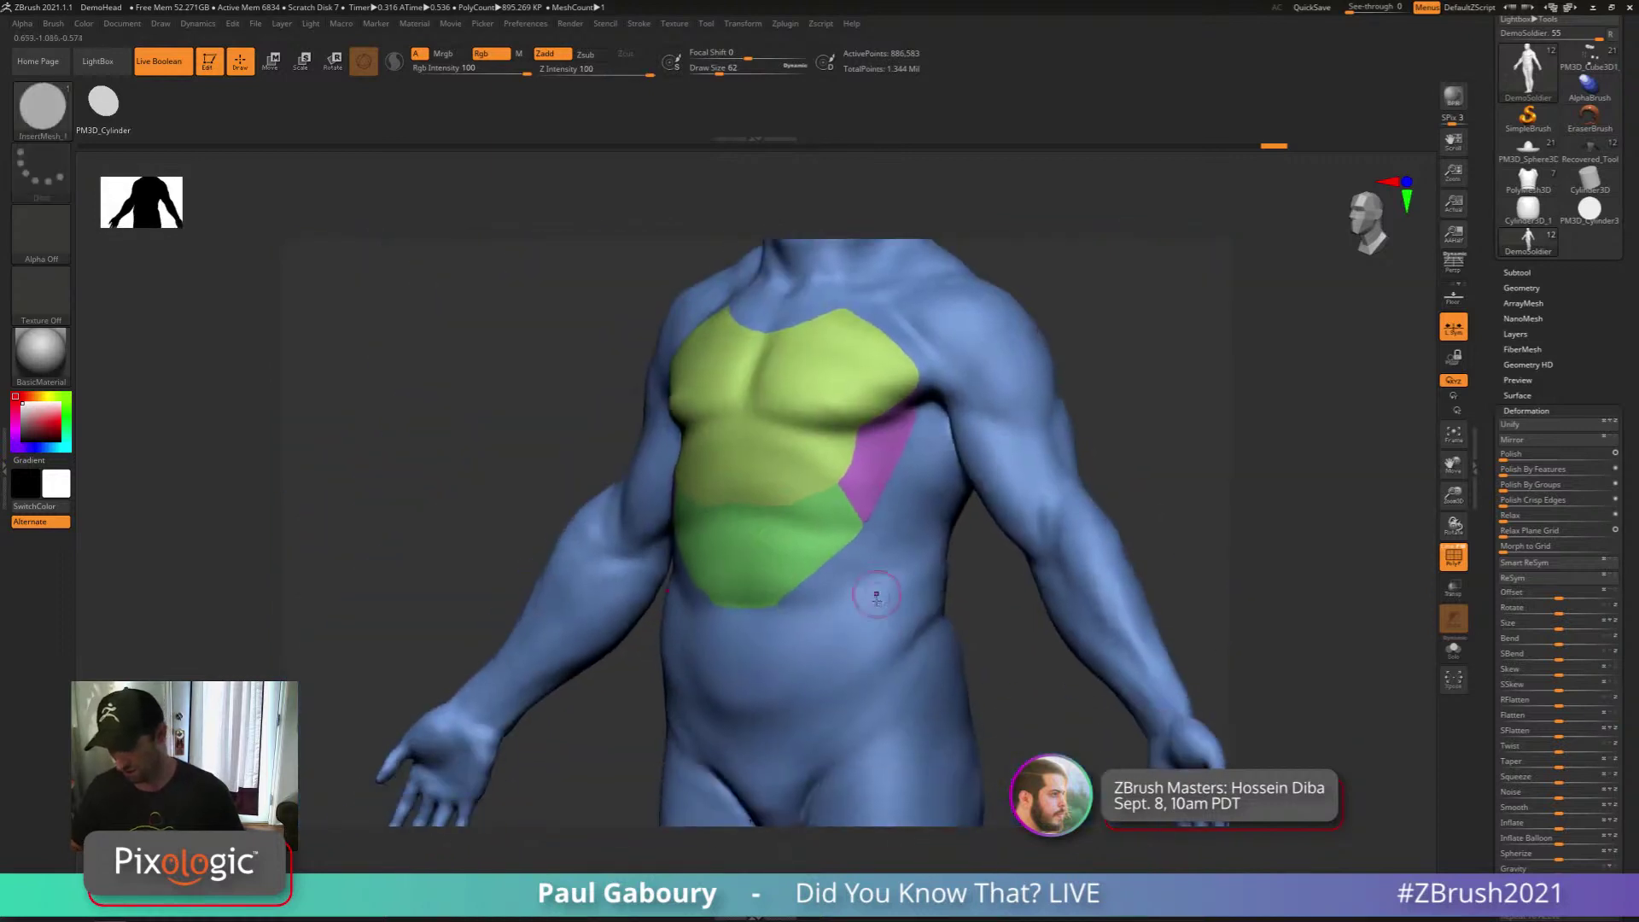
Adjust the brush's Mask By Polygroups auto masking and smooth the torso polygroup borders again
left_click(53, 23)
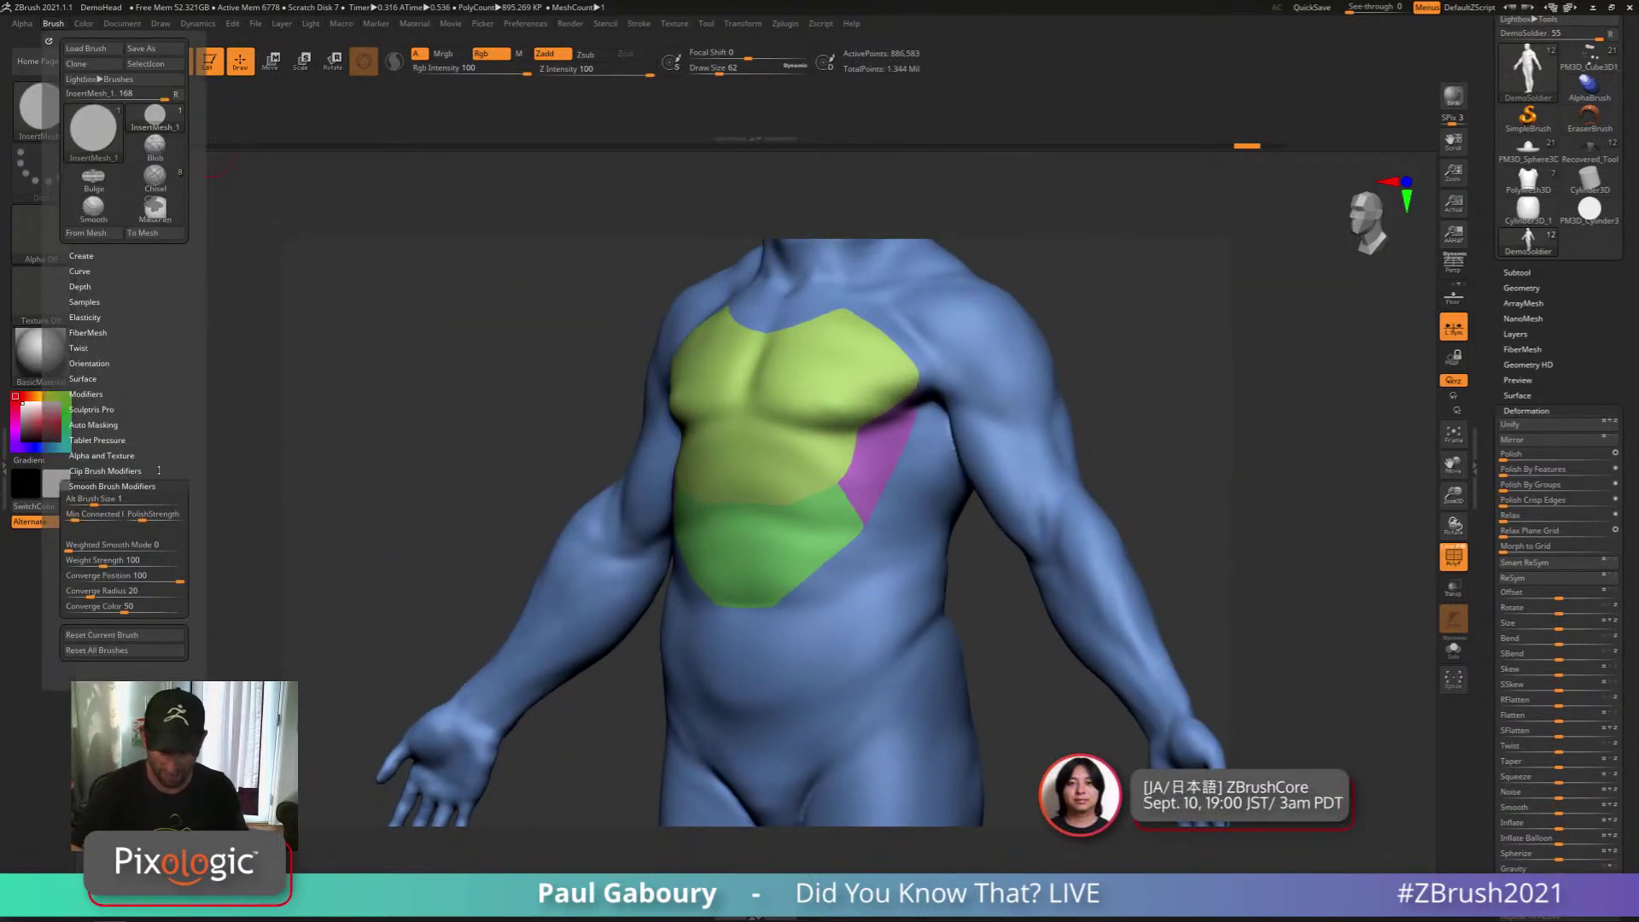
left_click(114, 425)
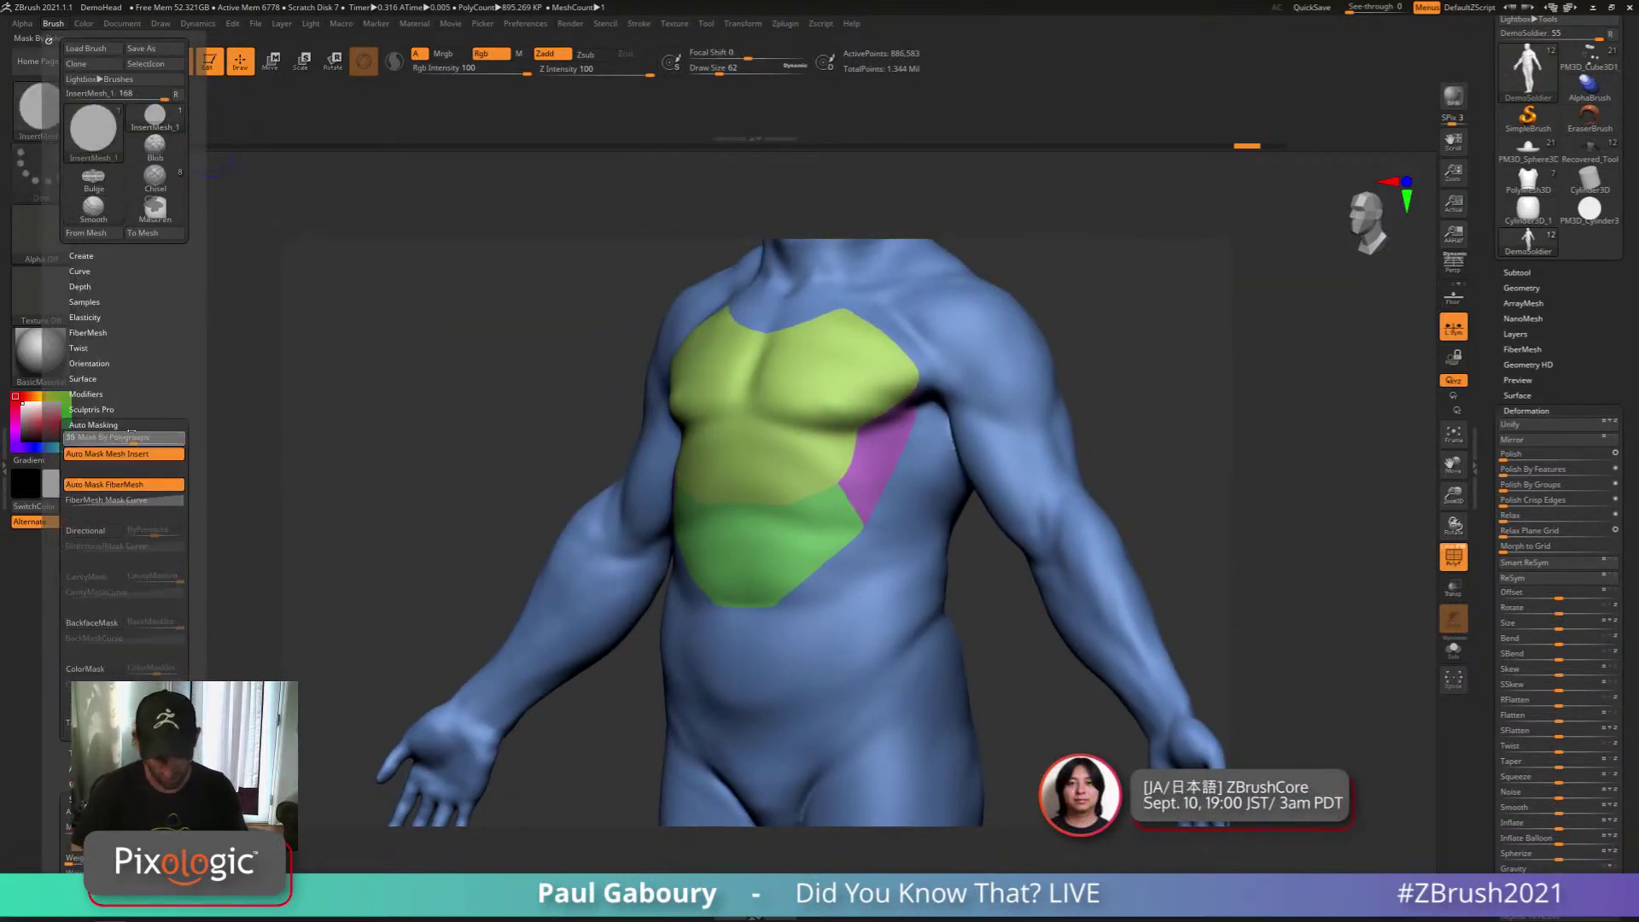
key("shift")
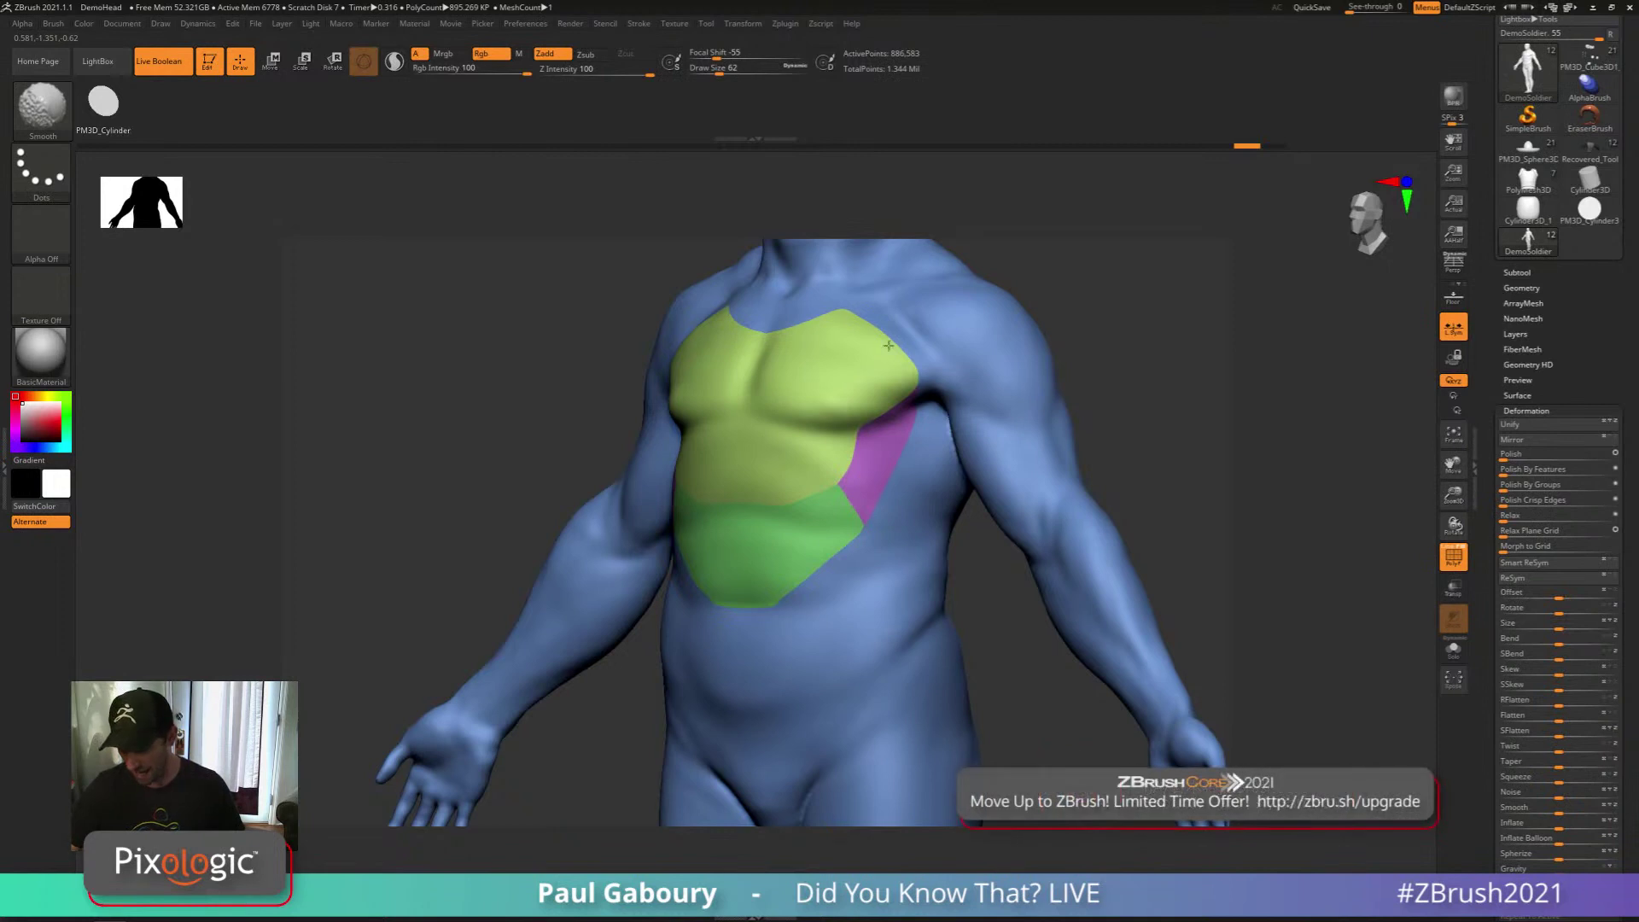
right_click_drag(904, 486, 896, 570, "ctrl")
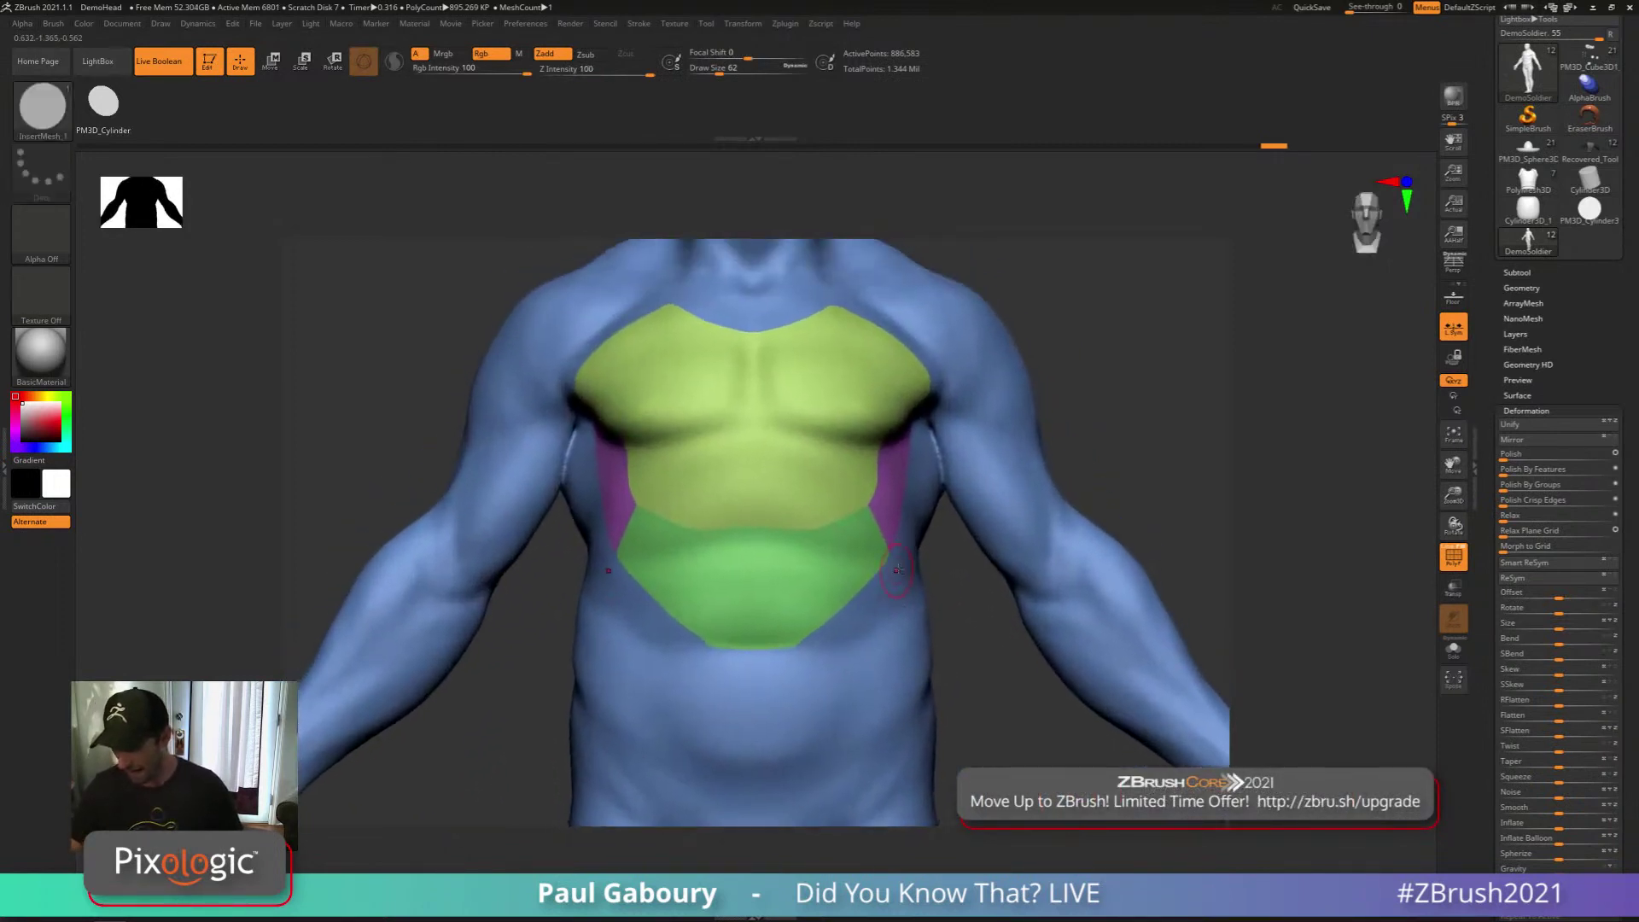
Isolate the torso polygroups and turn them into panels using Panel Loops with Double enabled, thickness 0.01, bevel 50 and elevation 100
left_click(896, 658, "ctrl+shift")
left_click(914, 643, "ctrl+shift")
left_click_drag(914, 644, 906, 555)
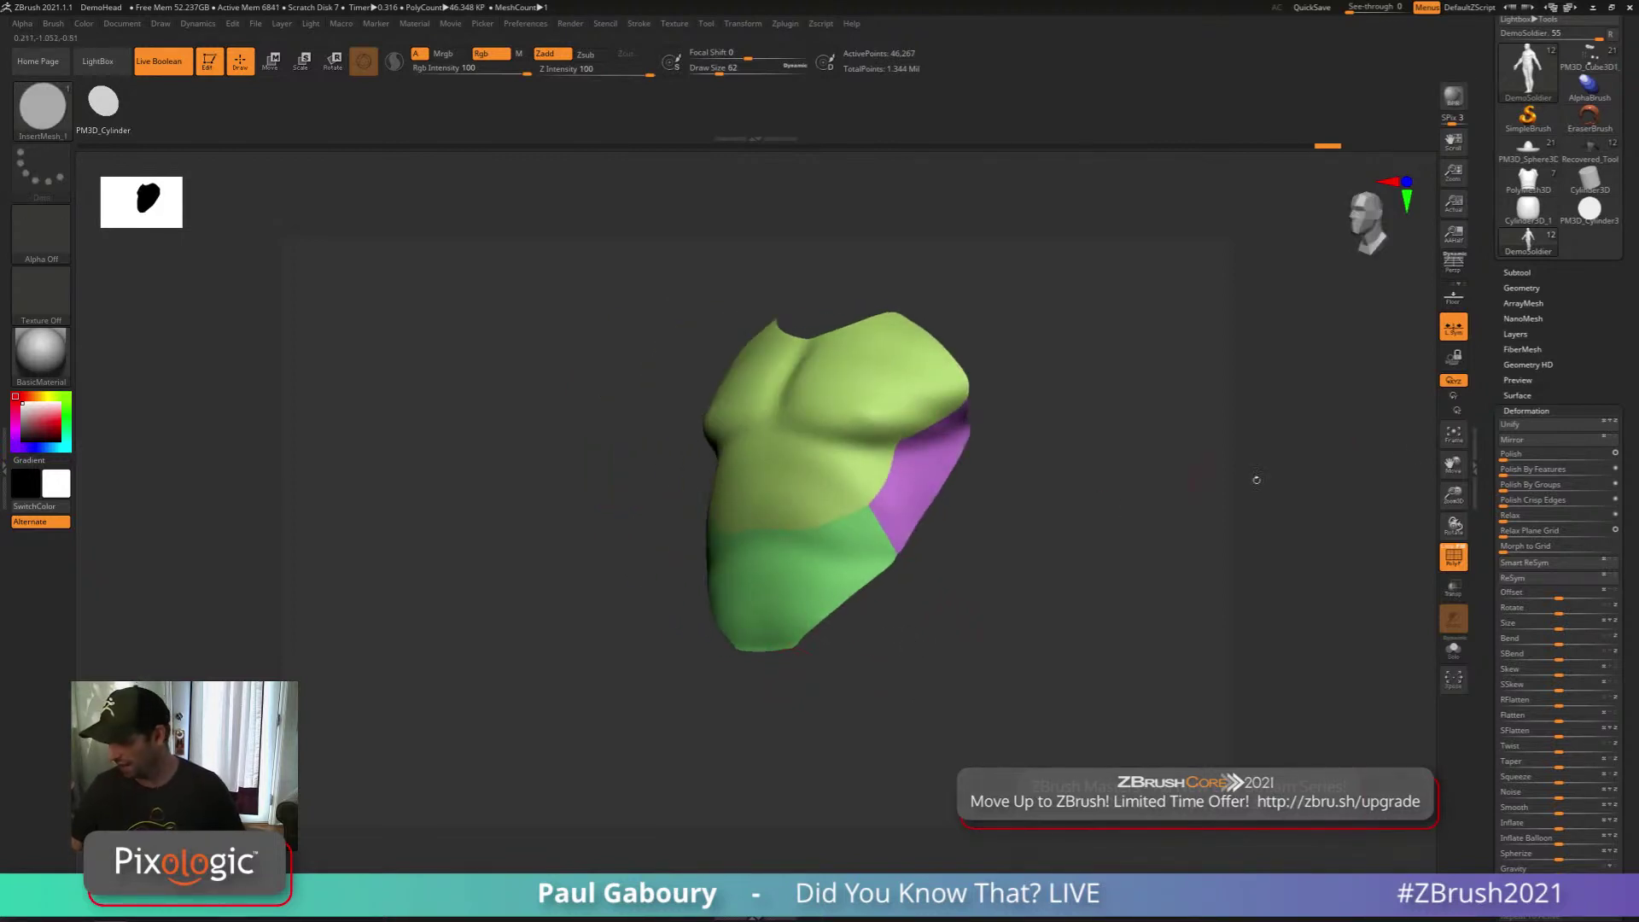
left_click(1521, 288)
left_click(1520, 441)
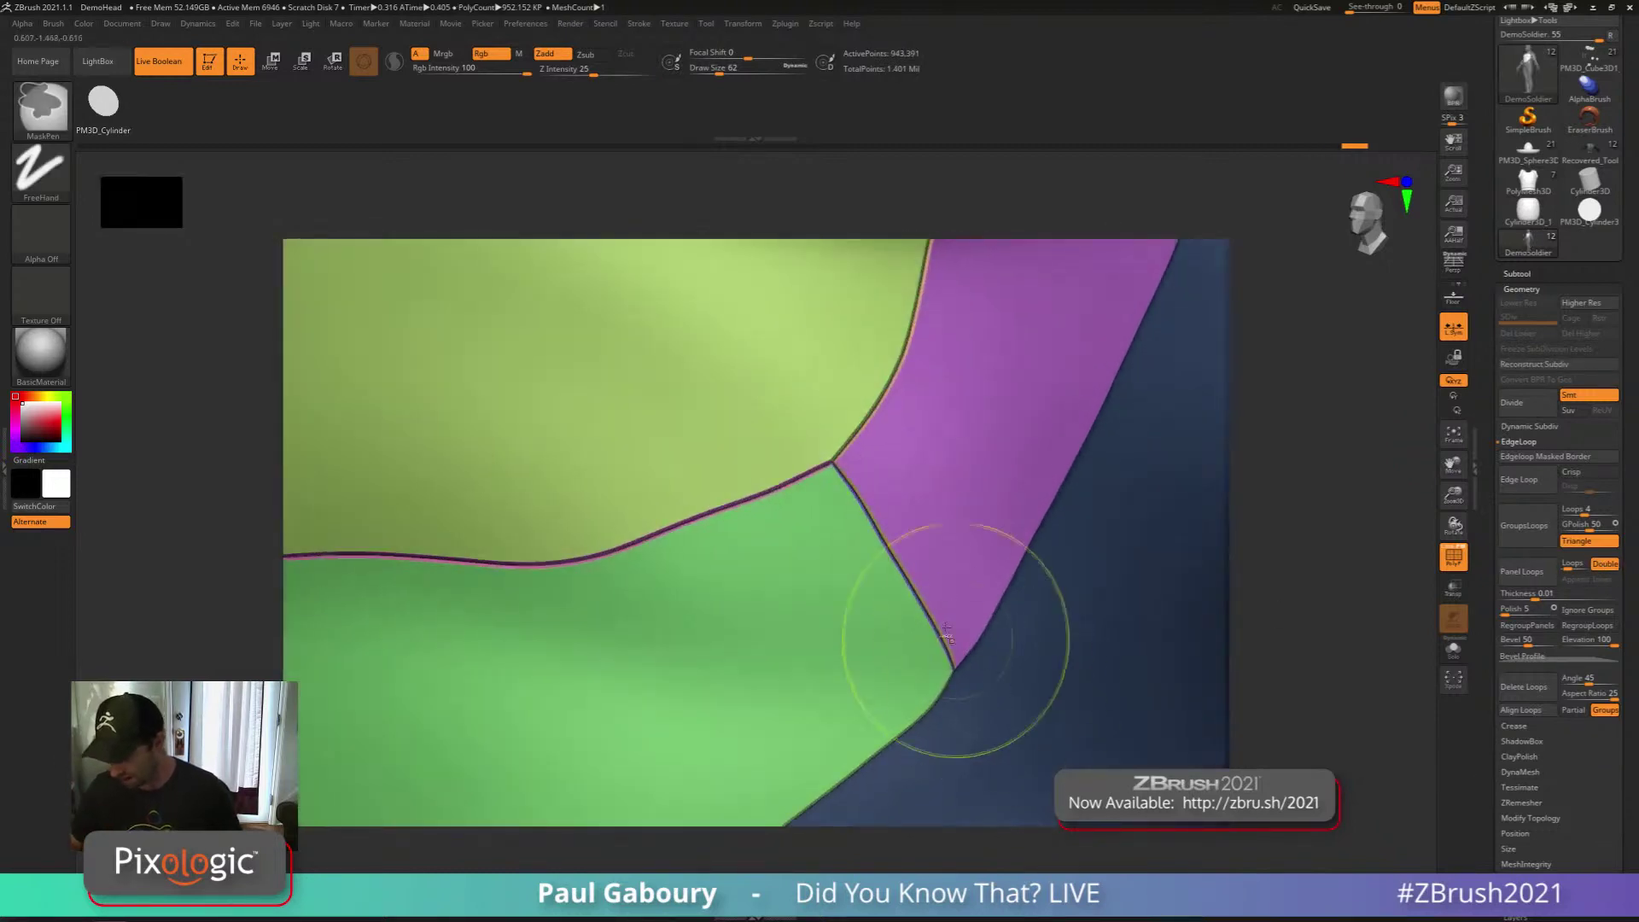
Reduce the draw size to 2 and examine the junction where the chest, abdomen and side-strip panels meet
right_click_drag(855, 537, 920, 562)
right_click_drag(835, 454, 871, 484, "ctrl")
key("s")
left_click_drag(872, 484, 845, 483)
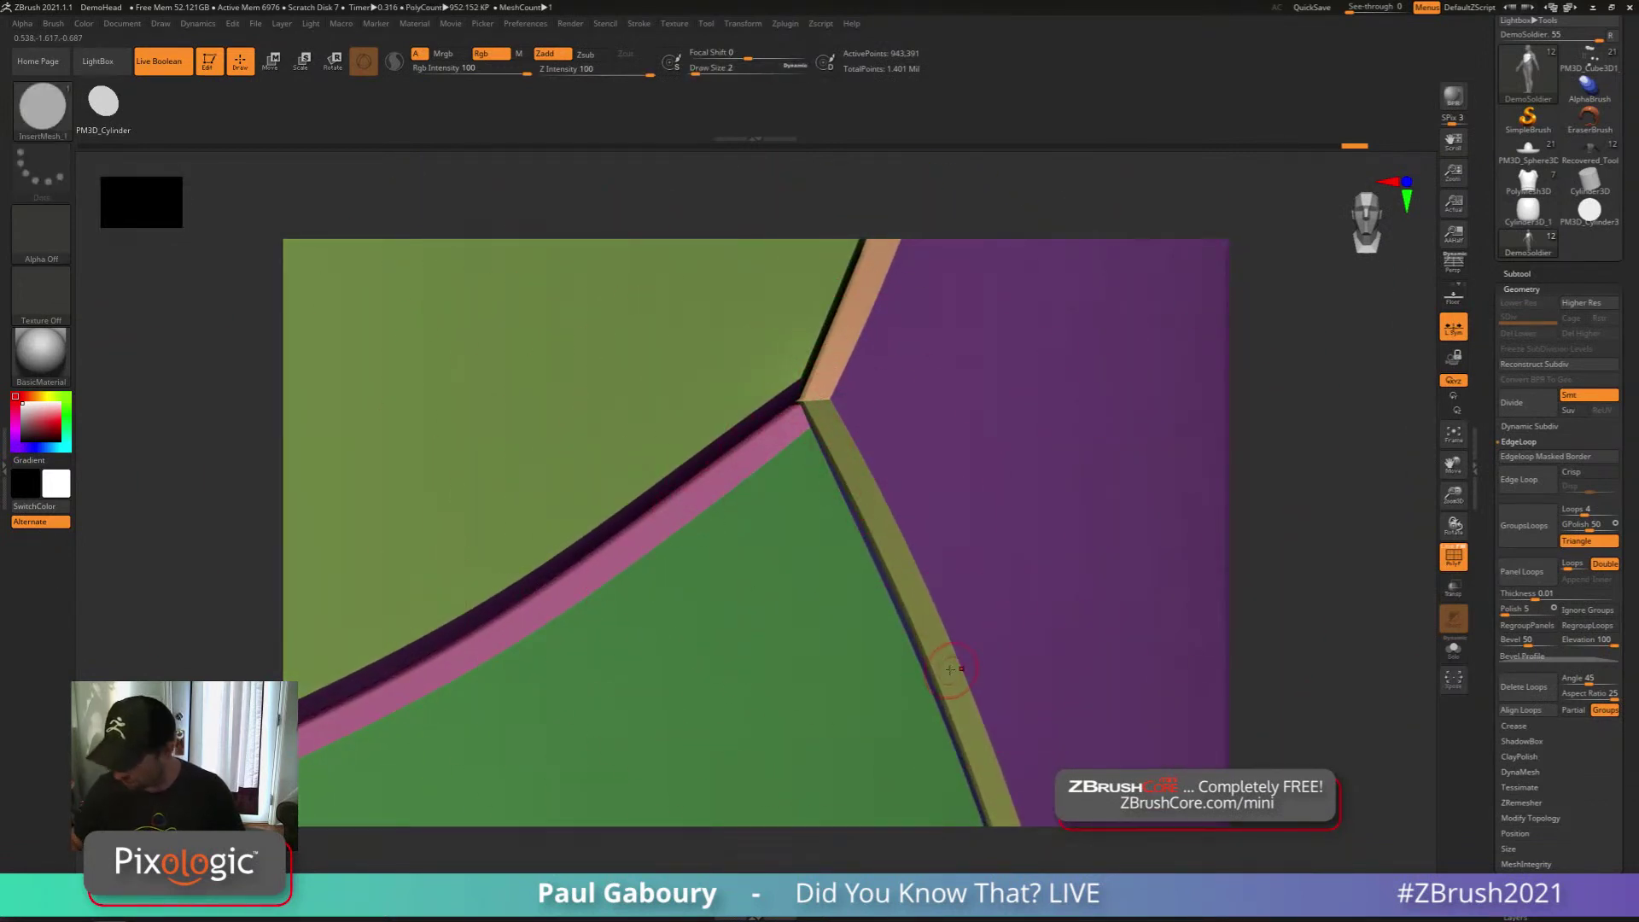
right_click_drag(953, 658, 727, 436, "ctrl")
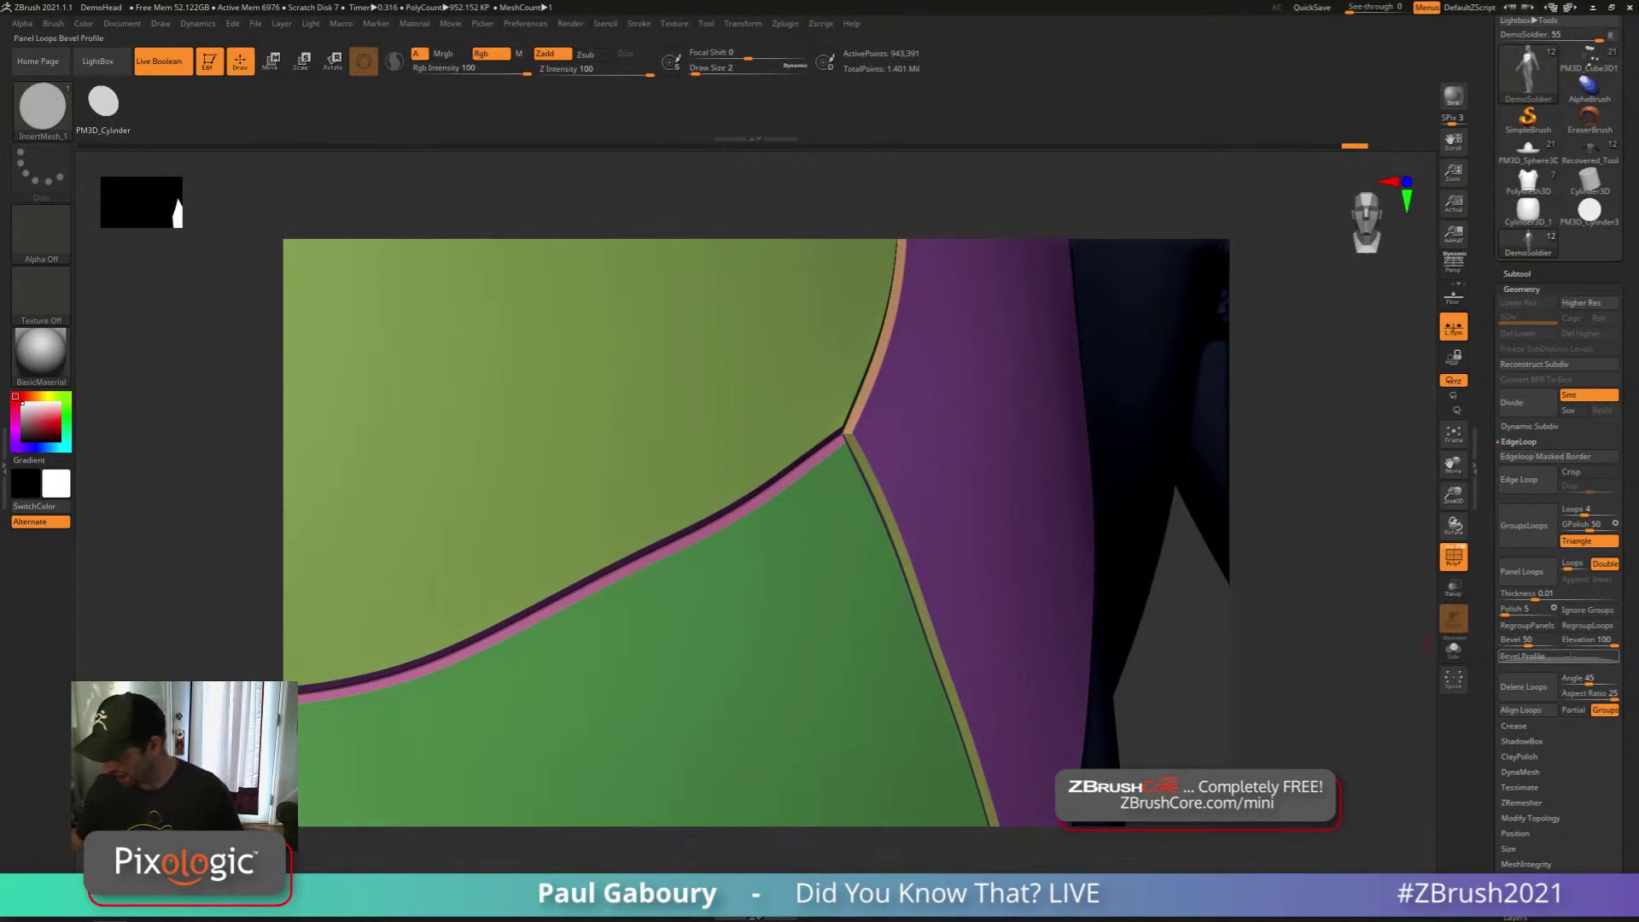
Open the Panel Loops Bevel Profile curve and isolate the chest panel to examine its thickness and bevelled edge
left_click(1523, 657)
mouse_move(1072, 683)
right_mouse_down("ctrl")
mouse_move(877, 629)
mouse_move(900, 667)
right_mouse_up("ctrl")
left_click(841, 603, "ctrl+shift")
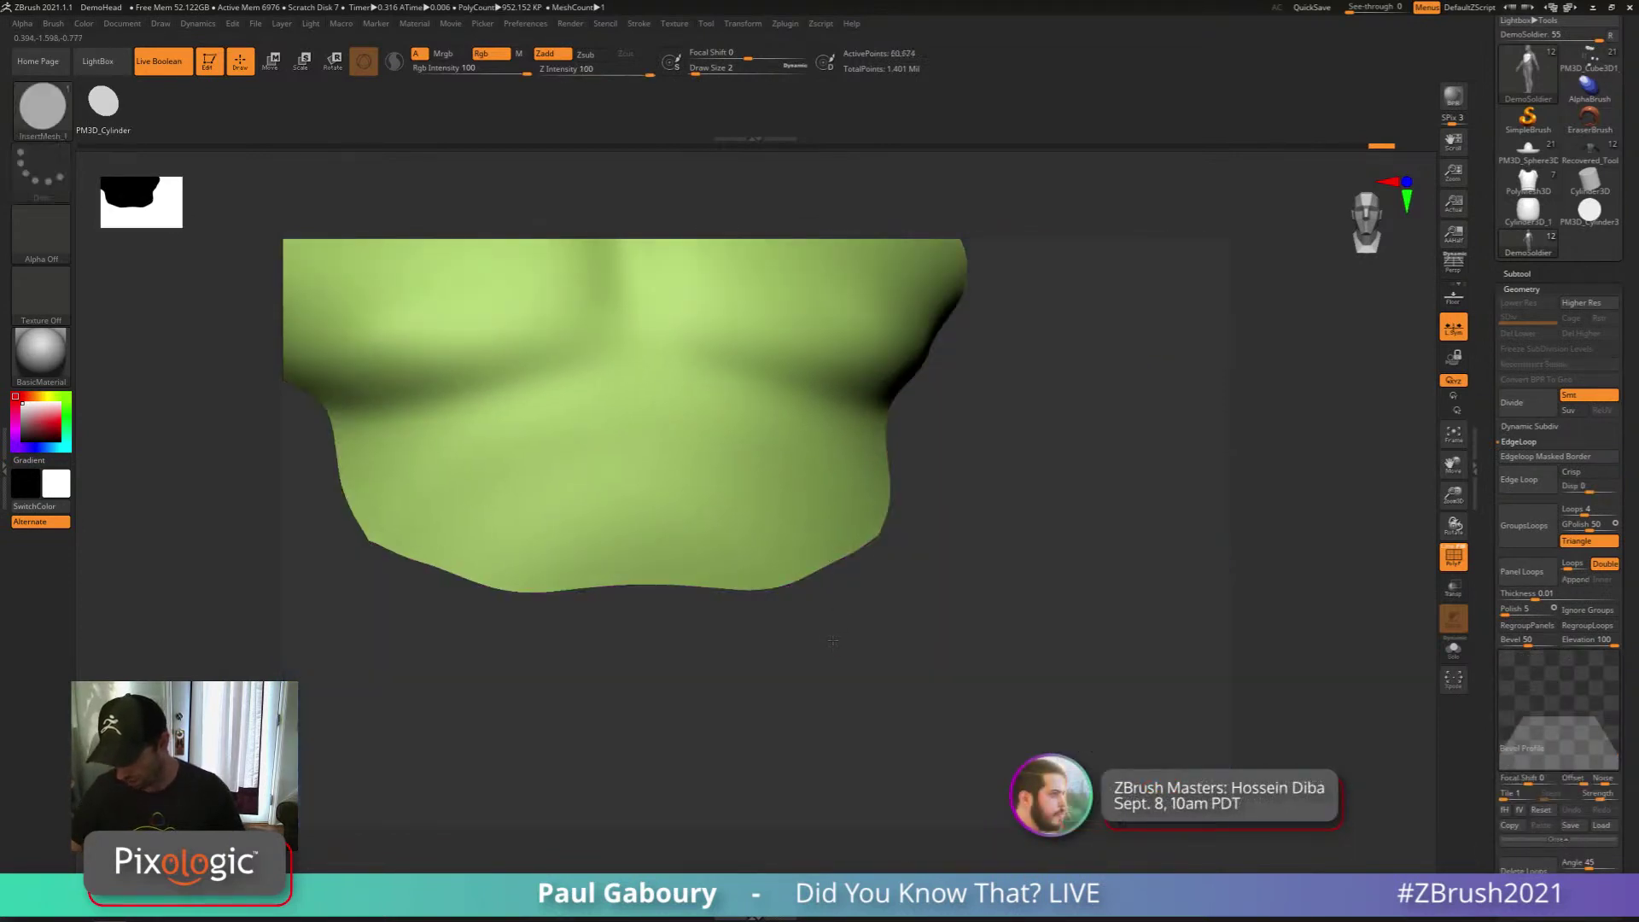
mouse_move(841, 649)
left_mouse_down()
mouse_move(947, 541)
mouse_move(871, 502)
mouse_move(925, 548)
mouse_move(848, 510)
left_mouse_up()
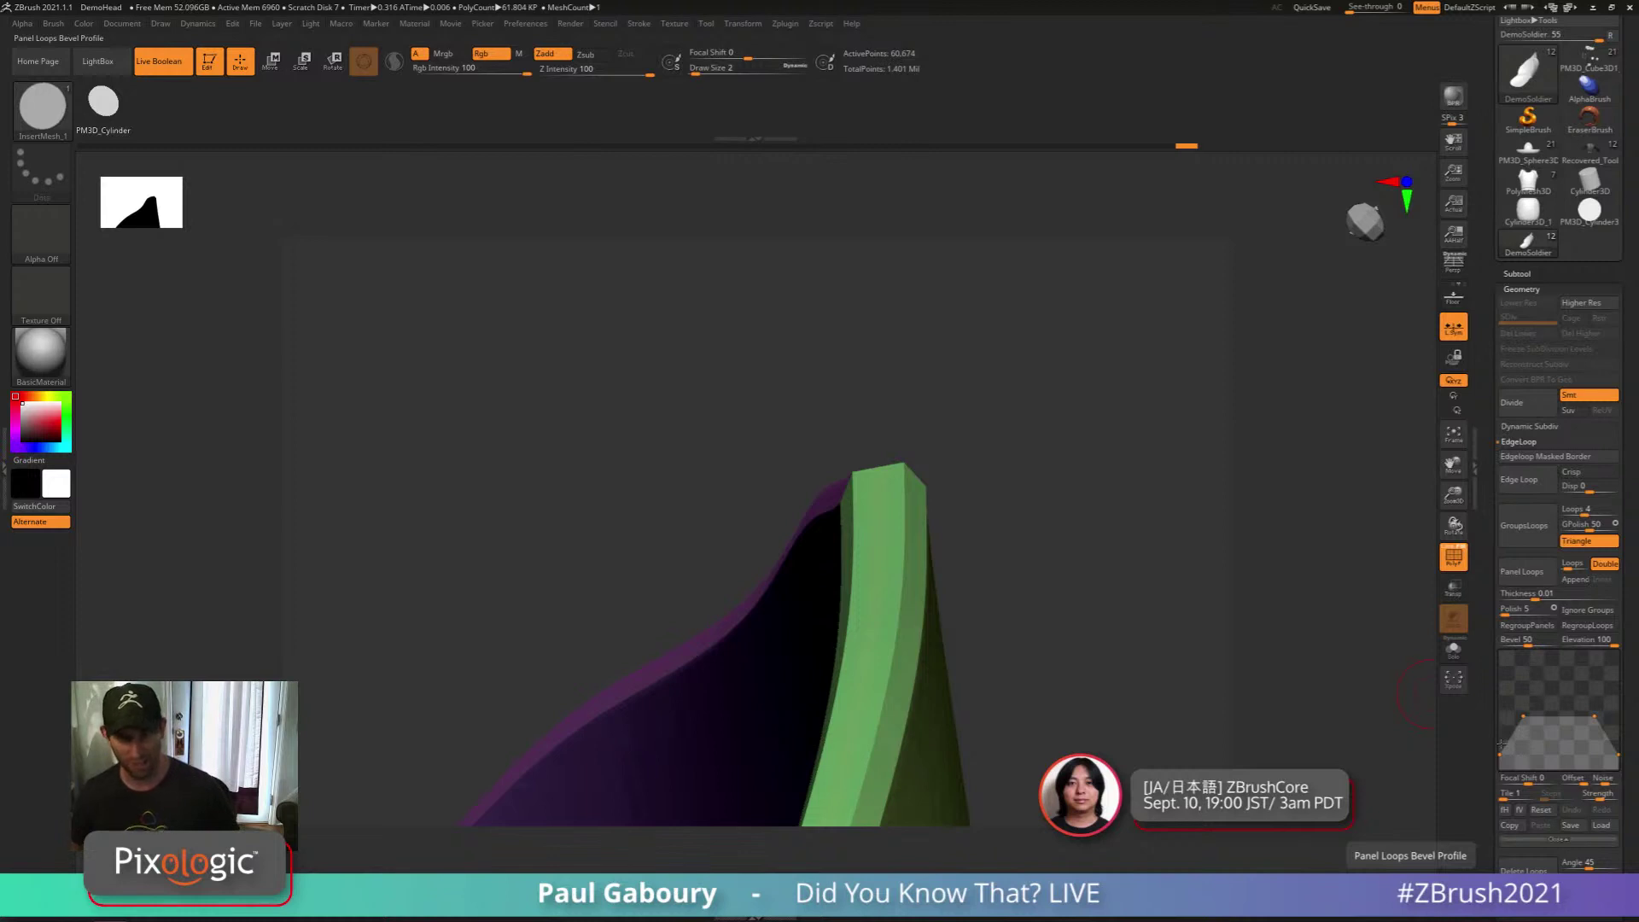
left_click_drag(1083, 674, 914, 603)
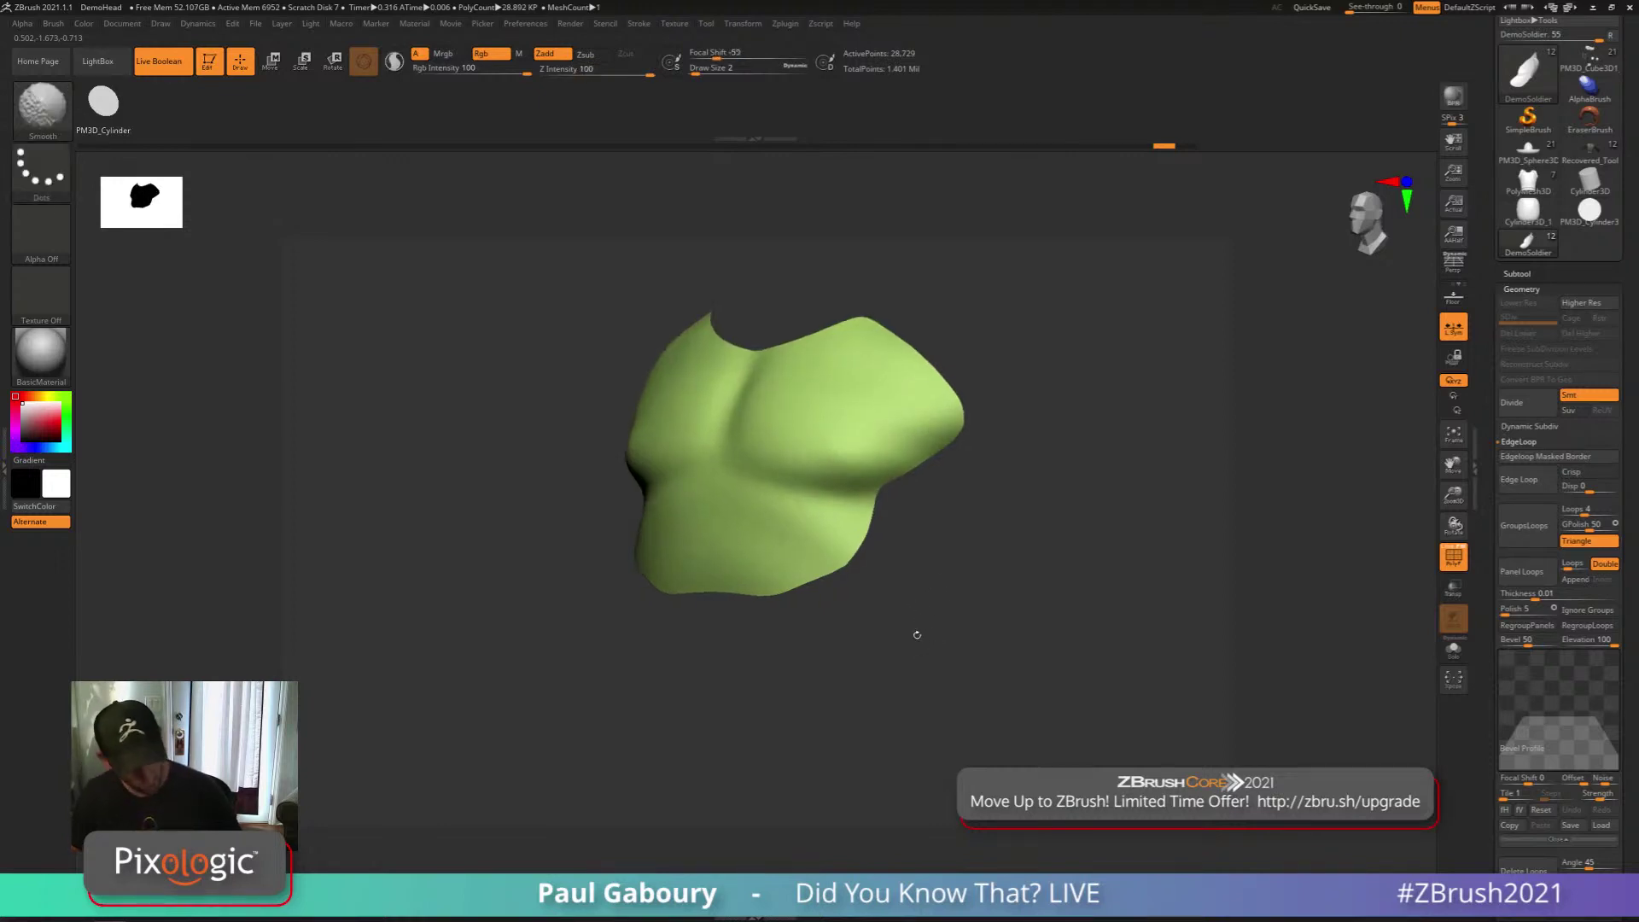
Show the whole body, raise the draw size to 80 and smooth the seams between the torso panels
key("shift+f")
key("shift+f")
left_click(924, 670, "ctrl+shift")
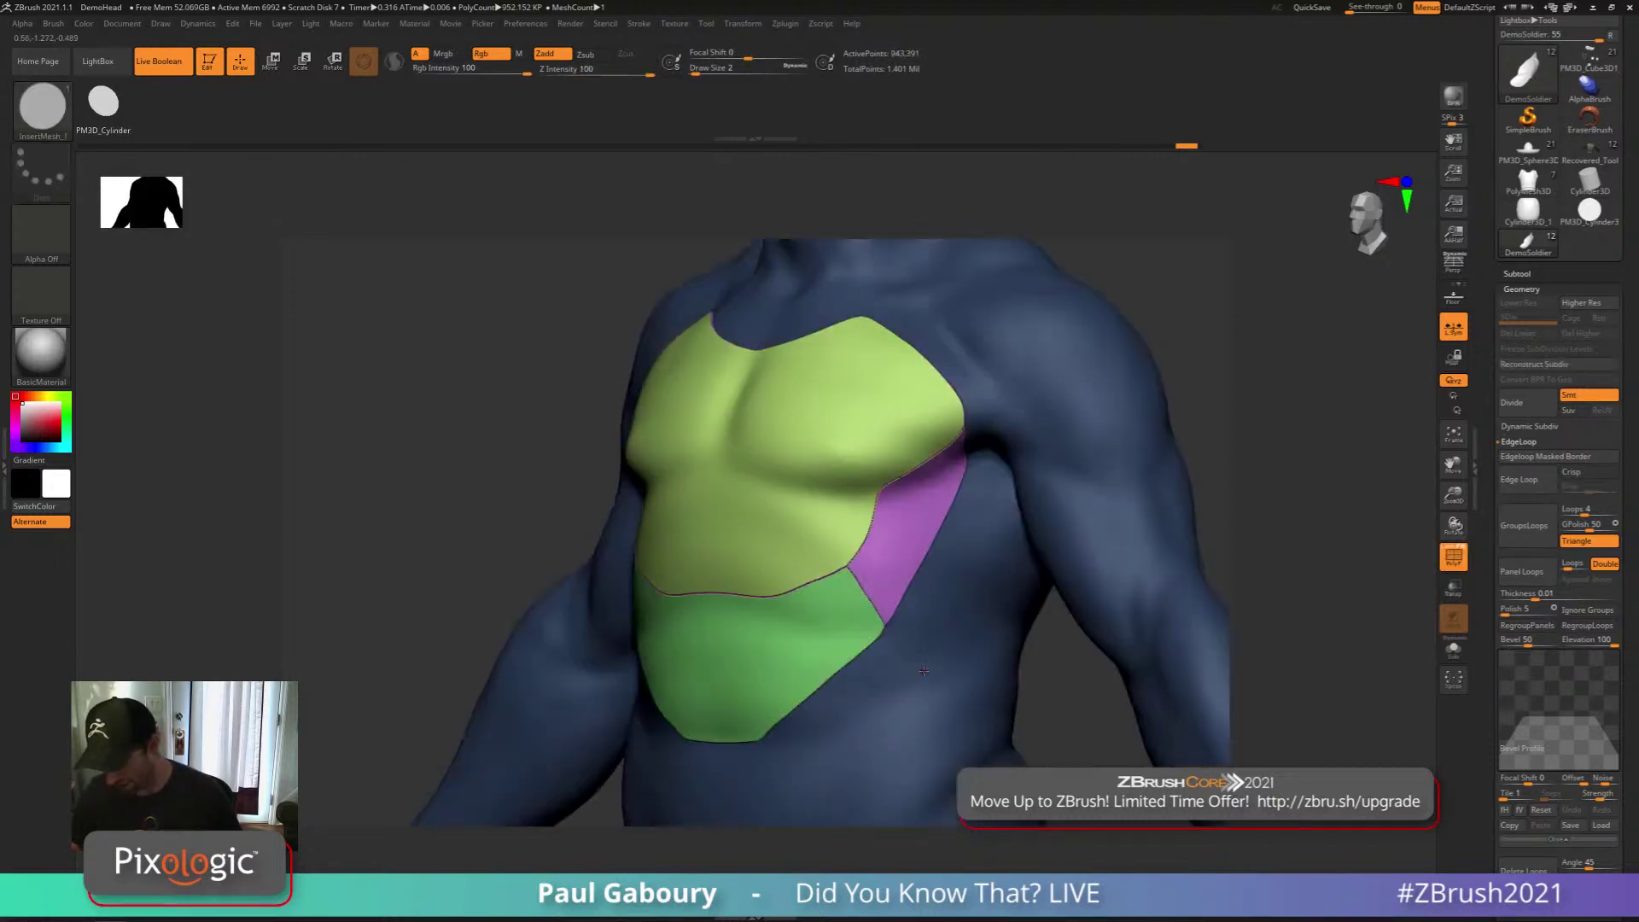
key("shift")
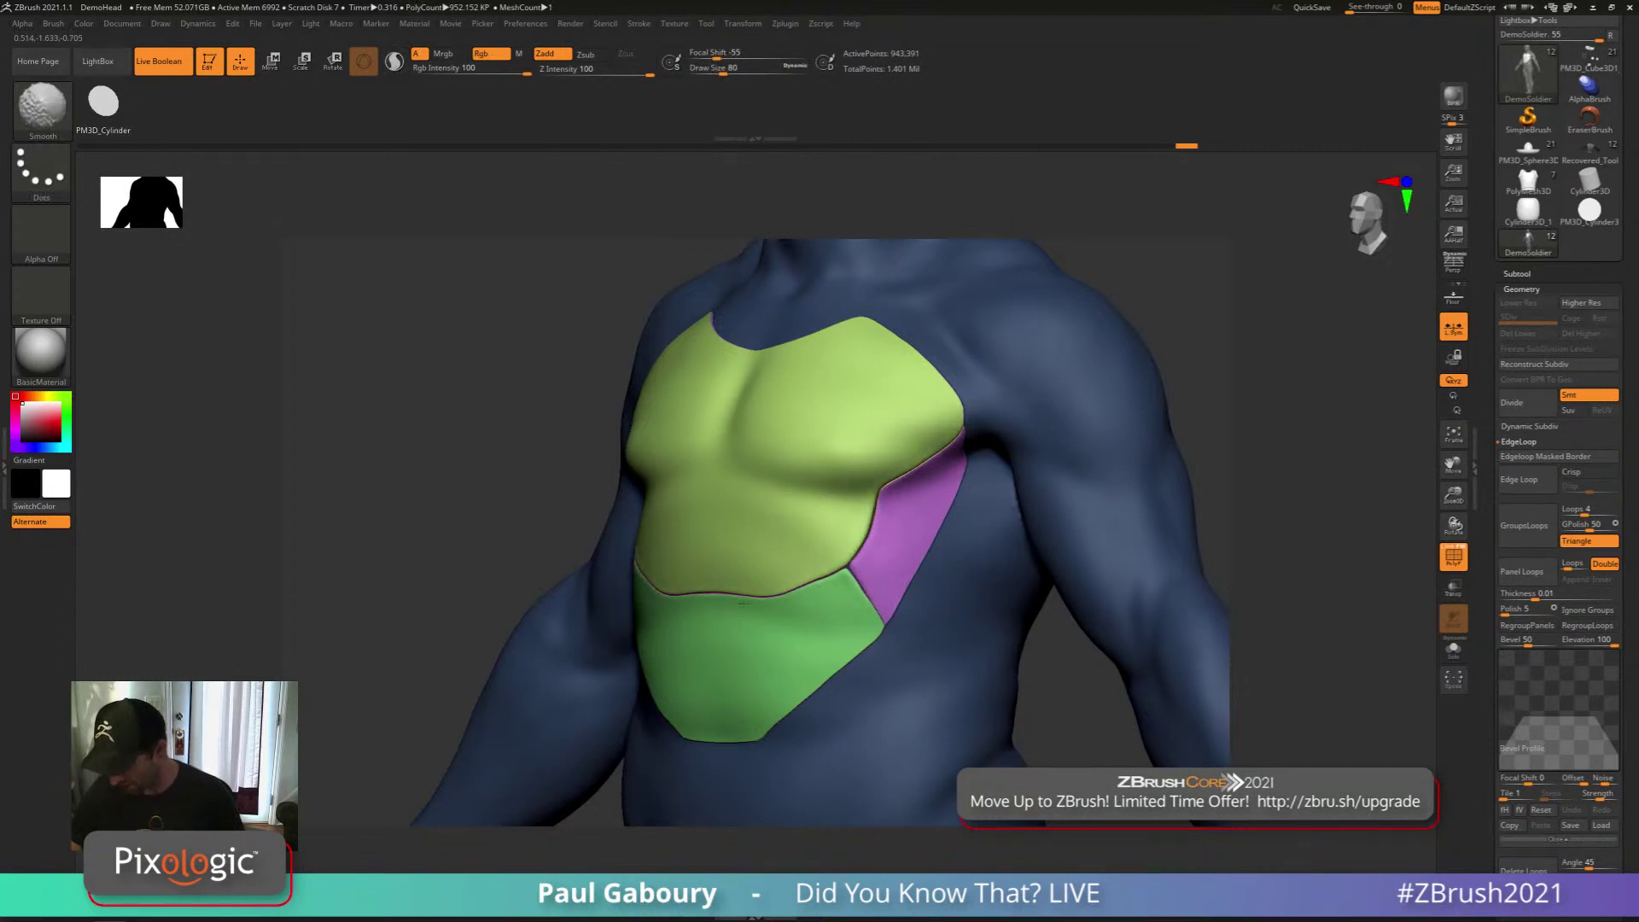
key("shift+f")
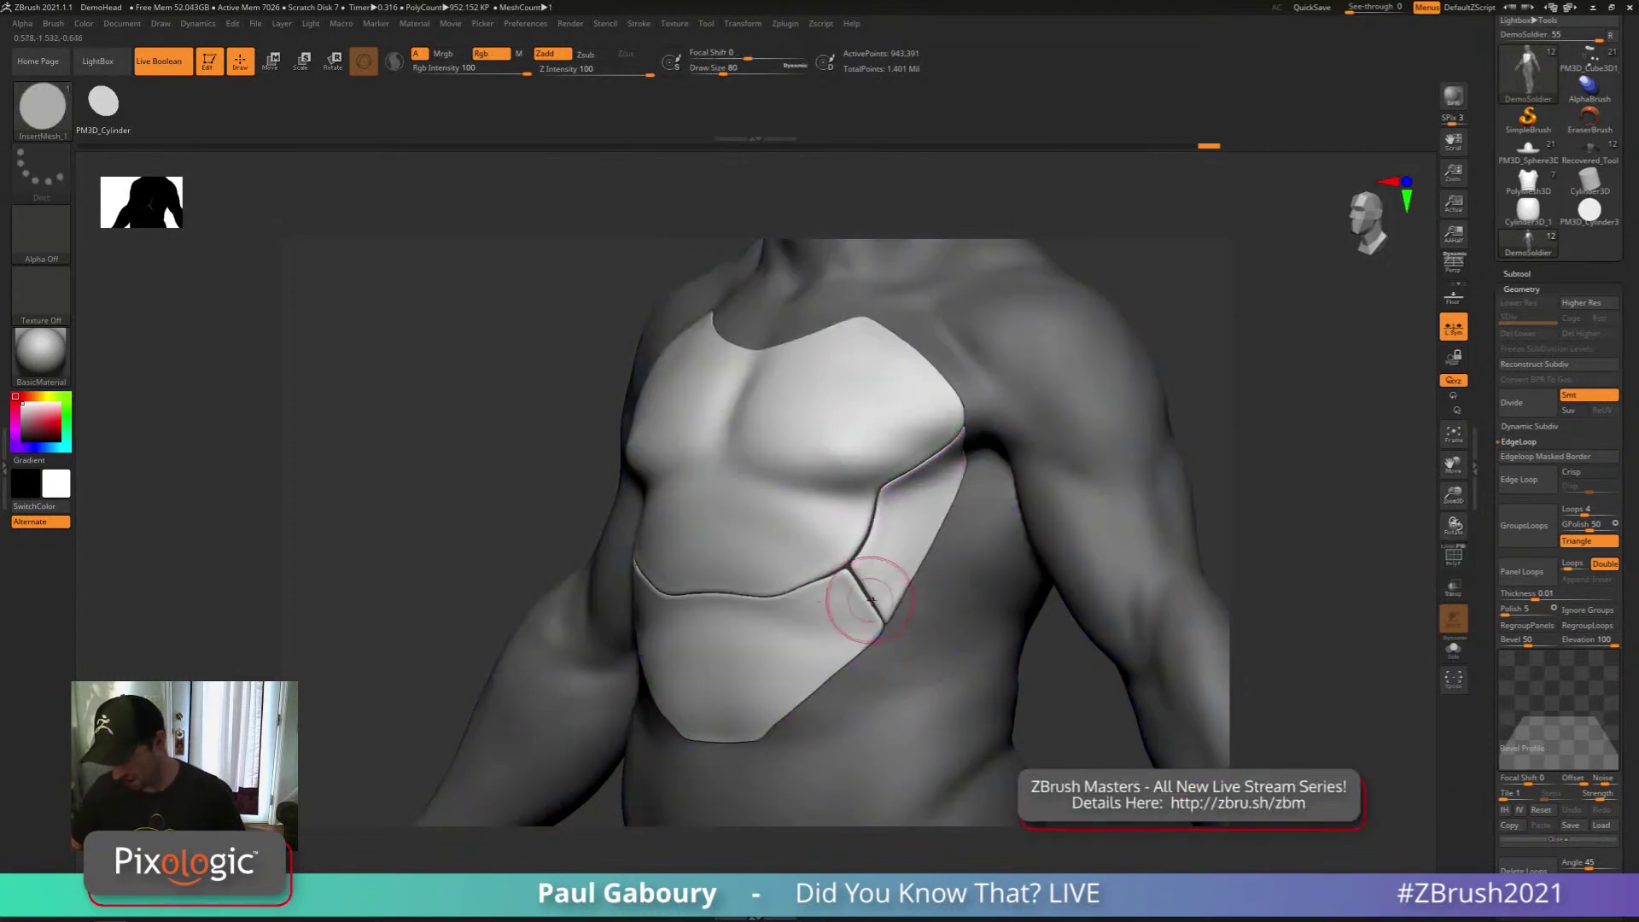
mouse_move(870, 599)
right_mouse_down()
mouse_move(926, 587)
mouse_move(895, 583)
right_mouse_up()
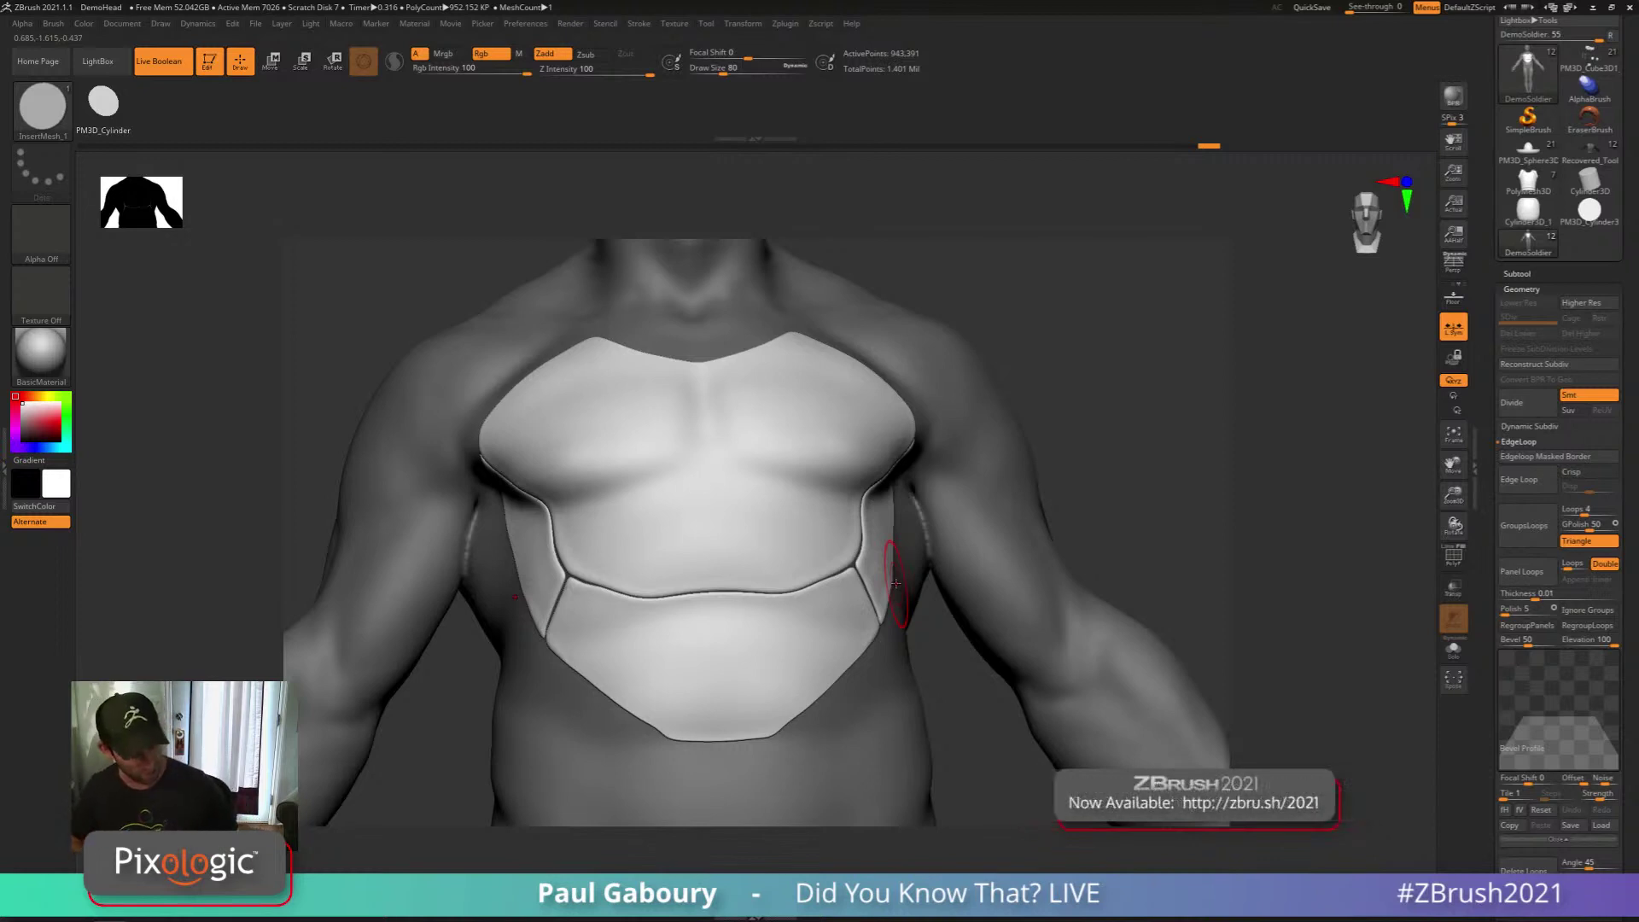
Undo the seam smoothing and the double-sided Panel Loops to return to the plain isolated torso polygroups
key("ctrl")
key("ctrl+z")
right_click_drag(895, 585, 1010, 583)
key("shift+f")
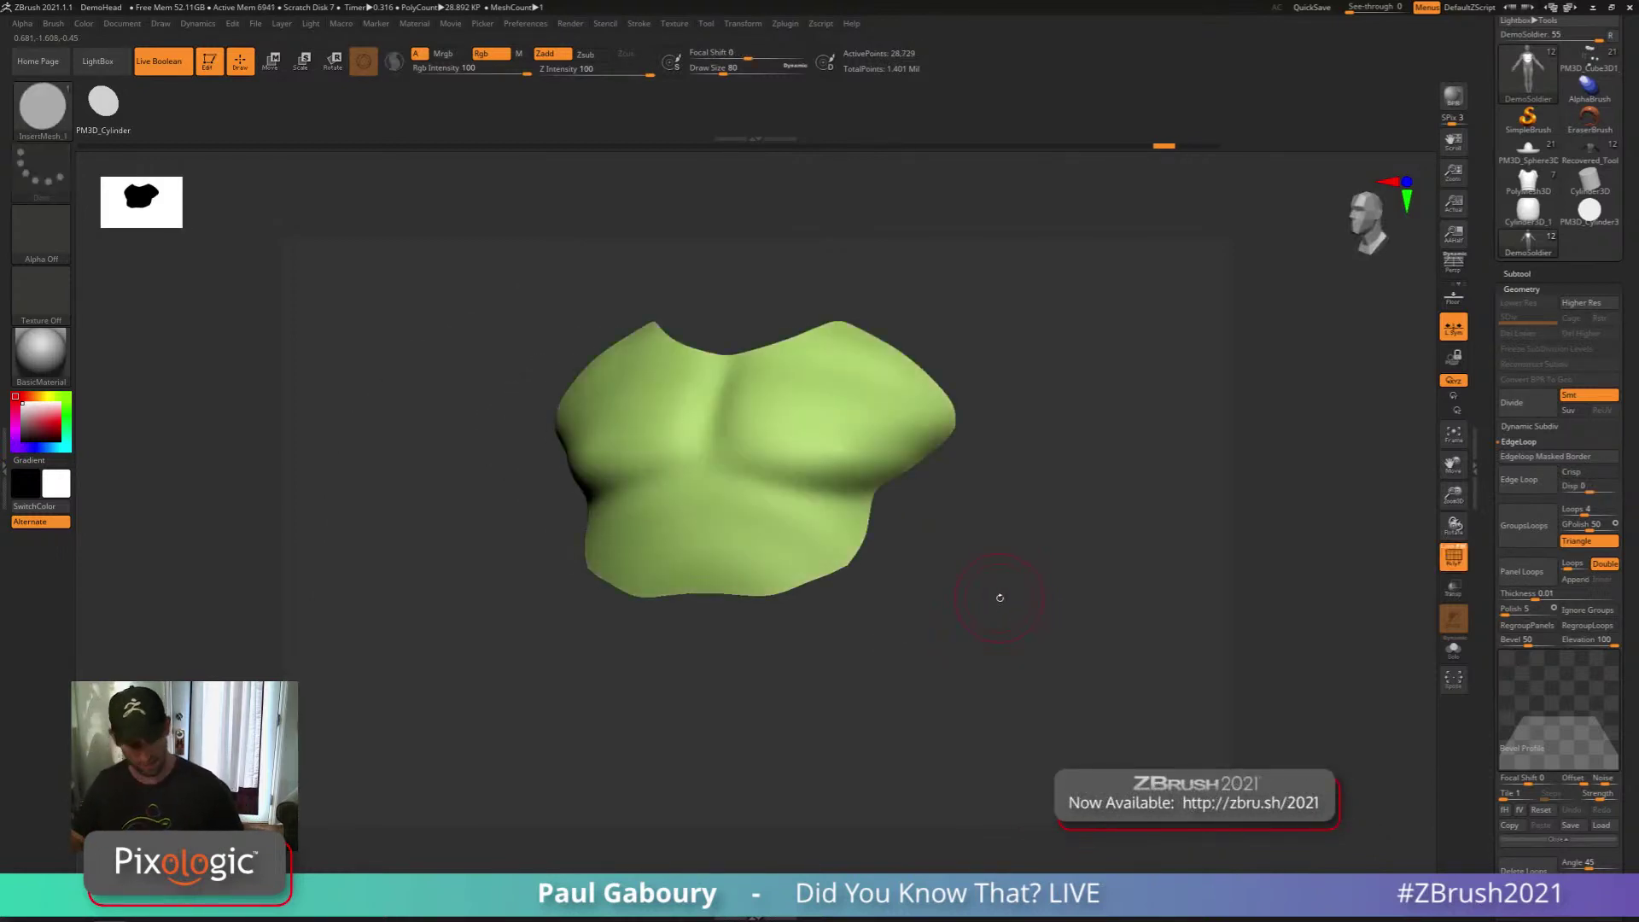
key("ctrl+z")
key("ctrl+z")
key("ctrl+z")
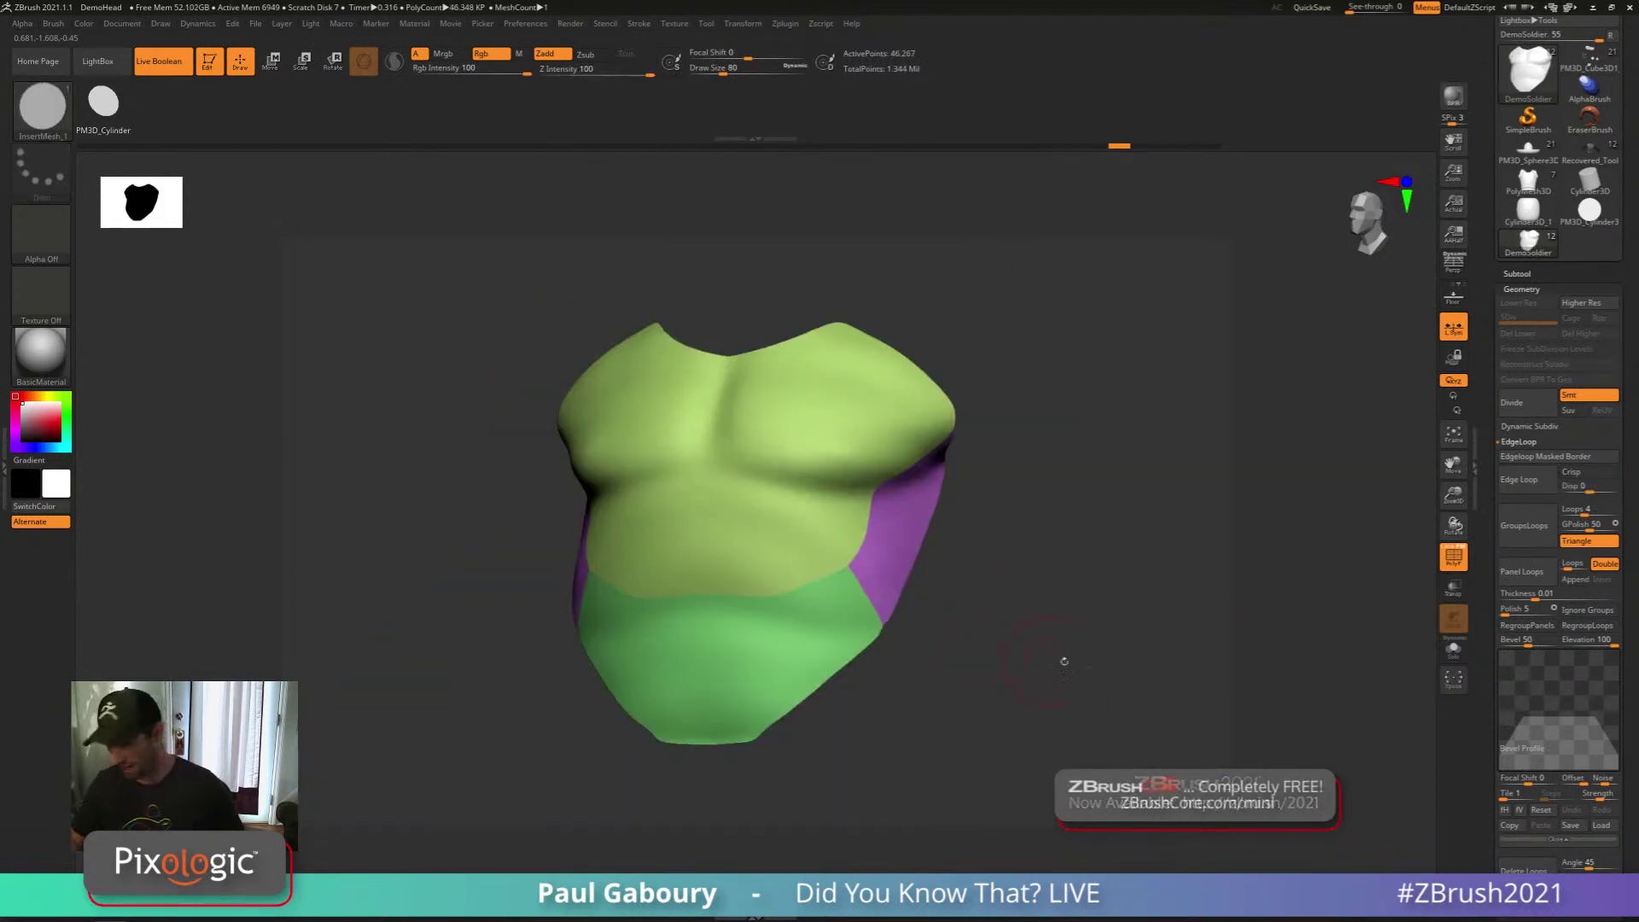
Invert the visibility between body and torso panels to examine the opening left in the body and the panels' inner faces
left_click(1028, 687, "ctrl+shift")
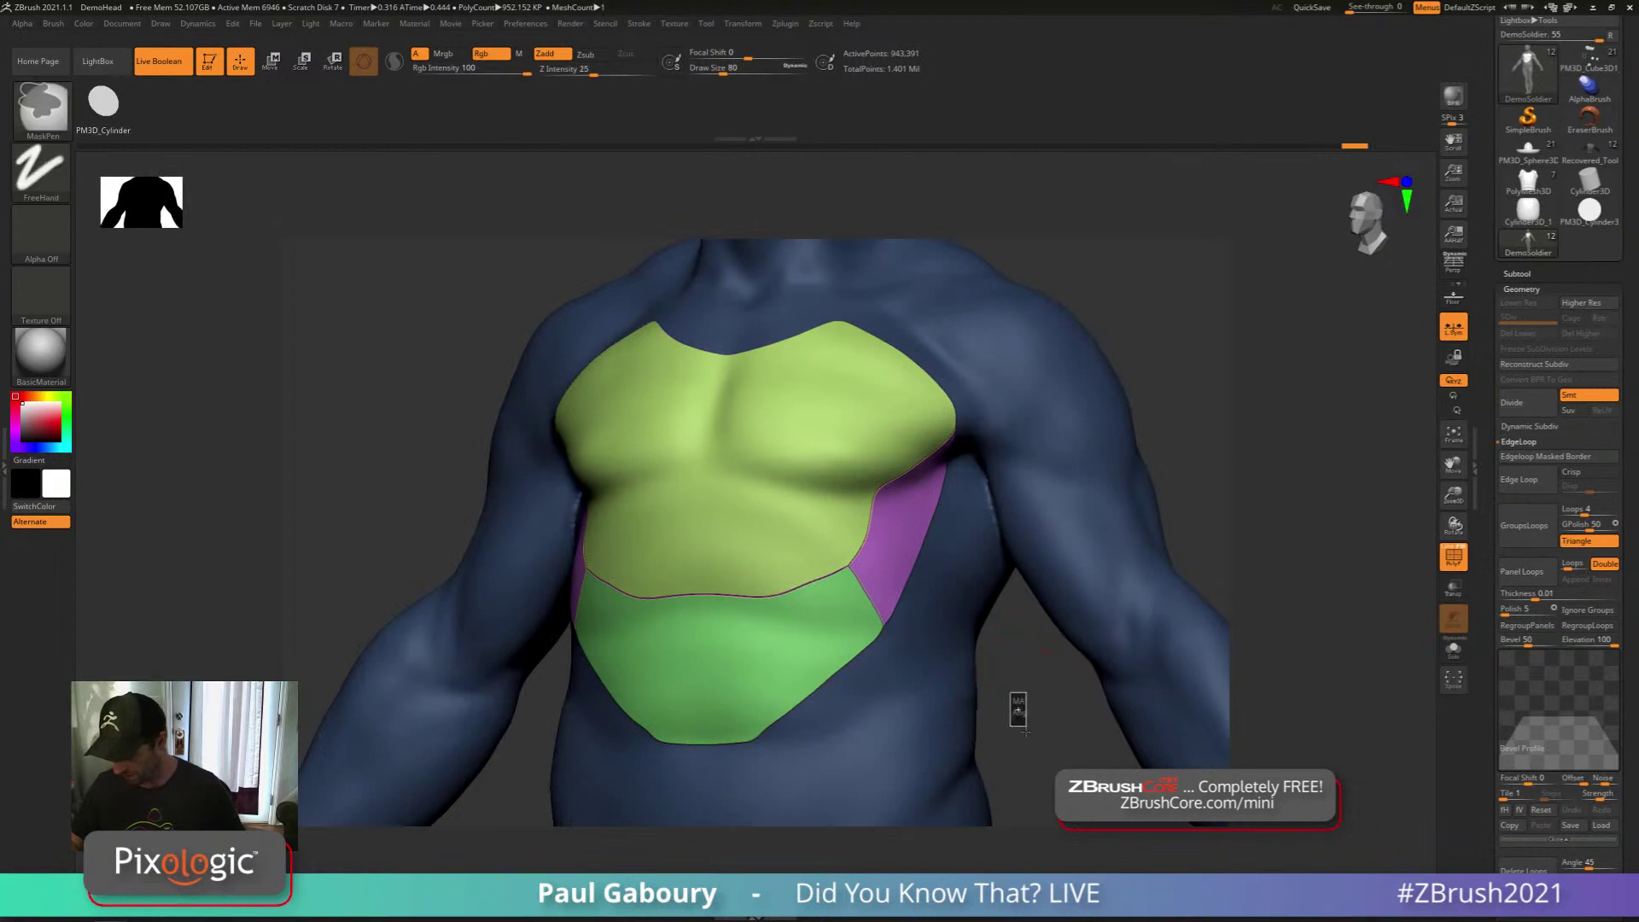
left_click_drag(1016, 711, 937, 635, "ctrl+shift")
key("ctrl+shift+a")
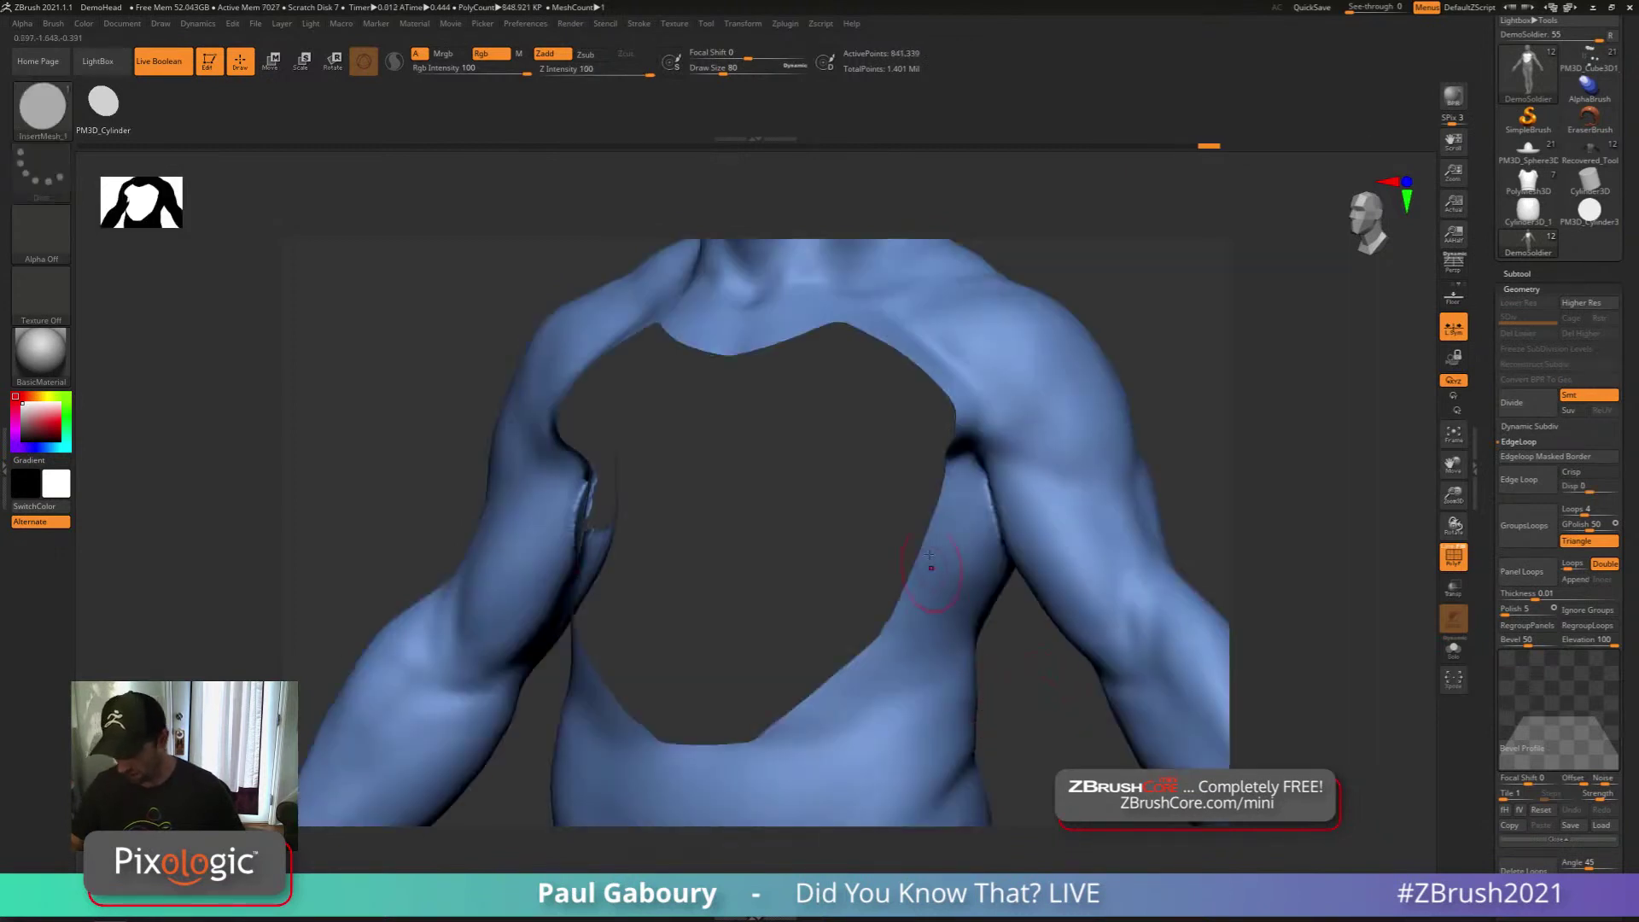
right_click_drag(574, 542, 860, 566)
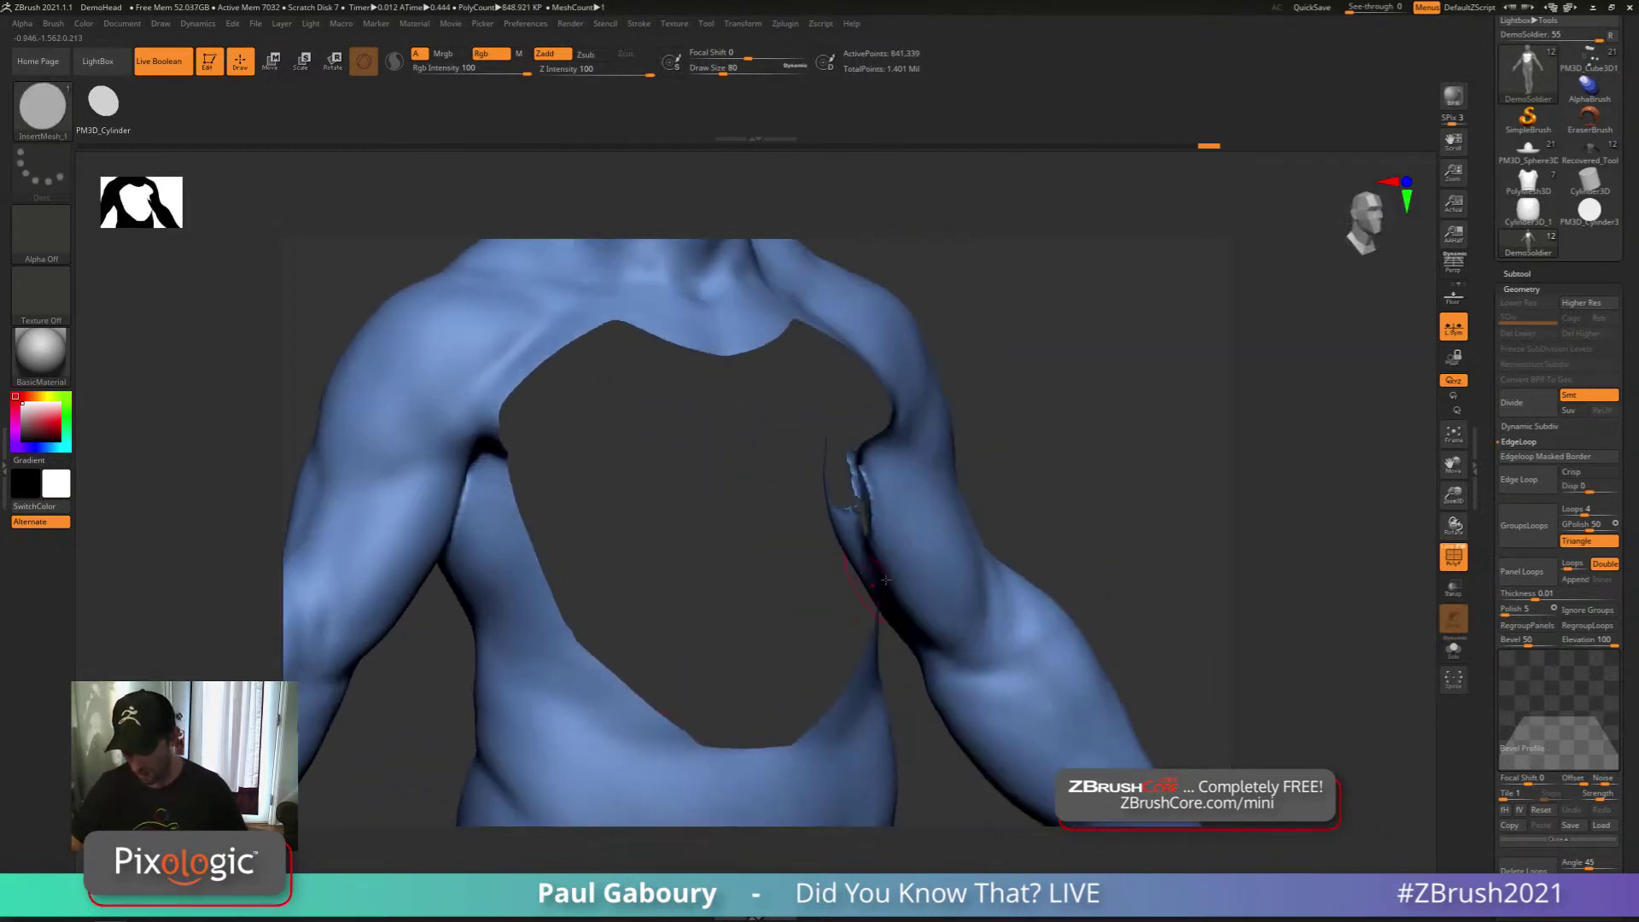
left_click_drag(1146, 512, 1107, 551, "ctrl+shift")
right_click_drag(598, 559, 925, 585)
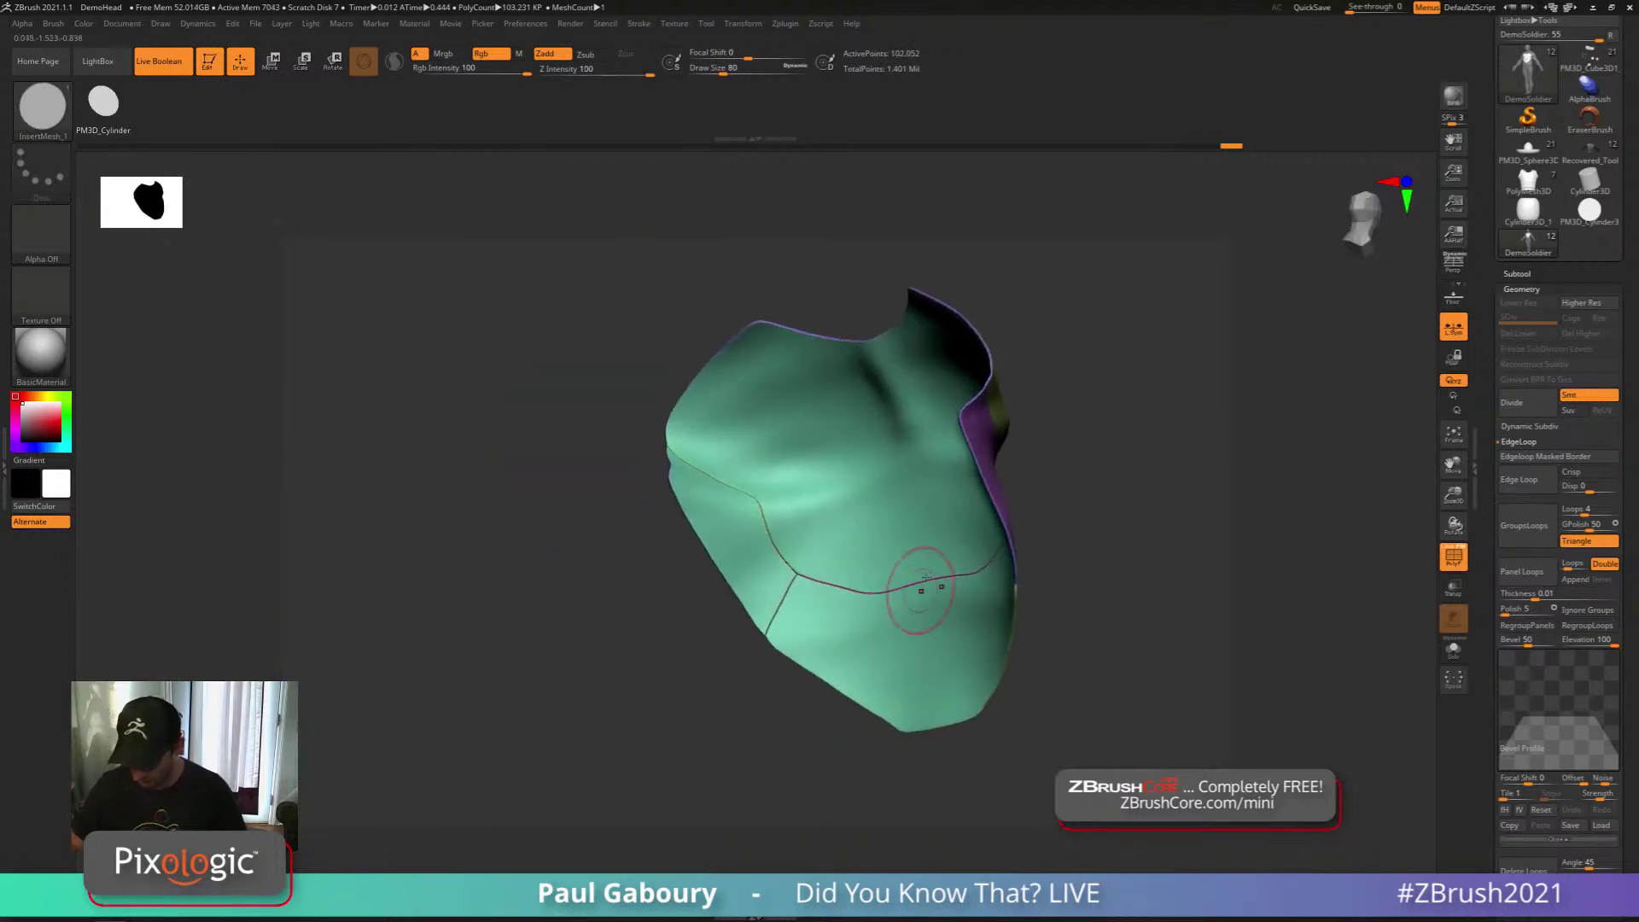
Return to the plain torso polygroups, rerun Panel Loops with Double disabled, and show the whole body with its mask cleared
right_click_drag(1263, 657, 981, 632)
left_click_drag(981, 632, 991, 674, "ctrl+shift")
left_click(990, 656, "ctrl+shift")
left_click(997, 658, "ctrl+shift")
right_click_drag(991, 674, 963, 652)
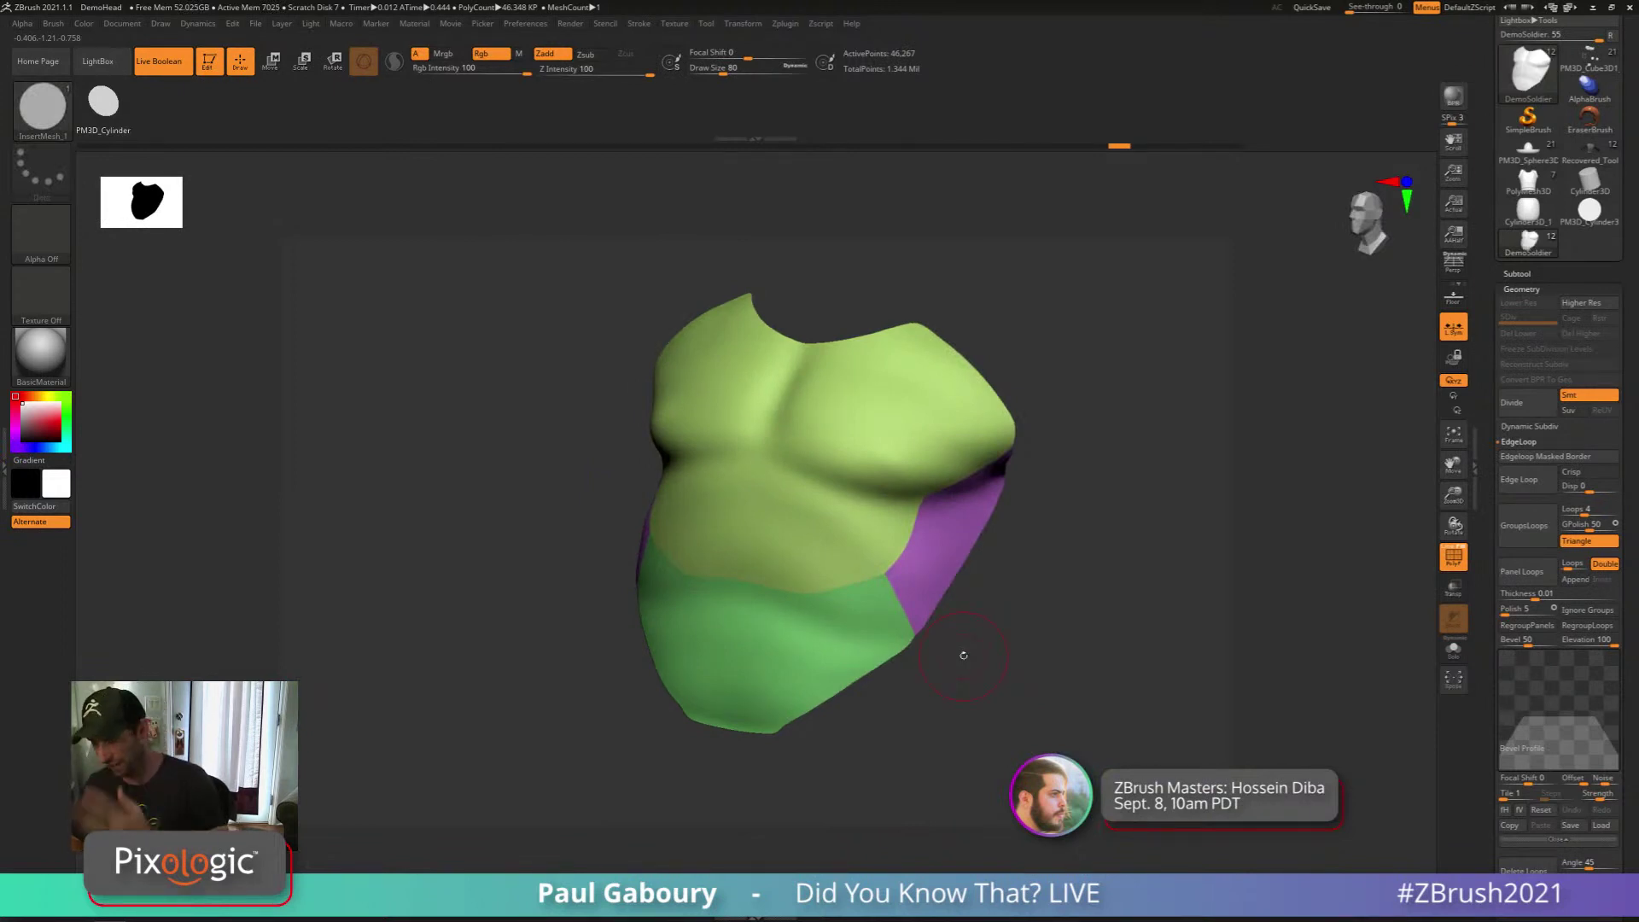
left_click(1604, 564)
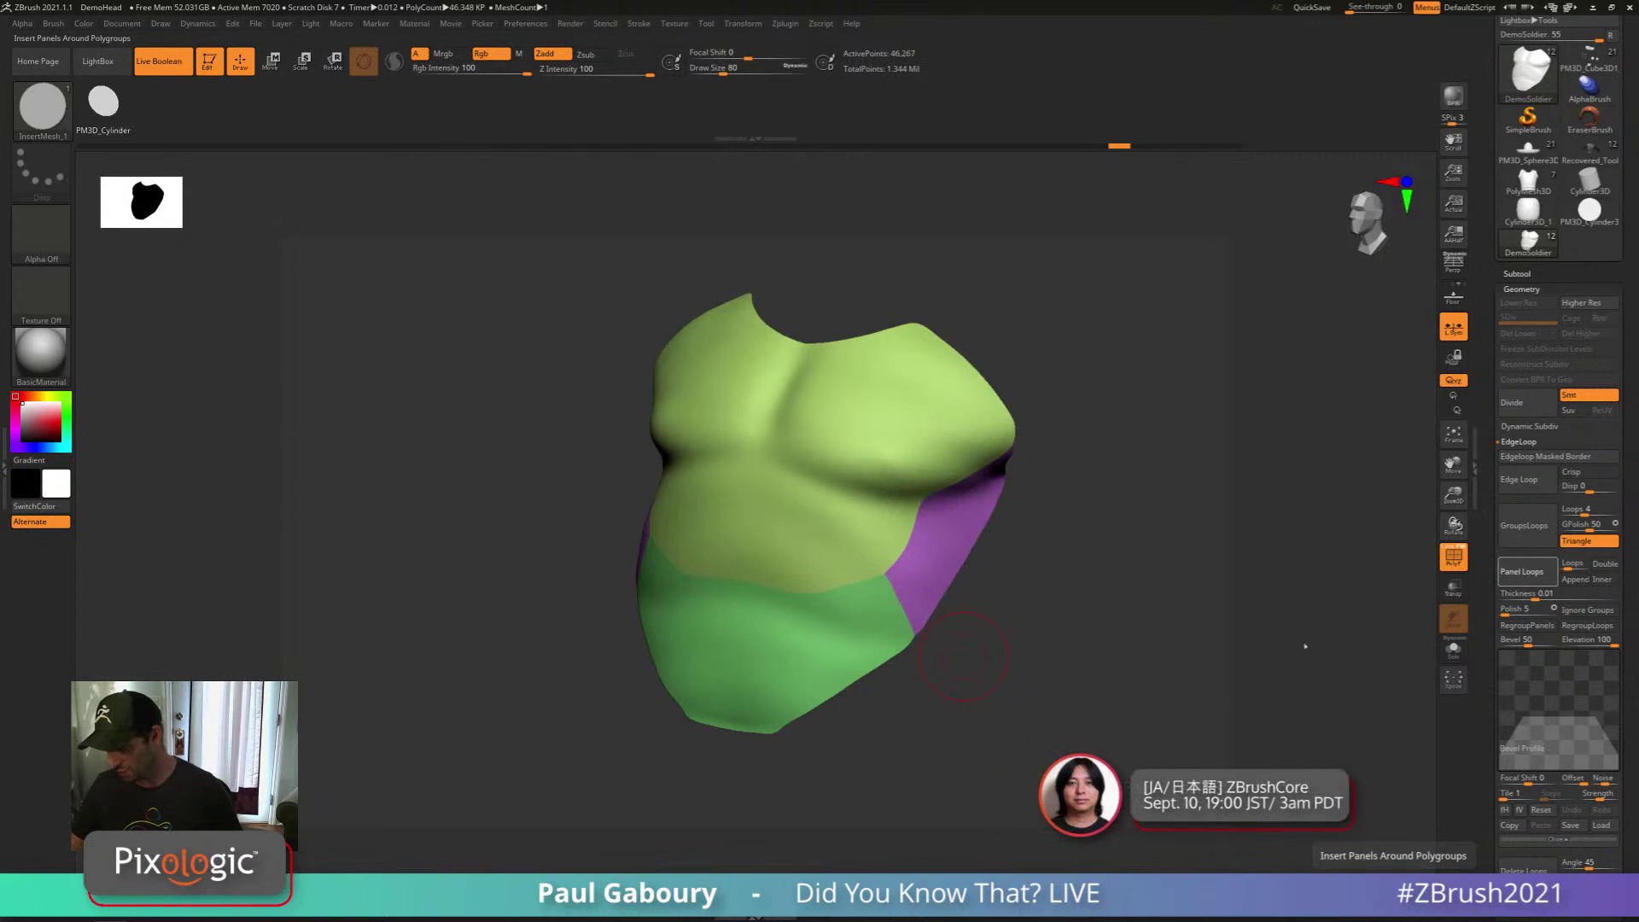
left_click(947, 702, "ctrl+shift")
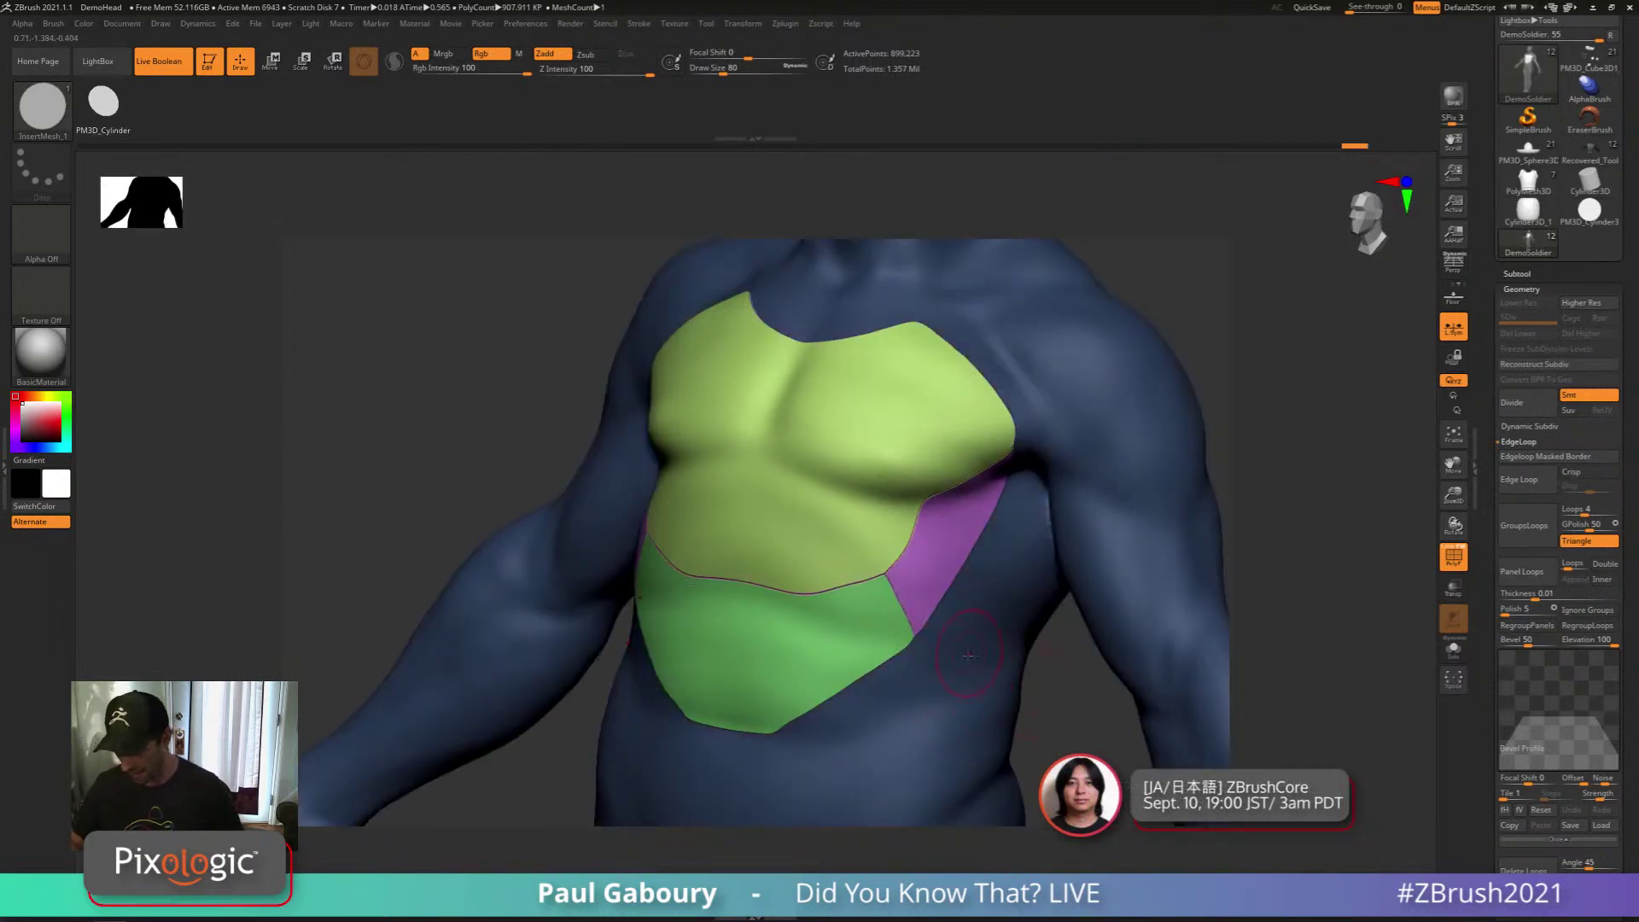
left_click_drag(1058, 705, 1072, 743, "ctrl")
Try smoothing the torso panel seams and neckline edge, inspect the side-strip junction up close, and undo the smoothing
left_click_drag(890, 572, 908, 541, "shift")
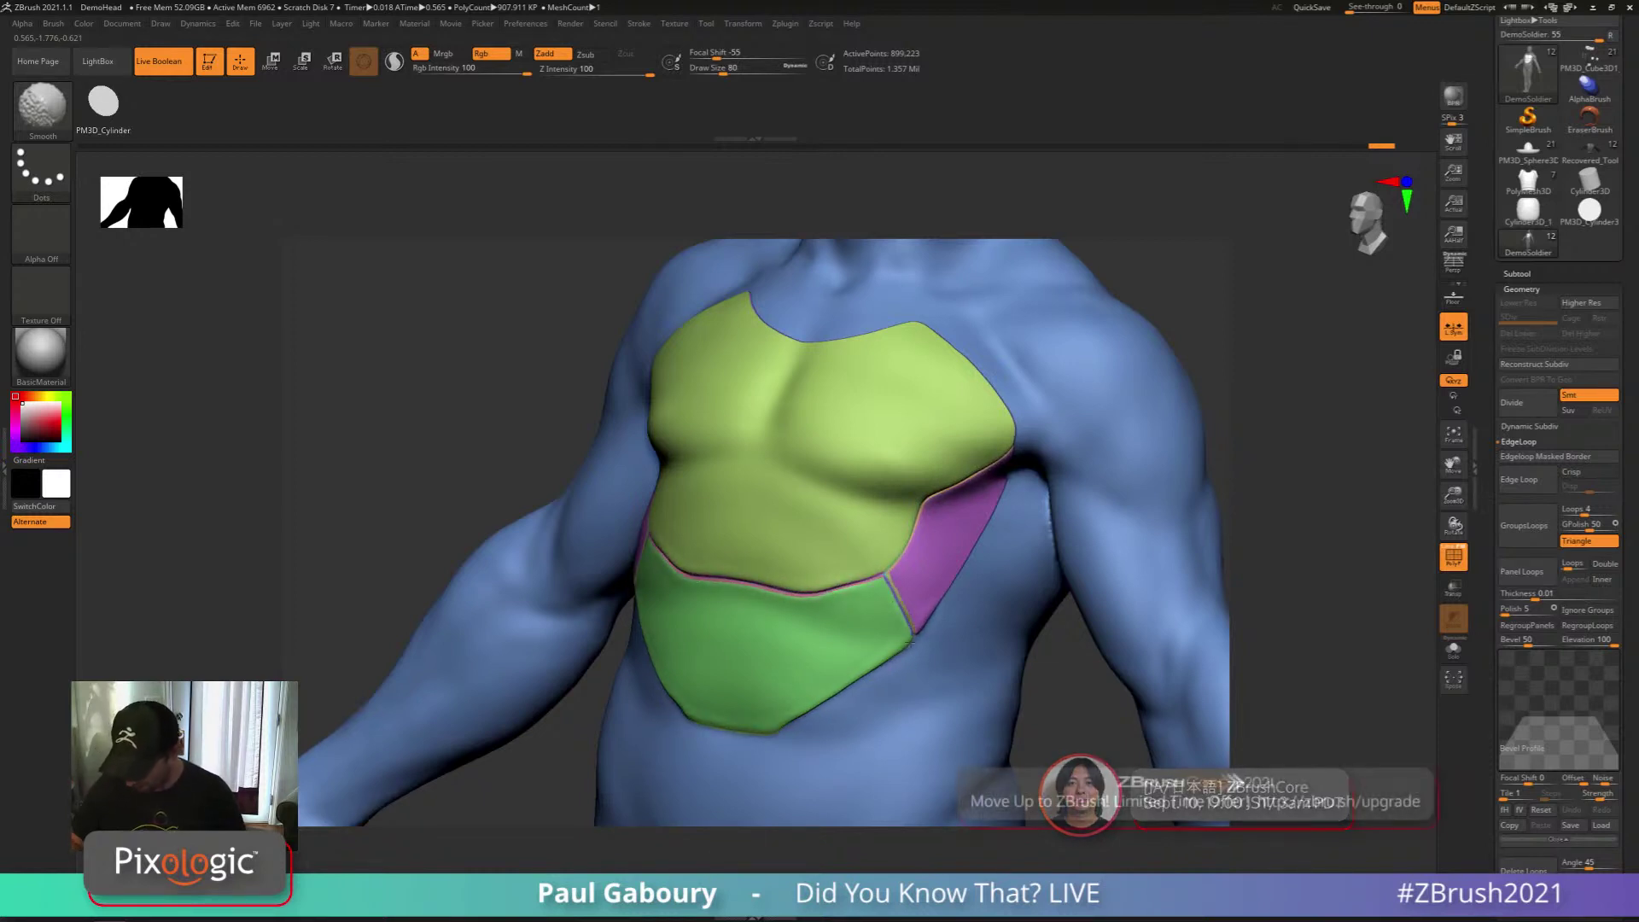
left_click_drag(853, 343, 787, 335, "shift")
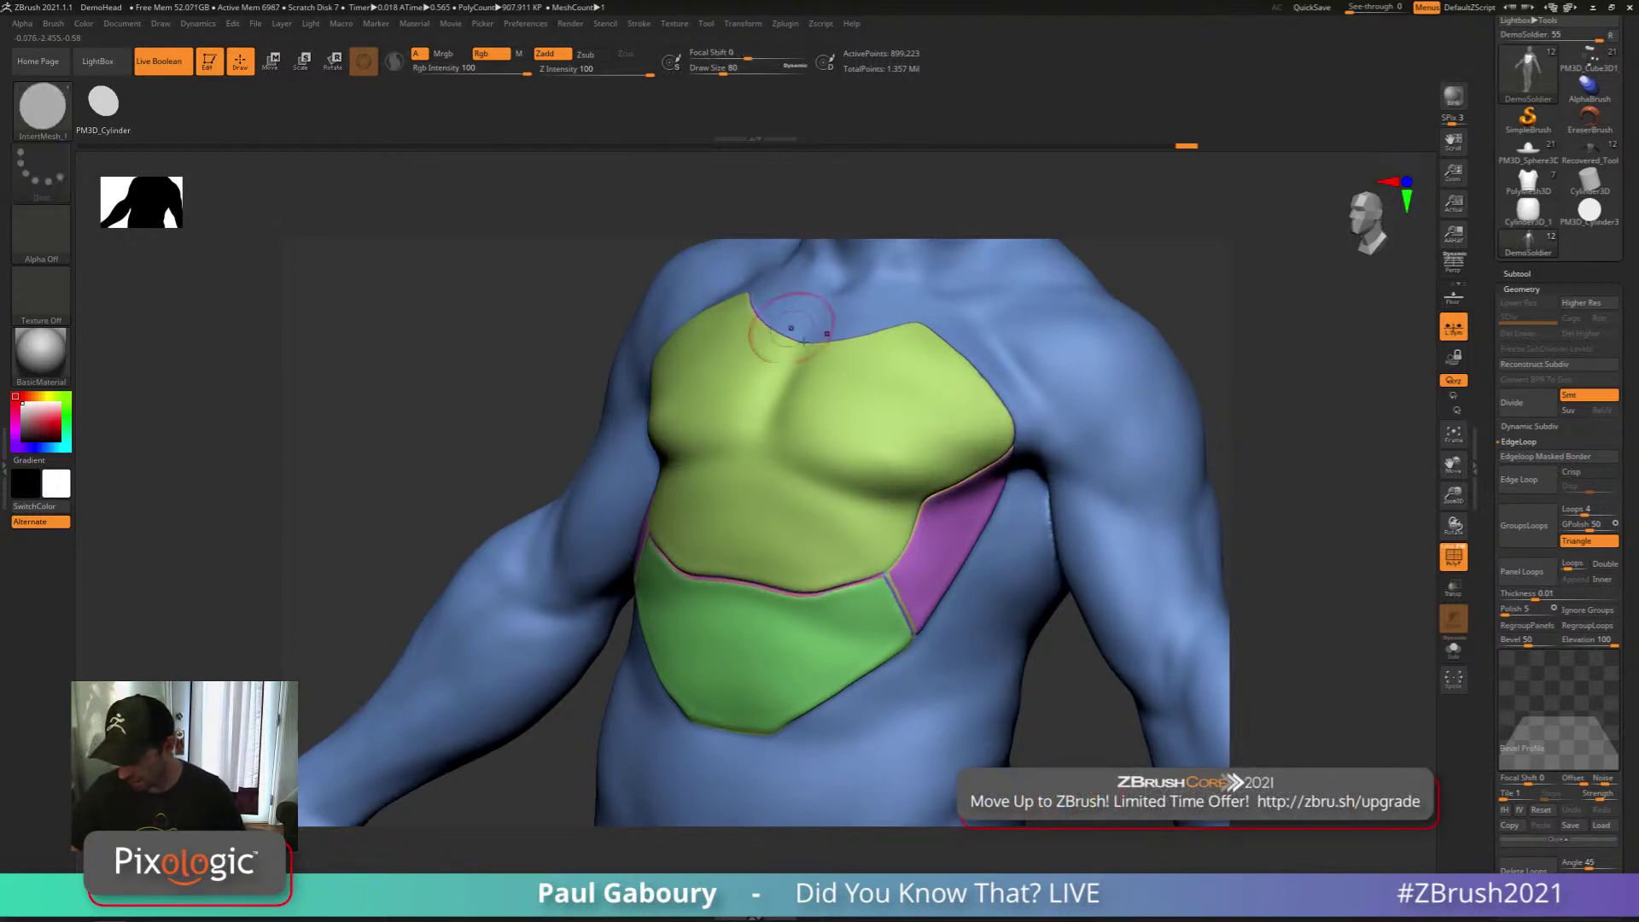
key("shift+f")
mouse_move(991, 658)
right_mouse_down("ctrl")
mouse_move(926, 666)
mouse_move(949, 679)
right_mouse_up("ctrl")
mouse_move(949, 680)
right_mouse_down("alt")
mouse_move(949, 618)
mouse_move(900, 688)
right_mouse_up("alt")
mouse_move(798, 606)
right_mouse_down("ctrl")
mouse_move(731, 524)
mouse_move(750, 402)
right_mouse_up("ctrl")
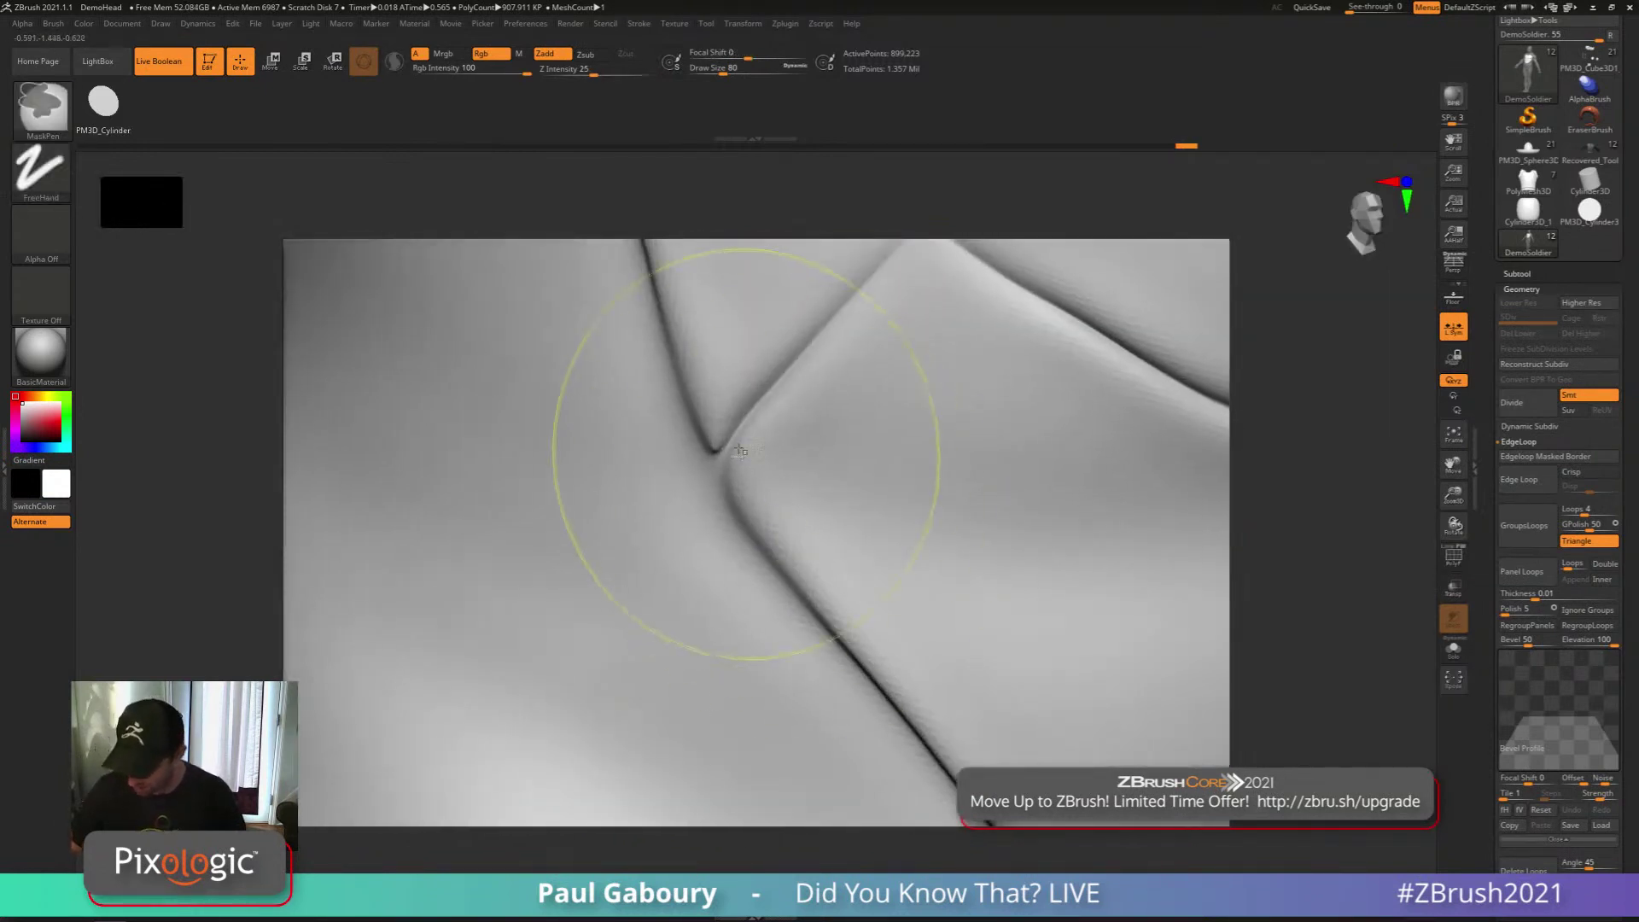
key("ctrl+z")
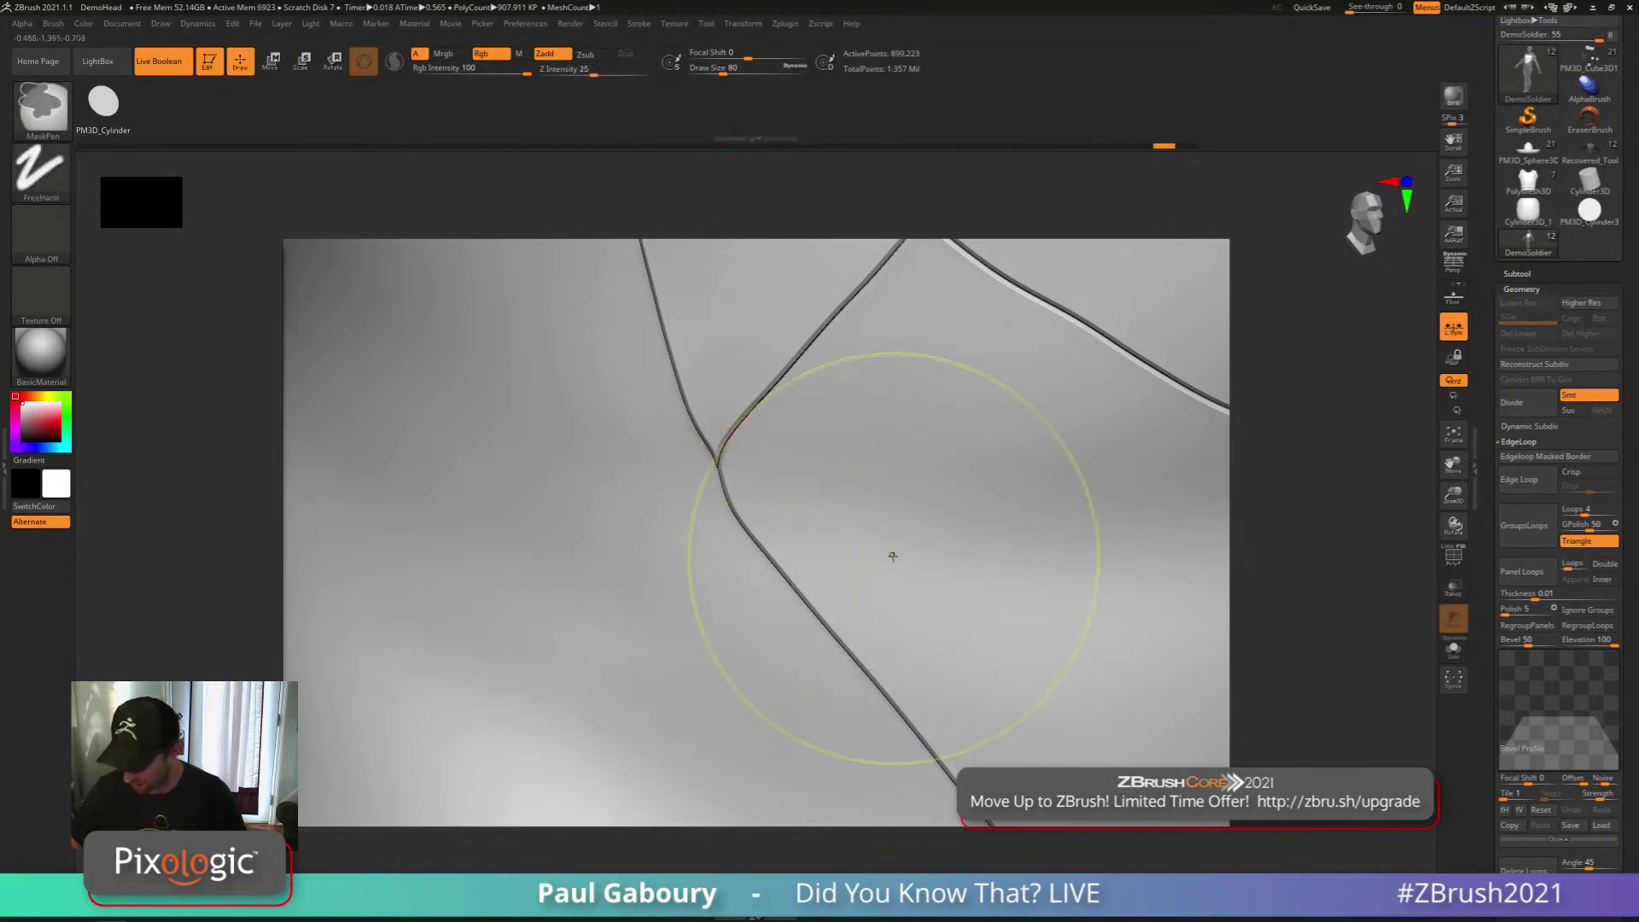
Adjust the brush settings and smooth the torso panel seams around the side-strip junction and beneath the chest
right_click_drag(870, 479, 838, 592, "alt")
left_click(53, 23)
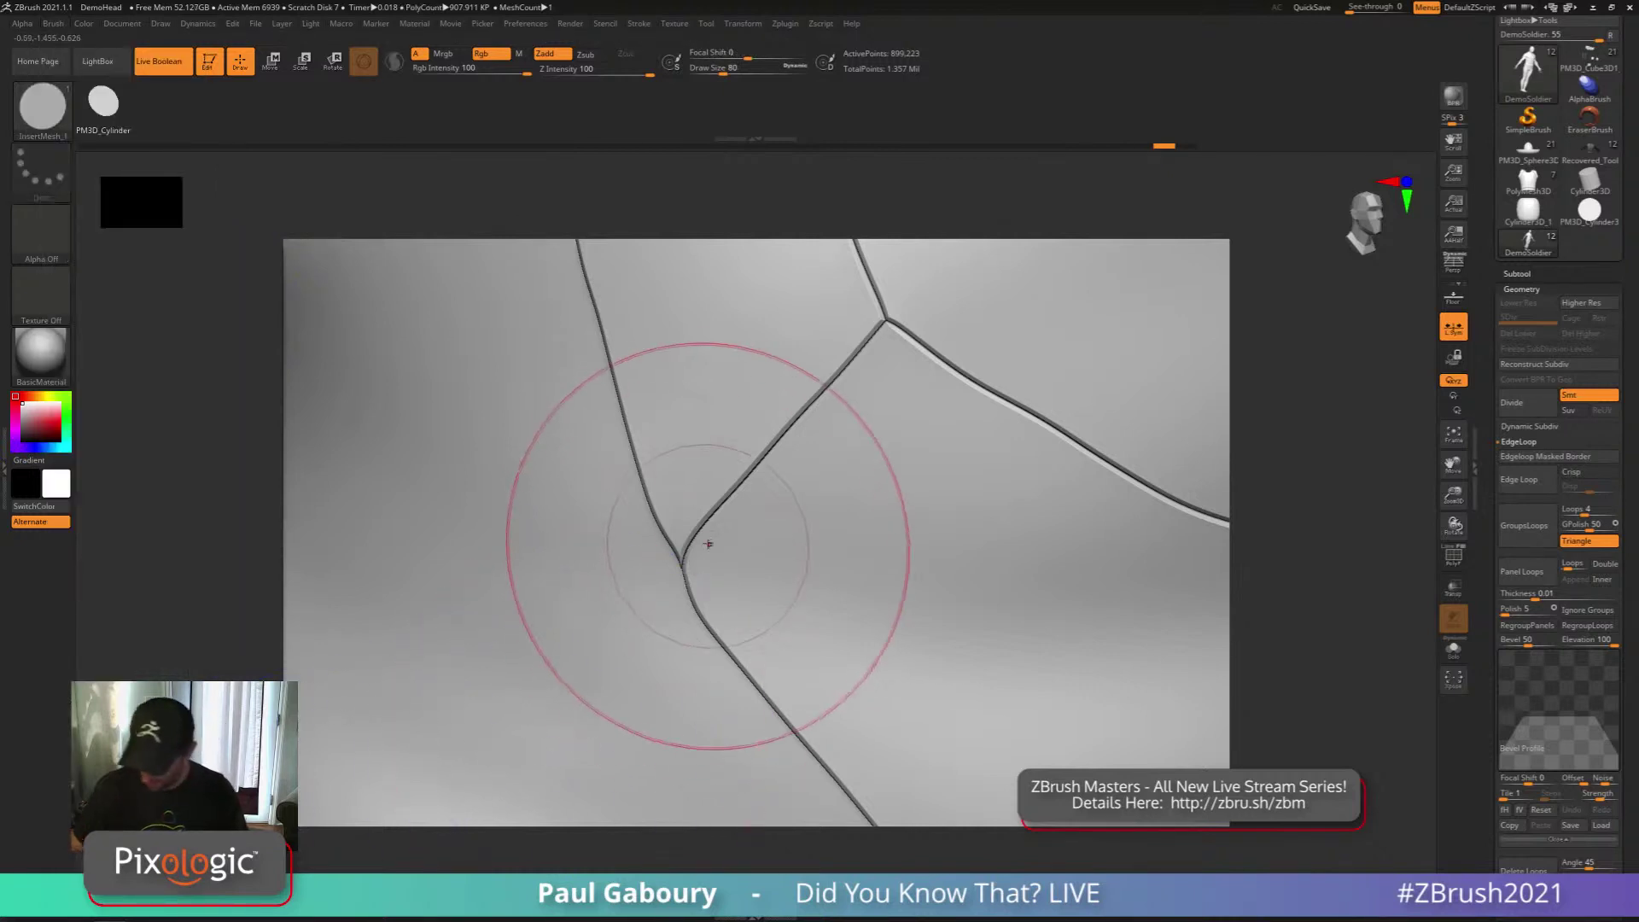
mouse_move(694, 541)
left_mouse_down()
mouse_move(658, 530)
mouse_move(722, 510)
mouse_move(905, 350)
mouse_move(759, 687)
mouse_move(815, 756)
left_mouse_up()
mouse_move(815, 743)
right_mouse_down("ctrl")
mouse_move(812, 578)
mouse_move(931, 601)
mouse_move(748, 518)
right_mouse_up("ctrl")
mouse_move(724, 438)
left_mouse_down("shift")
mouse_move(1050, 510)
mouse_move(687, 567)
mouse_move(845, 707)
left_mouse_up("shift")
right_click_drag(693, 349, 714, 597, "alt")
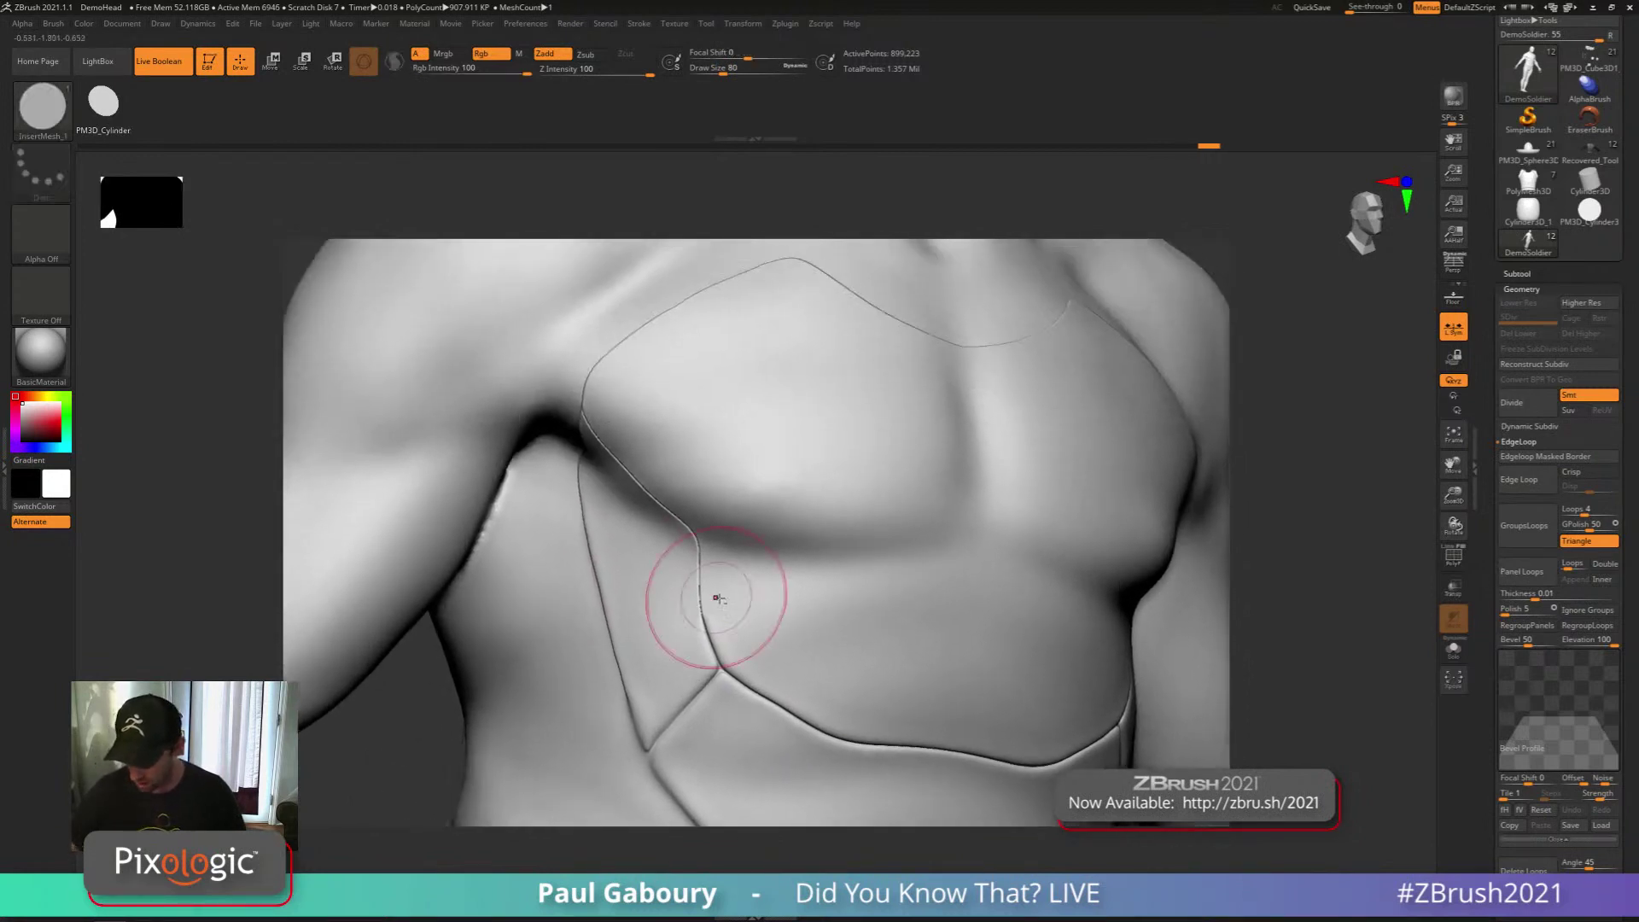
mouse_move(714, 596)
left_mouse_down("shift")
mouse_move(603, 361)
mouse_move(645, 741)
left_mouse_up("shift")
mouse_move(940, 644)
right_mouse_down("ctrl")
mouse_move(964, 546)
mouse_move(925, 582)
mouse_move(890, 567)
right_mouse_up("ctrl")
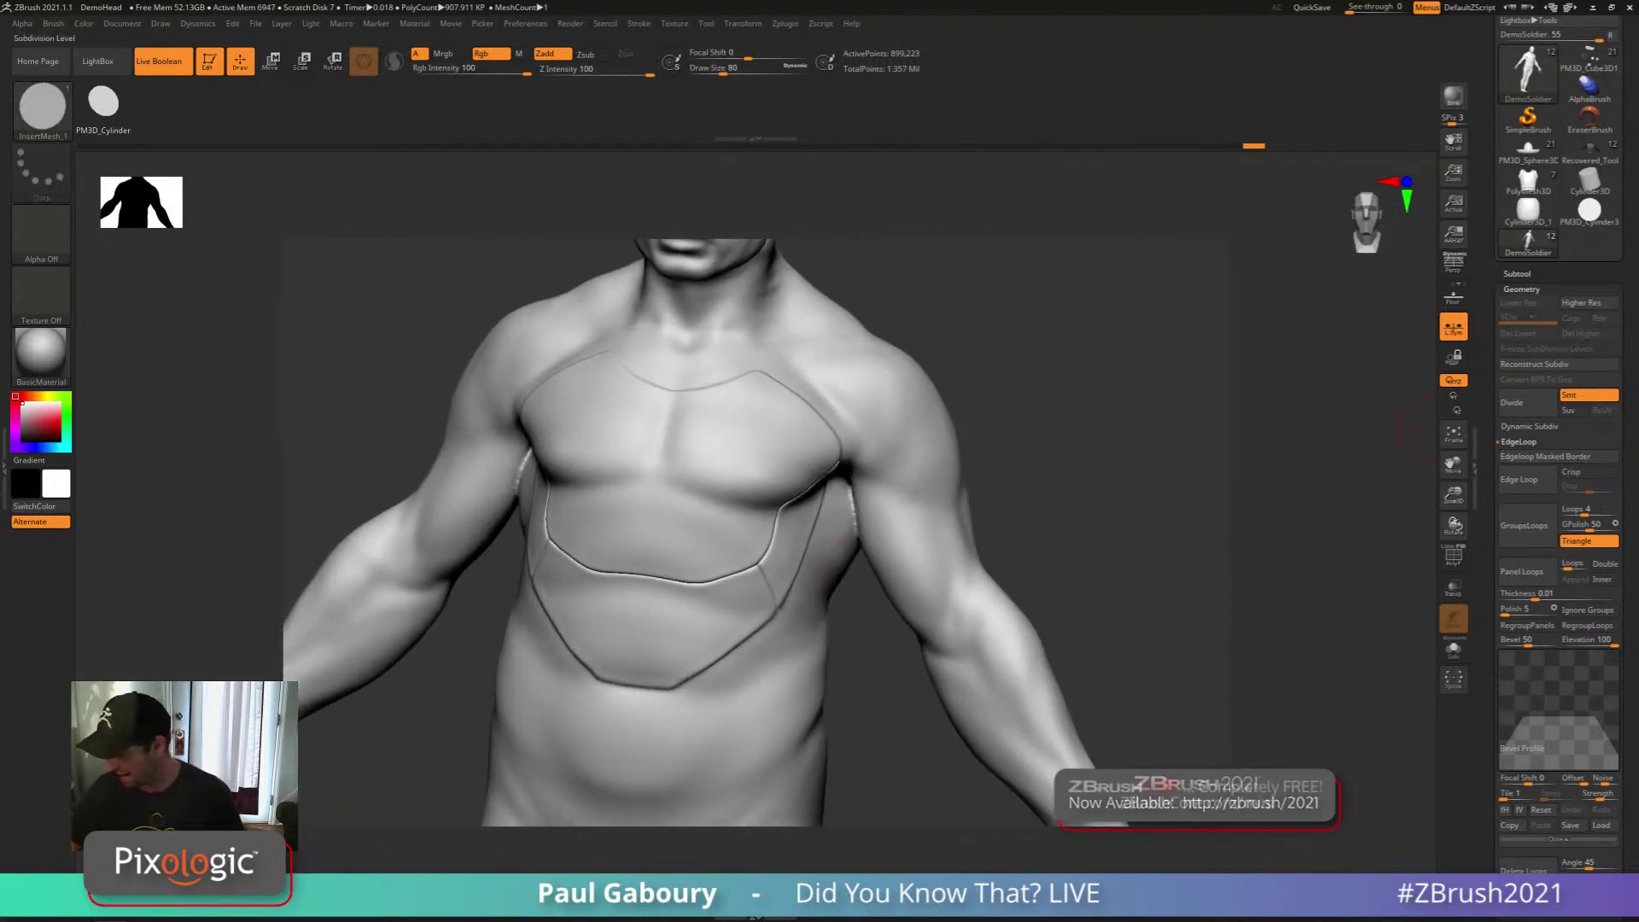
Switch to the jacket model and reduce the draw size to 6
left_click(1589, 152)
right_click_drag(1035, 544, 1118, 248, "alt")
right_click_drag(1118, 248, 919, 608, "ctrl")
key("s")
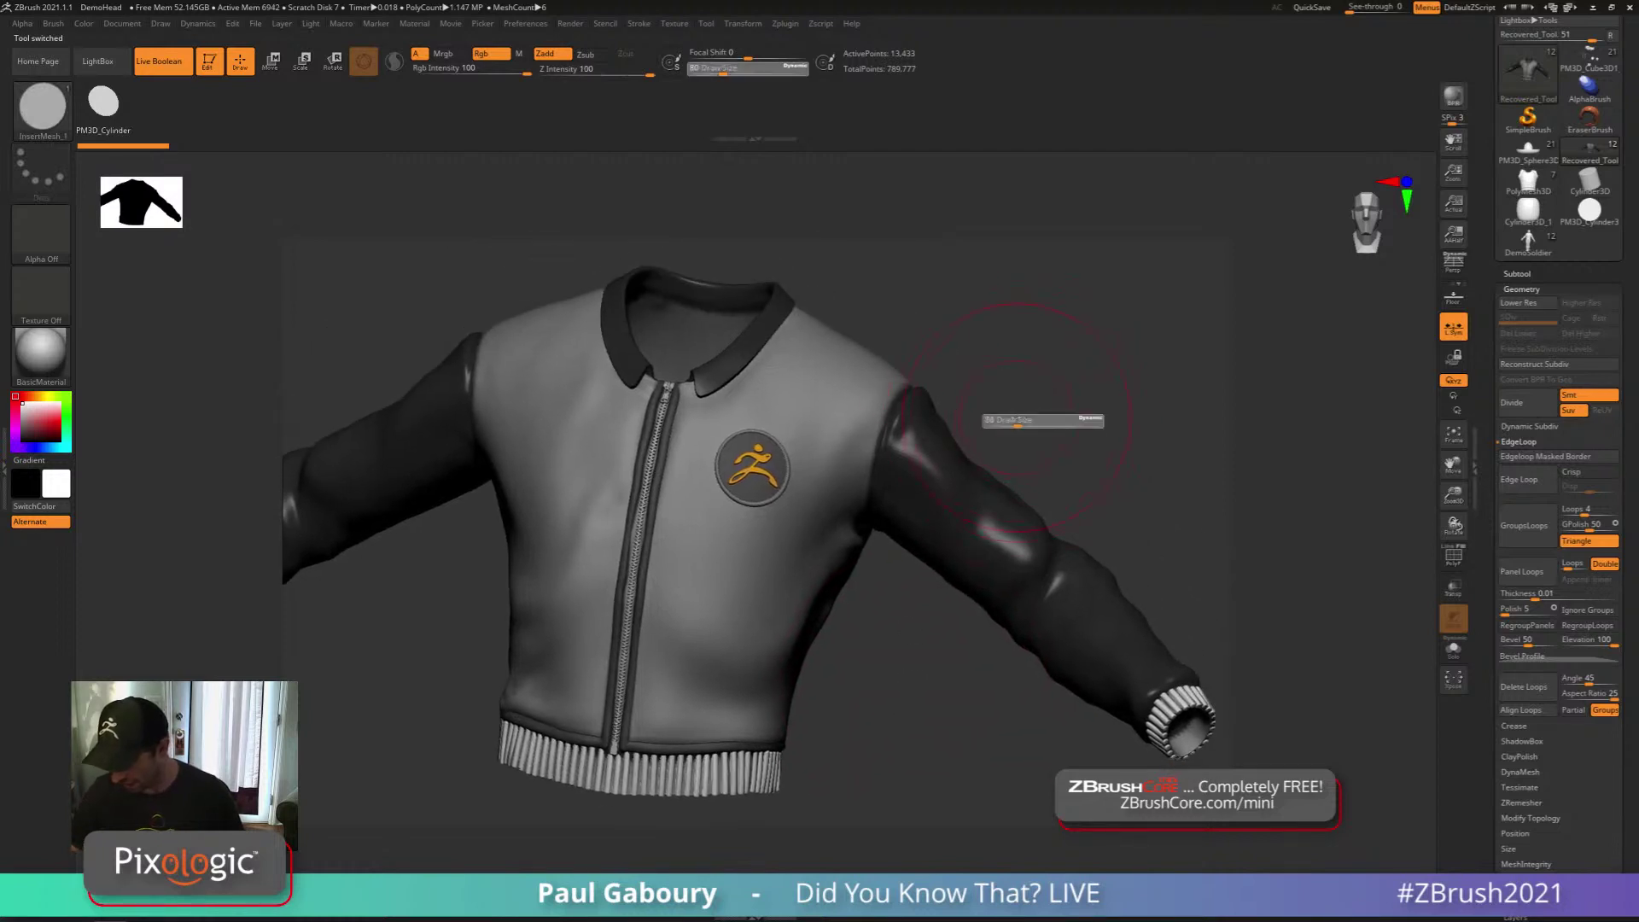
right_click_drag(997, 420, 927, 422, "shift")
Turn off the painted colours on all jacket subtools and examine the jacket's front hem and back seams
left_click(1517, 274, "shift")
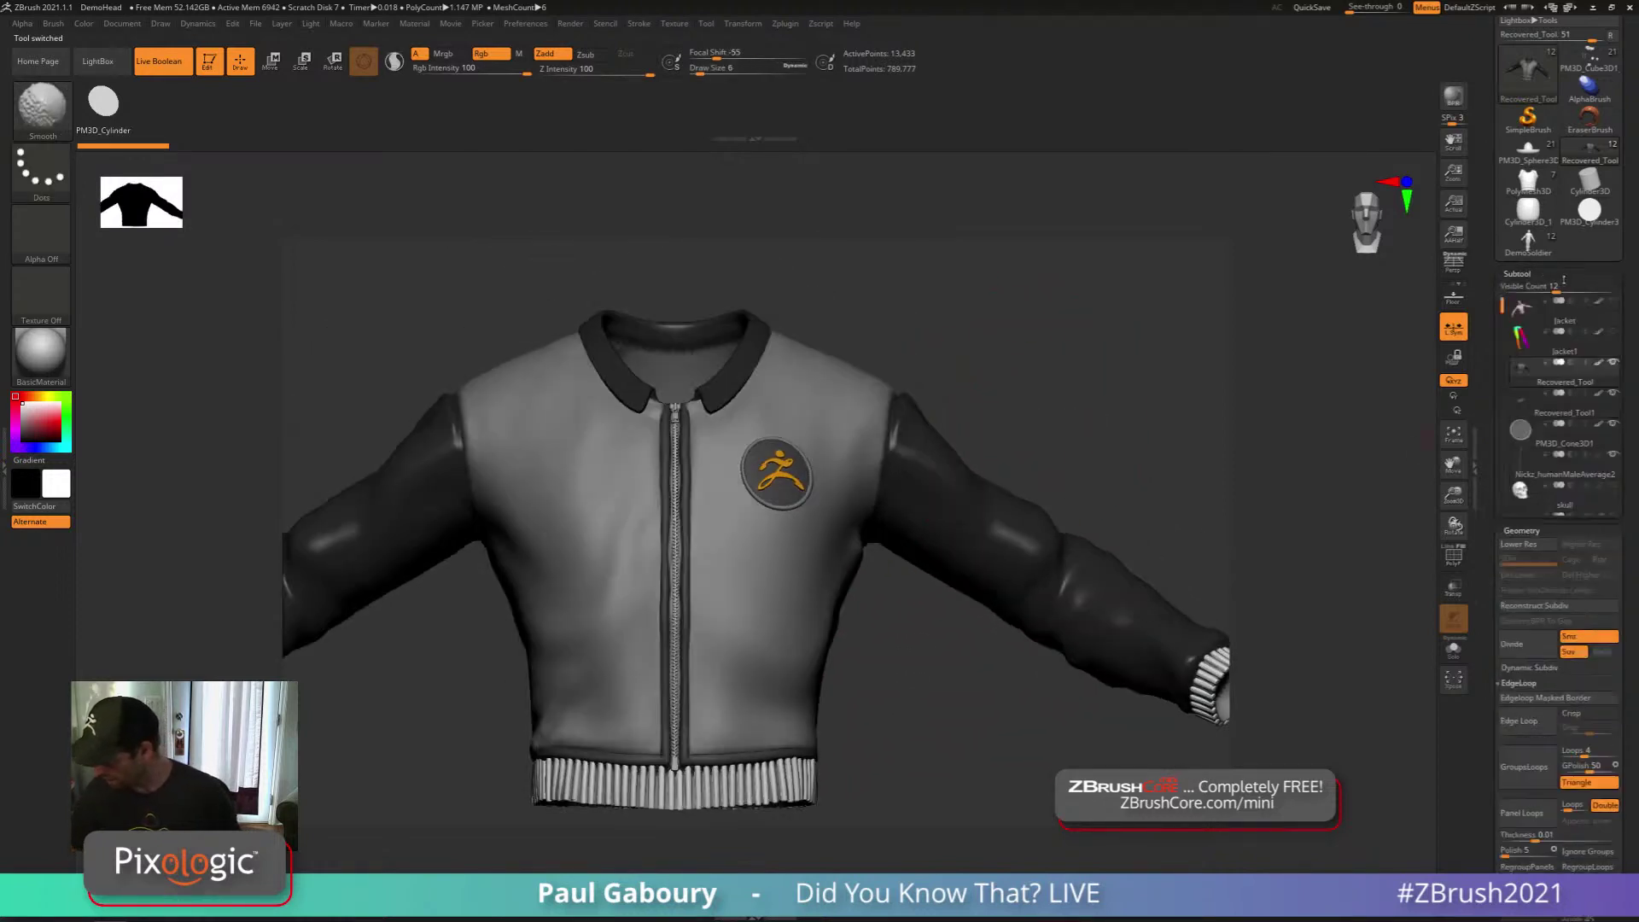
left_click(1598, 301, "shift")
left_click_drag(1103, 514, 1052, 523)
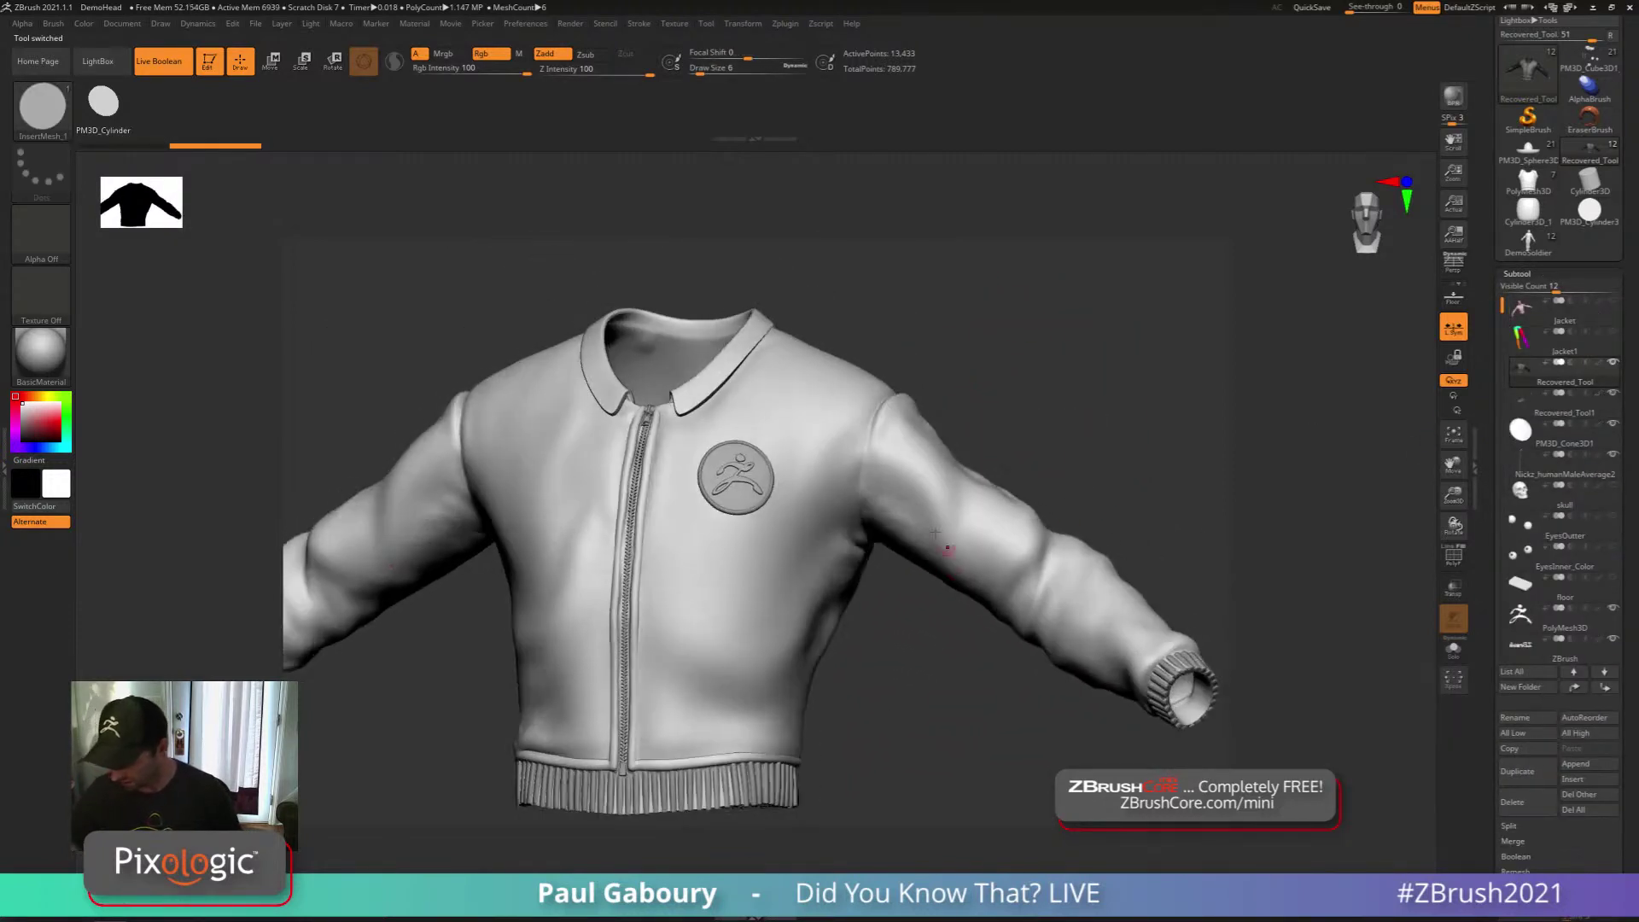
left_click_drag(884, 580, 685, 666, "alt")
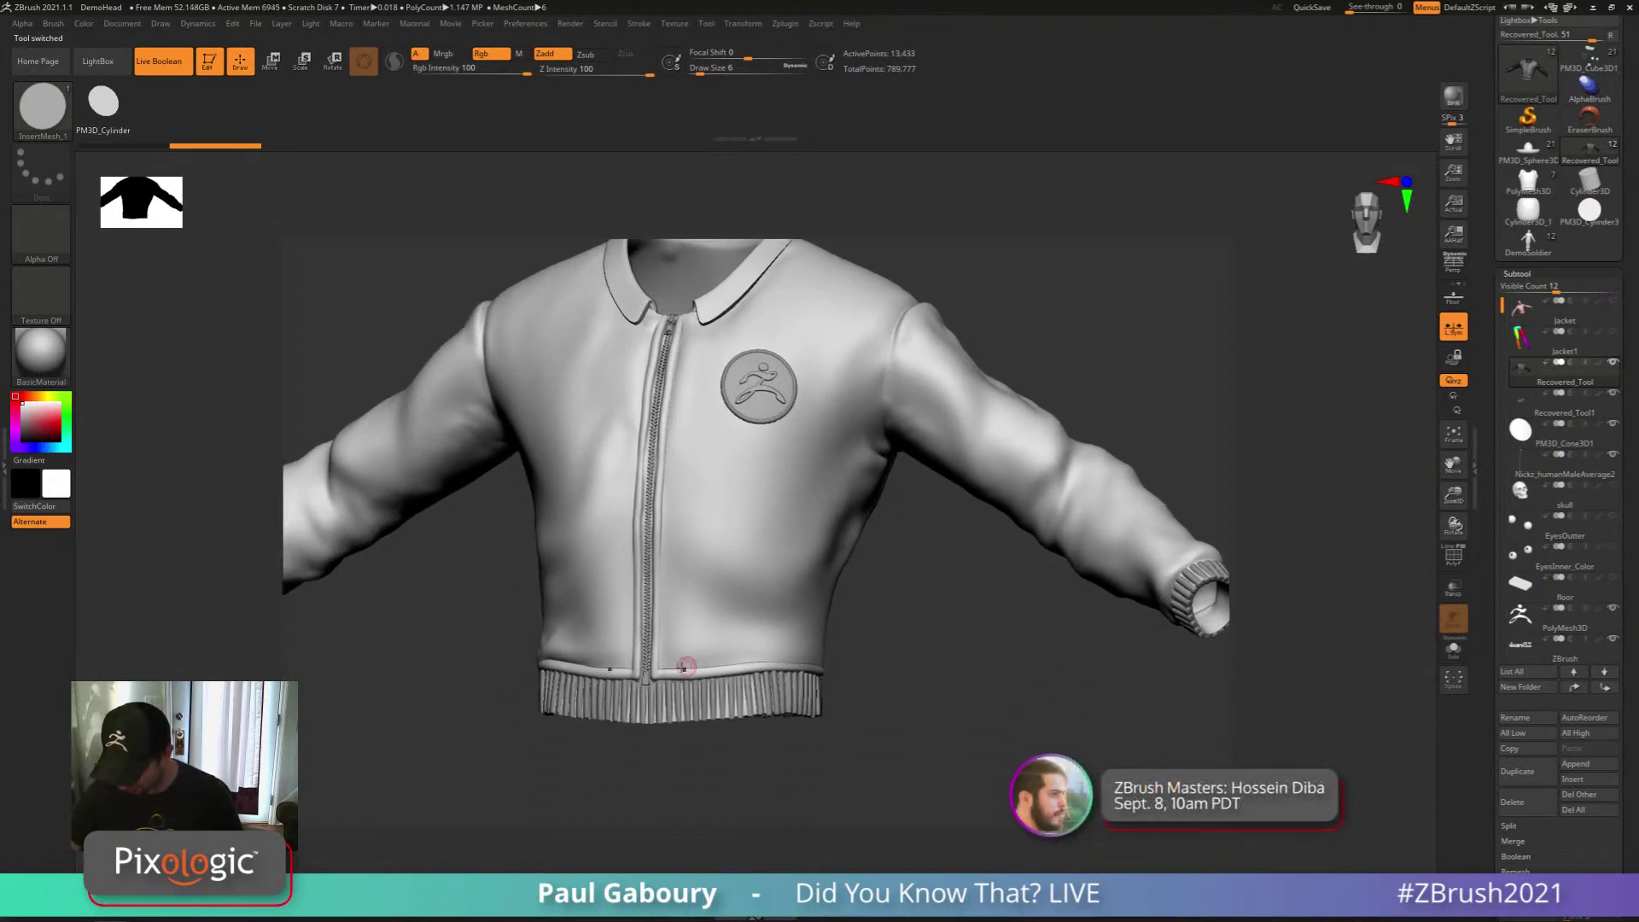
left_click_drag(837, 678, 828, 473)
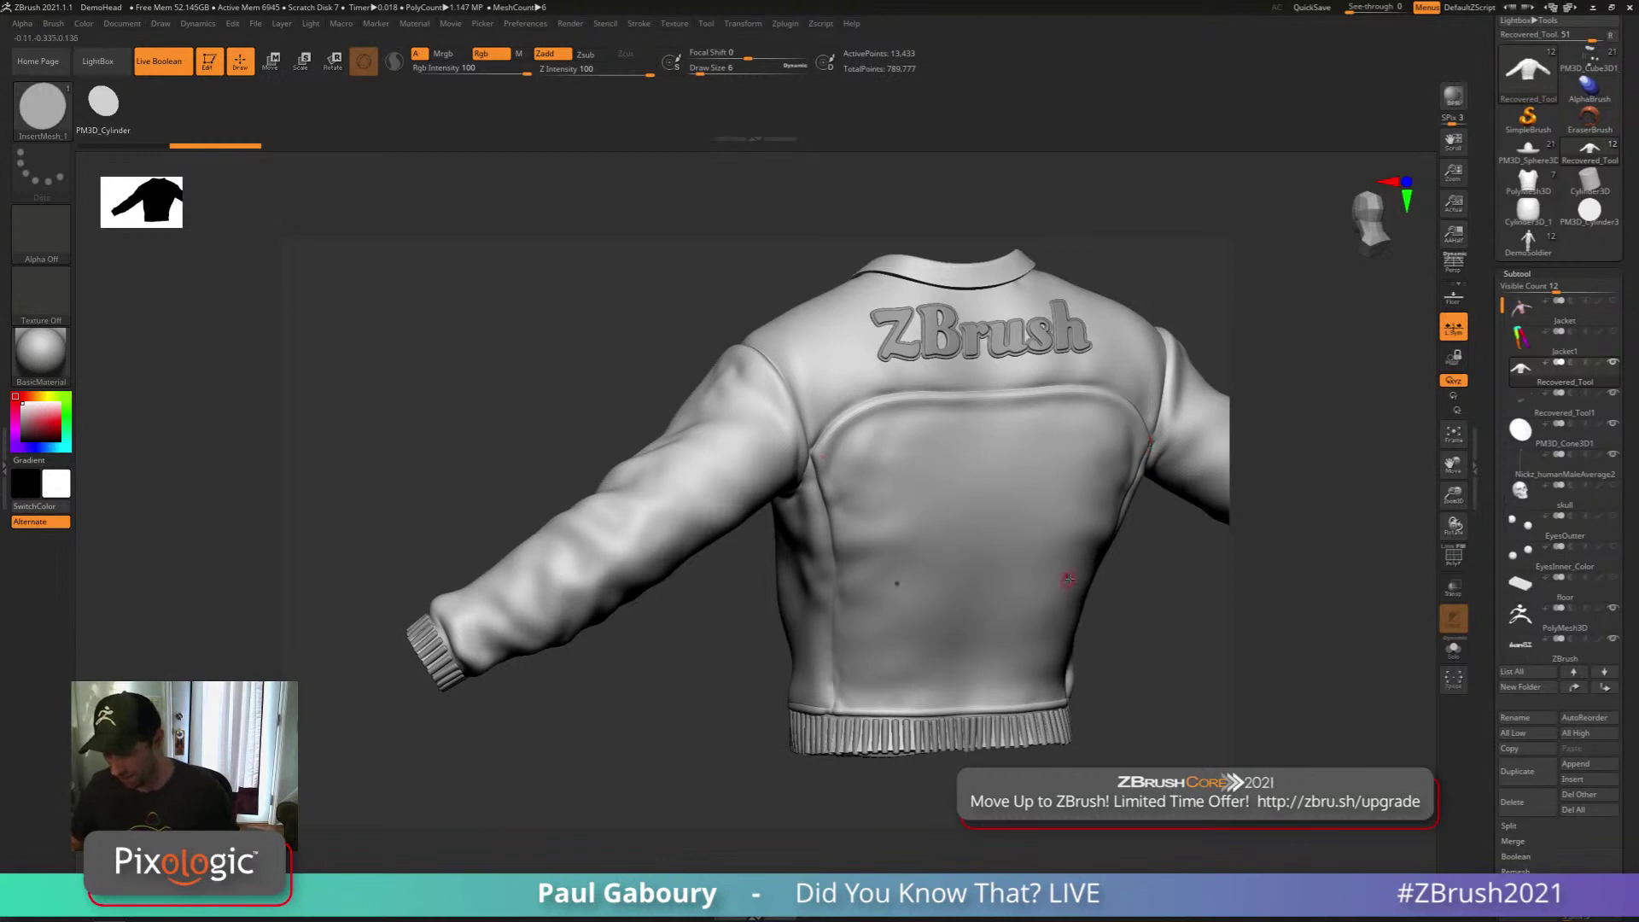
mouse_move(1069, 578)
right_mouse_down("ctrl")
mouse_move(1004, 658)
mouse_move(886, 623)
right_mouse_up("ctrl")
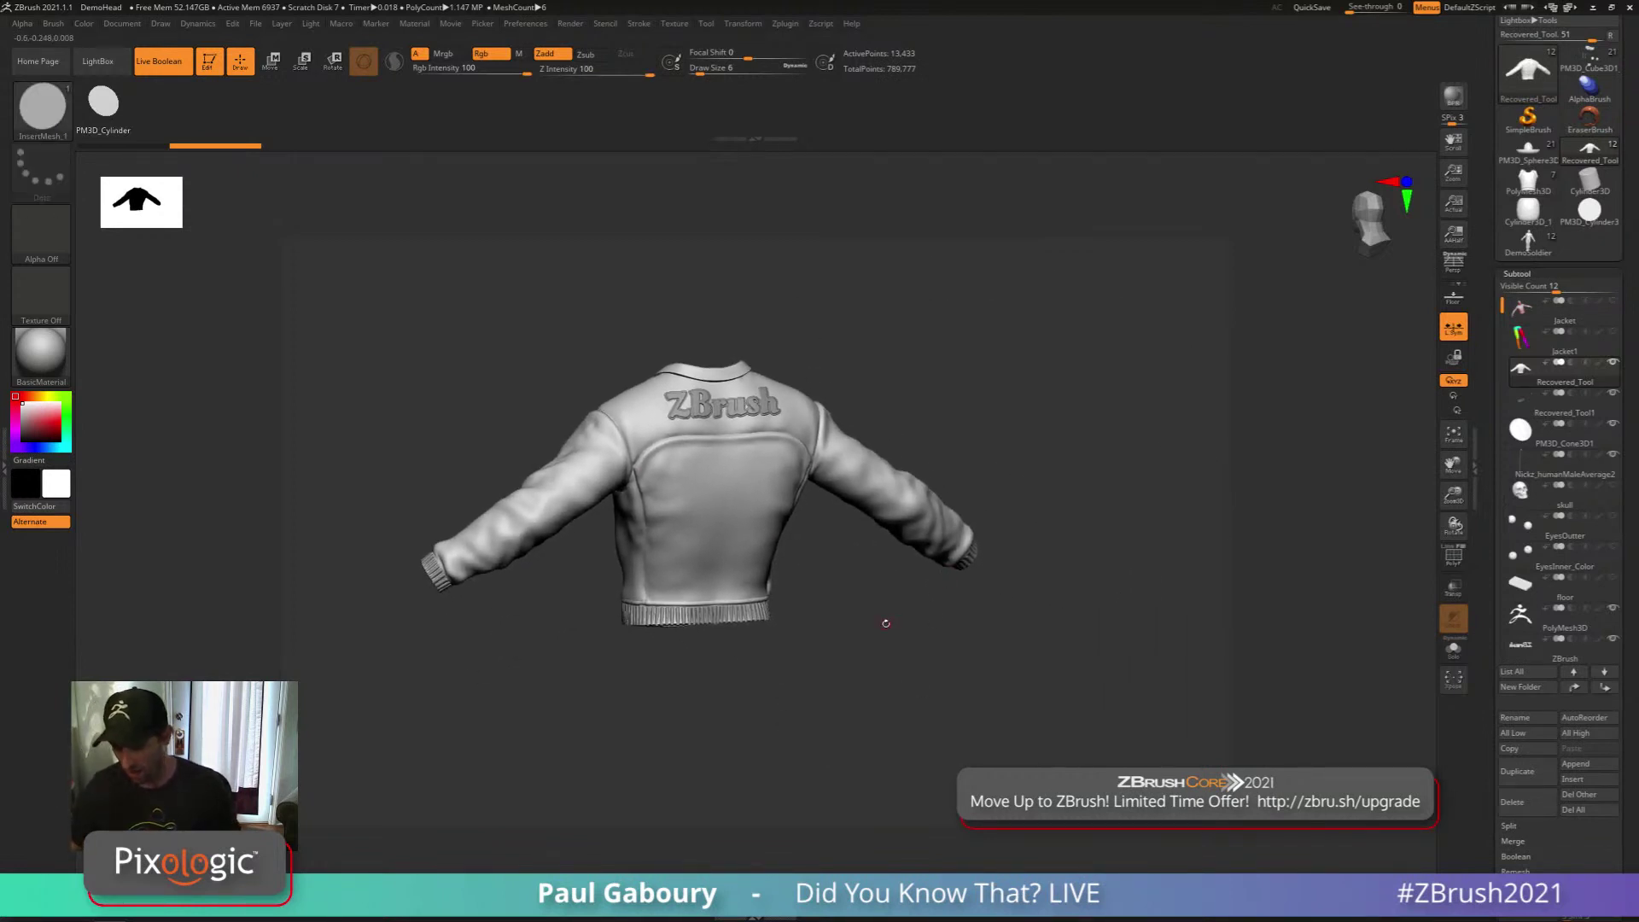
right_click_drag(885, 623, 963, 662)
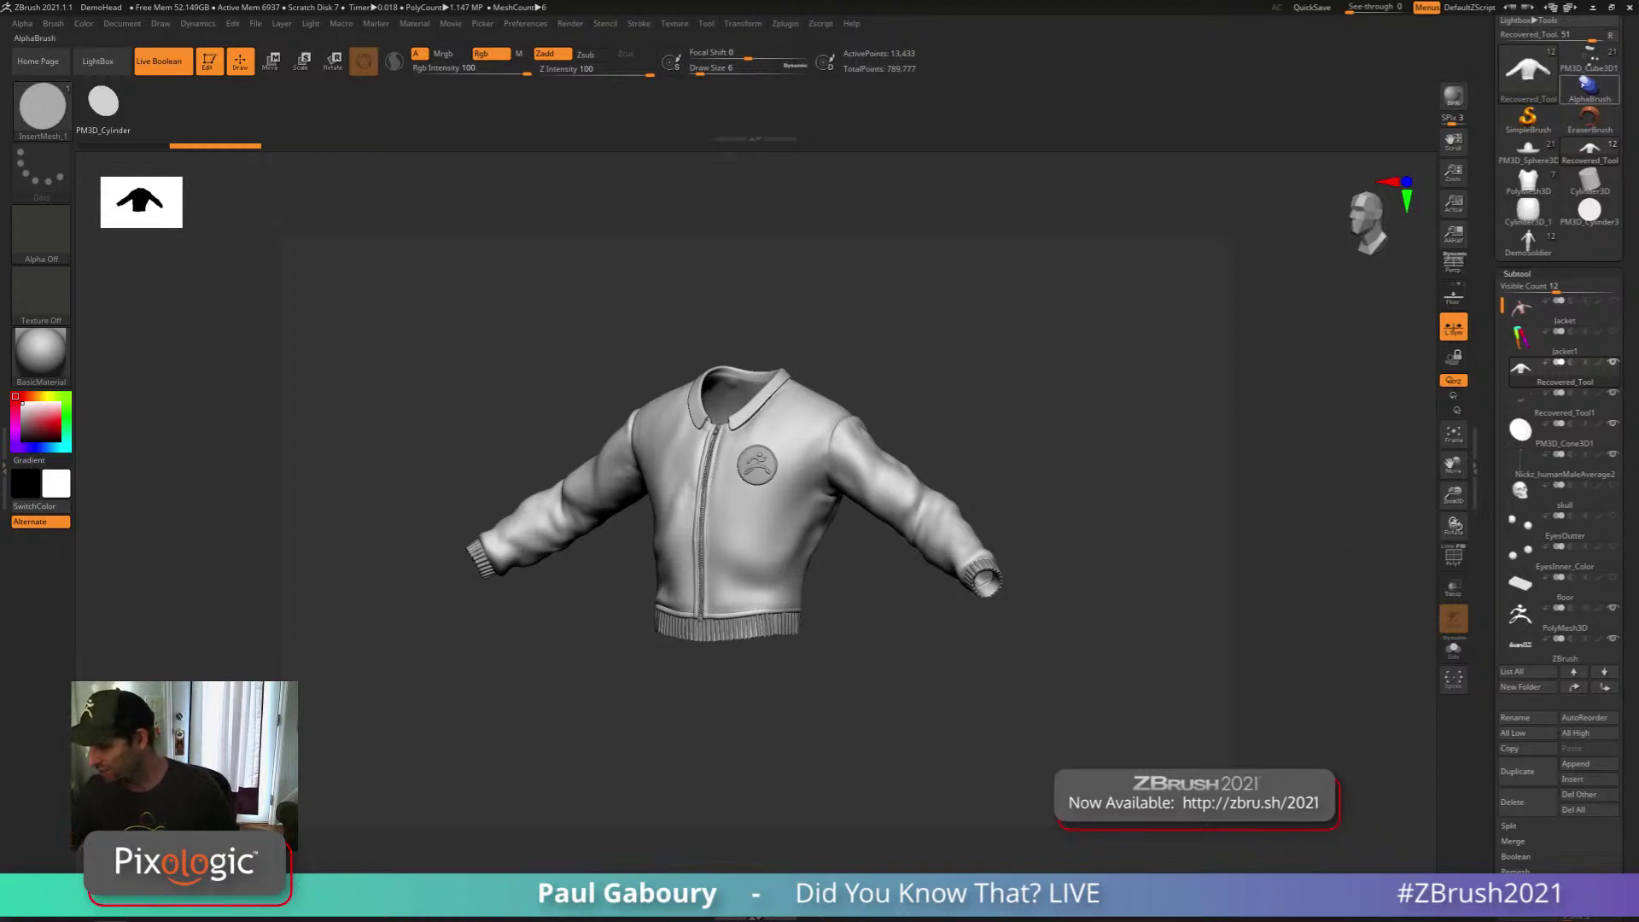
Switch to the mech helmet model and make its Fibers26 fur collar subtool visible
left_click(1588, 62)
right_click_drag(1135, 583, 959, 644, "ctrl")
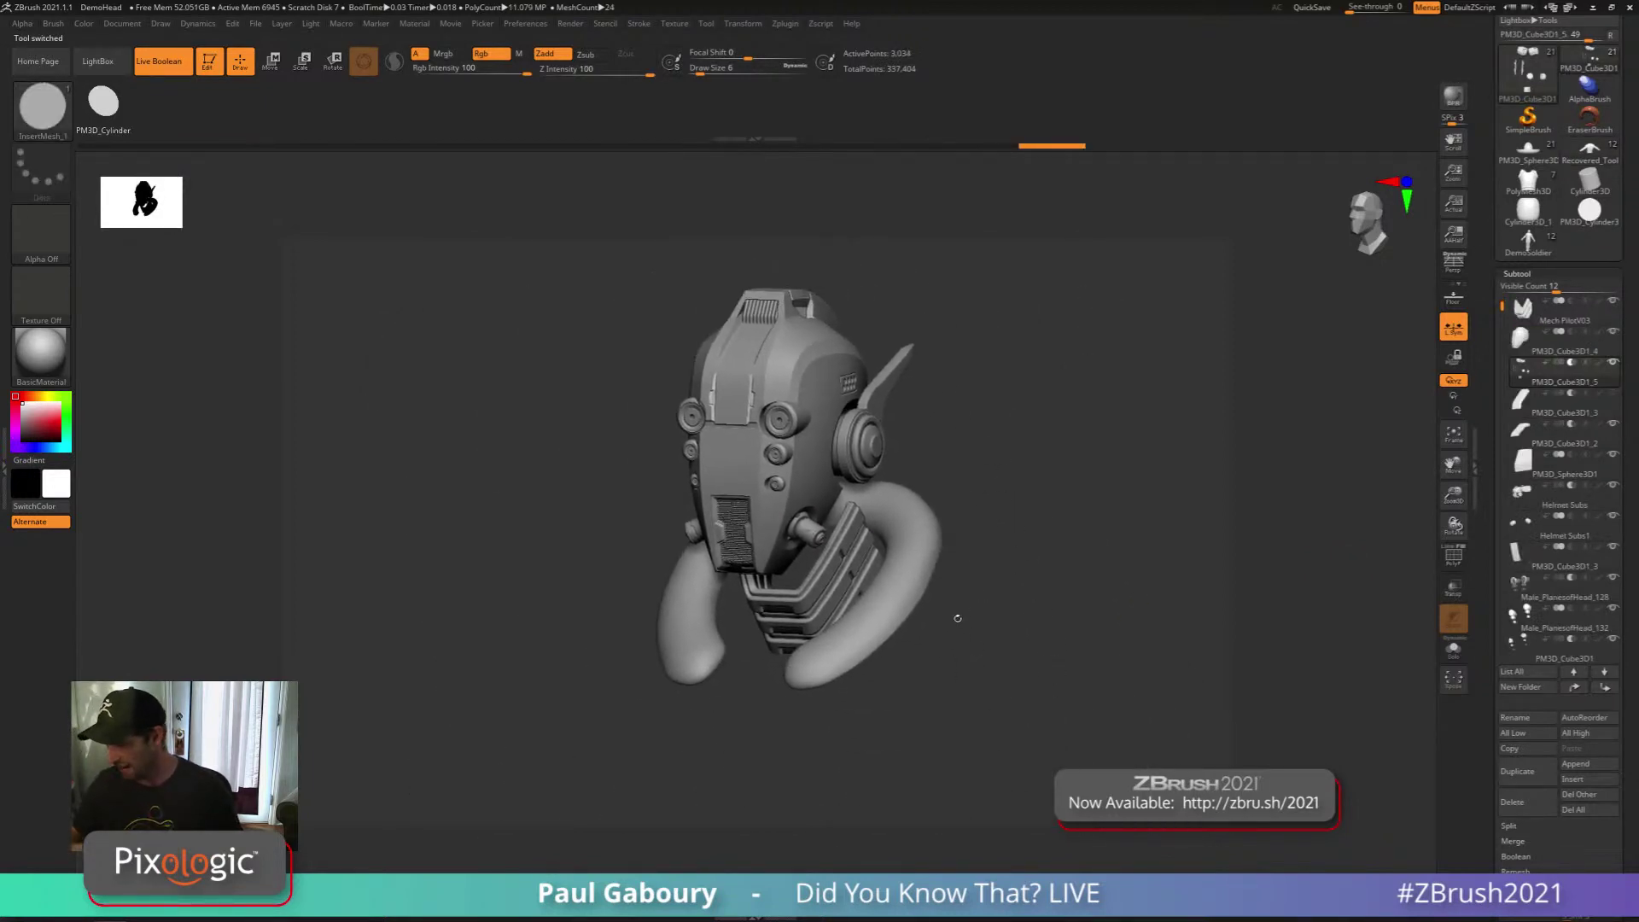
scroll(1558, 469, "down", 5)
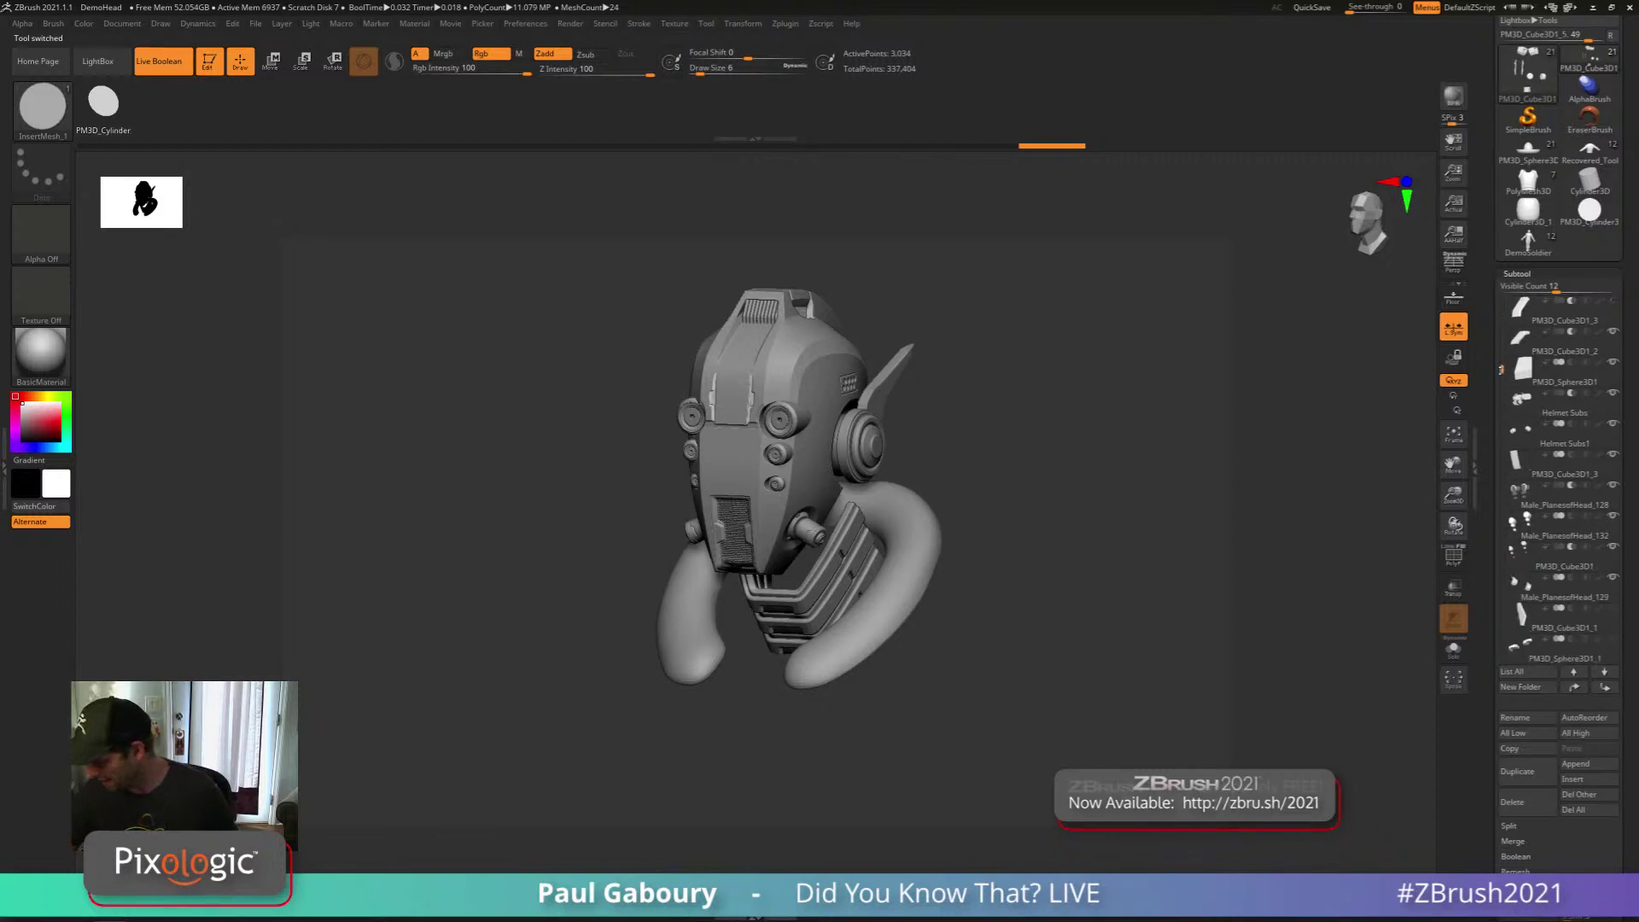
left_click(1612, 547)
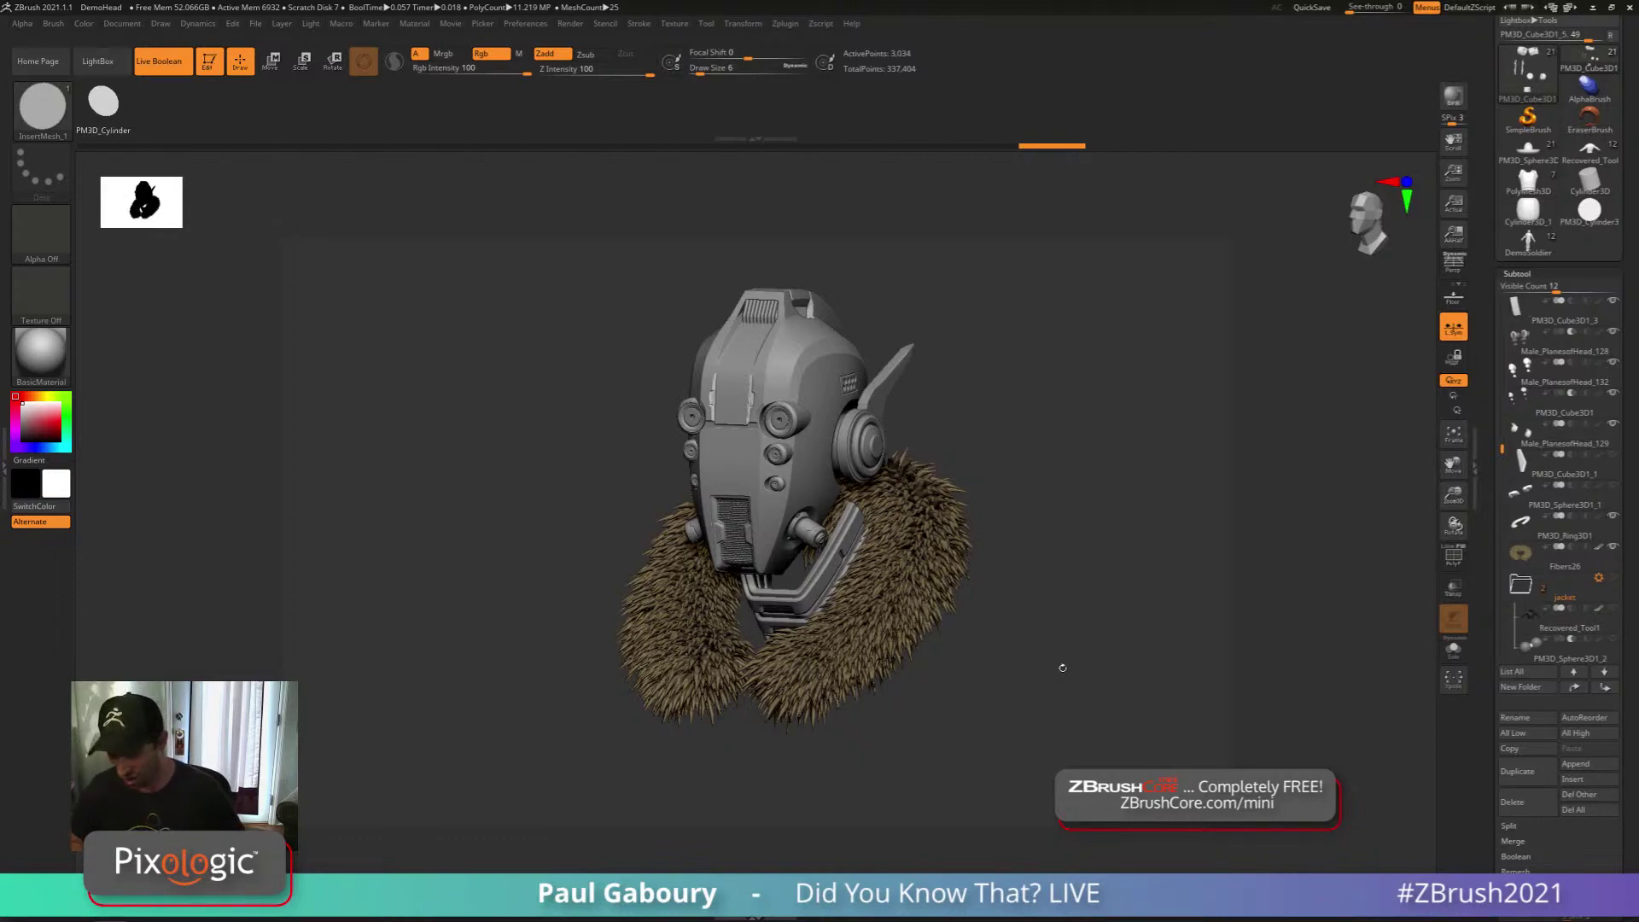
mouse_move(998, 702)
left_mouse_down()
mouse_move(1017, 694)
mouse_move(960, 701)
mouse_move(1024, 688)
mouse_move(1004, 699)
left_mouse_up()
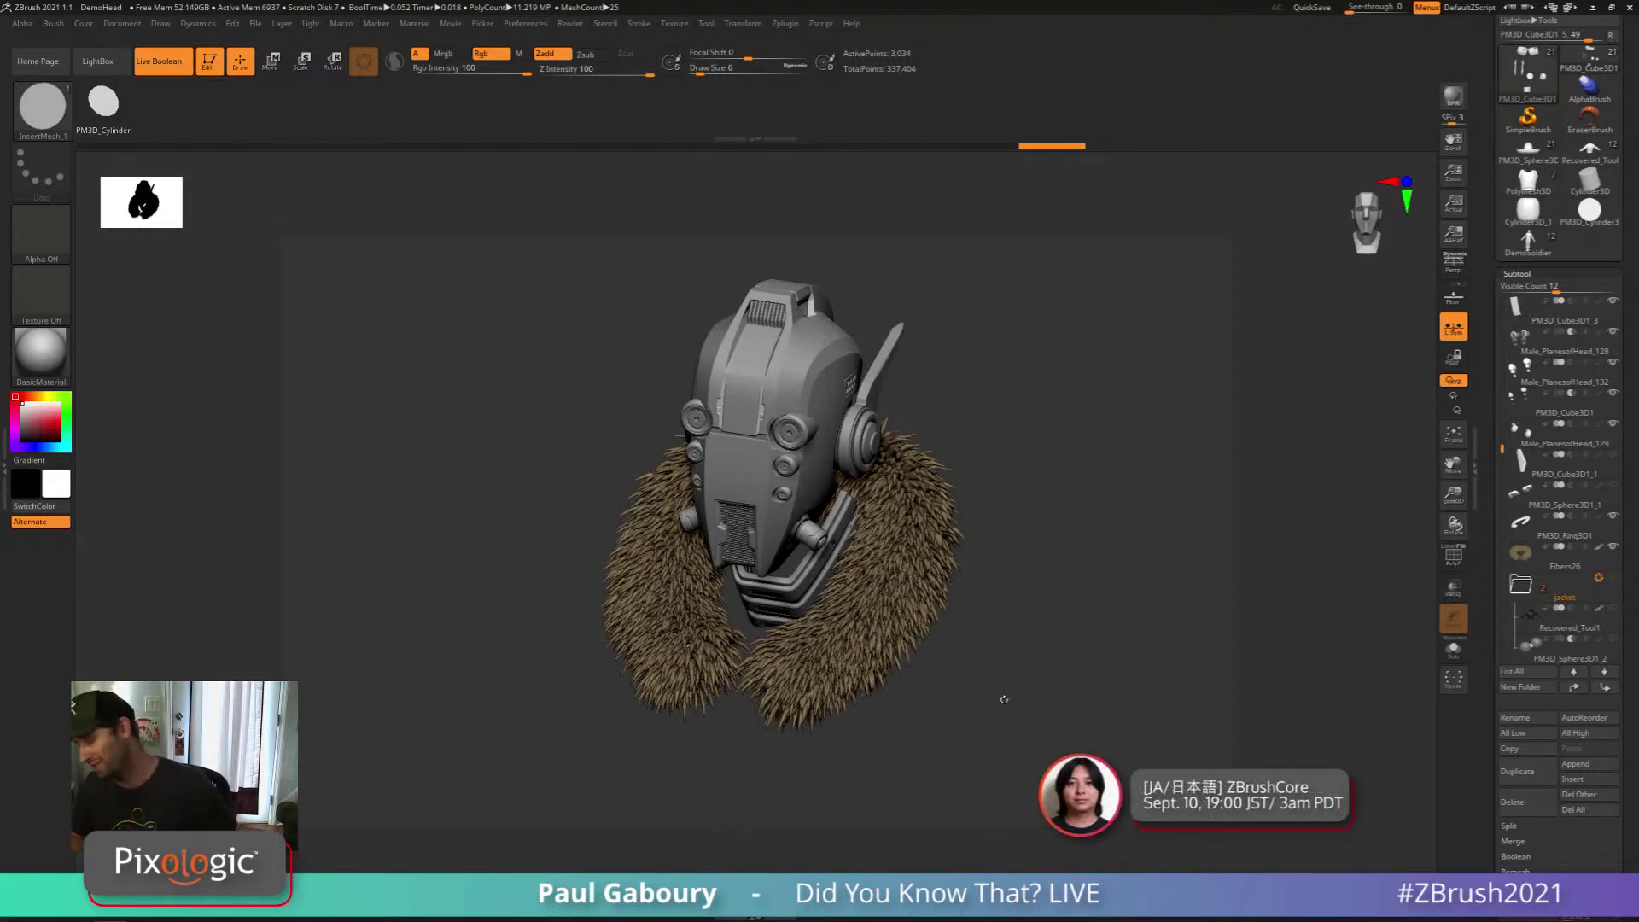
left_click_drag(1016, 692, 949, 664)
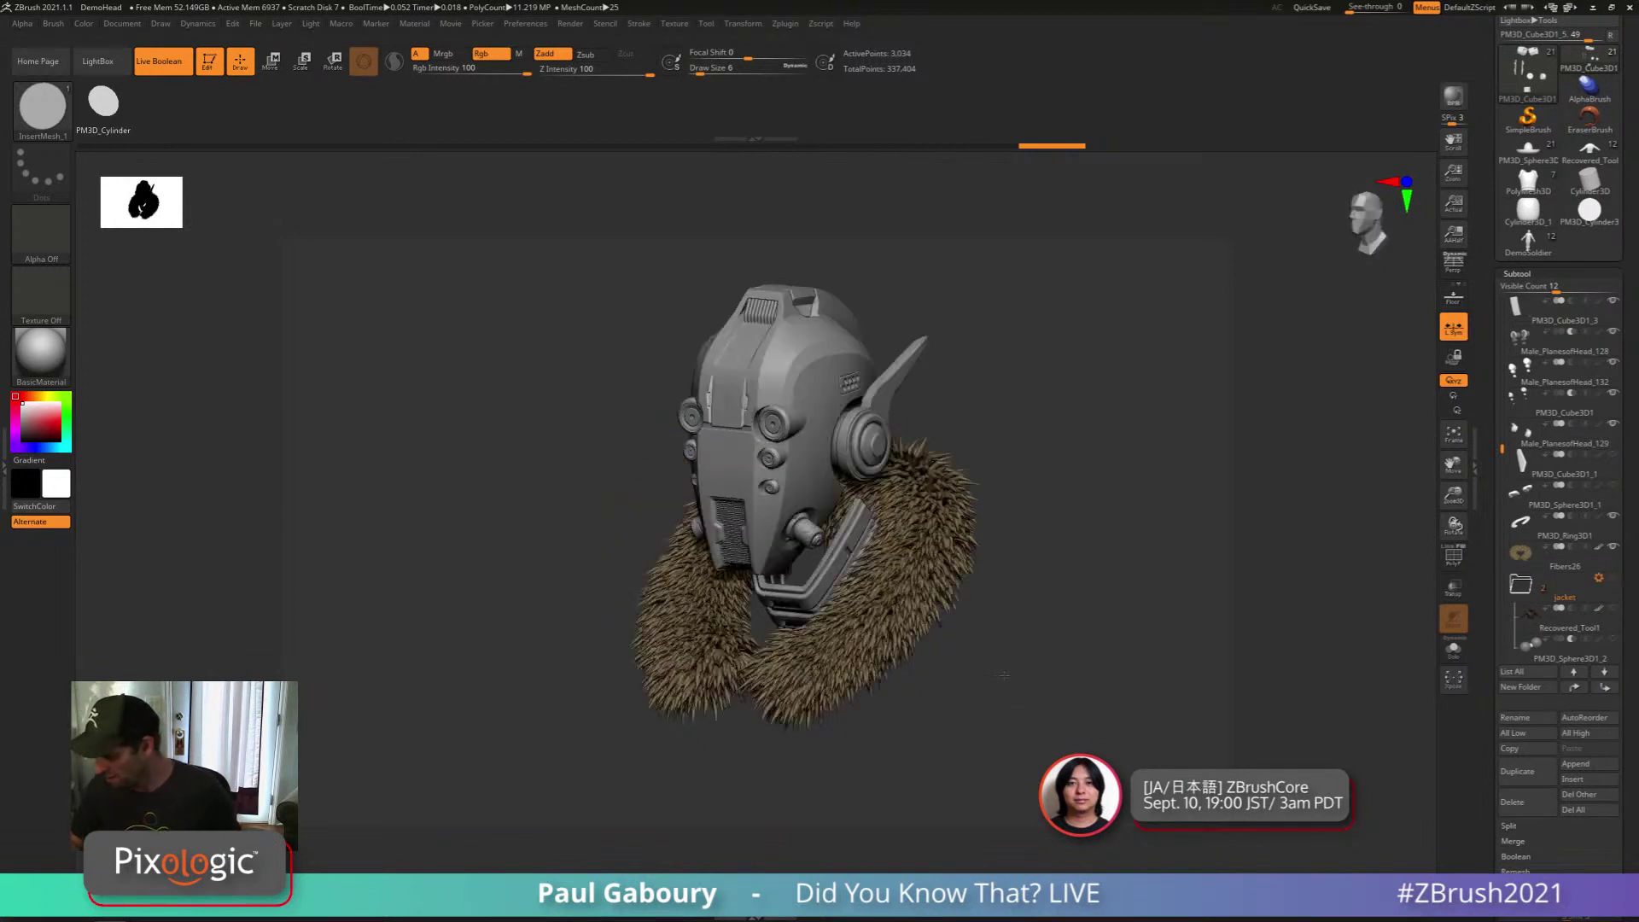
Isolate the PM3D_Ring3D1 collar subtool under the fur and duplicate it
left_click(1555, 530)
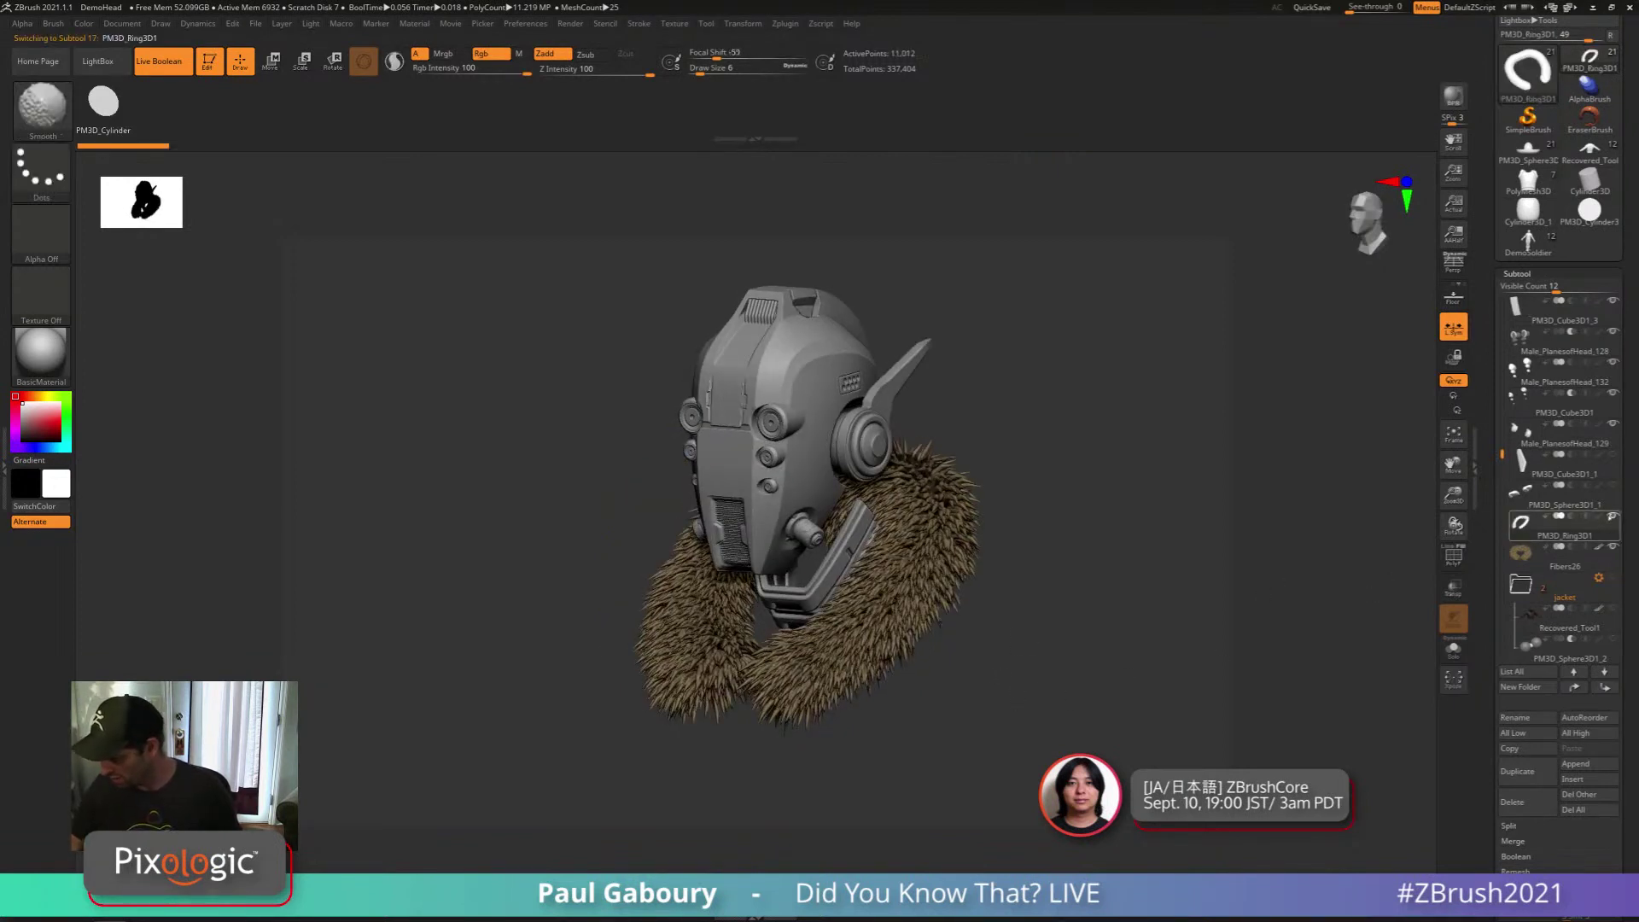
left_click(1053, 680, "ctrl+shift")
left_click_drag(1054, 680, 1013, 622)
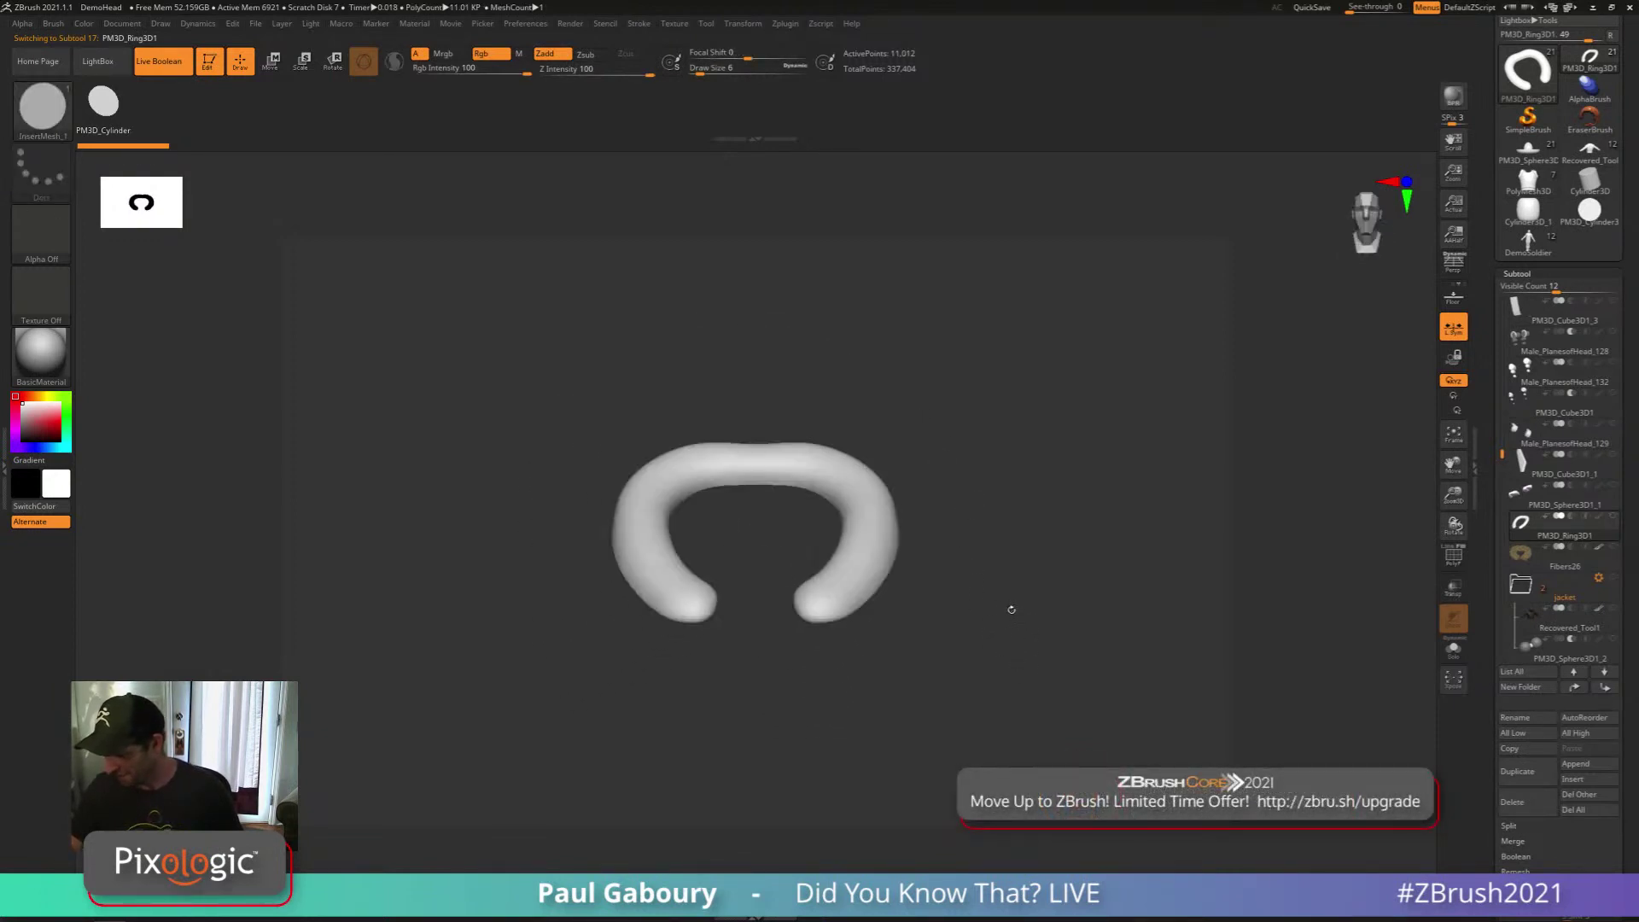
left_click(1516, 771)
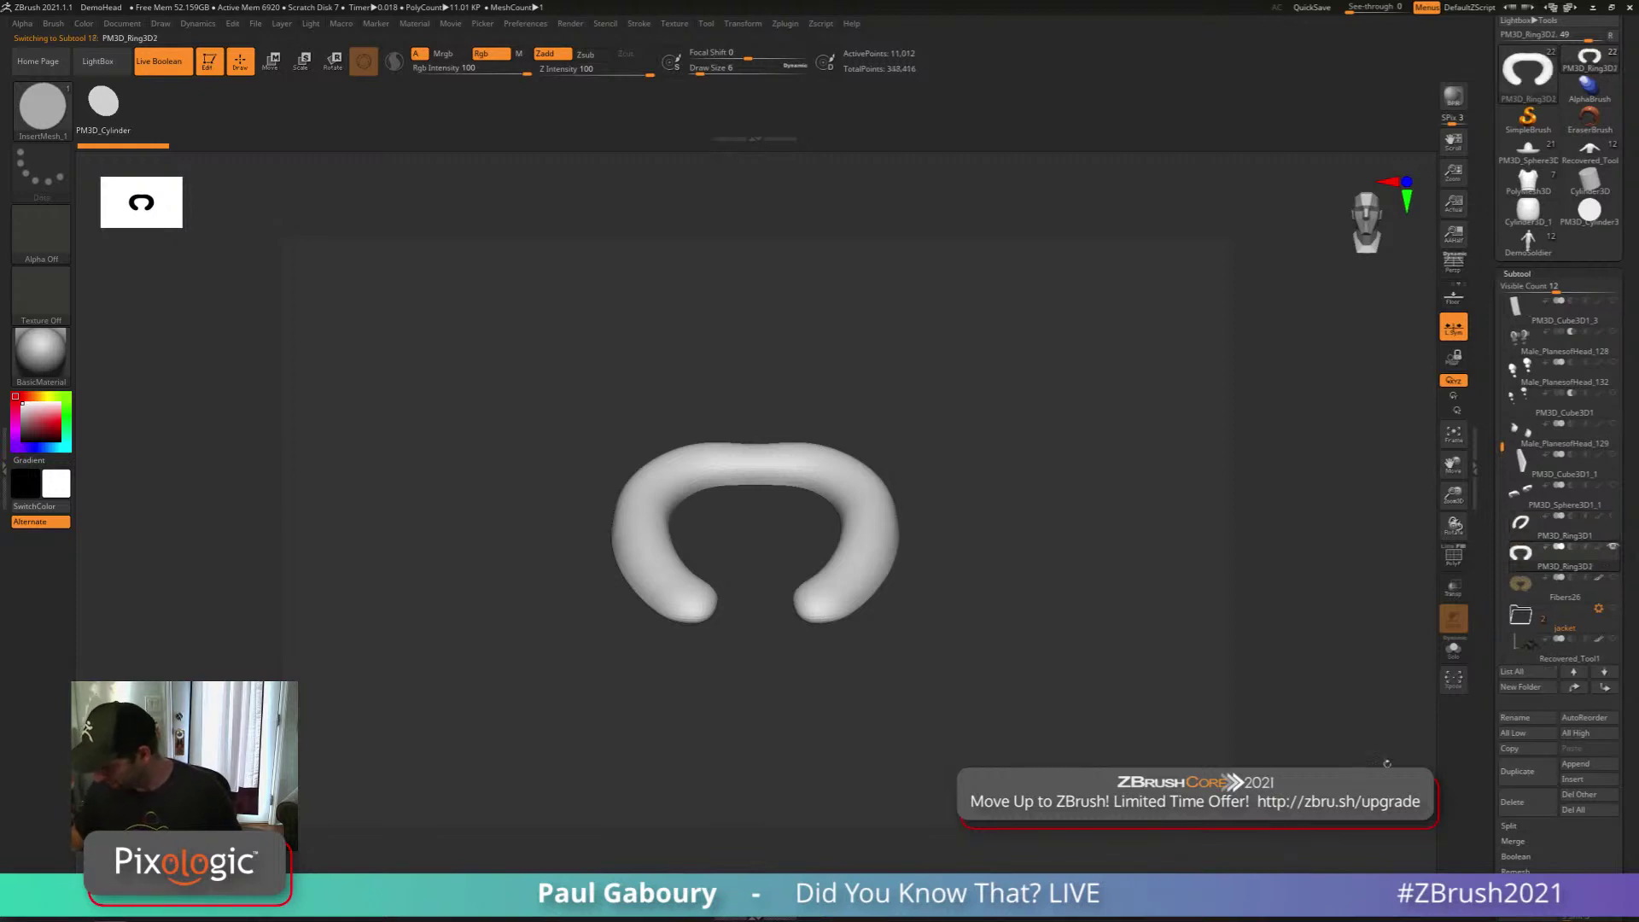
Show all subtools again, keeping the jacket folder and the Fibers26 fur collar hidden
left_click(1613, 551, "shift")
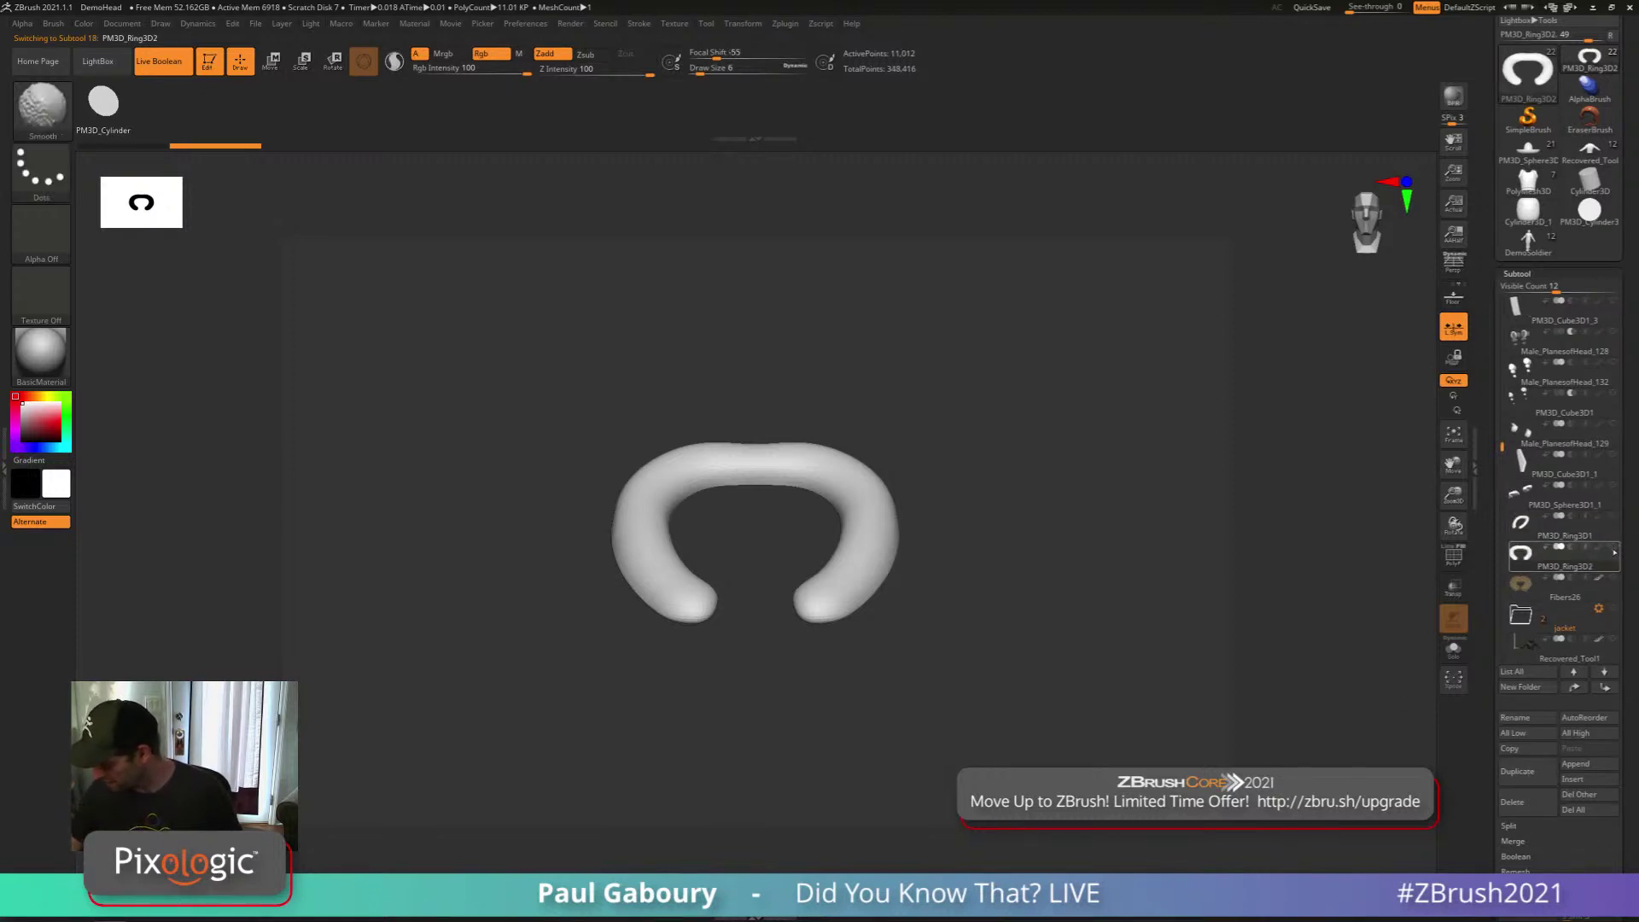
left_click(1613, 547, "shift")
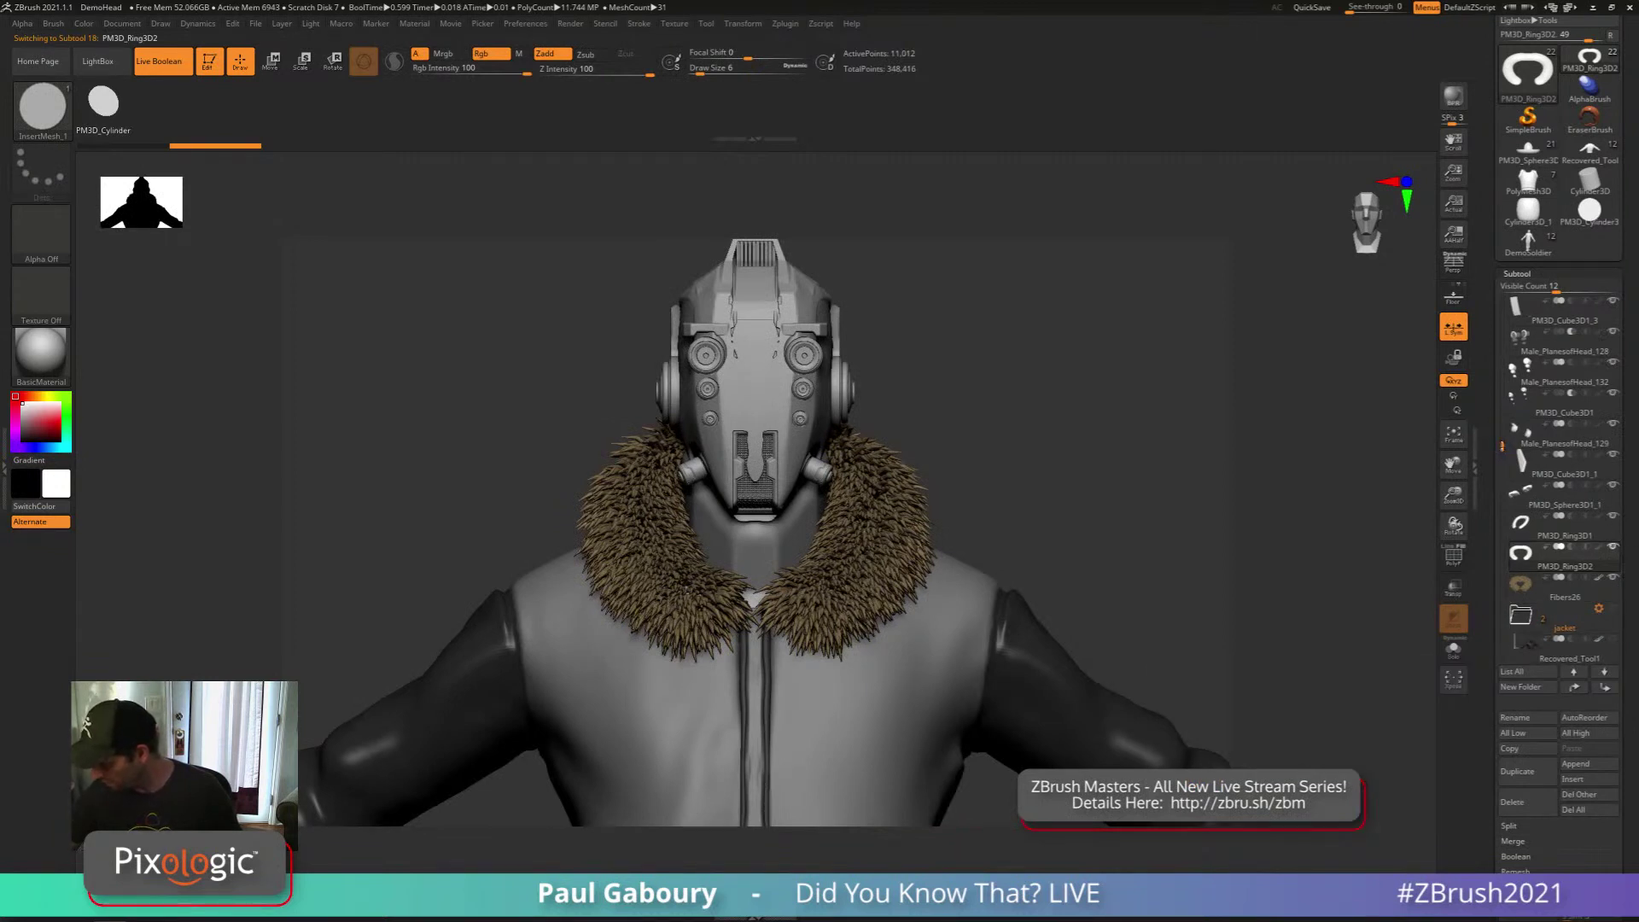
mouse_move(1502, 445)
left_mouse_down()
mouse_move(1504, 486)
mouse_move(1505, 454)
mouse_move(1504, 468)
left_mouse_up()
left_click(1613, 608)
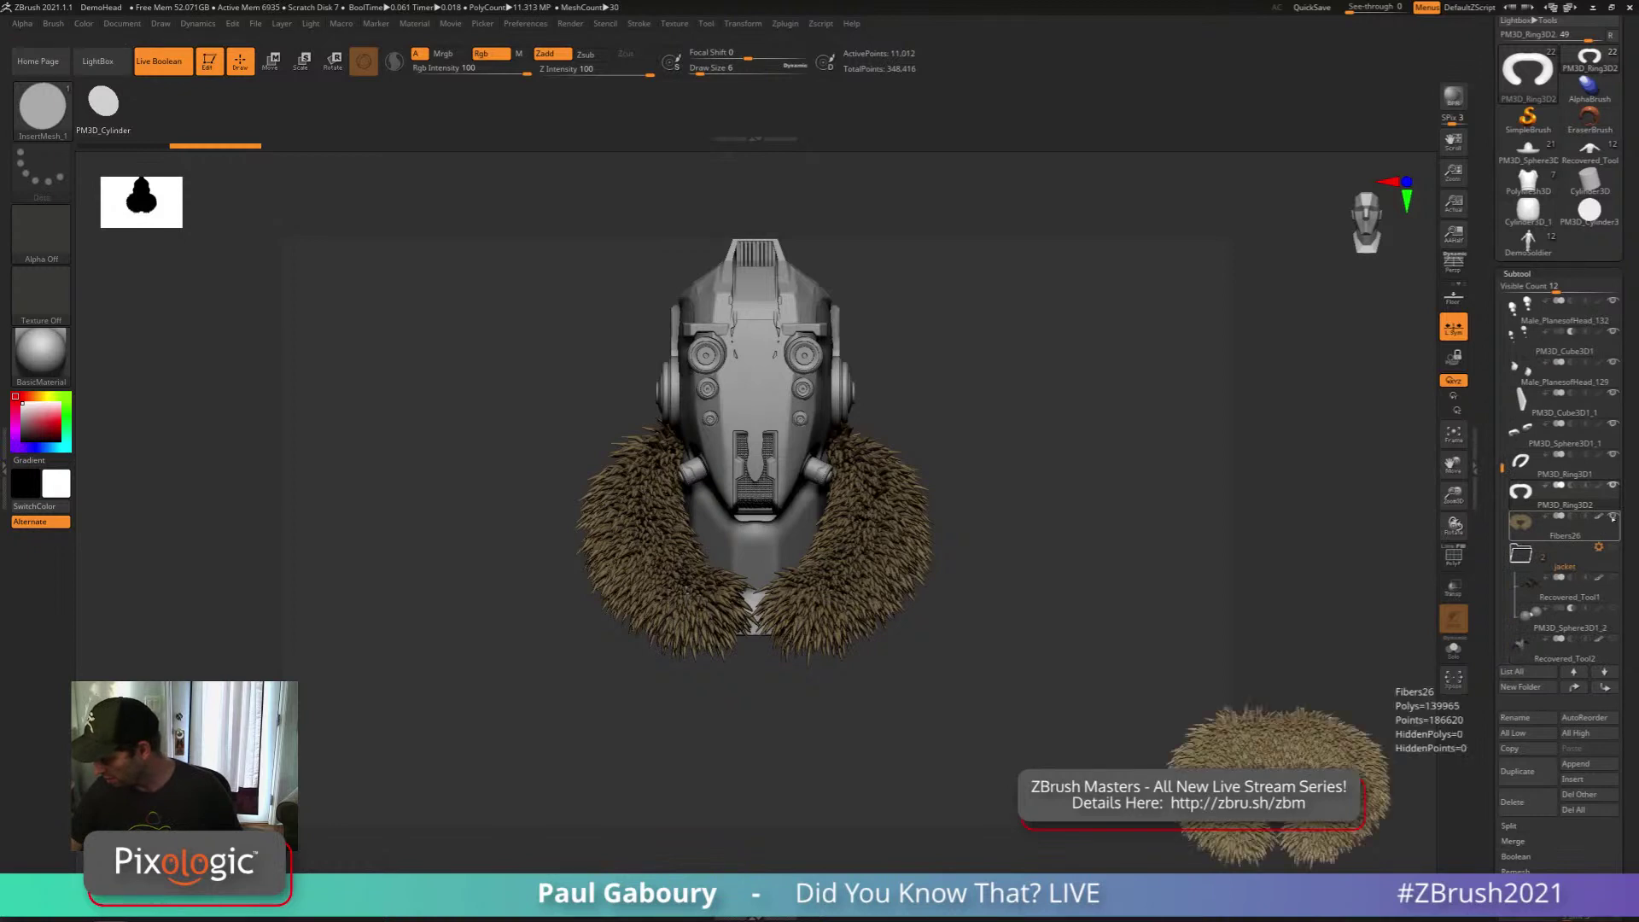
left_click(1612, 517)
Hide the Mech PilotV02 bust and the helmet's antenna parts to clear the area around the collar ring
scroll(1603, 371, "up", 5)
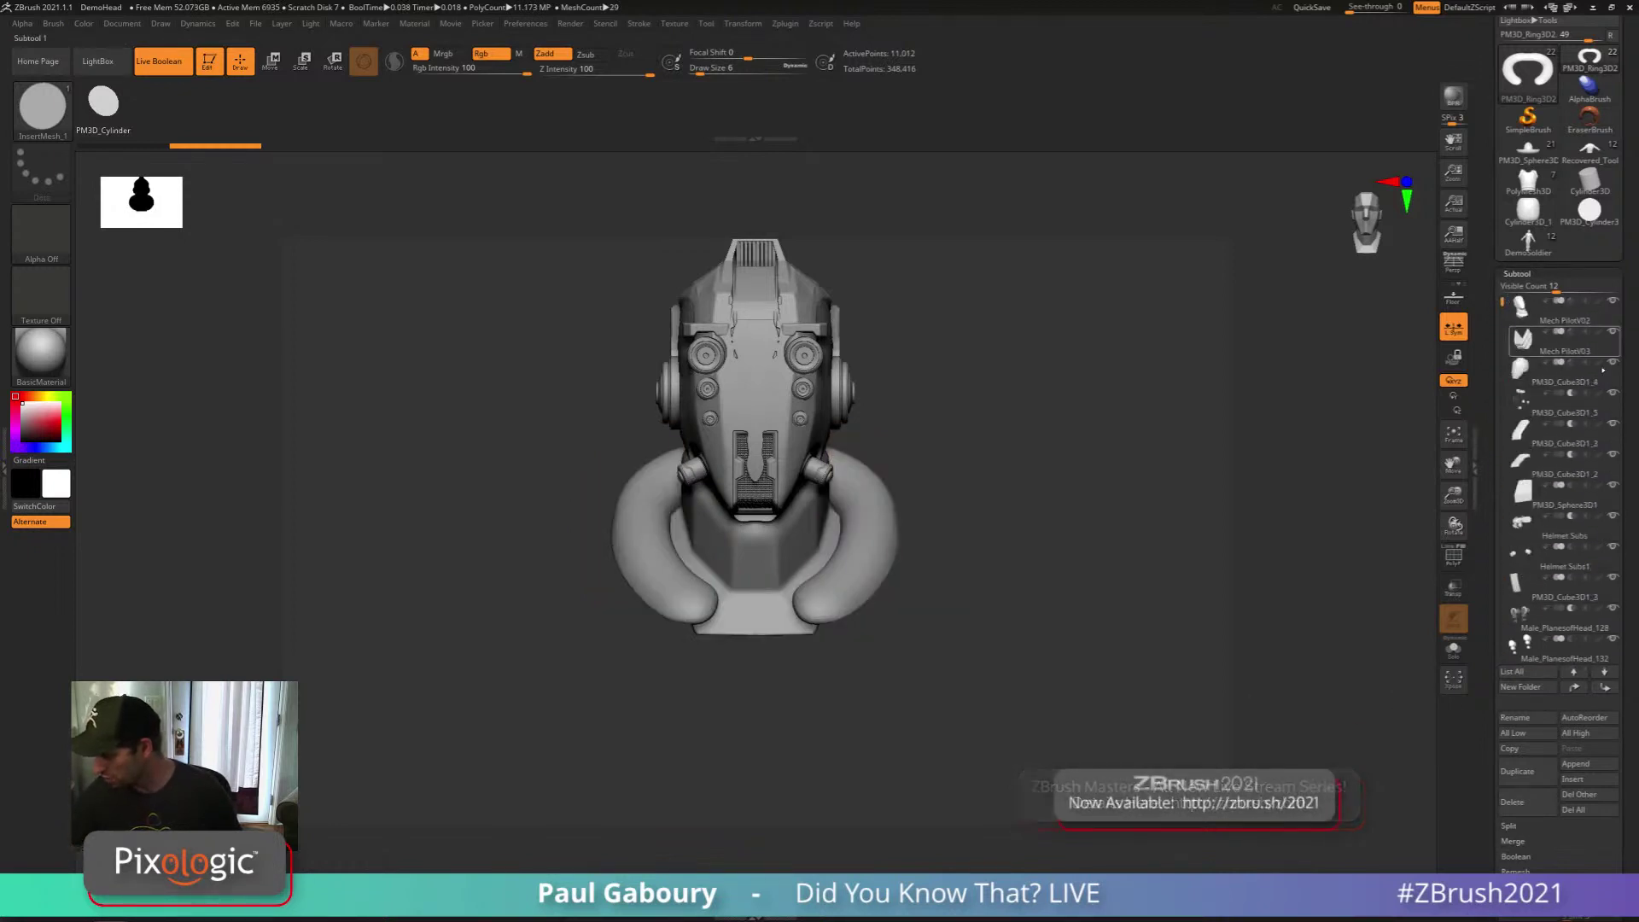
left_click(1612, 454)
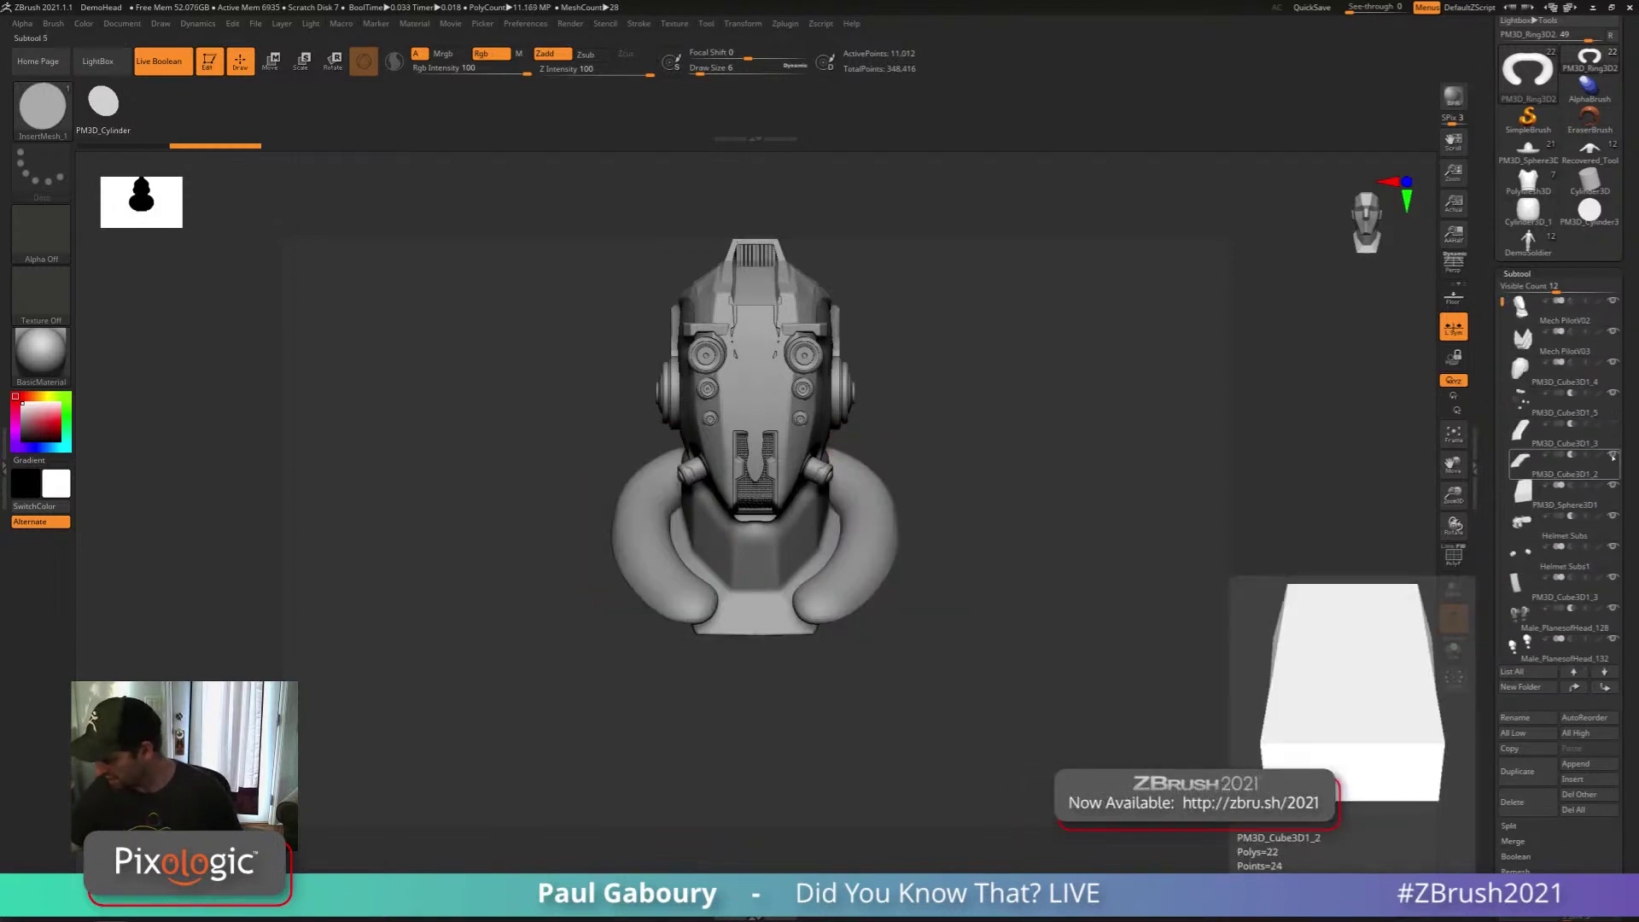
left_click_drag(1064, 519, 1058, 558)
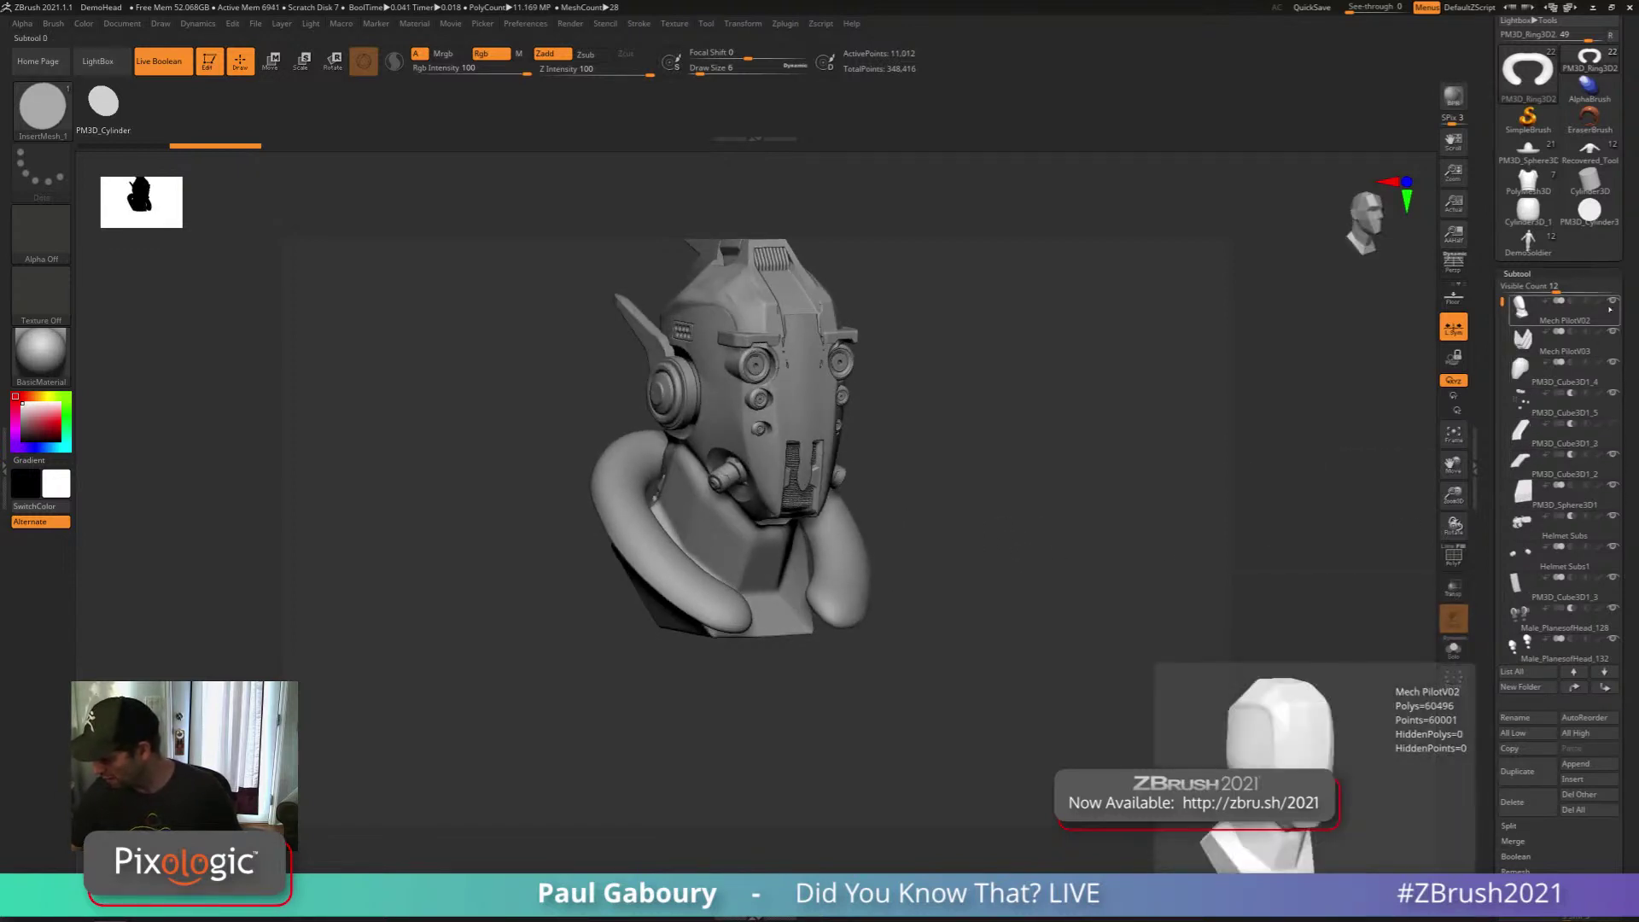
left_click(1527, 346)
mouse_move(1042, 589)
left_mouse_down()
mouse_move(1028, 618)
mouse_move(924, 615)
left_mouse_up()
scroll(1560, 472, "down", 8)
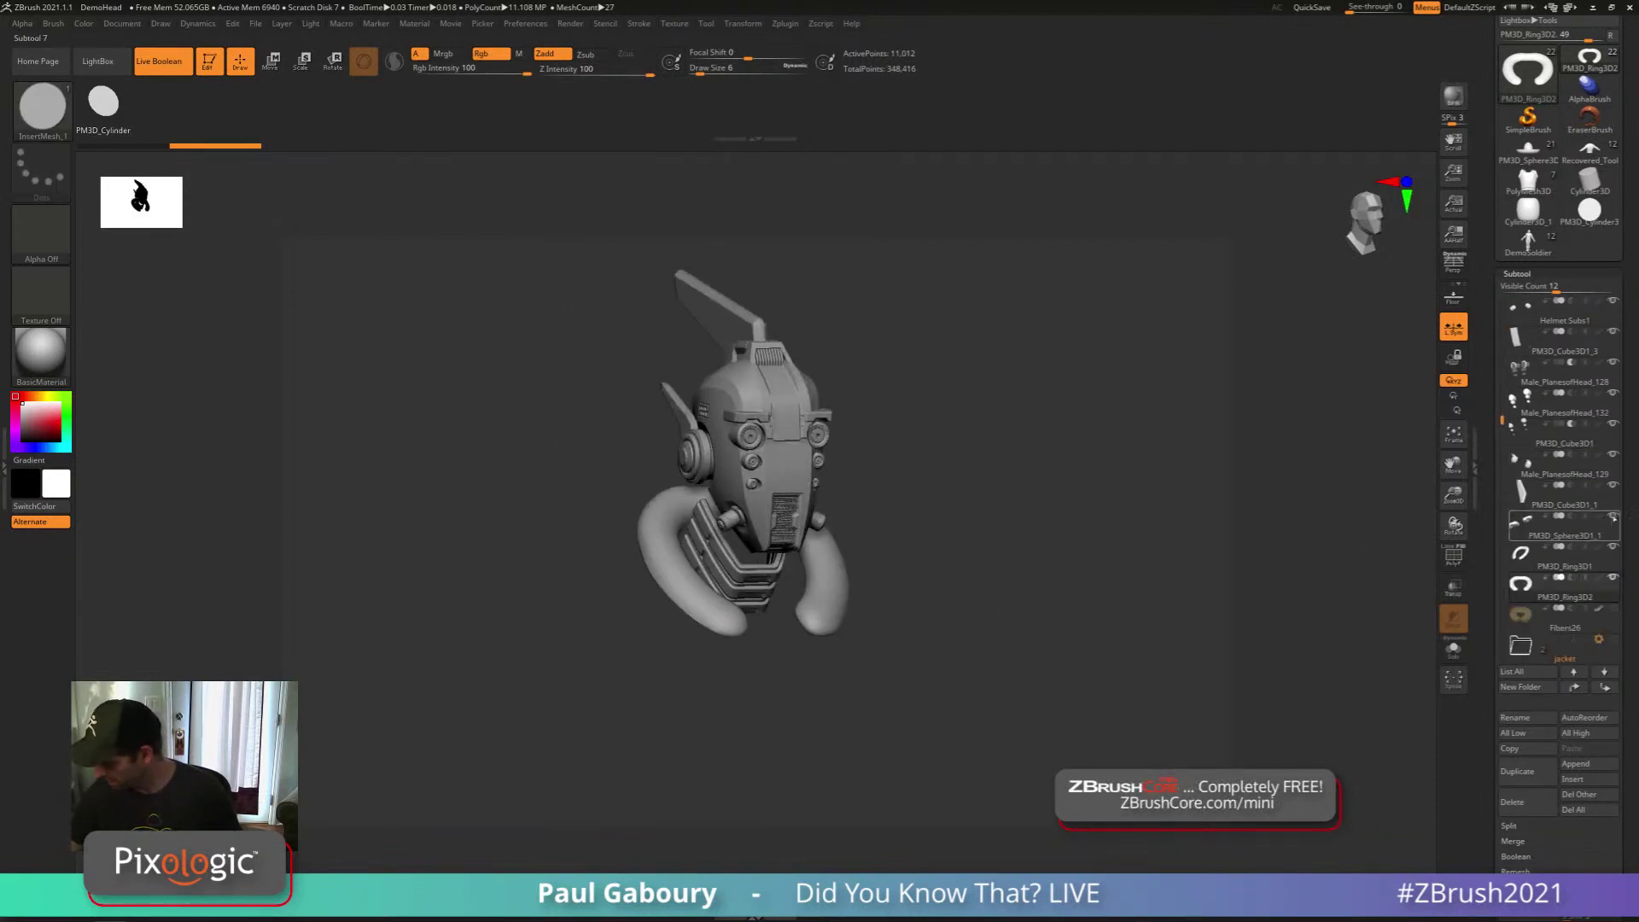
left_click(1612, 485)
mouse_move(980, 651)
left_mouse_down()
mouse_move(993, 649)
mouse_move(983, 621)
left_mouse_up()
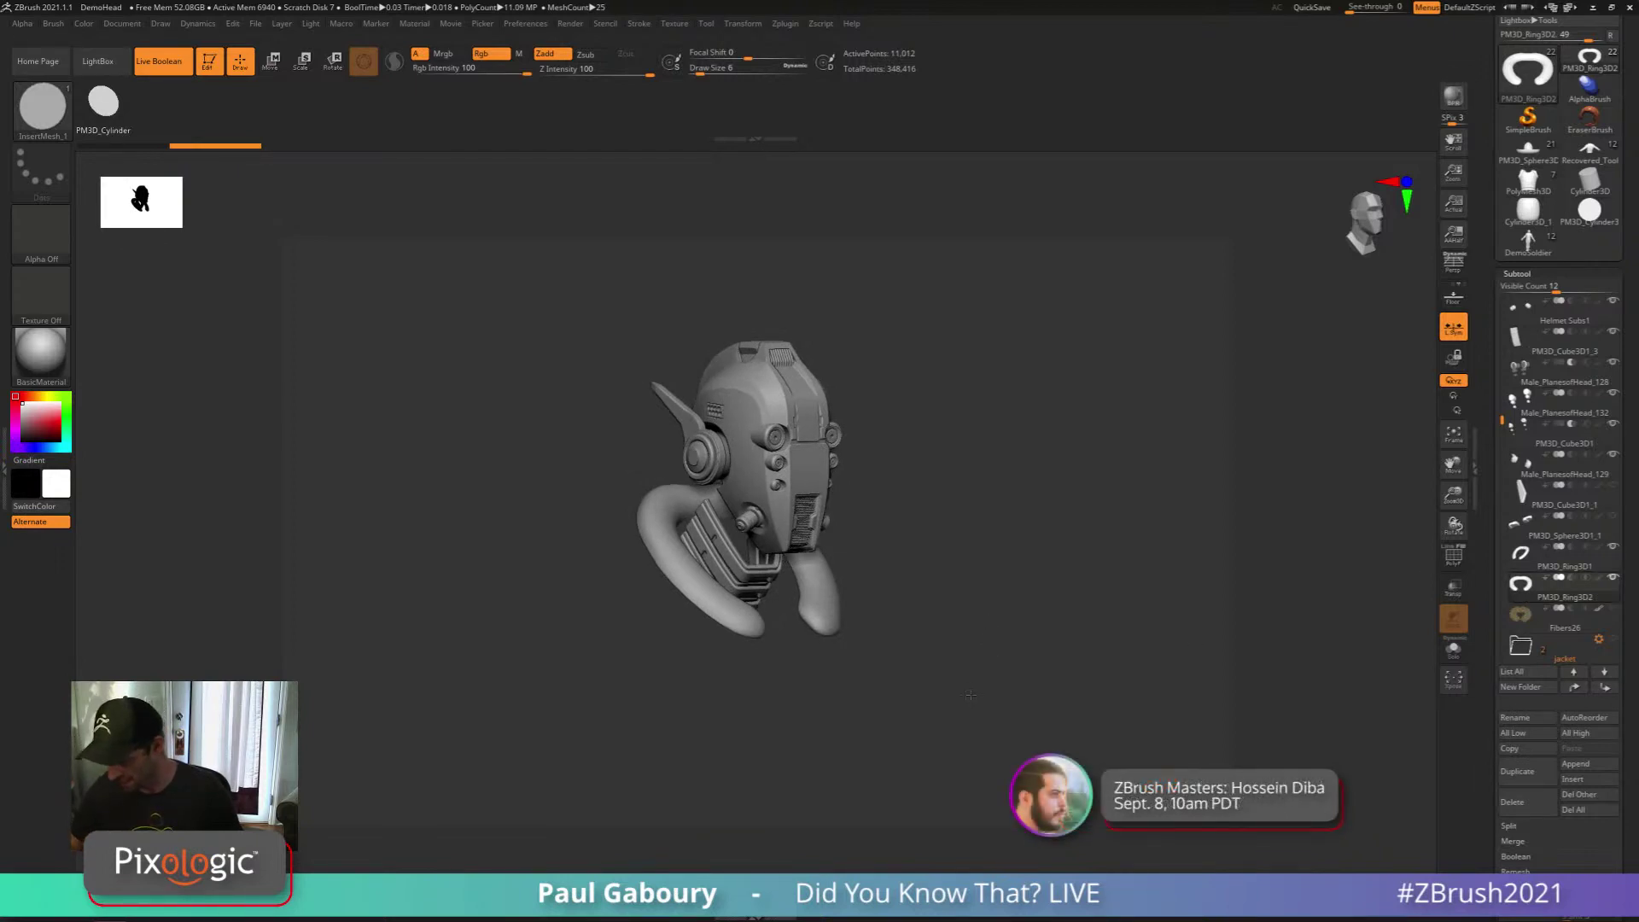
Tilt the duplicated collar ring's gizmo in side view to match the slope of the collar, leaving the ring in place
left_click_drag(983, 622, 990, 670)
key("w")
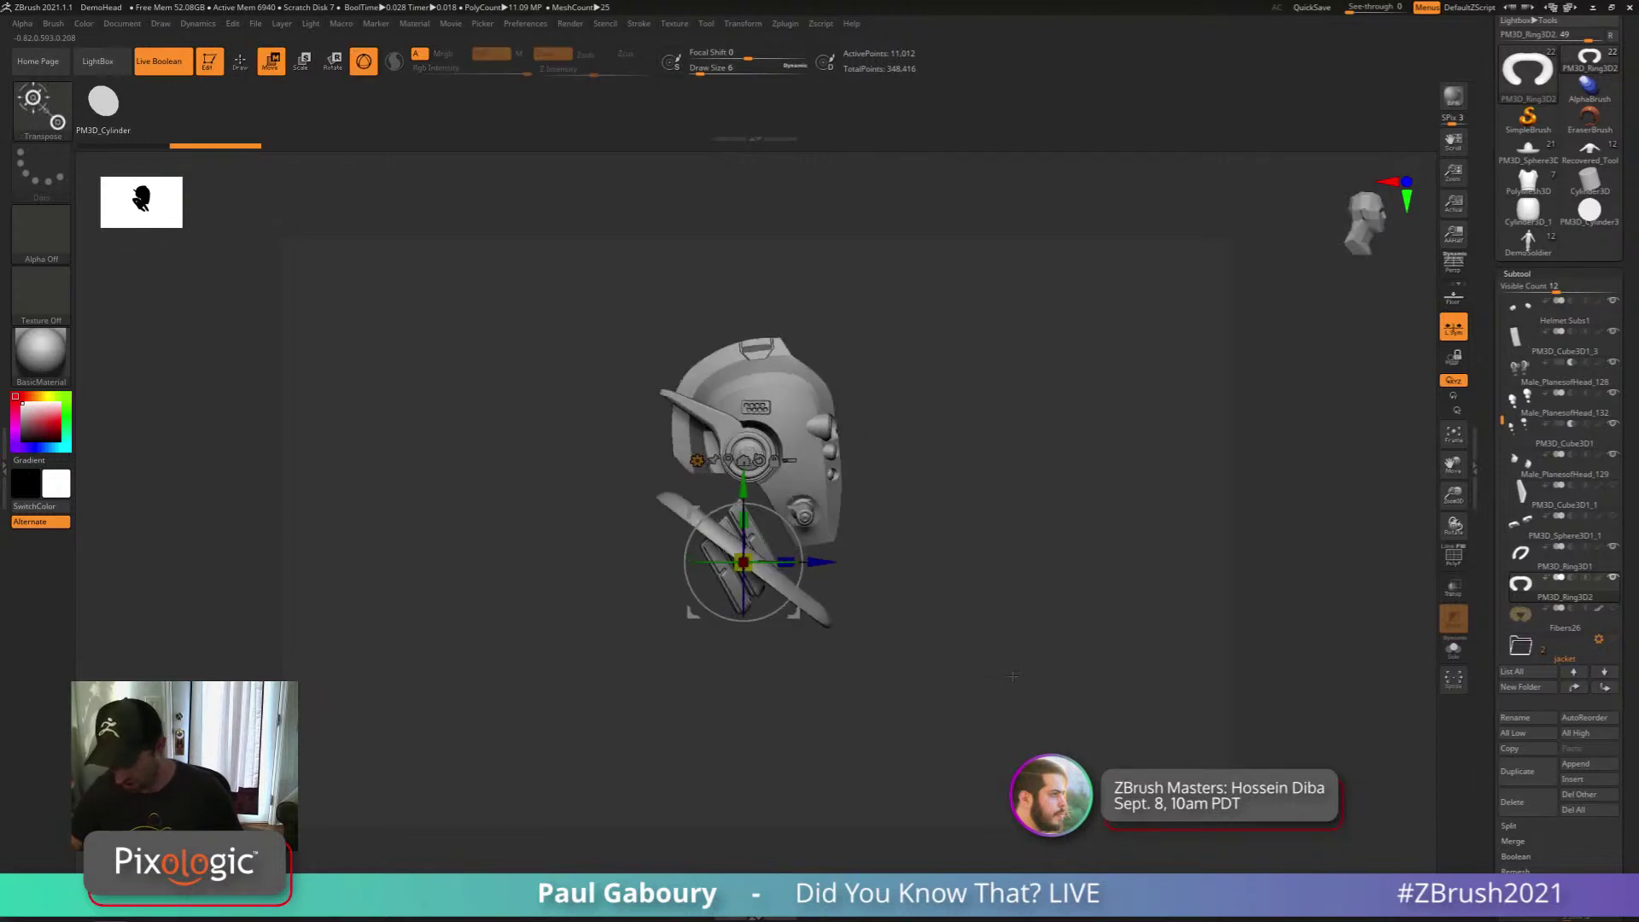
right_click_drag(990, 670, 992, 656, "ctrl")
mouse_move(801, 586)
left_mouse_down()
mouse_move(776, 615)
mouse_move(802, 538)
mouse_move(758, 436)
left_mouse_up()
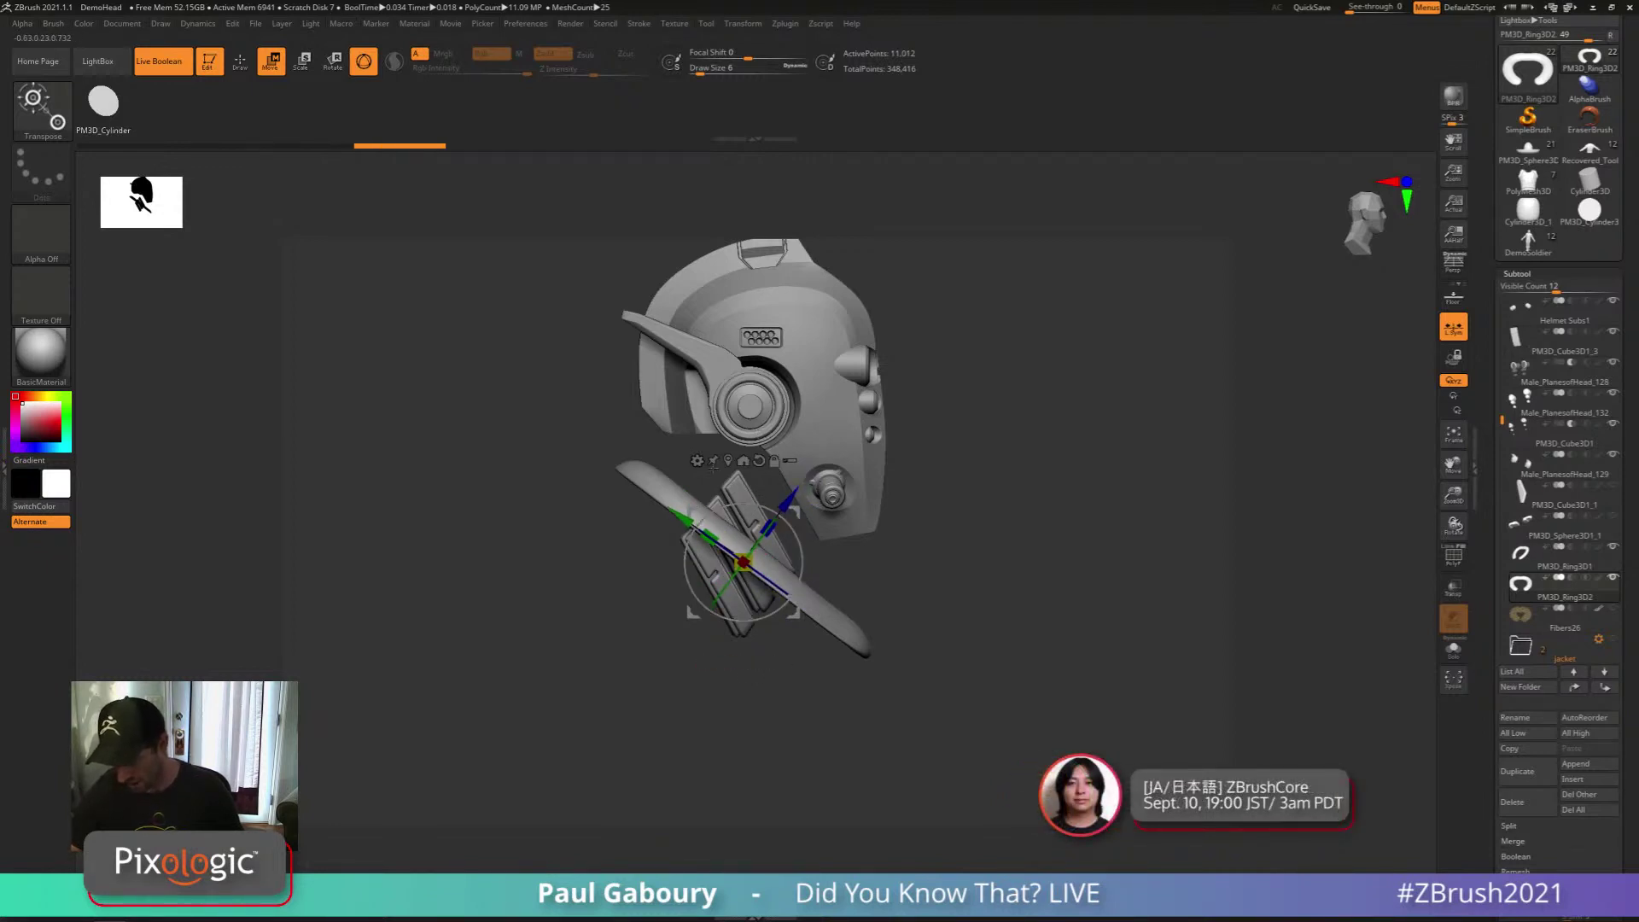
Replace the duplicated collar with a Ring 3D primitive, hide the original PM3D_Ring3D1, and turn on PolyFrame
left_click(697, 461)
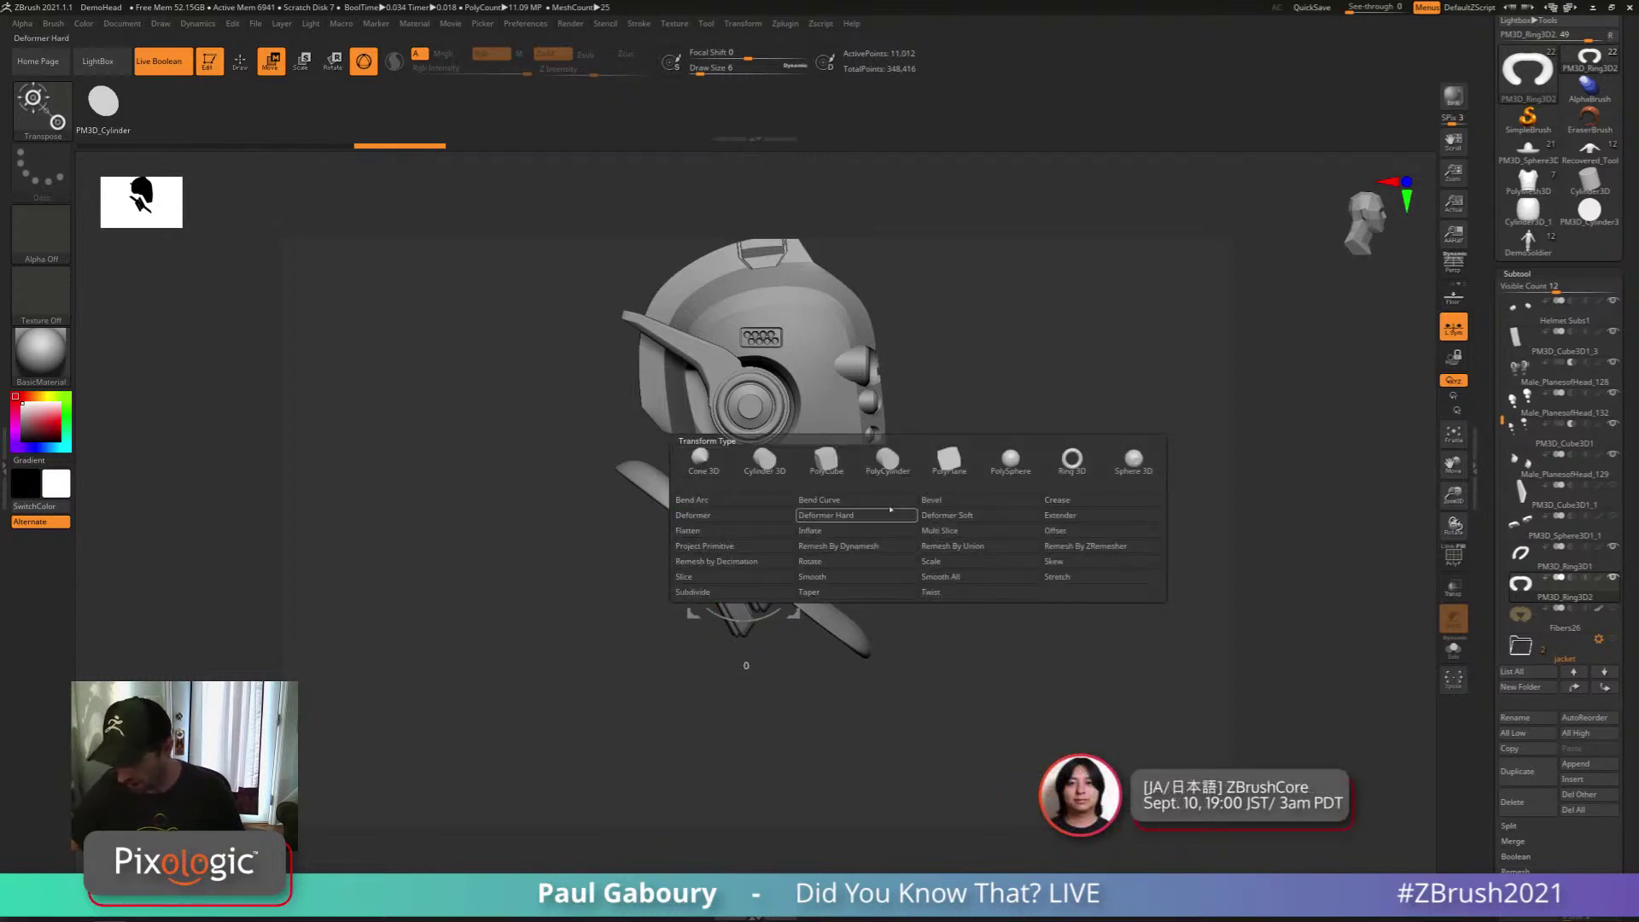
left_click(1087, 471)
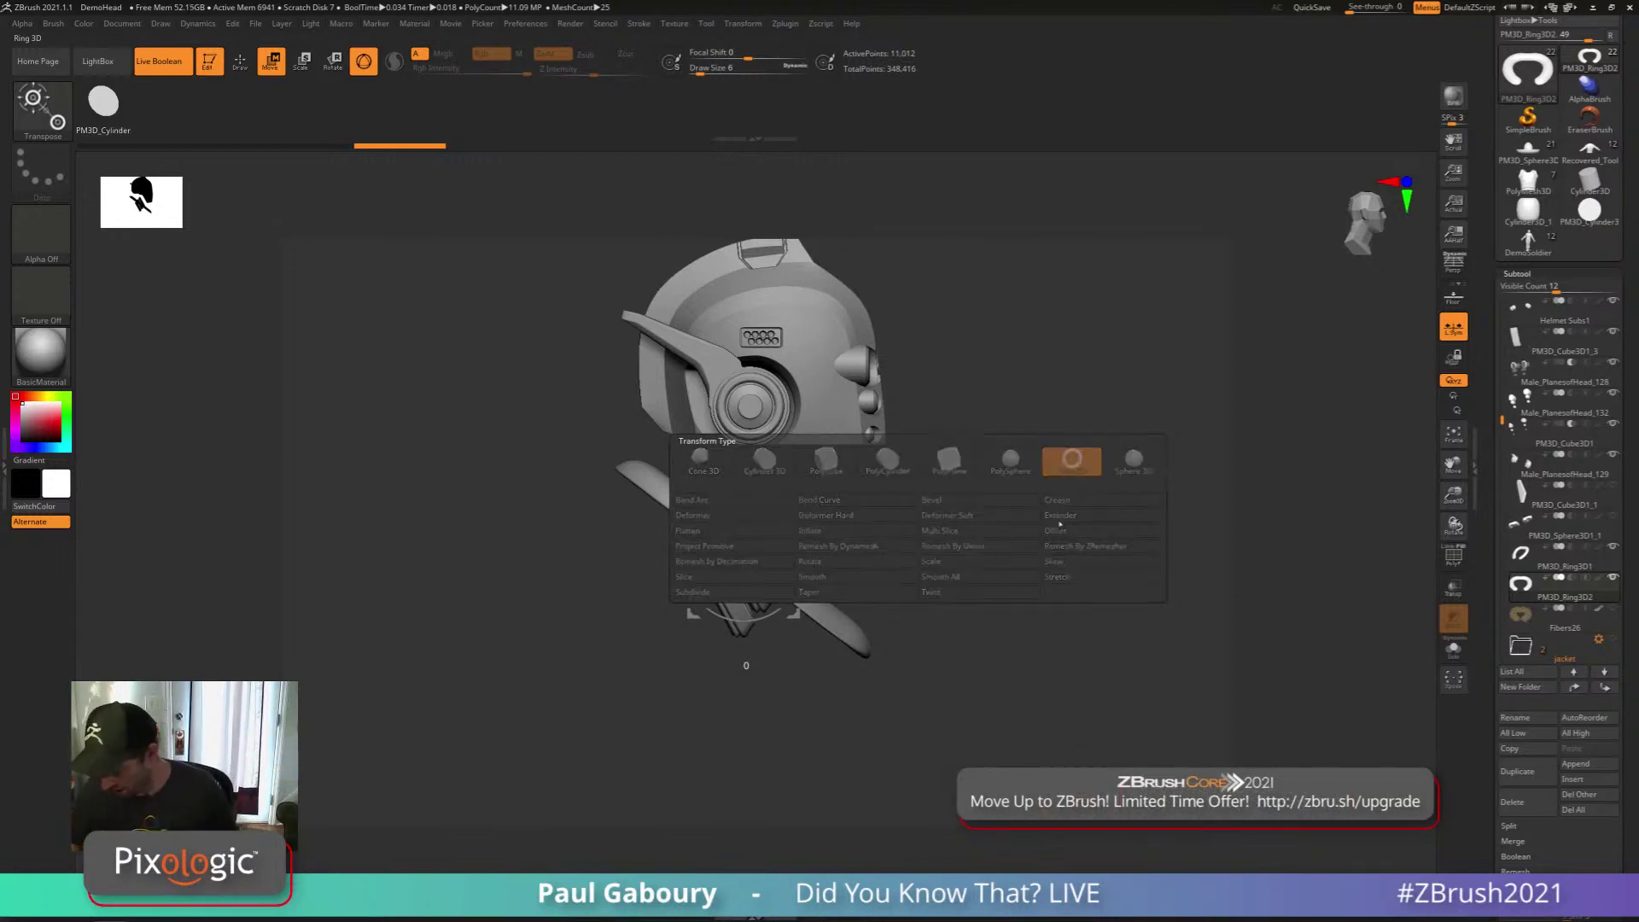
left_click_drag(1101, 610, 993, 640)
left_click(1612, 546)
key("shift+f")
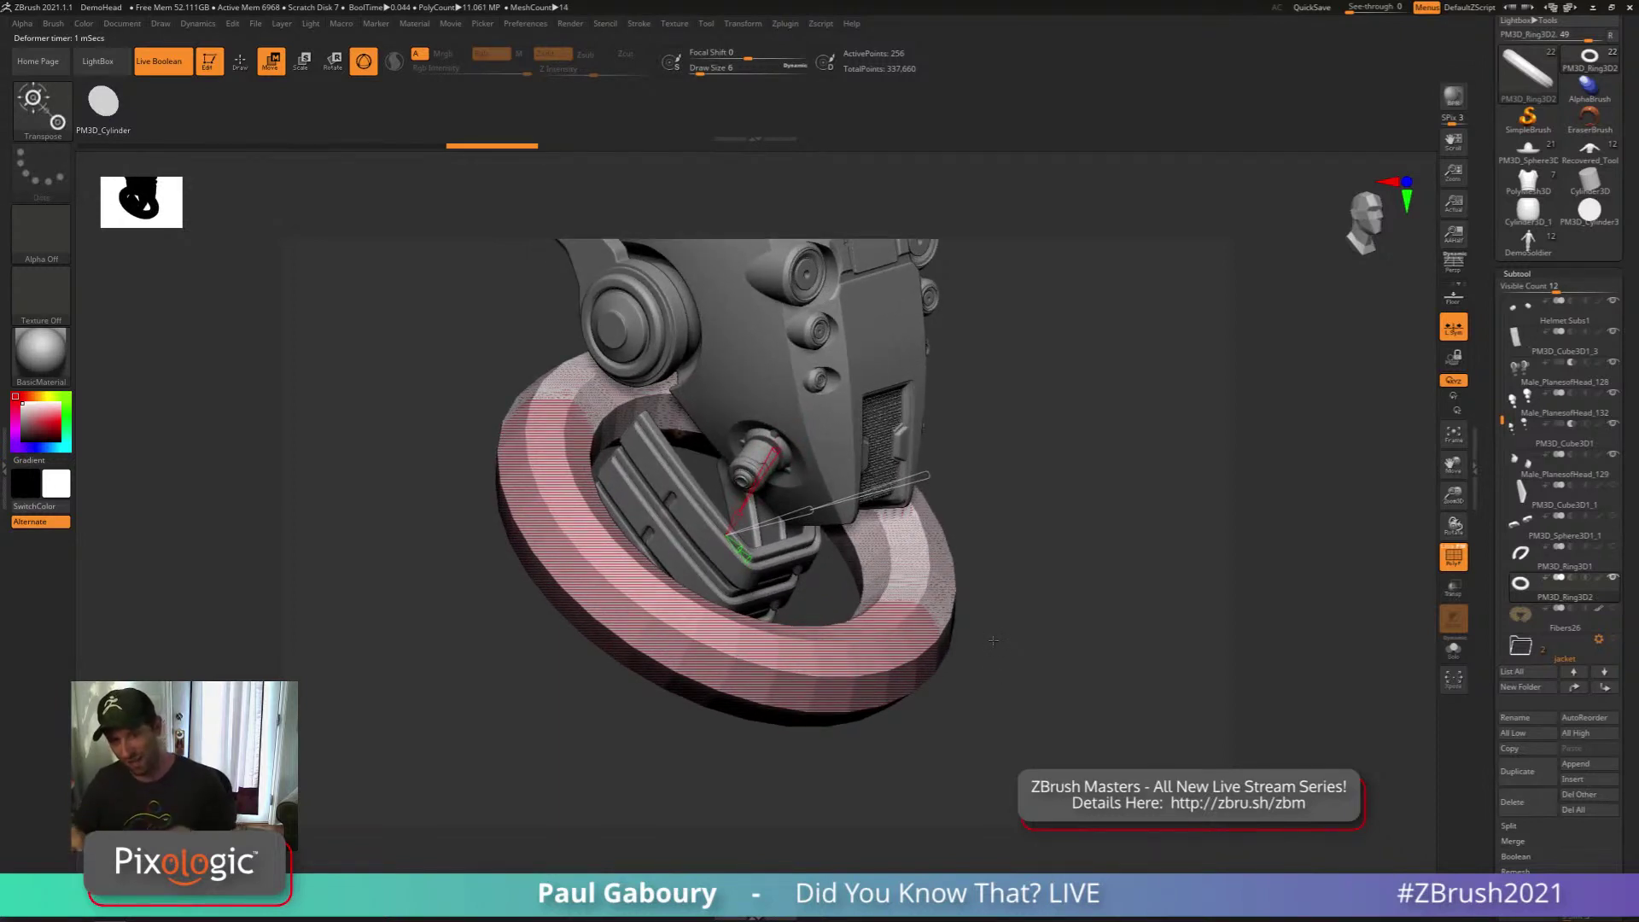
Reduce the Ring 3D's coverage to open a gap, and adjust its segment counts and tube thickness
left_click_drag(1096, 576, 860, 557)
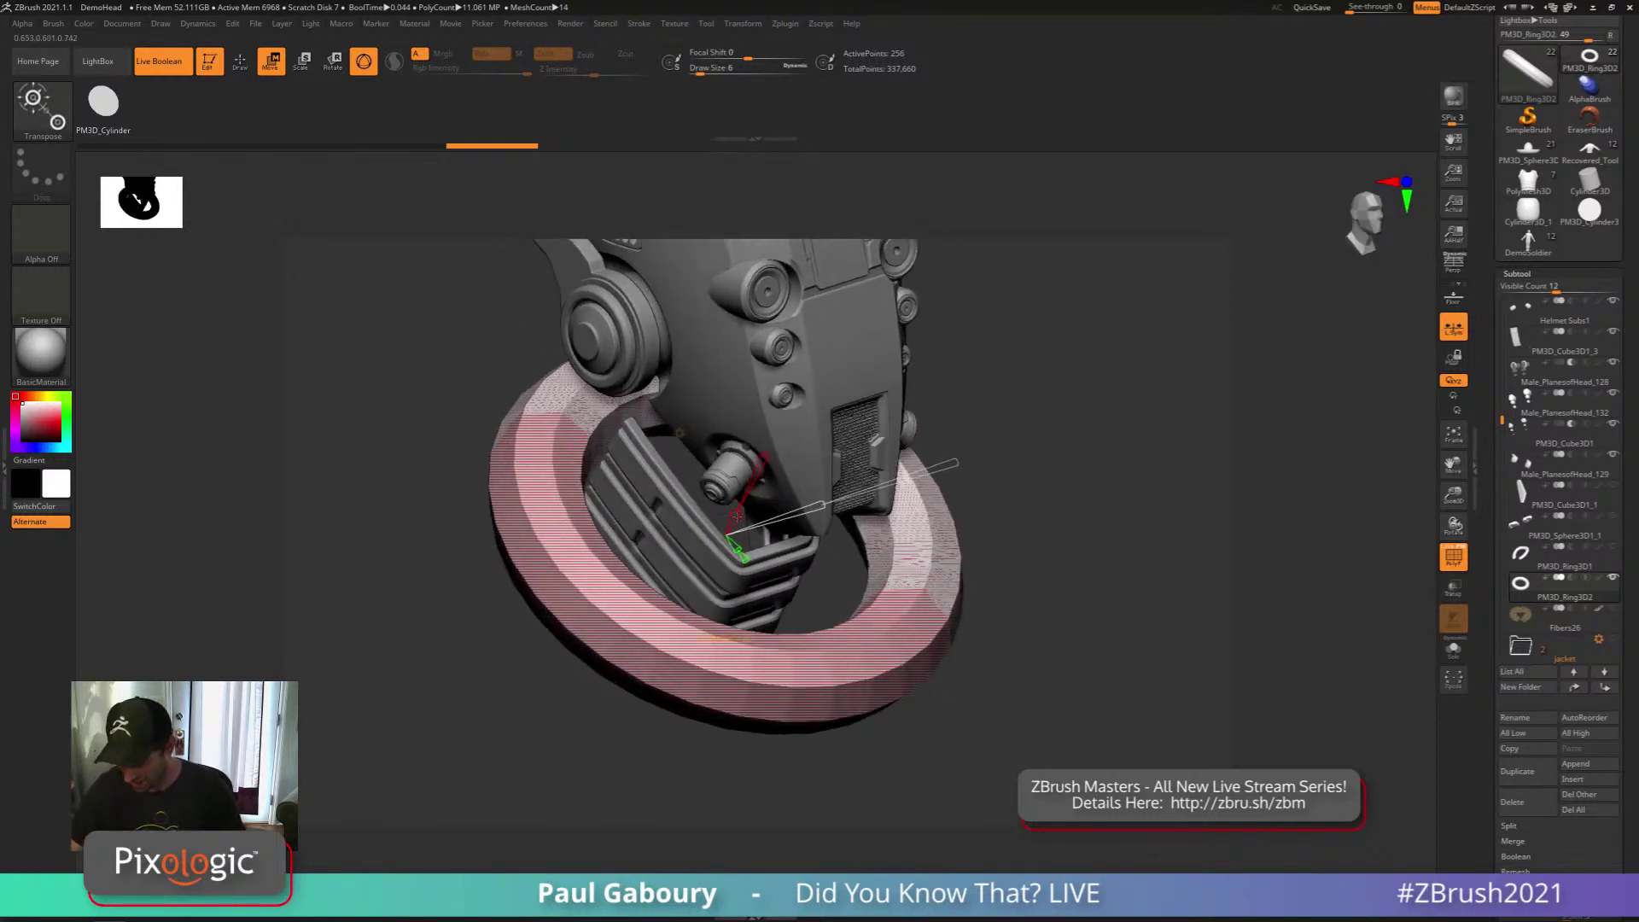
left_click_drag(737, 516, 747, 546)
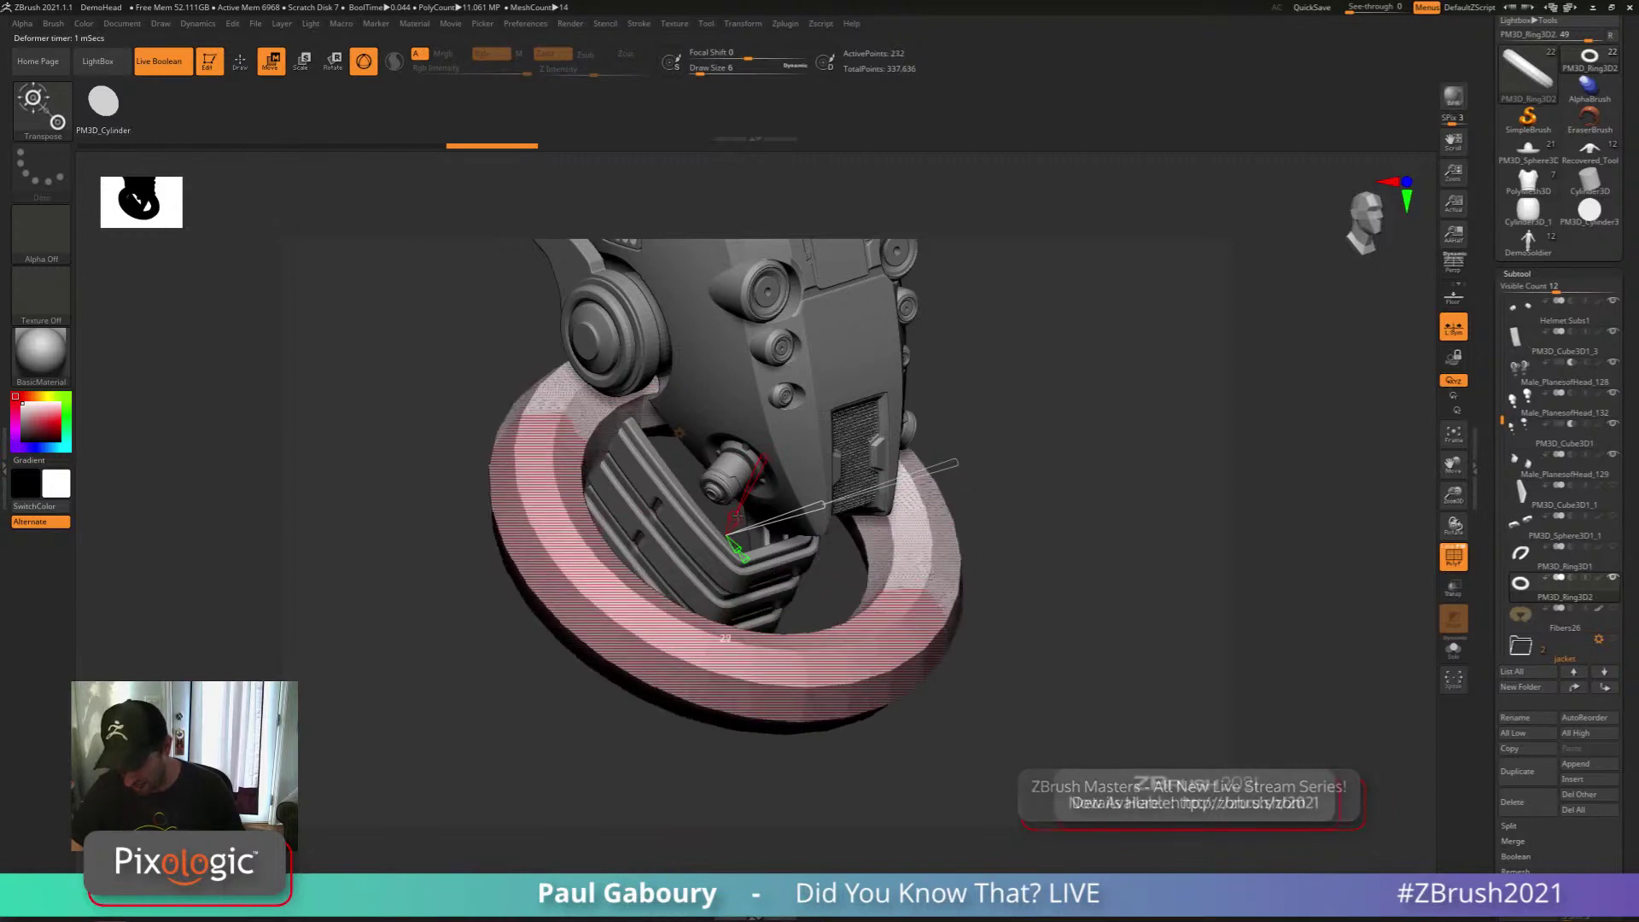
mouse_move(766, 456)
left_mouse_down()
mouse_move(750, 489)
mouse_move(759, 462)
left_mouse_up()
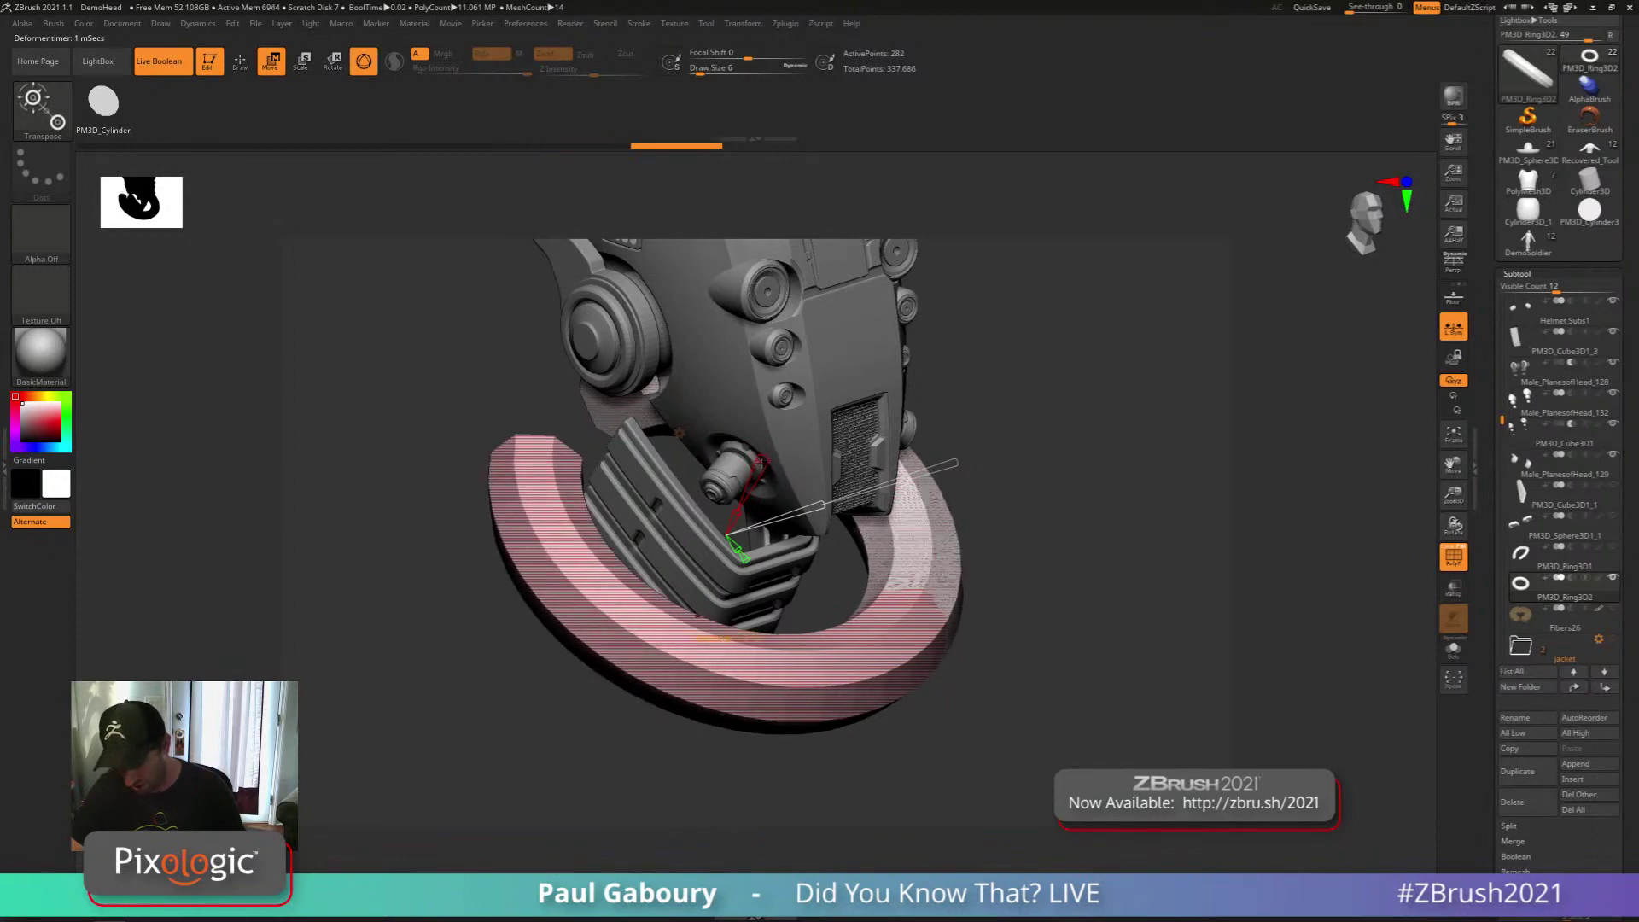
right_click_drag(773, 472, 1012, 668)
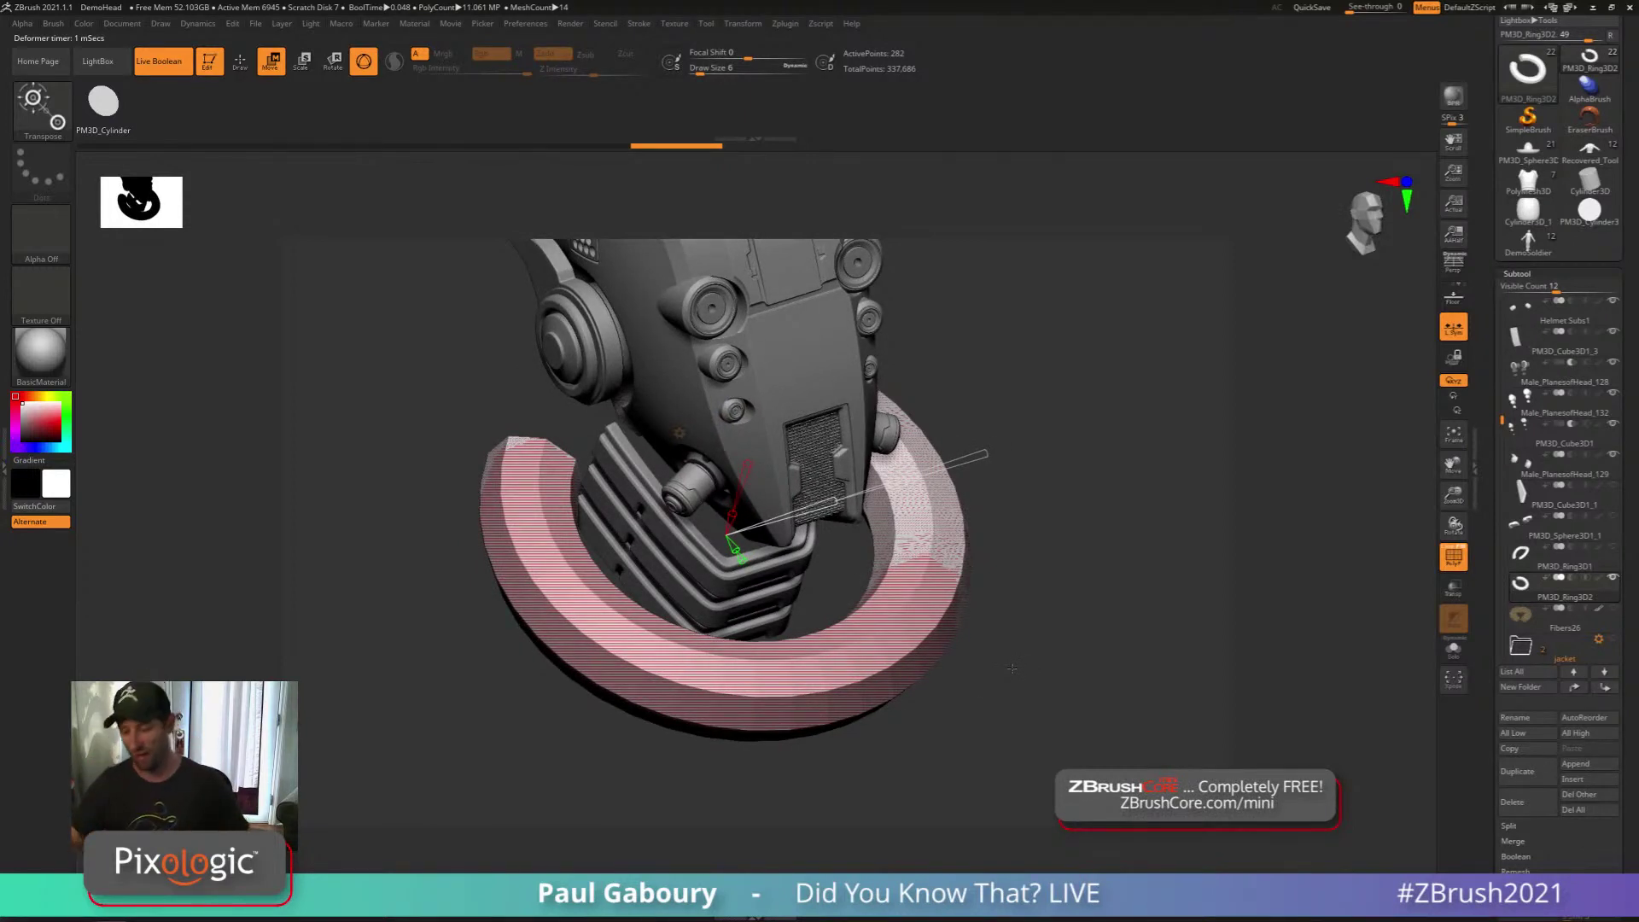
right_click_drag(988, 651, 1002, 617)
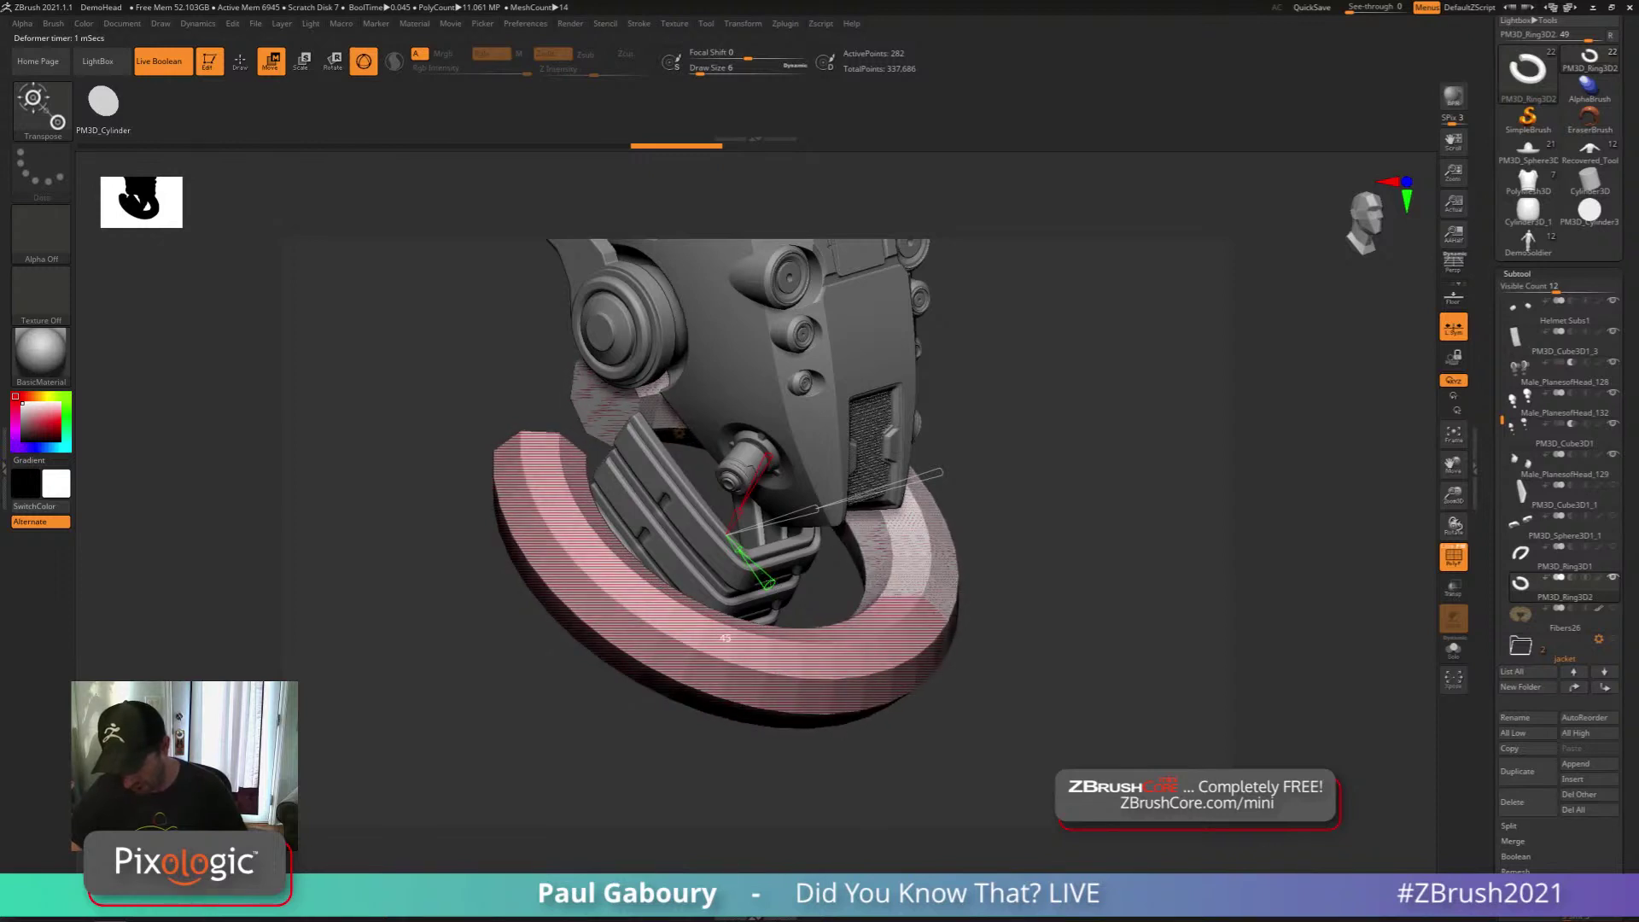
mouse_move(745, 559)
left_mouse_down()
mouse_move(757, 570)
mouse_move(739, 550)
left_mouse_up()
left_click_drag(815, 509, 964, 482)
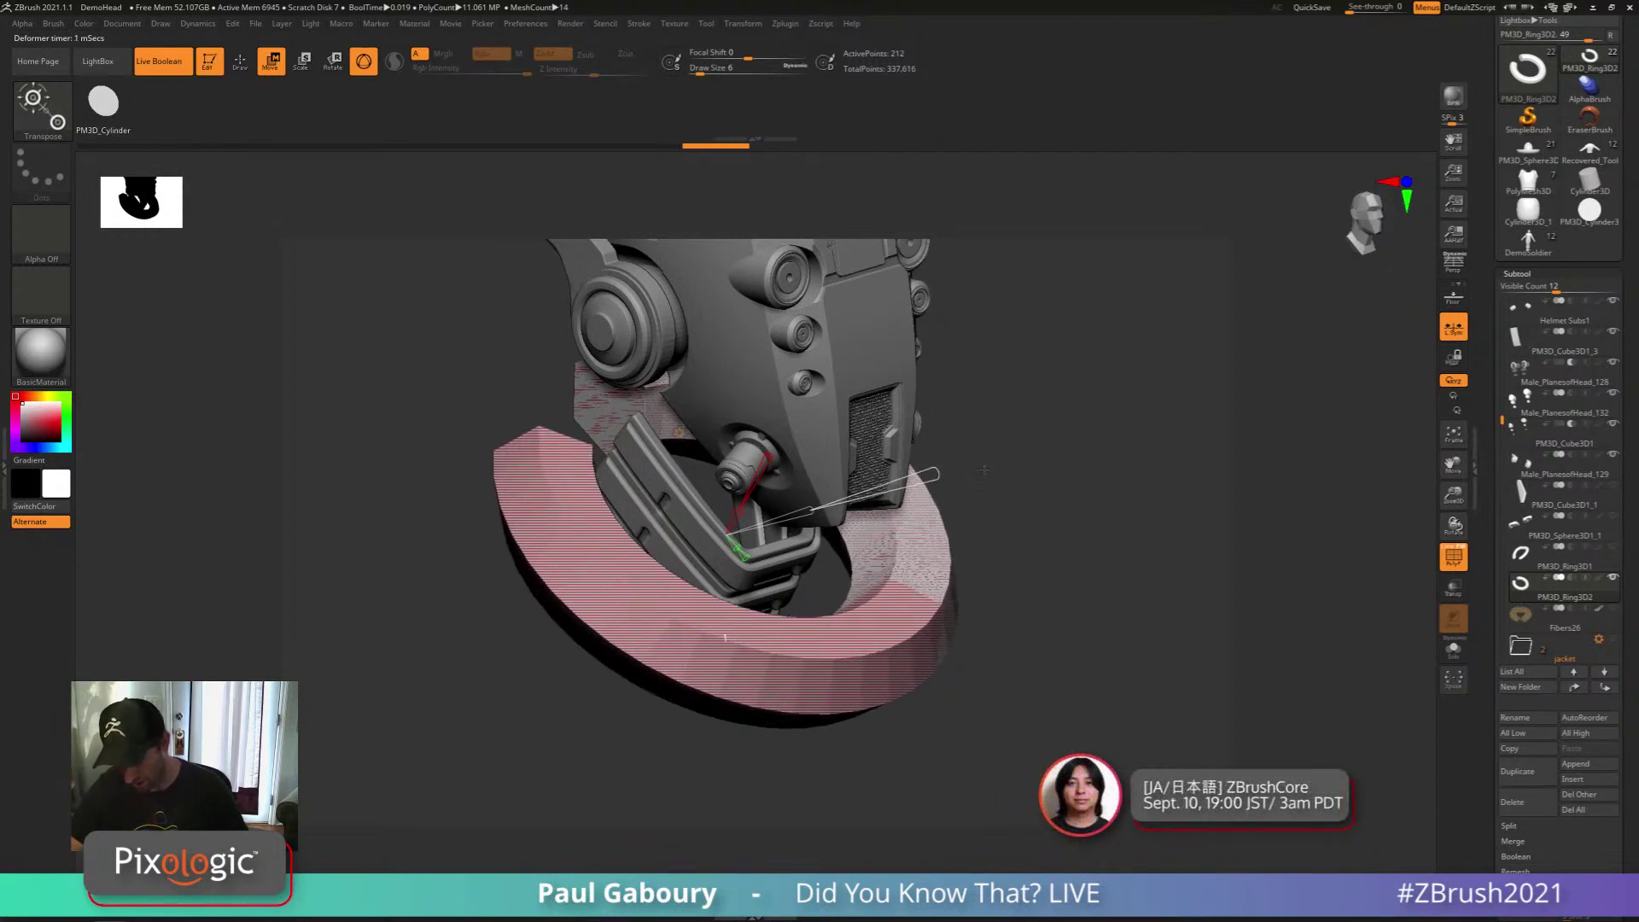
mouse_move(812, 510)
left_mouse_down()
mouse_move(797, 515)
mouse_move(829, 504)
left_mouse_up()
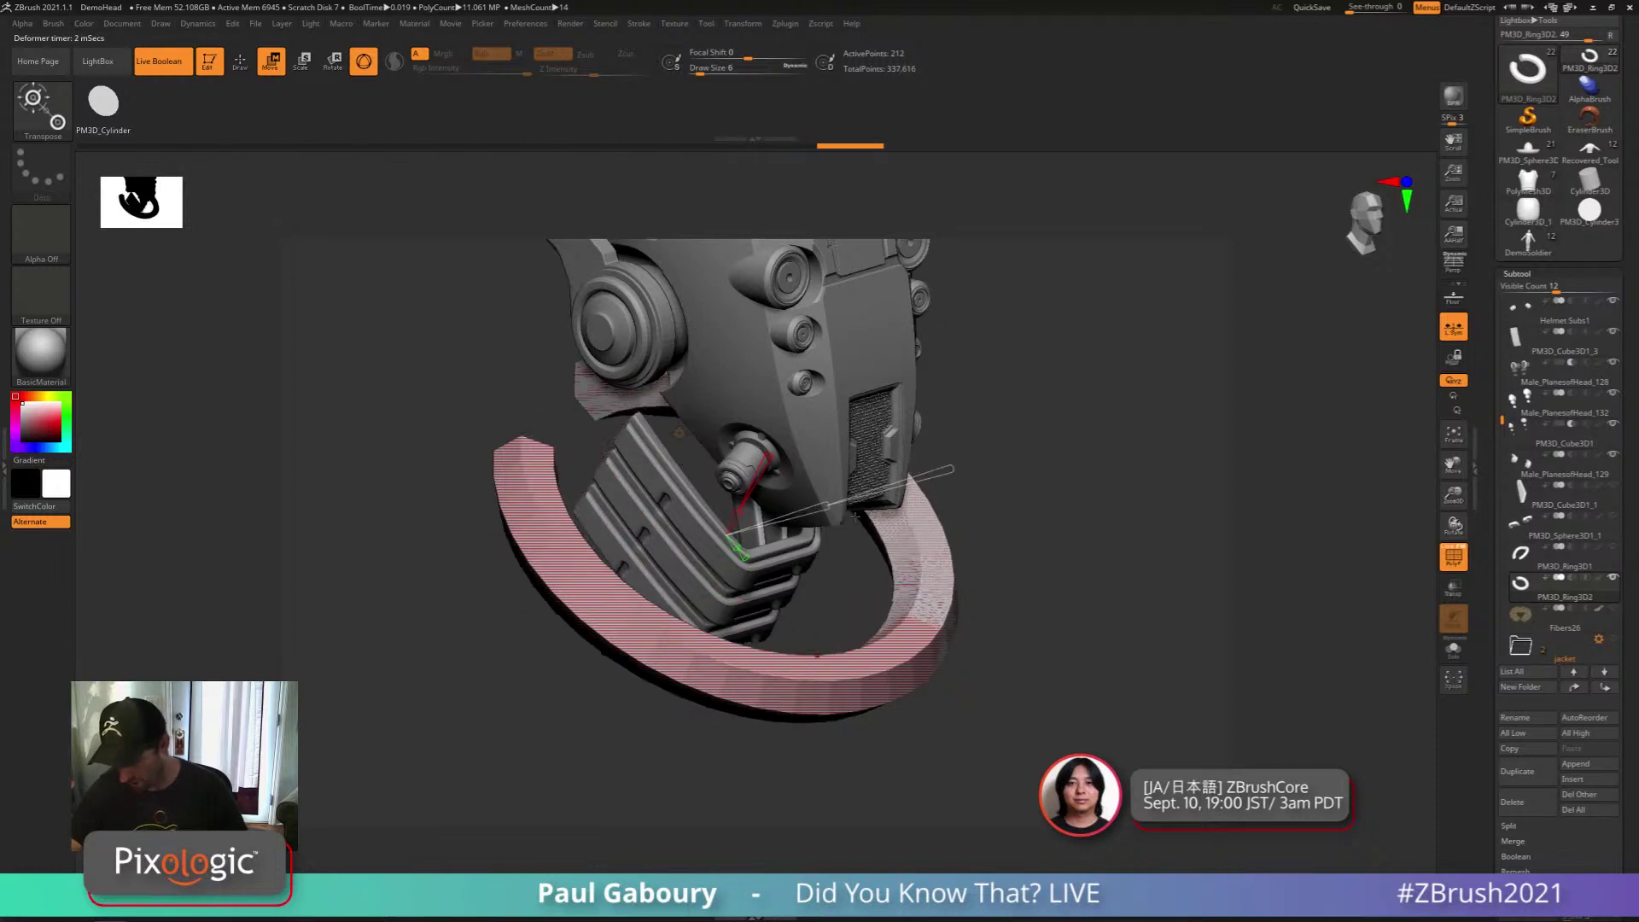
Rotate the ring about its Z axis so that its opening faces the front of the neck
left_click_drag(982, 674, 711, 570, "alt")
left_click_drag(862, 640, 836, 670)
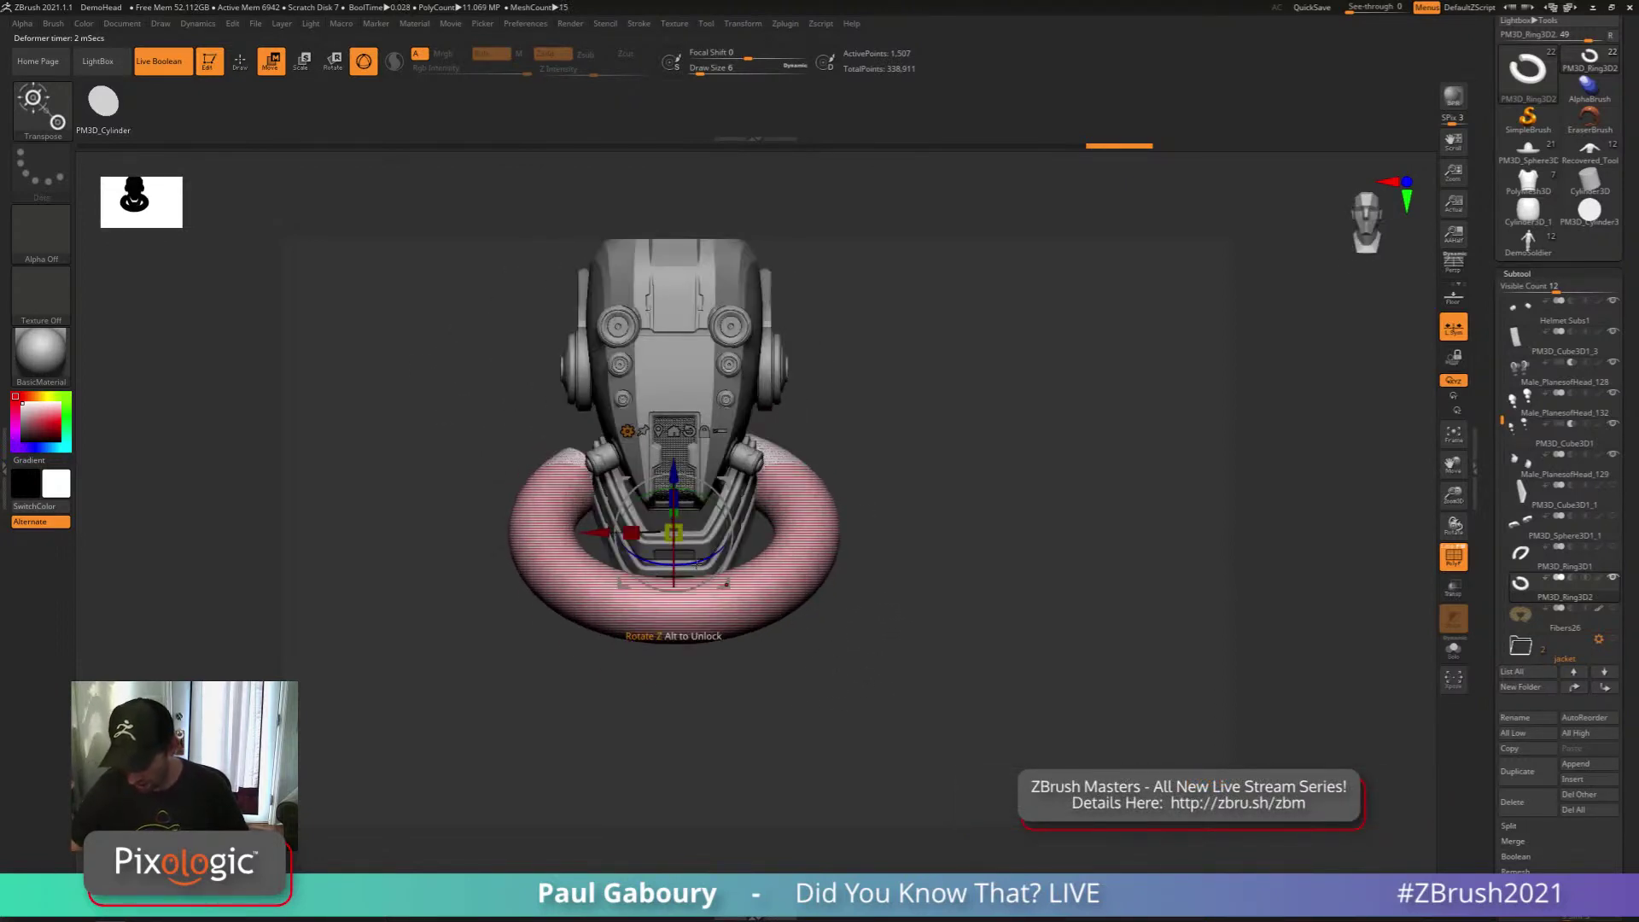
left_click_drag(711, 555, 862, 437)
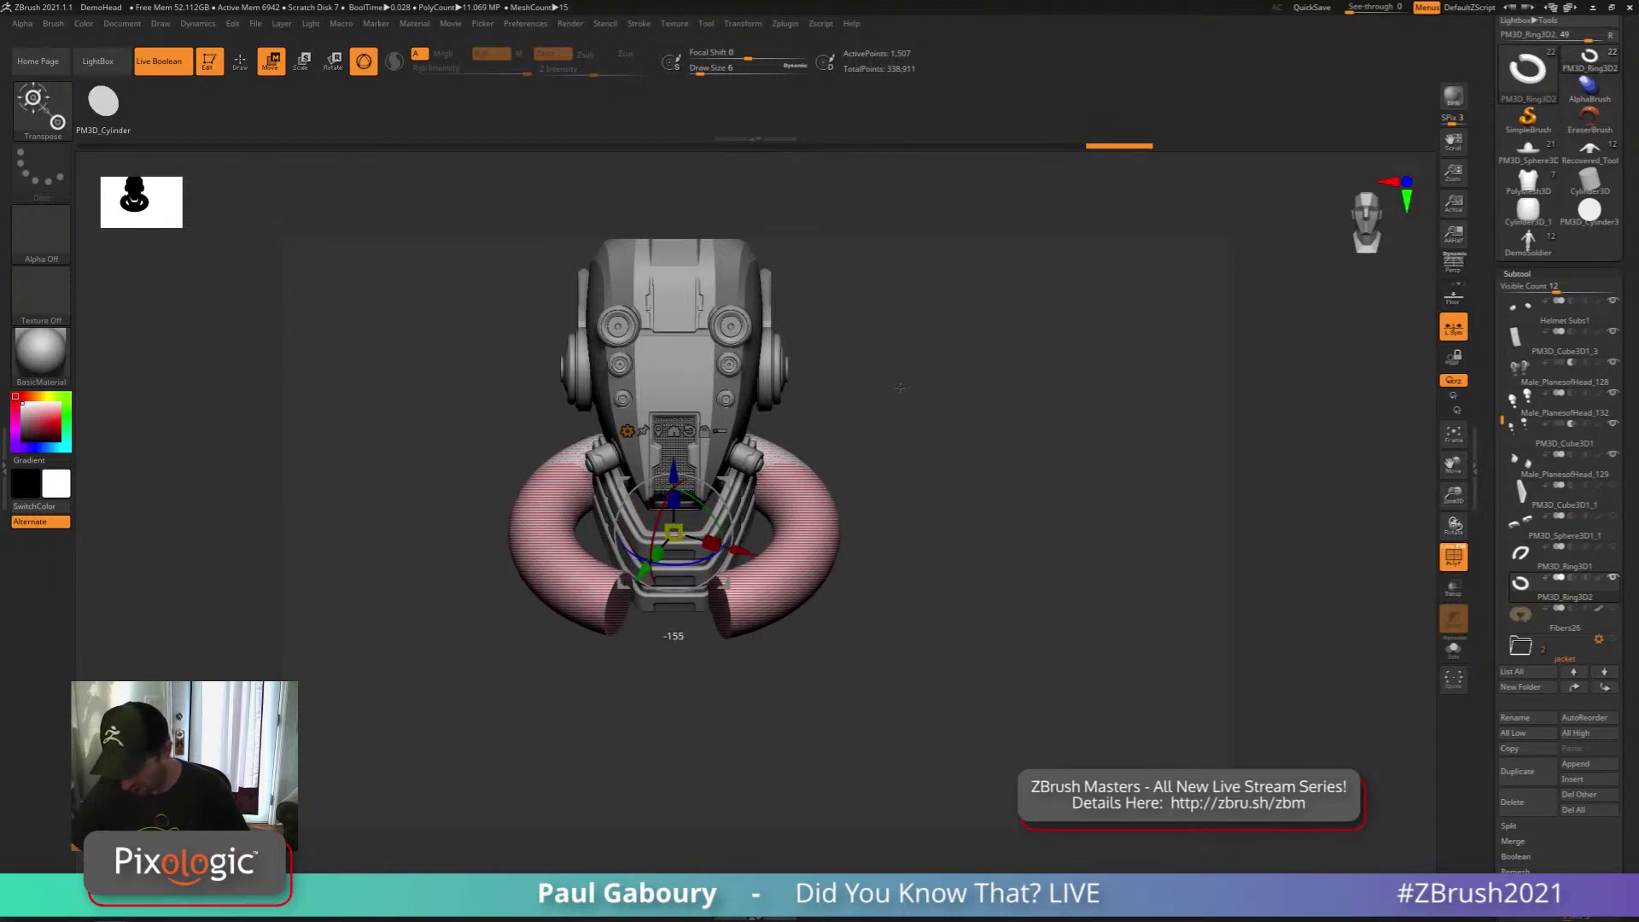
key("q")
Isolate the open ring in Solo mode and subdivide it to subdivision level 4
mouse_move(840, 571)
right_mouse_down("ctrl")
mouse_move(833, 633)
mouse_move(873, 676)
mouse_move(851, 691)
right_mouse_up("ctrl")
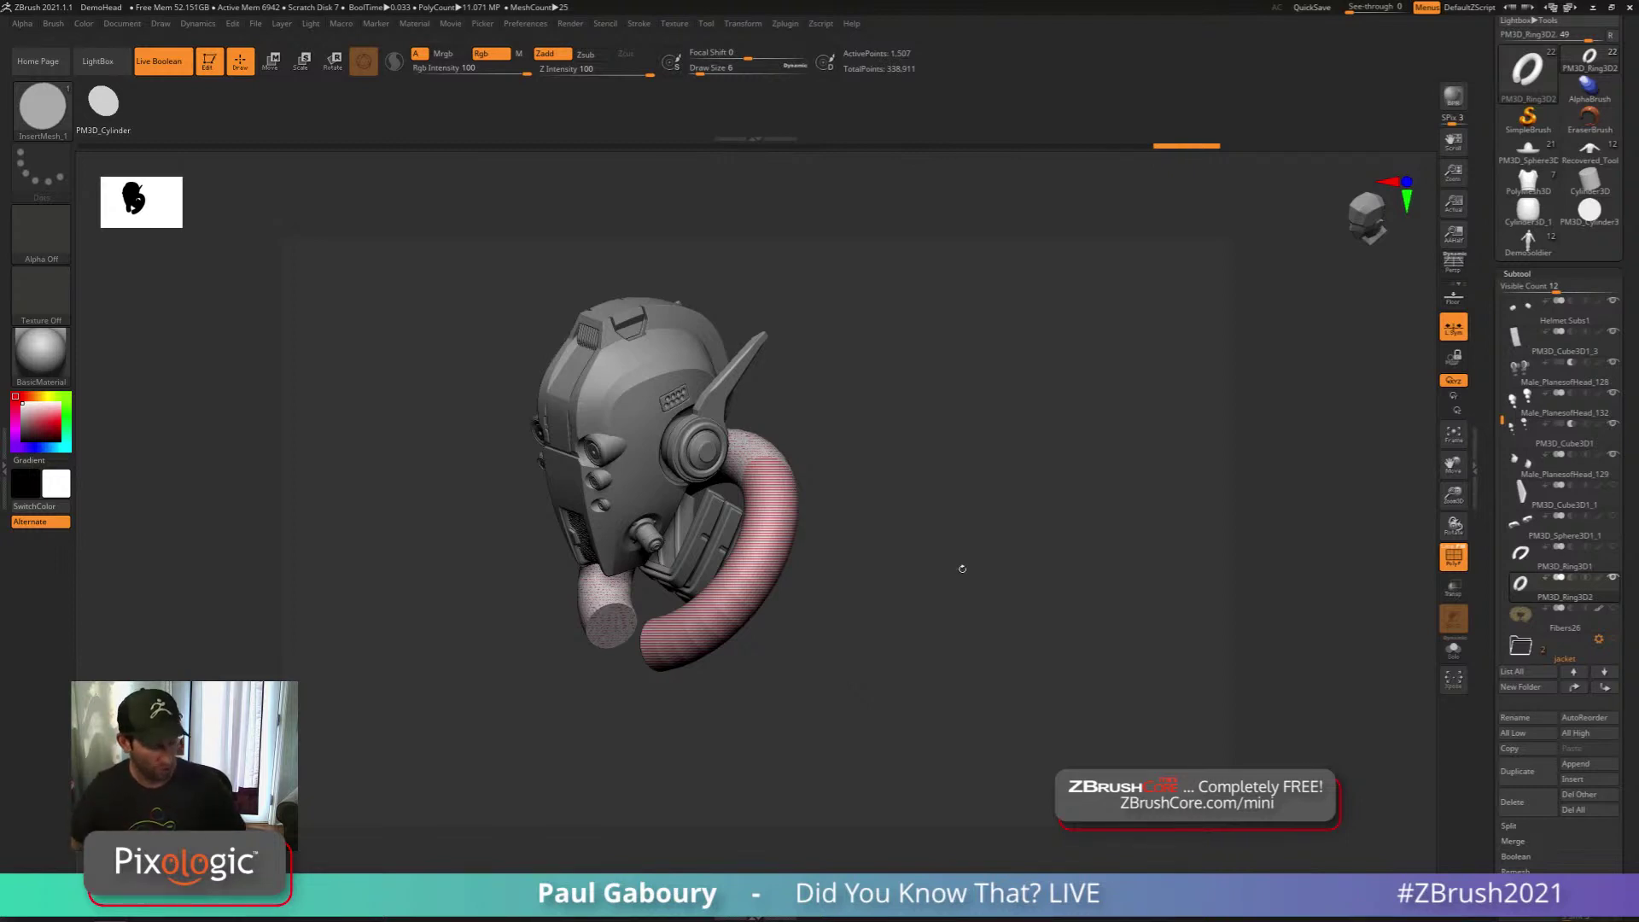
key("shift+f")
key("shift+f")
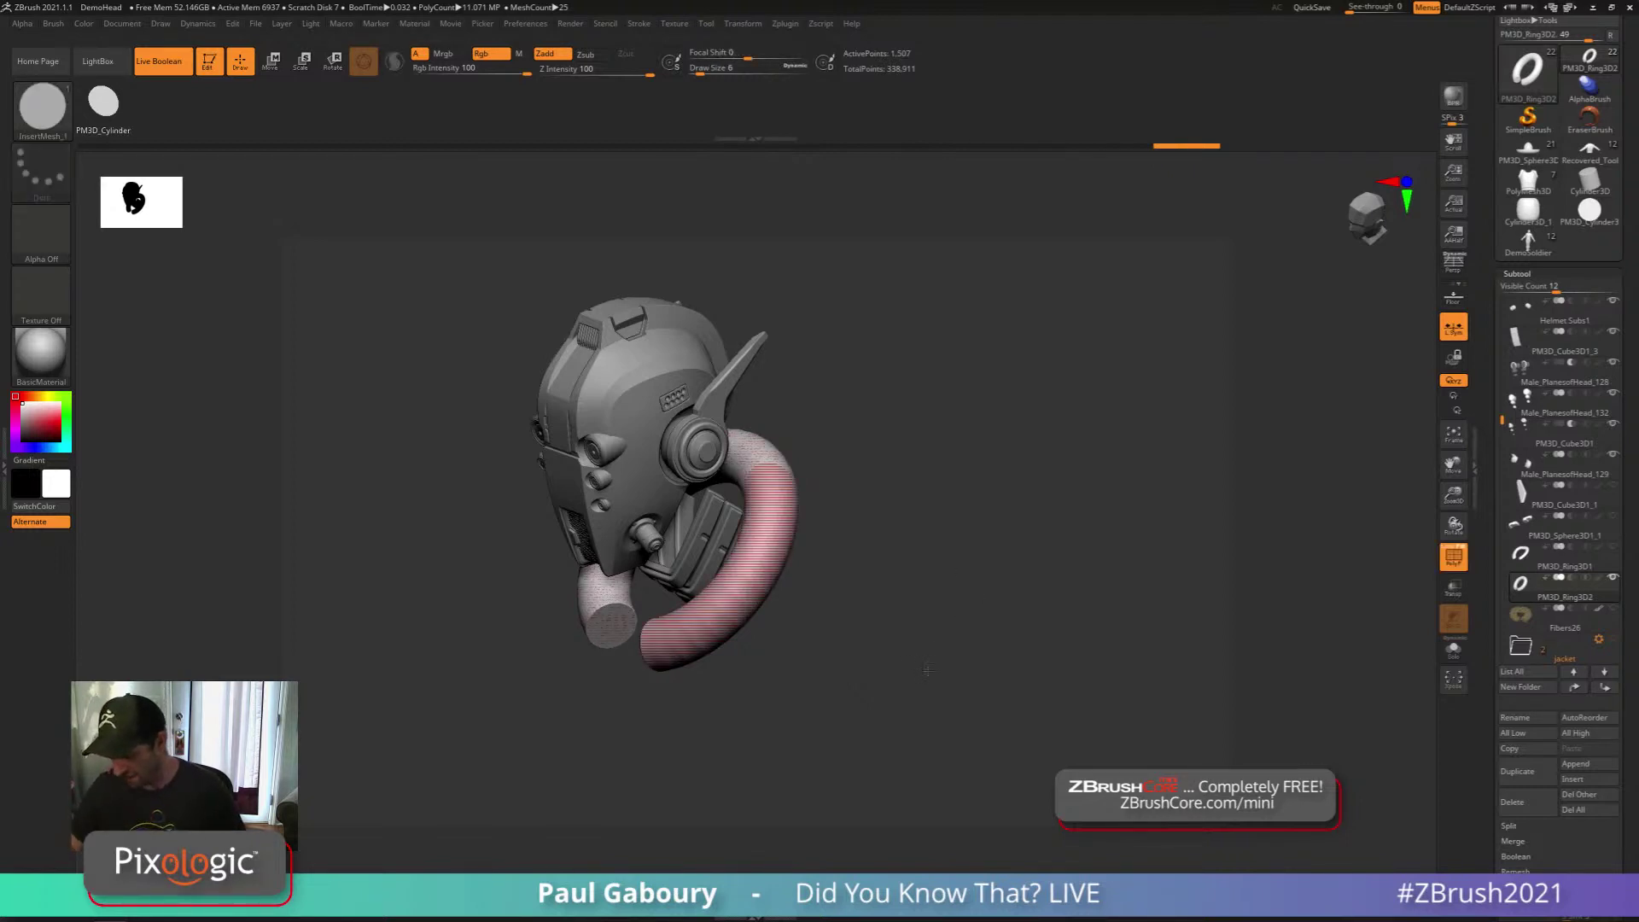
left_click_drag(918, 662, 929, 662)
left_click(1458, 647)
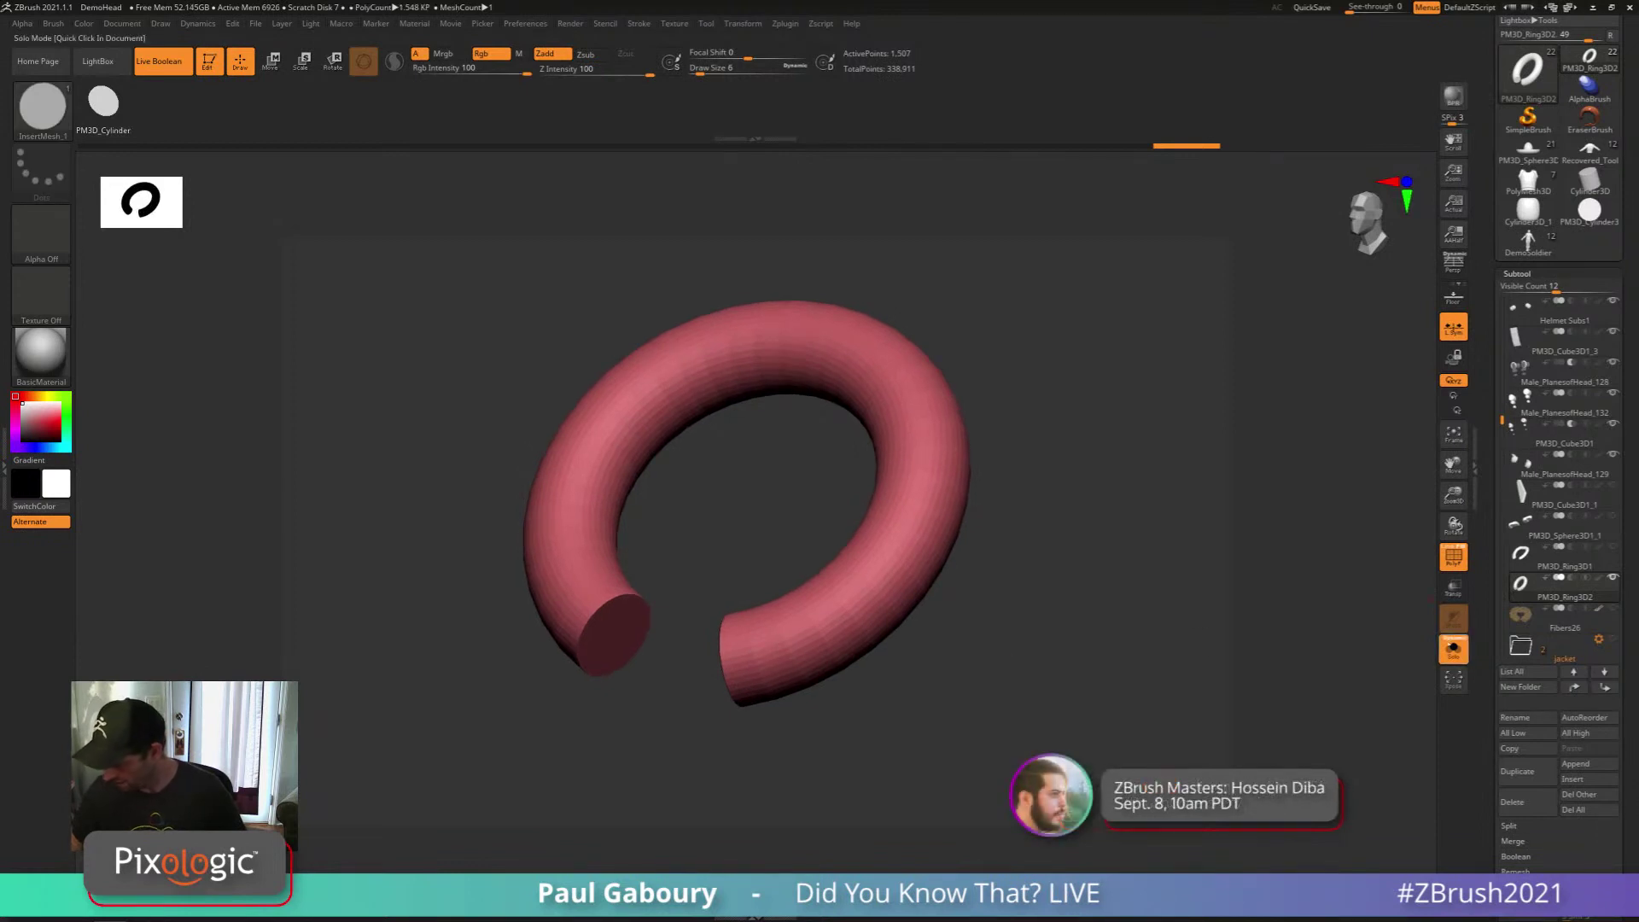
left_click_drag(1014, 690, 1016, 656)
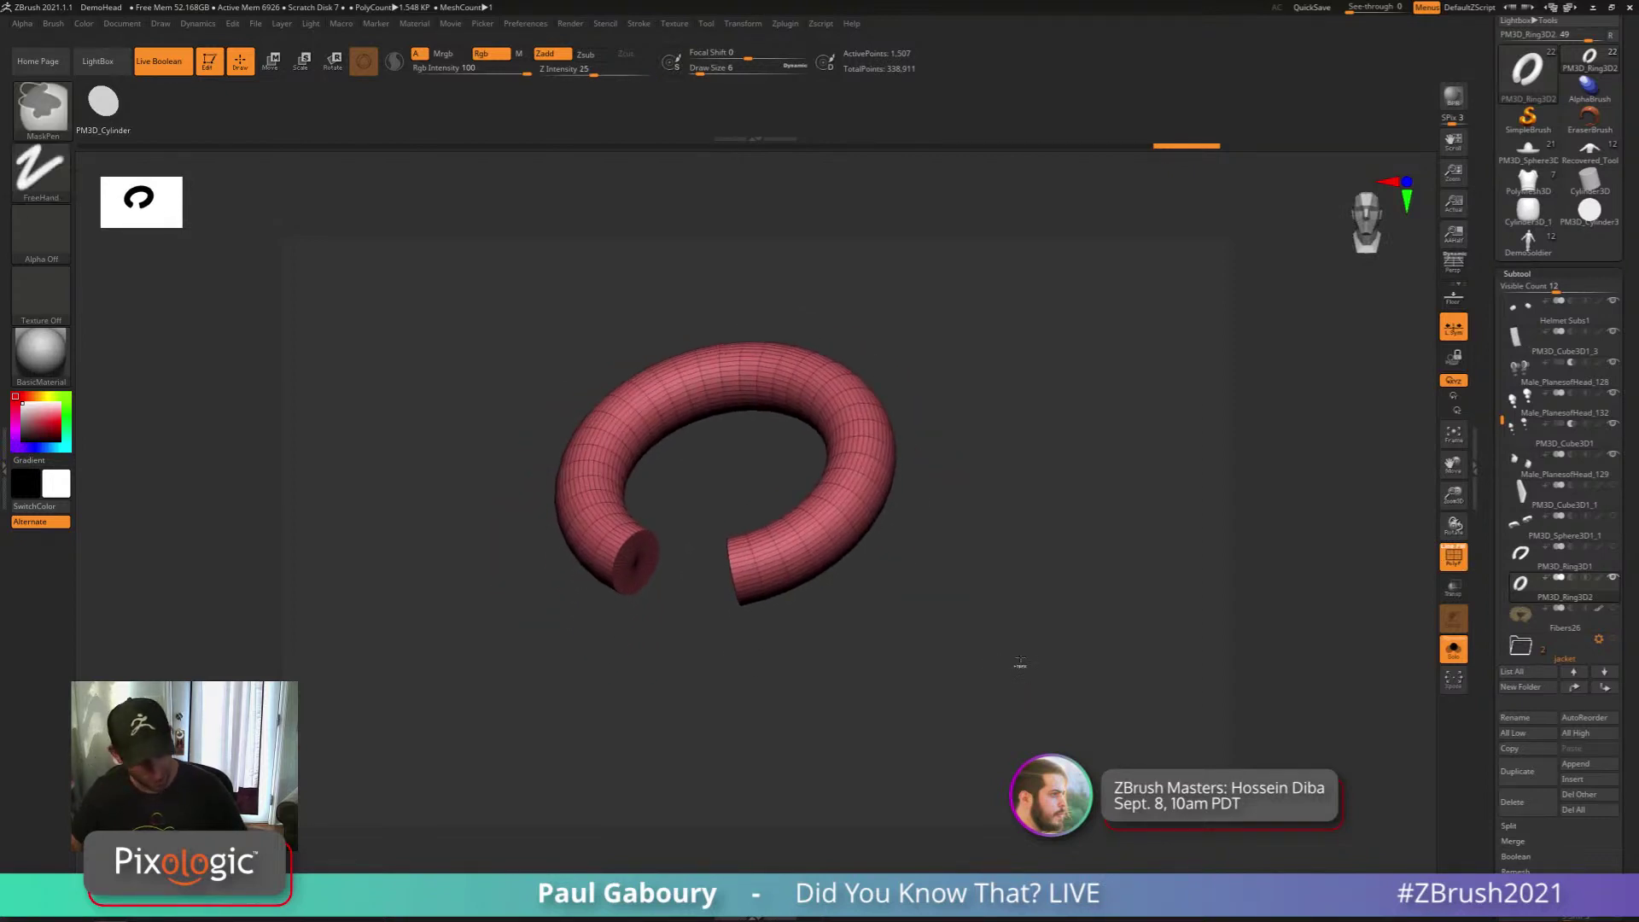
key("ctrl+d")
key("ctrl+d")
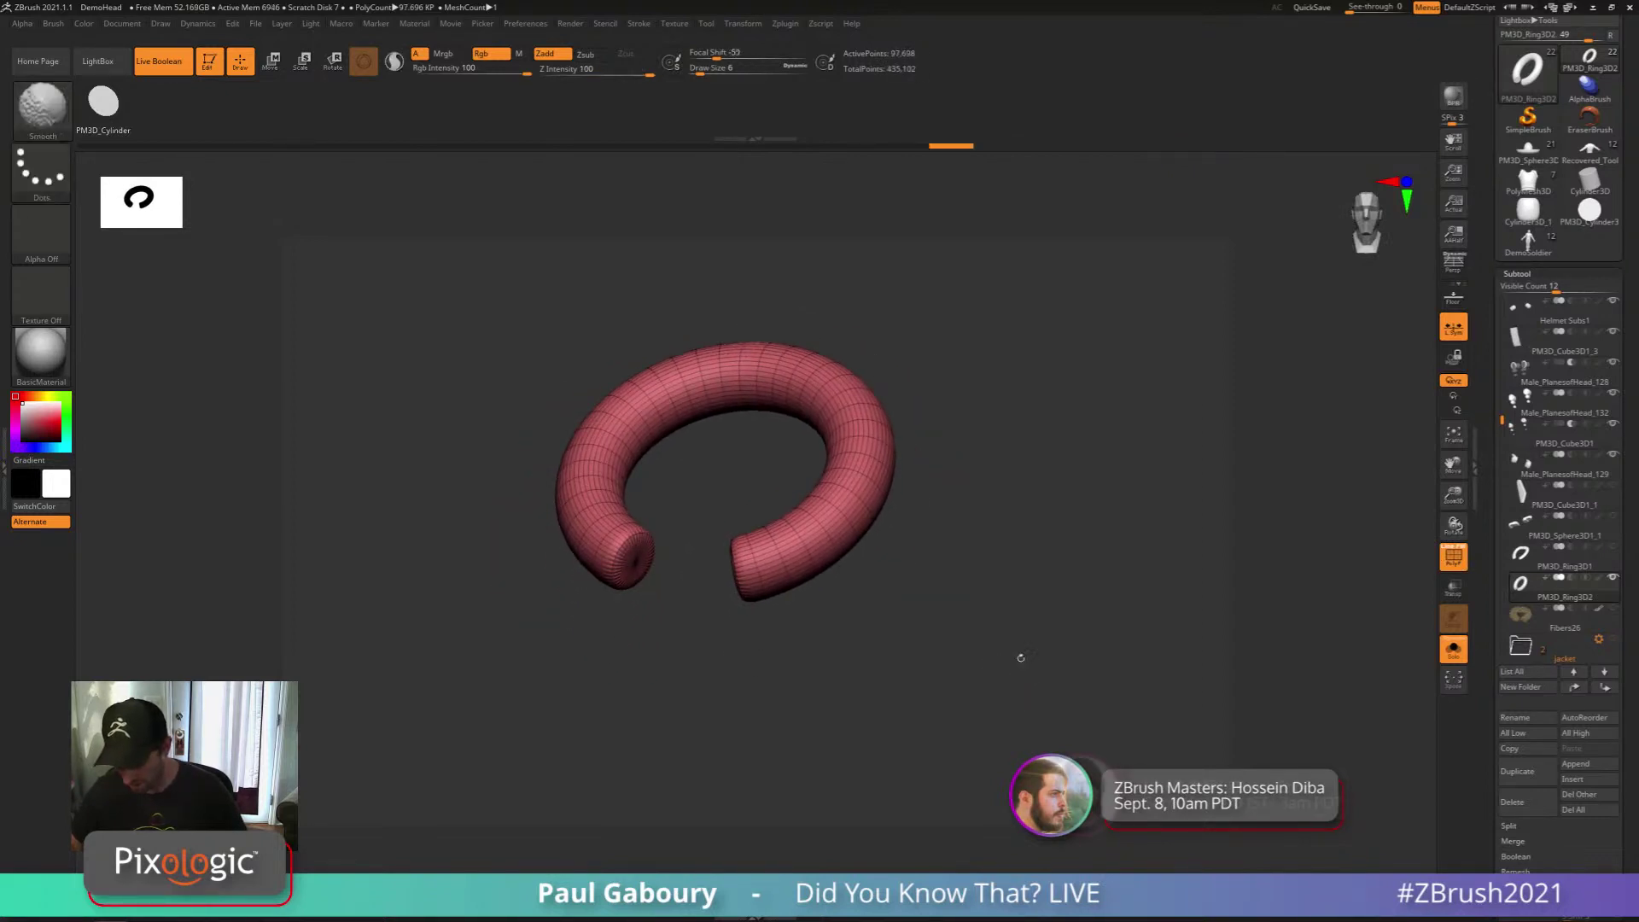
Examine the subdivided ring with and without its wireframe, checking the open ends and the side profile
key("shift+f")
key("shift+f")
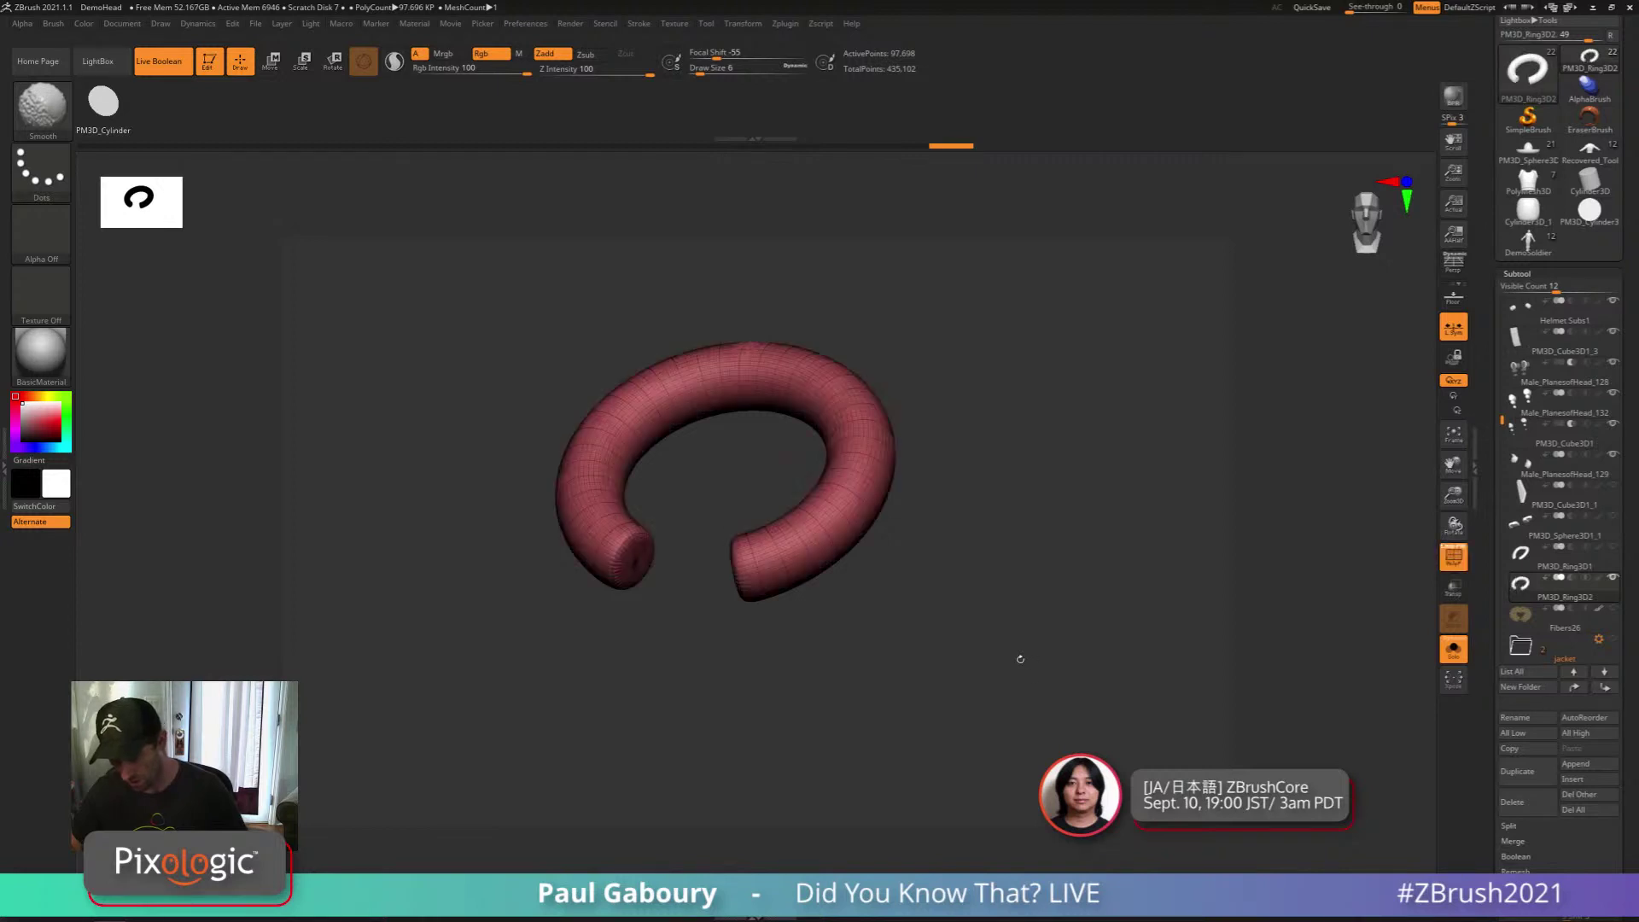
key("shift+f")
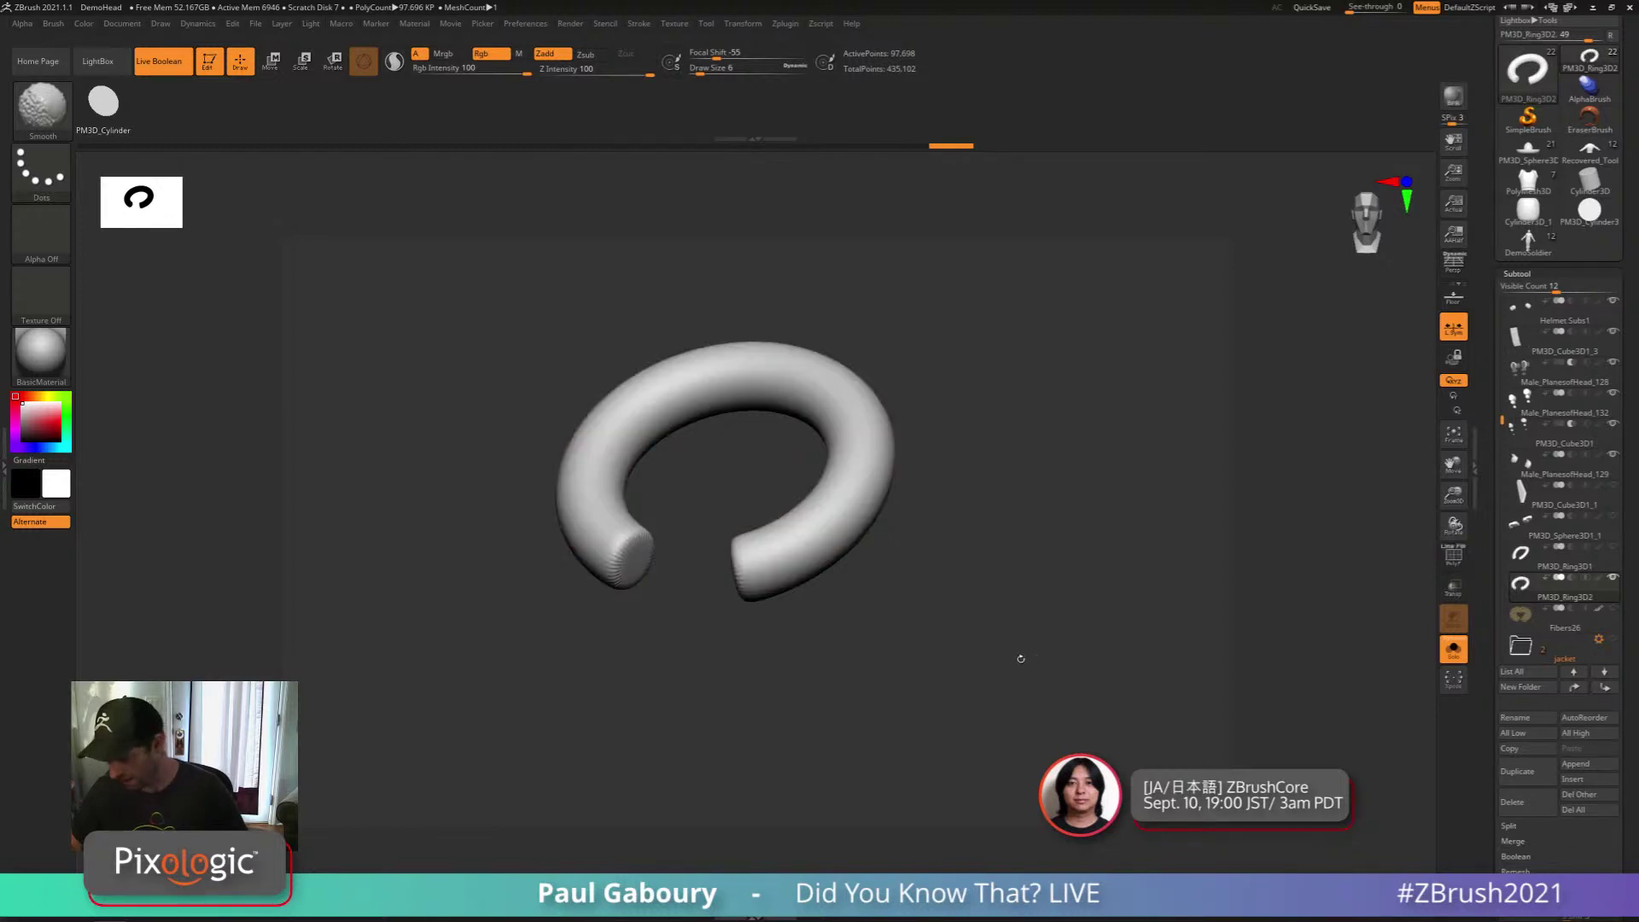
key("shift+f")
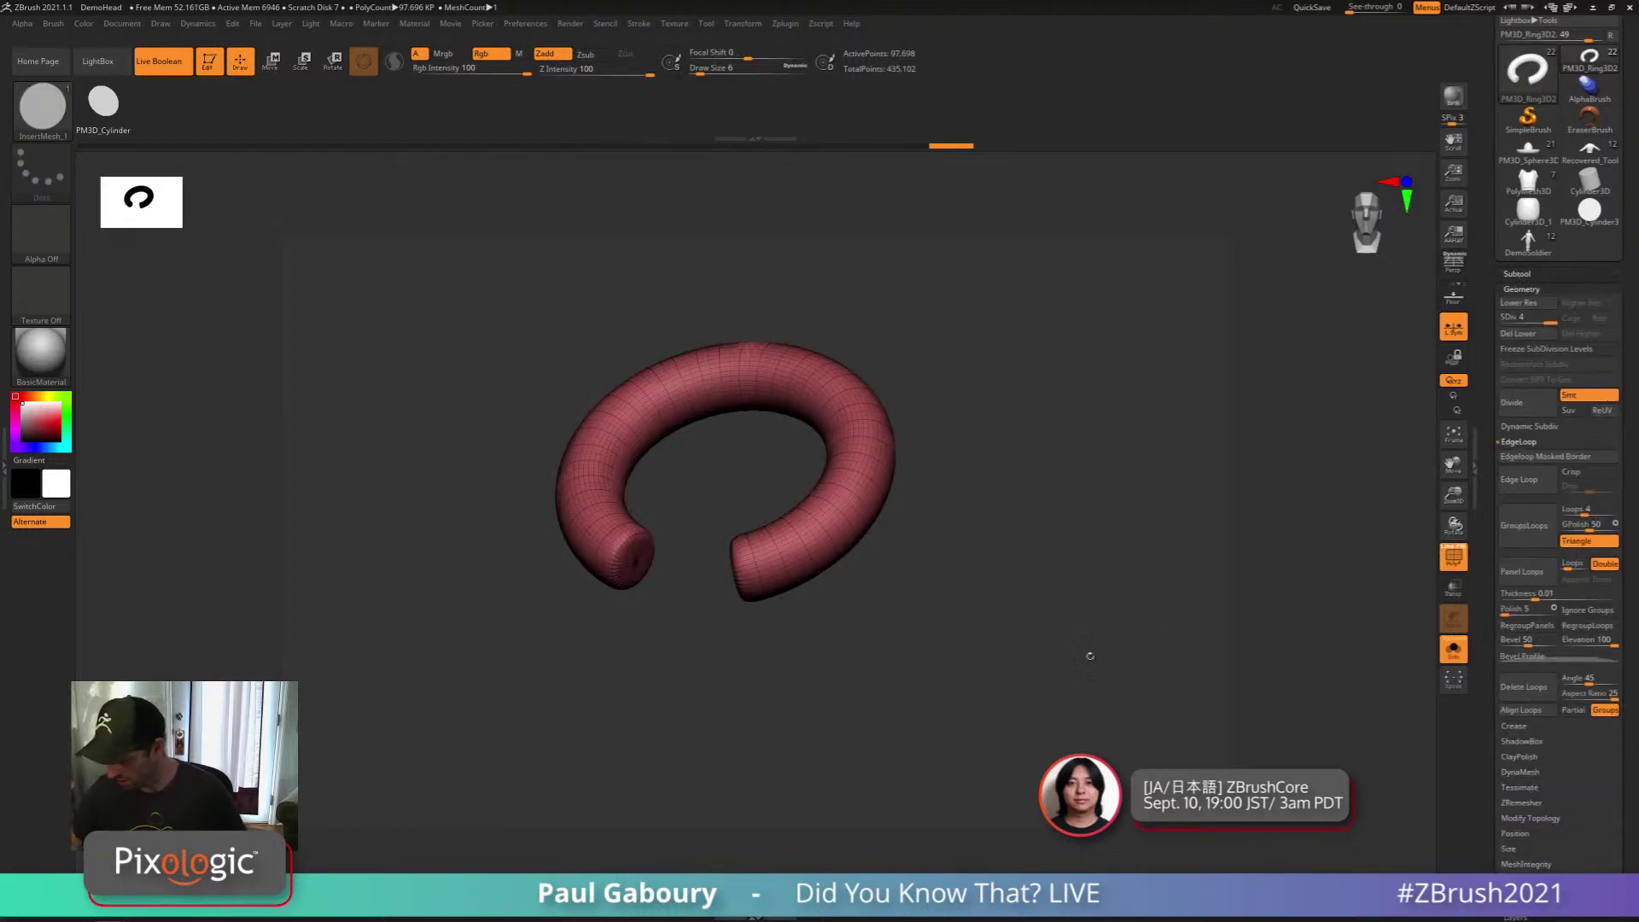
left_click_drag(1090, 656, 1066, 628)
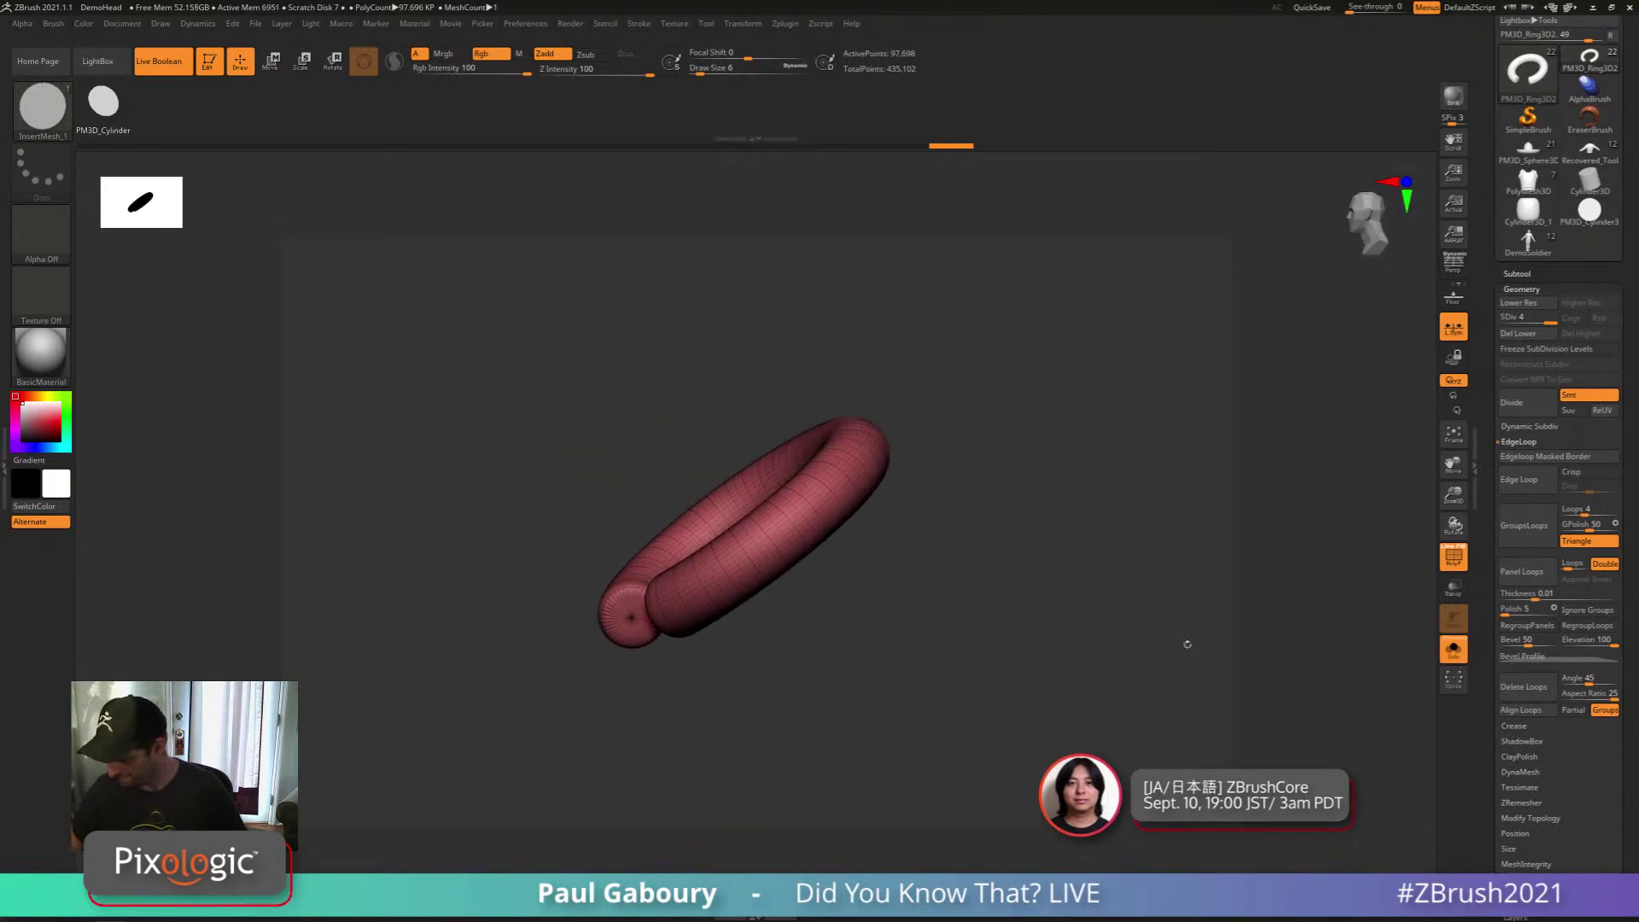
left_click_drag(1186, 644, 1161, 639)
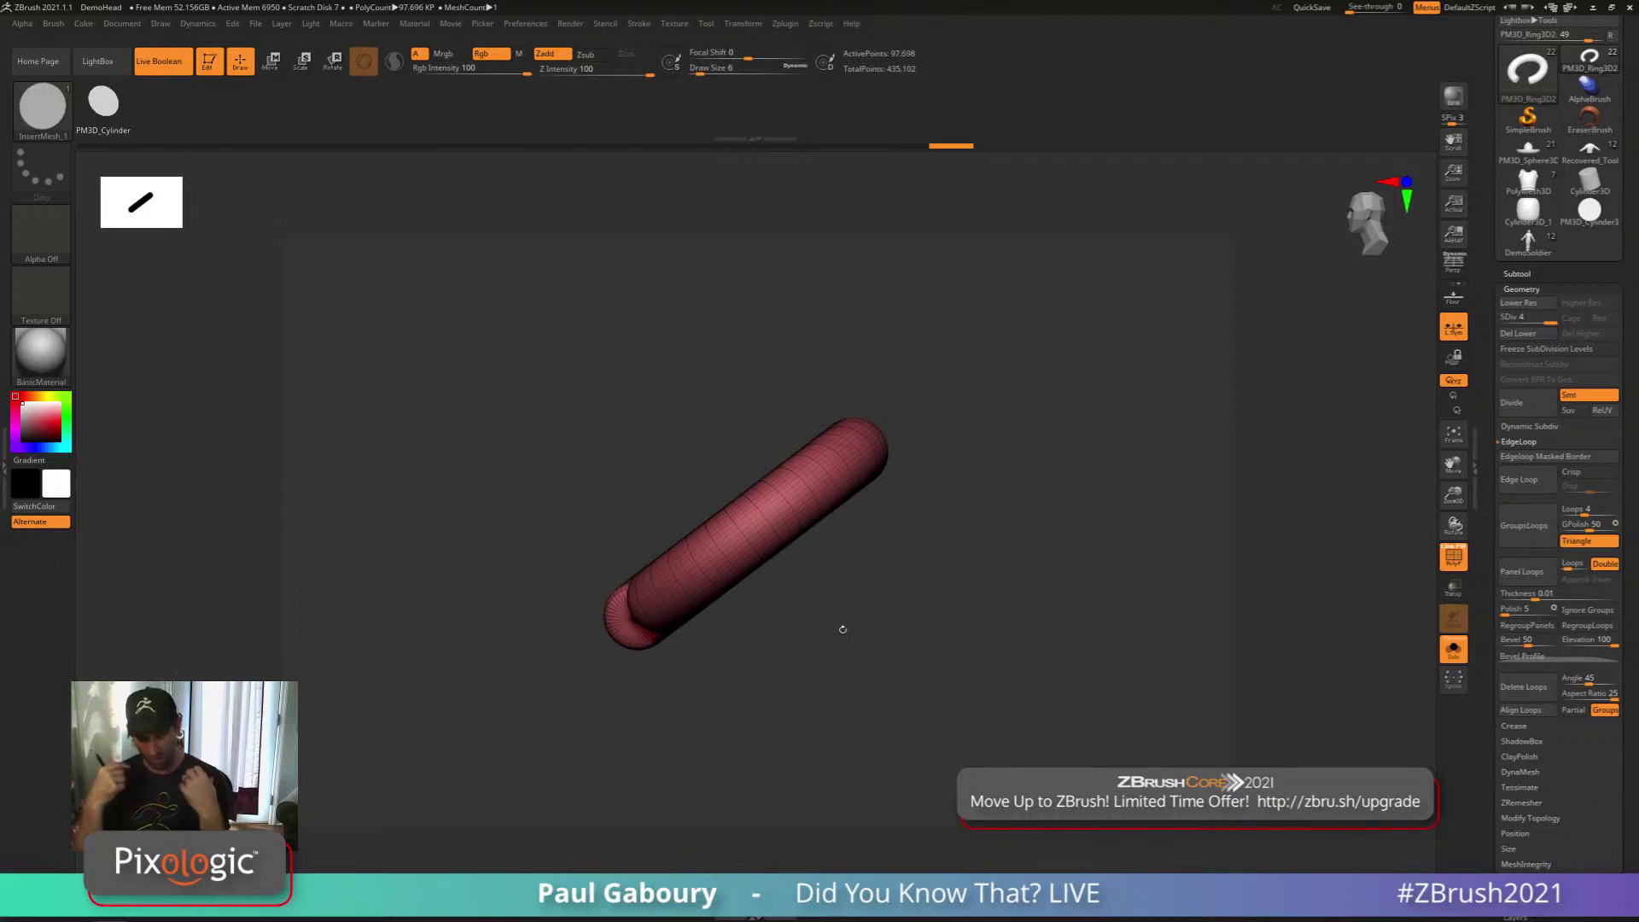
left_click_drag(843, 629, 853, 485)
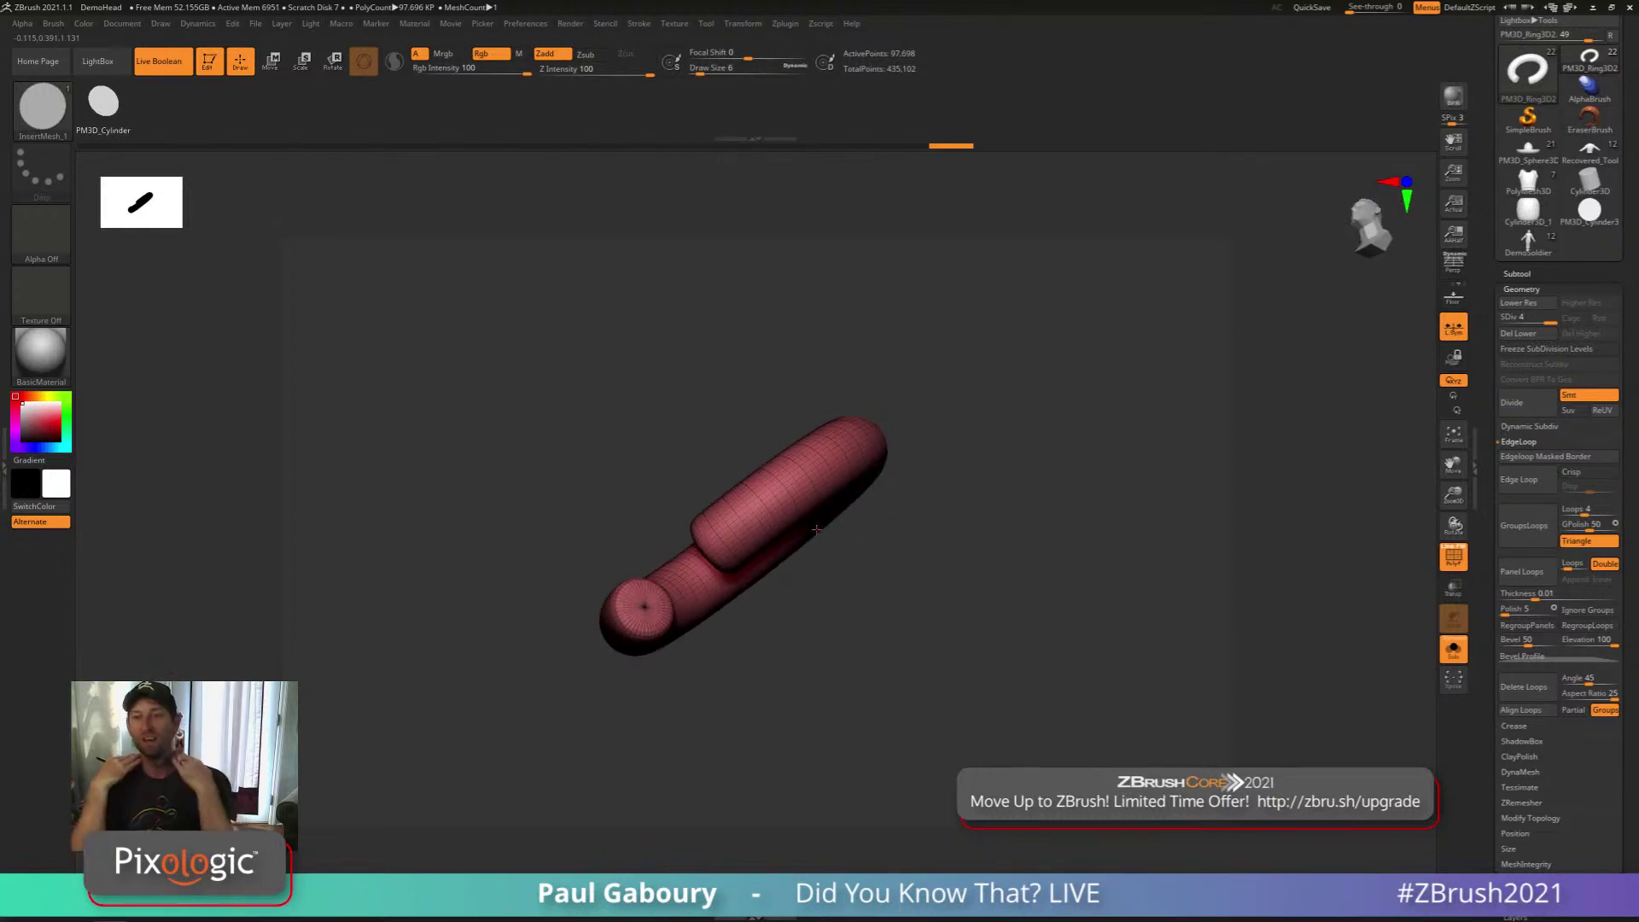
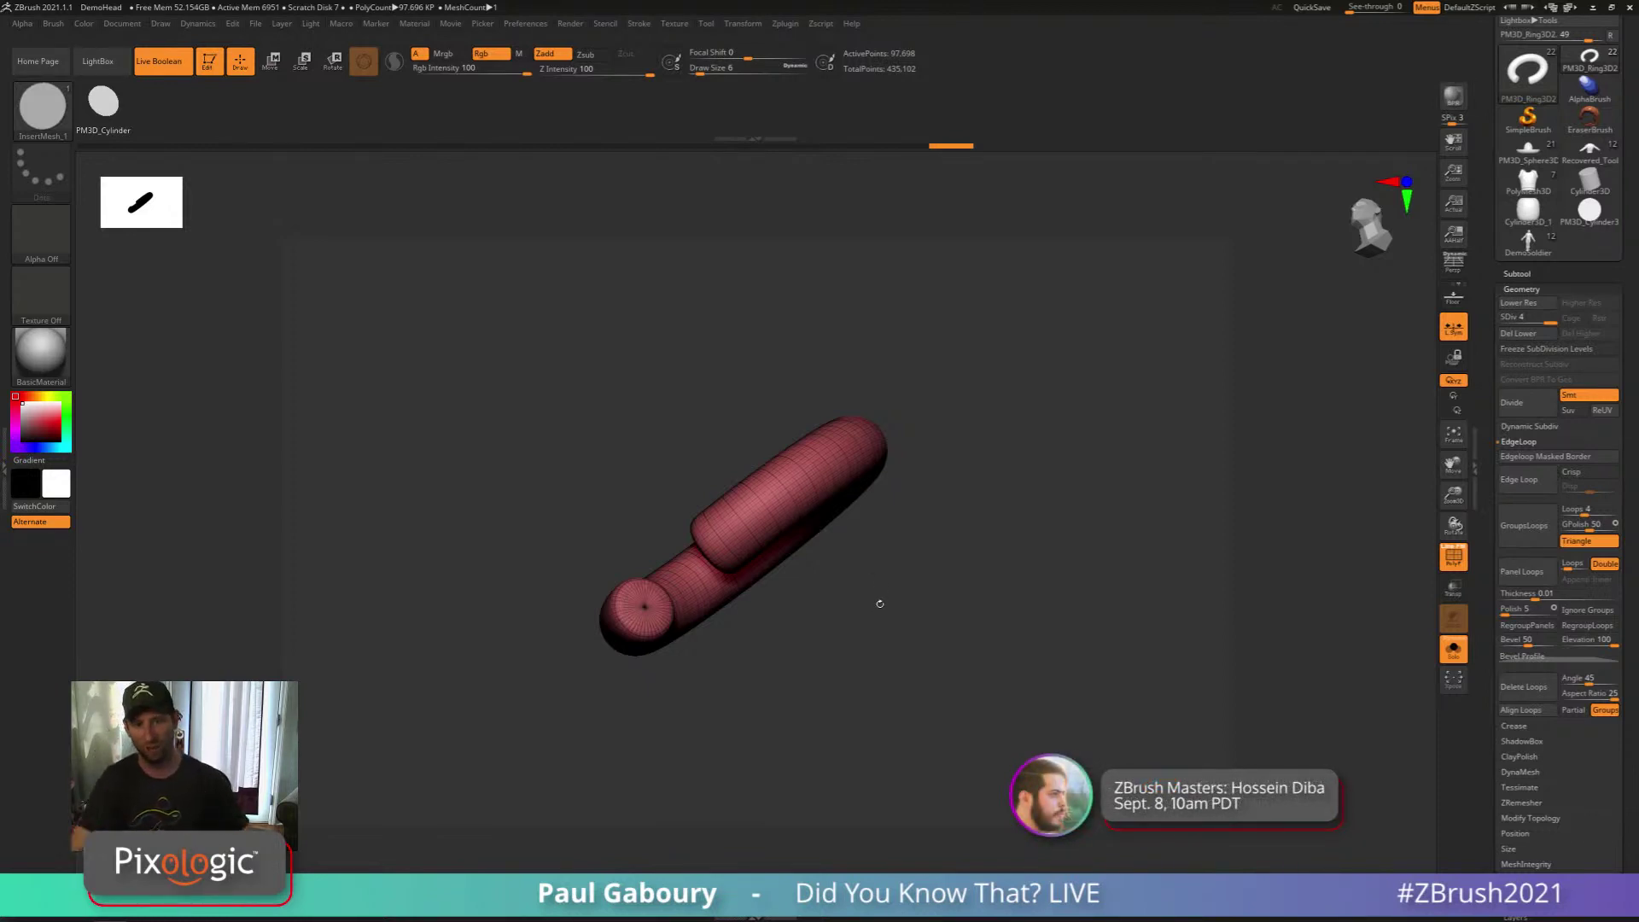
mouse_move(899, 638)
left_mouse_down()
mouse_move(926, 661)
mouse_move(898, 631)
left_mouse_up()
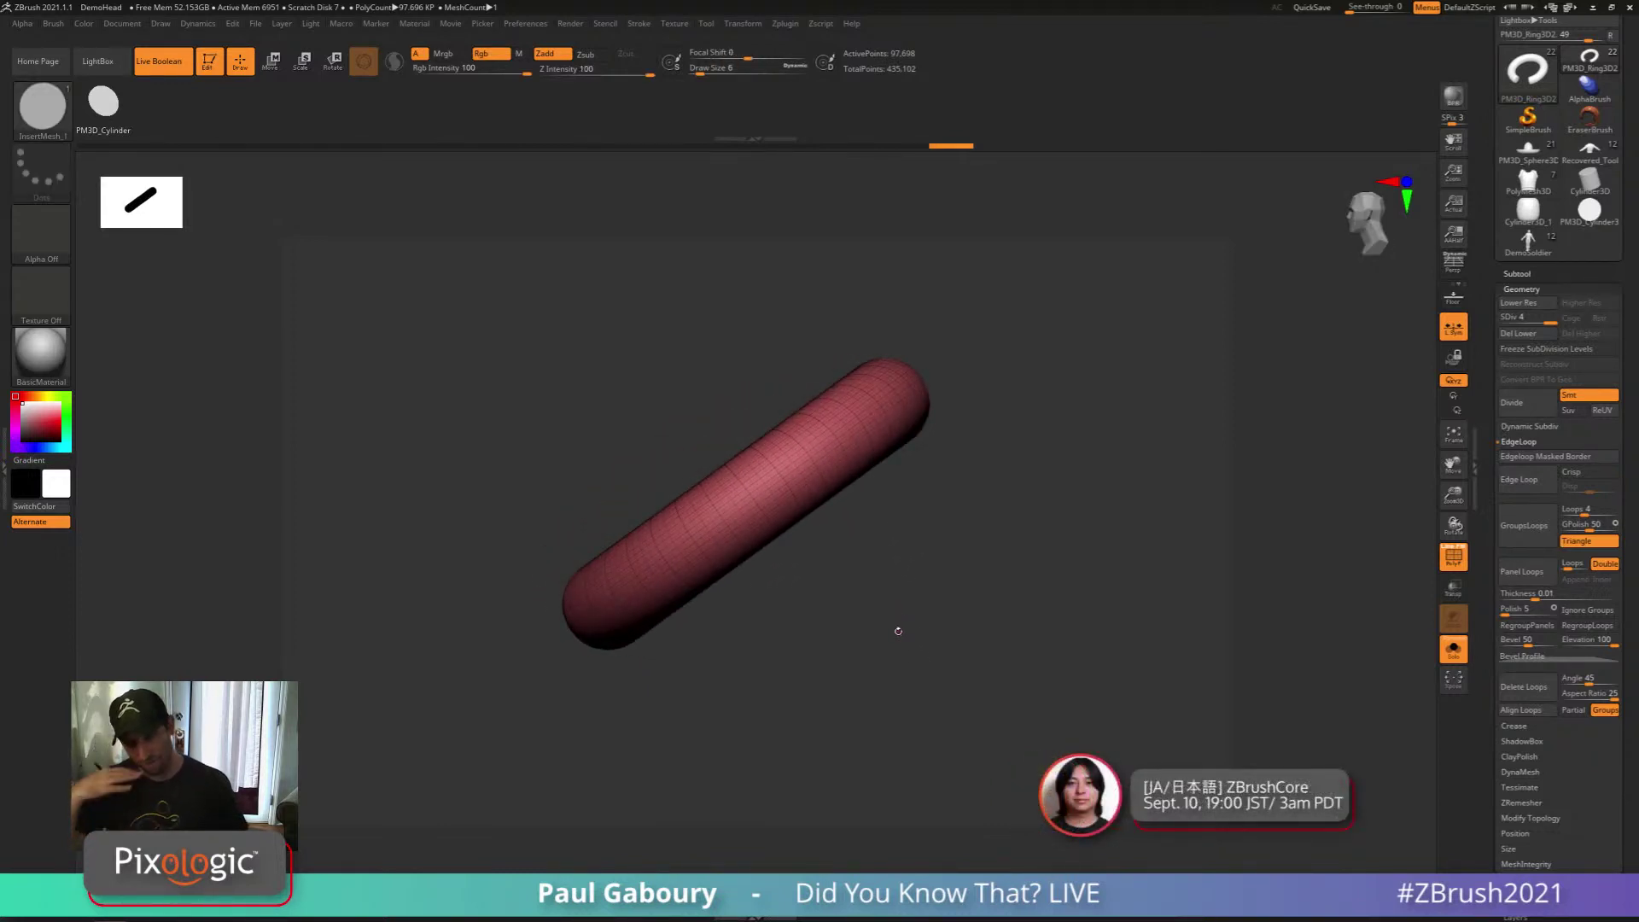
Delete the ring's lower subdivision levels and bring up the transform gizmo on it
left_click(1520, 334)
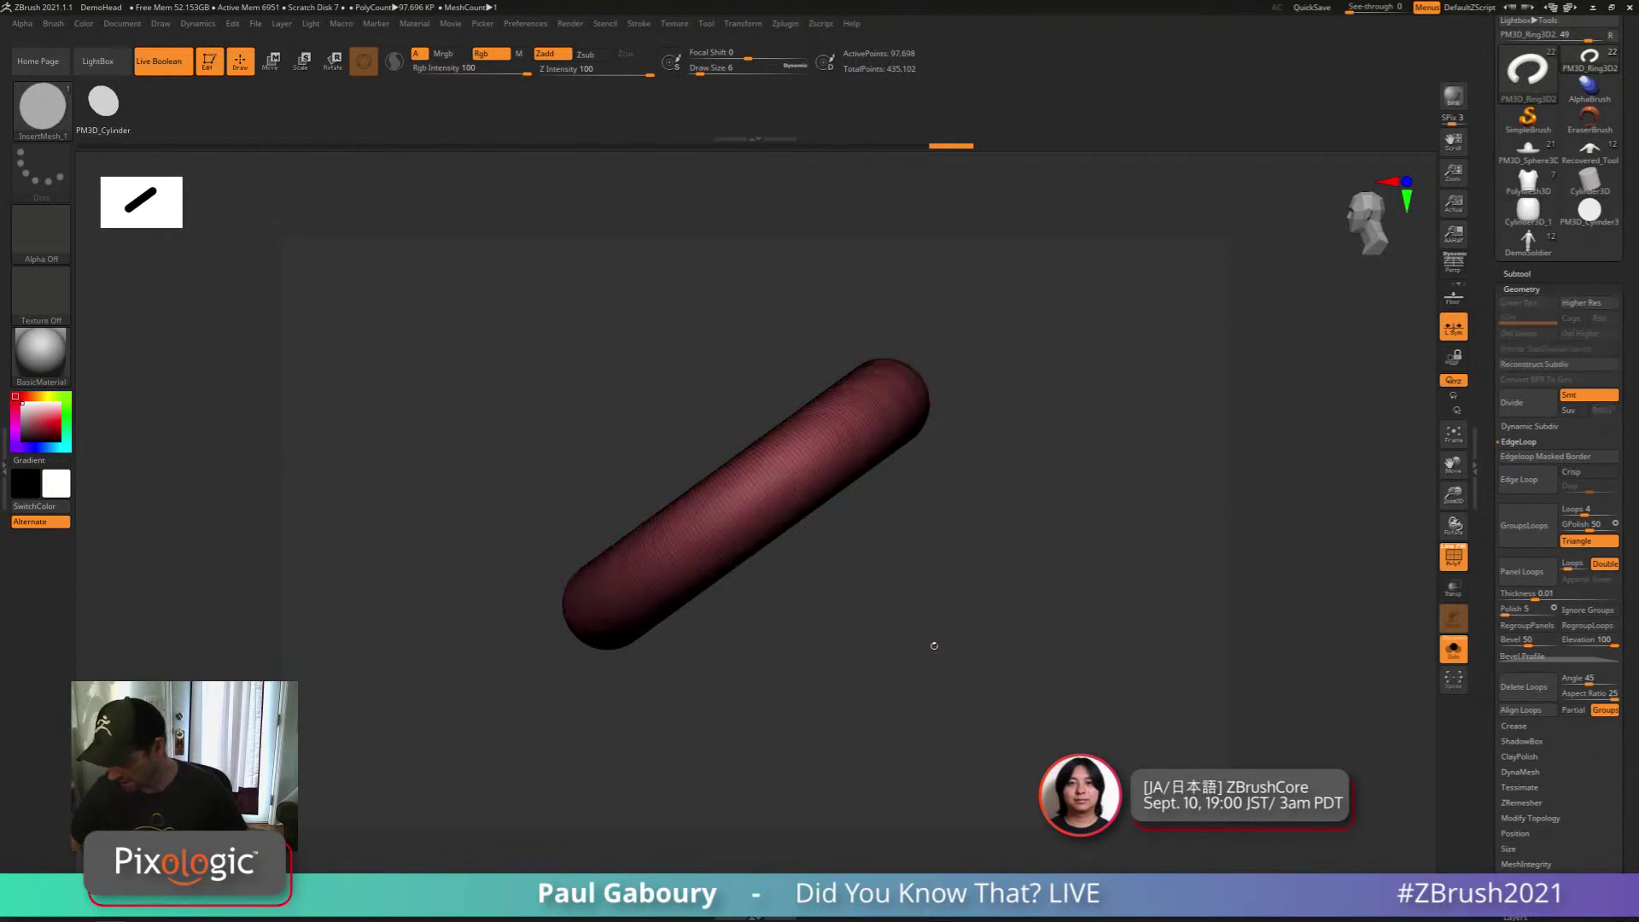
mouse_move(932, 638)
right_mouse_down("ctrl")
mouse_move(942, 673)
mouse_move(929, 641)
right_mouse_up("ctrl")
key("w")
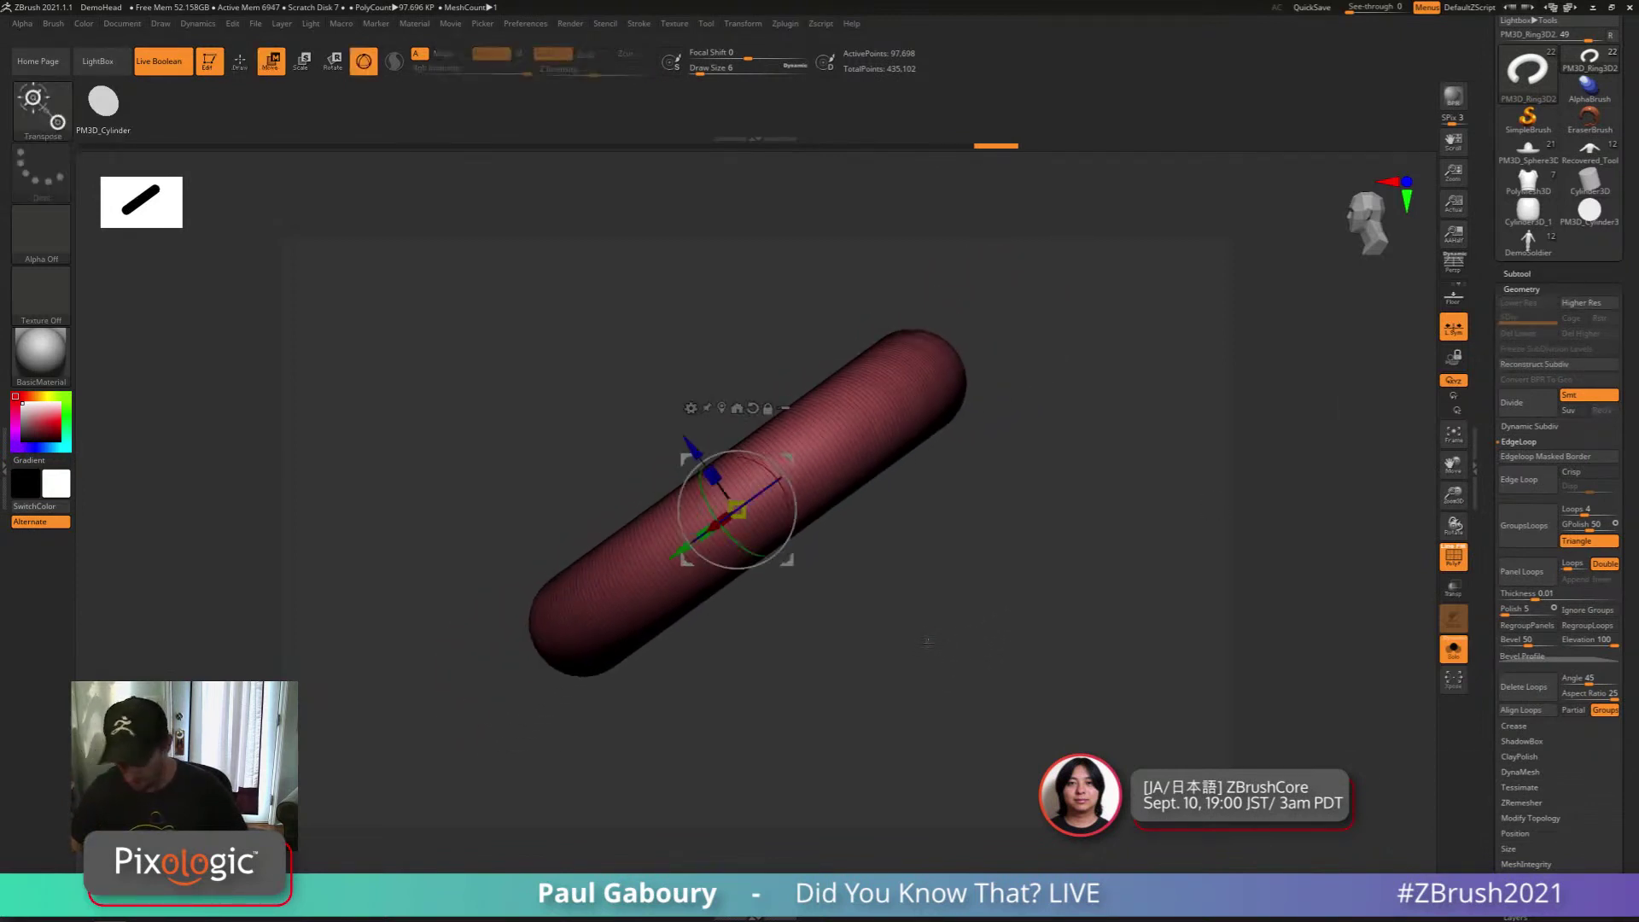
Apply the Flatten deformer to the ring, flatten one face of its tube, and check the flattened surface
left_click(690, 408)
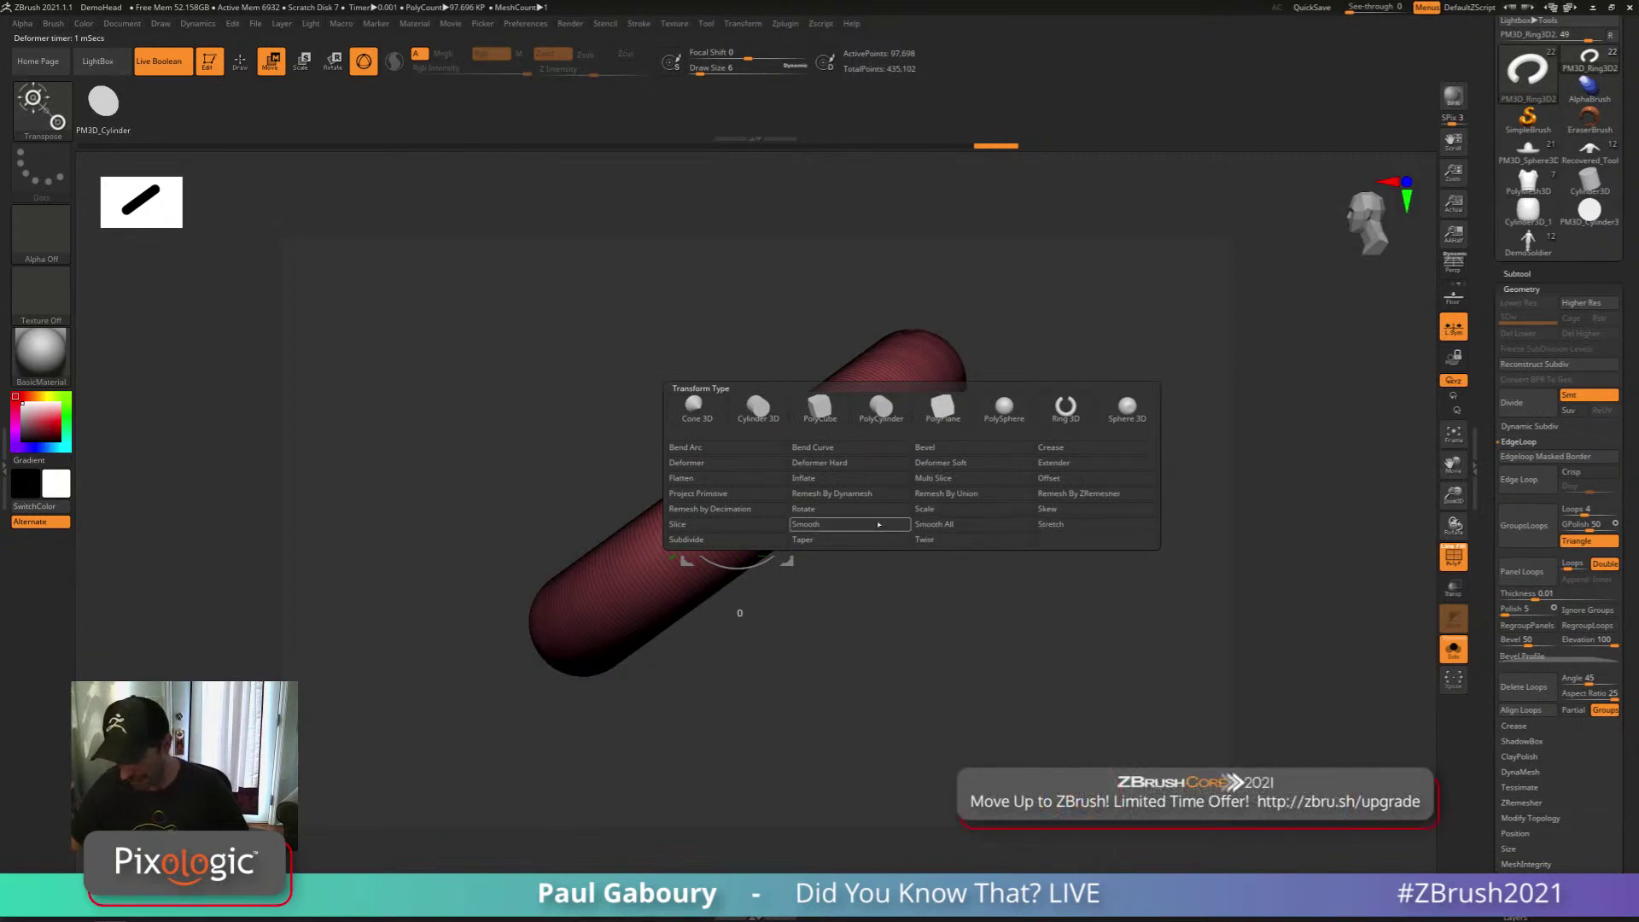
left_click(708, 478)
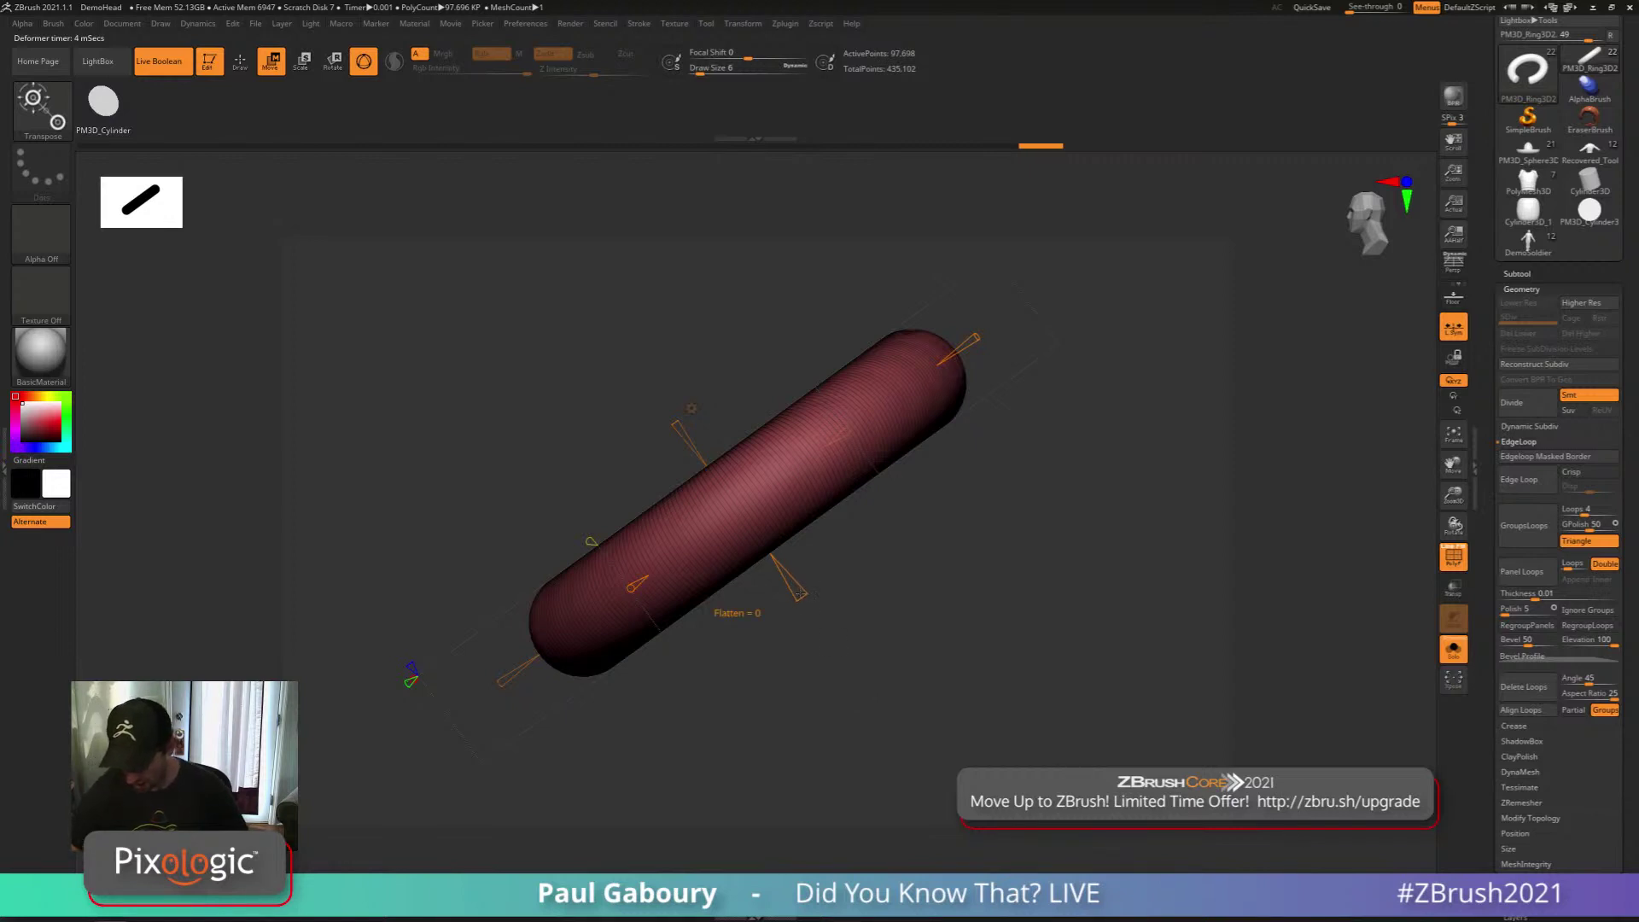
left_click_drag(799, 592, 856, 591)
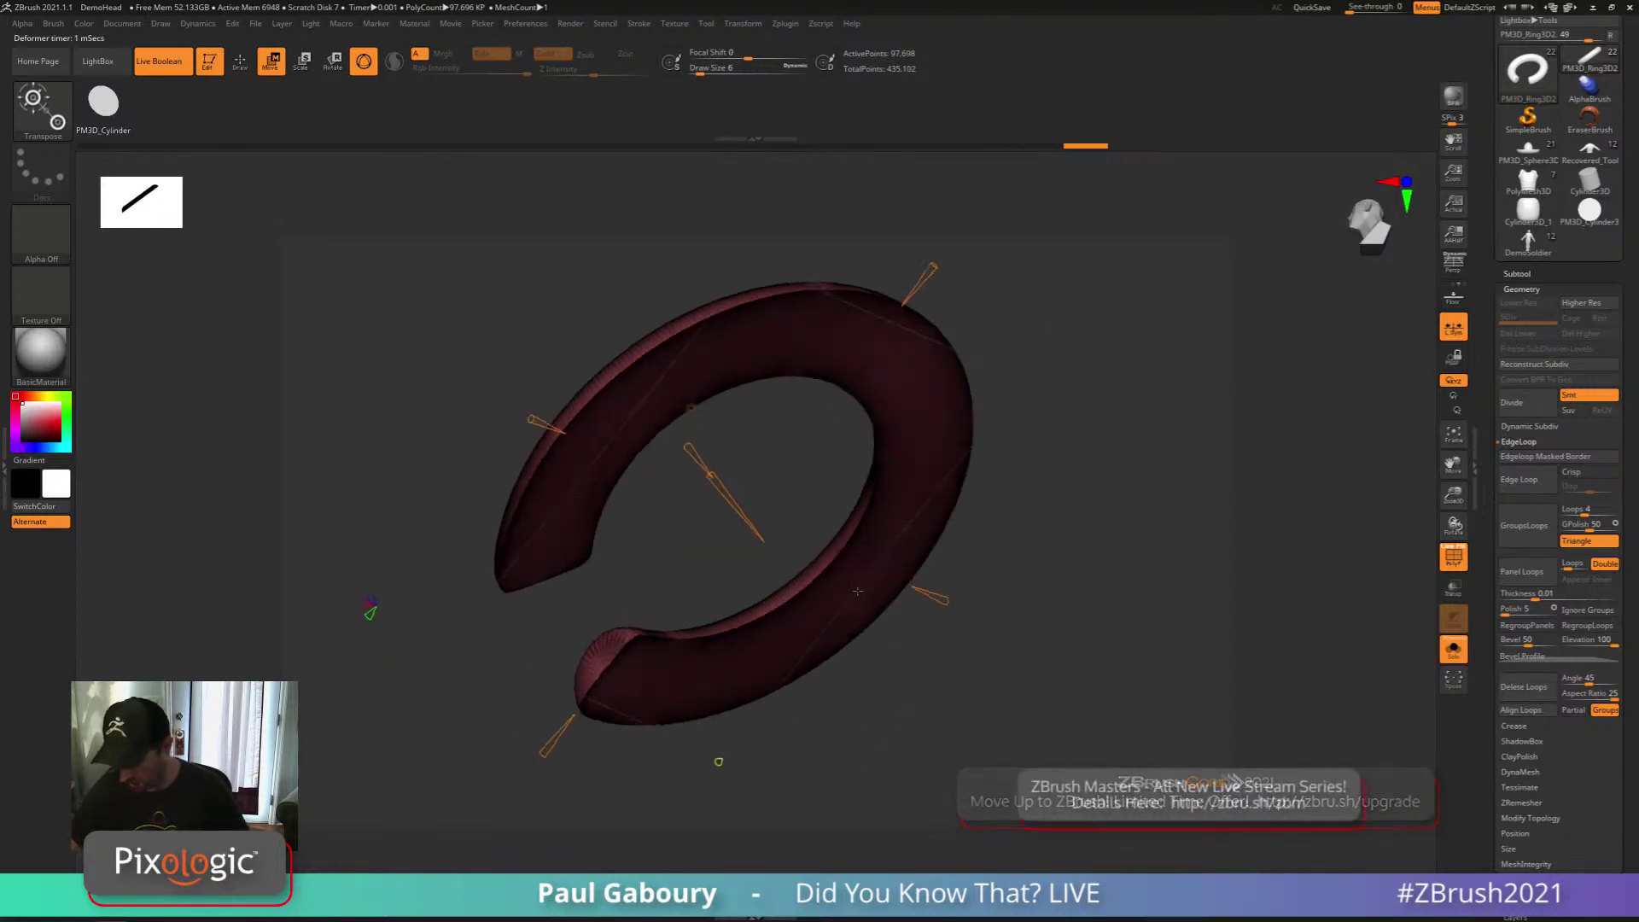
mouse_move(682, 401)
right_mouse_down("ctrl")
mouse_move(823, 437)
mouse_move(605, 386)
mouse_move(864, 621)
mouse_move(802, 686)
right_mouse_up("ctrl")
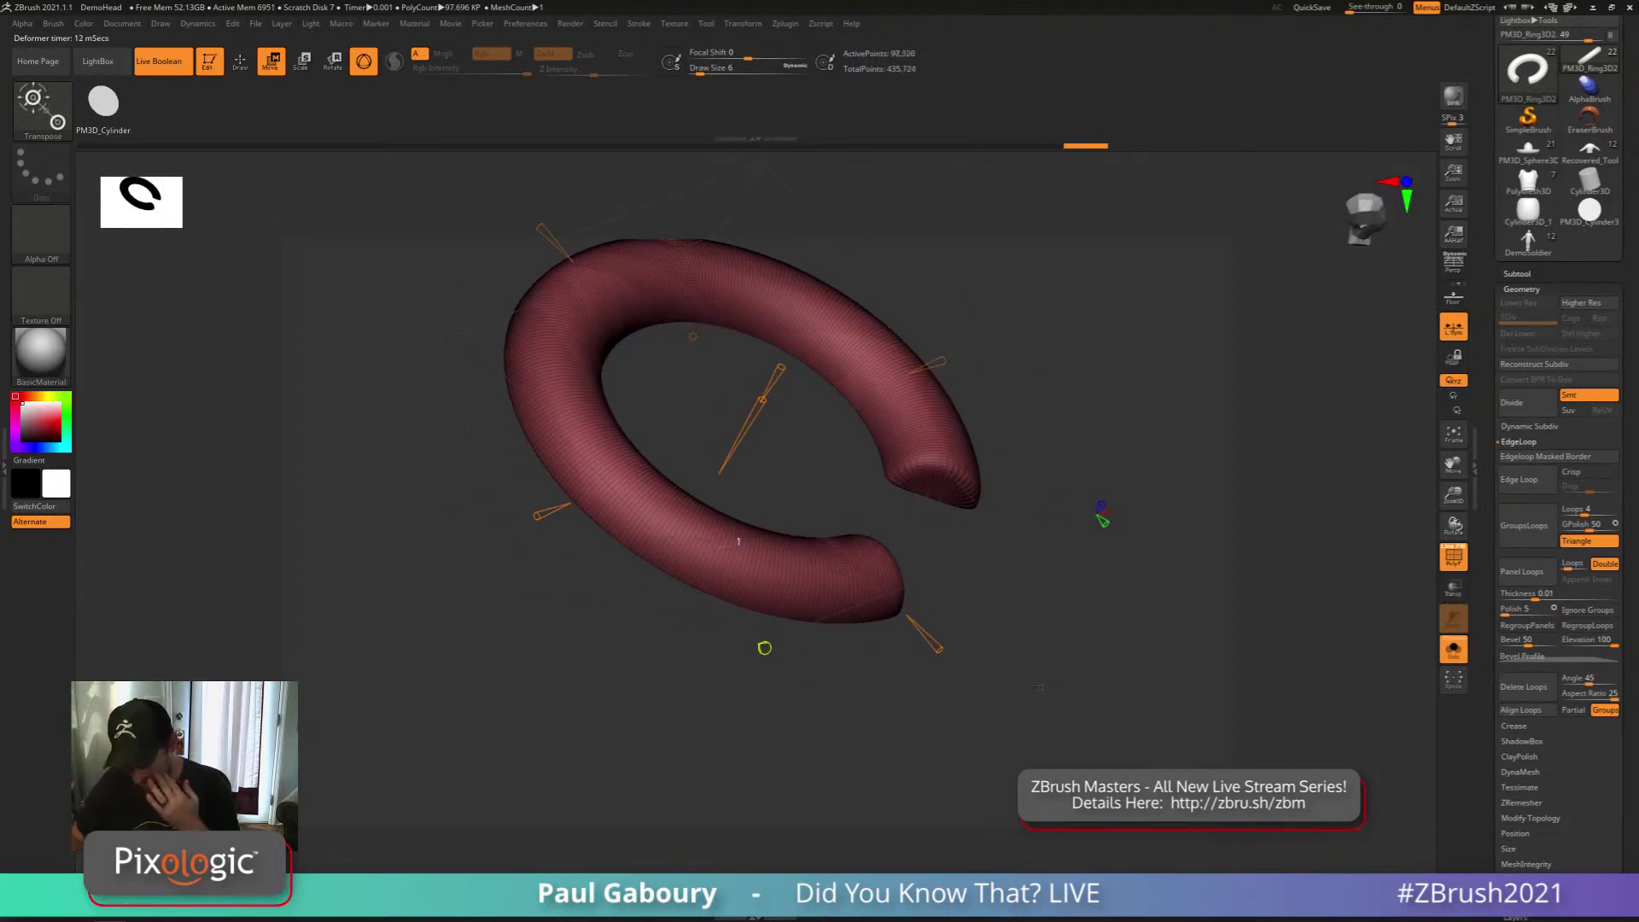
left_click_drag(746, 641, 753, 645)
mouse_move(793, 674)
right_mouse_down()
mouse_move(824, 611)
mouse_move(905, 730)
mouse_move(918, 693)
right_mouse_up()
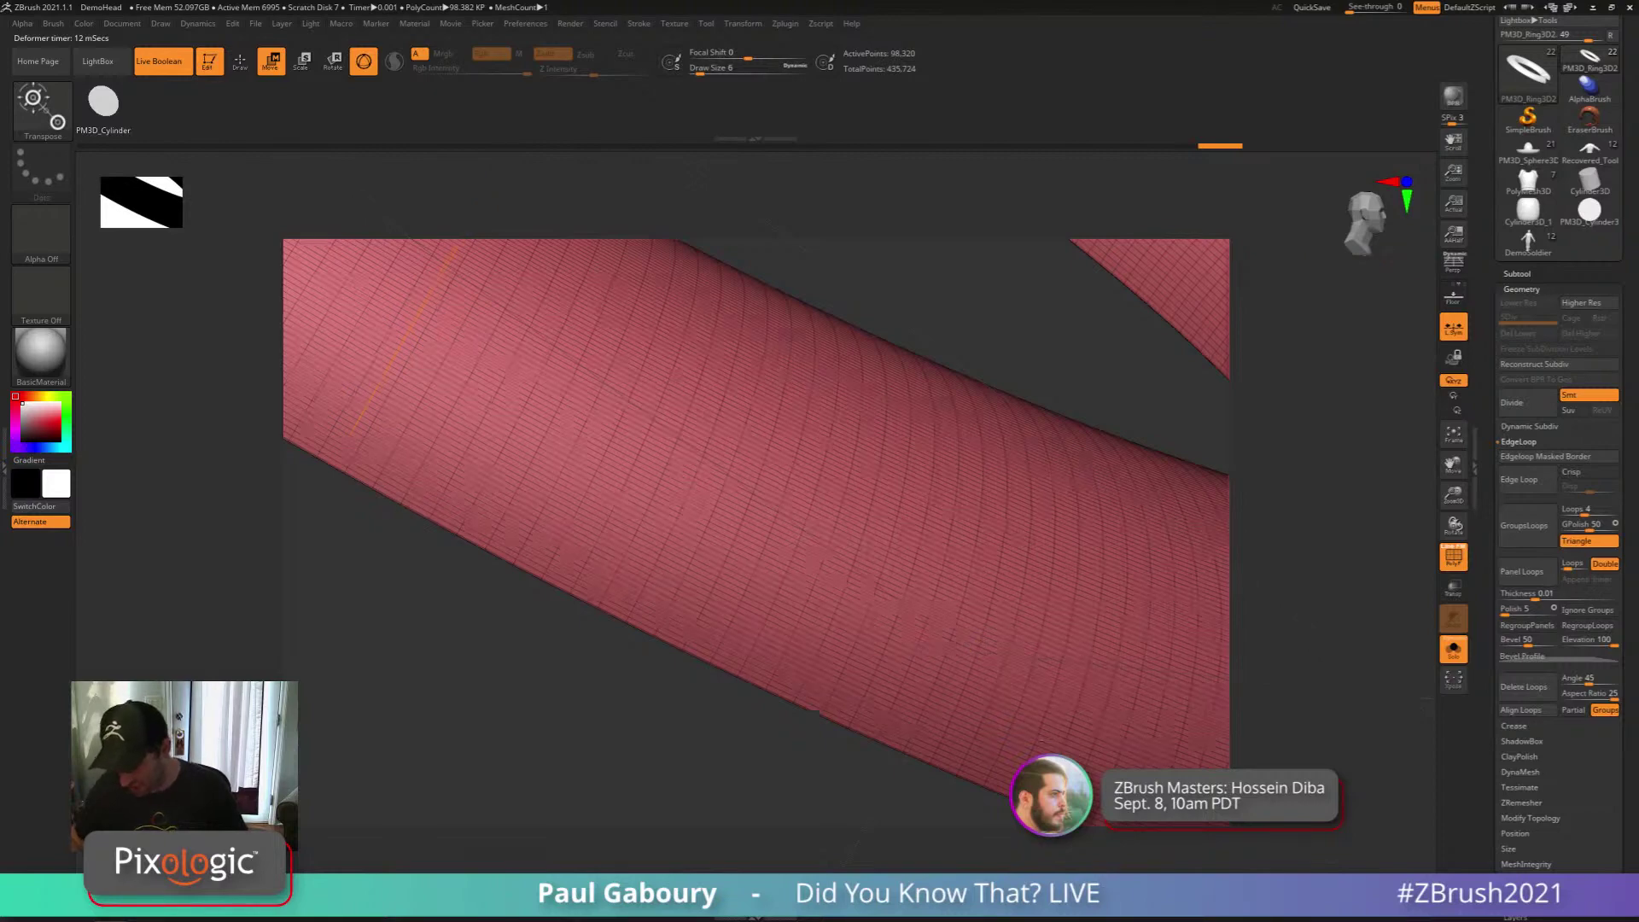
right_click_drag(1028, 719, 852, 718, "ctrl")
Undo the Flatten deformer so the ring has its full round tube again
key("ctrl")
key("ctrl")
key("ctrl")
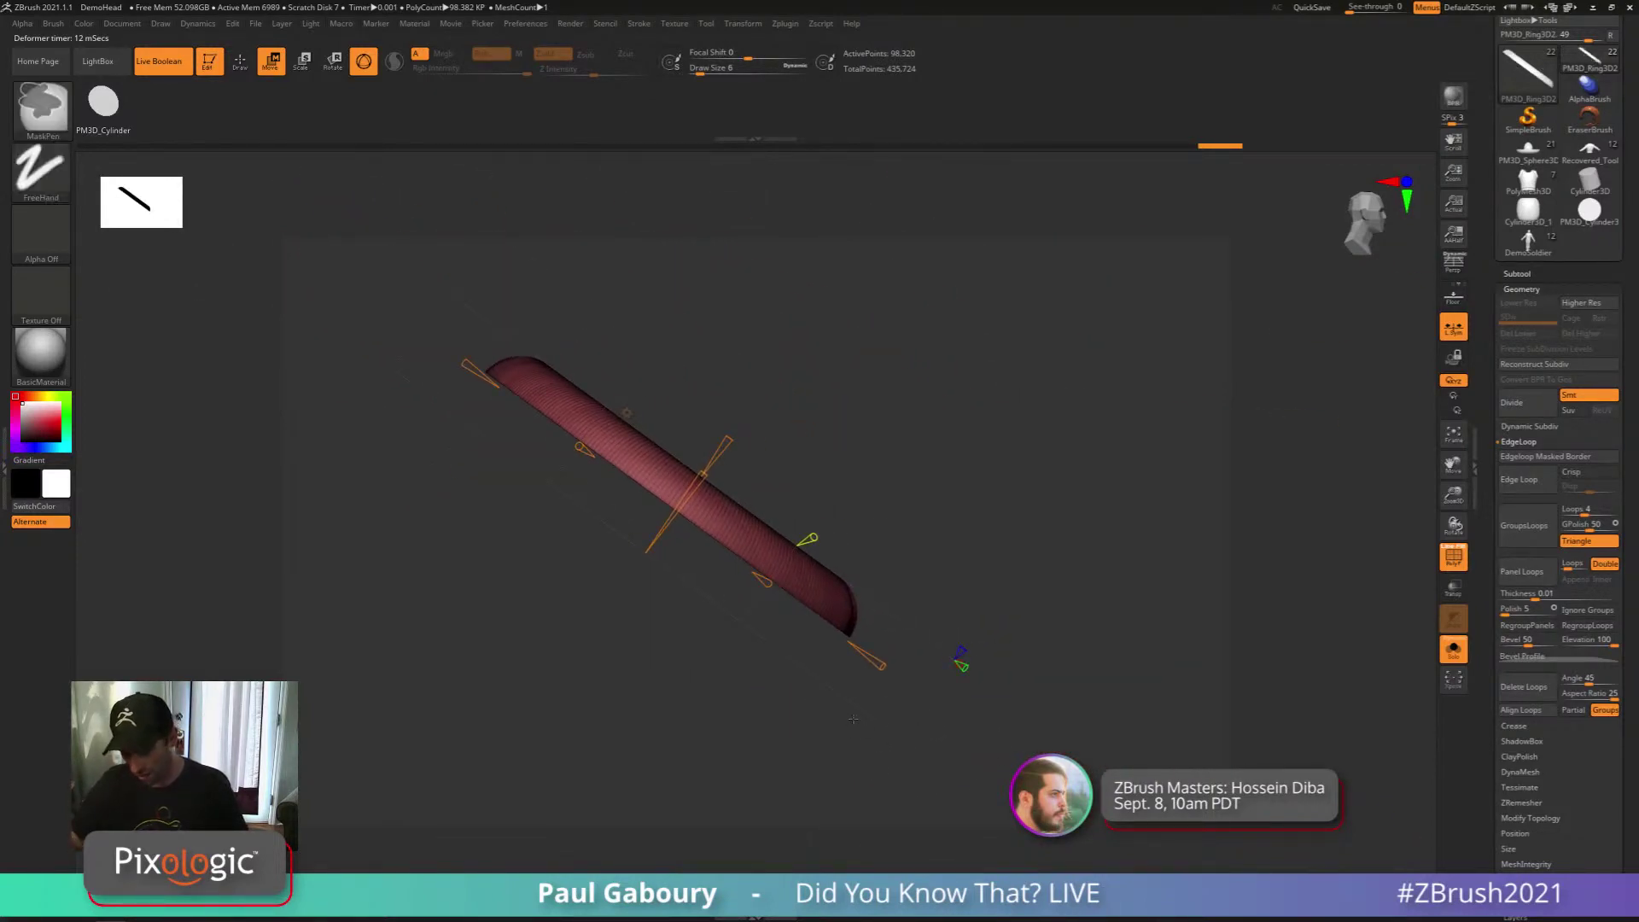
key("ctrl+z")
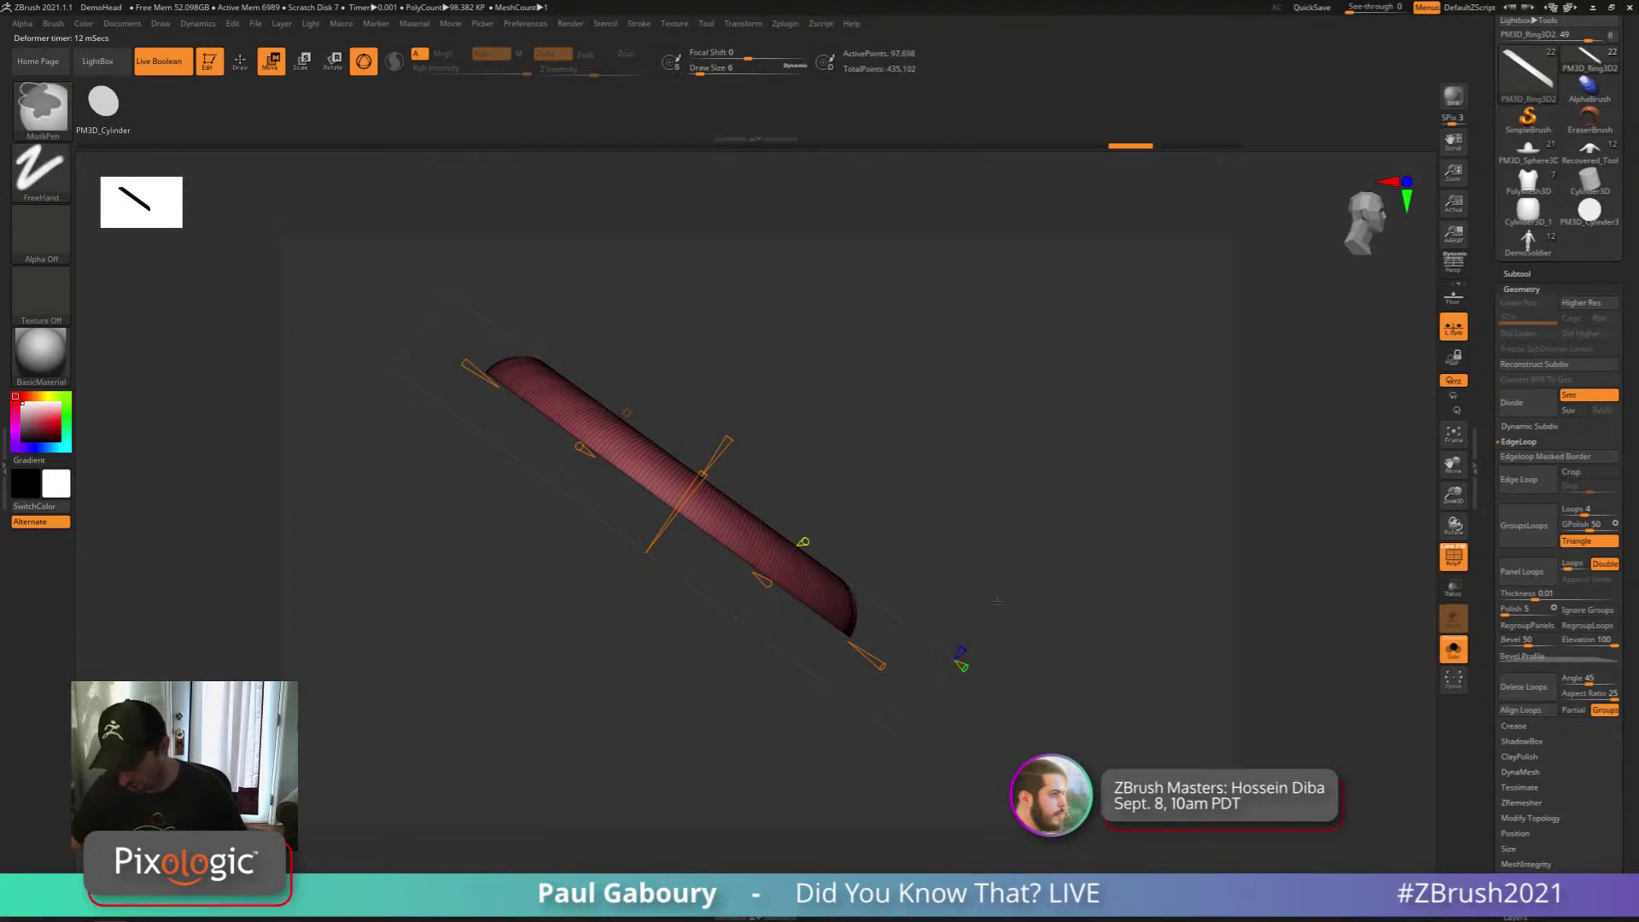
key("ctrl+z")
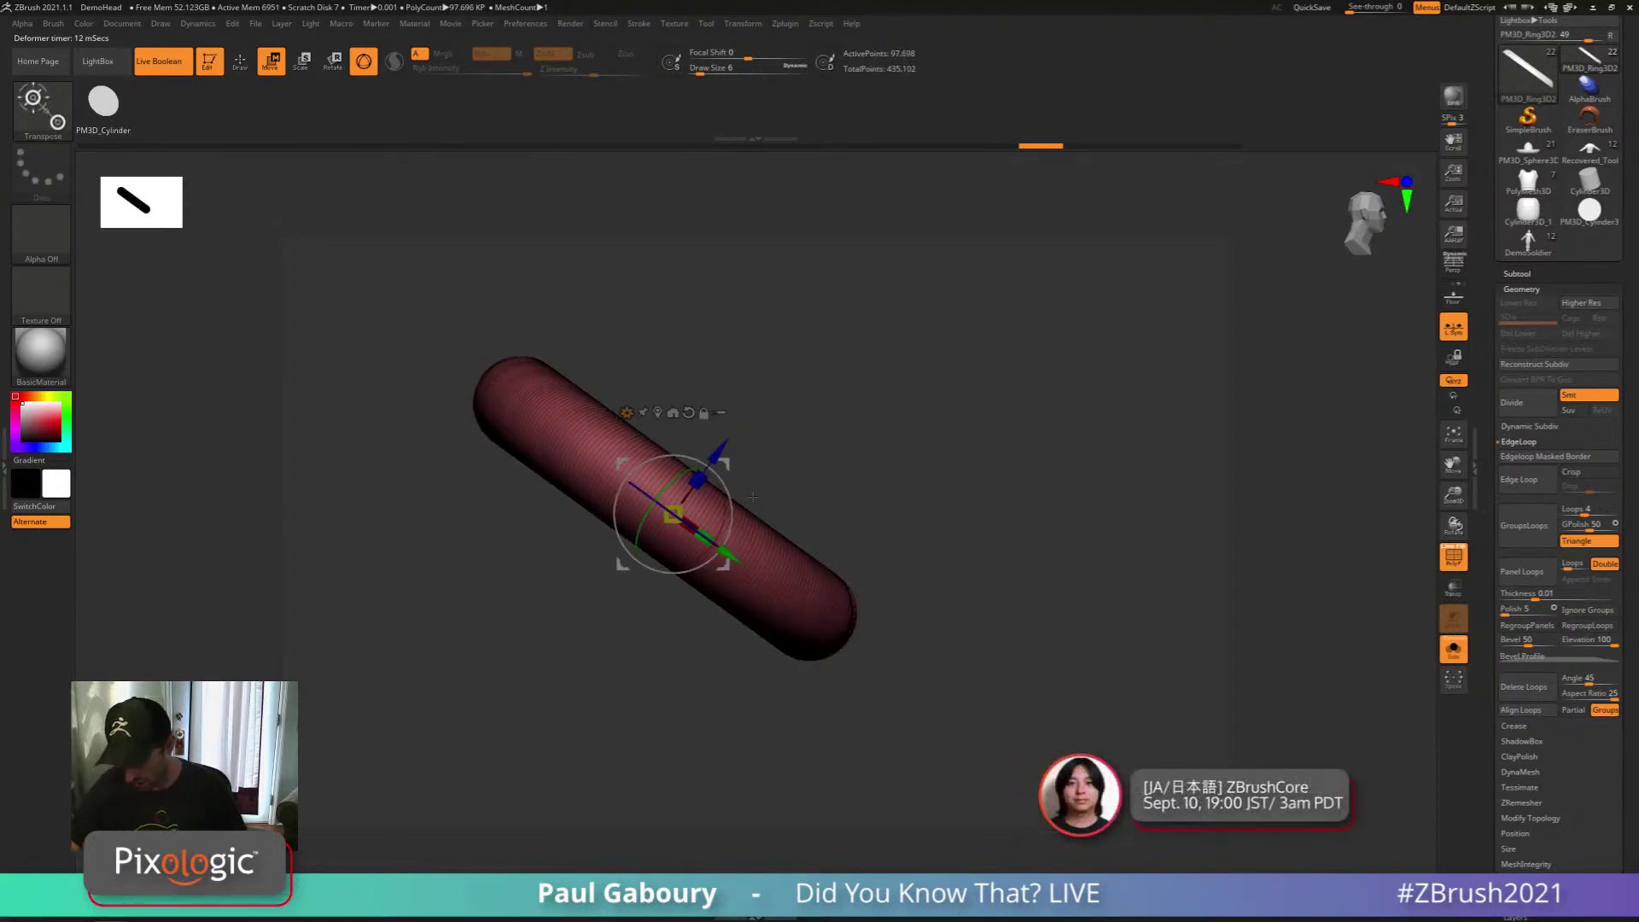
Rotate only the gizmo so that its axes sit at an angle to the ring
key("ctrl+shift+z")
right_click_drag(766, 501, 721, 513)
left_click_drag(721, 513, 727, 544)
key("ctrl+z")
right_click_drag(735, 605, 811, 712)
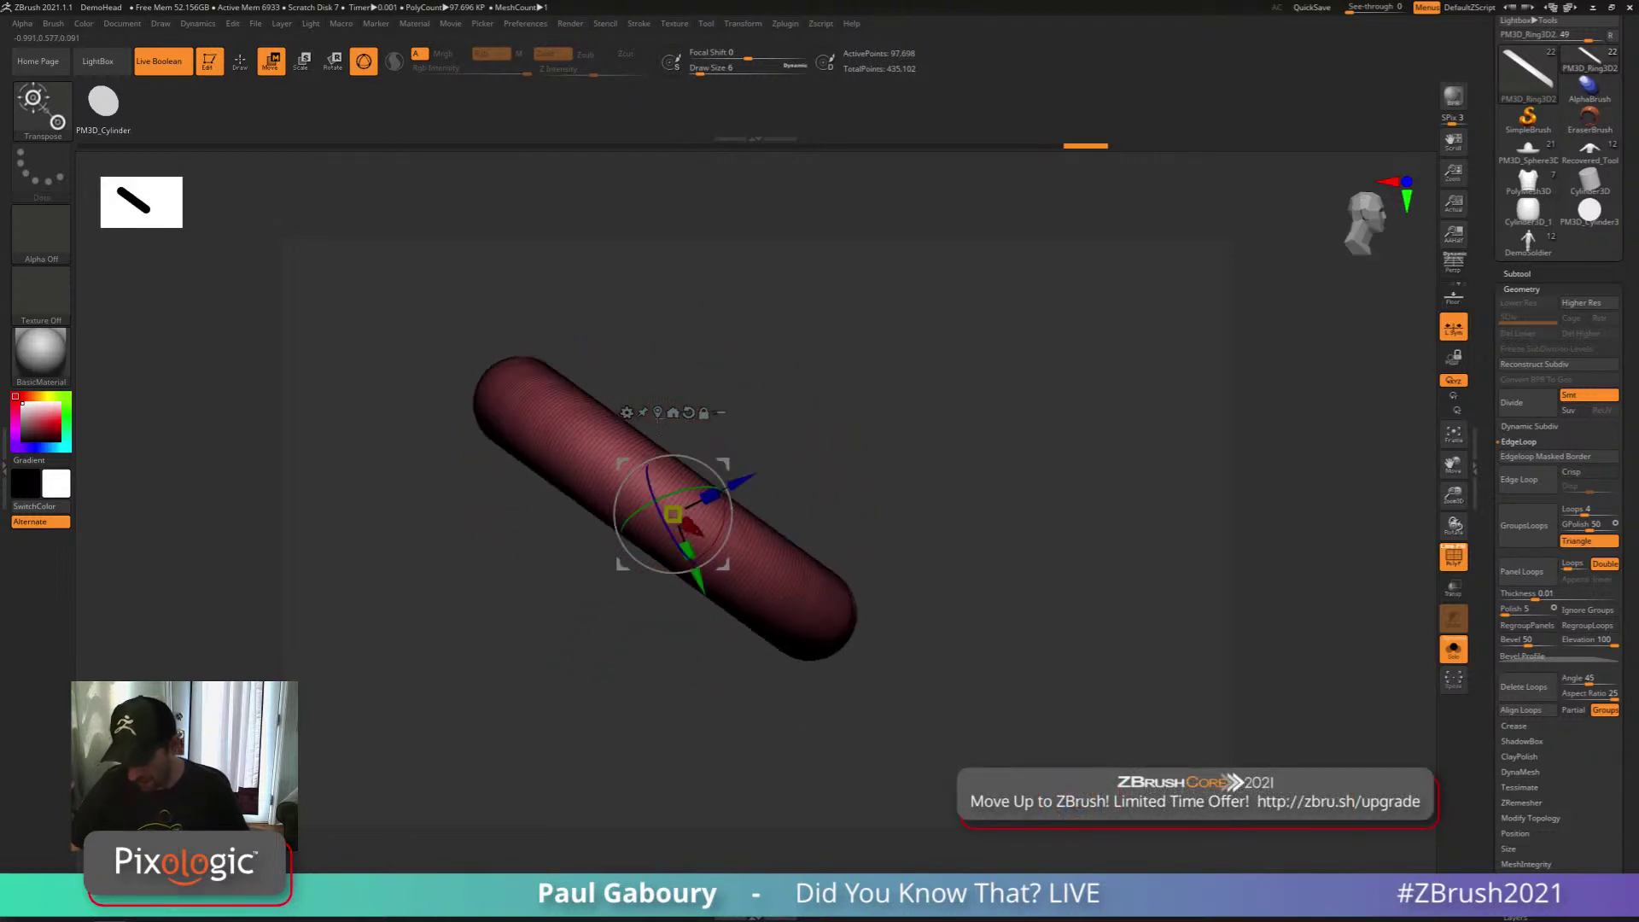
Apply the Flatten deformer along the tilted gizmo axes and flatten one side of the ring diagonally
left_click(626, 413)
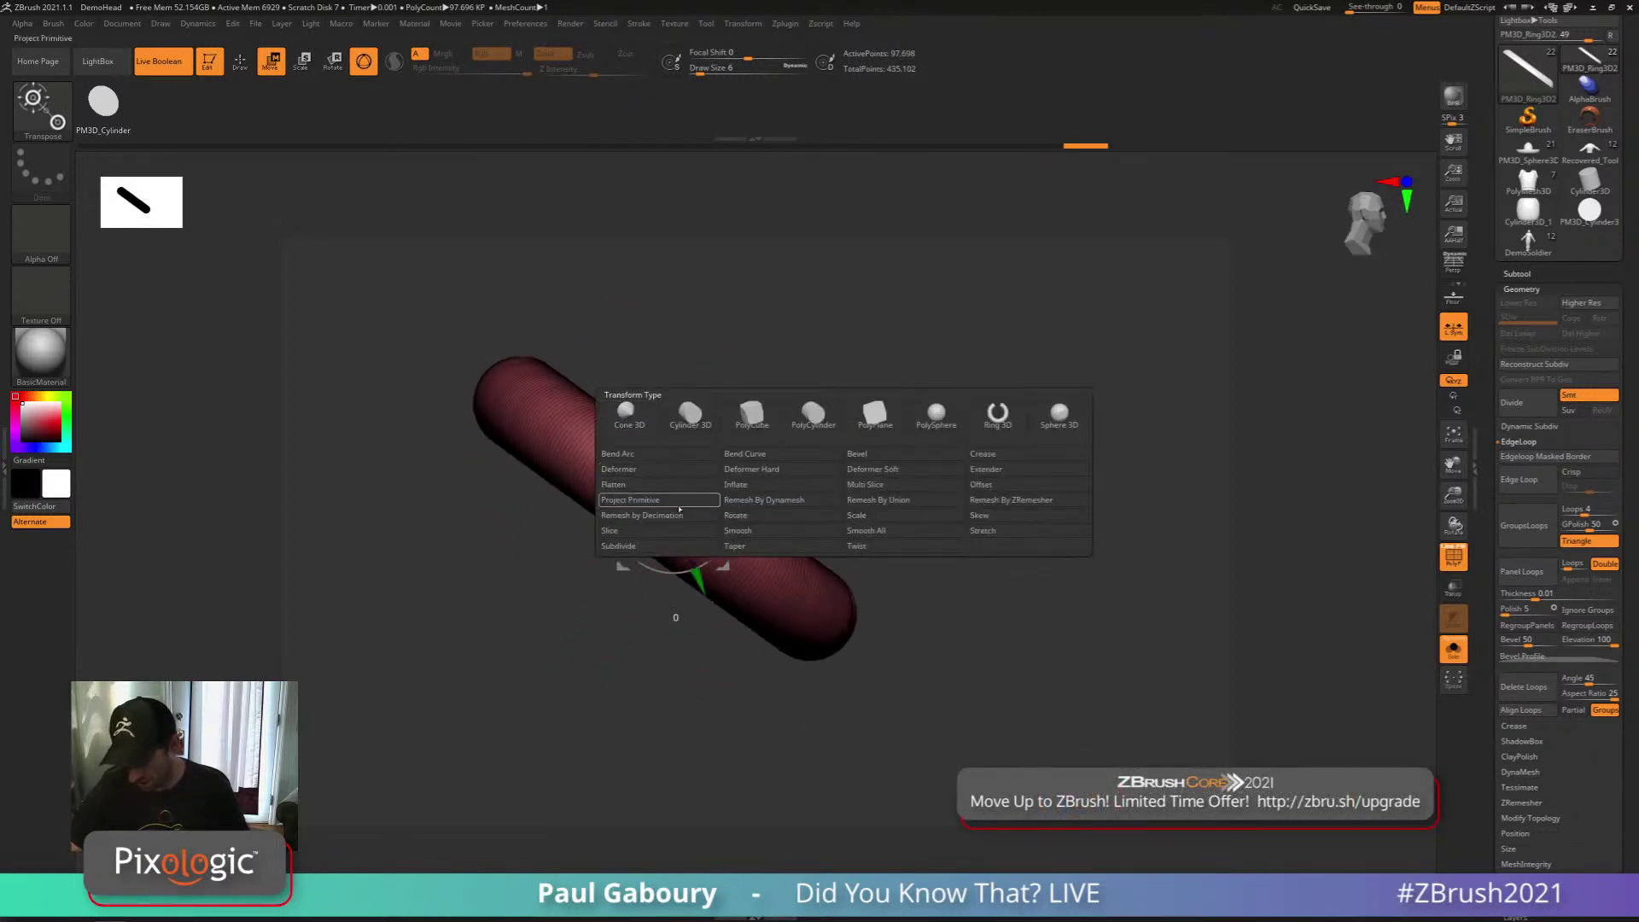
left_click(704, 485)
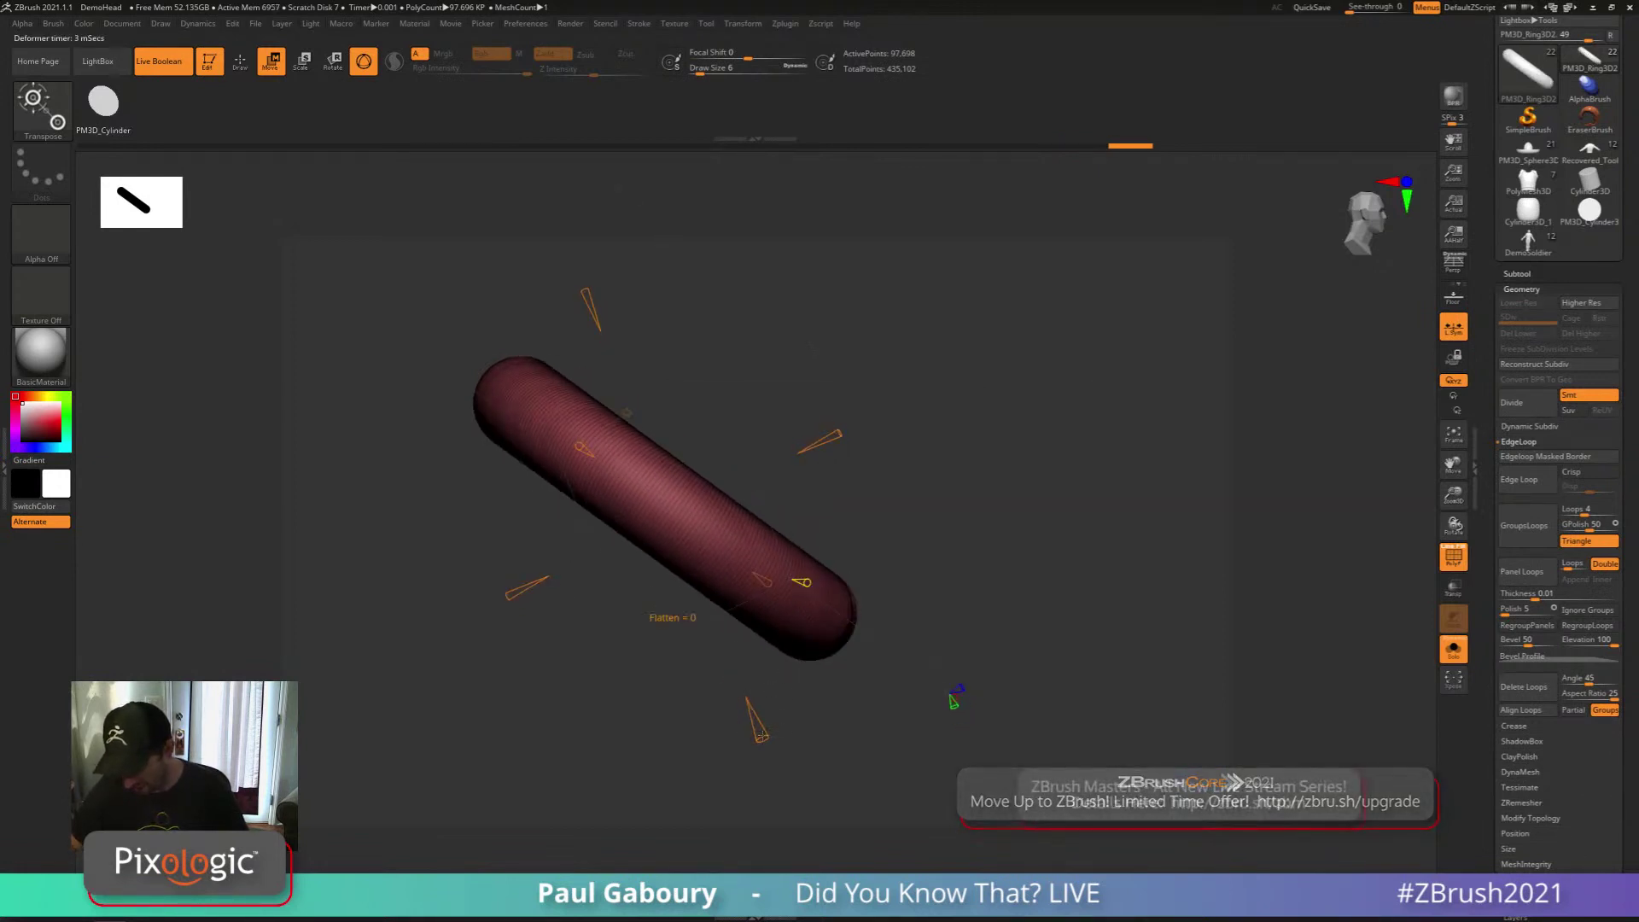
left_click_drag(759, 734, 683, 491)
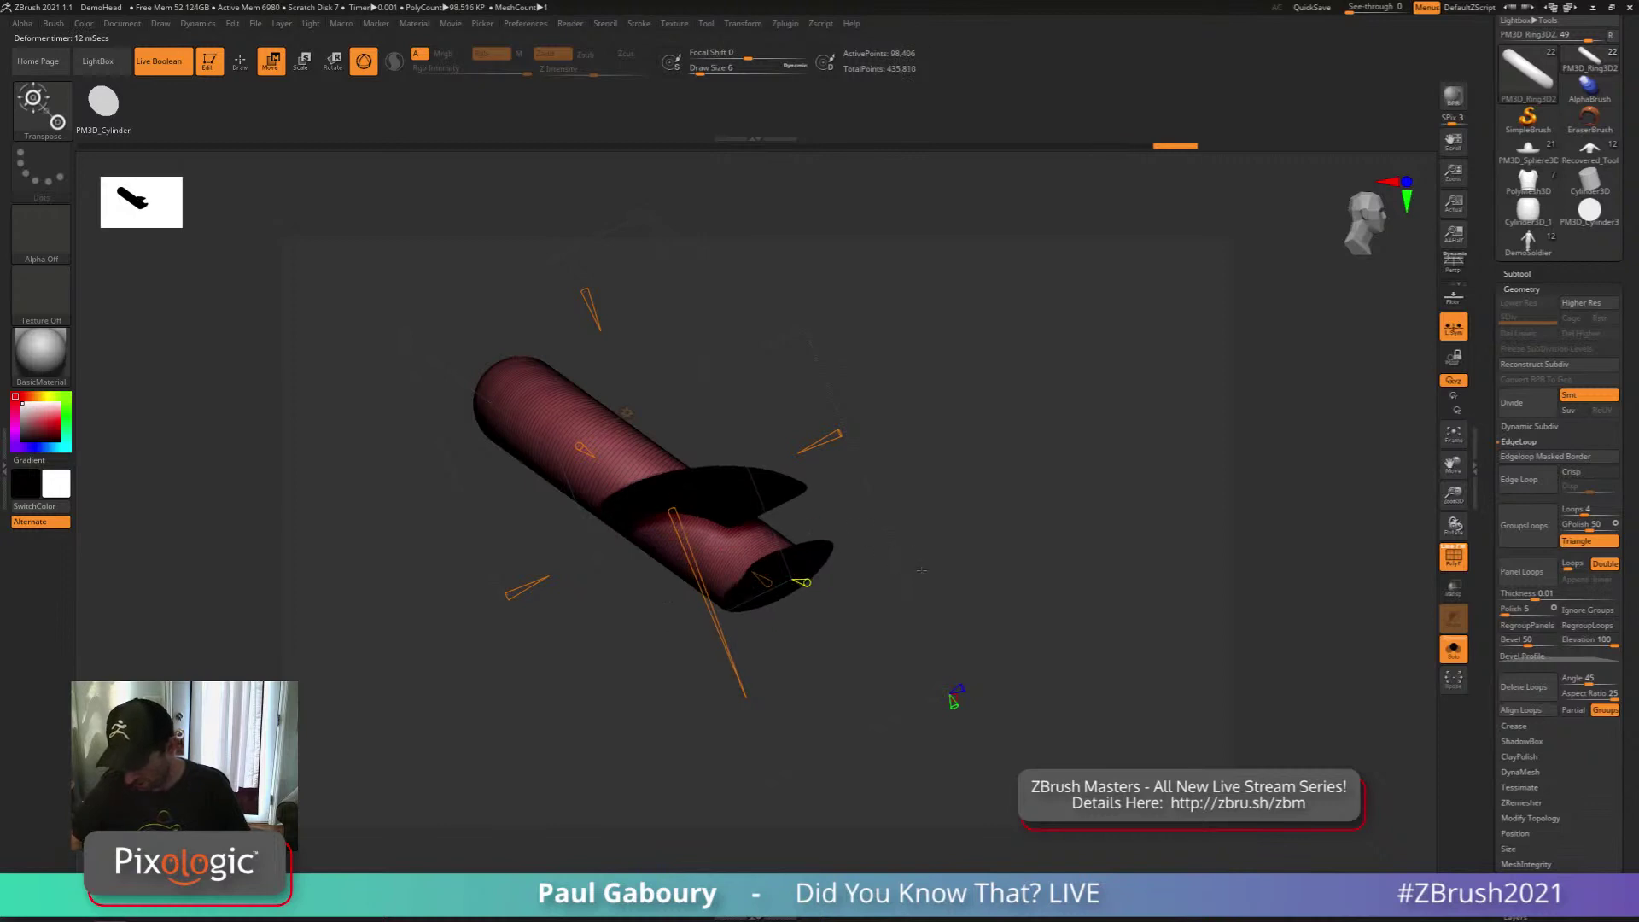
key("ctrl+z")
key("ctrl+z")
left_click_drag(527, 589, 646, 527)
left_click_drag(863, 536, 915, 555)
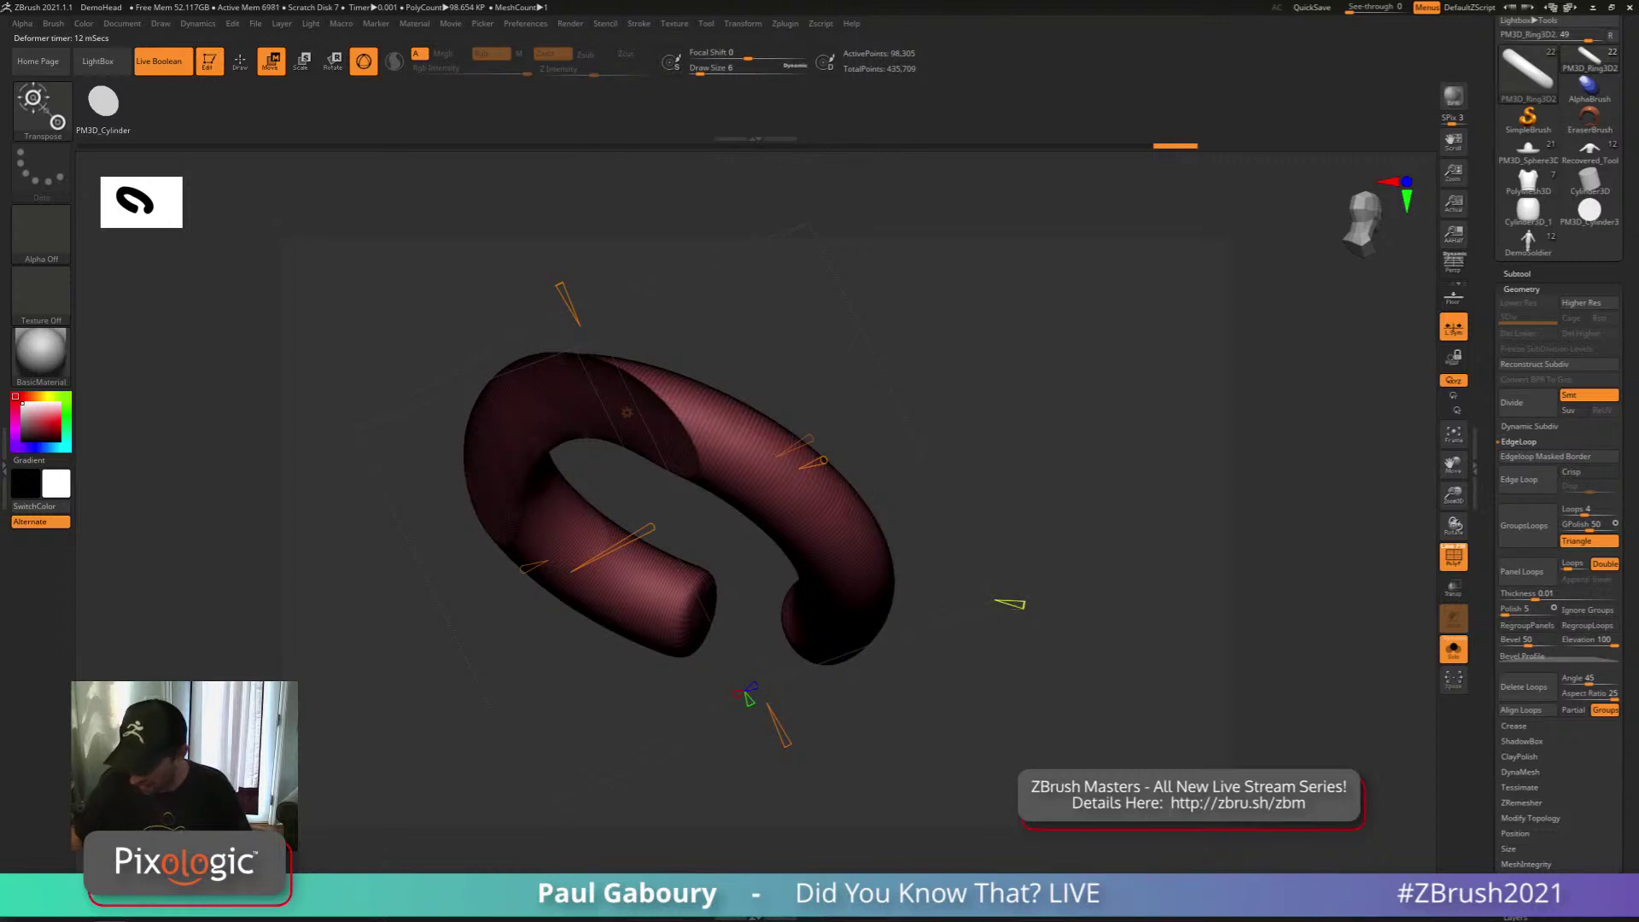
Turn off the Flatten deformer's added topology and inspect the flattened rim up close without the wireframe
left_click_drag(1010, 603, 1012, 695, "alt")
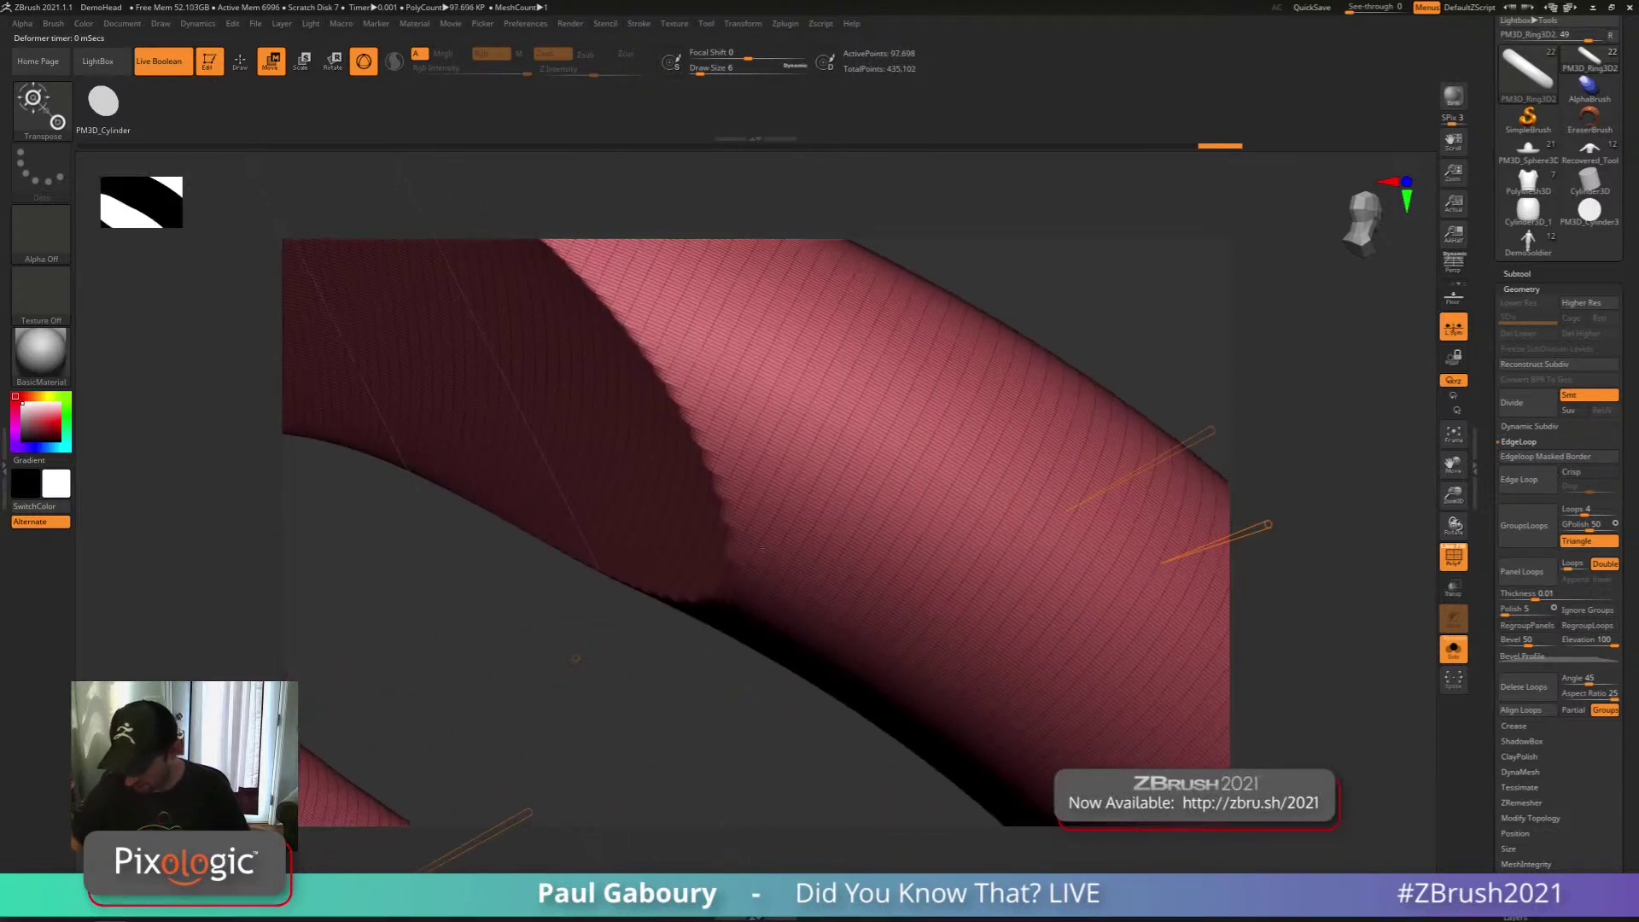
mouse_move(761, 548)
right_mouse_down("ctrl")
mouse_move(799, 641)
mouse_move(768, 575)
right_mouse_up("ctrl")
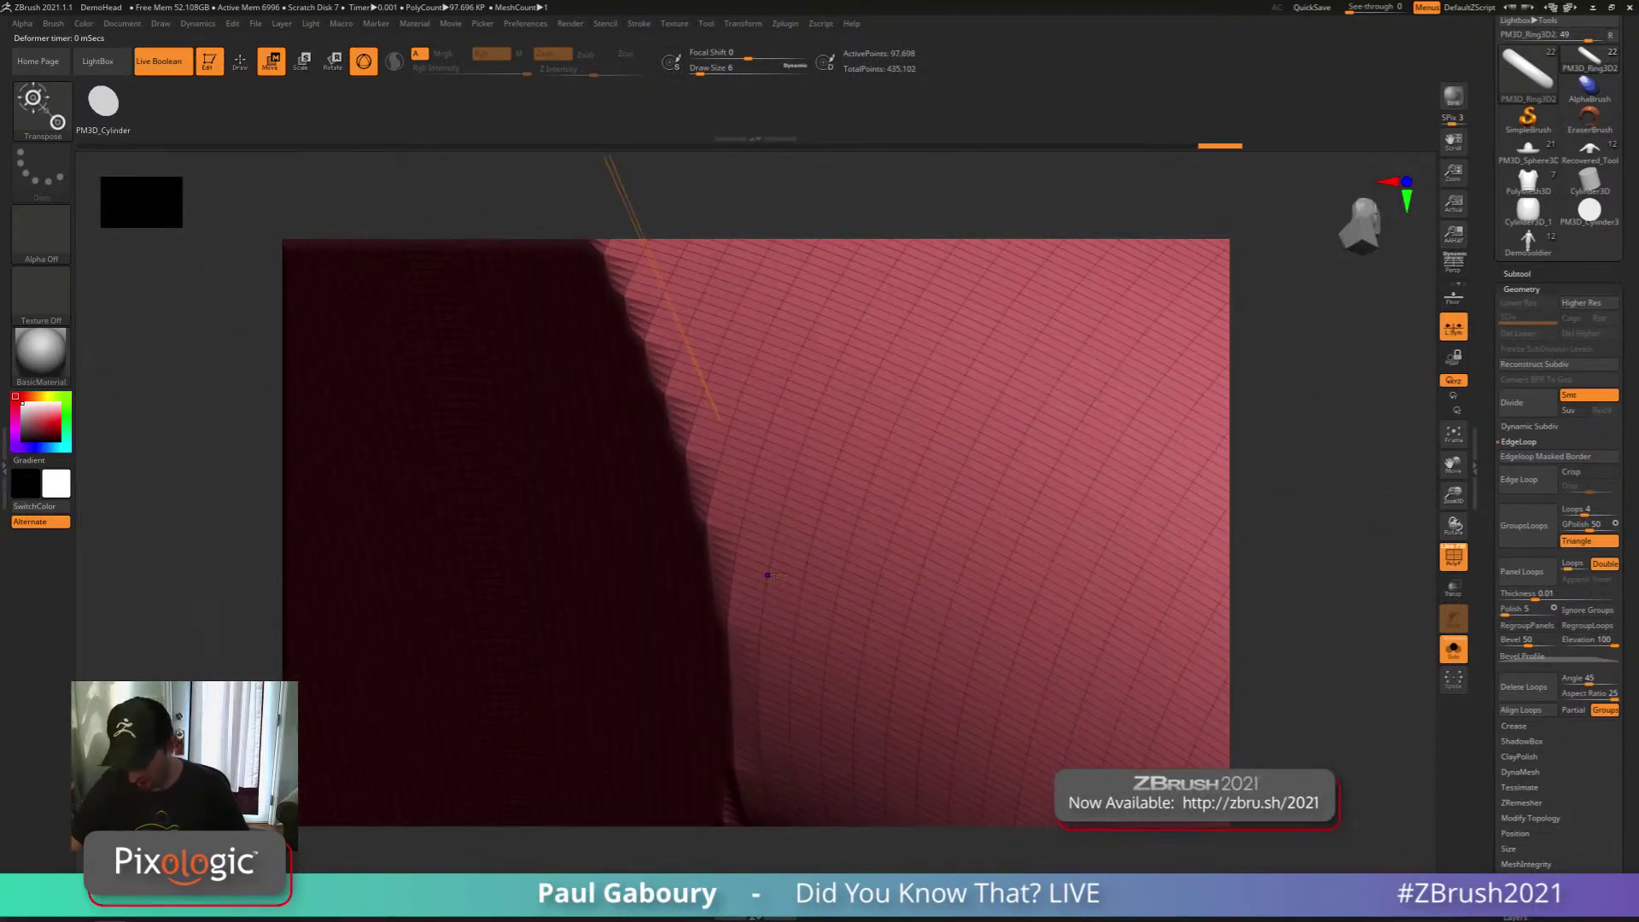
key("shift+f")
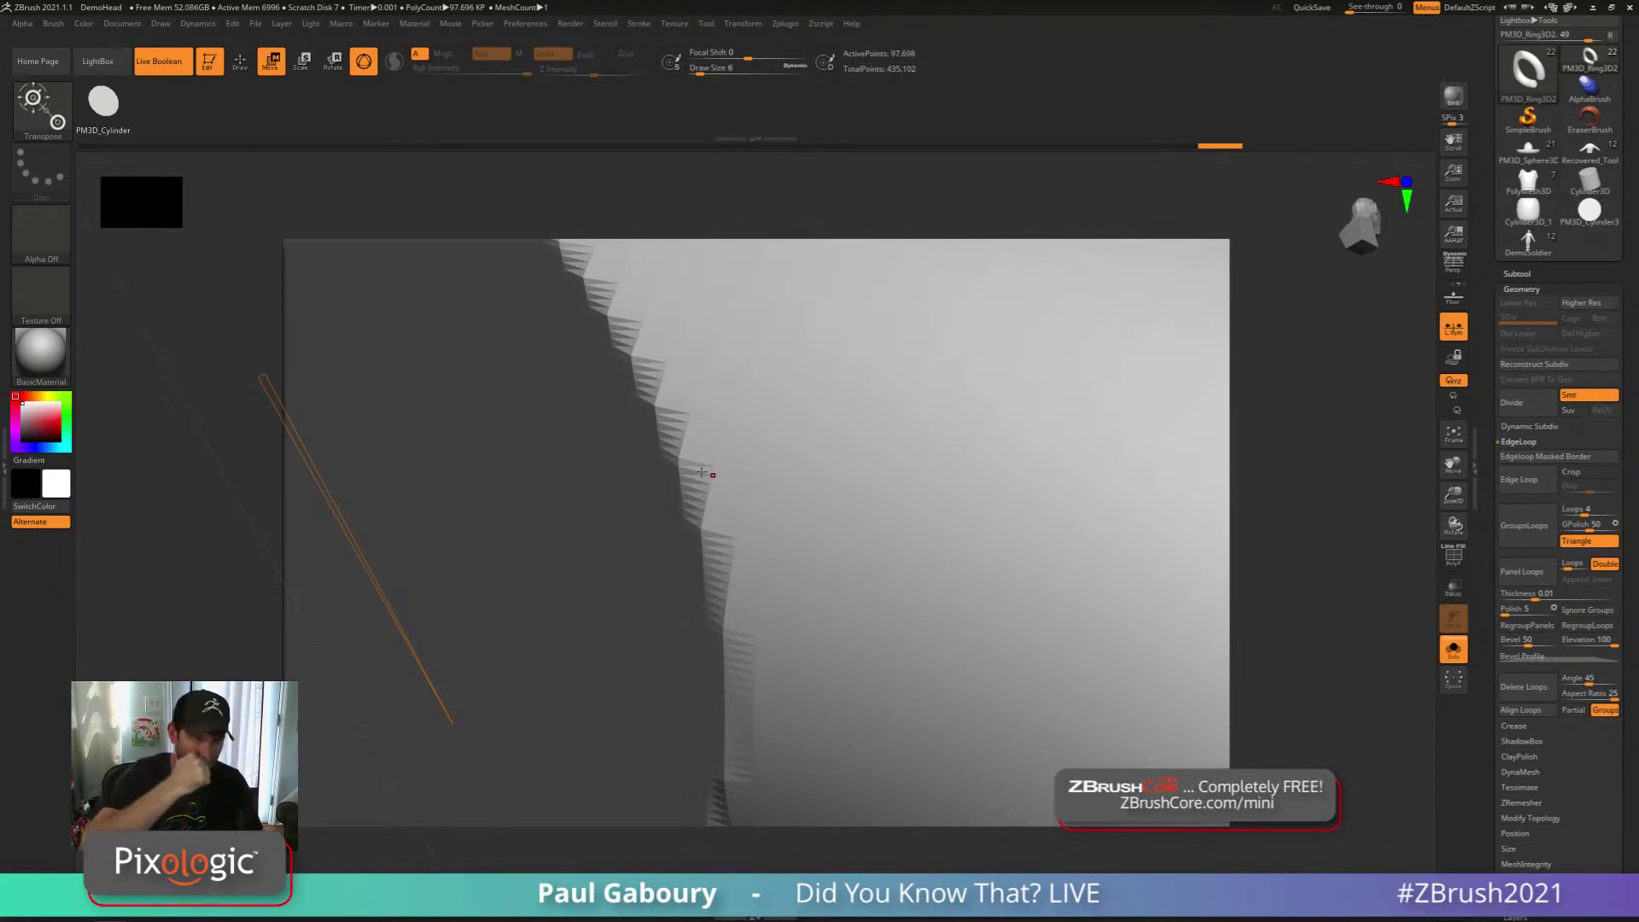
right_click_drag(940, 652, 947, 555, "ctrl")
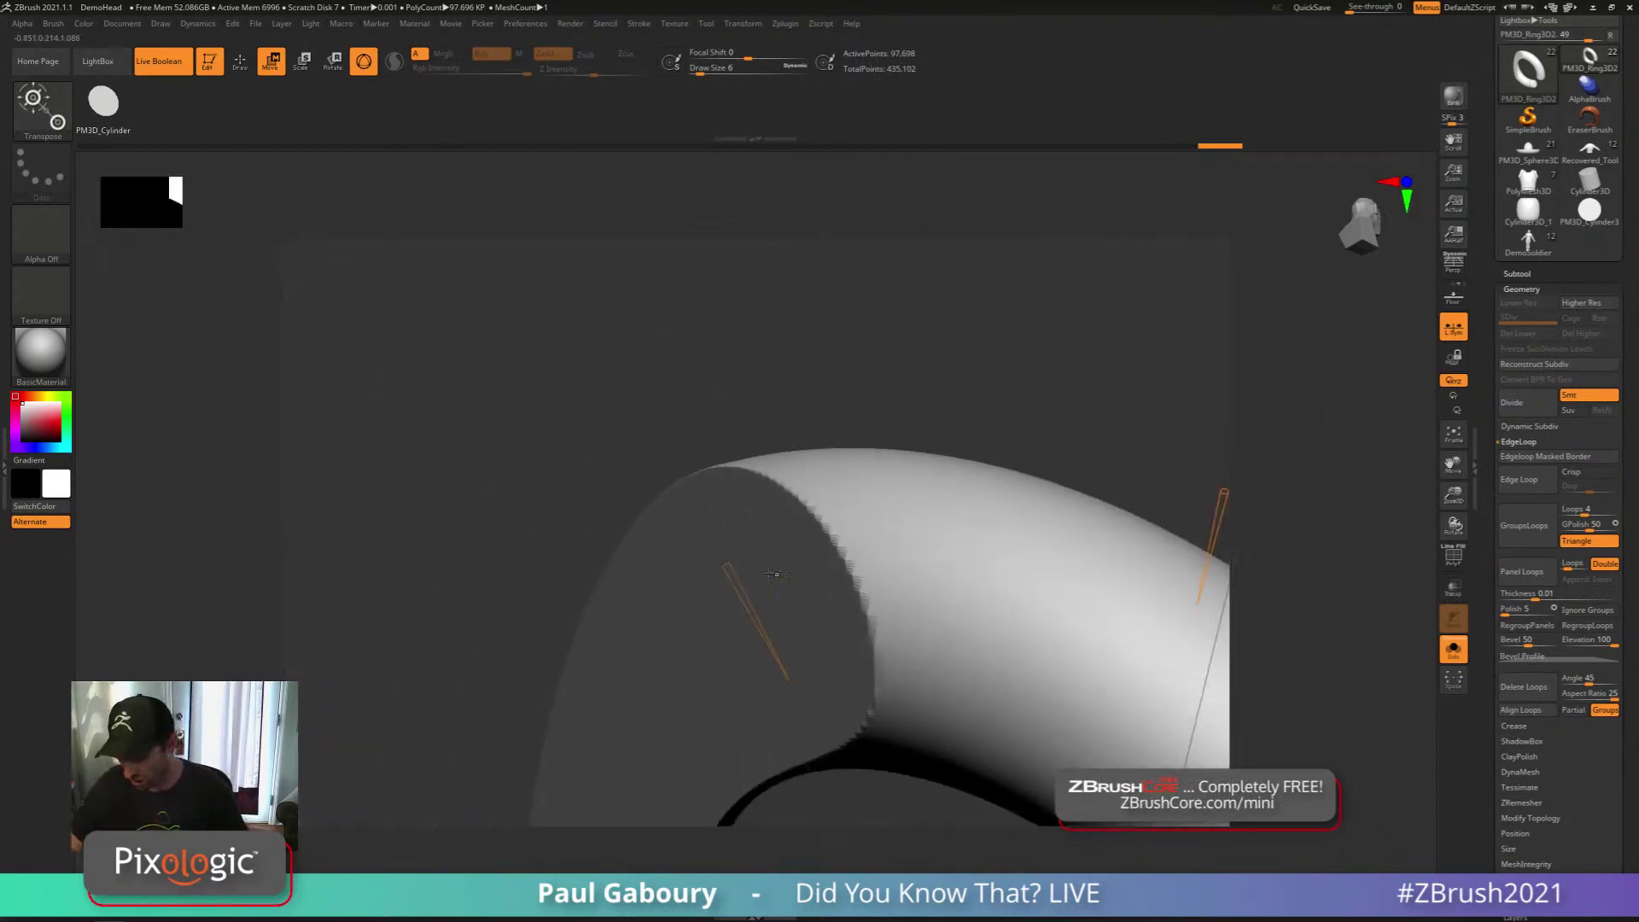
Turn the Flatten deformer's added topology back on and check the rim with and without the wireframe
right_click_drag(1002, 639, 754, 516, "alt")
right_click_drag(1090, 621, 1125, 667)
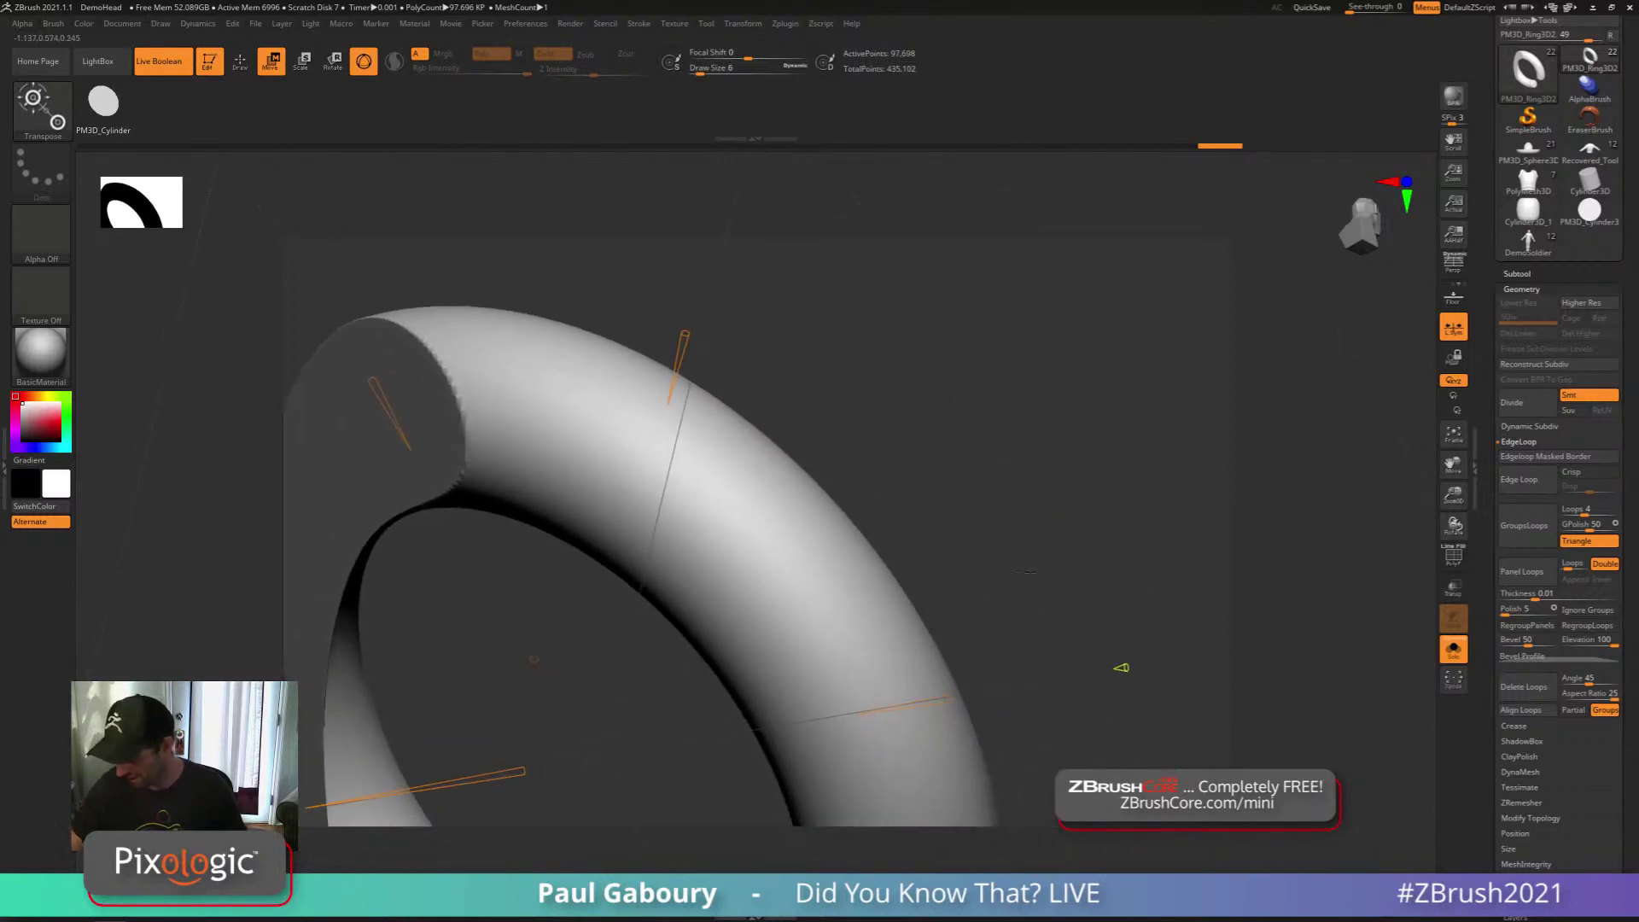
key("shift+f")
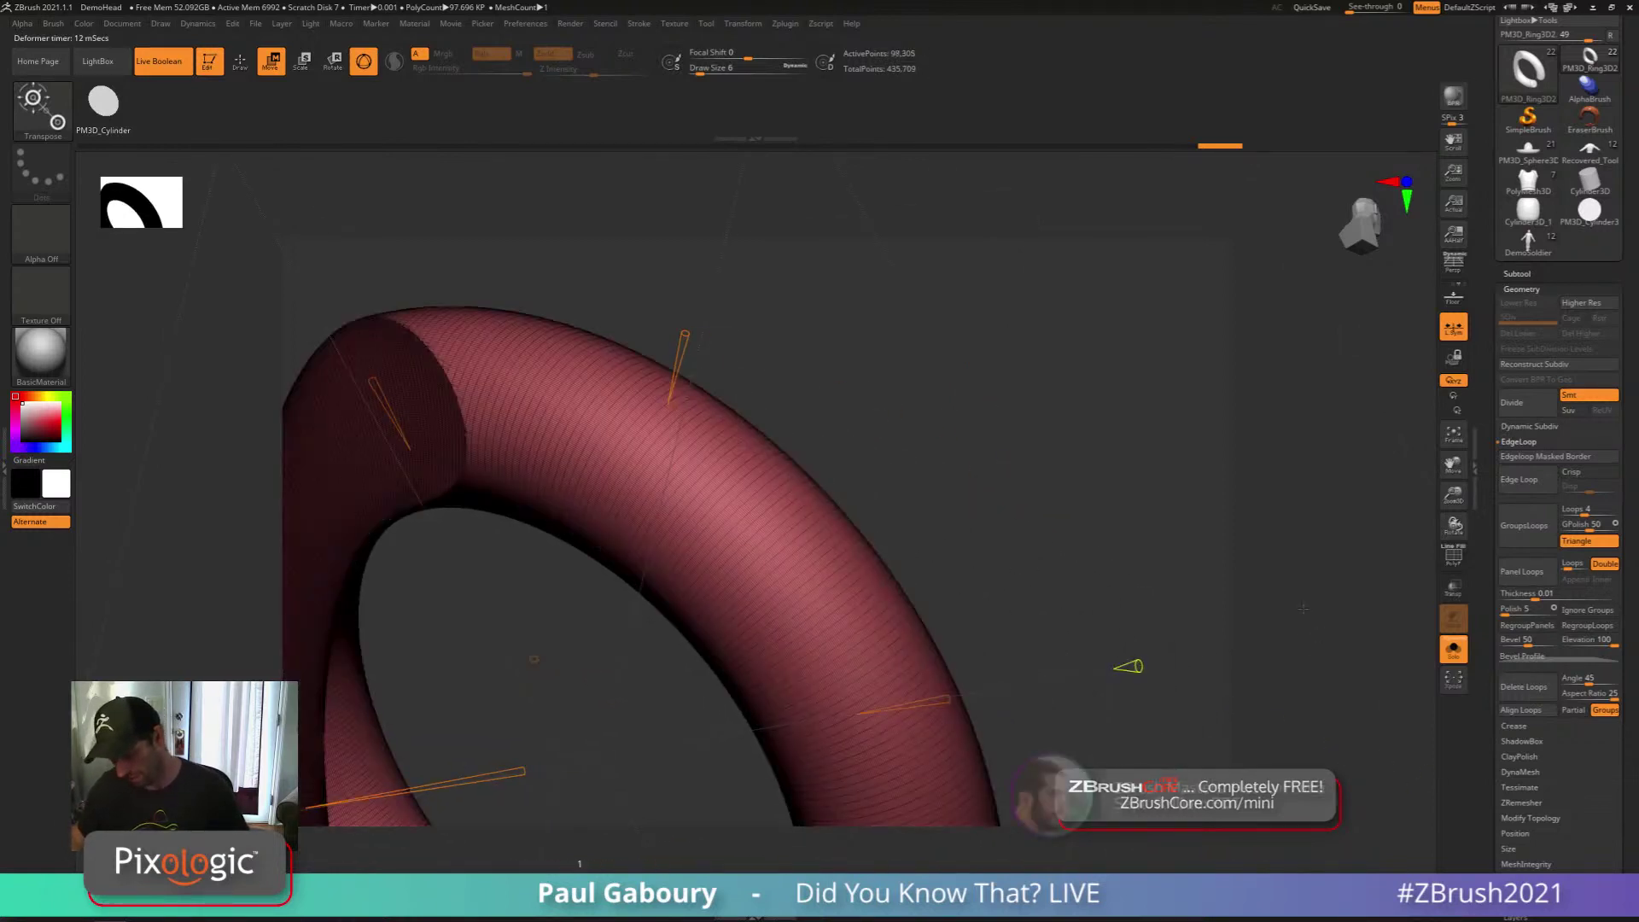
key("shift+f")
right_click_drag(740, 579, 894, 732, "alt")
right_click_drag(607, 537, 630, 760, "ctrl")
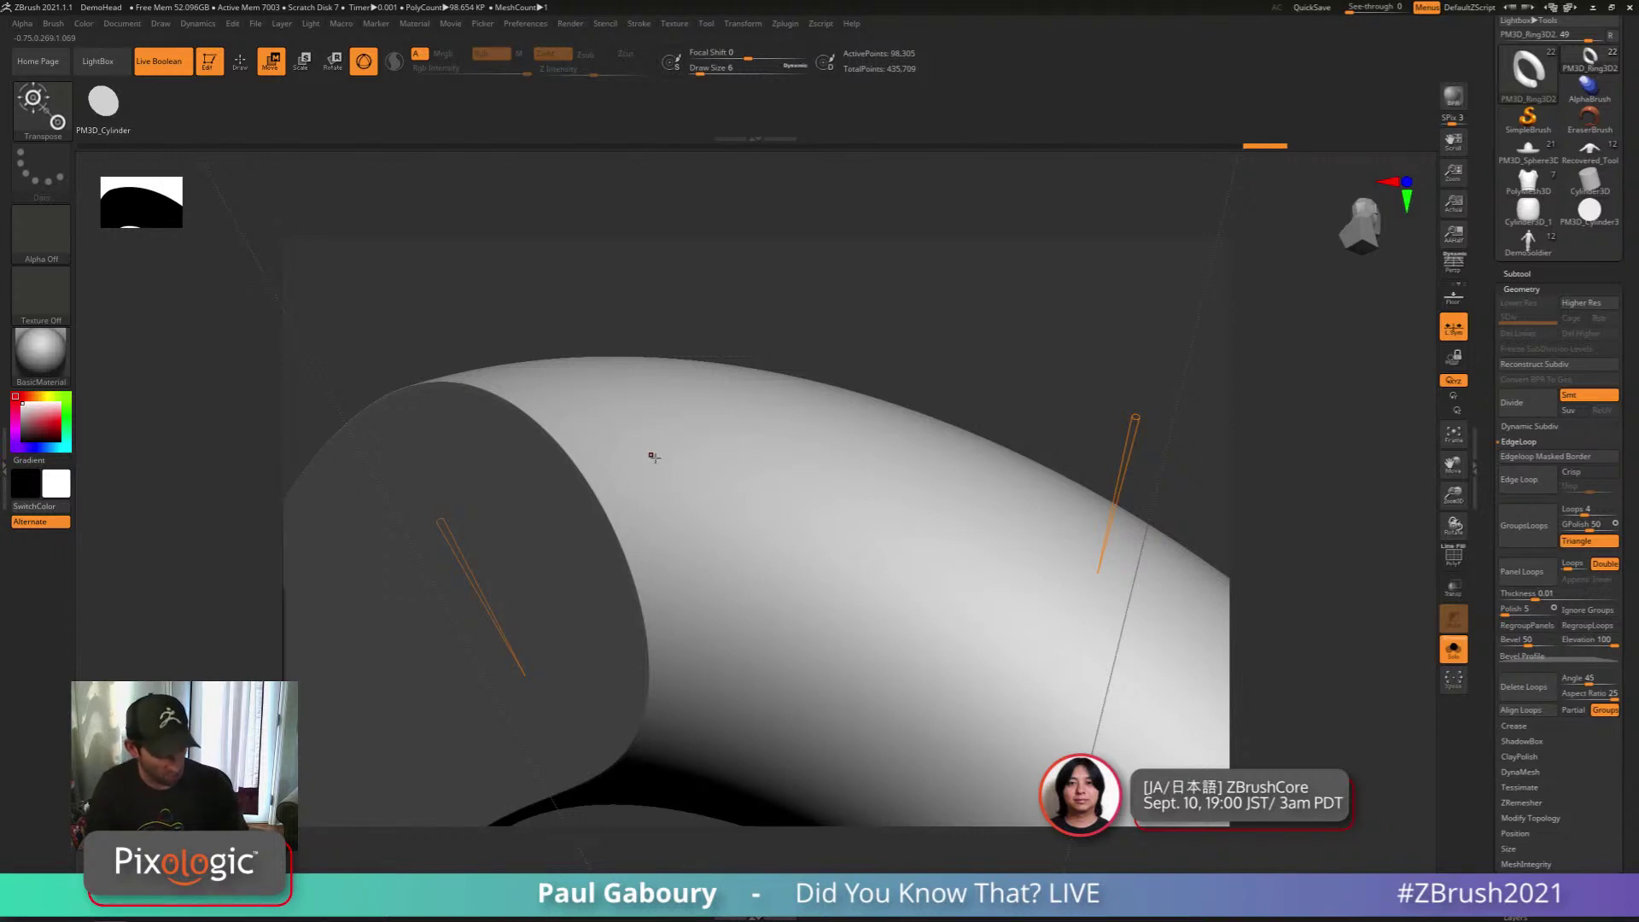
Inspect the flattened rim with the Magnify Glass, set its zoom to 3.4345, and switch it off
mouse_move(654, 463)
left_mouse_down()
mouse_move(566, 474)
mouse_move(495, 407)
left_mouse_up()
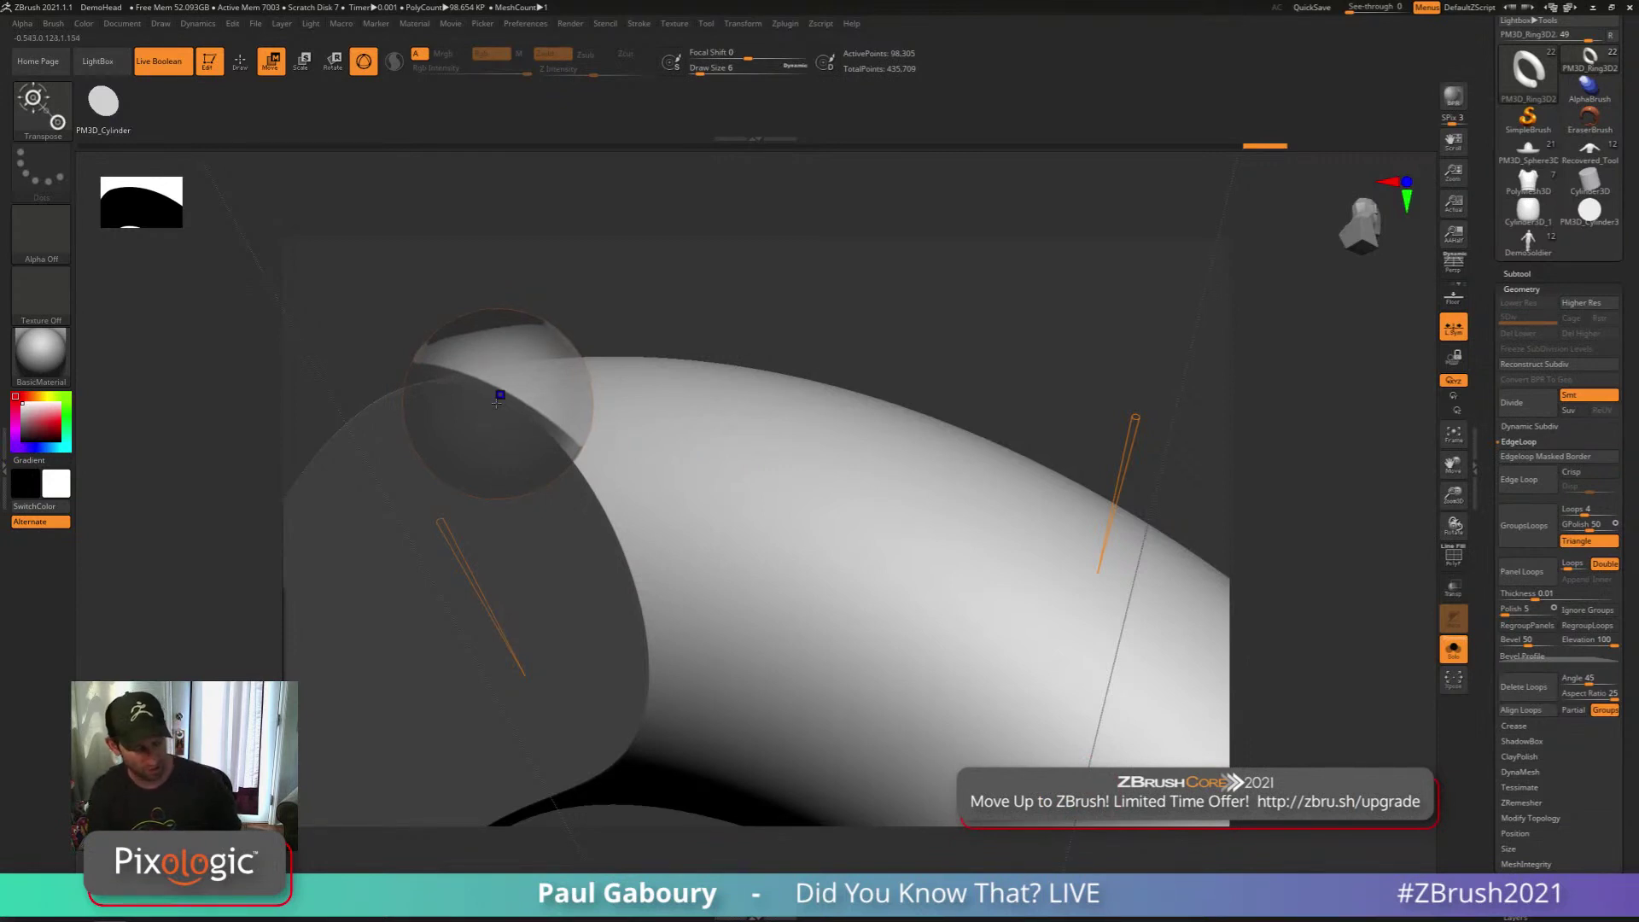
left_click(496, 404)
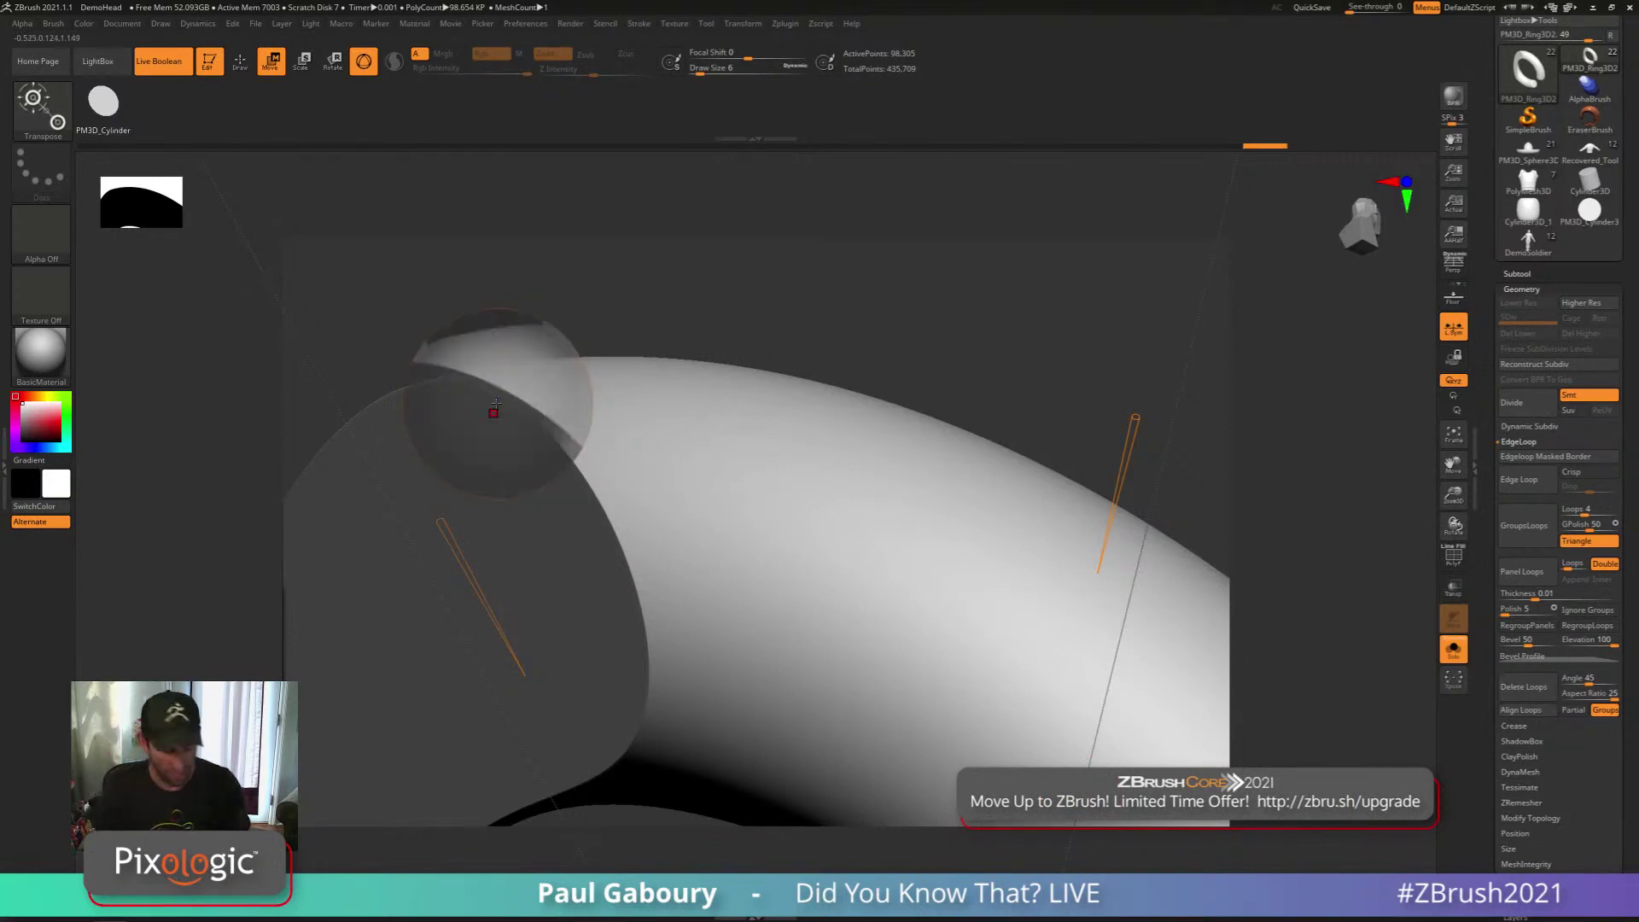
left_click(525, 23)
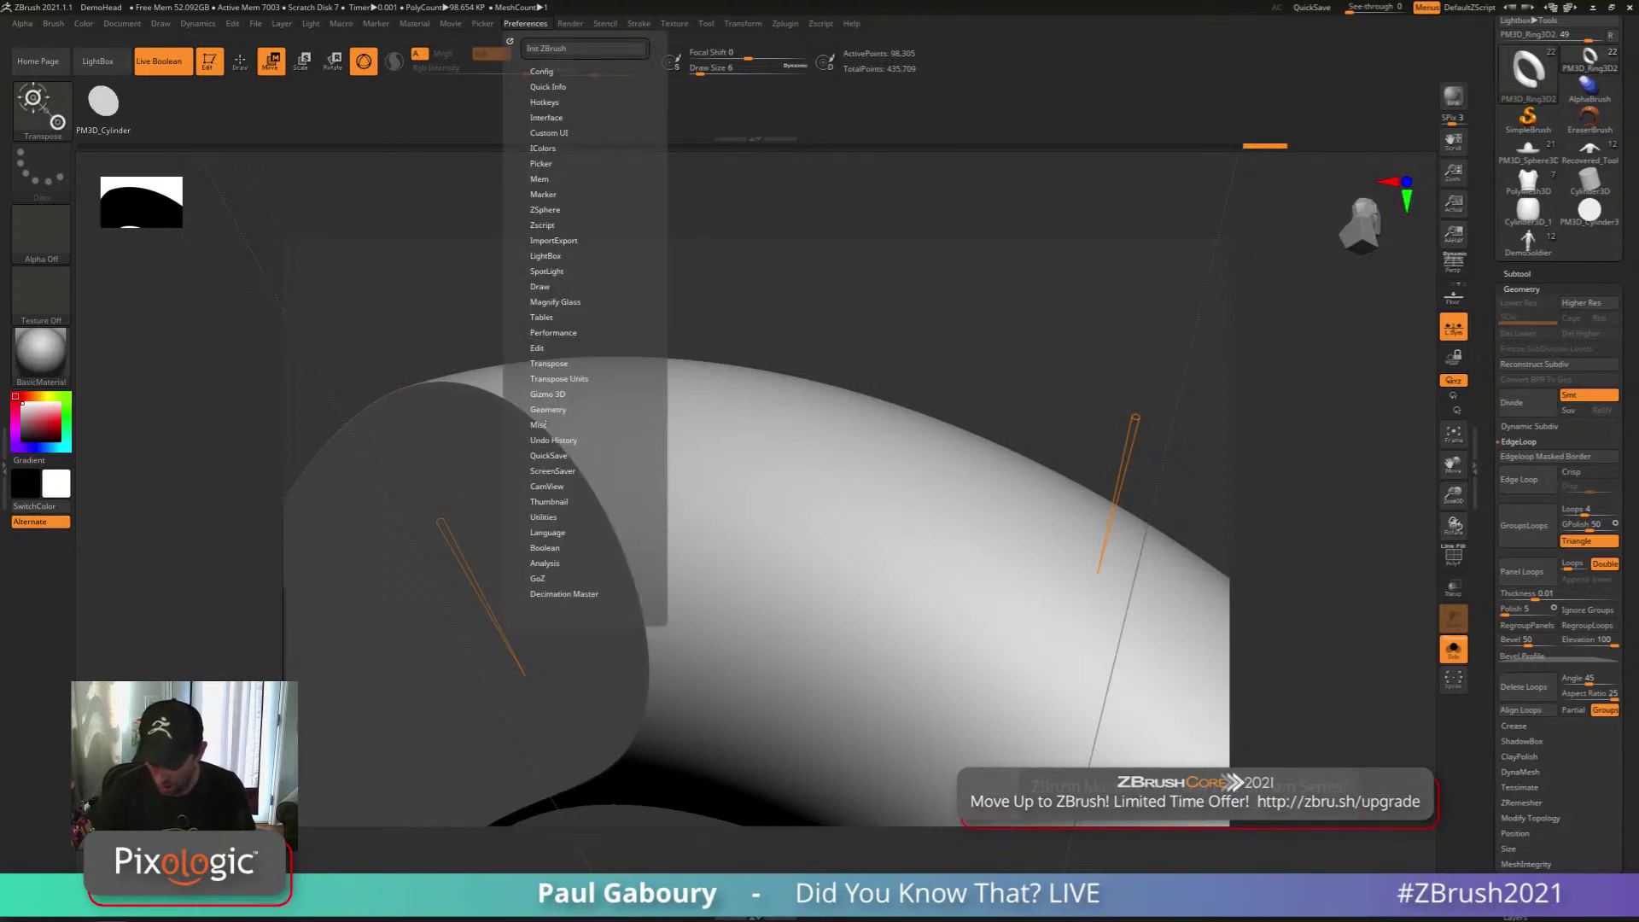
left_click(570, 297)
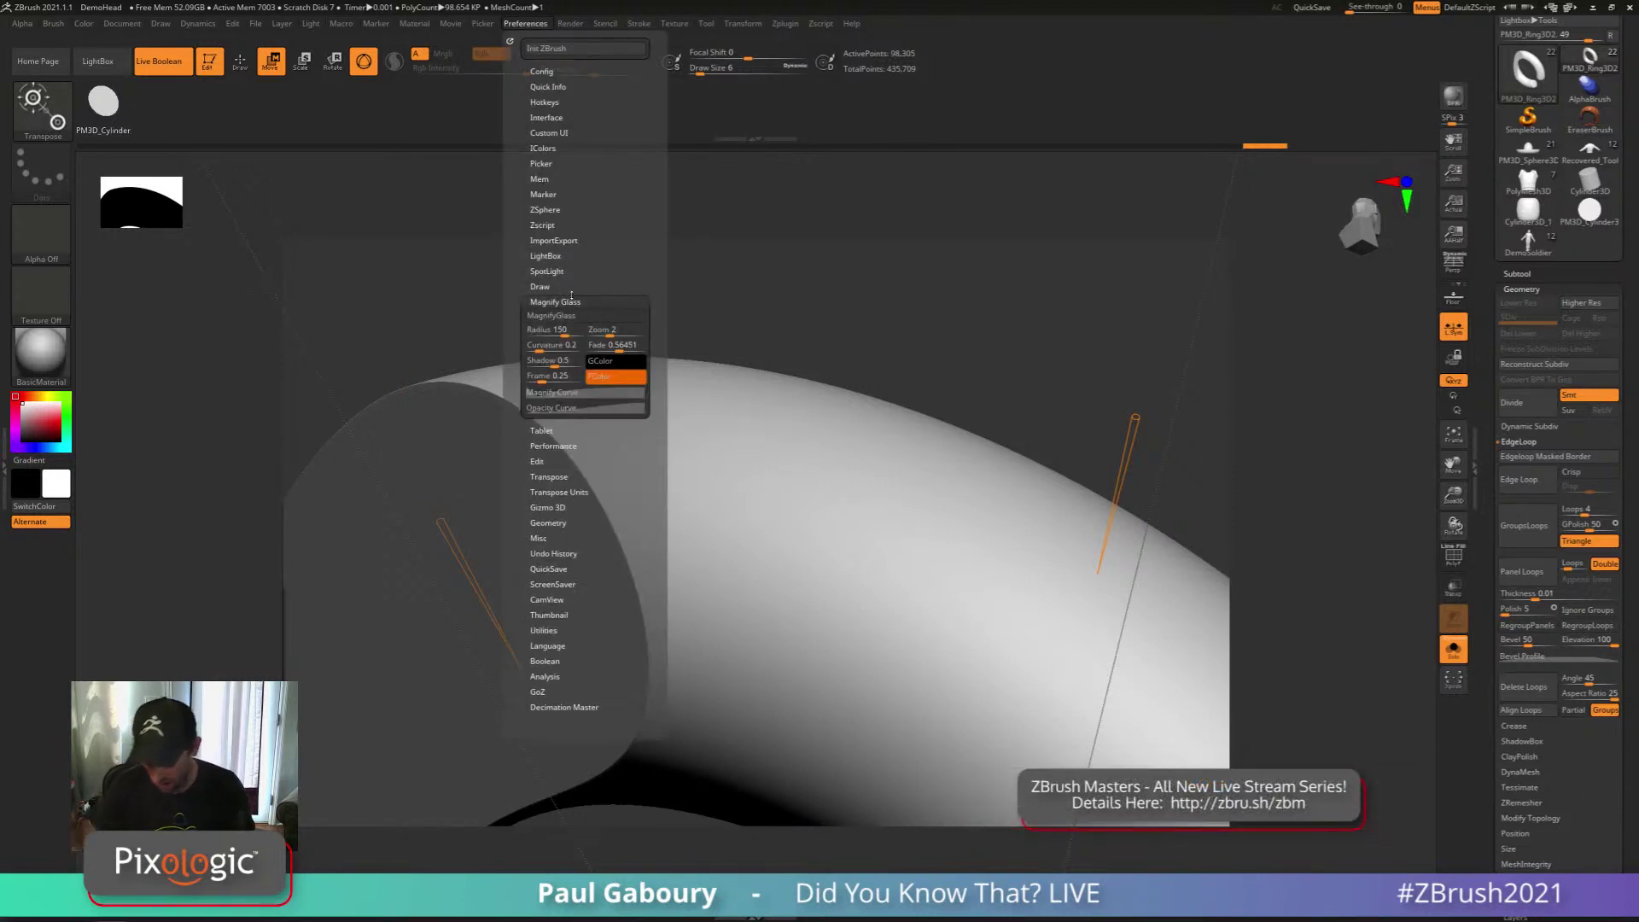
left_click_drag(570, 332, 619, 332)
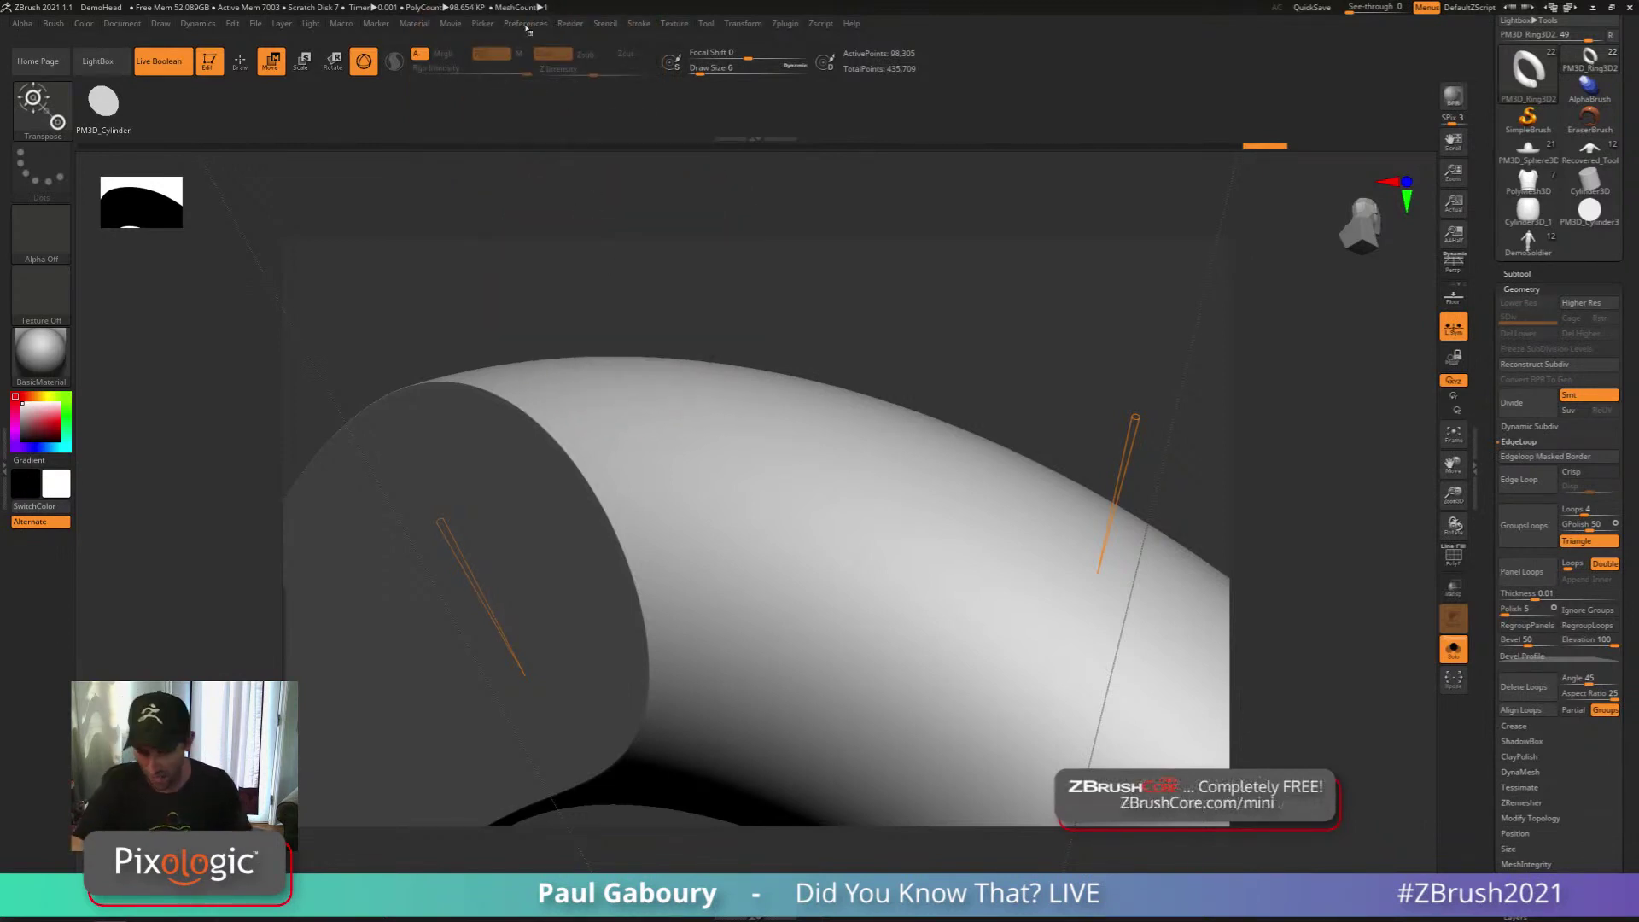
left_click(525, 25)
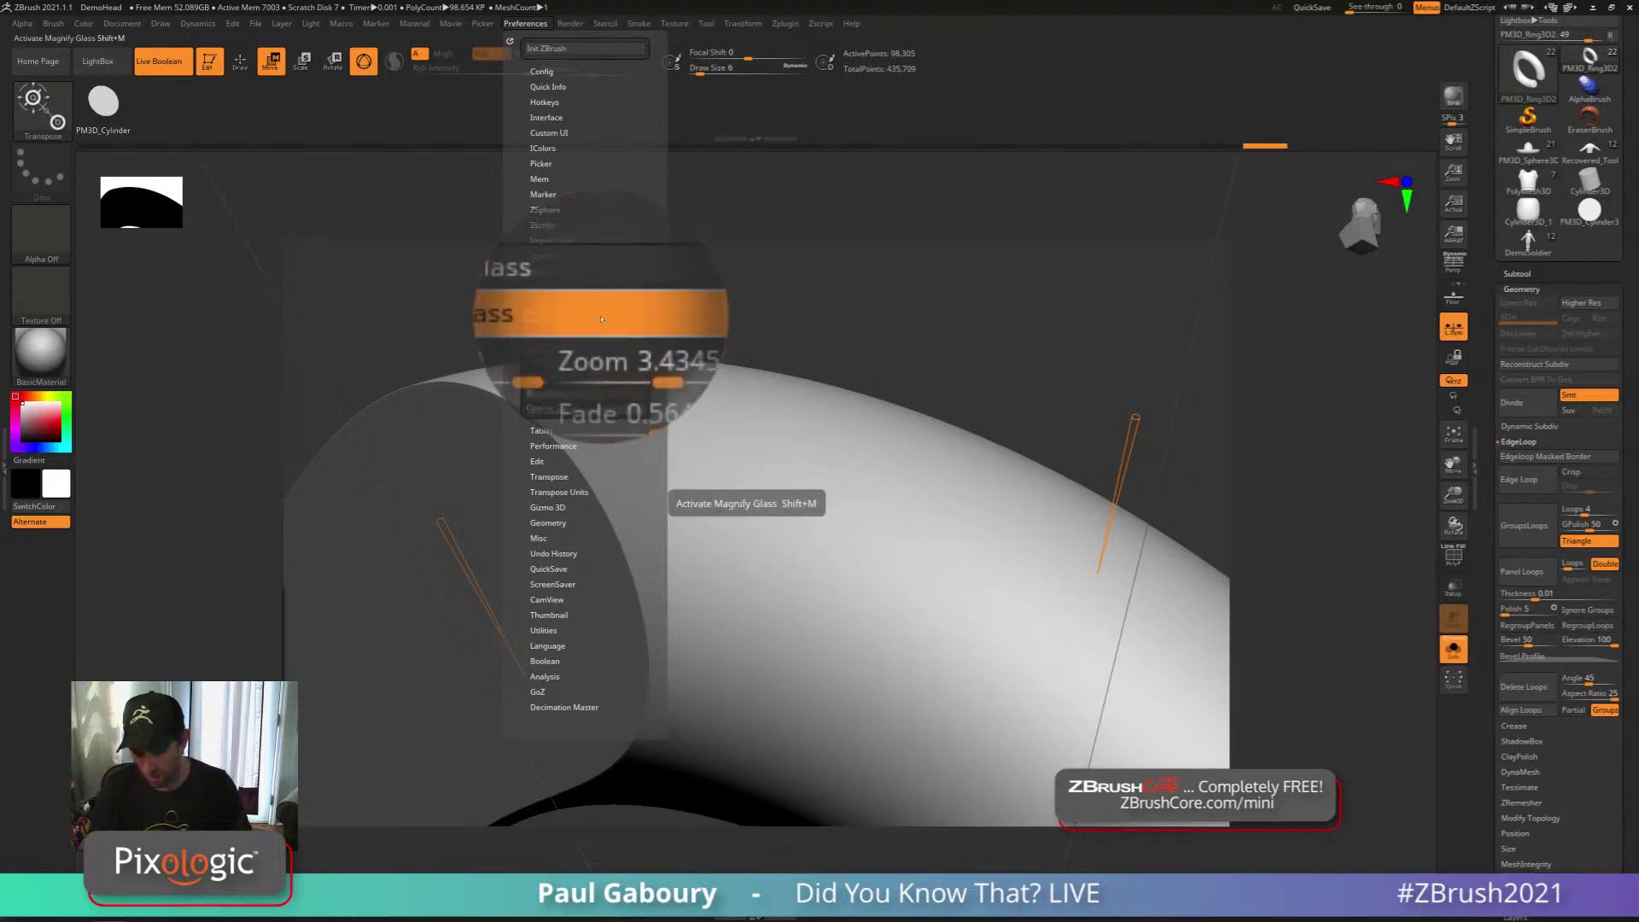
left_click(601, 320)
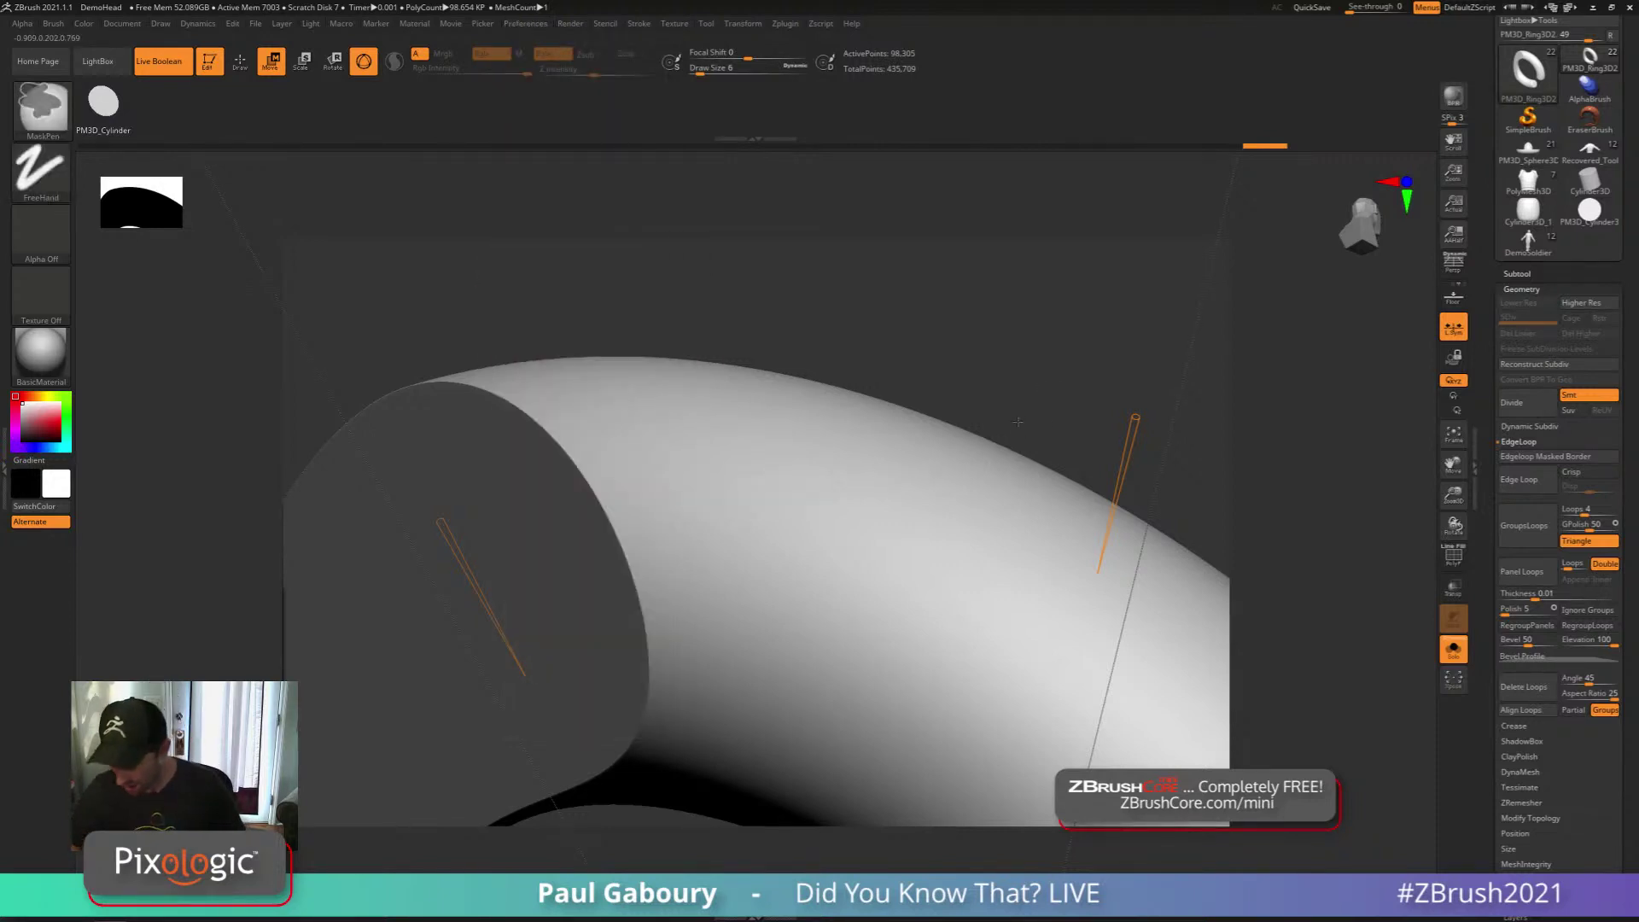
Clear the stray canvas images and undo the diagonal flattening and the gizmo rotation on the ring
key("ctrl+n")
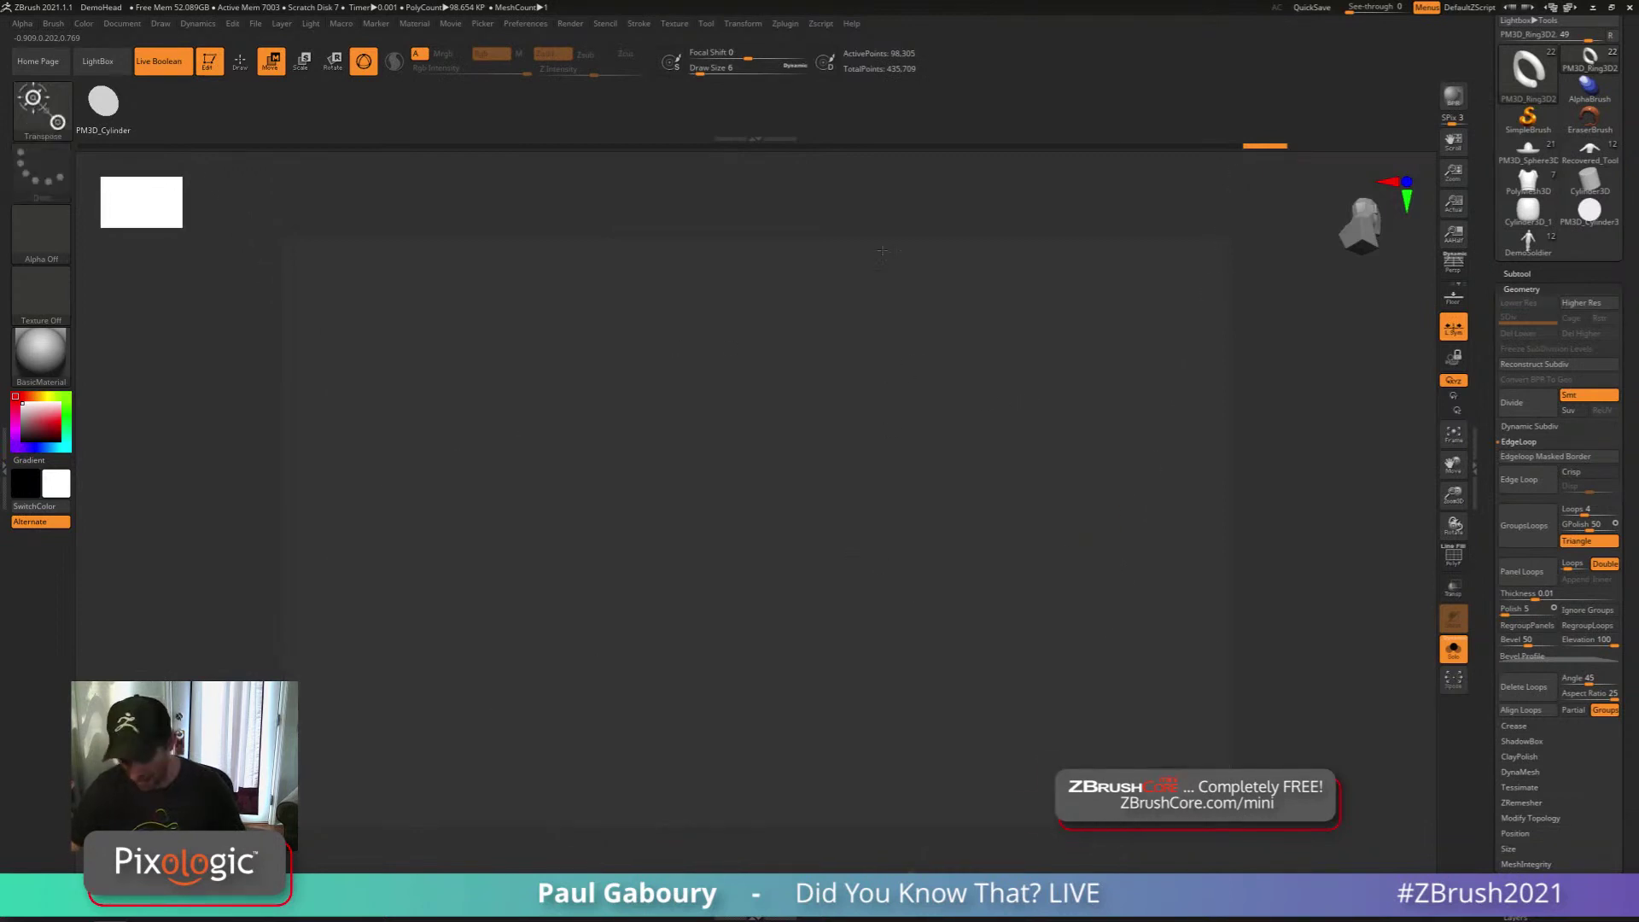
key("f")
key("ctrl+z")
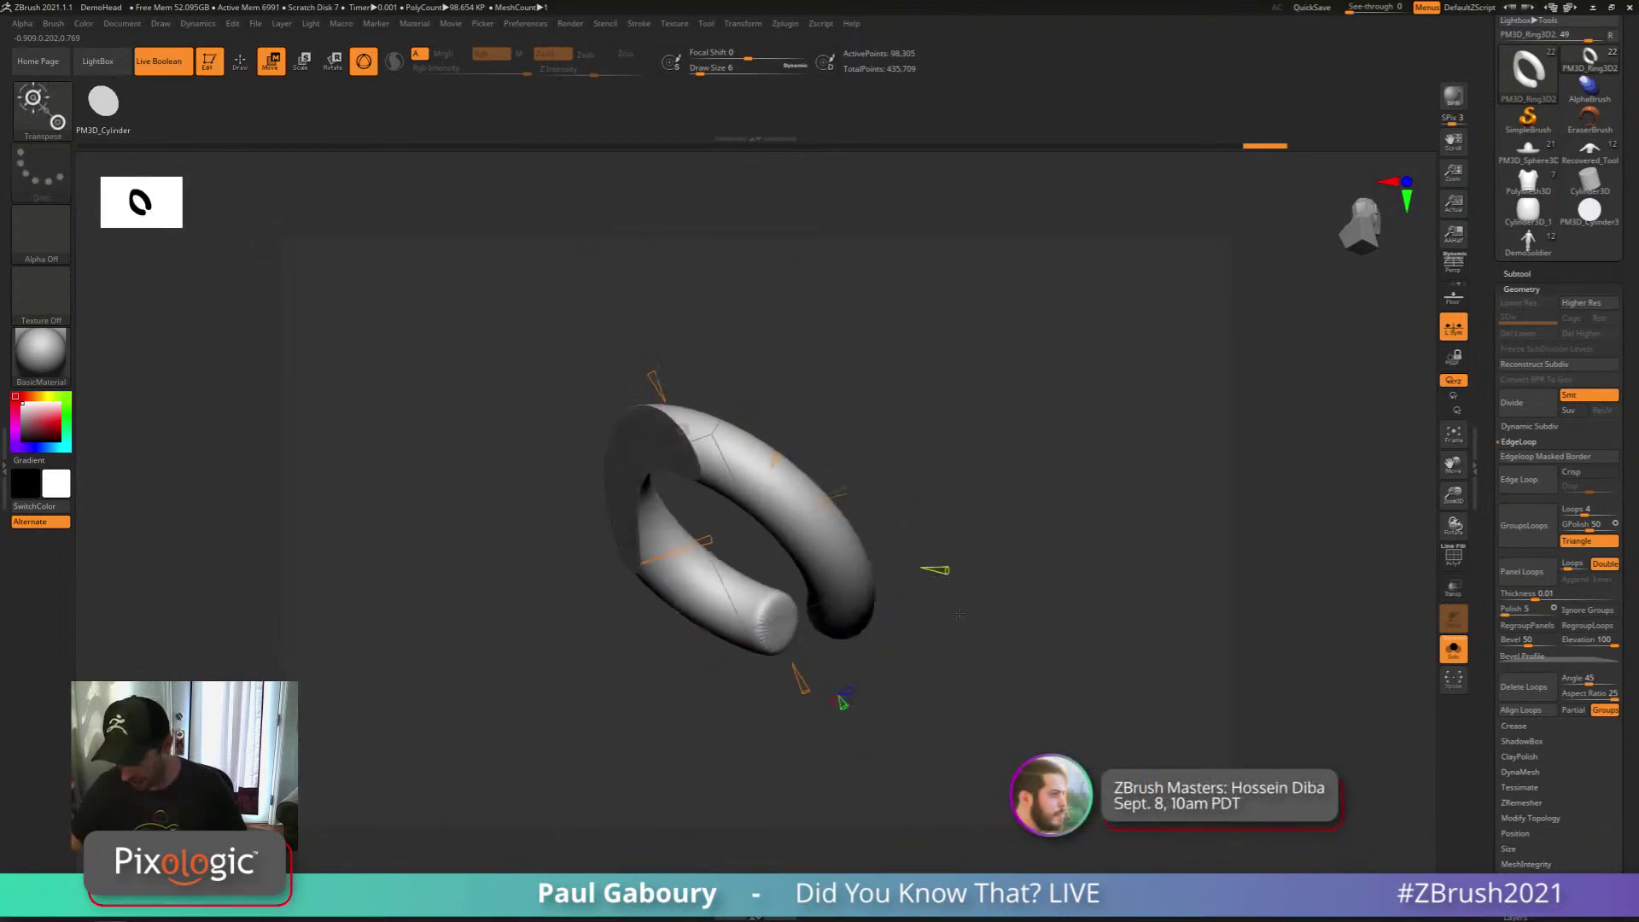
key("ctrl+z")
key("ctrl+shift+z")
key("ctrl+z")
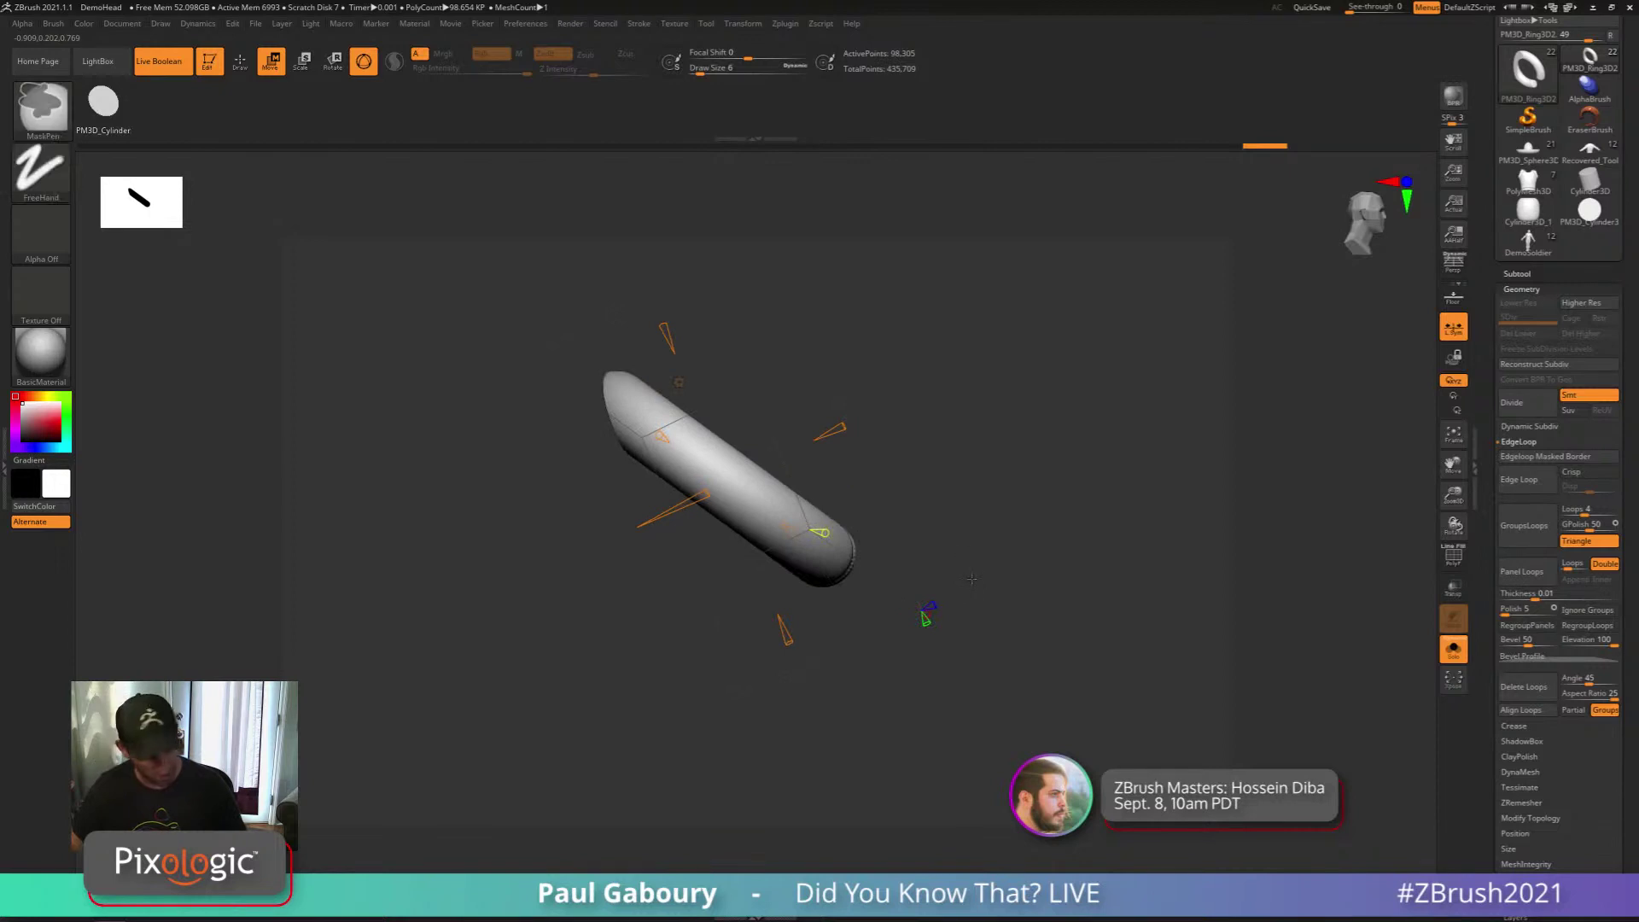
key("ctrl+z")
key("ctrl+z")
key("ctrl+z")
key("ctrl+z")
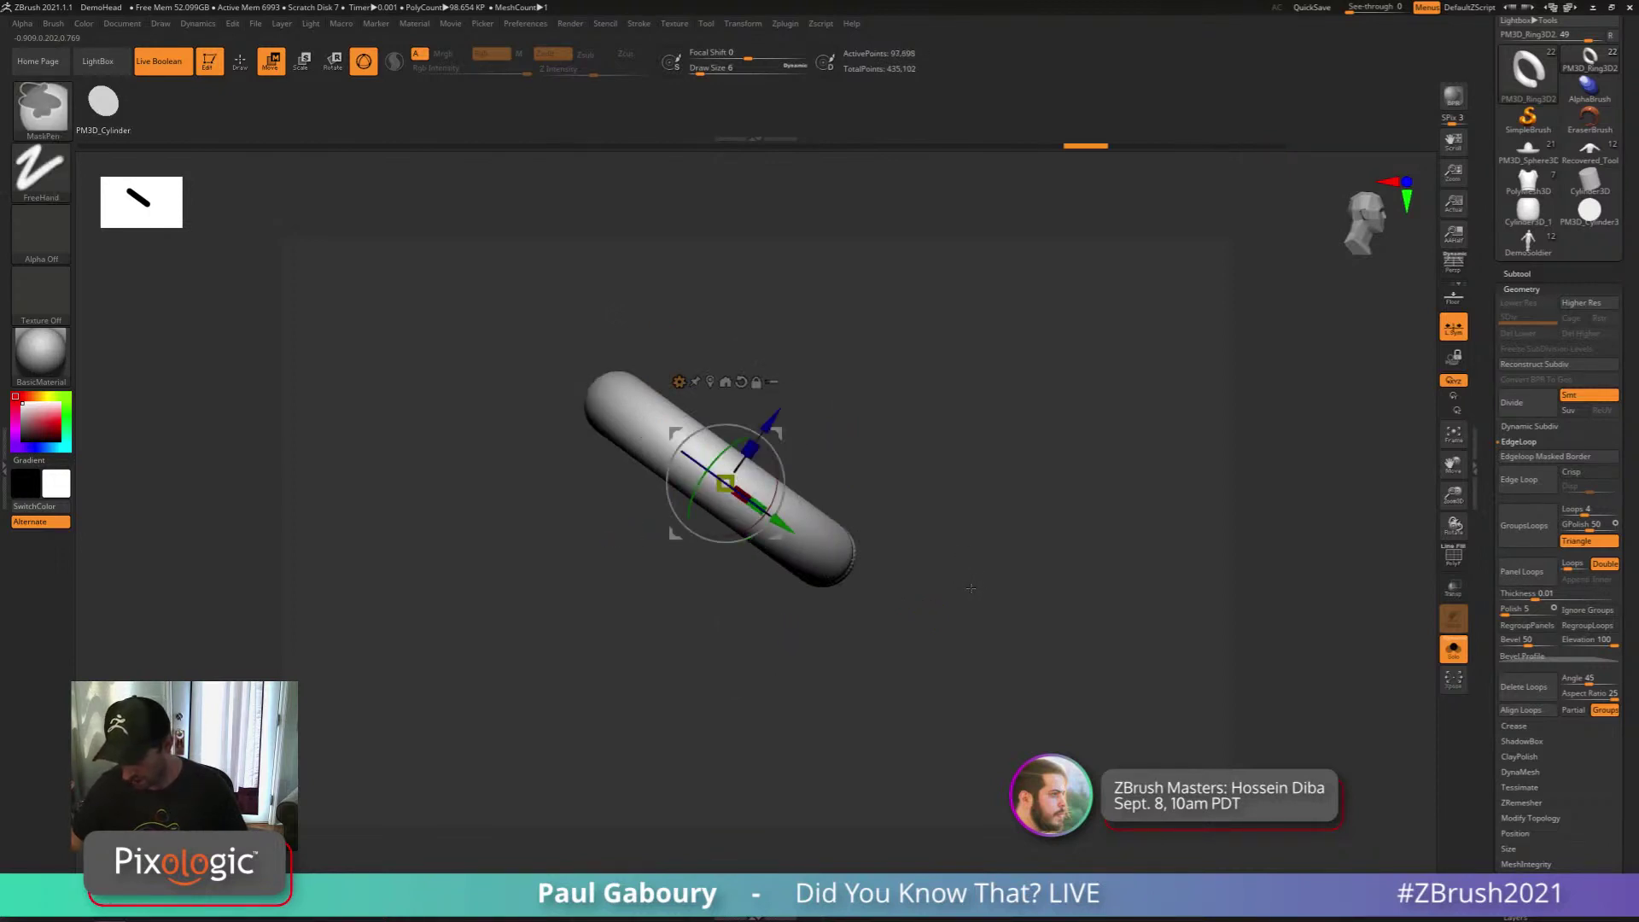
key("ctrl+z")
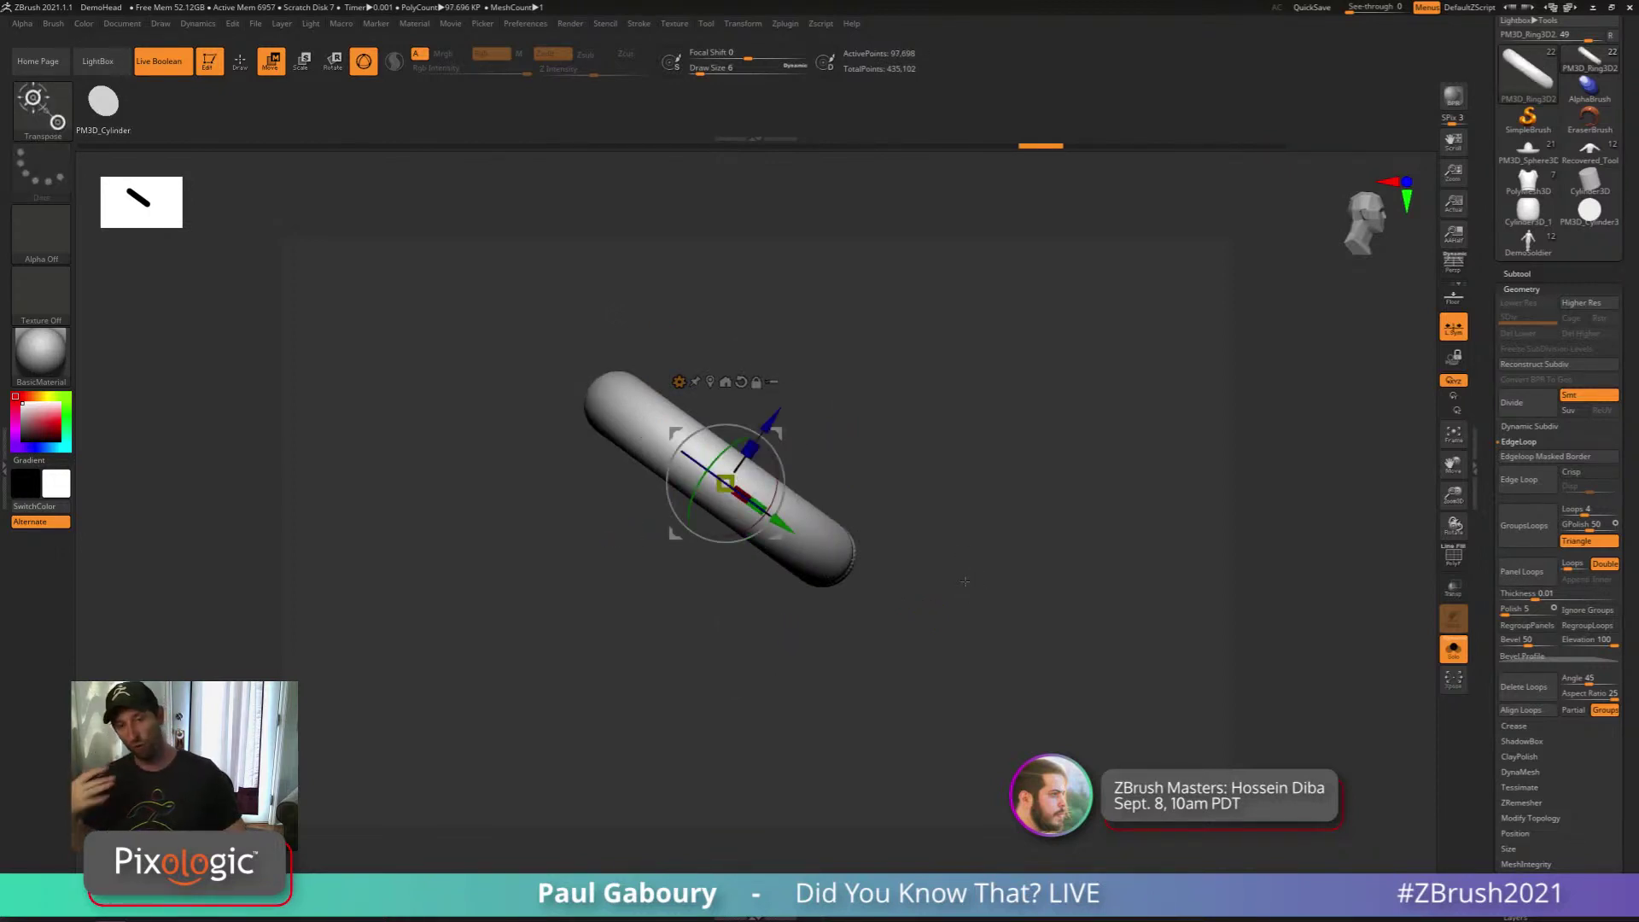
left_click_drag(965, 581, 803, 547)
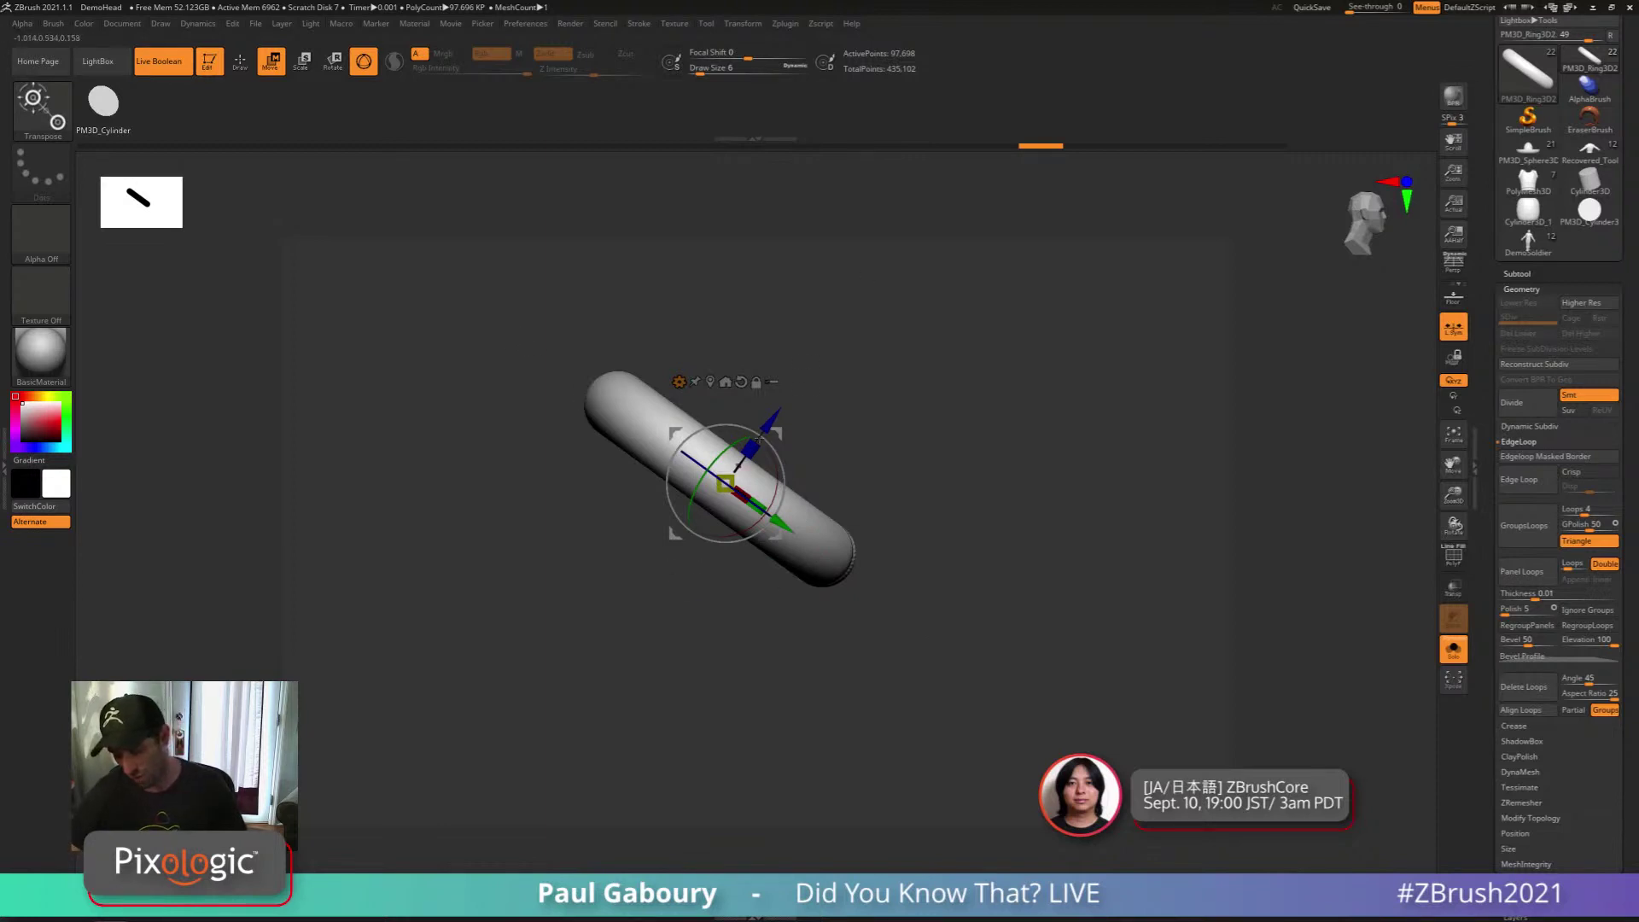
Apply the Flatten deformer to the open ring, flatten one face along its axis, and check it with and without the wireframe
right_click_drag(641, 621, 646, 695, "ctrl")
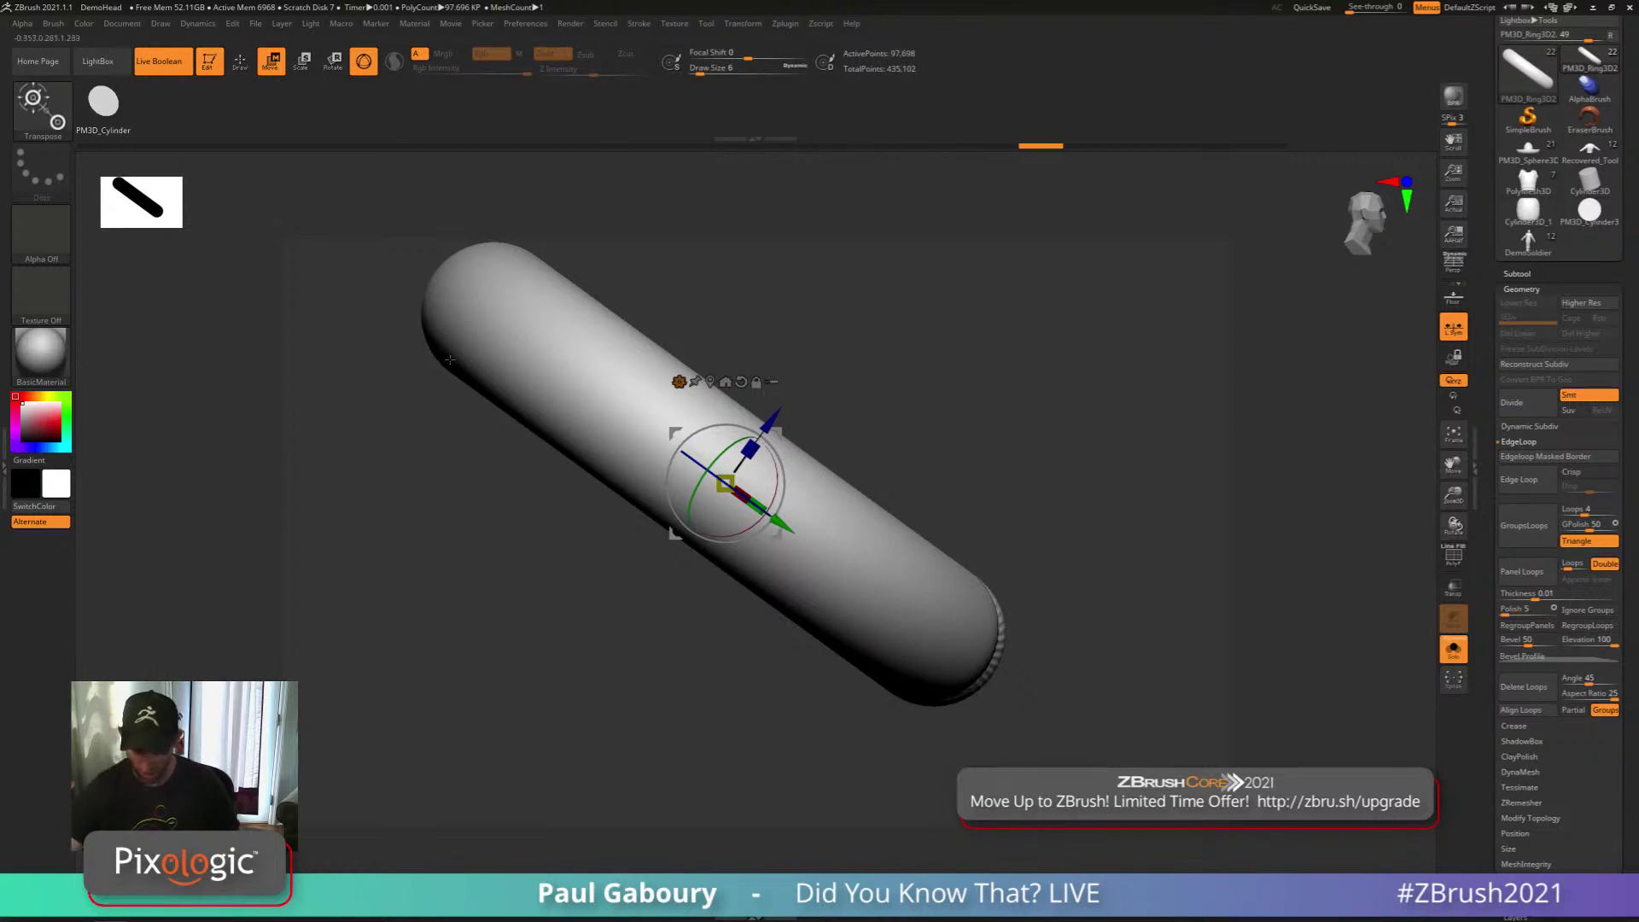
left_click(679, 381)
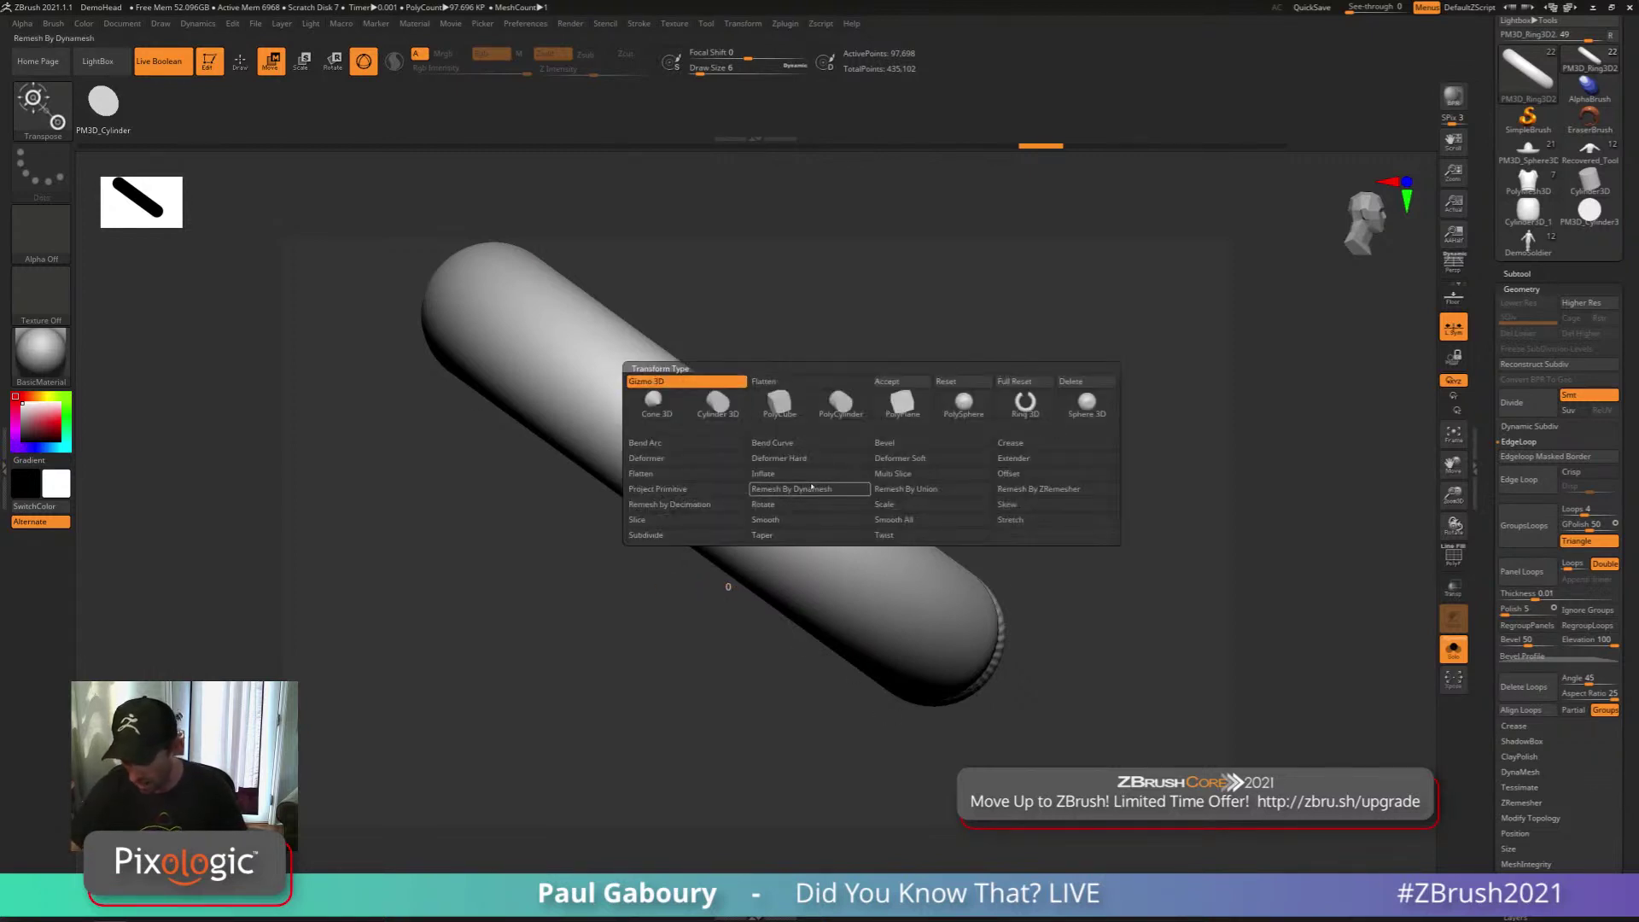
left_click(690, 475)
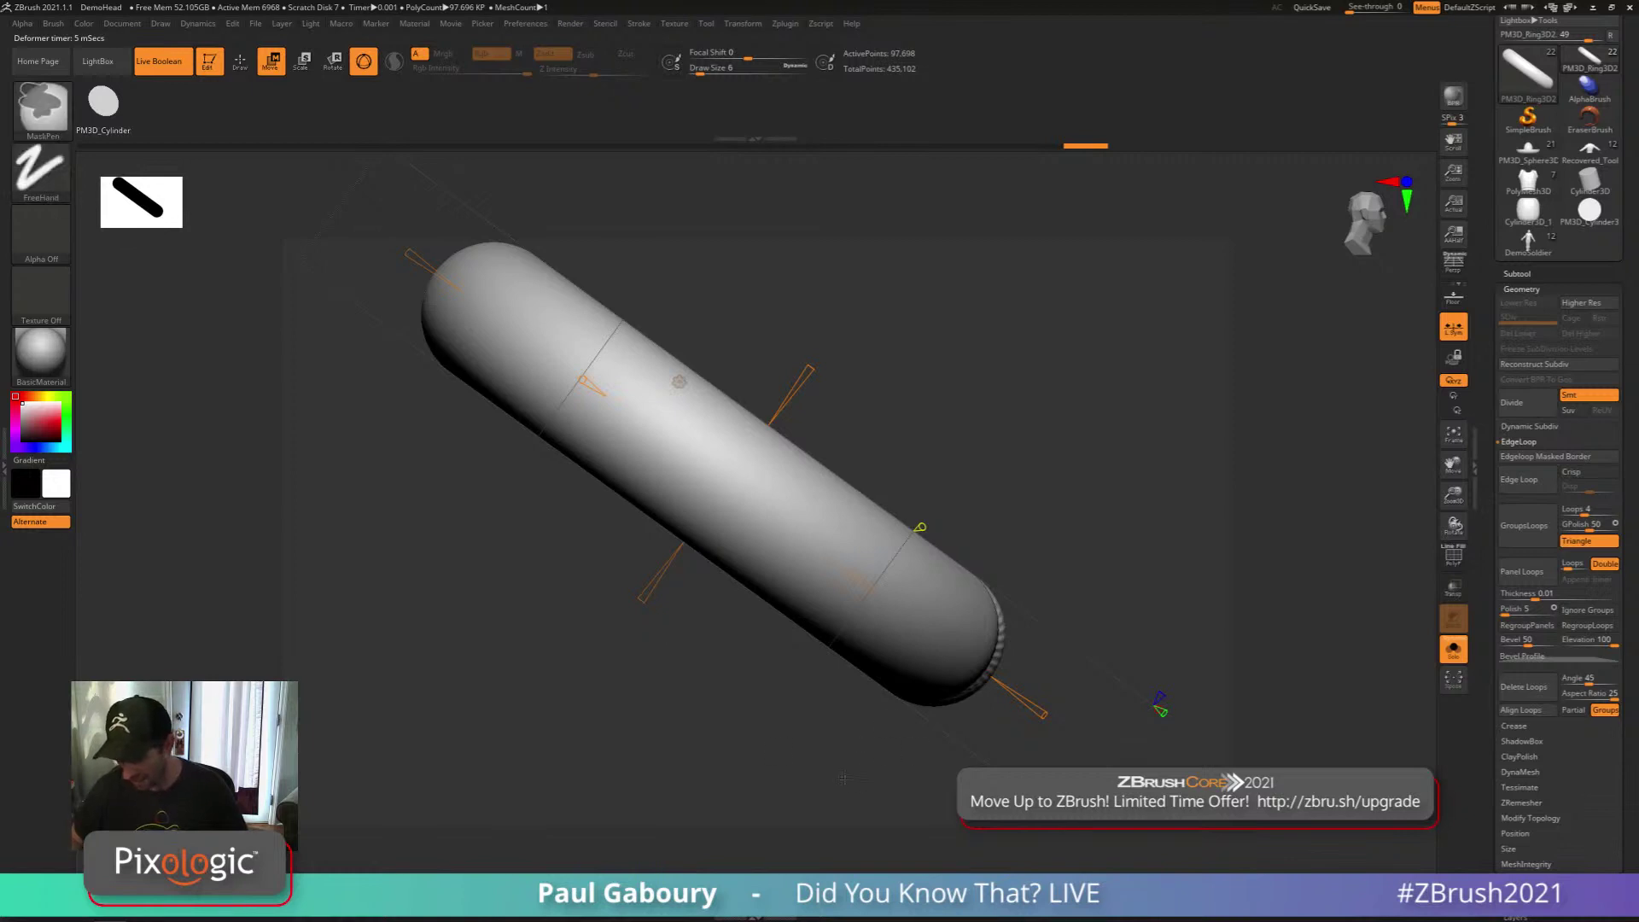
mouse_move(843, 778)
right_mouse_down("ctrl")
mouse_move(802, 724)
mouse_move(821, 756)
right_mouse_up("ctrl")
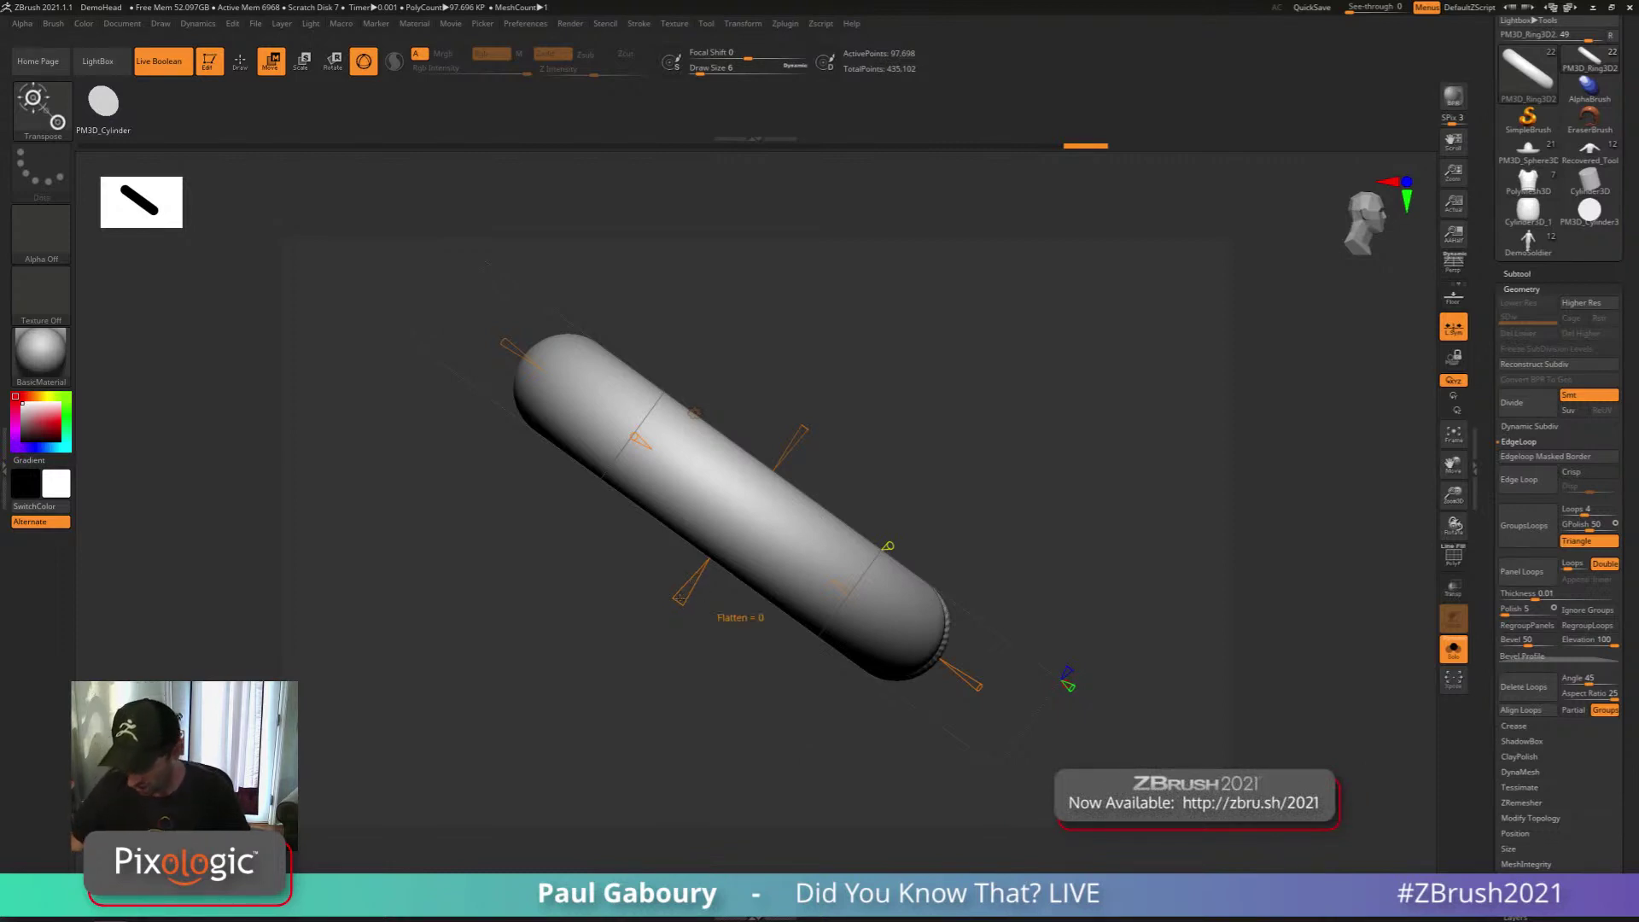
left_click_drag(681, 595, 787, 482)
left_click_drag(740, 745, 768, 664)
key("shift+f")
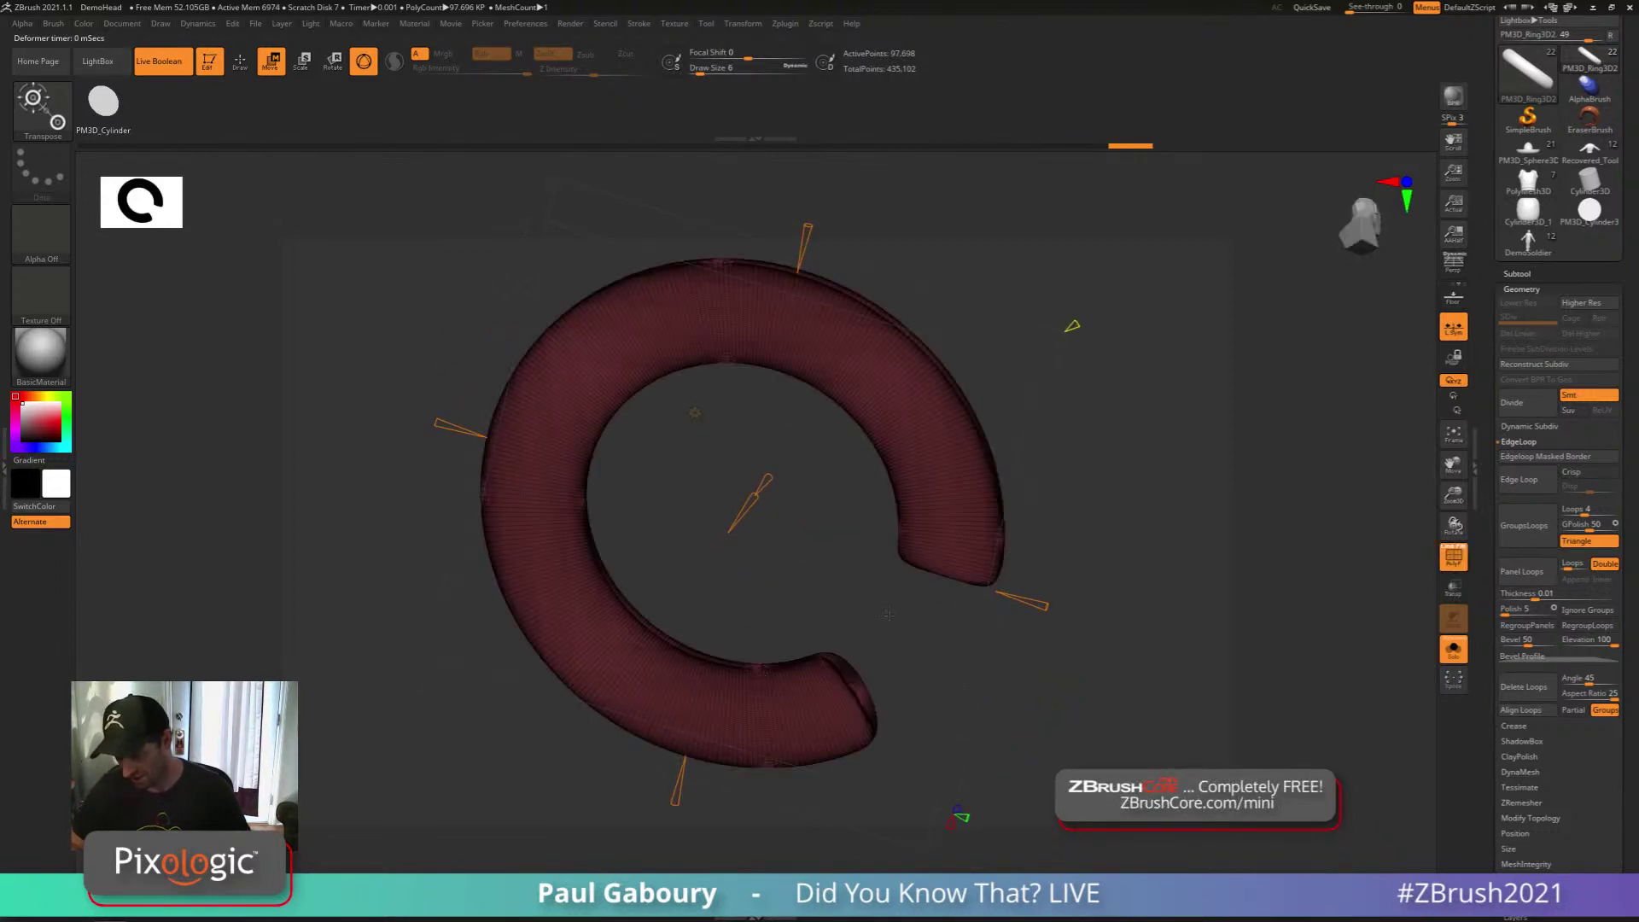
left_click_drag(888, 615, 1060, 577)
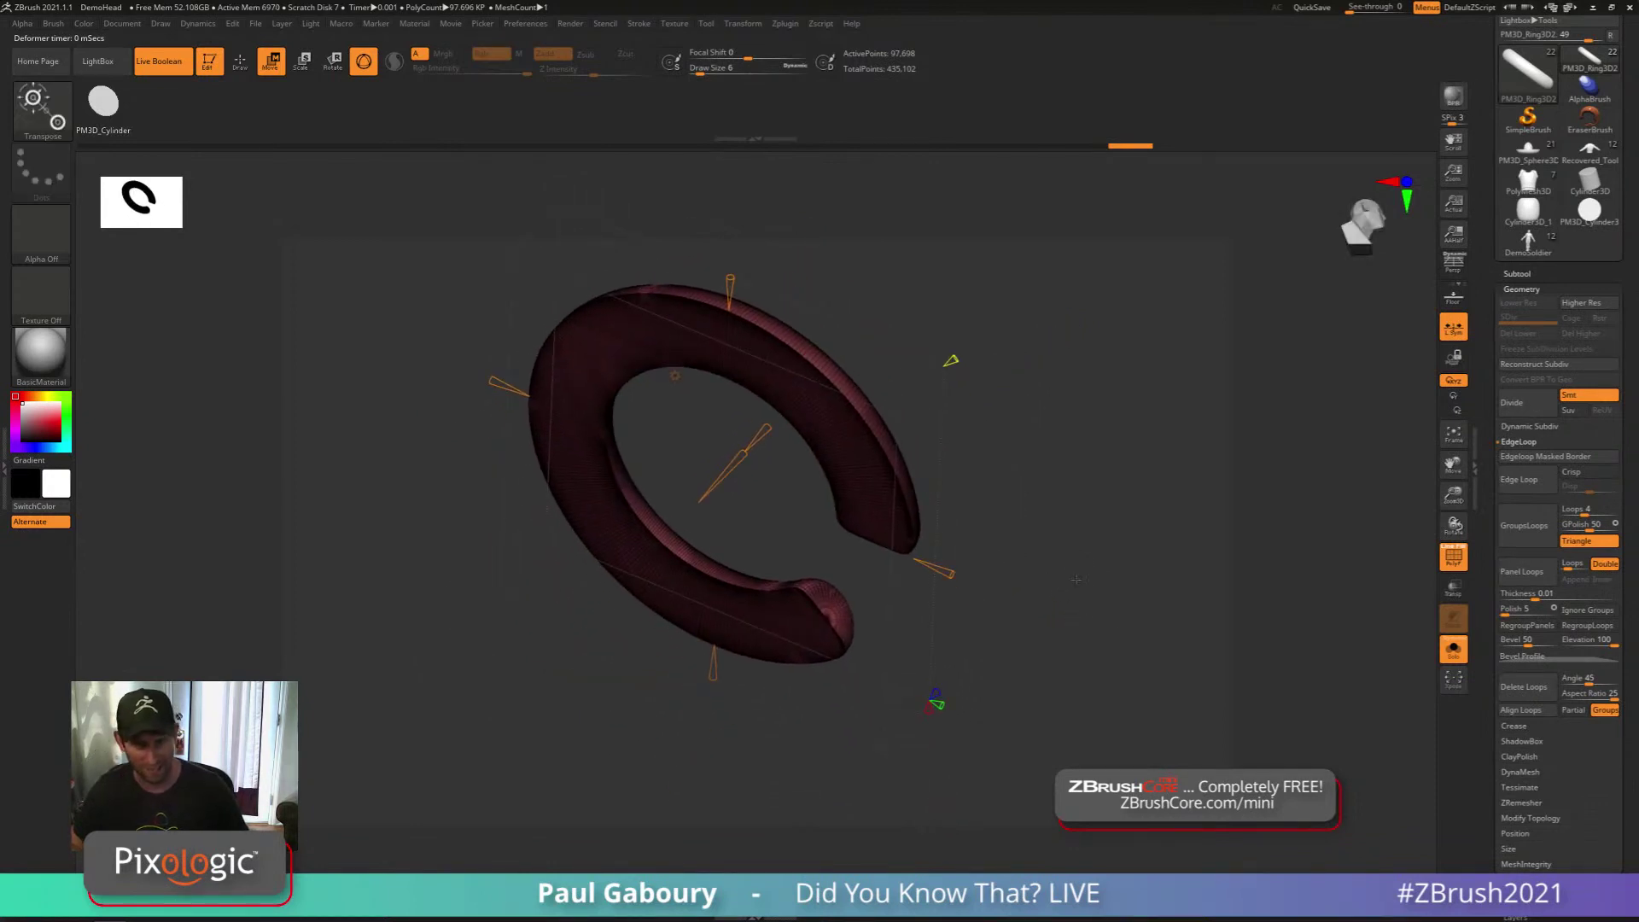
key("shift+f")
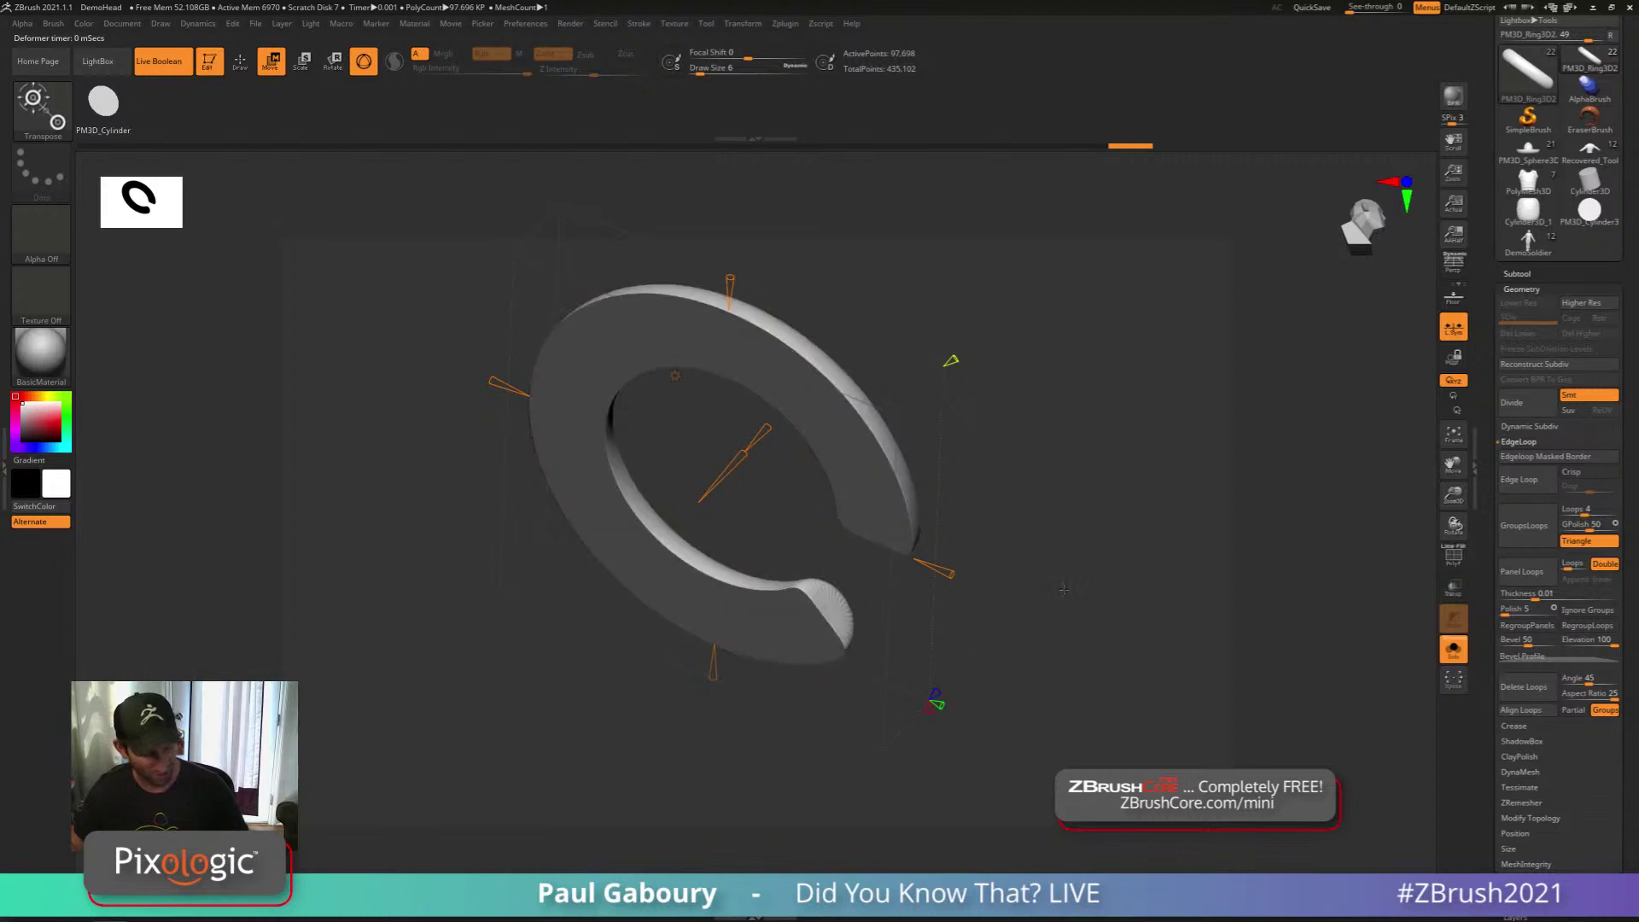
Leave the Flatten deformer for Draw mode, set the Draw Size to 101, and view the ring from the front
key("q")
mouse_move(1064, 588)
left_mouse_down()
mouse_move(951, 669)
mouse_move(955, 684)
mouse_move(981, 656)
mouse_move(1005, 663)
left_mouse_up()
key("s")
left_click_drag(1004, 675, 994, 693, "shift")
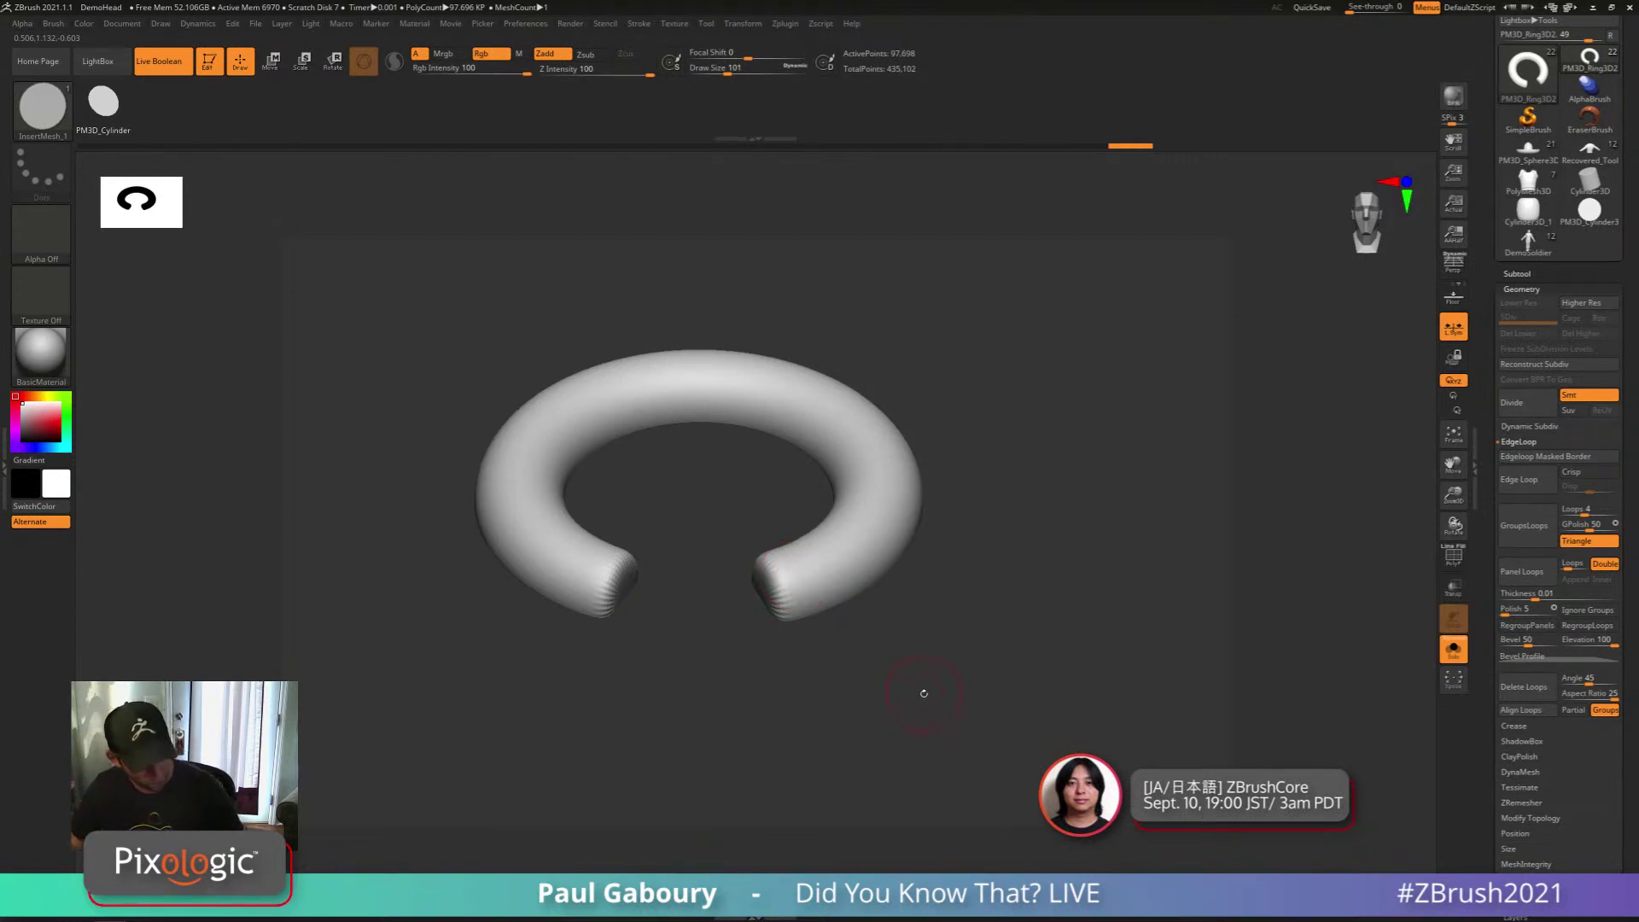
Turn off KeepGroups in the ZRemesher settings
left_click(1518, 441)
left_click(1521, 533)
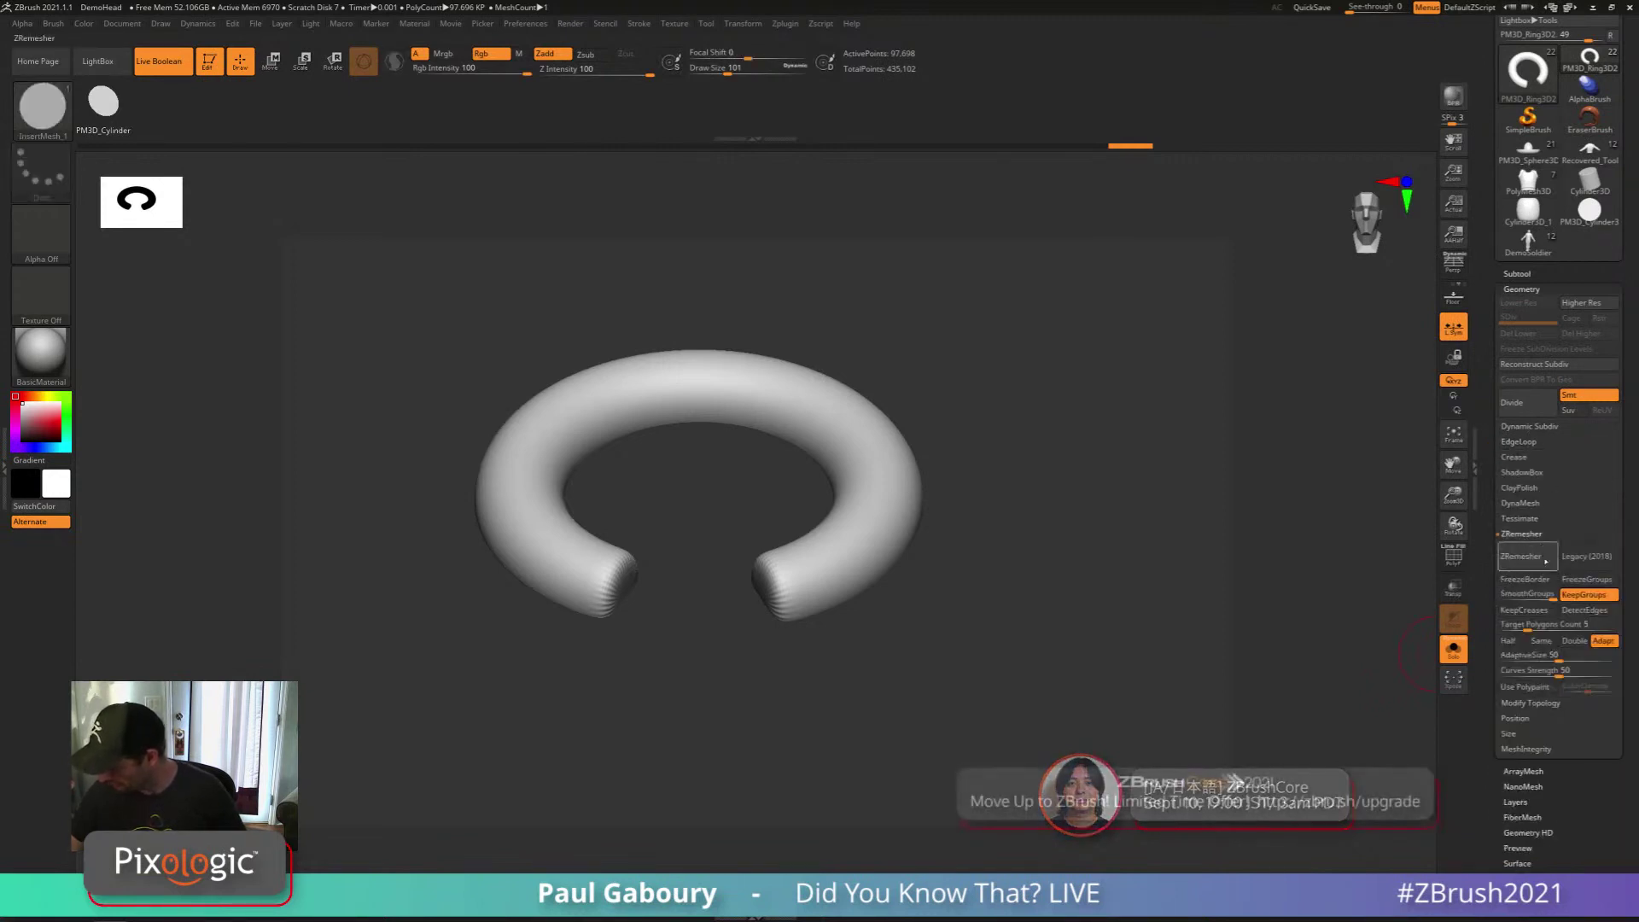
left_click(1583, 595)
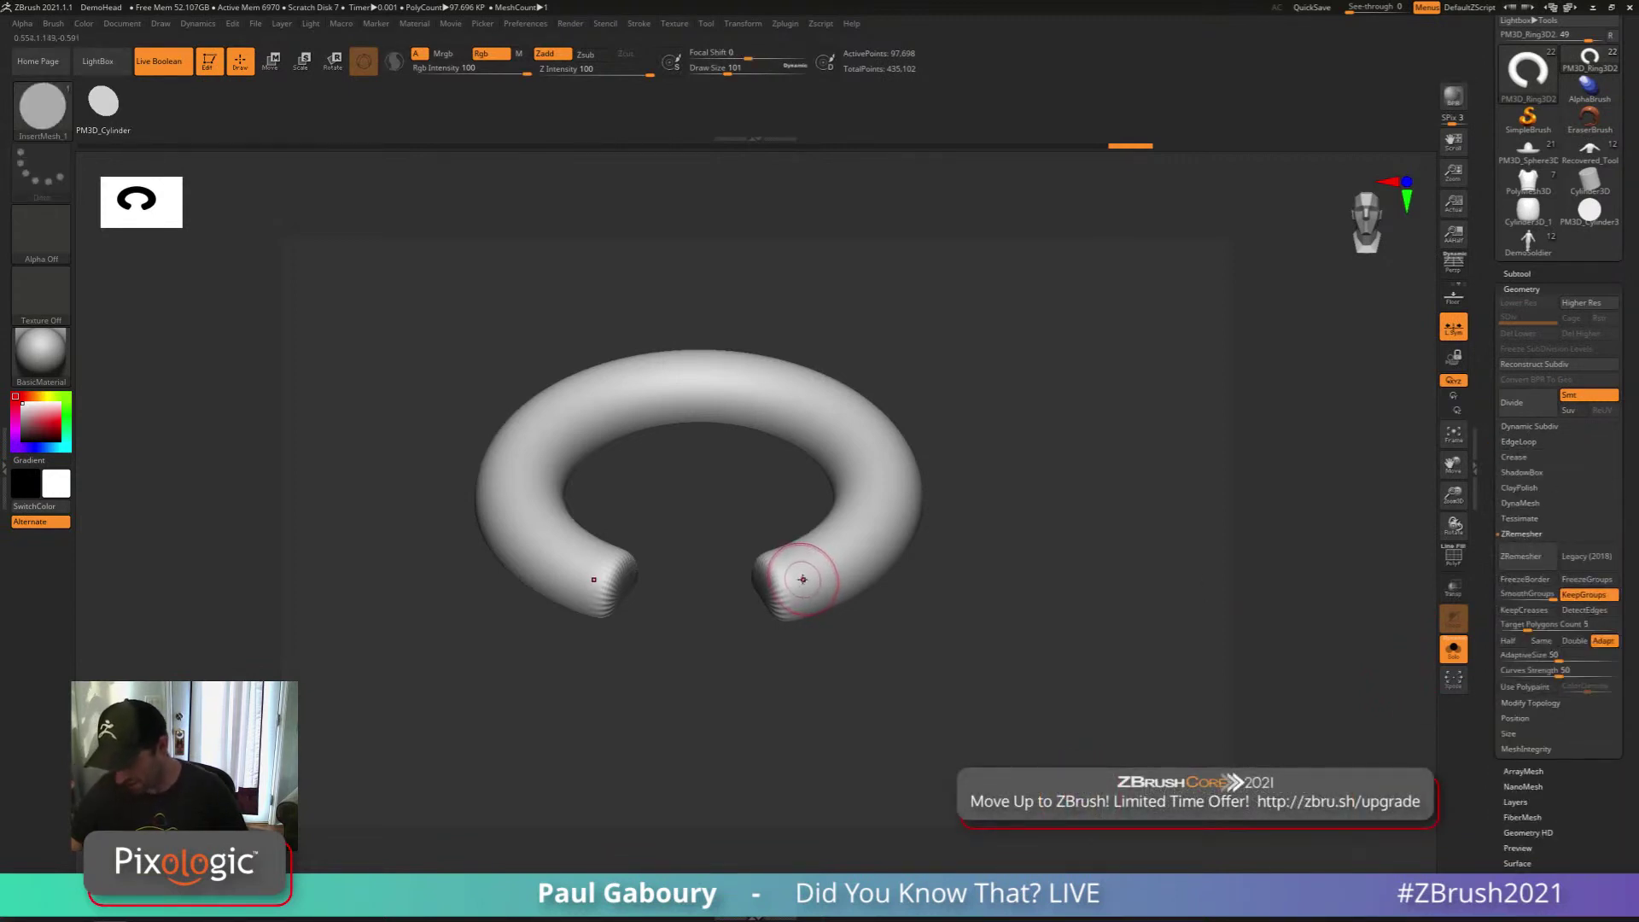
left_click(1583, 595)
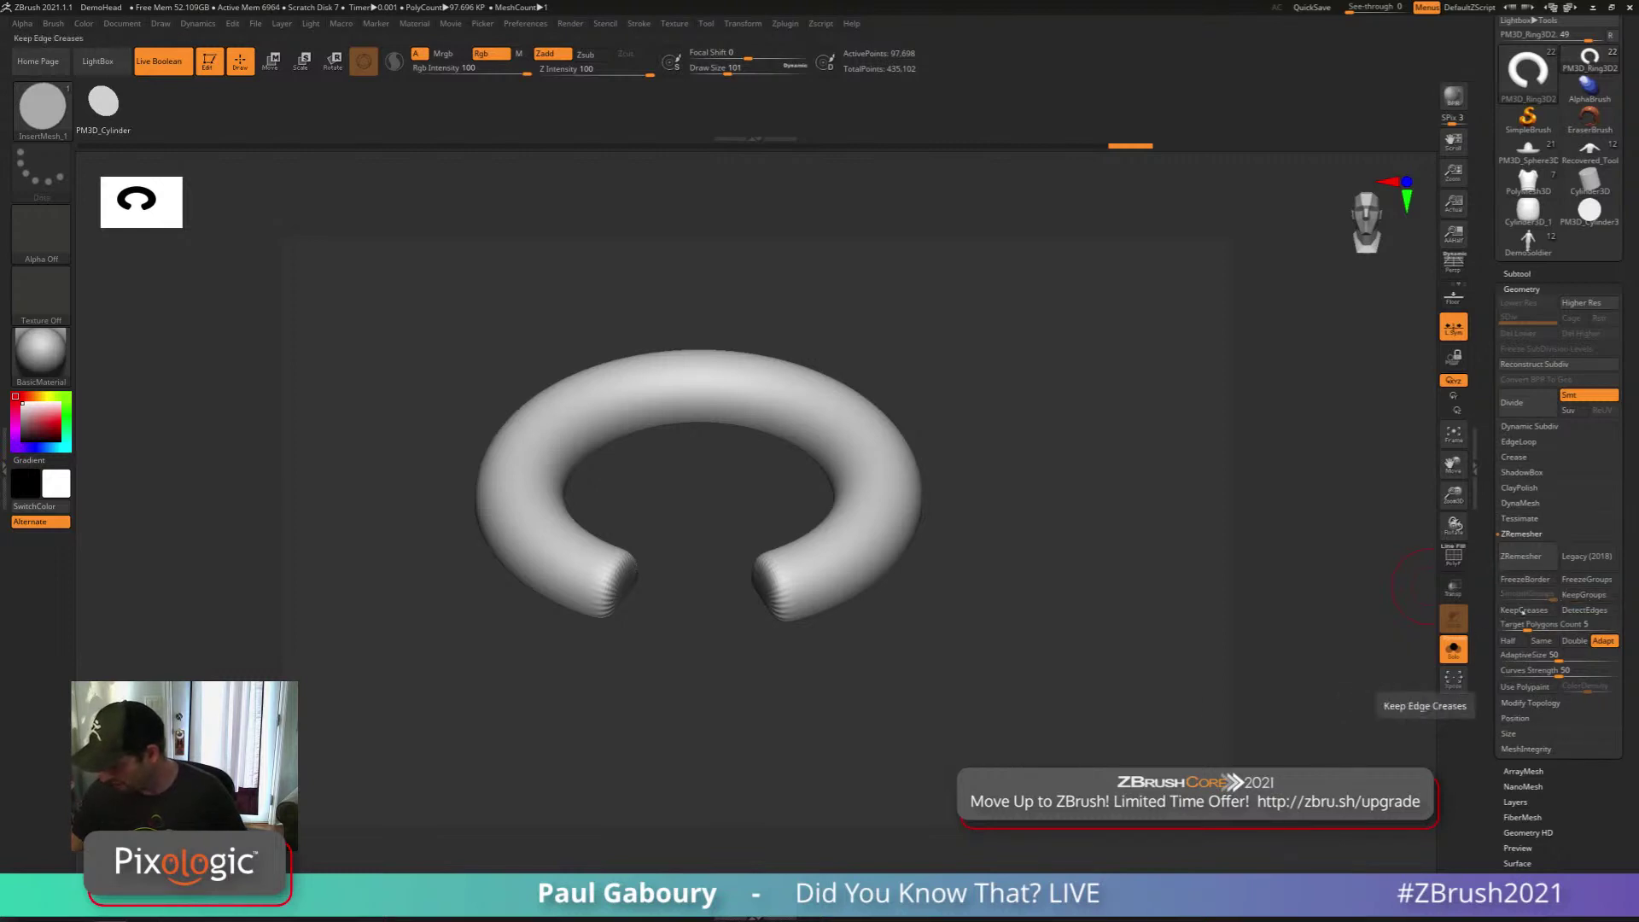
Try ZRemeshing the flattened ring without KeepGroups, check the topology in wireframe, and undo the remesh
left_click(1526, 563)
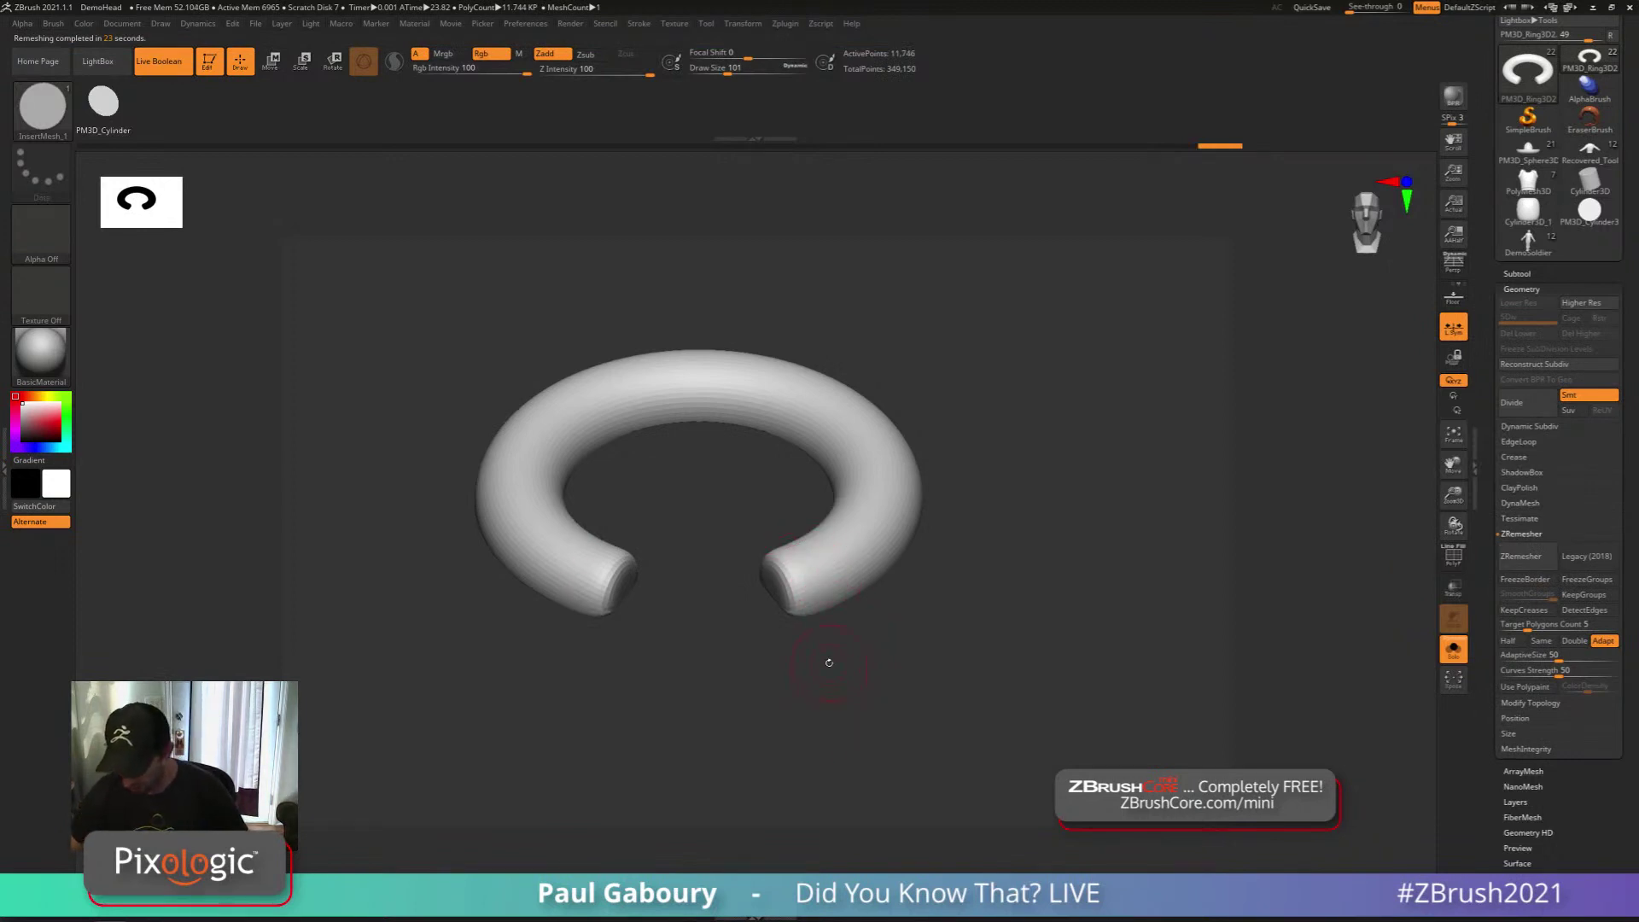
left_click_drag(829, 662, 879, 542)
key("shift+f")
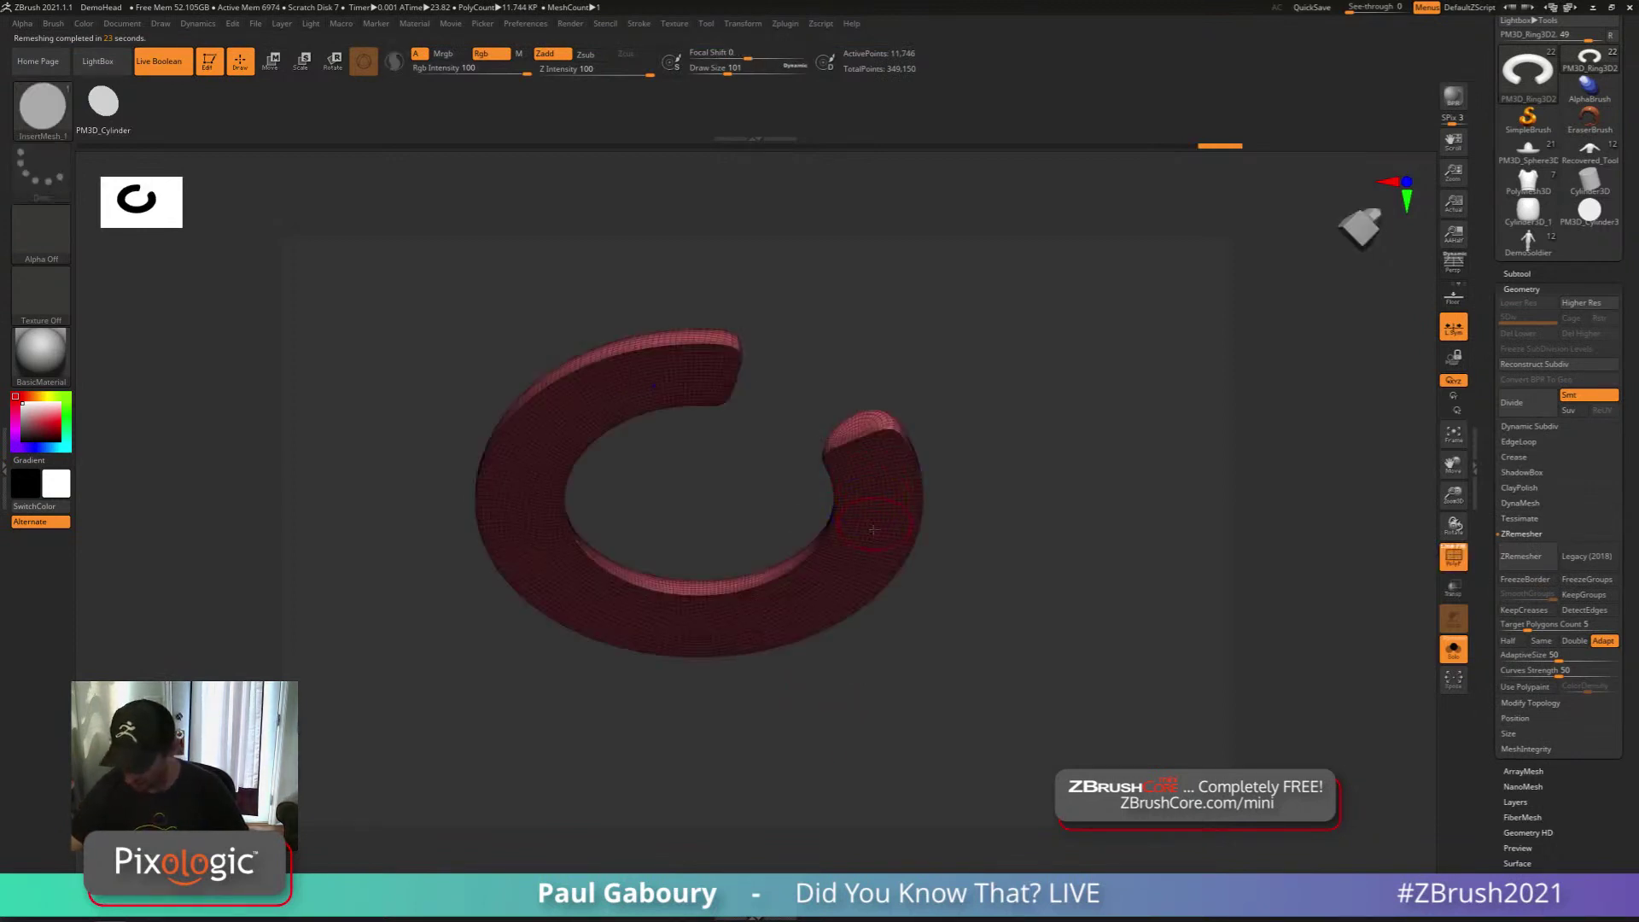
key("ctrl+z")
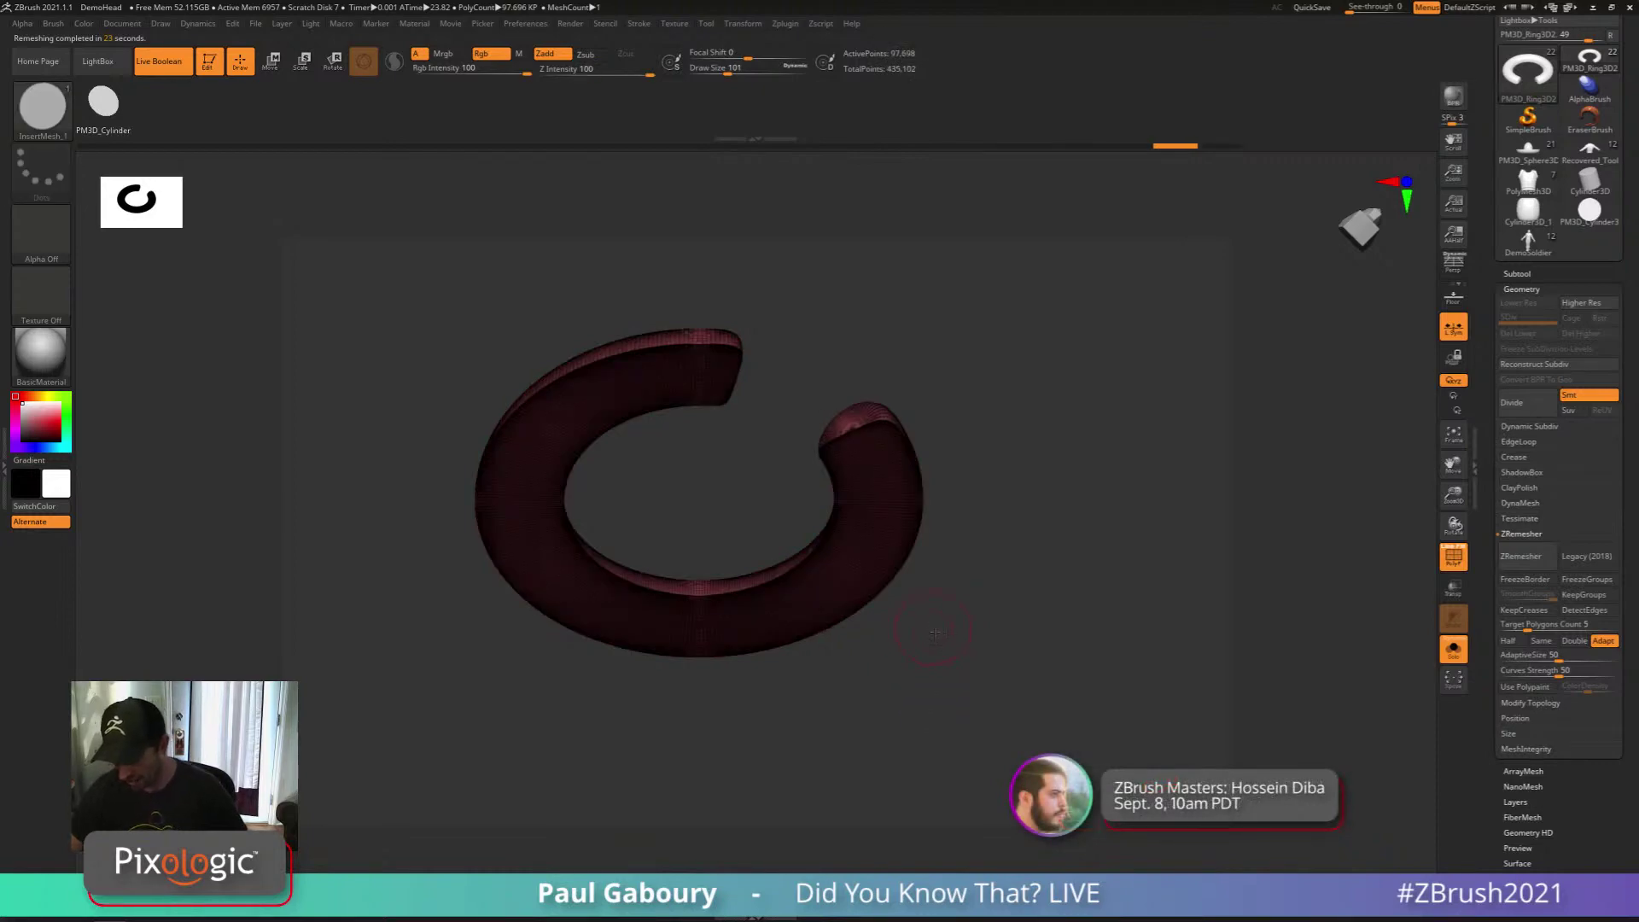
ZRemesh the flattened ring with DetectEdges and KeepCreases turned on
right_click_drag(934, 634, 984, 757, "alt")
mouse_move(732, 479)
right_mouse_down("ctrl")
mouse_move(784, 520)
mouse_move(784, 491)
mouse_move(831, 577)
right_mouse_up("ctrl")
key("s")
left_click_drag(830, 578, 801, 578)
mouse_move(801, 577)
right_mouse_down()
mouse_move(820, 524)
mouse_move(944, 368)
right_mouse_up()
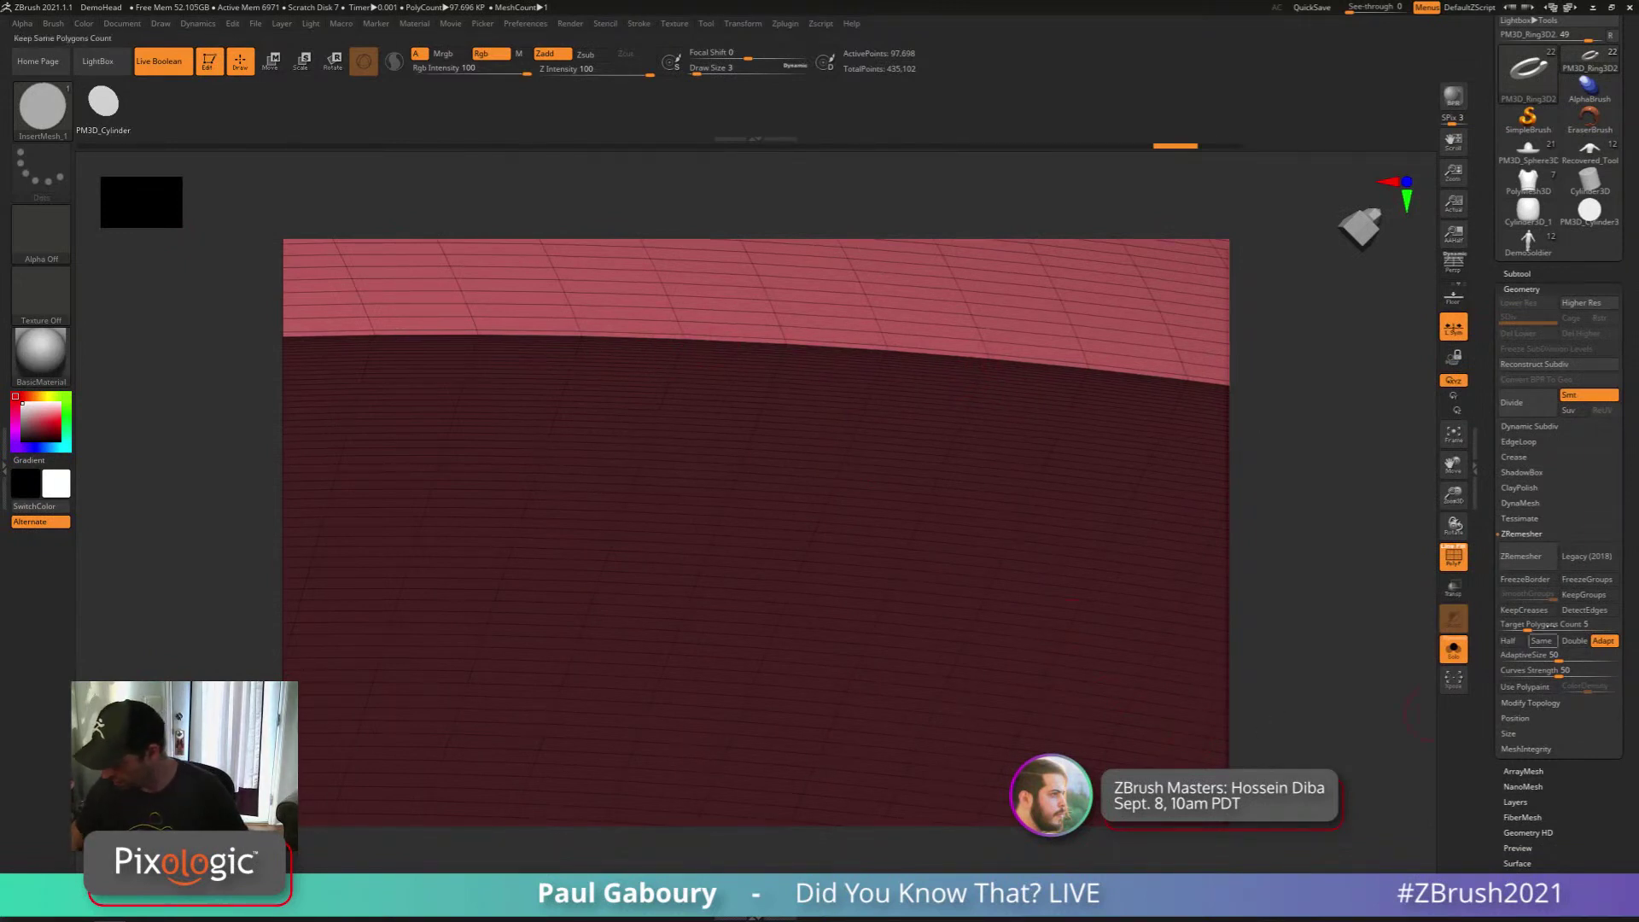
left_click(1584, 609)
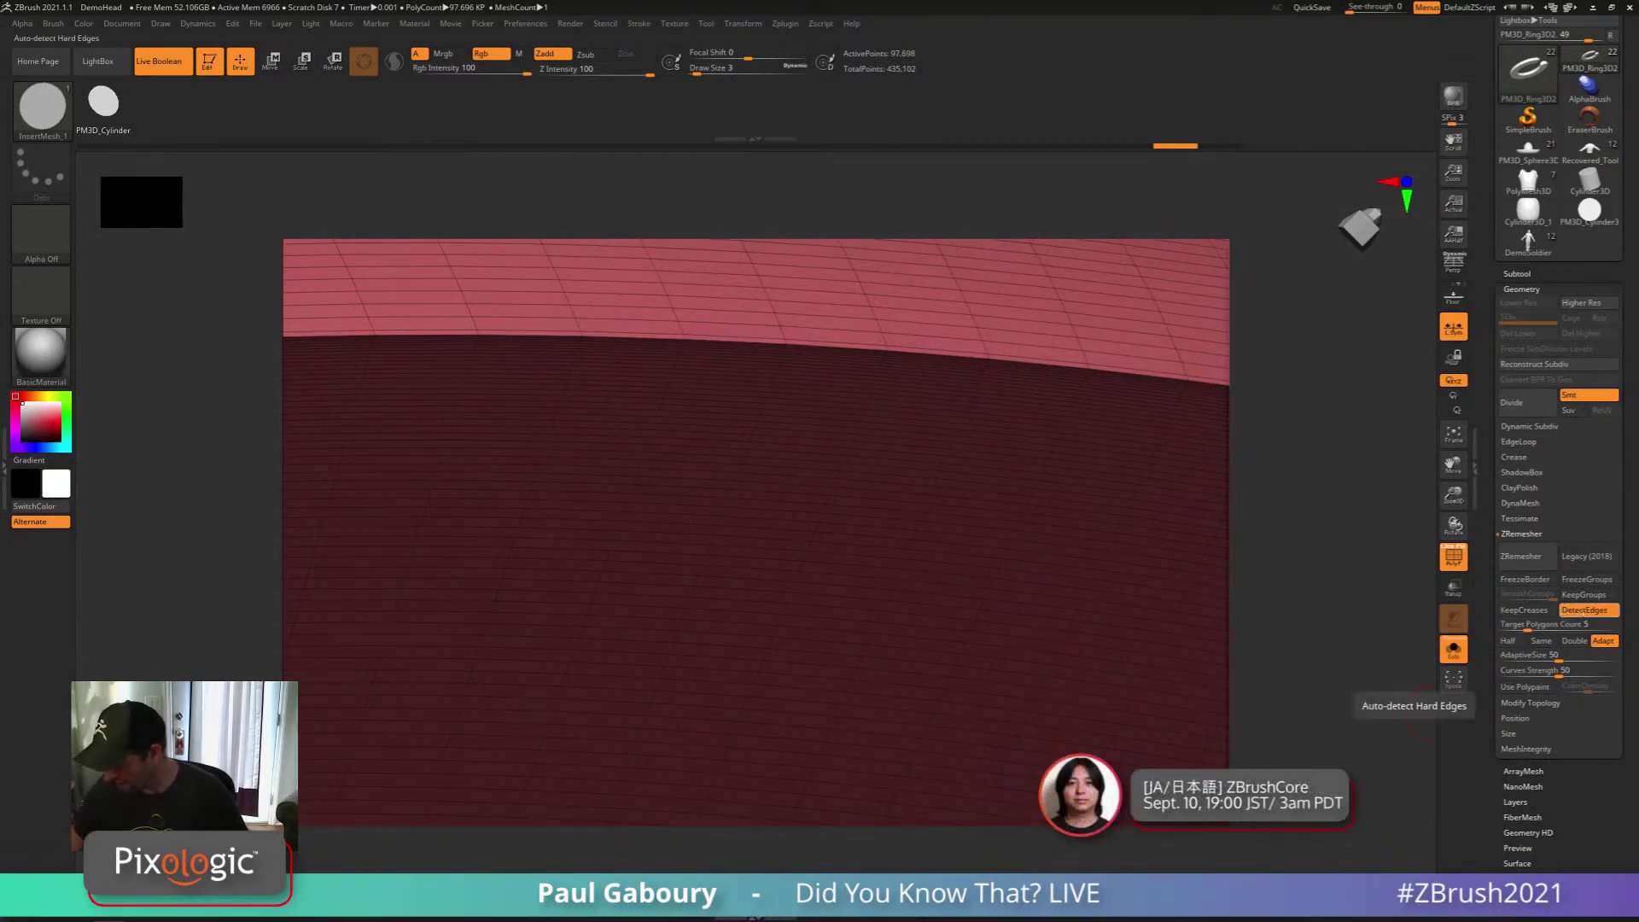
right_click_drag(1016, 648, 896, 622)
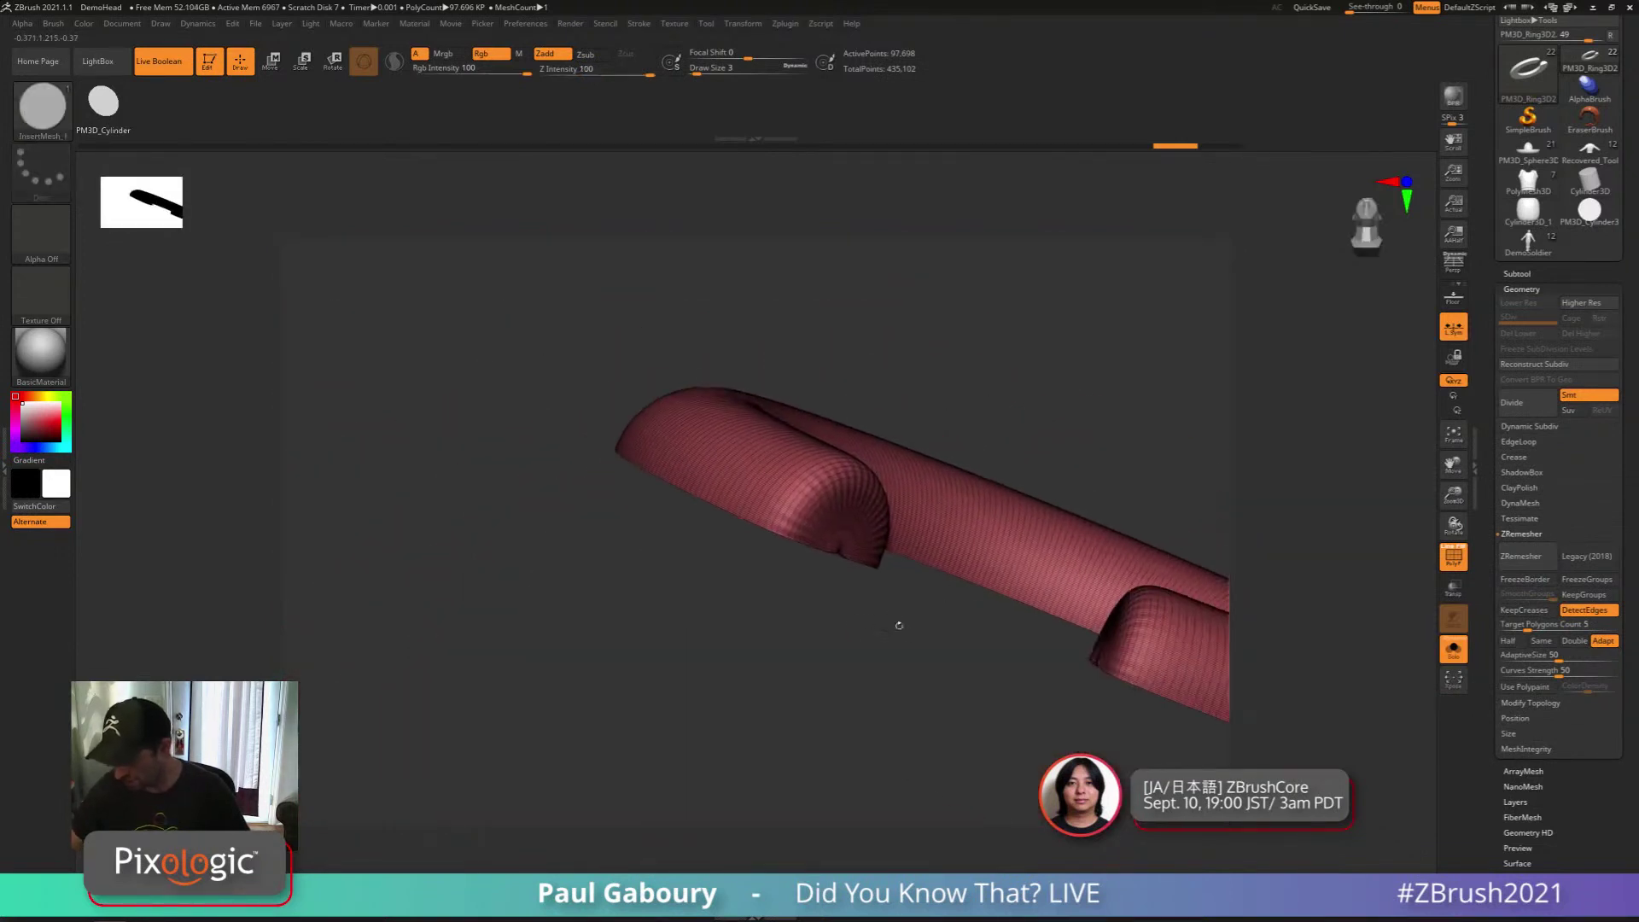
left_click(1524, 611)
left_click(1528, 561)
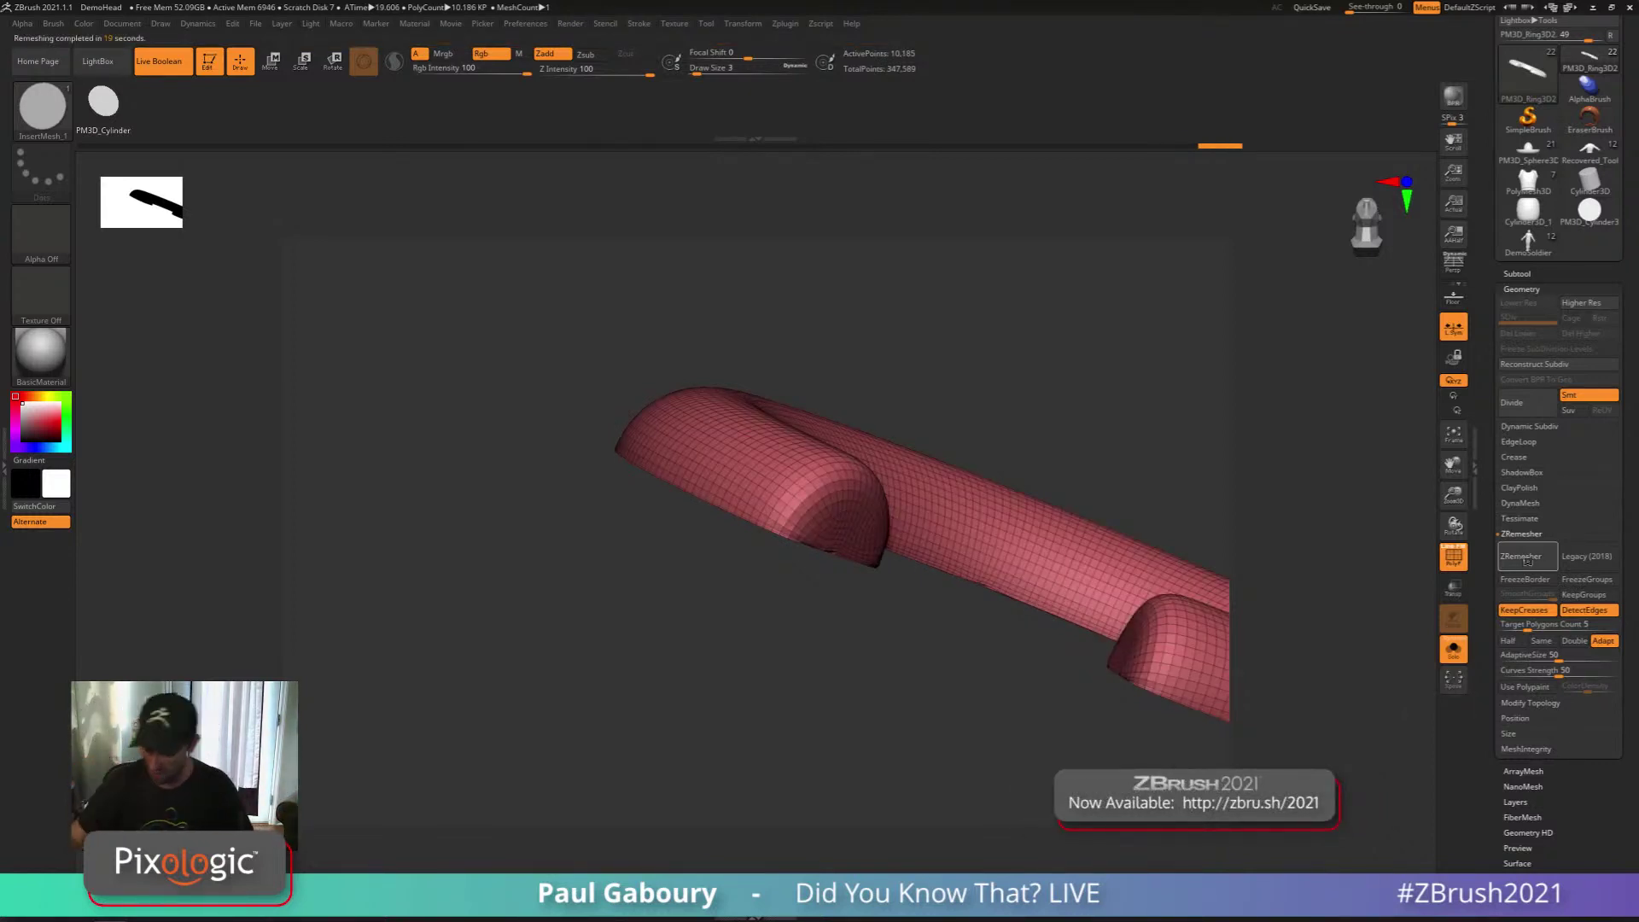
Inspect the remeshed edge topology up close, turn on Dynamic Subdivision, and hide the wireframe
left_click_drag(912, 734, 777, 429)
left_click_drag(736, 615, 833, 571)
mouse_move(833, 571)
right_mouse_down()
mouse_move(699, 651)
mouse_move(710, 640)
mouse_move(623, 409)
right_mouse_up()
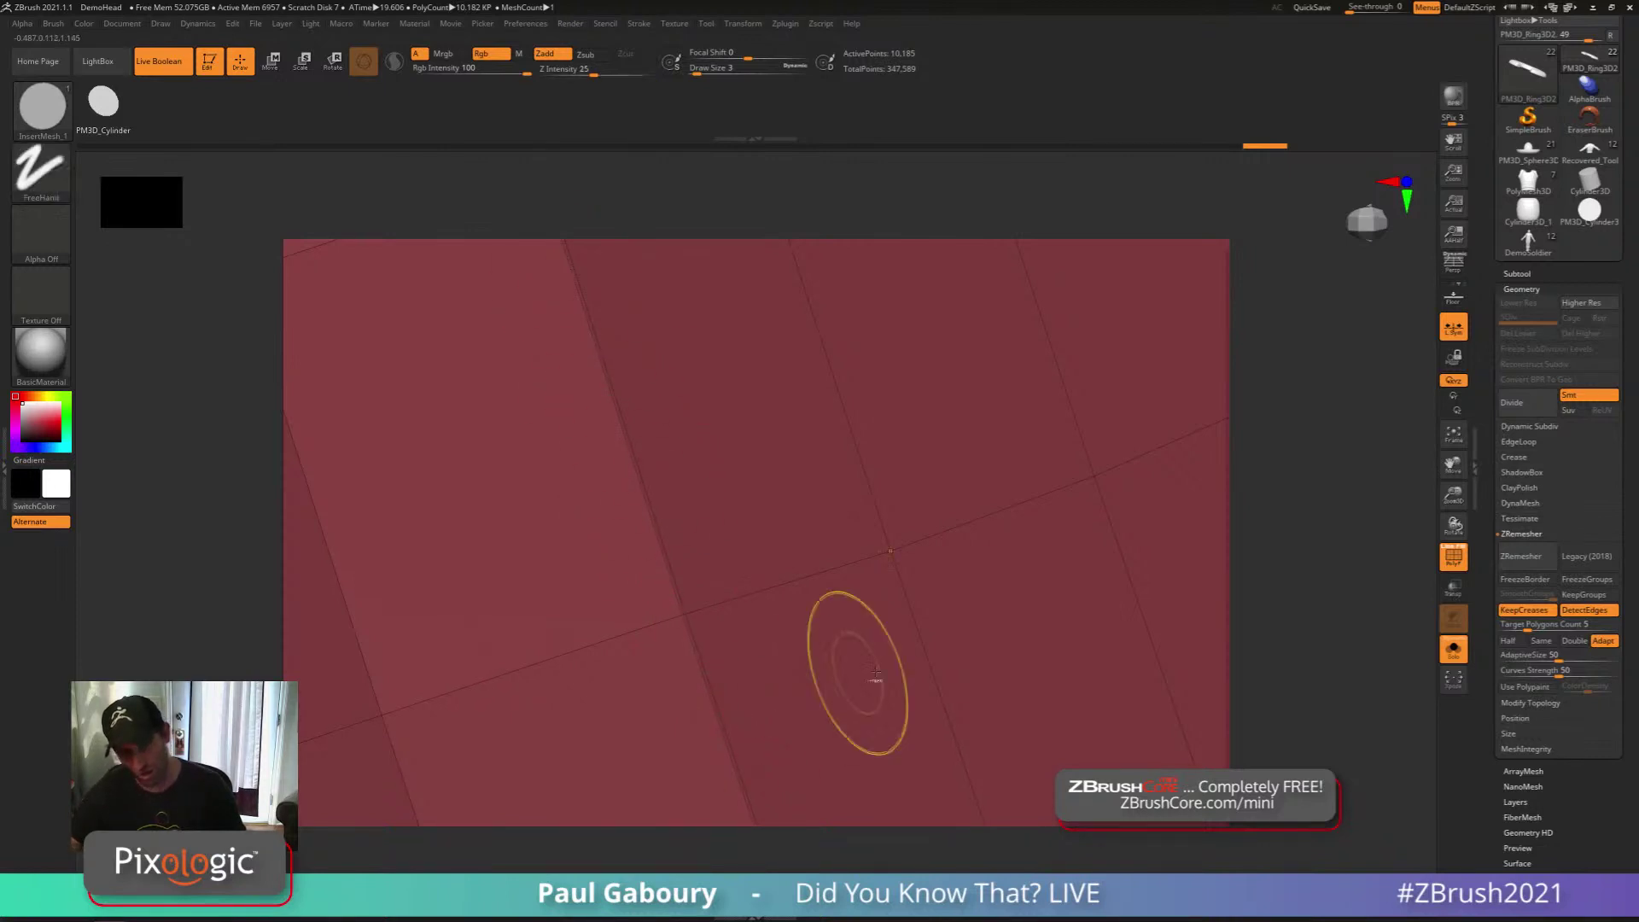
right_click_drag(848, 677, 980, 548, "ctrl")
key("d")
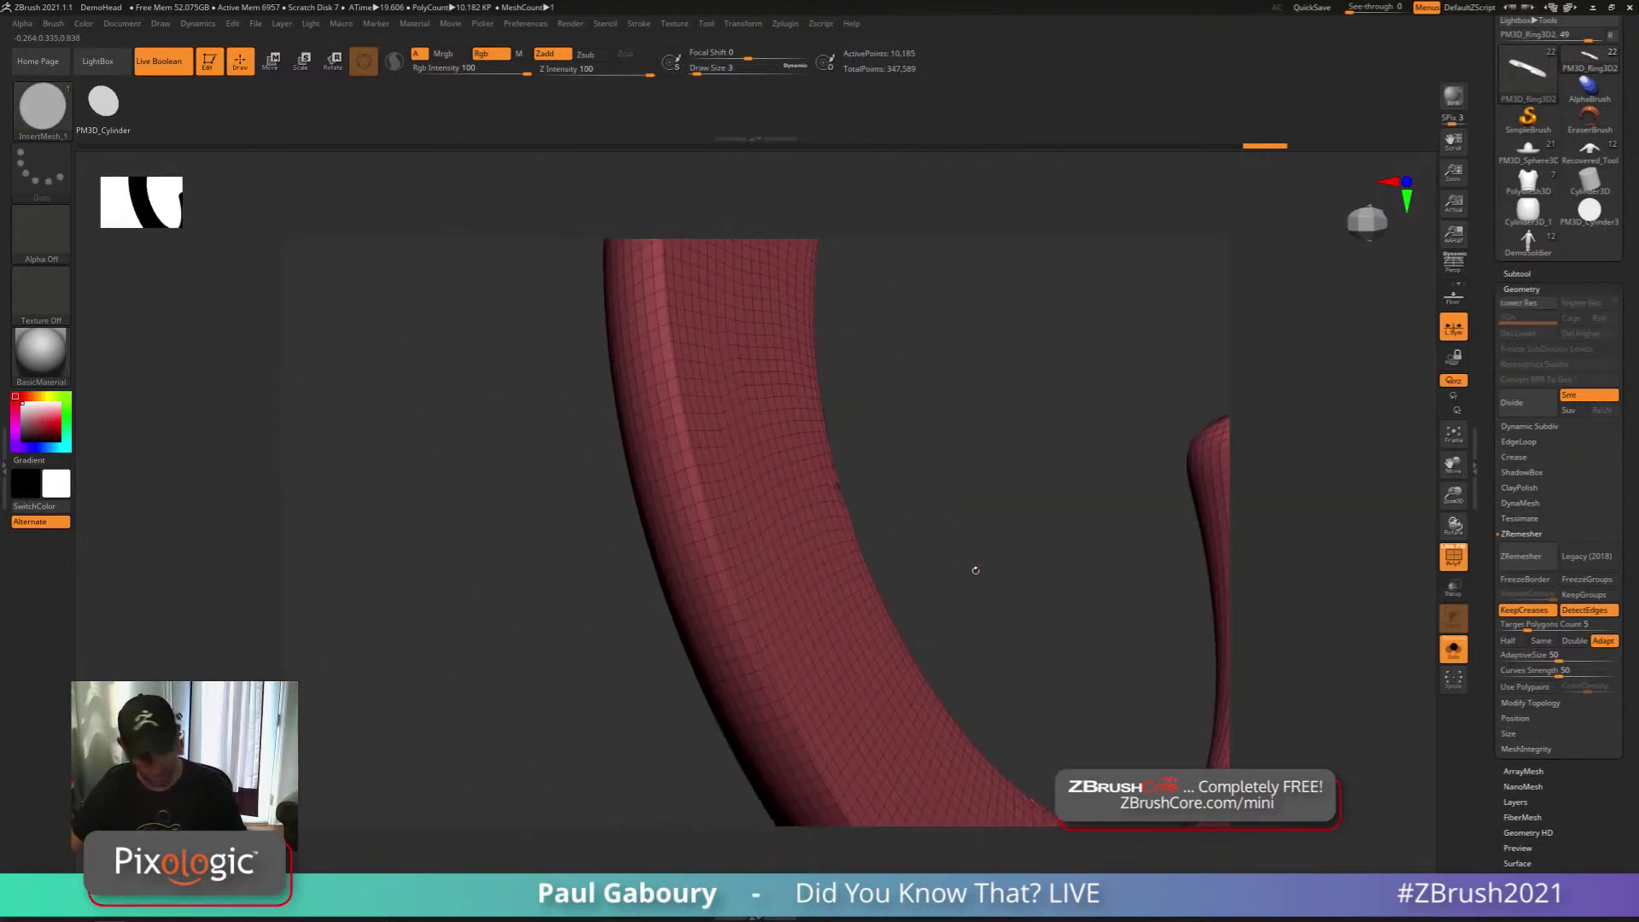
key("f")
mouse_move(853, 512)
right_mouse_down()
mouse_move(819, 611)
mouse_move(889, 732)
mouse_move(873, 662)
mouse_move(914, 651)
mouse_move(862, 631)
mouse_move(879, 606)
right_mouse_up()
key("shift+f")
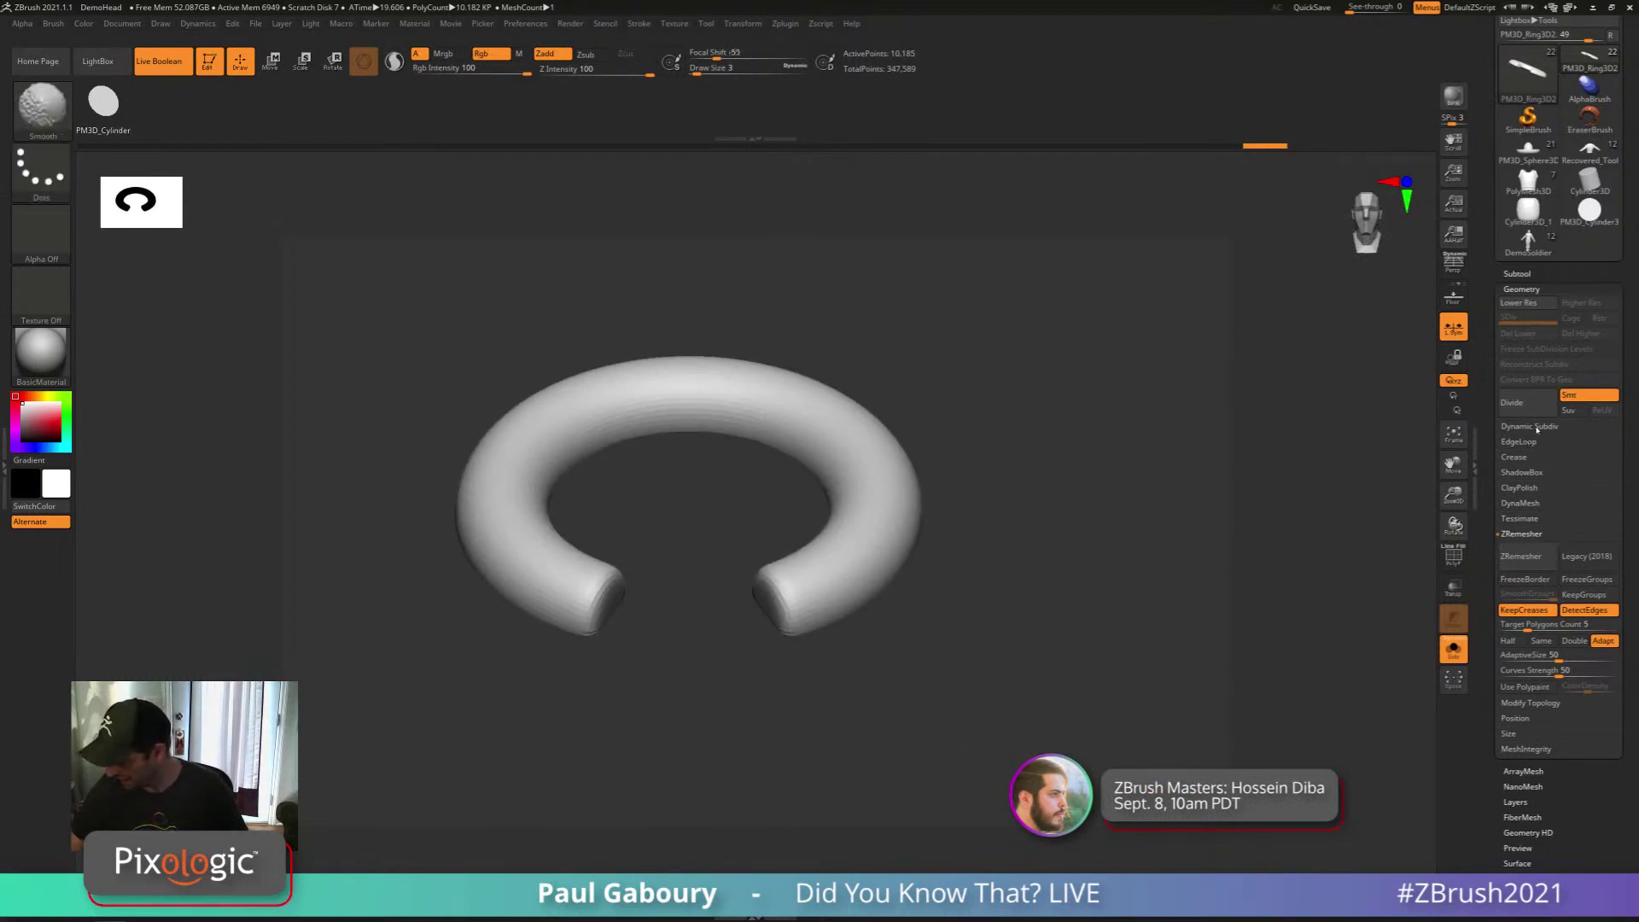
Set the ring's Dynamic Subdiv SmoothSubdiv level to 3
left_click(1529, 426)
left_click_drag(1579, 492, 1586, 491)
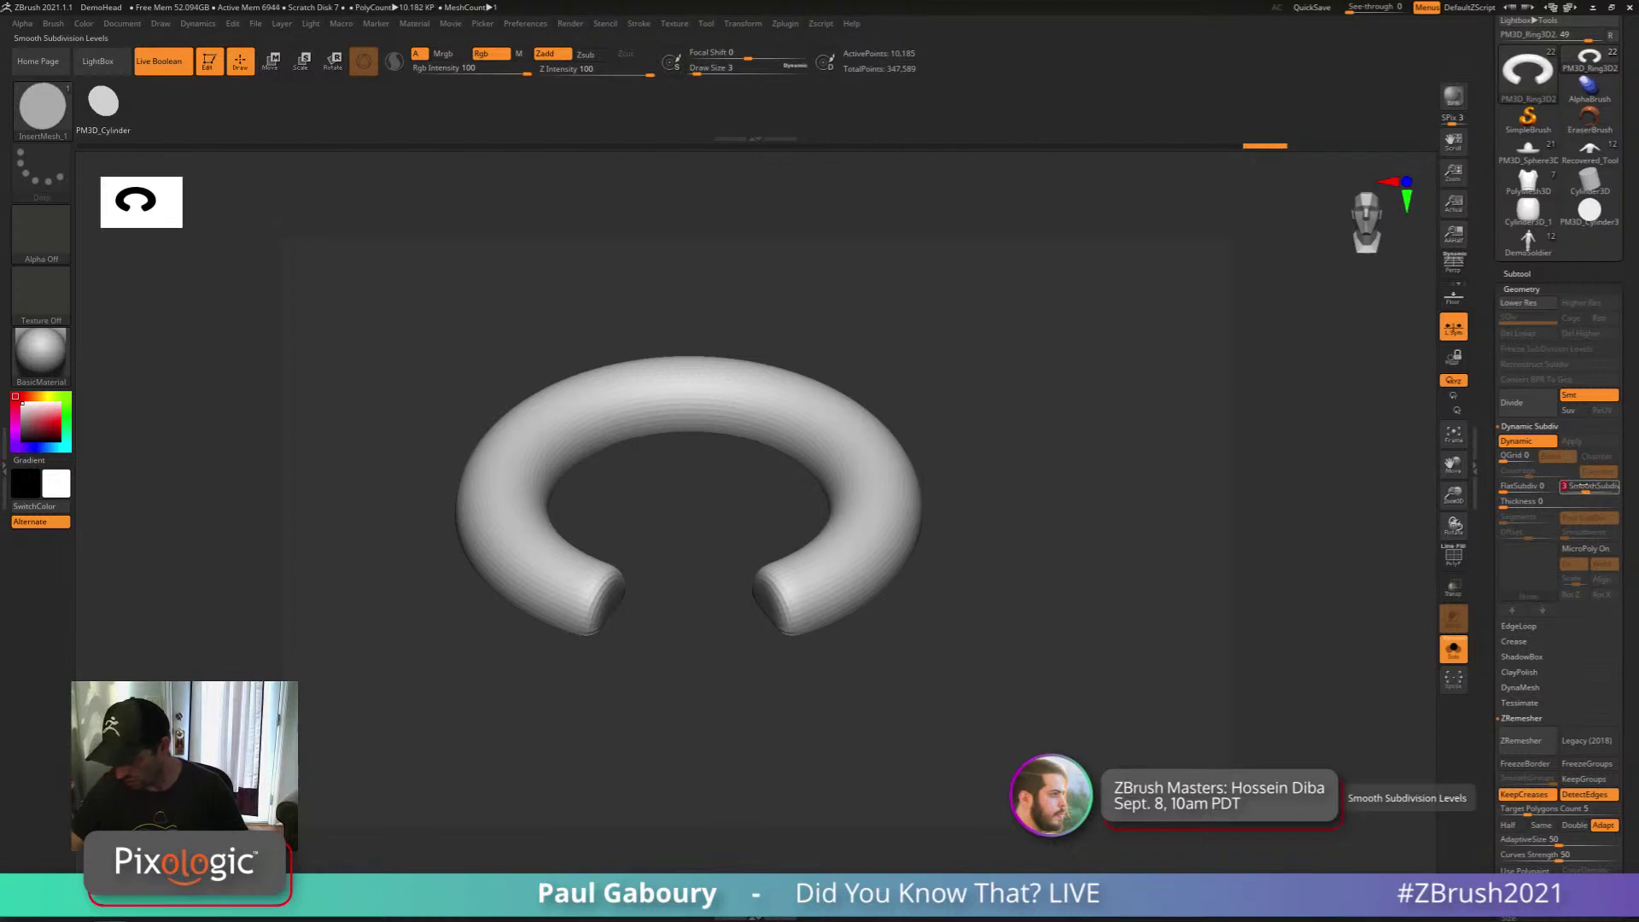
left_click_drag(1626, 718, 1626, 664)
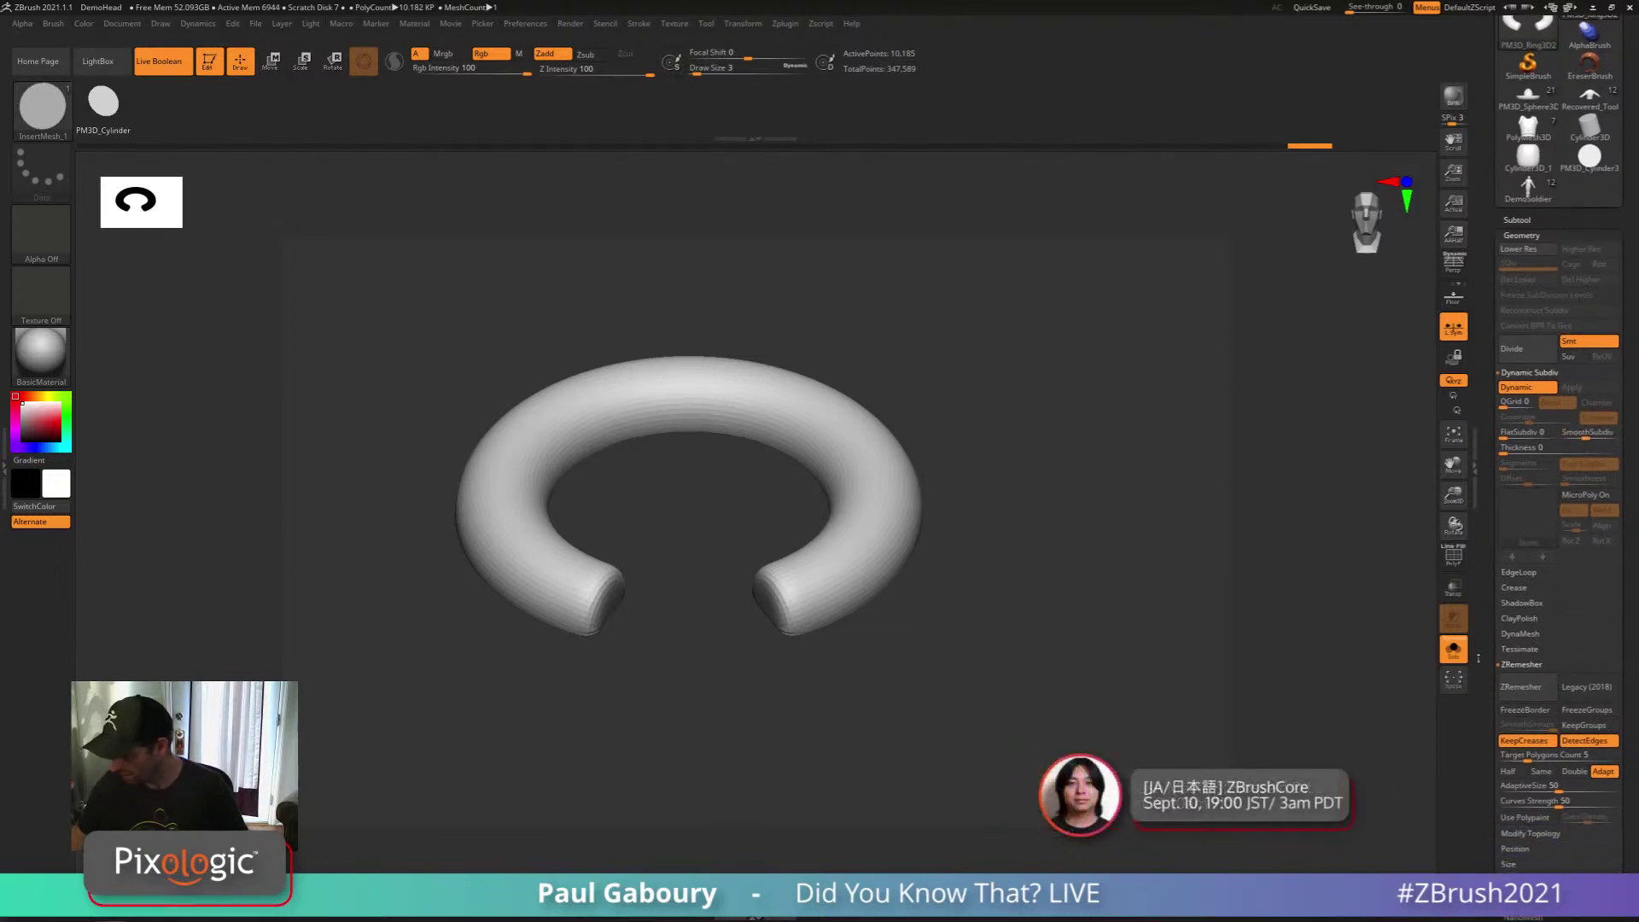
right_click_drag(902, 678, 953, 671, "alt")
right_click_drag(952, 671, 930, 698, "ctrl")
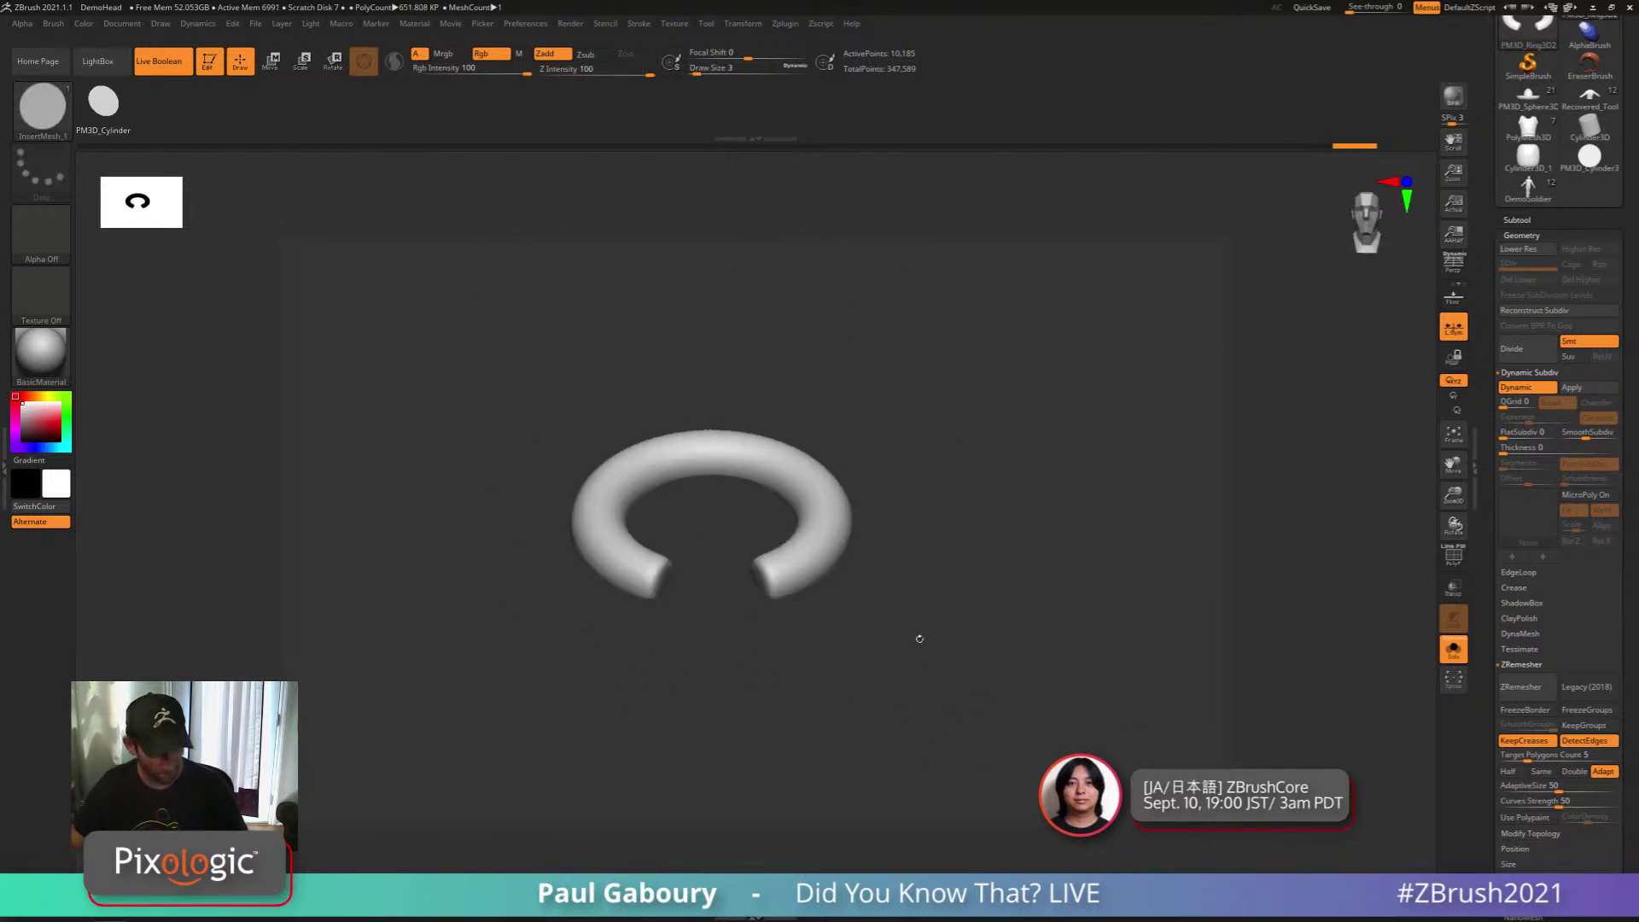
Set the Draw Size to 124 and check the ring's flat face with the wireframe on
key("s")
left_click_drag(920, 647, 949, 649)
right_click_drag(949, 649, 926, 504)
mouse_move(926, 503)
right_mouse_down("alt")
mouse_move(946, 676)
mouse_move(933, 611)
mouse_move(889, 578)
mouse_move(884, 531)
right_mouse_up("alt")
key("shift+f")
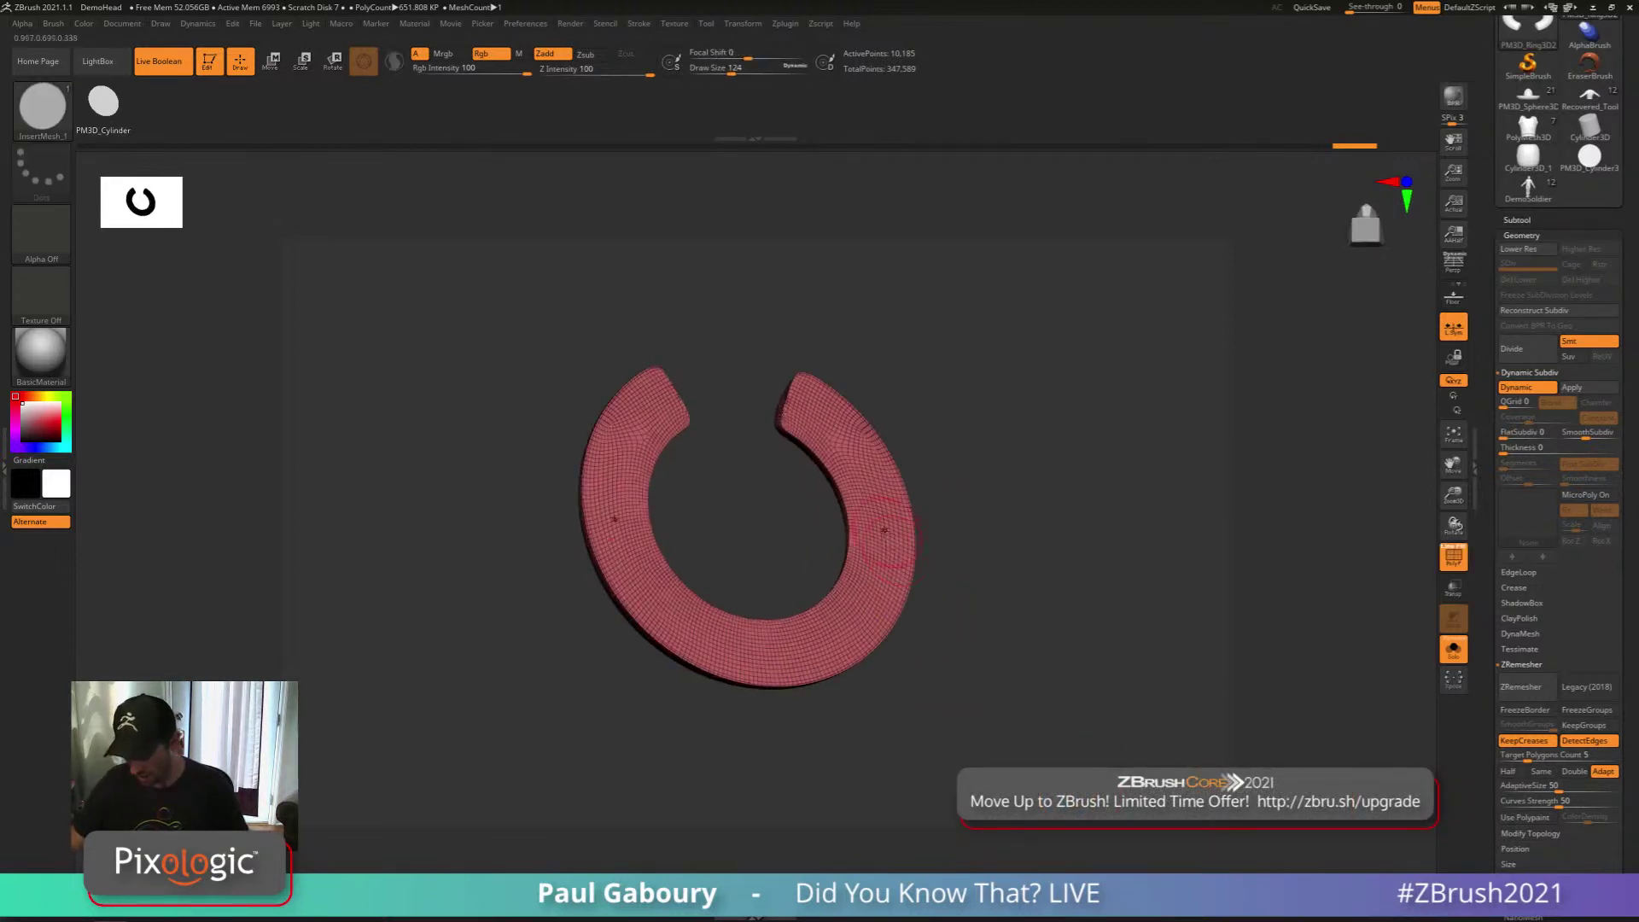
Choose the TransposeSmart masking brush
key("t")
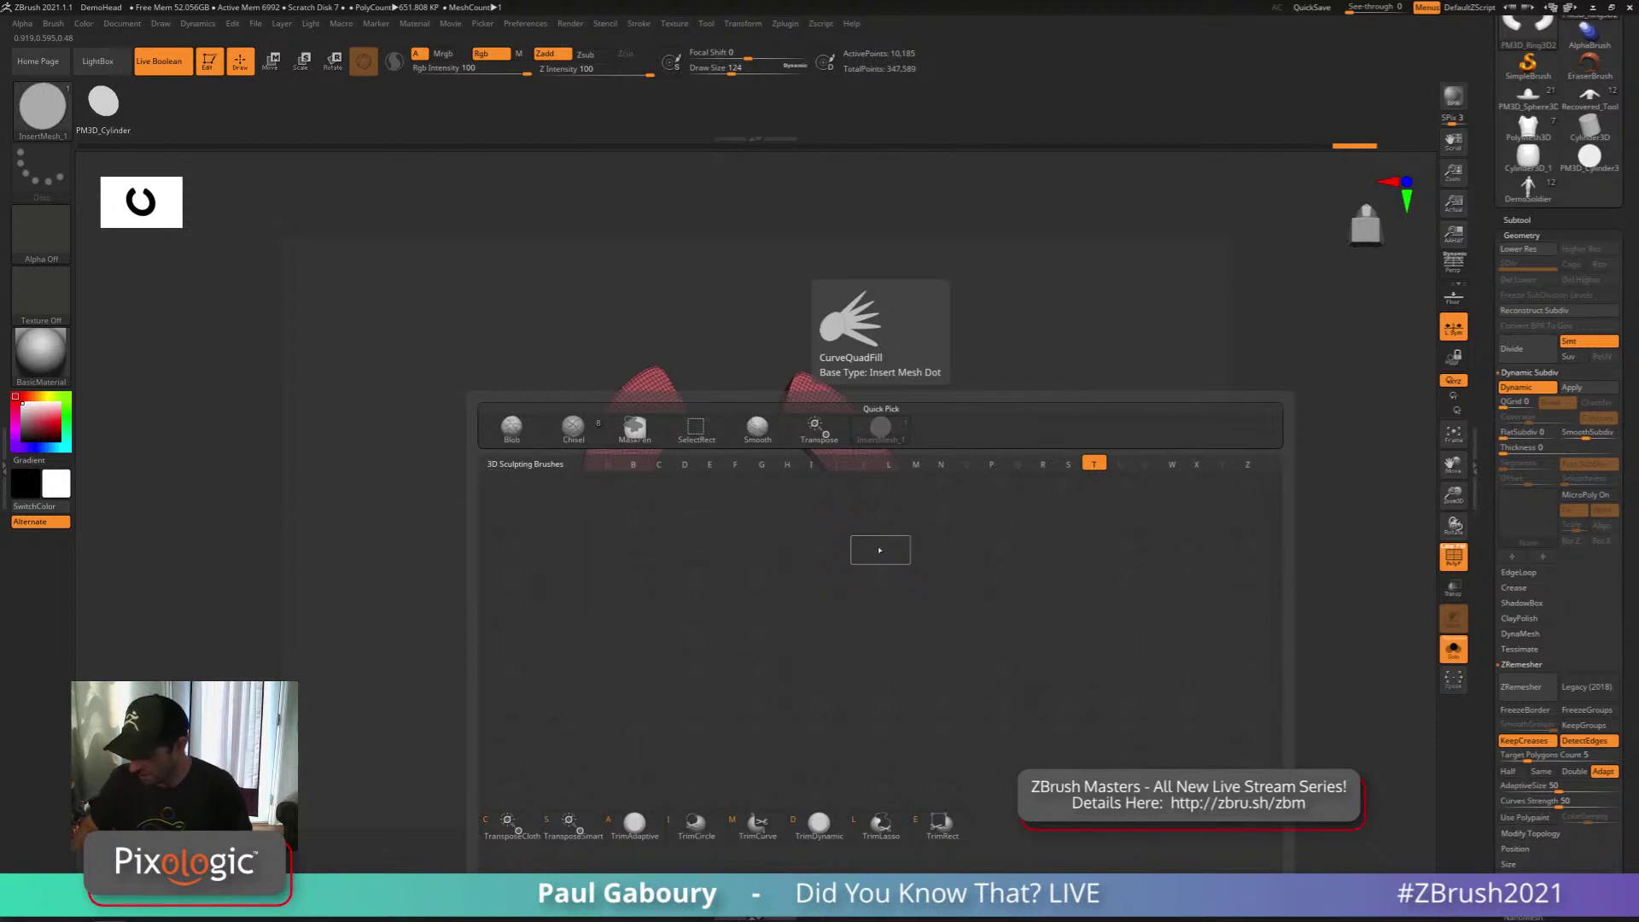
left_click(580, 829)
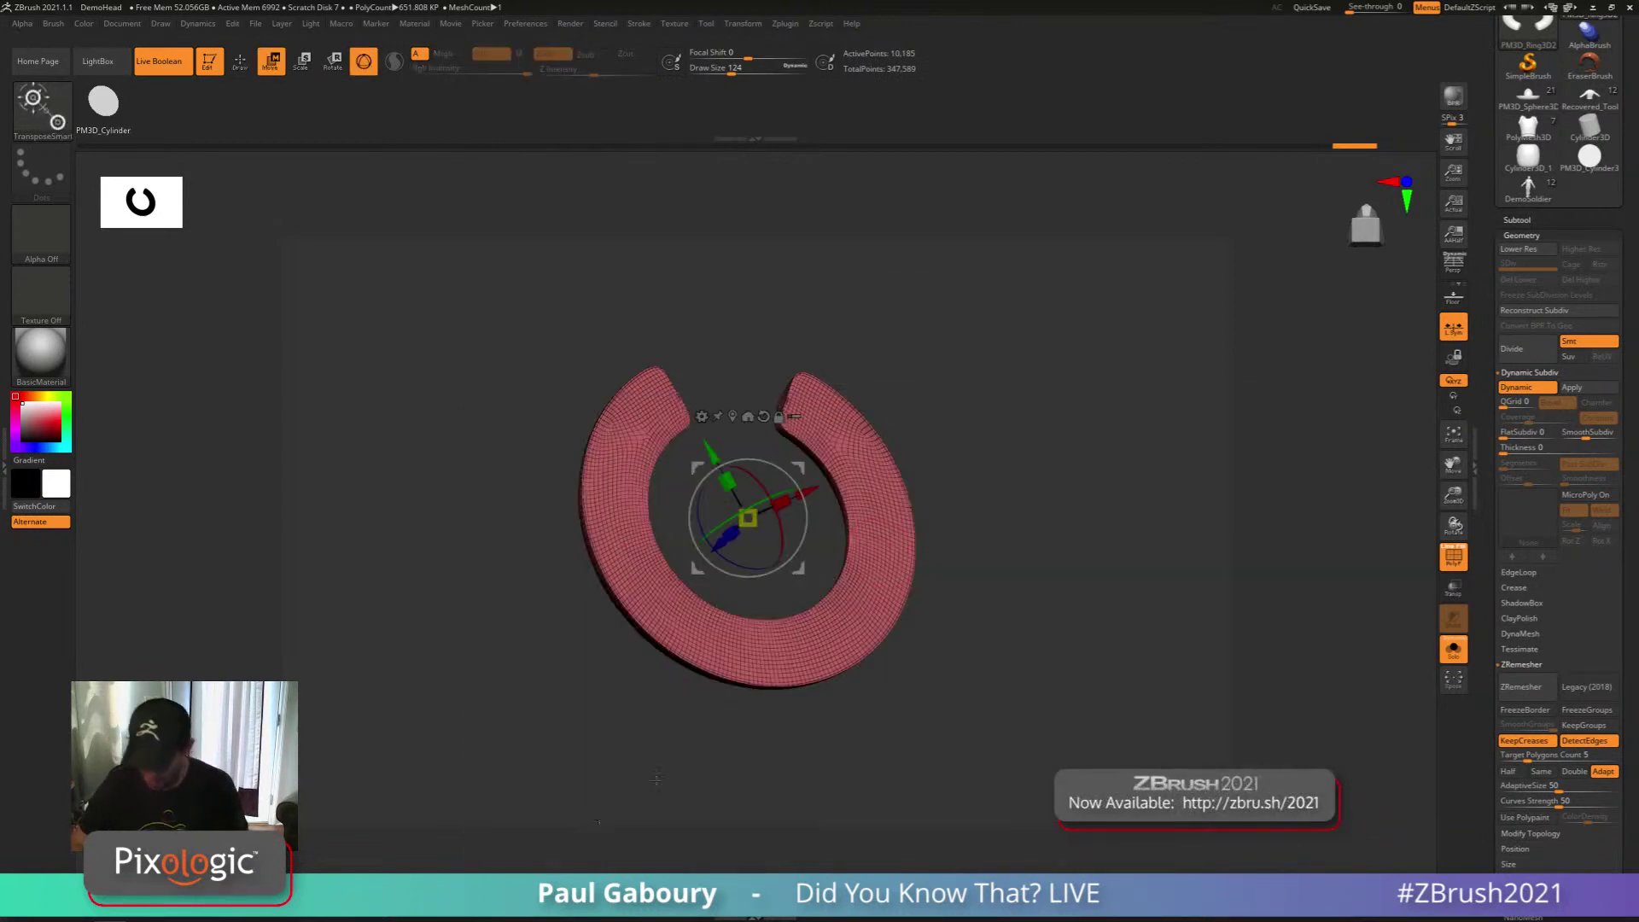
Try masking the ring's flat face with a freehand stroke in Draw mode, and undo it
key("q")
right_click_drag(872, 653, 869, 597)
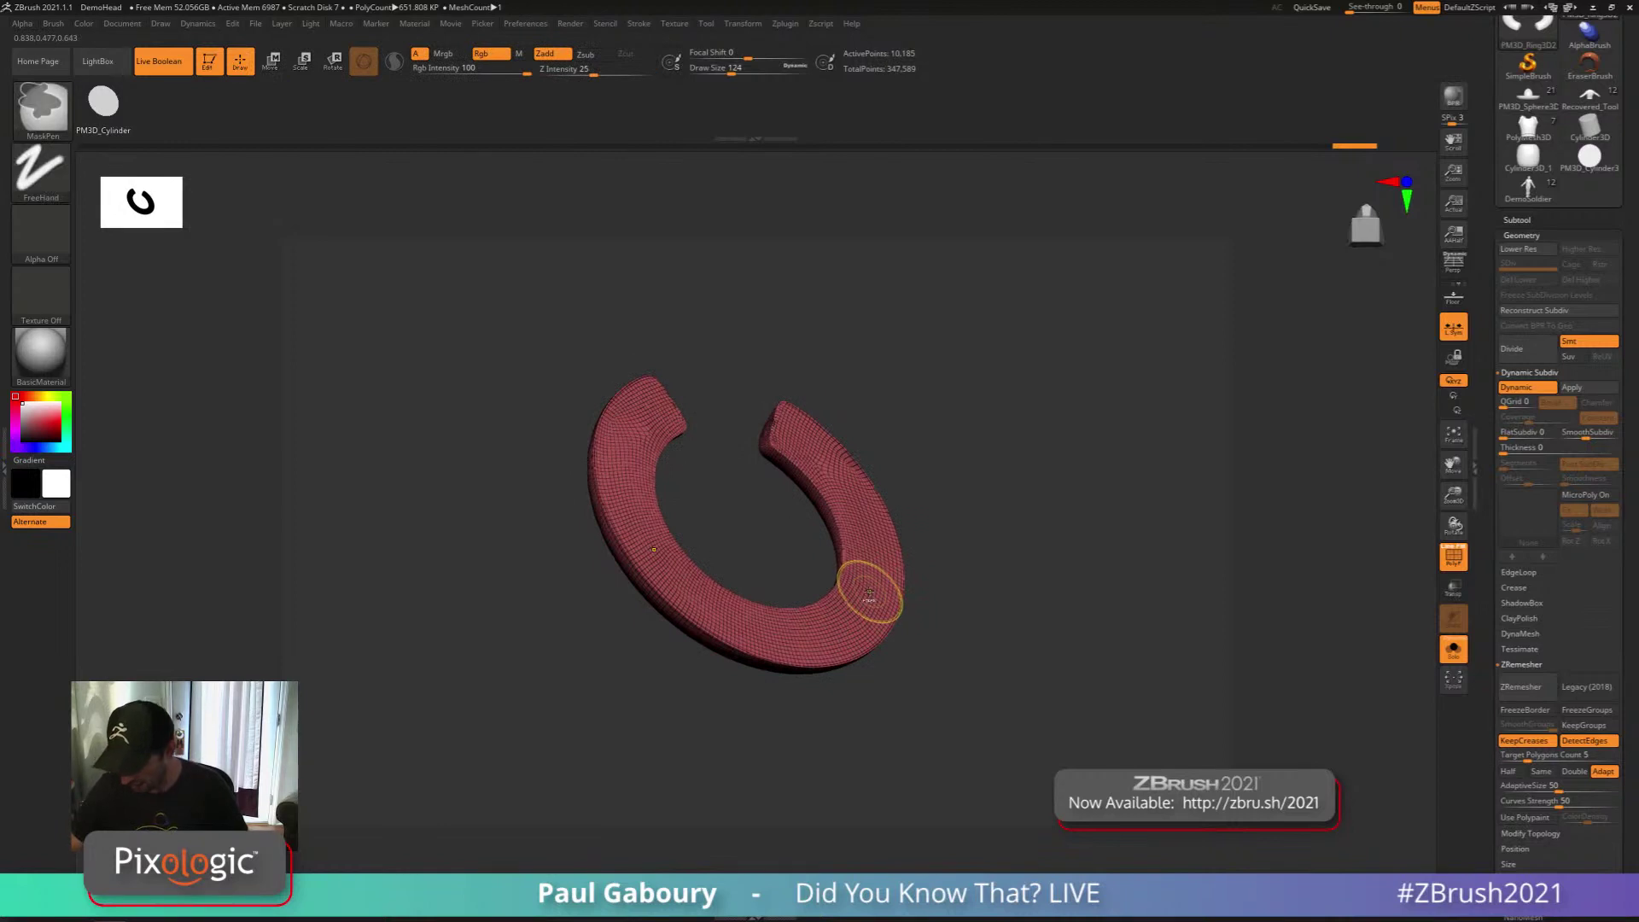
left_click_drag(871, 586, 897, 534, "ctrl")
key("ctrl+z")
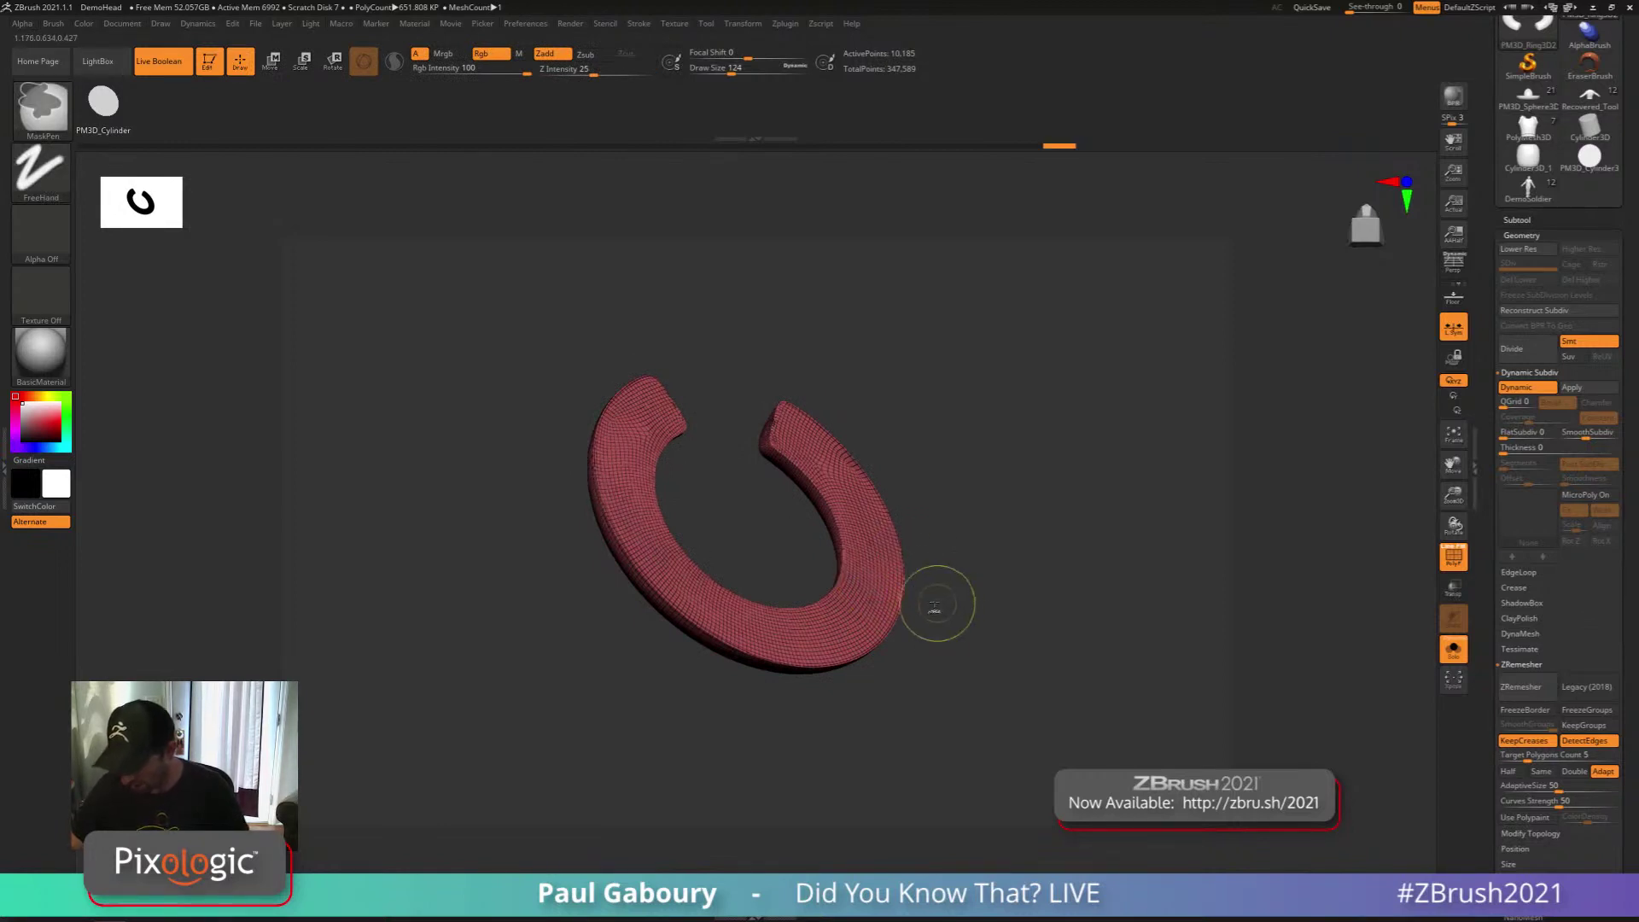
Mask the ring's flat face with TransposeSmart in Move mode and hide the wireframe
key("w")
mouse_move(873, 595)
left_mouse_down("ctrl")
mouse_move(933, 635)
mouse_move(976, 636)
mouse_move(995, 771)
mouse_move(956, 641)
left_mouse_up("ctrl")
key("shift+f")
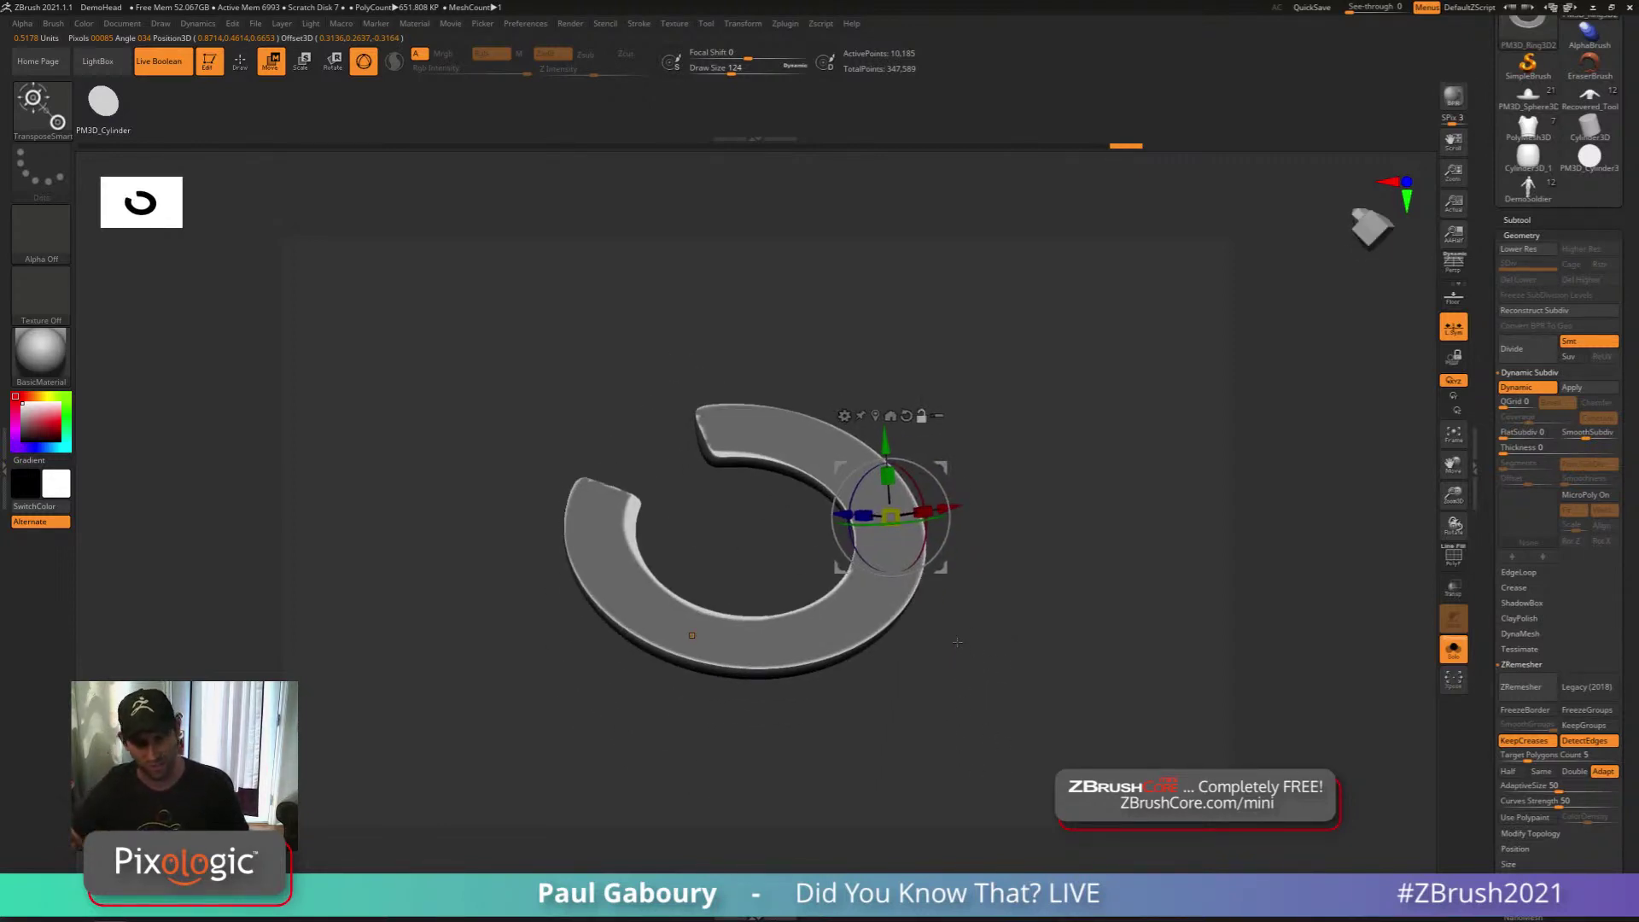
Redo the smart mask from different spots on the flat face and its rim to compare the mask's spread at the edges
mouse_move(918, 689)
right_mouse_down("alt")
mouse_move(894, 661)
mouse_move(936, 728)
mouse_move(963, 732)
right_mouse_up("alt")
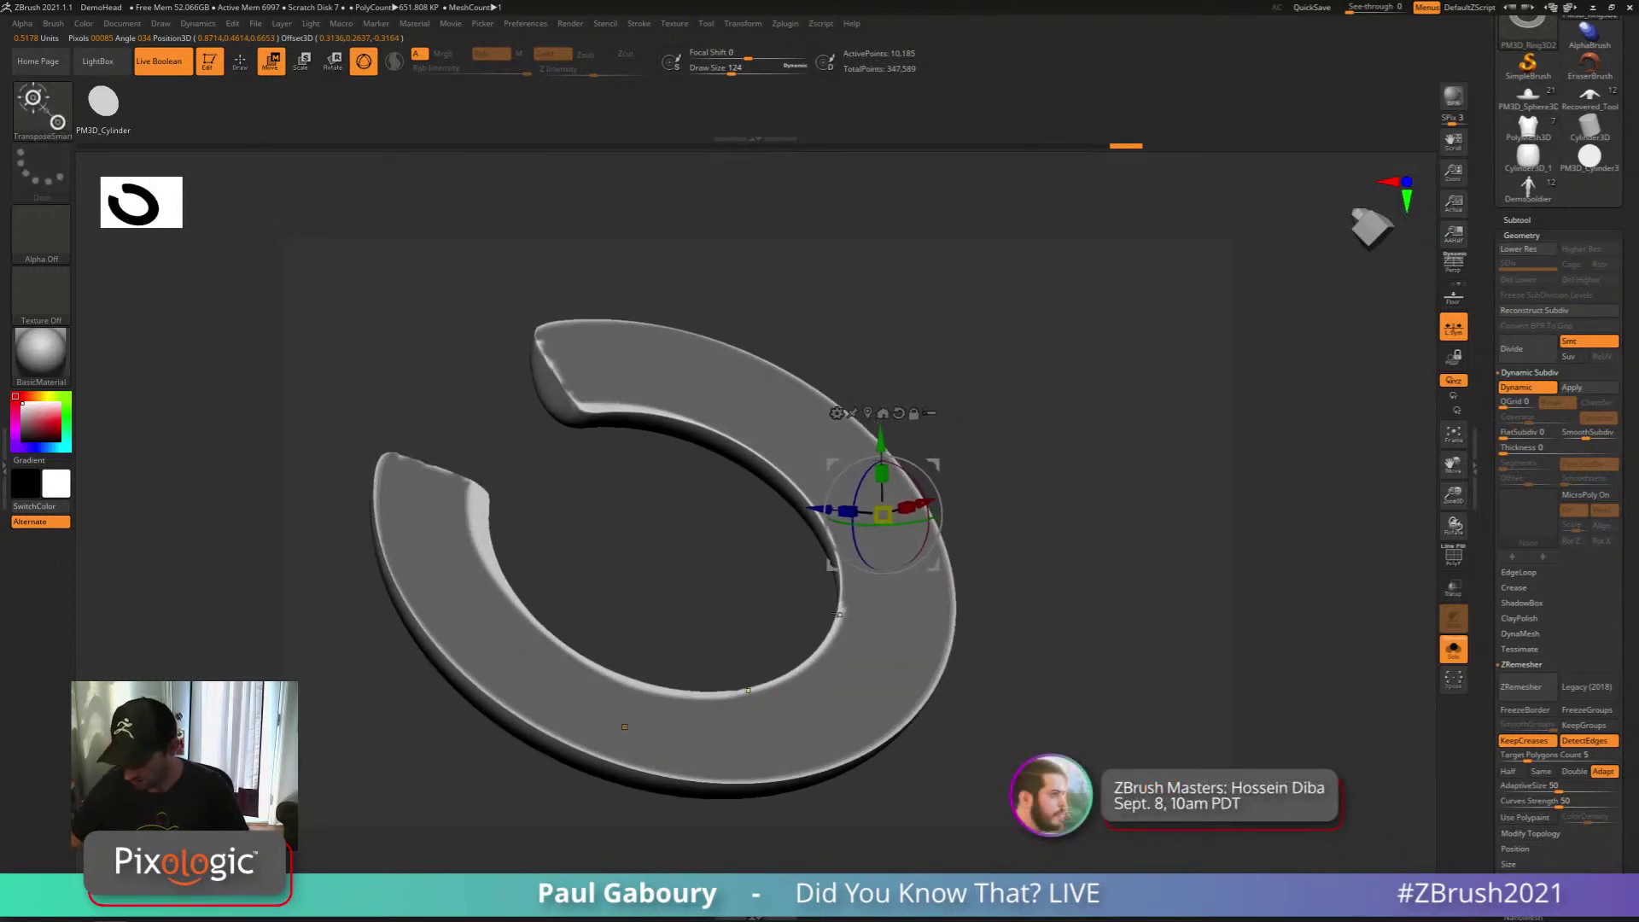
right_click_drag(837, 618, 839, 649, "ctrl")
left_click(838, 621, "alt")
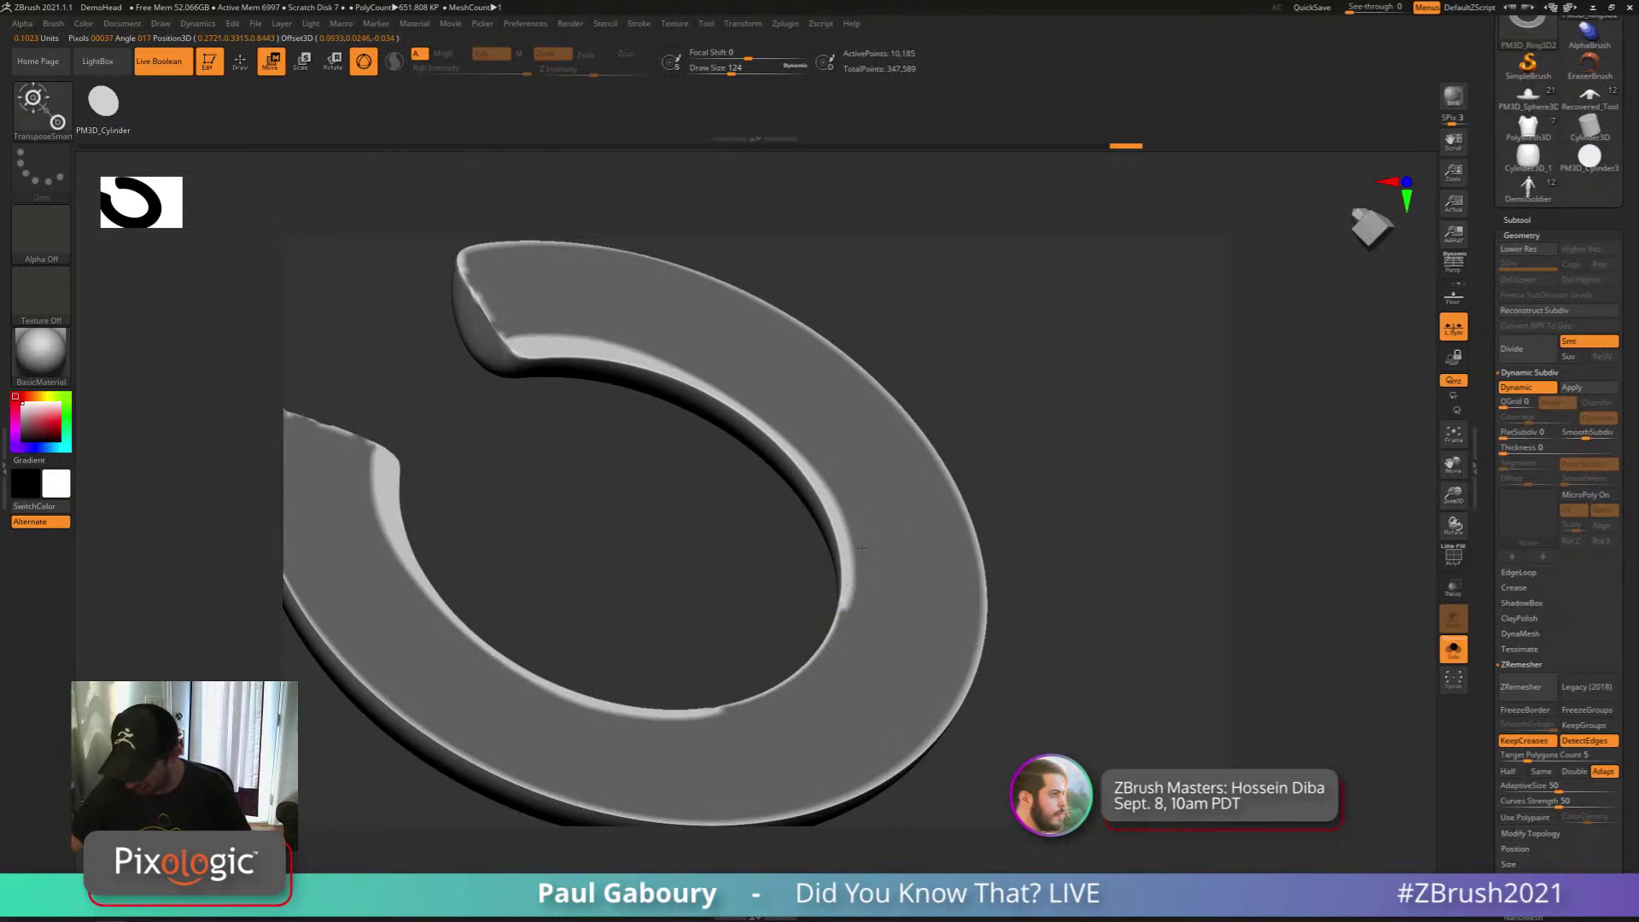
left_click(895, 486, "alt")
left_click_drag(979, 607, 948, 597, "ctrl")
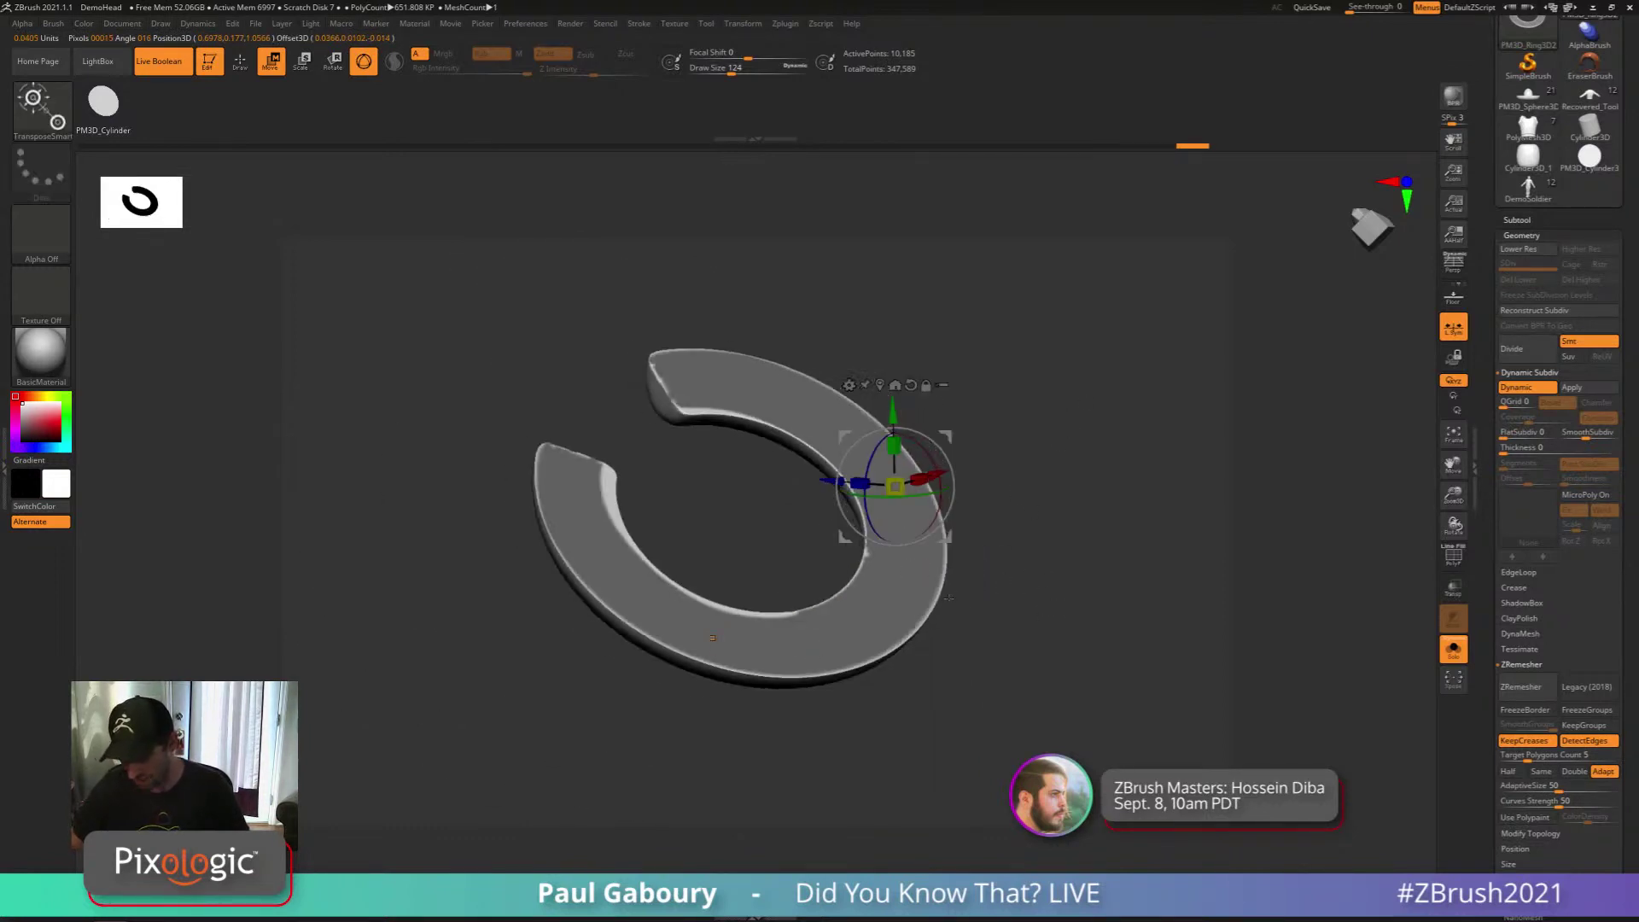
left_click(661, 349, "ctrl")
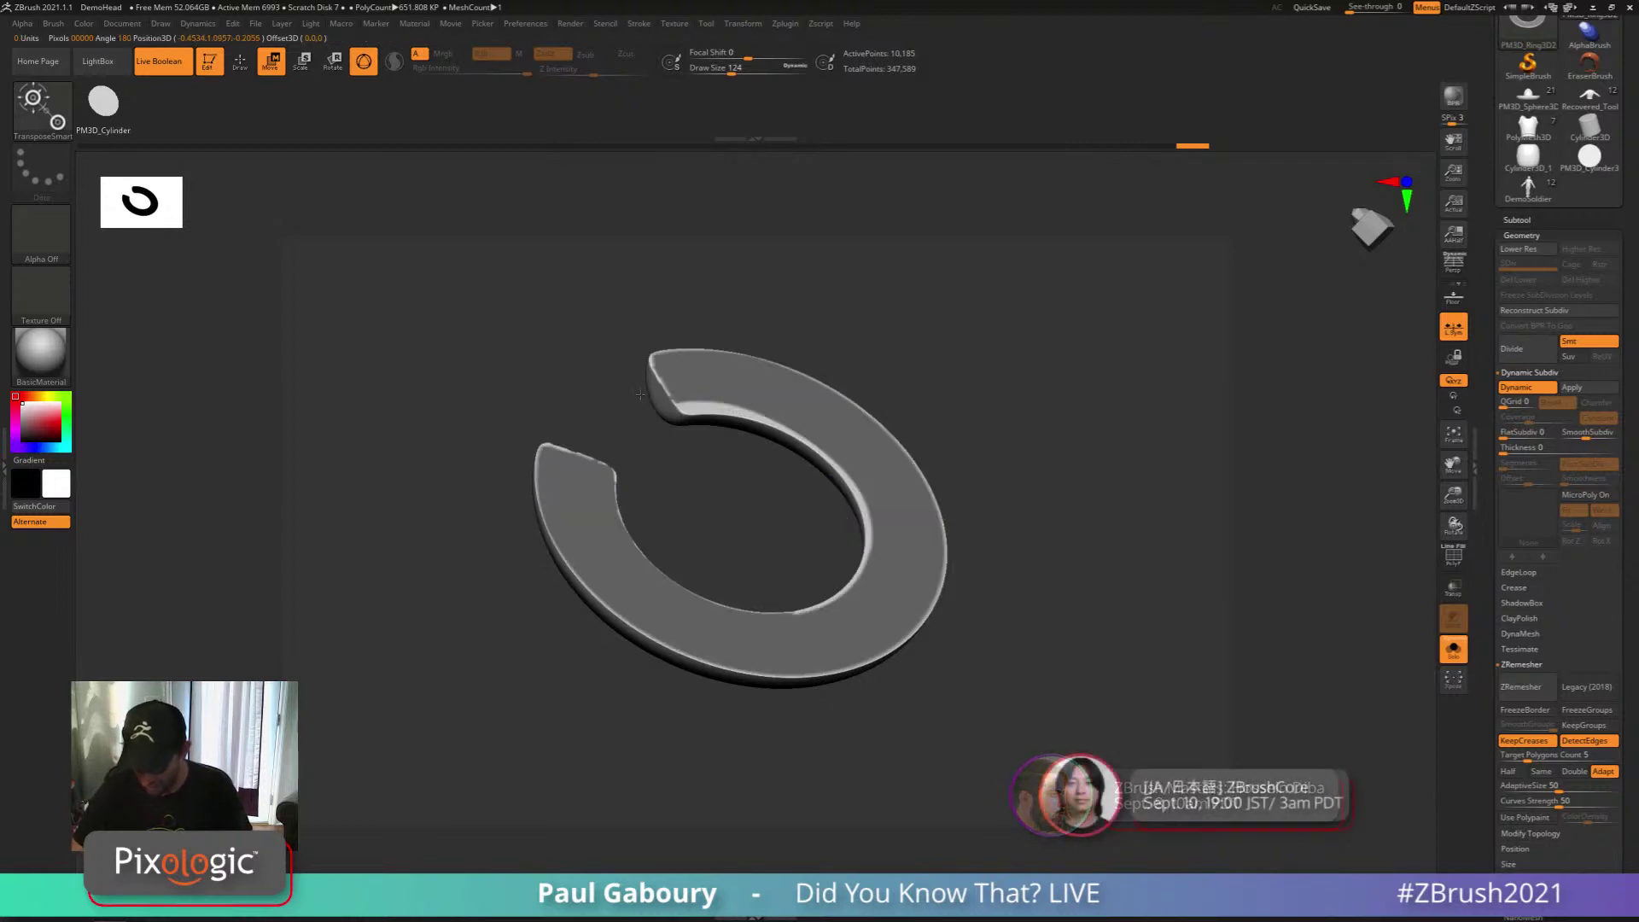
mouse_move(1024, 443)
left_mouse_down()
mouse_move(1042, 585)
mouse_move(613, 521)
mouse_move(633, 503)
left_mouse_up()
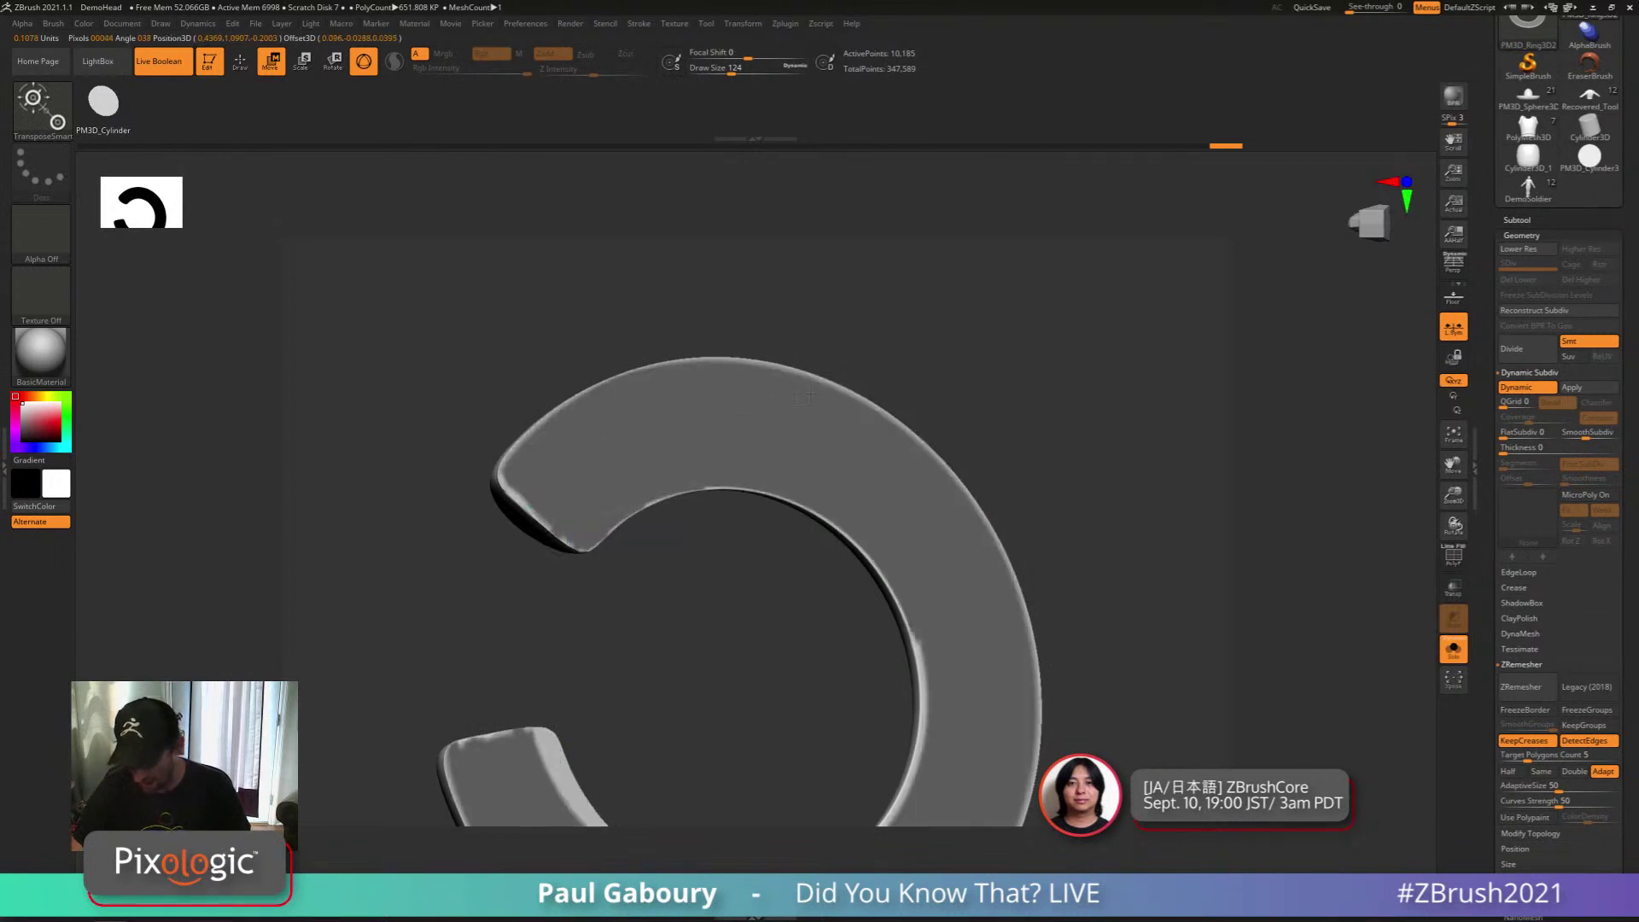
Smart-mask the ring's flat face again from another spot with TransposeSmart, and show the wireframe
right_click_drag(905, 512, 978, 627, "ctrl")
mouse_move(977, 627)
right_mouse_down("alt")
mouse_move(971, 542)
mouse_move(1000, 687)
mouse_move(771, 600)
mouse_move(744, 534)
right_mouse_up("alt")
left_click_drag(612, 532, 710, 439, "ctrl")
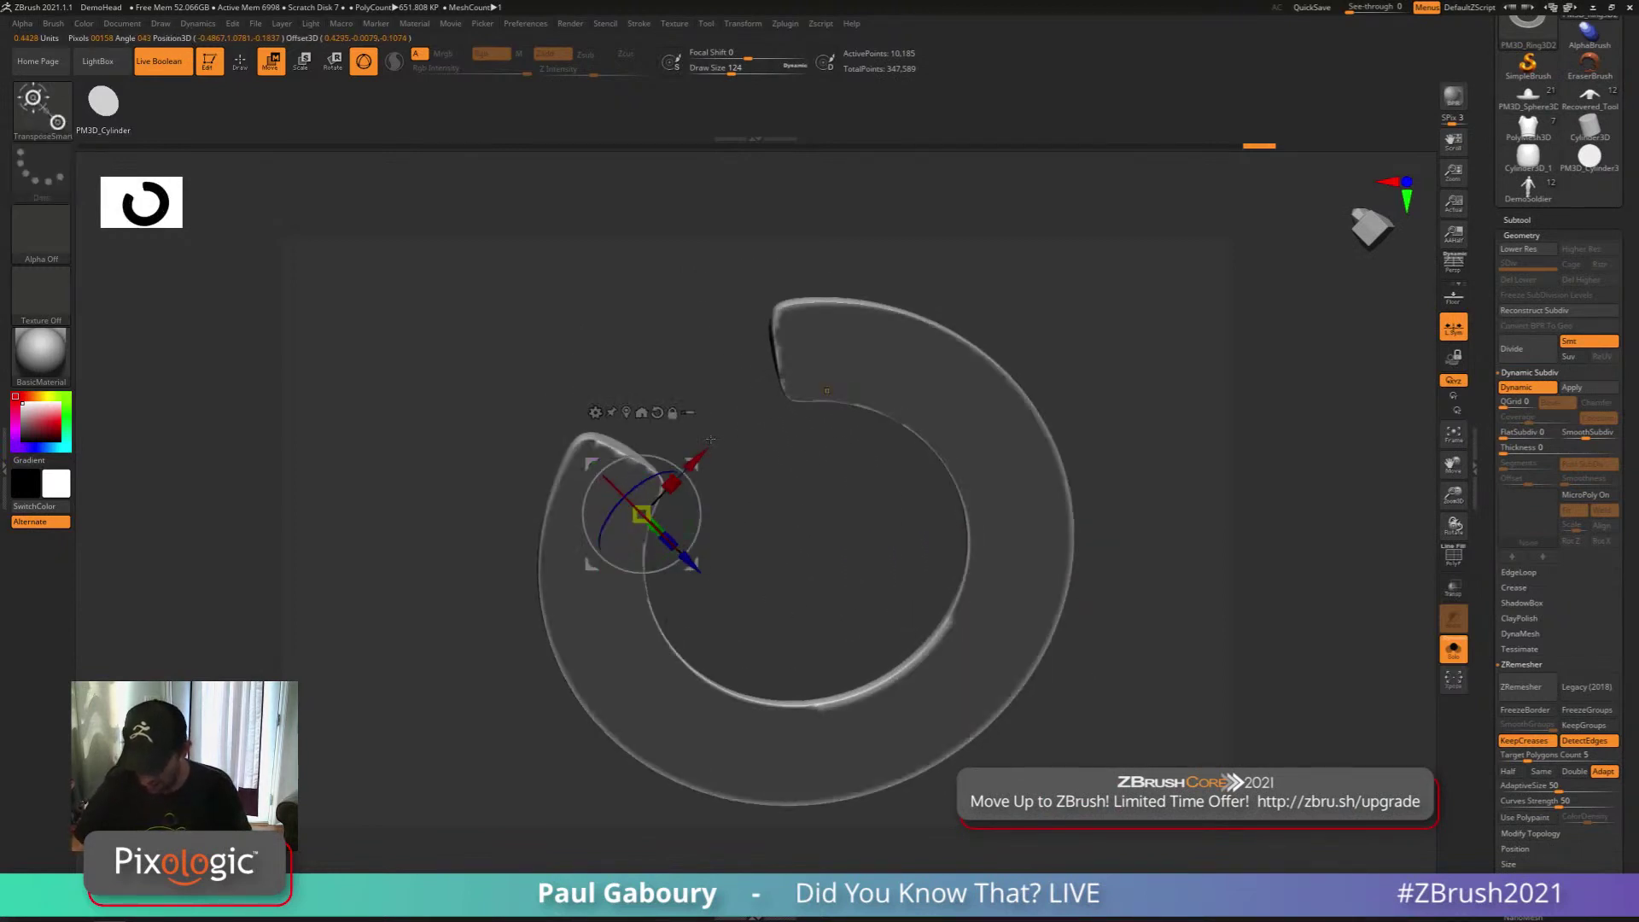
right_click_drag(710, 439, 920, 621, "ctrl")
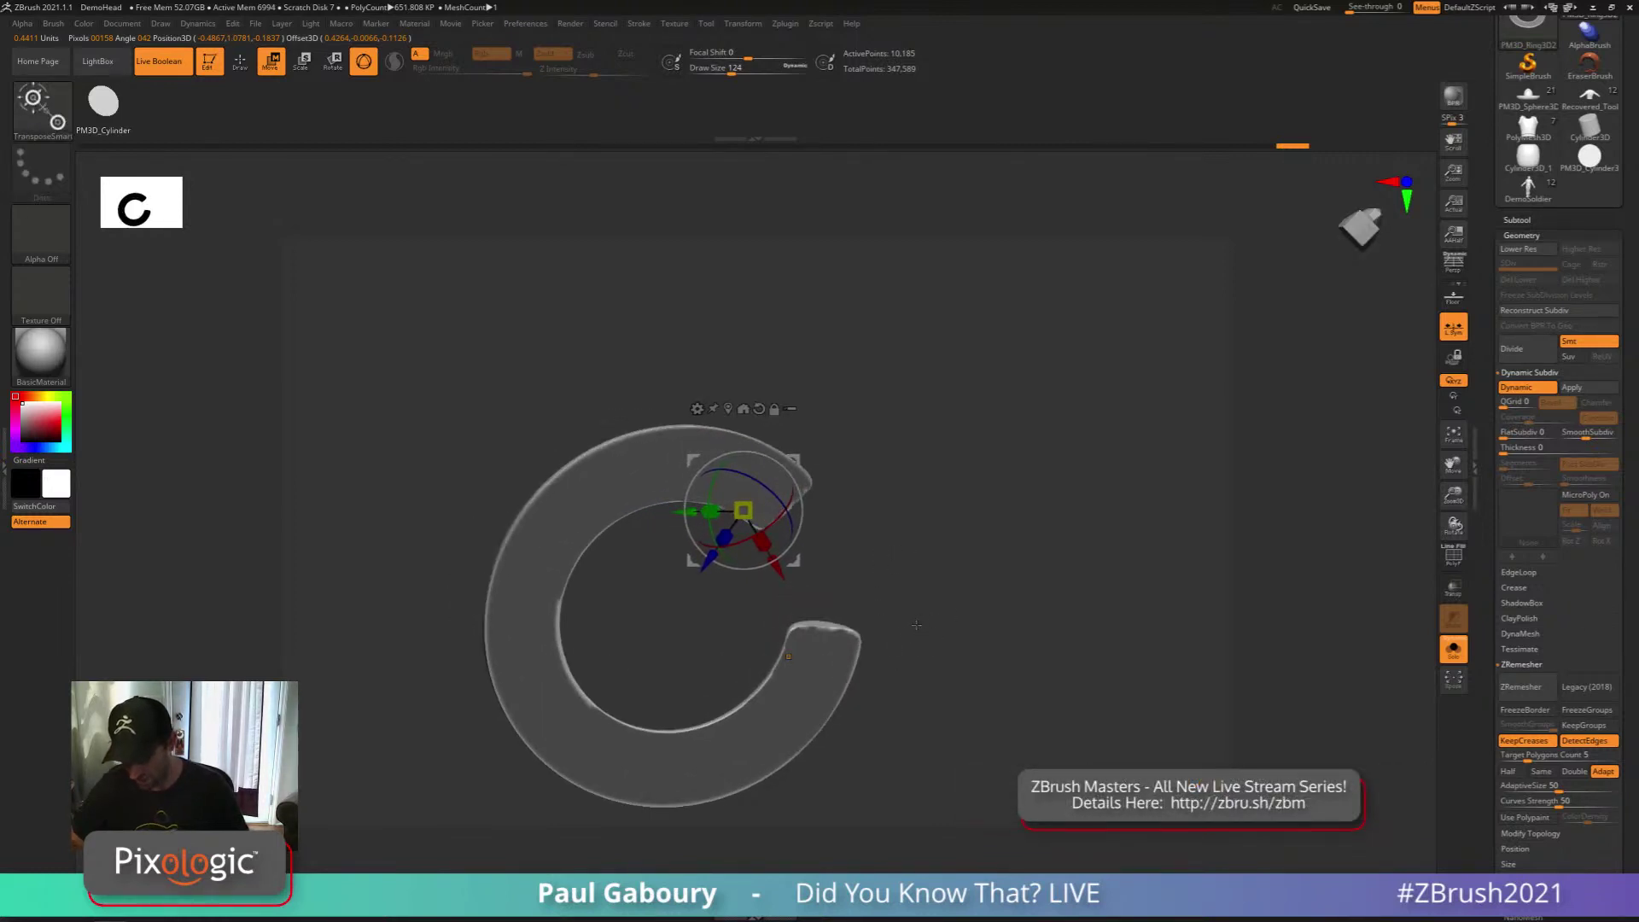
key("shift+f")
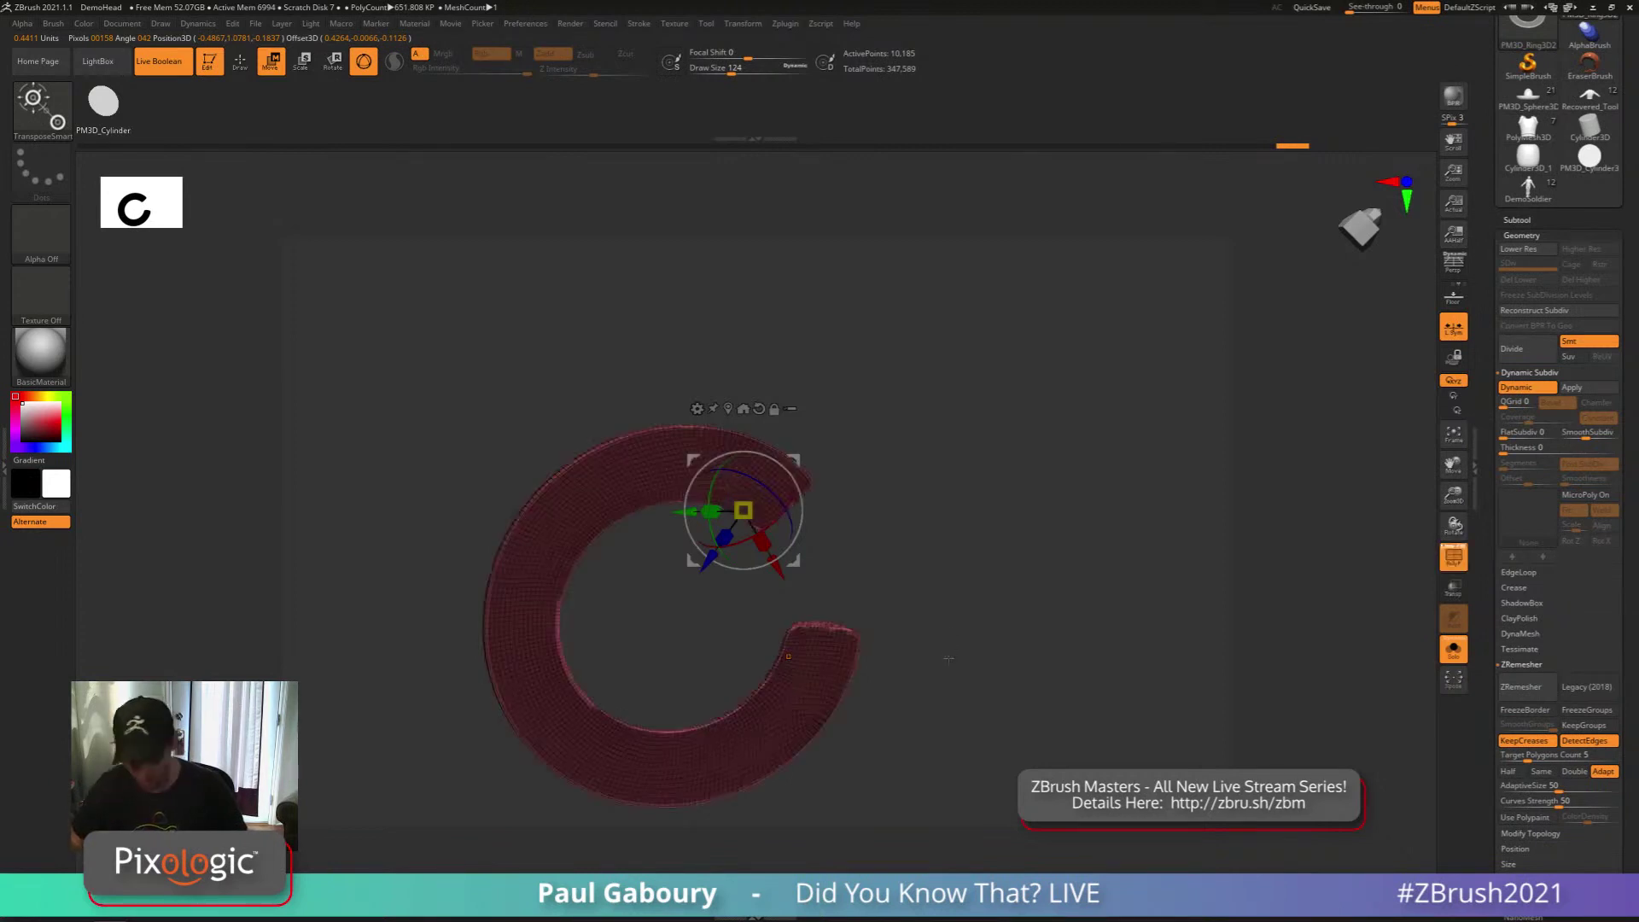
right_click_drag(950, 653, 970, 600)
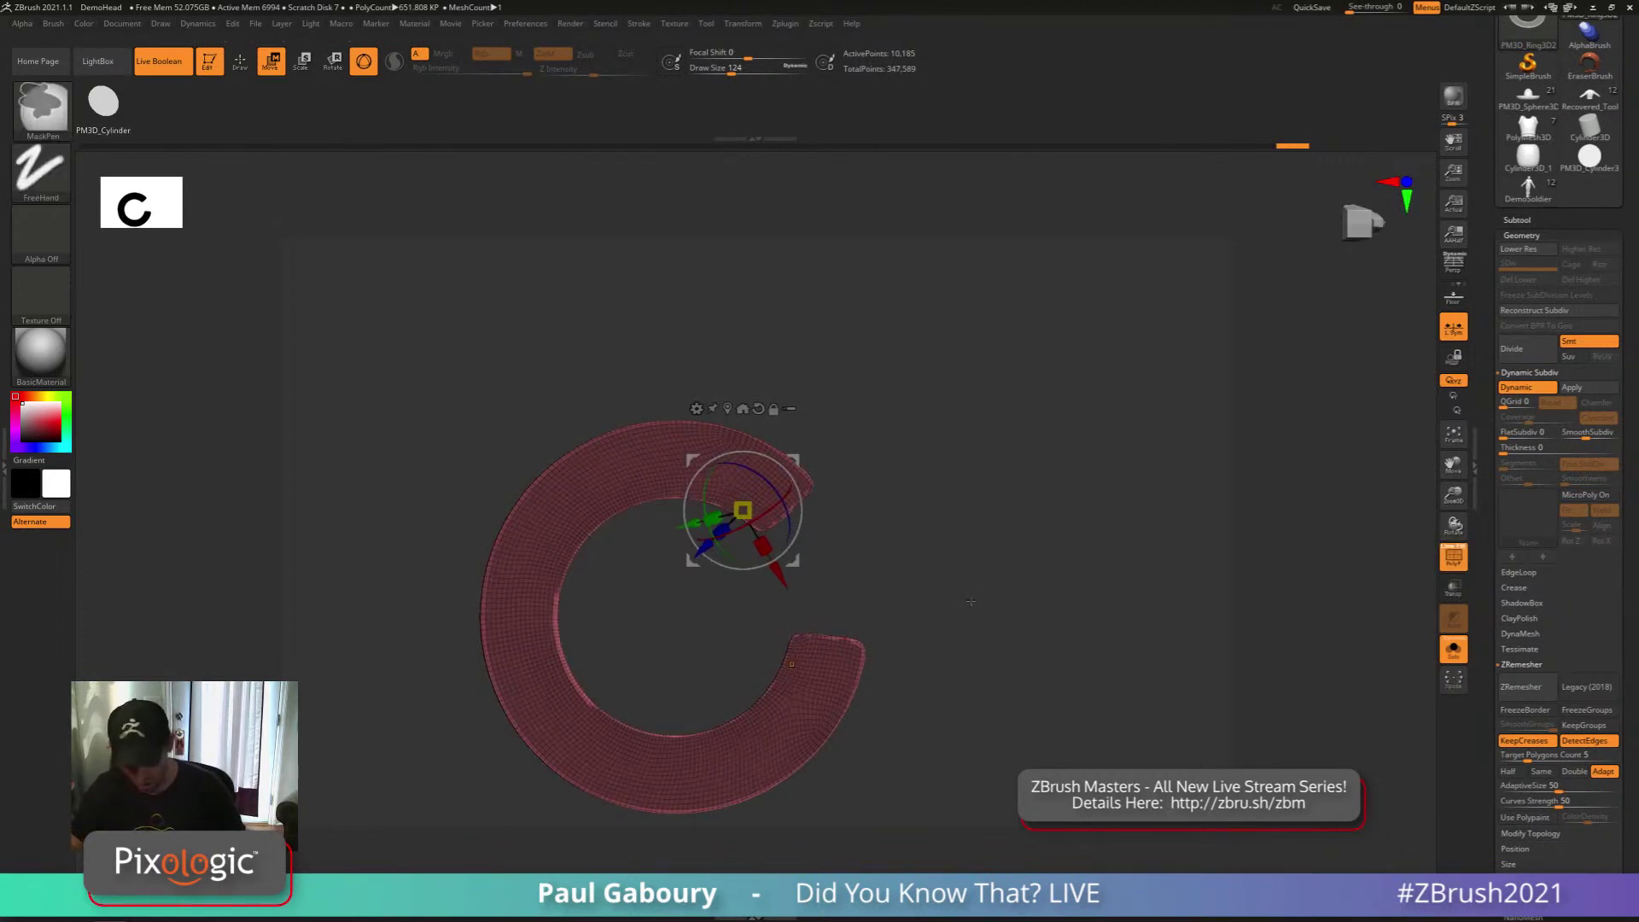
Return to Draw mode and turn the ring's masked flat face into its own polygroup
key("q")
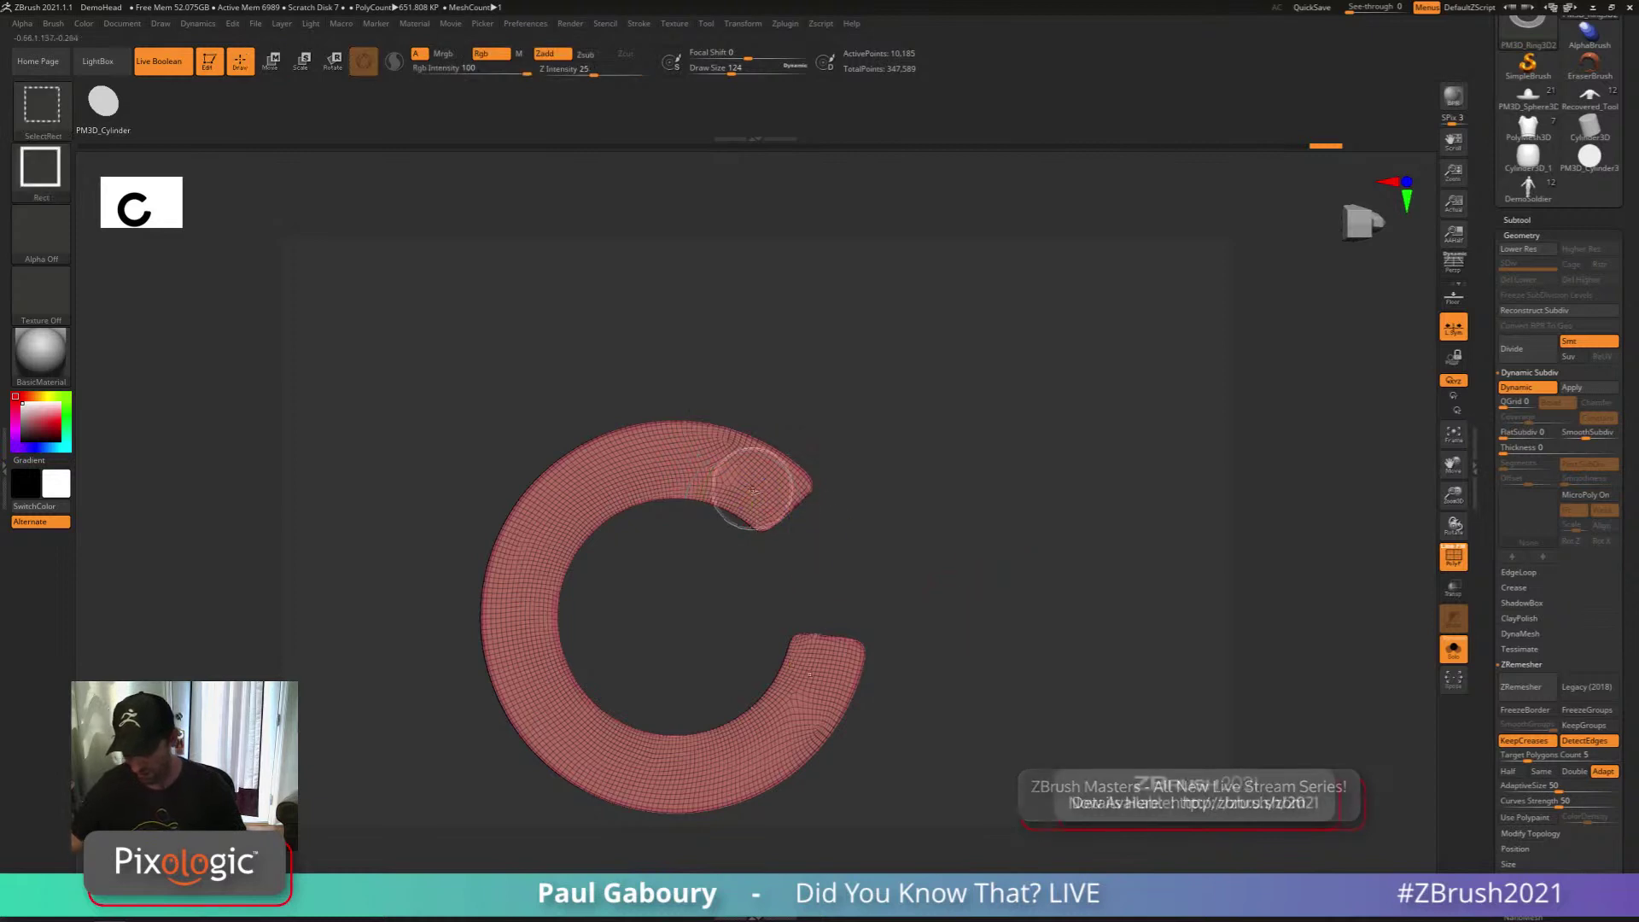
left_click(749, 486, "ctrl+shift")
key("ctrl+w")
left_click(940, 629, "ctrl+shift")
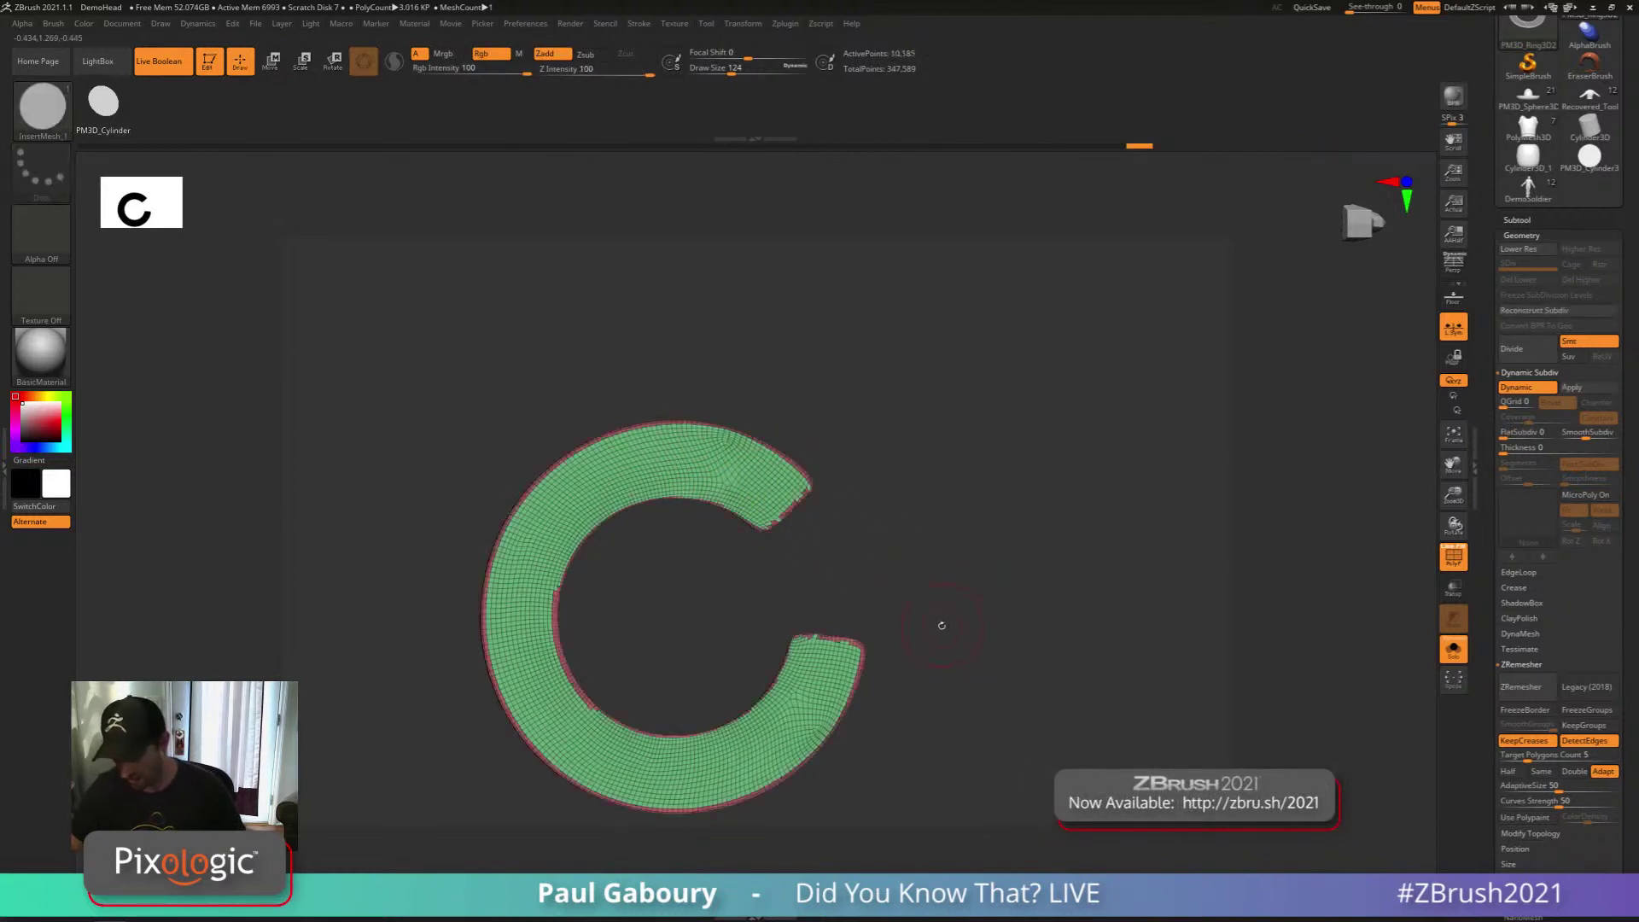
Choose the Move brush with a draw size of 400 and turn Solo off to show the helmet with the ring
right_click_drag(940, 622, 858, 700)
mouse_move(874, 638)
right_mouse_down("ctrl")
mouse_move(895, 663)
mouse_move(884, 681)
right_mouse_up("ctrl")
right_click_drag(884, 681, 901, 710, "ctrl")
right_click_drag(901, 710, 894, 706)
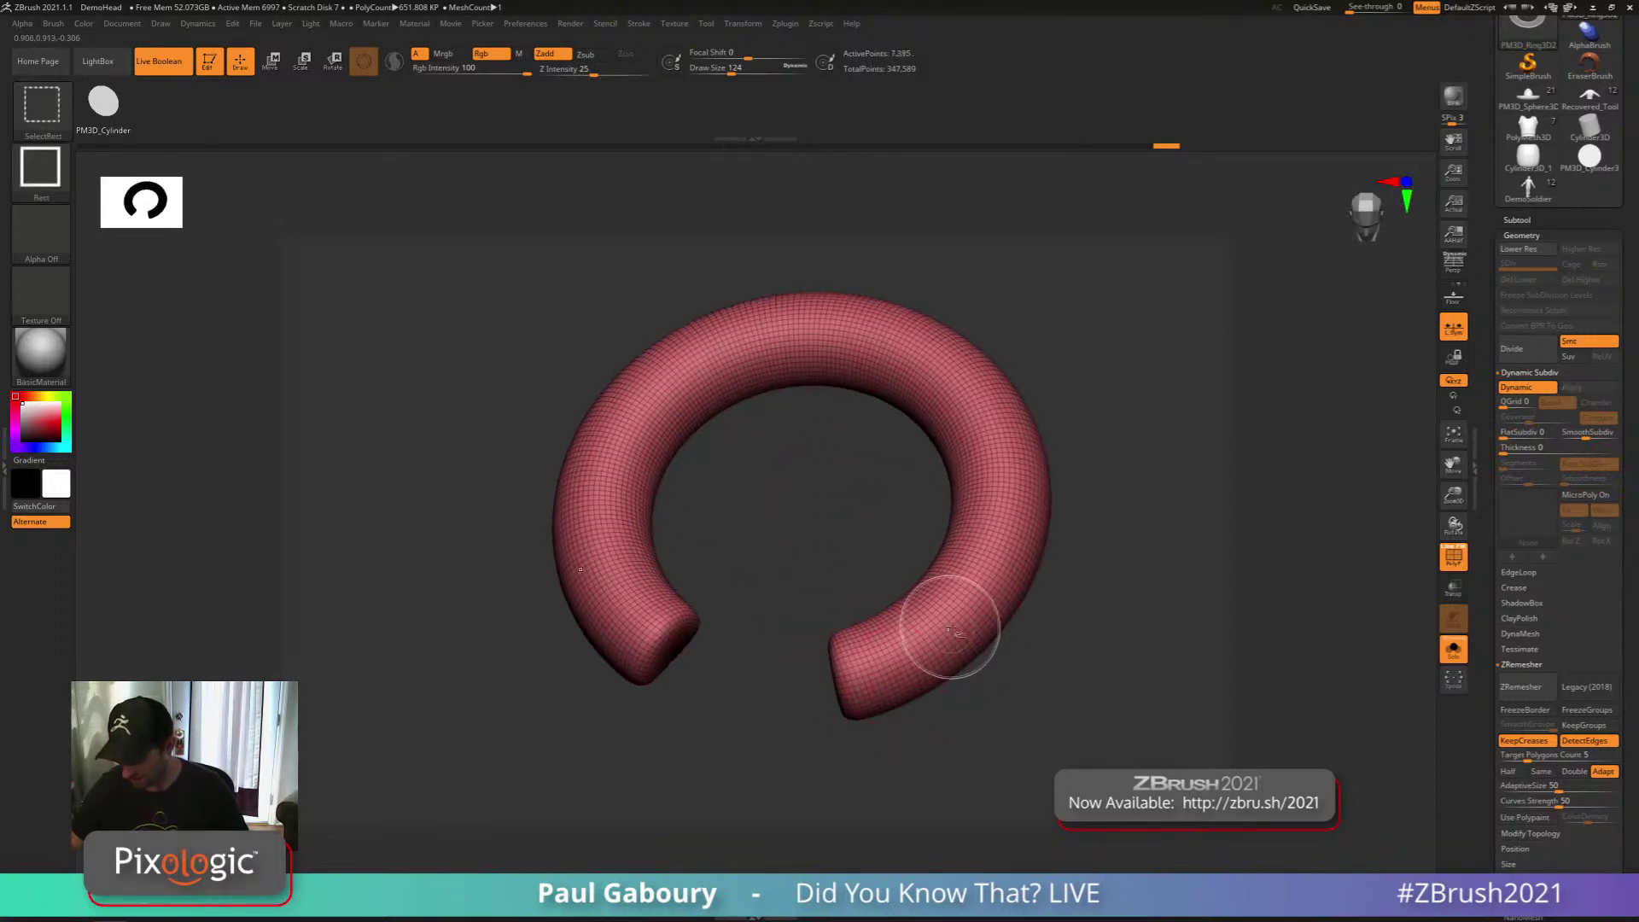
mouse_move(944, 632)
right_mouse_down()
mouse_move(970, 680)
mouse_move(987, 666)
right_mouse_up()
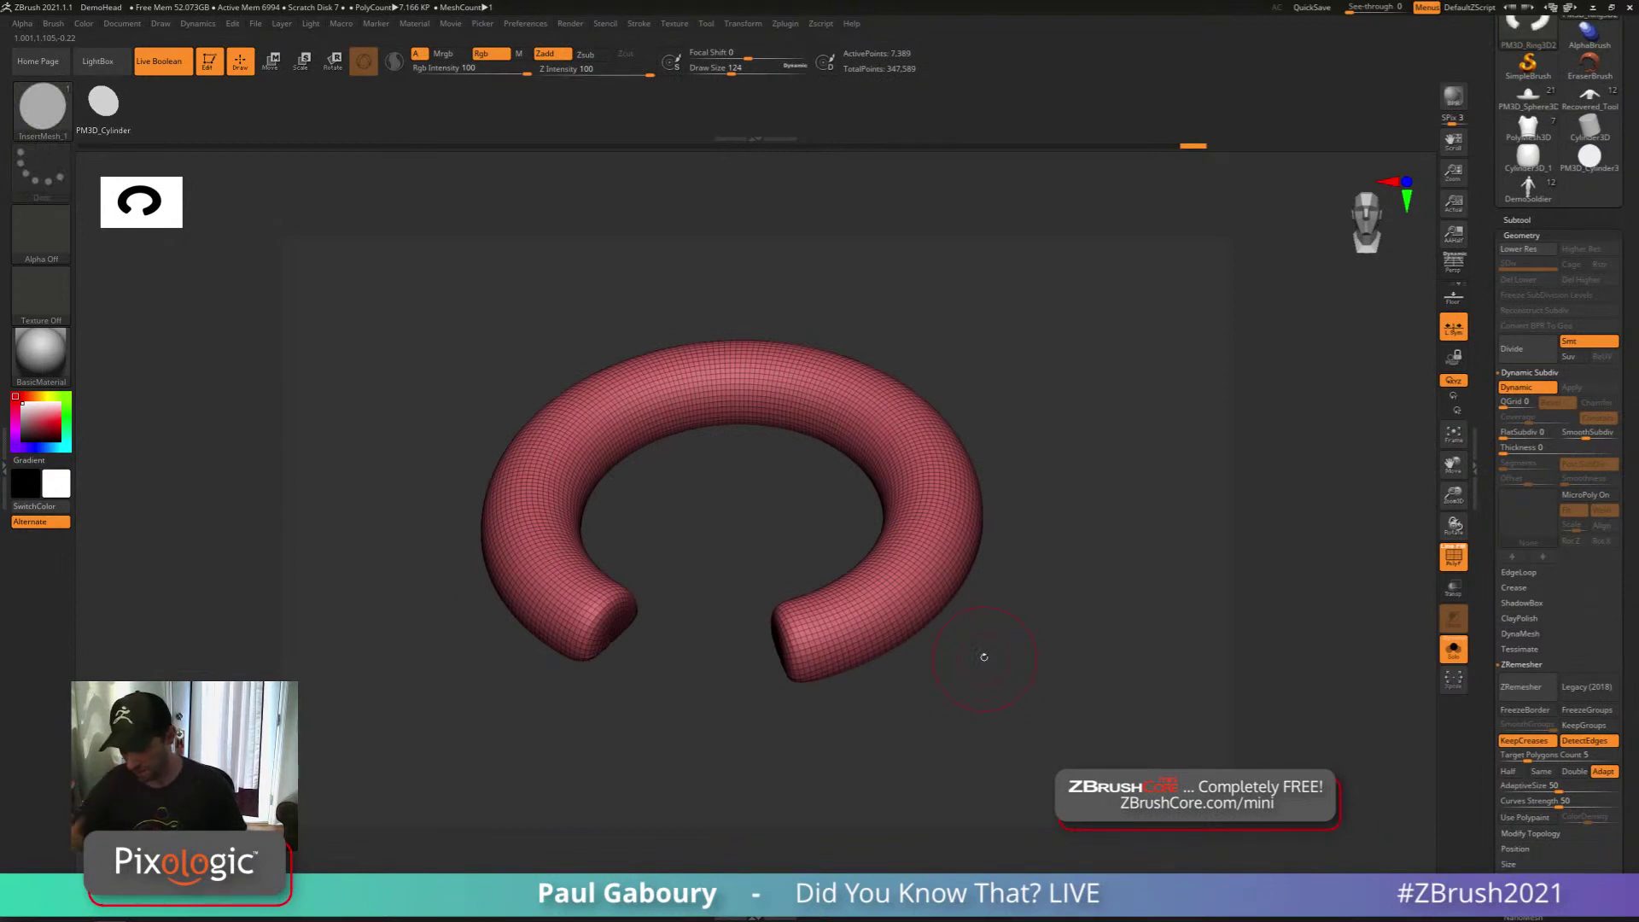
right_click_drag(1067, 597, 975, 608, "ctrl")
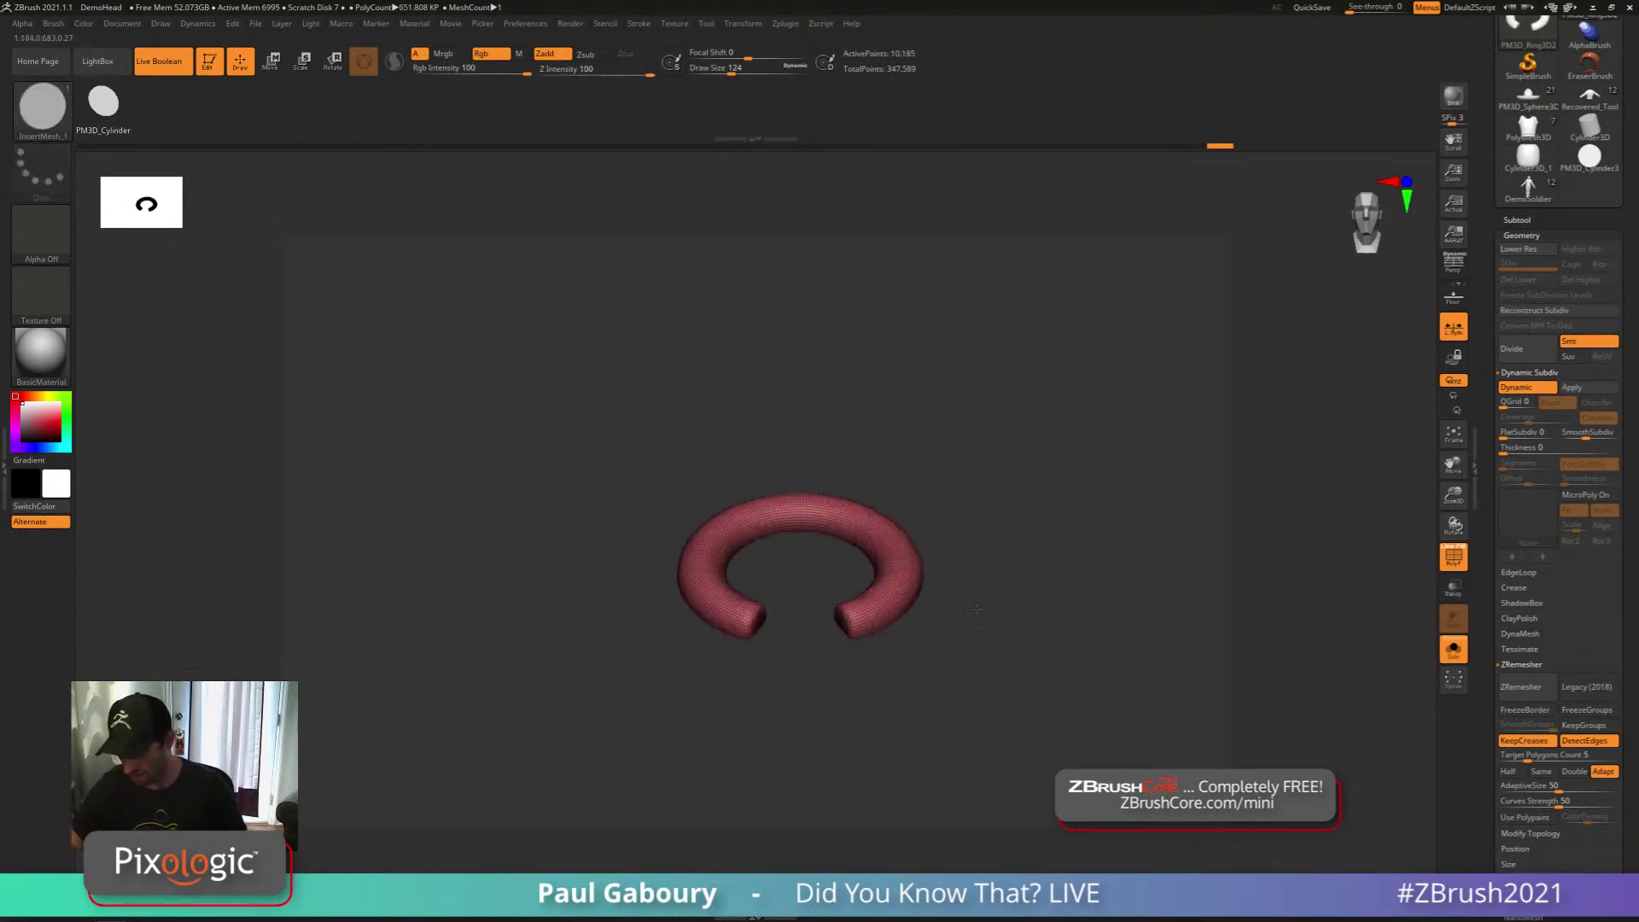
key("b")
key("m")
key("v")
key("s")
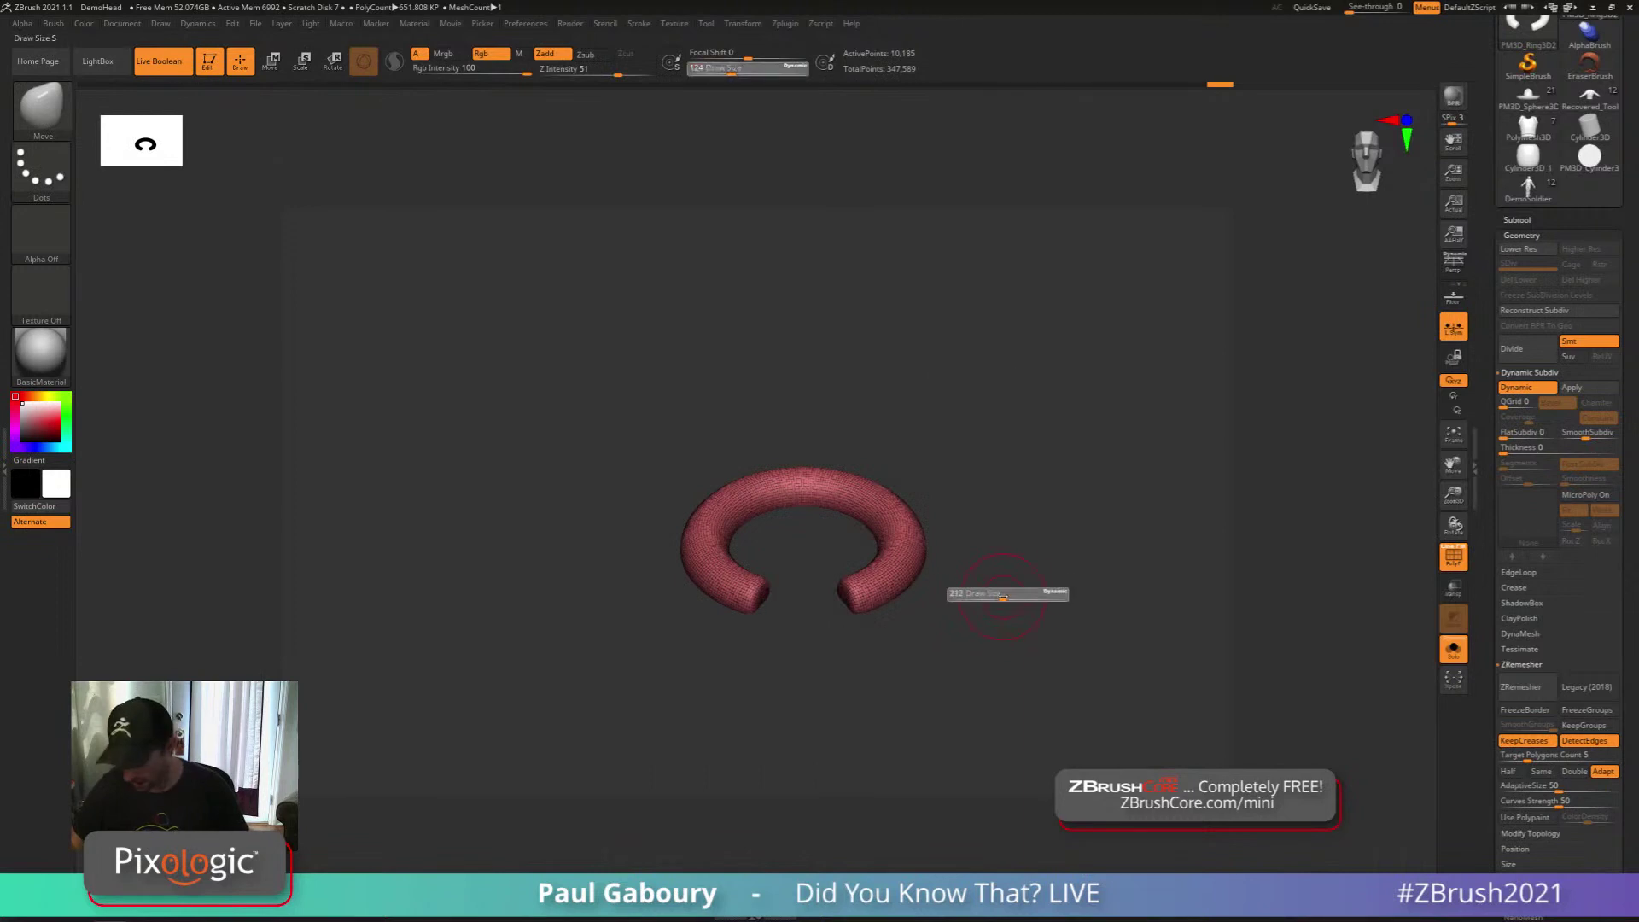
left_click_drag(1003, 595, 1021, 595)
left_click(1453, 650)
right_click_drag(1088, 572, 1082, 631)
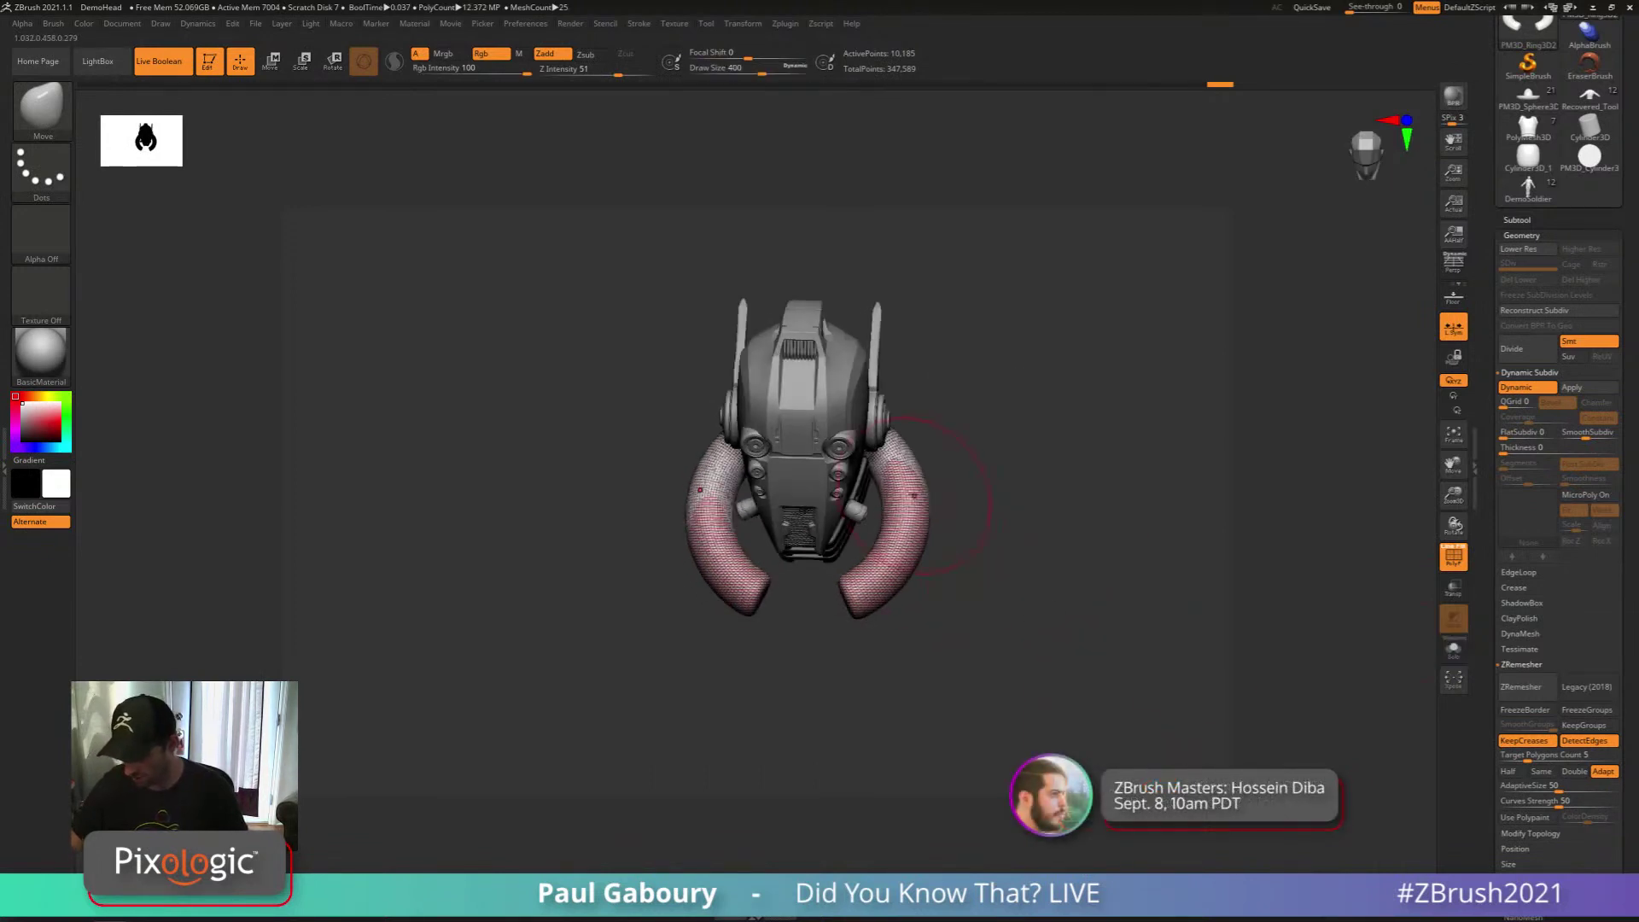
Try reshaping the upper sides of the ring around the helmet with the Move brush, and undo the strokes
left_click_drag(918, 464, 902, 446)
right_click_drag(982, 512, 1037, 514)
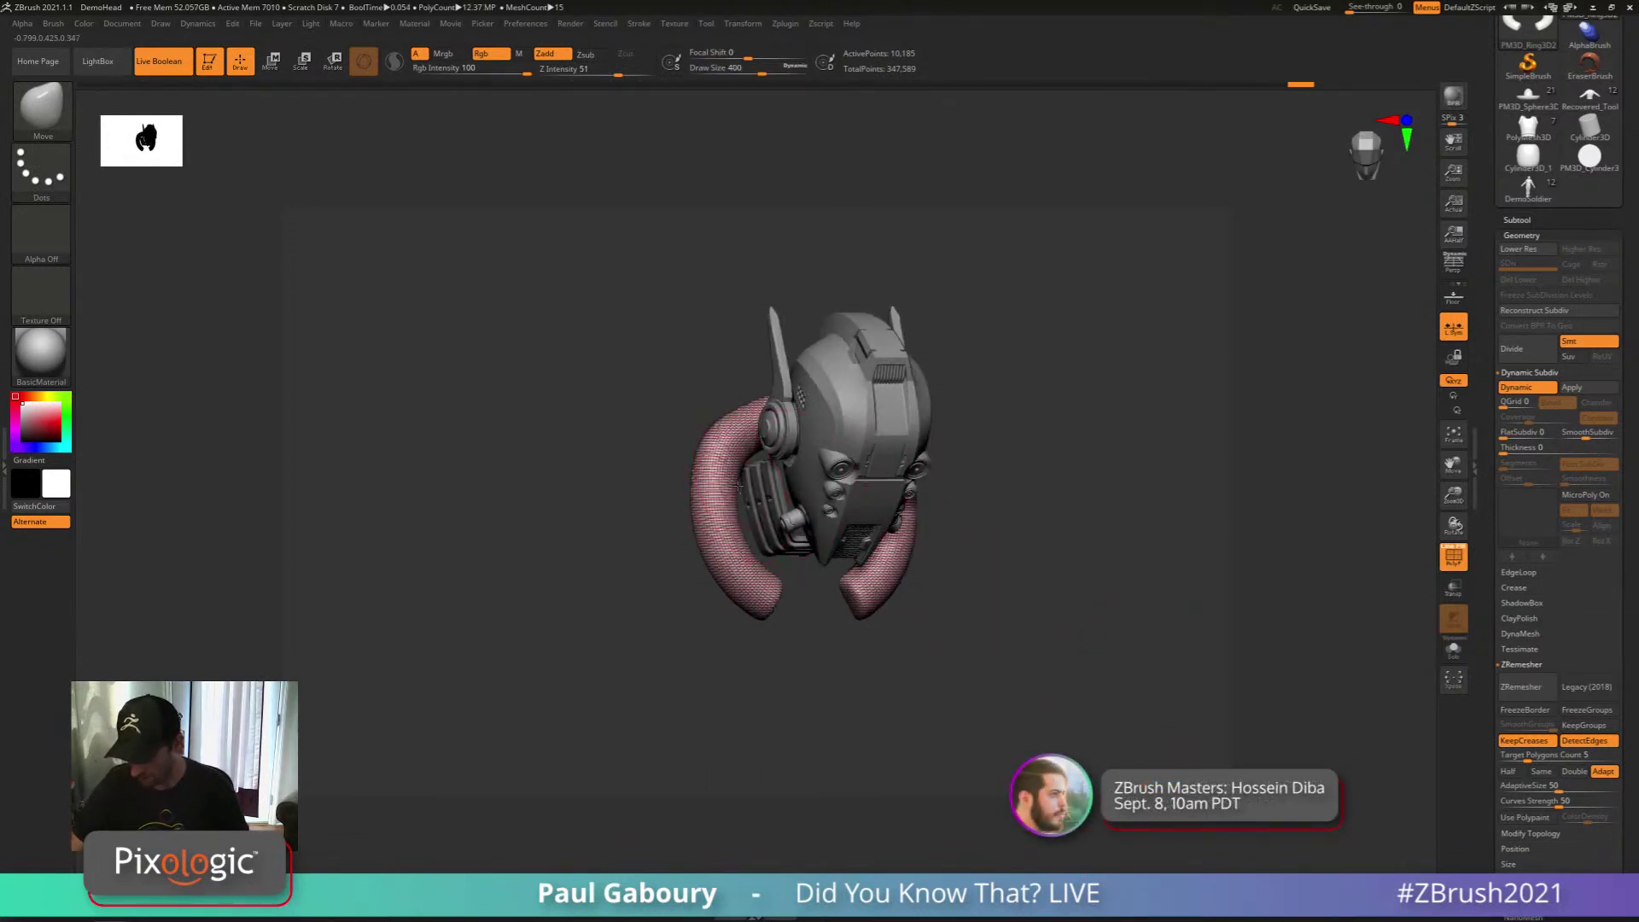
mouse_move(734, 429)
left_mouse_down()
mouse_move(749, 400)
mouse_move(720, 468)
left_mouse_up()
right_click_drag(674, 367, 966, 452)
key("ctrl+z")
key("ctrl+z")
key("ctrl+z")
key("ctrl+z")
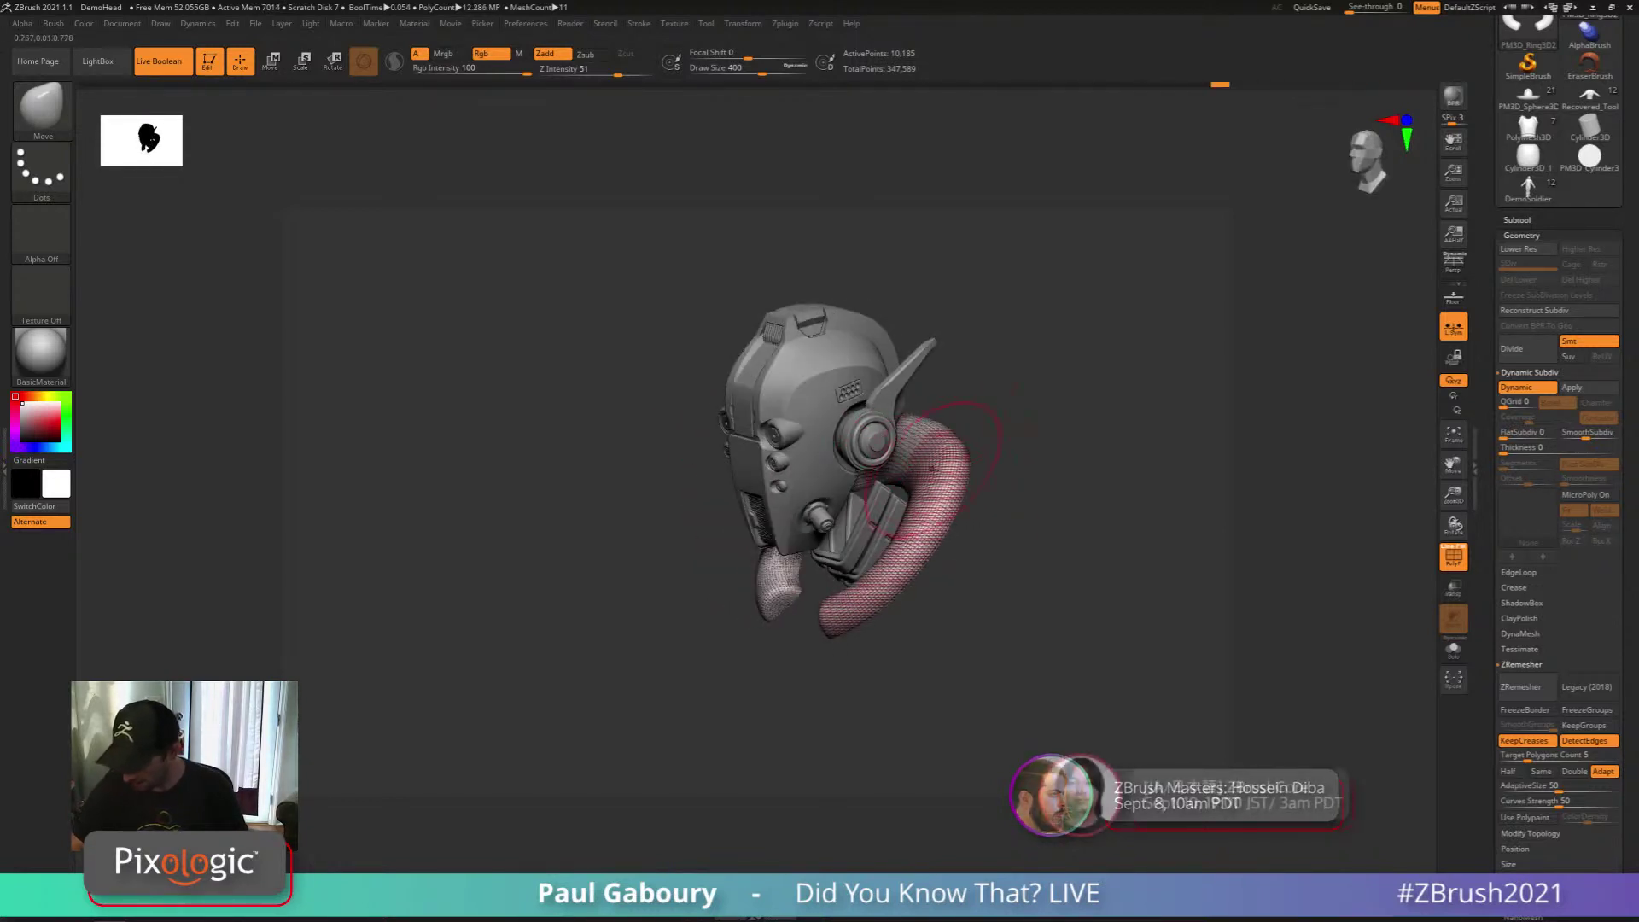
Set the draw size to 311 and shape the collar's front ends and sides around the helmet with the Move brush
right_click_drag(904, 589, 820, 619)
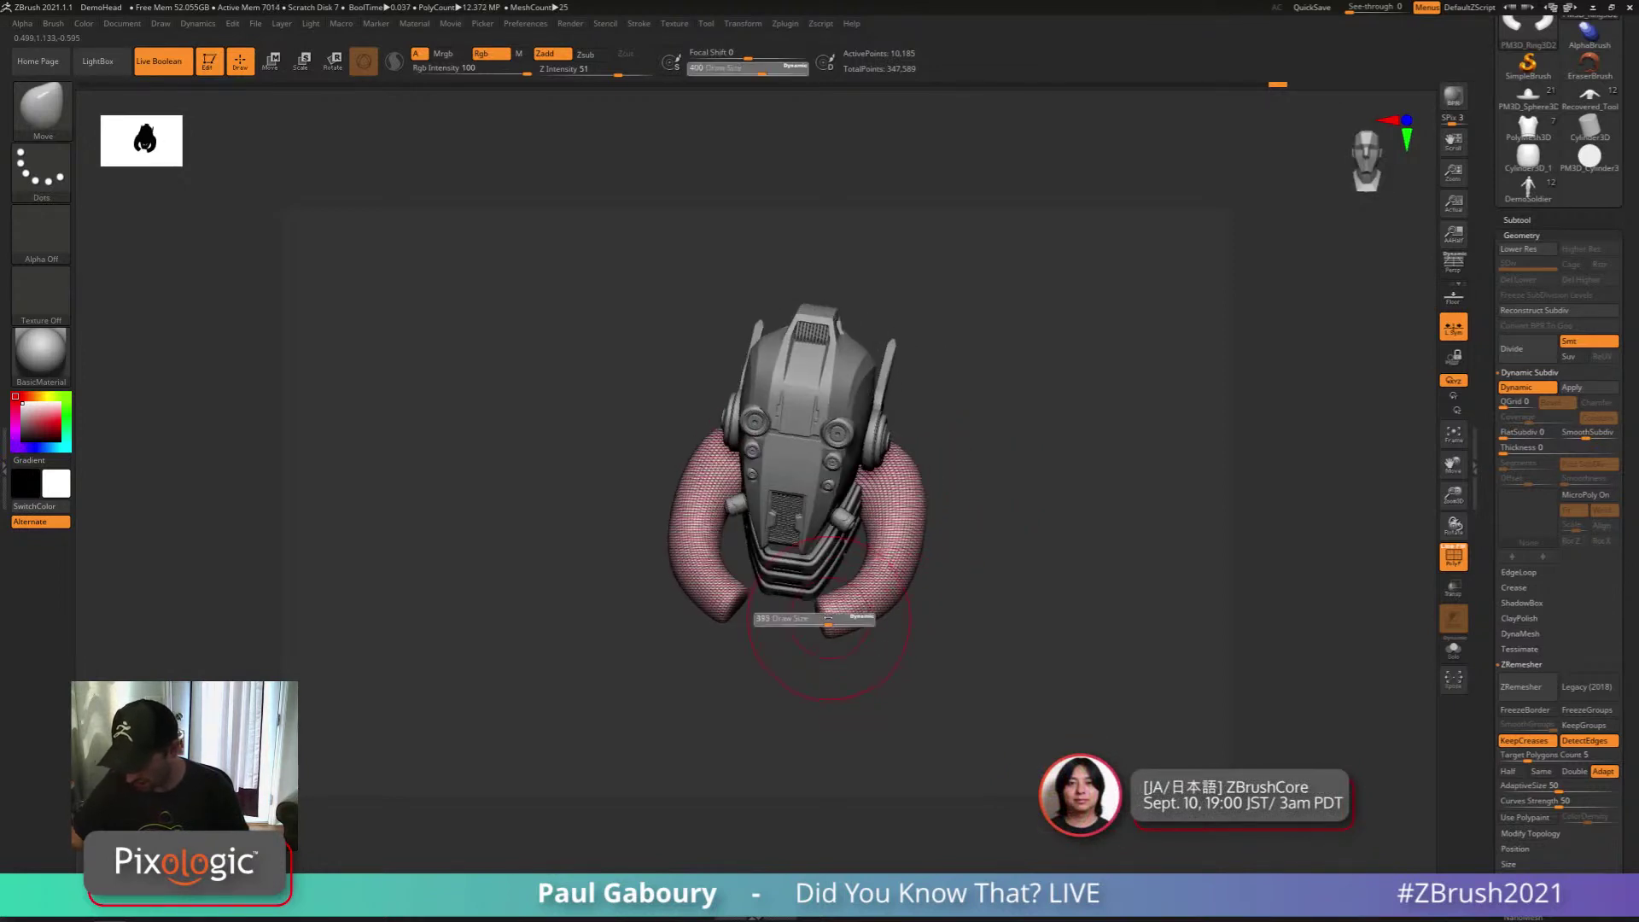
left_click_drag(815, 625, 800, 633)
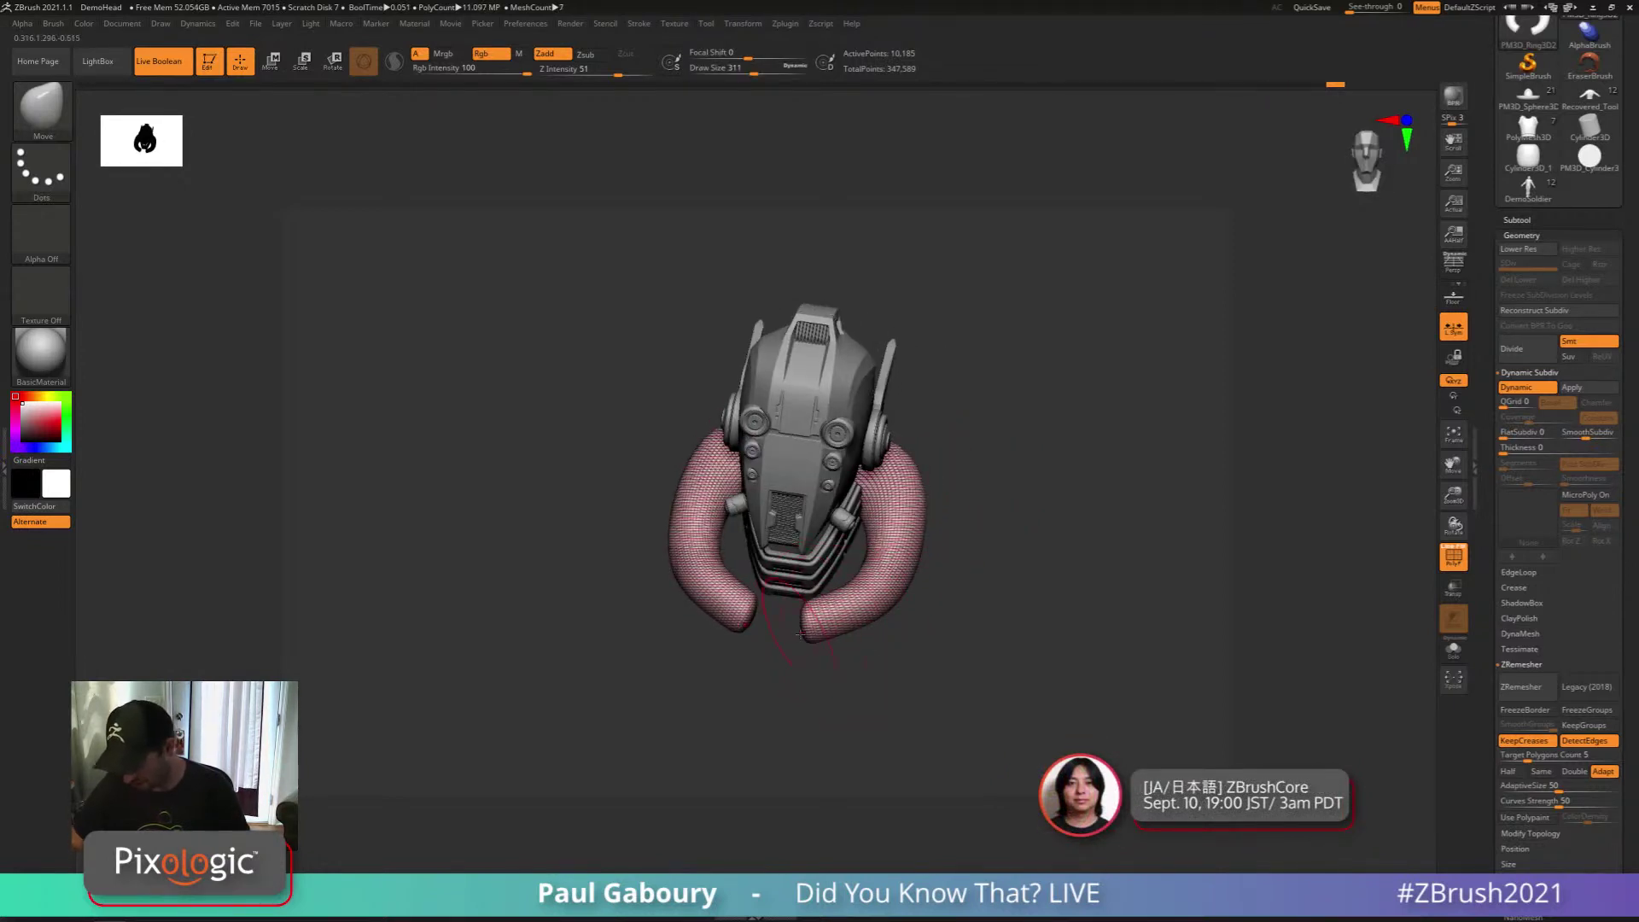
key("ctrl+z")
key("ctrl+z")
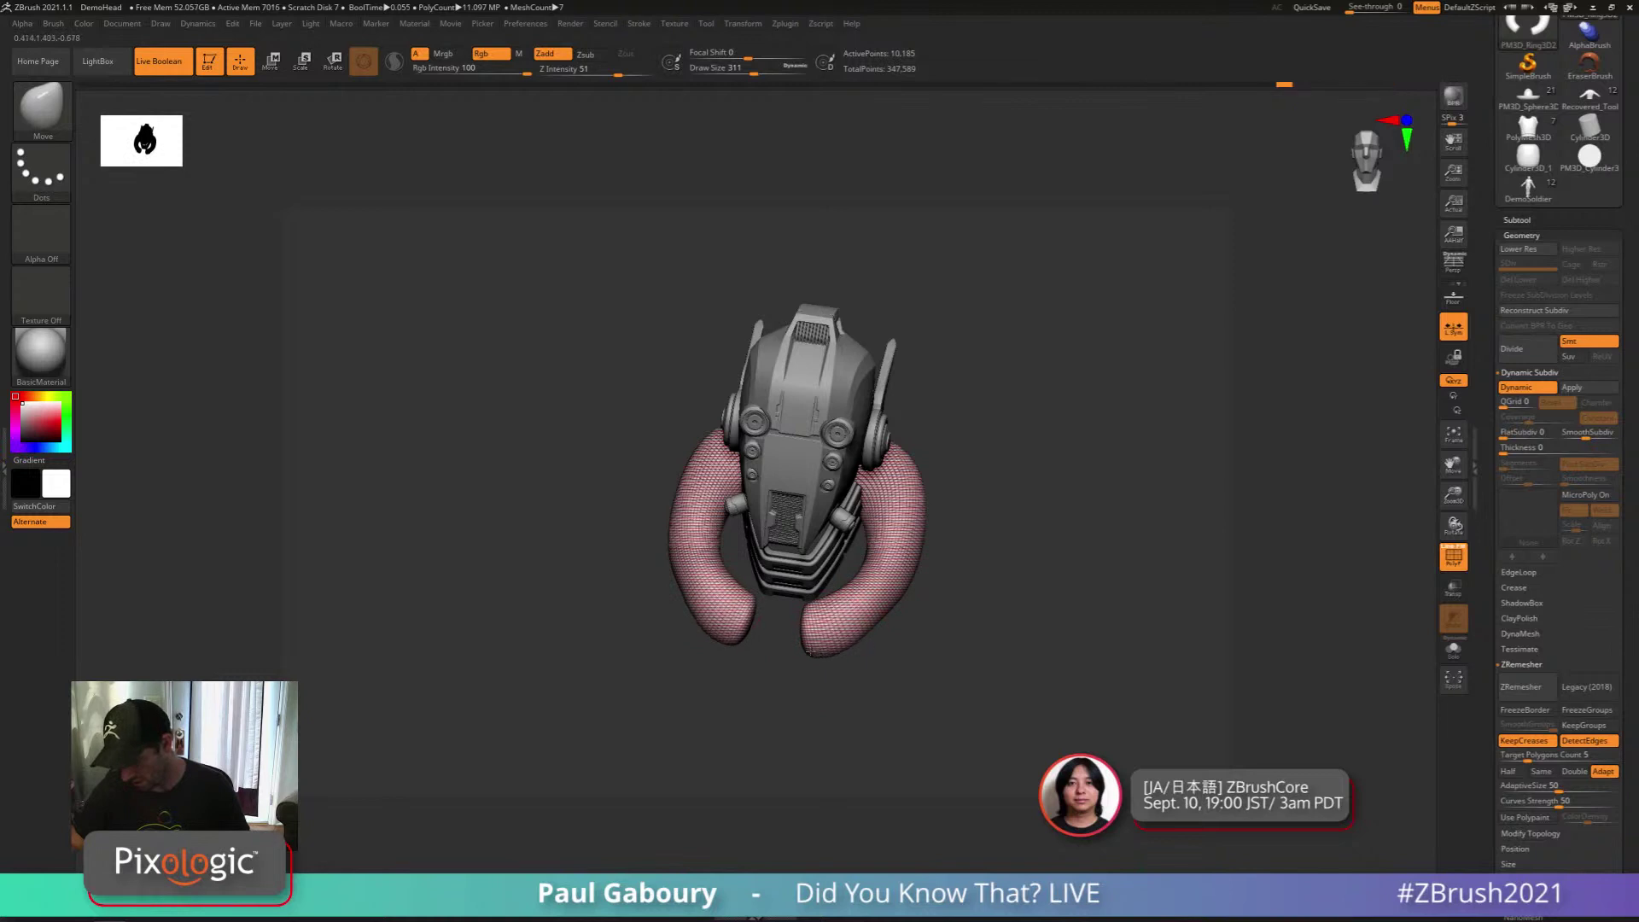
left_click_drag(811, 629, 808, 629)
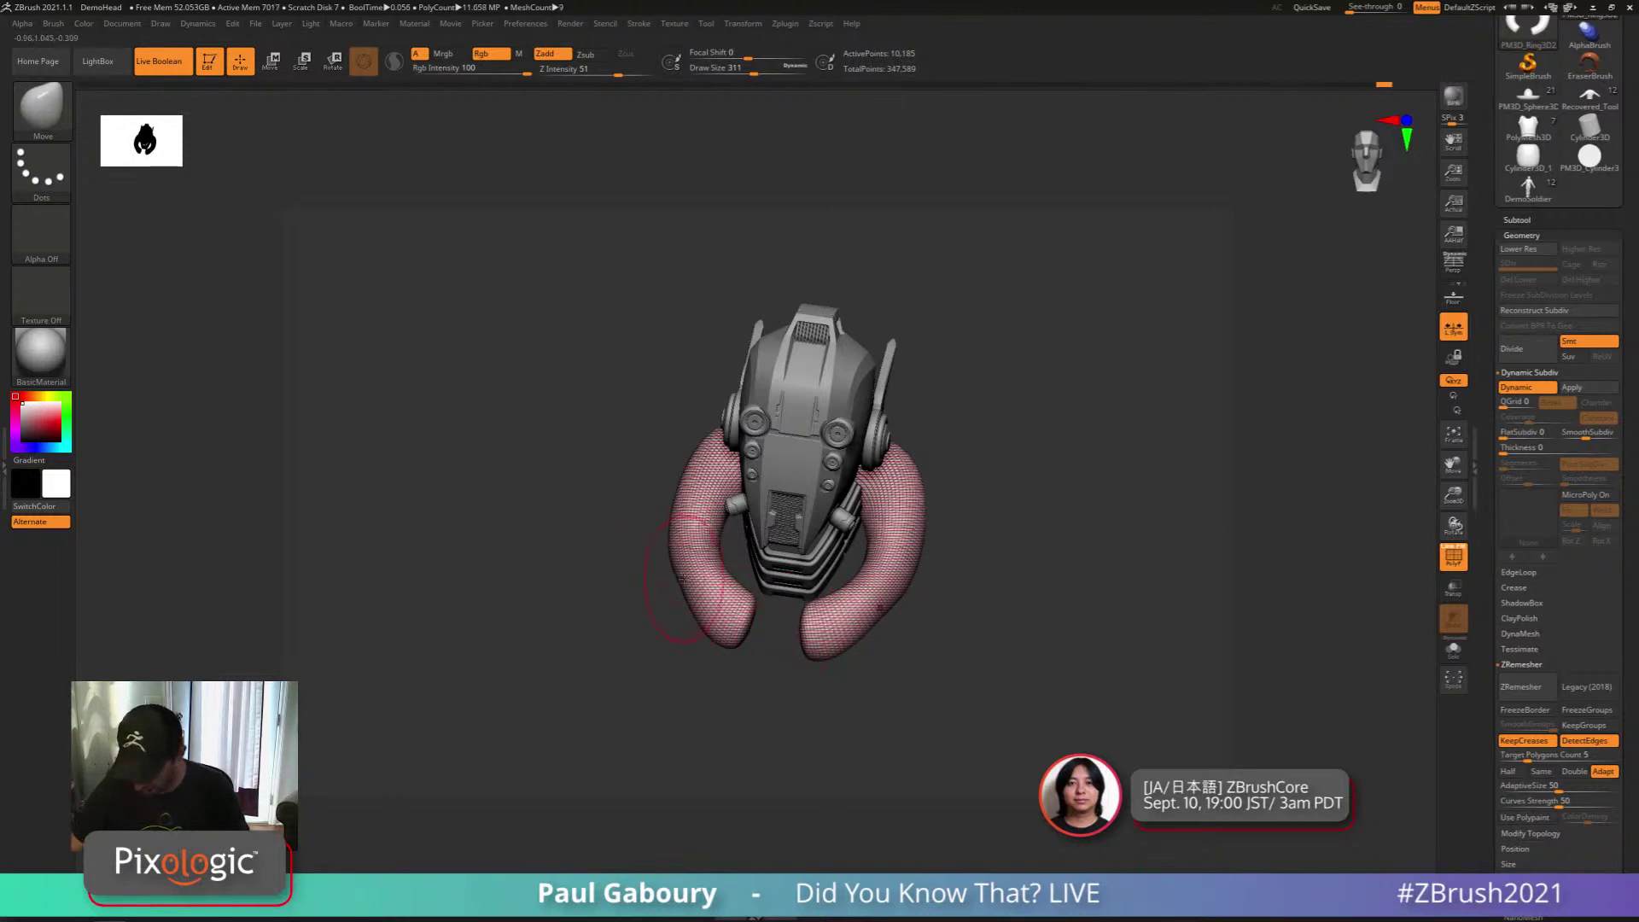
left_click_drag(676, 595, 683, 589)
left_click_drag(838, 677, 841, 553)
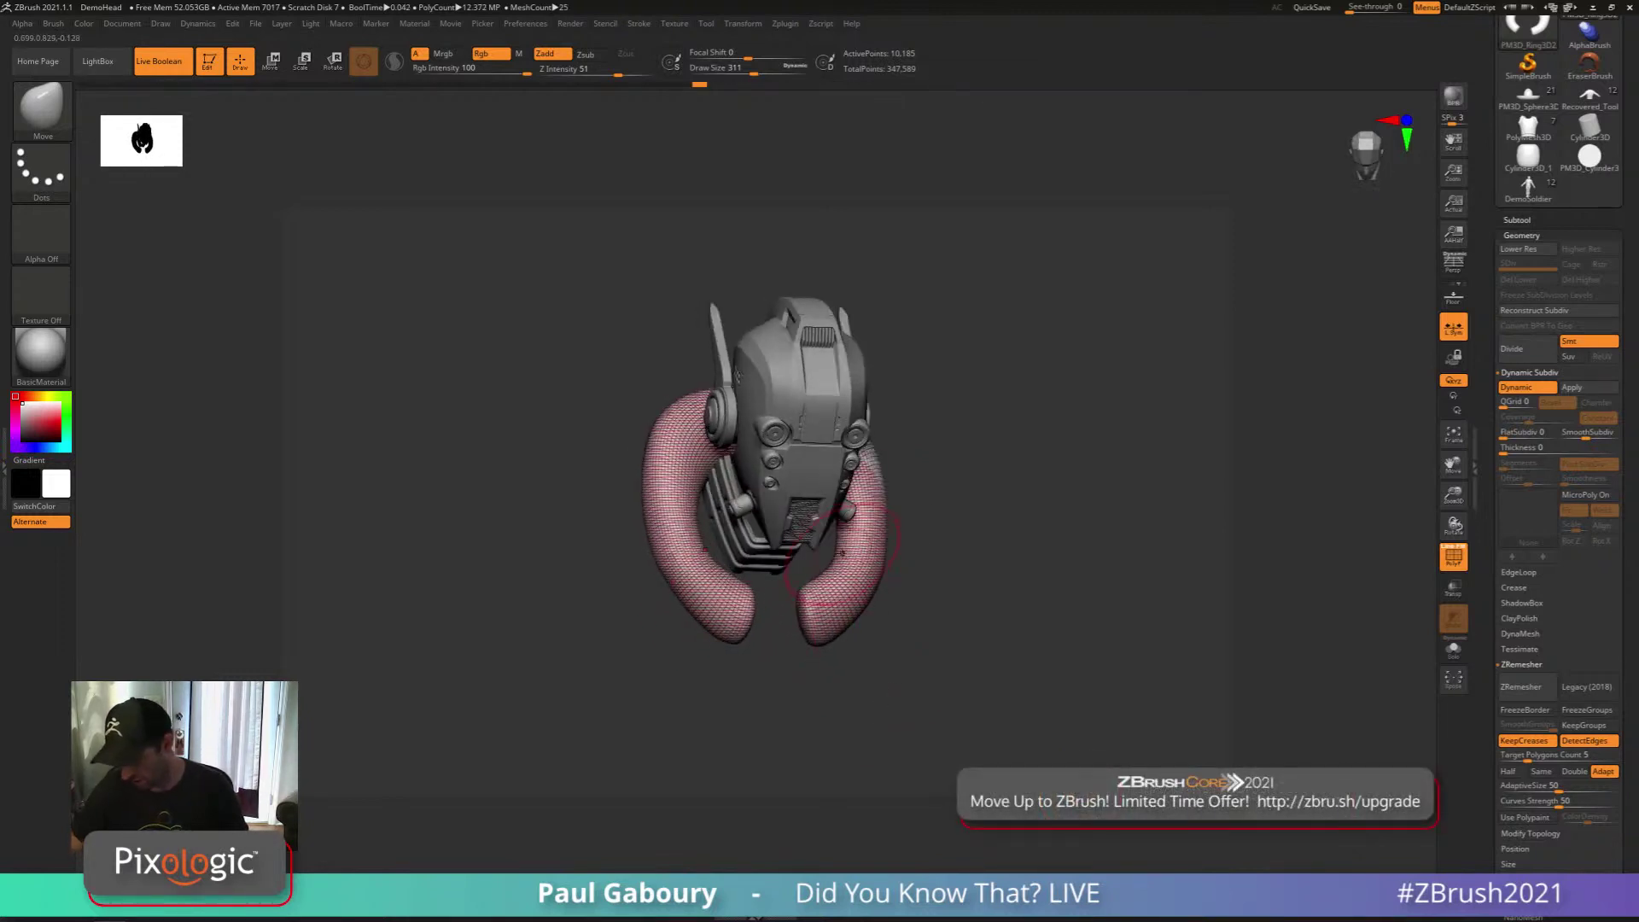
left_click_drag(662, 538, 657, 440)
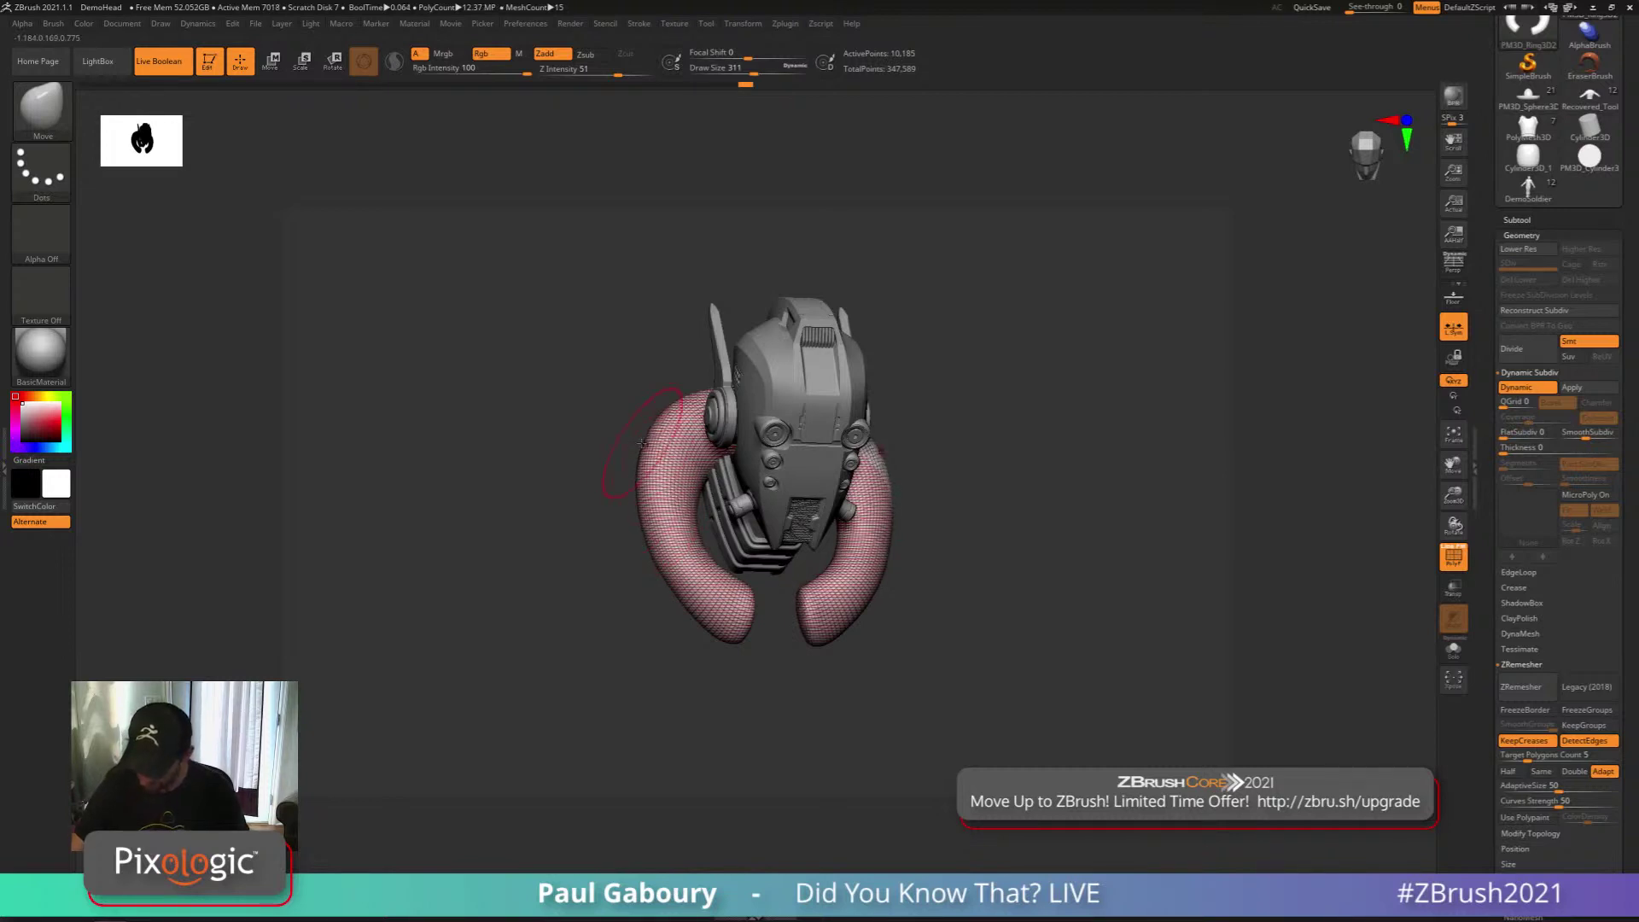
Hide the wireframe and refine the collar's upper back behind the helmet's ear with the Move brush
key("shift+f")
mouse_move(952, 673)
left_mouse_down()
mouse_move(931, 695)
mouse_move(931, 621)
mouse_move(953, 660)
mouse_move(844, 589)
mouse_move(726, 440)
left_mouse_up()
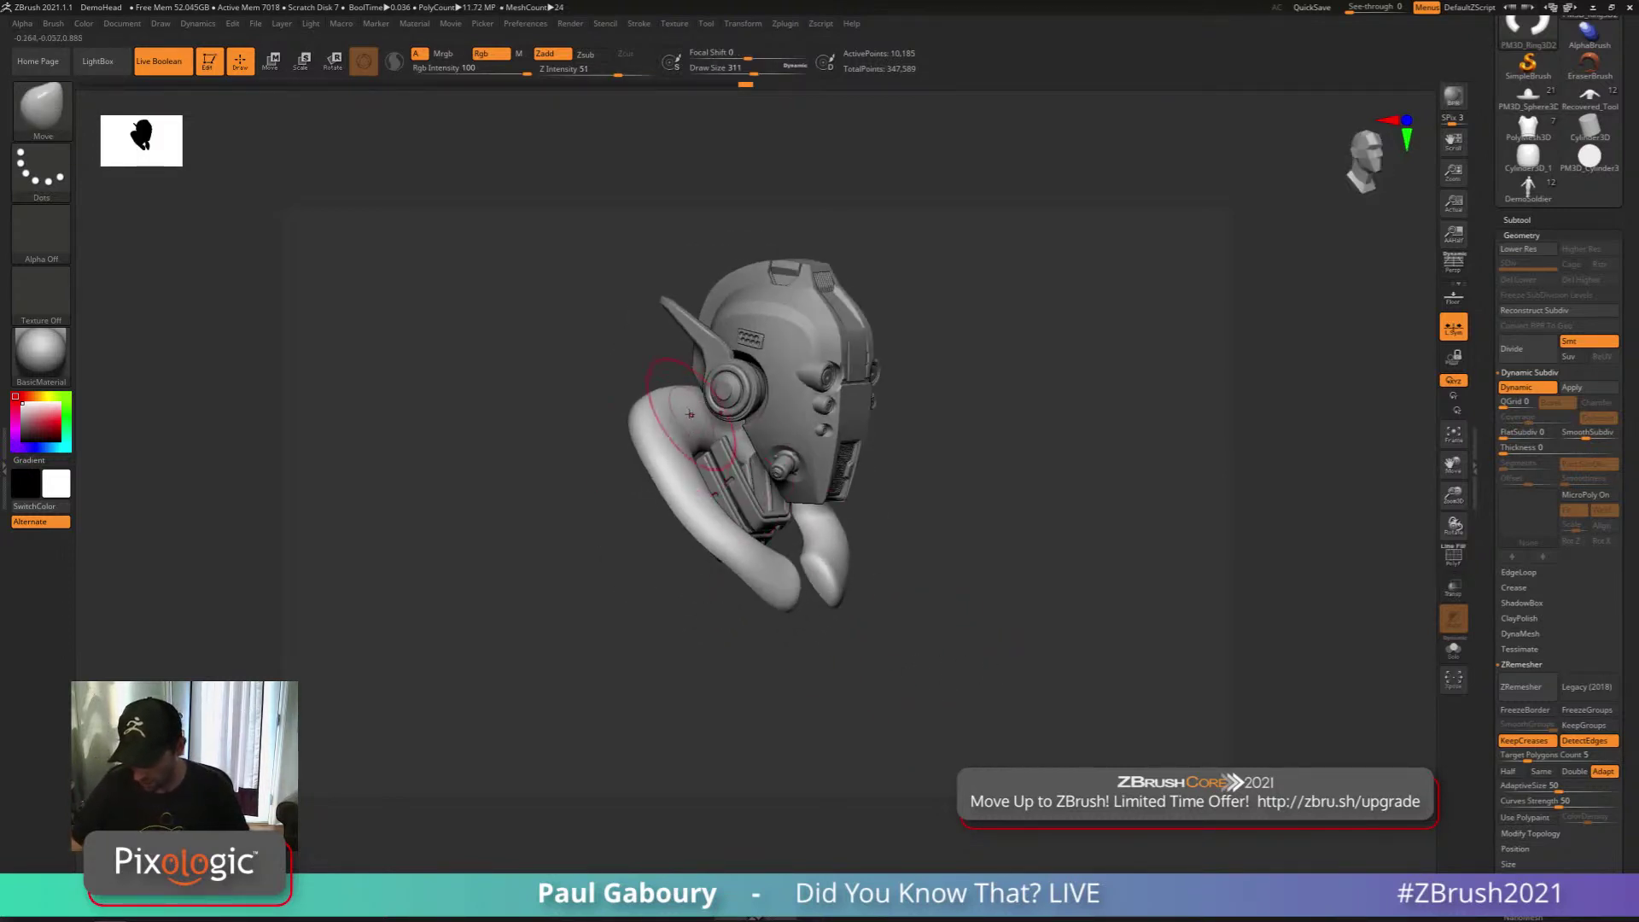
mouse_move(1037, 589)
left_mouse_down()
mouse_move(897, 653)
mouse_move(917, 658)
left_mouse_up()
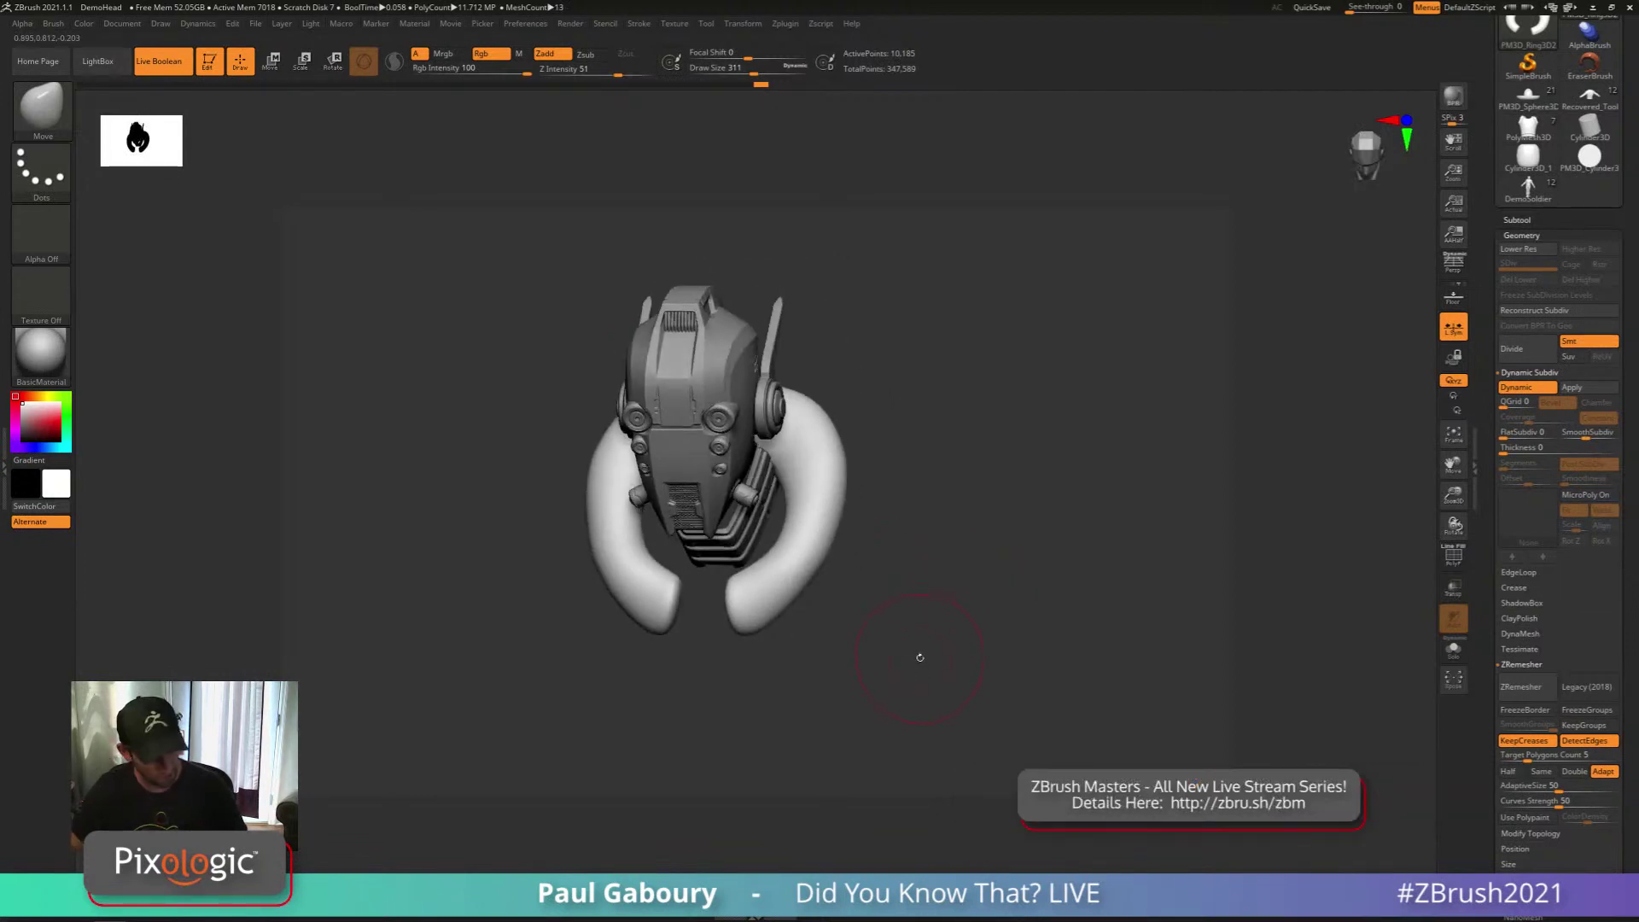
Switch to Move mode, replace TransposeSmart with the standard Transpose brush, and place the gizmo on the collar's side
key("w")
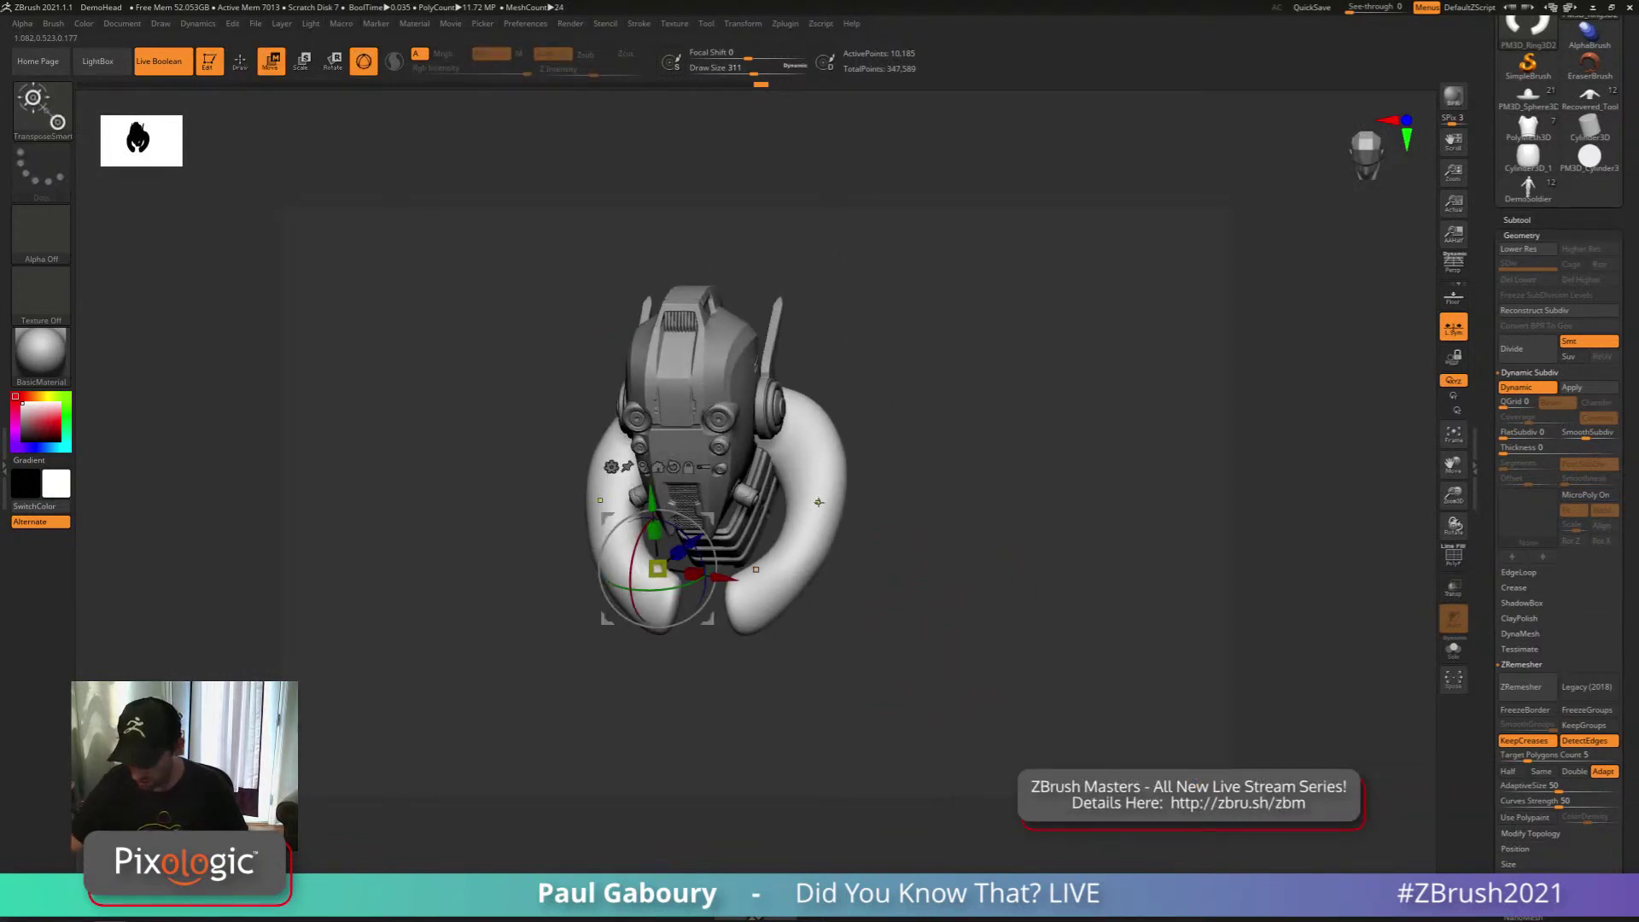
key("b")
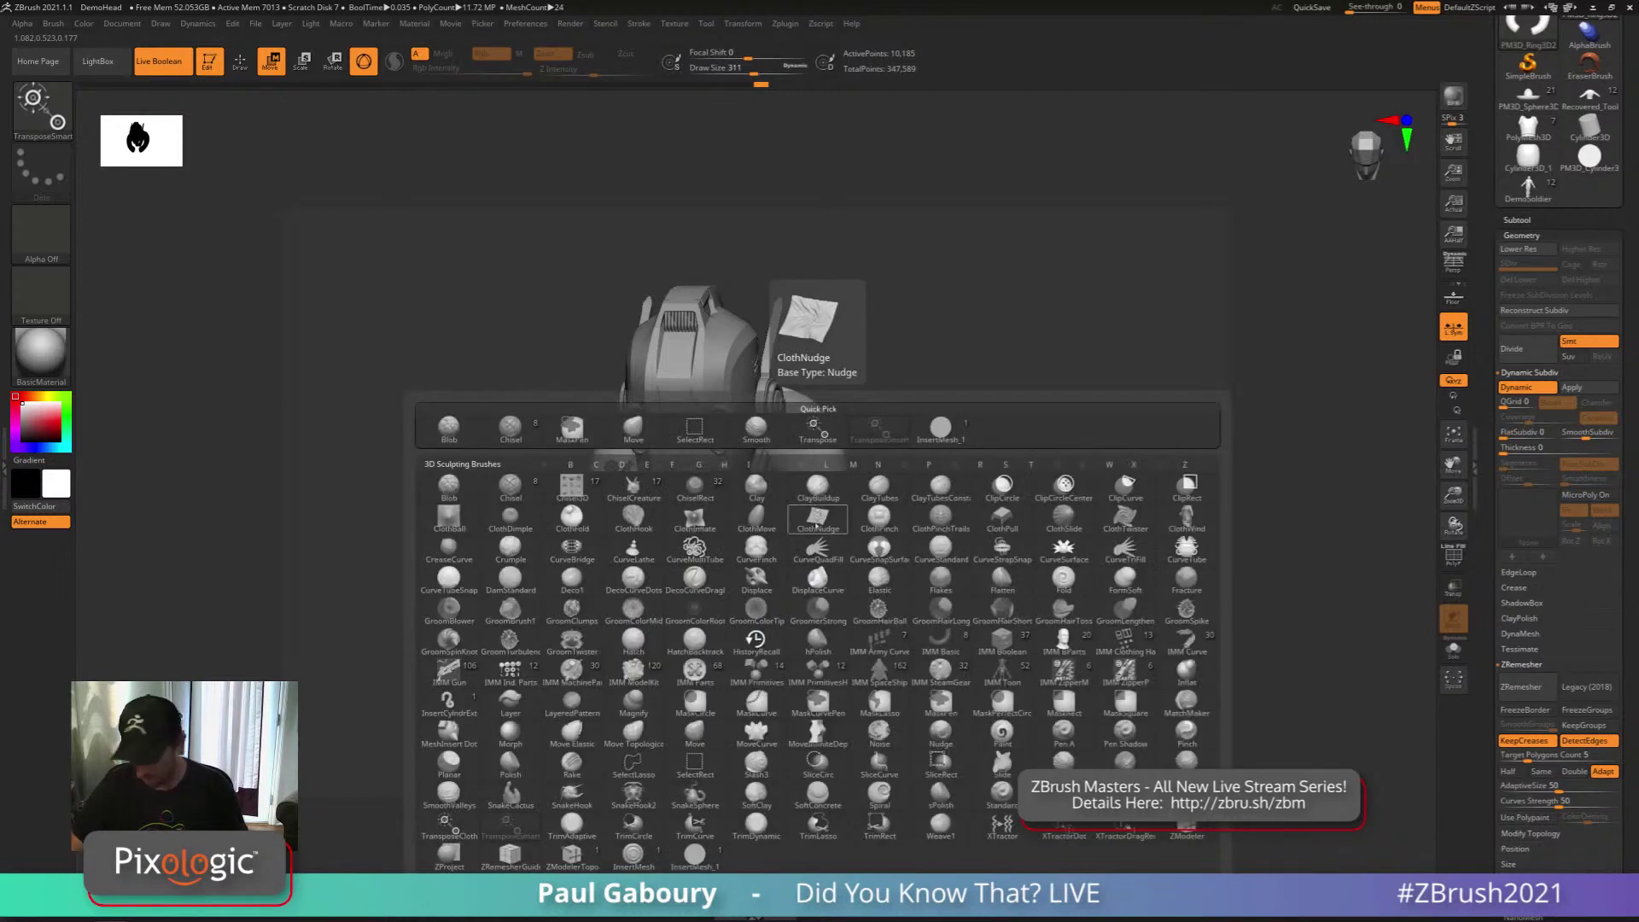
key("t")
key("r")
mouse_move(817, 502)
right_mouse_down()
mouse_move(856, 519)
mouse_move(853, 505)
right_mouse_up()
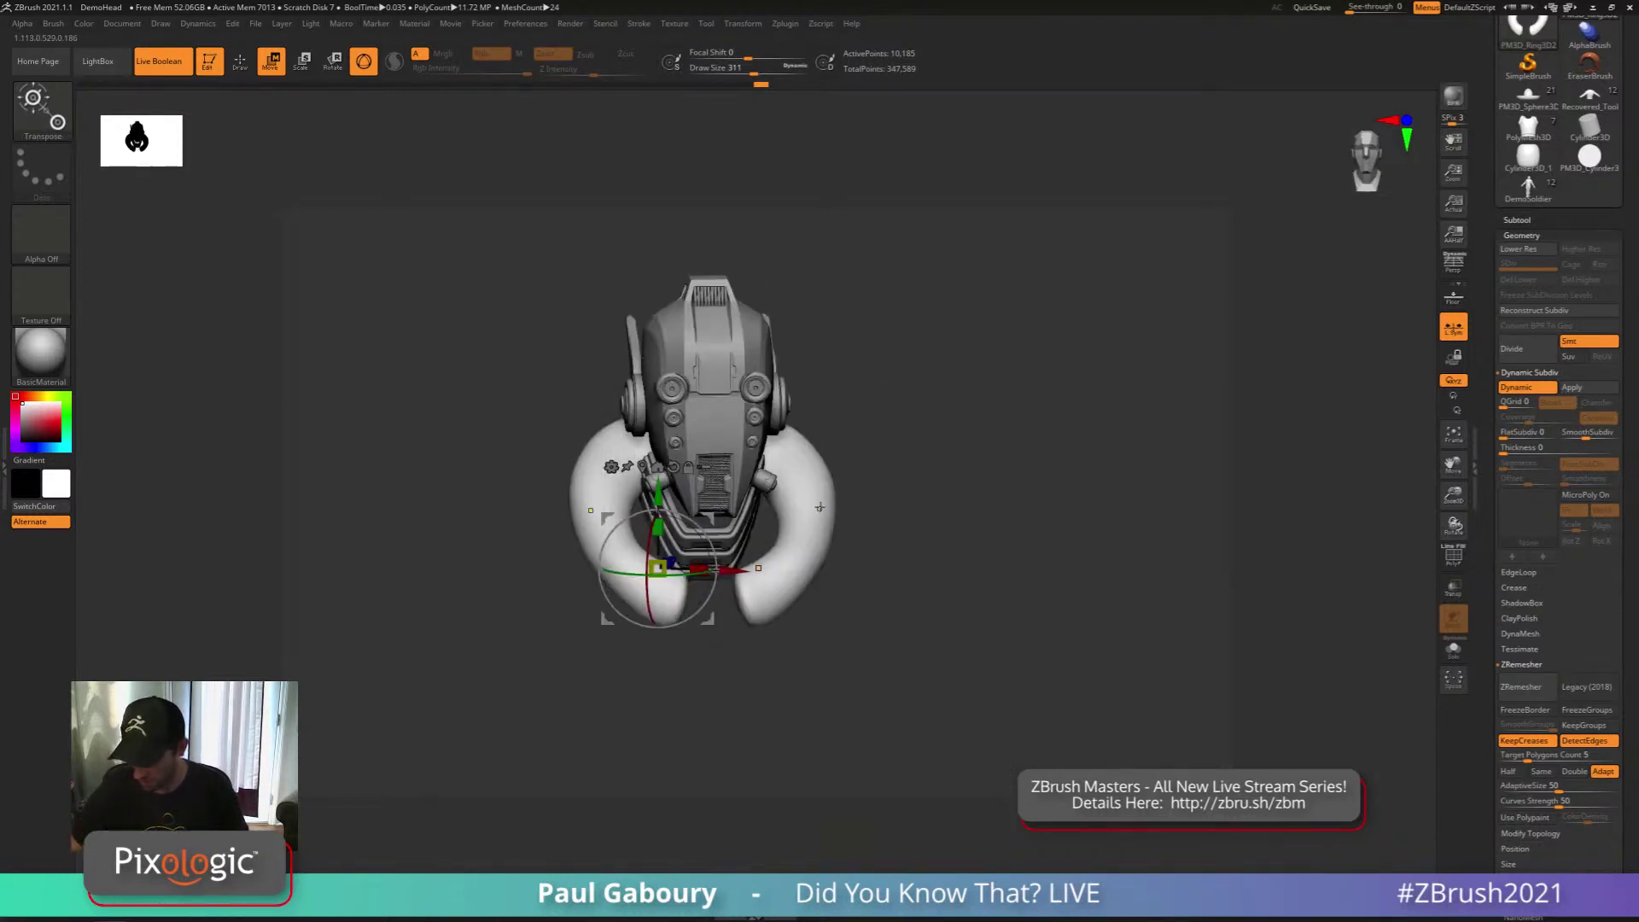
left_click(817, 505)
Mask the collar, checking it from underneath and from the front, and return to Draw mode
left_click_drag(914, 614, 976, 554)
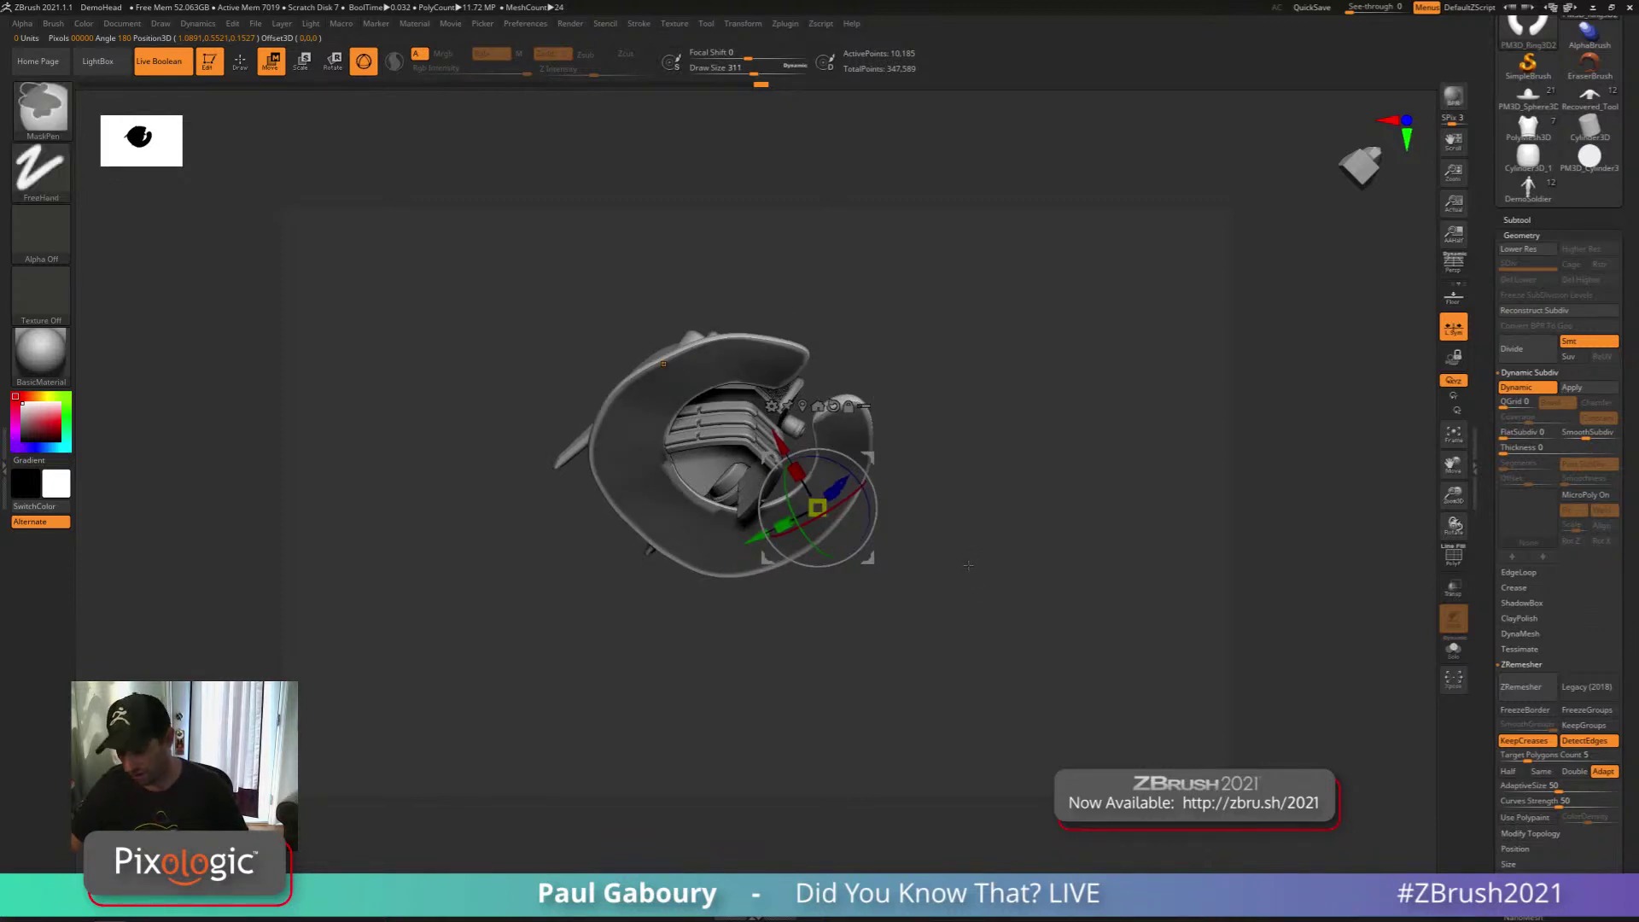
left_click_drag(975, 581, 865, 625)
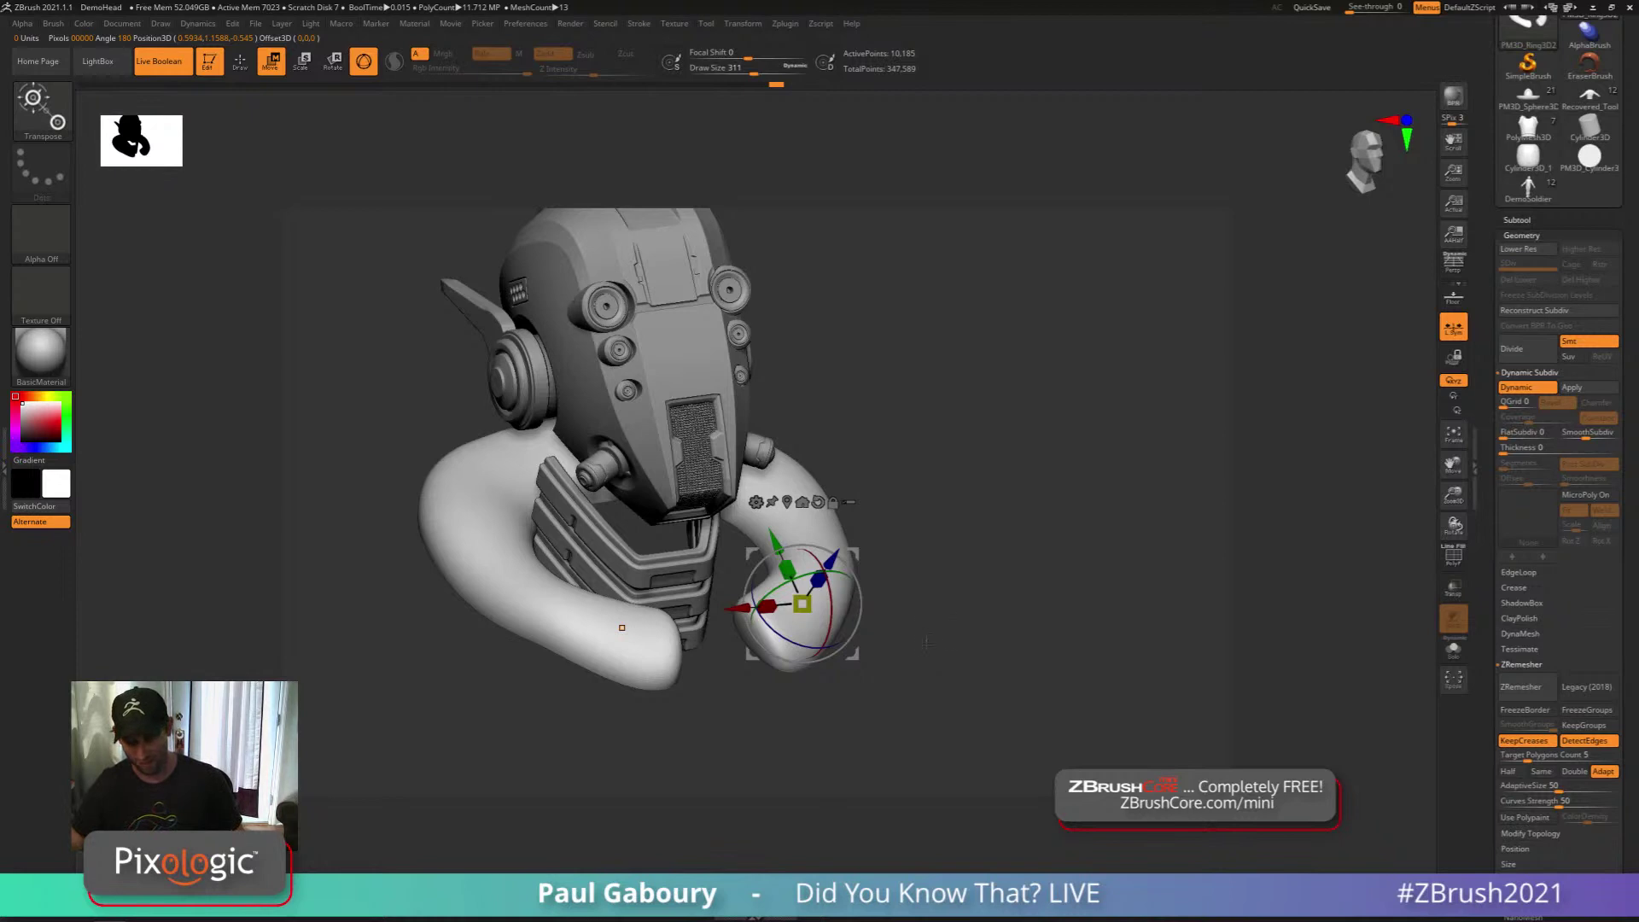
left_click_drag(926, 640, 975, 514)
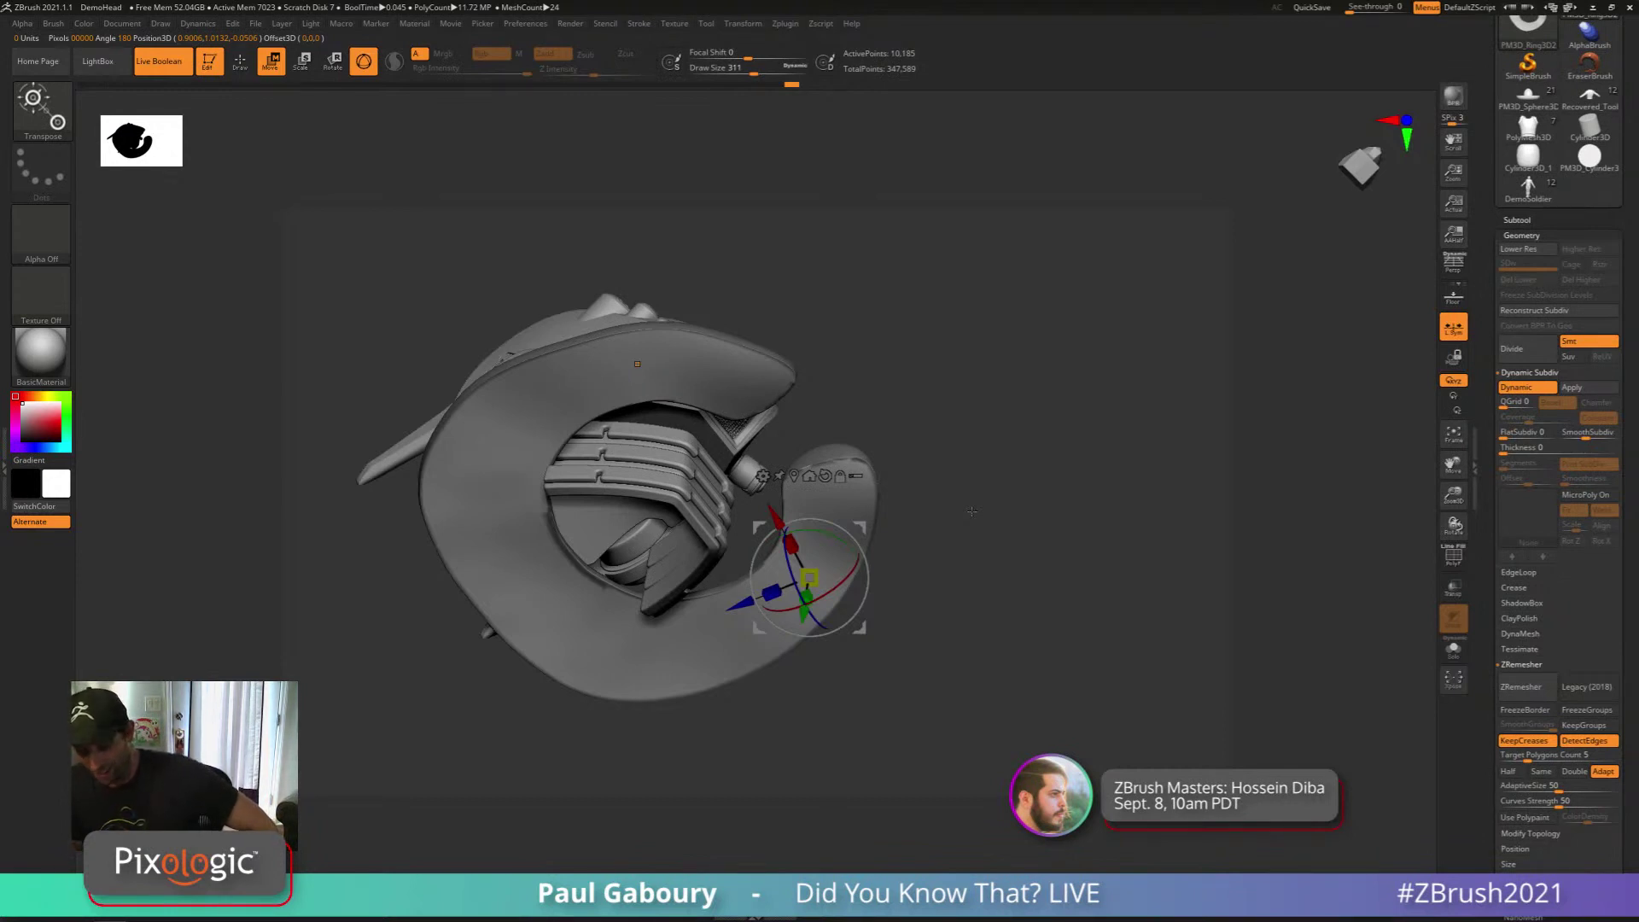
left_click_drag(971, 511, 1005, 631)
key("q")
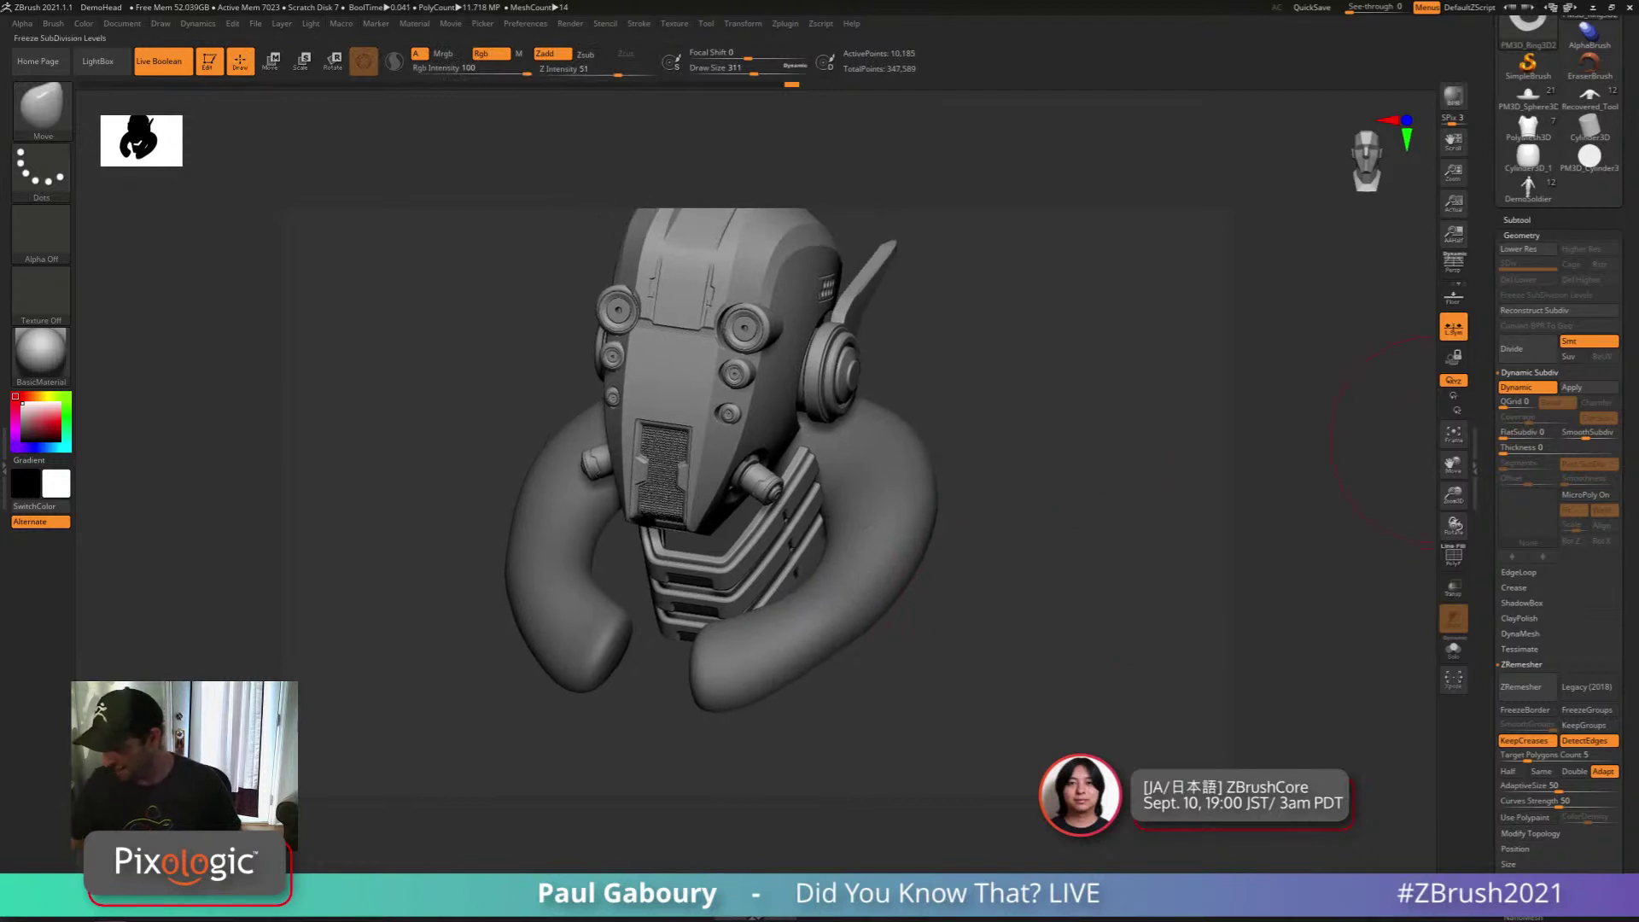
Set the draw size to 62 and preview FiberMesh fibers on the collar, accepting the single-sided fiber note
left_click(1538, 237)
left_click(1521, 298)
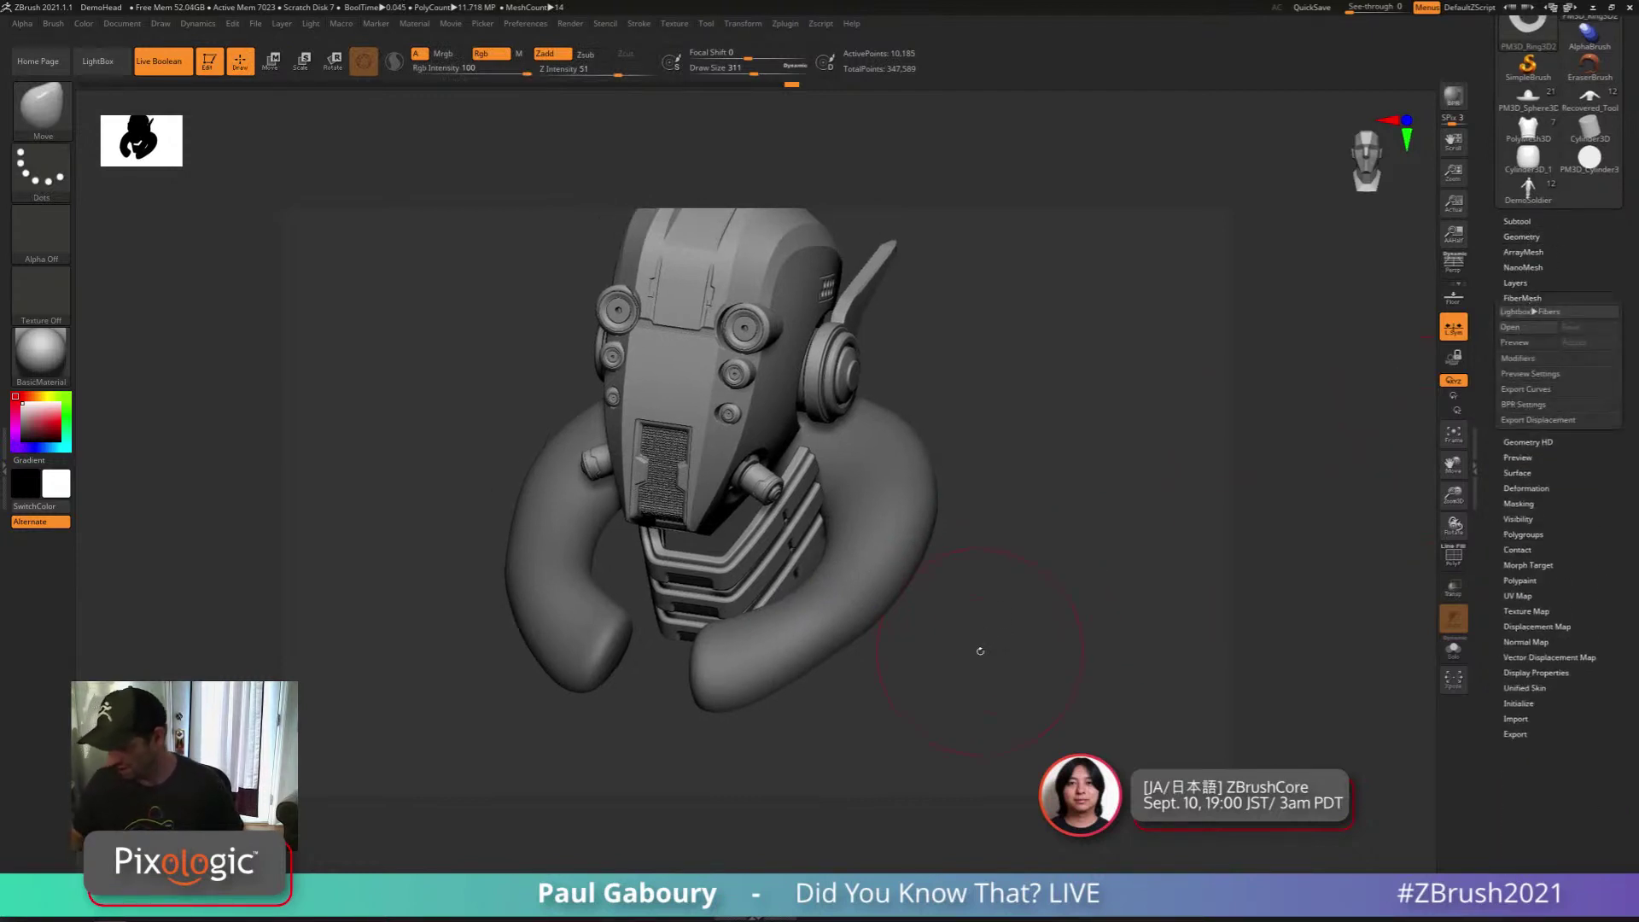
key("s")
left_click_drag(1025, 554, 986, 551)
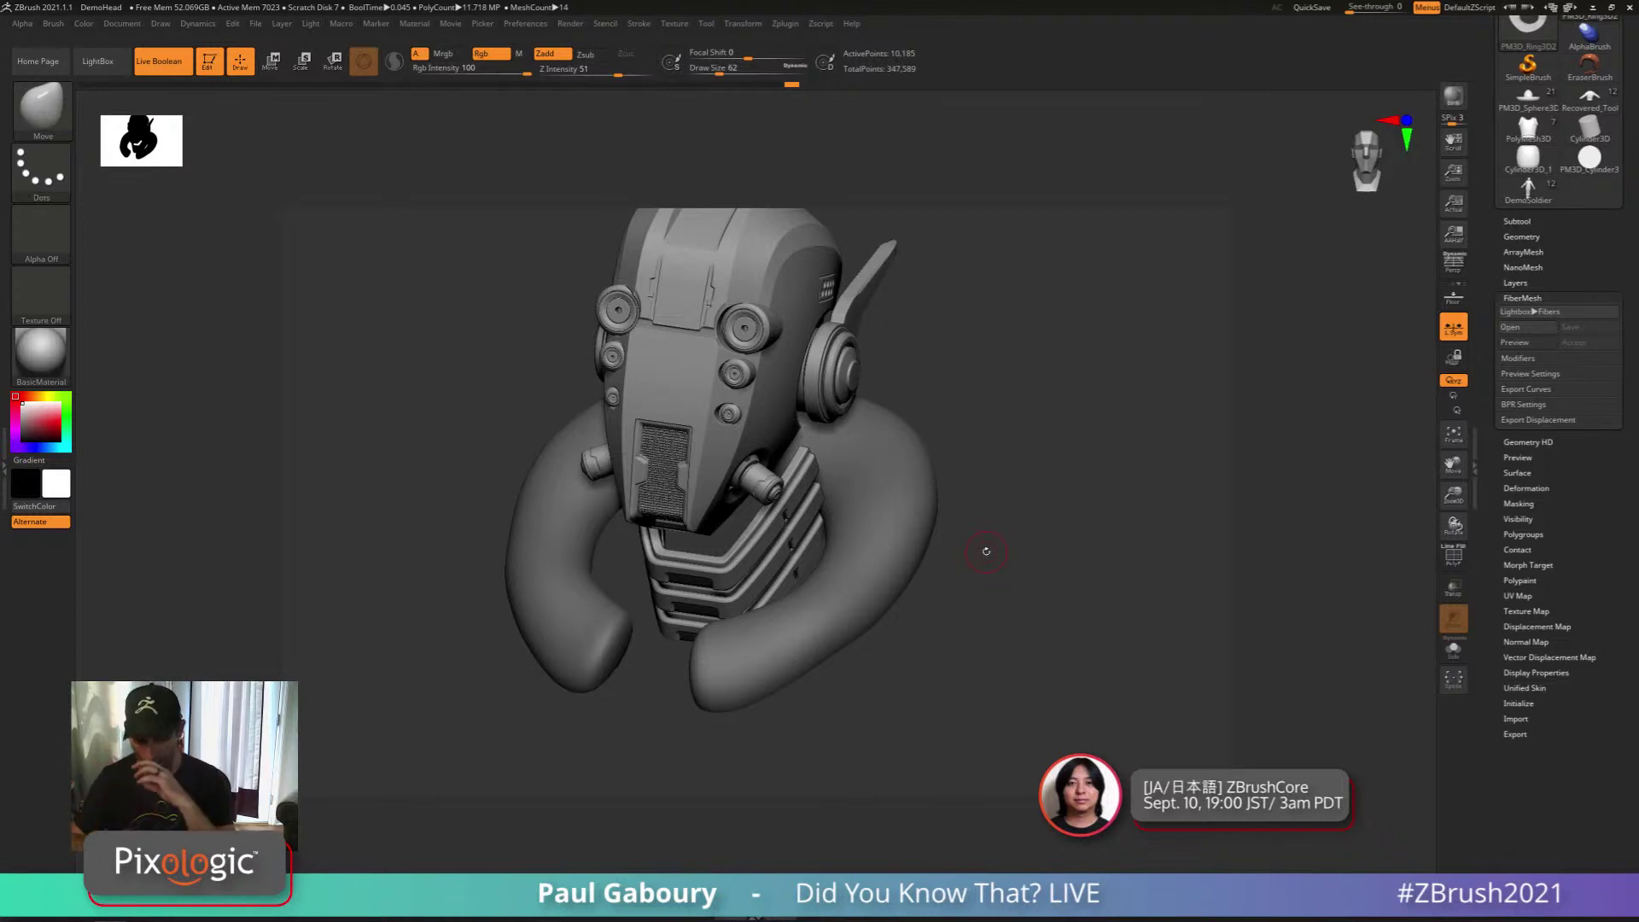
left_click_drag(995, 555, 1294, 504)
left_click(1528, 342)
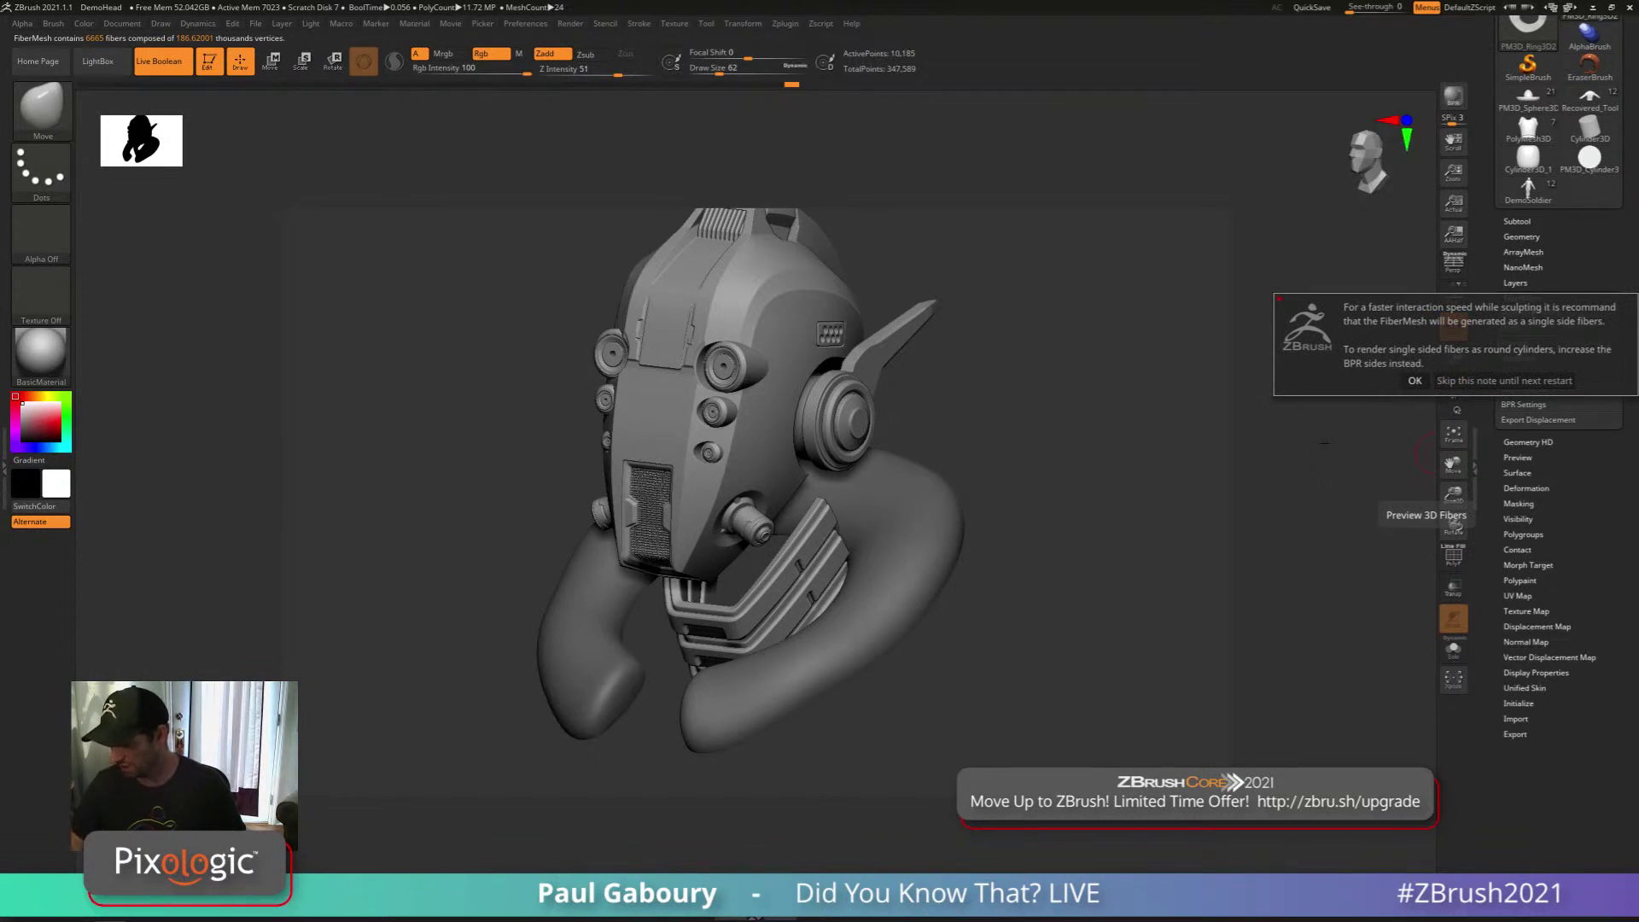
left_click(1413, 381)
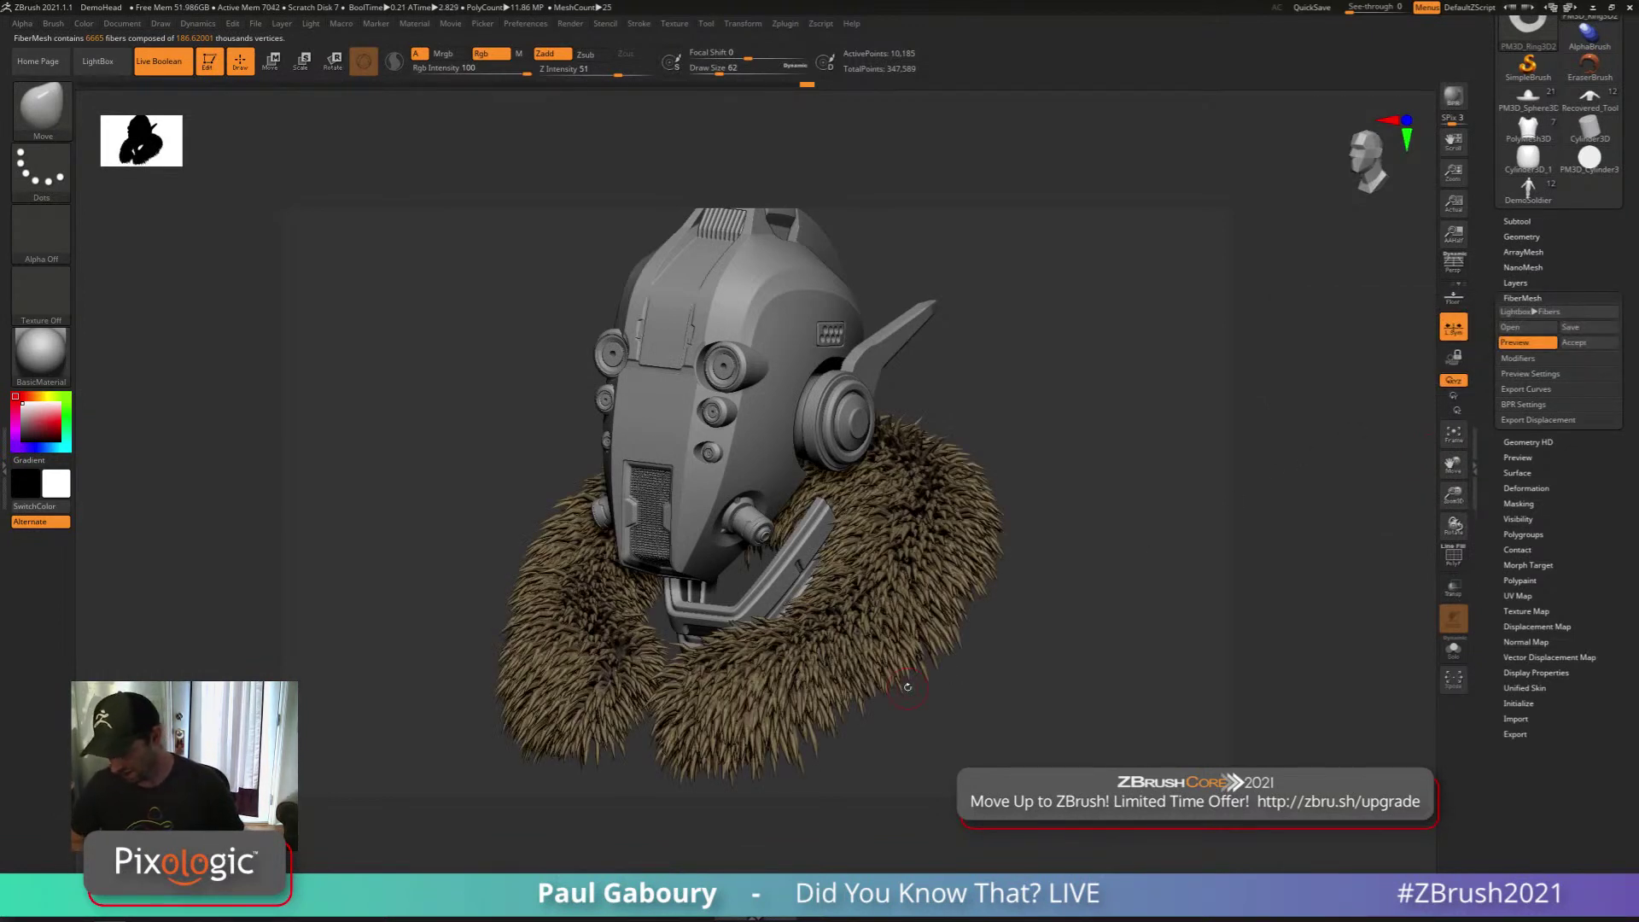
Open the FiberMesh modifiers and set the fibers' Coverage to 10
left_click(1517, 358)
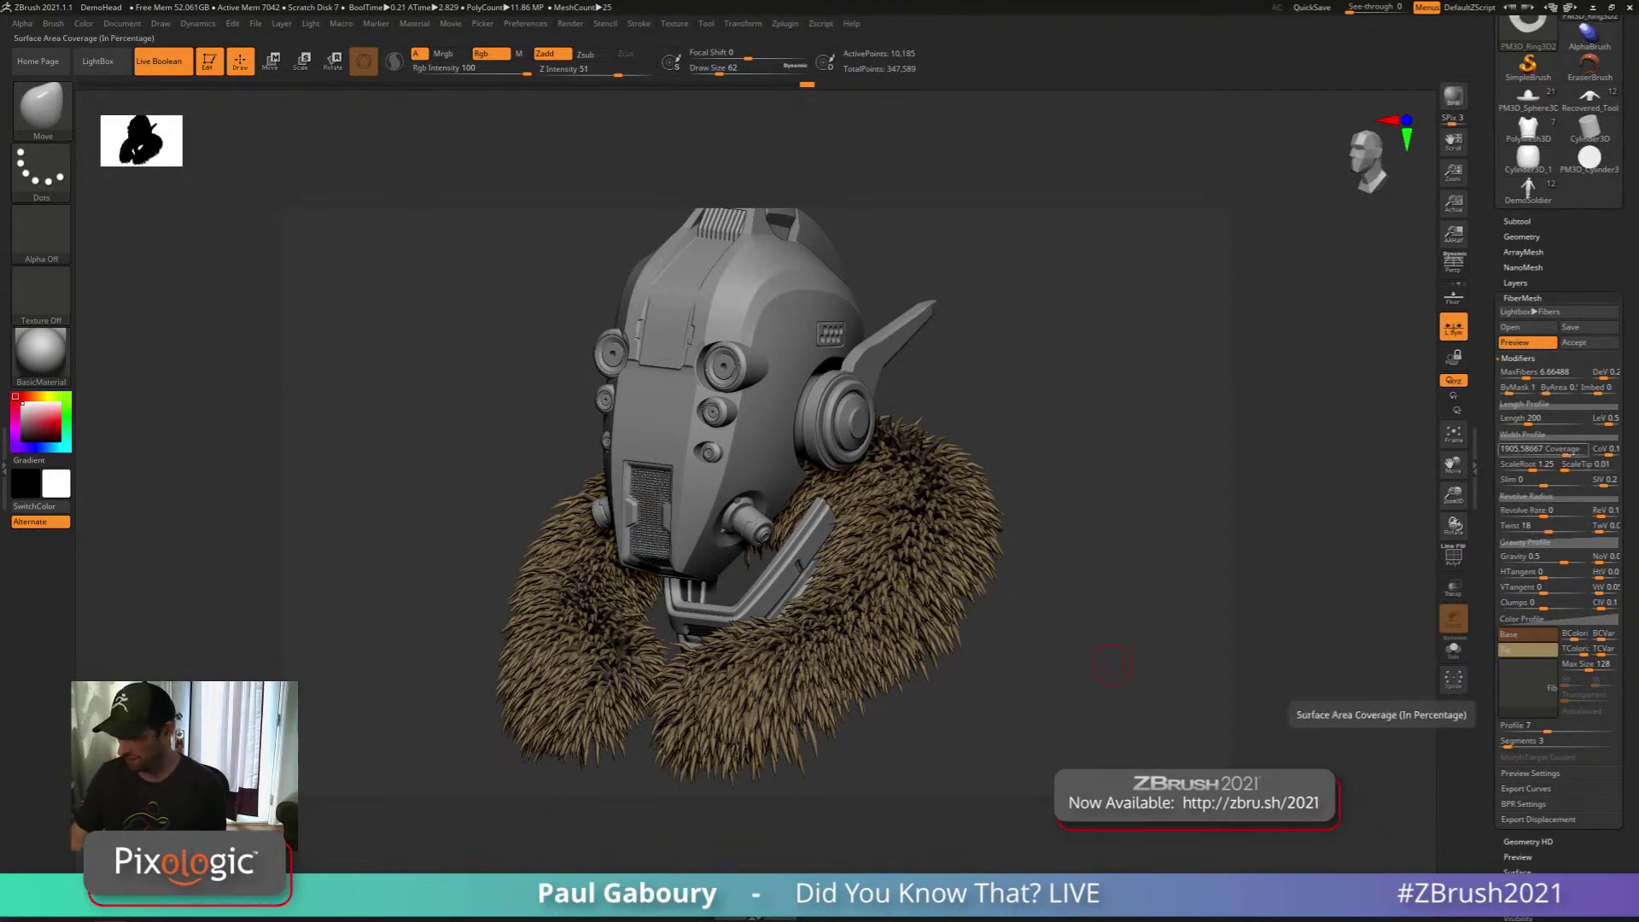
left_click(1562, 454)
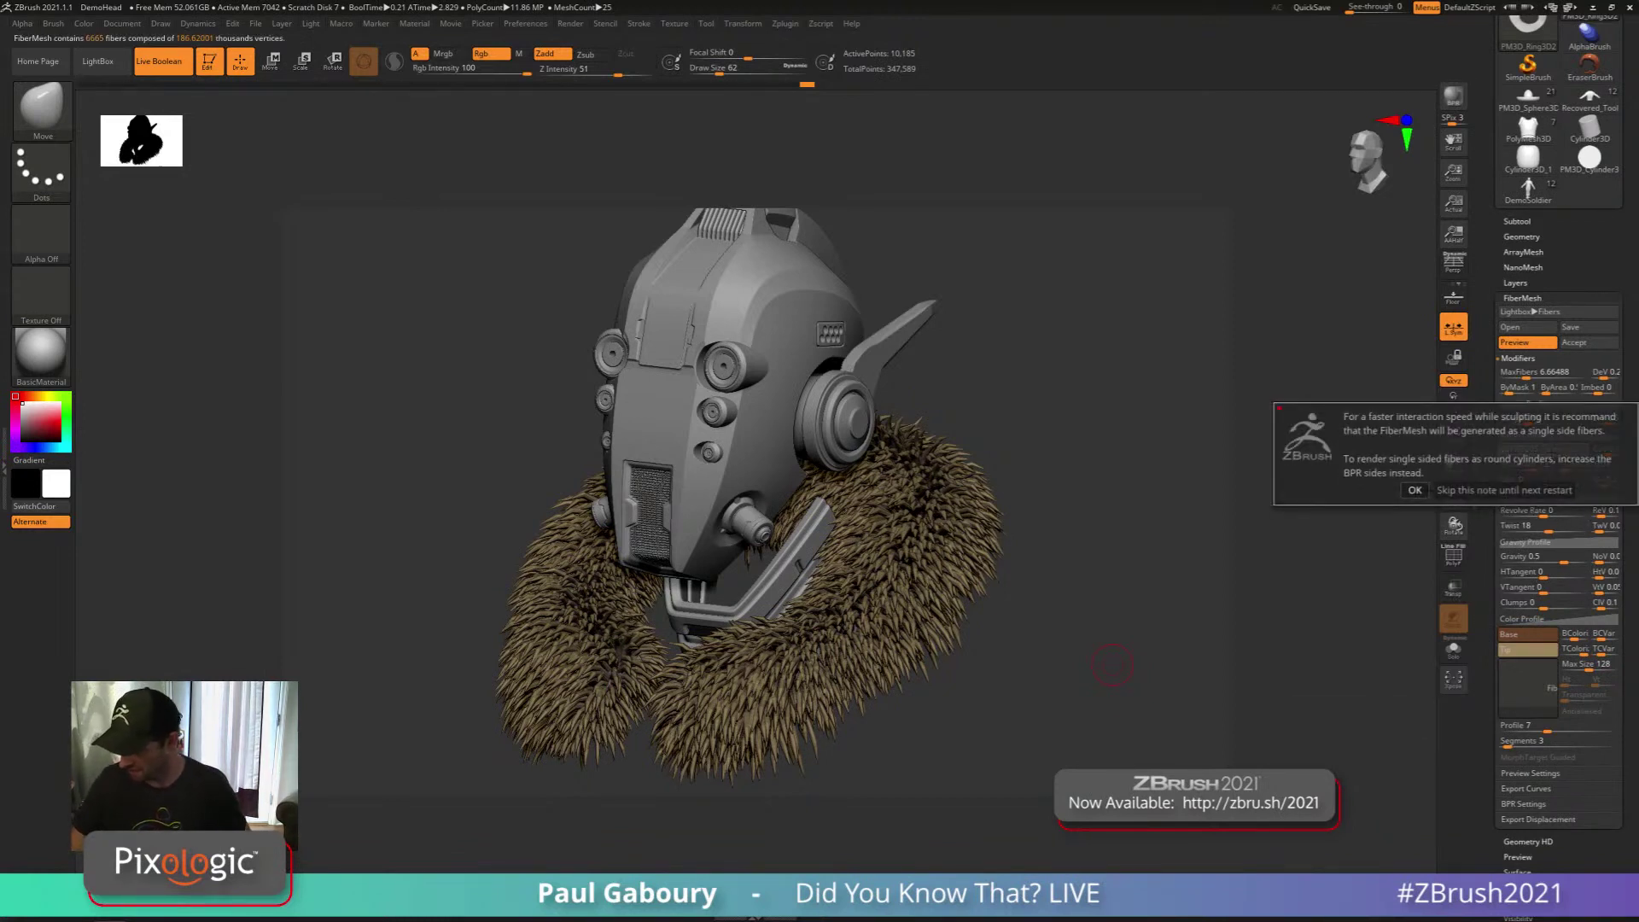
left_click(1414, 490)
left_click(1541, 450)
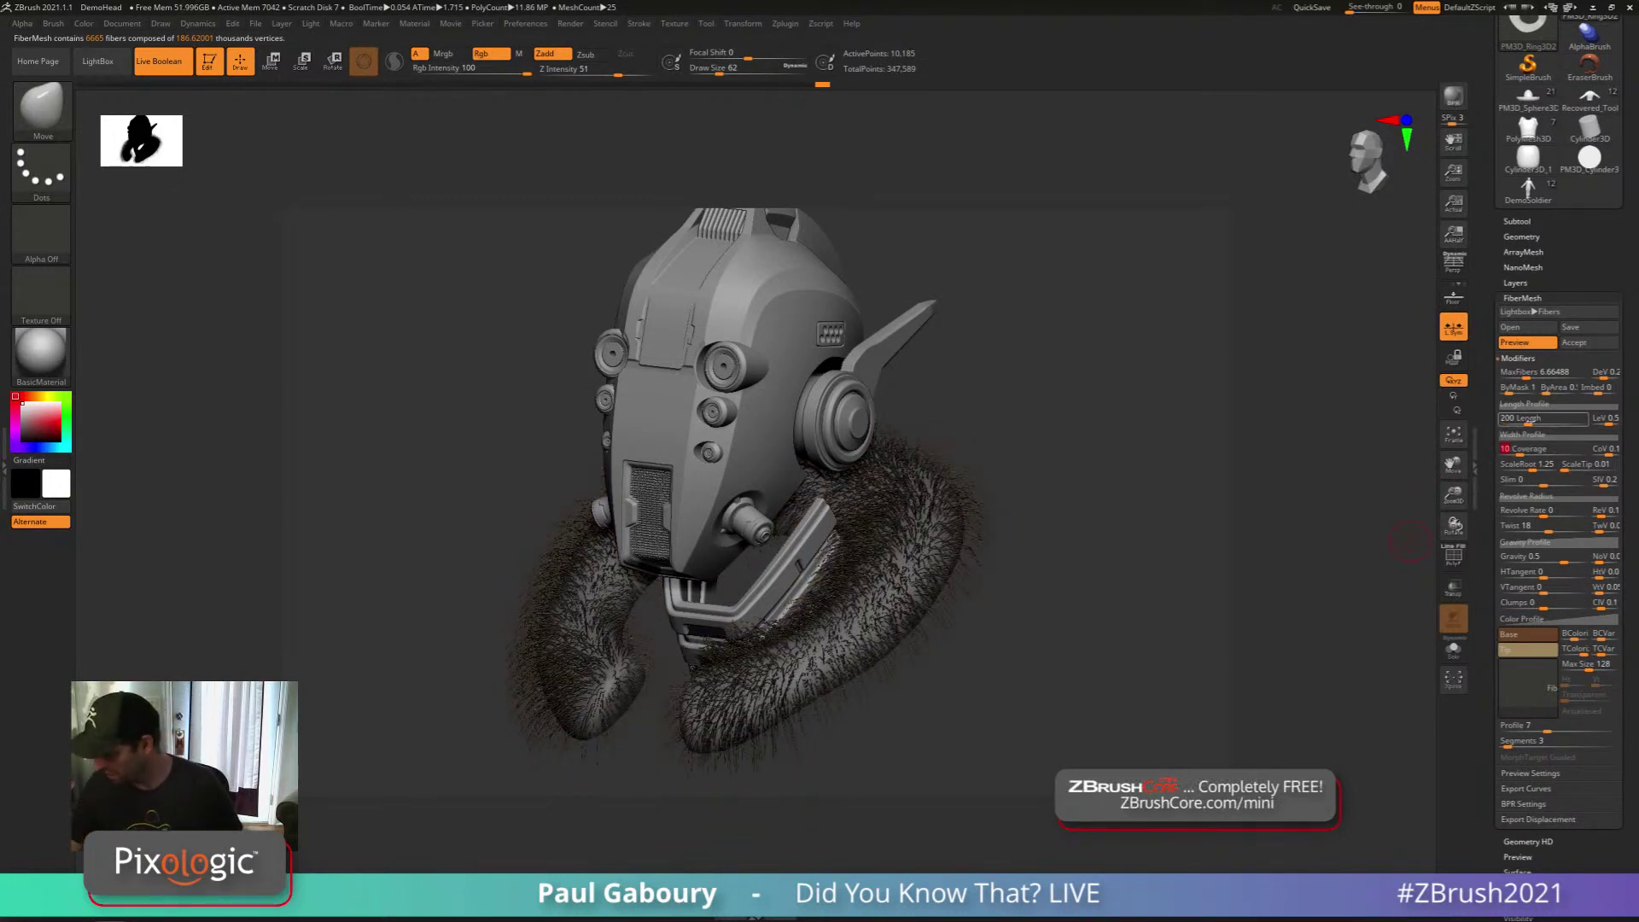
Set the fibers' MaxFibers to 50 and change their tip and base colors to neutral grays
left_click(1536, 372)
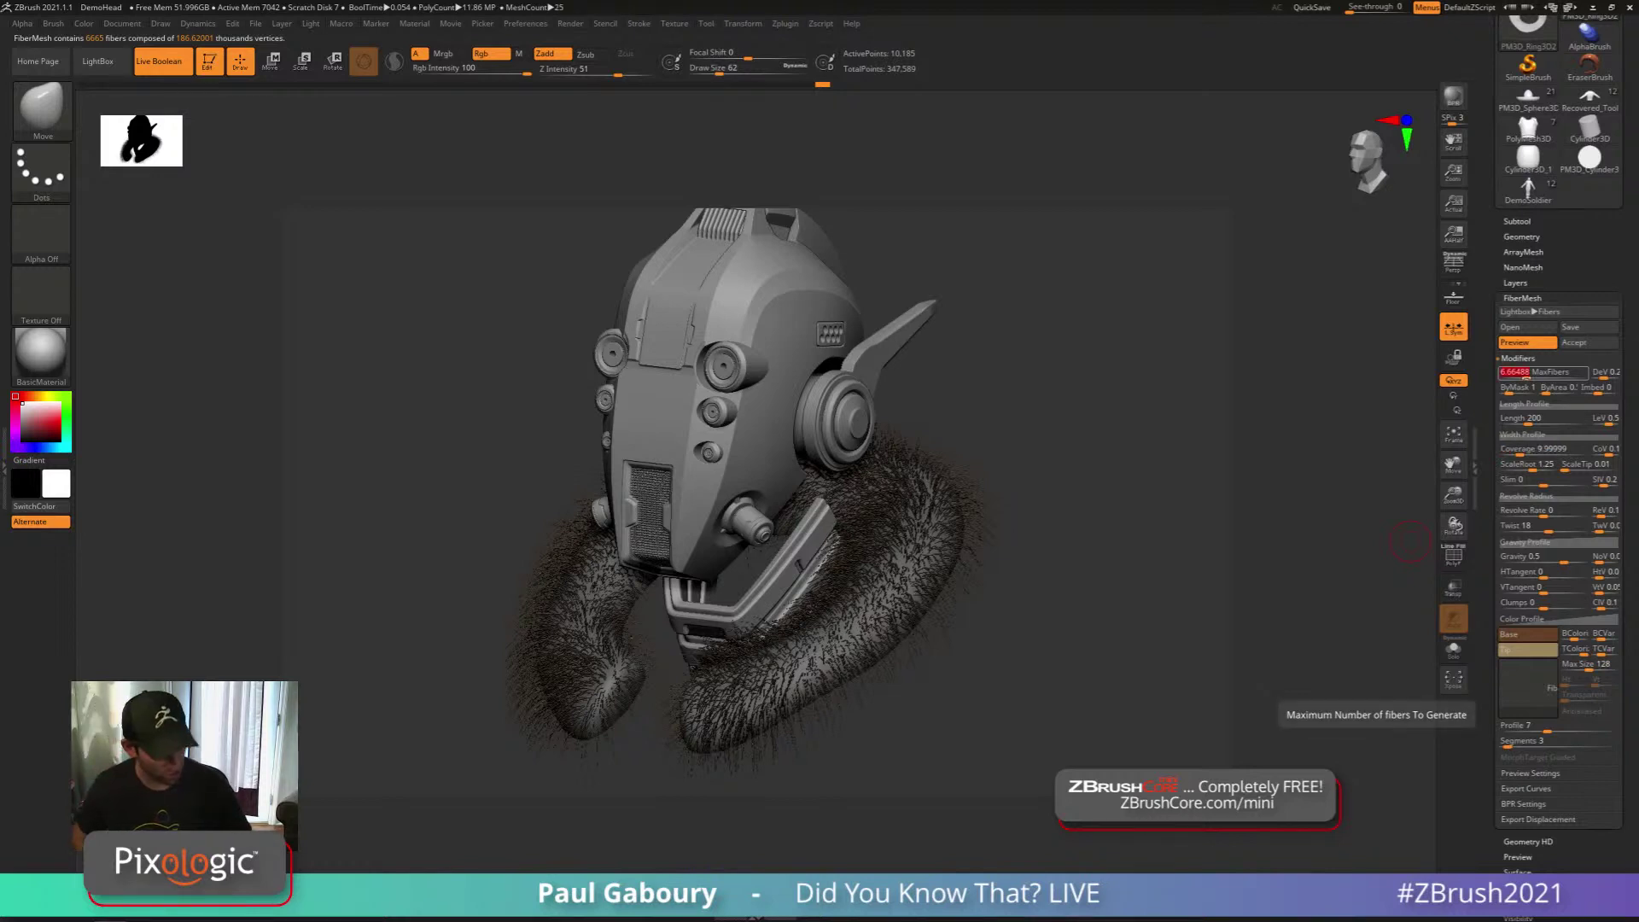
type("50")
key("Return")
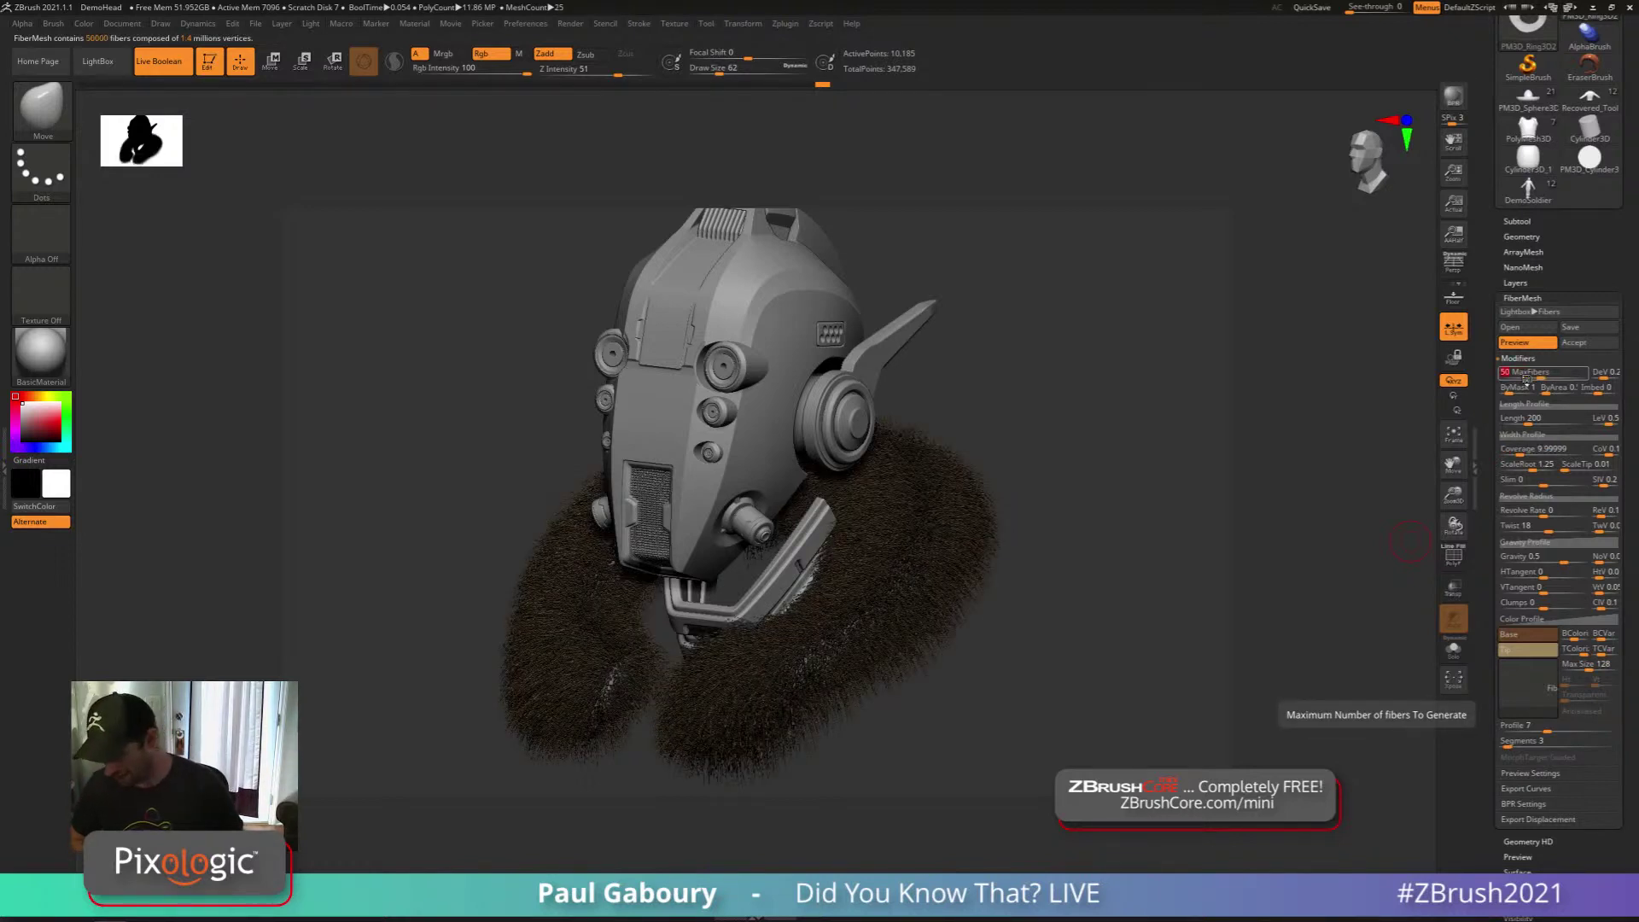
left_click(1525, 653)
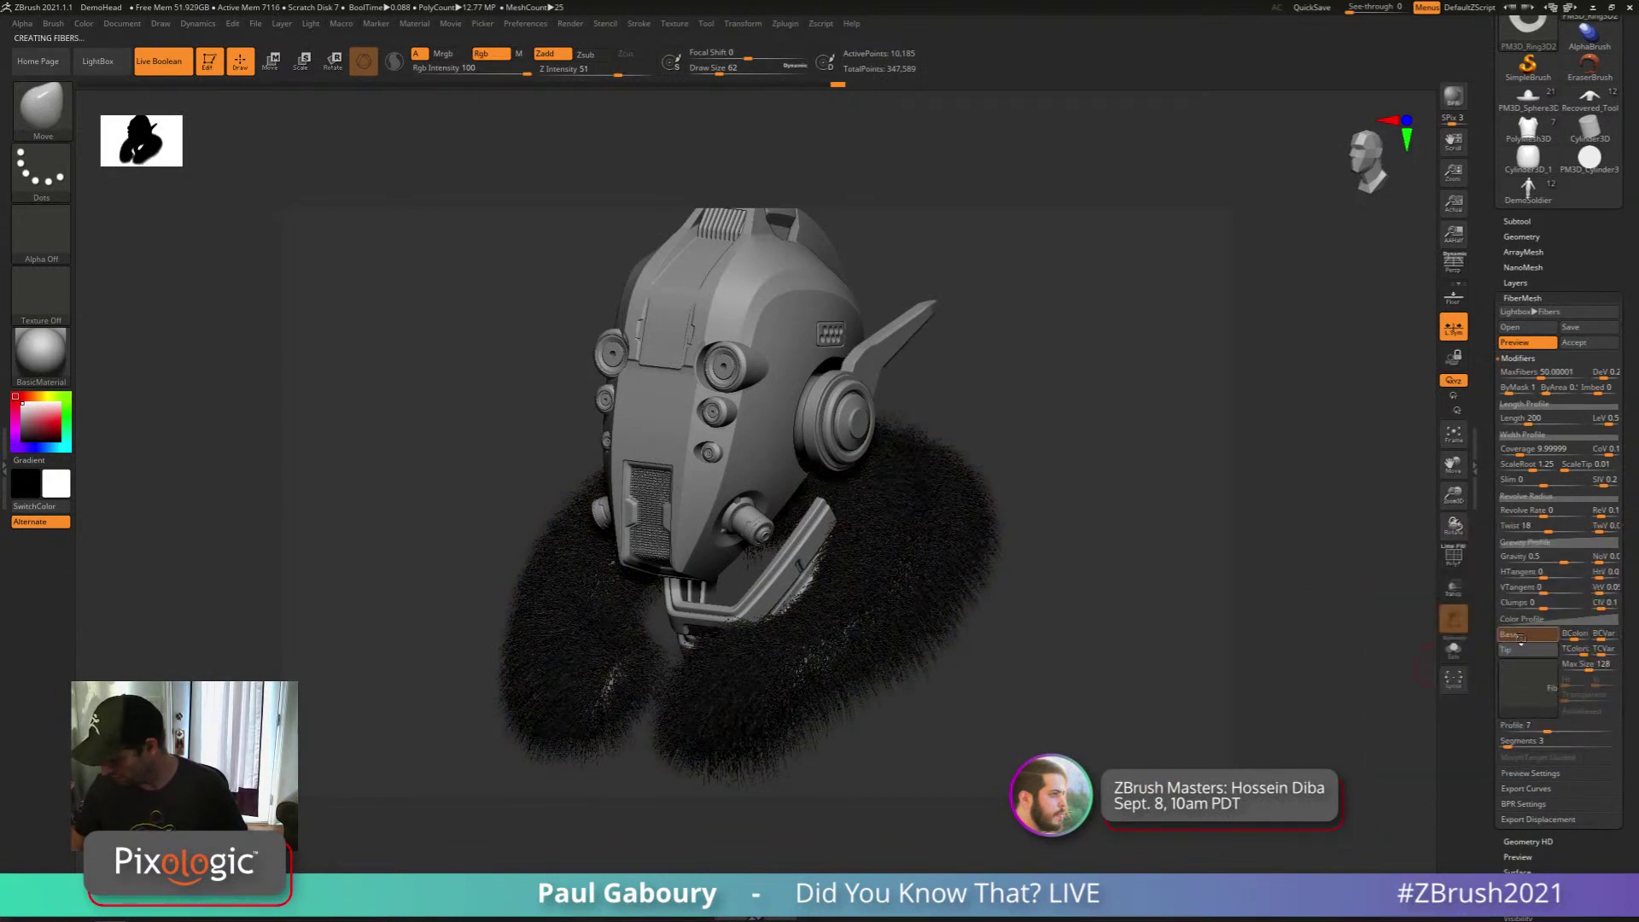
left_click(1525, 637)
left_click(1400, 596)
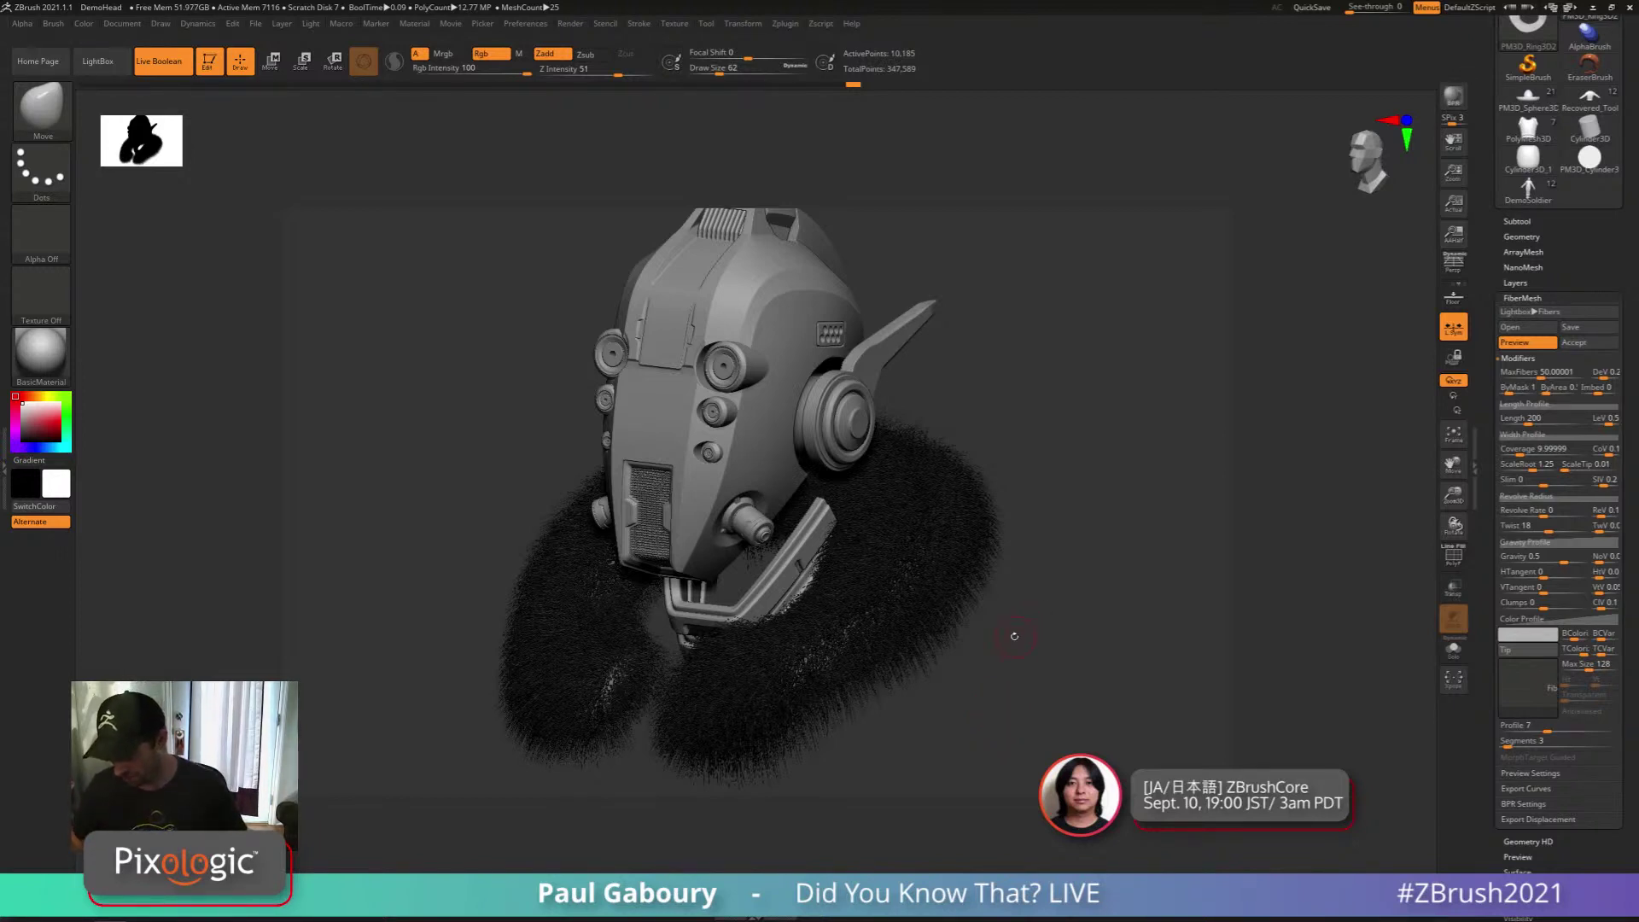
Set the fiber Profile to 1 and reduce MaxFibers to 10, then to 5
mouse_move(1016, 627)
left_mouse_down()
mouse_move(1035, 640)
mouse_move(1016, 644)
mouse_move(1045, 614)
left_mouse_up()
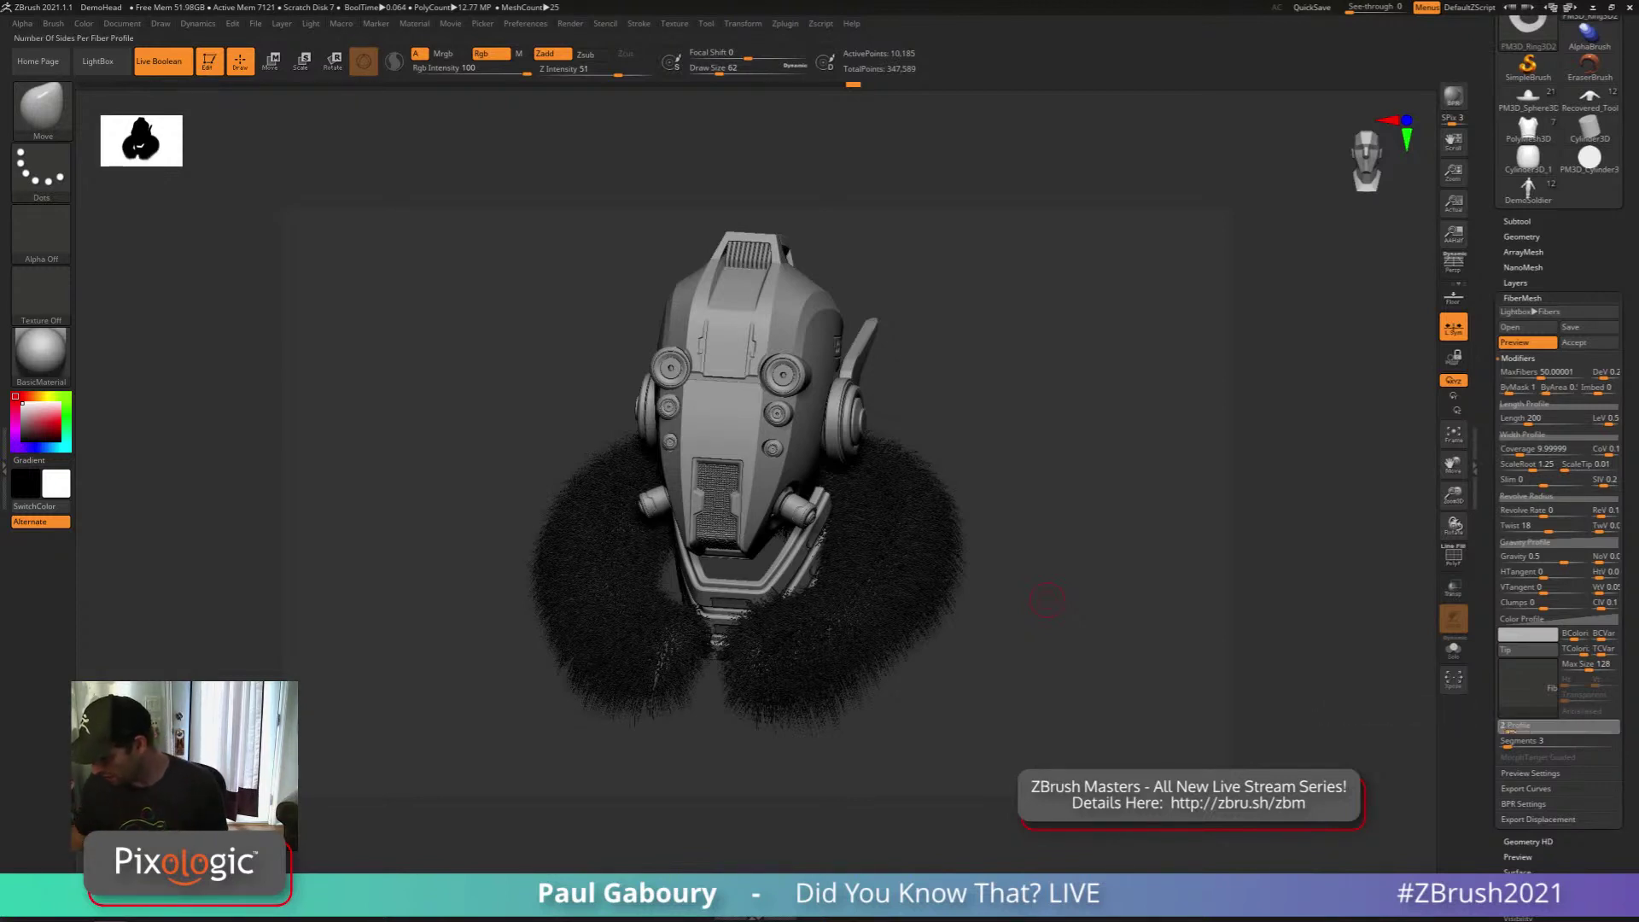
left_click(1502, 724)
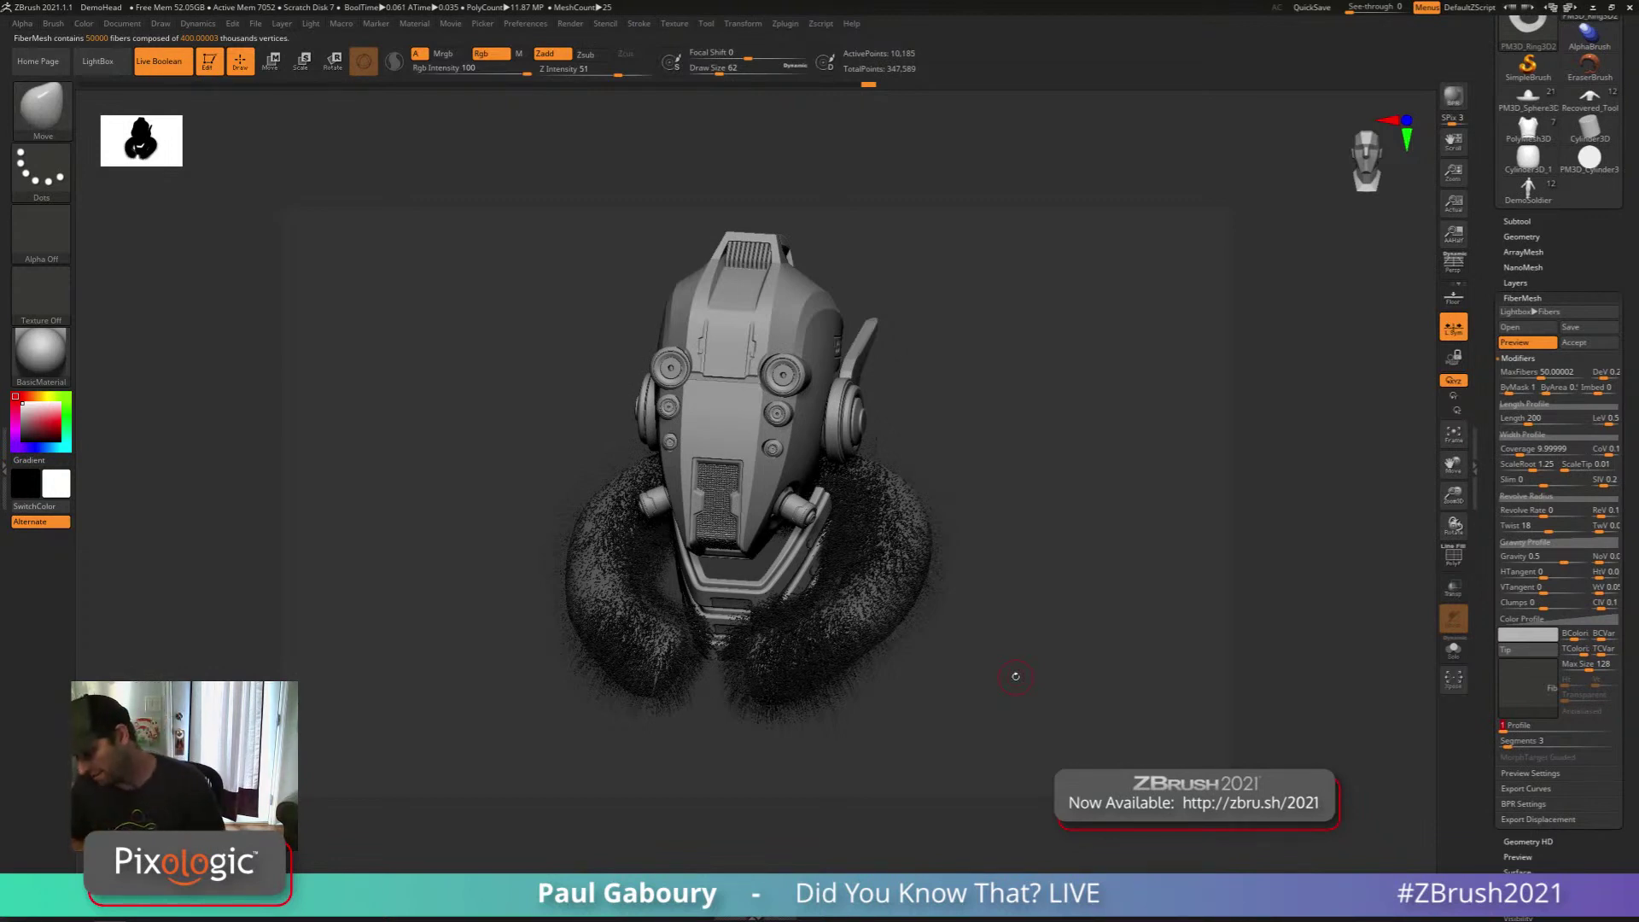
left_click(1528, 372)
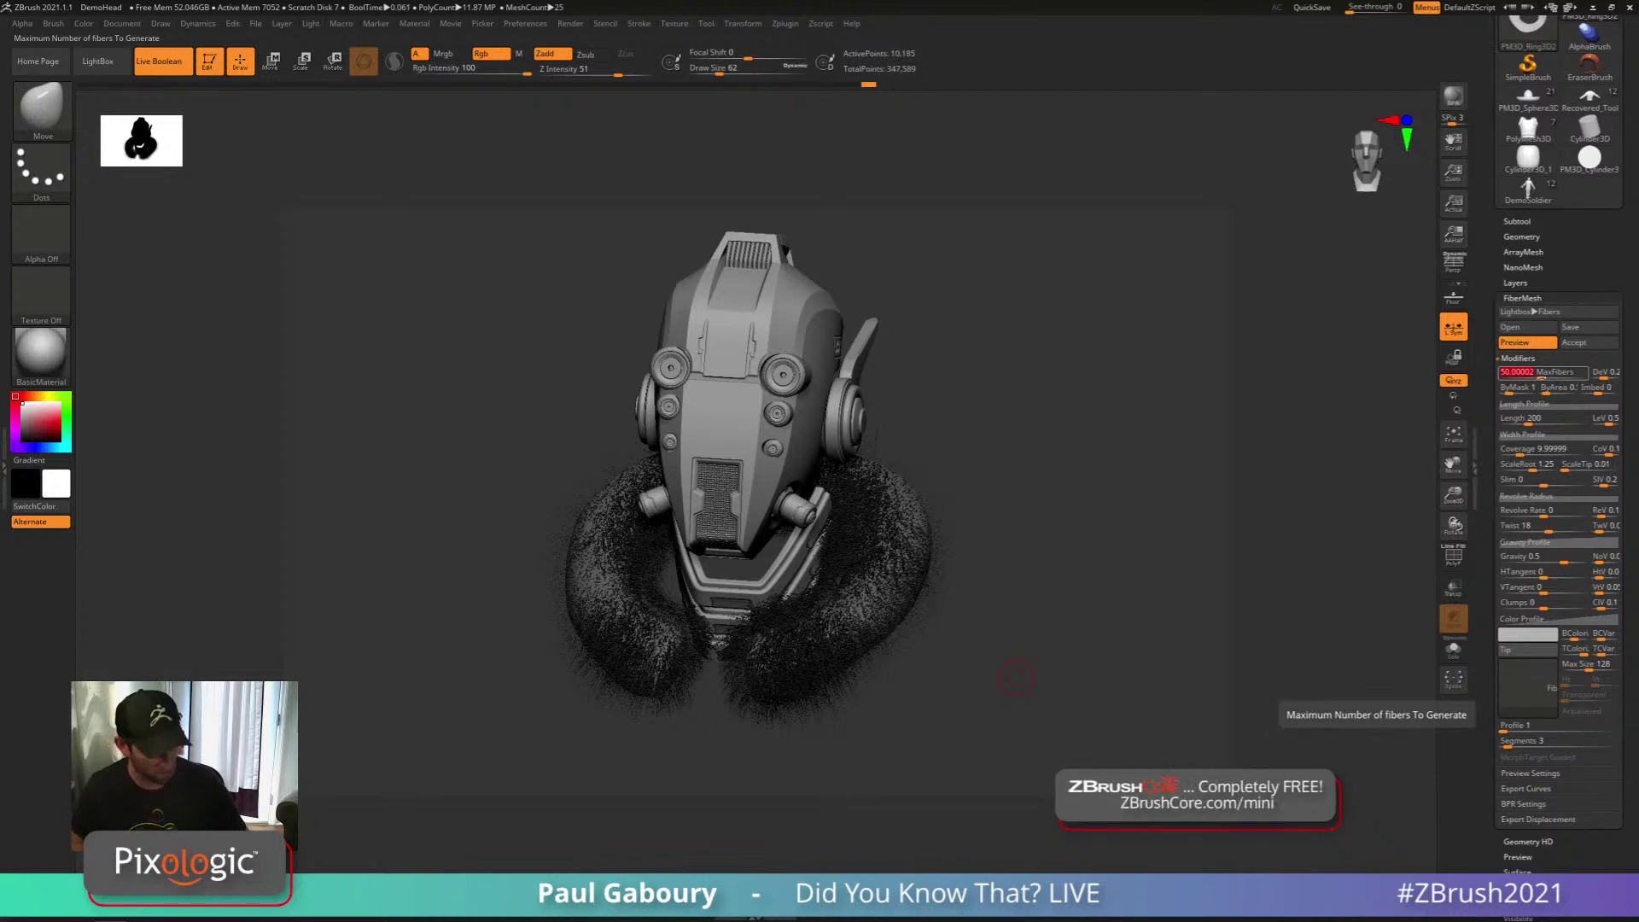
type("10")
key("Return")
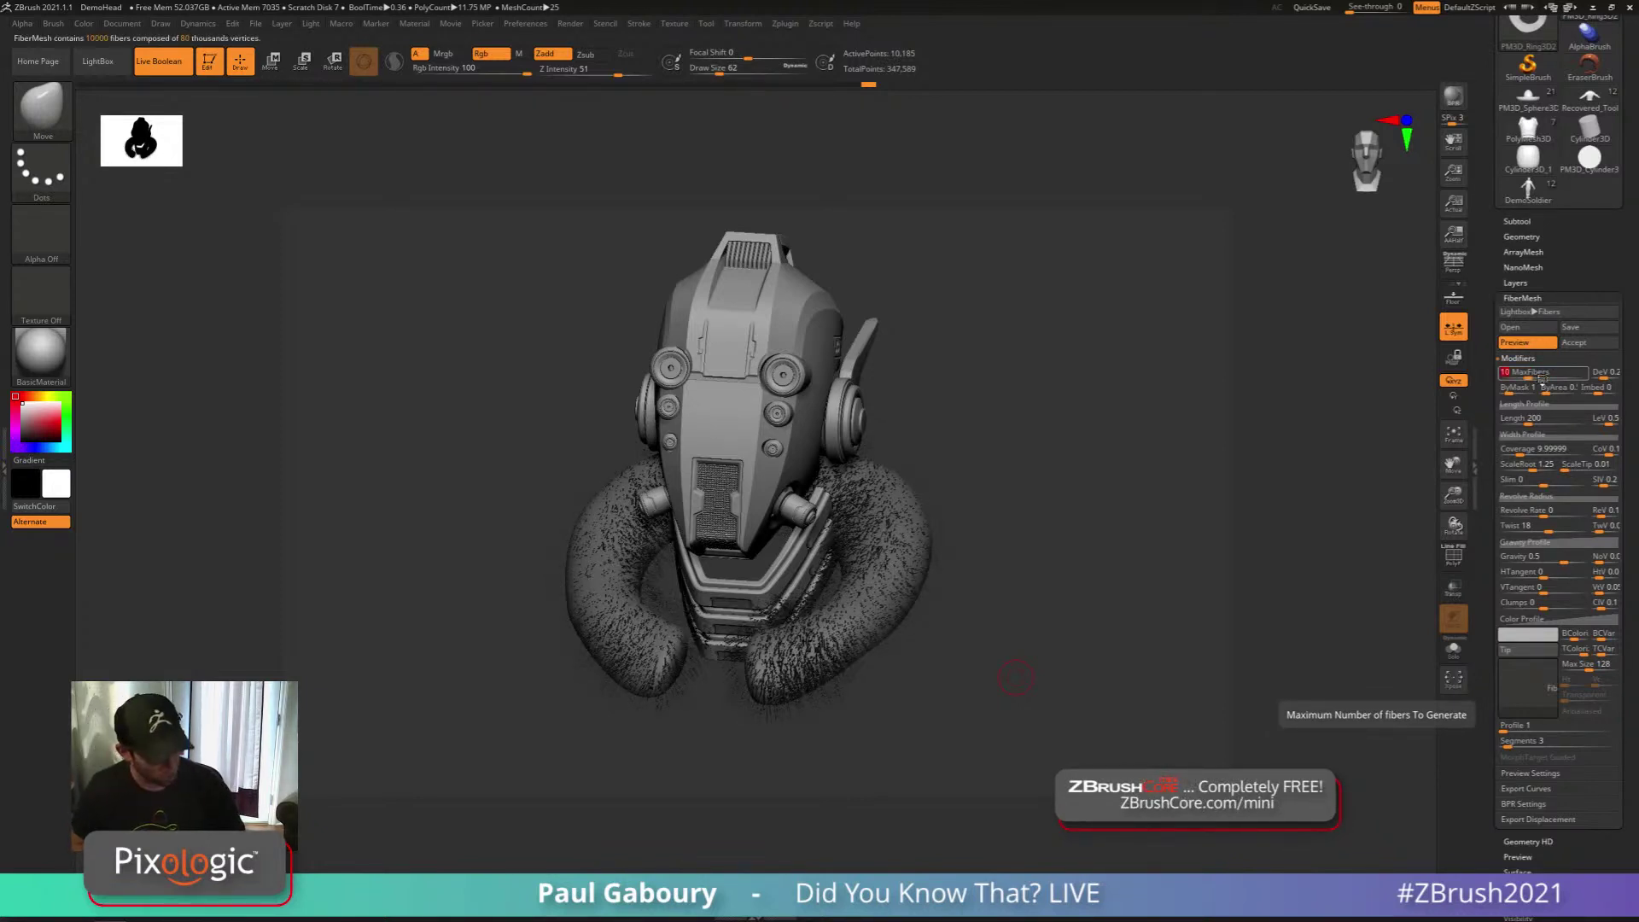
type("5")
key("Return")
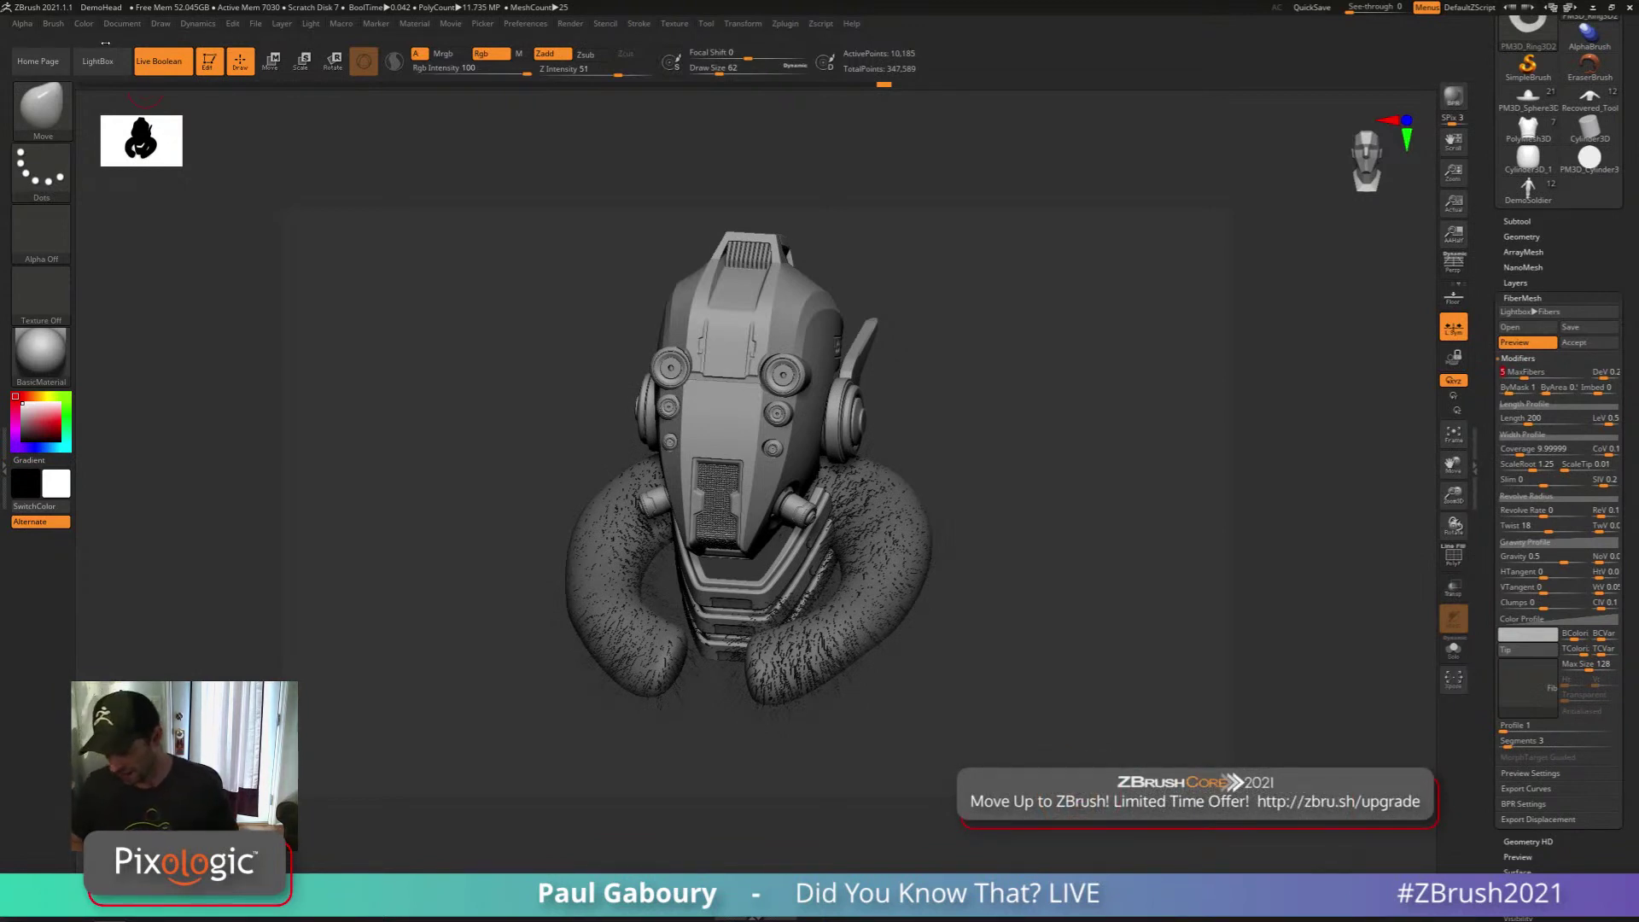
Raise the fibers' Coverage to 5000 and check the collar from the side
left_click_drag(998, 633, 987, 615)
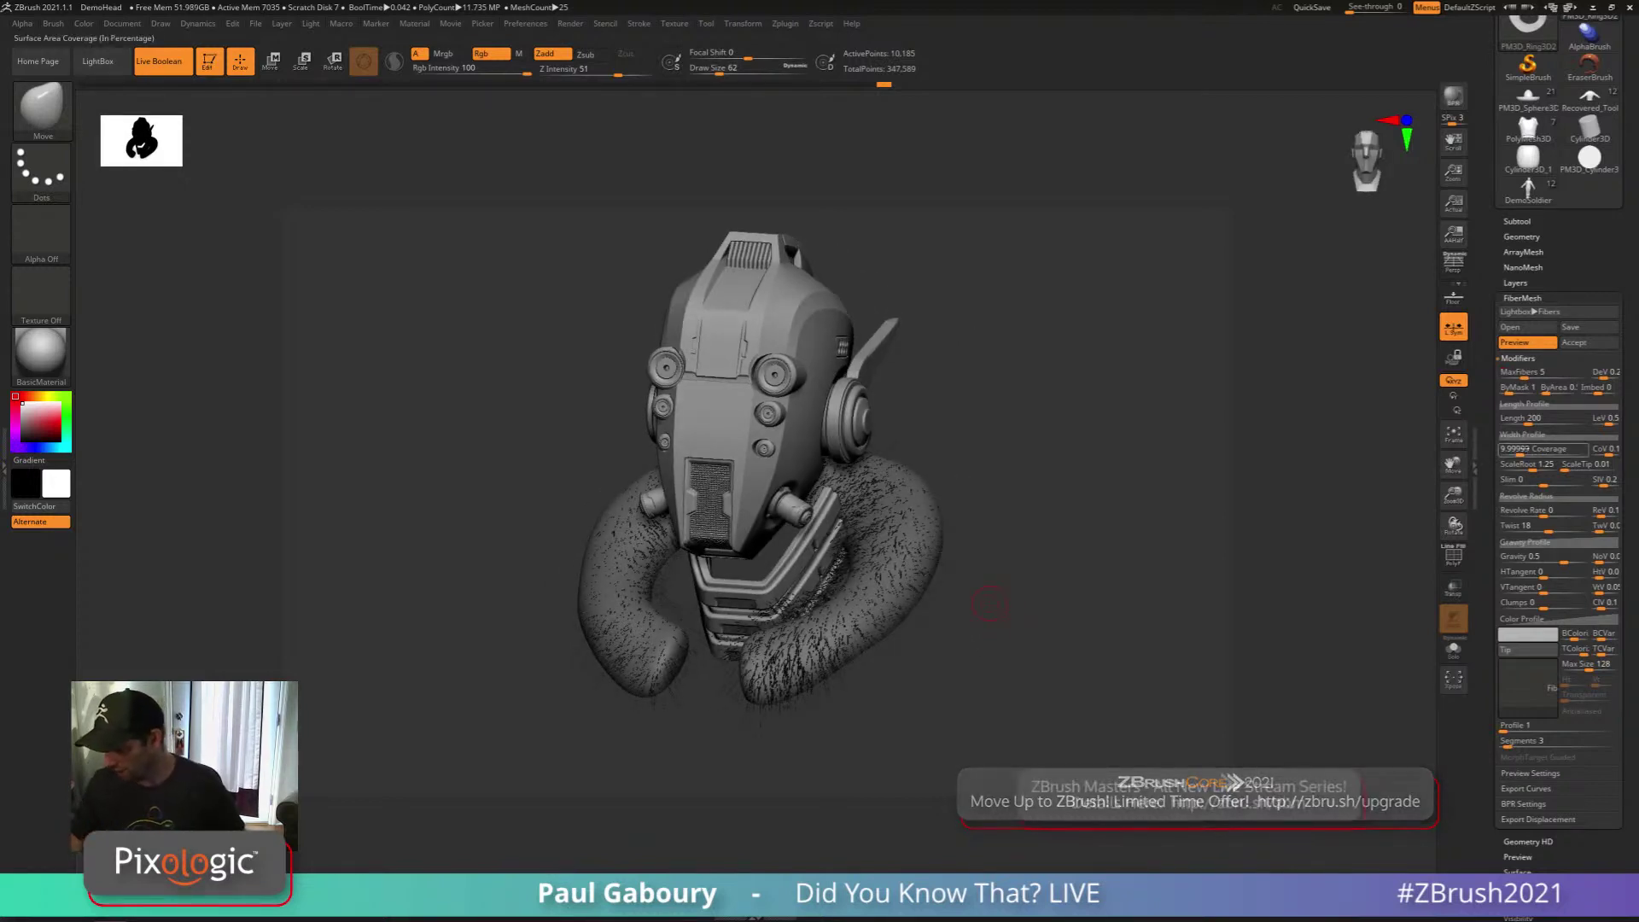
left_click_drag(1528, 452, 1587, 451)
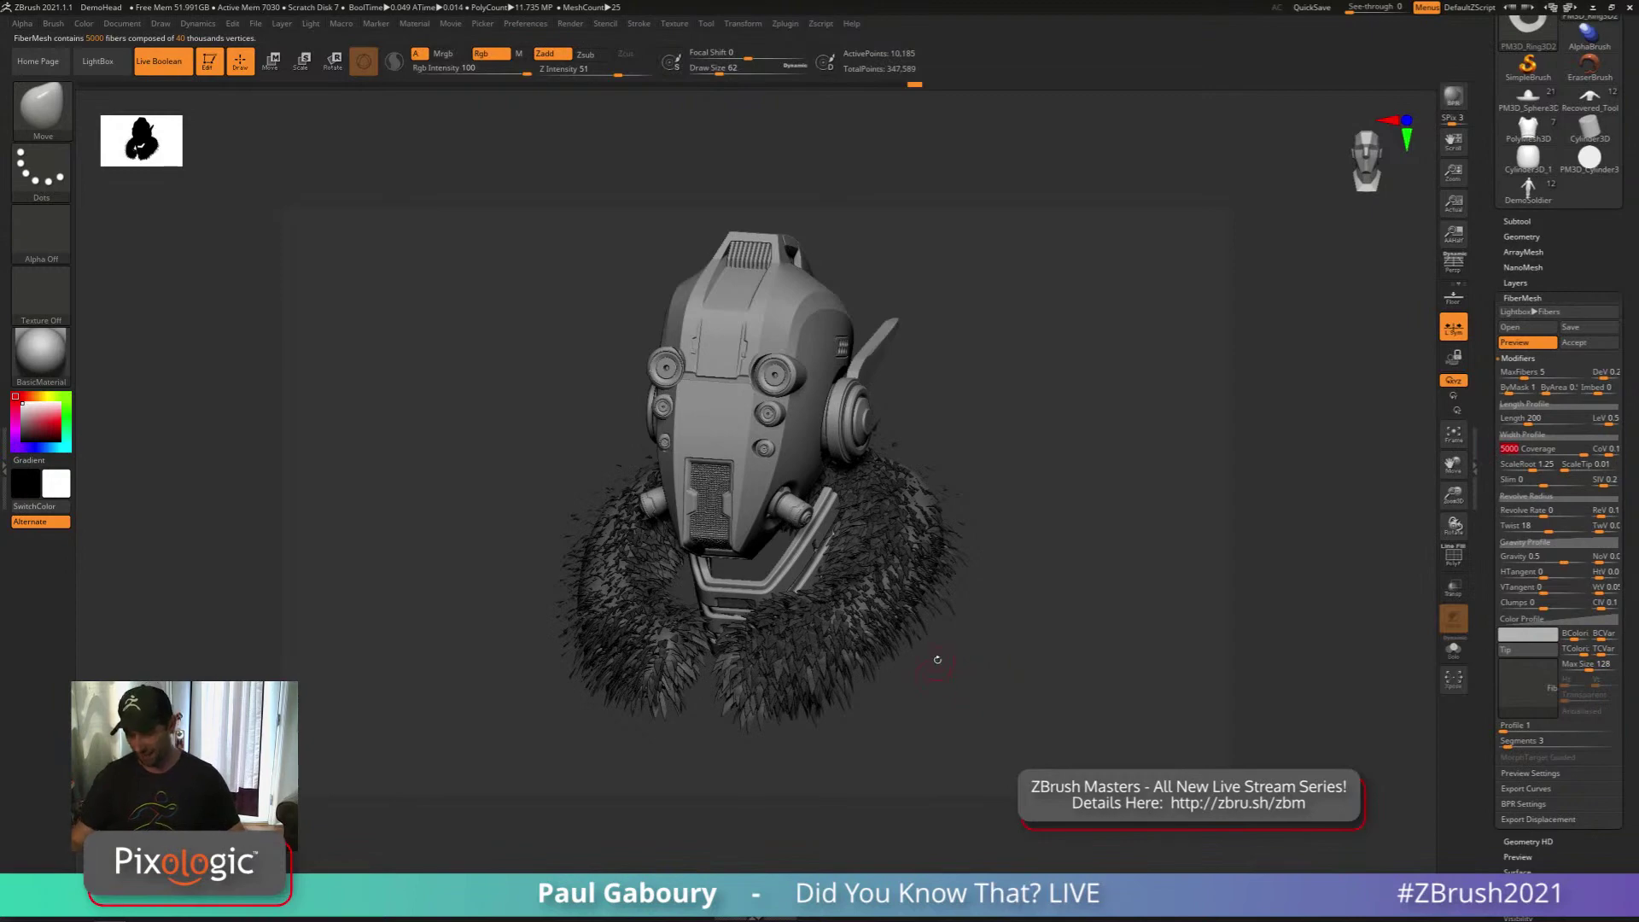
left_click_drag(936, 658, 981, 636)
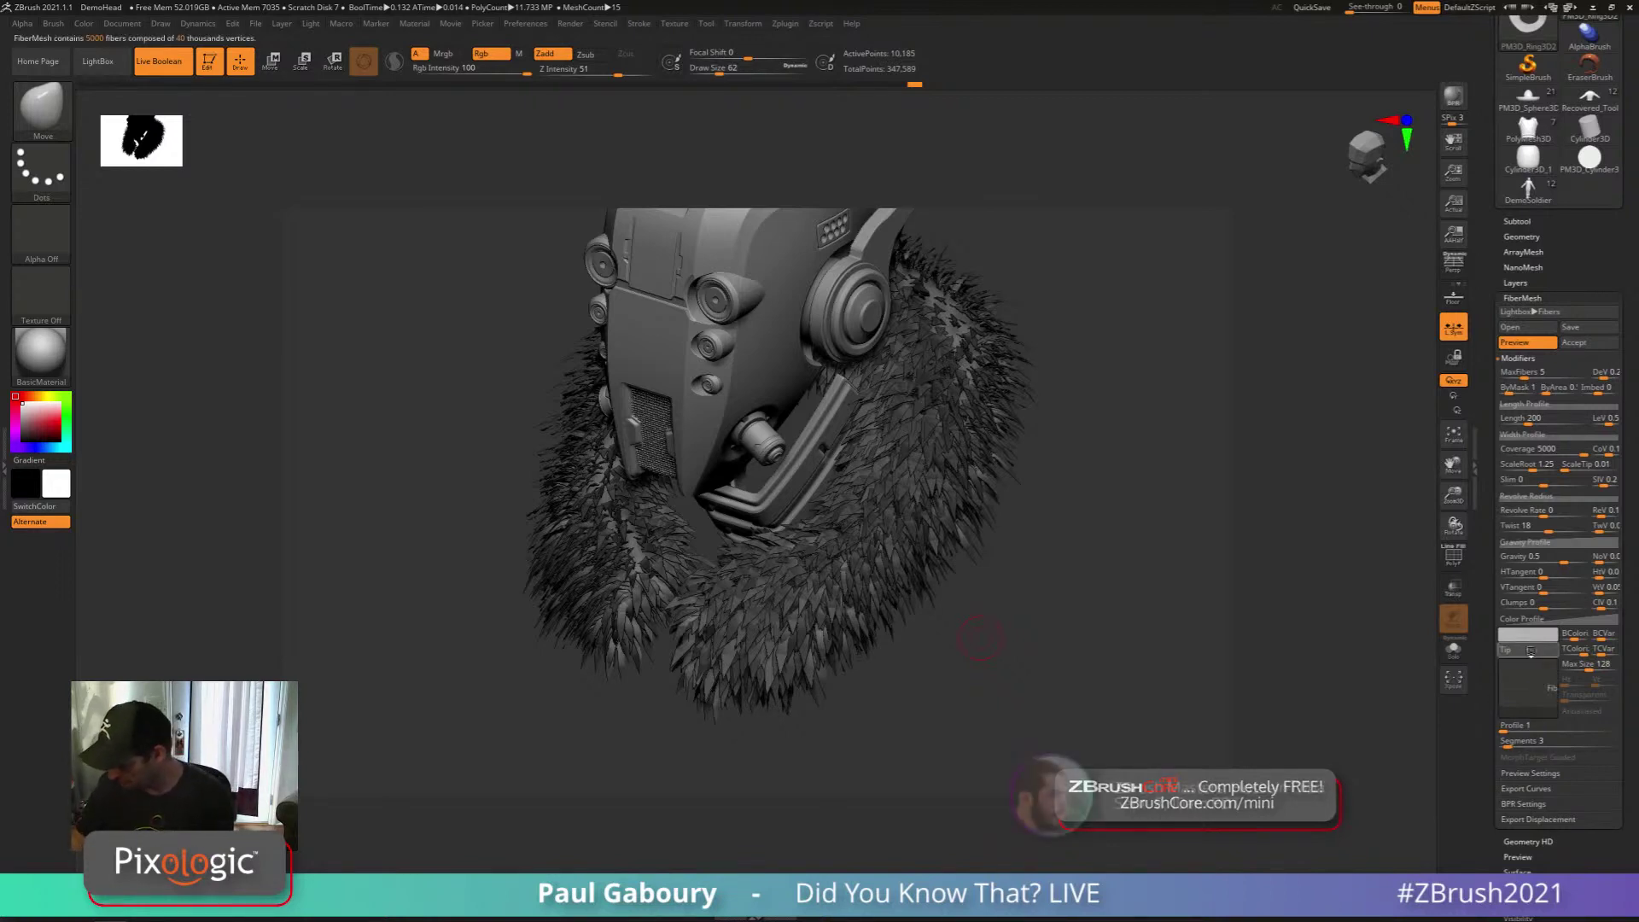
Set the fiber tip color to a muted brown (RGB 127, 103, 70) and the base color to a very dark brown
left_click(1527, 633)
left_click(1495, 536)
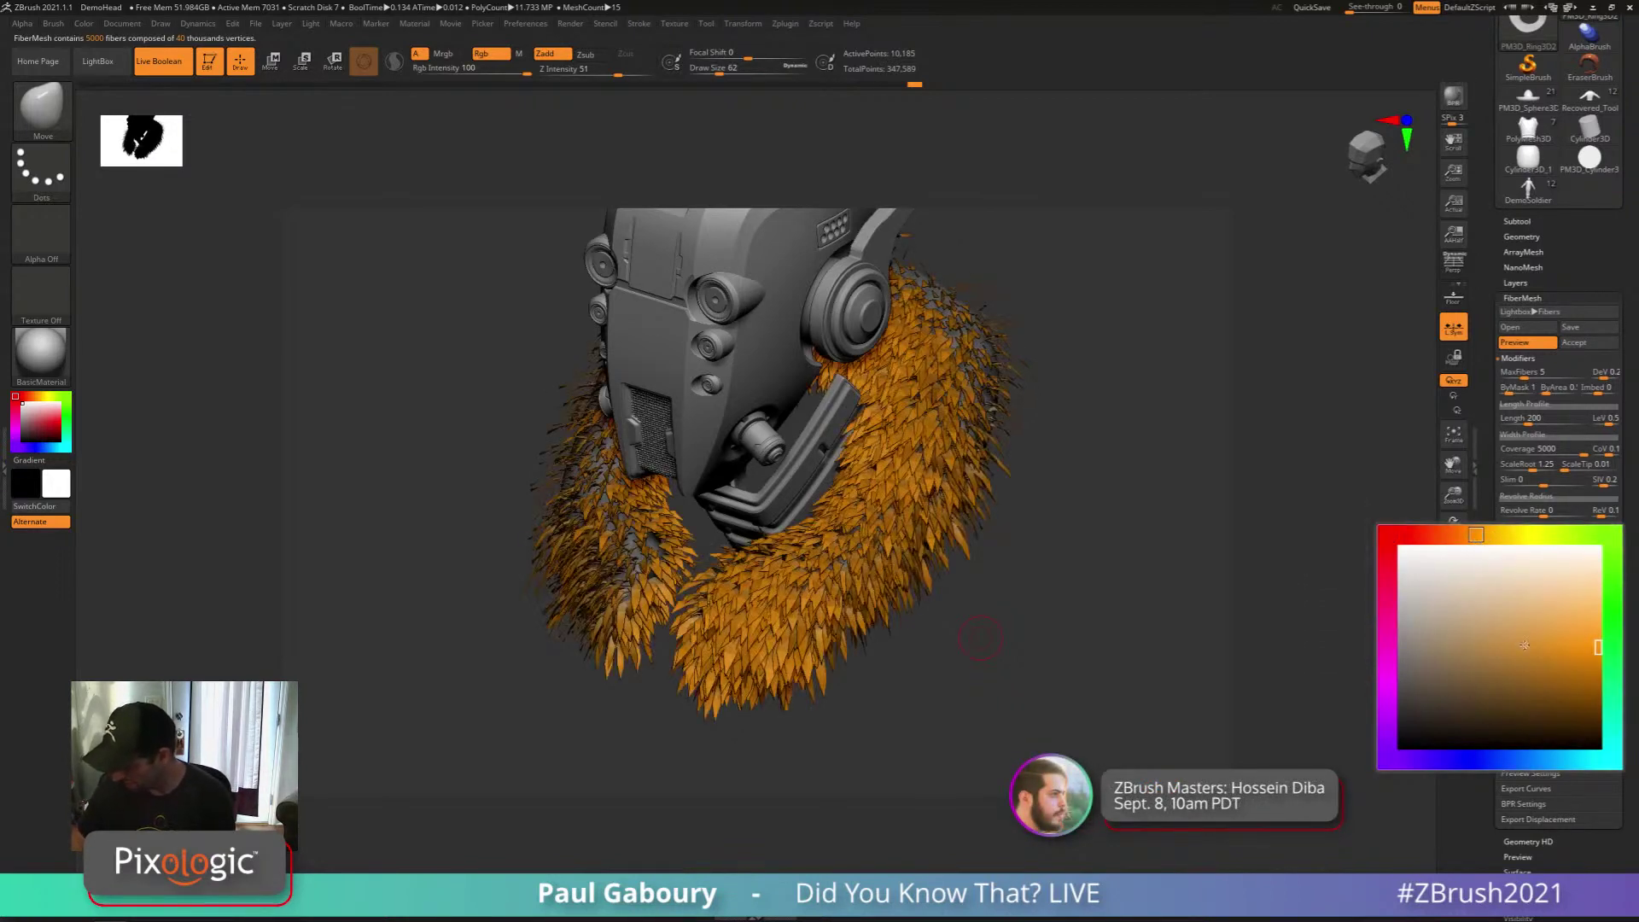
mouse_move(1523, 645)
left_mouse_down()
mouse_move(1468, 676)
mouse_move(1473, 656)
mouse_move(1446, 662)
left_mouse_up()
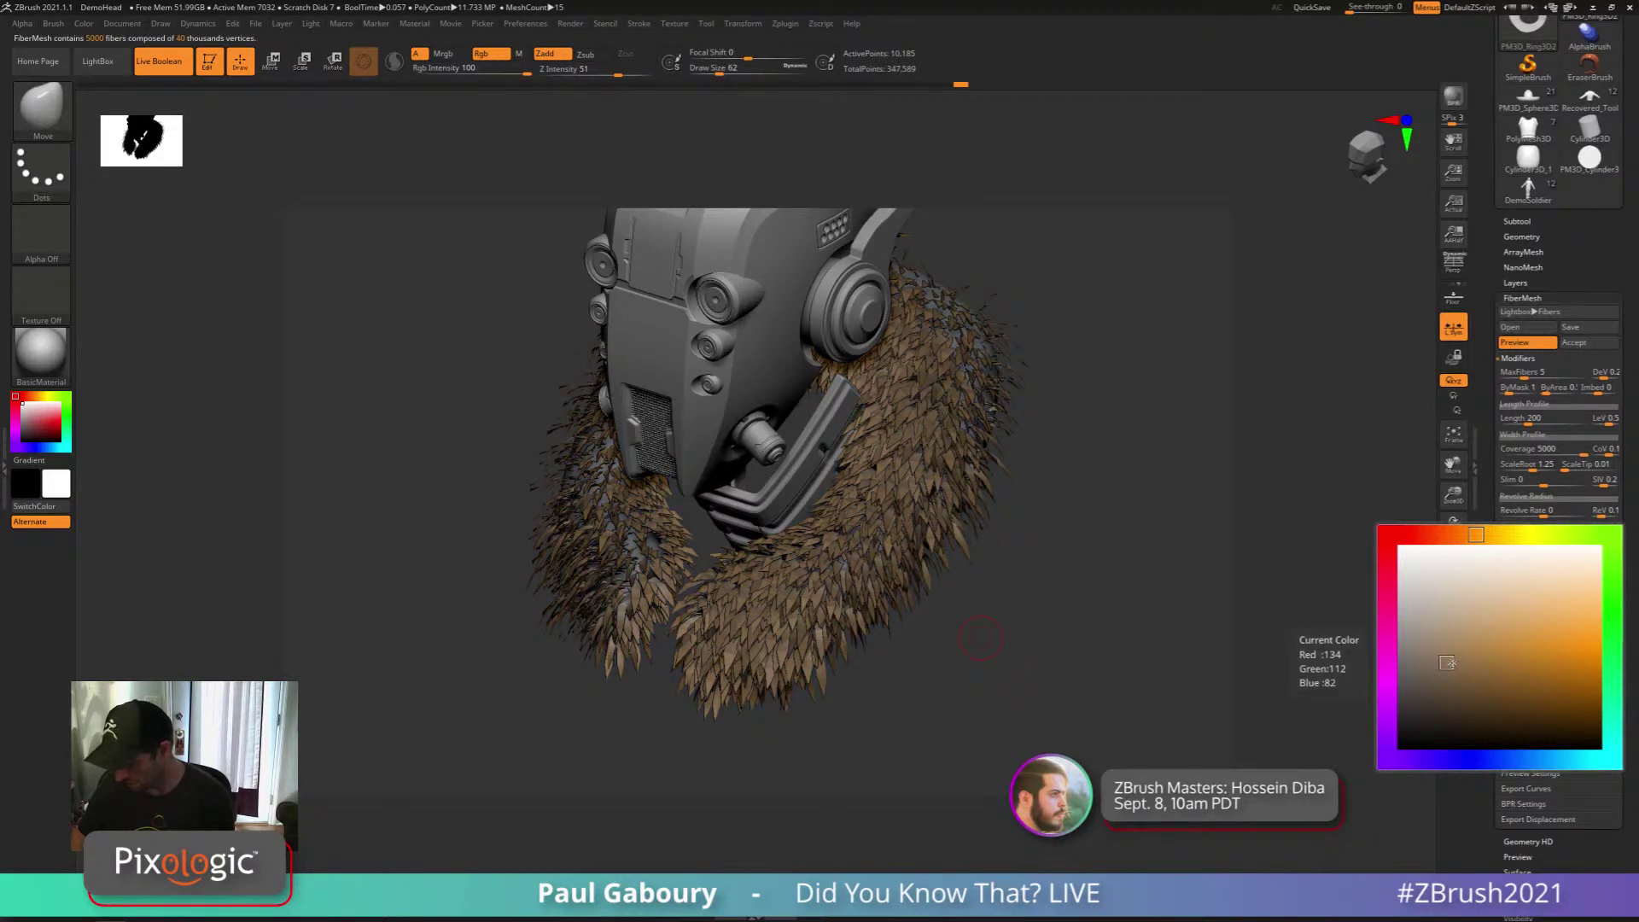
left_click(1526, 636)
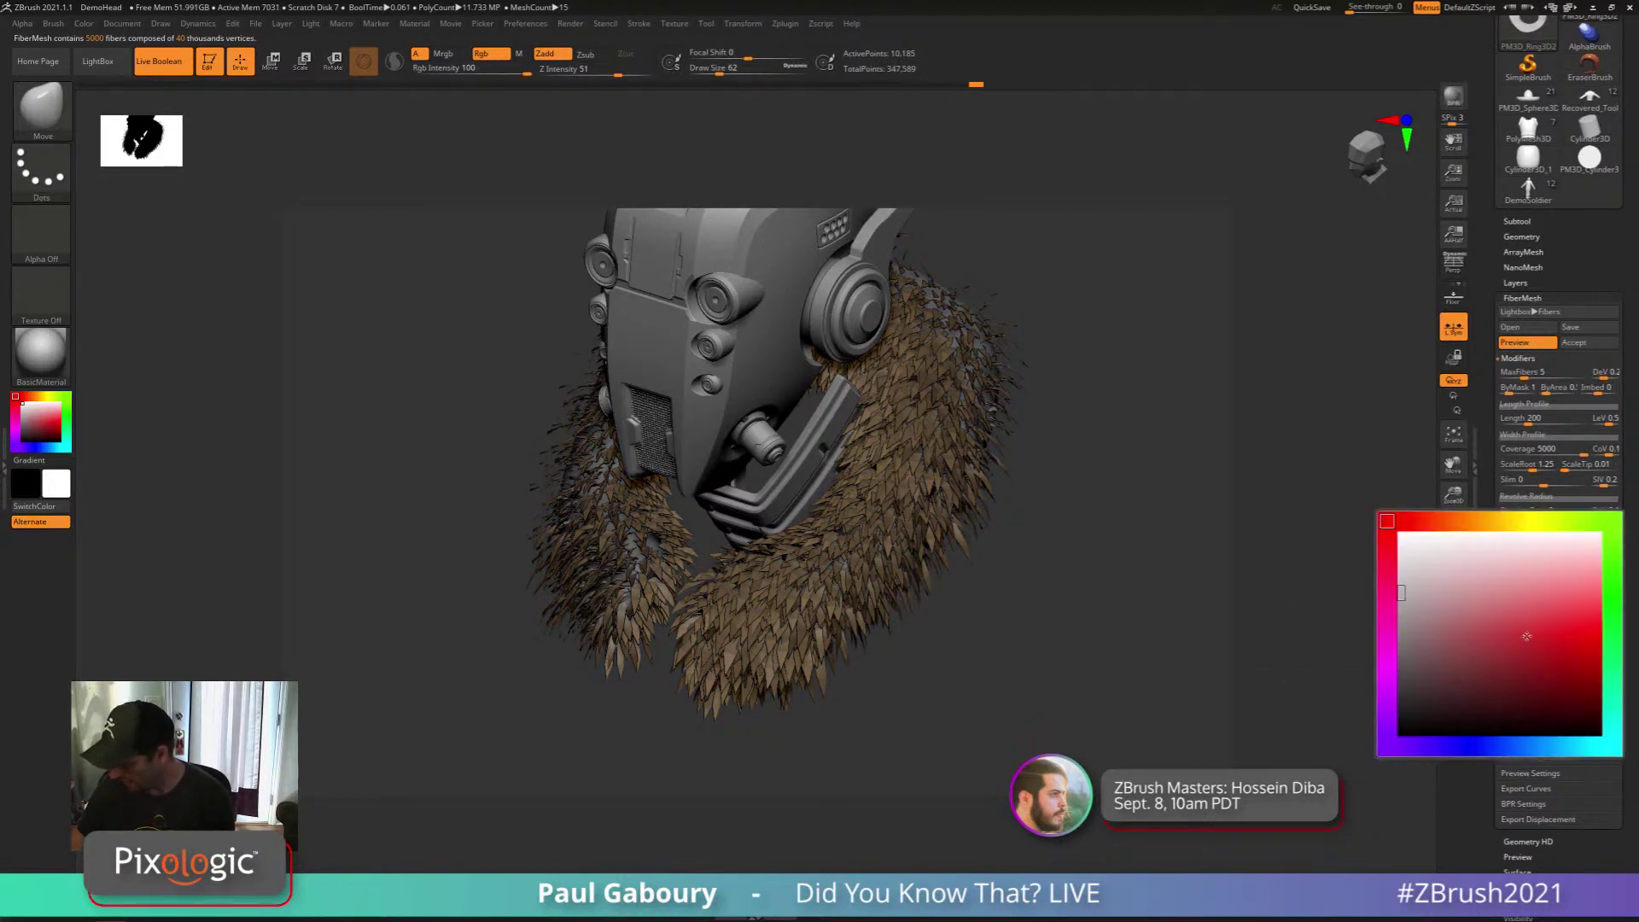
left_click(1485, 521)
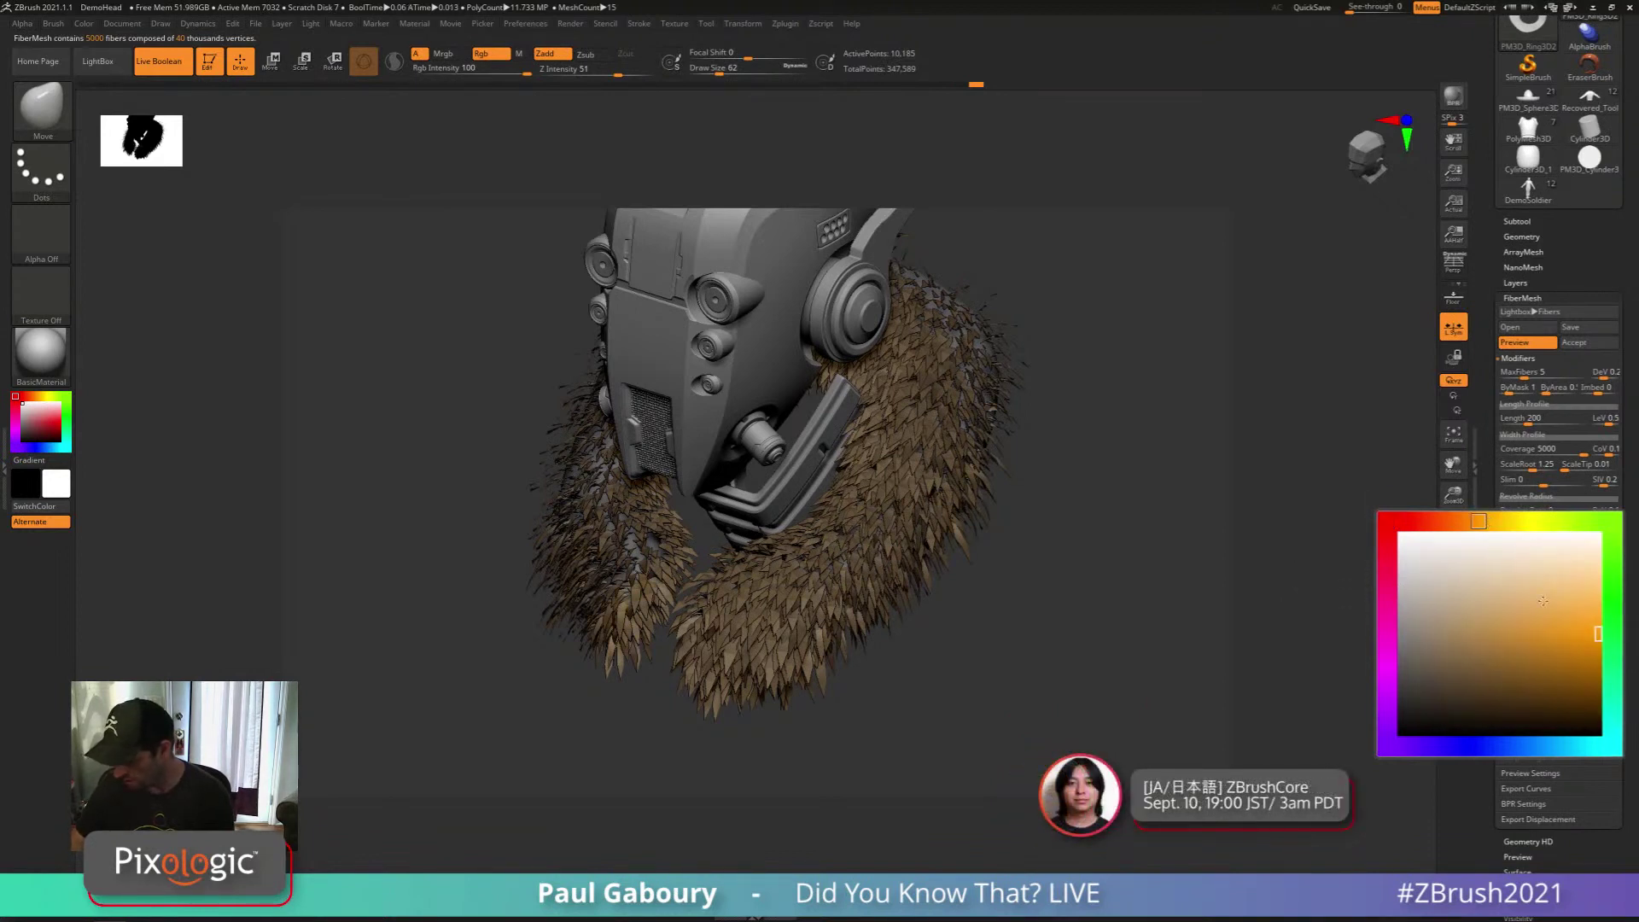
left_click_drag(1524, 661, 1433, 716)
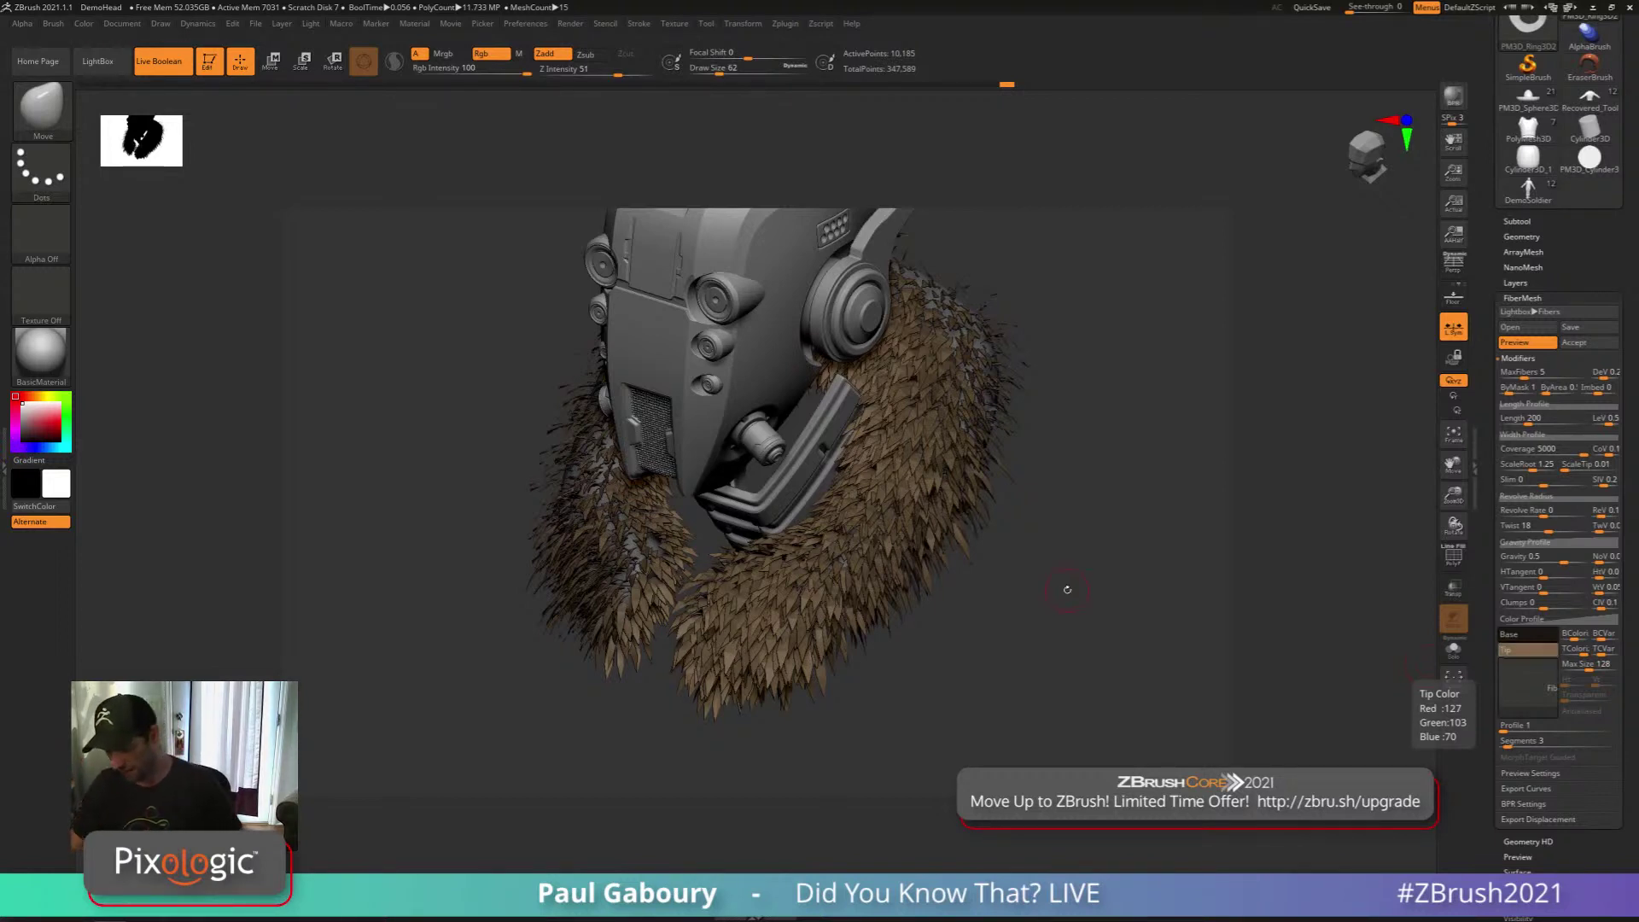
Try fiber Profile values of 5 and 7, and inspect the thicker fur around the helmet
left_click_drag(1013, 658, 1042, 624)
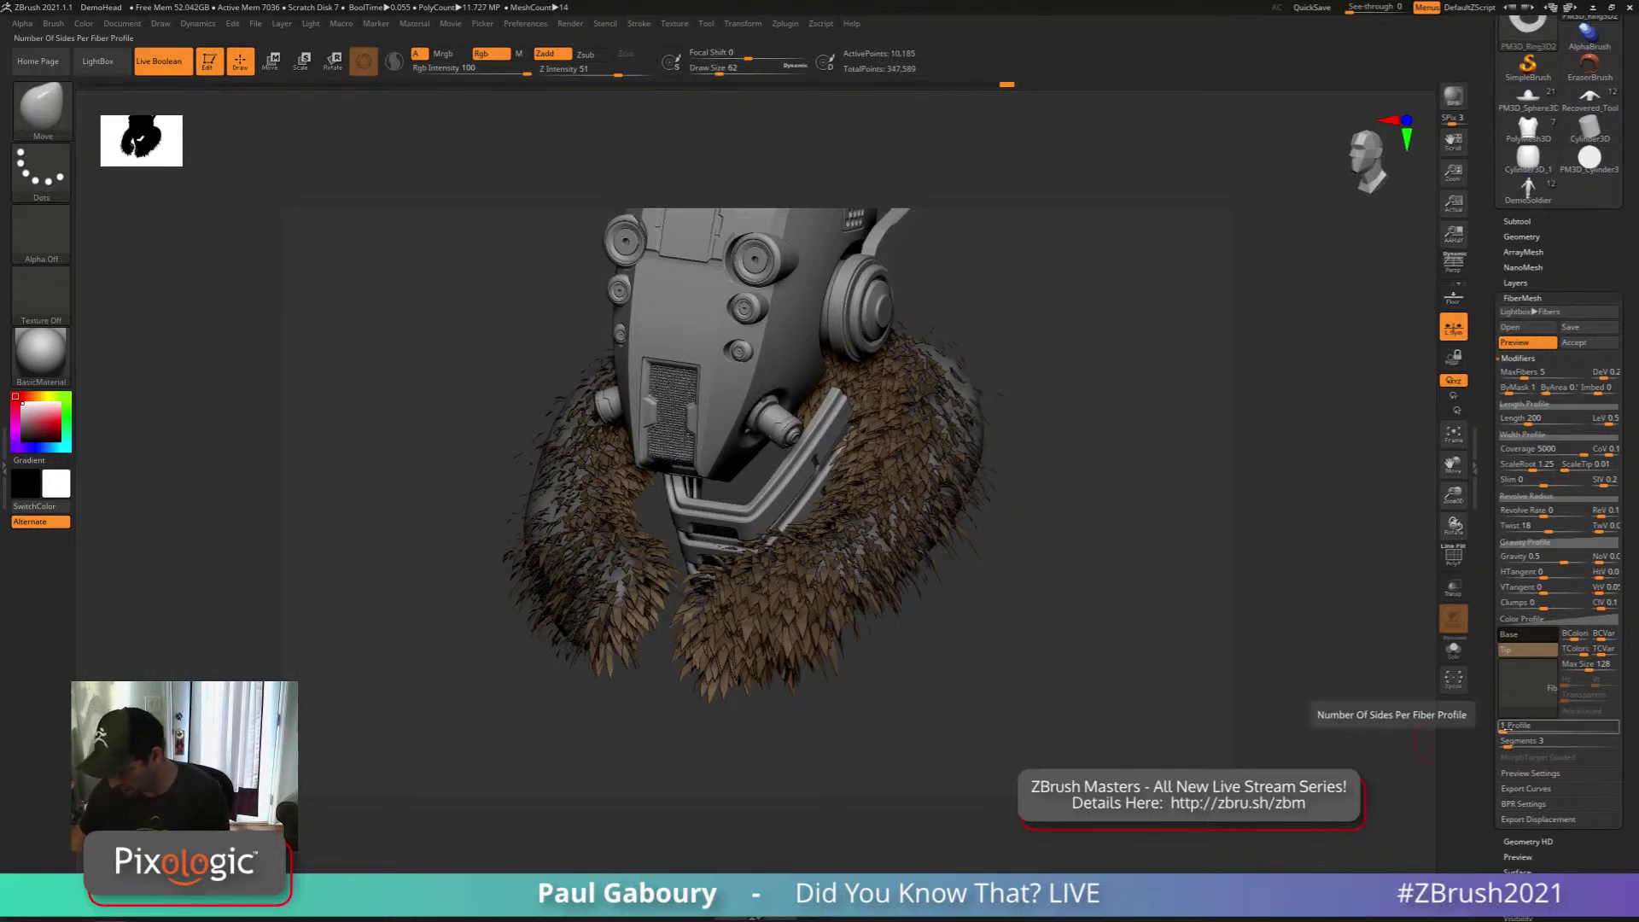
left_click(1509, 727)
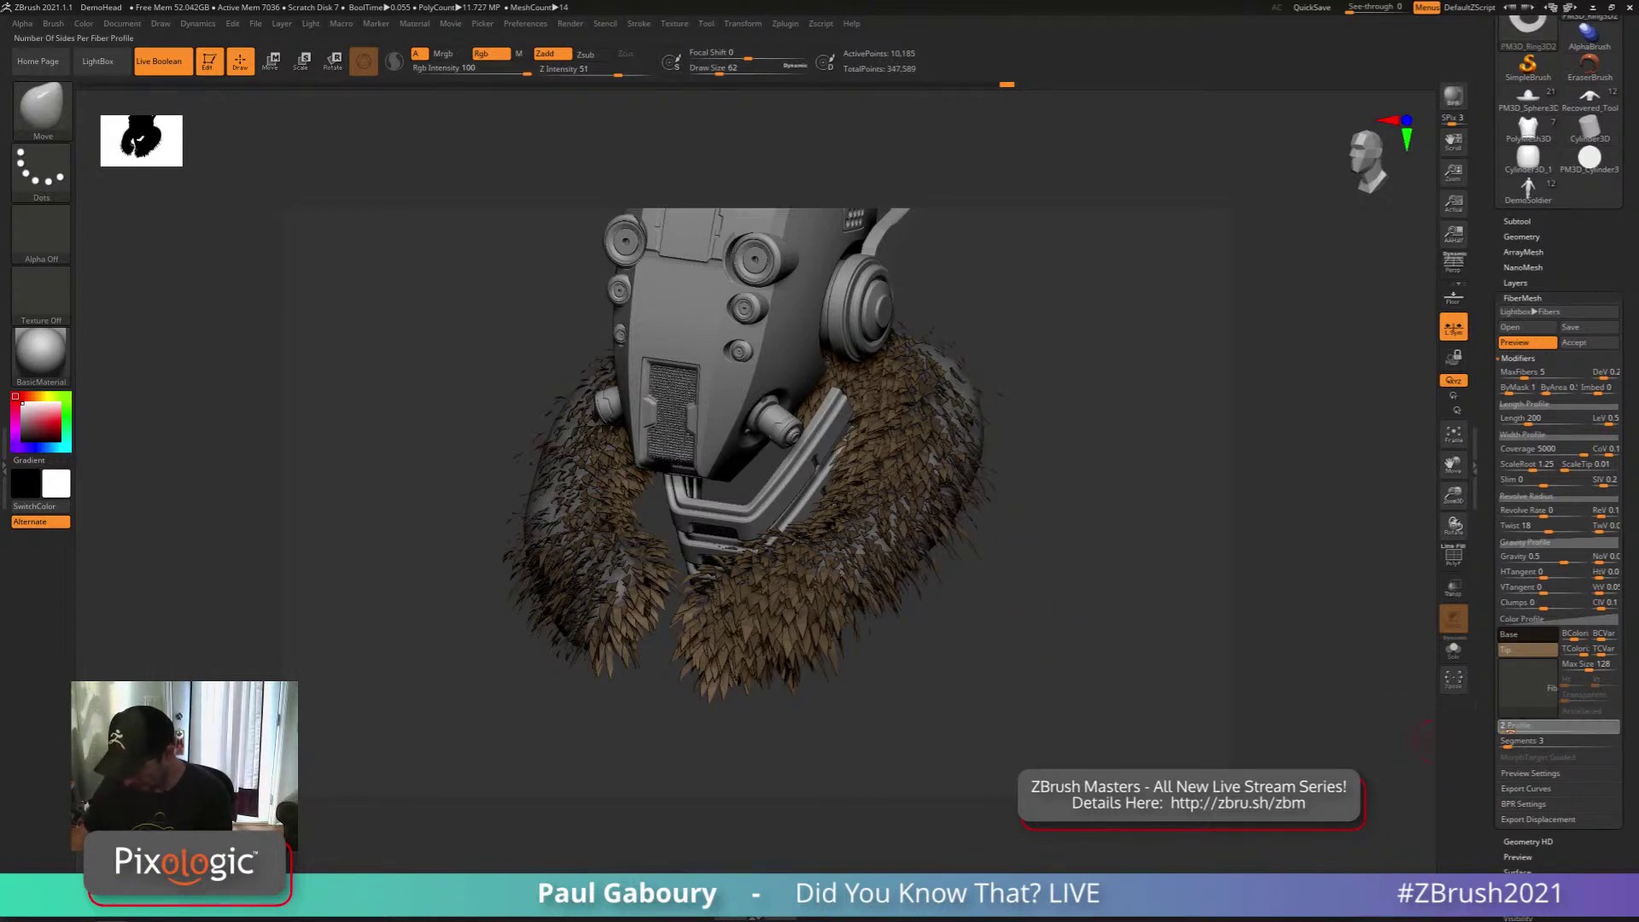
left_click_drag(1513, 729, 1524, 730)
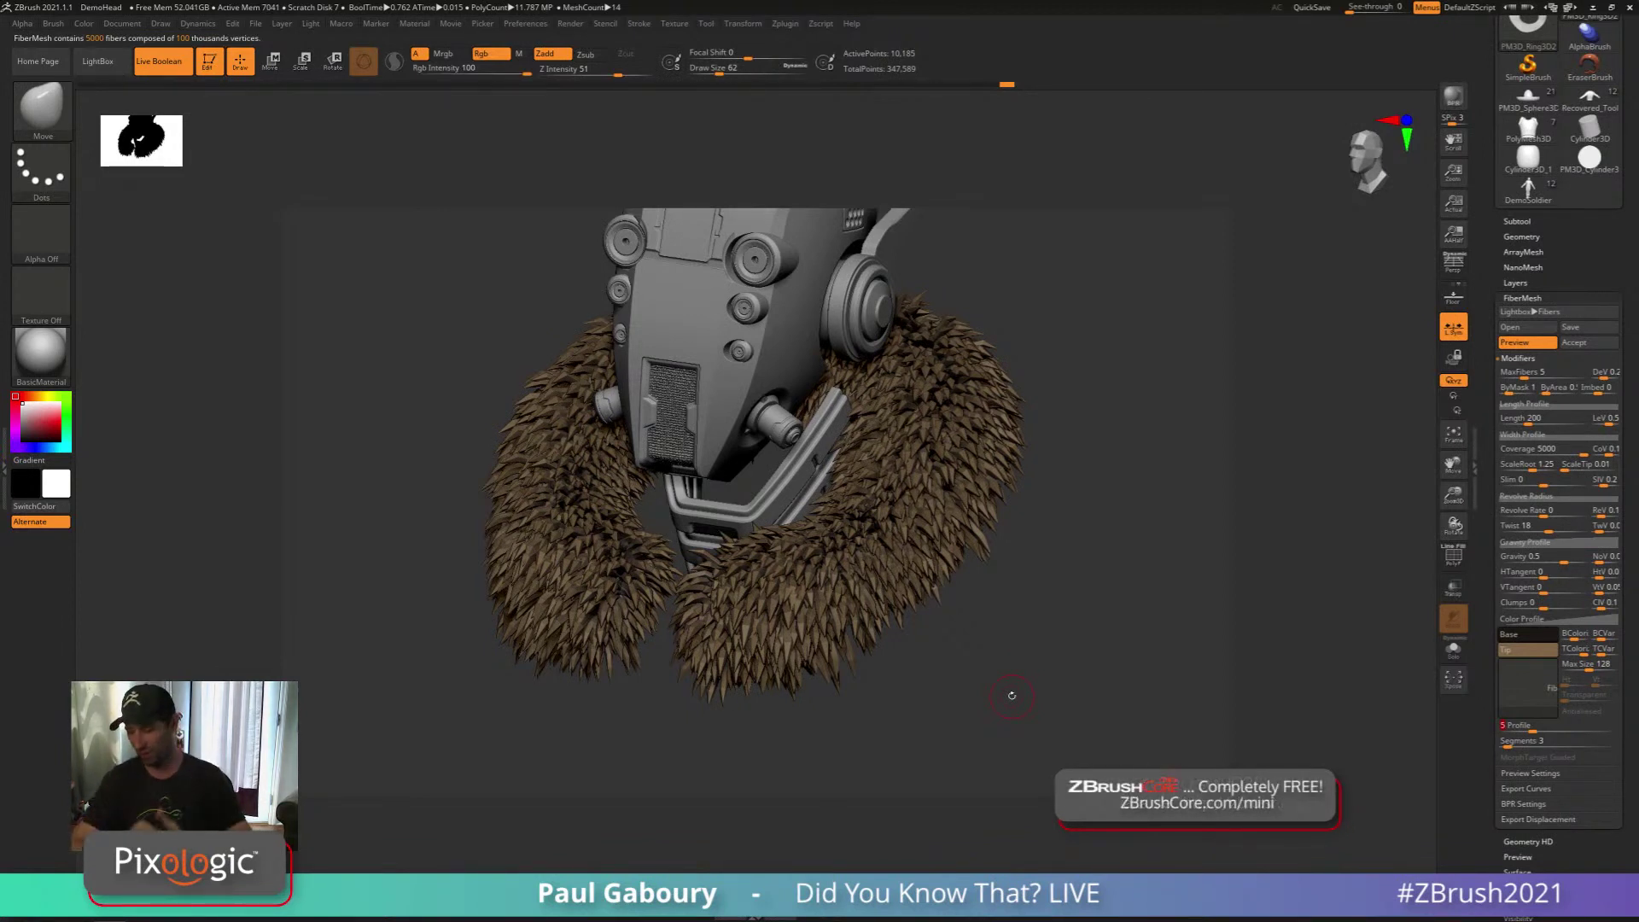
left_click(1544, 725)
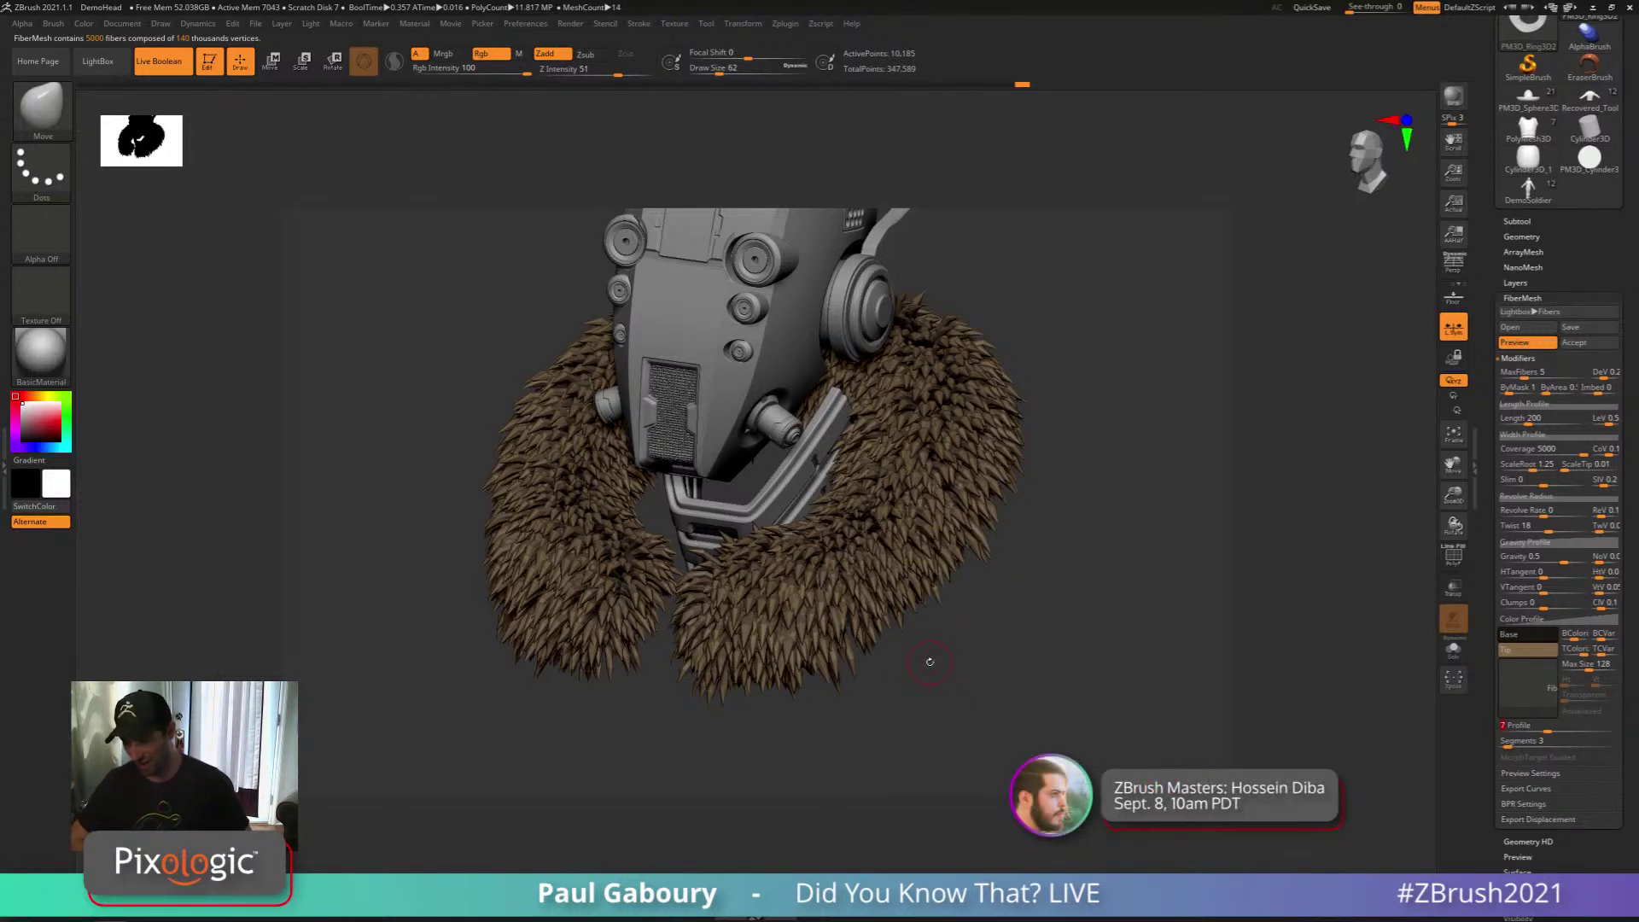
right_click_drag(1038, 669, 982, 582, "ctrl")
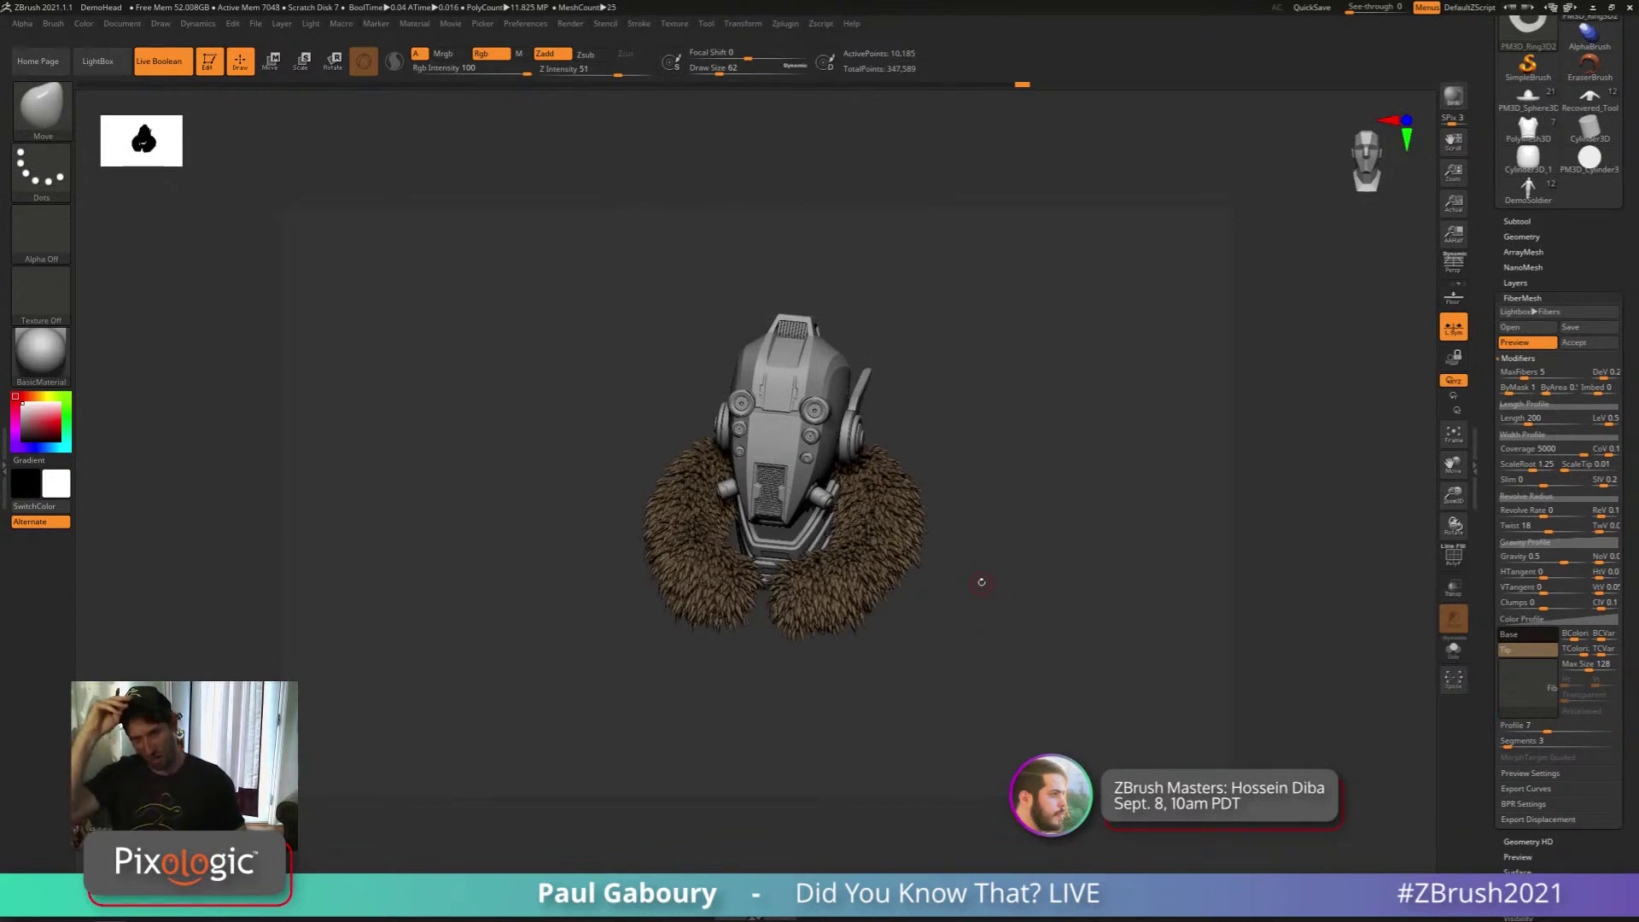
mouse_move(978, 669)
right_mouse_down()
mouse_move(962, 657)
mouse_move(970, 676)
right_mouse_up()
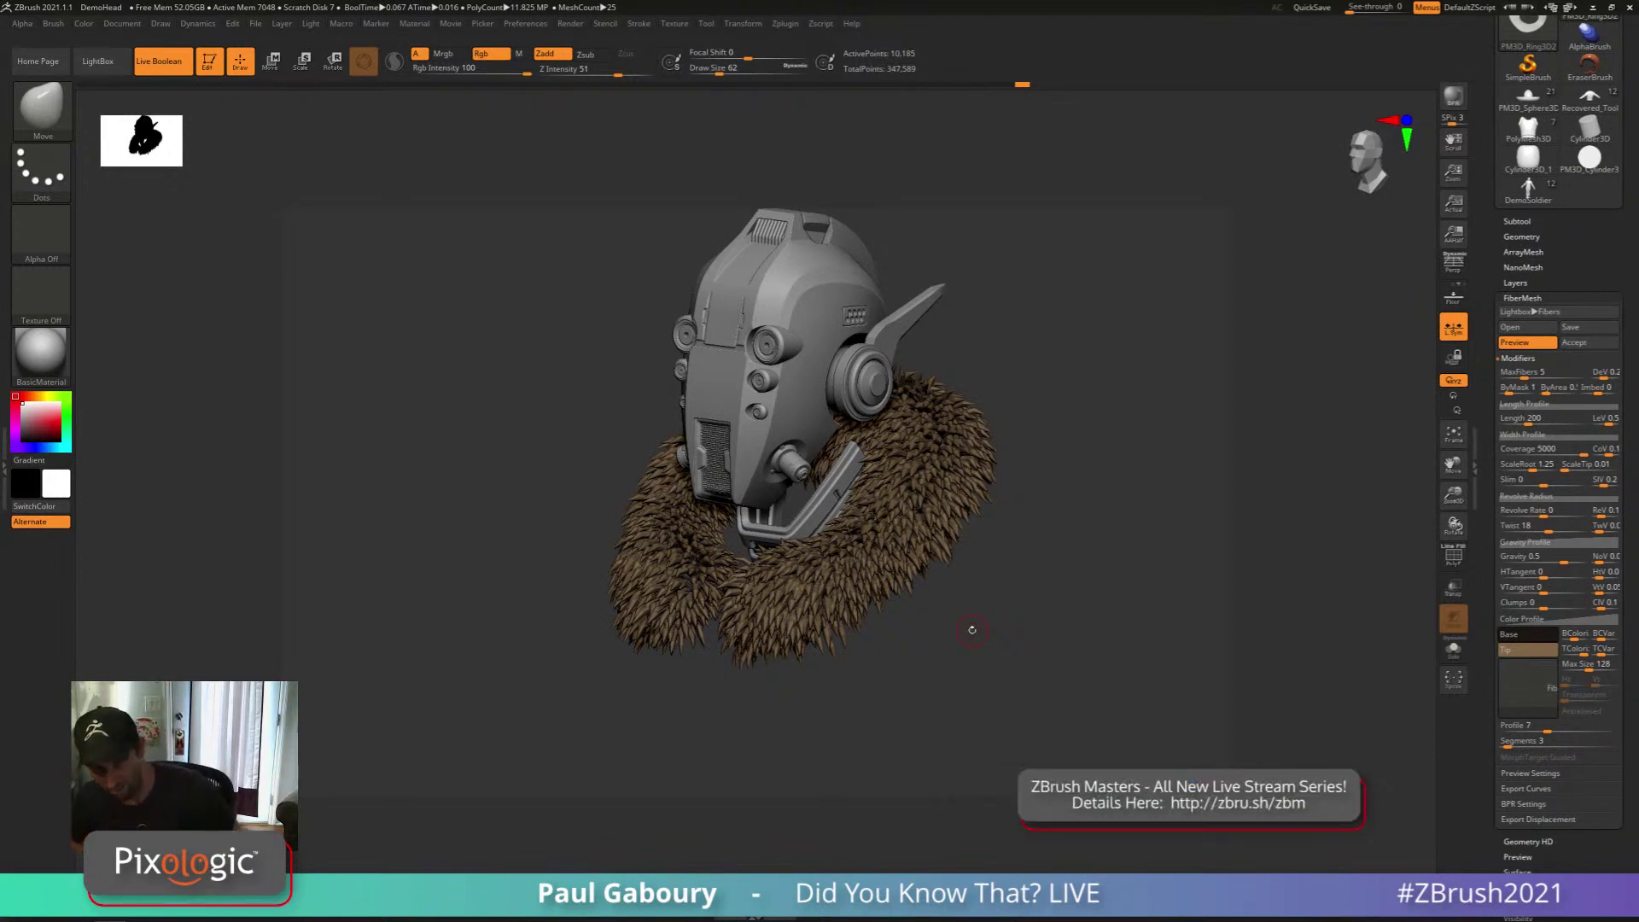
mouse_move(972, 630)
right_mouse_down()
mouse_move(1043, 643)
mouse_move(1024, 640)
mouse_move(1036, 663)
right_mouse_up()
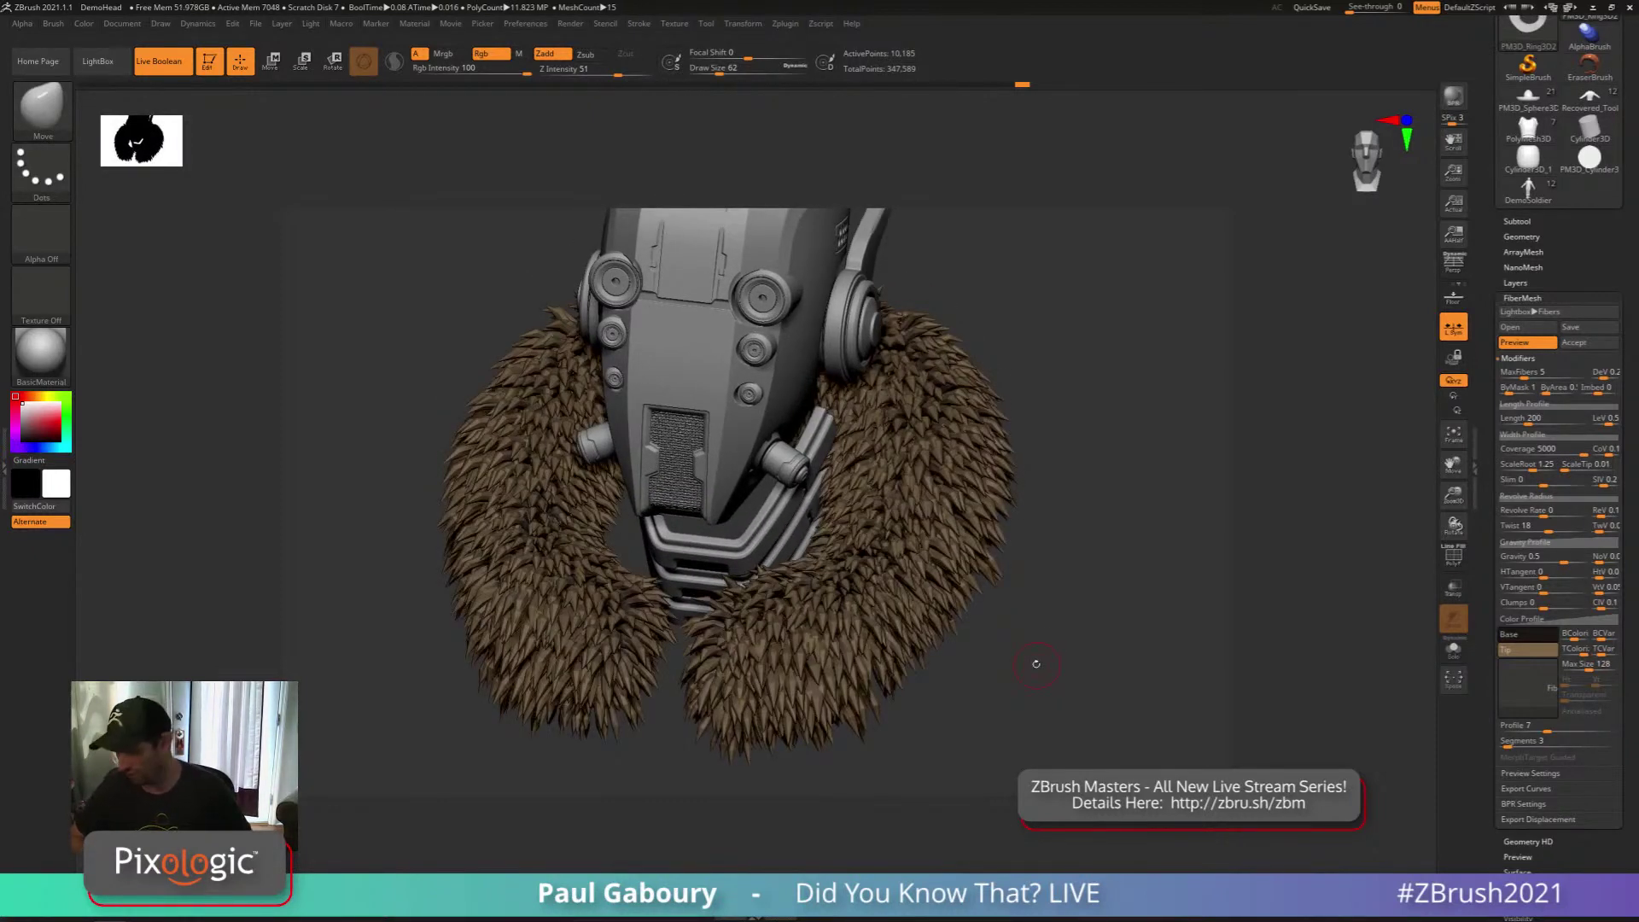
Set the fiber Profile back to 1 and lengthen the fibers to about 438.5
left_click_drag(1527, 727, 1491, 725)
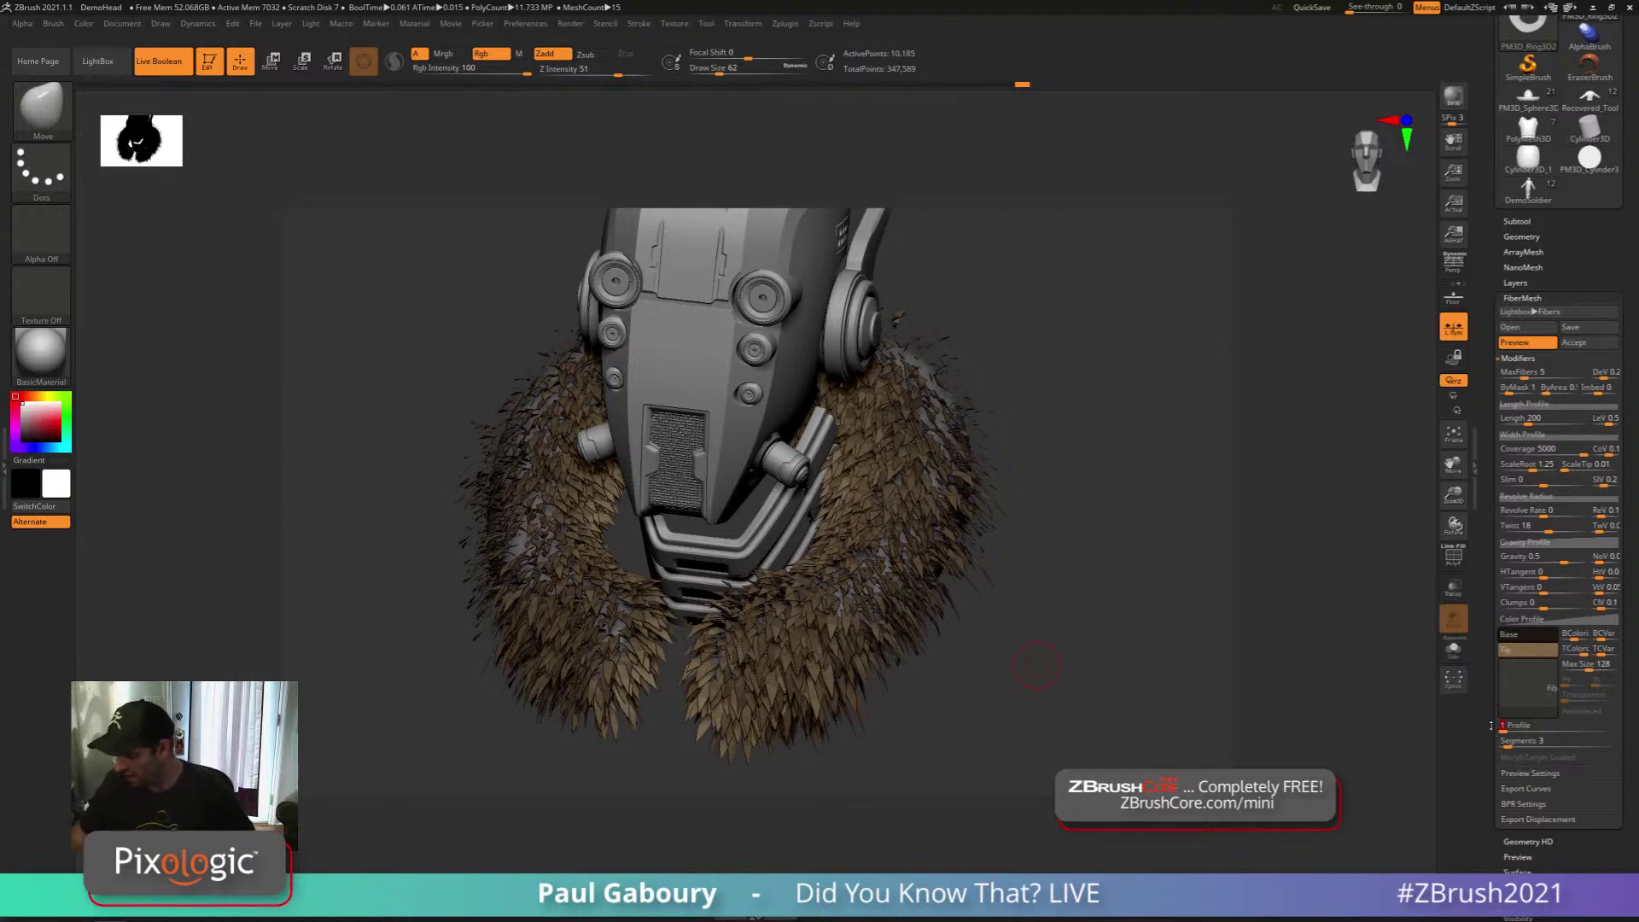
left_click_drag(1528, 421, 1540, 421)
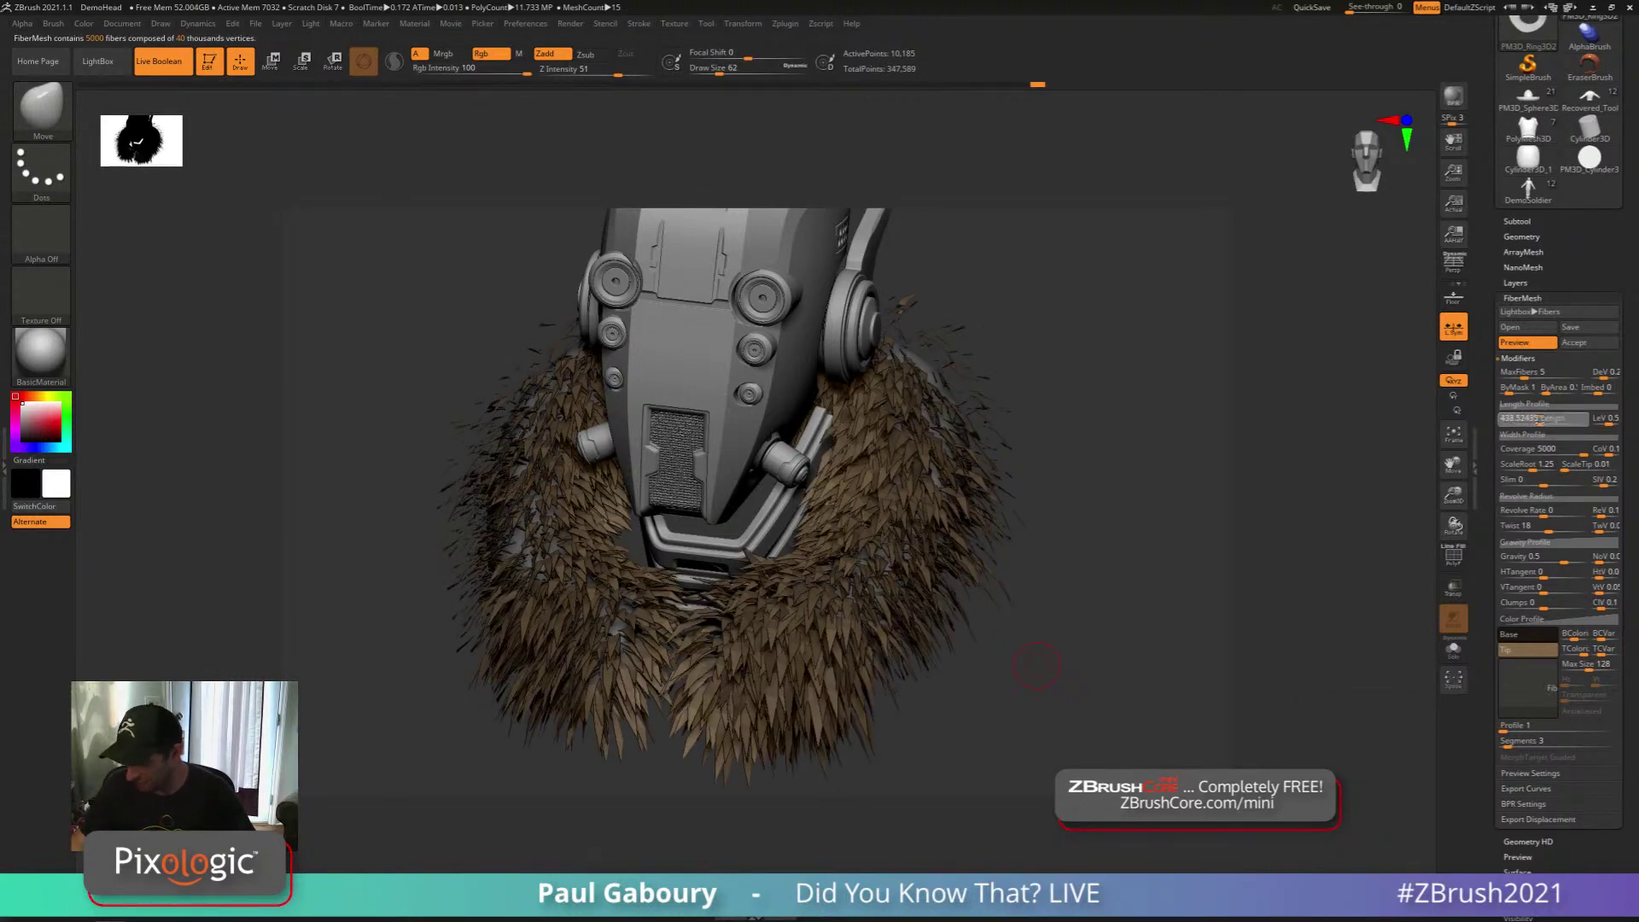
left_click_drag(1050, 622, 1064, 618)
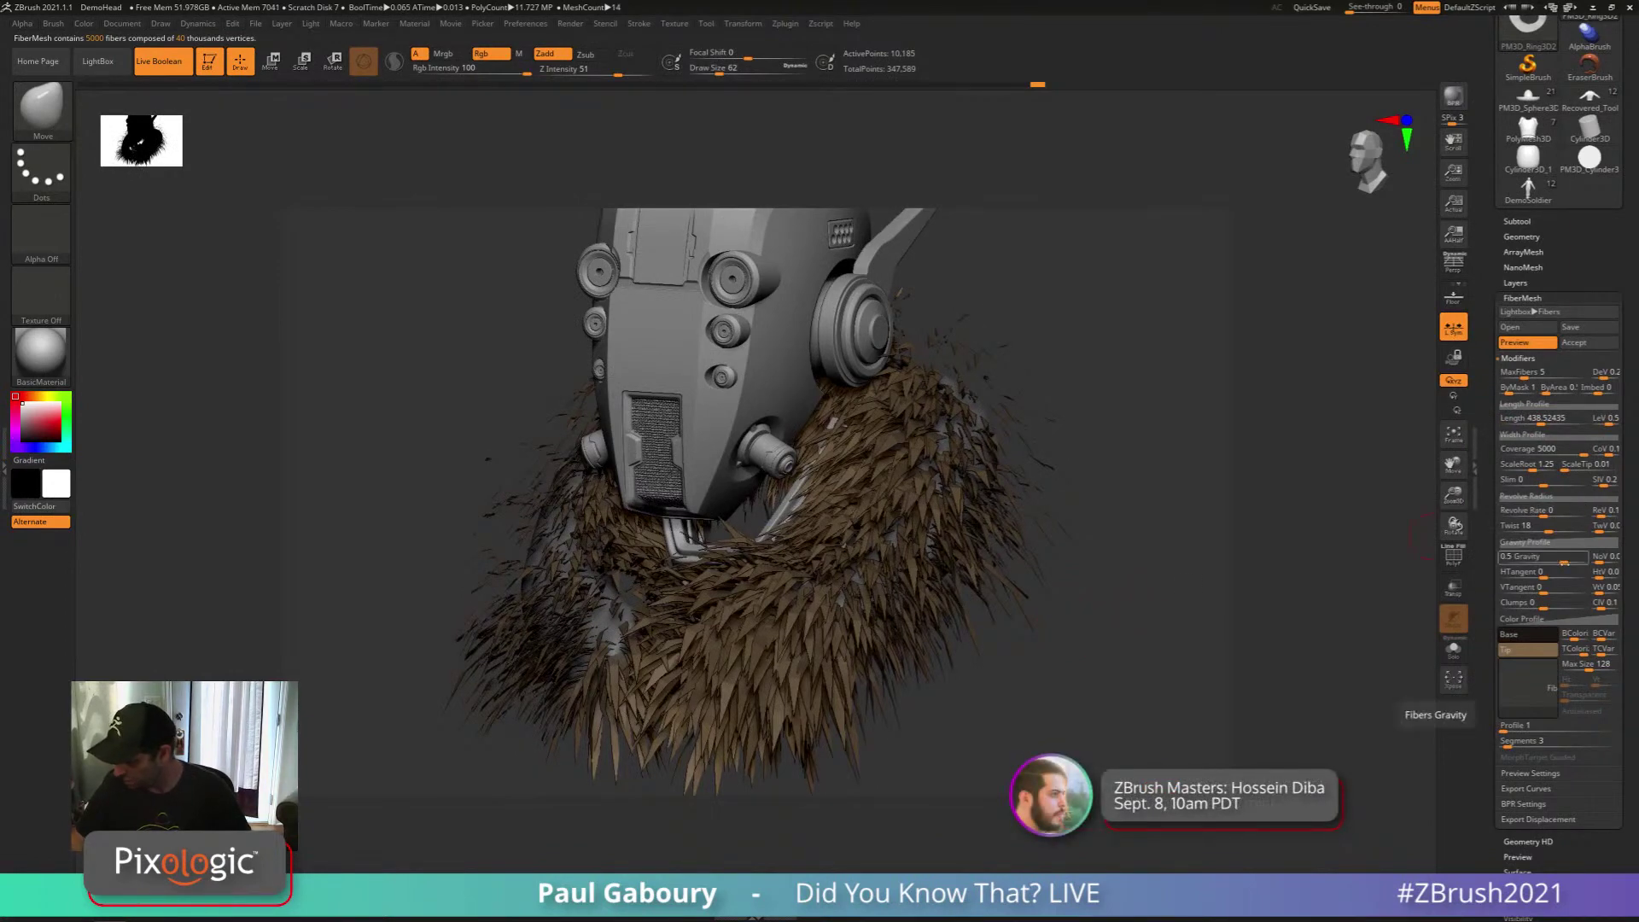
Lower the fibers' Gravity to about -0.04 so they stand out from the collar, keeping Coverage at 5000
left_click_drag(1564, 562, 1542, 562)
mouse_move(1109, 669)
left_mouse_down()
mouse_move(1063, 687)
mouse_move(1042, 674)
mouse_move(1052, 694)
mouse_move(1071, 688)
mouse_move(1057, 662)
left_mouse_up()
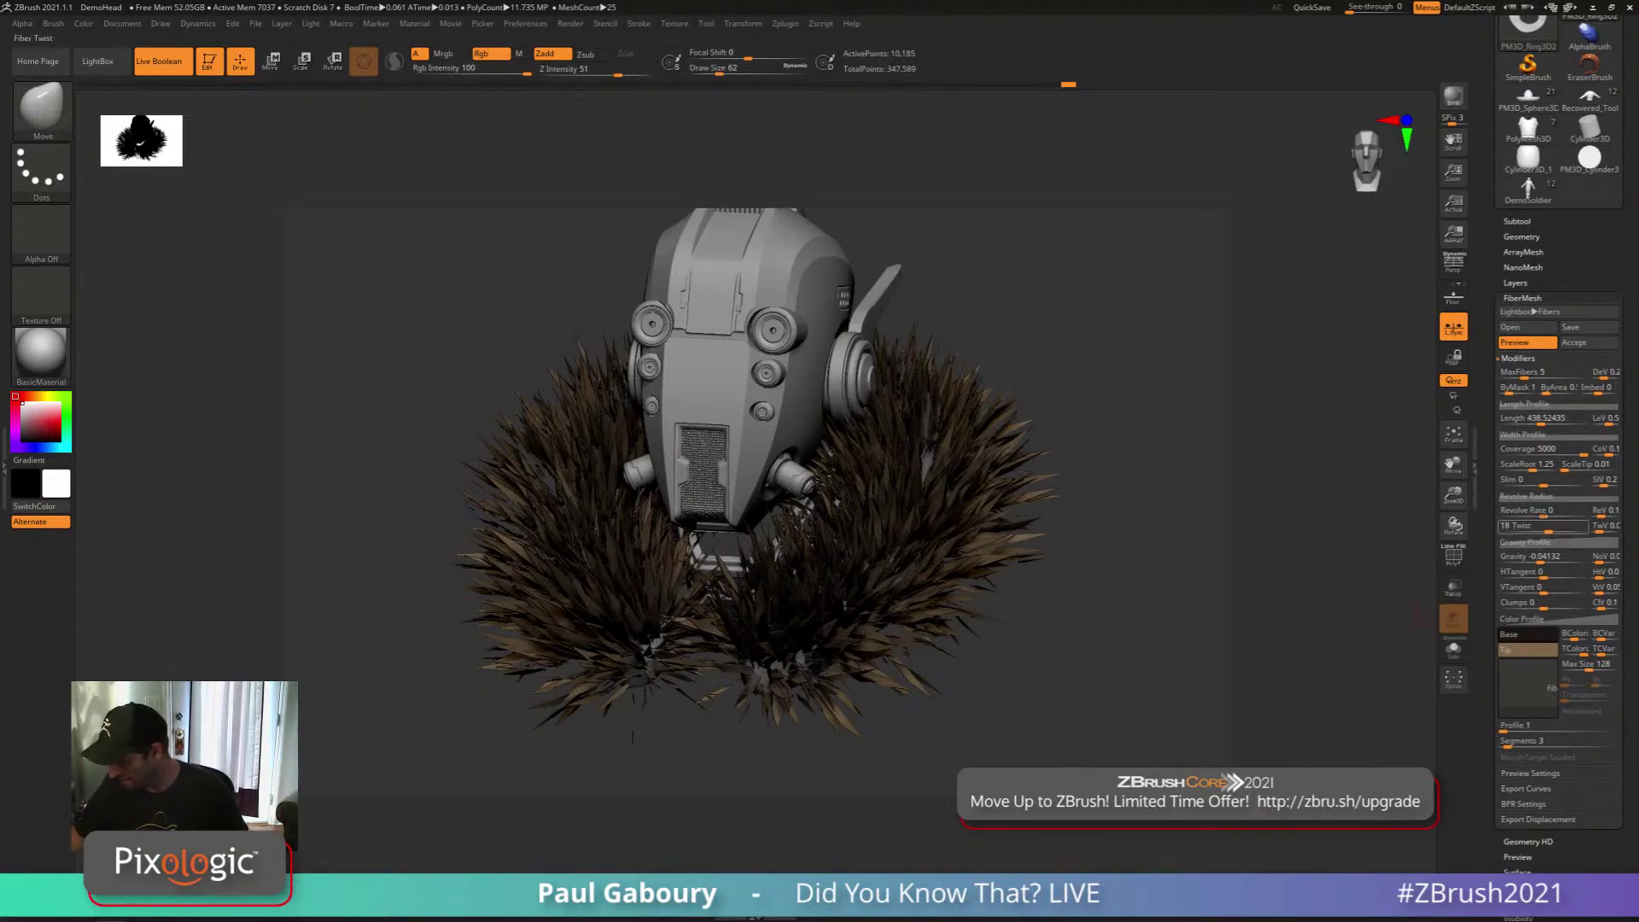
mouse_move(1582, 454)
left_mouse_down()
mouse_move(1553, 455)
mouse_move(1583, 455)
left_mouse_up()
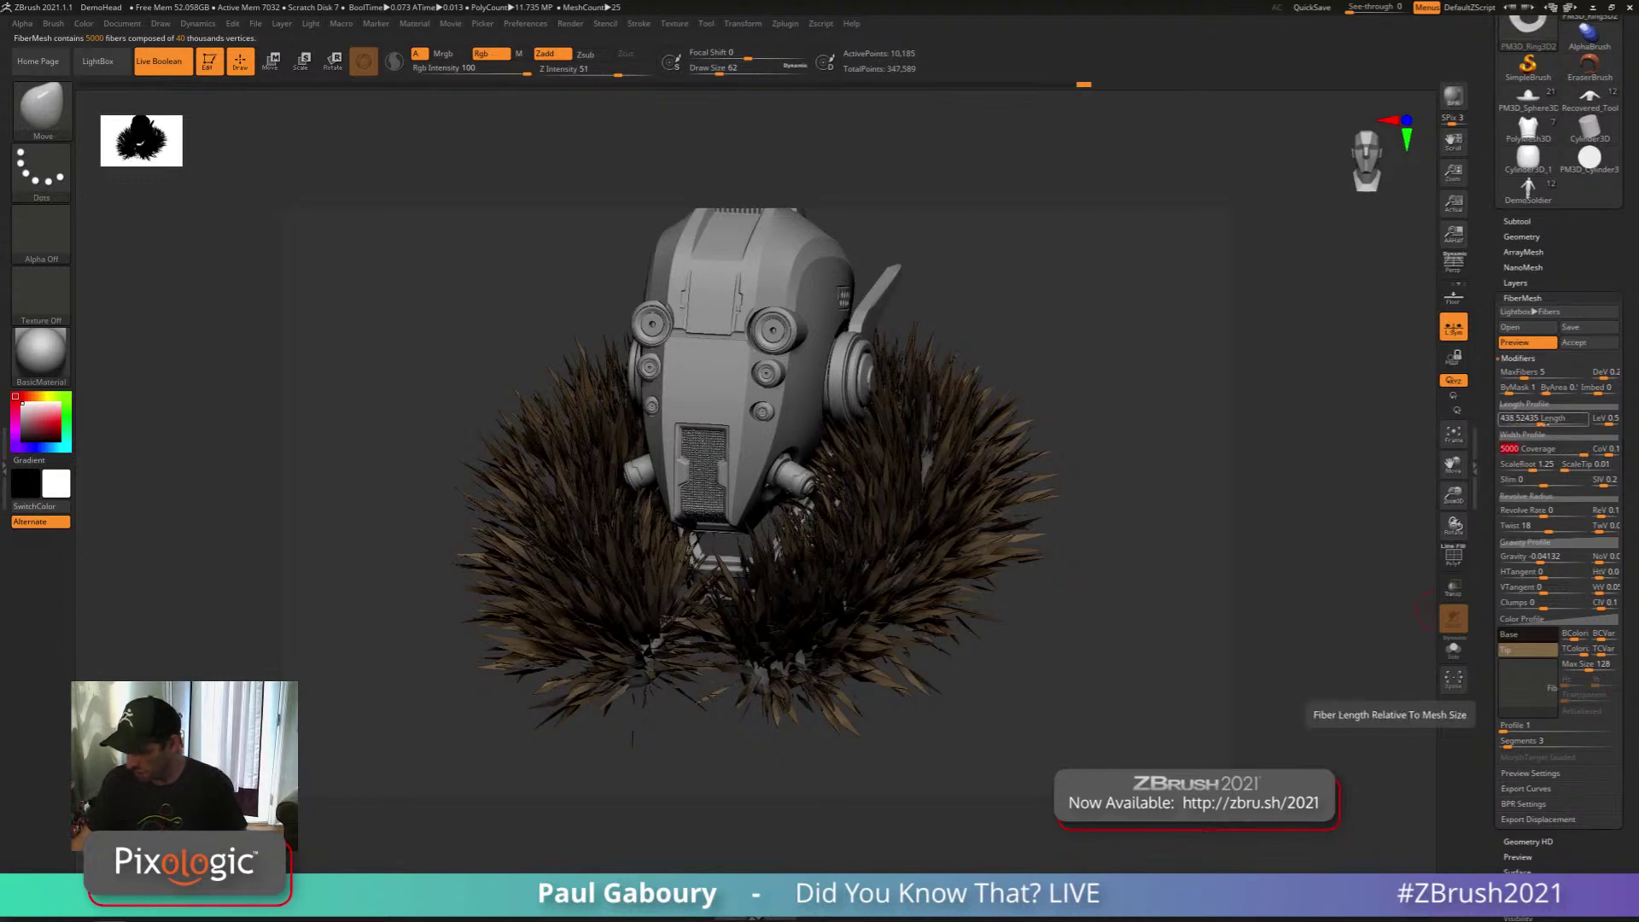
Edit the fibers' Width Profile curve so they taper to nothing at the root and widen strongly in the middle
left_click(1555, 435)
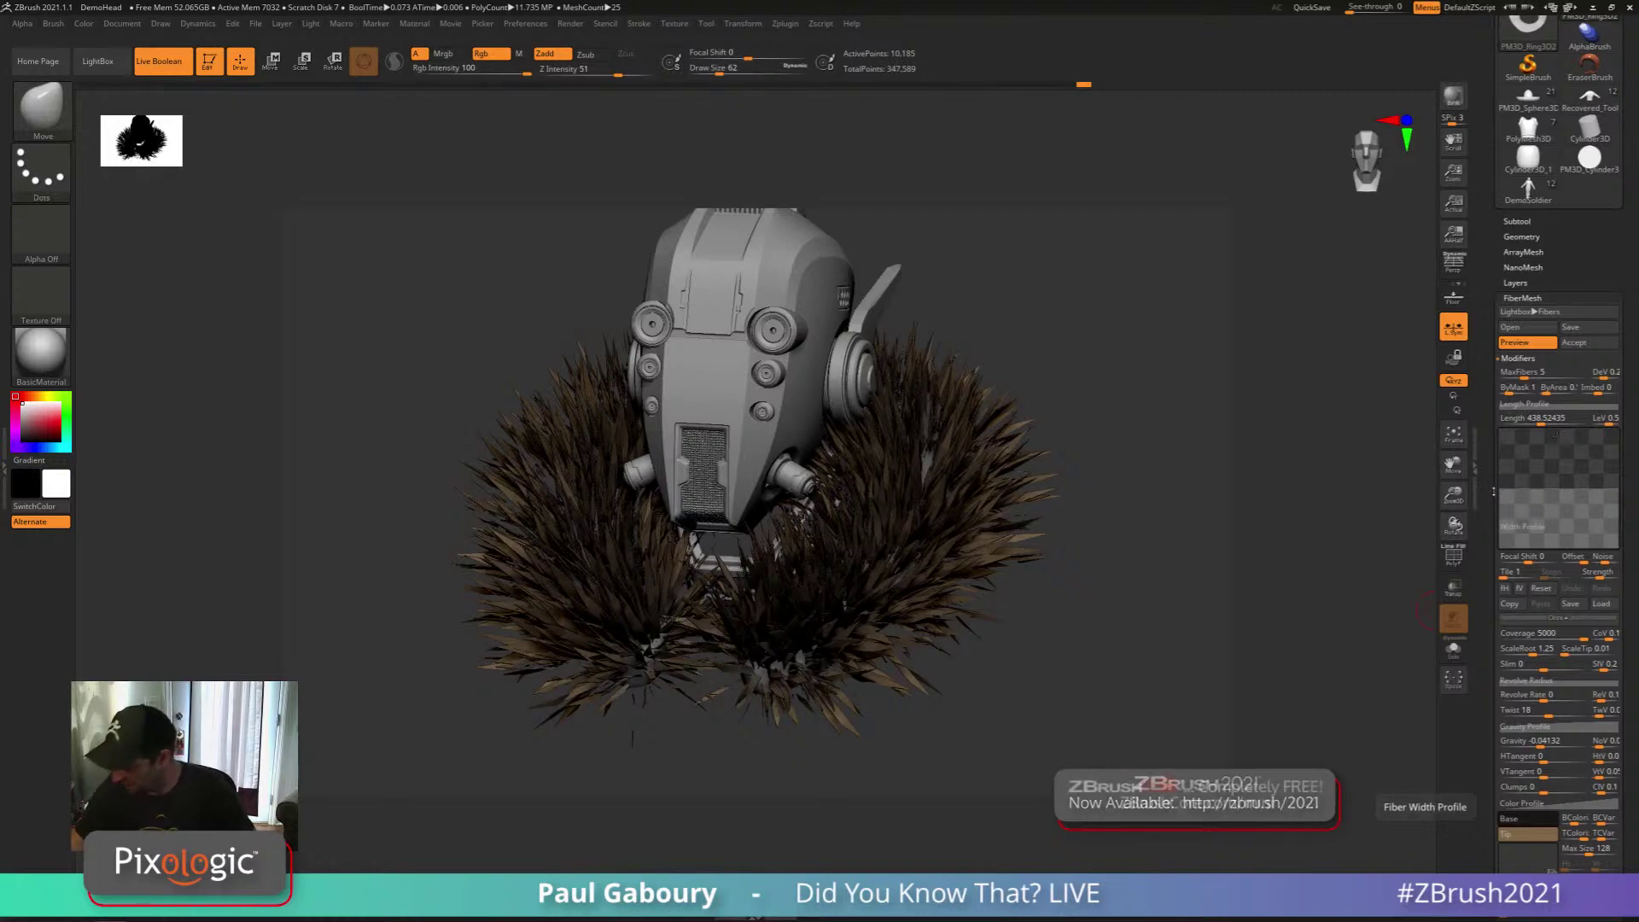
left_click_drag(1499, 489, 1497, 540)
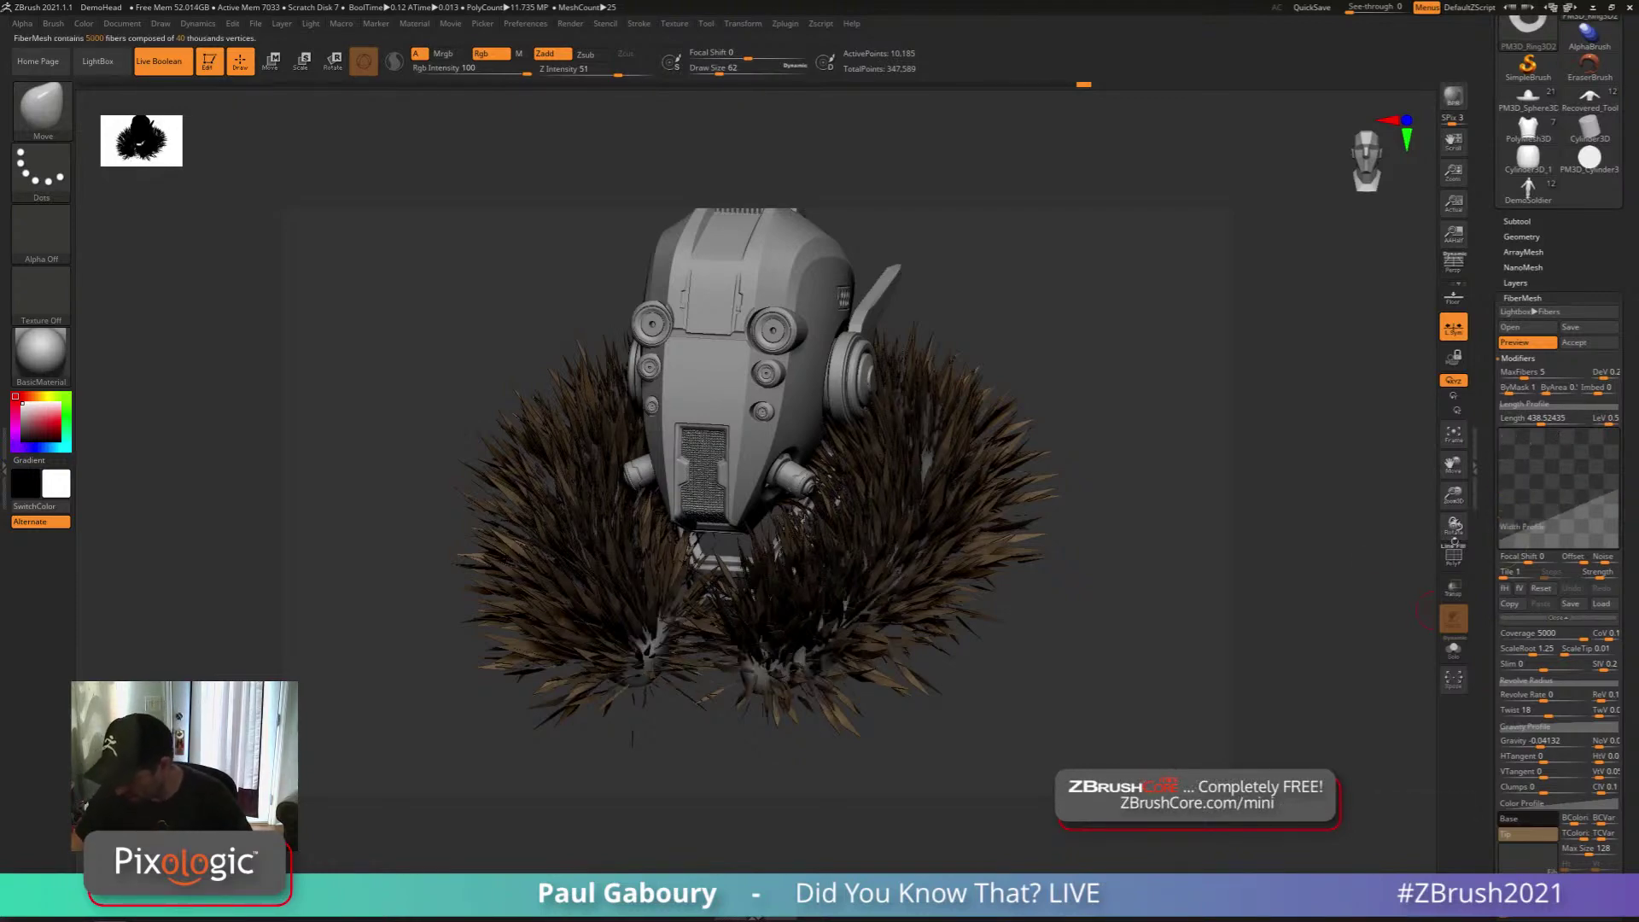
left_click_drag(1039, 687, 1041, 639)
right_click_drag(859, 637, 910, 713, "ctrl")
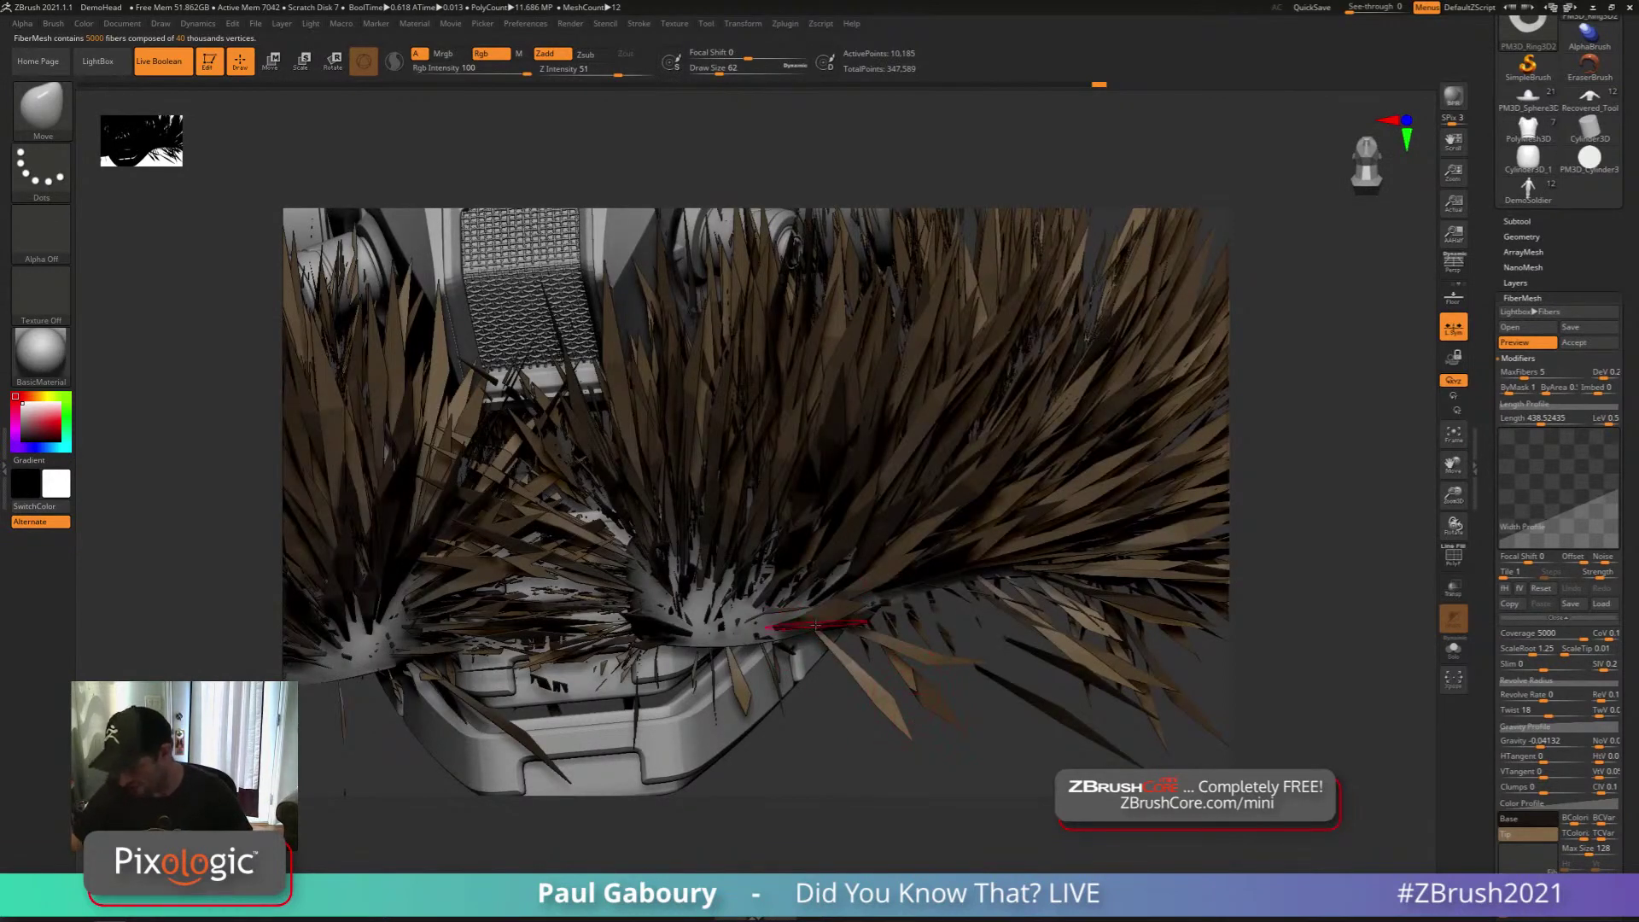
scroll(1631, 671, "down", 3)
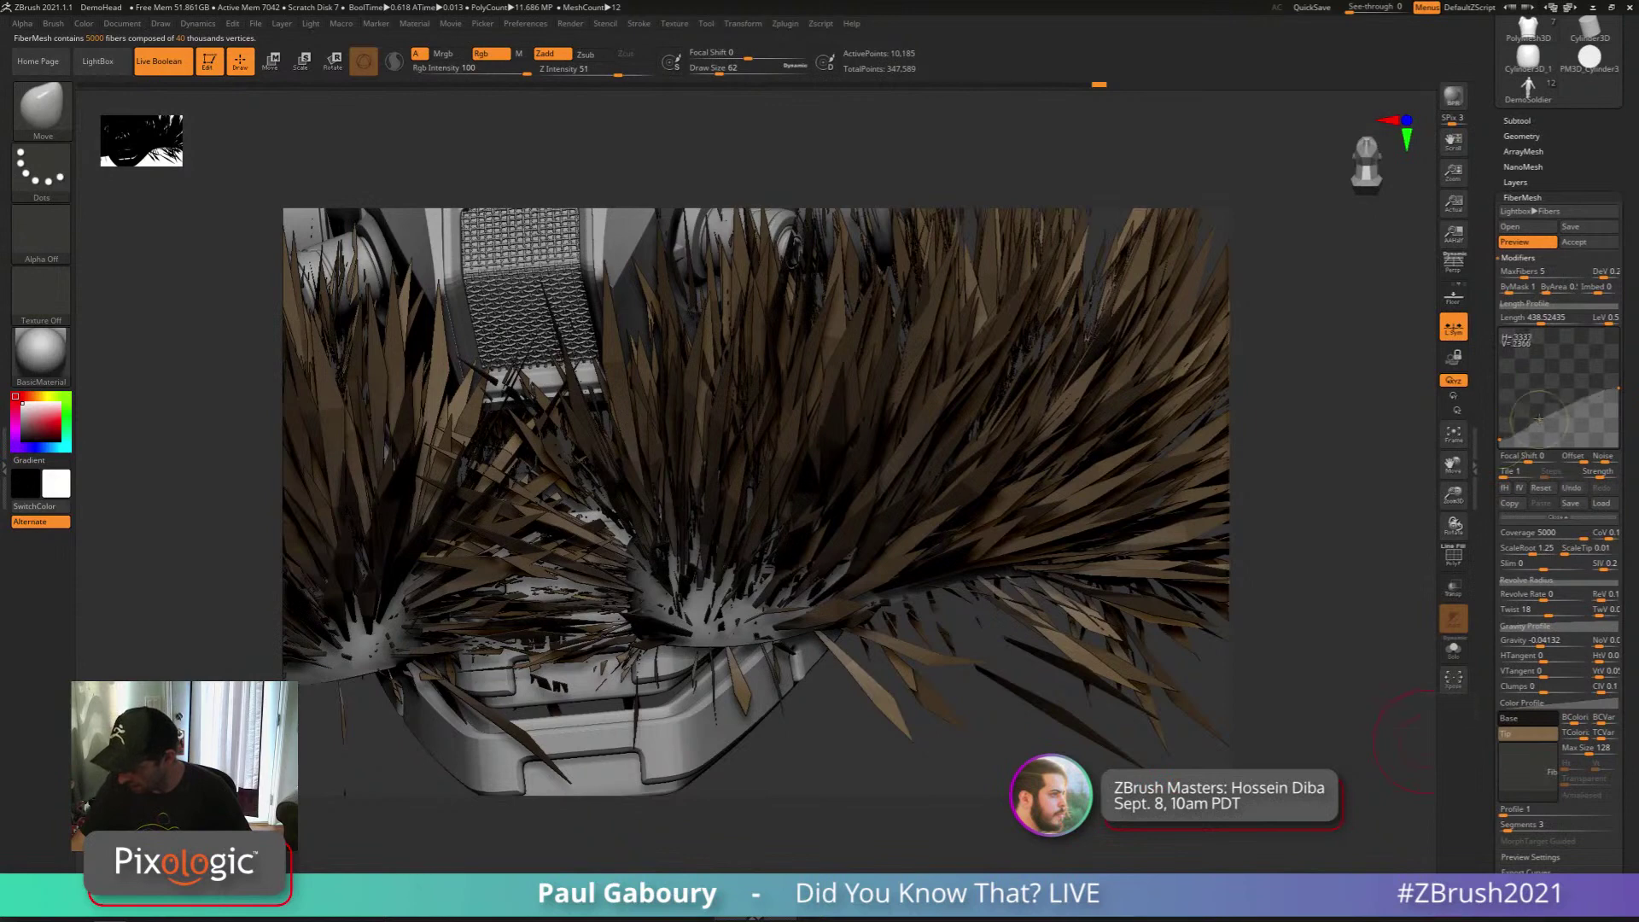
left_click_drag(1538, 418, 1561, 356)
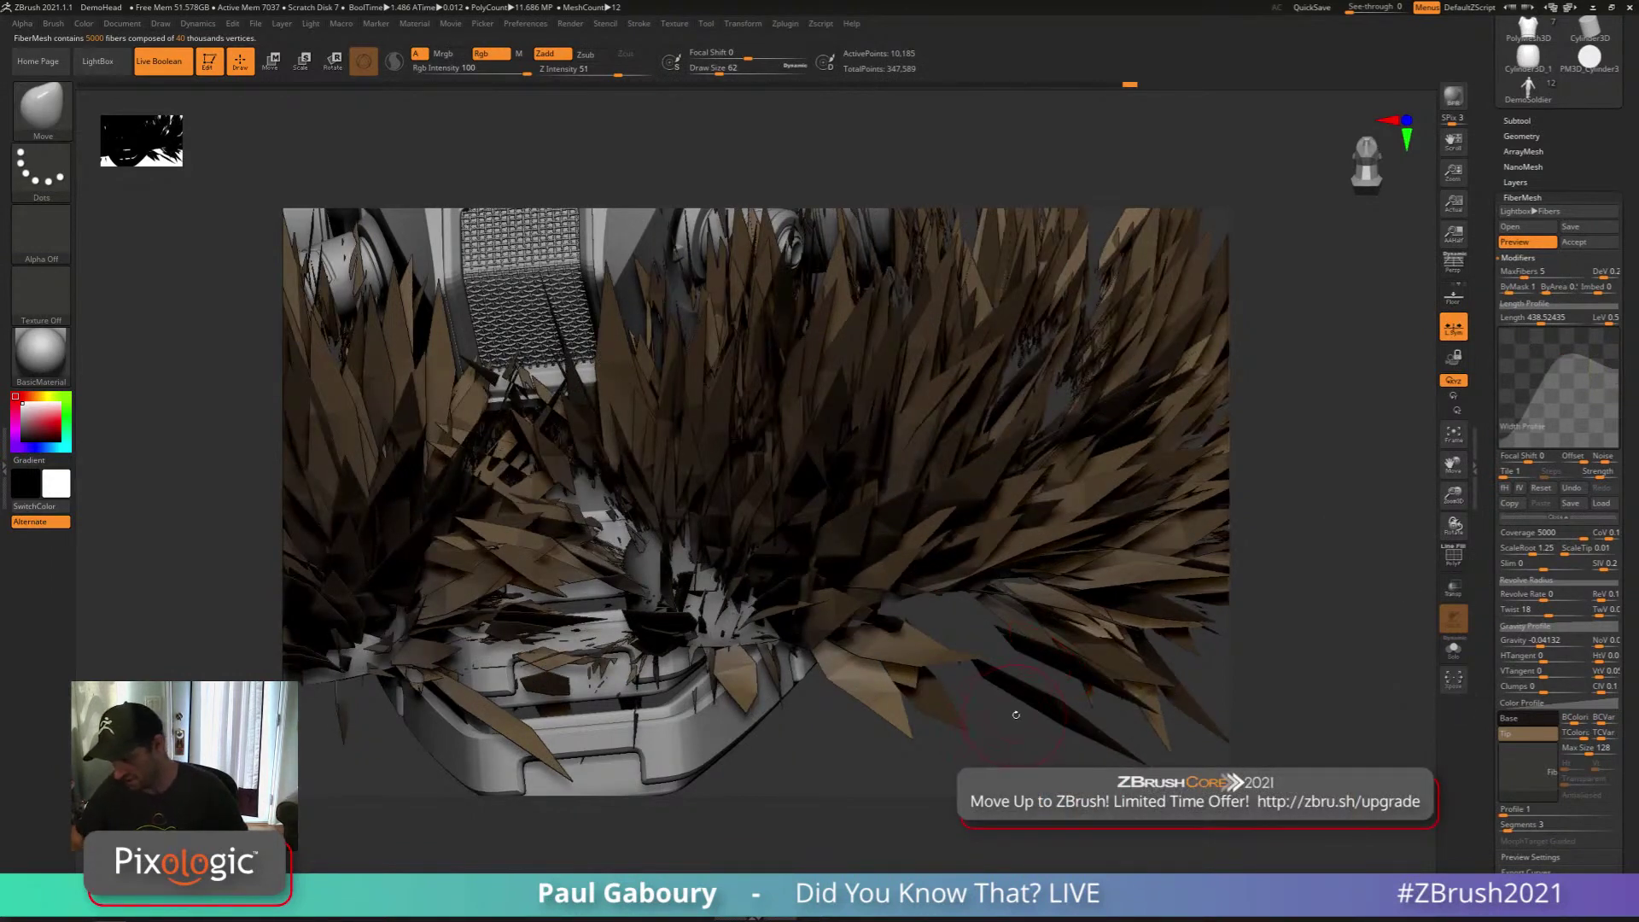
key("f")
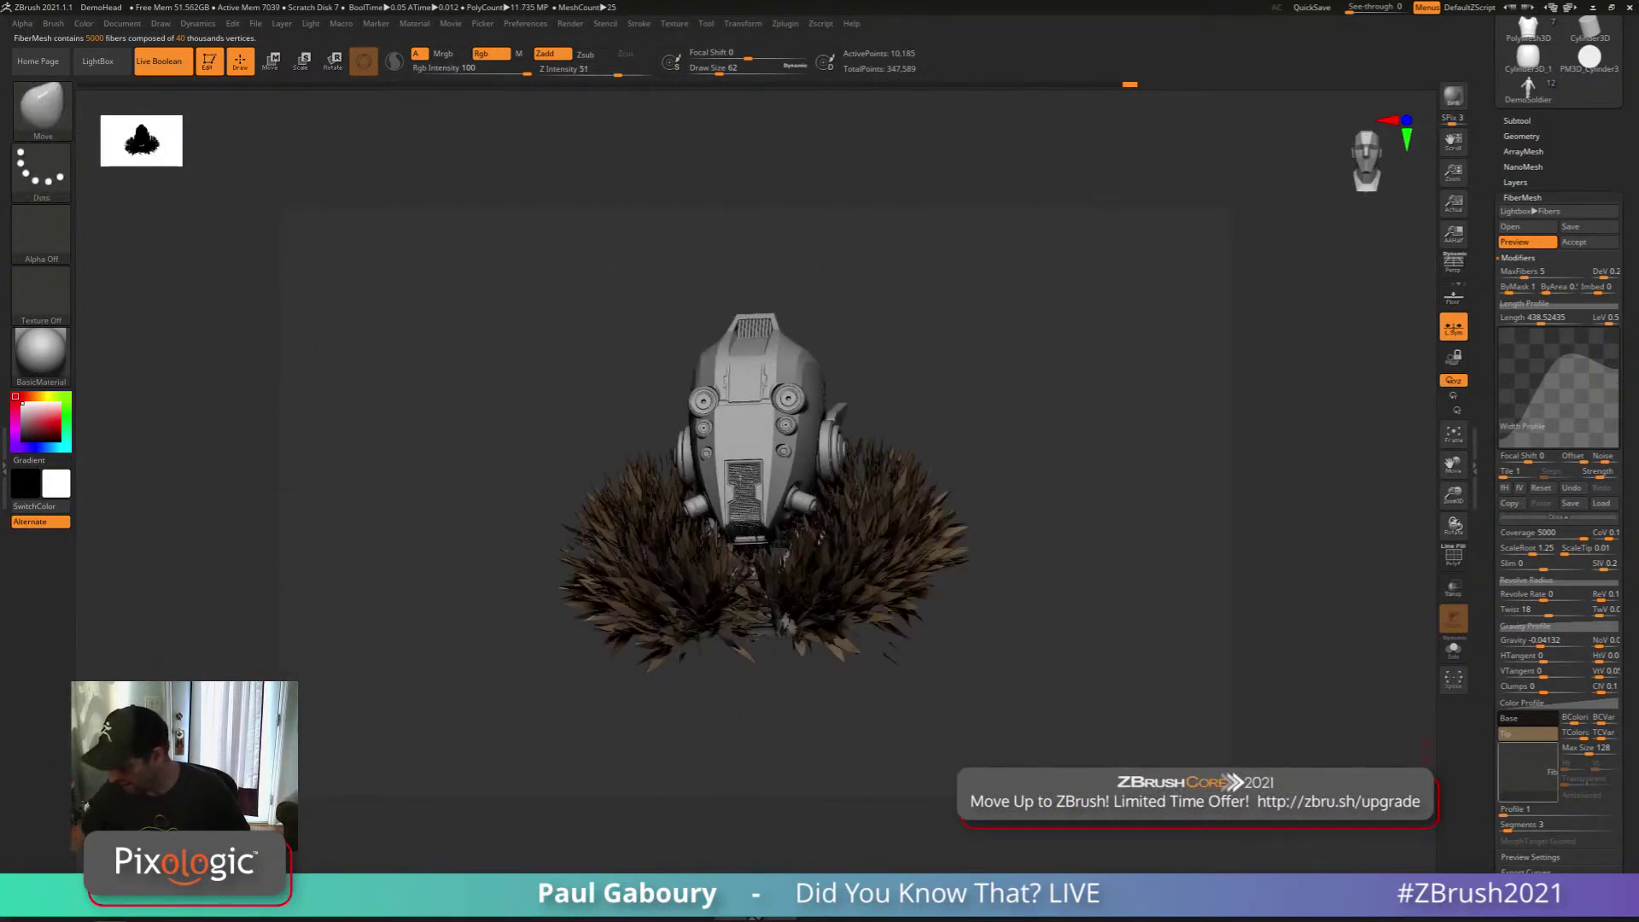
Raise the fibers' Segments to 12 and set their Twist to 0 so they read as smooth, flat leaves
scroll(1527, 751, "down", 2)
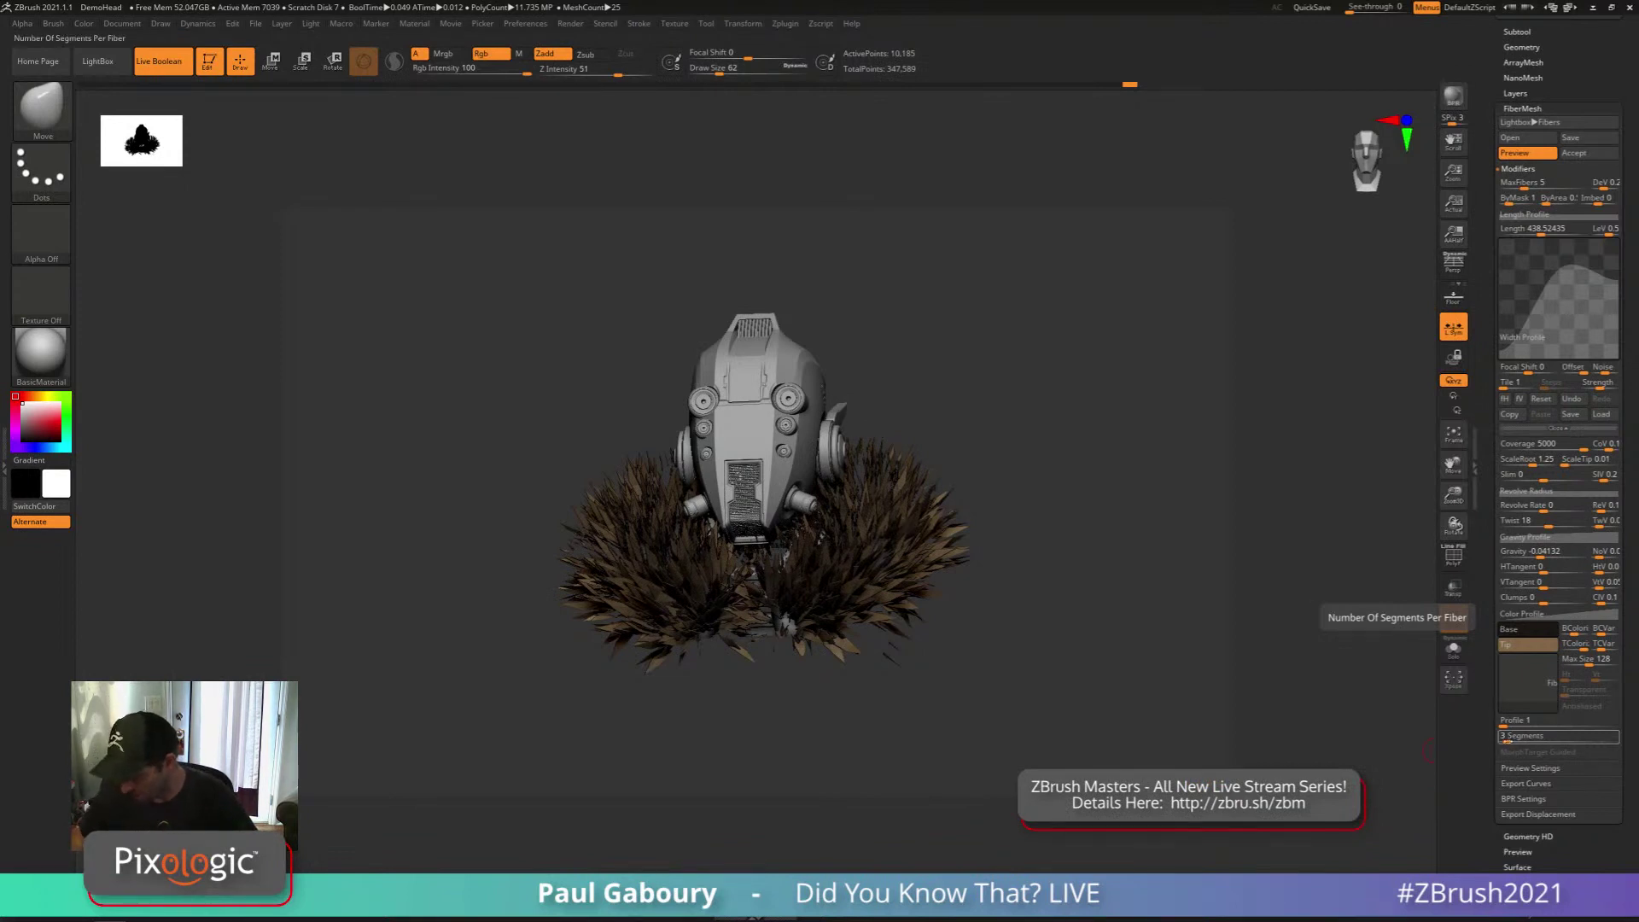
left_click_drag(1507, 739, 1528, 741)
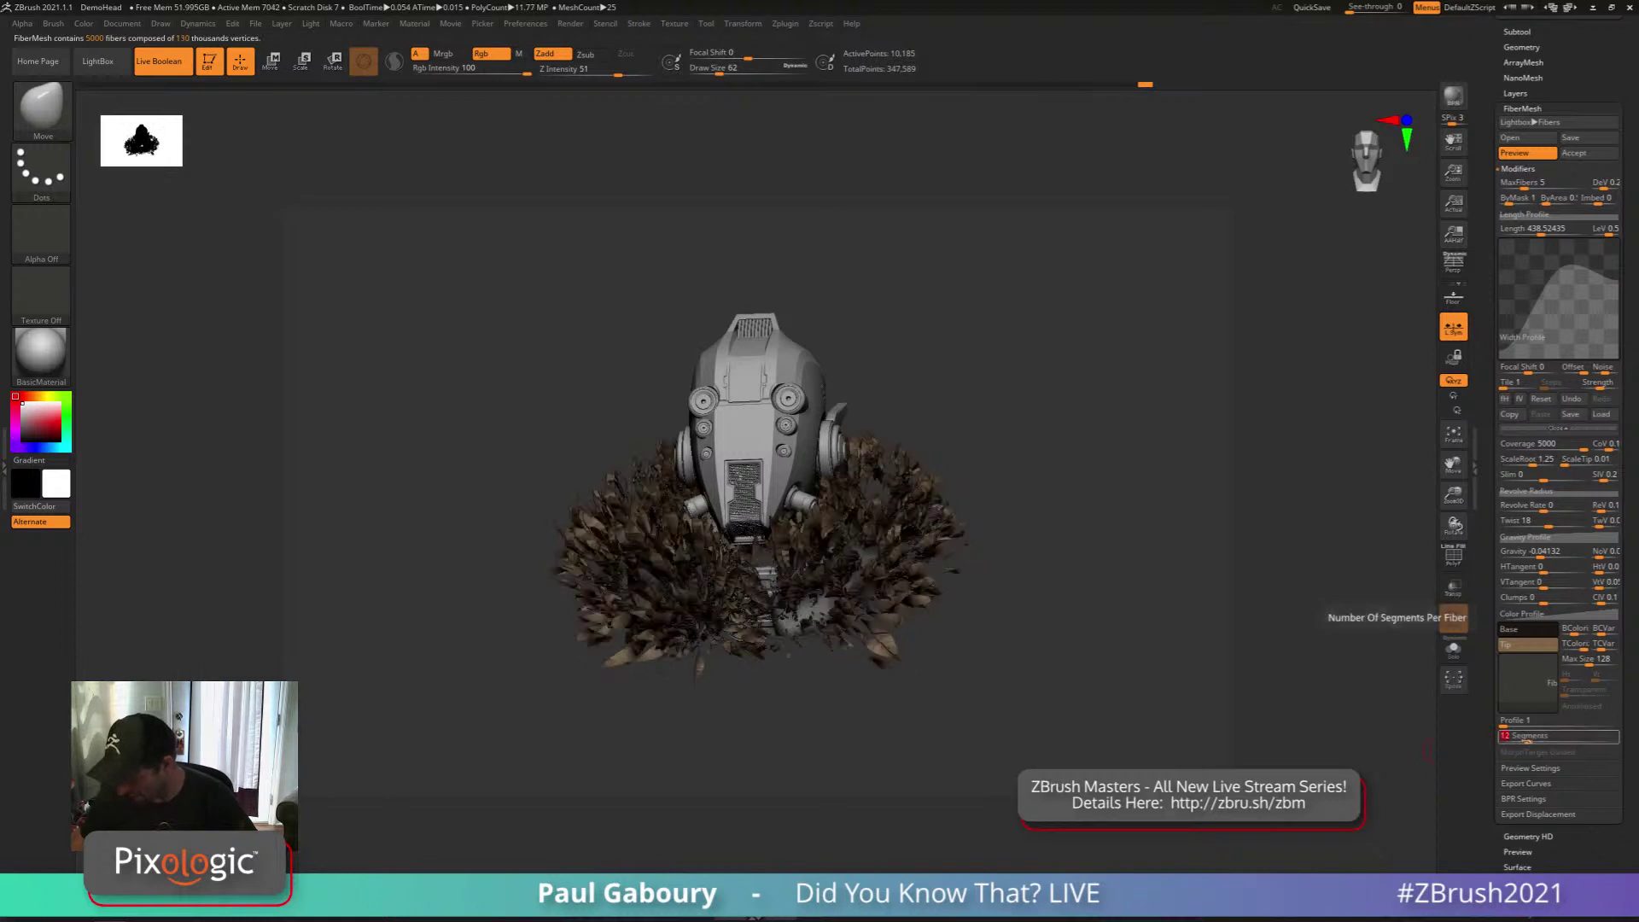
right_click_drag(1097, 675, 1036, 715)
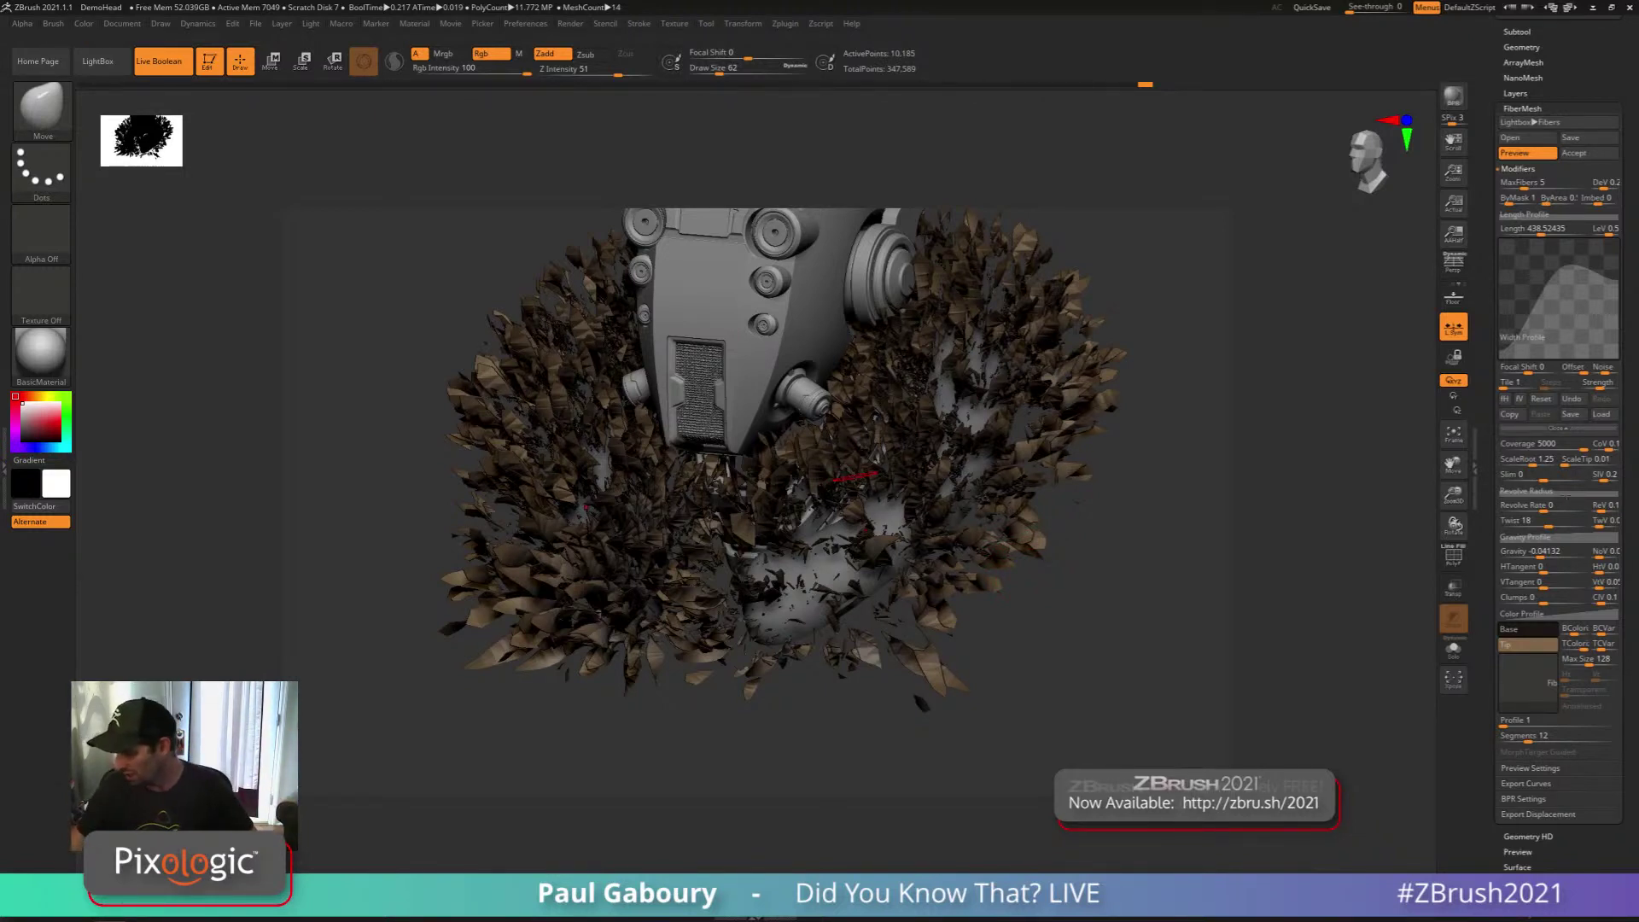
left_click_drag(1549, 524, 1545, 524)
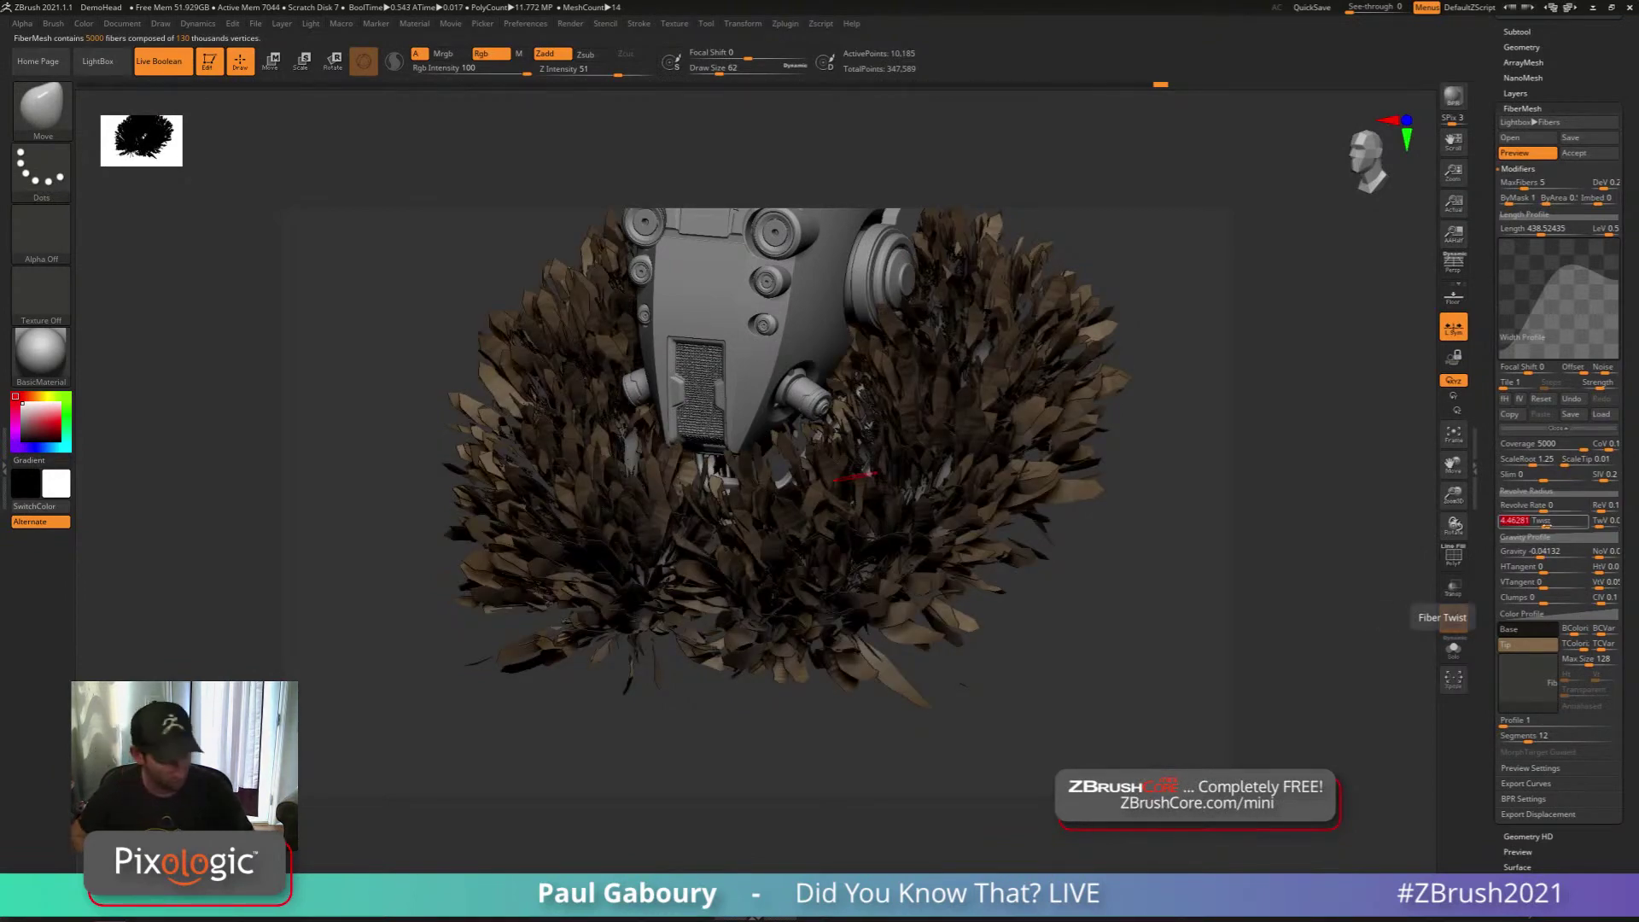
type("0")
key("Return")
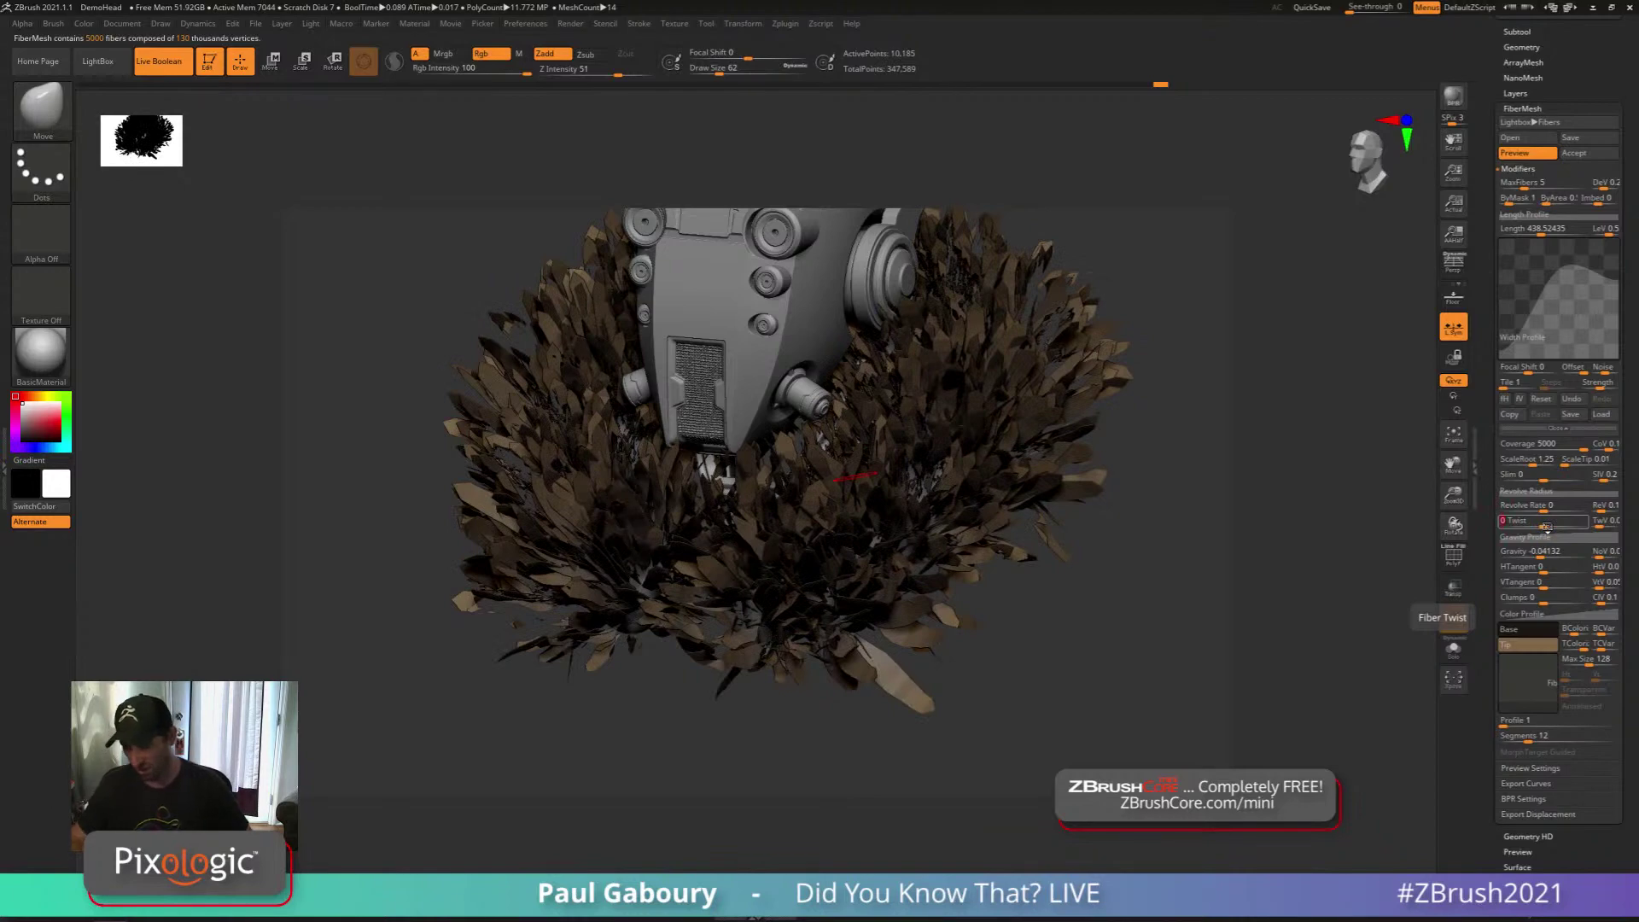
right_click_drag(1075, 677, 1024, 640, "ctrl")
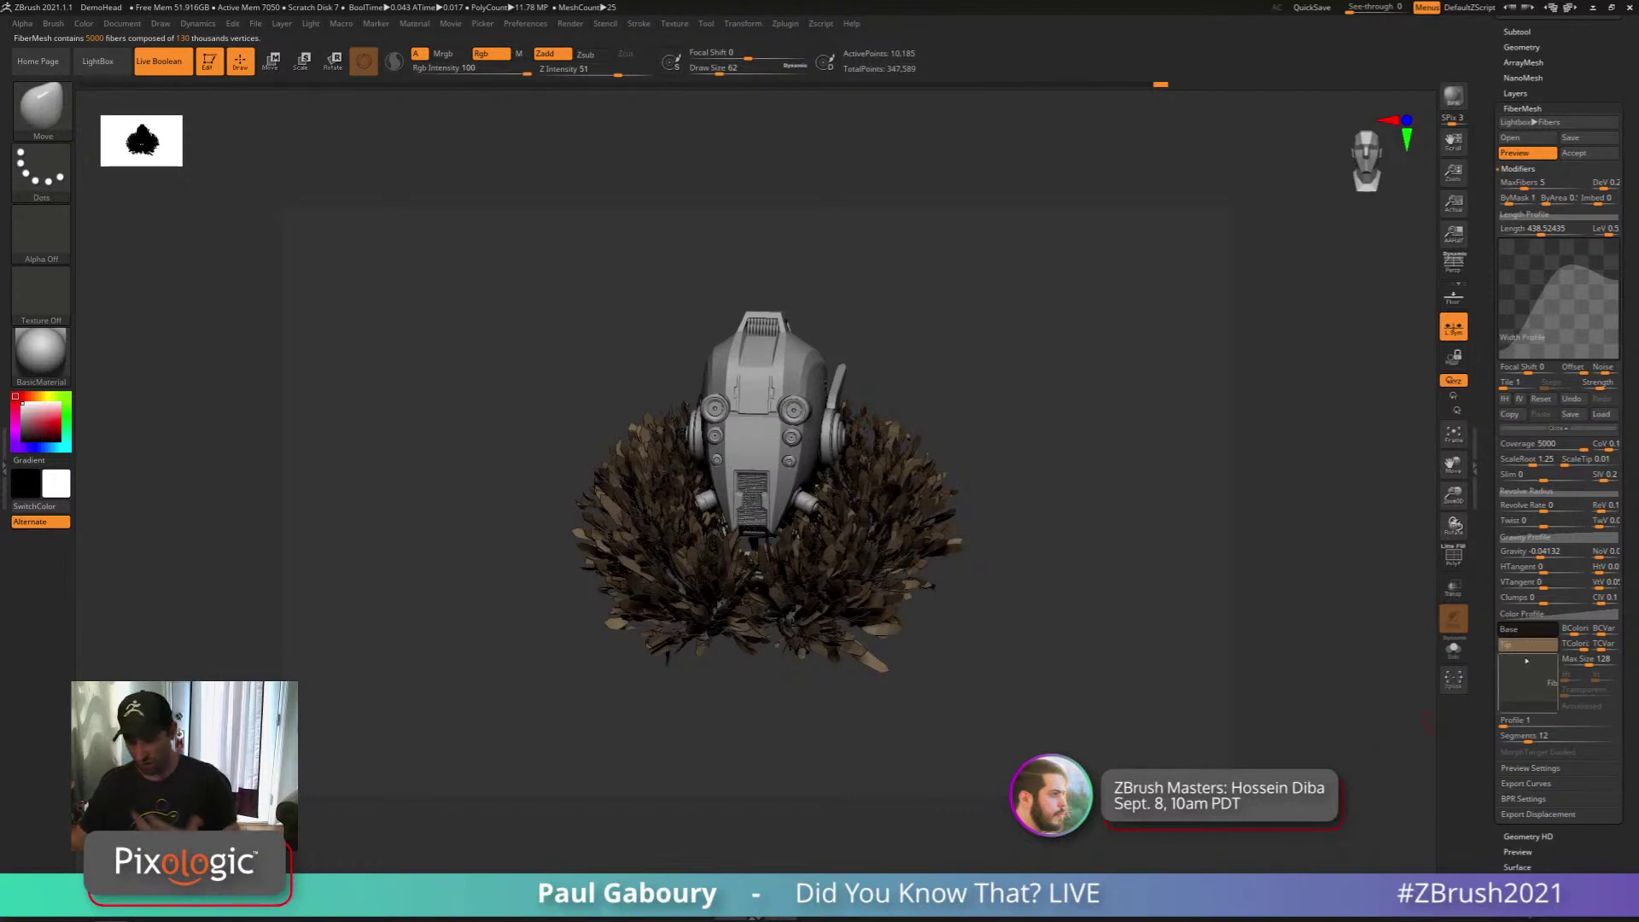
Try the concentric-ring Texture 10 on the fibers and inspect the collar
left_click(1523, 687)
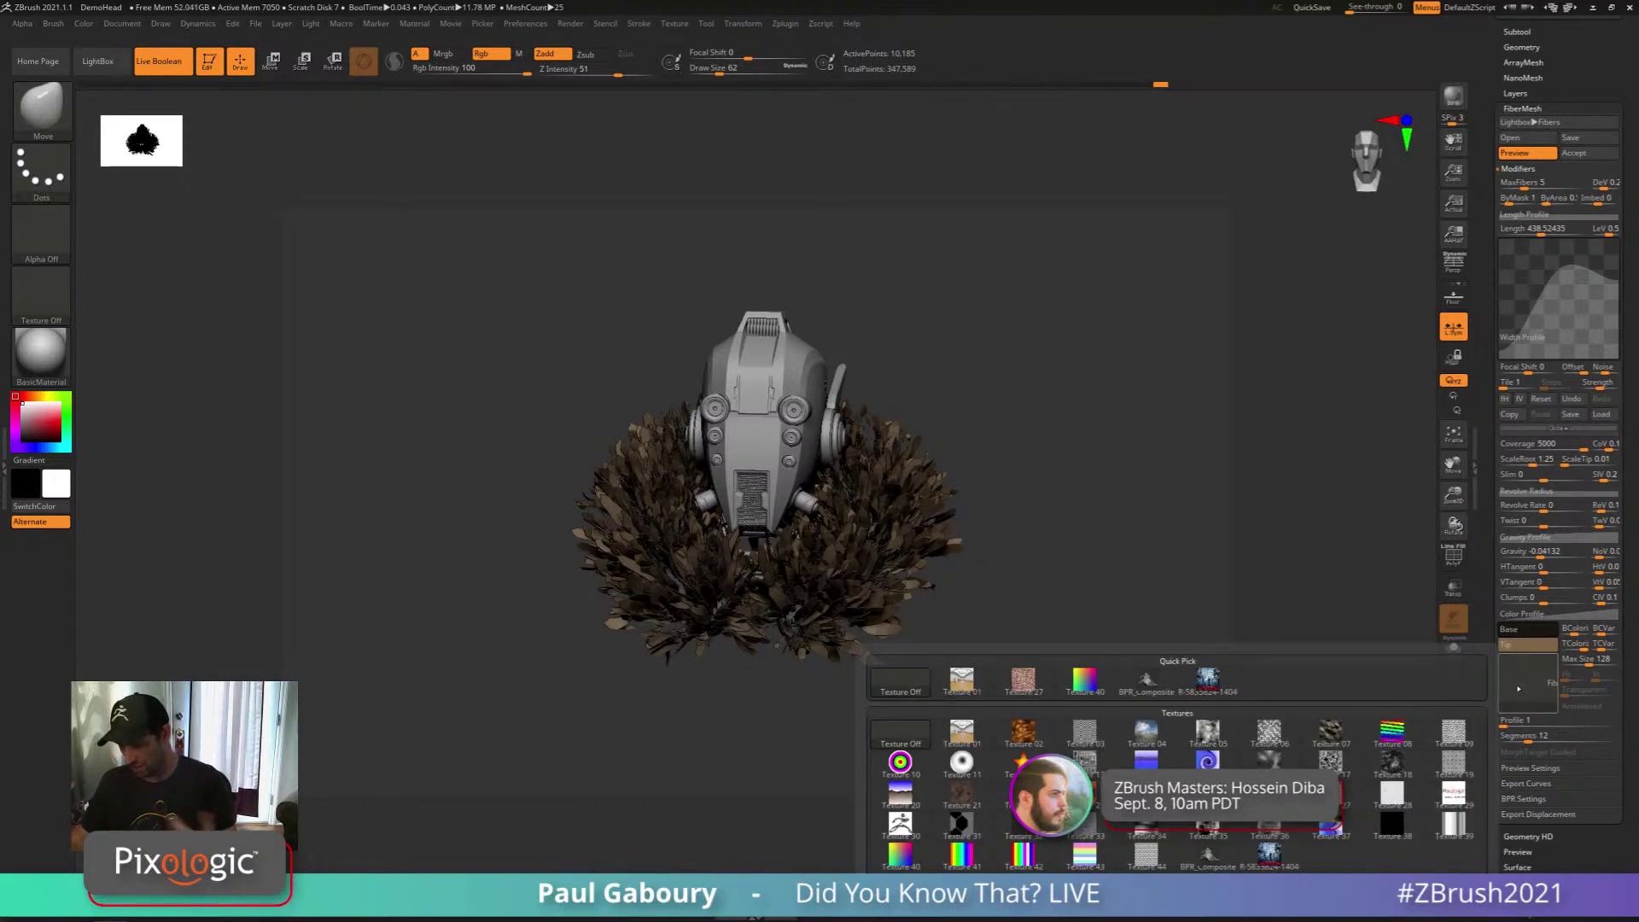
left_click(899, 762)
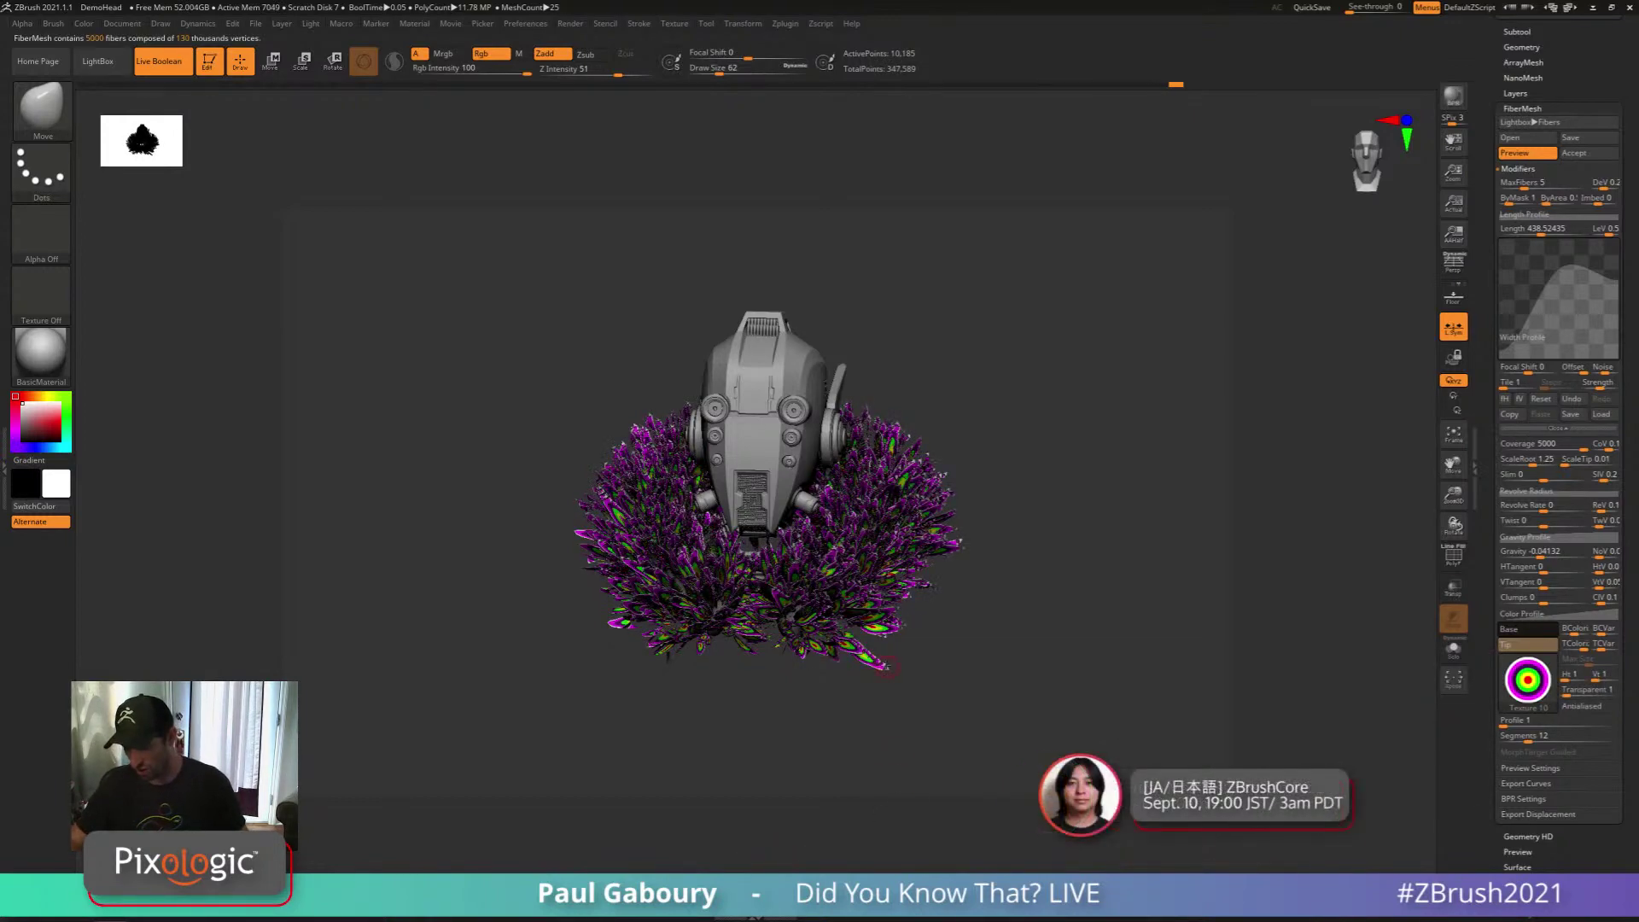
mouse_move(888, 666)
right_mouse_down("ctrl")
mouse_move(1017, 707)
mouse_move(998, 692)
mouse_move(1243, 660)
right_mouse_up("ctrl")
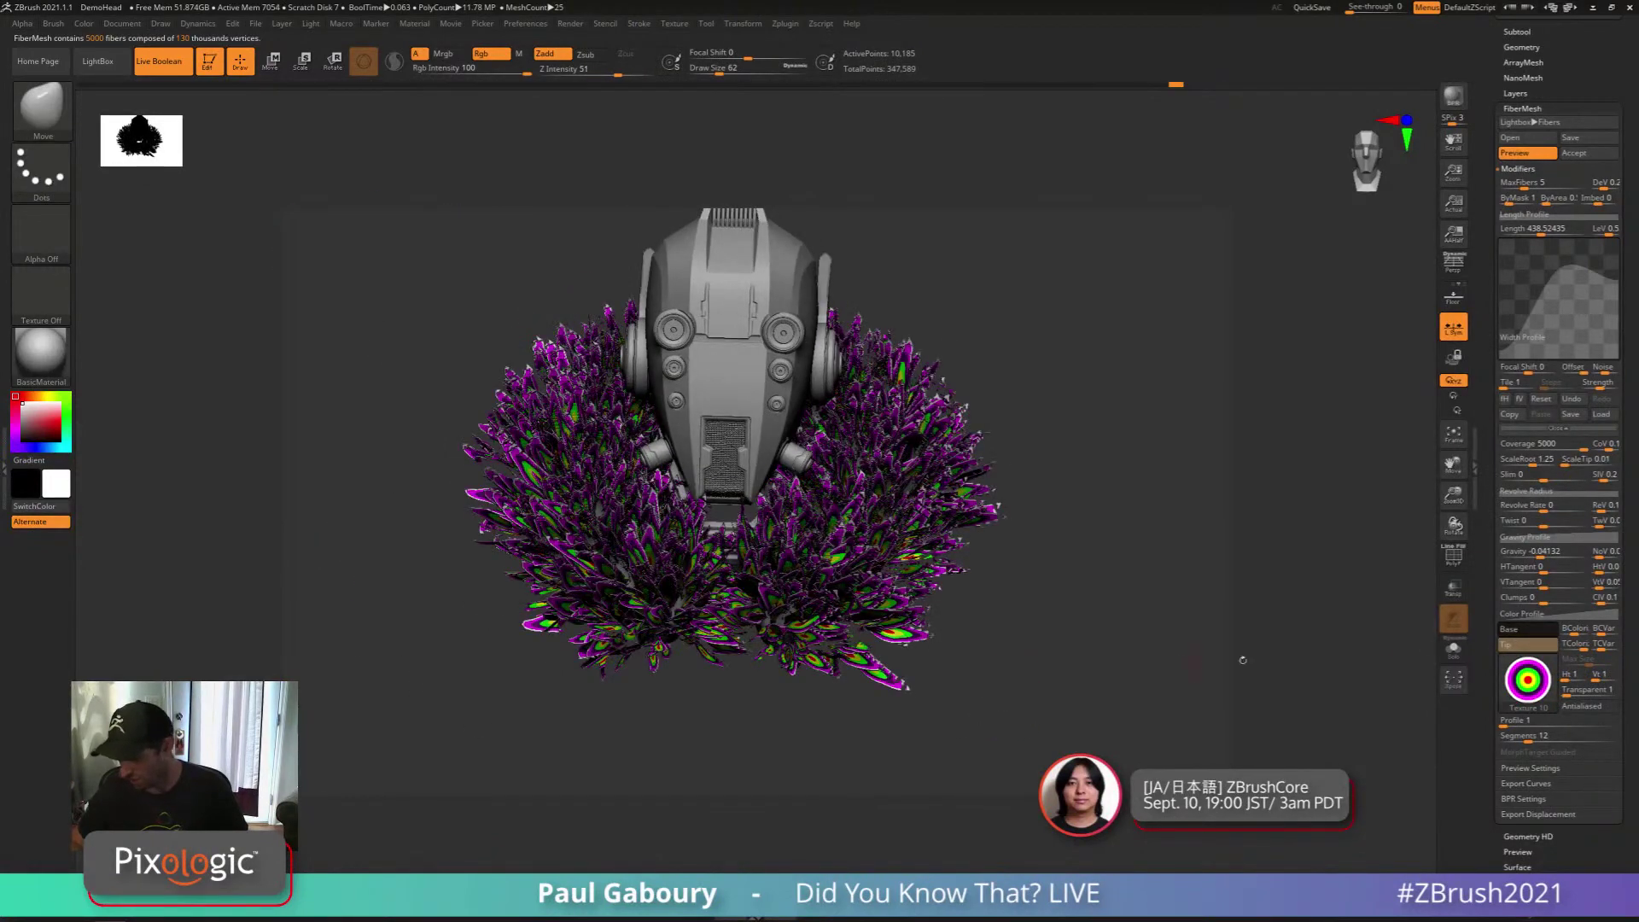
Try the black hexagon Texture 31 on the fibers, followed by a black-and-white cell pattern image
left_click(1527, 680)
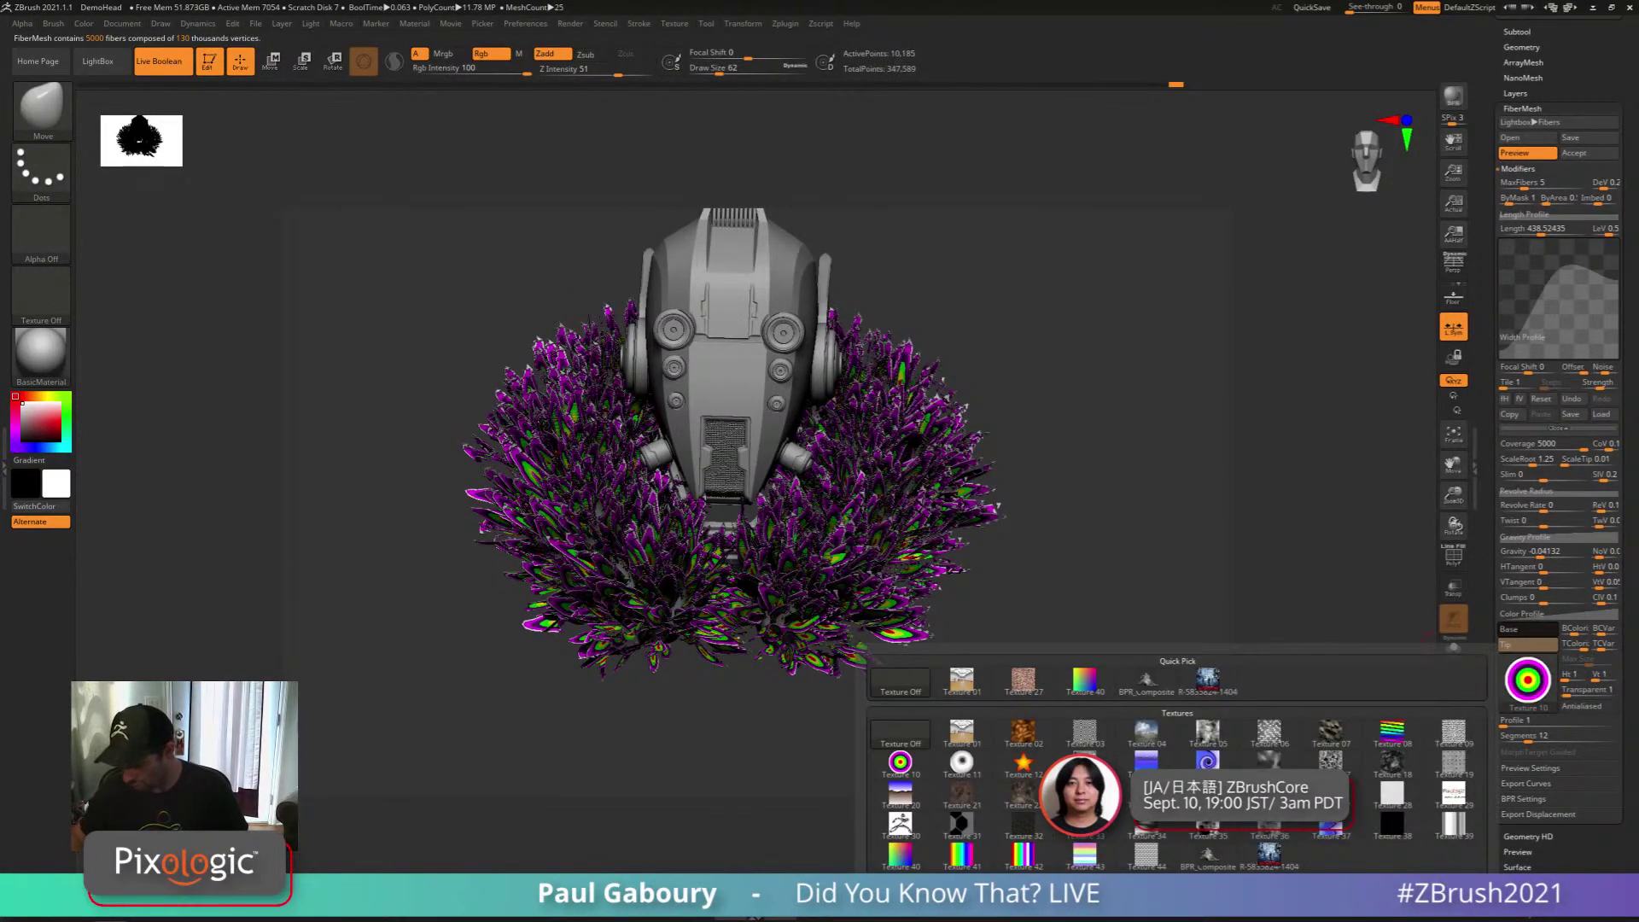
left_click(960, 822)
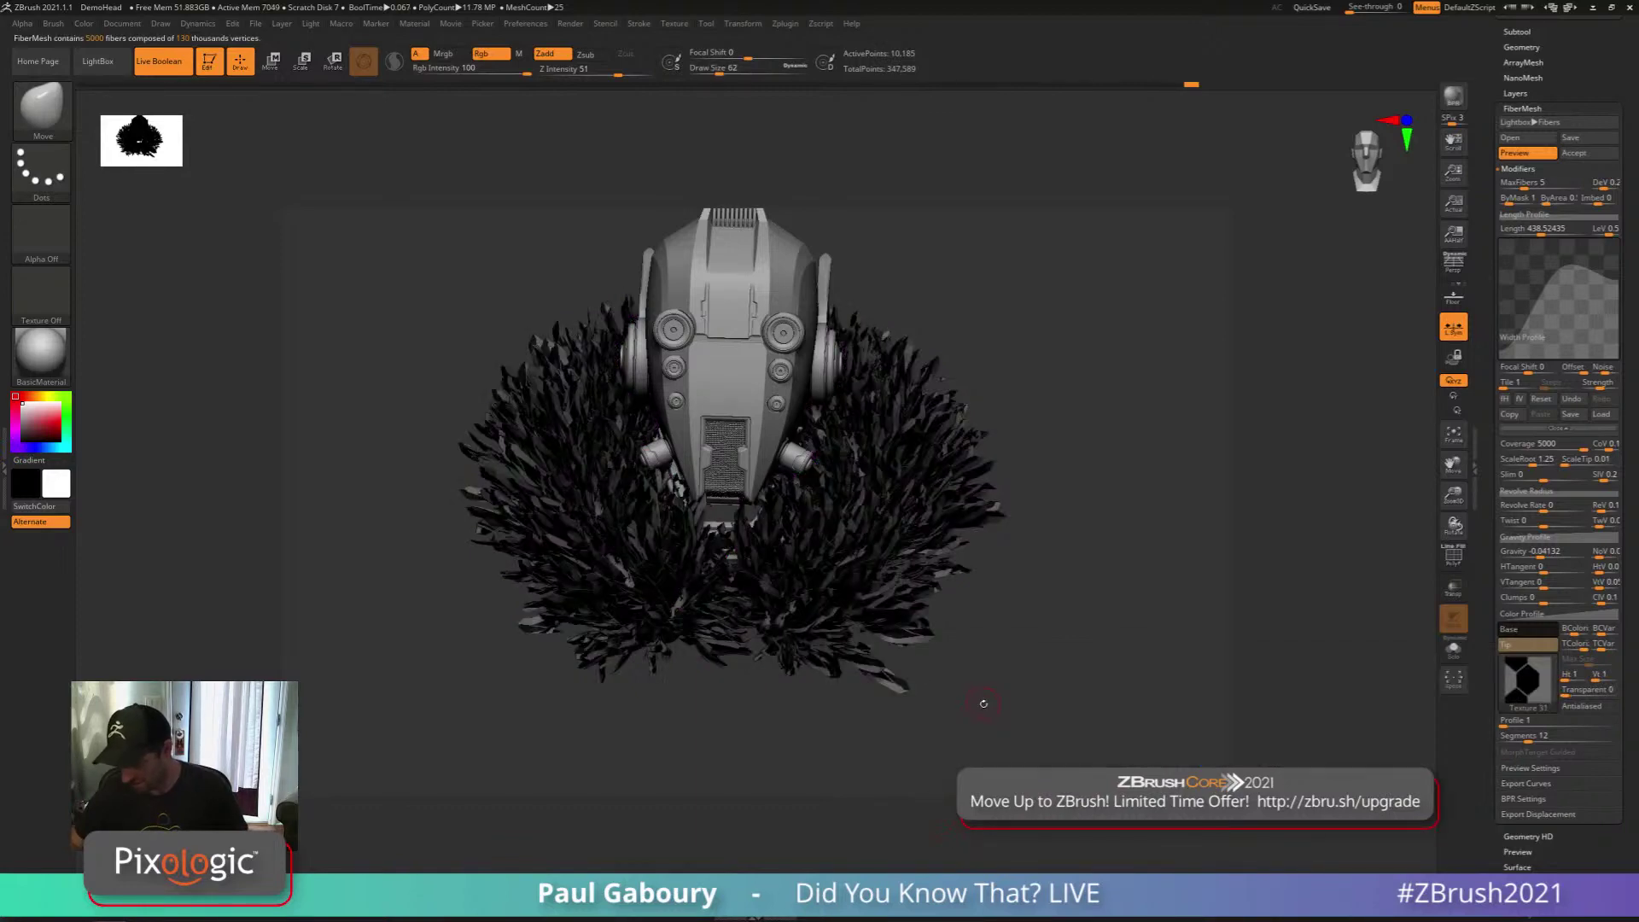
left_click(1527, 681)
left_click(1256, 737)
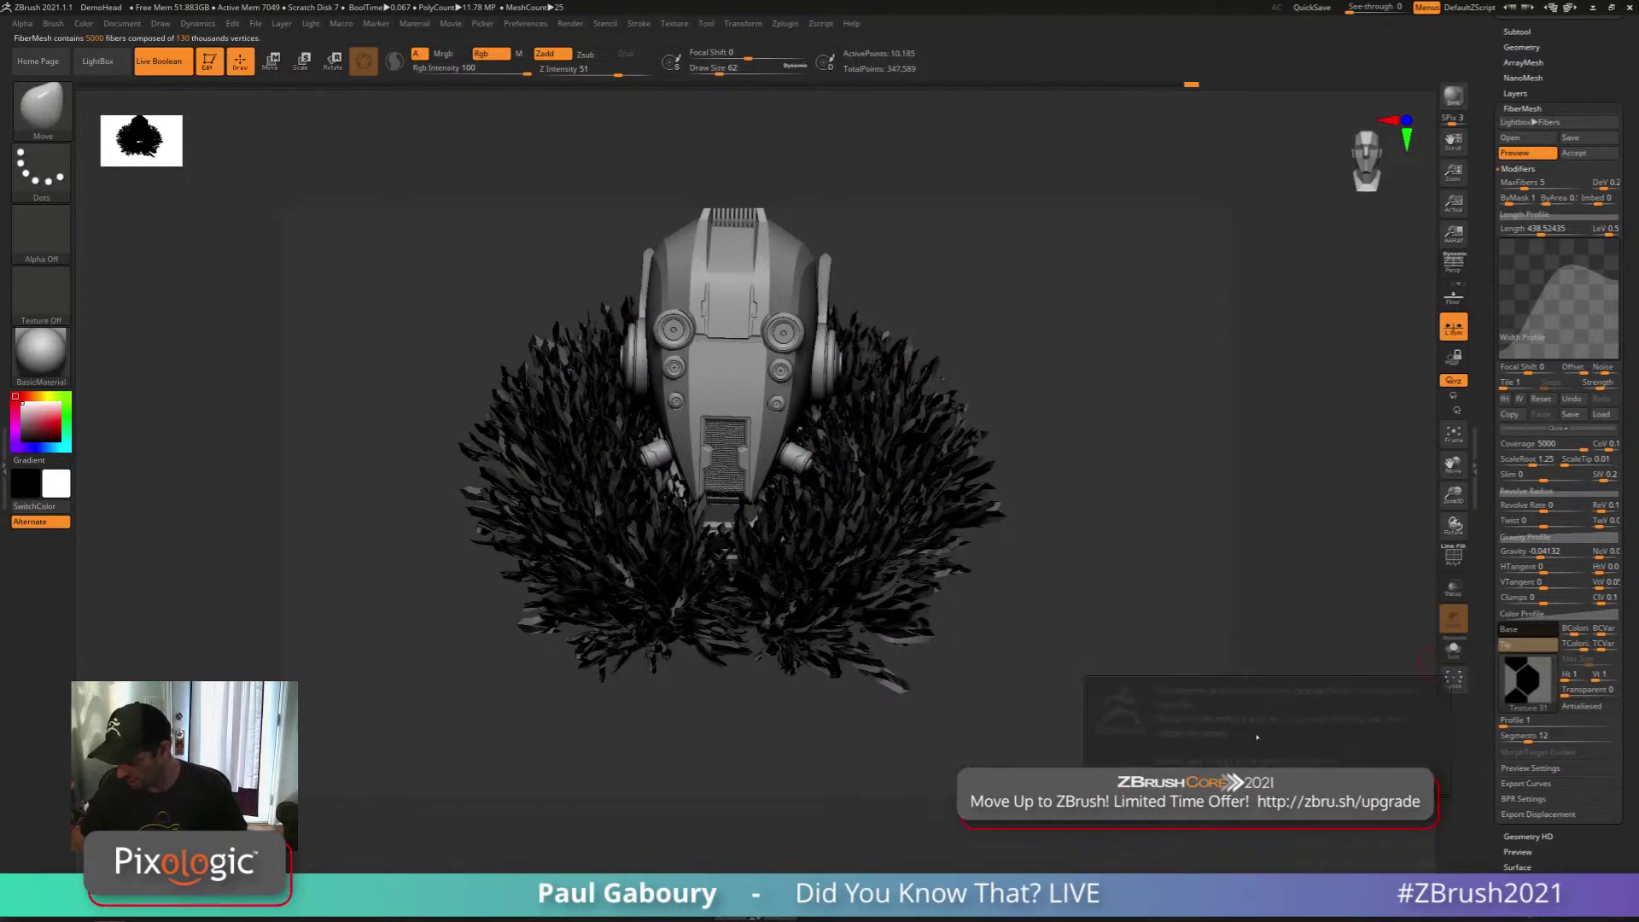
left_click(1182, 780)
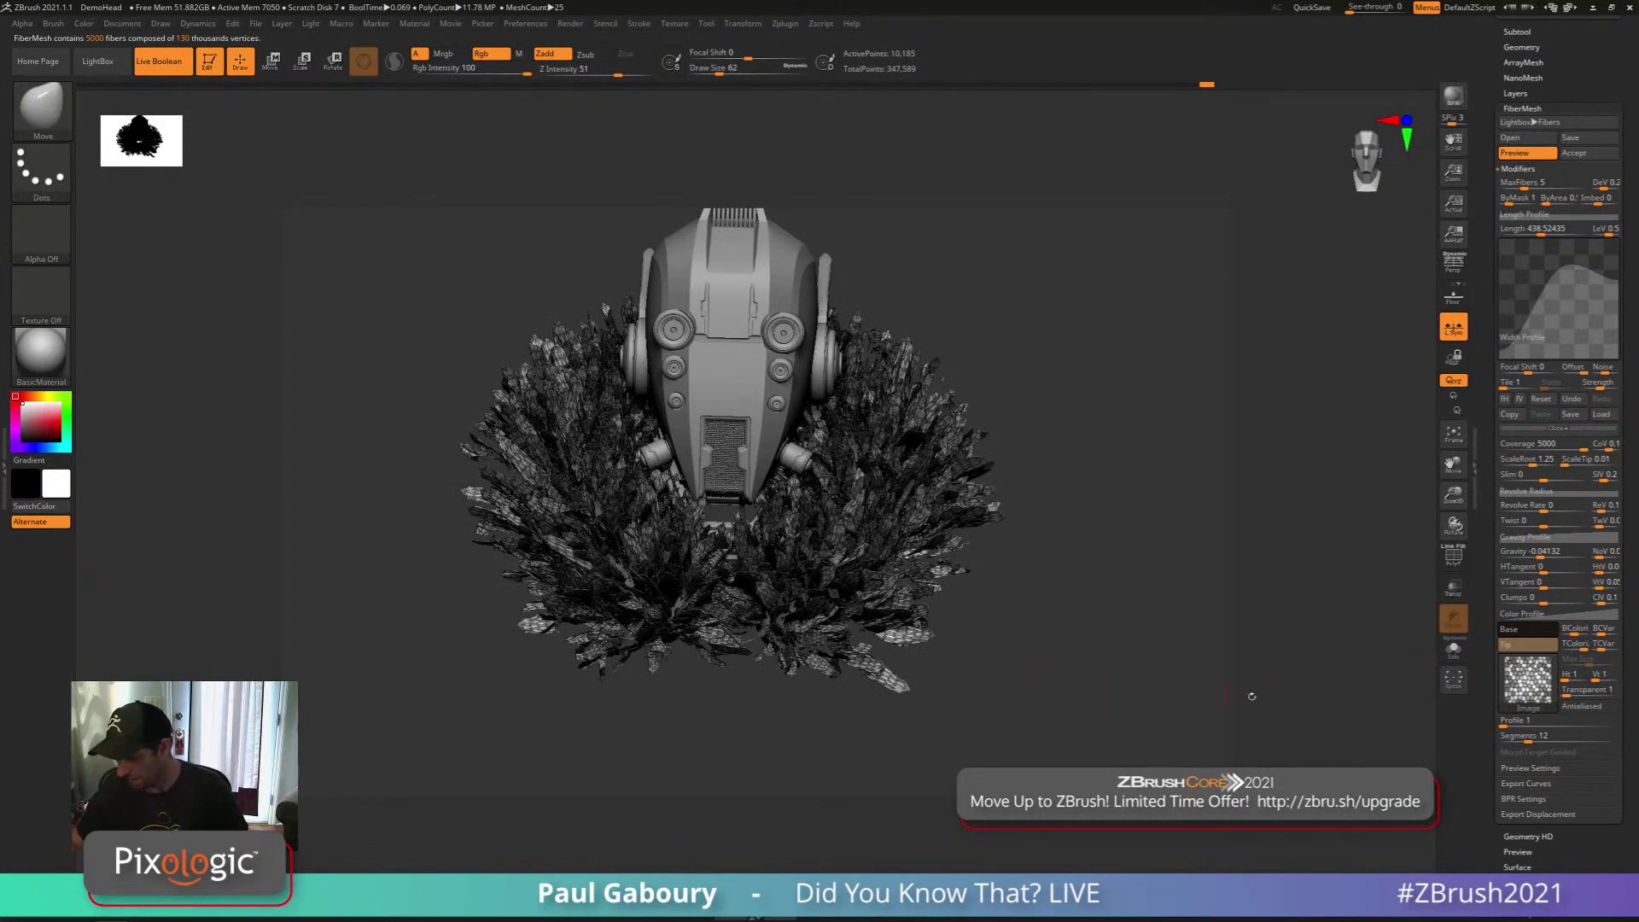
Try the orange star Texture 12 on the fibers and inspect its cutout shapes up close
left_click(1527, 680)
mouse_move(1024, 764)
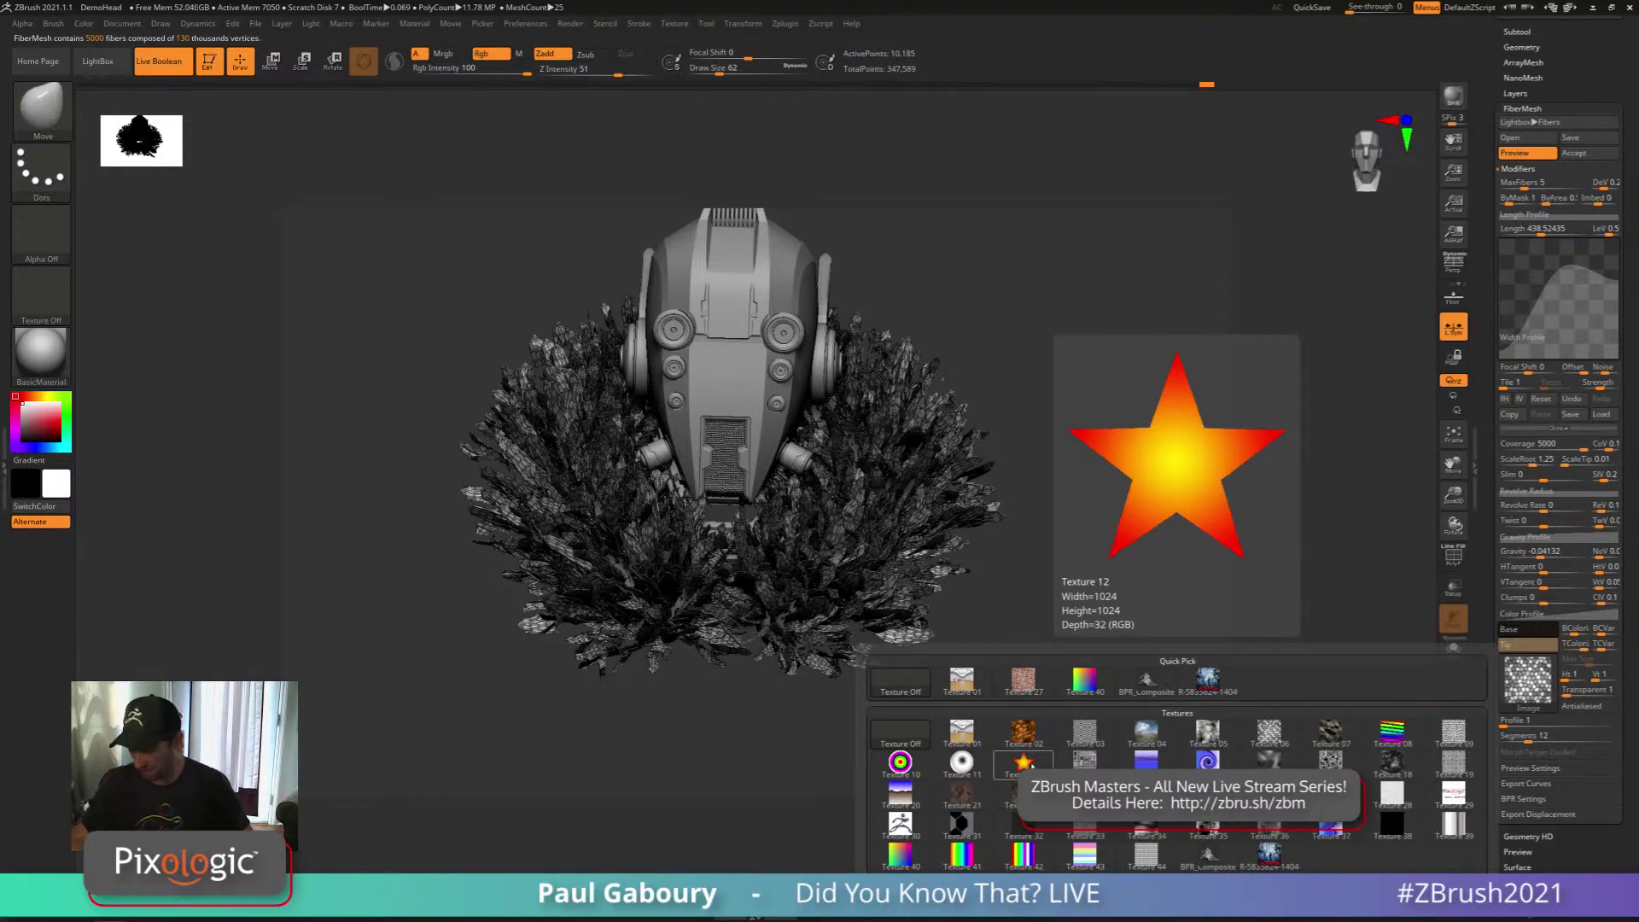
left_click(1029, 763)
left_click(942, 806)
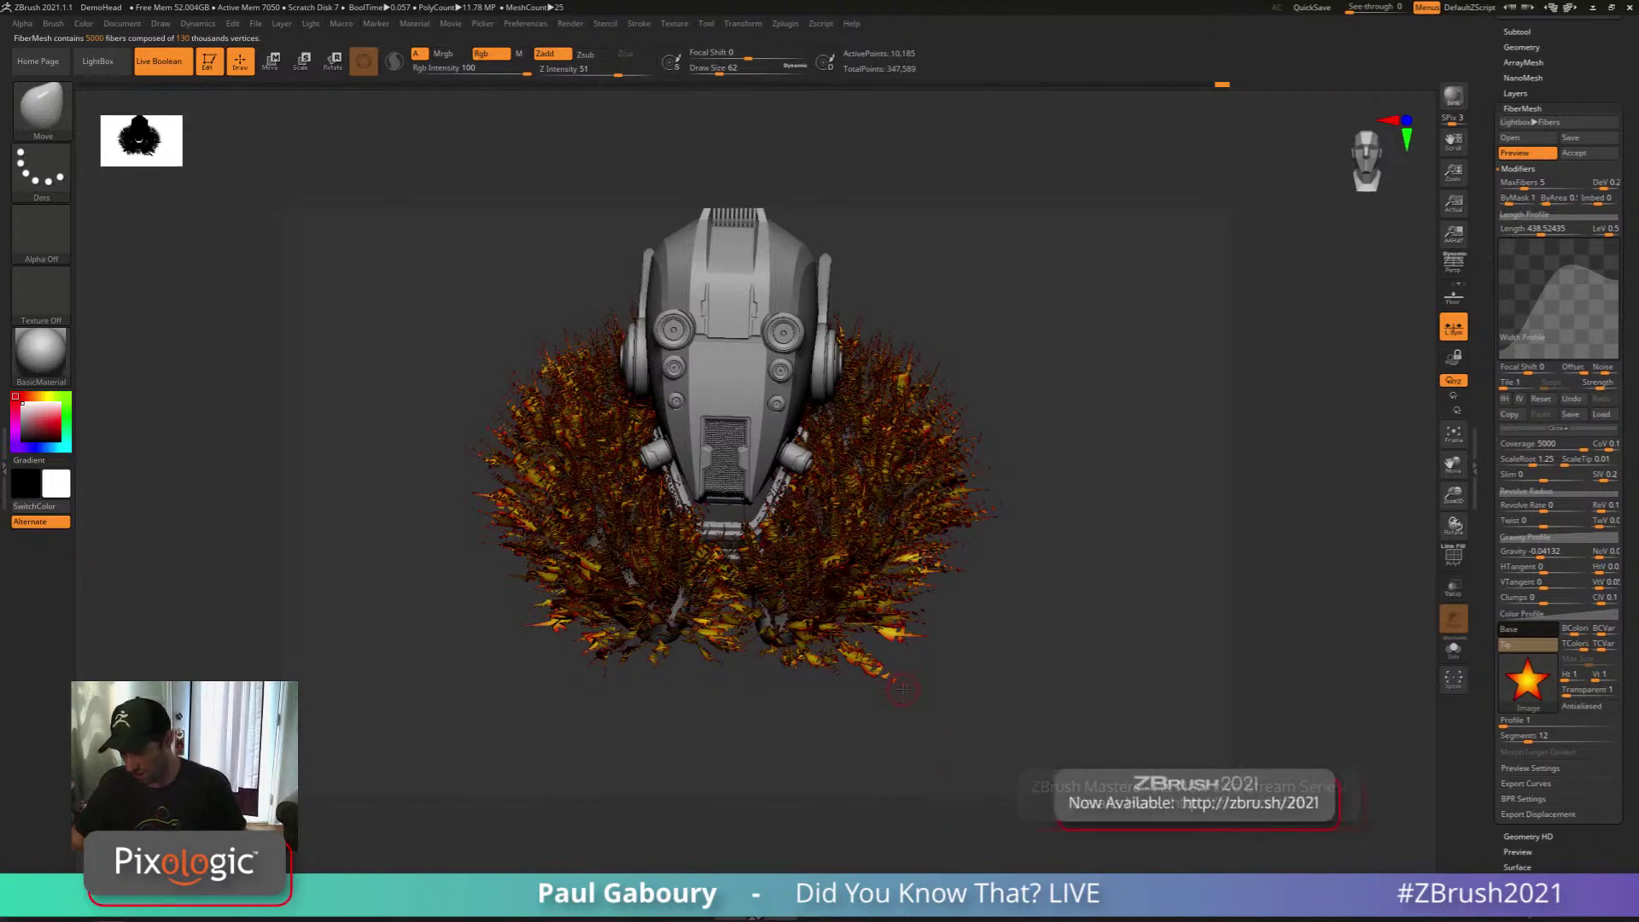
mouse_move(852, 663)
right_mouse_down("ctrl")
mouse_move(969, 772)
mouse_move(953, 708)
right_mouse_up("ctrl")
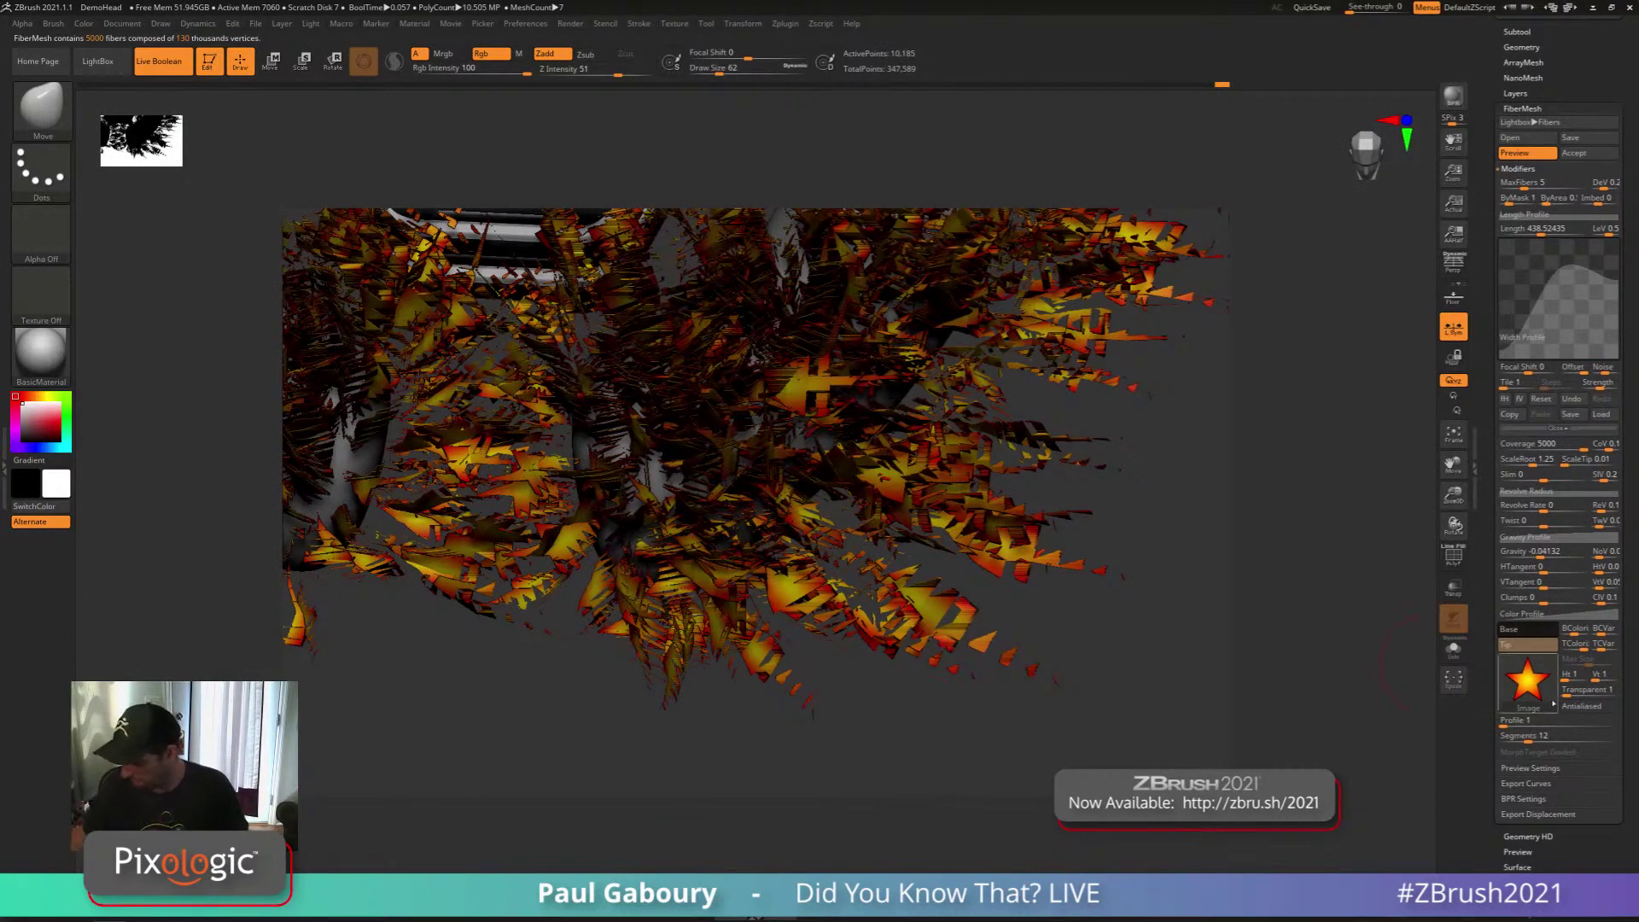
mouse_move(1069, 690)
right_mouse_down("ctrl")
mouse_move(977, 601)
mouse_move(973, 622)
mouse_move(977, 640)
mouse_move(1038, 622)
right_mouse_up("ctrl")
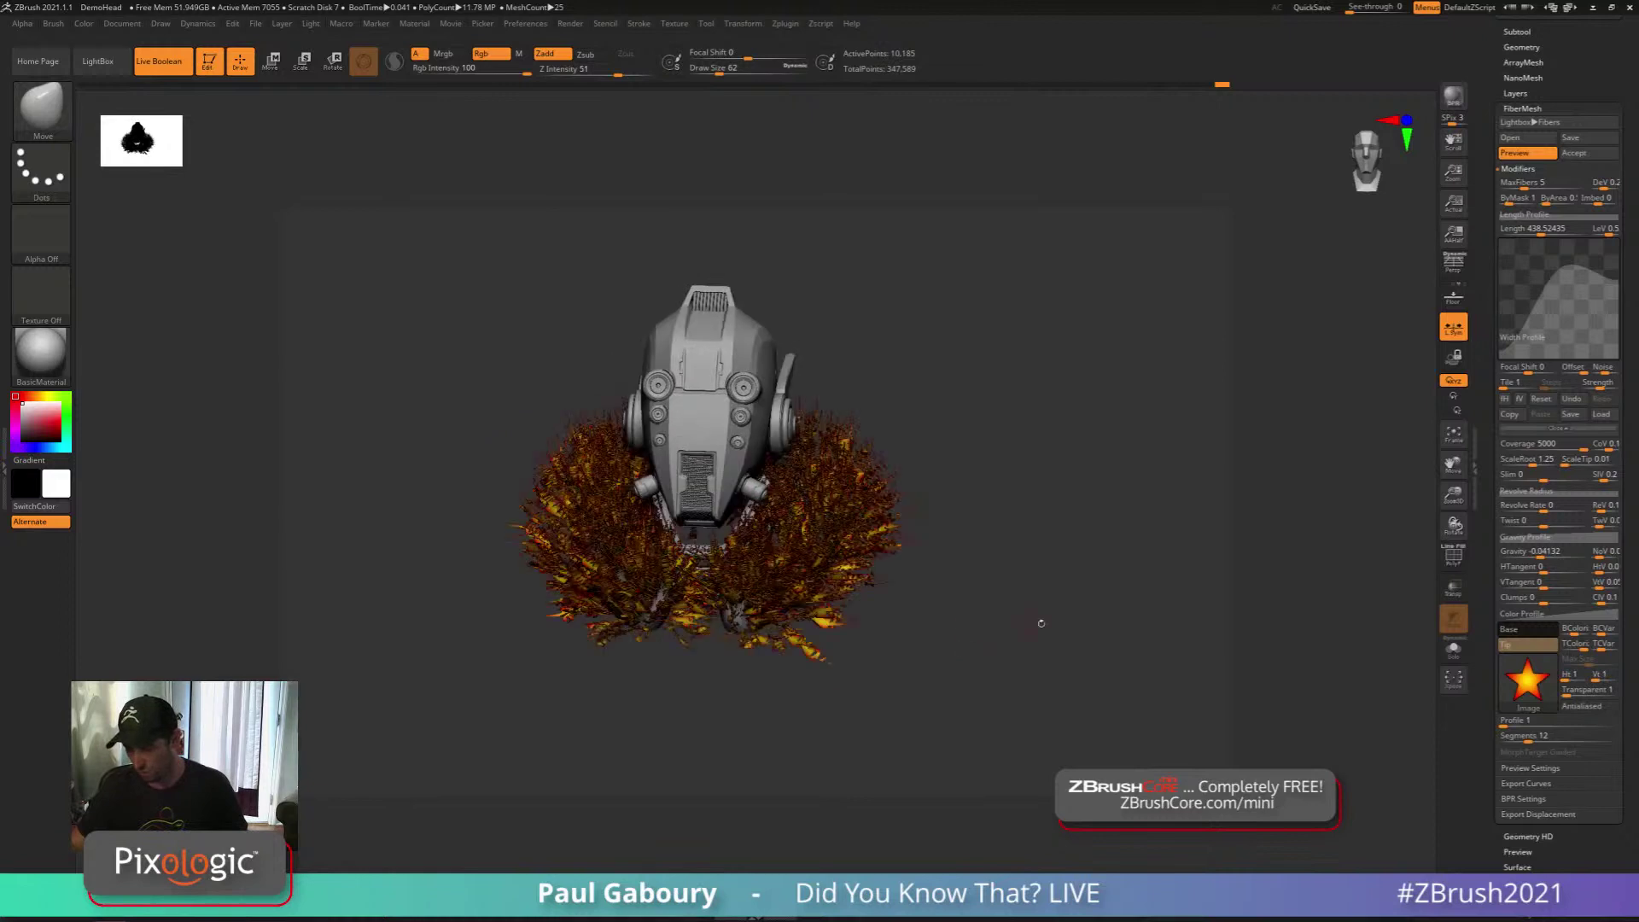
Turn the fiber texture off to restore the plain brown fiber color
left_click(1526, 681)
left_click(890, 731)
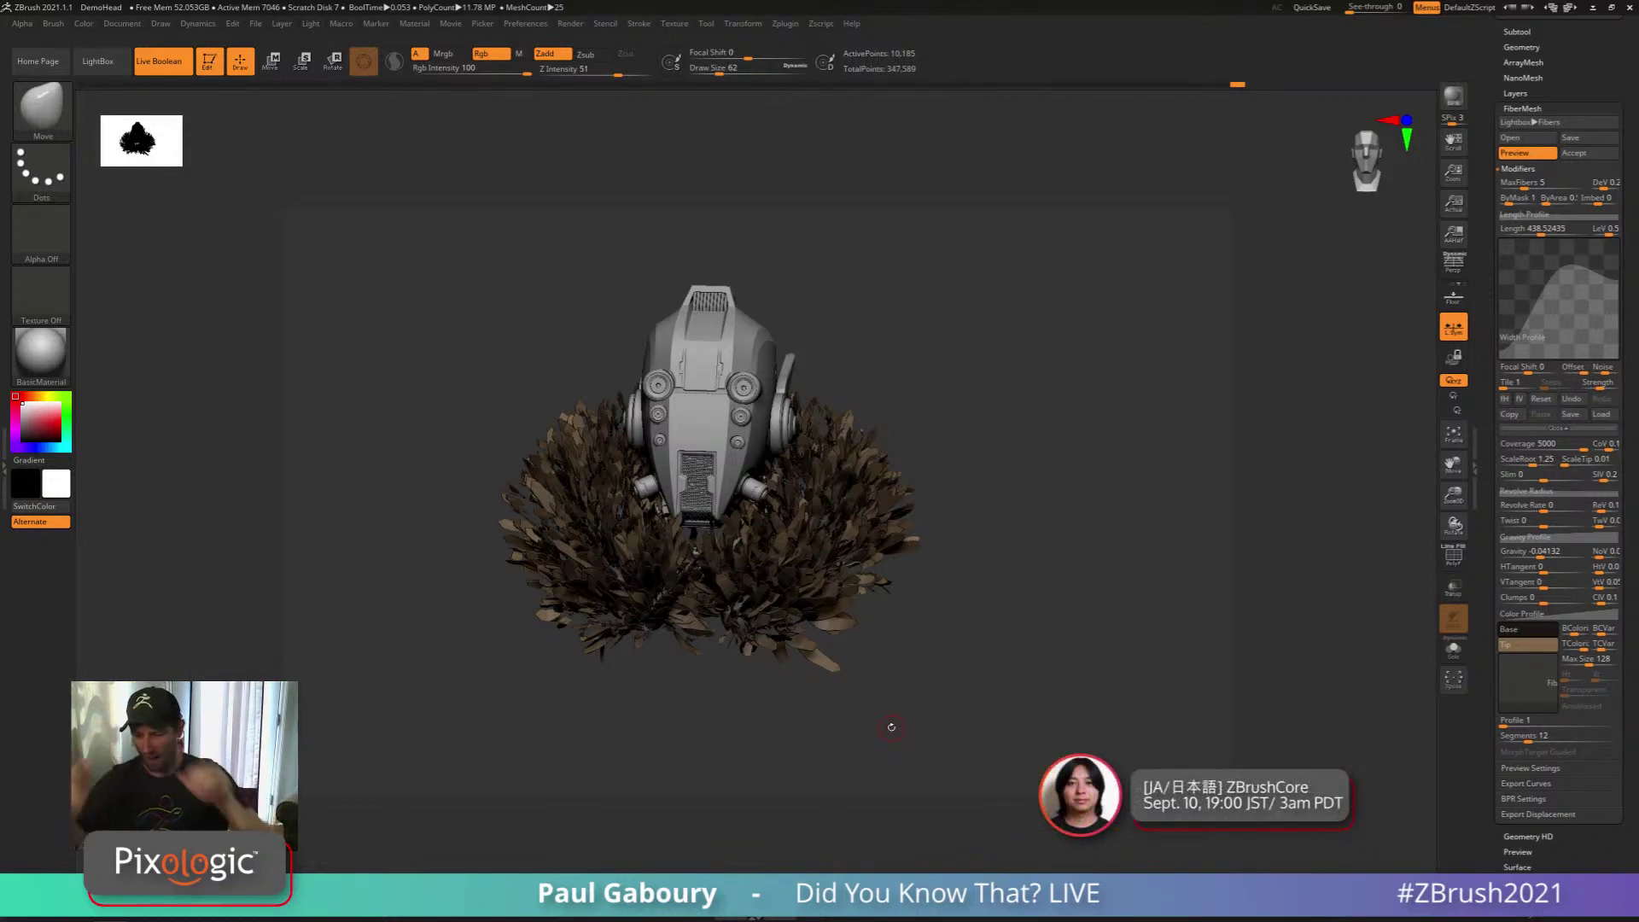
left_click_drag(936, 593, 915, 593)
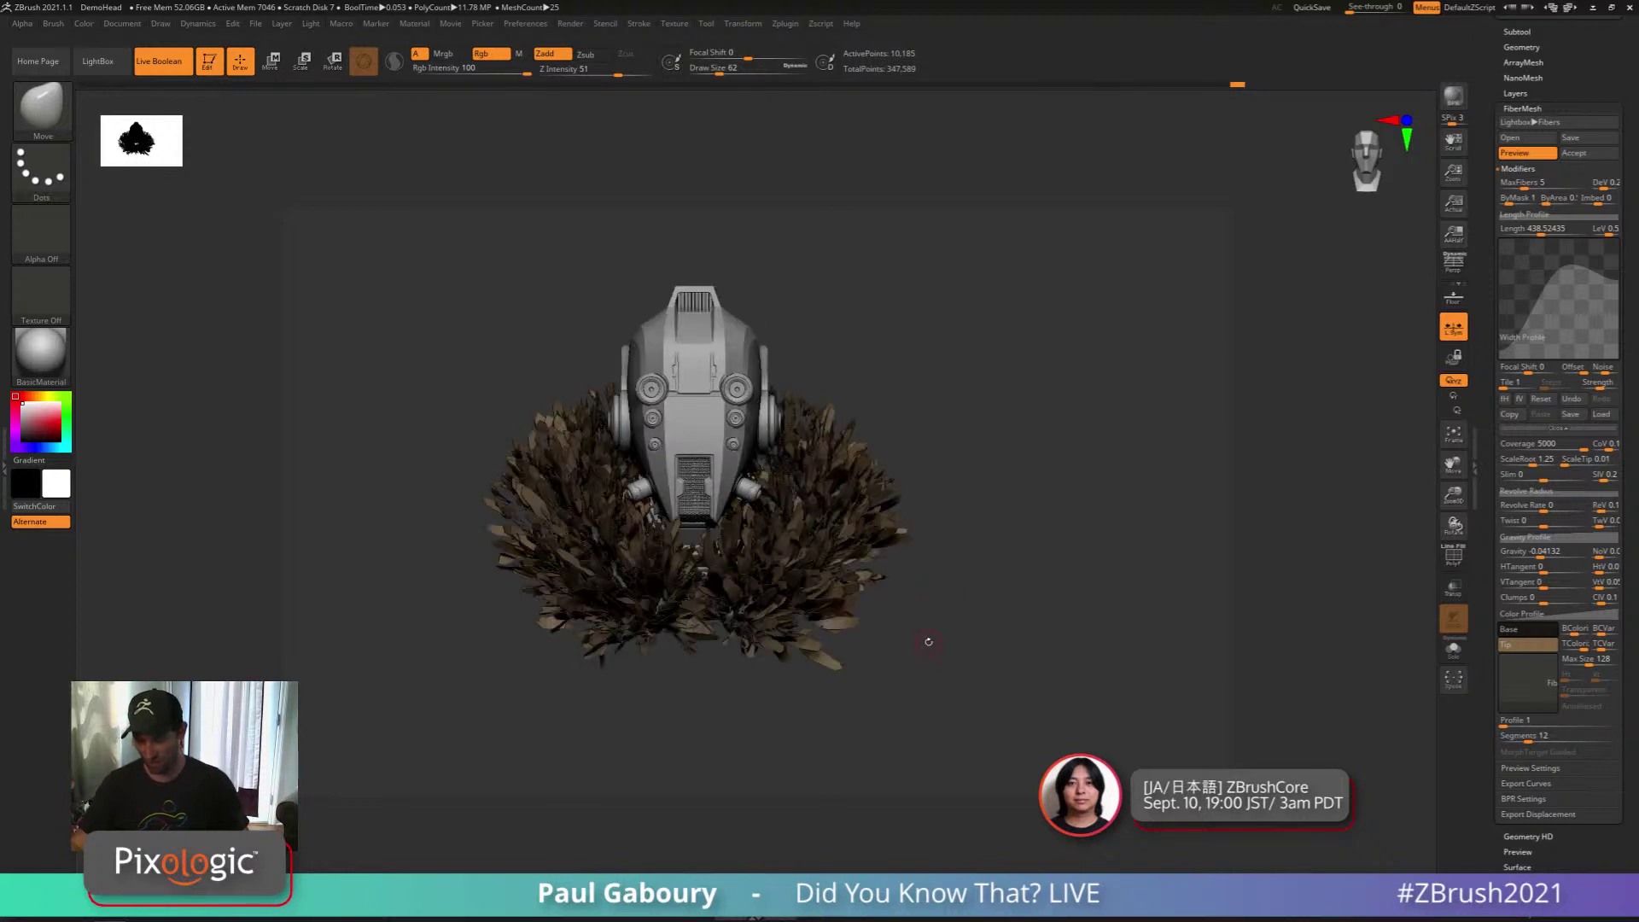
Accept the FiberMesh as a new subtool without activating Fast Preview, and locate it in the subtool list
left_click_drag(1624, 458, 1622, 815)
left_click(1576, 510)
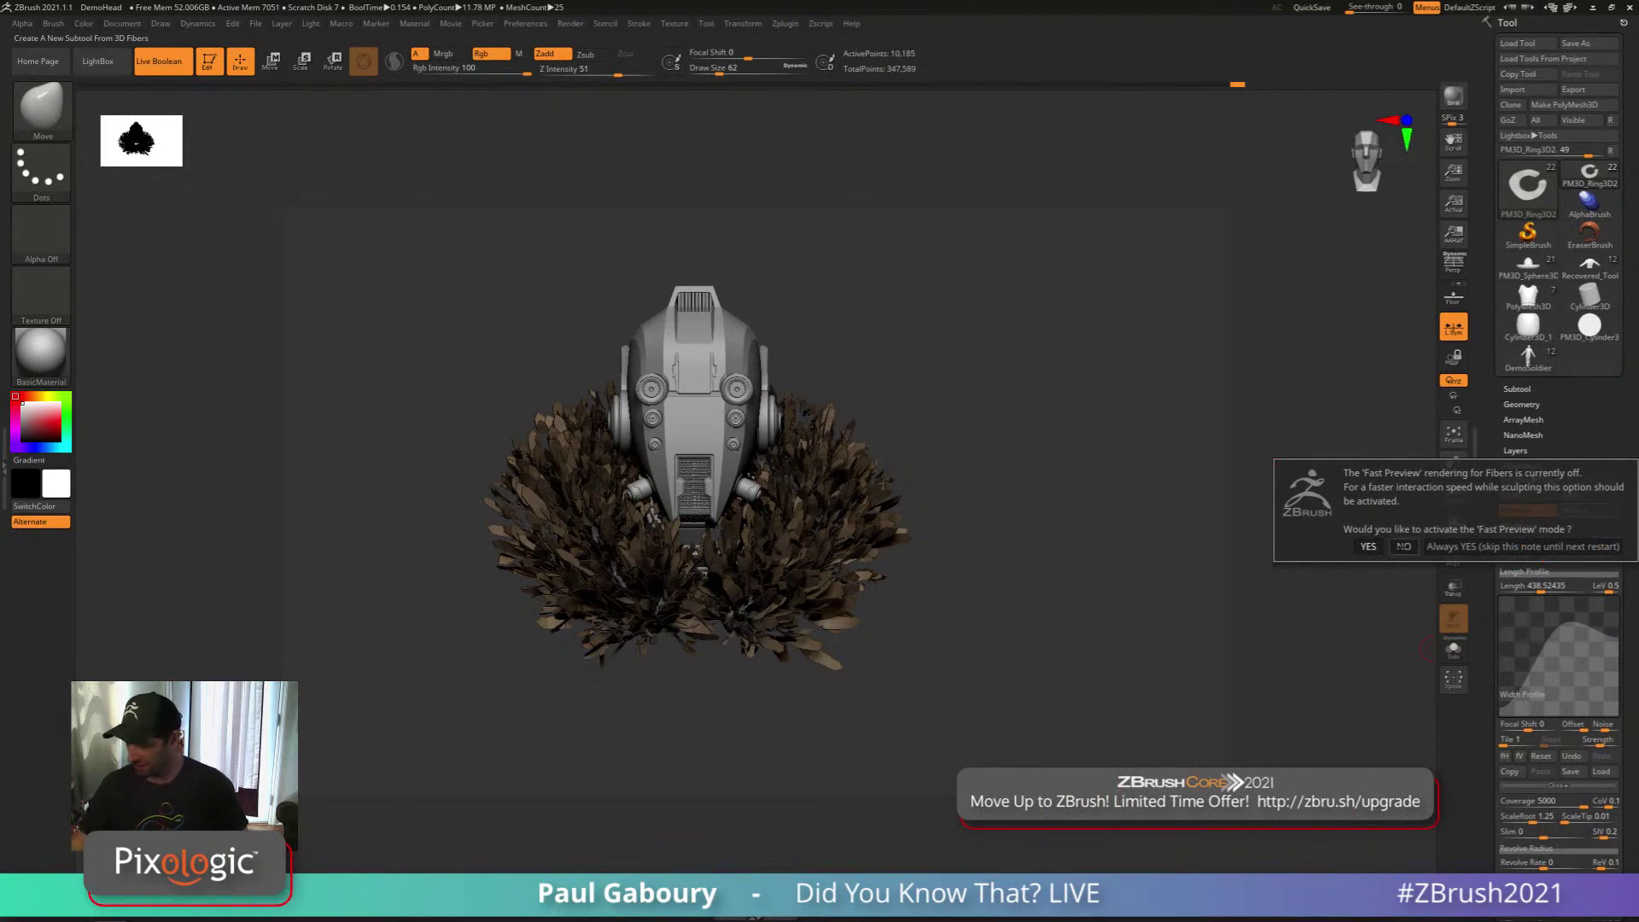
left_click(1403, 546)
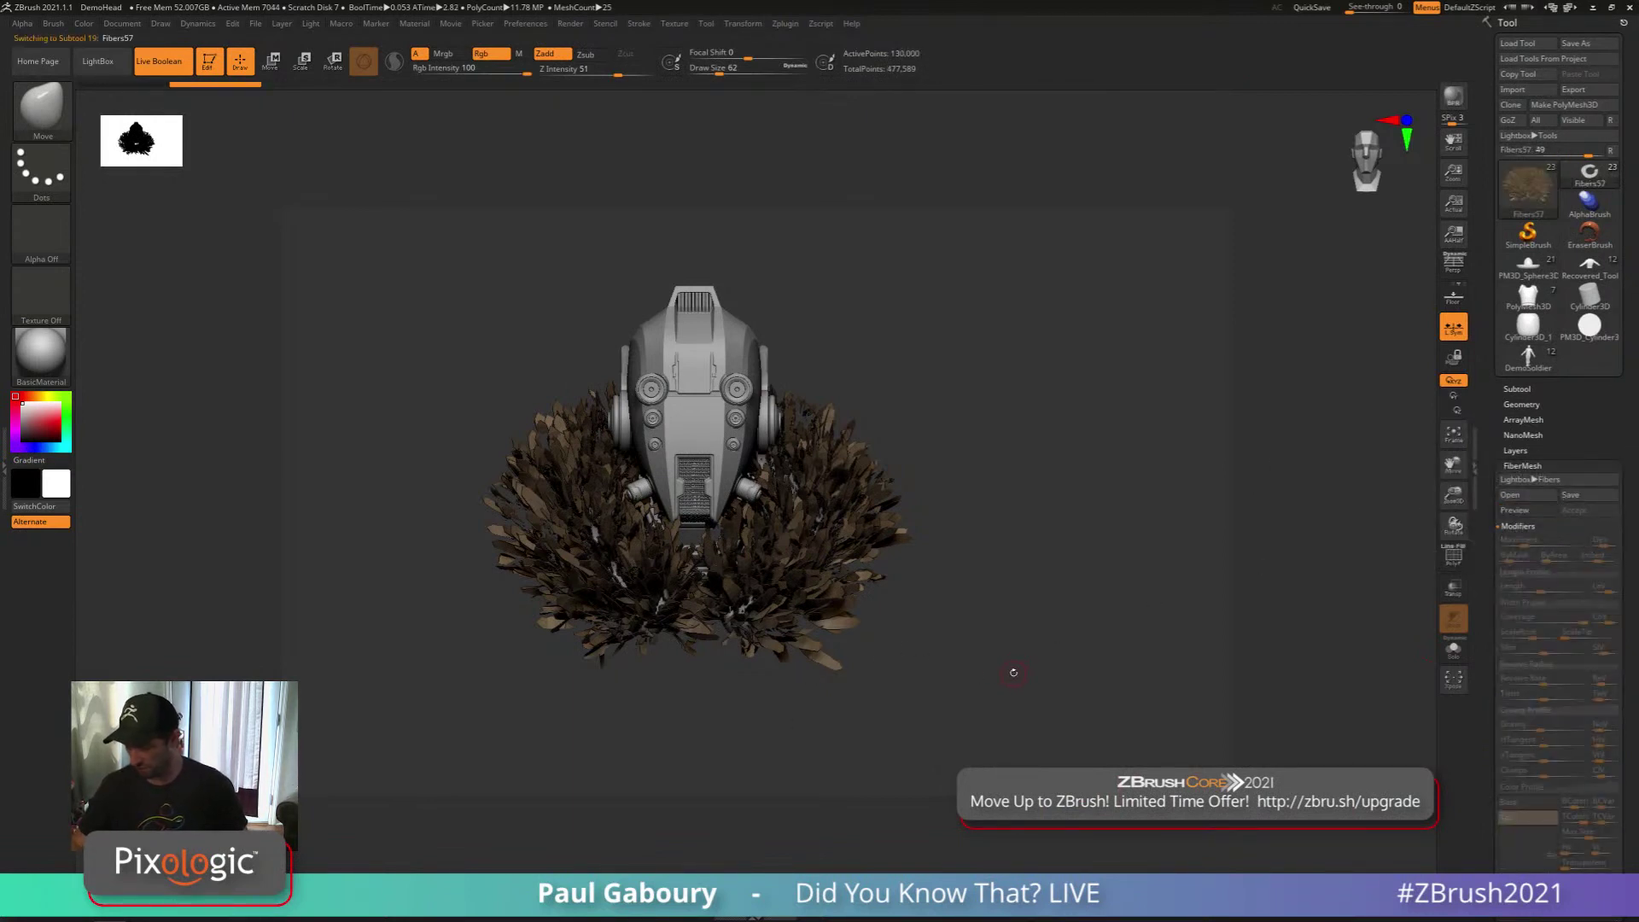
left_click(1516, 388)
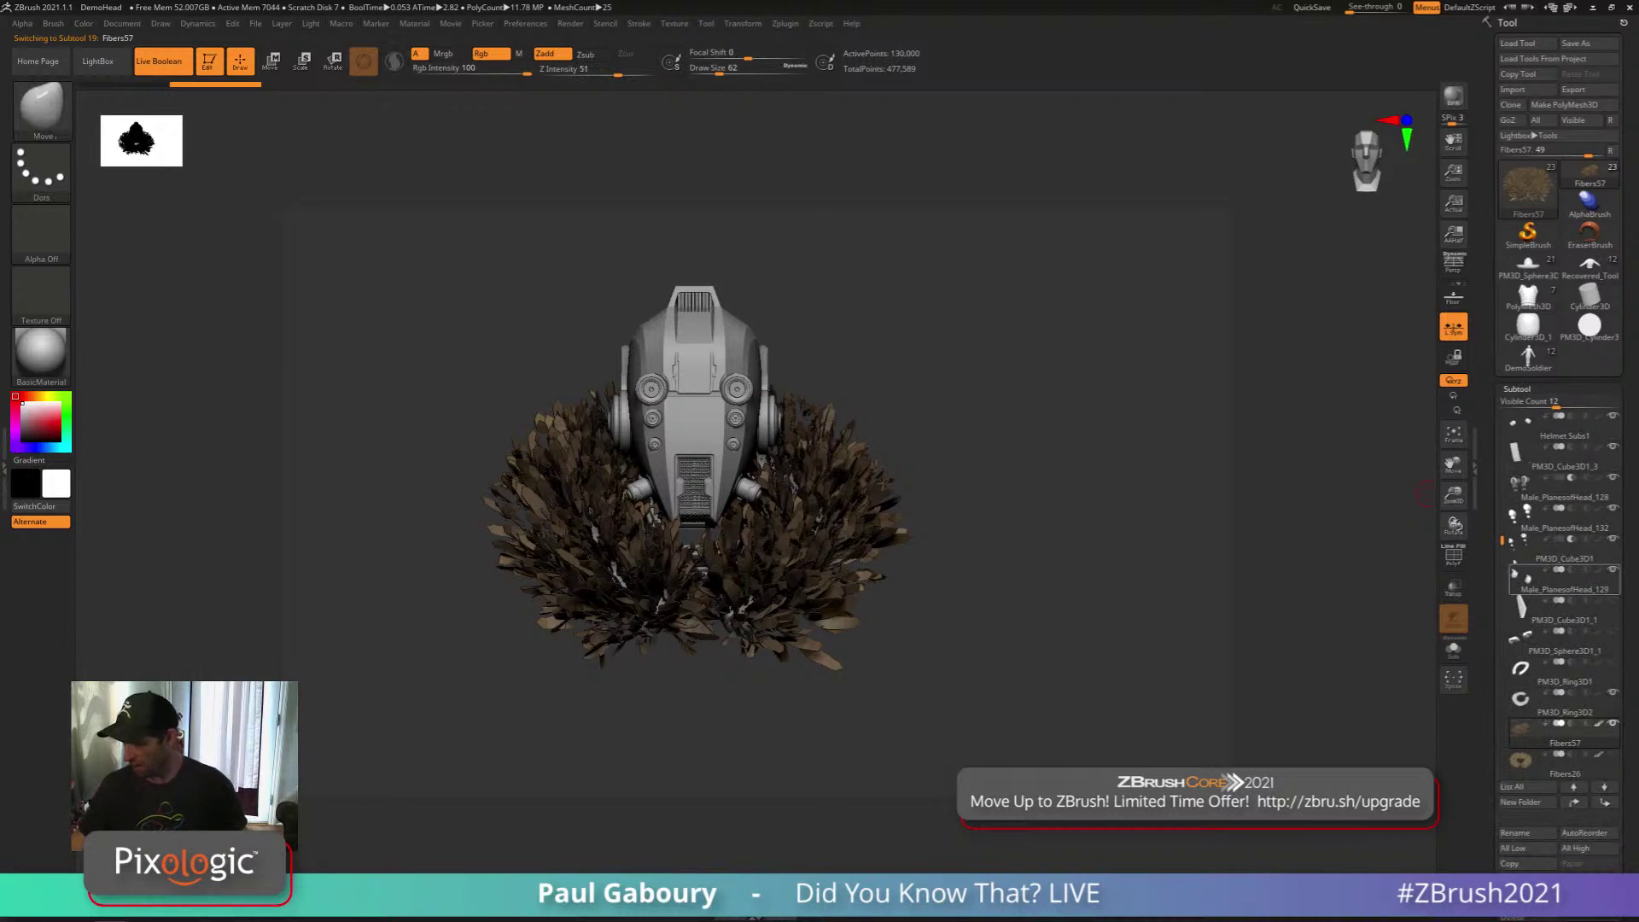
scroll(1536, 572, "down", 1)
mouse_move(1521, 700)
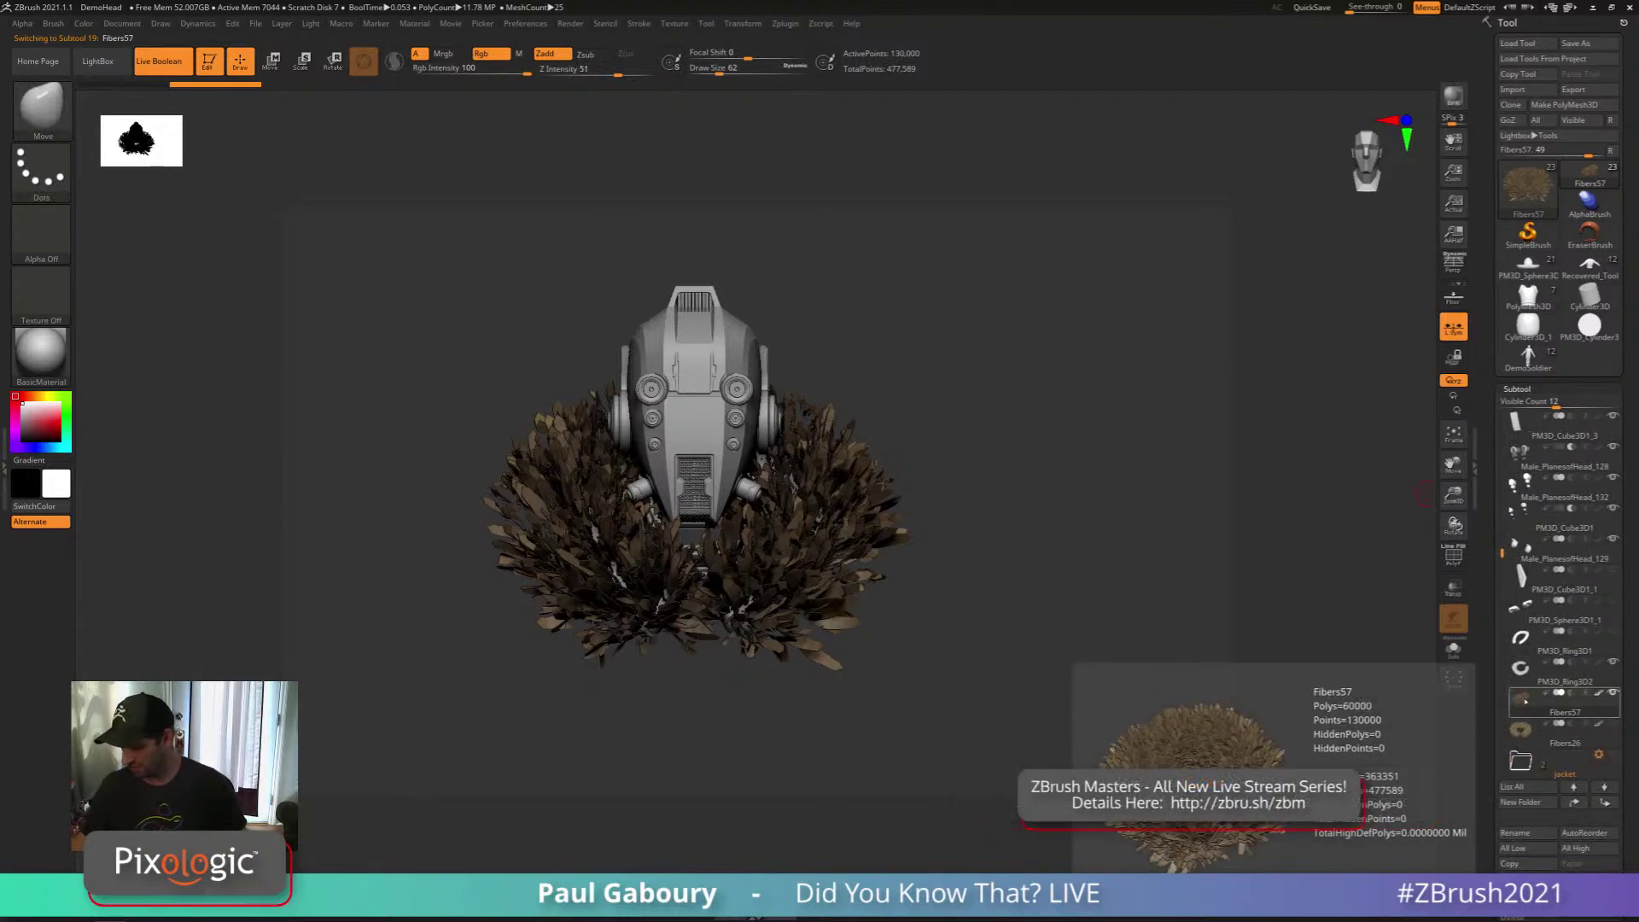
Turn on the floor grid and raise its elevation so it sits just beneath the fur collar
mouse_move(1024, 670)
right_mouse_down("ctrl")
mouse_move(967, 622)
mouse_move(1016, 598)
mouse_move(1007, 541)
right_mouse_up("ctrl")
key("shift+p")
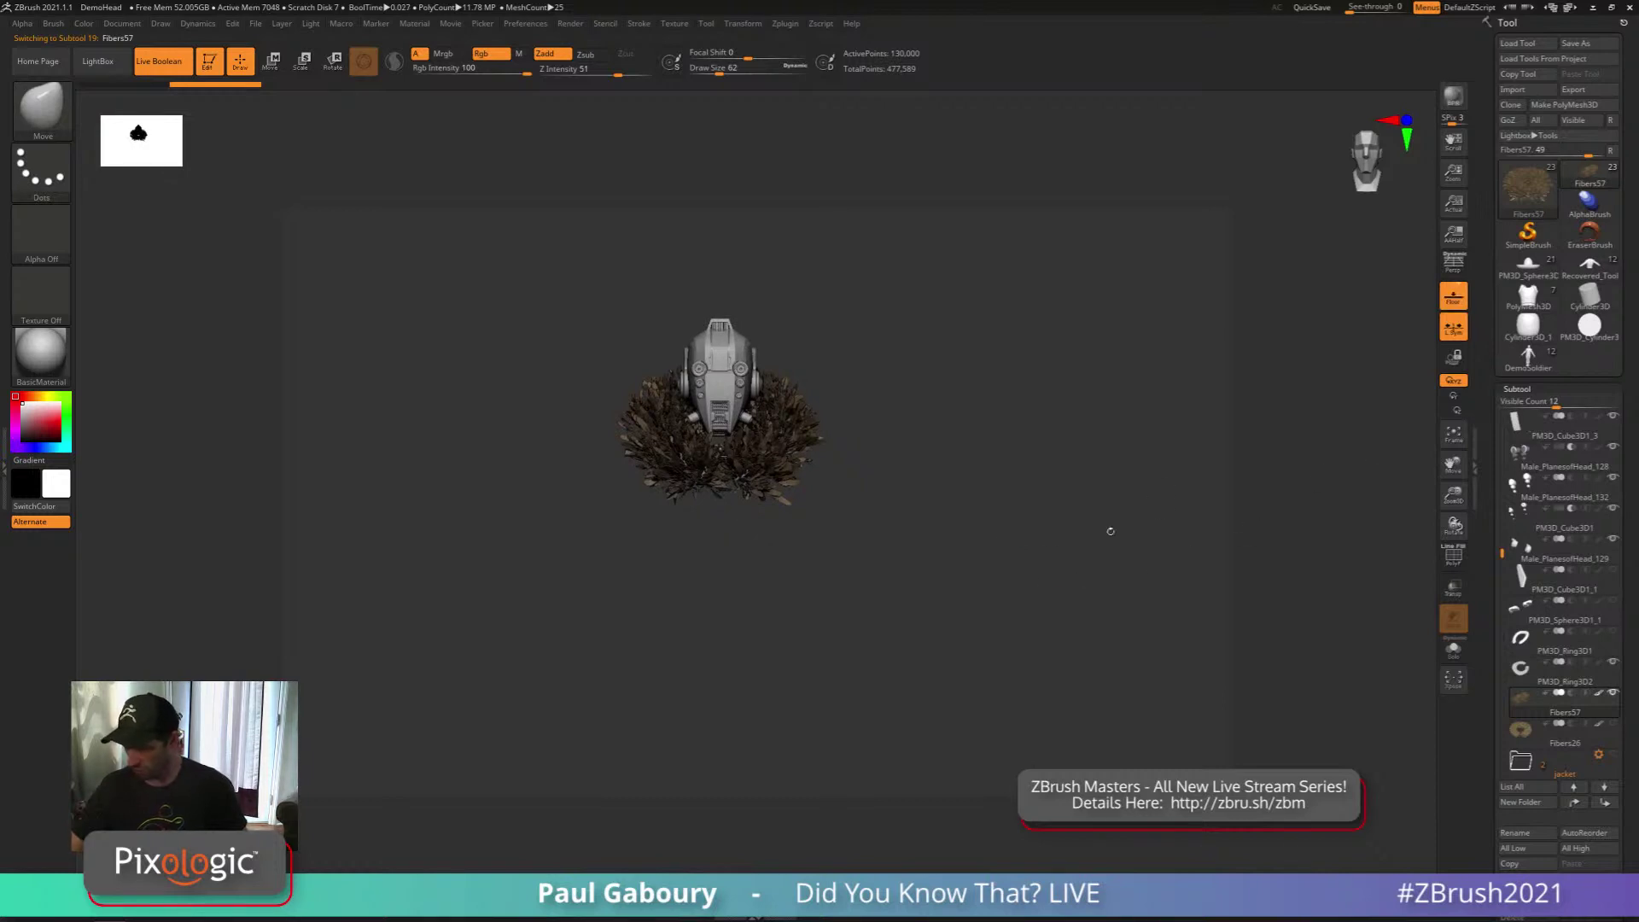
mouse_move(1042, 618)
right_mouse_down("ctrl")
mouse_move(978, 596)
mouse_move(985, 612)
right_mouse_up("ctrl")
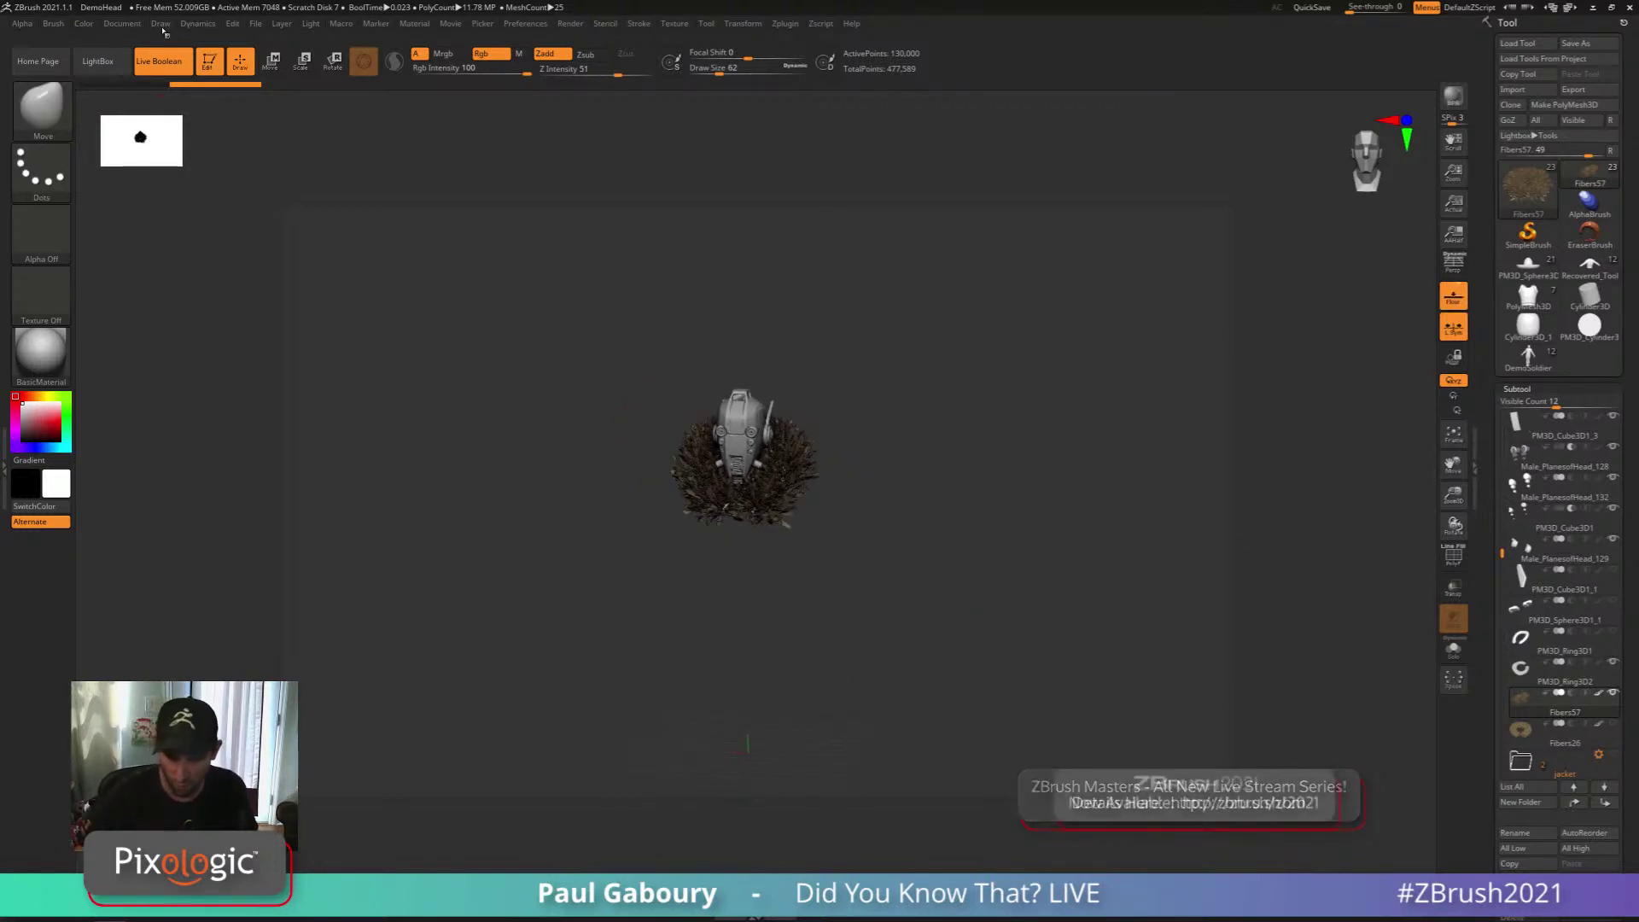
left_click(161, 24)
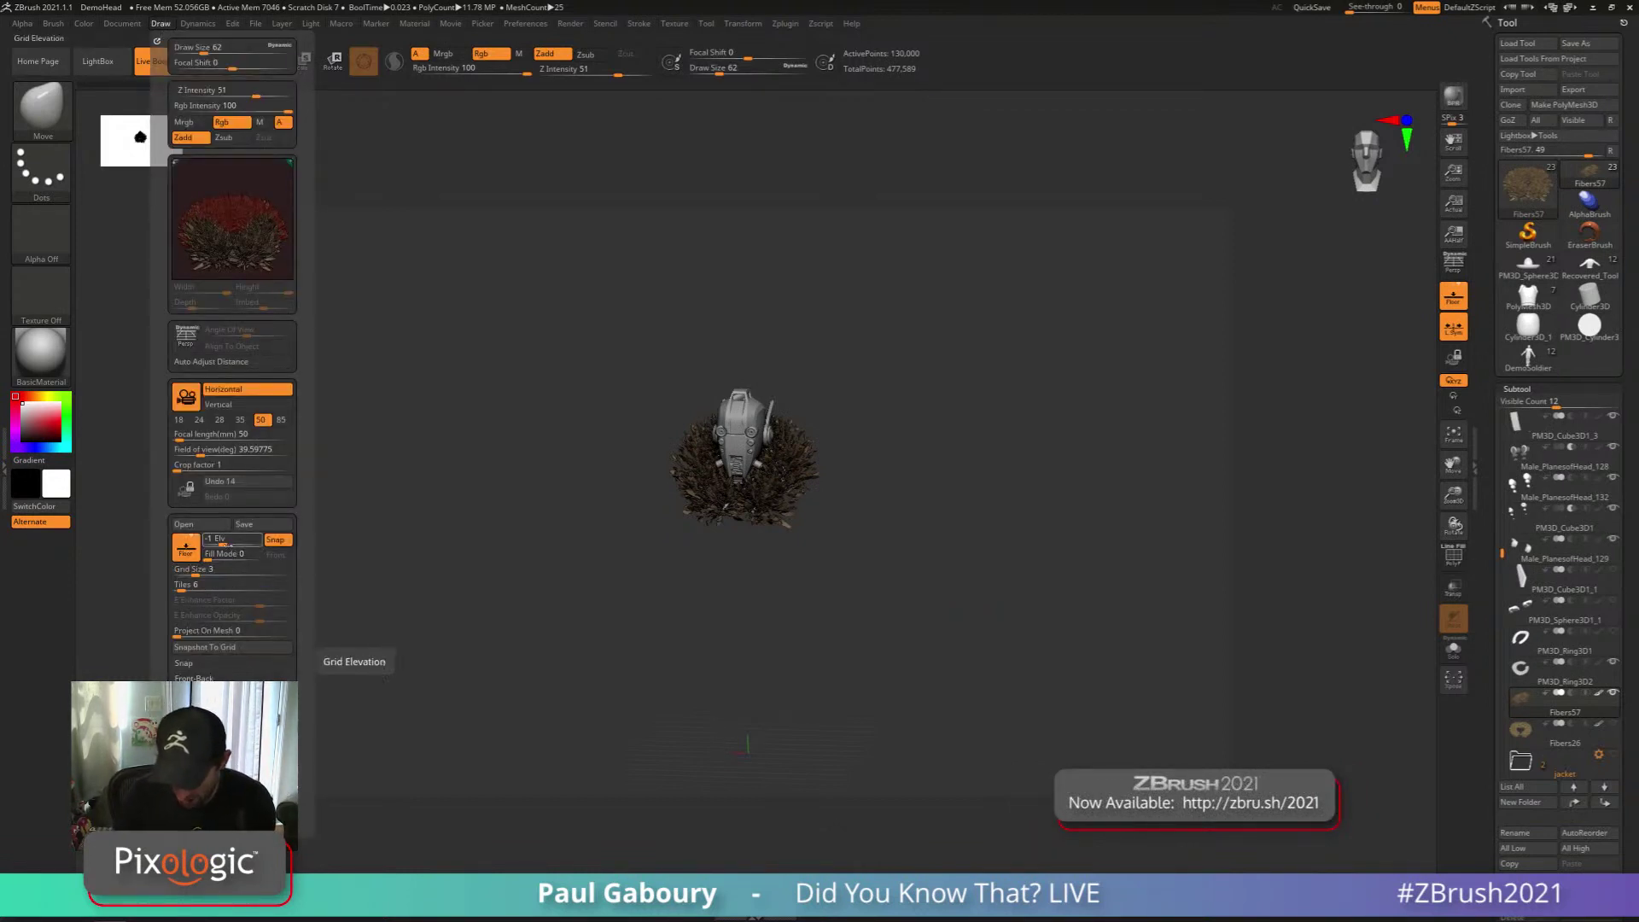
left_click_drag(222, 541, 230, 543)
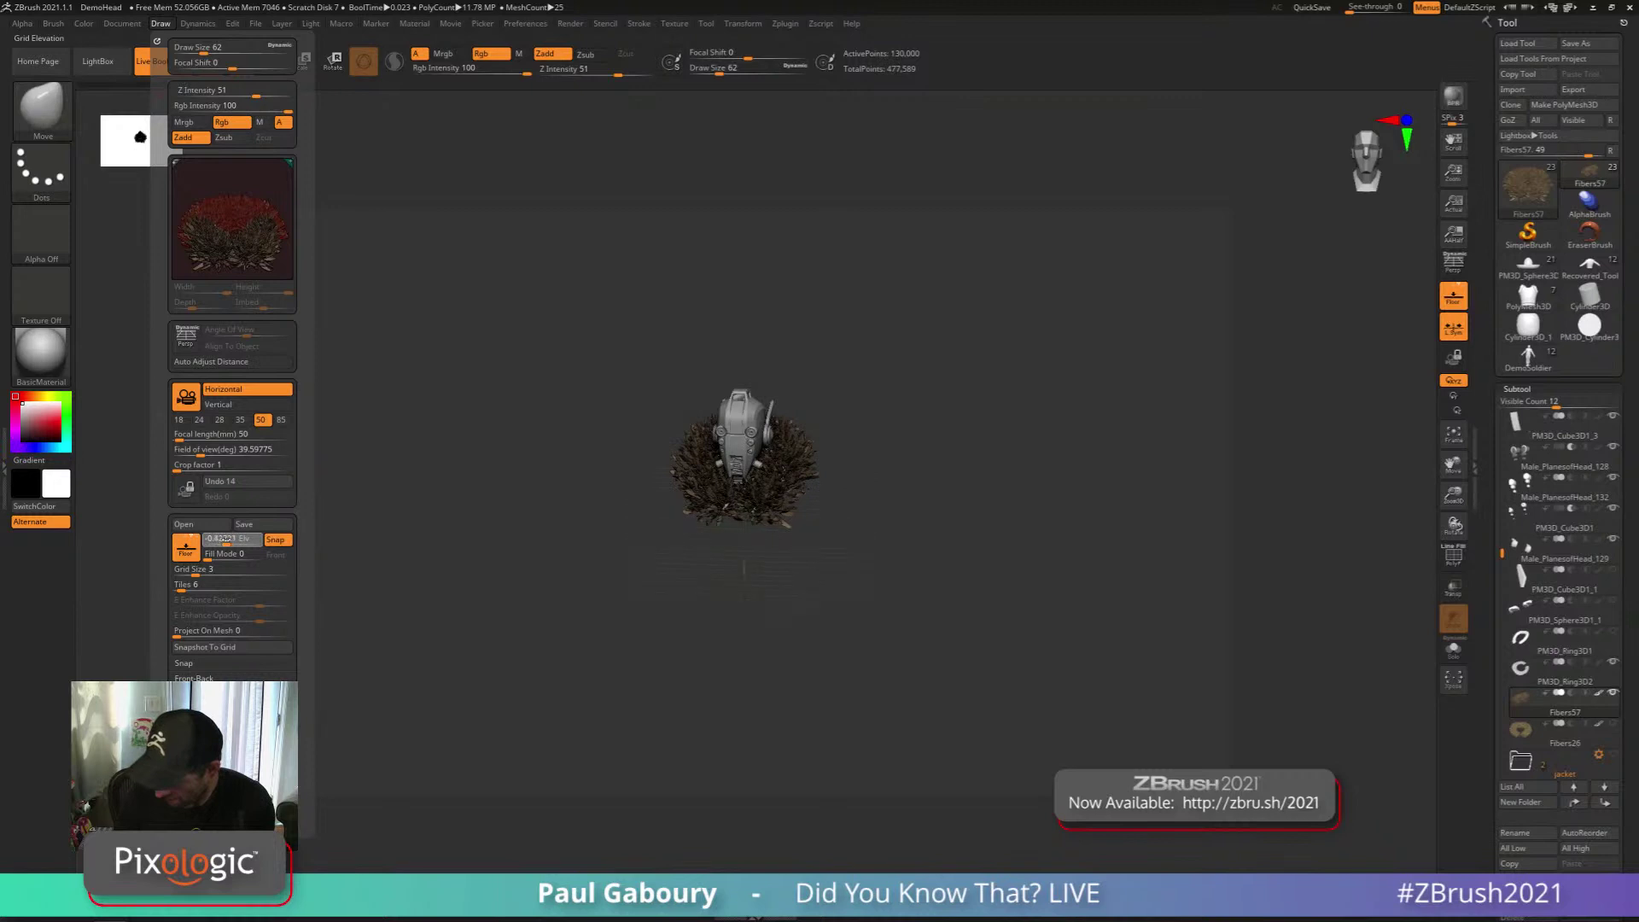
left_click(226, 538)
type("0")
key("Return")
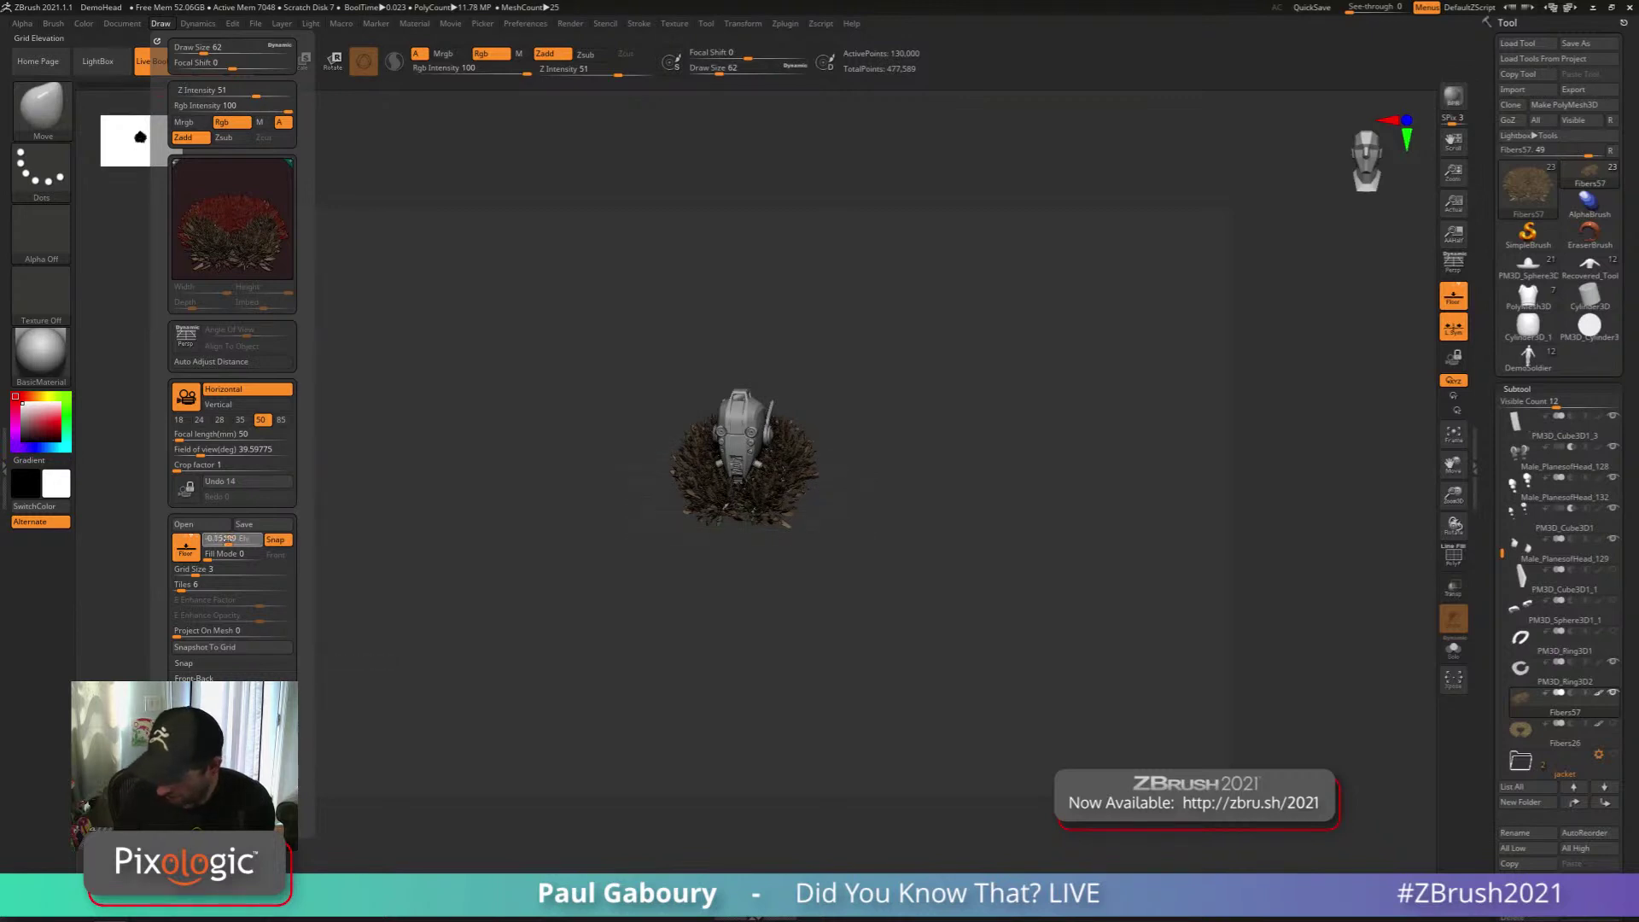
left_click(228, 538)
mouse_move(964, 636)
left_mouse_down()
mouse_move(879, 648)
mouse_move(914, 666)
mouse_move(849, 644)
left_mouse_up()
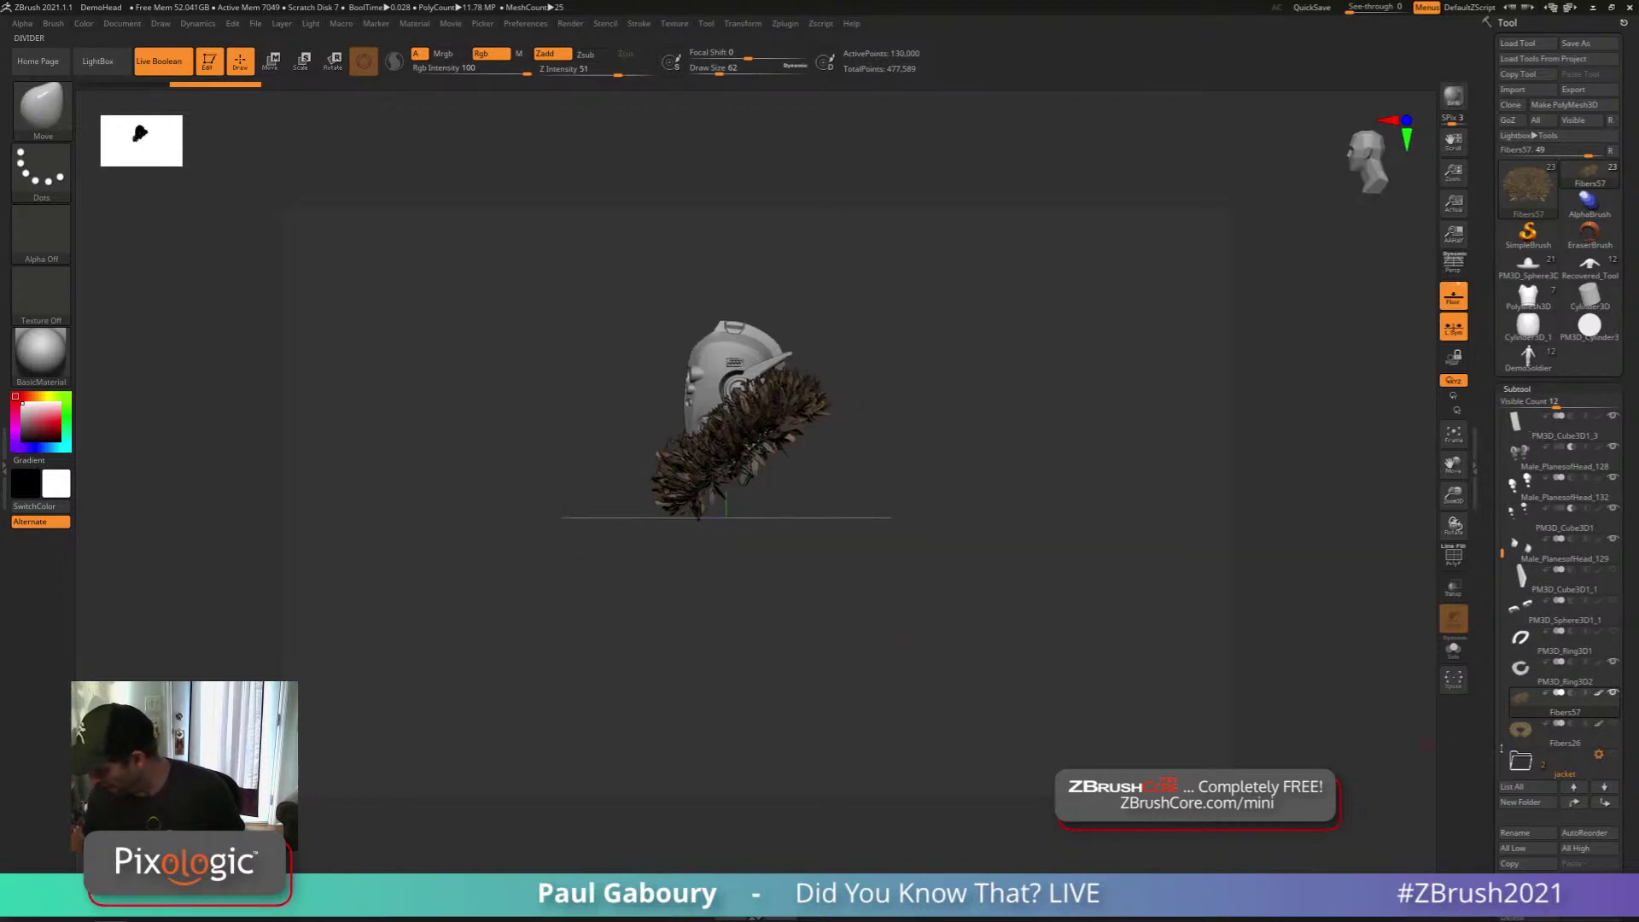
Append a Cylinder3D_1 mesh as a new subtool of the helmet model
left_click_drag(1626, 780, 1626, 689)
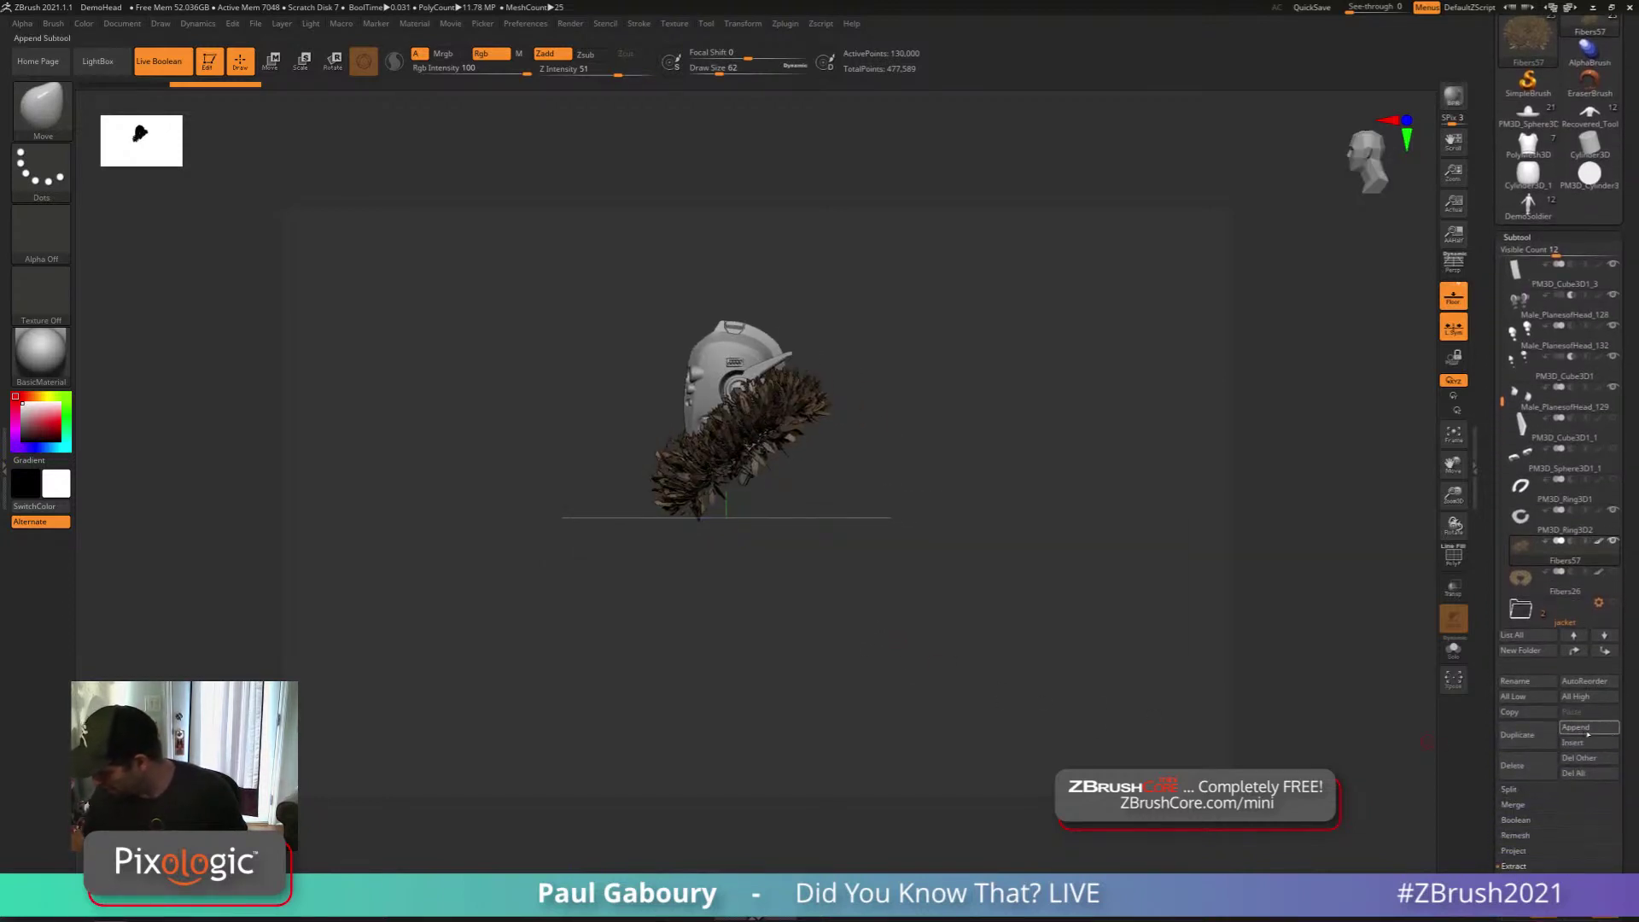
left_click(1574, 727)
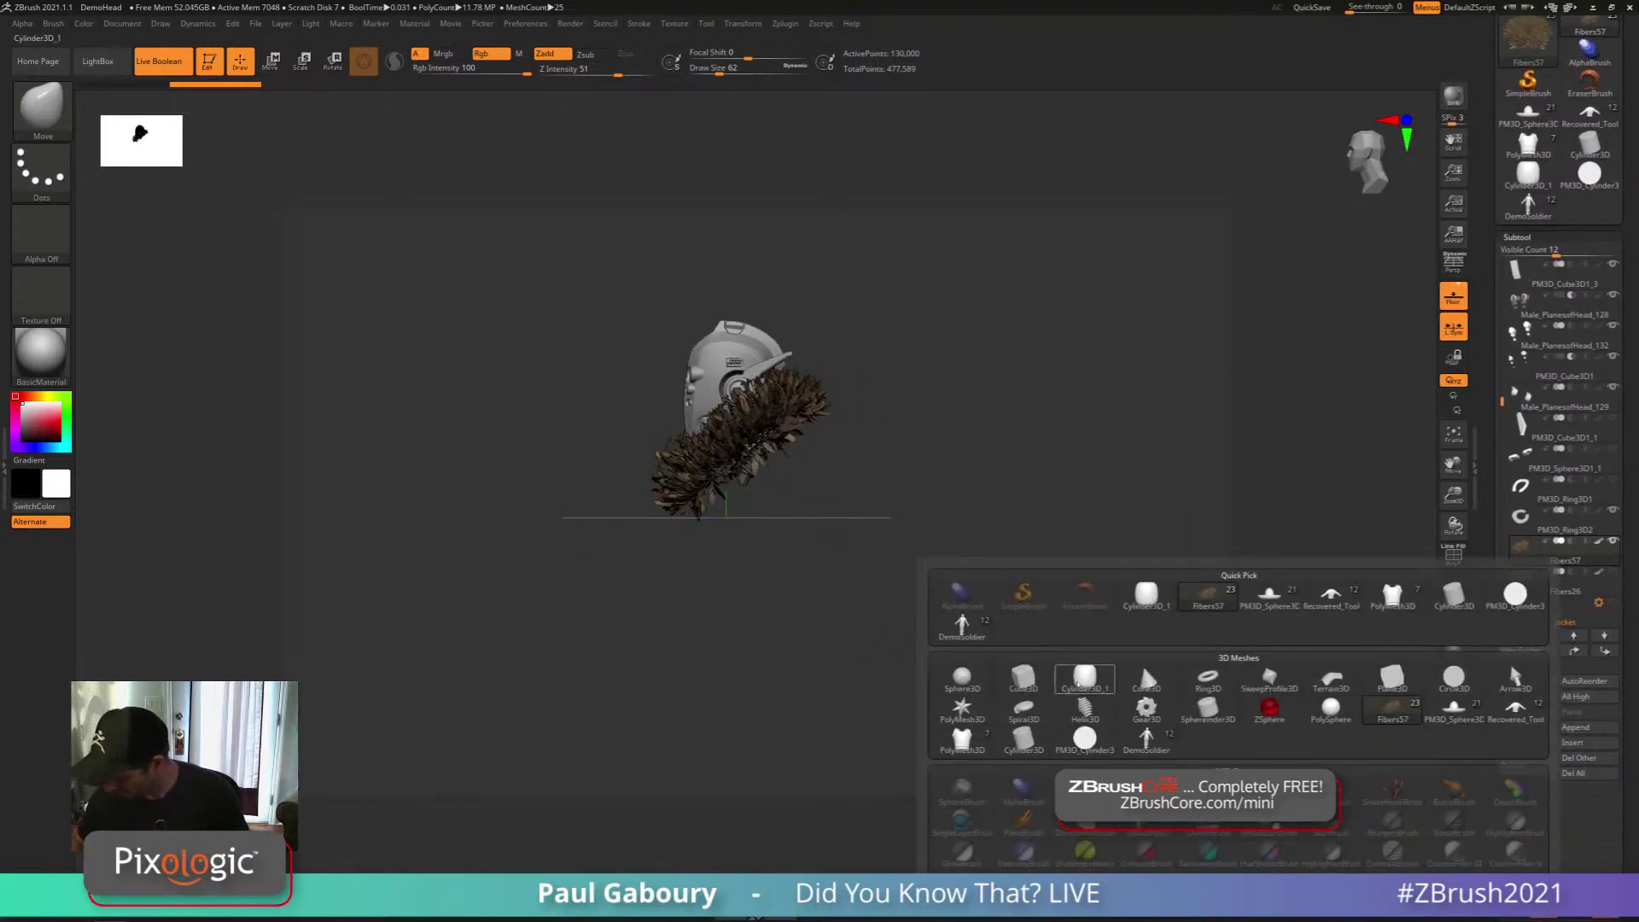
left_click(1077, 675)
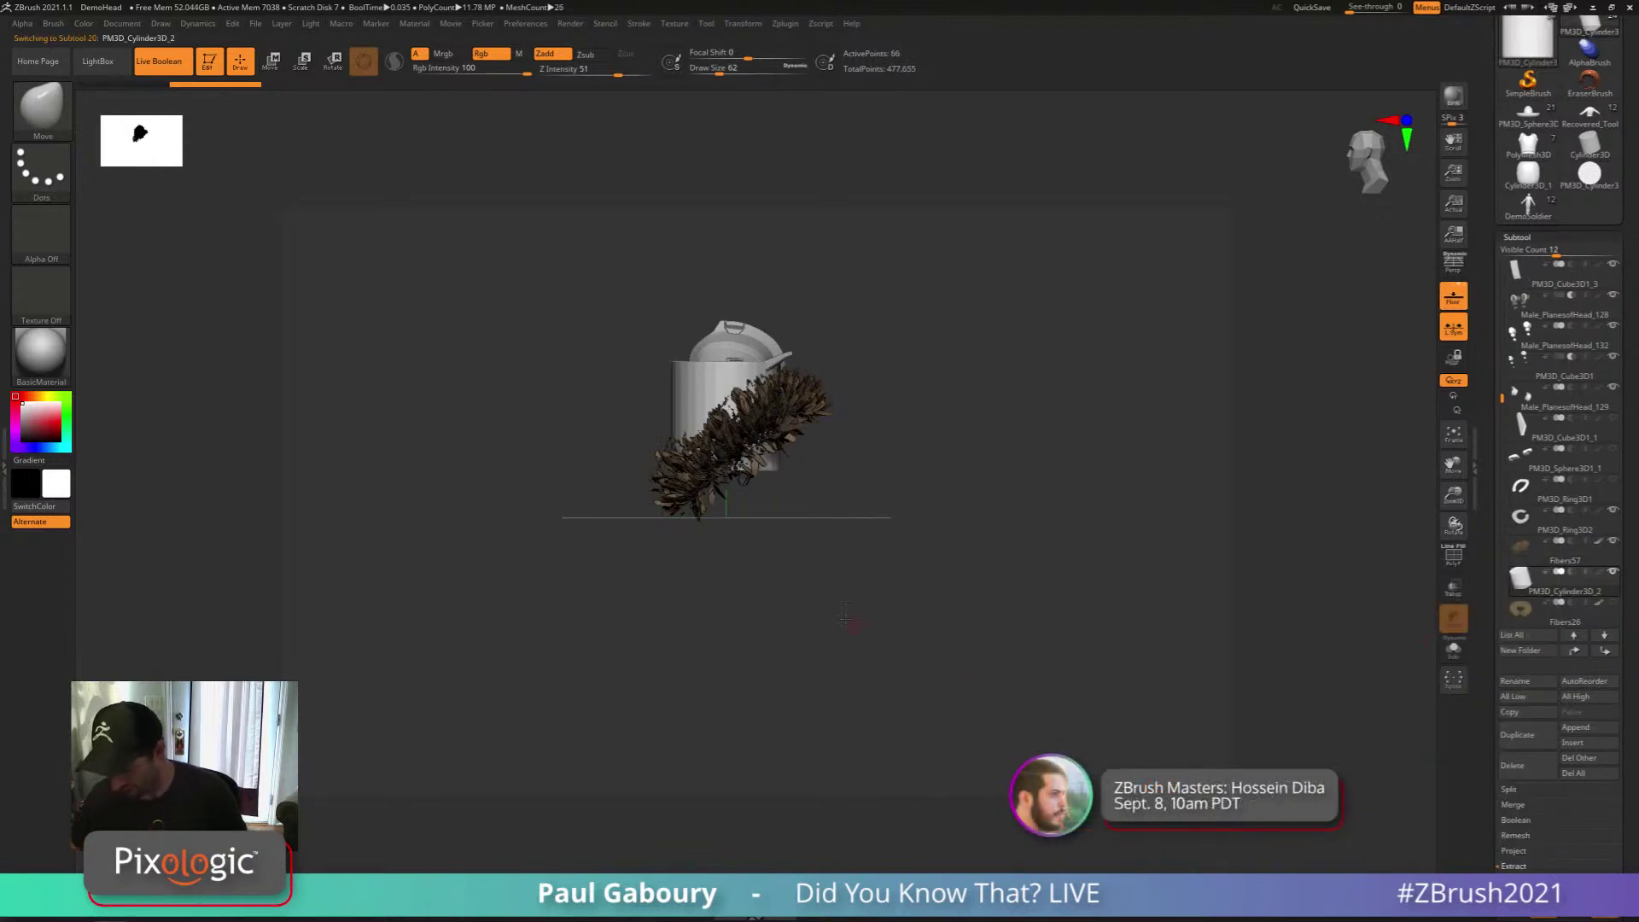
Lay the appended cylinder on its side, scale it down and position it below the back of the collar
key("w")
left_click_drag(841, 620, 965, 621)
left_click_drag(783, 422, 852, 542, "shift")
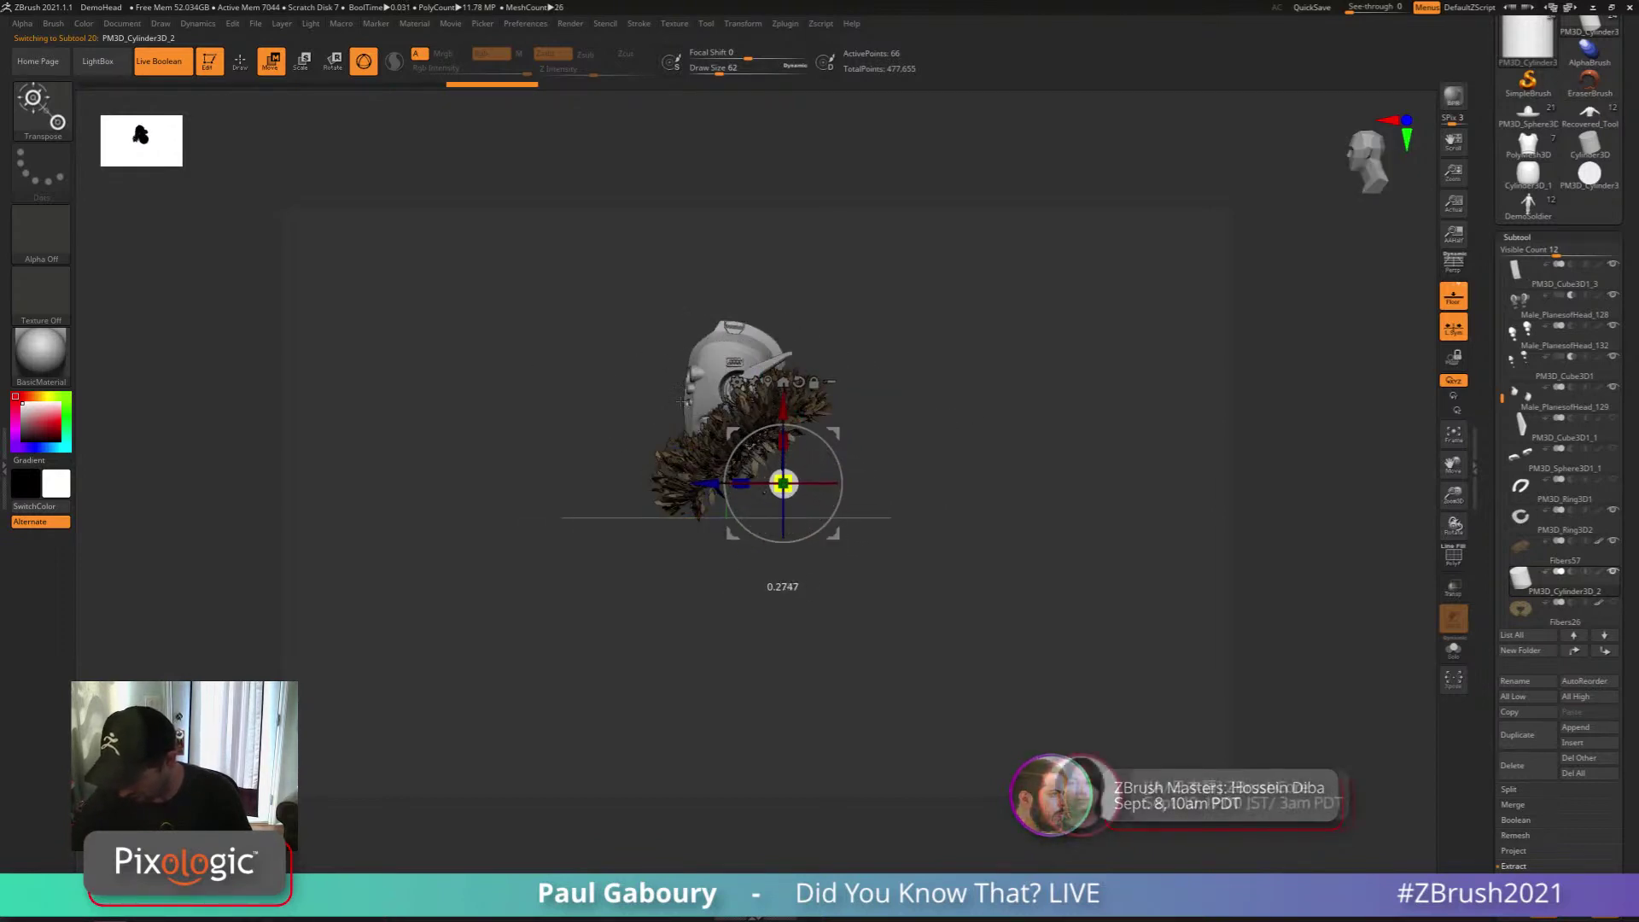
left_click_drag(782, 484, 811, 454)
Duplicate the small cylinder, place the copy beside the original under the collar, and return to Draw mode
left_click_drag(864, 505, 812, 549, "ctrl")
left_click_drag(763, 500, 780, 510)
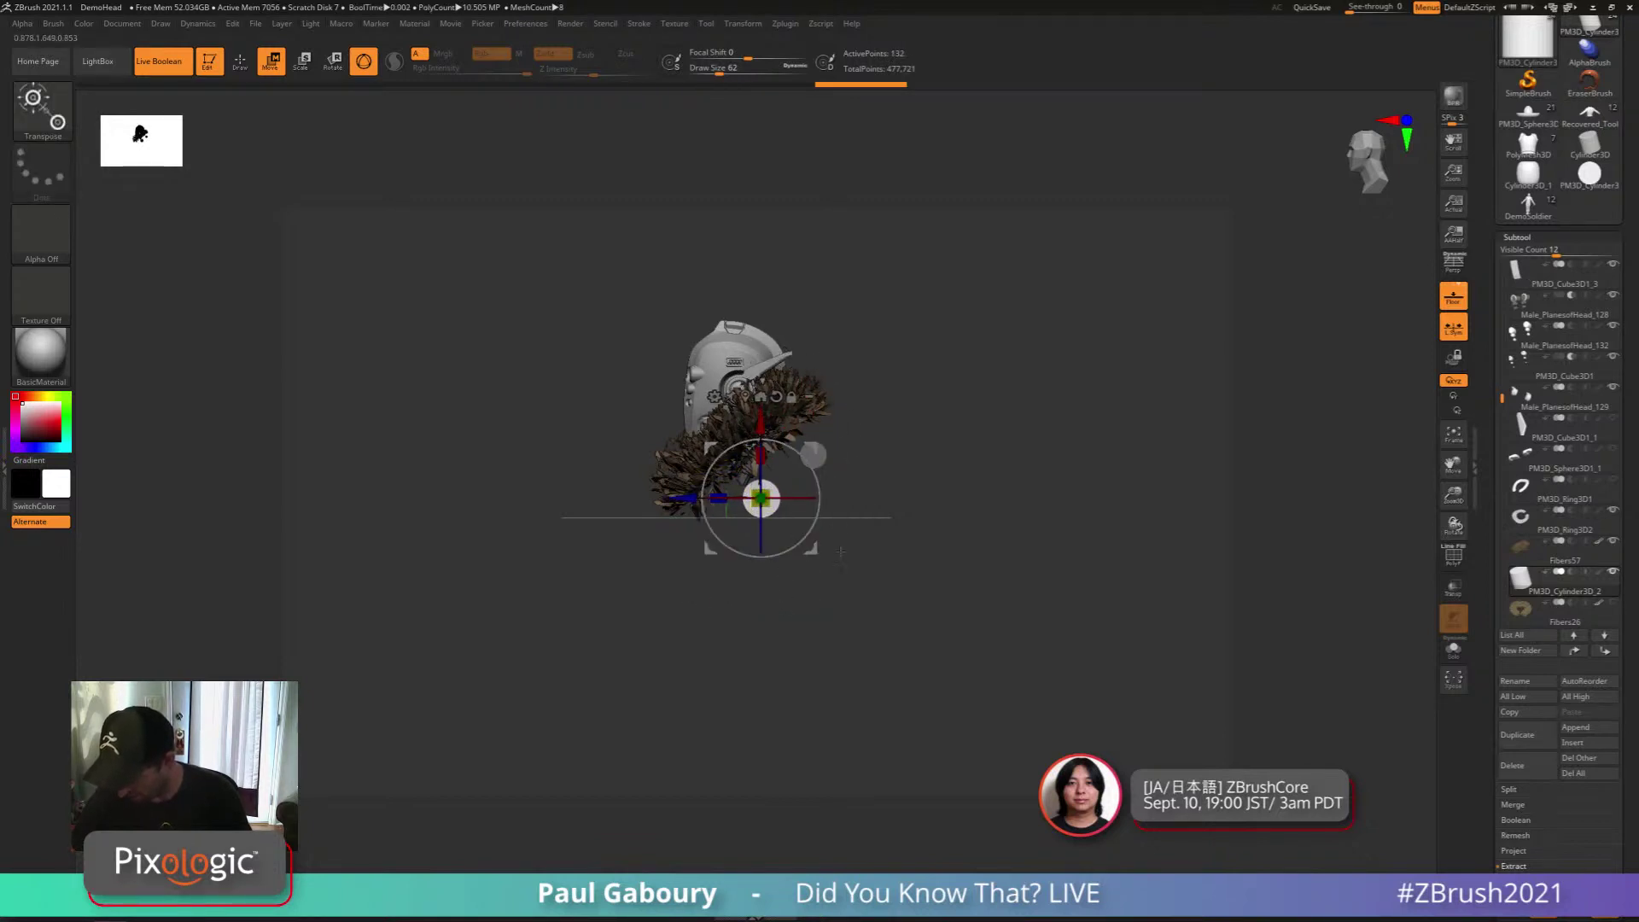
left_click_drag(912, 591, 939, 606)
key("q")
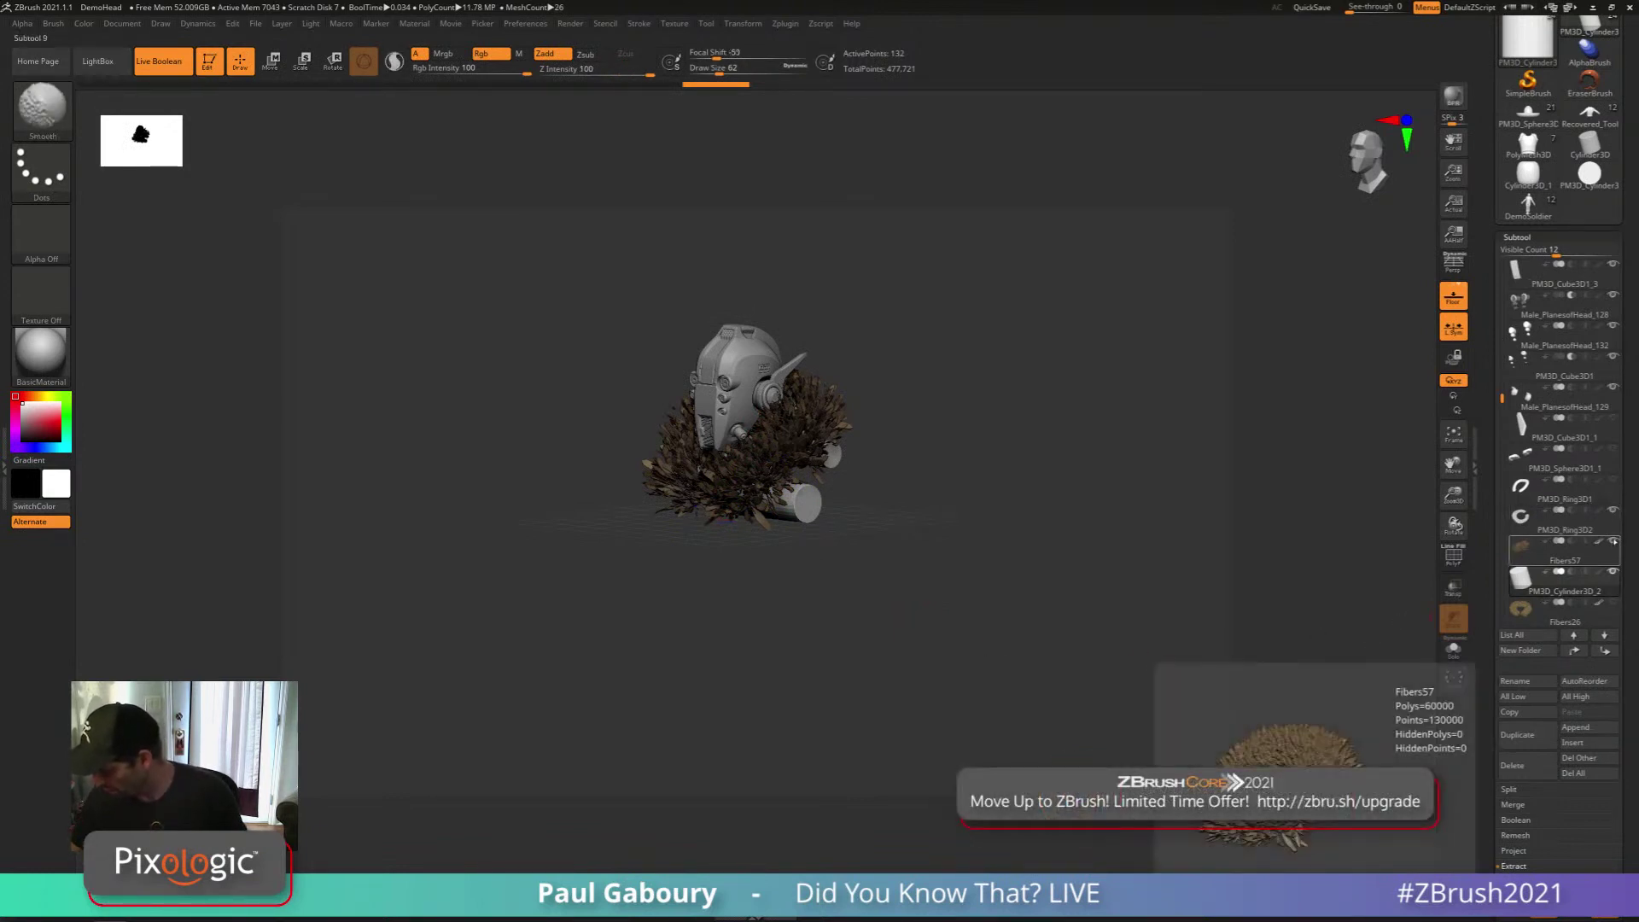
Isolate the fur collar, its ring and the two cylinders, and make the Fibers57 collar the active subtool
key("shift")
mouse_move(1614, 511)
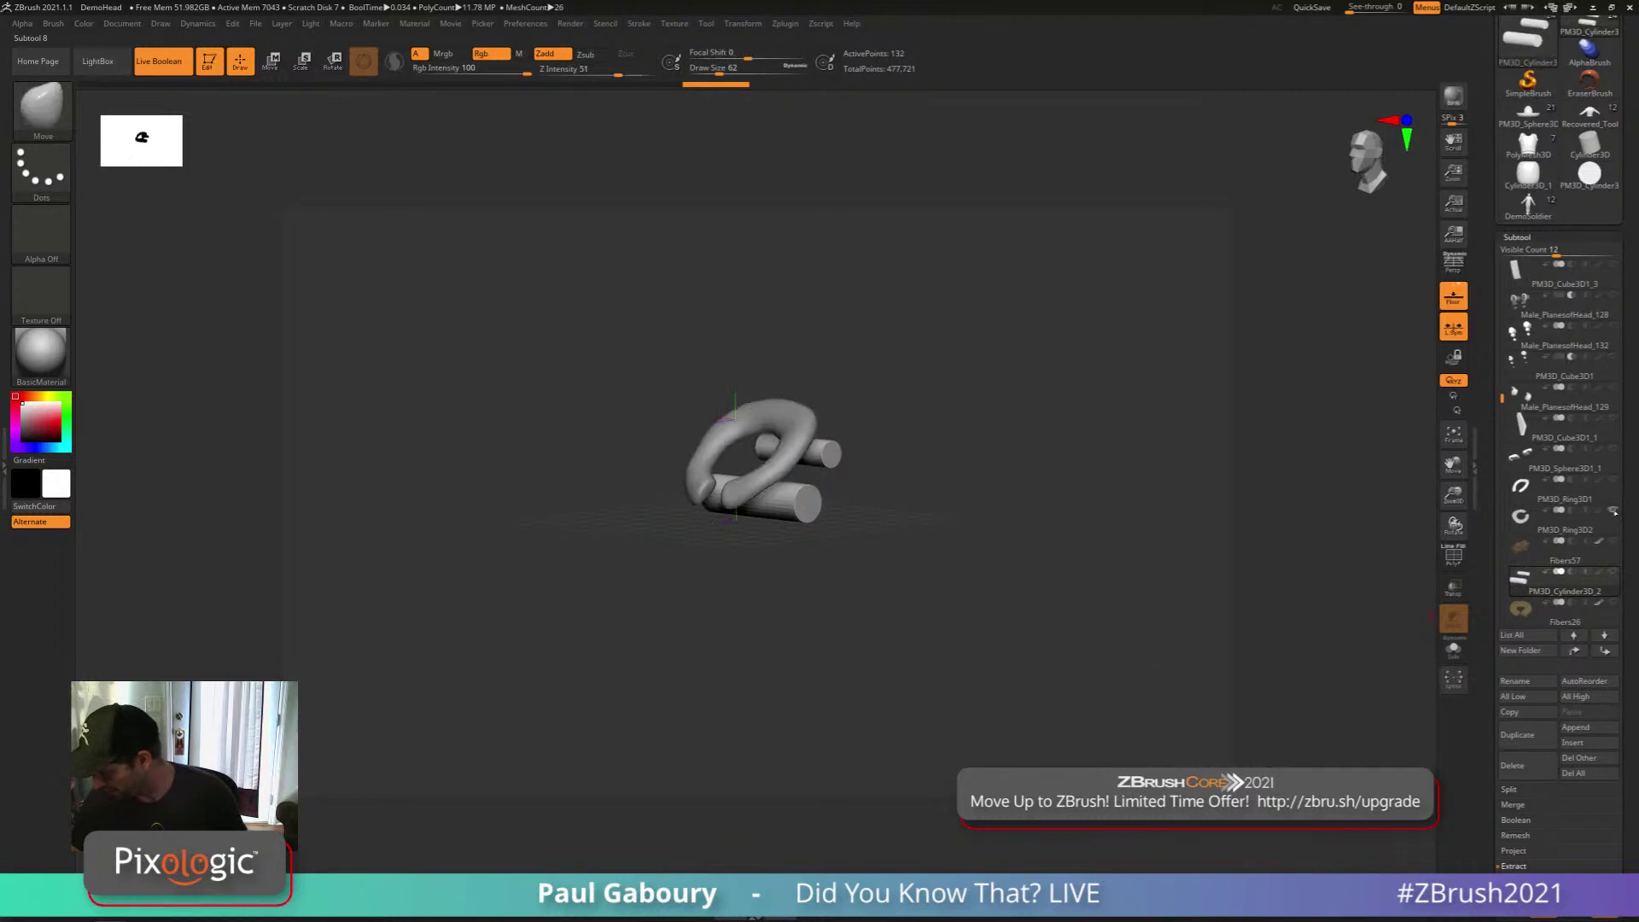
left_click(1616, 570)
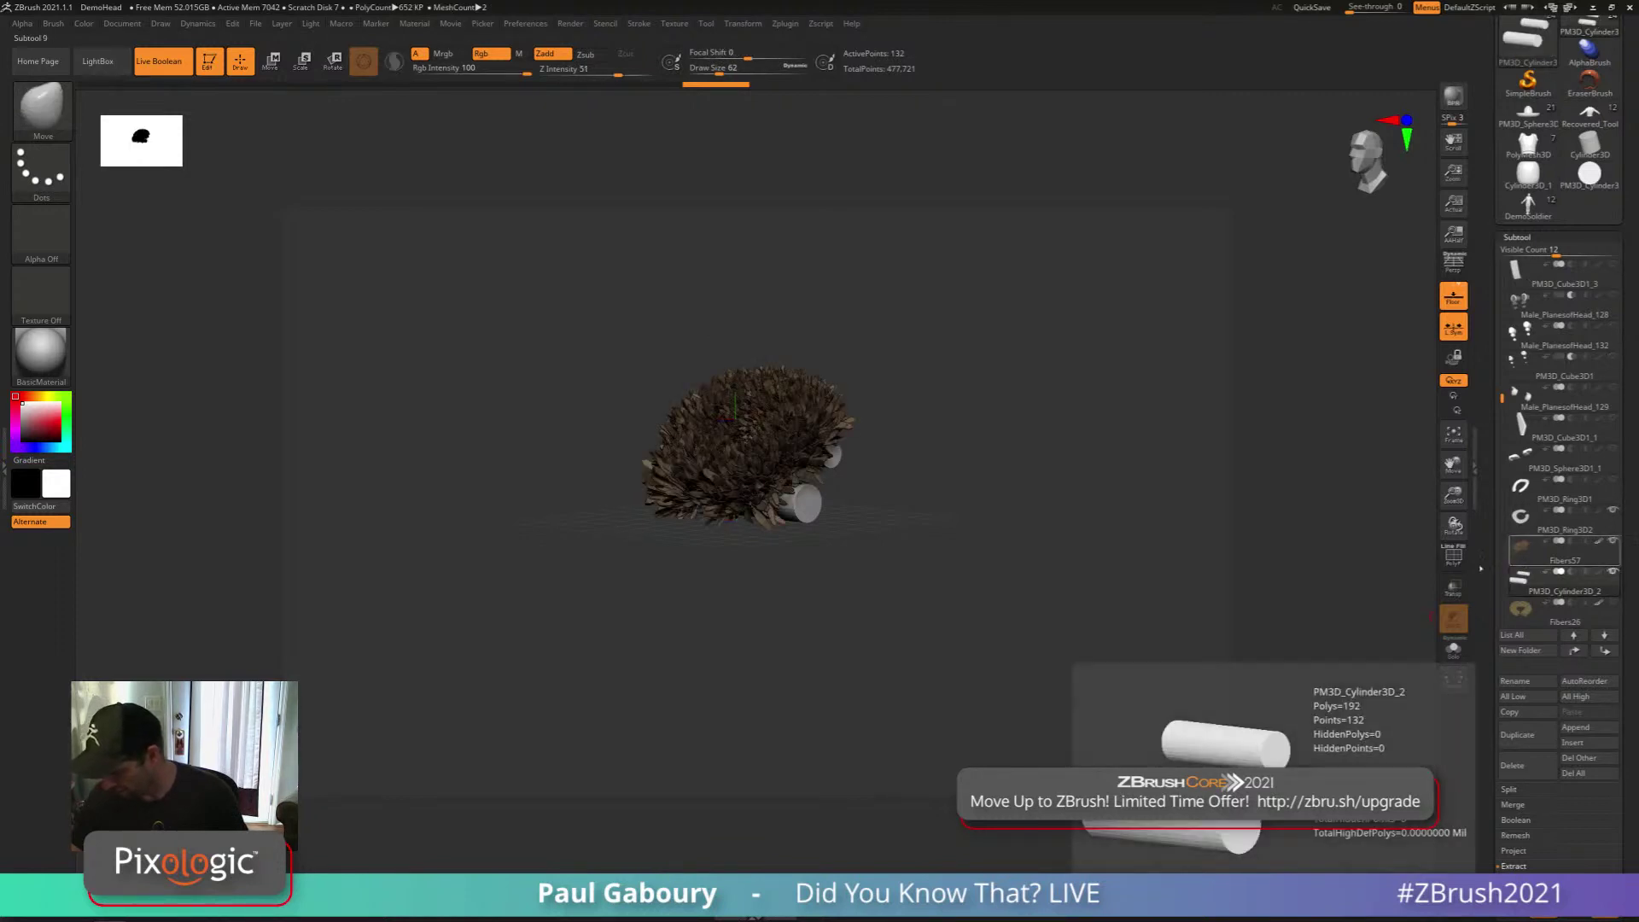
left_click_drag(926, 610, 911, 544)
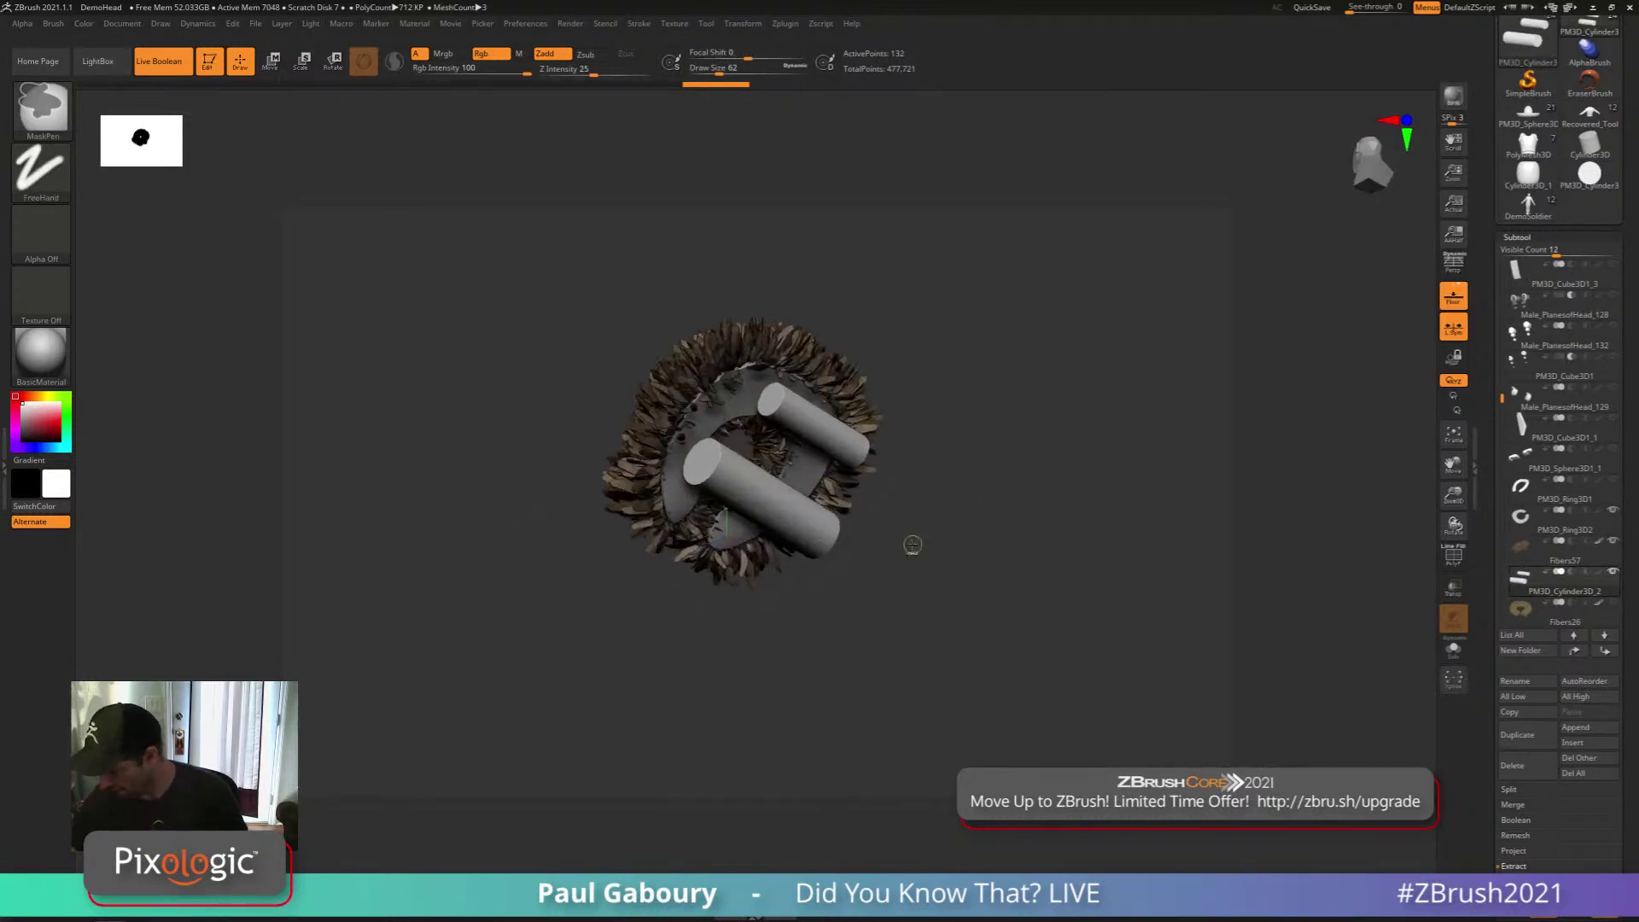
mouse_move(1527, 521)
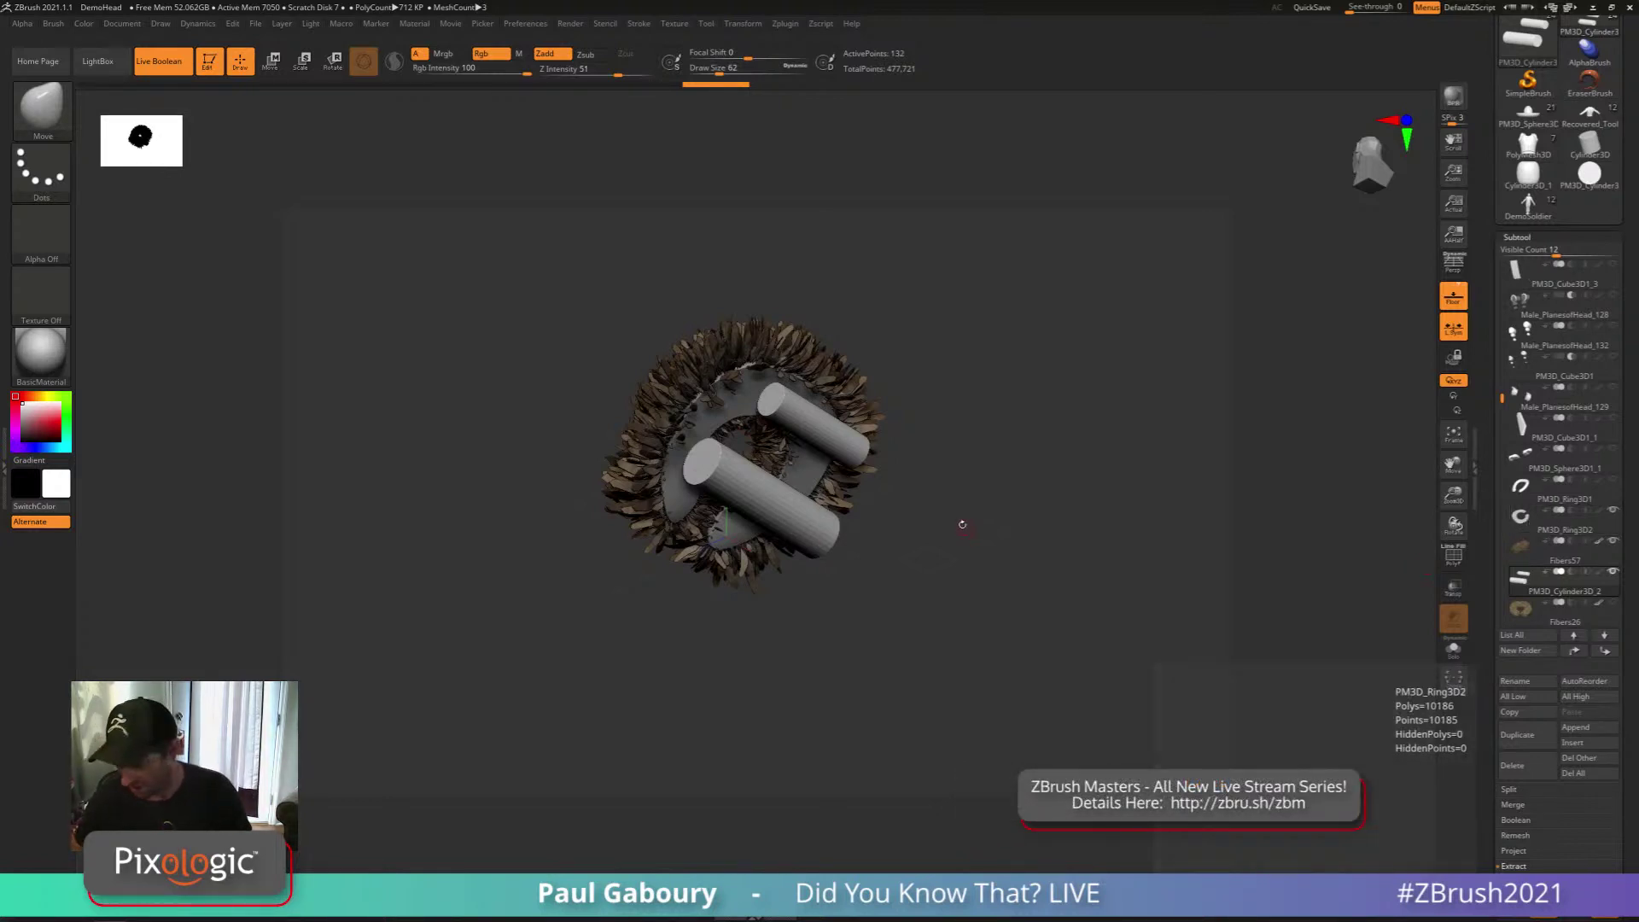
left_click_drag(962, 523, 1072, 575)
left_click(1527, 548)
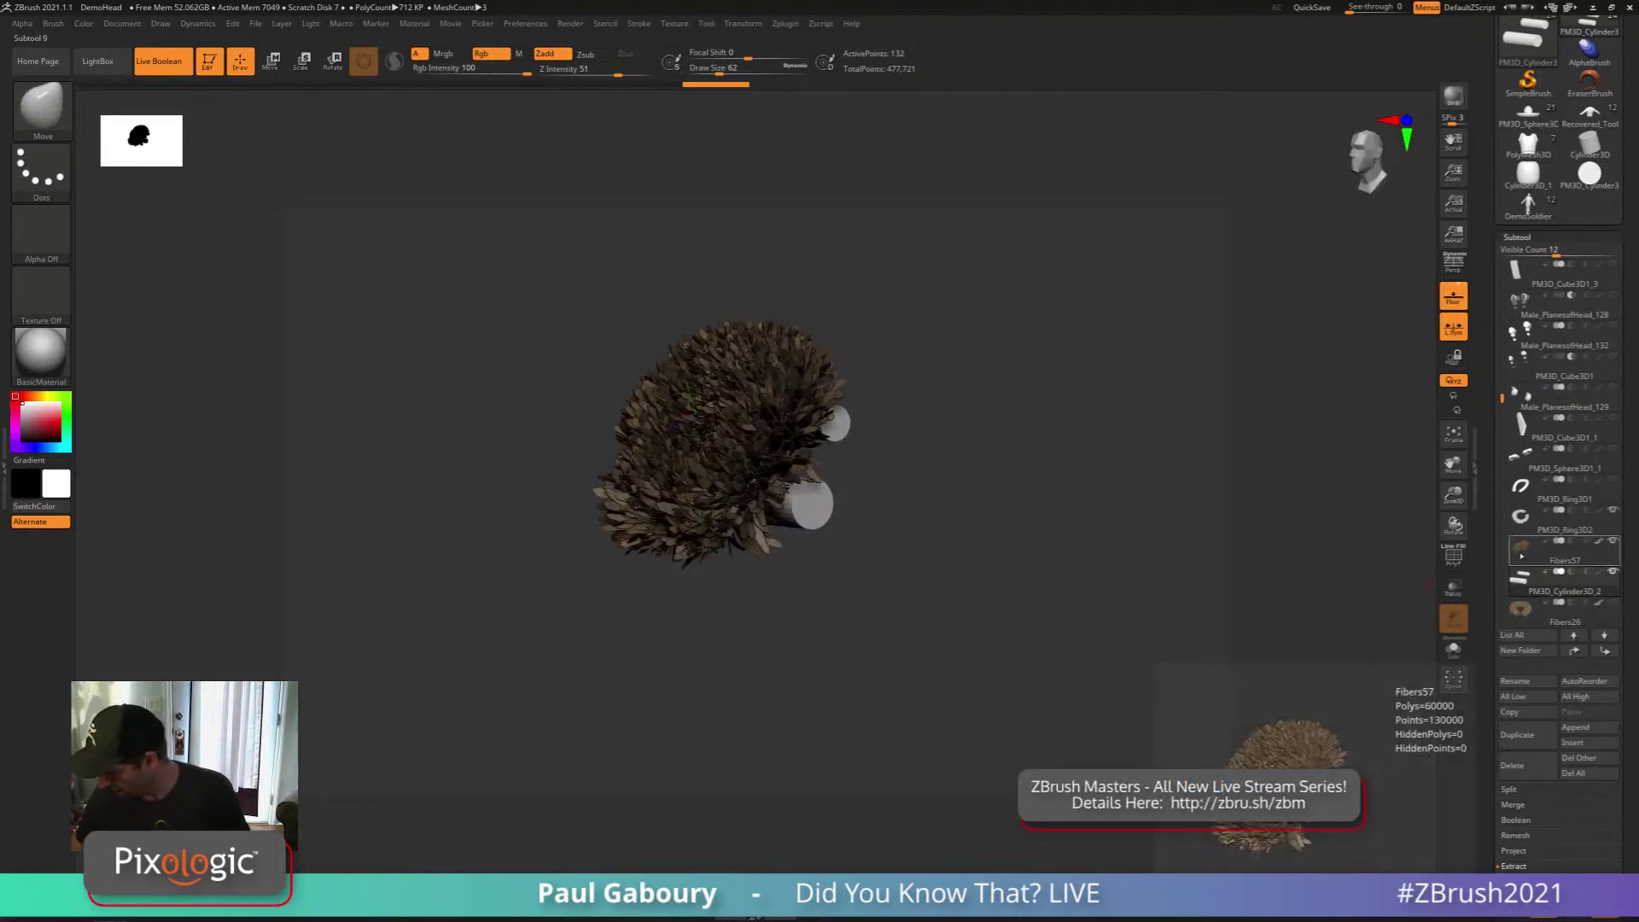
mouse_move(958, 614)
left_mouse_down("shift")
mouse_move(982, 615)
mouse_move(958, 615)
left_mouse_up("shift")
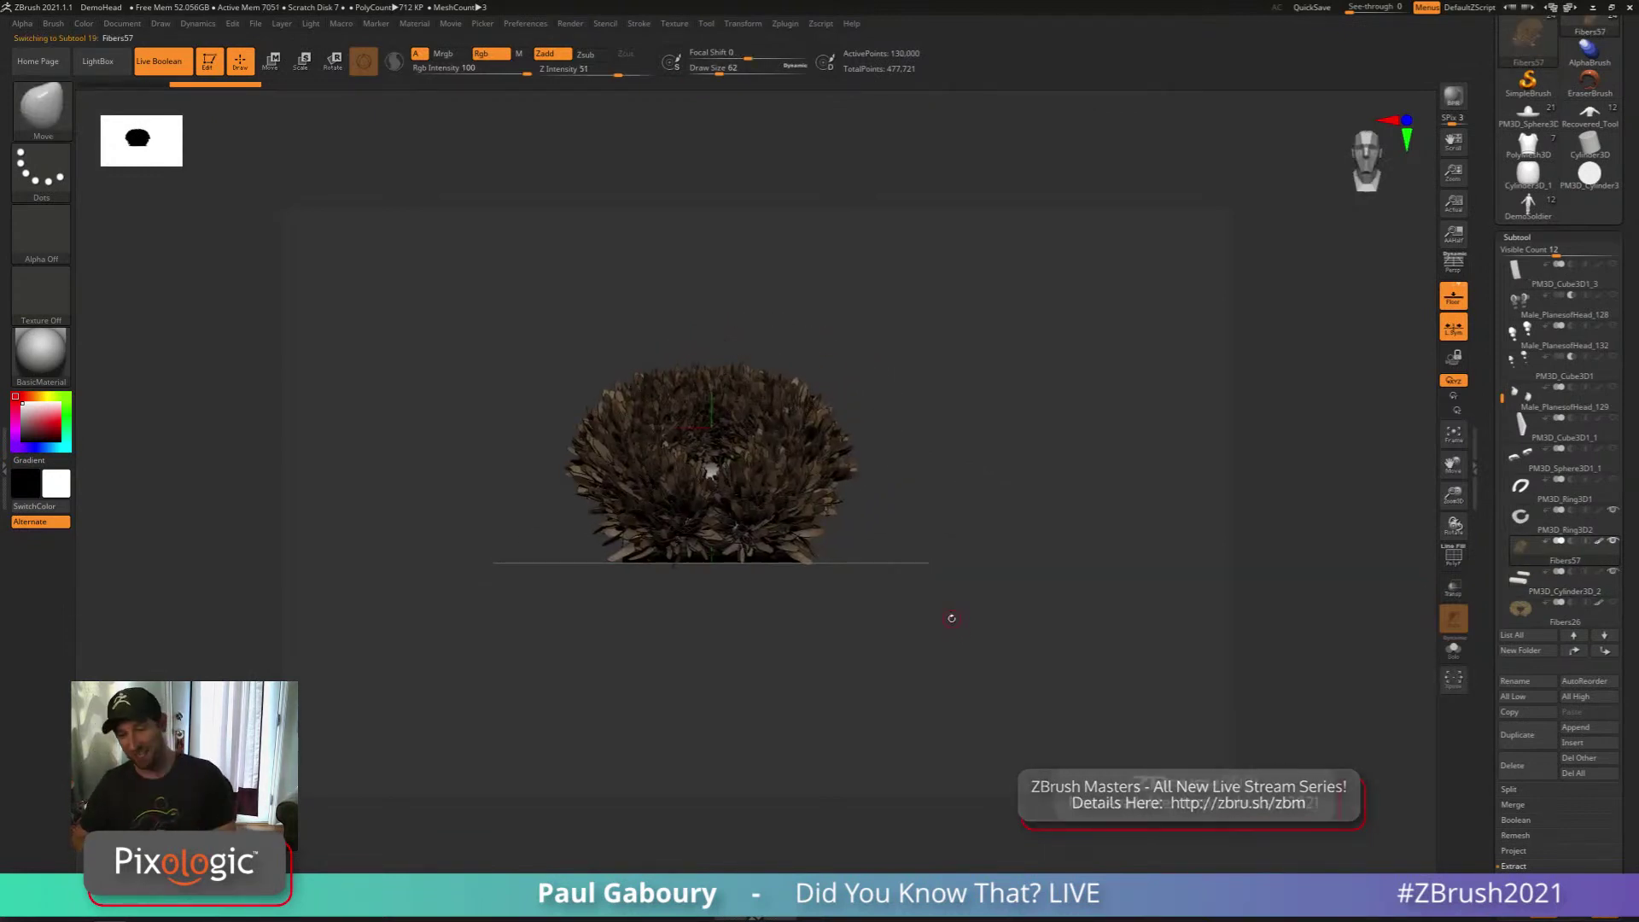
In the dynamics settings, turn off Expand, enable Gravity and set the collision volume resolution to 2400
left_click(197, 23)
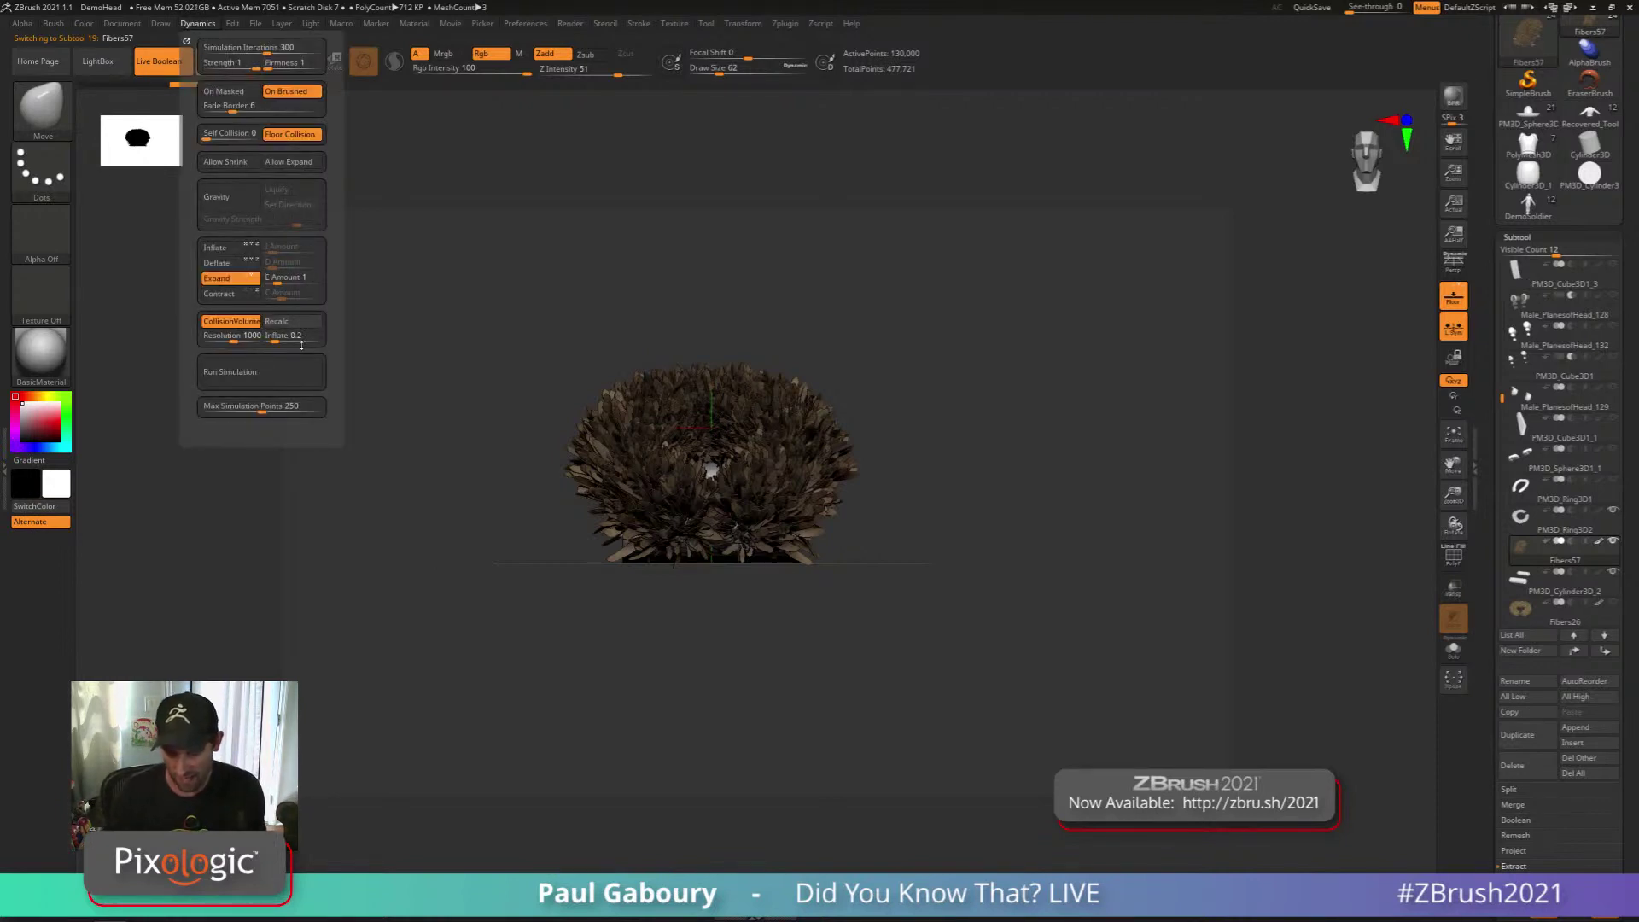
left_click(218, 278)
left_click(230, 204)
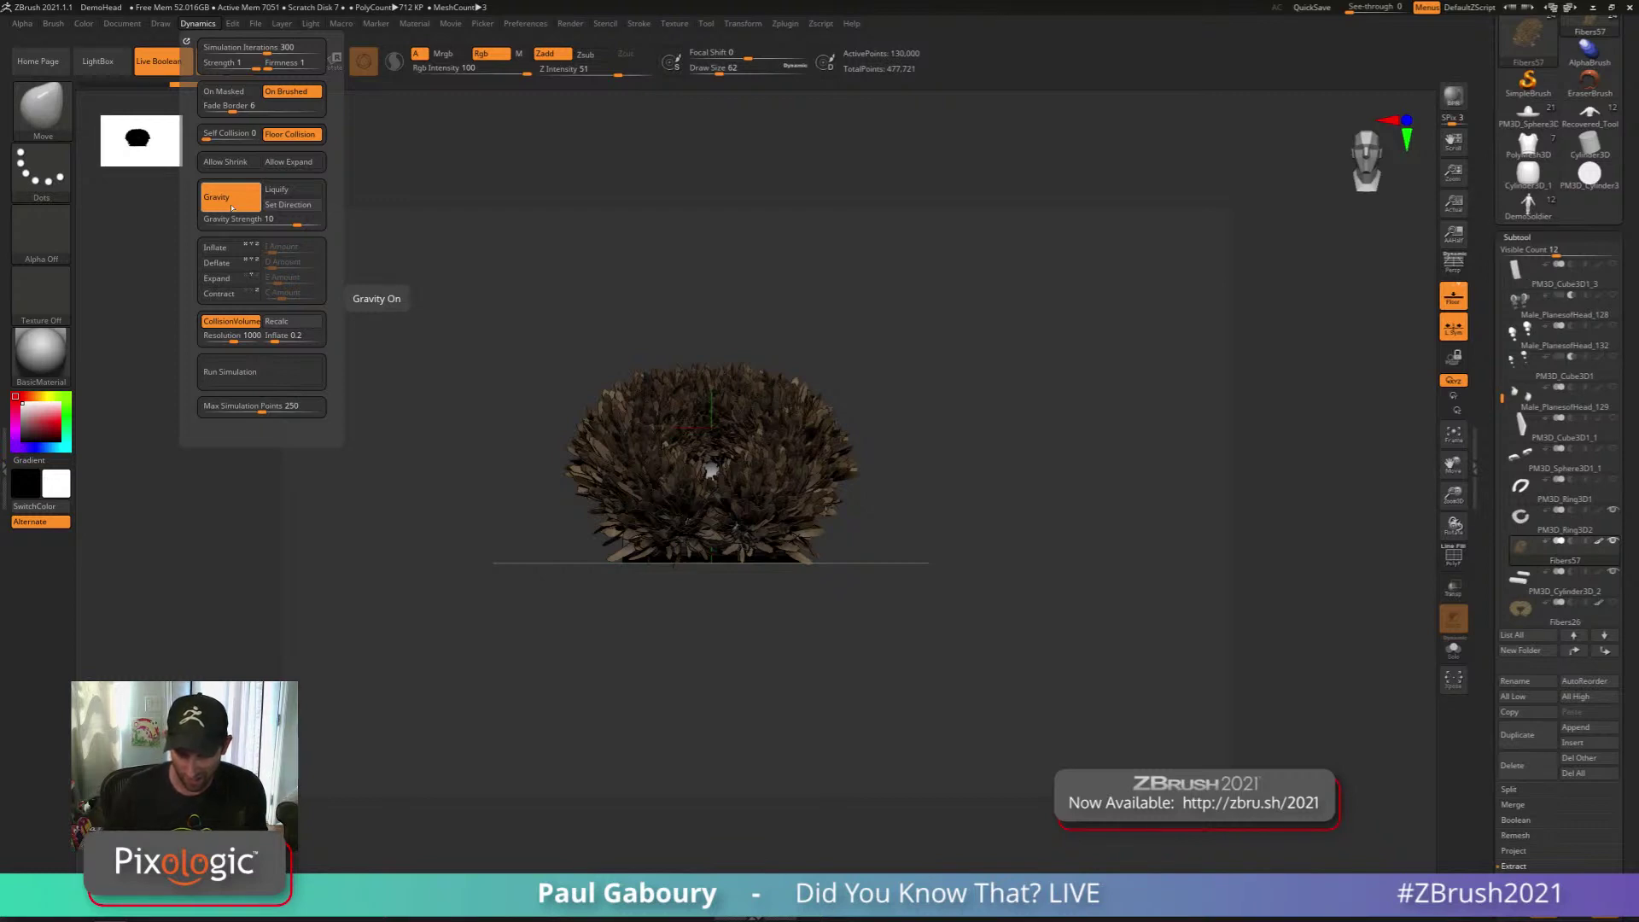
left_click(231, 335)
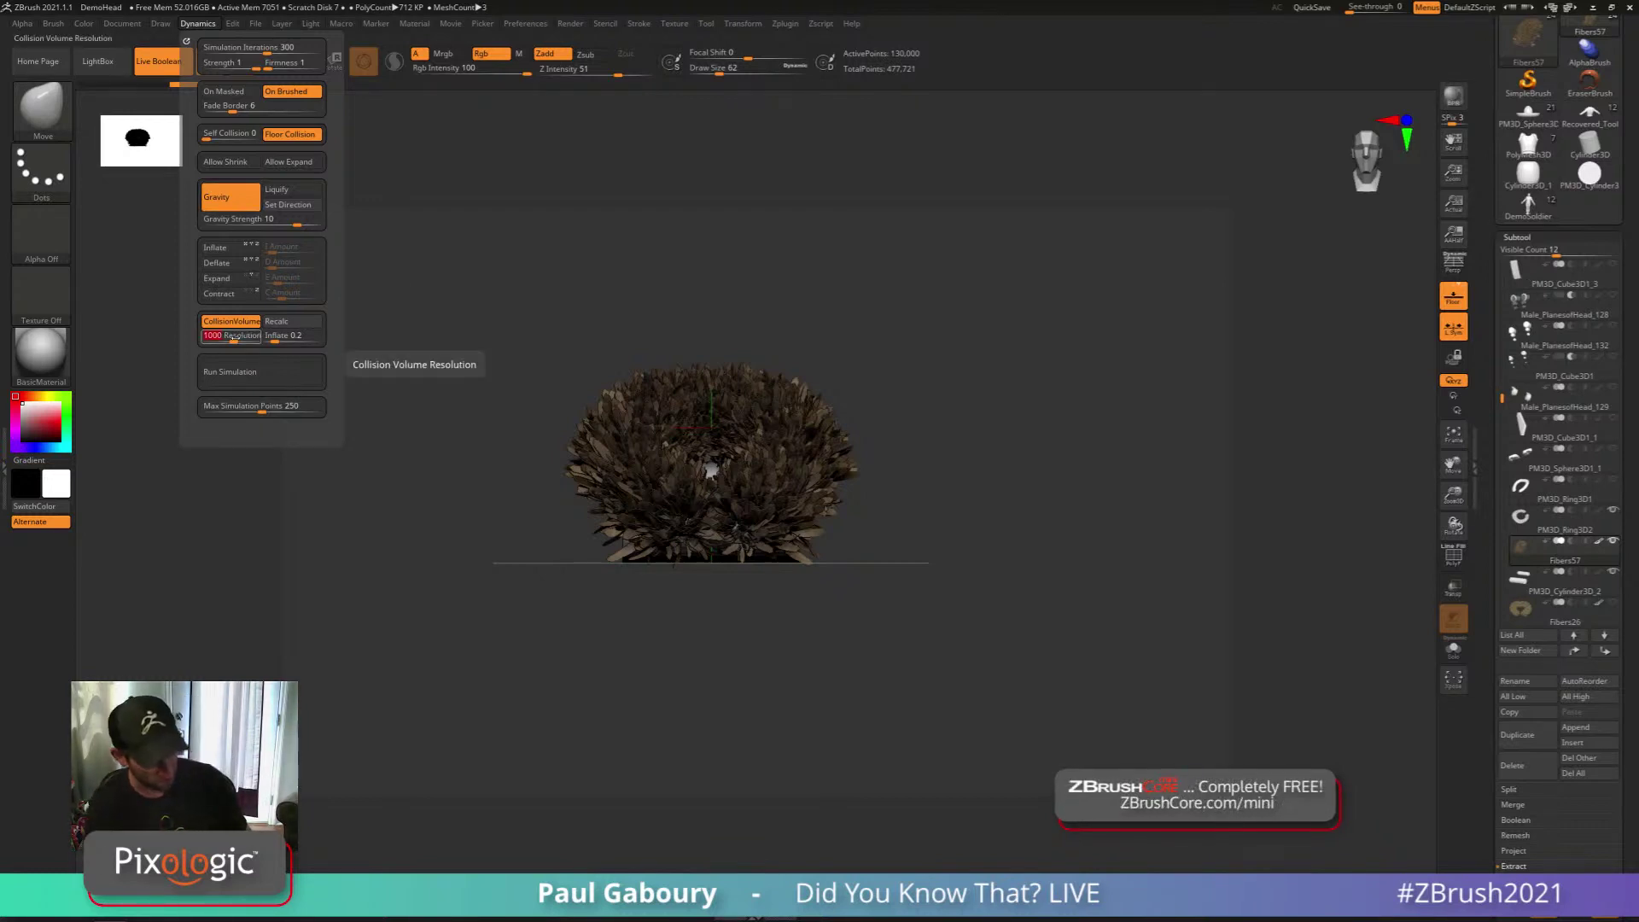
type("24")
key("Return")
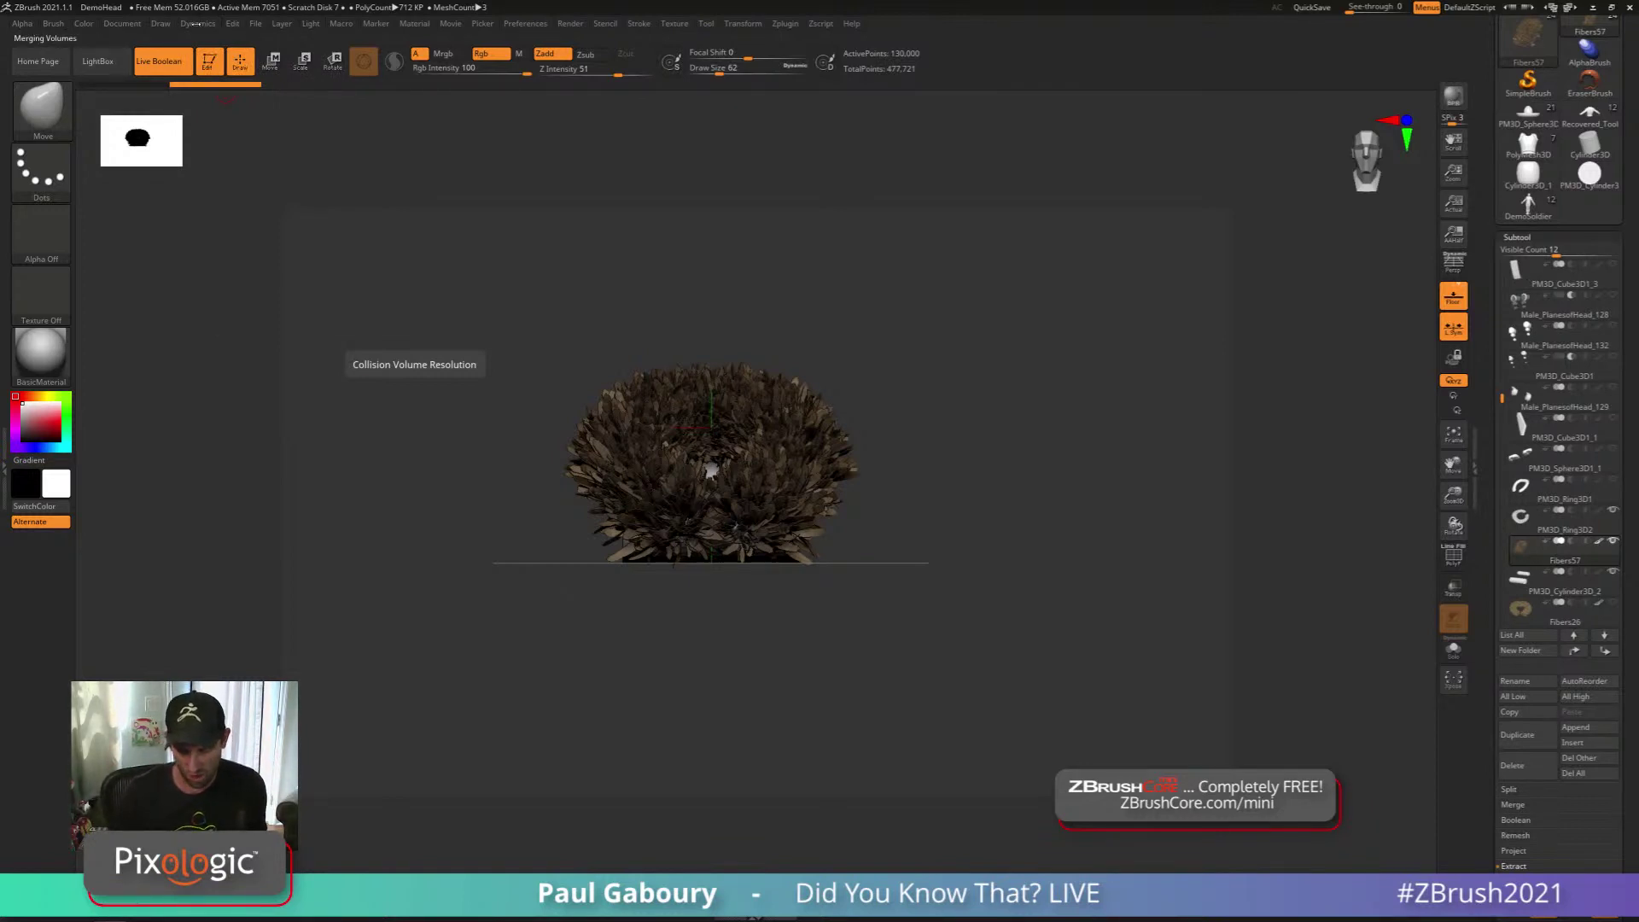
Run the gravity simulation on the fur collar and inspect its fibers against the floor and cylinders
left_click(197, 23)
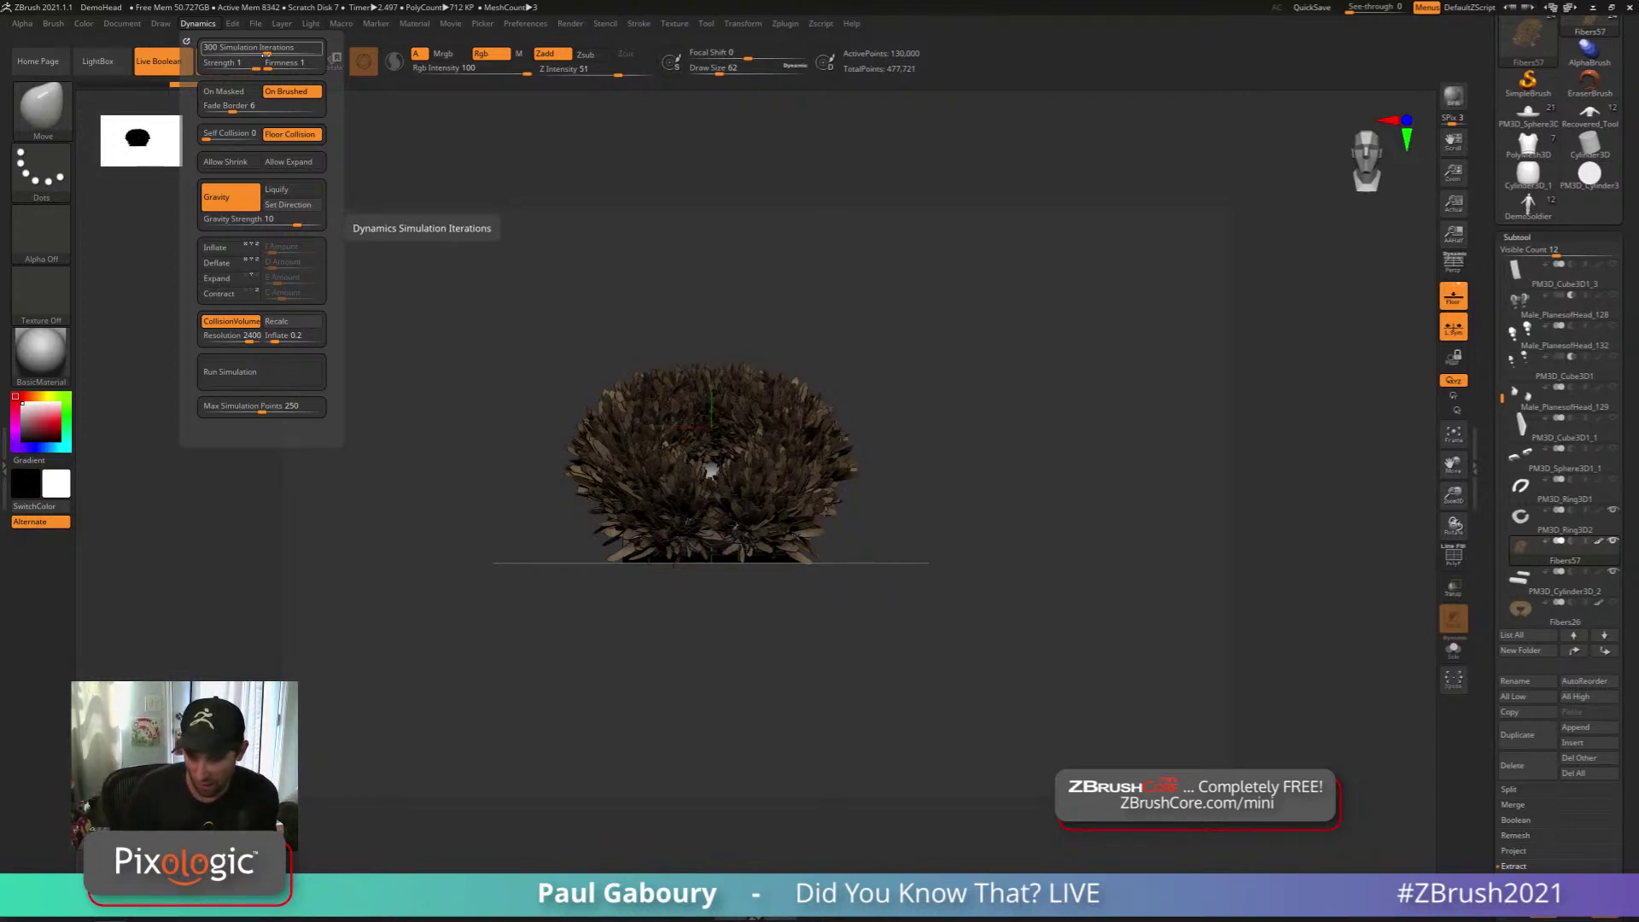
left_click(256, 372)
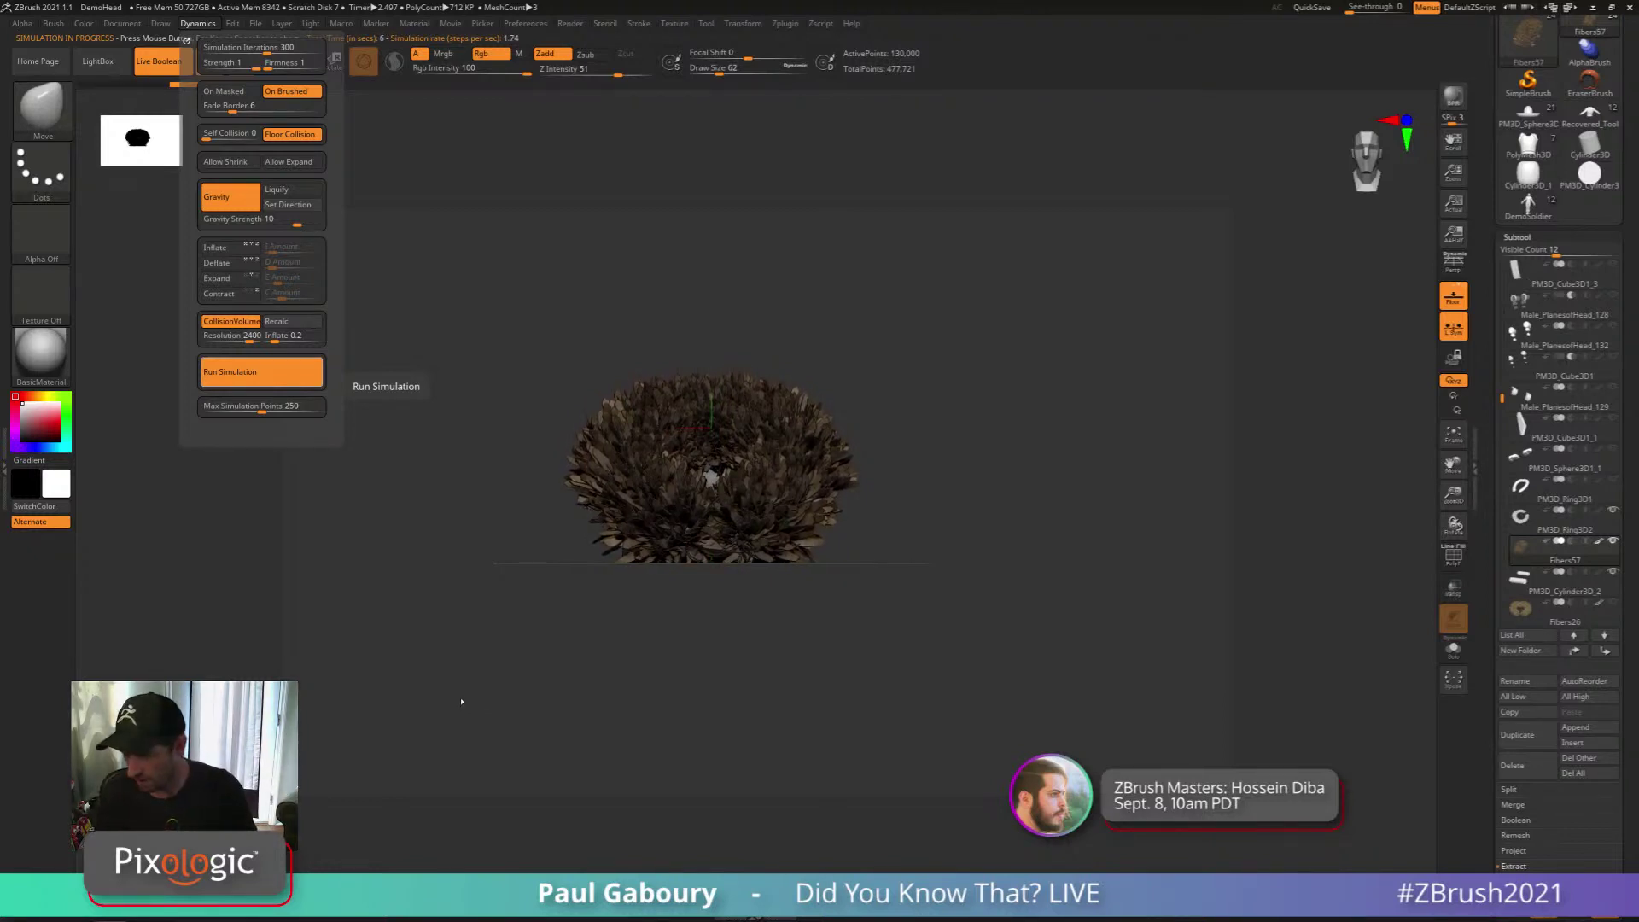
left_click_drag(466, 695, 679, 565)
right_click_drag(679, 565, 768, 618, "ctrl")
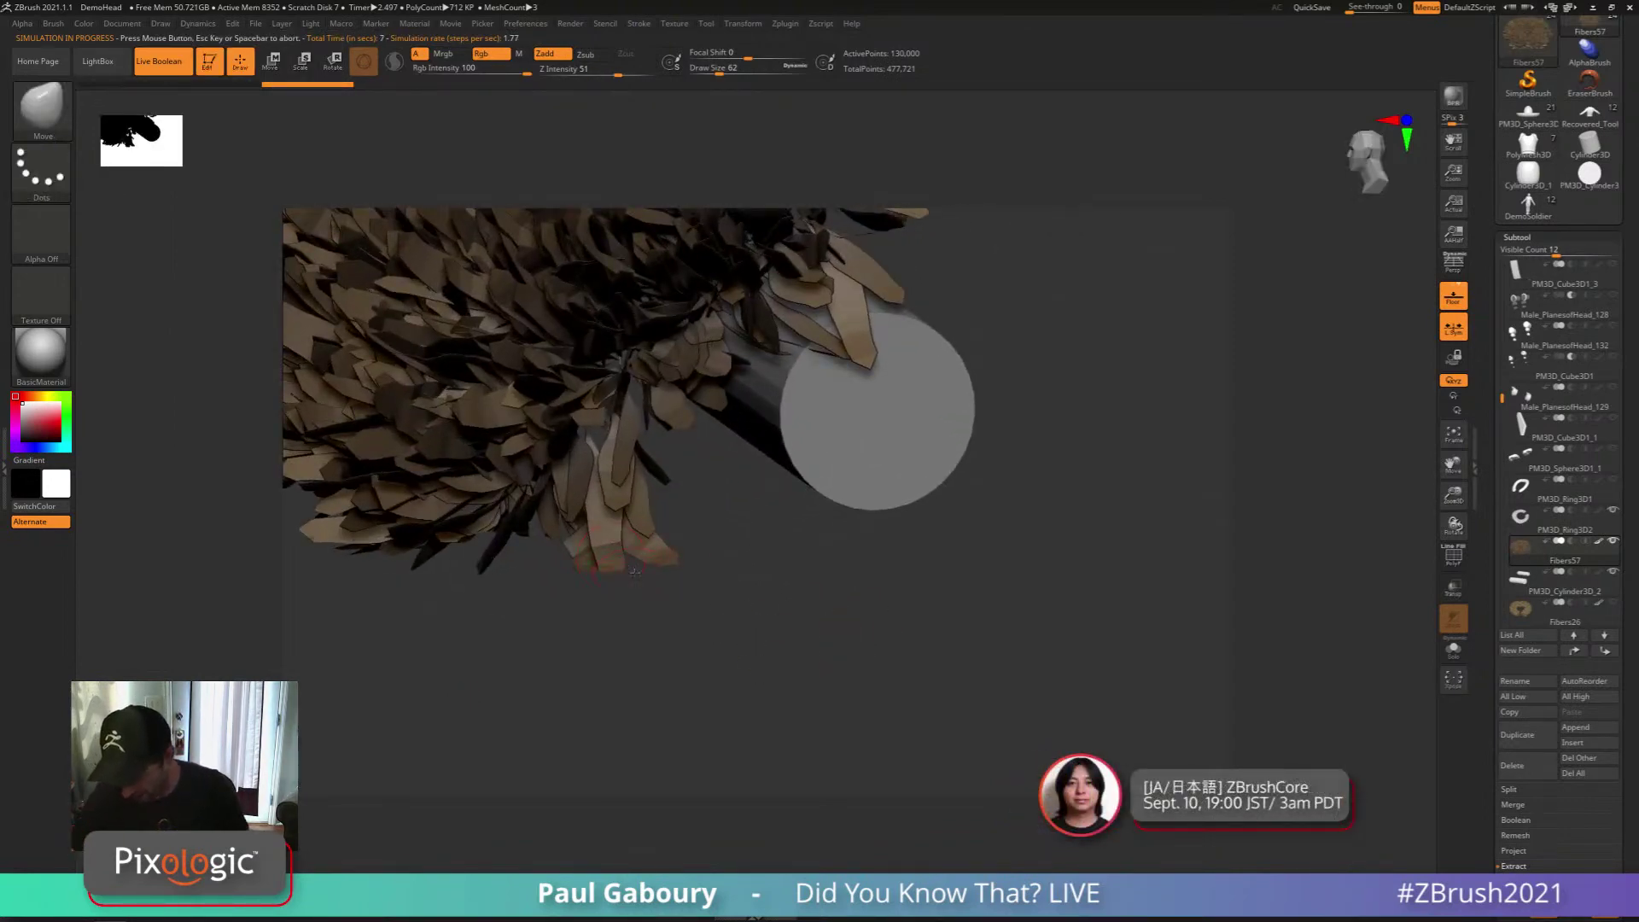
mouse_move(546, 589)
right_mouse_down()
mouse_move(640, 559)
mouse_move(692, 599)
right_mouse_up()
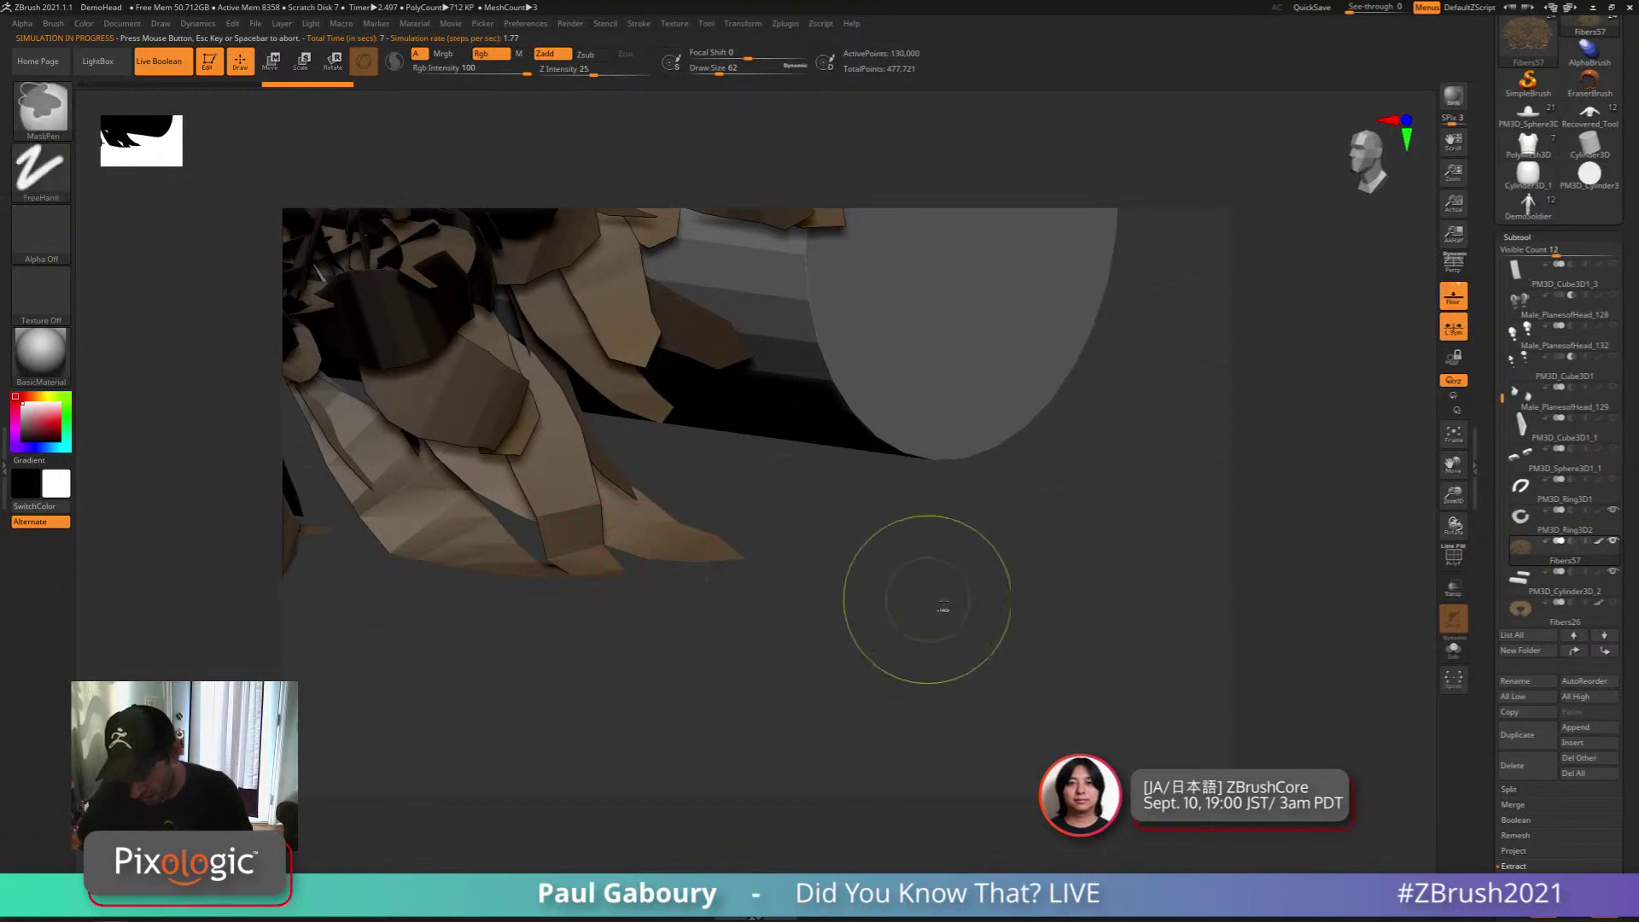
right_click_drag(929, 600, 781, 559, "ctrl")
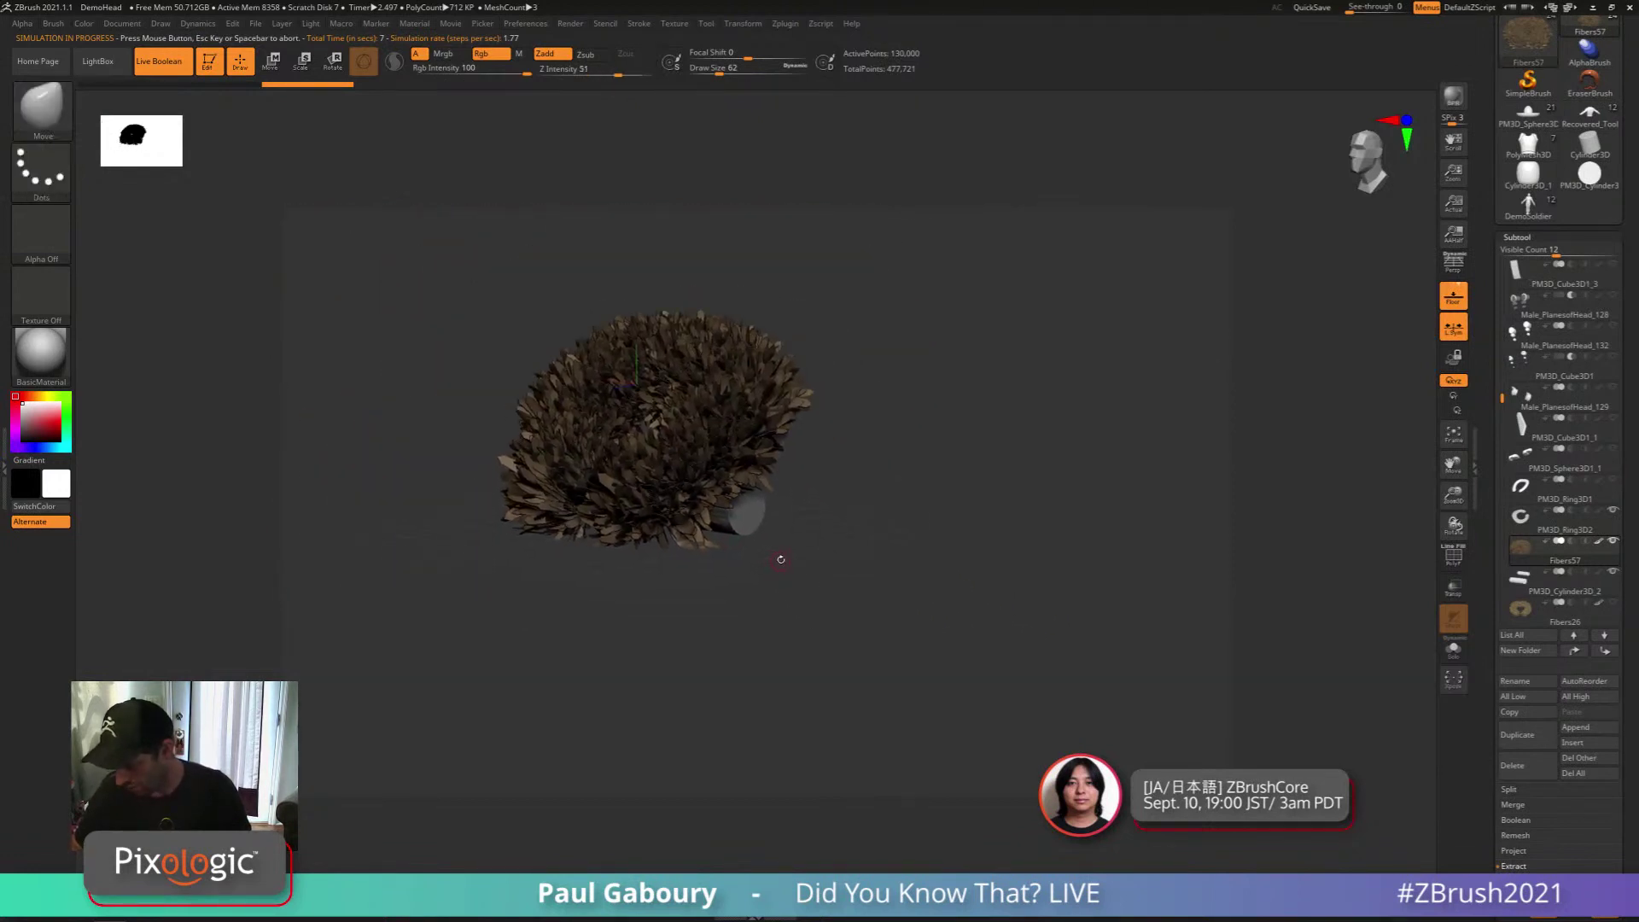
Pull the fur collar down about 0.42 onto the cylinders with the TransposeCloth brush, return to Draw mode and inspect its underside
key("w")
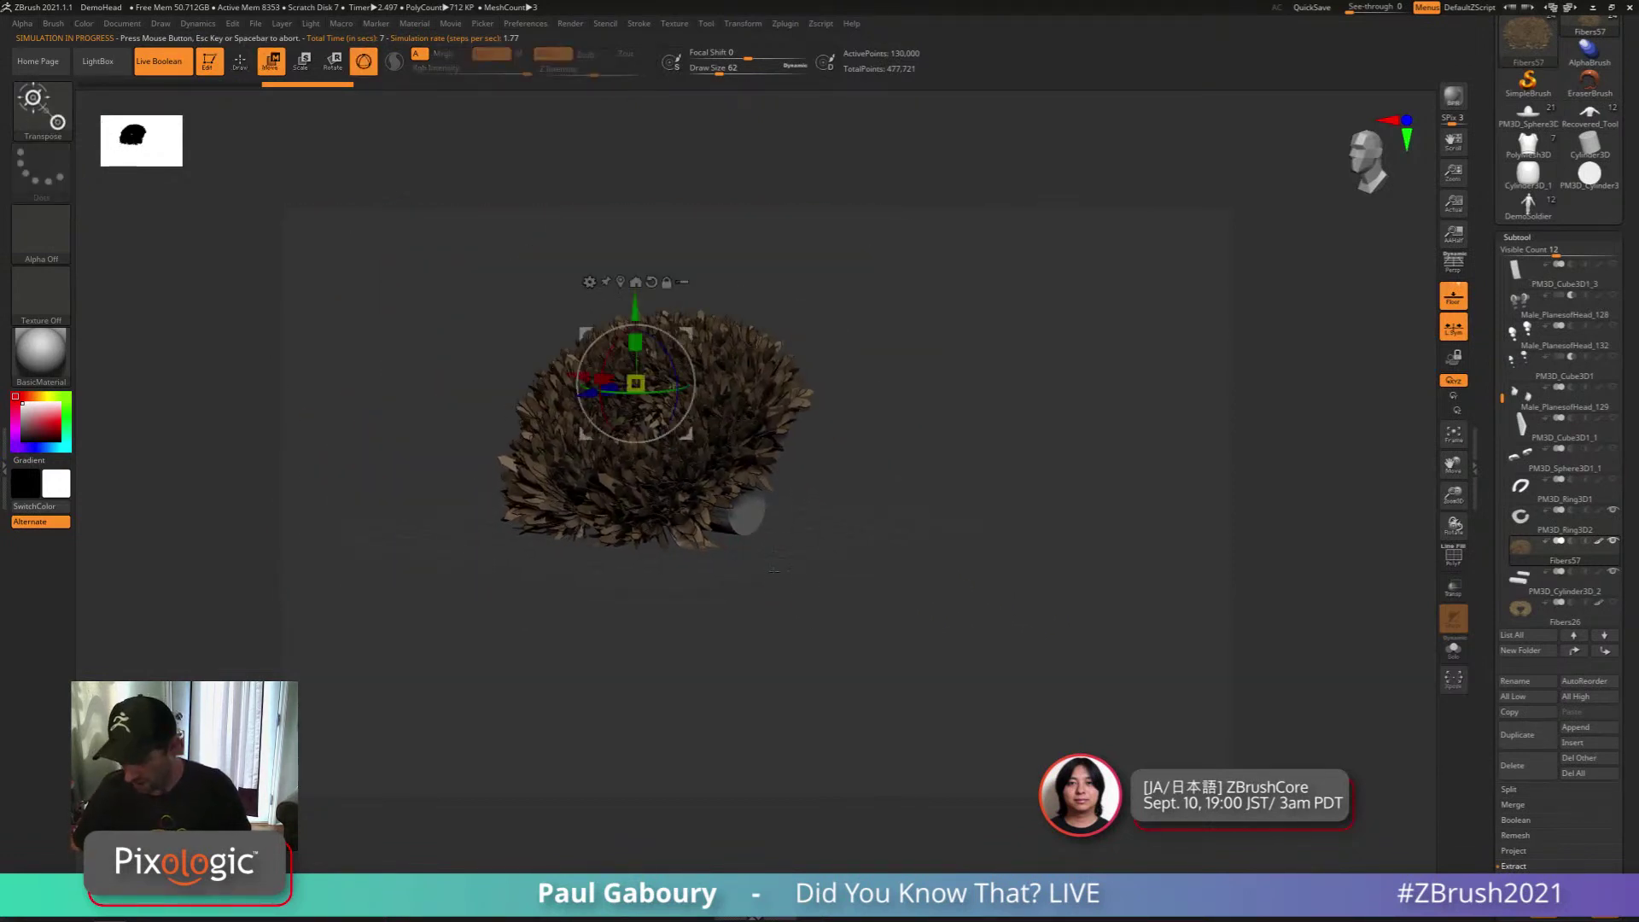
key("b")
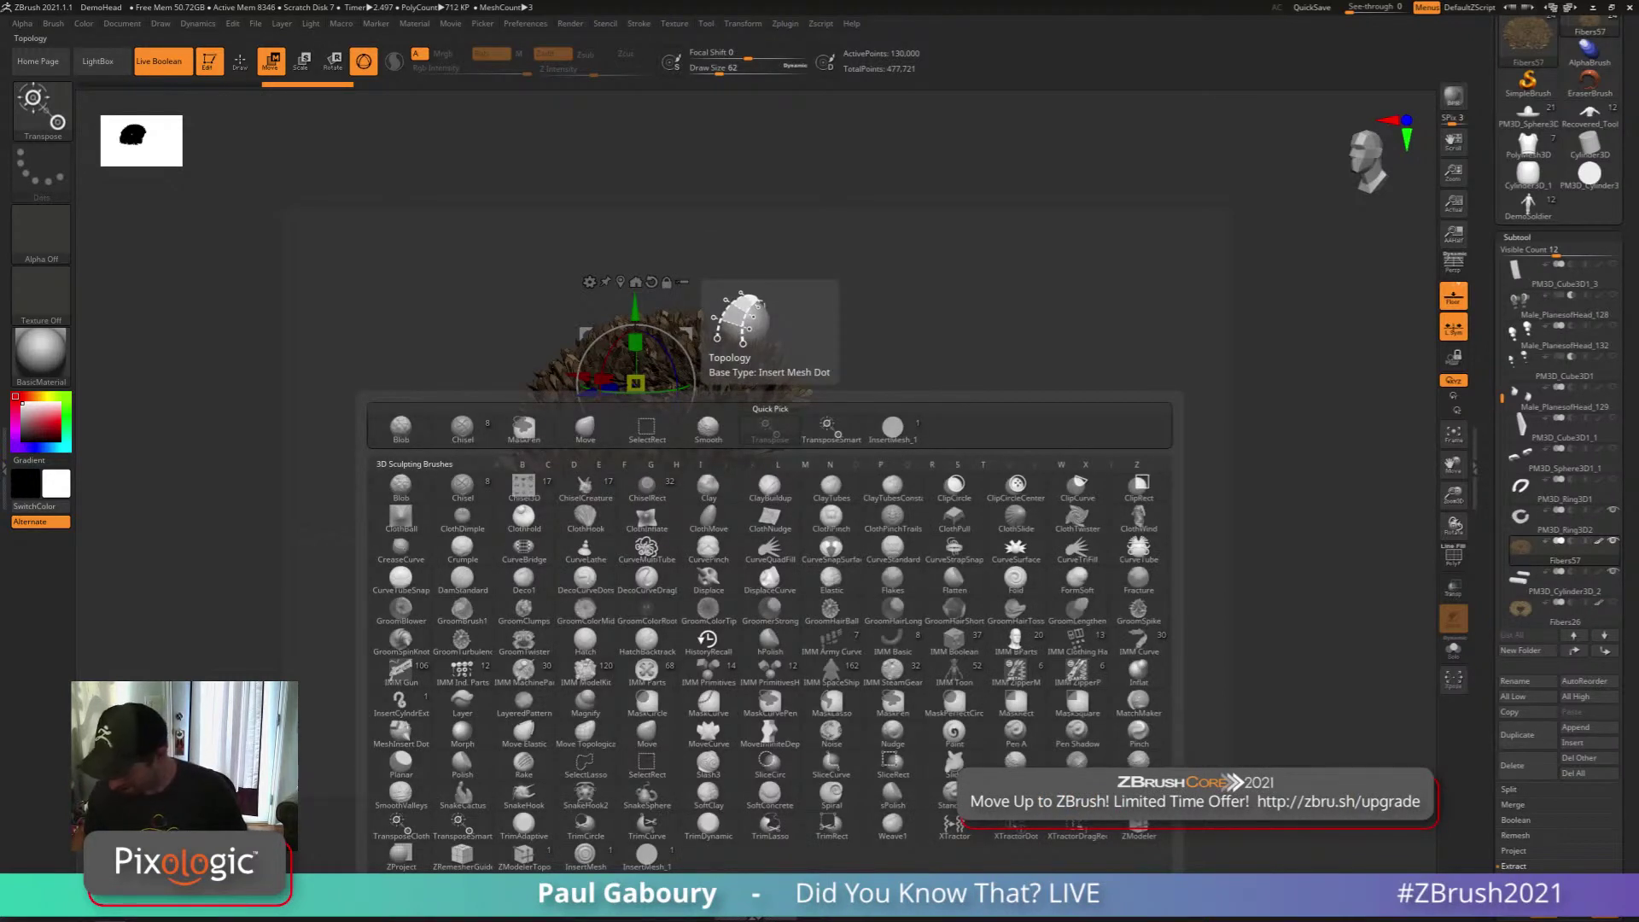
left_click(400, 825)
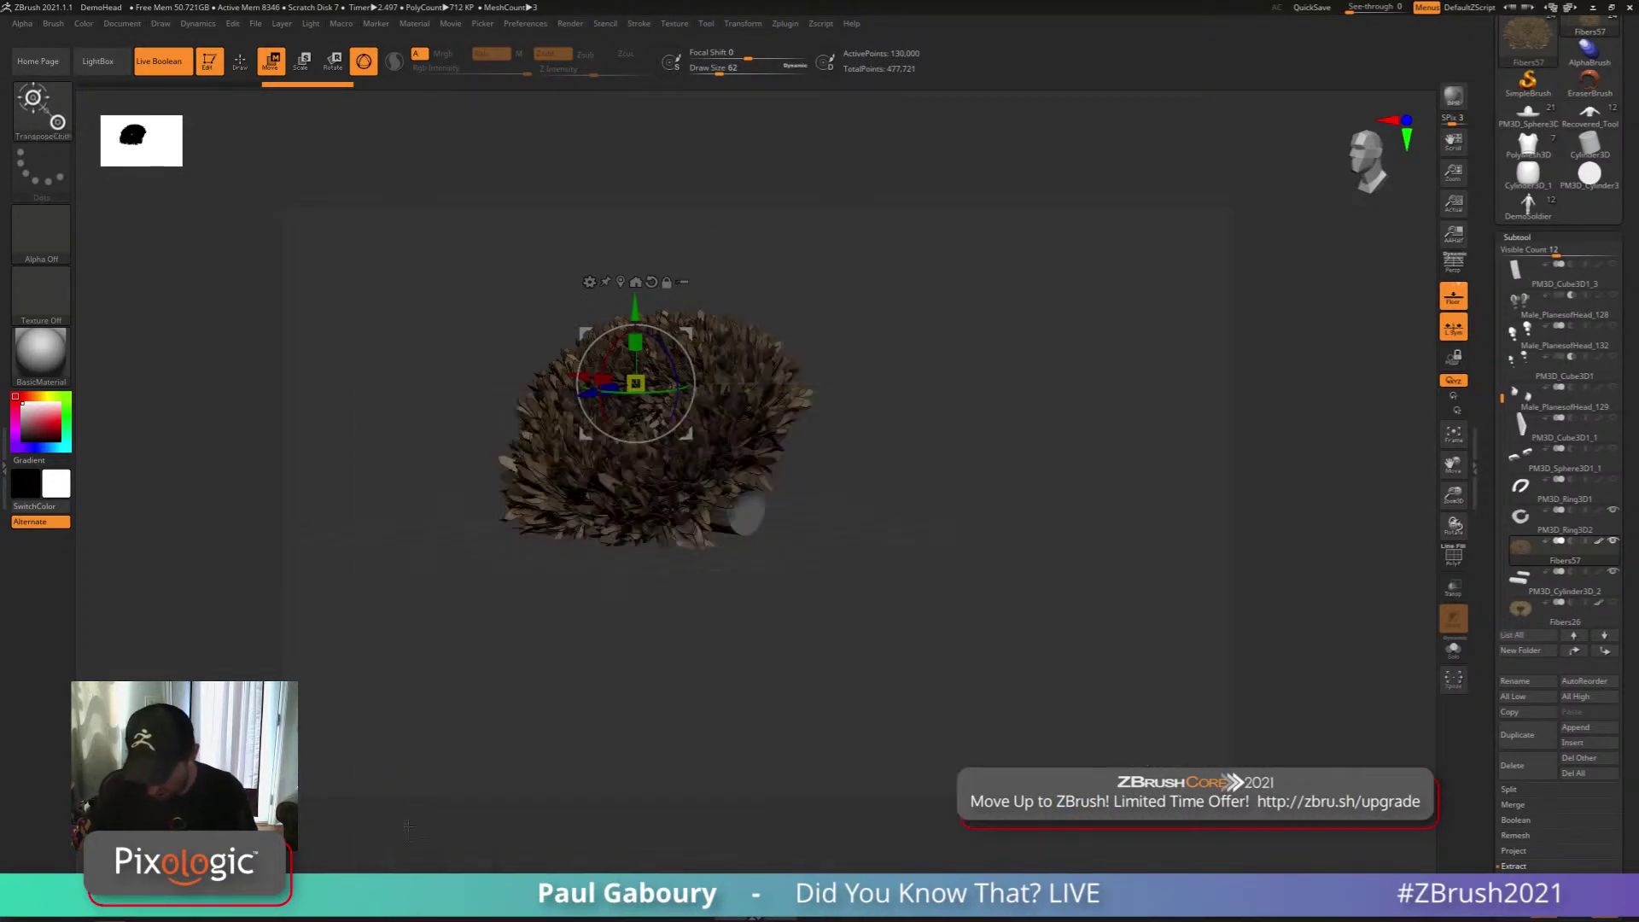
right_click_drag(838, 526, 841, 640, "ctrl")
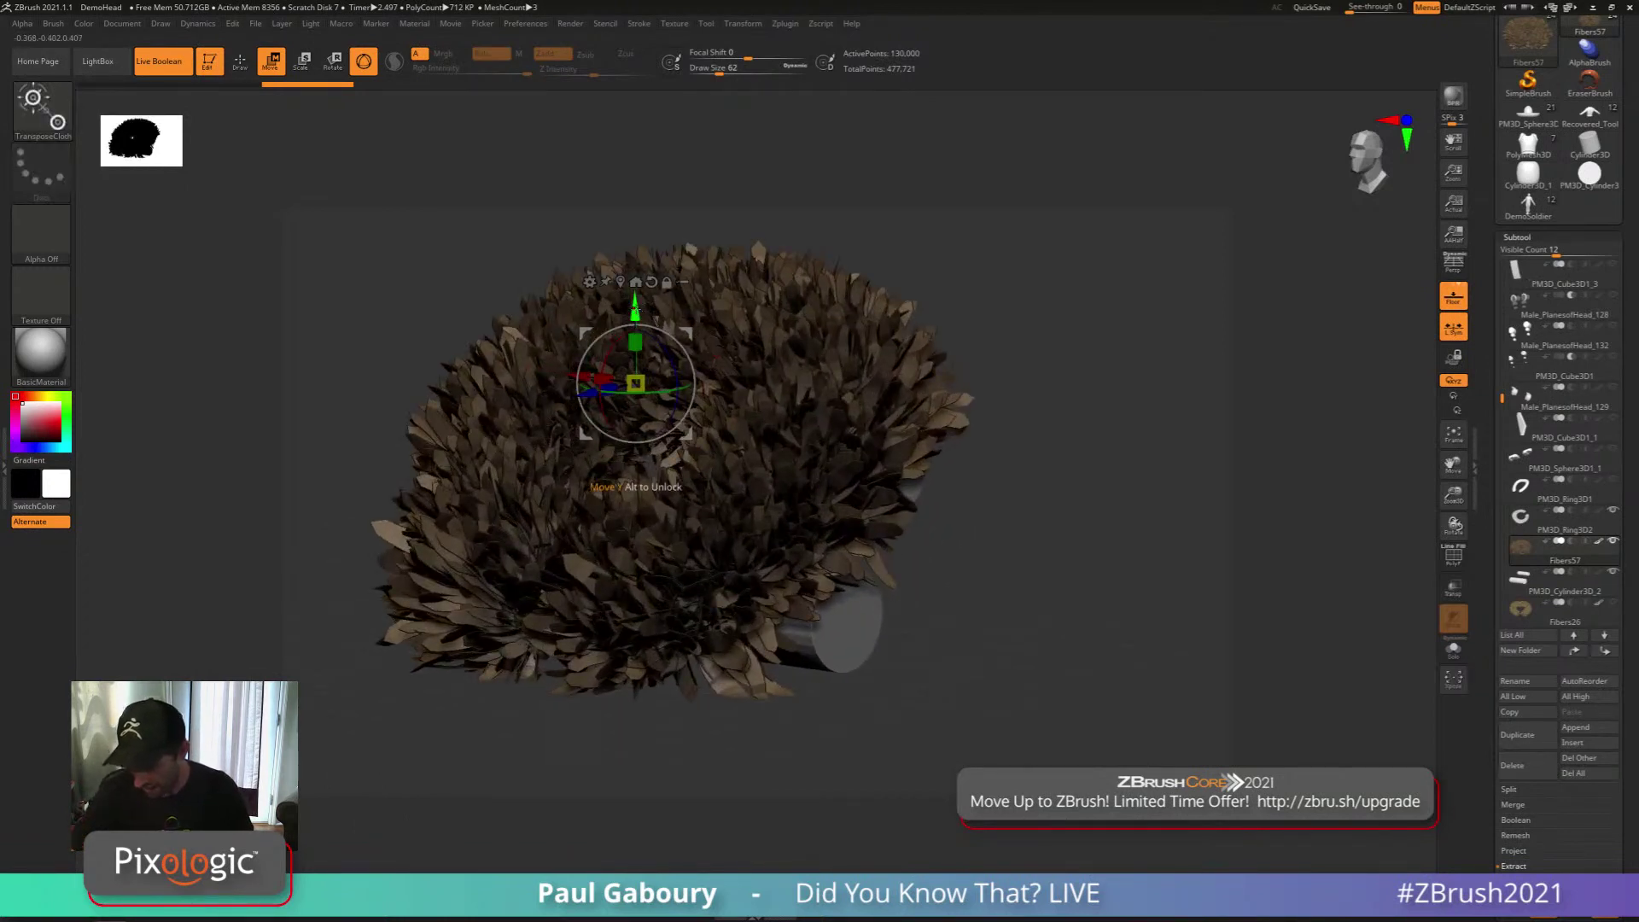
left_click_drag(635, 315, 635, 379)
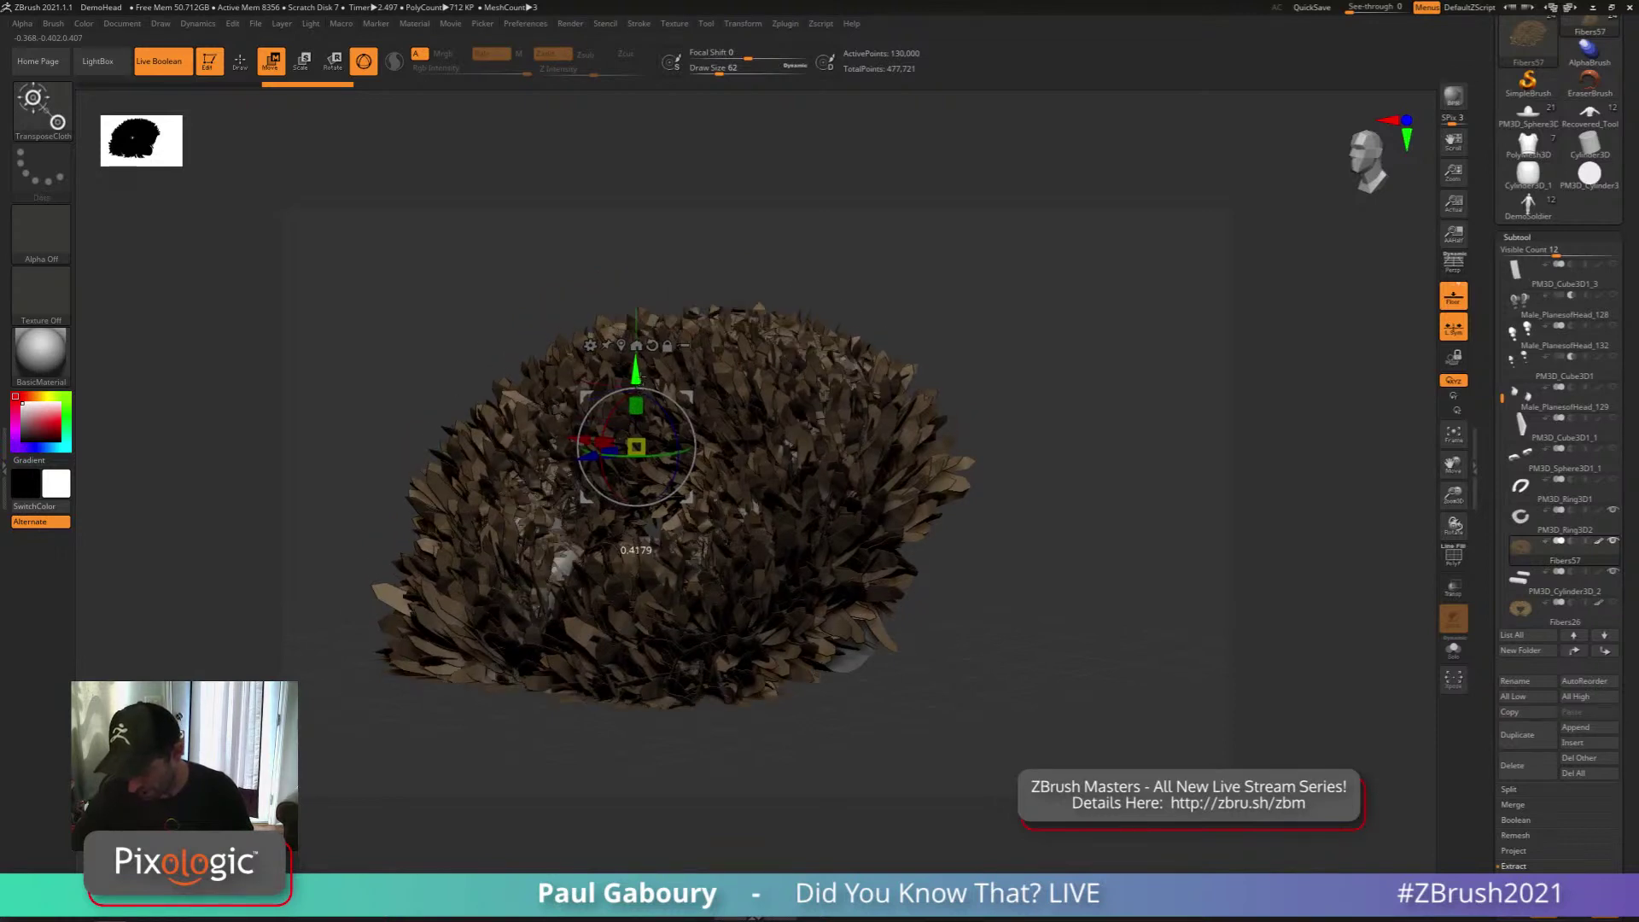
key("q")
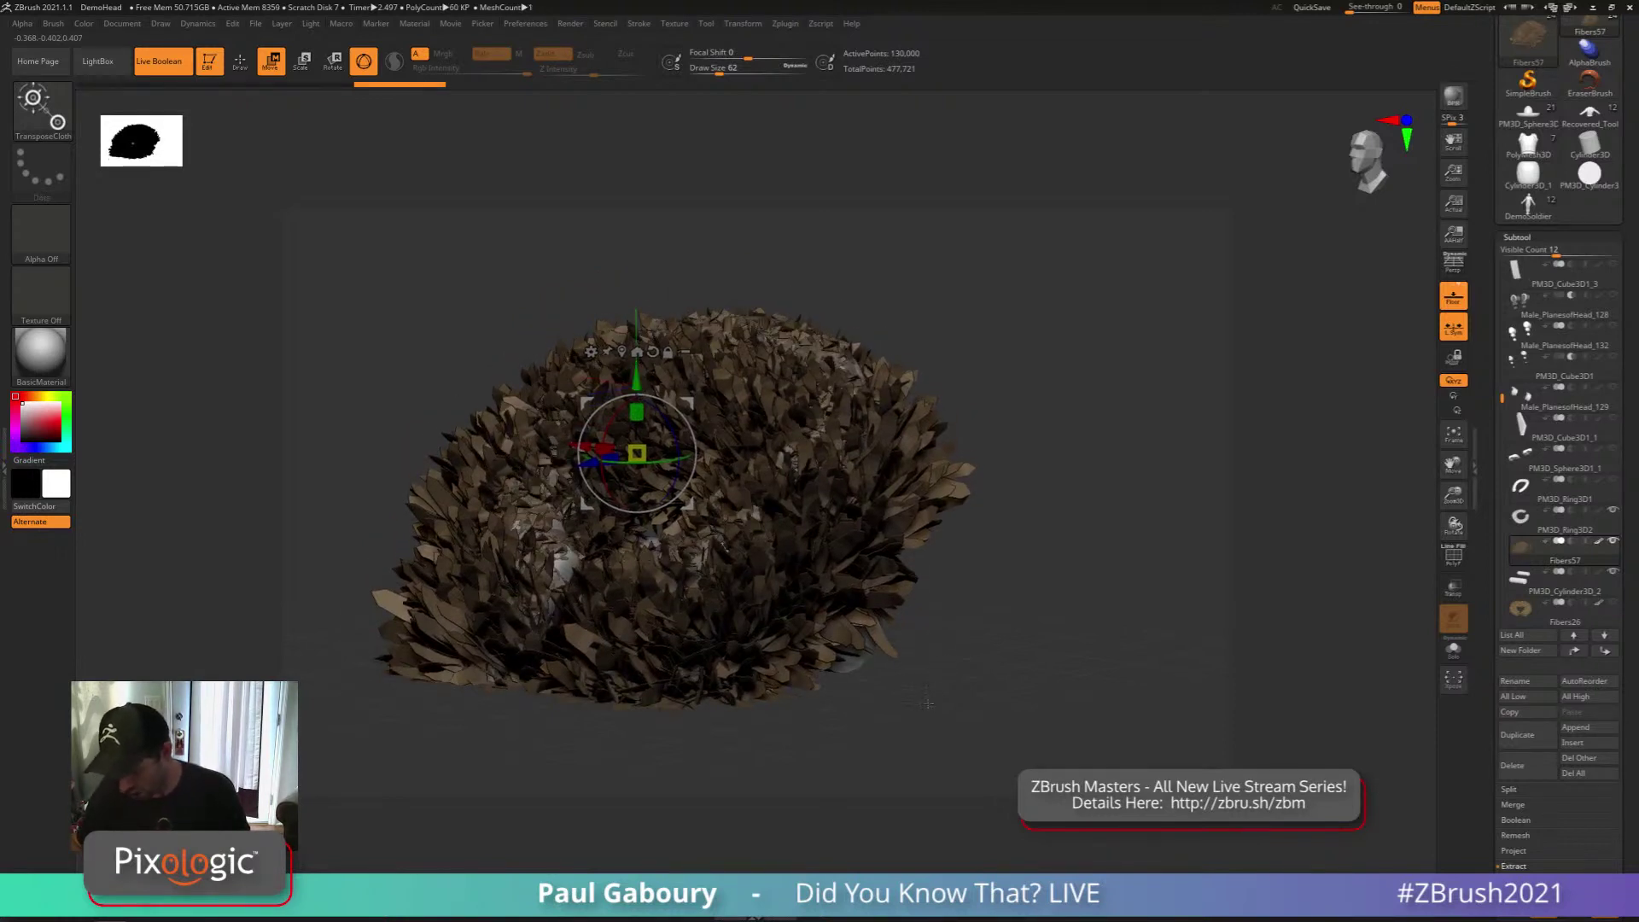
left_click_drag(932, 698, 876, 596)
right_click_drag(876, 595, 803, 401)
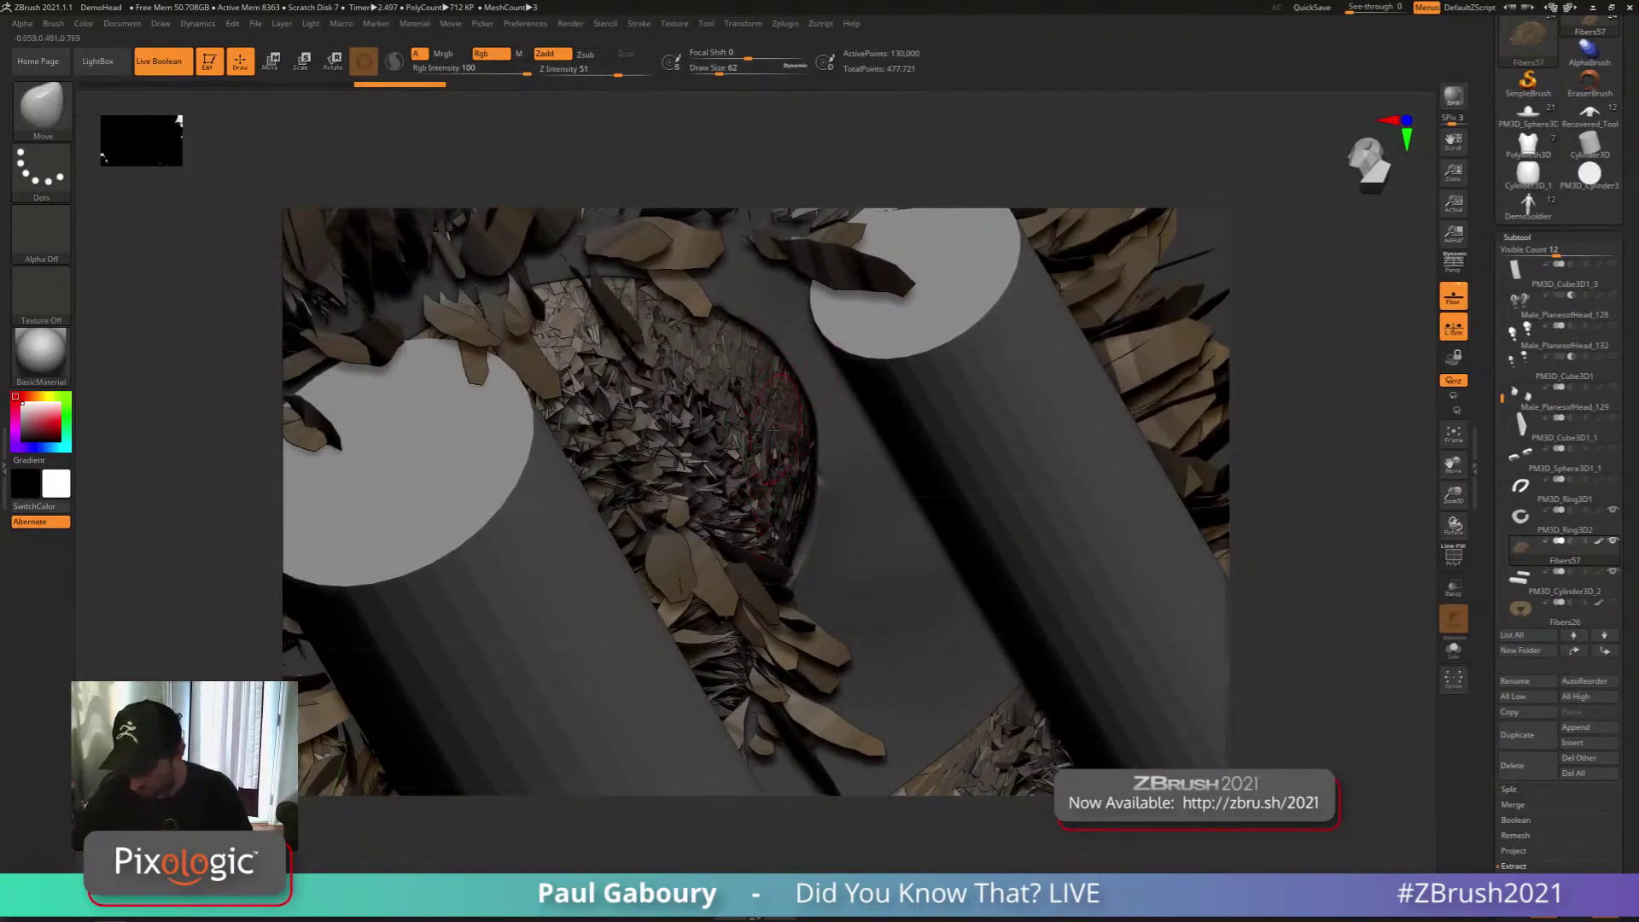
right_click_drag(883, 566, 883, 452, "ctrl")
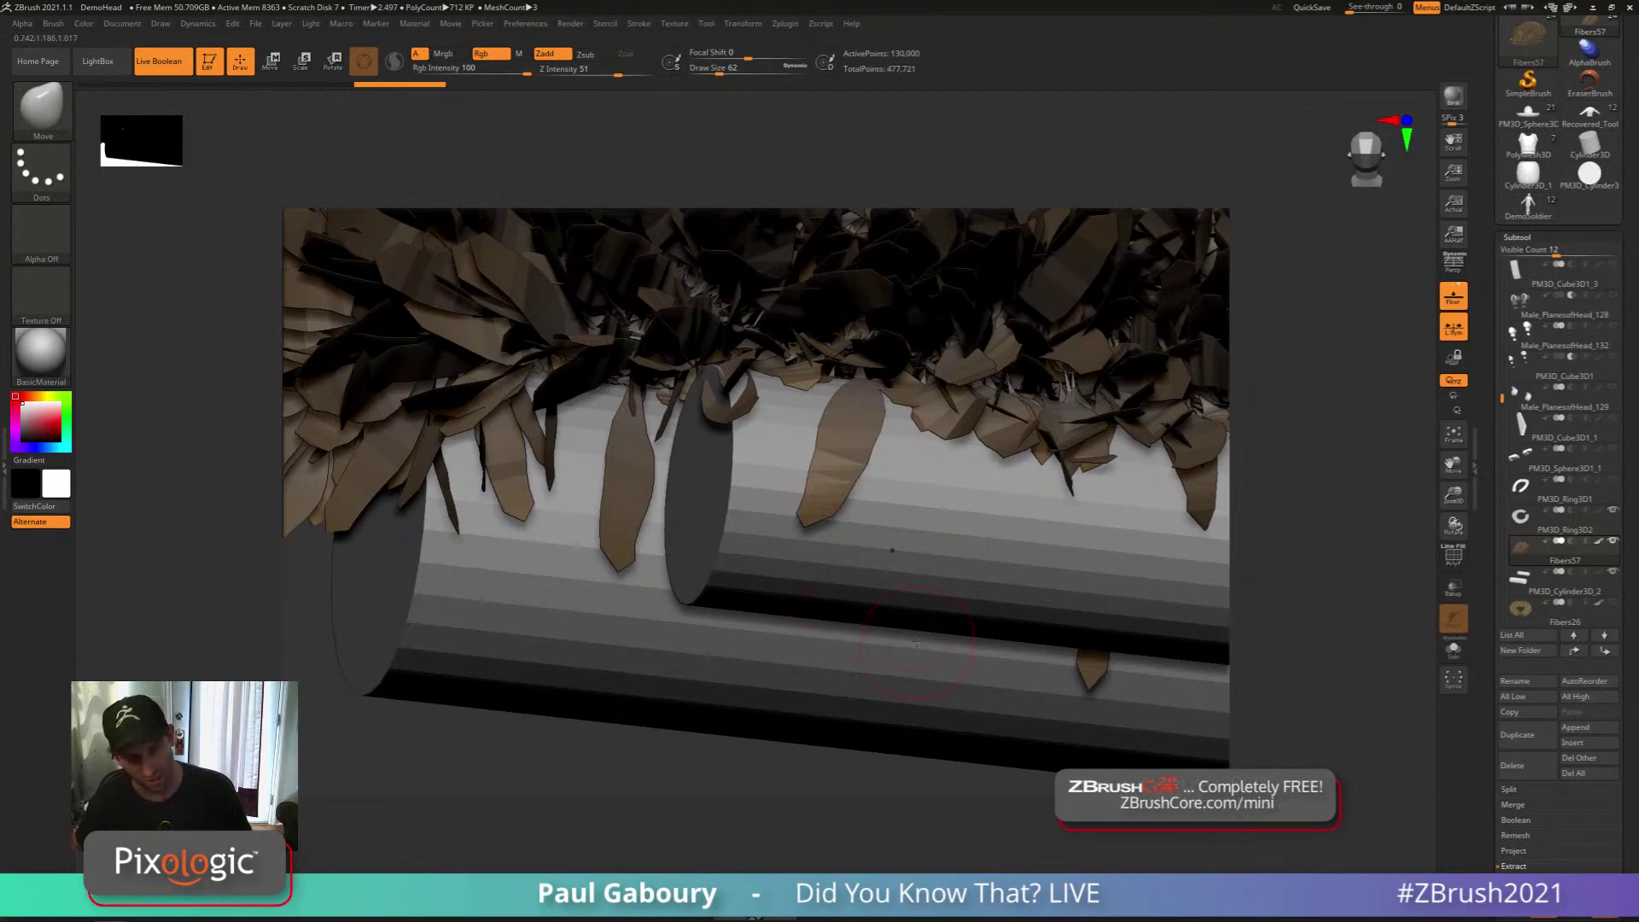
right_click_drag(817, 662, 902, 639, "ctrl")
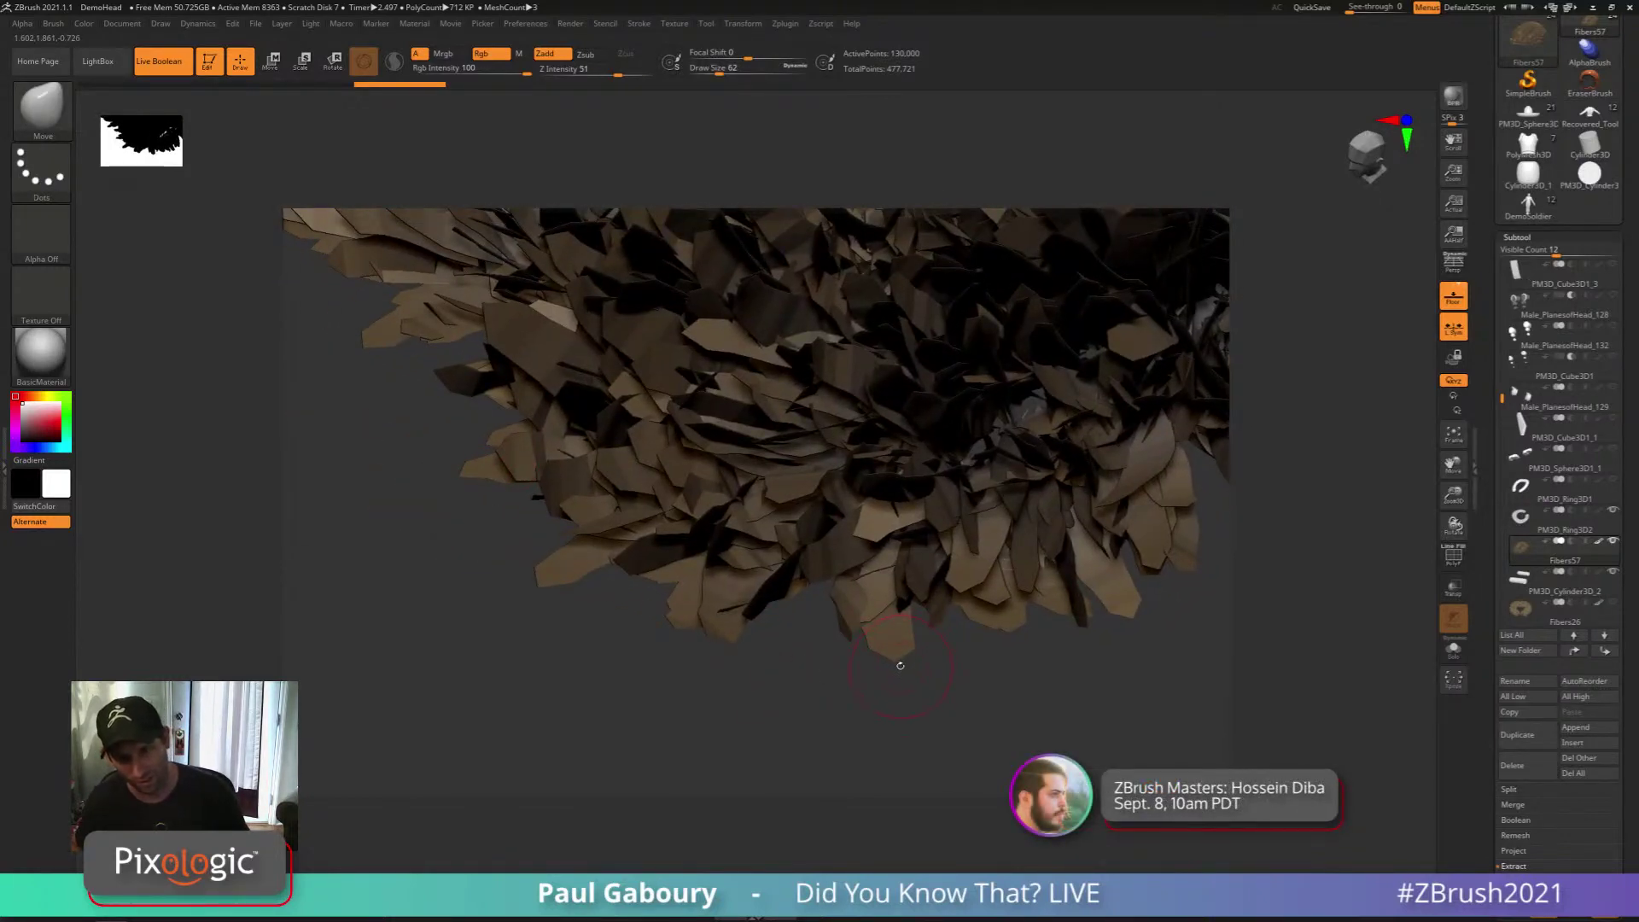
right_click_drag(901, 665, 873, 608, "ctrl")
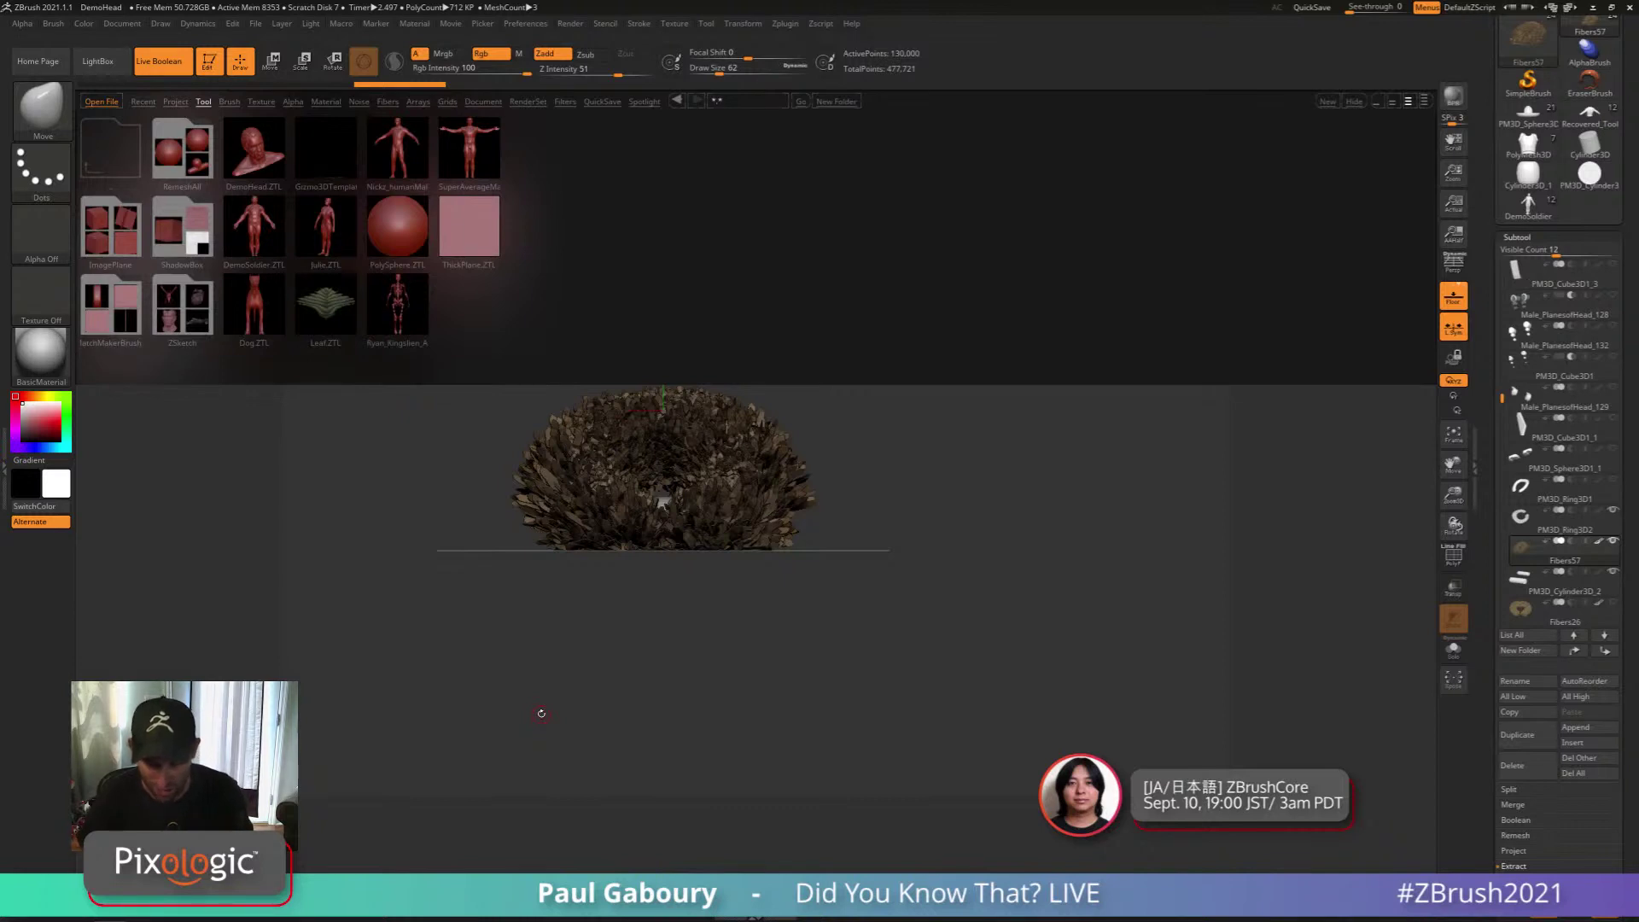
Load the DemoHead.ZTL bust from LightBox and set the floor grid elevation to -1
left_click(272, 159)
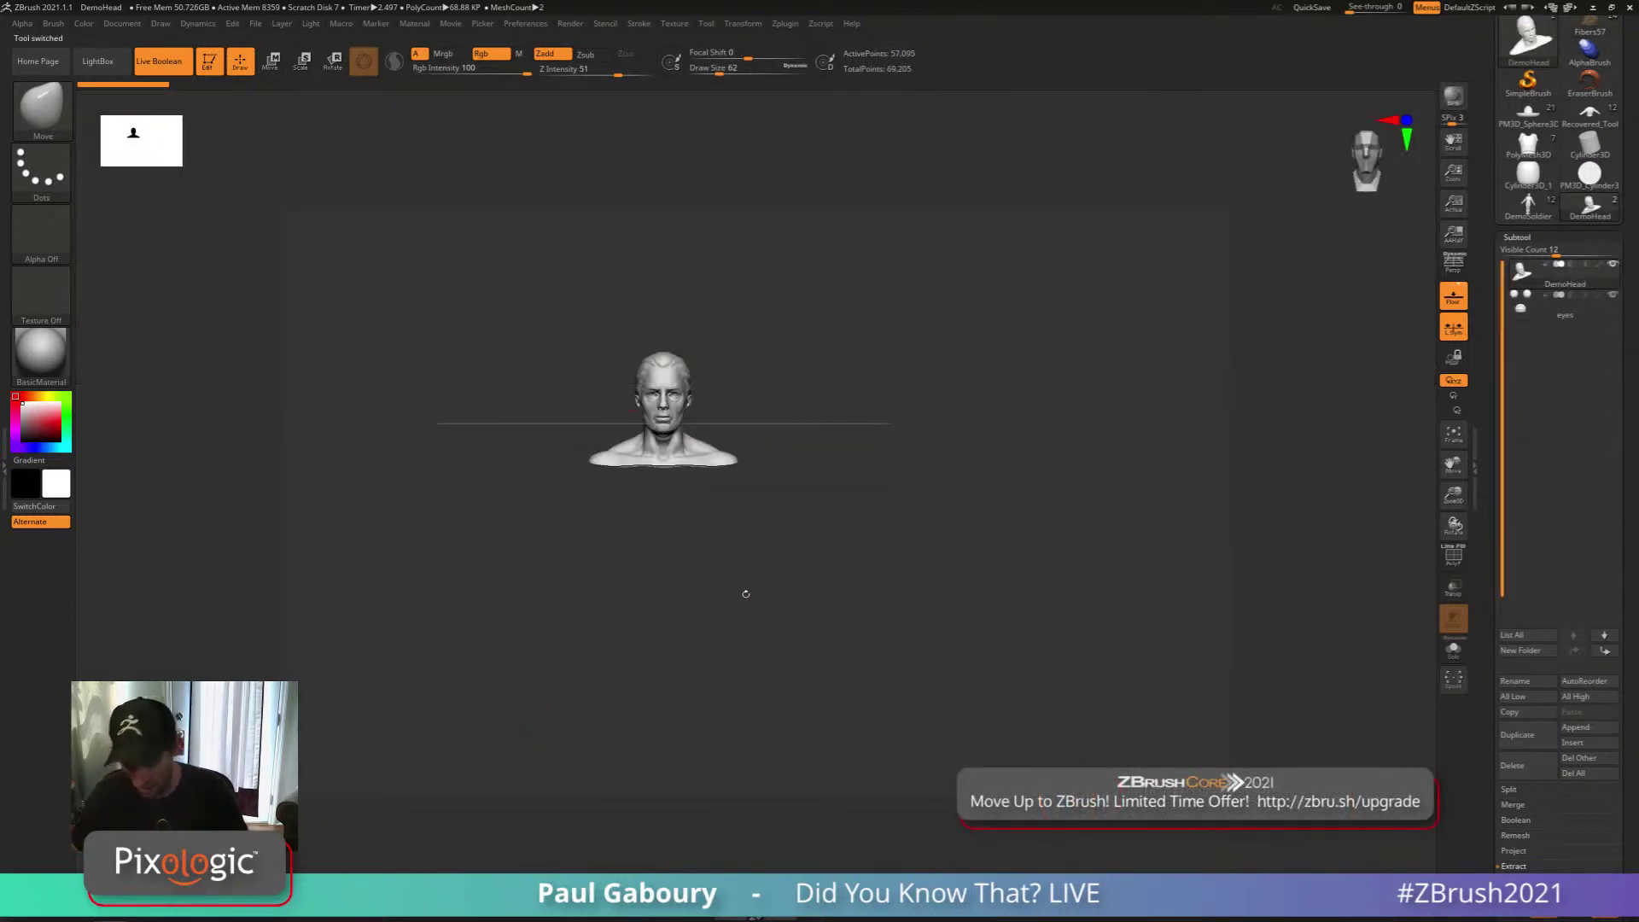
left_click(196, 25)
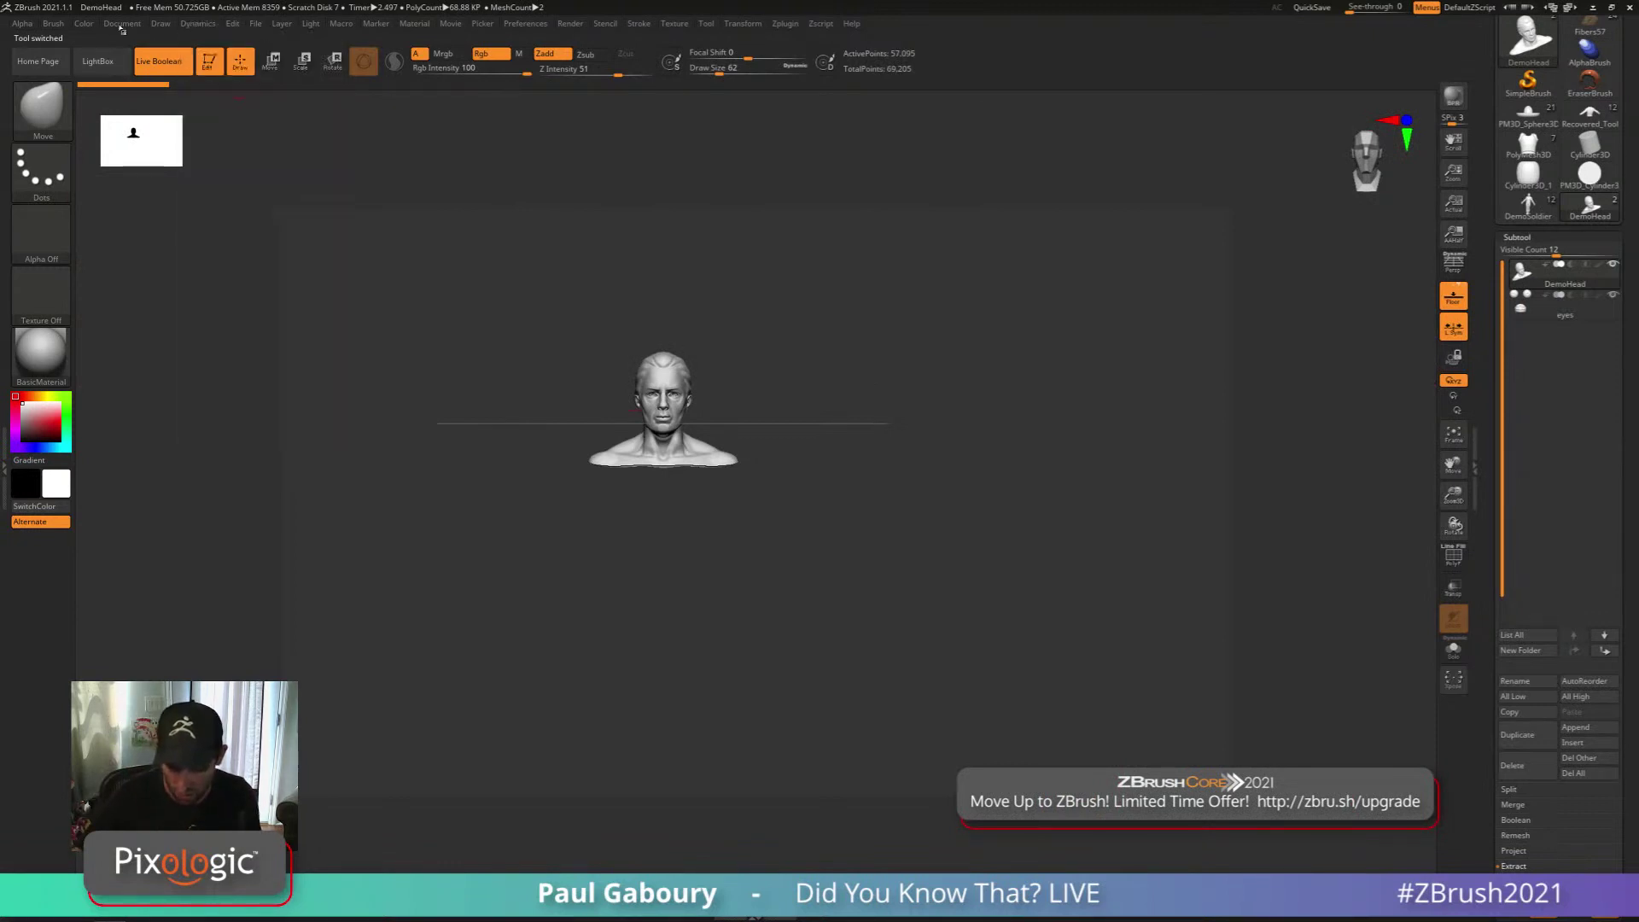
left_click(160, 23)
left_click(229, 540)
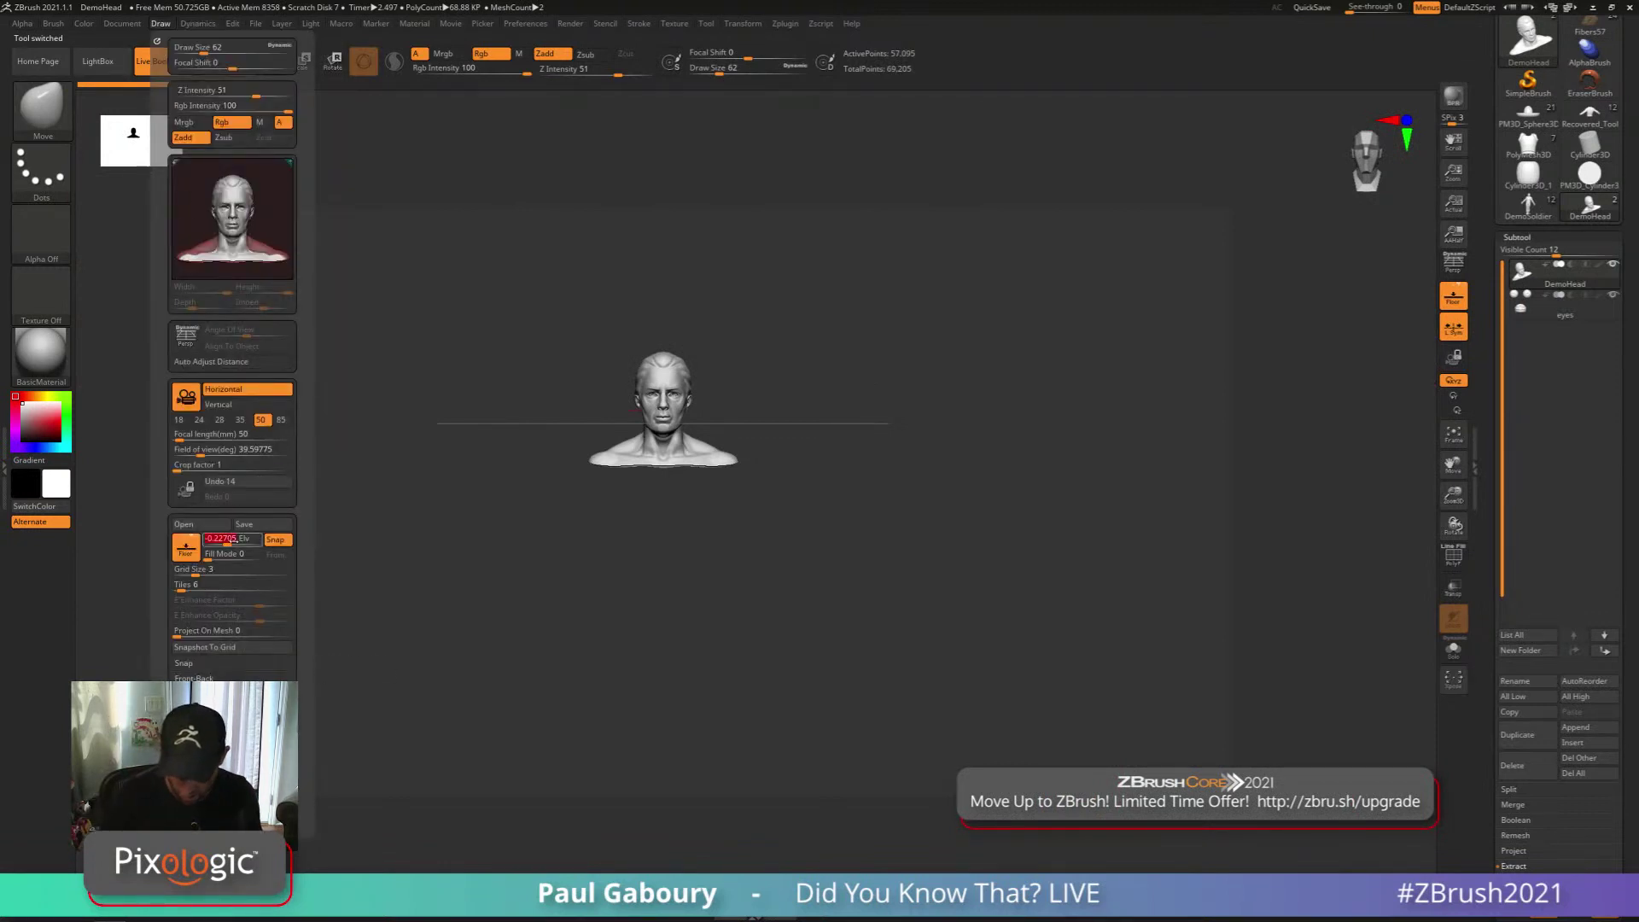
type("-1")
key("Return")
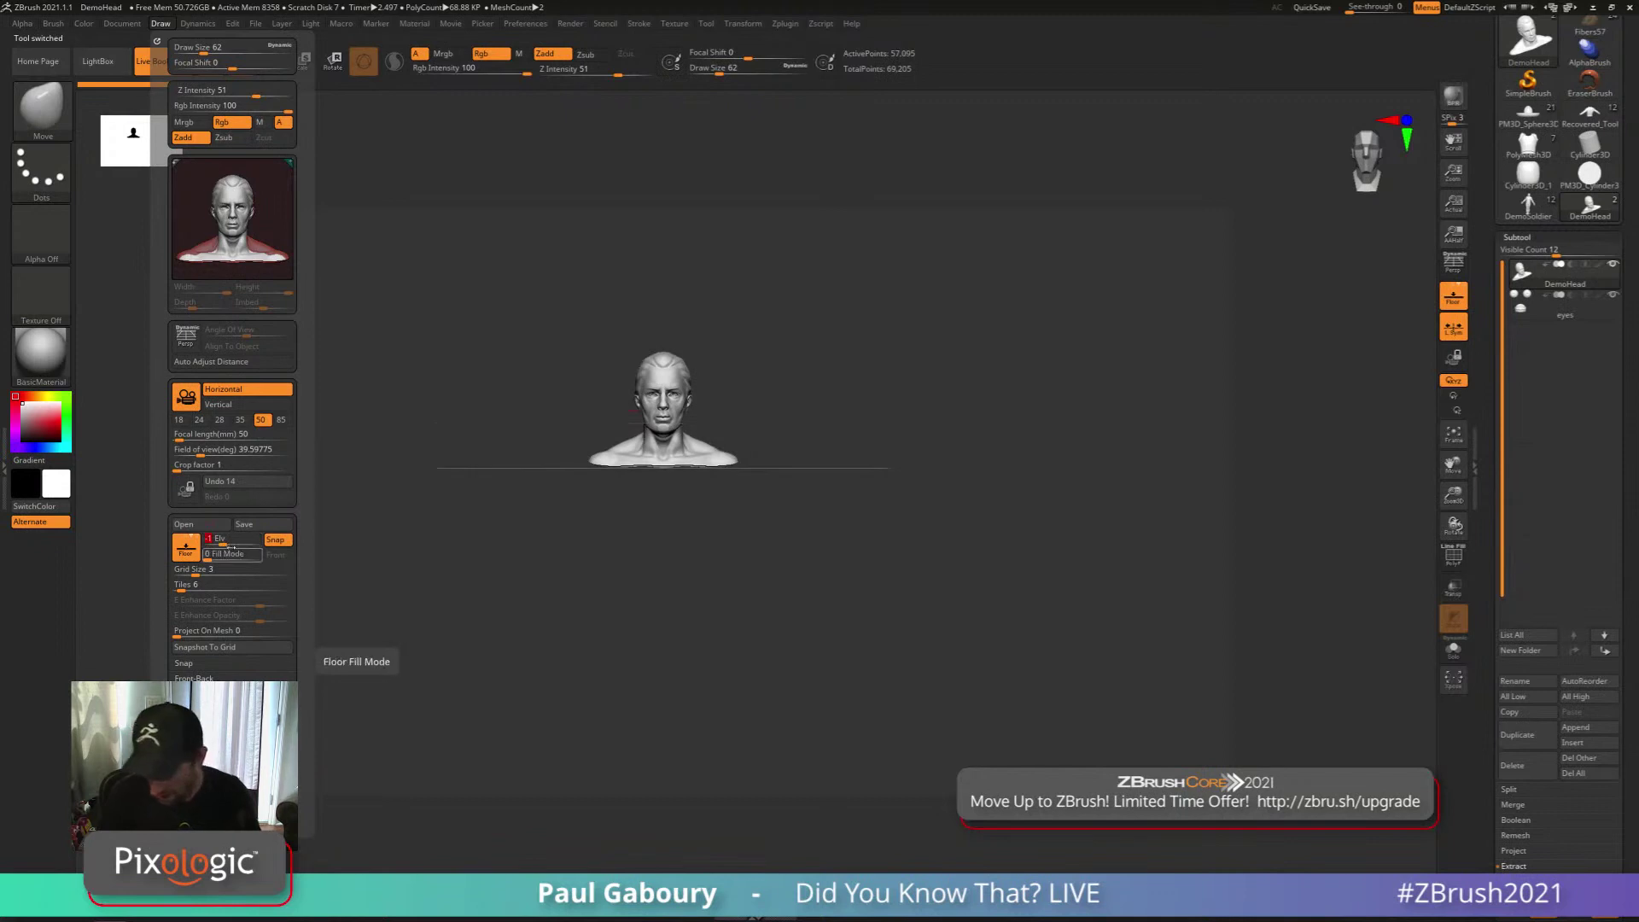
Frame the bust, step it down two subdivision levels and delete the higher levels
key("f")
key("shift+d")
key("shift+d")
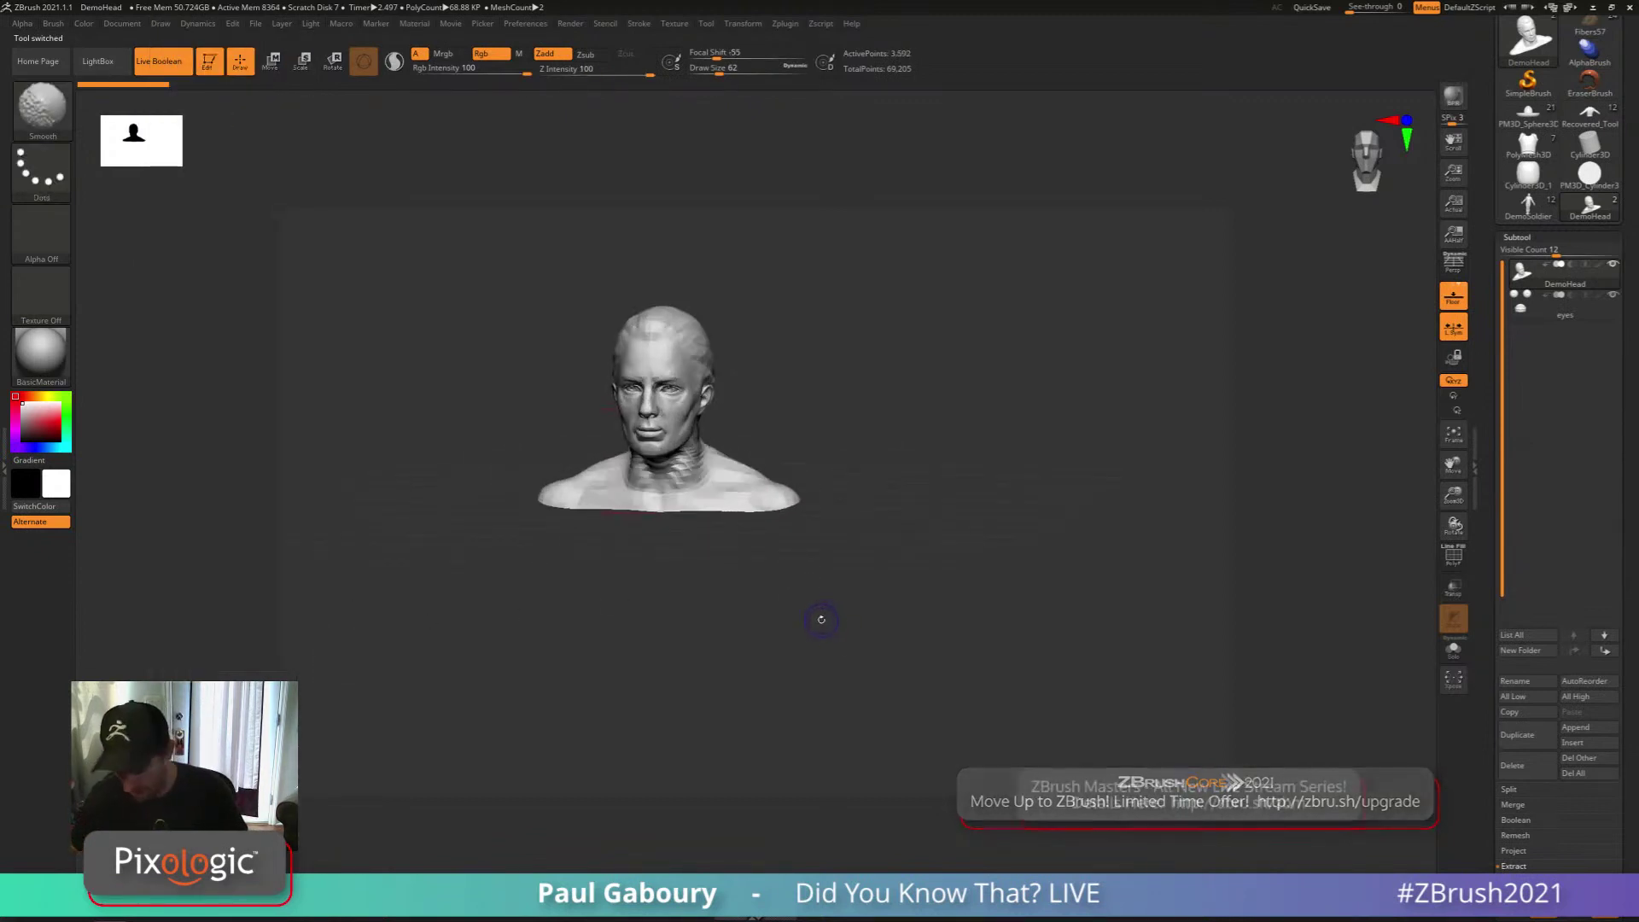
left_click(1516, 237)
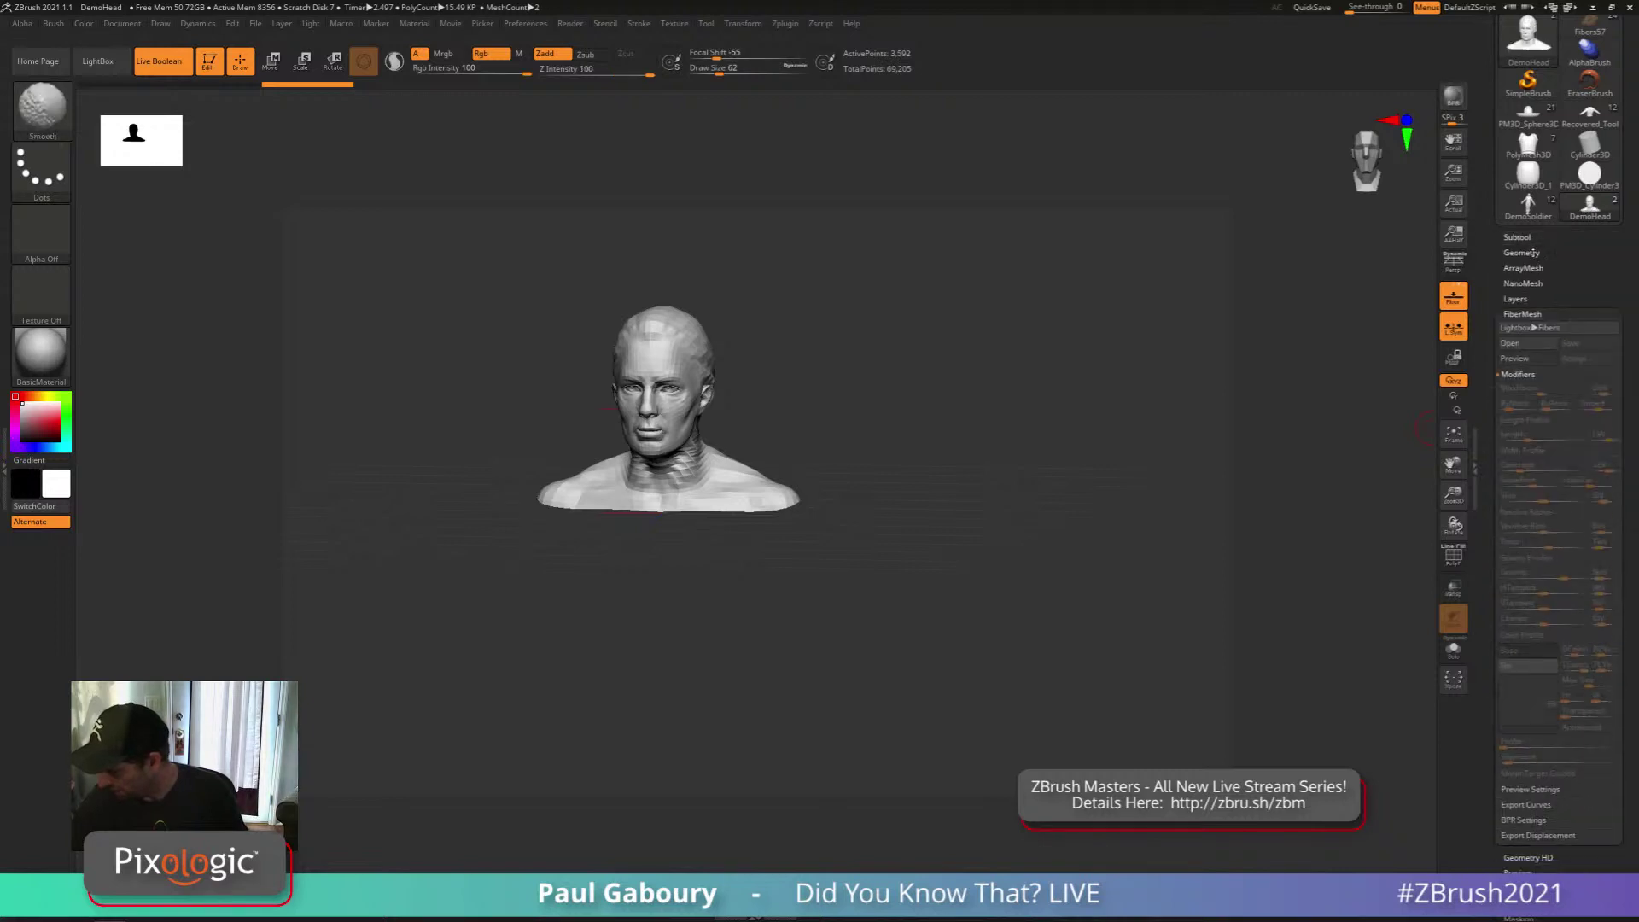
left_click(1520, 253)
left_click(1584, 297)
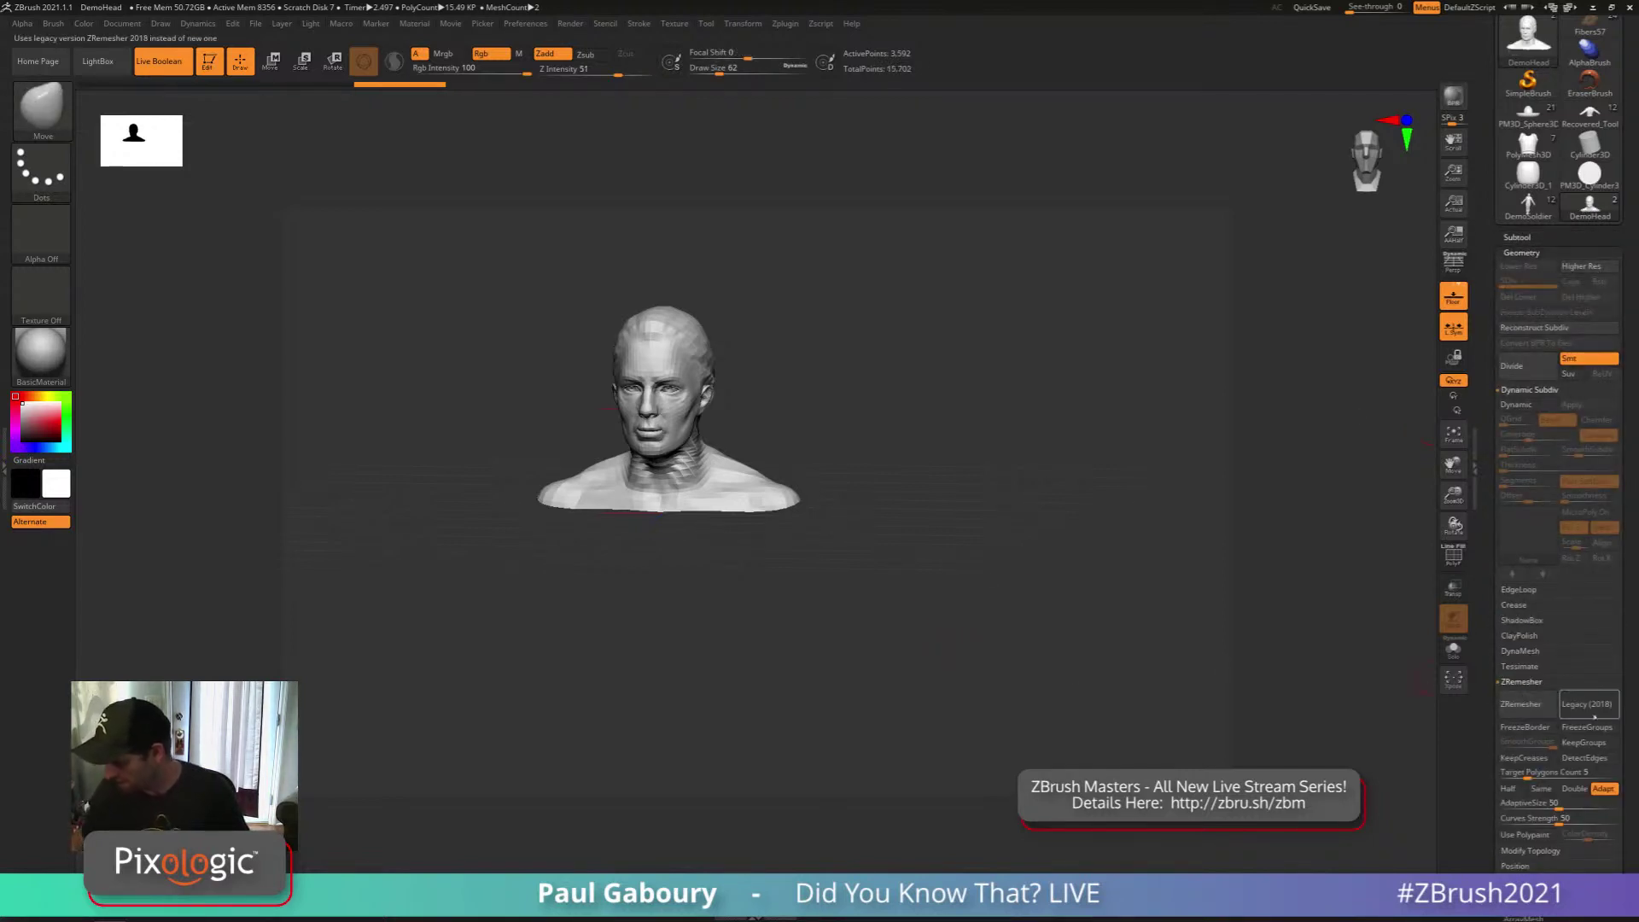
Unweld all of the bust's polygons with the Modify Topology options and turn on PolyFrame display
left_click(1562, 684)
left_click(1549, 697)
key("shift")
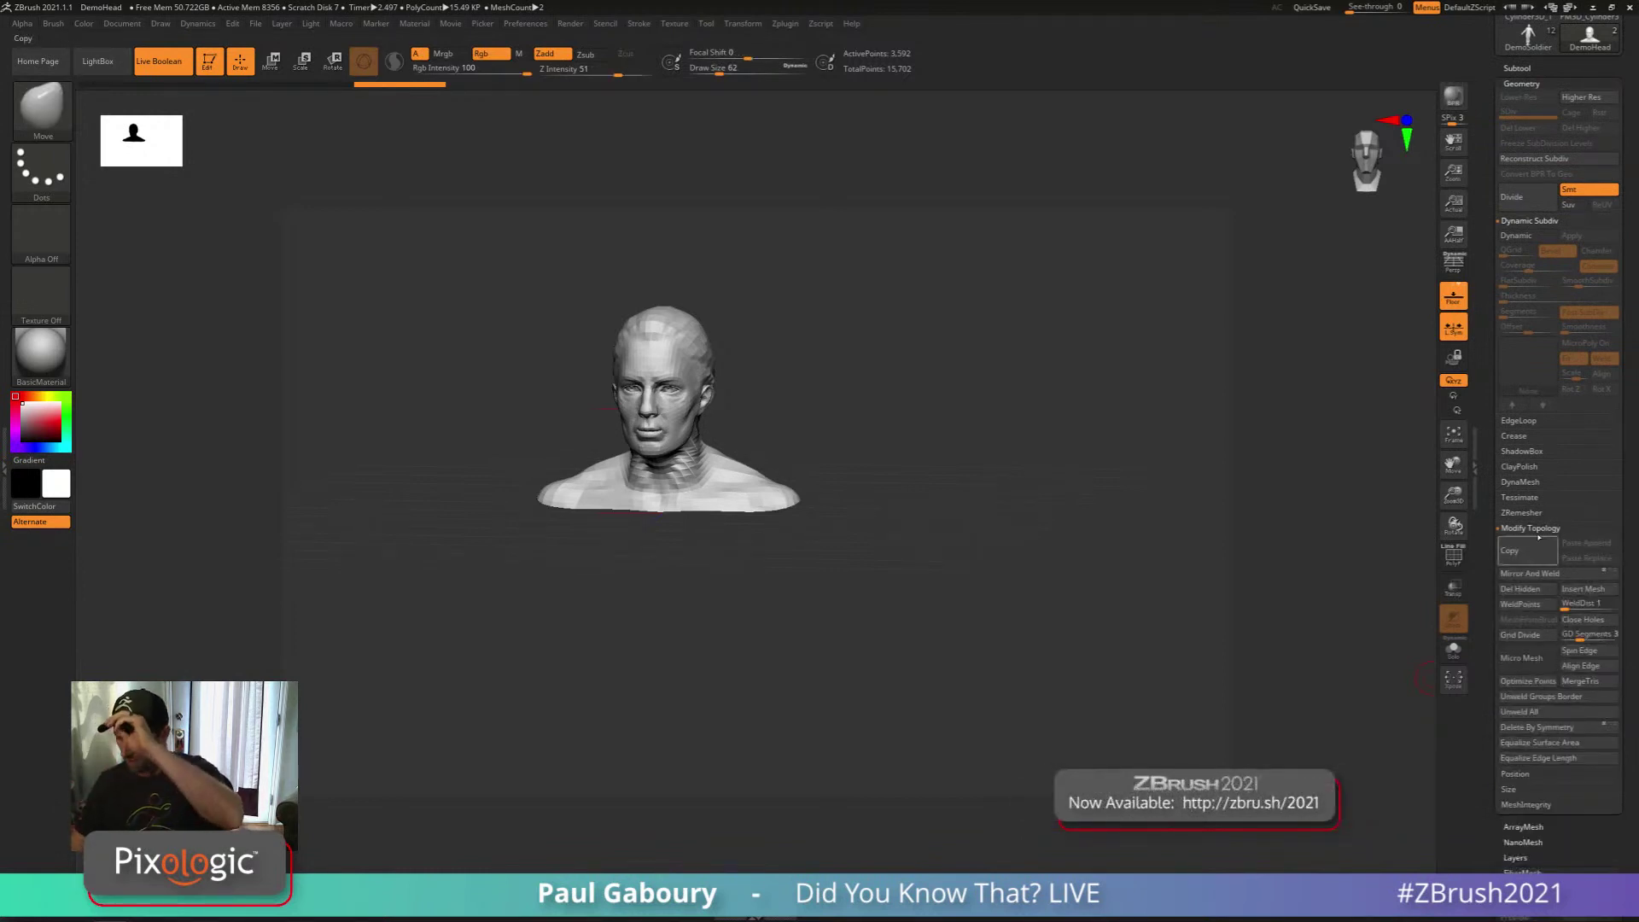
left_click(1520, 713)
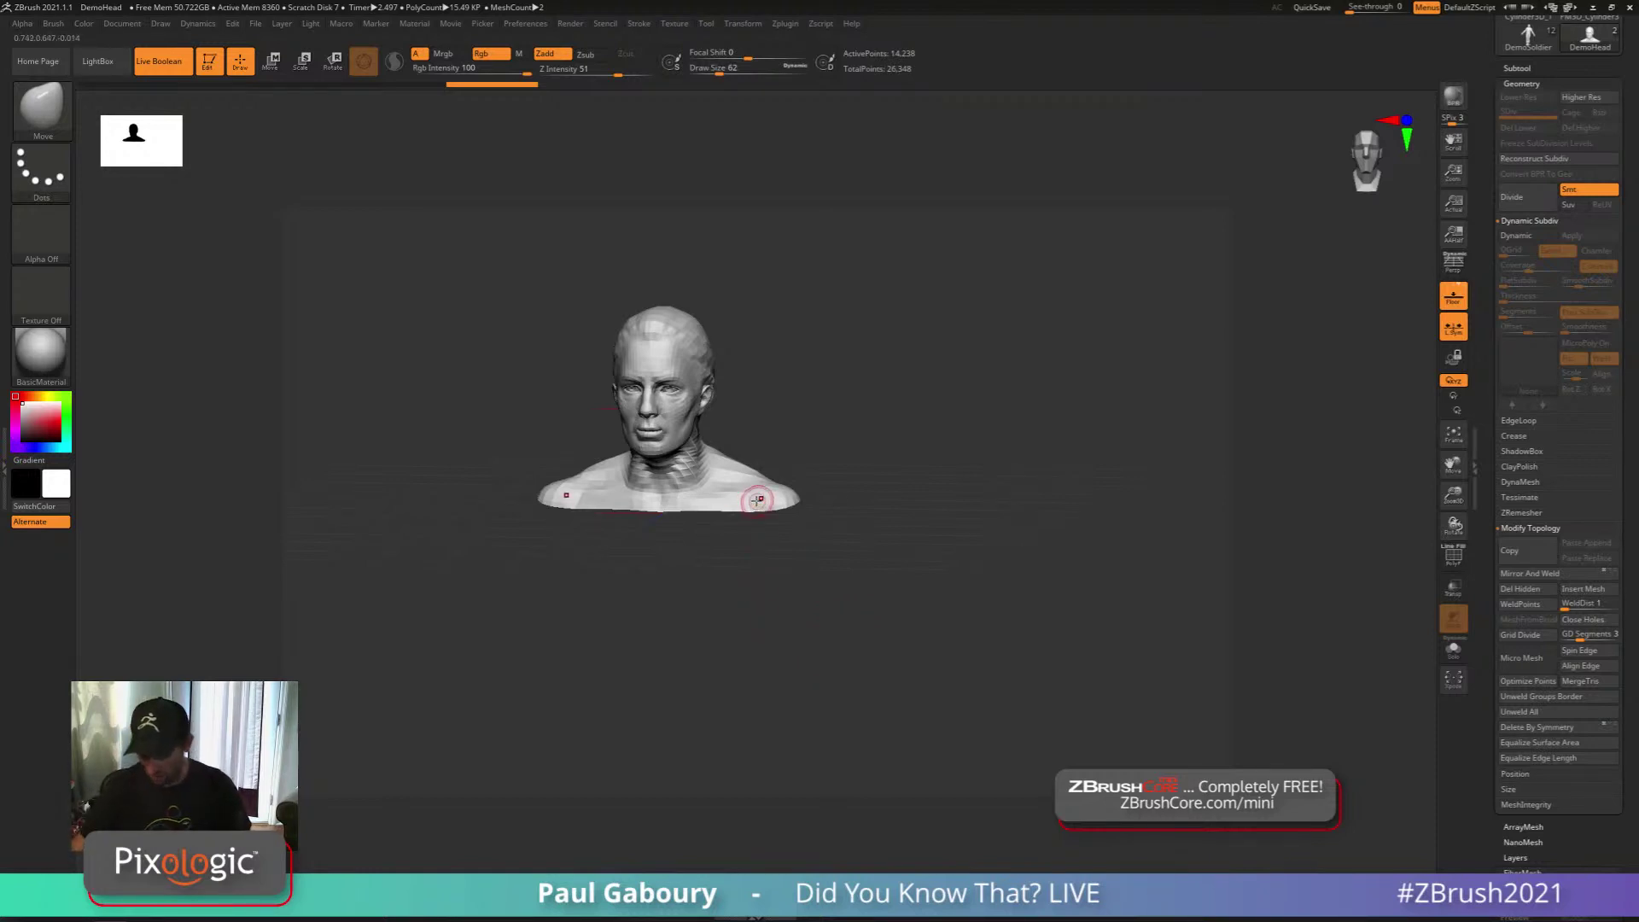
key("shift")
key("ctrl+z")
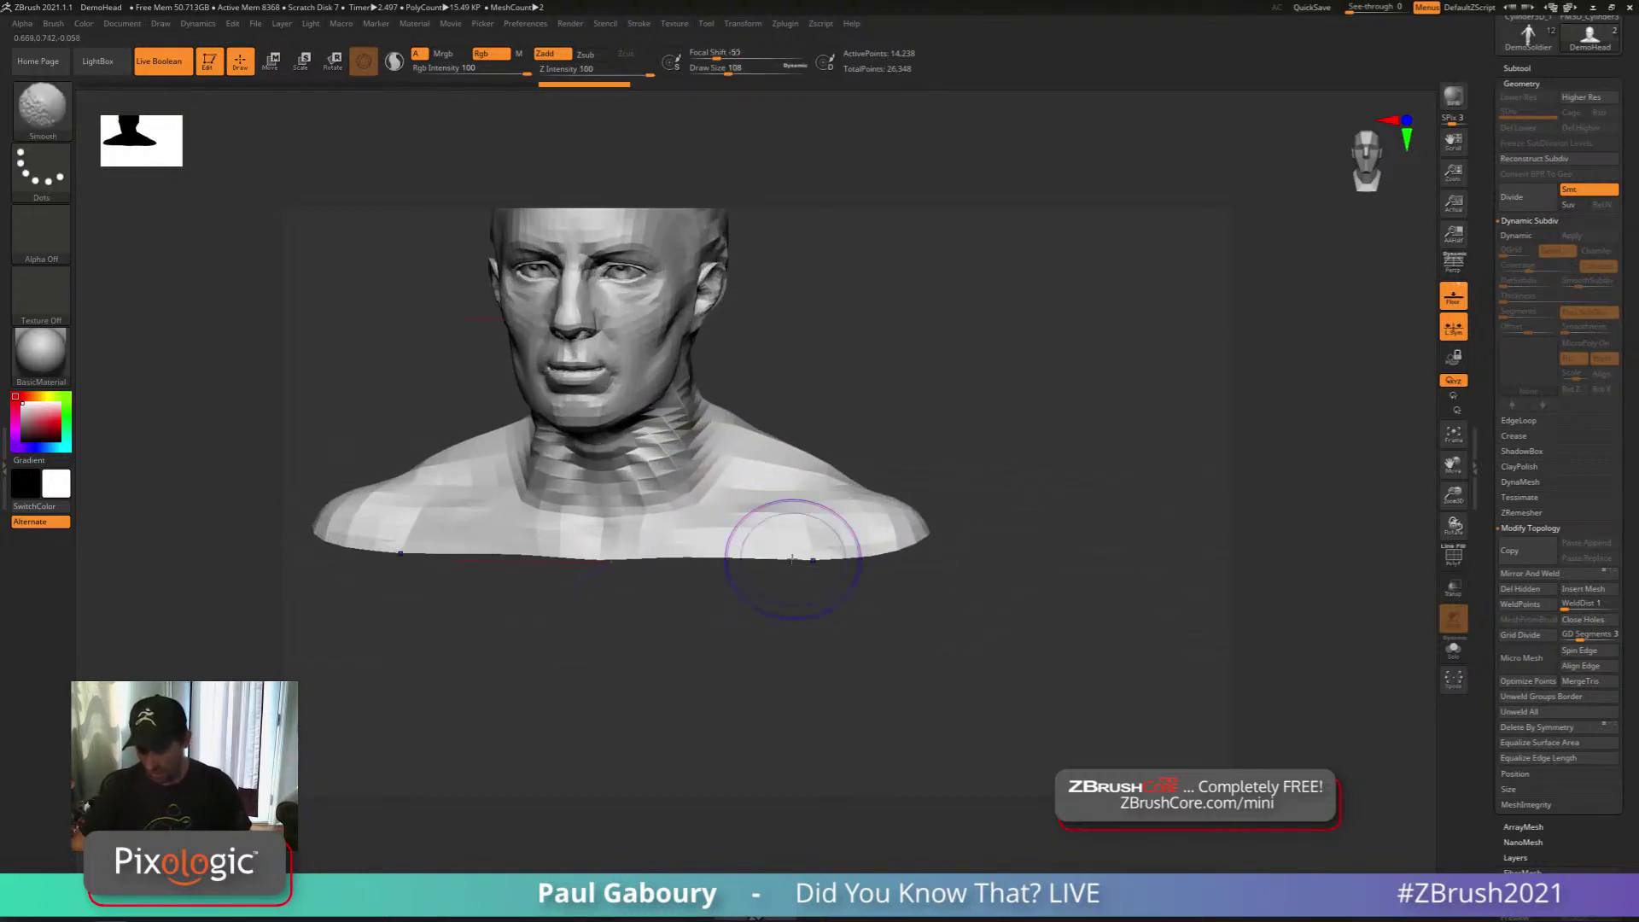
key("shift+f")
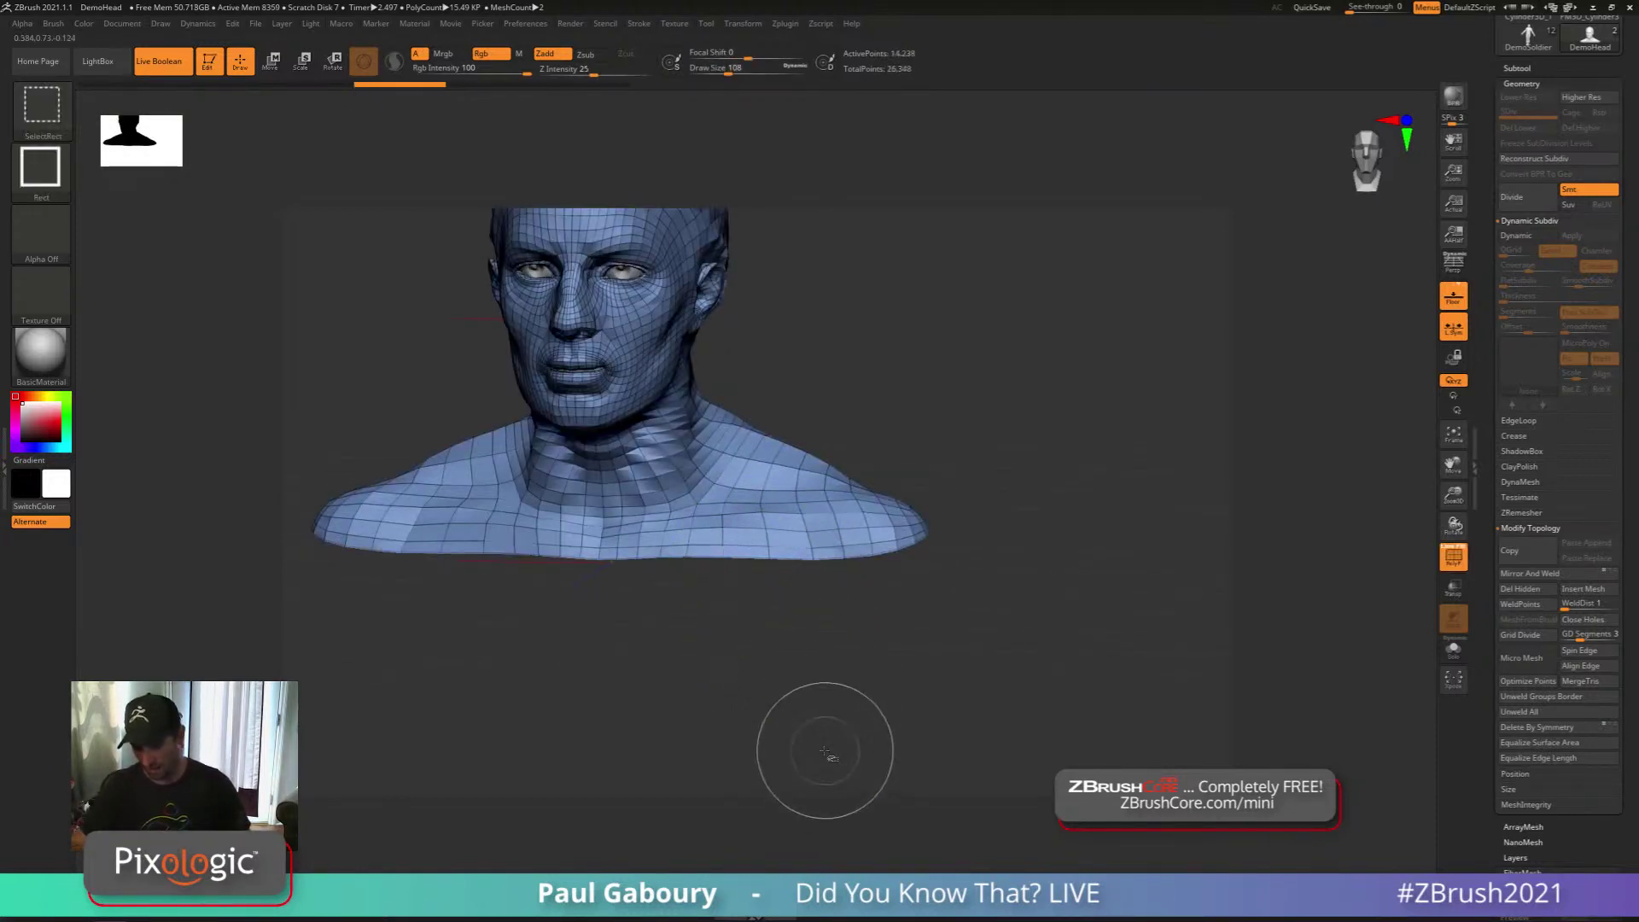
Try to pull the unwelded bust down onto the floor with TransposeCloth, and undo the deformation
key("ctrl+shift+z")
mouse_move(821, 641)
left_mouse_down()
mouse_move(903, 643)
mouse_move(872, 604)
mouse_move(886, 630)
mouse_move(838, 666)
mouse_move(822, 634)
left_mouse_up()
key("w")
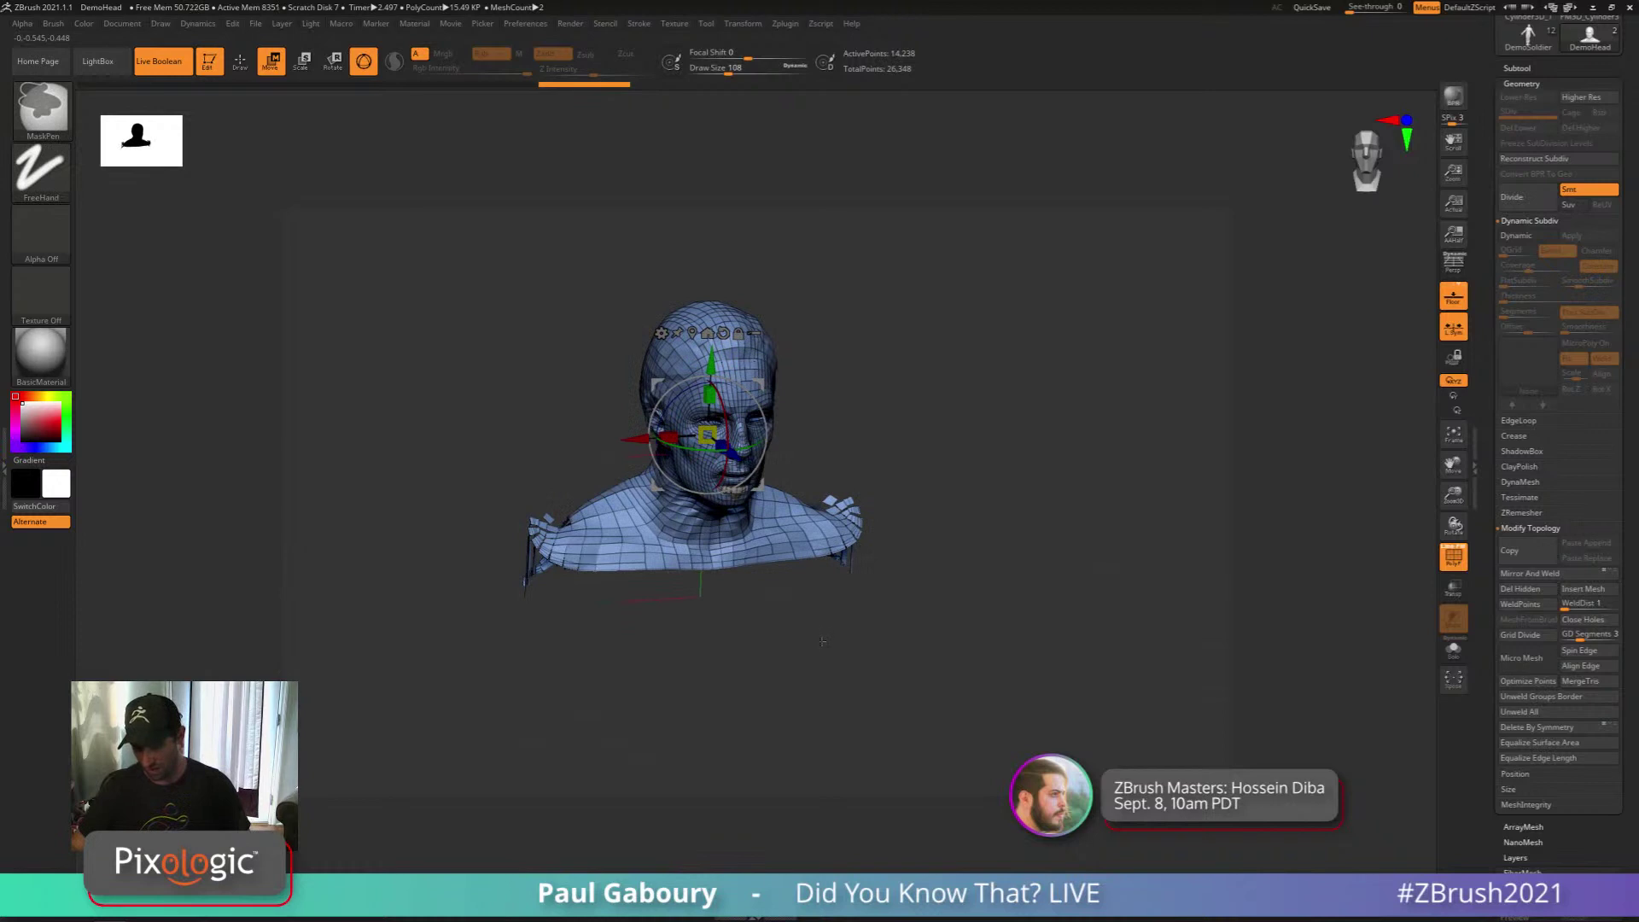
left_click_drag(711, 360, 692, 641)
key("ctrl+z")
key("ctrl+z")
key("ctrl+z")
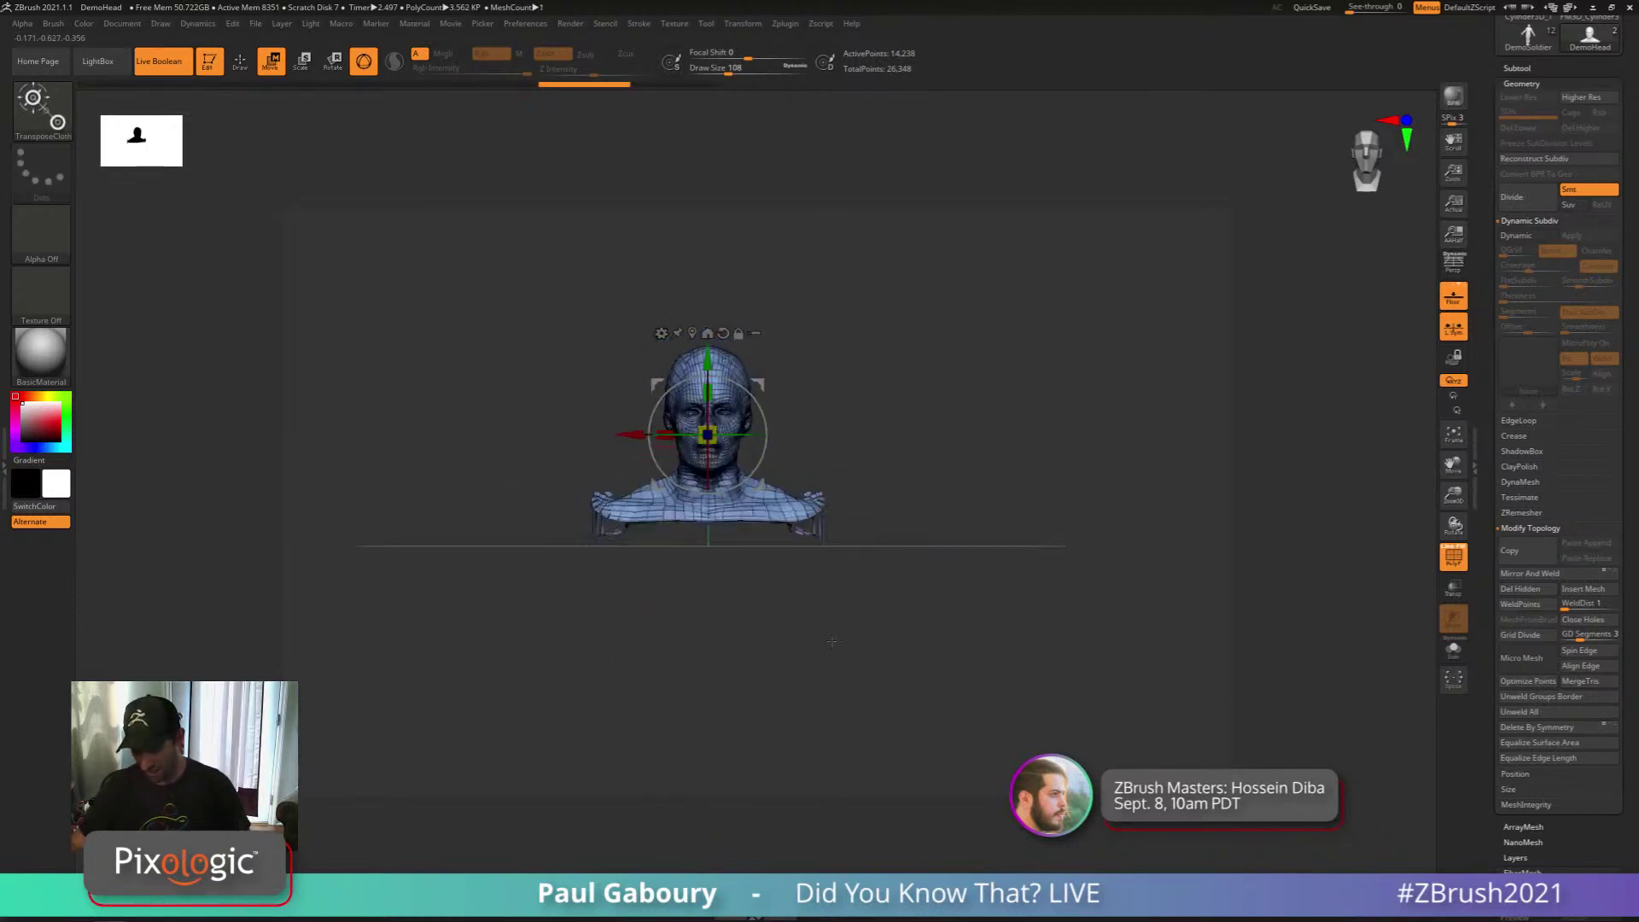
right_click_drag(831, 641, 870, 685, "alt")
key("ctrl+z")
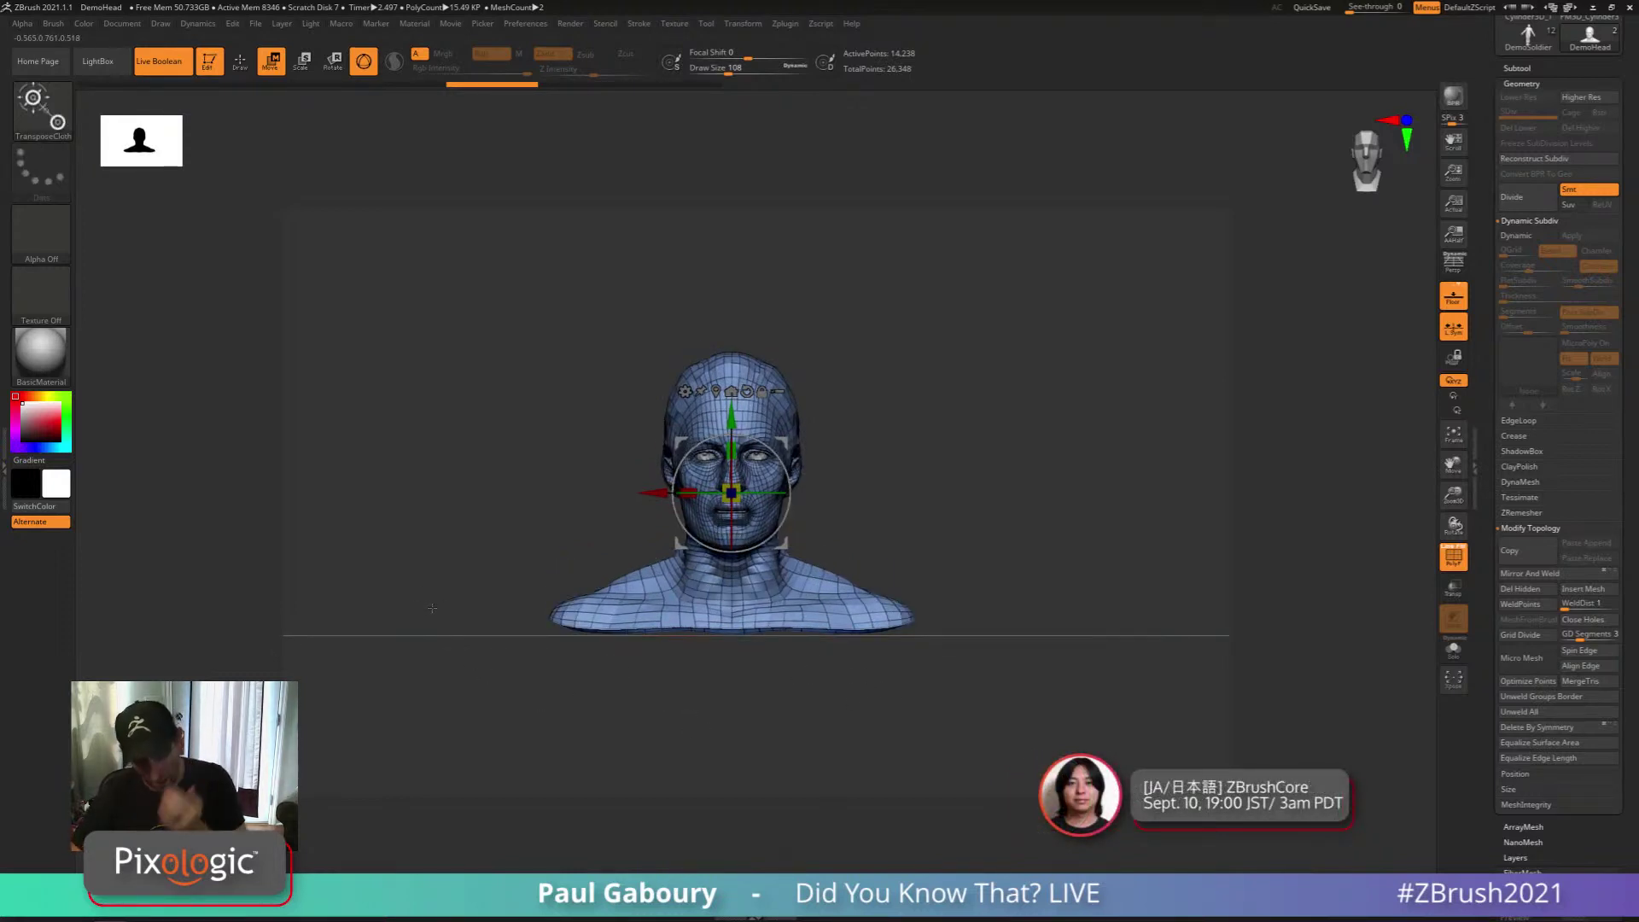
Turn on Inflate for the dynamics simulation and recalculate the collision volume
left_click(198, 23)
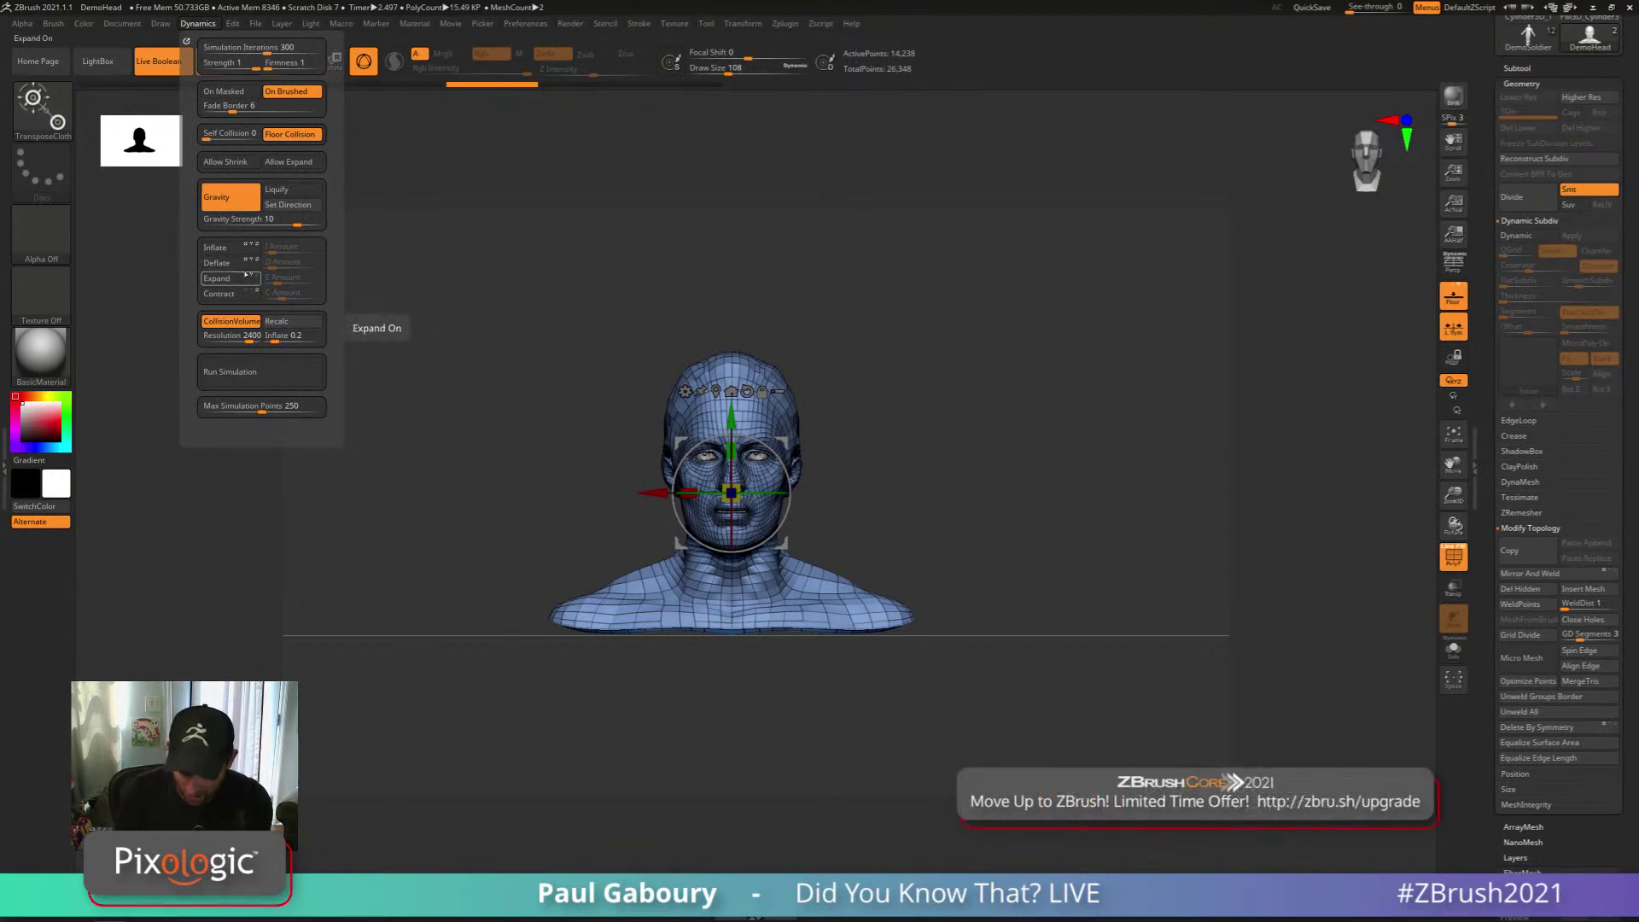
left_click(220, 246)
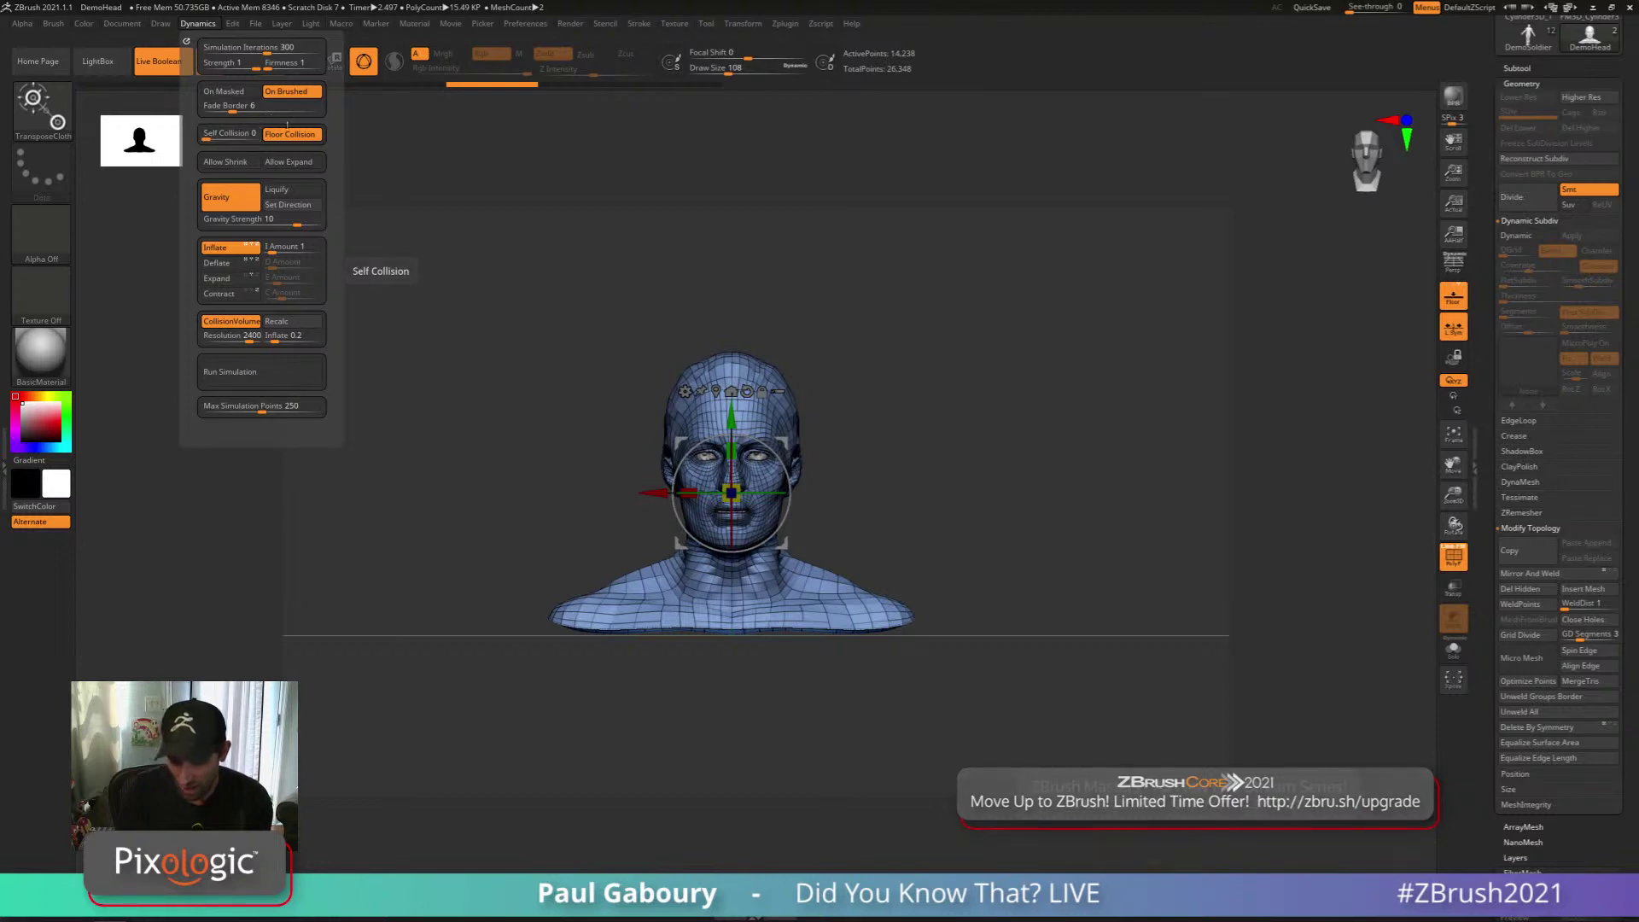
left_click(276, 321)
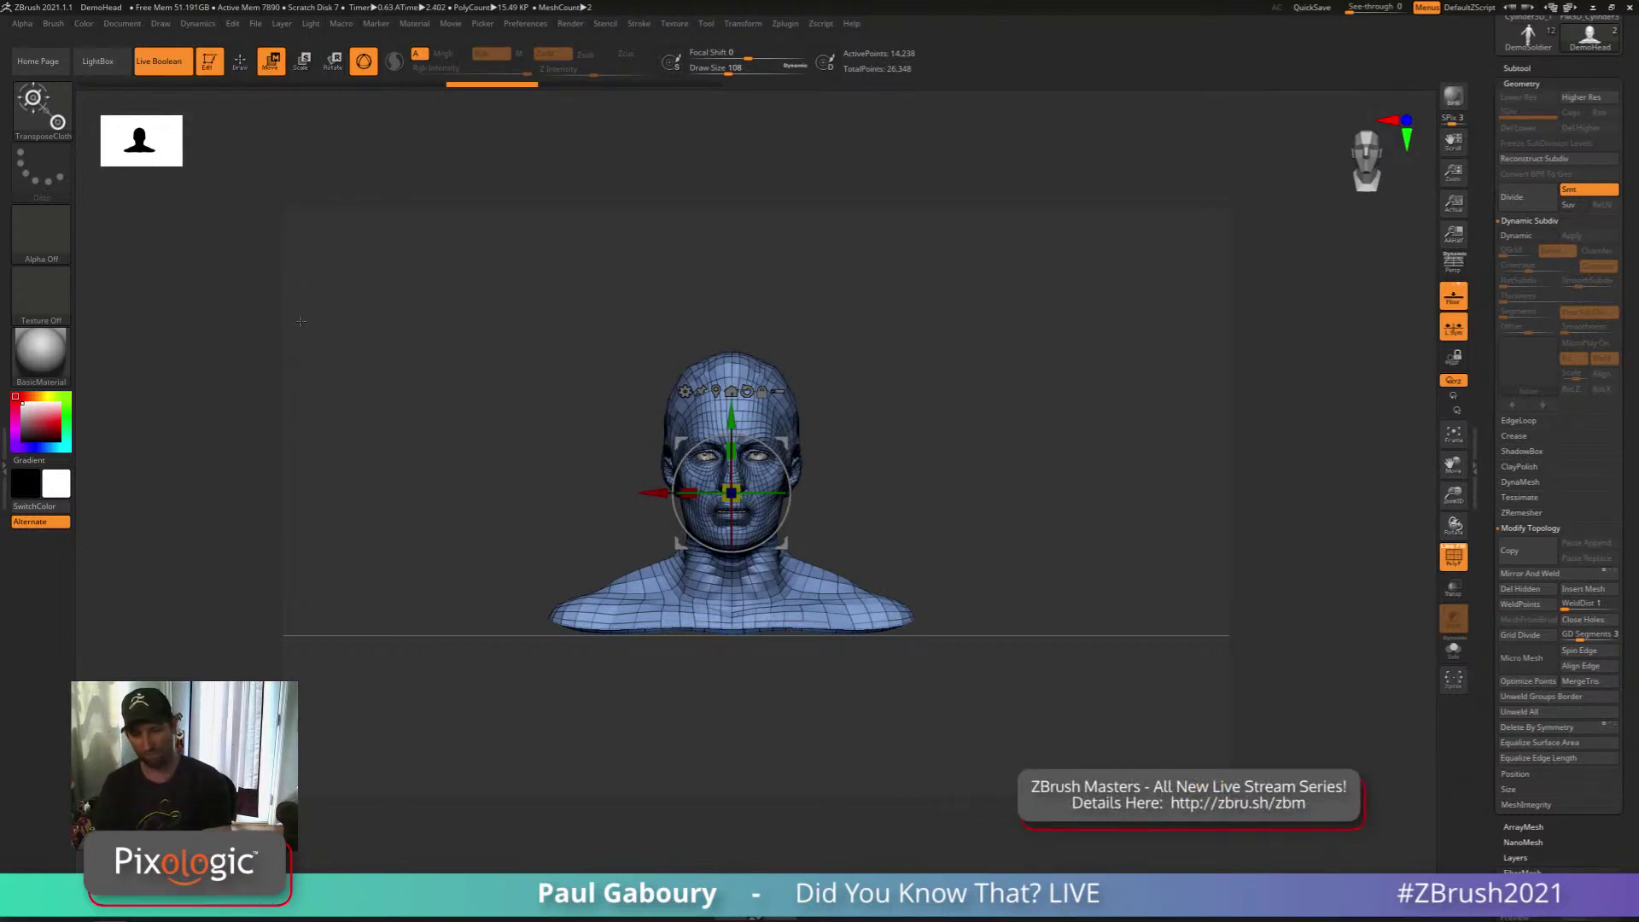
Run the inflate simulation on the bust, view the result without the polyframe, and undo the simulation
left_click(207, 28)
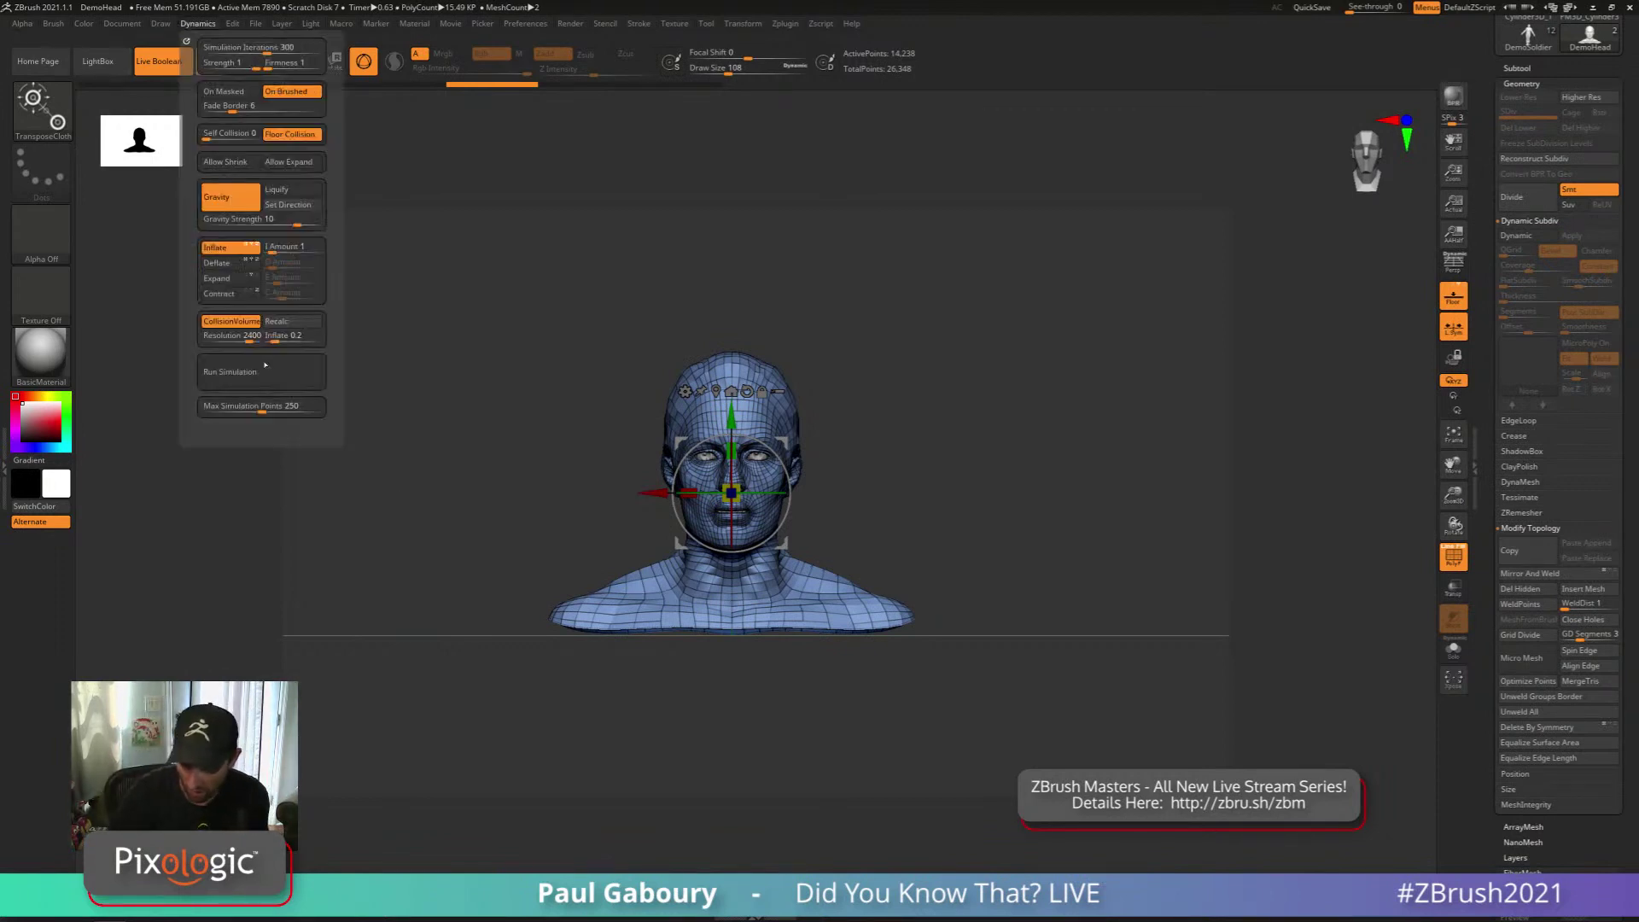
left_click(262, 371)
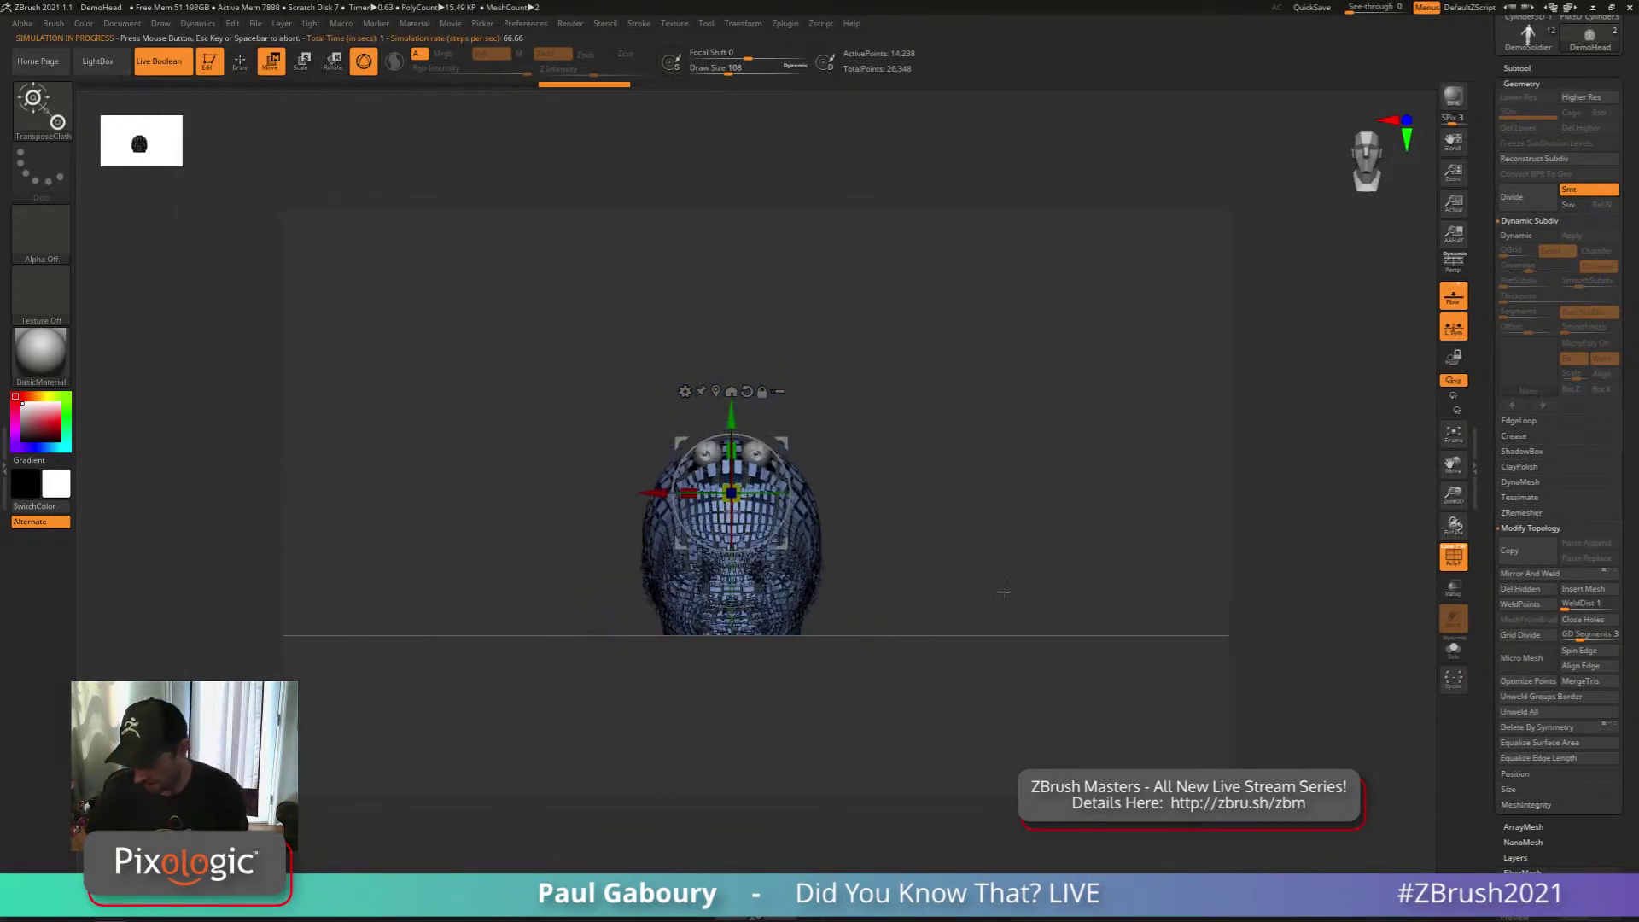
mouse_move(990, 541)
left_mouse_down()
mouse_move(977, 620)
mouse_move(934, 616)
left_mouse_up()
key("shift+f")
key("q")
right_click_drag(934, 644, 936, 615, "ctrl")
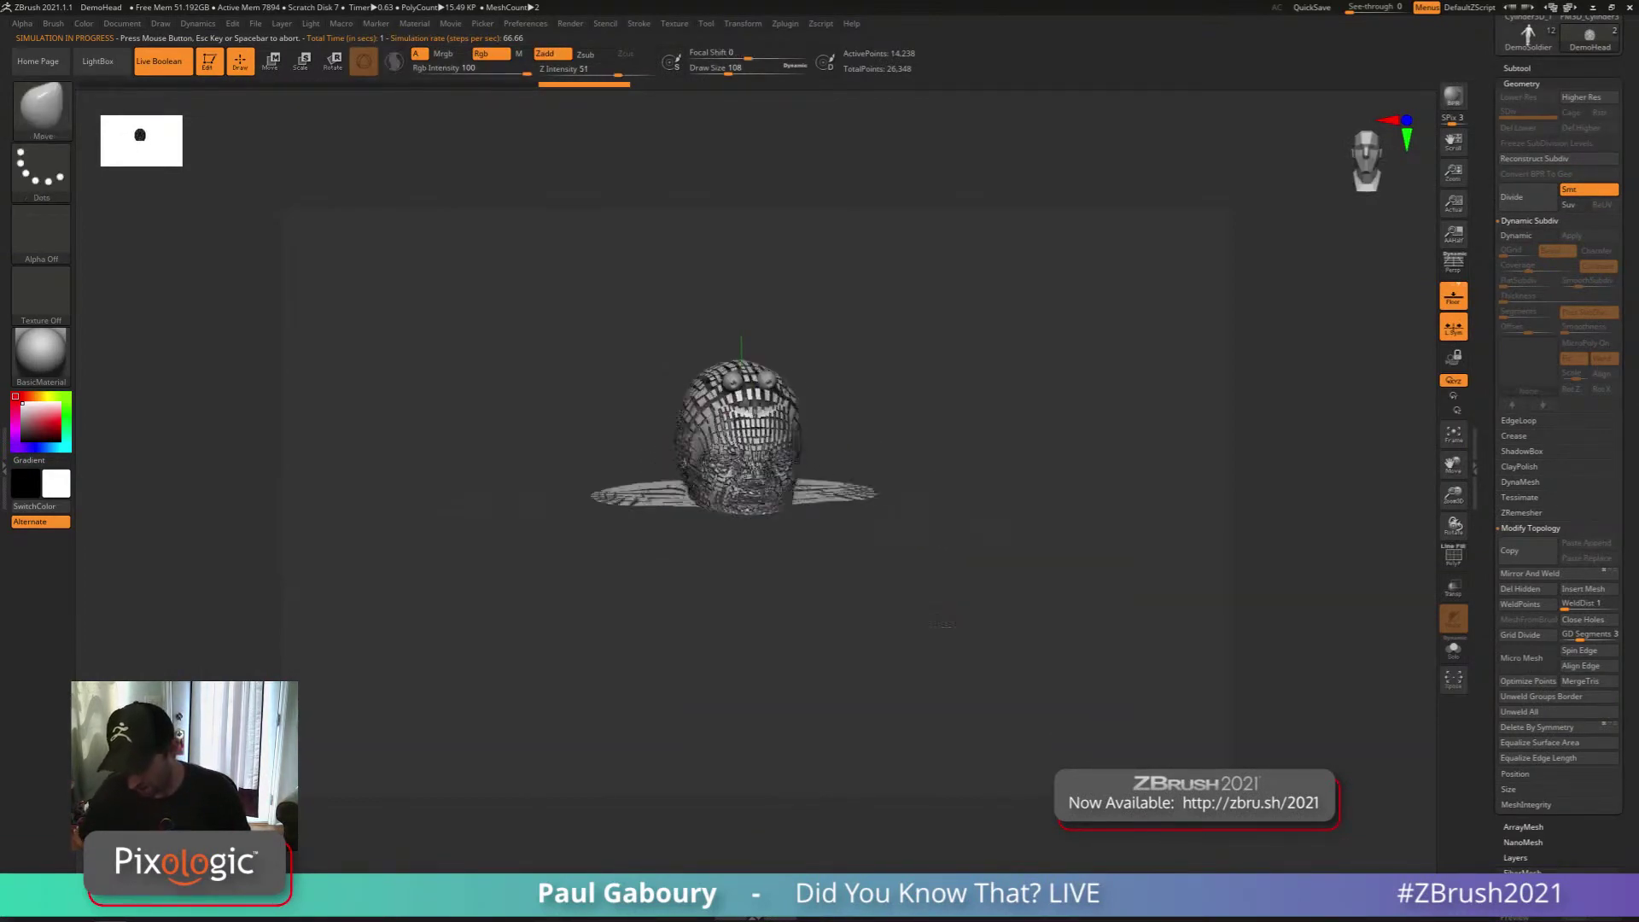
left_click_drag(937, 522, 939, 504, "shift")
key("ctrl+z")
key("ctrl+z")
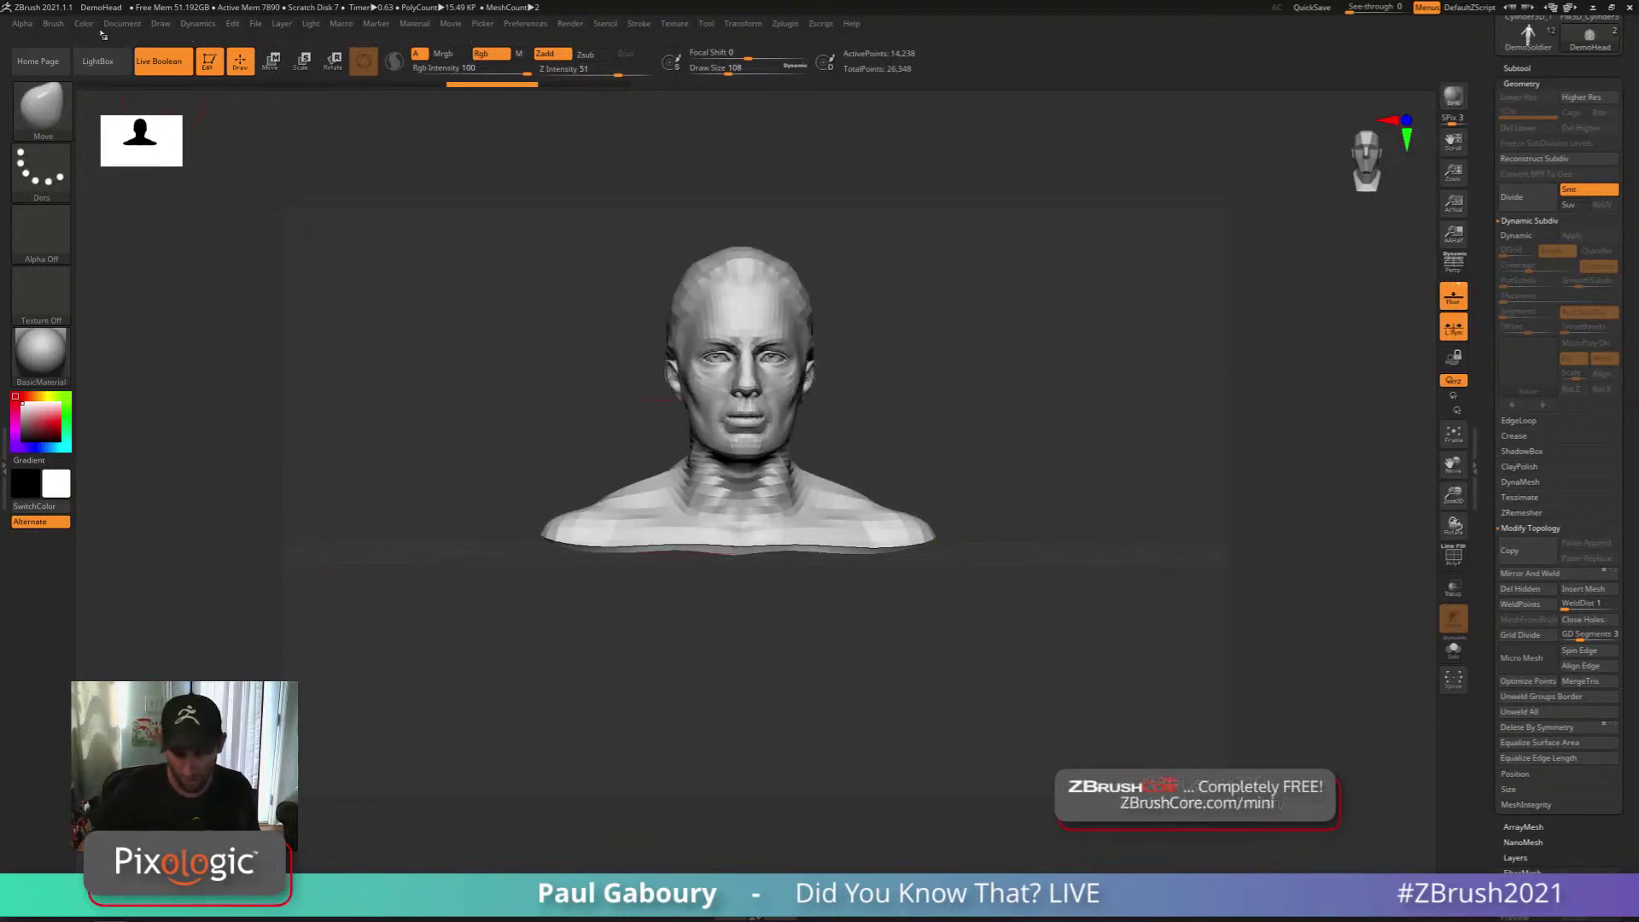
Set the Inflate amount of the dynamics simulation to 5
left_click(161, 23)
left_click(198, 23)
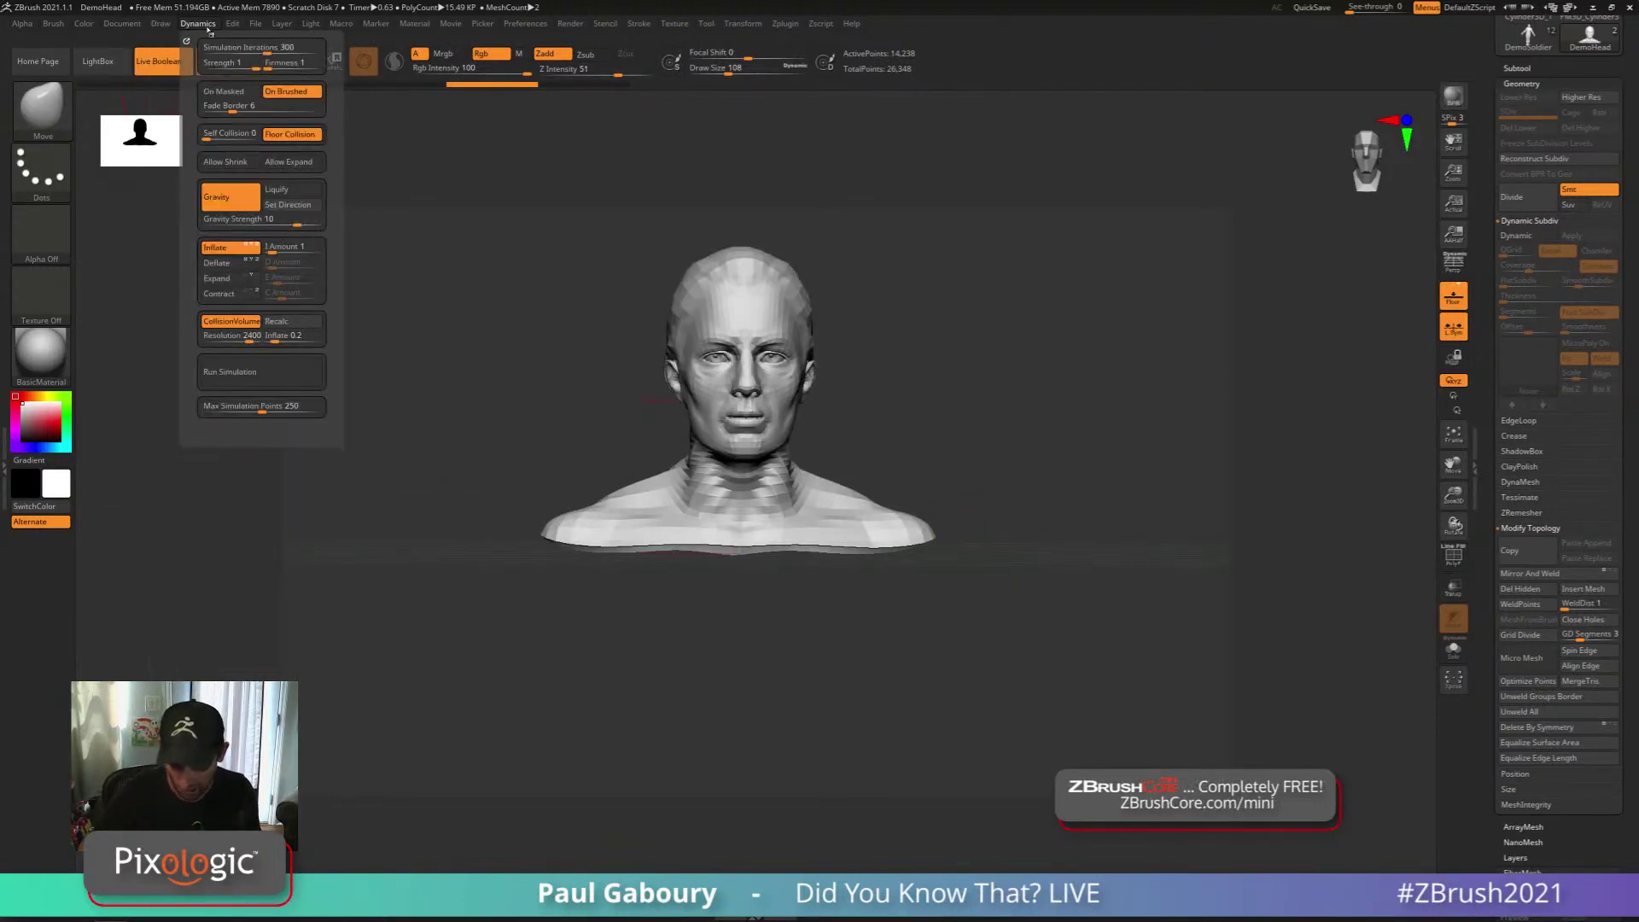
left_click_drag(278, 253, 281, 252)
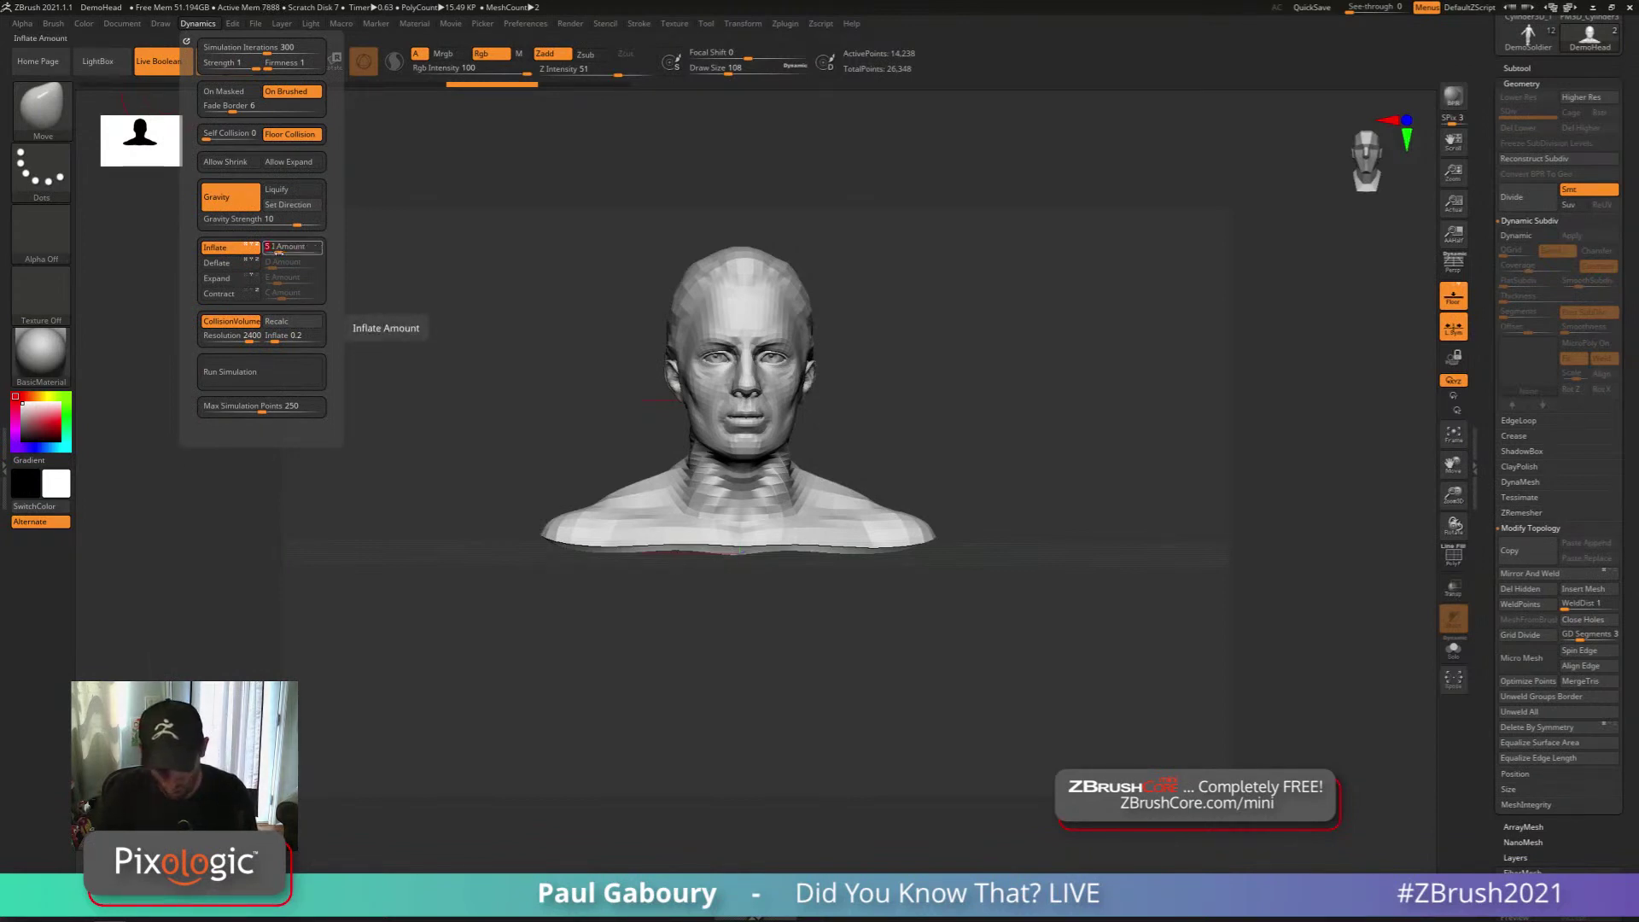
key("Return")
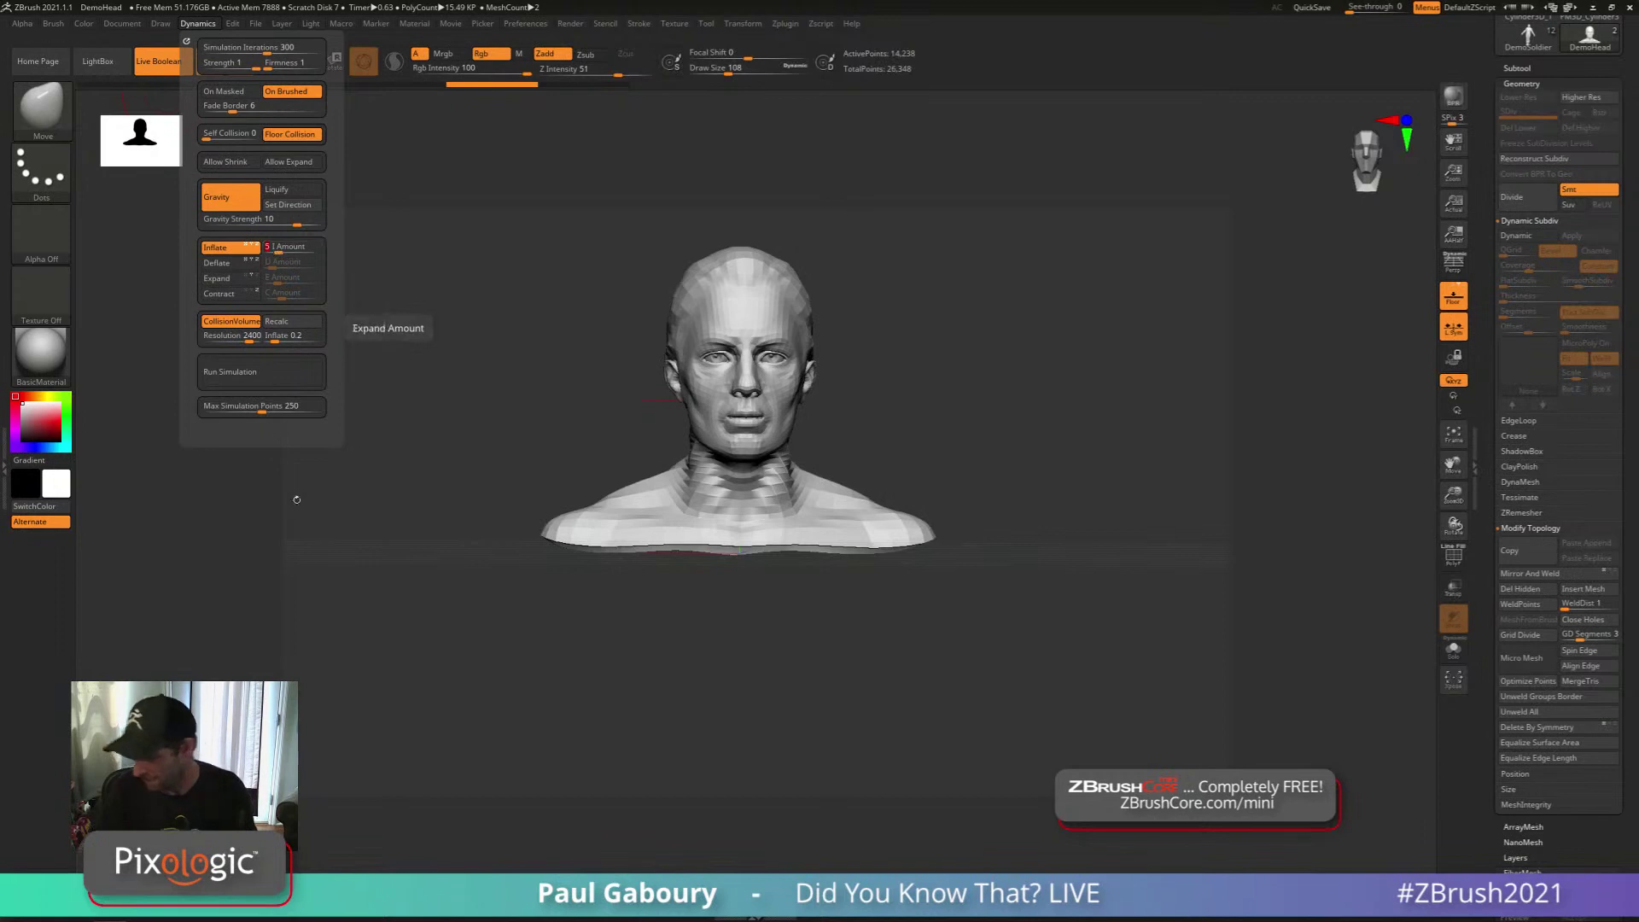
Turn on dynamic subdivision for the bust and set its thickness to 0.01718
key("d")
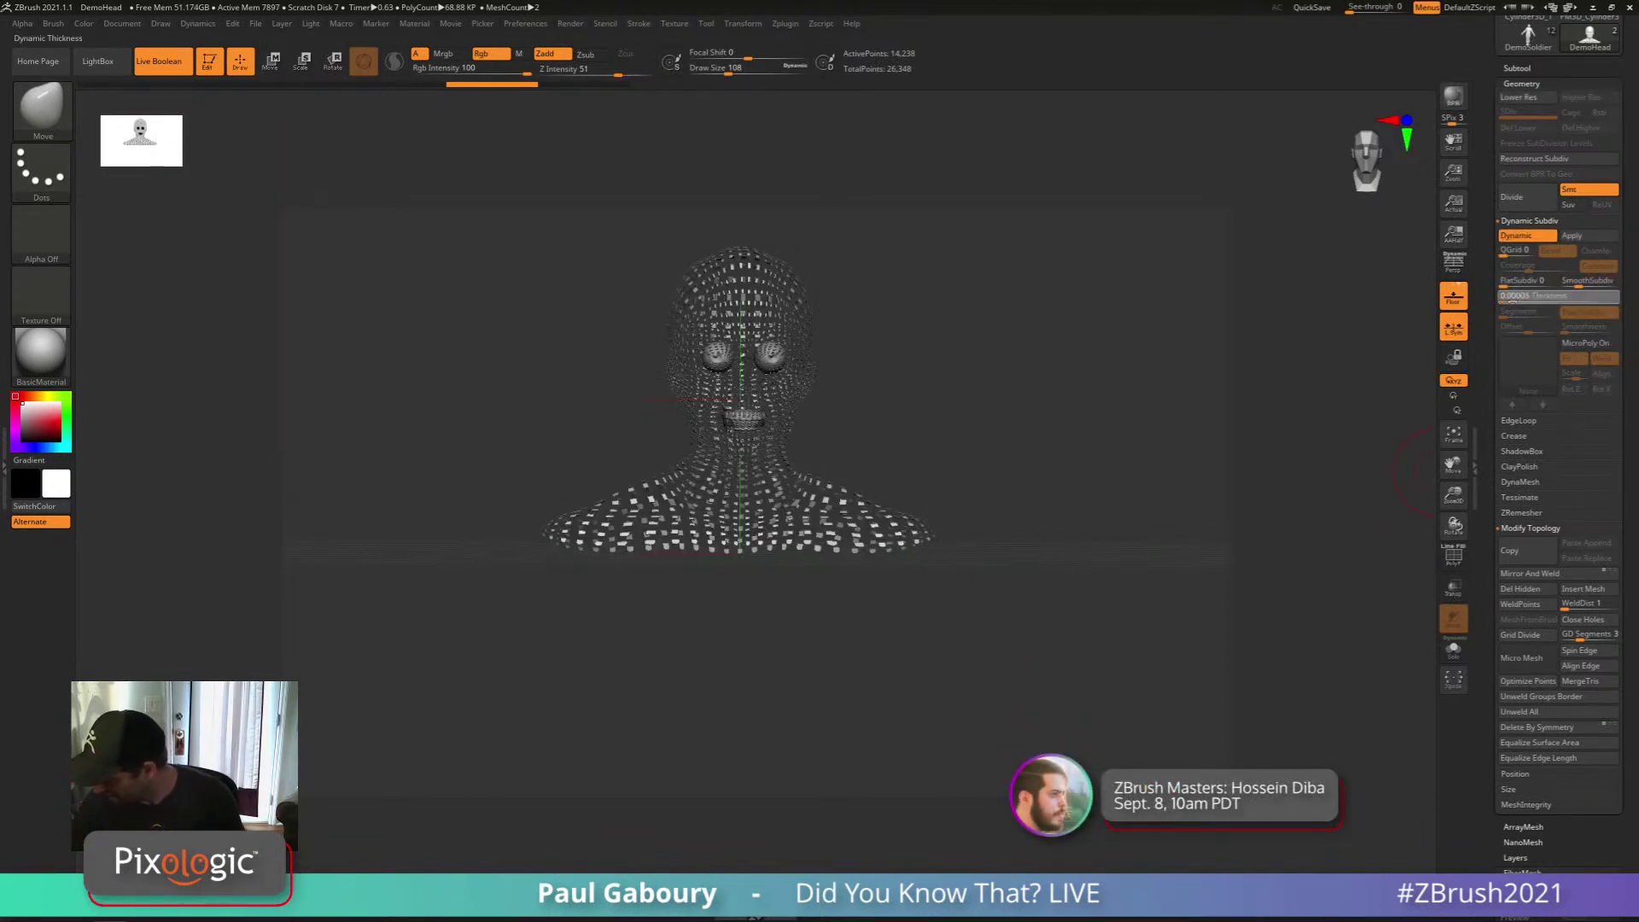
left_click_drag(1504, 296, 1547, 300)
right_click_drag(982, 402, 1153, 461, "ctrl")
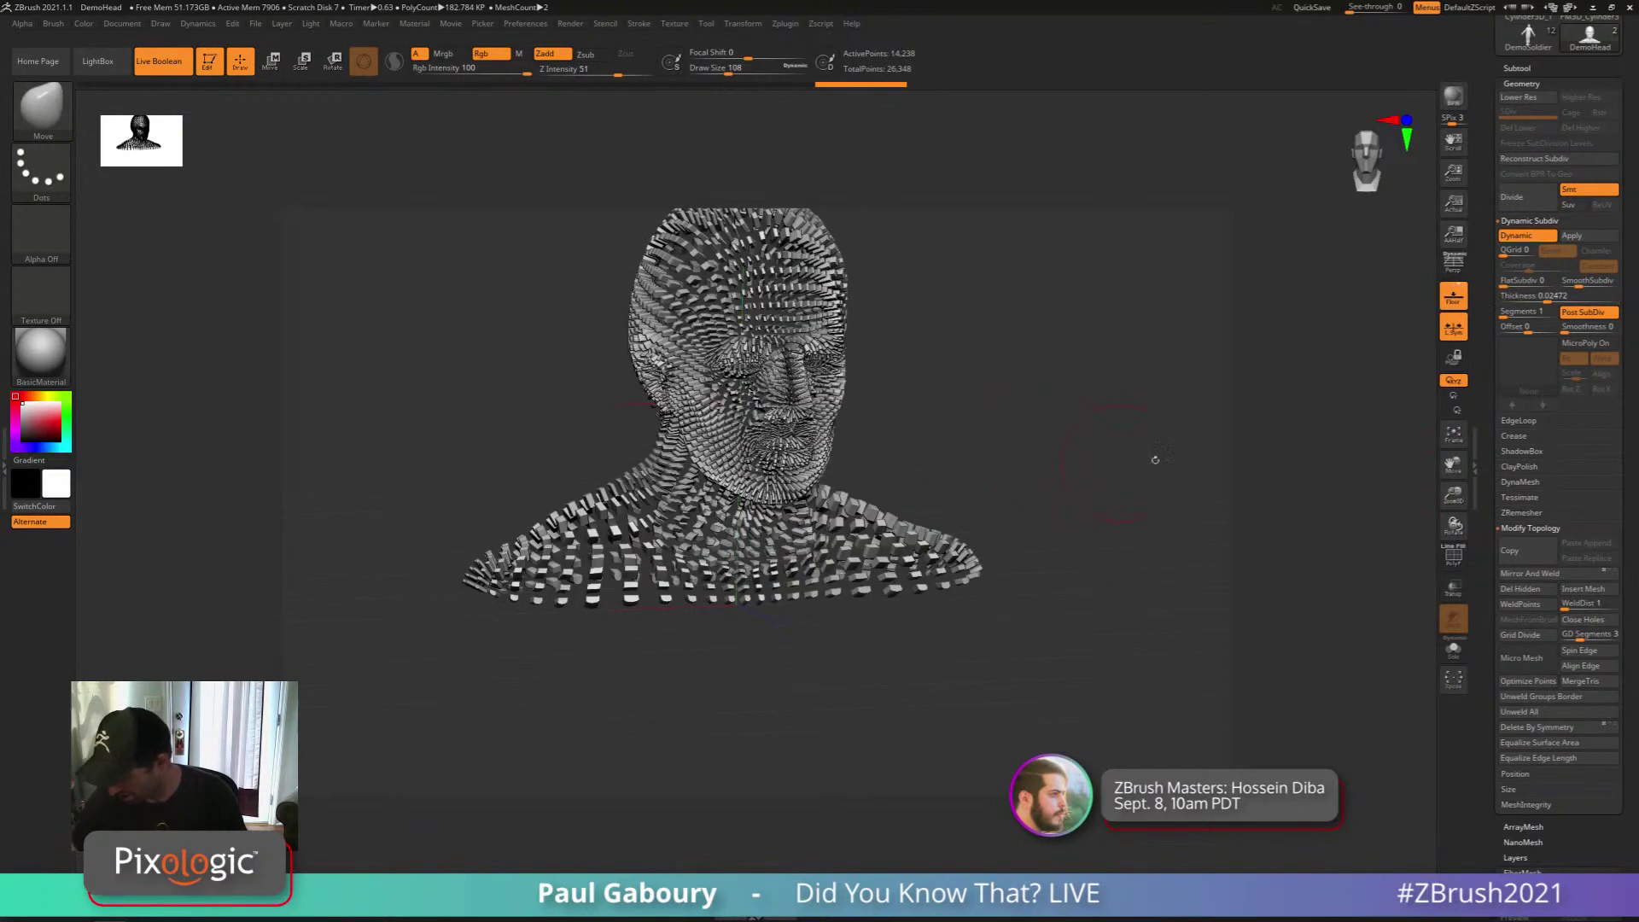
left_click_drag(1547, 301, 1543, 301)
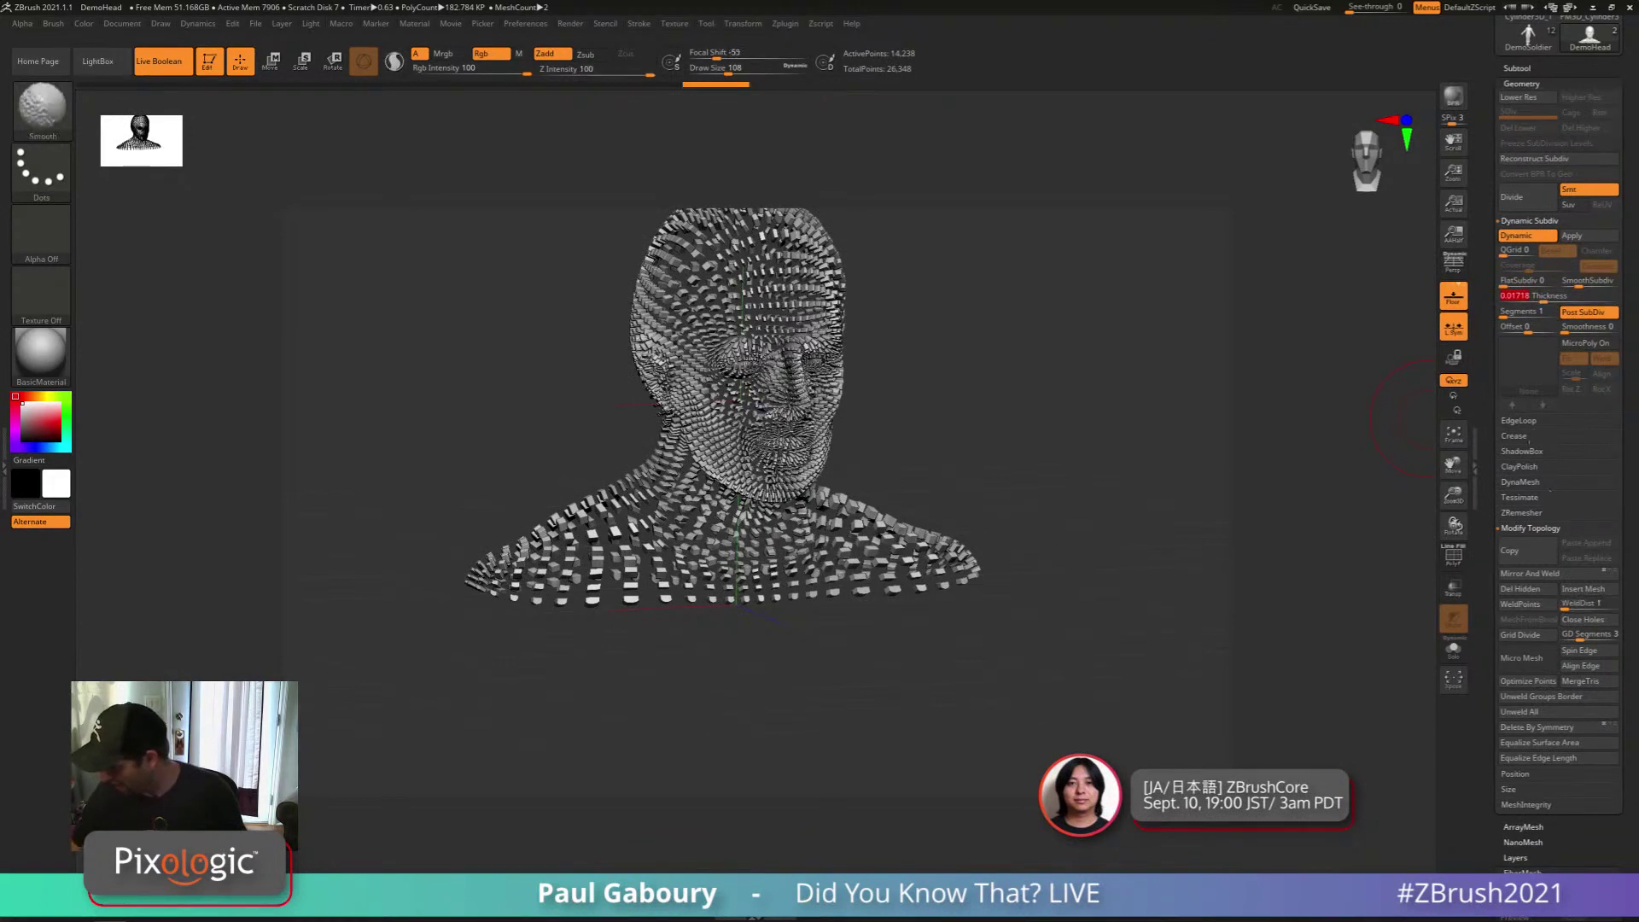
Remove the creases from all edges of the bust's panels and compare the result with Post SubDiv off and on
left_click(1513, 436, "shift")
left_click(1579, 450)
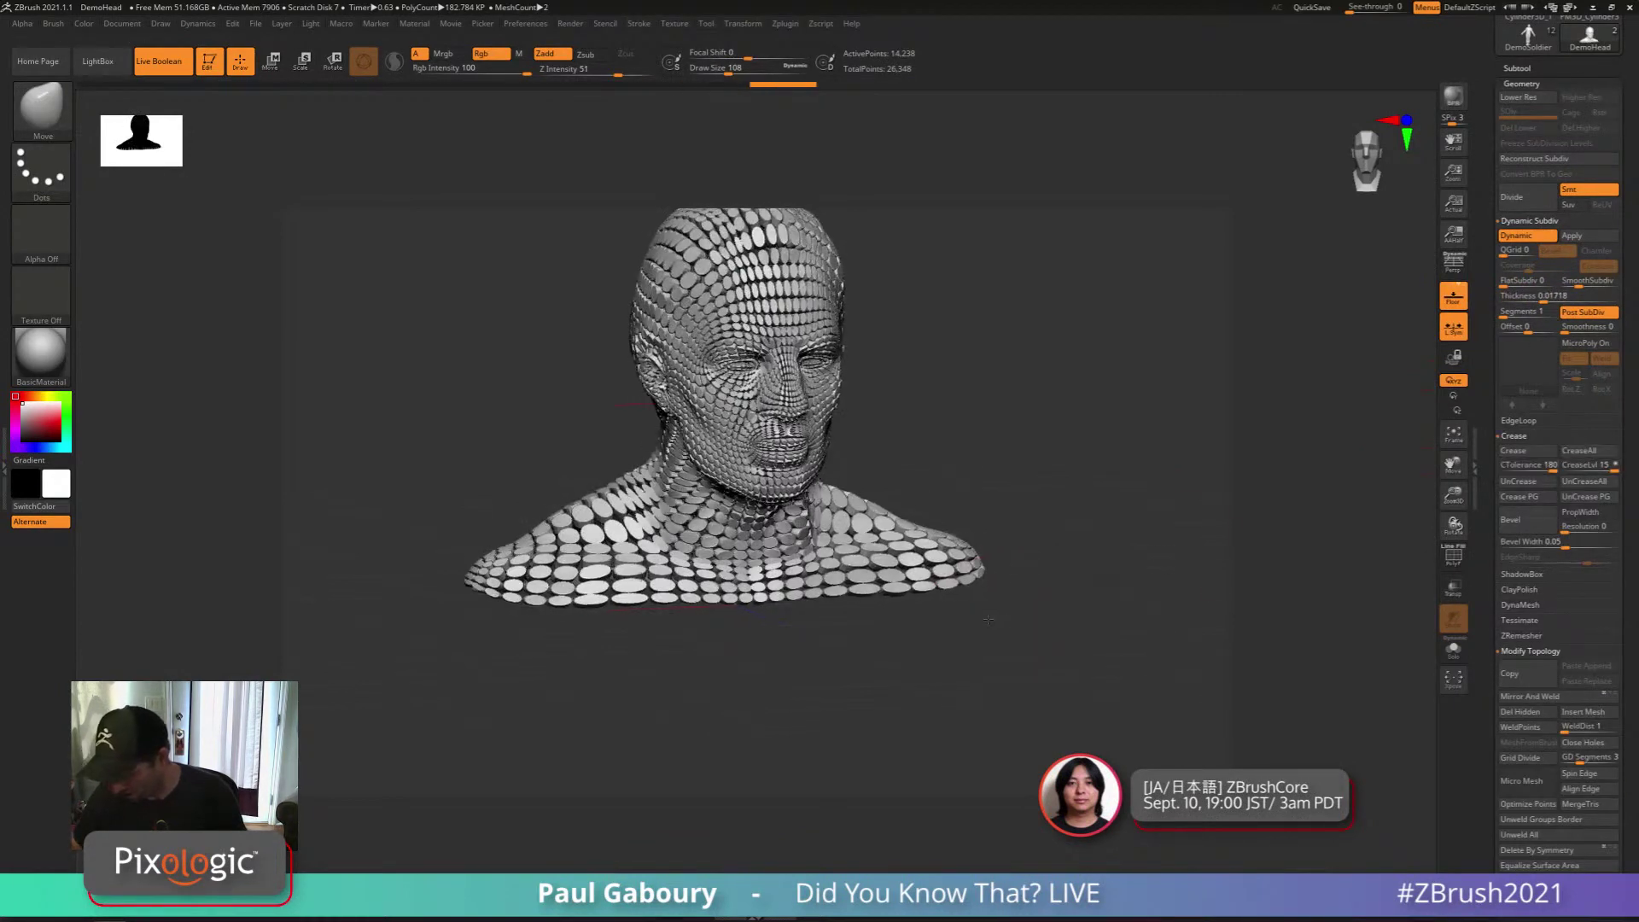
mouse_move(992, 613)
left_mouse_down()
mouse_move(984, 586)
mouse_move(980, 616)
mouse_move(998, 585)
left_mouse_up()
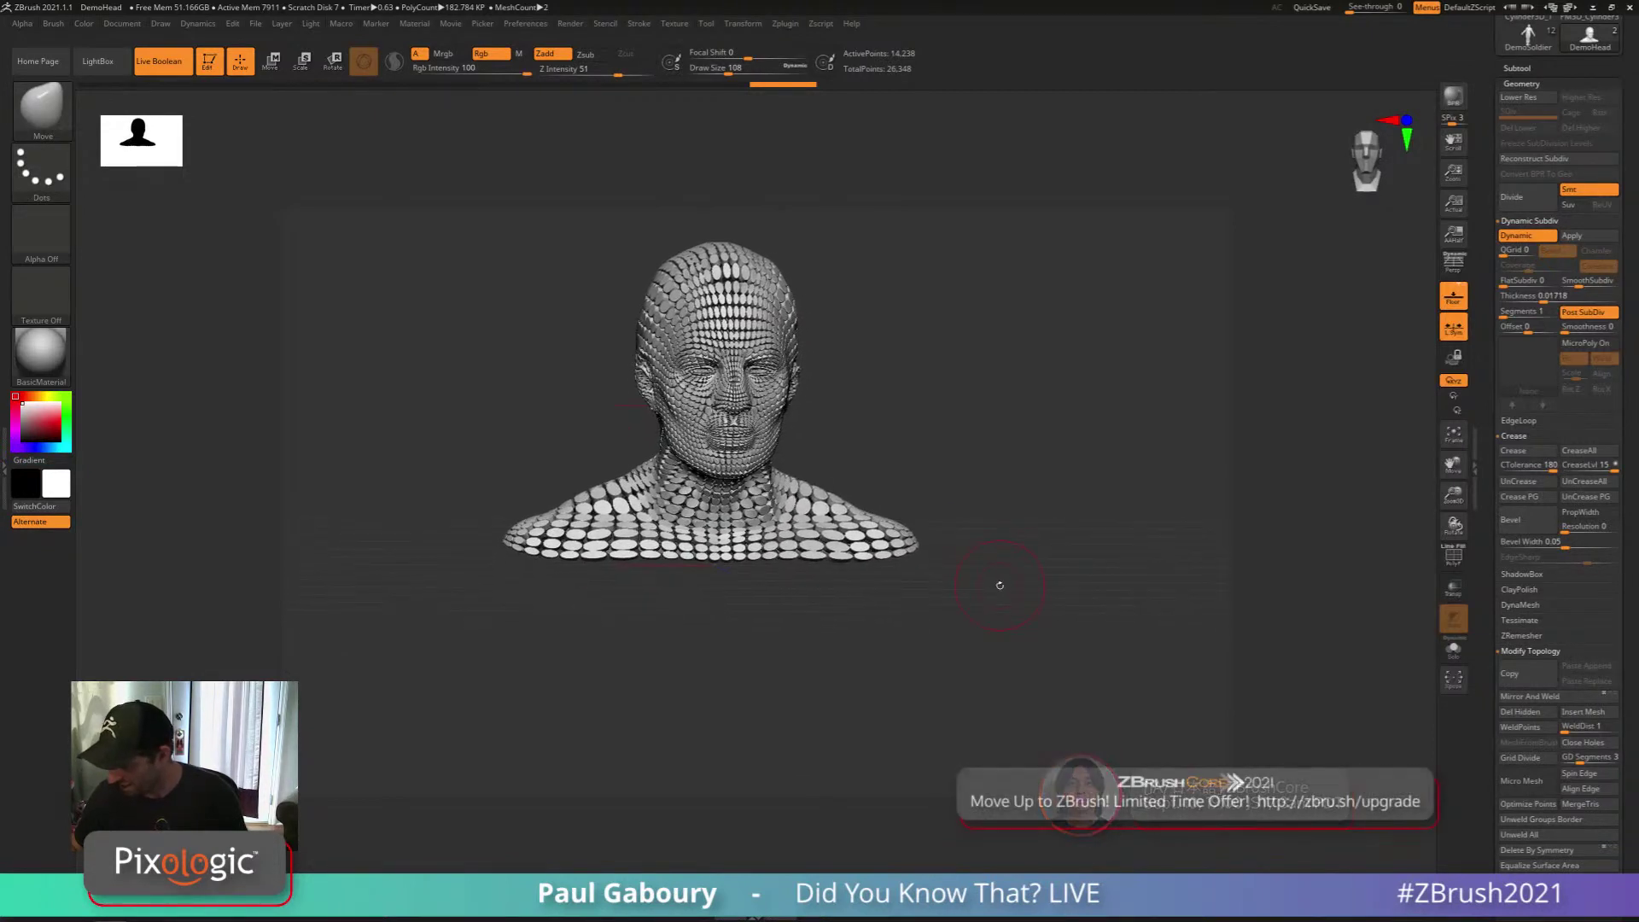
left_click(1586, 318)
left_click(1586, 319)
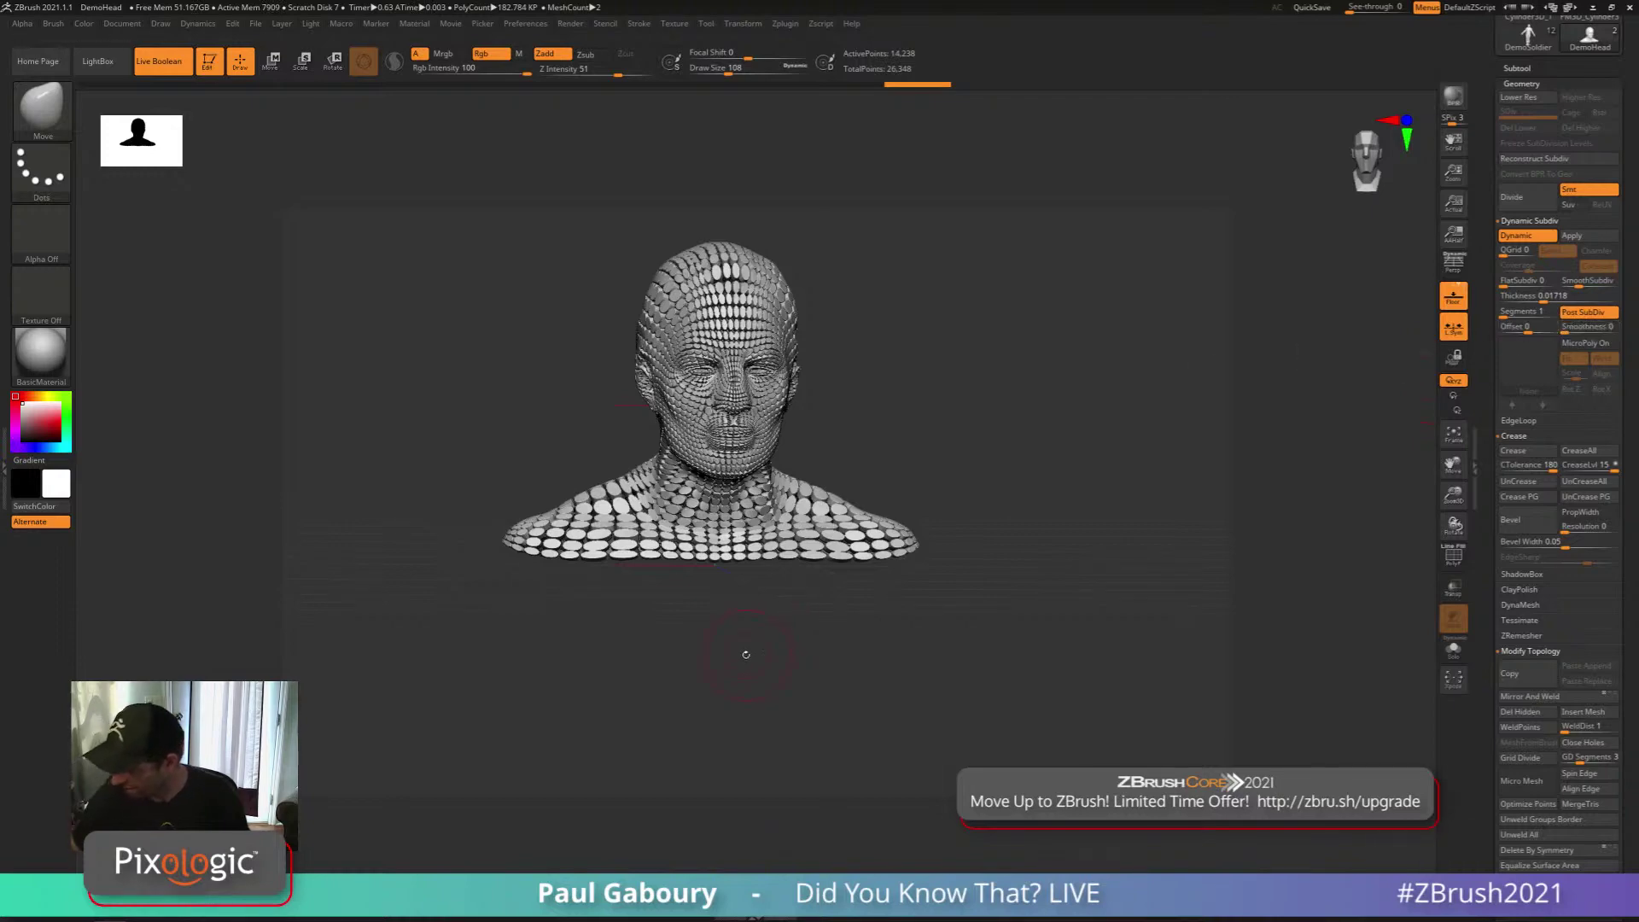
Run the inflate simulation on the thickened panels, inspect the scattered pieces from several angles, and undo it
left_click(196, 26)
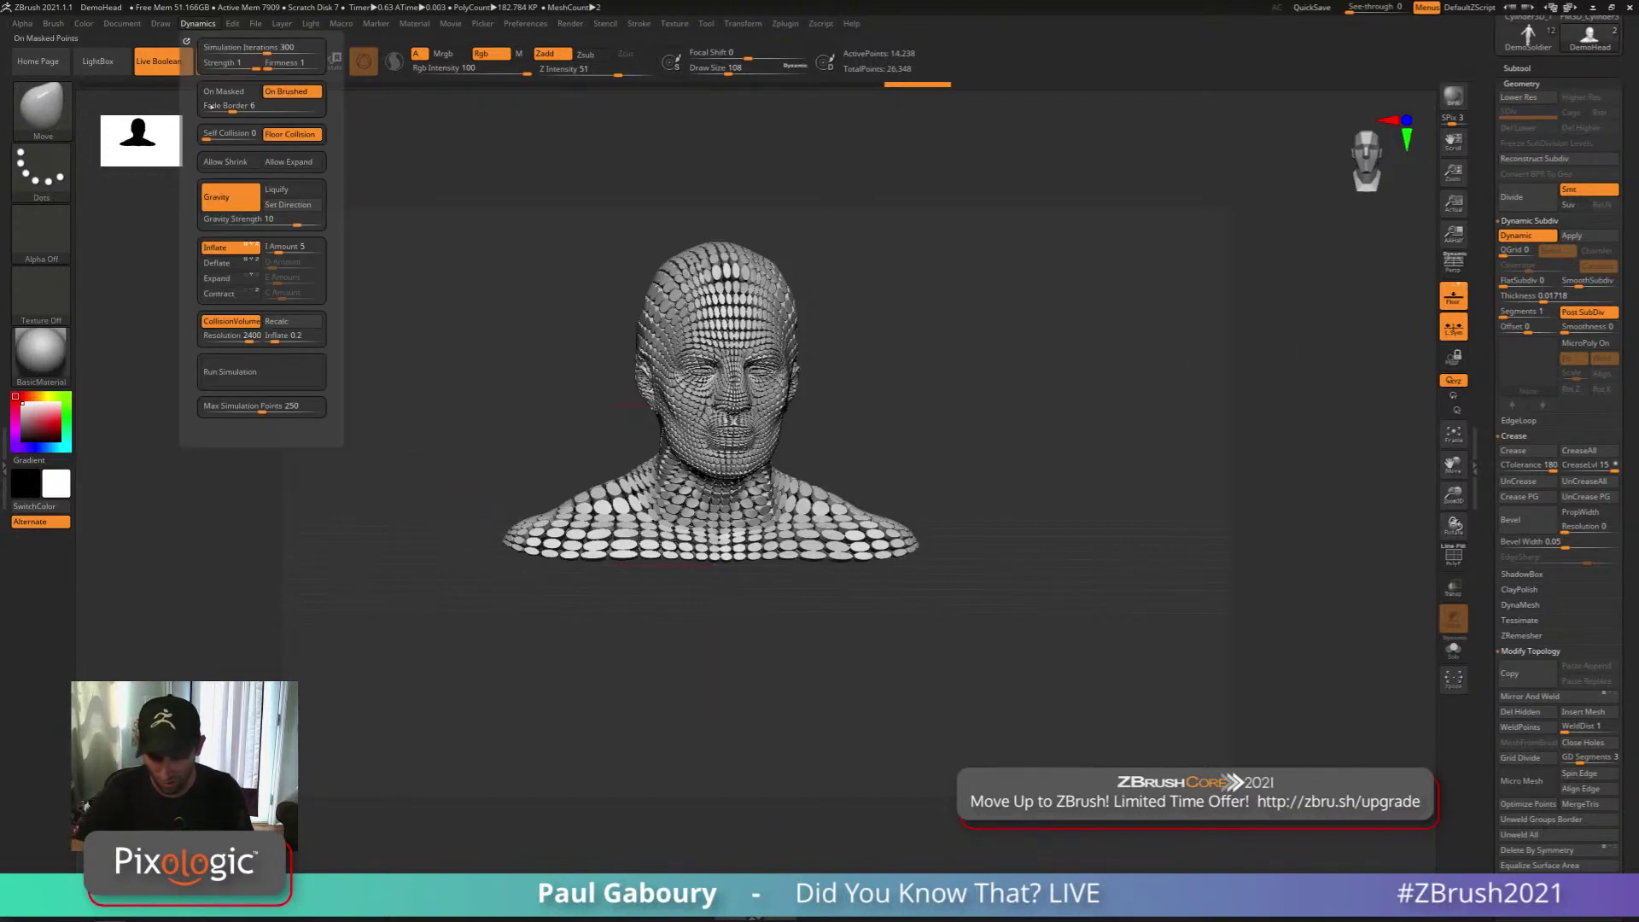
left_click(262, 372)
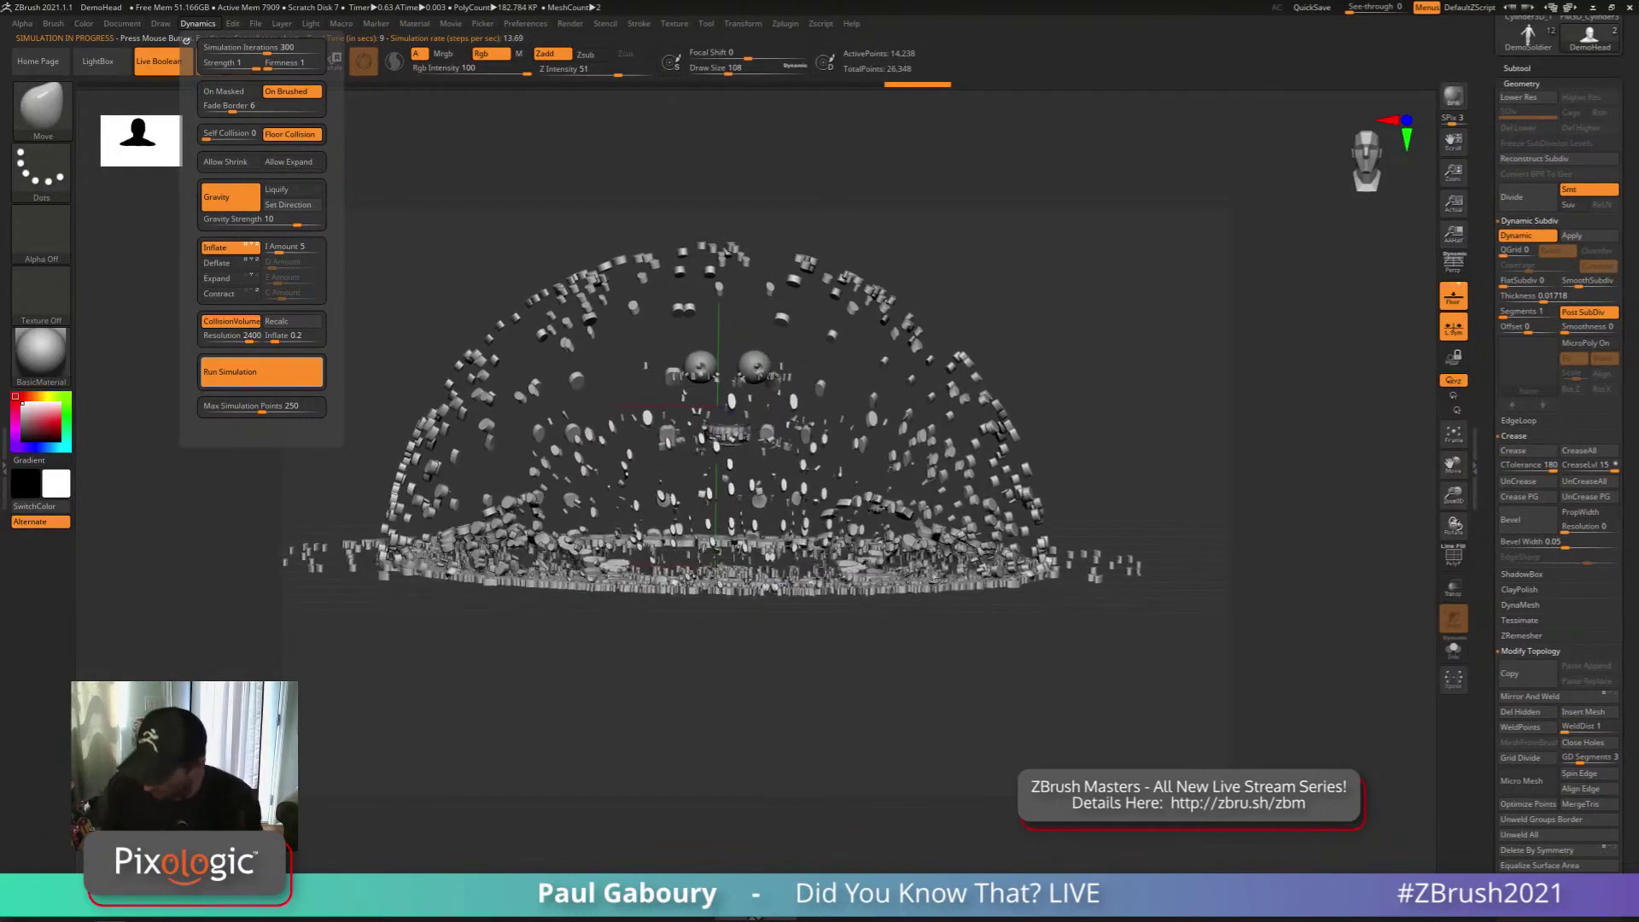
left_click(800, 659)
right_click_drag(805, 651, 743, 627)
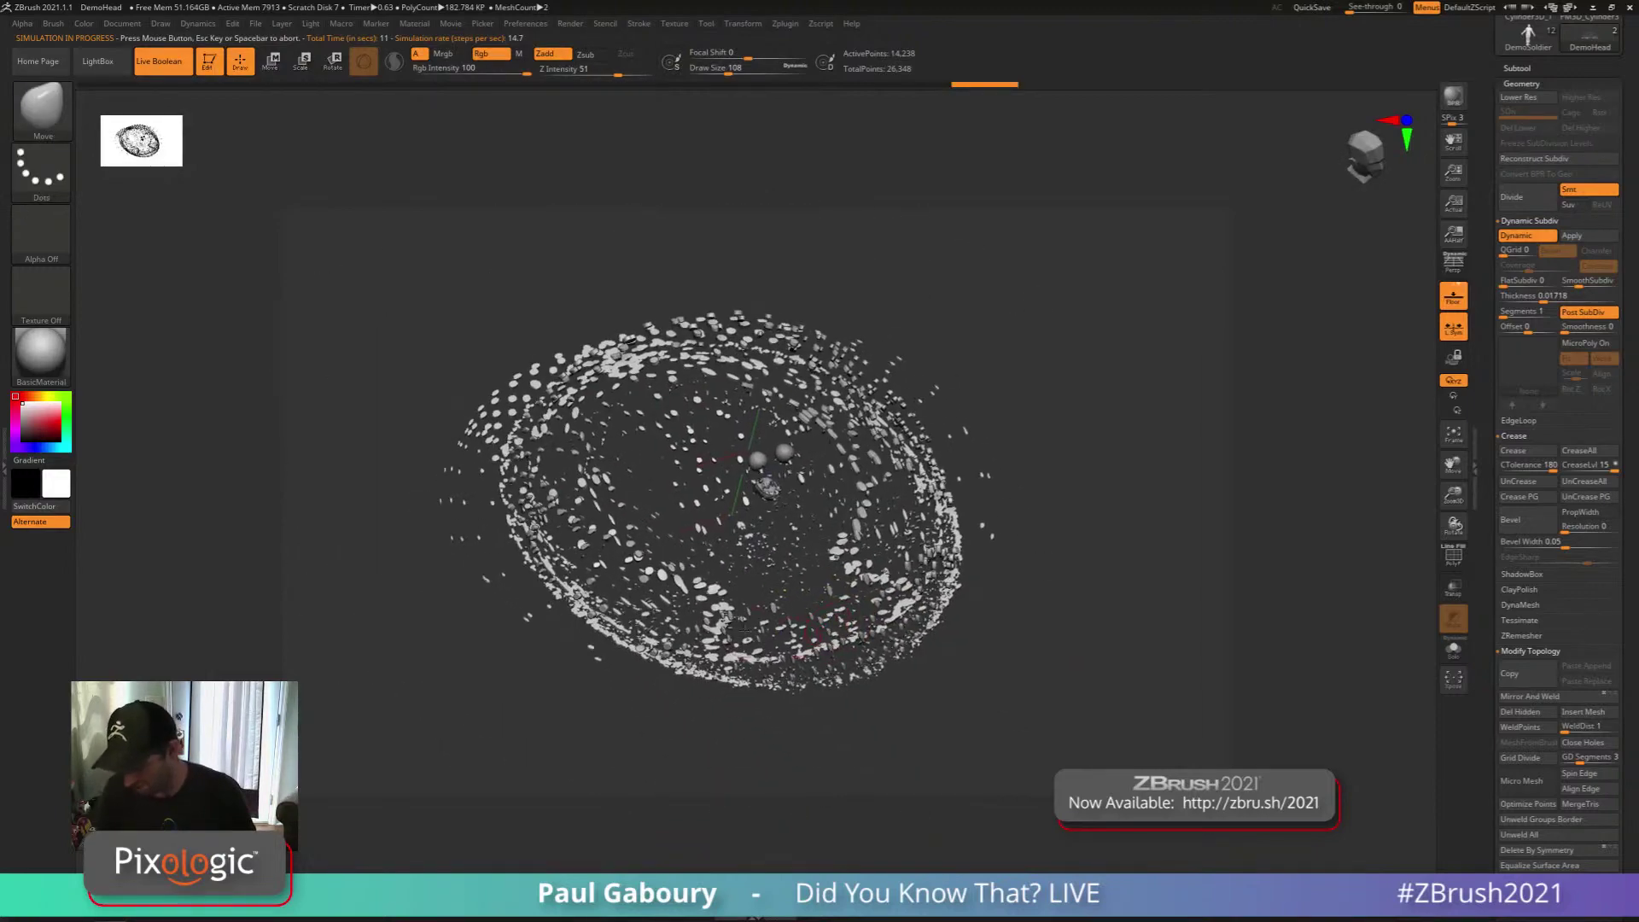
right_click_drag(712, 394, 875, 631)
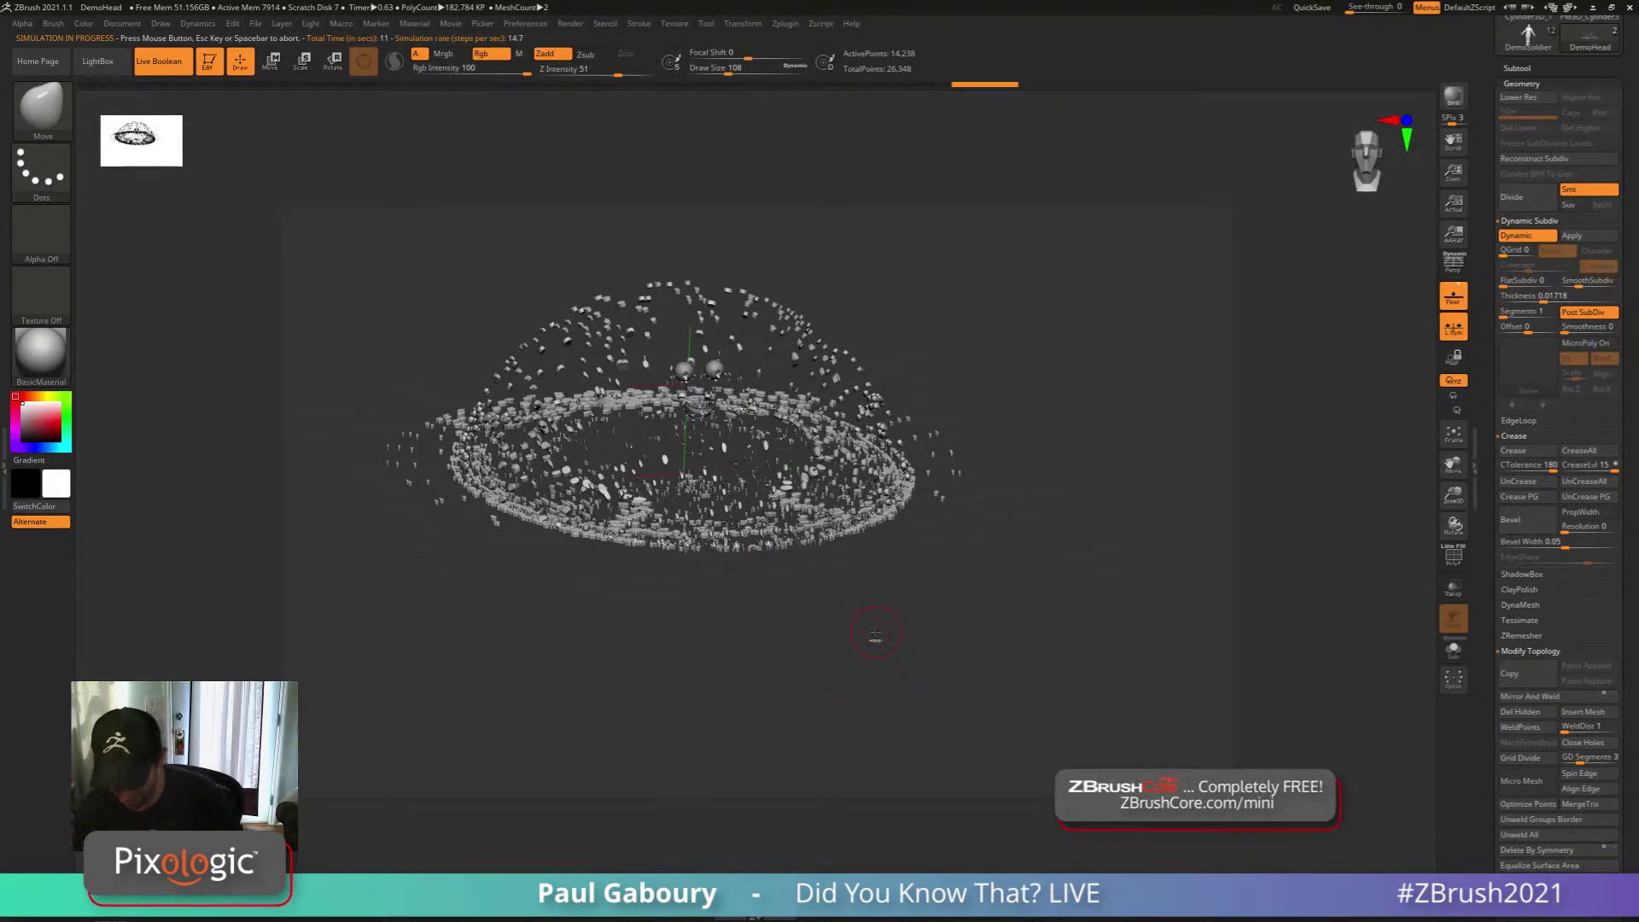
key("ctrl+z")
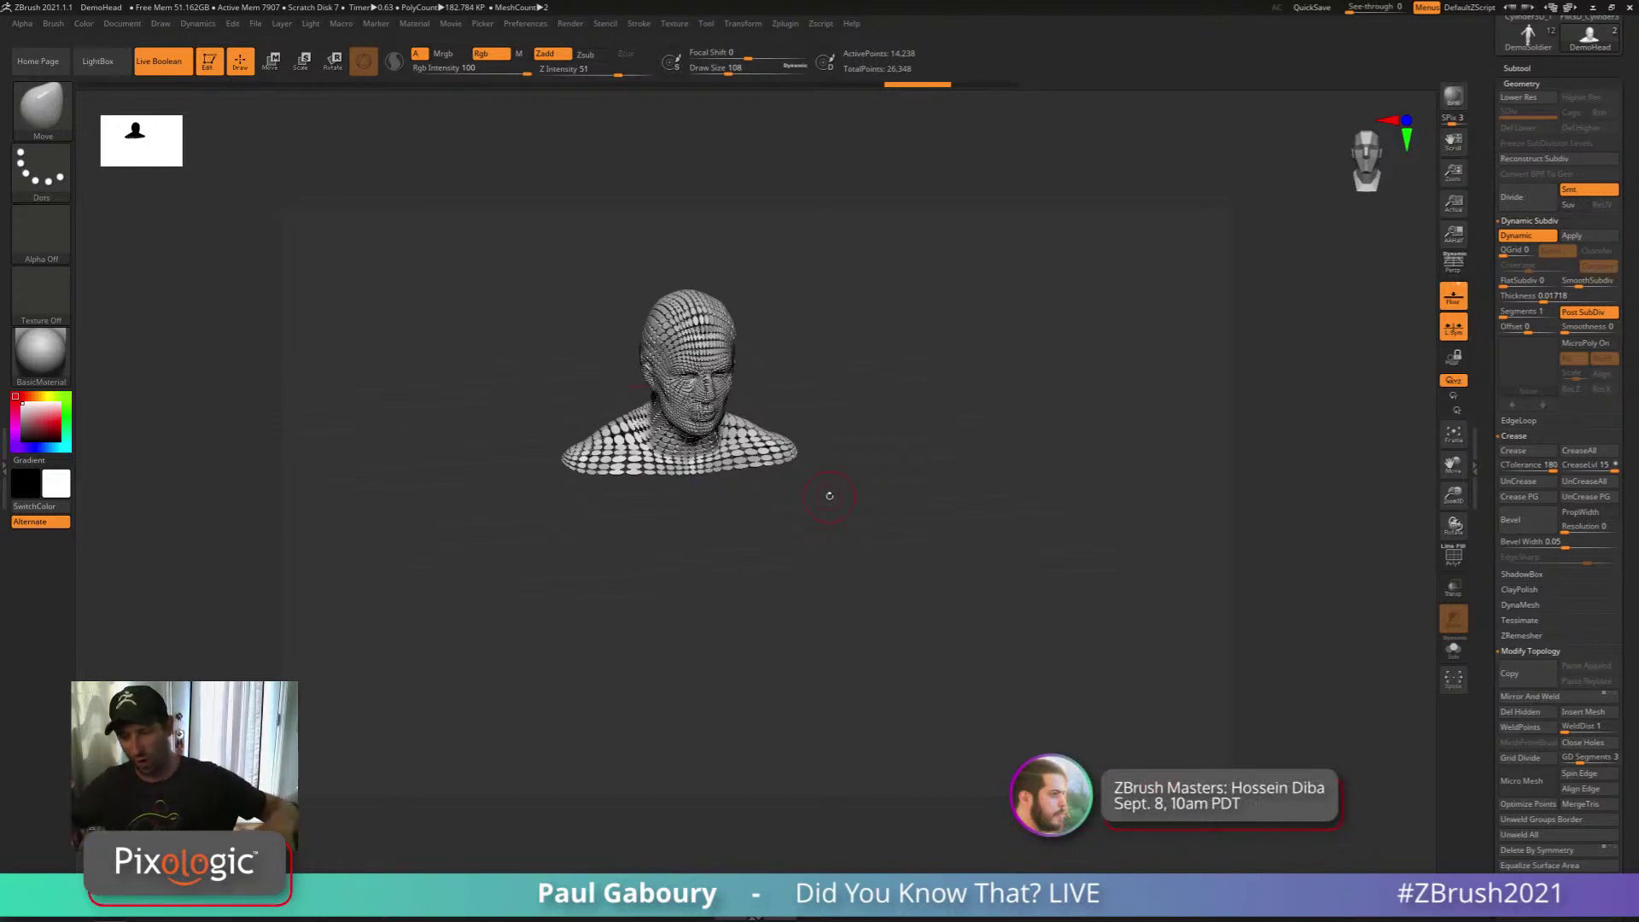
left_click(204, 23)
left_click(230, 196)
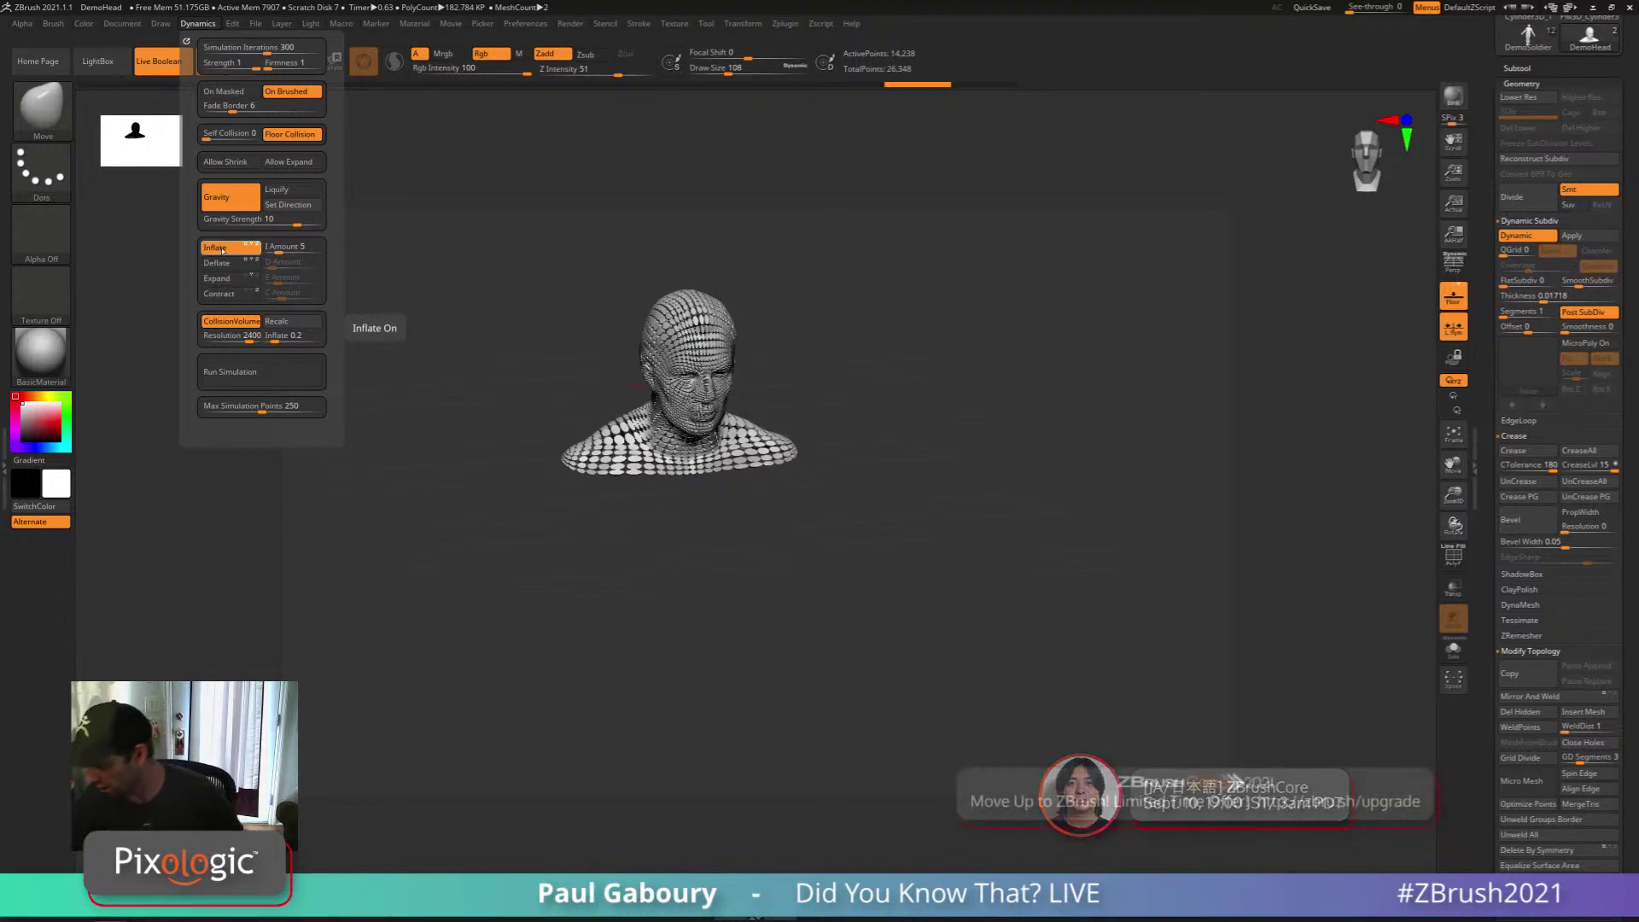
Switch to the PM3D_Sphere3D1 tool with the creature in hat and poncho, and frame the whole figure
left_click(1522, 84)
left_click_drag(1566, 90, 1566, 333)
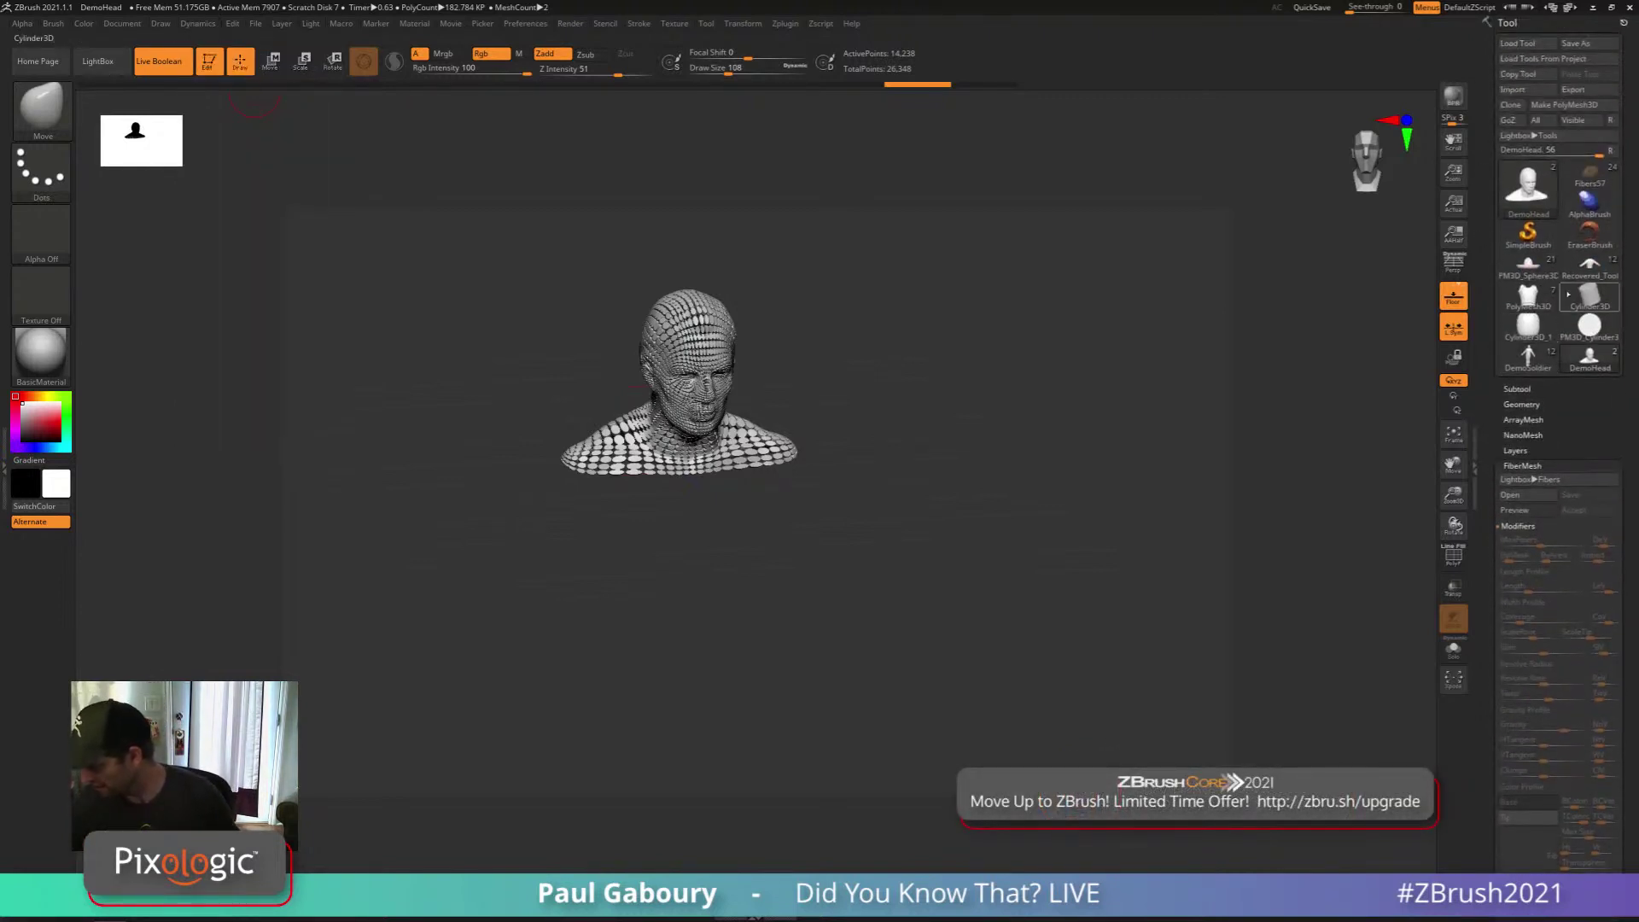
left_click(1528, 264)
right_click_drag(896, 575, 981, 548, "ctrl")
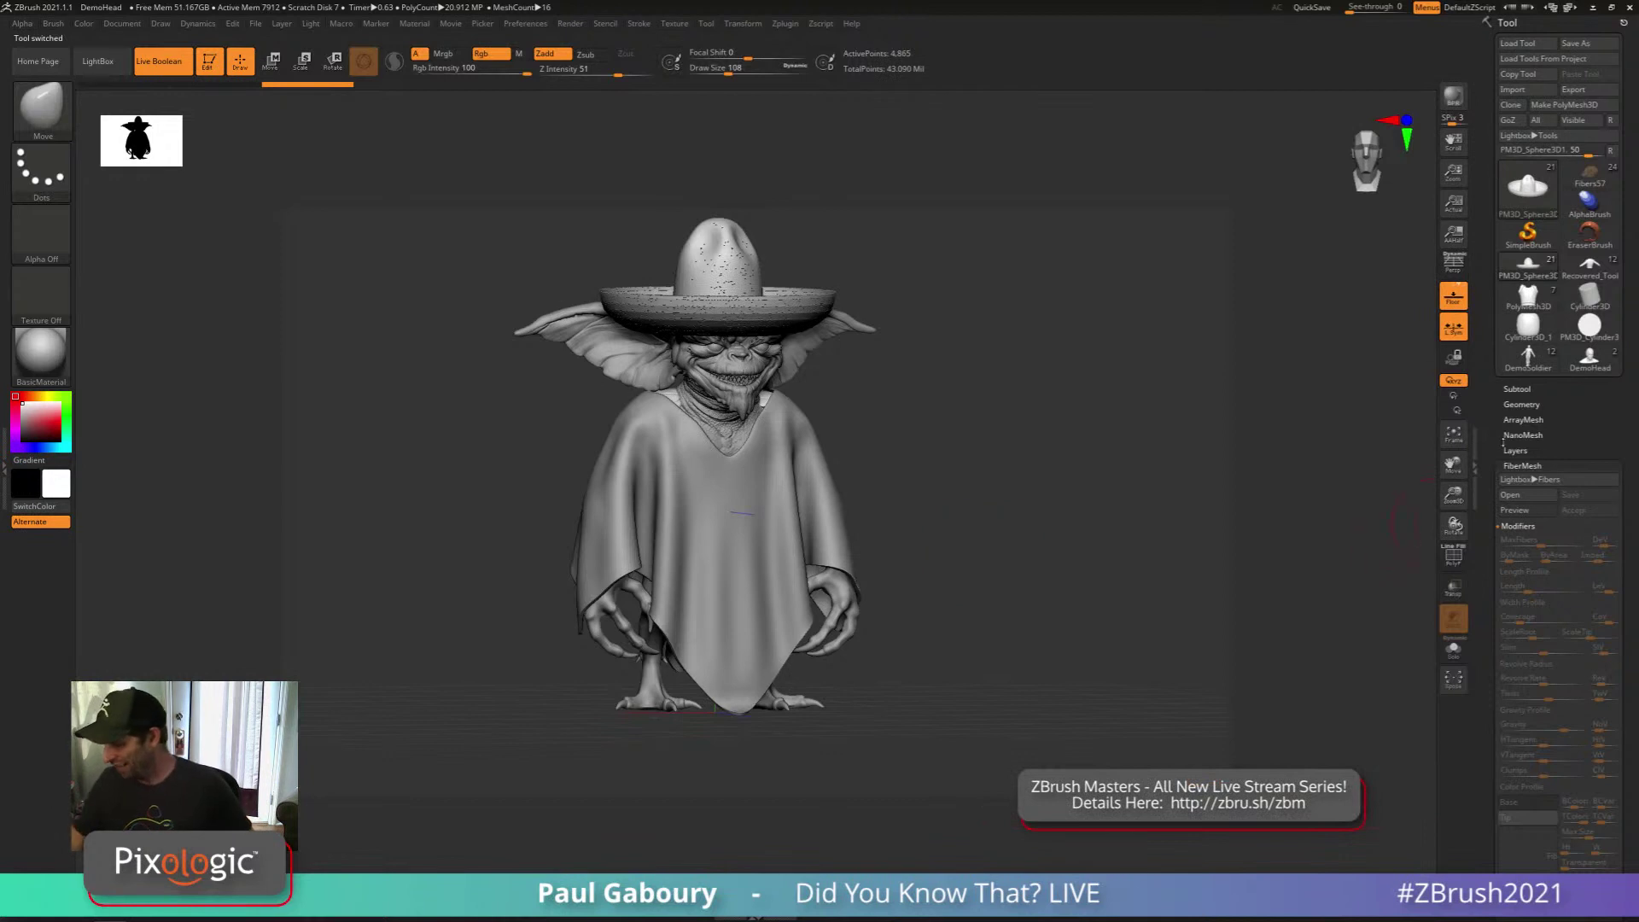
Make the Left Ear Part the active subtool and hide the poncho (PM3D_Plane3D1) and hat (PM3D_Sphere3D1) subtools
left_click(1517, 388)
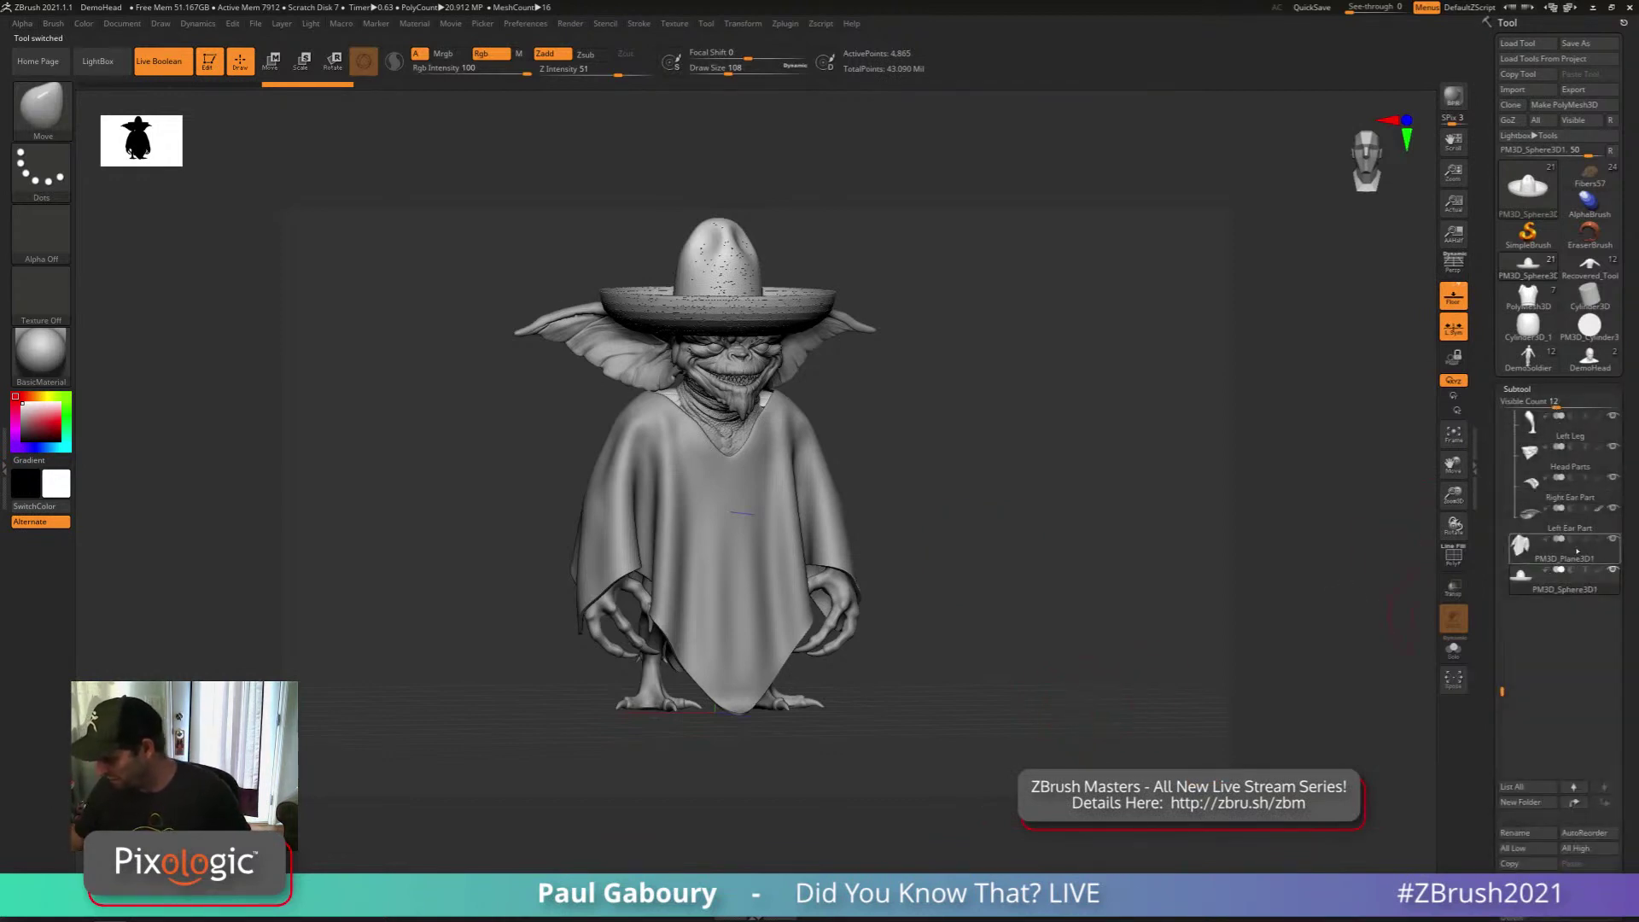
left_click(1524, 528)
left_click(1612, 538)
left_click(1612, 569)
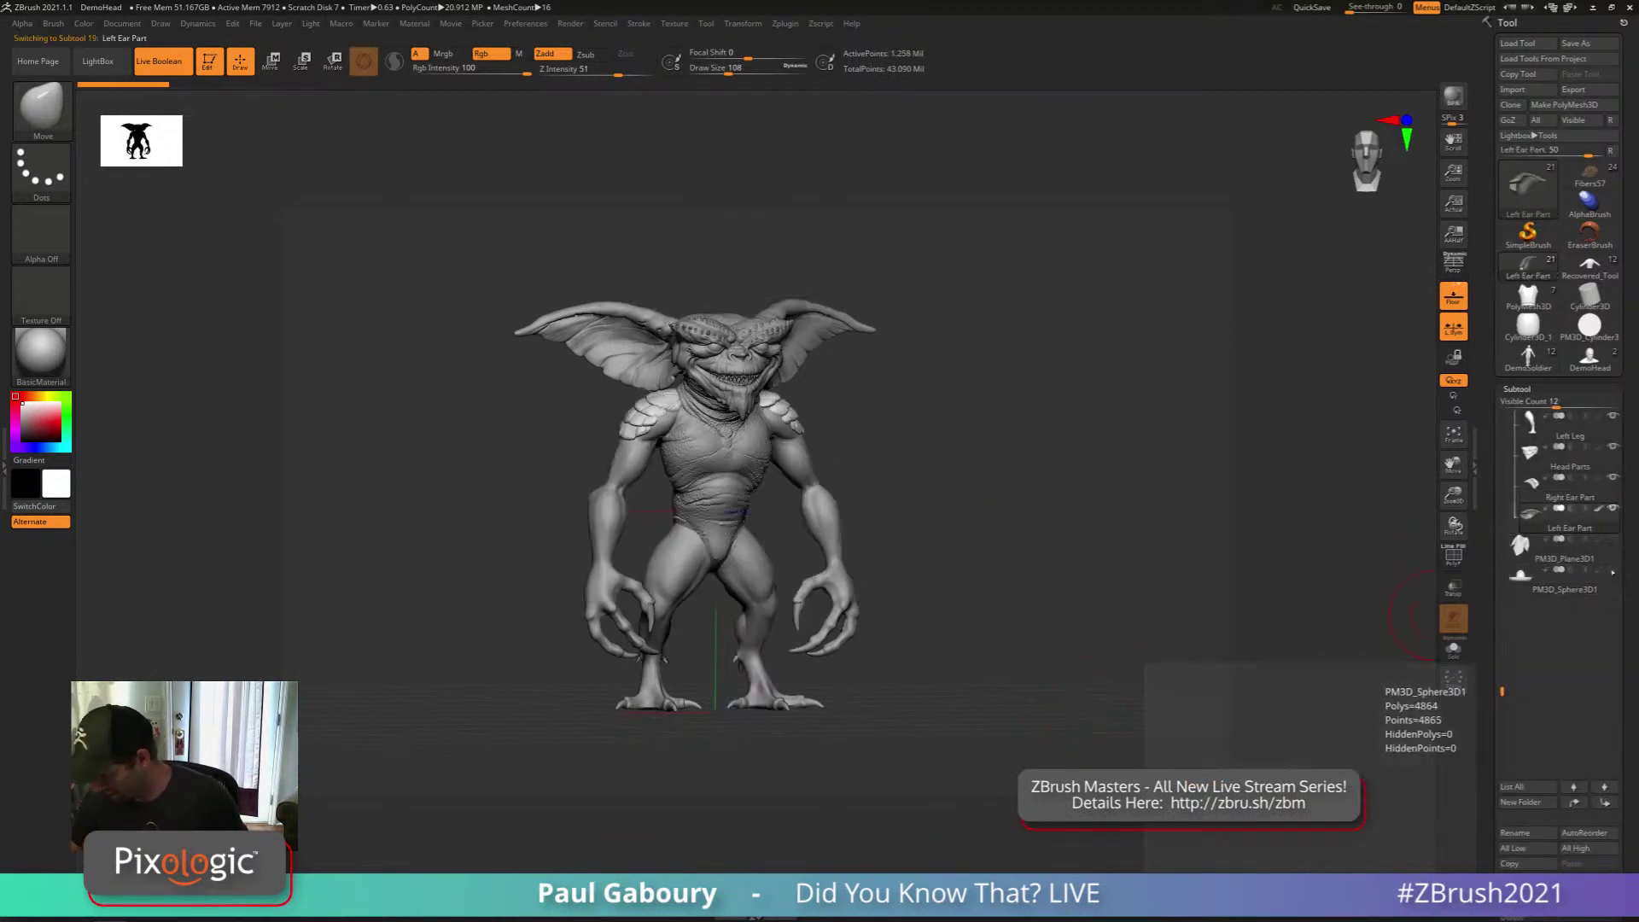
left_click_drag(921, 651, 1161, 635)
key("s")
mouse_move(971, 598)
left_mouse_down()
mouse_move(949, 598)
mouse_move(973, 643)
mouse_move(986, 556)
left_mouse_up()
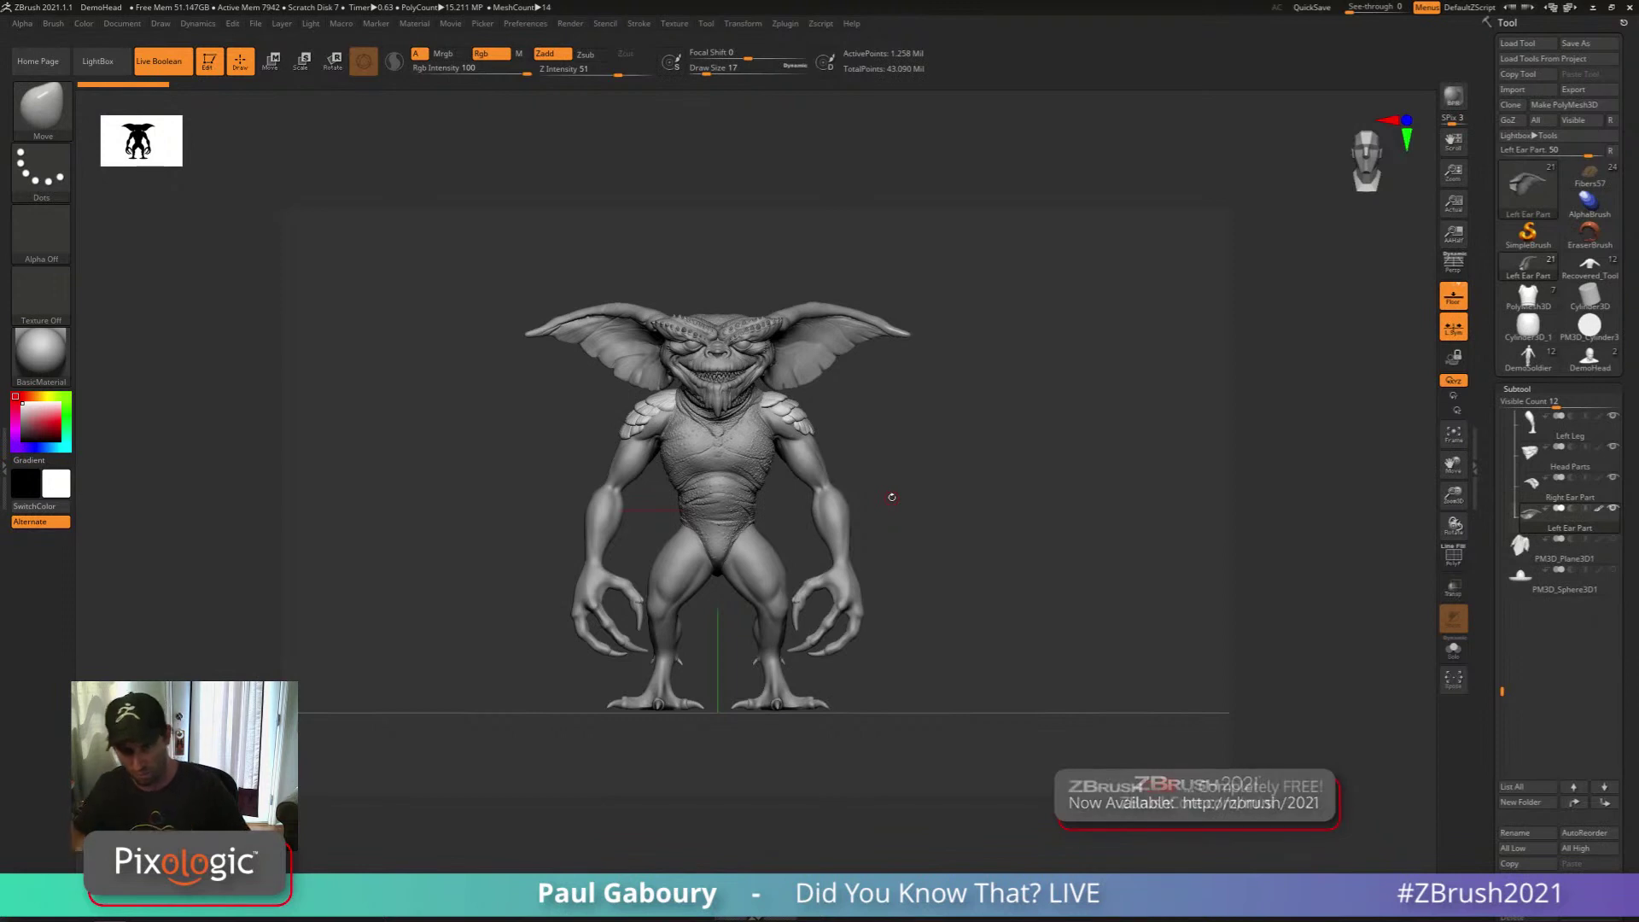
Show the poncho and hat subtools again on the creature
left_click(1612, 538)
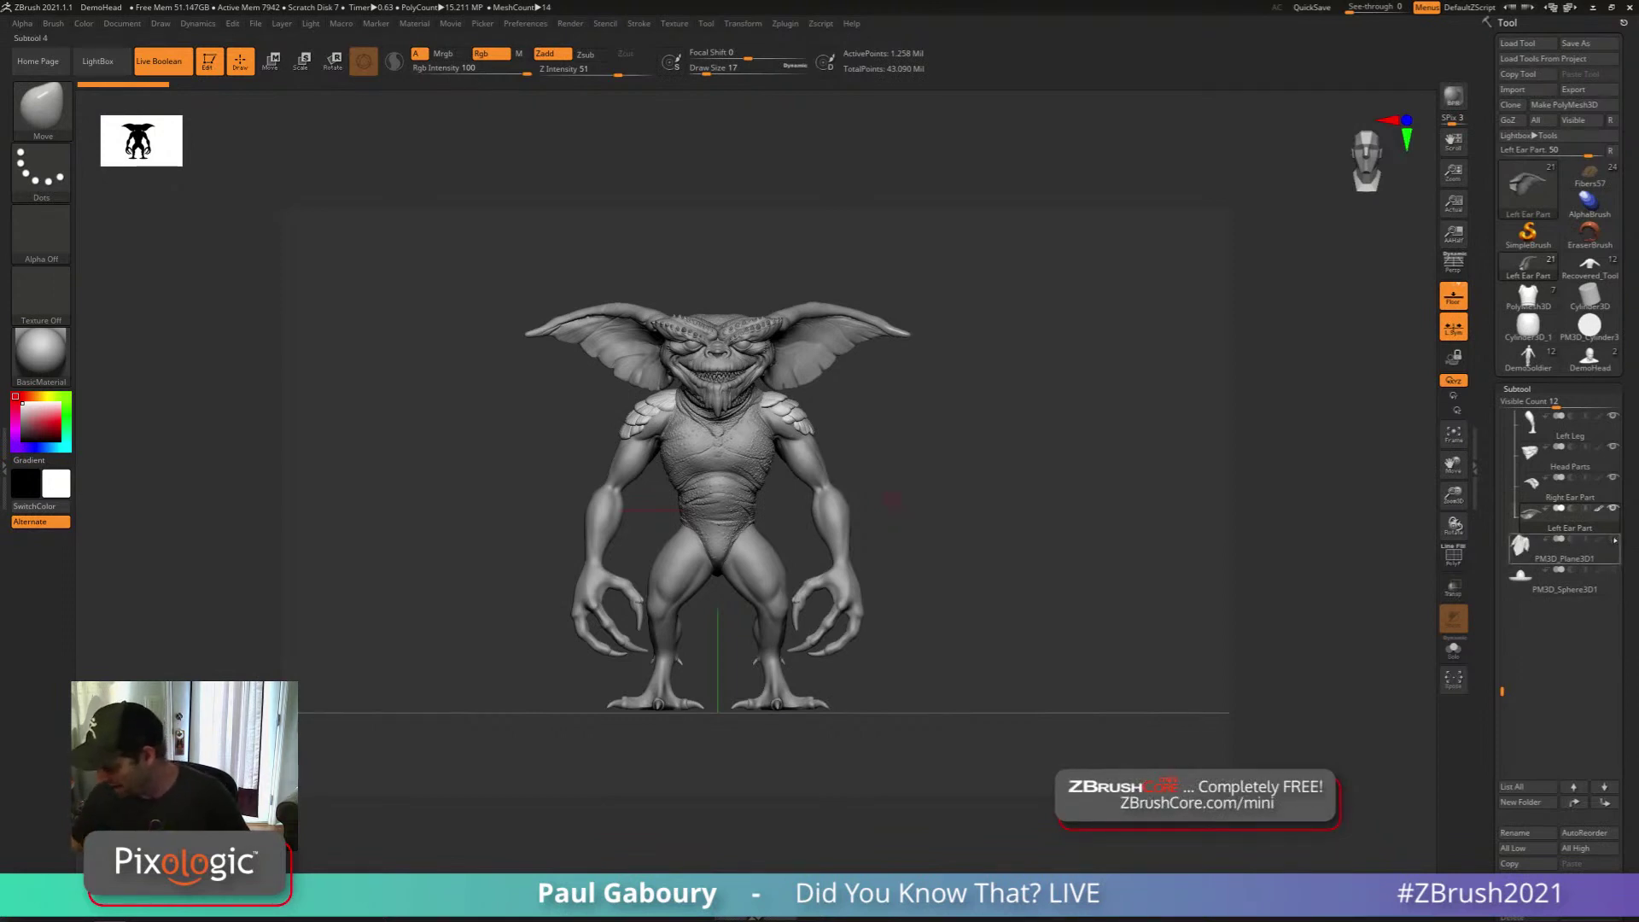
left_click(1612, 569)
mouse_move(966, 569)
left_mouse_down()
mouse_move(1013, 560)
mouse_move(995, 540)
left_mouse_up()
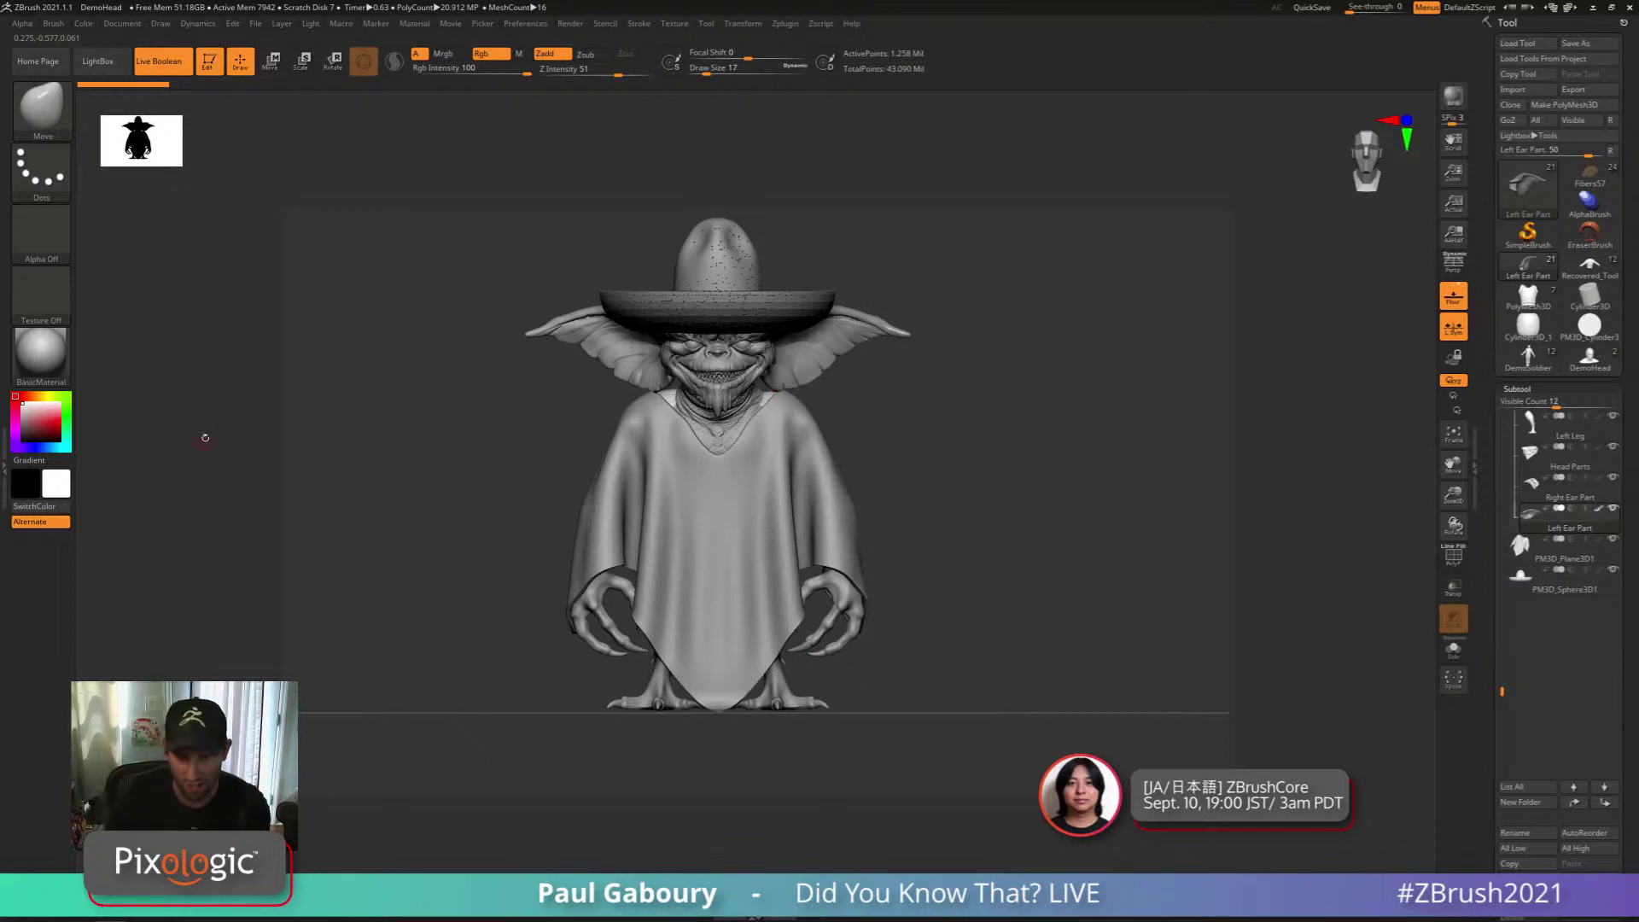
Turn off Live Boolean and hide the poncho and hat subtools
left_click(159, 61)
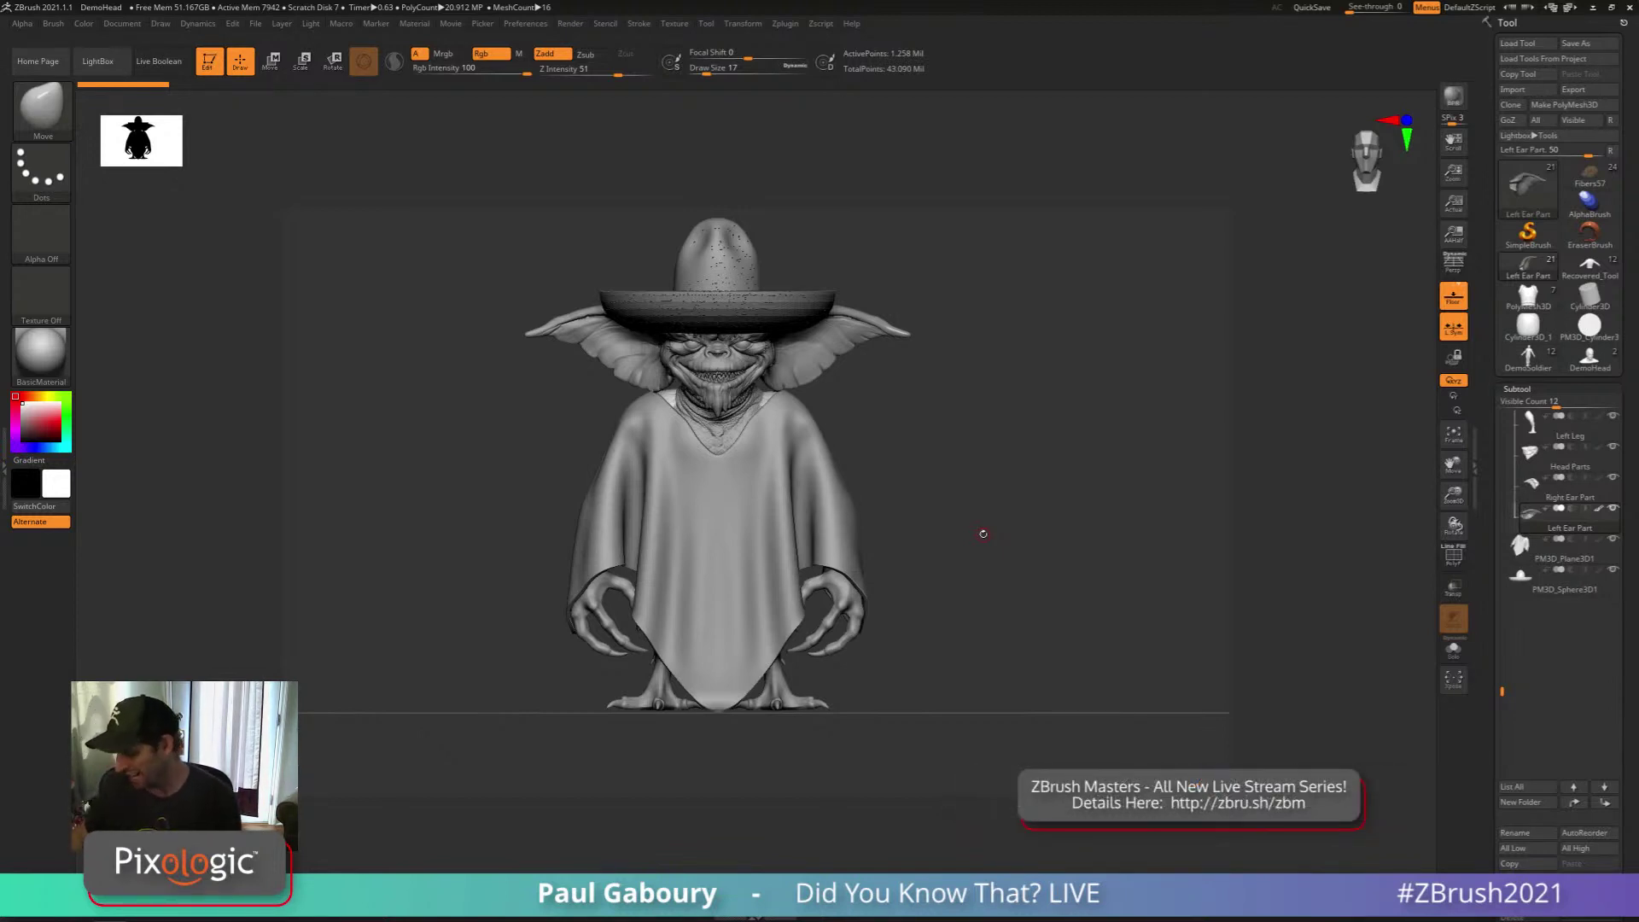
left_click(1612, 540)
left_click(1612, 570)
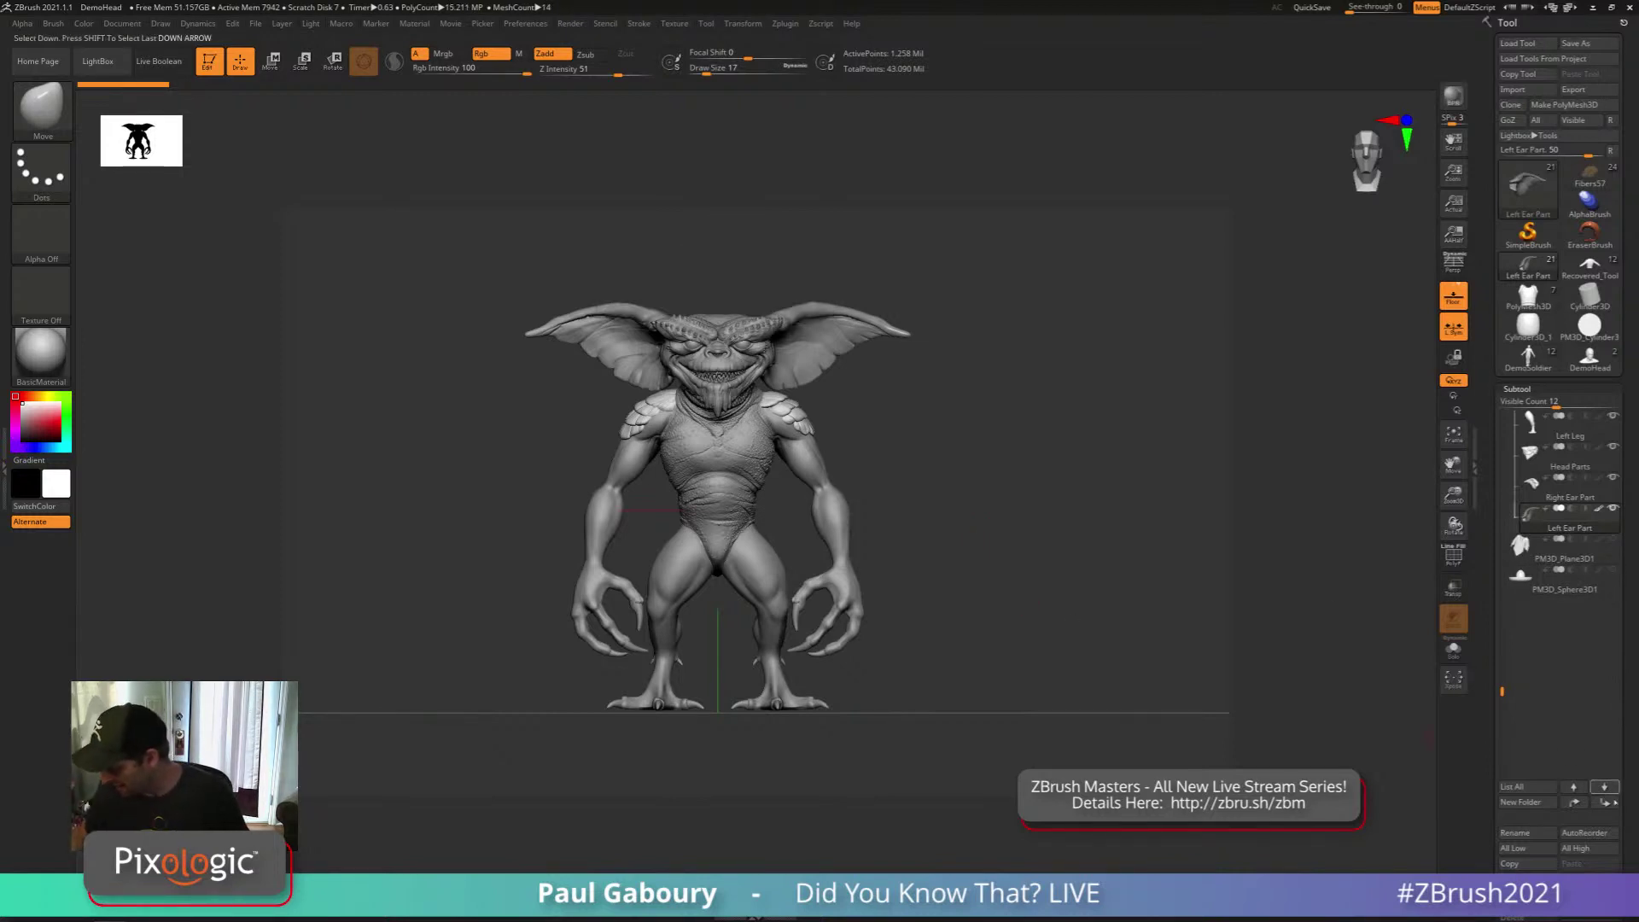
Append a Plane3D as a subtool of the creature and make it active with the polyframe displayed
left_click(1585, 882)
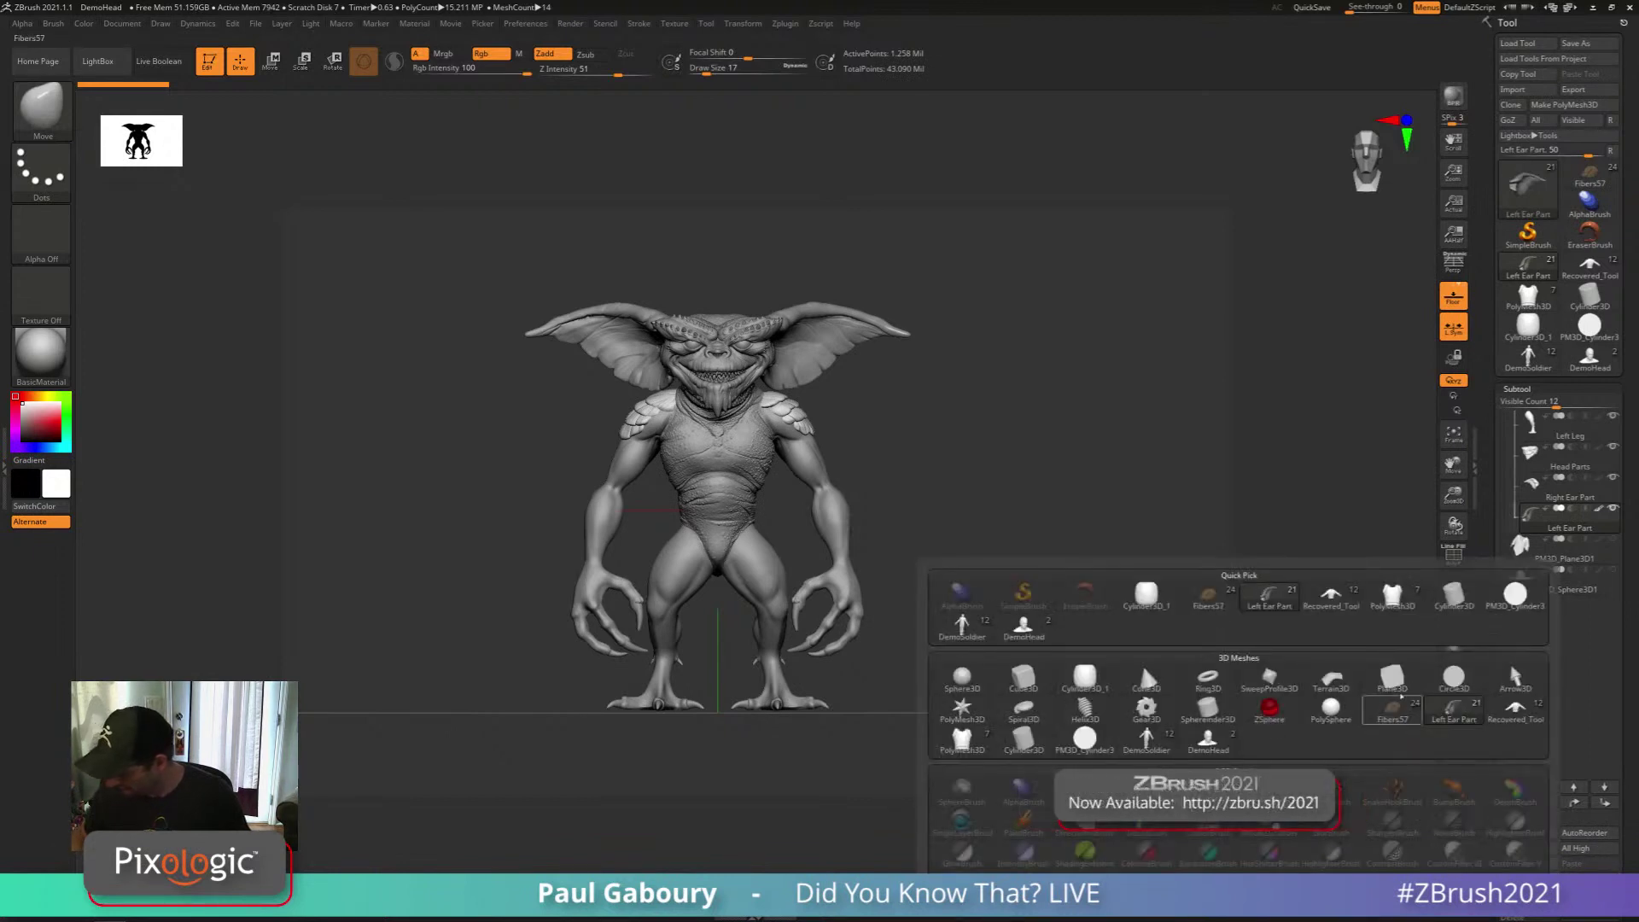
left_click(1392, 678)
left_click_drag(959, 608, 983, 614)
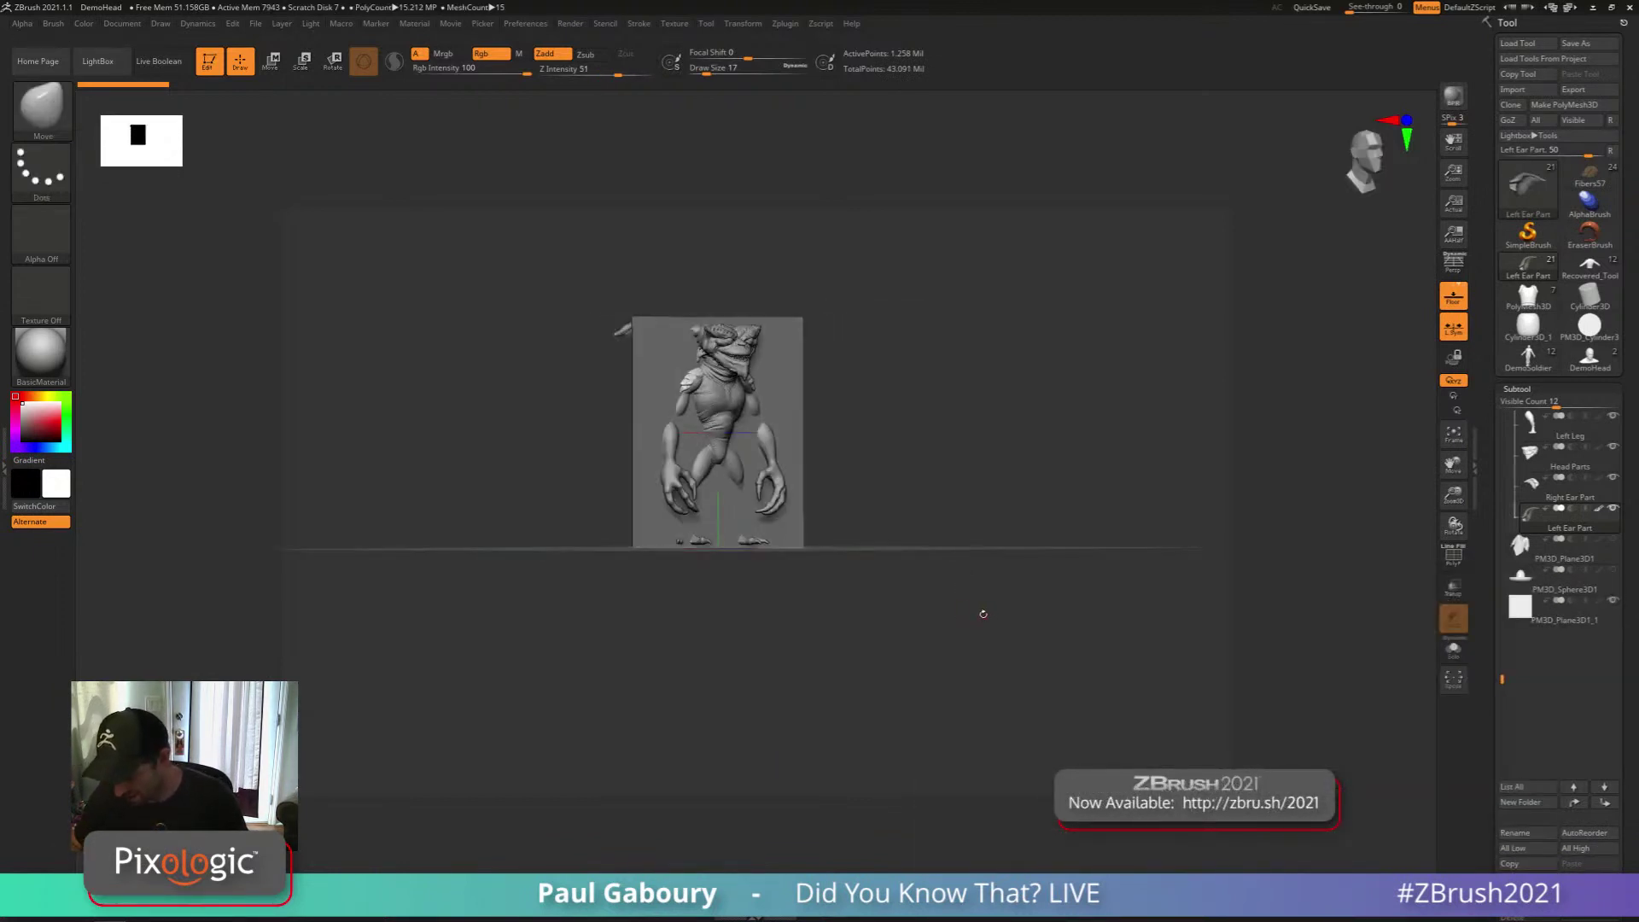
key("shift+f")
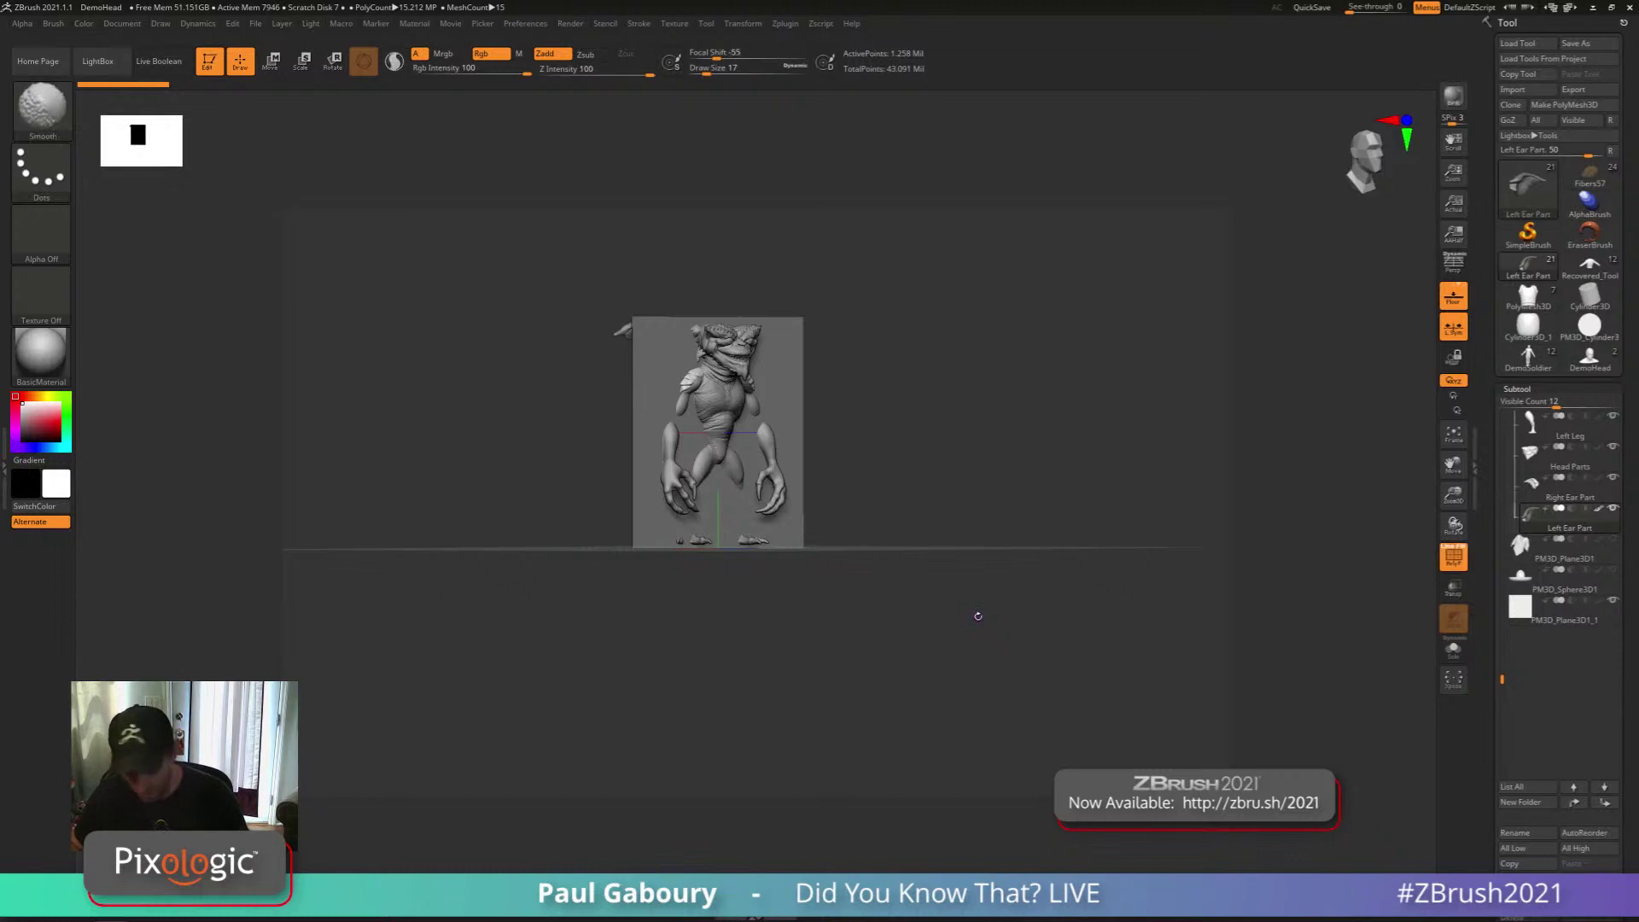
left_click(1522, 607)
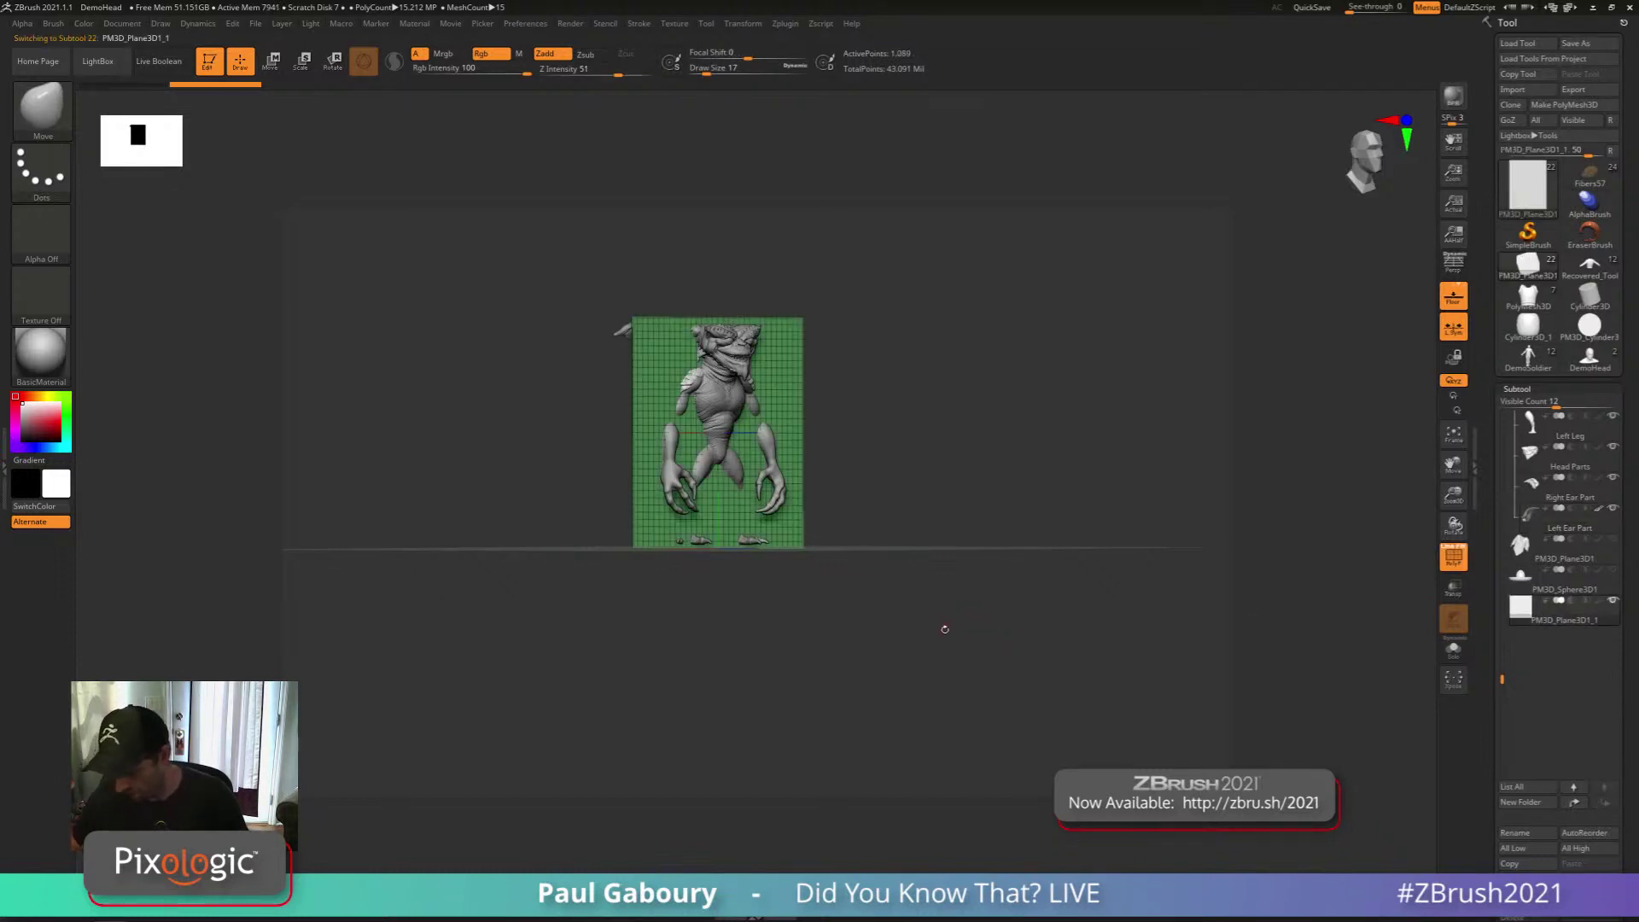
Try hiding a rectangular block of polygons in the middle of the plane, and show the whole plane again
left_click_drag(944, 628, 914, 622)
right_click_drag(914, 621, 918, 542, "ctrl")
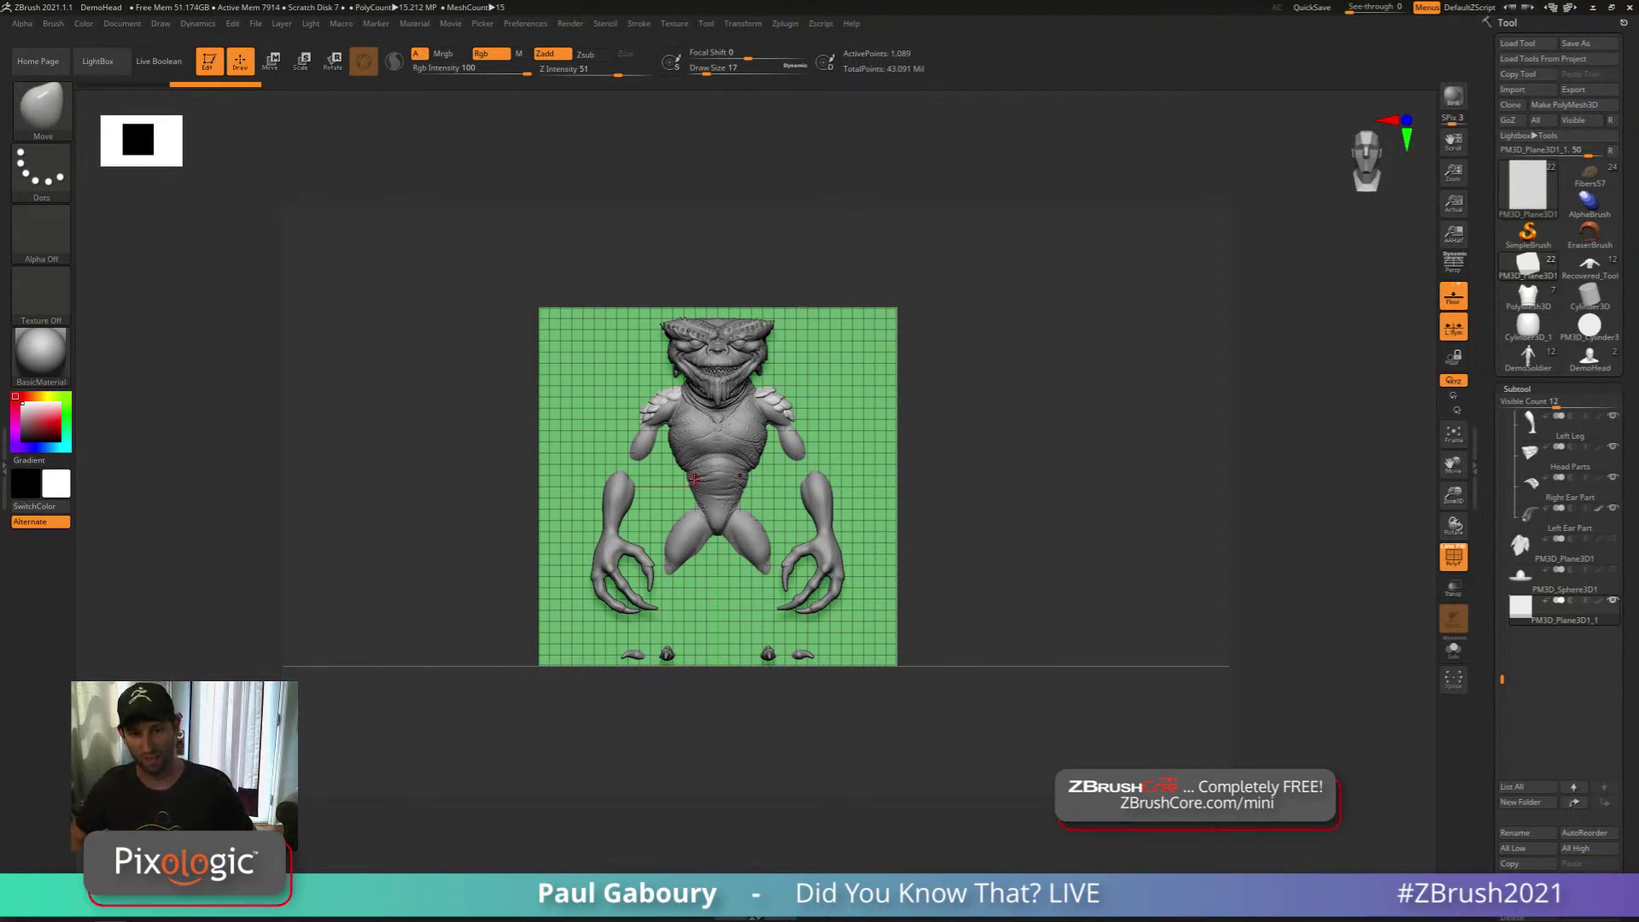
key("ctrl+shift")
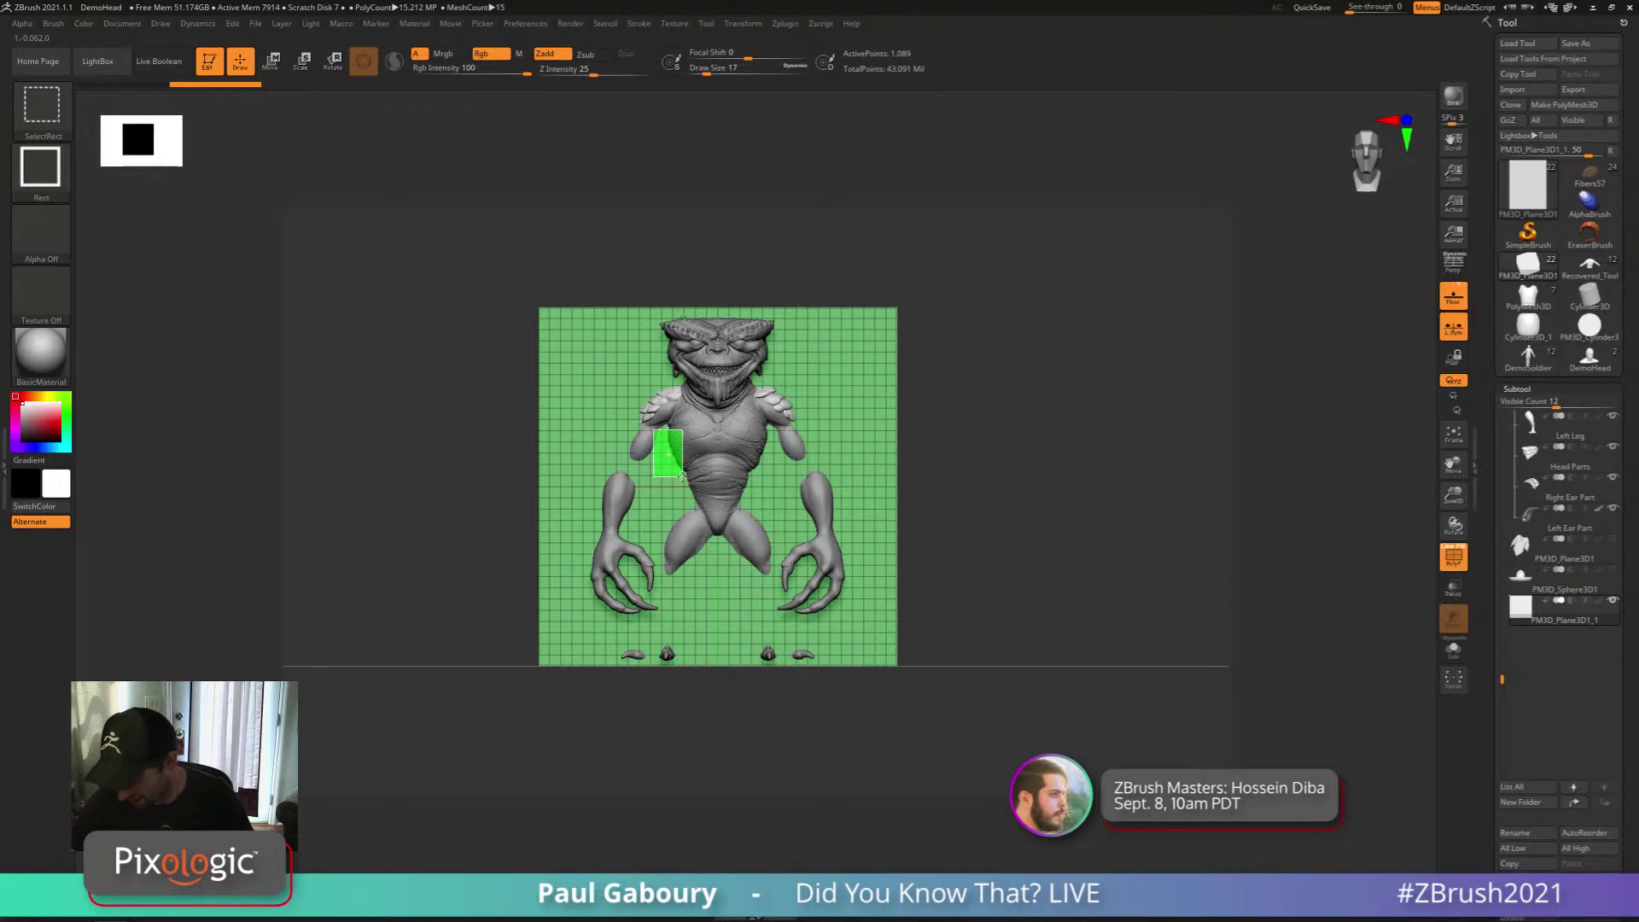
left_click_drag(654, 428, 776, 523, "ctrl+shift")
mouse_move(918, 541)
left_mouse_down()
mouse_move(976, 563)
mouse_move(956, 556)
left_mouse_up()
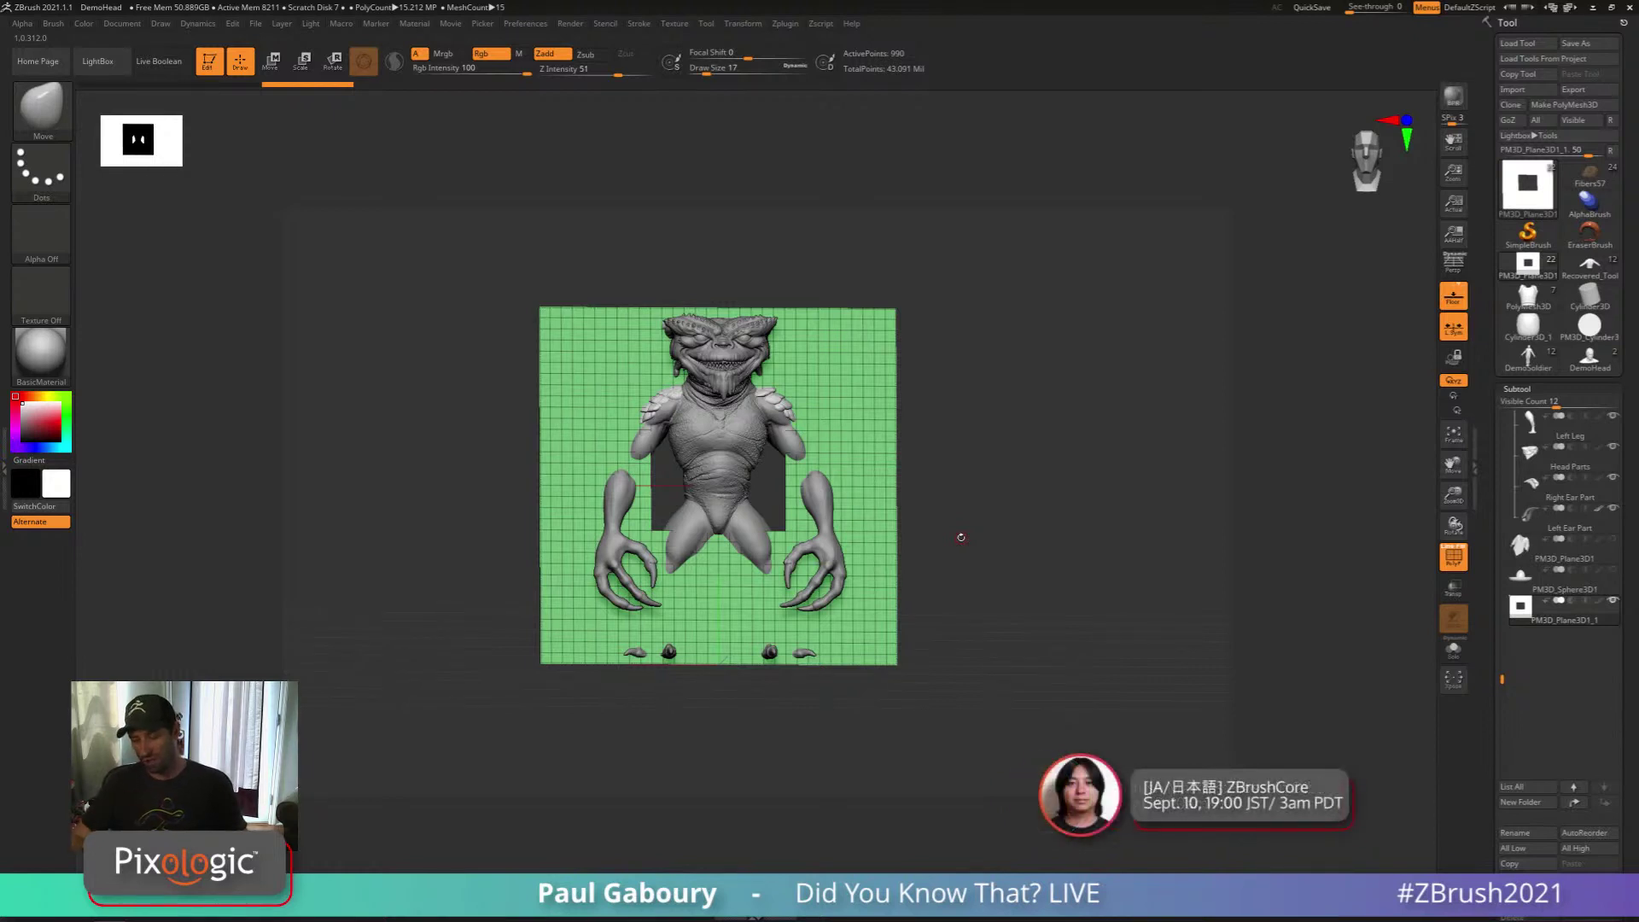
left_click(961, 536, "ctrl+shift")
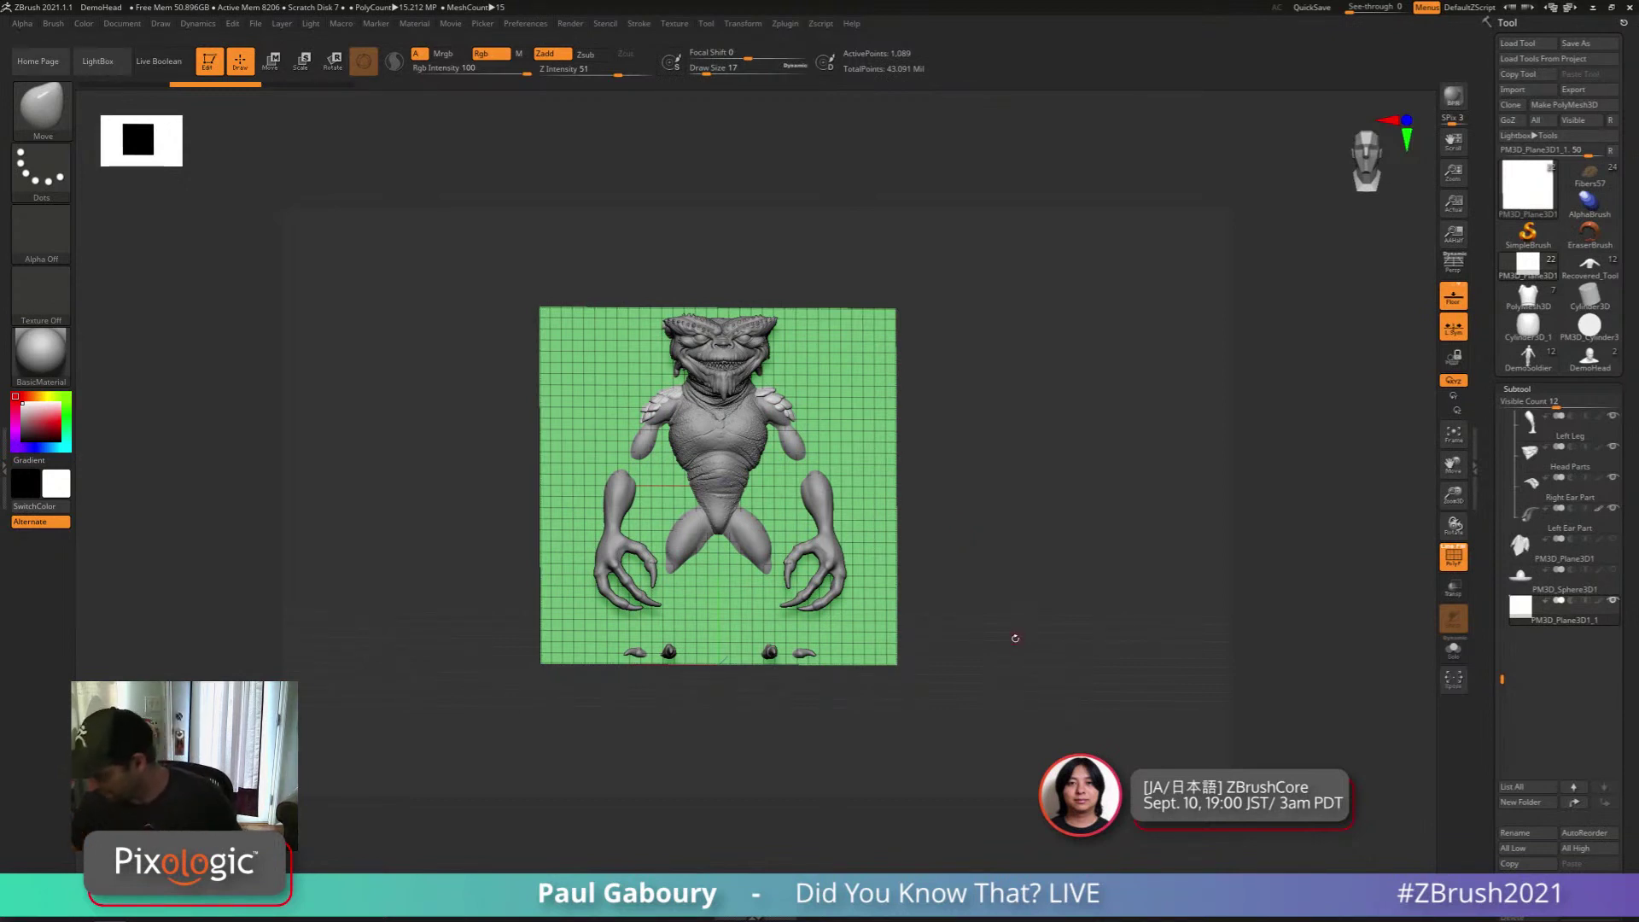
Enable Dynamic Subdiv on the plane and set its Thickness to 0.01947
left_click(1518, 389)
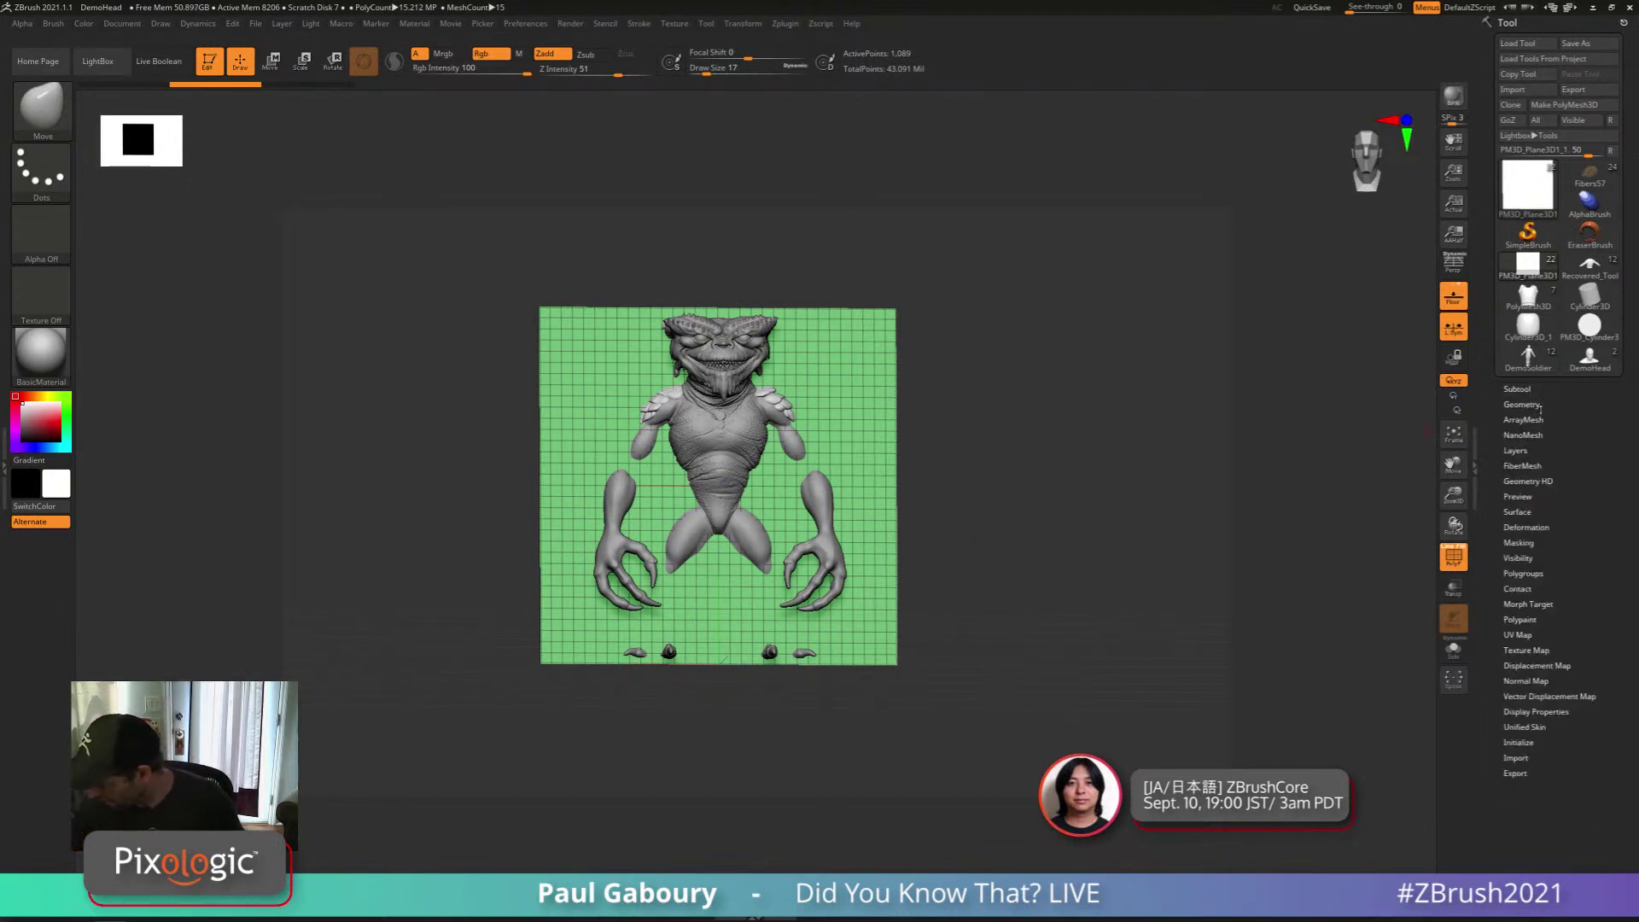
left_click(1521, 405)
left_click(1528, 556)
left_click_drag(1319, 538, 1384, 584)
left_click_drag(1523, 616, 1545, 618)
Try rotating the plane with the TransposeCloth gizmo, undoing each attempt and trying the Topology brush in between
left_click_drag(905, 597, 1015, 607)
key("w")
left_click_drag(766, 543, 760, 460)
key("ctrl+z")
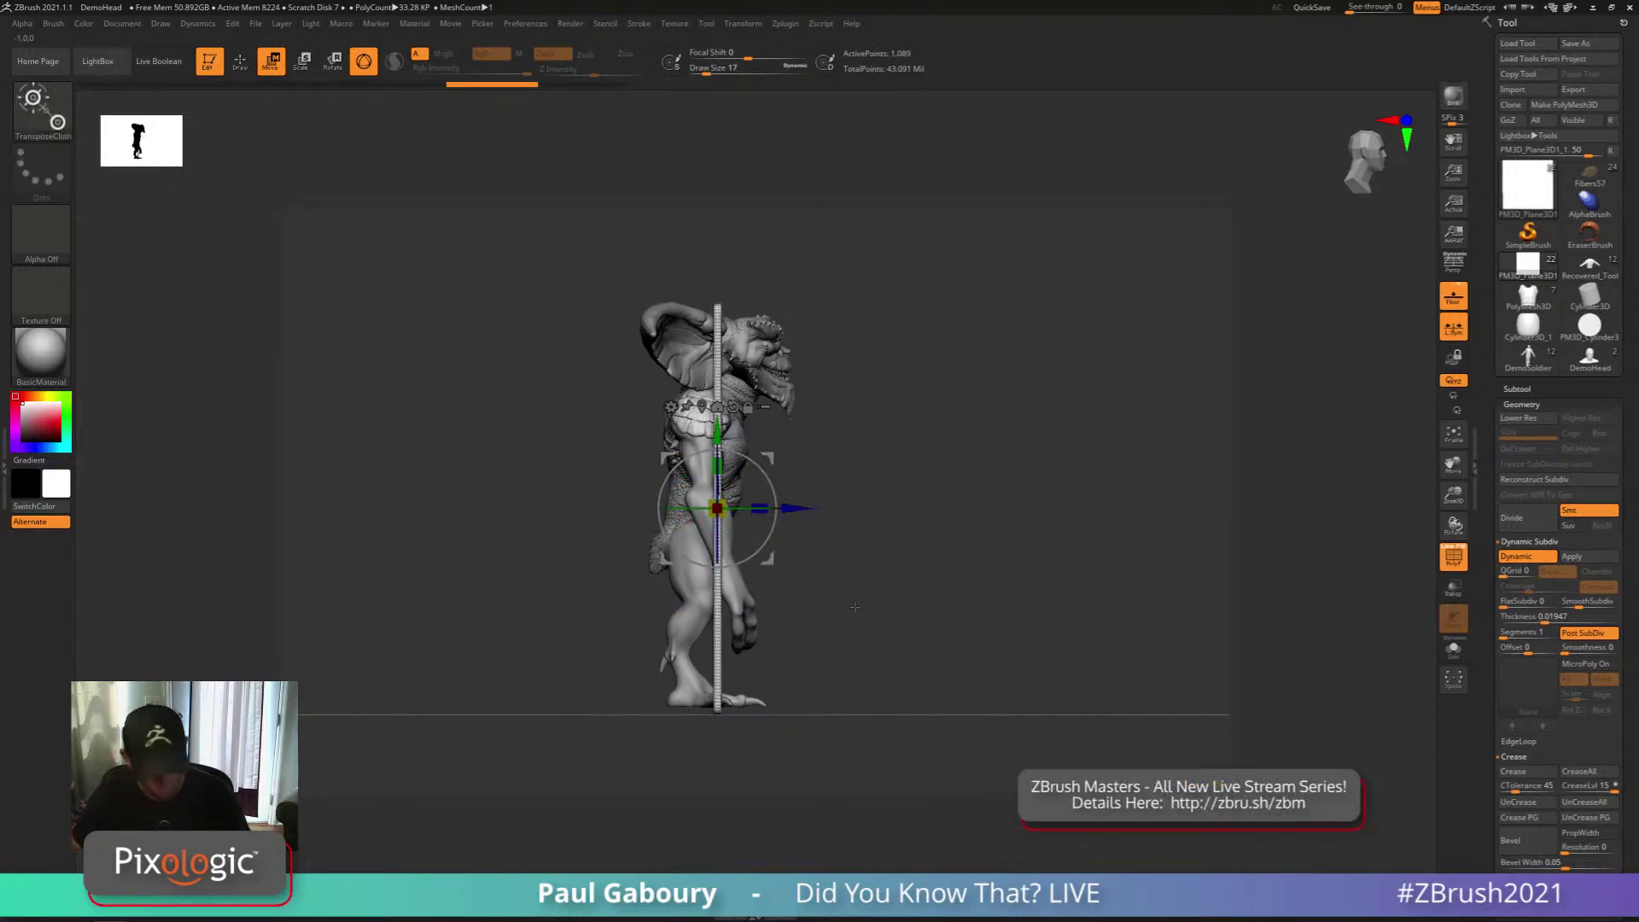
key("b")
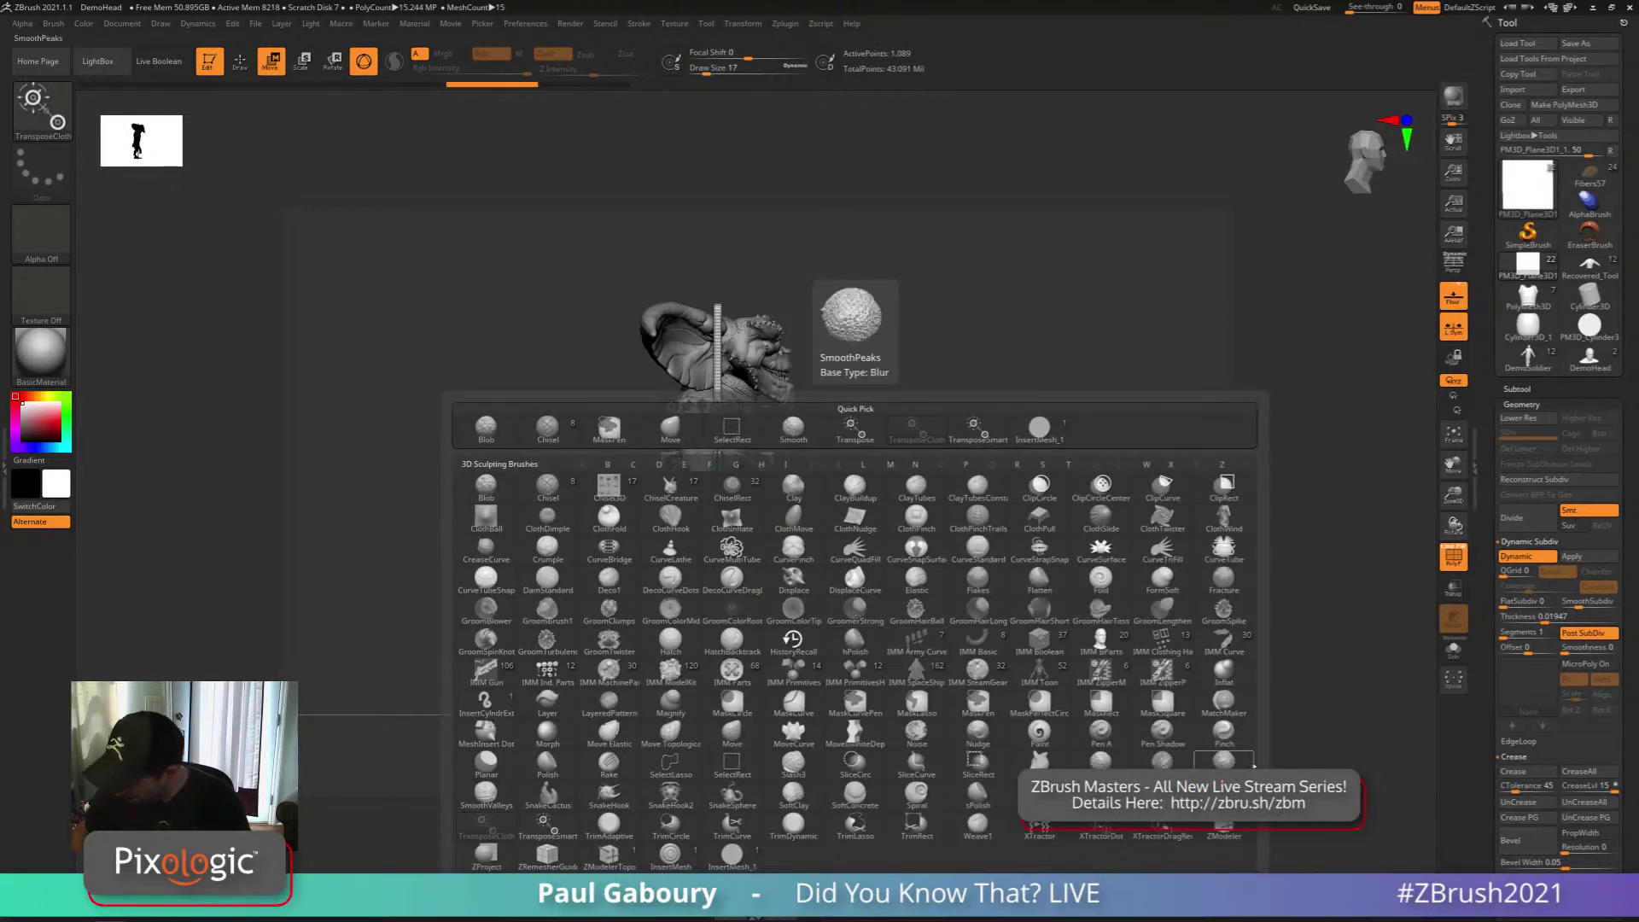
key("t")
key("o")
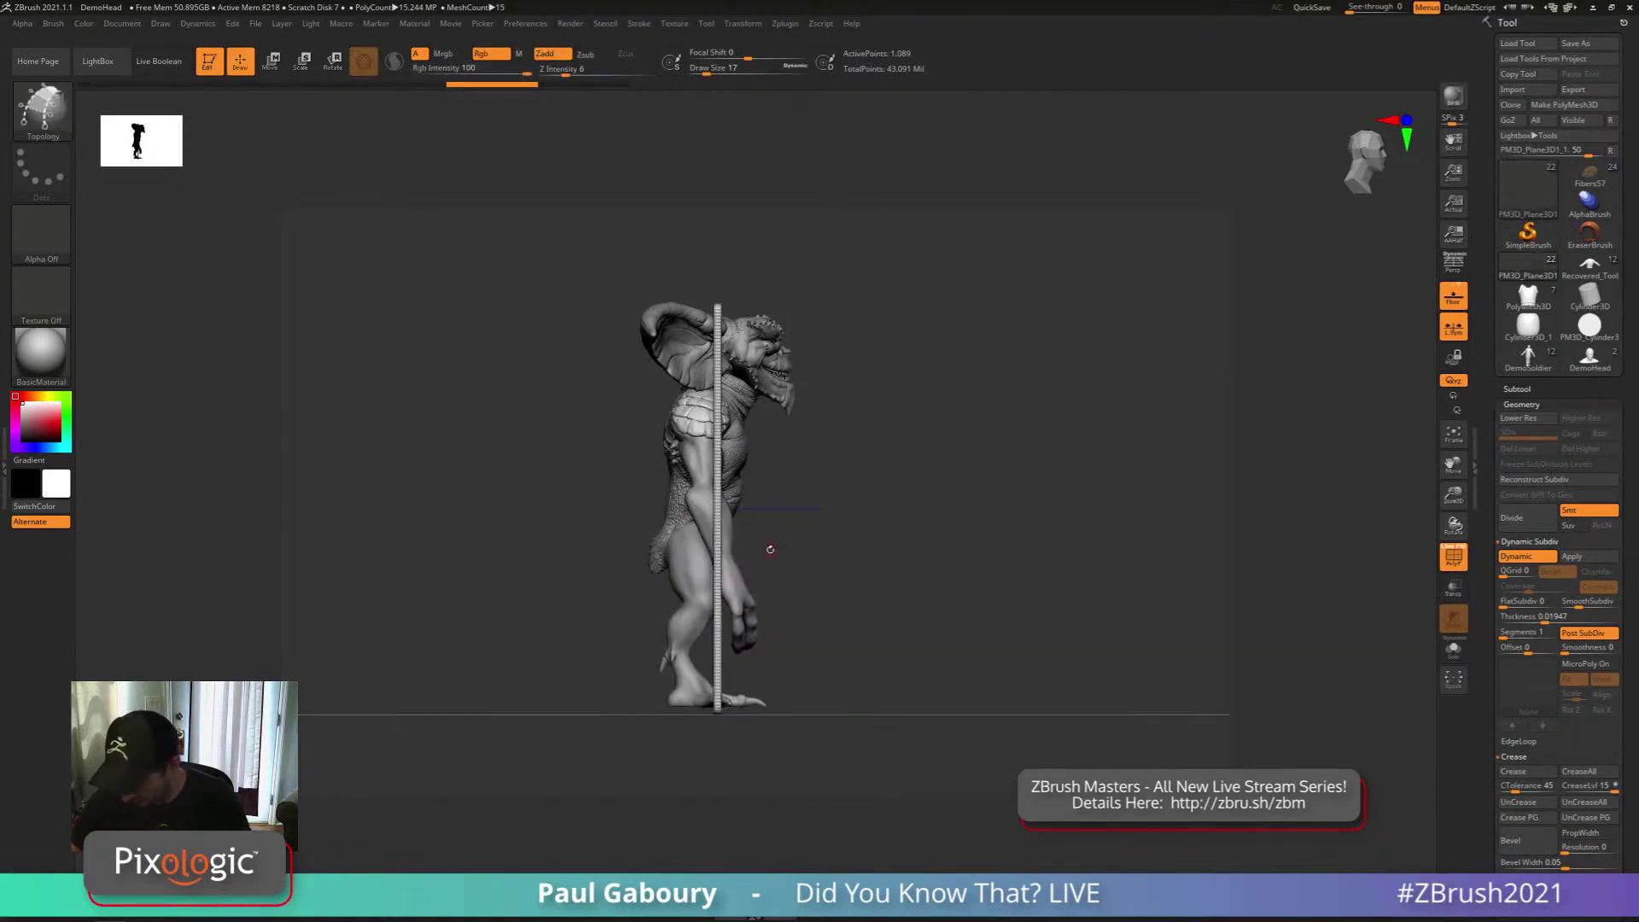
key("w")
mouse_move(763, 544)
left_mouse_down()
mouse_move(790, 515)
mouse_move(792, 462)
left_mouse_up()
key("ctrl+z")
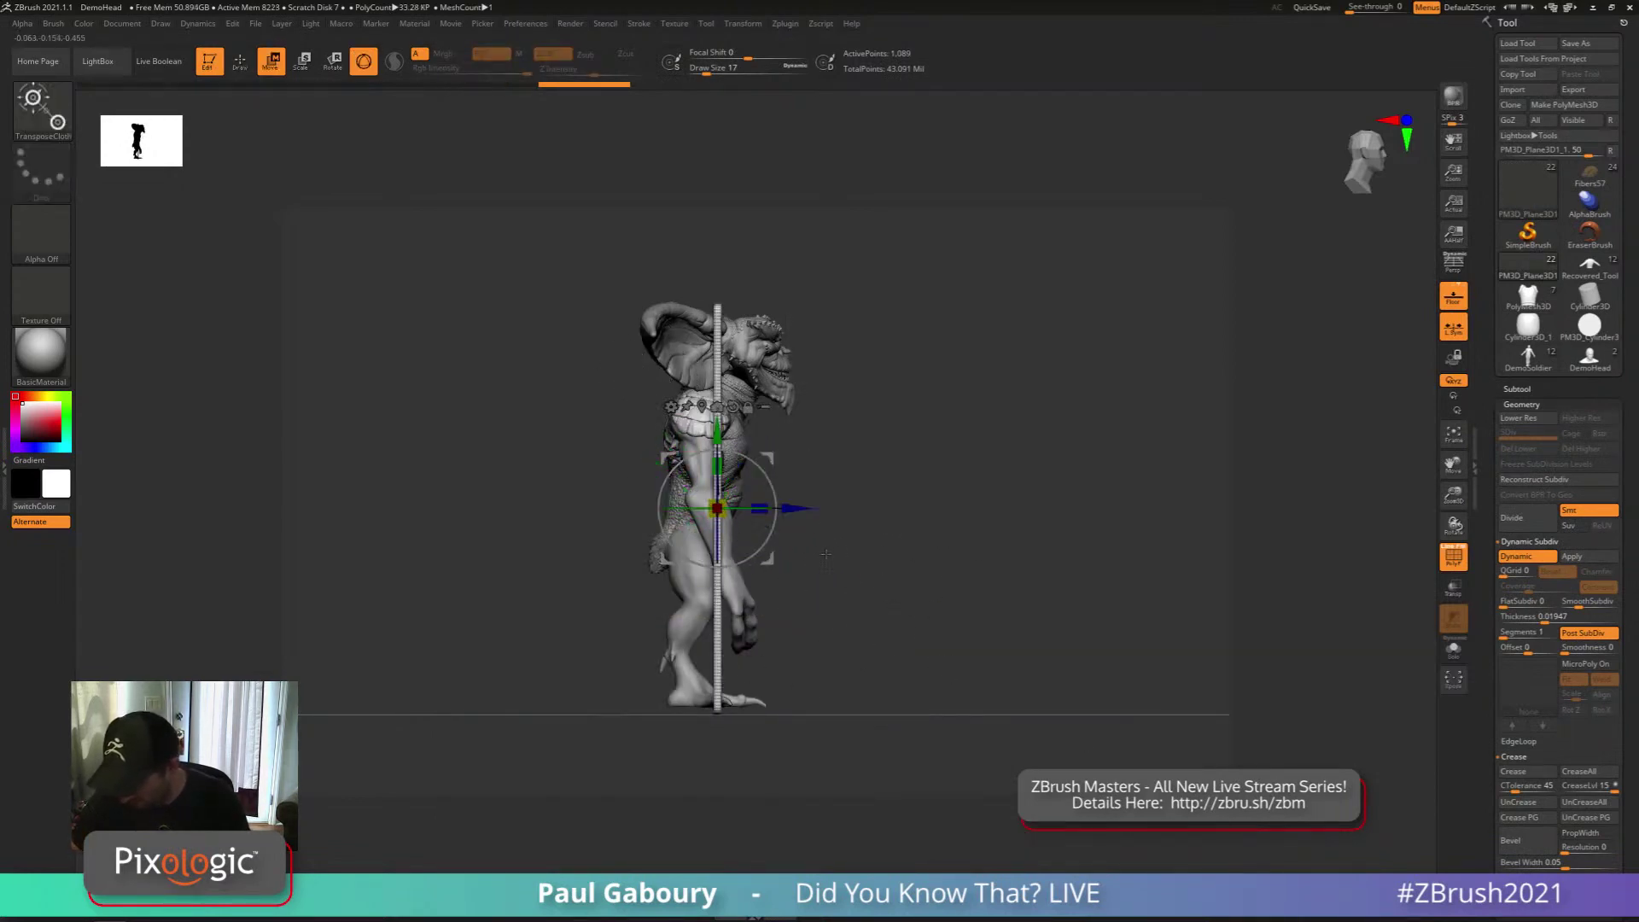
Switch from TransposeCloth to the Transpose brush, rotate the plane horizontal and raise it to the creature's head height
key("b")
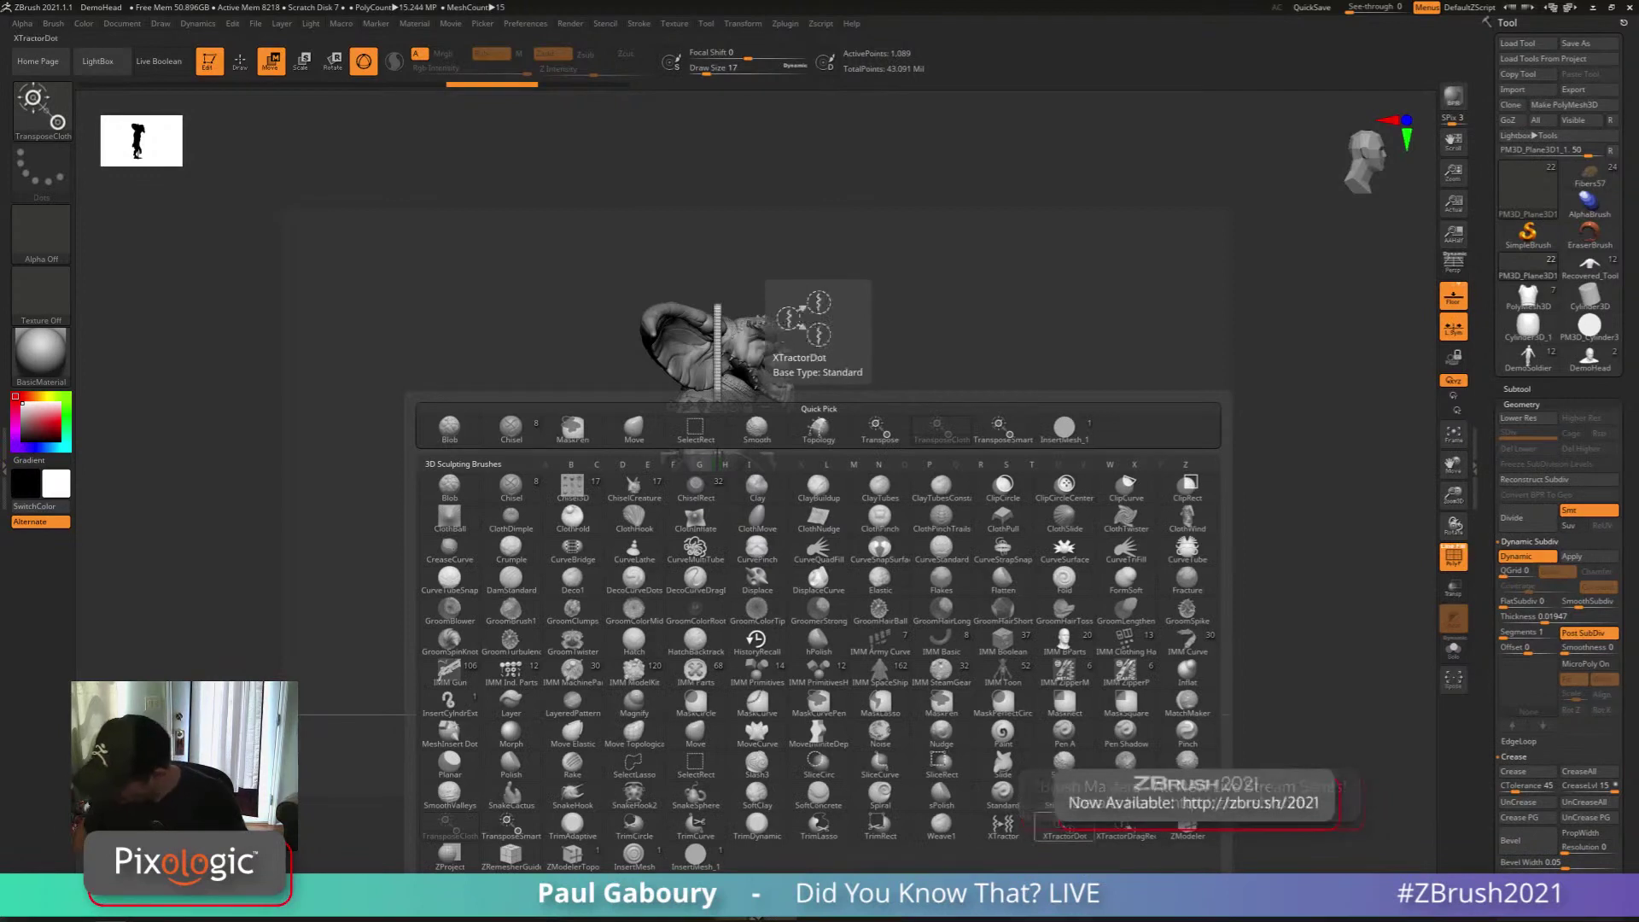
left_click(1188, 795)
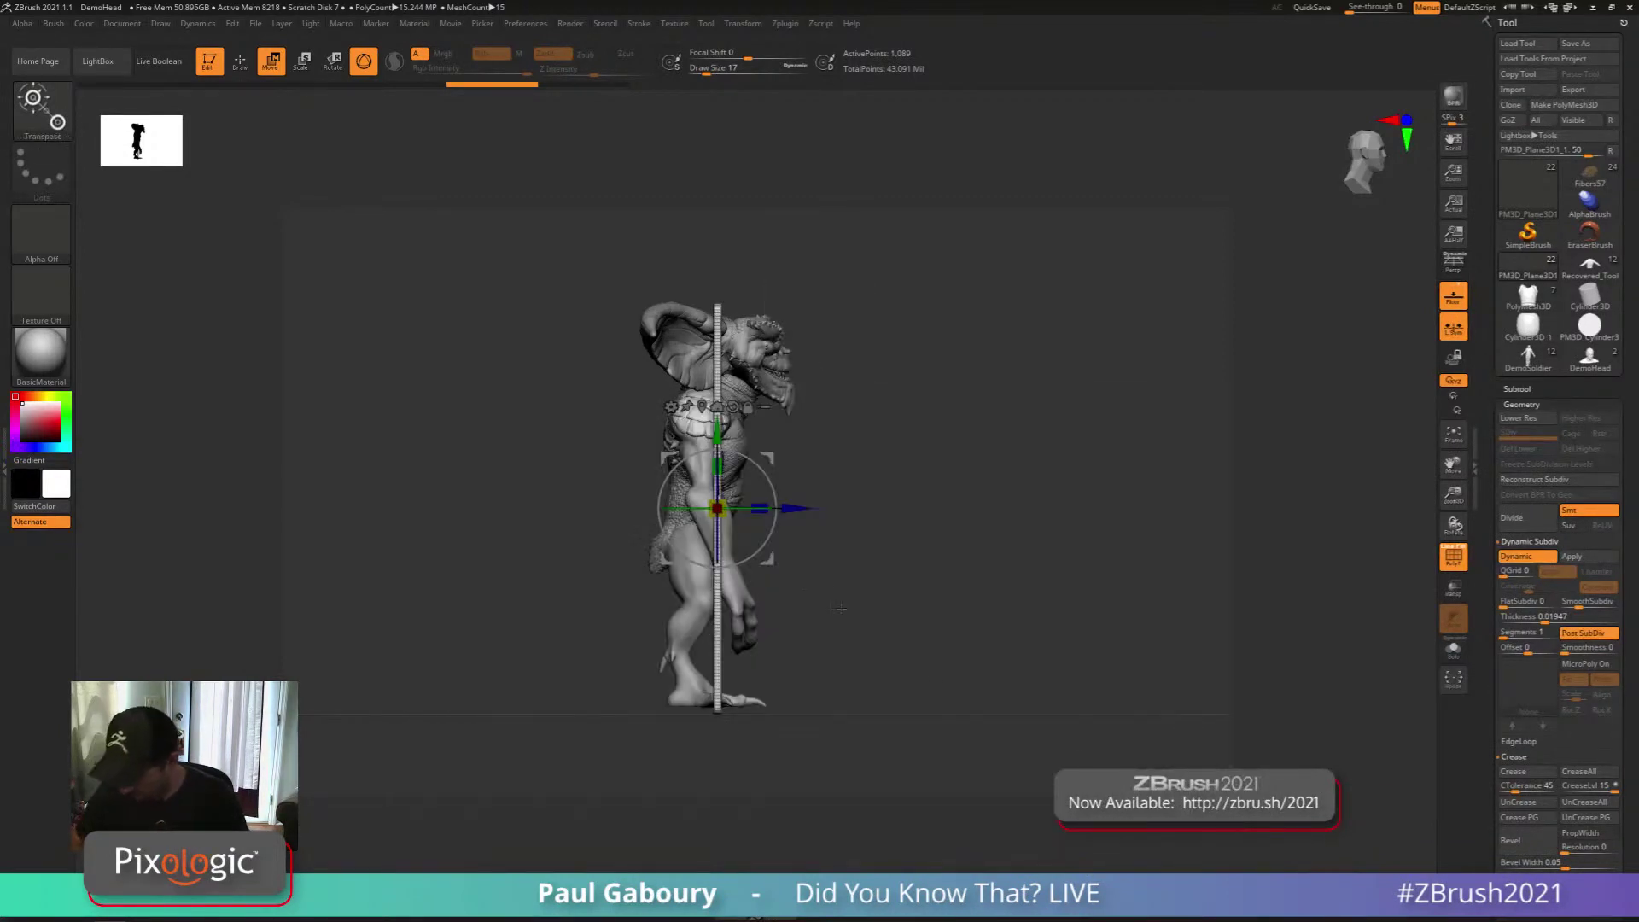
left_click_drag(768, 546, 804, 396)
left_click_drag(717, 437, 717, 321)
left_click_drag(995, 504, 913, 531)
left_click_drag(914, 531, 883, 541, "alt")
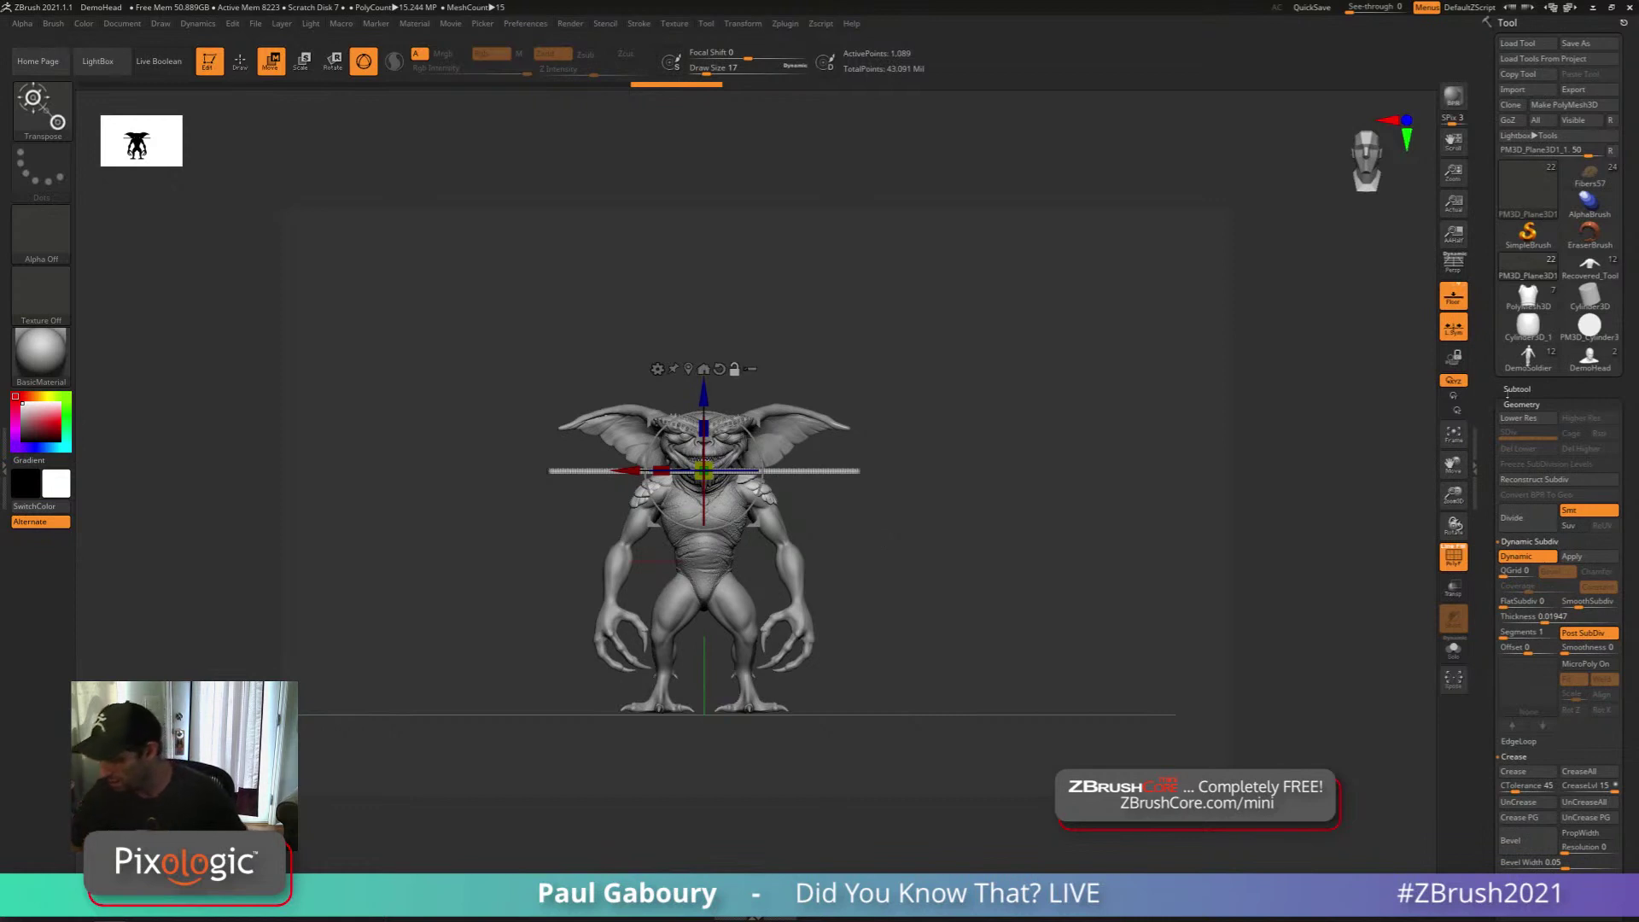
Hide the creature's Head Parts, Right Ear Part and Left Ear Part subtools
left_click(1517, 388)
left_click_drag(1504, 676, 1503, 613)
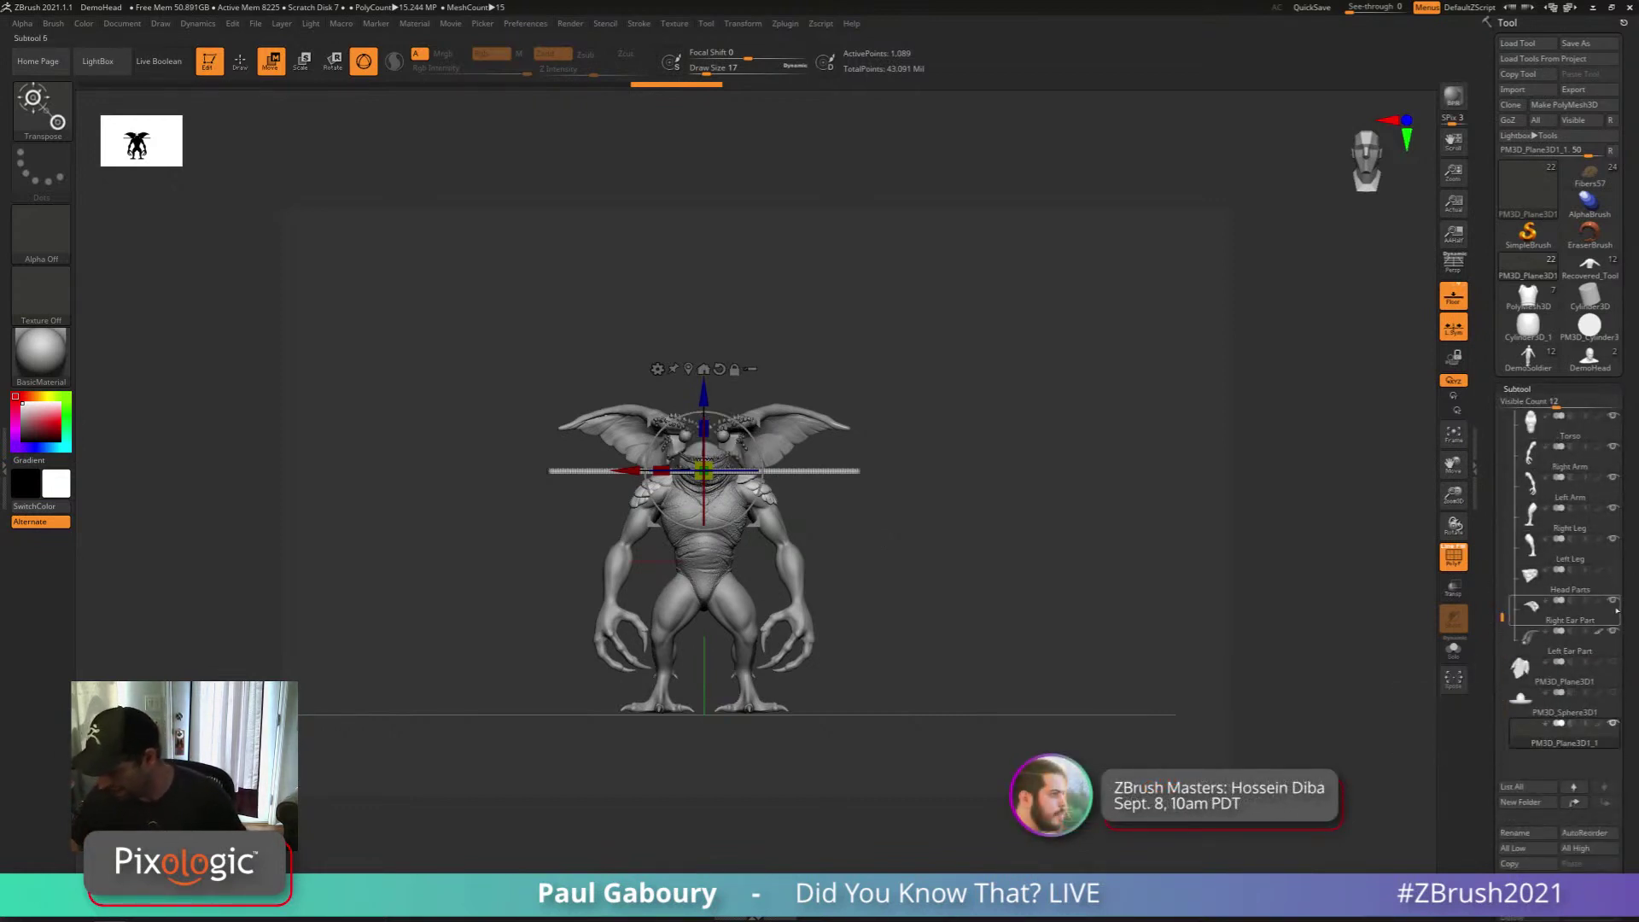
left_click(1612, 599)
left_click(1612, 630)
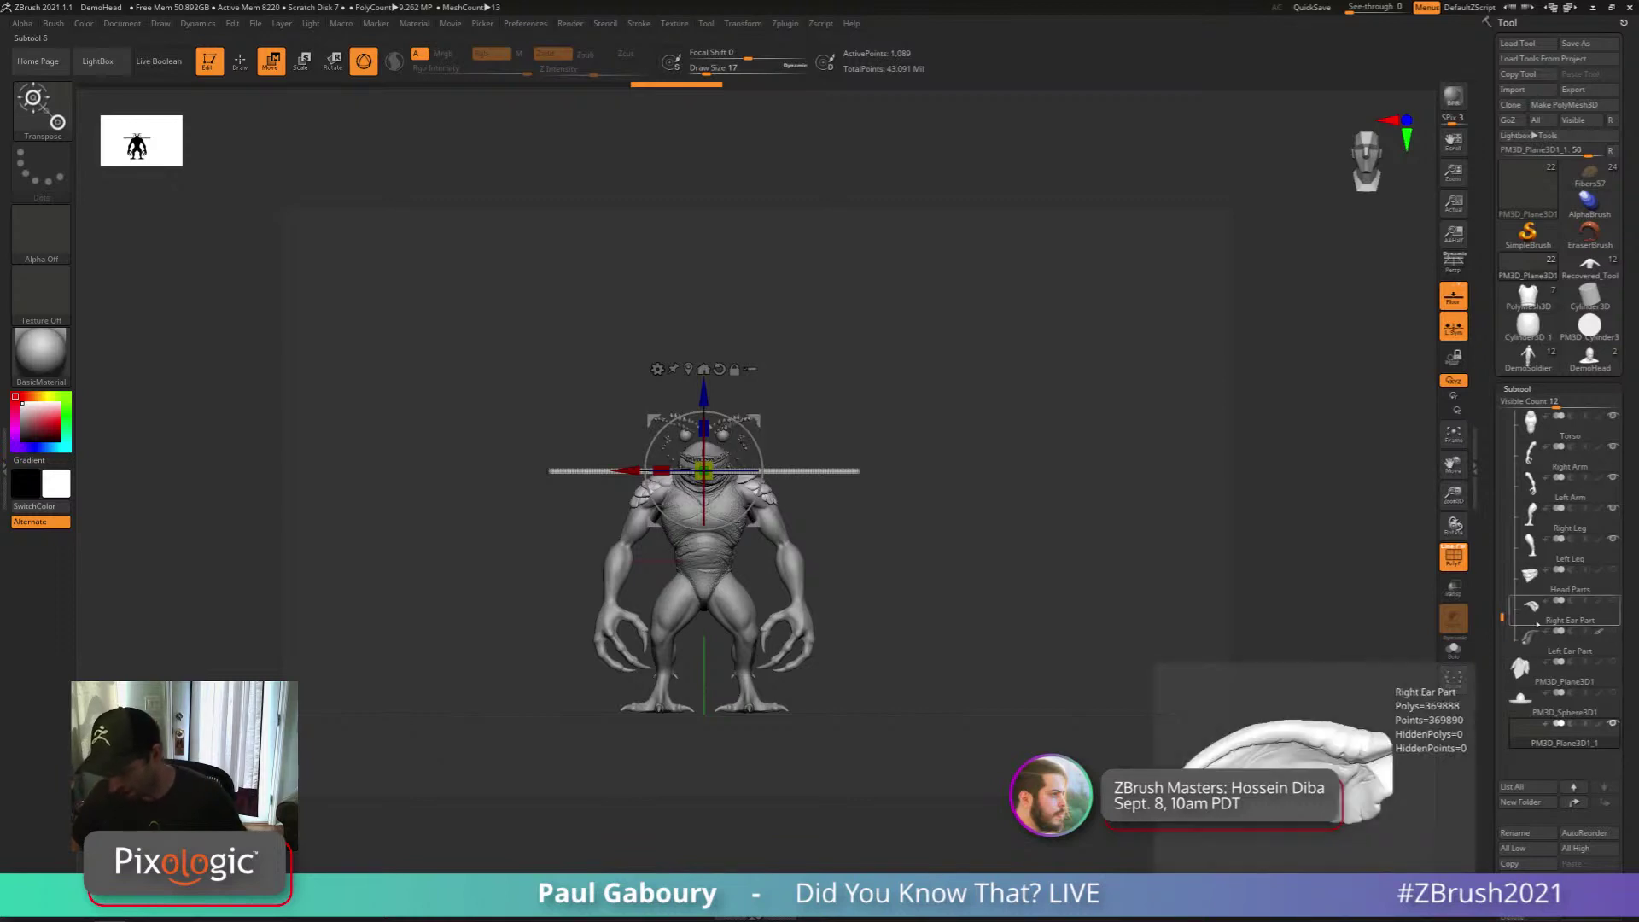
left_click_drag(1237, 598, 1283, 663)
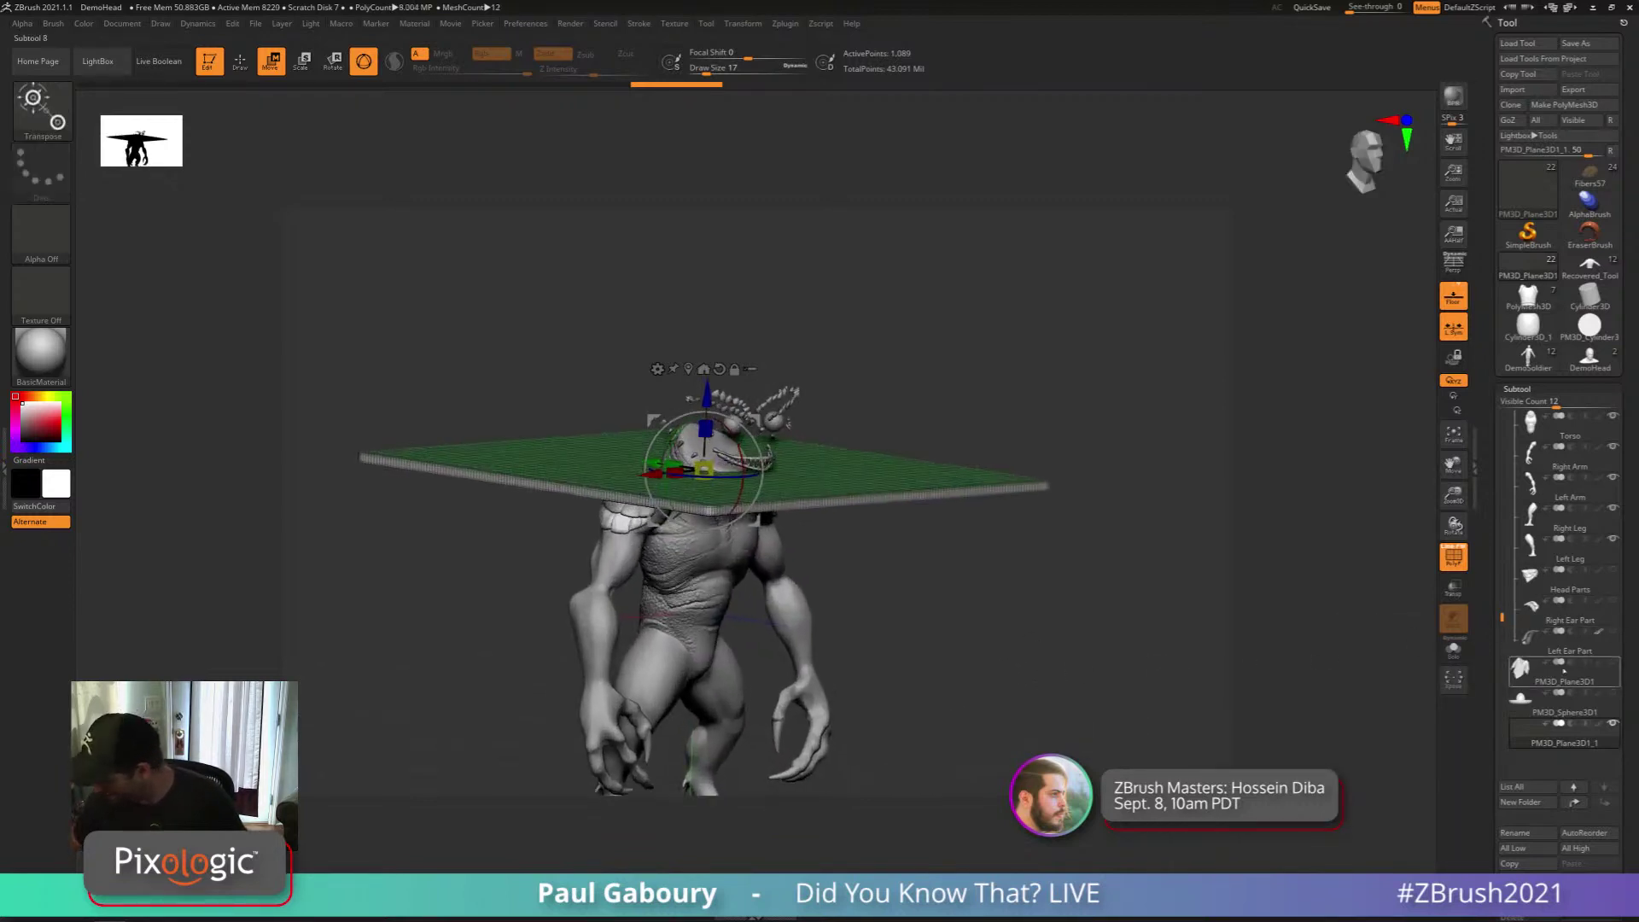
Hide the creature's Head Spikes, Foot Claws1, Gum and eyes subtools
left_click_drag(1502, 613, 1502, 493)
left_click(1612, 479)
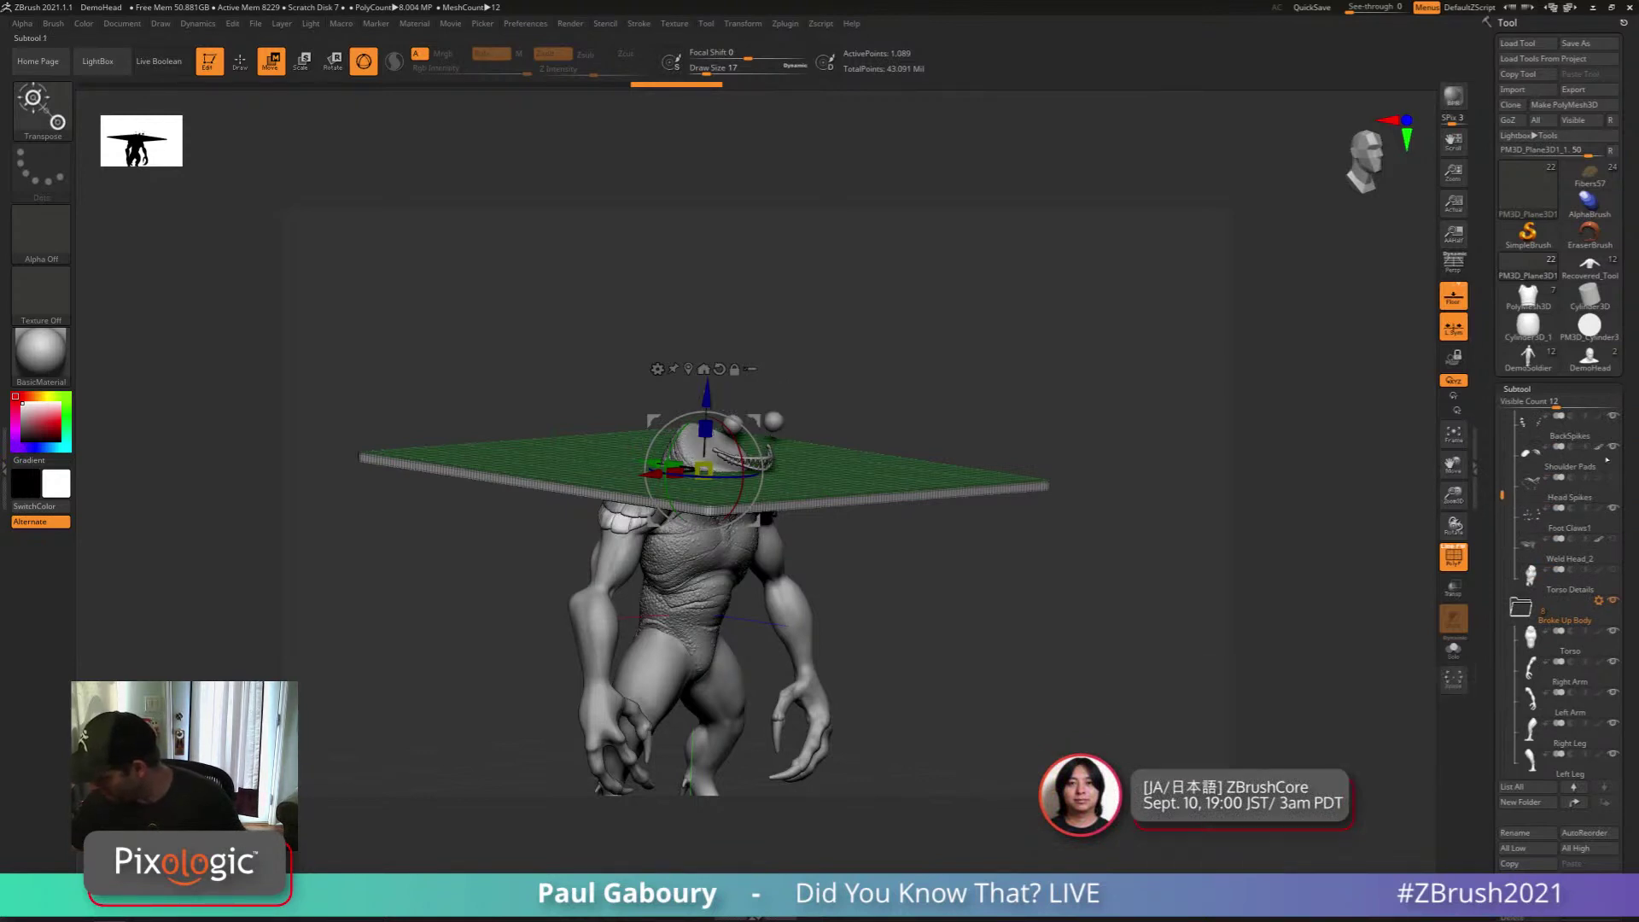
left_click(1613, 447)
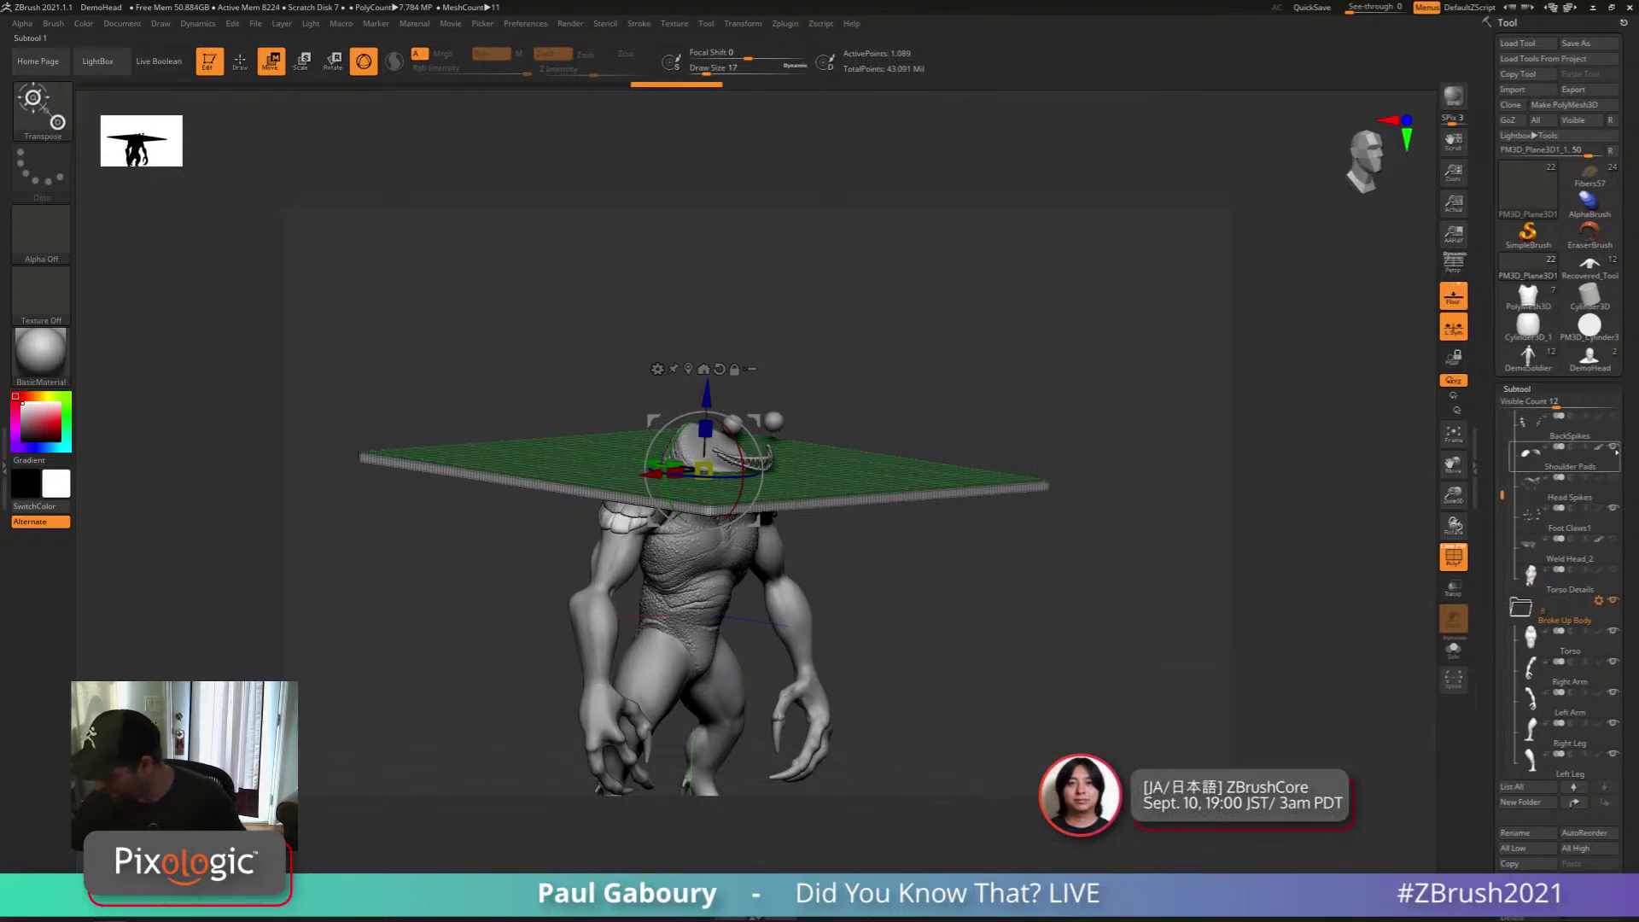
left_click(1614, 511)
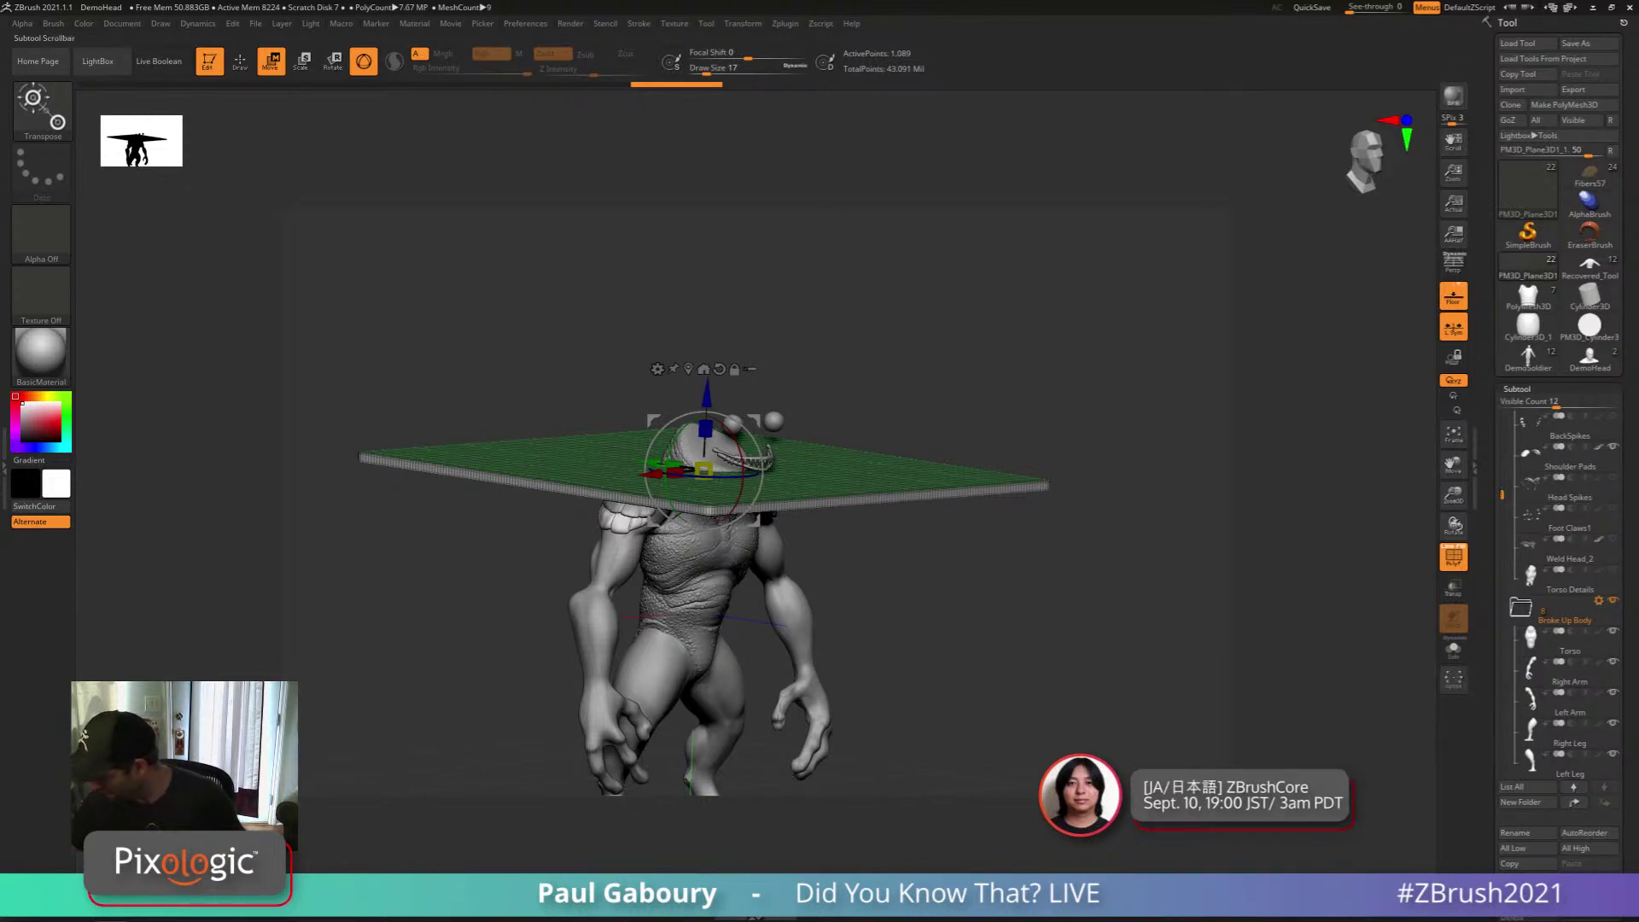
left_click_drag(1502, 495, 1502, 415)
left_click(1609, 538)
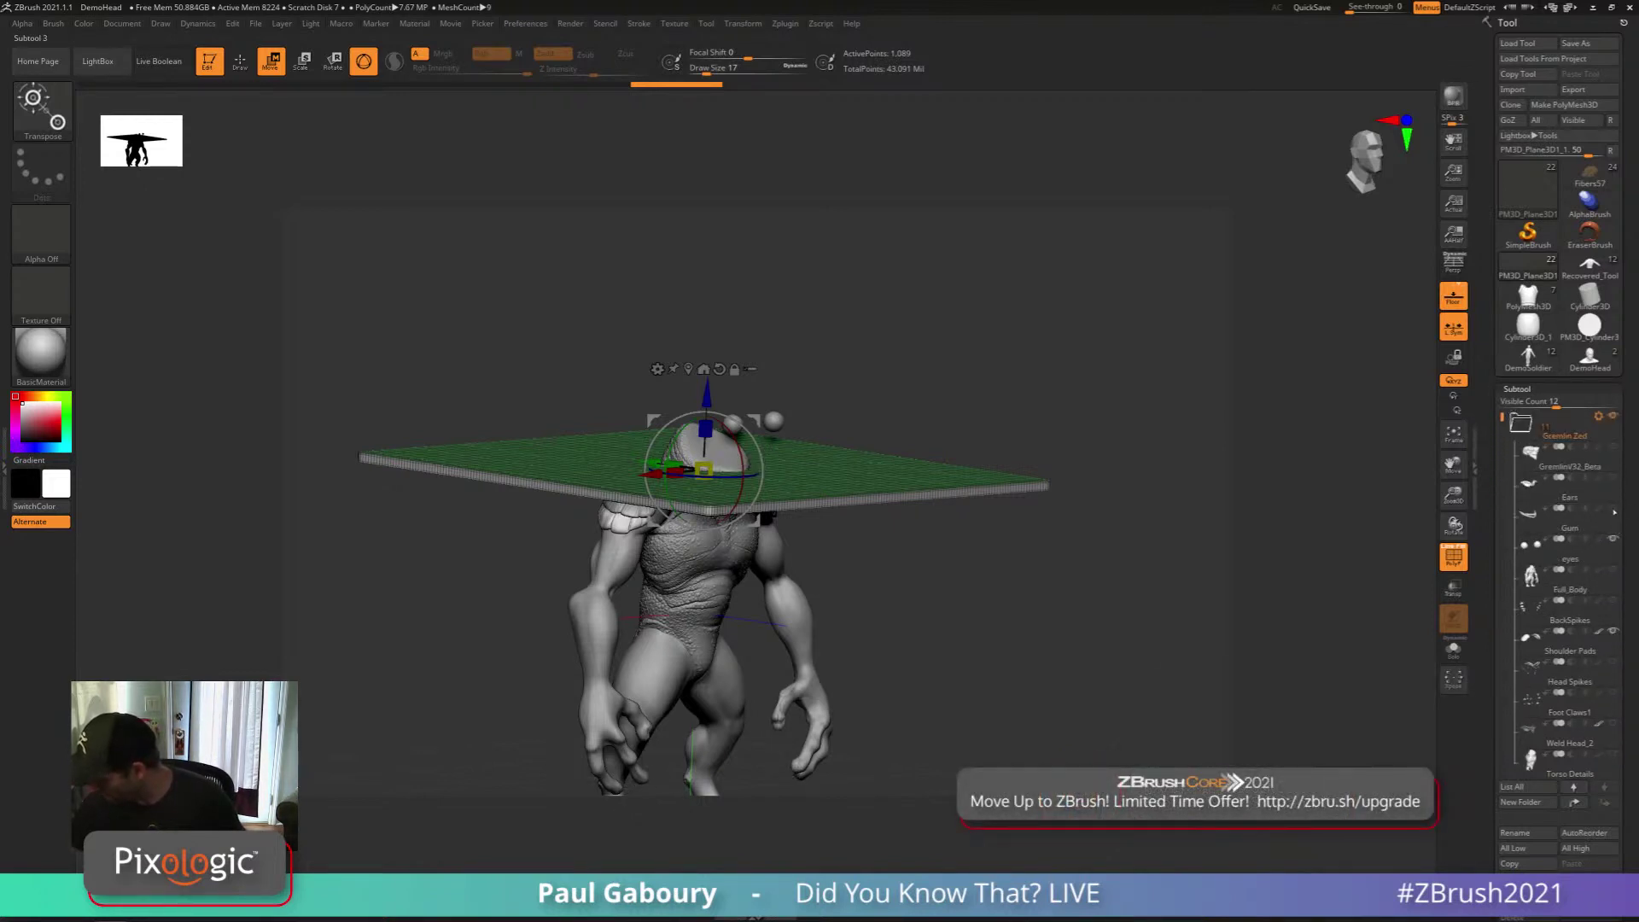
Raise the plane to the top of the creature's head and view it from above with transparency on and Ghost off
left_click_drag(1195, 597, 1035, 648)
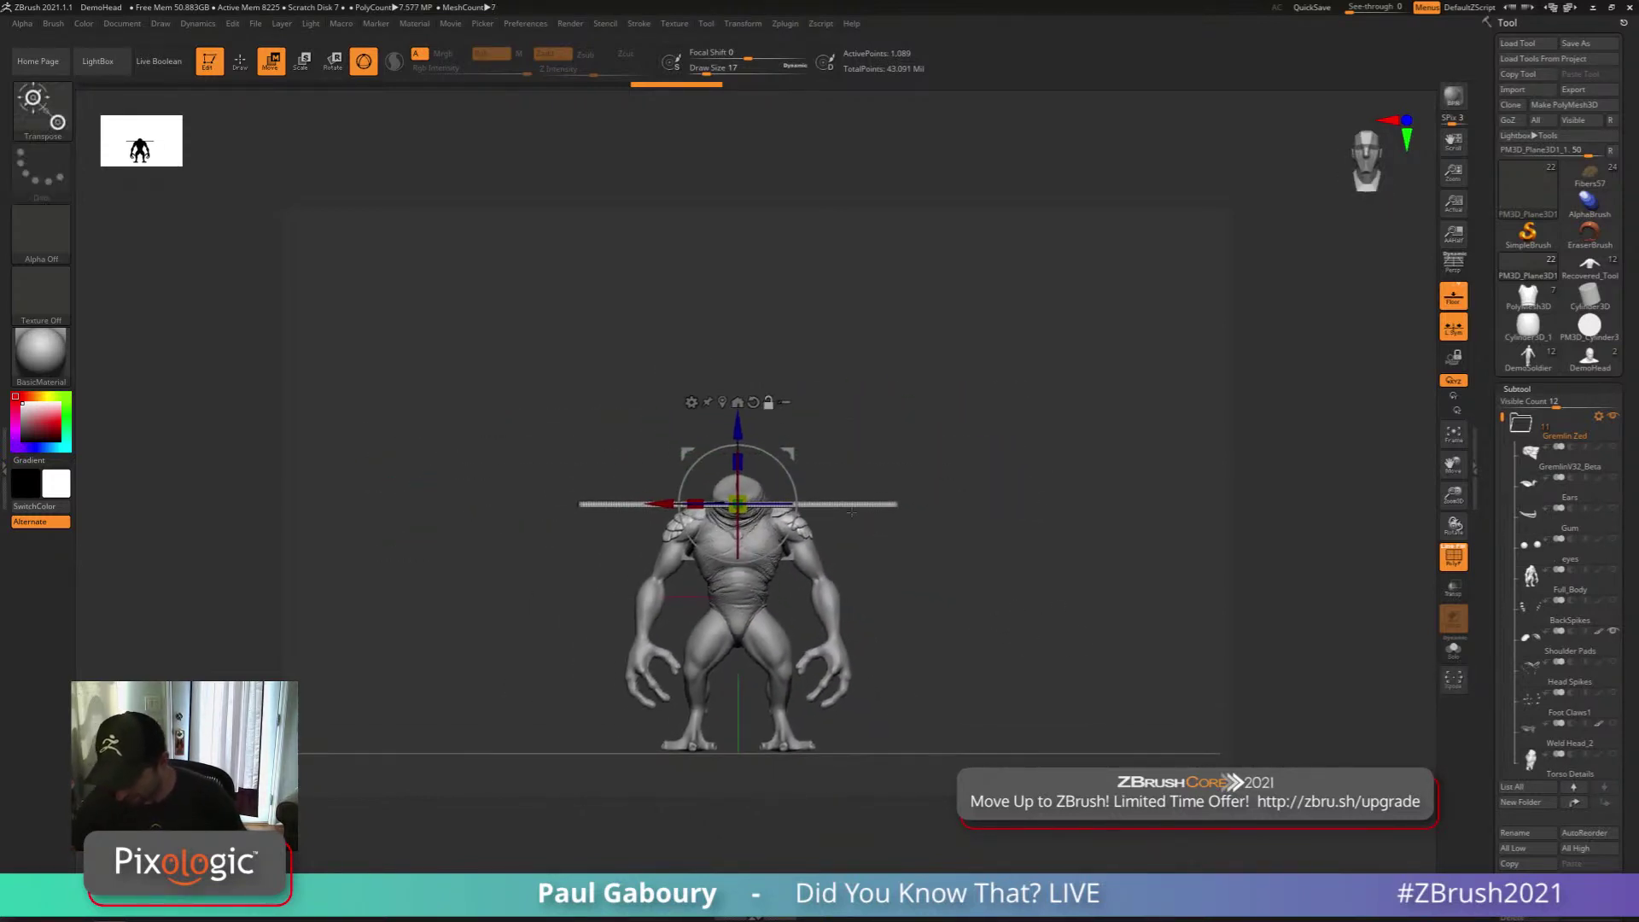
left_click_drag(737, 428, 737, 391)
left_click_drag(875, 487, 992, 567)
right_click_drag(992, 580, 1003, 636, "shift")
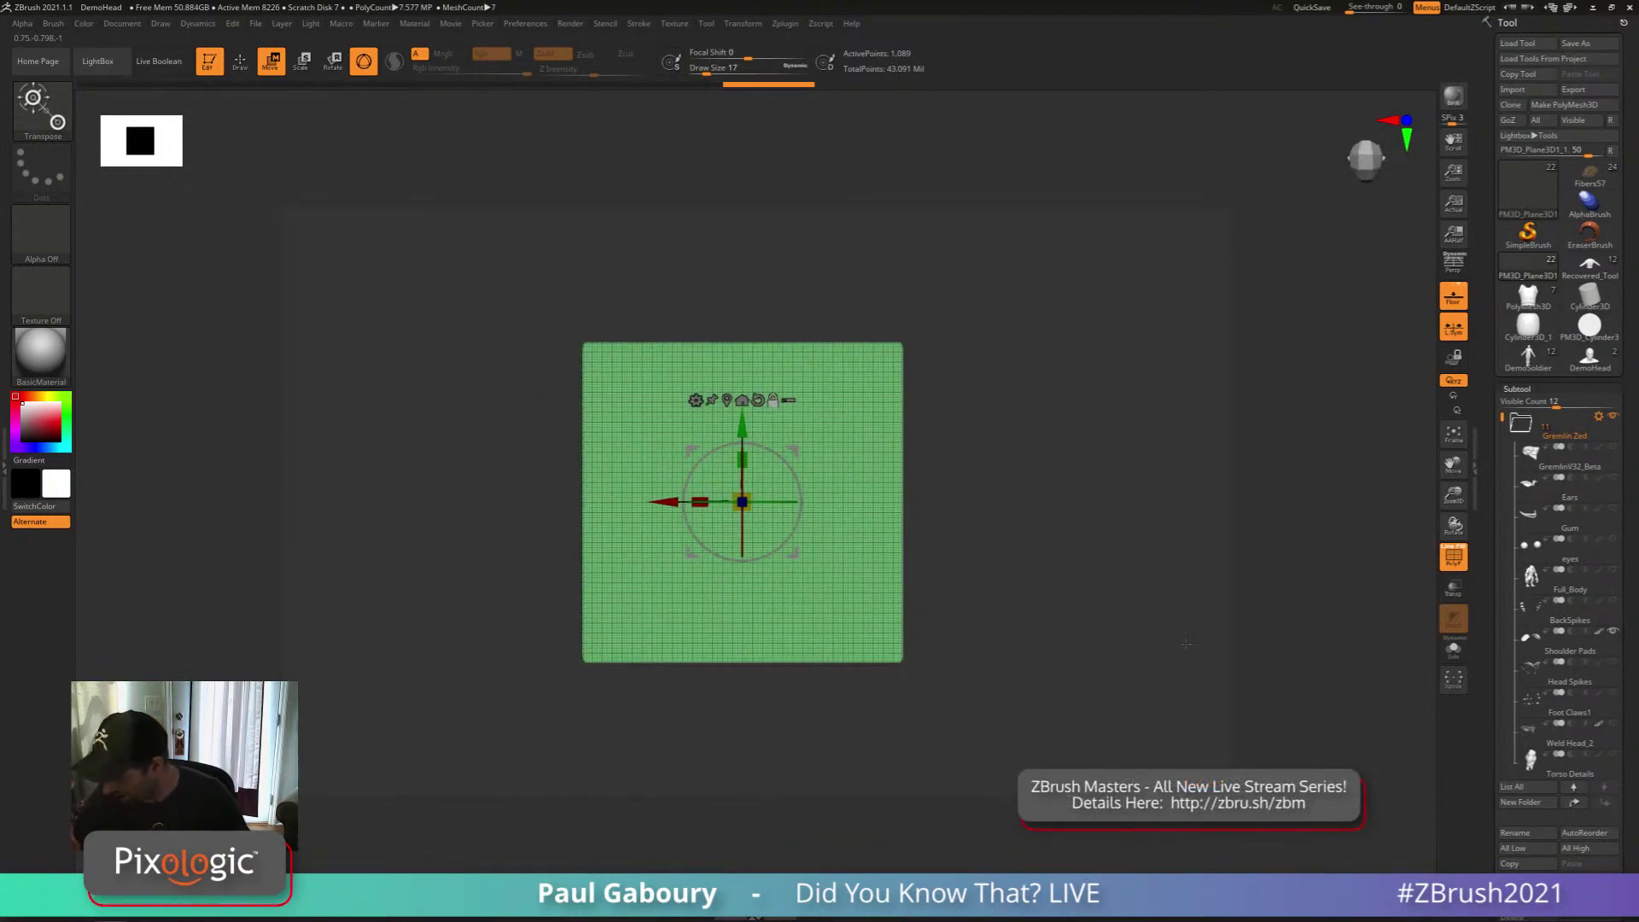
left_click(1452, 588)
right_click_drag(1012, 572, 1074, 628, "ctrl")
left_click(1452, 619)
Cut a rectangular head opening in the plane by hiding its central polygons and deleting the hidden geometry
key("q")
mouse_move(1105, 583)
left_mouse_down("ctrl+shift")
mouse_move(1141, 632)
mouse_move(1127, 655)
mouse_move(739, 537)
mouse_move(804, 575)
left_mouse_up("ctrl+shift")
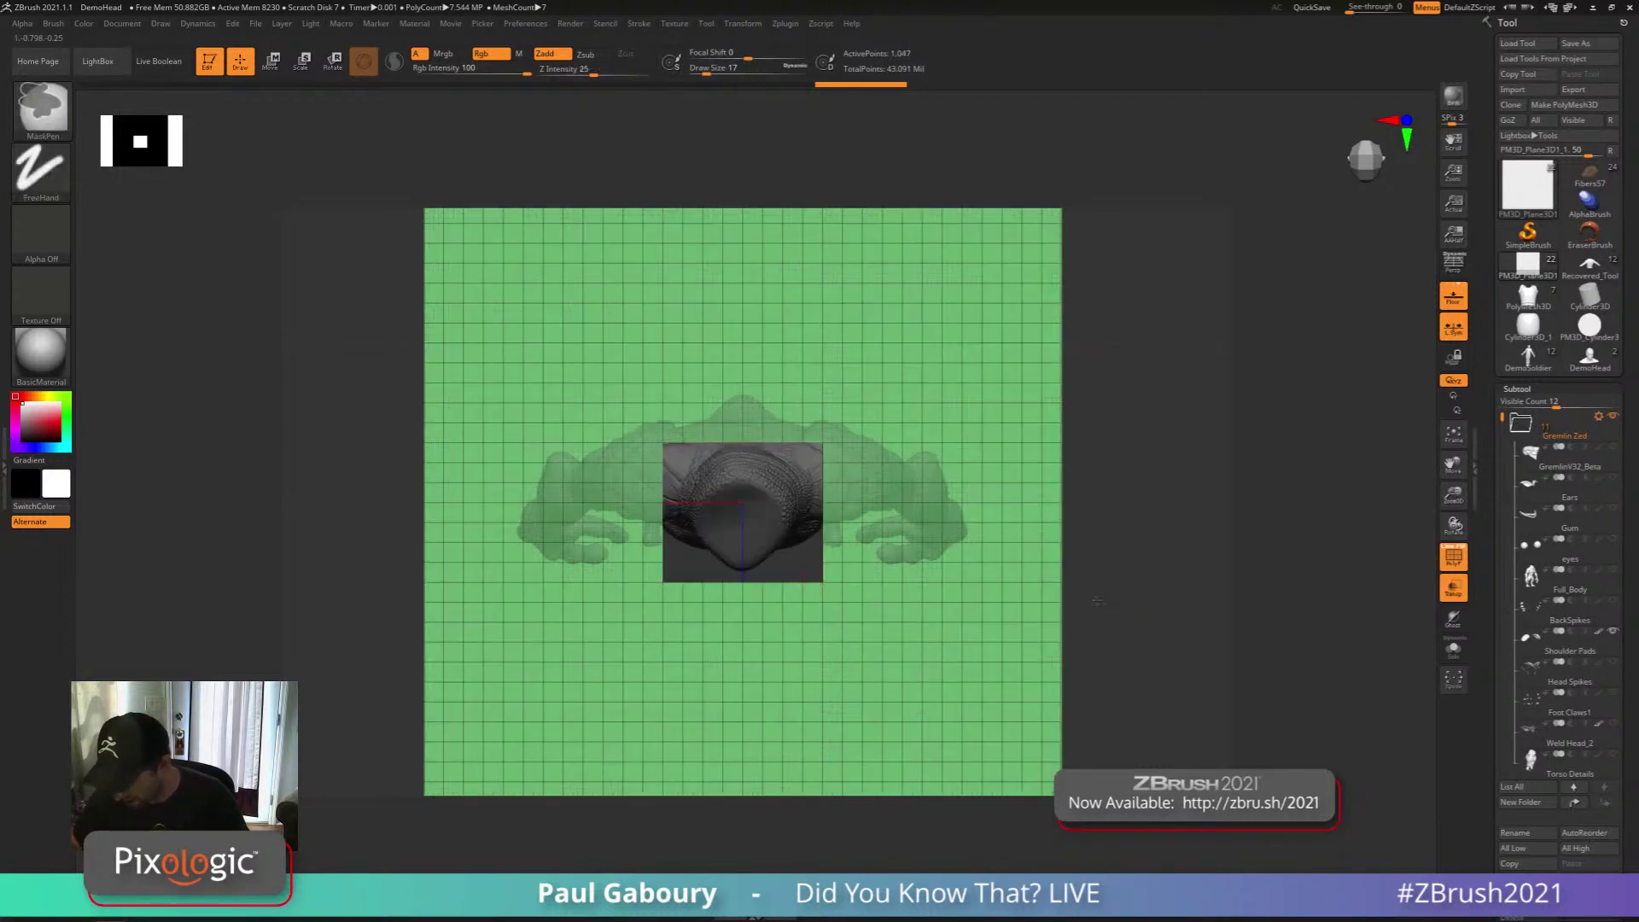
right_click_drag(1093, 596, 1050, 708, "ctrl")
right_click_drag(1050, 709, 1036, 606)
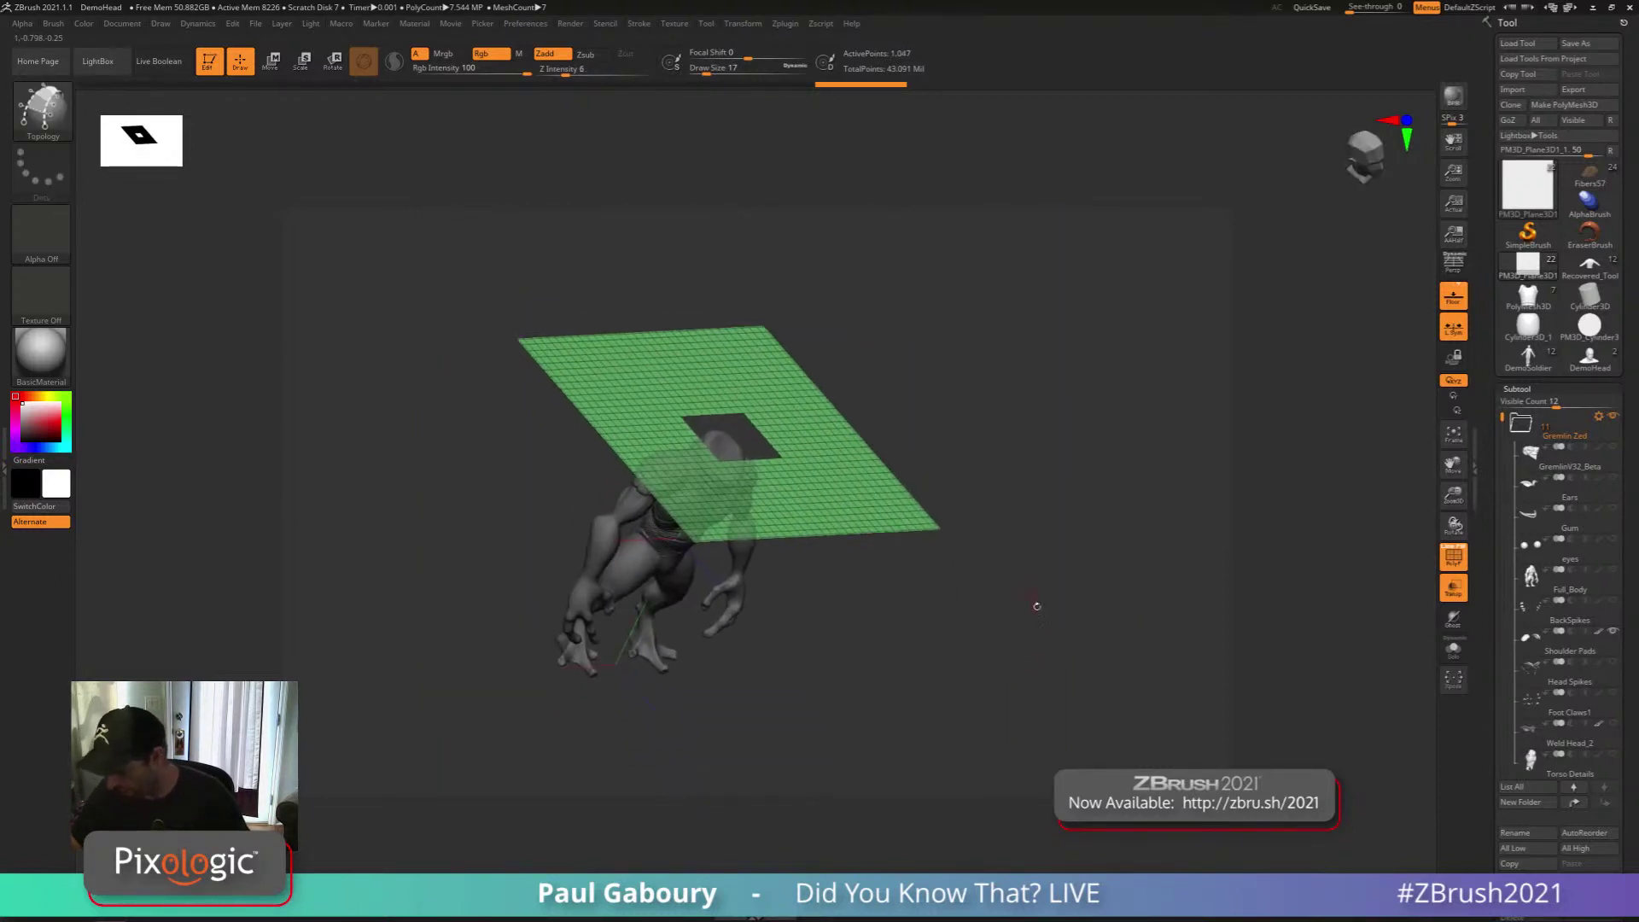
left_click(1517, 390)
left_click(1521, 400)
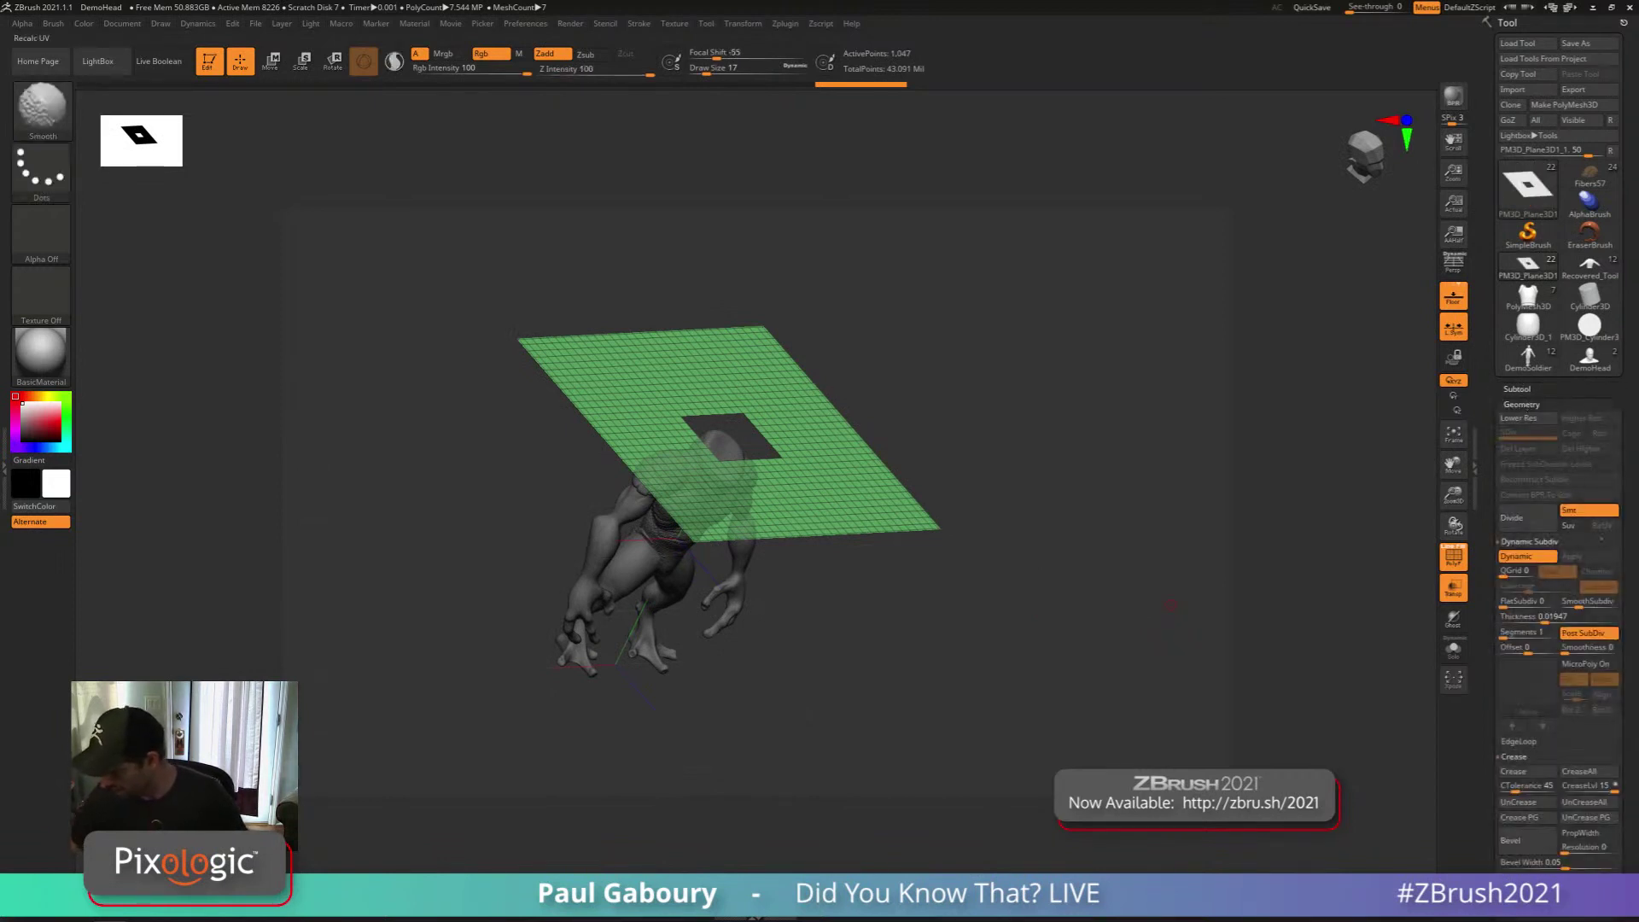
left_click_drag(1627, 680, 1627, 368)
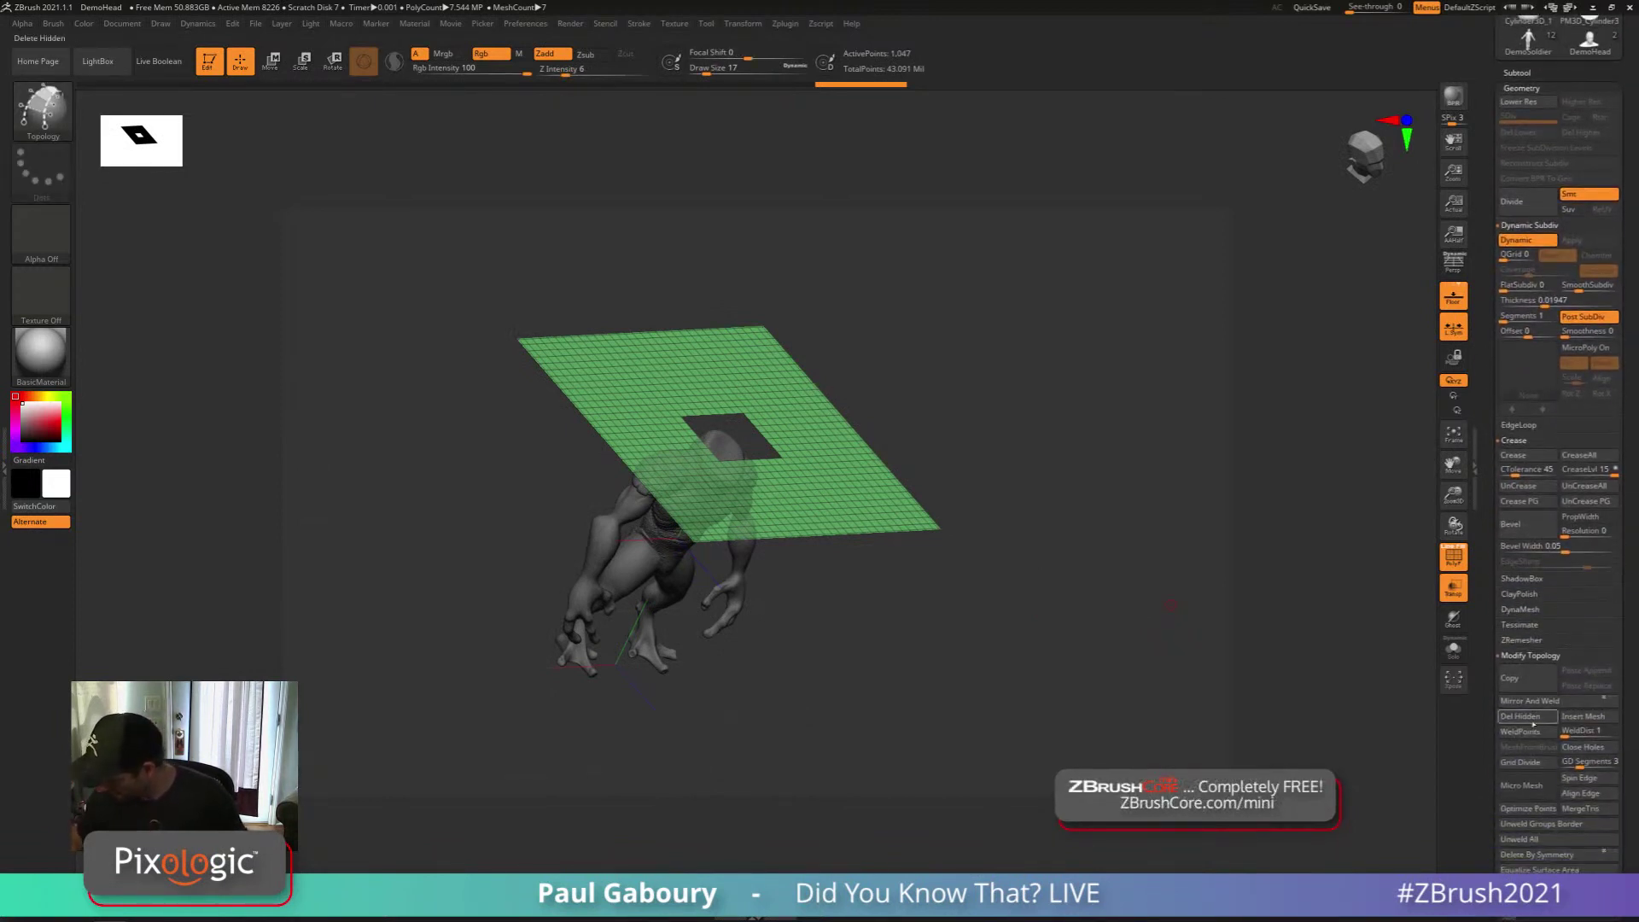
left_click(1530, 721)
Turn off the transparency and the polyframe display on the plane
right_click_drag(907, 662, 896, 661)
left_click(1452, 588)
right_click_drag(1065, 604, 1039, 542)
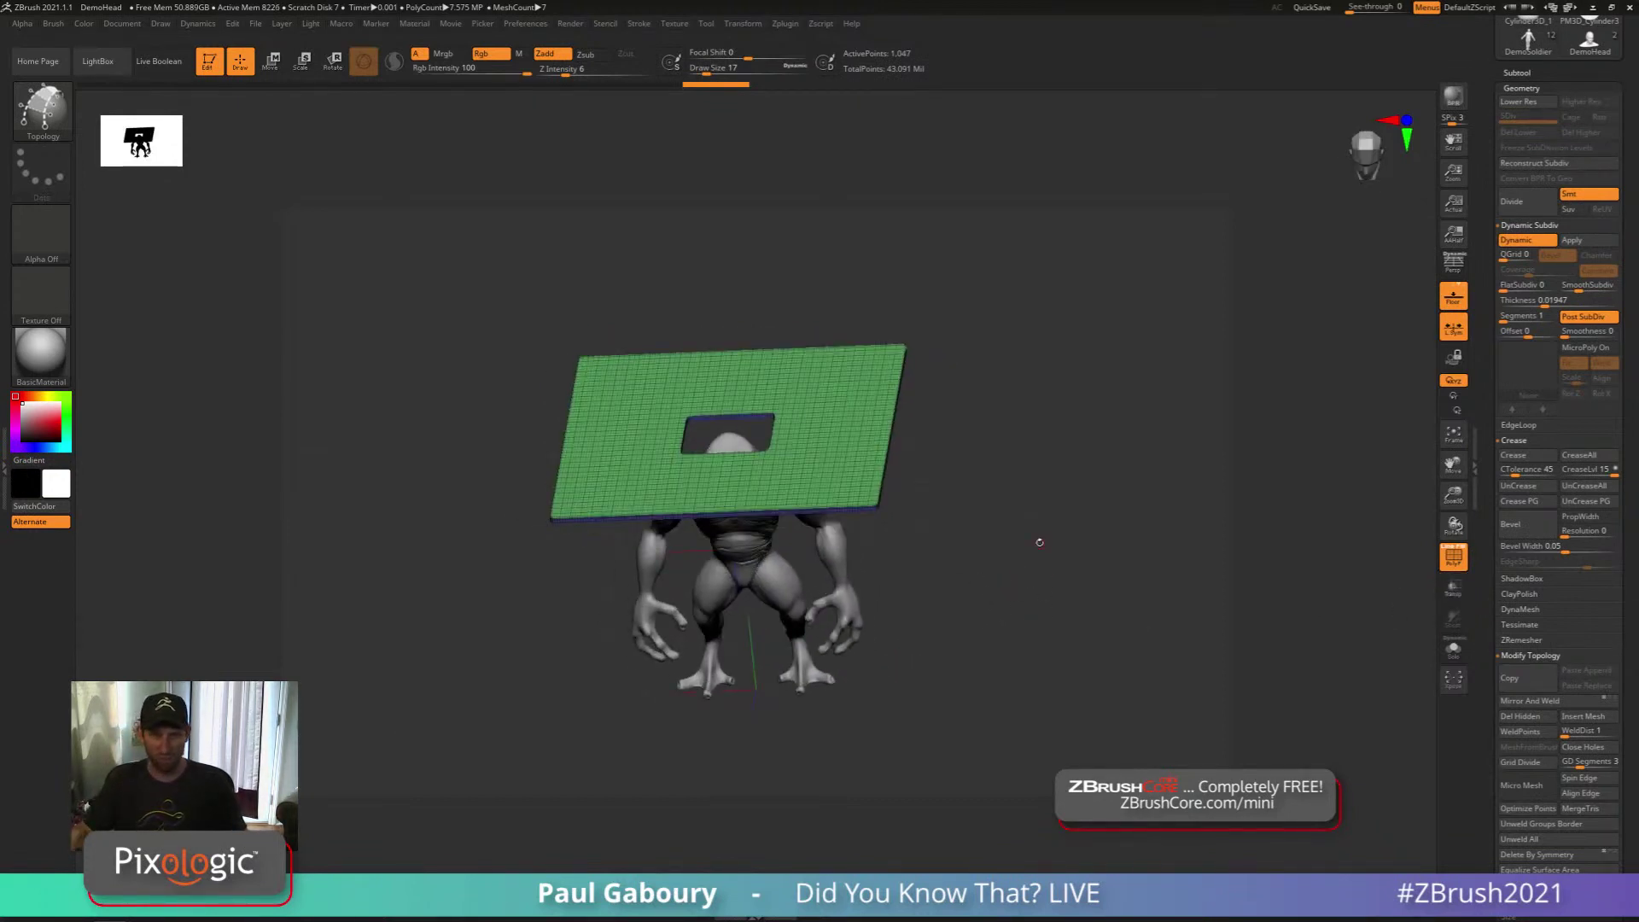
right_click_drag(973, 662, 984, 628)
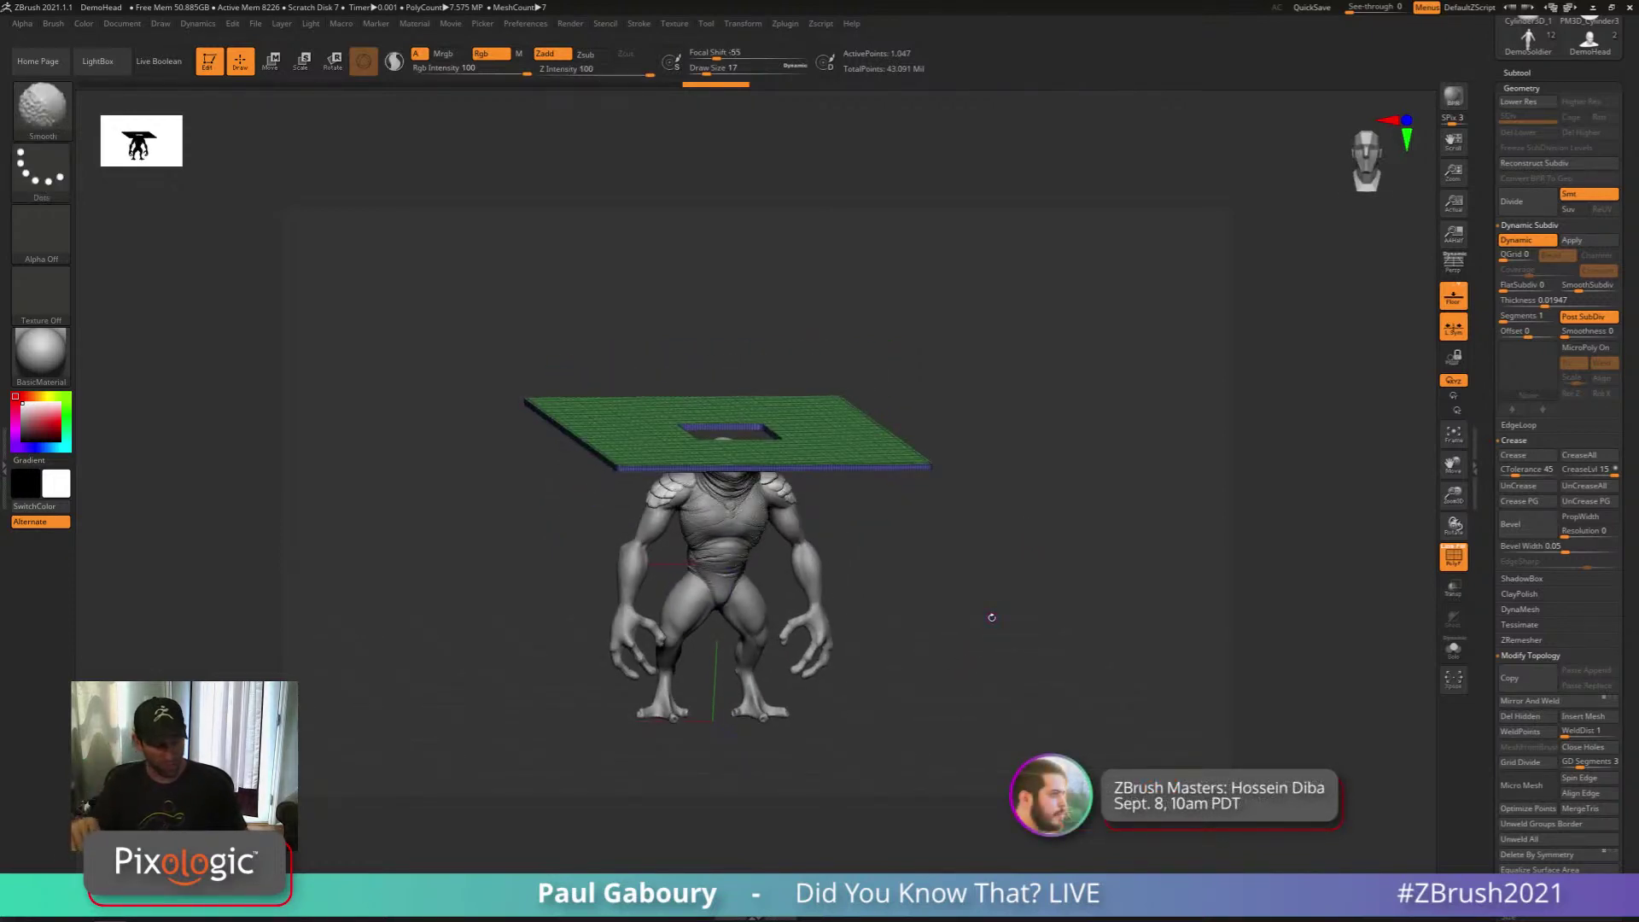
key("shift+f")
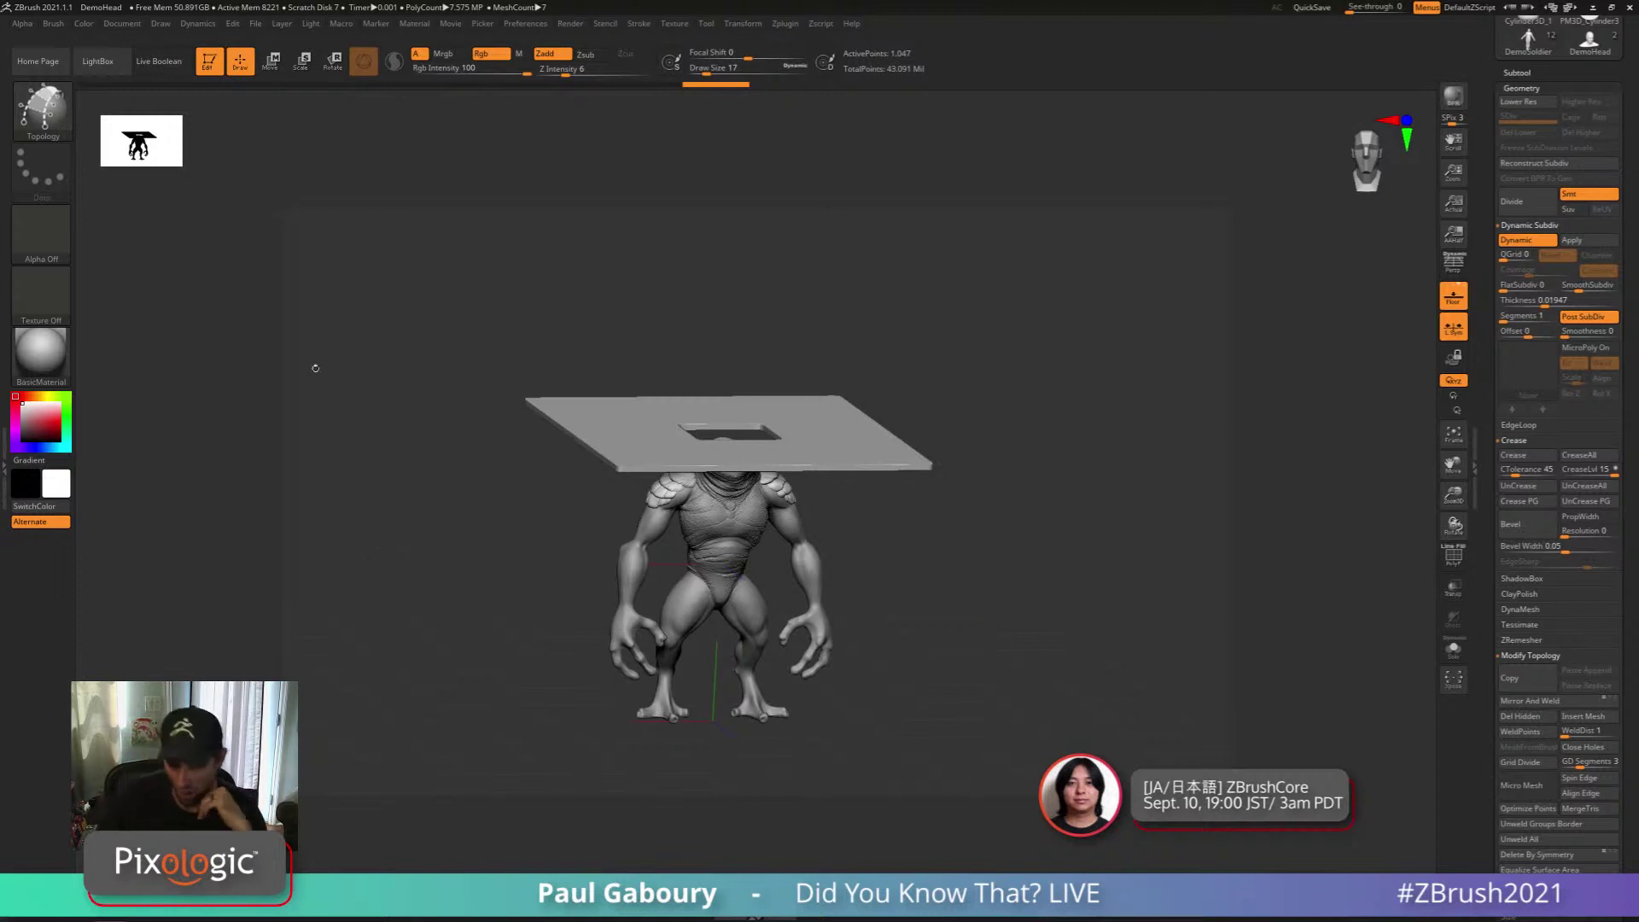
Turn off Inflate in the Dynamics settings
left_click(198, 24)
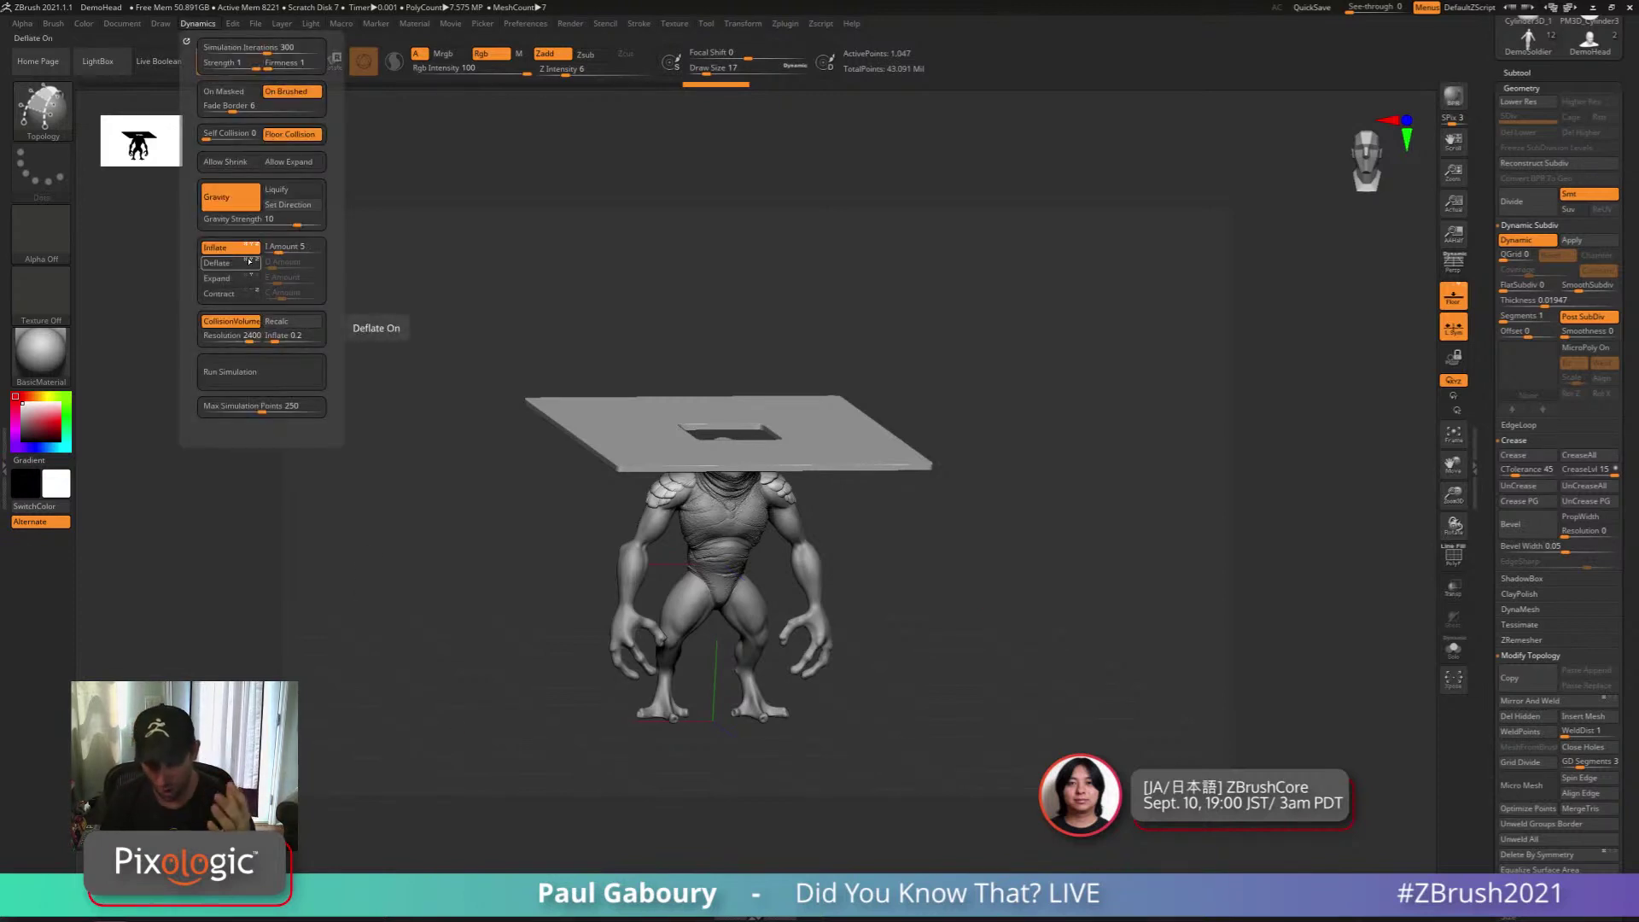
left_click(229, 248)
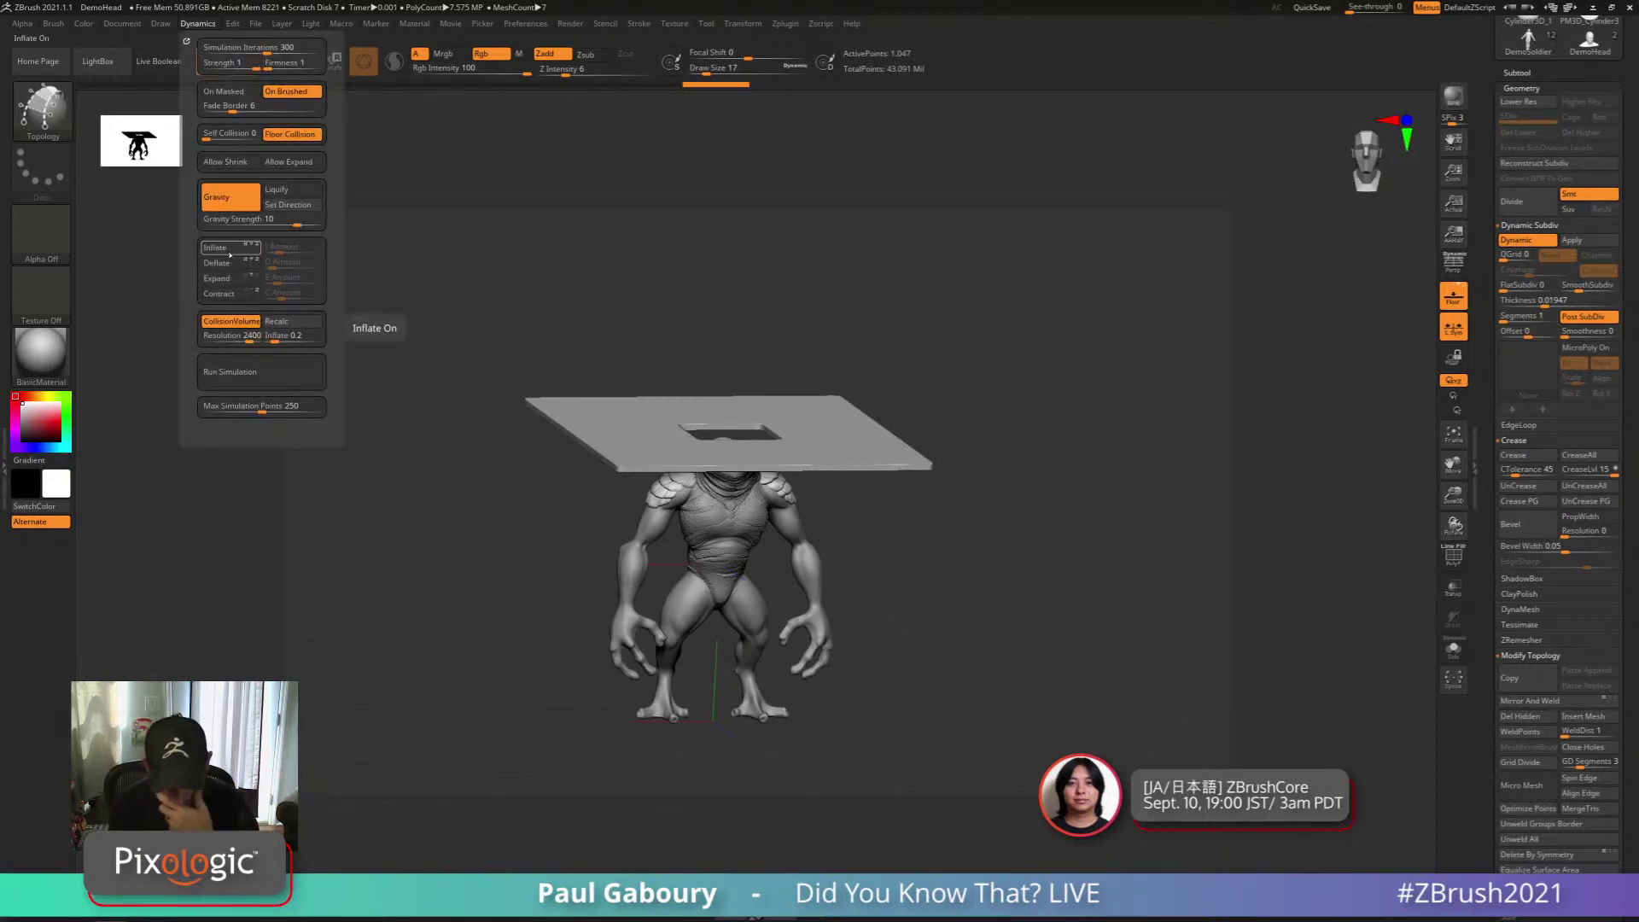
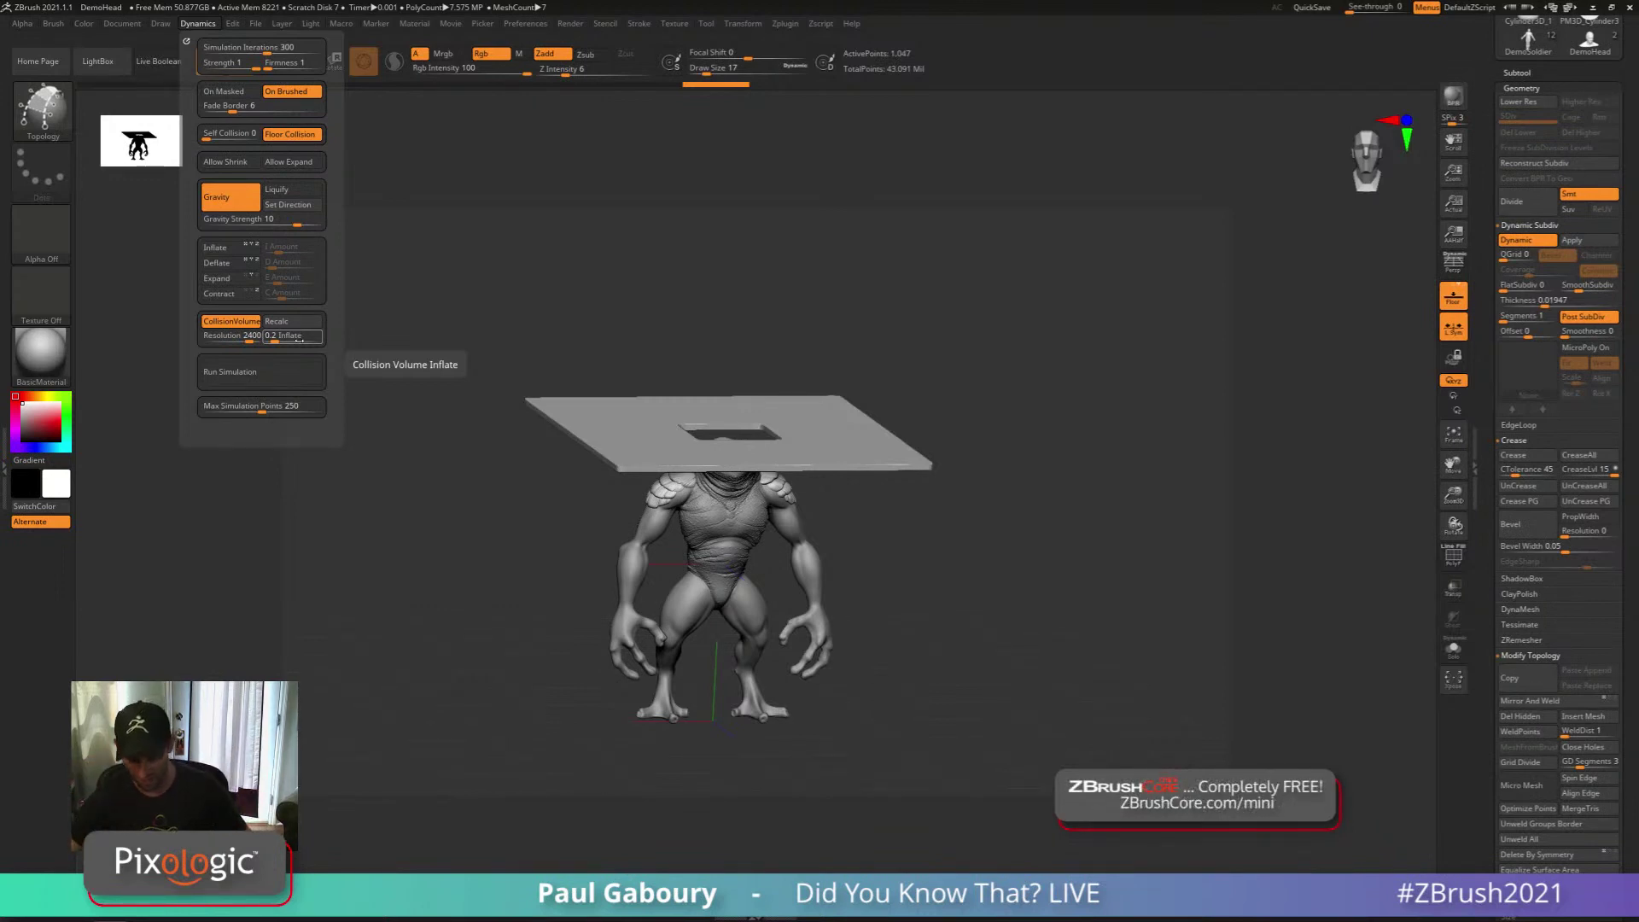
Rotate the plane about 45 degrees around its vertical axis so its corners point to the front, back and sides
left_click_drag(911, 540, 900, 629, "shift")
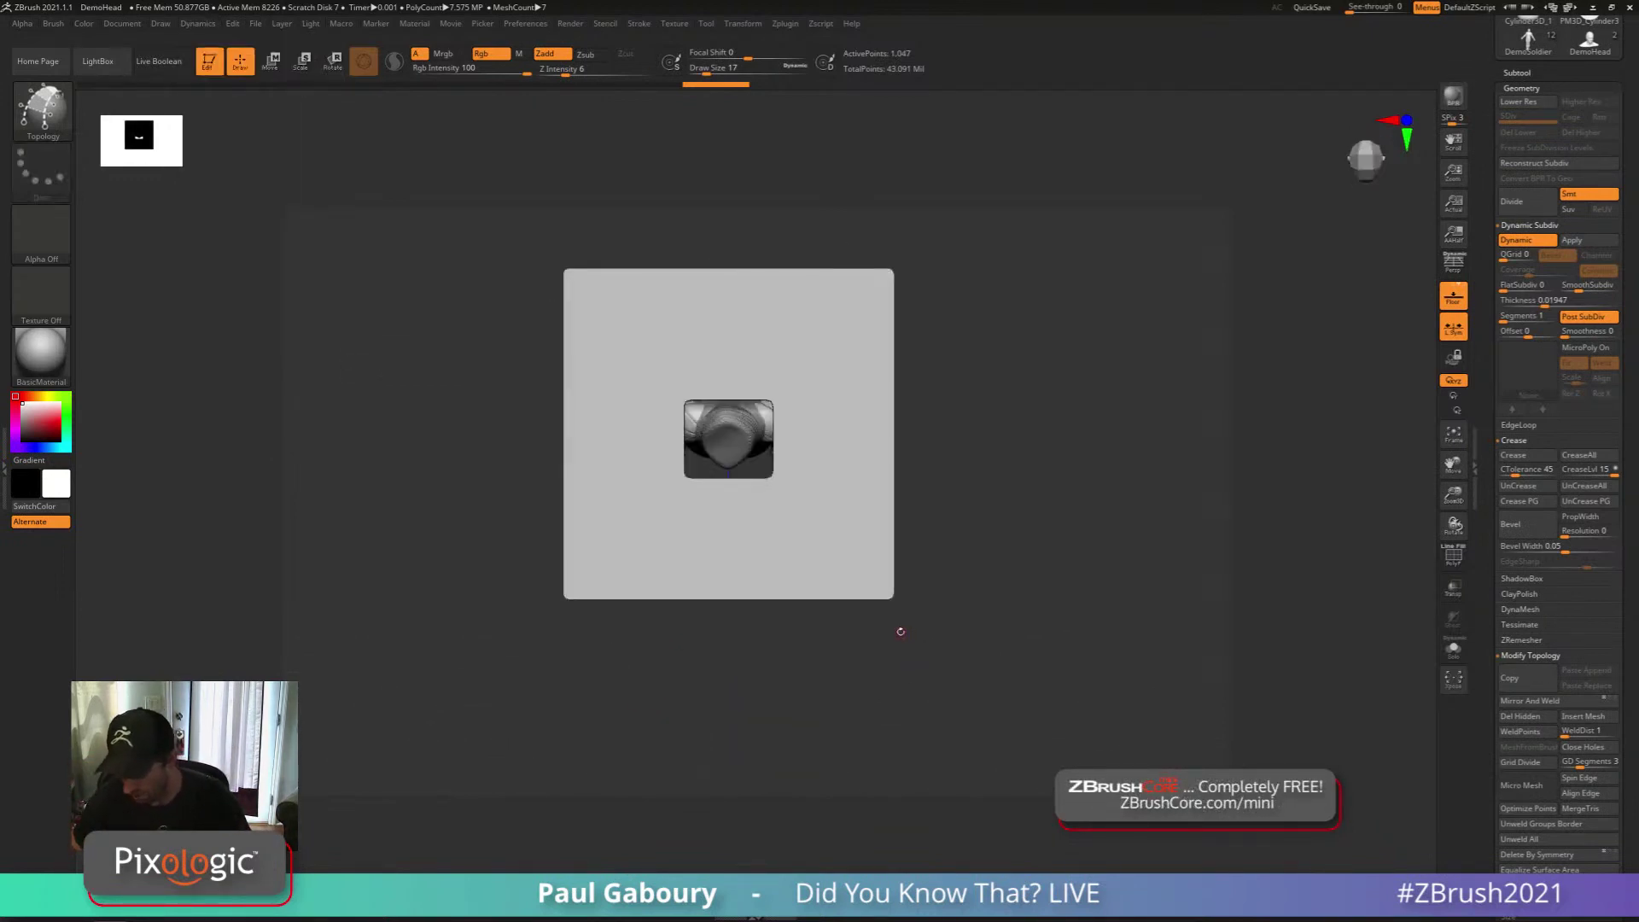
key("w")
left_click_drag(777, 476, 792, 433)
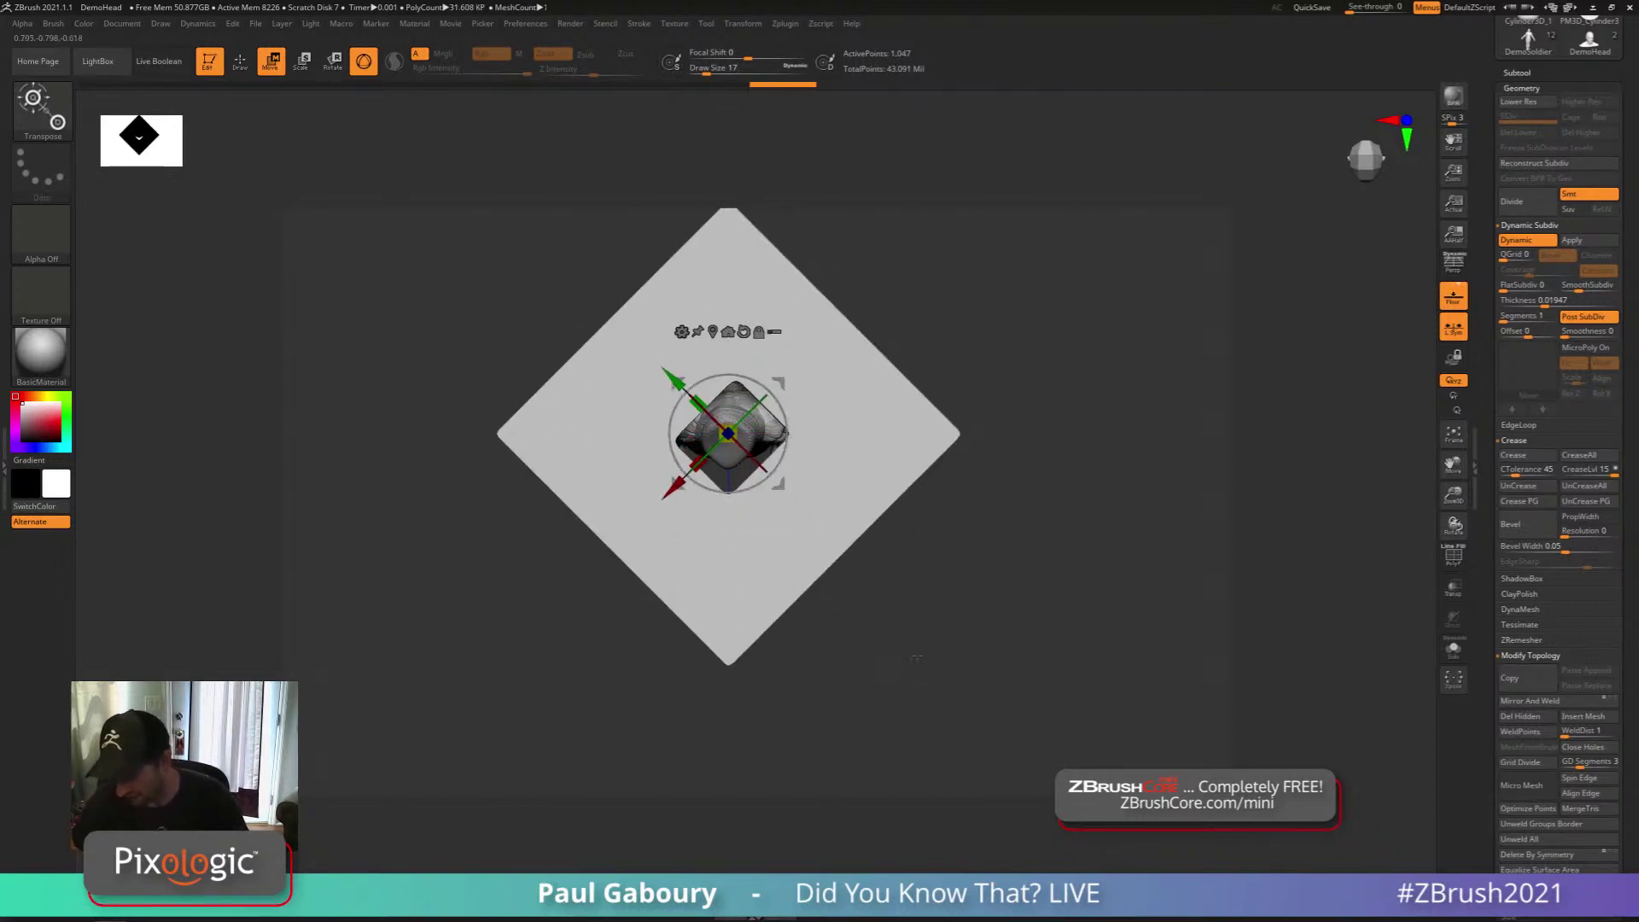
mouse_move(915, 658)
left_mouse_down()
mouse_move(964, 589)
mouse_move(939, 611)
left_mouse_up()
key("q")
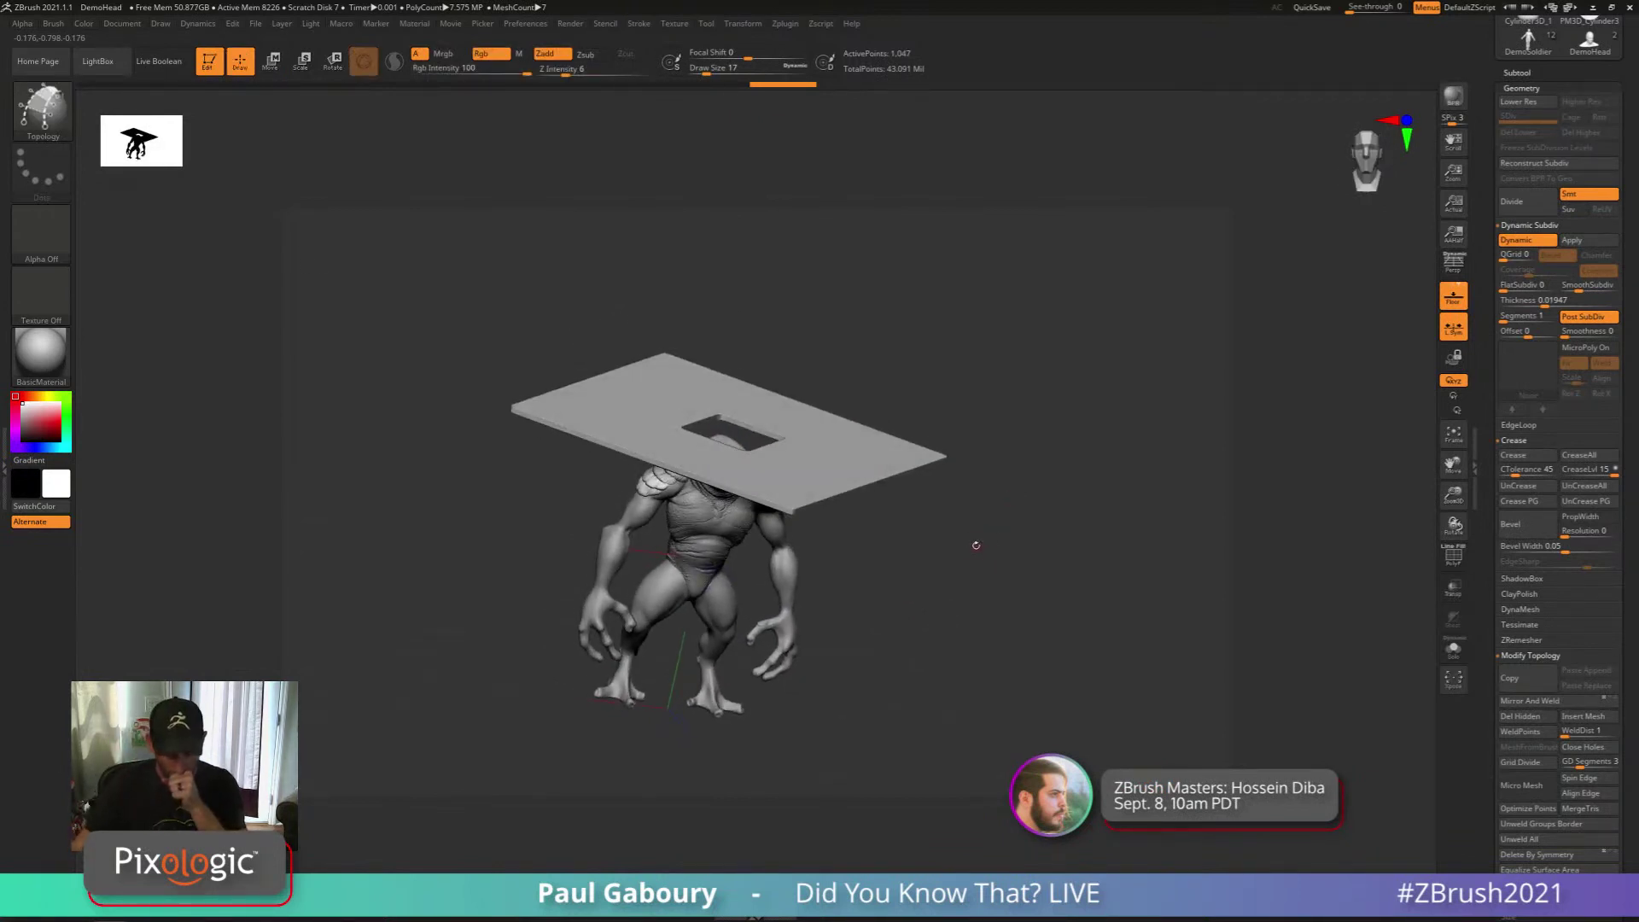
Recalculate the collision volume in the Dynamics settings
left_click(197, 24)
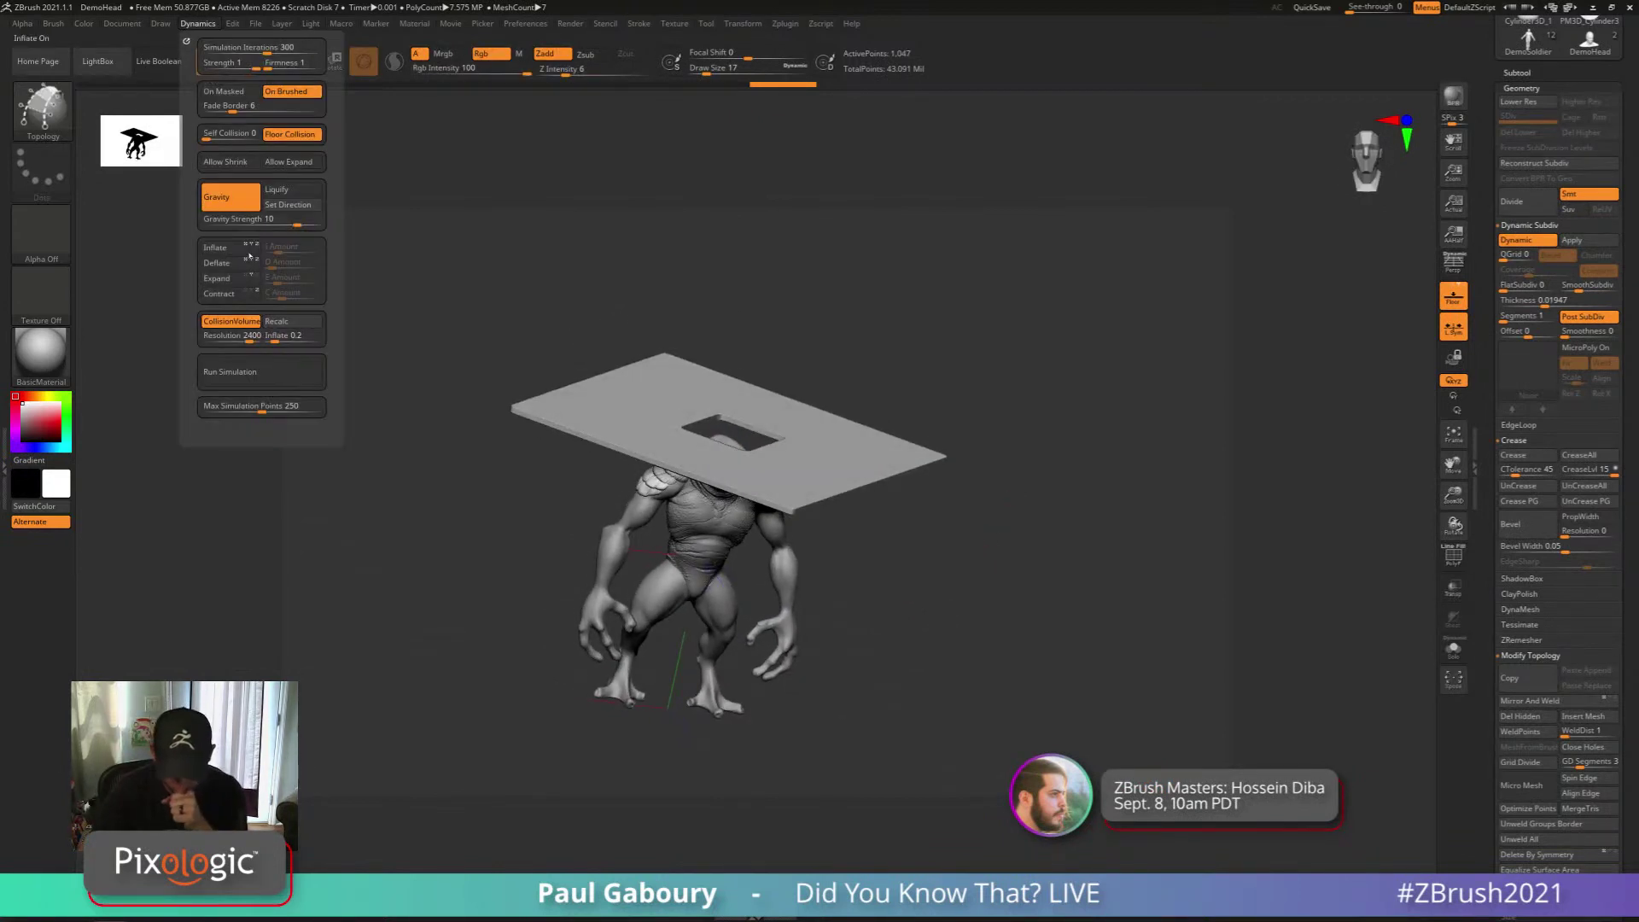
left_click(299, 321)
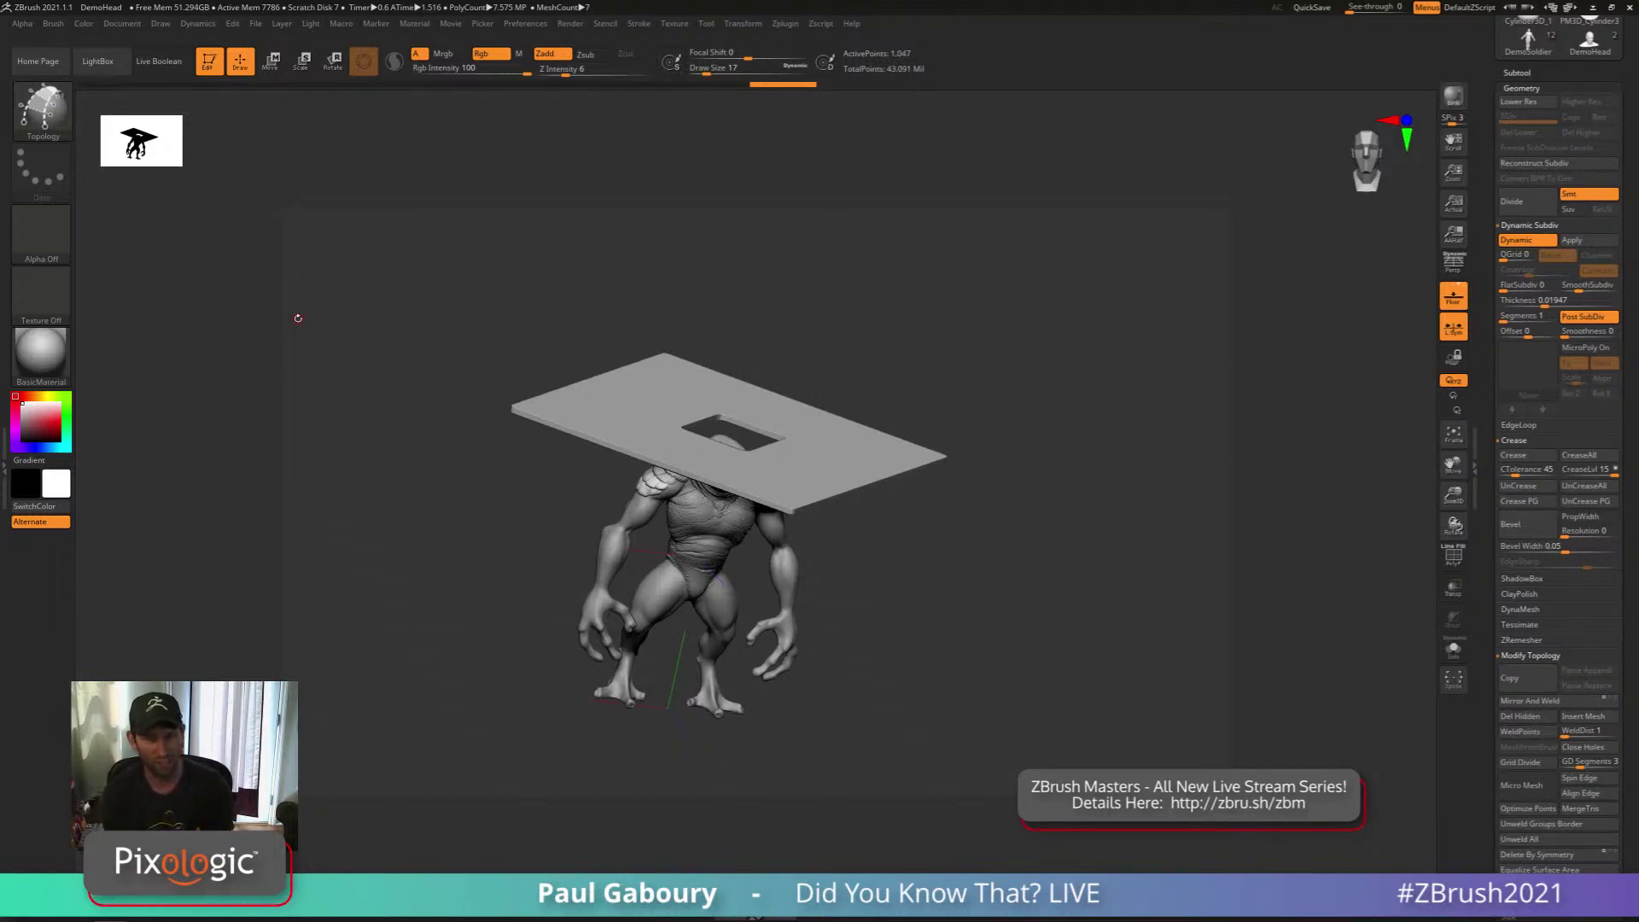
Try the gravity simulation on the plane above the creature and undo the drop
left_click(199, 25)
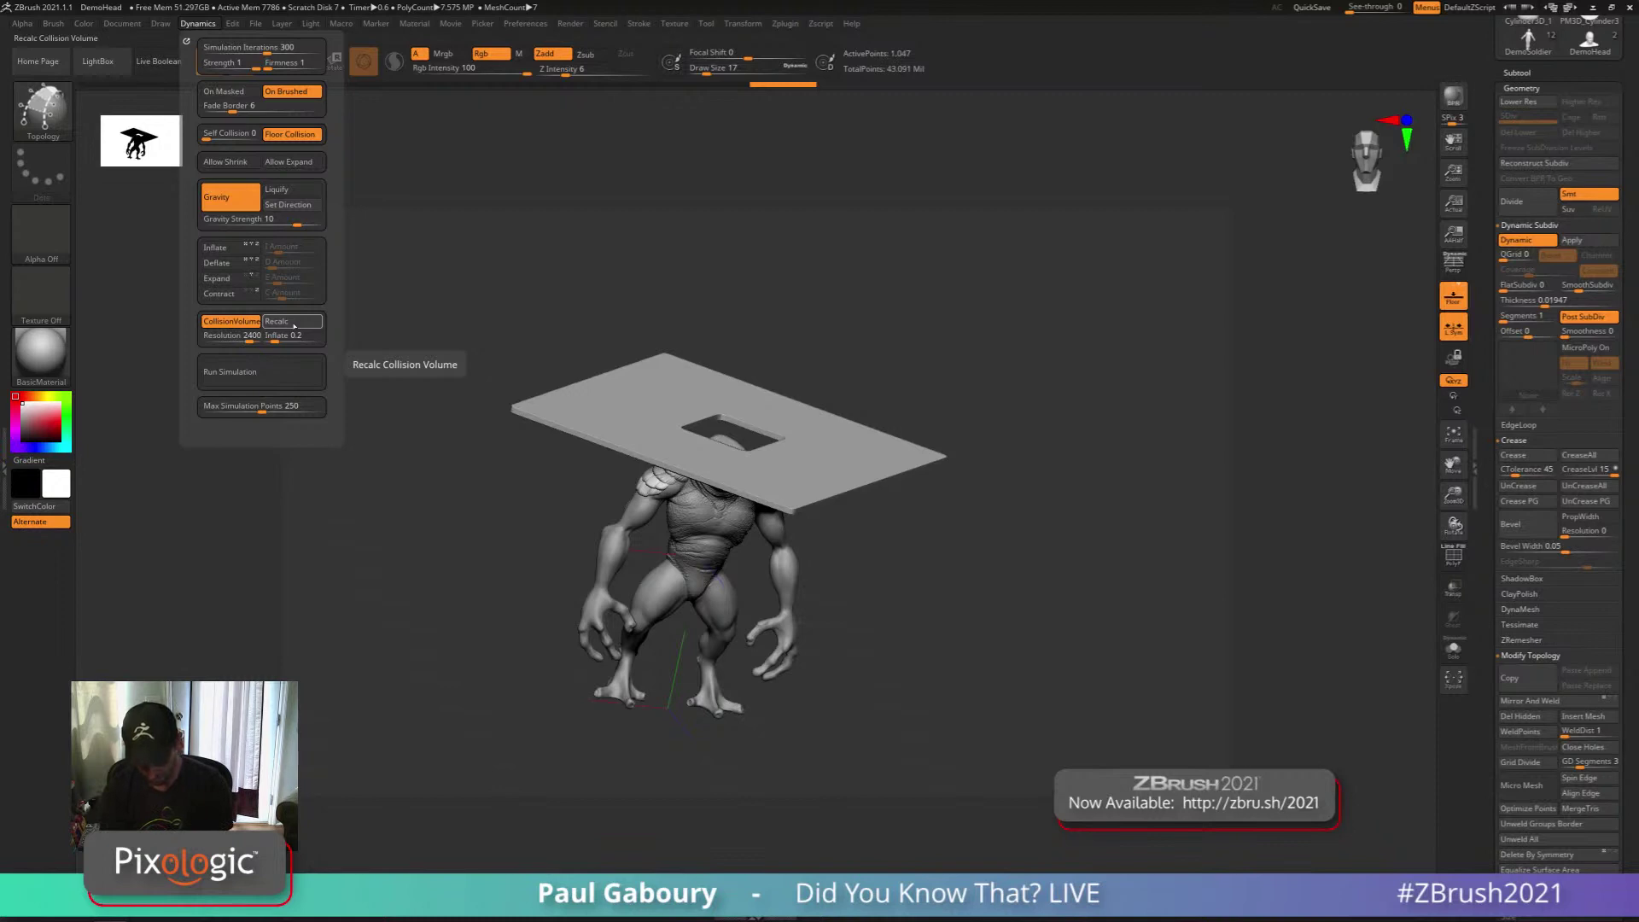
left_click(256, 371)
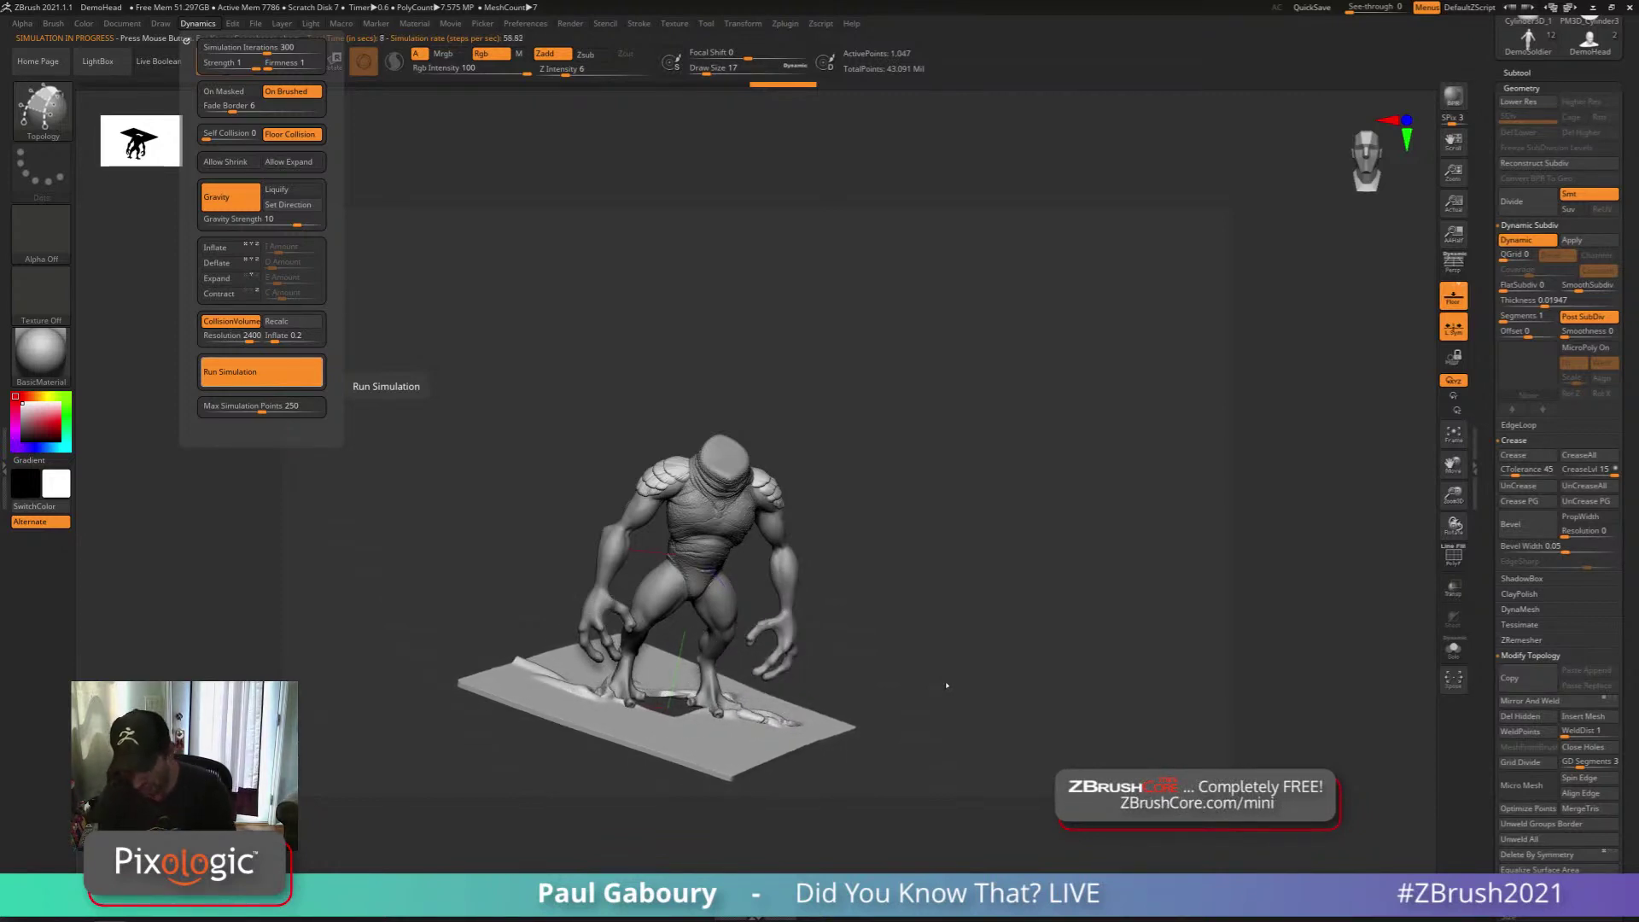
key("ctrl+z")
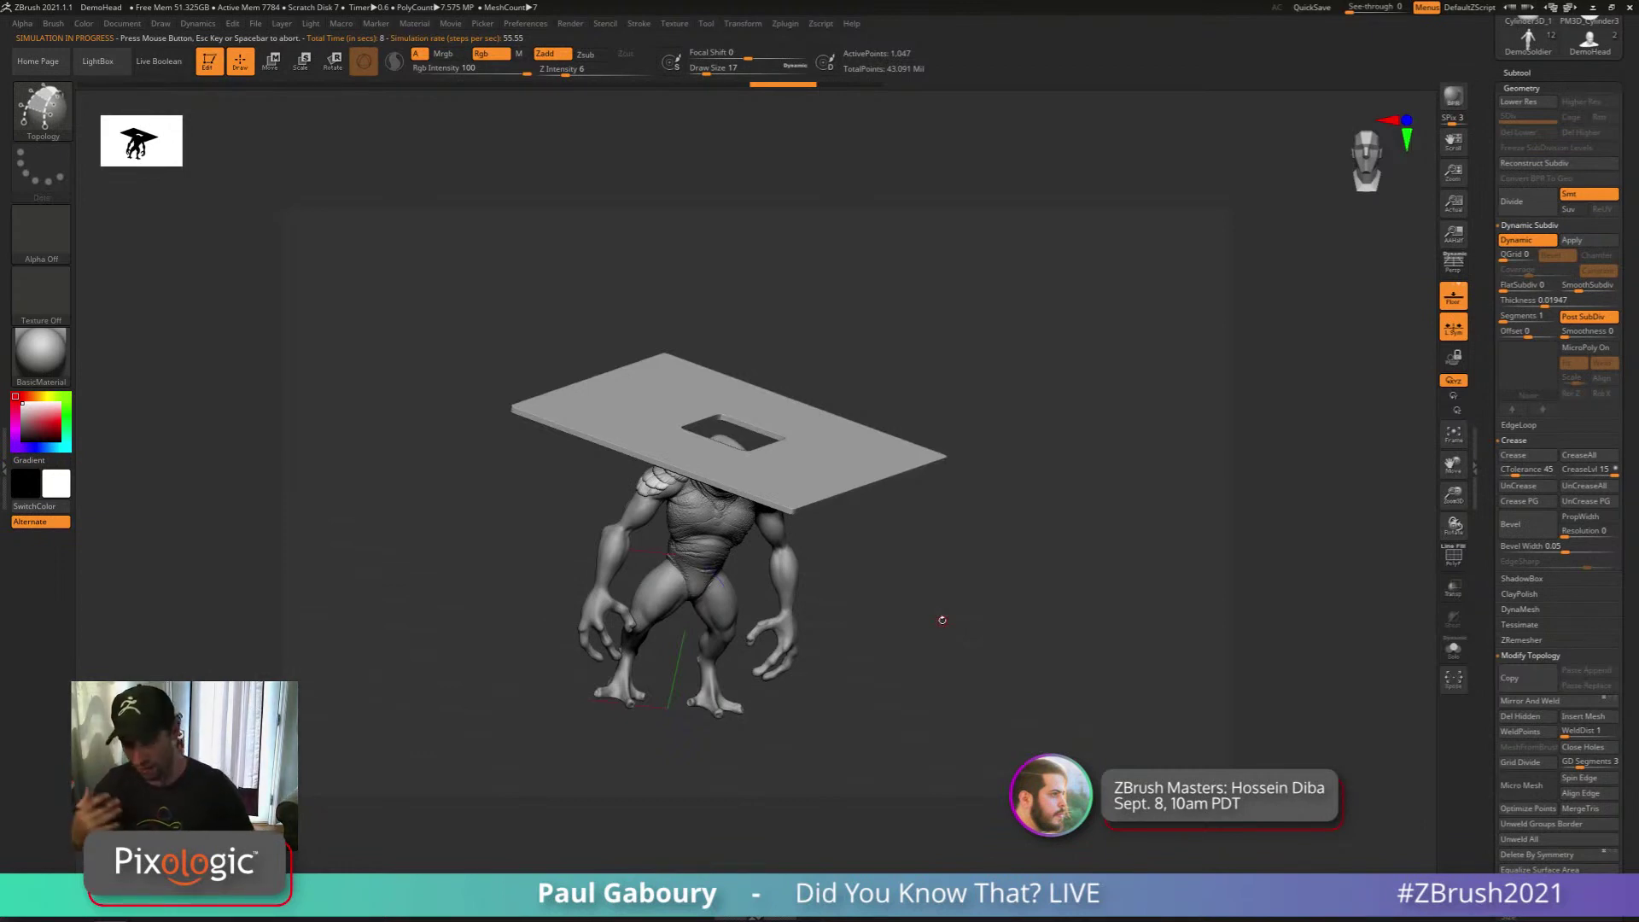
Try to pull the plane down over the creature with the TransposeCloth brush, and undo the moves
key("w")
key("b")
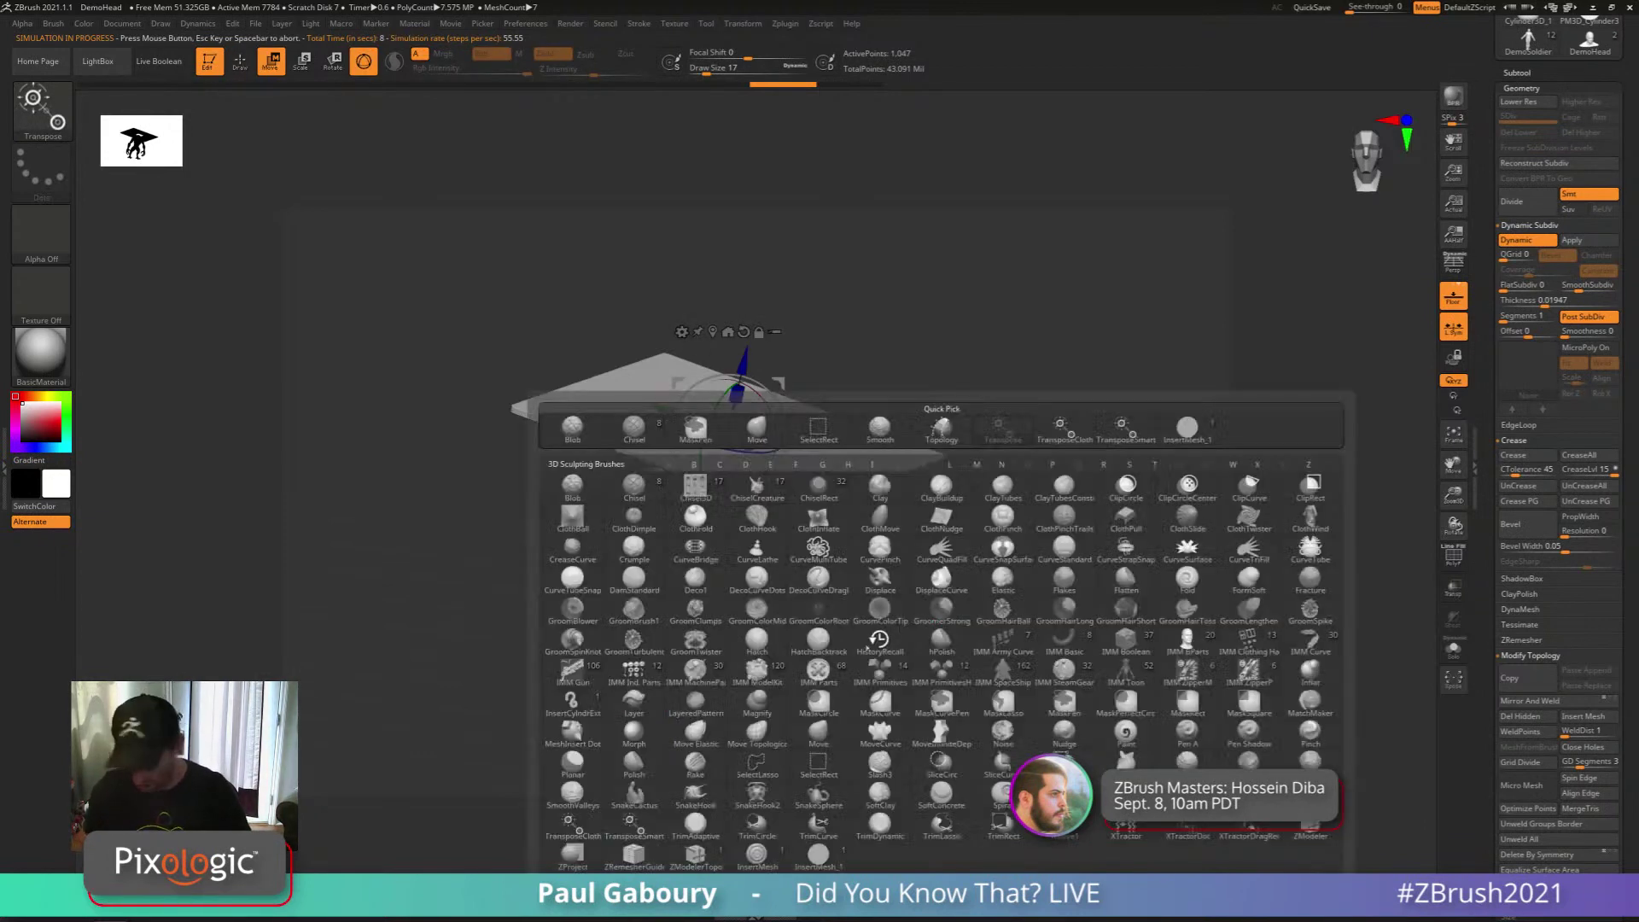
left_click(573, 827)
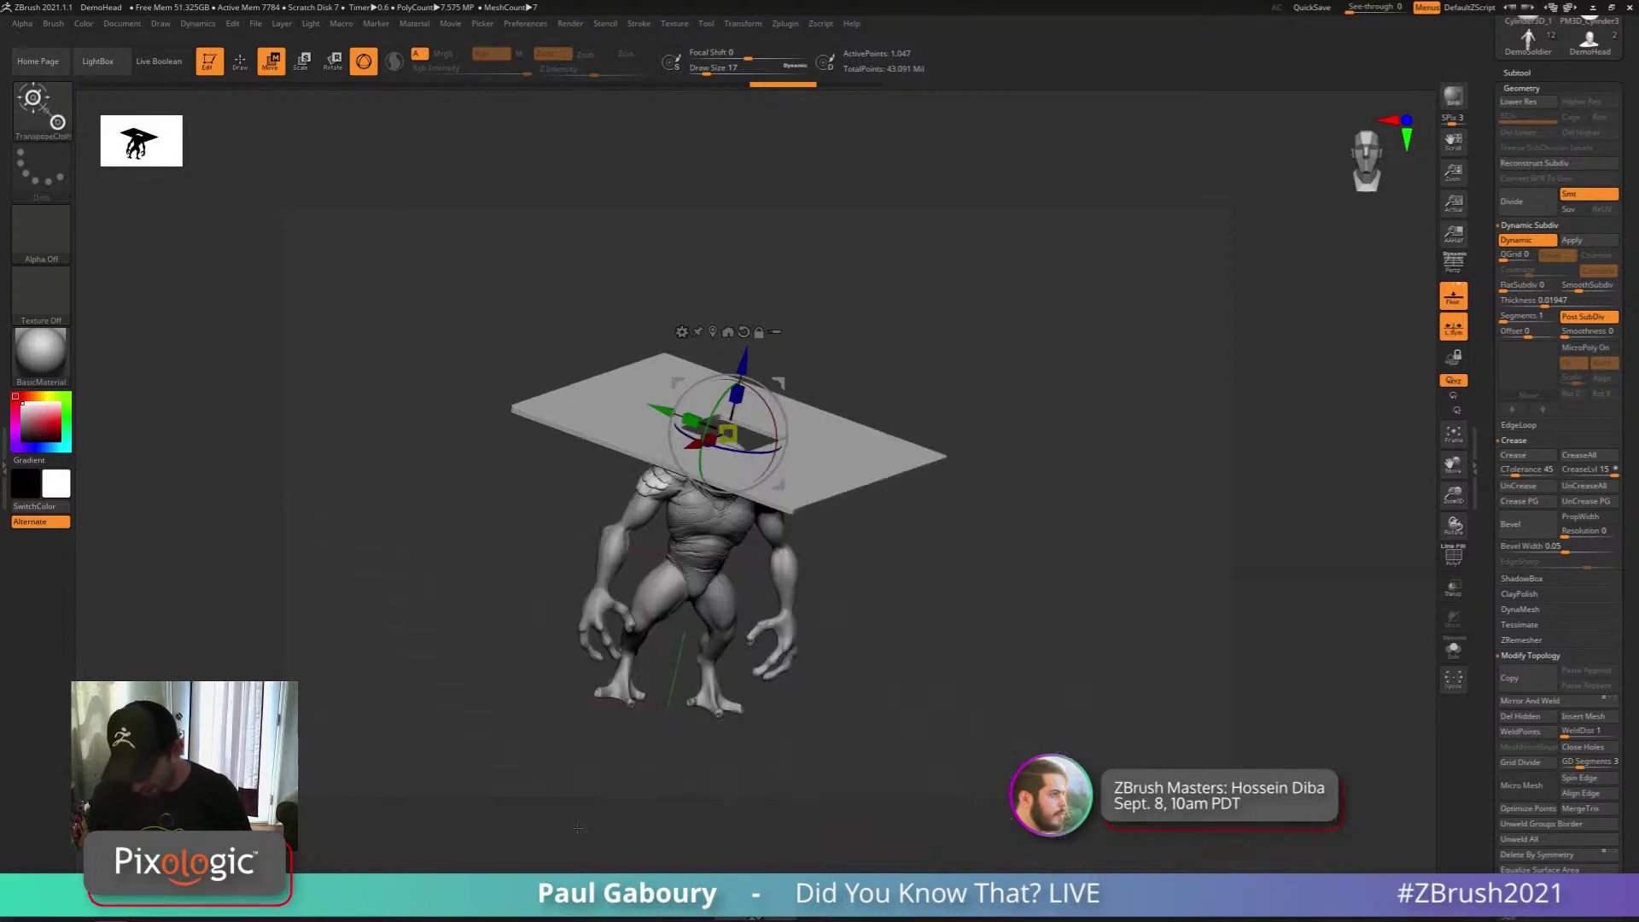
left_click_drag(743, 362, 742, 437)
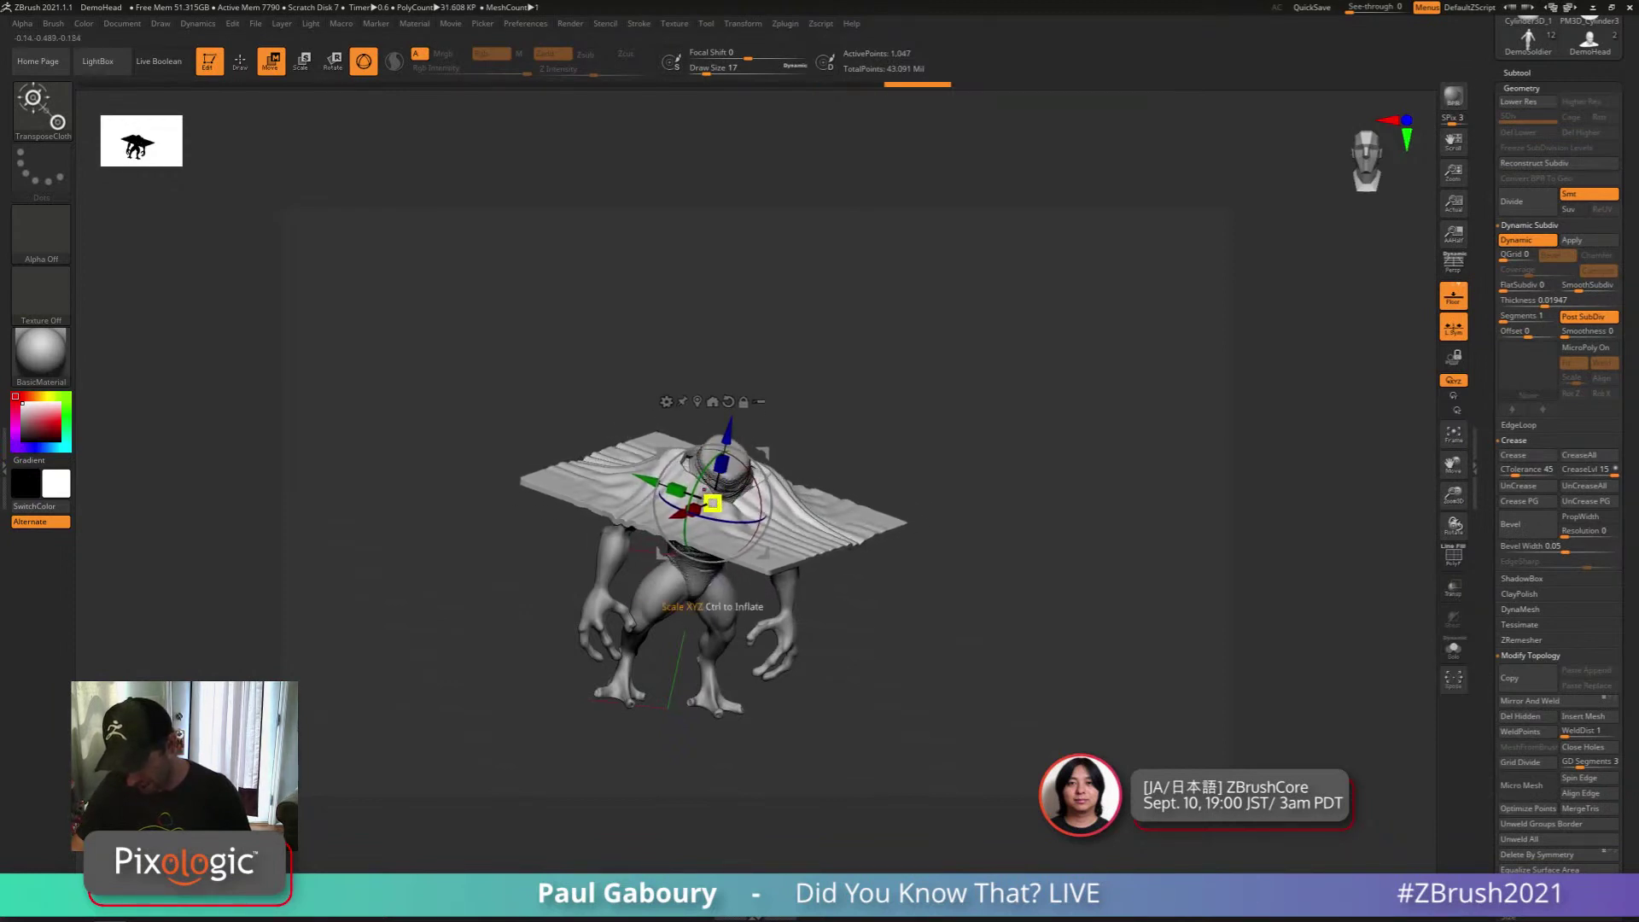
left_click_drag(713, 502, 680, 646)
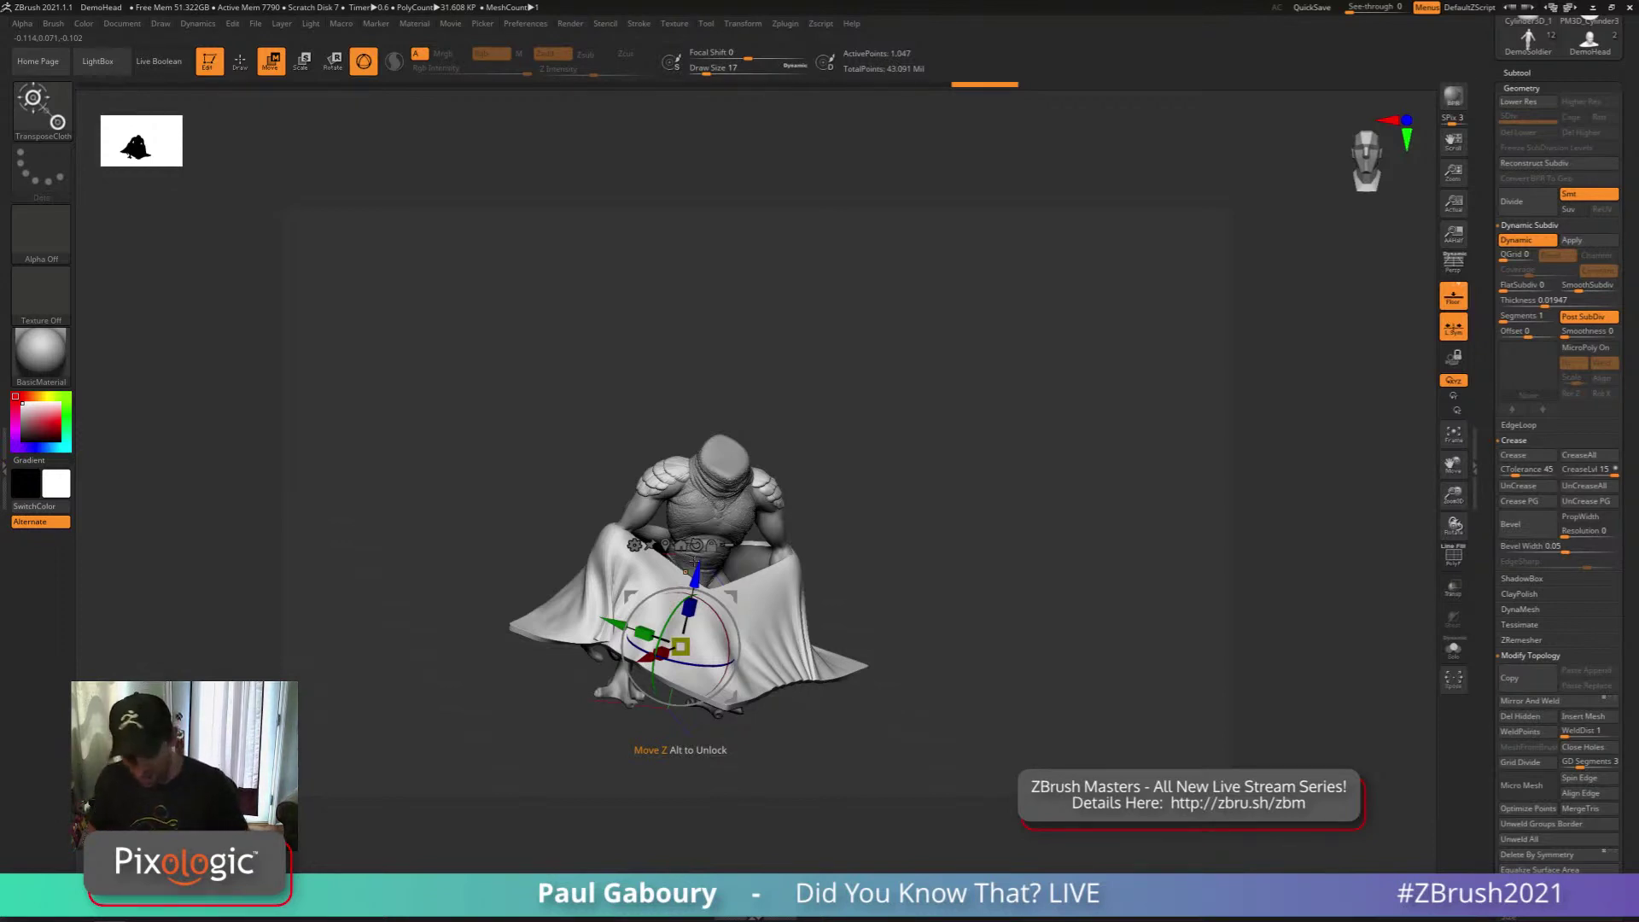
key("ctrl+z")
key("ctrl+z")
key("ctrl+z")
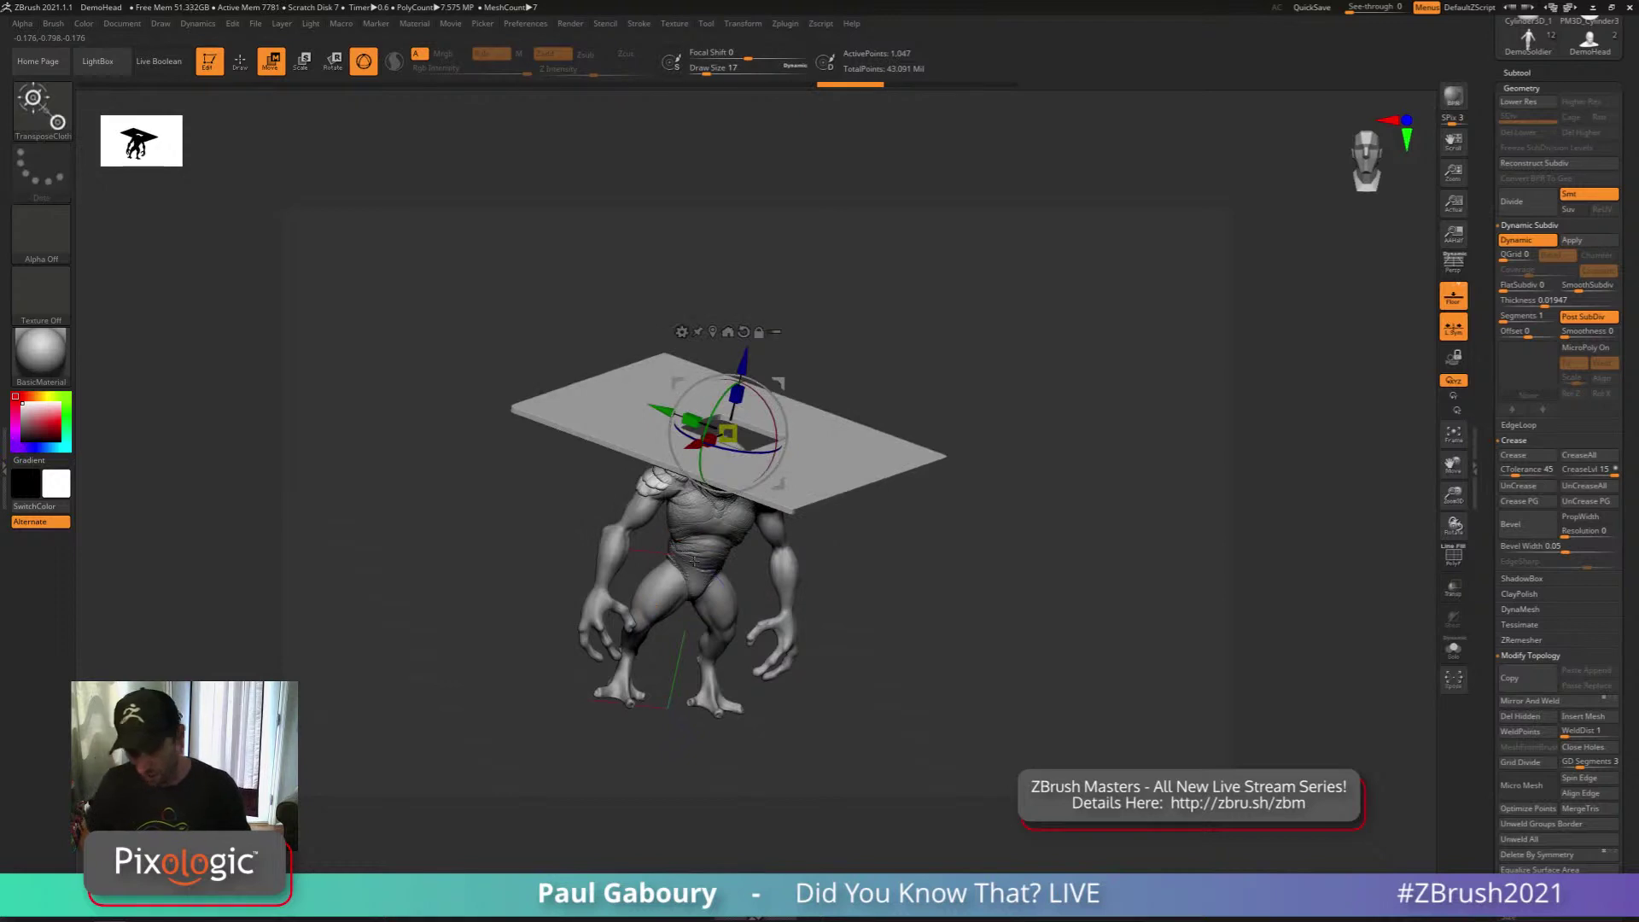
key("ctrl+z")
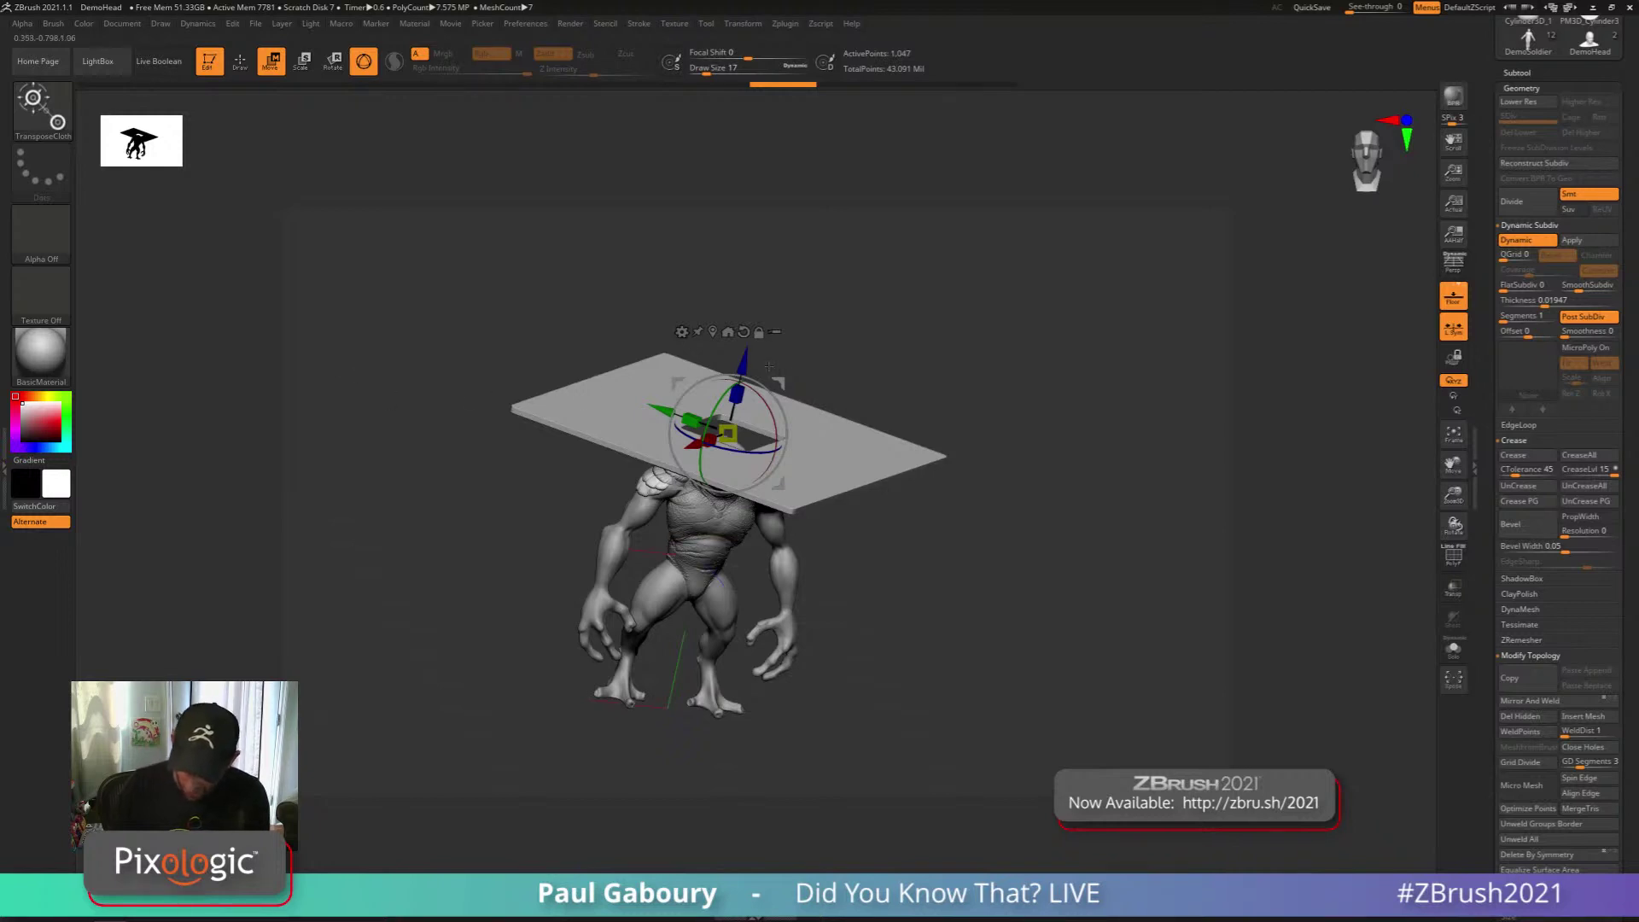
Lower the plane onto the creature's shoulders with TransposeCloth and mask the cloth around the neck and shoulders
left_click_drag(741, 363, 739, 422)
left_click_drag(841, 666, 922, 621)
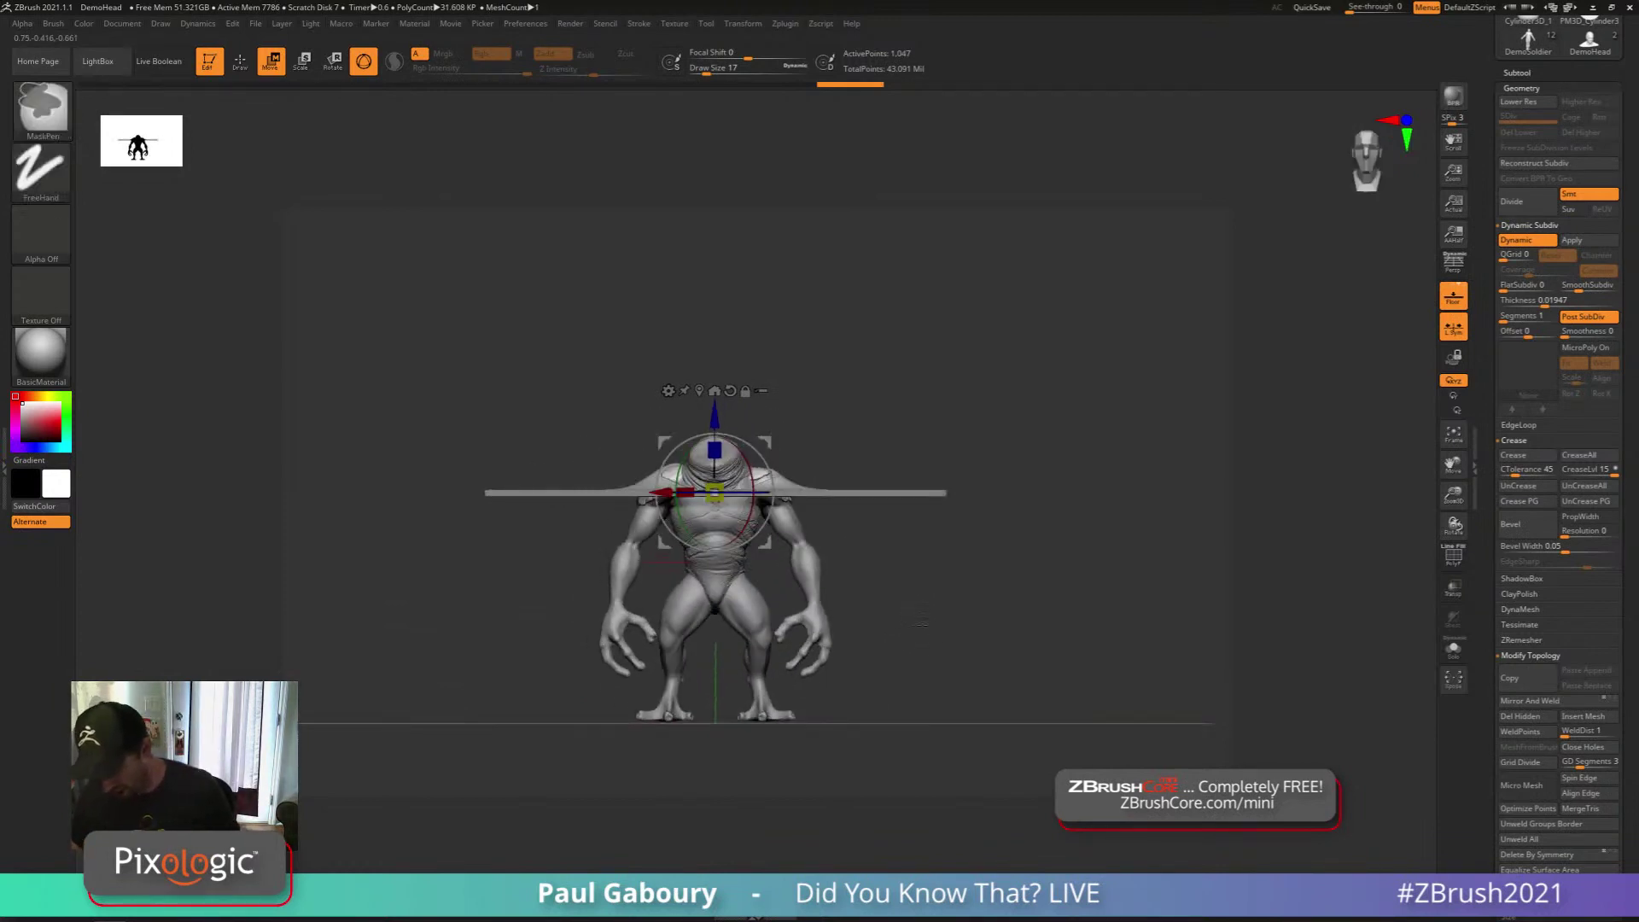
right_click_drag(921, 621, 931, 598, "ctrl")
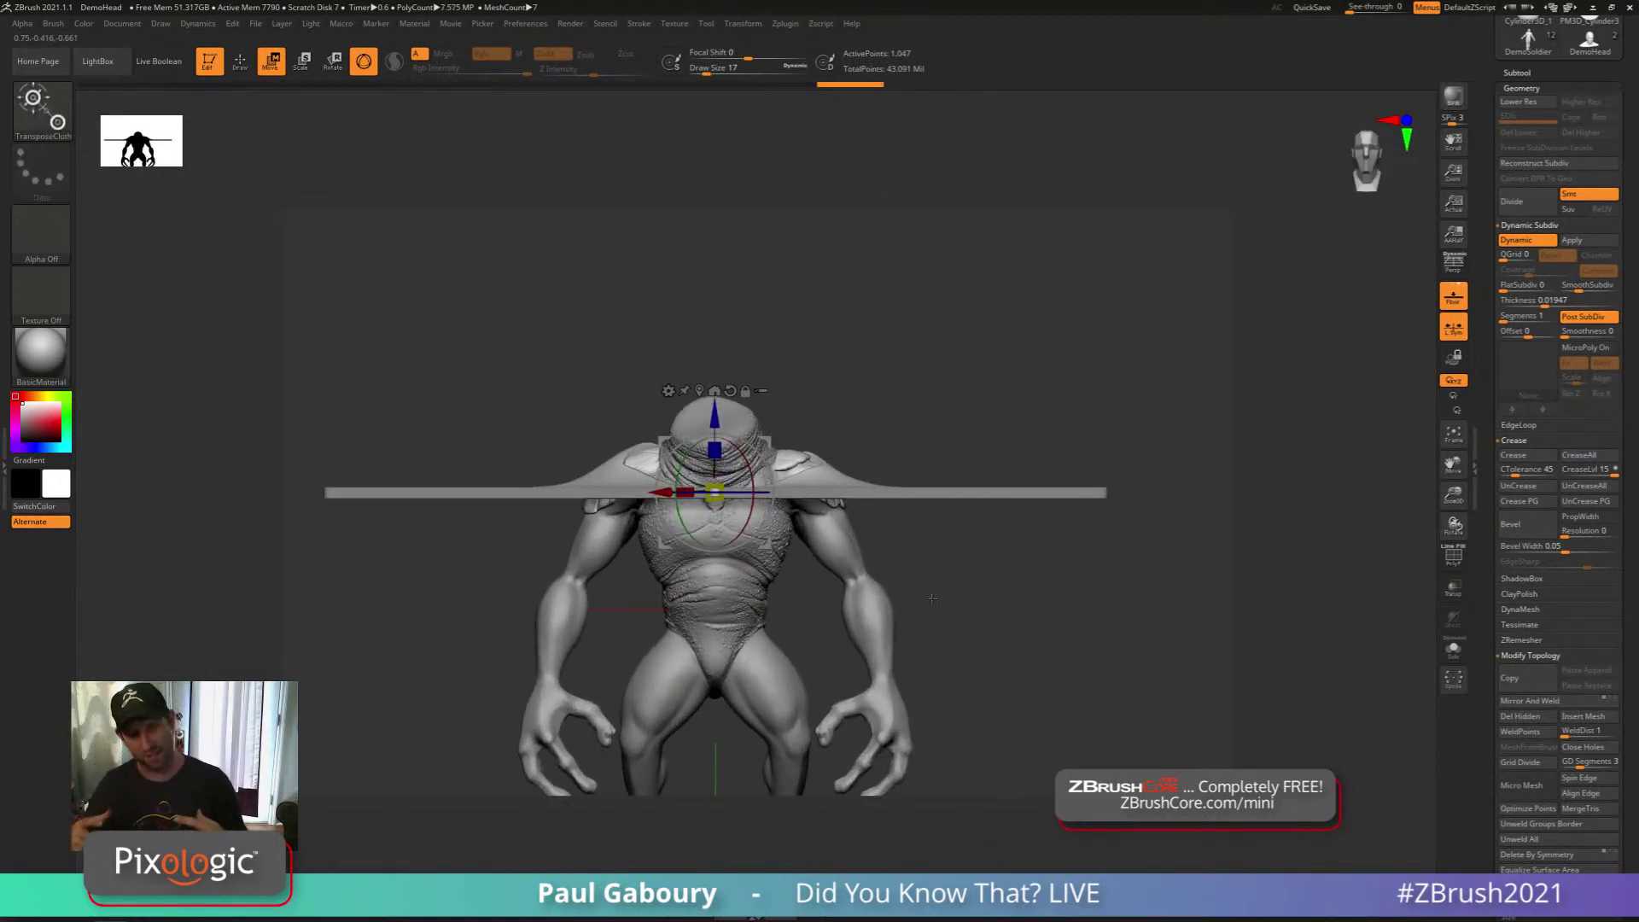
left_click_drag(512, 348, 926, 484, "ctrl+shift")
right_click_drag(977, 622, 959, 587, "ctrl")
mouse_move(959, 587)
right_mouse_down()
mouse_move(987, 623)
mouse_move(982, 606)
right_mouse_up()
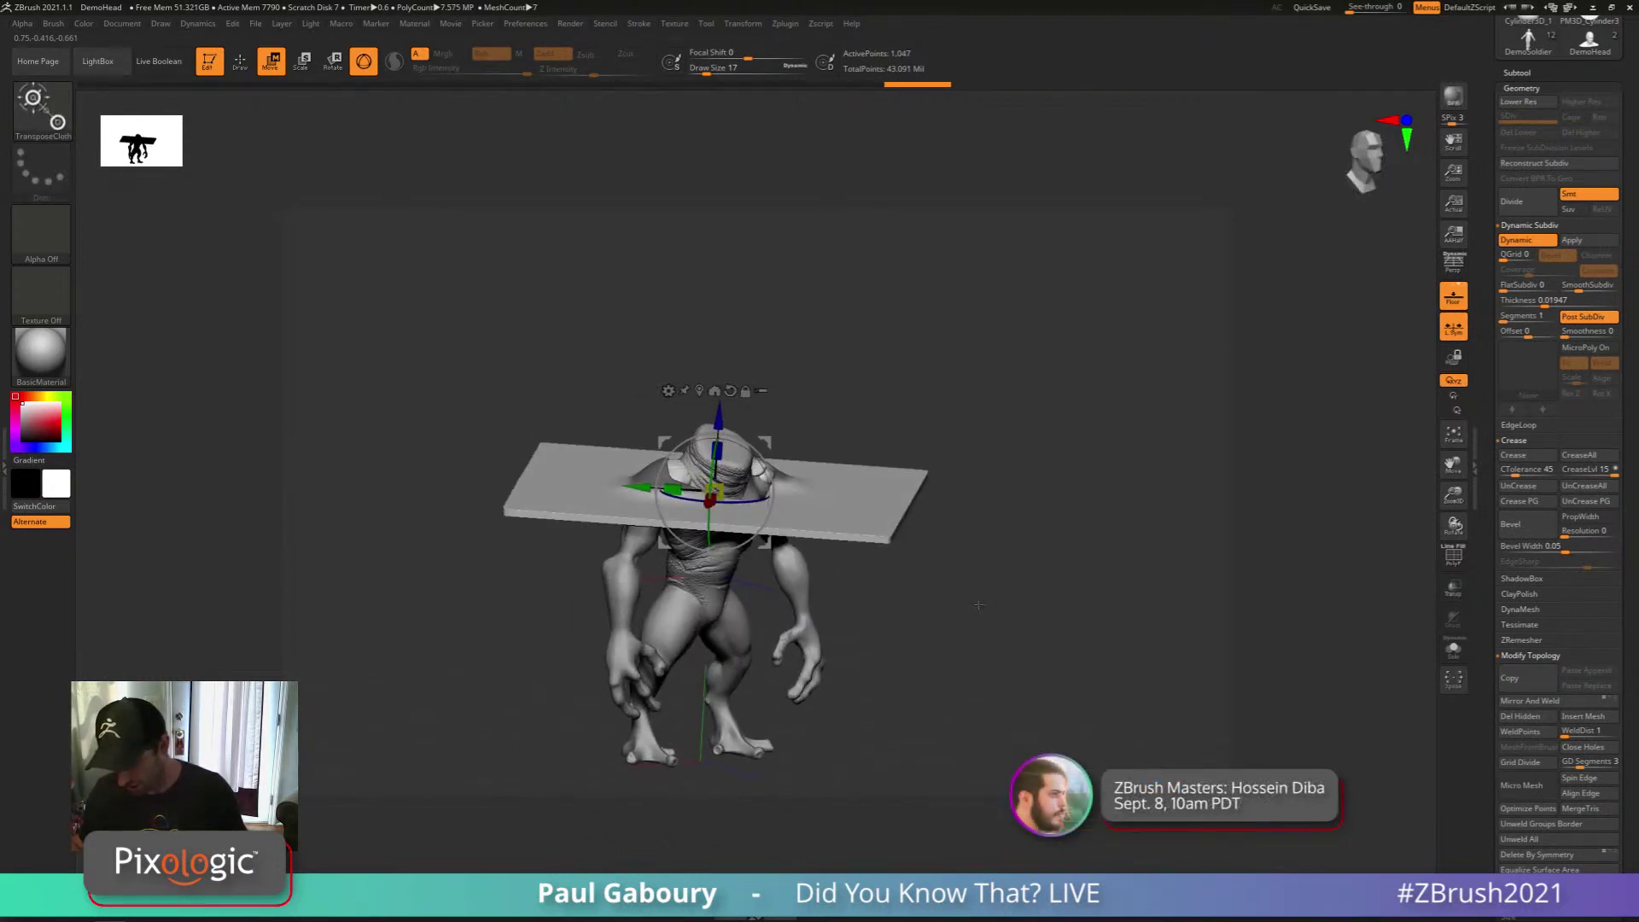
Run the gravity simulation to drape the plane around the creature, and stop it once the cloth hangs down
left_click(197, 23)
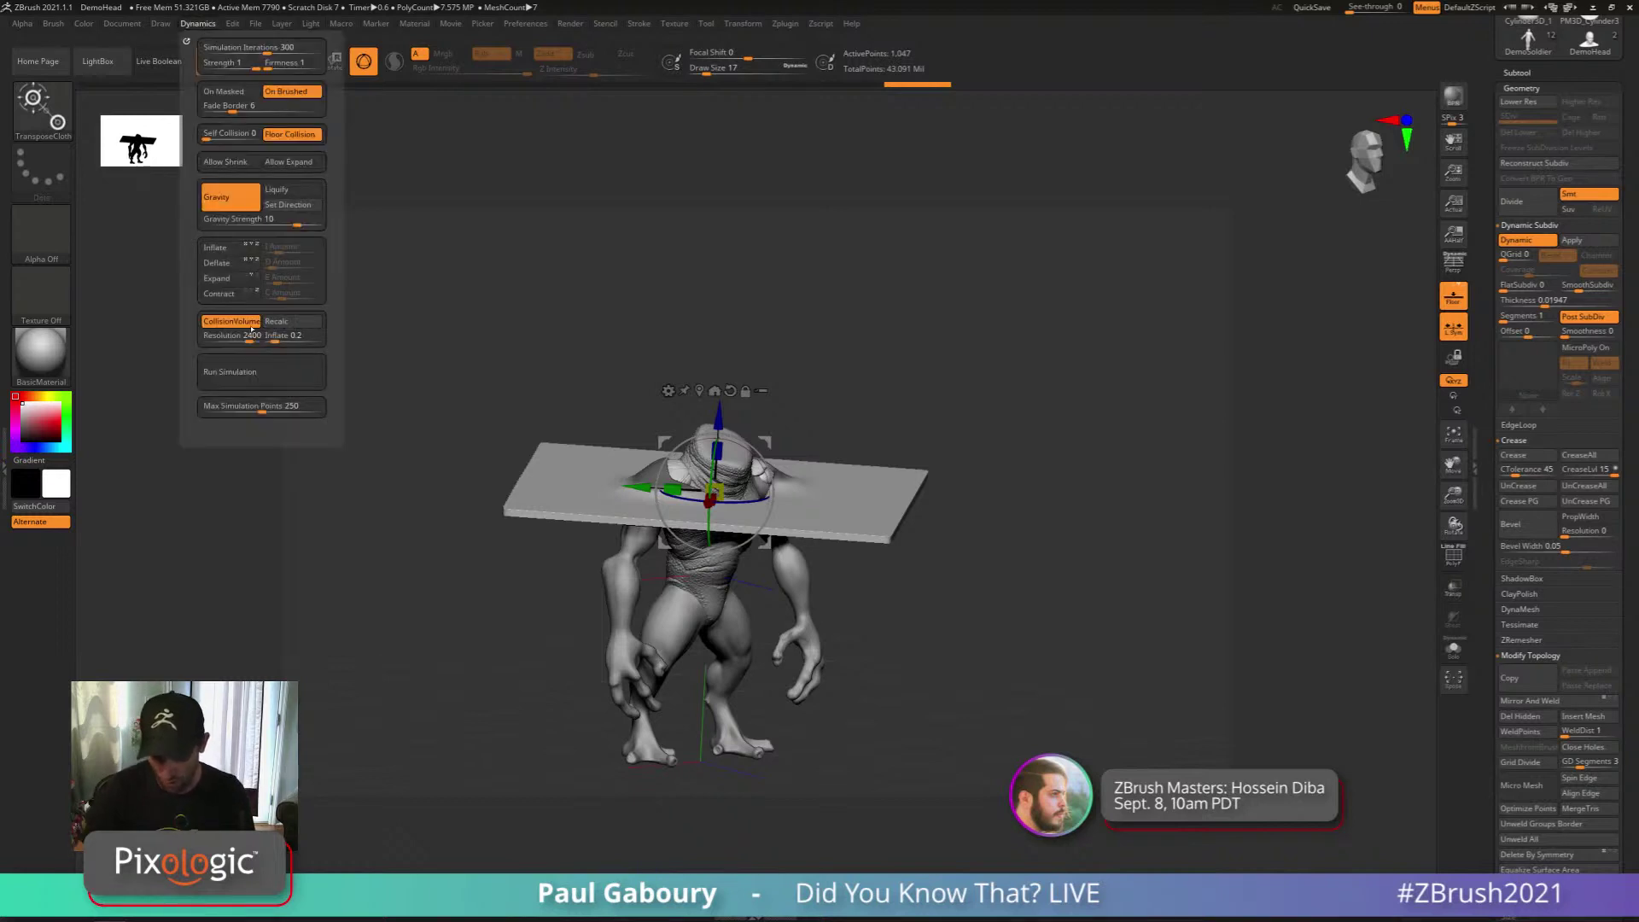
left_click(272, 381)
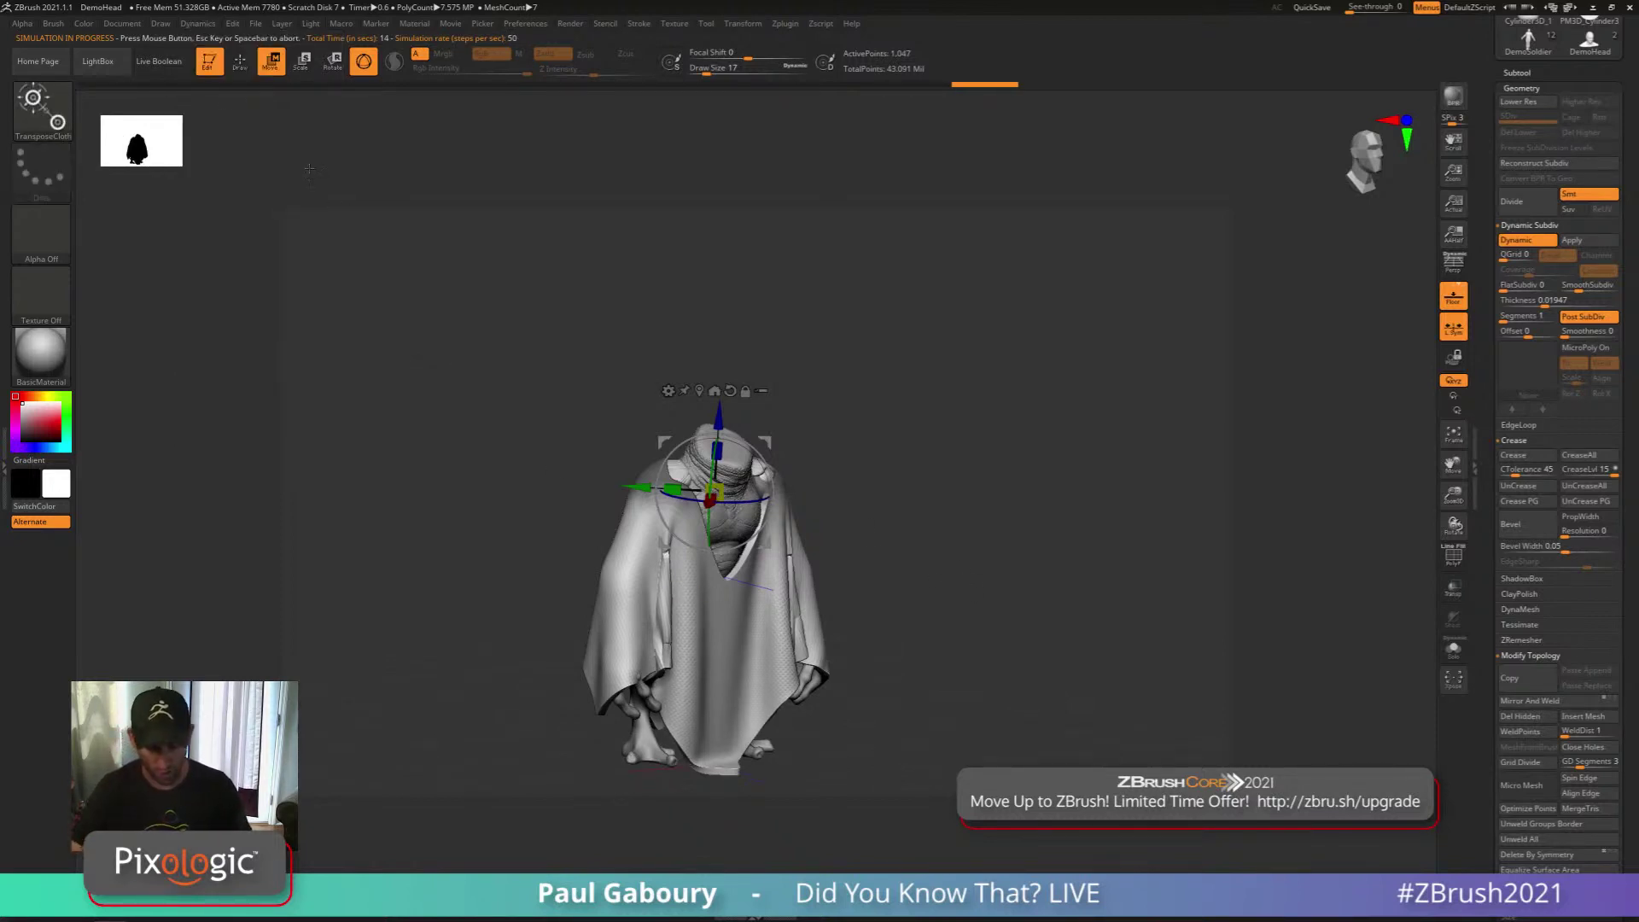
left_click(195, 25)
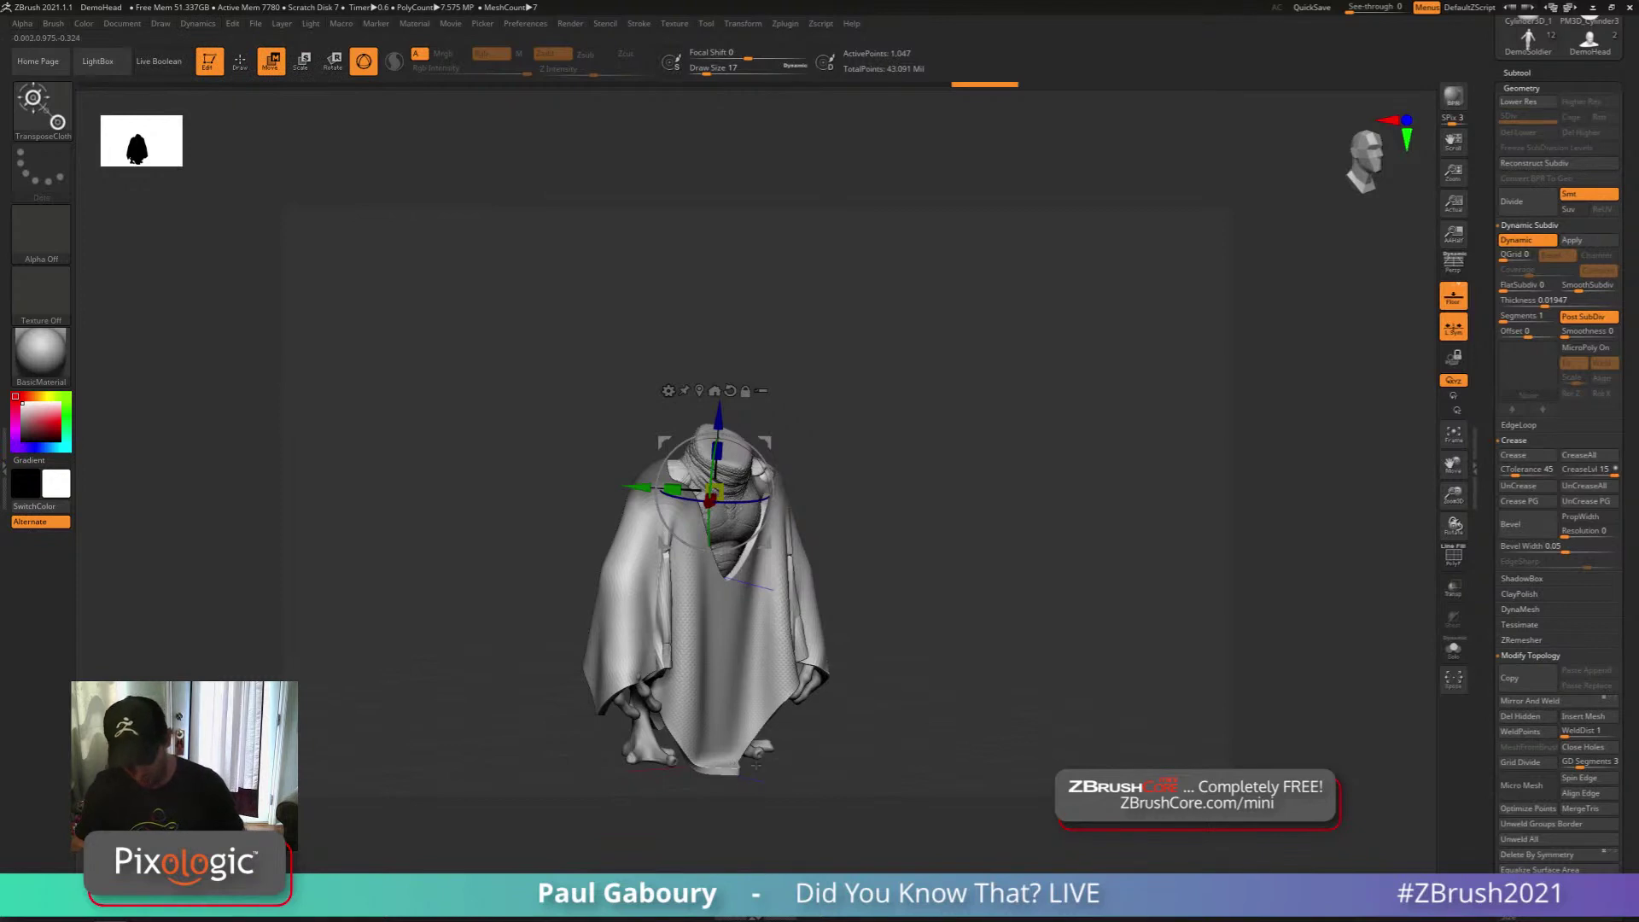
Undo the draping and the lowering to restore the flat plane above the head
mouse_move(848, 732)
left_mouse_down("alt")
mouse_move(848, 659)
mouse_move(886, 588)
mouse_move(879, 655)
mouse_move(864, 654)
mouse_move(919, 555)
left_mouse_up("alt")
key("ctrl+z")
key("ctrl+z")
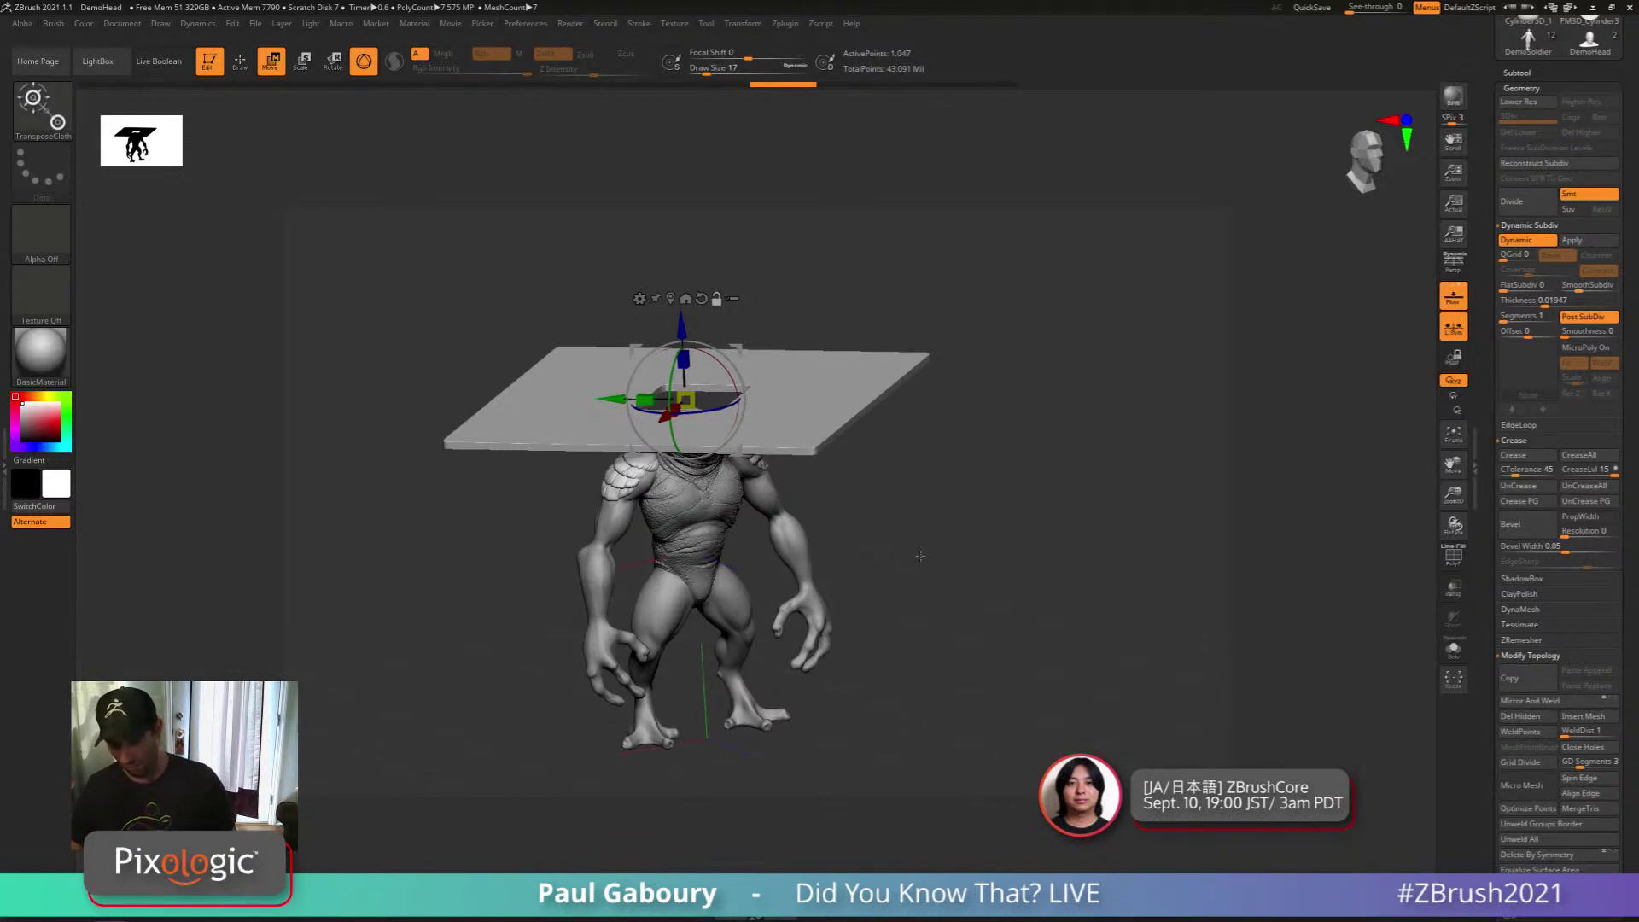
Store a morph target of the flat plane
left_click(1520, 88)
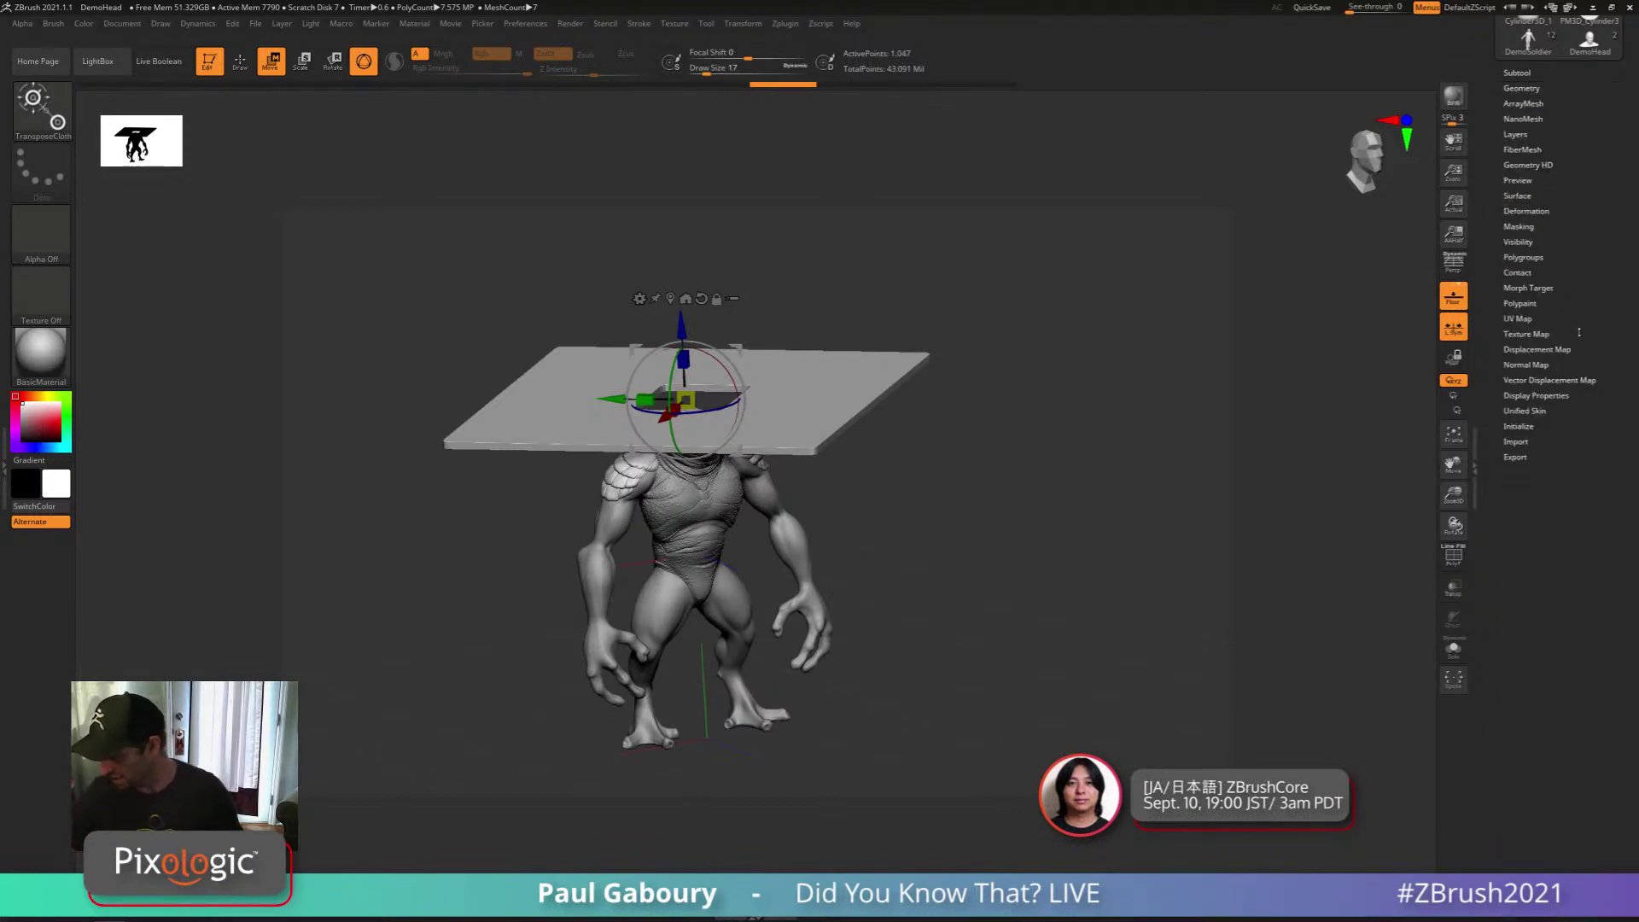
left_click(1552, 291)
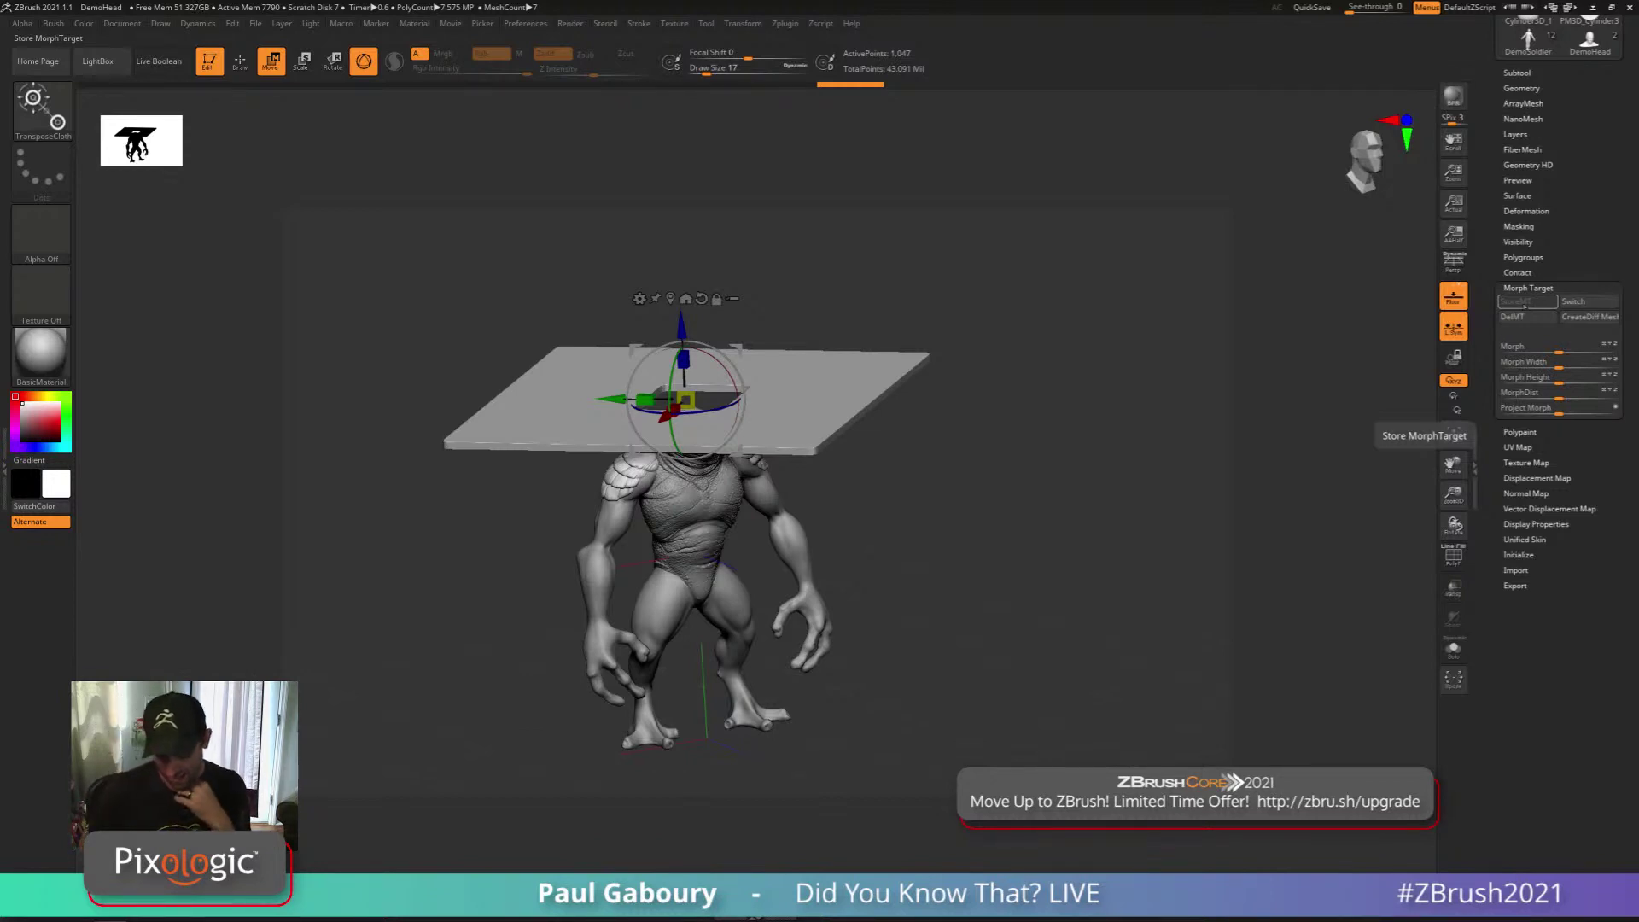
Dock the Dynamics palette in the side tray so its settings stay accessible
left_click(197, 23)
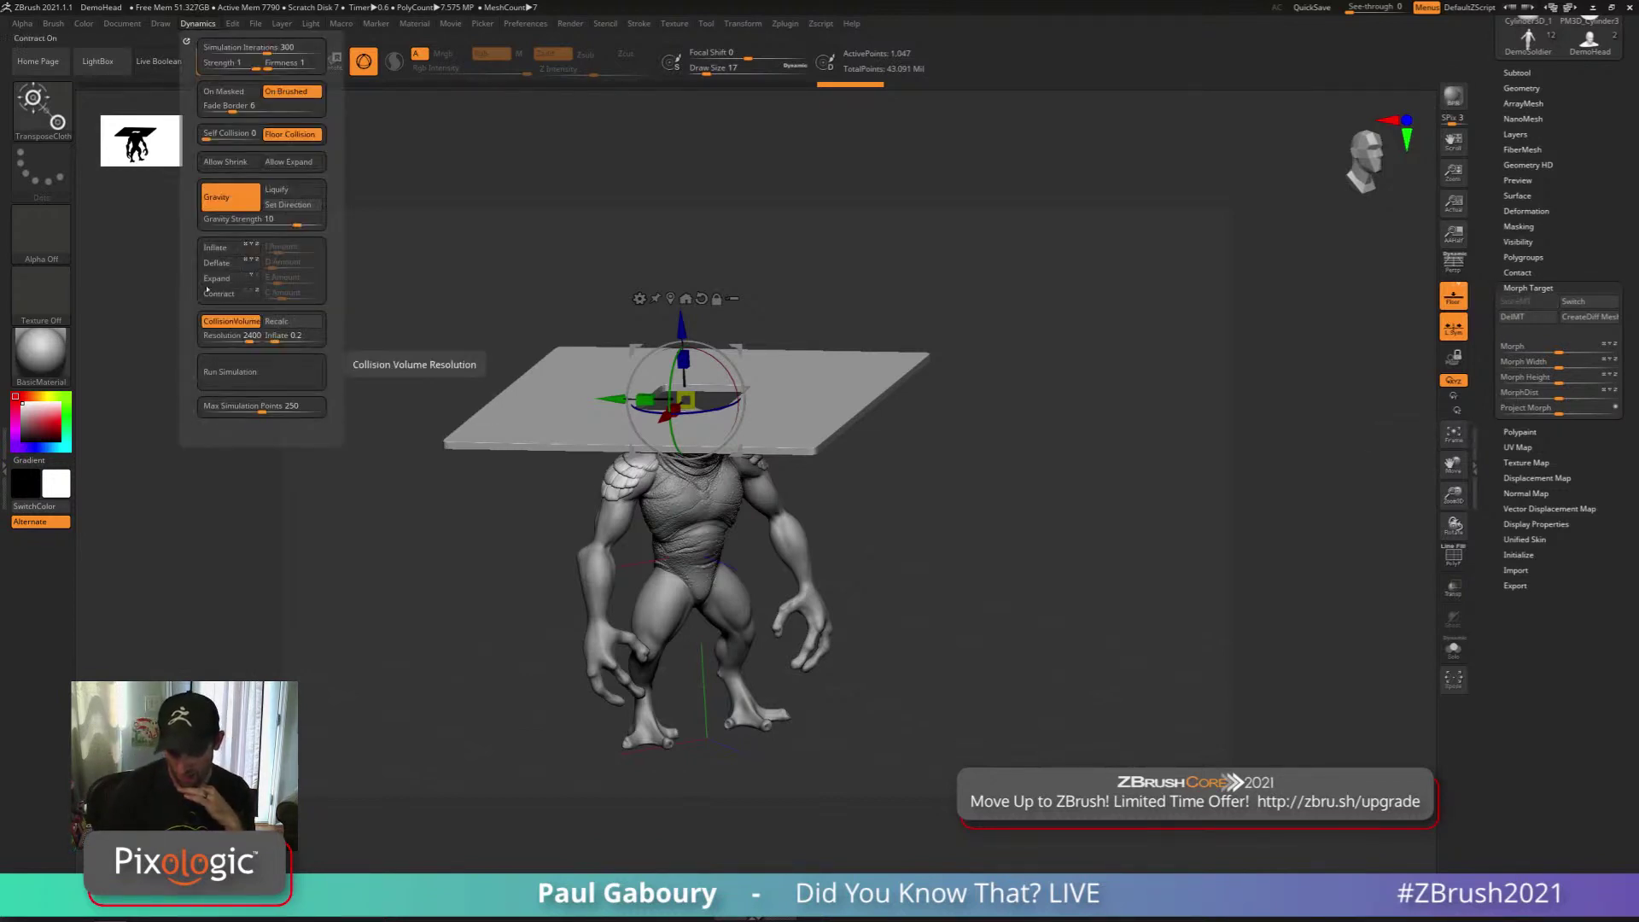
left_click(8, 427)
left_click(143, 21)
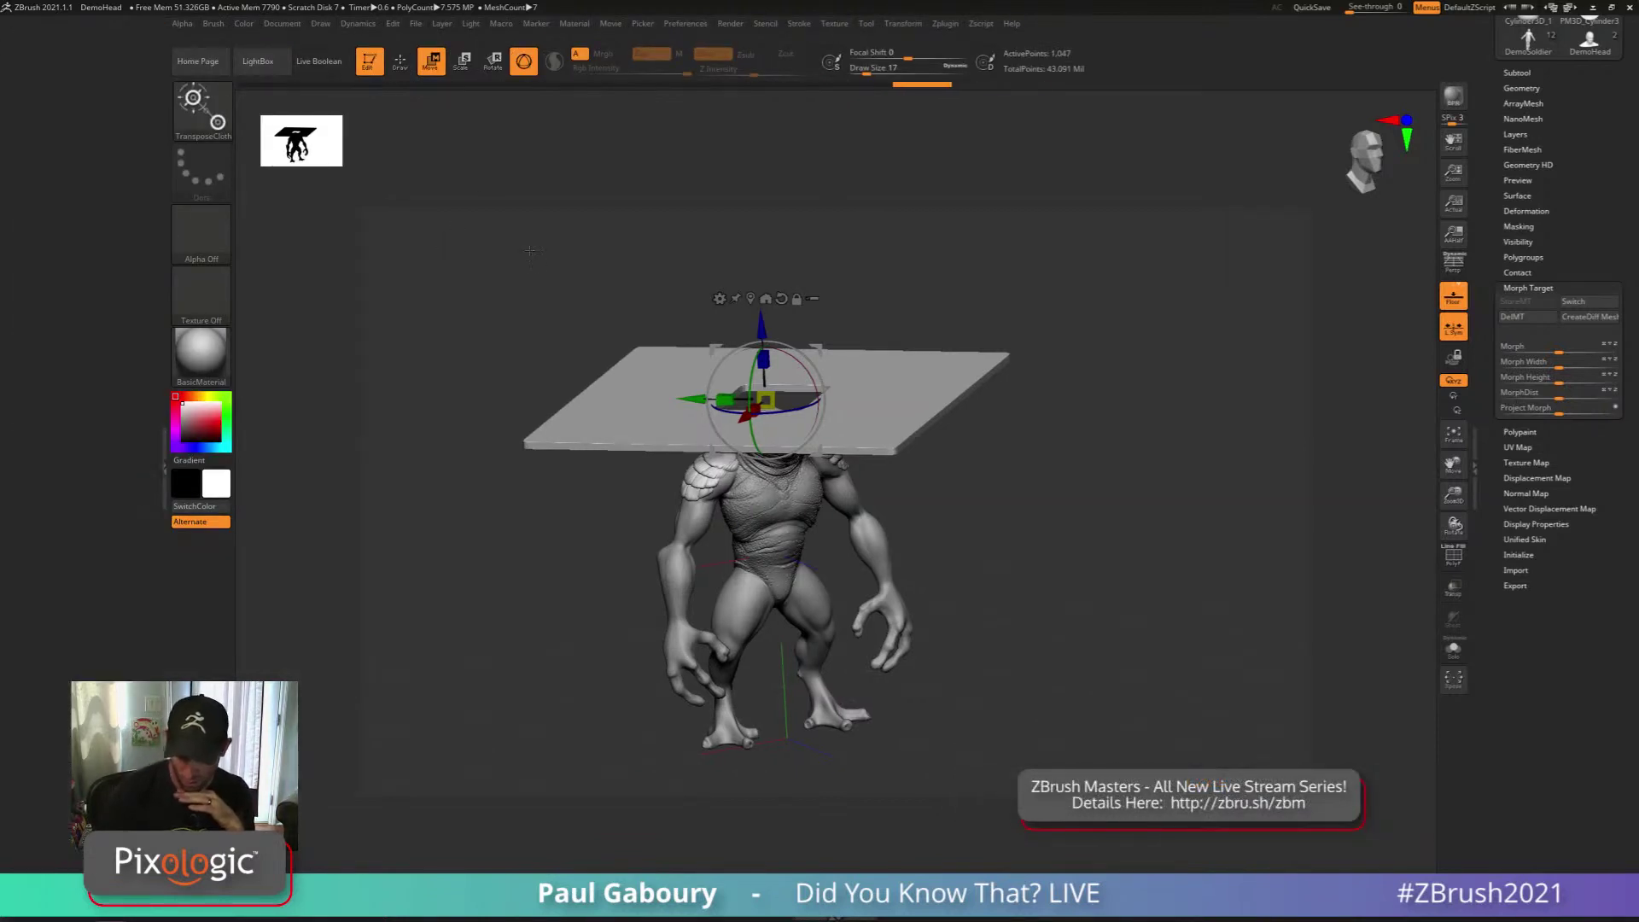
left_click(362, 25)
left_click(349, 41)
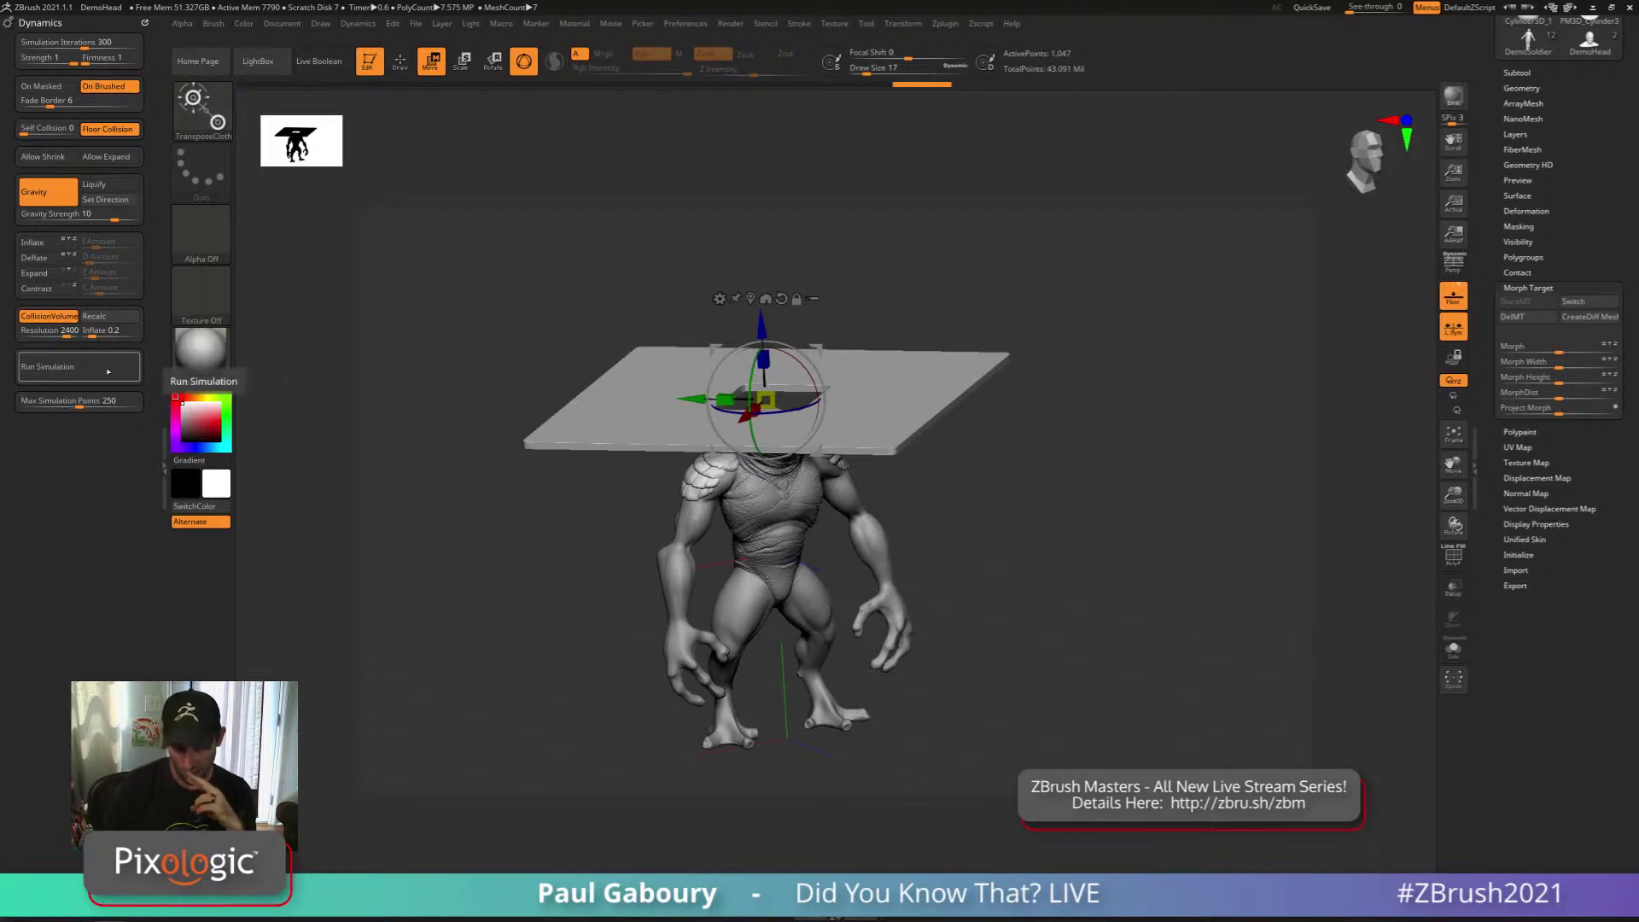
Run the gravity simulation until the plane rests on the shoulders, and mask its raised area around the neck
left_click(110, 372)
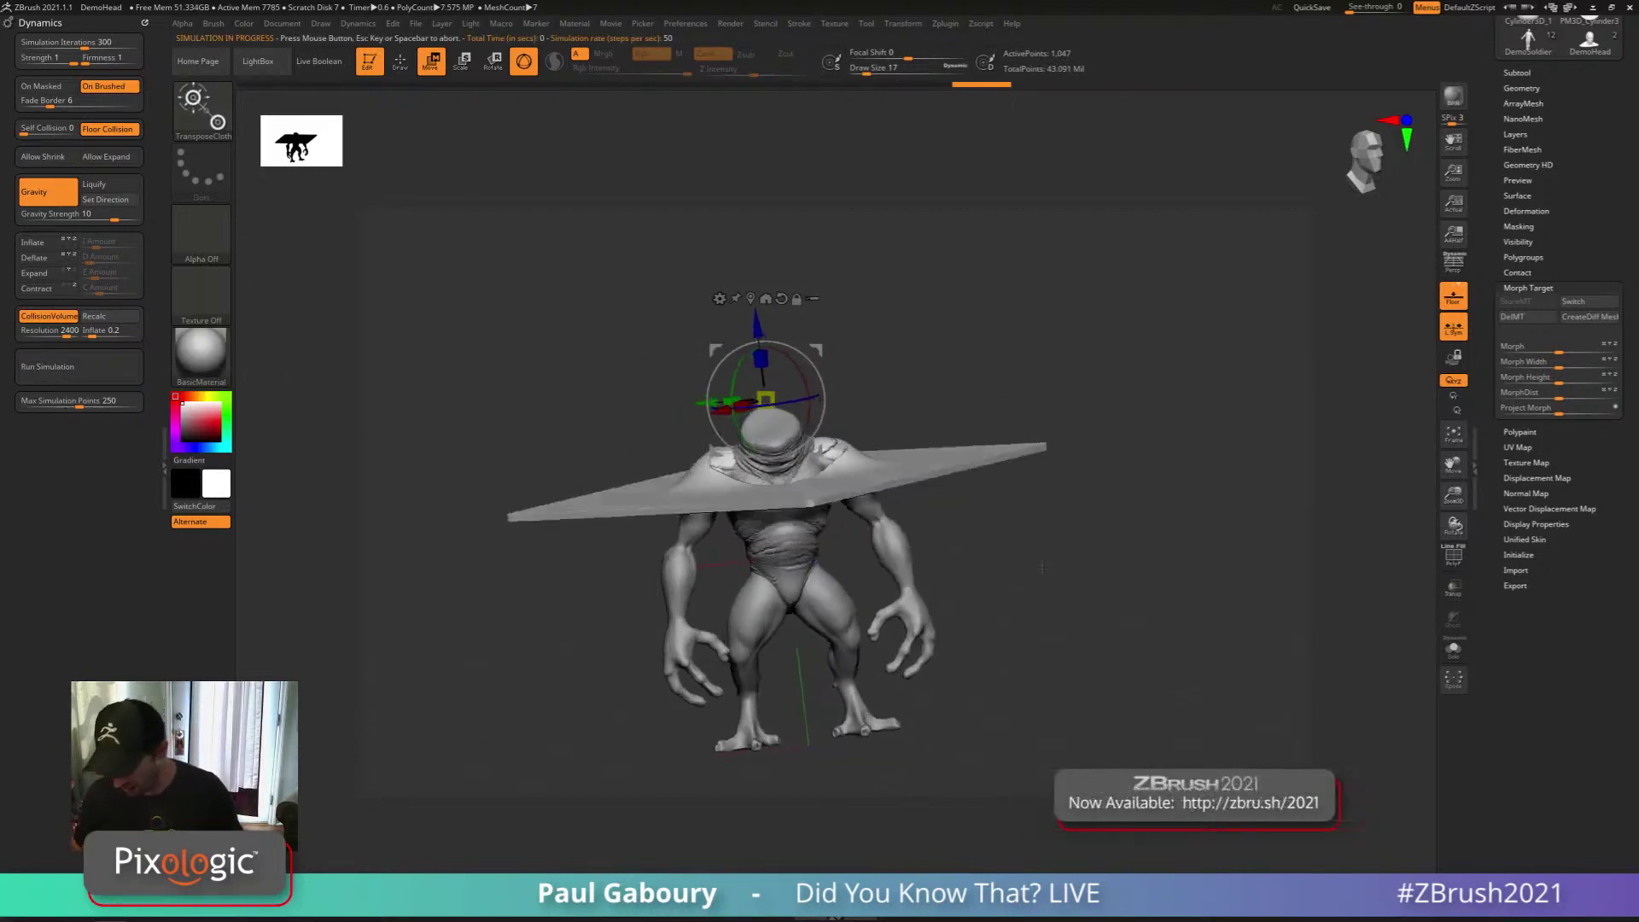
left_click_drag(1042, 567, 1024, 546, "shift")
left_click_drag(606, 356, 927, 473, "ctrl")
left_click_drag(952, 604, 1007, 627)
Run the simulation again to drape the unmasked cloth down the creature, and inspect the poncho from the front
left_click(92, 367)
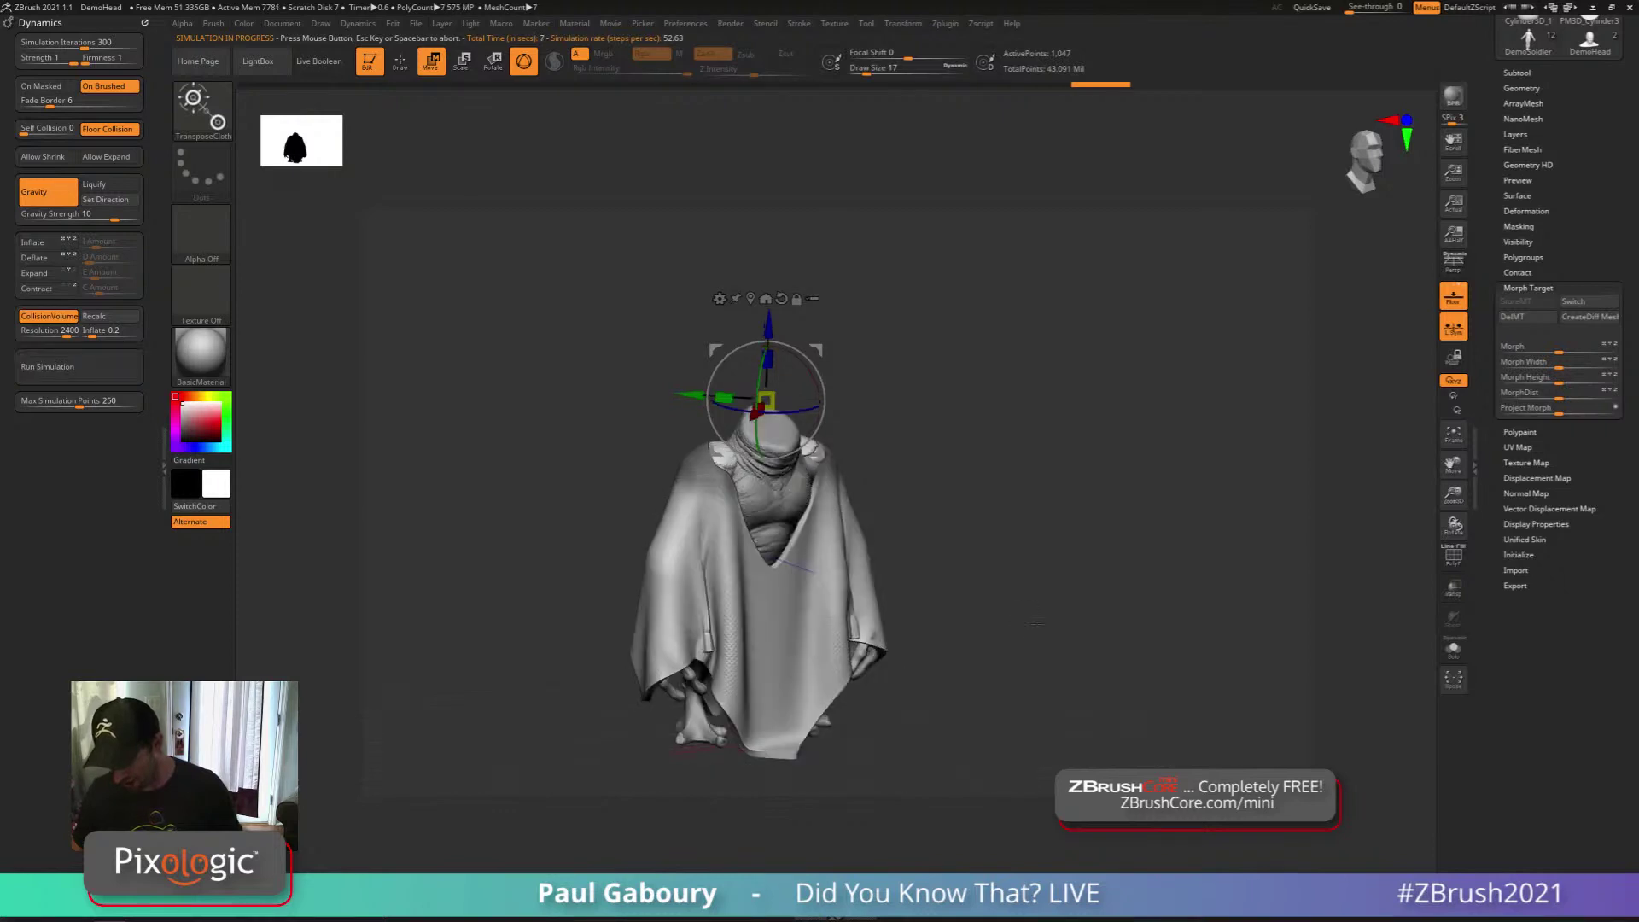
left_click_drag(1037, 623, 707, 522)
left_click_drag(933, 707, 961, 605)
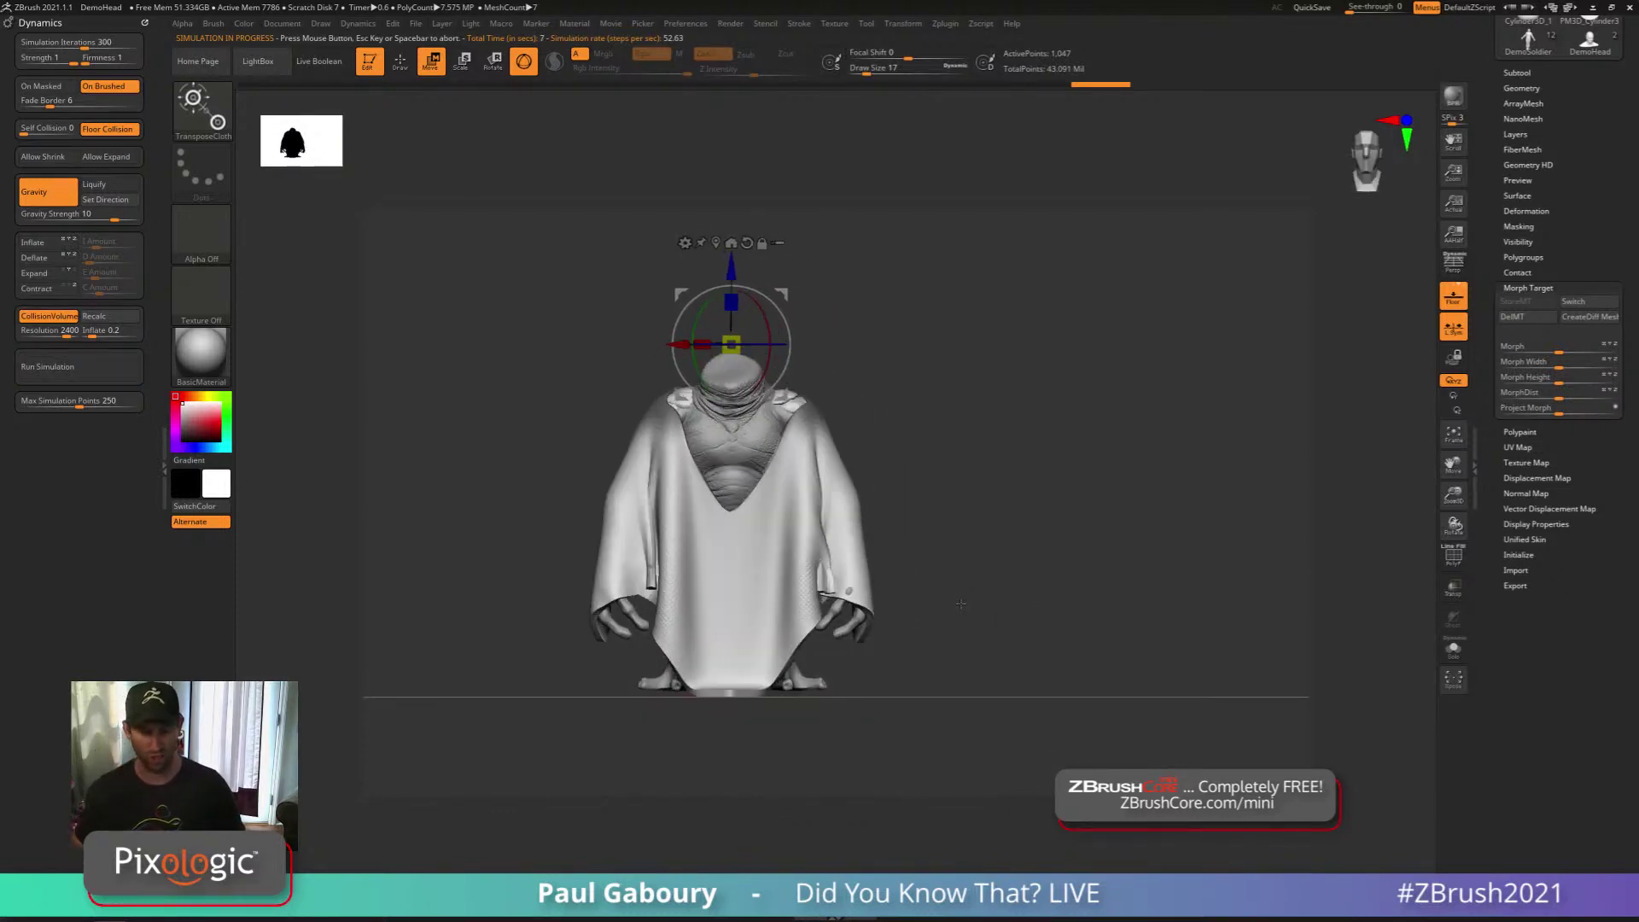
Undo the draping and the drop to restore the flat plane, and delete the stored morph target
left_click_drag(950, 553, 989, 557)
key("ctrl+z")
left_click_drag(988, 486, 985, 542)
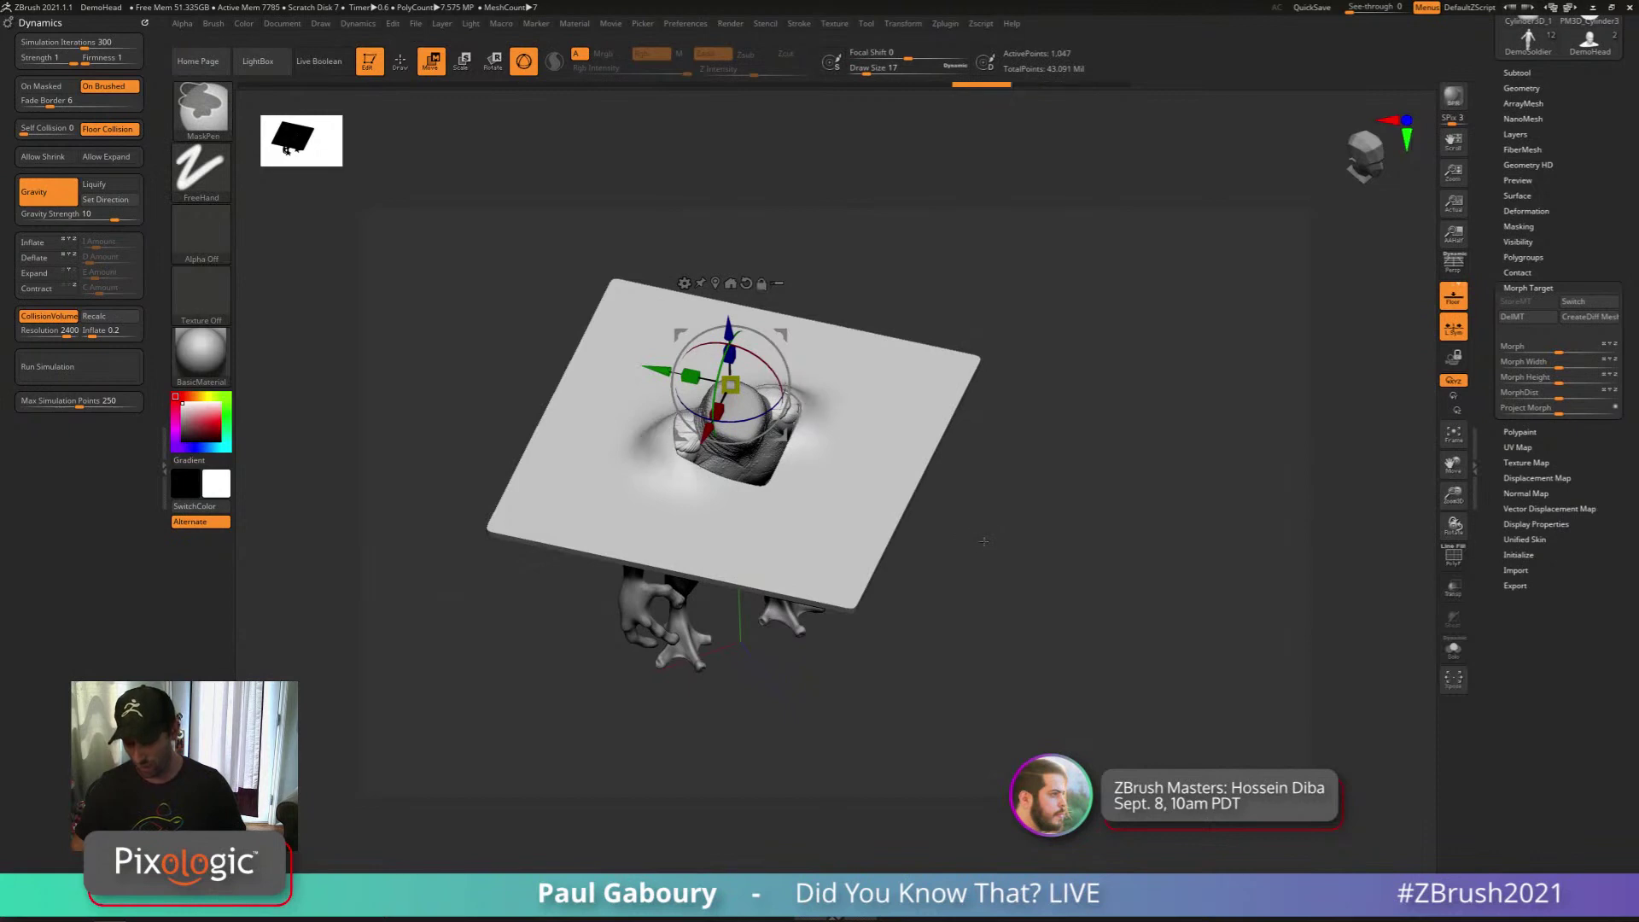
key("ctrl+z")
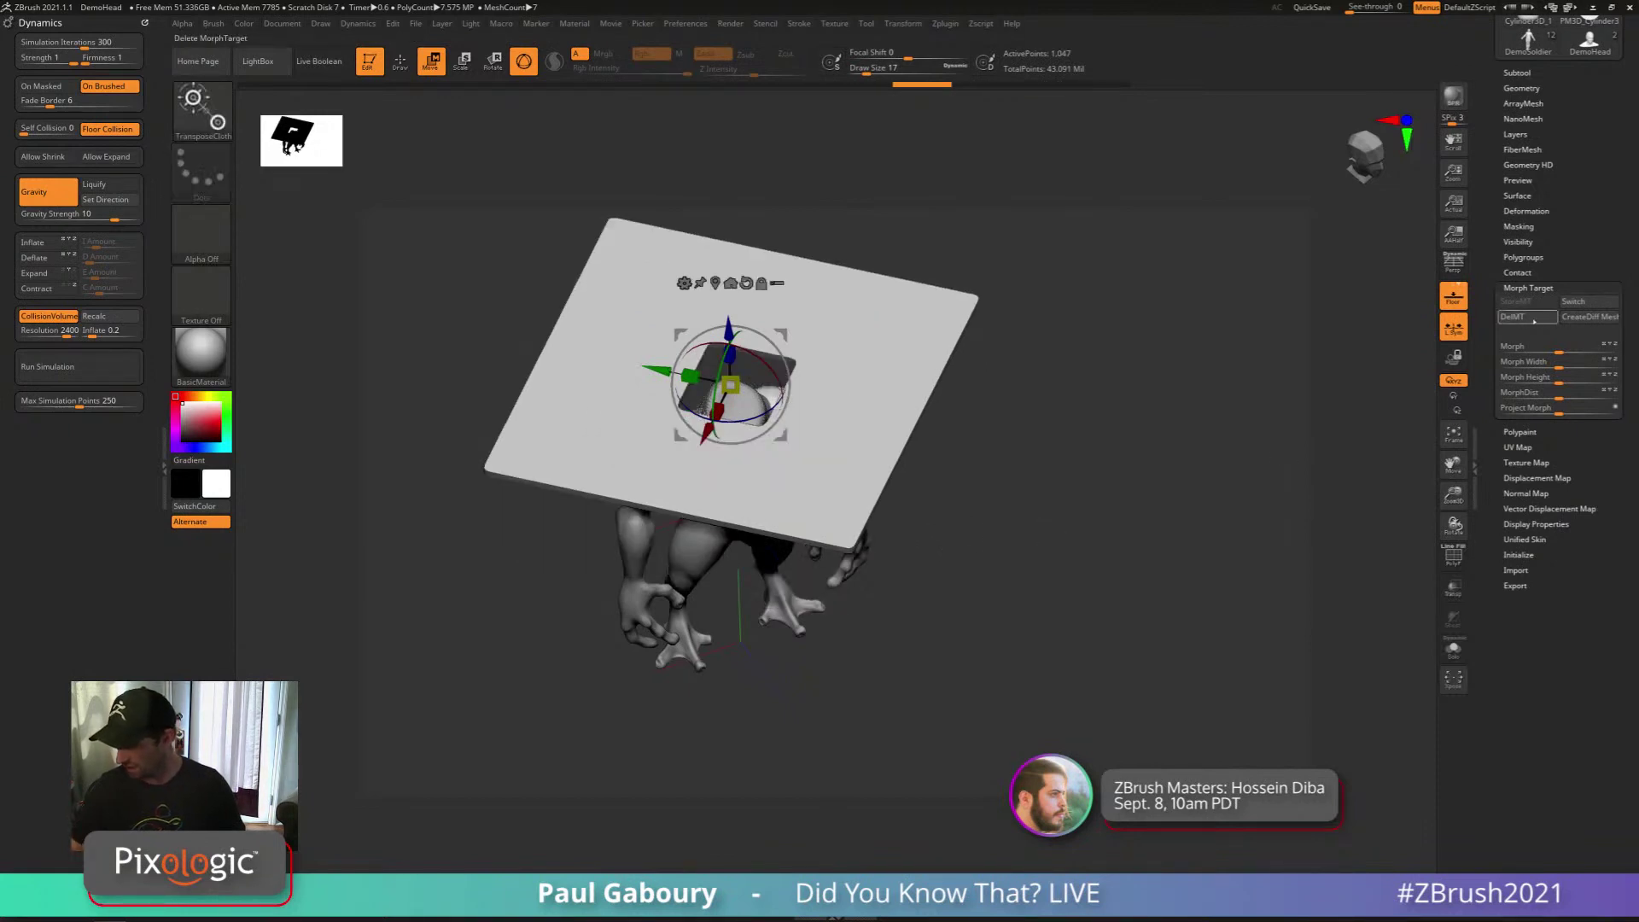
Scale the plane down uniformly to about half its size using the standard Transpose brush instead of TransposeCloth
left_click_drag(729, 384, 751, 390)
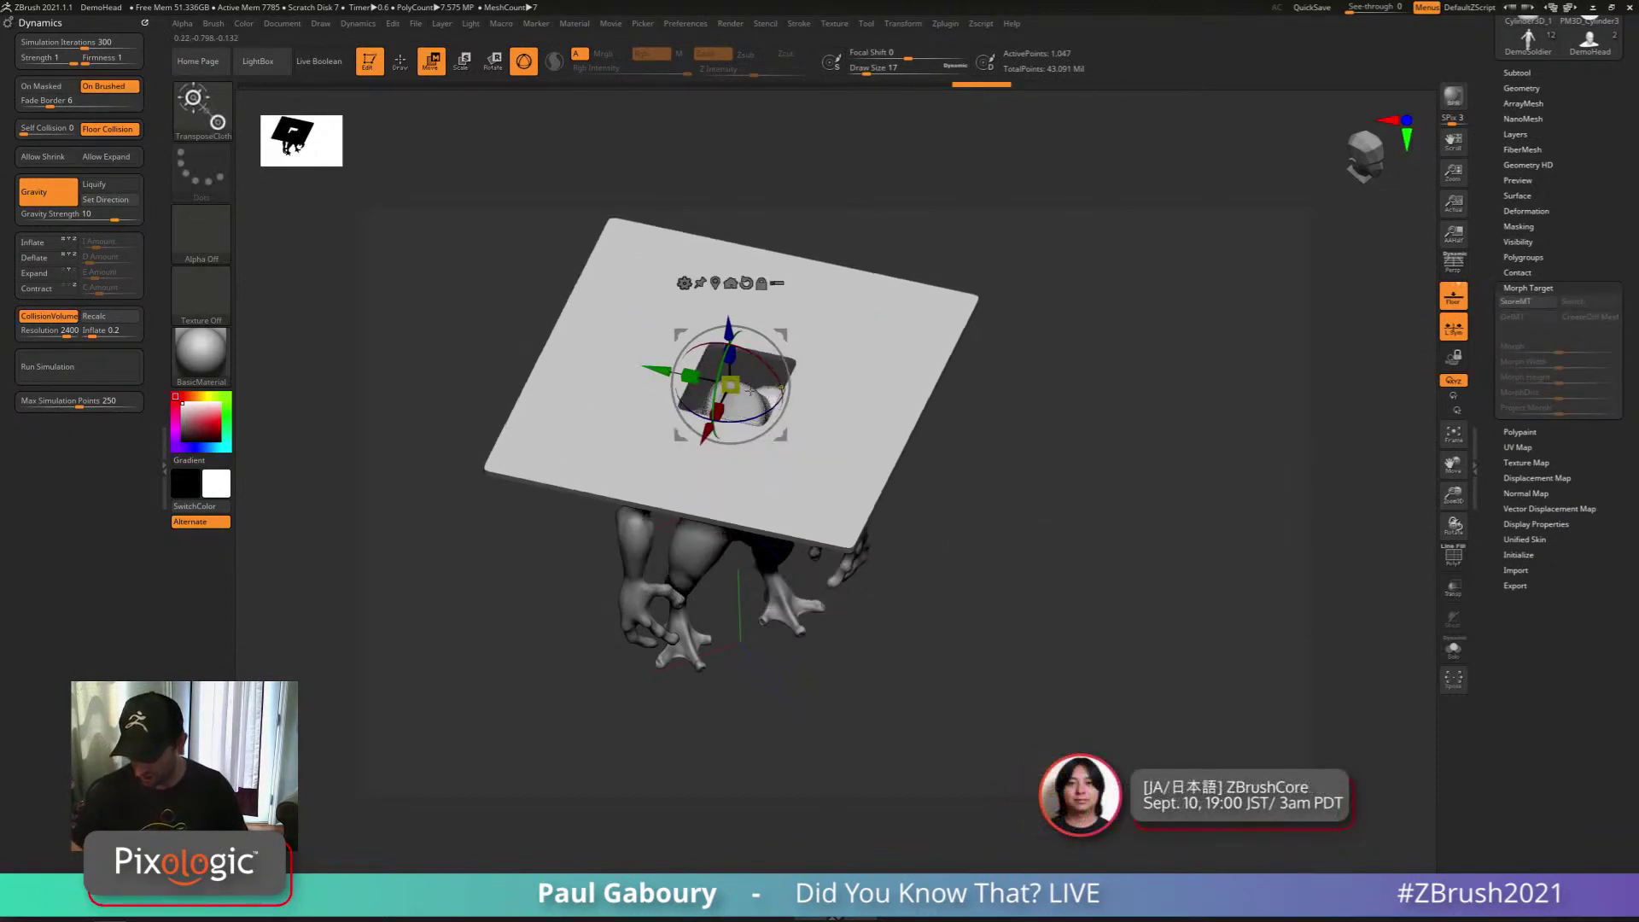
key("b")
key("t")
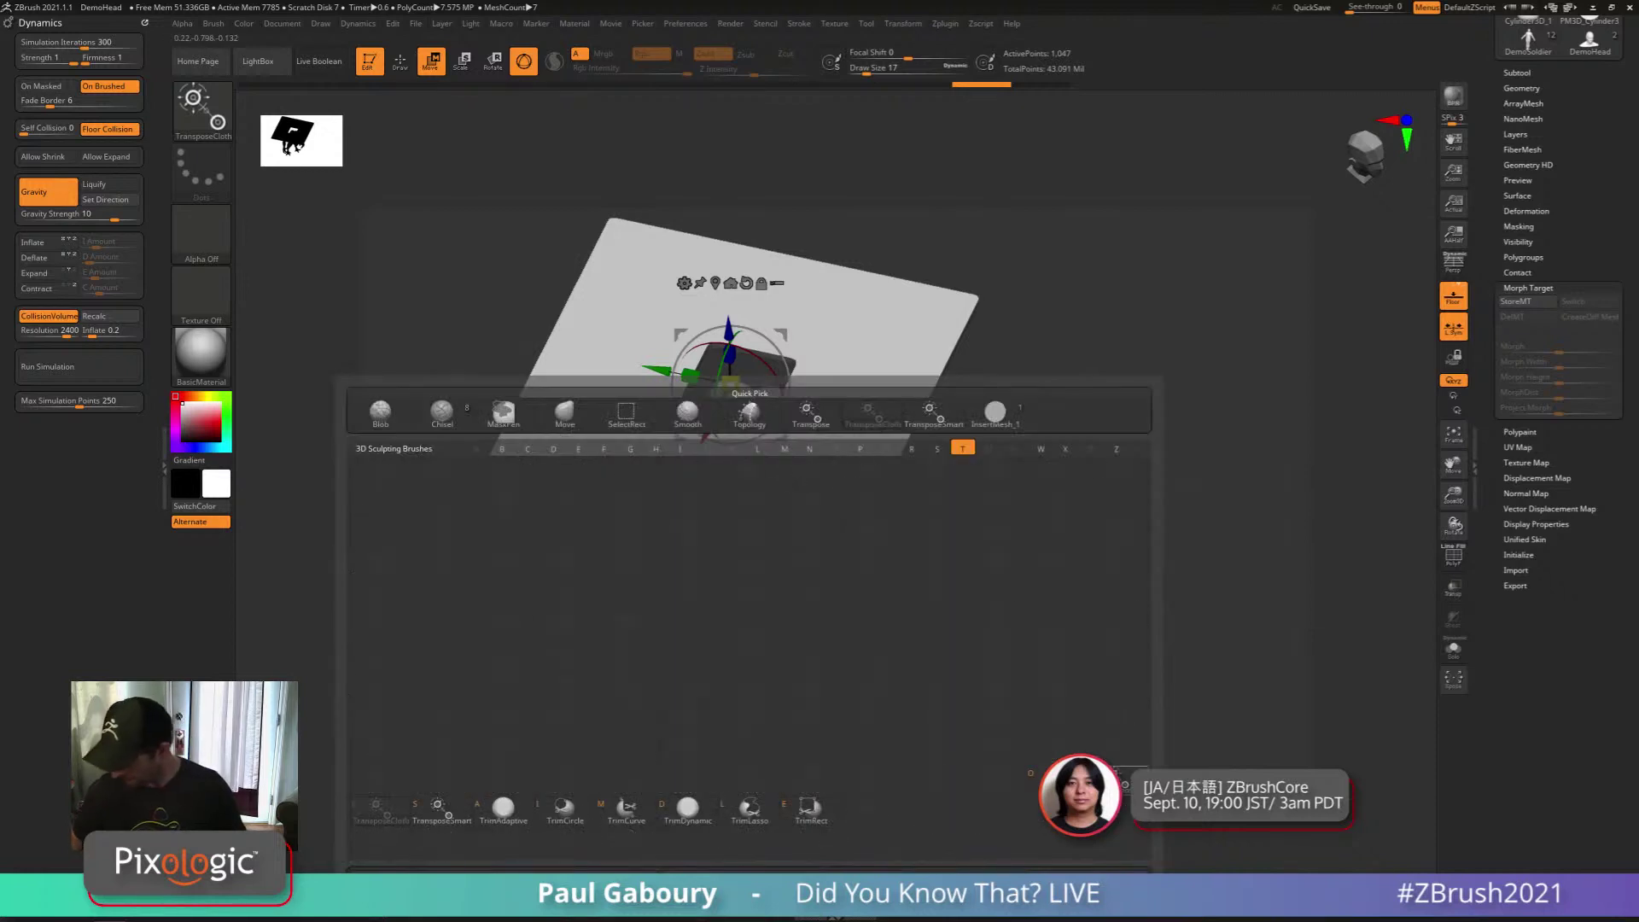
left_click(807, 413)
left_click_drag(725, 527, 722, 665)
left_click_drag(931, 376, 923, 450)
right_click_drag(924, 450, 909, 384, "ctrl")
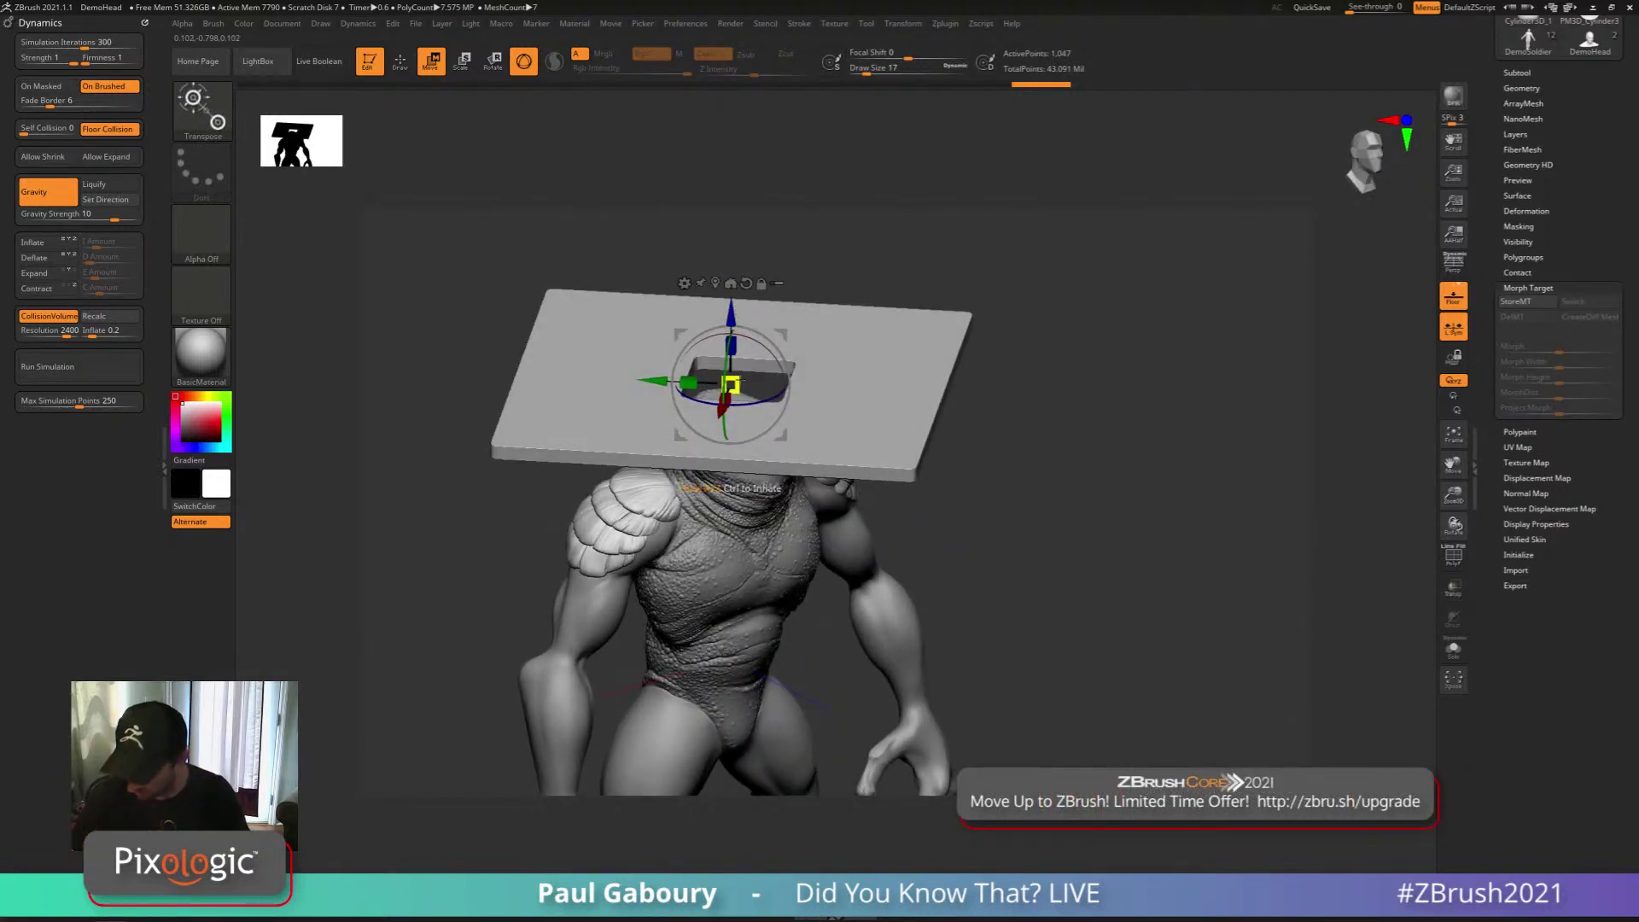
left_click_drag(733, 380, 745, 389)
mouse_move(978, 522)
right_mouse_down("ctrl")
mouse_move(984, 467)
mouse_move(987, 501)
right_mouse_up("ctrl")
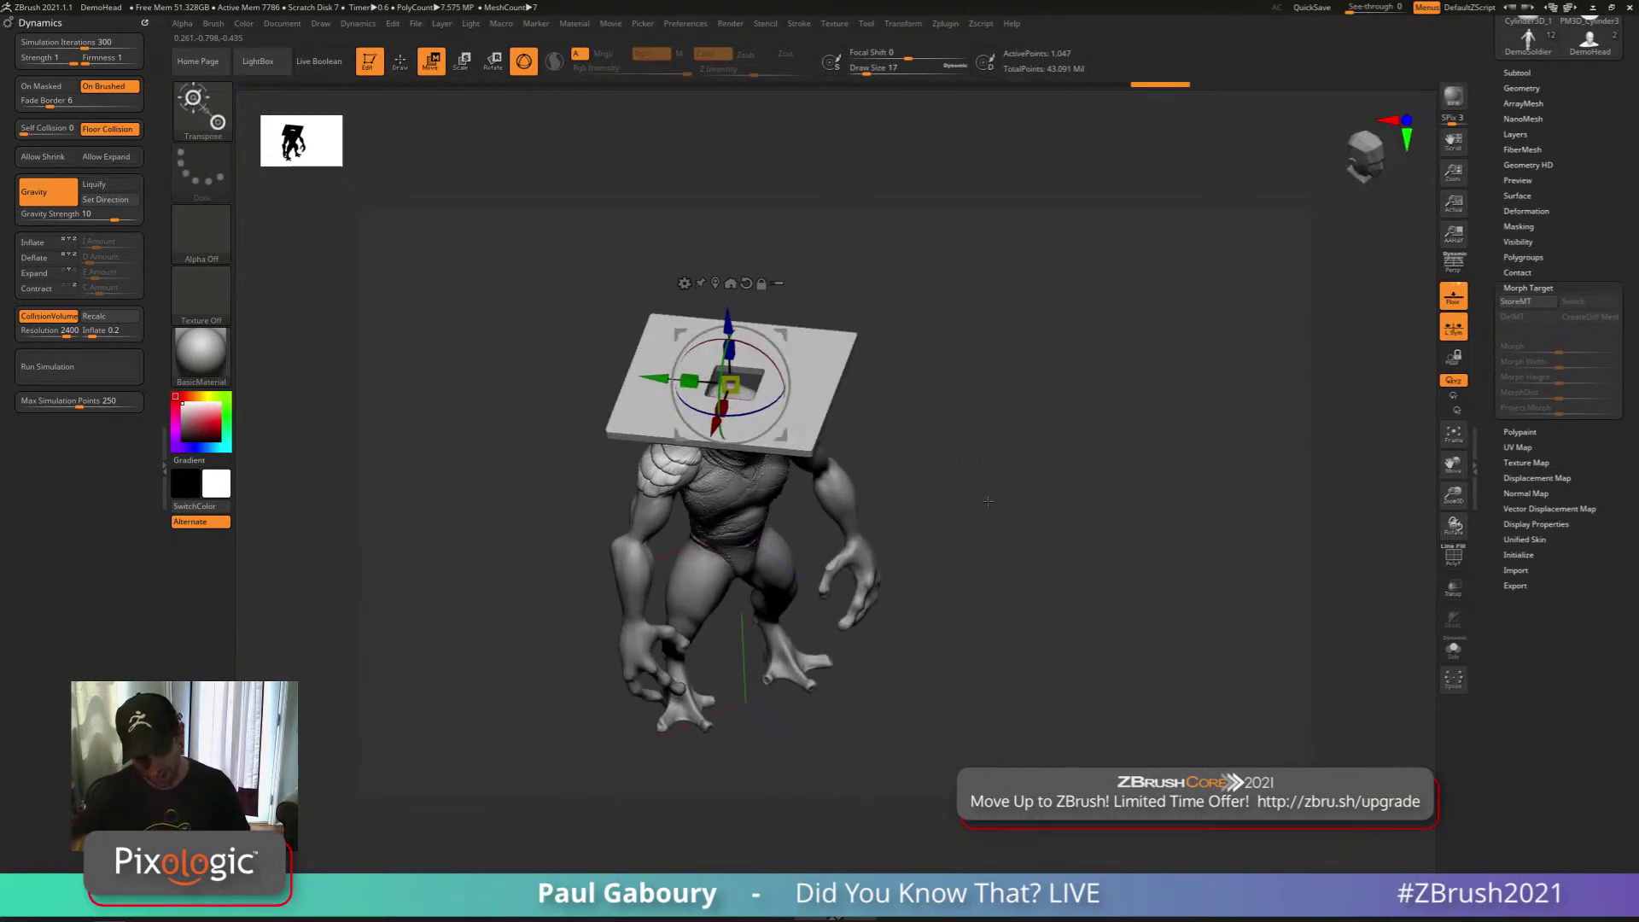
Run the gravity simulation on the smaller plane, and stop it once the plane rests on the creature's shoulders
left_click(47, 366)
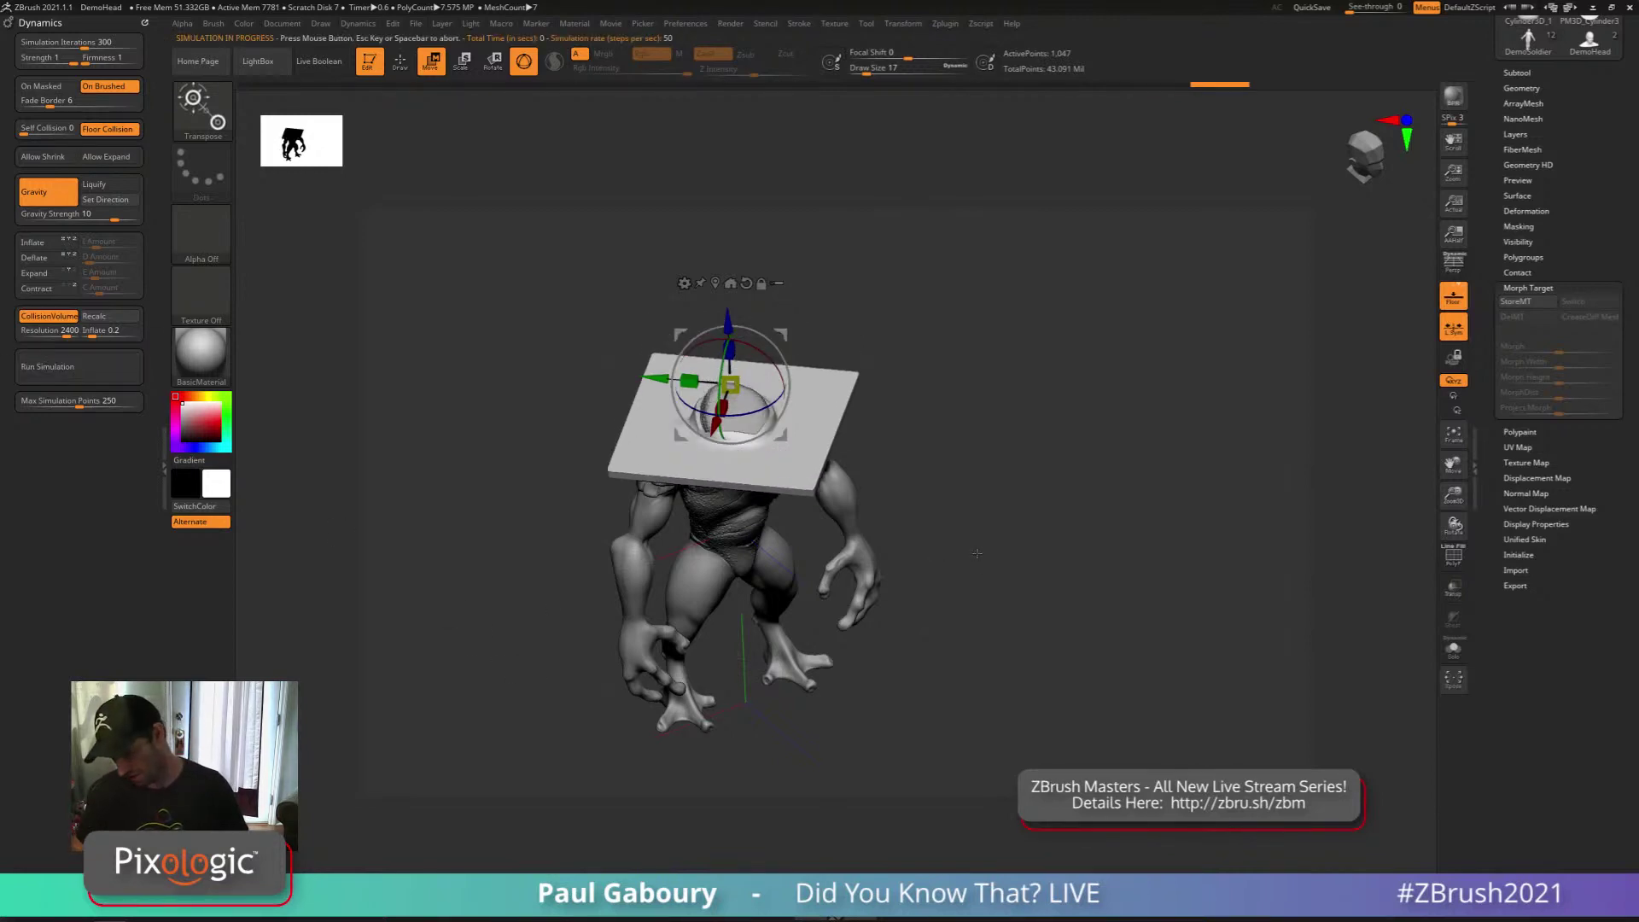
left_click(47, 366)
left_click(973, 543)
right_click_drag(973, 543, 979, 546, "shift")
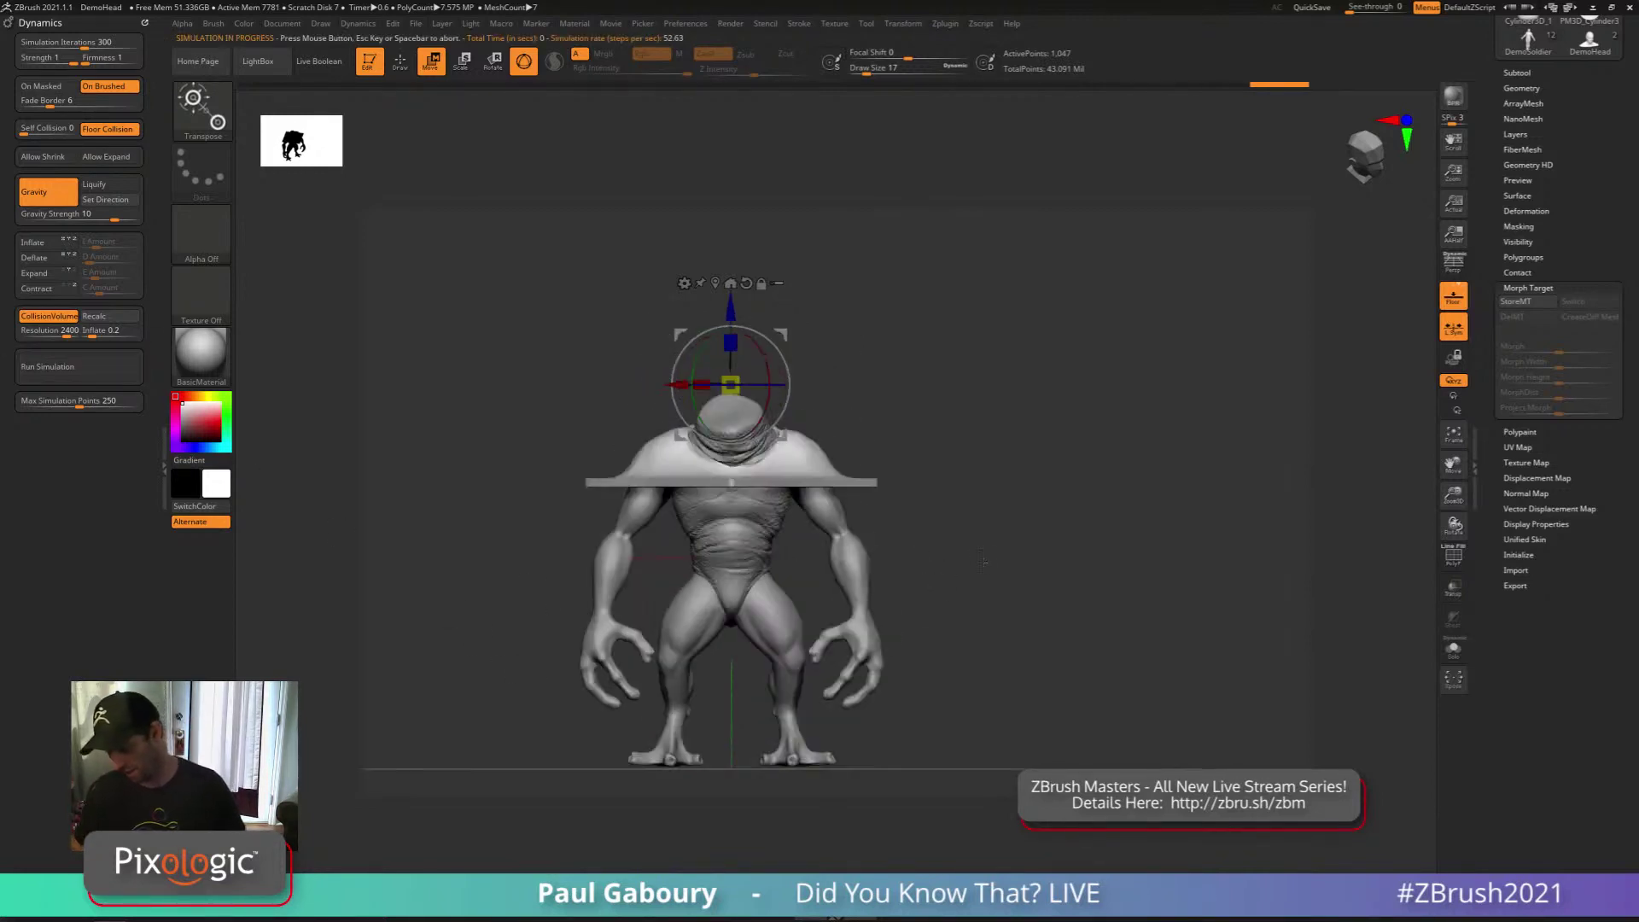
Switch to draw mode and mask the upper part of the smaller plane around the neck and shoulders
key("q")
left_click_drag(540, 324, 894, 468, "ctrl")
mouse_move(983, 544)
left_mouse_down()
mouse_move(1005, 556)
mouse_move(993, 540)
left_mouse_up()
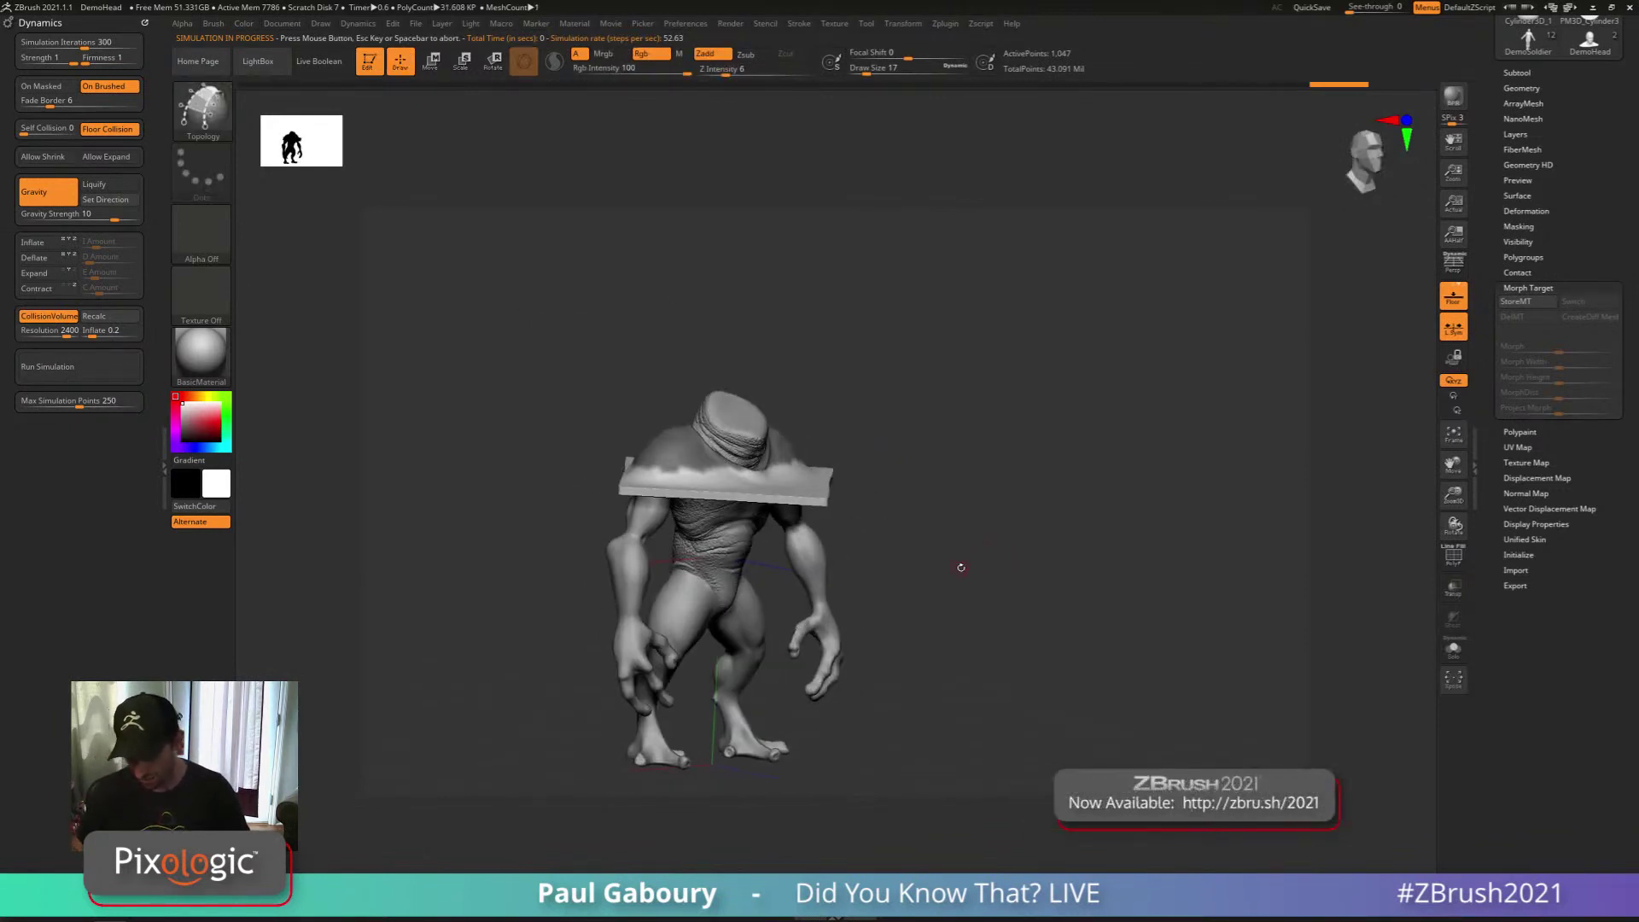
Run the gravity simulation on the masked plane, stop it once the cloth hangs over the torso, and undo the draping
left_click(47, 366)
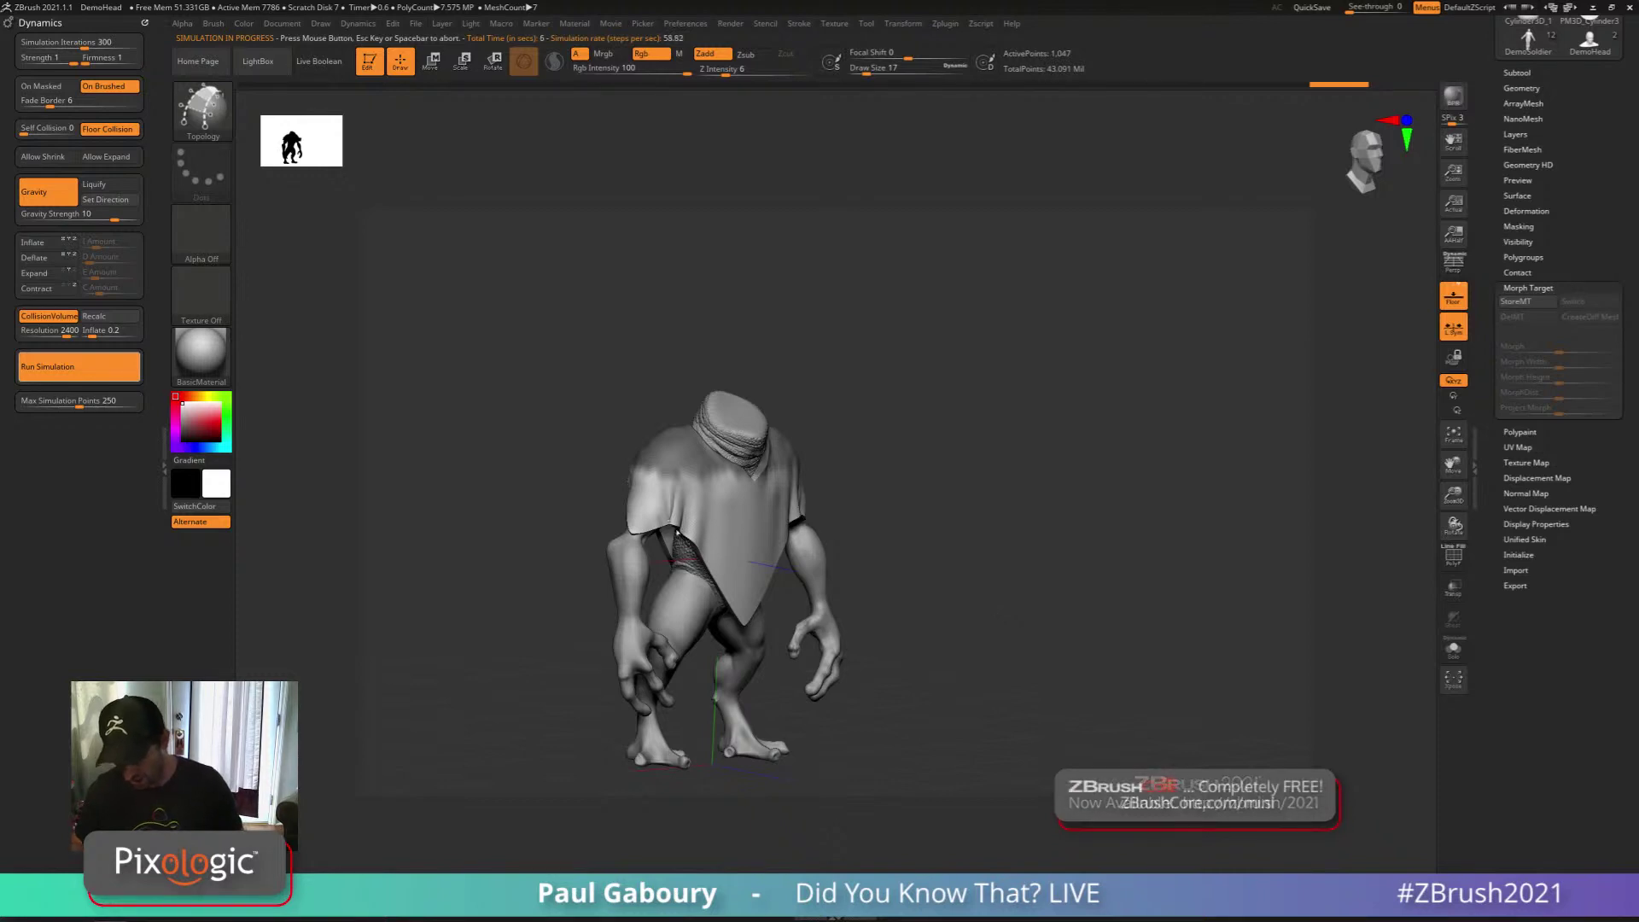
left_click(990, 590)
key("ctrl+z")
key("ctrl+z")
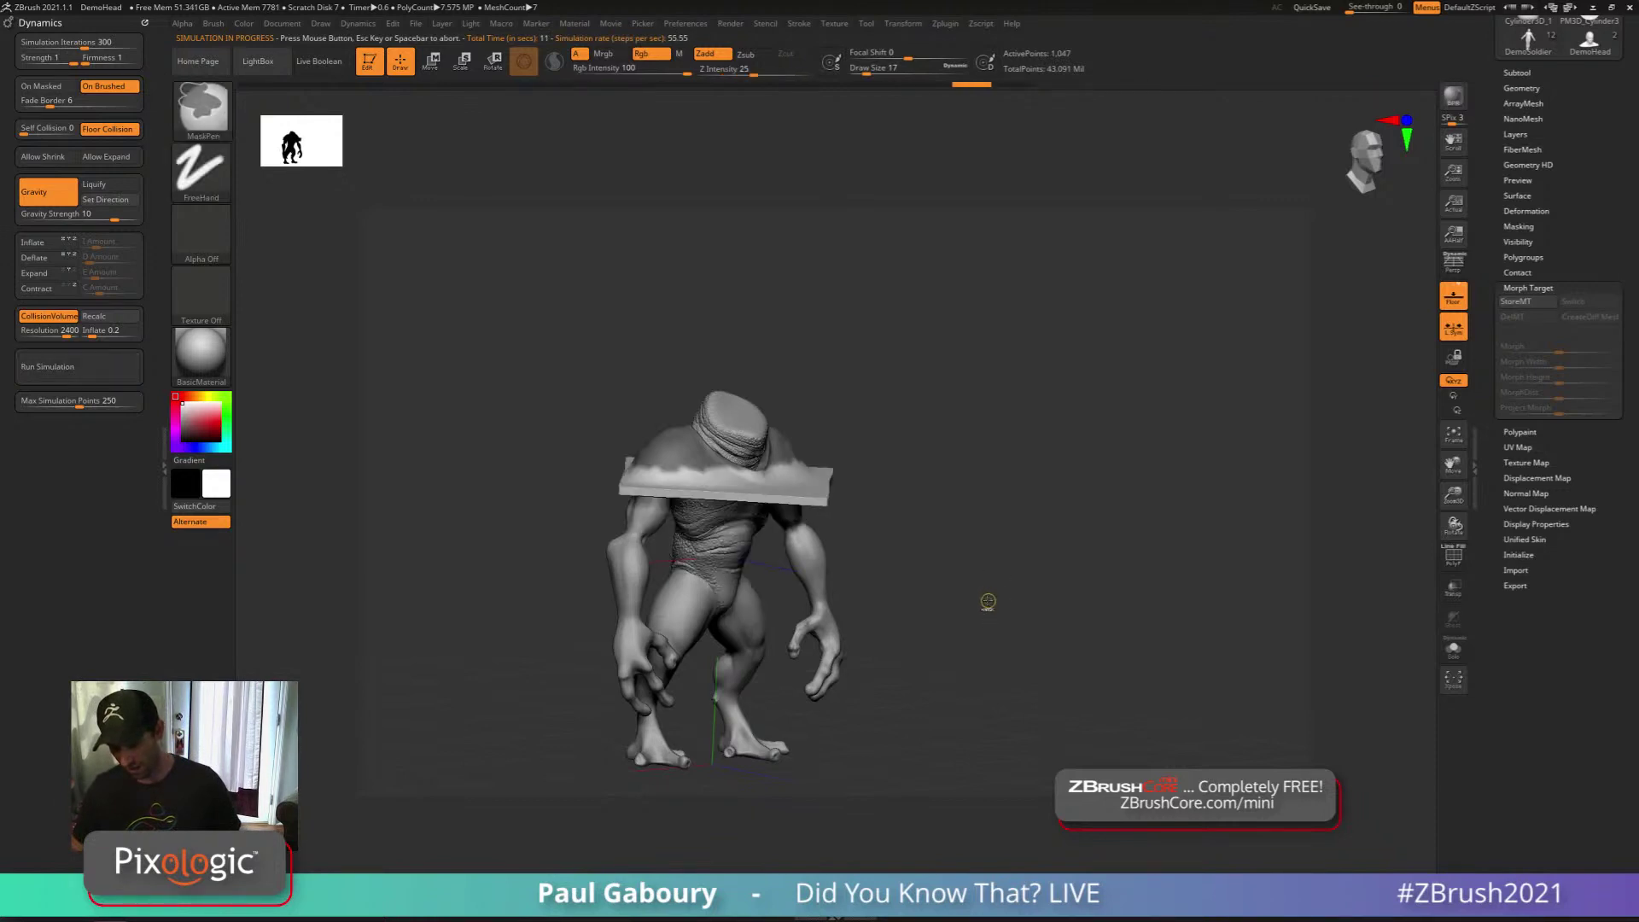
key("ctrl+z")
key("ctrl+shift+z")
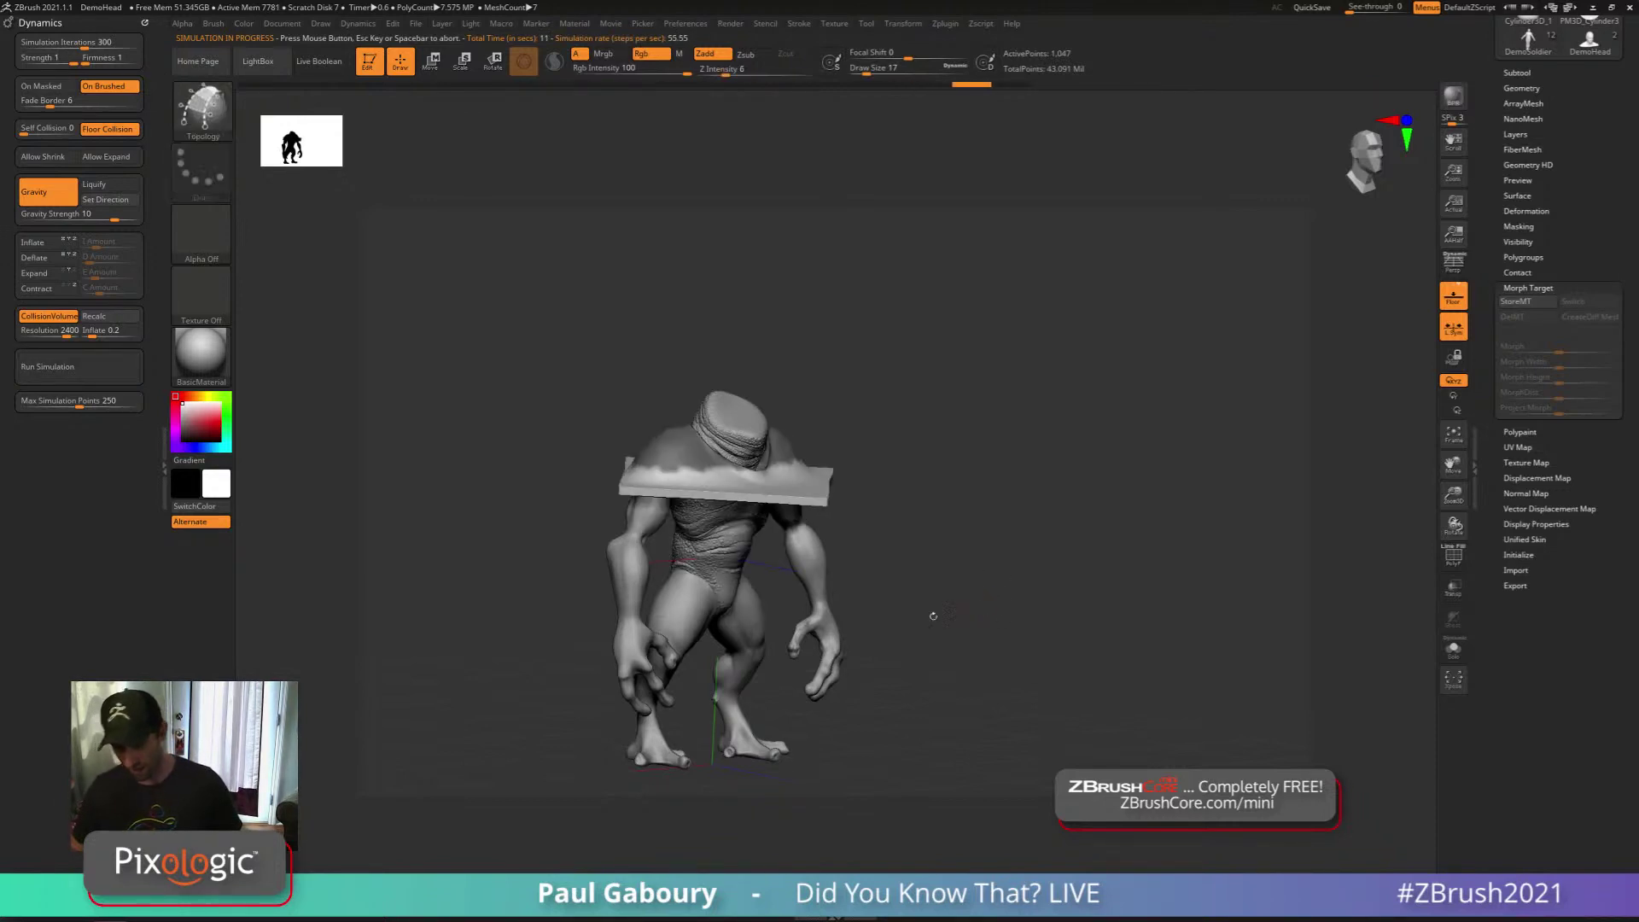
Set the simulation iterations to 50 and run the gravity simulation on the masked plane until it hangs down to the feet
left_click(85, 46)
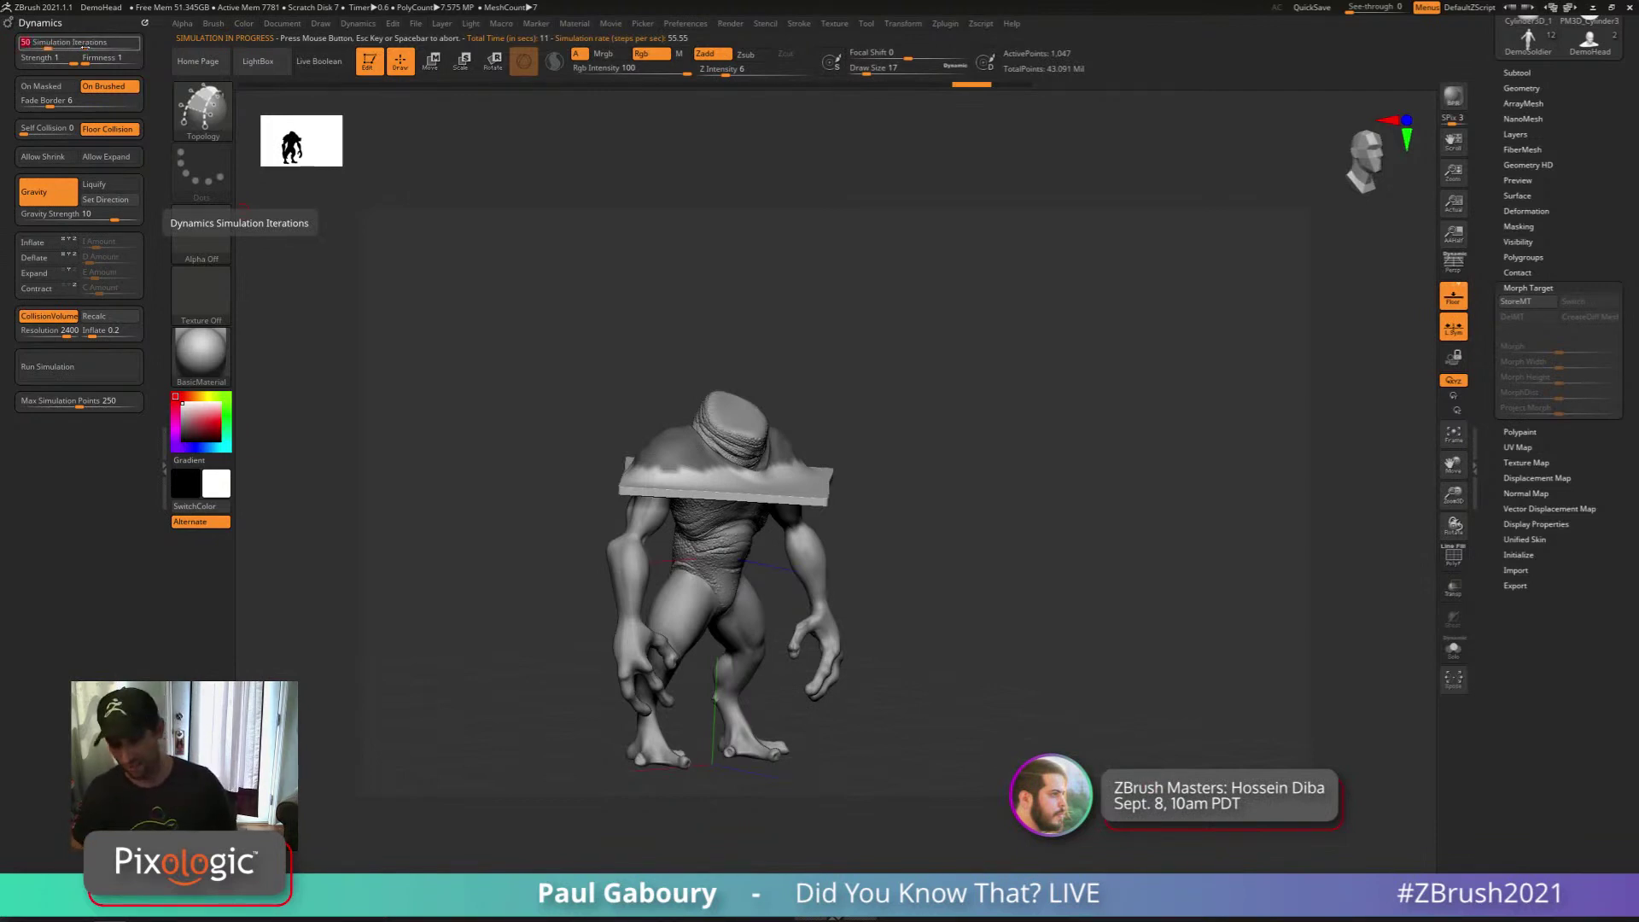
key("Return")
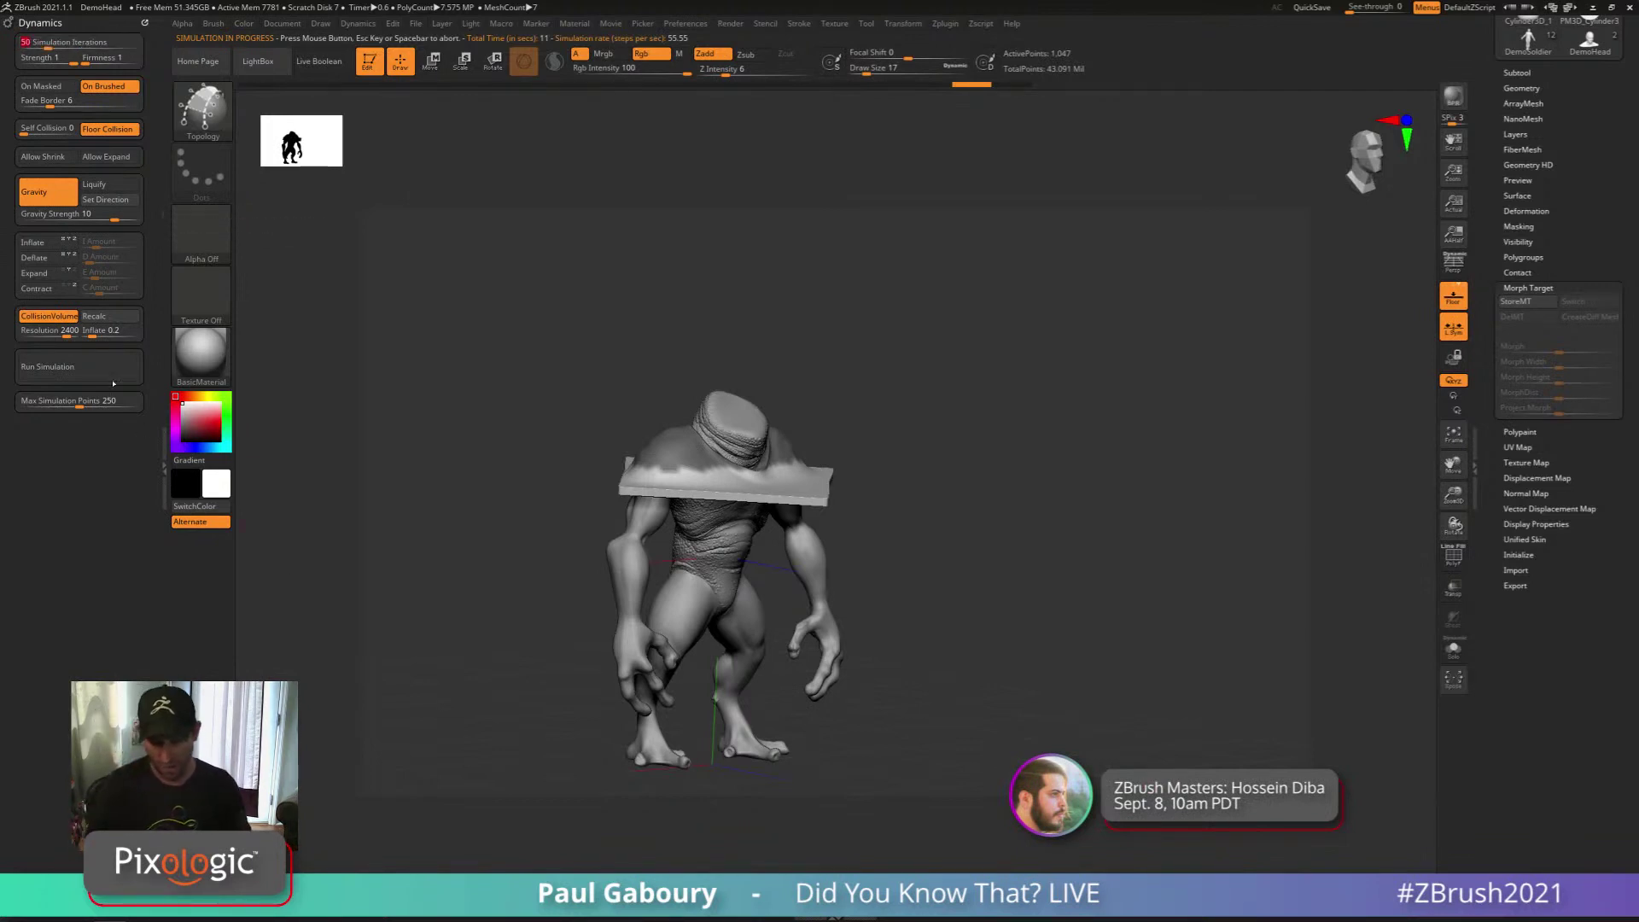
left_click(82, 367)
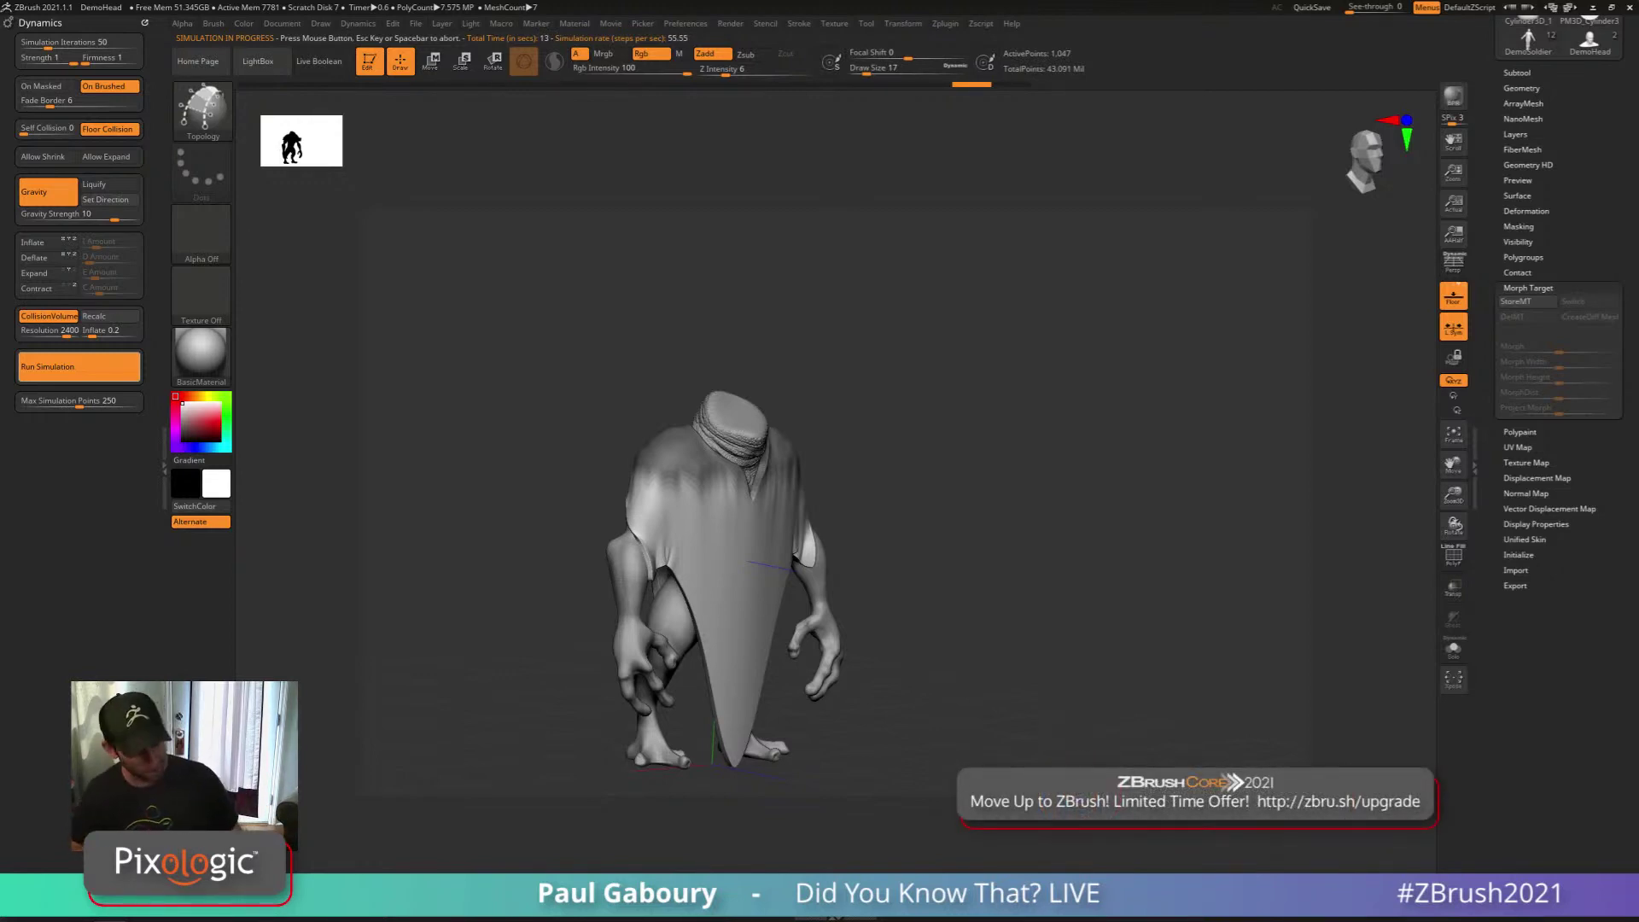
left_click(963, 625)
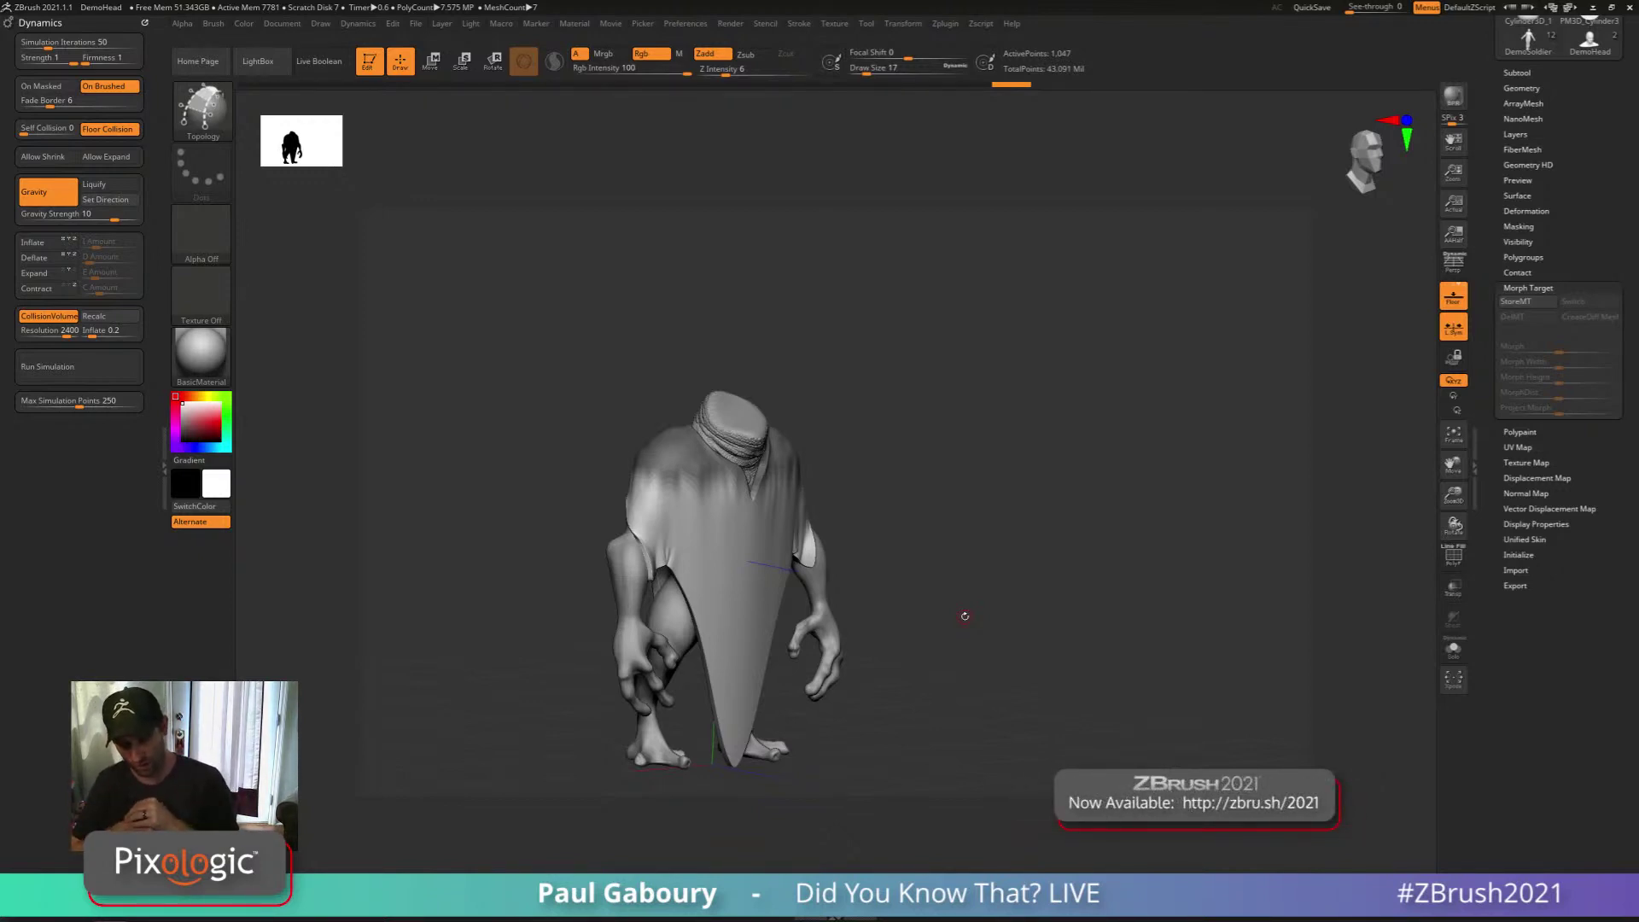
Undo the stretched draping, the mask and the drop to restore the flat plane above the creature
key("ctrl+z")
key("ctrl+z")
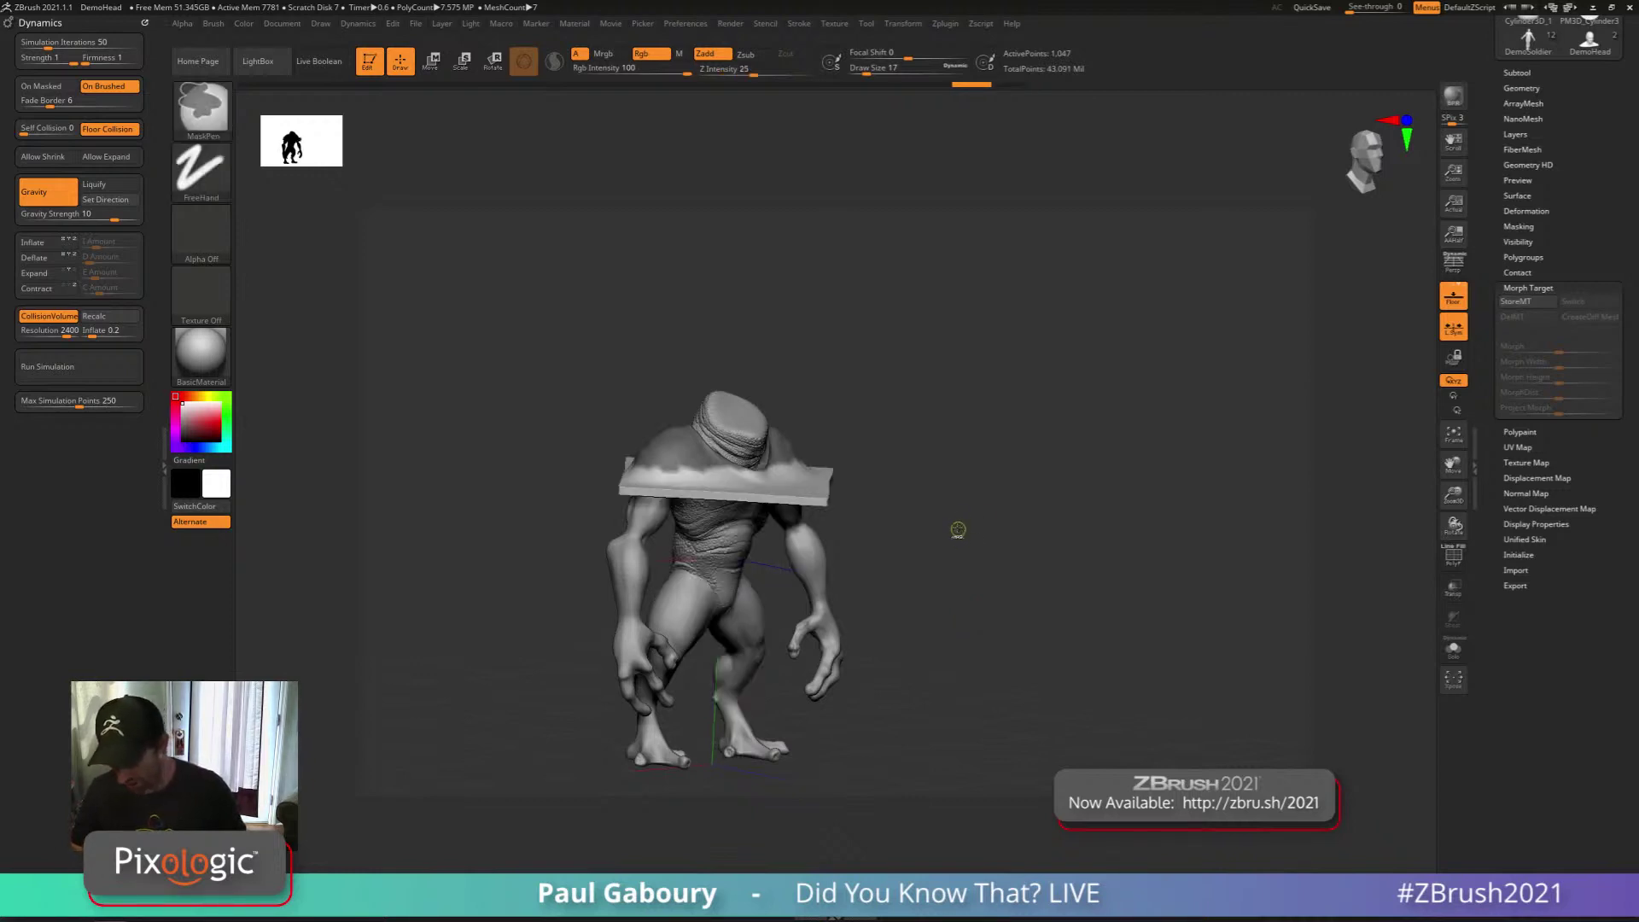
left_click_drag(969, 516, 1017, 555)
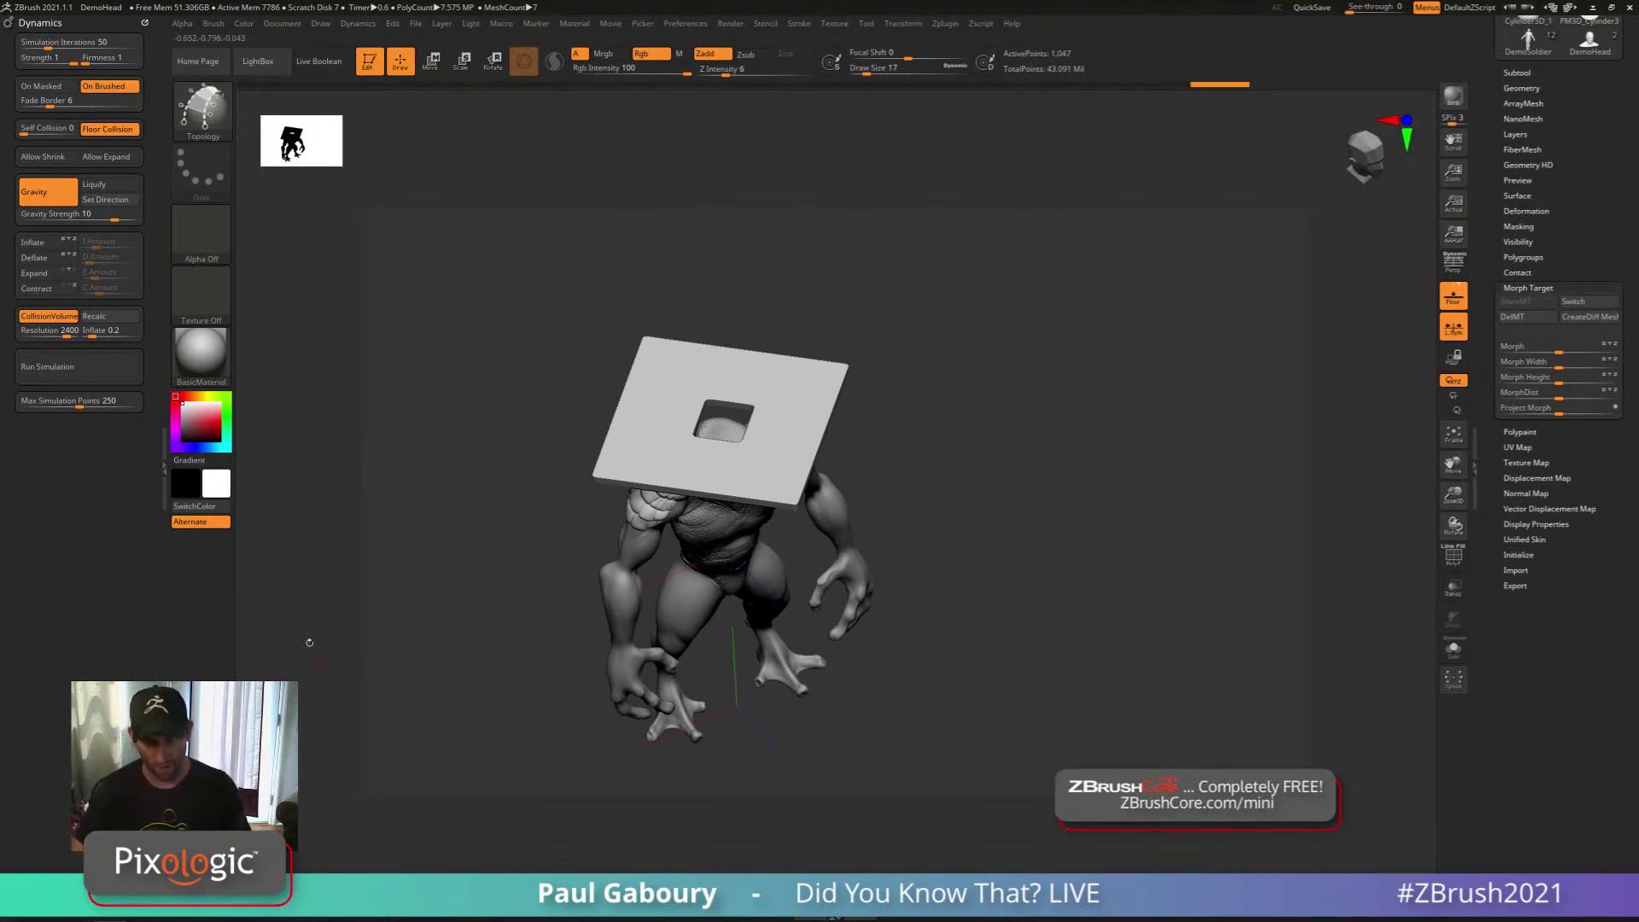
Drop the flat plane onto the creature's shoulders with the gravity simulation, and mask its upper part around the neck and shoulders
left_click(83, 367)
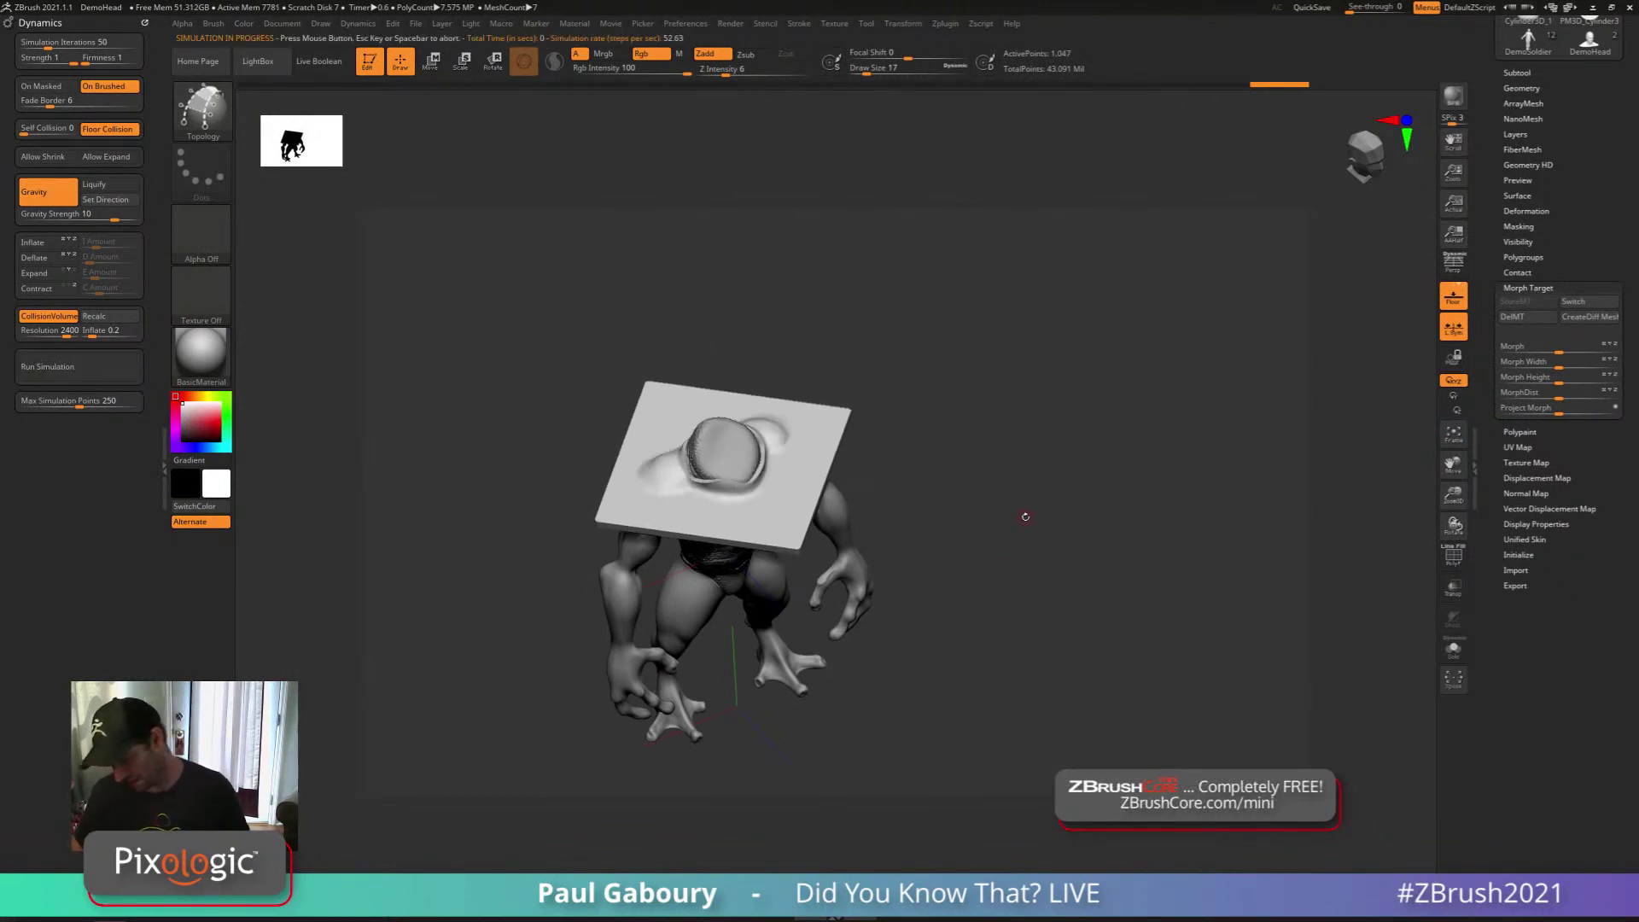
left_click(127, 376)
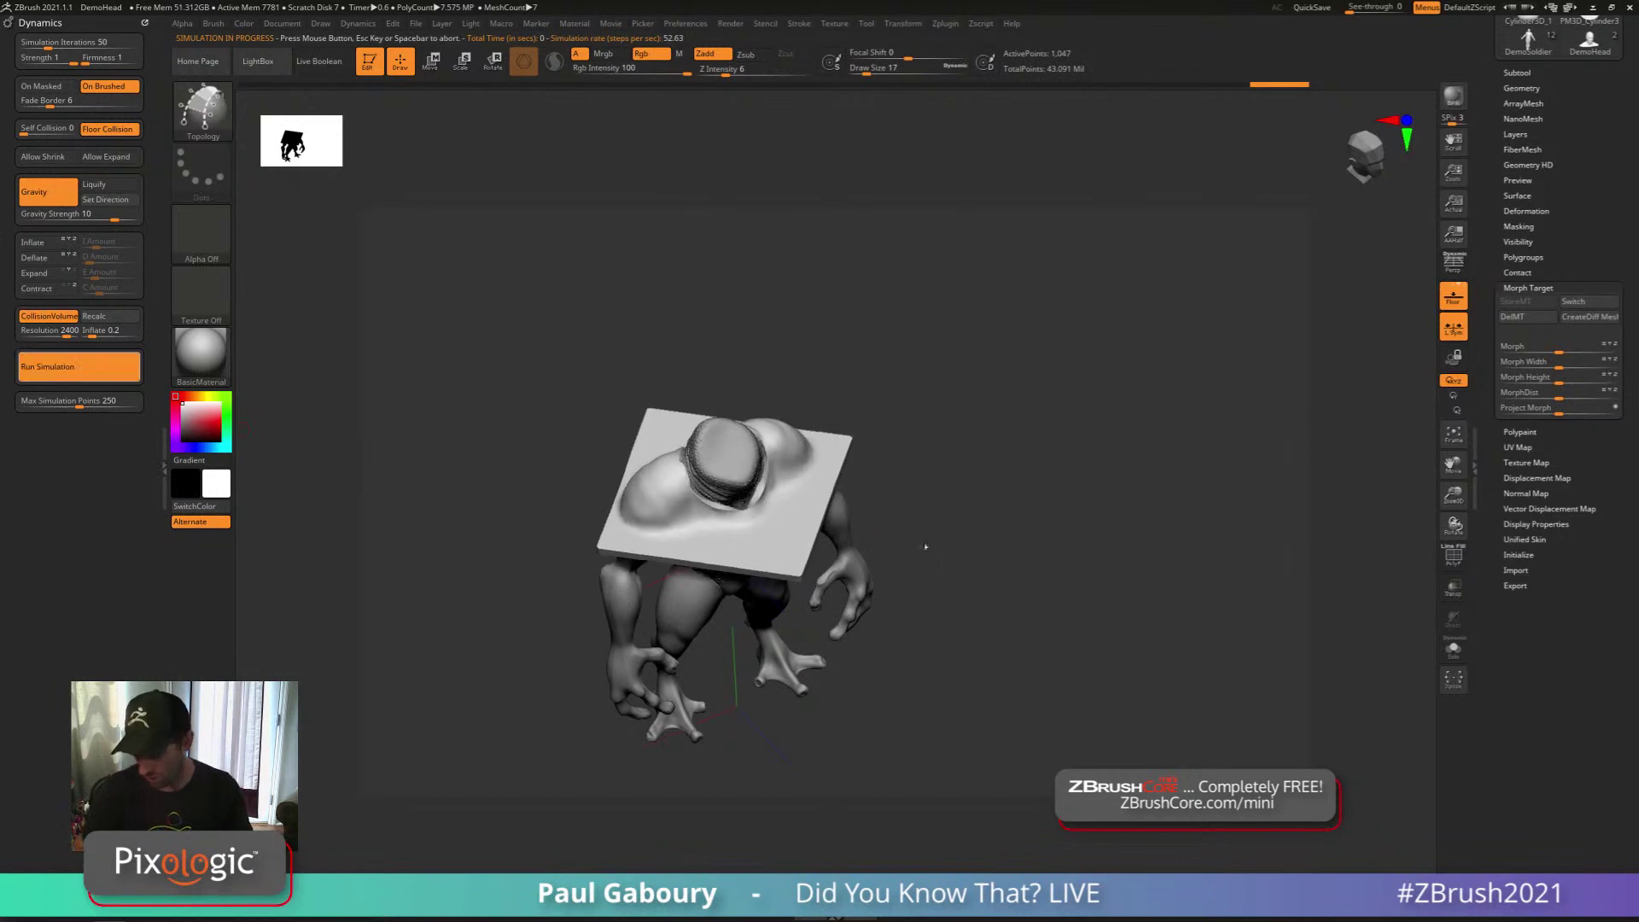
left_click_drag(923, 547, 871, 491)
mouse_move(527, 403)
left_mouse_down("ctrl")
mouse_move(895, 506)
mouse_move(845, 497)
left_mouse_up("ctrl")
Simulate gravity on the freshly masked plane until the cloth stretches down to the floor, and stop the simulation
left_click(81, 367)
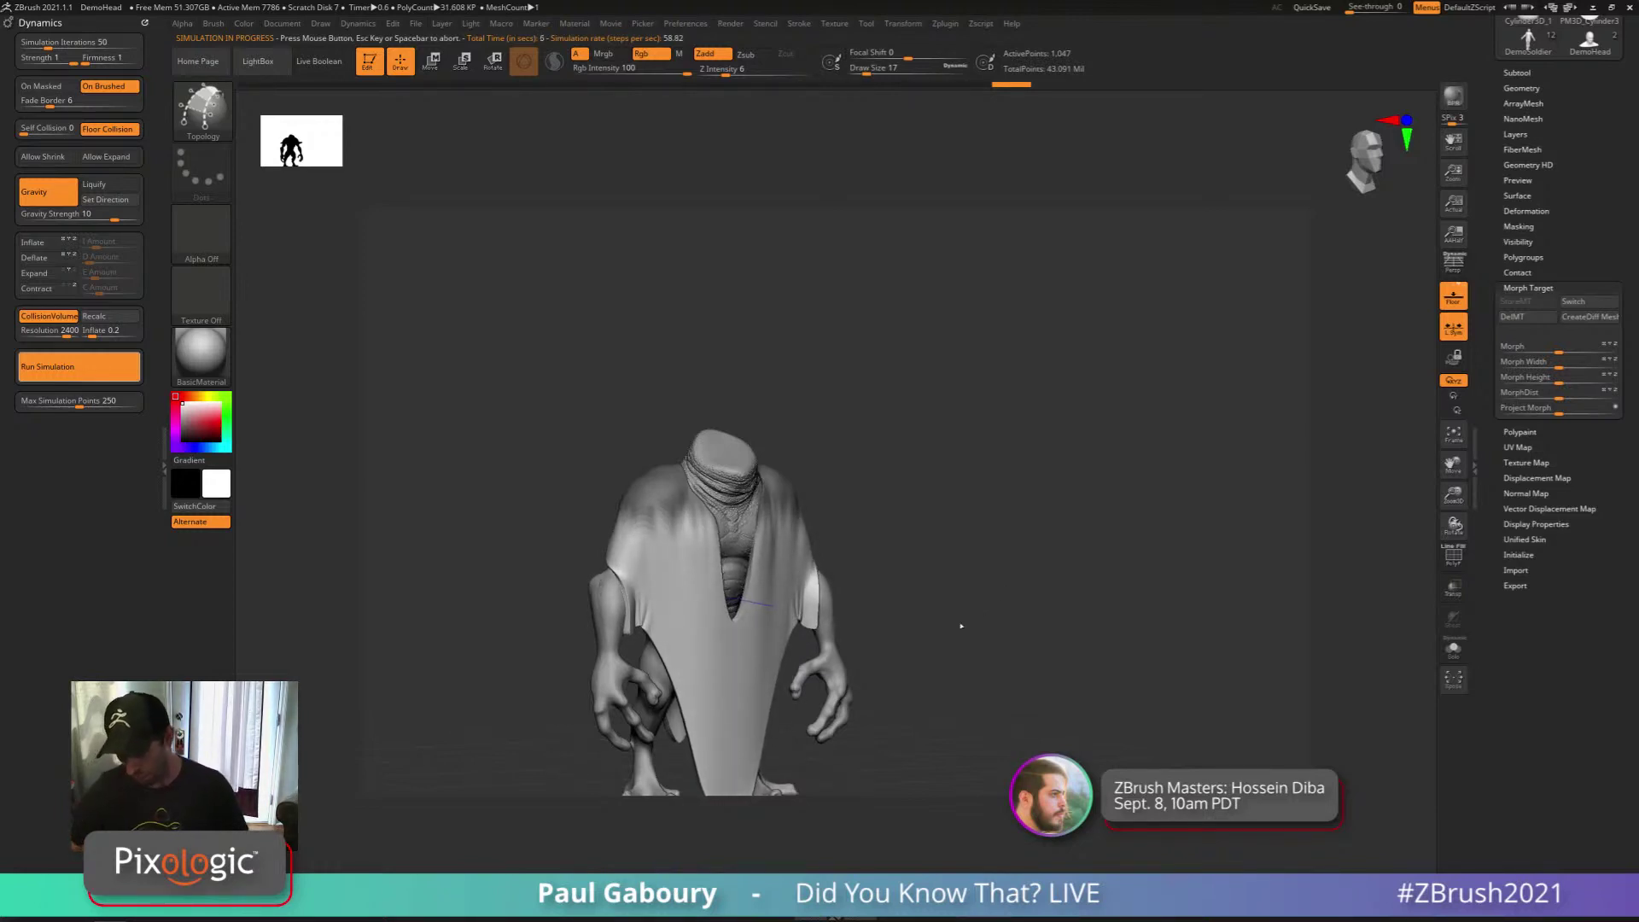
left_click(961, 597)
left_click_drag(961, 597, 893, 547, "alt")
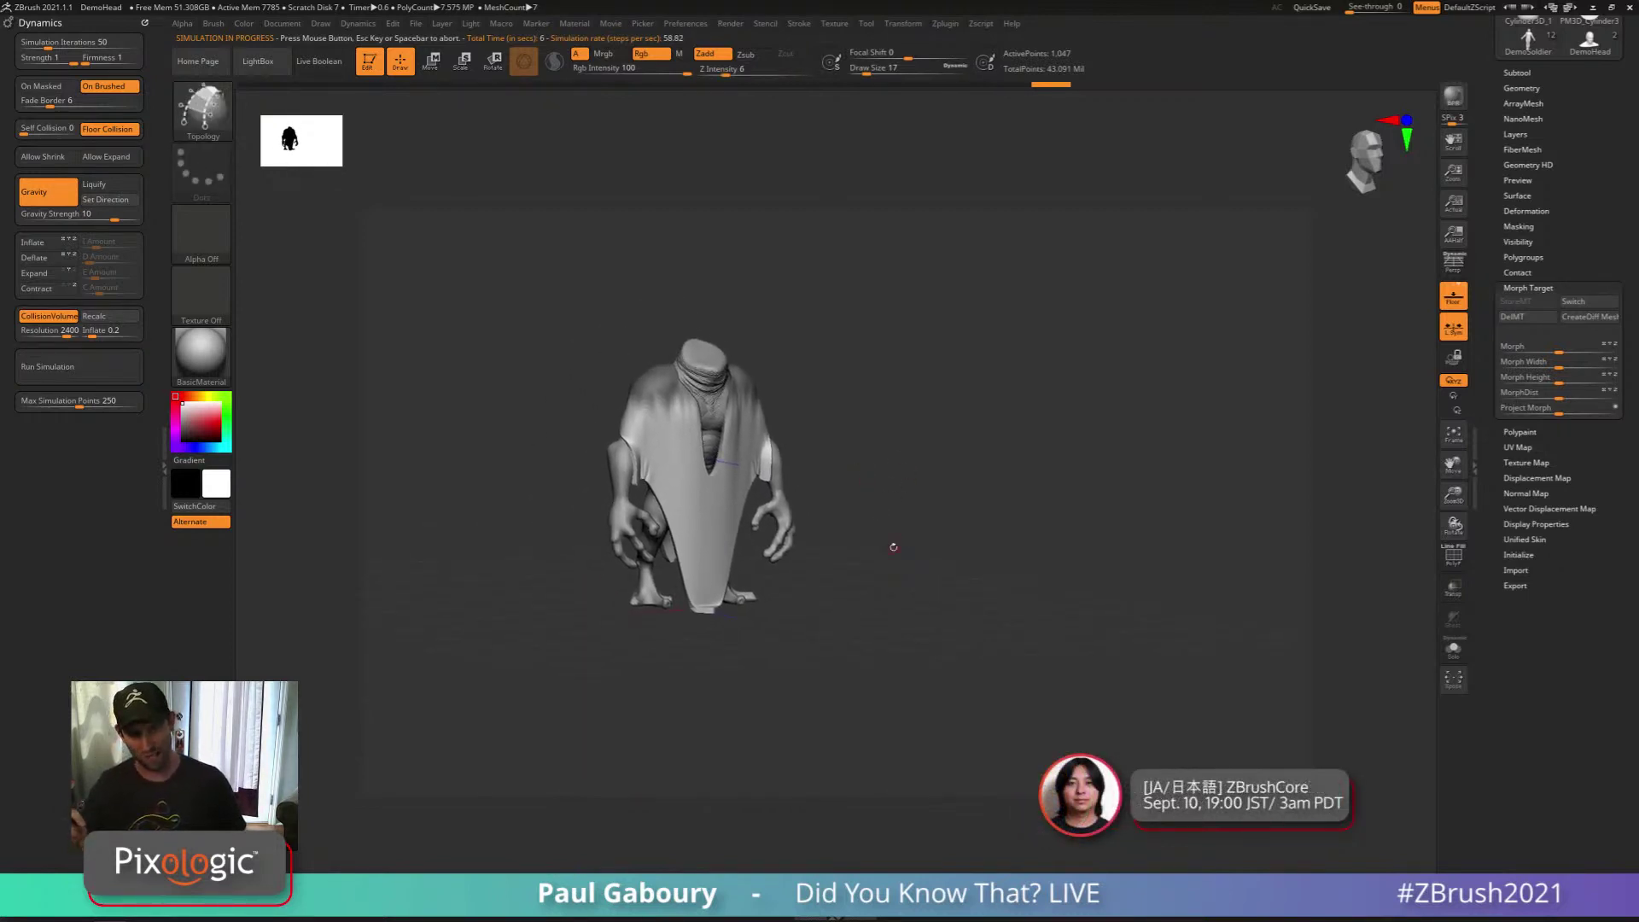
left_click_drag(841, 632, 845, 658)
Undo the draping, mask and drop to restore the flat plane, and replace its stored morph target with a new one
key("ctrl+z")
key("ctrl+z")
key("ctrl+z")
key("ctrl+z")
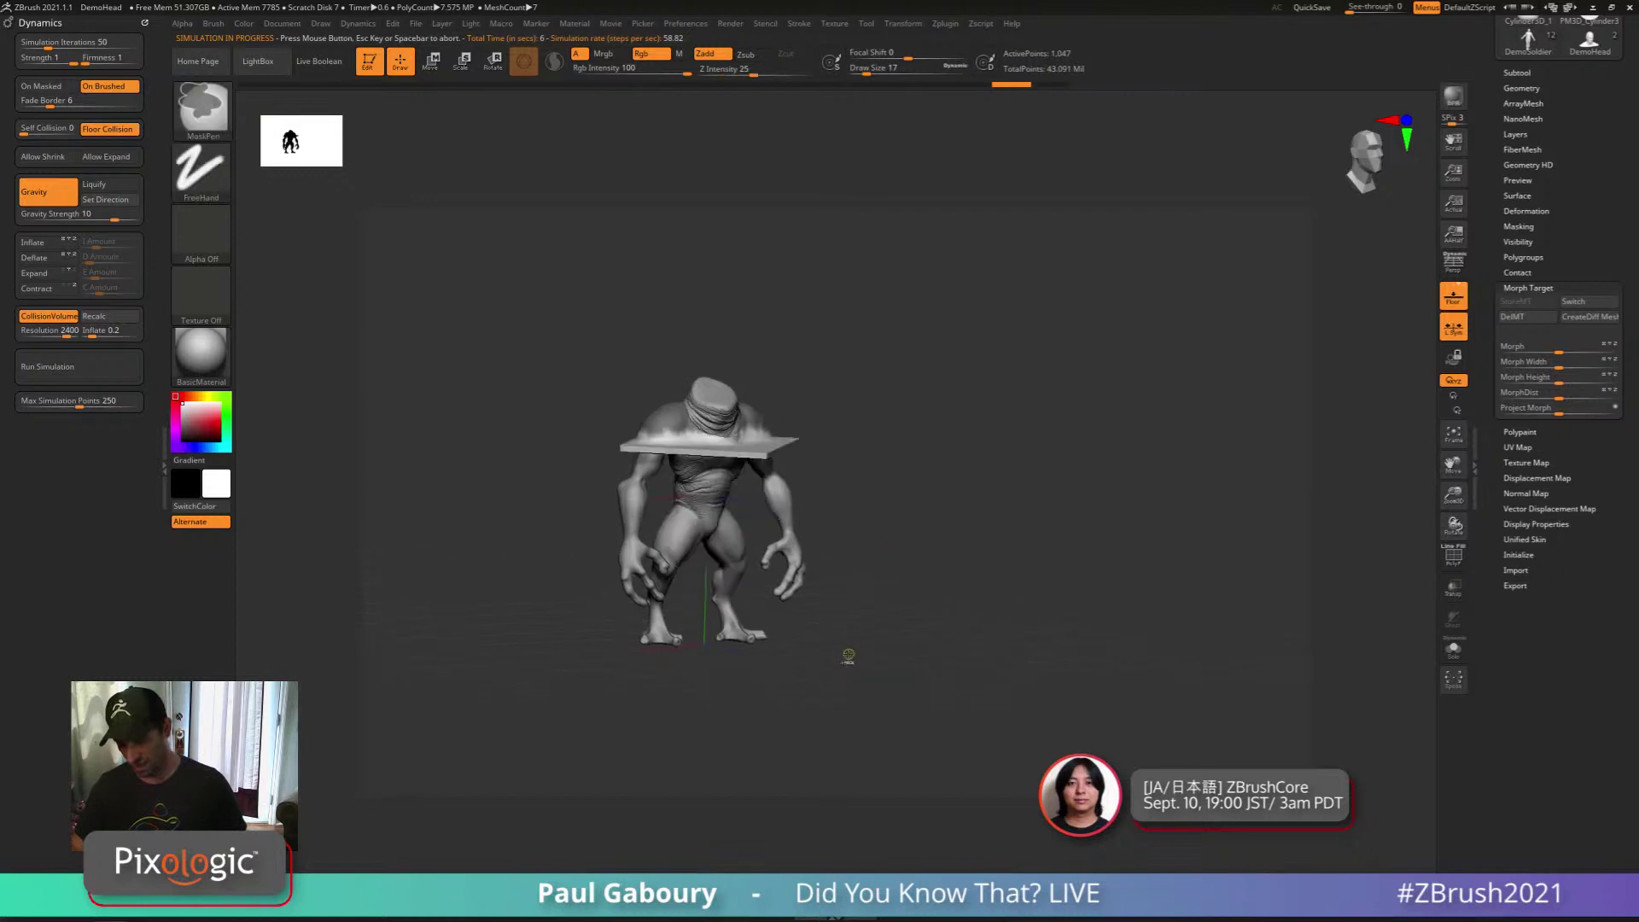
left_click_drag(921, 523, 958, 562)
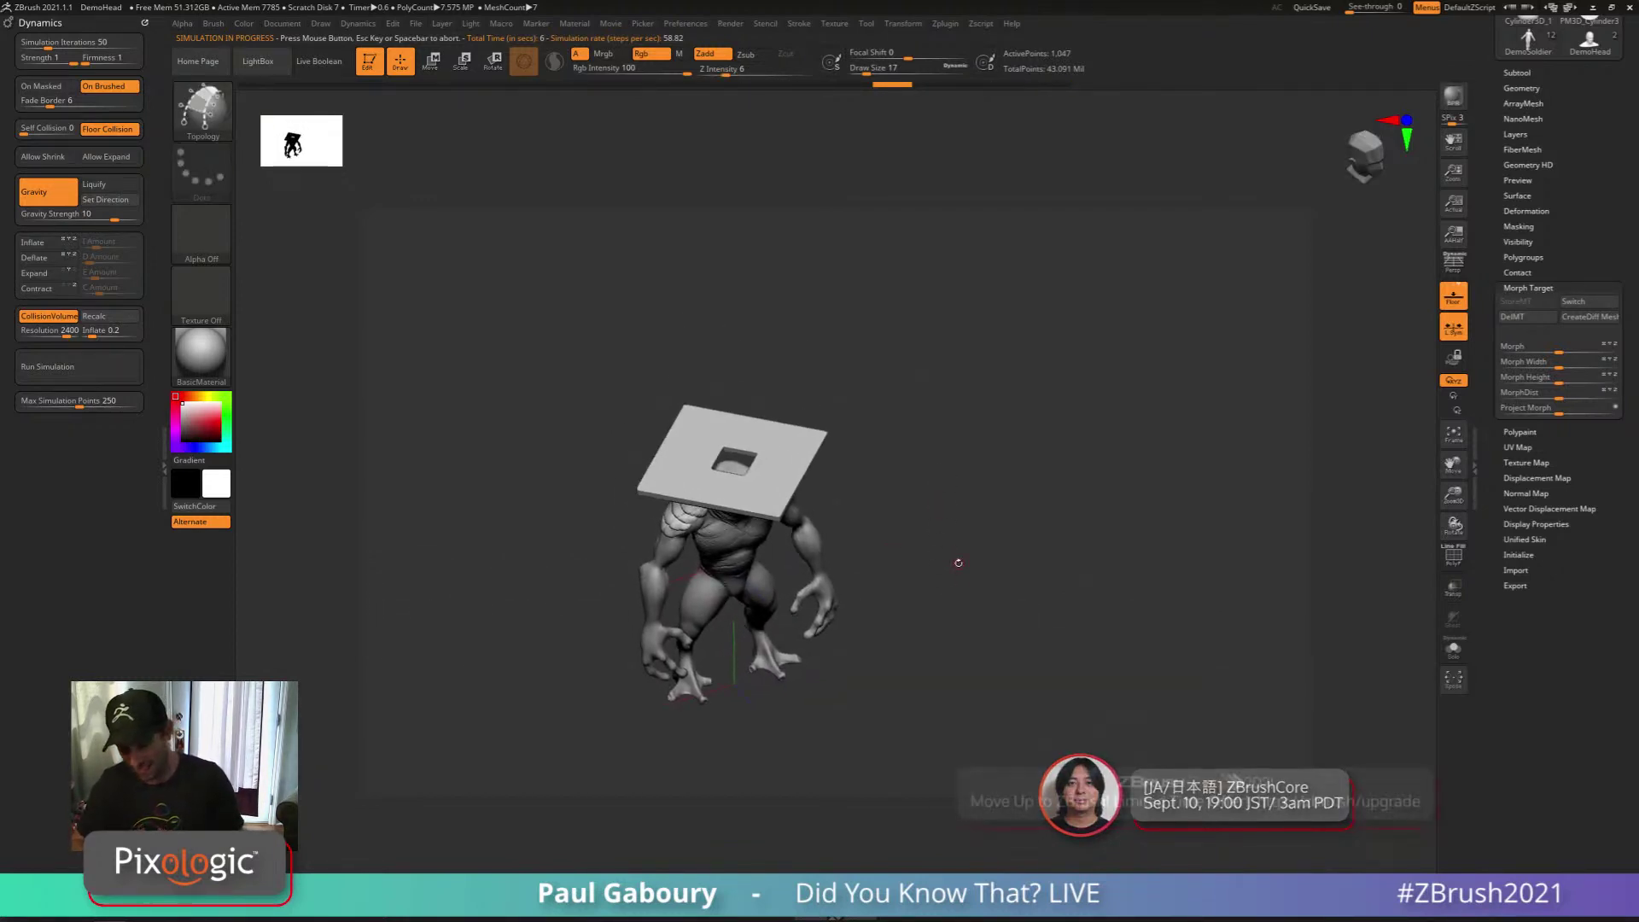
left_click(1515, 316)
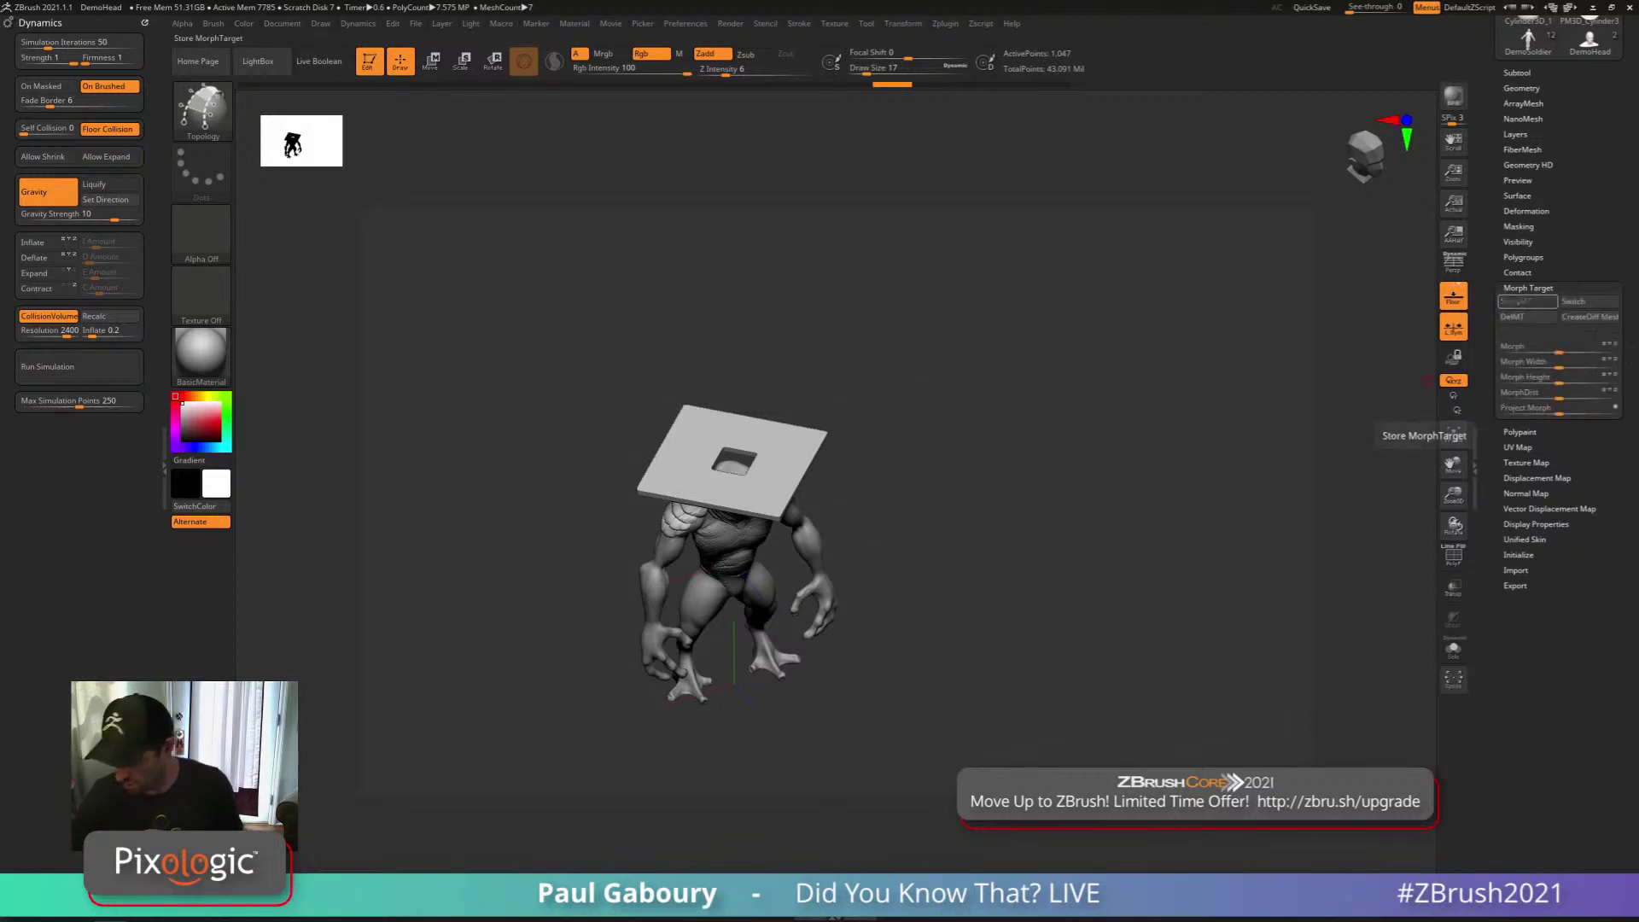
Set the simulation iterations to 300 and run the gravity simulation until the flat plane settles over the creature's neck
left_click(48, 42)
type("300")
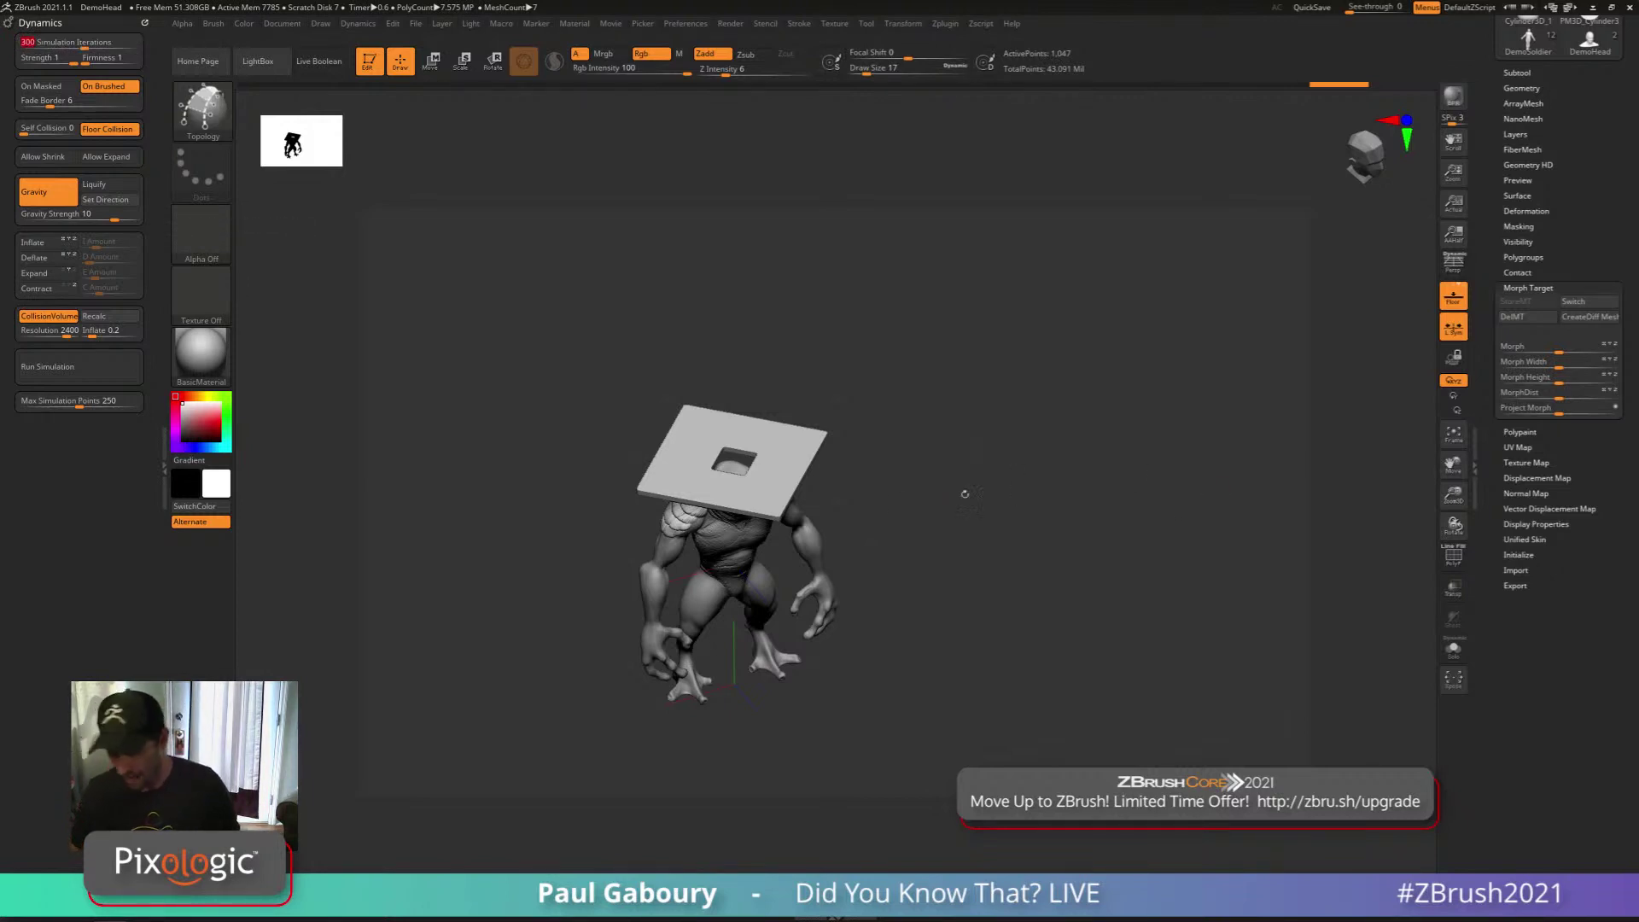
left_click(114, 366)
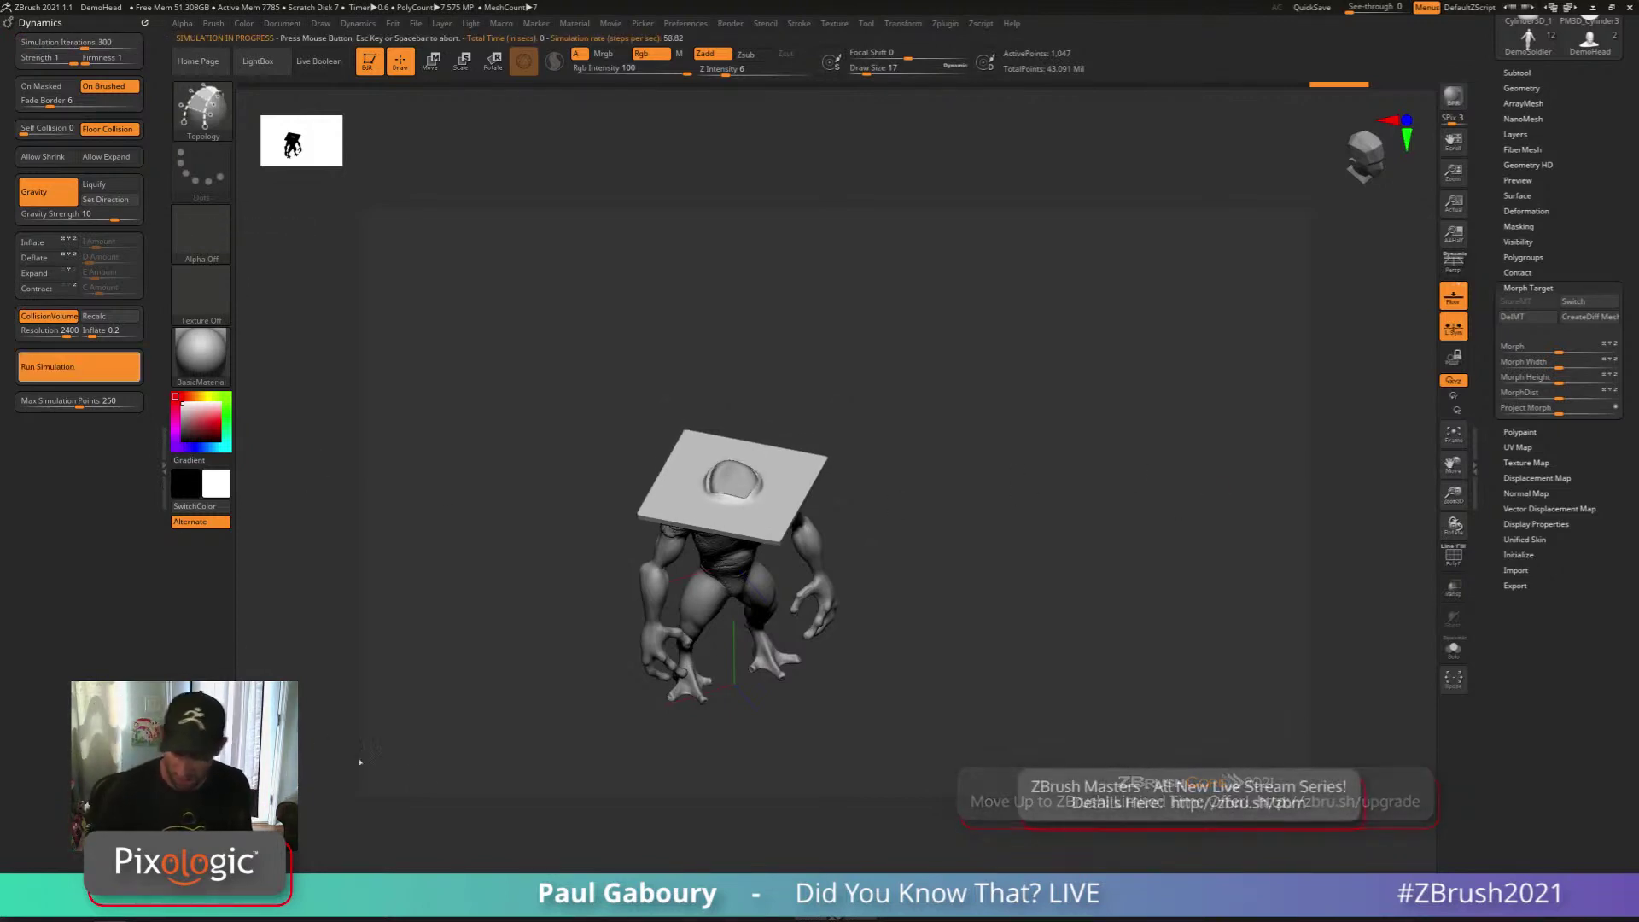
left_click(994, 572)
Mask the upper part of the plane from the front, and simulate gravity until the unmasked cloth drapes over the chest
left_click_drag(988, 567, 1001, 536, "shift")
left_click_drag(660, 463, 862, 539, "ctrl")
left_click(79, 366)
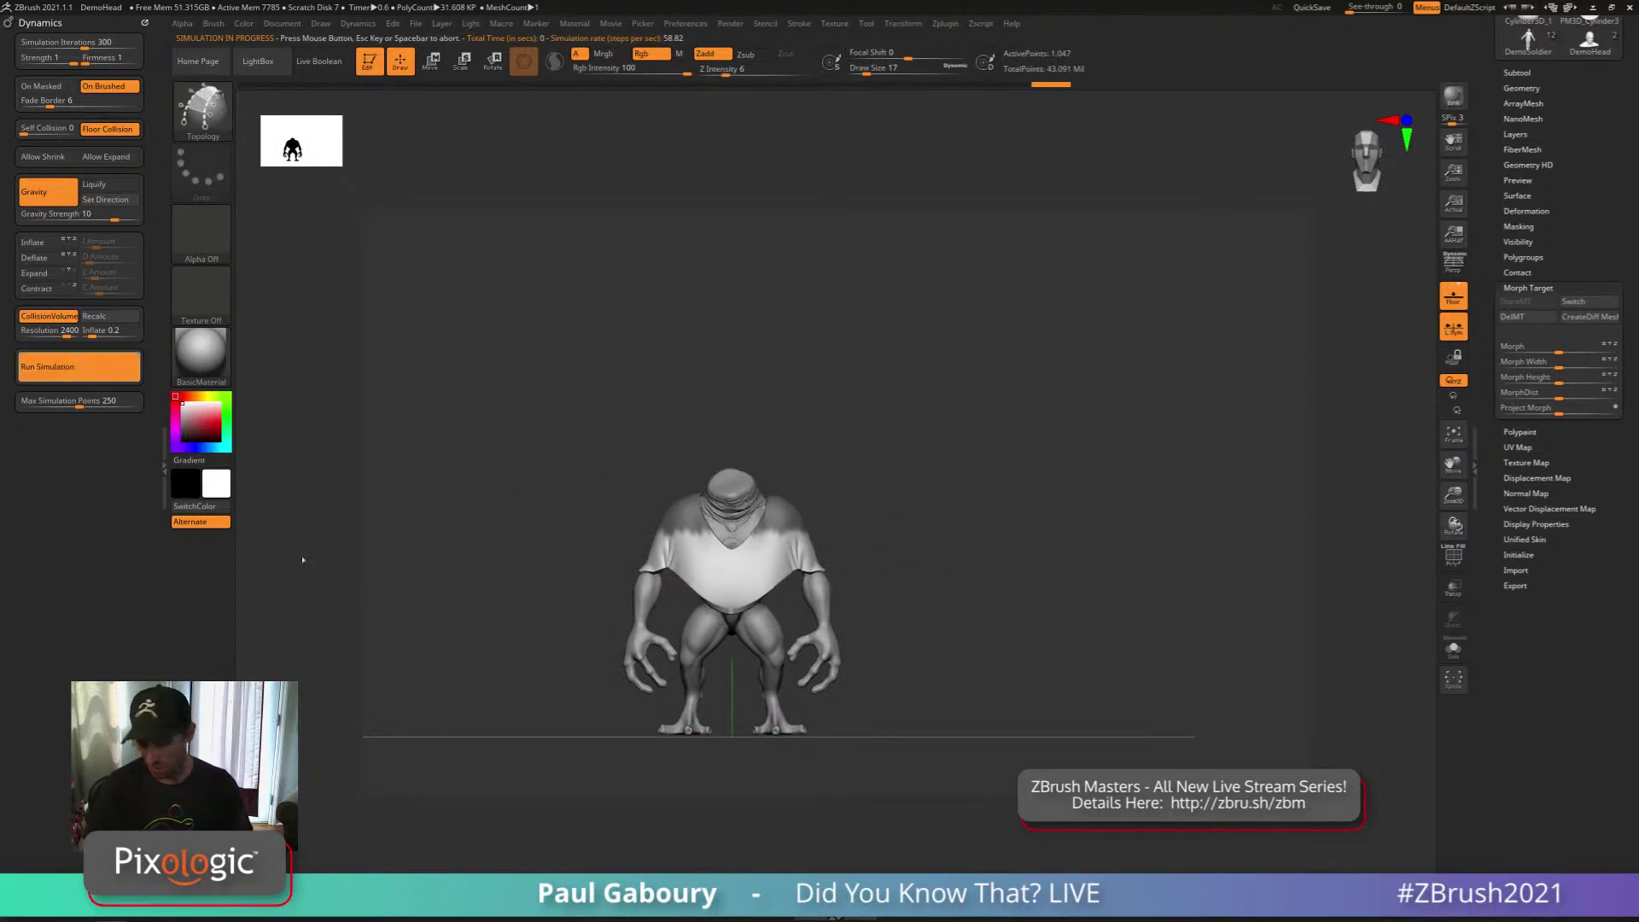
left_click(1019, 598)
left_click_drag(1019, 599, 989, 567)
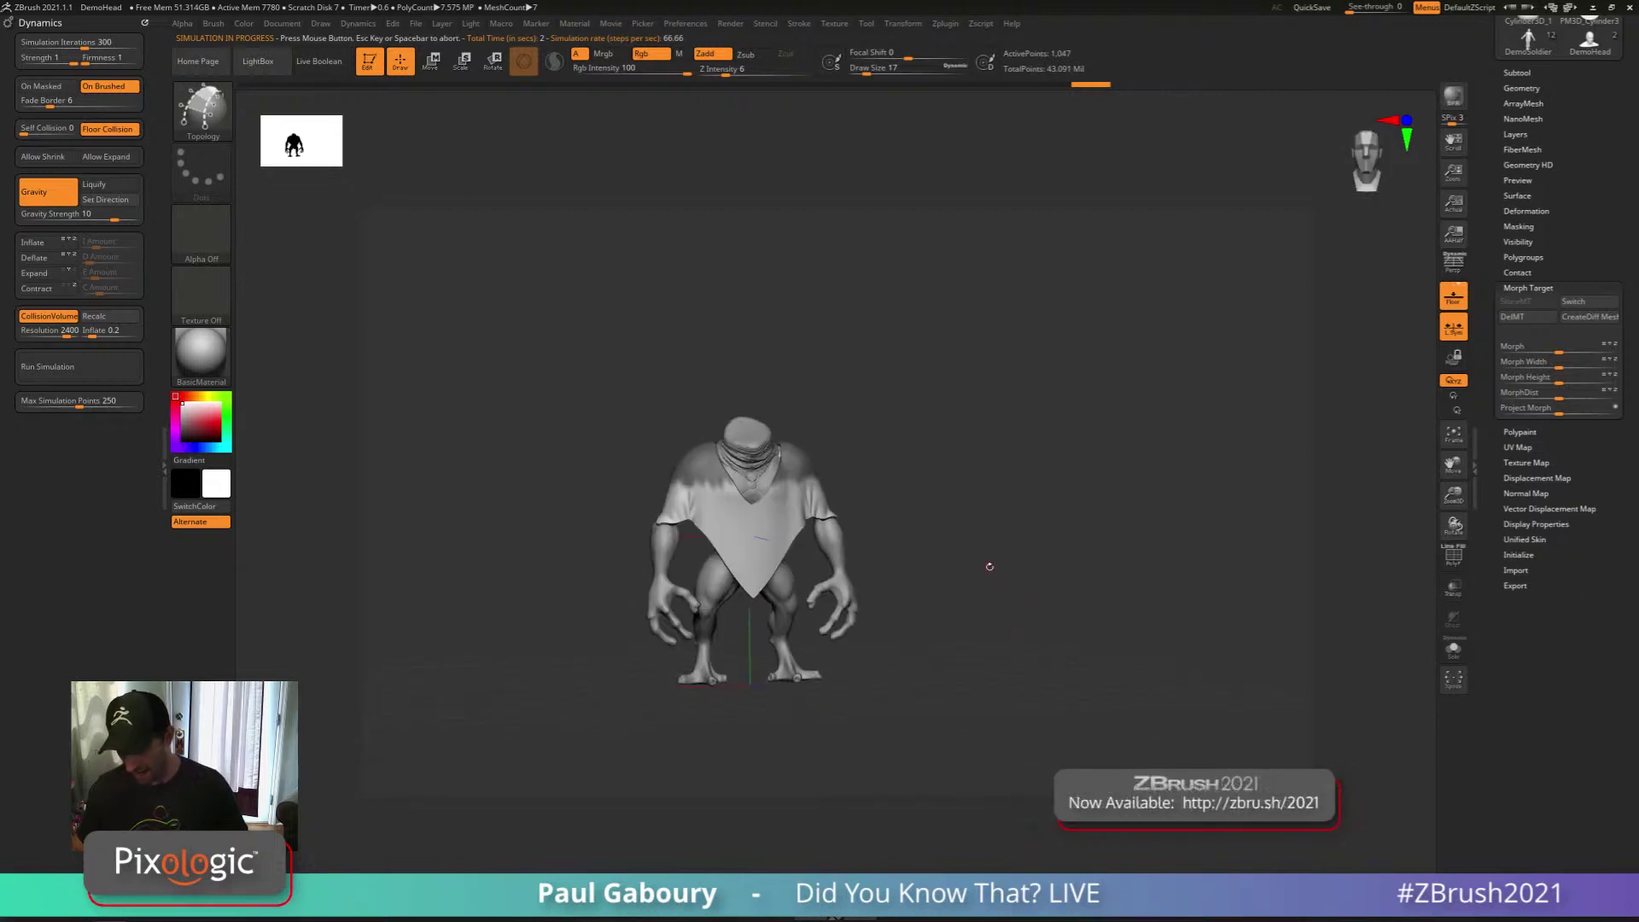
Choose the ClothHook brush and set its draw size to 112
key("b")
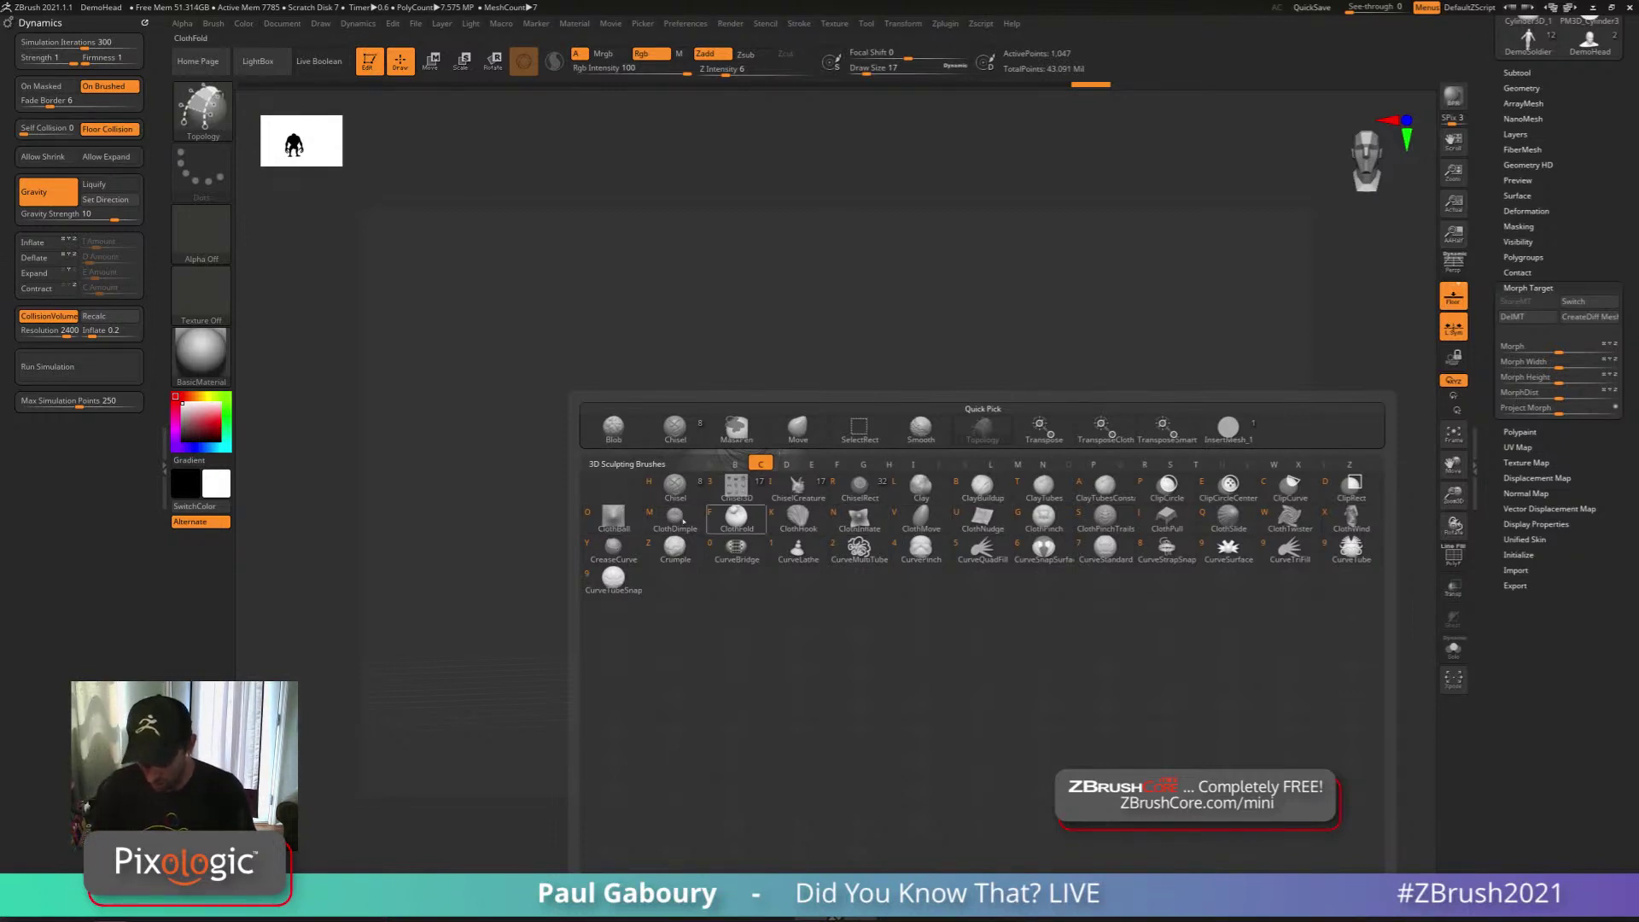
left_click(802, 521)
key("s")
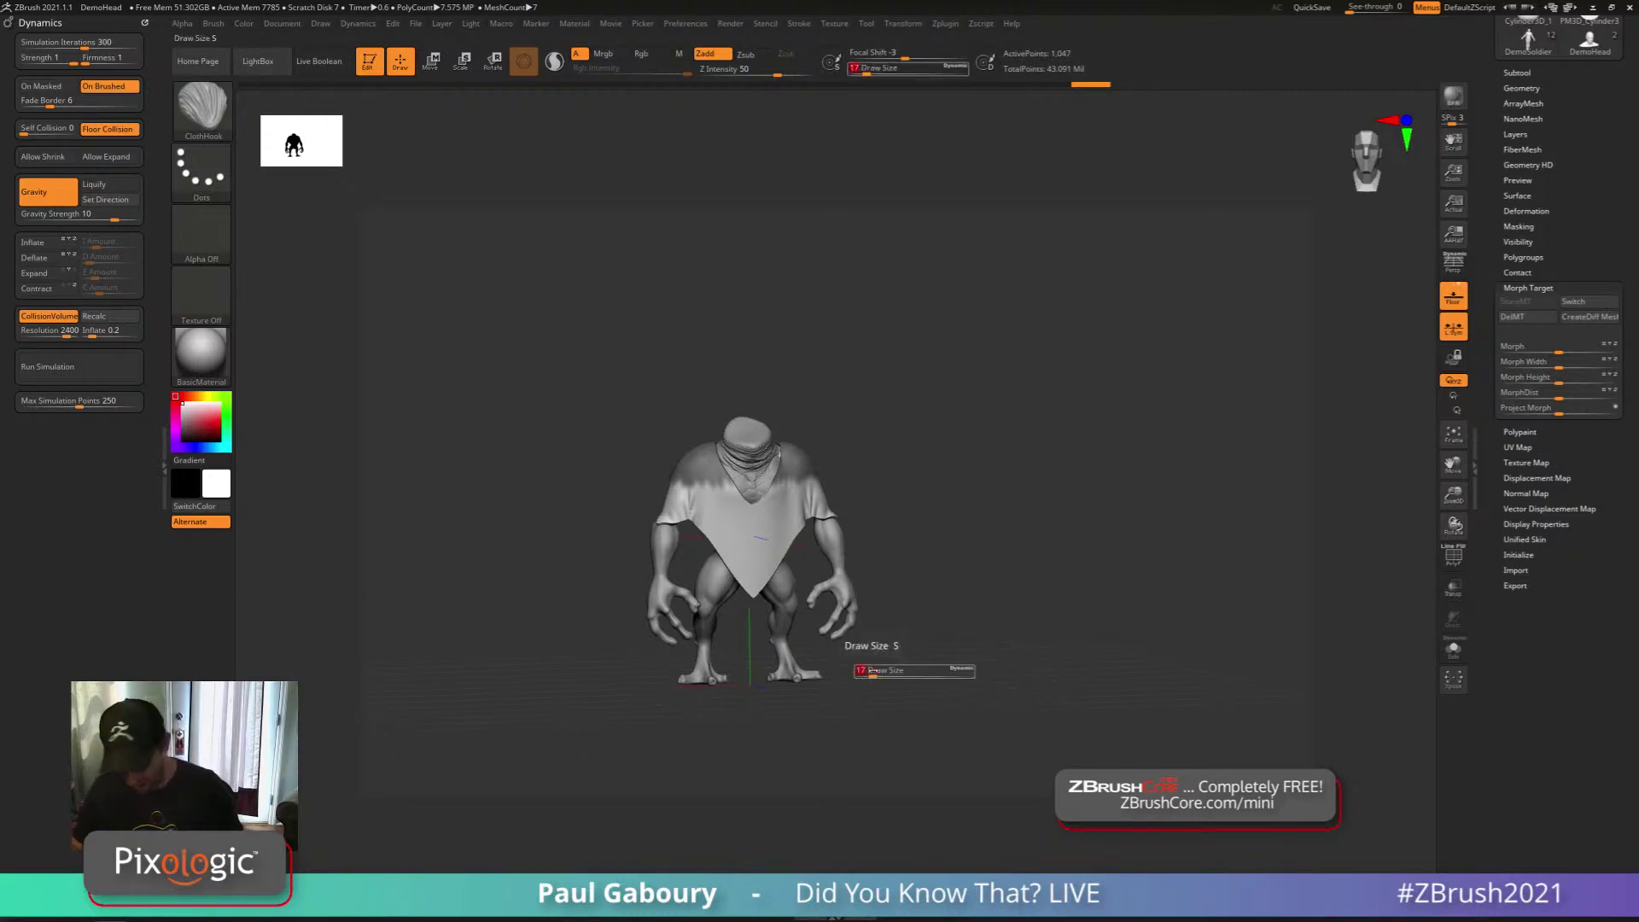
left_click_drag(872, 670, 894, 672)
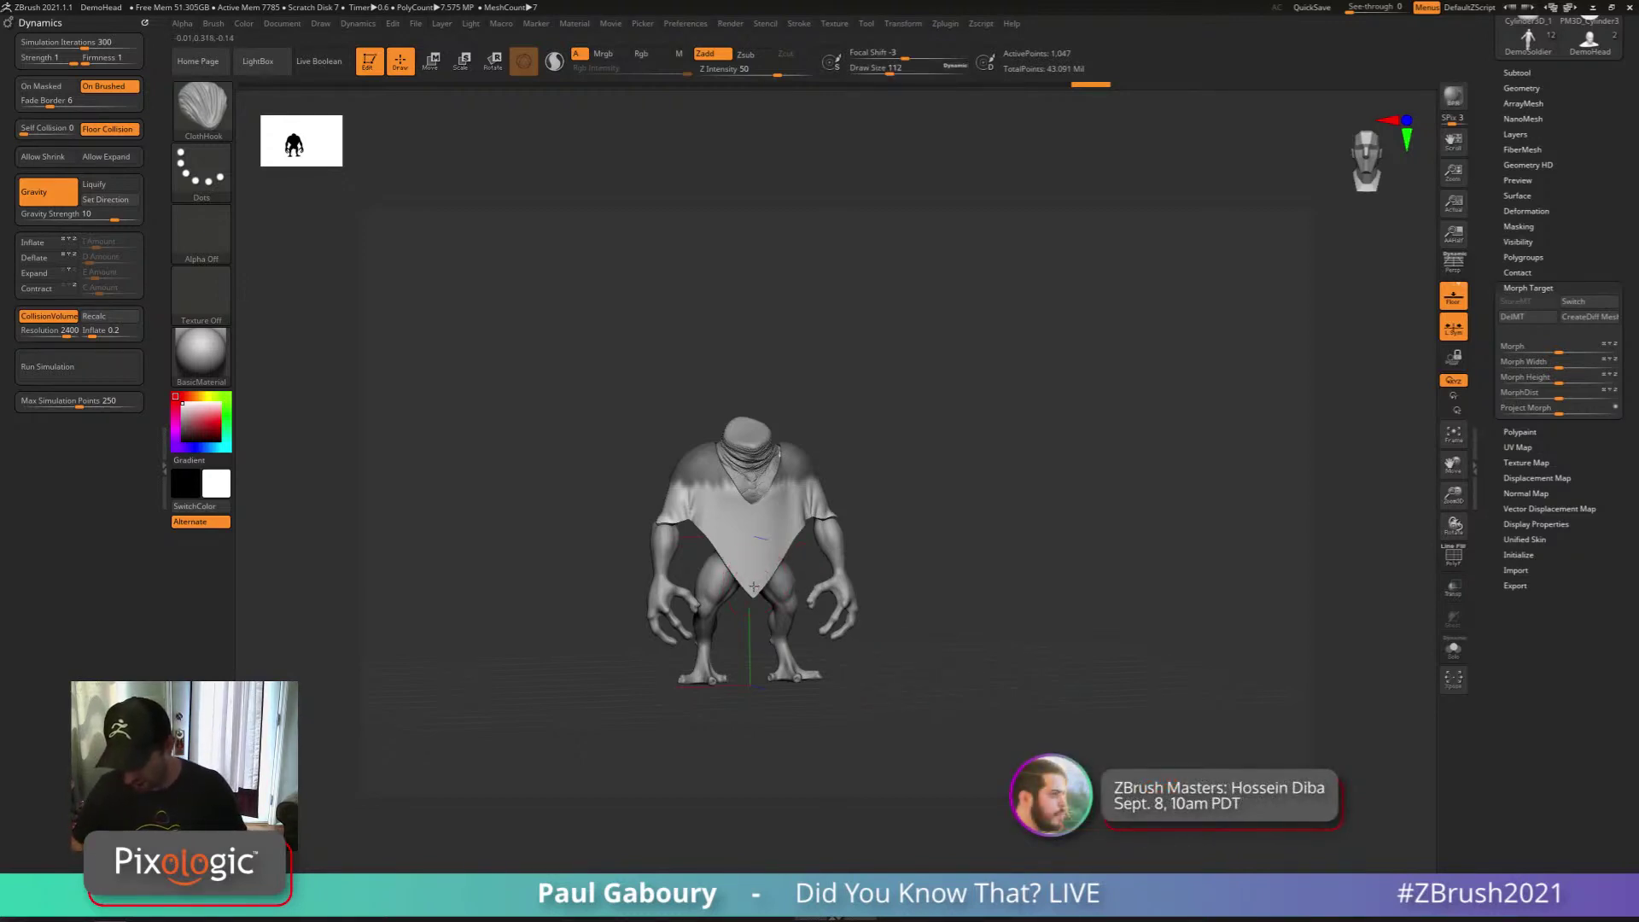
Pull the poncho's front point up and down with ClothHook to form folds, leaving the simulation iterations at 300
left_click_drag(754, 586, 757, 633)
mouse_move(810, 643)
right_mouse_down()
mouse_move(871, 638)
mouse_move(876, 687)
right_mouse_up()
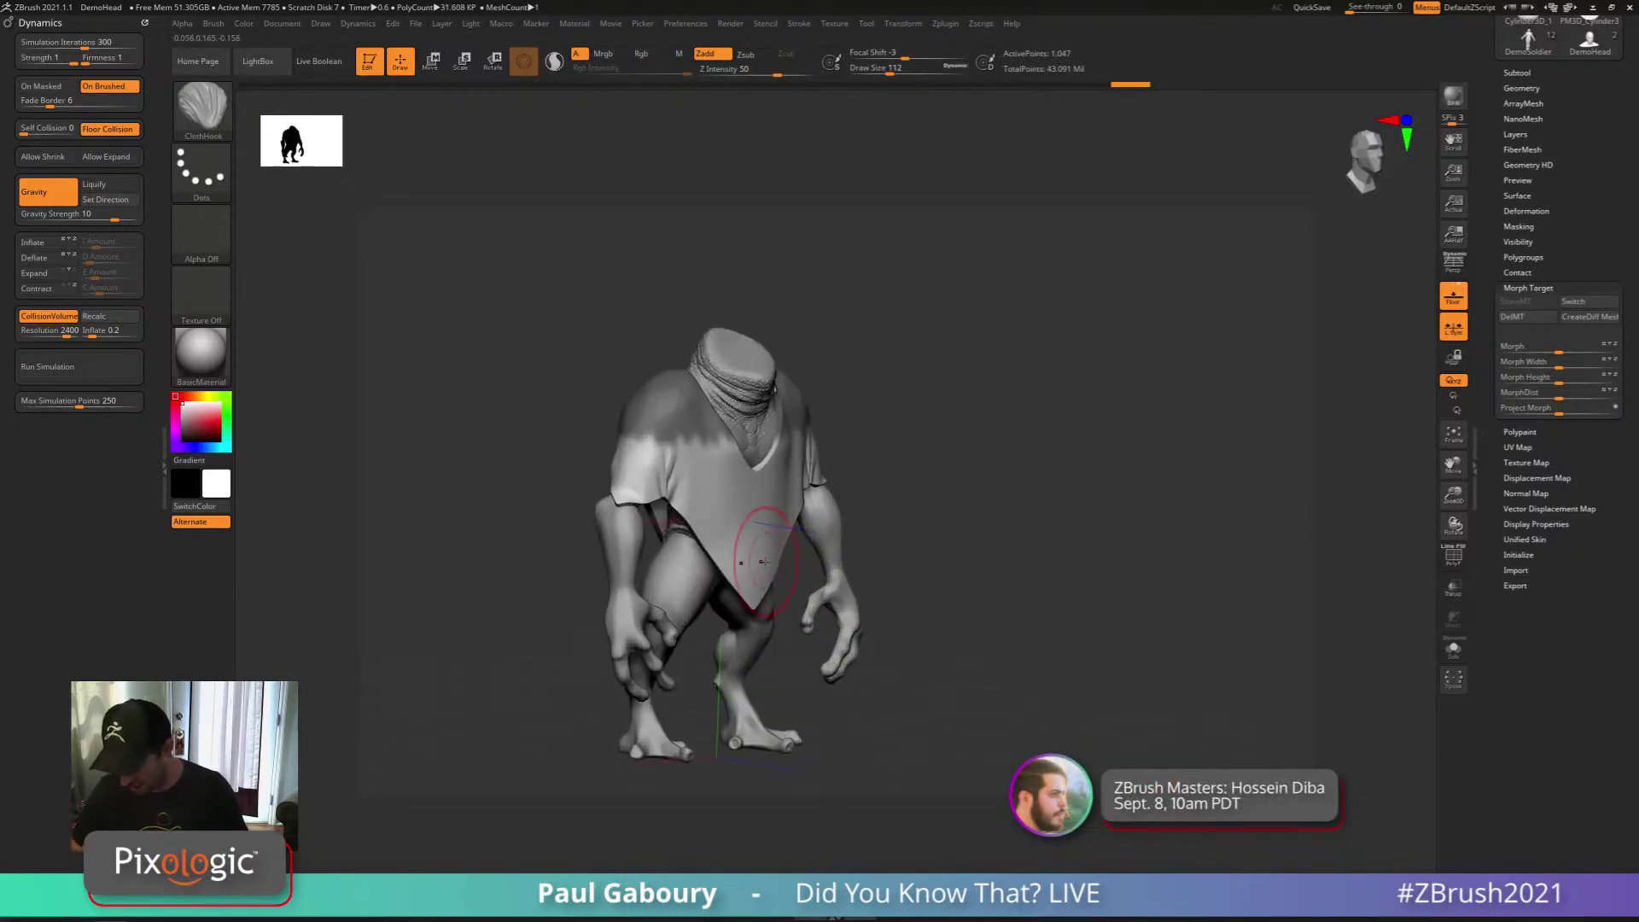
mouse_move(770, 570)
left_mouse_down()
mouse_move(761, 546)
mouse_move(771, 570)
mouse_move(753, 587)
left_mouse_up()
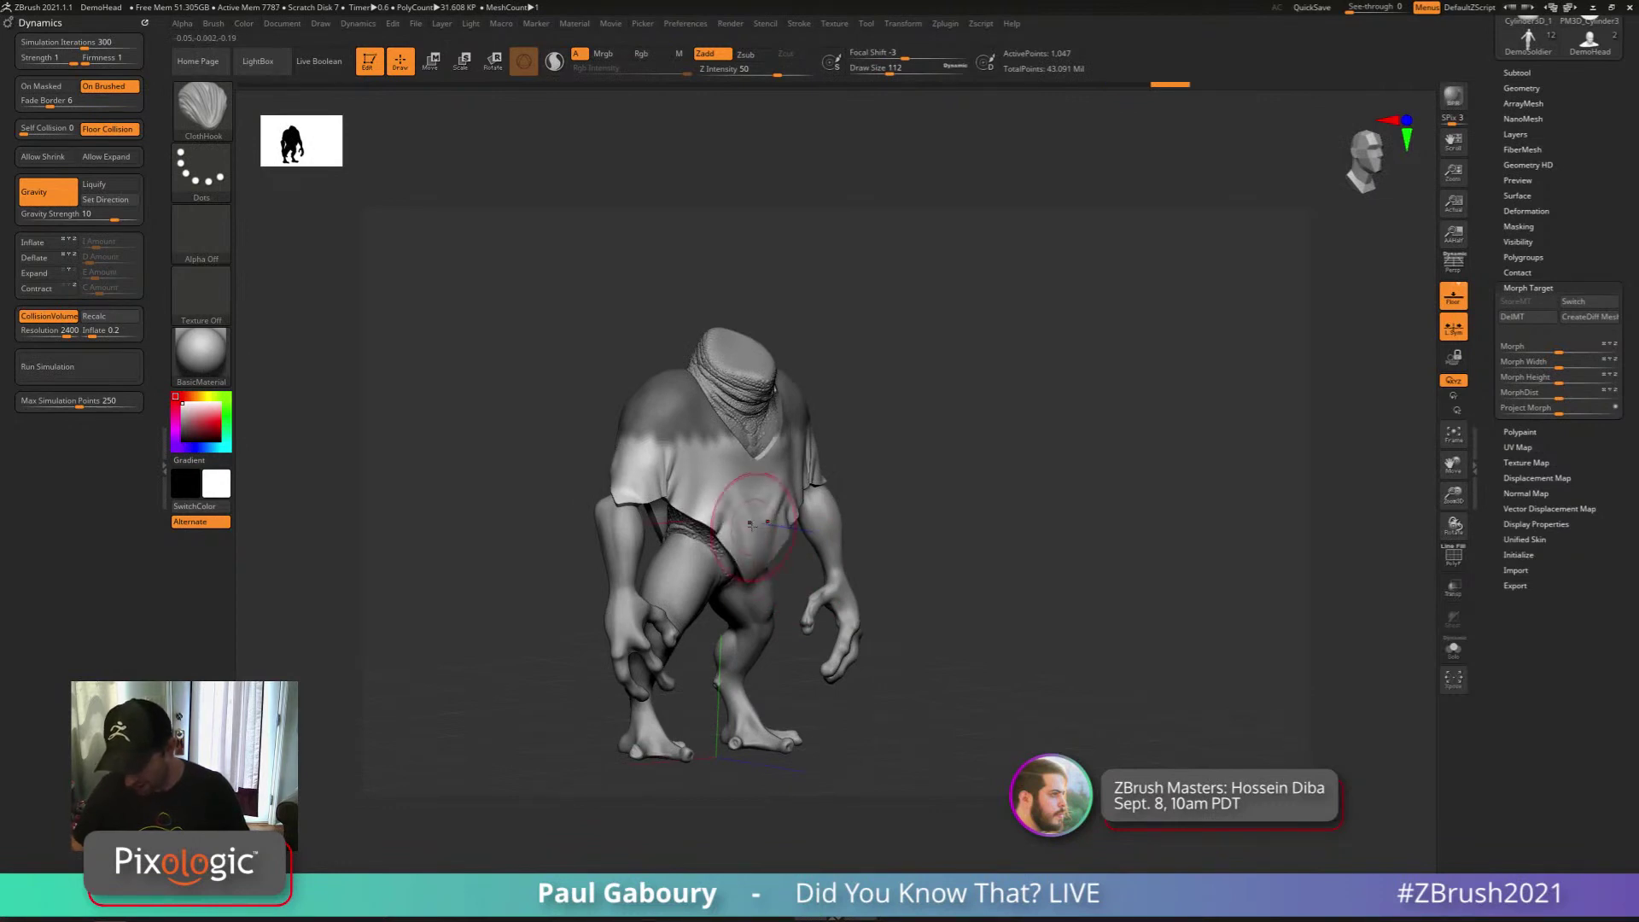
mouse_move(751, 528)
left_mouse_down()
mouse_move(735, 568)
mouse_move(746, 674)
left_mouse_up()
left_click_drag(744, 597, 732, 751)
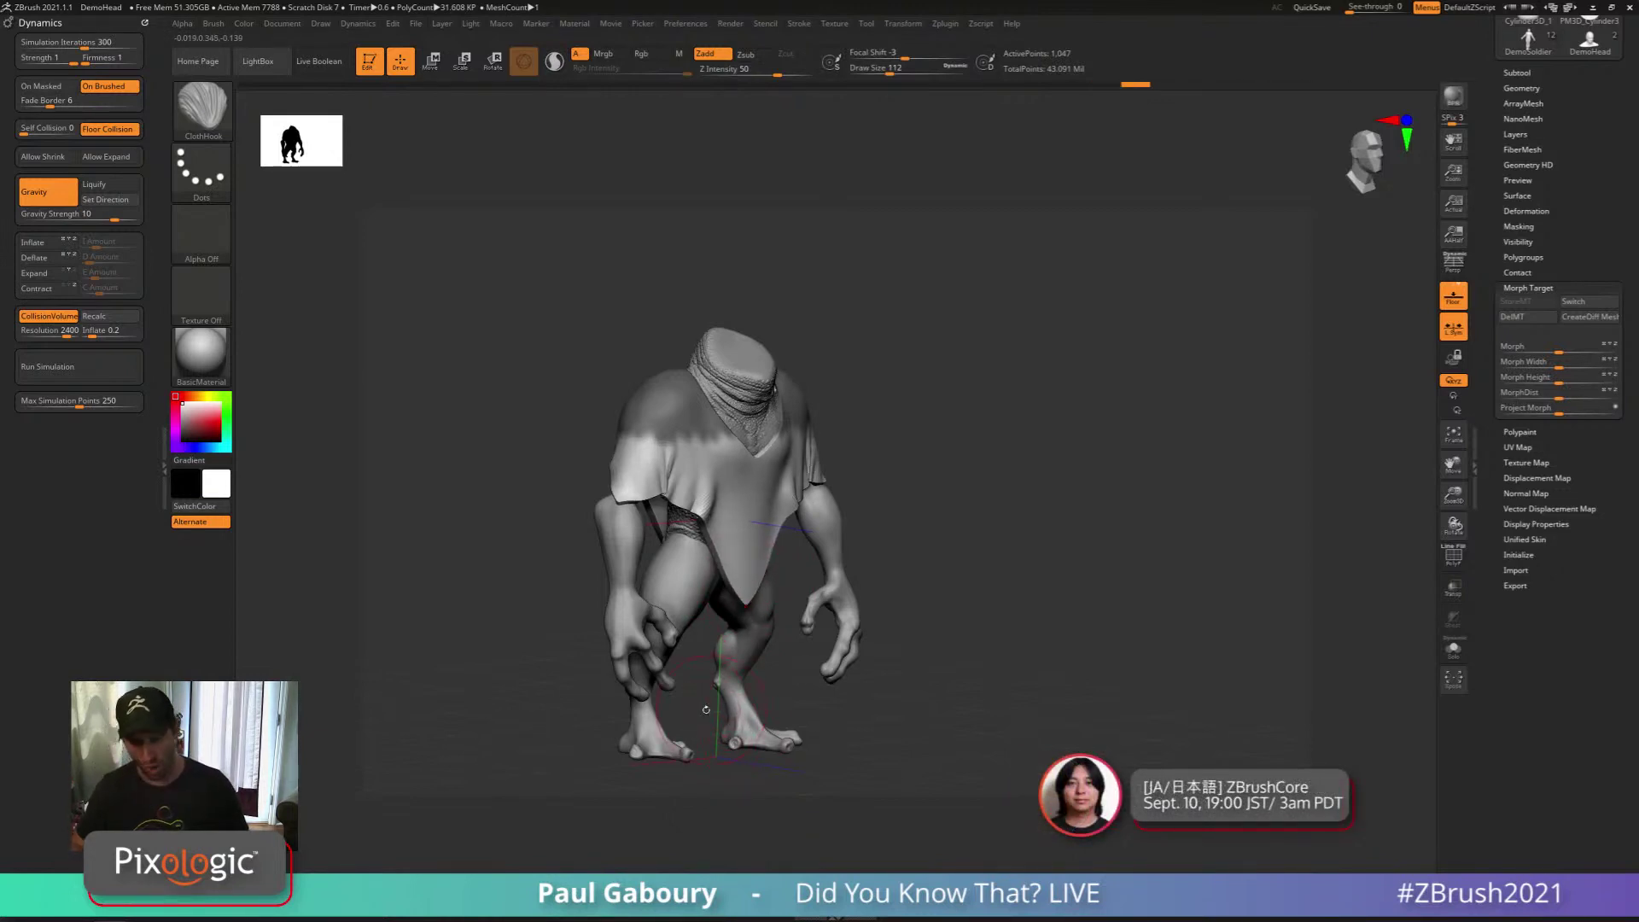
left_click(96, 42)
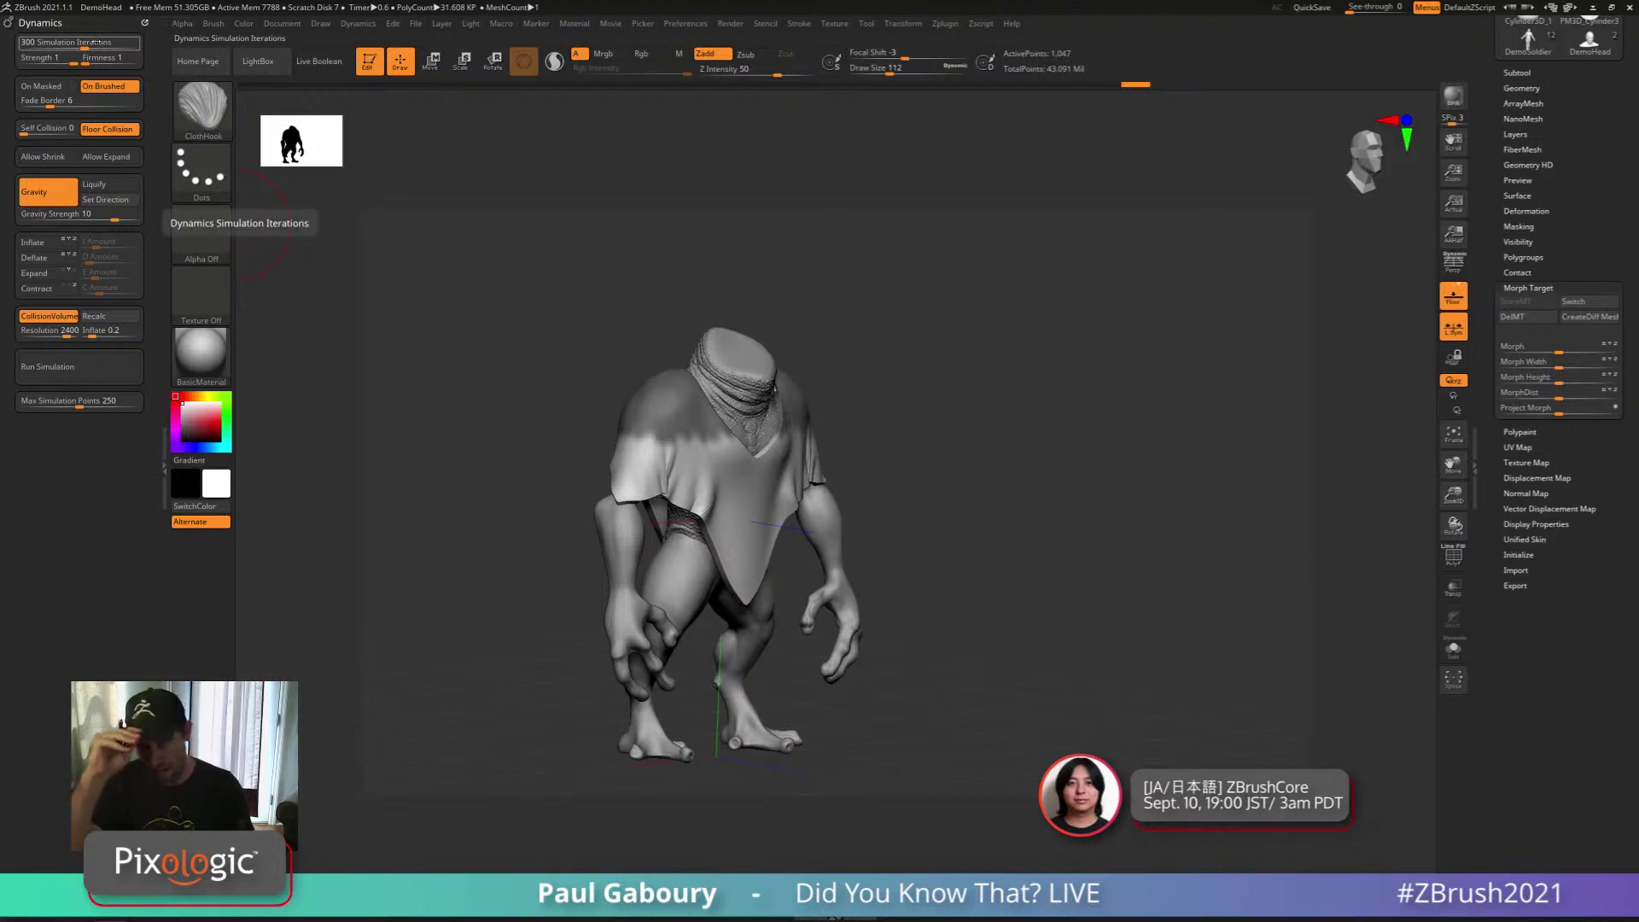
key("Return")
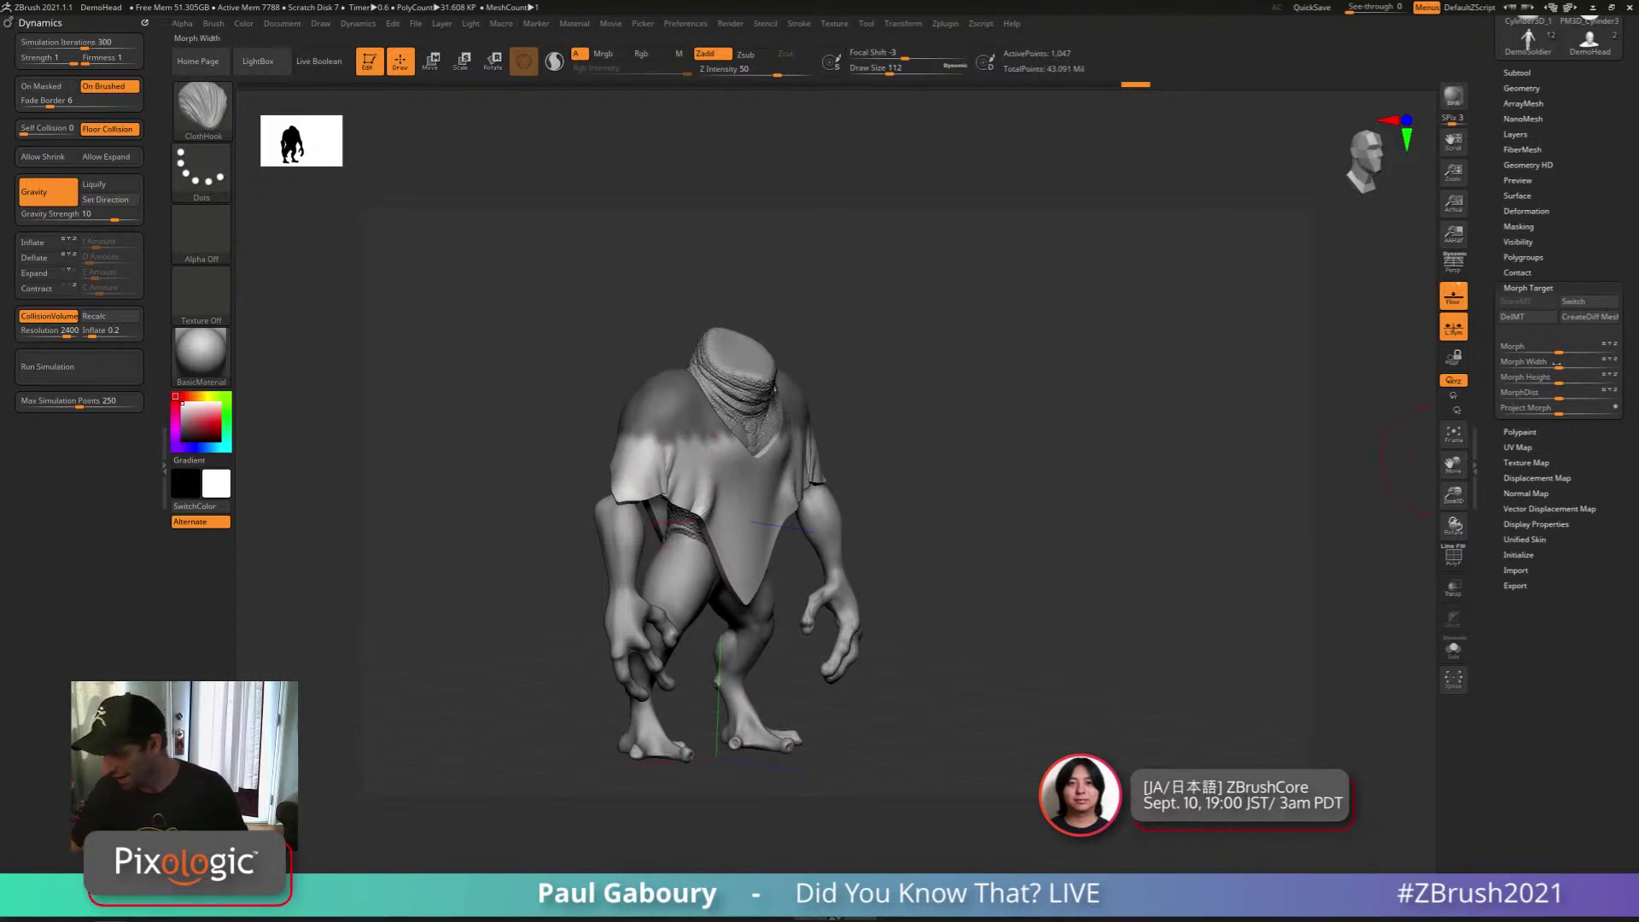
Rework the poncho's mask so that it covers only patches on the creature's two shoulders
mouse_move(512, 563)
left_mouse_down()
mouse_move(653, 580)
mouse_move(730, 487)
mouse_move(666, 546)
mouse_move(760, 546)
left_mouse_up()
mouse_move(724, 490)
left_mouse_down()
mouse_move(726, 467)
mouse_move(736, 504)
left_mouse_up()
left_click_drag(694, 452, 675, 489)
mouse_move(537, 512)
left_mouse_down()
mouse_move(661, 512)
mouse_move(644, 479)
mouse_move(630, 499)
left_mouse_up()
mouse_move(537, 478)
left_mouse_down()
mouse_move(679, 469)
mouse_move(566, 493)
left_mouse_up()
mouse_move(384, 512)
left_mouse_down()
mouse_move(642, 462)
mouse_move(766, 549)
left_mouse_up()
left_click_drag(715, 494, 721, 484, "ctrl+alt")
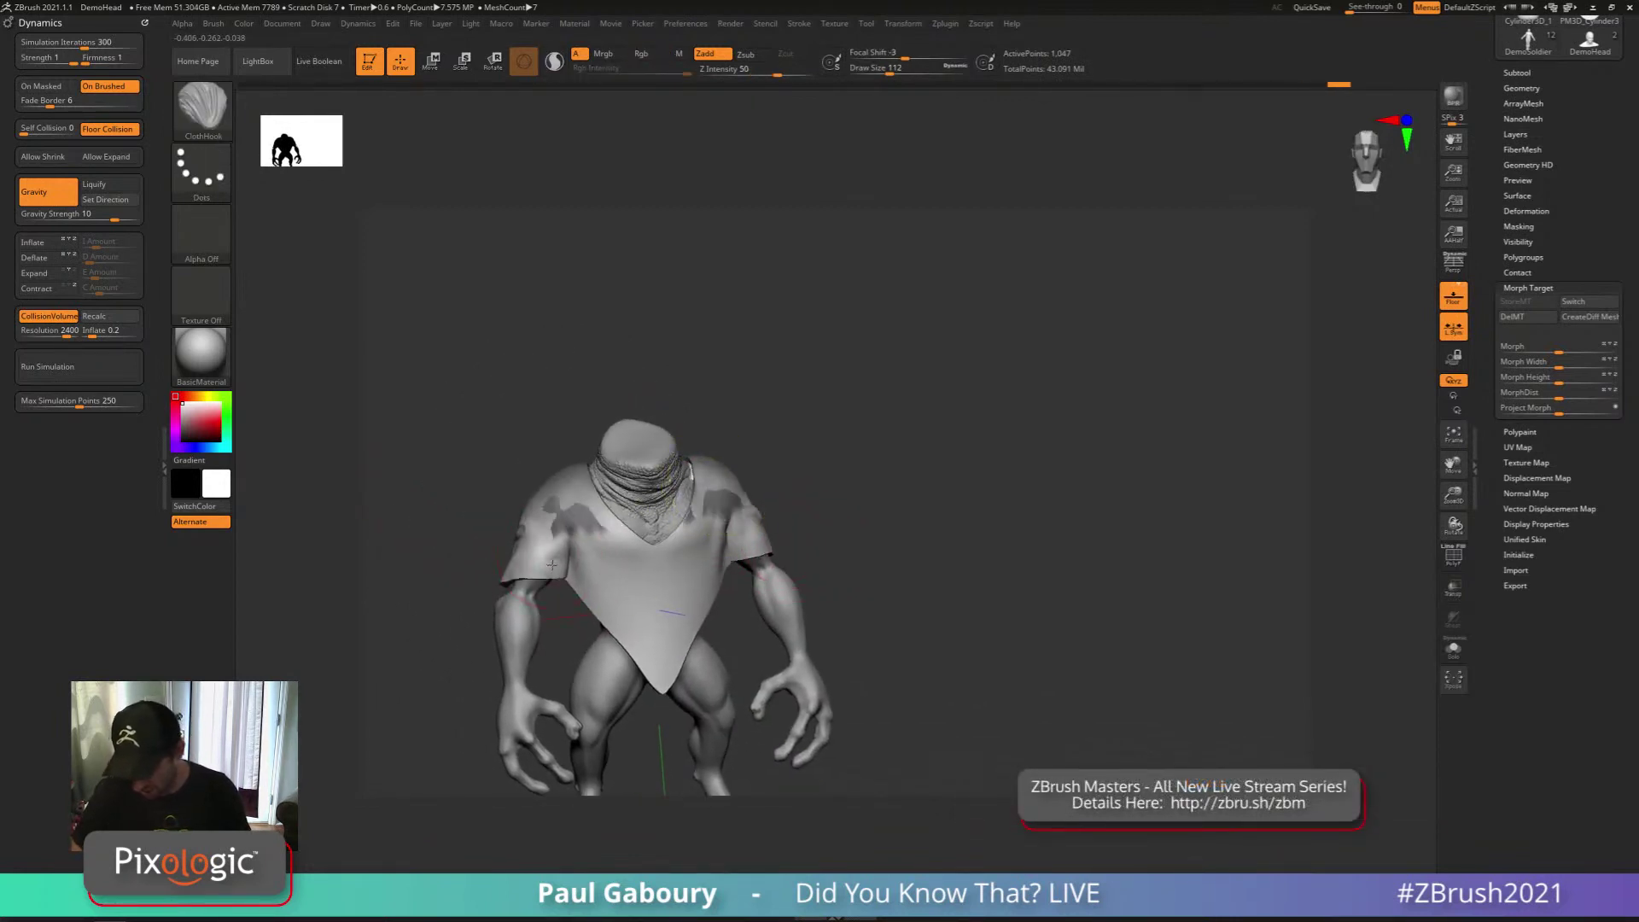
Pull the poncho's rear edge outward and down behind the creature with ClothHook
mouse_move(878, 523)
left_mouse_down()
mouse_move(838, 565)
mouse_move(914, 527)
mouse_move(627, 510)
mouse_move(594, 556)
left_mouse_up()
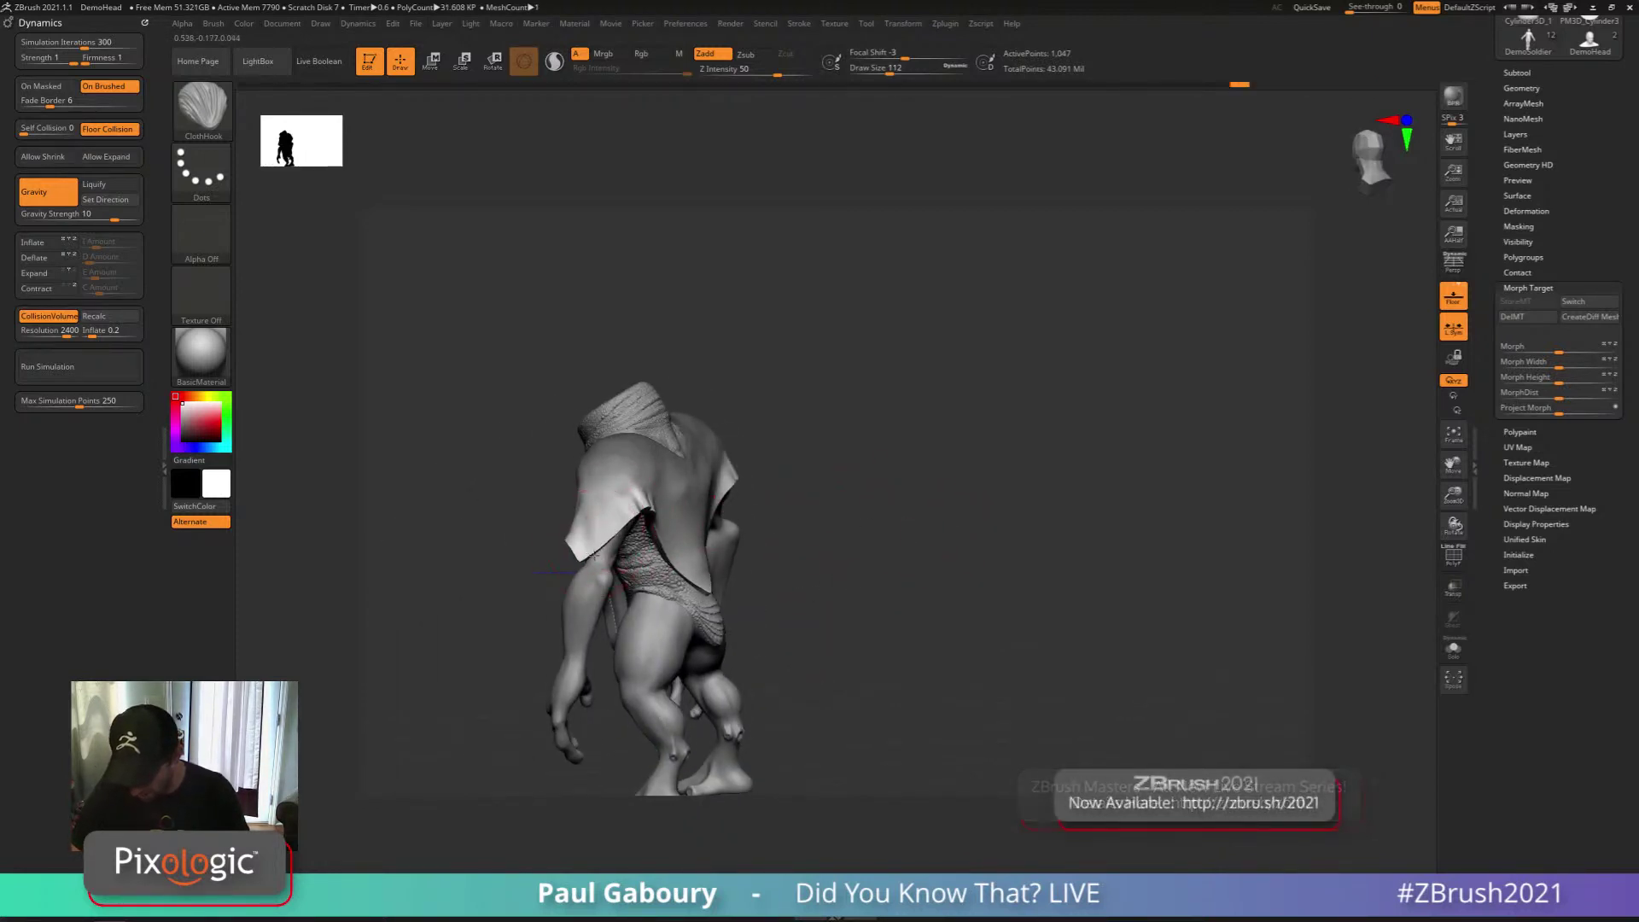
left_click_drag(734, 666, 806, 724)
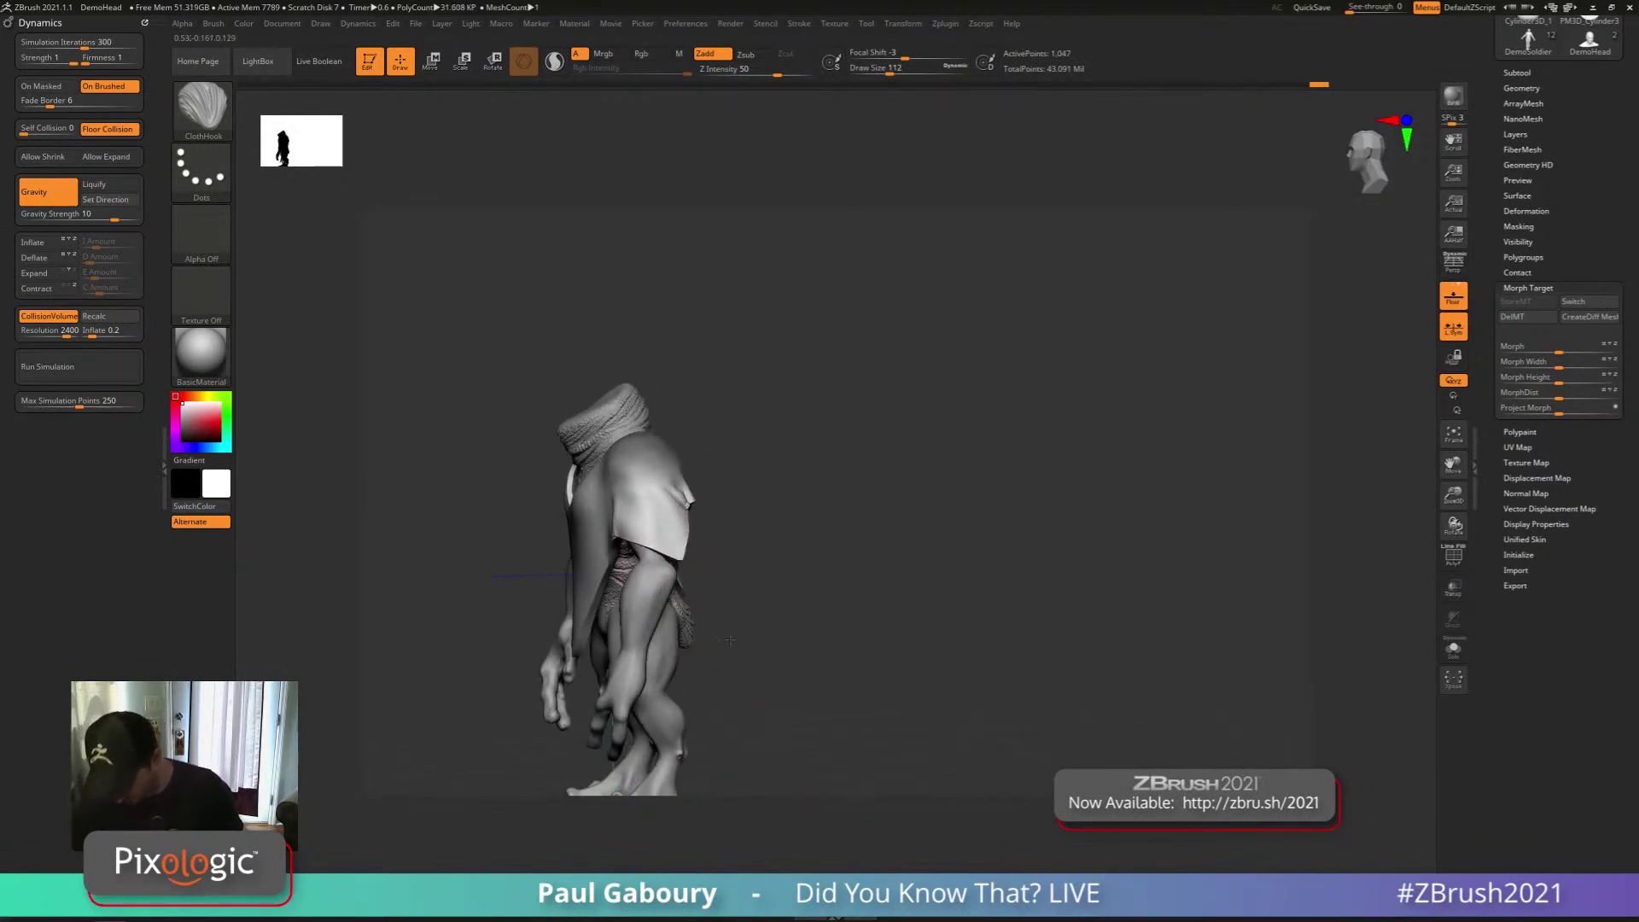
left_click_drag(811, 705, 870, 622, "alt")
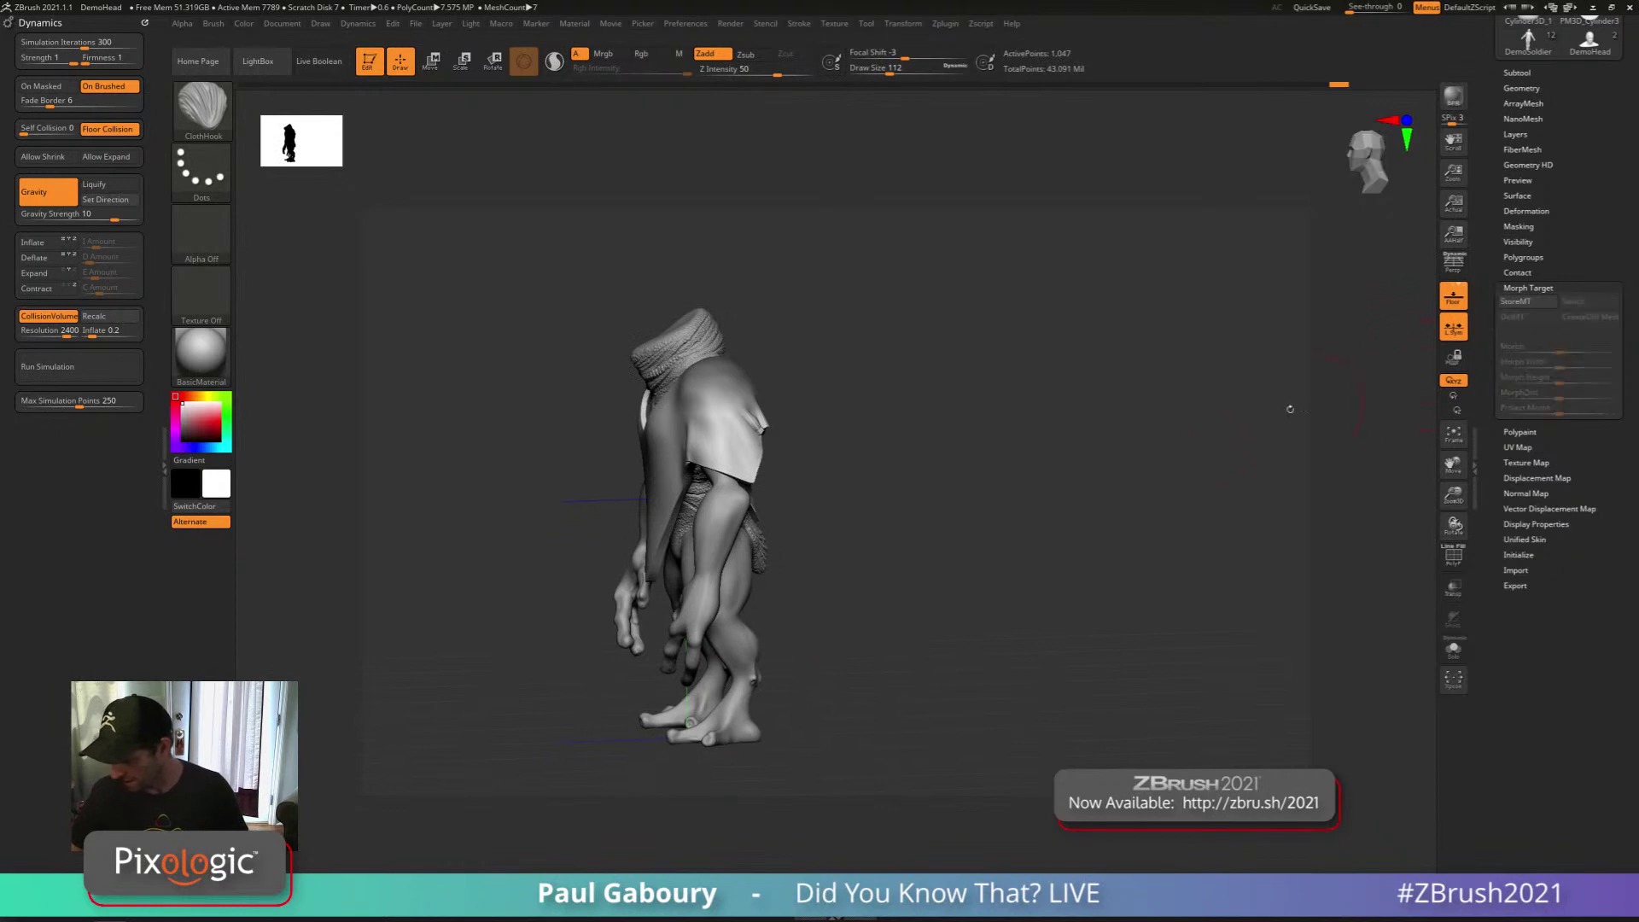
mouse_move(749, 474)
left_mouse_down()
mouse_move(779, 524)
mouse_move(824, 493)
left_mouse_up()
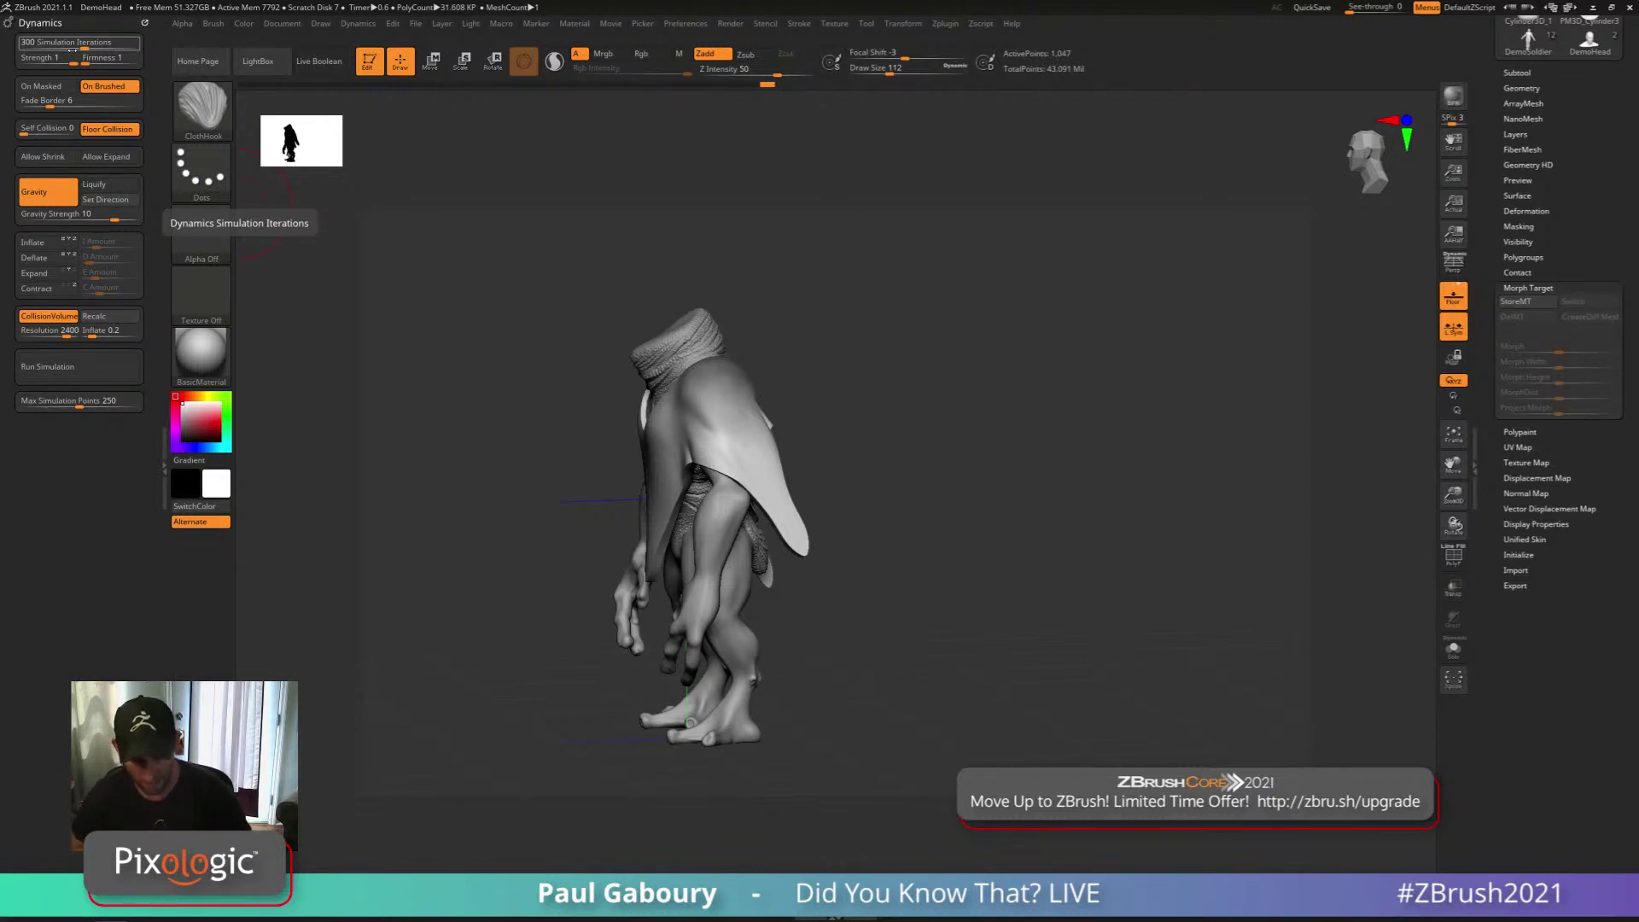
mouse_move(904, 578)
left_mouse_down("shift")
mouse_move(1007, 555)
mouse_move(980, 555)
left_mouse_up("shift")
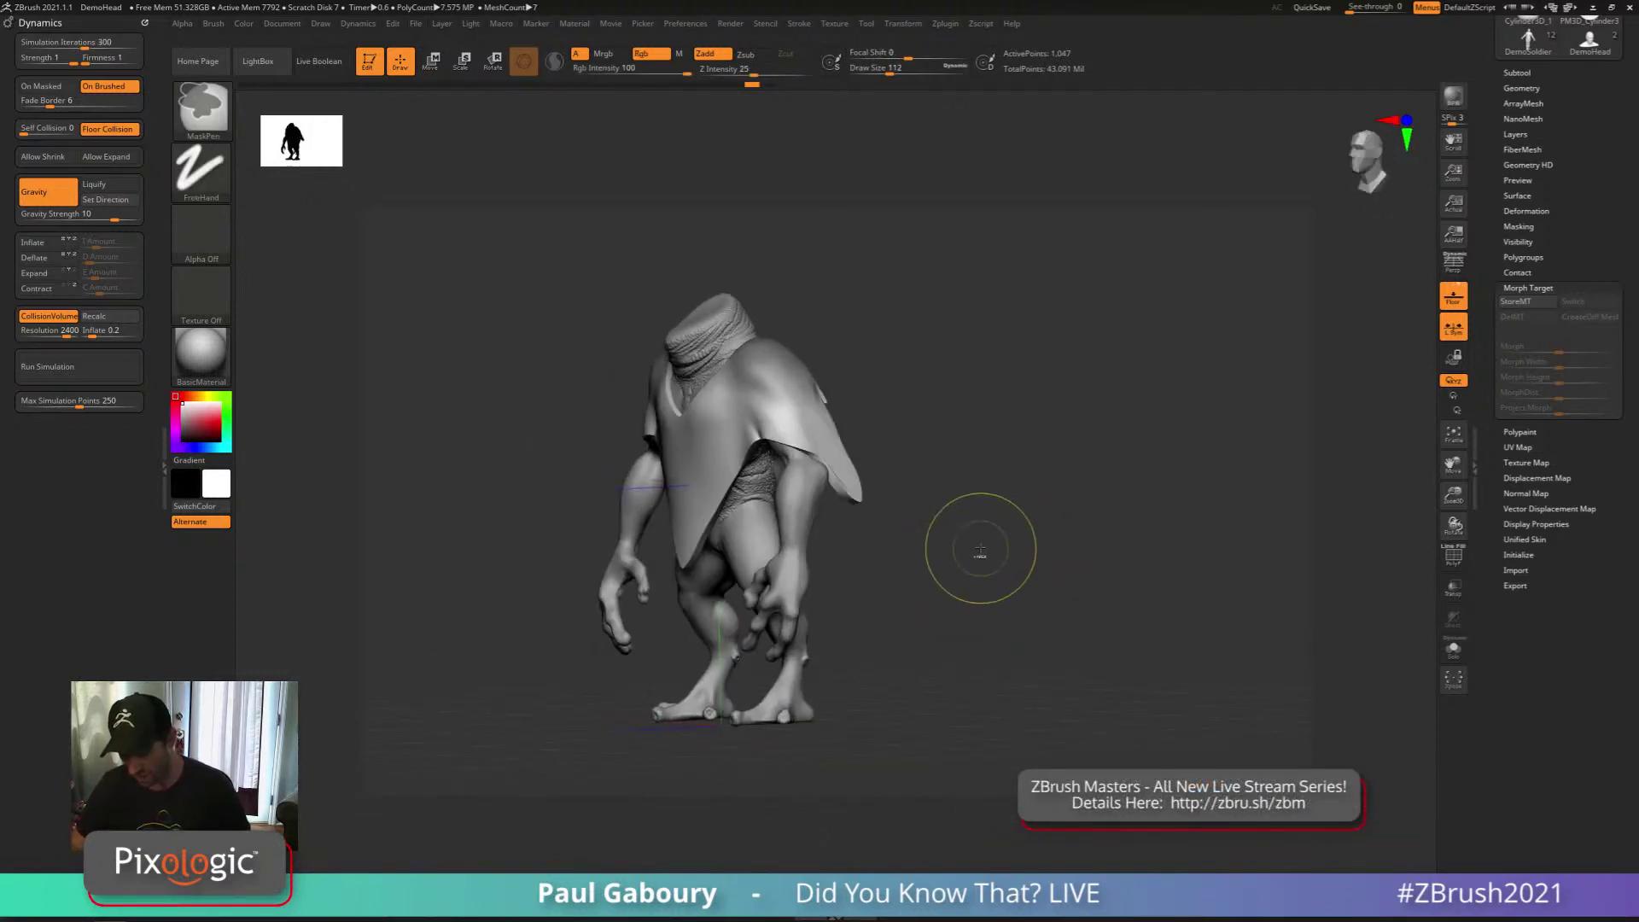
Undo the ClothHook pull on the poncho's rear edge
key("ctrl+z")
key("ctrl+z")
key("ctrl+z")
key("ctrl+z")
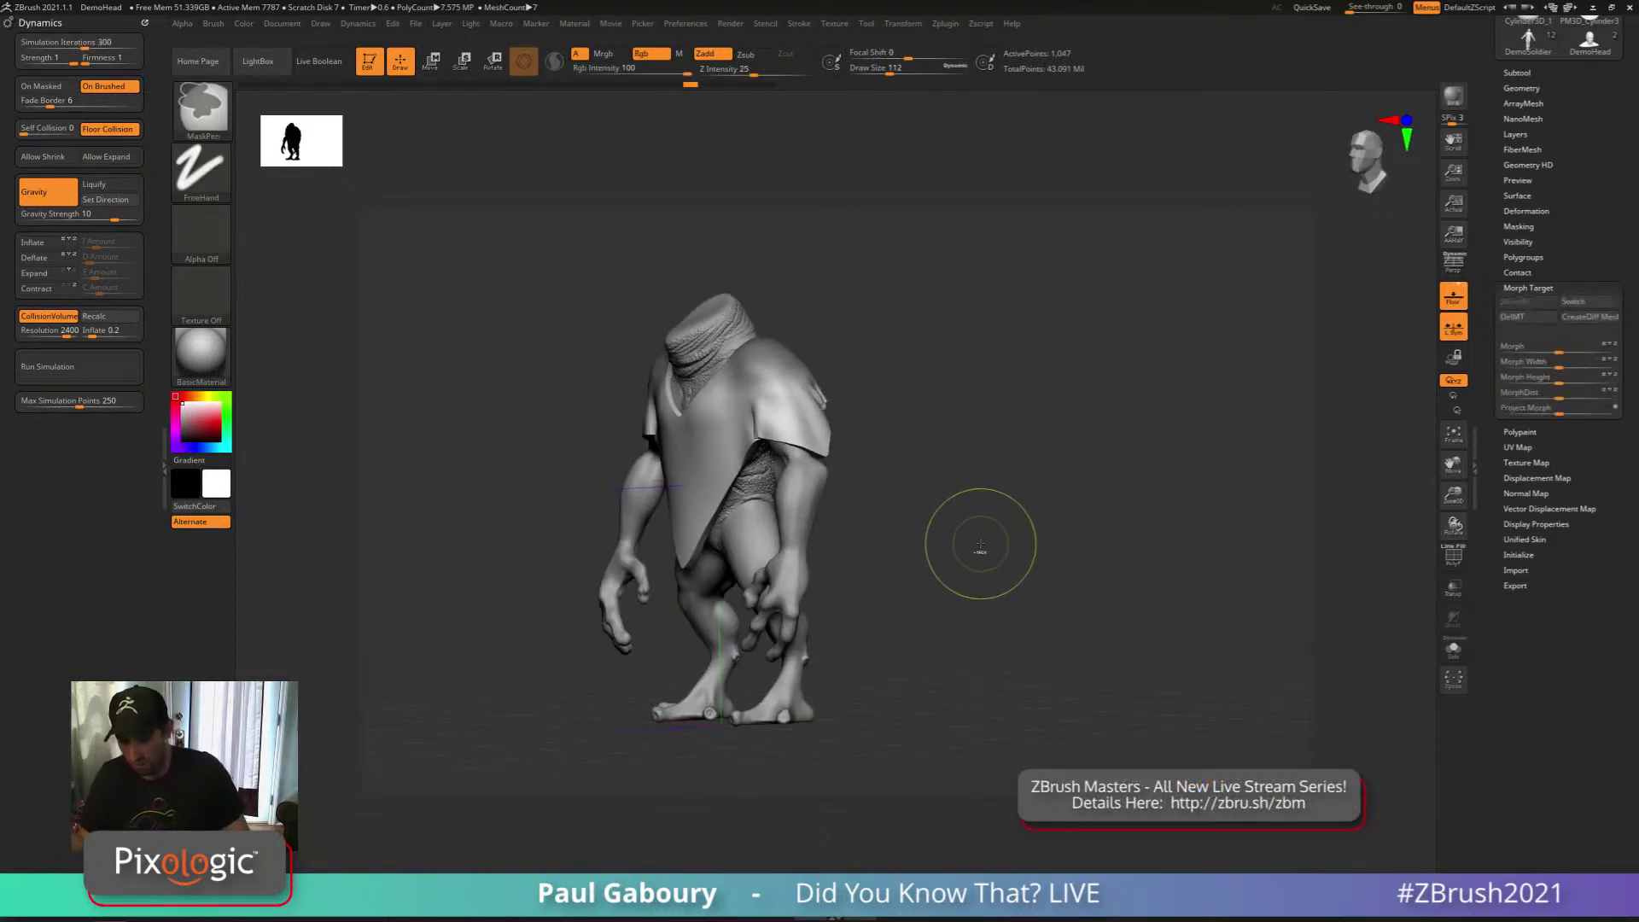
Undo the poncho's draping, masking and ClothHook edits back to the flat plane with the head opening above the creature
left_click_drag(908, 500, 944, 494)
left_click_drag(786, 433, 786, 526)
left_click_drag(960, 560, 1053, 585, "shift")
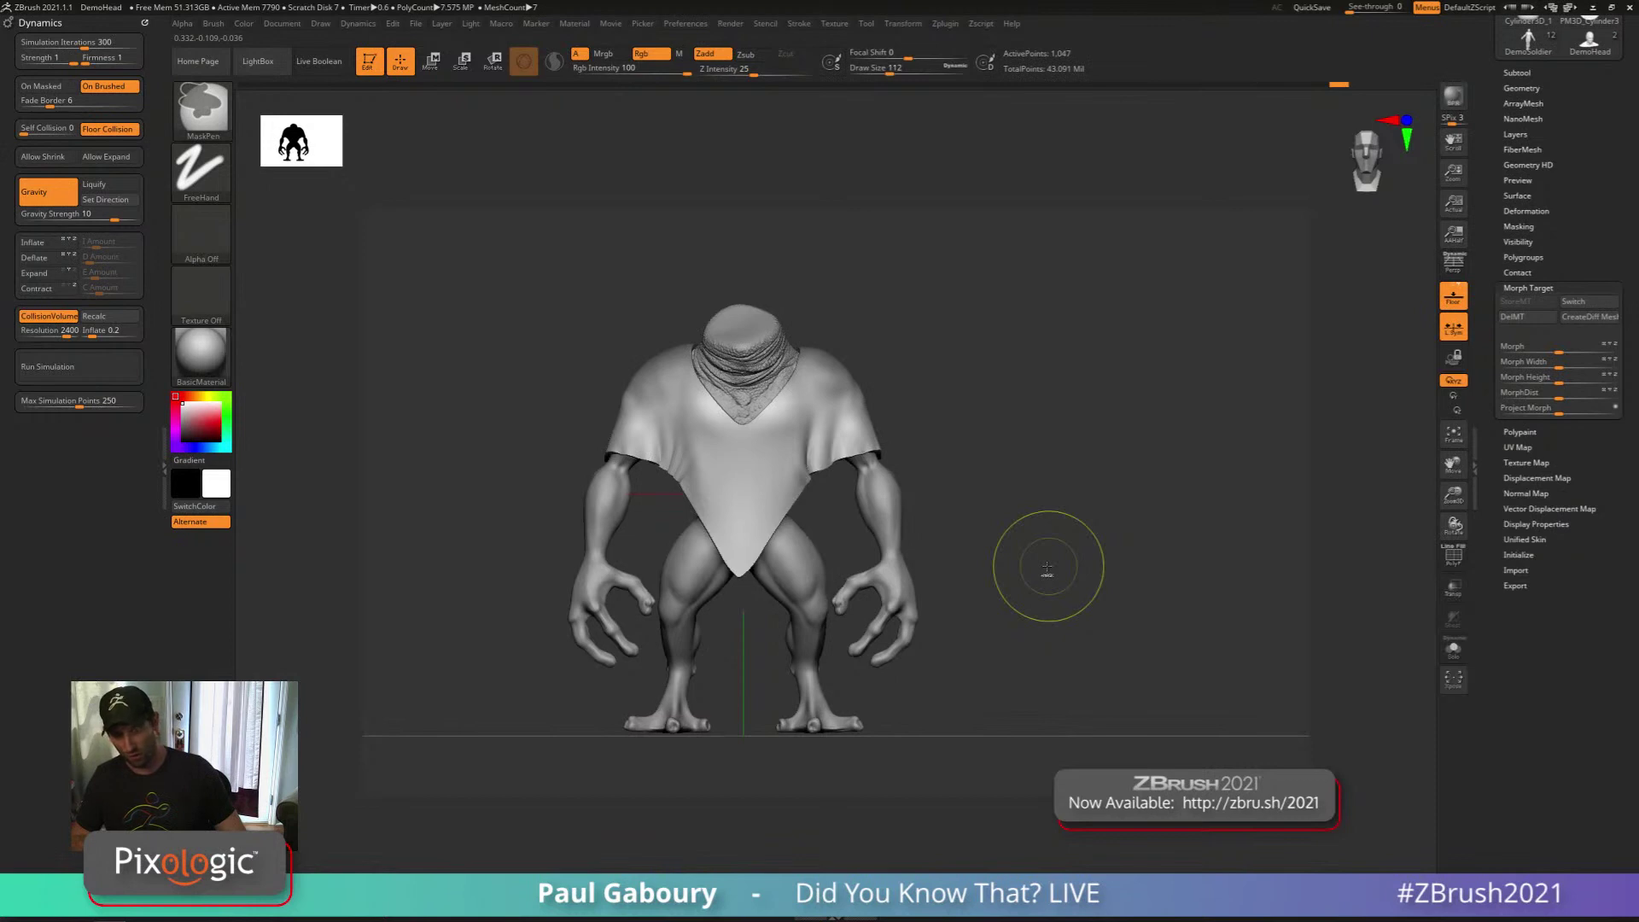
key("ctrl+z")
key("ctrl+z")
key("ctrl+z")
key("ctrl+z")
key("ctrl+z")
key("ctrl+z")
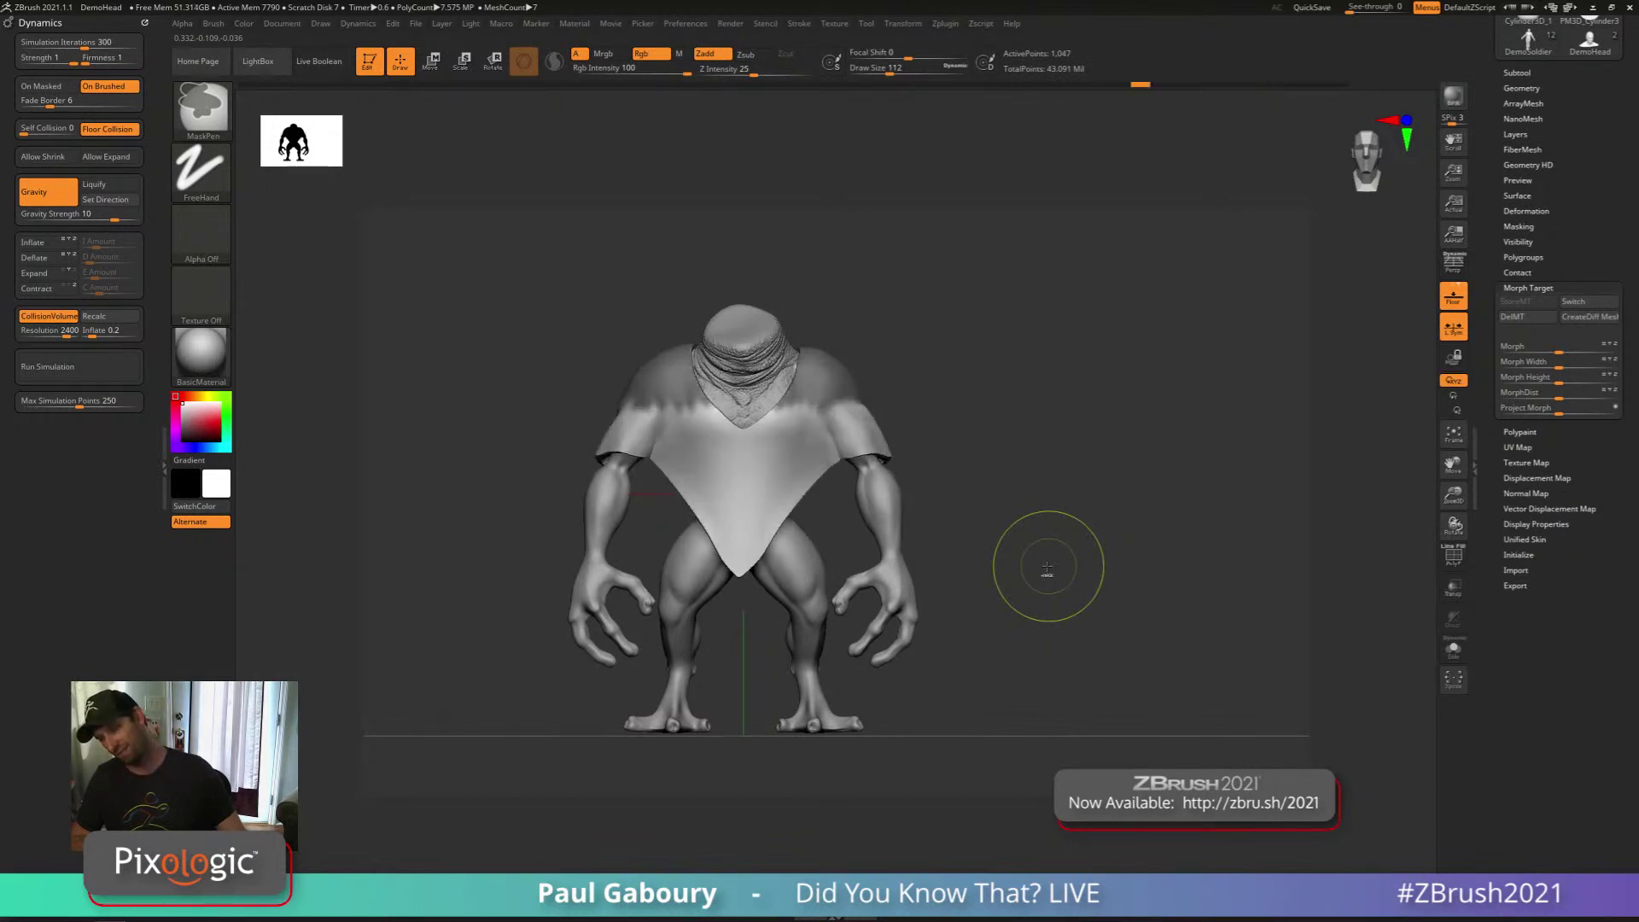
key("ctrl+z")
key("ctrl+z")
key("ctrl+z")
key("ctrl+z")
key("ctrl+z")
key("ctrl+z")
key("ctrl+z")
key("ctrl+z")
key("ctrl+z")
key("ctrl+z")
key("ctrl+z")
key("ctrl+z")
key("ctrl+z")
key("ctrl+z")
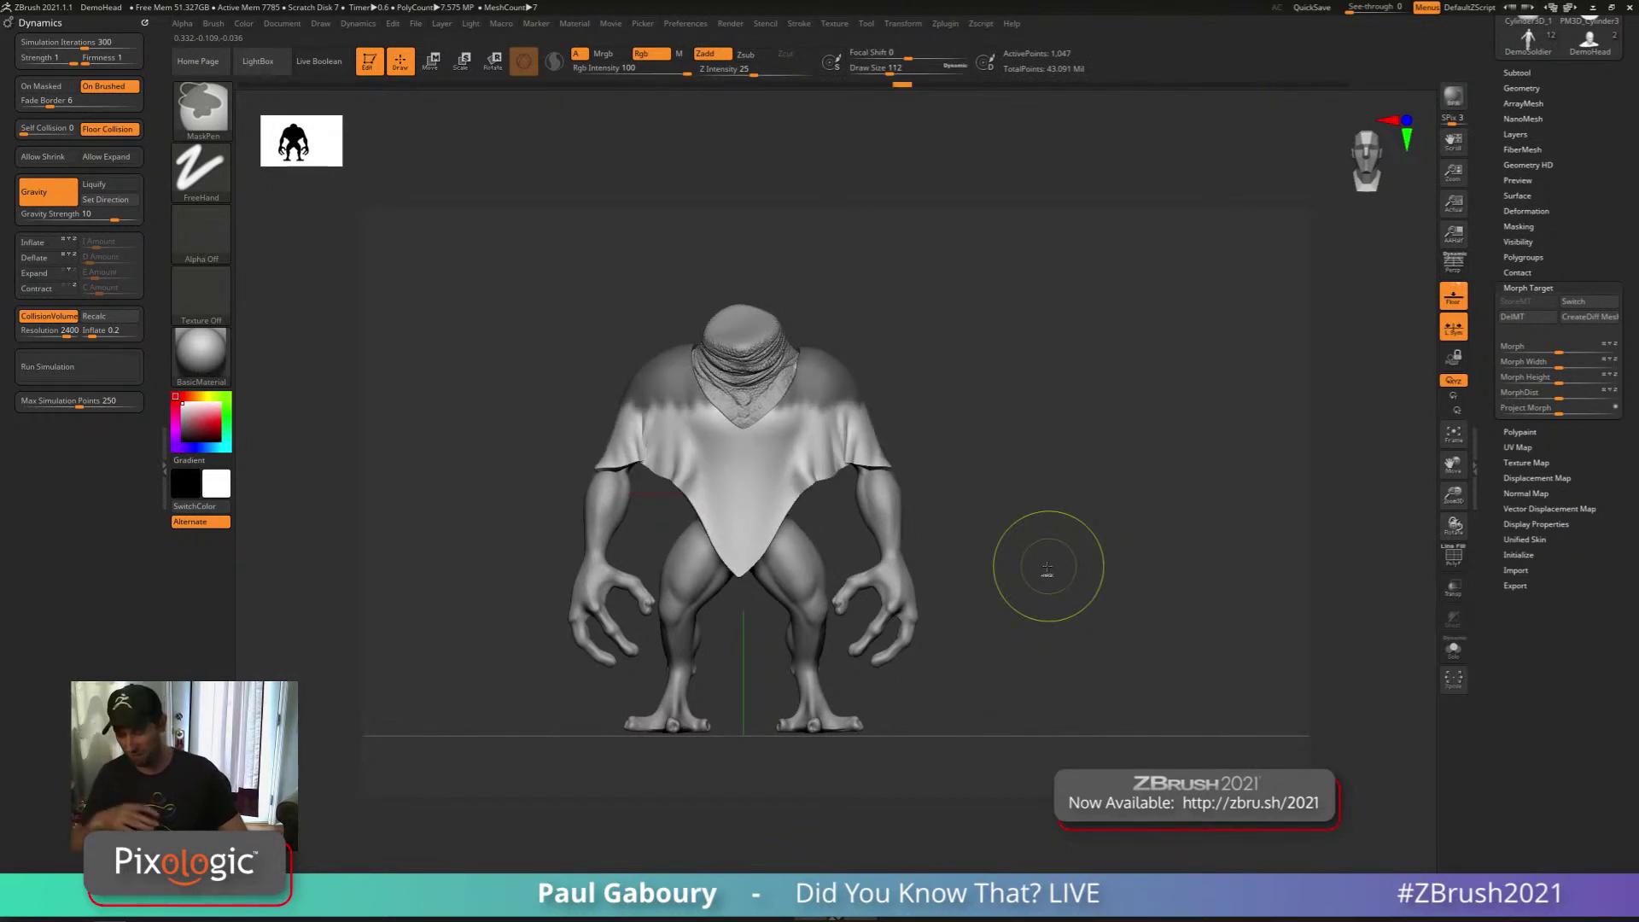
key("ctrl+shift+z")
key("ctrl+shift+z")
key("ctrl+shift+z")
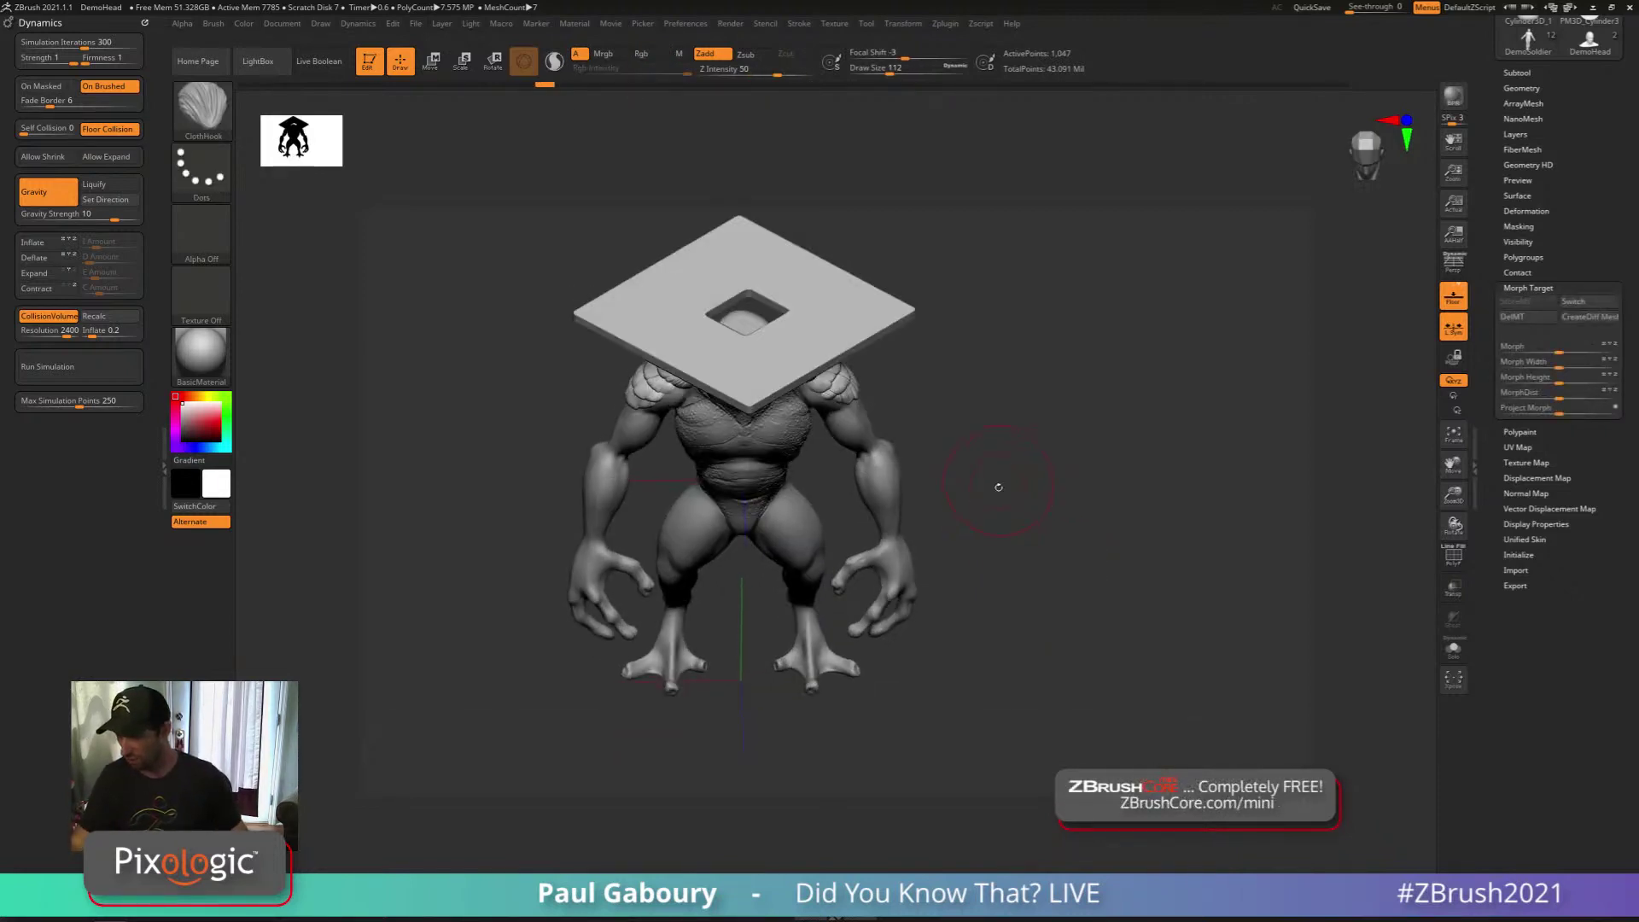
Set the brush's draw size to 35 and the dynamics Self Collision to 3
mouse_move(997, 488)
left_mouse_down()
mouse_move(1009, 418)
mouse_move(1016, 502)
left_mouse_up()
type("s")
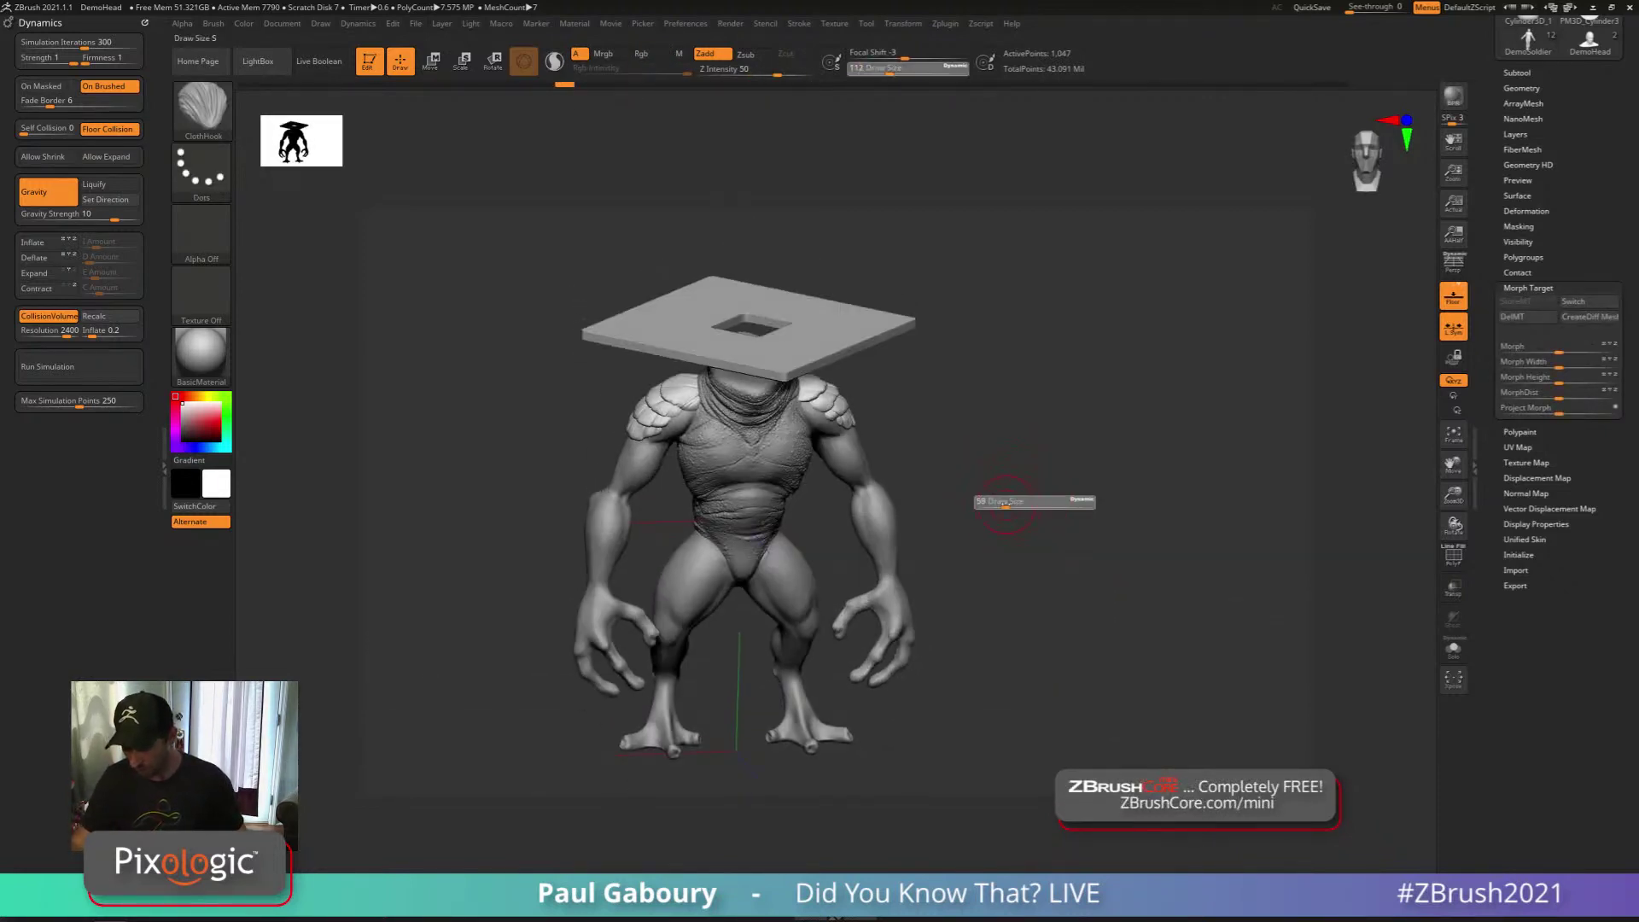
type("35")
key("Return")
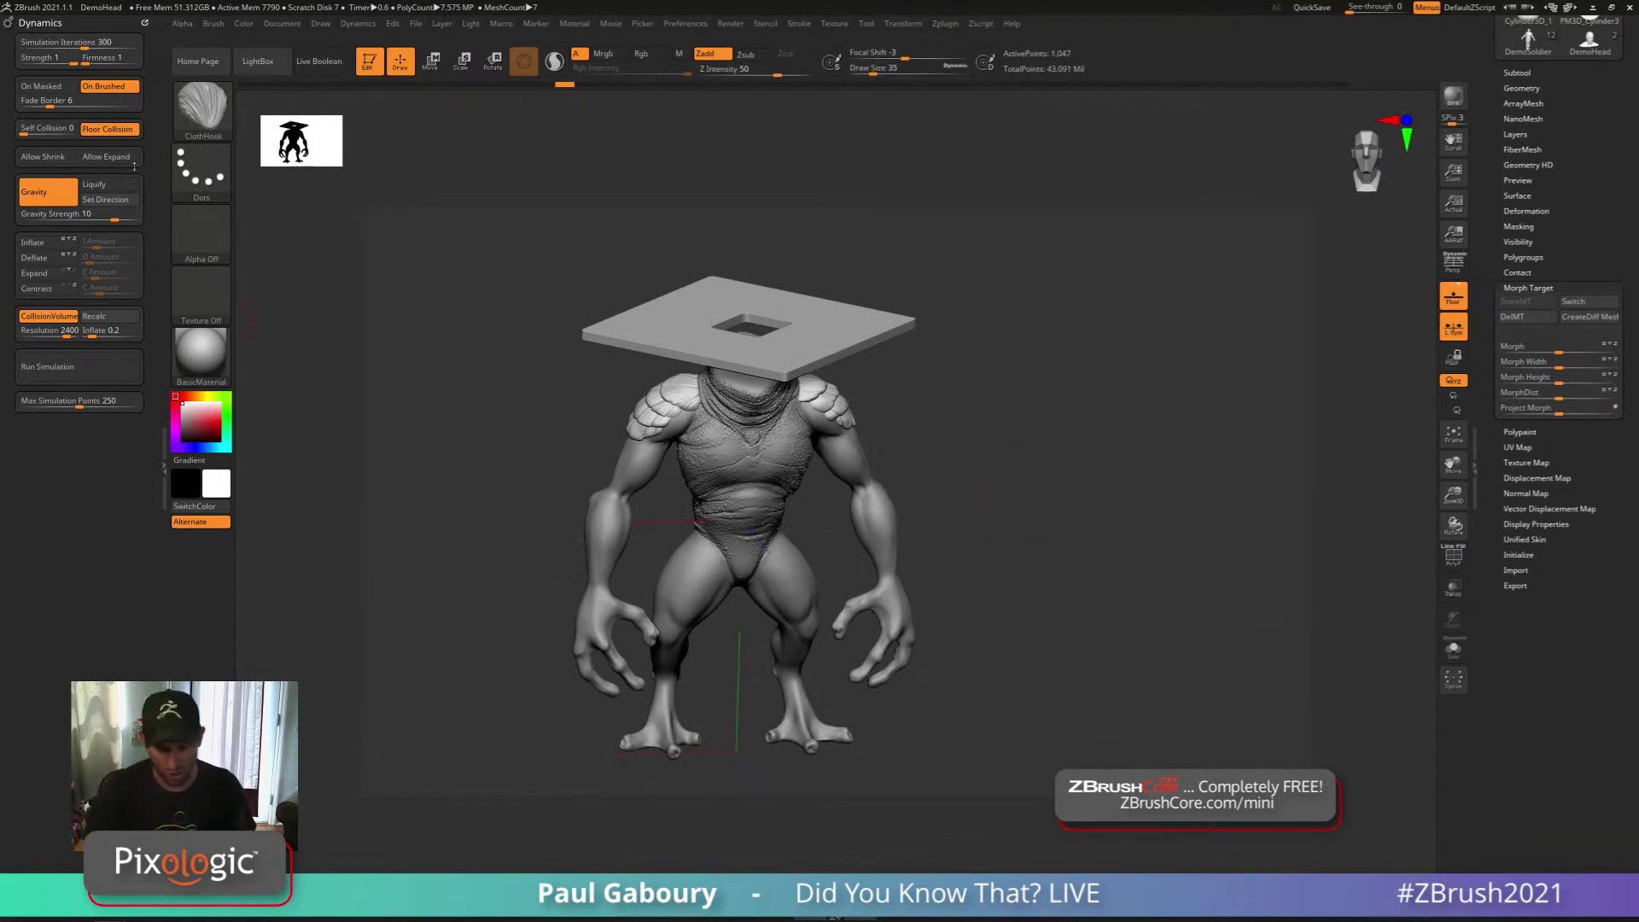
left_click_drag(32, 134, 61, 136)
left_click(54, 133)
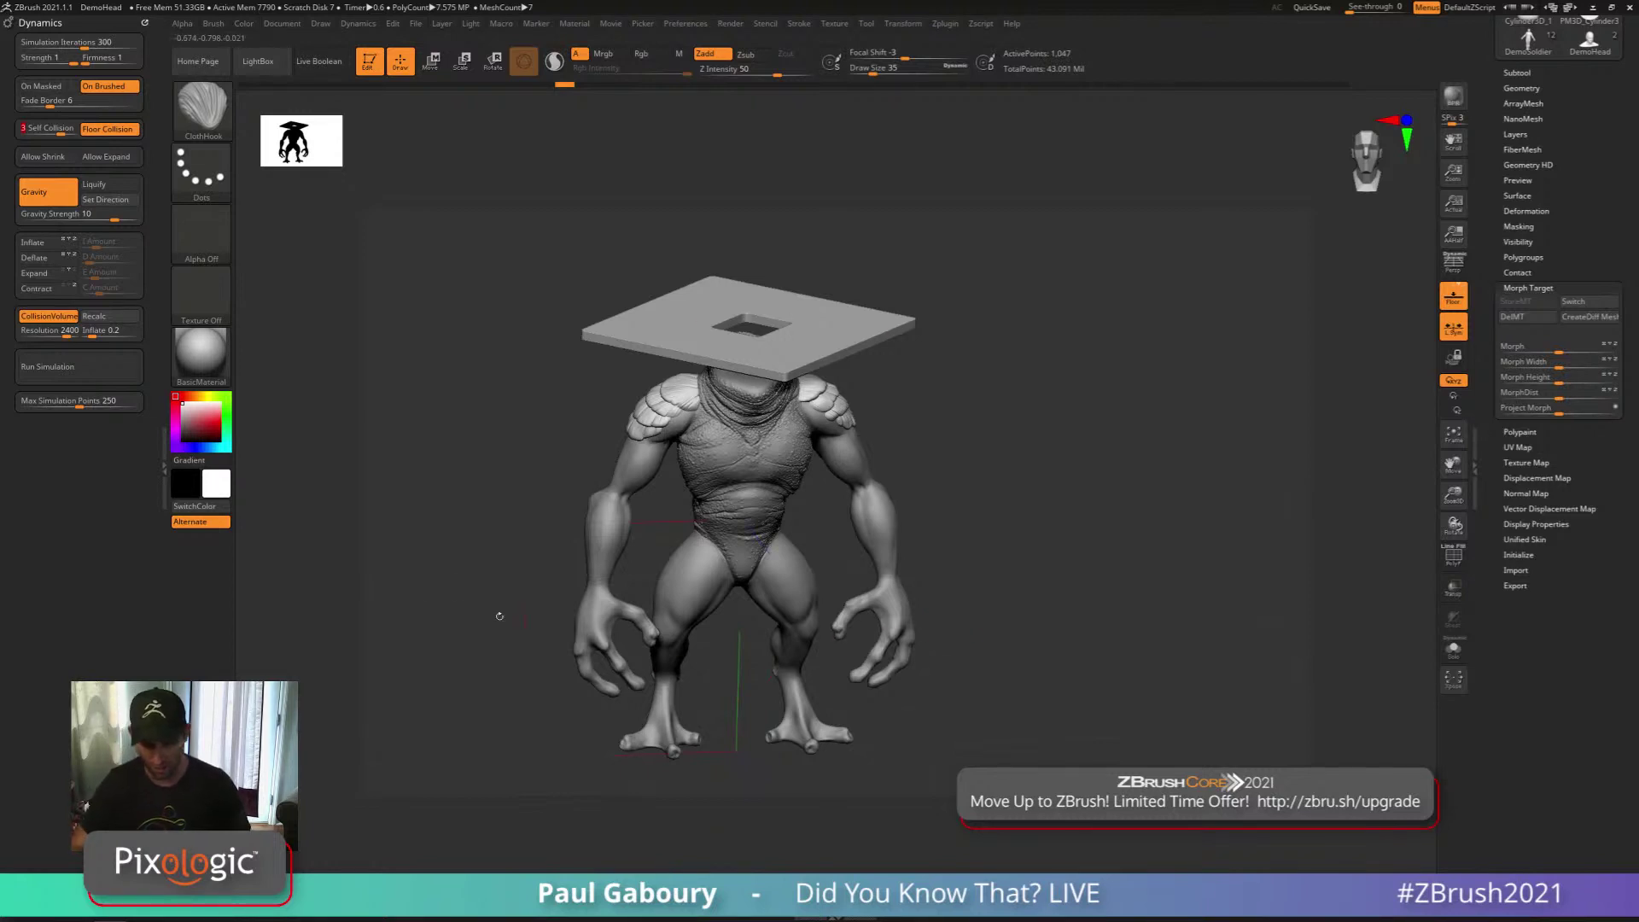
Drape the plane over the creature with the cloth simulation, masking the shoulder area and running the simulation again
left_click(47, 366)
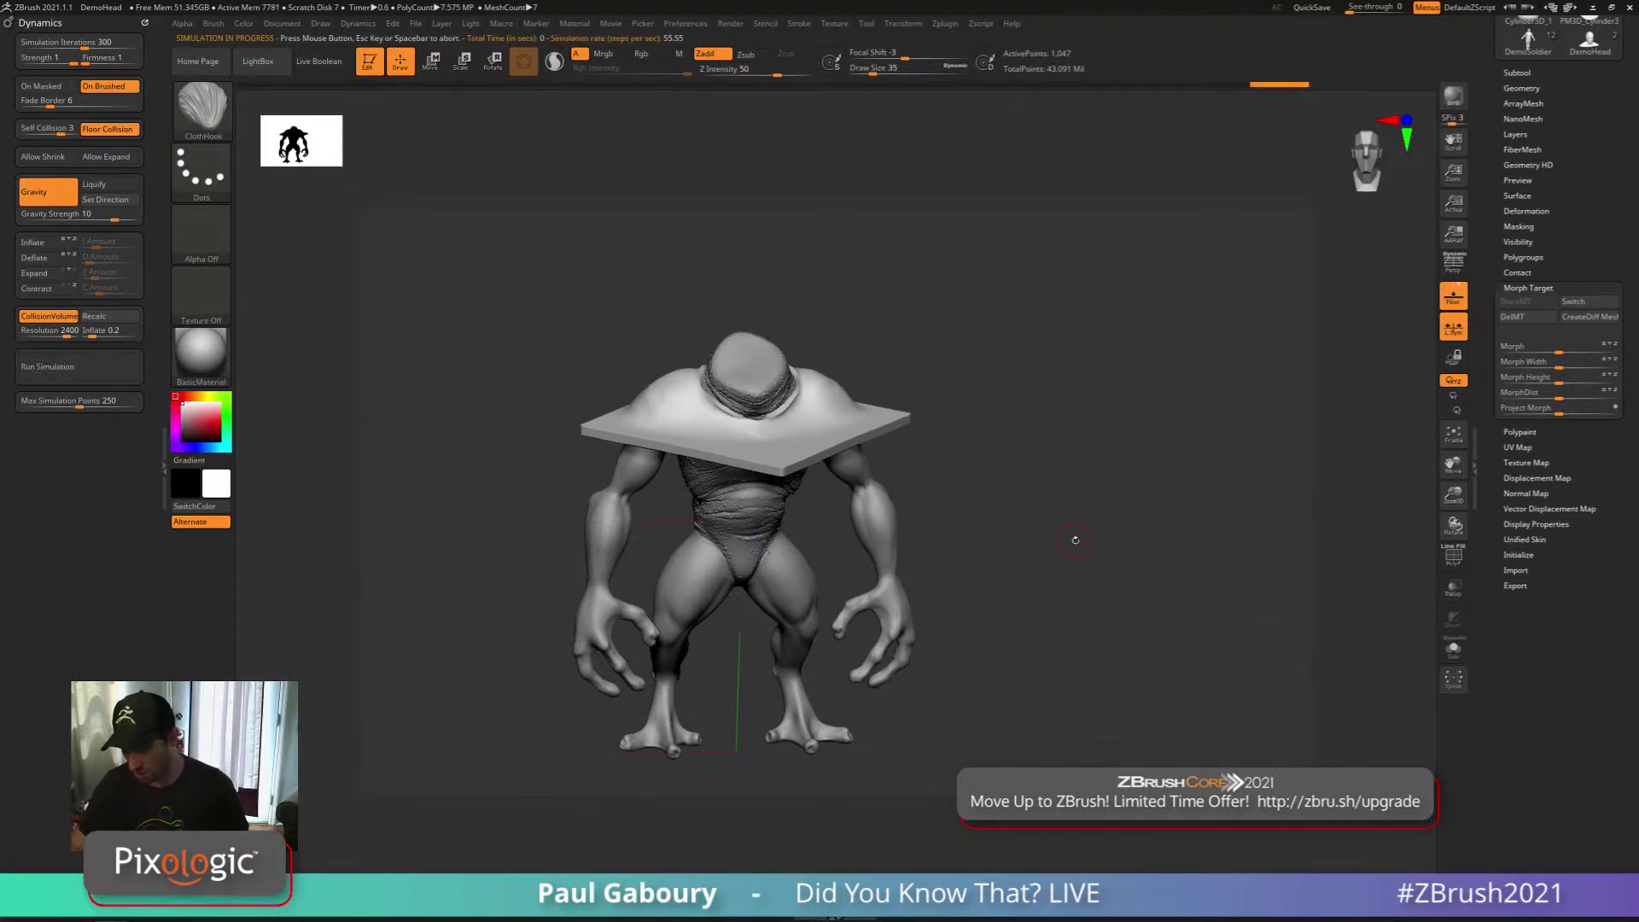
left_click_drag(1075, 540, 1077, 520, "shift")
left_click_drag(588, 297, 926, 408, "ctrl")
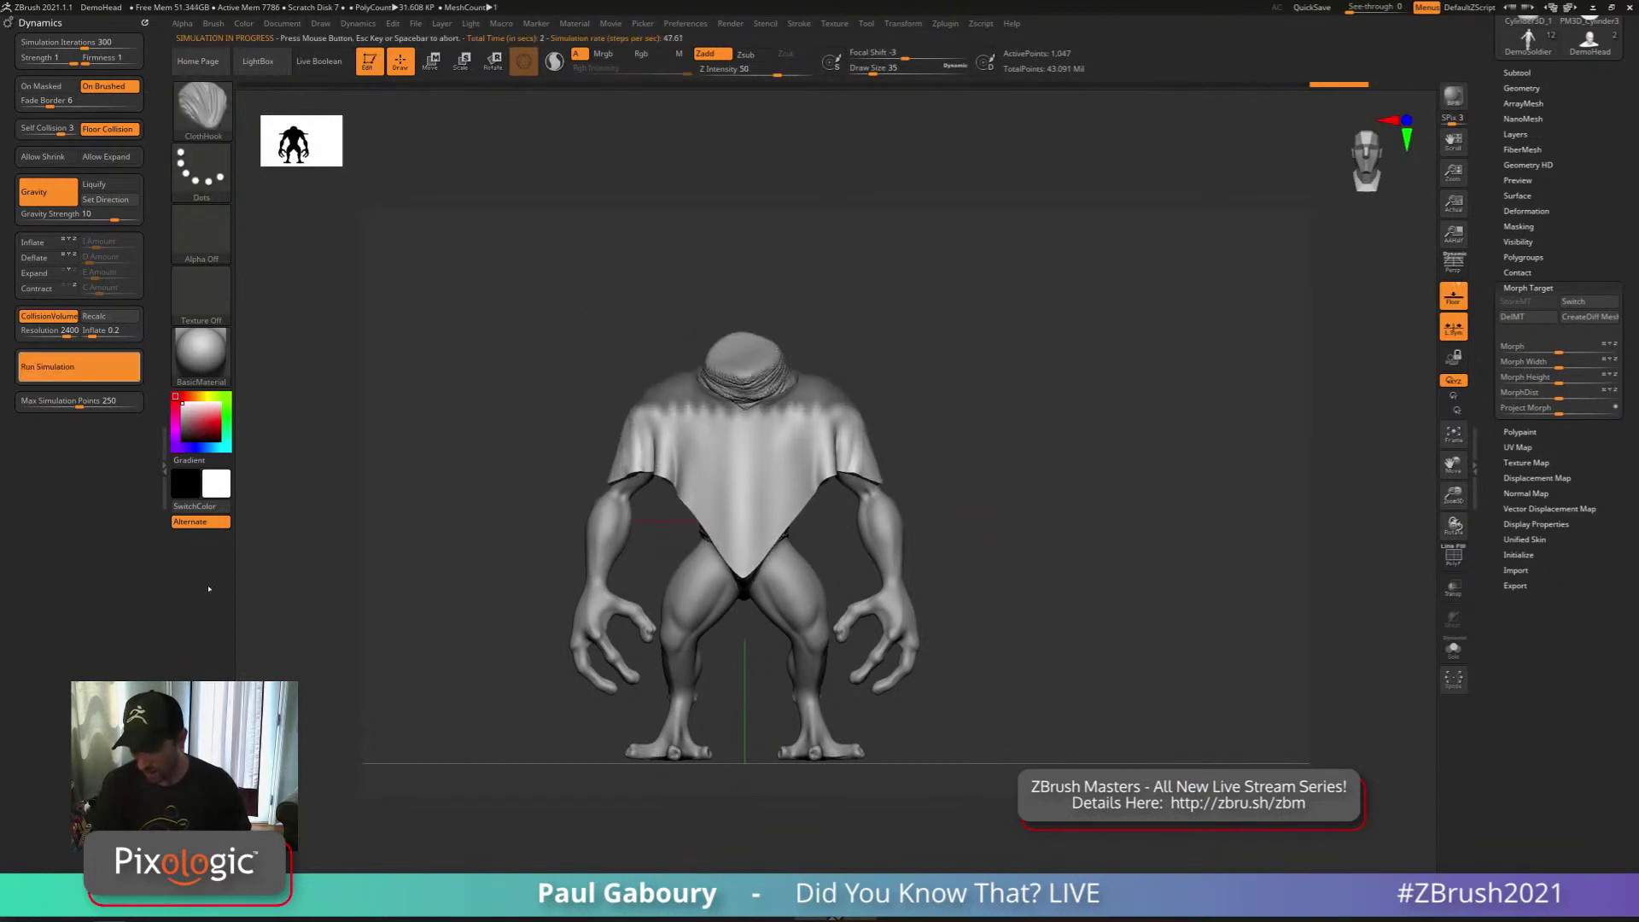
left_click(112, 373)
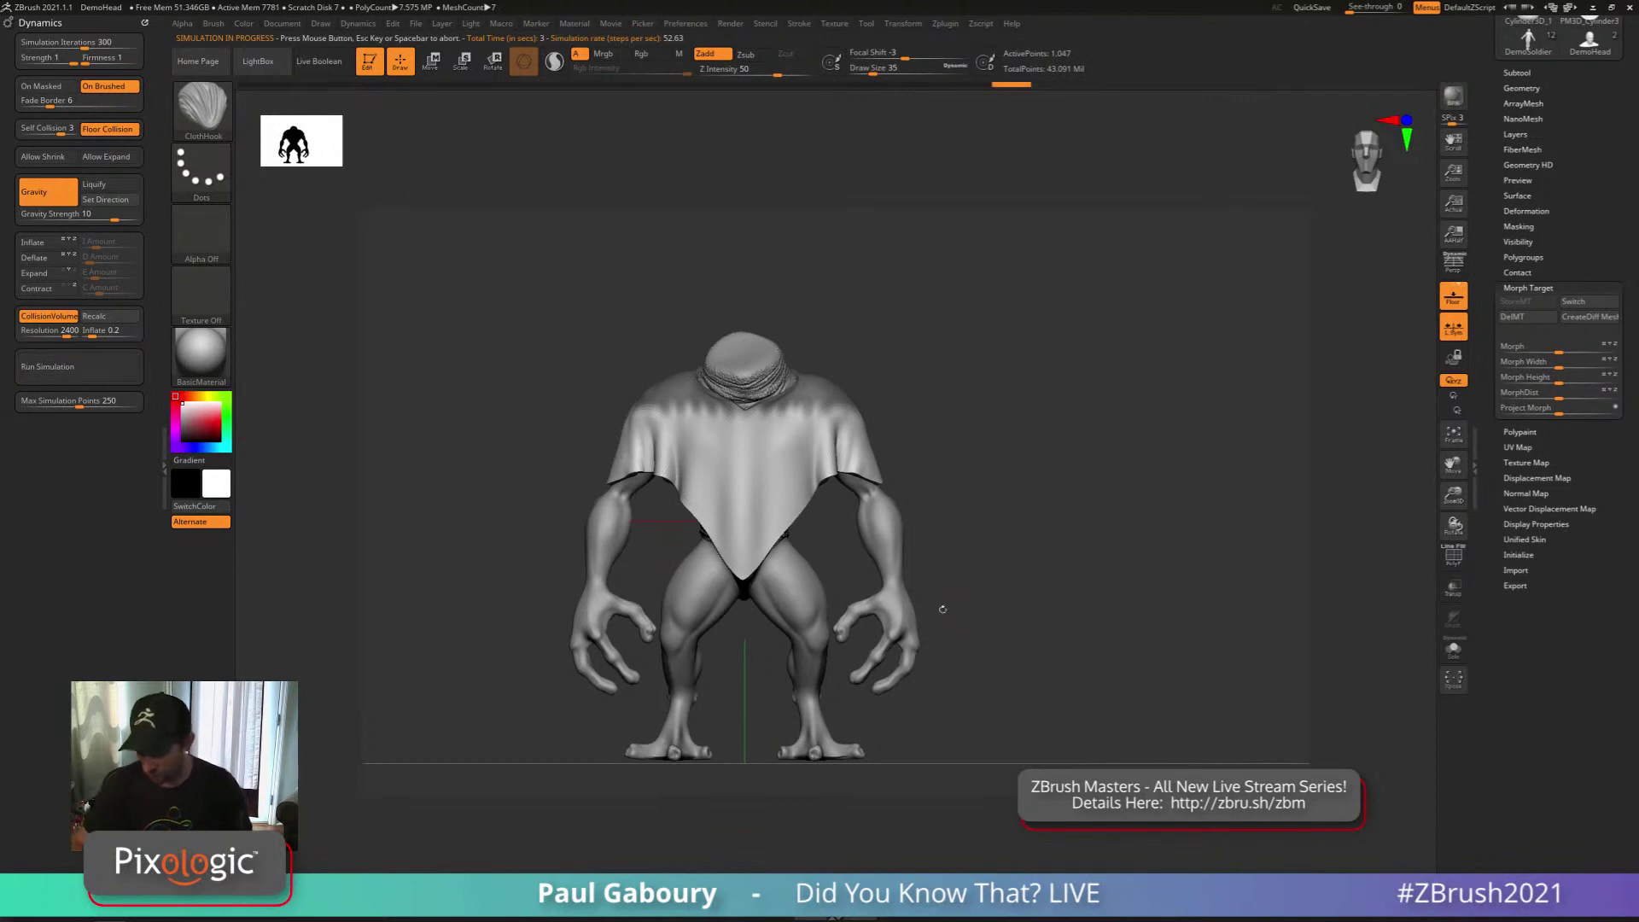
left_click_drag(939, 611, 776, 601)
mouse_move(994, 596)
left_mouse_down("alt")
mouse_move(919, 564)
mouse_move(995, 596)
left_mouse_up("alt")
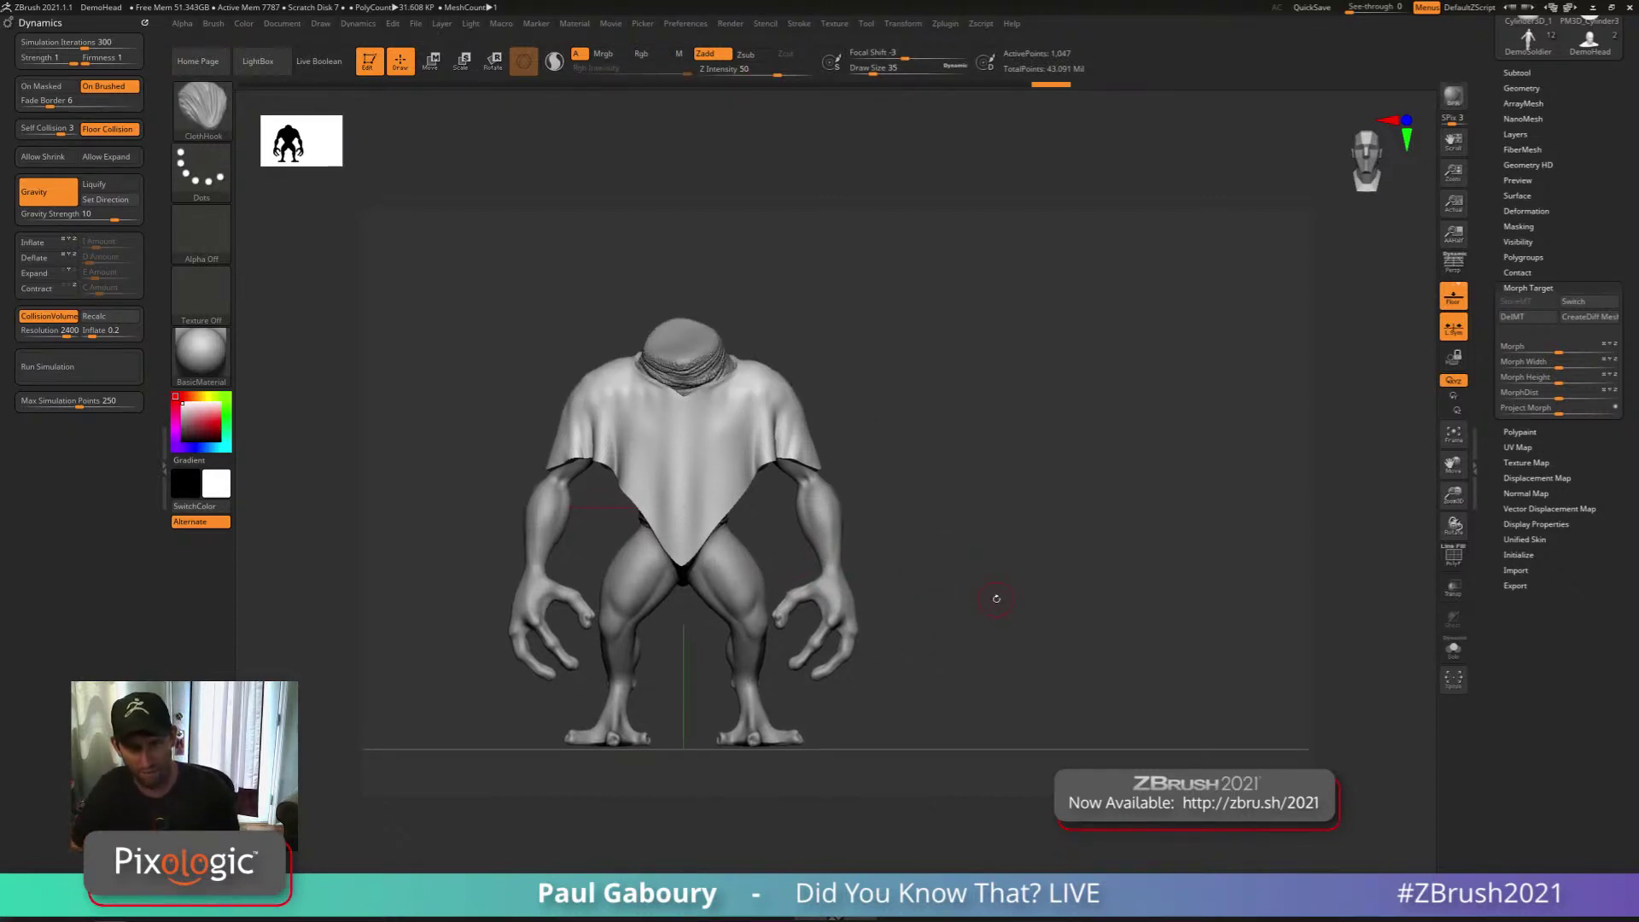
Switch to the TransposeCloth brush and place its gizmo at the centre of the poncho's chest
key("w")
left_click_drag(870, 450, 914, 466, "alt")
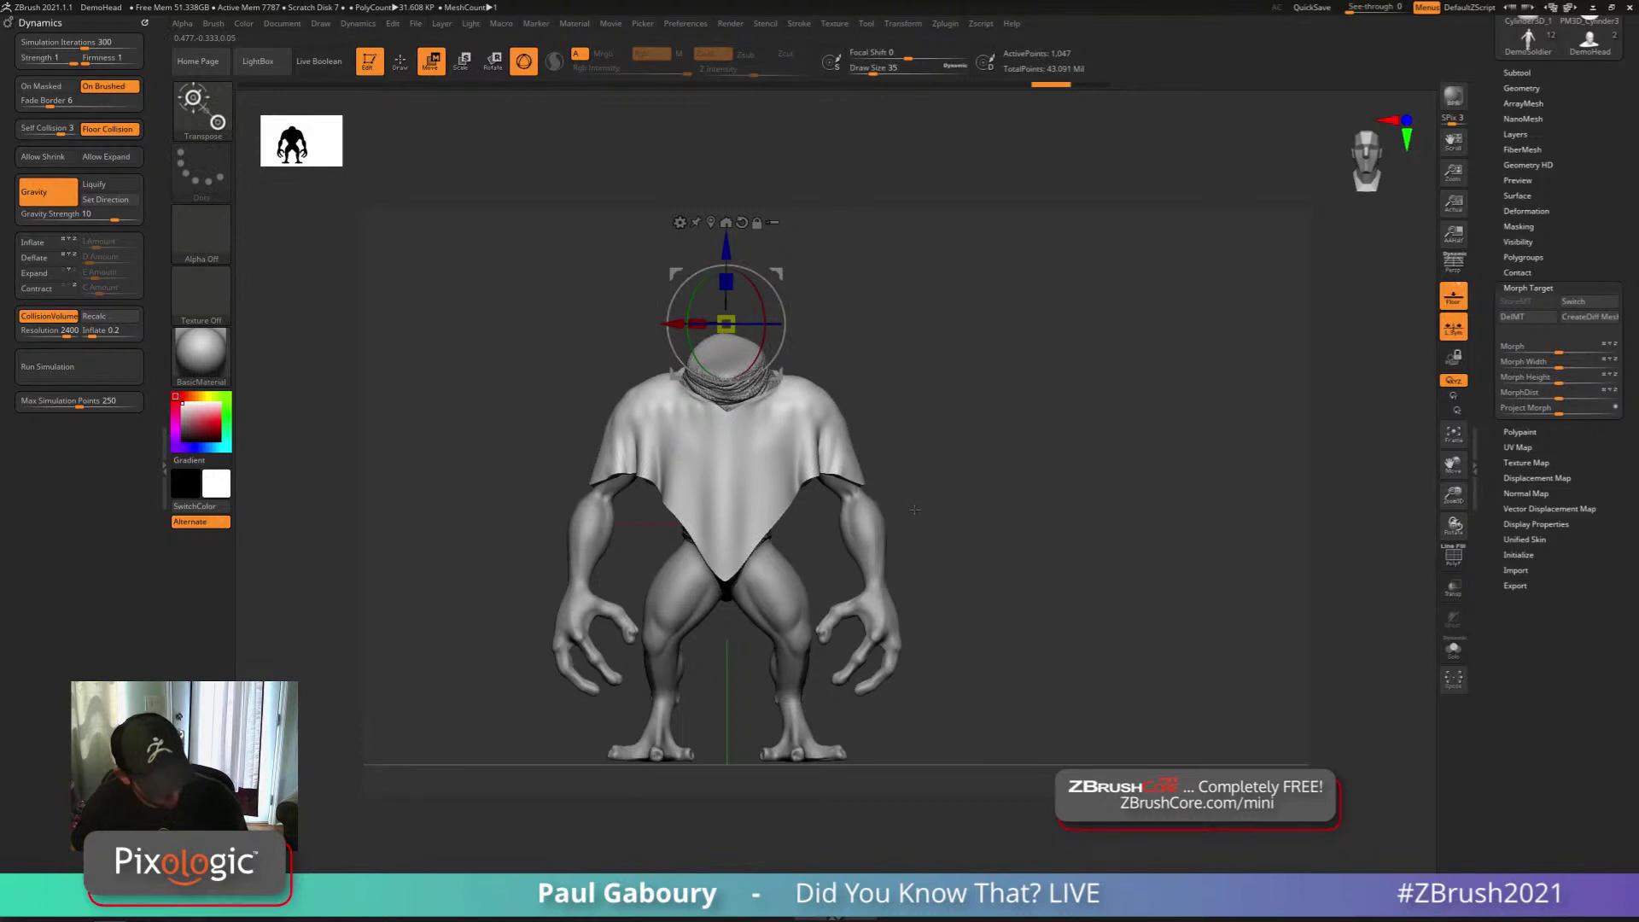
key("b")
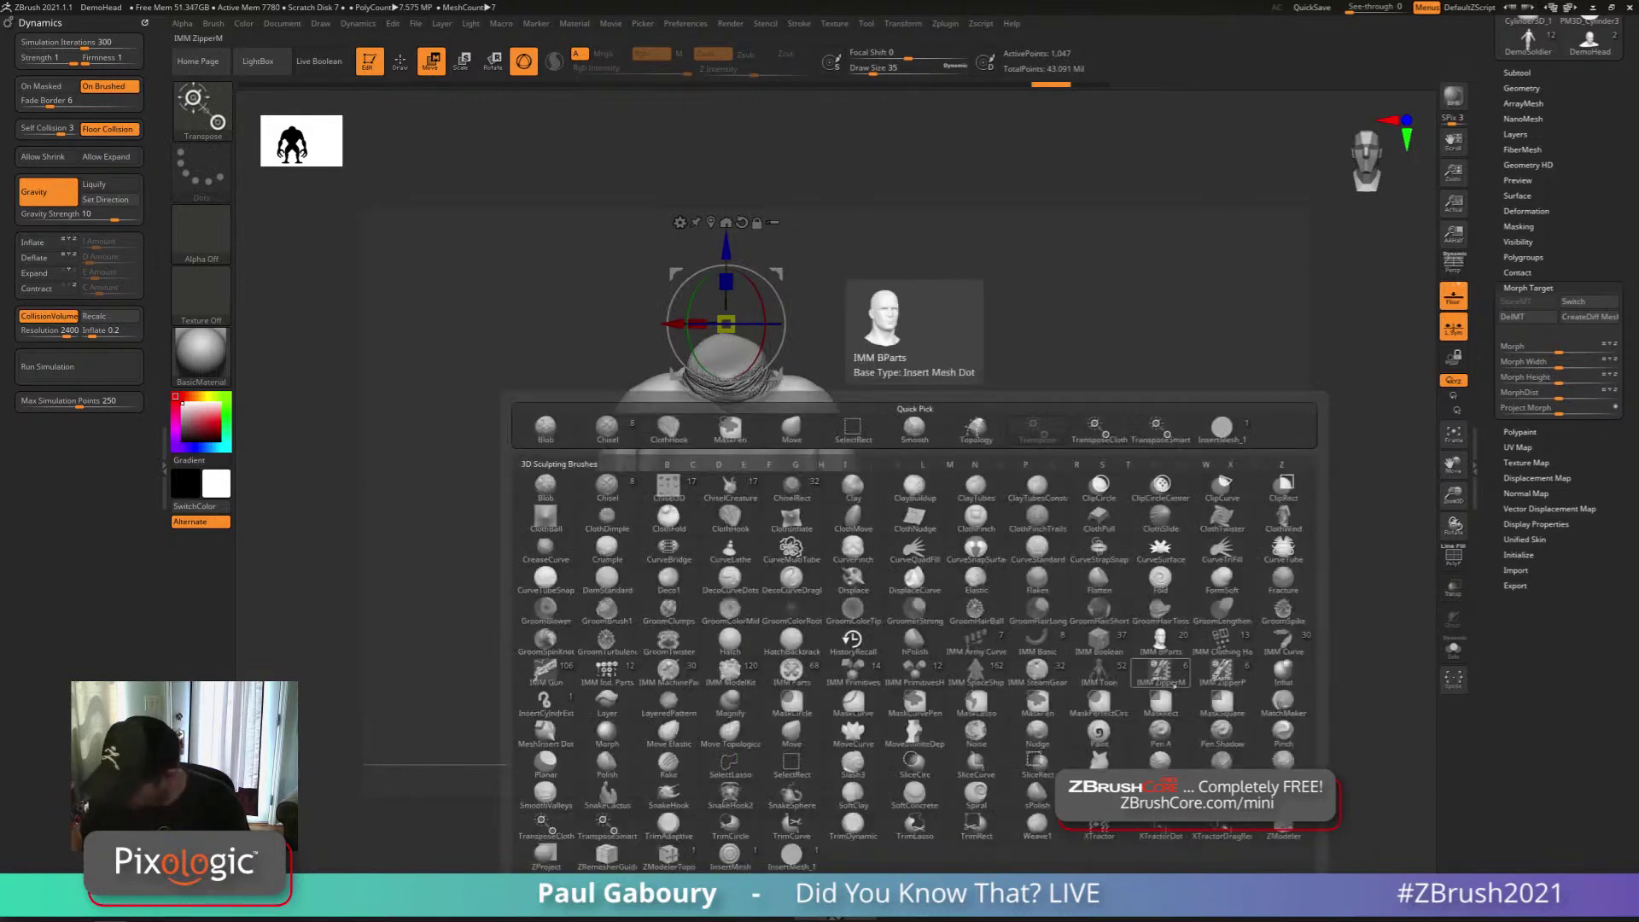
left_click(544, 826)
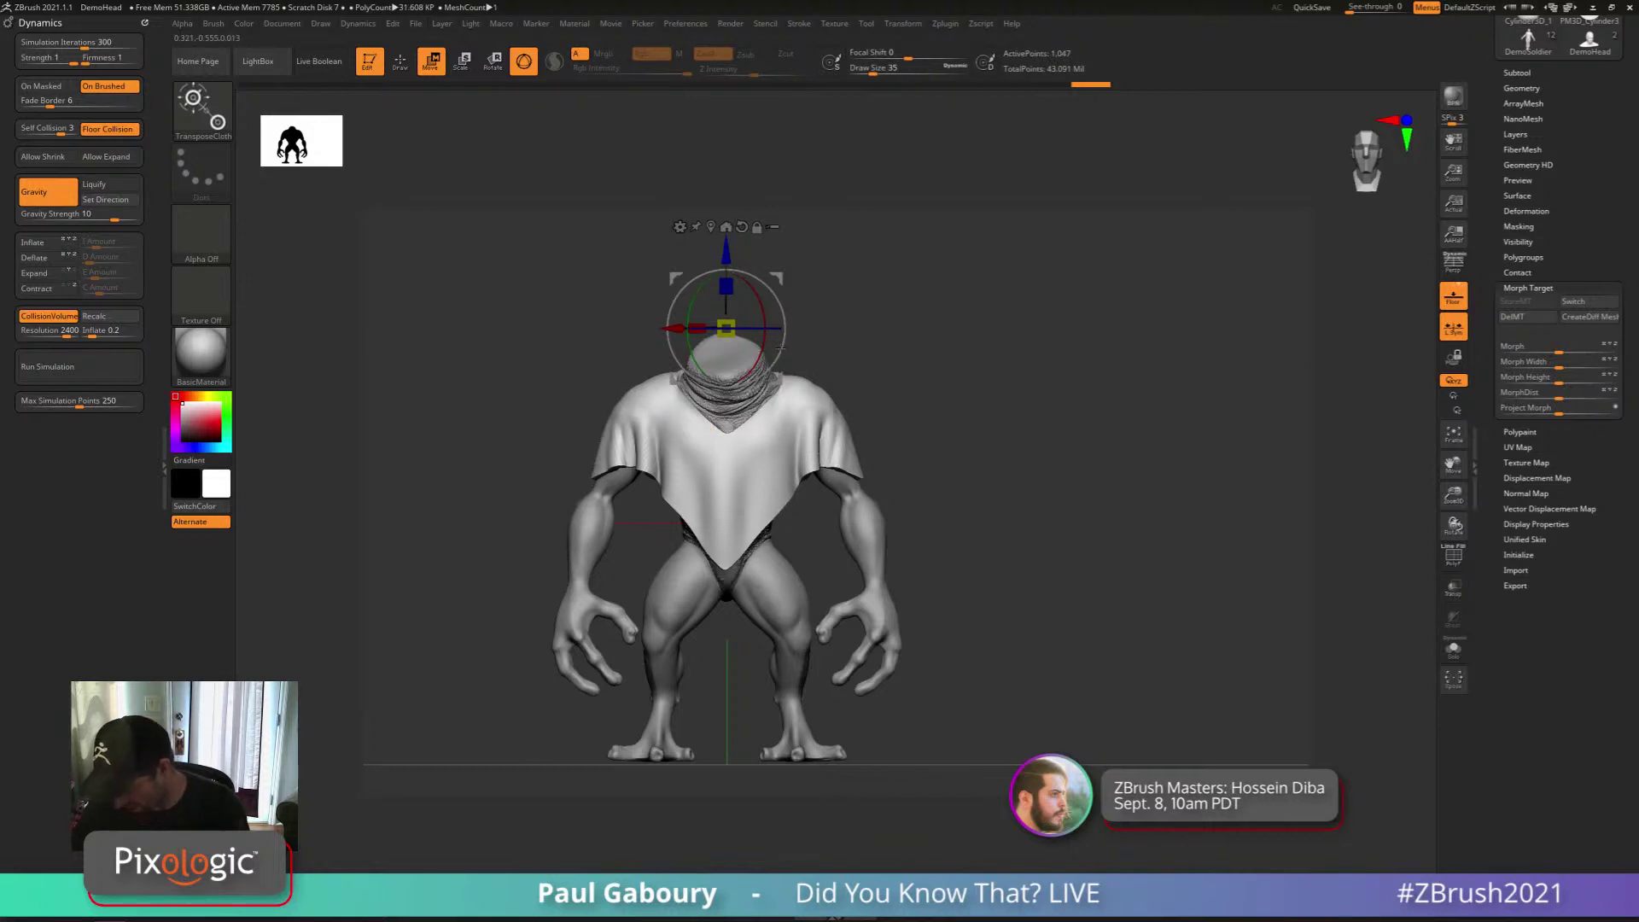
left_click_drag(888, 448, 853, 444)
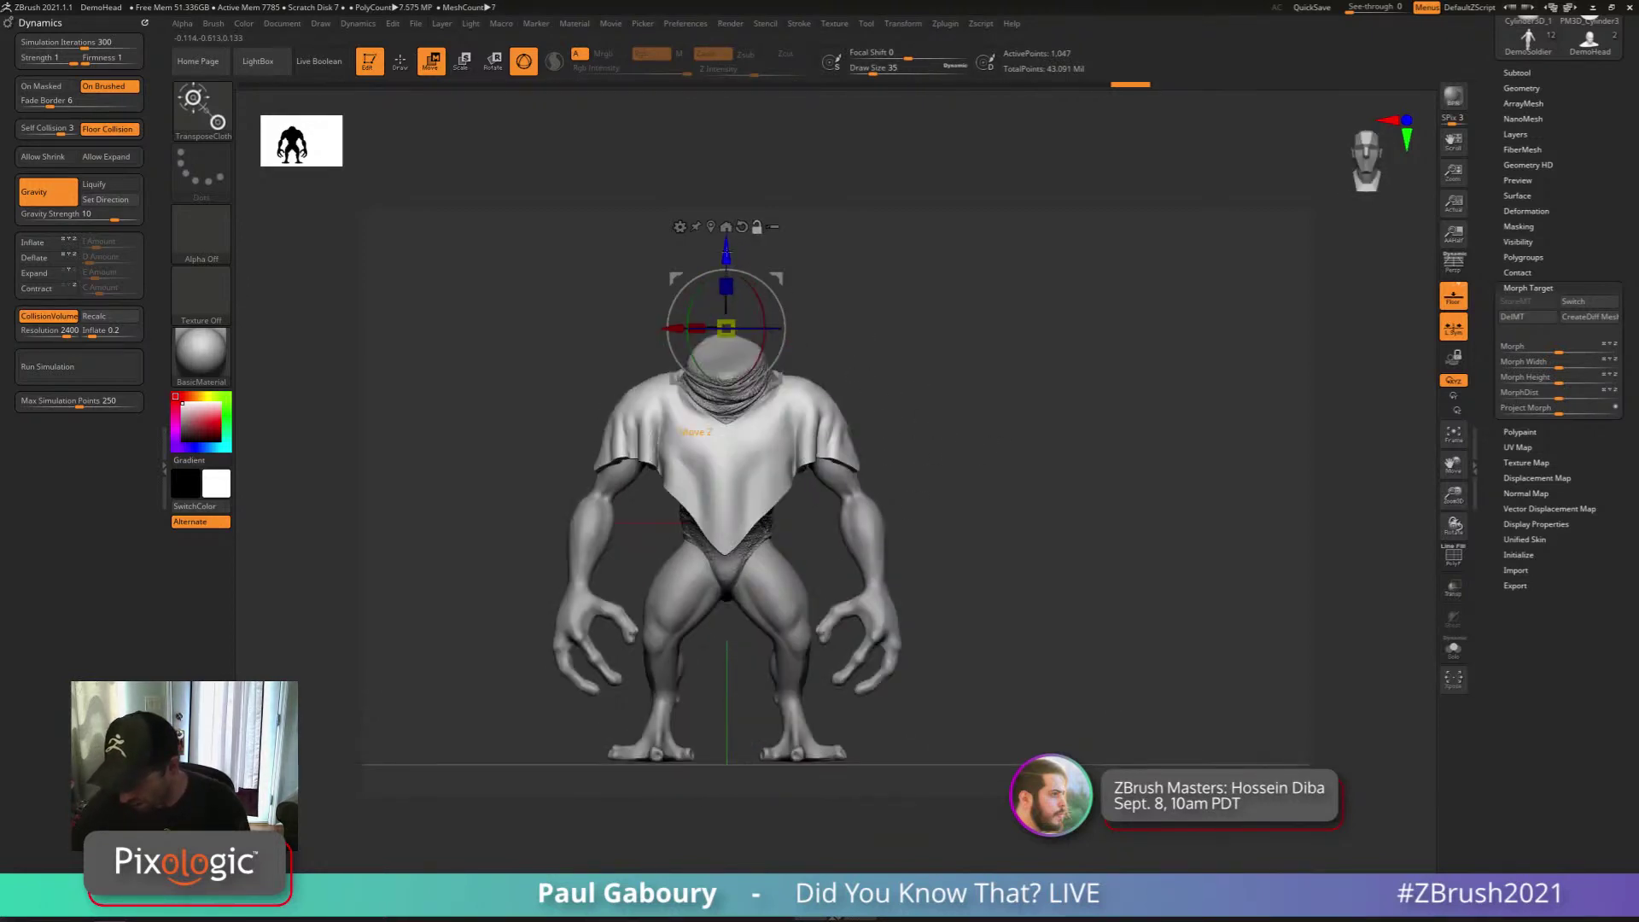
left_click_drag(725, 251, 726, 395, "alt")
right_click_drag(725, 395, 730, 435, "ctrl")
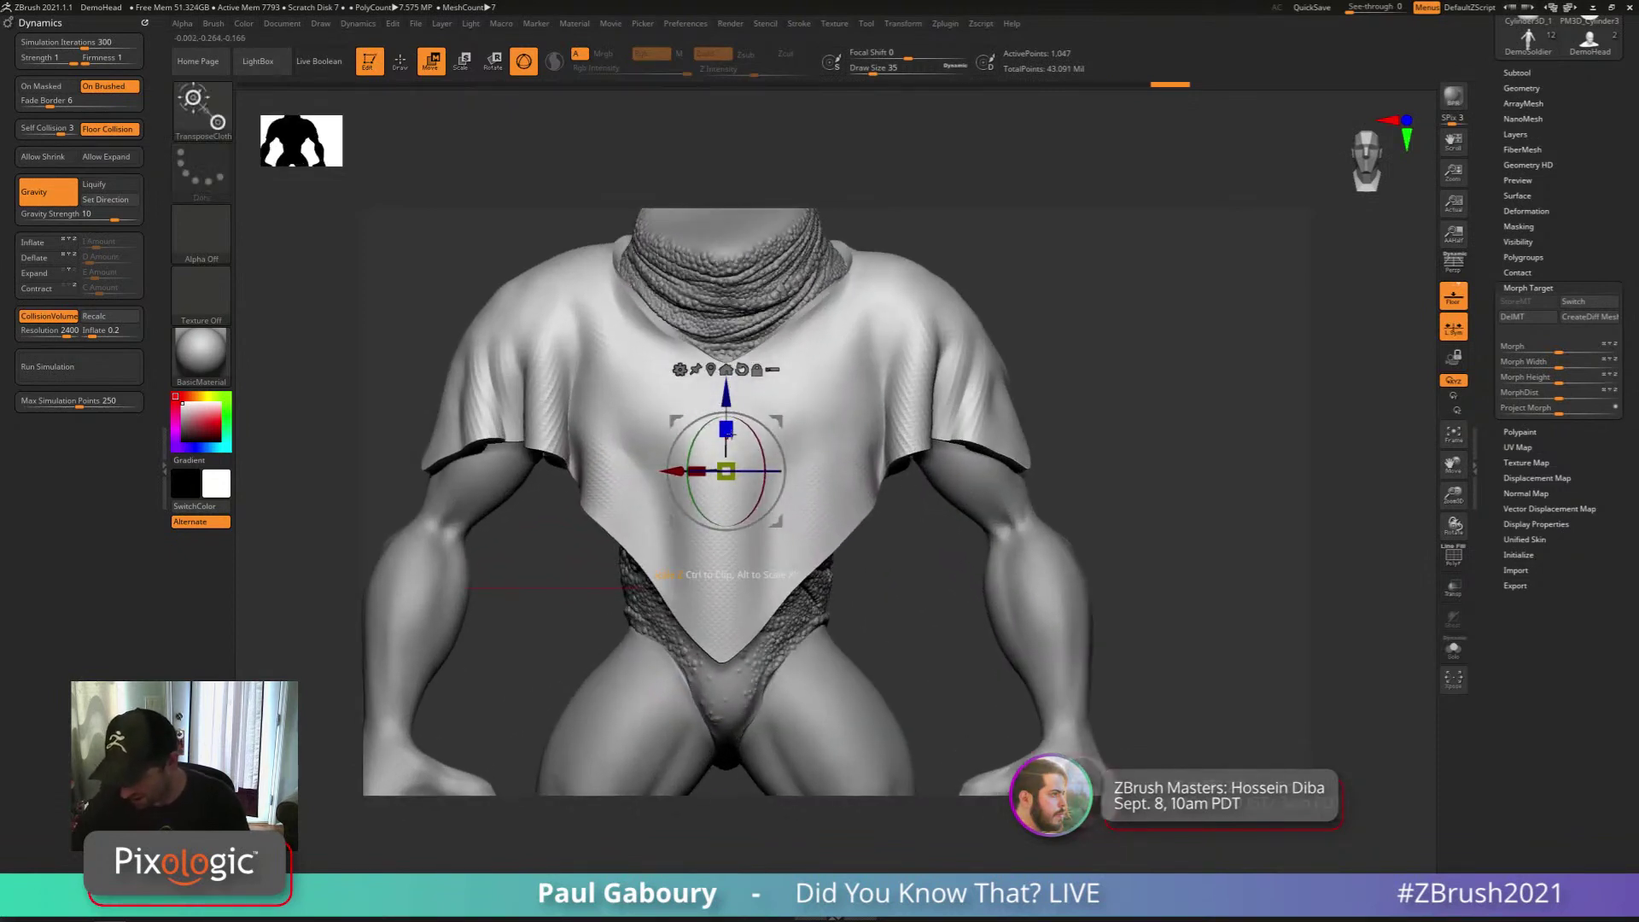
Try scaling the poncho vertically with the TransposeCloth gizmo, and undo the change
left_click_drag(726, 429, 728, 602)
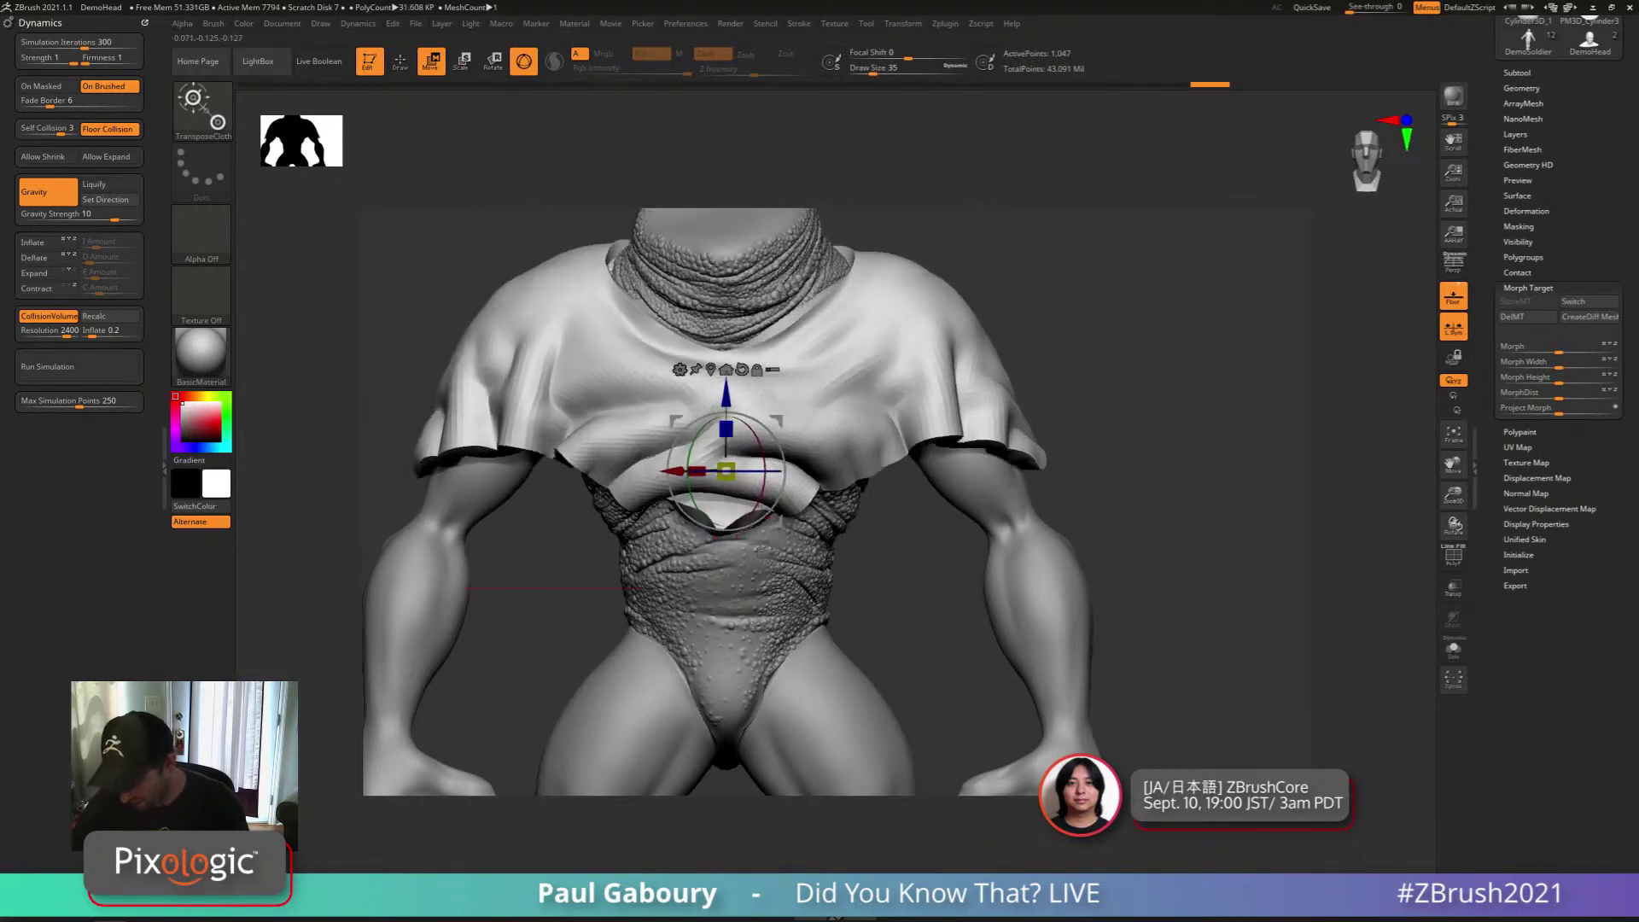
right_click_drag(973, 567, 982, 493, "ctrl")
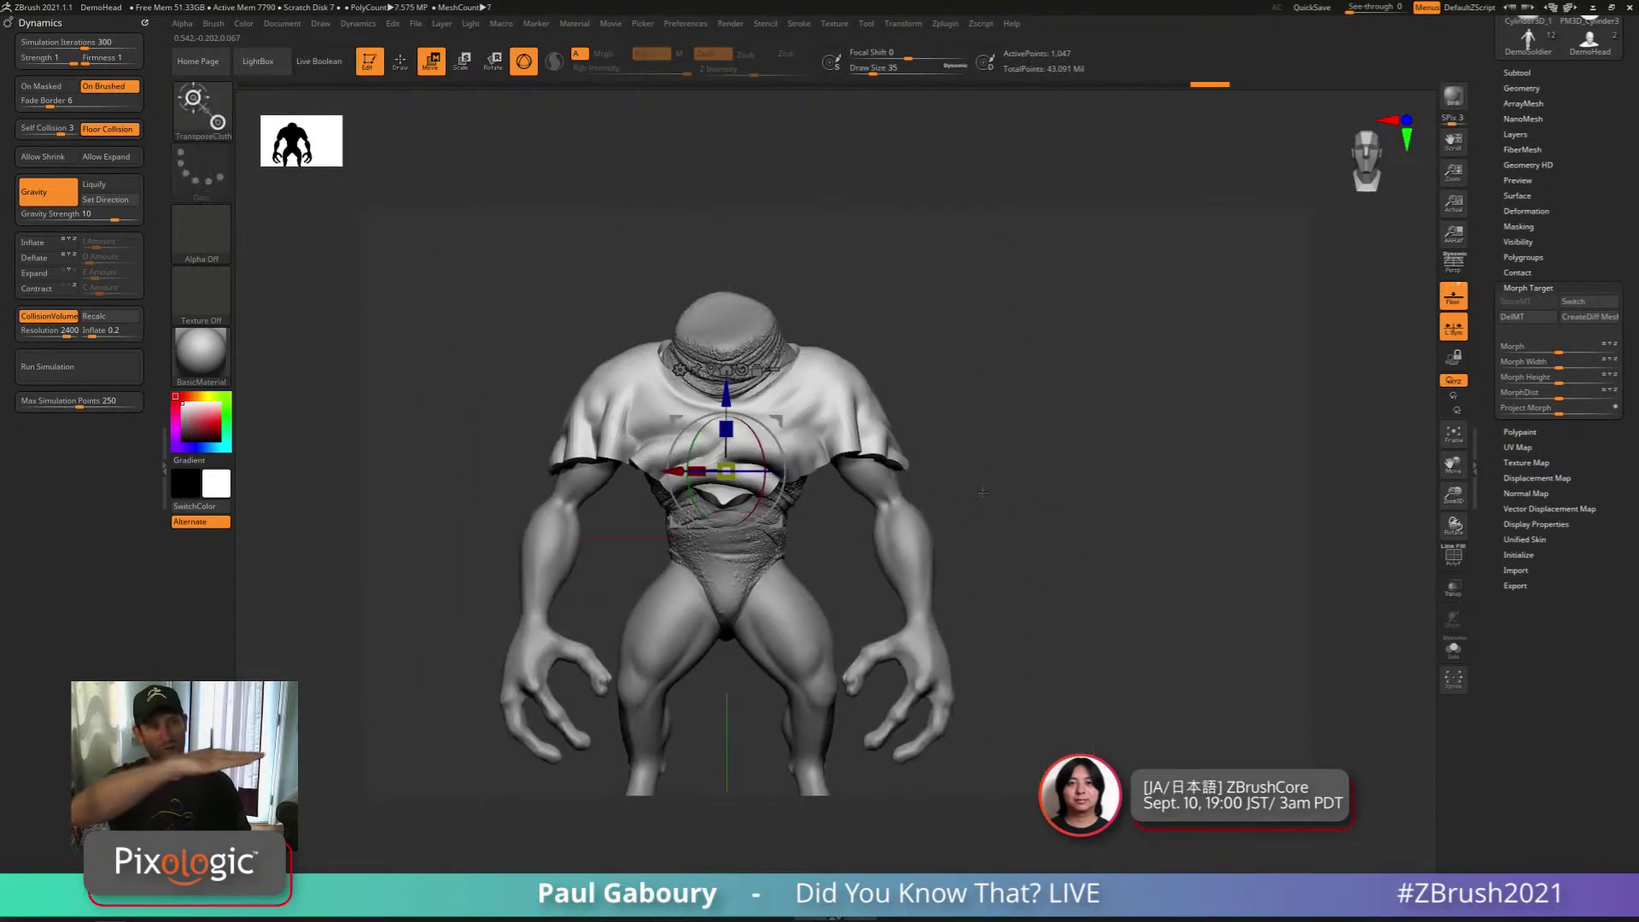
key("ctrl+z")
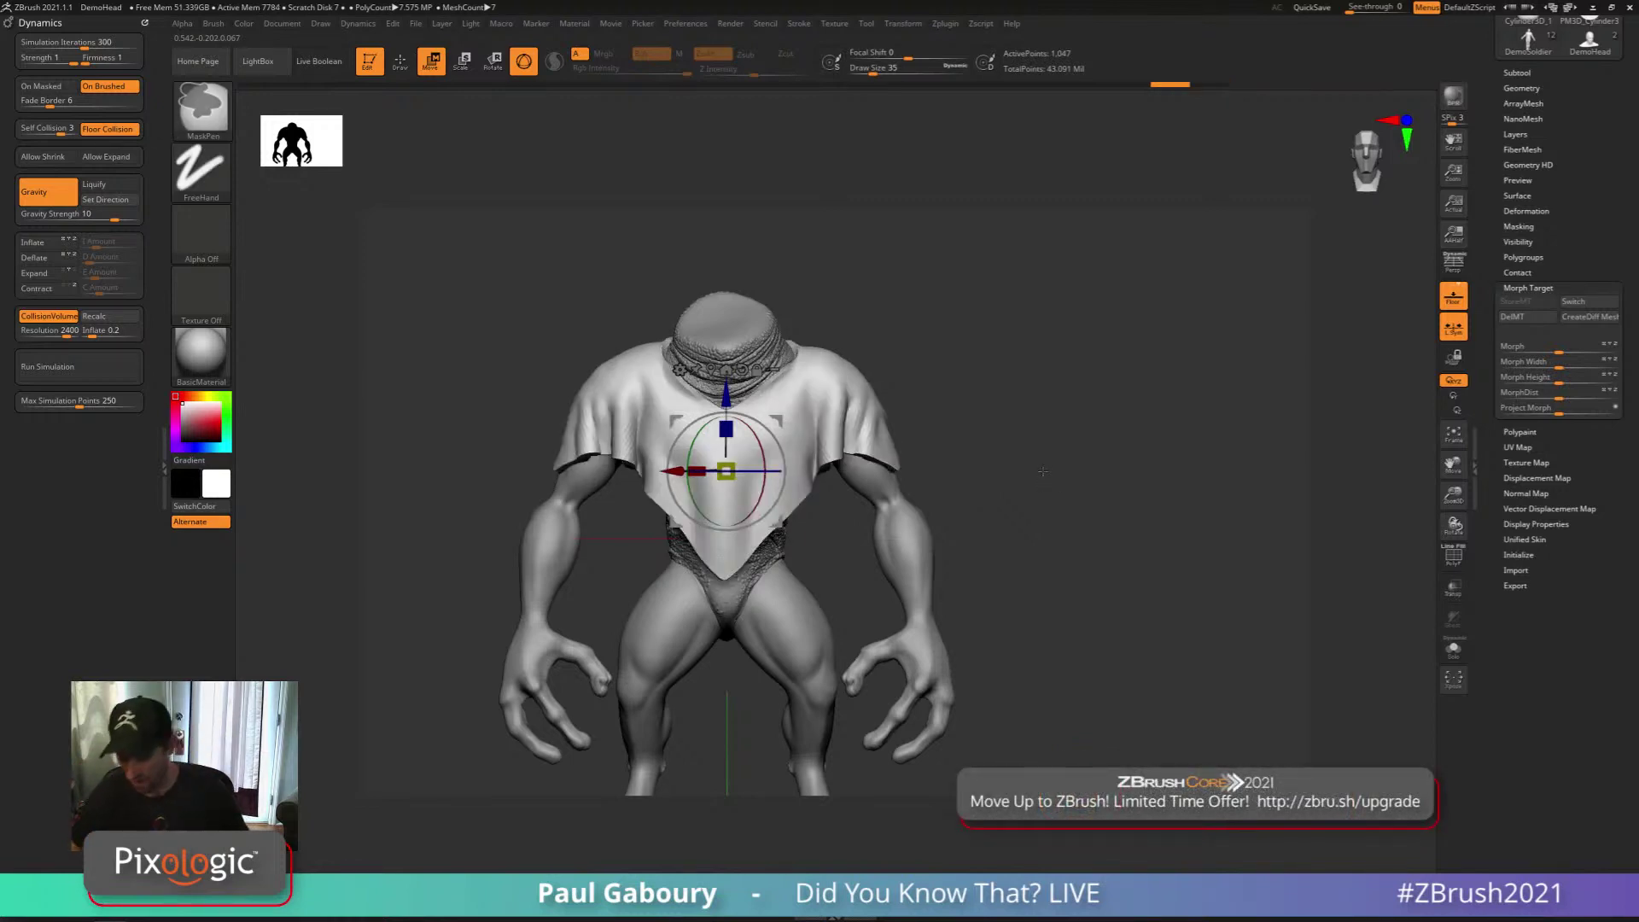
Mask the poncho's shoulder area, and scale and move the unmasked cloth with the TransposeCloth gizmo to form folds
mouse_move(543, 262)
left_mouse_down("ctrl")
mouse_move(755, 347)
mouse_move(936, 385)
left_mouse_up("ctrl")
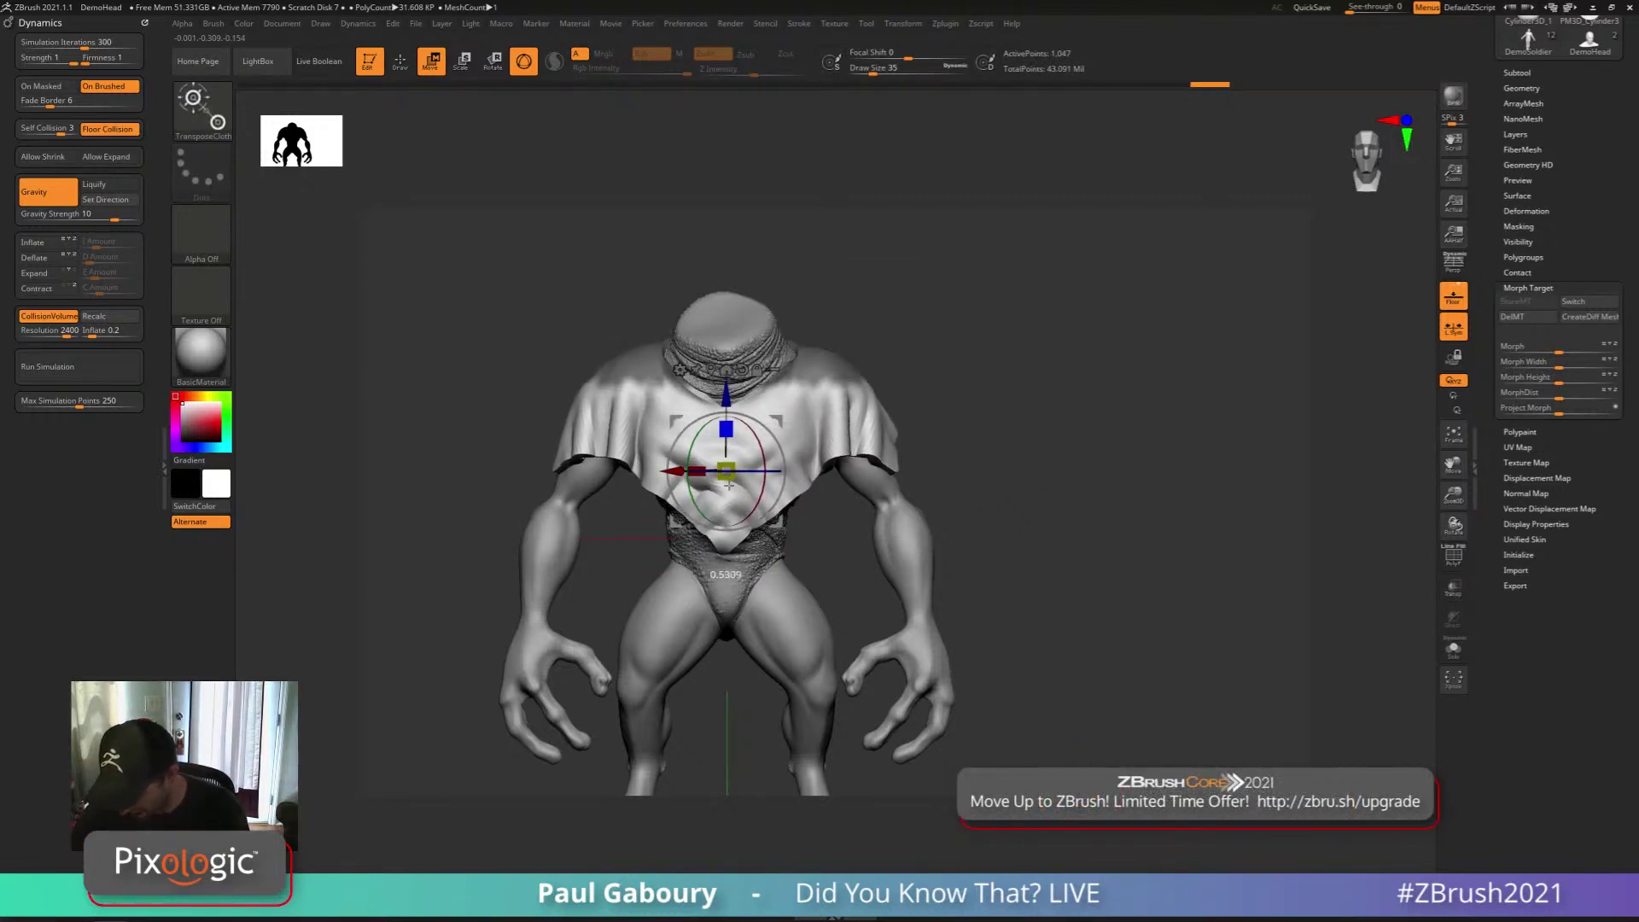
left_click_drag(727, 496, 732, 456)
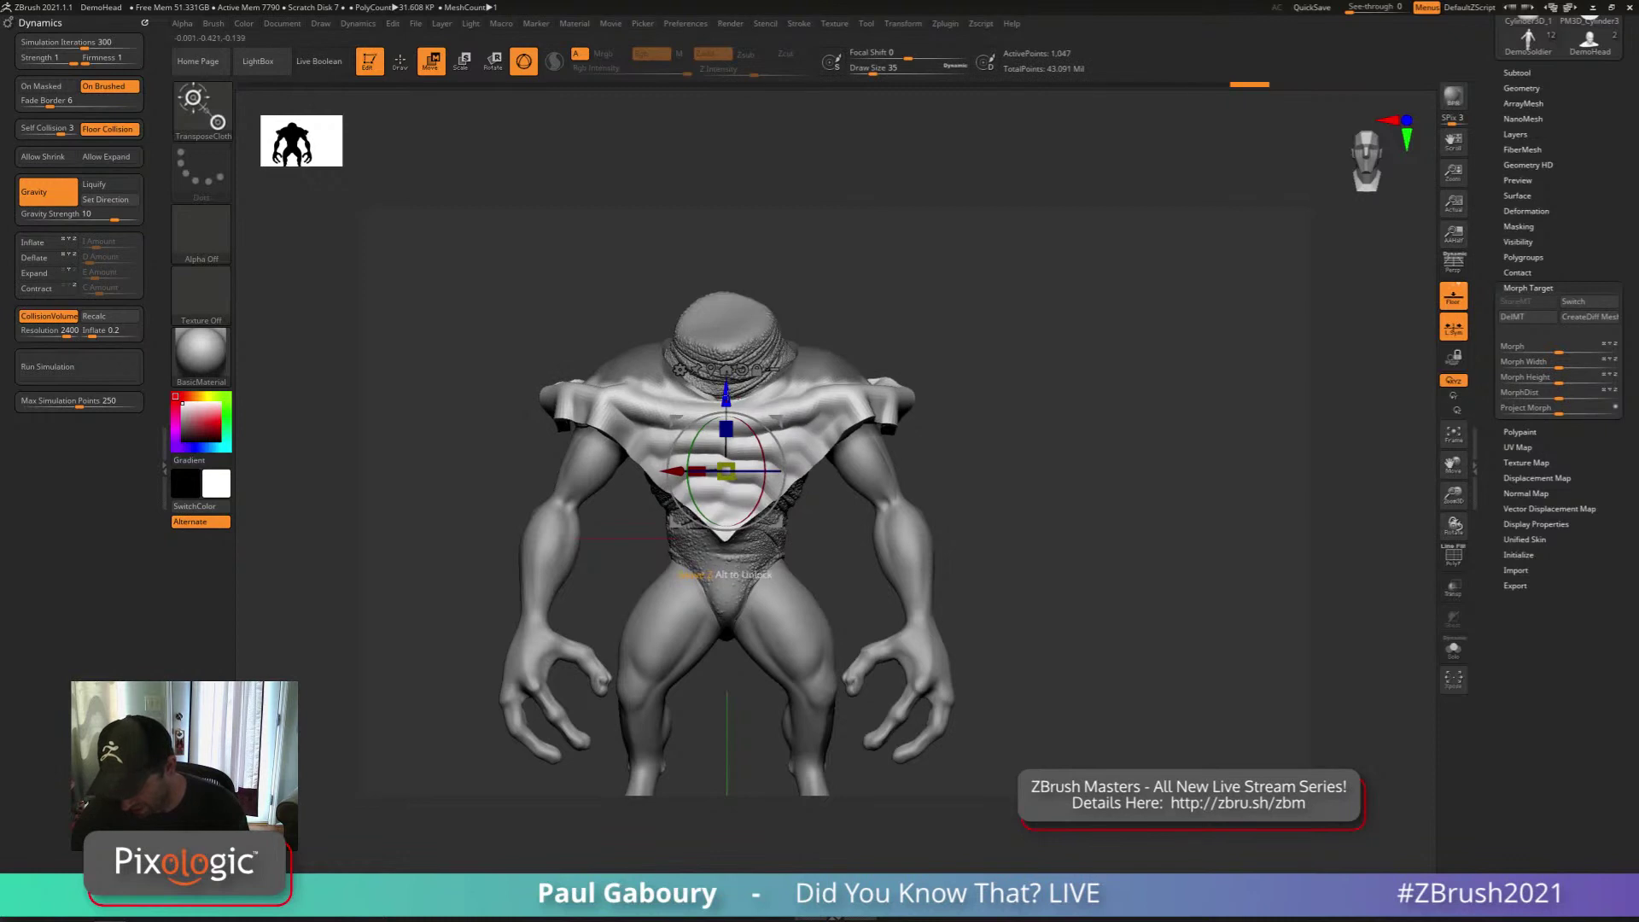
left_click_drag(727, 397, 726, 434)
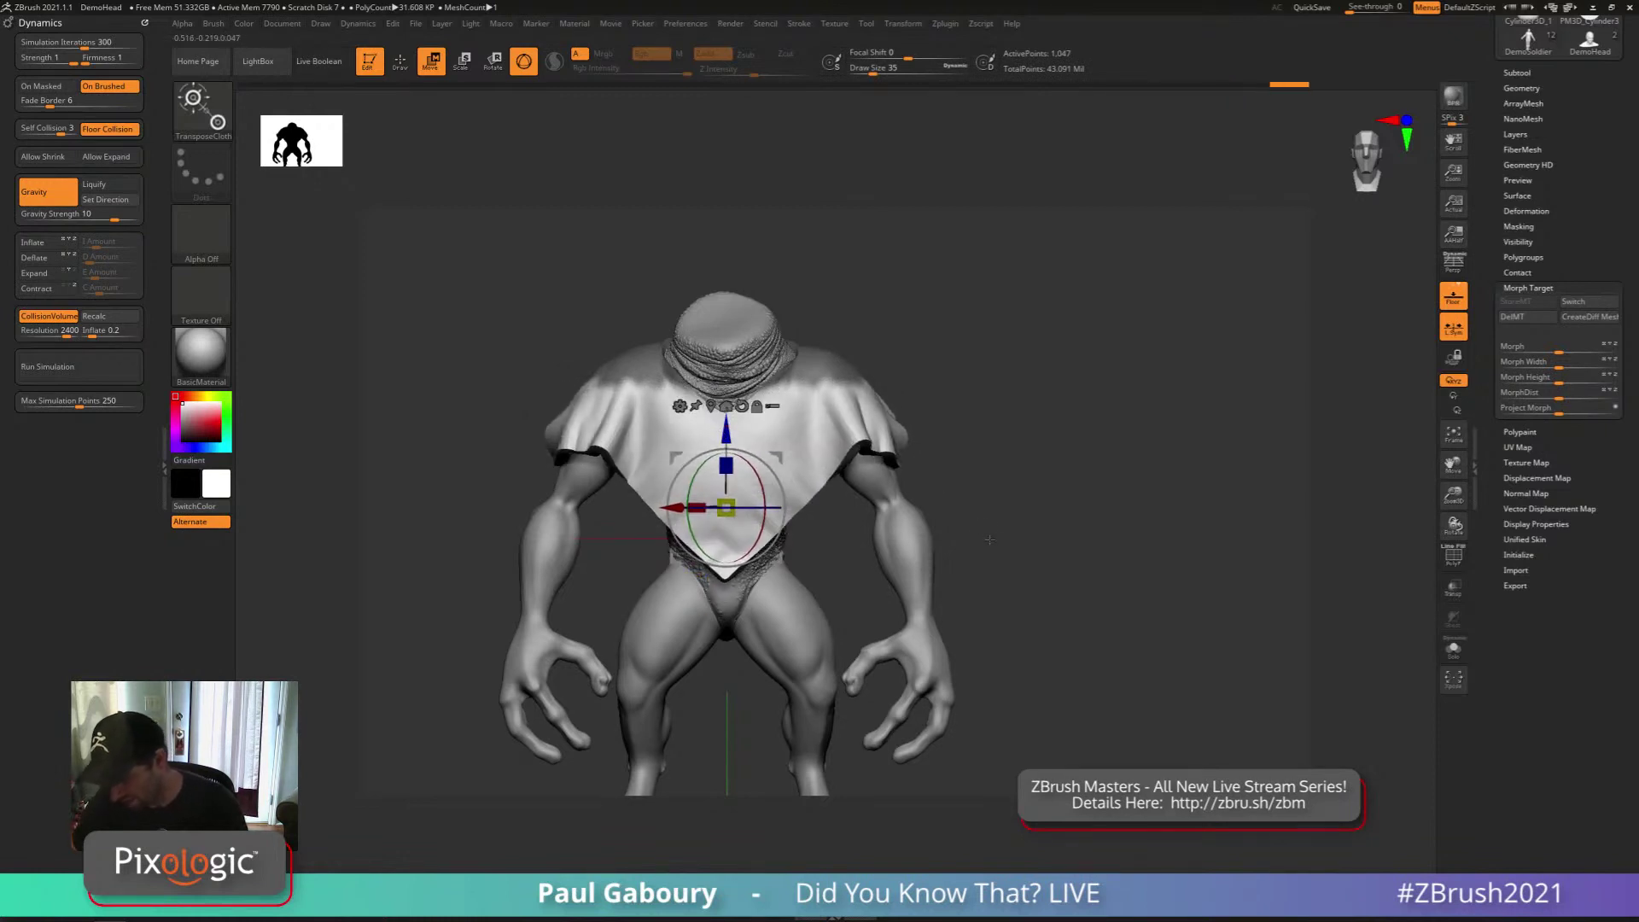
left_click_drag(989, 539, 956, 546)
left_click_drag(719, 465, 721, 475)
left_click_drag(990, 546, 1025, 547, "shift")
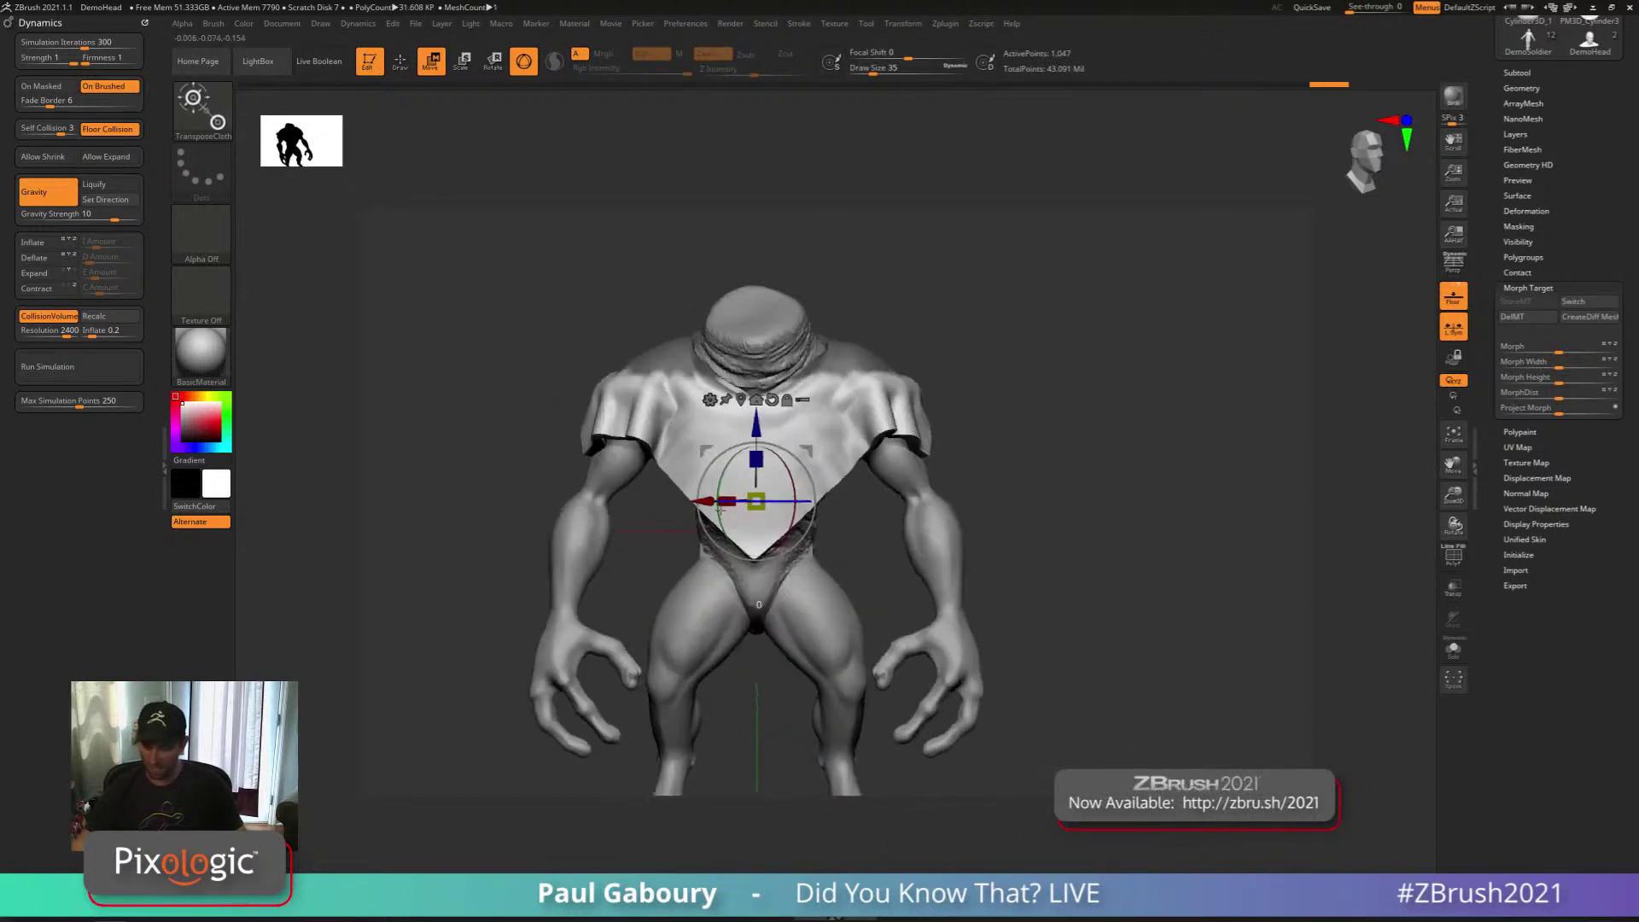
left_click_drag(728, 504, 733, 504)
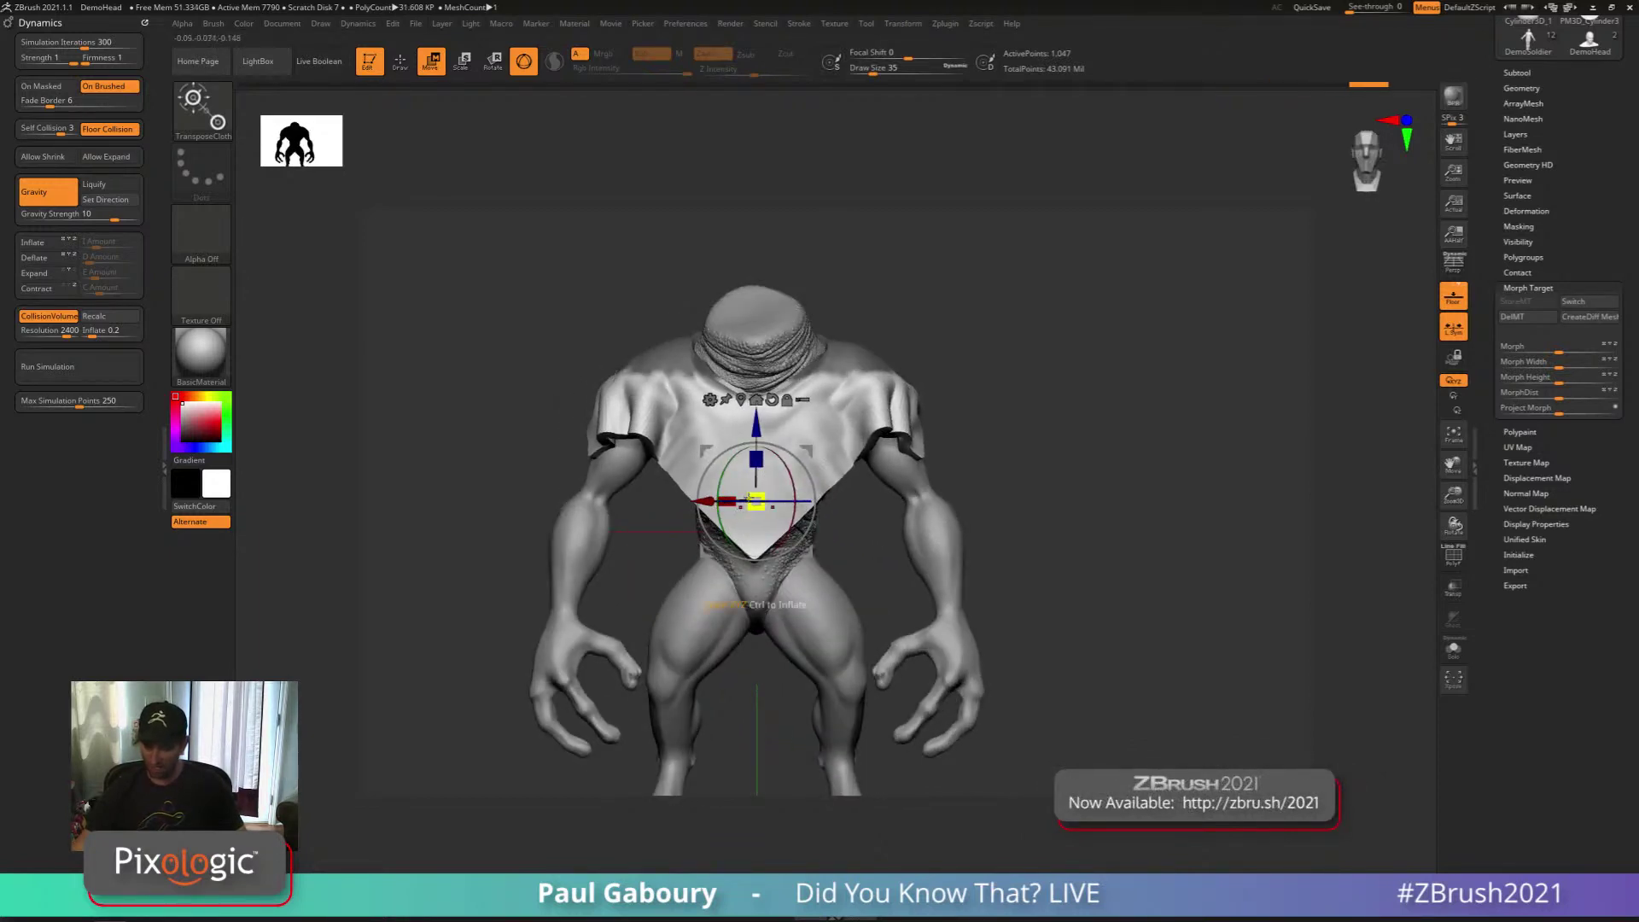
left_click_drag(756, 428, 757, 436)
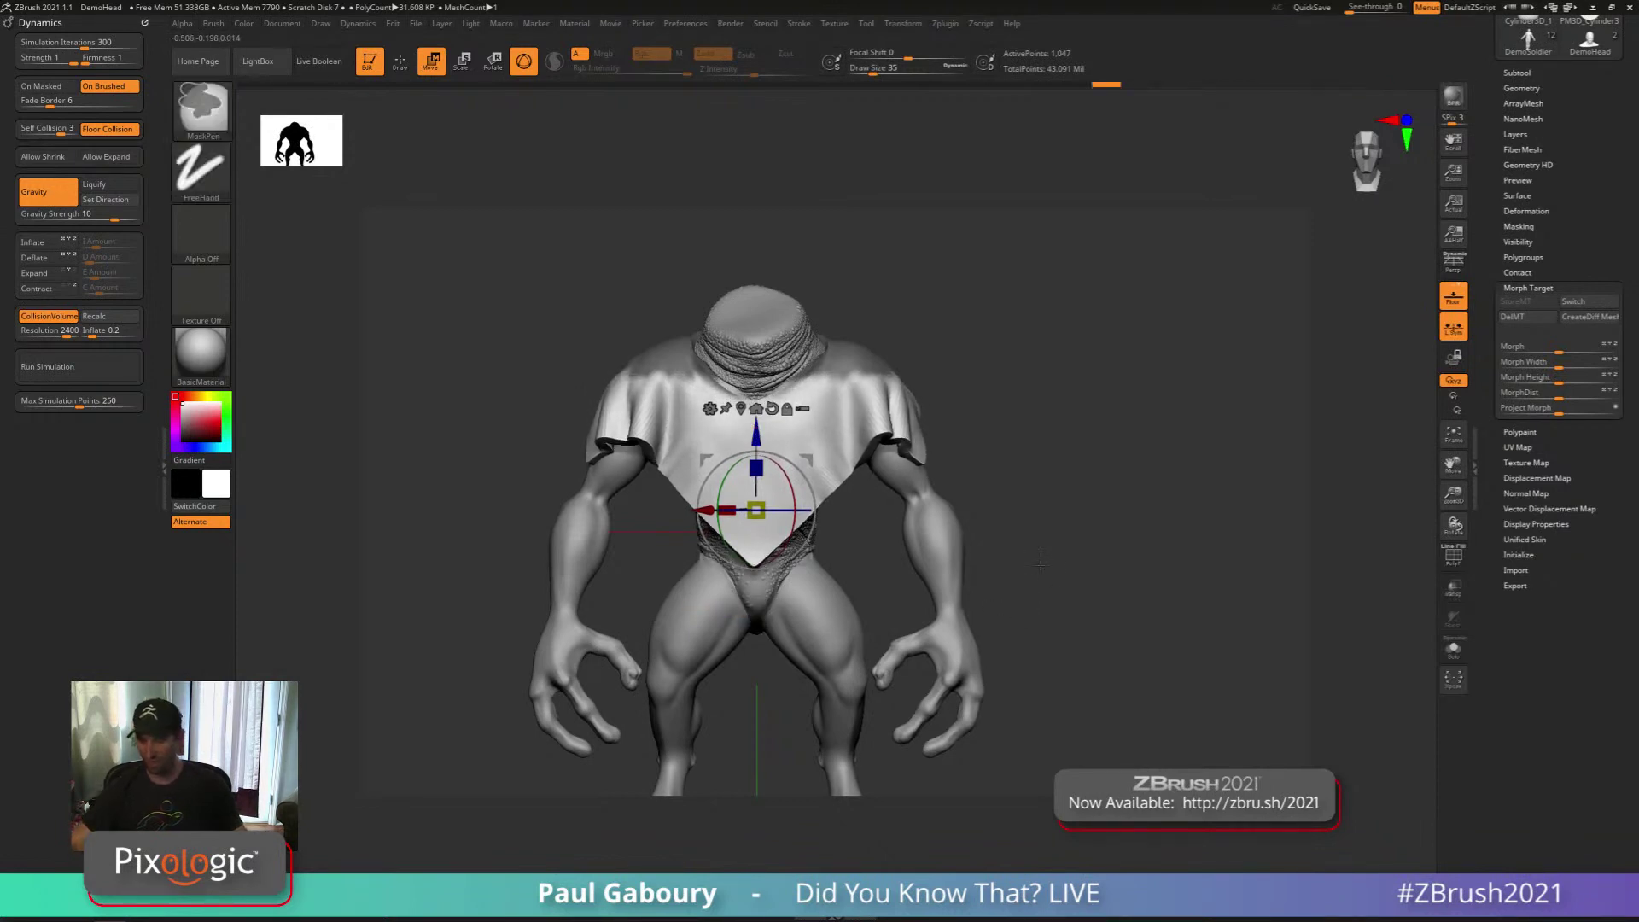
right_click_drag(933, 627, 1003, 564, "ctrl")
Apply the rainbow-striped Texture 08 as the poncho's texture map after trying the checkered Texture 03, and set its transparency to 0
left_click(1541, 288)
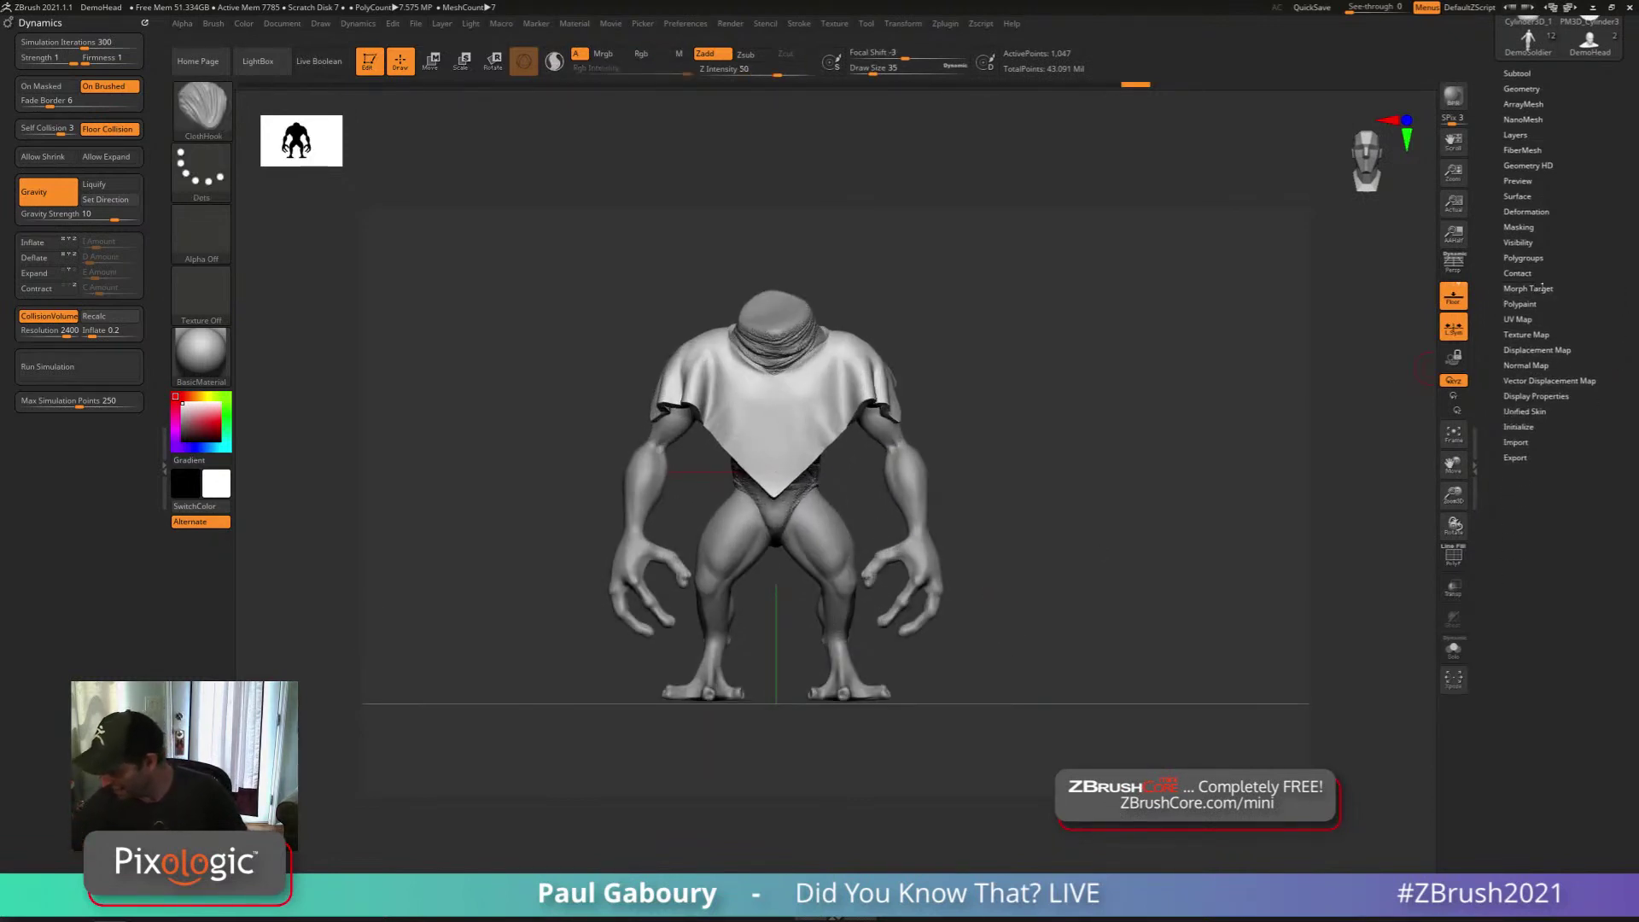
left_click(1544, 334)
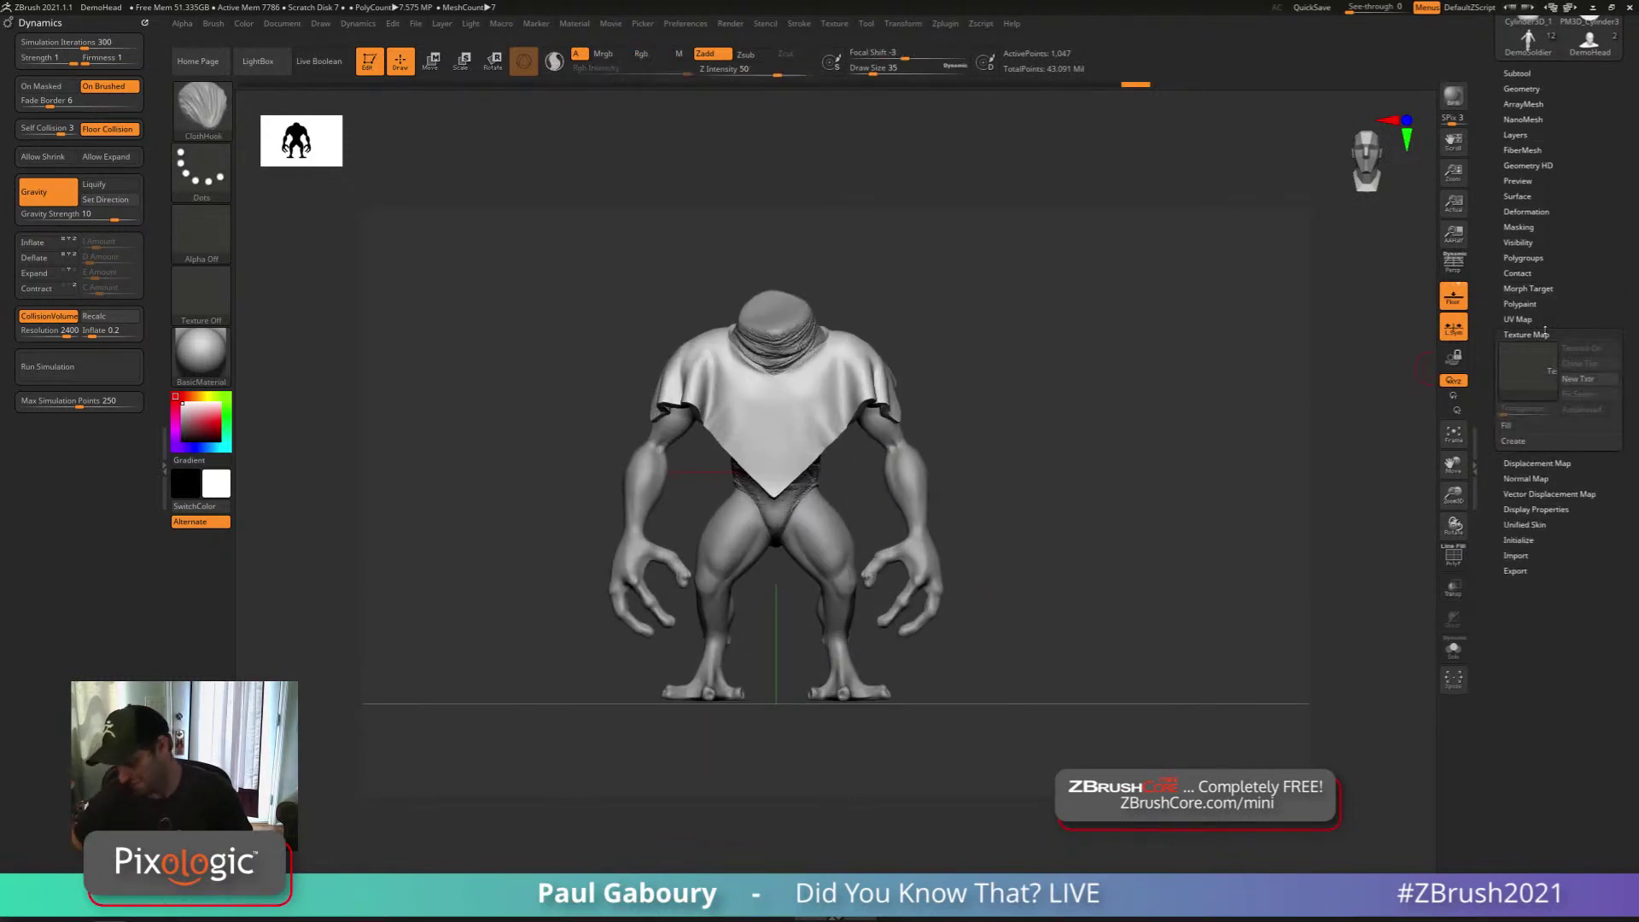
left_click(1528, 371)
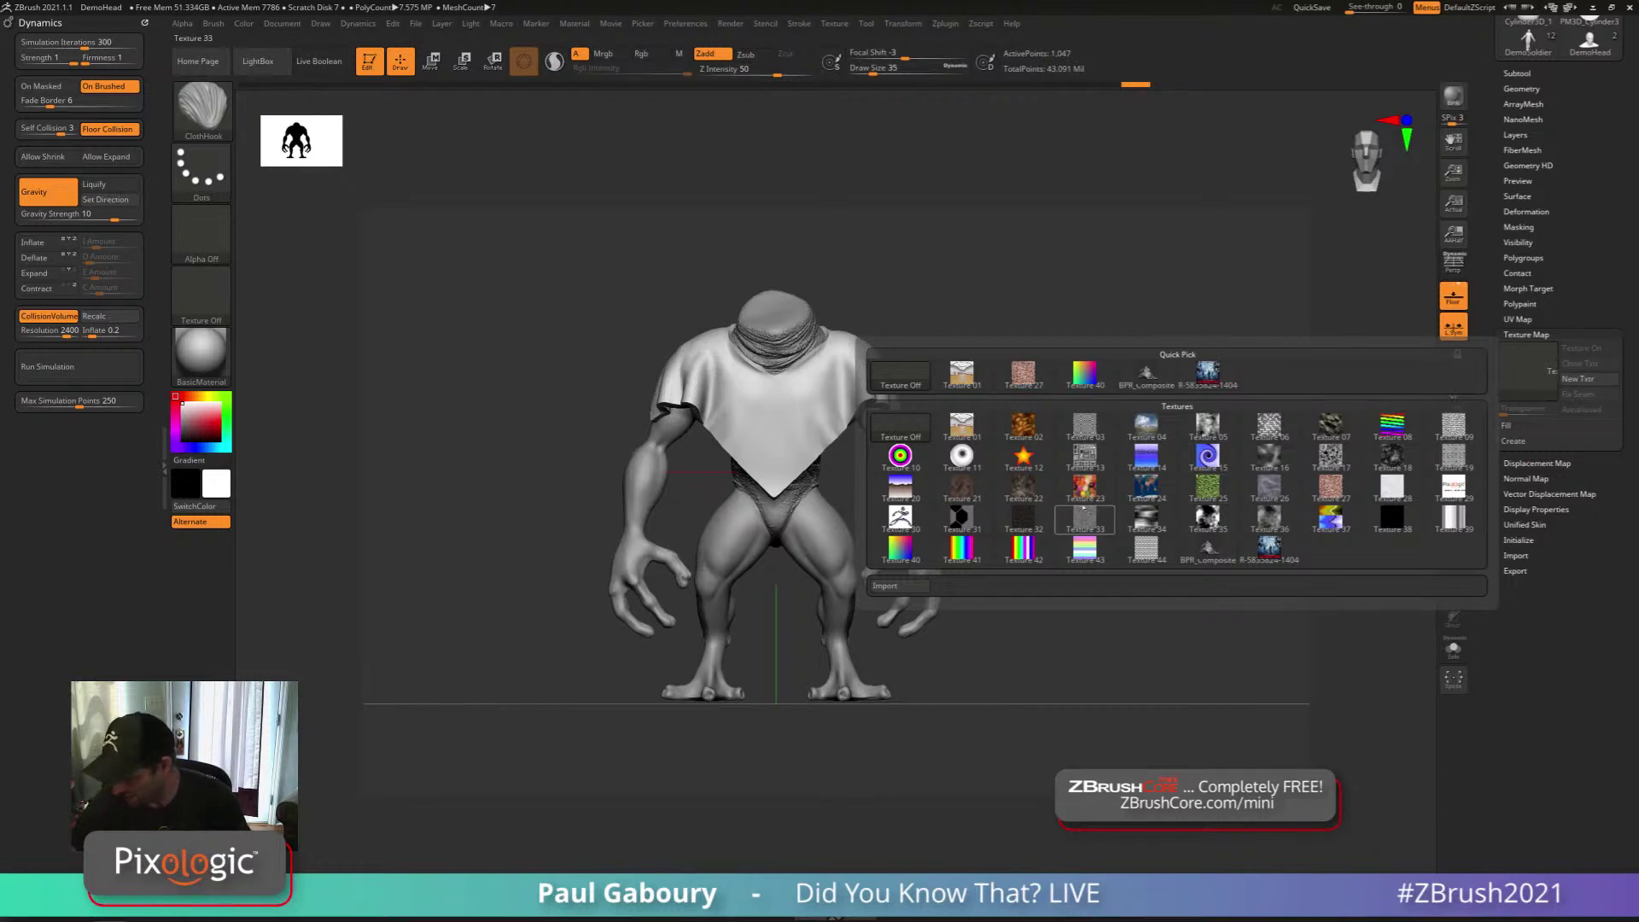
left_click(900, 517)
left_click_drag(904, 597, 1160, 664)
left_click(1528, 371)
left_click(1084, 427)
left_click(1527, 368)
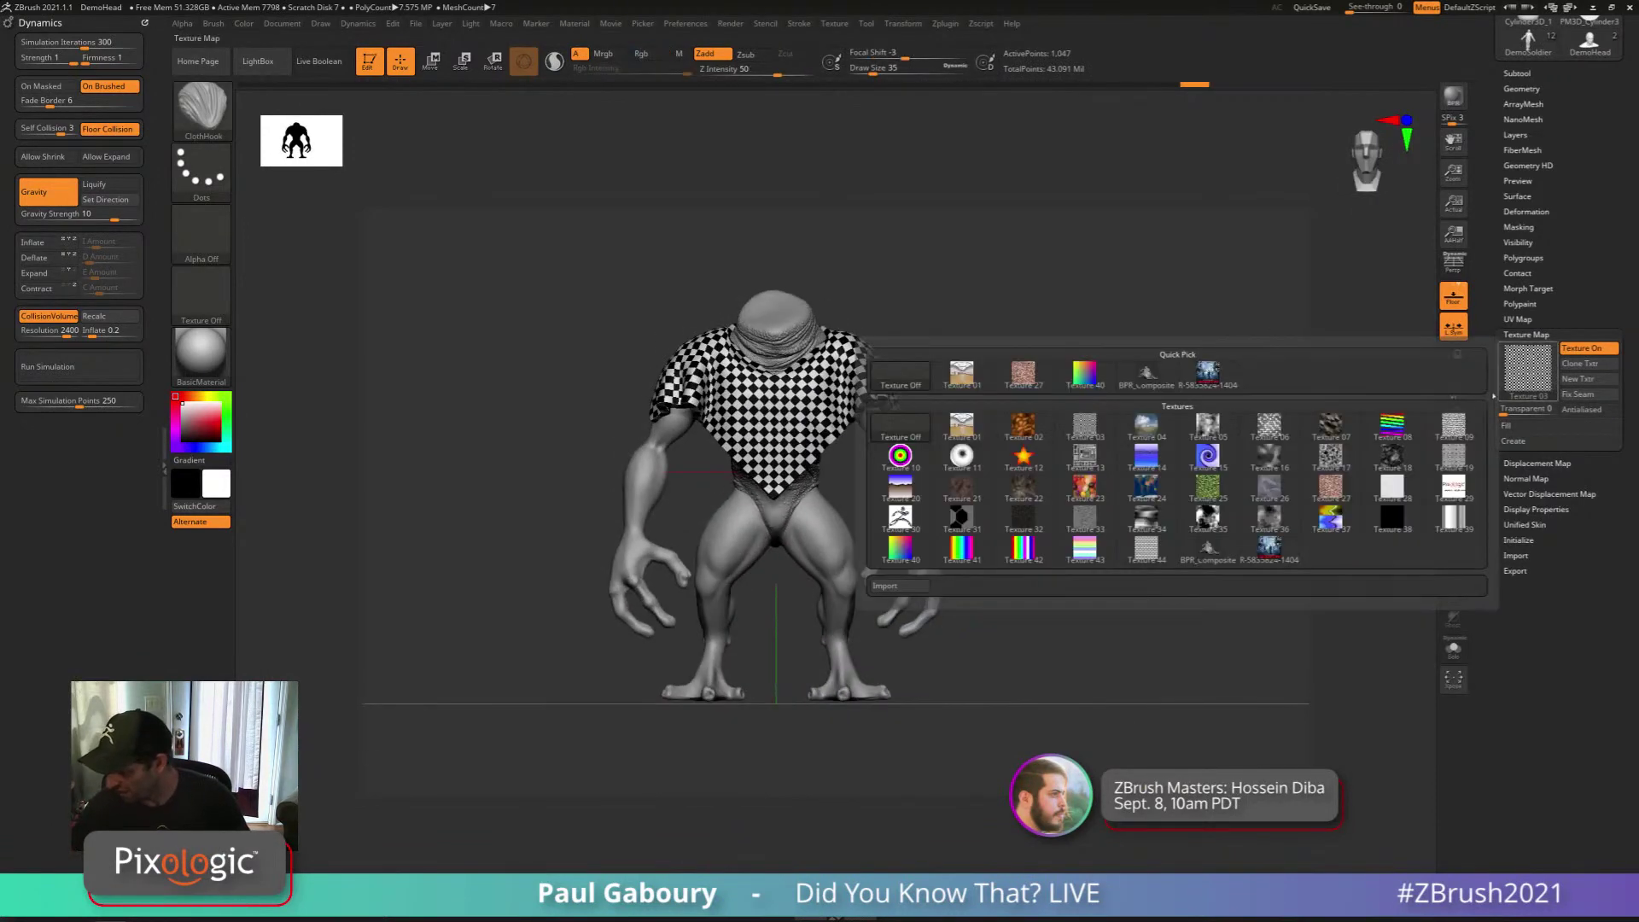
left_click(1391, 425)
mouse_move(1049, 563)
left_mouse_down()
mouse_move(1109, 567)
mouse_move(1079, 566)
left_mouse_up()
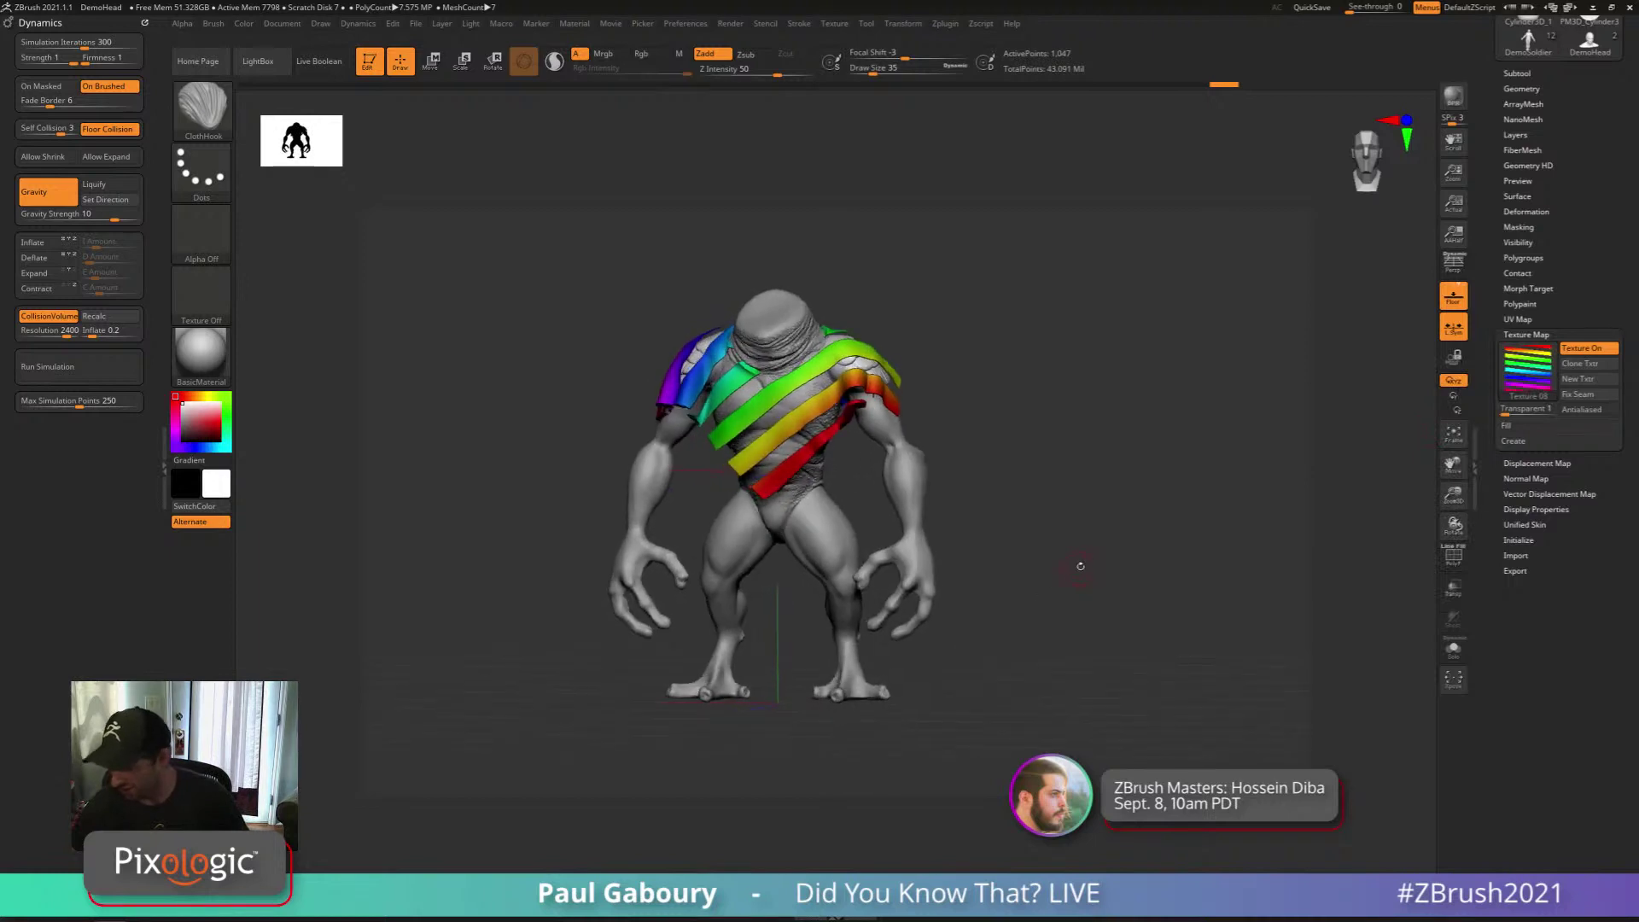
left_click_drag(1507, 414, 1491, 415)
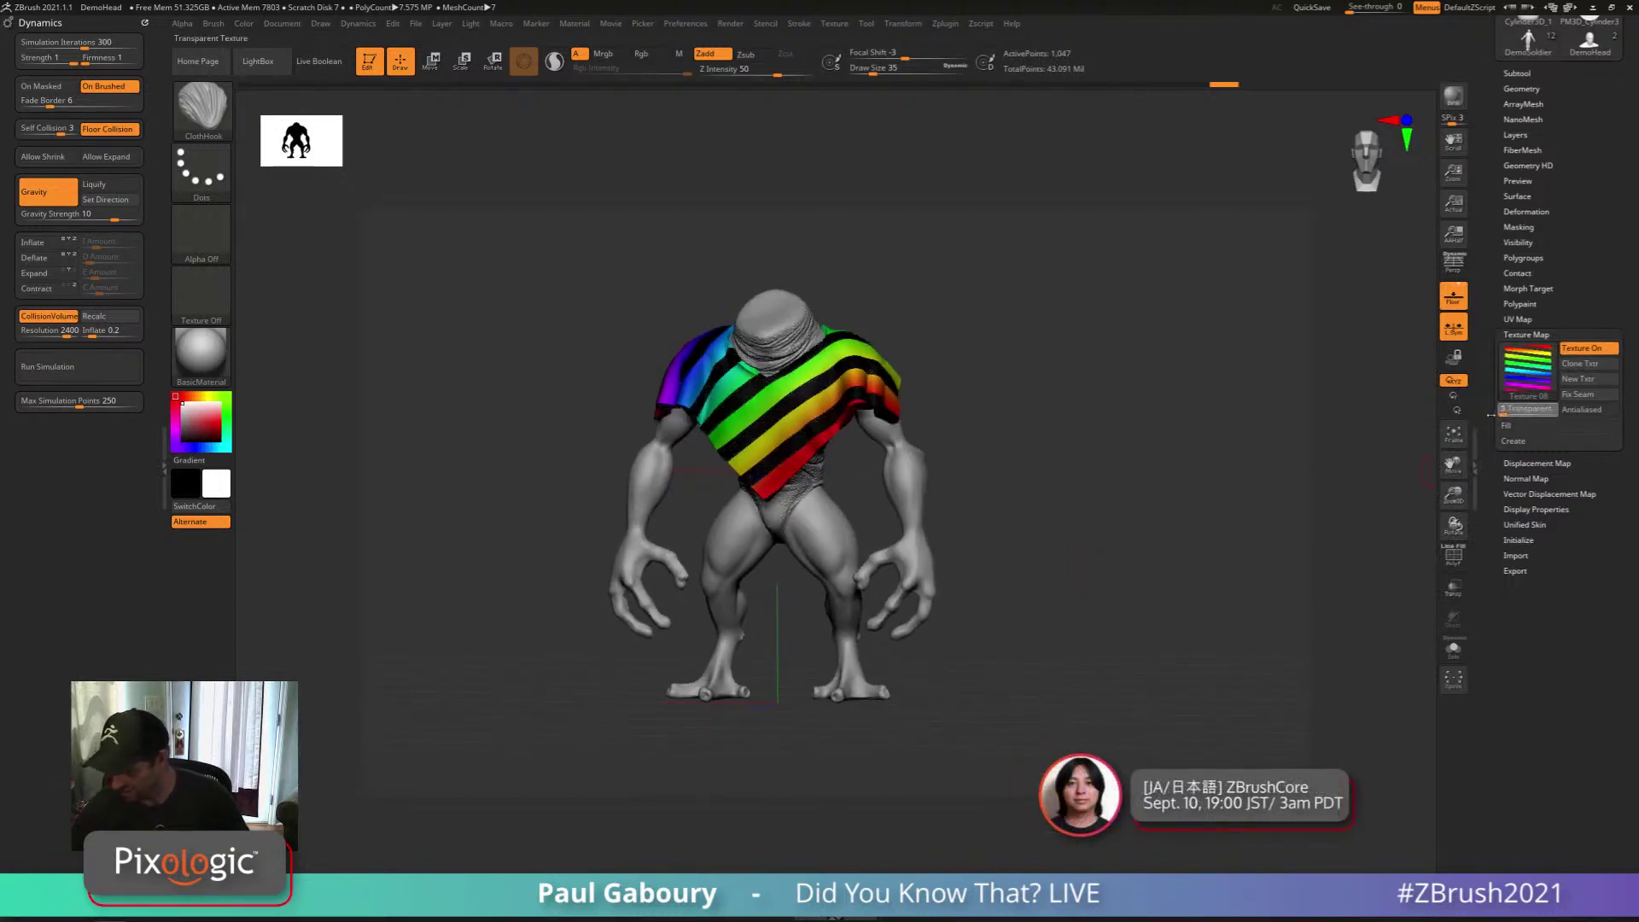
left_click_drag(1059, 598, 1015, 611)
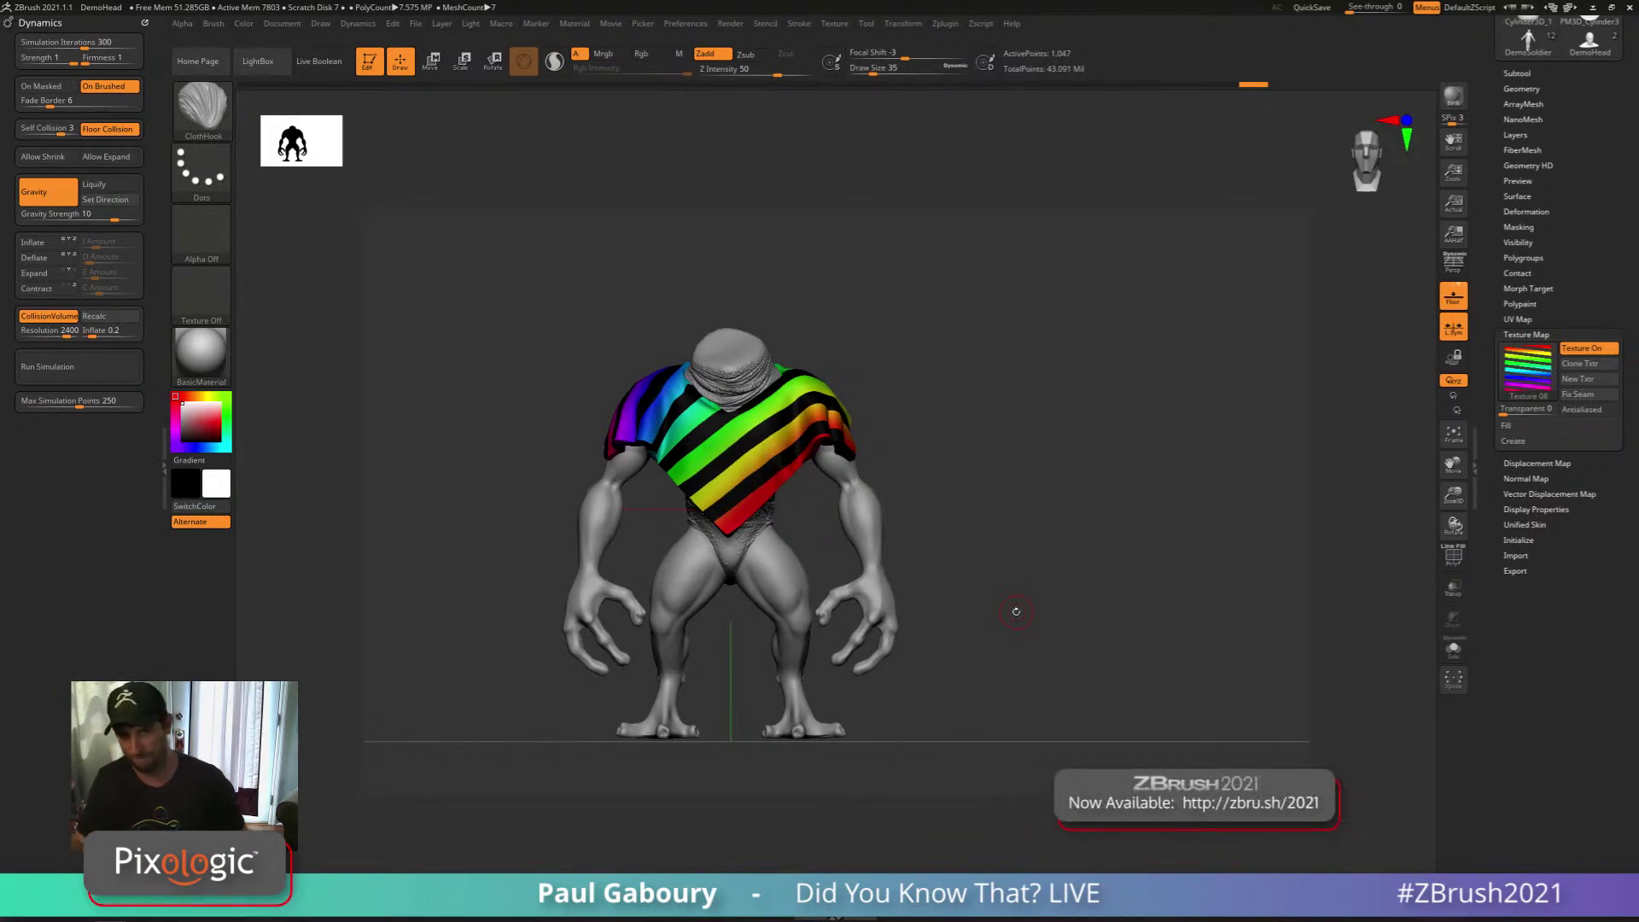
Close the texture map settings and show the poncho's entry at the end of the subtool list
left_click_drag(978, 620, 1003, 580, "alt")
left_click(1549, 334)
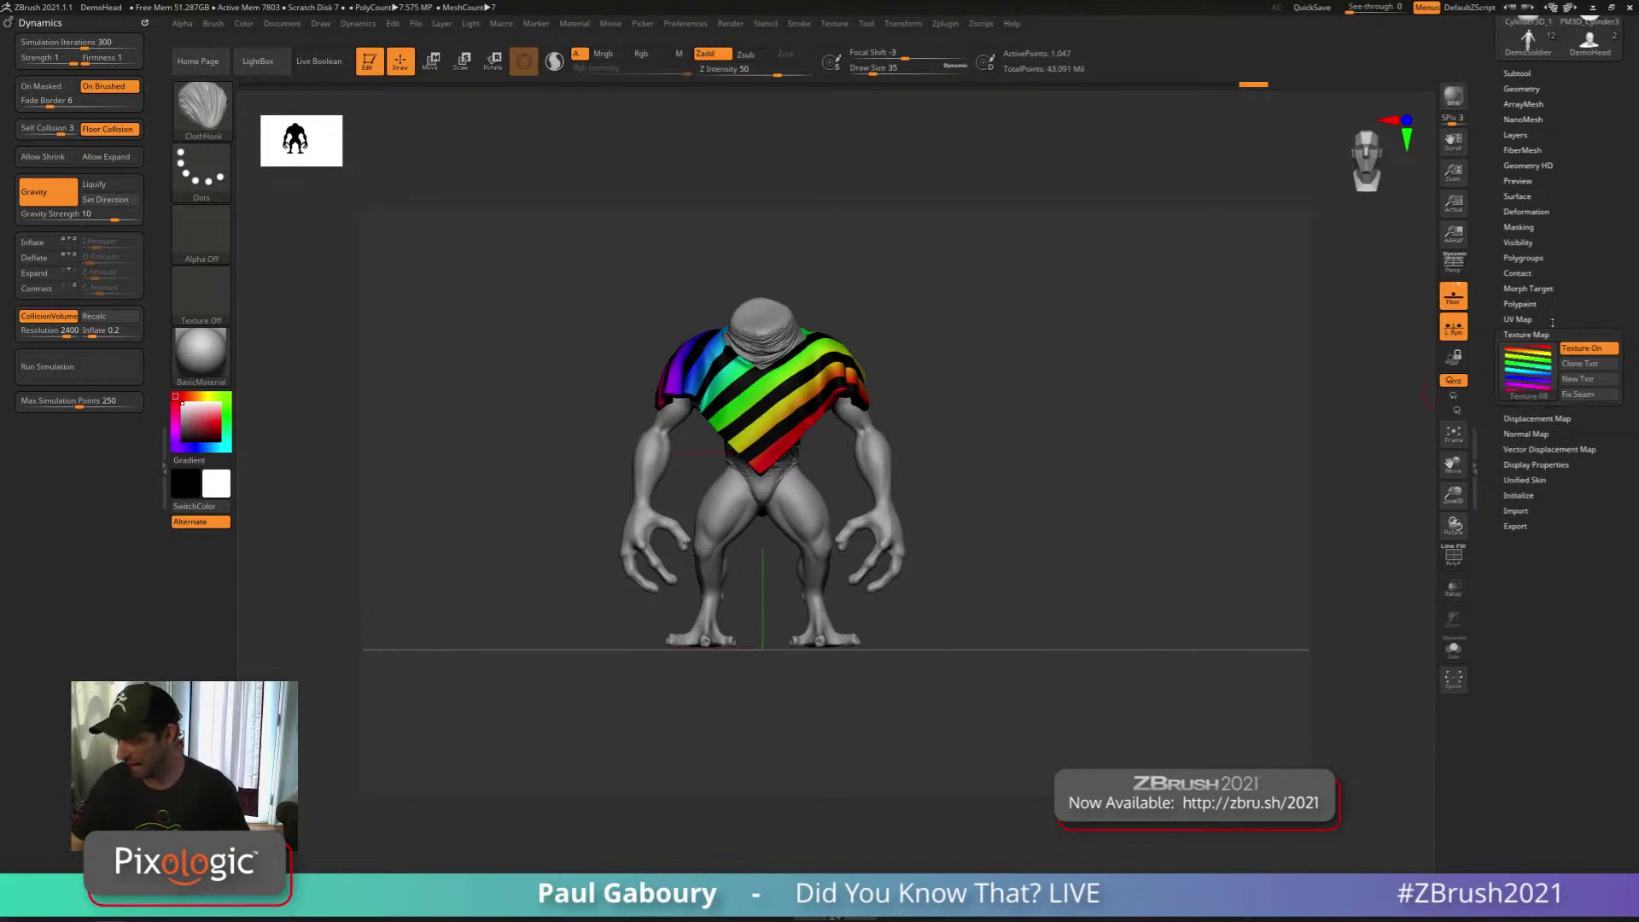
left_click_drag(1574, 340, 1577, 392)
left_click(1517, 342)
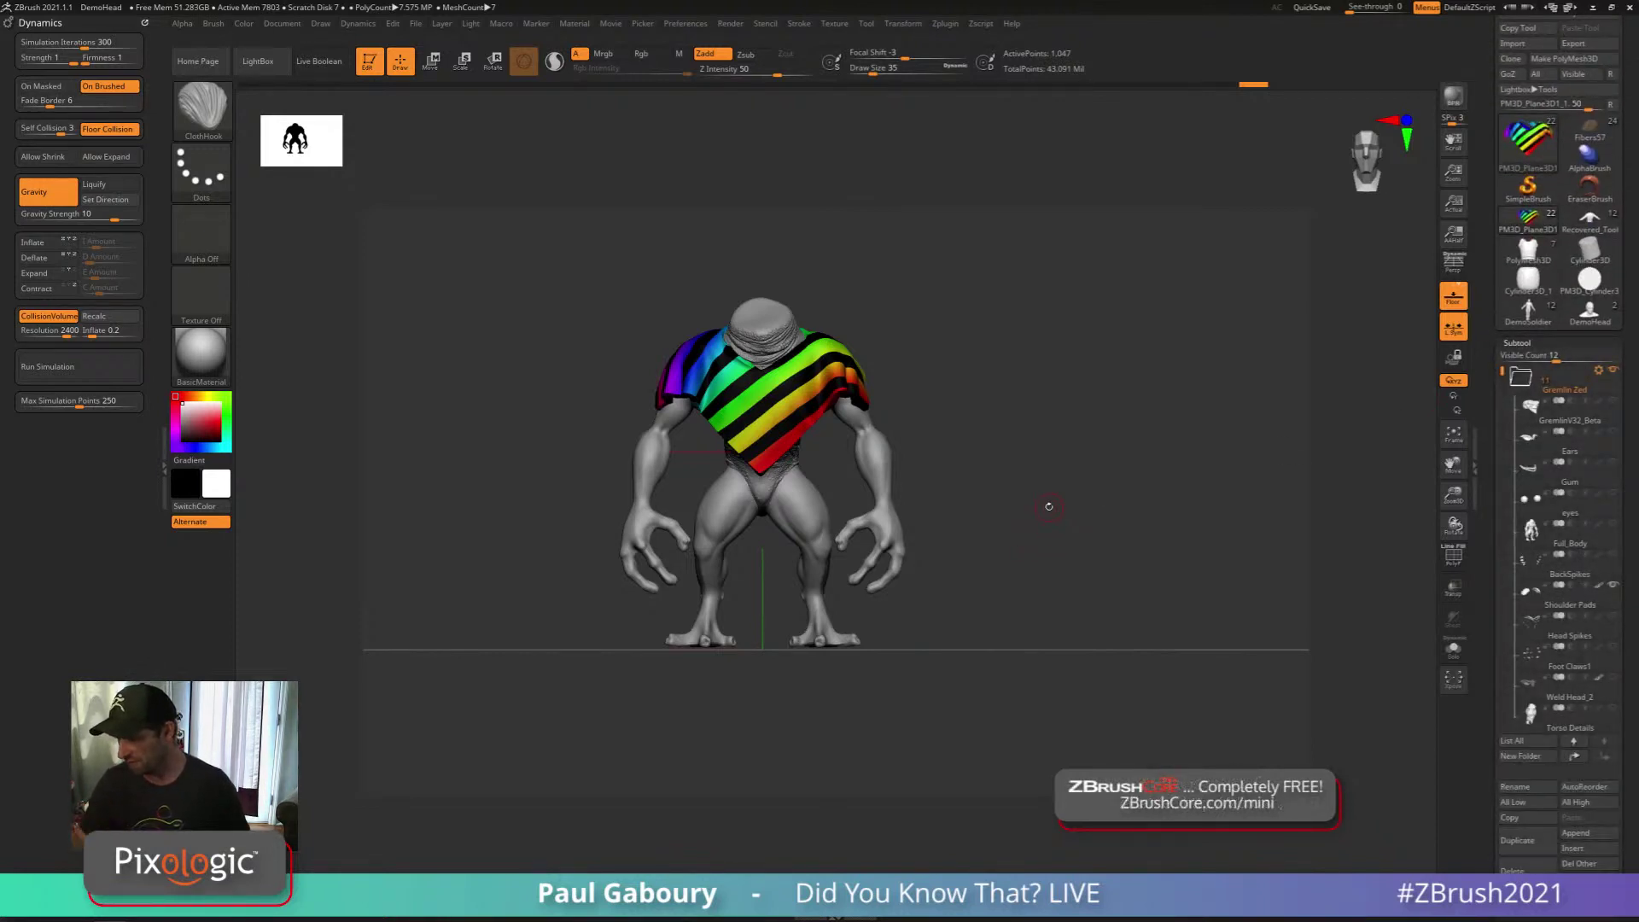
left_click_drag(1501, 372, 1498, 586)
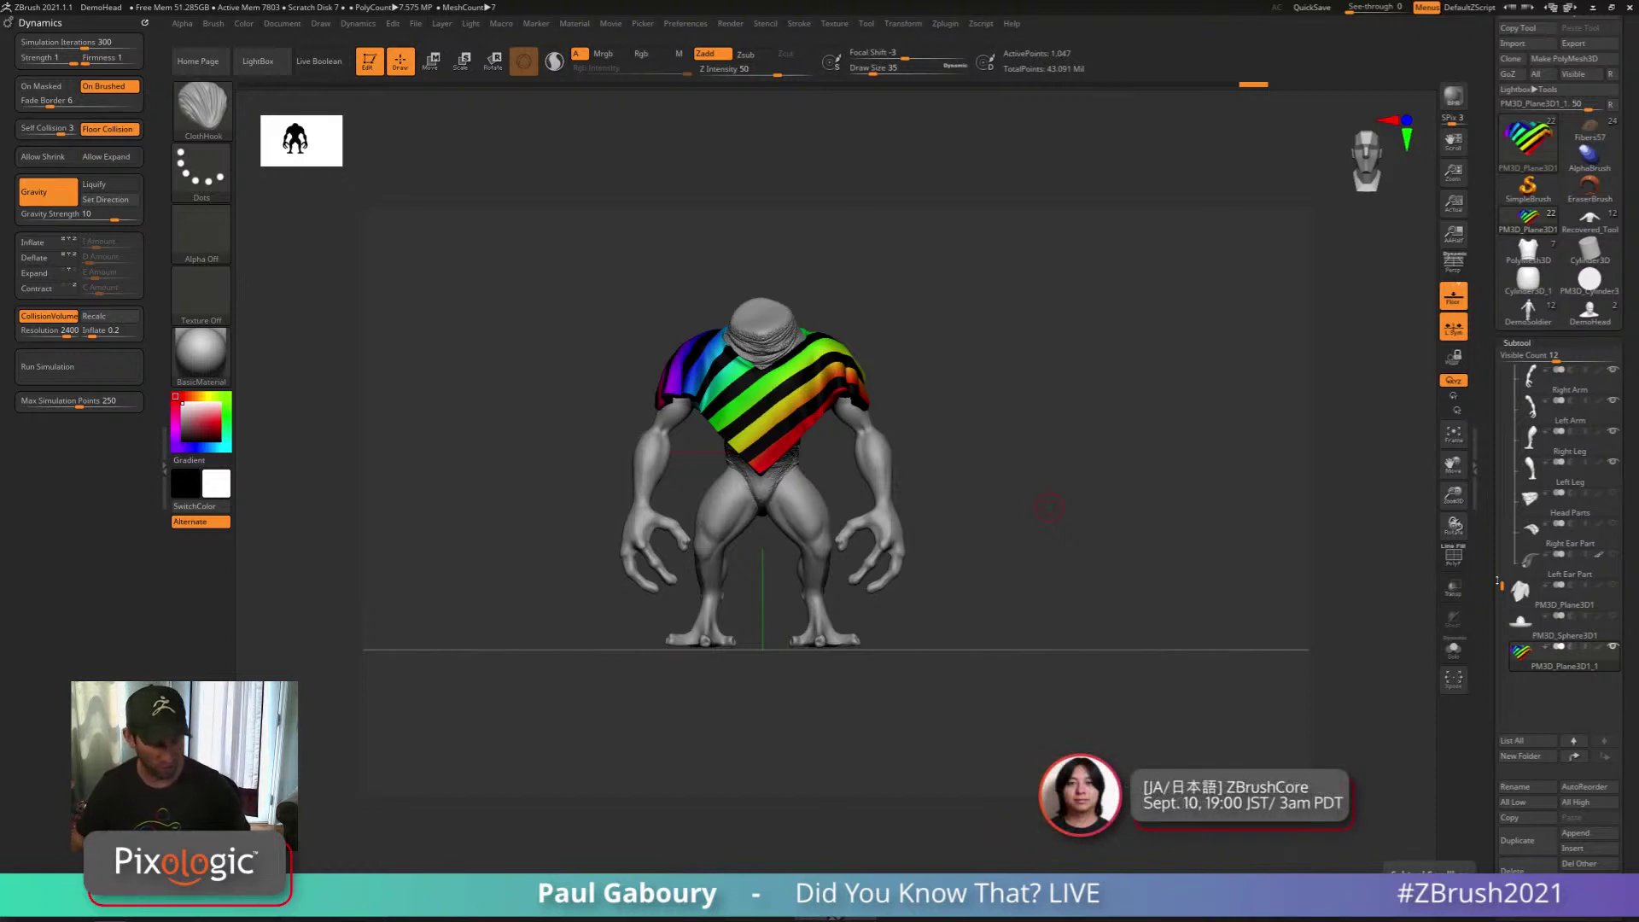
Load the PolySphere.ZTL tool from LightBox, show its polyframe, and drop it to a lower subdivision level
mouse_move(1006, 479)
left_mouse_down("alt")
mouse_move(966, 544)
mouse_move(998, 507)
left_mouse_up("alt")
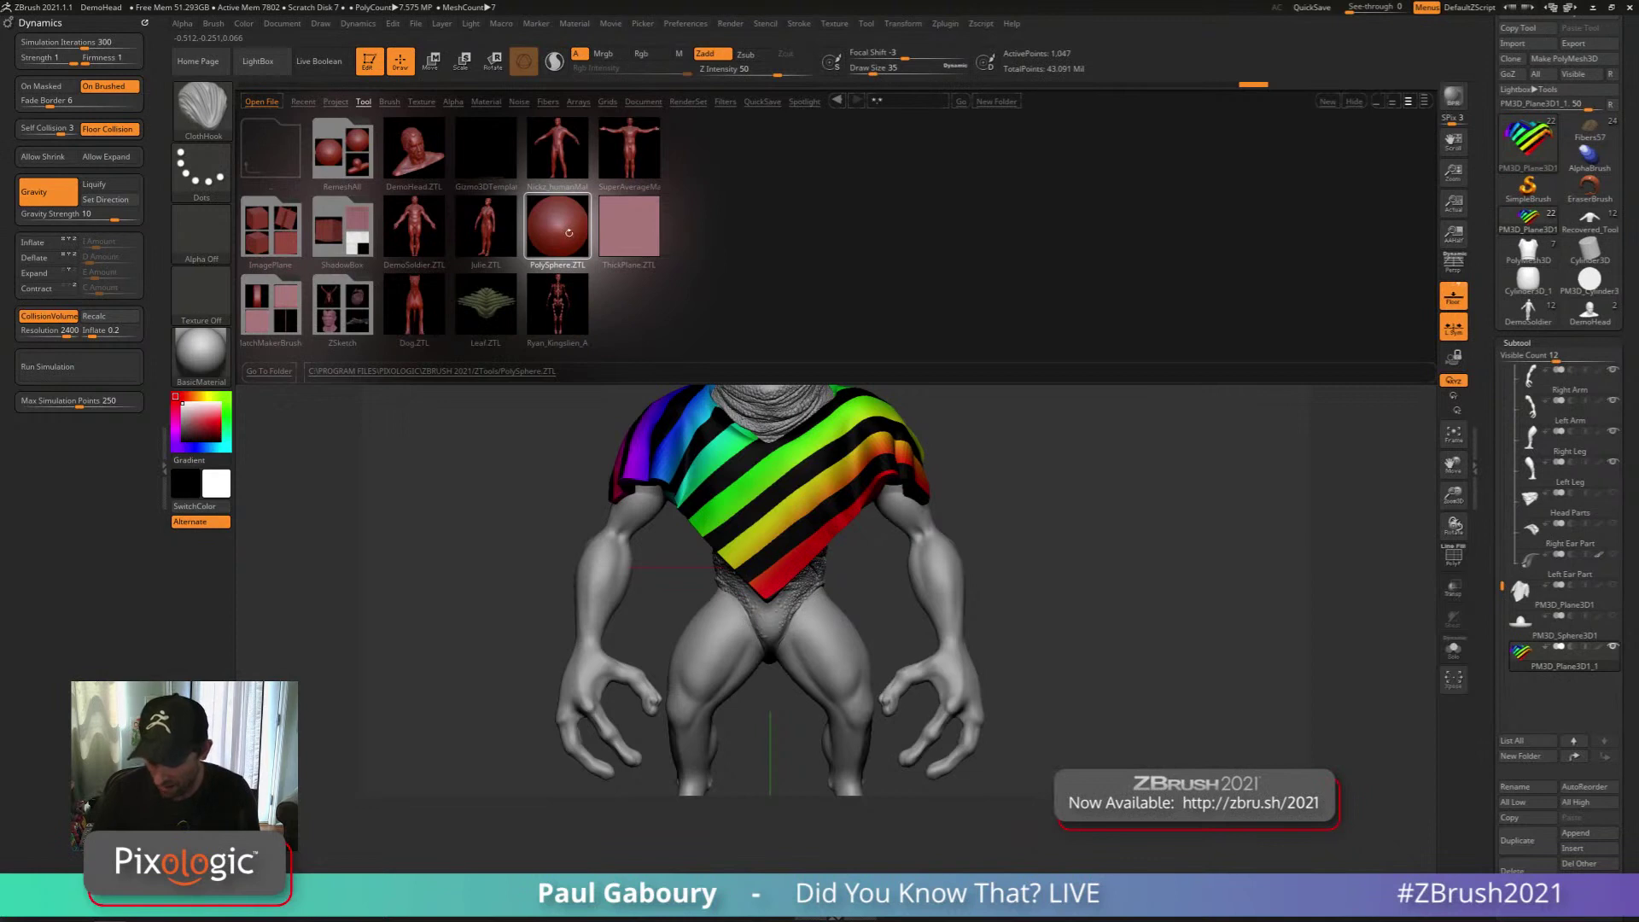
double_click(569, 232)
key("shift+f")
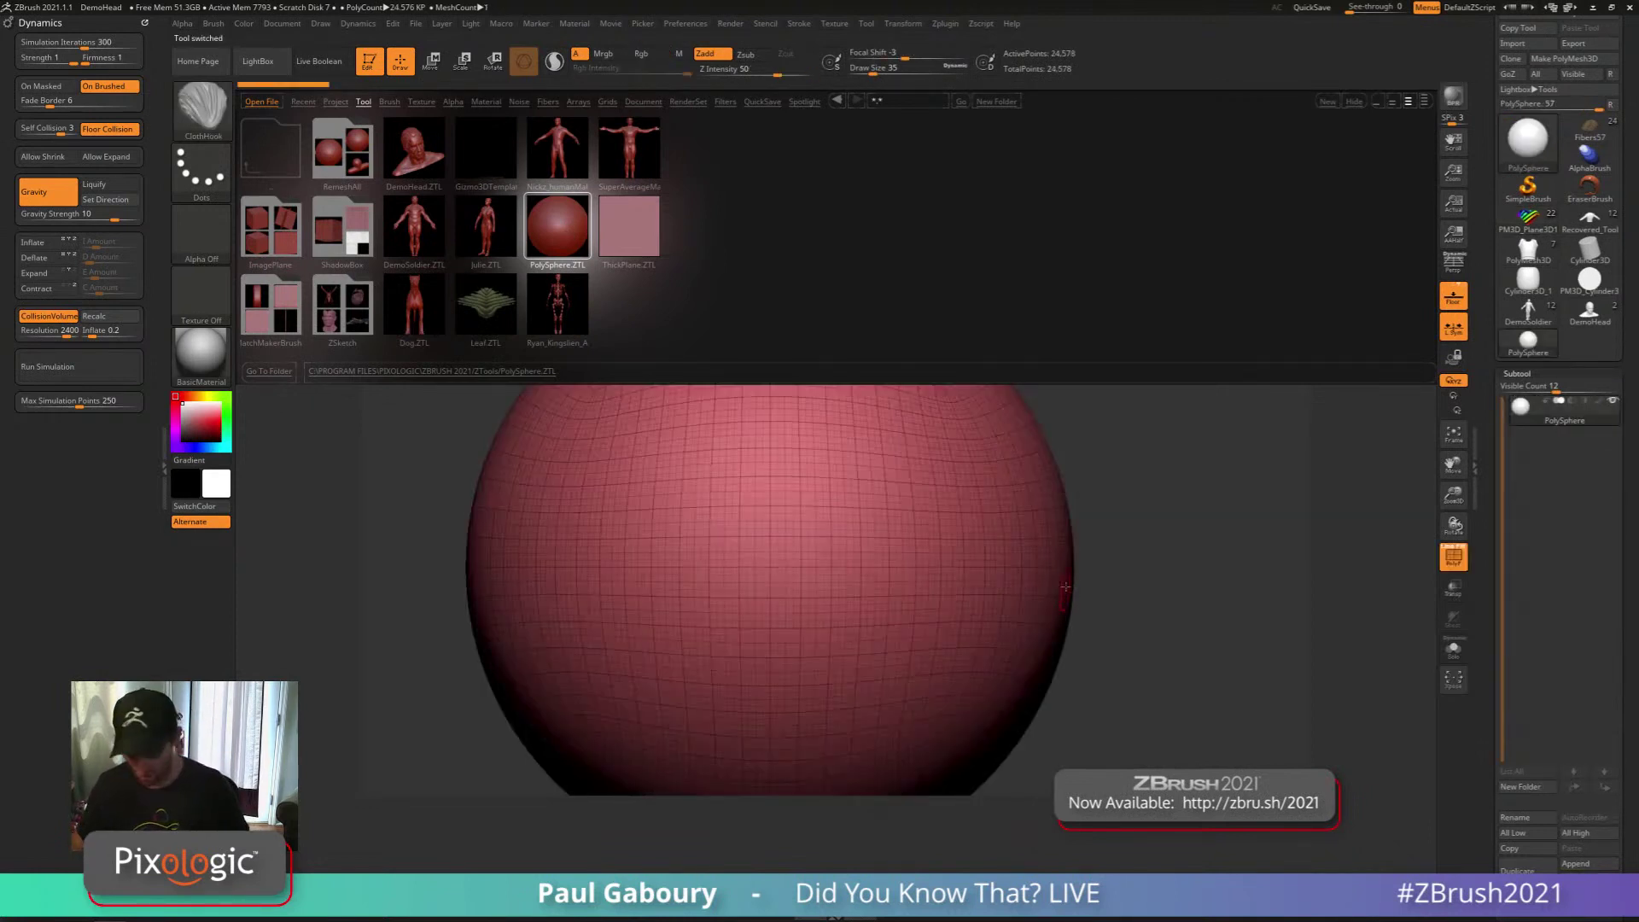
key("f")
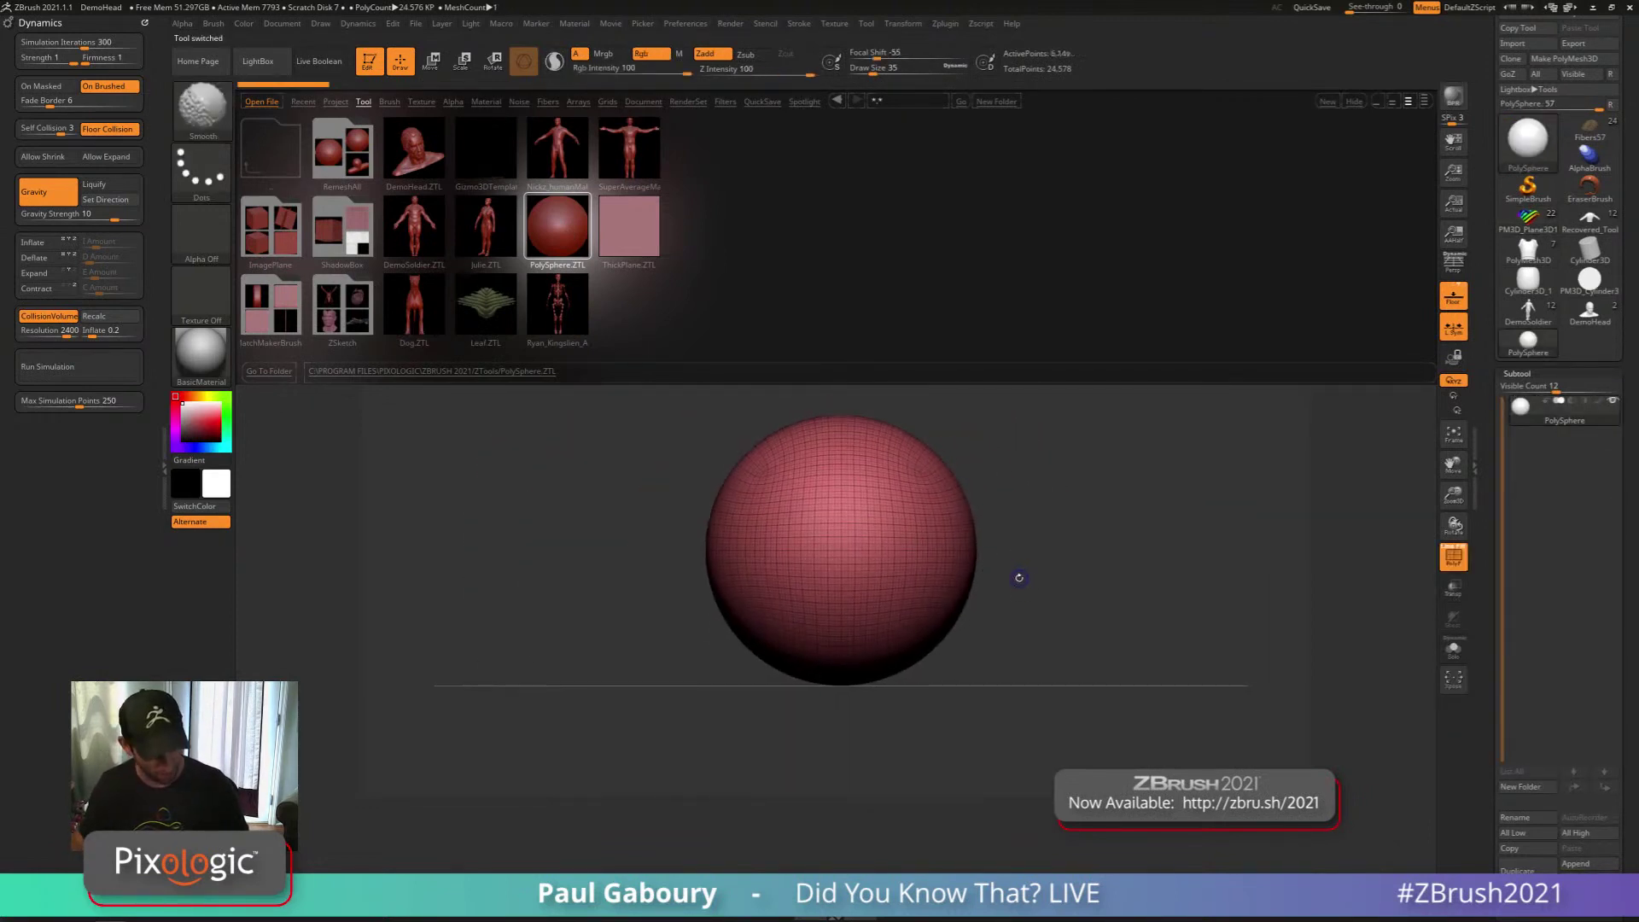
key("comma")
left_click(1517, 374)
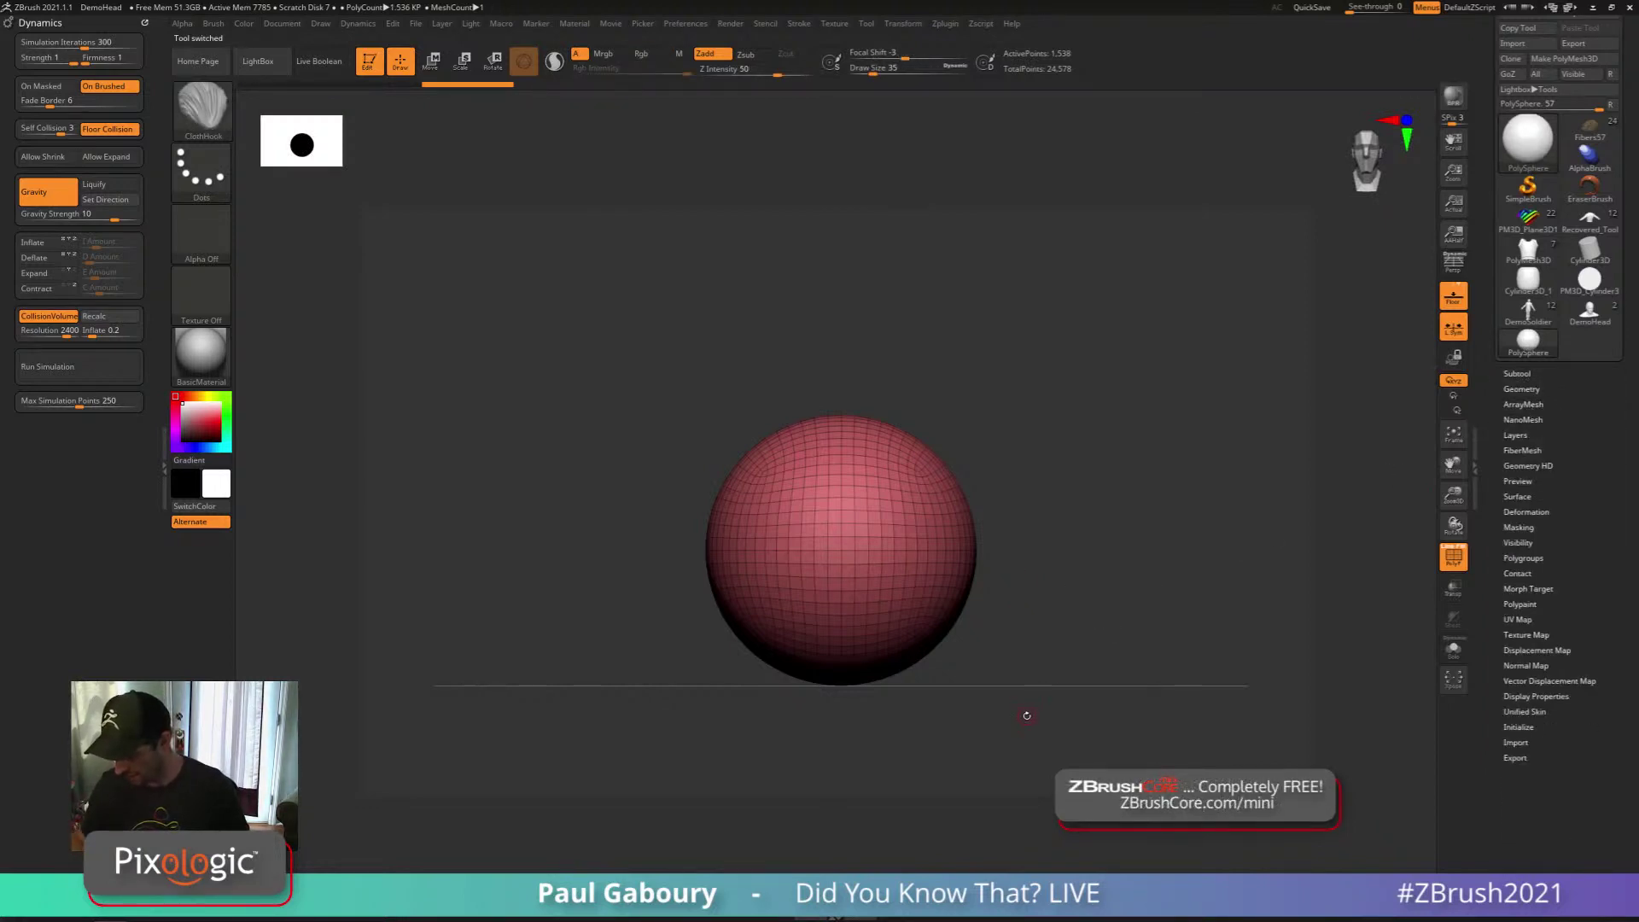
Hide the lower half of the sphere and delete the hidden polygons with Del Hidden to leave a dome
left_click_drag(1019, 738, 1051, 578, "ctrl+shift")
left_click(1521, 389)
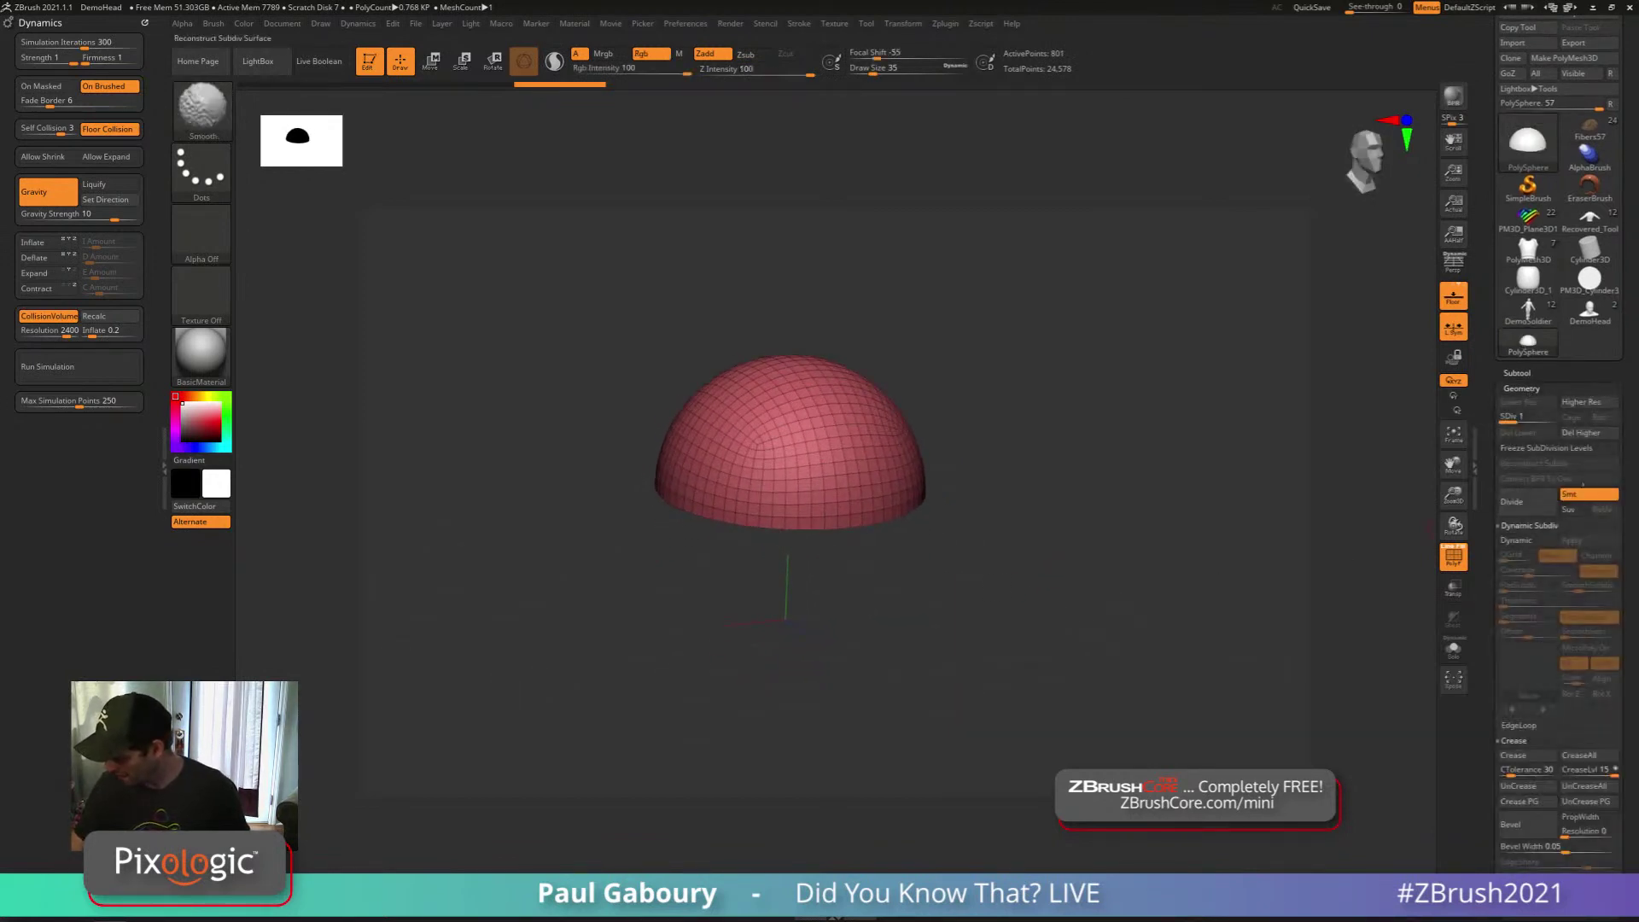
left_click(1513, 740)
left_click(1529, 832)
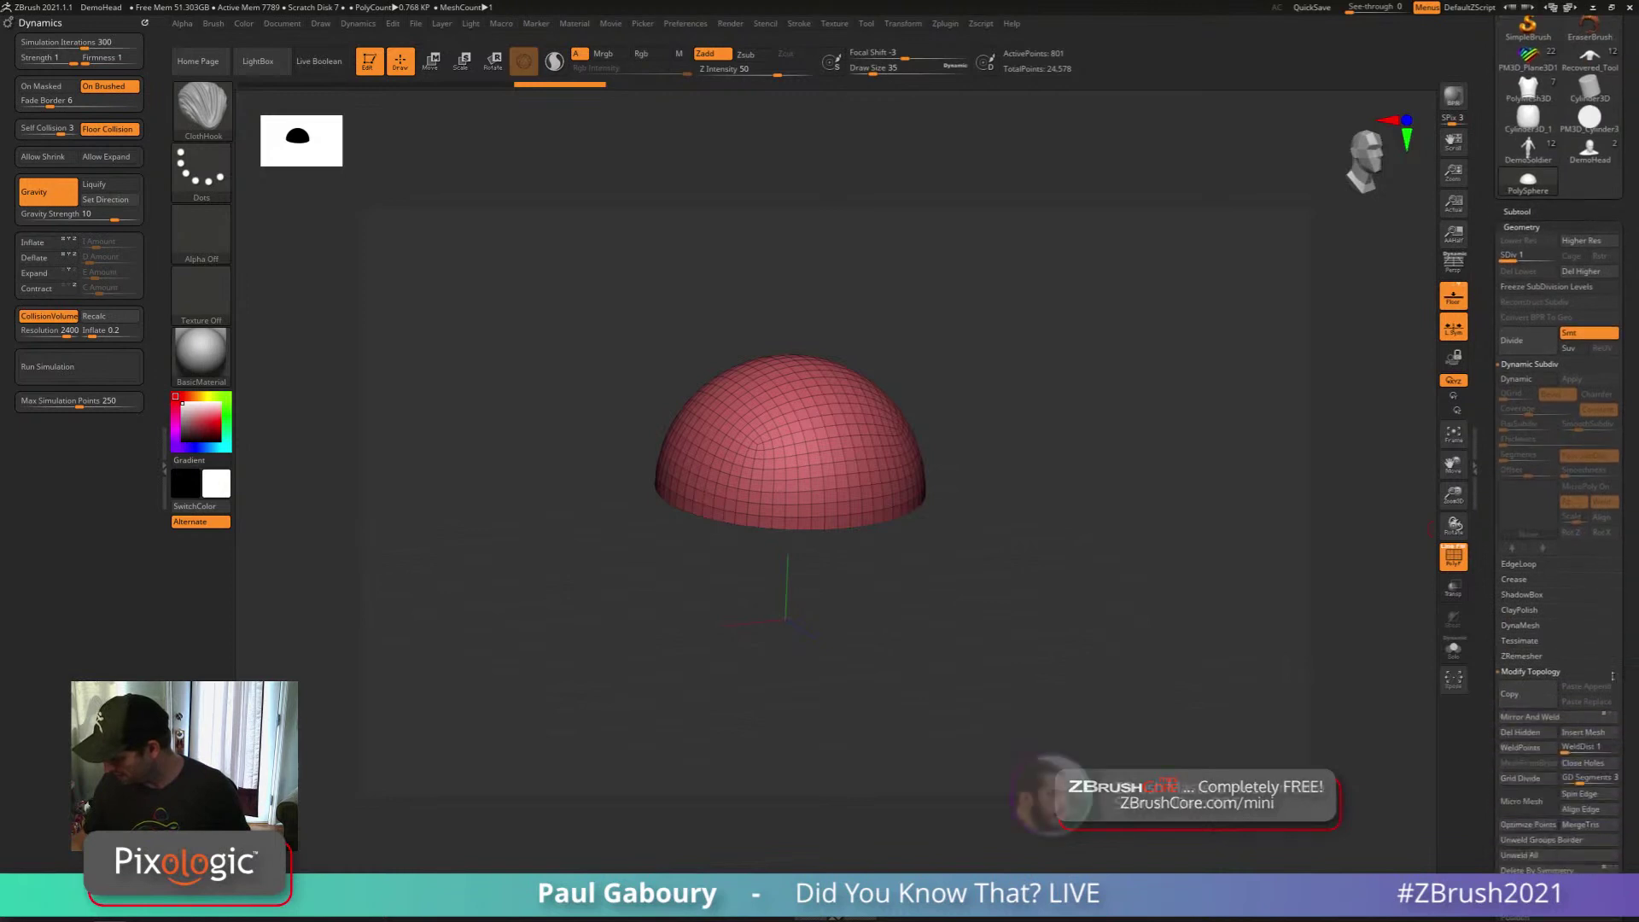
left_click(1533, 735)
mouse_move(1035, 640)
right_mouse_down()
mouse_move(999, 678)
mouse_move(913, 618)
right_mouse_up()
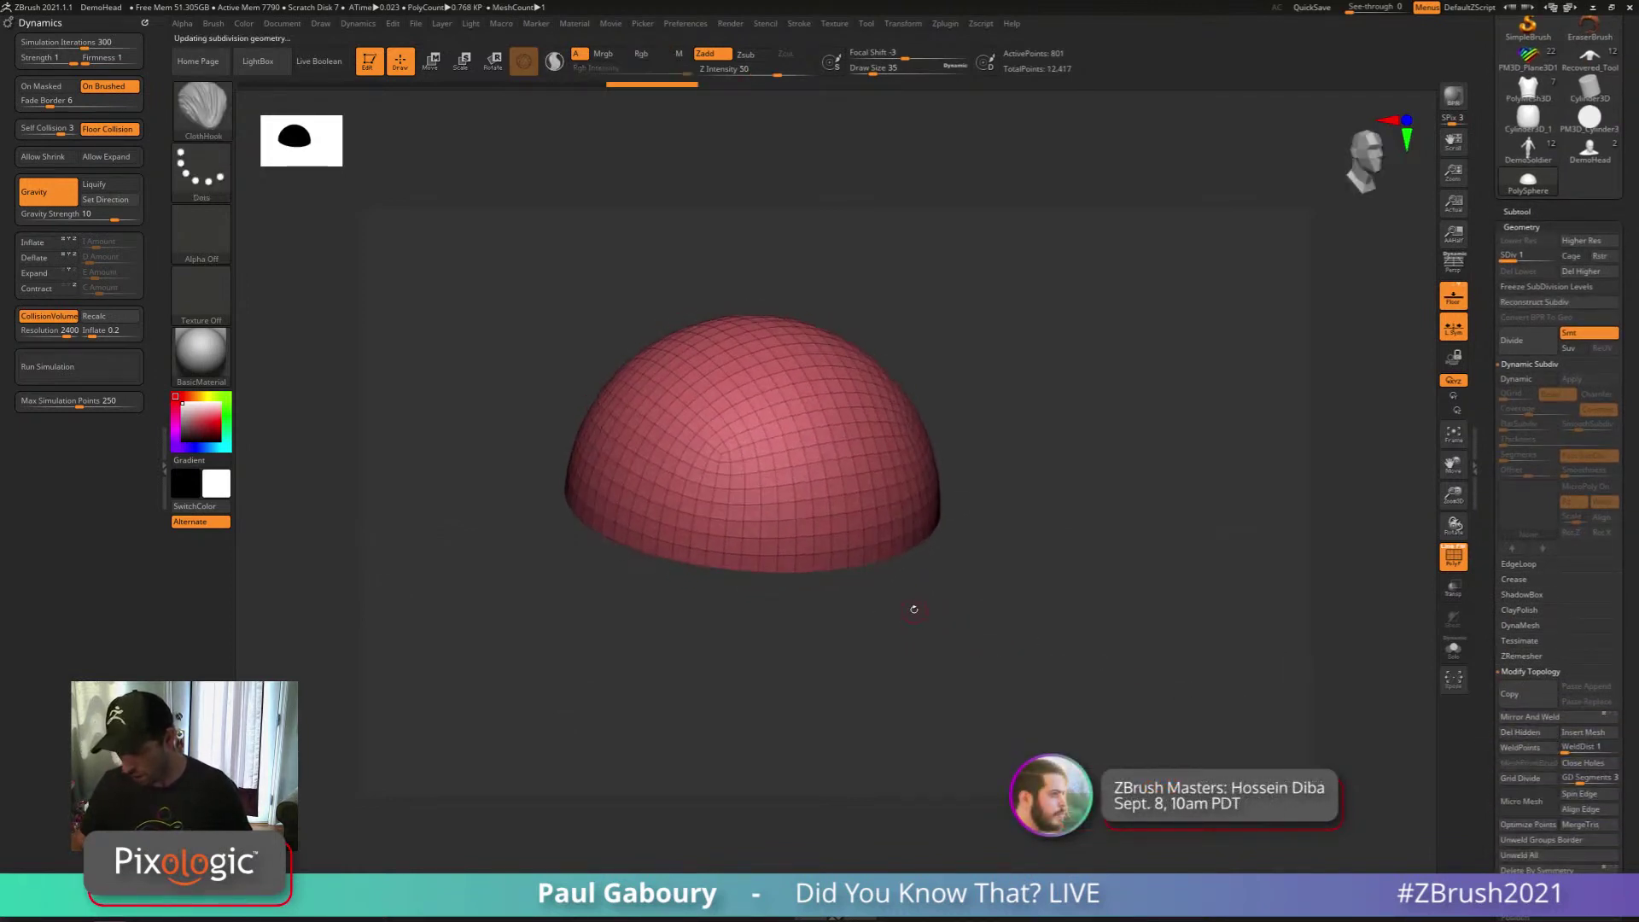
Set the ZModeler brush's edge action to Extrude, and delete the dome's higher subdivision levels so its topology can be edited
key("b")
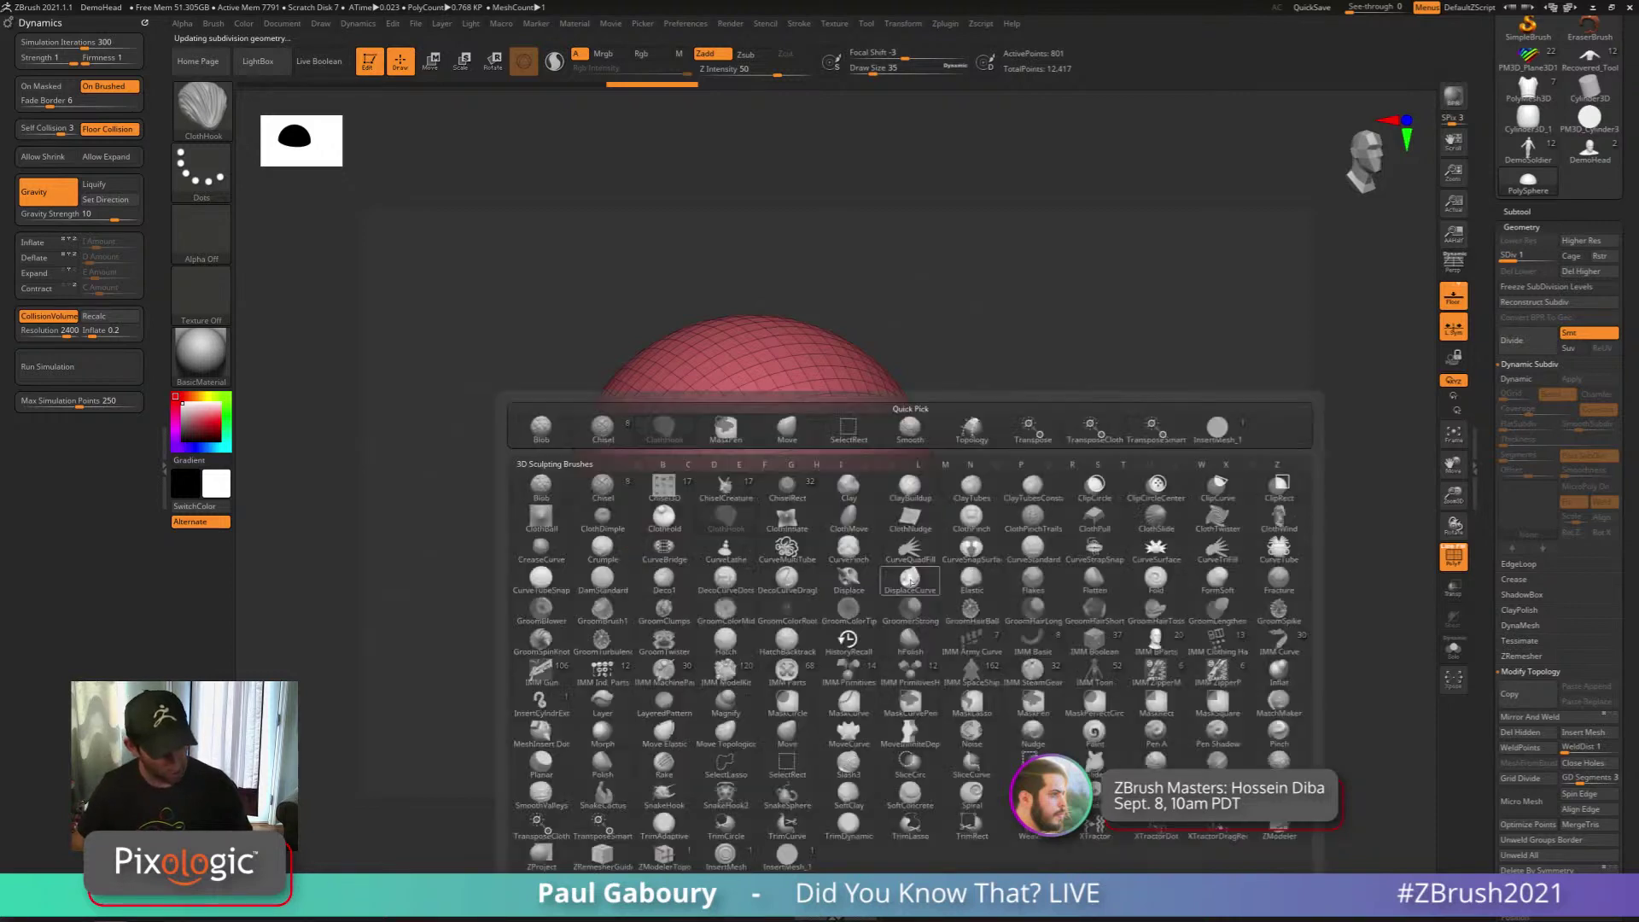
key("z")
key("m")
key("space")
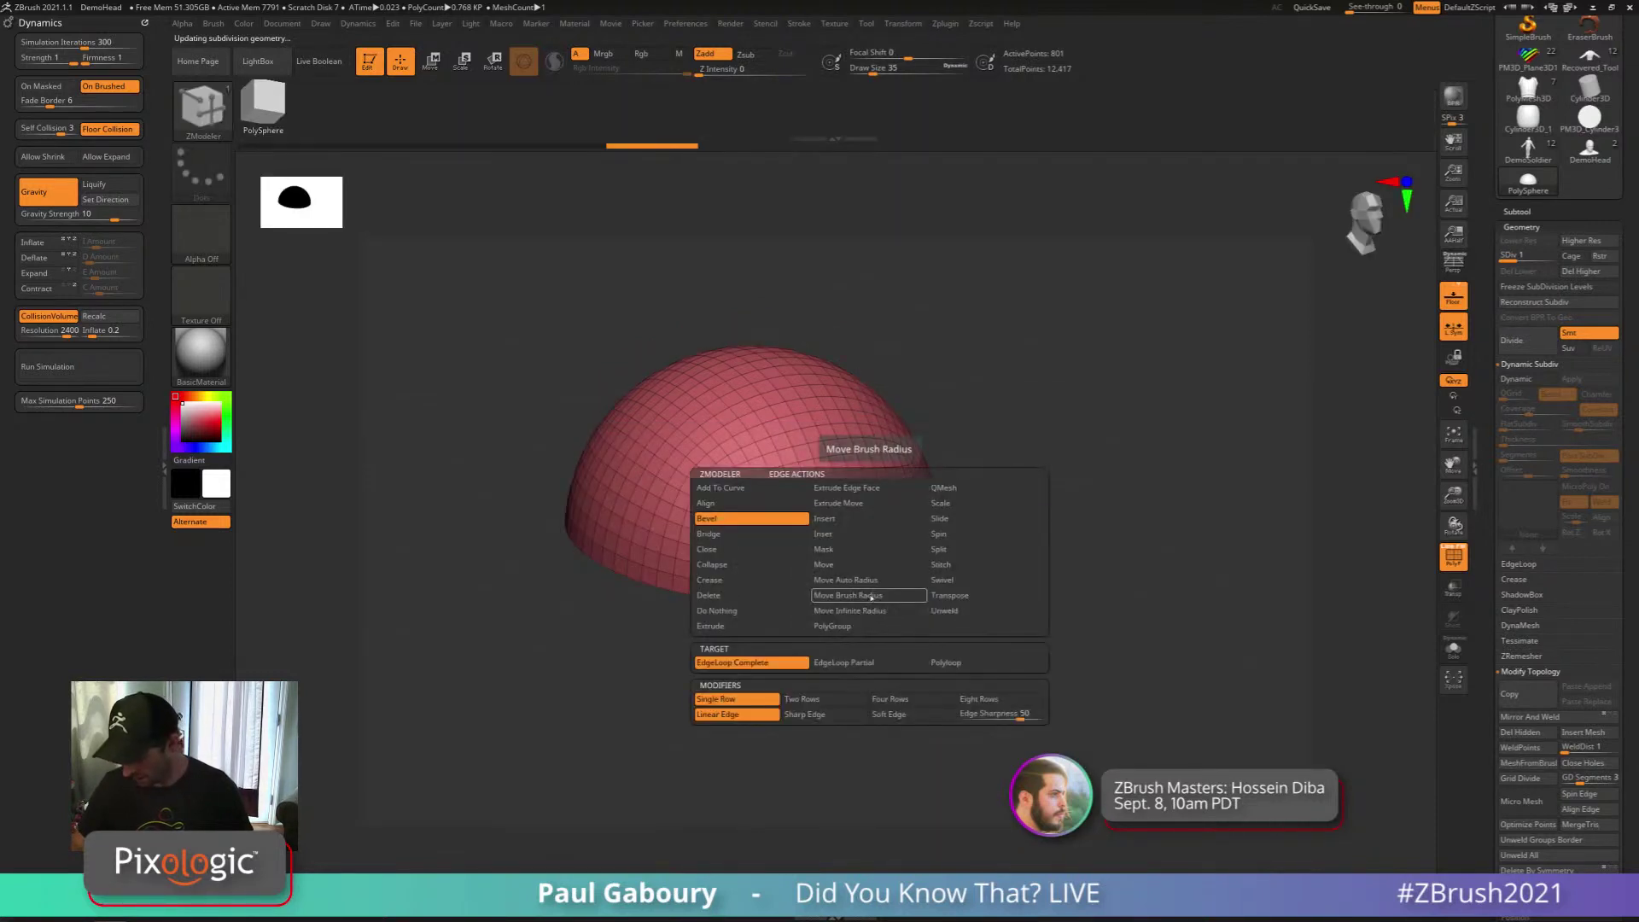
left_click(766, 629)
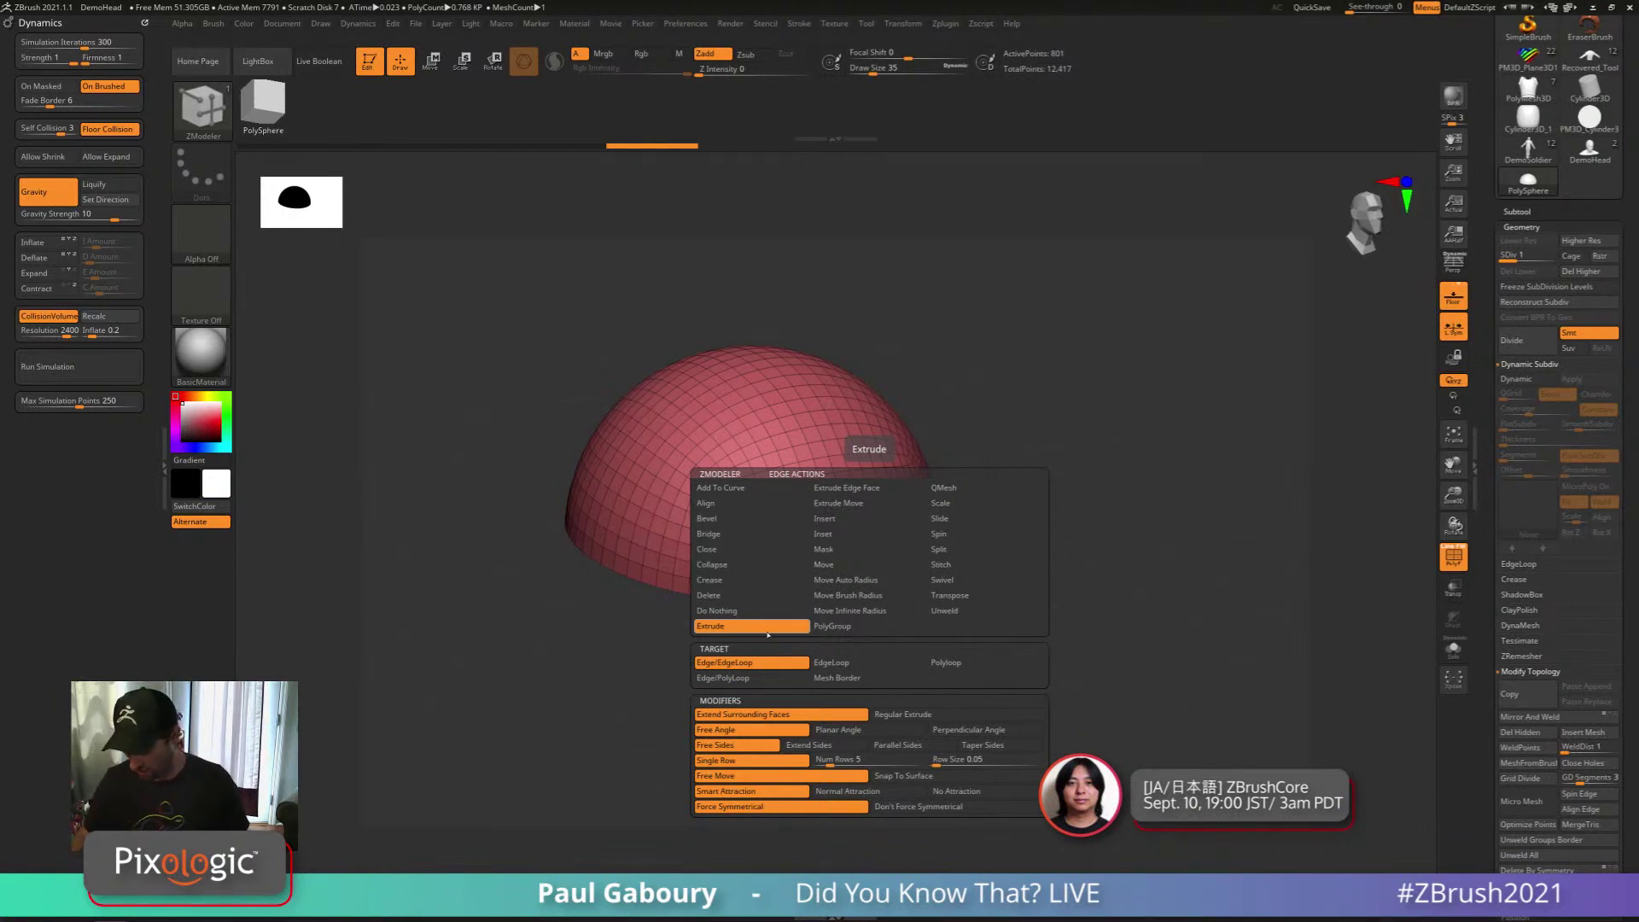
left_click_drag(1072, 596, 1068, 622)
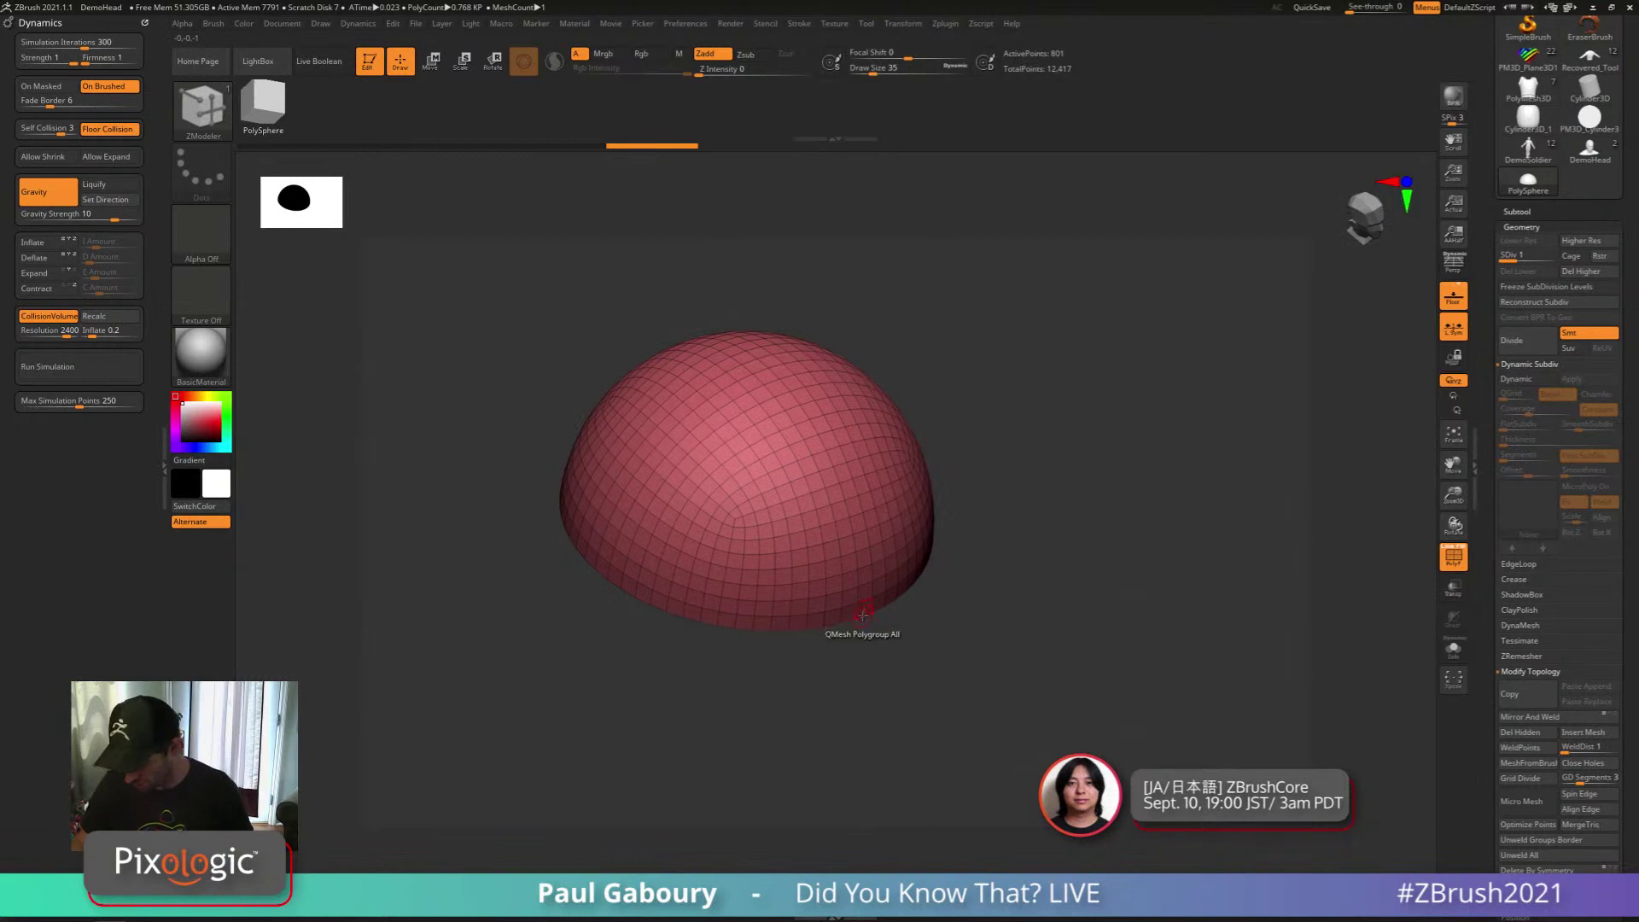
left_click(862, 612)
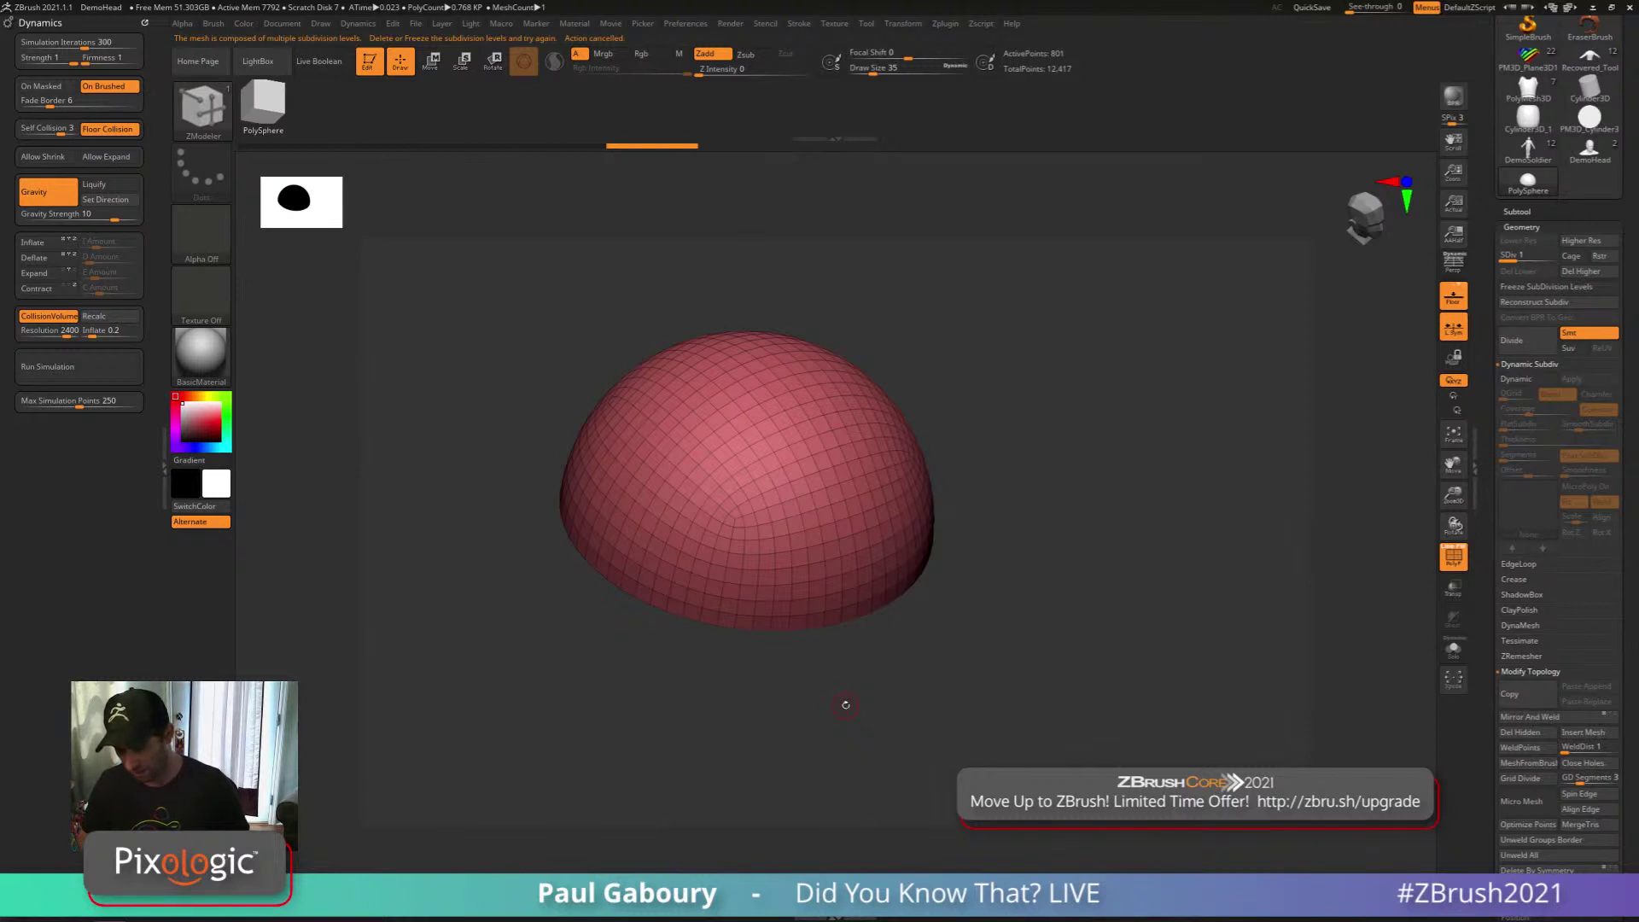
left_click_drag(945, 705, 904, 674)
left_click(1580, 272)
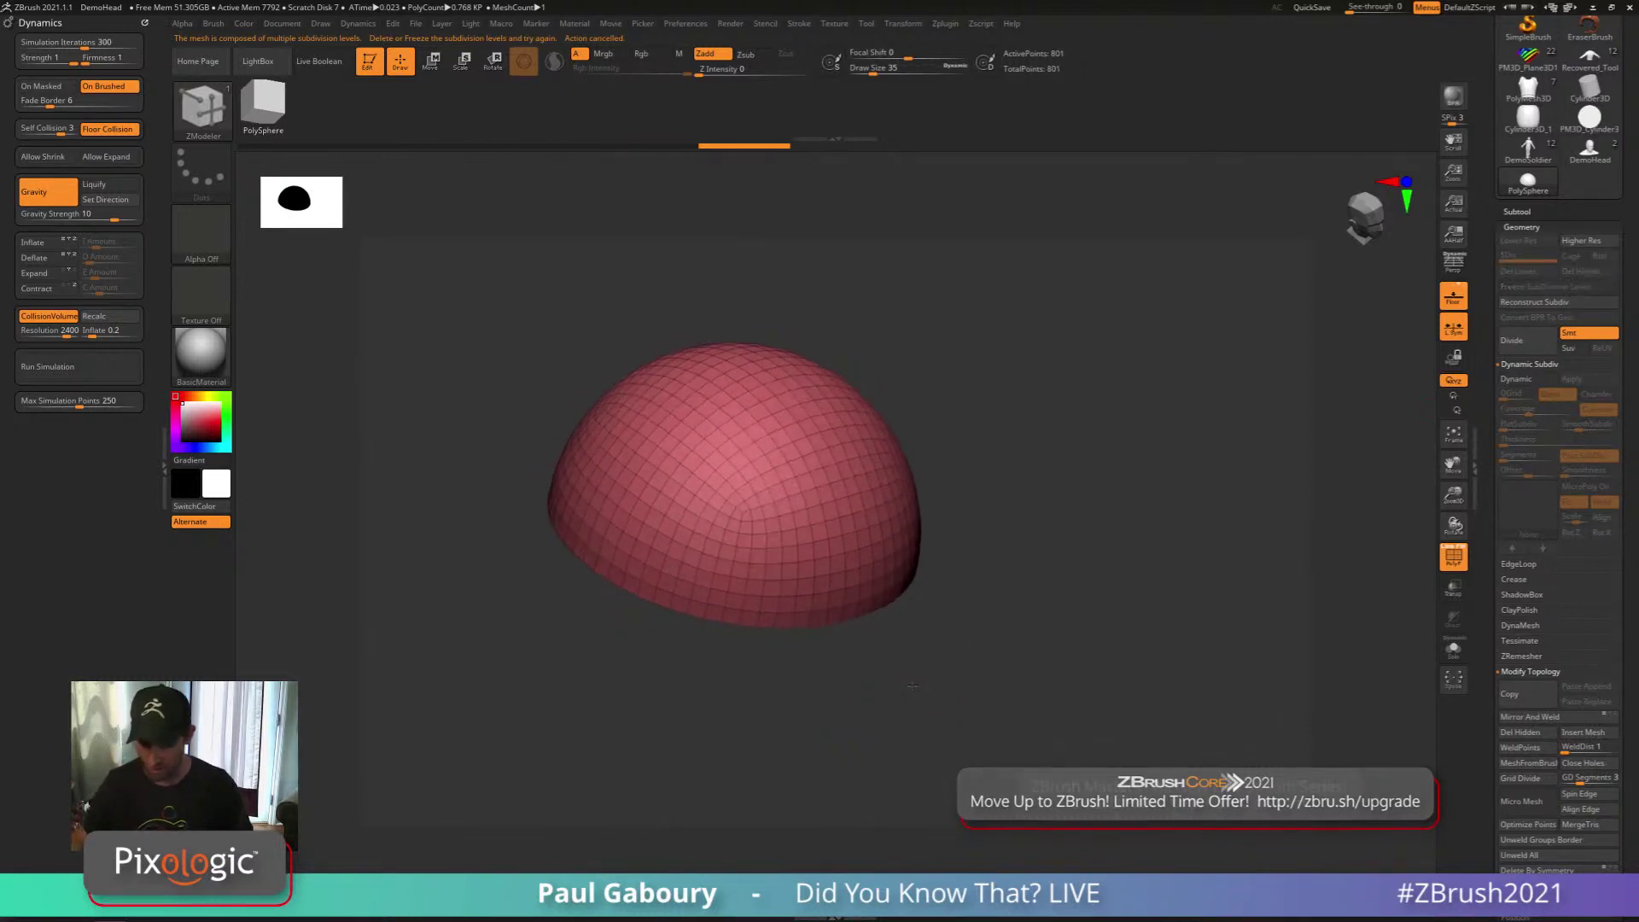
Try extruding the dome's open edge outward and bending it into a brim, and undo the extrusions
mouse_move(887, 610)
right_mouse_down()
mouse_move(878, 654)
mouse_move(842, 636)
right_mouse_up()
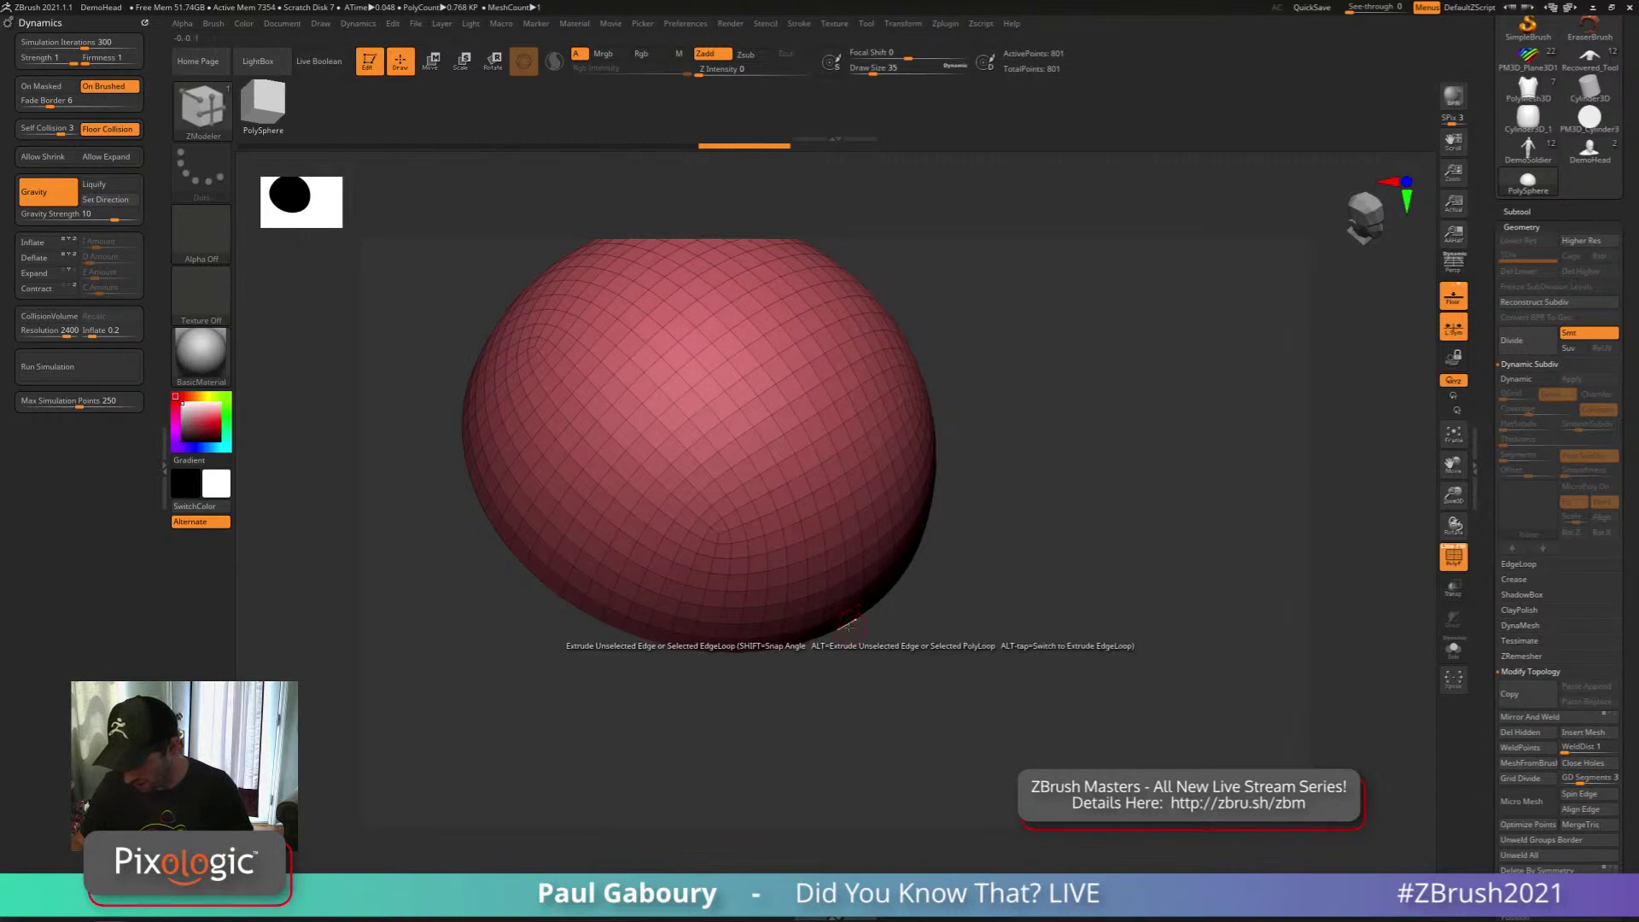
mouse_move(862, 636)
left_mouse_down()
mouse_move(928, 626)
mouse_move(907, 638)
mouse_move(926, 609)
mouse_move(975, 614)
left_mouse_up()
mouse_move(982, 632)
left_mouse_down()
mouse_move(1036, 672)
mouse_move(919, 669)
mouse_move(929, 657)
left_mouse_up()
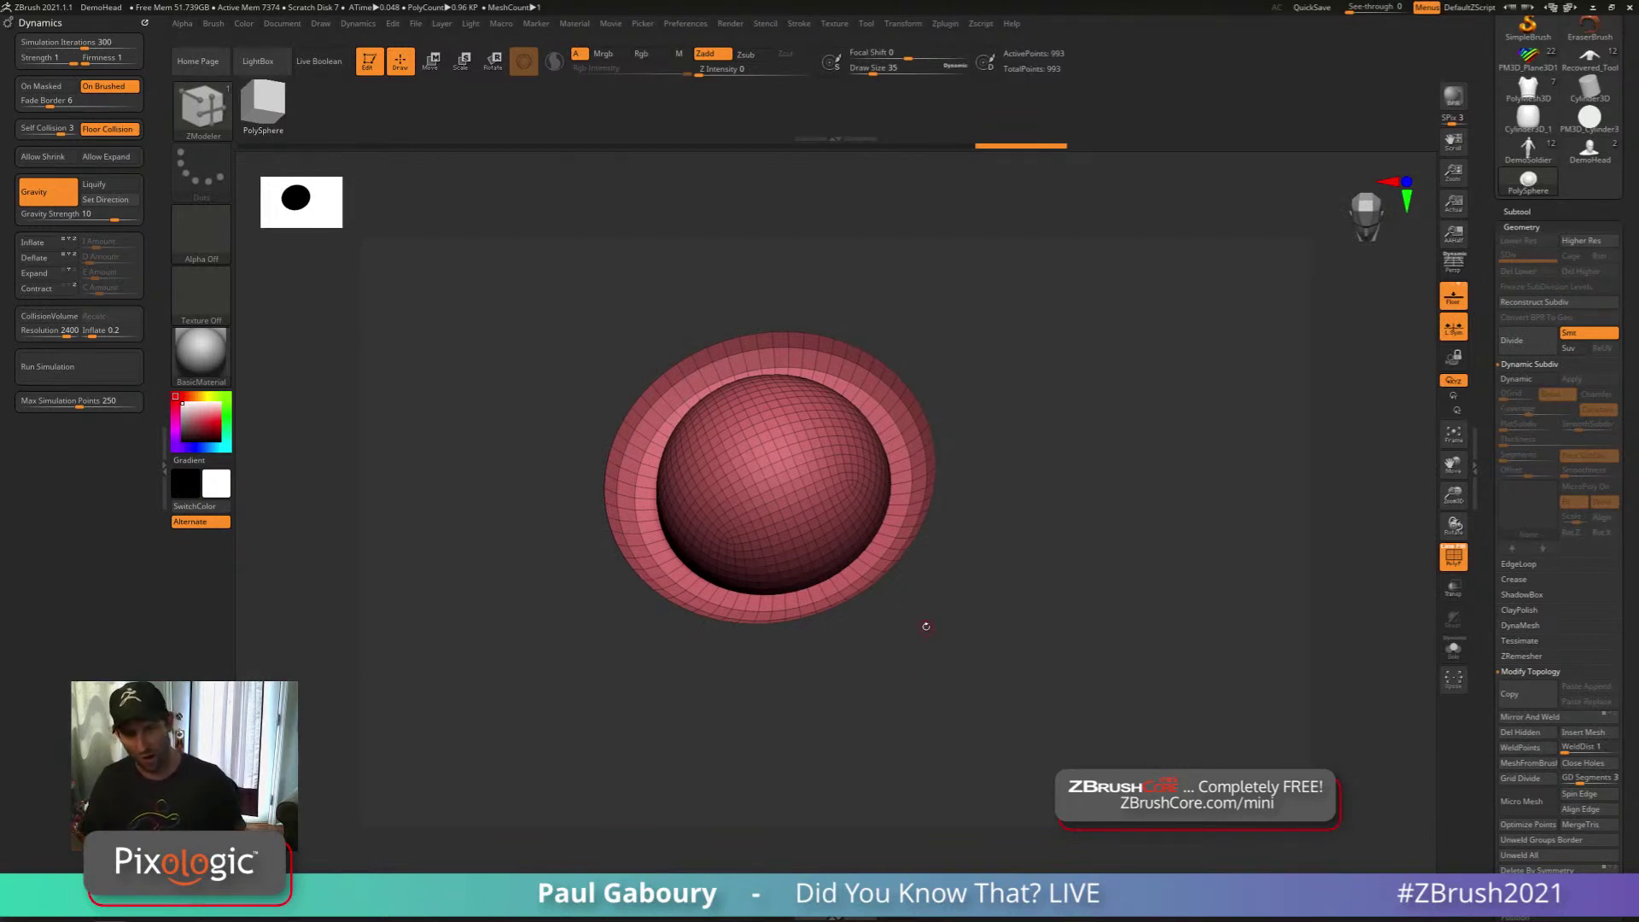
key("ctrl+z")
key("ctrl+z")
key("ctrl+z")
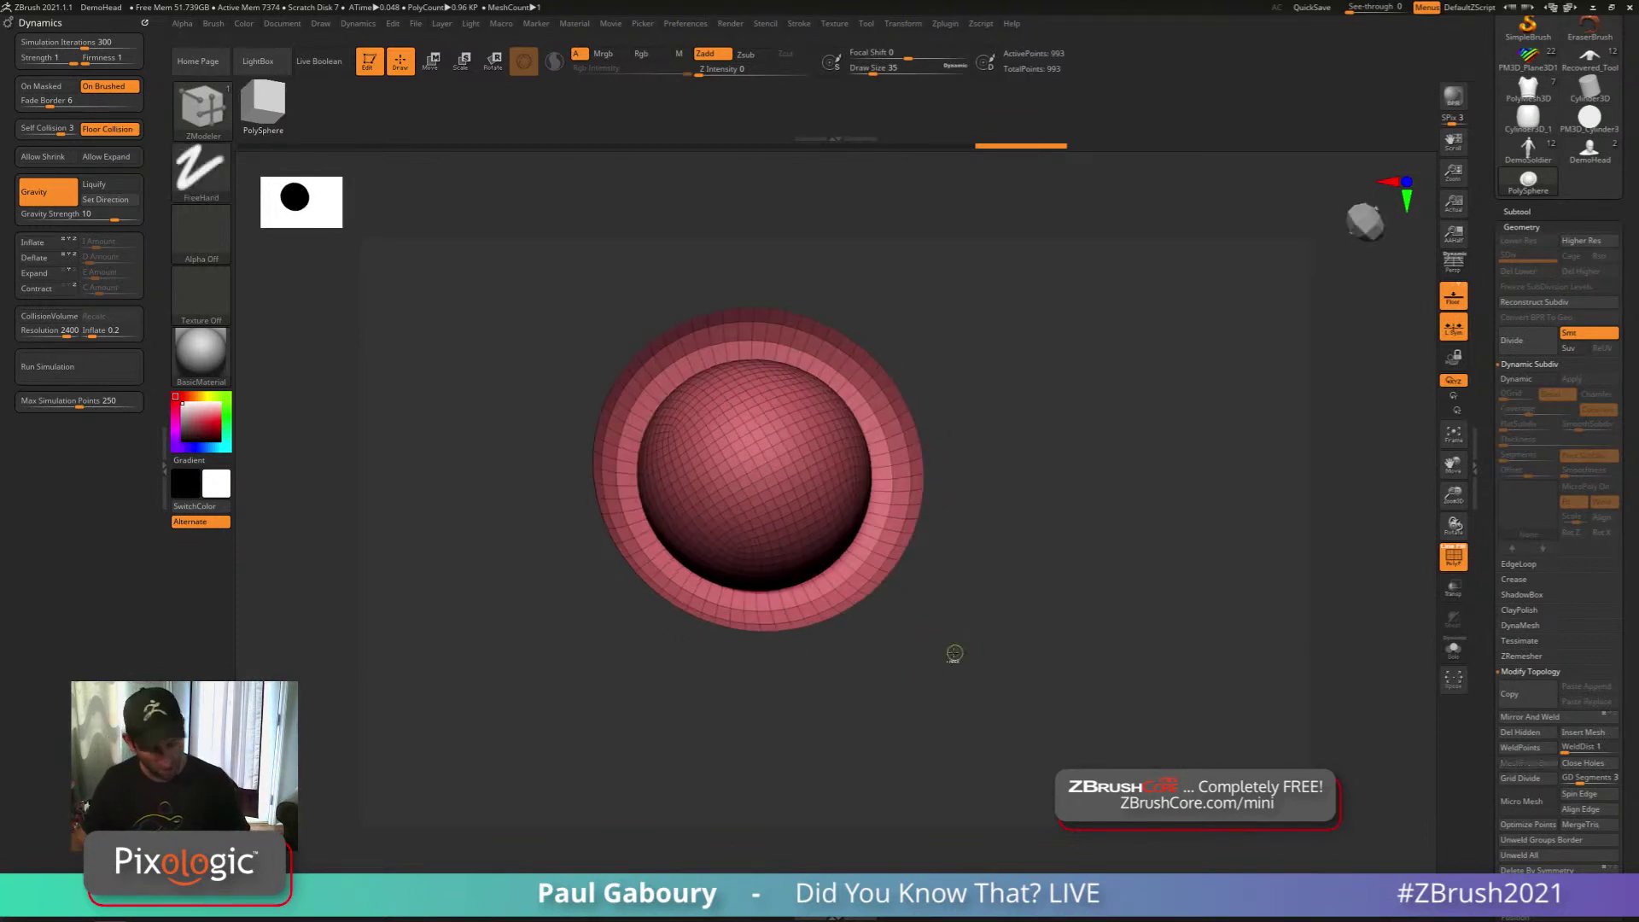
key("ctrl+z")
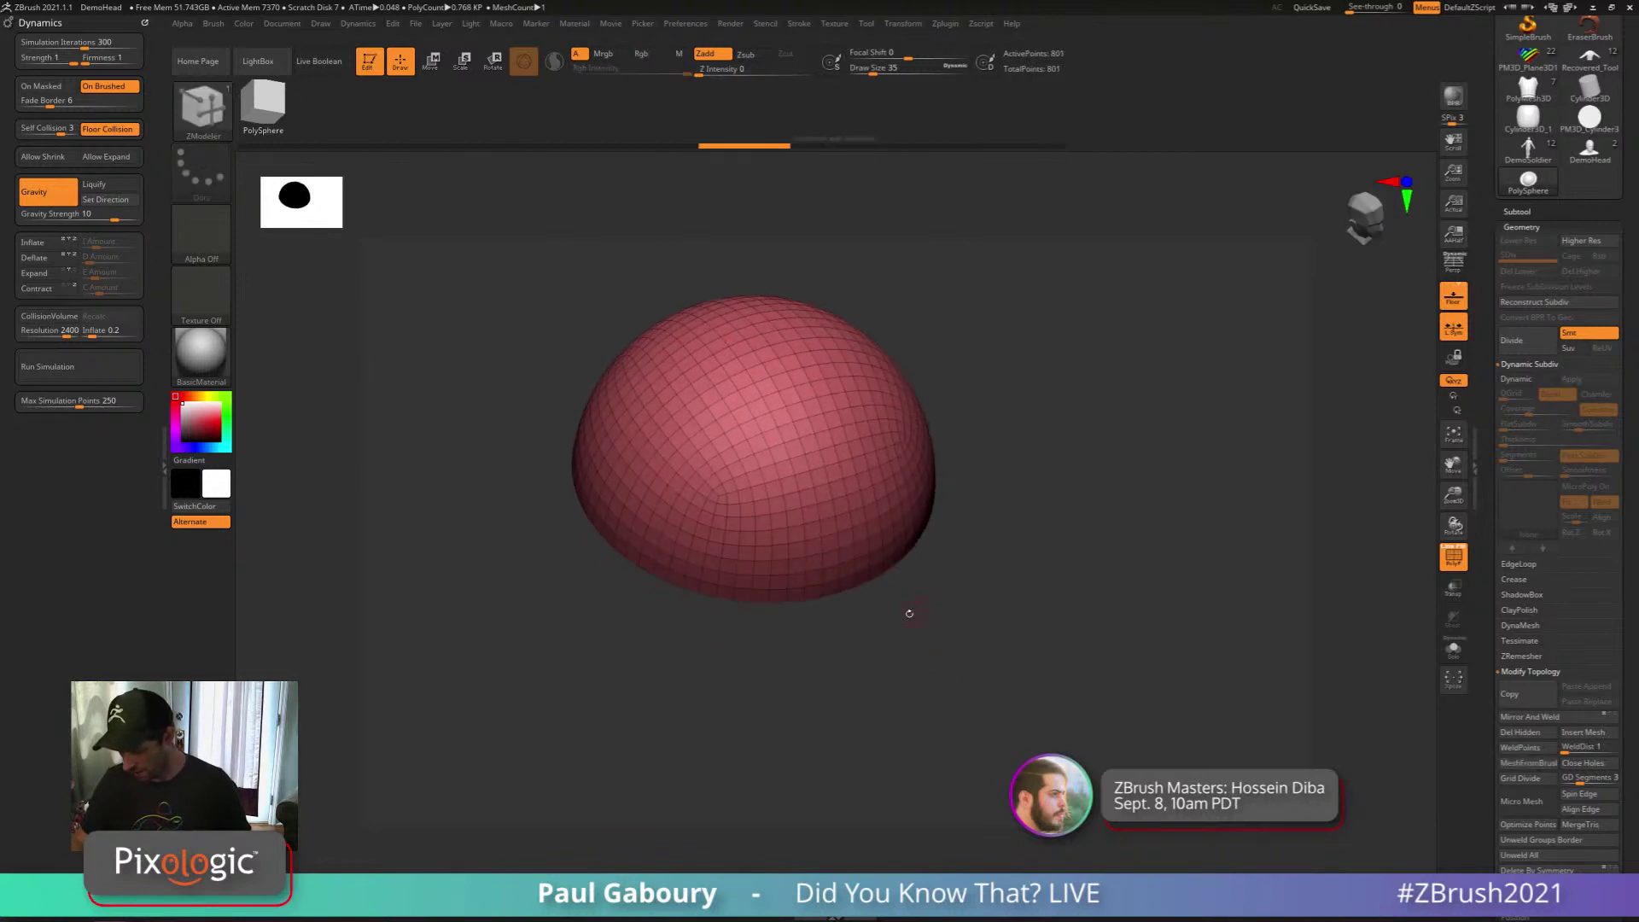
Try extruding the dome's open border with the EdgeLoop target into a wide, densely segmented brim, and undo it
key("space")
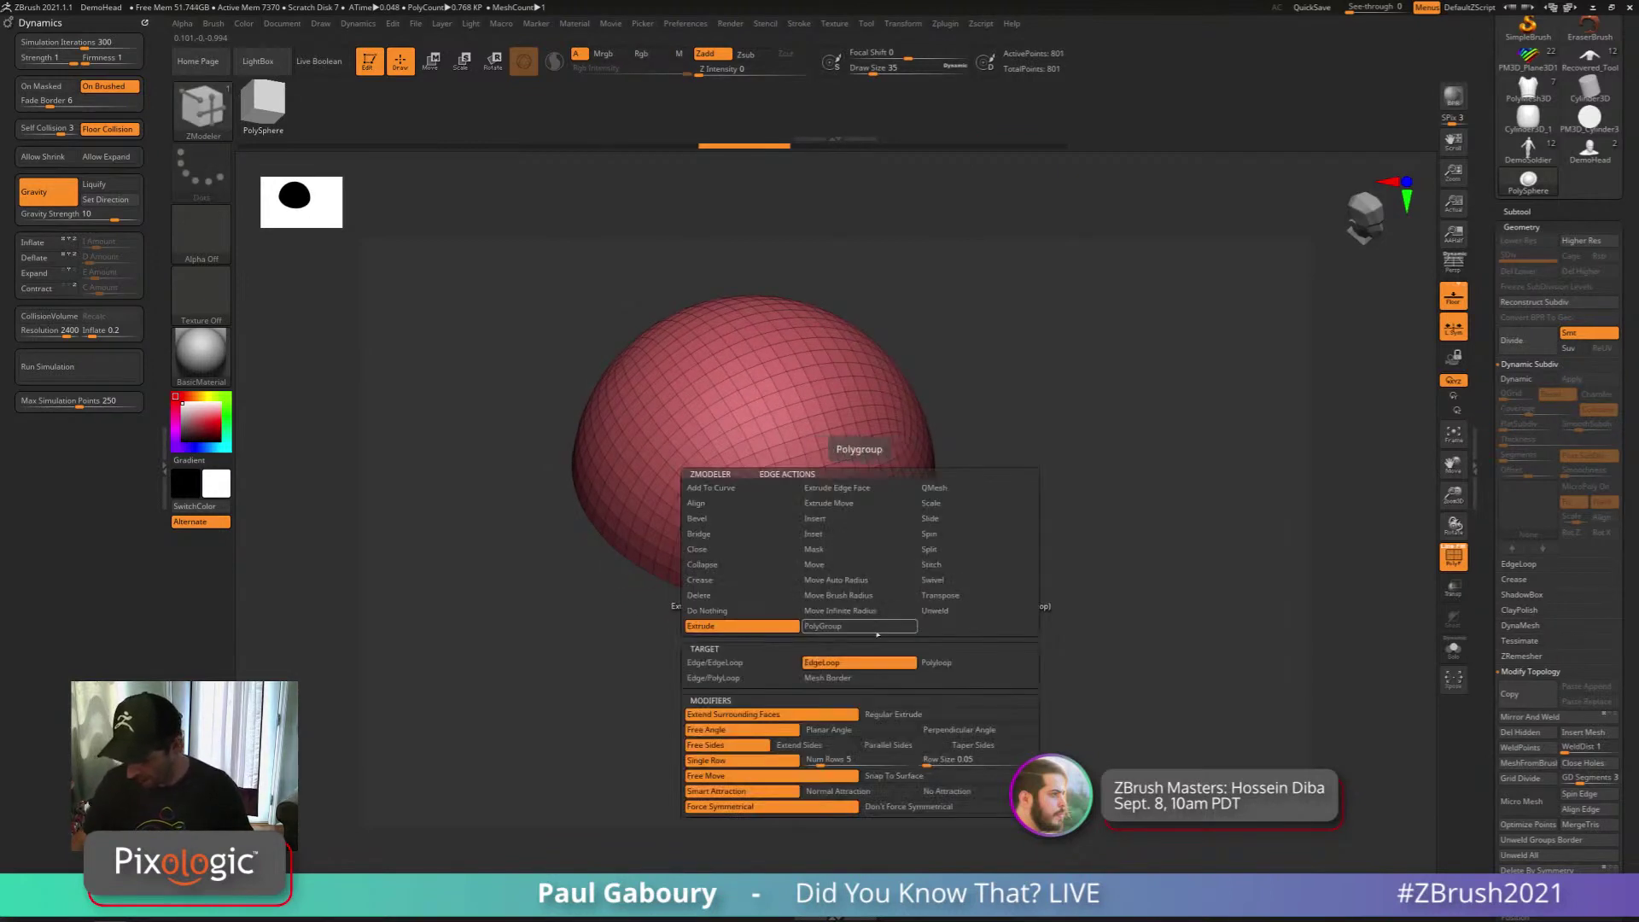
left_click_drag(1006, 585, 878, 622)
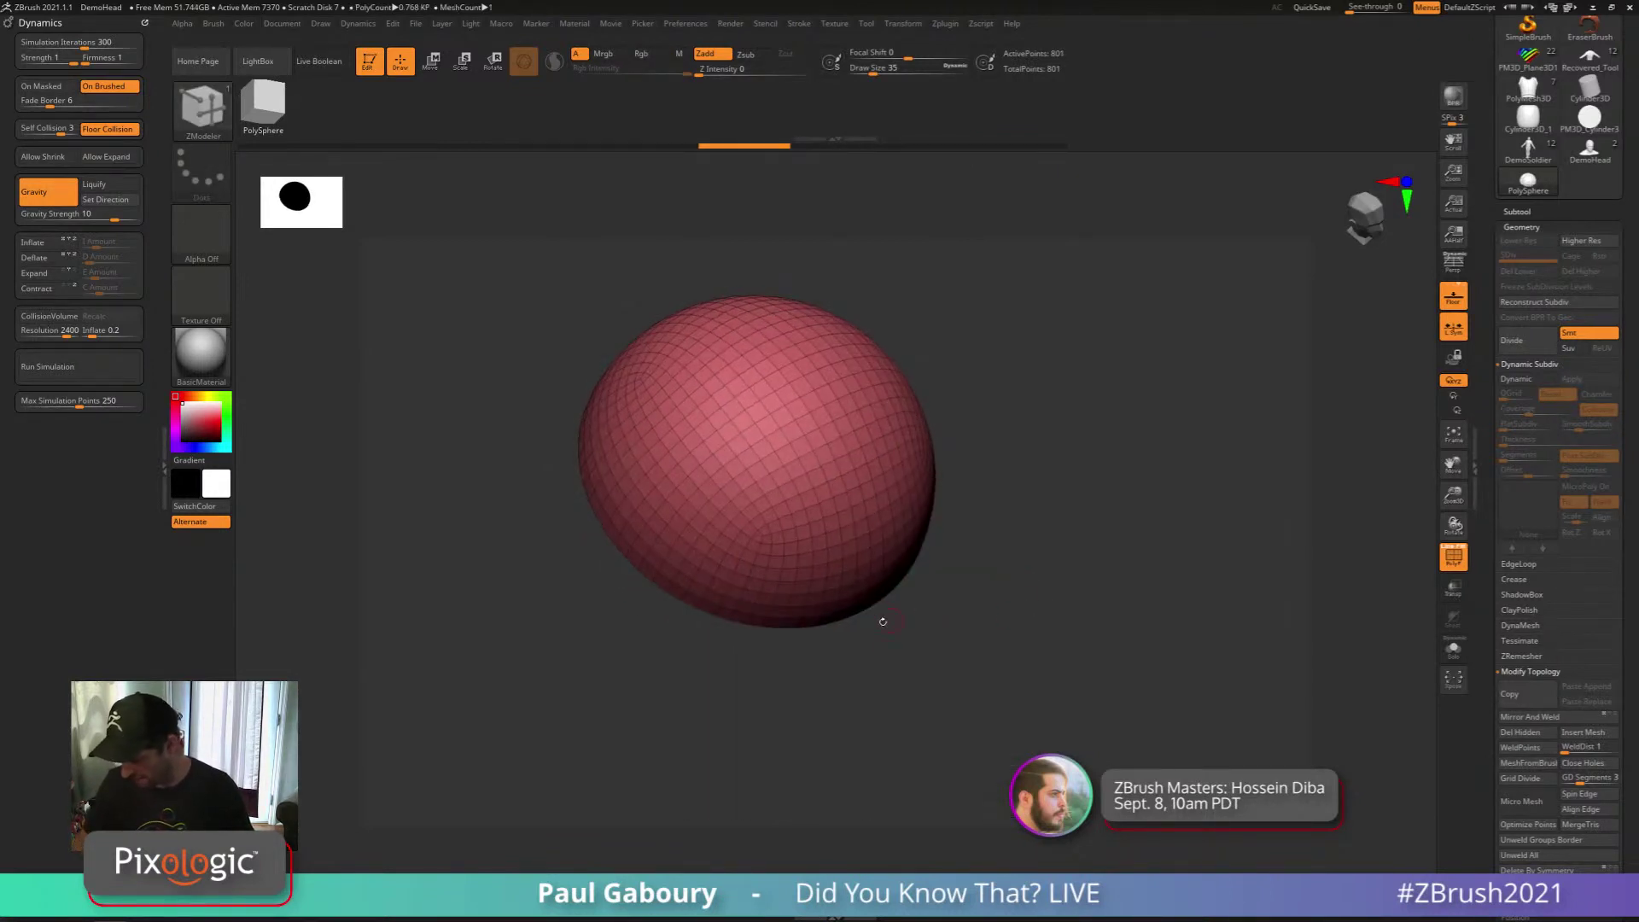
key("ctrl+z")
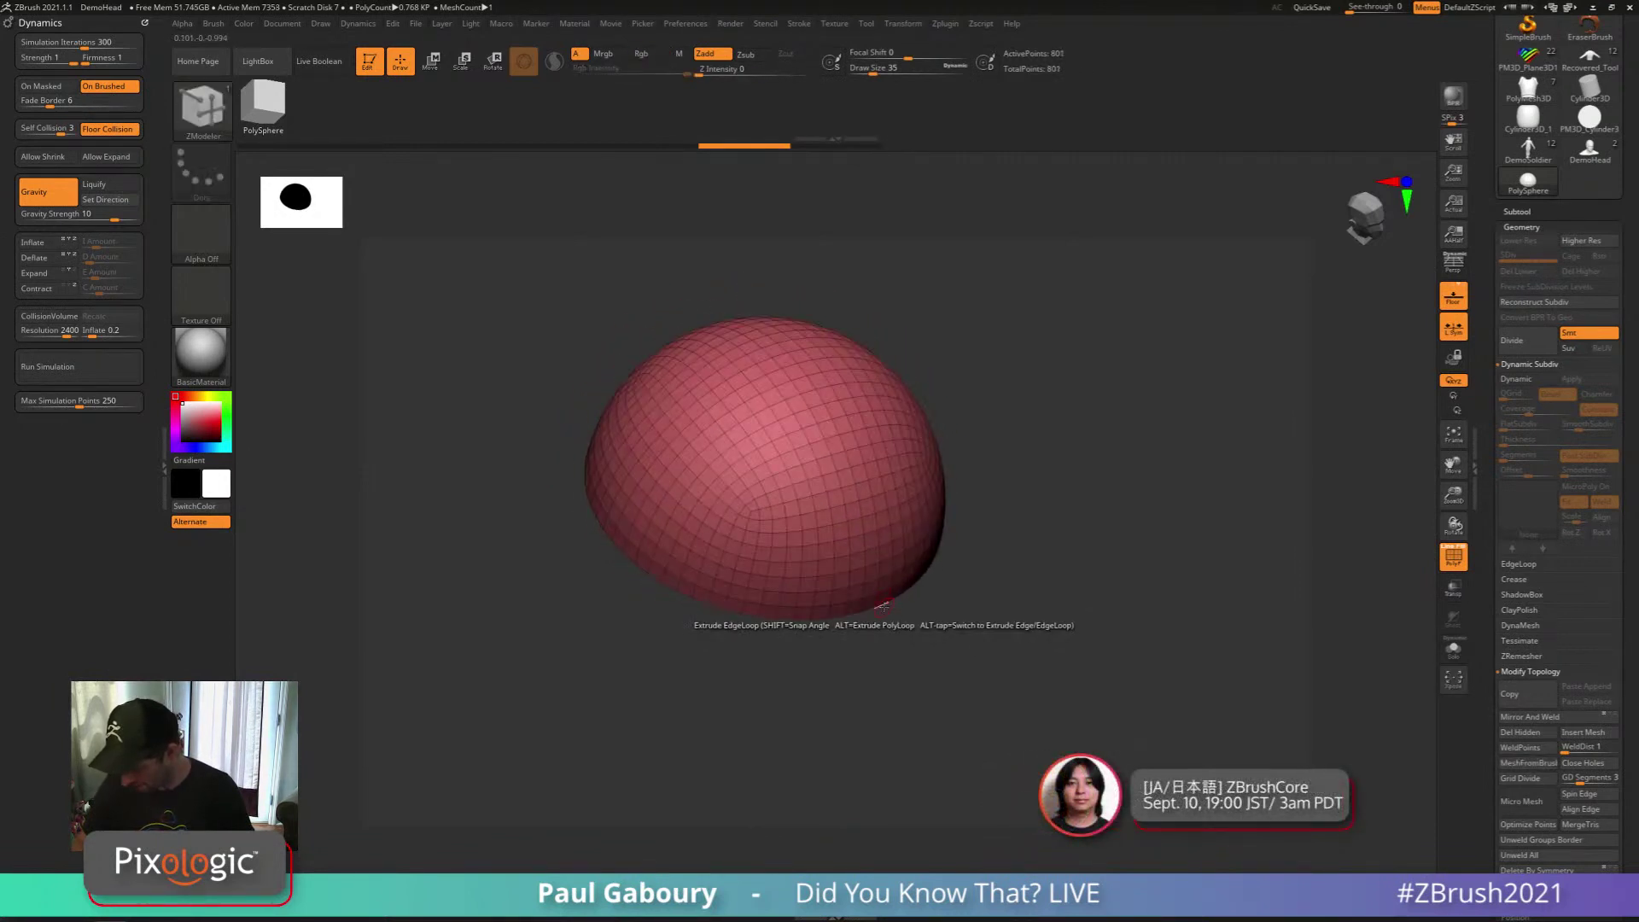
left_click_drag(883, 608, 1021, 604)
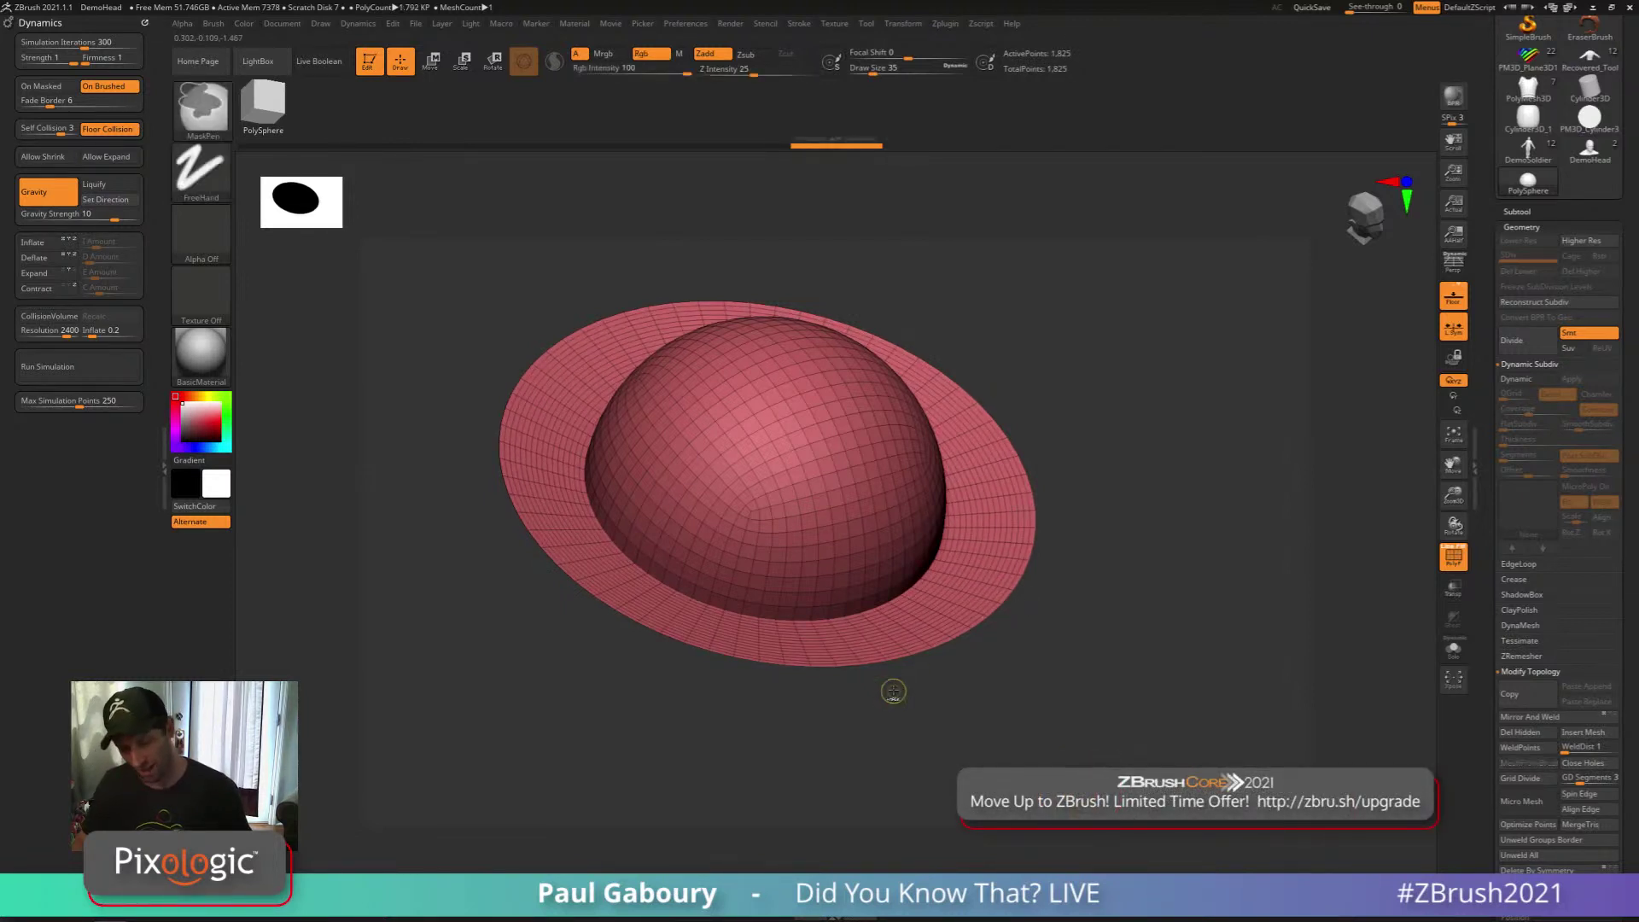
key("ctrl+z")
Extrude the dome's open edge loop outward in several rows with ZModeler to form a hat brim
key("space")
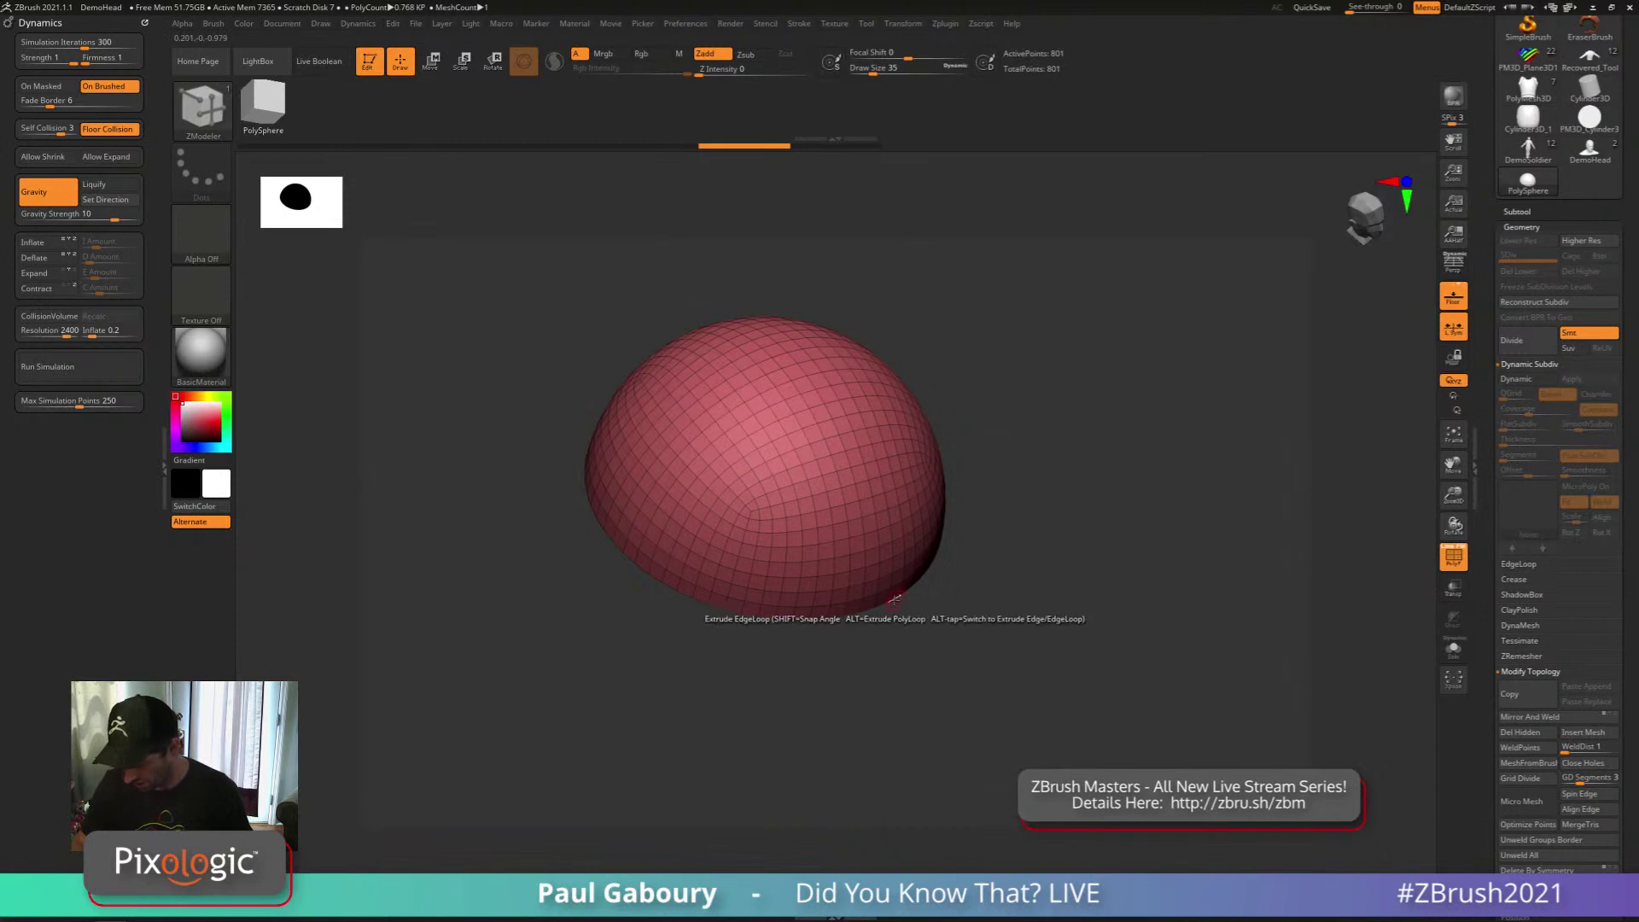
left_click_drag(900, 600, 949, 604)
left_click_drag(1025, 543, 1028, 578)
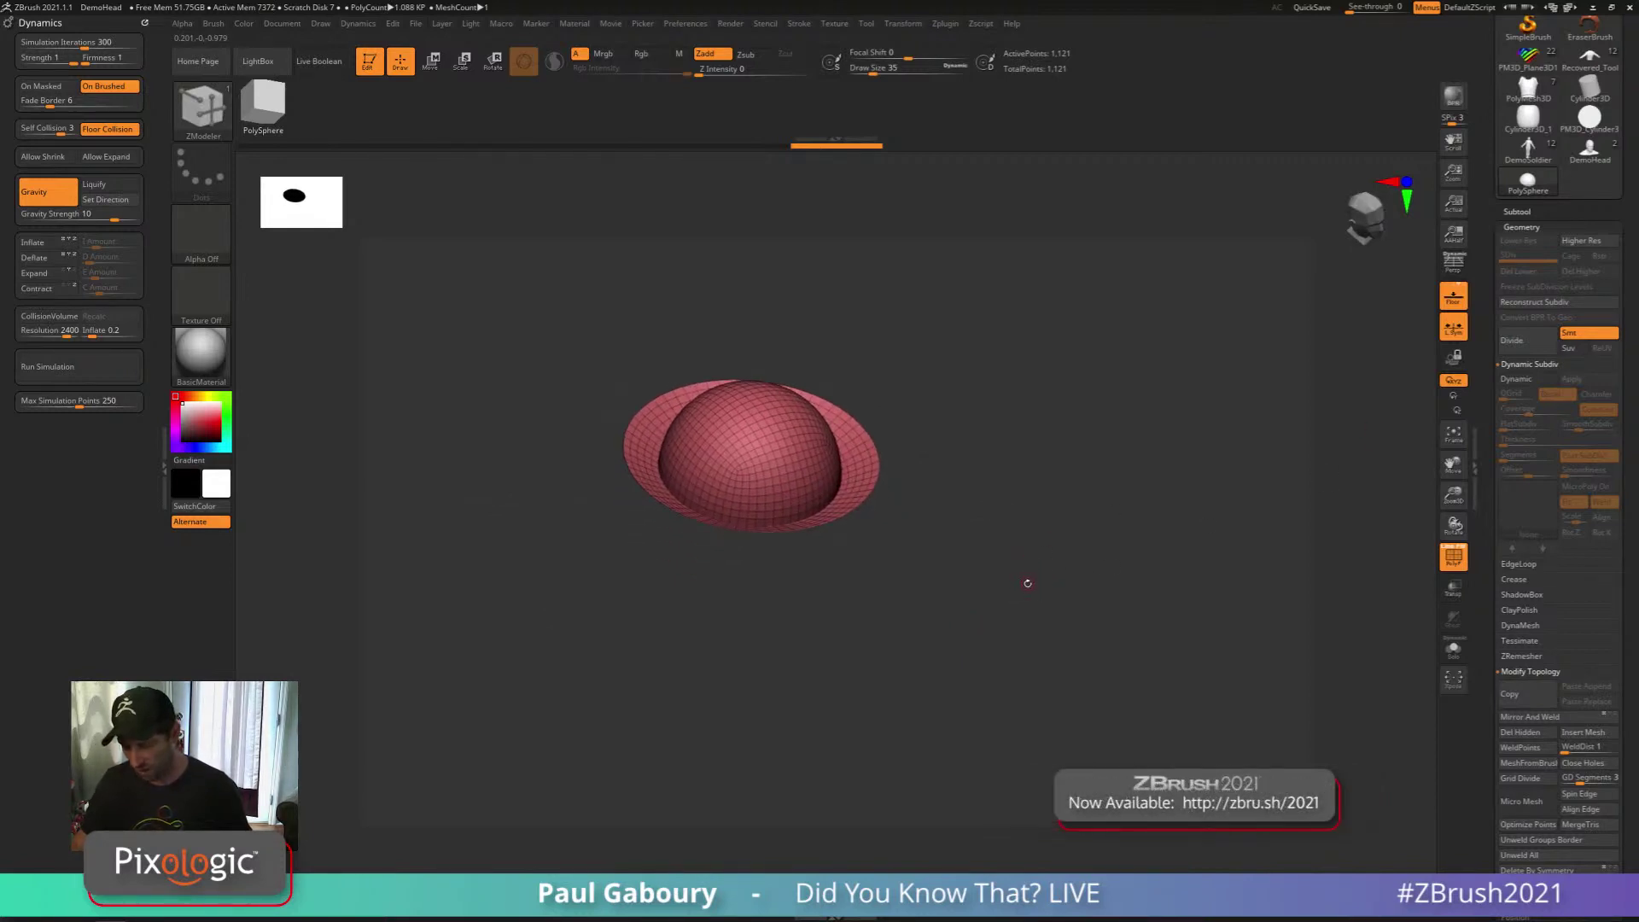
Switch back to the creature's tool with the striped poncho, append the PolySphere hat as a subtool, and select it
scroll(1536, 282, "up", 5)
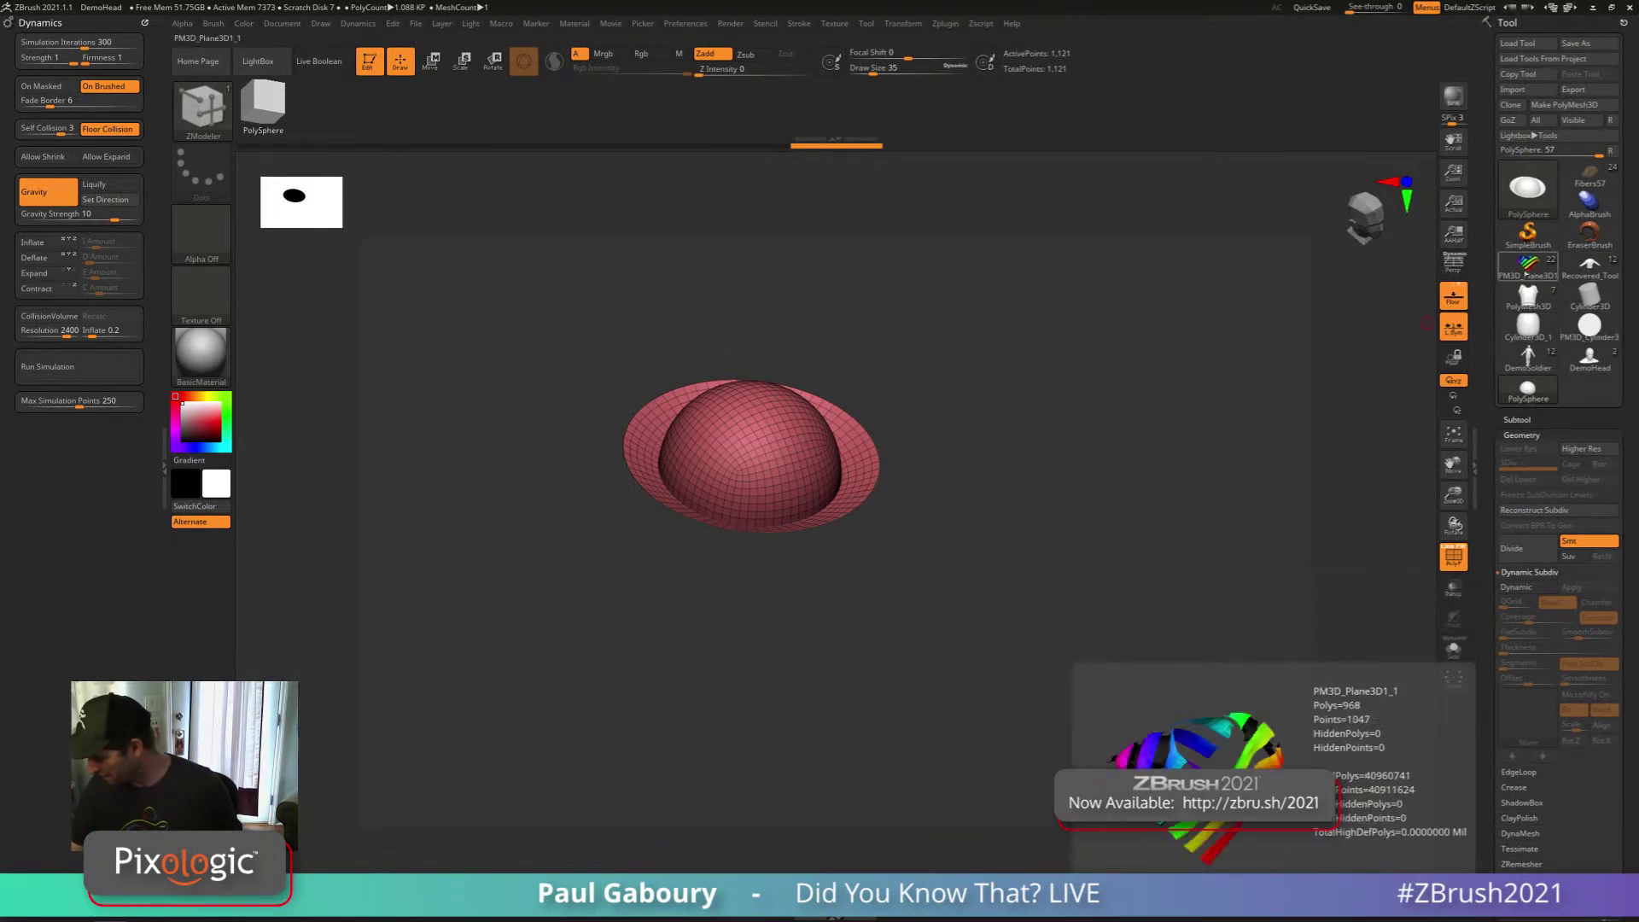
left_click(1527, 266)
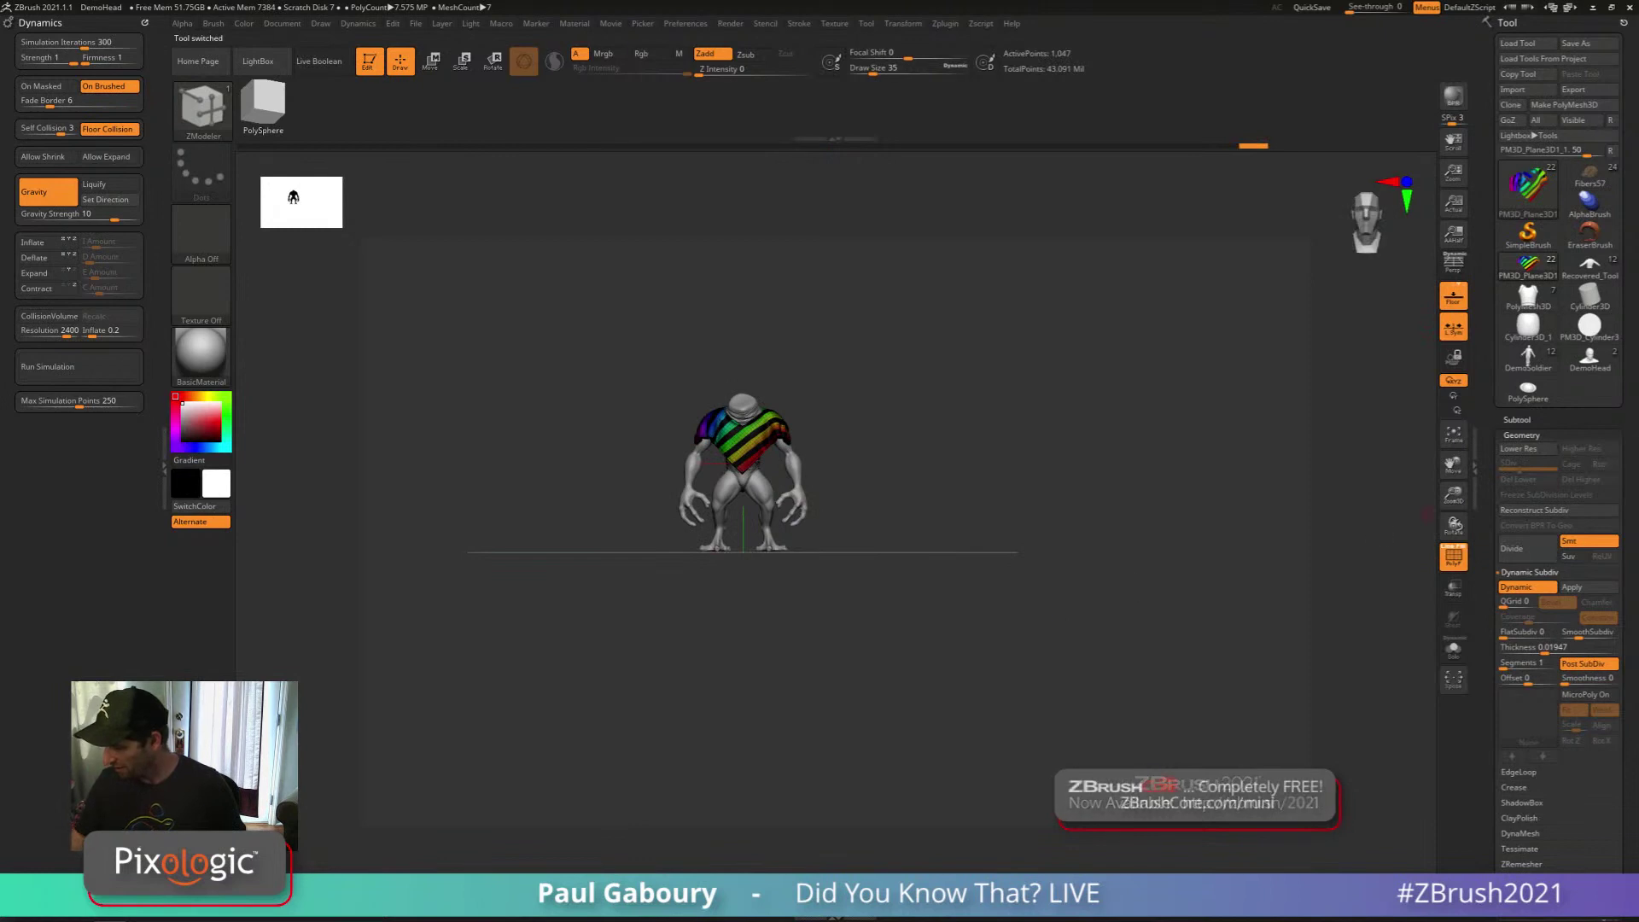
left_click(1517, 419)
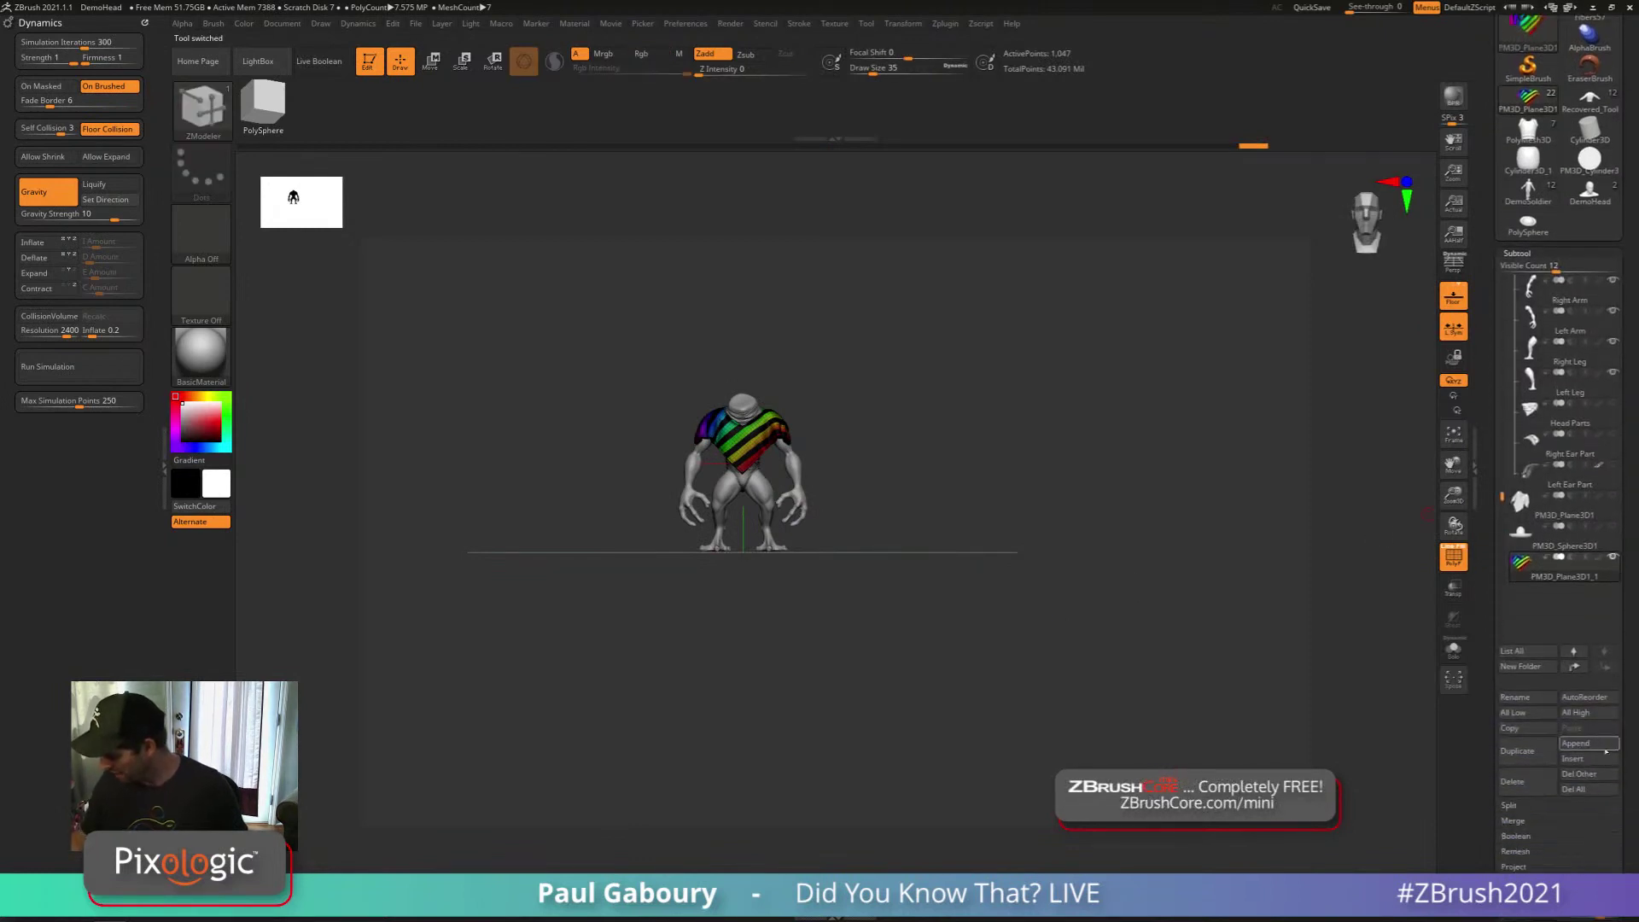
left_click(1581, 746)
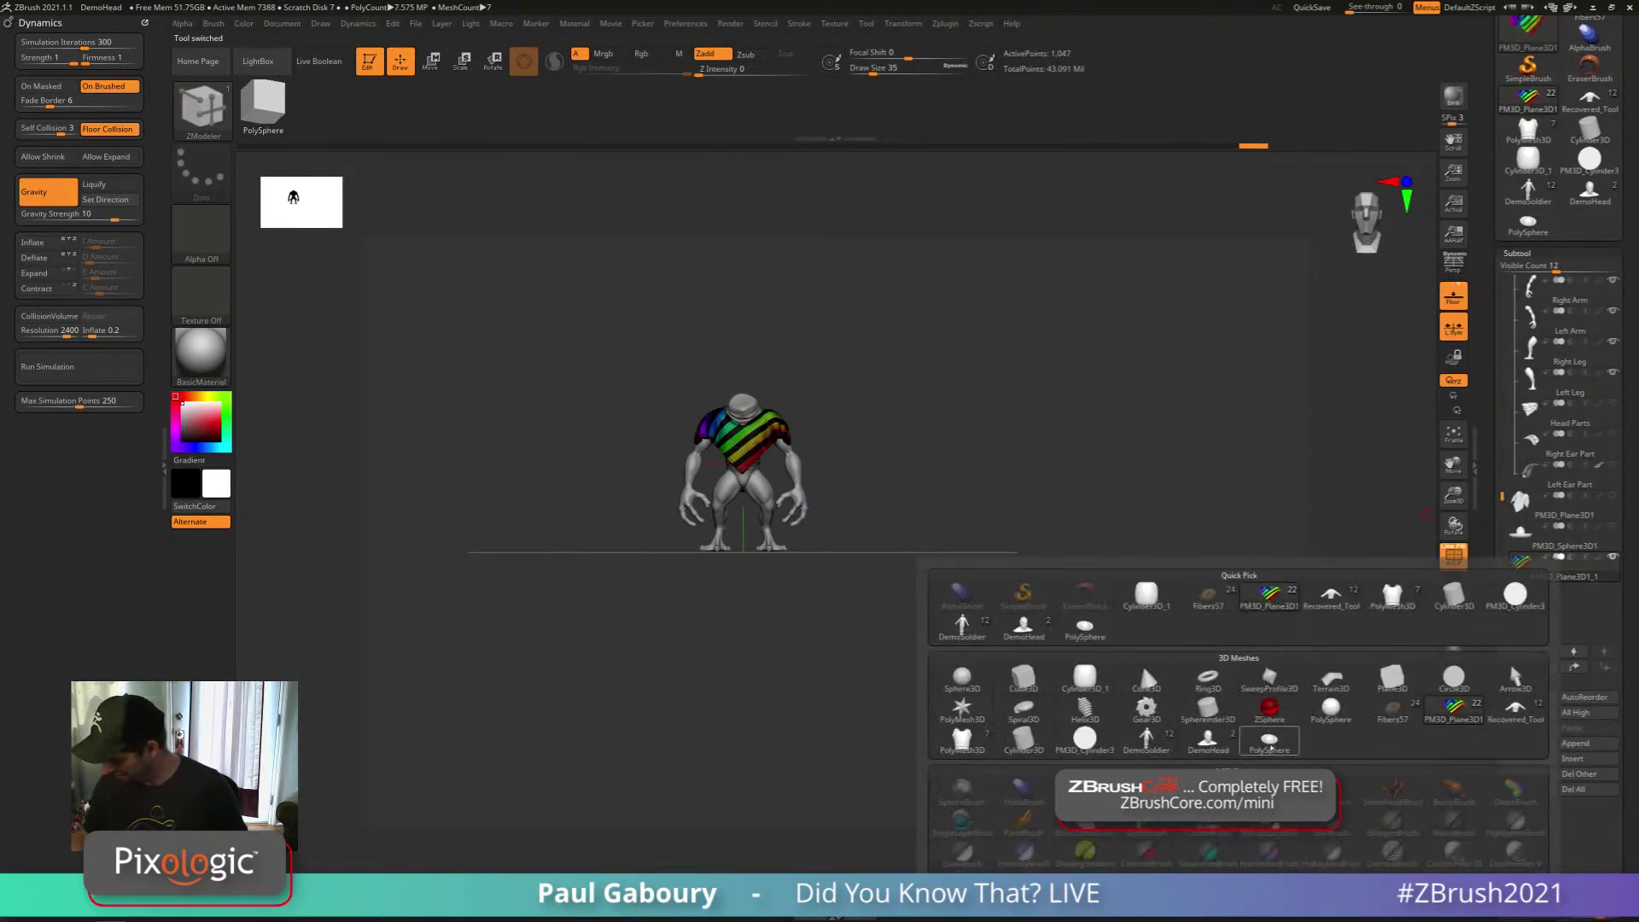
left_click(1270, 743)
left_click(1526, 602)
left_click_drag(1002, 625, 1002, 675, "alt")
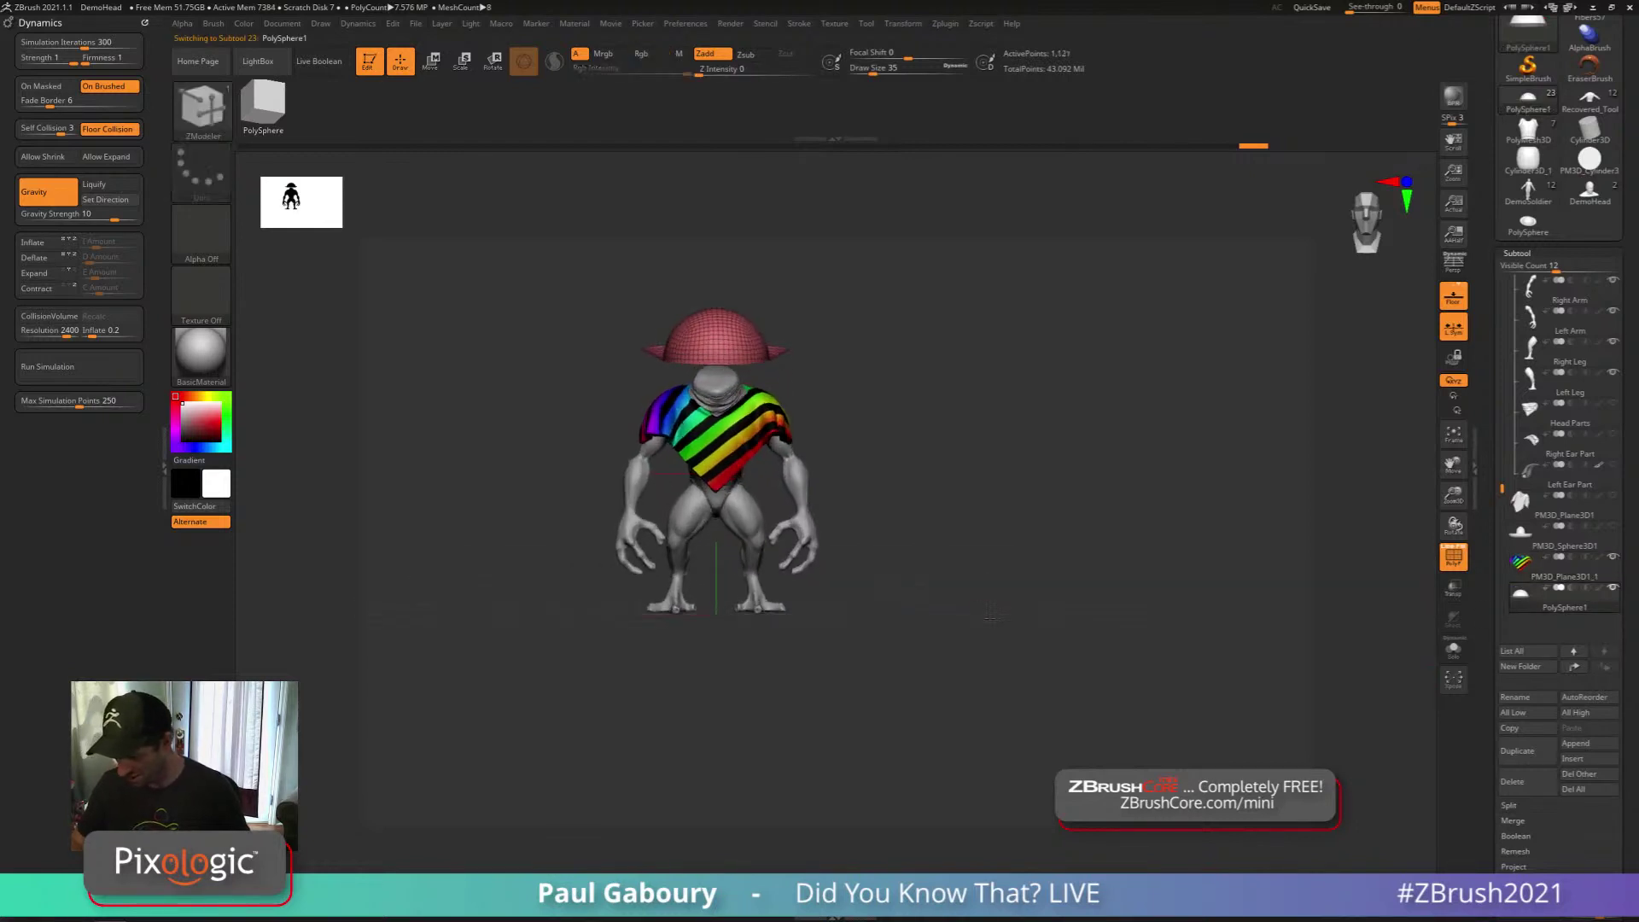
left_click_drag(982, 589, 1020, 590)
left_click_drag(1020, 591, 991, 669, "alt")
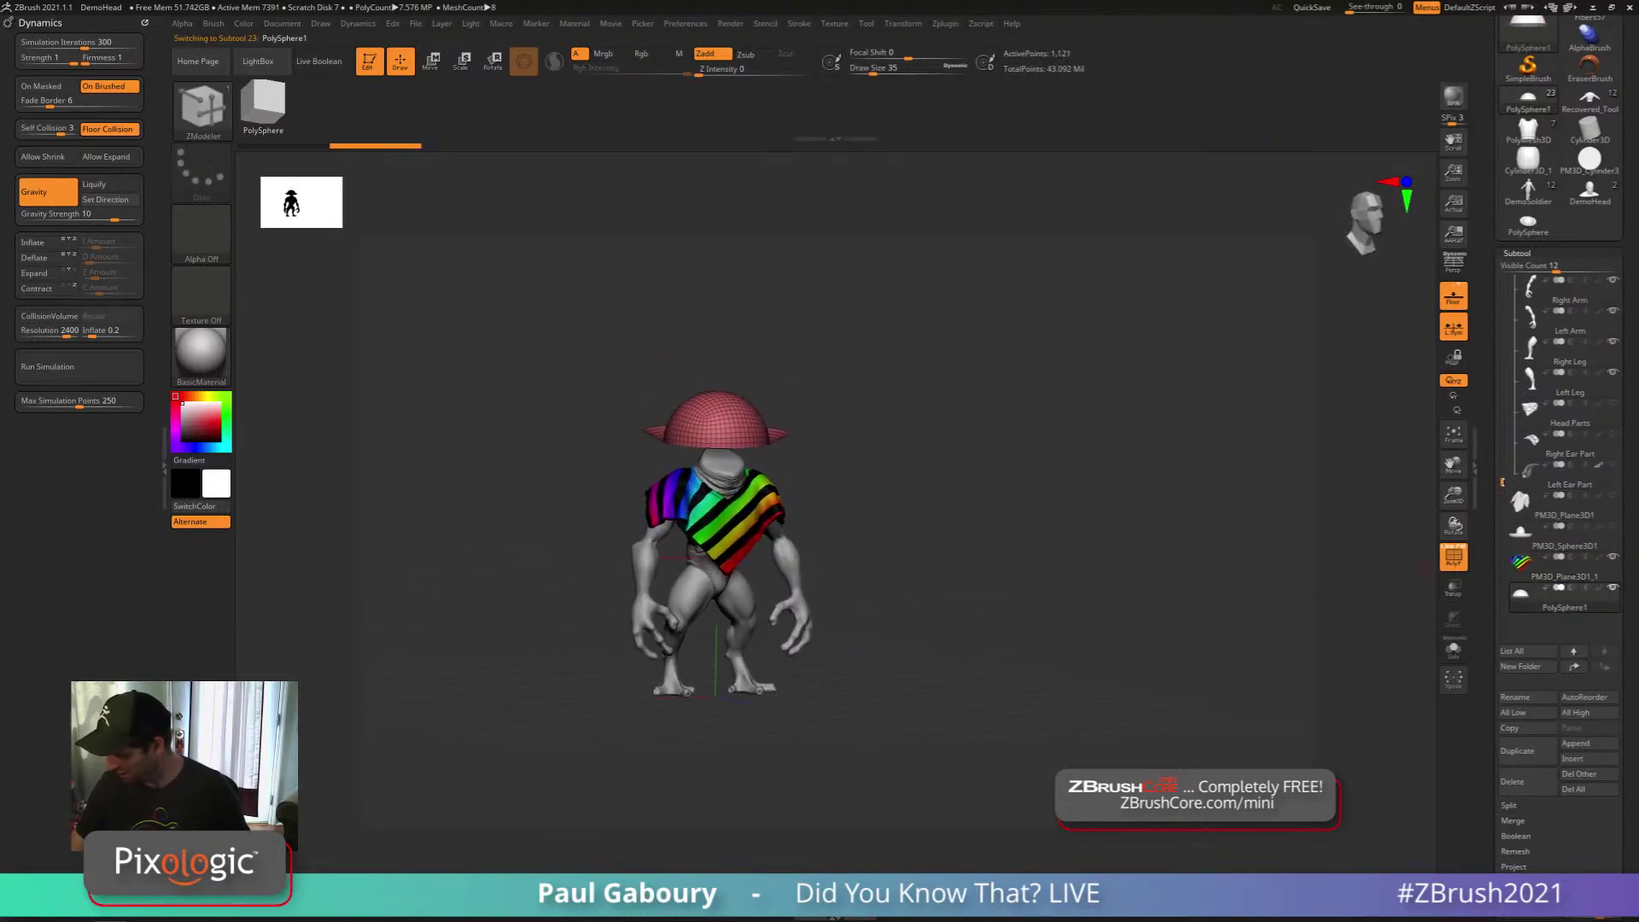
Show the Head Parts, Right Ear Part and Left Ear Part subtools on the creature
left_click(1612, 435)
left_click(1613, 403)
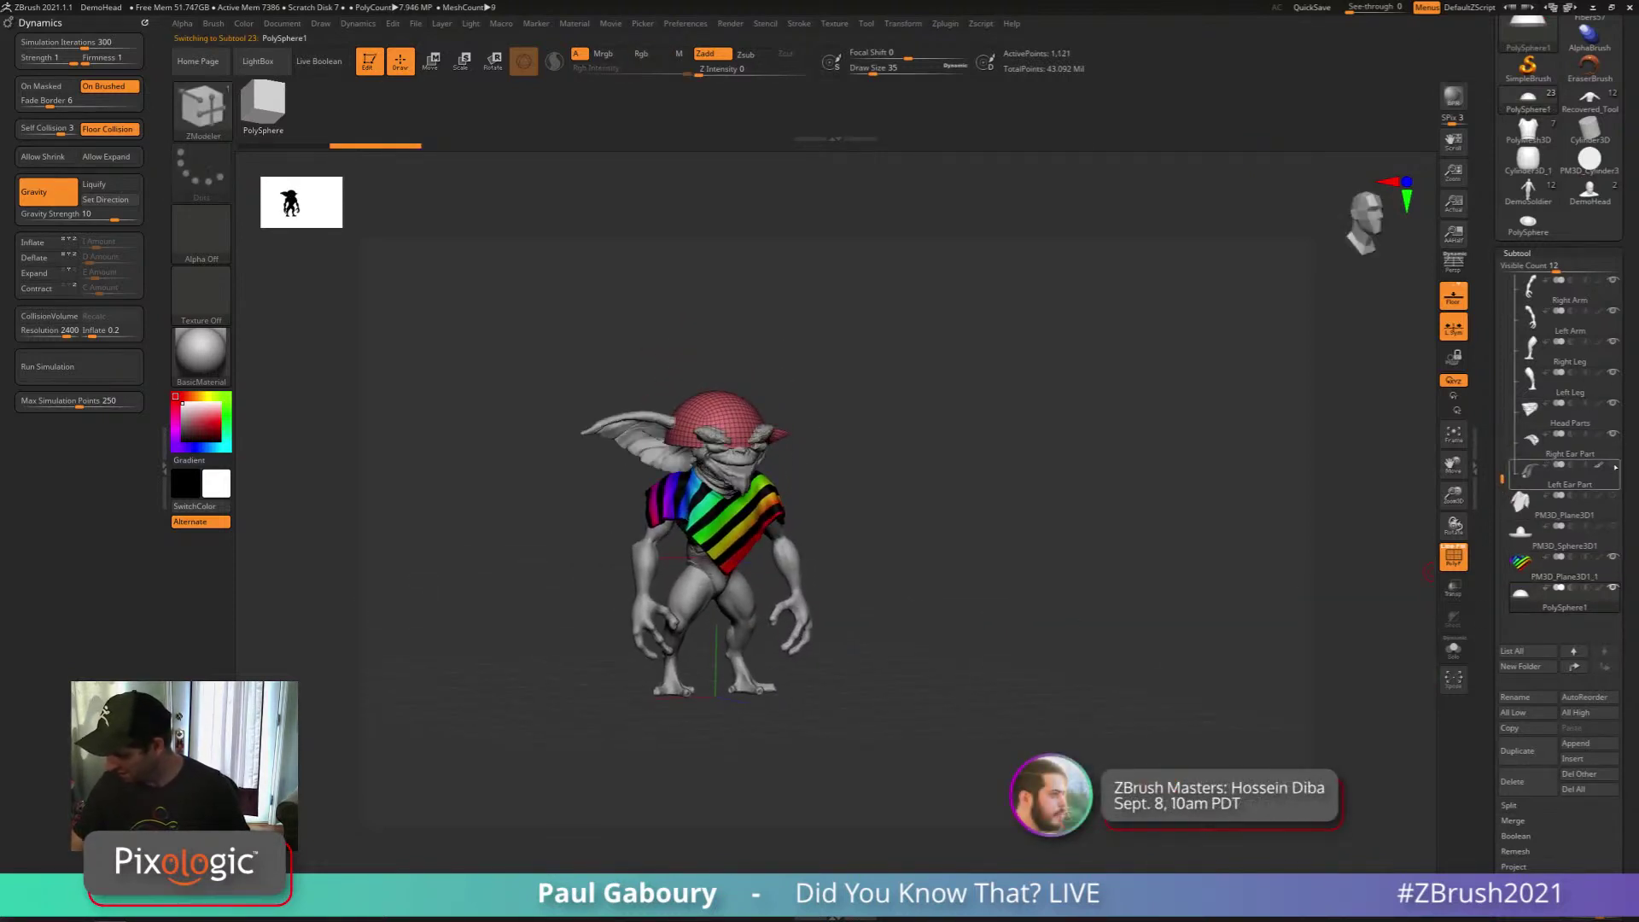
left_click(1613, 466)
left_click_drag(1503, 478, 1505, 275)
left_click_drag(1016, 575, 991, 577, "shift")
Switch from TransposeCloth to the Transpose brush and move the hat upward onto the creature's head
key("w")
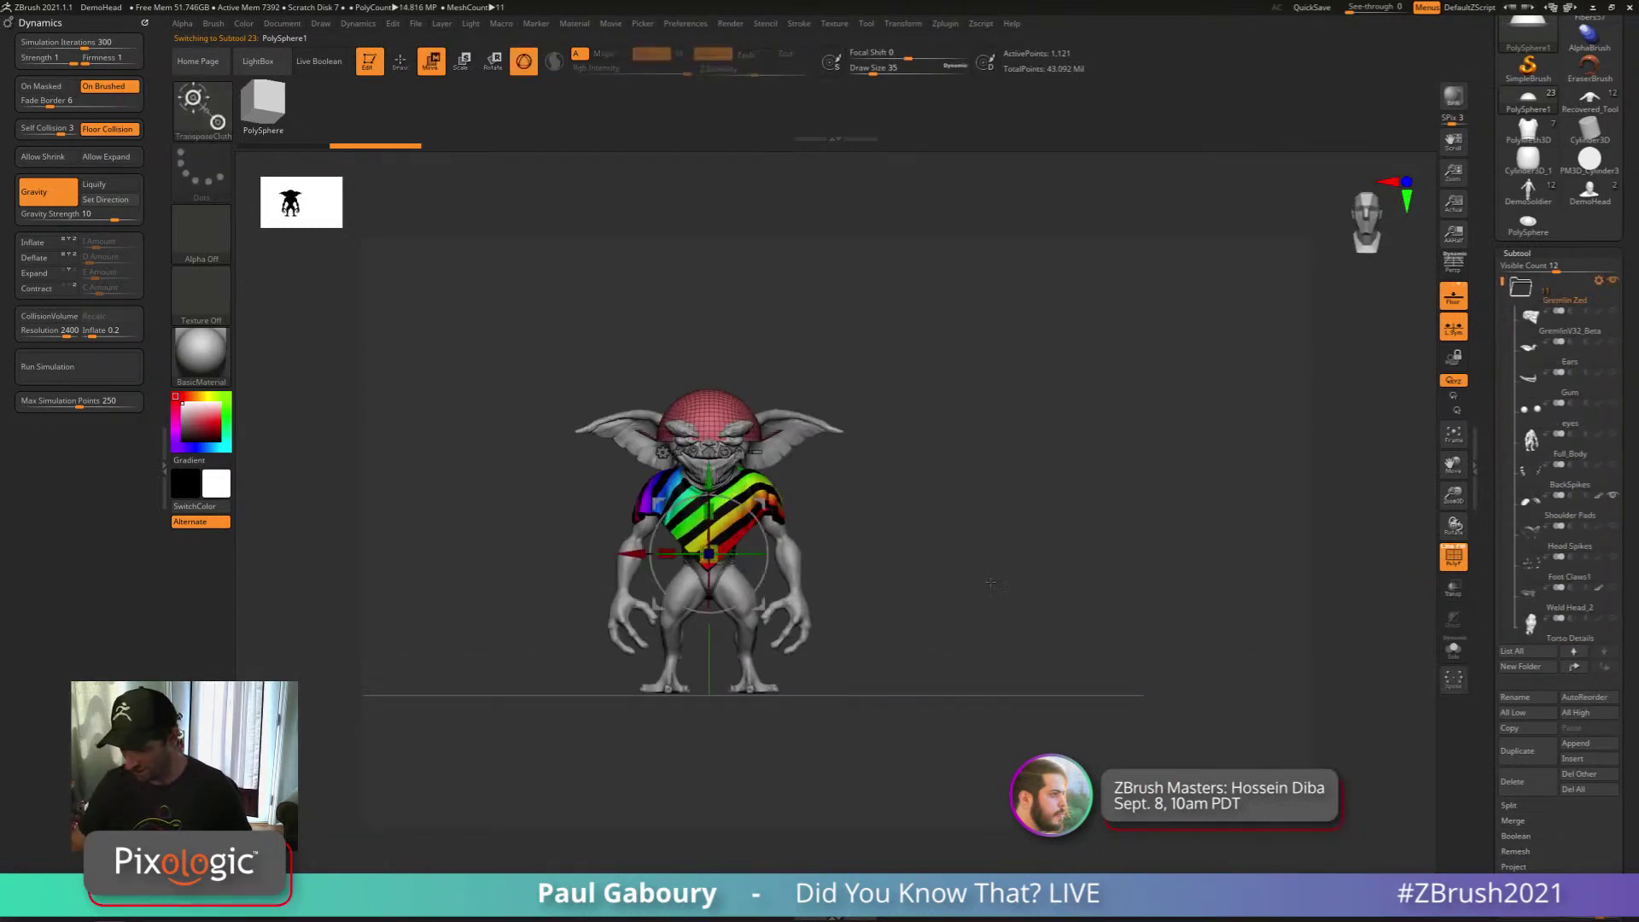
key("b")
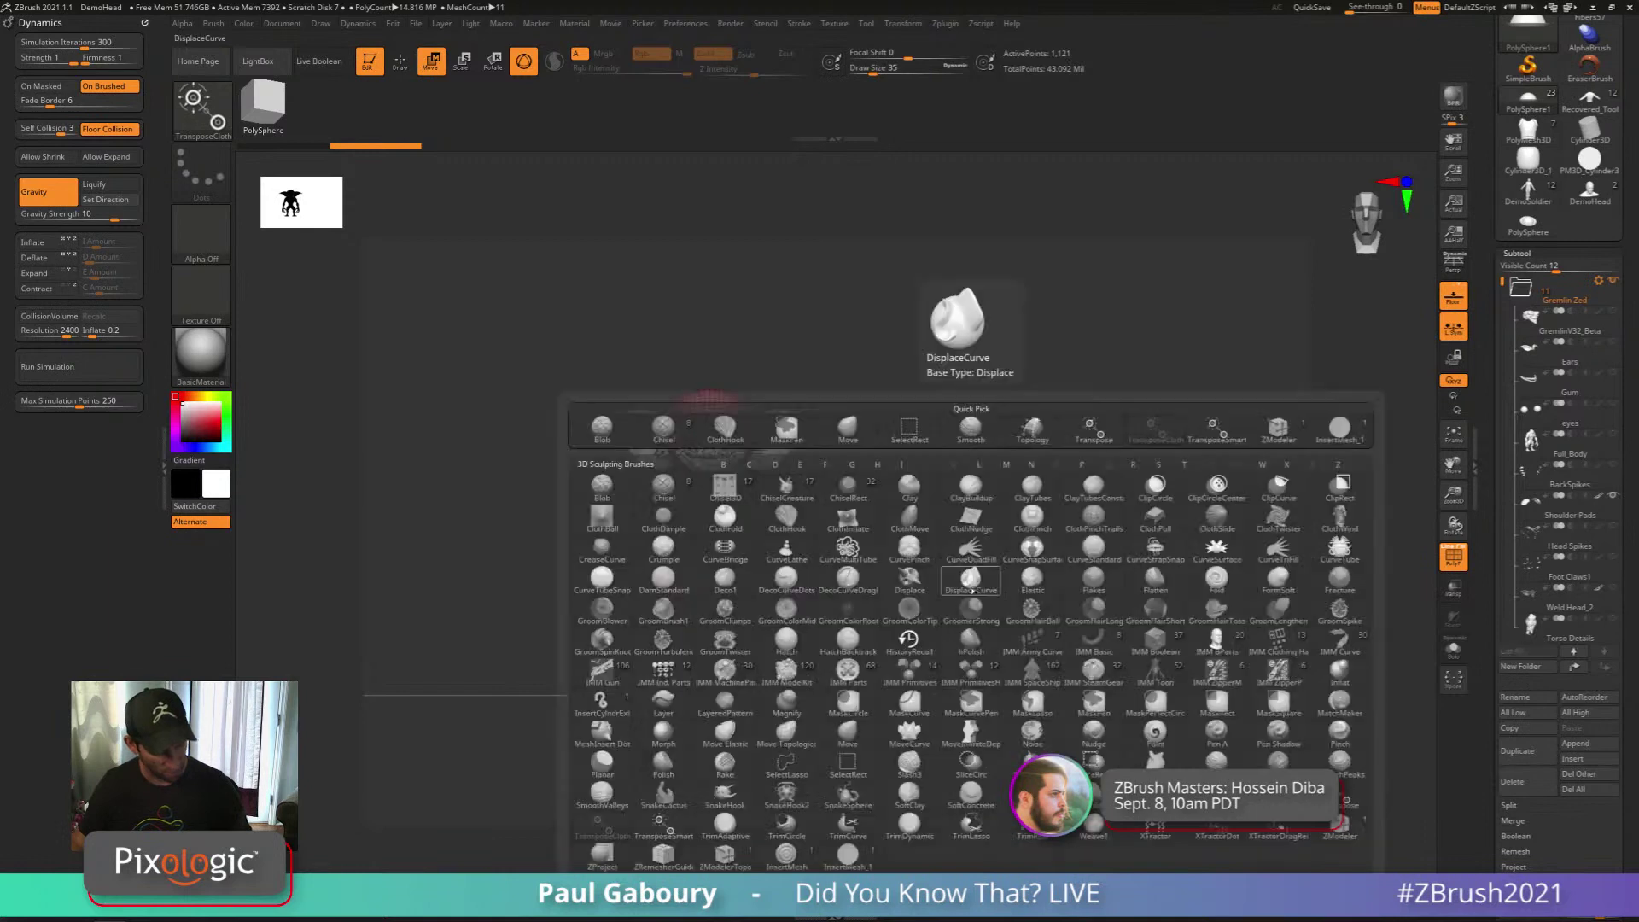
key("t")
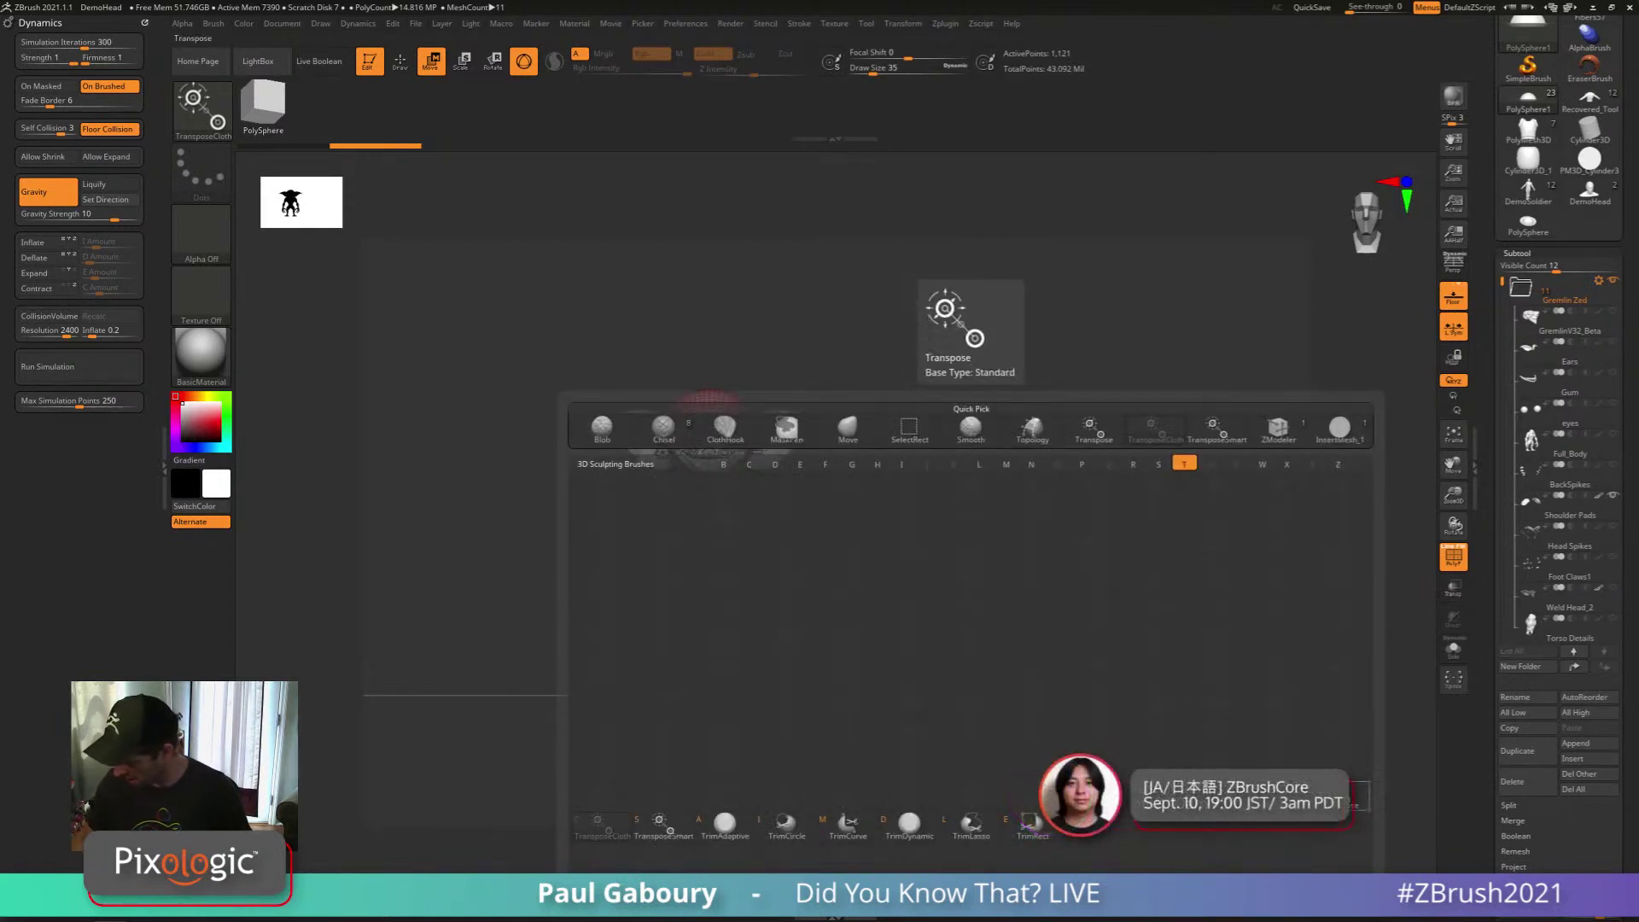
key("r")
left_click_drag(708, 476, 709, 439)
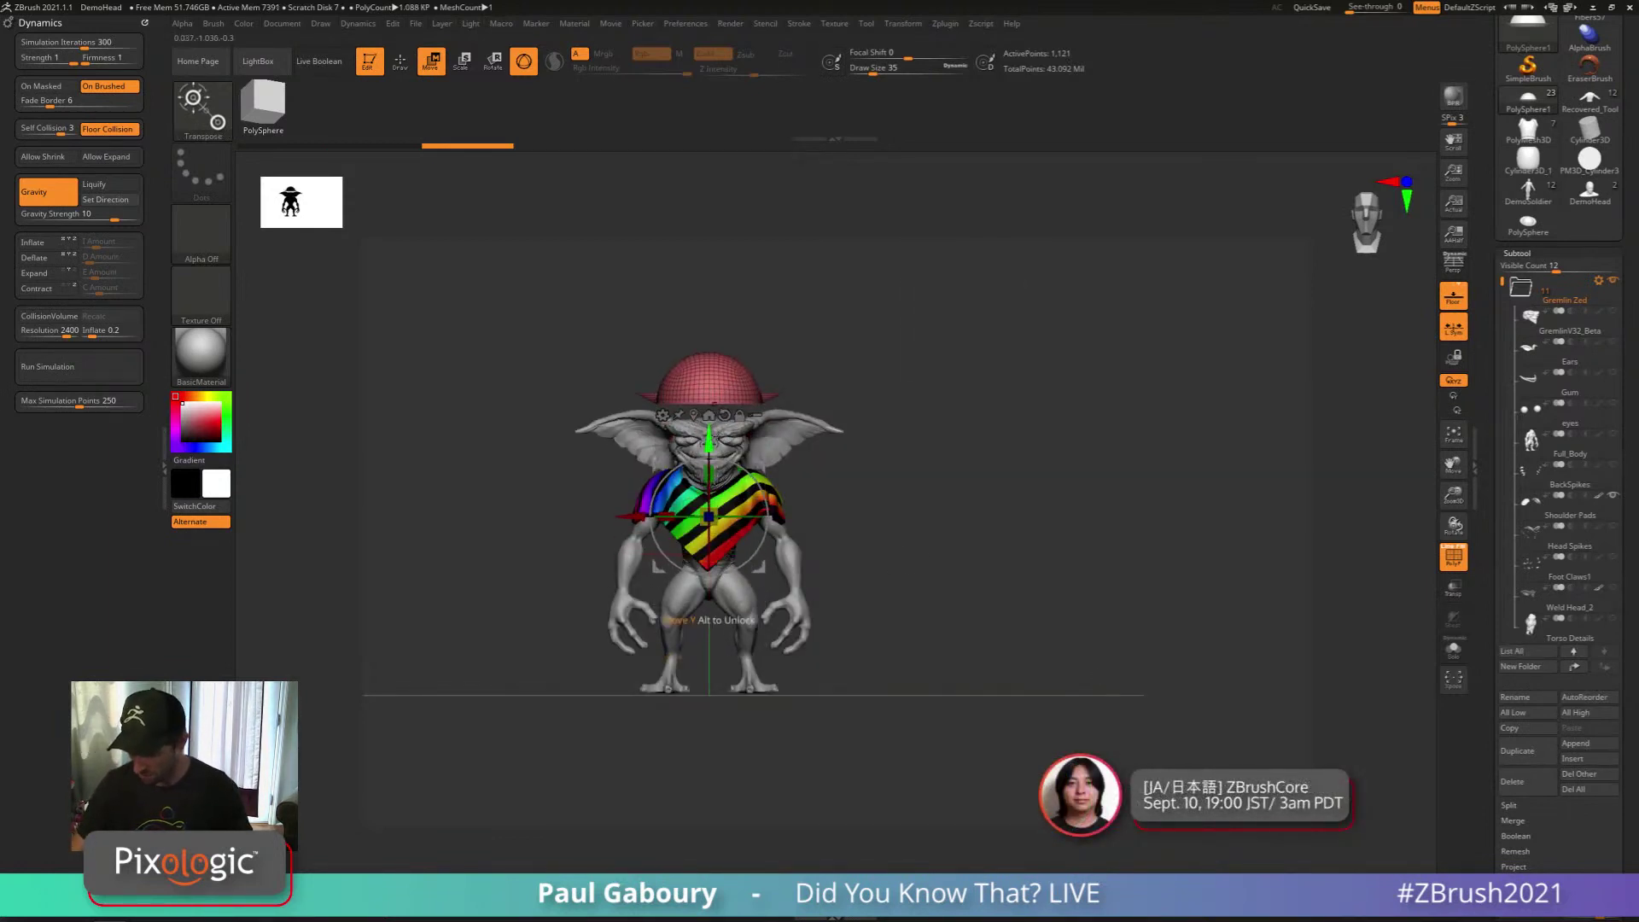
right_click_drag(863, 530, 905, 546)
right_click_drag(904, 546, 906, 571, "ctrl")
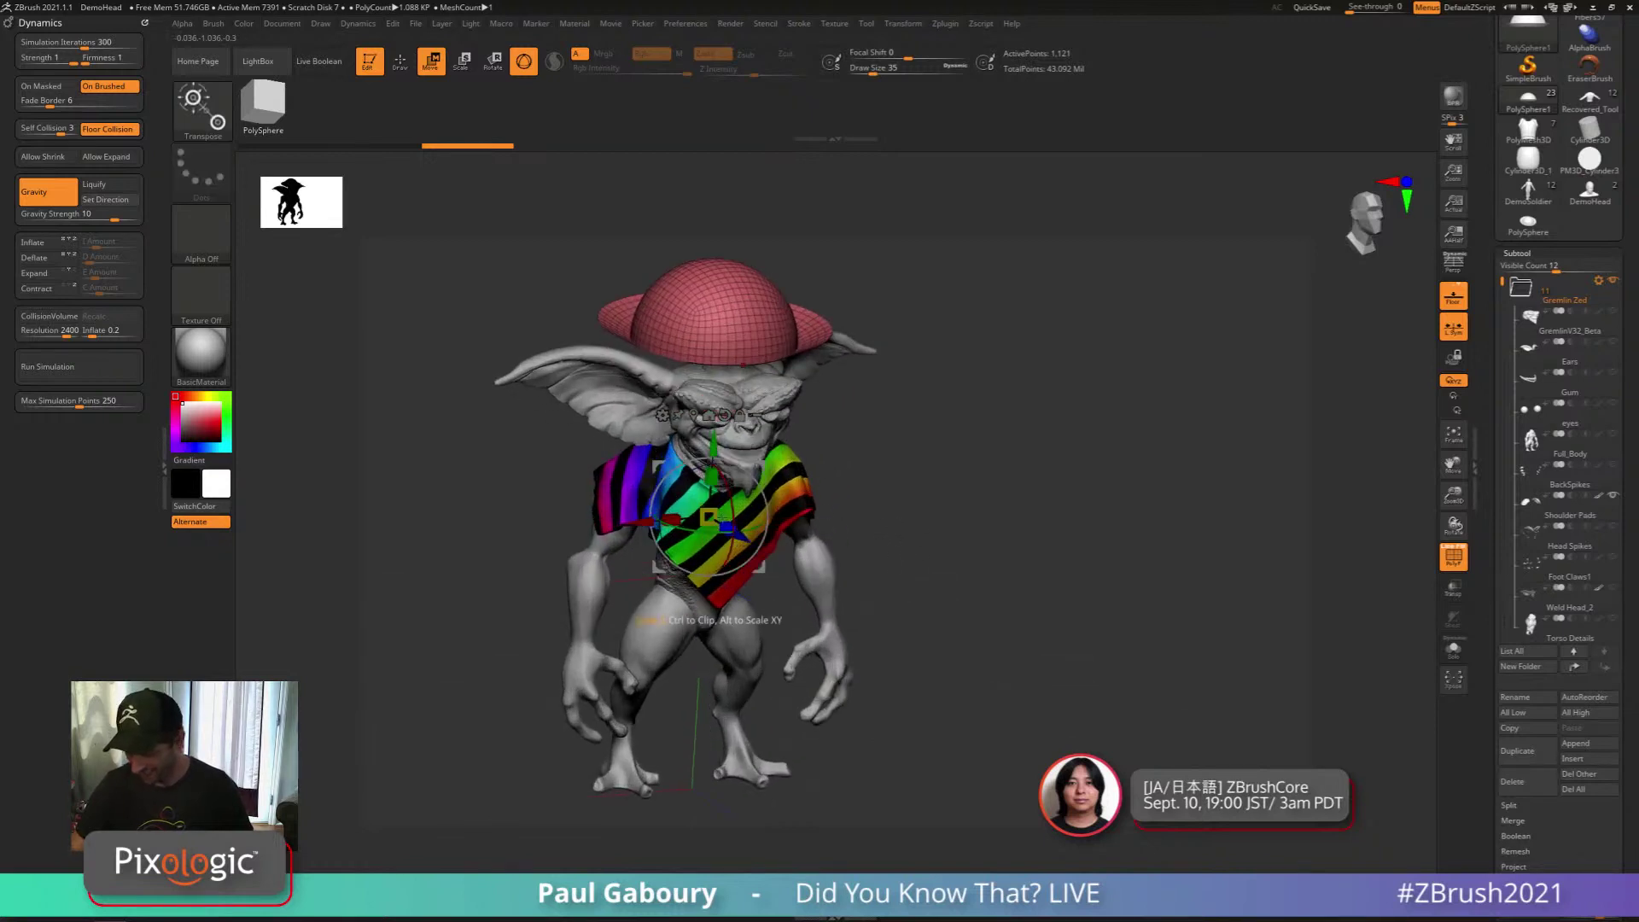
Centre the gizmo on the hat, scale the hat down to head size and position it just above the creature's head
mouse_move(709, 517)
left_mouse_down()
mouse_move(678, 491)
mouse_move(707, 515)
left_mouse_up()
left_click(693, 415)
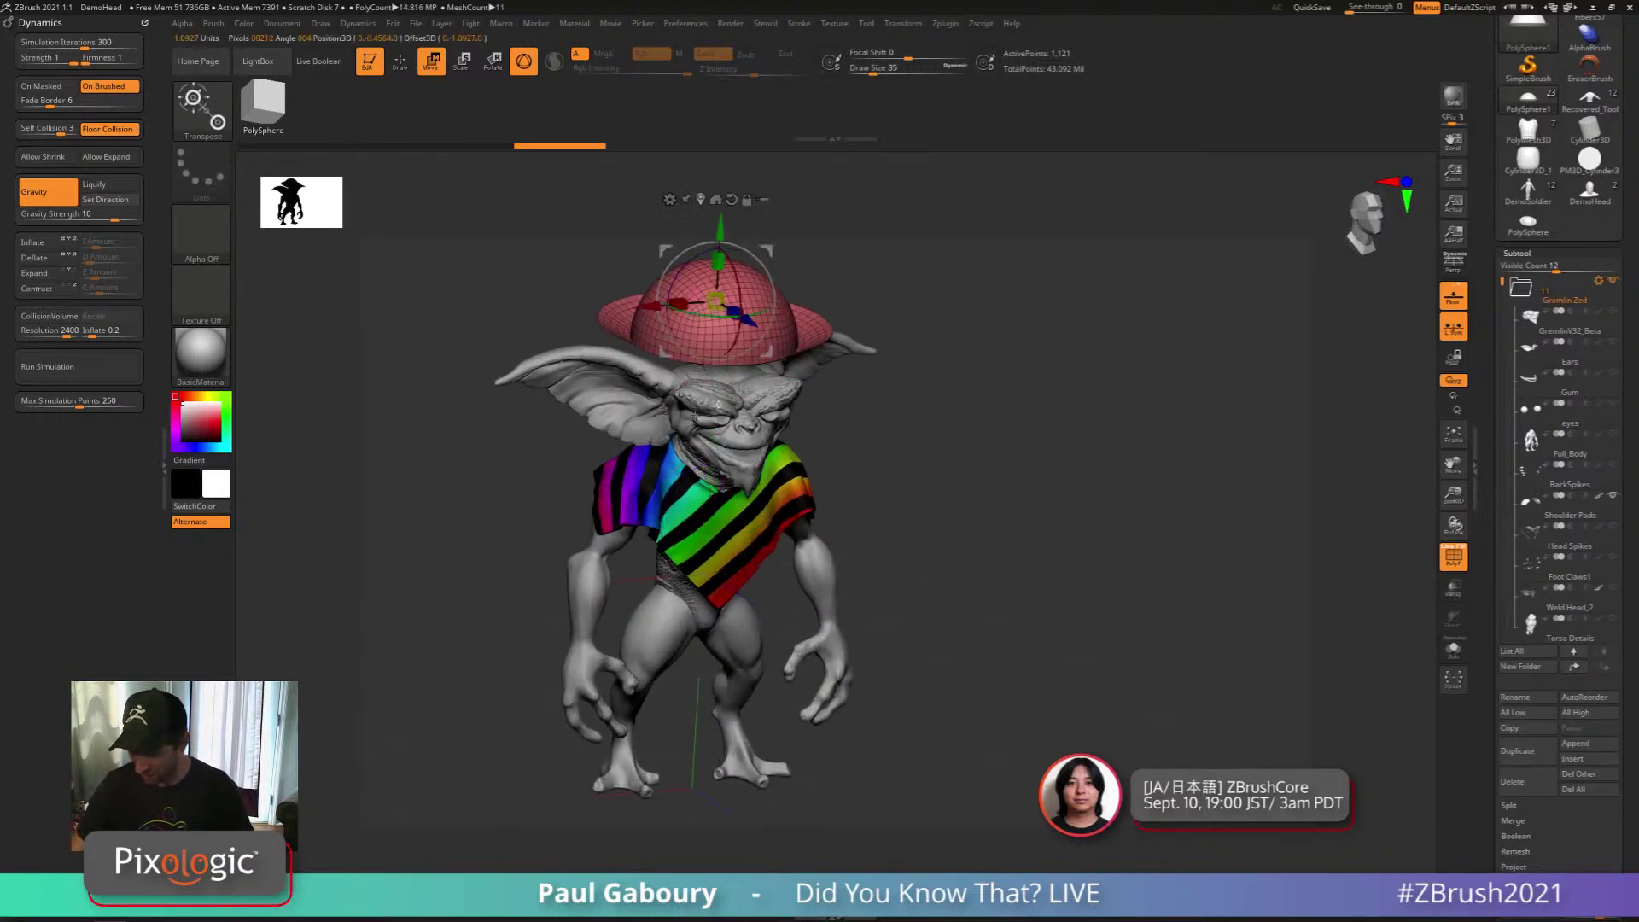
right_click_drag(693, 415, 722, 550, "alt")
left_click_drag(745, 436, 726, 422)
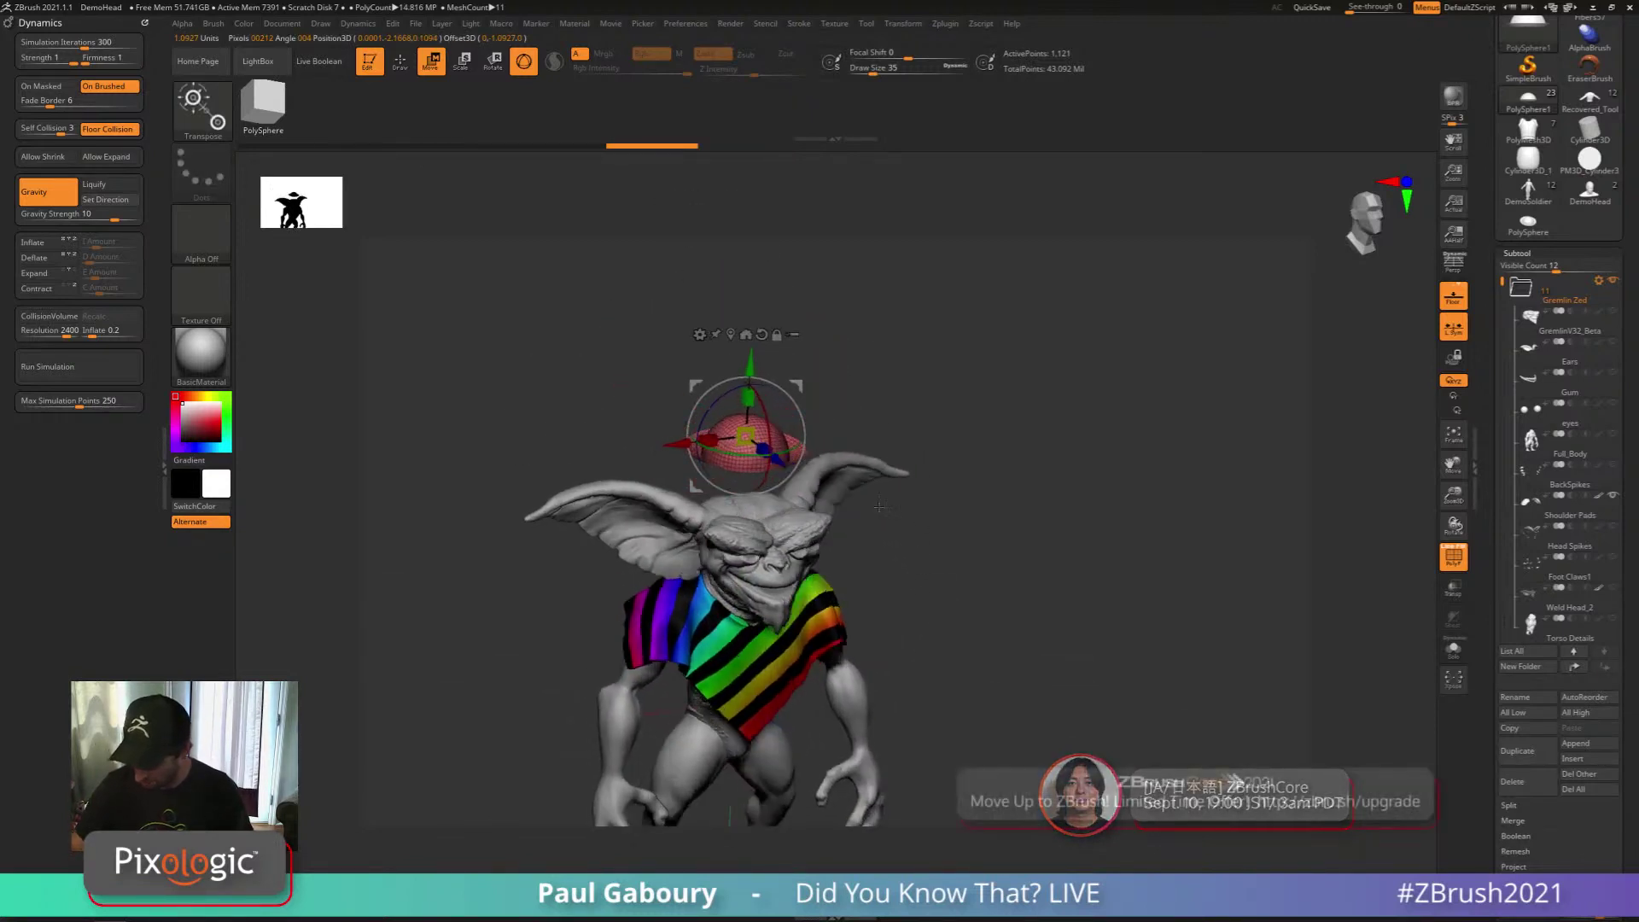
right_click_drag(794, 427, 816, 419, "shift")
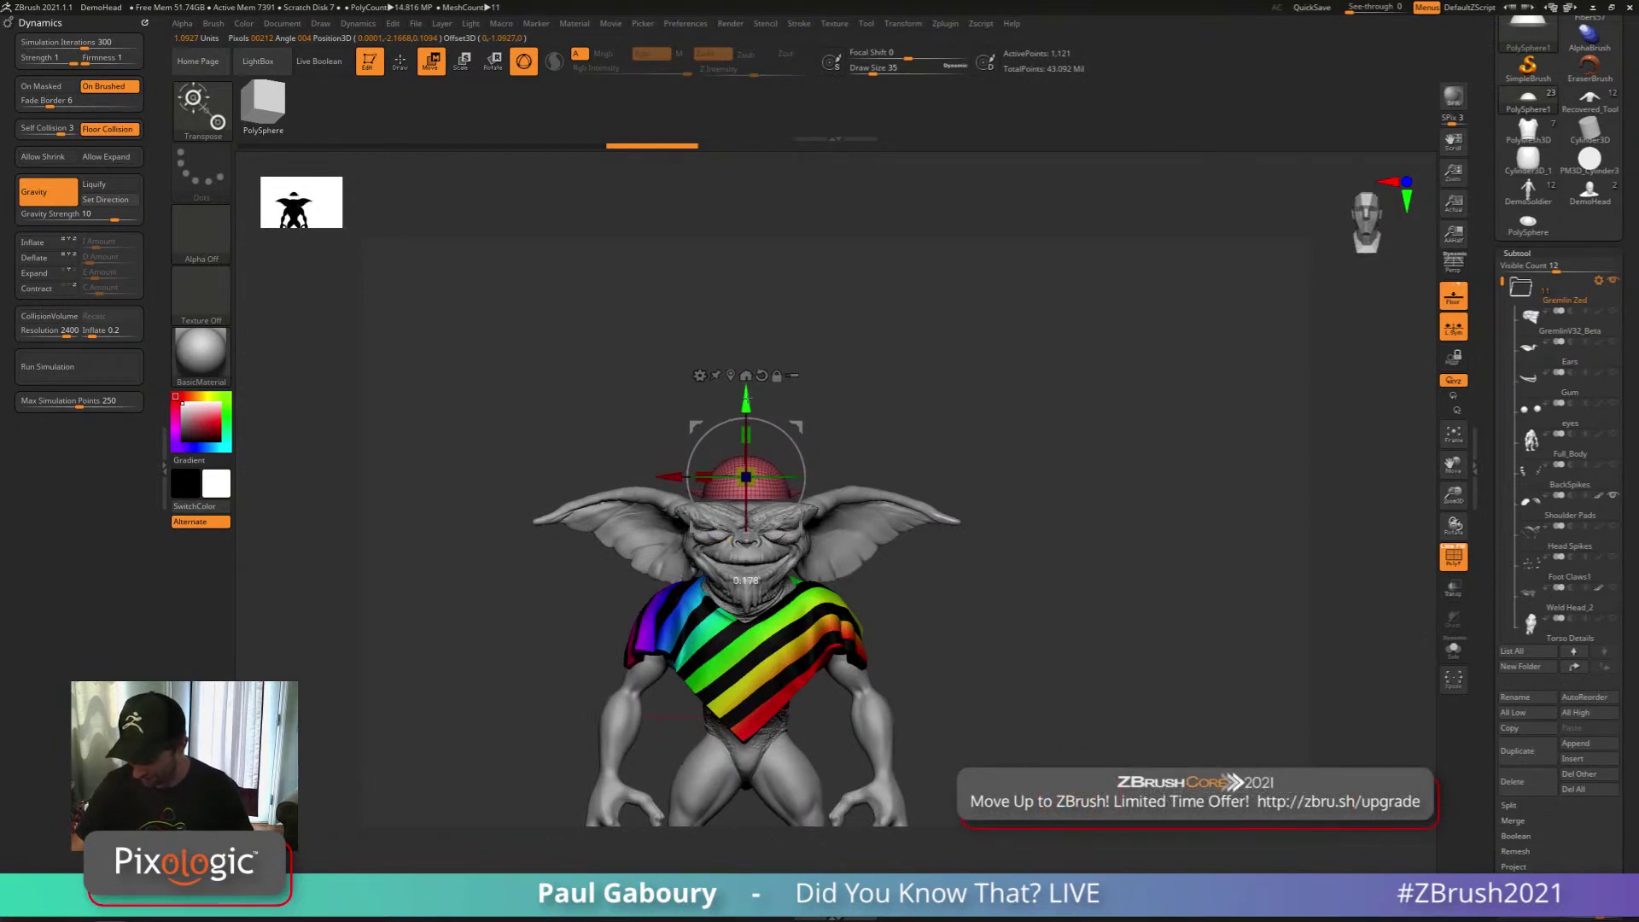
right_click_drag(914, 642, 973, 692)
left_click_drag(748, 419, 747, 398)
right_click_drag(1024, 653, 1023, 589)
right_click_drag(1023, 588, 1036, 620, "ctrl")
key("q")
Enable Dynamic Subdiv on the hat with a thickness of about 0.0115 and turn off the polyframe display
left_click(1517, 253)
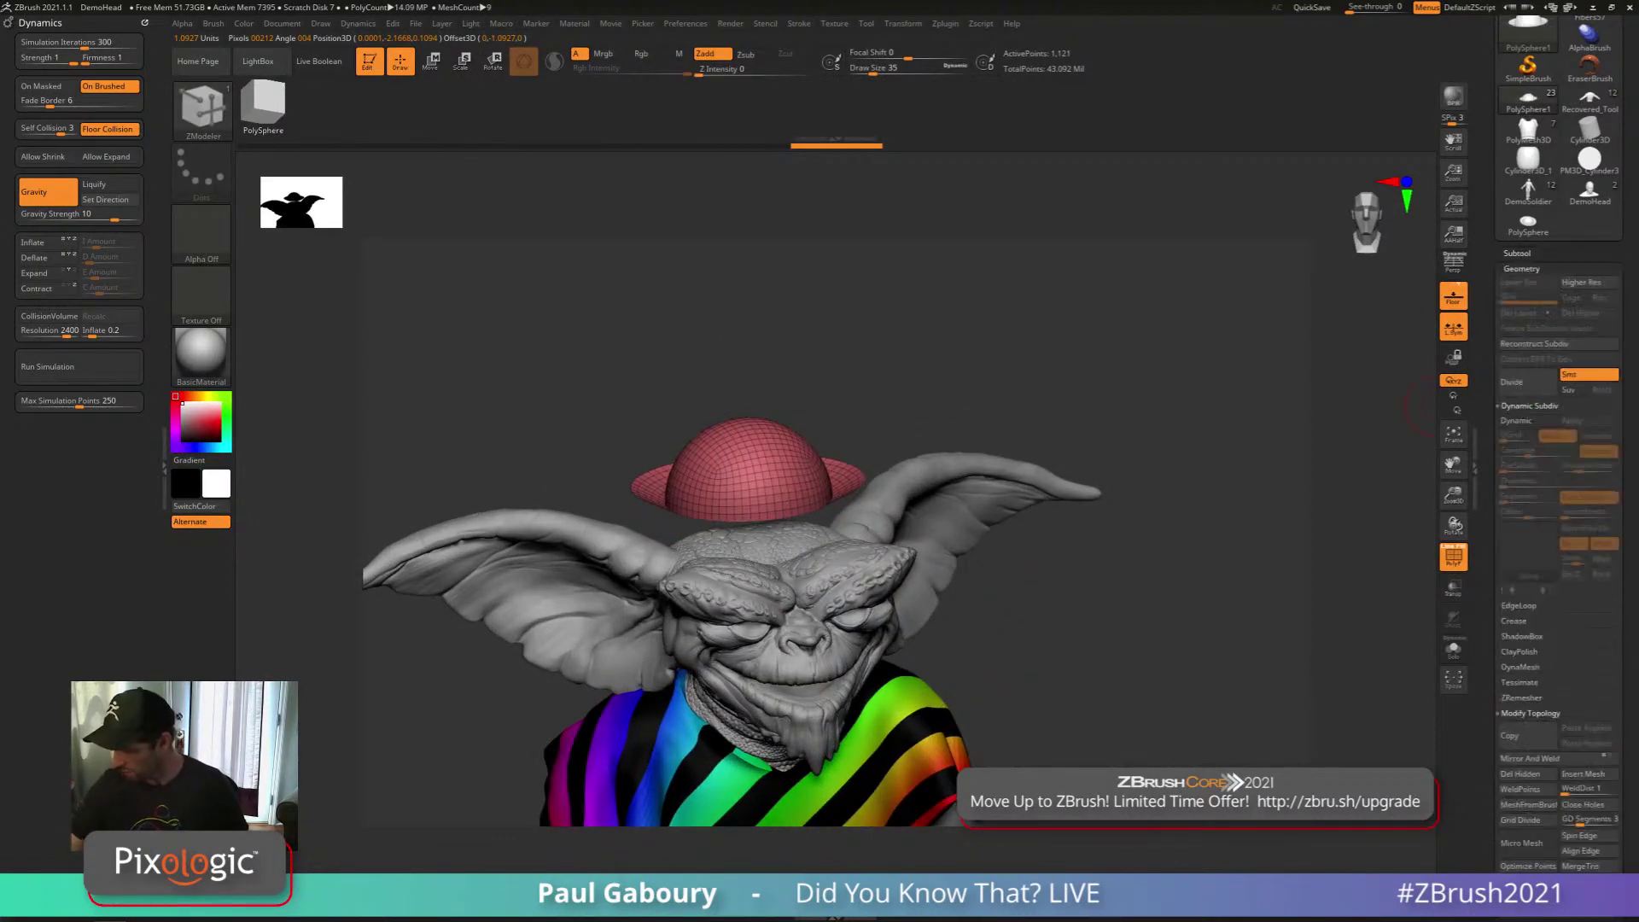
left_click(1530, 425)
right_click_drag(1057, 643, 1139, 616, "ctrl")
left_click_drag(1508, 482, 1542, 484)
mouse_move(1086, 658)
left_mouse_down()
mouse_move(1050, 611)
mouse_move(1038, 669)
mouse_move(997, 622)
left_mouse_up()
key("shift+f")
right_click_drag(997, 622, 1054, 734)
Toggle Post SubDiv off and on to compare the hat brim's edge with rounded and squared thickness
left_click(1592, 502)
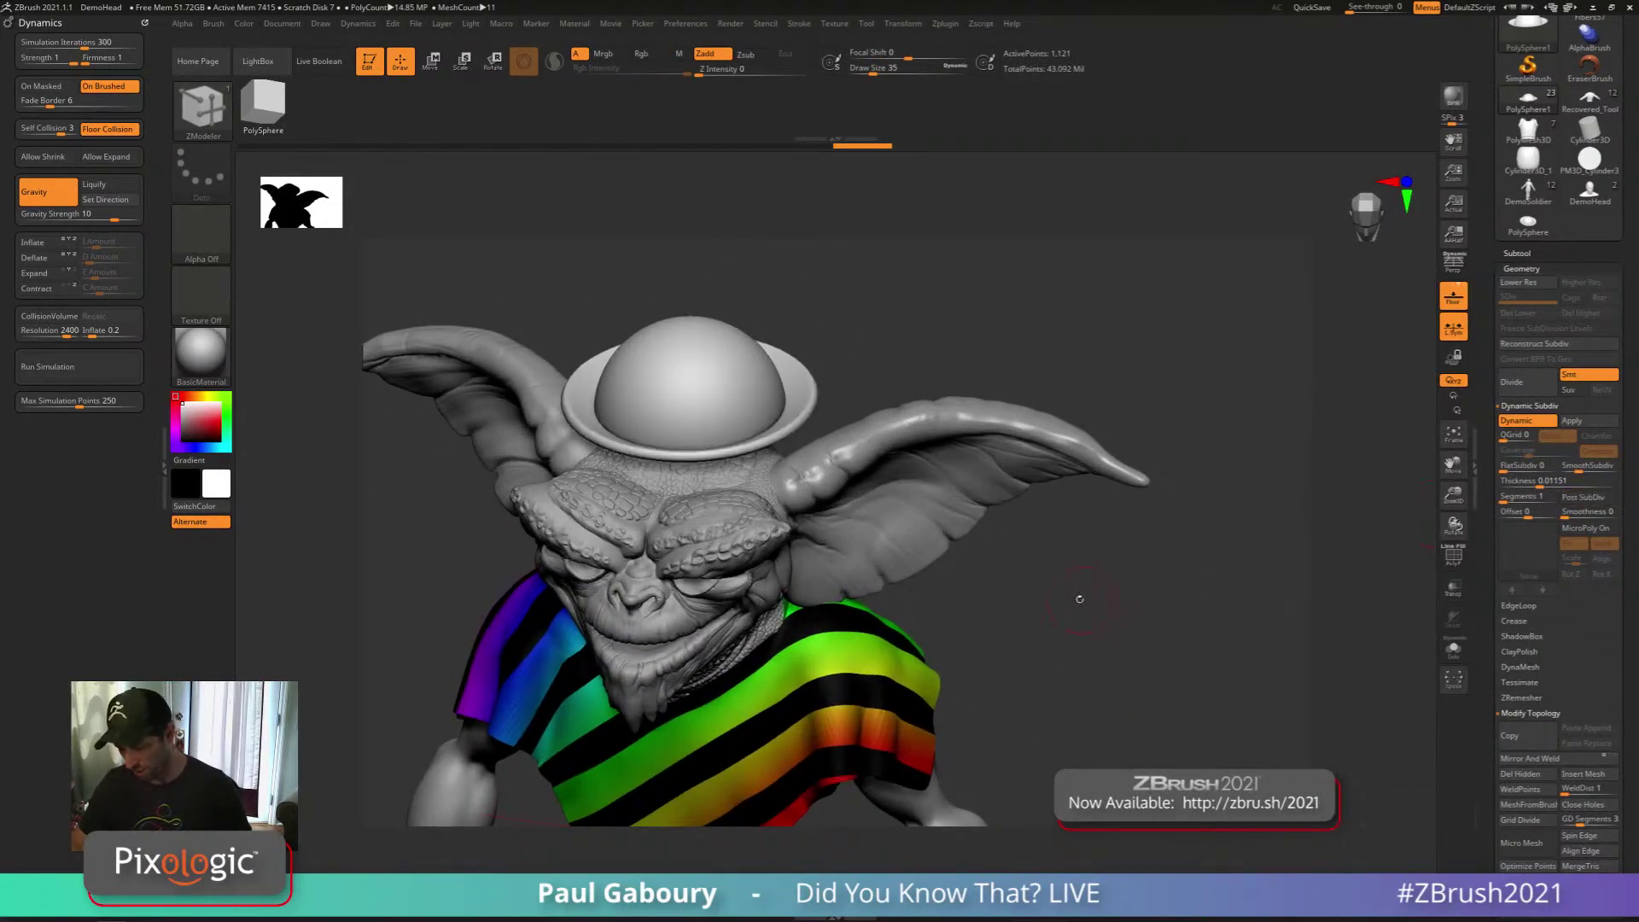
left_click_drag(1079, 596, 1078, 635)
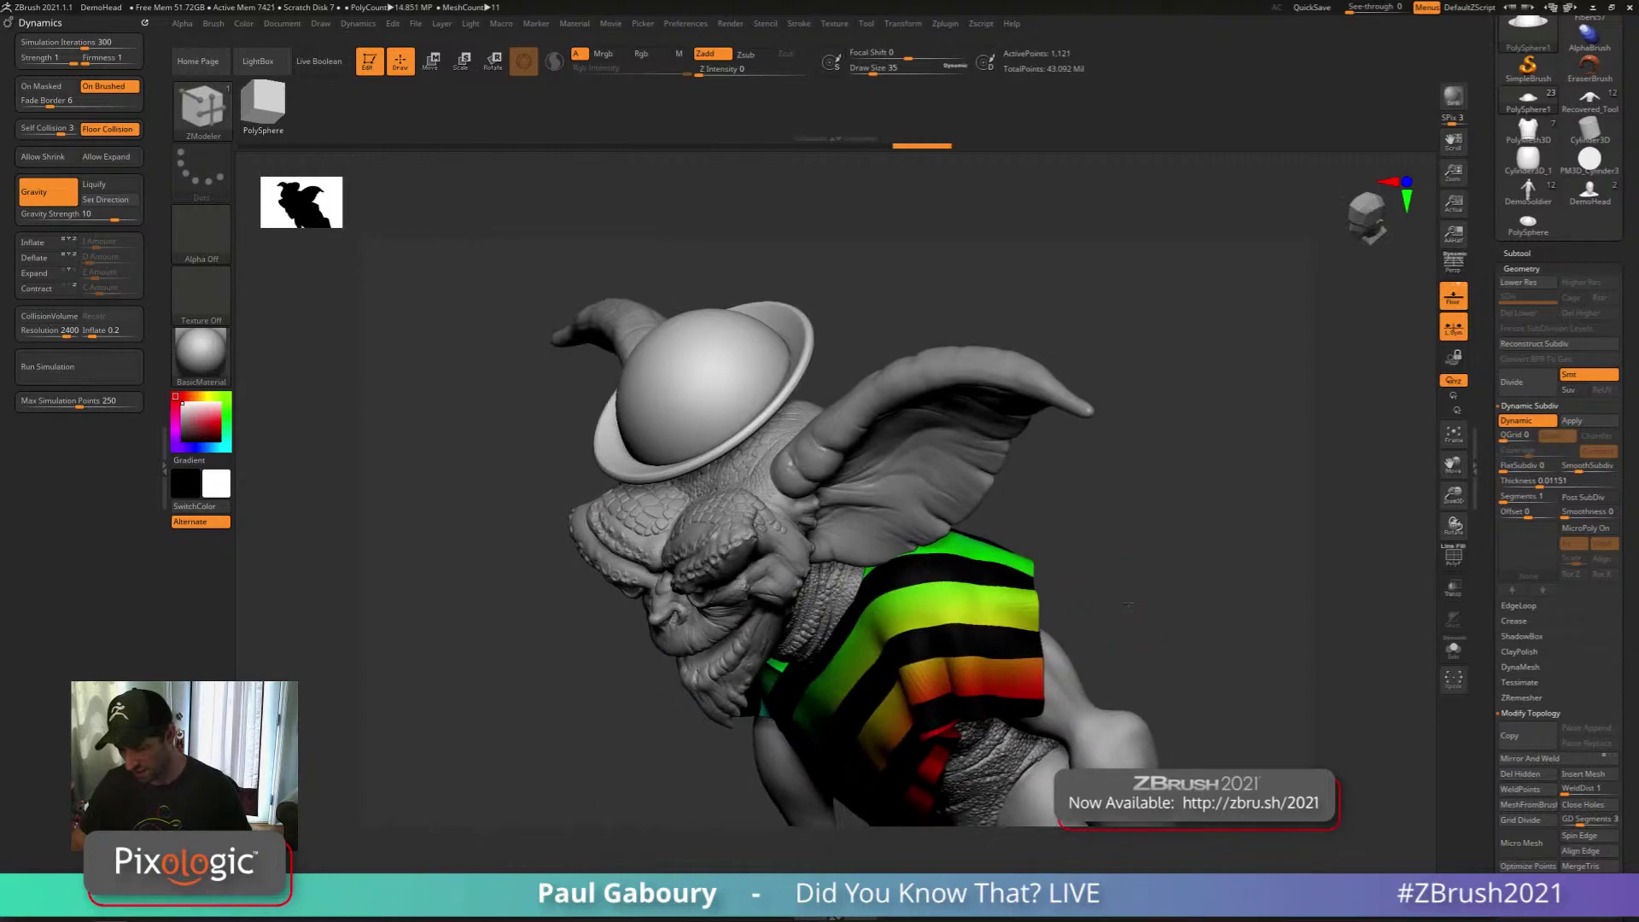
mouse_move(1083, 608)
left_mouse_down()
mouse_move(1055, 554)
mouse_move(1039, 667)
mouse_move(1085, 625)
left_mouse_up()
right_click_drag(1084, 626, 1103, 667, "ctrl")
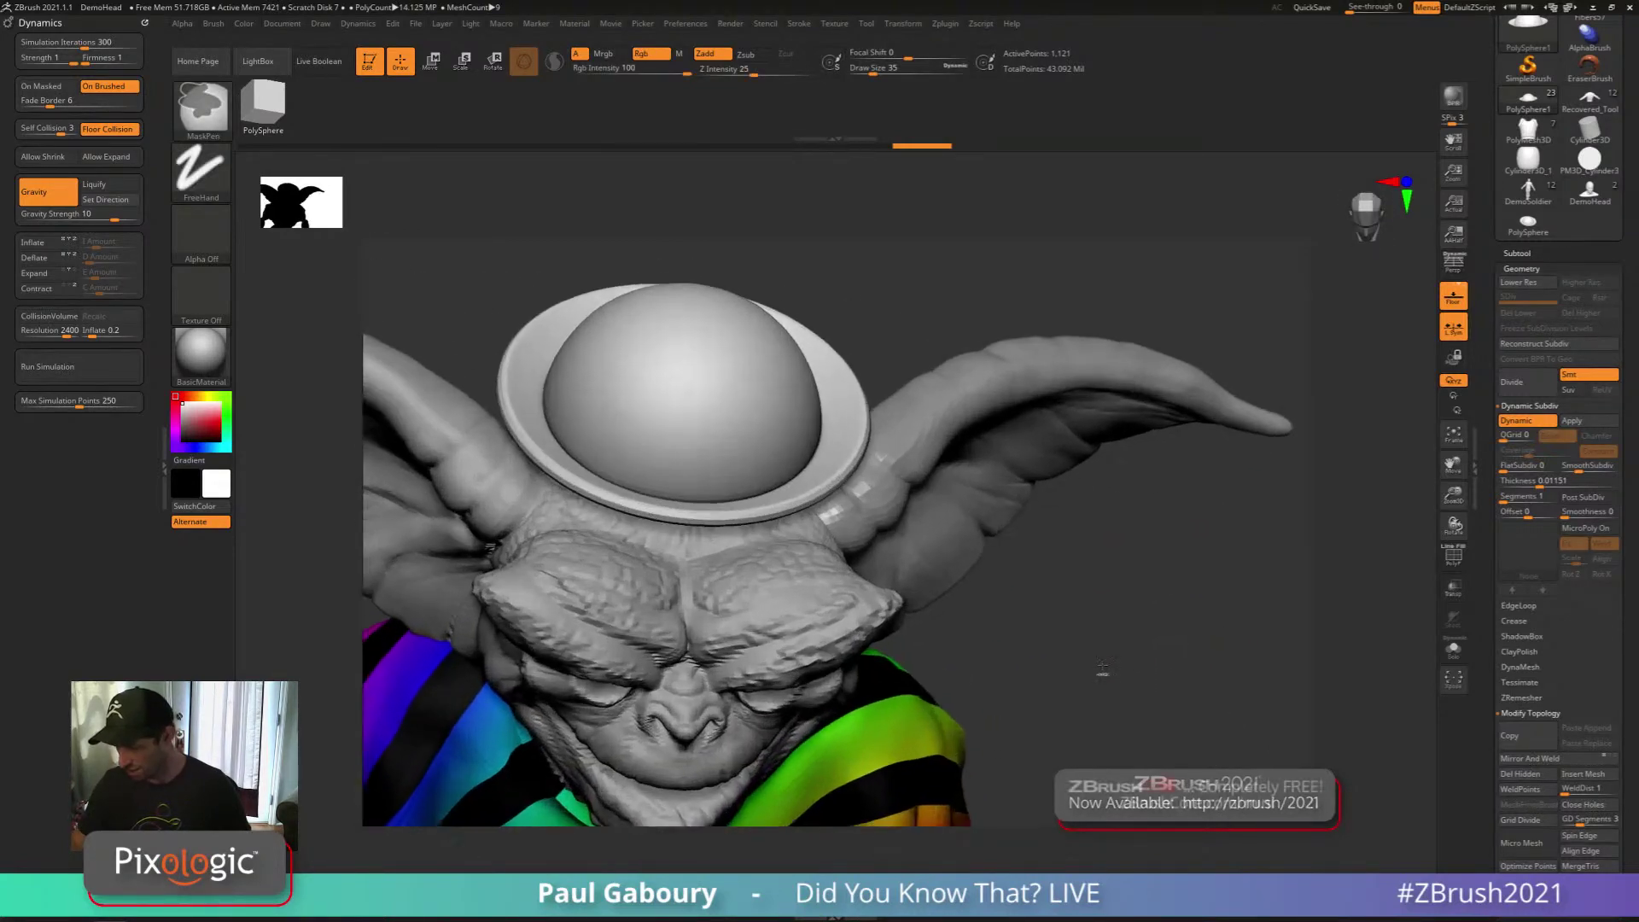
left_click(1584, 501)
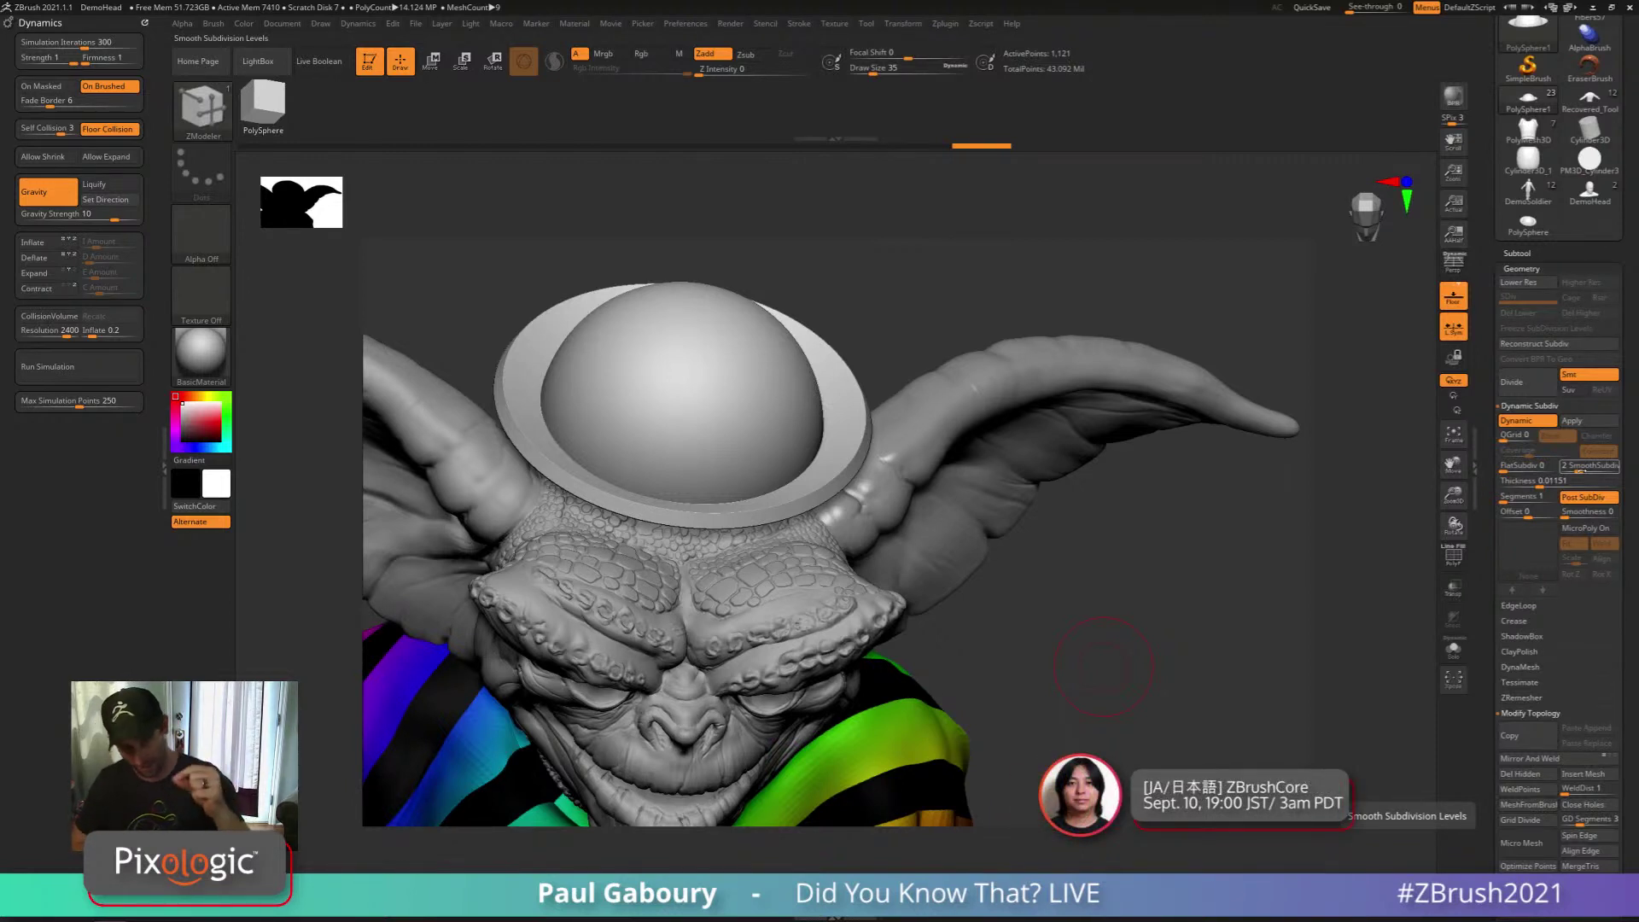
left_click(1584, 499)
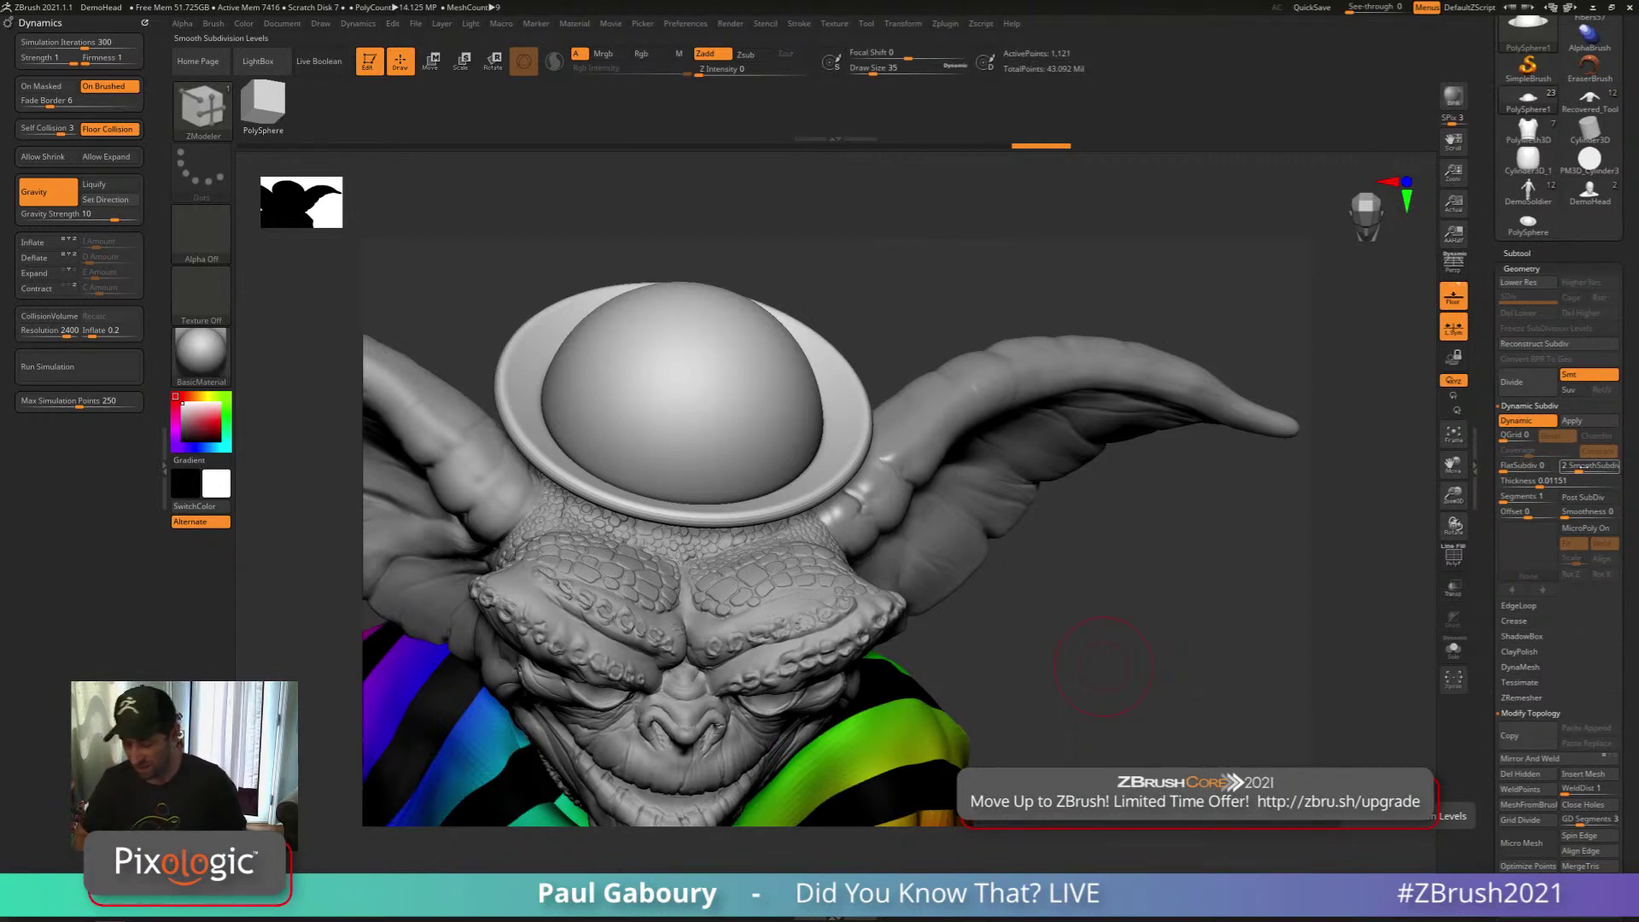
left_click_drag(1103, 668, 1069, 620)
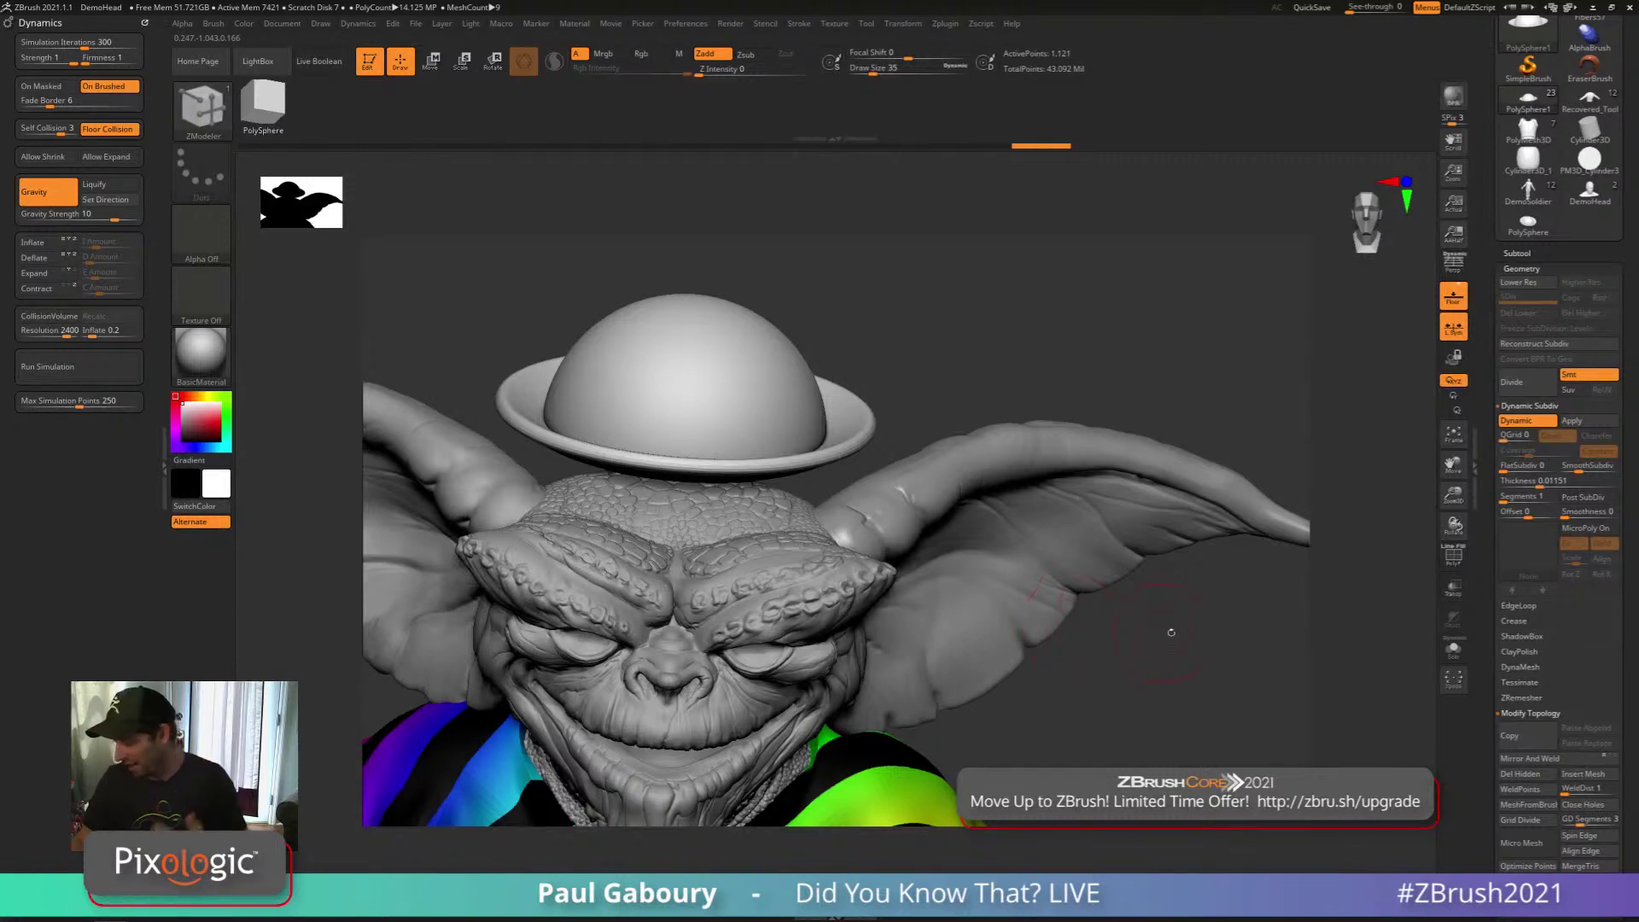
left_click(1584, 497)
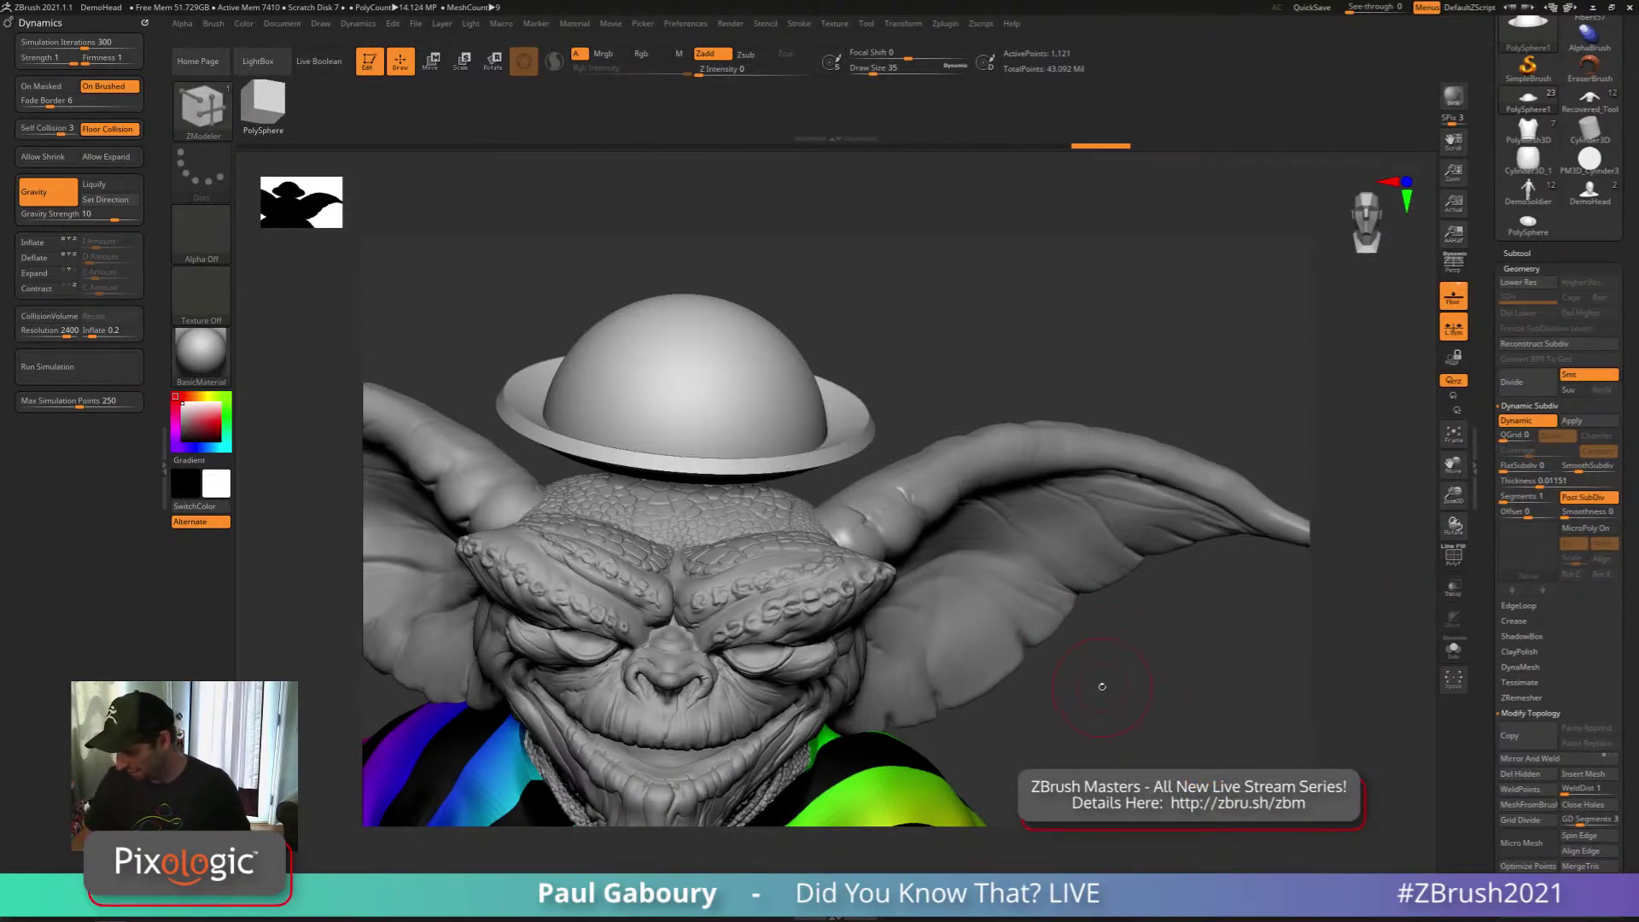
Set the hat's thickness to 0, turn on MicroPoly with the Wire01 pattern, and reduce the draw size to 2
left_click_drag(1539, 485, 1493, 489)
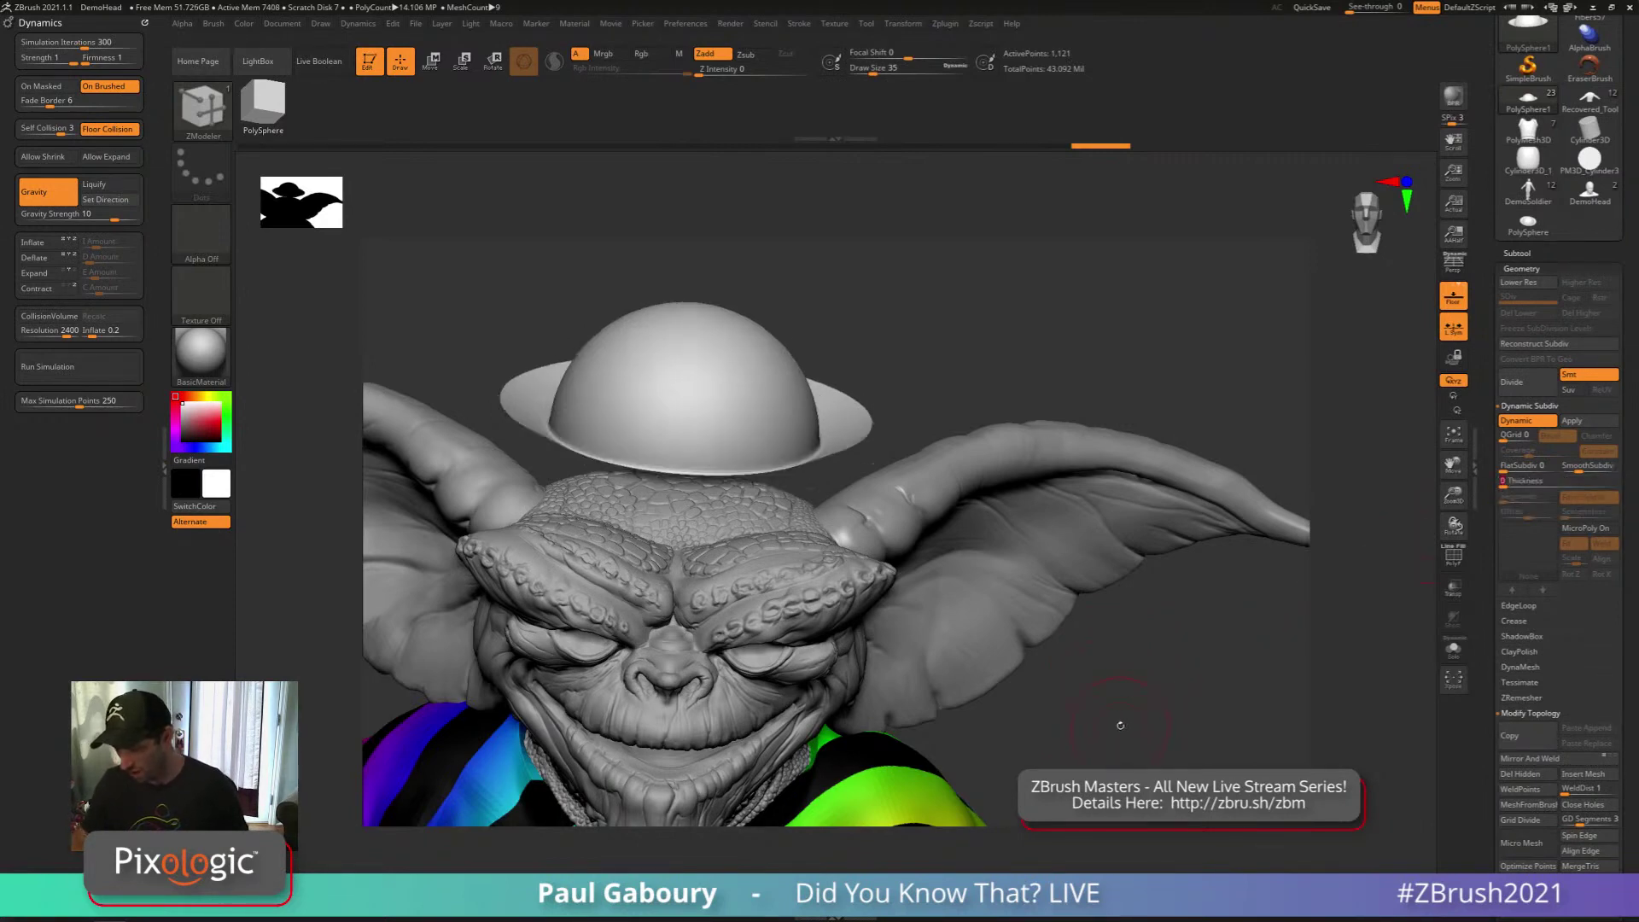
left_click(1581, 528)
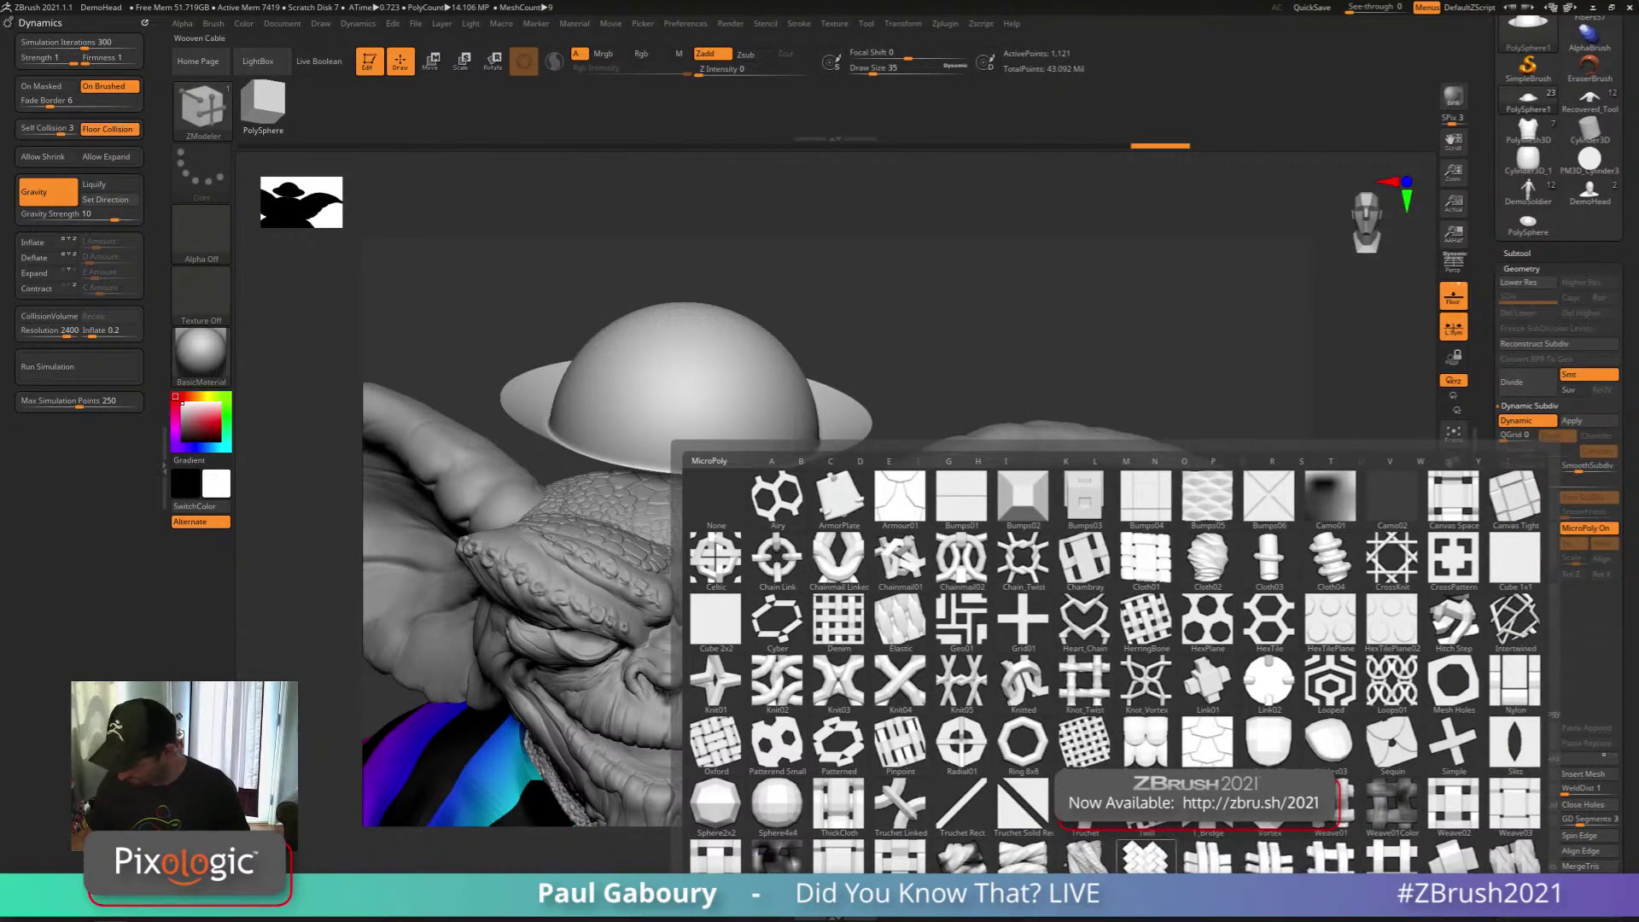
left_click(1023, 856)
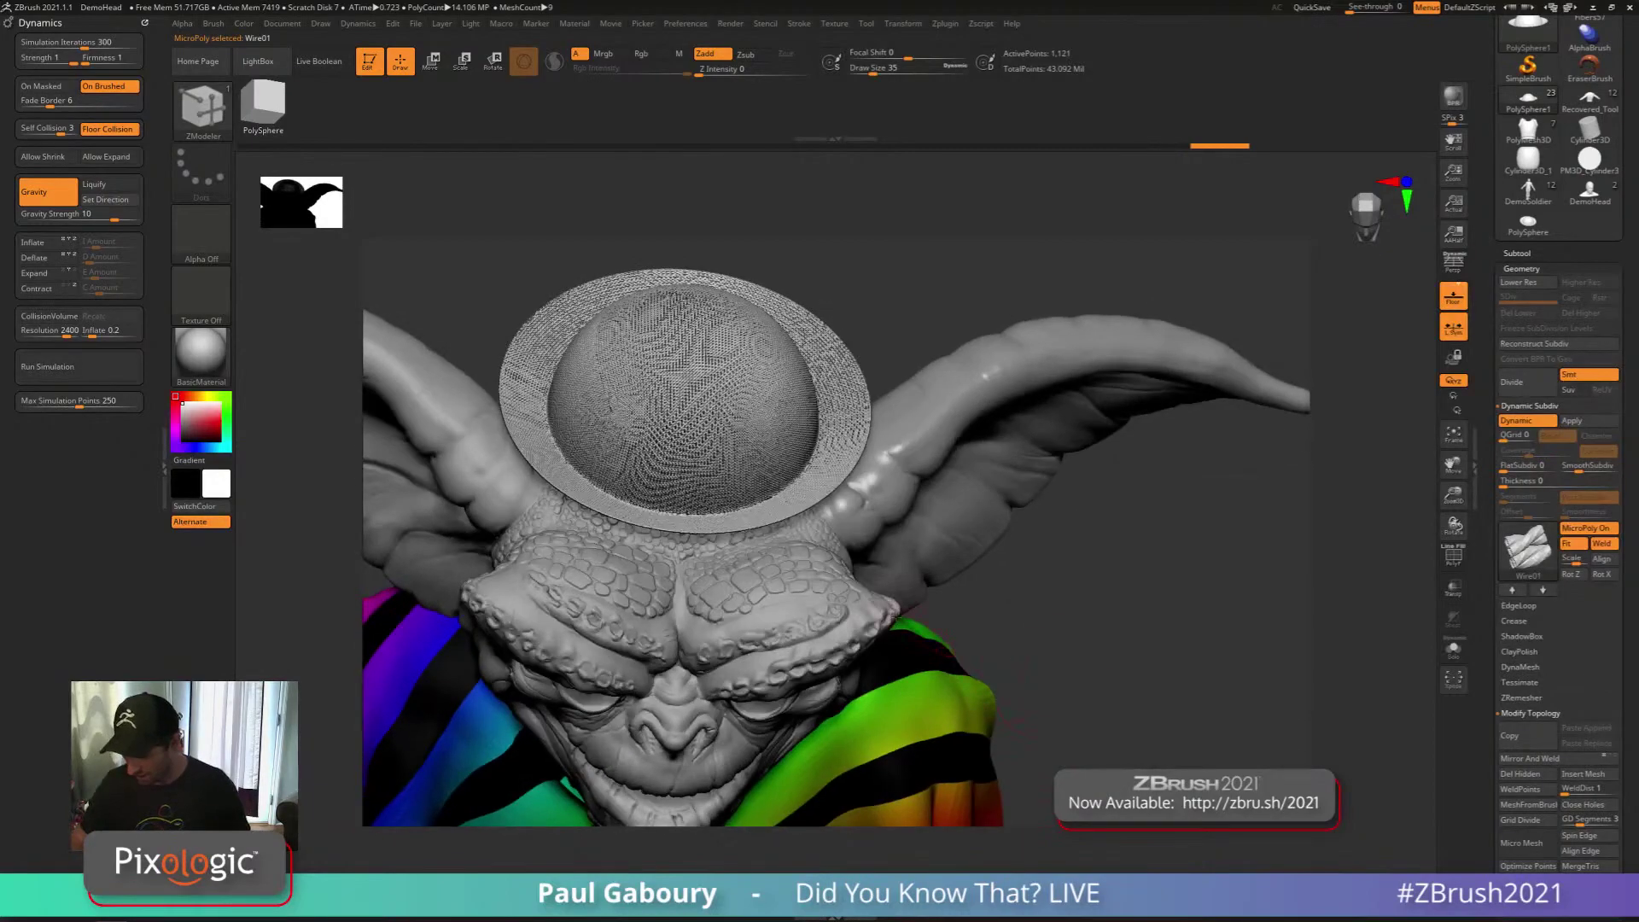
mouse_move(1060, 704)
right_mouse_down()
mouse_move(1056, 597)
mouse_move(1041, 682)
mouse_move(988, 499)
mouse_move(1003, 675)
mouse_move(982, 584)
mouse_move(973, 596)
mouse_move(940, 567)
mouse_move(976, 623)
right_mouse_up()
key("s")
left_click_drag(1126, 417, 1108, 416)
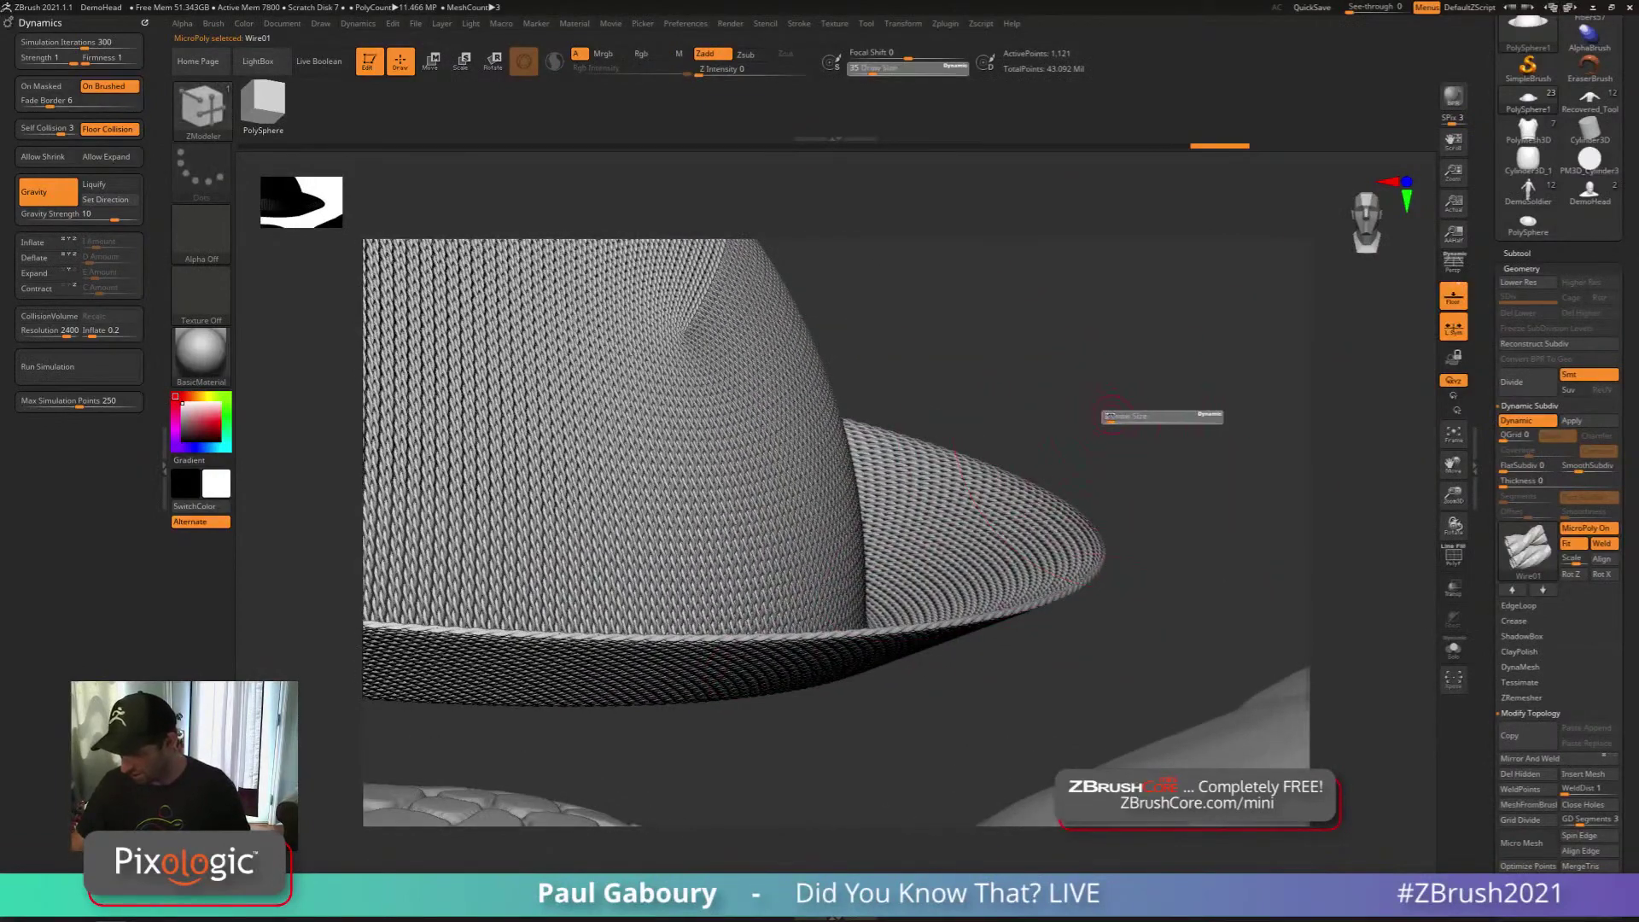
right_click_drag(1108, 426, 1111, 345, "ctrl")
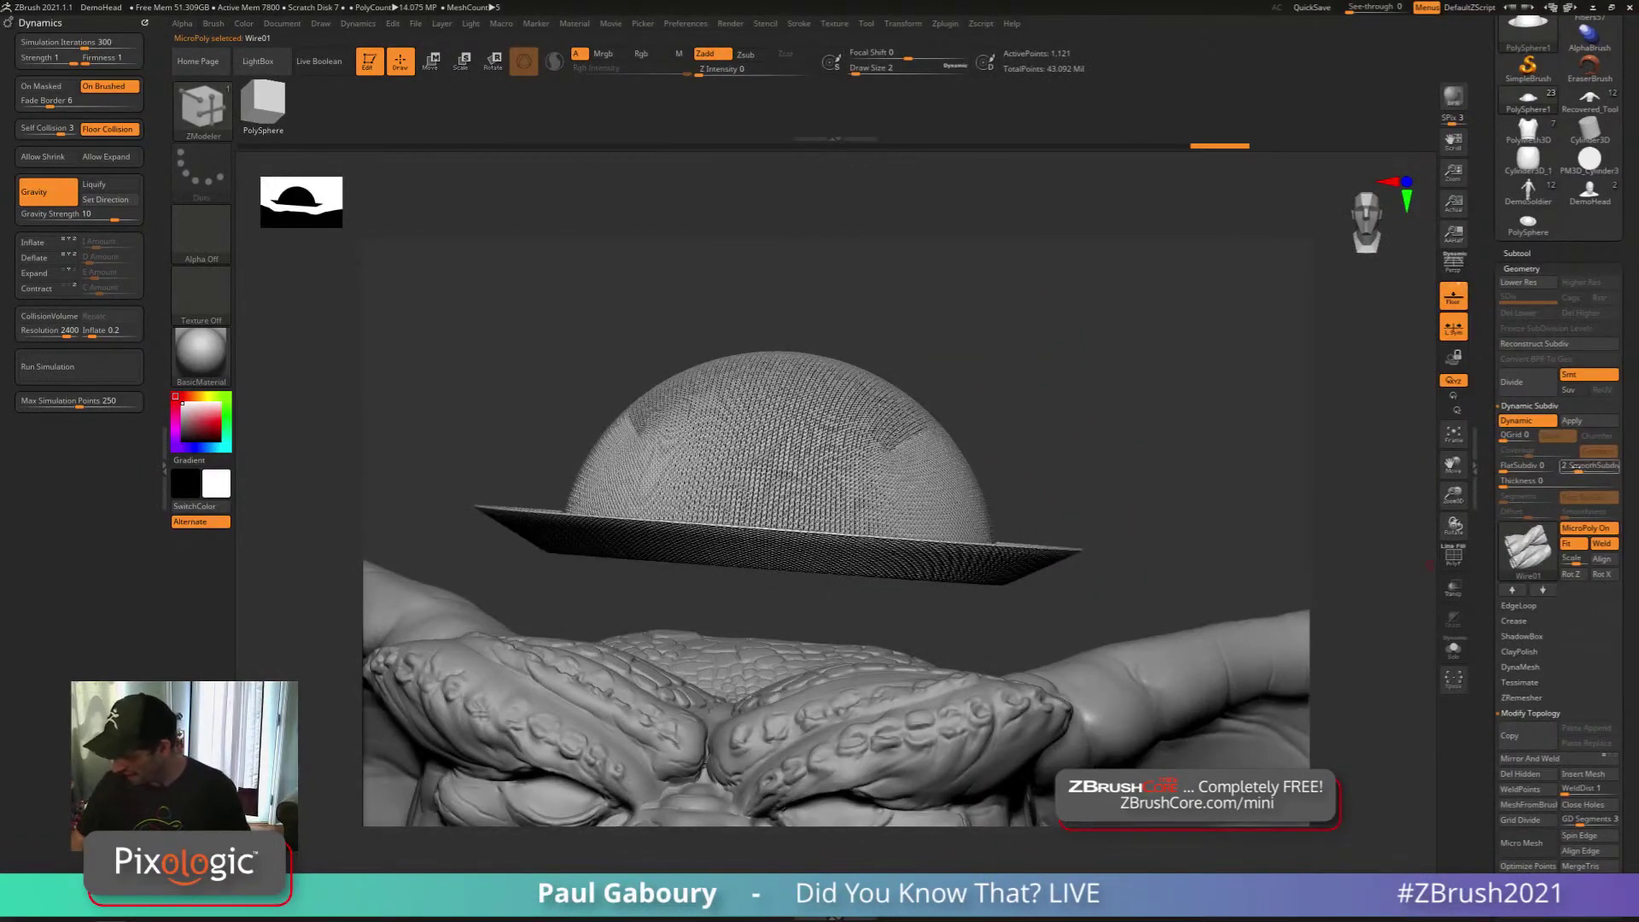
Try smooth subdivision levels 1 and 0 on the wire-patterned hat, then return it to 2
left_click(1571, 469)
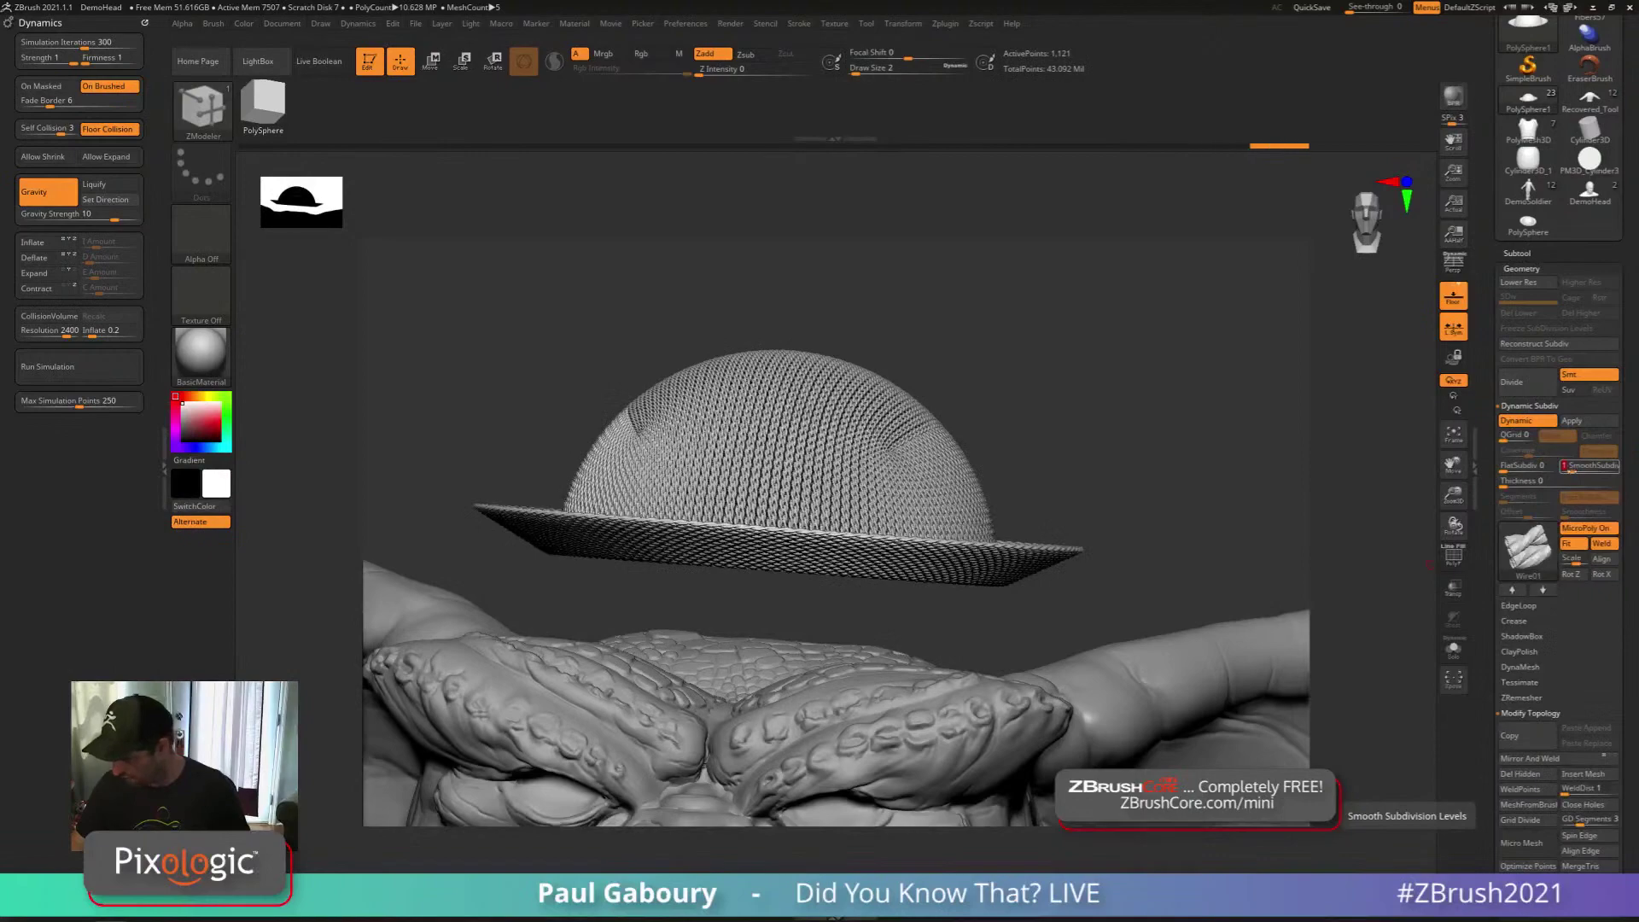
left_click(1565, 468)
right_click_drag(1043, 609, 1038, 570)
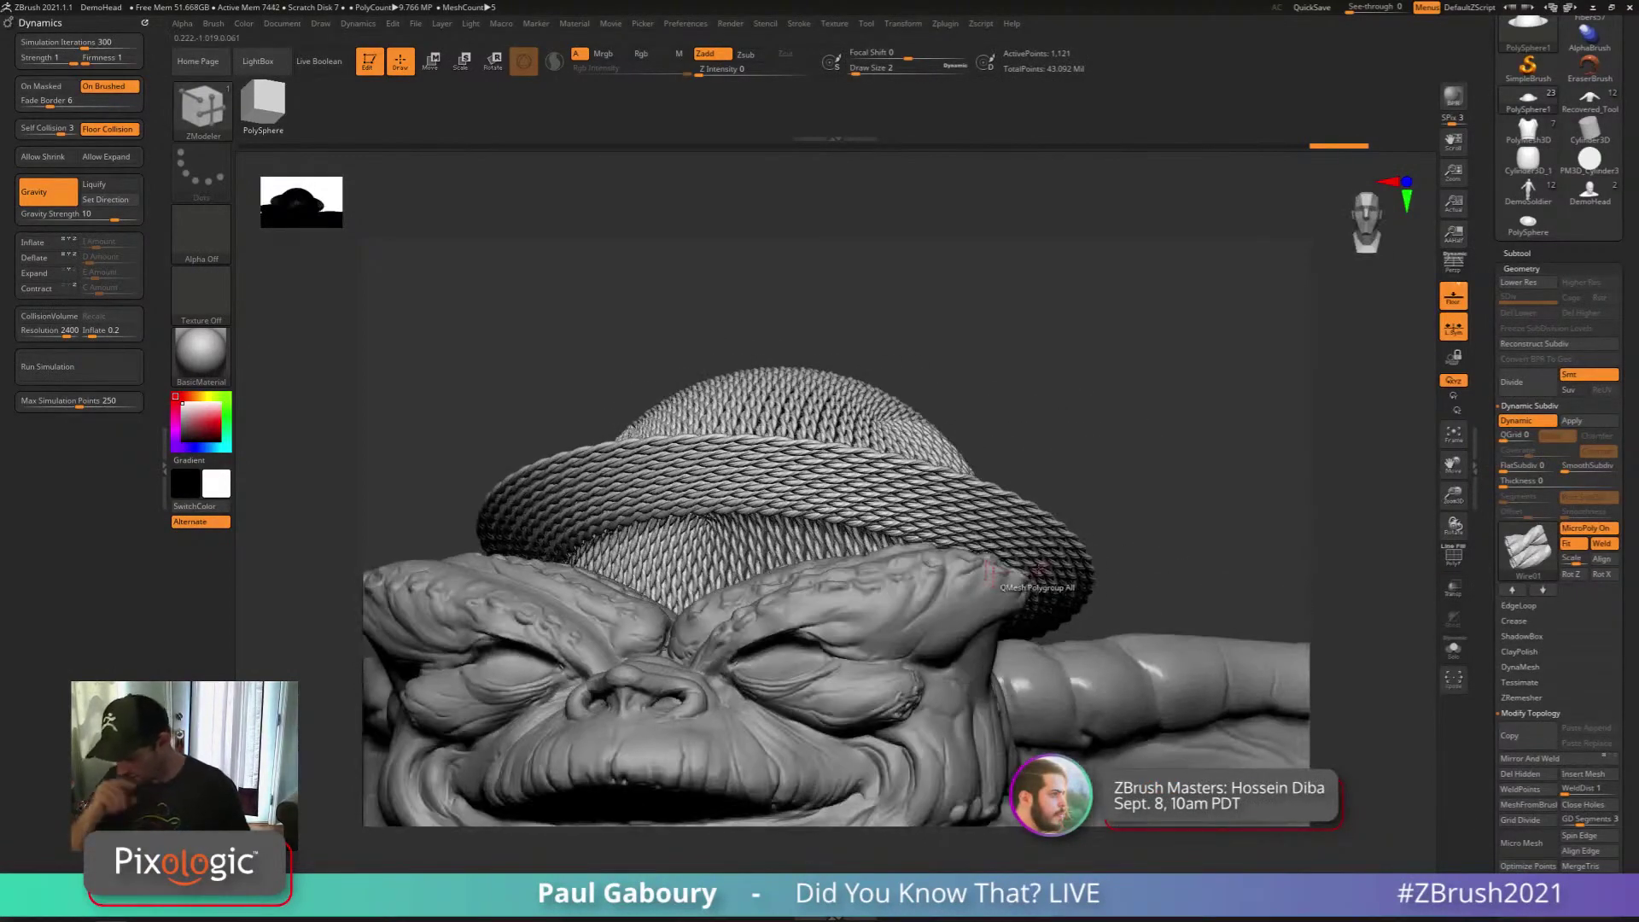
left_click(1570, 468)
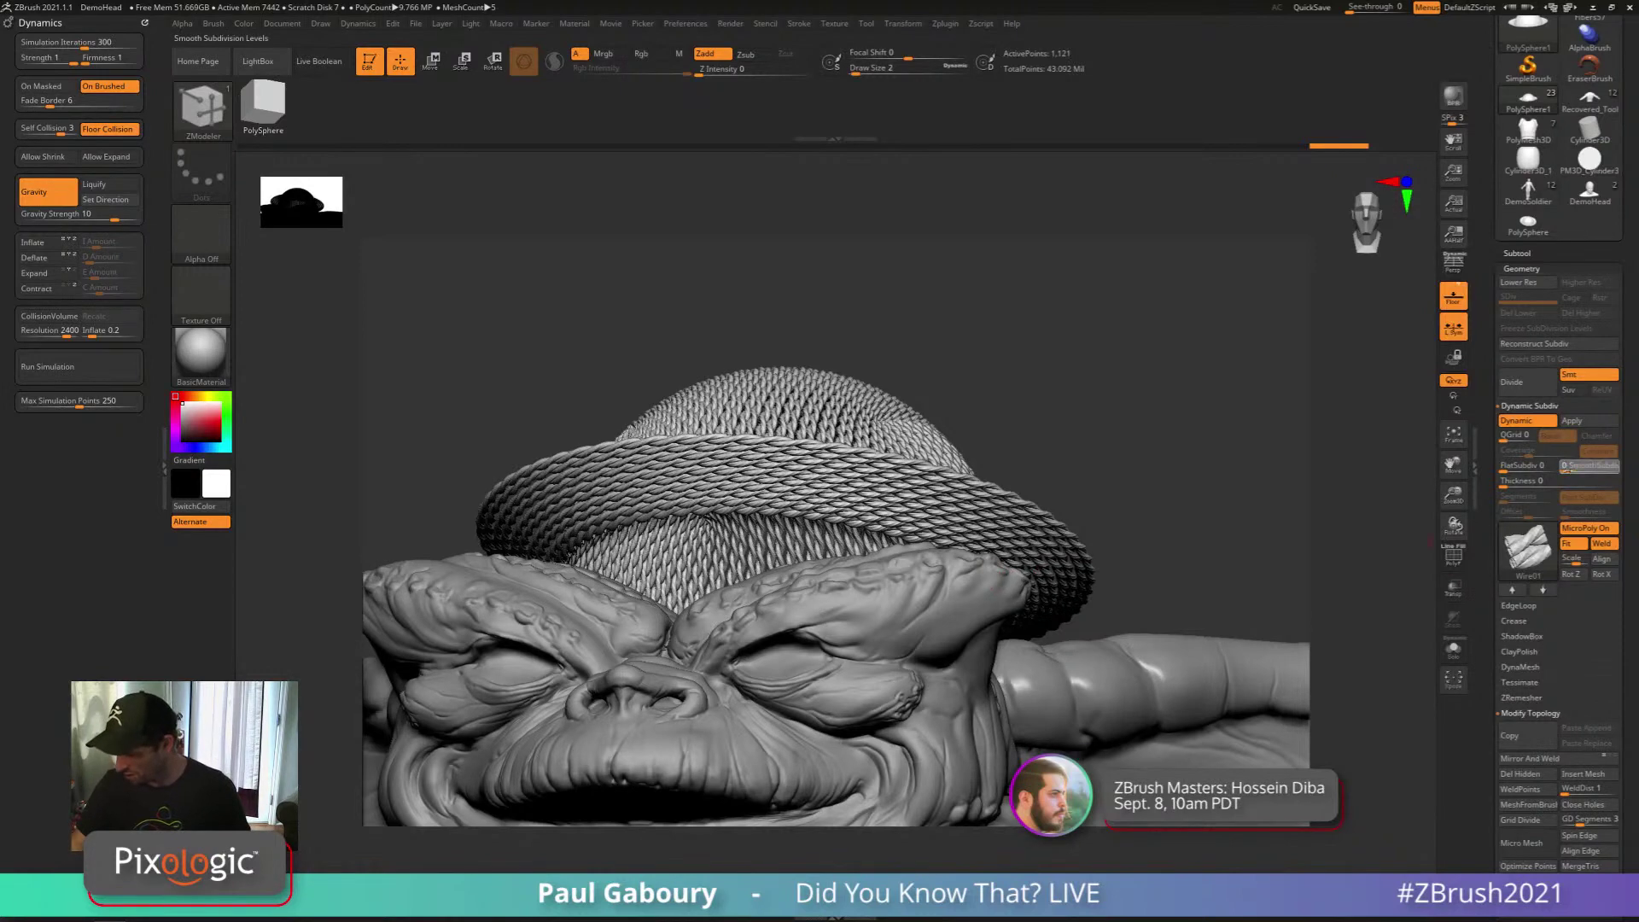
left_click(1574, 468)
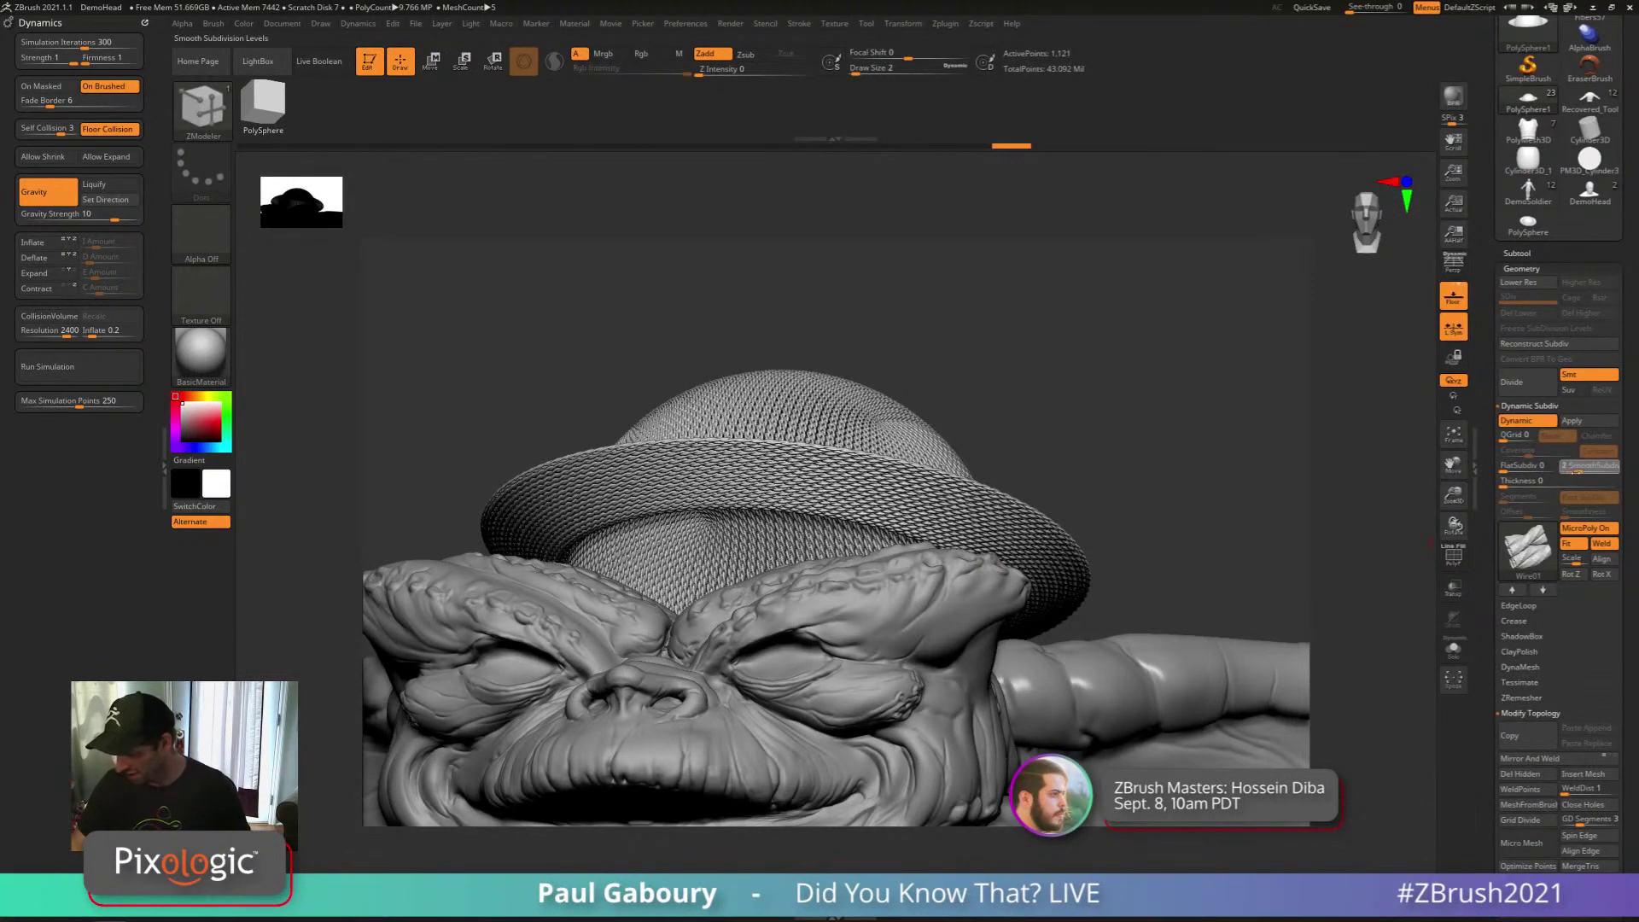
right_click_drag(1056, 542, 1011, 517, "ctrl")
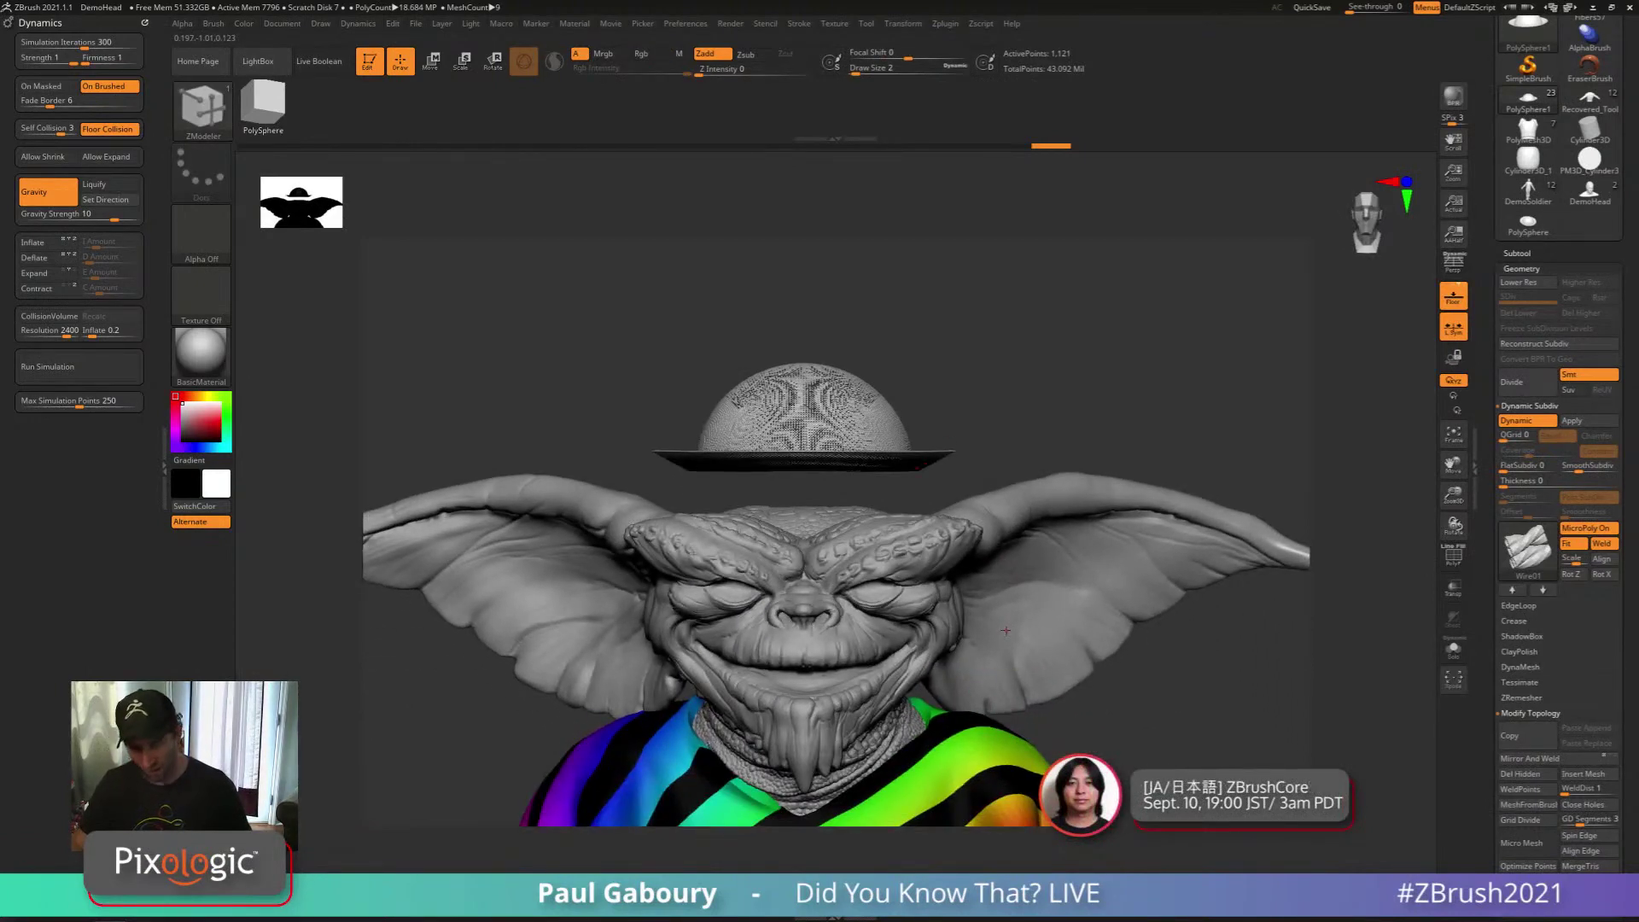
right_click_drag(1005, 613, 950, 437, "ctrl")
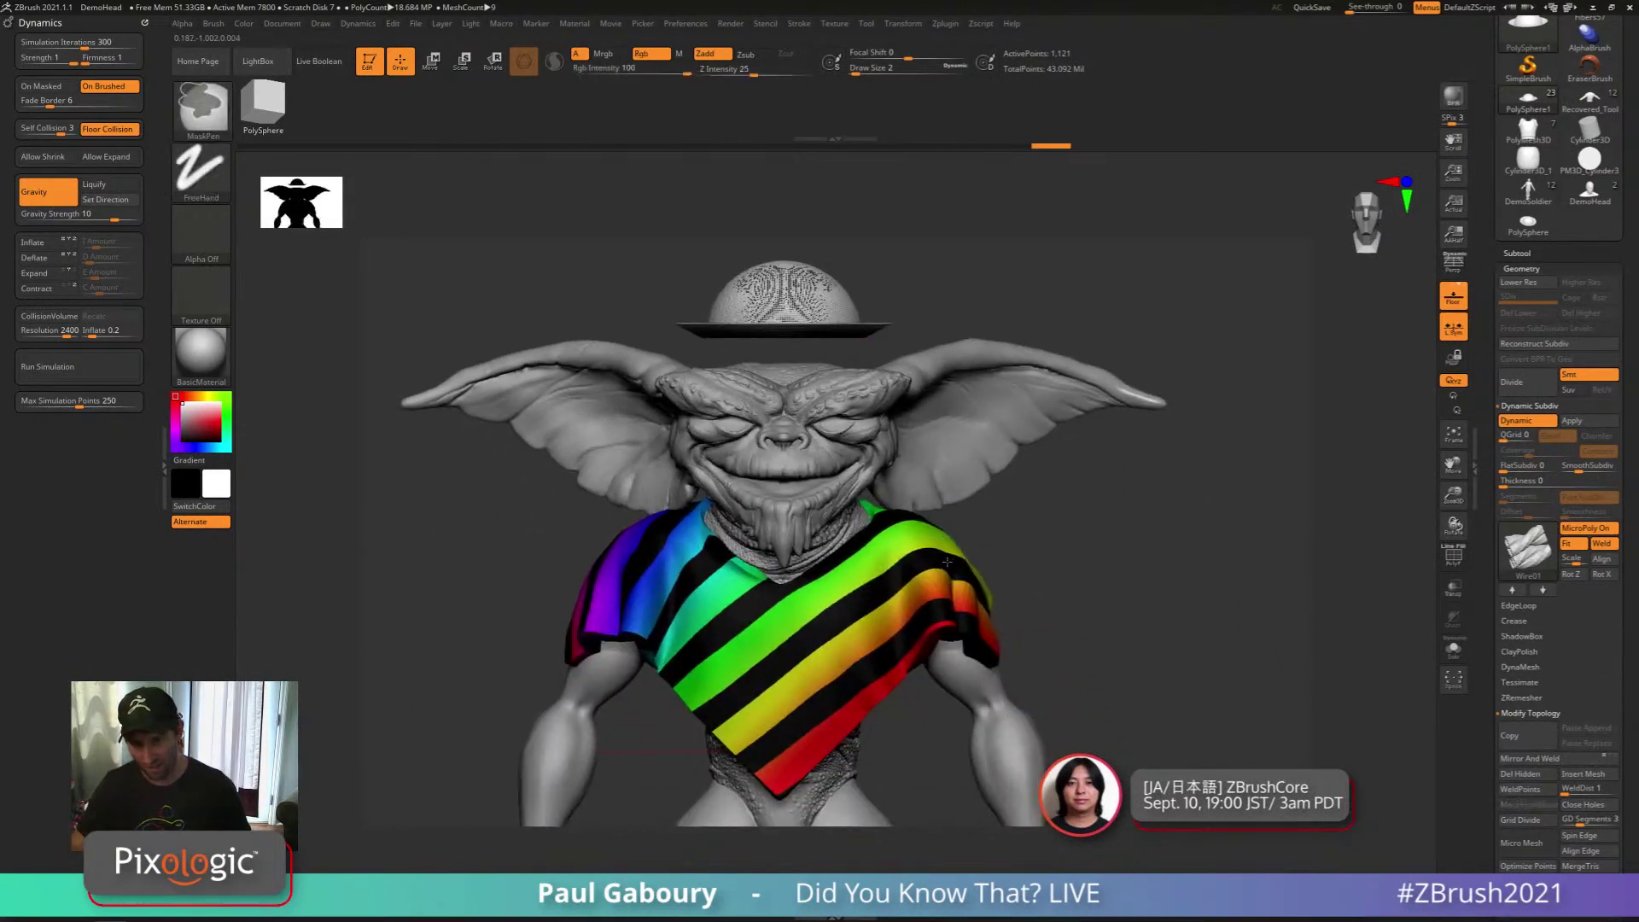
mouse_move(951, 513)
right_mouse_down("ctrl")
mouse_move(959, 585)
mouse_move(945, 553)
right_mouse_up("ctrl")
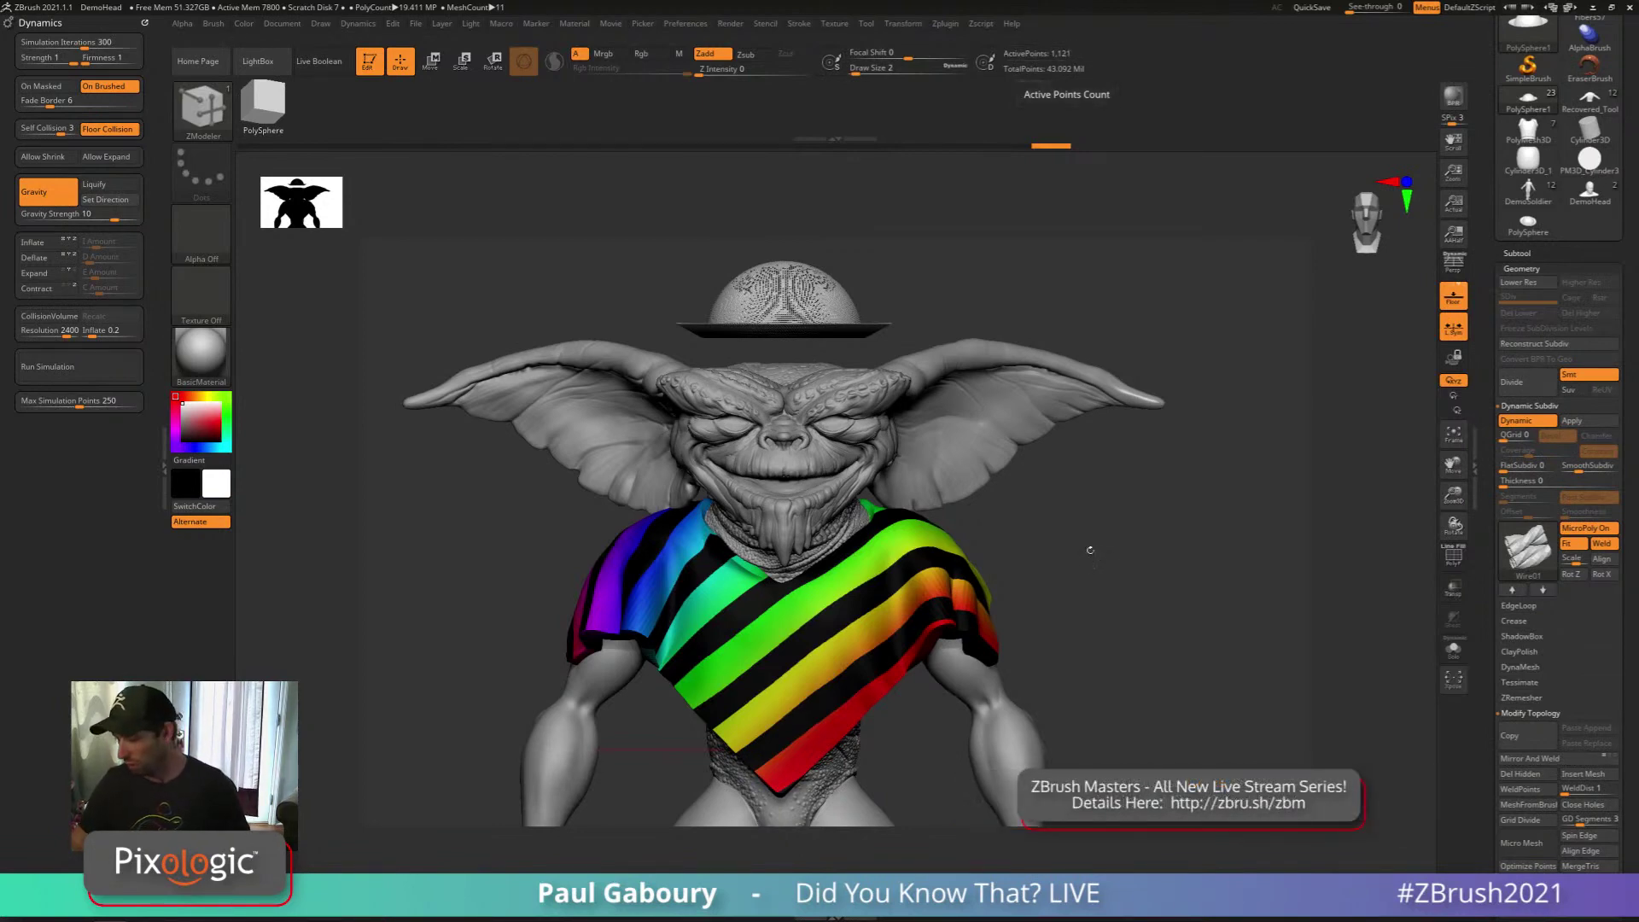
left_click_drag(1090, 549, 1109, 616)
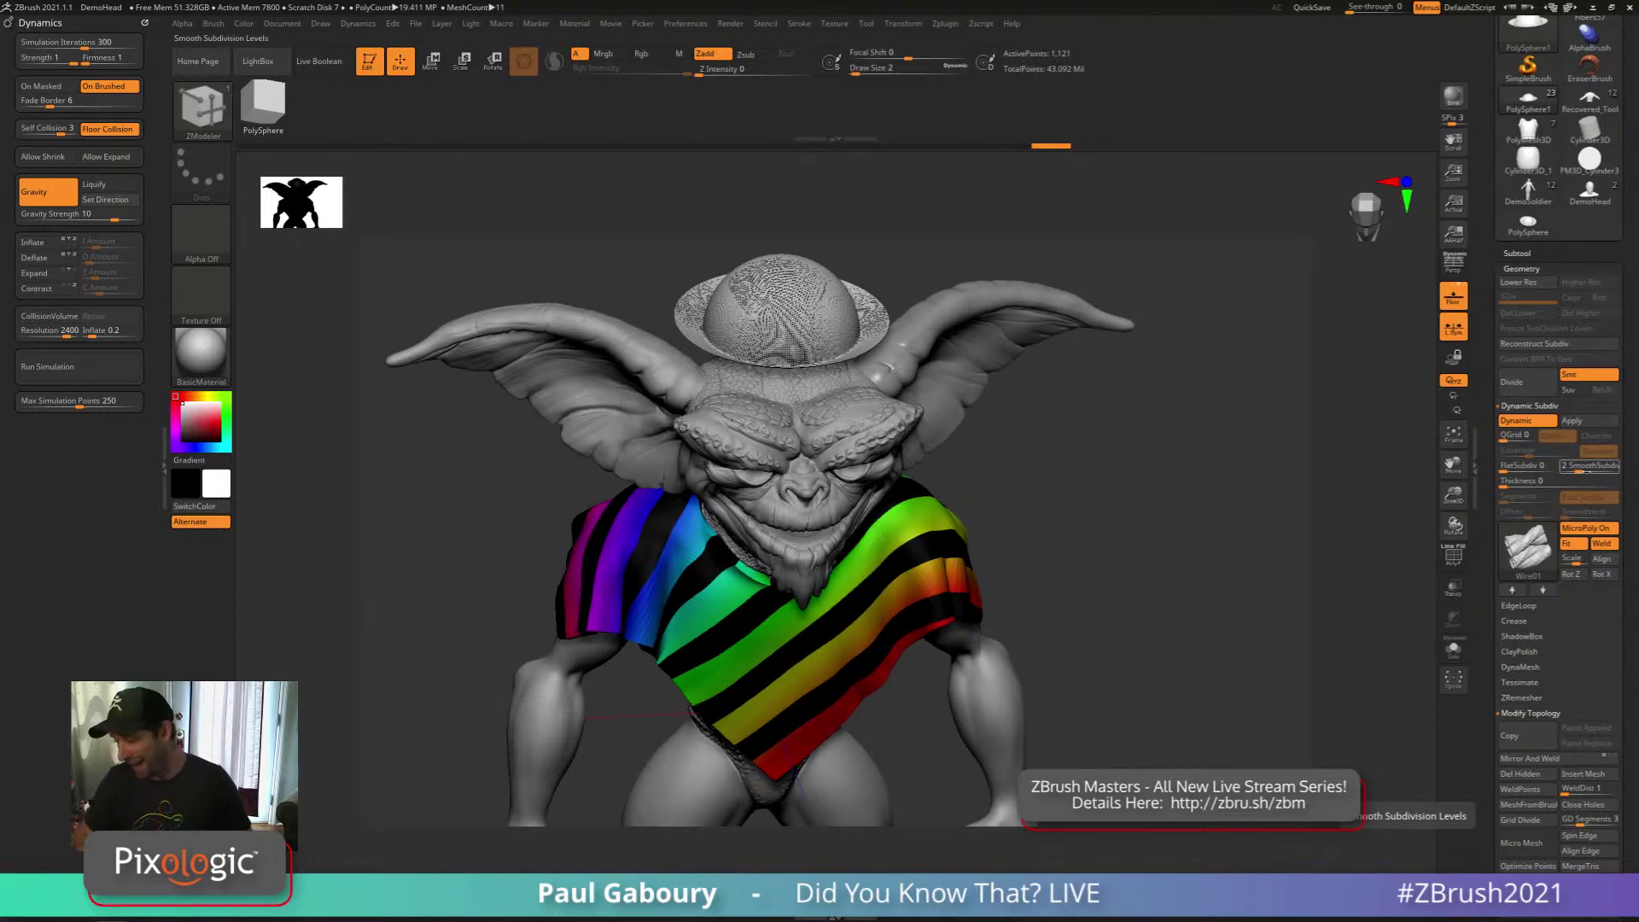
Change the hat's MicroPoly pattern to HexPlane and lower its smooth subdivision level to 1
mouse_move(1526, 564)
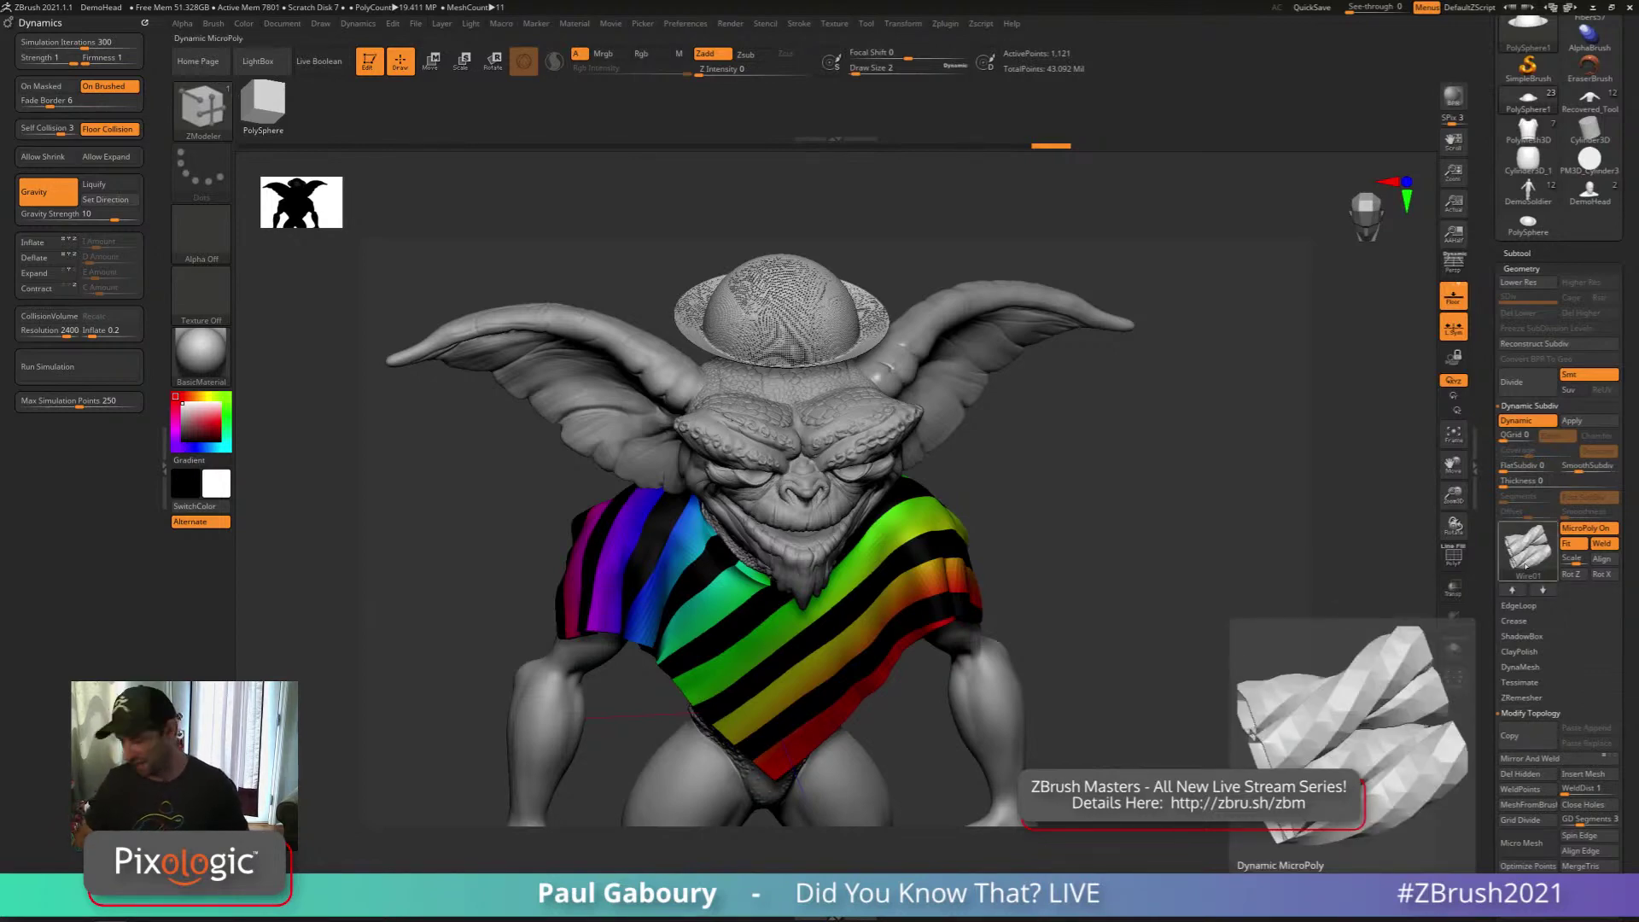
left_click(1527, 555)
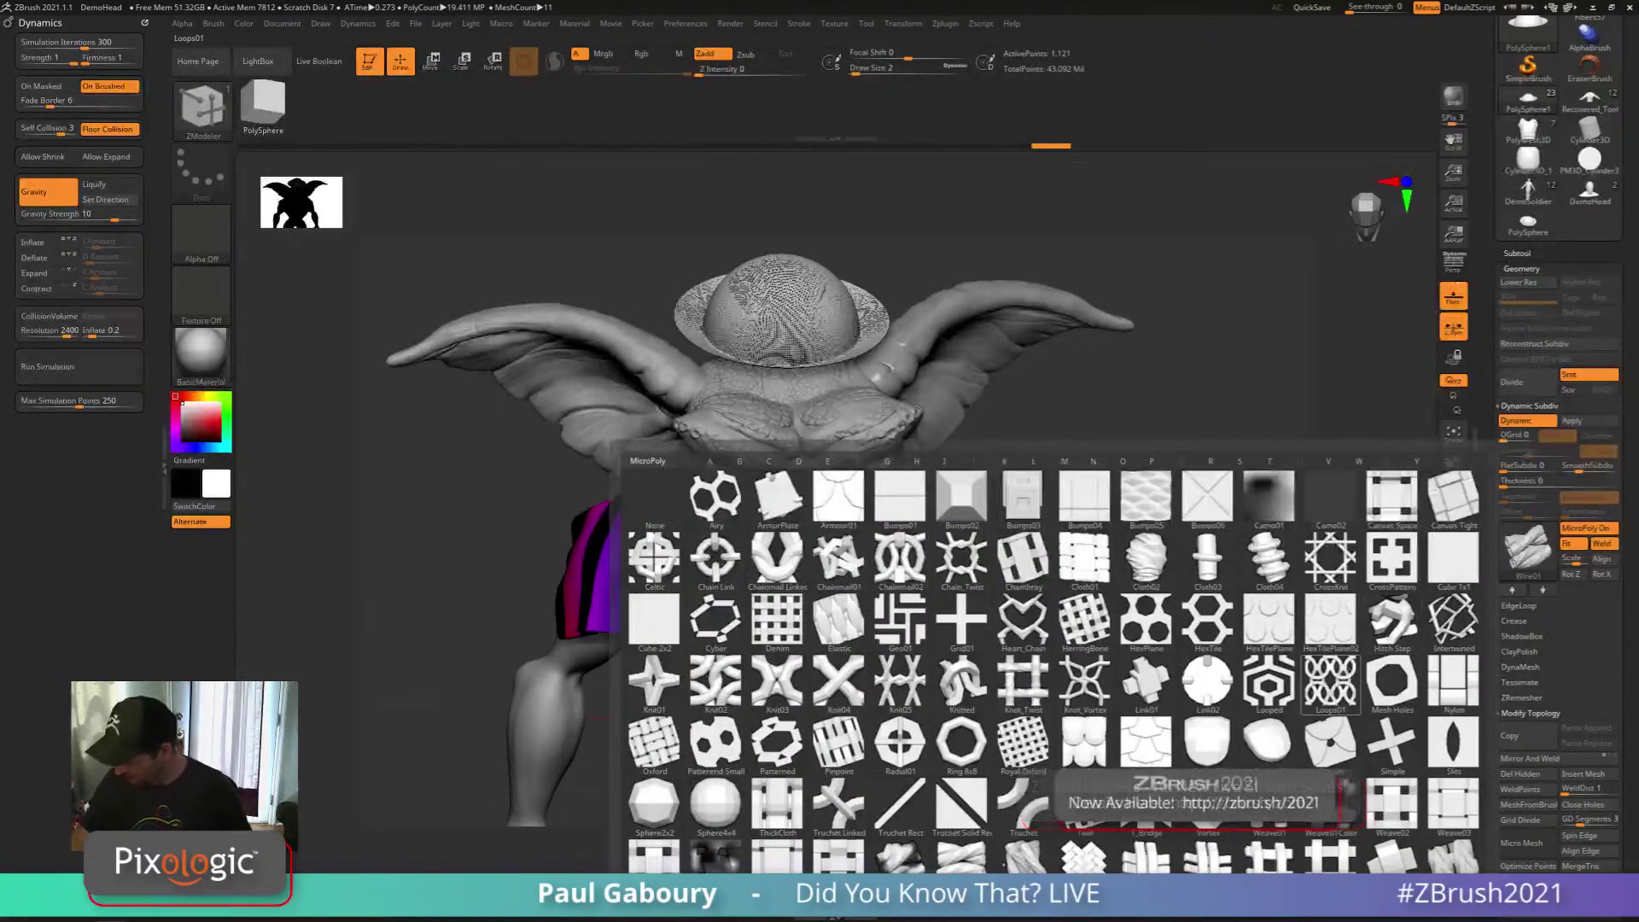
left_click(1136, 623)
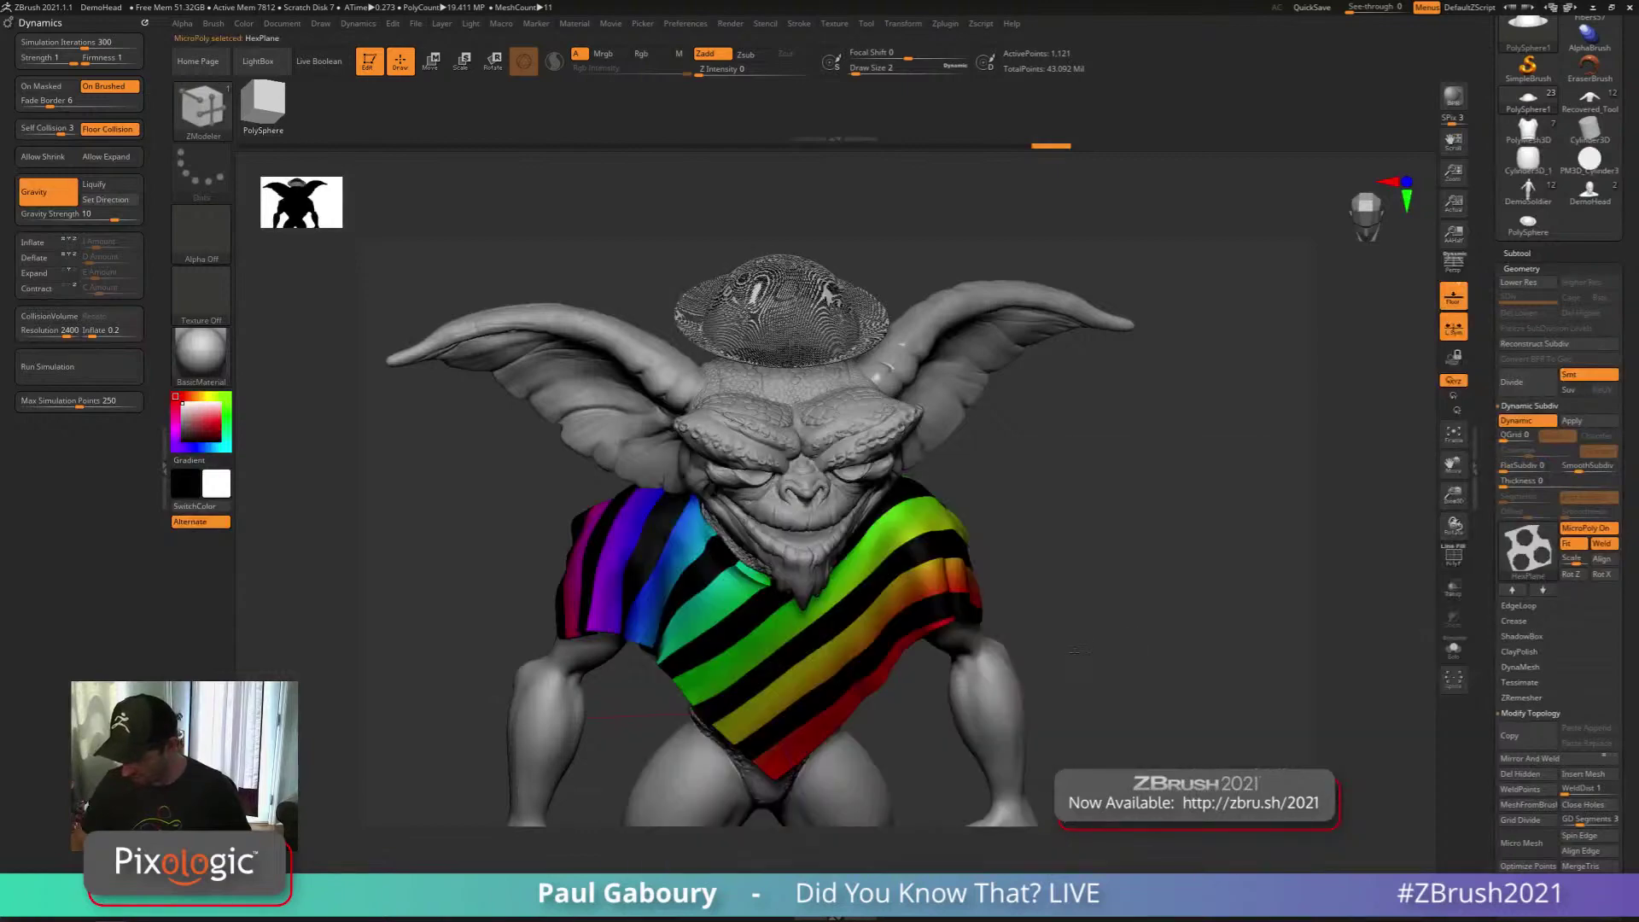
right_click_drag(1077, 651, 946, 435)
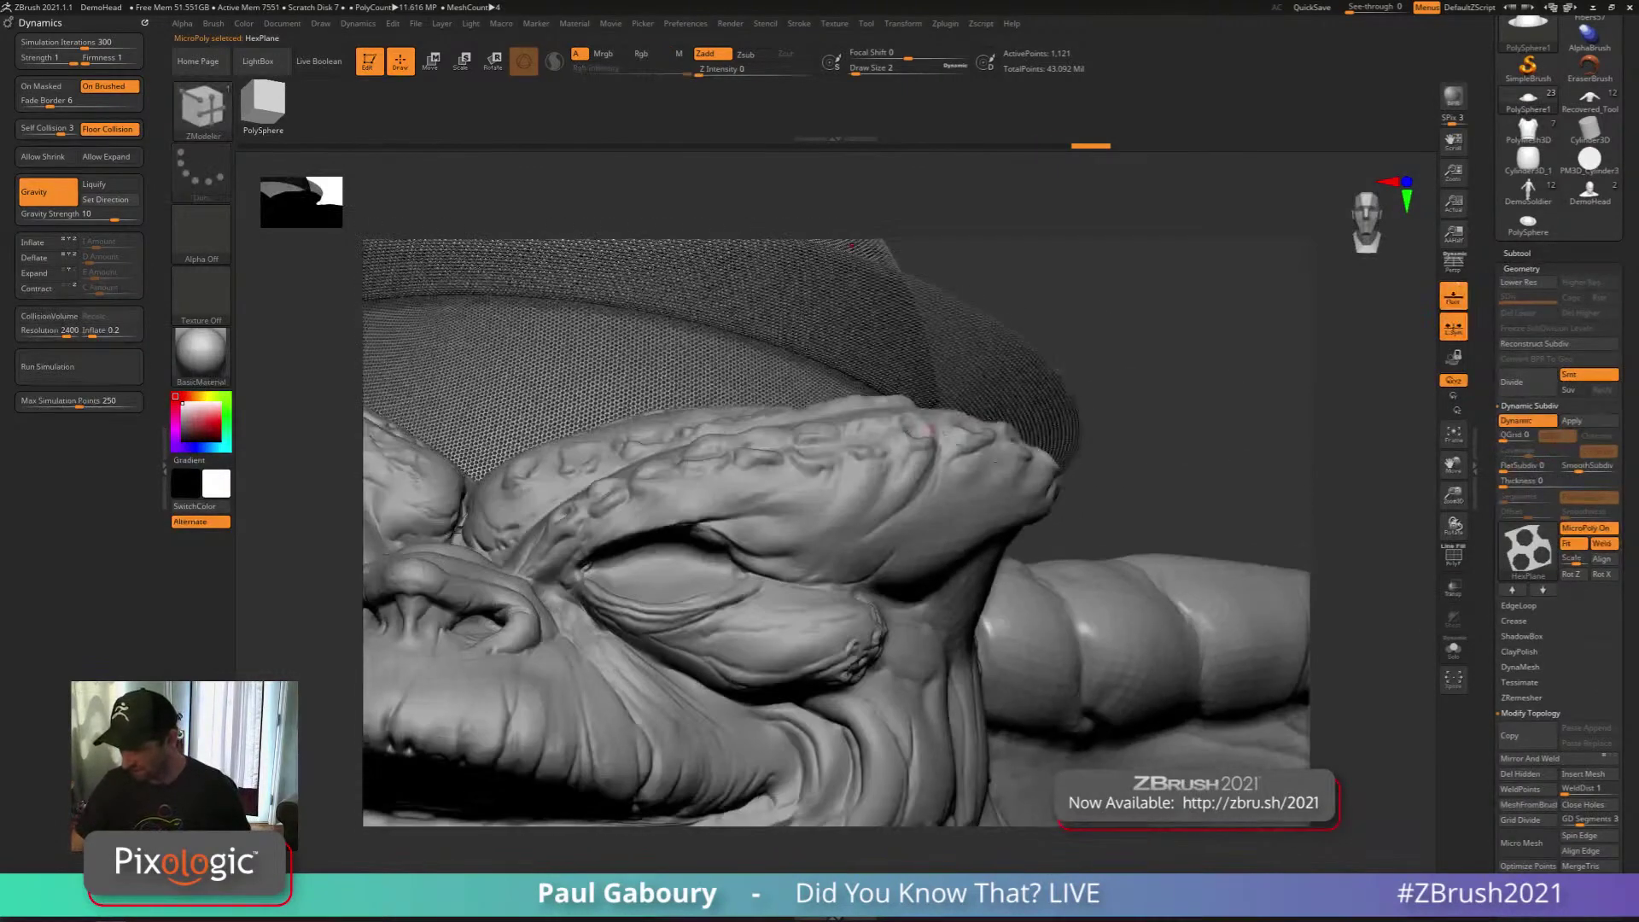
left_click_drag(1579, 467, 1571, 468)
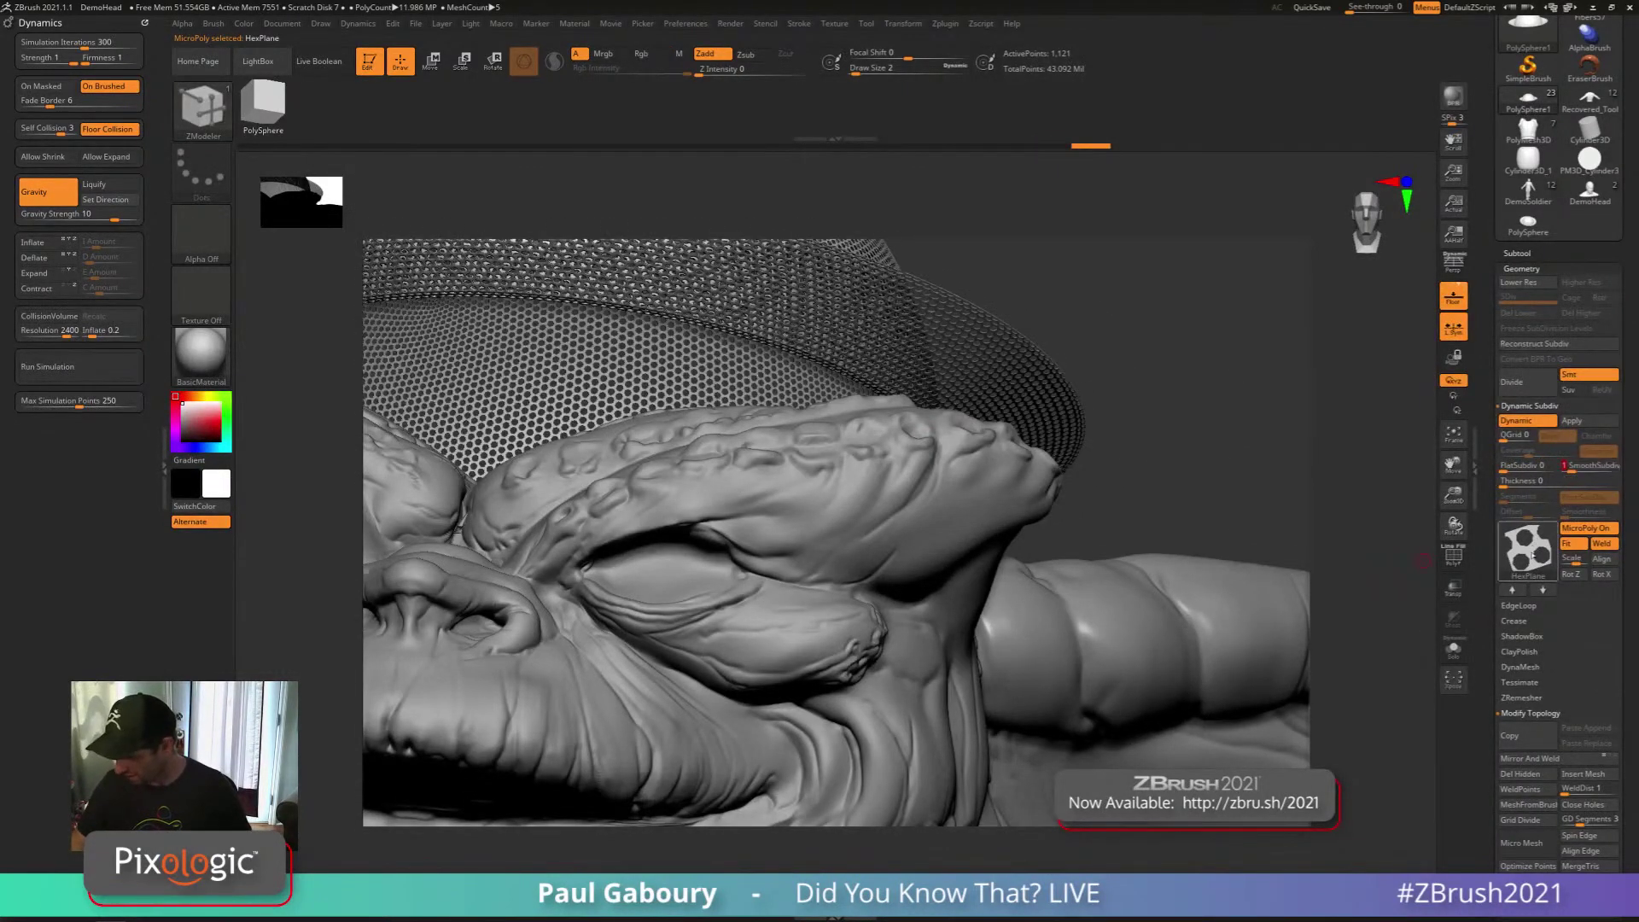
Try the Twill MicroPoly pattern on the hat
left_click(1508, 559)
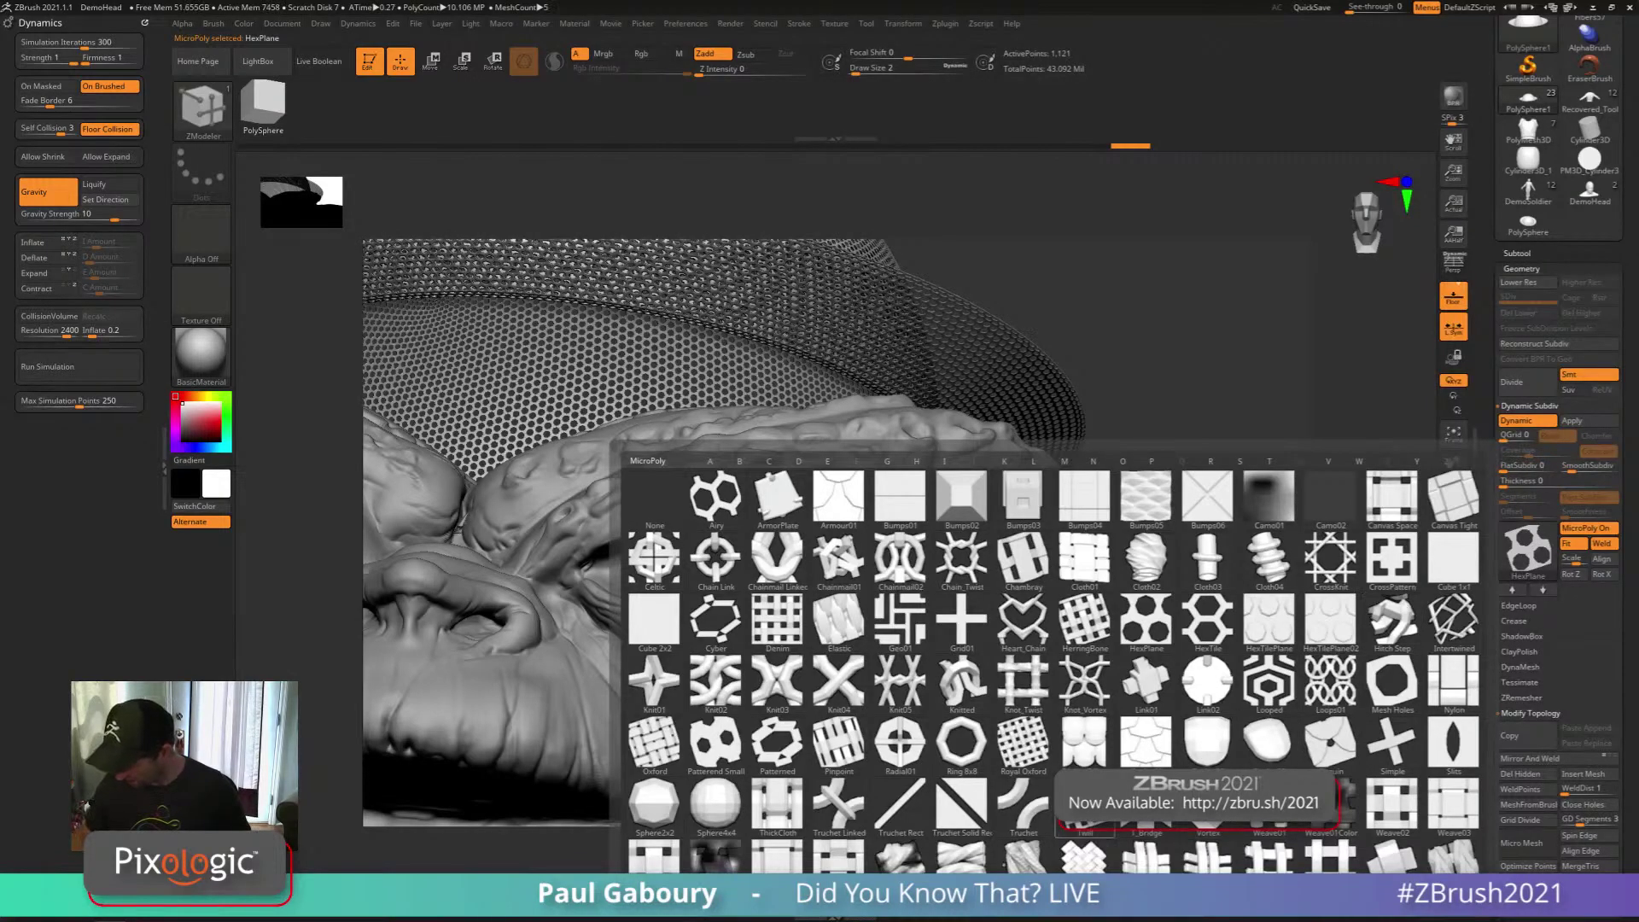
left_click(1097, 753)
right_click_drag(1096, 754, 1152, 649)
Apply the Grid01 MicroPoly pattern to the hat, try smooth subdivision level 2 and set it back to 1
left_click(1527, 546)
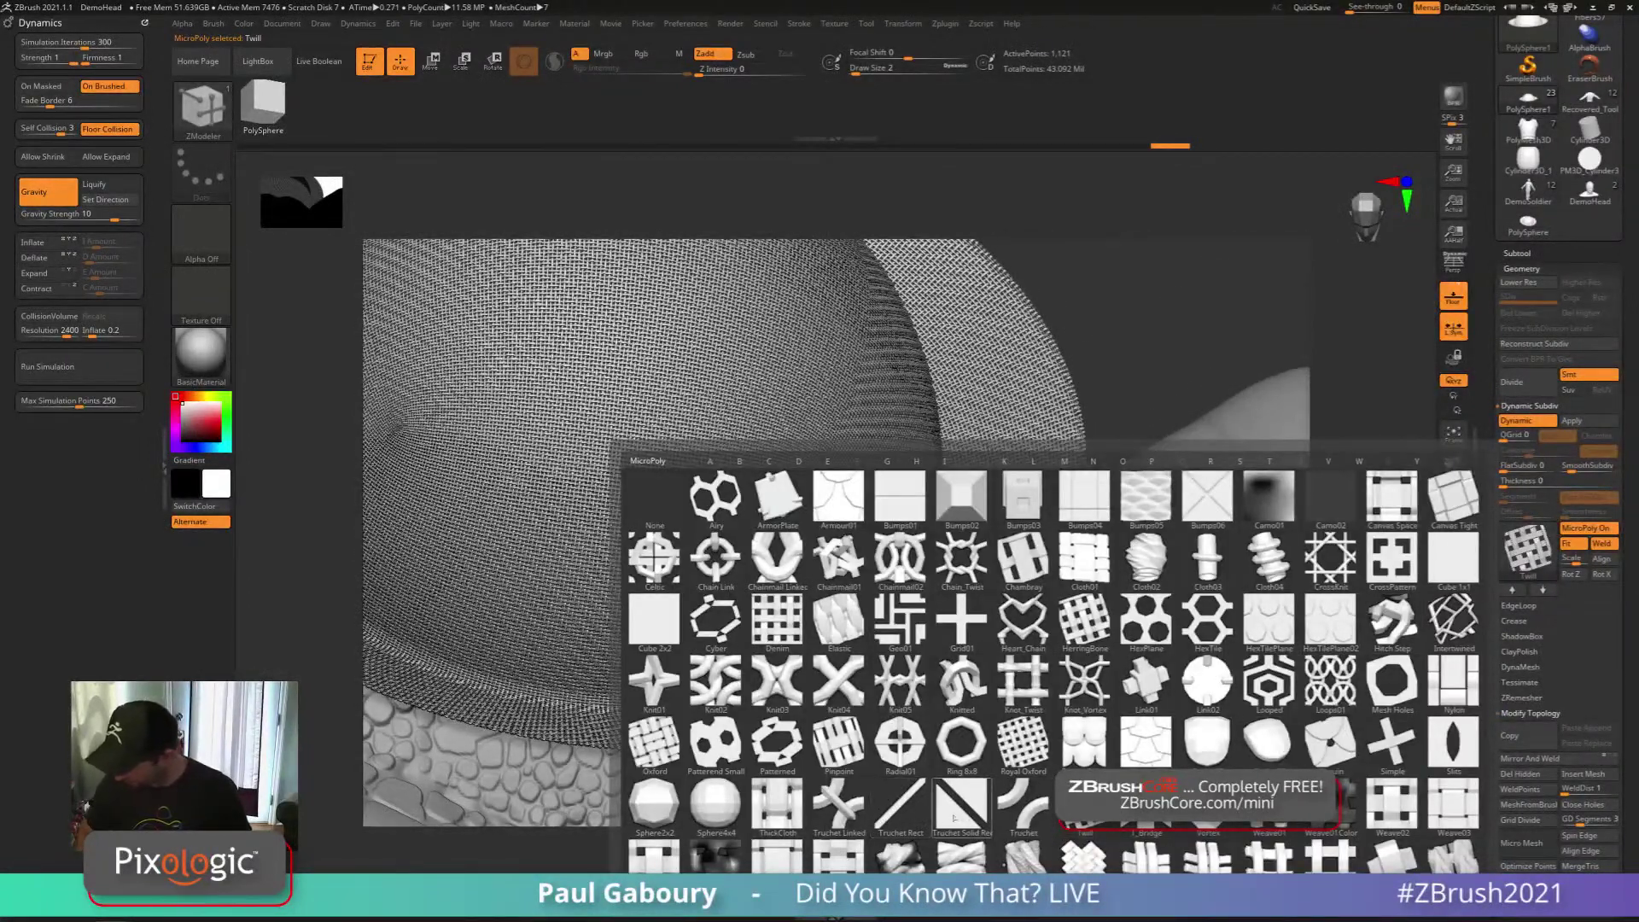
mouse_move(1208, 815)
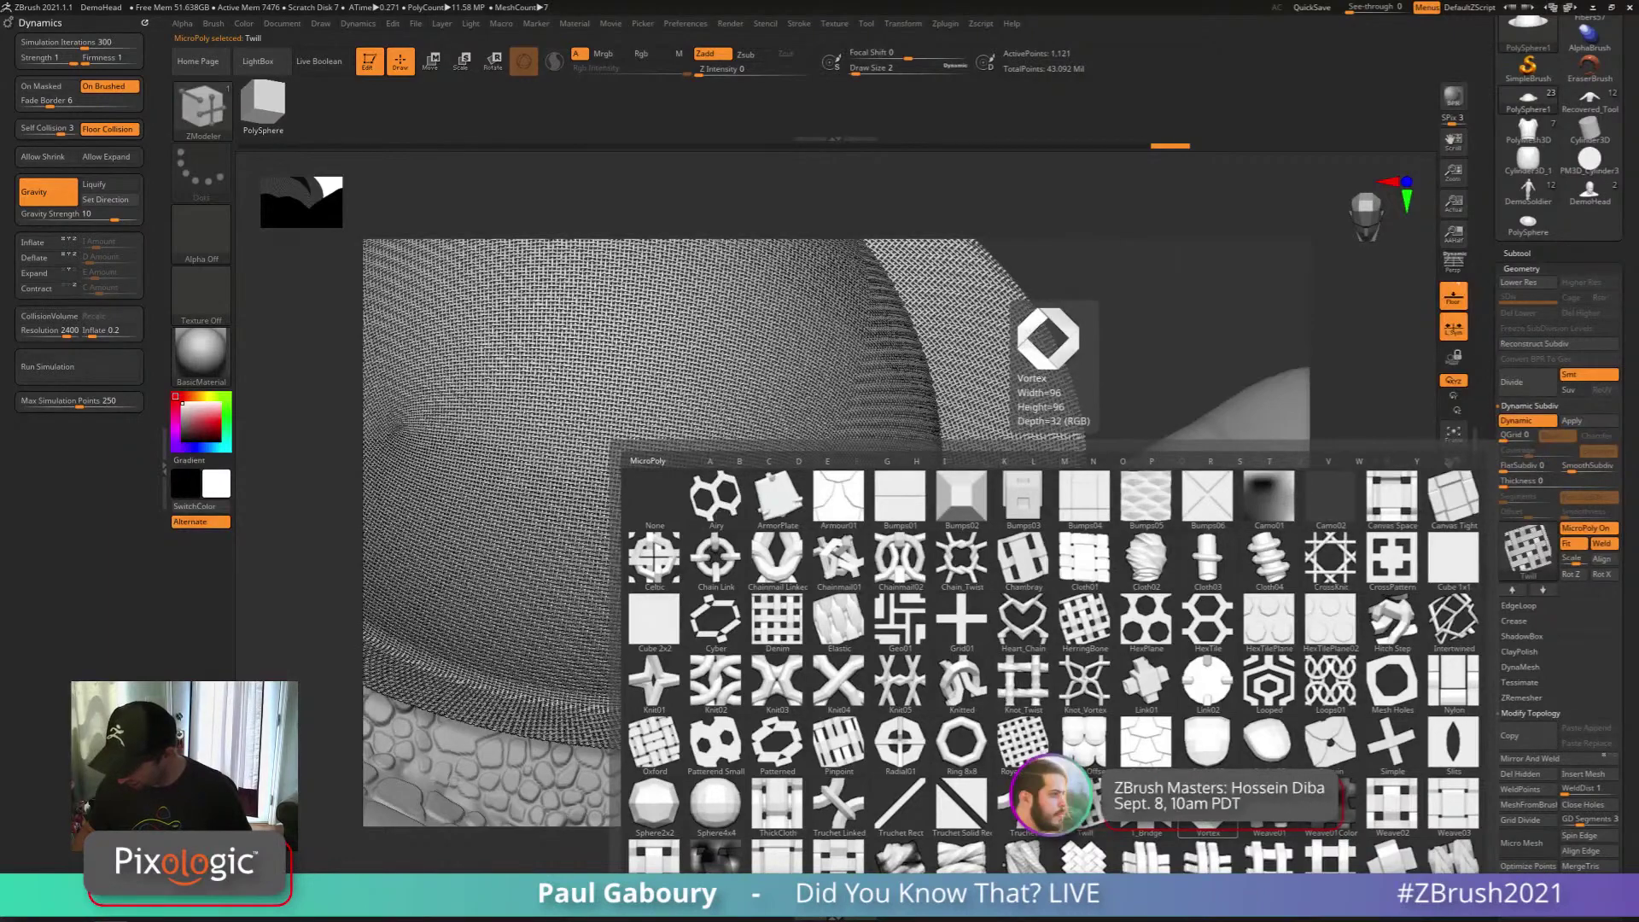
left_click(962, 627)
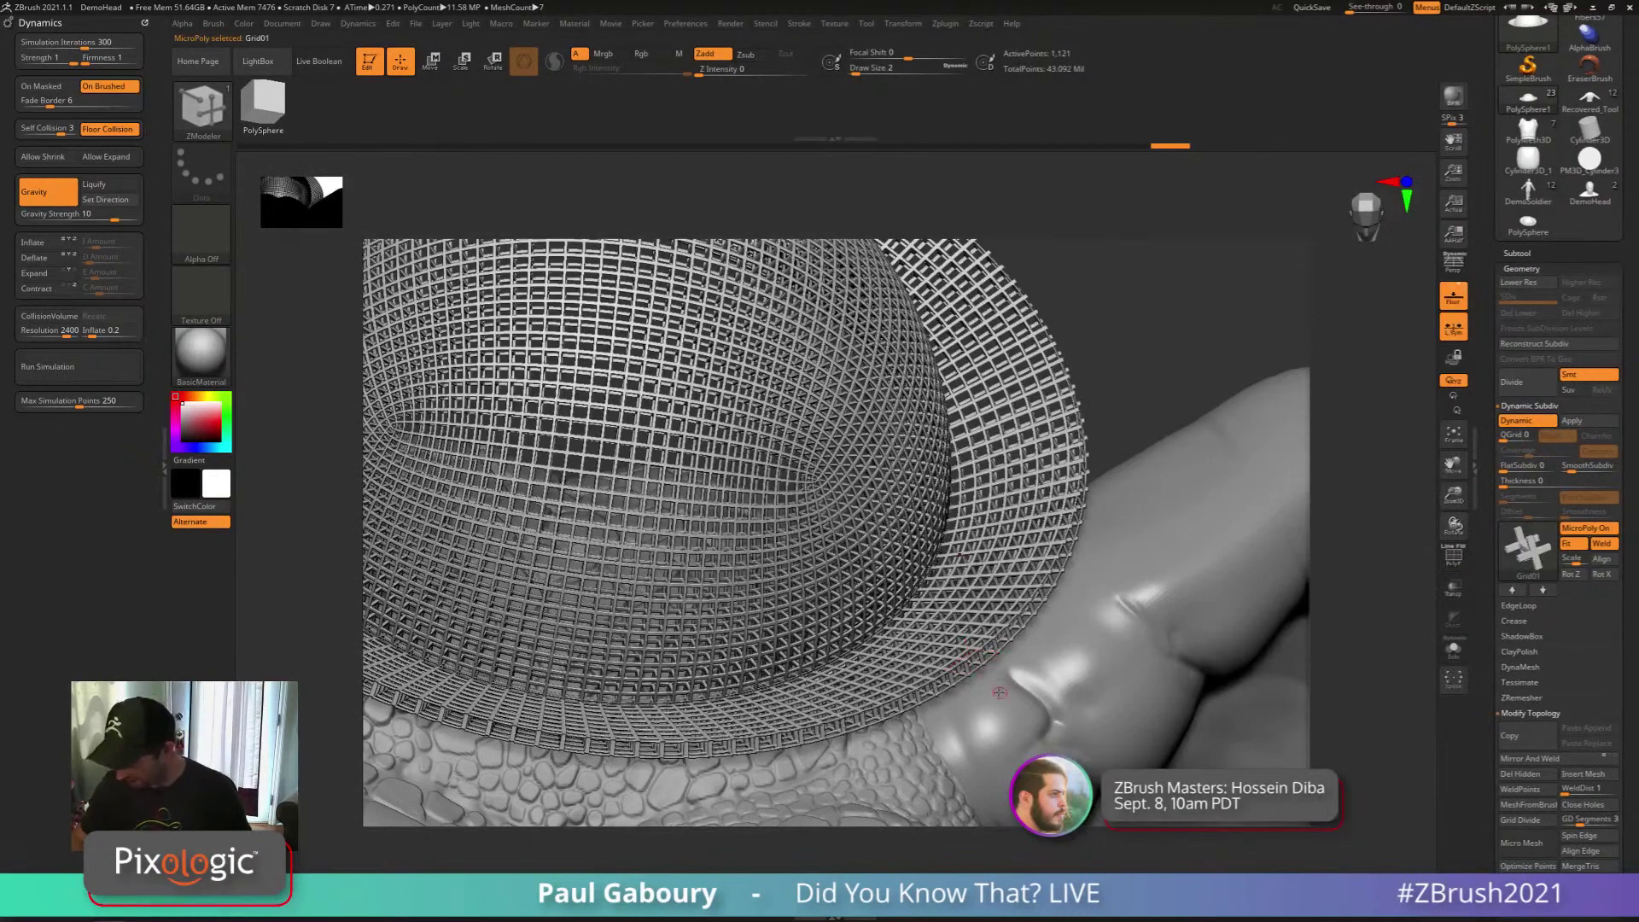
mouse_move(972, 651)
right_mouse_down("ctrl")
mouse_move(956, 504)
mouse_move(963, 589)
mouse_move(977, 563)
mouse_move(974, 696)
mouse_move(975, 668)
right_mouse_up("ctrl")
left_click(1575, 466)
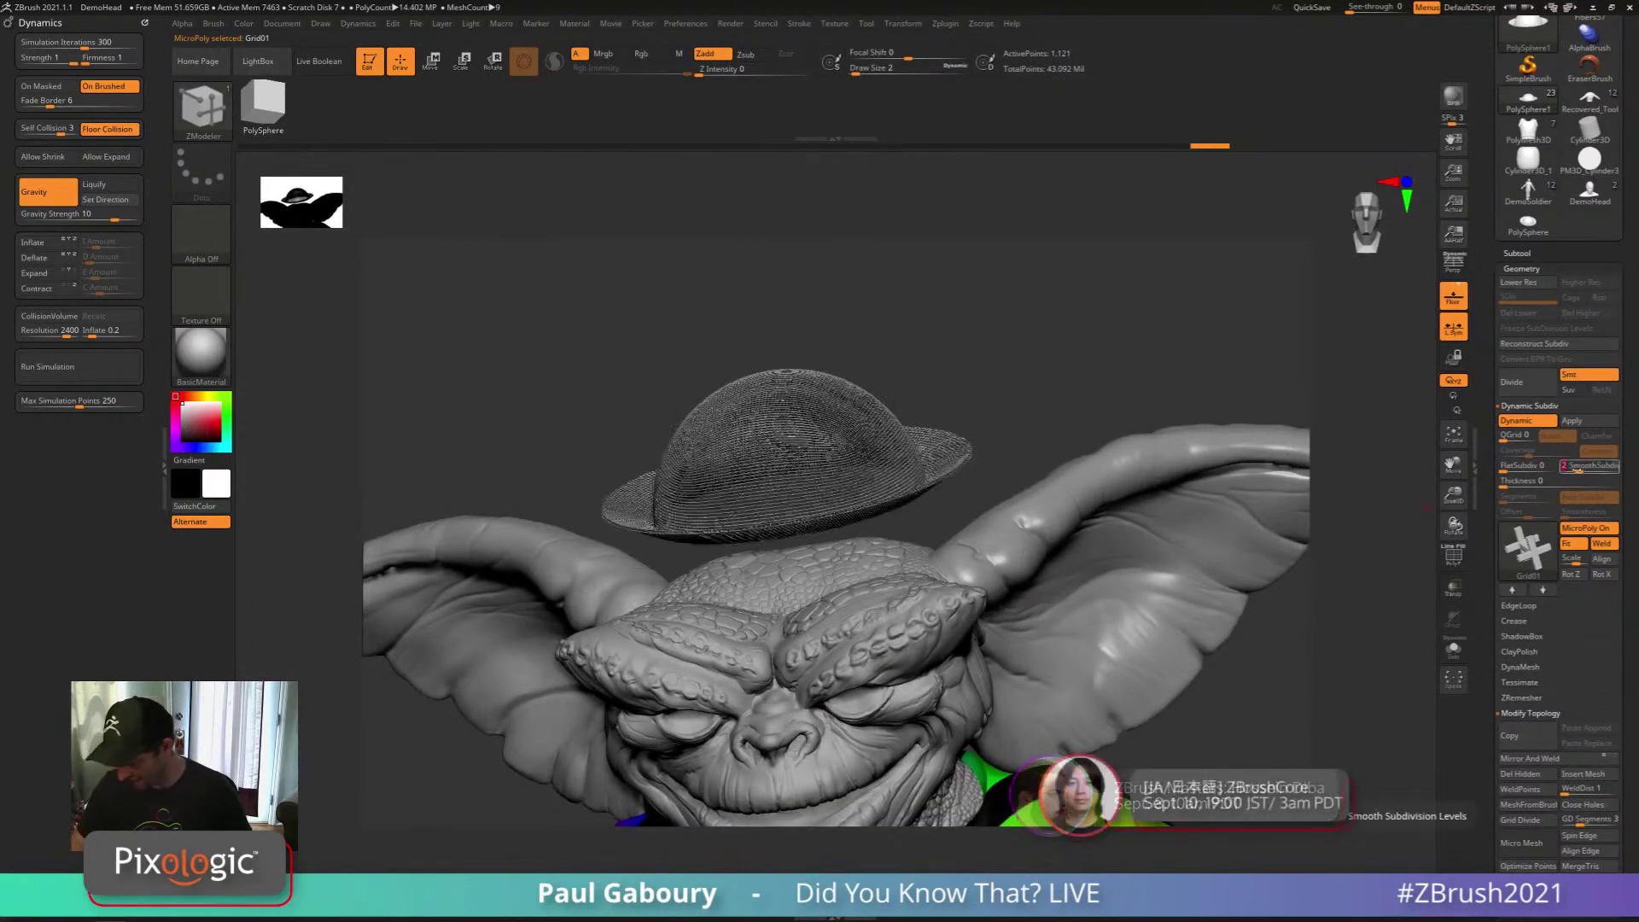
left_click(1571, 468)
right_click_drag(971, 733, 1056, 629, "ctrl")
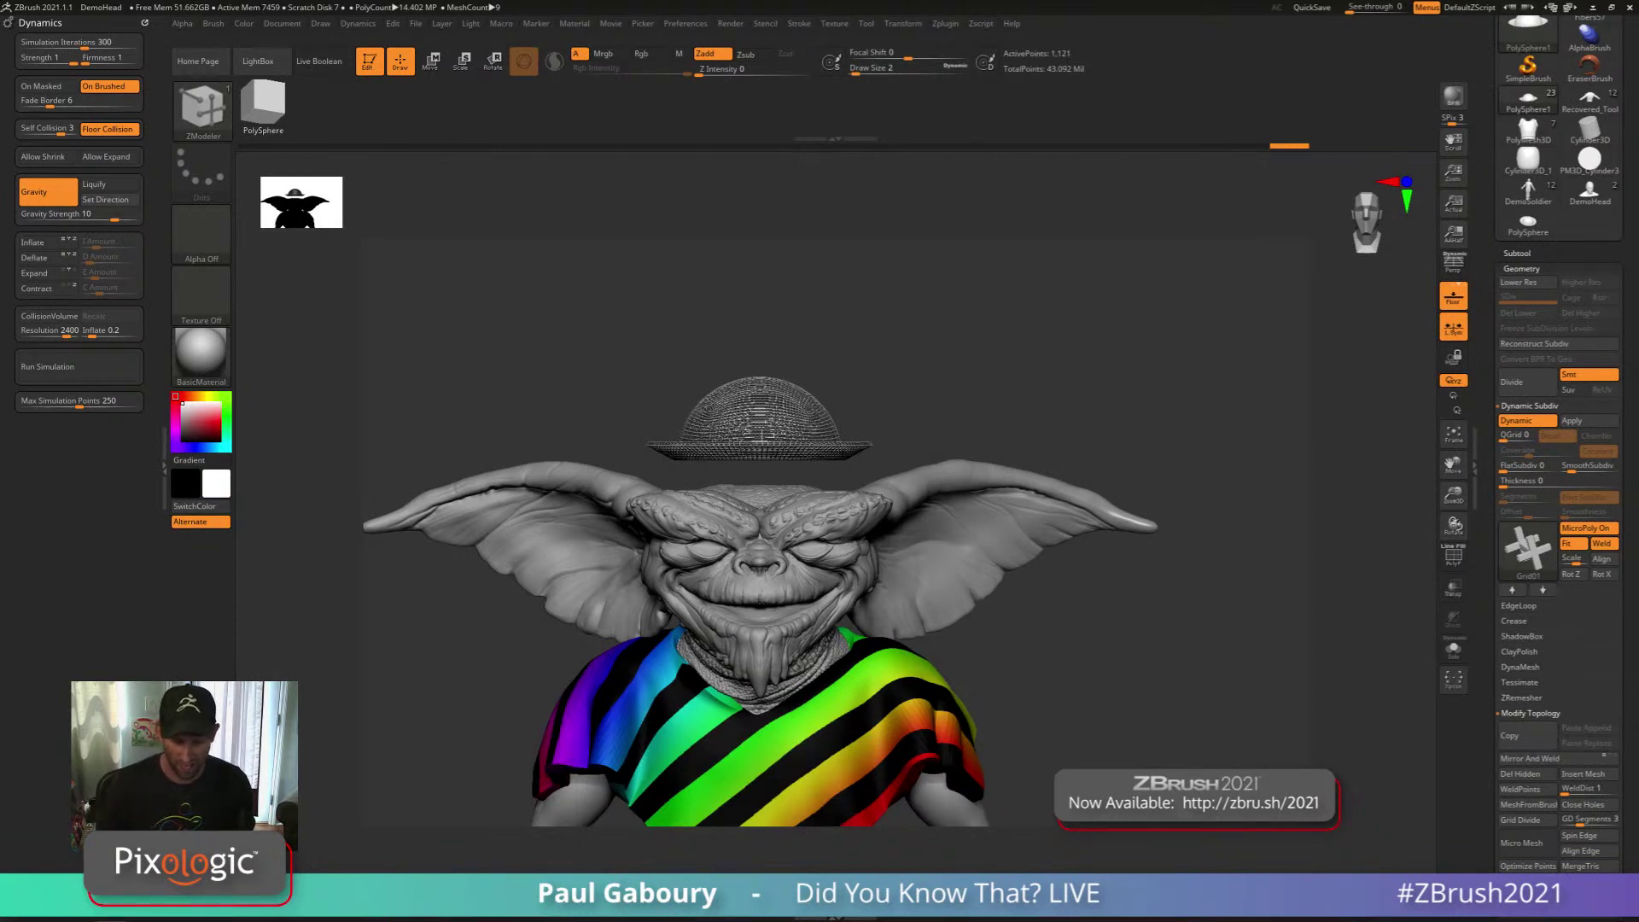
Turn on the collision volume and lower the hat onto the creature's head with the TransposeCloth brush
left_click(65, 317)
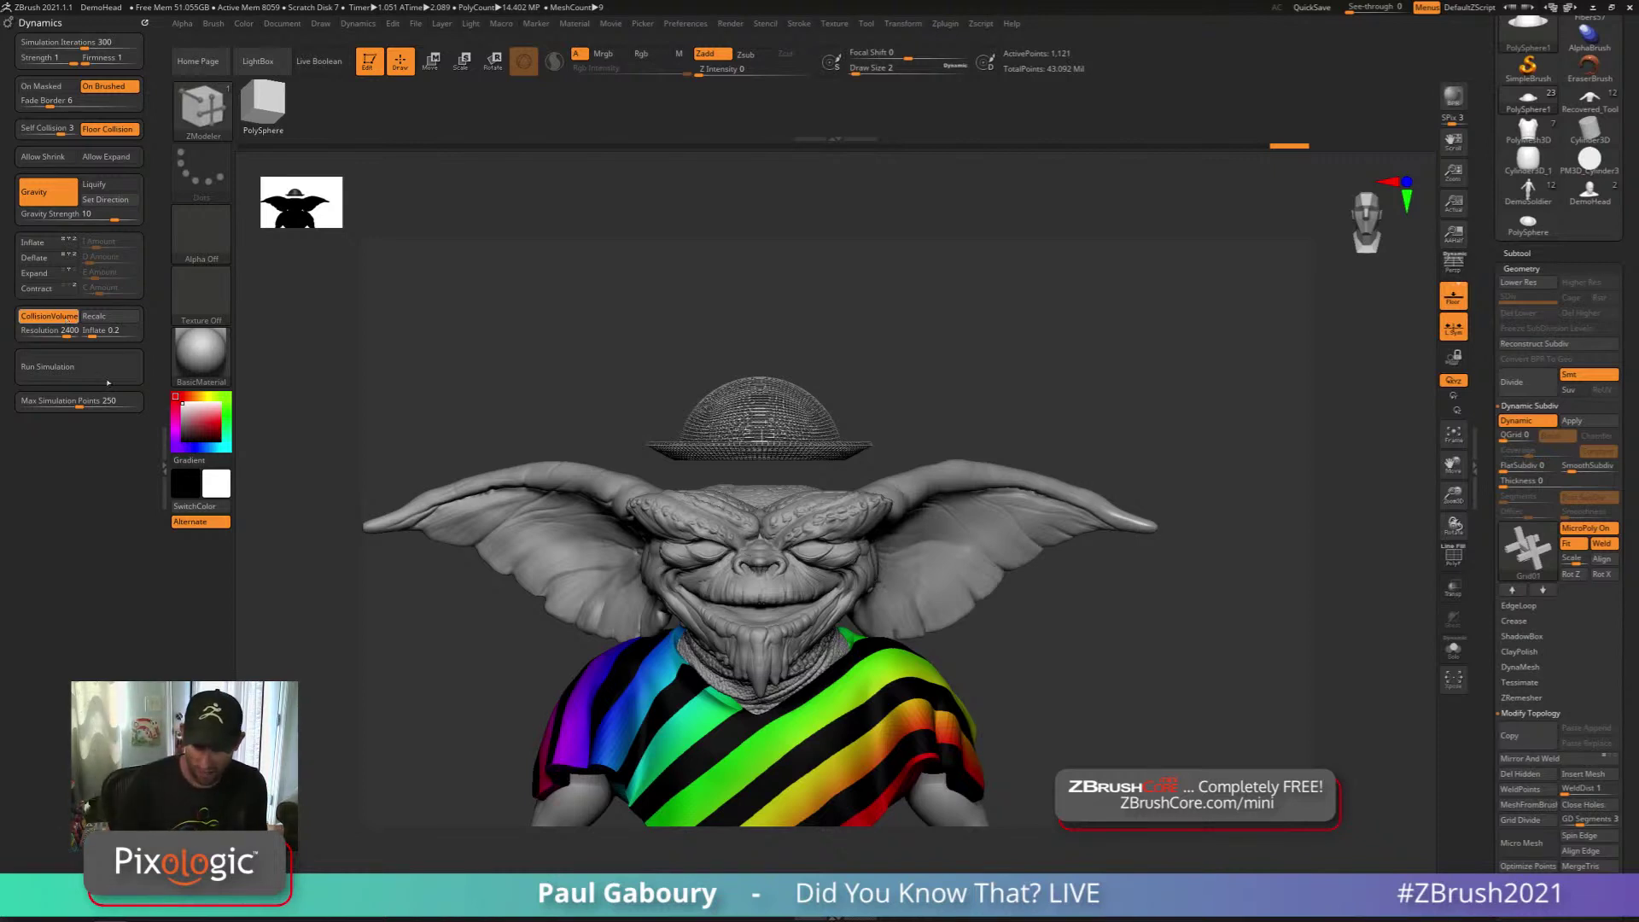
key("w")
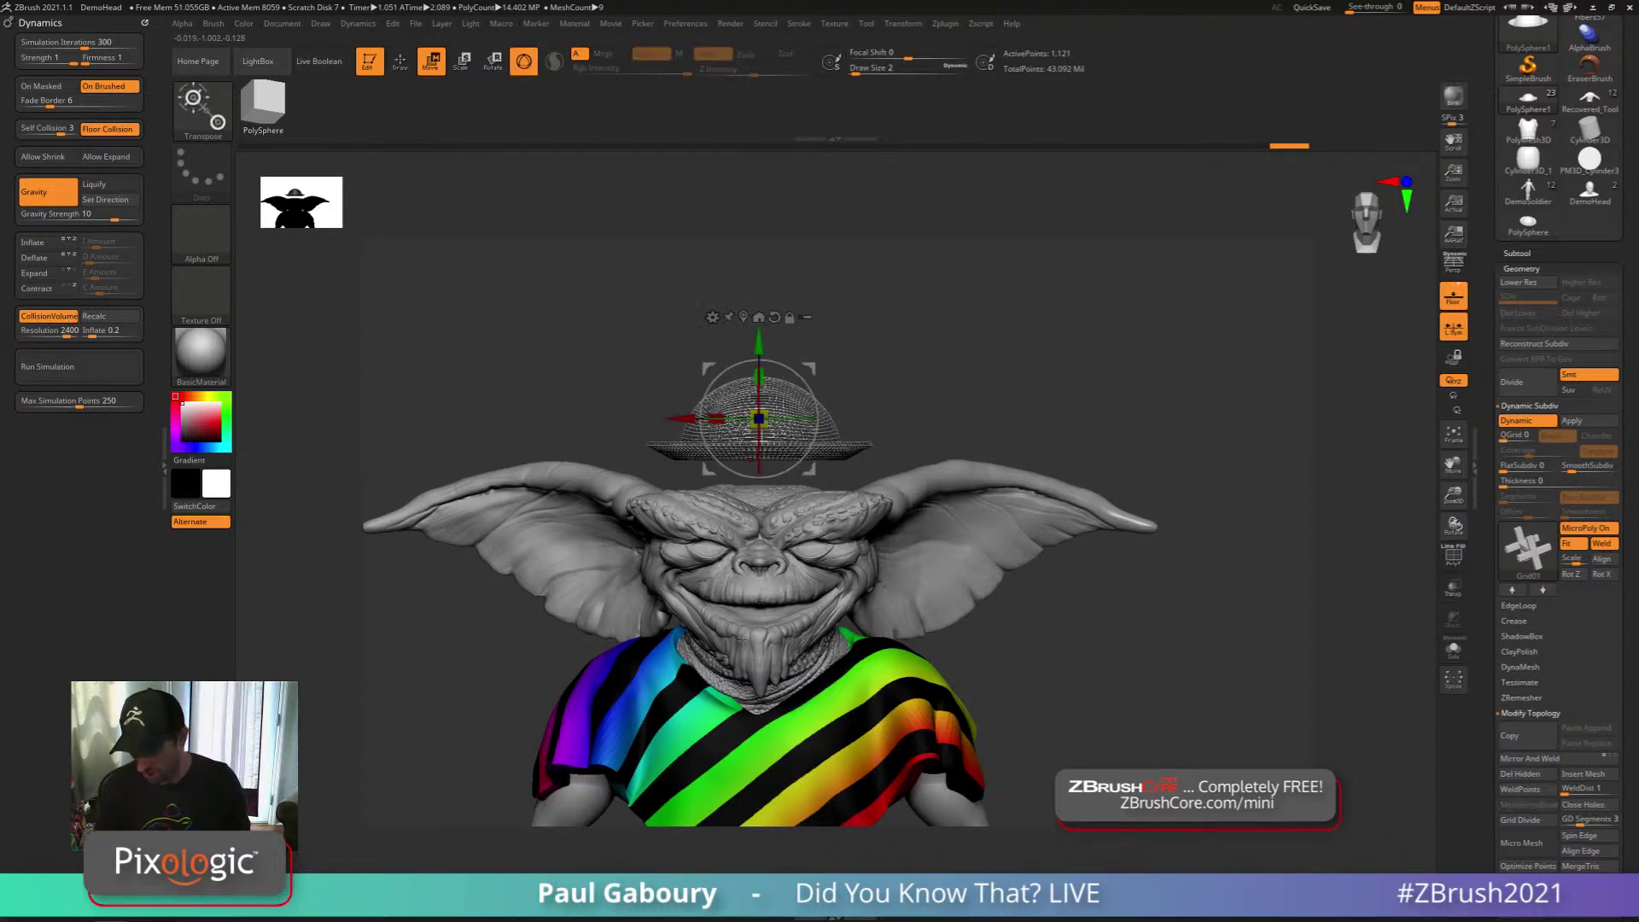
key("b")
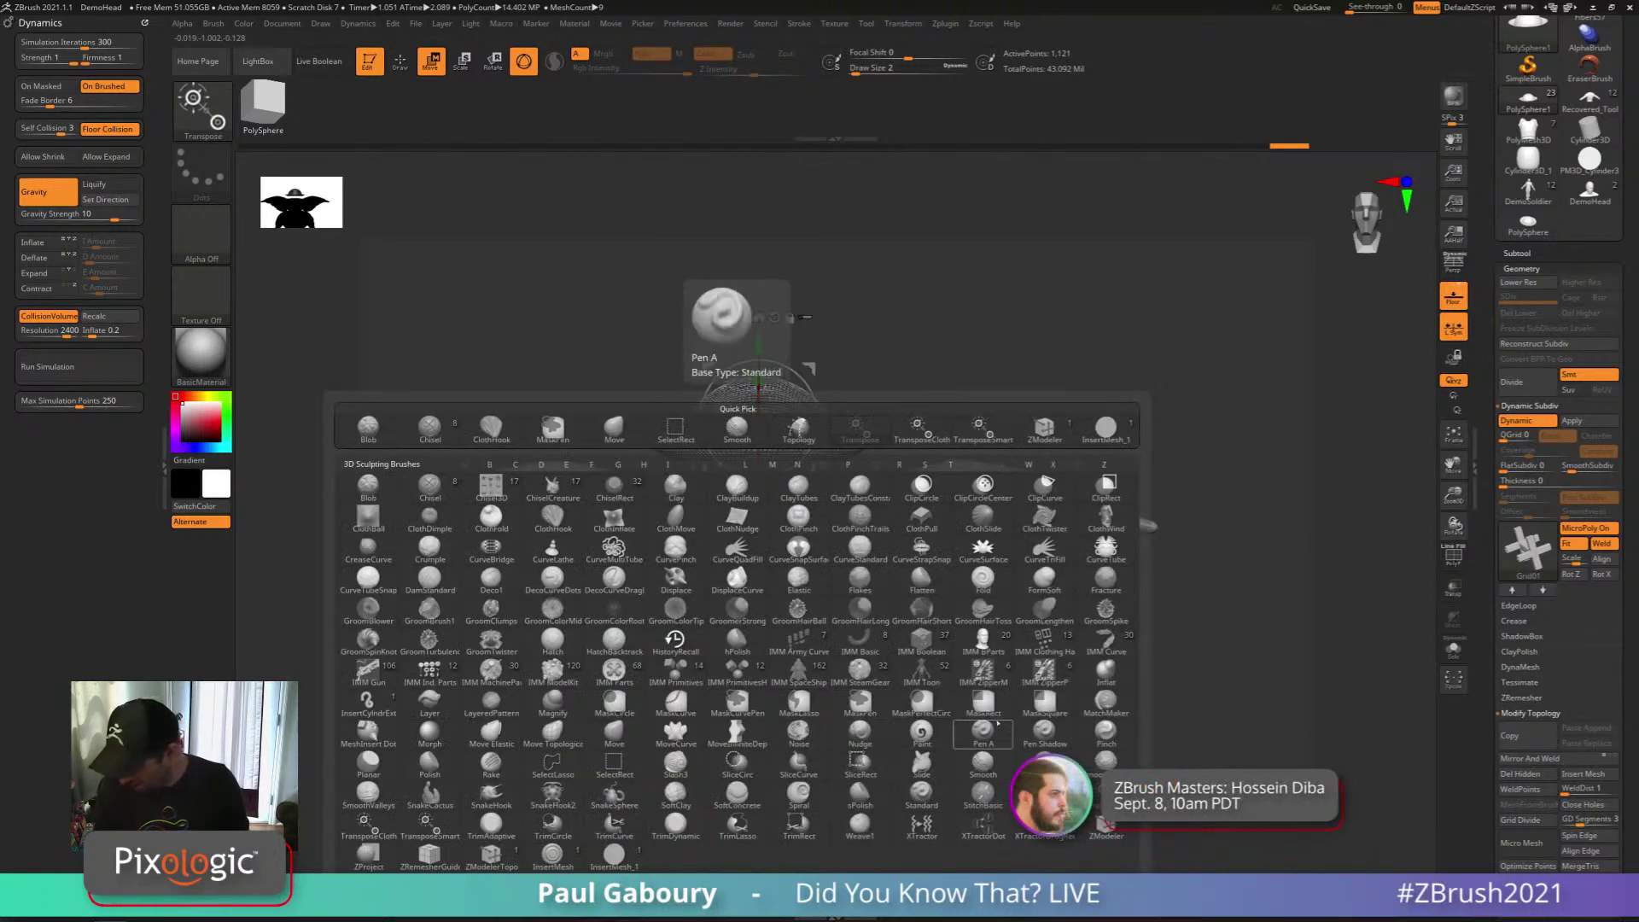
left_click(368, 823)
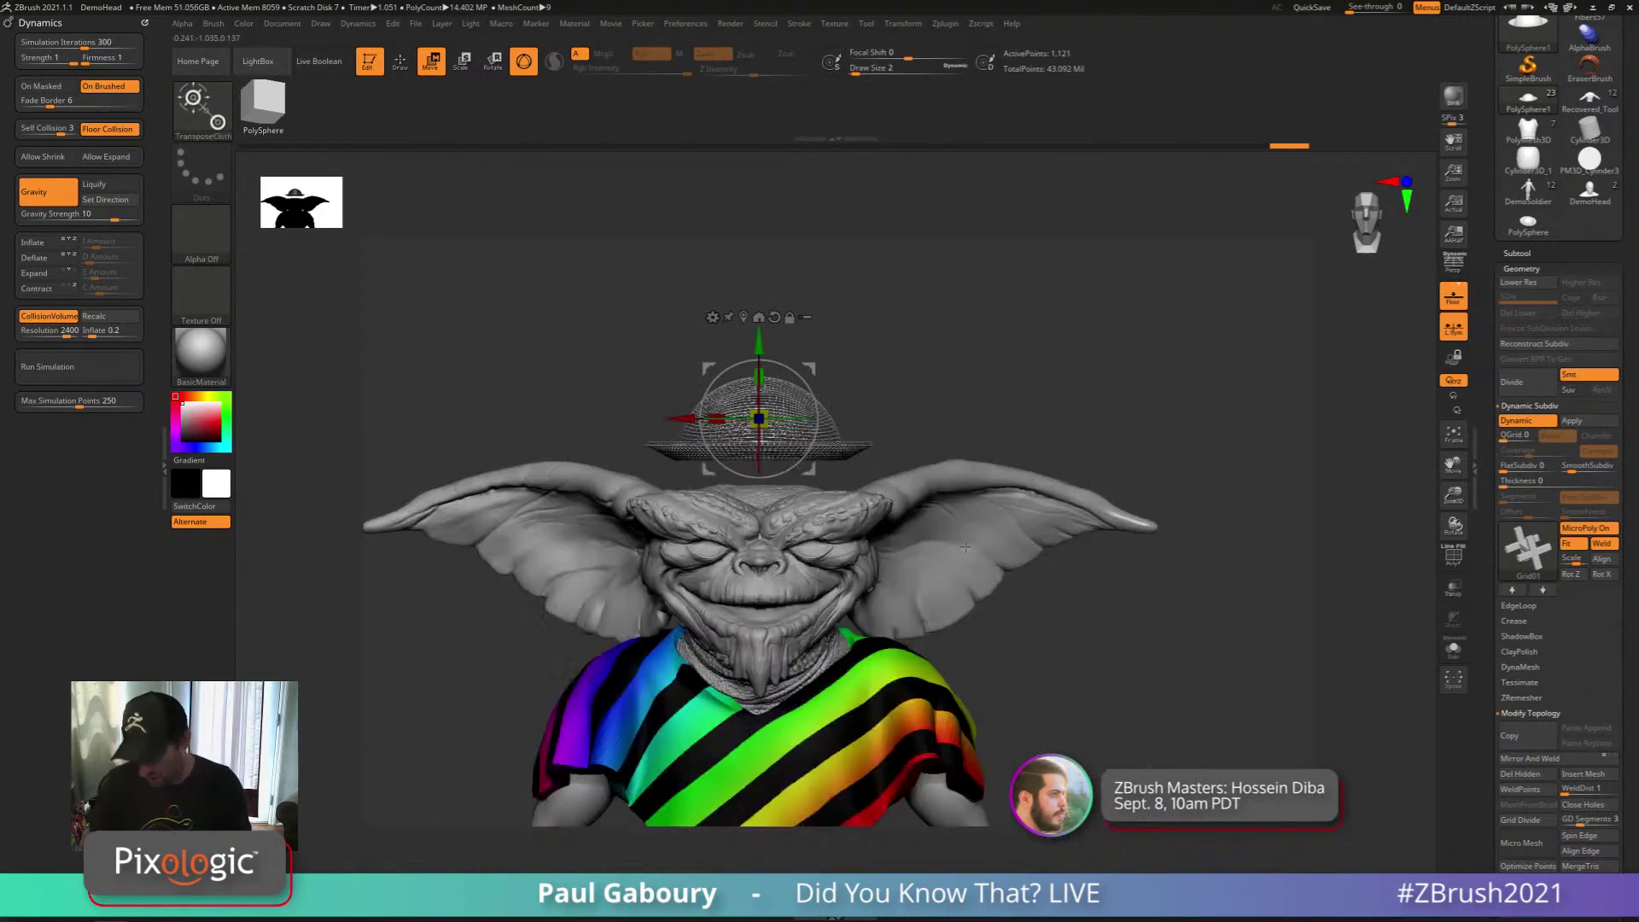
right_click_drag(1018, 606, 1044, 601)
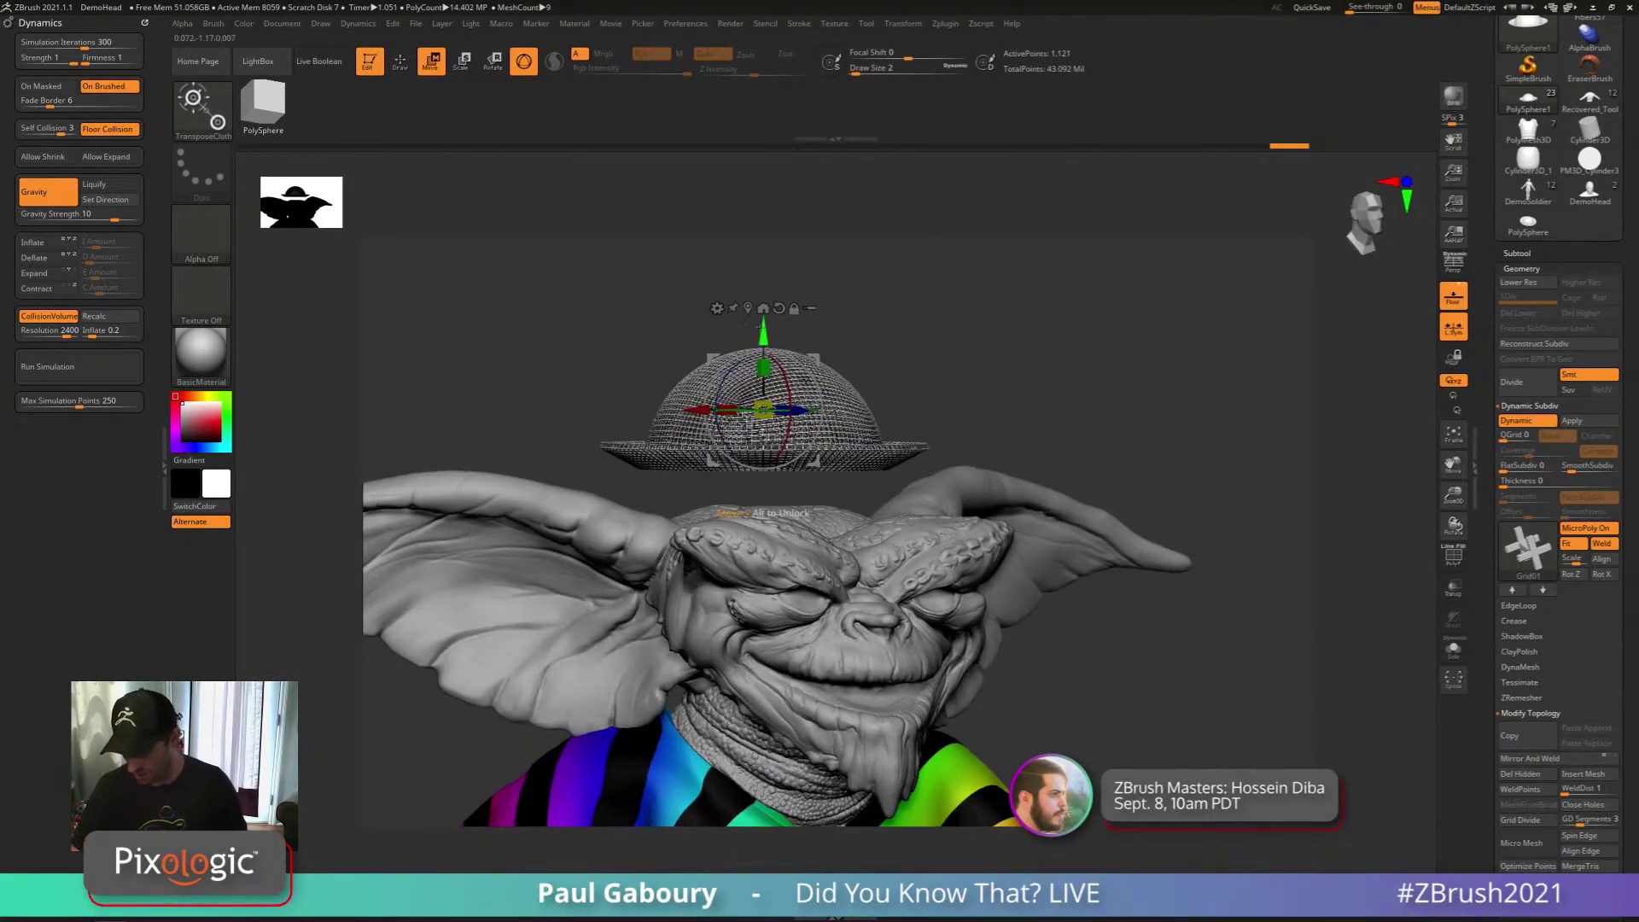
left_click_drag(764, 333, 775, 420)
right_click_drag(775, 419, 857, 600)
key("q")
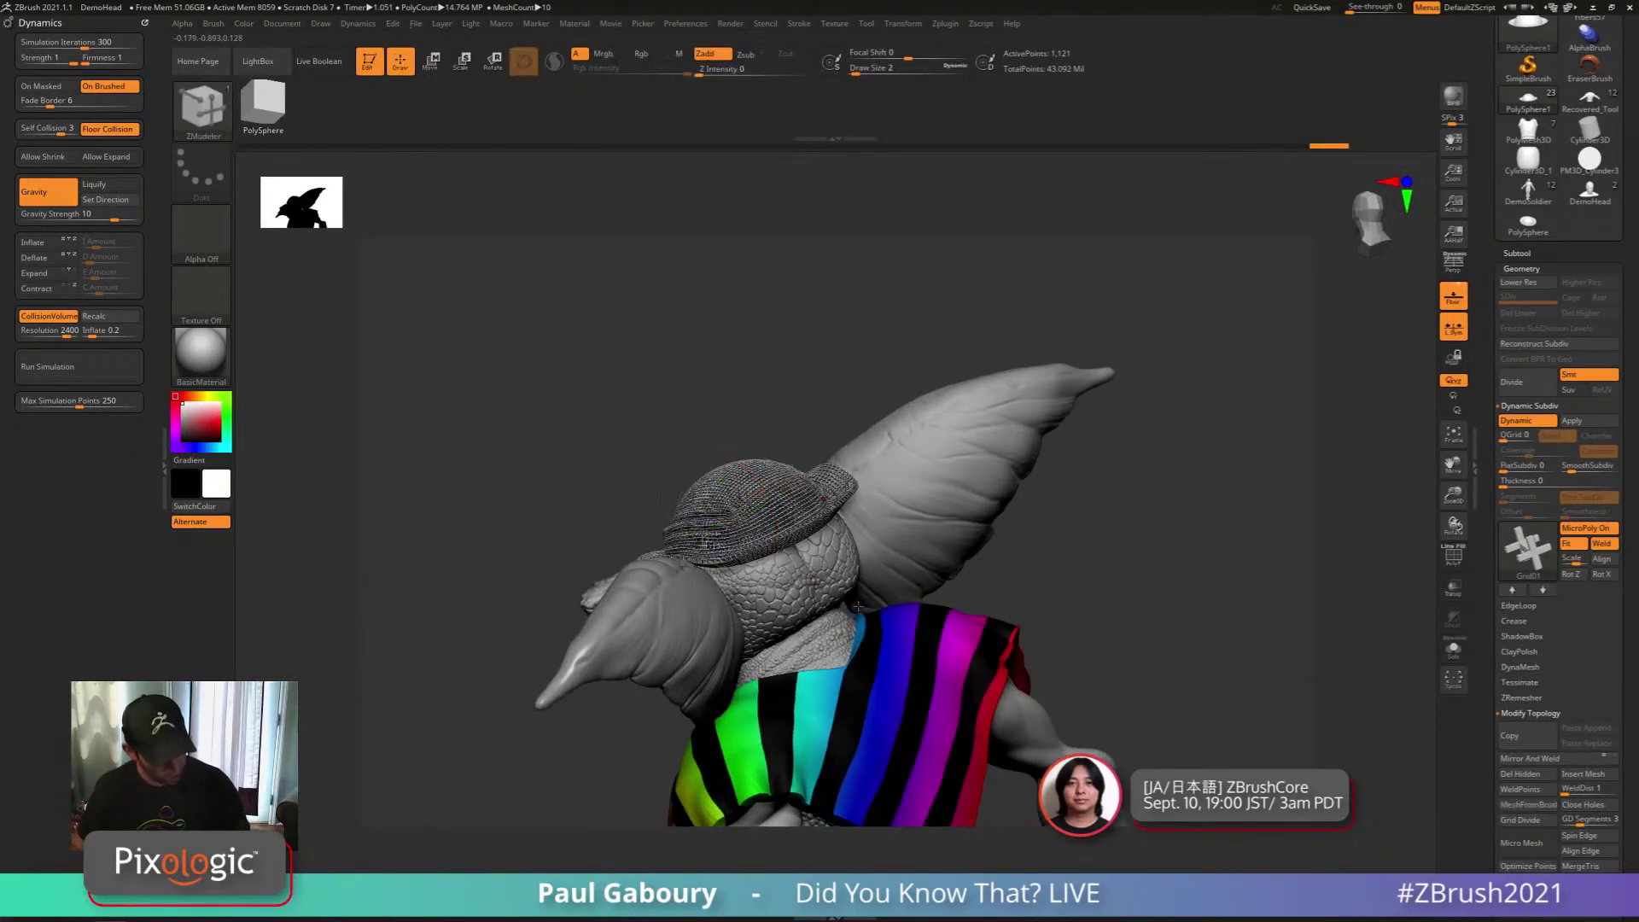
Pull the back of the hat and its brim down around the head with the ClothHook brush
key("b")
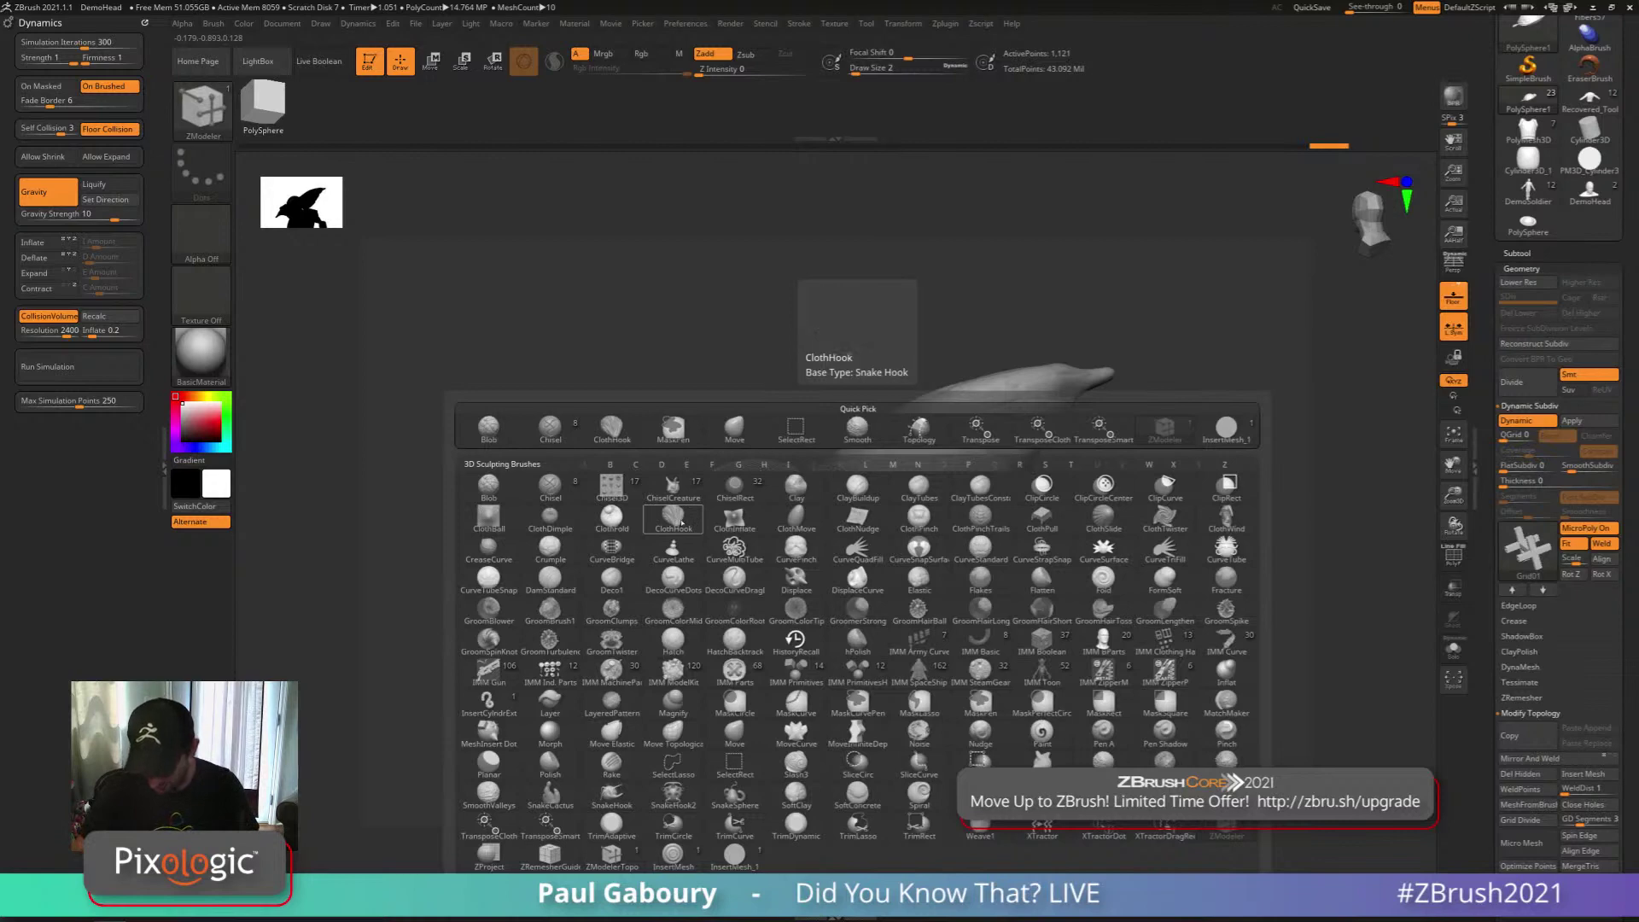
left_click(682, 523)
left_click_drag(809, 559, 835, 559)
right_click_drag(826, 555, 805, 504)
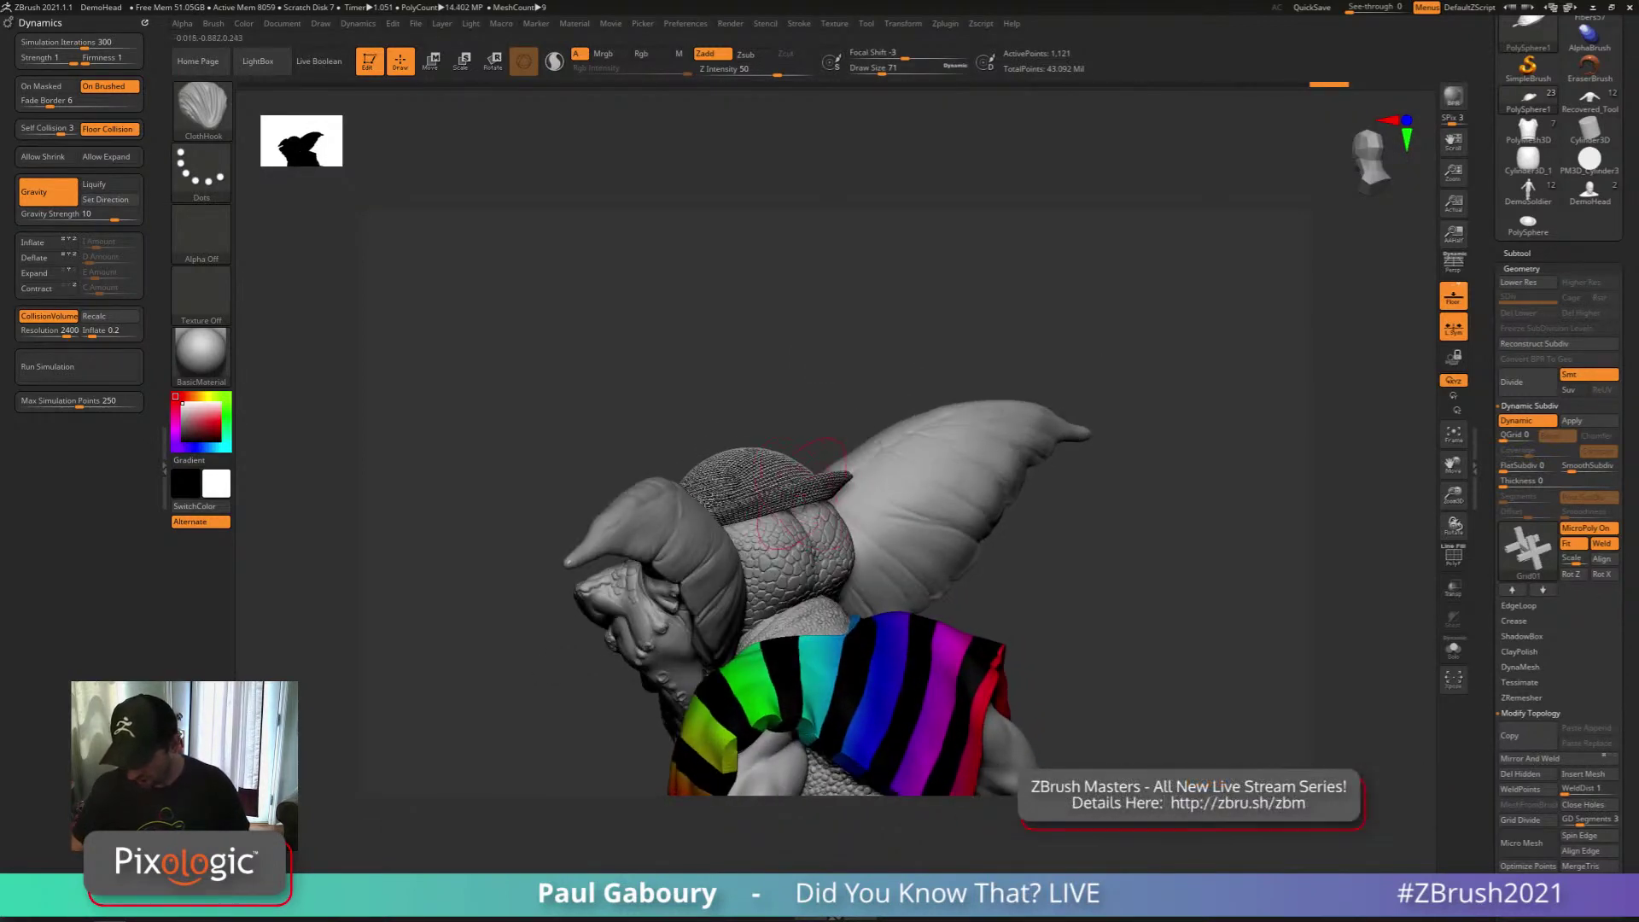
left_click_drag(810, 504, 854, 565)
right_click_drag(853, 570, 858, 546)
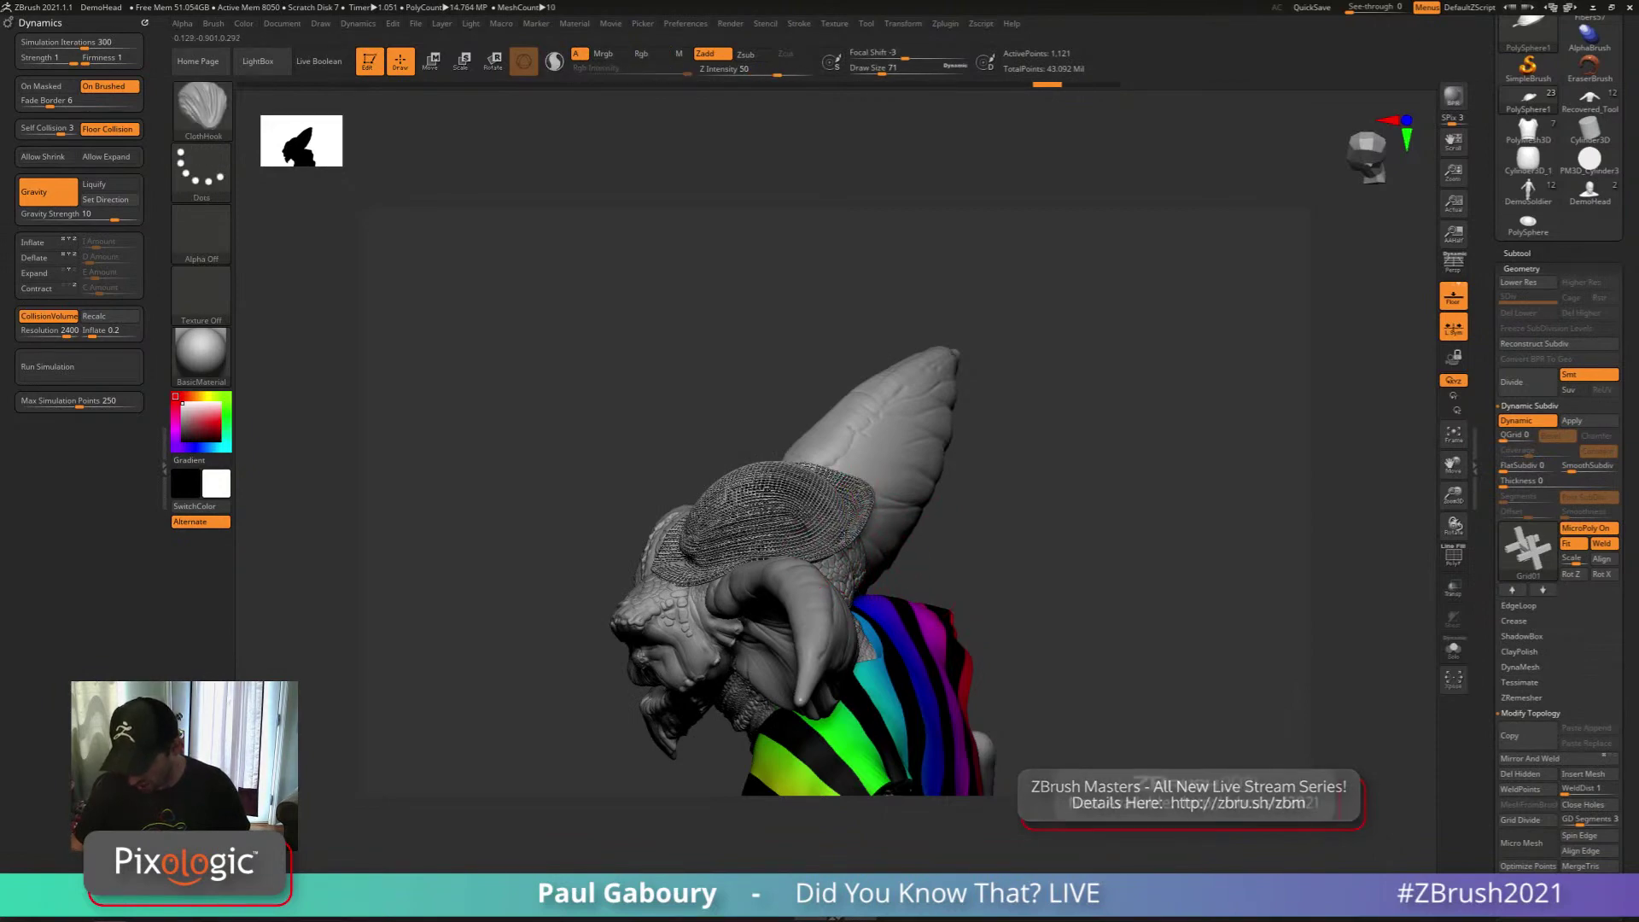
left_click_drag(580, 418, 803, 383)
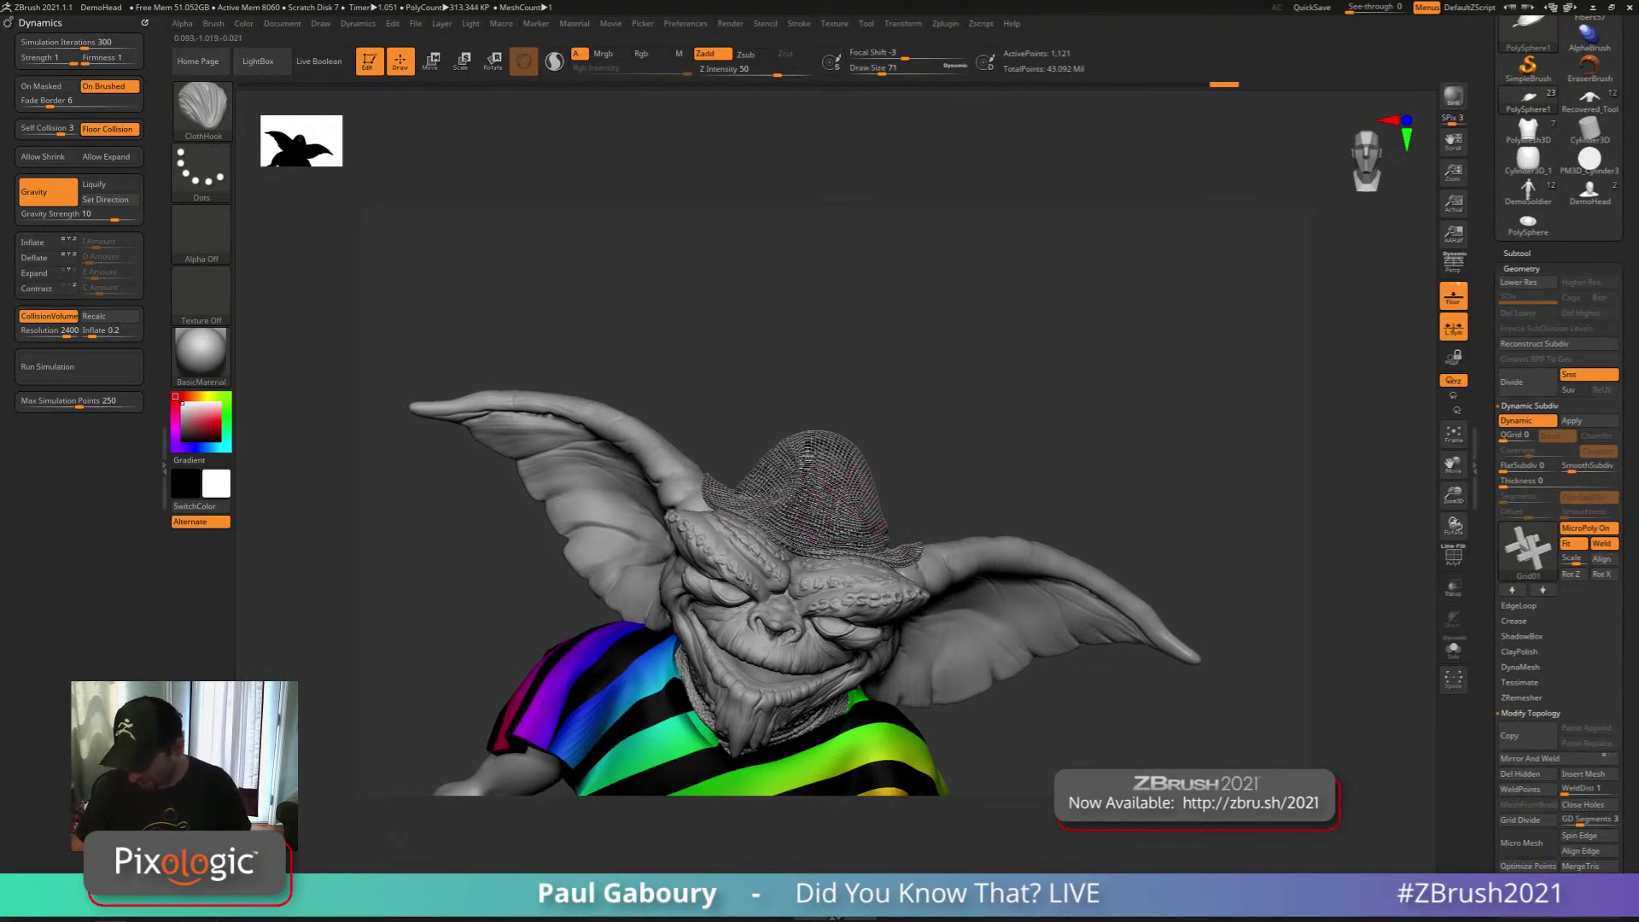
Smooth the side of the hat's crown with the Smooth brush
left_click_drag(1024, 410, 879, 414)
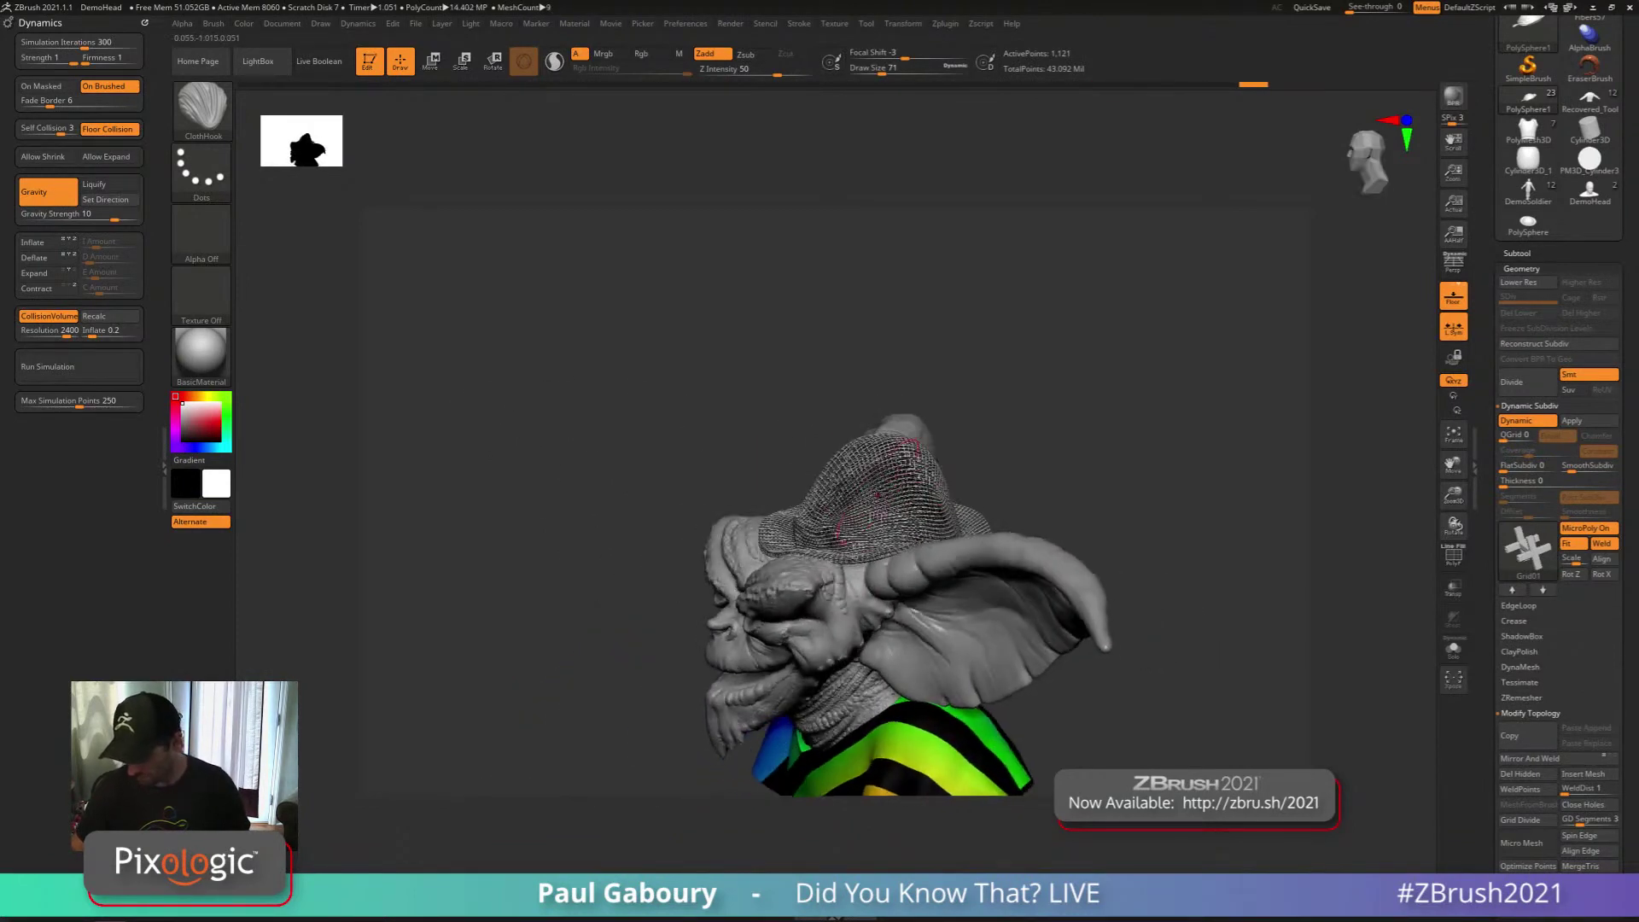
key("shift")
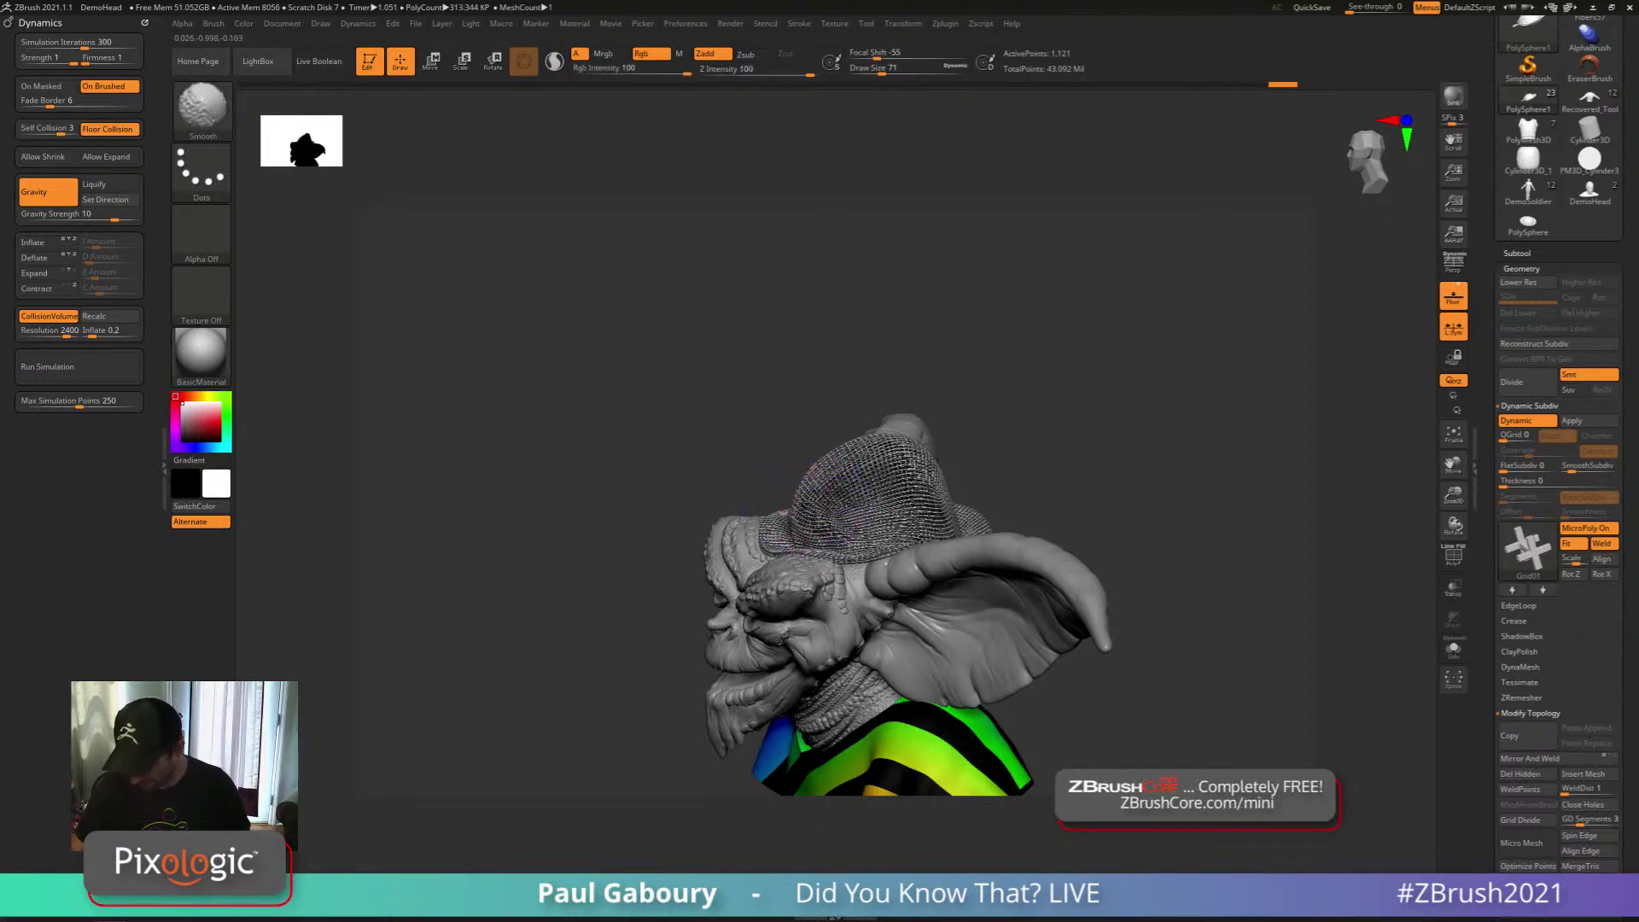
left_click_drag(831, 474, 871, 483, "shift")
left_click_drag(1135, 619, 1068, 627)
left_click_drag(862, 478, 860, 460, "shift")
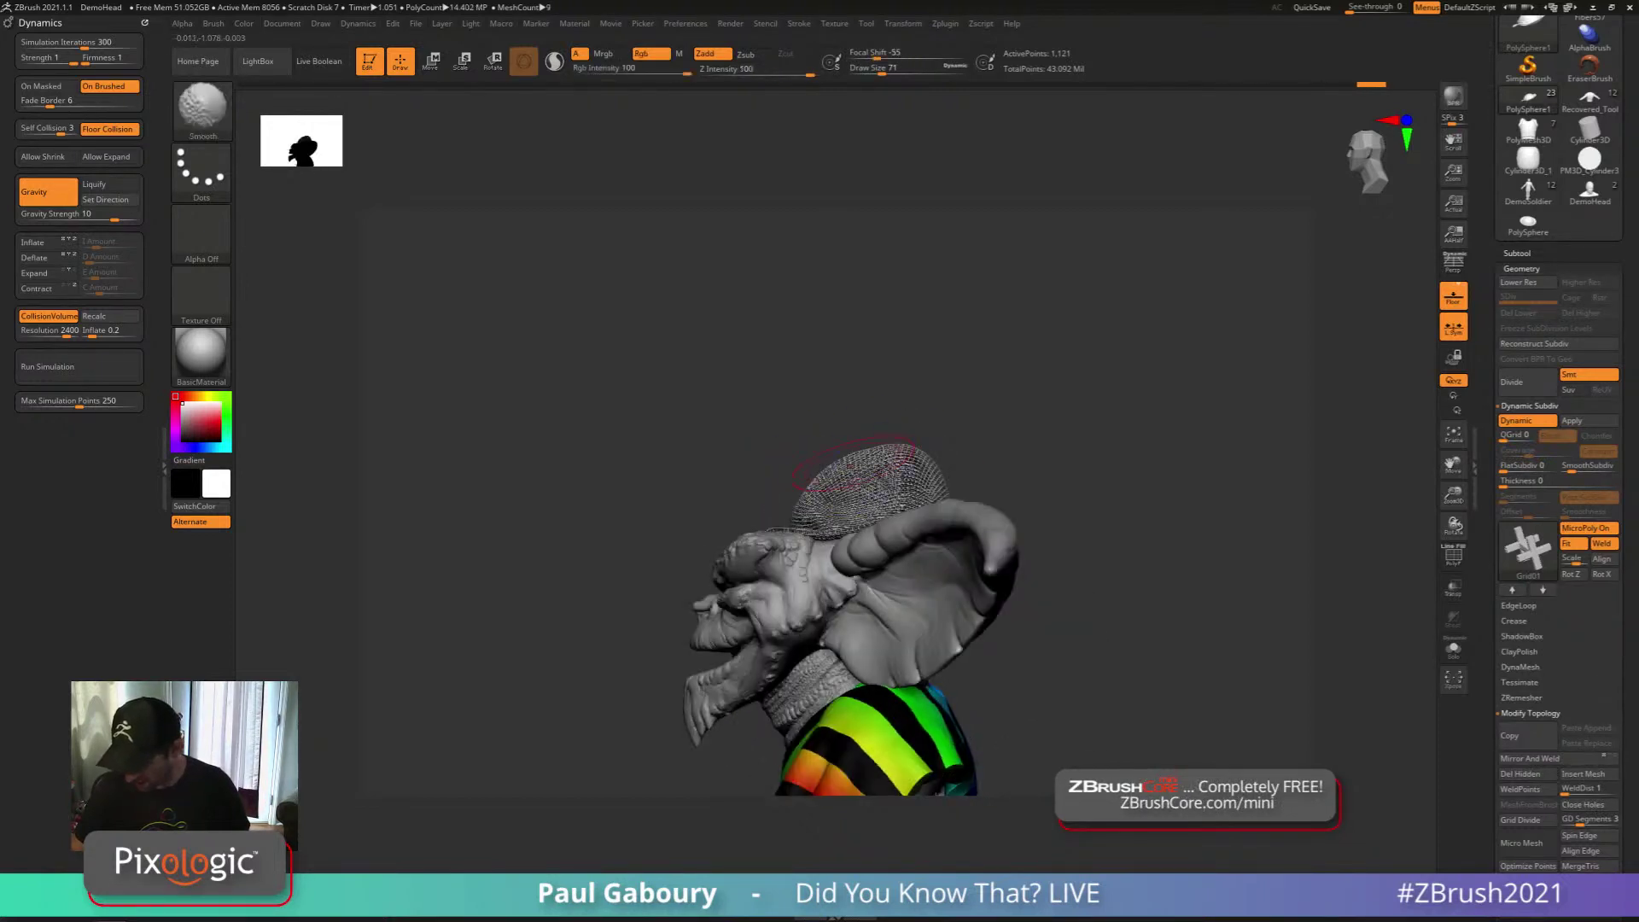
key("shift")
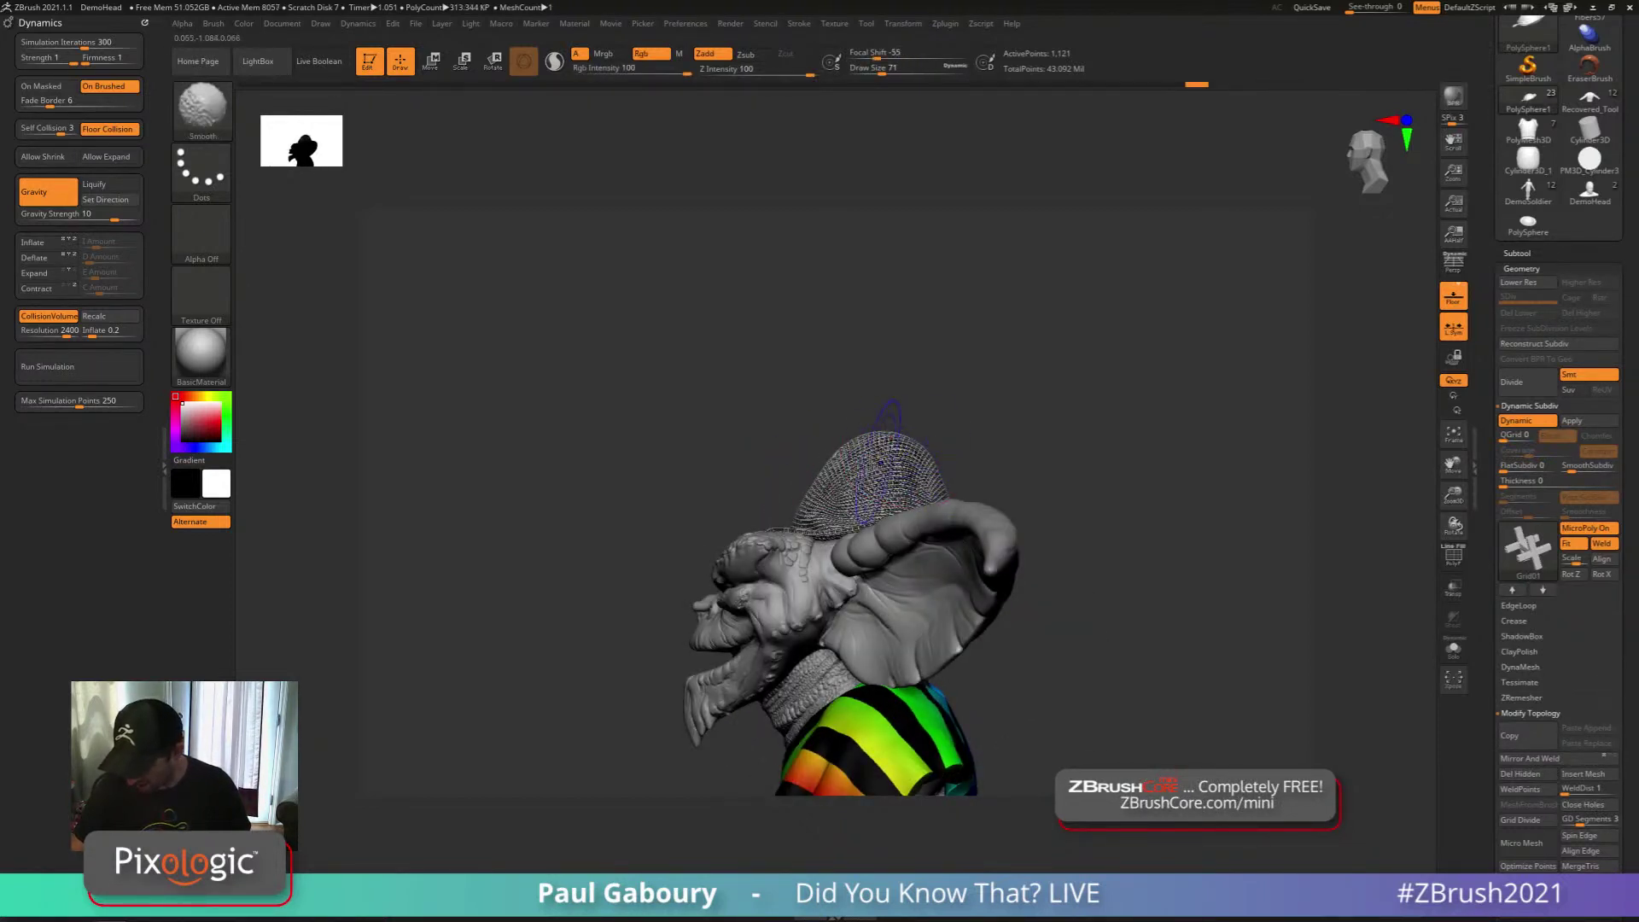
mouse_move(1054, 589)
left_mouse_down()
mouse_move(1237, 602)
mouse_move(1259, 580)
left_mouse_up()
right_click_drag(798, 489, 798, 533)
Reshape the hat's crown and front brim with the ClothHook brush, using draw sizes 54 and 59
key("s")
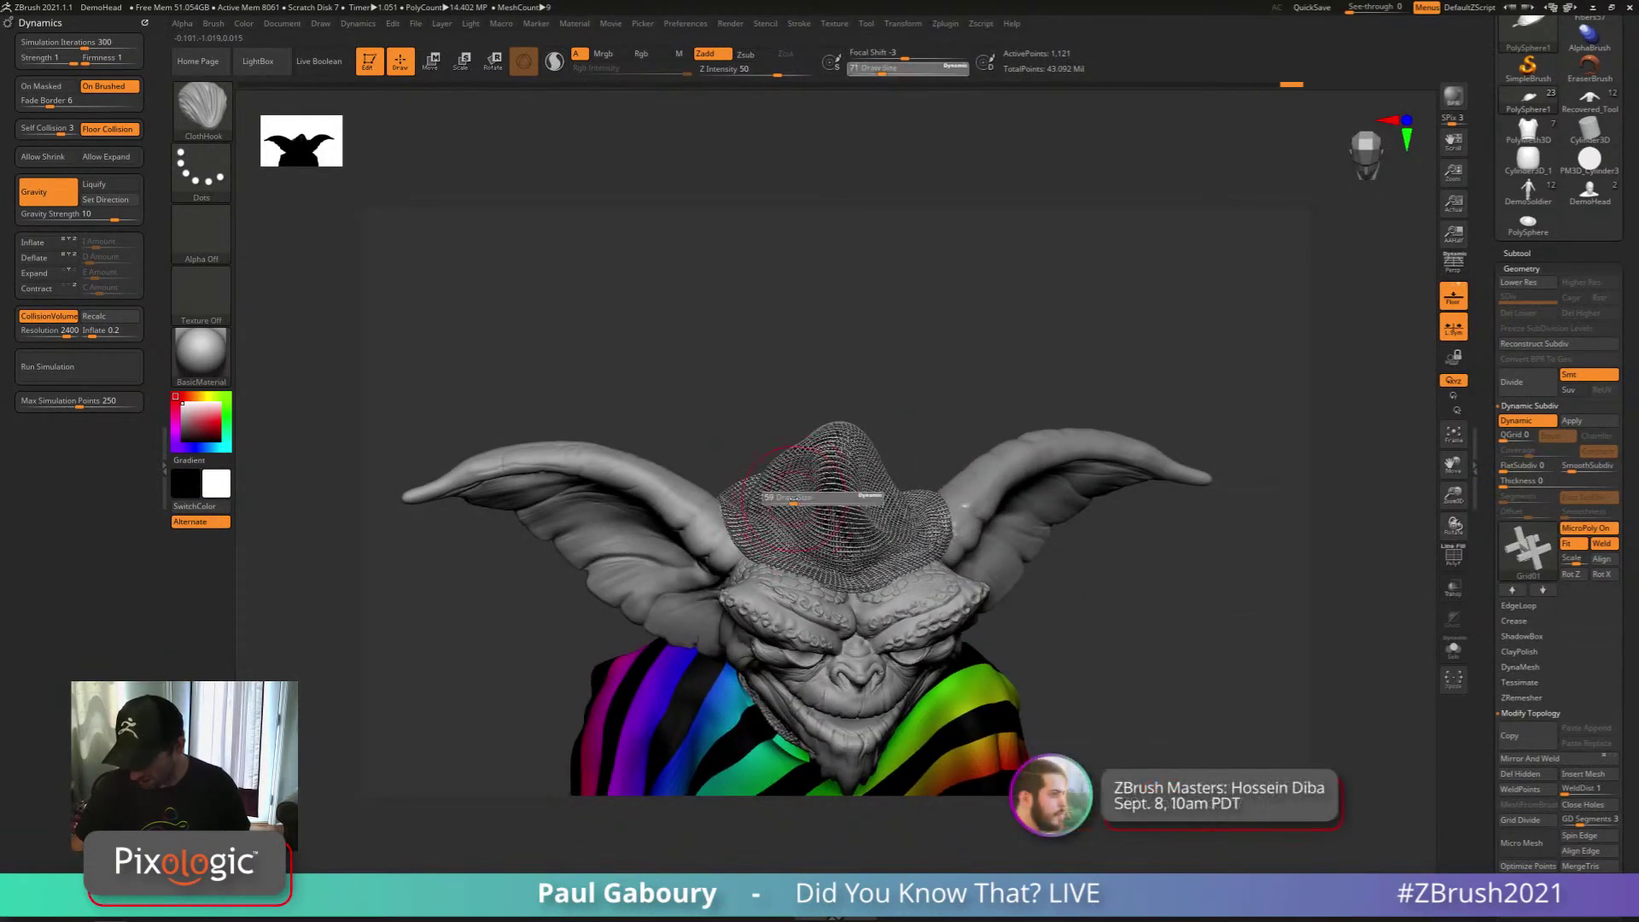
left_click_drag(795, 495, 789, 498)
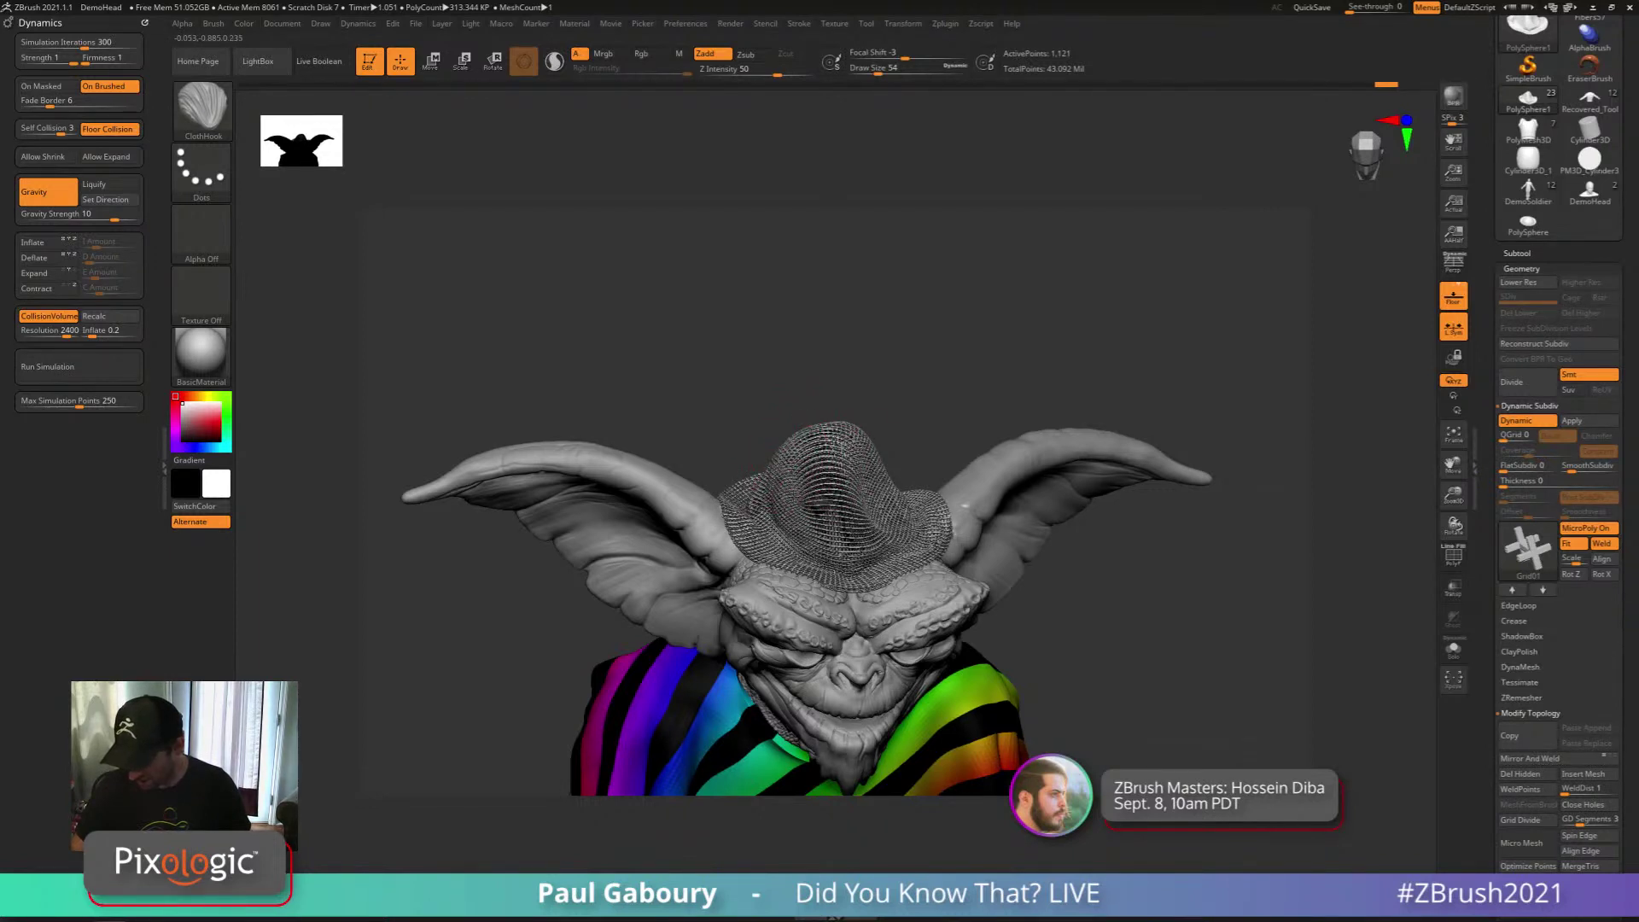
mouse_move(981, 478)
right_mouse_down("shift")
mouse_move(1014, 516)
mouse_move(932, 491)
right_mouse_up("shift")
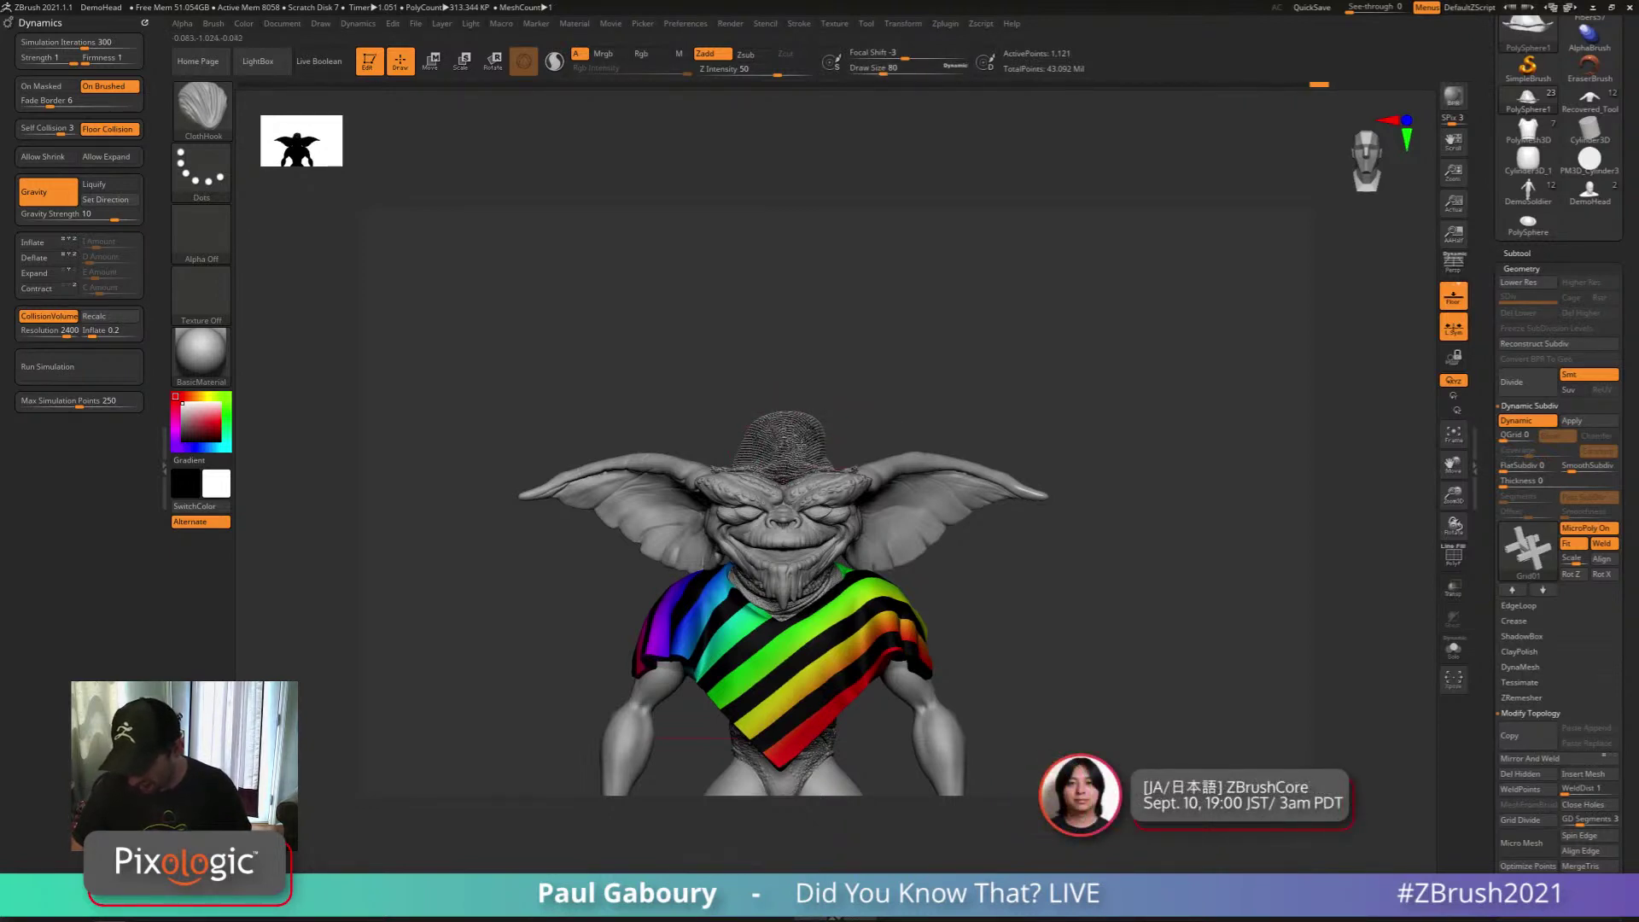
mouse_move(852, 413)
right_mouse_down()
mouse_move(790, 431)
mouse_move(781, 469)
mouse_move(823, 555)
right_mouse_up()
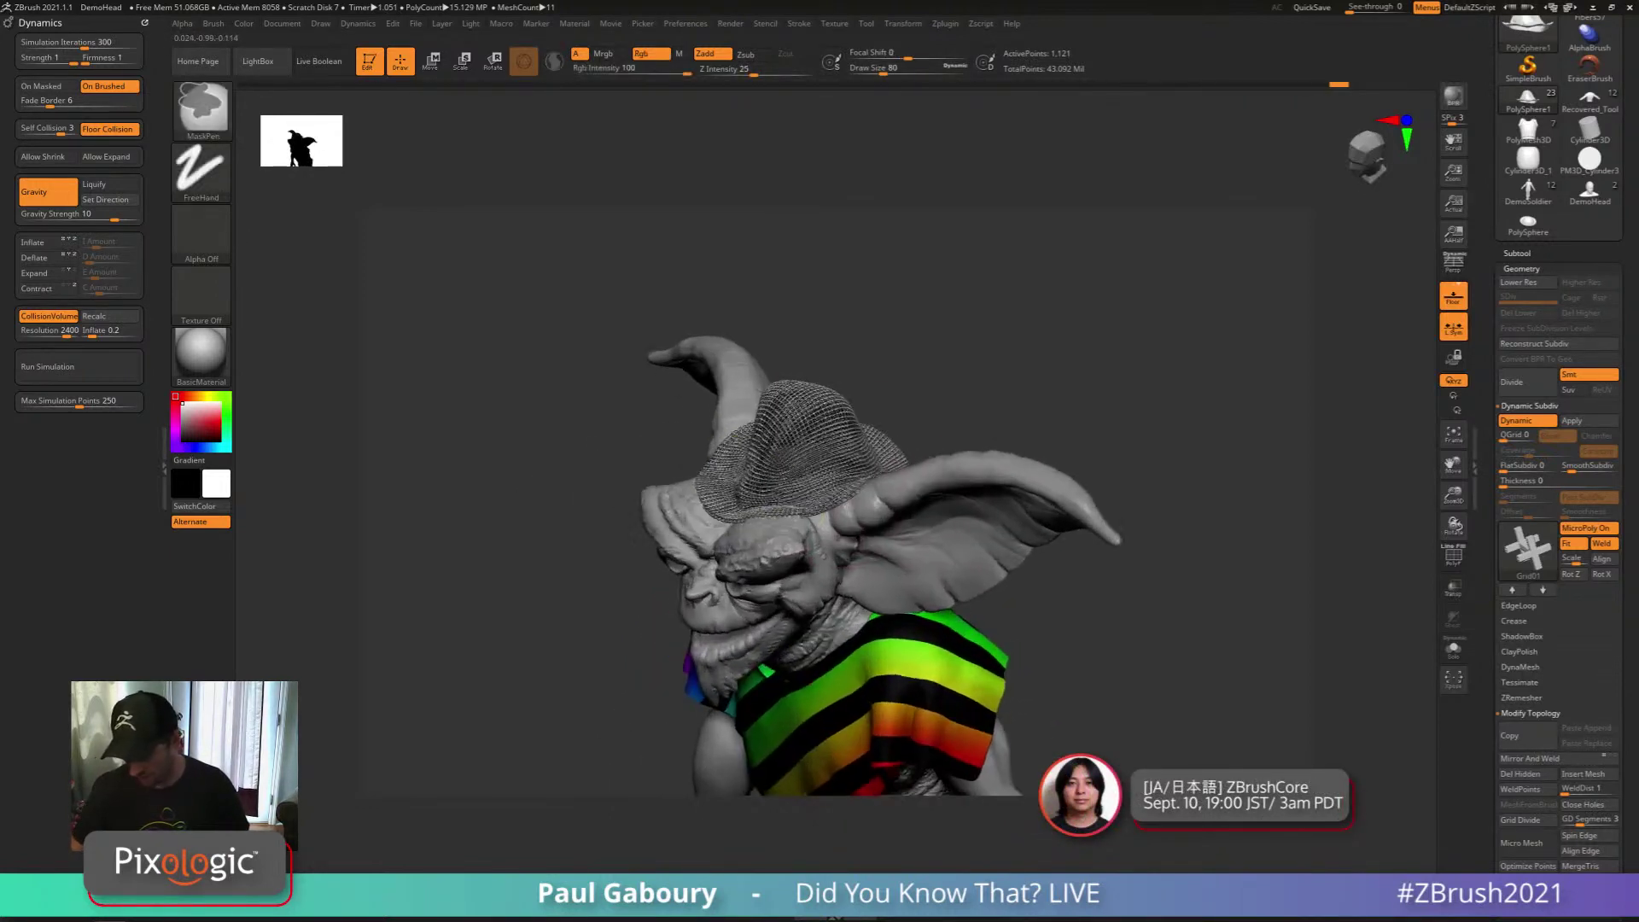
key("s")
left_click_drag(798, 482, 787, 482)
right_click_drag(789, 478, 857, 507)
left_click_drag(715, 483, 747, 425)
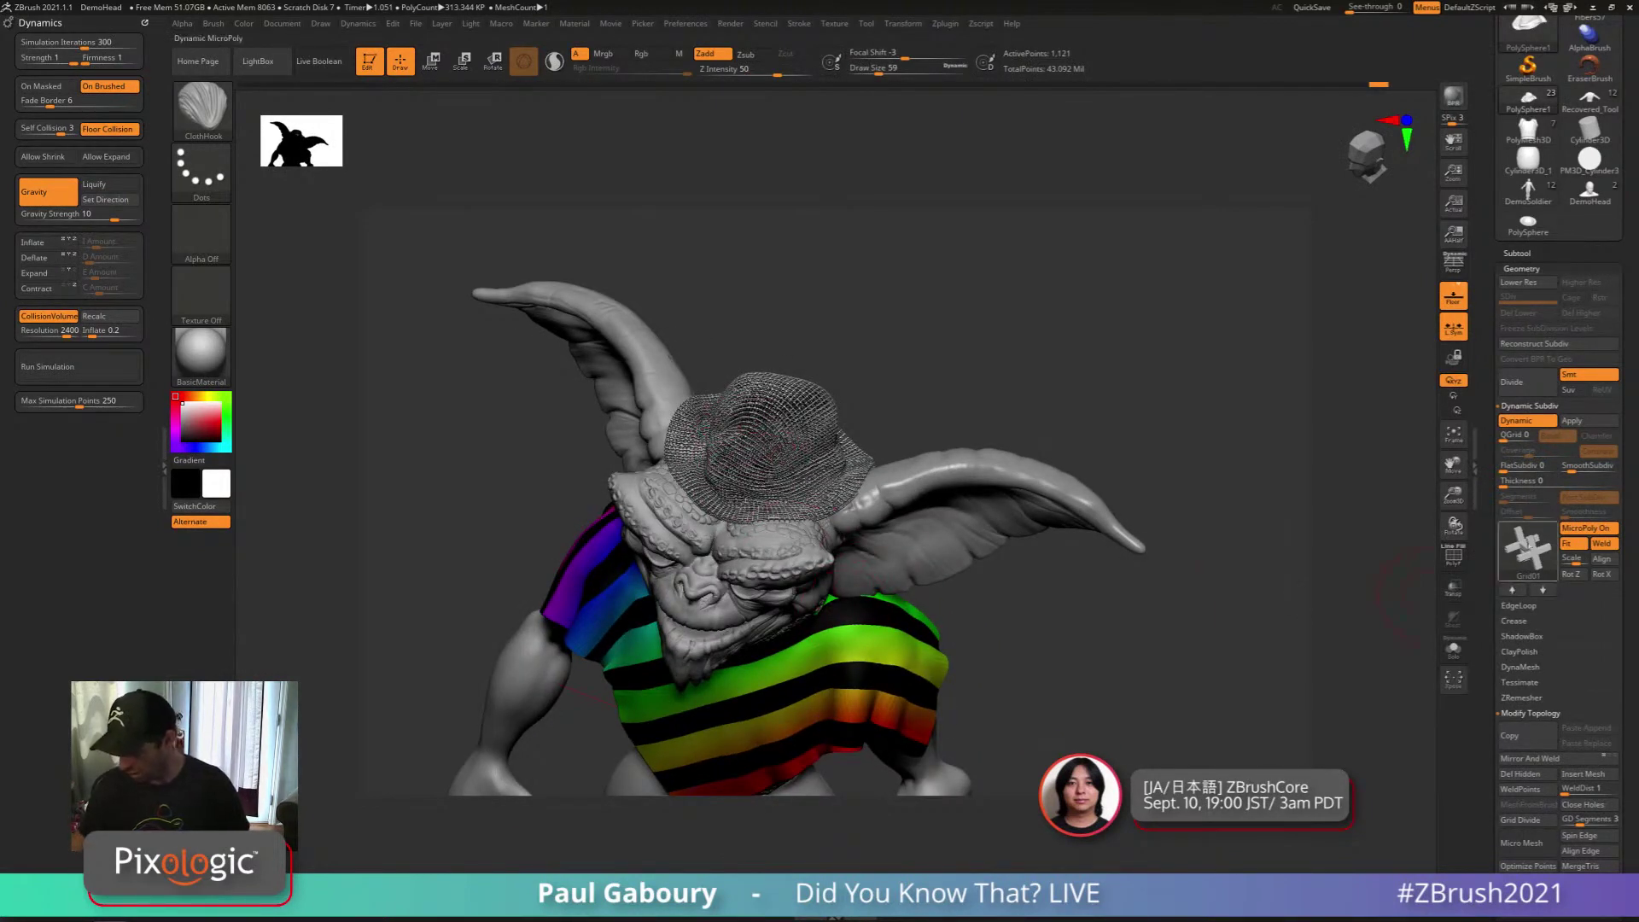
Compare the hat without and with its MicroPoly pattern, and examine the weave up close and on the full figure
left_click(1585, 527)
right_click_drag(977, 658, 989, 620)
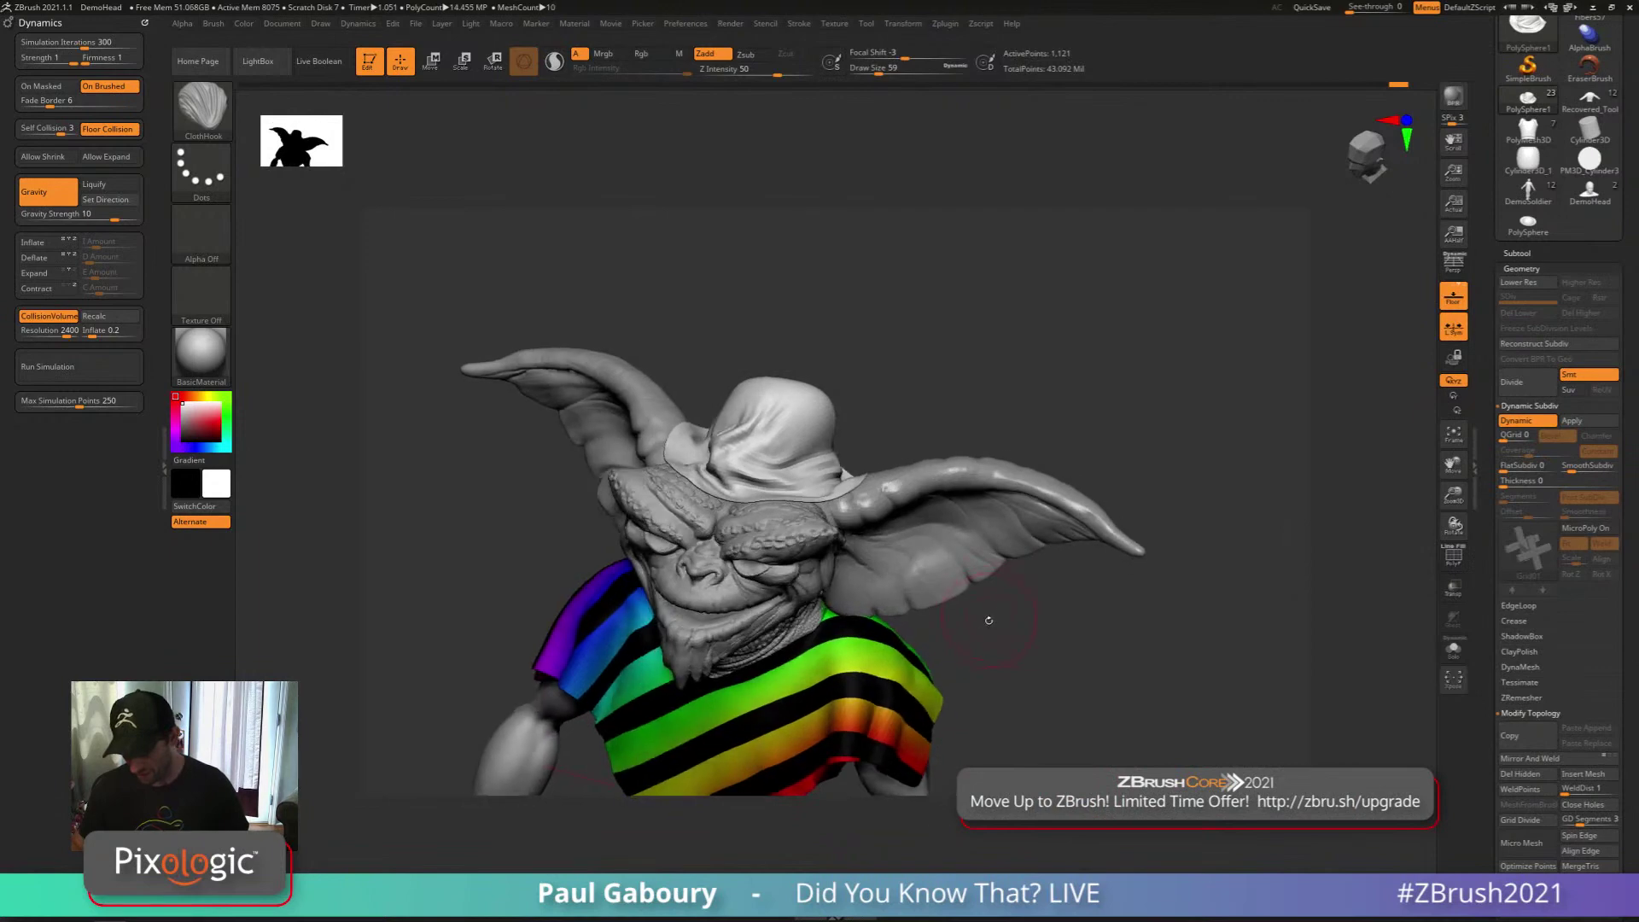
left_click(1585, 528)
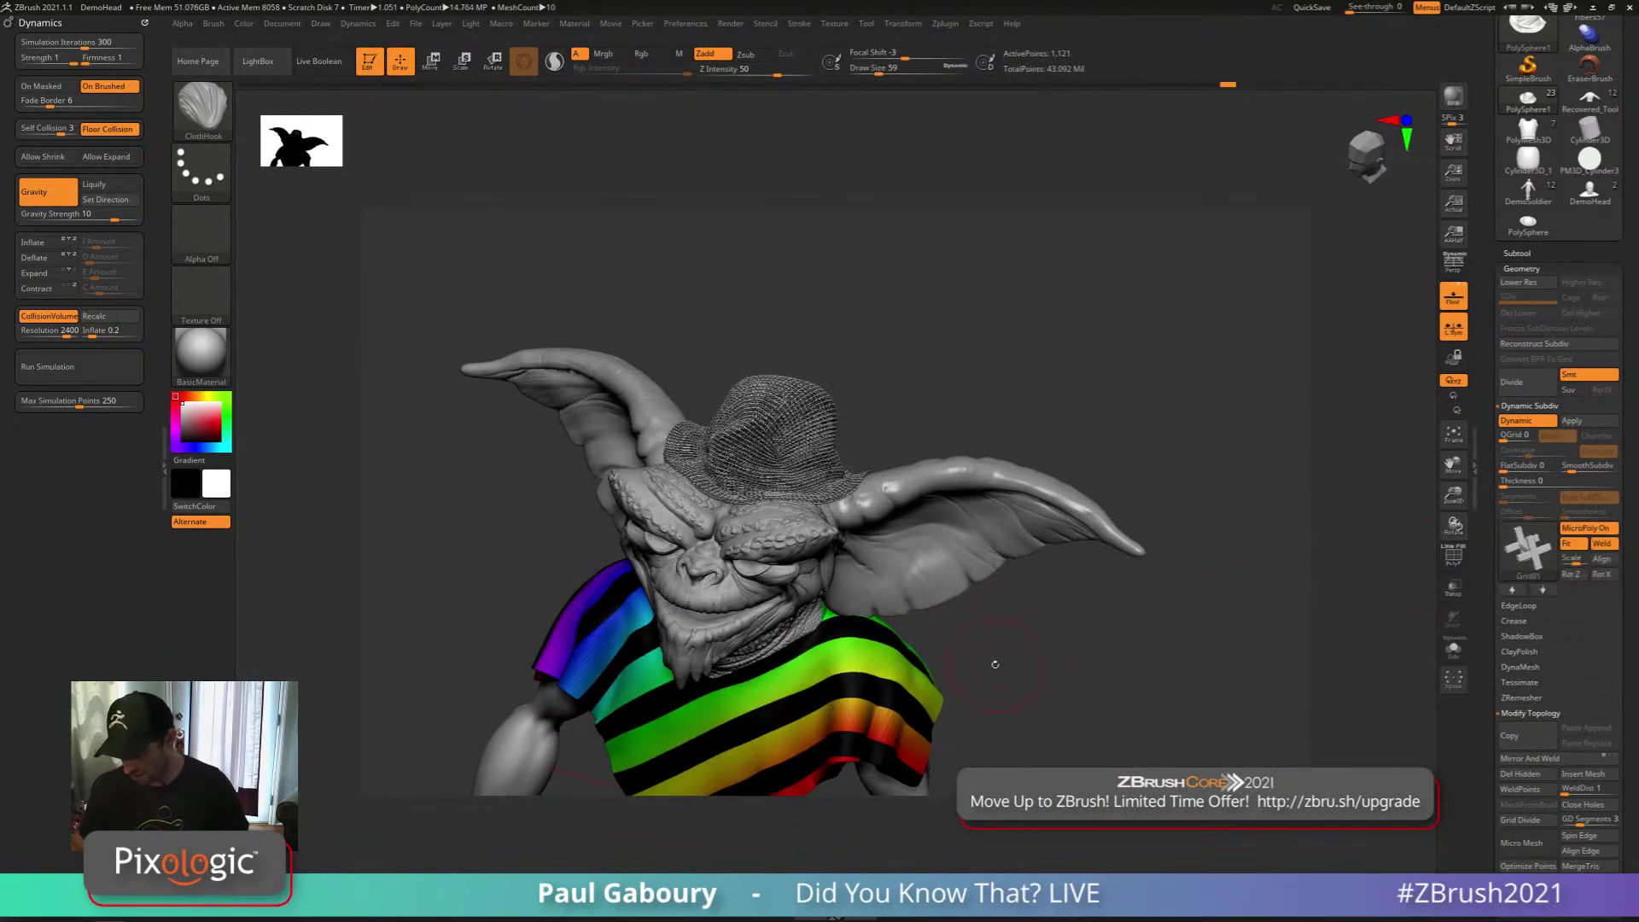
left_click_drag(995, 662, 974, 649)
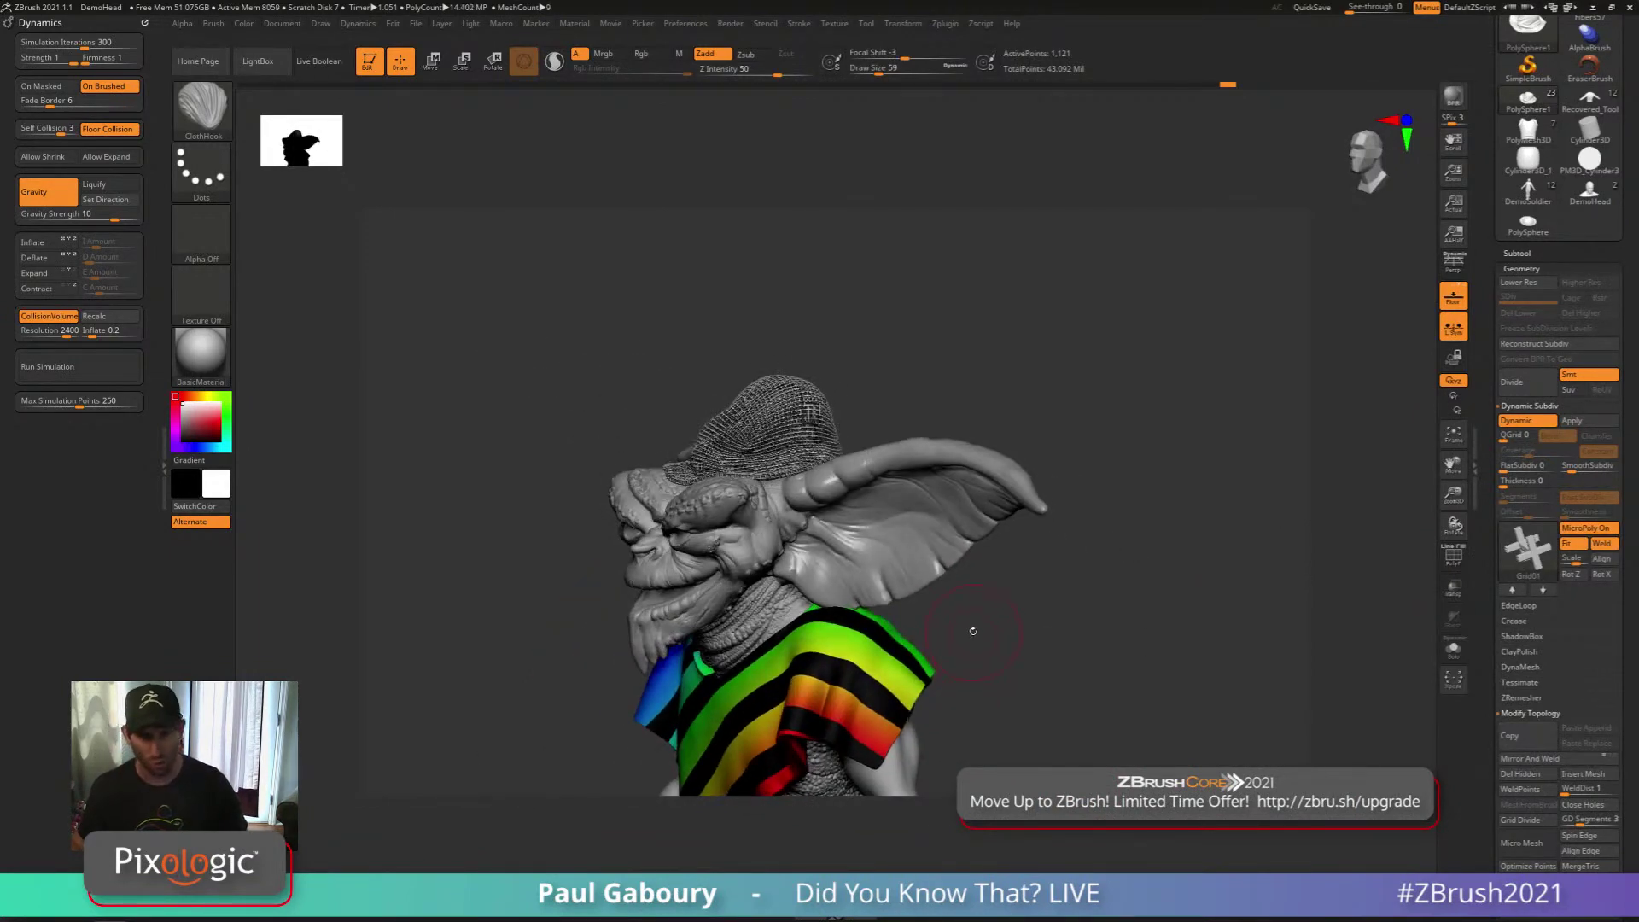
right_click_drag(972, 633, 939, 580, "alt")
right_click_drag(940, 580, 951, 611, "ctrl")
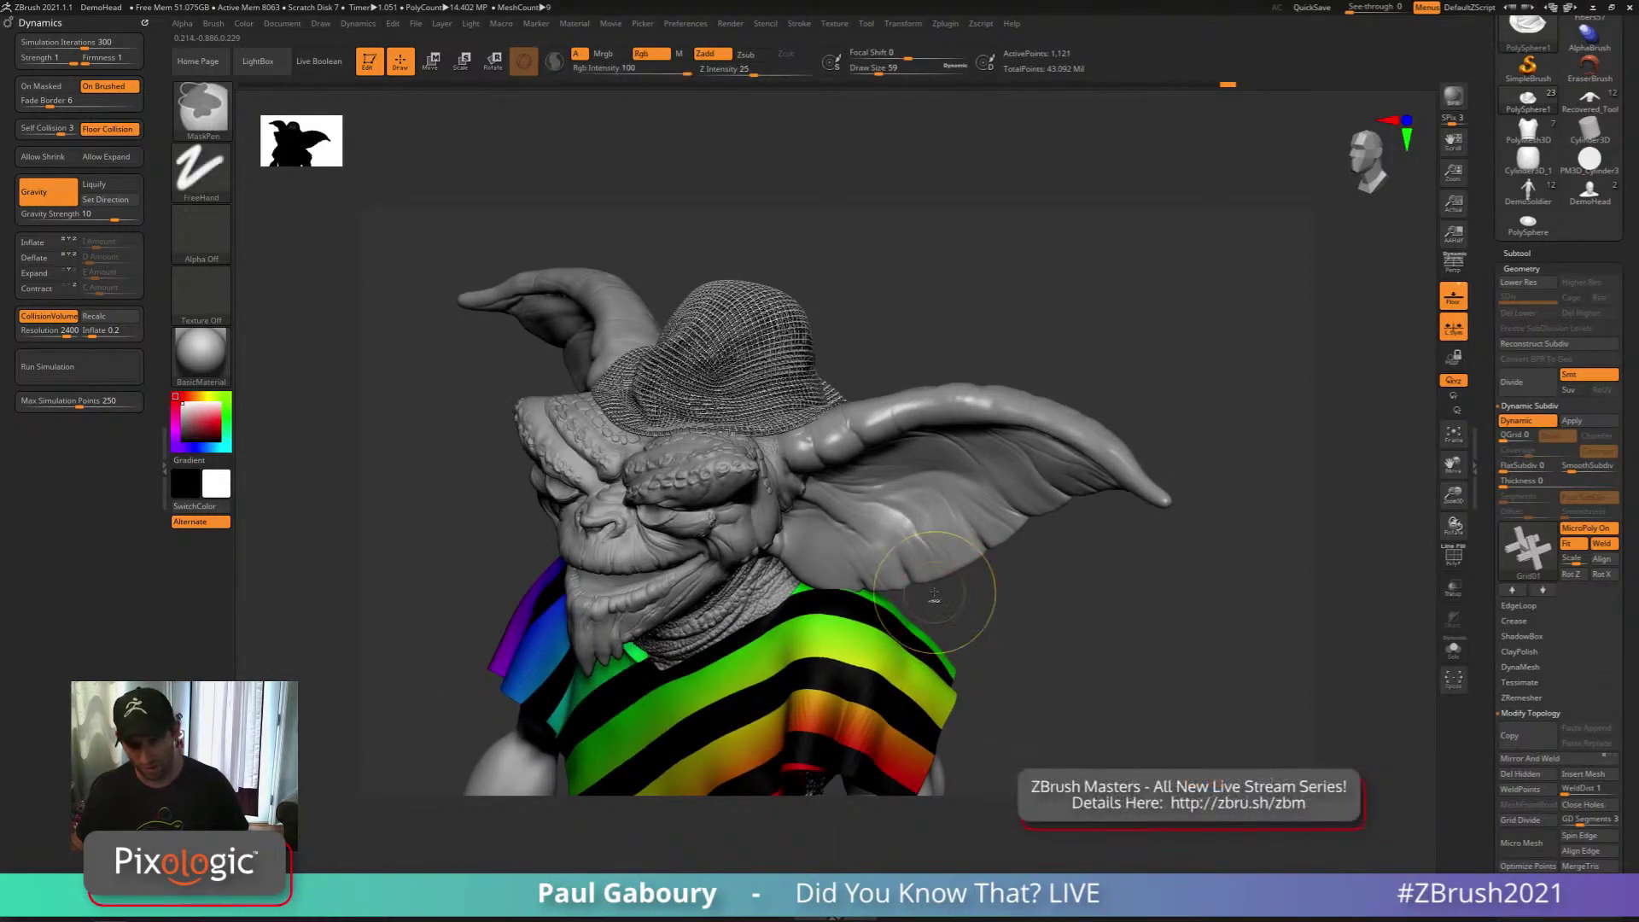
right_click_drag(933, 603, 946, 624, "ctrl")
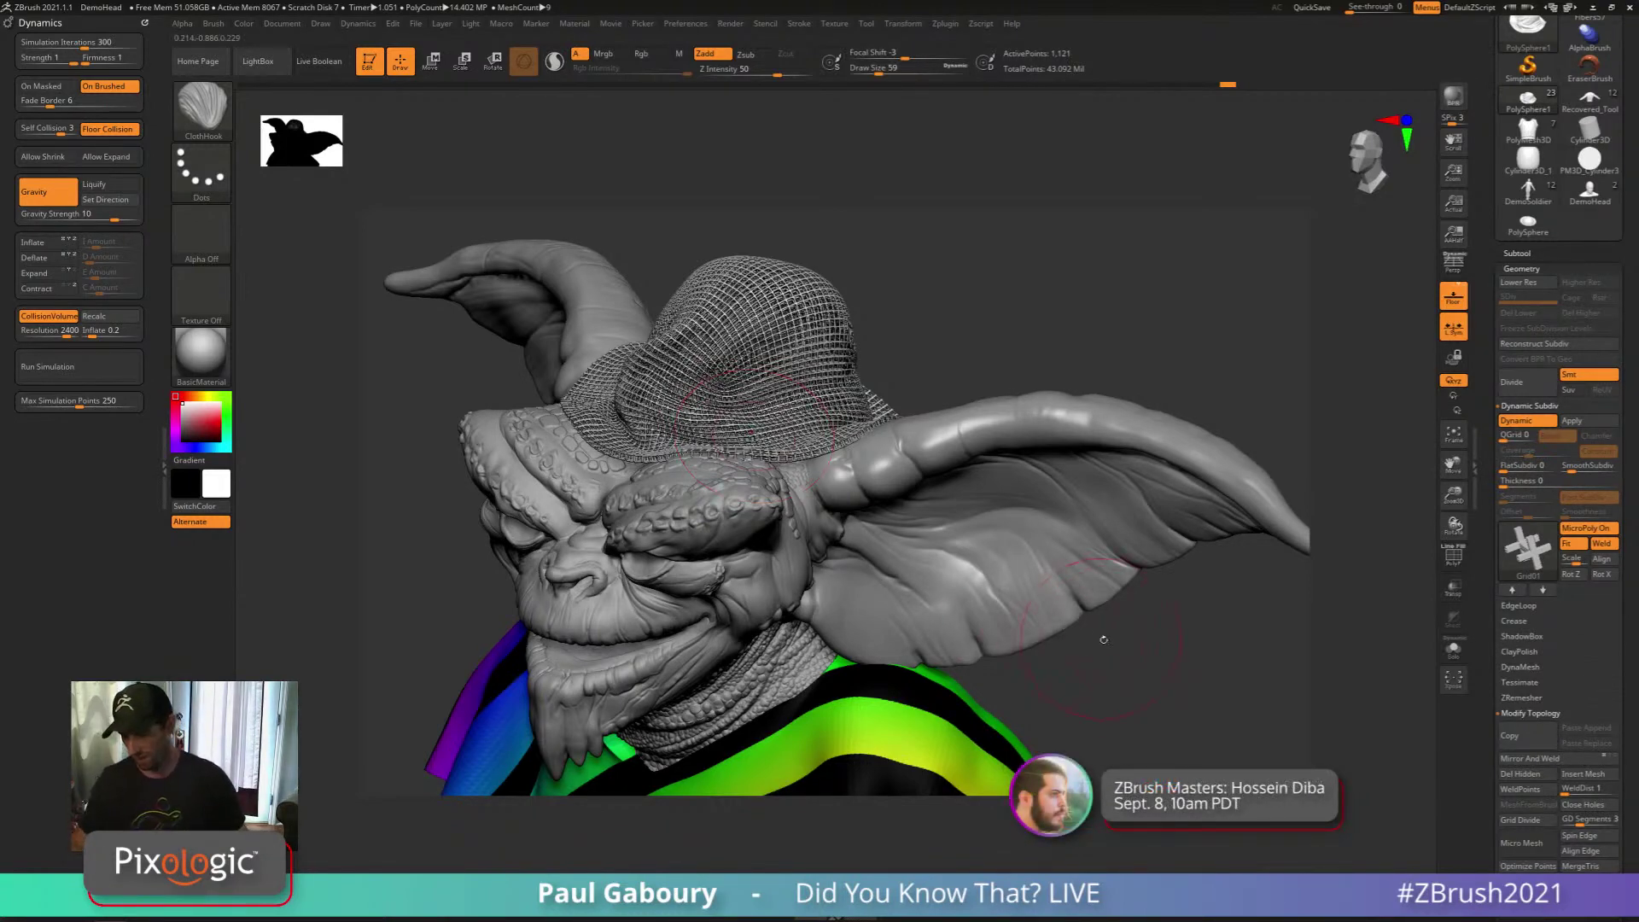
right_click_drag(1121, 669, 1095, 663, "ctrl")
mouse_move(1095, 663)
right_mouse_down("alt")
mouse_move(1080, 583)
mouse_move(1119, 537)
right_mouse_up("alt")
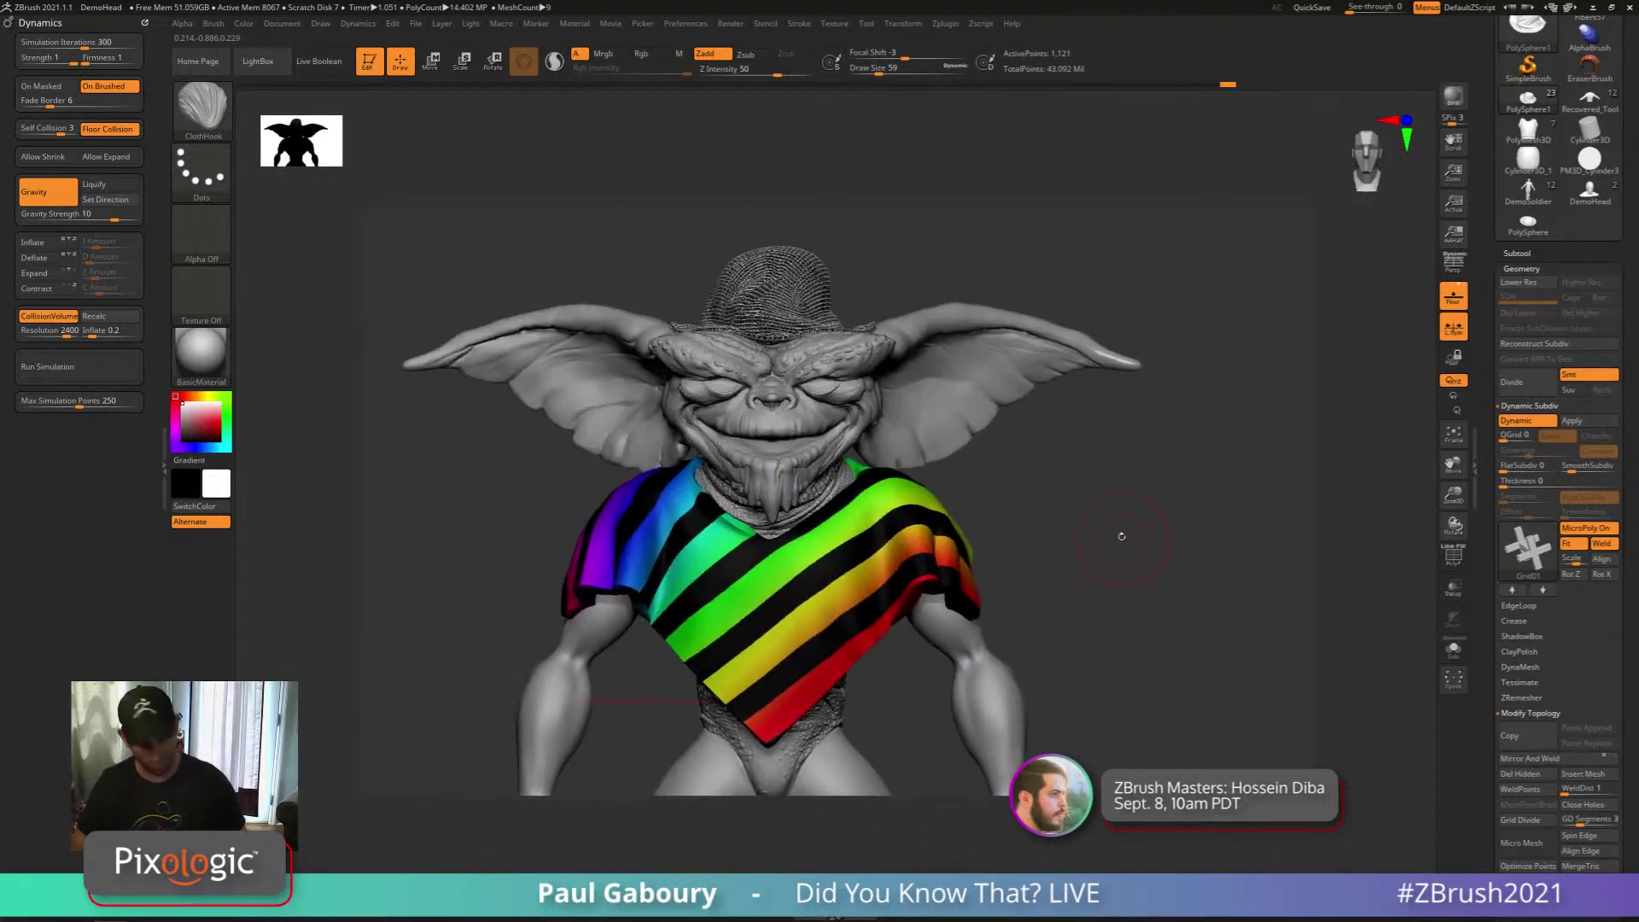
key("shift+f")
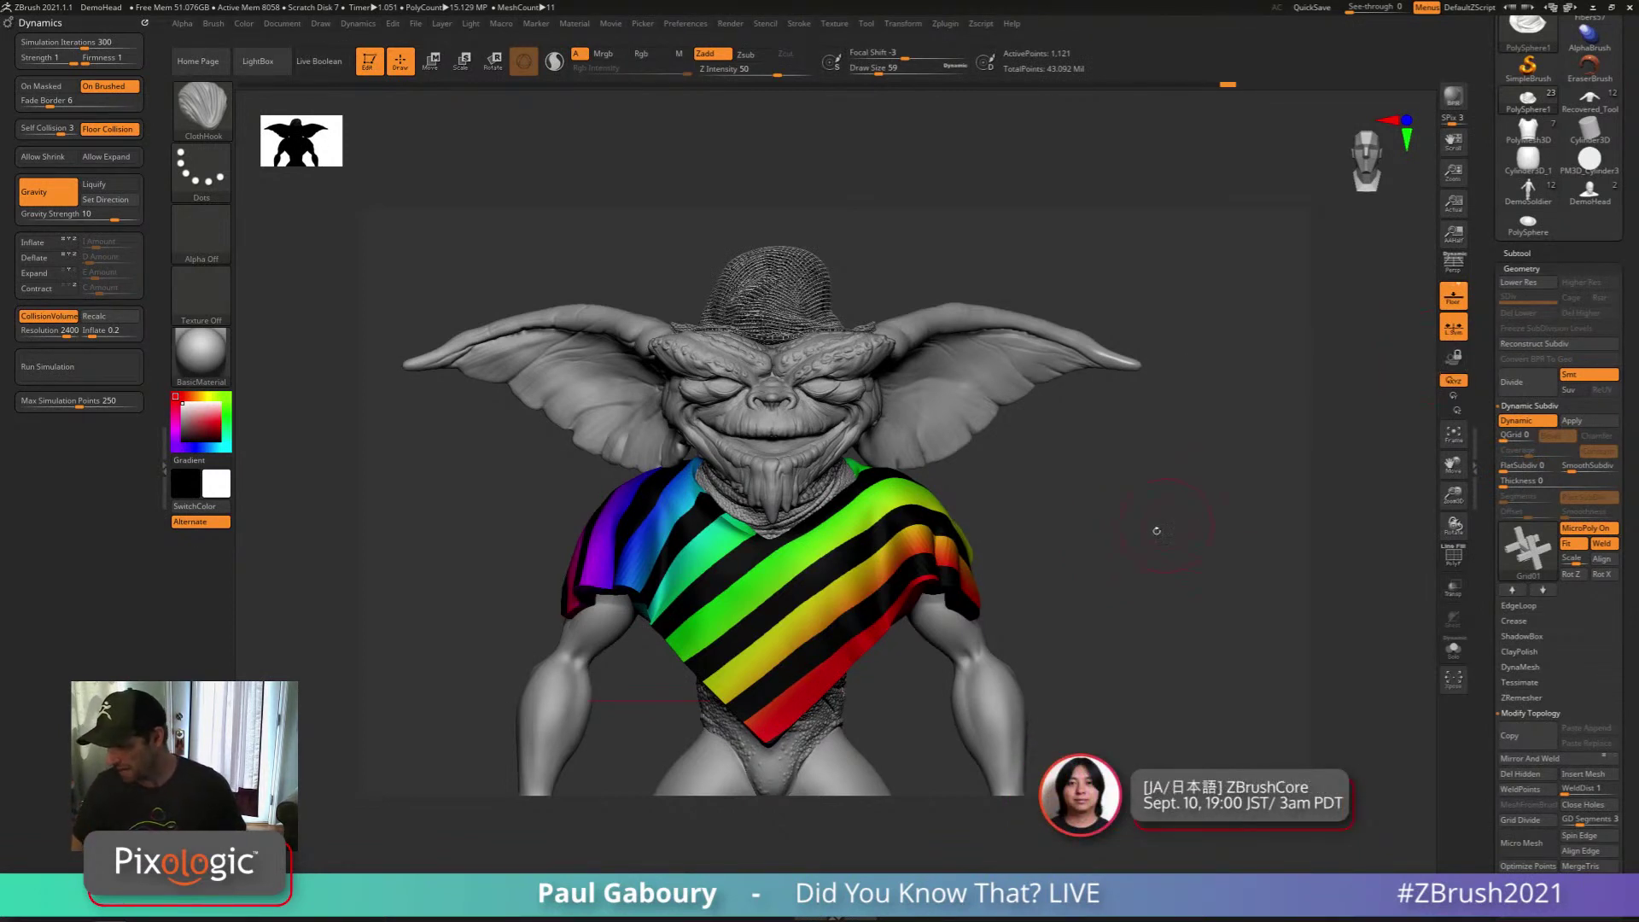
Switch to the jacket tool, make its male body subtool active and reduce the draw size to 16
left_click(1589, 101)
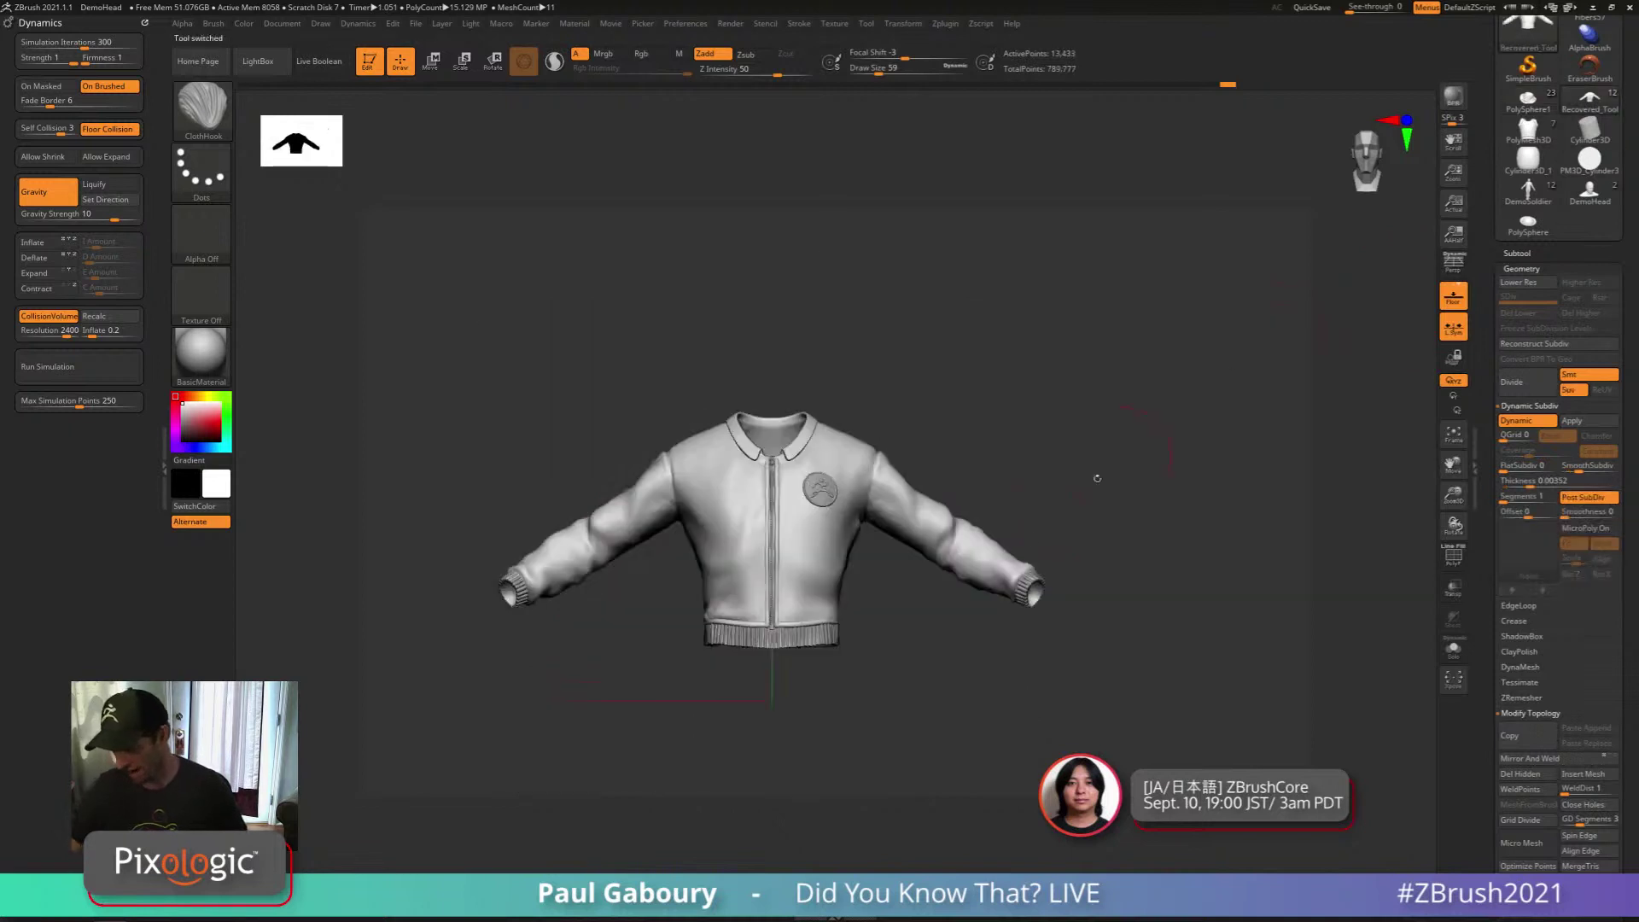
mouse_move(970, 647)
left_mouse_down("alt")
mouse_move(984, 602)
mouse_move(966, 605)
left_mouse_up("alt")
key("s")
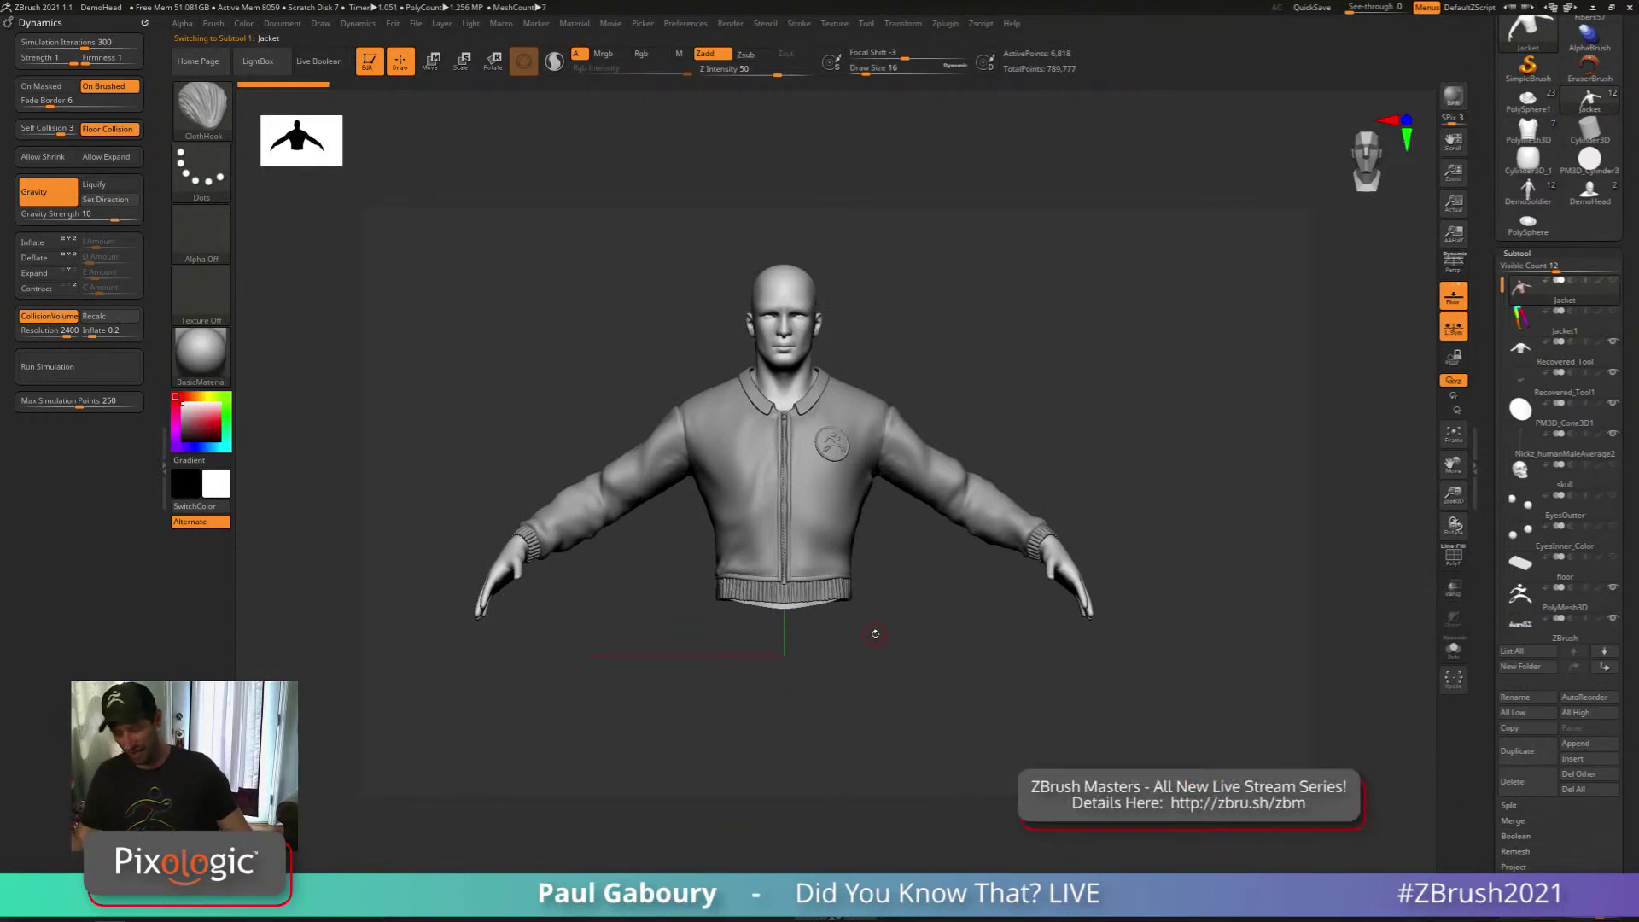
Browse the LightBox tool library for the average human male ZTL model and close the library again
key("comma")
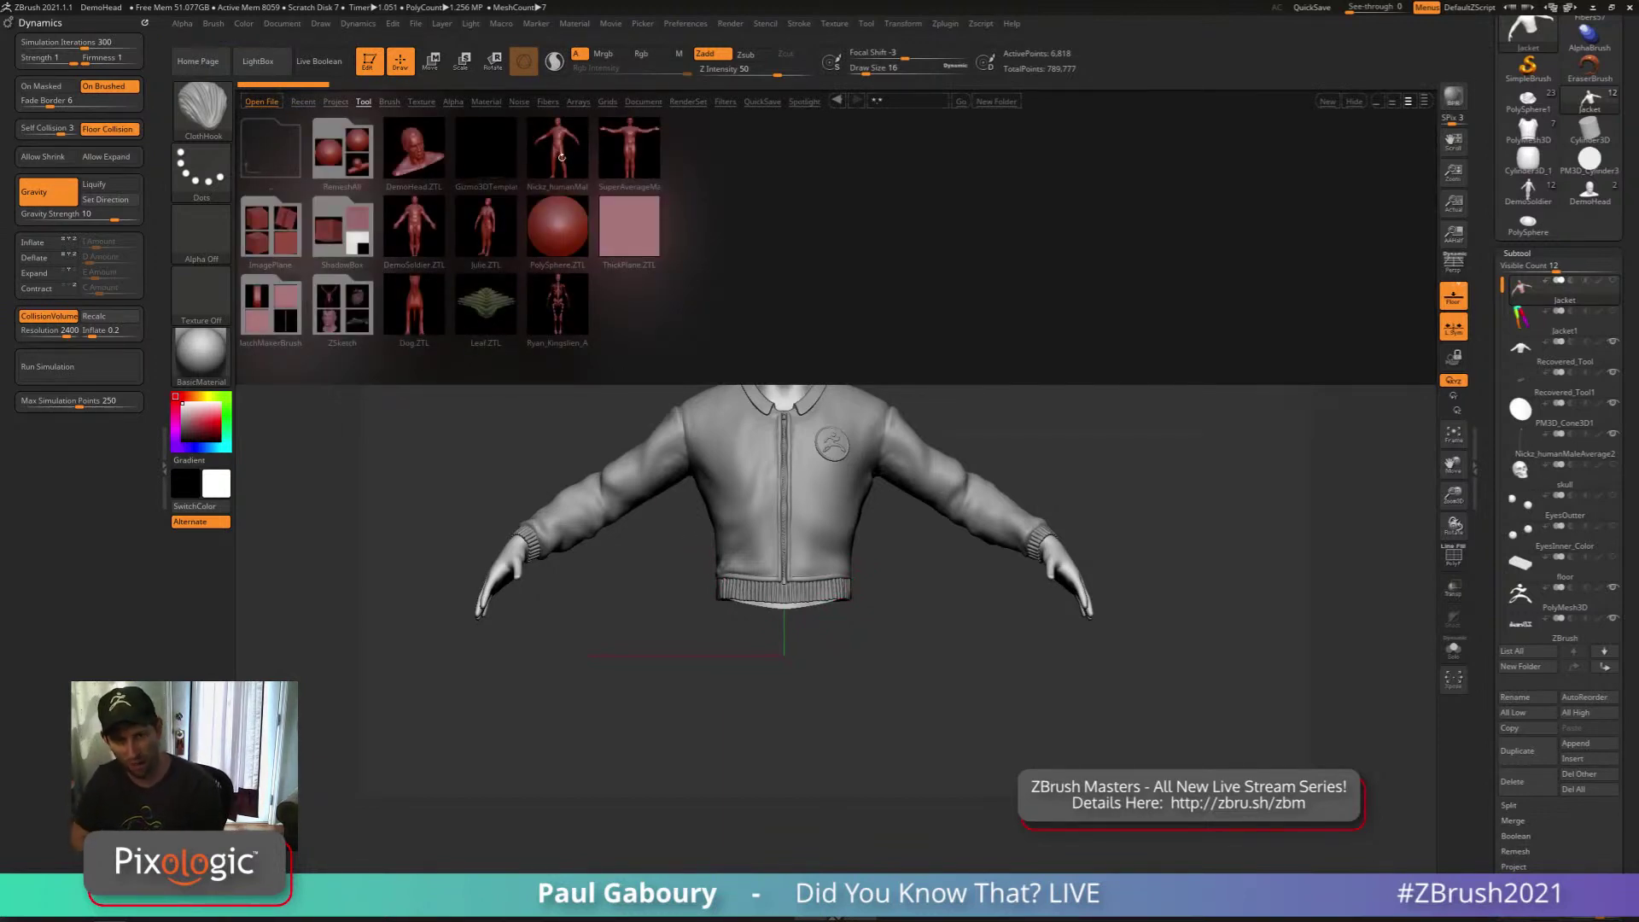
left_click(564, 154)
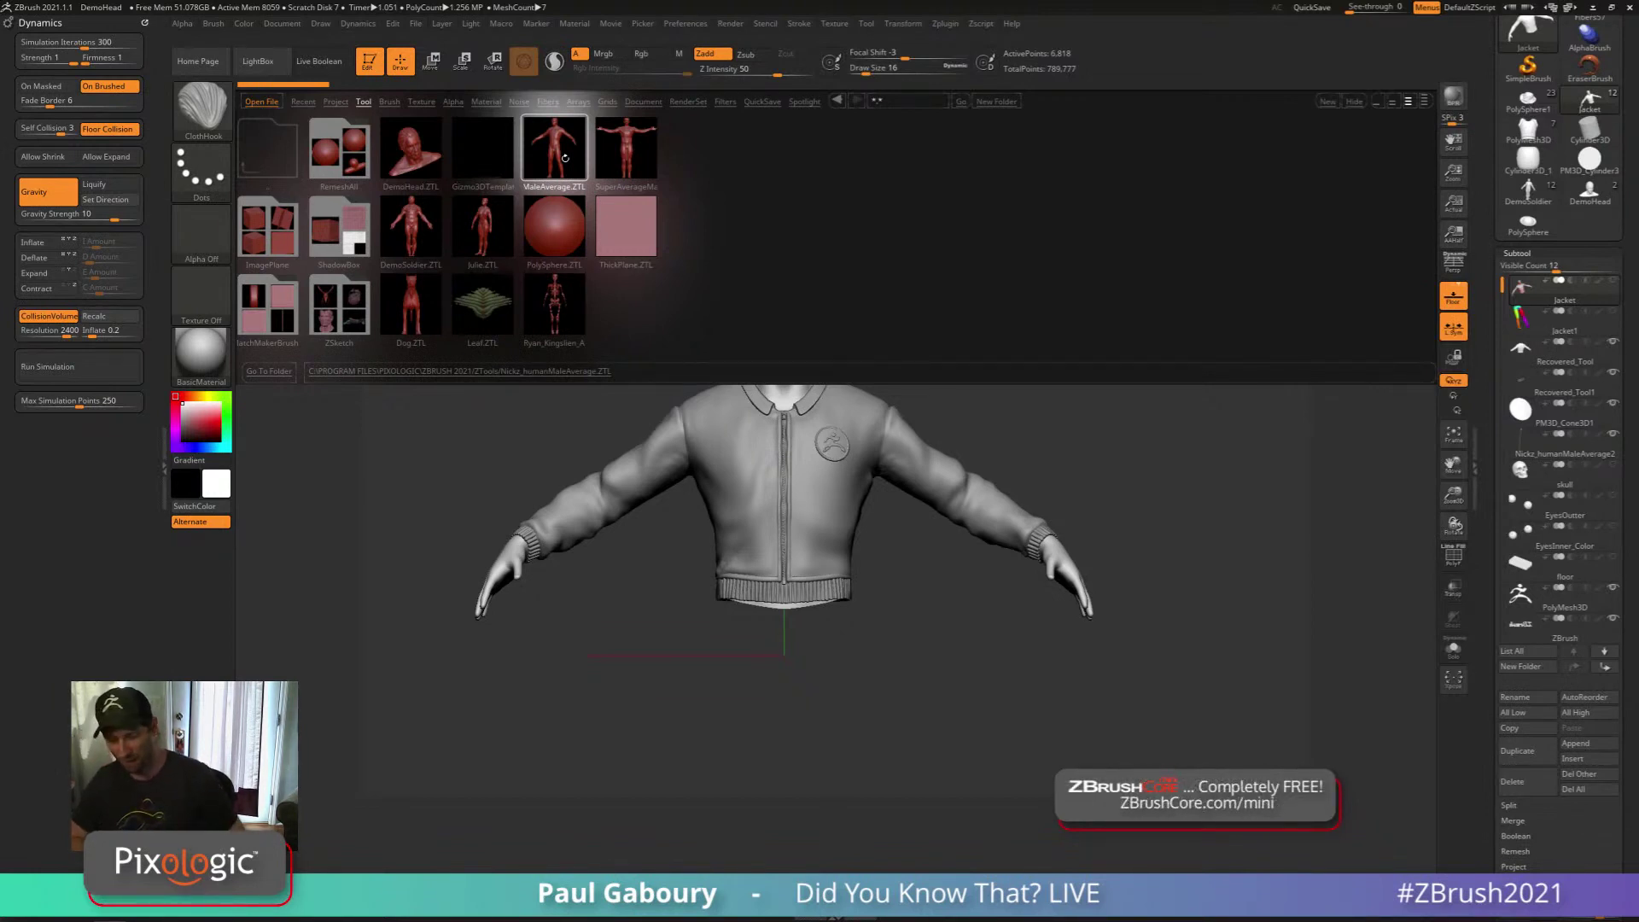
key("comma")
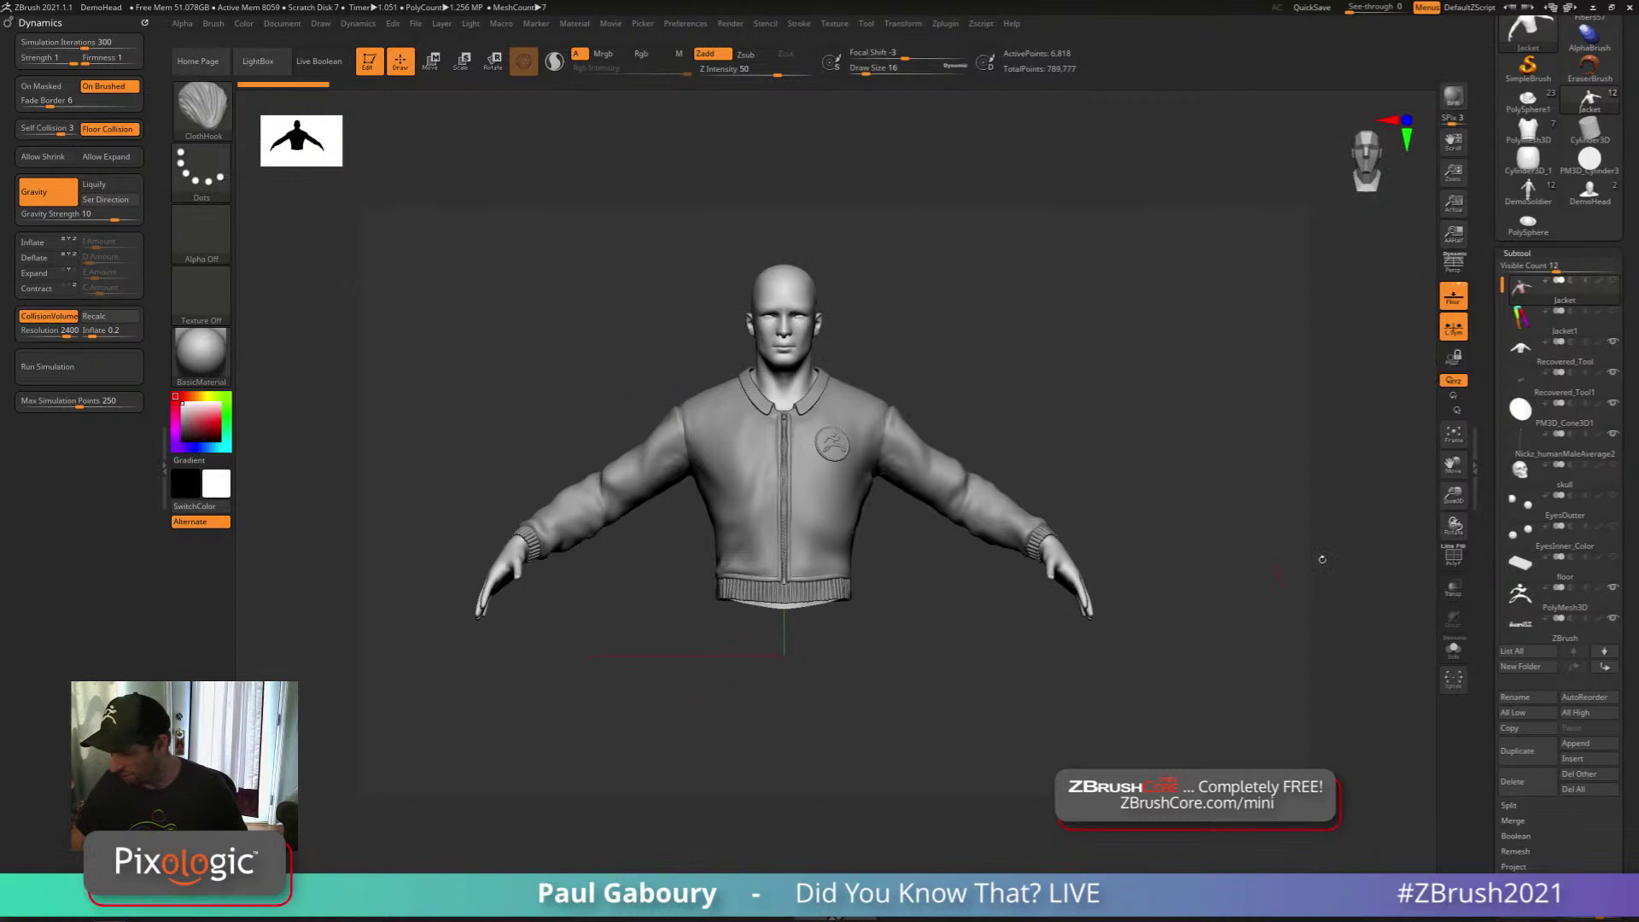
Isolate the male body subtool, show its polyframe and duplicate it
left_click(1612, 281, "shift")
left_click_drag(970, 628, 996, 635, "alt")
key("shift+f")
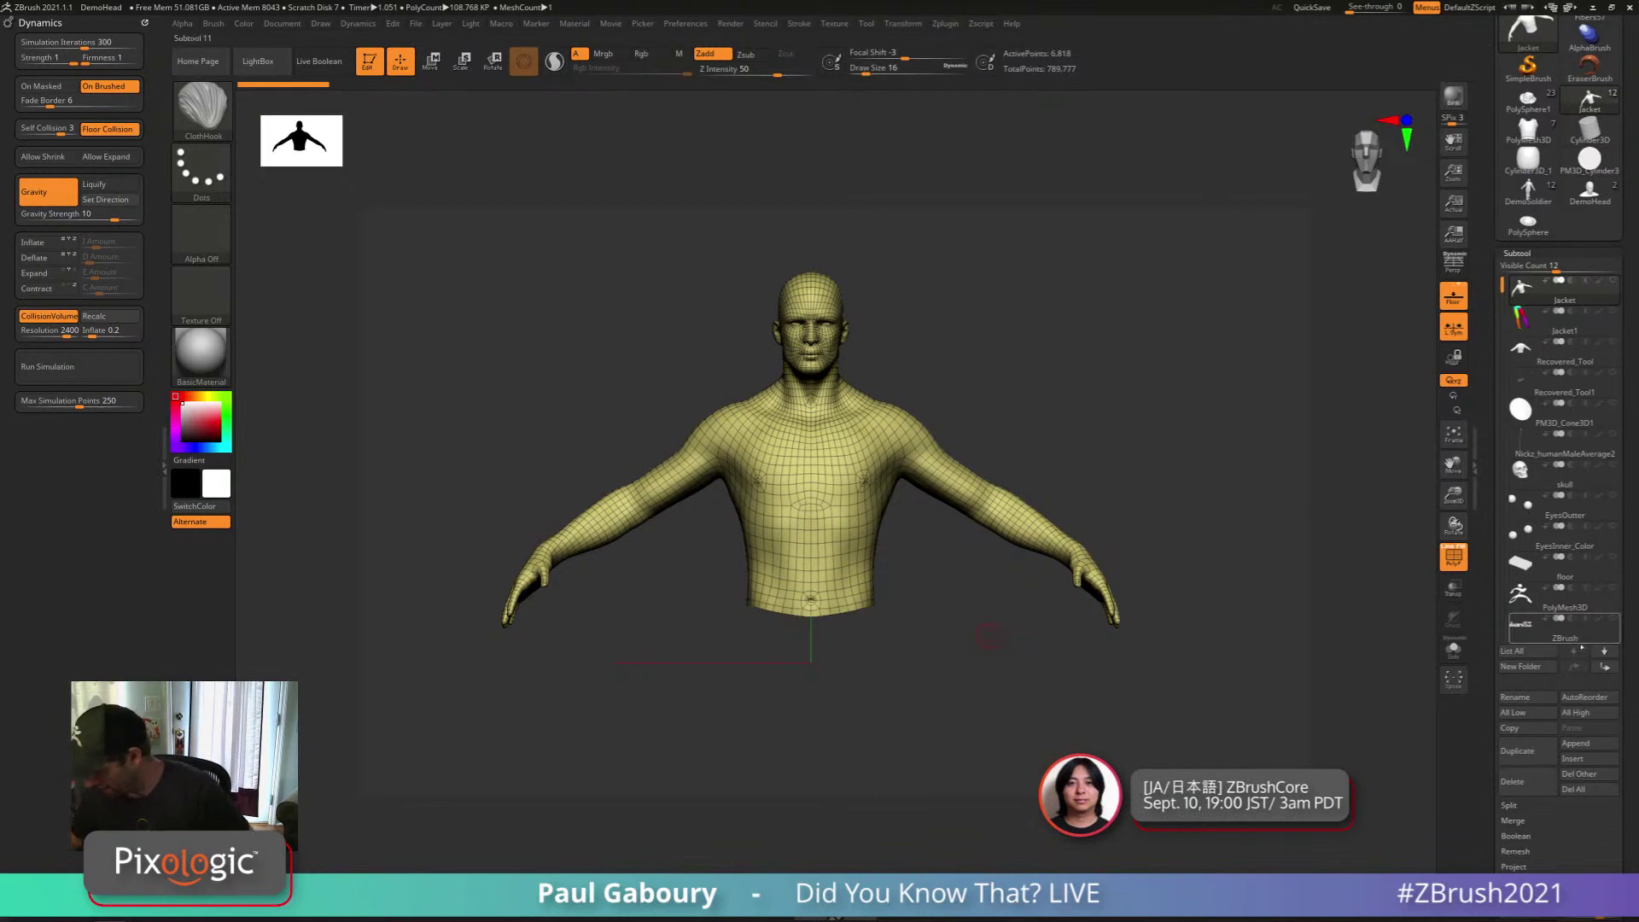
left_click(1523, 751)
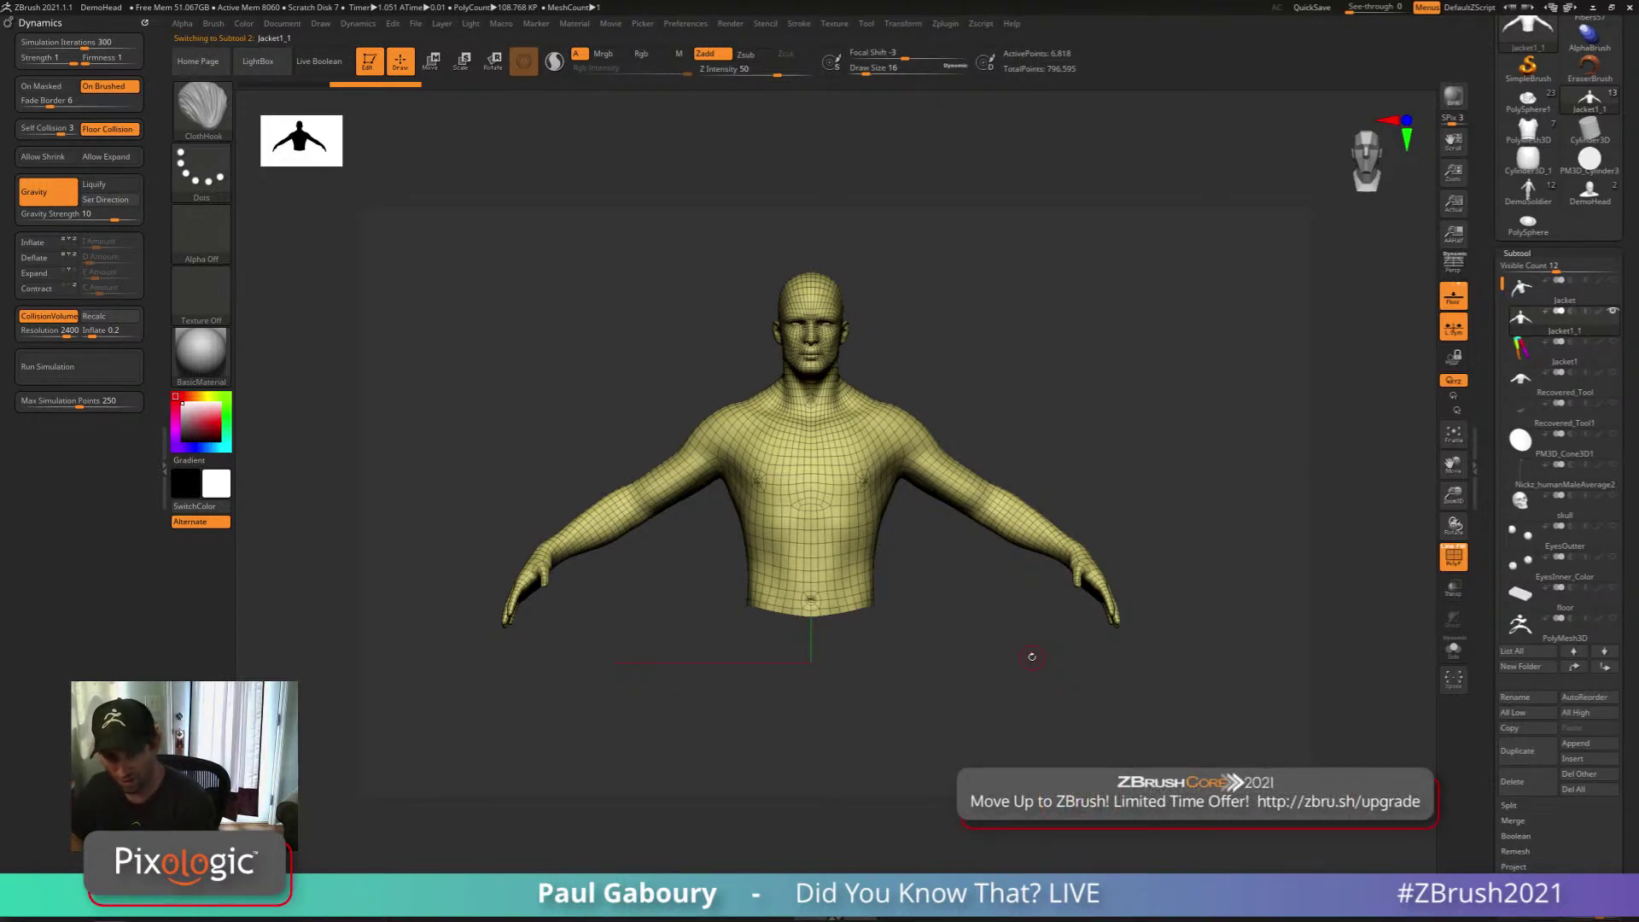
scroll(1623, 584, "down", 3)
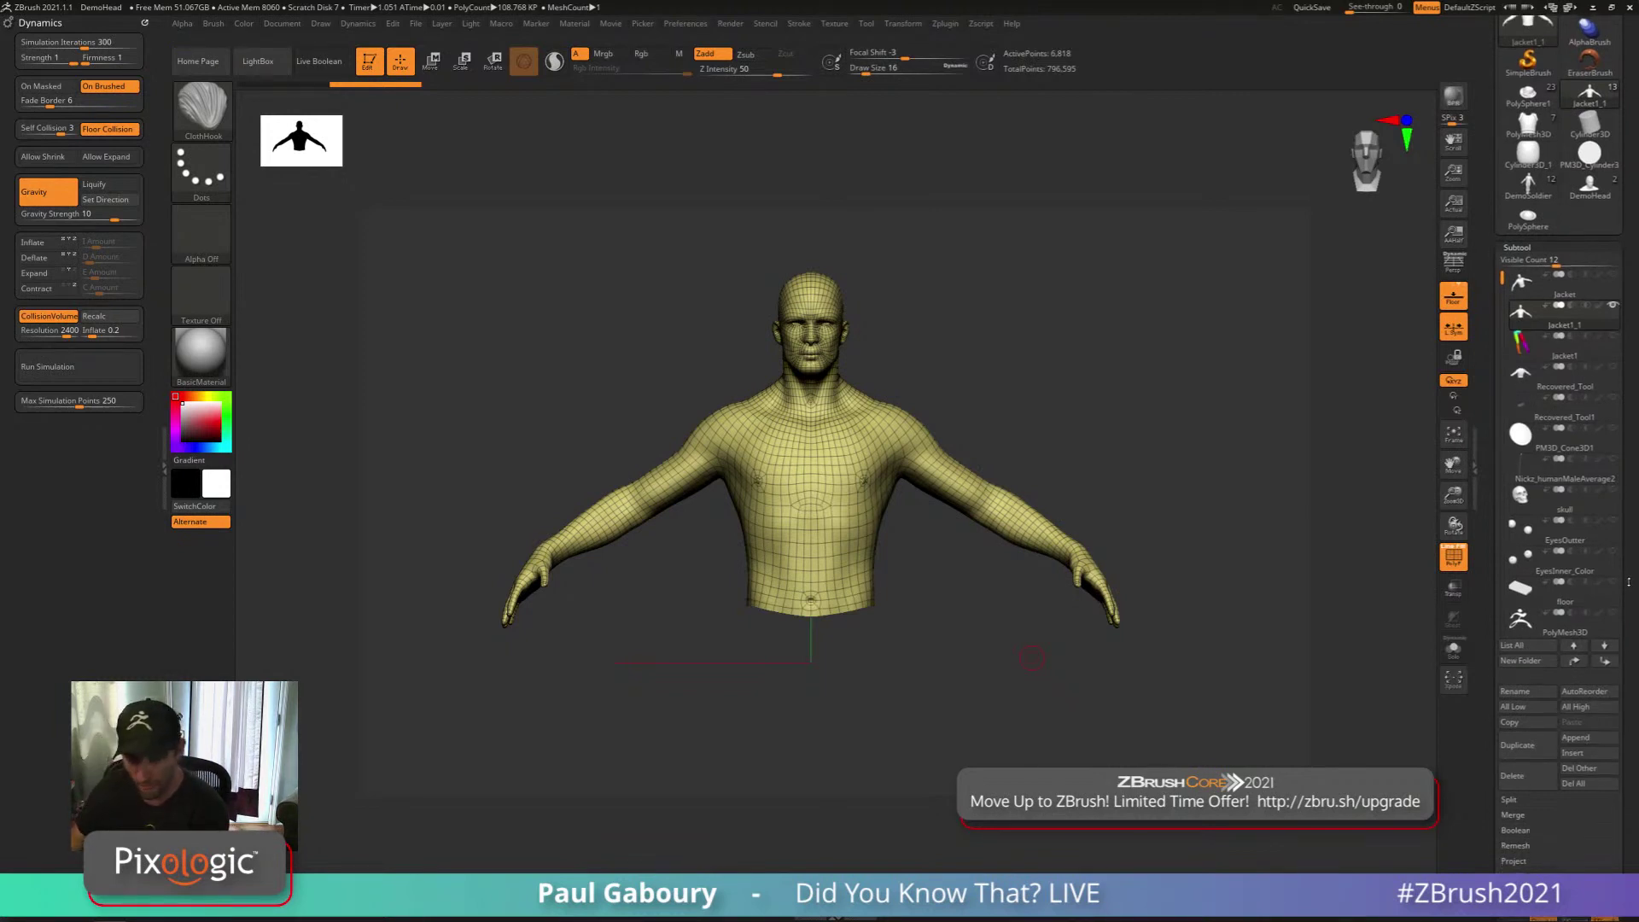
scroll(1618, 527, "down", 1)
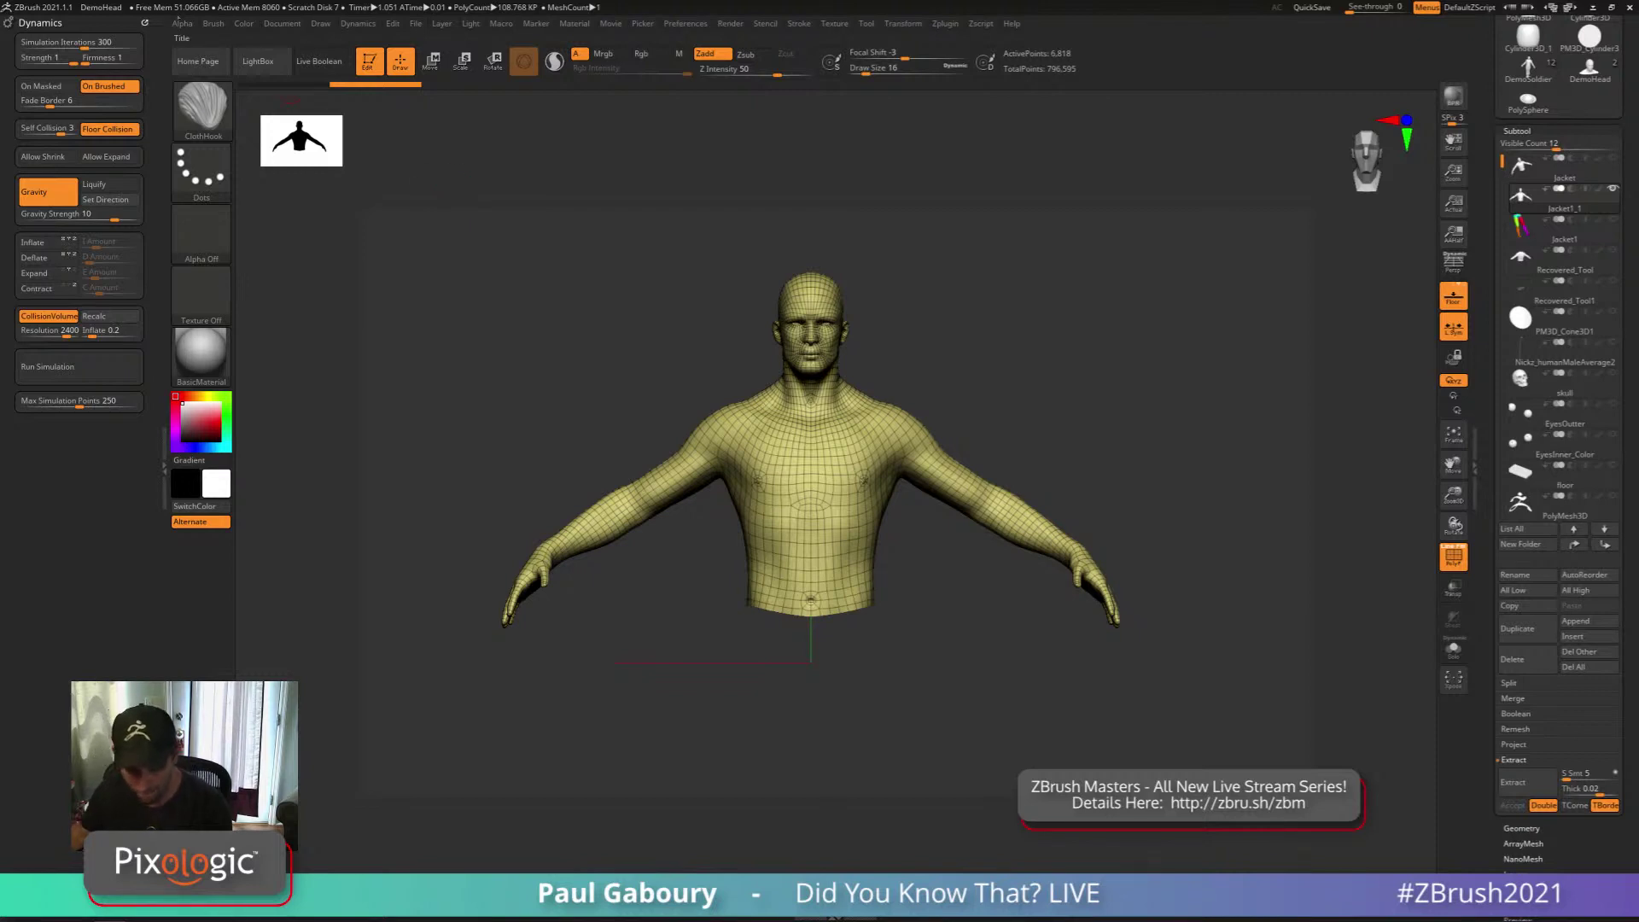
left_click(181, 23)
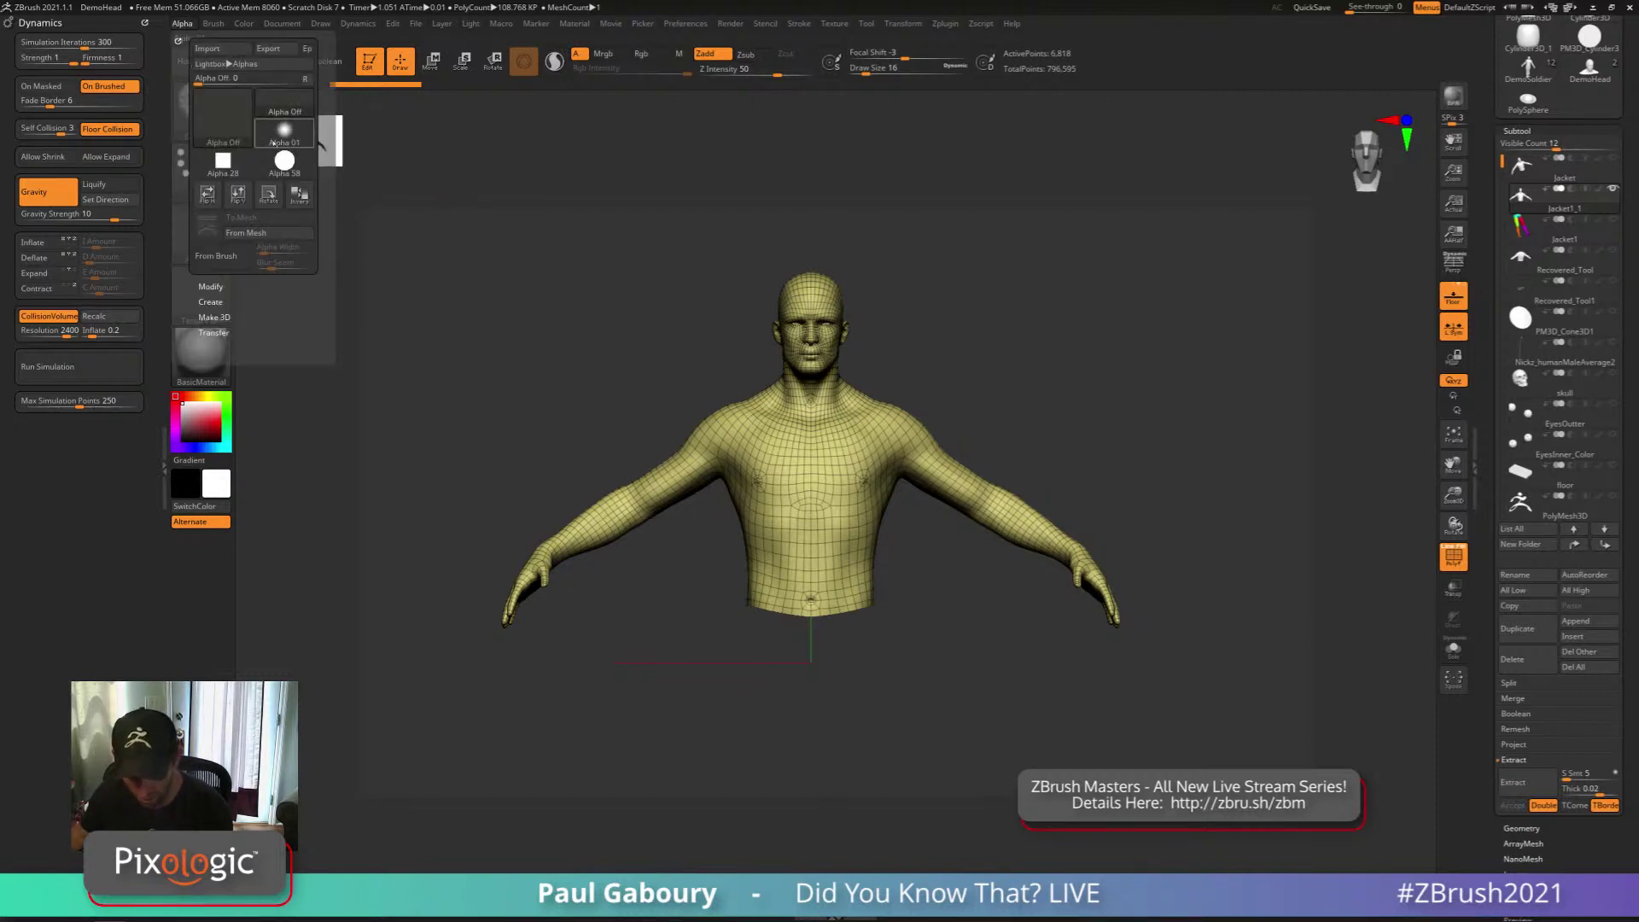
left_click(218, 333)
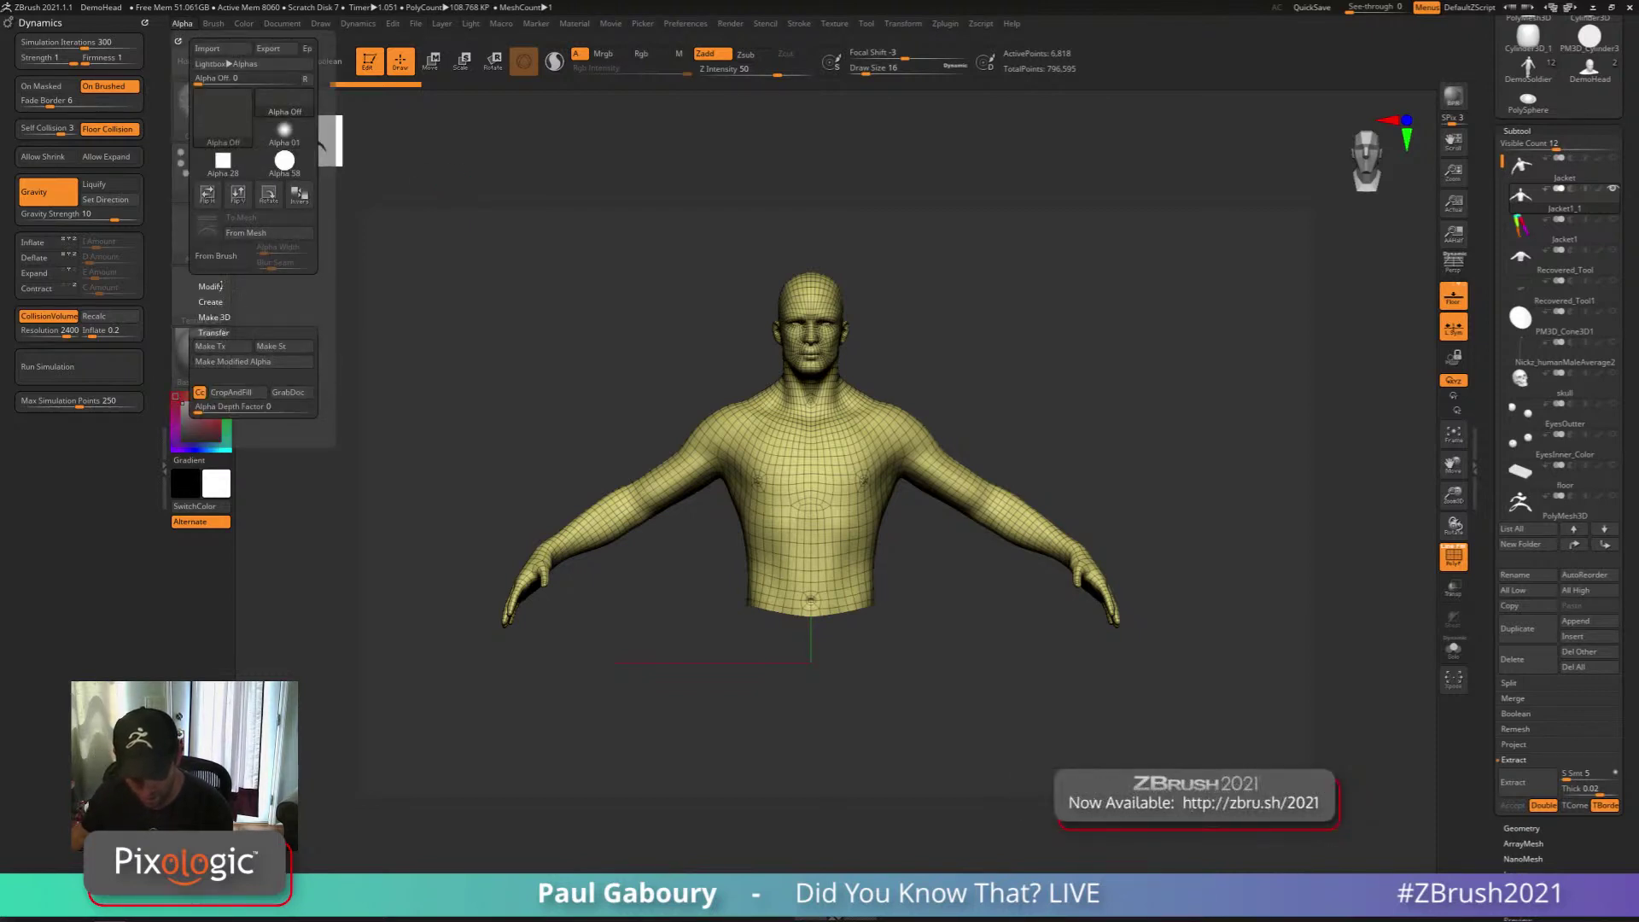
left_click(213, 286)
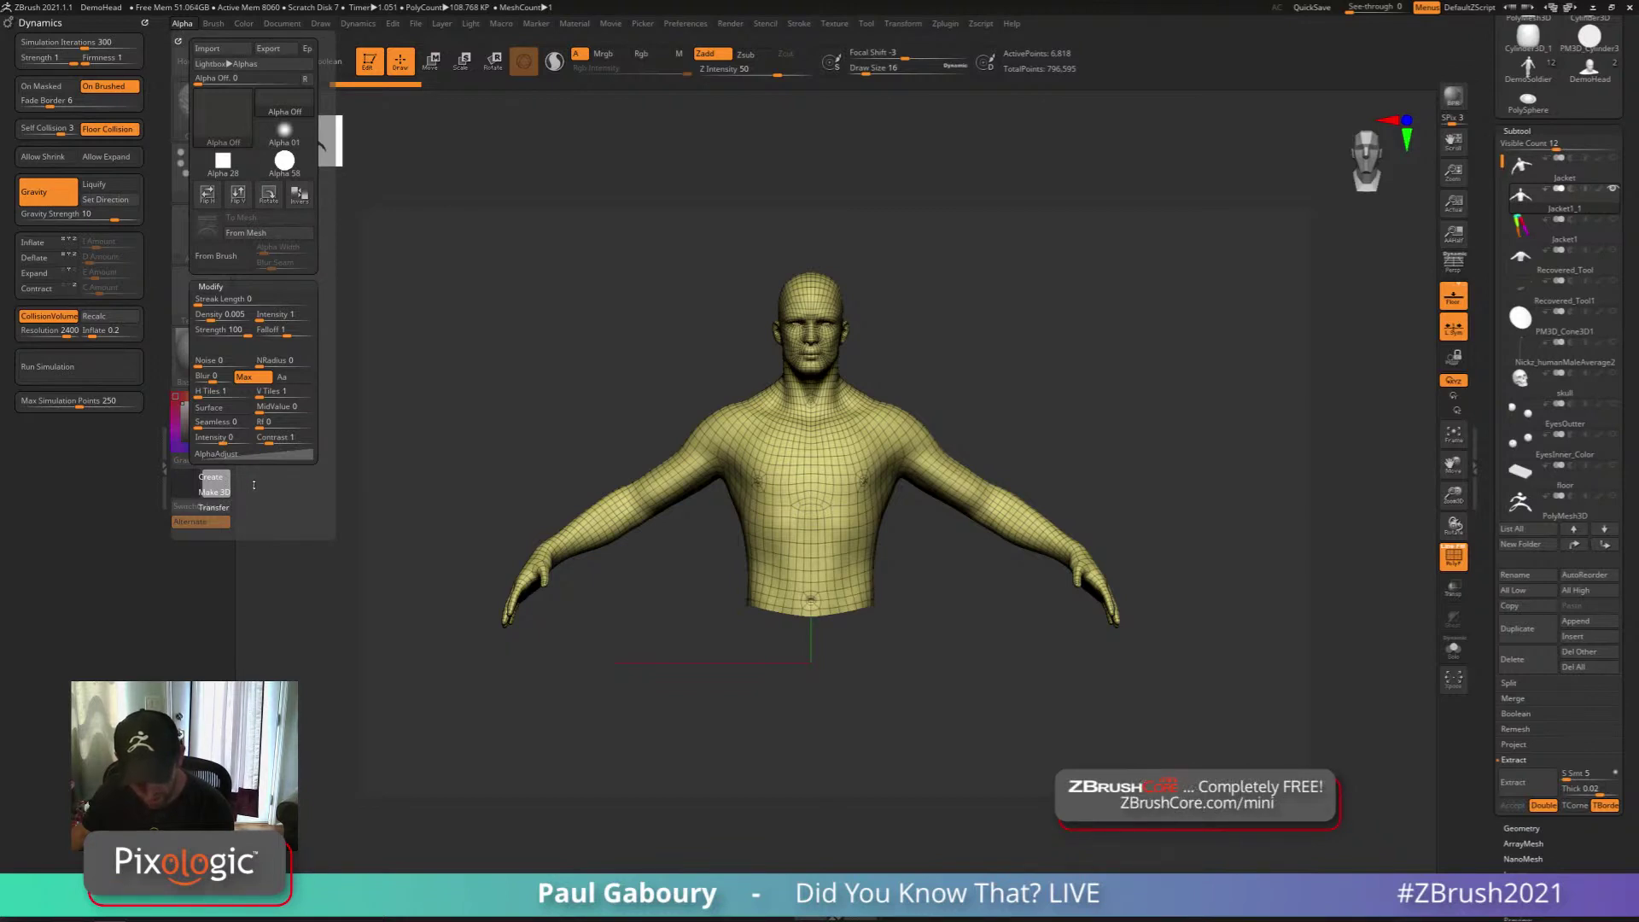
mouse_move(213, 24)
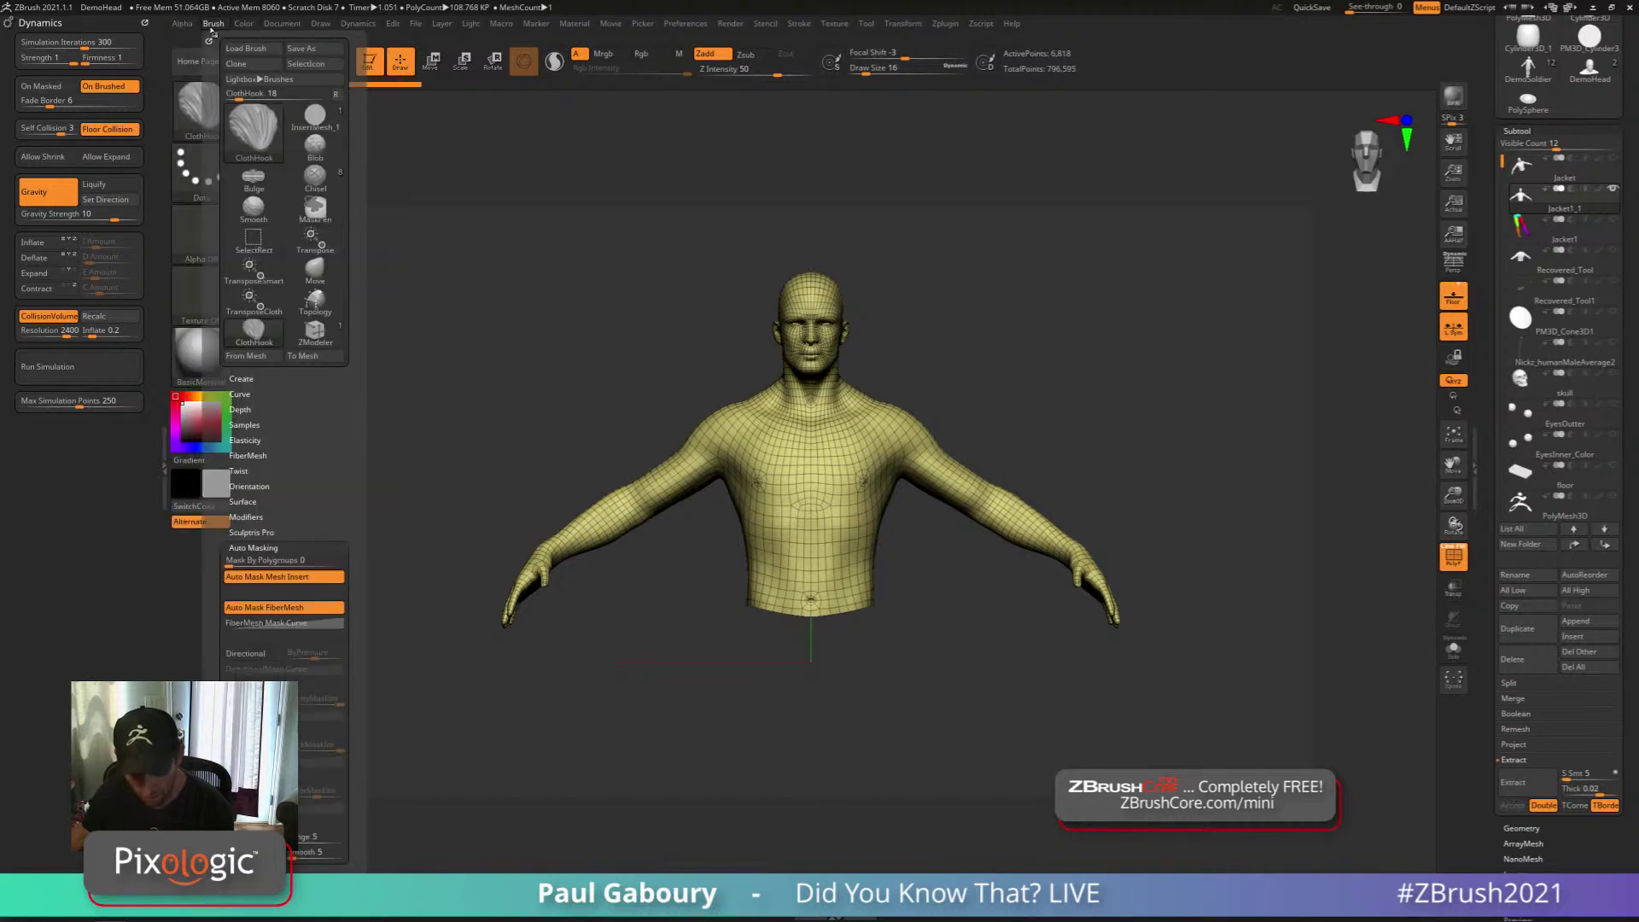
left_click(253, 547)
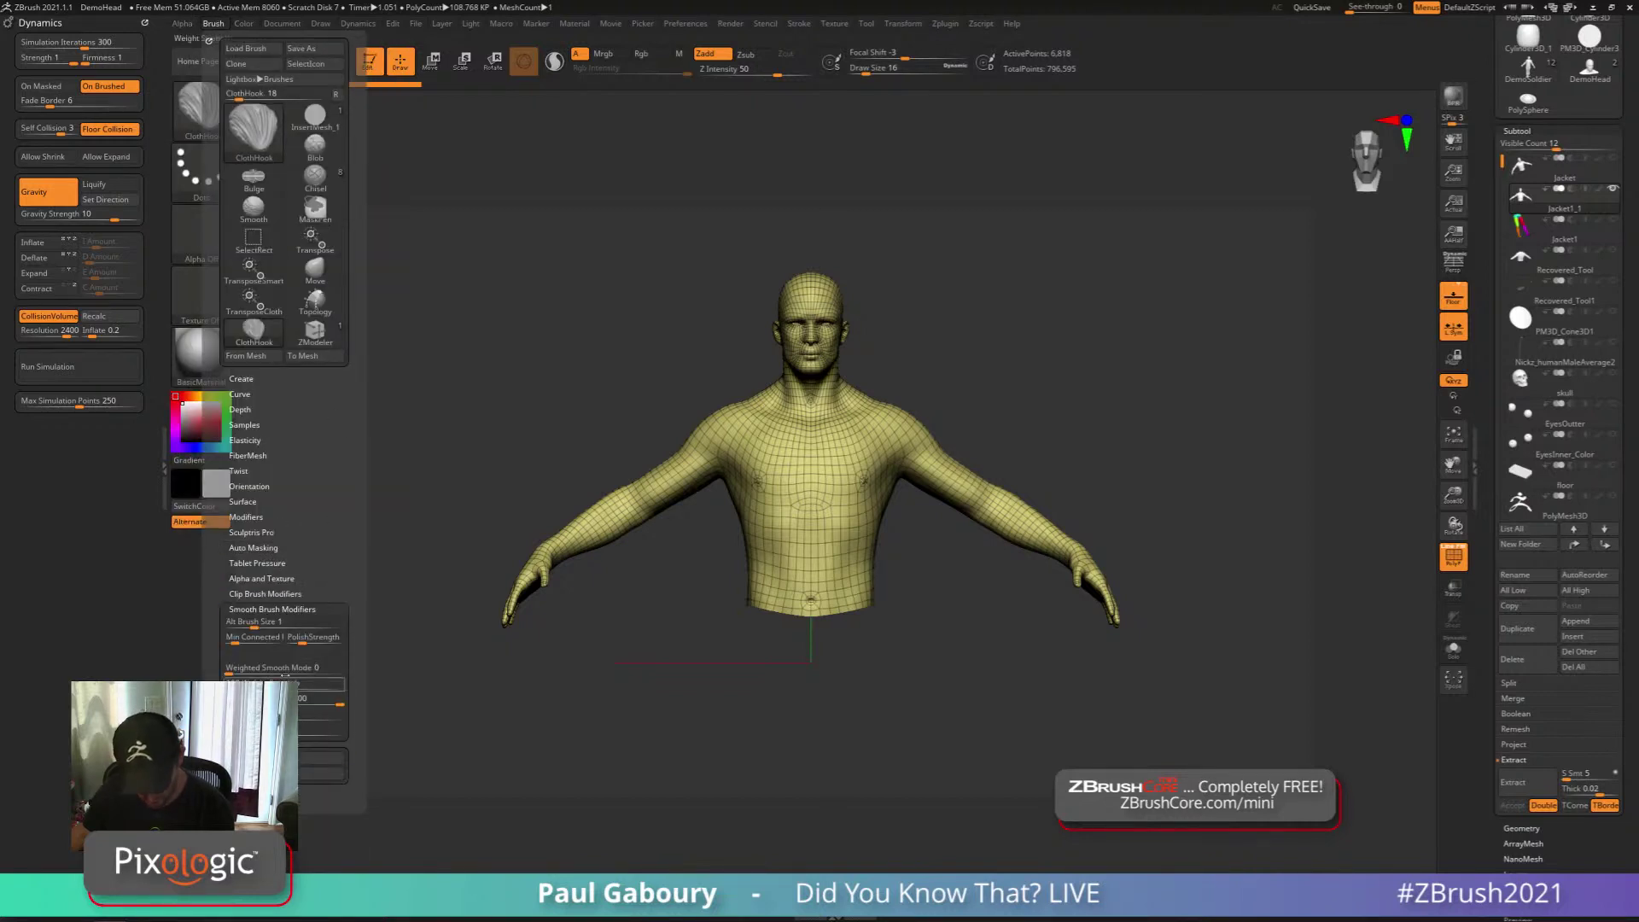
left_click(261, 578)
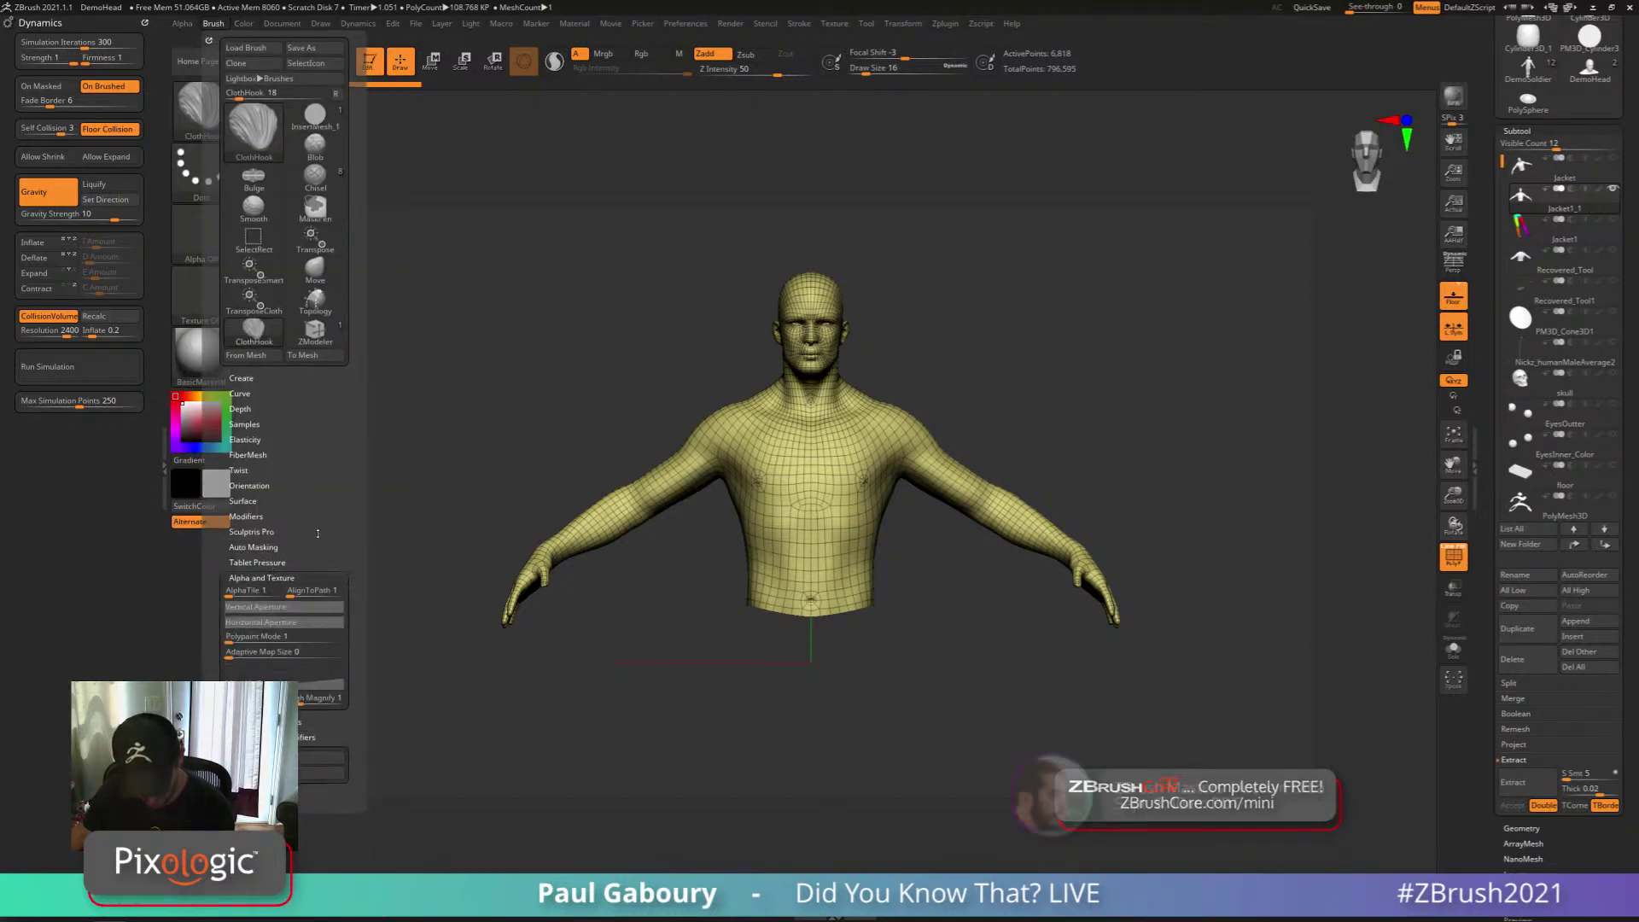
left_click_drag(319, 514, 320, 507)
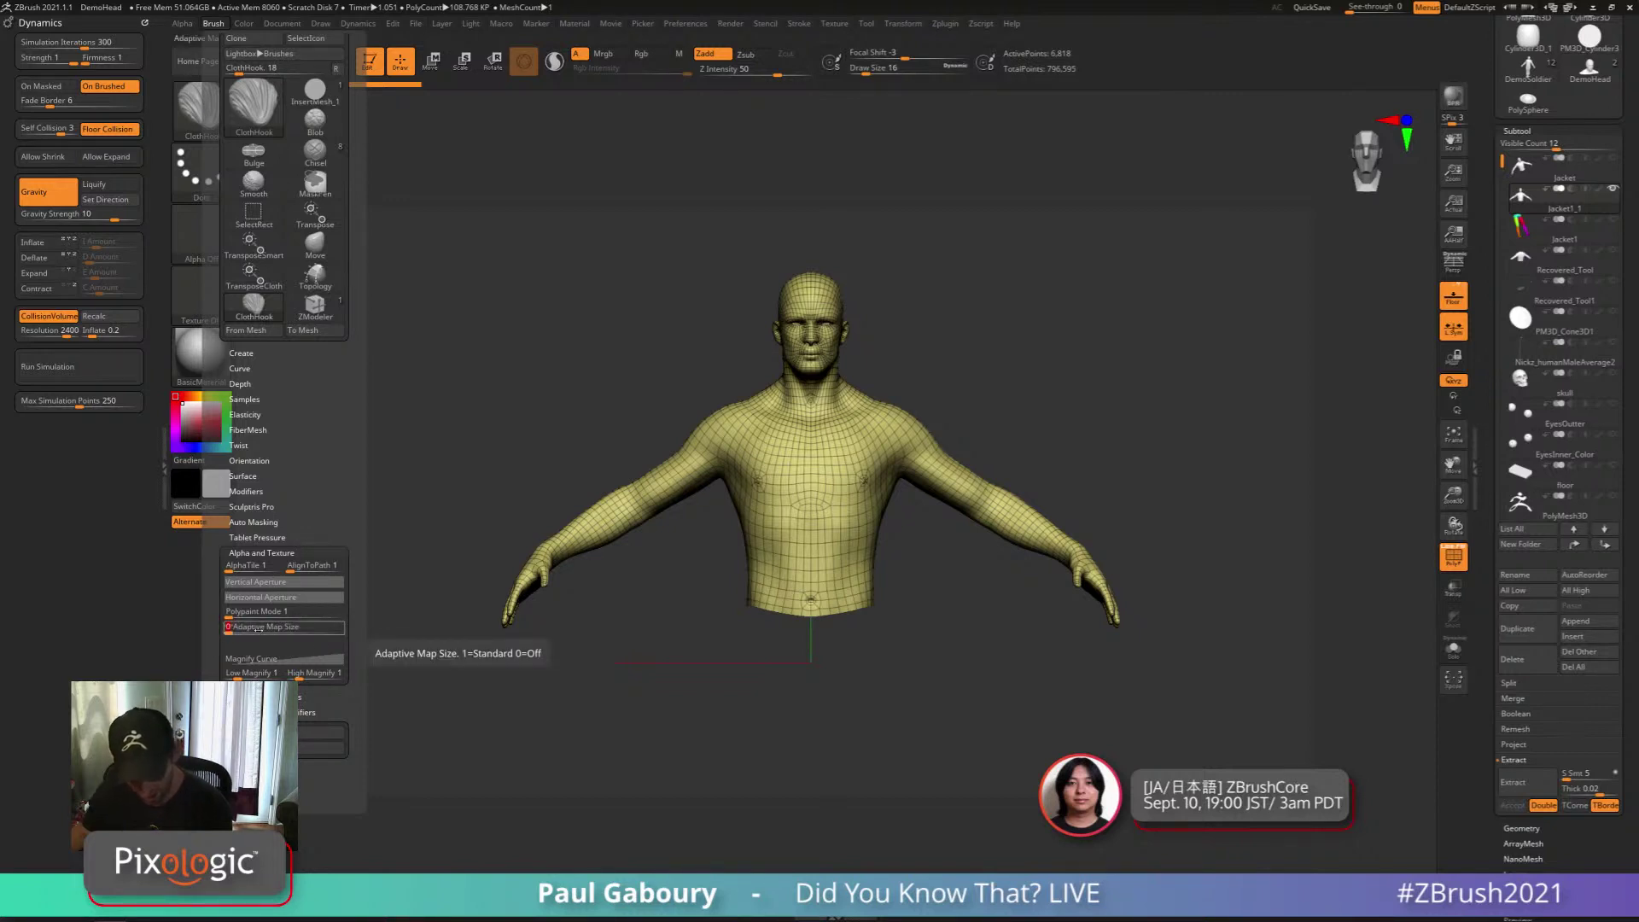
key("ctrl")
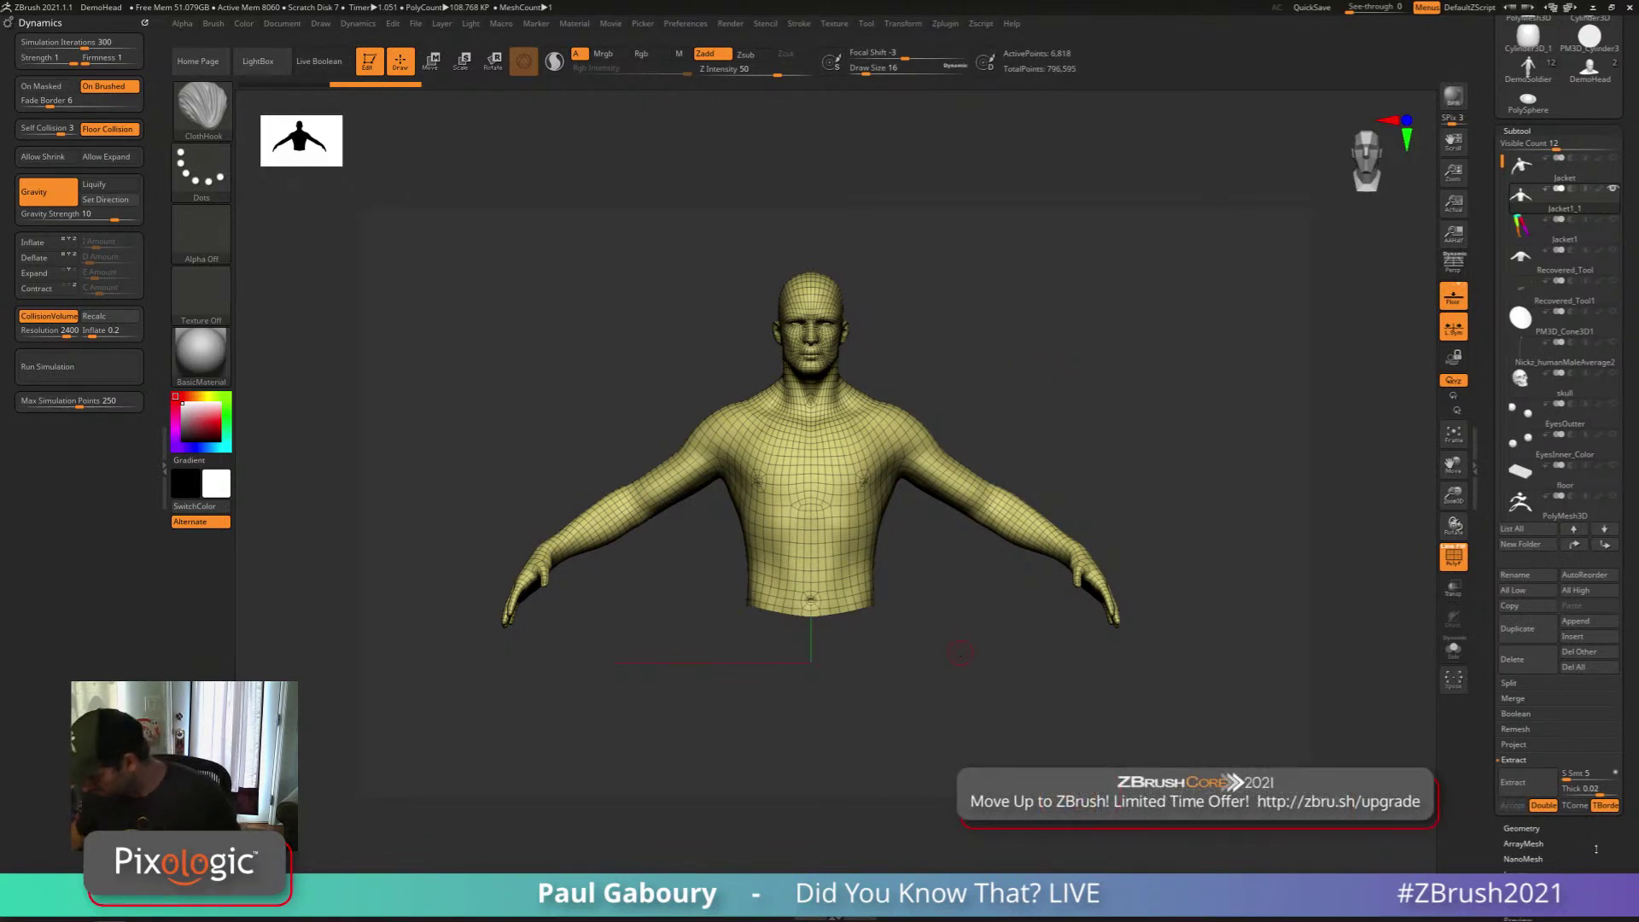
Turn off Dynamic Subdivision on the duplicated male body
scroll(1525, 659, "down", 4)
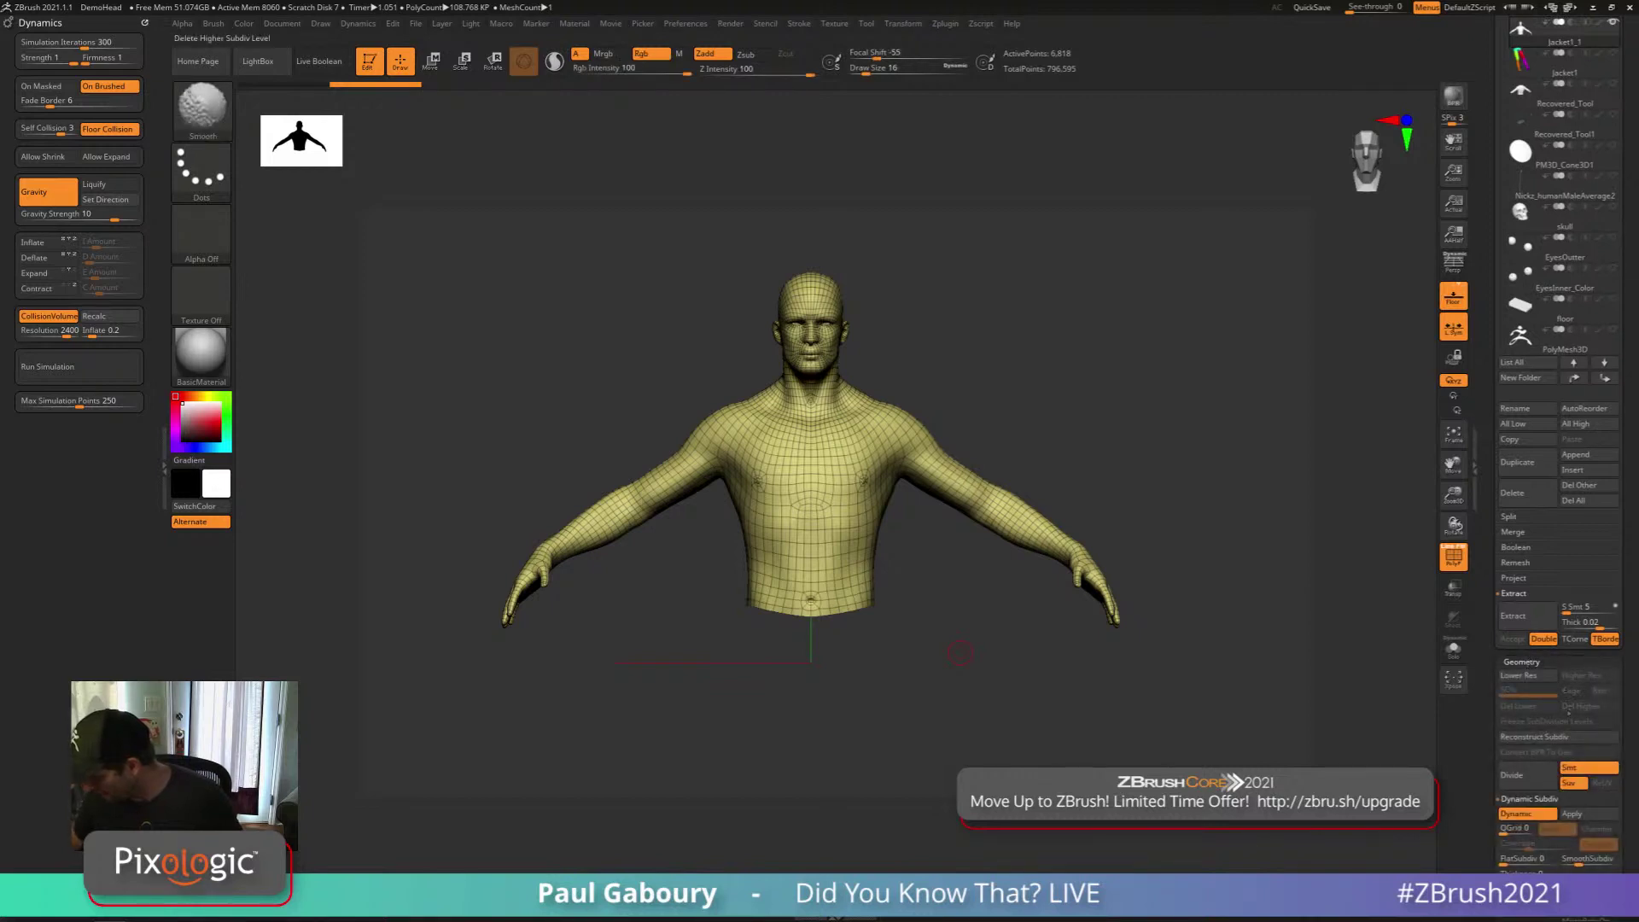
left_click(1524, 662)
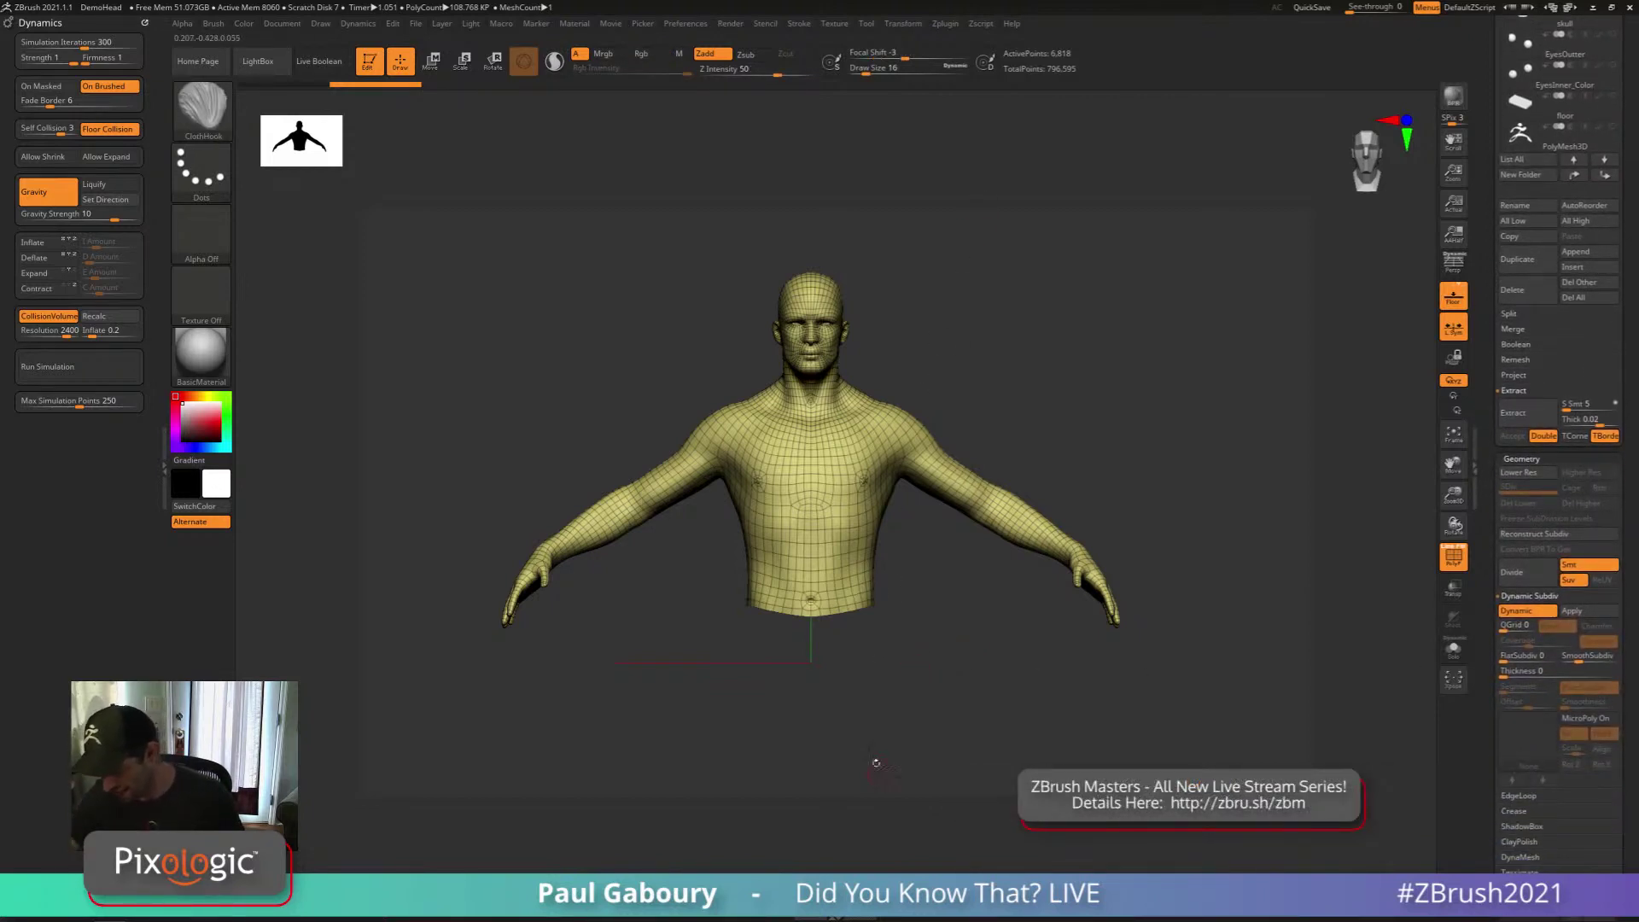
key("shift+d")
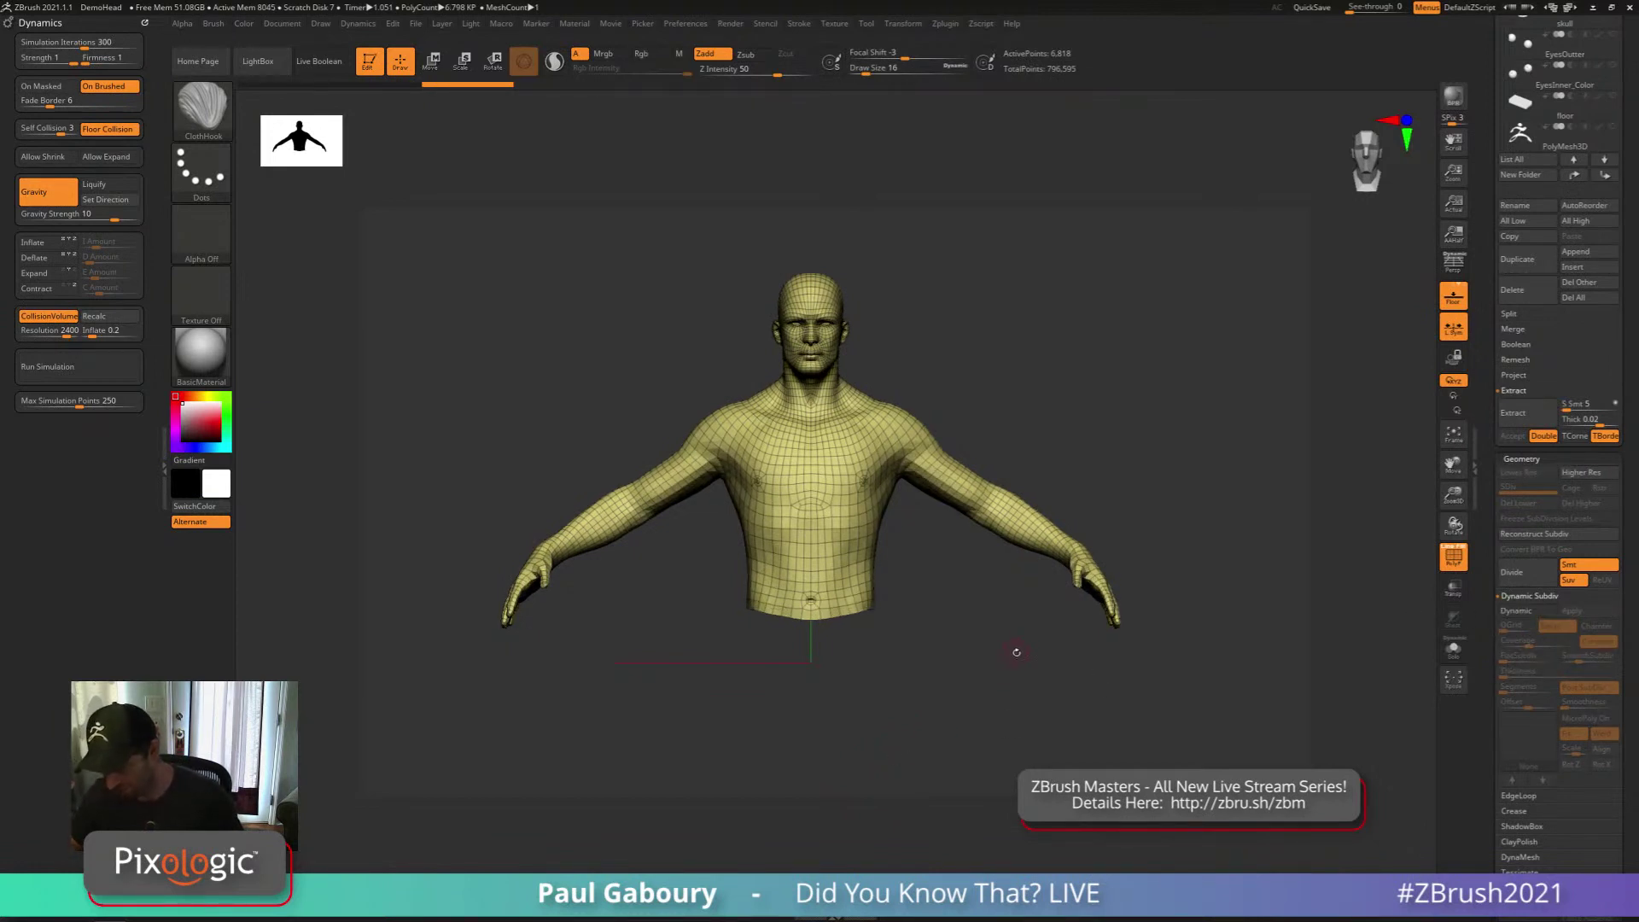
left_click(1528, 611)
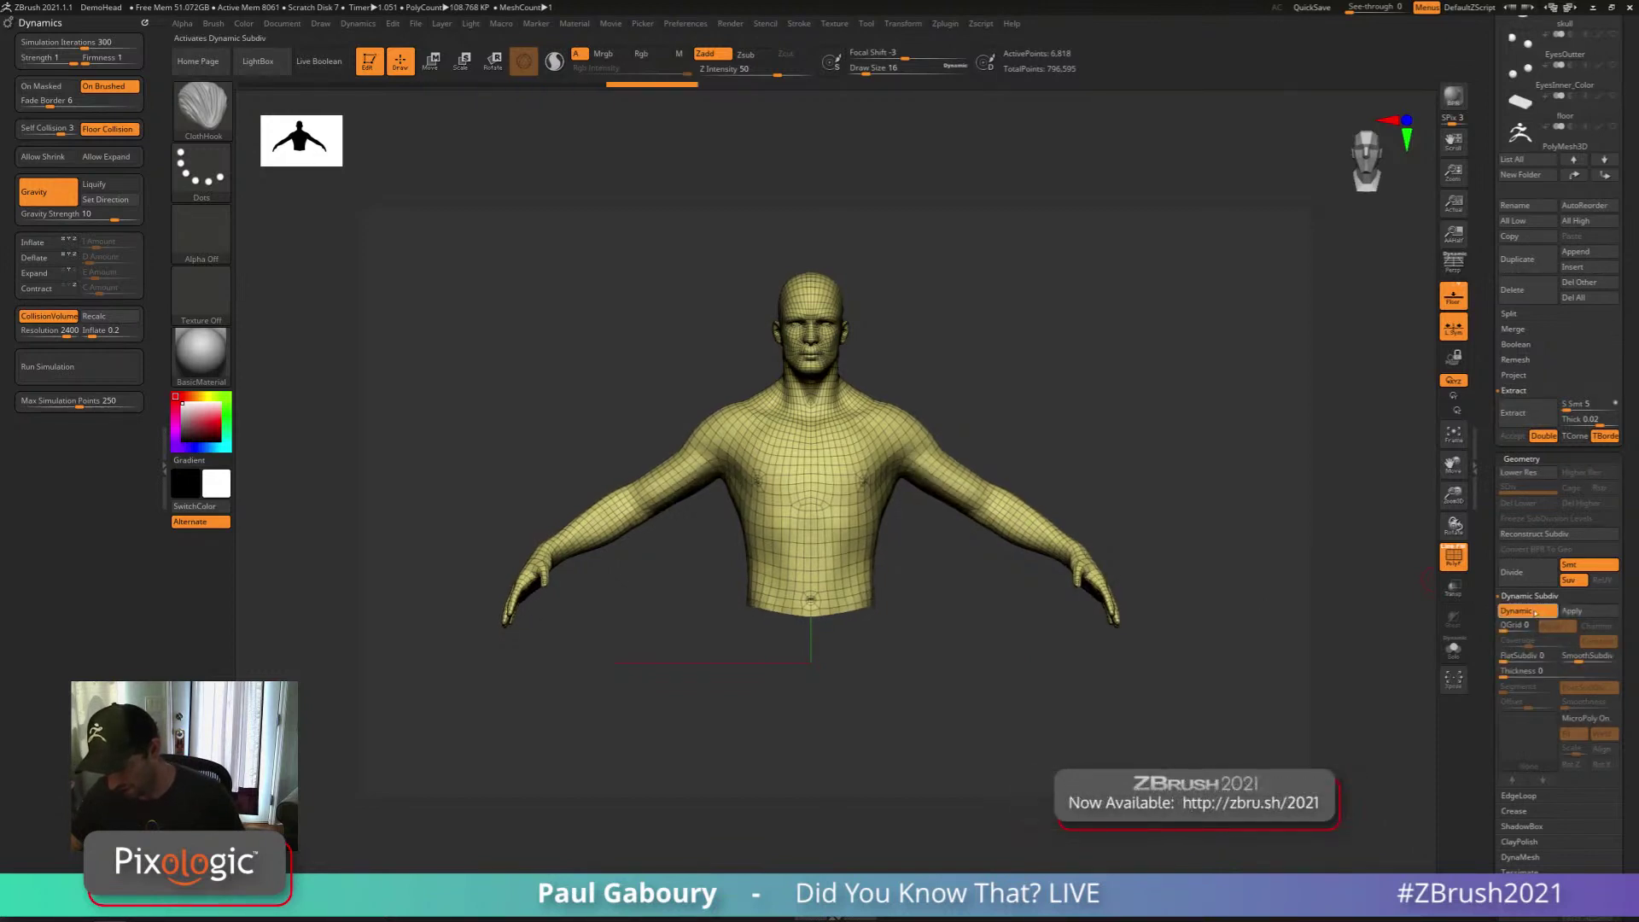
left_click(1528, 611)
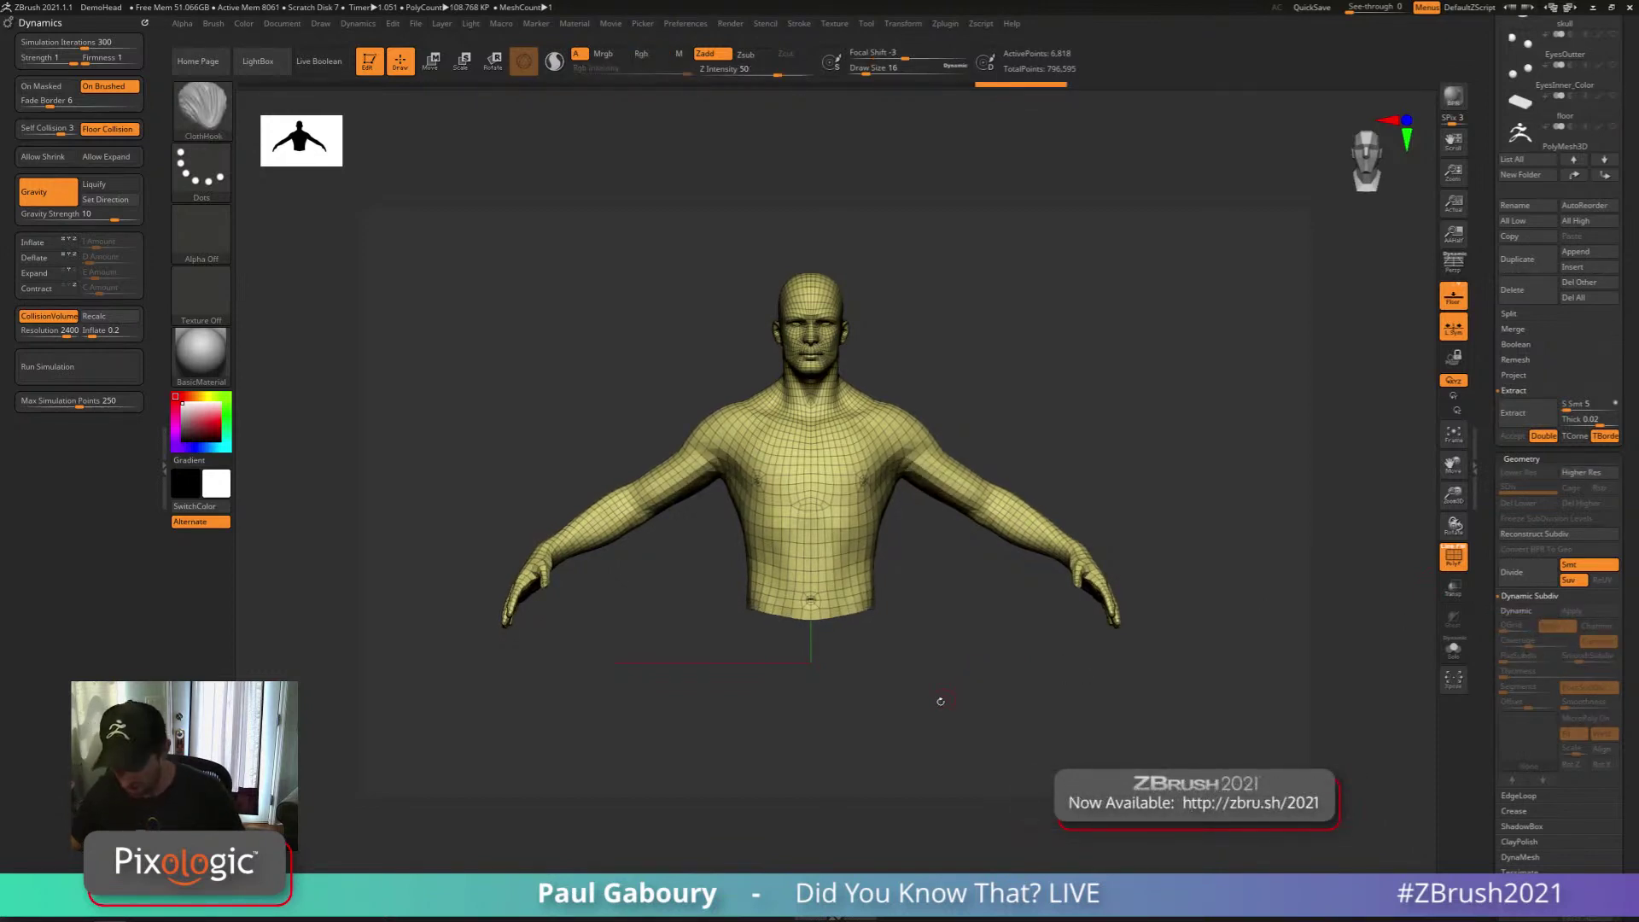
Slice the body vertically at its right shoulder with SliceCurve so the arm becomes a separate polygroup
left_click(201, 105, "ctrl+shift")
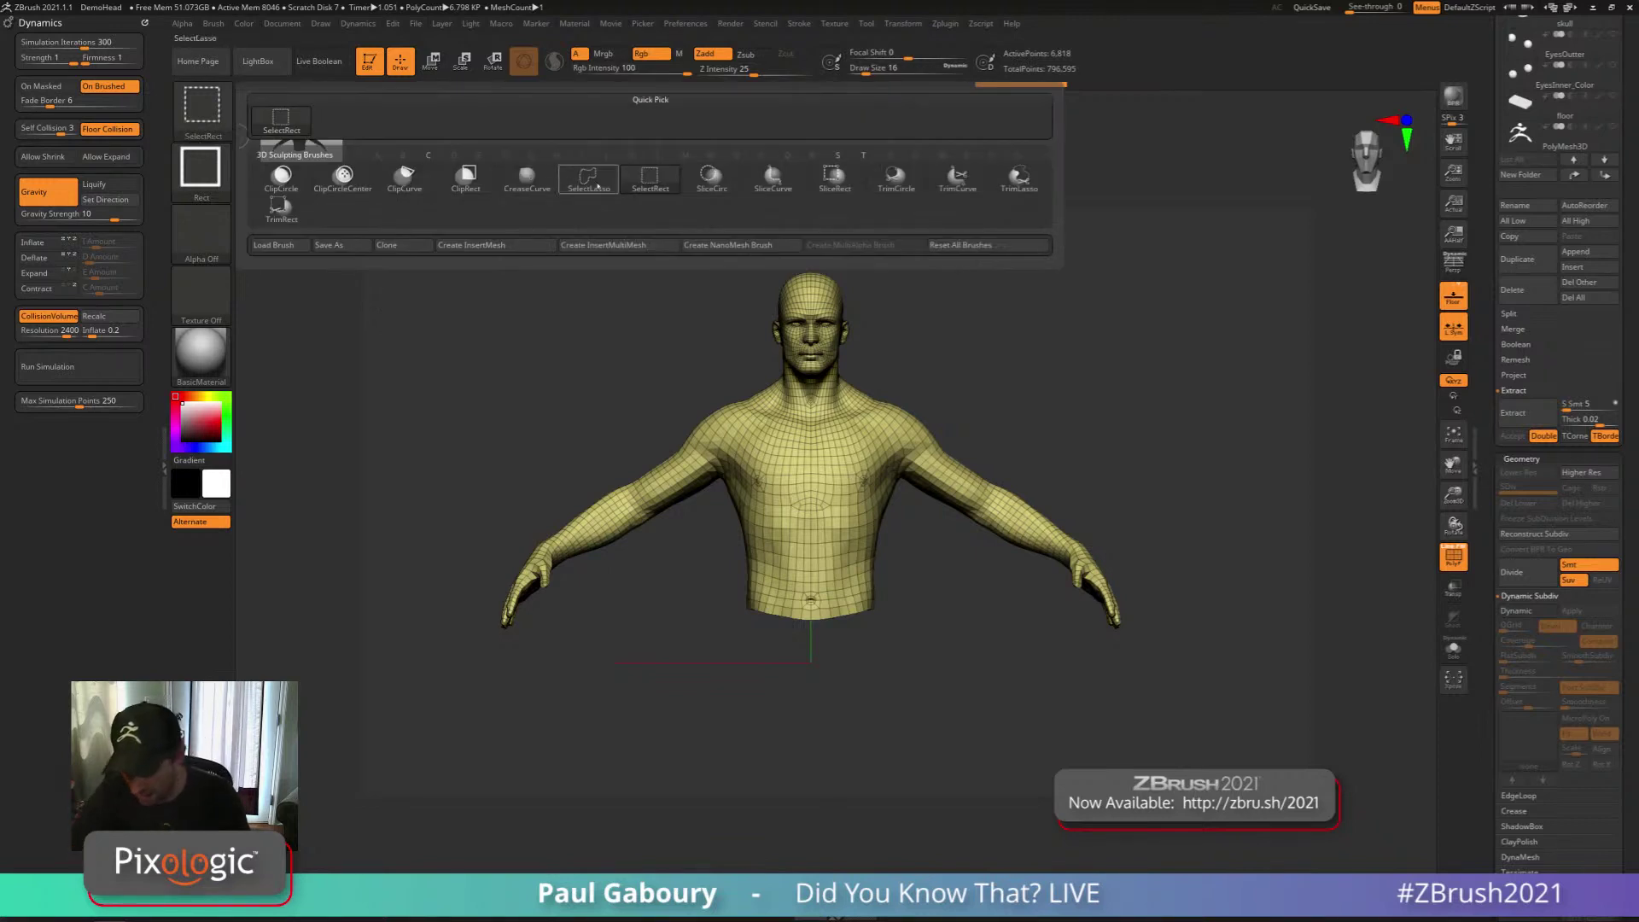
left_click(772, 179)
key("f")
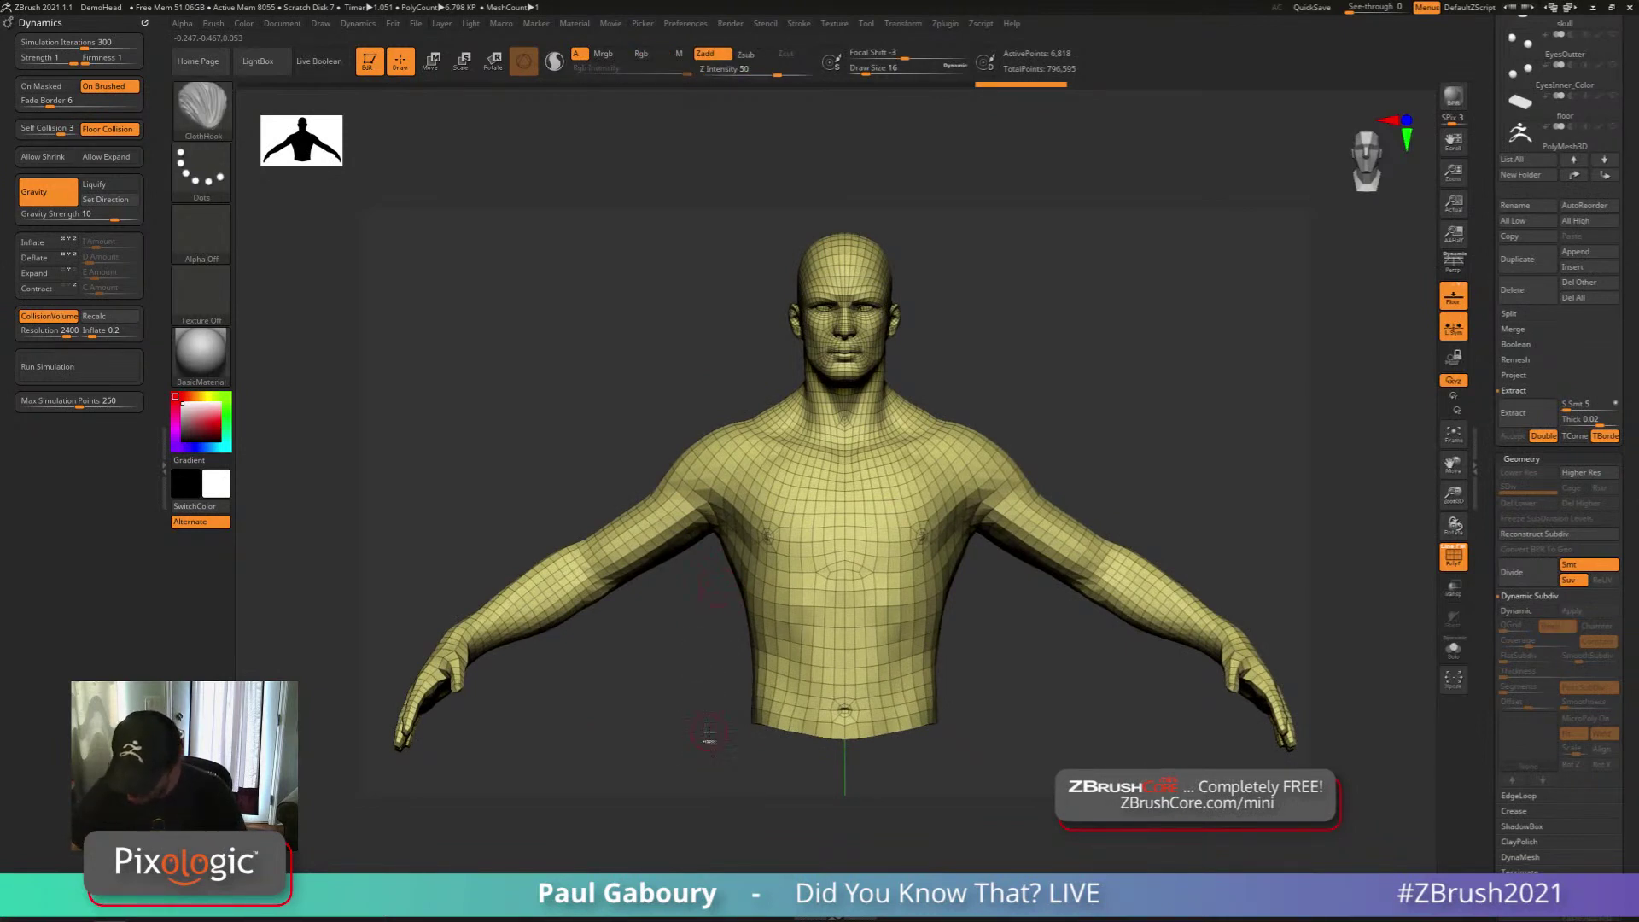
right_click_drag(706, 741, 700, 715, "ctrl")
left_click_drag(704, 737, 713, 254, "ctrl+shift")
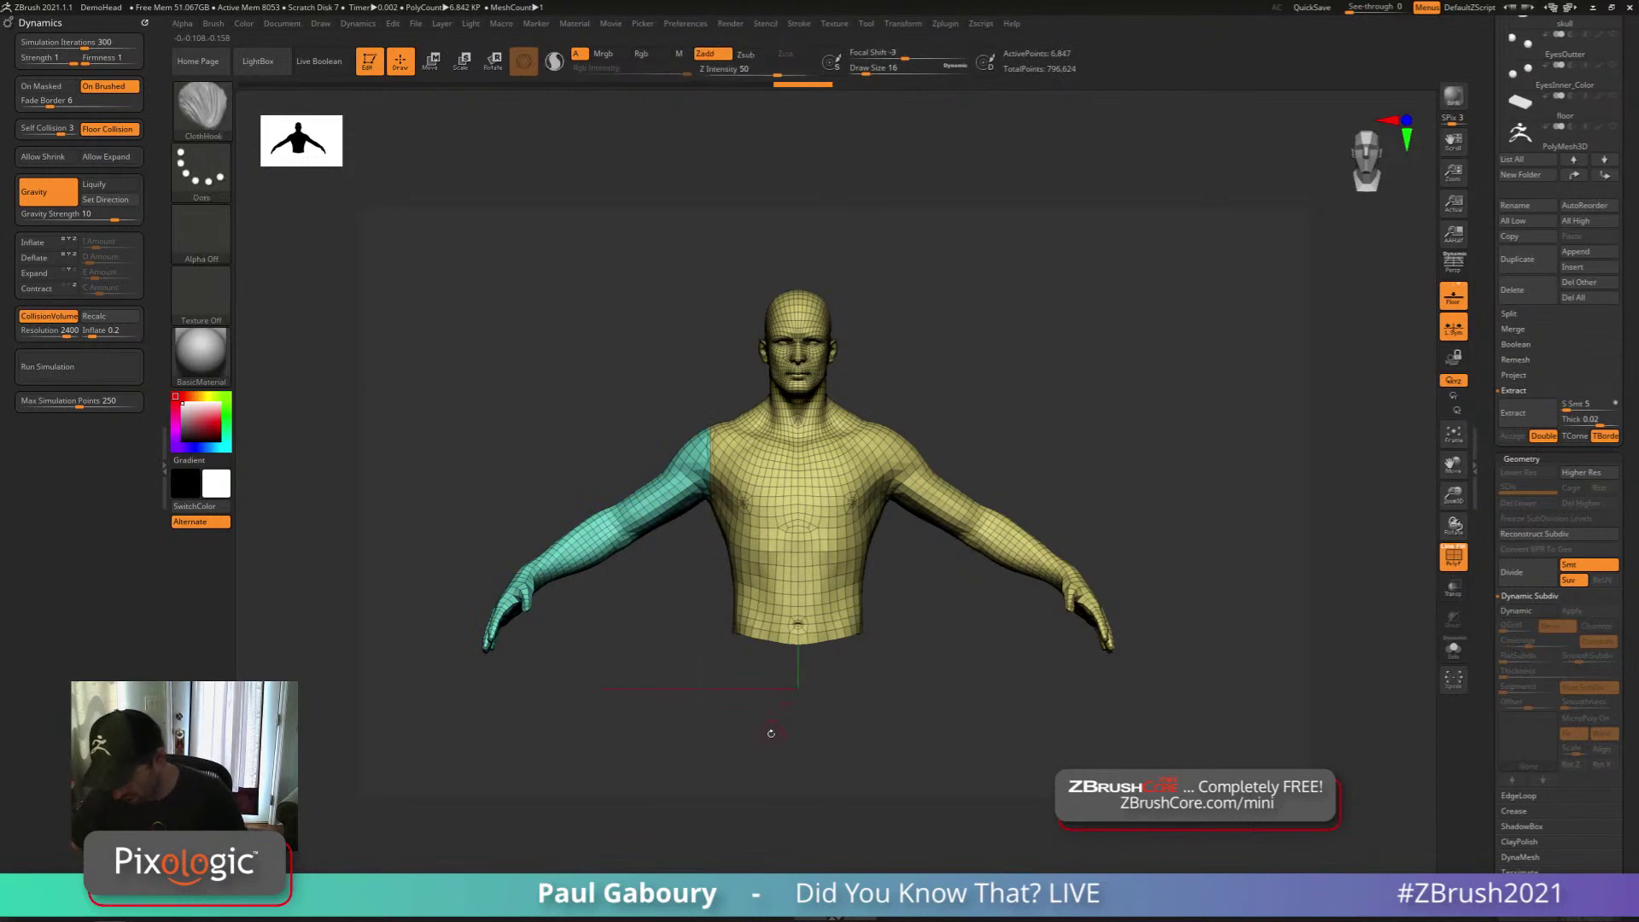
Hide the polygon loop around the sliced arm's wrist with SelectLasso and delete the hidden geometry
mouse_move(749, 736)
left_mouse_down("alt")
mouse_move(802, 701)
mouse_move(747, 663)
mouse_move(706, 662)
mouse_move(655, 606)
left_mouse_up("alt")
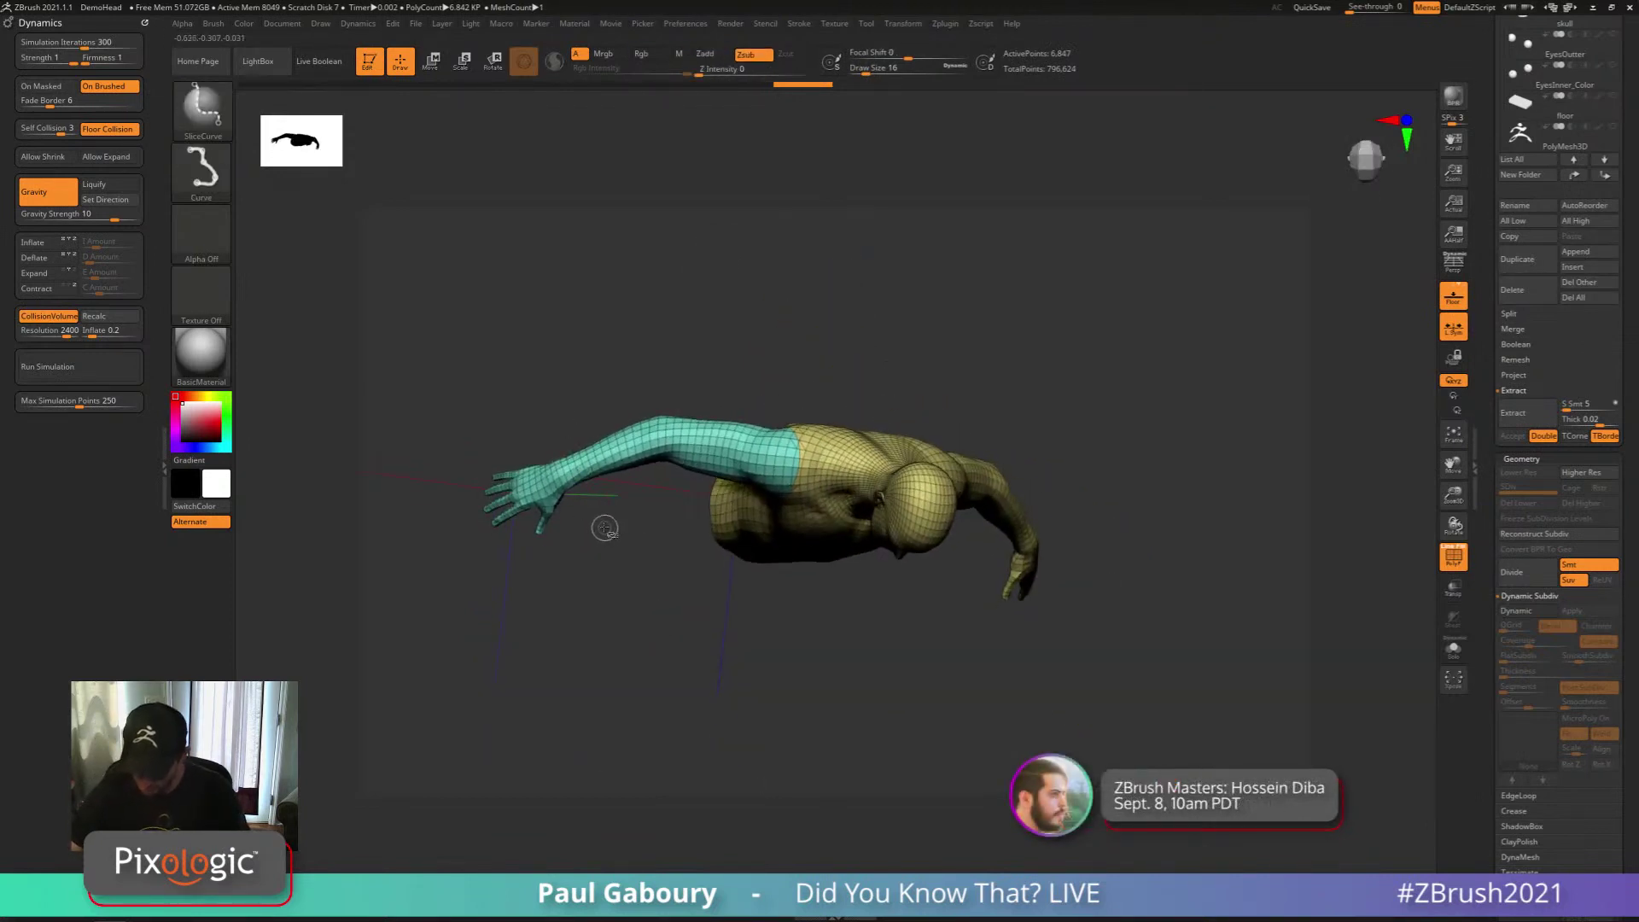
left_click_drag(574, 519, 465, 308)
key("b")
key("m")
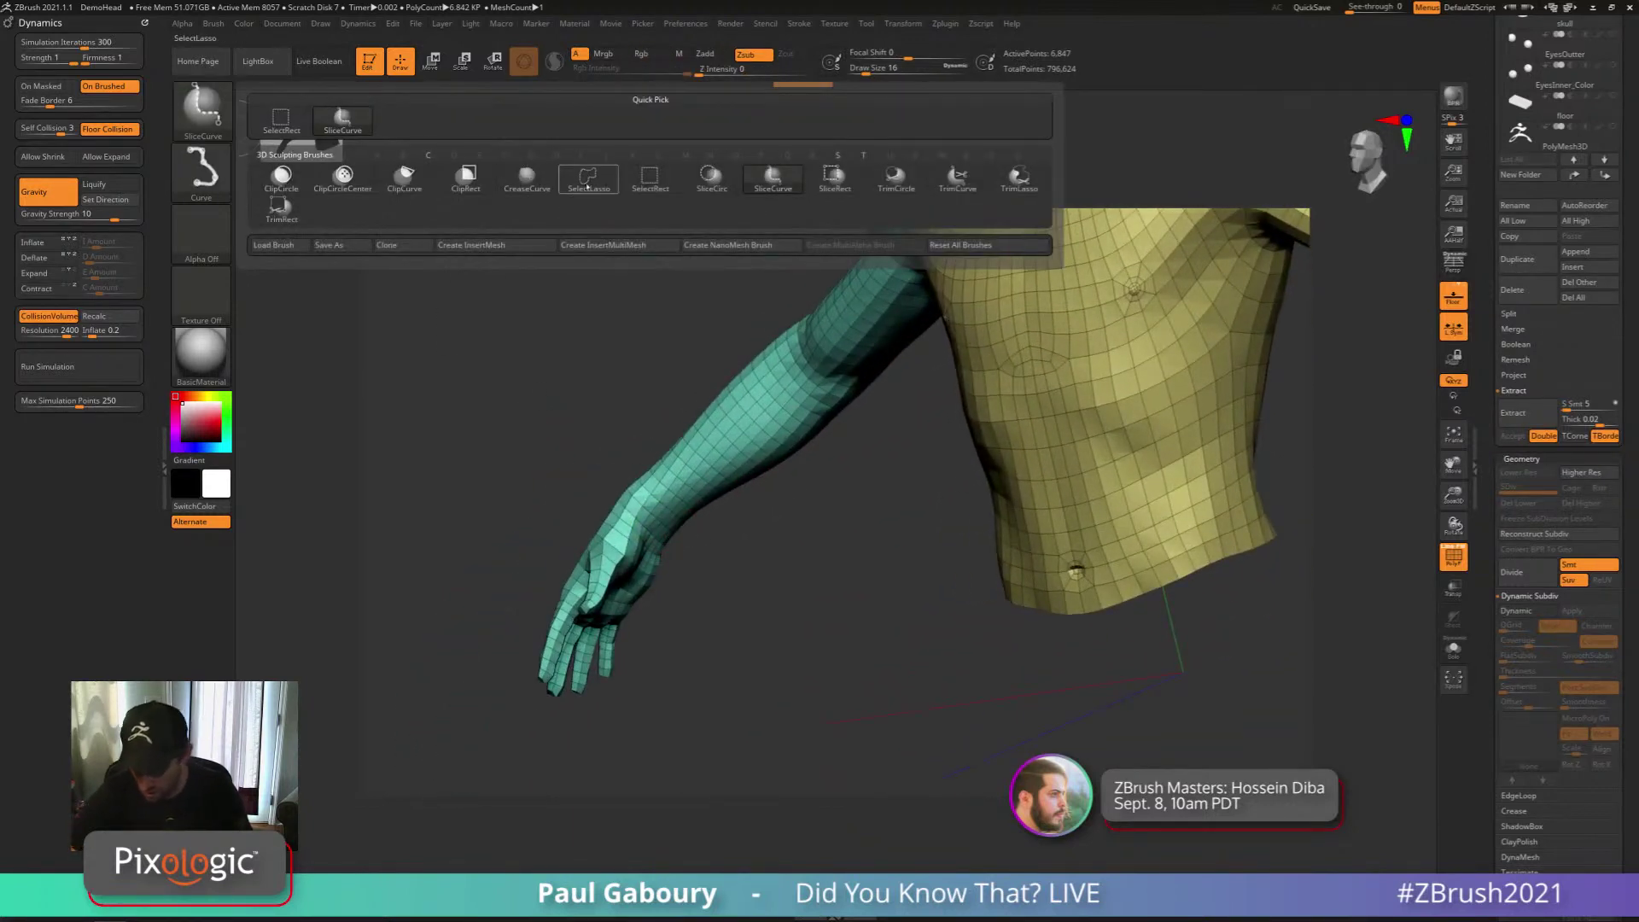
key("p")
right_click_drag(665, 543, 575, 559, "ctrl")
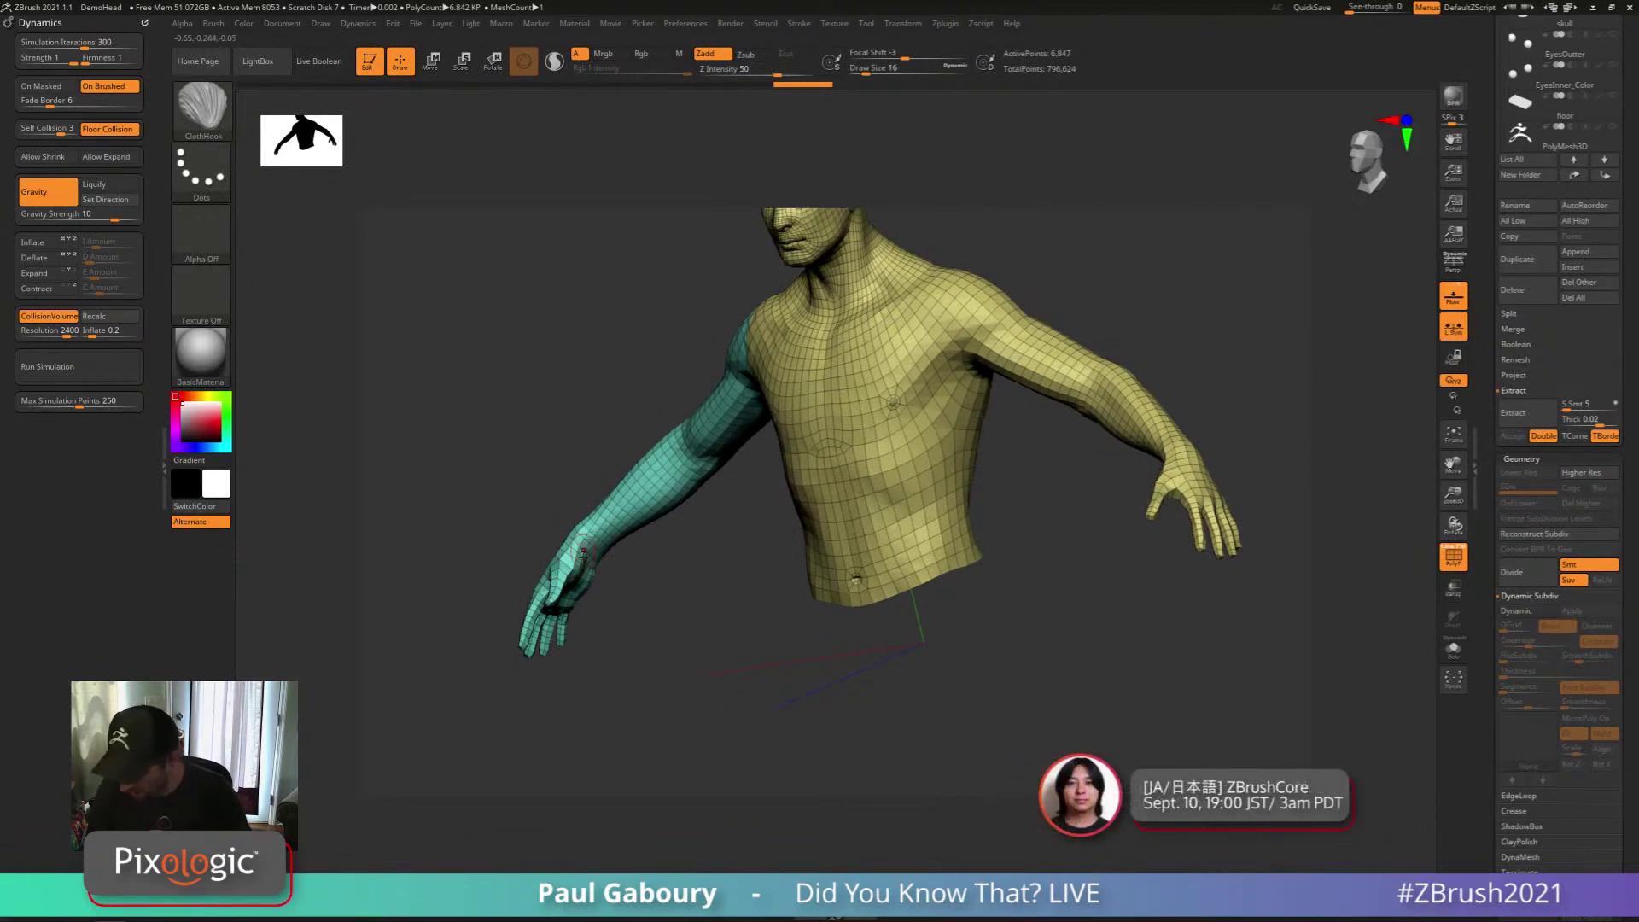
mouse_move(585, 551)
right_mouse_down("ctrl")
mouse_move(653, 551)
mouse_move(601, 580)
mouse_move(647, 607)
mouse_move(621, 579)
mouse_move(706, 587)
mouse_move(630, 583)
mouse_move(675, 612)
mouse_move(618, 604)
mouse_move(598, 629)
mouse_move(628, 583)
right_mouse_up("ctrl")
left_click(572, 558, "ctrl+shift")
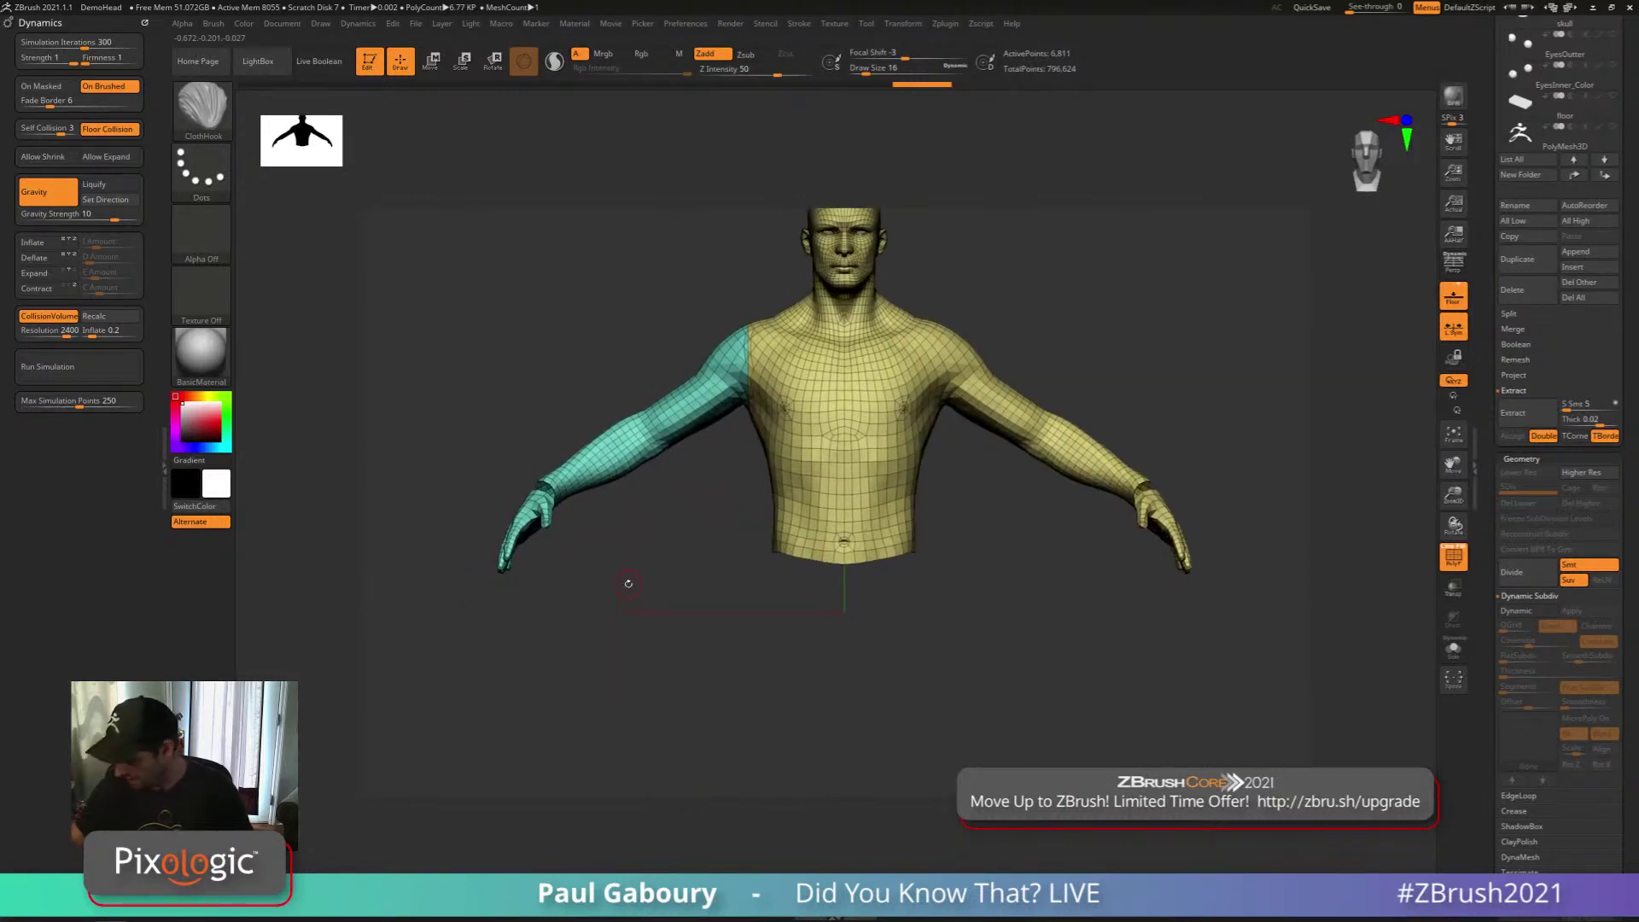
scroll(1536, 649, "down", 5)
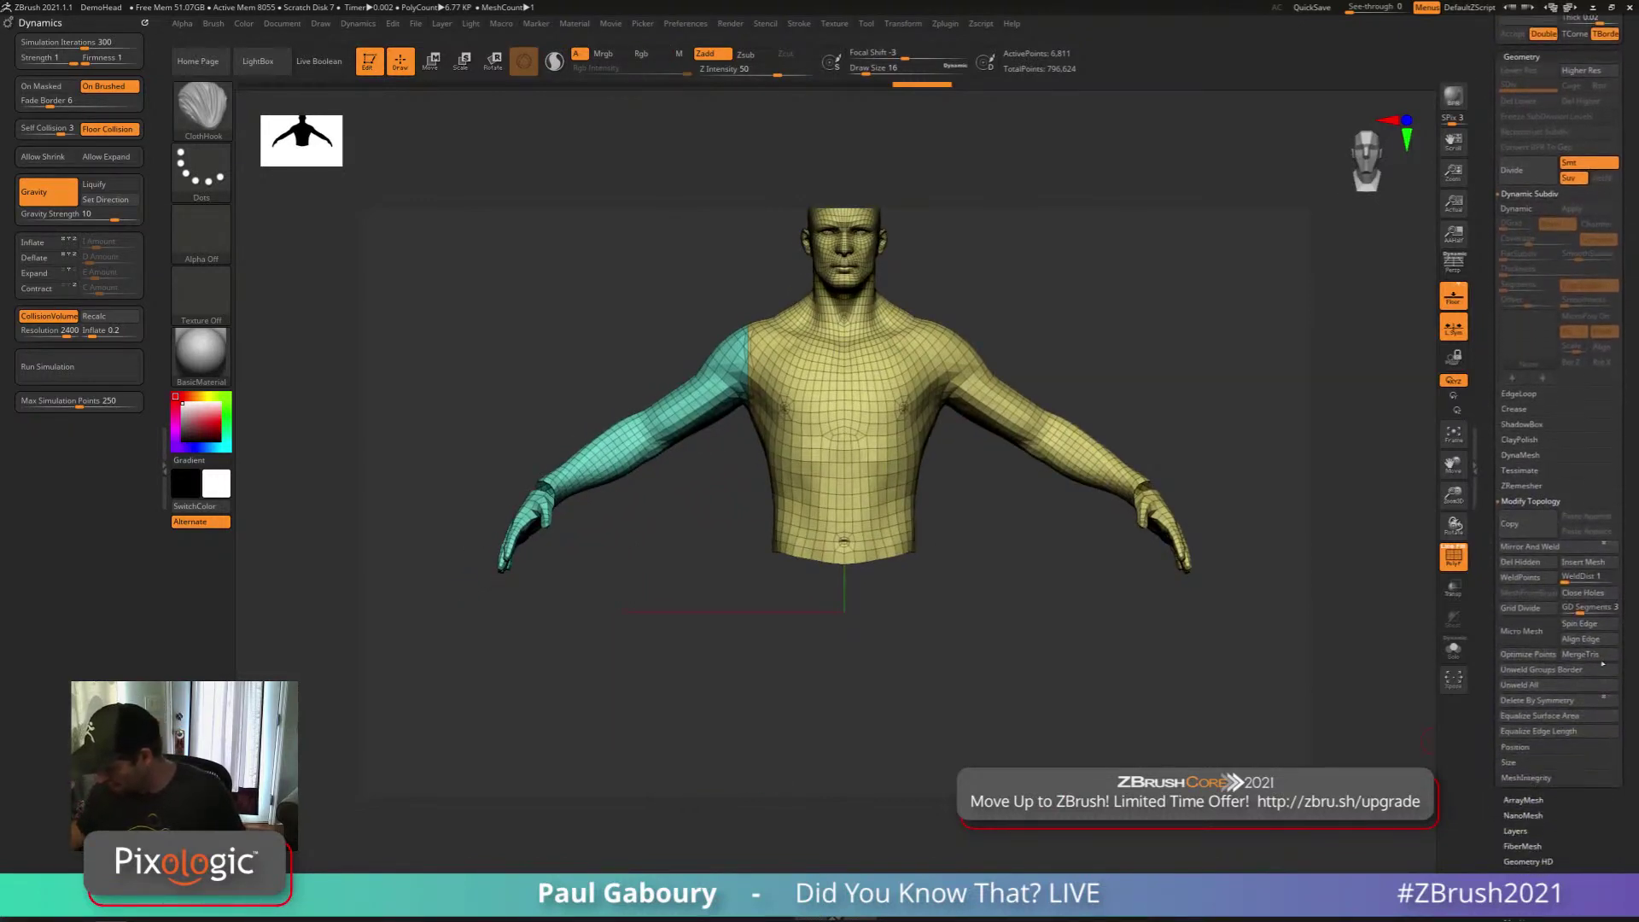
scroll(1583, 744, "down", 3)
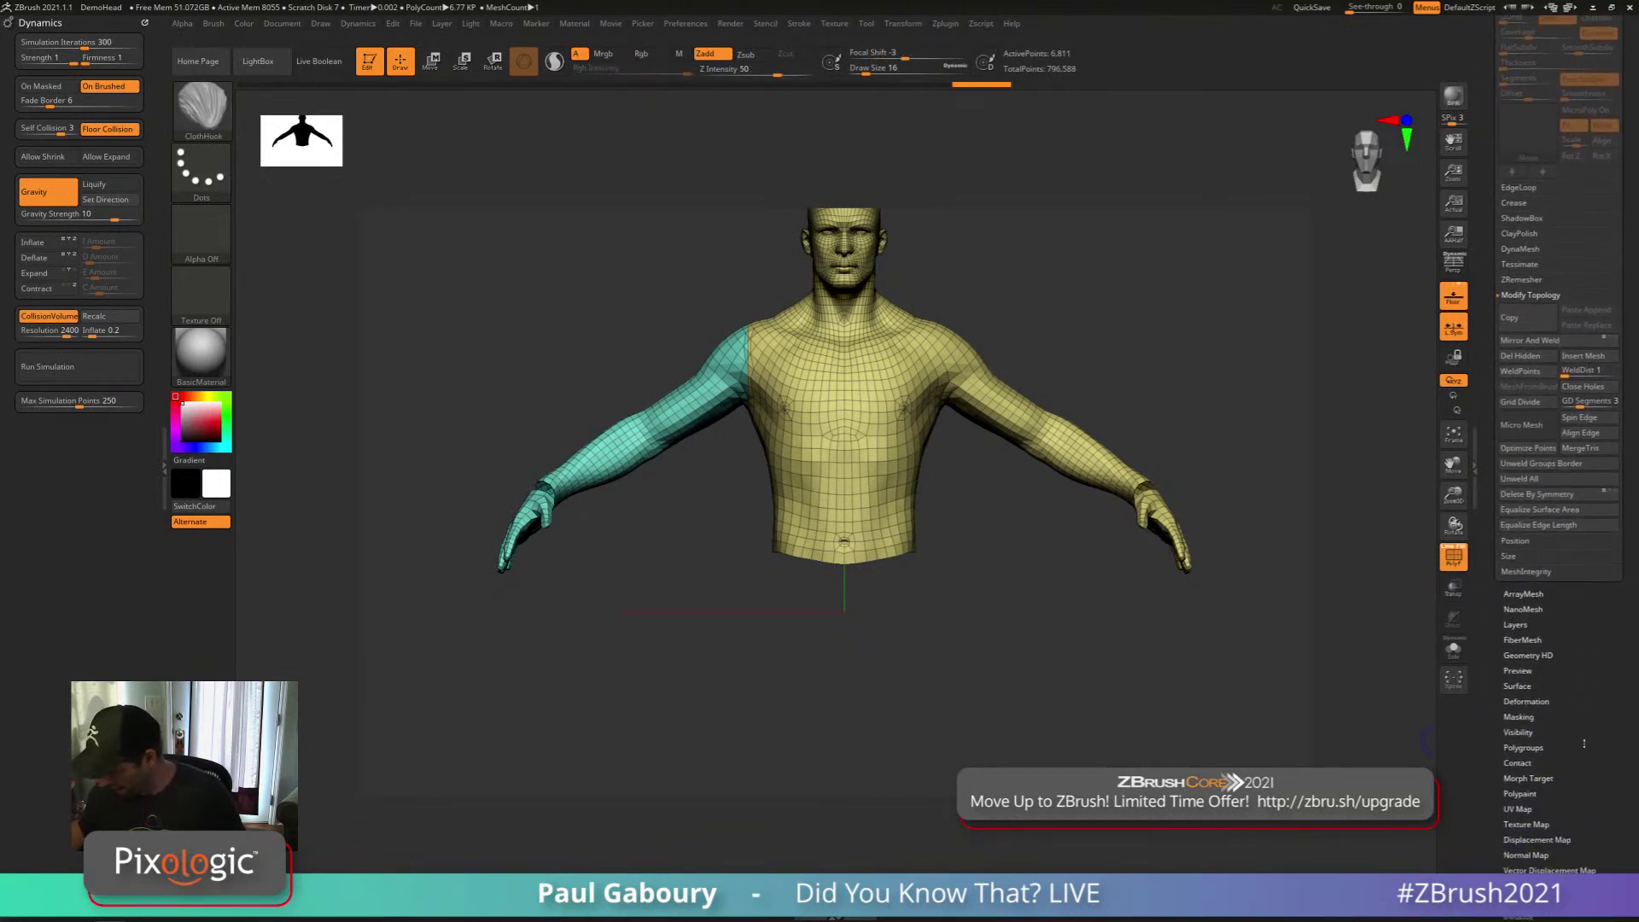
Isolate the sliced arm, apply Auto Groups to split the hand from the arm, and show the whole body again
left_click_drag(1583, 743, 1583, 696)
right_click_drag(725, 495, 702, 517)
left_click(693, 408, "ctrl+shift")
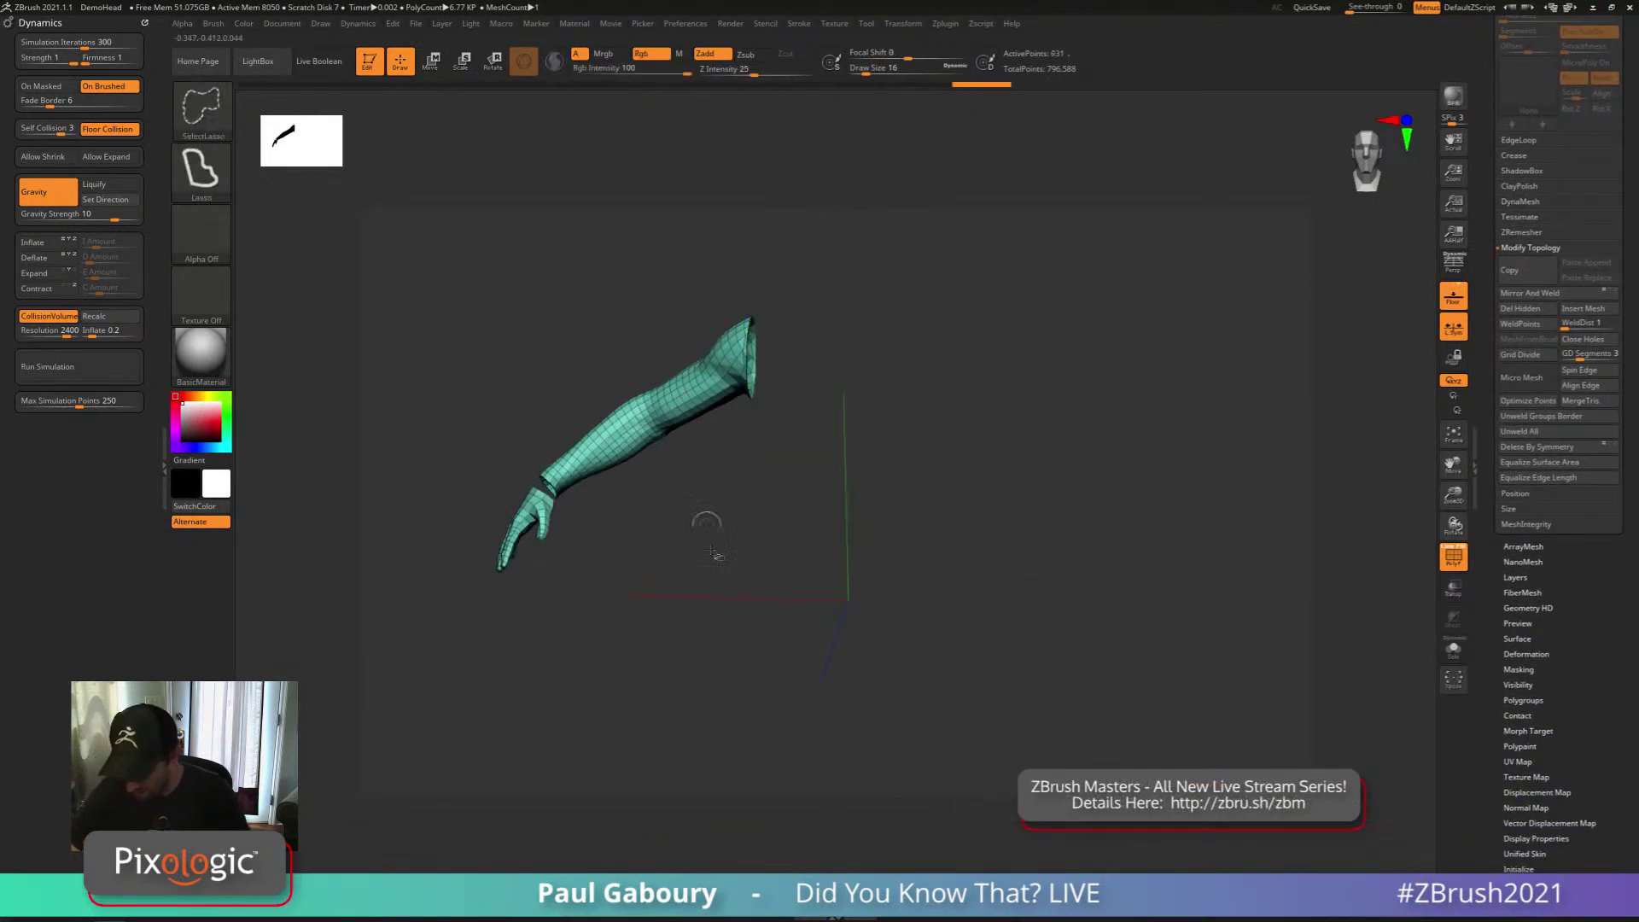
left_click(1523, 699)
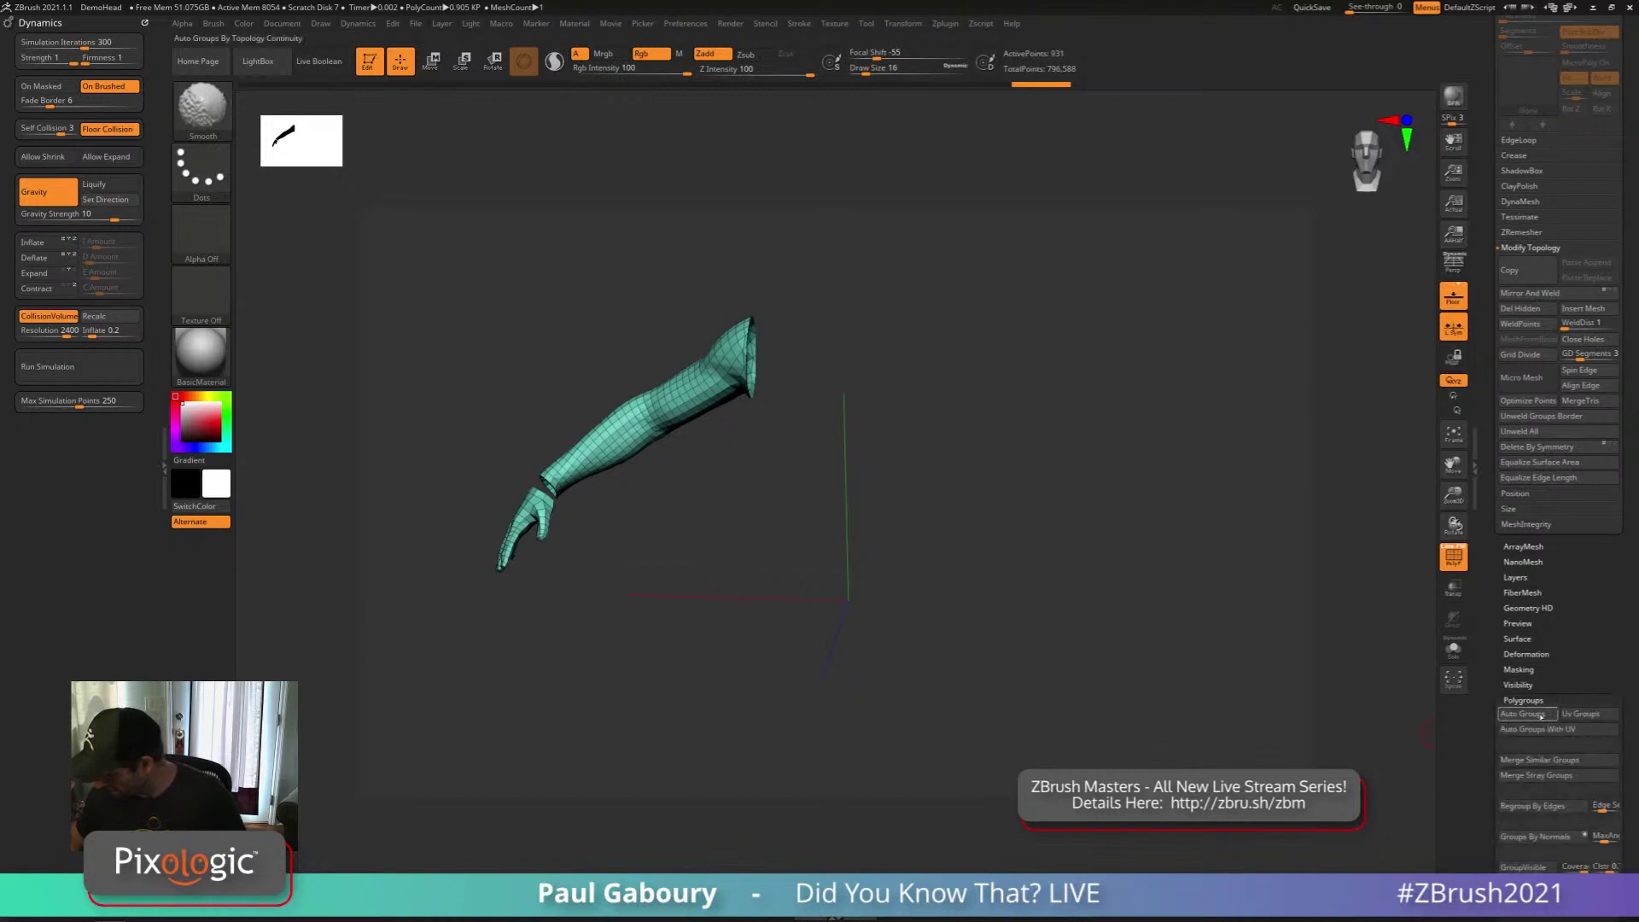
left_click(1523, 714)
left_click(972, 679, "ctrl+shift")
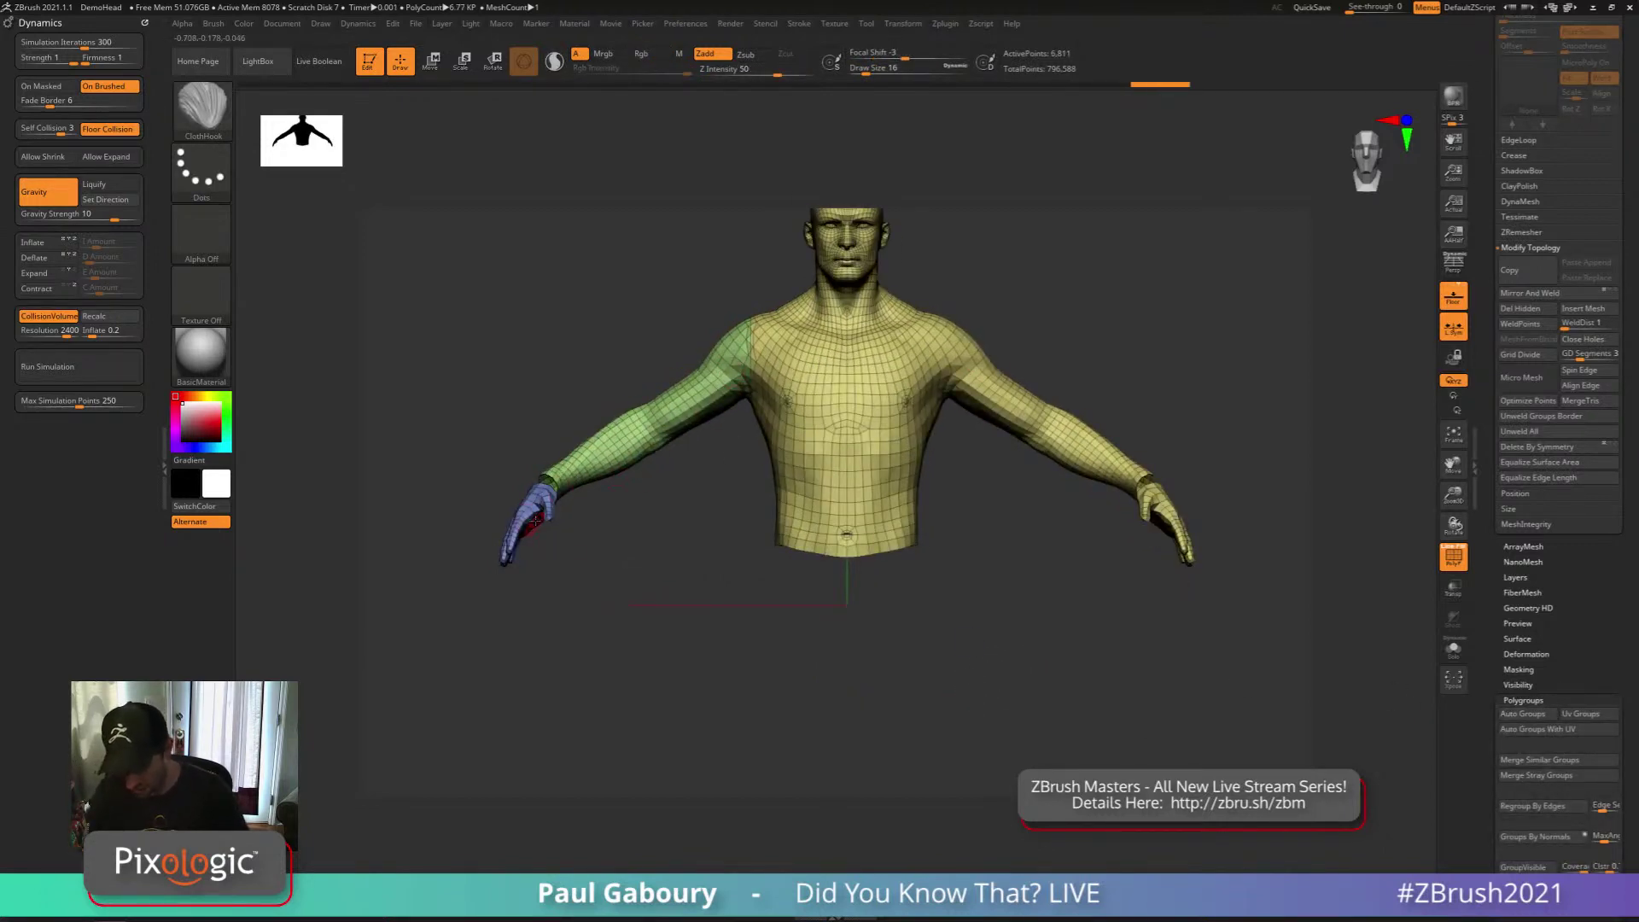
Hide the separated hand's polygroup and delete it from the body
left_click_drag(658, 567, 666, 614, "alt")
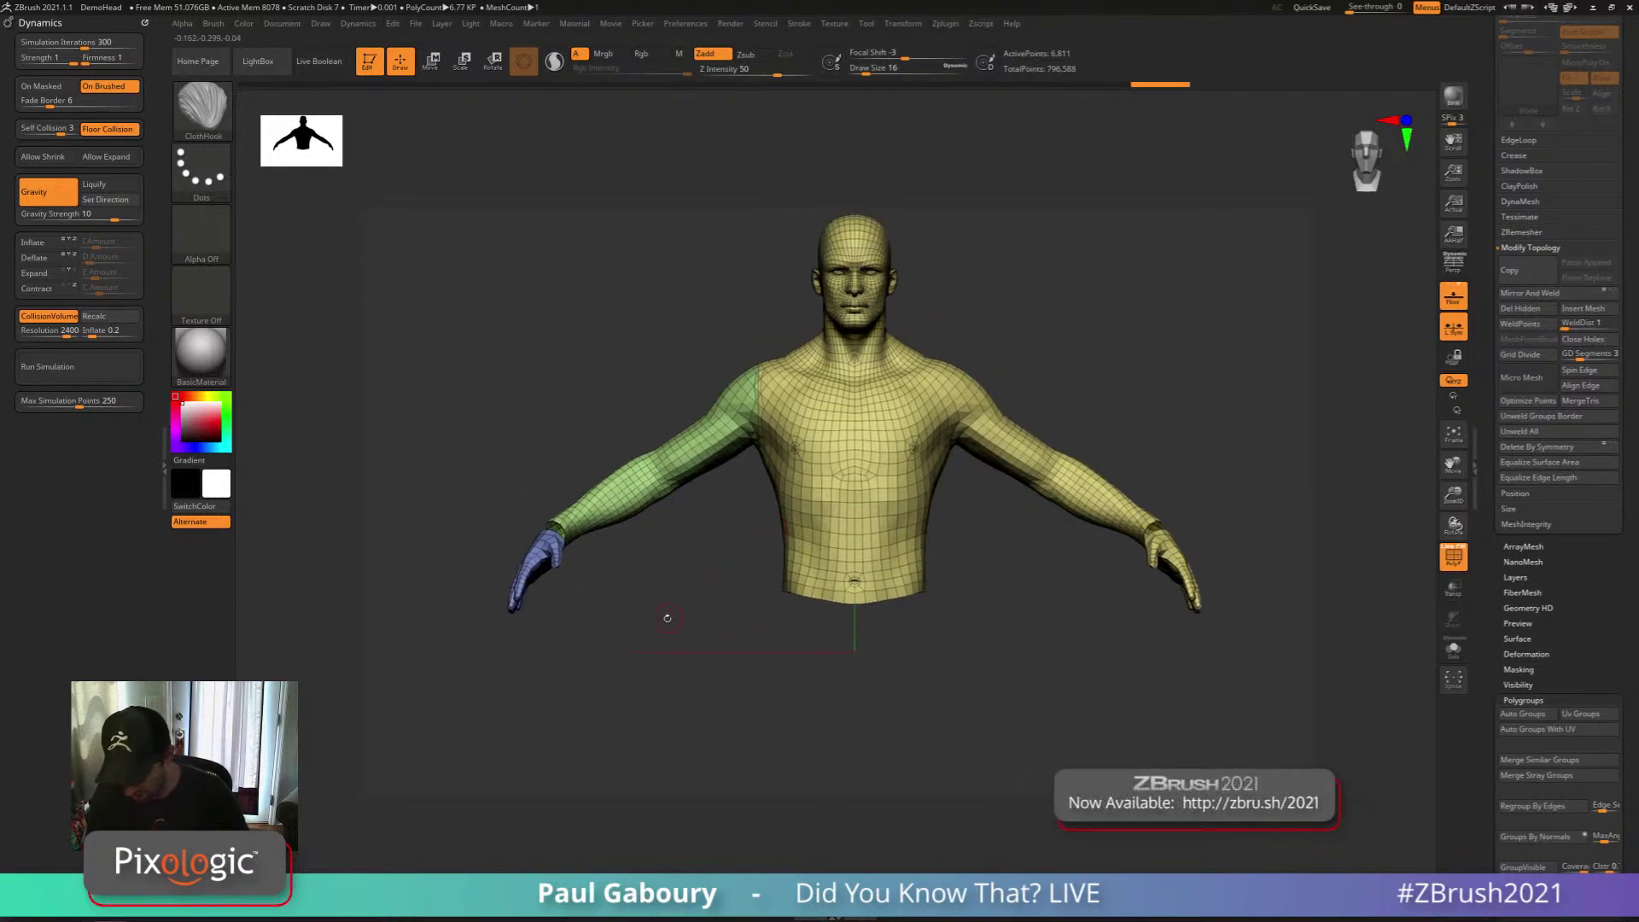
left_click(544, 567, "ctrl+shift")
left_click(544, 567, "ctrl+shift")
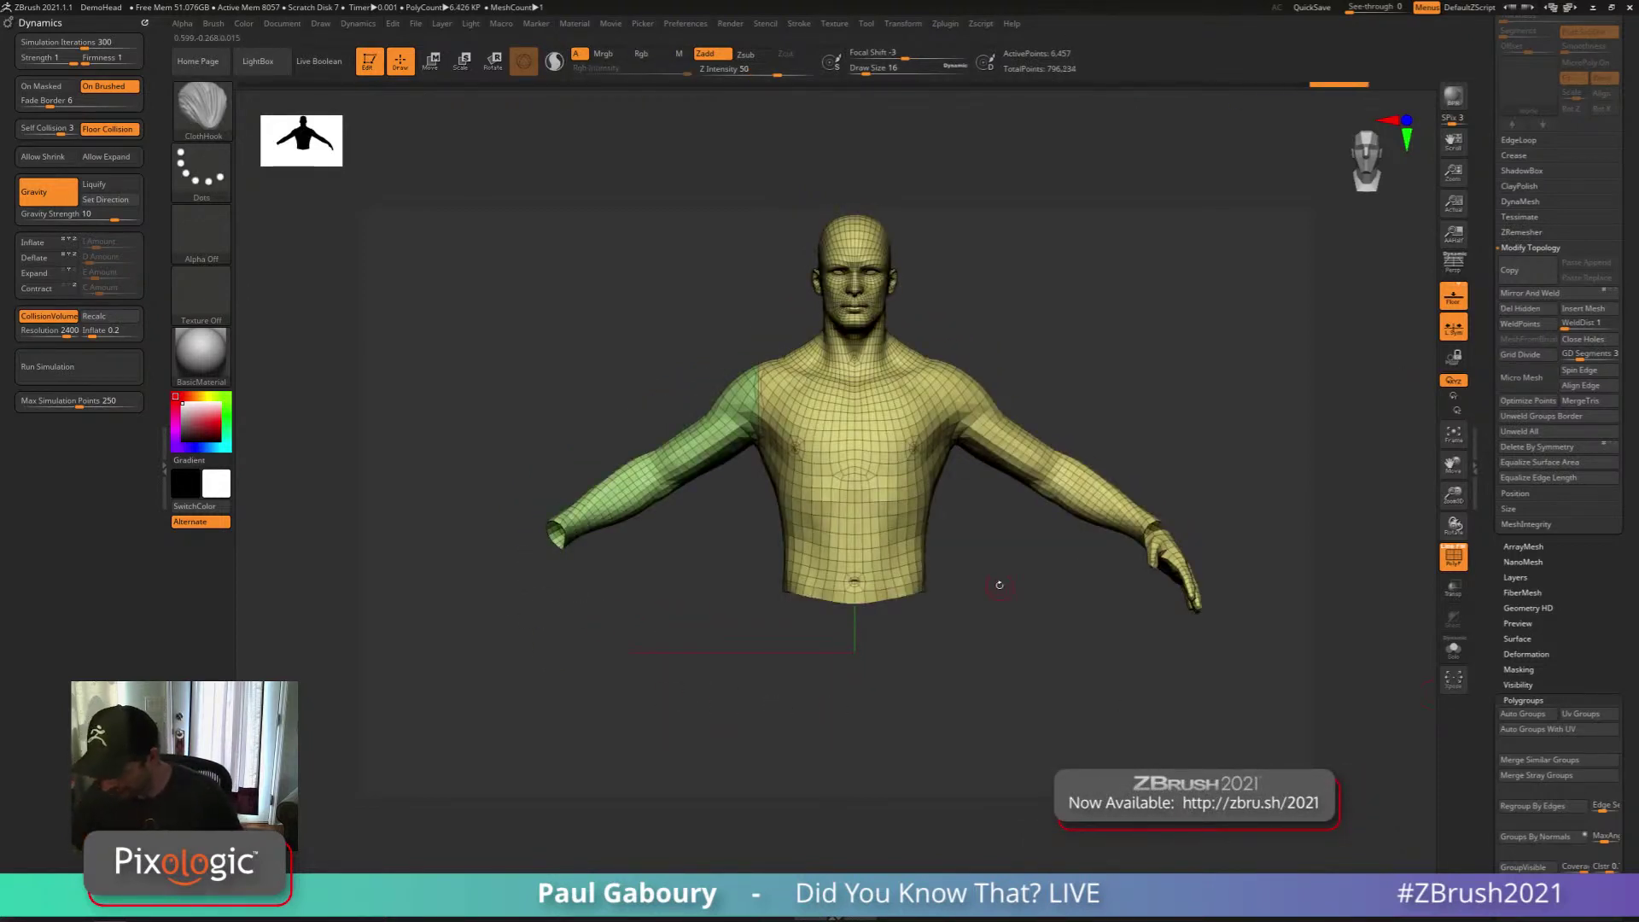
Slice the body along the base of the neck with SliceCurve so the head becomes its own polygroup
left_click_drag(995, 585, 983, 621, "alt")
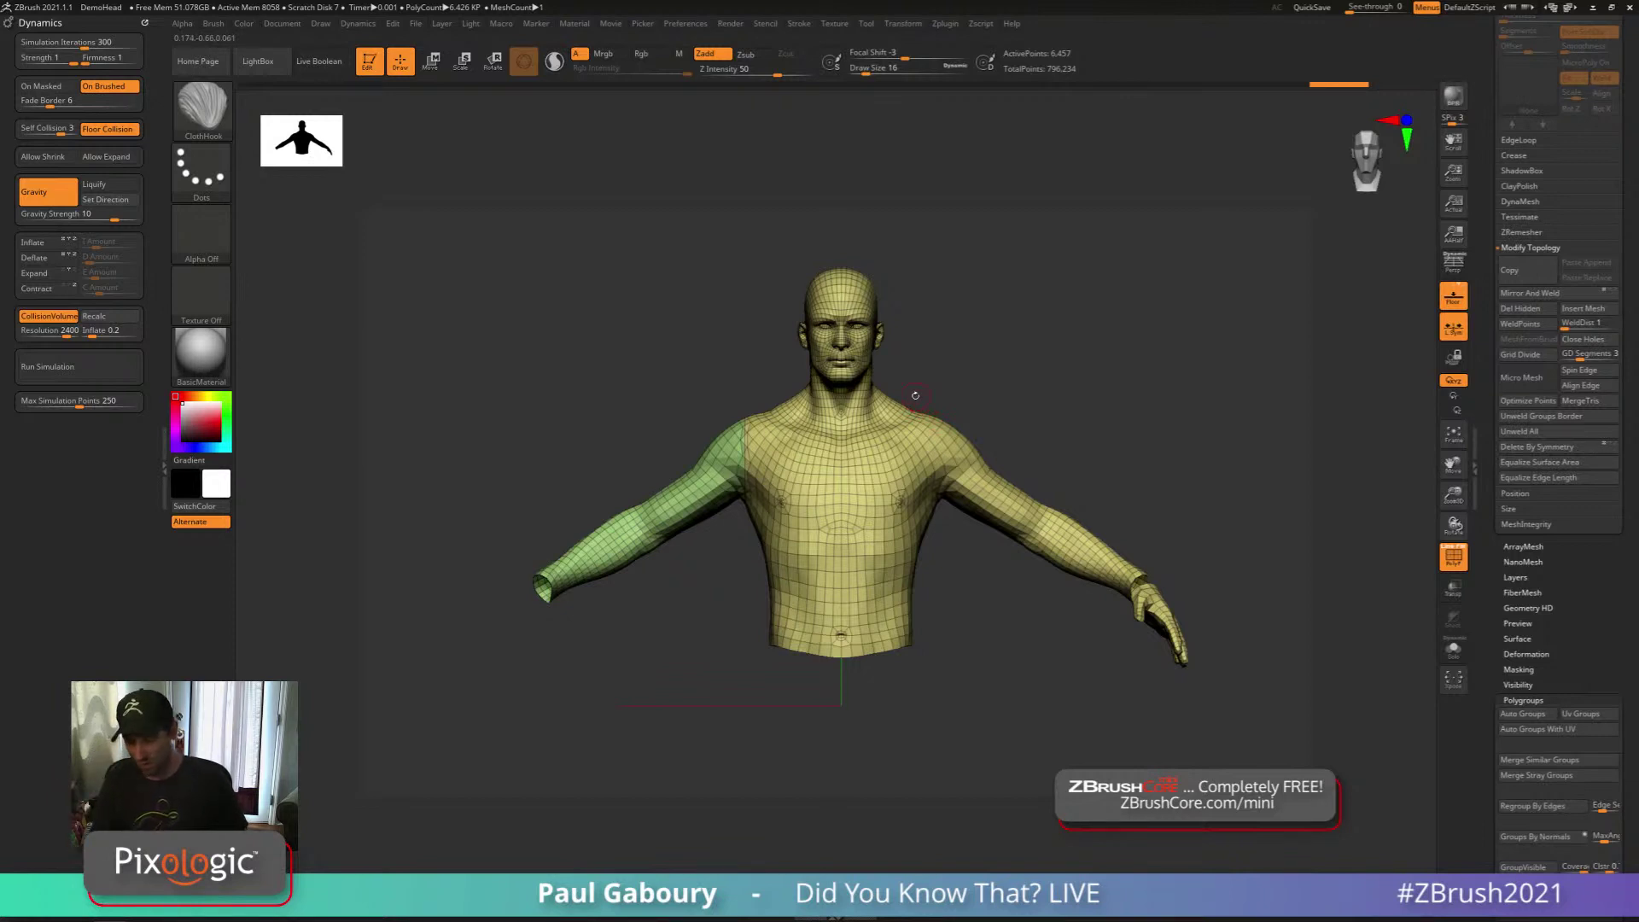
mouse_move(744, 384)
left_mouse_down("ctrl+shift")
mouse_move(1061, 367)
mouse_move(1058, 381)
left_mouse_up("ctrl+shift")
left_click(1058, 381, "ctrl+shift")
key("b")
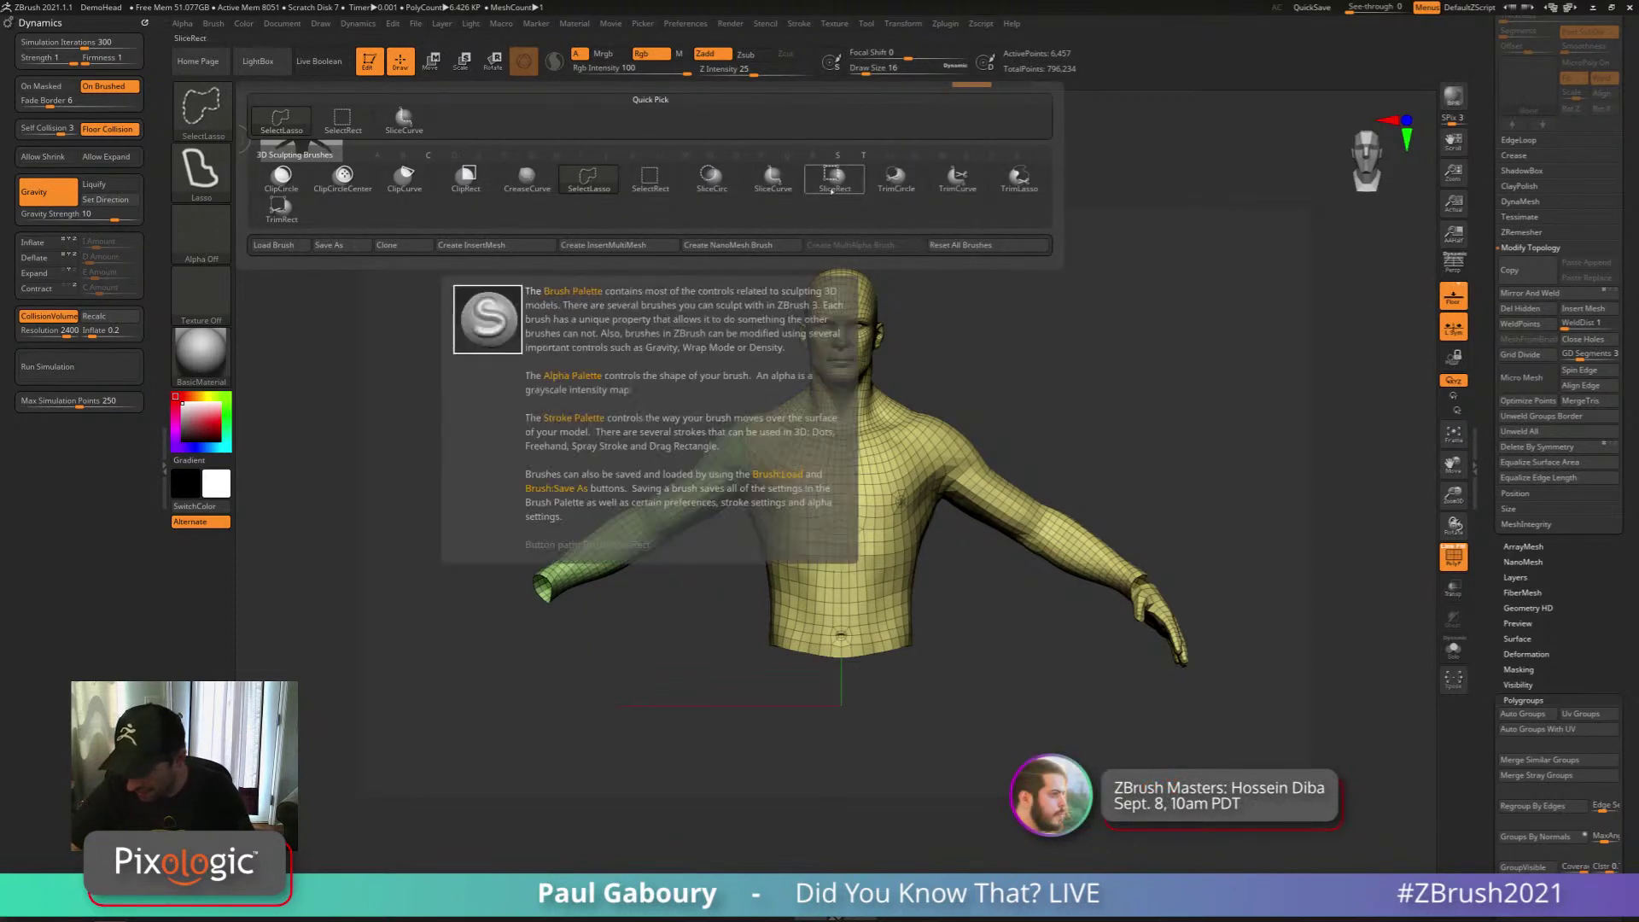
left_click(772, 179, "ctrl+shift")
left_click_drag(681, 400, 1129, 398, "ctrl+shift")
mouse_move(914, 502)
right_mouse_down()
mouse_move(1182, 522)
mouse_move(931, 527)
mouse_move(994, 499)
right_mouse_up()
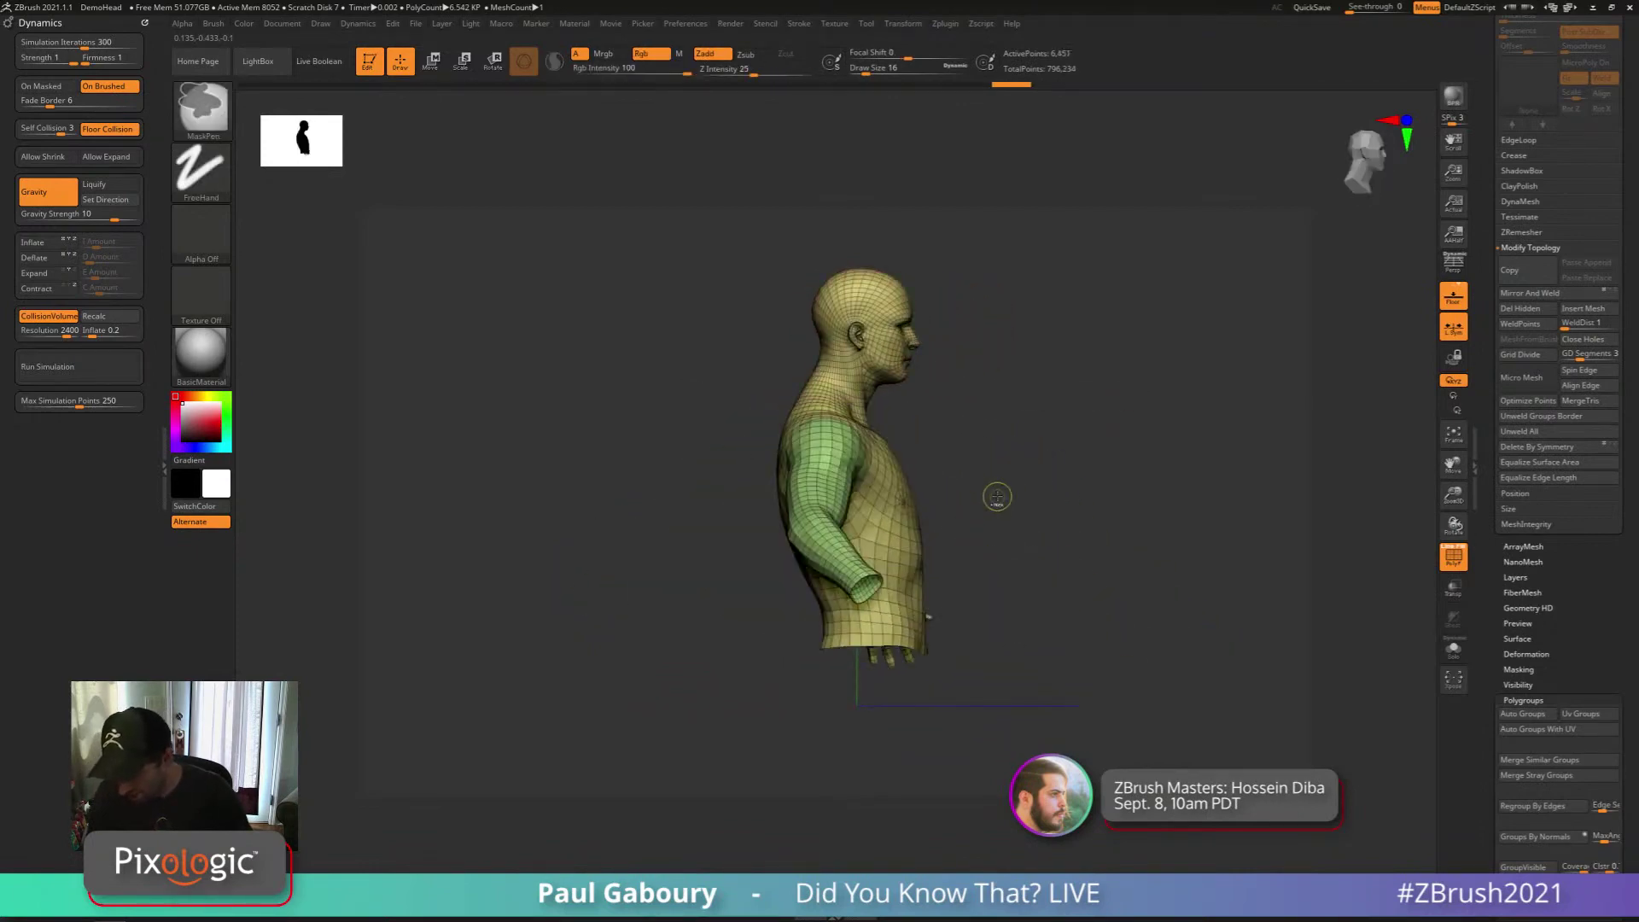
mouse_move(712, 313)
left_mouse_down("ctrl+shift")
mouse_move(1043, 524)
mouse_move(1067, 513)
mouse_move(1070, 540)
left_mouse_up("ctrl+shift")
right_click_drag(1087, 512, 1077, 460)
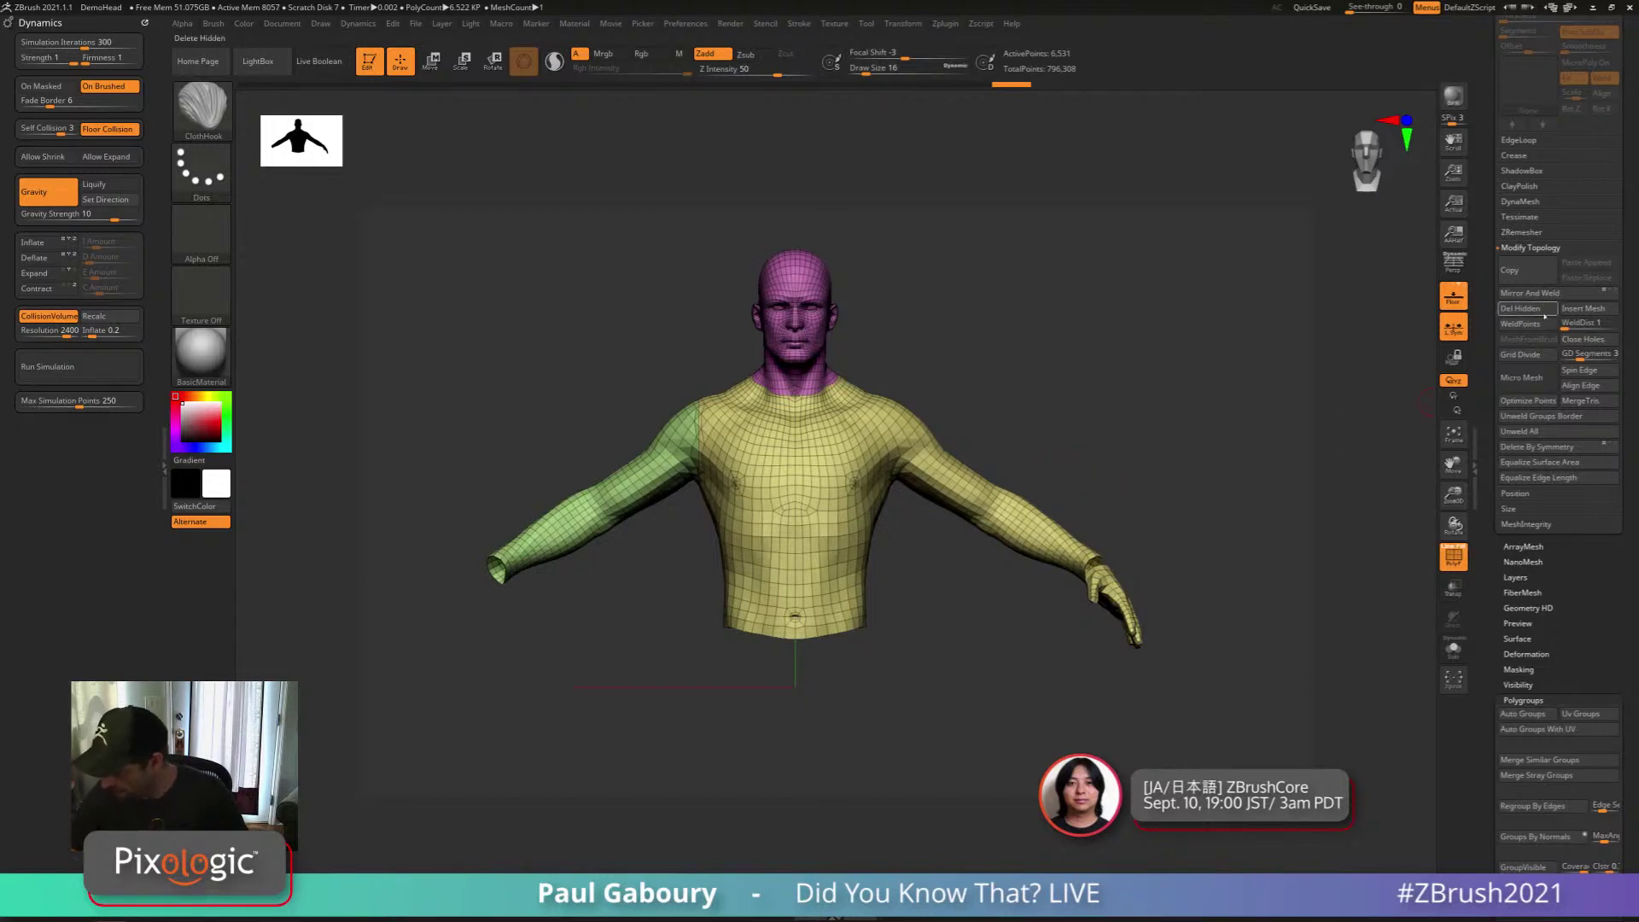
Turn off local symmetry and apply Mirror And Weld to copy the handless arm to the body's other side
left_click(1549, 295)
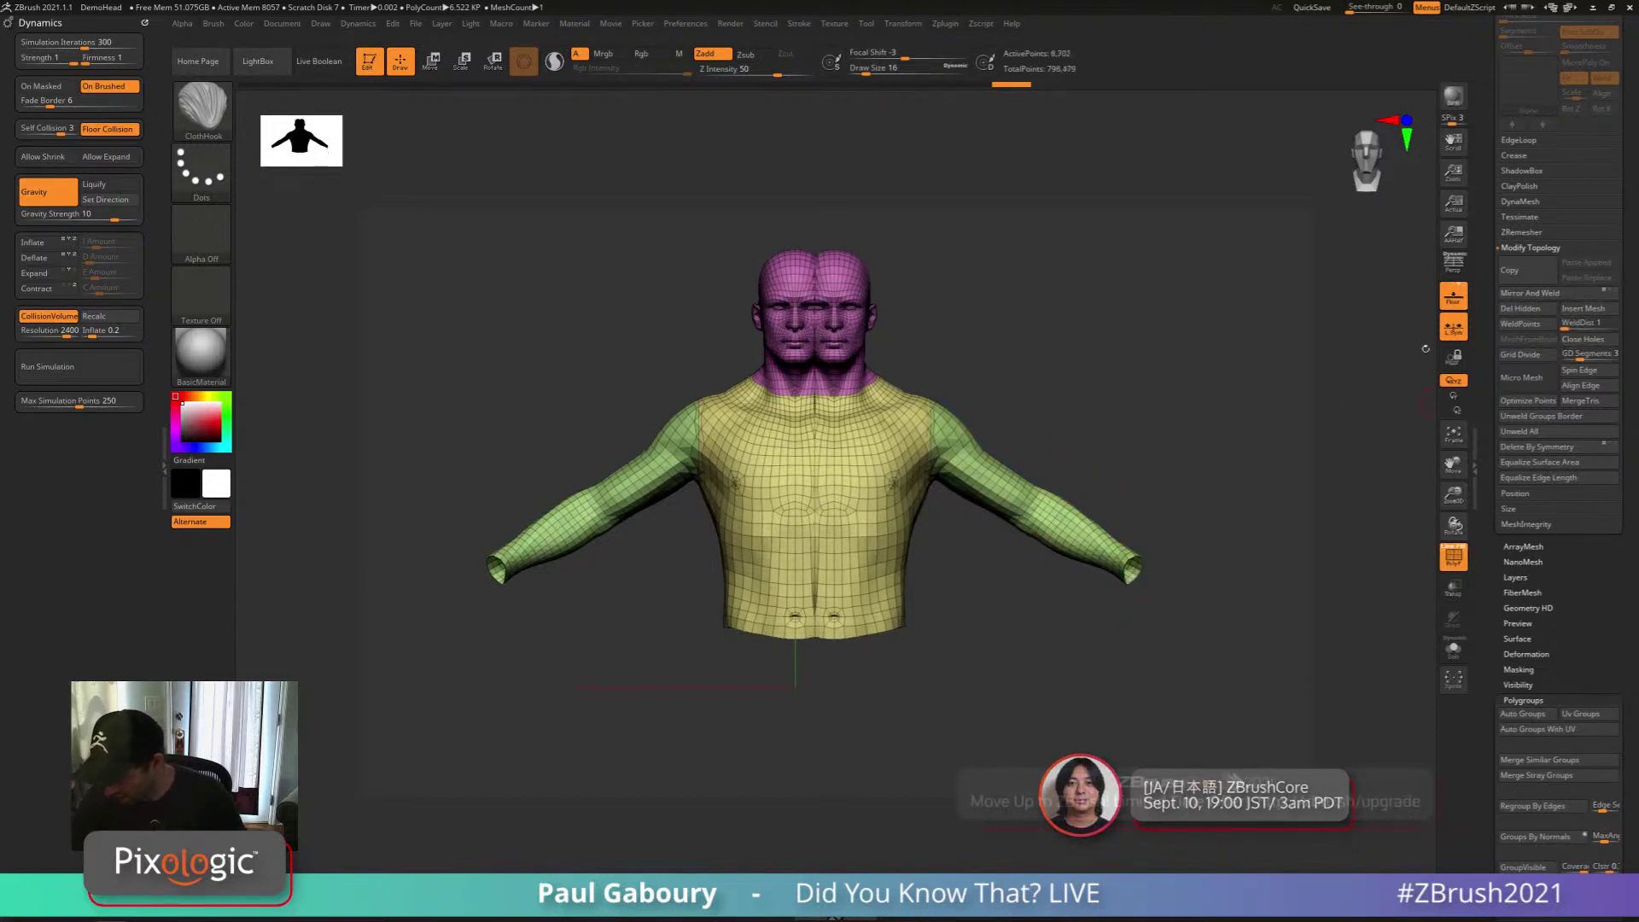
key("ctrl+z")
left_click(1454, 327)
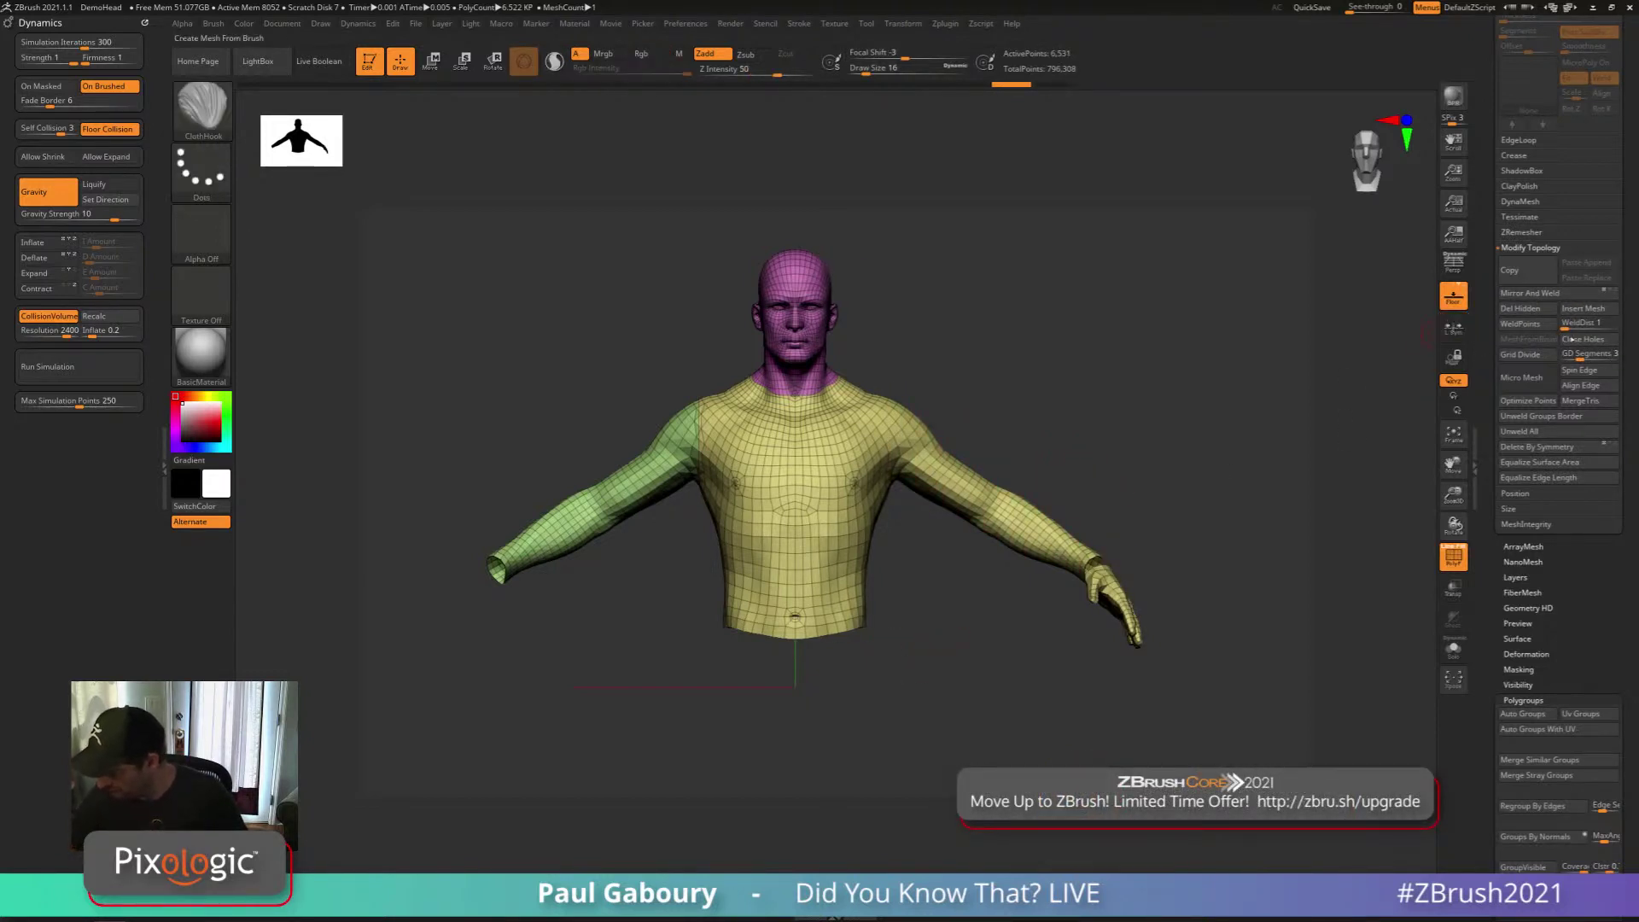
left_click(1529, 292)
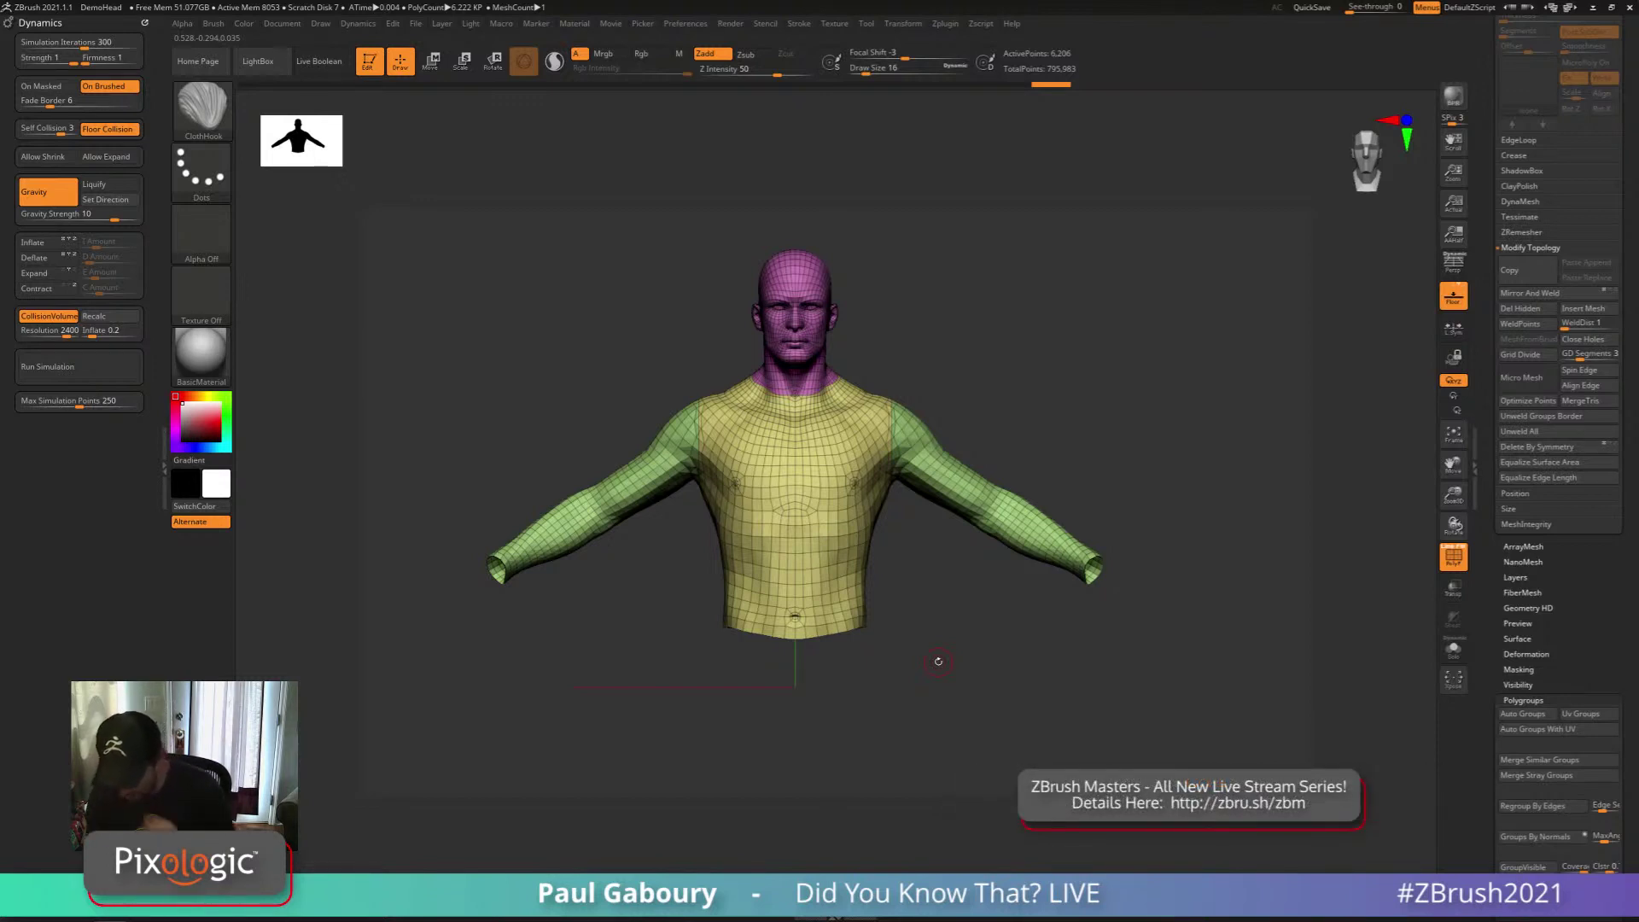
Isolate the torso polygroup and turn it to a straight back view
left_click(841, 559, "ctrl+shift")
left_click_drag(904, 619, 1016, 618)
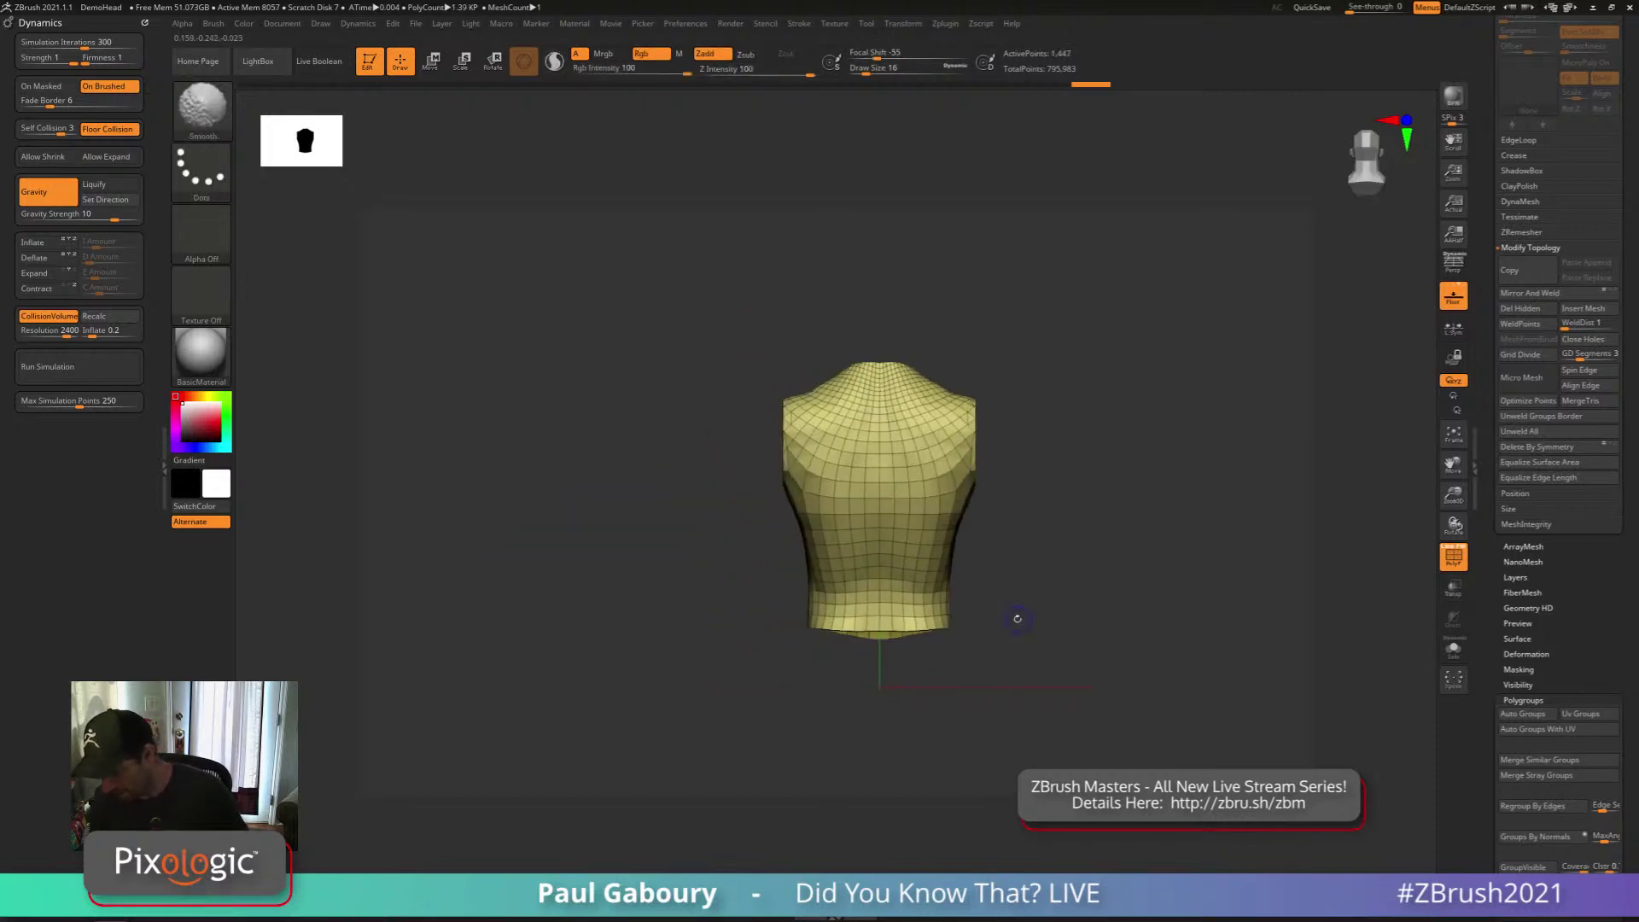
left_click_drag(640, 445, 1182, 441, "ctrl+shift")
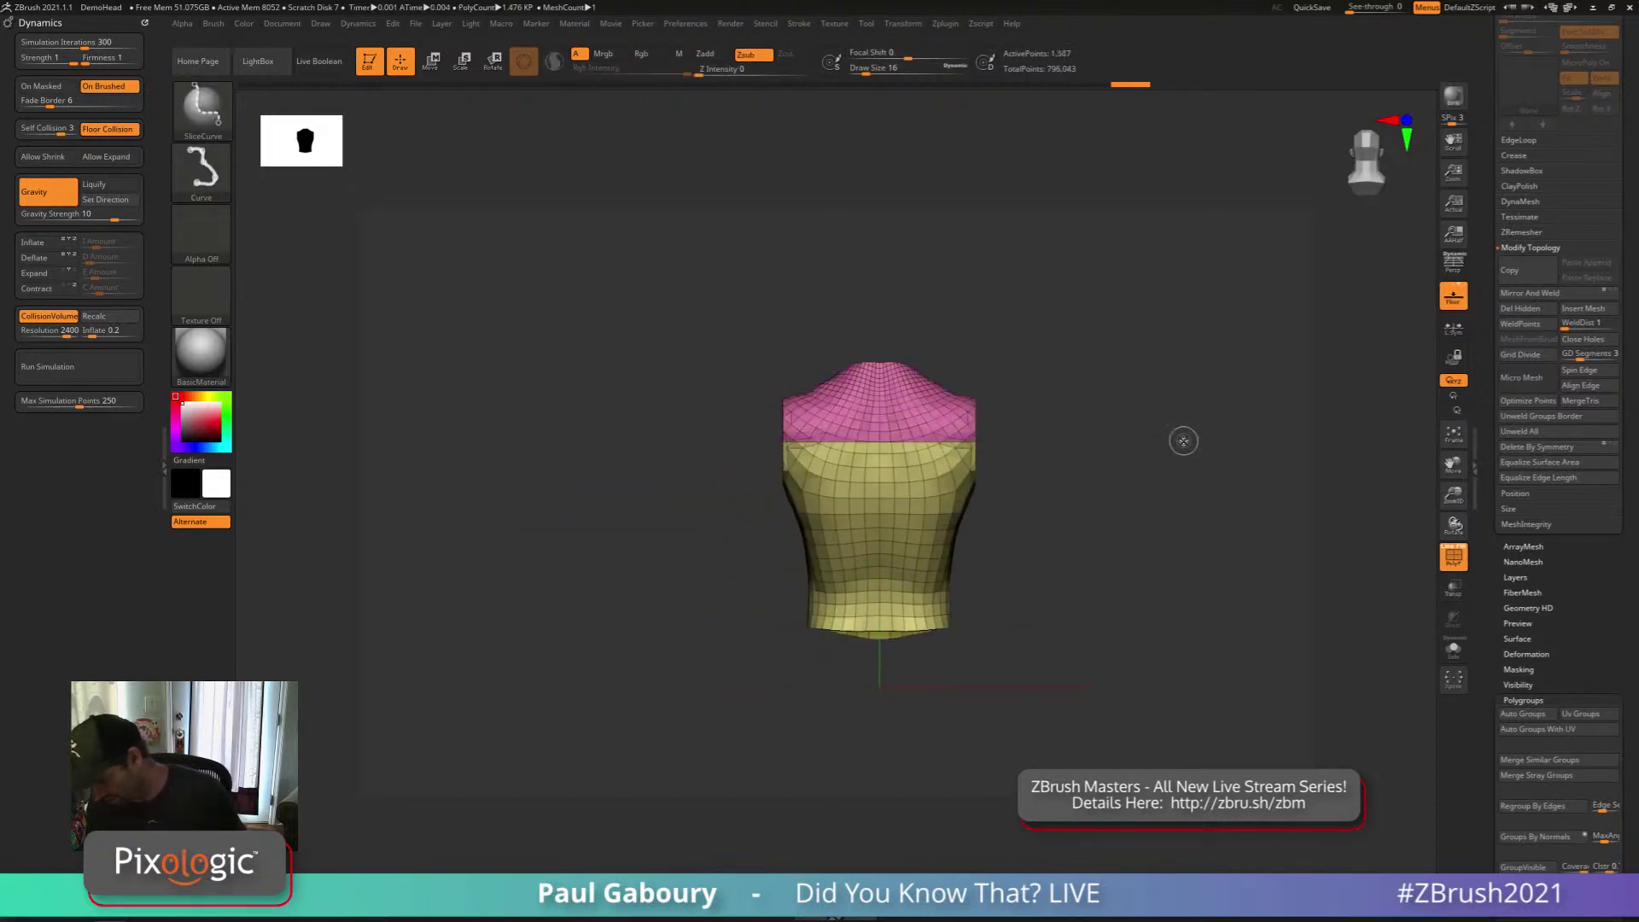
mouse_move(1094, 514)
left_mouse_down()
mouse_move(1016, 548)
mouse_move(1042, 548)
mouse_move(1035, 534)
left_mouse_up()
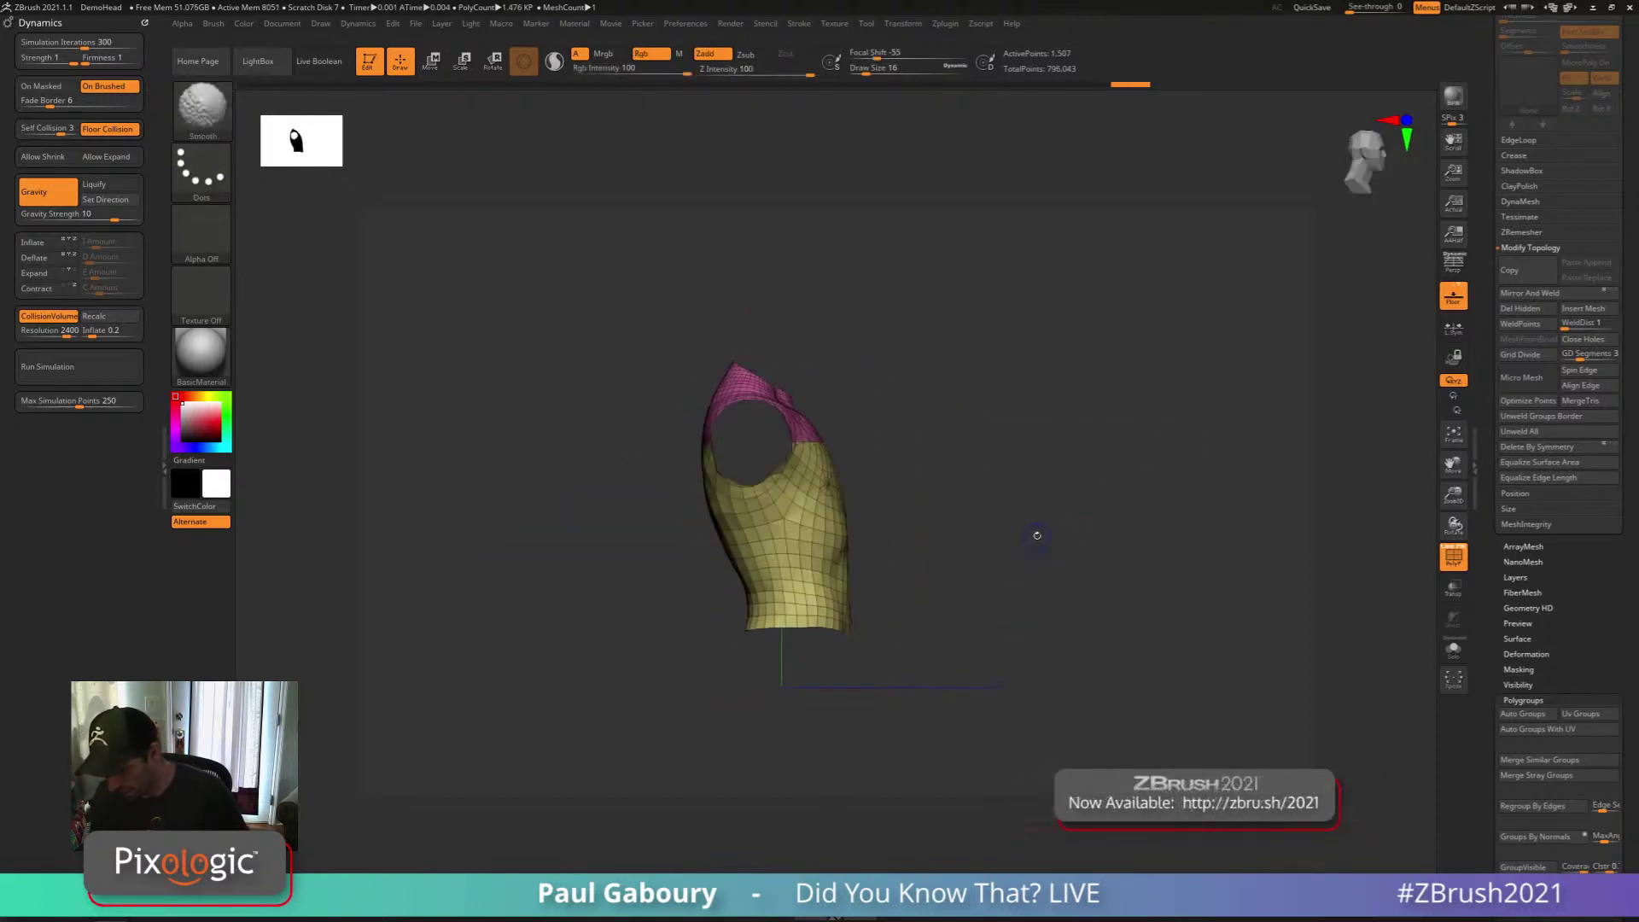
key("ctrl+z")
Hide the torso's front half, slice straight across the upper back with SliceCurve, and show the whole body again
left_click_drag(938, 715, 765, 293, "ctrl+shift")
left_click_drag(852, 417, 862, 422, "shift")
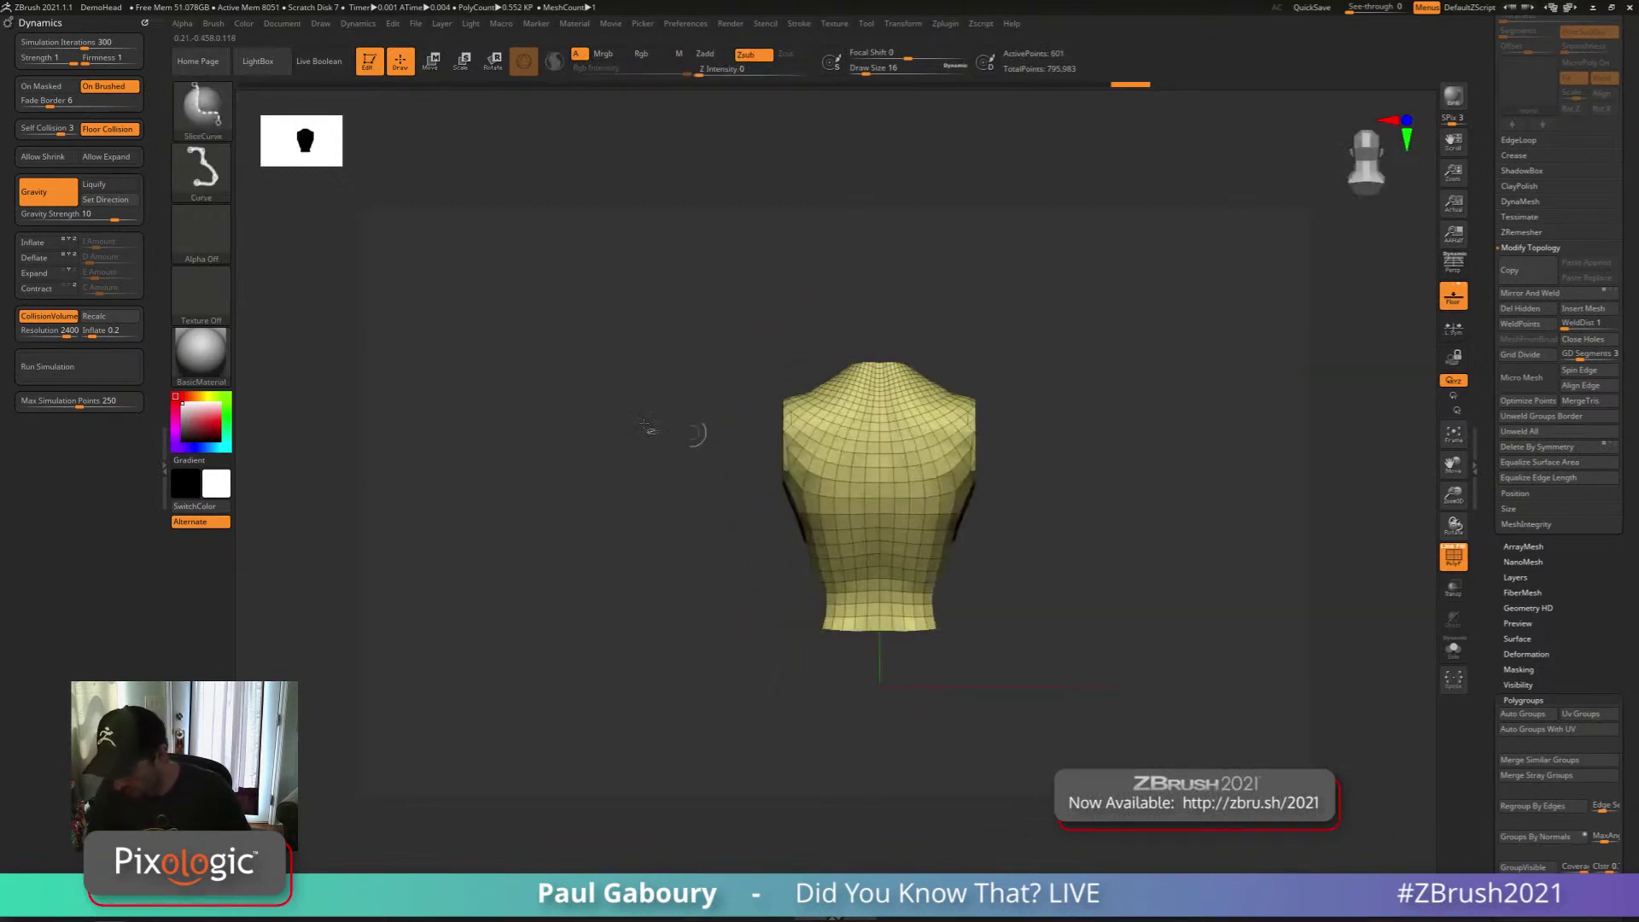
mouse_move(639, 423)
left_mouse_down("ctrl+shift")
mouse_move(1200, 438)
mouse_move(1194, 457)
left_mouse_up("ctrl+shift")
left_click(1071, 549, "ctrl+shift")
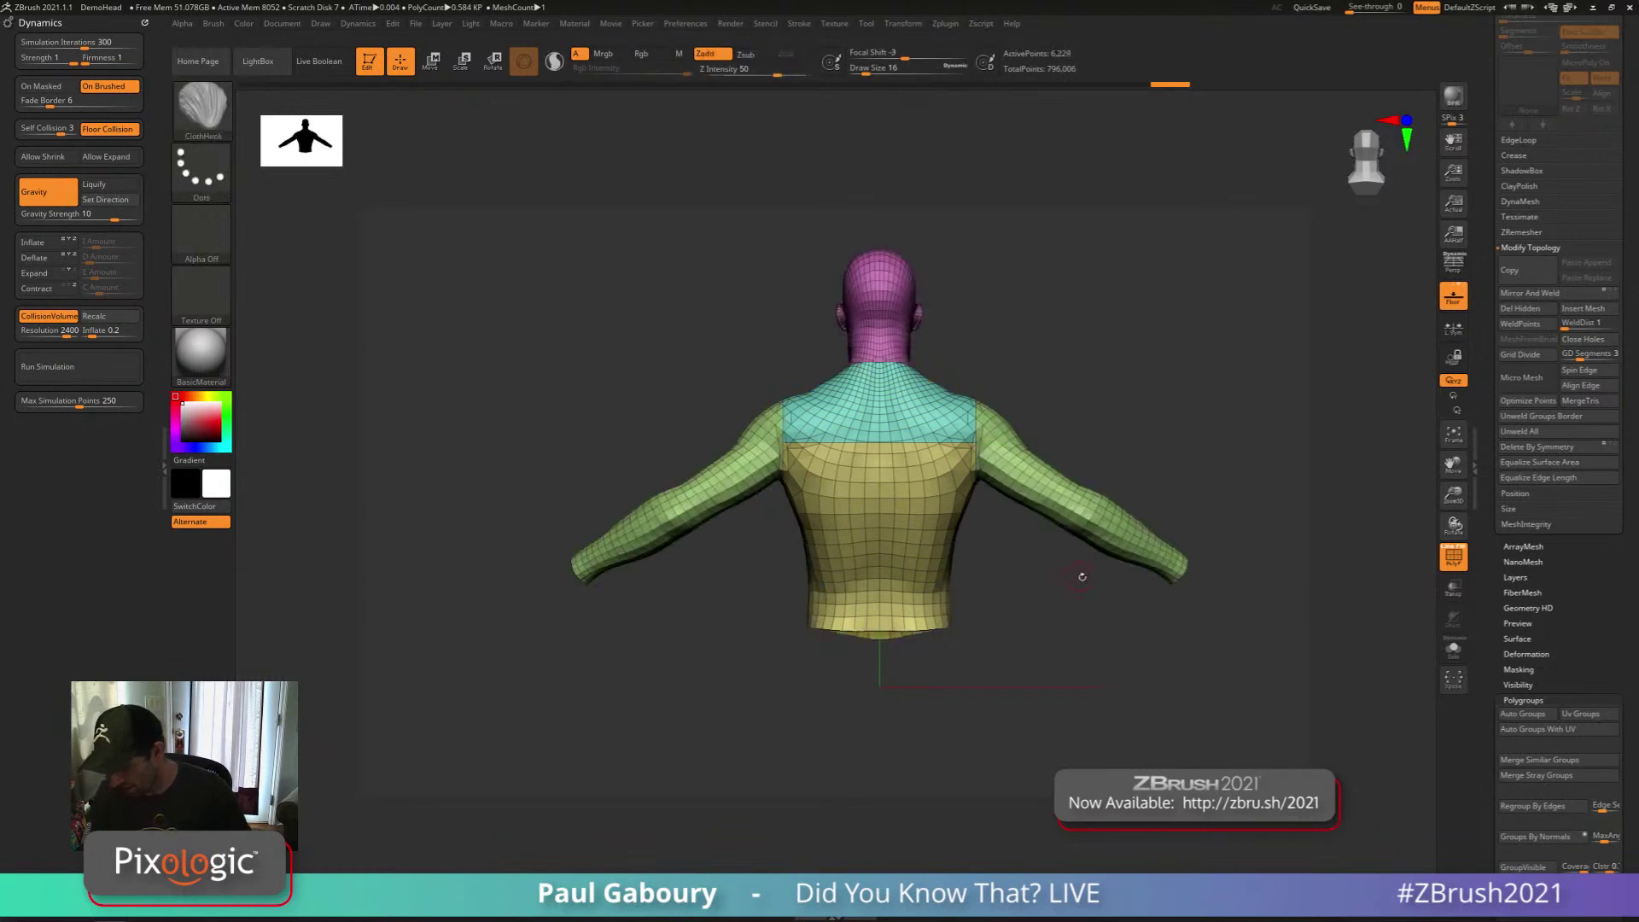
Isolate the remaining torso polygroup, slice it vertically in side view to separate front from back, and show the whole body
left_click_drag(1082, 575, 1056, 585)
left_click_drag(998, 643, 940, 575)
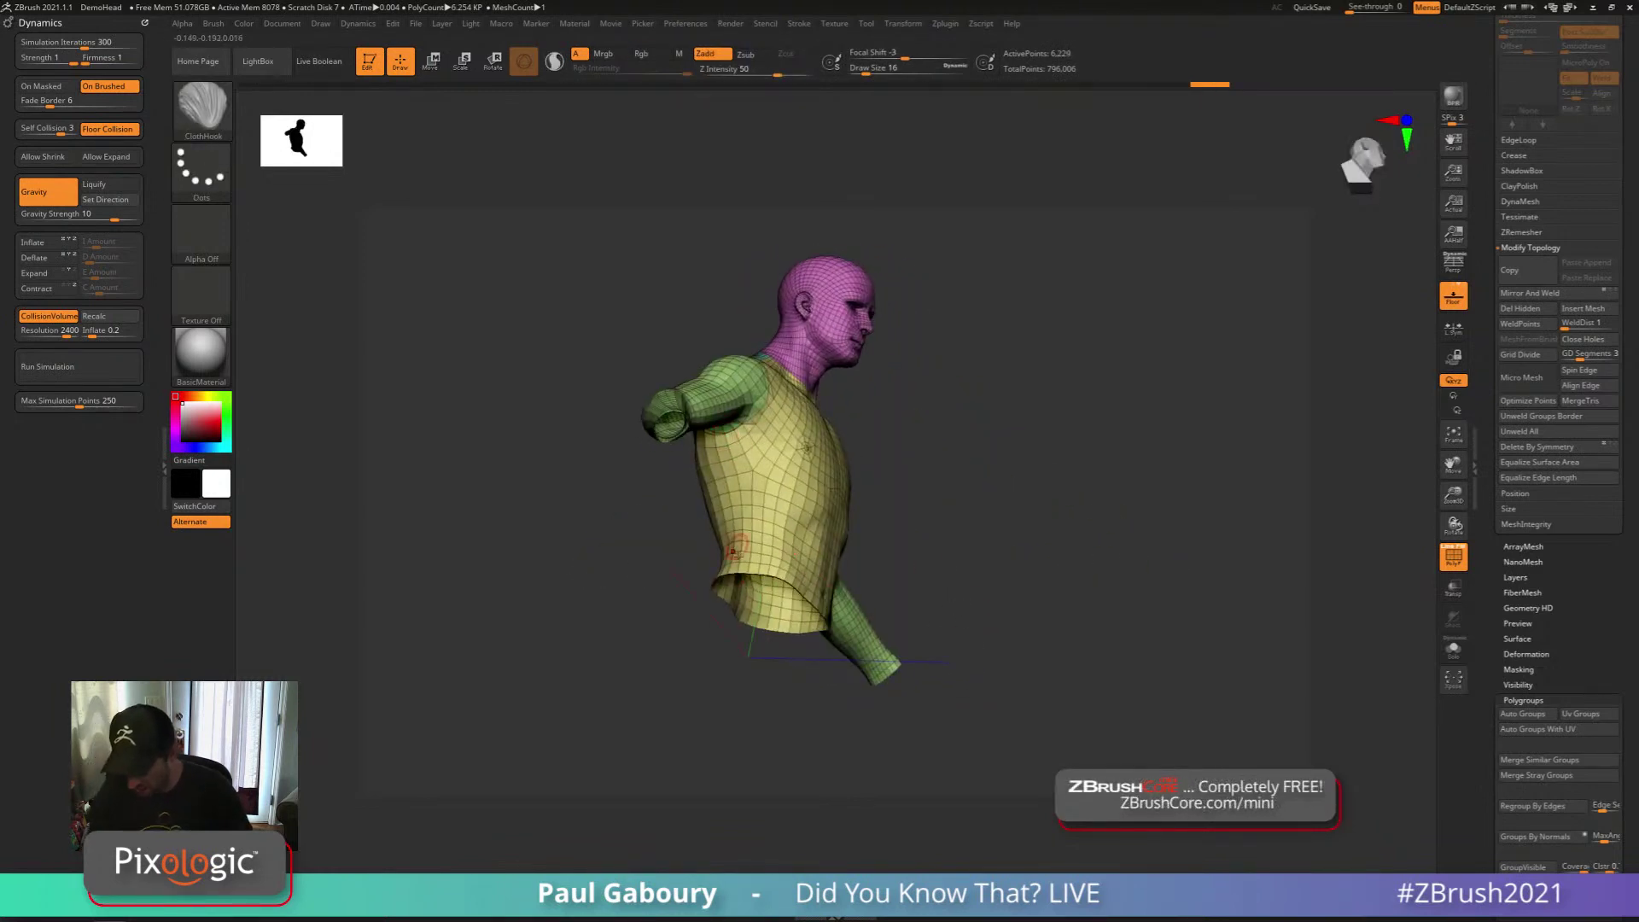
left_click(772, 522, "ctrl+shift")
left_click_drag(862, 546, 819, 550)
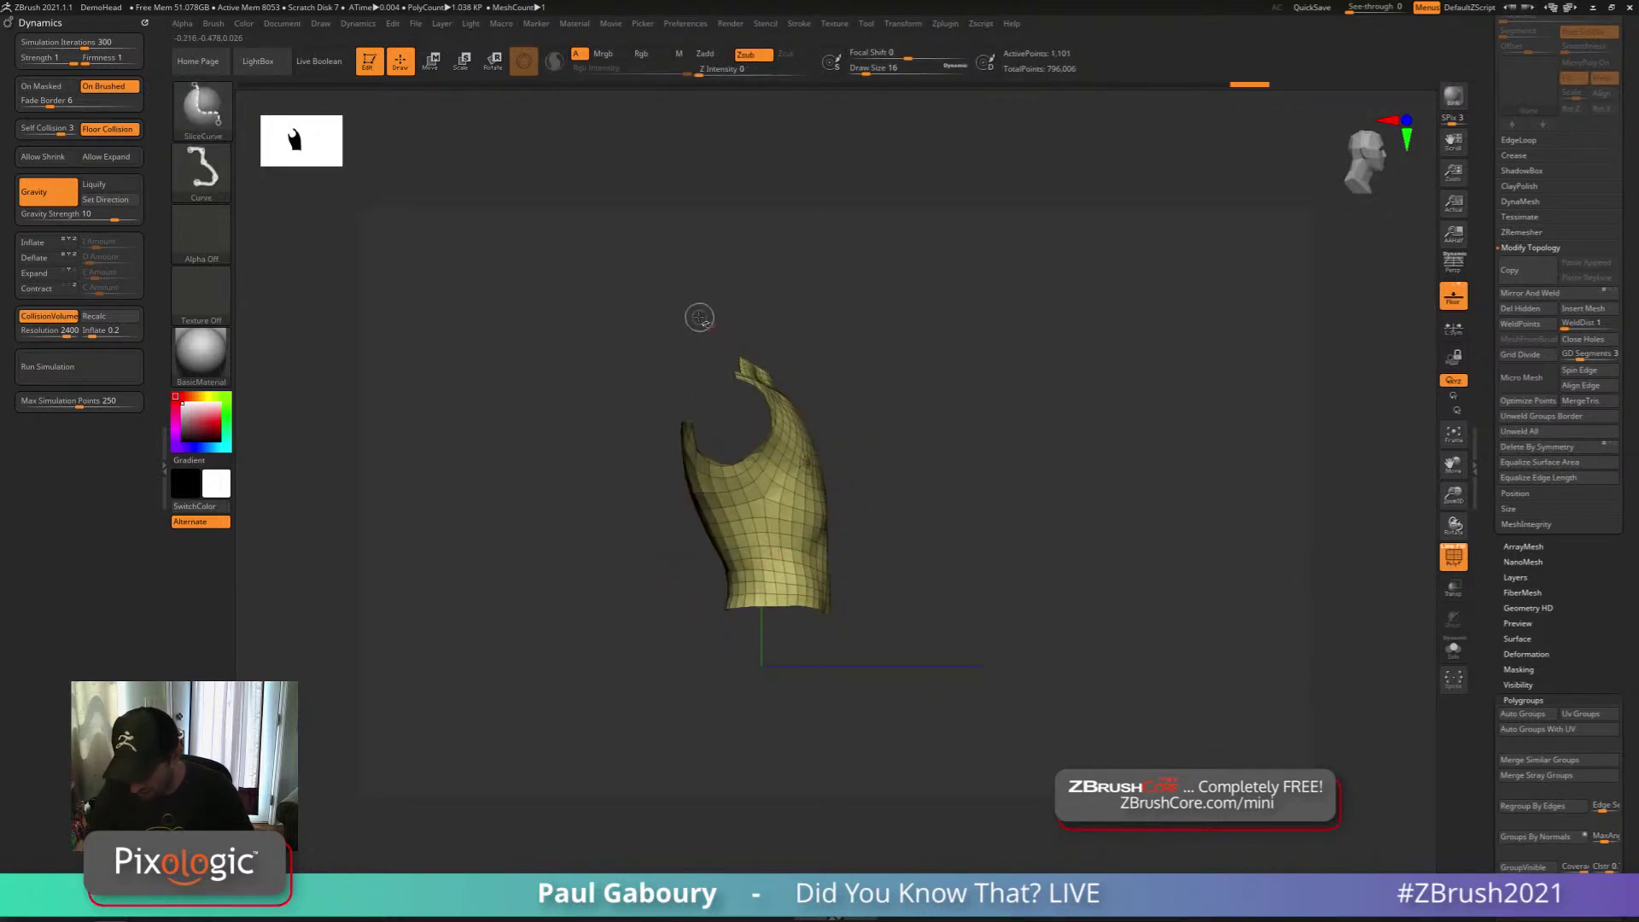
mouse_move(702, 317)
left_mouse_down("ctrl+shift")
mouse_move(811, 674)
mouse_move(802, 717)
left_mouse_up("ctrl+shift")
left_click(911, 655, "ctrl+shift")
Isolate the torso's front polygroup to examine its borders, and return to the whole body in front view
left_click_drag(913, 657, 1002, 567)
left_click(832, 512, "ctrl+shift")
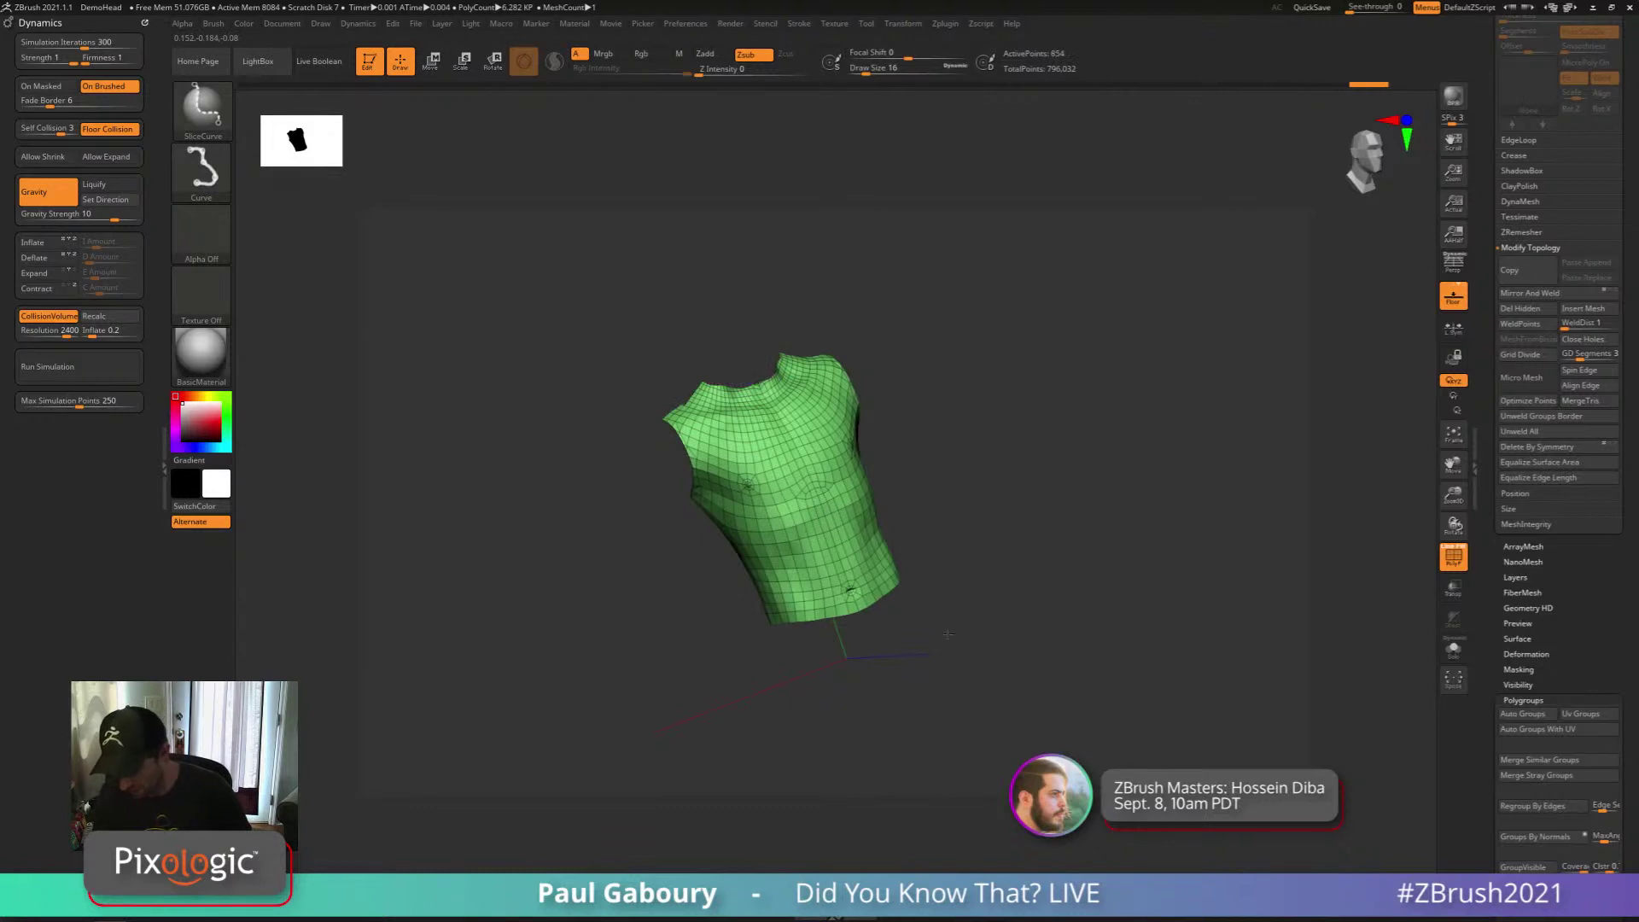
left_click(944, 621, "ctrl+shift")
left_click_drag(945, 622, 896, 657)
left_click(977, 375, "ctrl+shift")
left_click_drag(994, 521, 946, 606)
left_click(984, 576, "ctrl+shift")
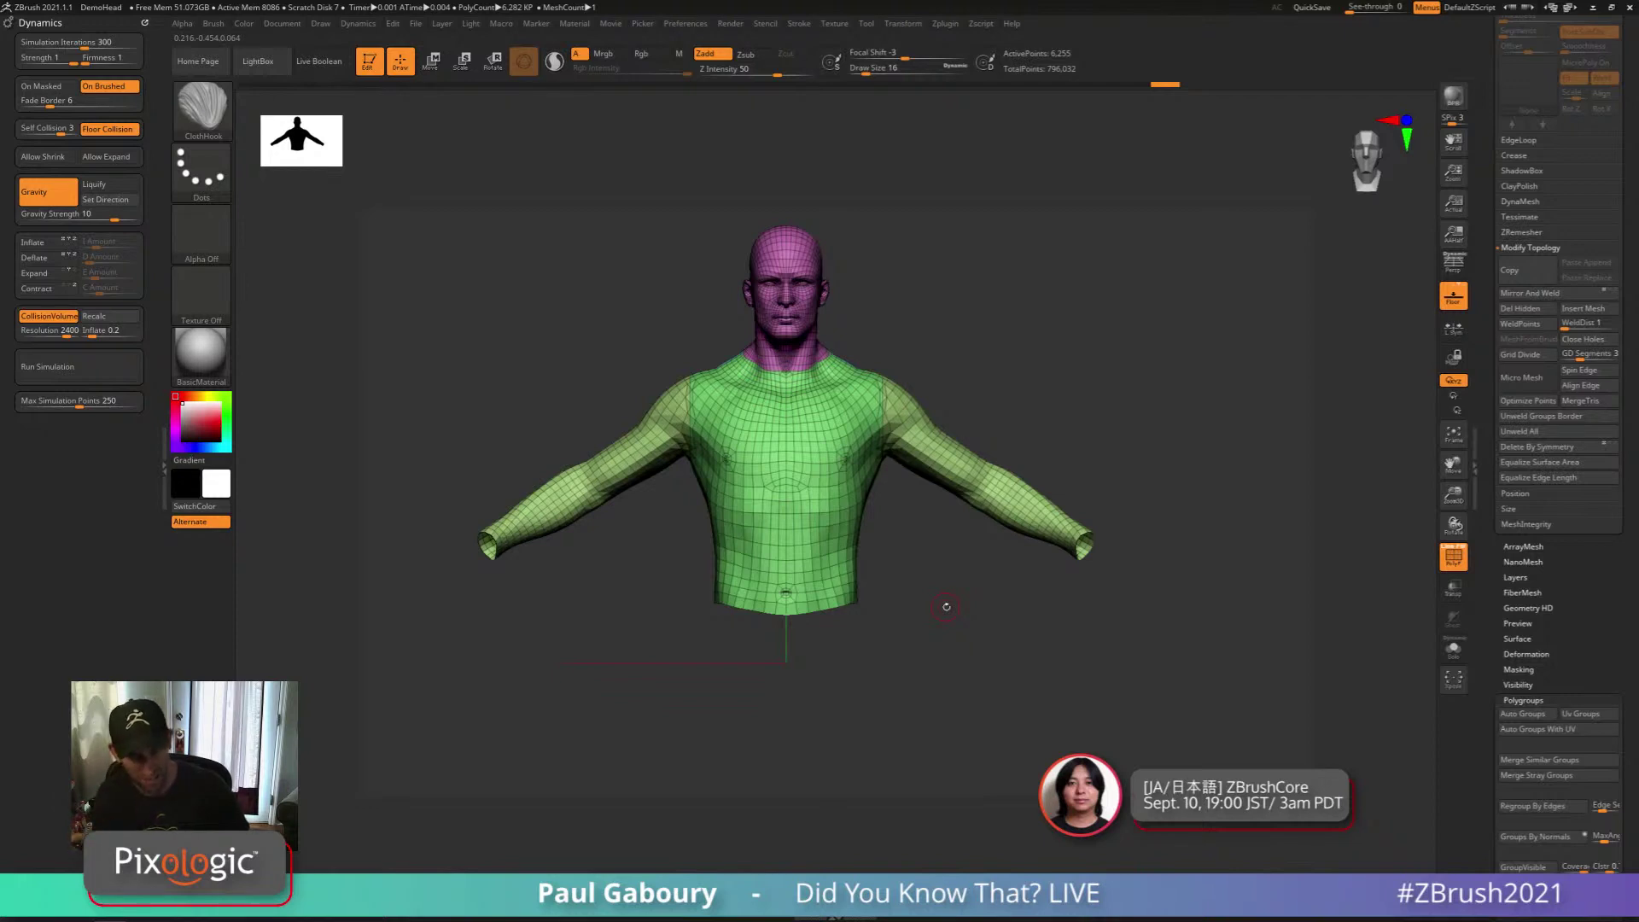
Isolate the front torso, hide one half at the centre line, assign a new polygroup to the visible half, and show everything
left_click(849, 540, "ctrl+shift")
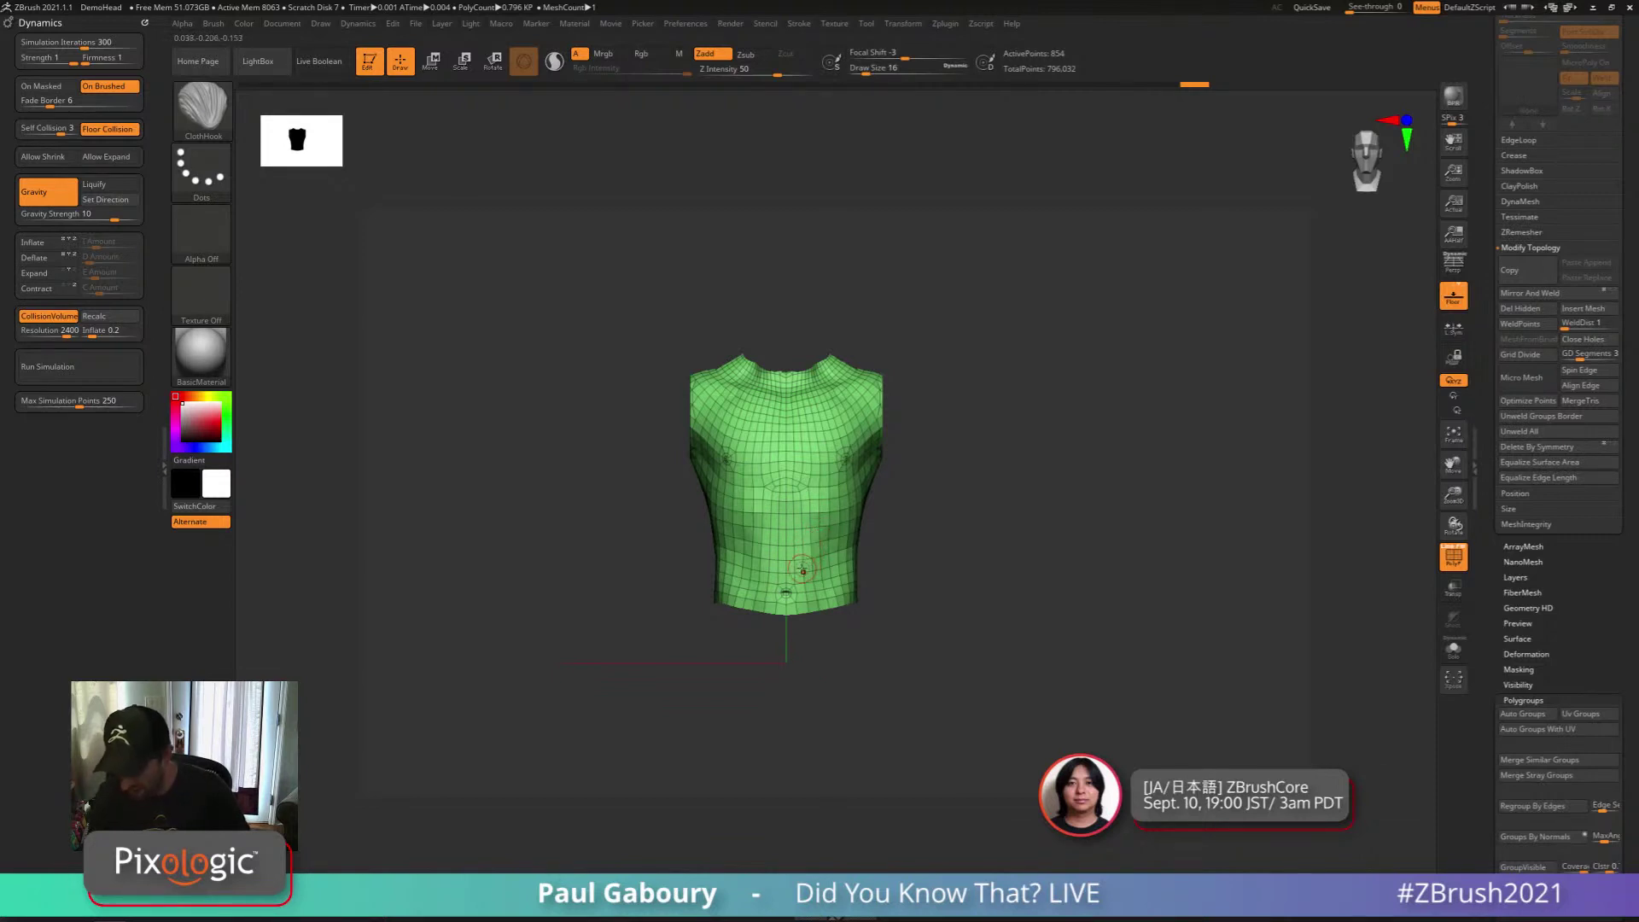
mouse_move(926, 685)
left_mouse_down("ctrl+shift")
mouse_move(844, 402)
mouse_move(787, 291)
left_mouse_up("ctrl+shift")
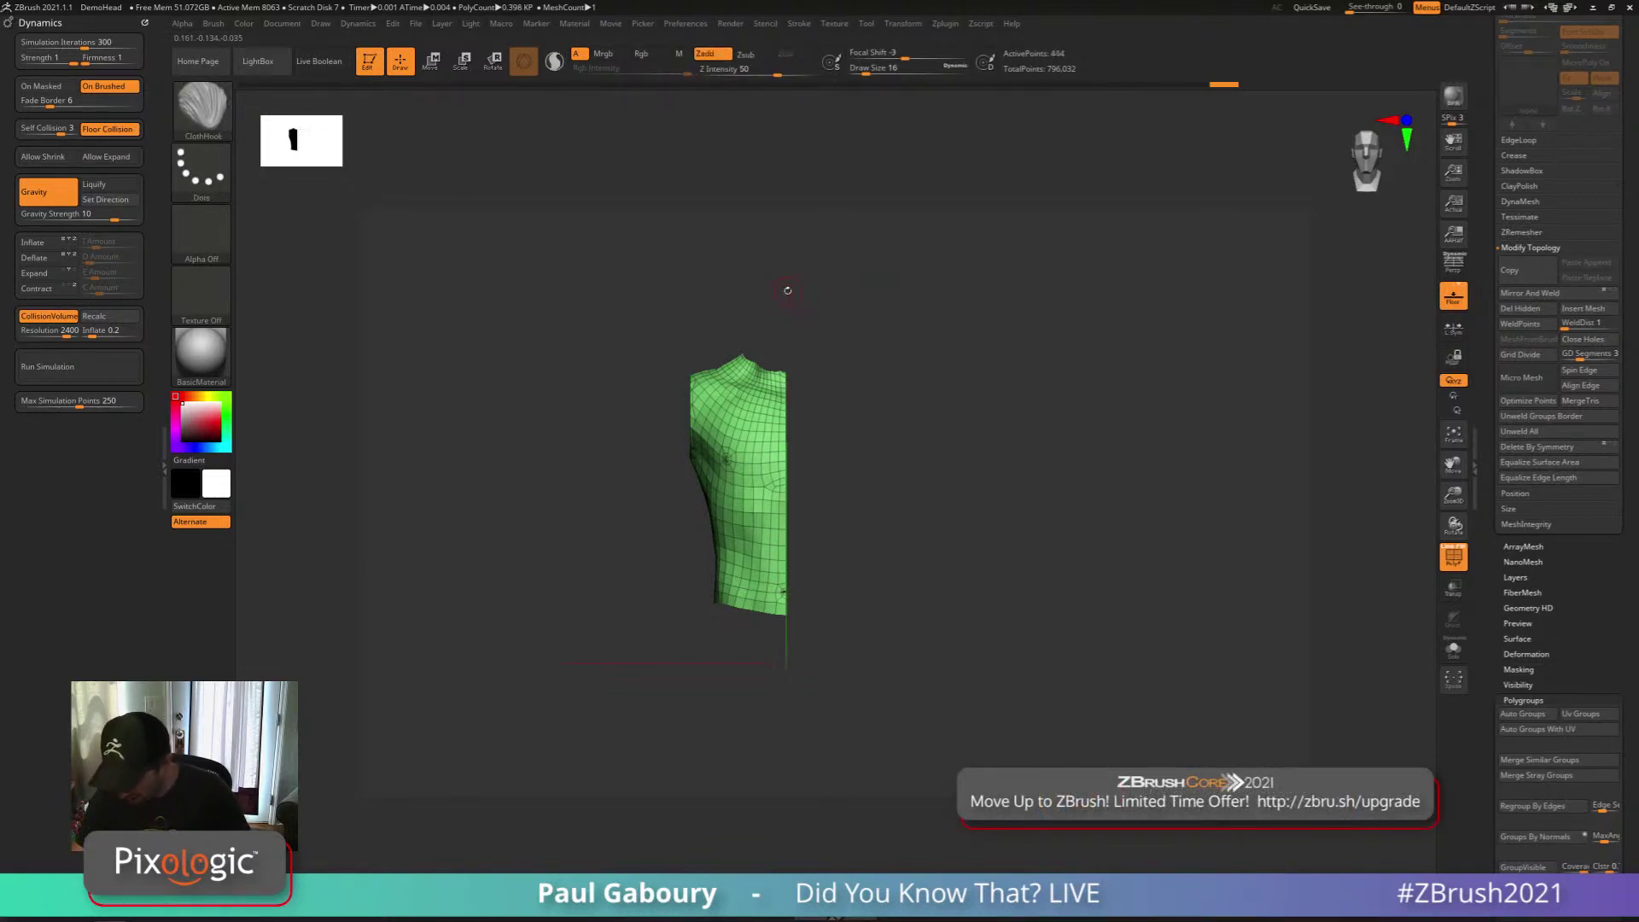
key("ctrl+w")
left_click(830, 644, "ctrl+shift")
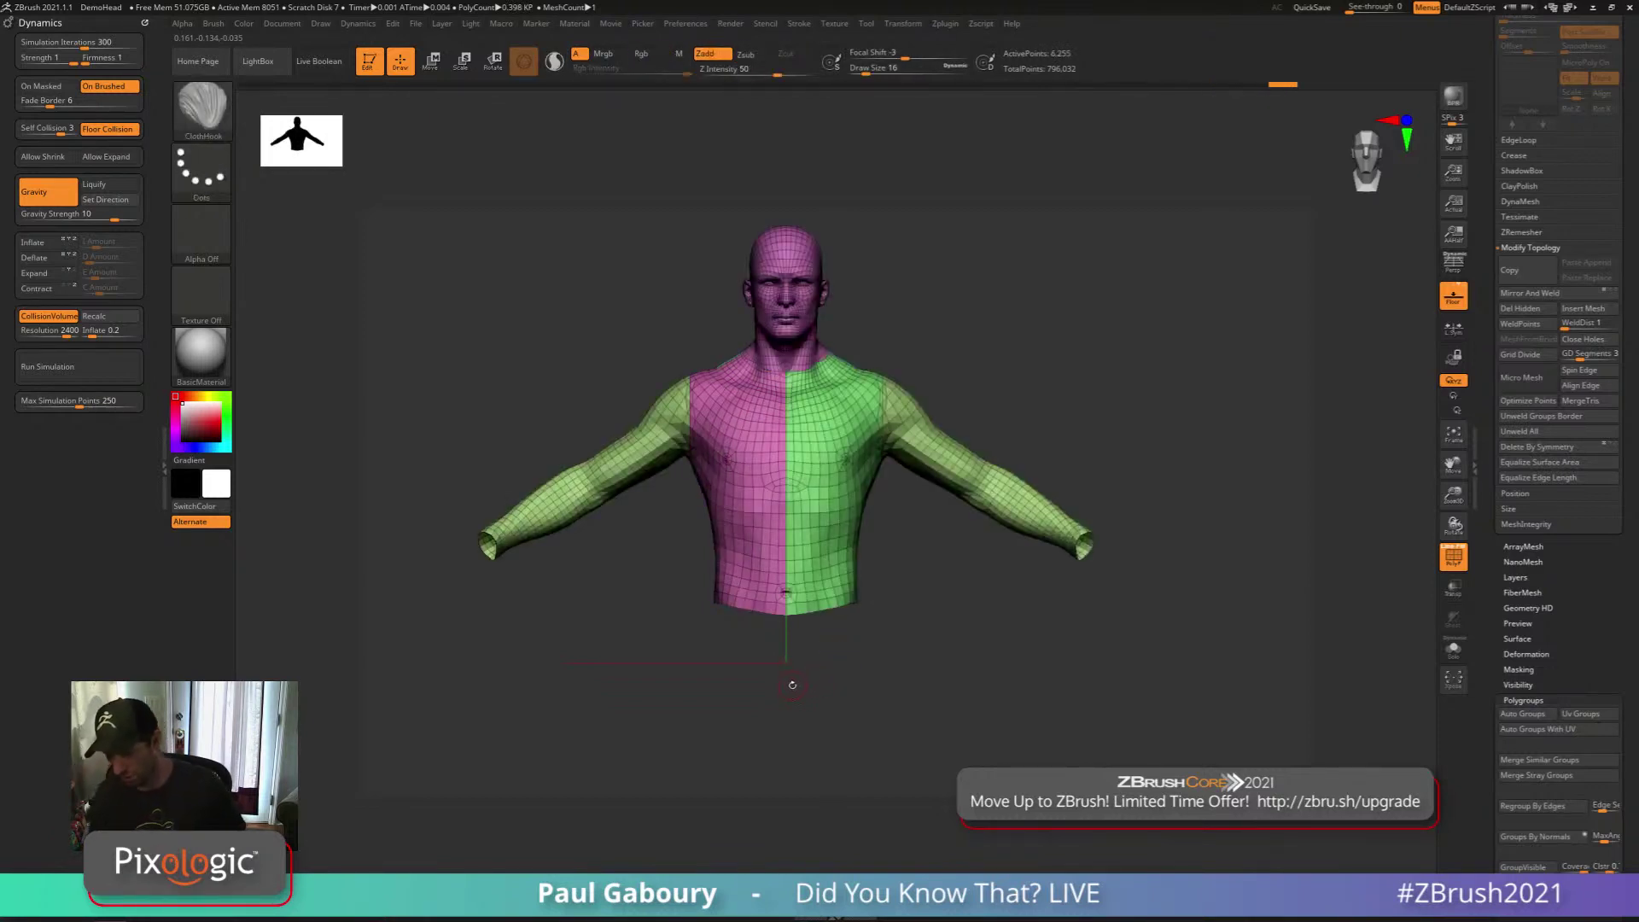
Hide the head's polygroup and delete it from the body
left_click(792, 259, "ctrl+shift")
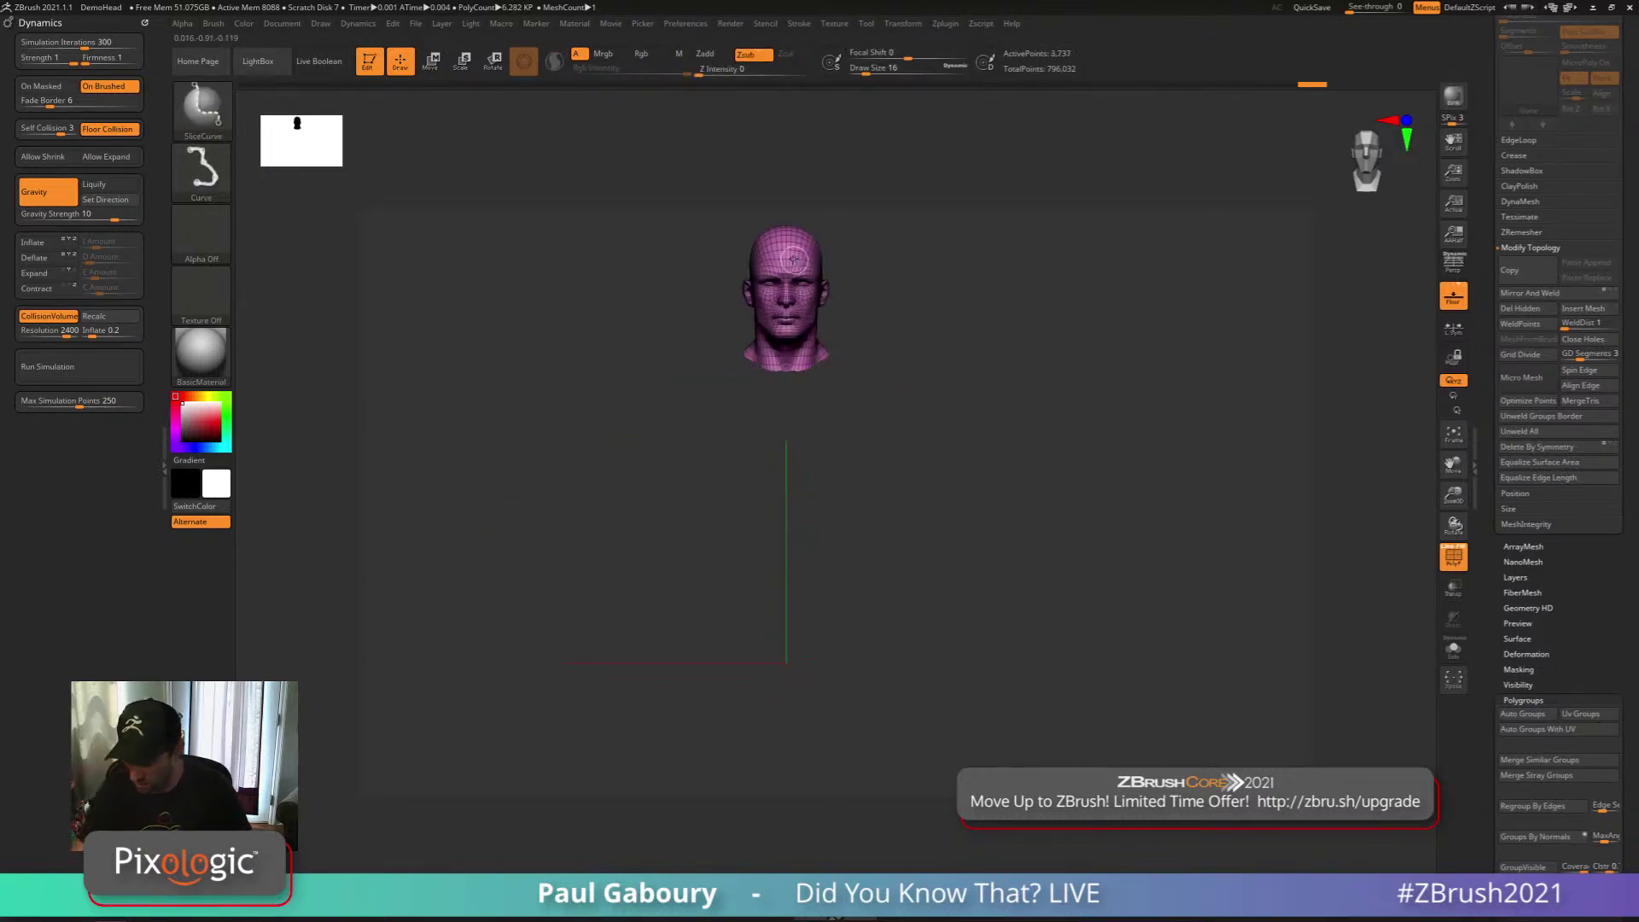
left_click(792, 259, "ctrl+shift")
left_click_drag(980, 626, 1021, 625)
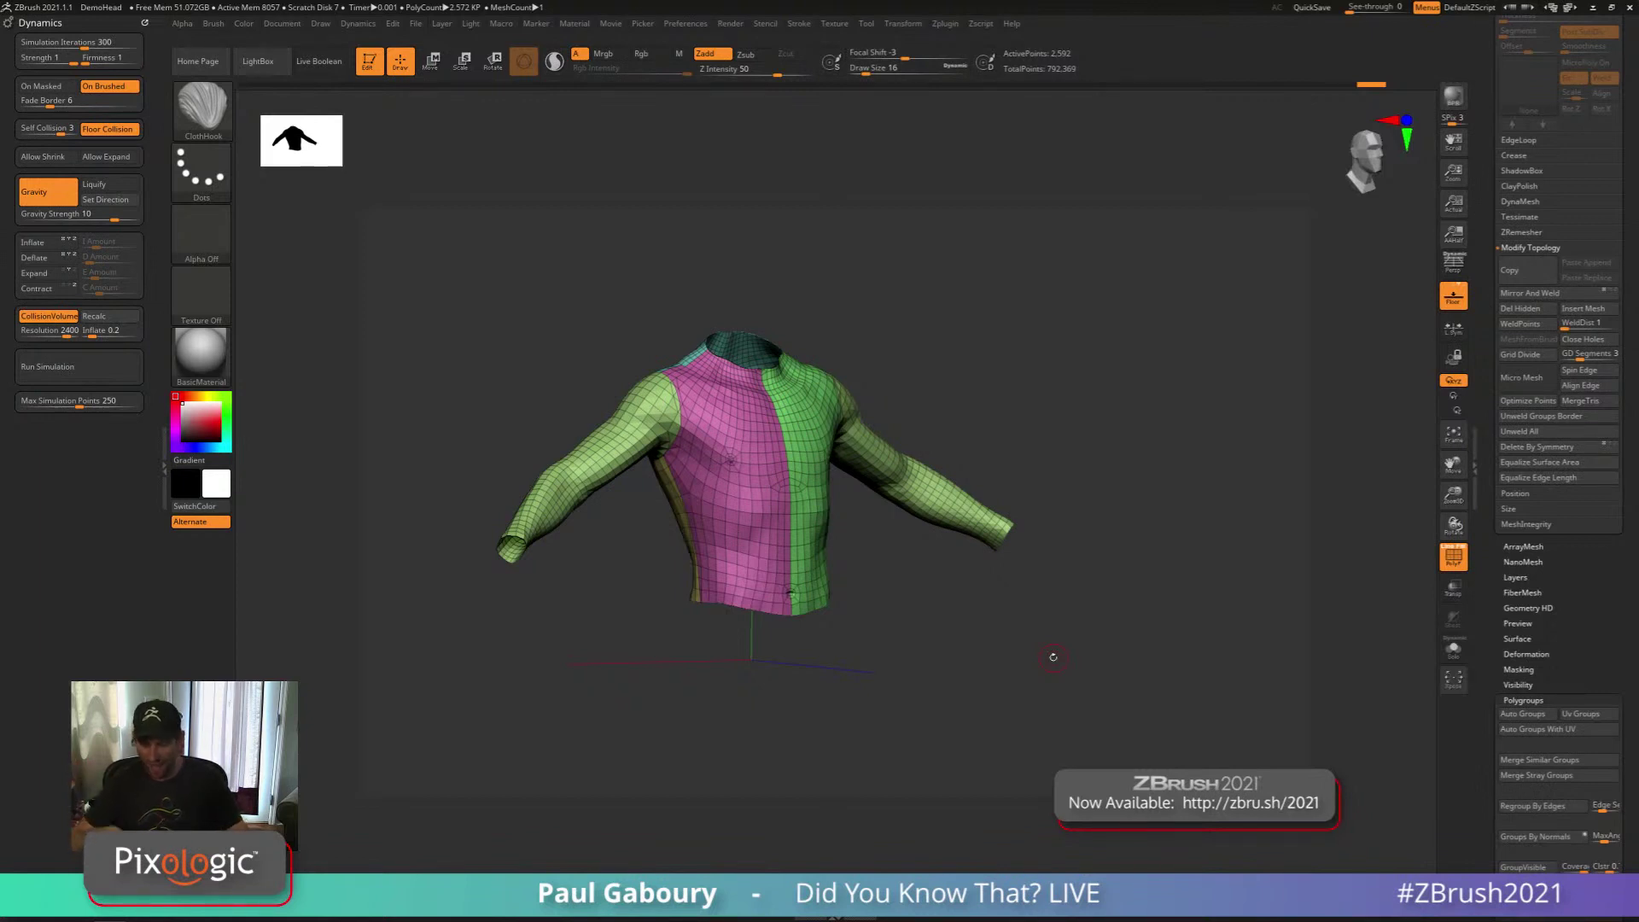
Set the draw size to 2 and switch to the ZModeler brush for close work on the shoulder seam
right_click_drag(1053, 657, 885, 603)
mouse_move(740, 384)
right_mouse_down("alt")
mouse_move(762, 592)
mouse_move(828, 644)
right_mouse_up("alt")
key("s")
left_click_drag(769, 586, 757, 589)
mouse_move(757, 589)
right_mouse_down()
mouse_move(719, 550)
mouse_move(702, 609)
right_mouse_up()
key("b")
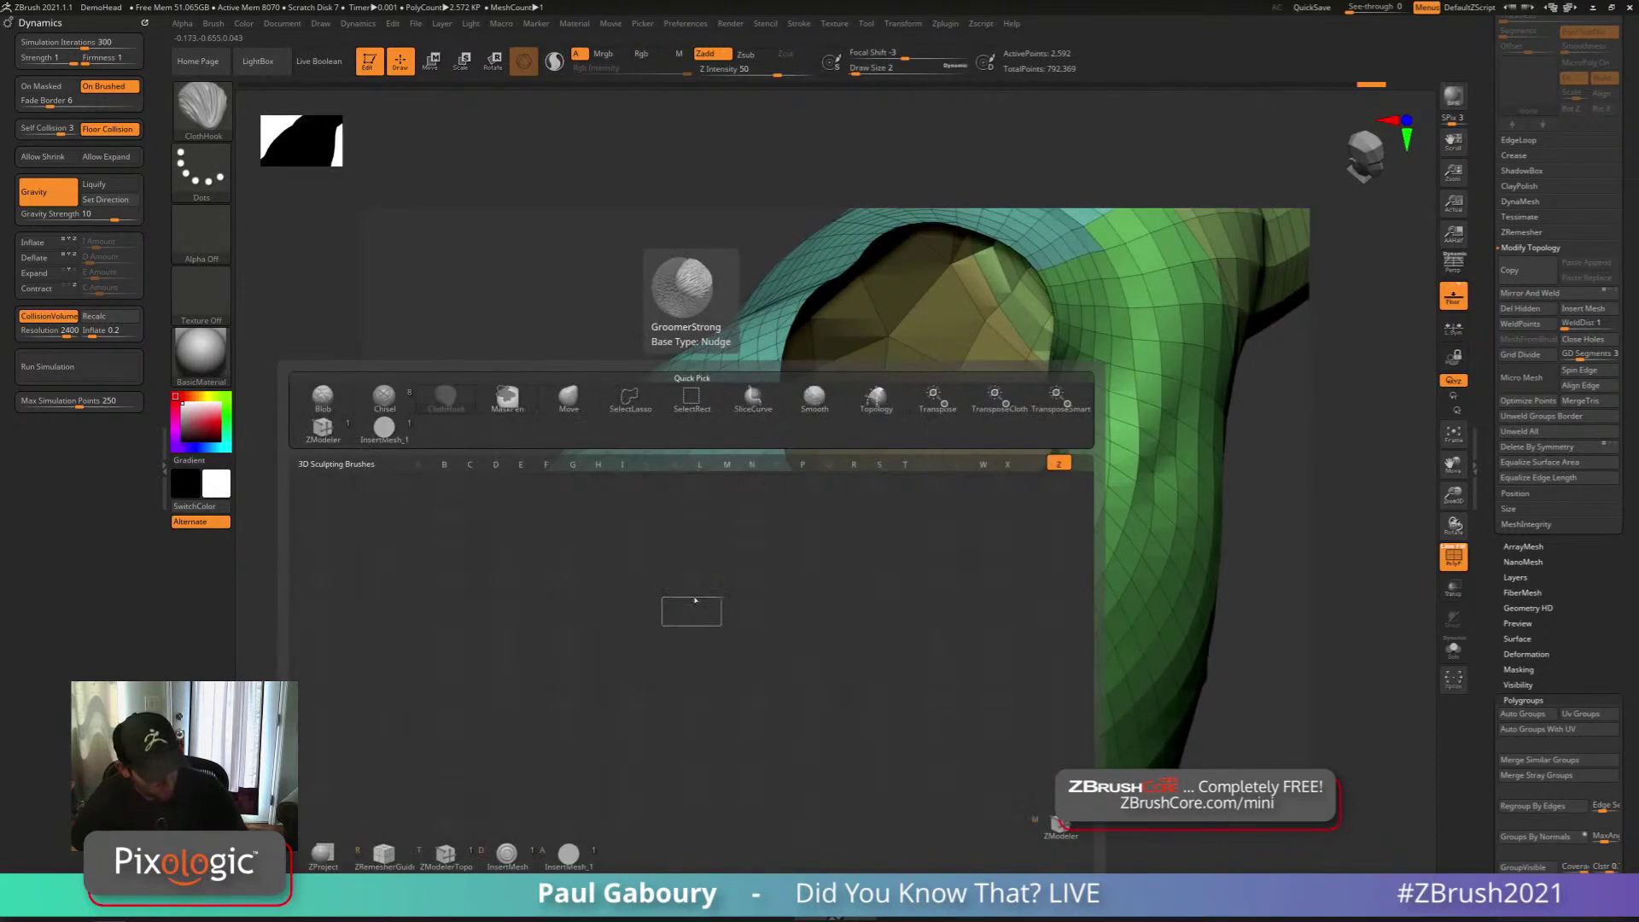
key("z")
key("m")
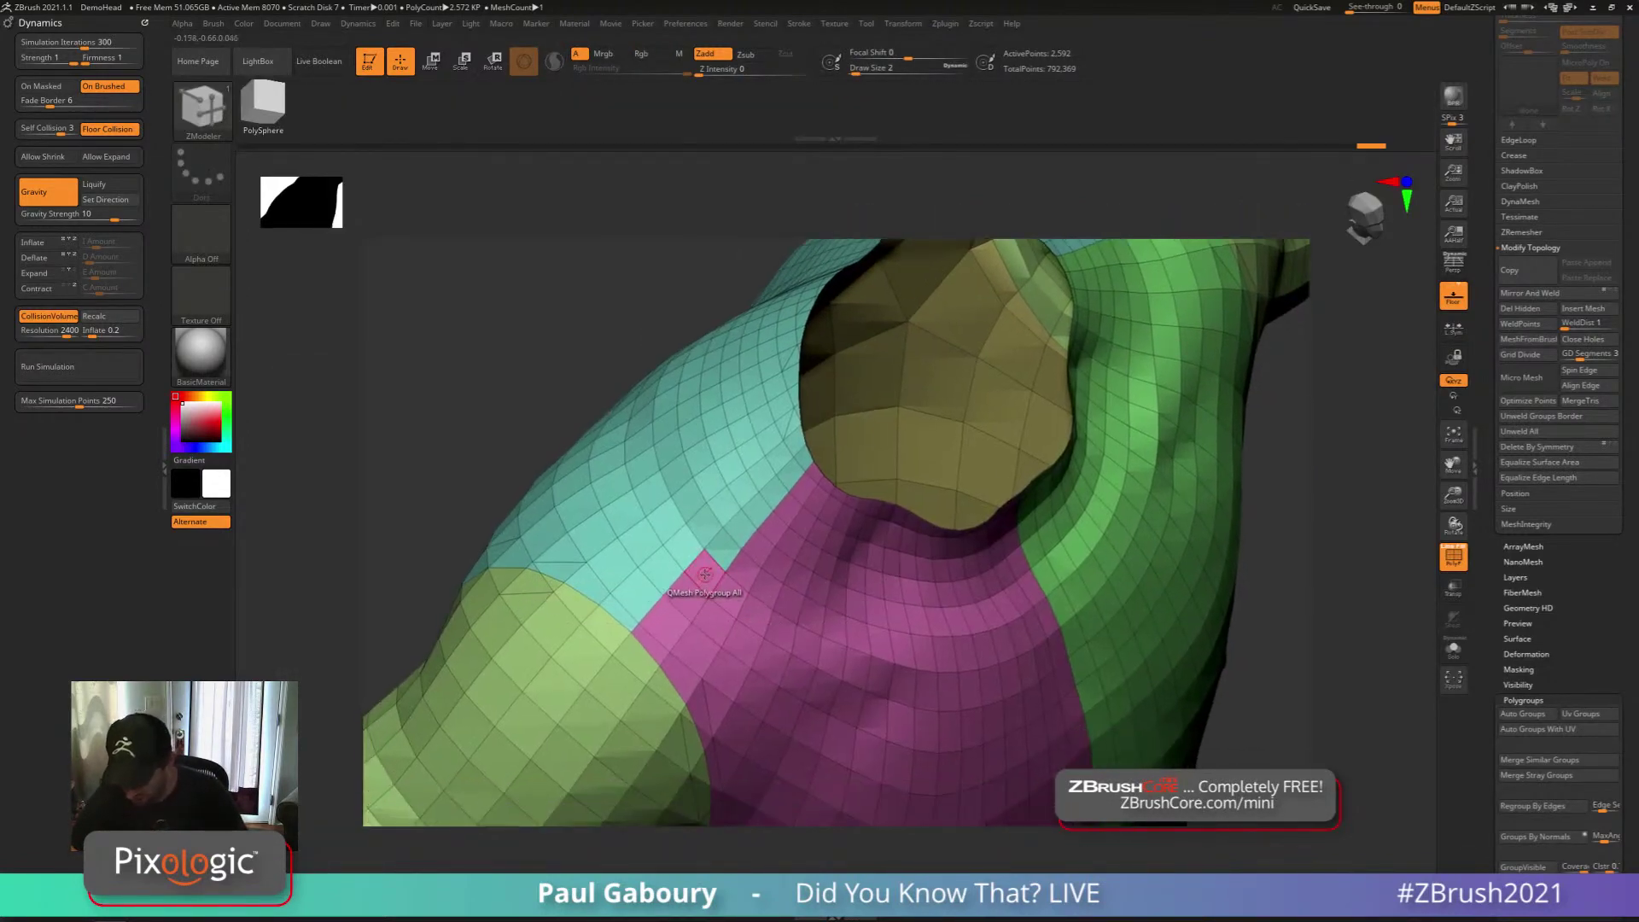
Choose a ZModeler polygon action and reassign the stray polygons along the shoulder border between the front and upper-back polygroups
key("space")
left_click(587, 561)
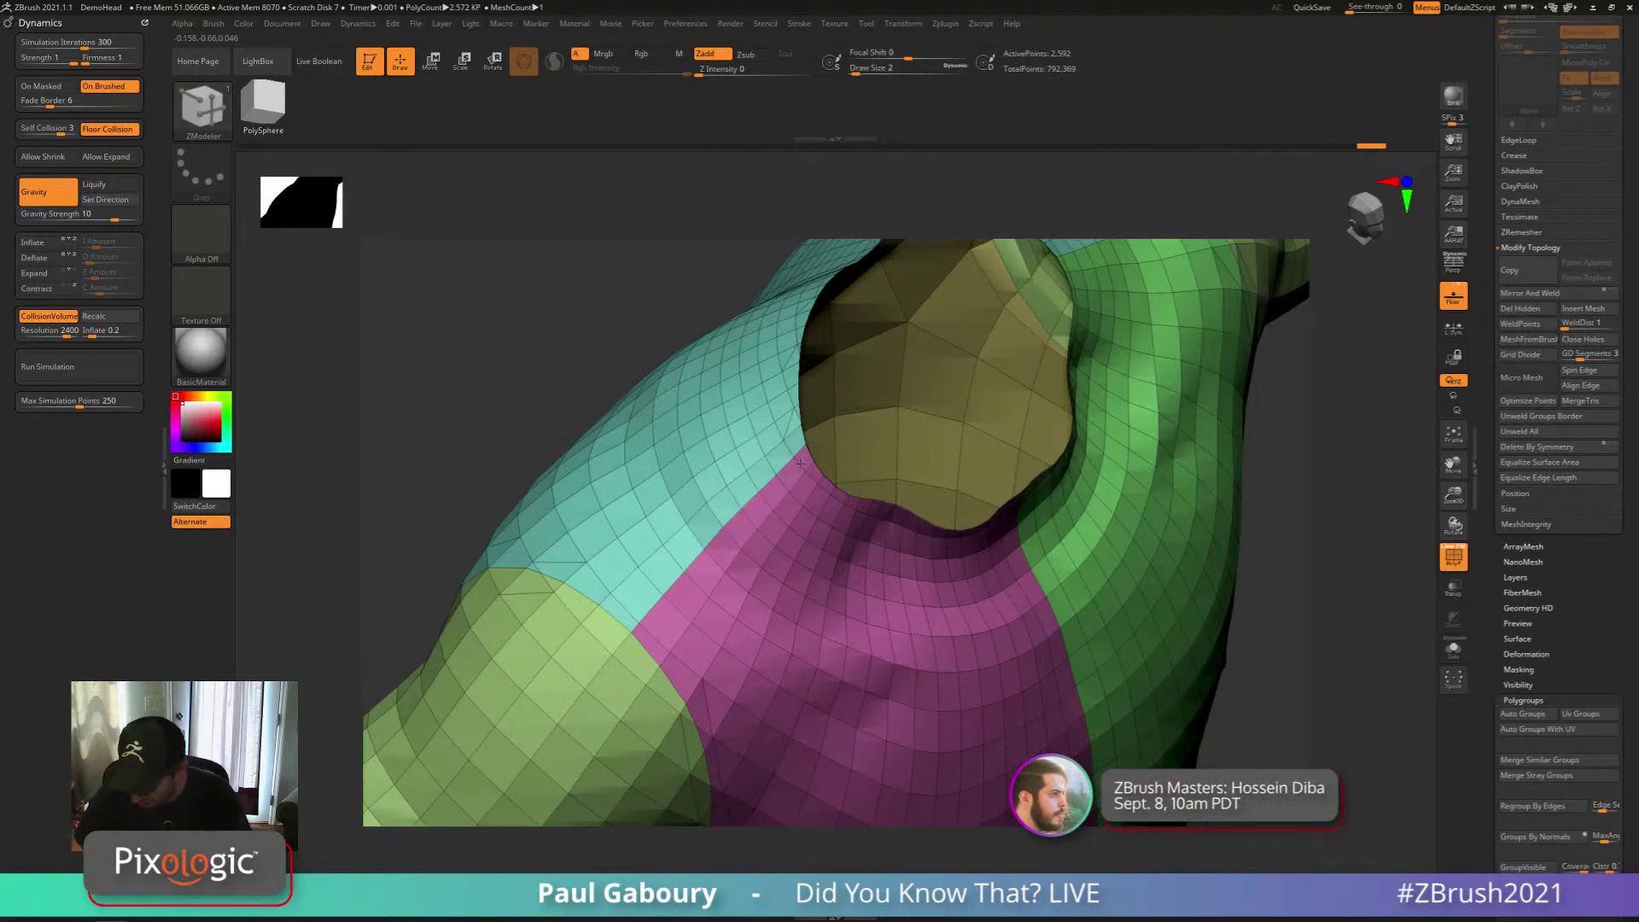
mouse_move(917, 684)
right_mouse_down("ctrl")
mouse_move(915, 546)
mouse_move(879, 589)
mouse_move(881, 538)
mouse_move(854, 536)
right_mouse_up("ctrl")
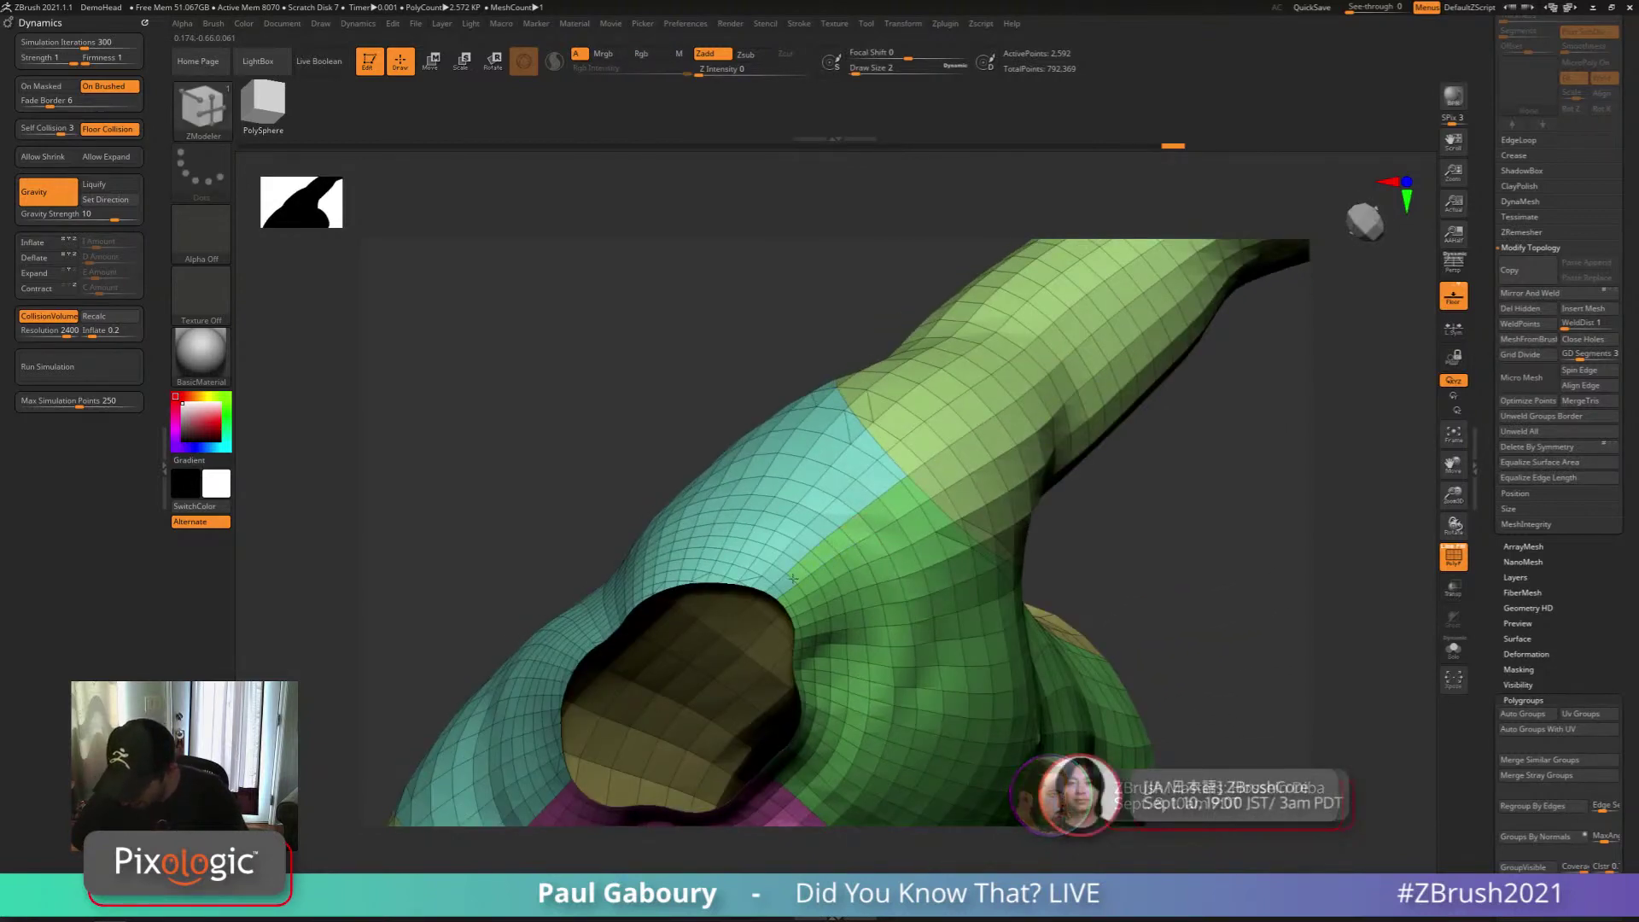
mouse_move(821, 554)
right_mouse_down("ctrl")
mouse_move(836, 627)
mouse_move(1036, 614)
mouse_move(909, 589)
mouse_move(961, 653)
mouse_move(935, 651)
mouse_move(908, 741)
mouse_move(921, 676)
mouse_move(883, 662)
right_mouse_up("ctrl")
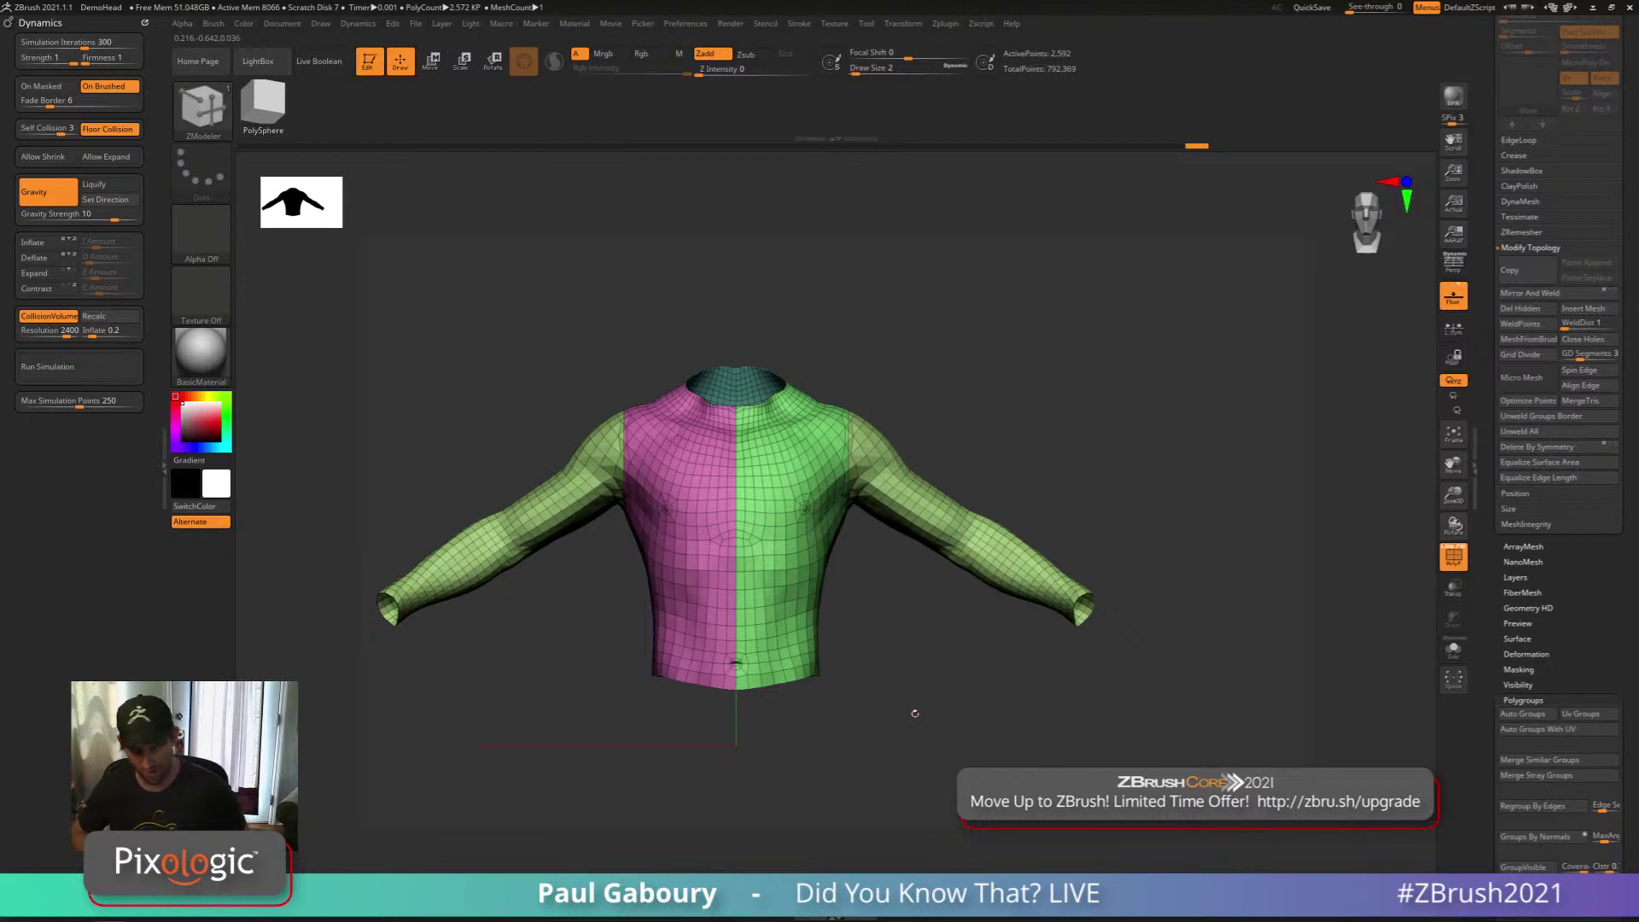
Crease all of the garment's polygroup borders with Crease PG
left_click(1540, 250)
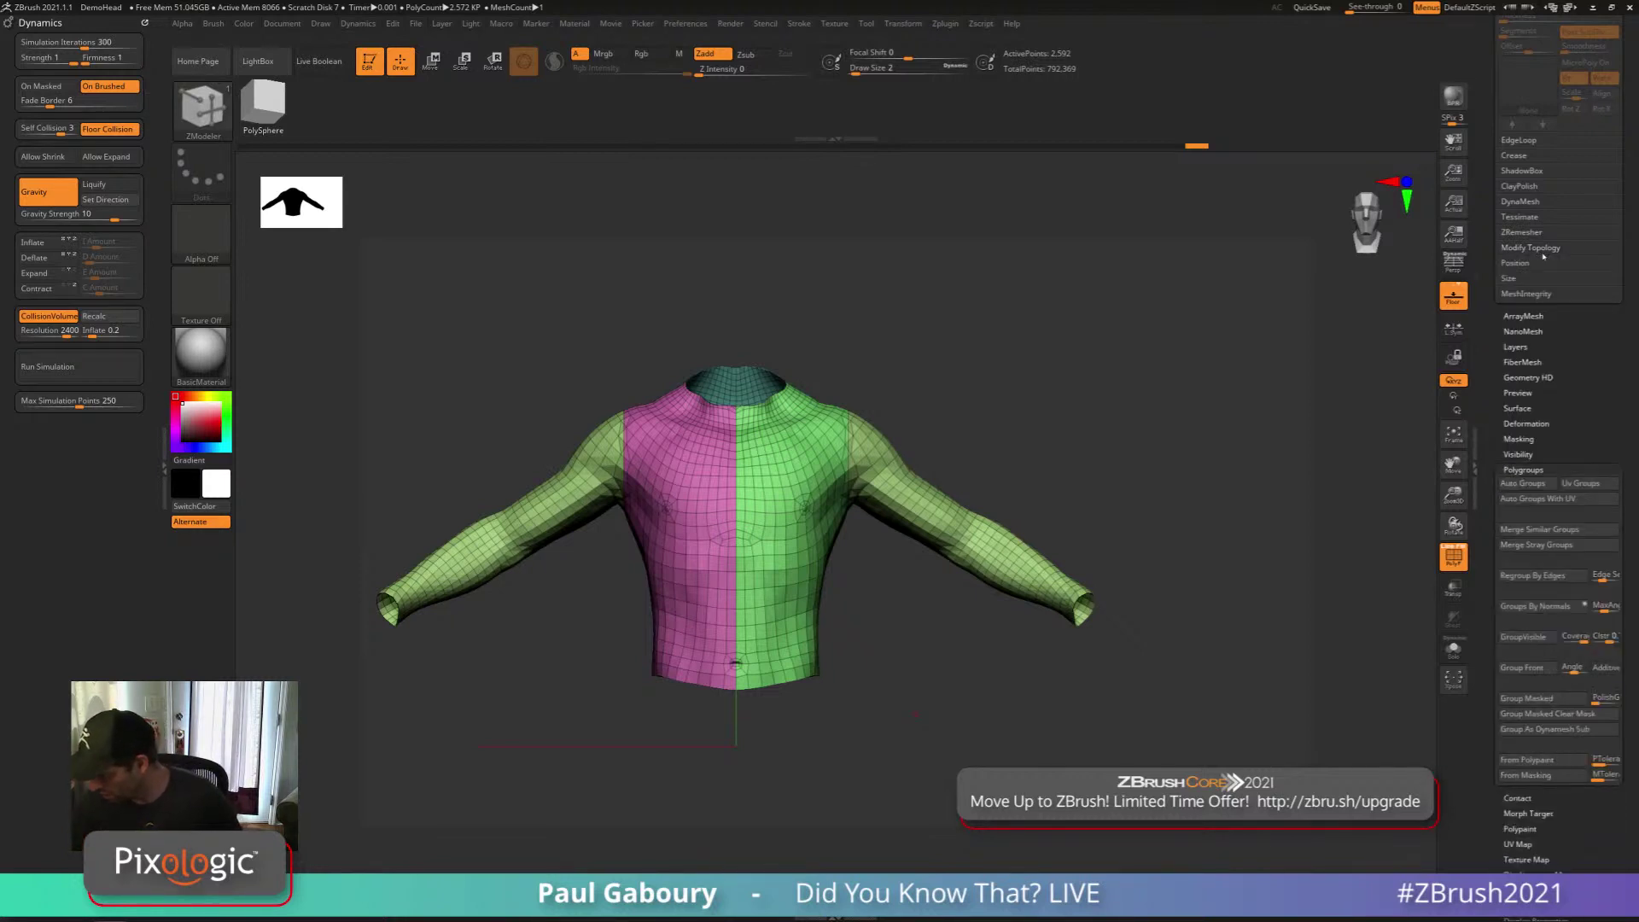
left_click(1513, 155)
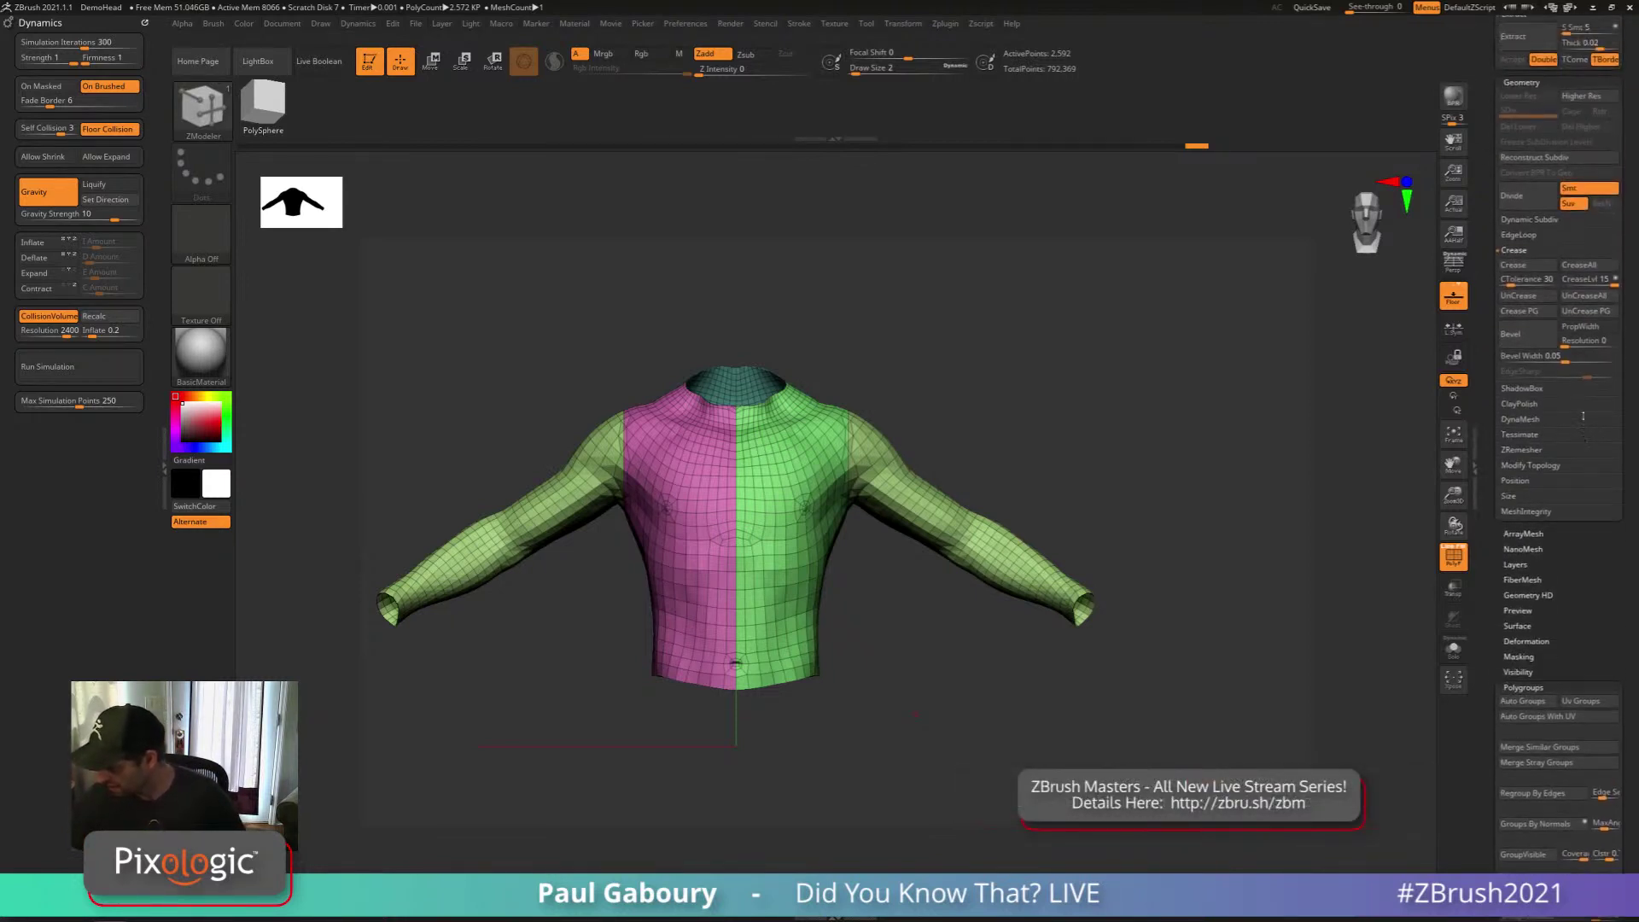
scroll(1583, 415, "up", 1)
left_click(1530, 334)
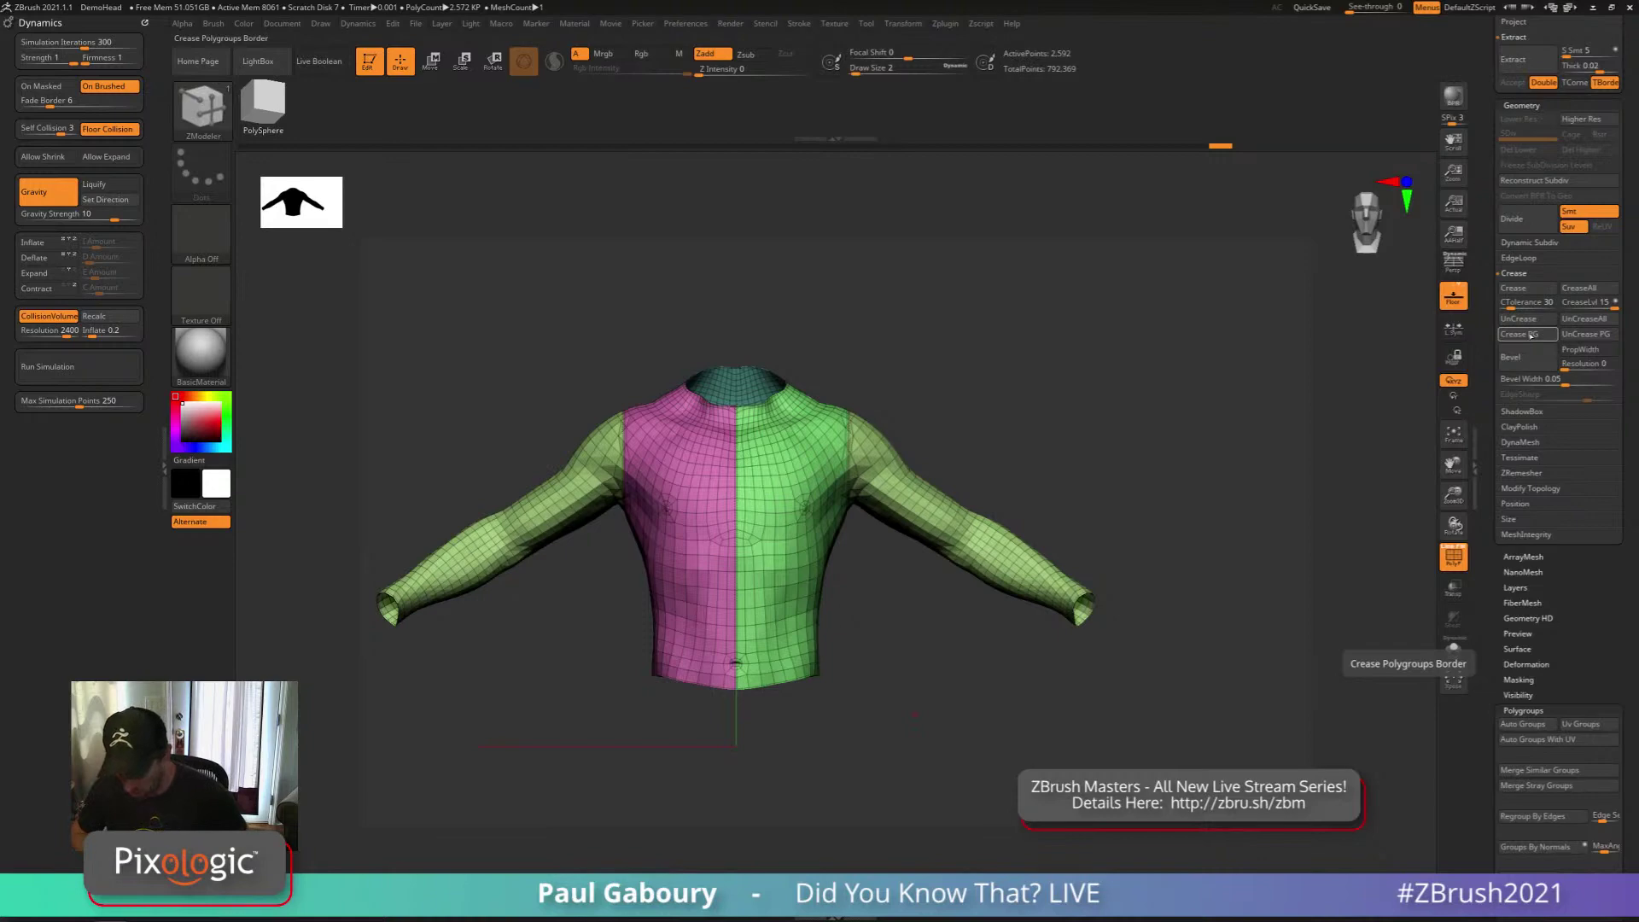
Divide the garment twice to subdivision level 3 and inspect the seam where the sleeve meets the torso
left_click_drag(749, 679, 988, 705)
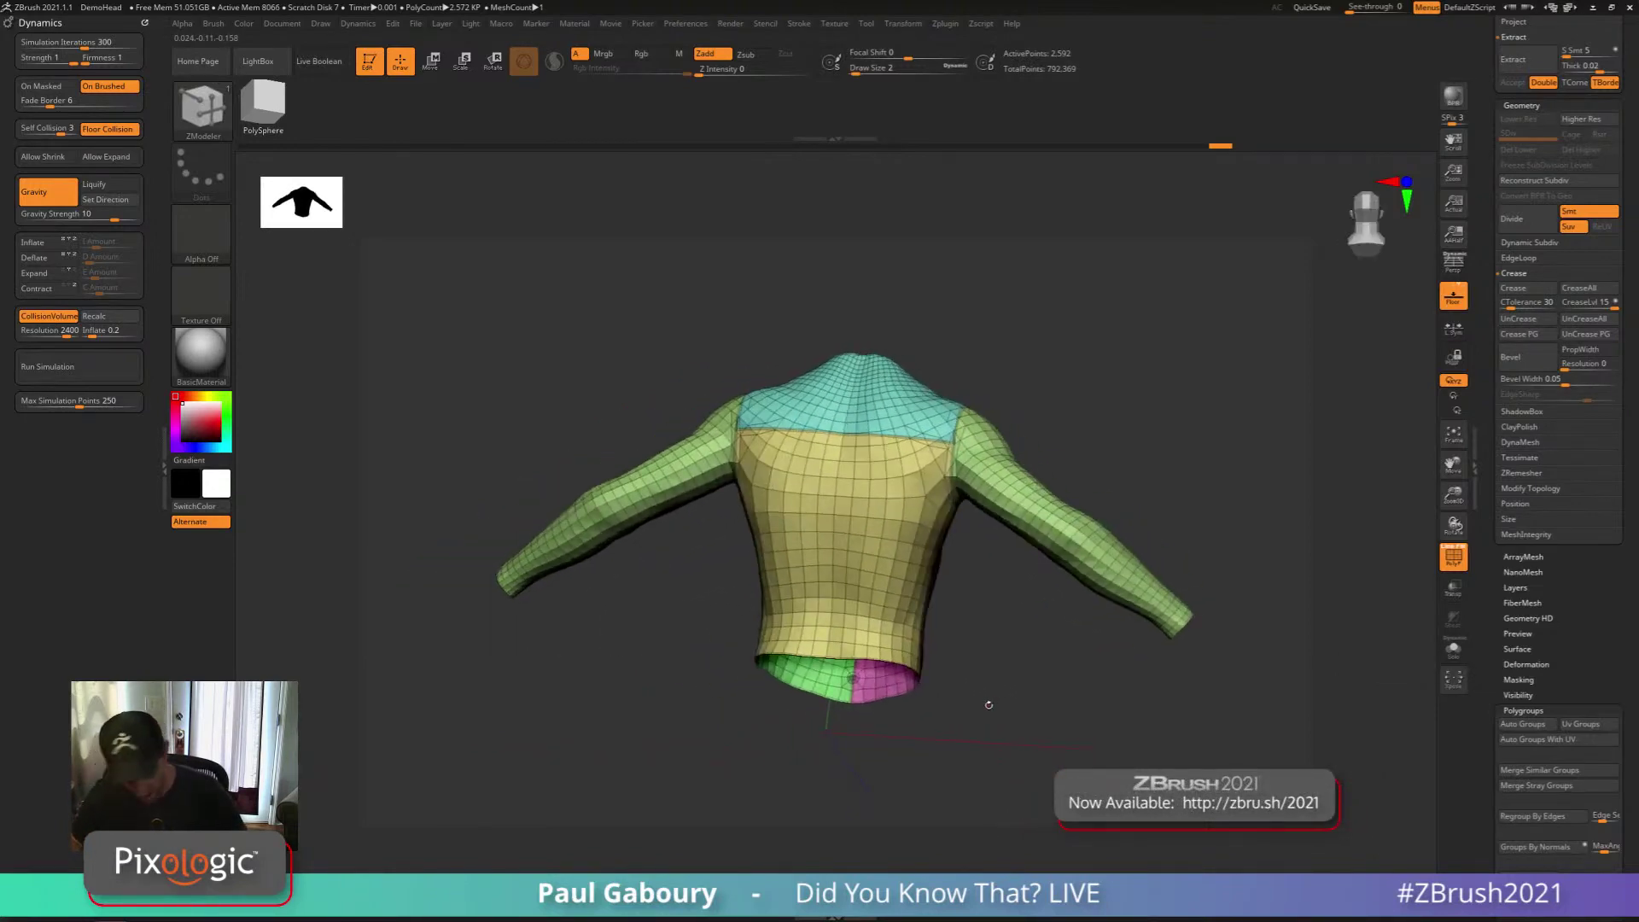
key("ctrl+d")
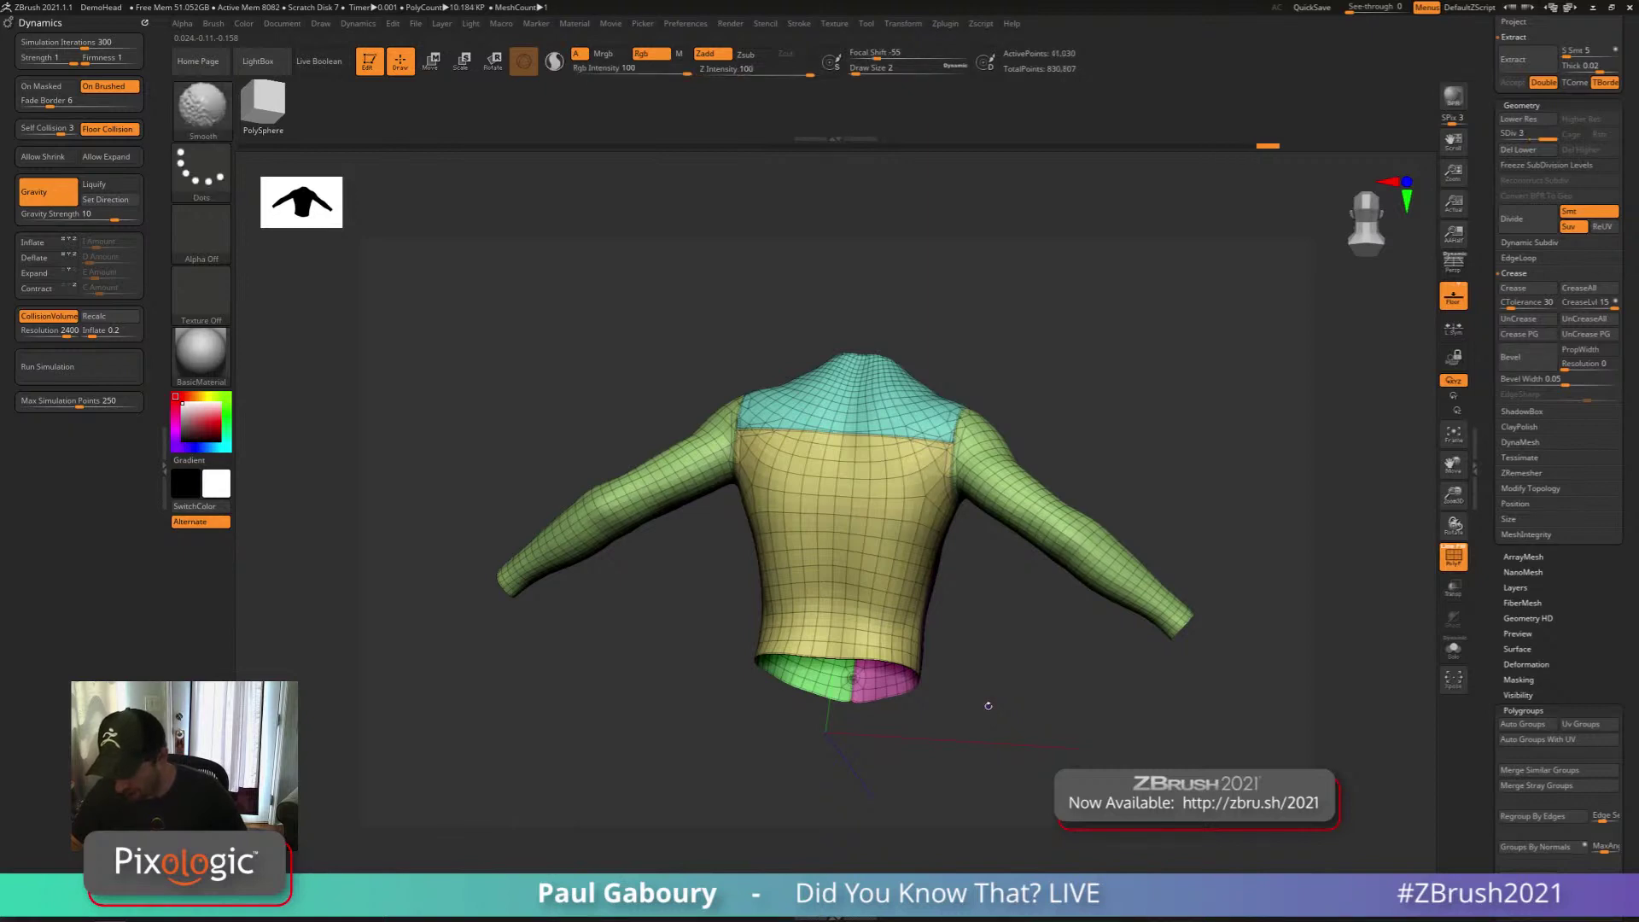
key("shift+f")
key("shift+f")
left_click_drag(993, 700, 999, 713)
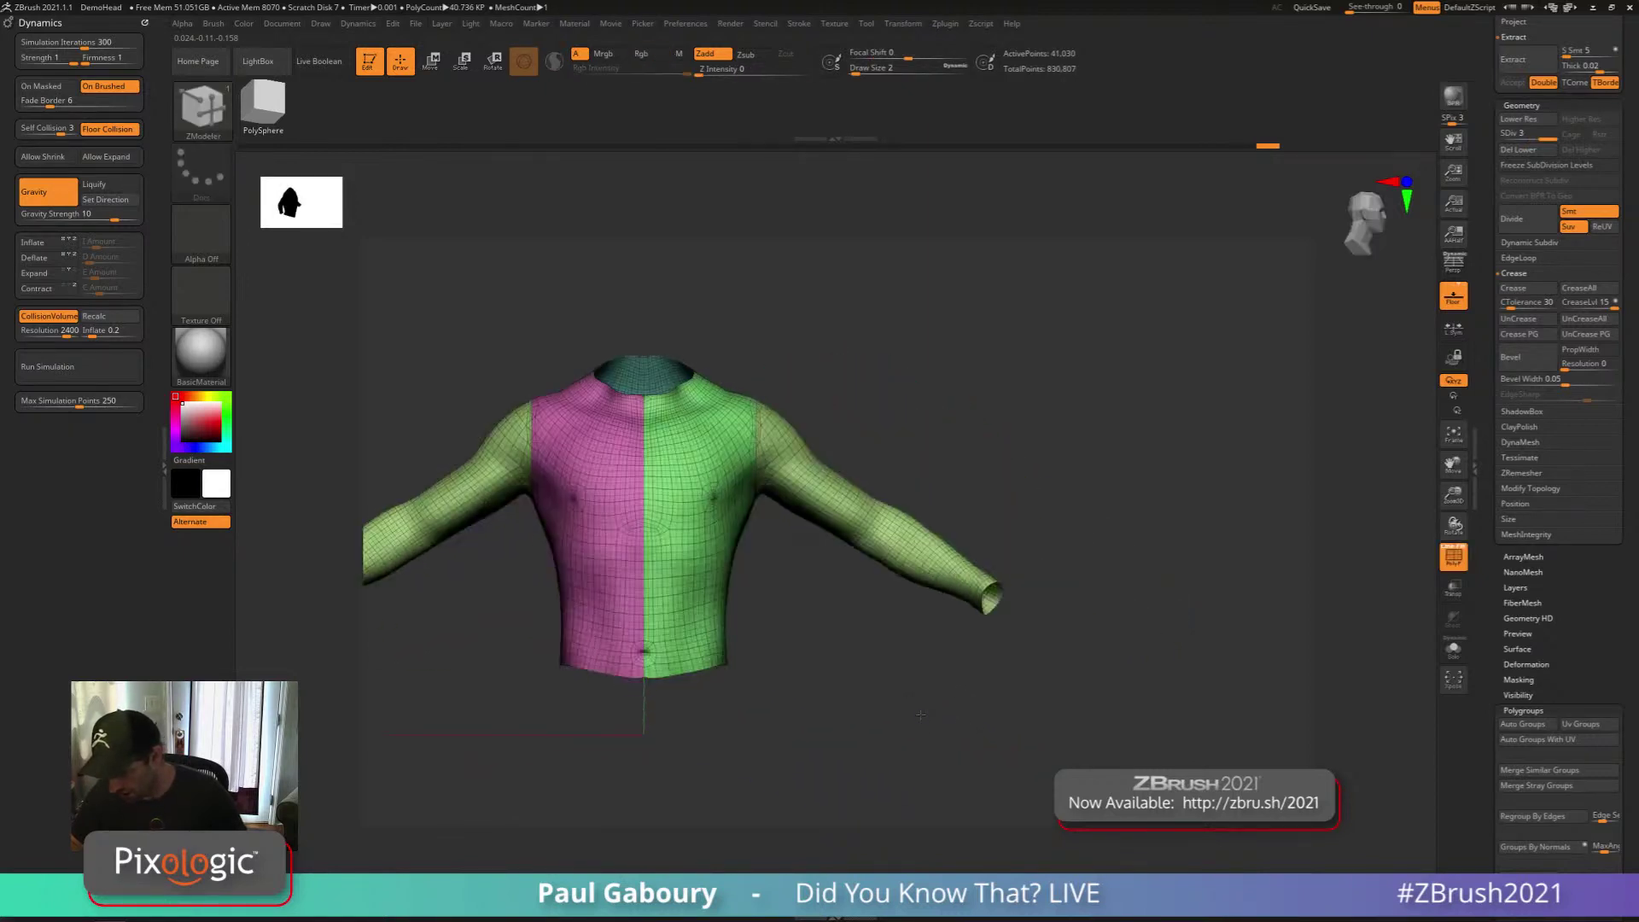
key("ctrl+d")
key("shift+f")
key("shift+f")
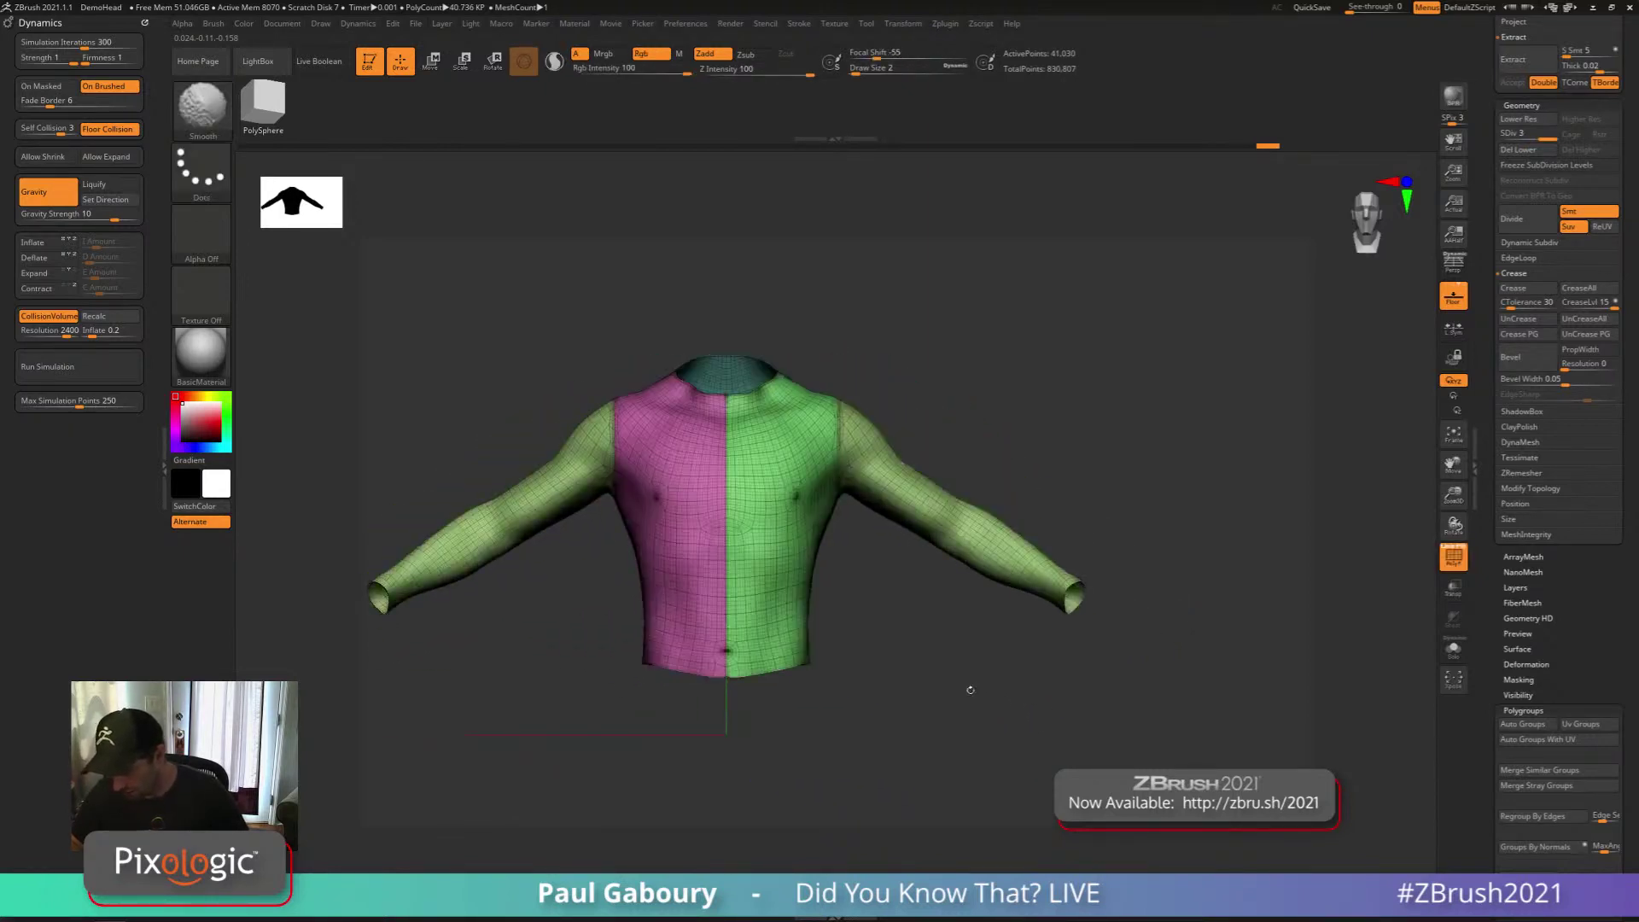
right_click_drag(970, 688, 867, 446, "ctrl")
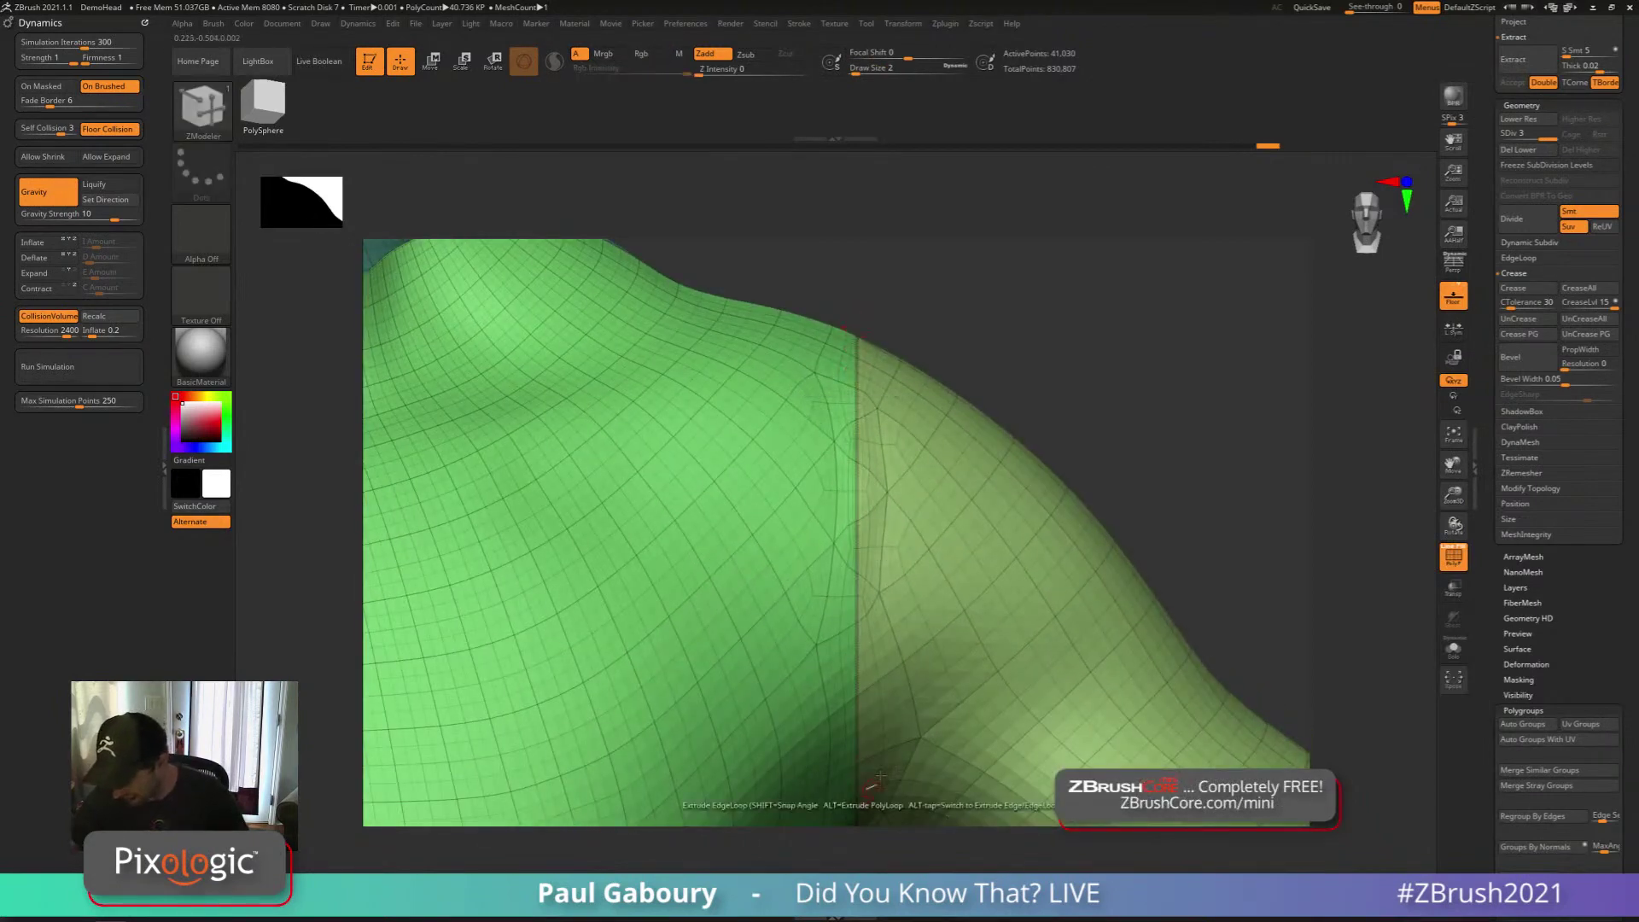
key("f")
mouse_move(903, 360)
right_mouse_down("ctrl")
mouse_move(943, 636)
mouse_move(926, 660)
right_mouse_up("ctrl")
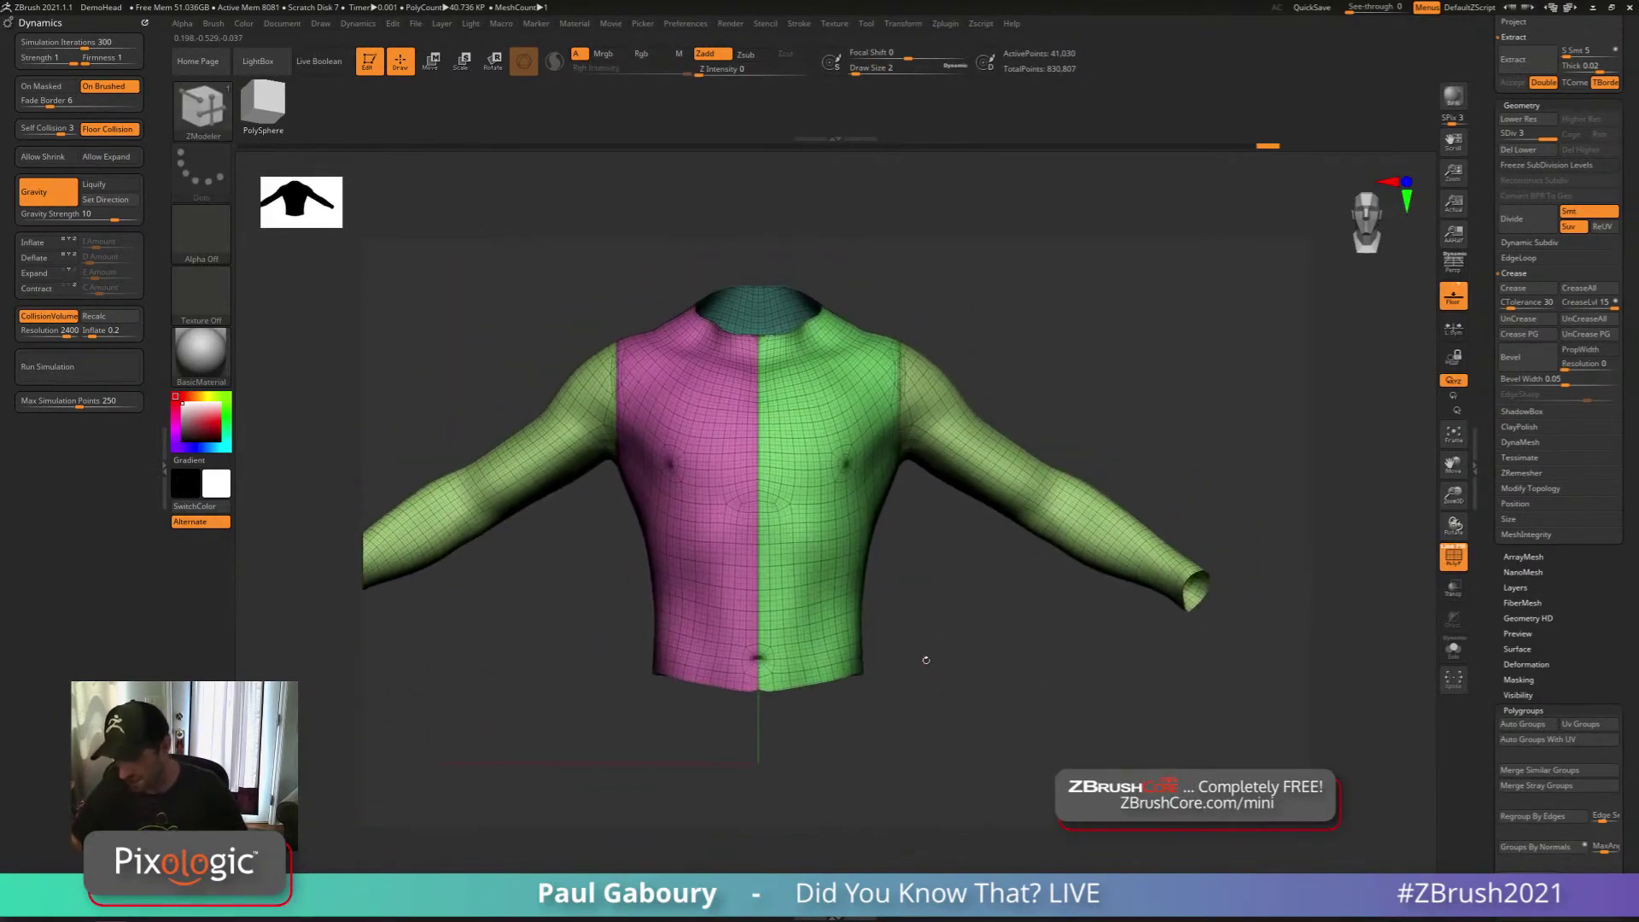
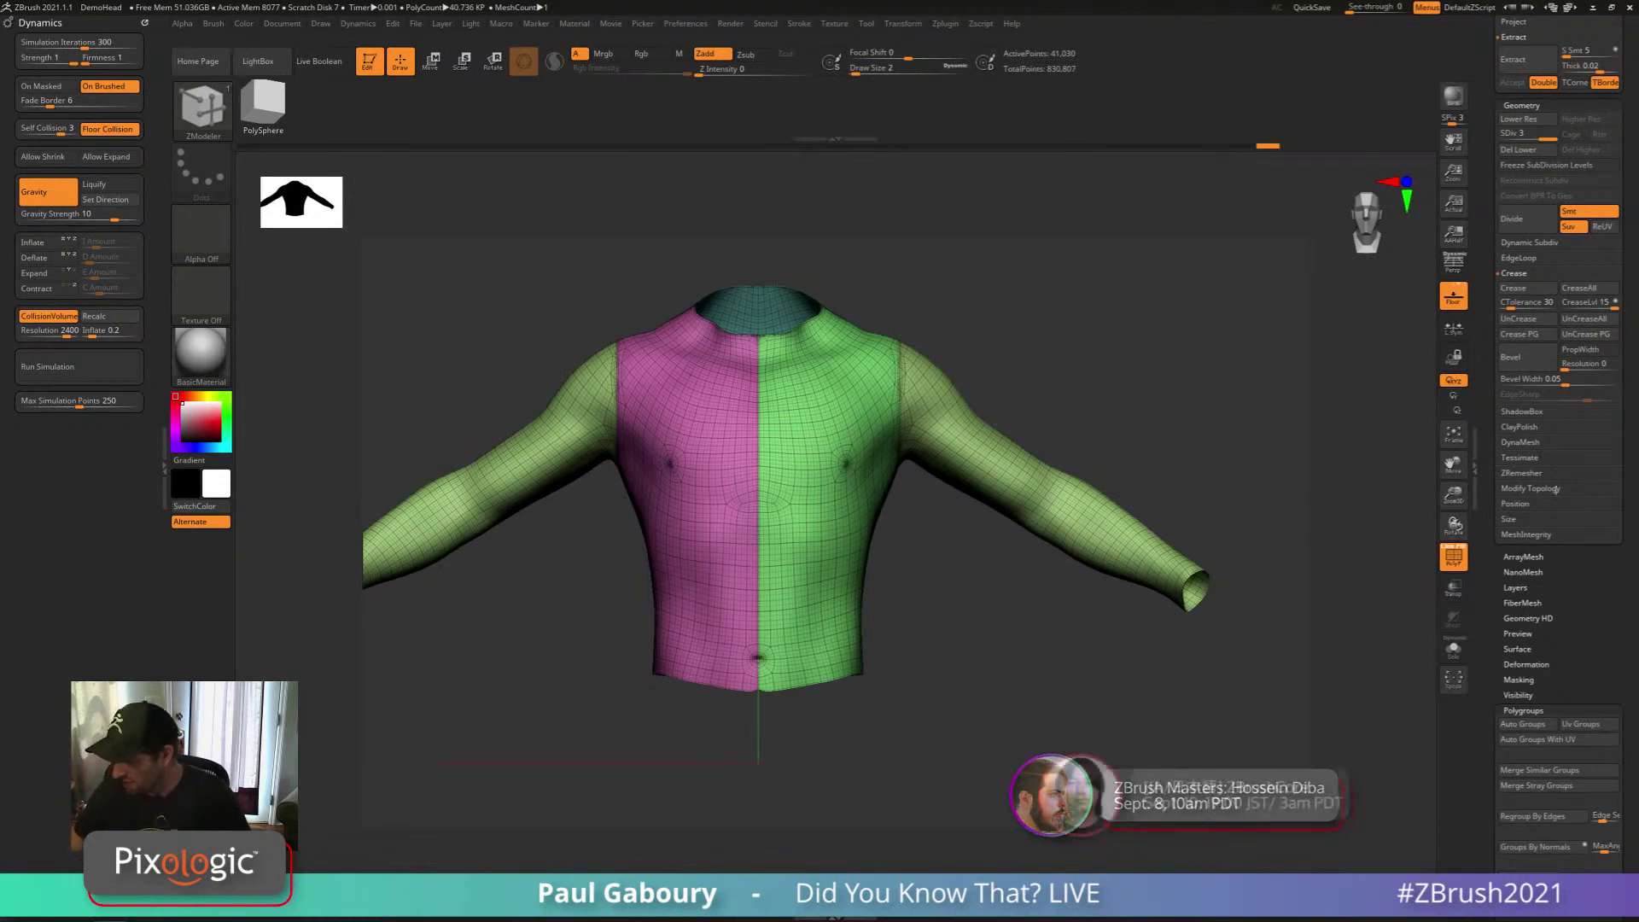
Run ZRemesher on the garment with KeepGroups enabled and the target polygon count at 5, and check the back
left_click(1524, 271)
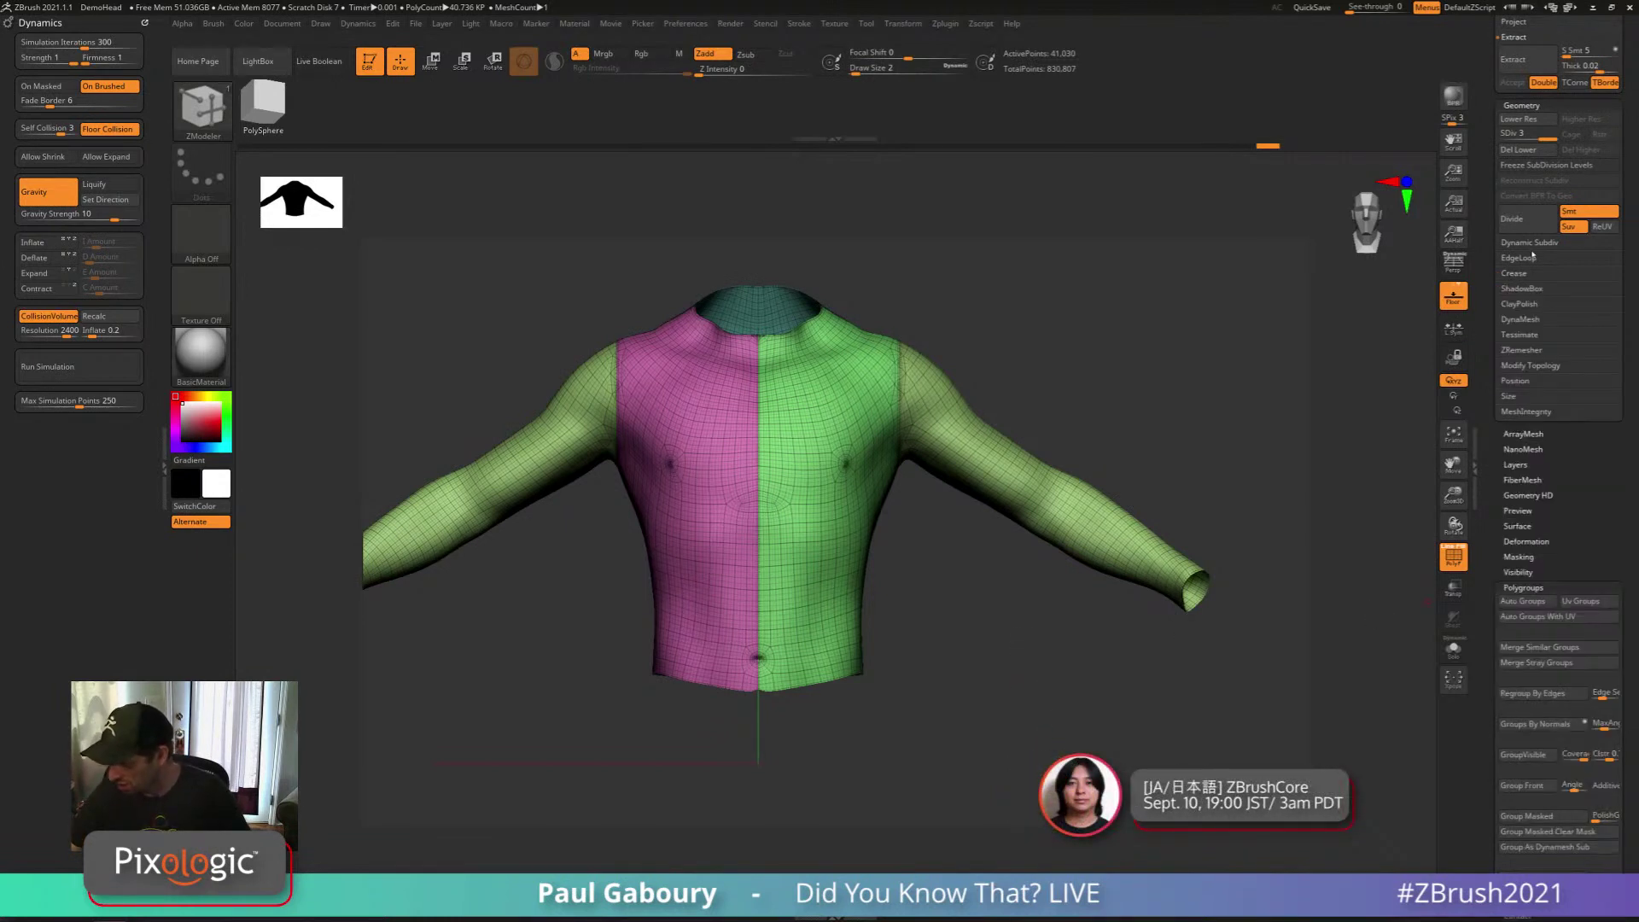
left_click(1523, 351)
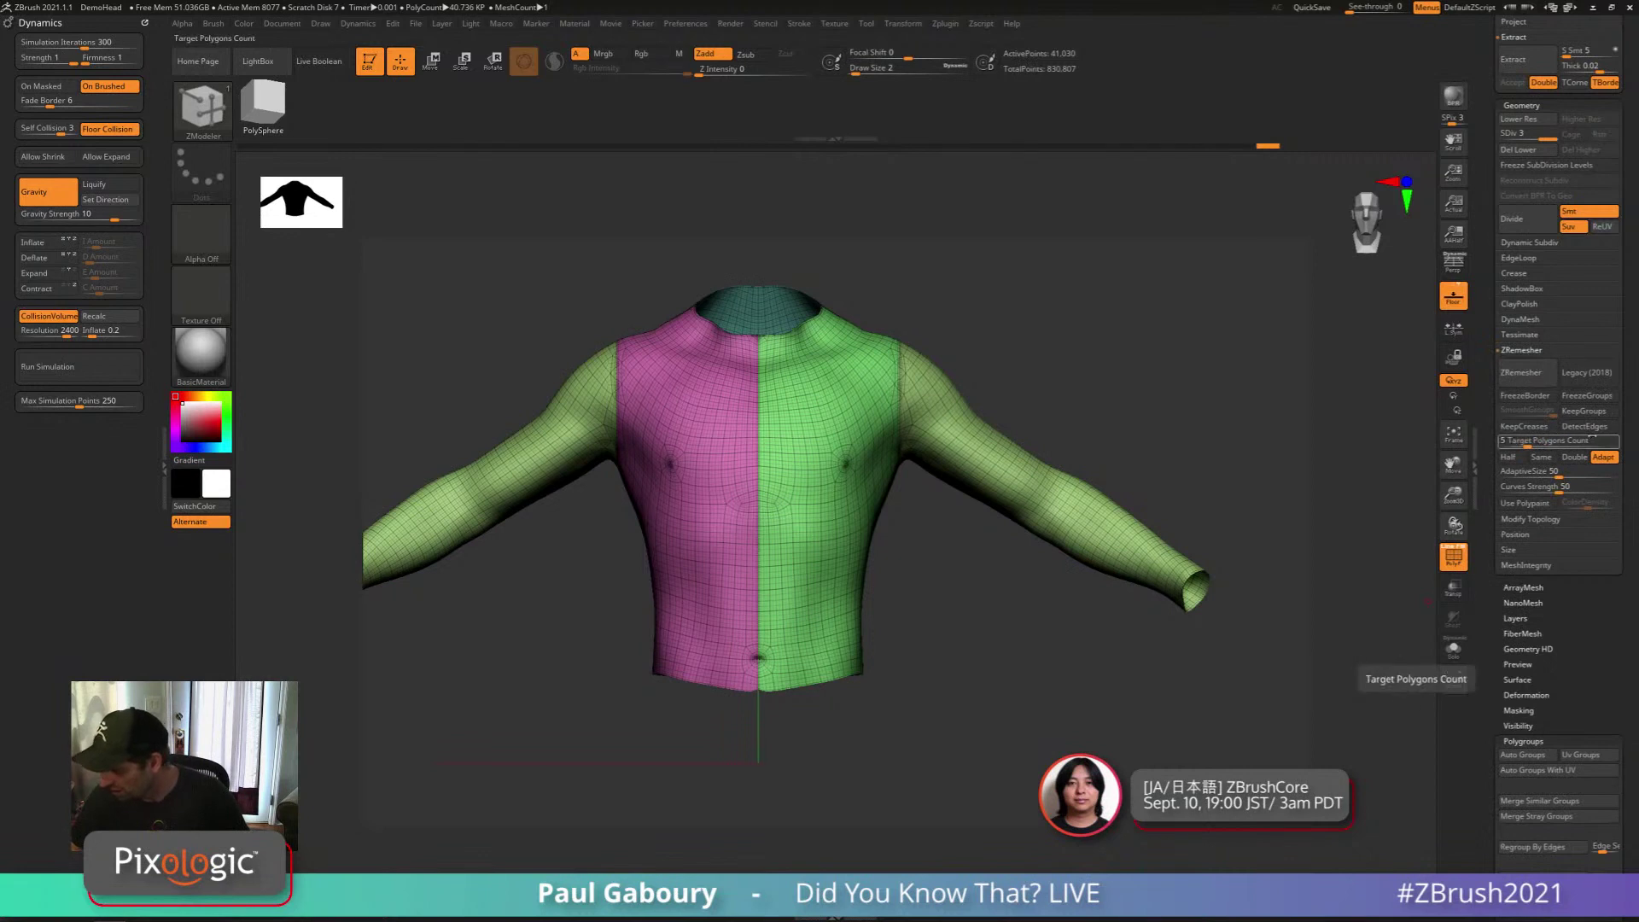
left_click(1590, 413)
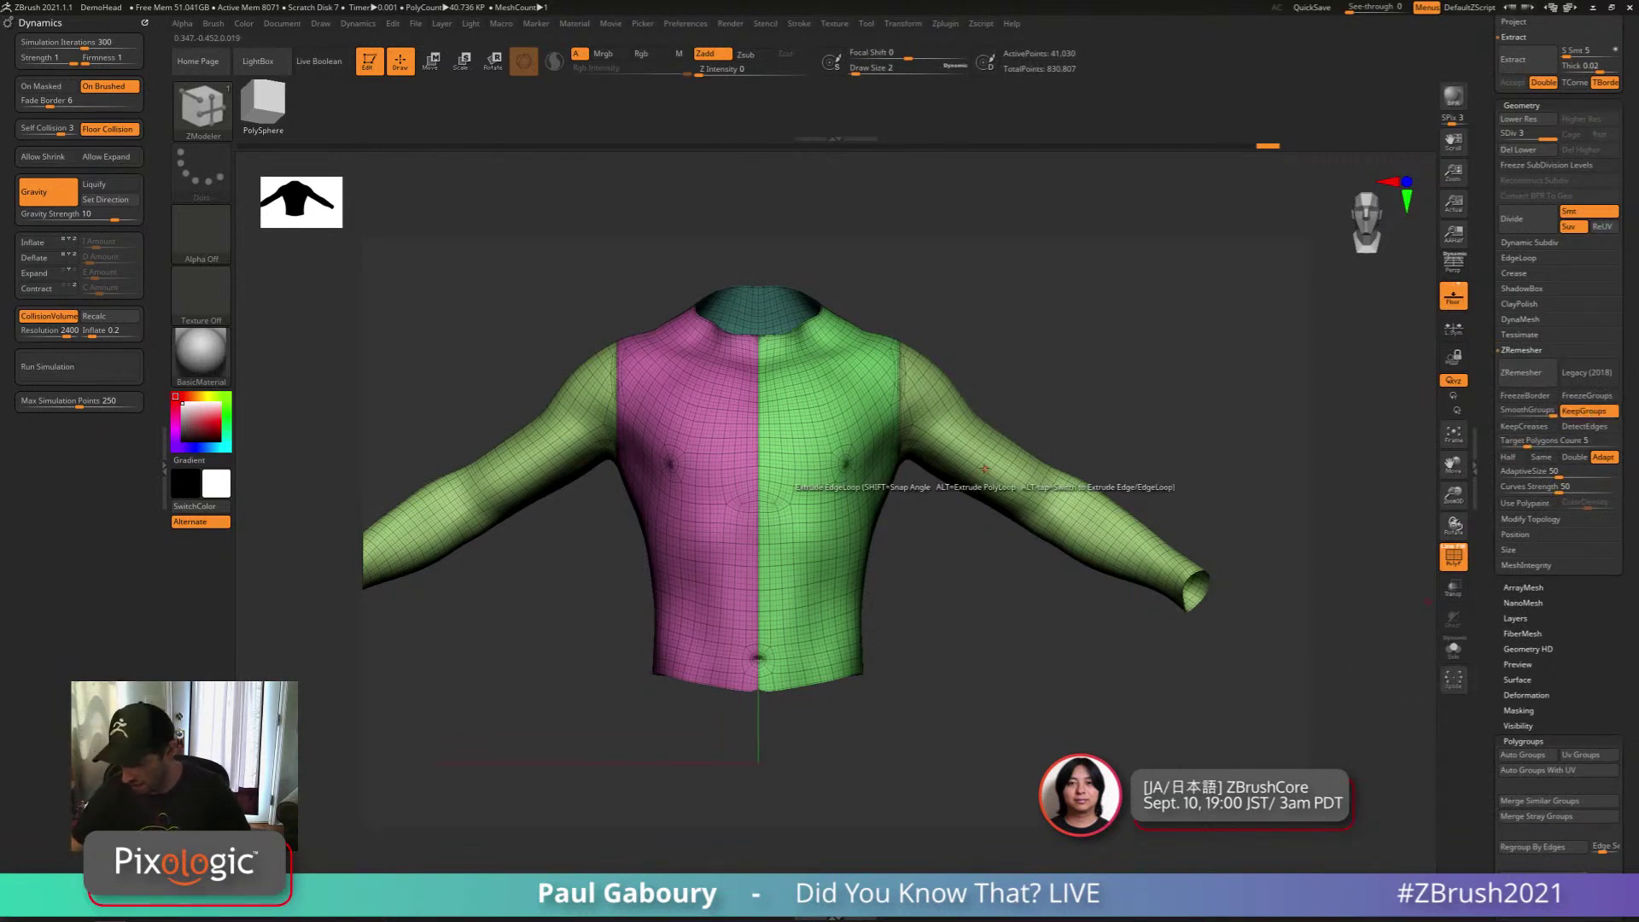
left_click_drag(905, 618, 987, 650, "alt")
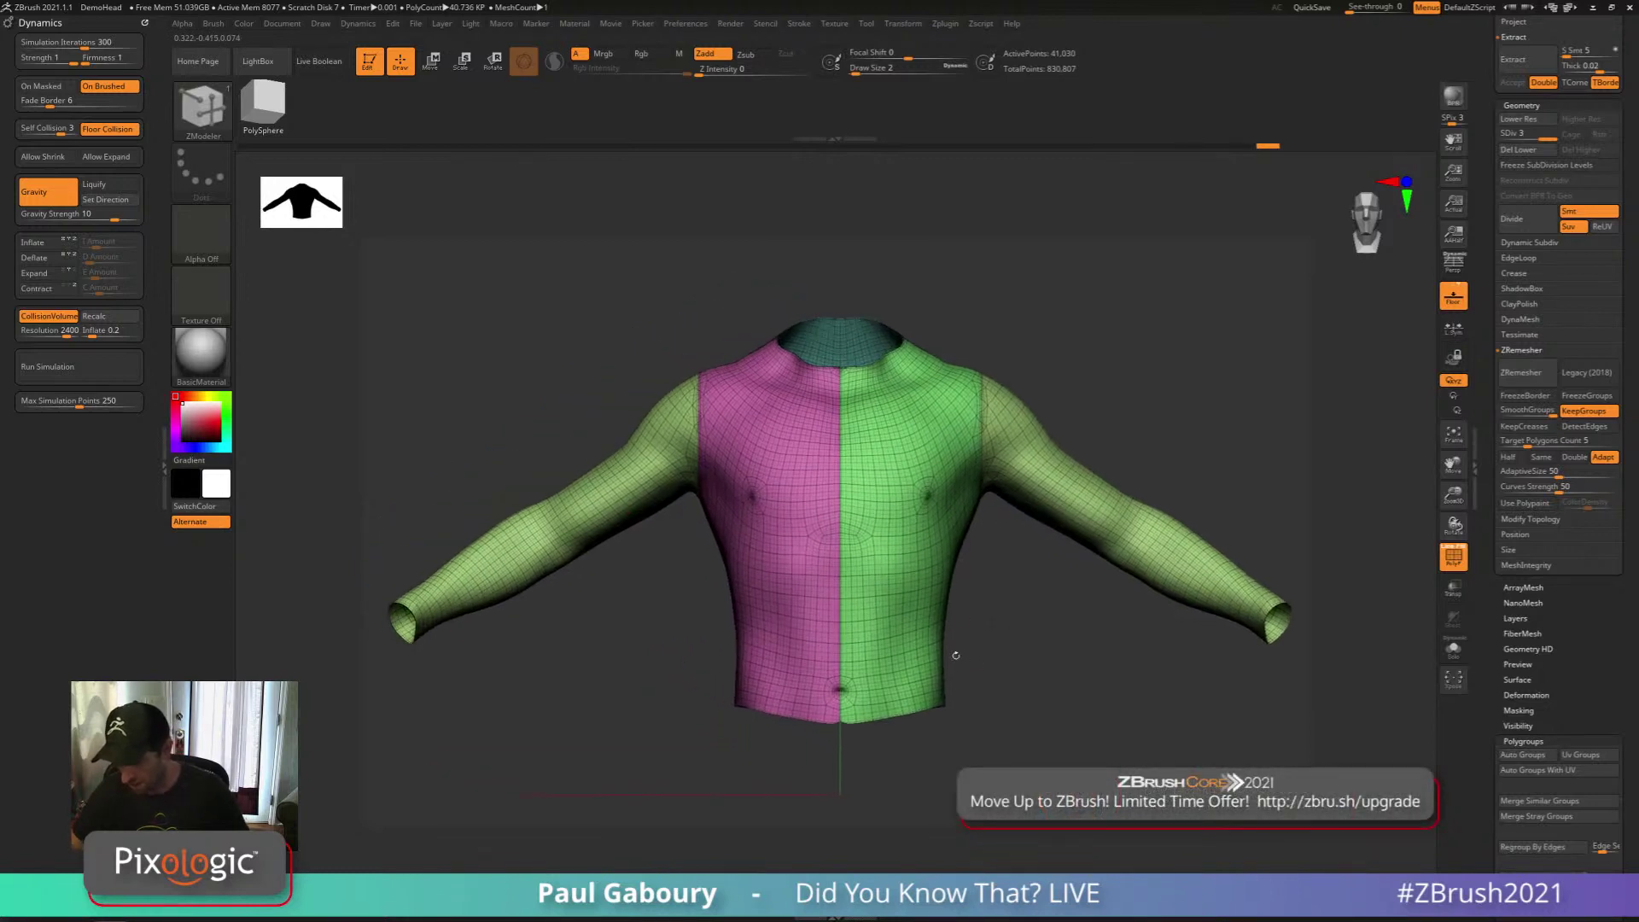
left_click(1527, 372)
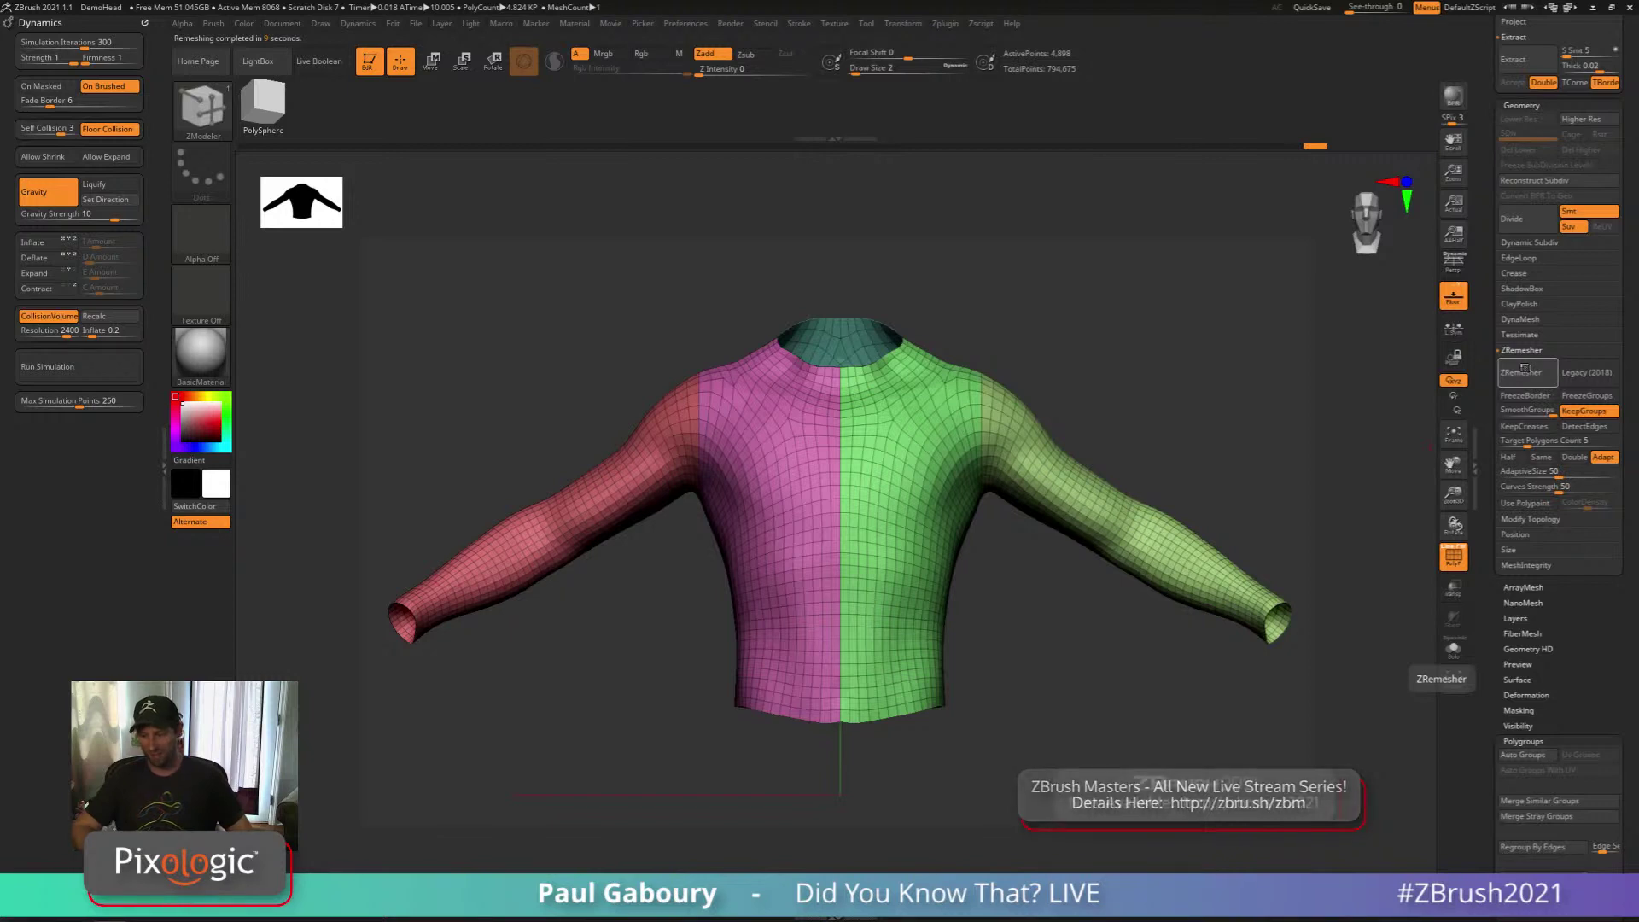
left_click_drag(1035, 684, 961, 662)
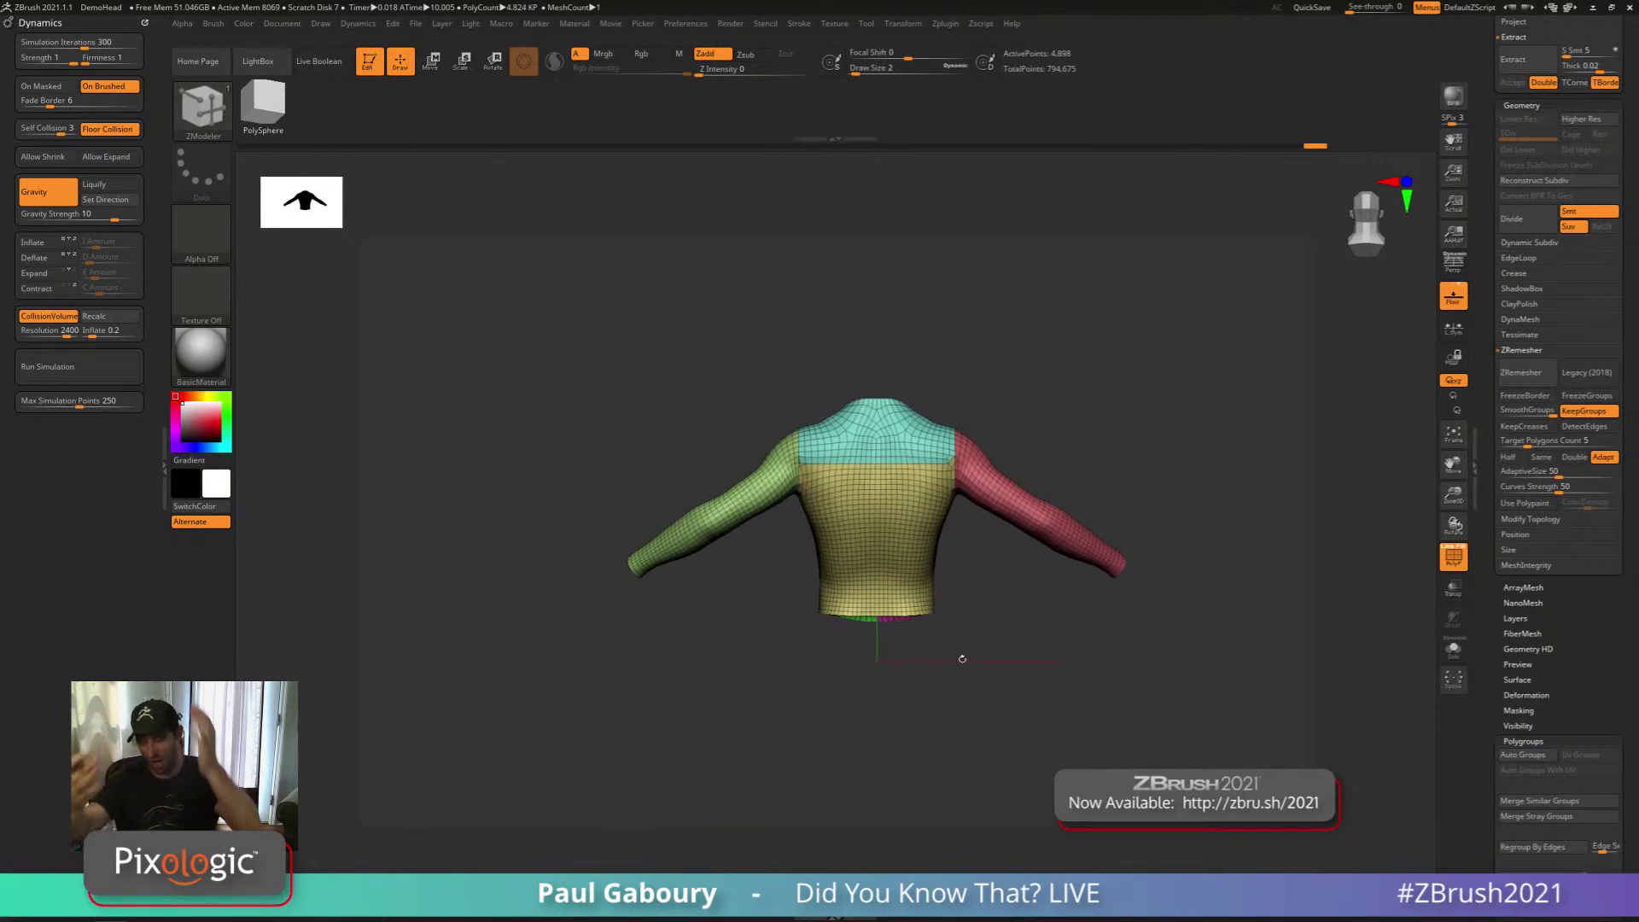
Set the visibility selection brush to SelectLasso for working on the red sleeve's open end
right_click_drag(1037, 705, 1036, 638, "ctrl")
mouse_move(1035, 638)
right_mouse_down("alt")
mouse_move(962, 637)
mouse_move(1013, 663)
mouse_move(997, 625)
mouse_move(947, 606)
right_mouse_up("alt")
right_click_drag(947, 605, 1032, 661, "alt")
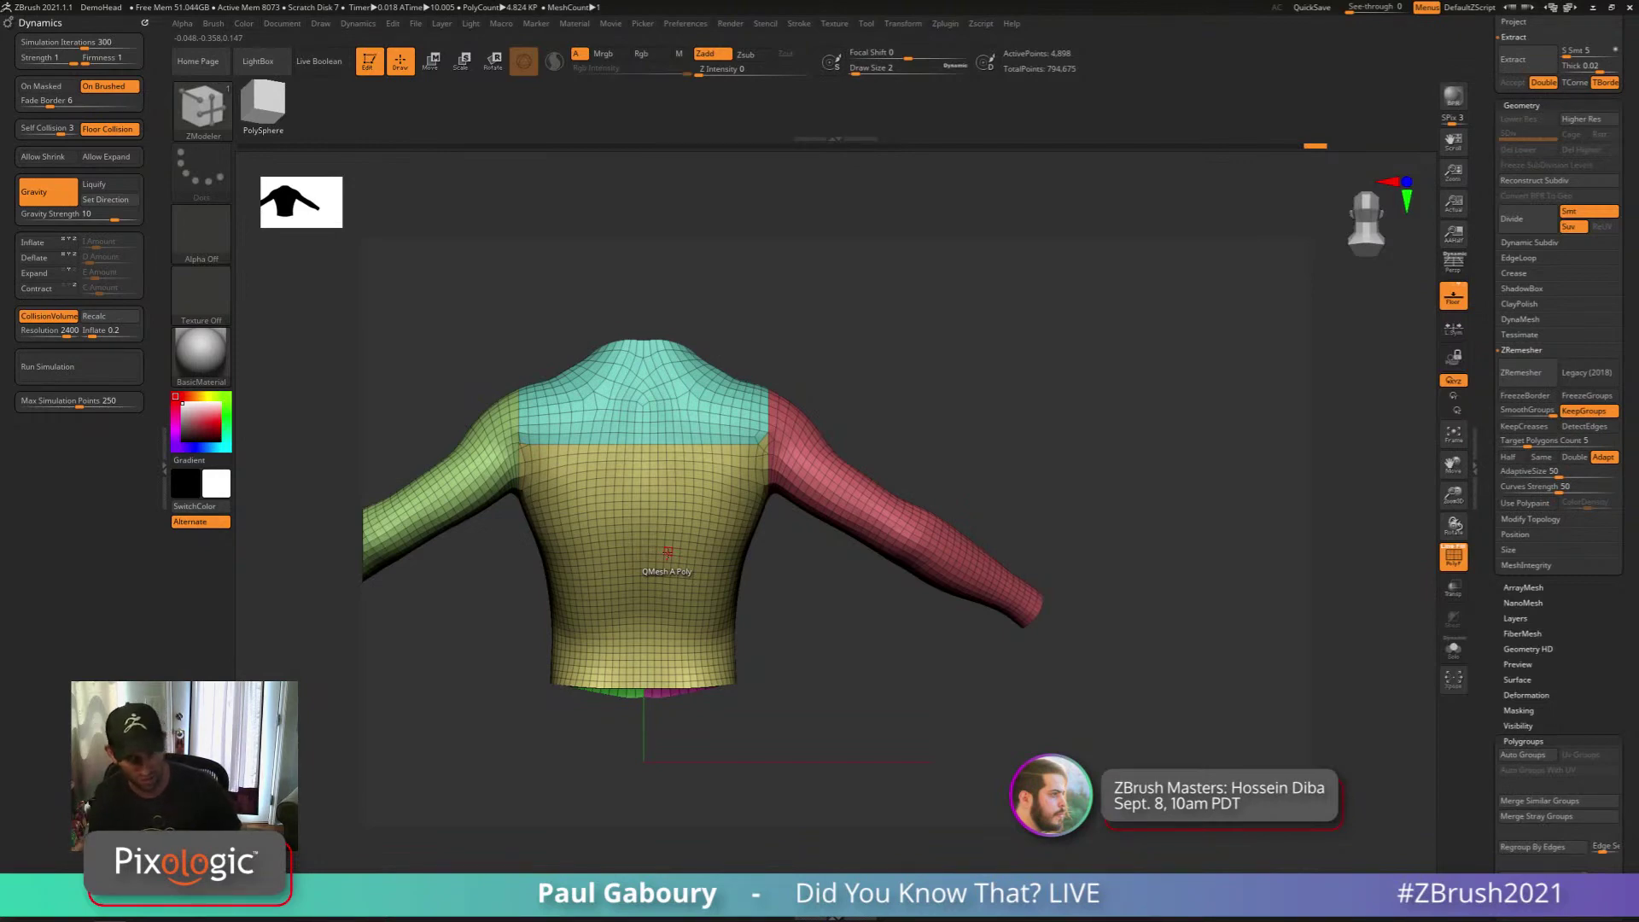
mouse_move(917, 683)
right_mouse_down("alt")
mouse_move(1039, 663)
mouse_move(853, 657)
right_mouse_up("alt")
mouse_move(854, 657)
right_mouse_down("ctrl")
mouse_move(1043, 697)
mouse_move(1047, 736)
right_mouse_up("ctrl")
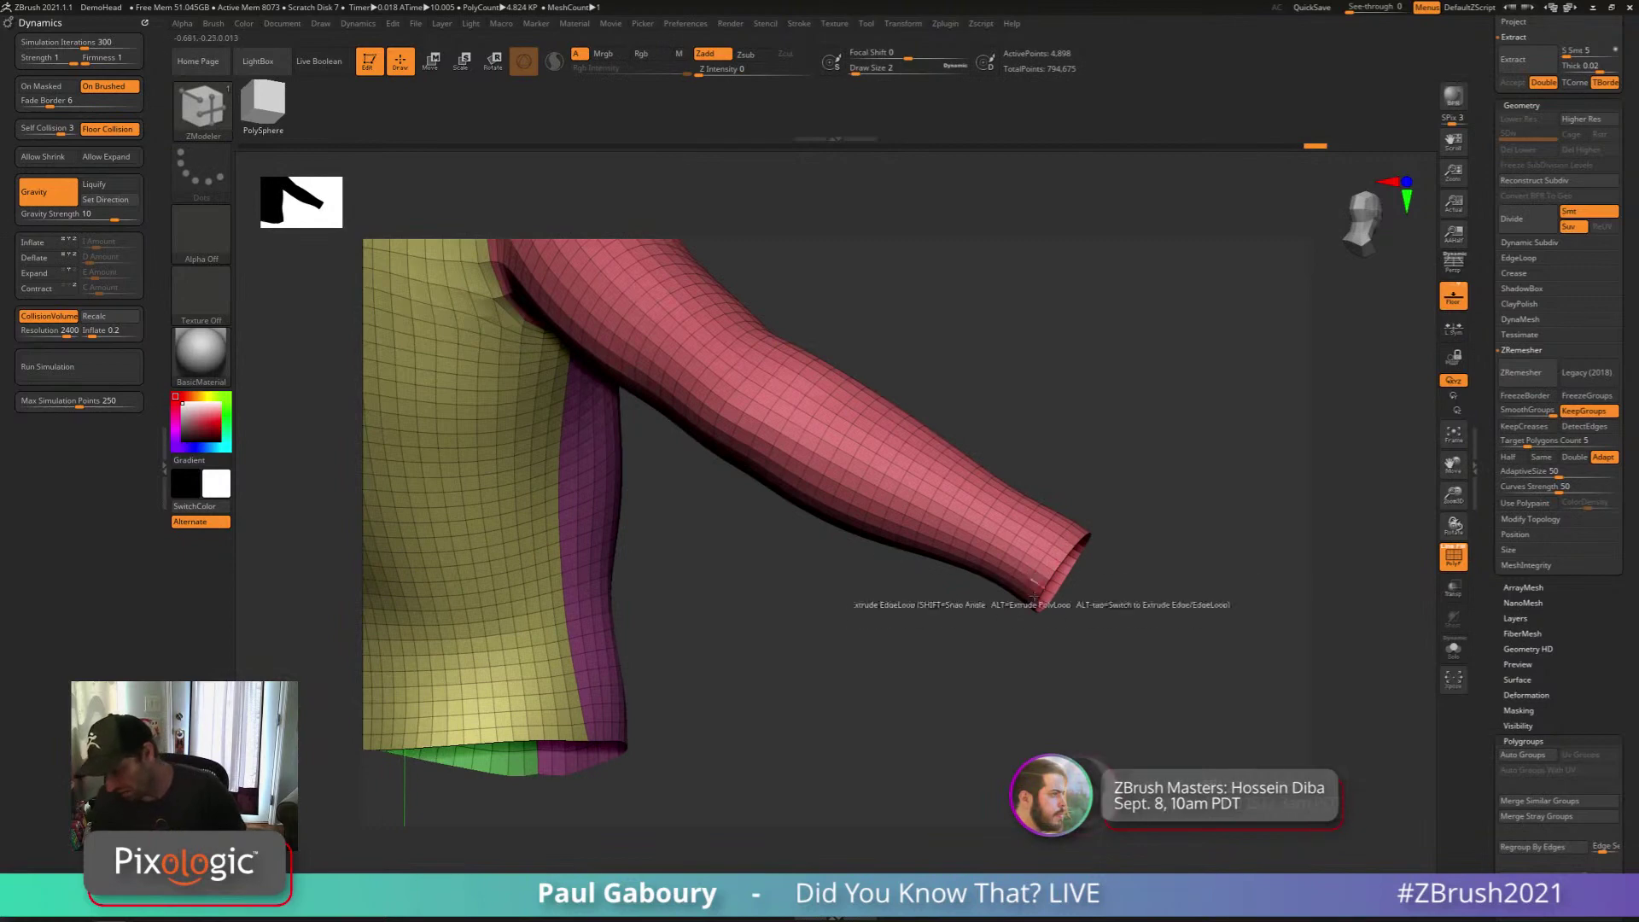
left_click(202, 107)
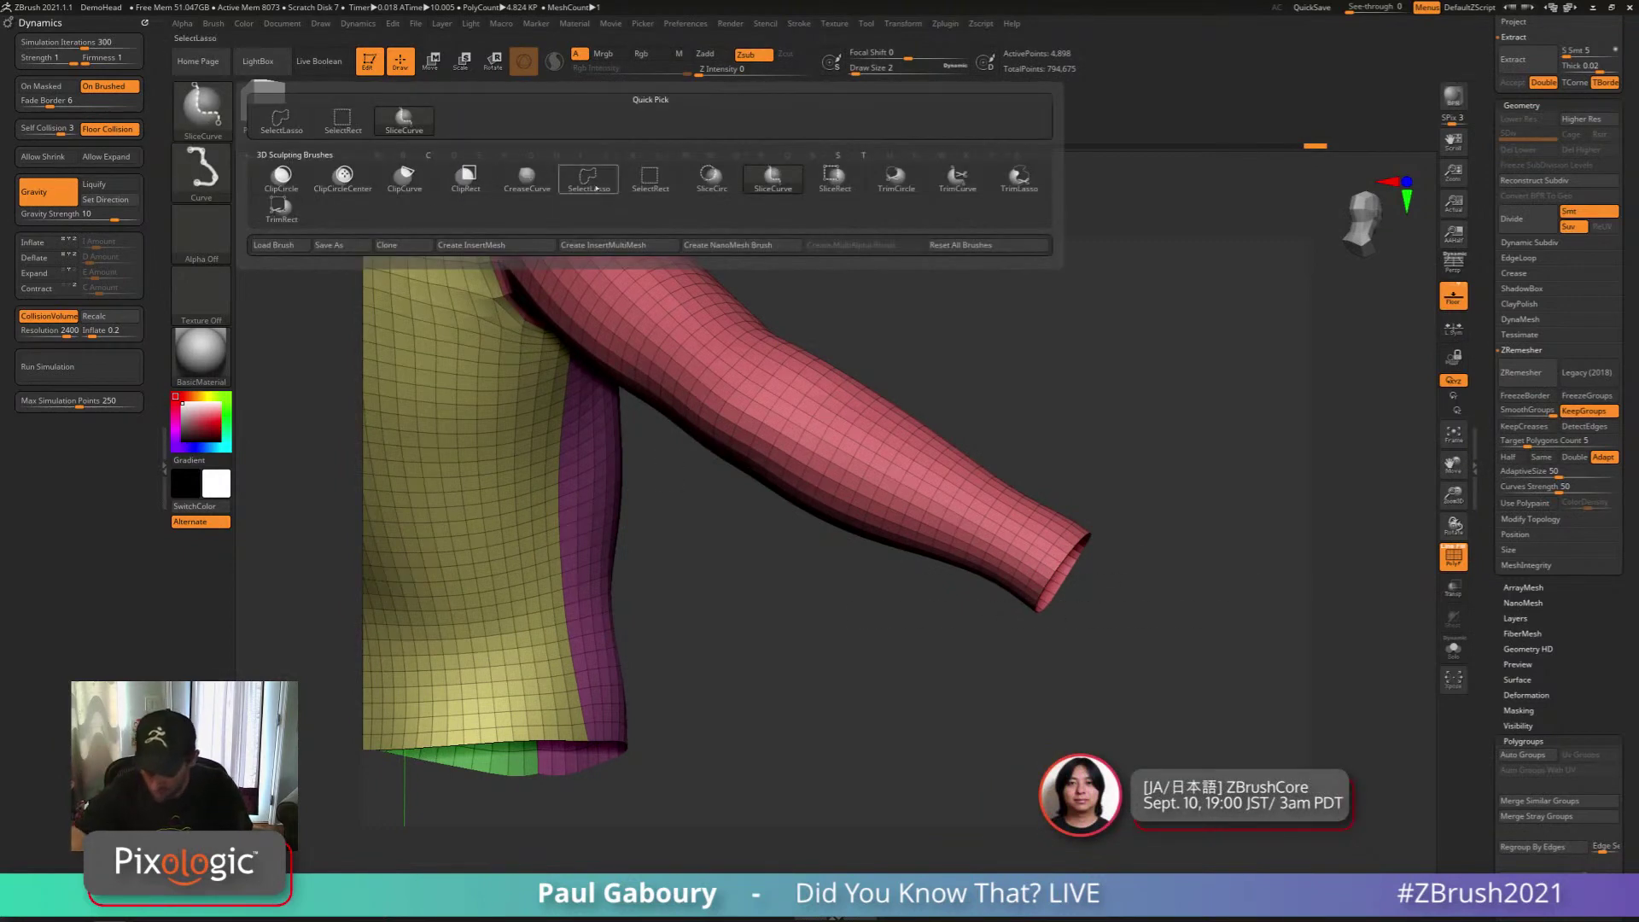
left_click(589, 179)
key("f")
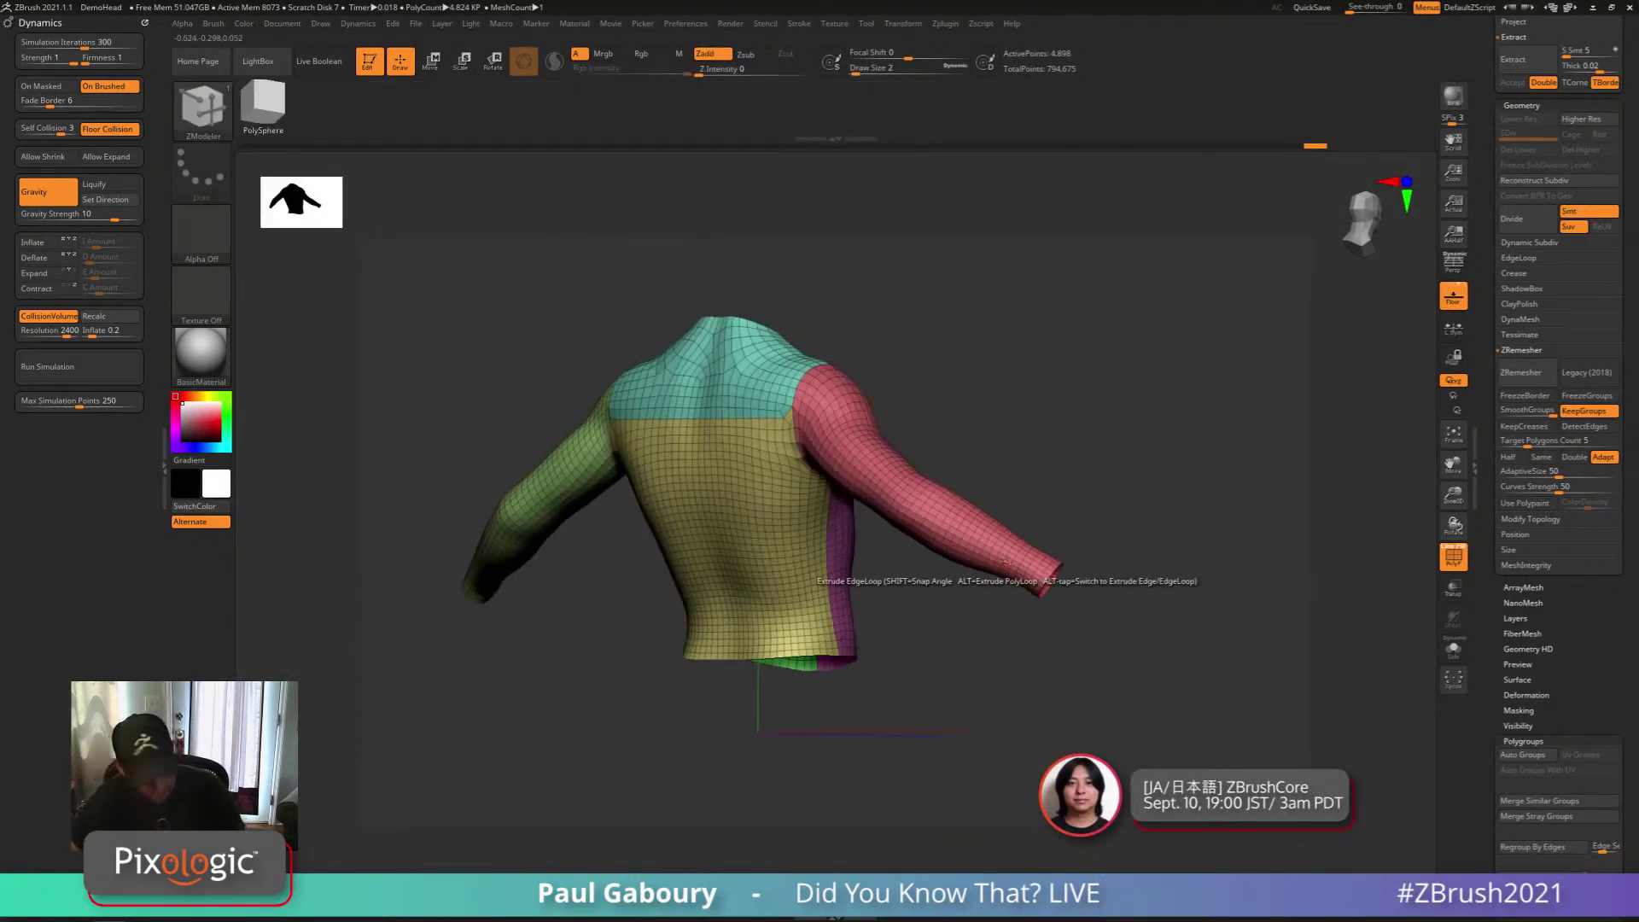
Hide the outermost polygon loops one after another at the wrist opening of the red sleeve
right_click_drag(1005, 565, 1010, 636, "ctrl")
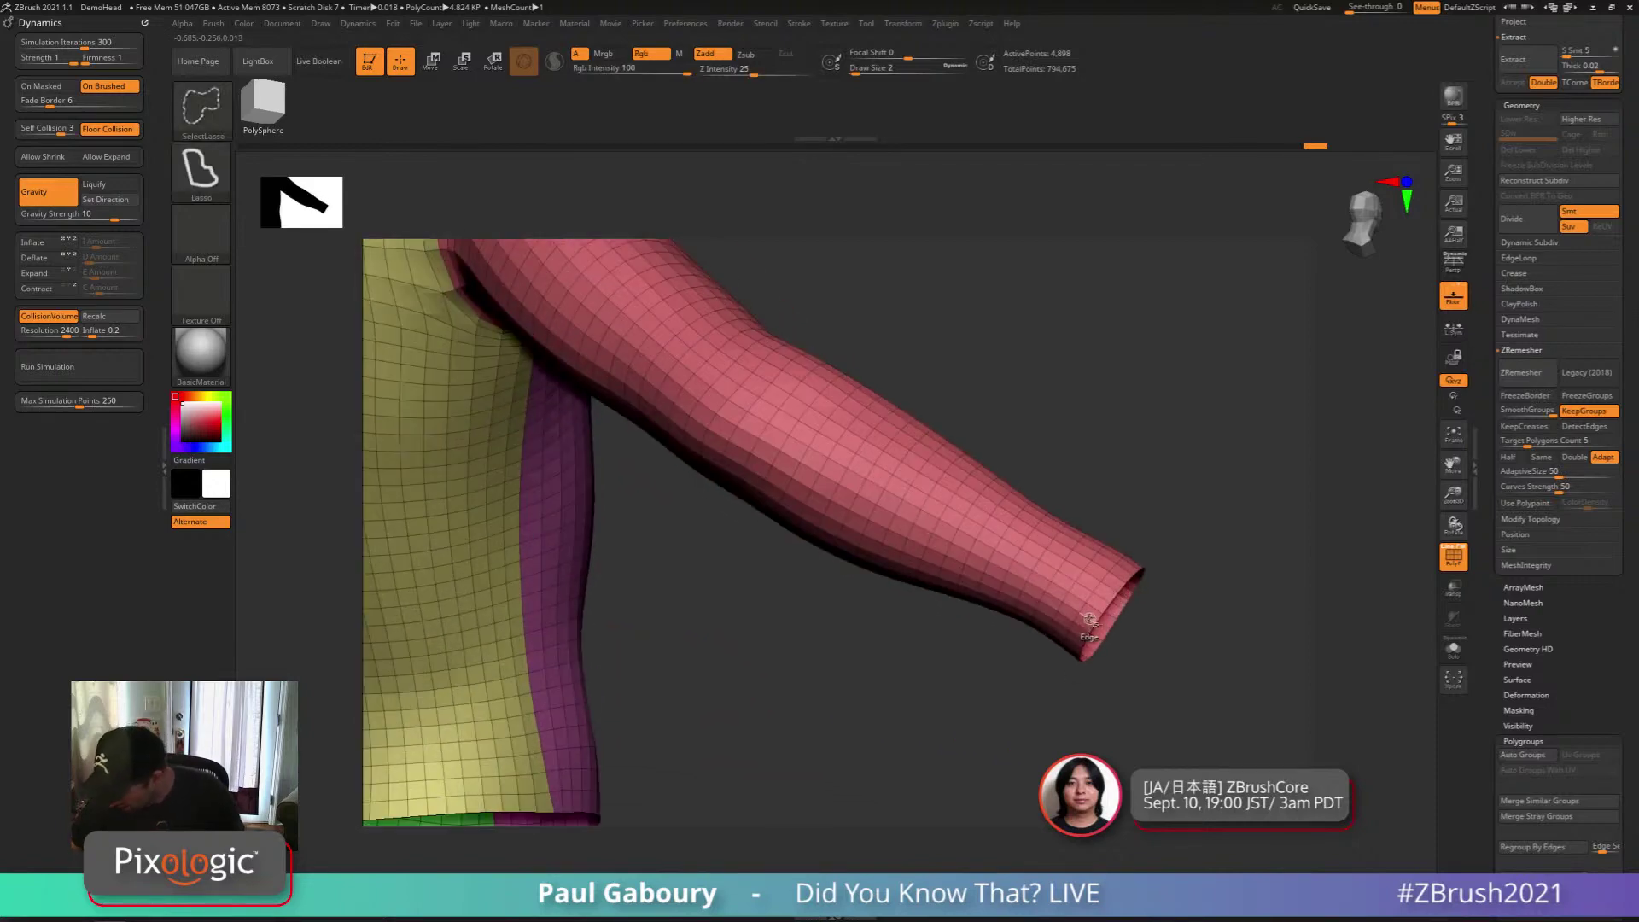
left_click(1090, 620, "ctrl+shift")
left_click(1071, 606, "ctrl+shift")
left_click(1056, 601, "ctrl+shift")
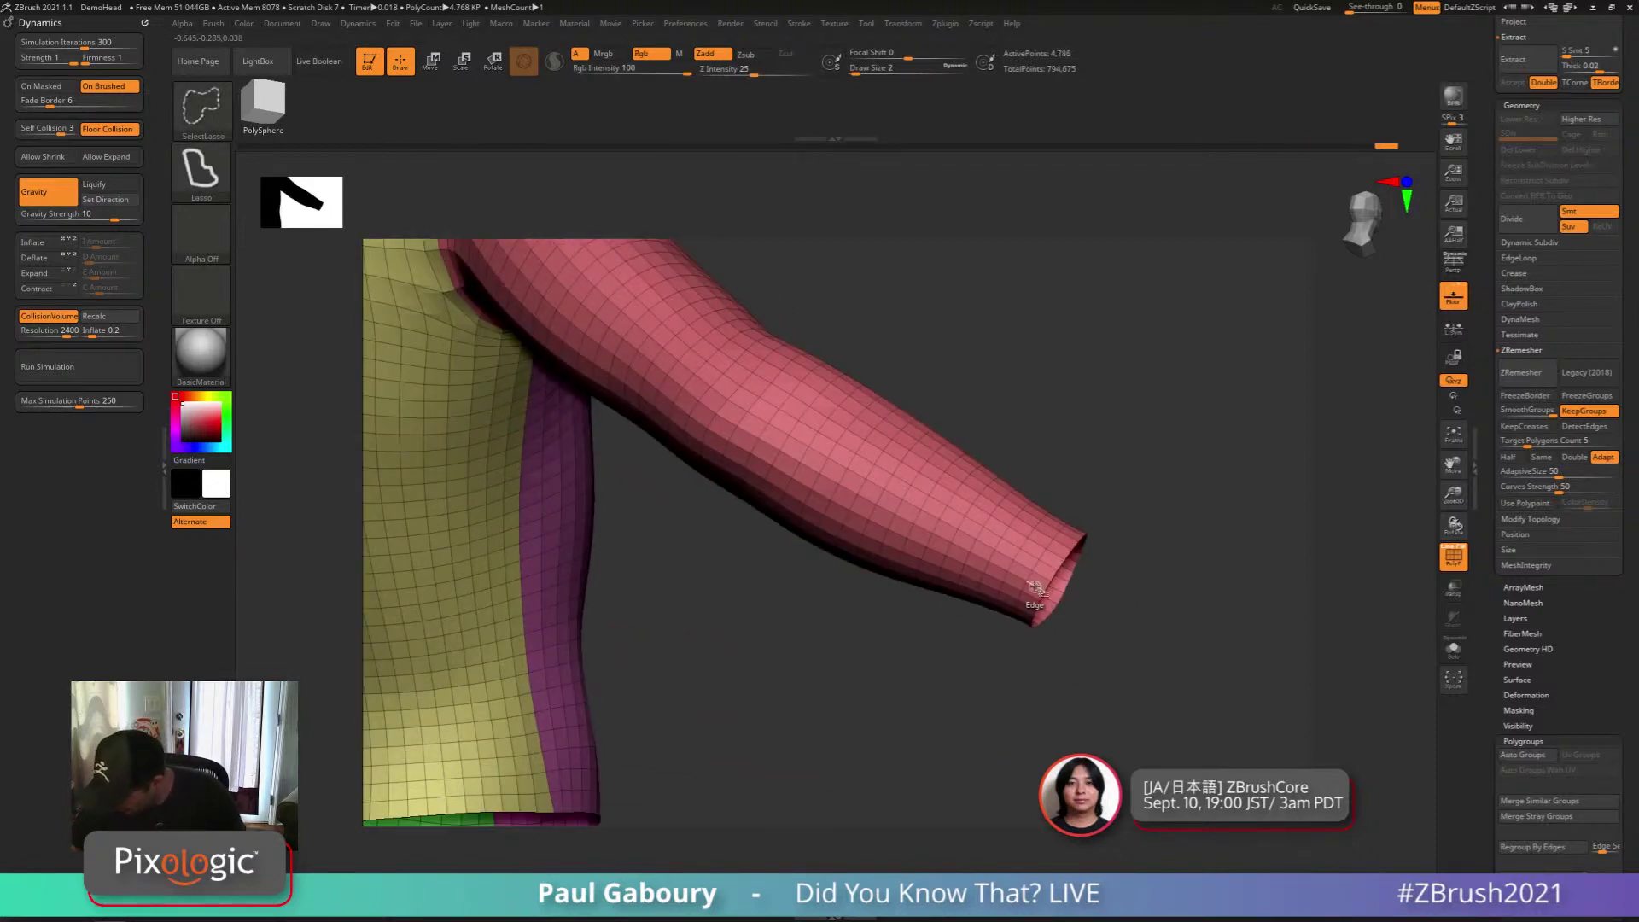
Isolate the edge rows at both sleeve cuffs, assign them a new polygroup, and show the whole jacket again
left_click(1040, 591, "ctrl+shift")
key("f")
left_click_drag(1004, 688, 1066, 688, "ctrl+shift")
key("ctrl+w")
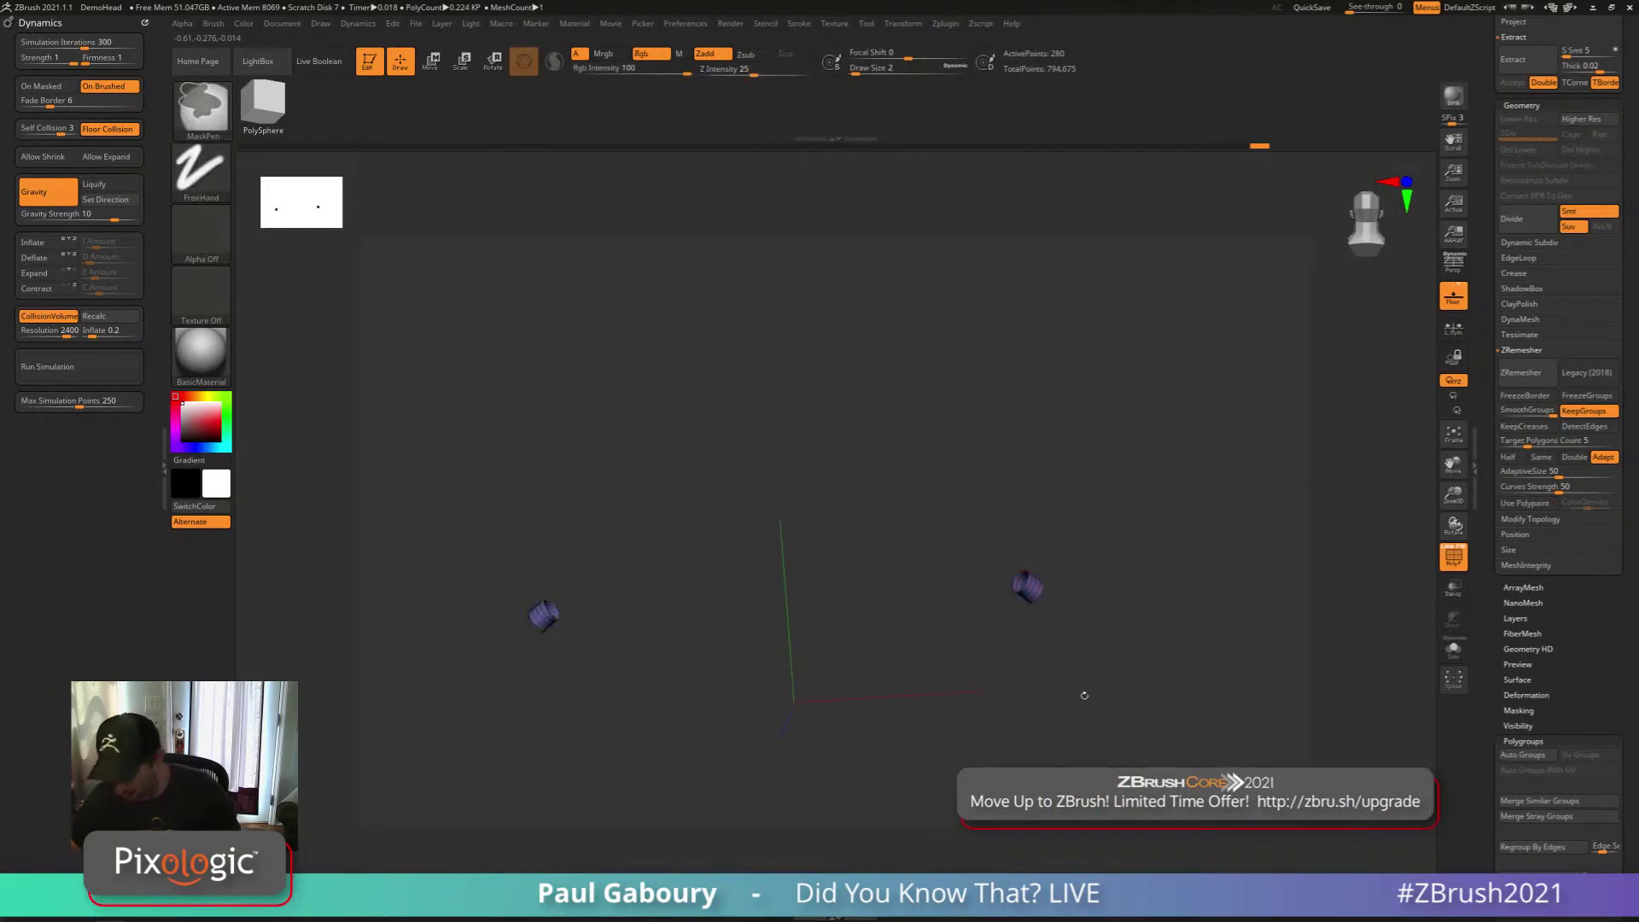
left_click(1080, 708, "ctrl+shift")
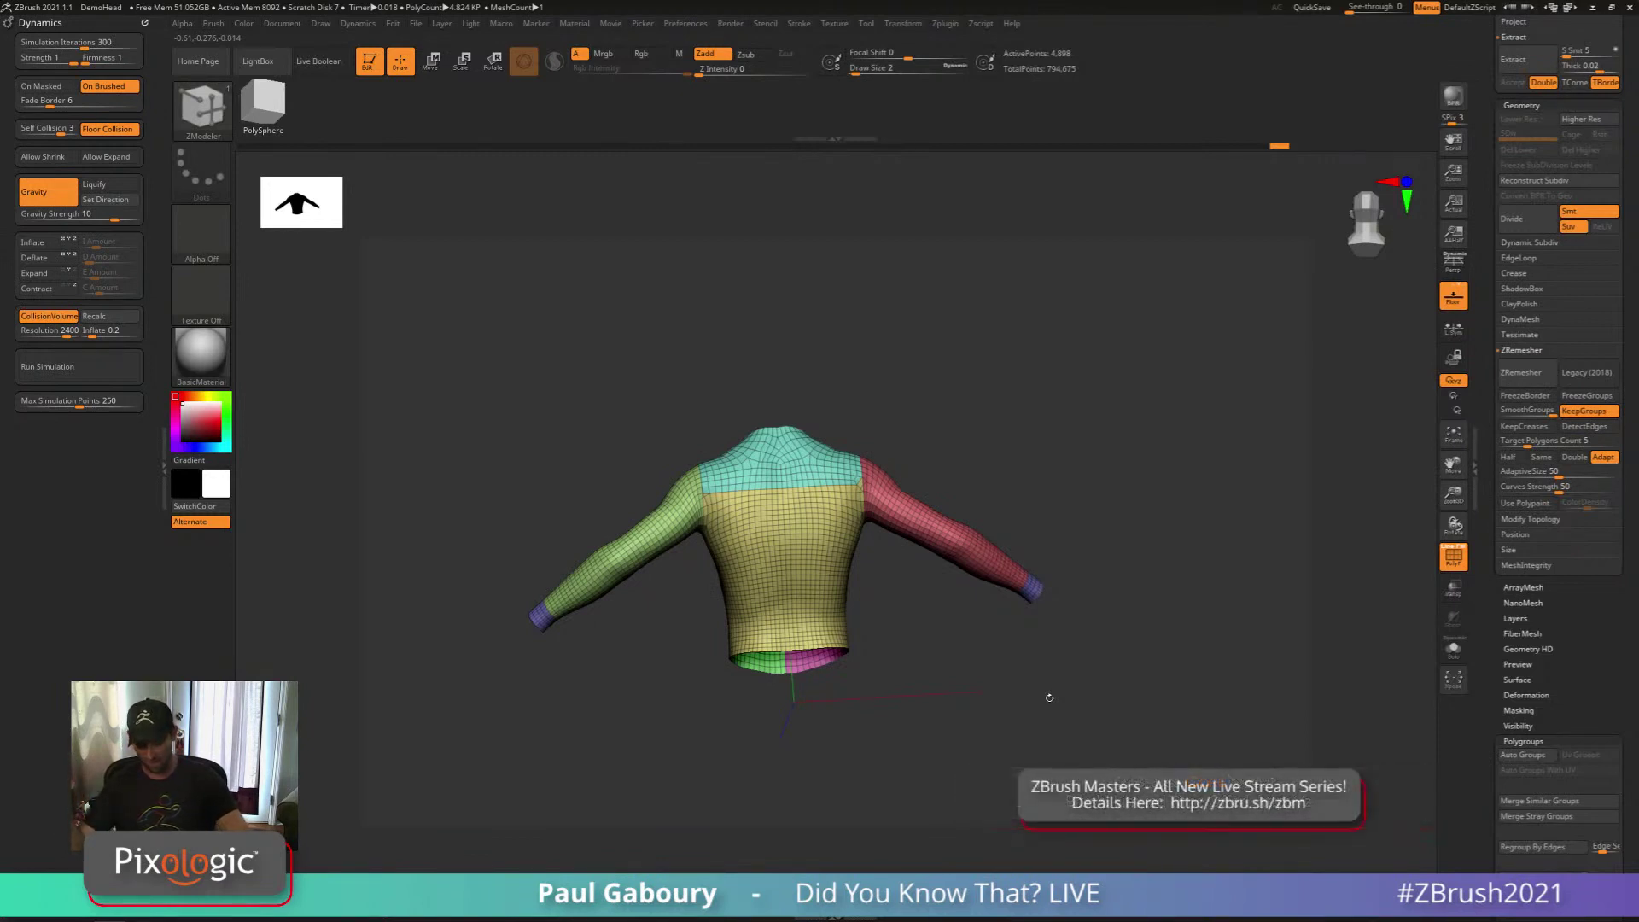
left_click_drag(1048, 698, 900, 659)
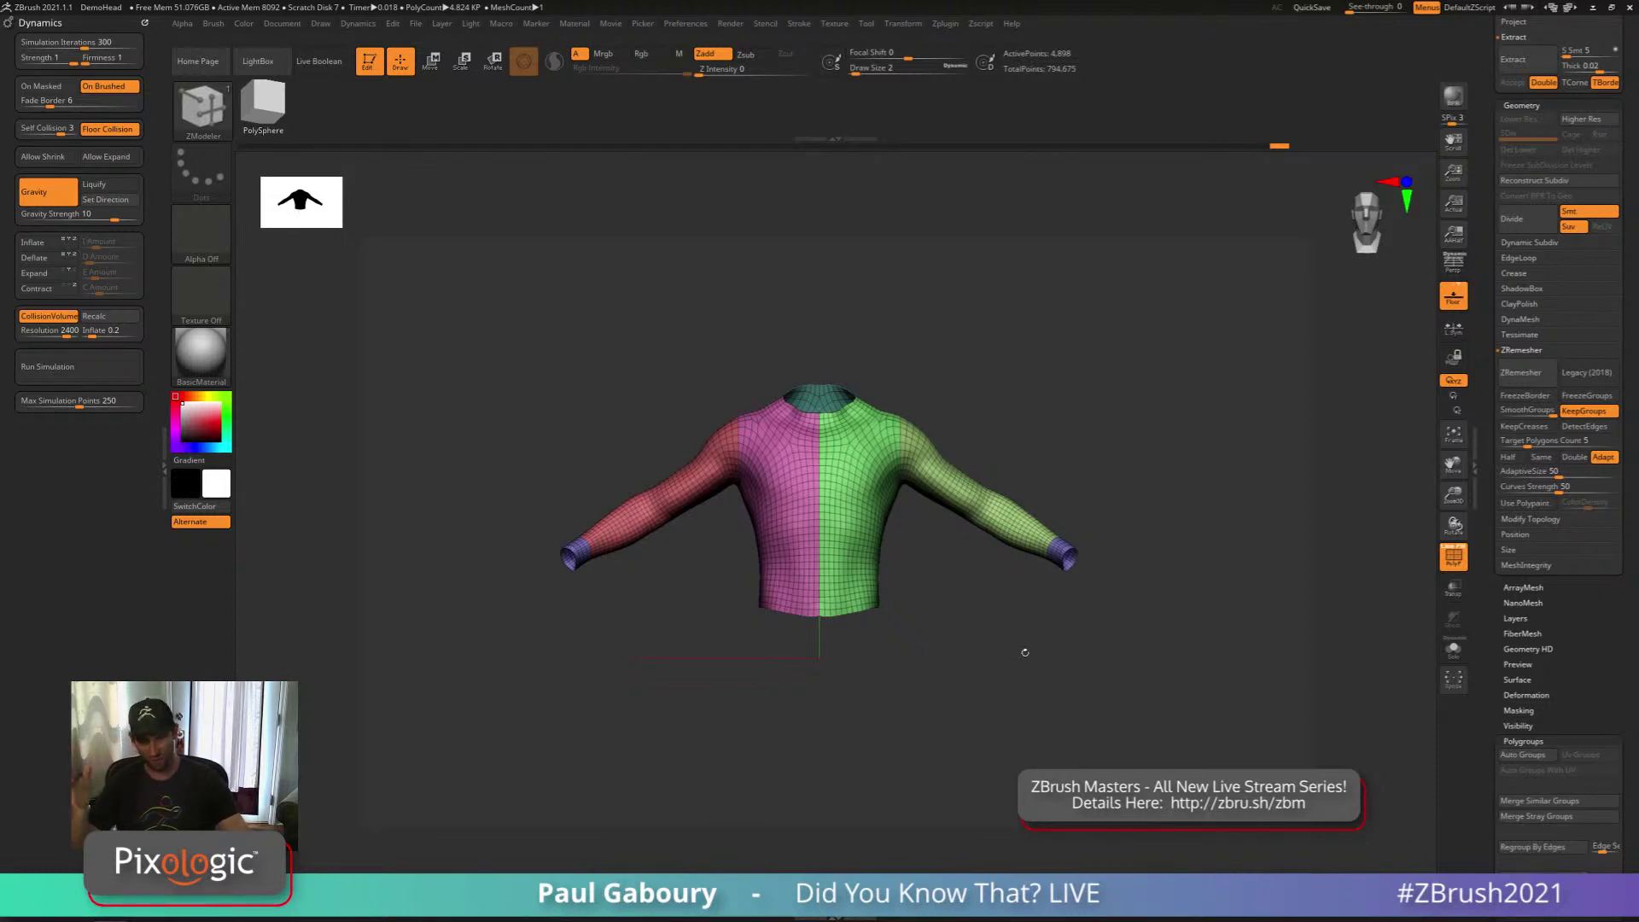
Turn off Double for Panel Loops and generate panels from the jacket's polygroups with a thickness of 0.01
left_click(1522, 259)
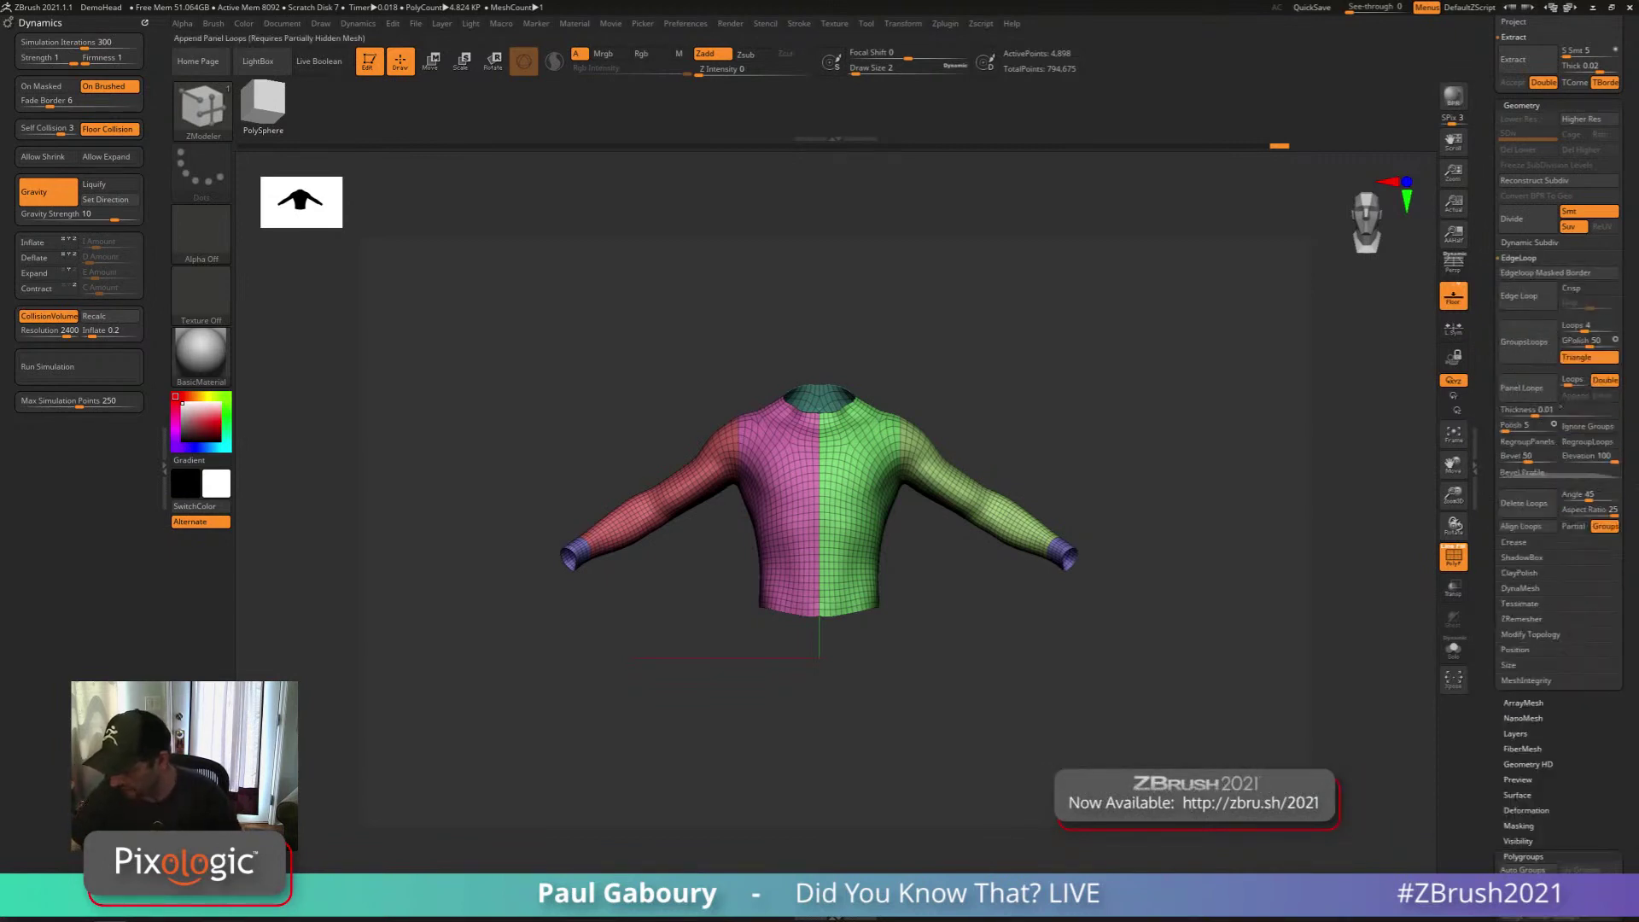
left_click(1604, 379)
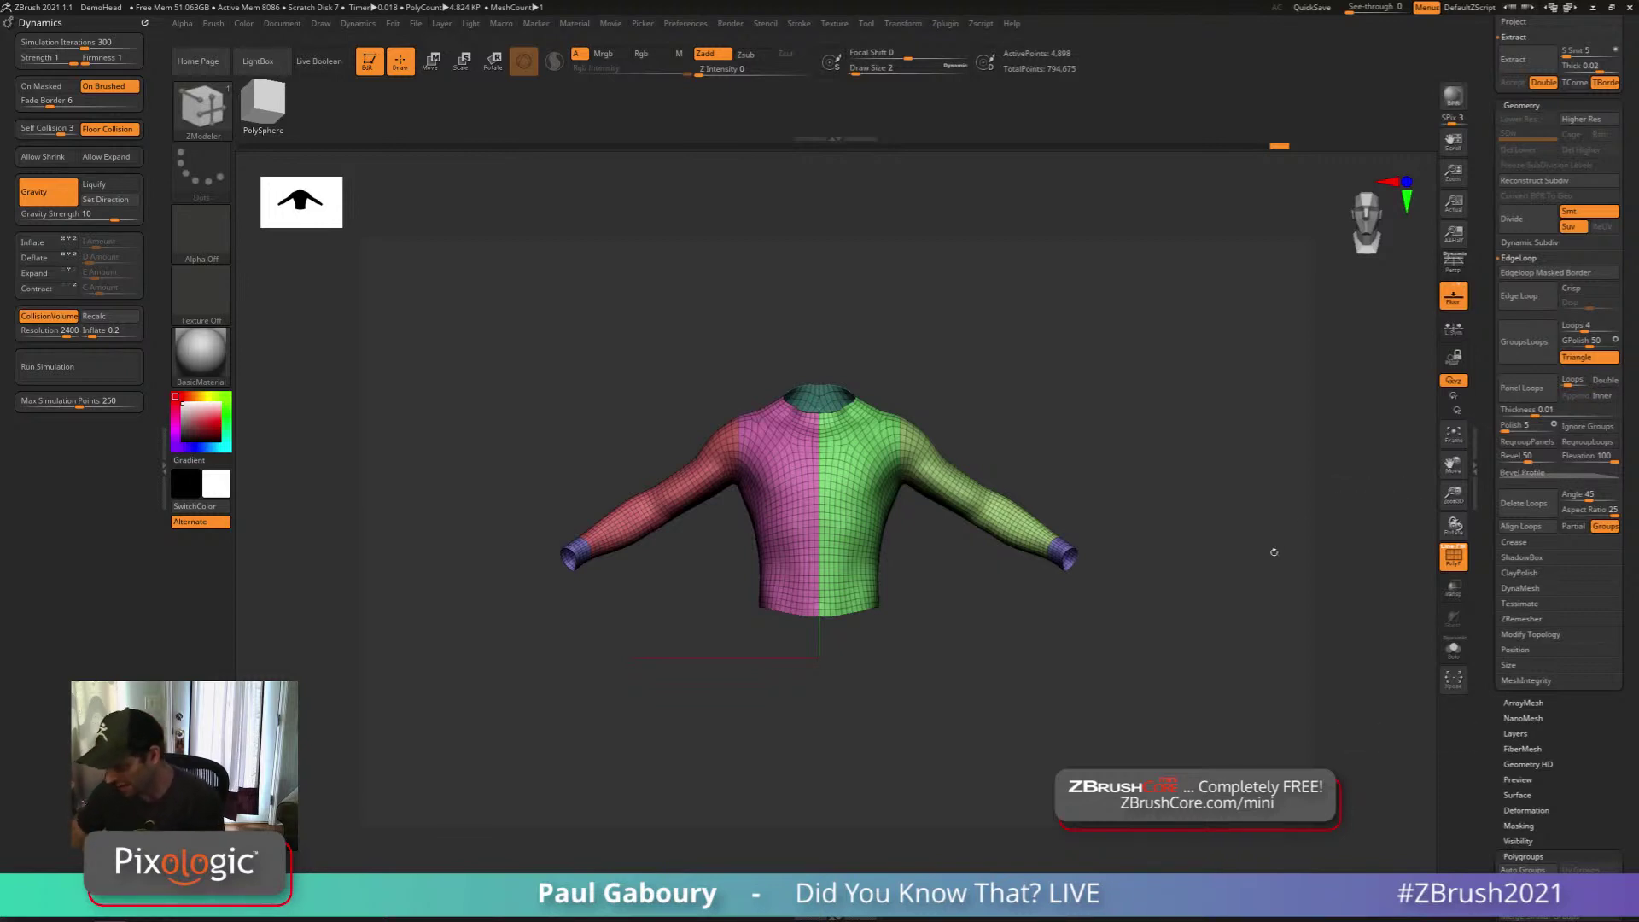
left_click(1523, 388)
left_click_drag(1010, 669, 1031, 666)
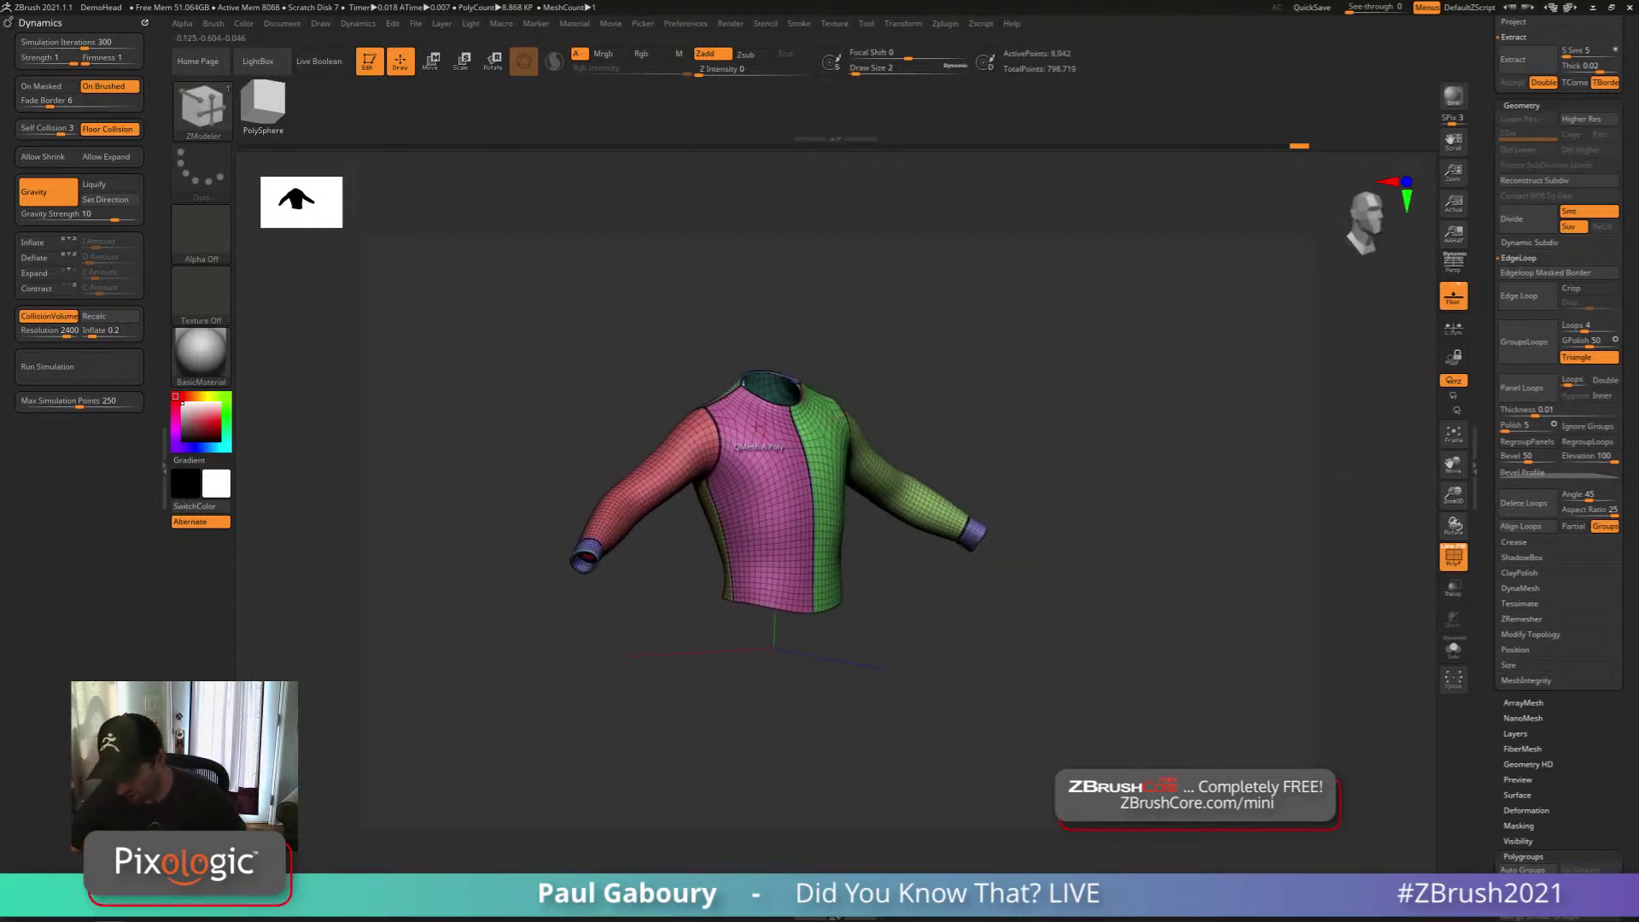
Try smoothing across the armhole seam between the front chest panel and the sleeve
mouse_move(758, 427)
right_mouse_down("ctrl")
mouse_move(777, 623)
mouse_move(832, 674)
mouse_move(872, 674)
mouse_move(867, 629)
right_mouse_up("ctrl")
key("shift")
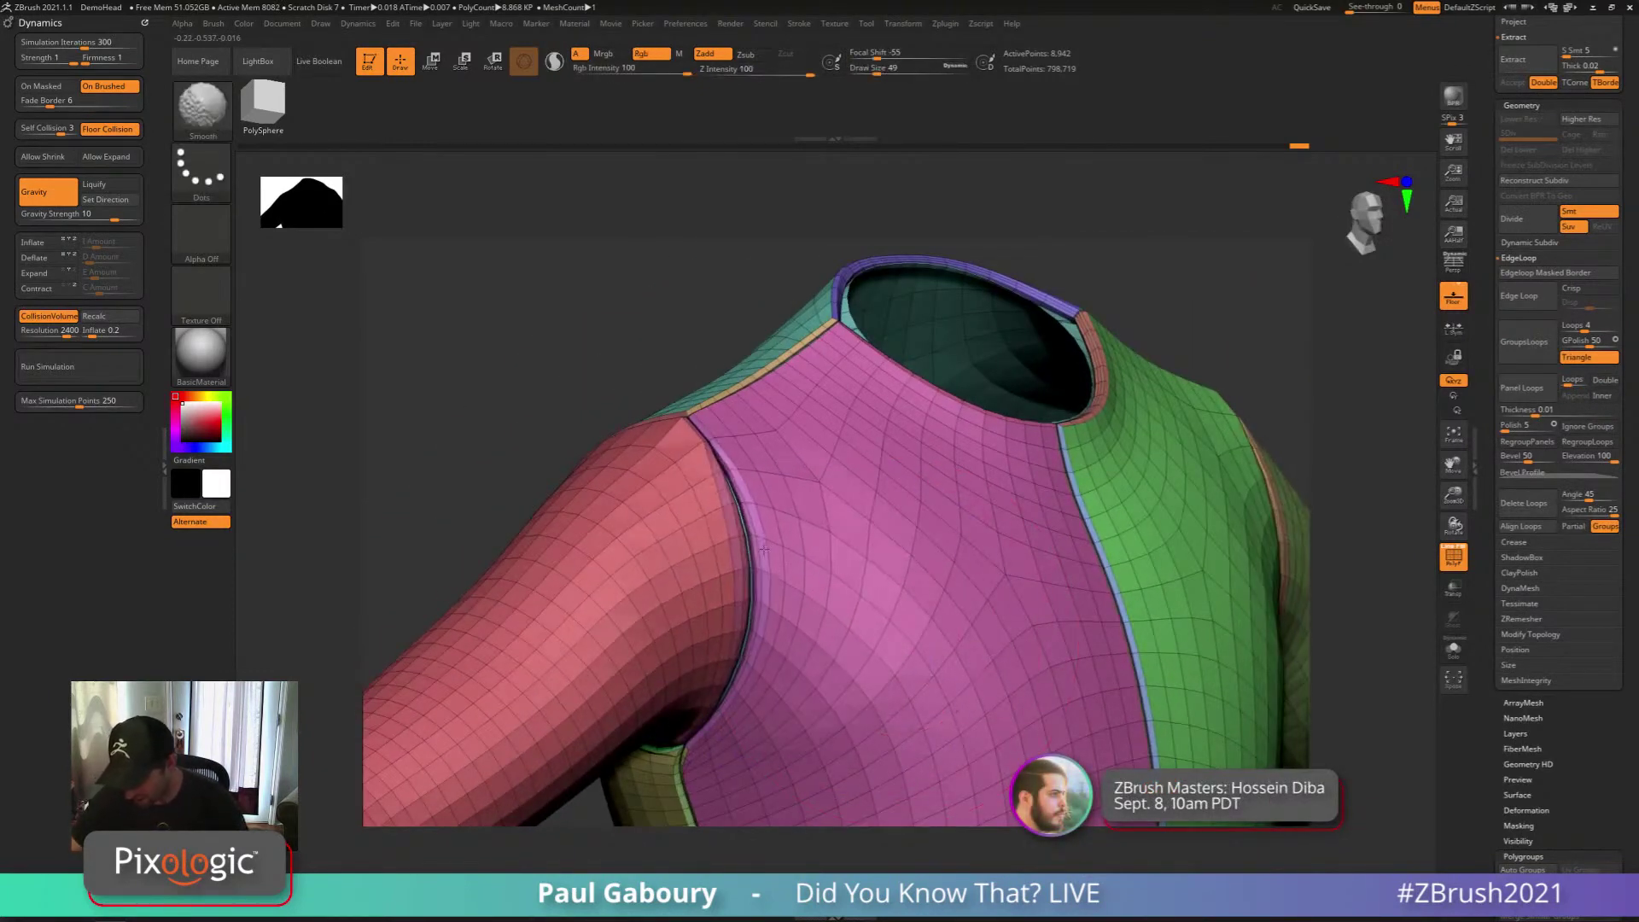
left_click_drag(763, 550, 741, 635, "shift")
right_click_drag(908, 649, 899, 529, "alt")
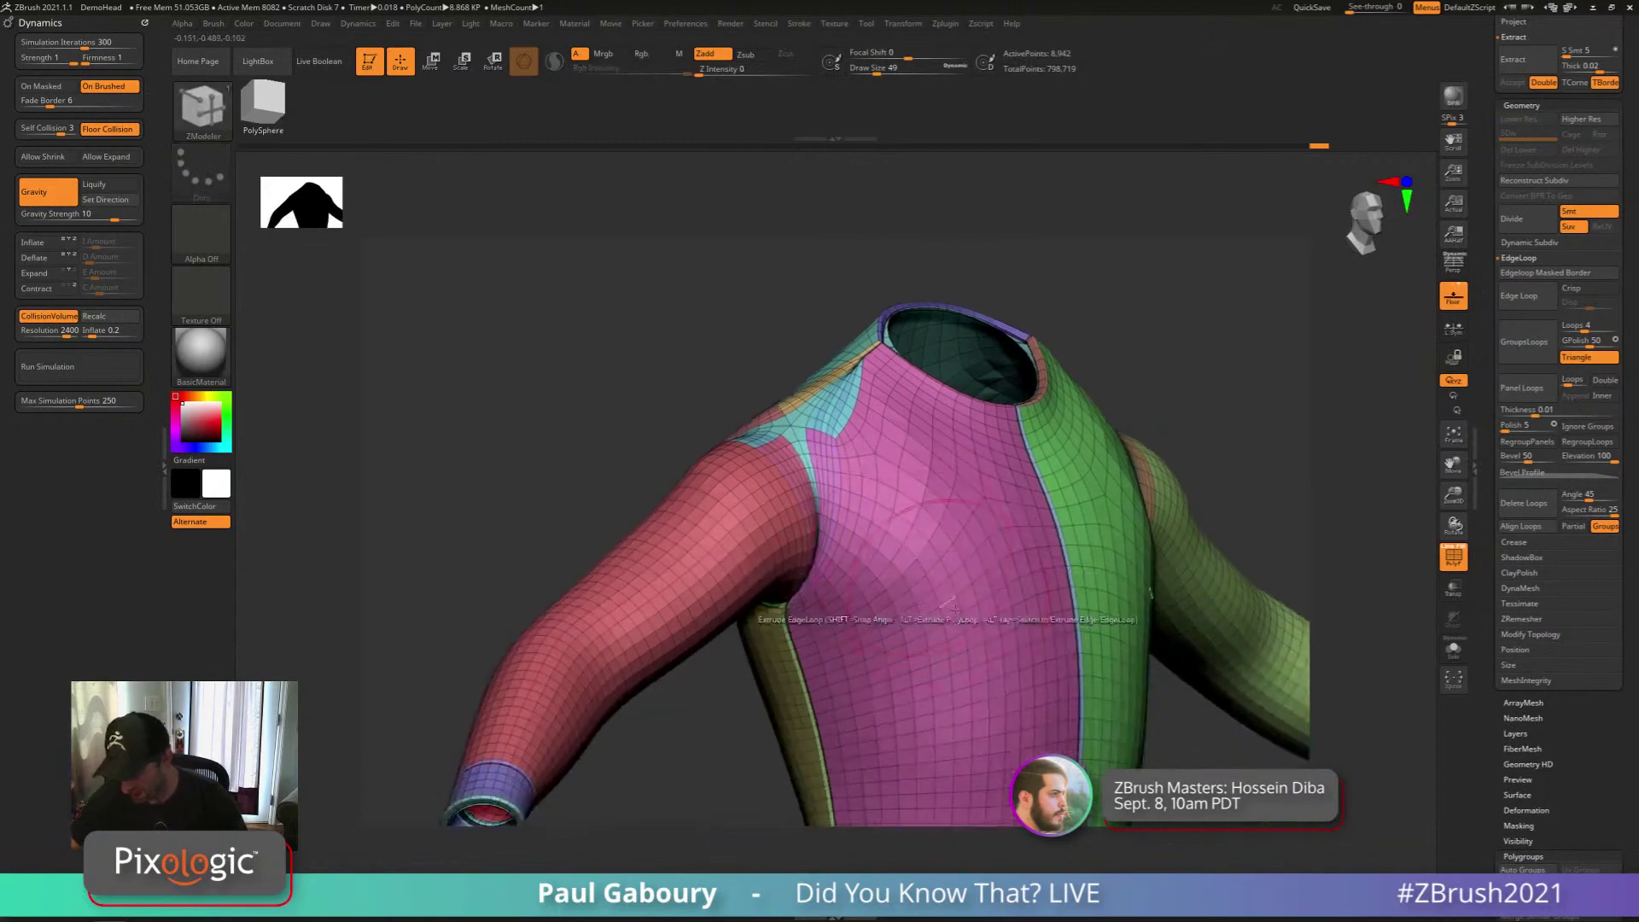
right_click_drag(990, 708, 816, 683, "ctrl")
right_click_drag(435, 608, 855, 606, "alt")
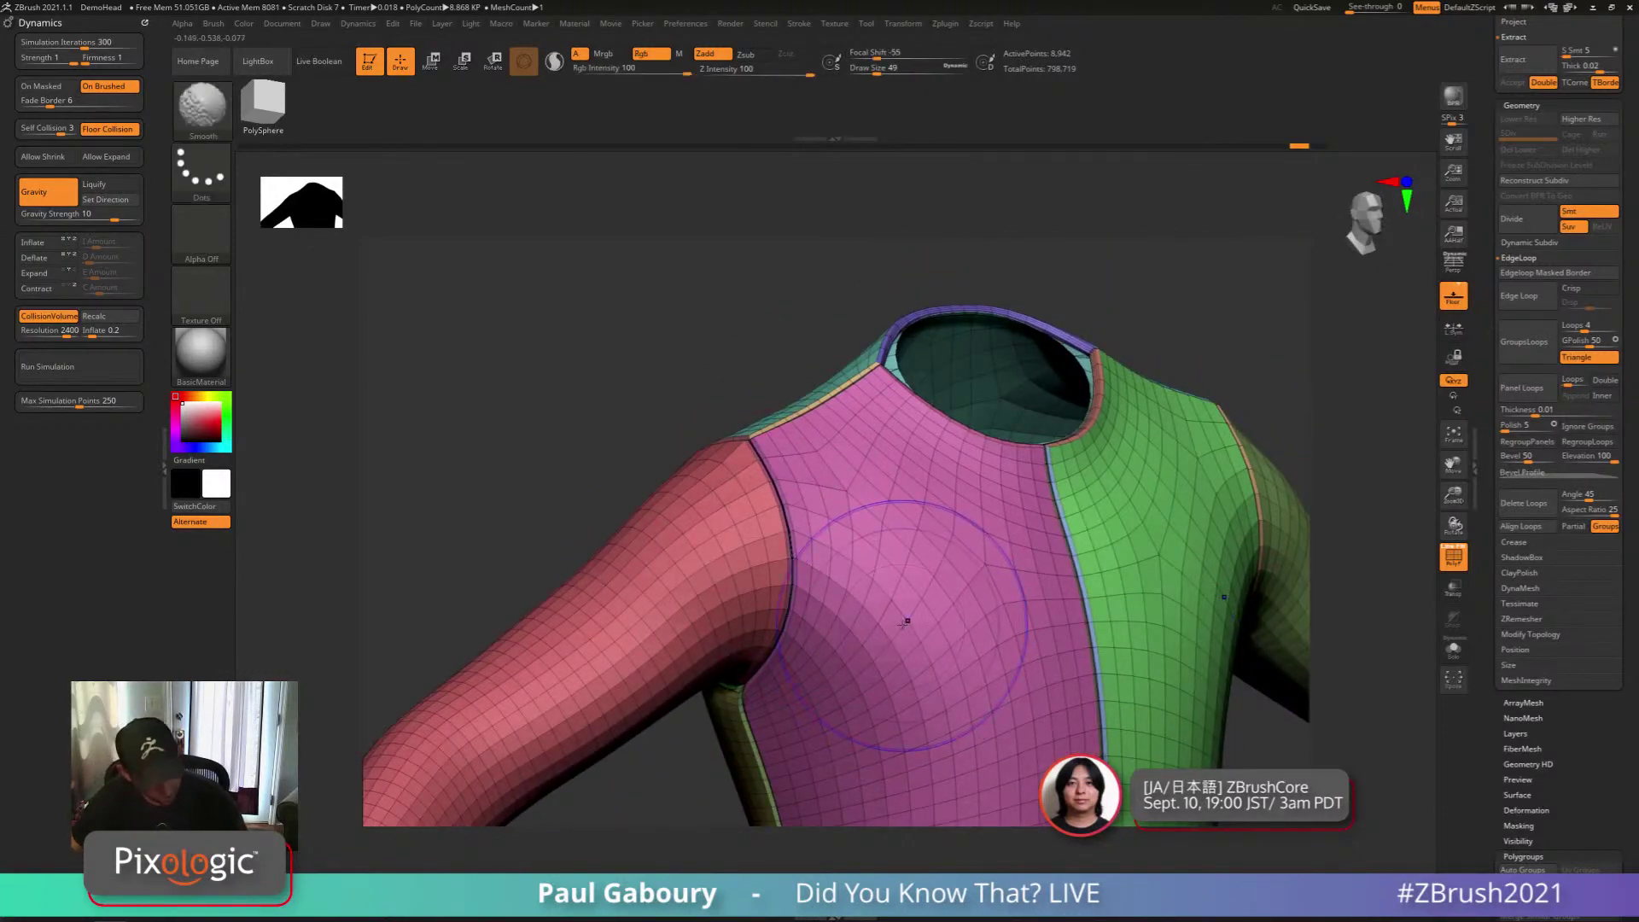
Turn off the polyframe display and undo the panel loops on the jacket
key("shift+f")
right_click_drag(766, 492, 920, 672, "ctrl")
right_click_drag(1013, 717, 991, 669, "alt")
key("ctrl+z")
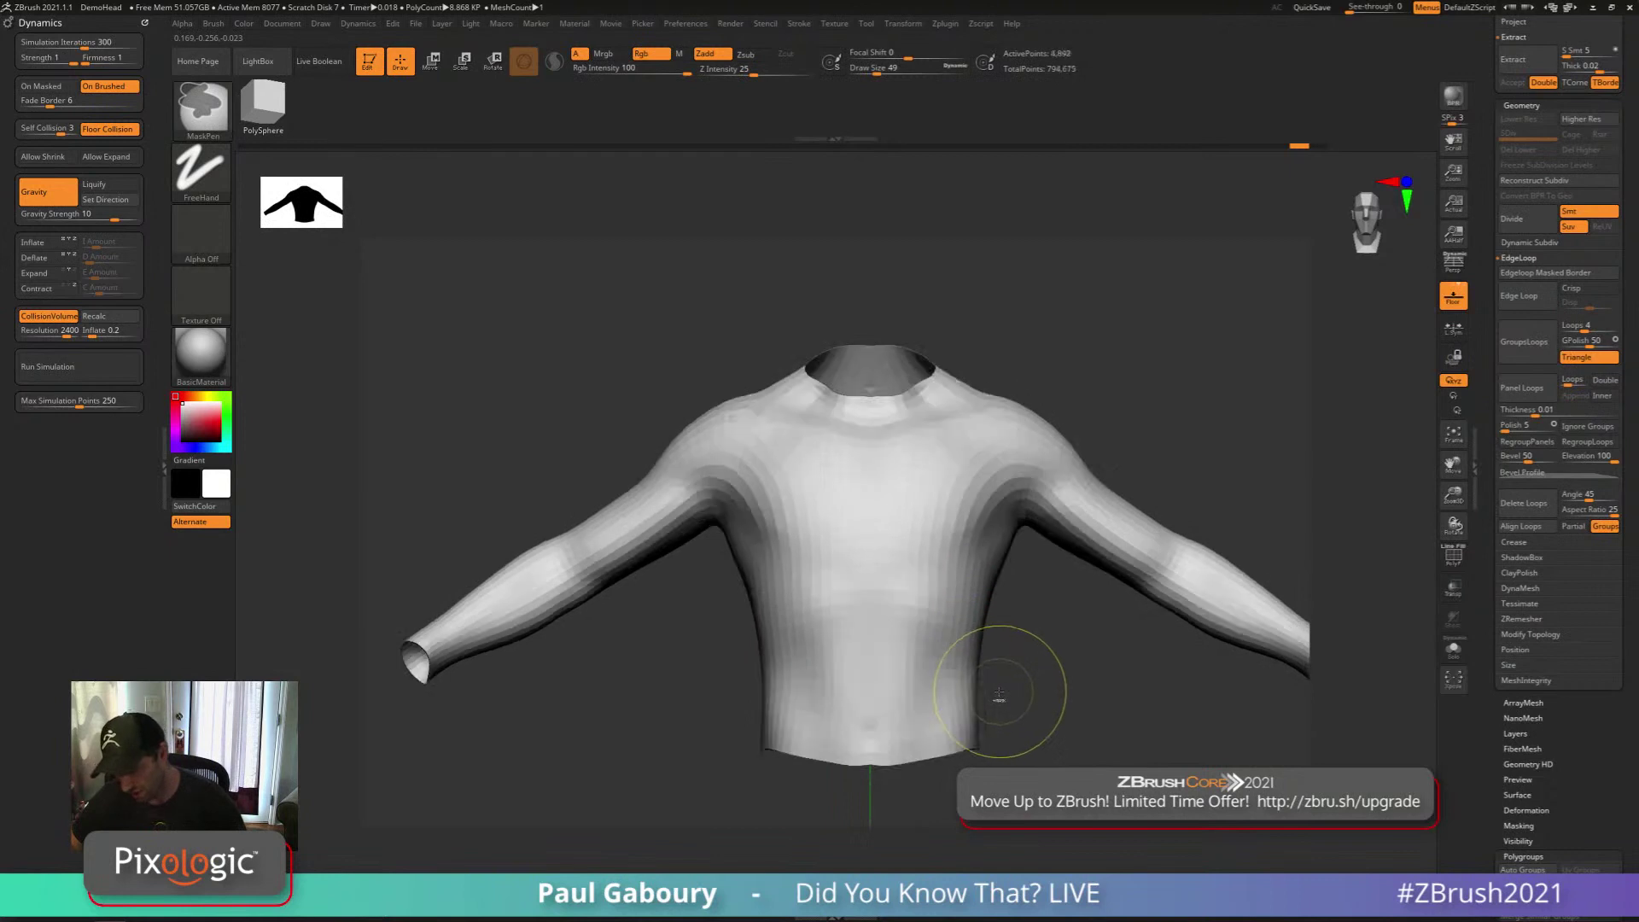
Set the draw size to 7 and try generating the jacket's panels with Inner enabled
key("s")
left_click_drag(1056, 686, 1051, 681)
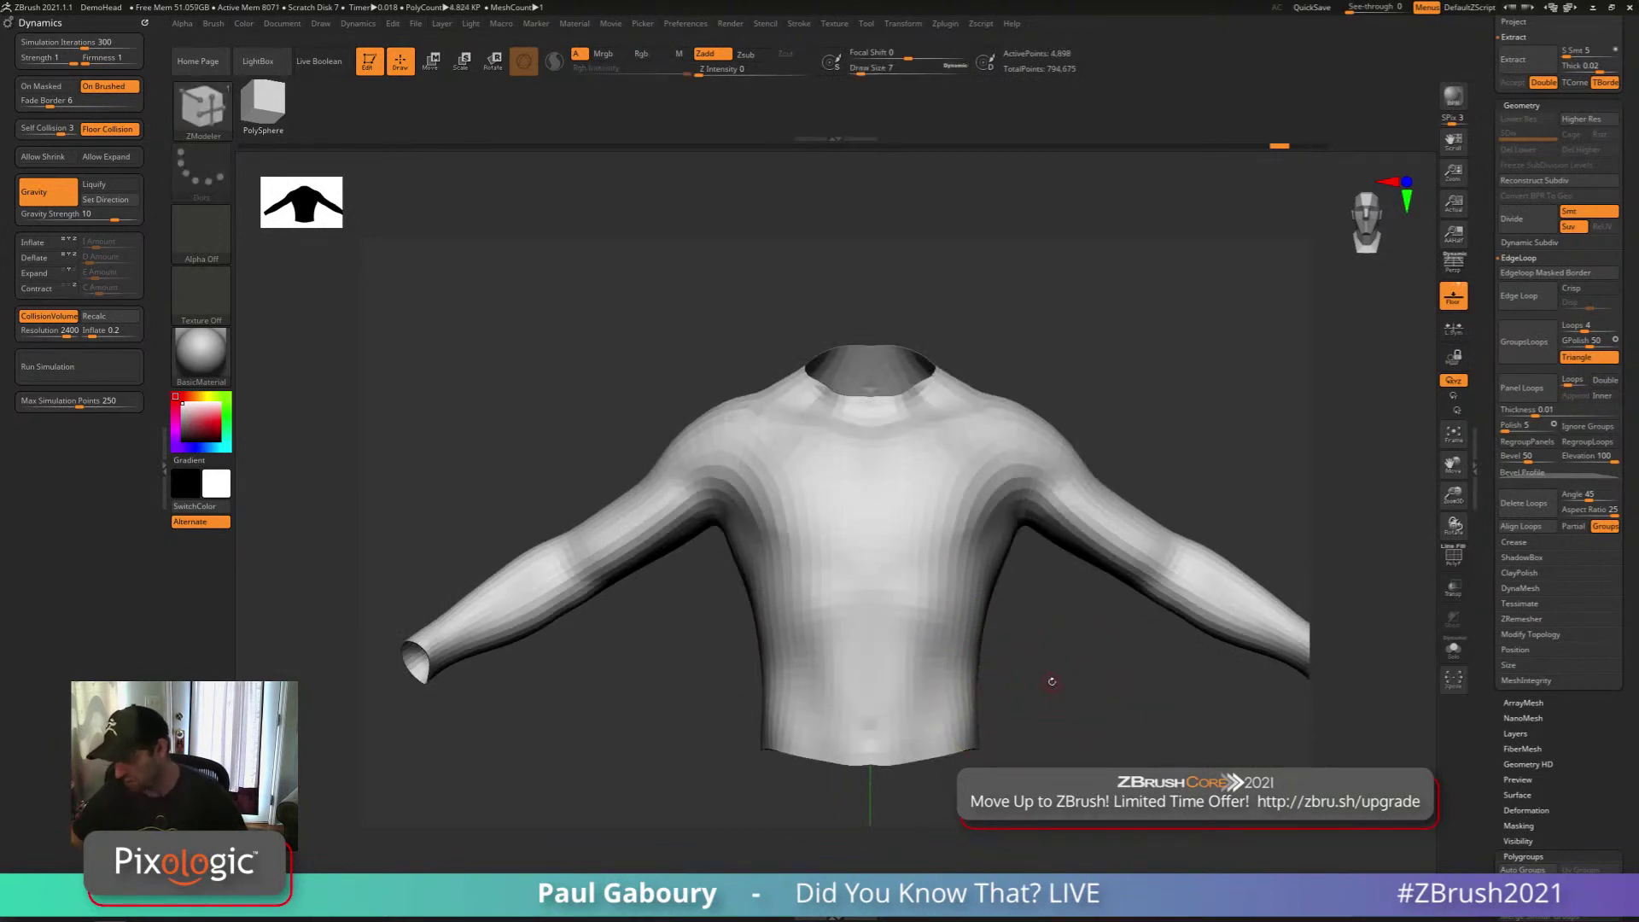
left_click(1601, 396)
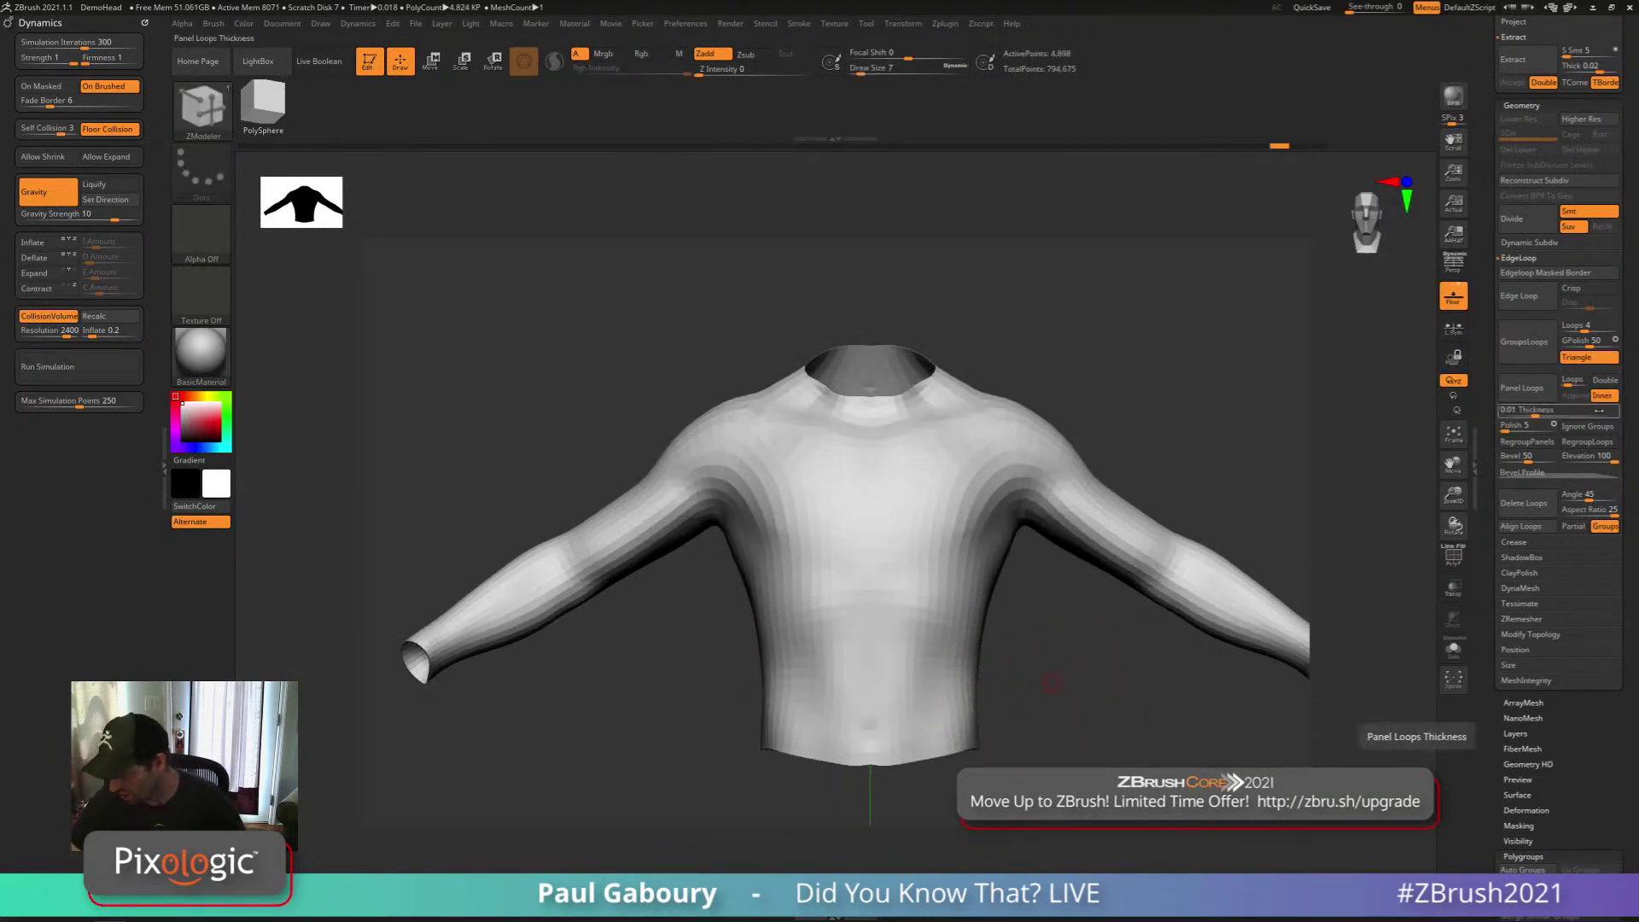
left_click(1521, 387)
left_click_drag(1073, 641, 1028, 688)
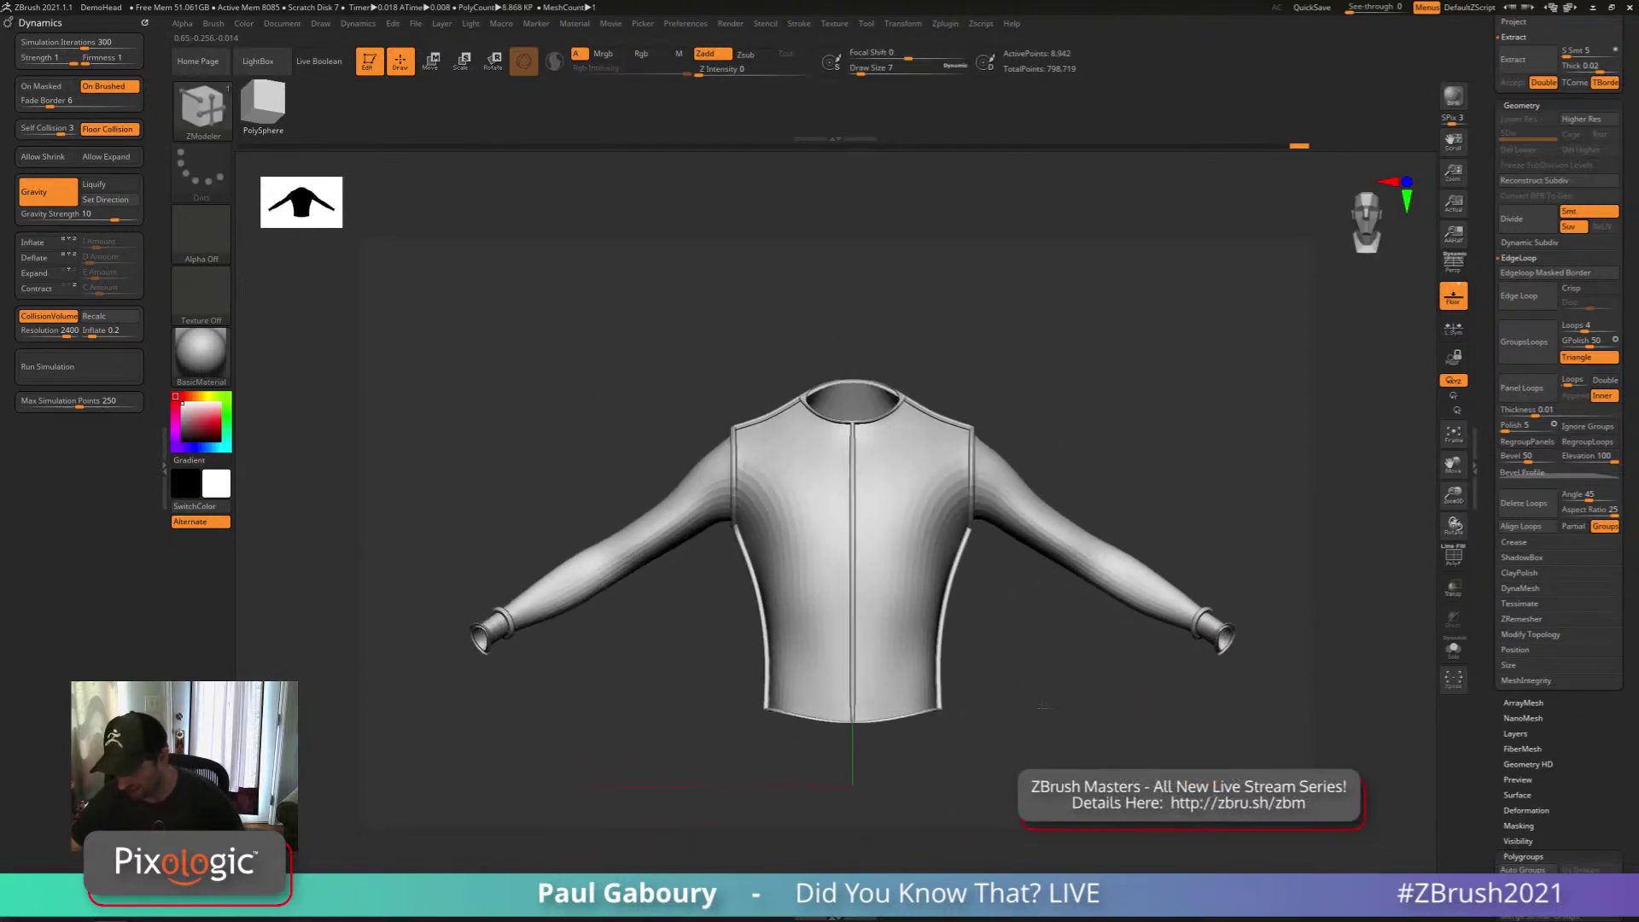
key("ctrl+z")
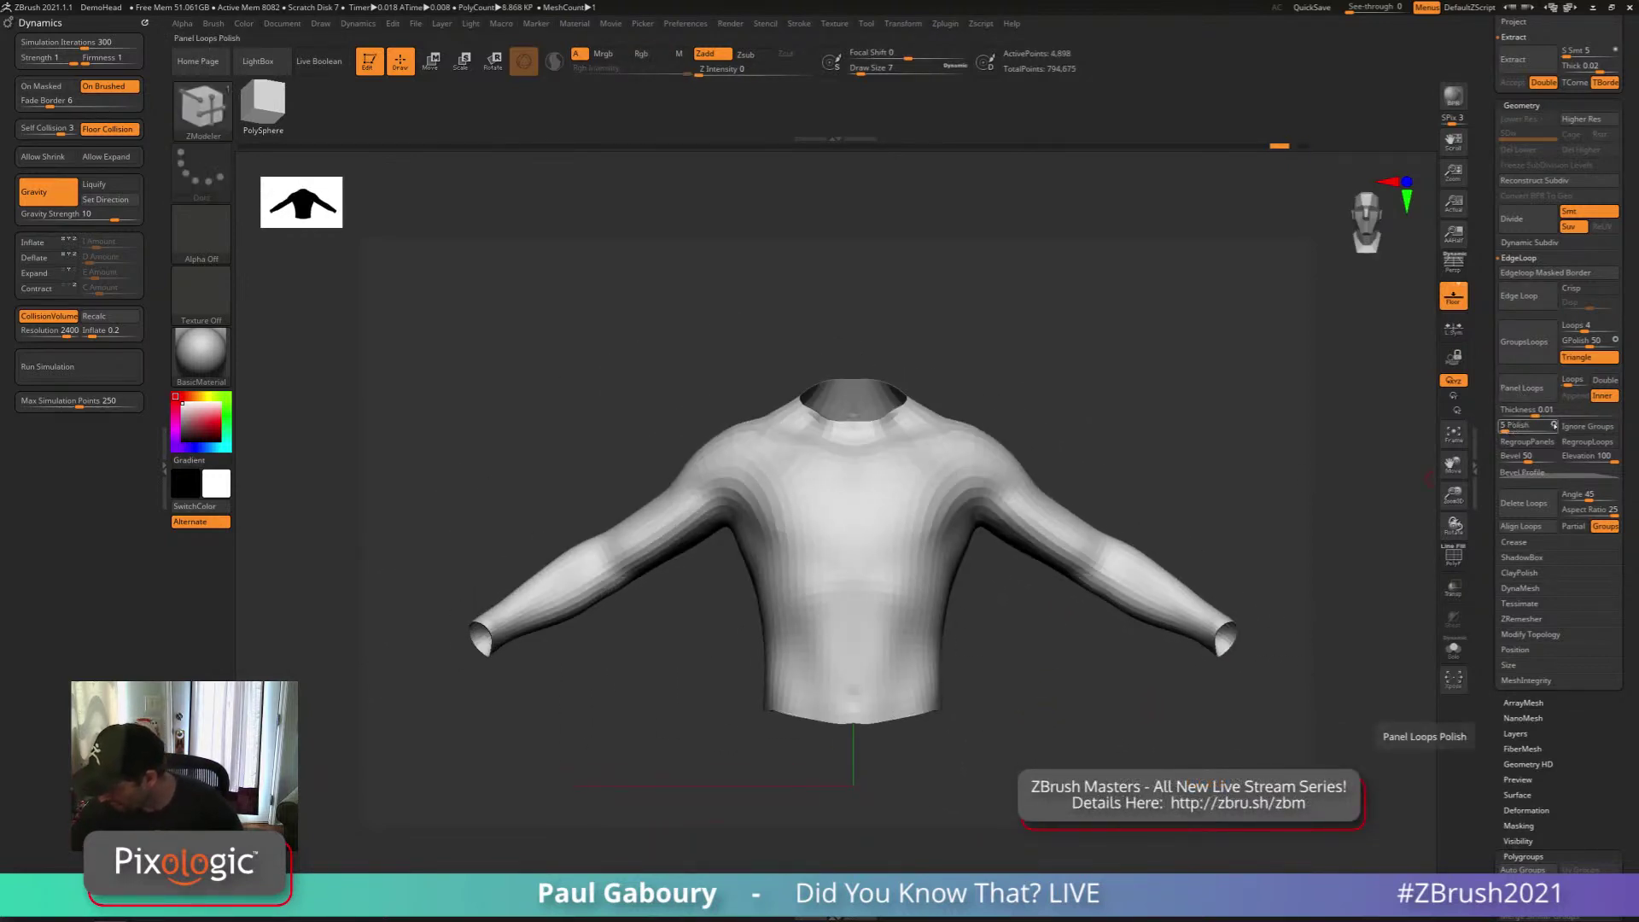
Switch the Panel Loops polish mode and try generating the panels with Polish at 5
left_click(1553, 424)
left_click(1523, 388)
left_click_drag(1031, 699, 1067, 623)
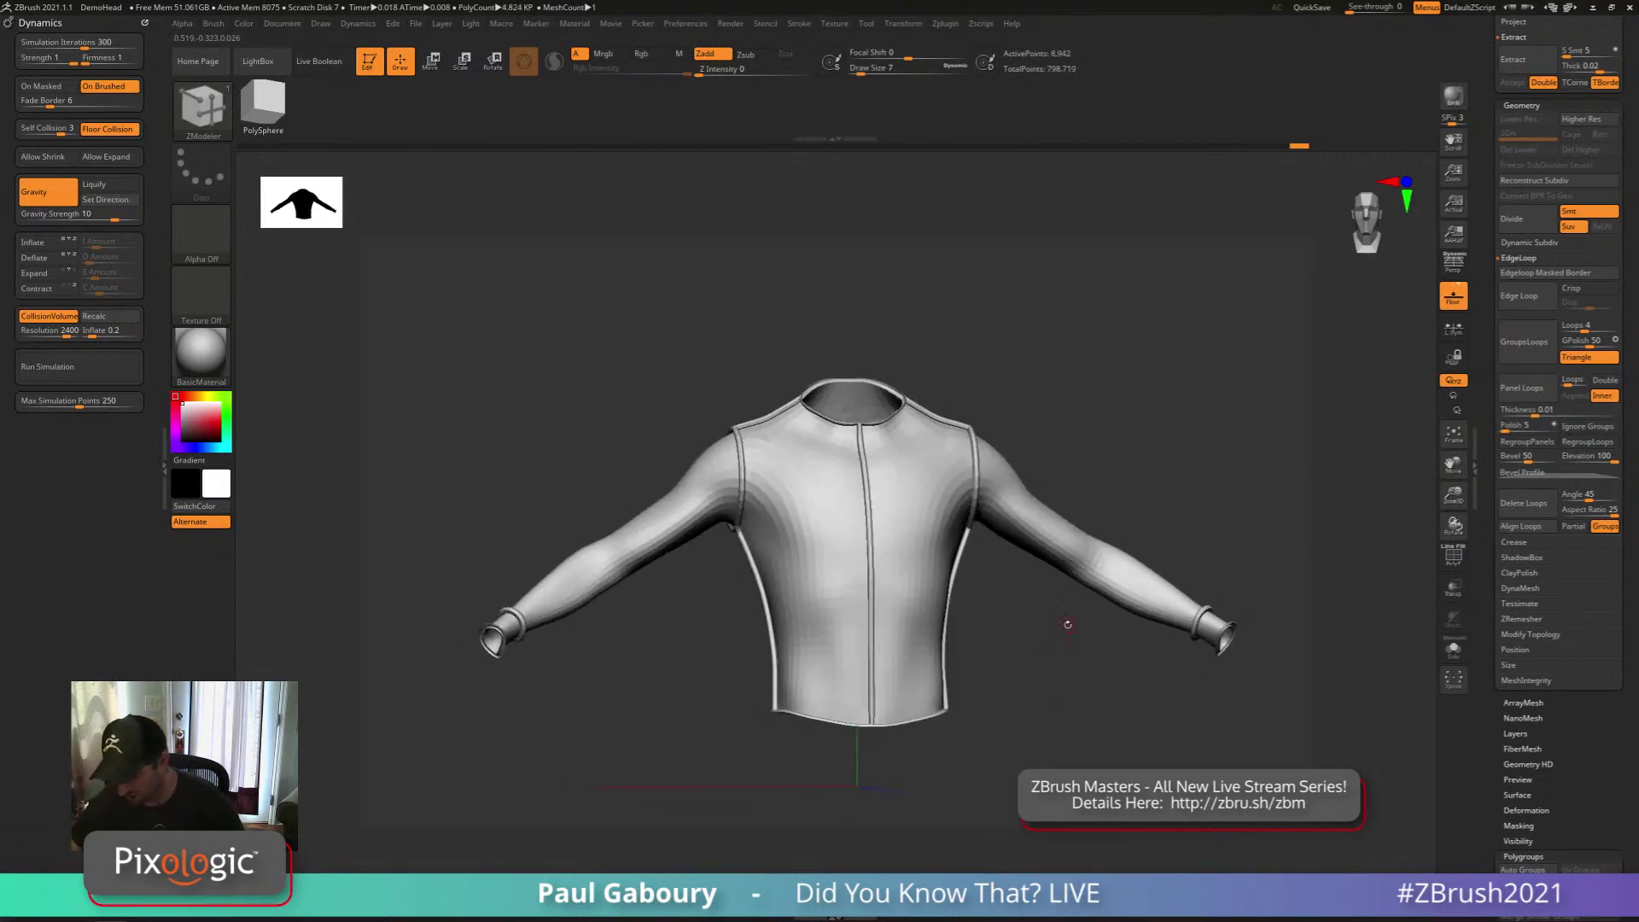
key("ctrl+z")
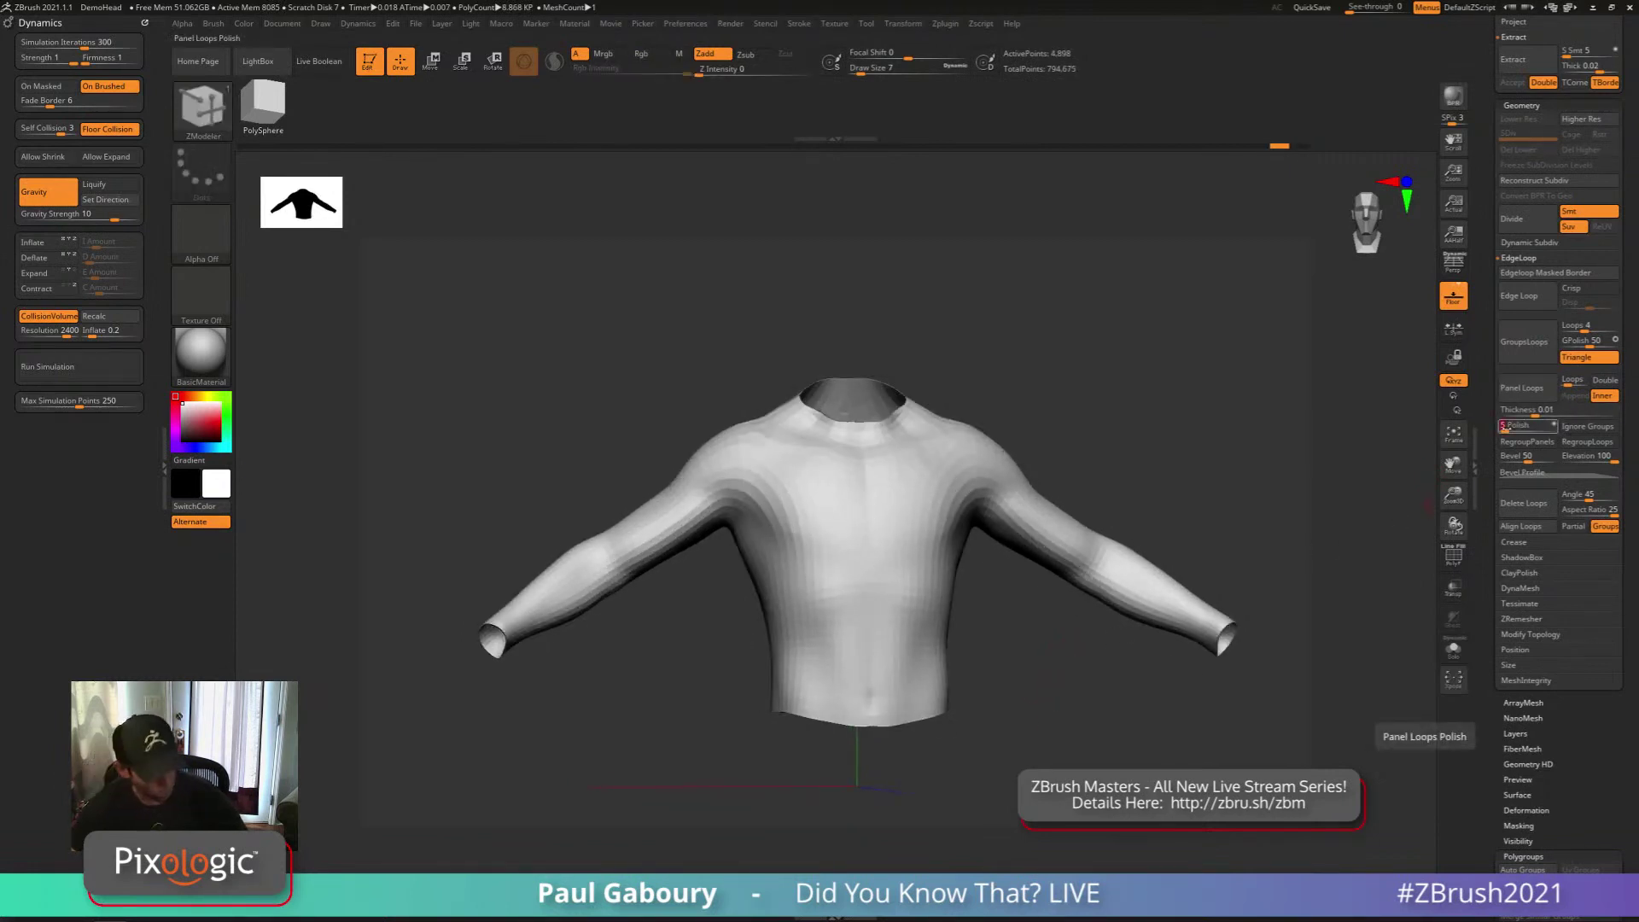
Set the Panel Loops Polish to 2 and try generating the panels with Inner still enabled
left_click(1522, 388)
left_click_drag(1061, 695, 982, 651)
right_click_drag(981, 651, 1096, 569, "ctrl")
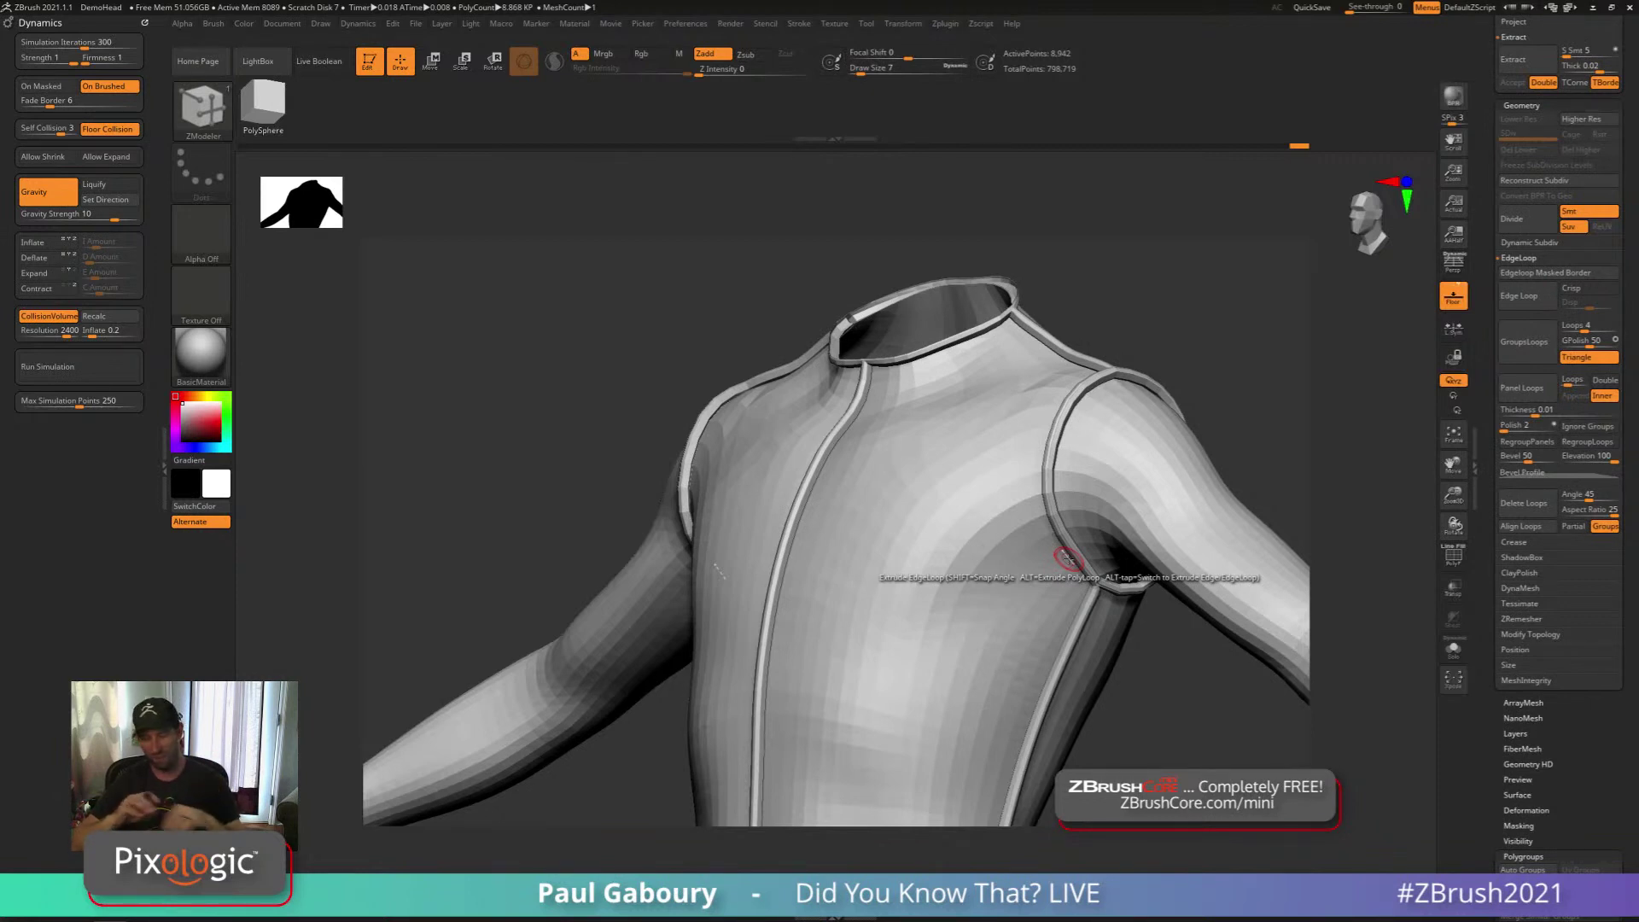
key("ctrl+z")
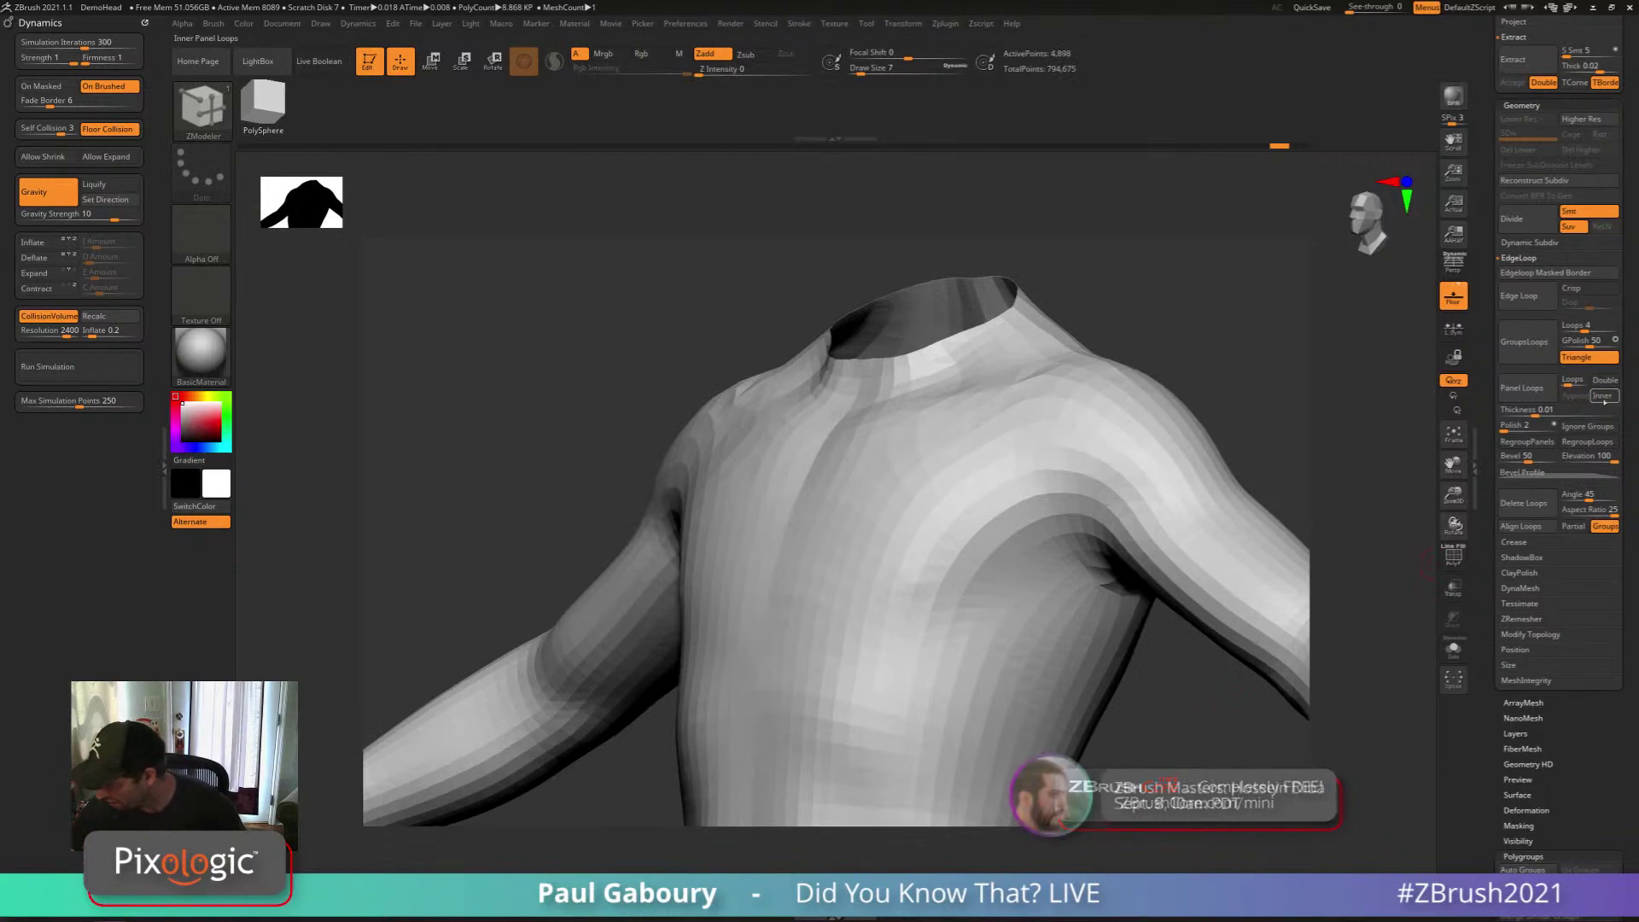
Try smoothing the armhole seam on panels generated with Inner off, using a draw size of 56
left_click(1528, 394)
mouse_move(1159, 743)
left_mouse_down("alt")
mouse_move(1101, 670)
mouse_move(1053, 680)
left_mouse_up("alt")
key("s")
mouse_move(925, 398)
left_mouse_down("shift")
mouse_move(927, 384)
mouse_move(923, 440)
mouse_move(960, 540)
left_mouse_up("shift")
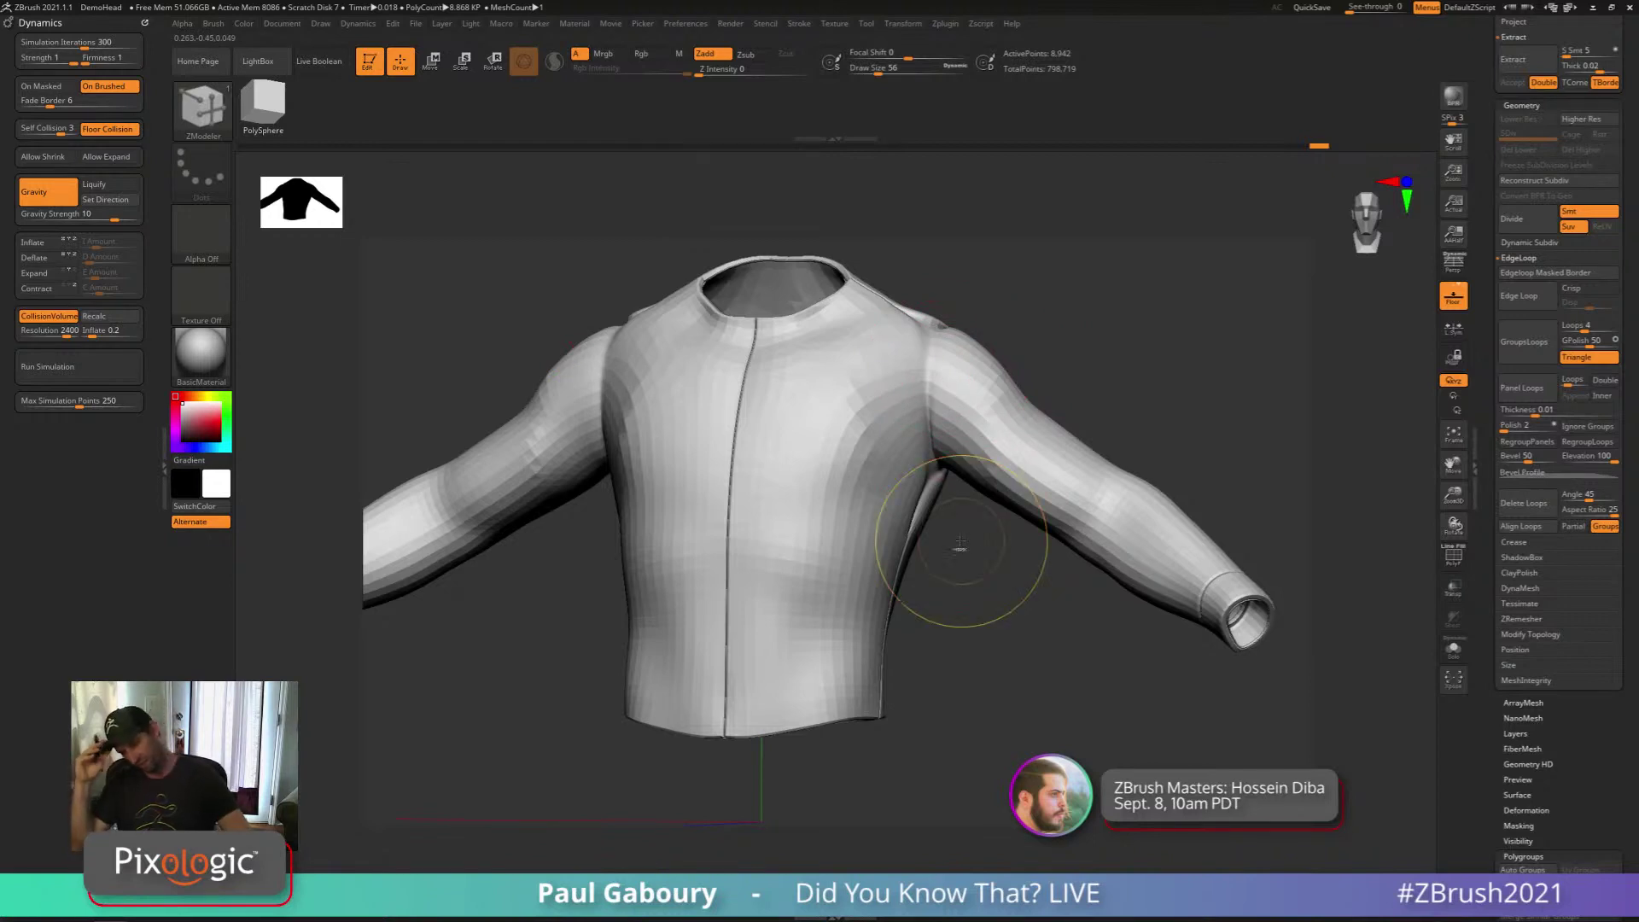
key("ctrl+z")
key("ctrl+z")
key("ctrl+z")
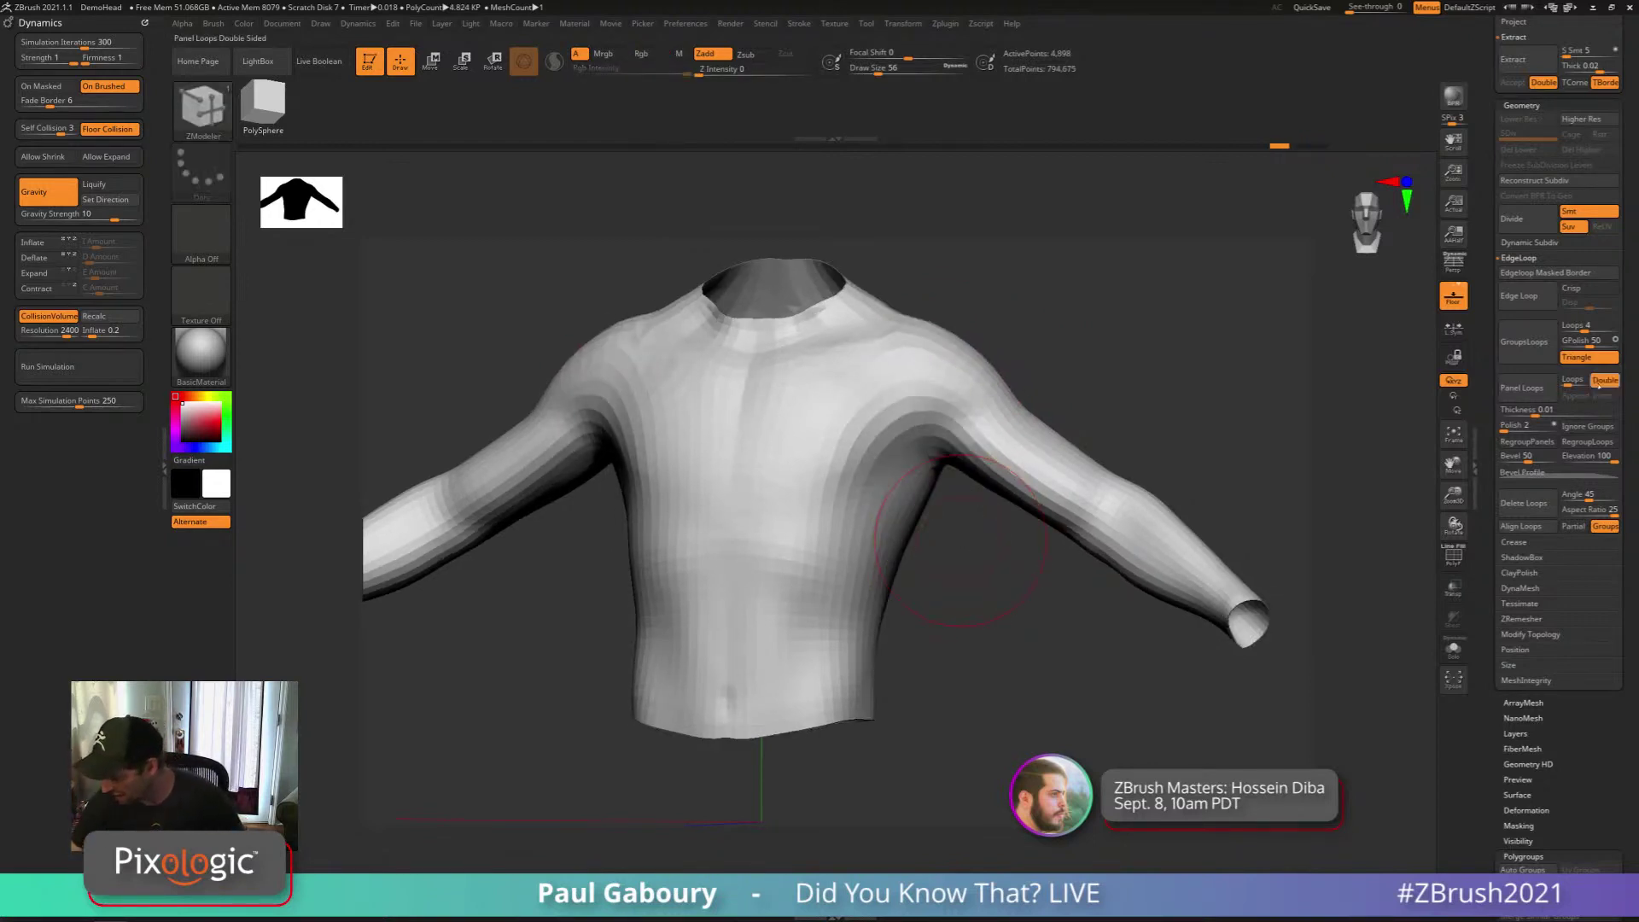
Try smoothing the armhole seam on panels generated with Double turned on
left_click(1521, 387)
mouse_move(896, 421)
left_mouse_down("shift")
mouse_move(920, 412)
mouse_move(949, 540)
left_mouse_up("shift")
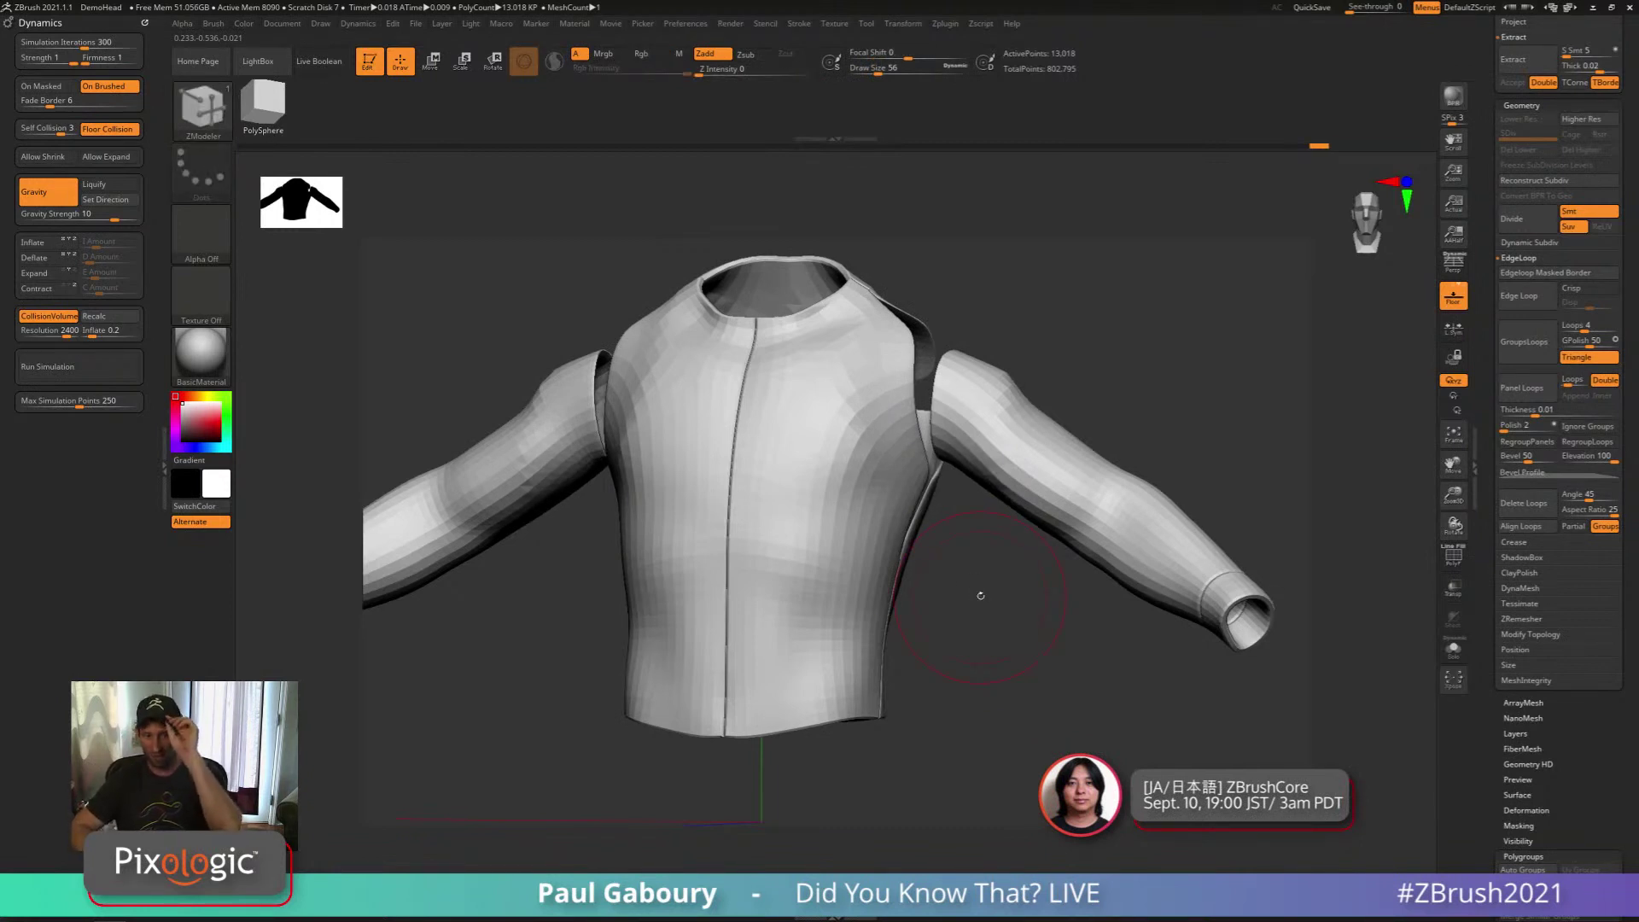
key("ctrl+z")
key("ctrl+z")
key("ctrl+z")
key("ctrl+z")
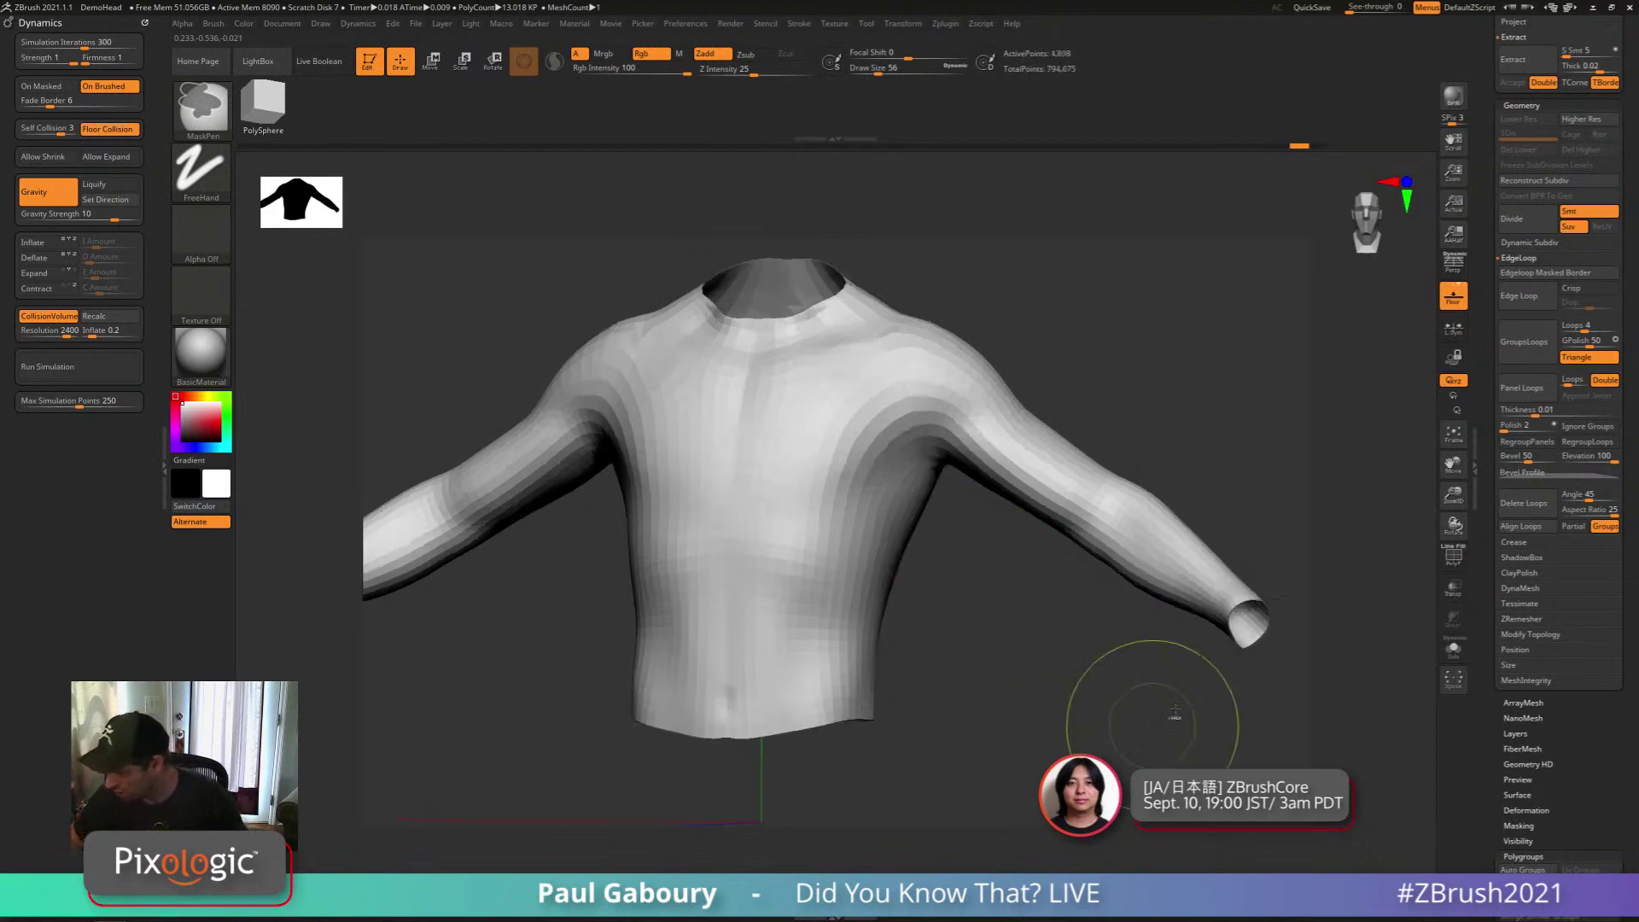
Turn off Double and generate the jacket's panel loops with Polish 2 and thickness 0.01
left_click(1606, 382)
left_click(1523, 388)
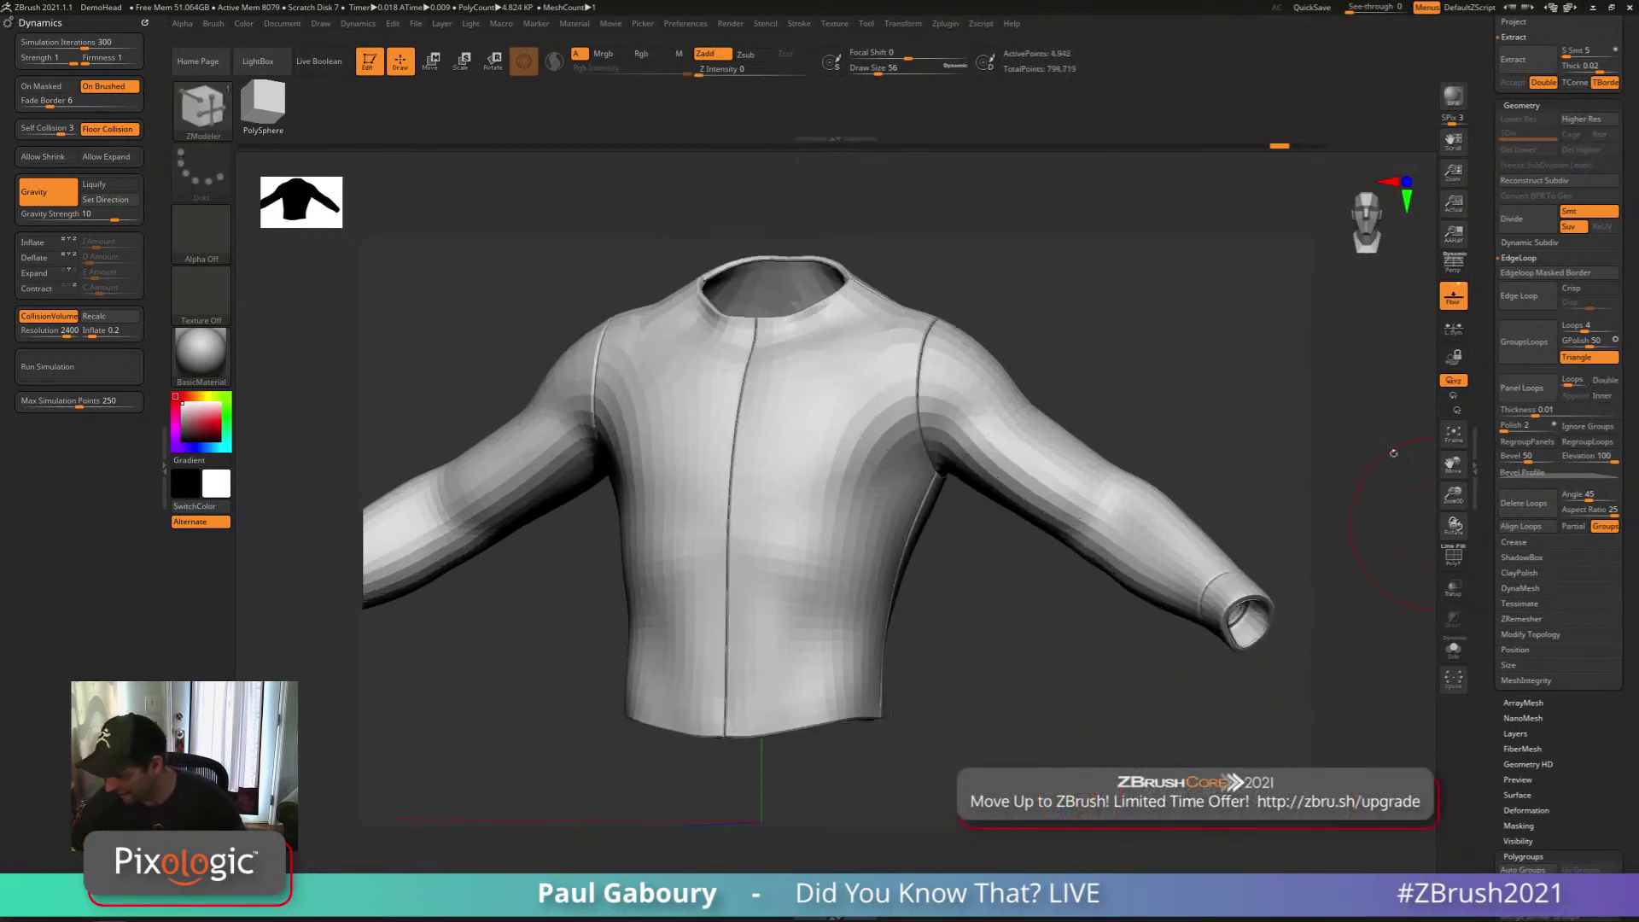
right_click_drag(1024, 785, 1016, 697, "alt")
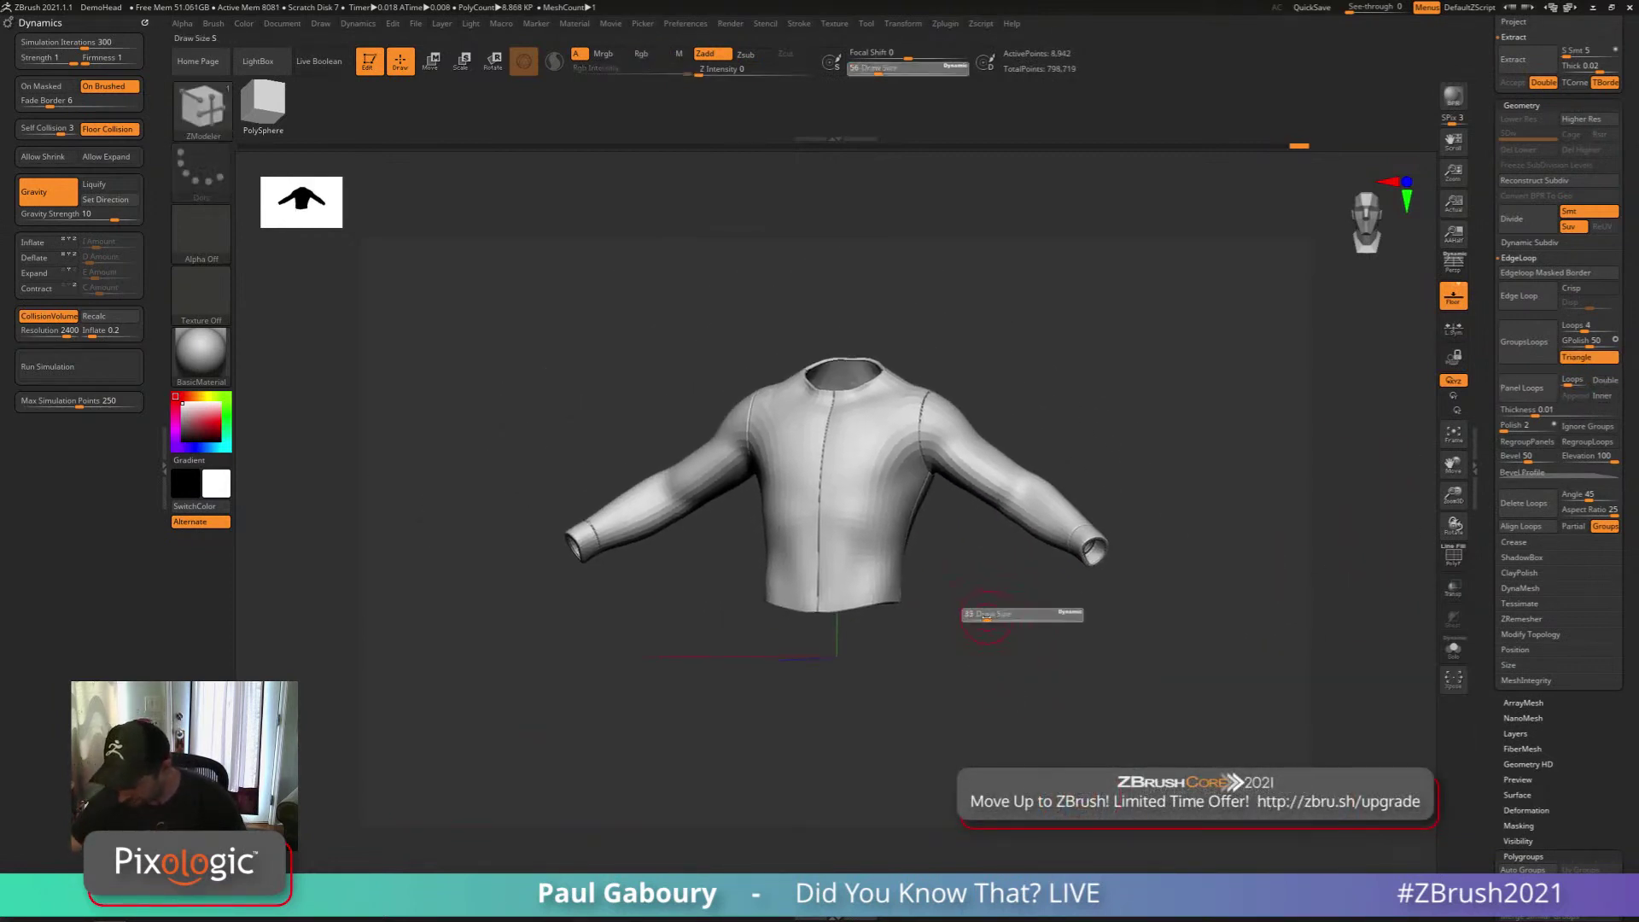
Mask the whole jacket except the main panel of the character's left sleeve
left_click(1022, 500, "ctrl+shift")
left_click_drag(1008, 609, 1033, 660)
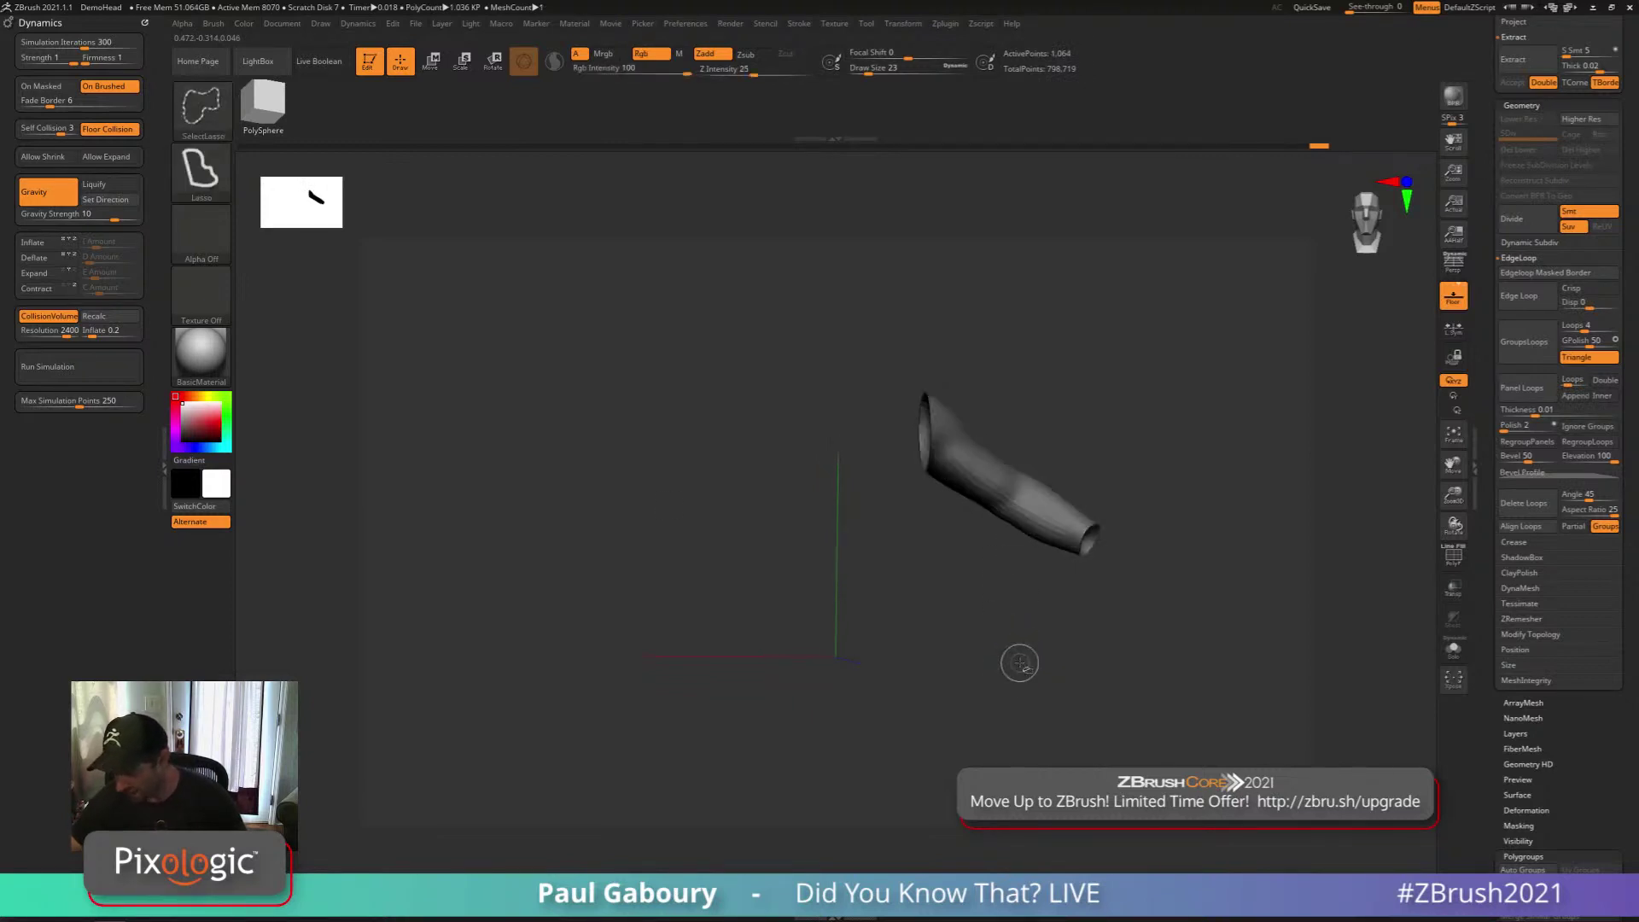
left_click(1016, 661, "ctrl+shift")
left_click_drag(1002, 662, 981, 666)
mouse_move(981, 665)
left_mouse_down("alt")
mouse_move(952, 700)
mouse_move(980, 684)
mouse_move(971, 659)
left_mouse_up("alt")
Choose the ClothHook brush for sculpting the unmasked sleeve
key("b")
key("c")
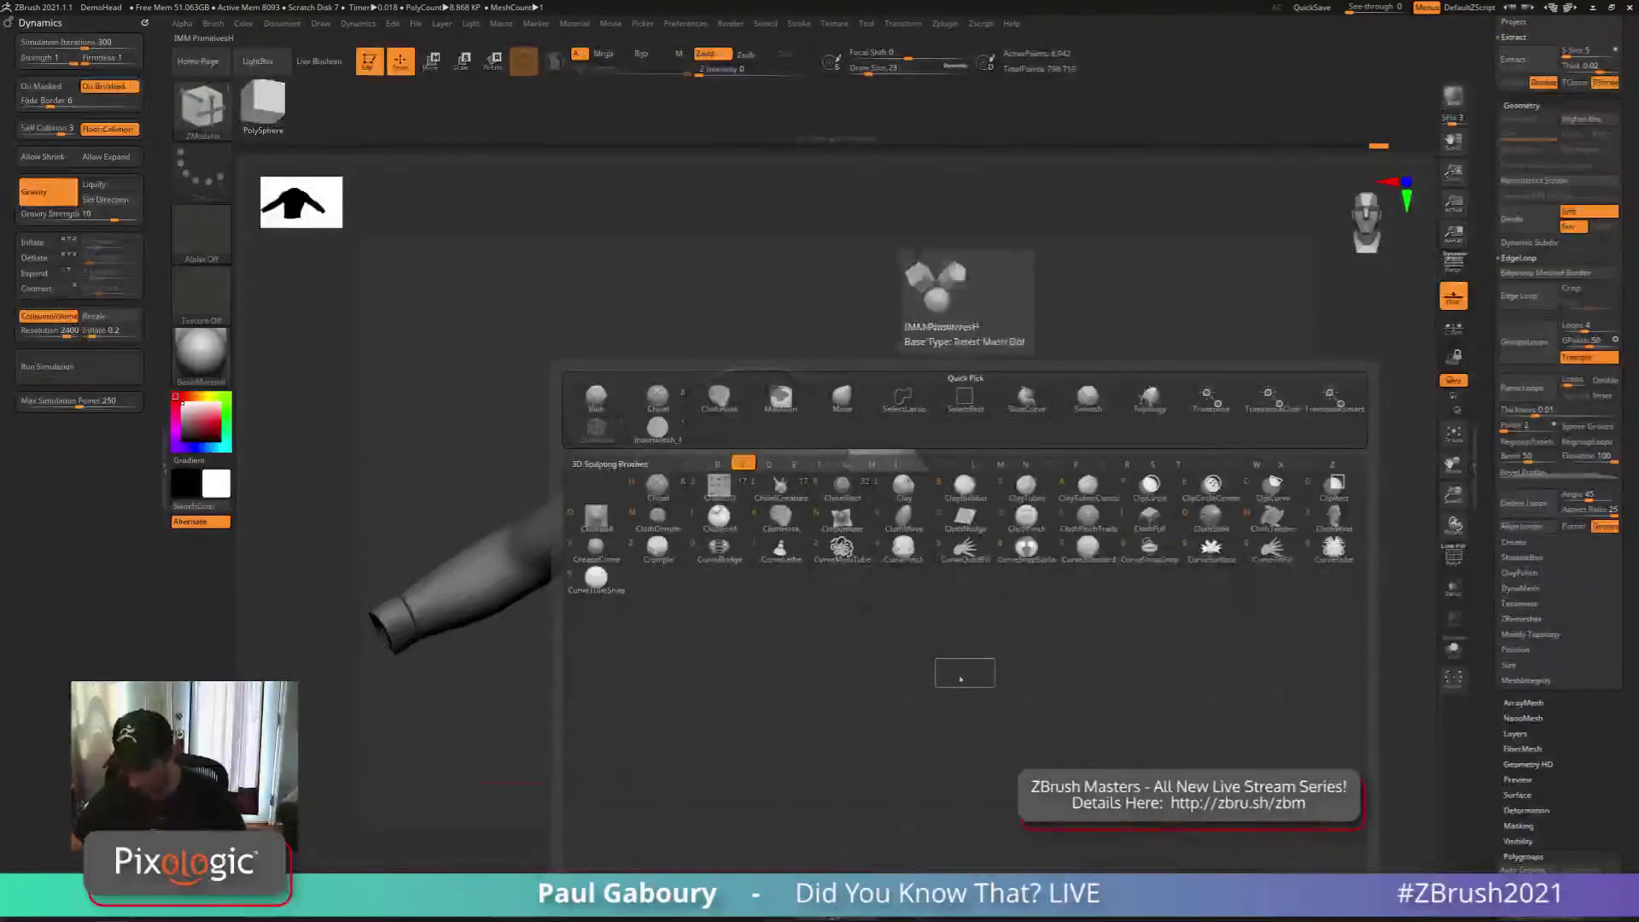
left_click(780, 516)
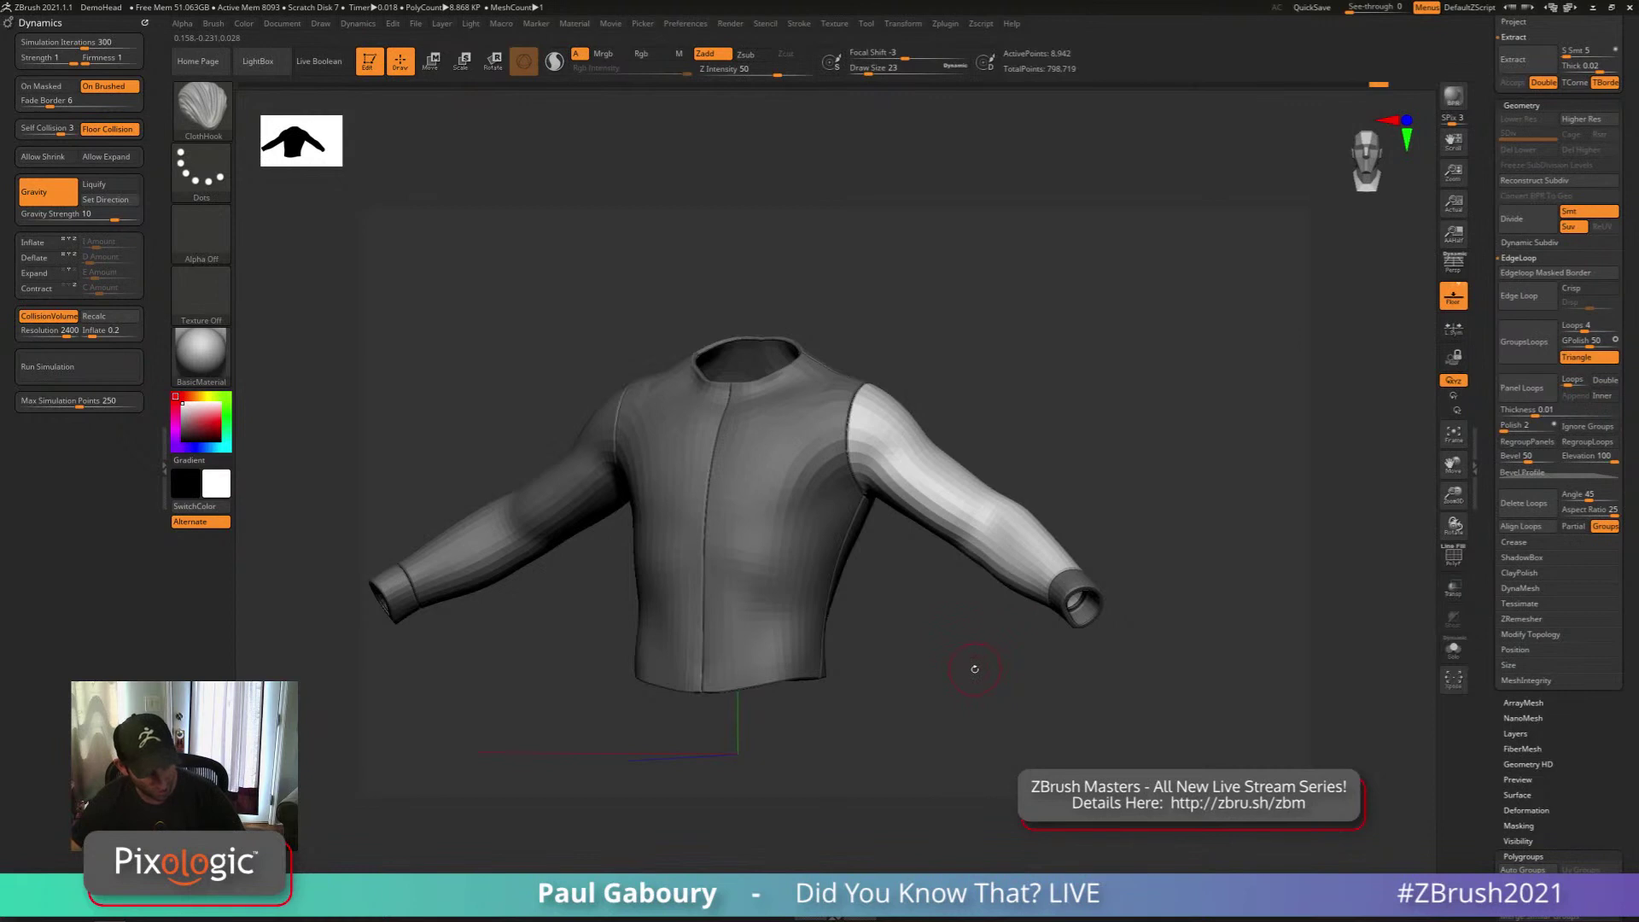
Try pulling the unmasked sleeve with ClothHook at draw size 56, with dynamic subdivision initially enabled
key("d")
key("s")
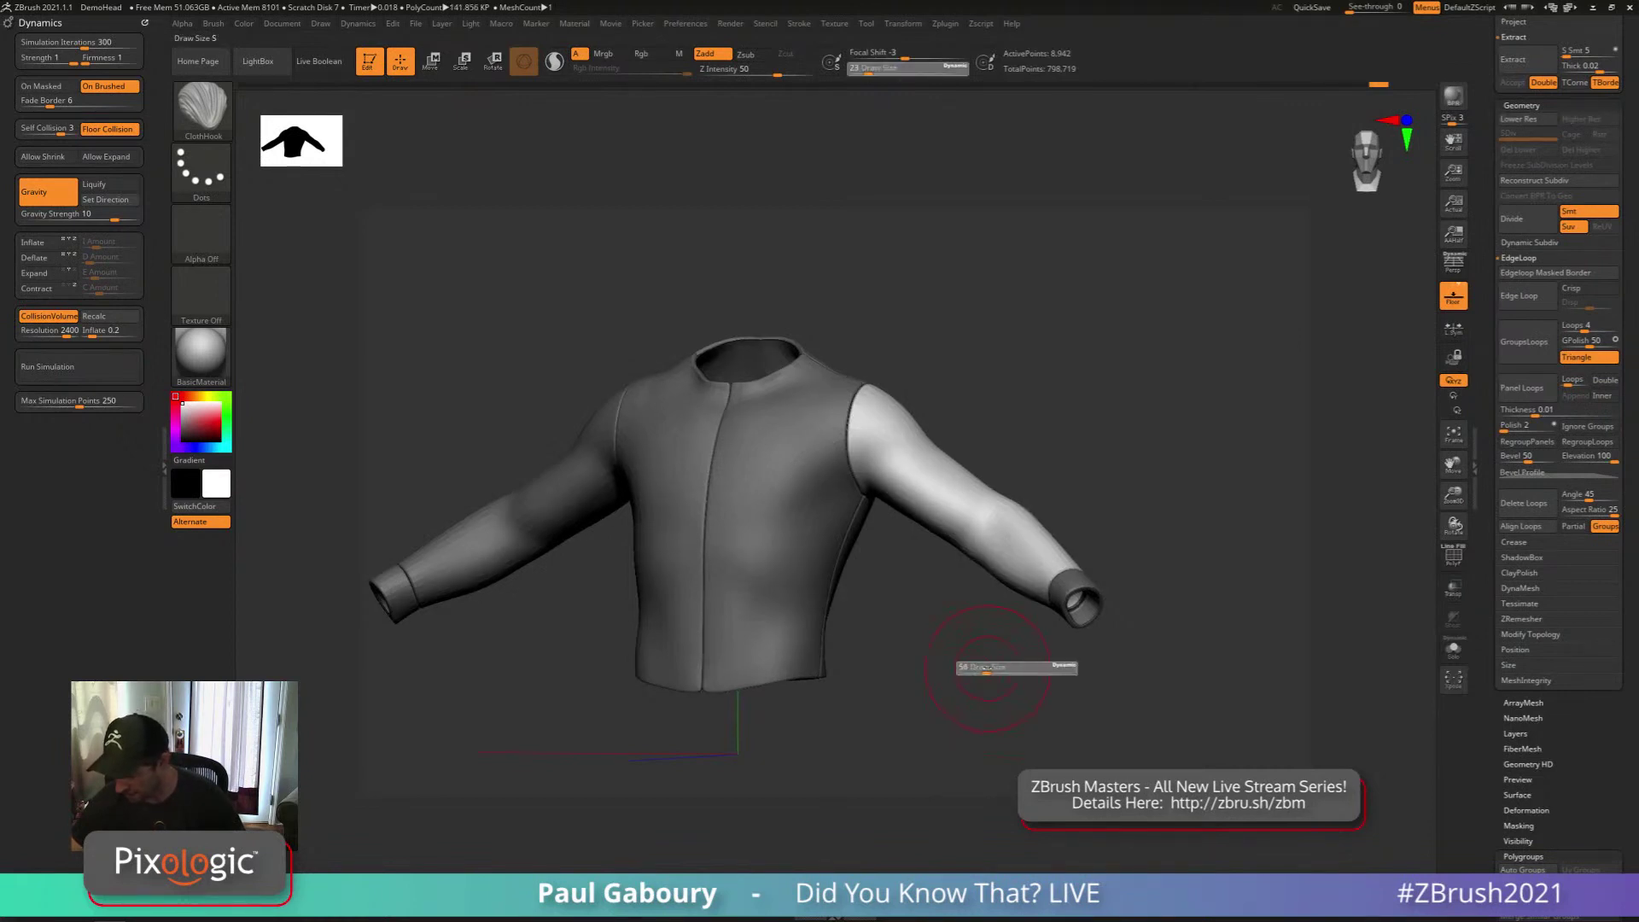
left_click_drag(1009, 546, 937, 585)
key("ctrl+z")
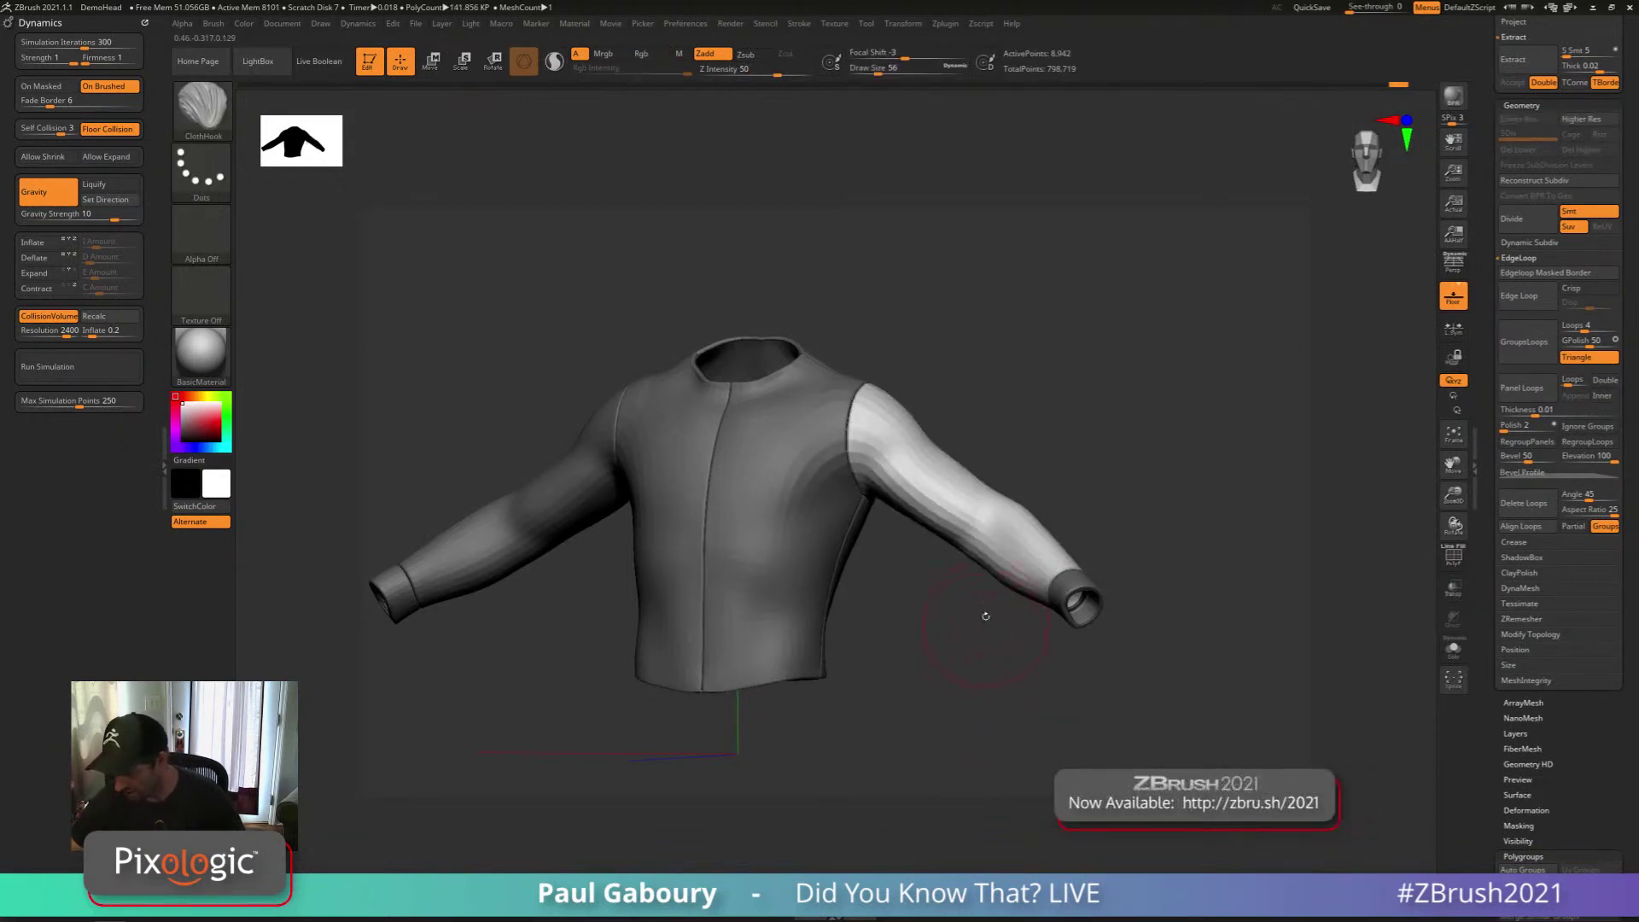
left_click_drag(946, 492, 936, 682)
key("ctrl+z")
Set the ClothHook draw size to 27 and face the jacket from the front
type("s")
type("27")
key("Return")
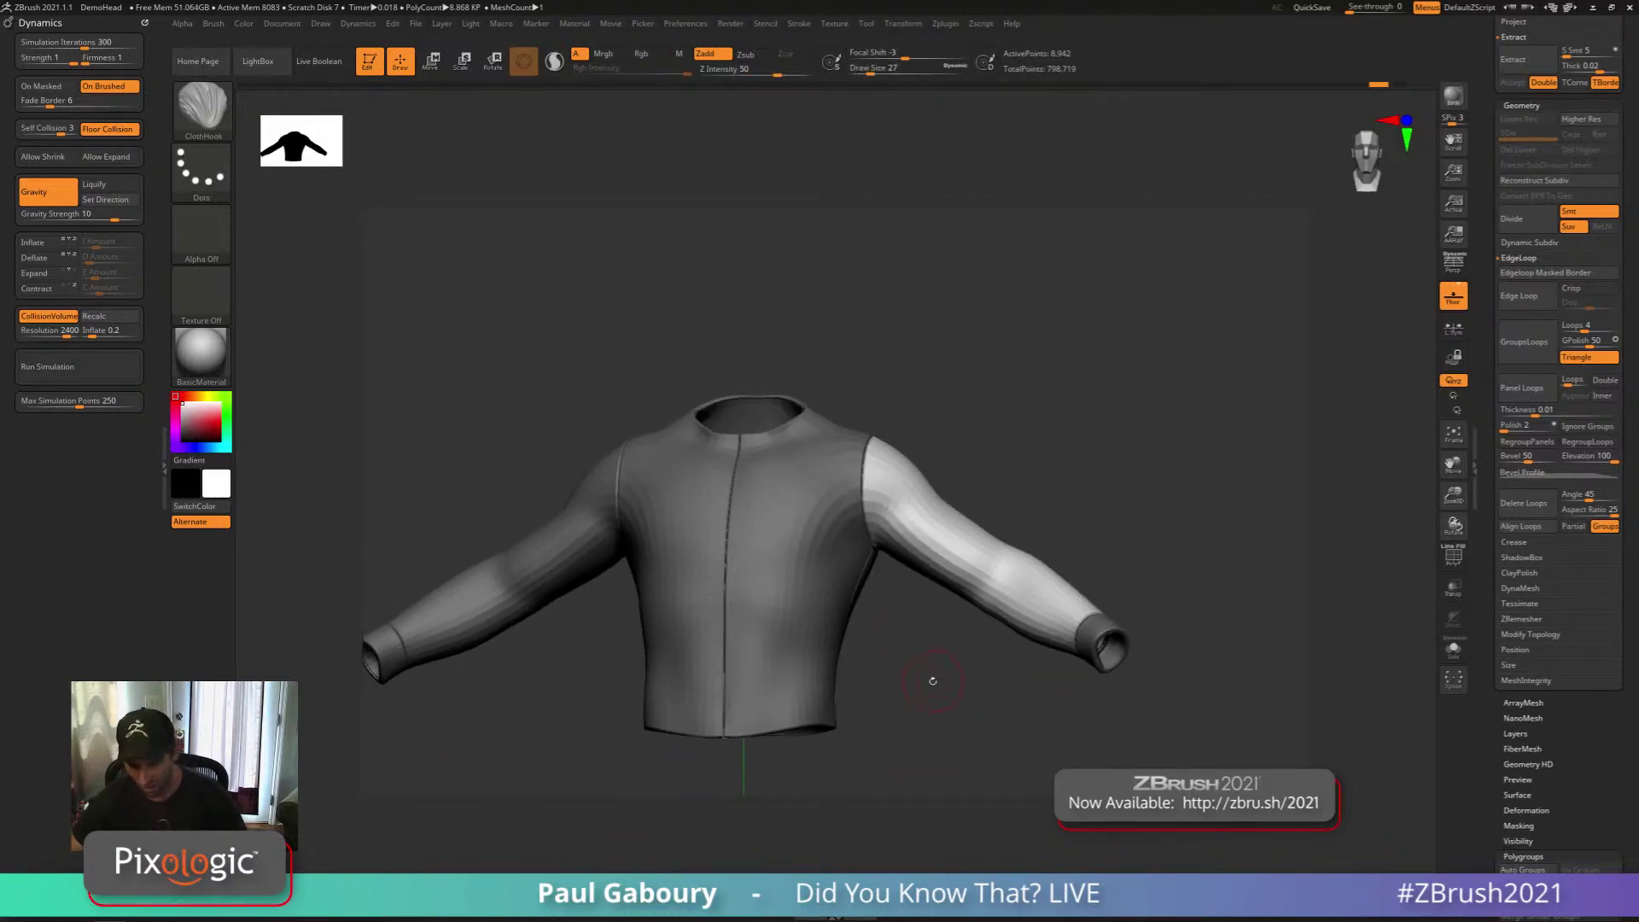
left_click_drag(931, 679, 932, 678, "shift")
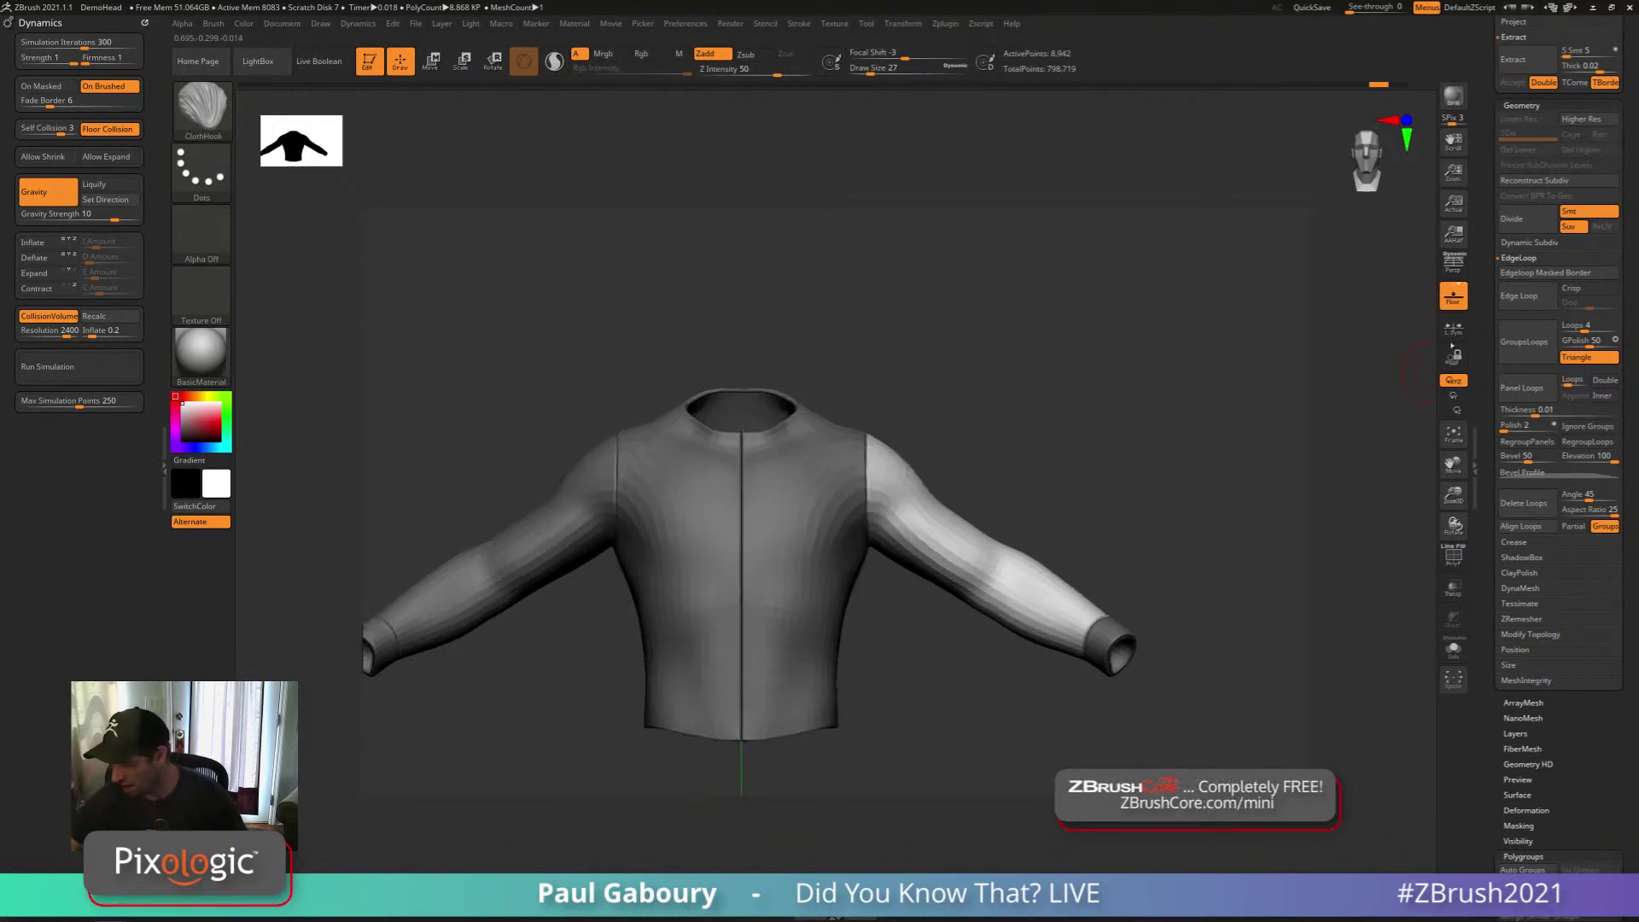
Make the body figure subtool named Jacket visible together with the active jacket panels
left_click_drag(1491, 205, 1491, 599)
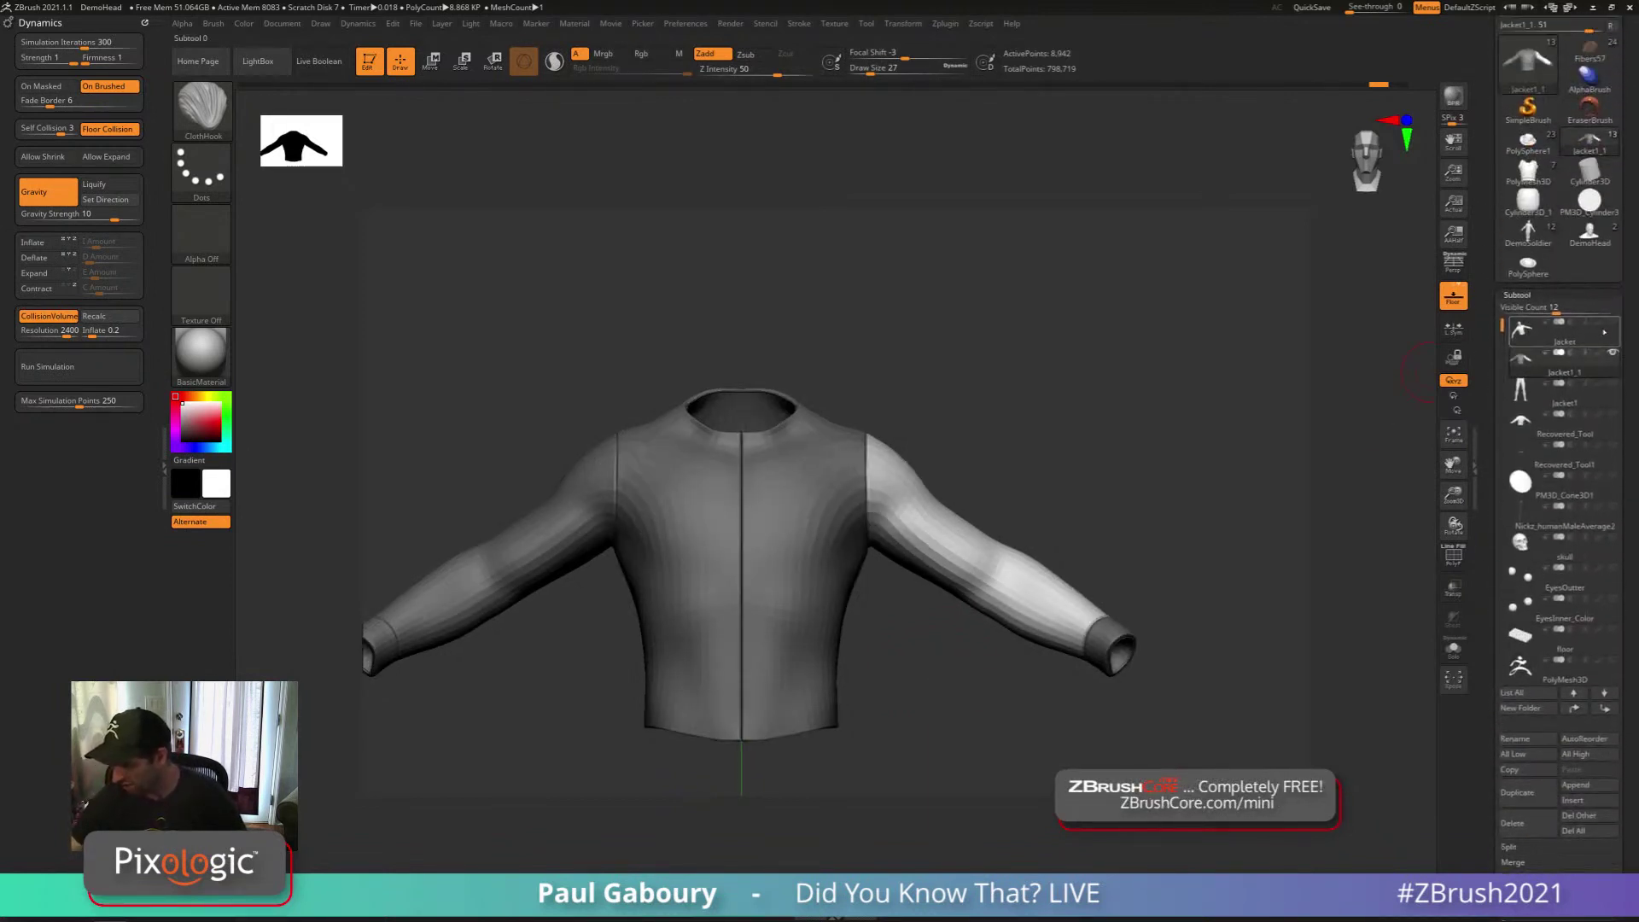
left_click(1613, 322)
mouse_move(949, 724)
left_mouse_down("alt")
mouse_move(1013, 683)
mouse_move(981, 669)
mouse_move(1005, 701)
left_mouse_up("alt")
left_click_drag(1006, 671, 963, 672, "alt")
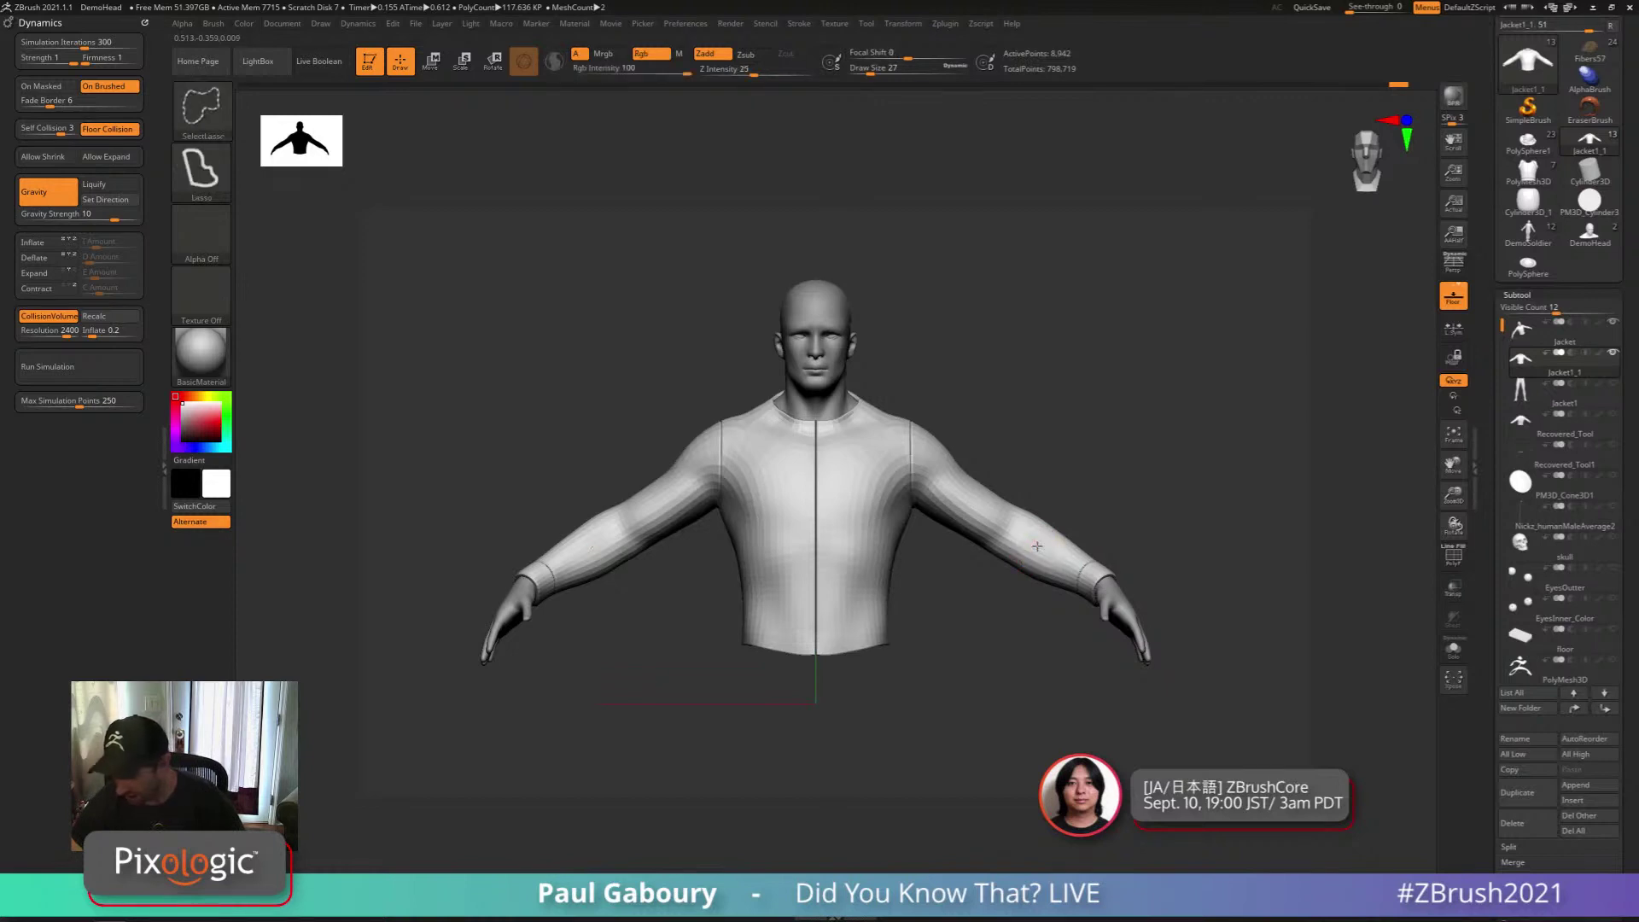
key("w")
left_click(1041, 569)
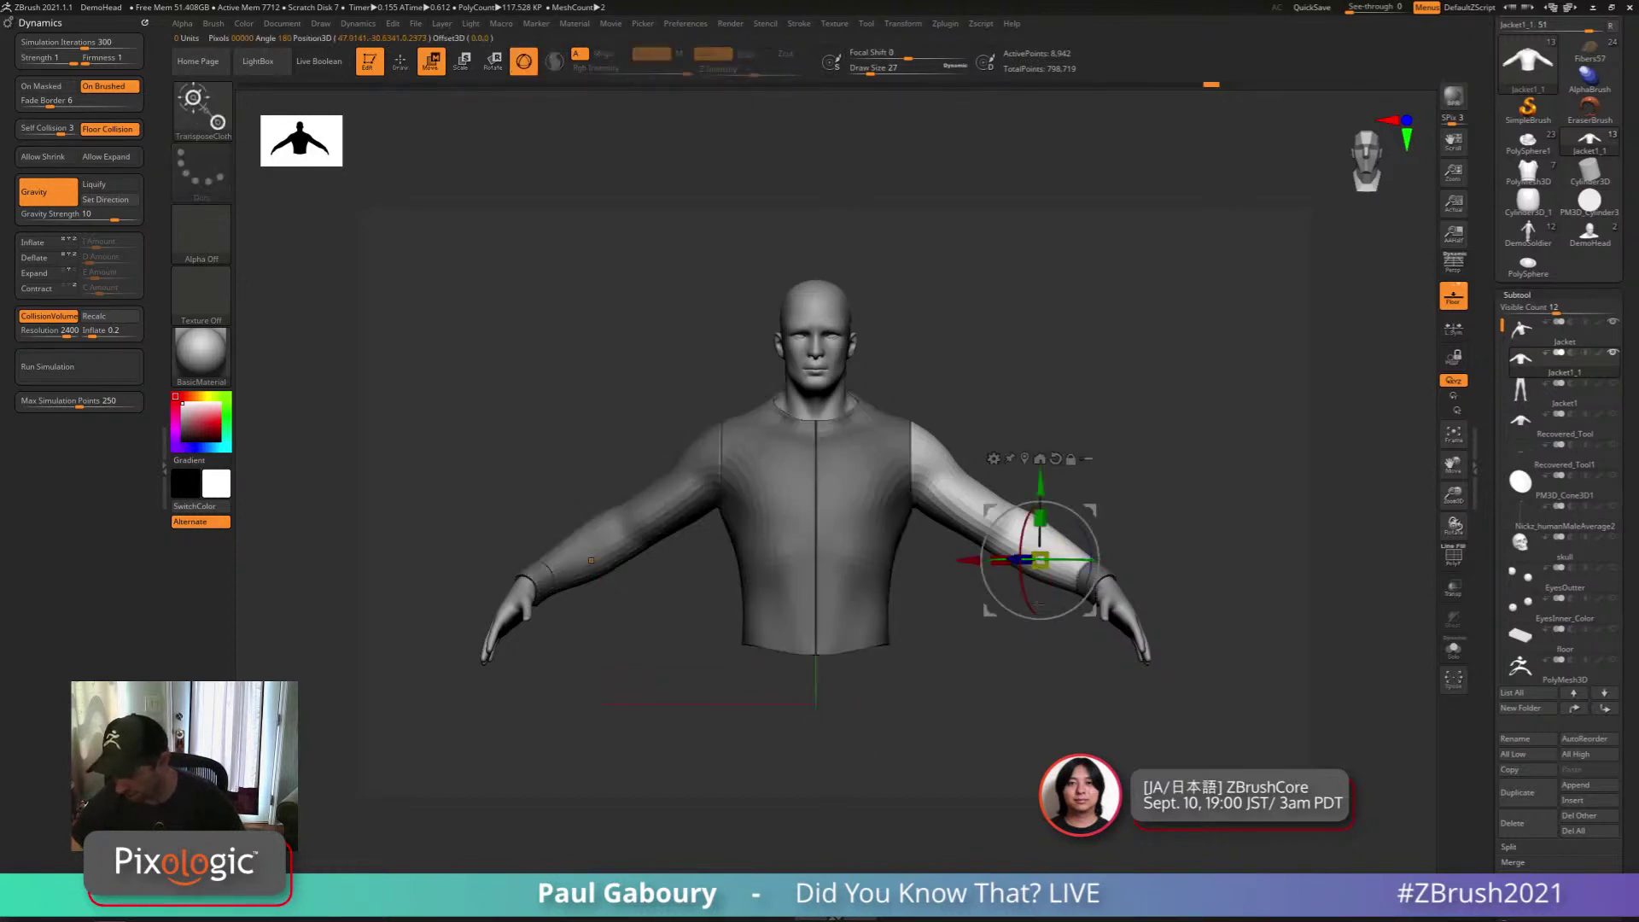
key("q")
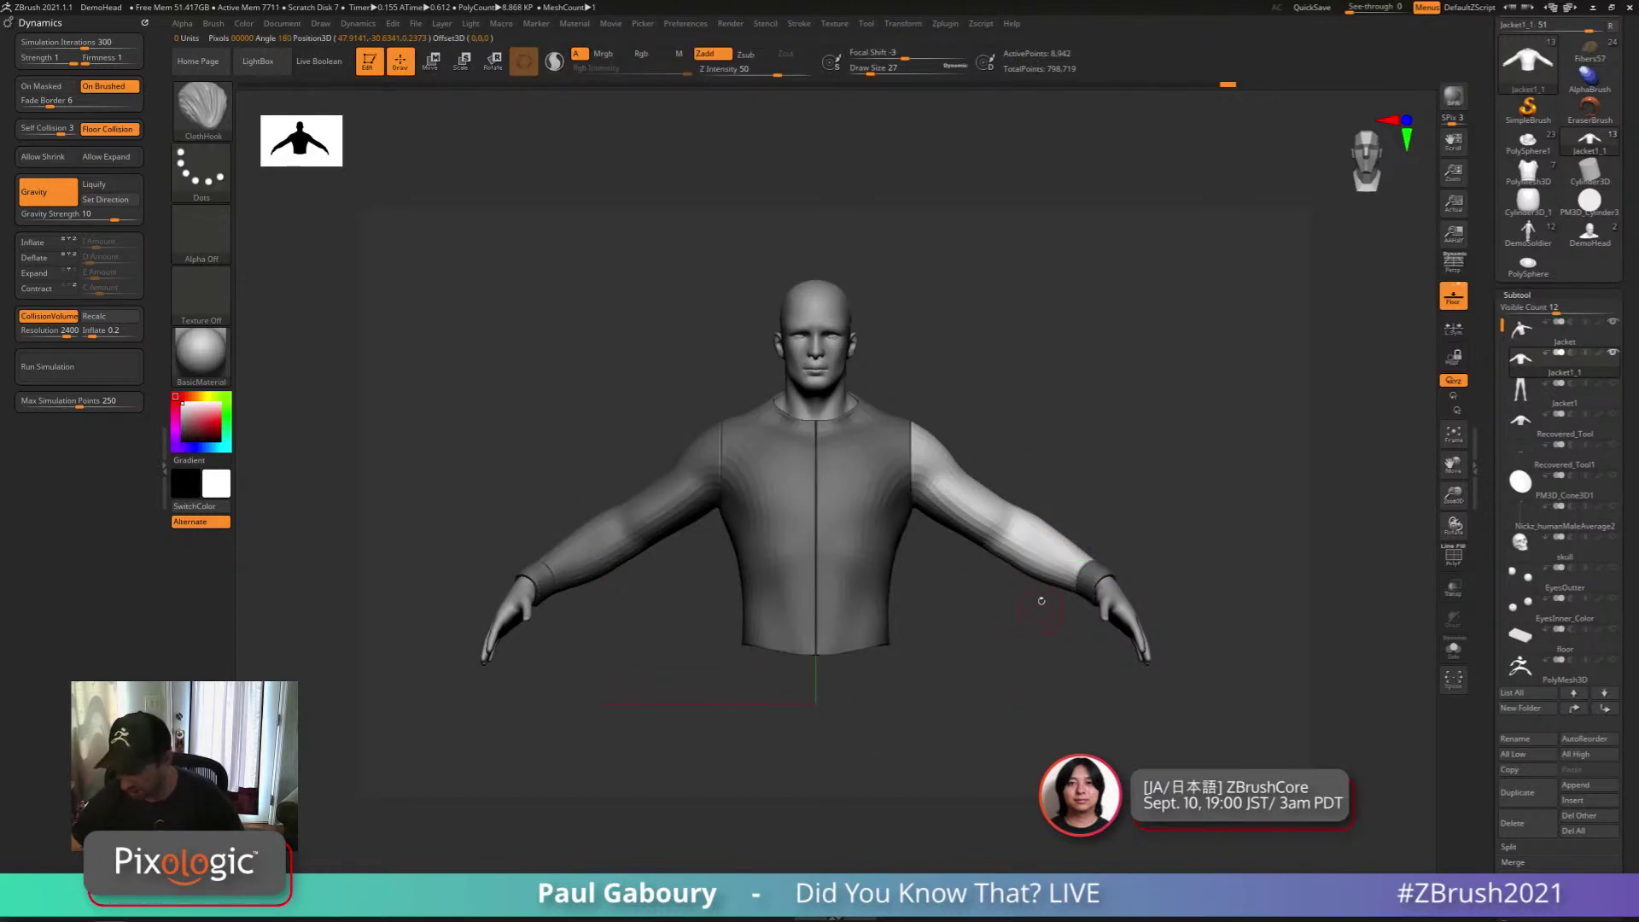
Pull folds into the unmasked sleeve around the elbow with ClothHook at draw size 27
key("s")
mouse_move(1031, 541)
left_mouse_down()
mouse_move(1042, 553)
mouse_move(1028, 520)
mouse_move(959, 503)
left_mouse_up()
mouse_move(1055, 552)
right_mouse_down()
mouse_move(1024, 585)
mouse_move(981, 586)
right_mouse_up()
key("s")
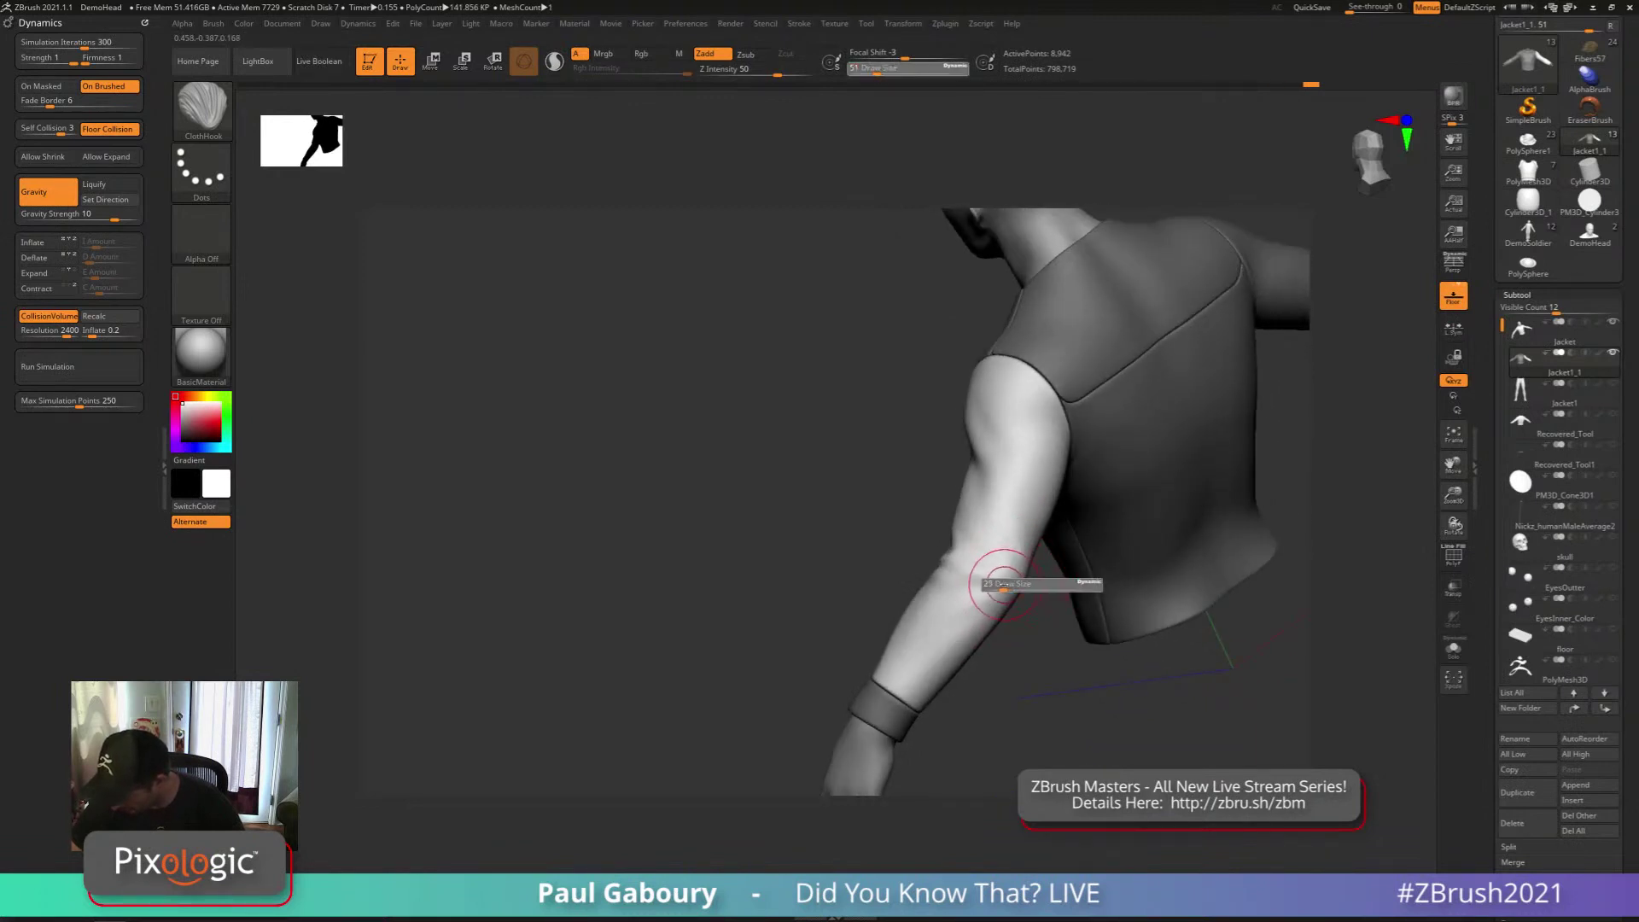
left_click_drag(1004, 584, 1005, 584)
mouse_move(1006, 583)
right_mouse_down("ctrl")
mouse_move(1013, 541)
mouse_move(1022, 555)
right_mouse_up("ctrl")
right_click_drag(1023, 555, 1027, 580, "ctrl")
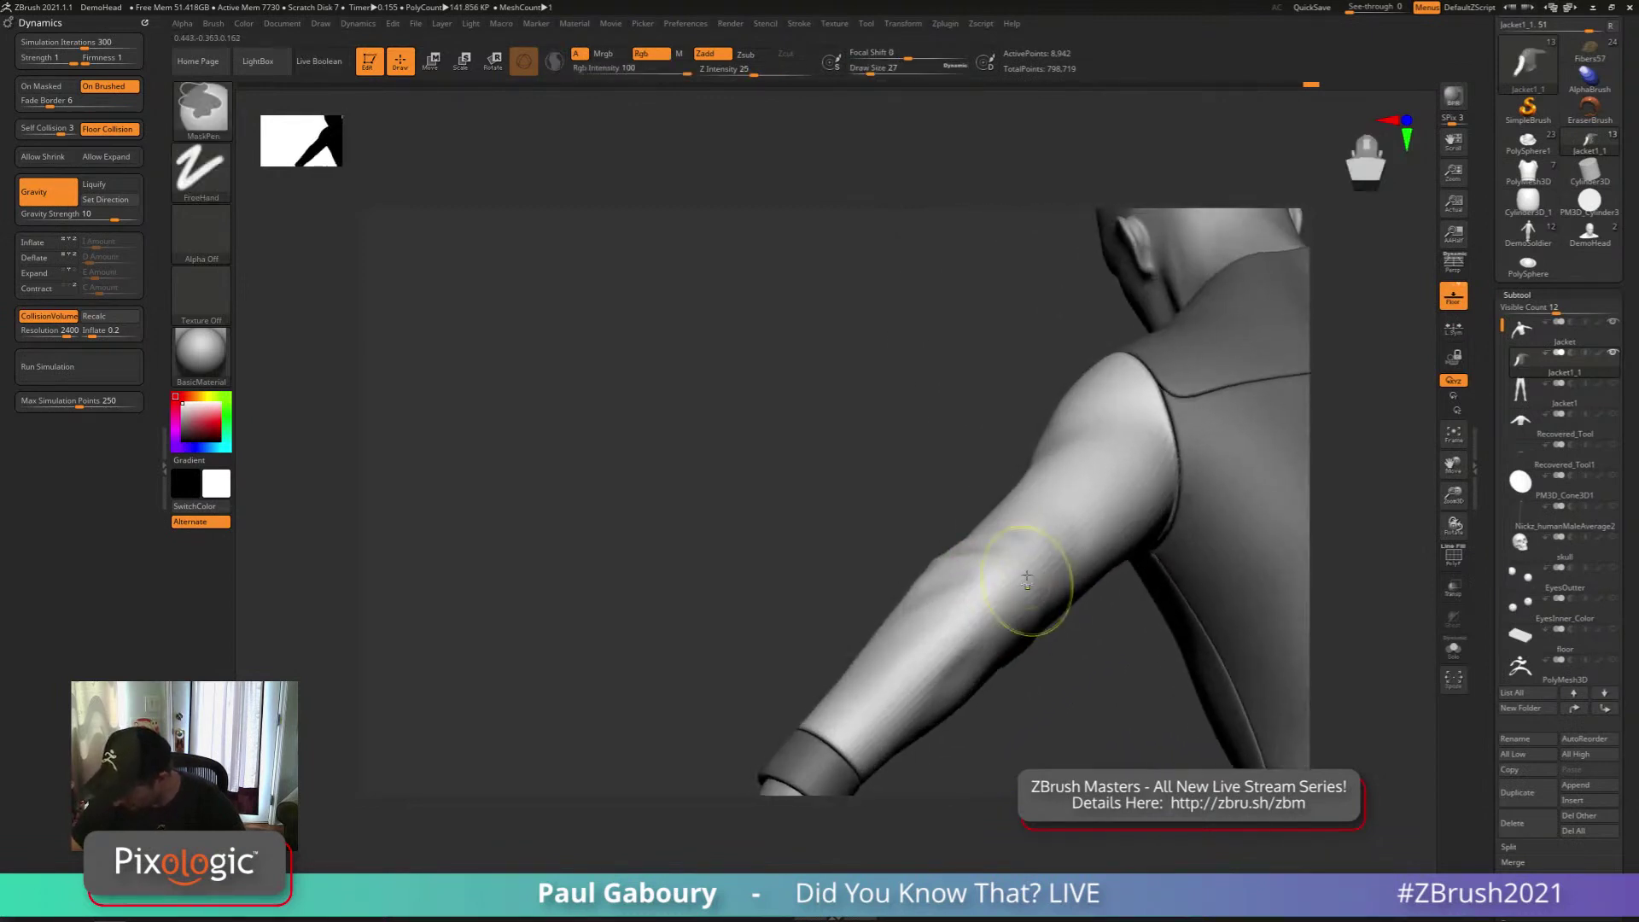
left_click_drag(1022, 580, 1012, 592)
mouse_move(1011, 592)
right_mouse_down()
mouse_move(1033, 648)
mouse_move(977, 611)
mouse_move(973, 629)
right_mouse_up()
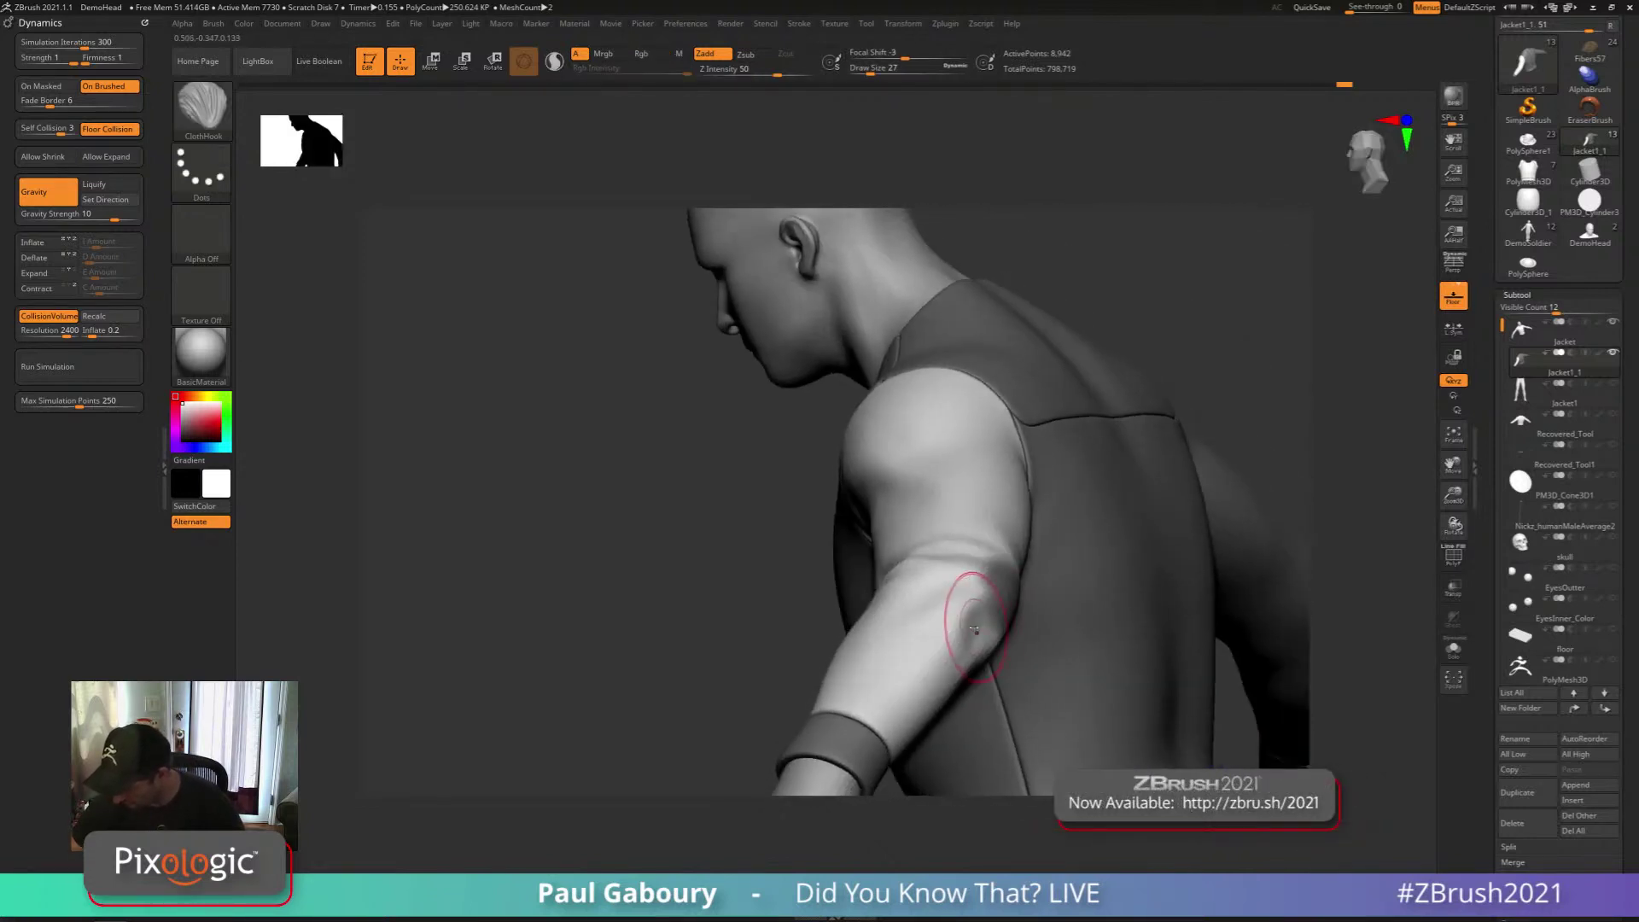
Set the draw size to 44 and pull more ClothHook folds along the sleeve's elbow and forearm
key("s")
left_click_drag(974, 629, 979, 629)
right_click_drag(970, 629, 956, 662)
left_click_drag(951, 667, 931, 678)
mouse_move(926, 674)
right_mouse_down()
mouse_move(775, 596)
mouse_move(884, 642)
right_mouse_up()
mouse_move(739, 567)
left_mouse_down()
mouse_move(772, 497)
mouse_move(778, 548)
left_mouse_up()
right_click_drag(837, 626, 854, 584, "ctrl")
mouse_move(1145, 666)
right_mouse_down()
mouse_move(1200, 697)
mouse_move(1280, 693)
right_mouse_up()
right_click_drag(789, 543, 853, 572, "alt")
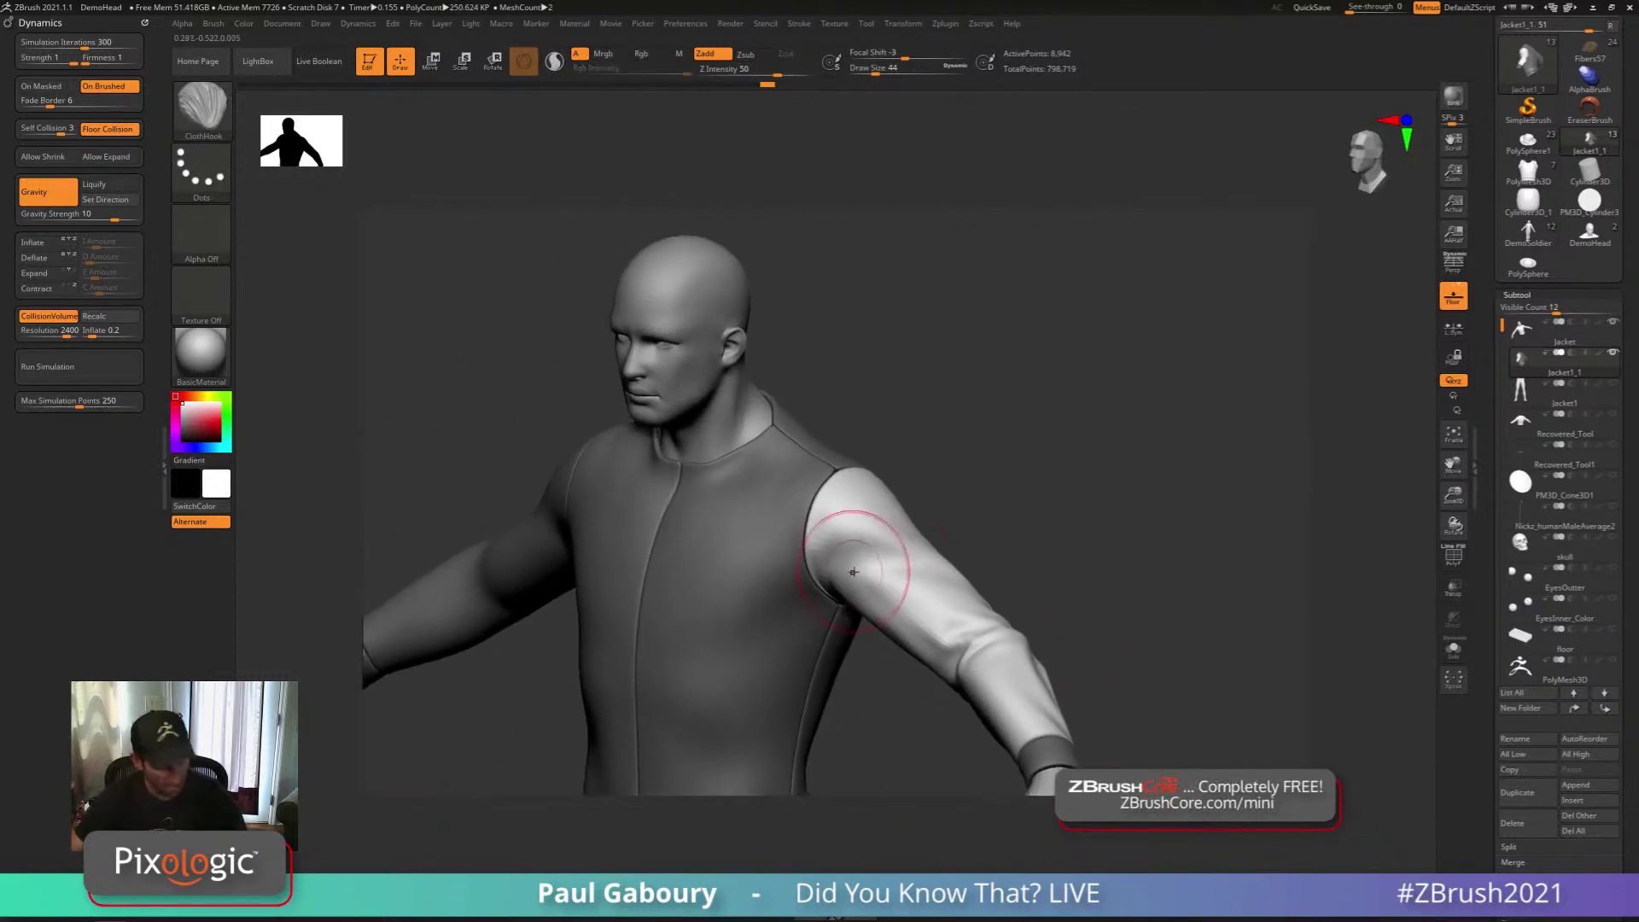
Choose the ClothInflate brush and puff out the unmasked sleeve along its shoulder seam at draw size 16
key("b")
key("c")
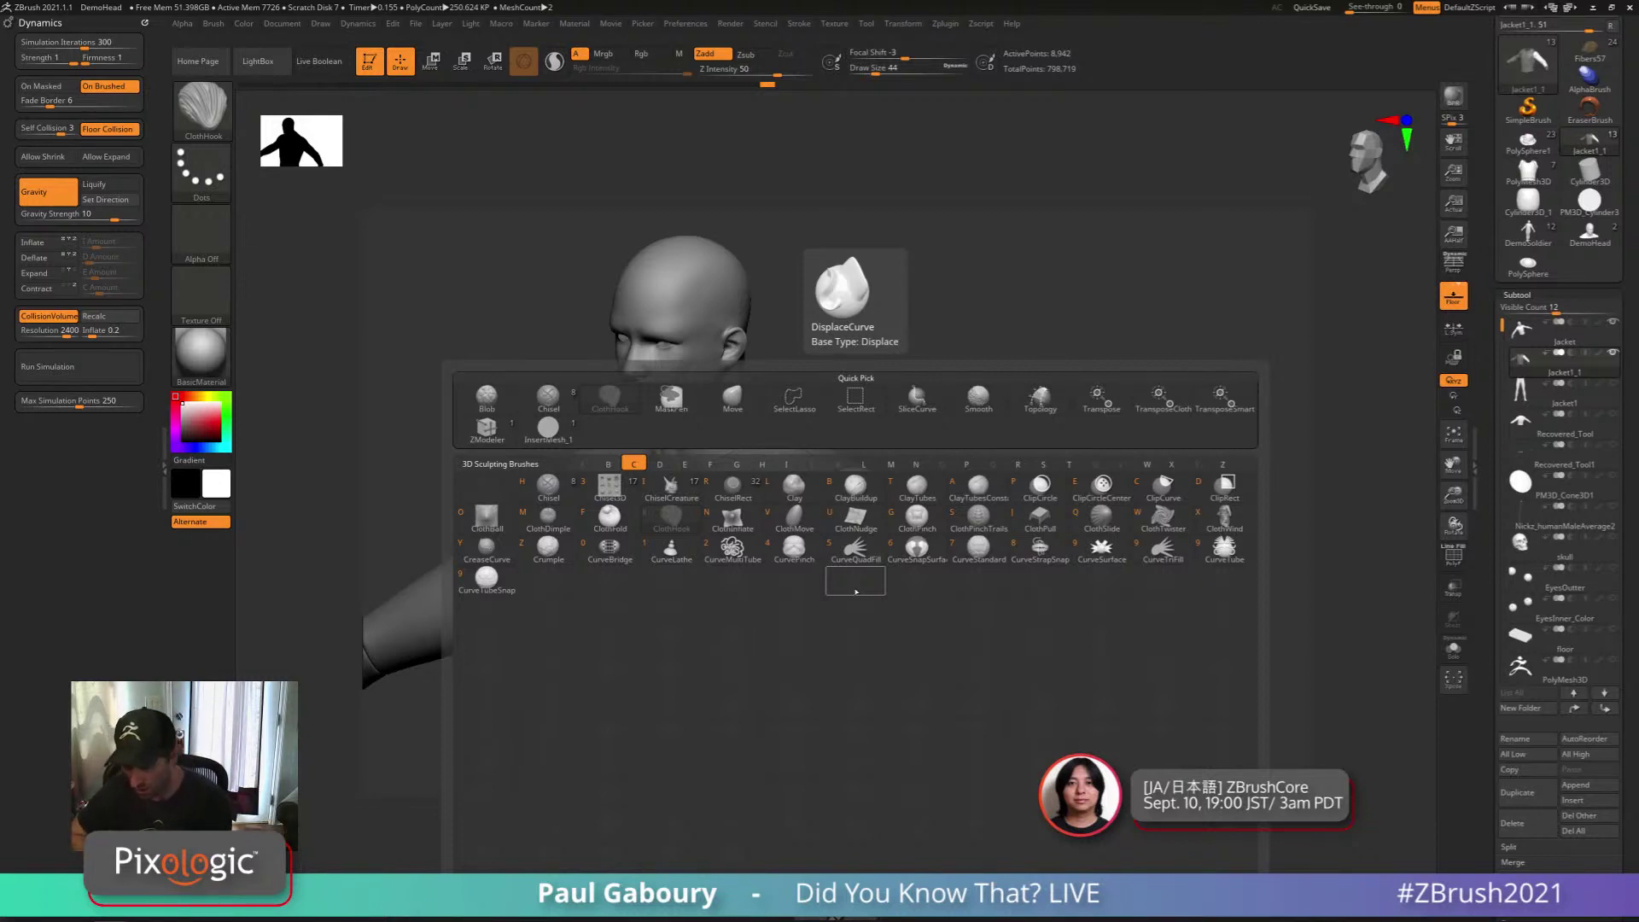
left_click(731, 517)
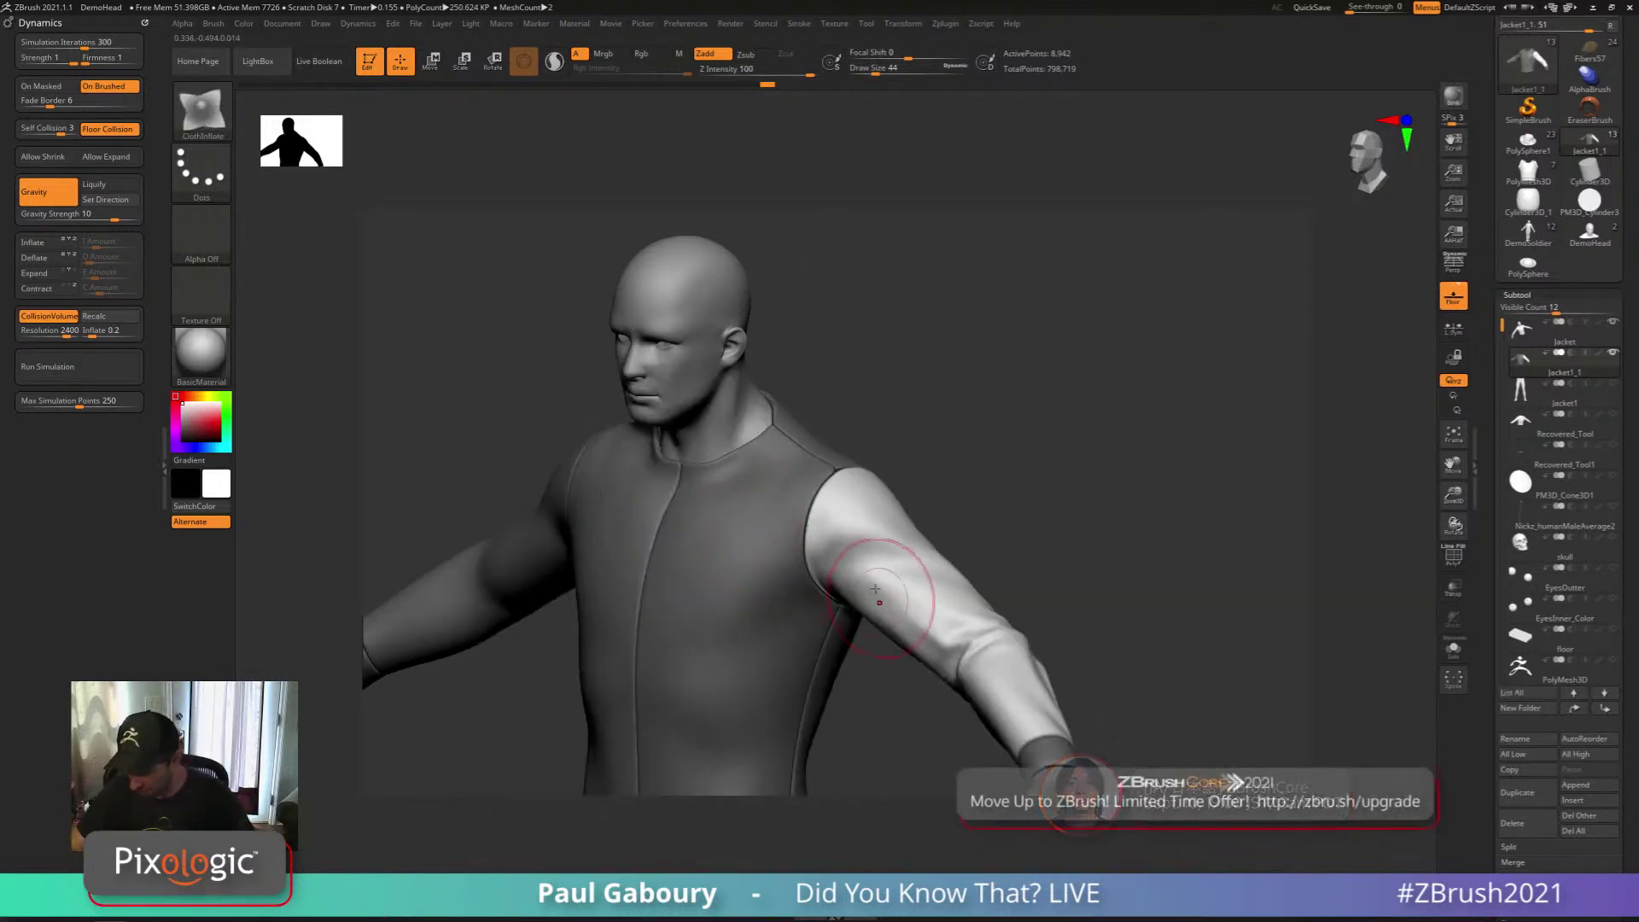
right_click_drag(801, 518, 832, 494, "ctrl")
key("s")
left_click_drag(834, 478, 821, 482)
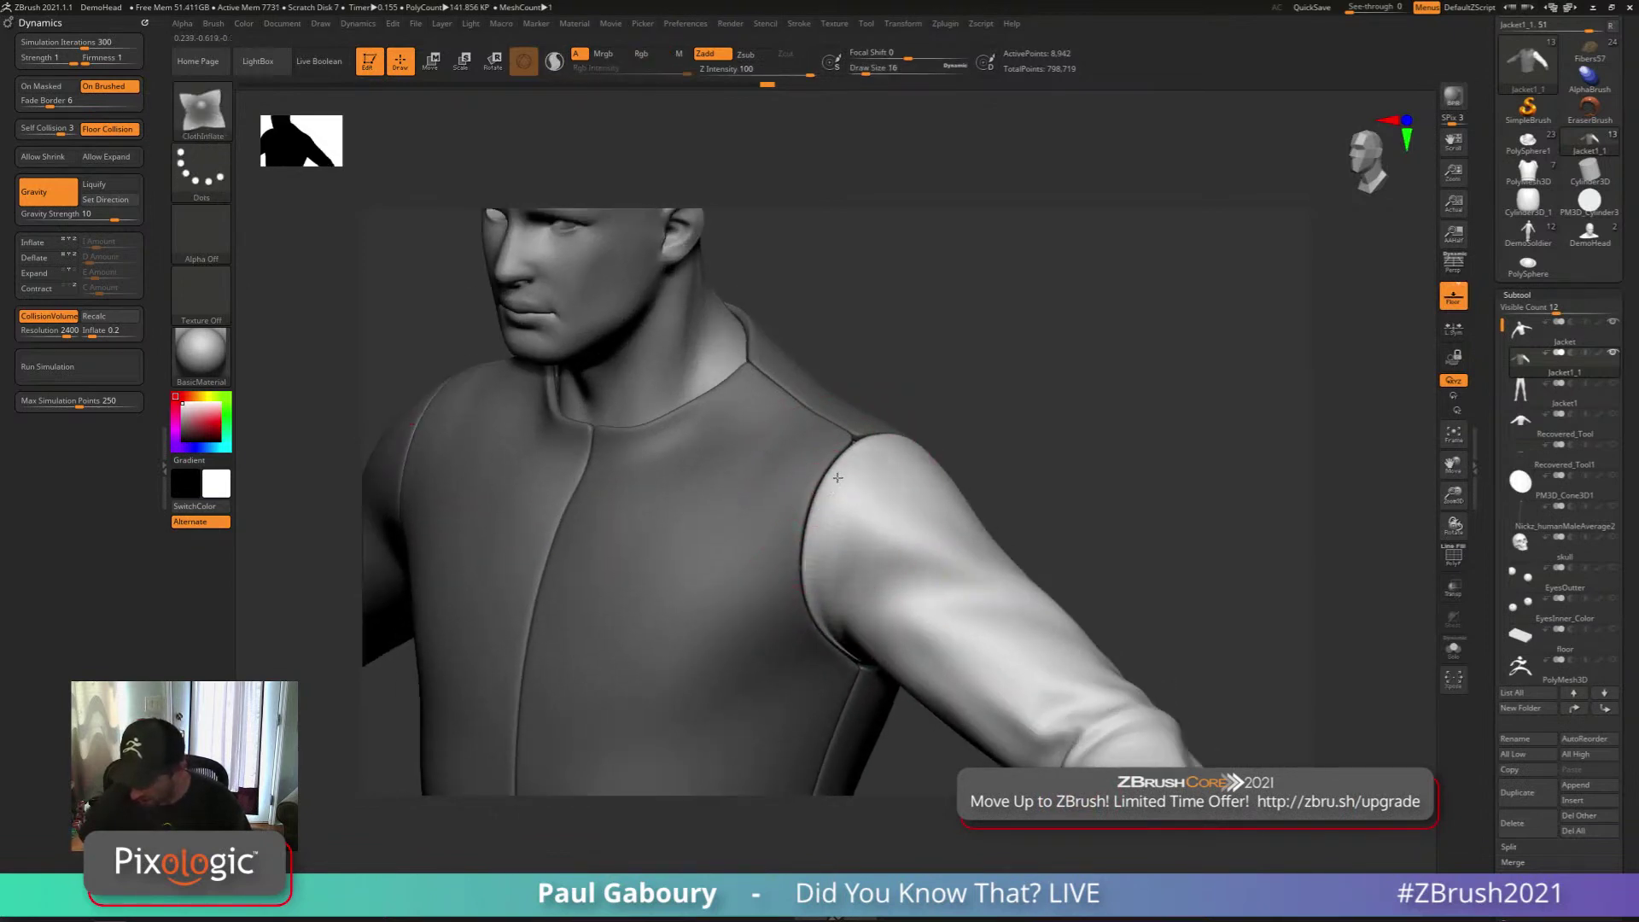
right_click_drag(825, 483, 812, 529)
Set the draw size to 35 and inflate the sleeve around the armpit side of the armhole seam
key("s")
left_click_drag(815, 482, 841, 466)
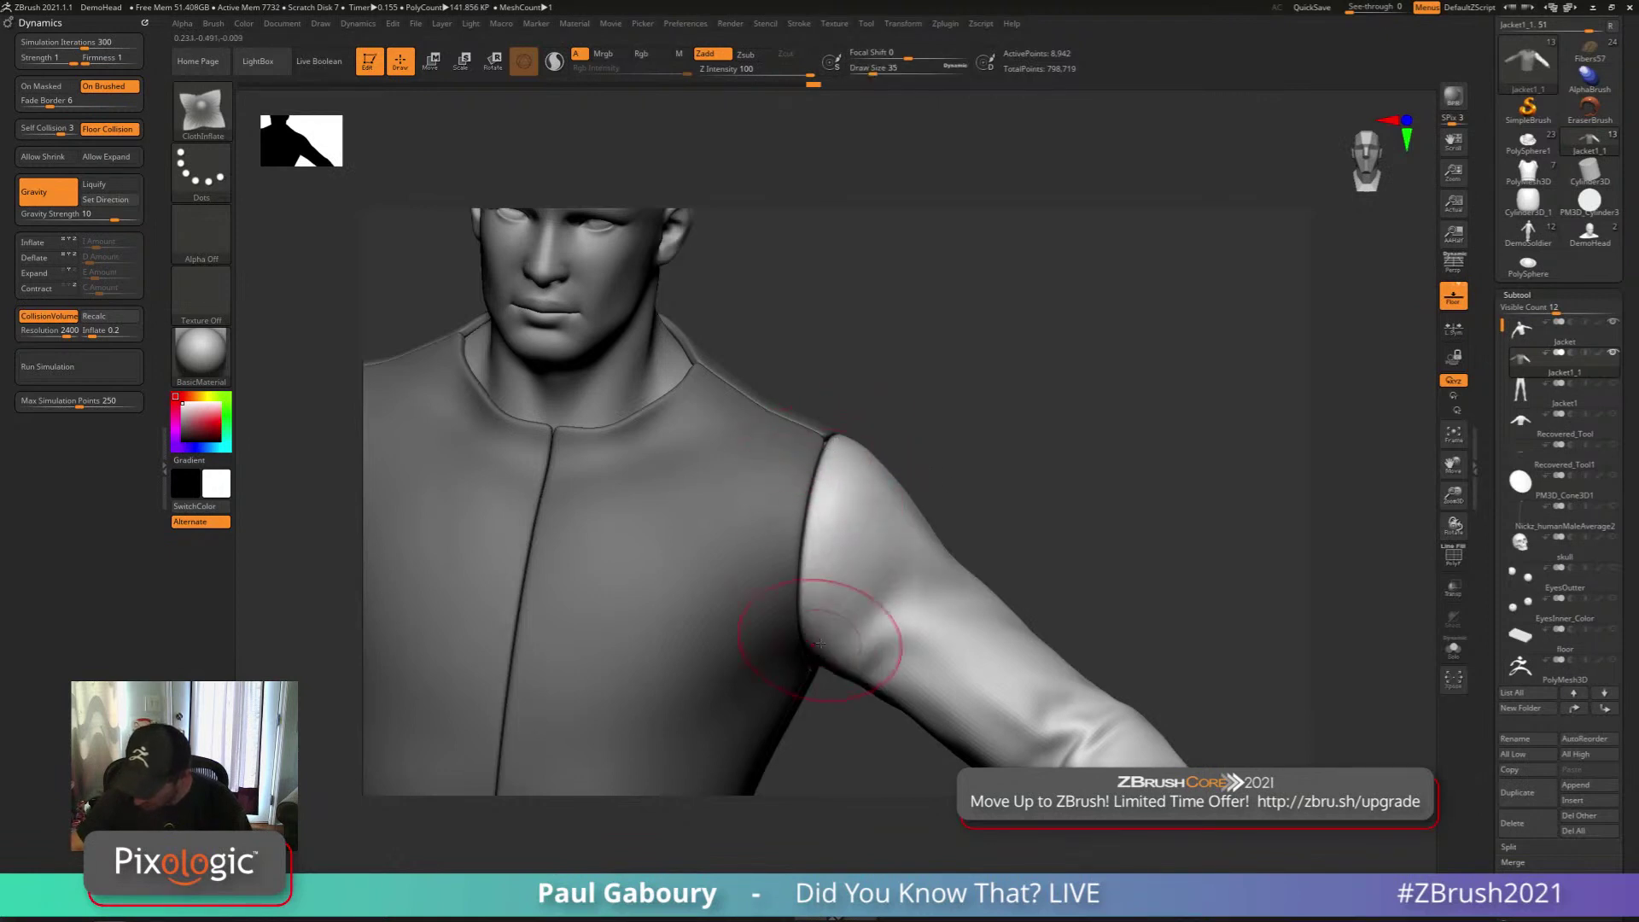
right_click_drag(786, 629, 847, 548)
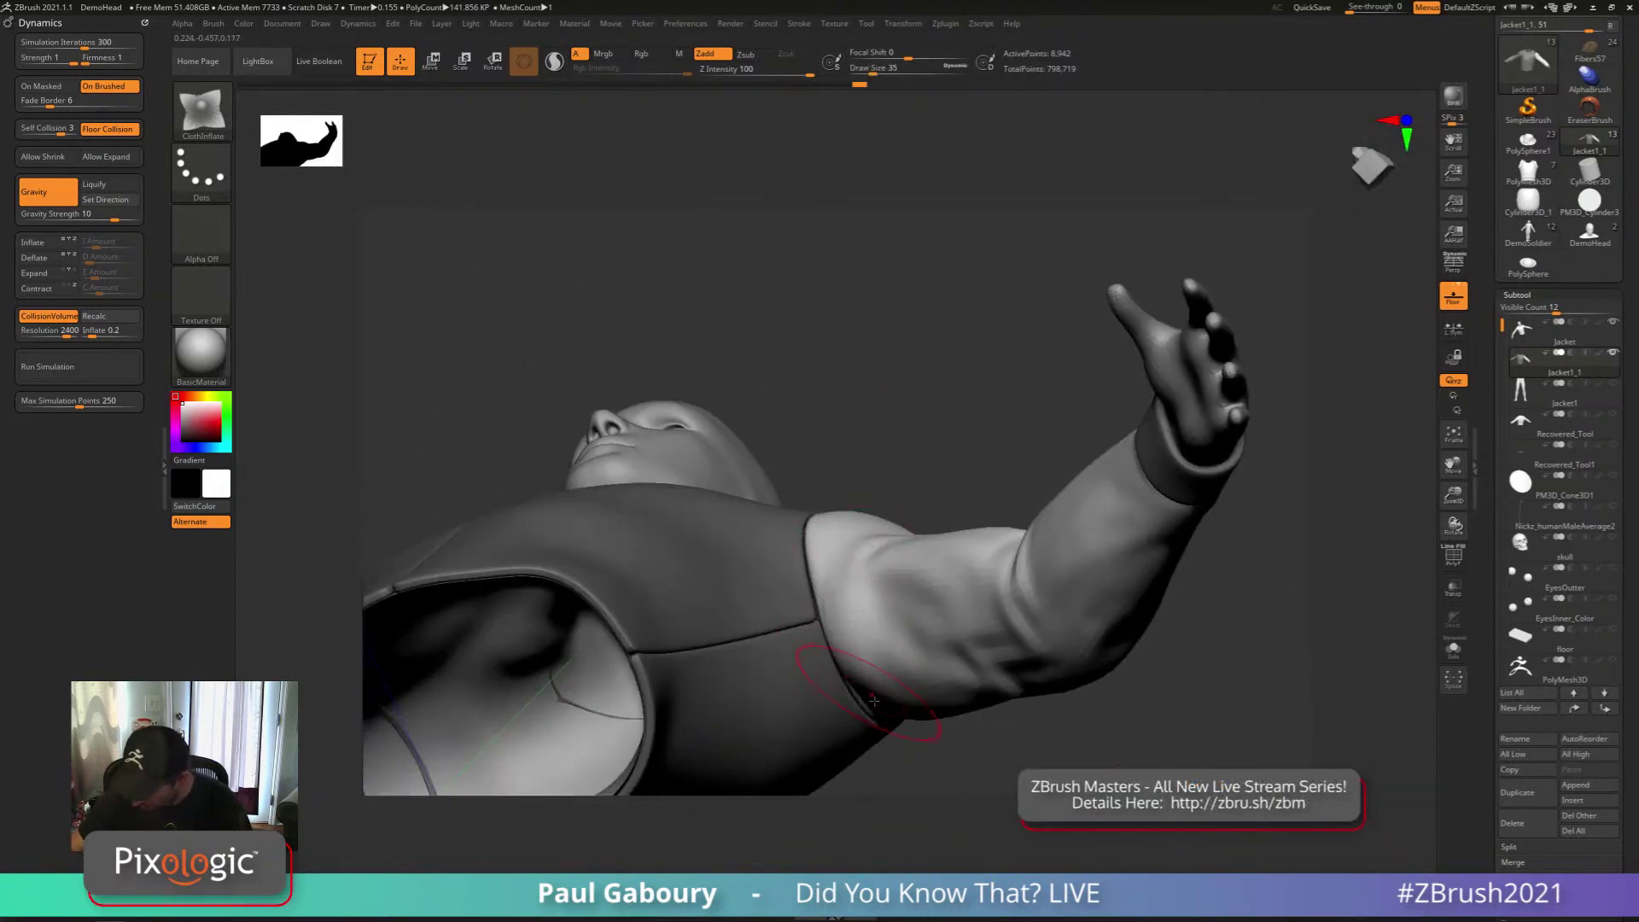
mouse_move(870, 680)
right_mouse_down()
mouse_move(841, 619)
mouse_move(853, 576)
right_mouse_up()
Invert the mask and inflate the torso panels along the armhole seam with ClothInflate at draw size 17
mouse_move(994, 704)
right_mouse_down()
mouse_move(945, 615)
mouse_move(973, 598)
mouse_move(878, 603)
mouse_move(948, 575)
right_mouse_up()
key("ctrl+z")
key("s")
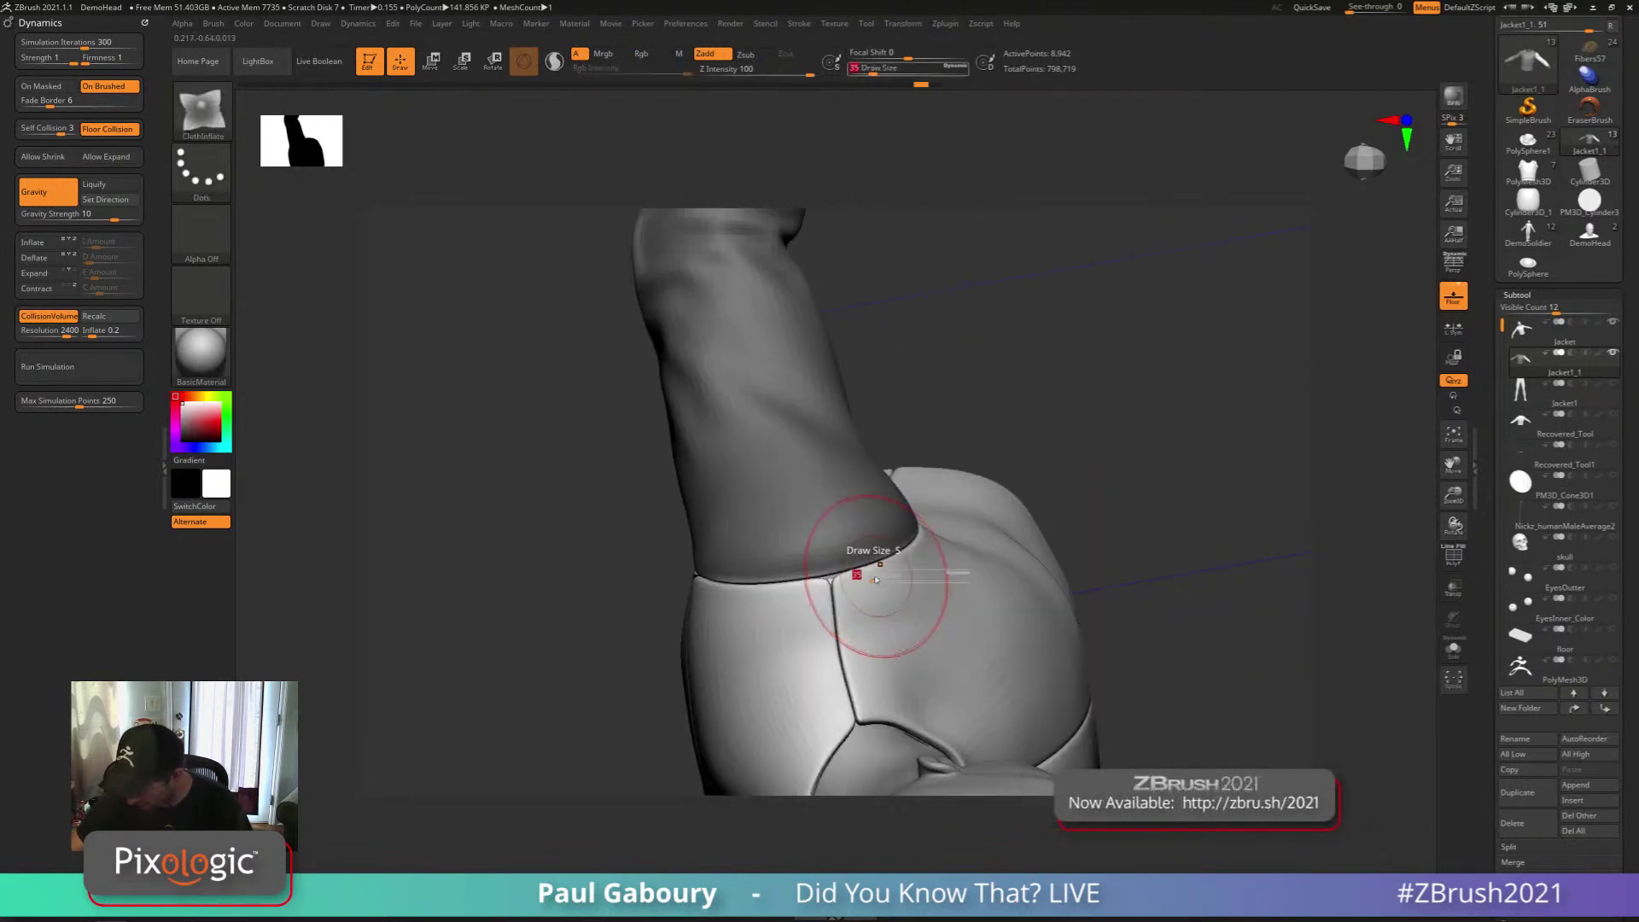
left_click_drag(873, 573, 866, 575)
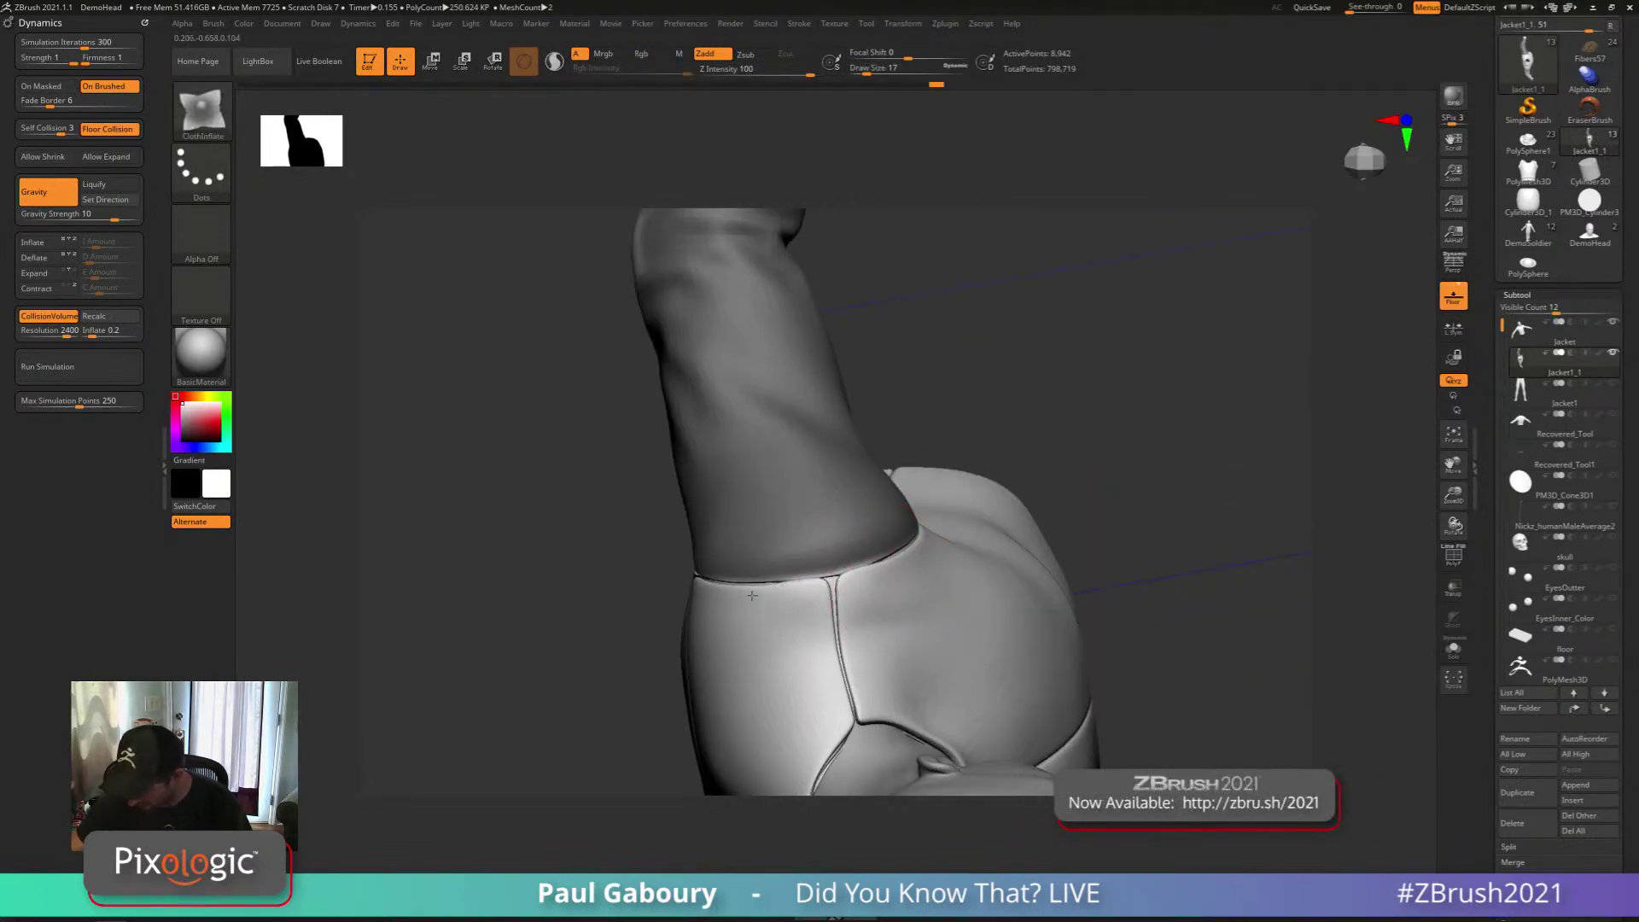
mouse_move(843, 574)
right_mouse_down()
mouse_move(877, 515)
mouse_move(871, 606)
mouse_move(944, 501)
right_mouse_up()
mouse_move(946, 693)
right_mouse_down()
mouse_move(981, 673)
mouse_move(903, 611)
right_mouse_up()
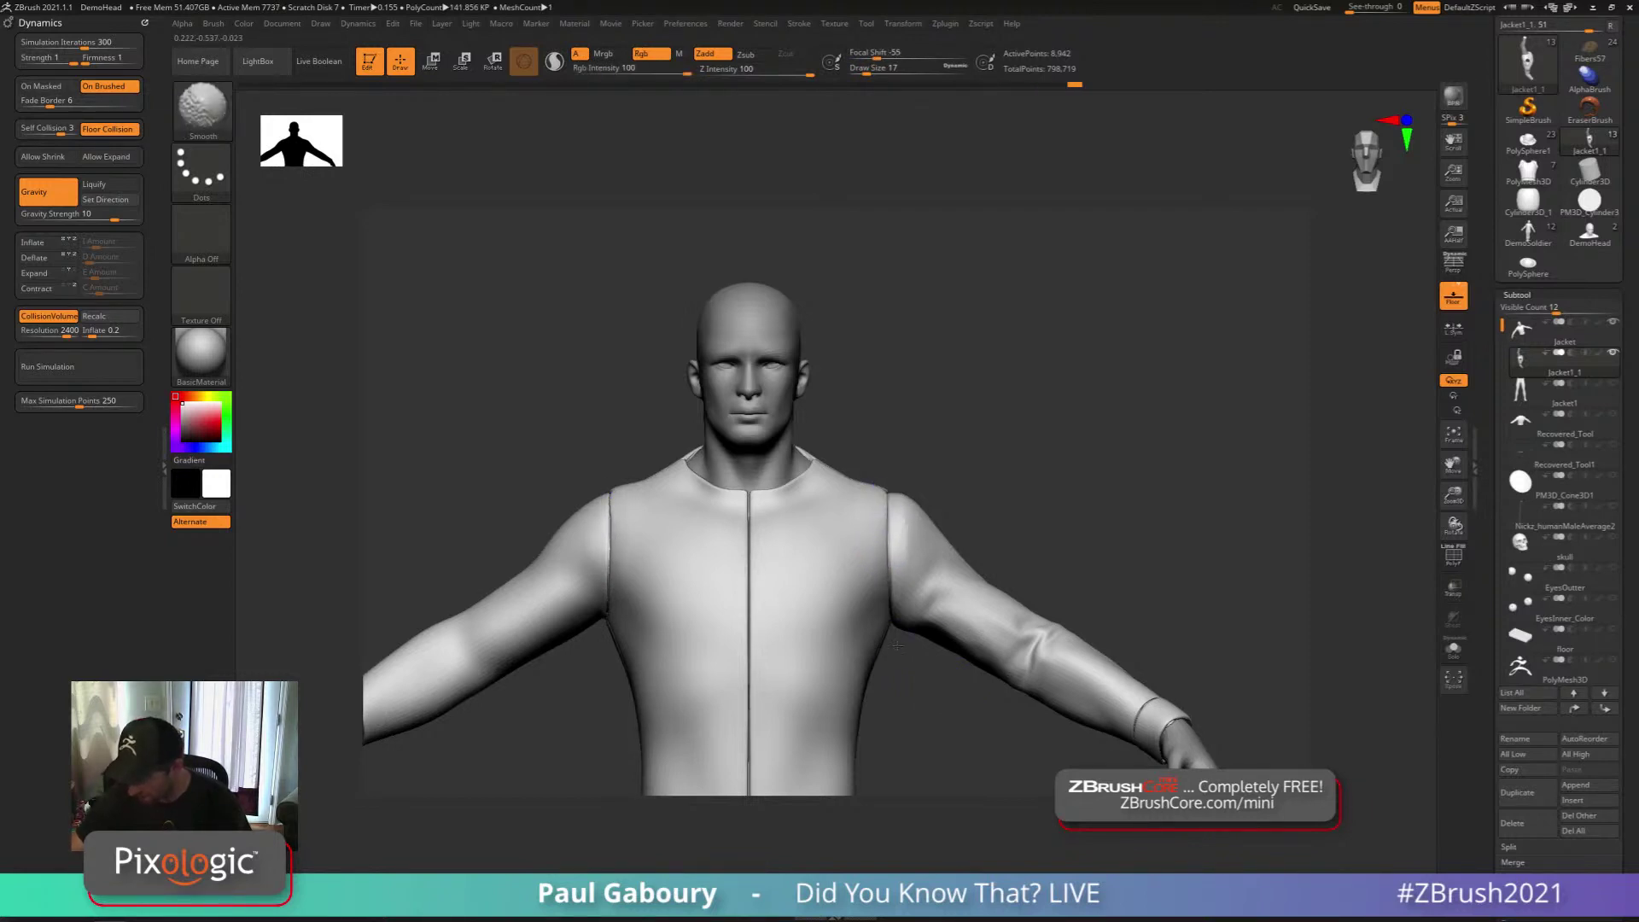
Isolate the opposite sleeve panel and mask the whole jacket except that sleeve, with all panels shown again
right_click_drag(898, 646, 913, 489)
right_click_drag(918, 636, 943, 680, "shift")
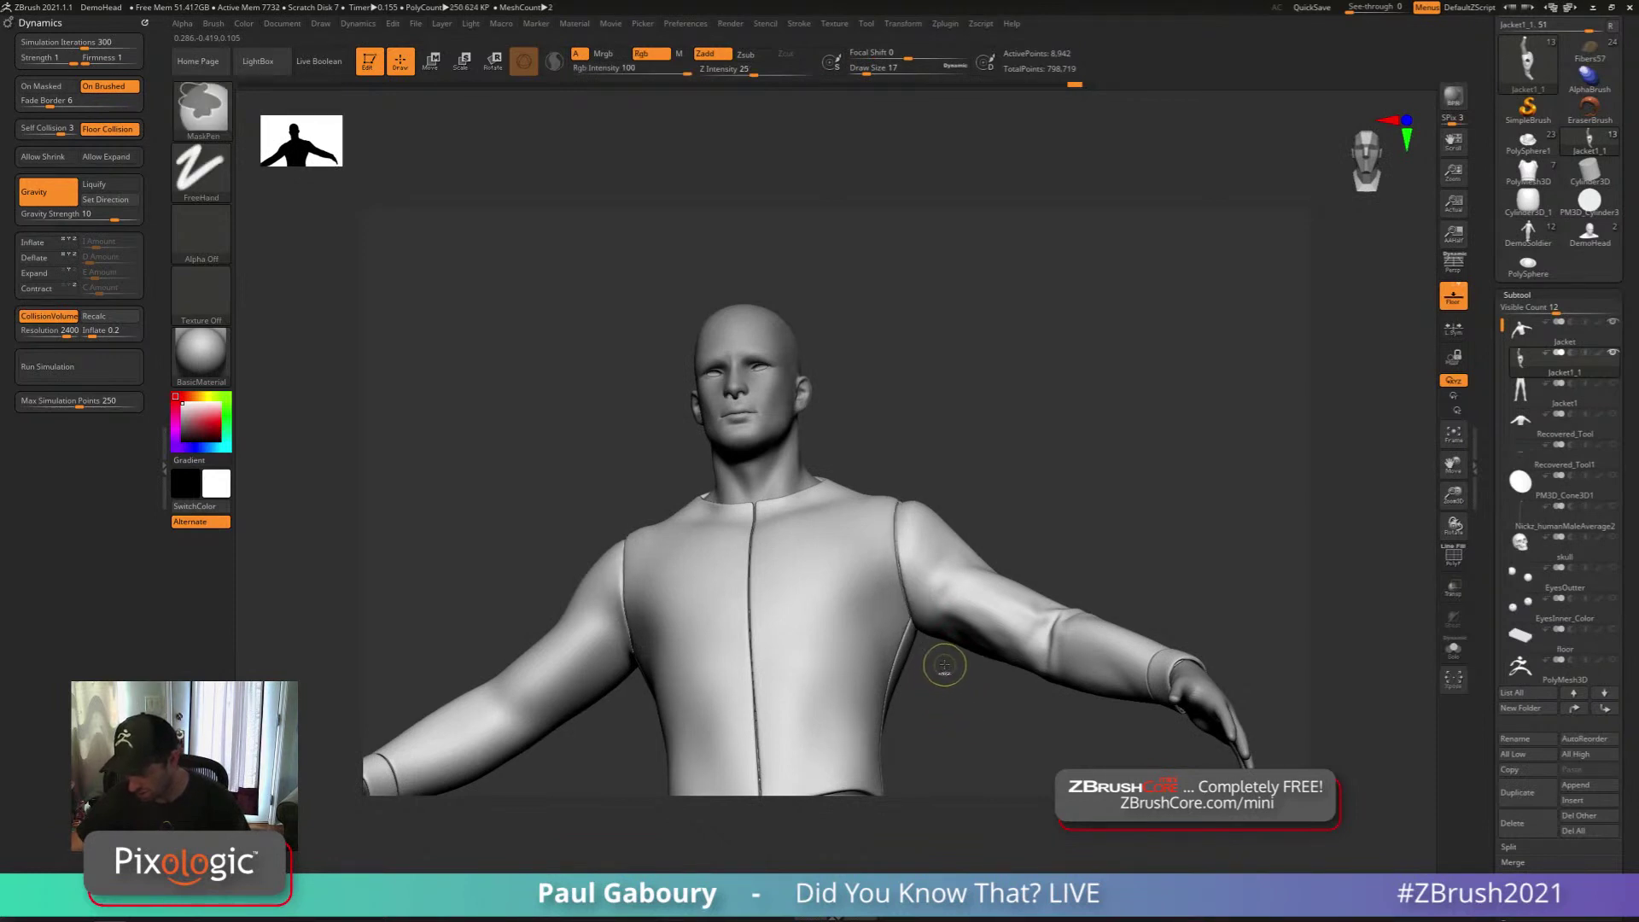
mouse_move(944, 663)
right_mouse_down()
mouse_move(898, 680)
mouse_move(935, 603)
mouse_move(845, 544)
right_mouse_up()
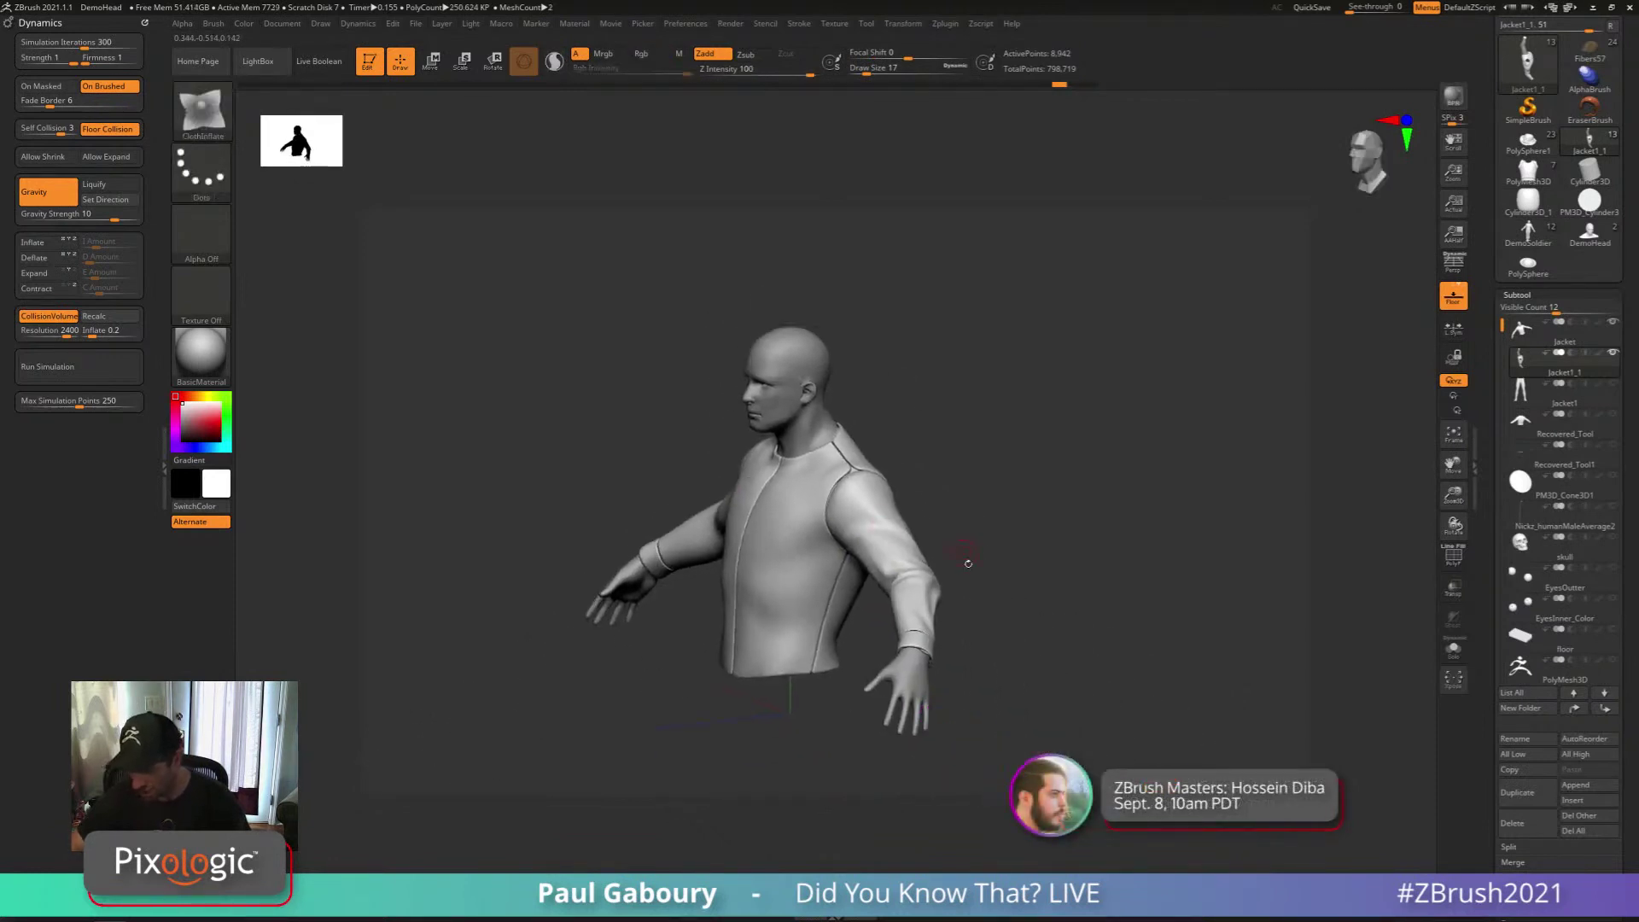
right_click_drag(965, 559, 1021, 611)
left_click(665, 539, "ctrl+shift")
left_click(741, 712, "ctrl")
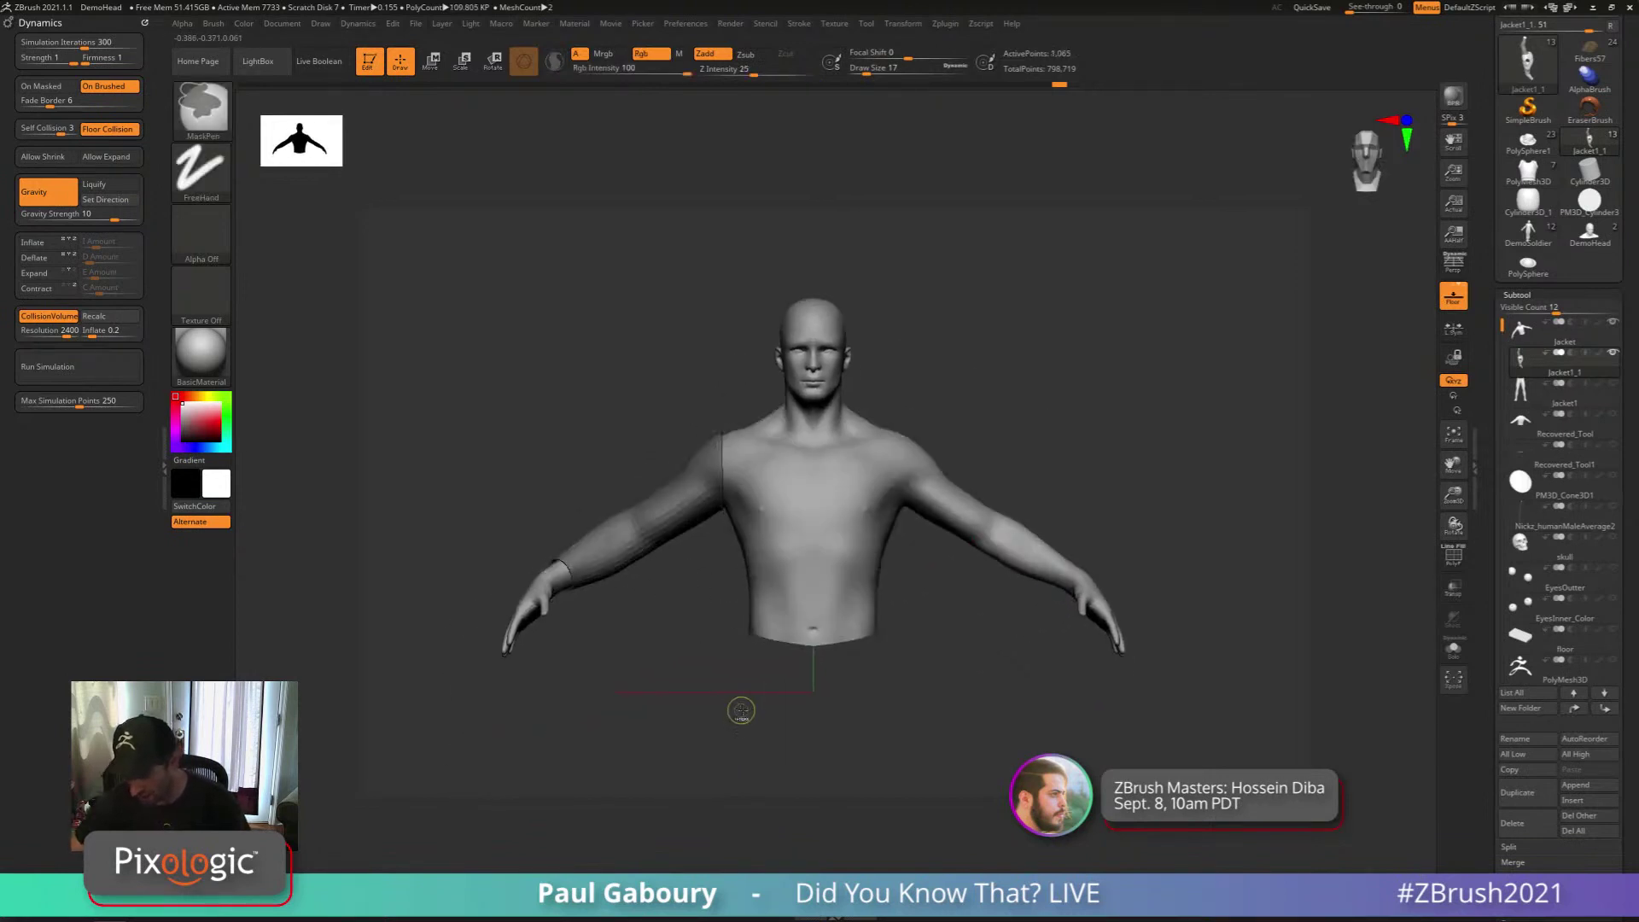
left_click(741, 717, "ctrl+shift")
left_click(742, 719, "ctrl")
right_click_drag(742, 720, 833, 734, "alt")
Choose the ClothHook brush and pull folds into the newly unmasked sleeve's forearm at draw size 62
key("b")
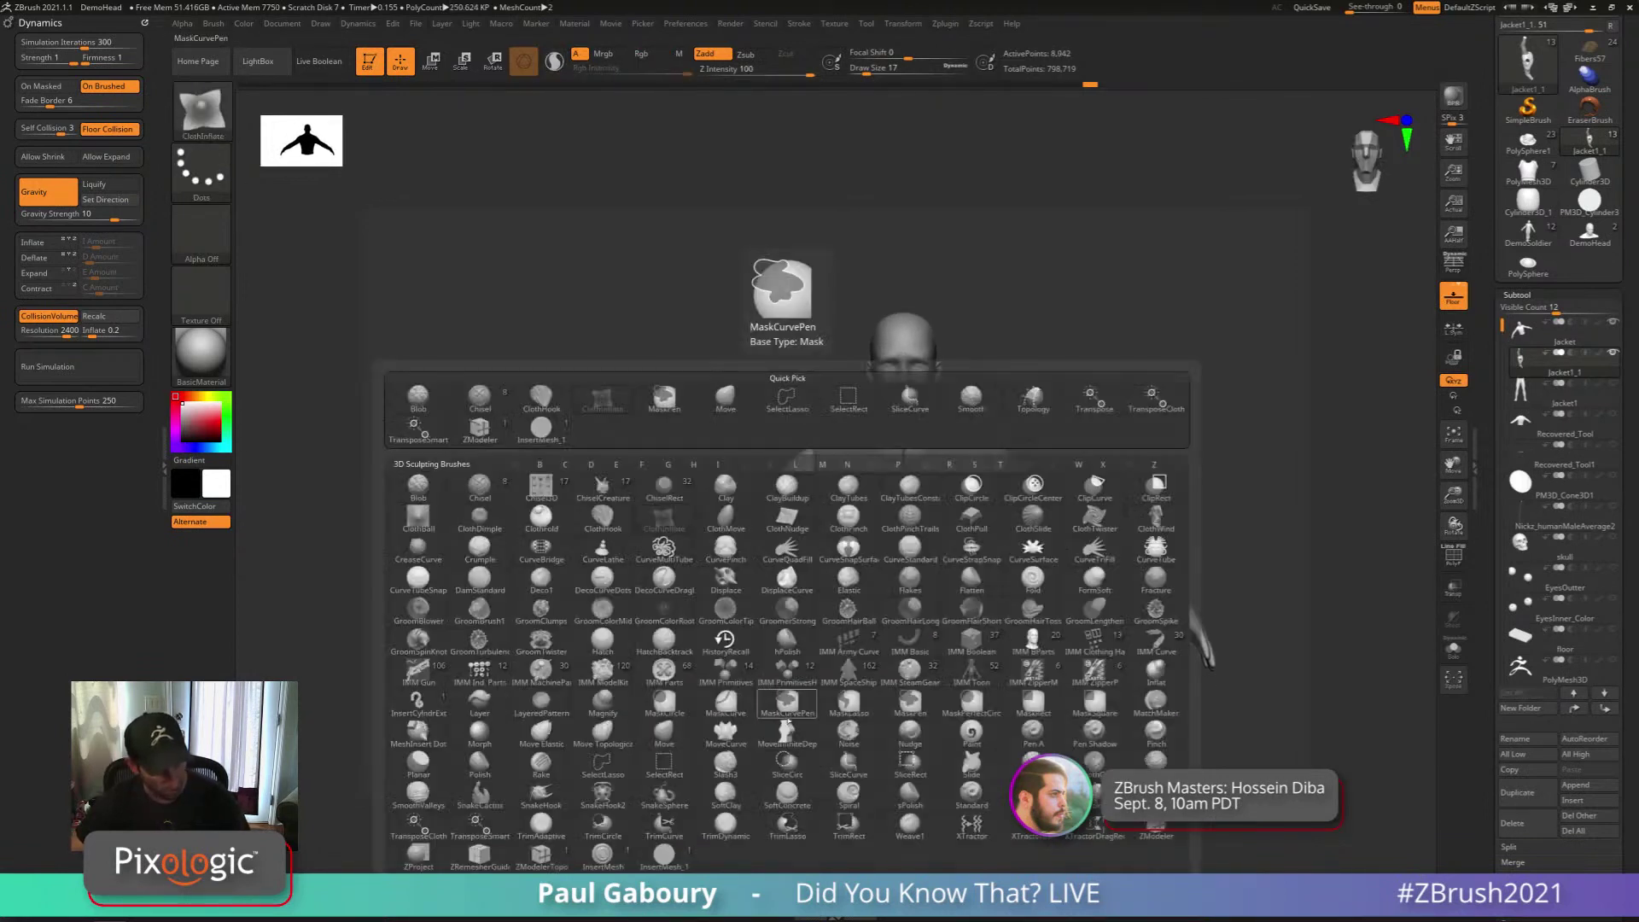
key("c")
left_click(587, 546)
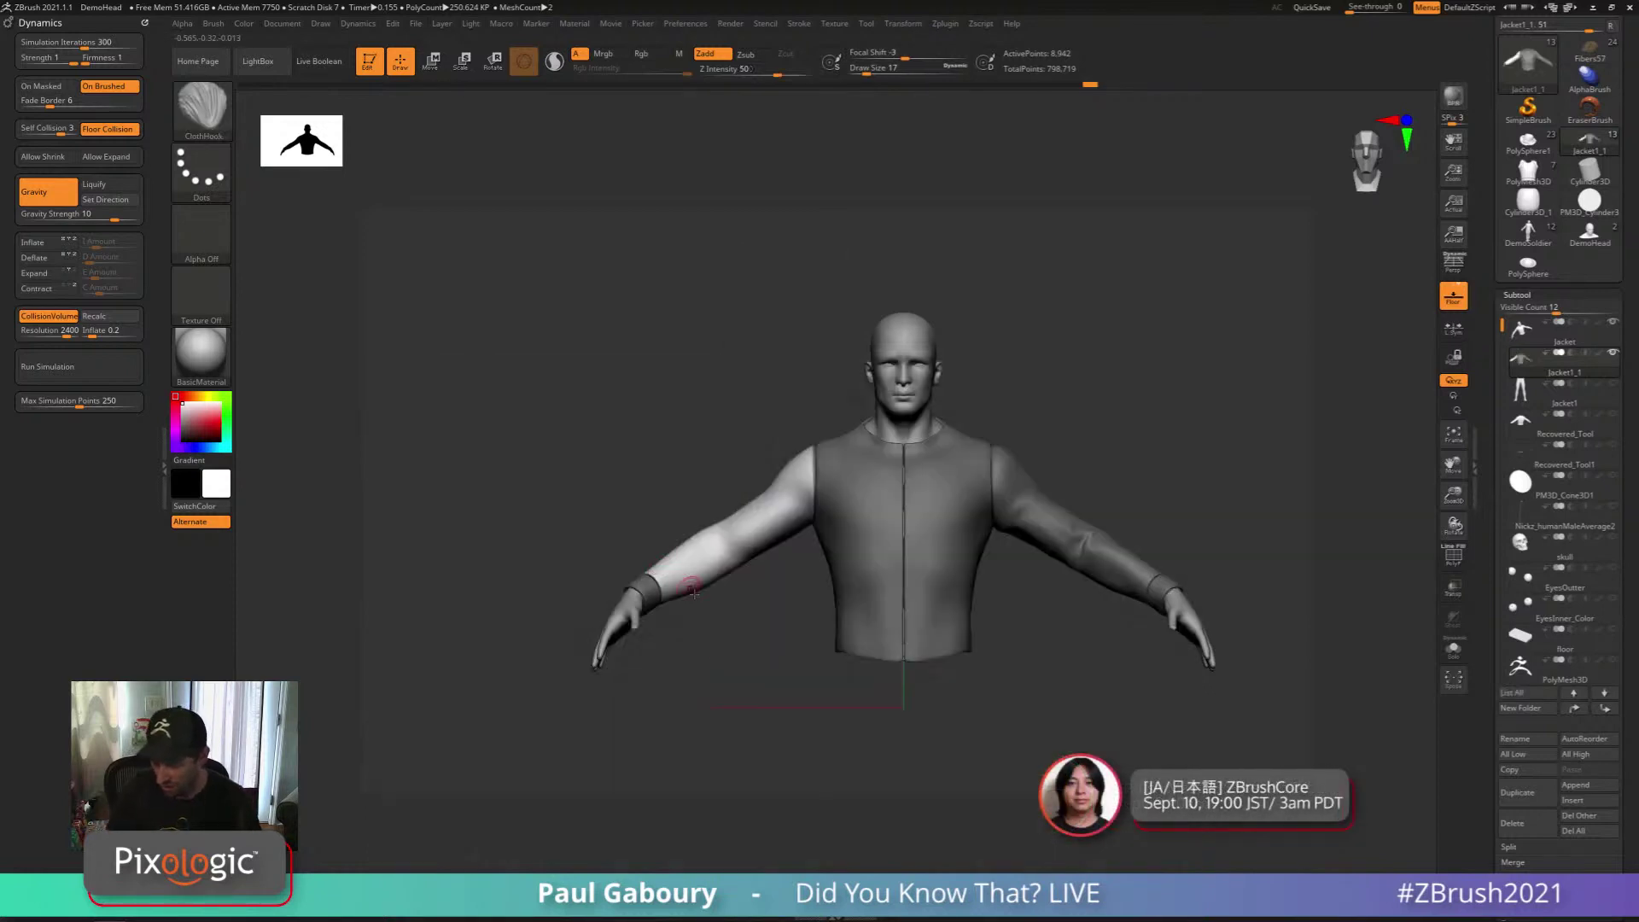
left_click(750, 683, "ctrl")
right_click_drag(786, 585, 810, 525, "ctrl")
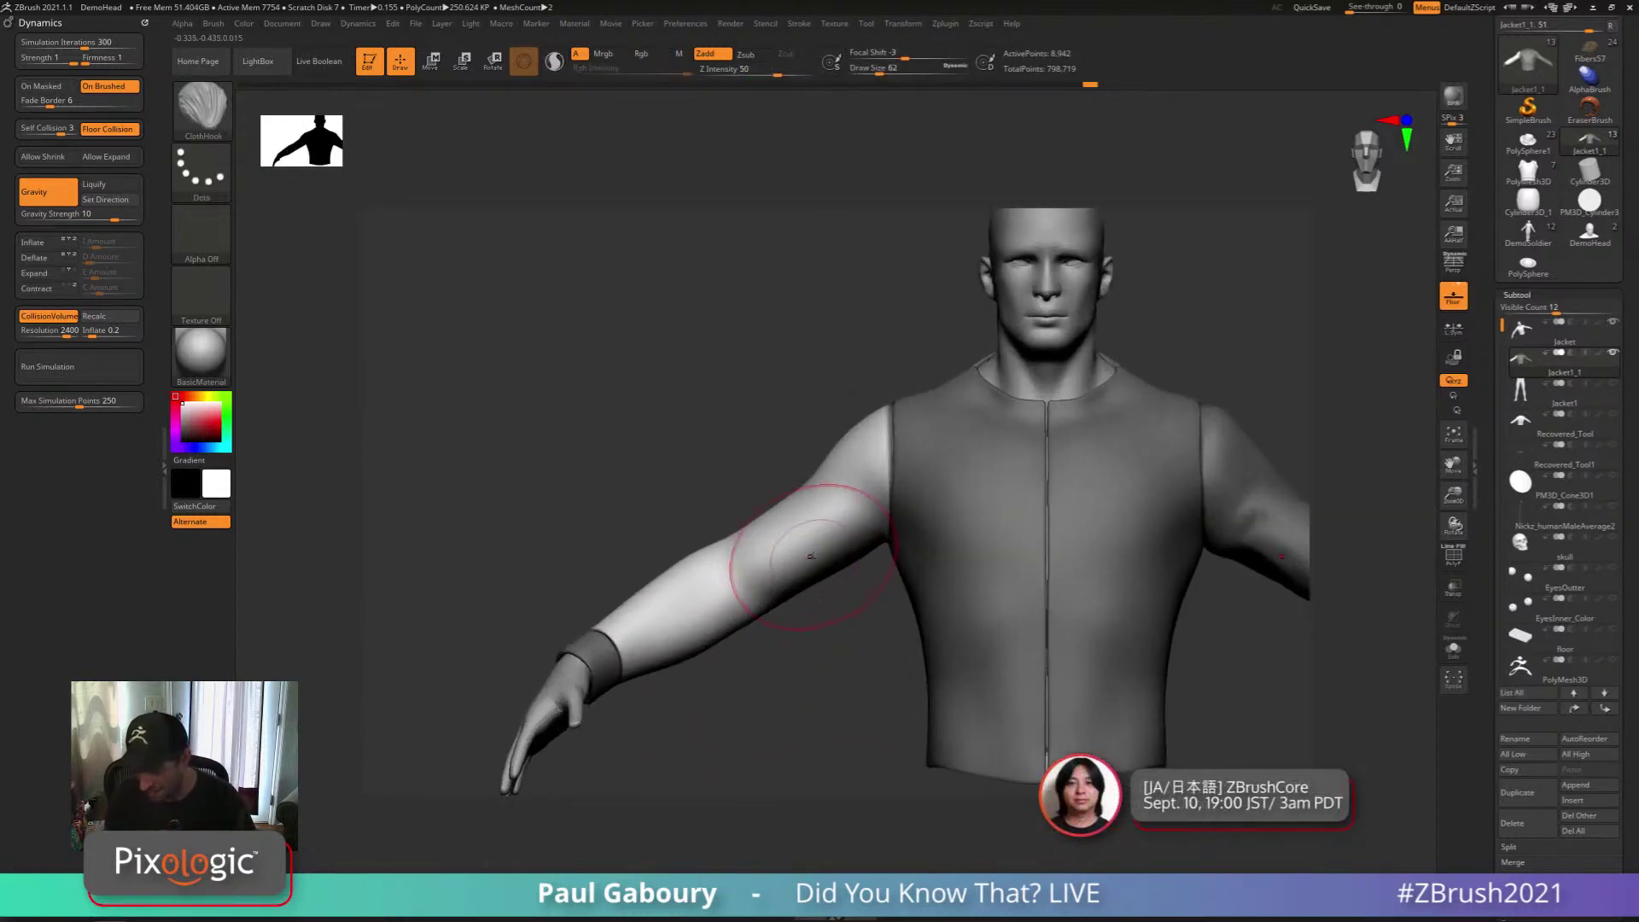
left_click_drag(624, 647, 636, 611)
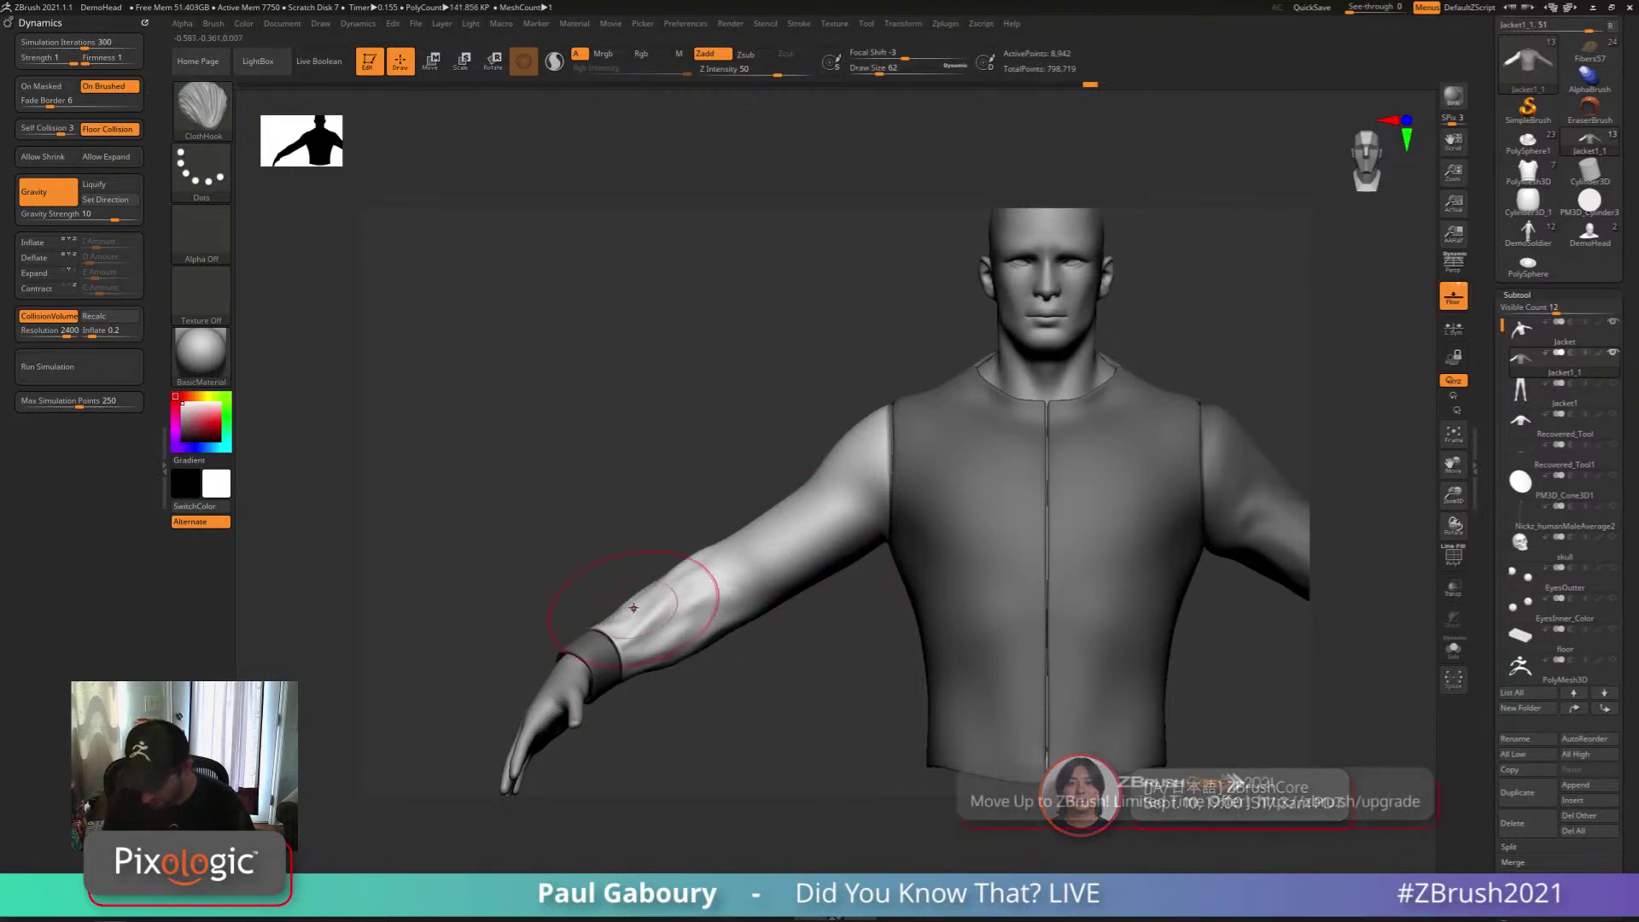
right_click_drag(636, 611, 637, 654)
Switch to ClothInflate at draw size 37 and puff out the end of the sleeve just above the cuff
key("b")
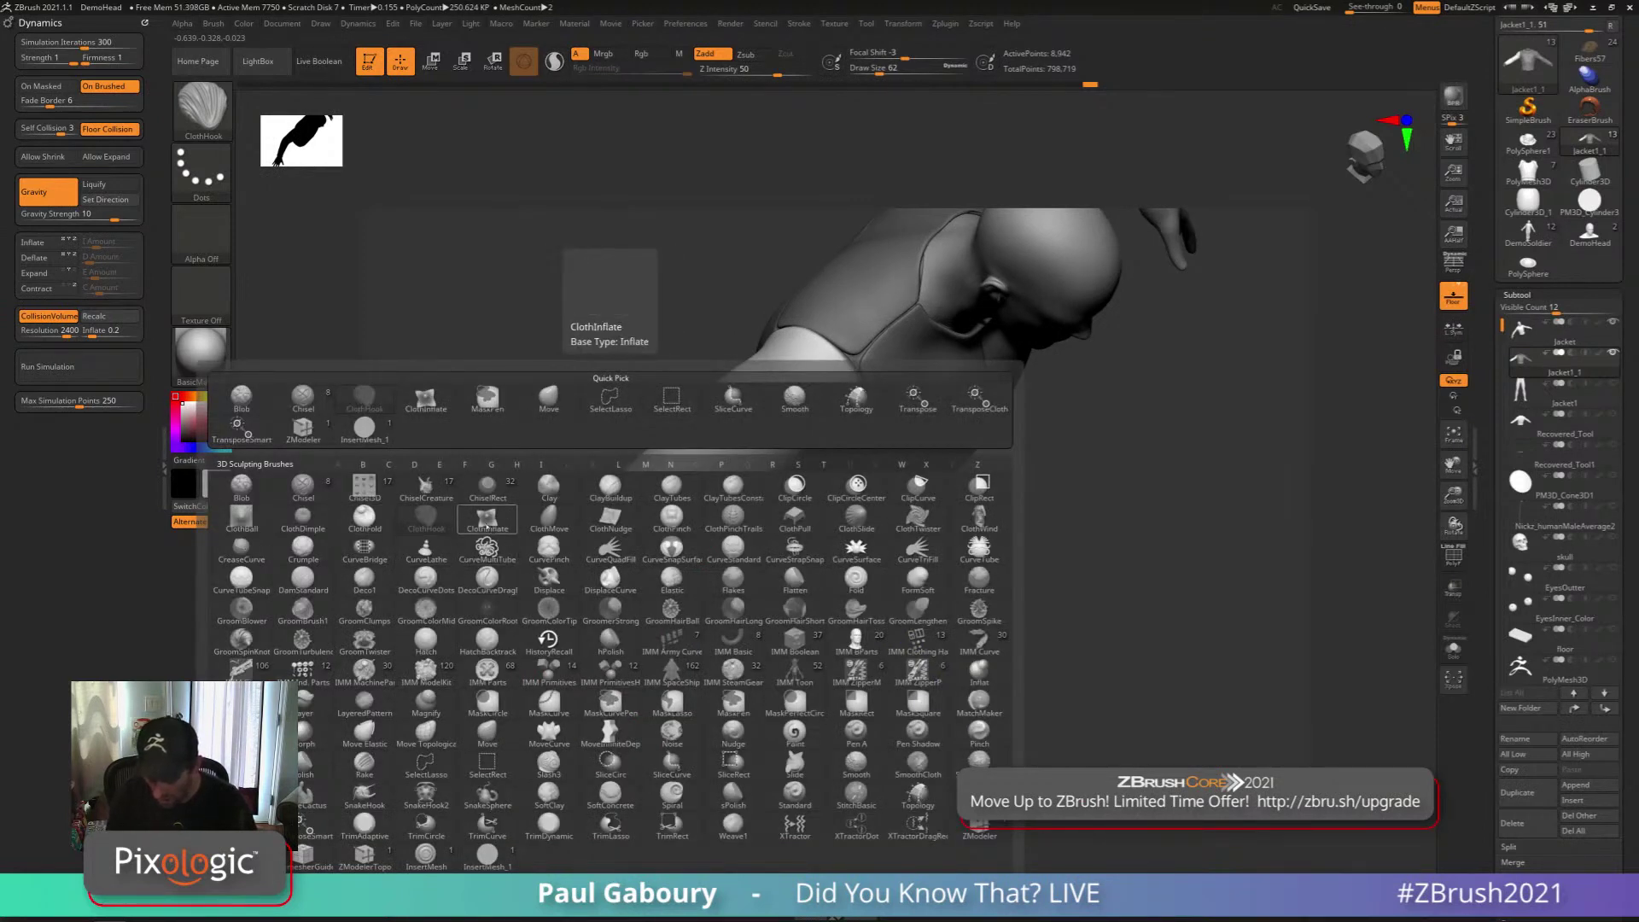
left_click(486, 522)
key("s")
left_click_drag(592, 647, 591, 643)
key("s")
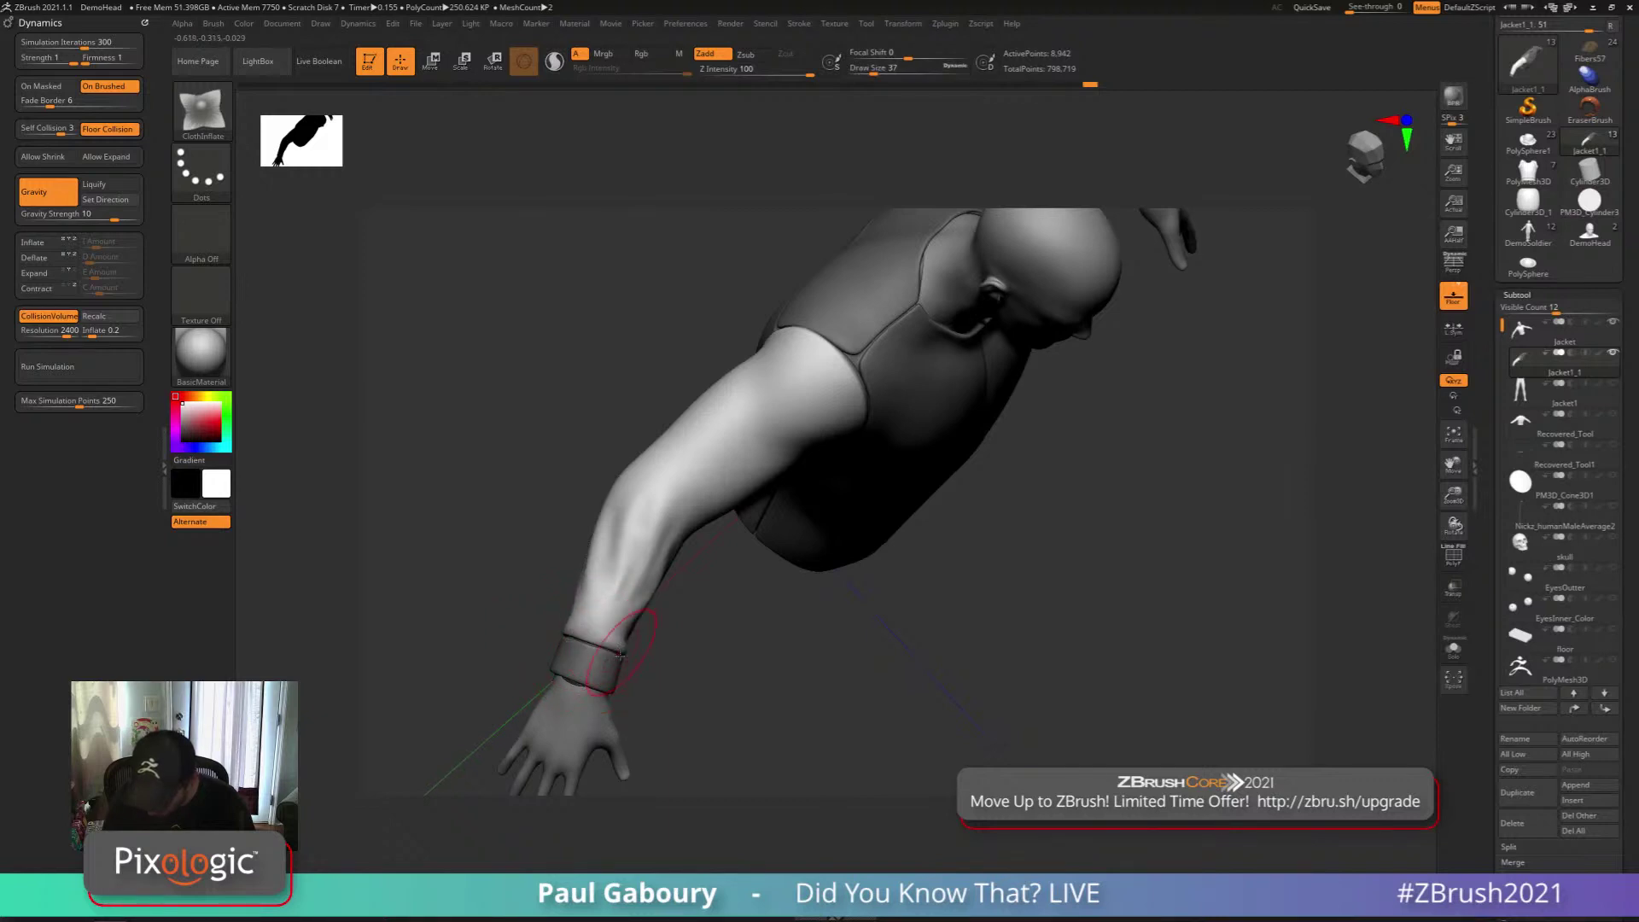
right_click_drag(619, 655, 627, 629)
left_click_drag(629, 627, 627, 638)
right_click_drag(629, 652, 652, 695, "ctrl")
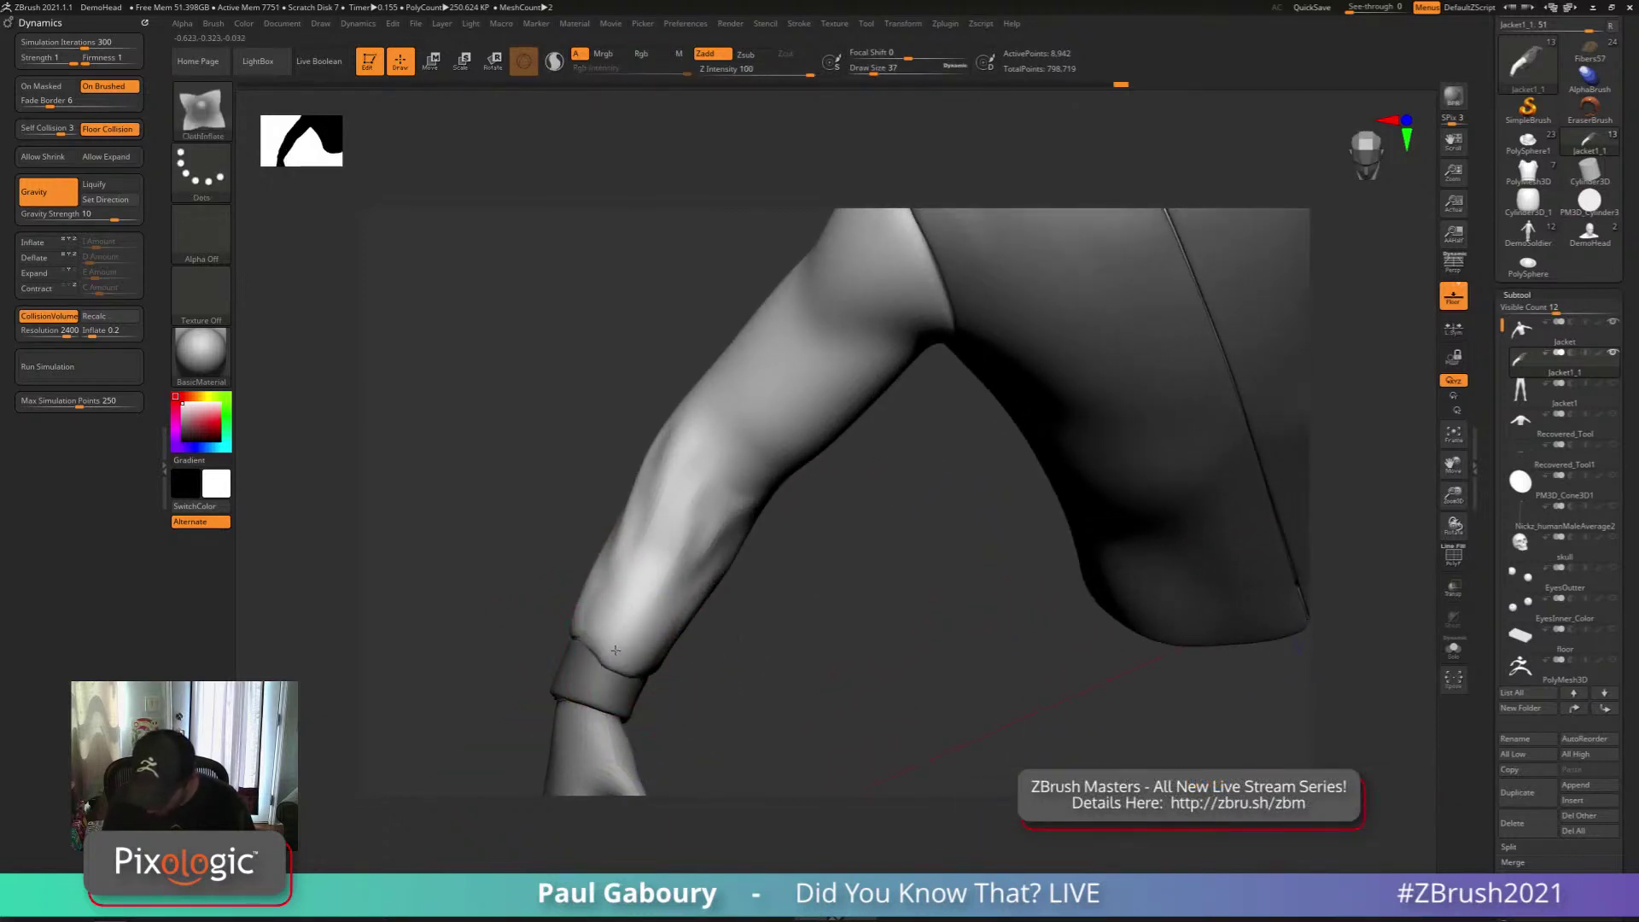
Undo the last inflate stroke and refine the sleeve along the cuff seam with ClothInflate at draw size 13
left_click_drag(615, 650, 620, 654)
key("ctrl+z")
key("s")
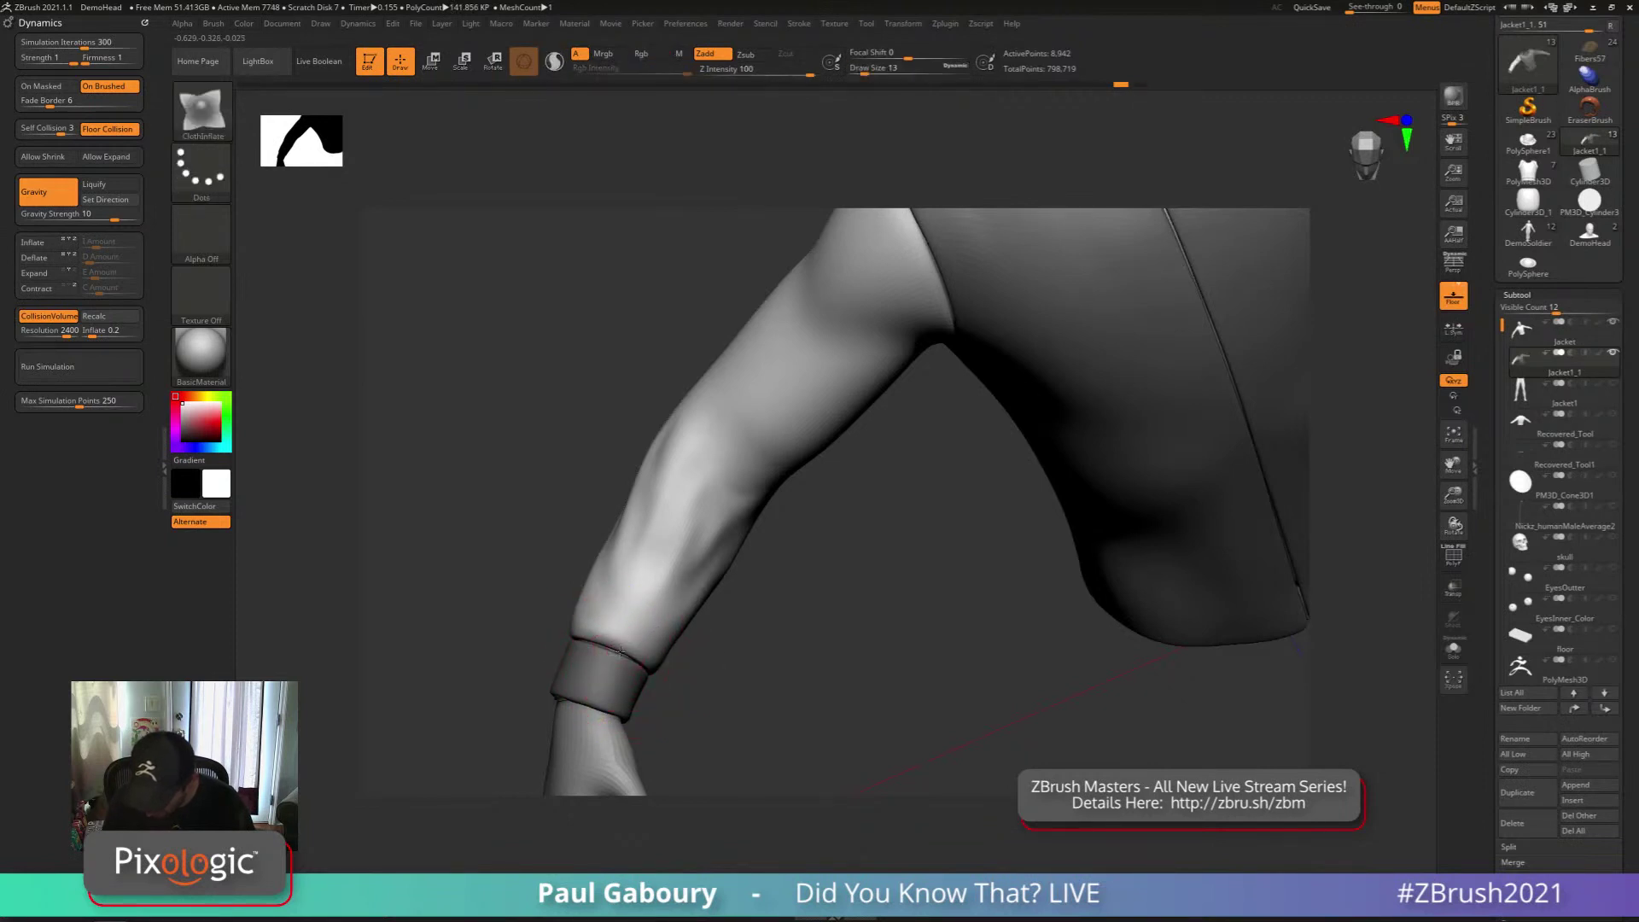
mouse_move(647, 666)
right_mouse_down()
mouse_move(662, 640)
mouse_move(639, 642)
mouse_move(715, 659)
mouse_move(465, 664)
mouse_move(613, 664)
right_mouse_up()
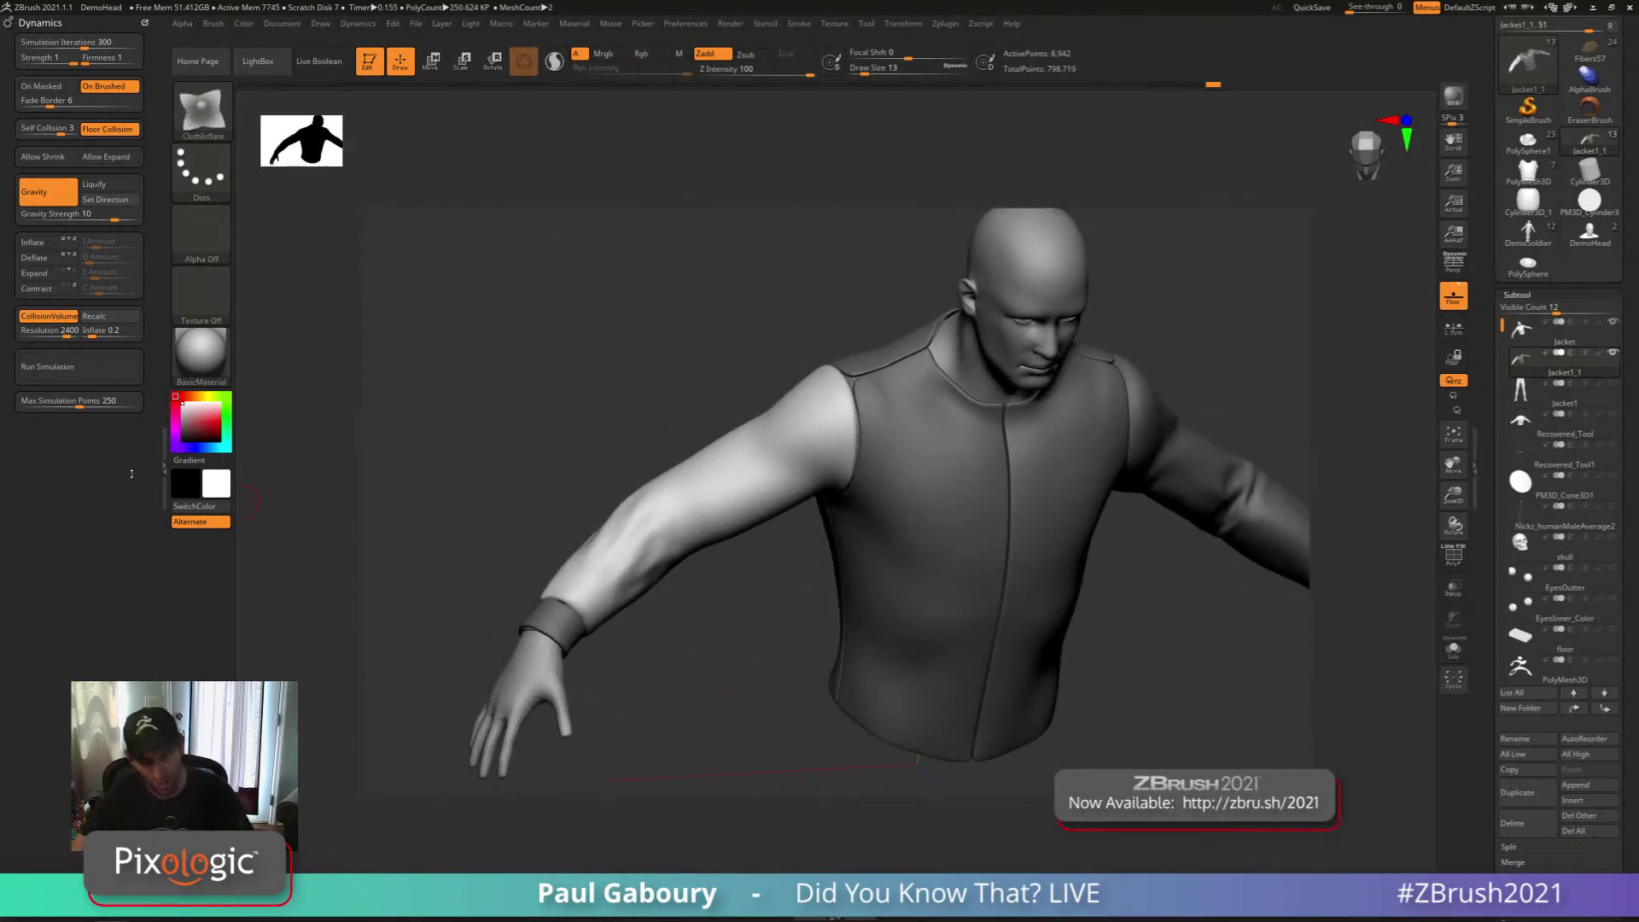
Set the draw size to 39 and try inflating the folds on the sleeve's forearm with ClothInflate
right_click_drag(1126, 629, 1013, 614, "alt")
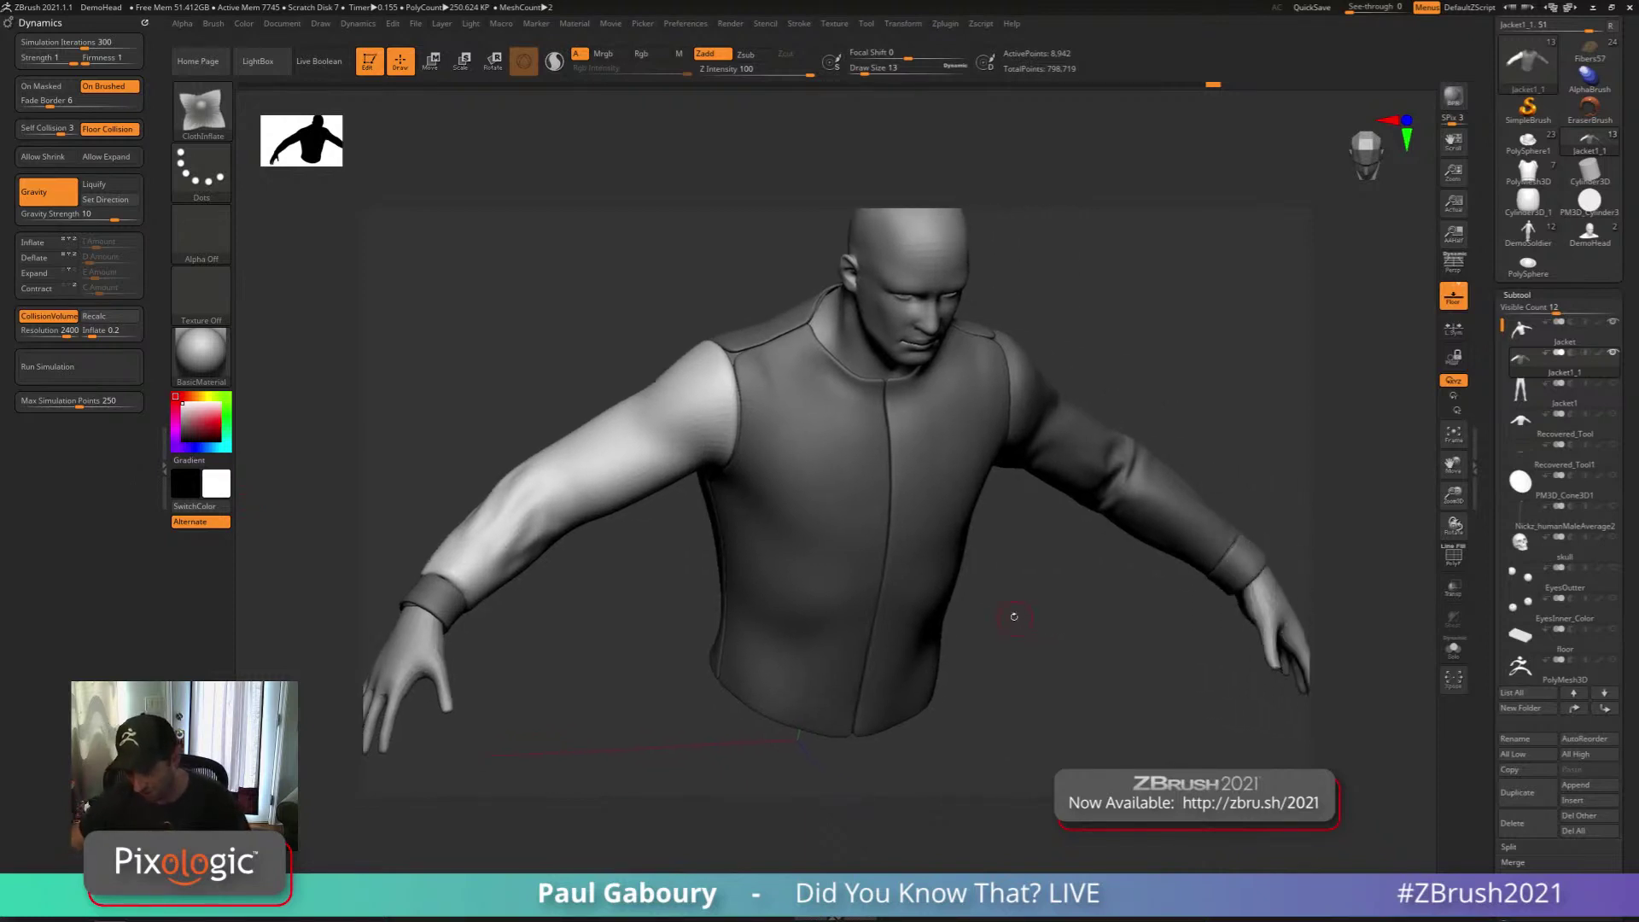
mouse_move(1016, 716)
right_mouse_down("ctrl")
mouse_move(1020, 693)
mouse_move(698, 682)
right_mouse_up("ctrl")
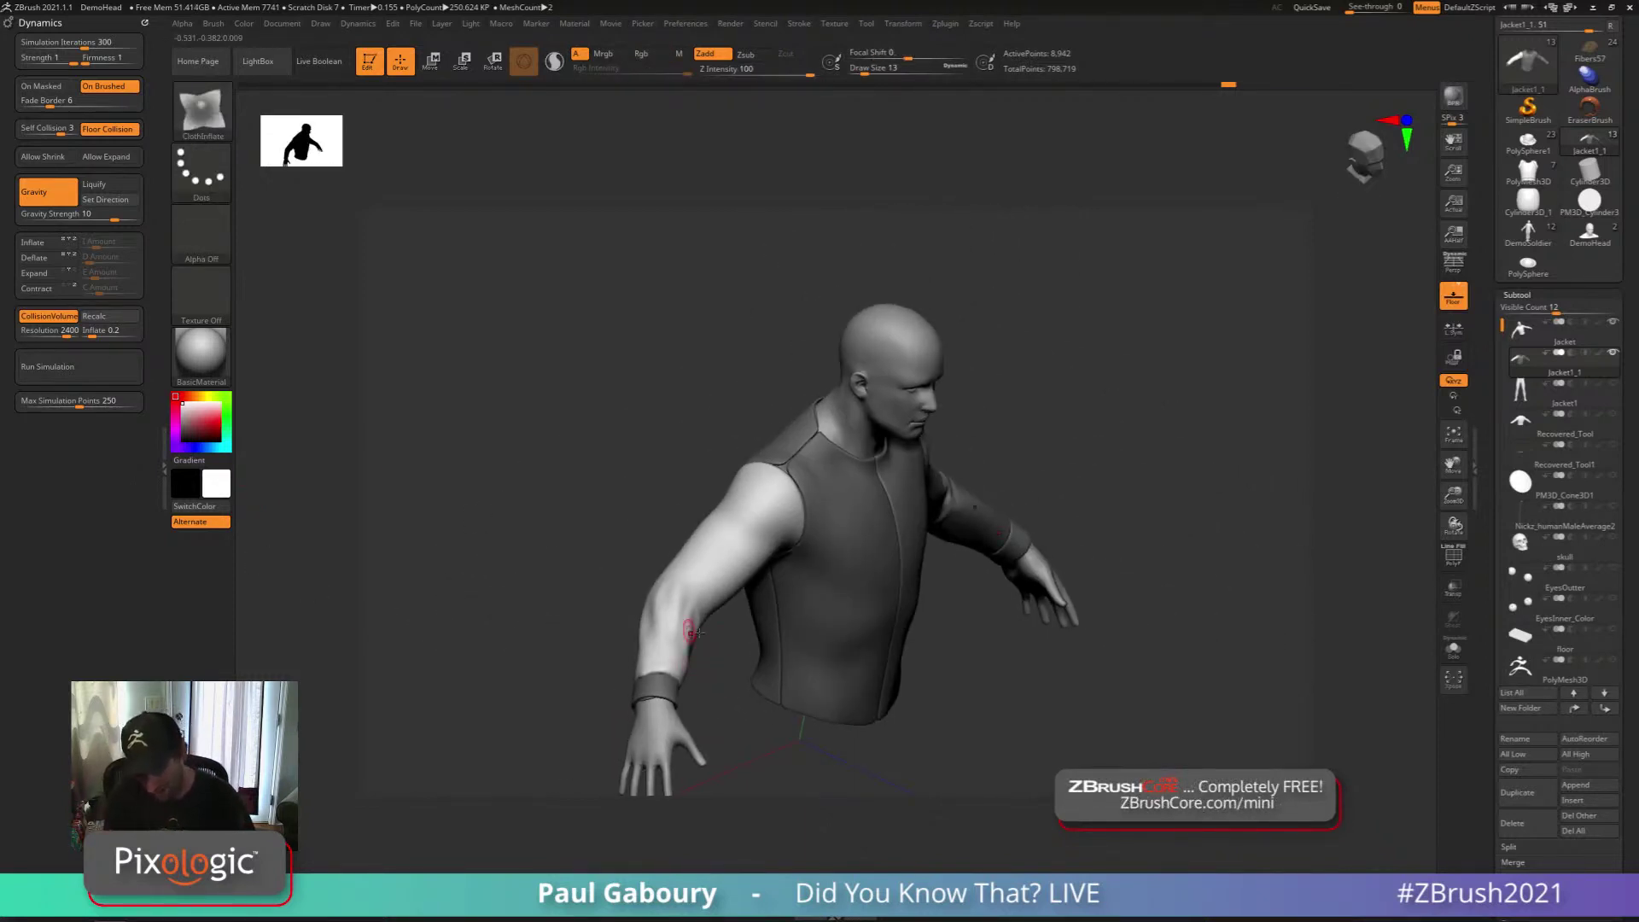
key("s")
left_click_drag(743, 654, 704, 630)
right_click_drag(702, 624, 694, 638)
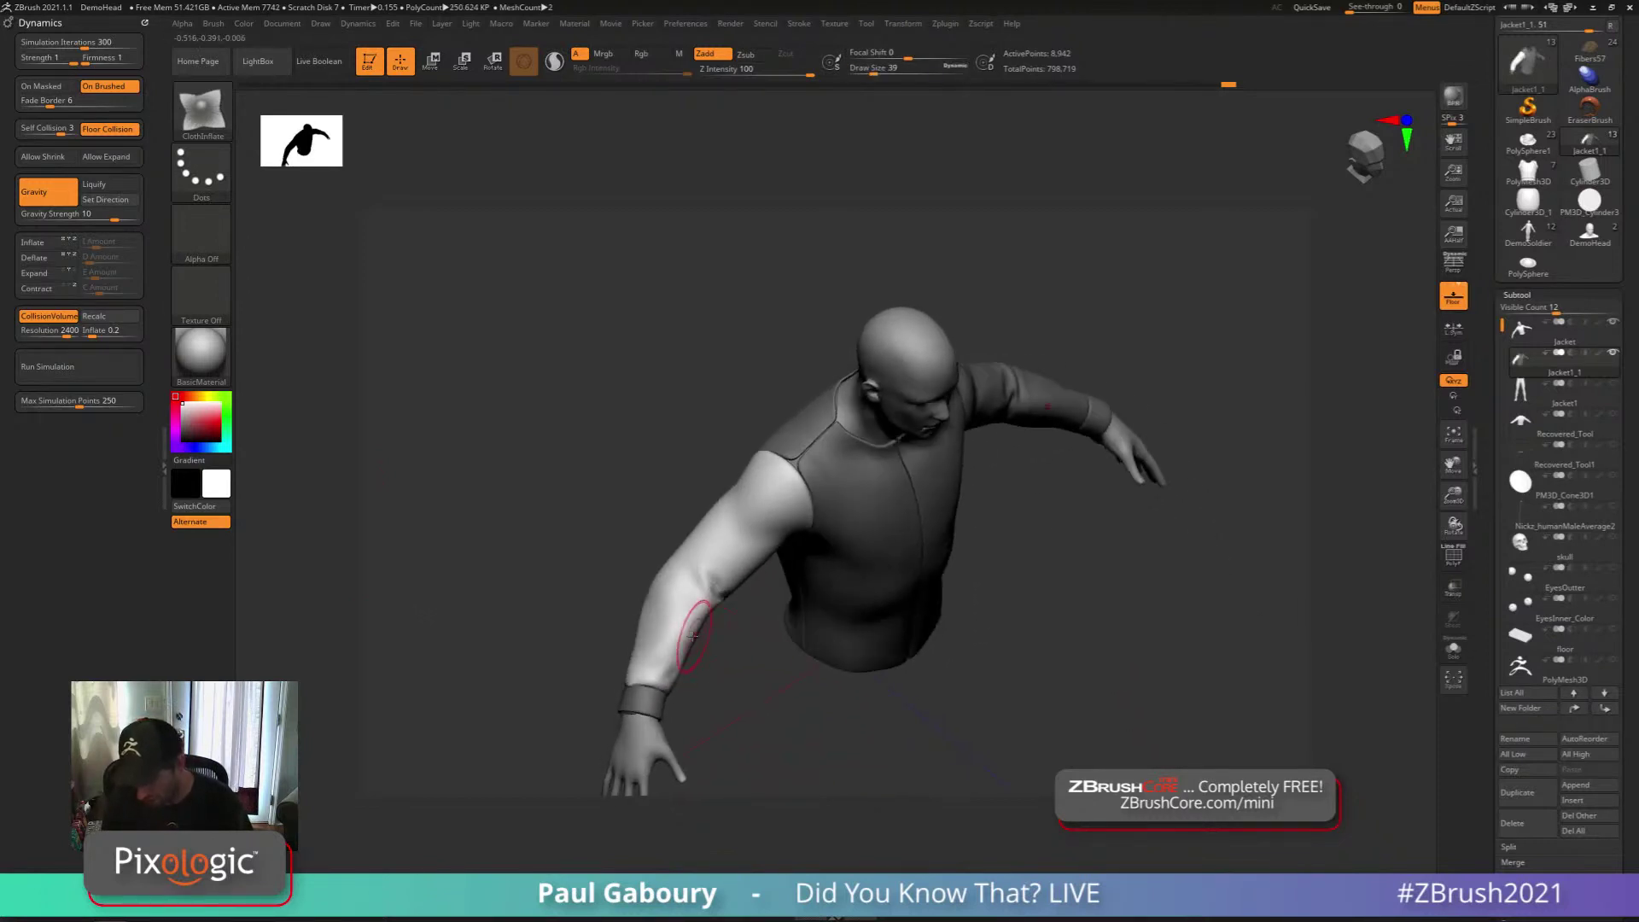
key("ctrl+z")
Switch back to ClothHook and pull folds along the sleeve's elbow, forearm and upper arm at draw size 39
key("b")
key("c")
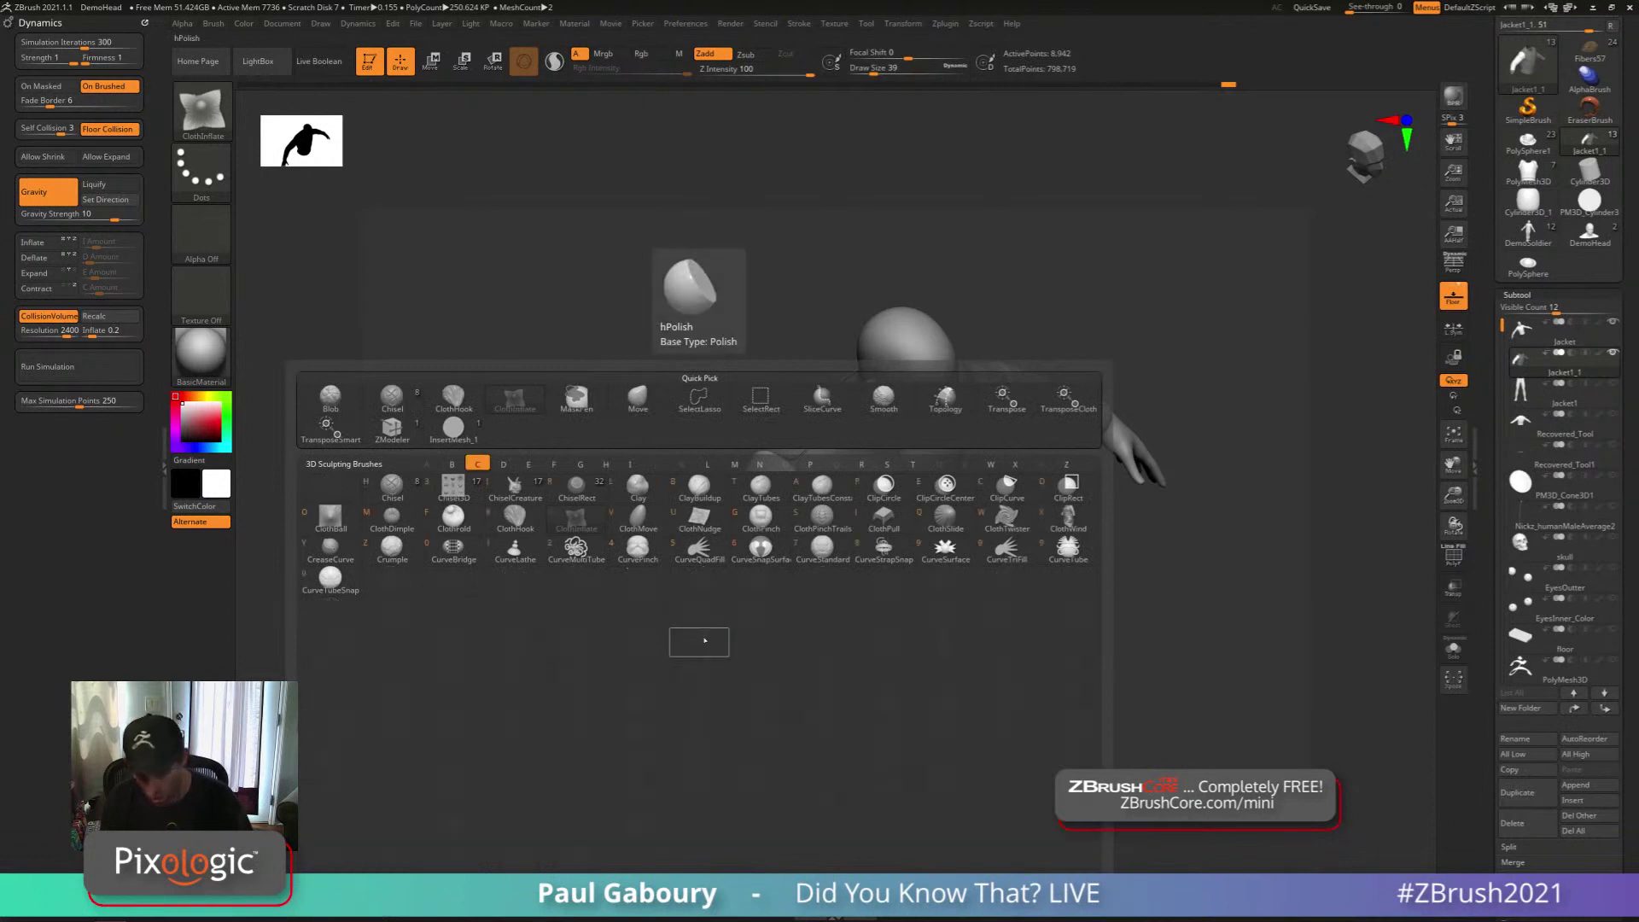
left_click(515, 519)
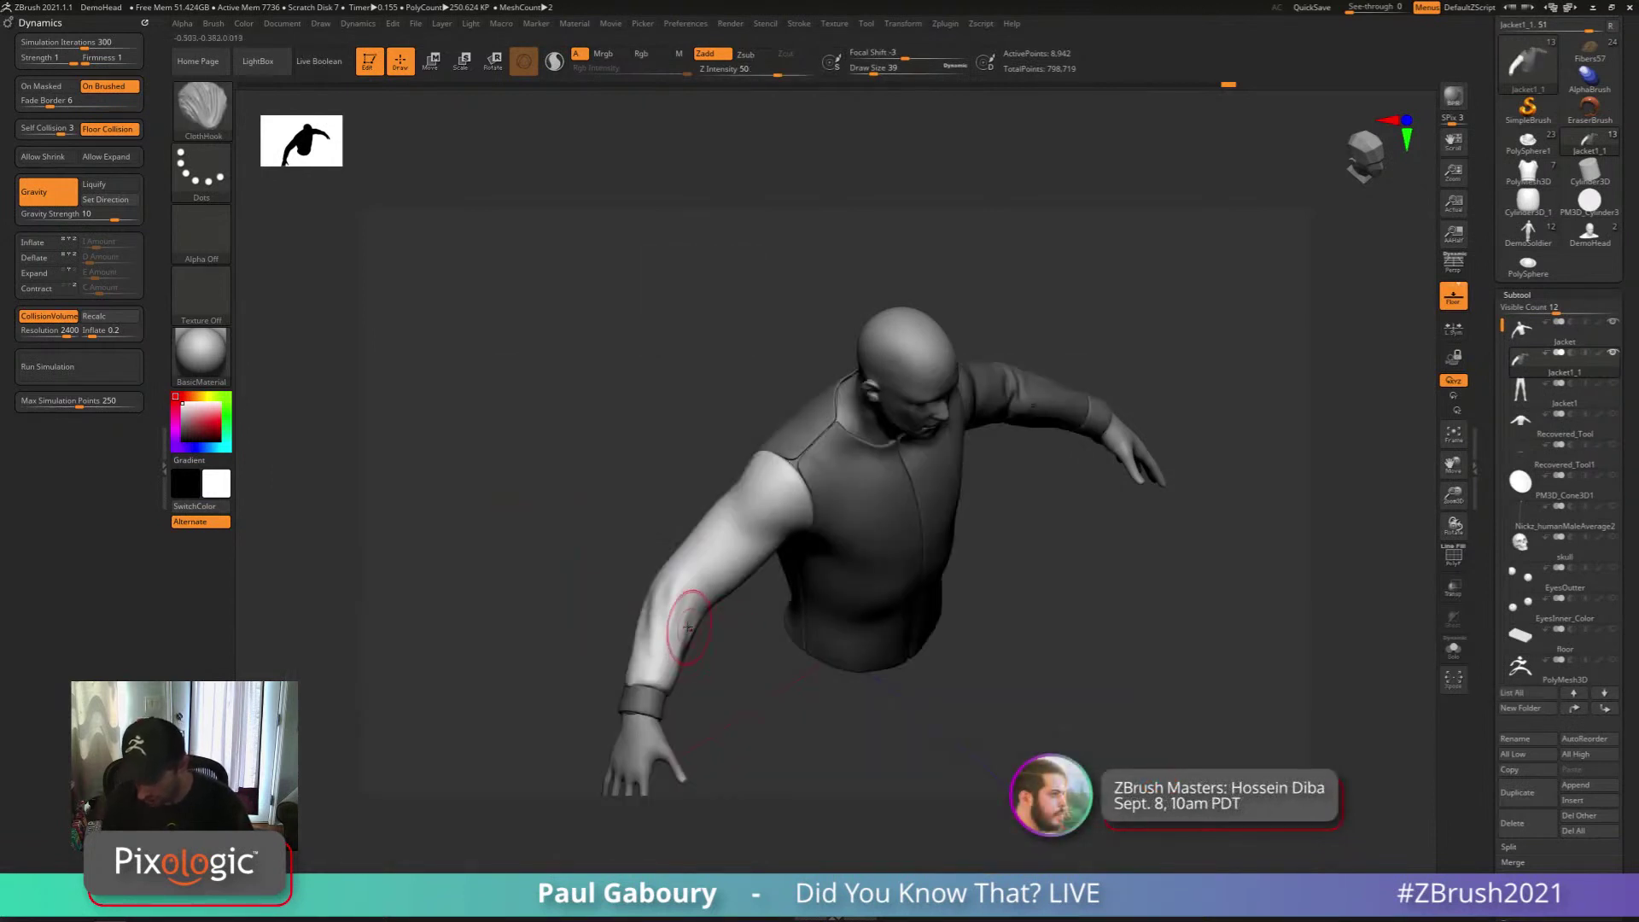
left_click_drag(687, 628, 704, 599)
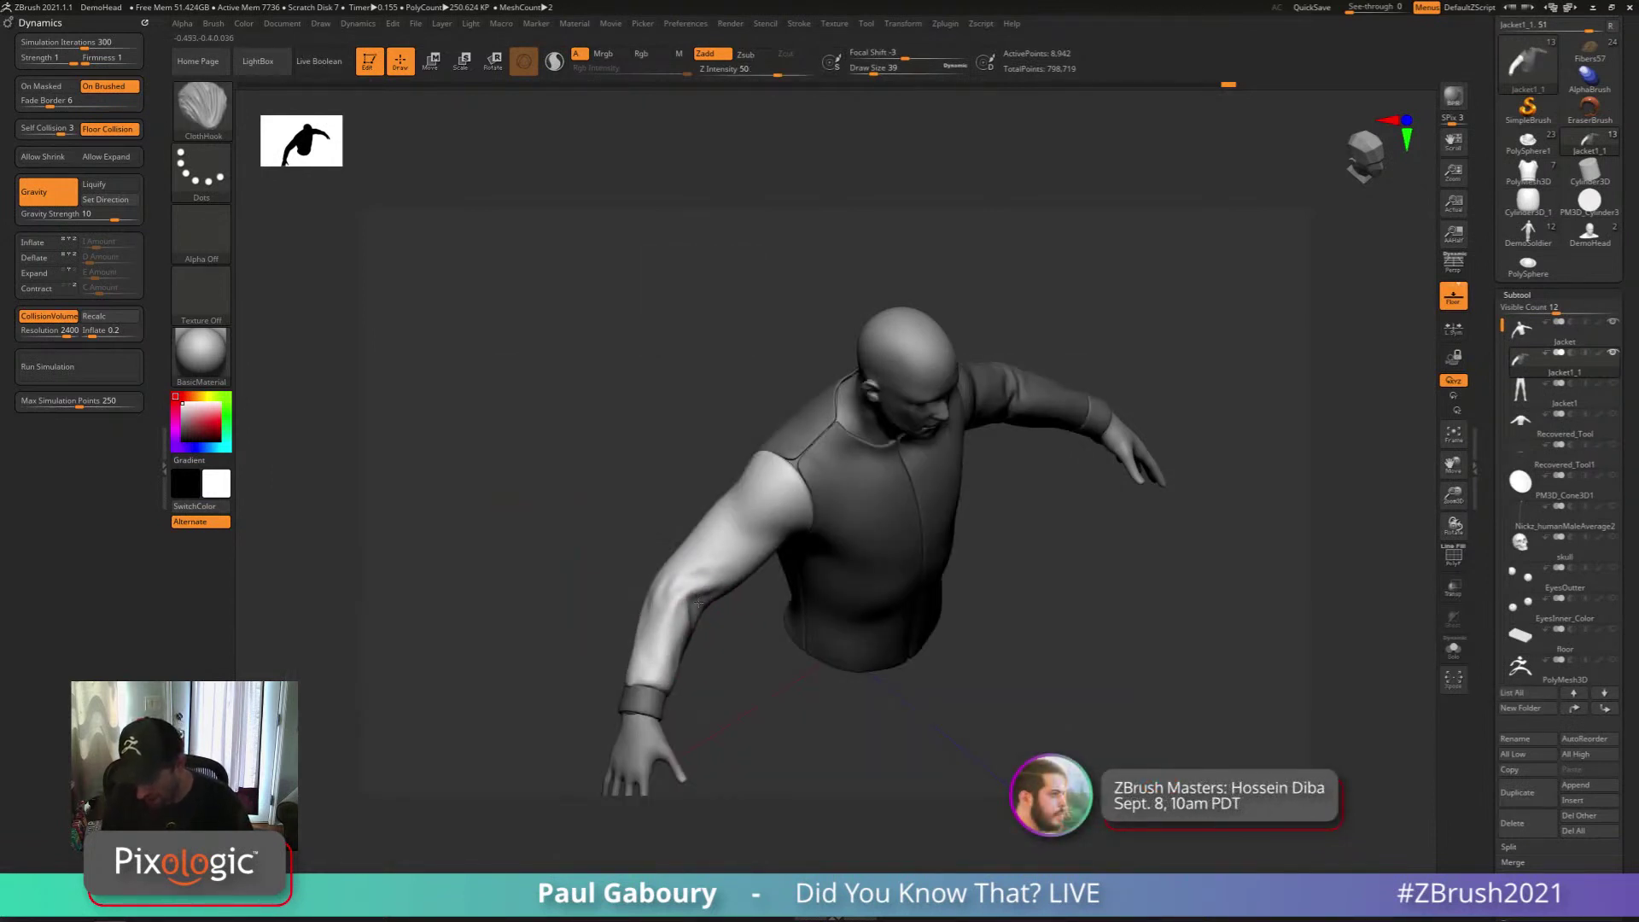
mouse_move(698, 602)
right_mouse_down()
mouse_move(658, 585)
mouse_move(702, 585)
right_mouse_up()
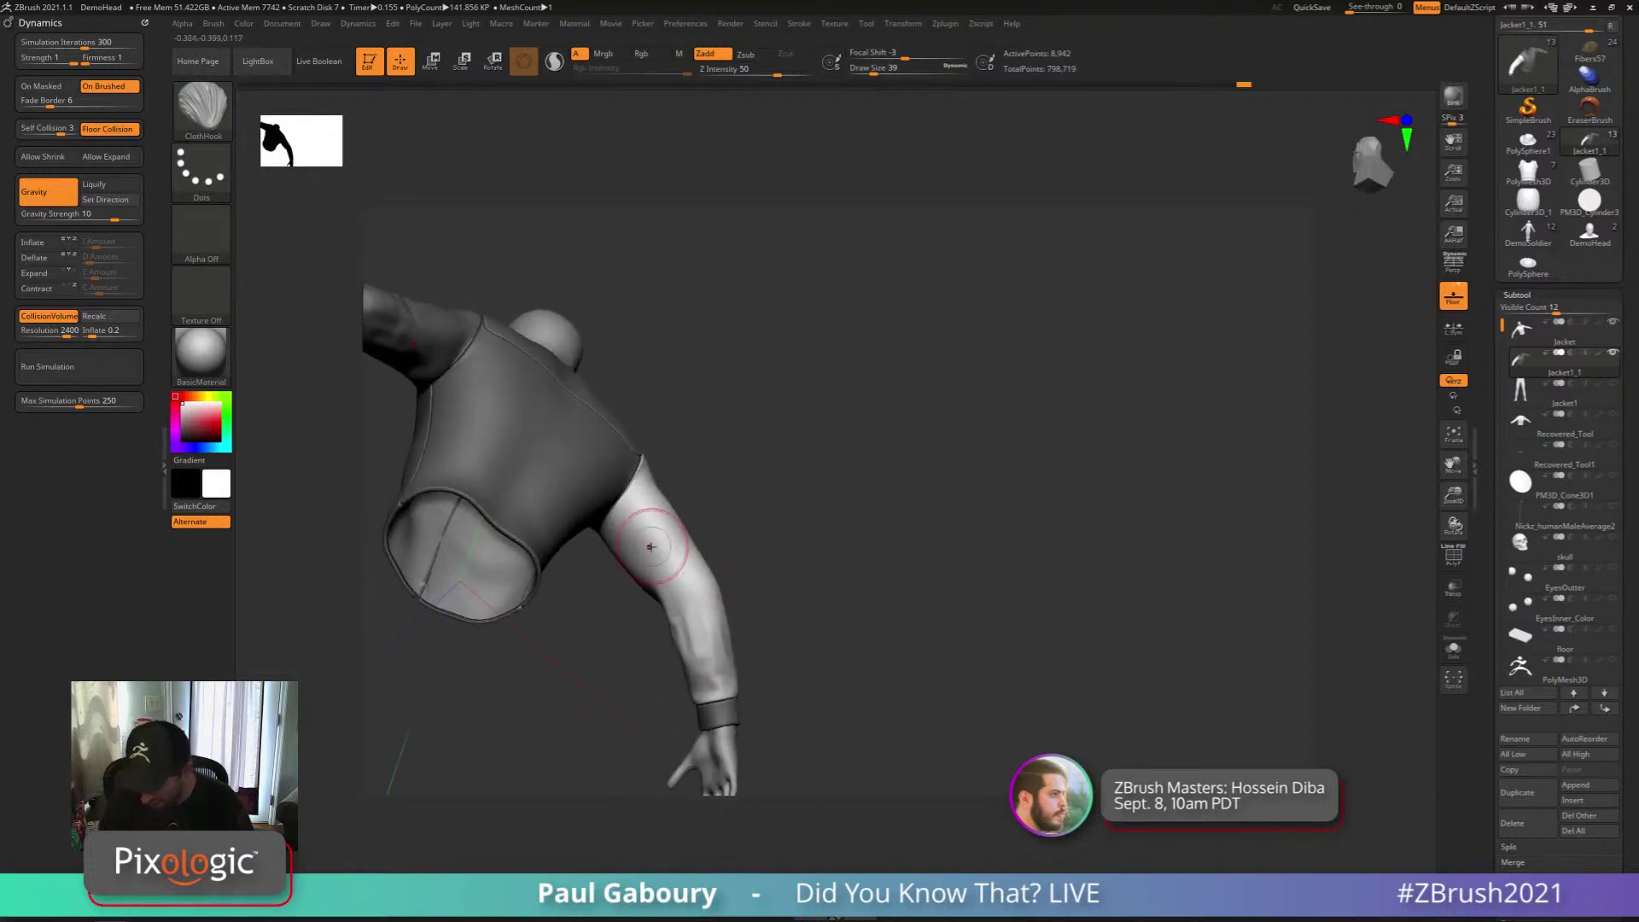
mouse_move(638, 517)
right_mouse_down()
mouse_move(680, 457)
mouse_move(697, 494)
right_mouse_up()
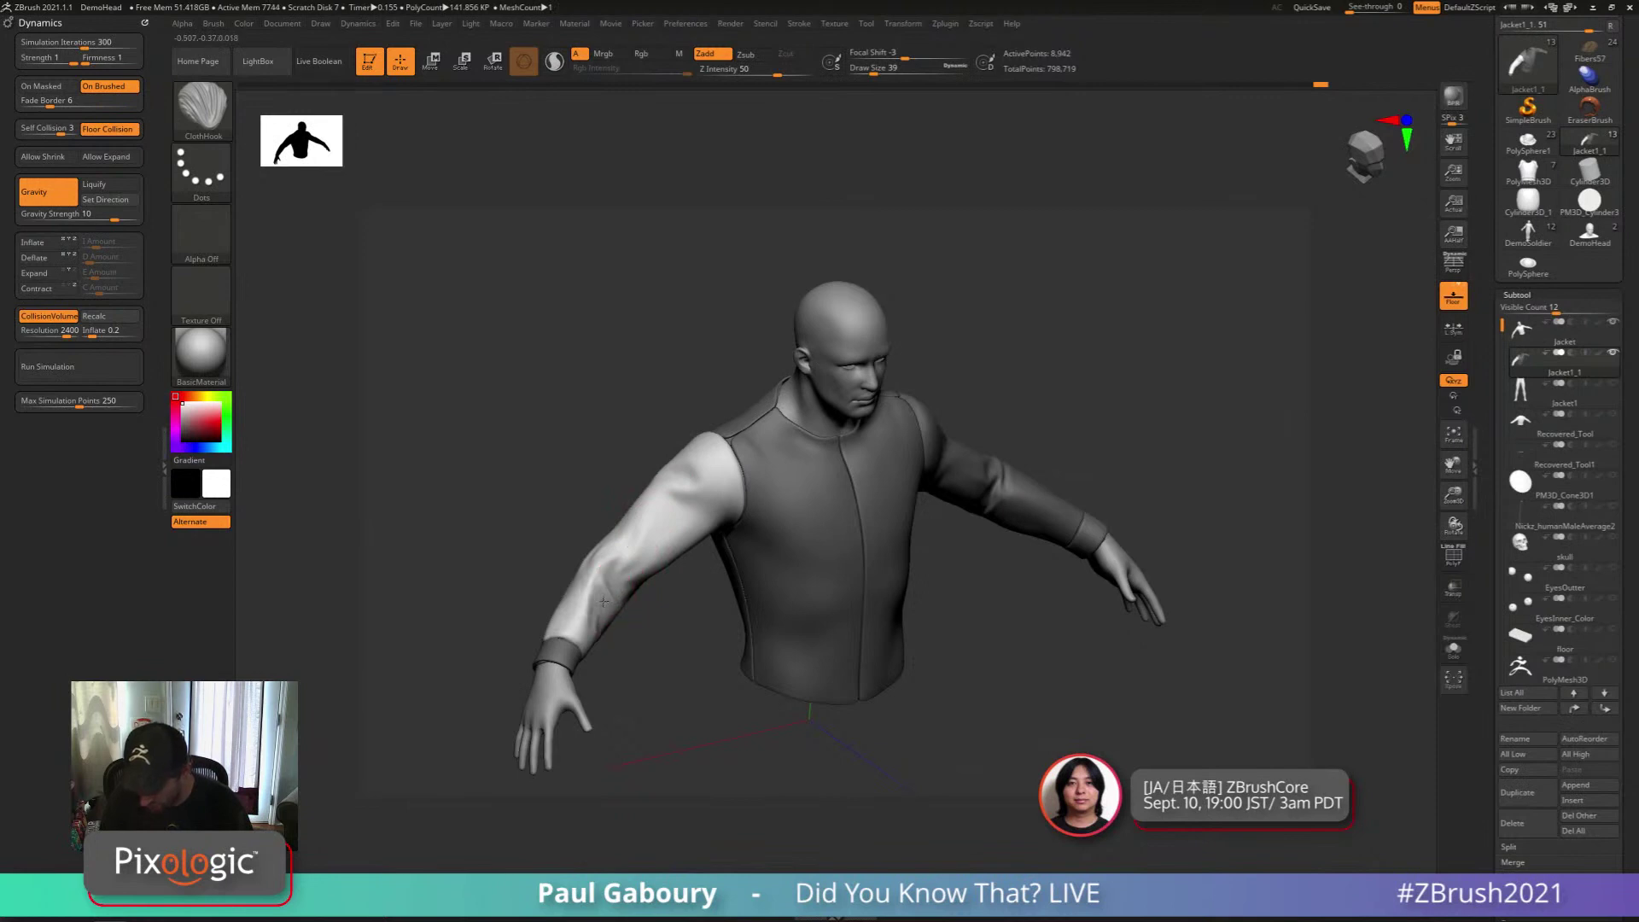
Isolate the upper back yoke panel and mask the rest of the jacket, with all panels shown again
mouse_move(597, 618)
right_mouse_down()
mouse_move(611, 668)
mouse_move(691, 577)
mouse_move(804, 674)
mouse_move(751, 589)
right_mouse_up()
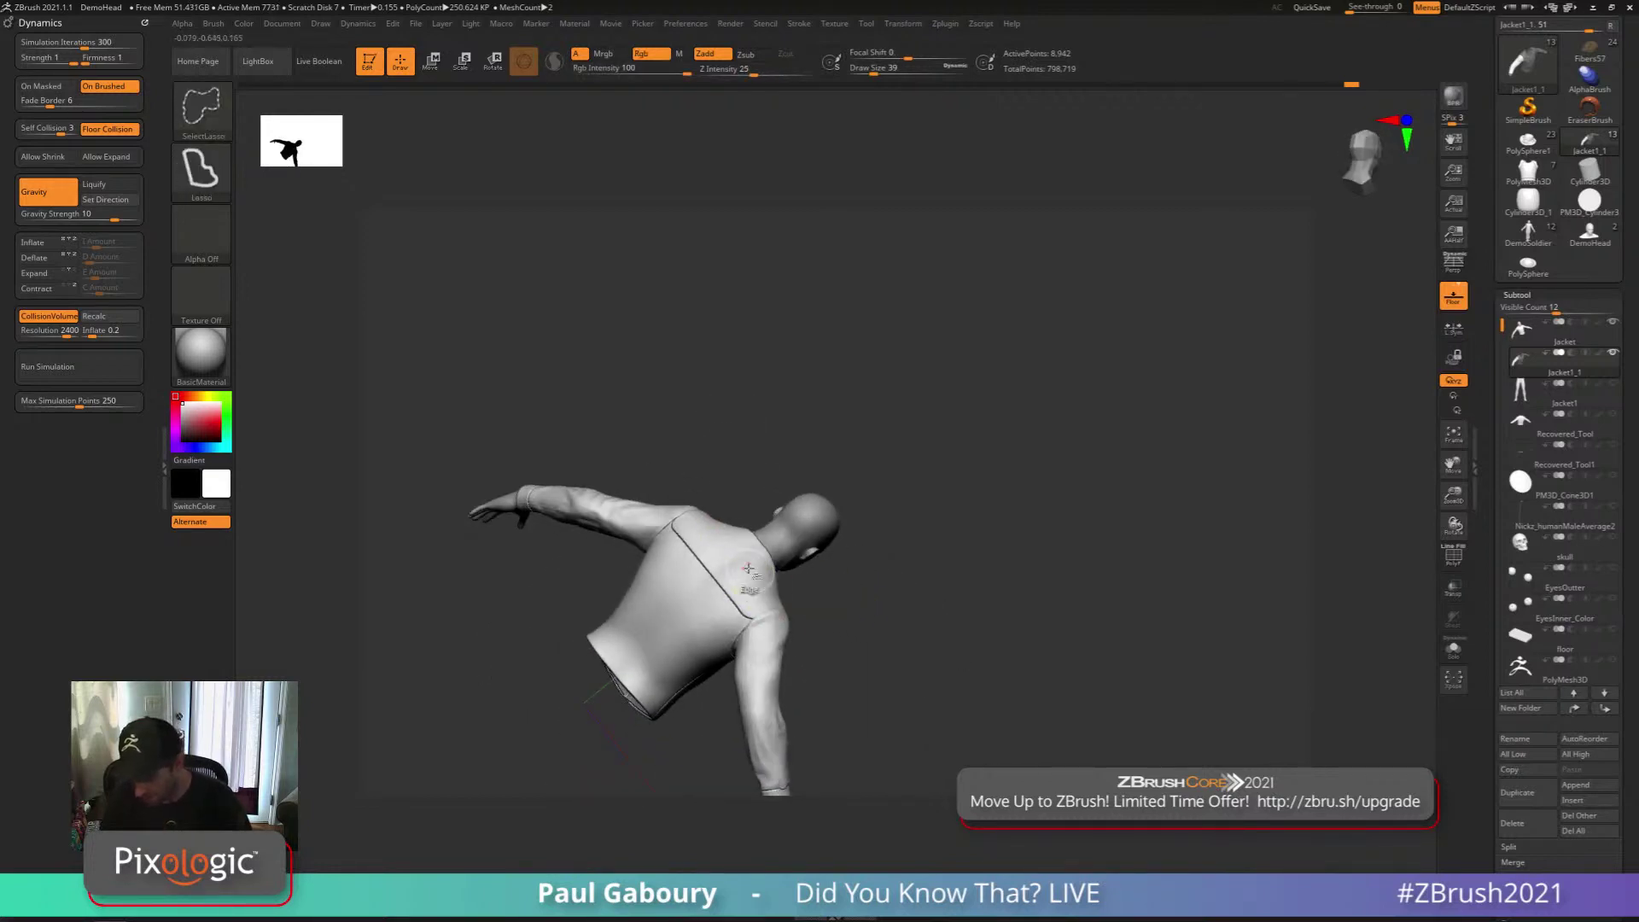
left_click(751, 563, "ctrl+shift")
left_click(858, 597, "ctrl")
left_click(860, 602, "ctrl+shift")
left_click(860, 607, "ctrl")
Pull folds across both sides and the centre of the unmasked upper back yoke with ClothHook at draw size 39
right_click_drag(860, 607, 752, 606)
left_click_drag(721, 553, 759, 500)
right_click_drag(759, 499, 792, 601)
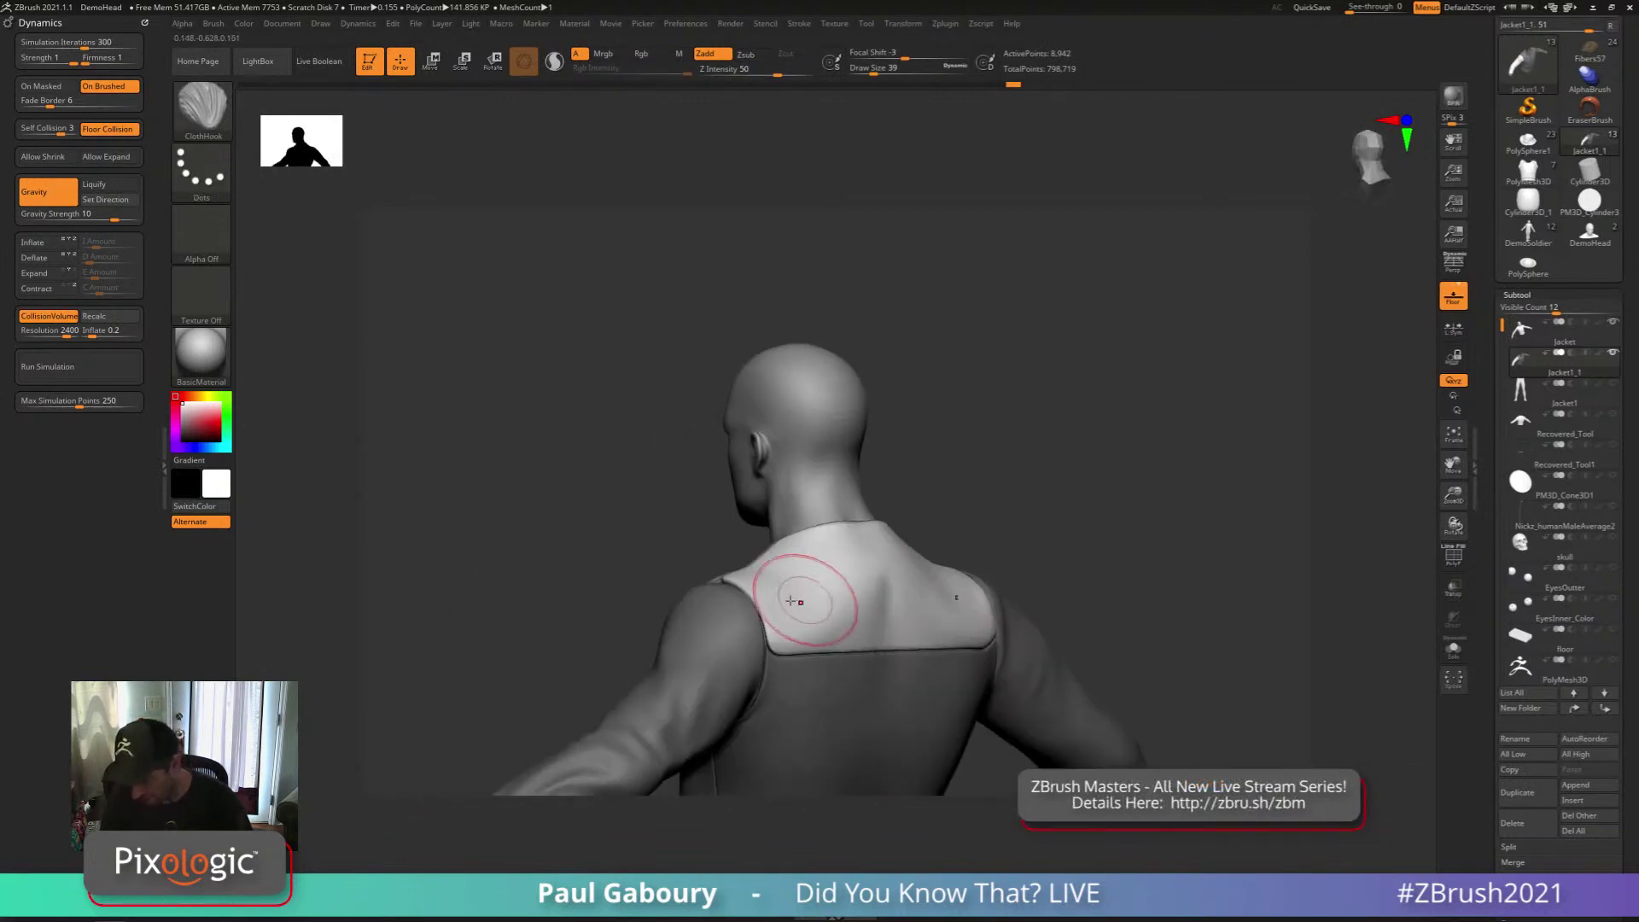
left_click_drag(804, 536, 807, 528)
right_click_drag(806, 531, 894, 584)
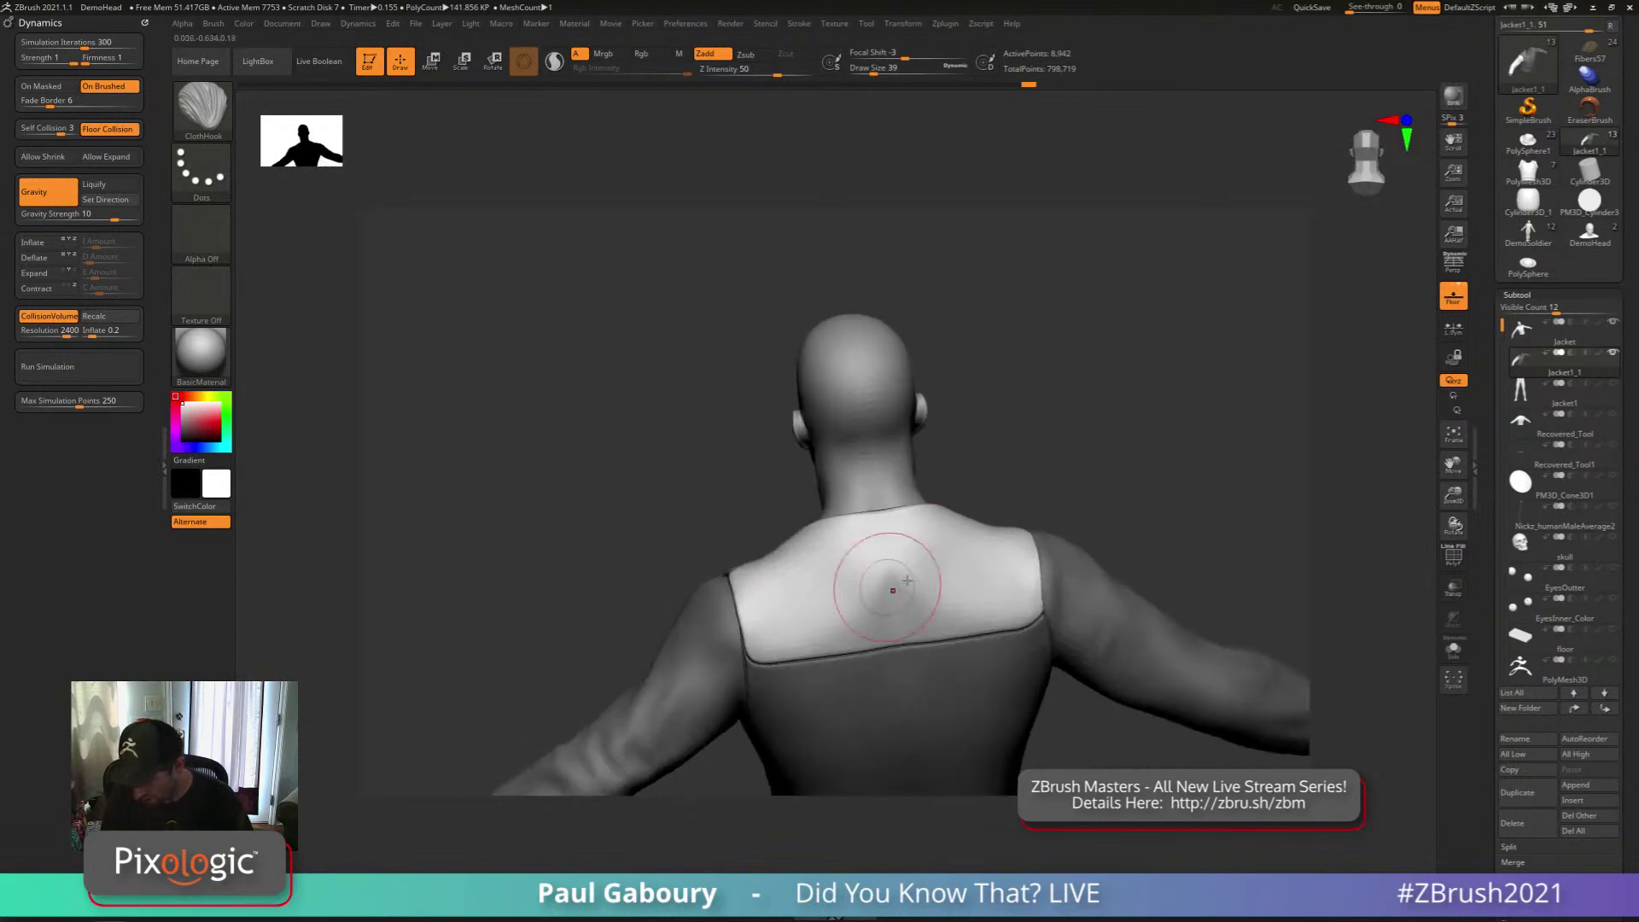
mouse_move(984, 567)
left_mouse_down()
mouse_move(950, 618)
mouse_move(910, 612)
mouse_move(962, 610)
mouse_move(981, 587)
left_mouse_up()
mouse_move(995, 566)
right_mouse_down()
mouse_move(991, 627)
mouse_move(840, 635)
right_mouse_up()
left_click_drag(920, 598, 953, 584)
mouse_move(973, 570)
right_mouse_down()
mouse_move(1046, 583)
mouse_move(1000, 541)
mouse_move(919, 523)
right_mouse_up()
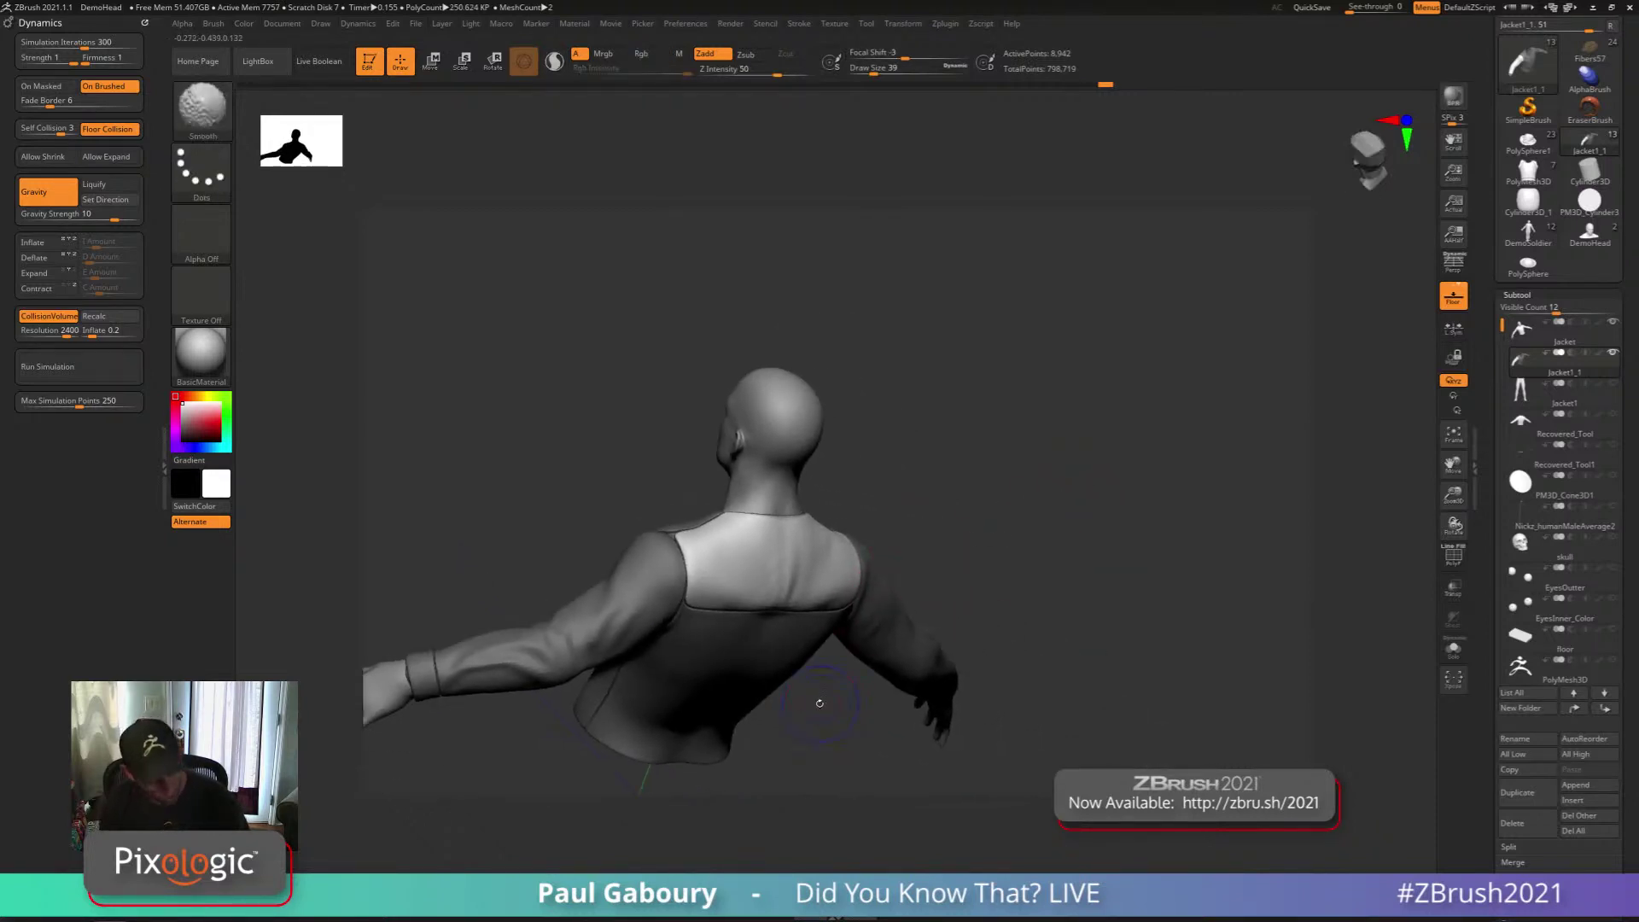
Reduce the draw size to 7 and examine the jacket's yoke, neckline, sleeves and front from several angles
right_click_drag(818, 701, 841, 744)
right_click_drag(939, 529, 1032, 556, "ctrl")
right_click_drag(751, 597, 817, 635)
right_click_drag(922, 644, 1009, 666, "ctrl")
key("s")
left_click_drag(1007, 669, 988, 670)
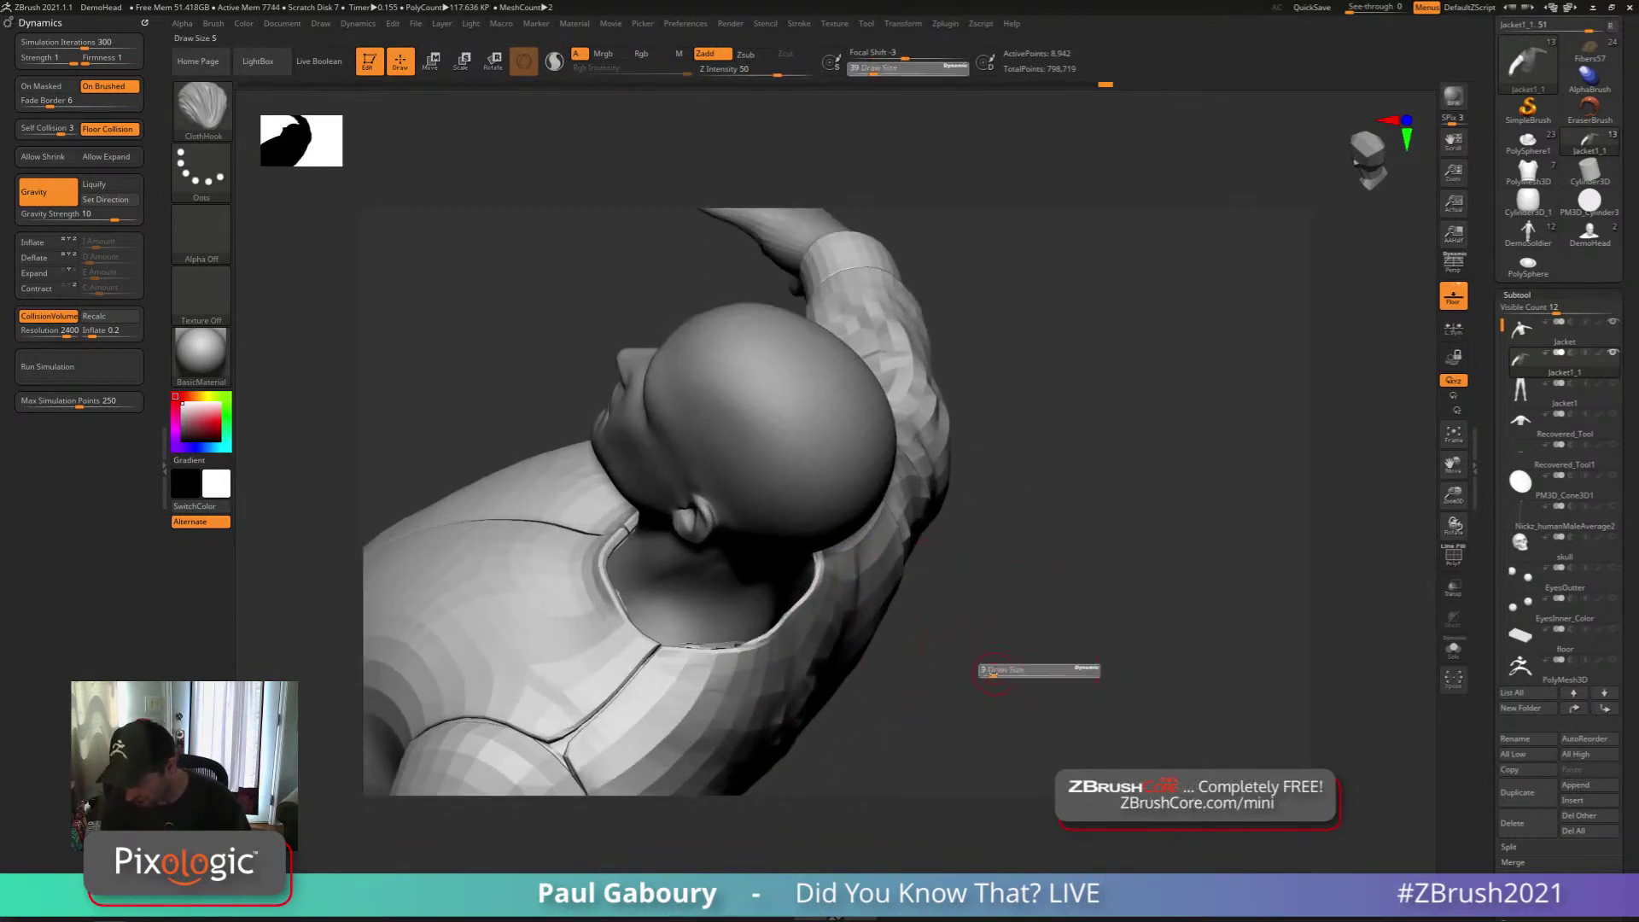
mouse_move(833, 725)
right_mouse_down()
mouse_move(783, 652)
mouse_move(709, 661)
right_mouse_up()
right_click_drag(983, 604, 990, 513, "alt")
mouse_move(896, 632)
right_mouse_down("ctrl")
mouse_move(851, 659)
mouse_move(688, 597)
right_mouse_up("ctrl")
mouse_move(690, 707)
right_mouse_down()
mouse_move(683, 653)
mouse_move(956, 683)
right_mouse_up()
mouse_move(956, 682)
right_mouse_down("alt")
mouse_move(983, 597)
mouse_move(1088, 553)
right_mouse_up("alt")
right_click_drag(1088, 553, 879, 628, "ctrl")
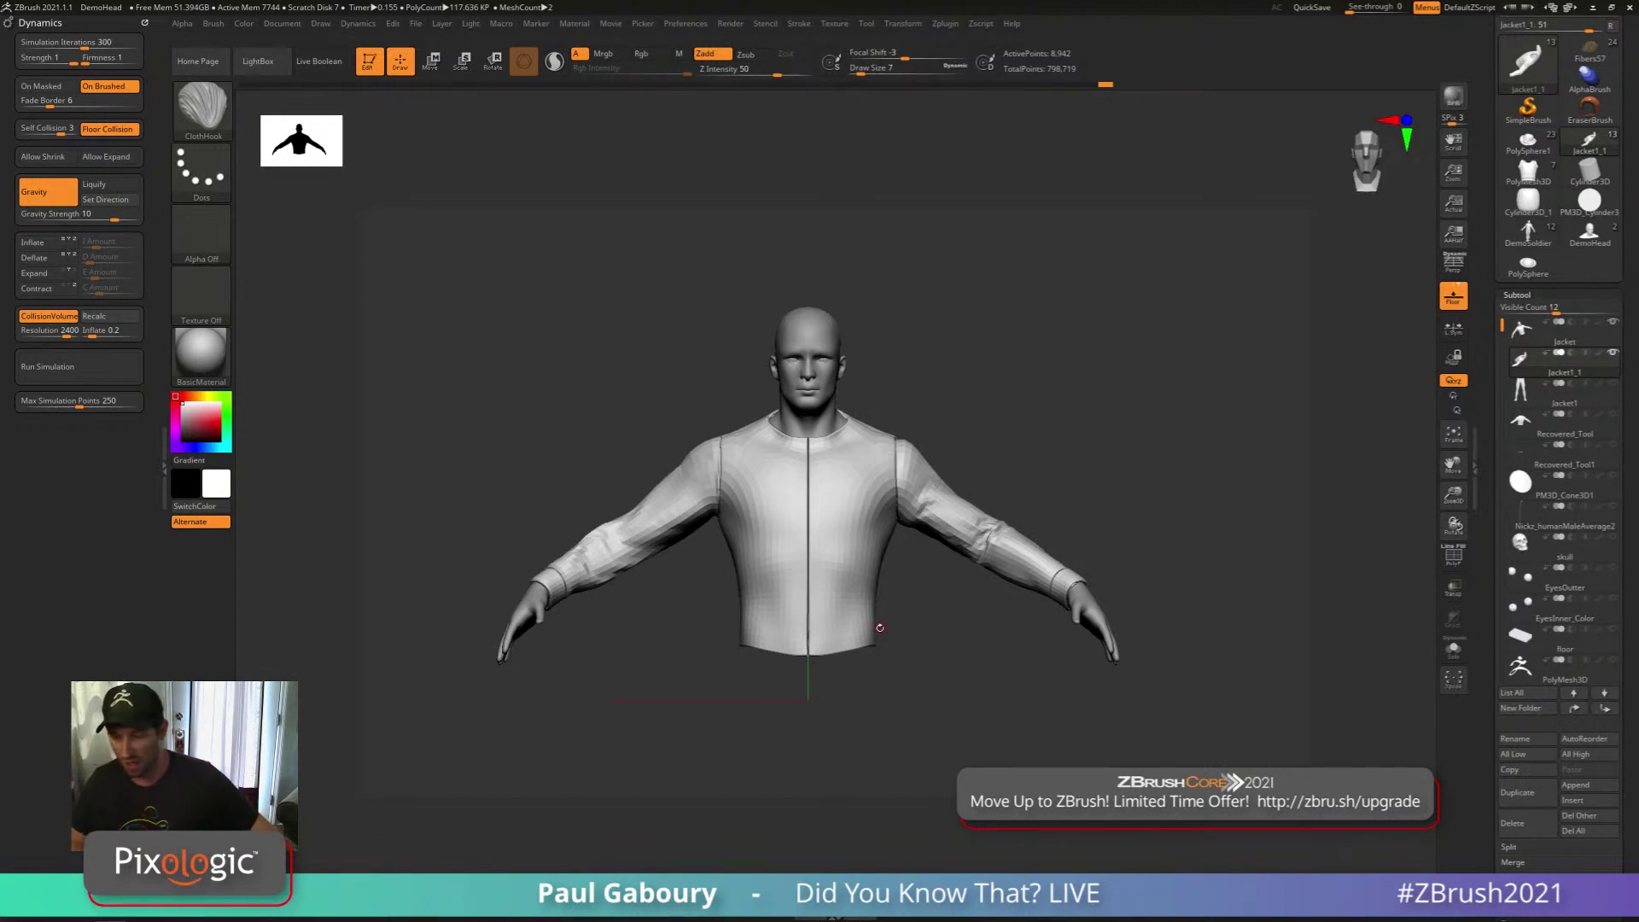
Check the GoZ preferences and find GoZ_for_ZBrush_Installer_WIN in the ZBrush 2021 Troubleshoot Help folder using File Explorer
left_click(685, 26)
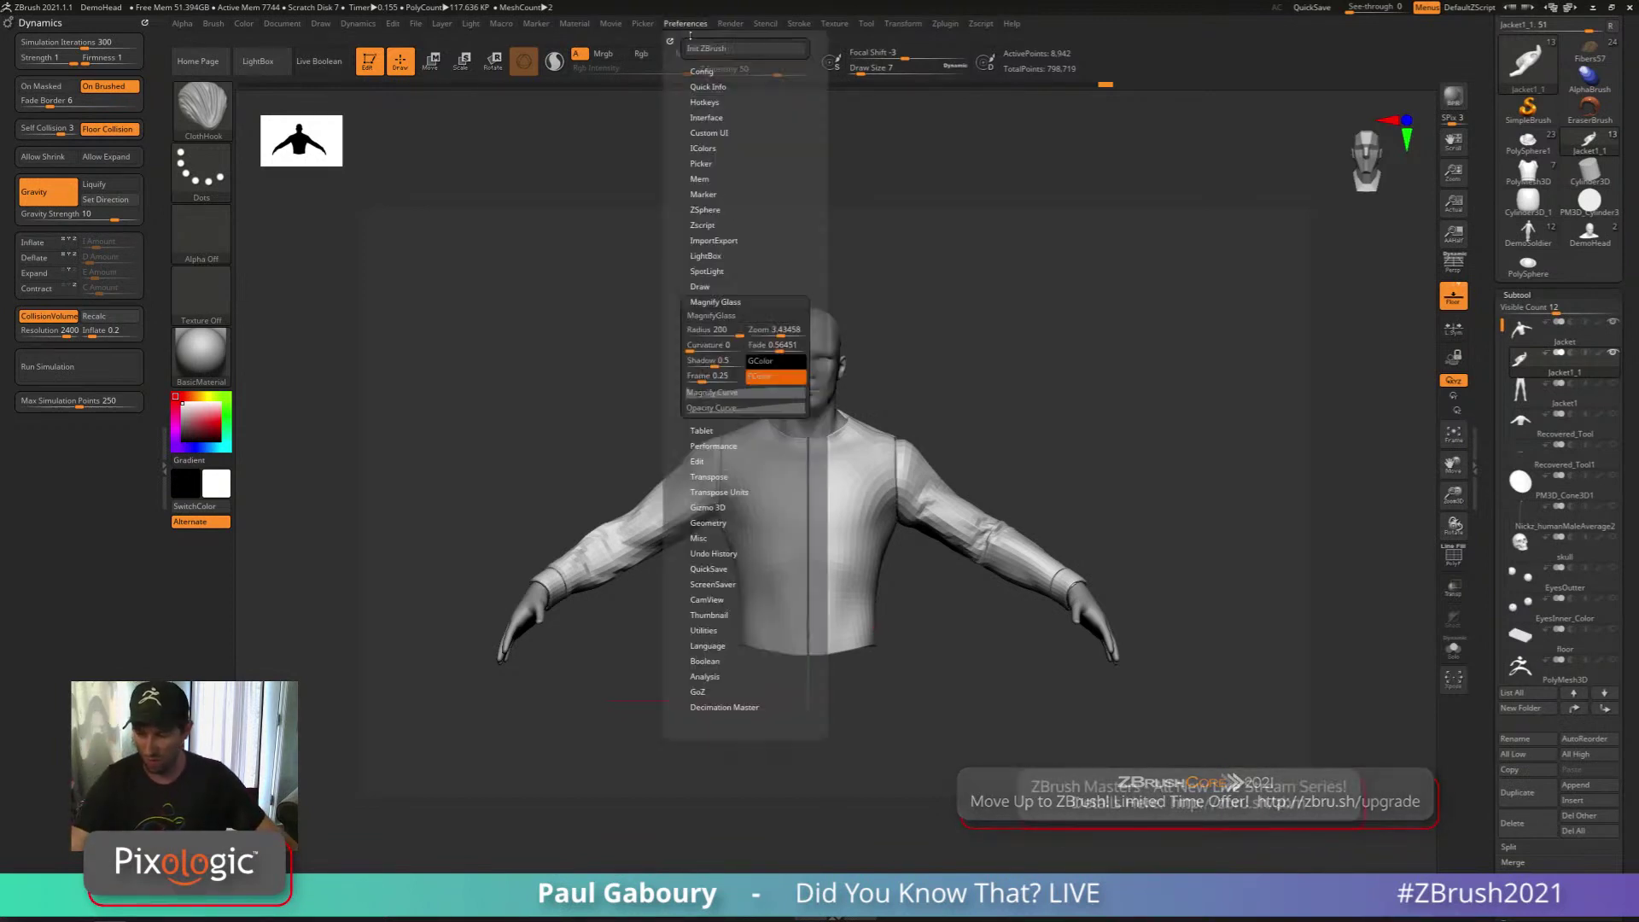
left_click(698, 692)
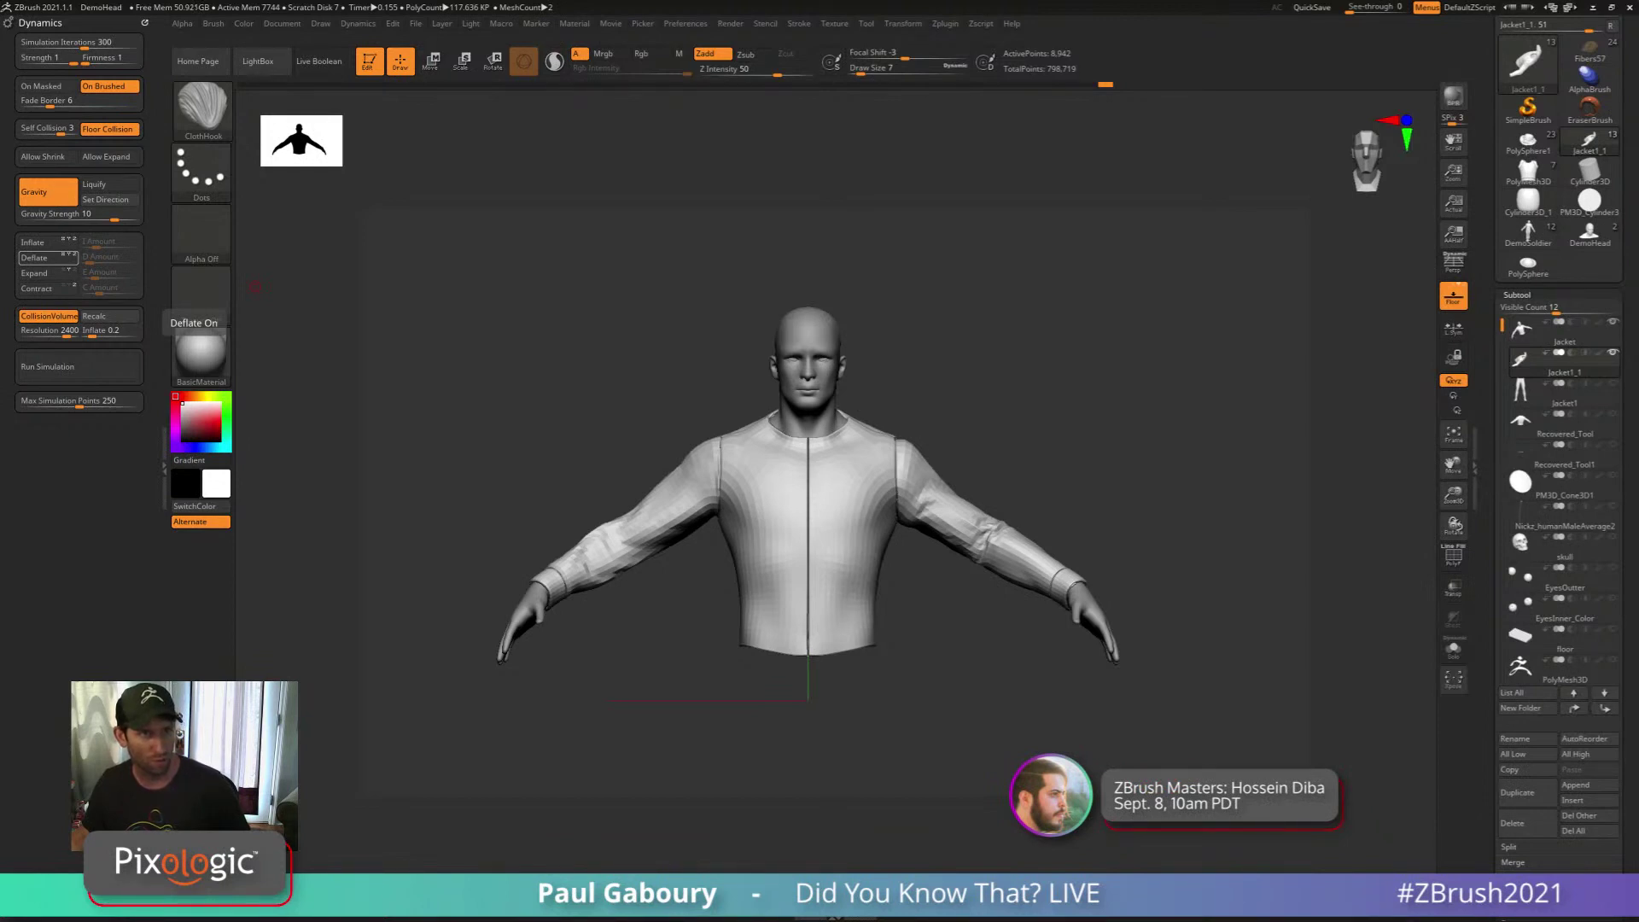
left_click_drag(0, 104, 775, 149)
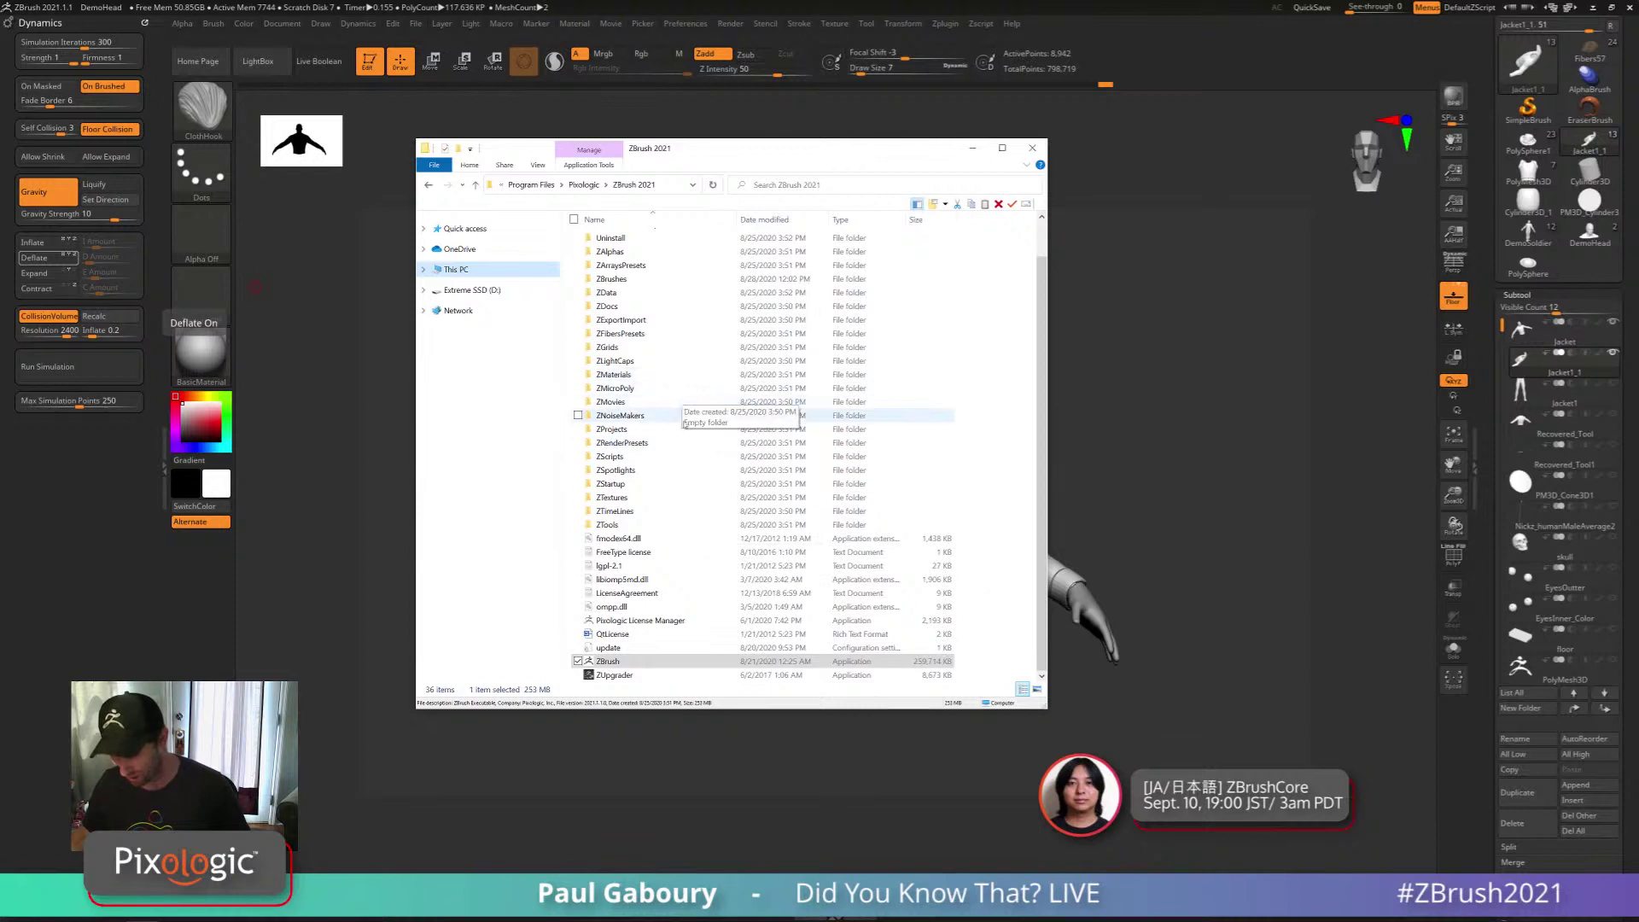
scroll(689, 435, "up", 1)
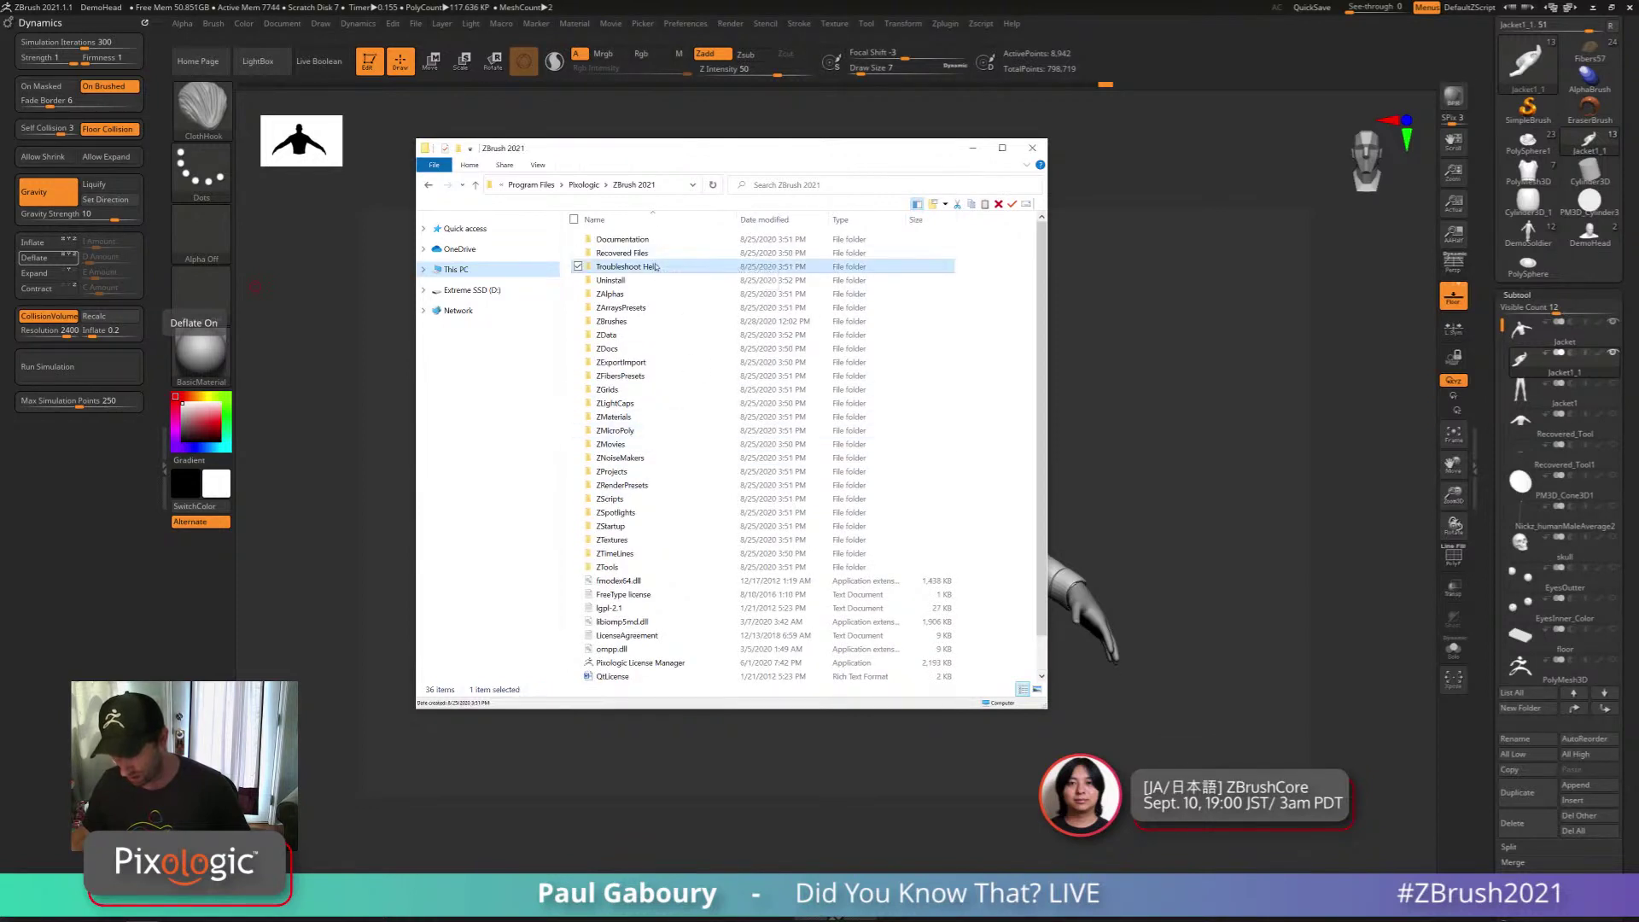
double_click(696, 267)
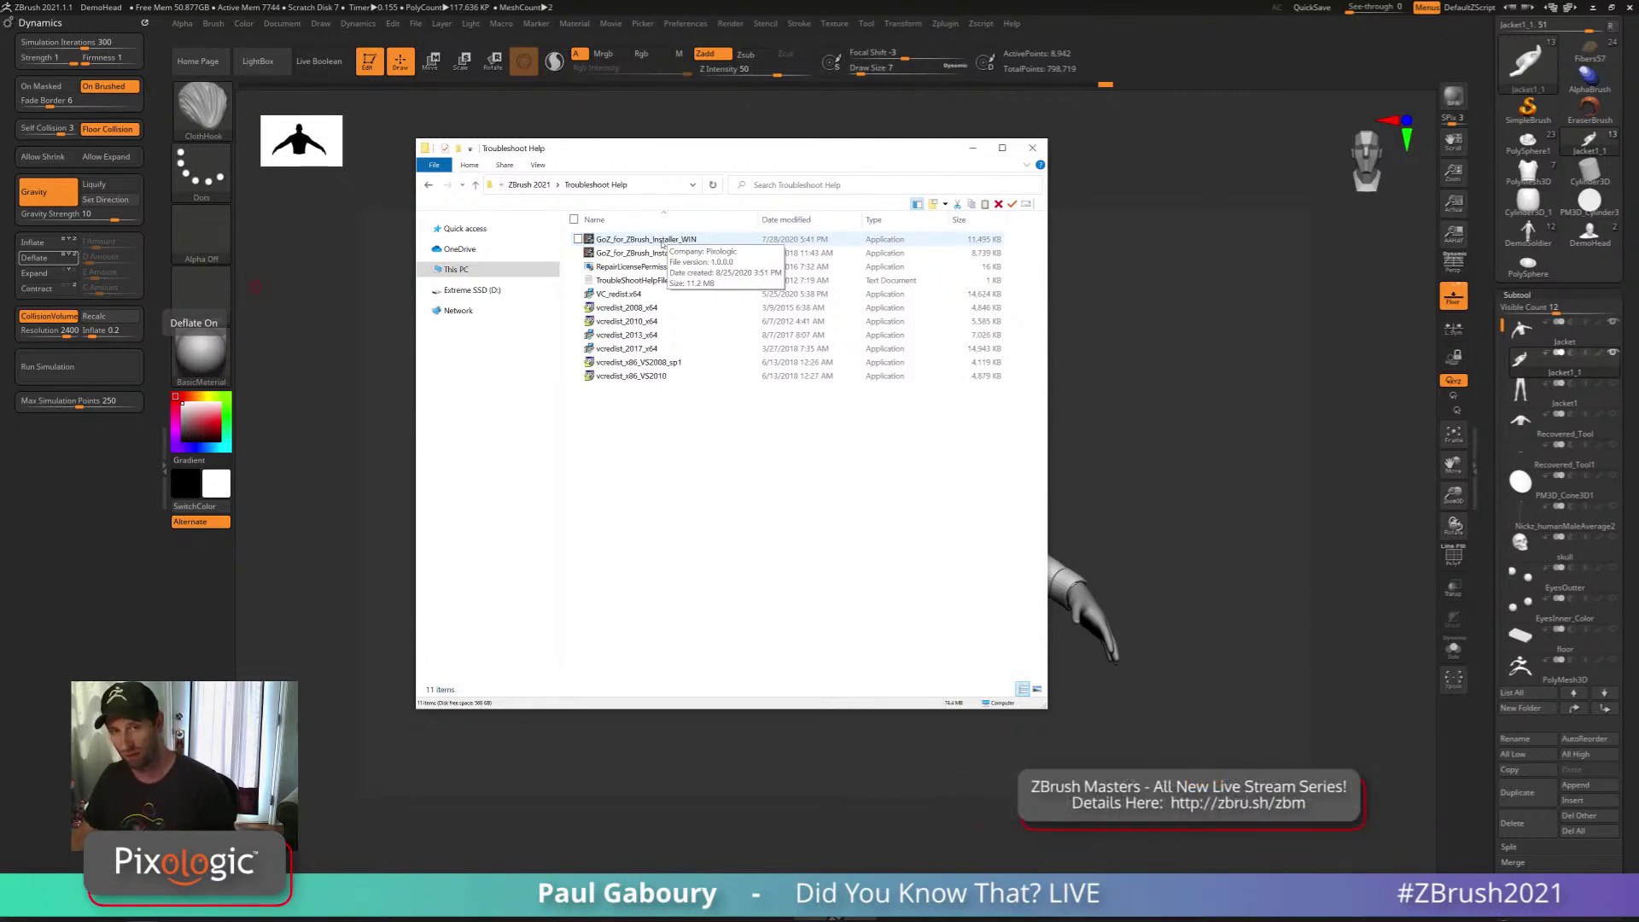
left_click(1031, 147)
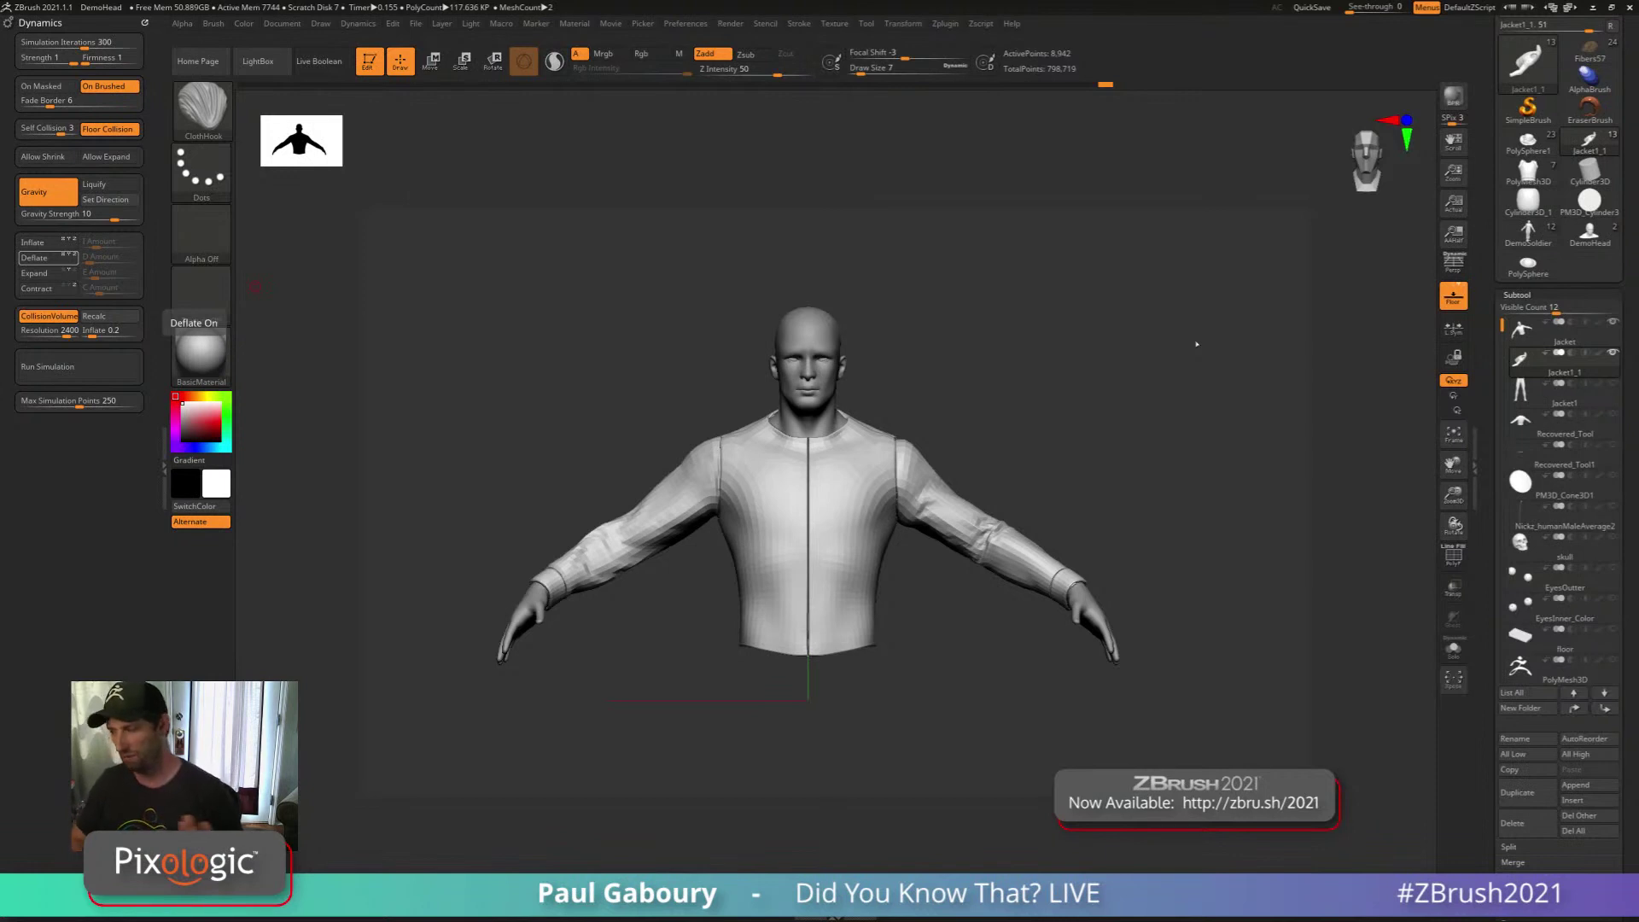
left_click_drag(1488, 330, 1480, 387)
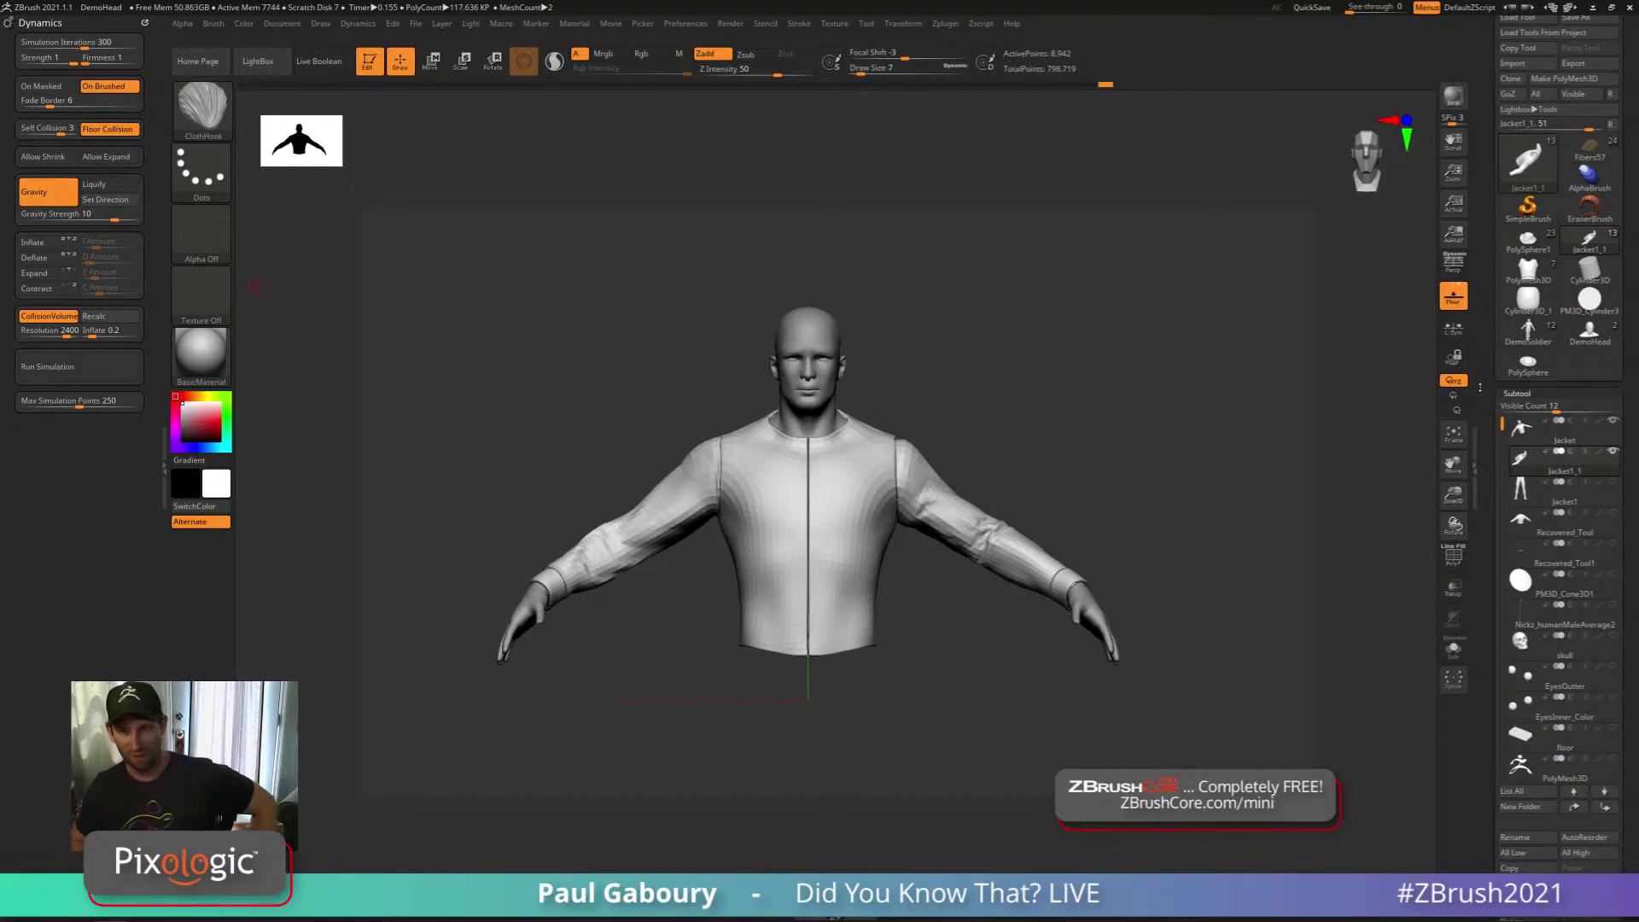
Set the draw size to 56 and examine the jacket's polygroups and wireframe from the front
left_click_drag(875, 673, 882, 624, "alt")
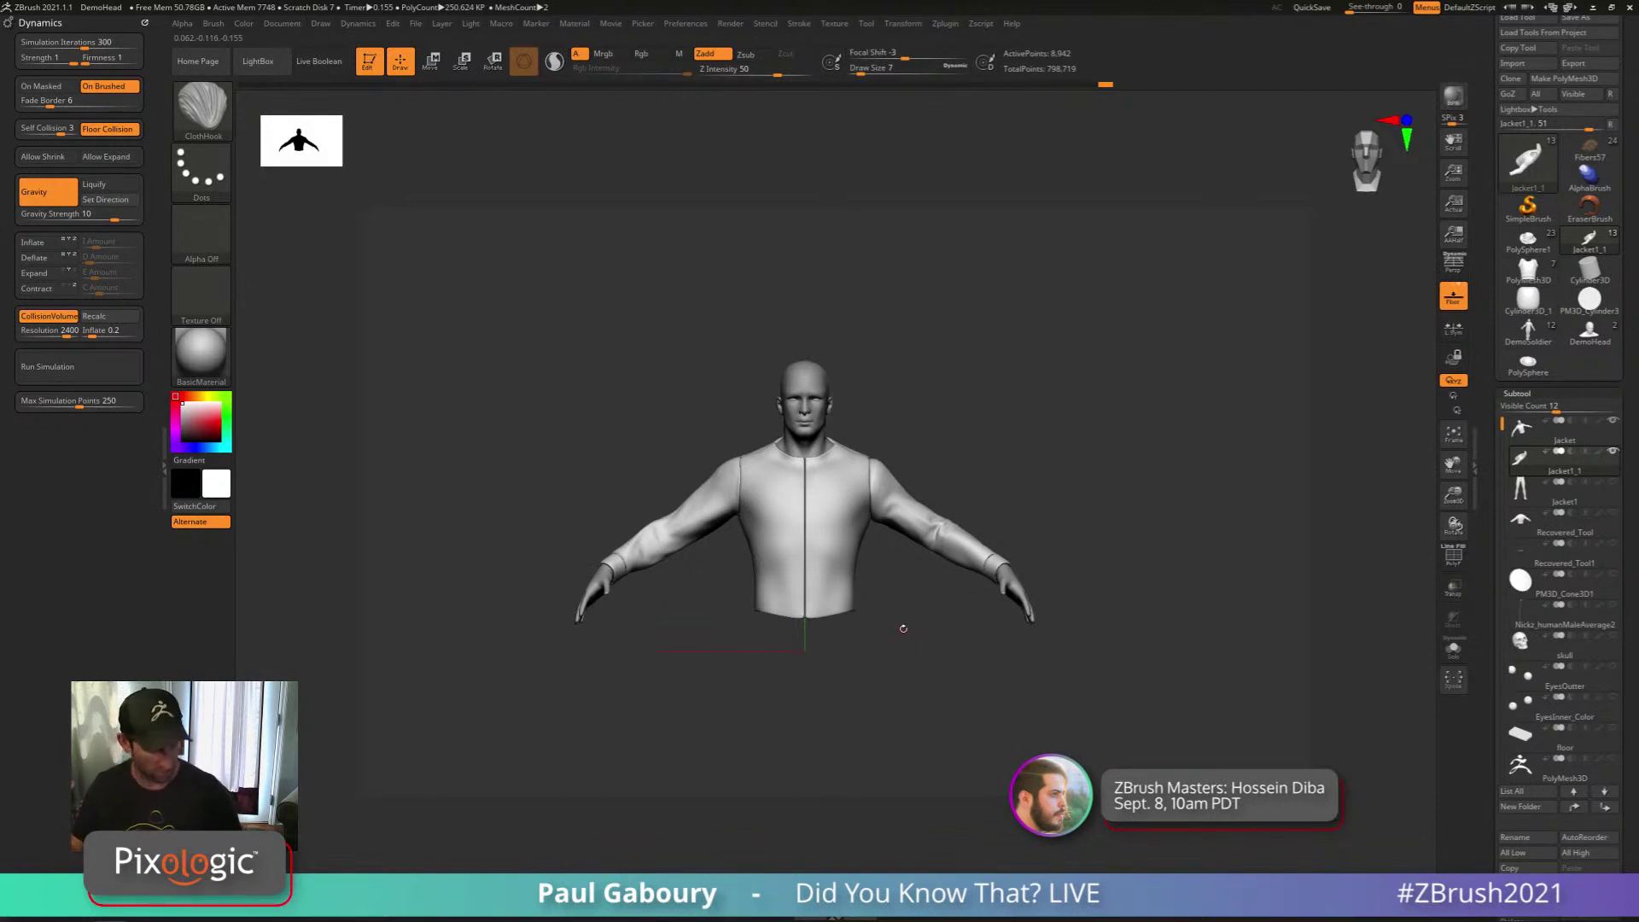
key("s")
mouse_move(921, 629)
right_mouse_down("alt")
mouse_move(928, 580)
mouse_move(862, 627)
mouse_move(837, 587)
mouse_move(849, 546)
right_mouse_up("alt")
key("shift+f")
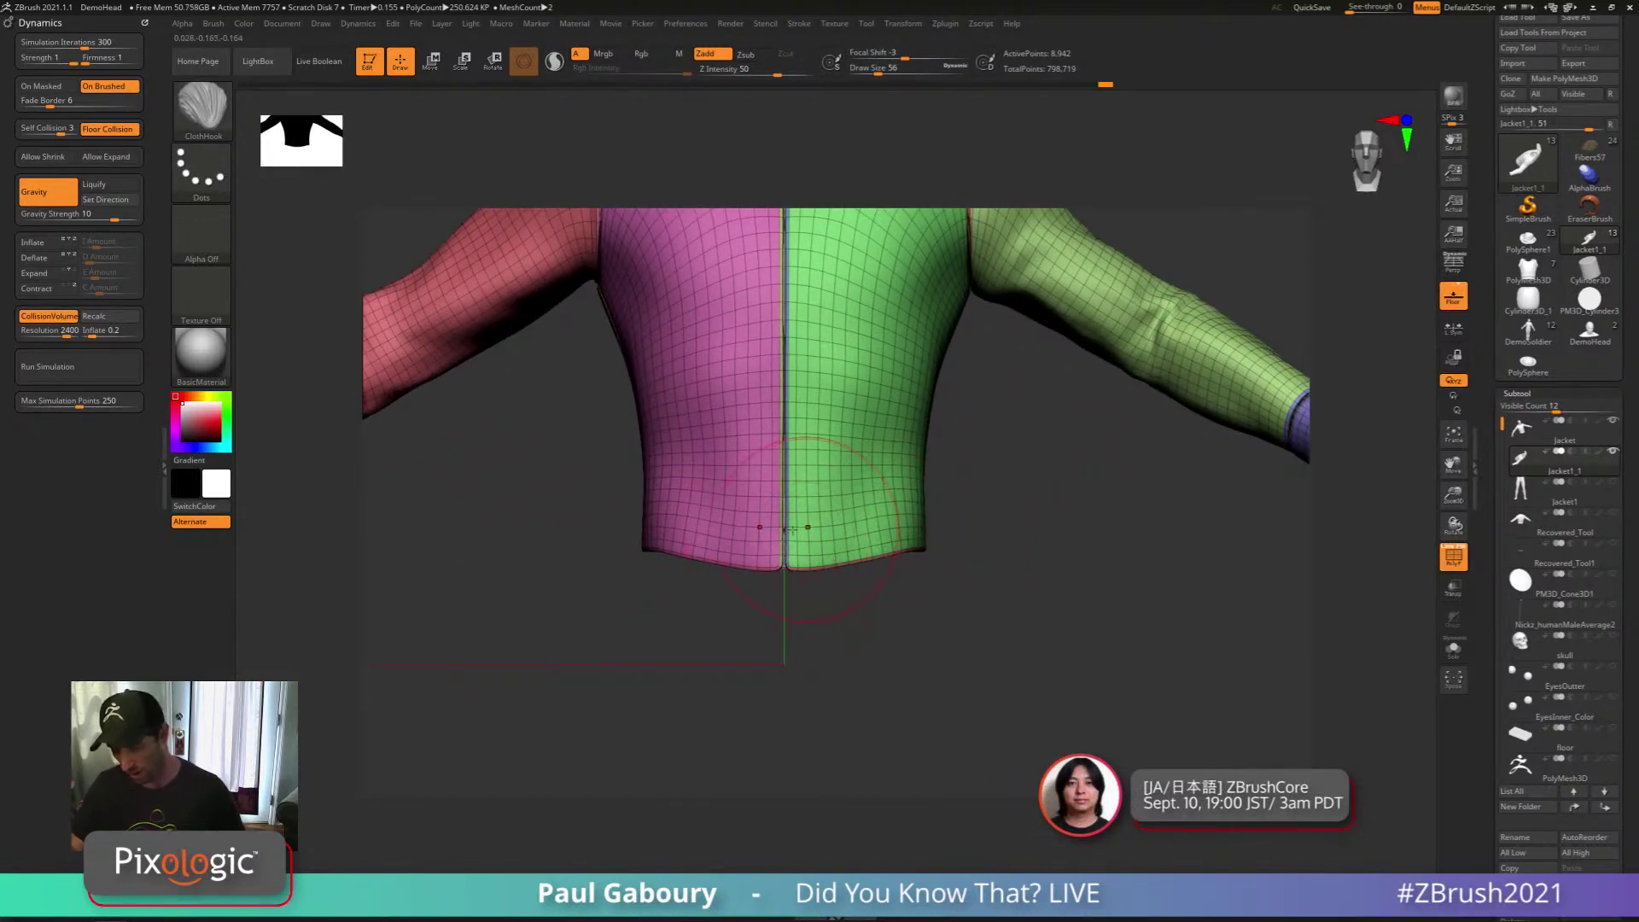
key("f")
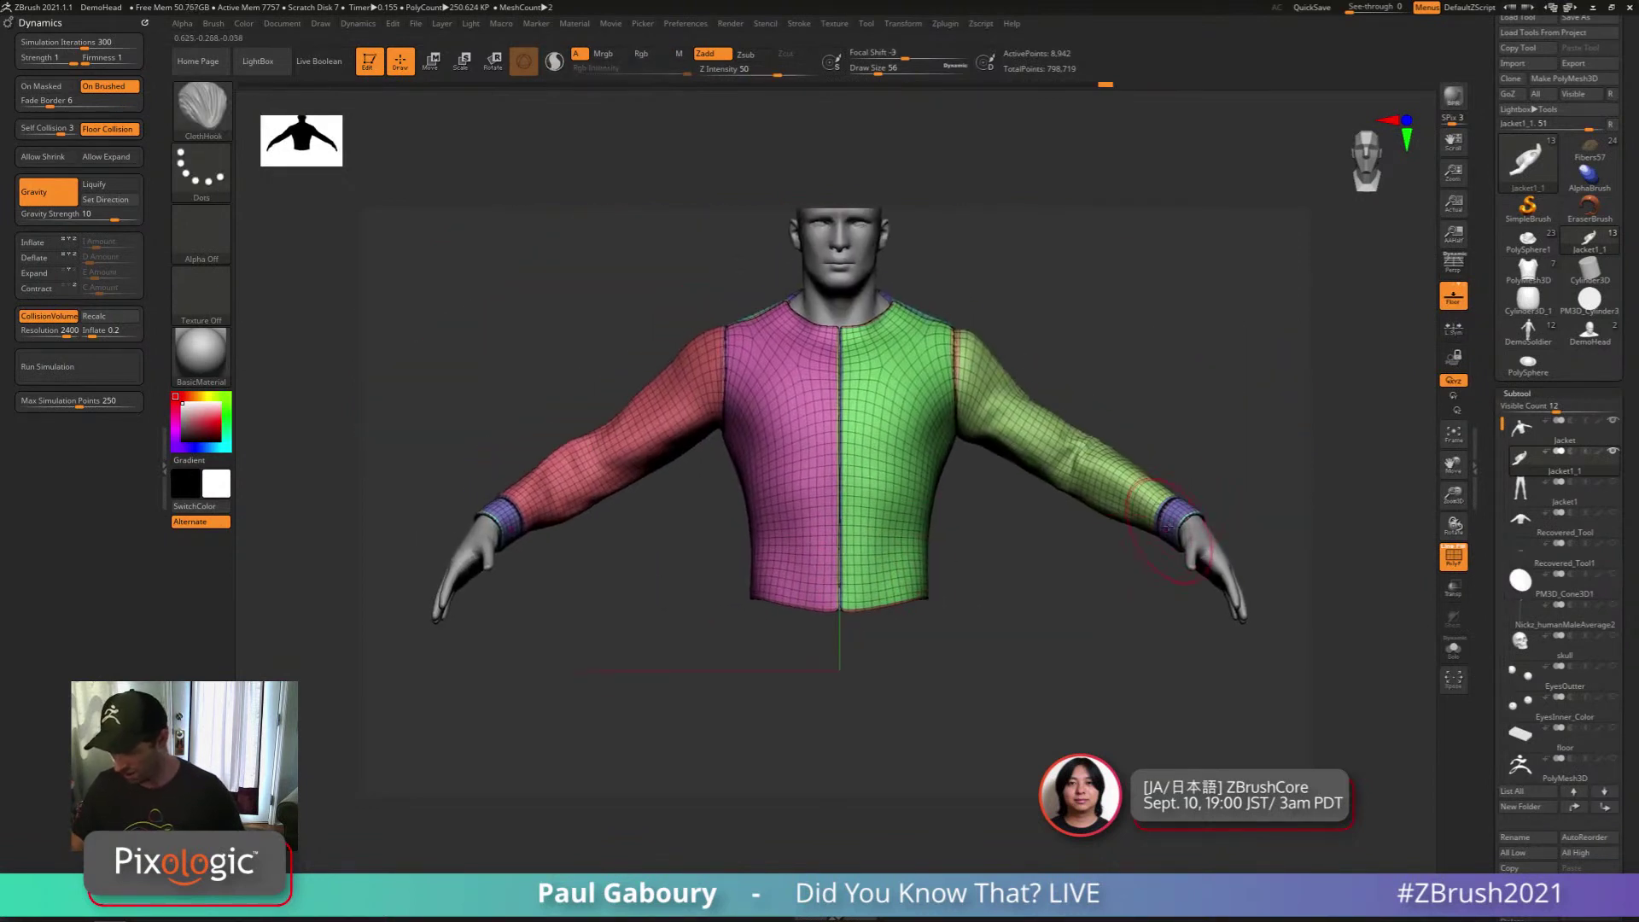
key("shift+f")
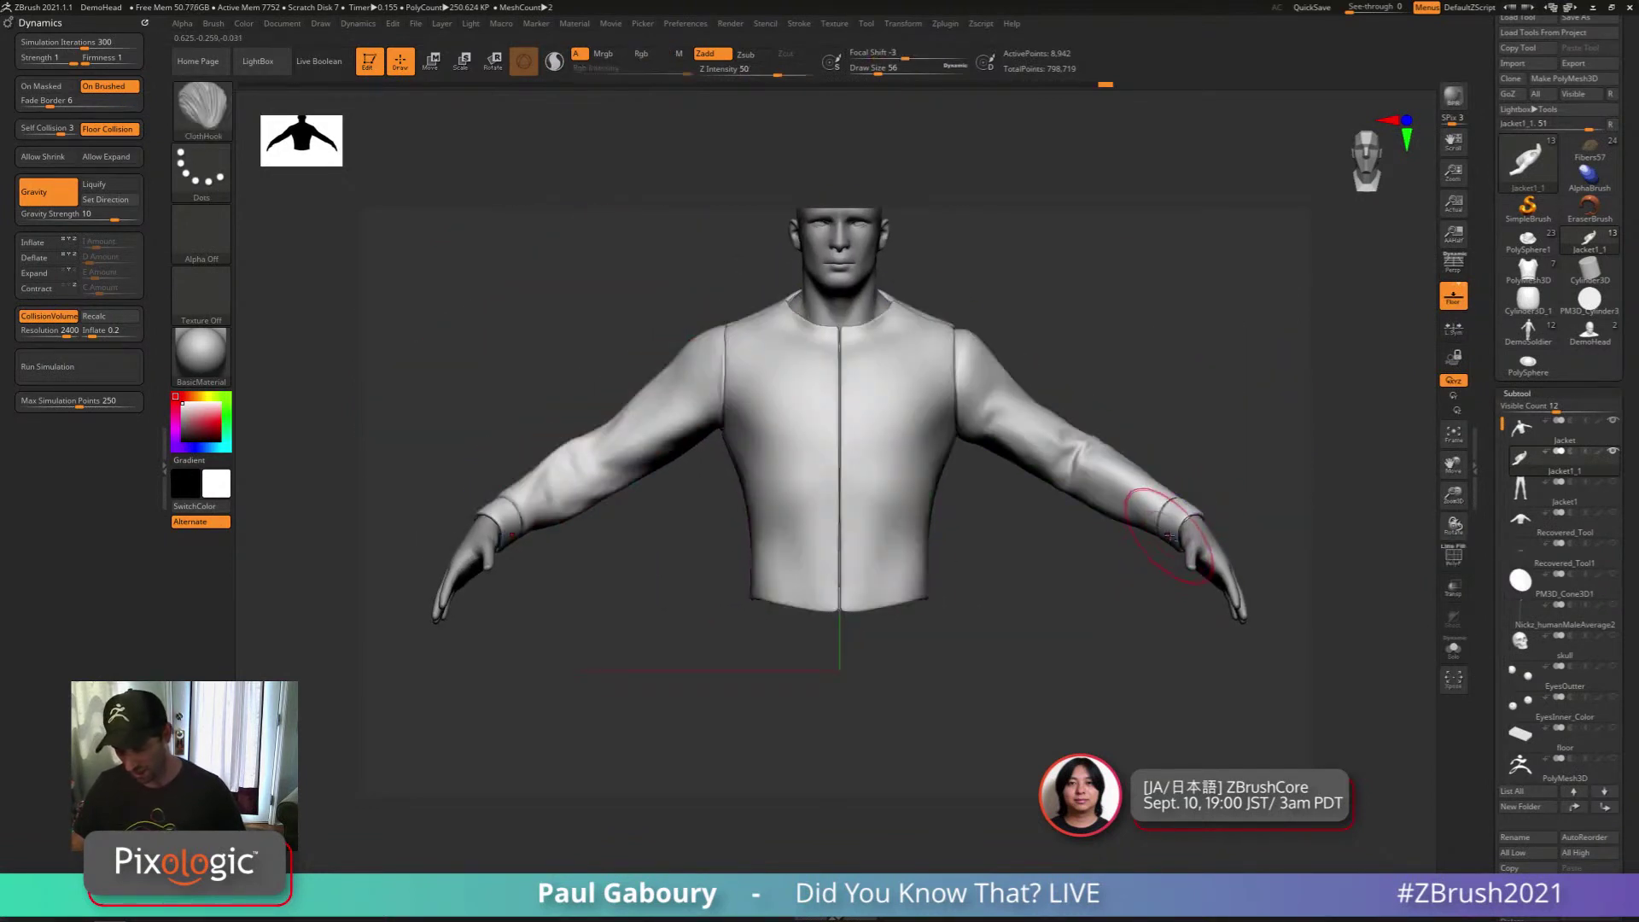
Set the draw size to 5 and try to isolate the figure's left cuff with SelectLasso
key("s")
mouse_move(1186, 580)
right_mouse_down("alt")
mouse_move(1084, 585)
mouse_move(996, 542)
mouse_move(819, 540)
right_mouse_up("alt")
right_click_drag(819, 540, 1070, 536, "ctrl")
key("shift+d")
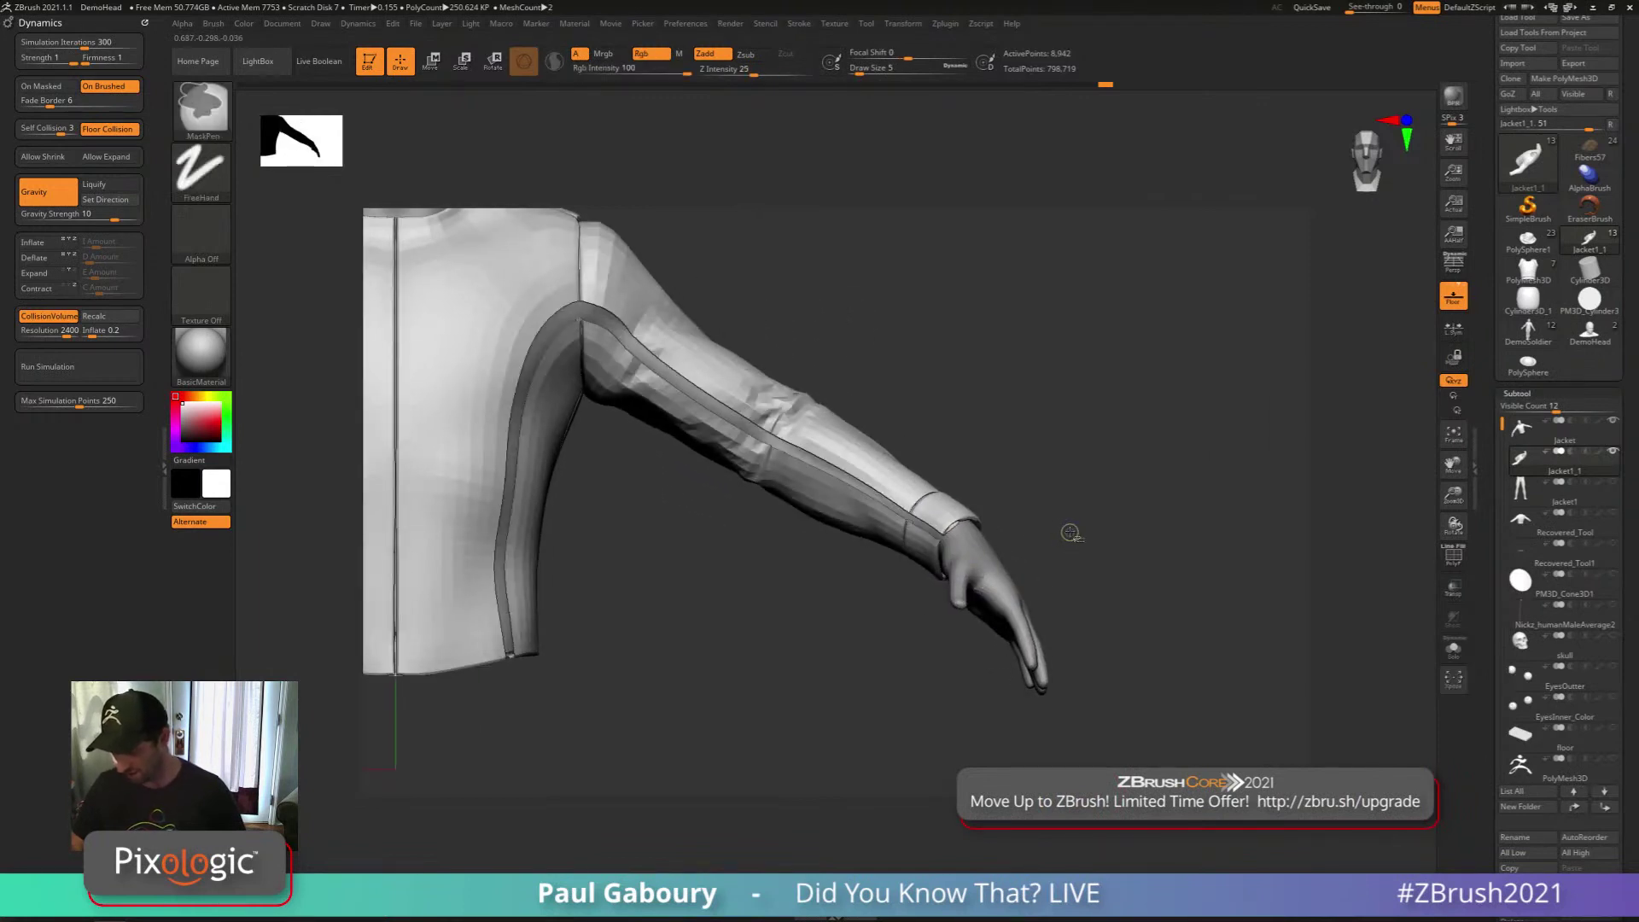
left_click(1068, 535, "ctrl+shift")
right_click_drag(896, 525, 945, 514, "ctrl")
left_click(944, 512, "ctrl+shift")
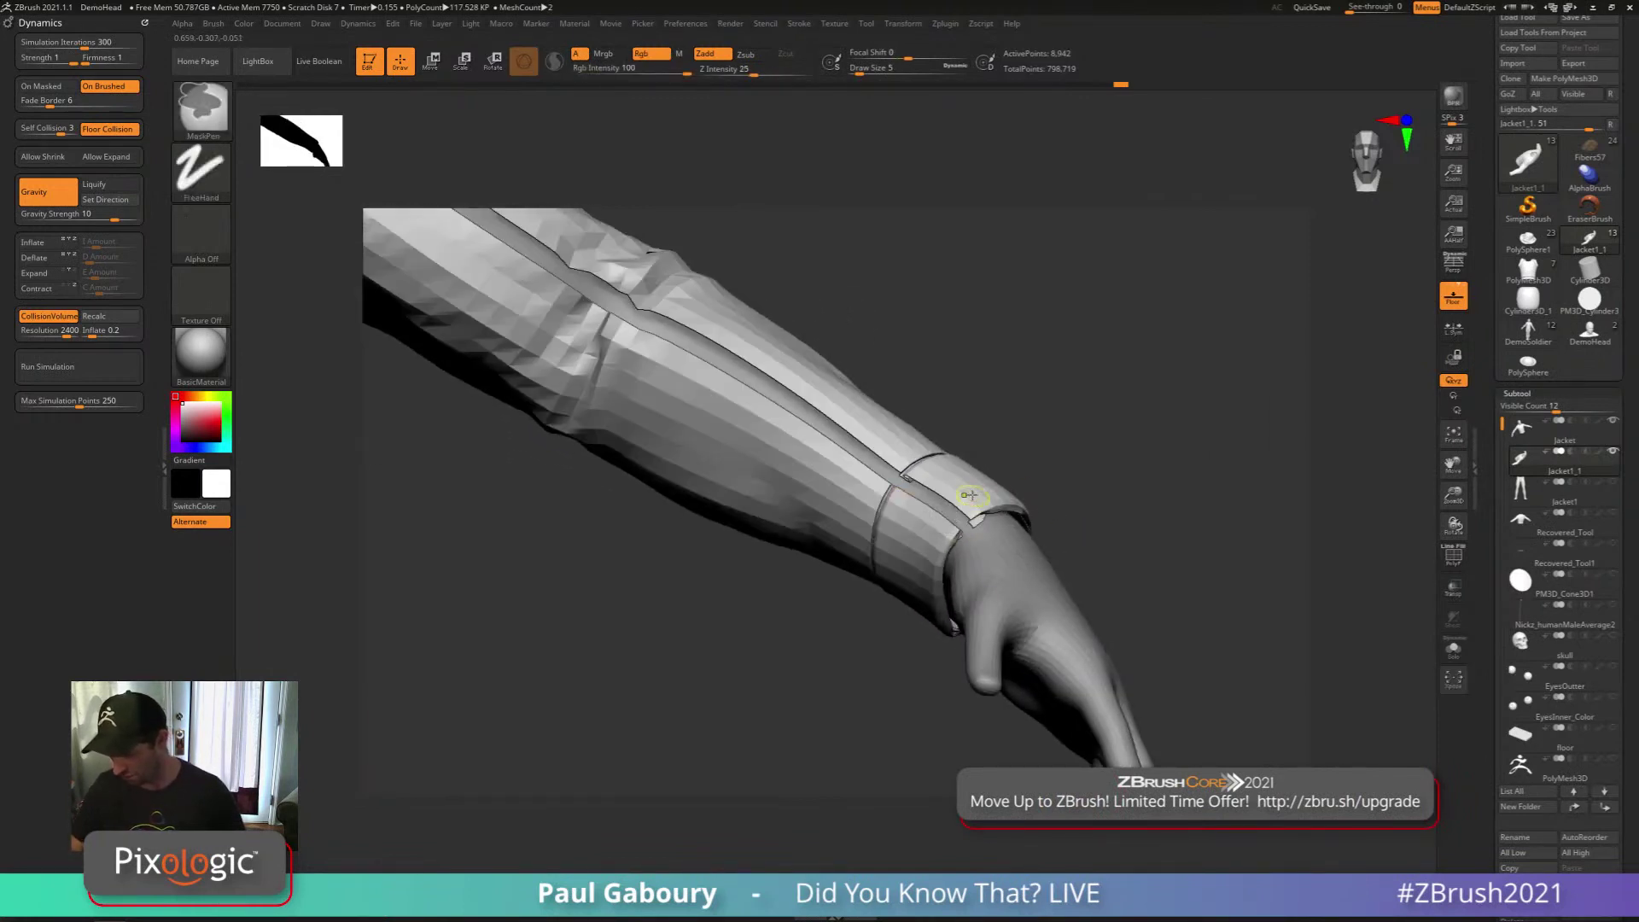
key("d")
key("shift+d")
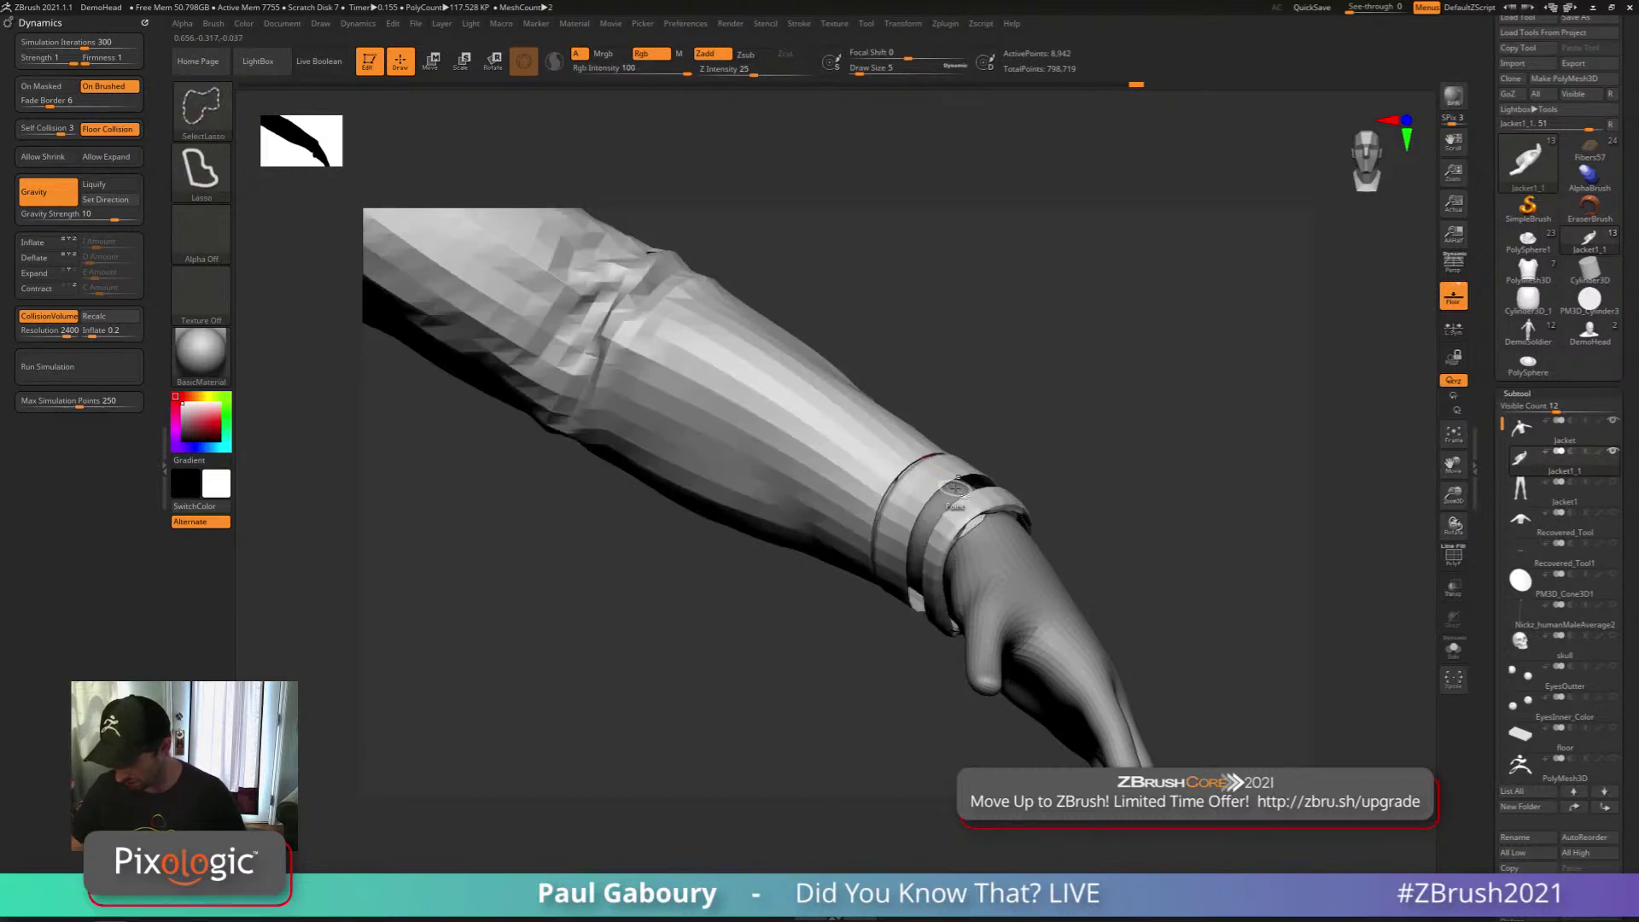
key("d")
Isolate the jacket's cuff panels with SelectRect and display their polygroup wireframe
left_click(210, 151)
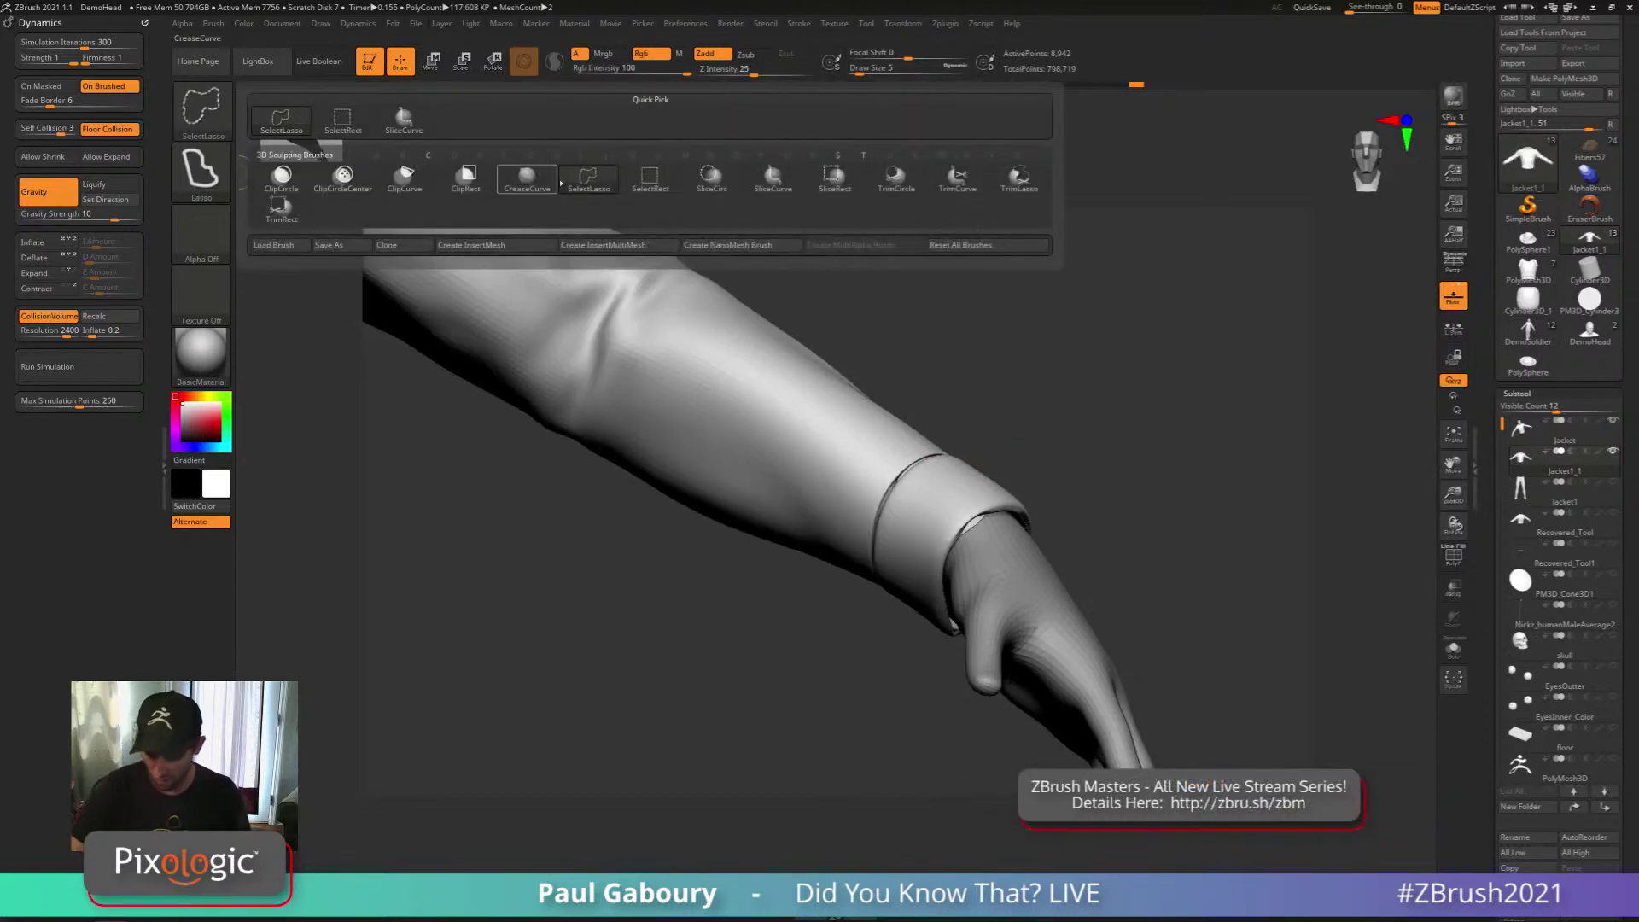
left_click(647, 189, "ctrl+shift")
left_click(961, 494, "ctrl+shift")
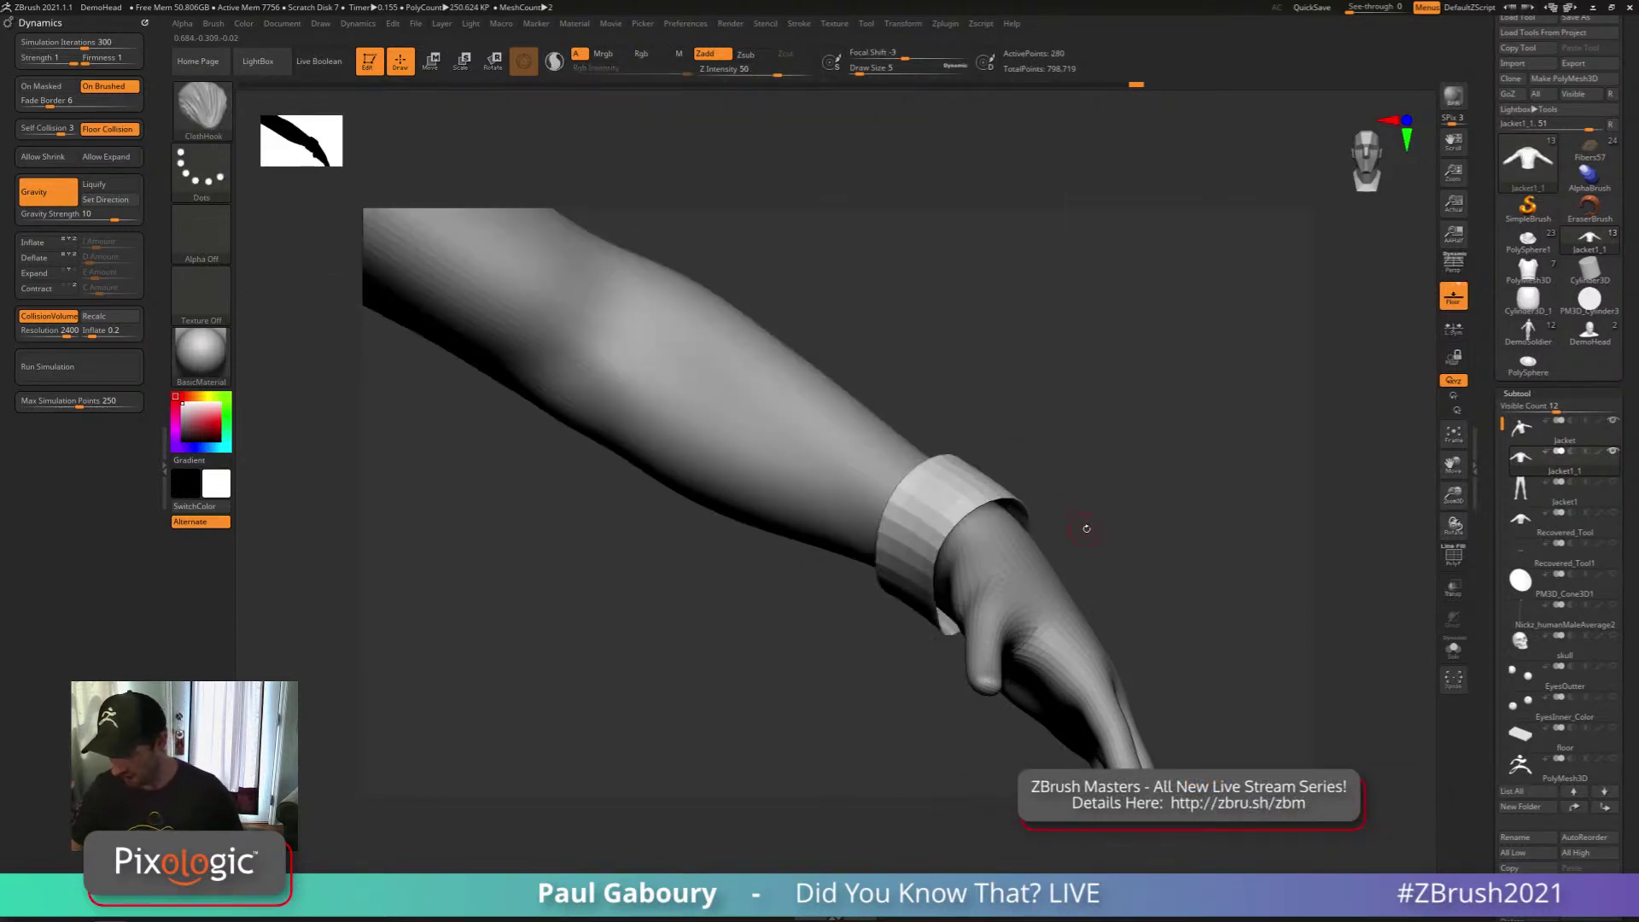
key("shift+f")
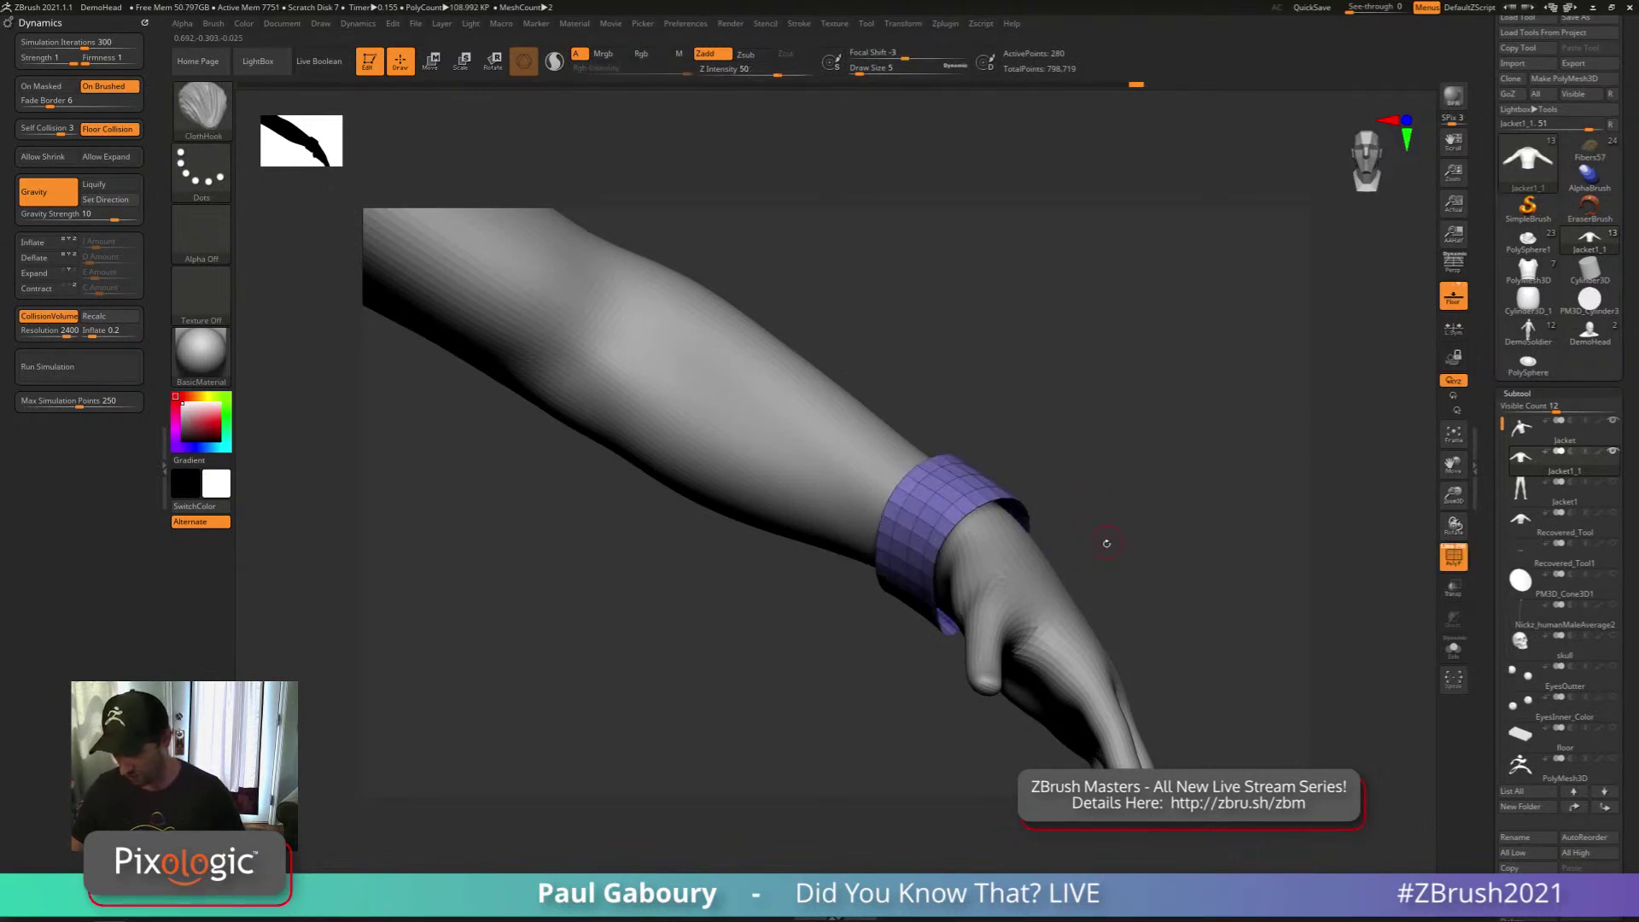
left_click_drag(1105, 541, 1120, 523)
right_click_drag(1114, 523, 1043, 587, "ctrl")
right_click_drag(1043, 587, 911, 593, "ctrl")
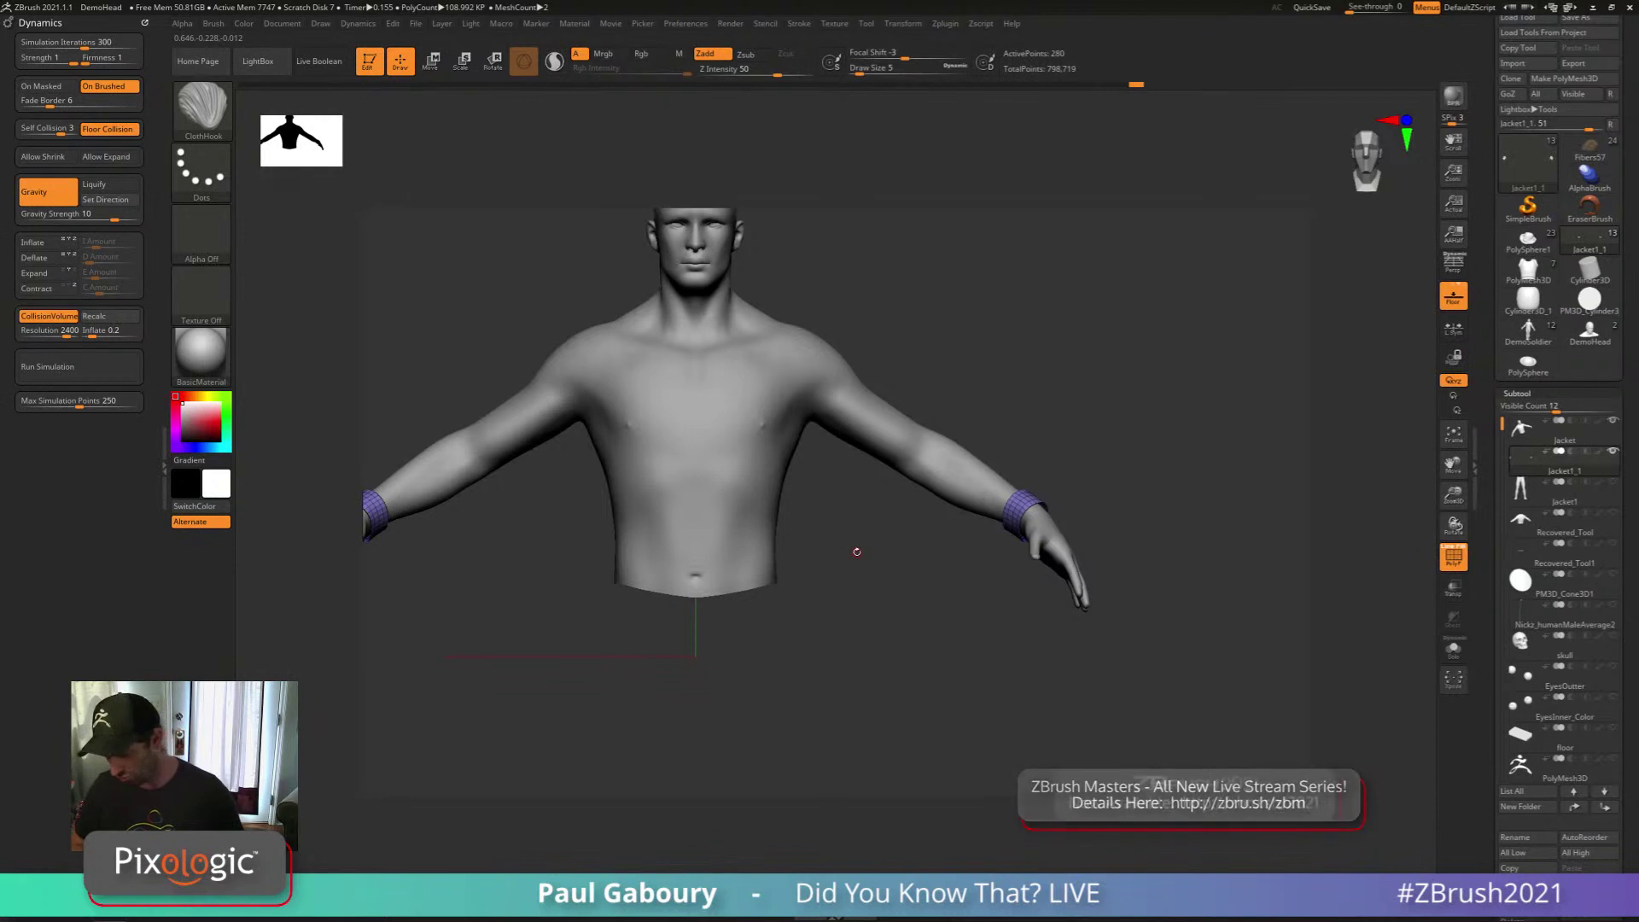
Load the IMM Primitives brush with QCube as the insert mesh and switch to the ZModeler brush
key("b")
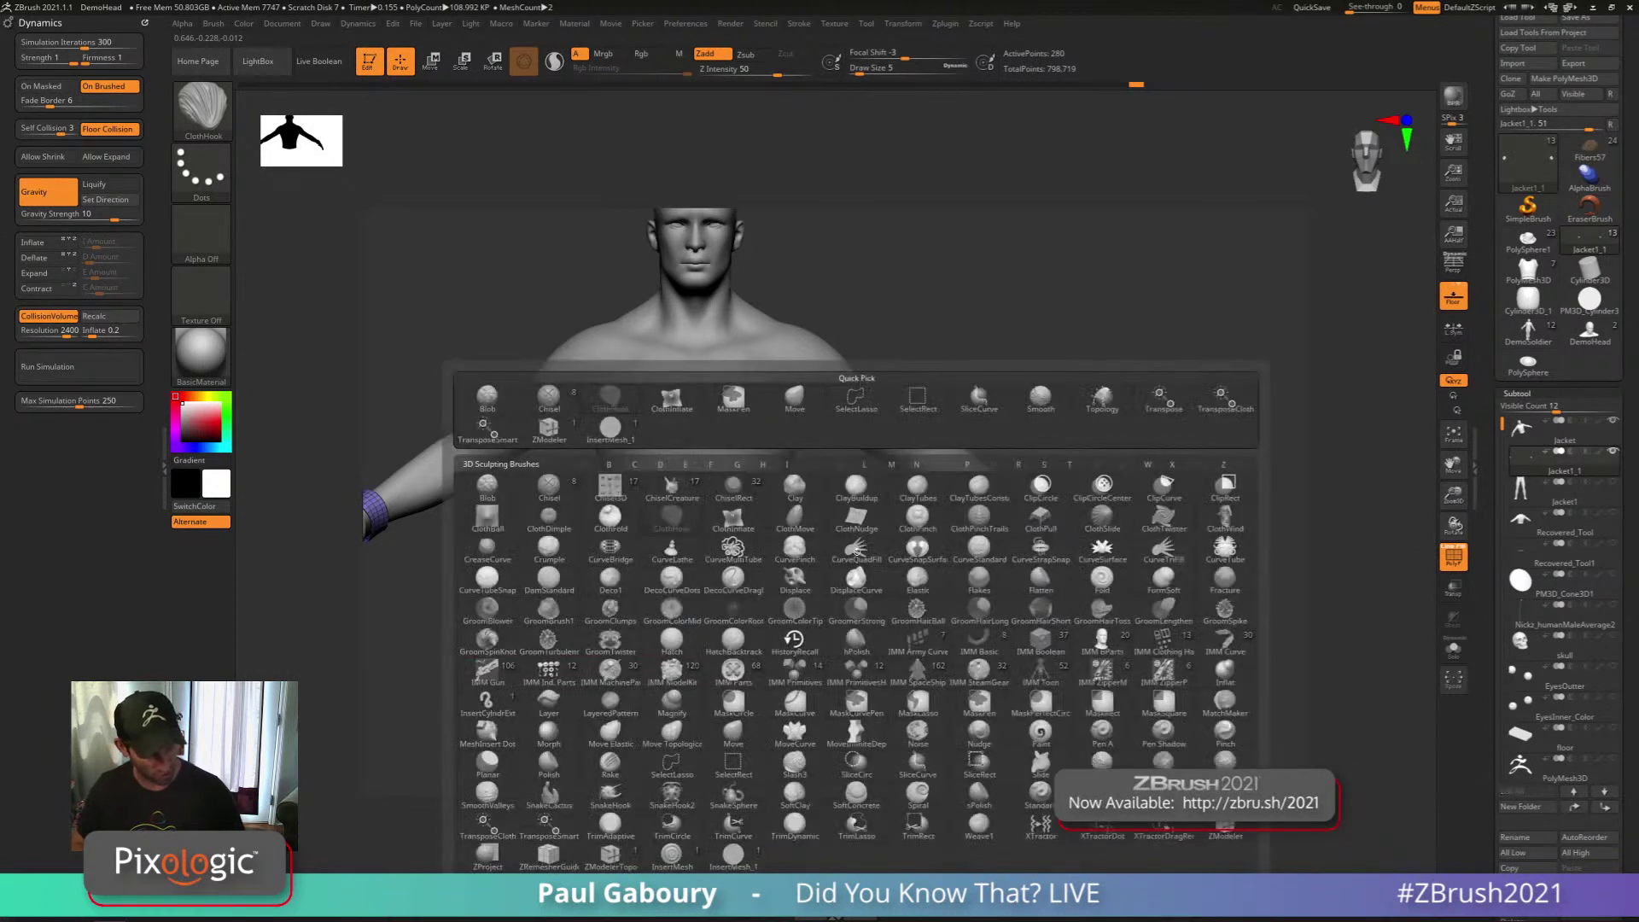
key("i")
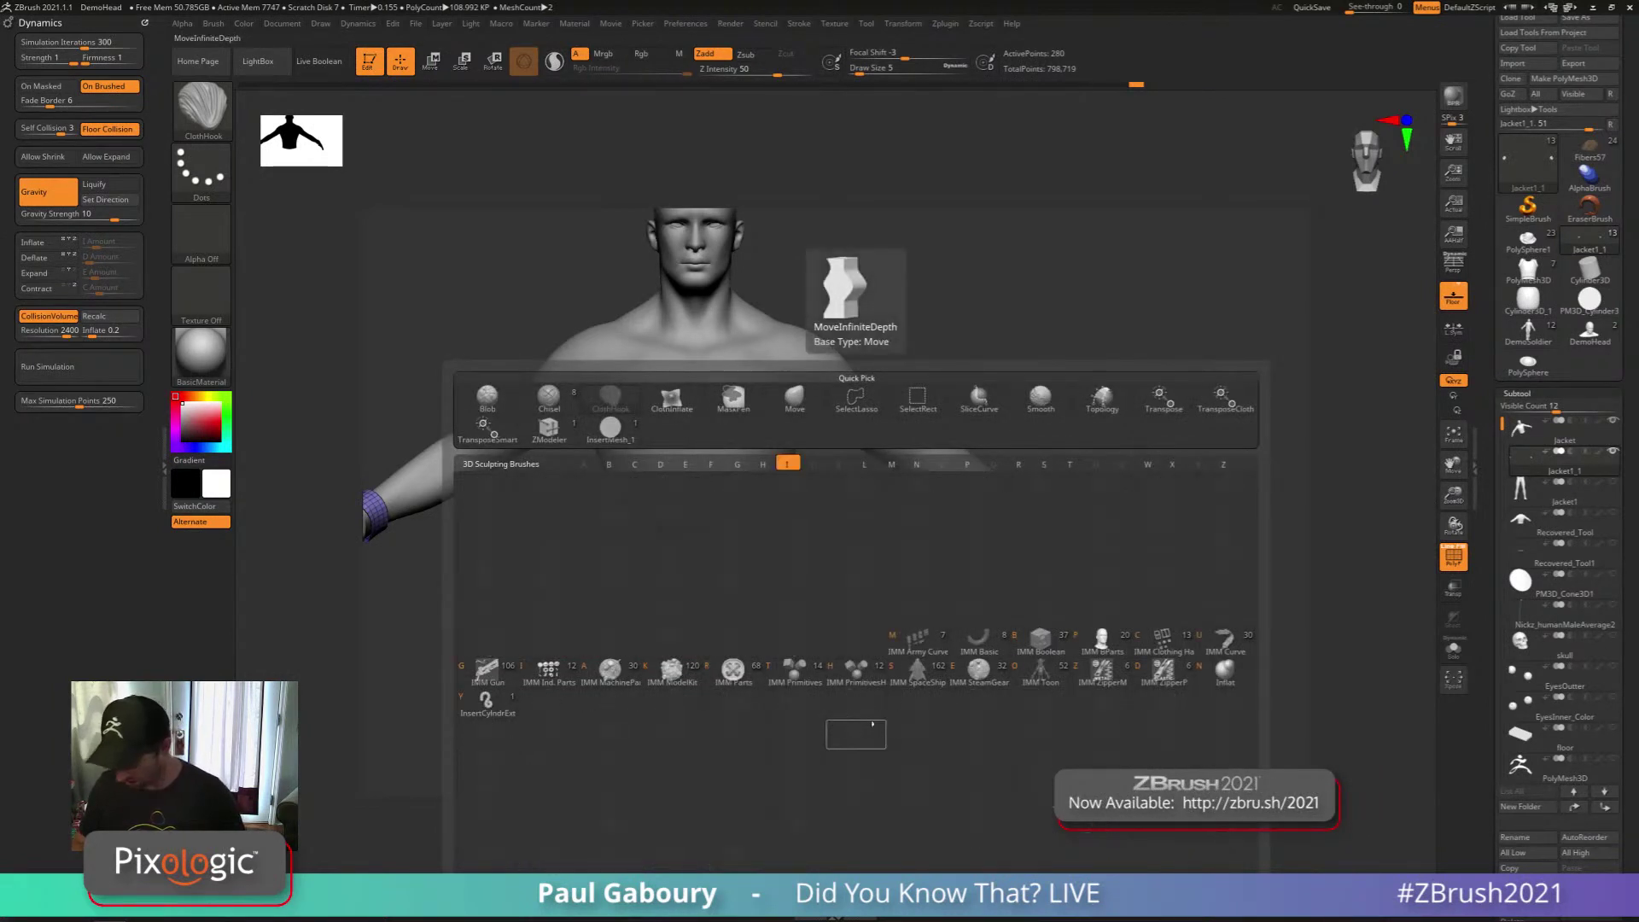
left_click(786, 673)
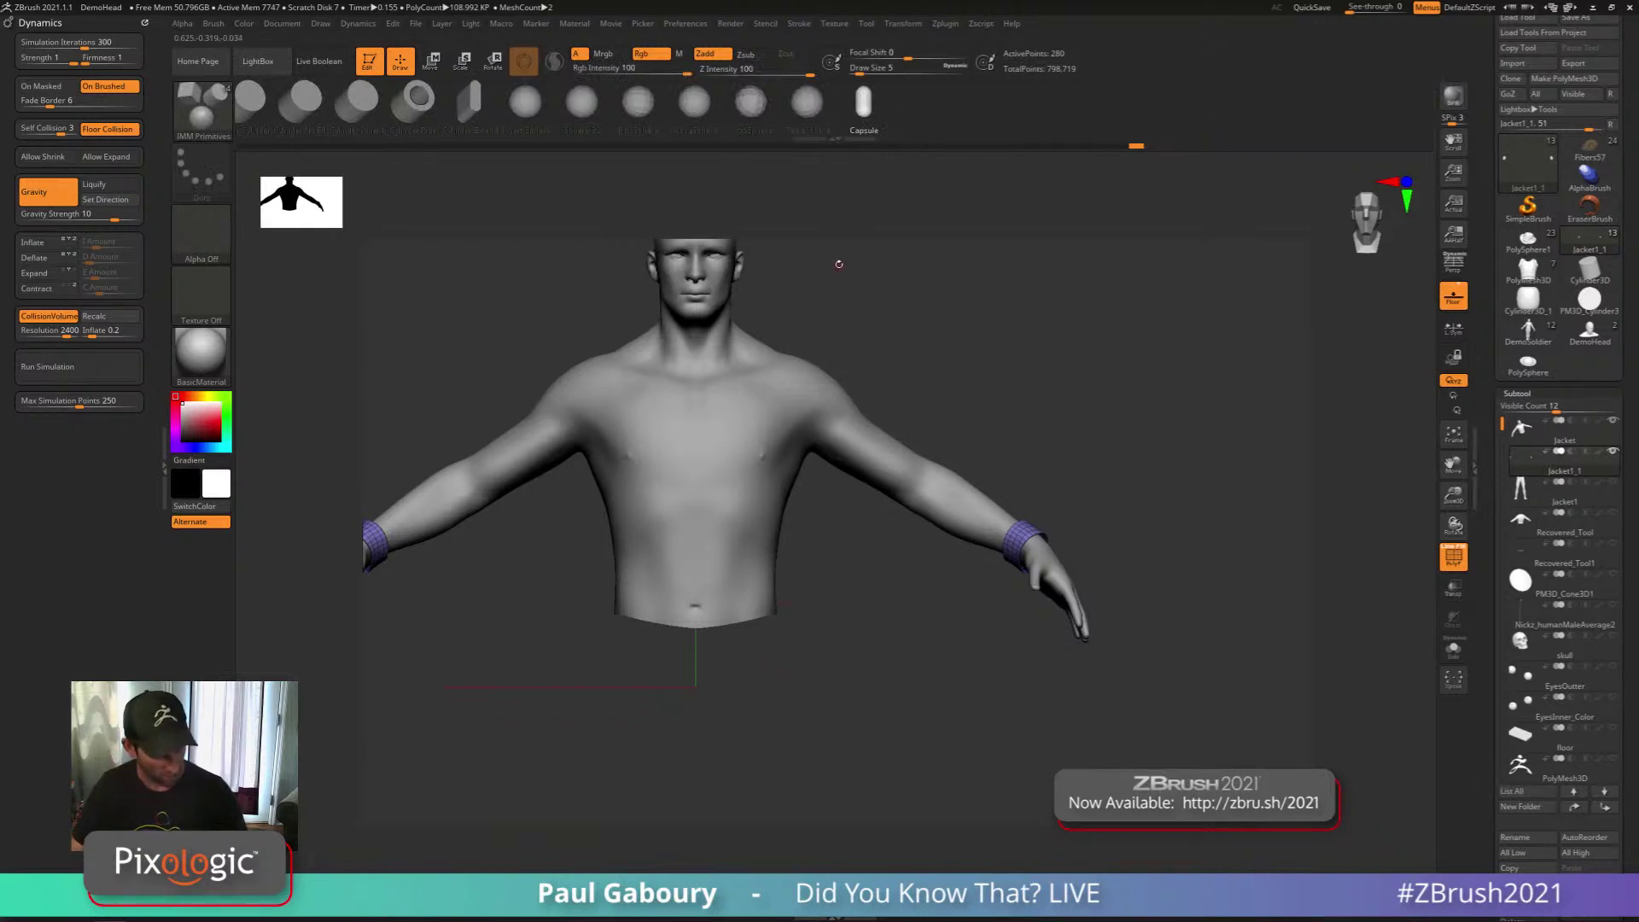
key("b")
left_click(798, 669)
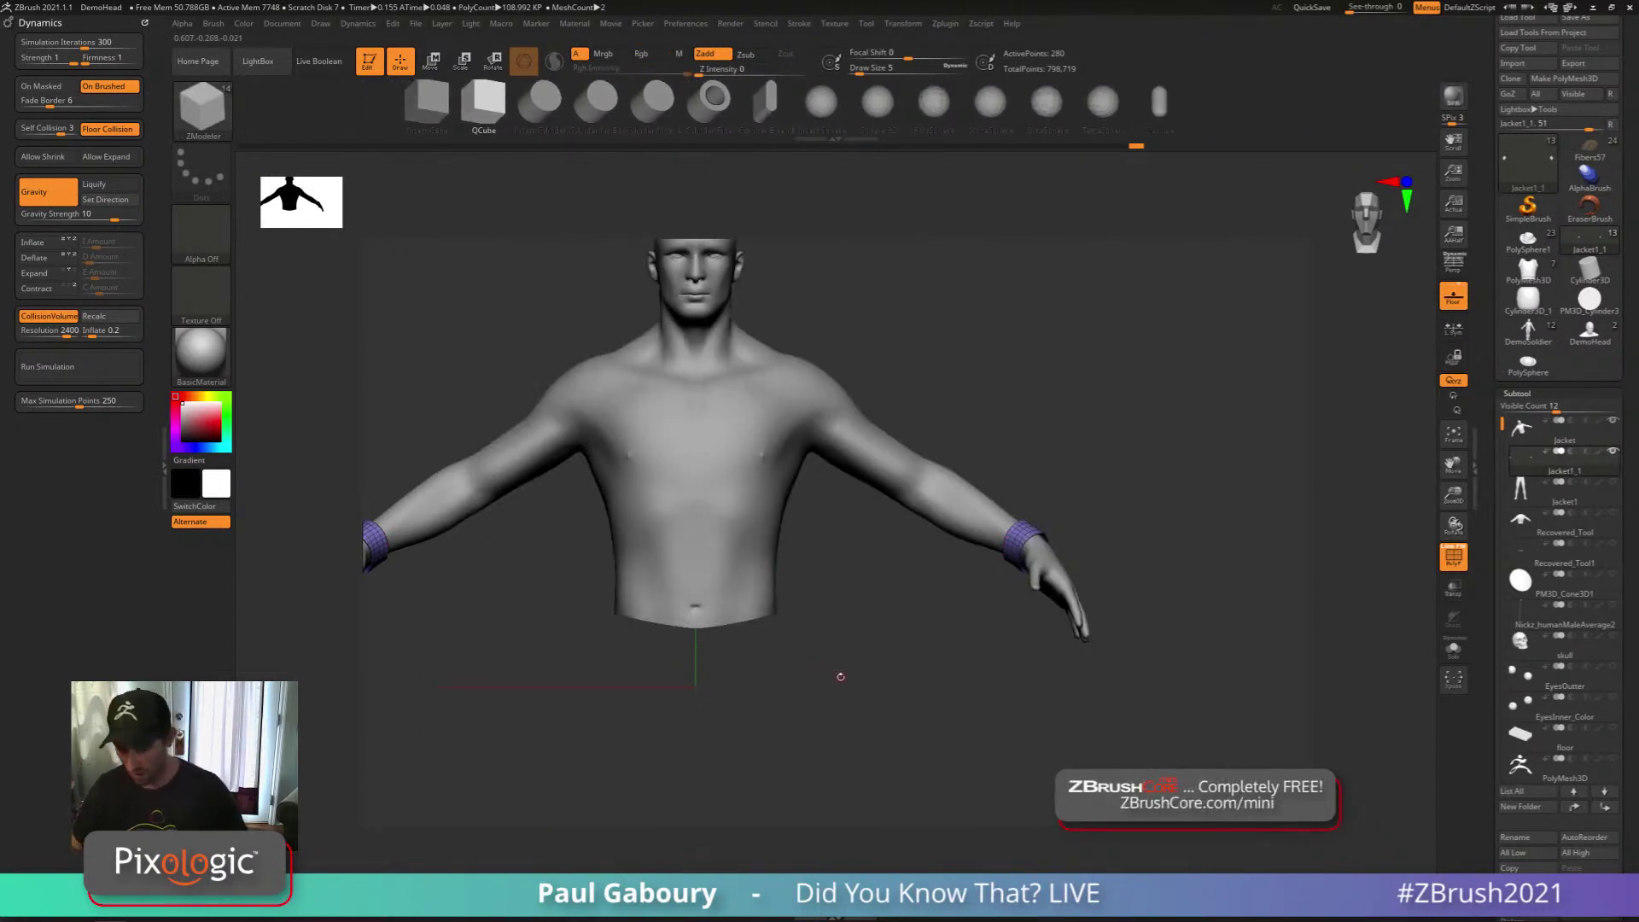
left_click_drag(840, 676, 793, 653, "alt")
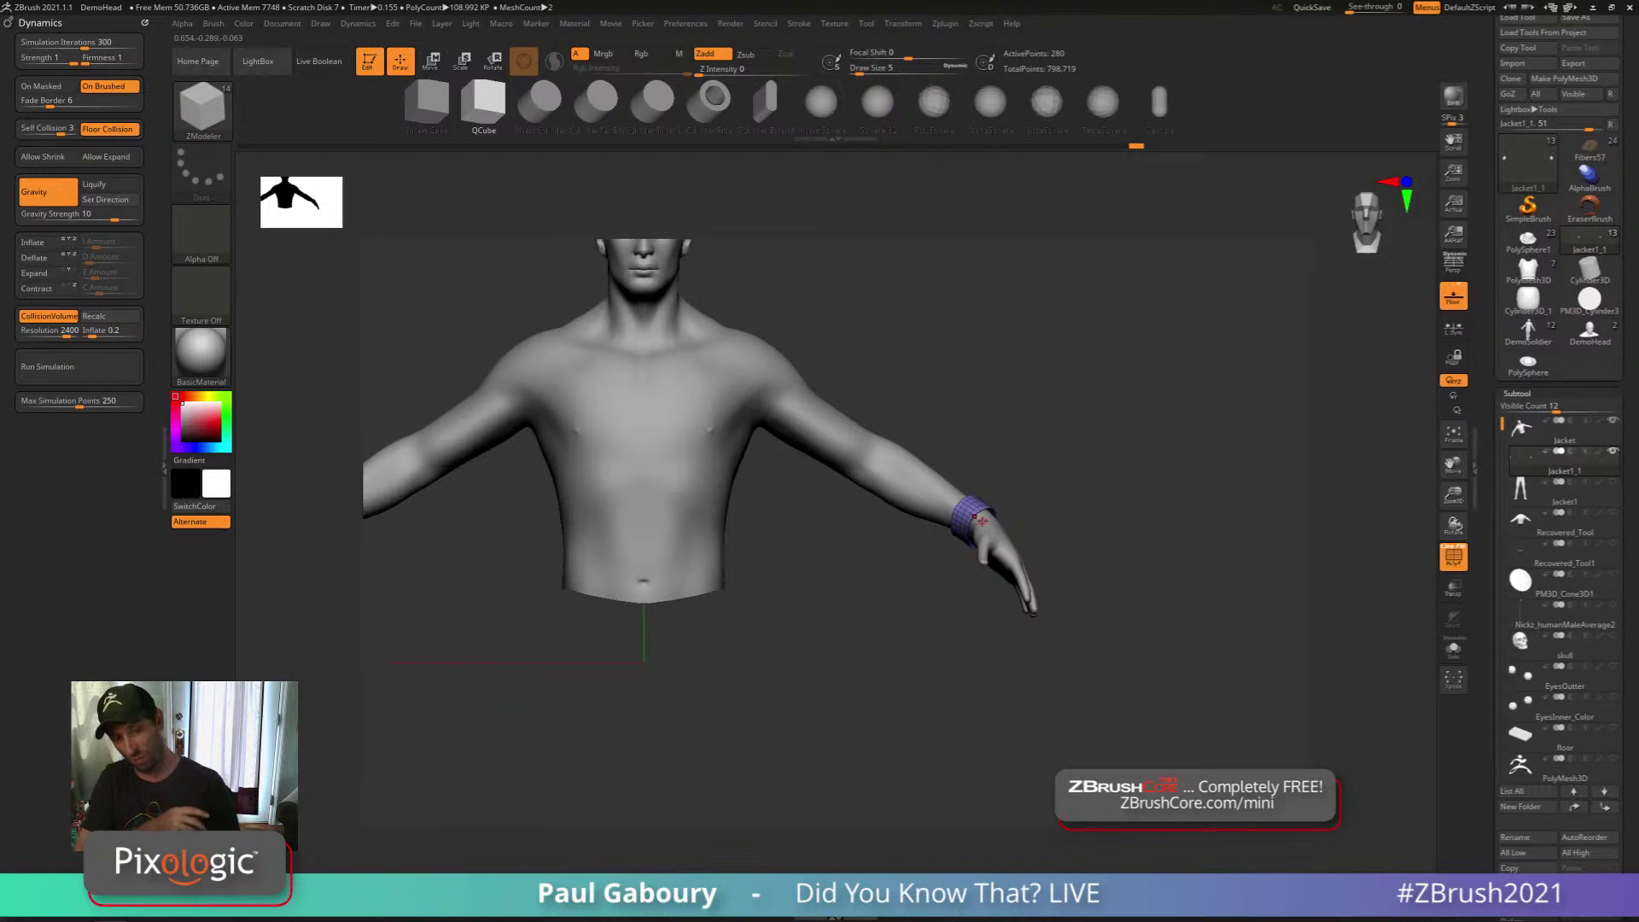
Set the ZModeler polygon action to PolyGroup with the Polyloop target and give the left cuff's middle loop its own polygroup
right_click_drag(970, 515, 1037, 755, "ctrl")
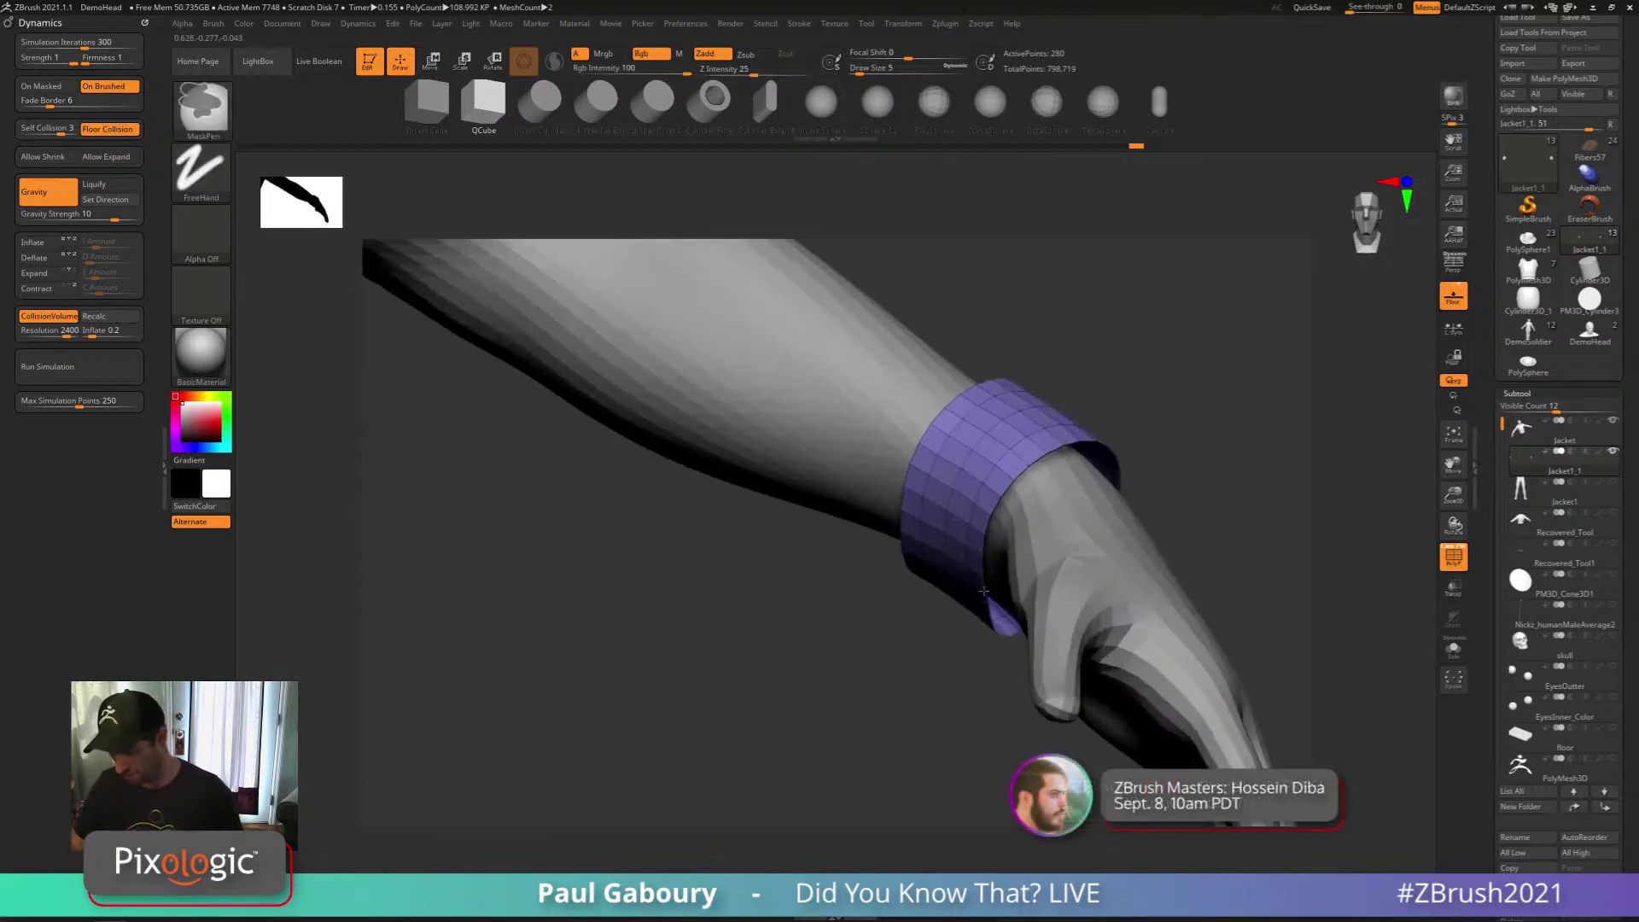
right_click_drag(913, 559, 987, 555)
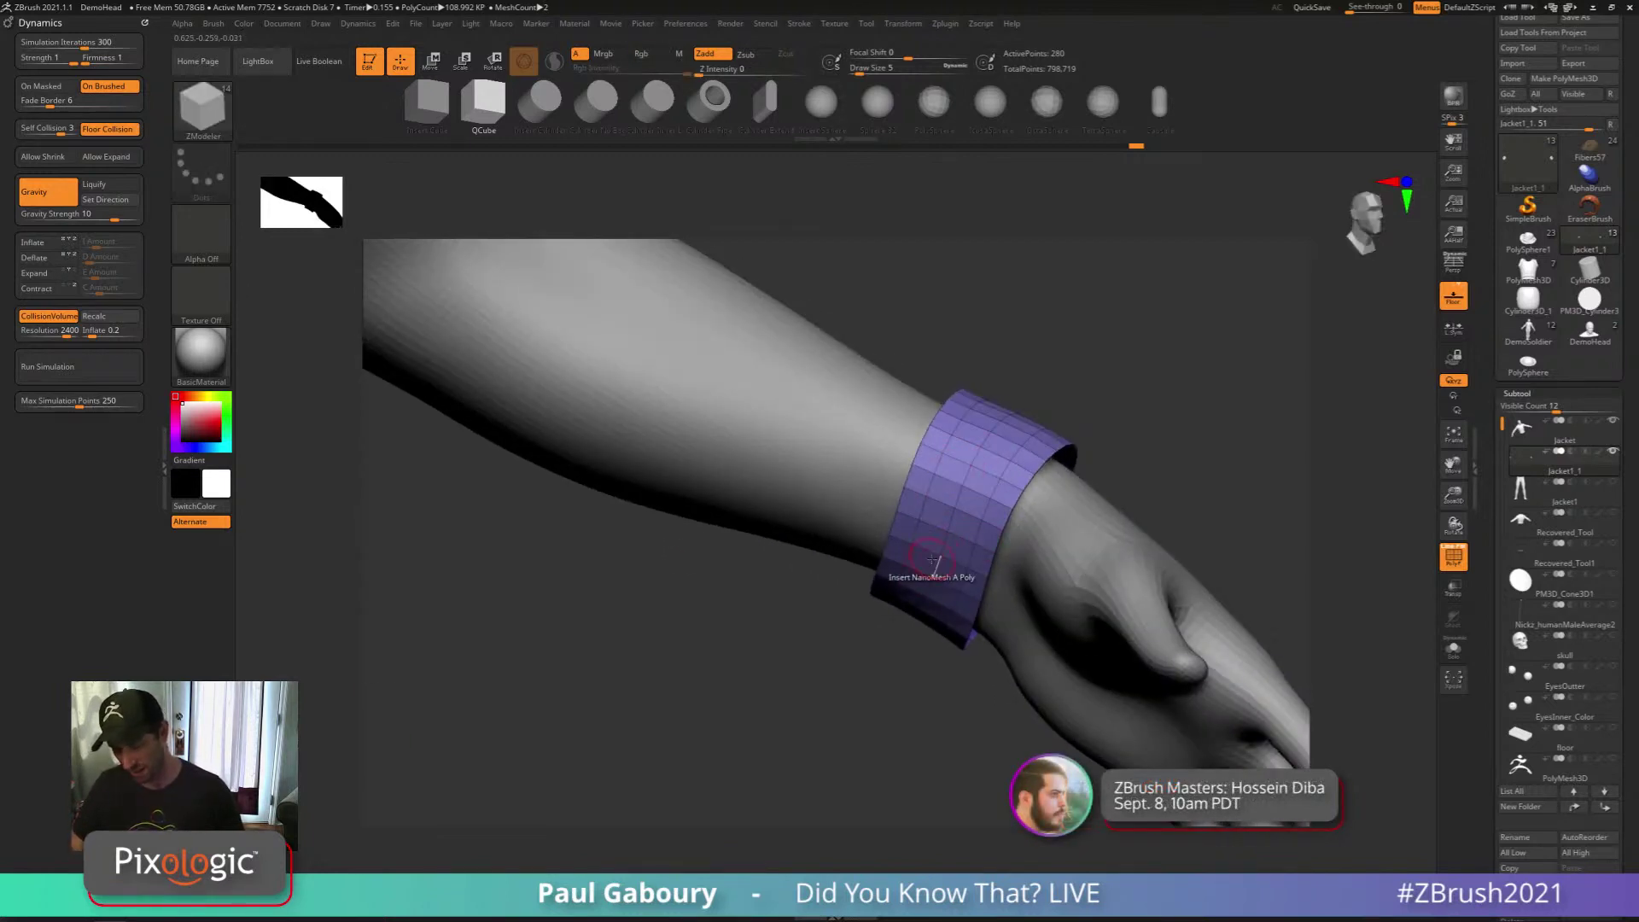
key("space")
left_click(973, 489)
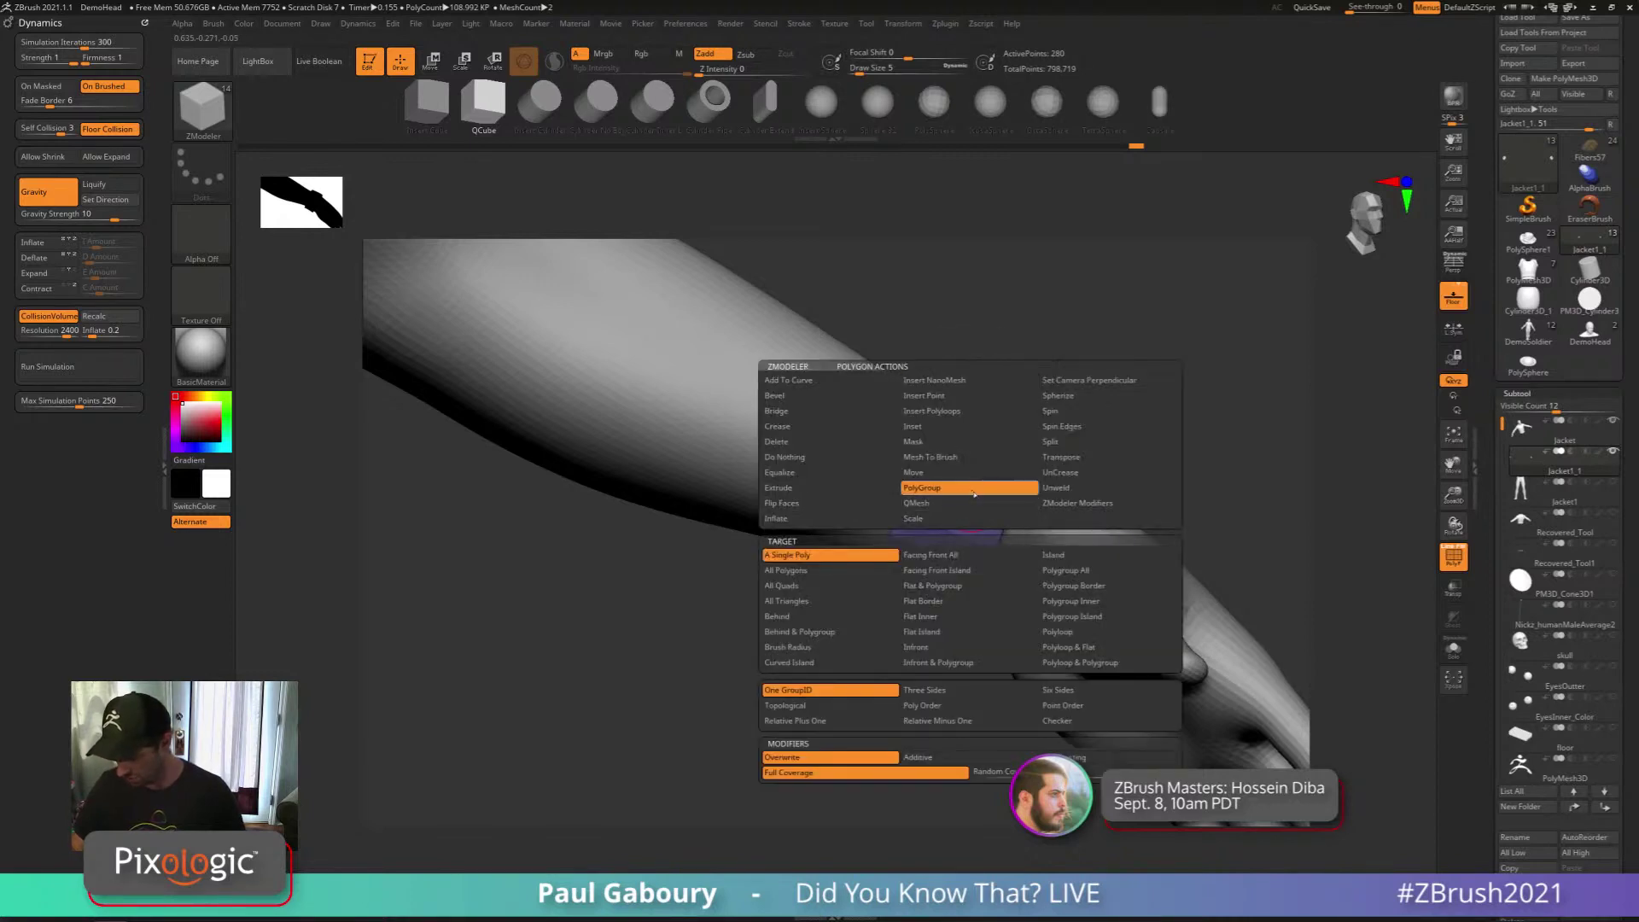
left_click(1085, 633)
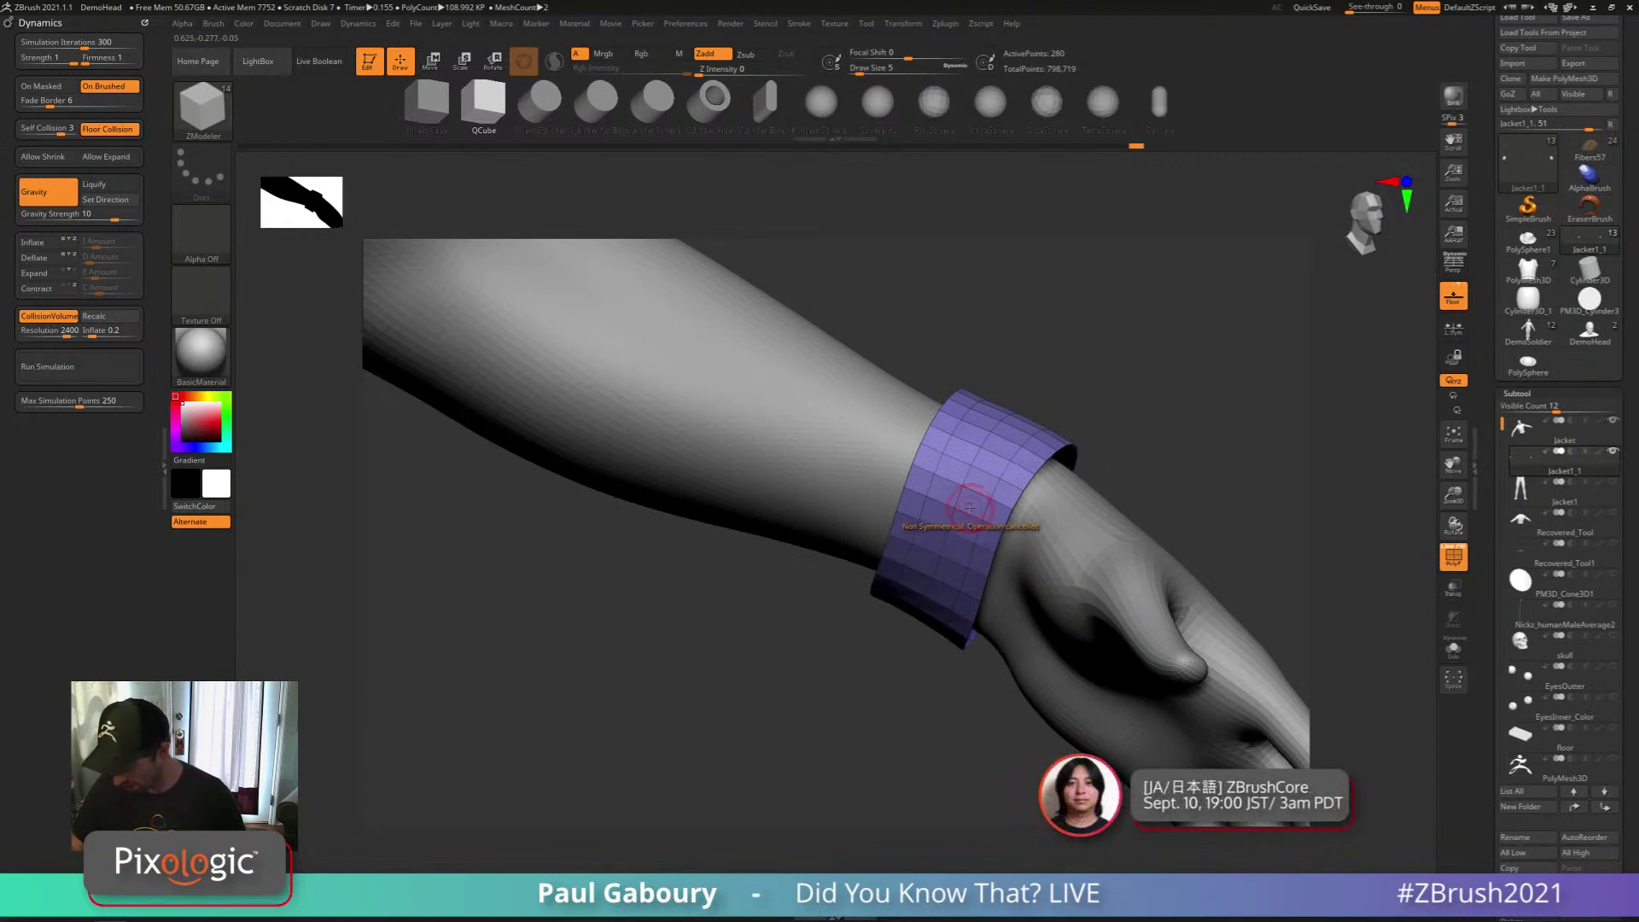
left_click(971, 507)
key("f")
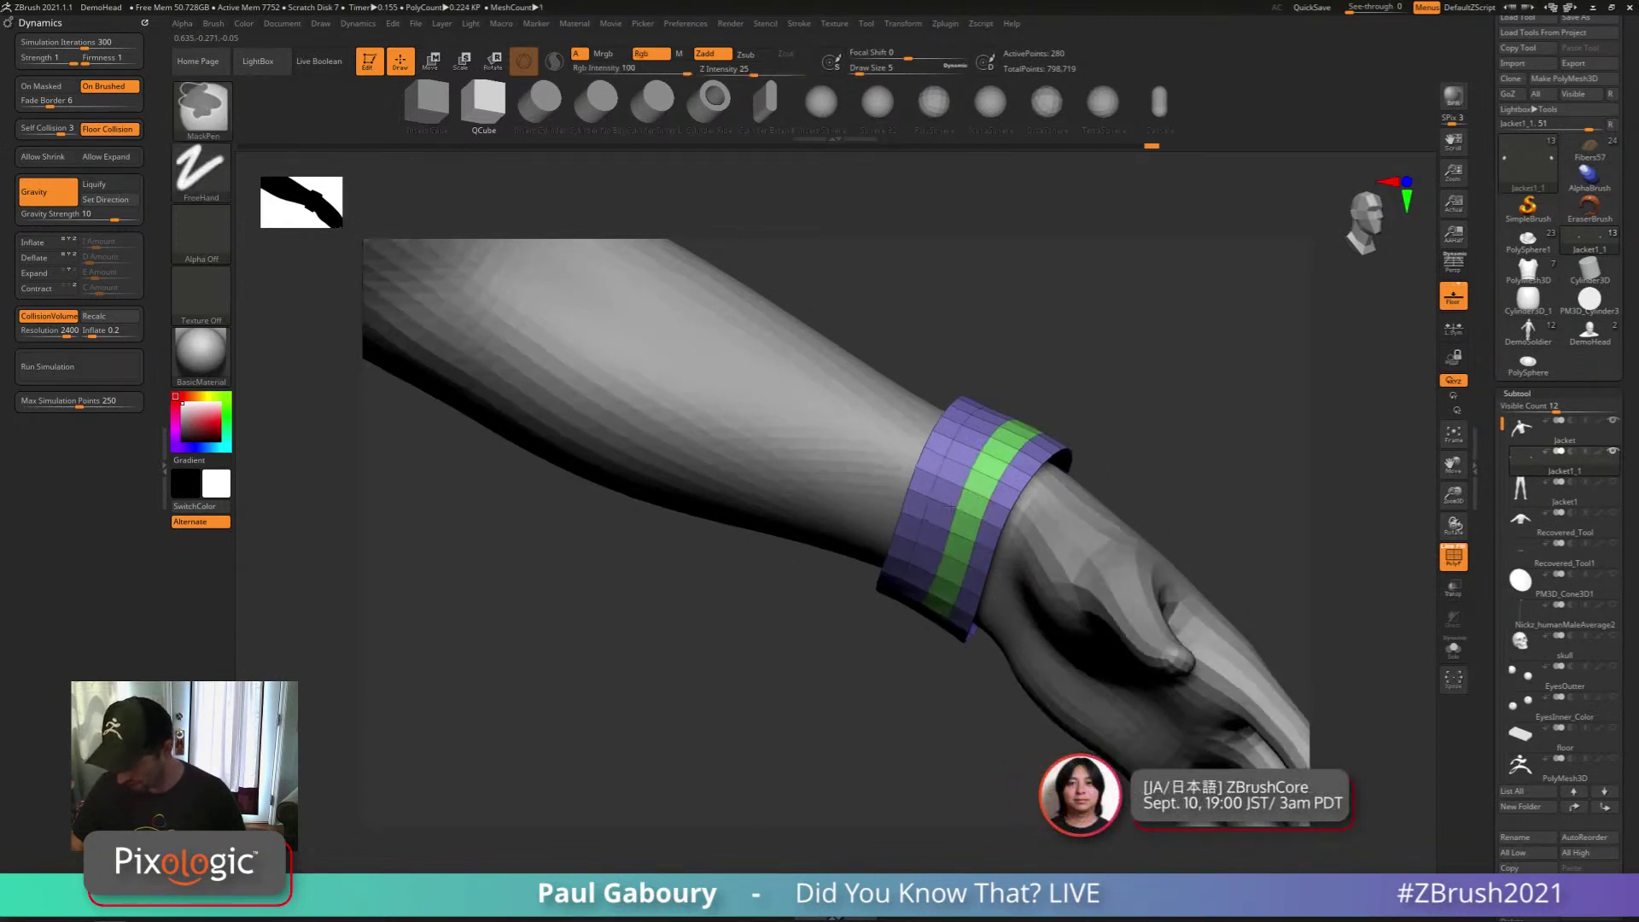
Apply the same PolyGroup Polyloop action to the middle loop of the figure's right cuff
right_click_drag(765, 614, 981, 619, "alt")
right_click_drag(981, 618, 876, 628, "ctrl")
right_click_drag(767, 618, 964, 625, "ctrl")
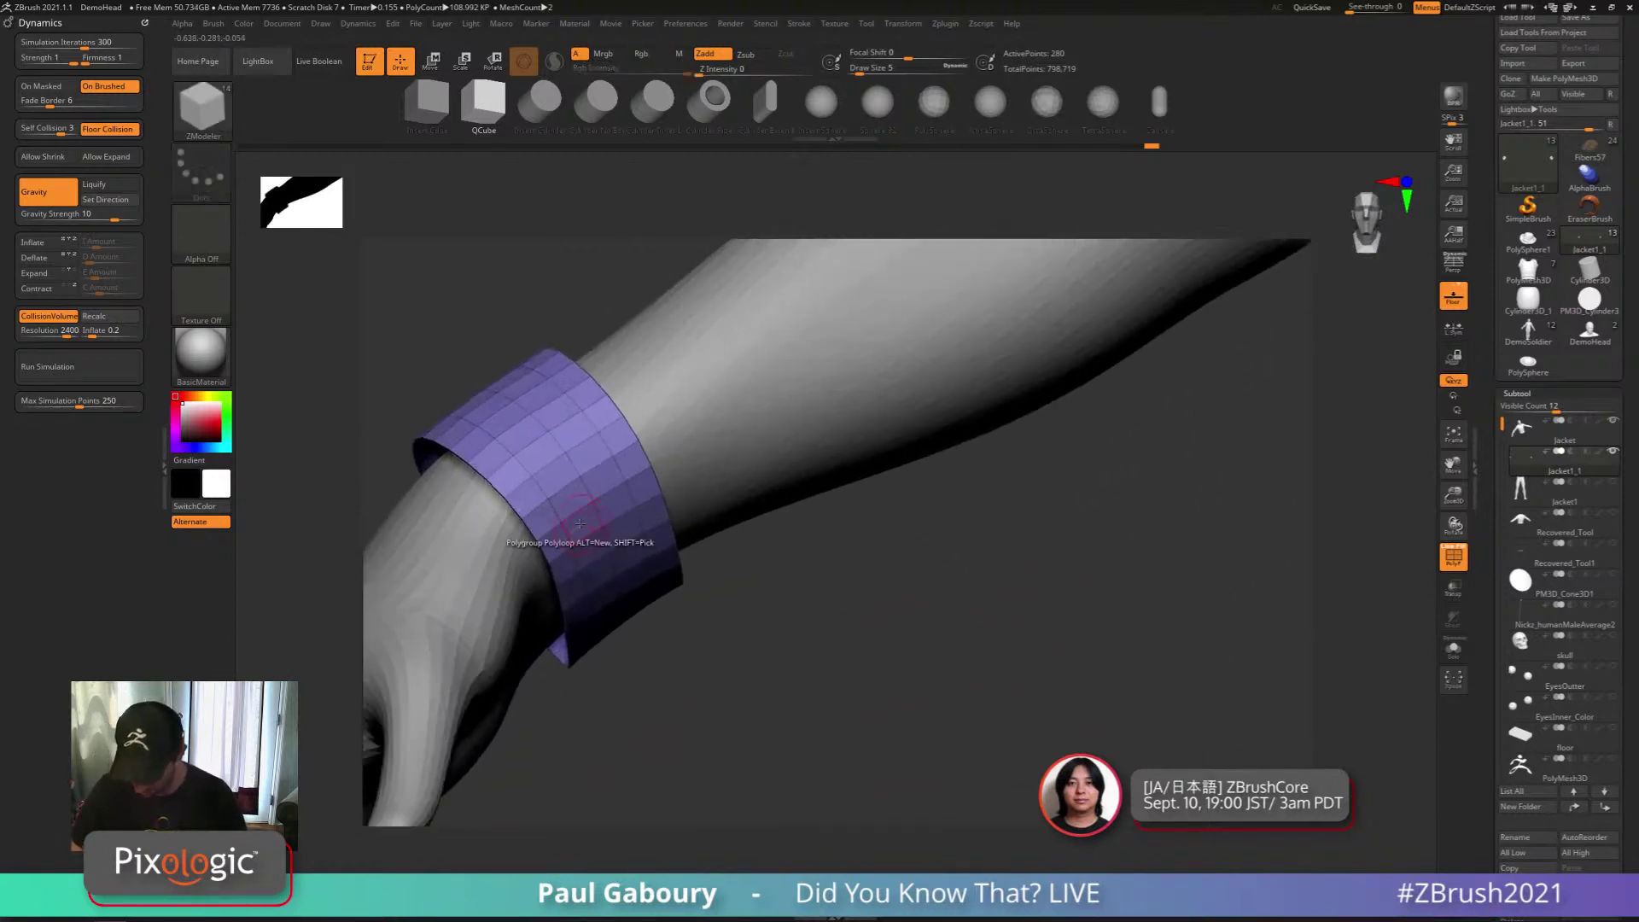
left_click(583, 529)
key("f")
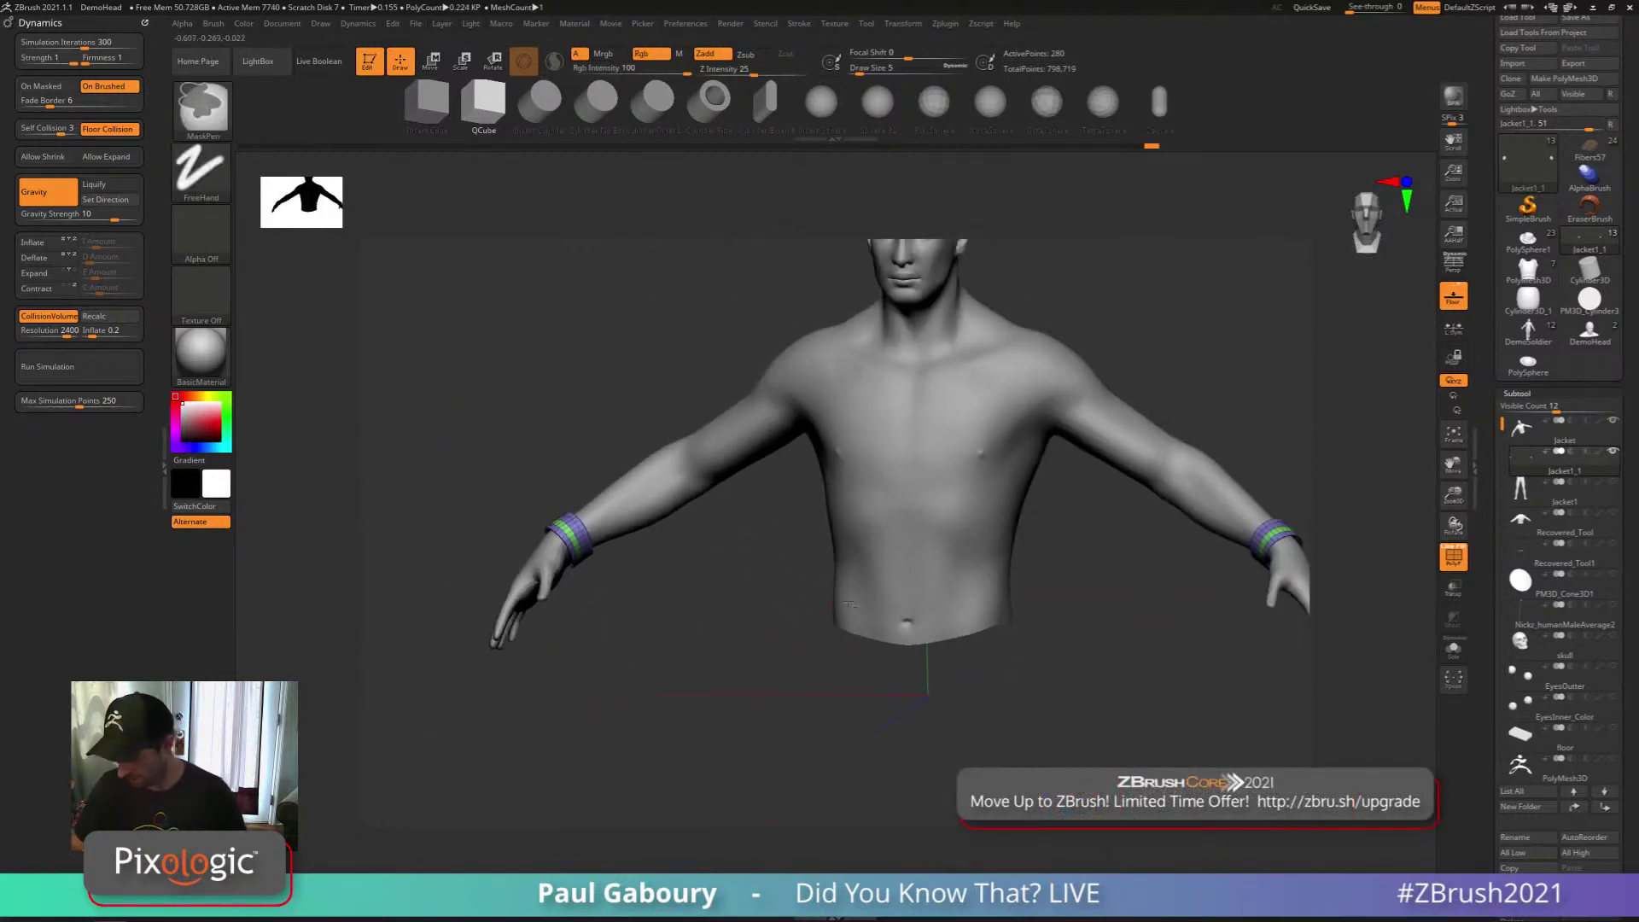
Show the whole jacket again and set the ZModeler polygon action to Insert NanoMesh with the Polygroup All target
right_click_drag(1041, 616, 1148, 608)
left_click(1017, 632, "ctrl+shift")
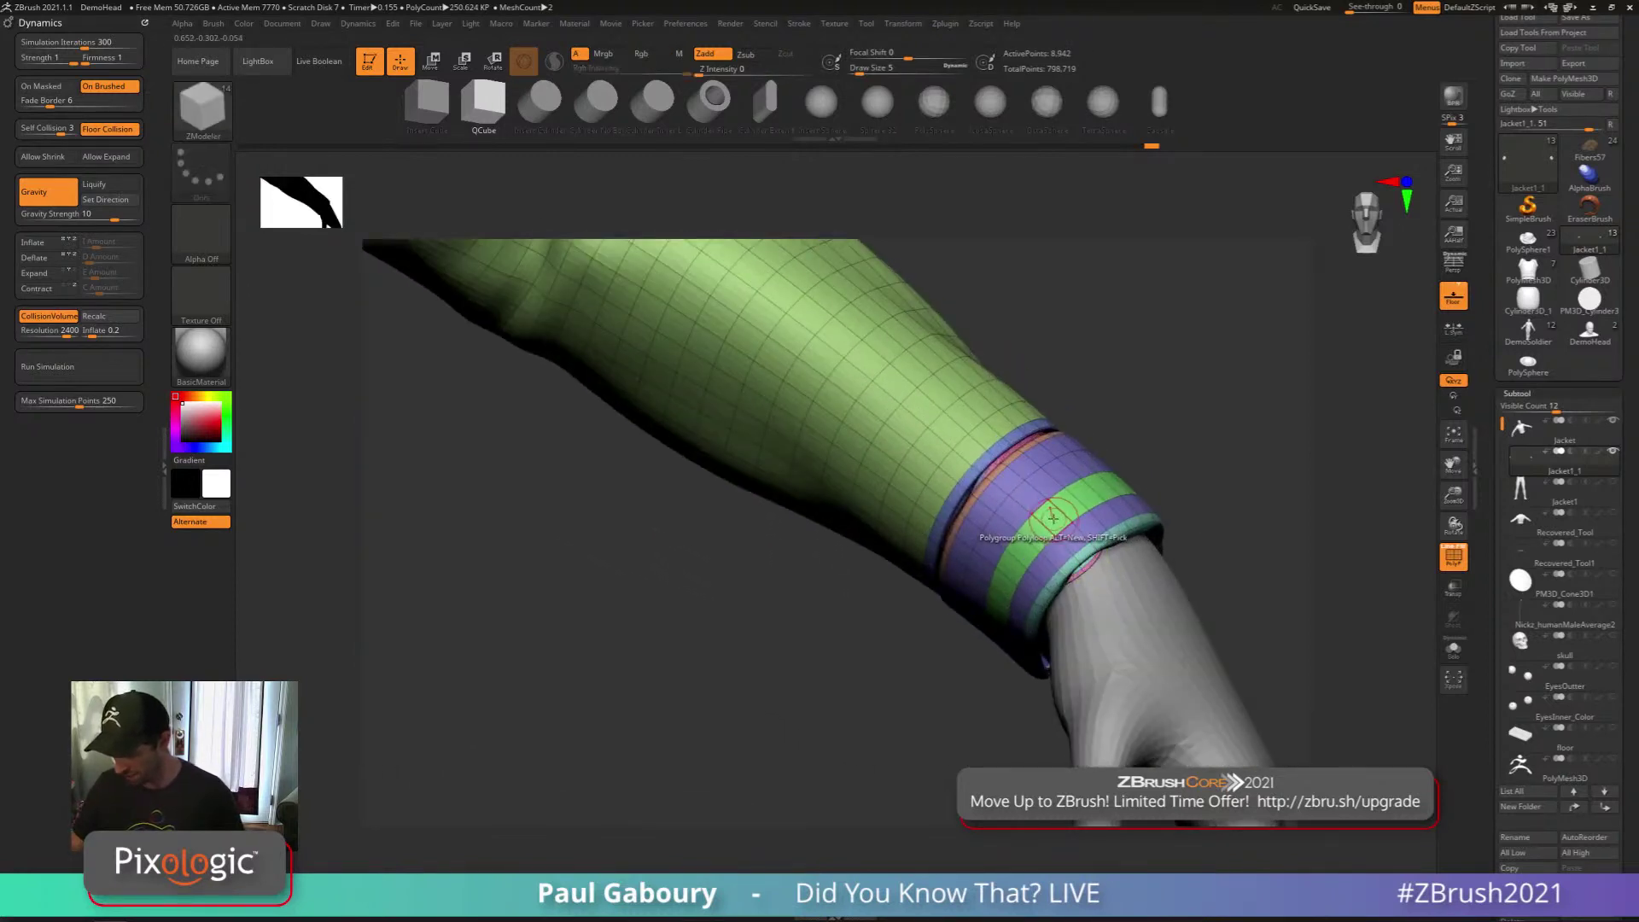
key("space")
key("space")
left_click(1040, 380)
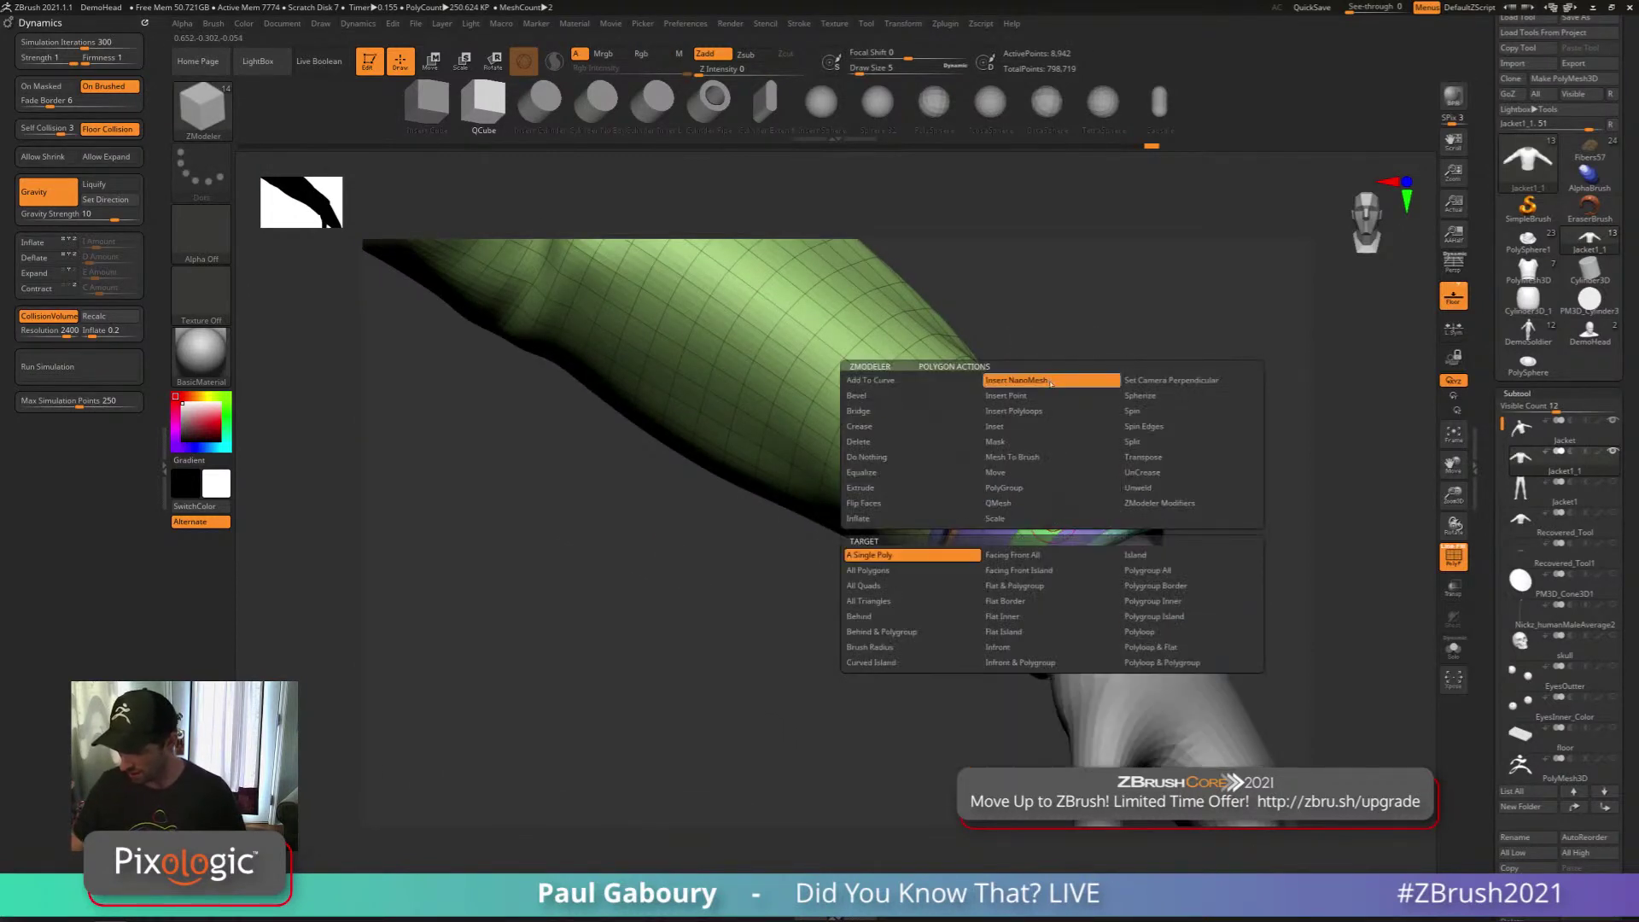
right_click_drag(990, 546, 1058, 531, "ctrl")
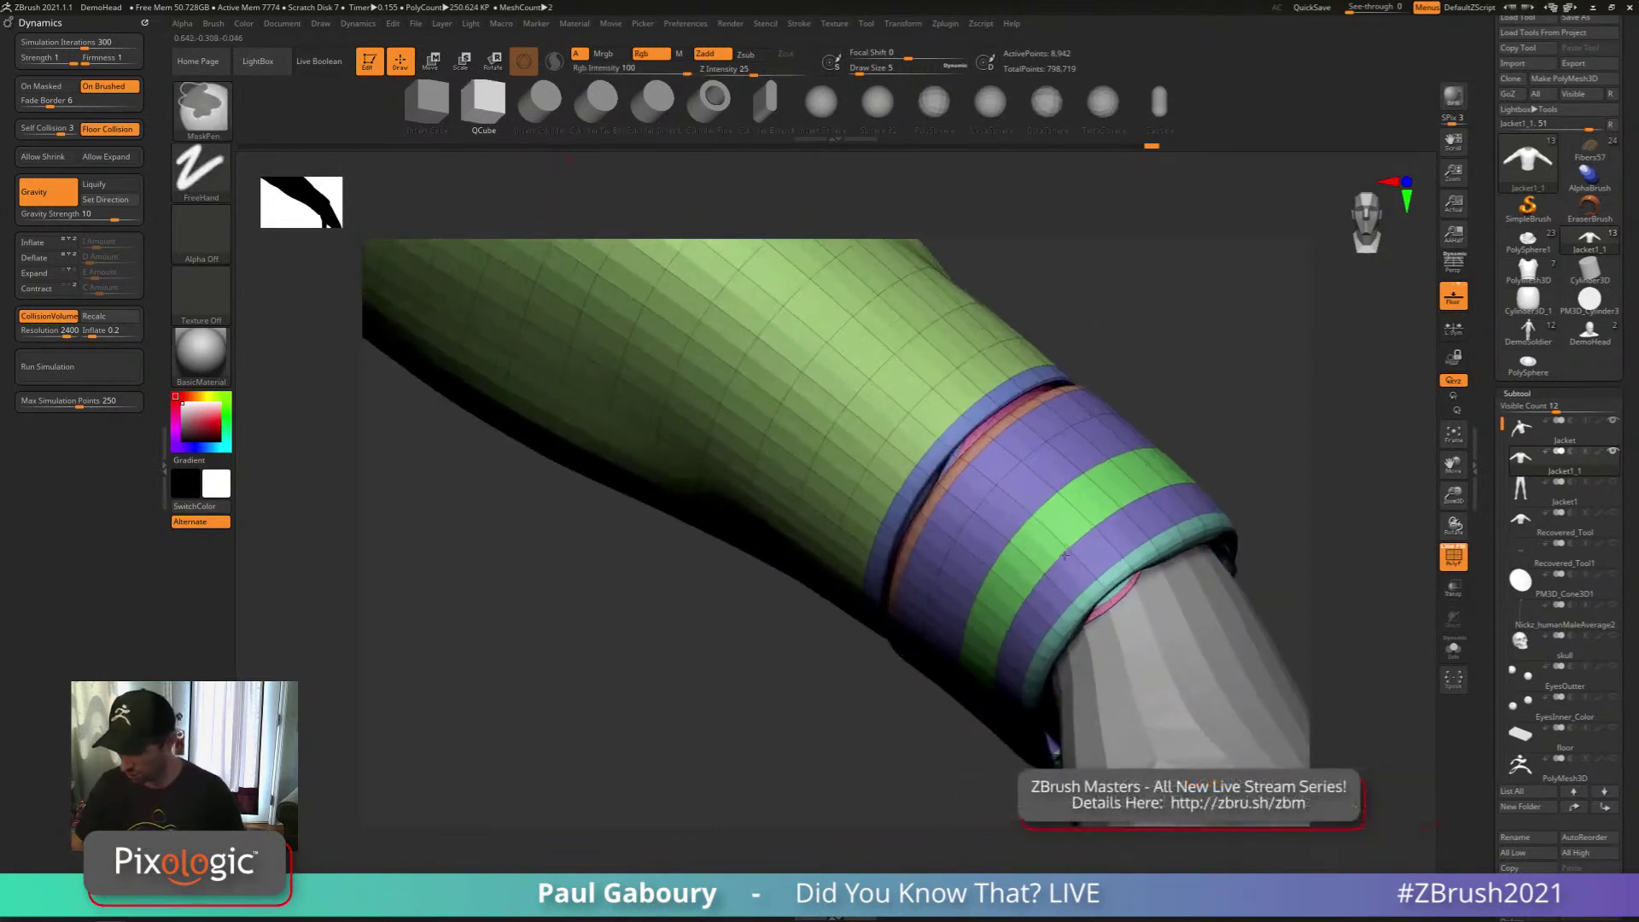
key("space")
left_click(1164, 570)
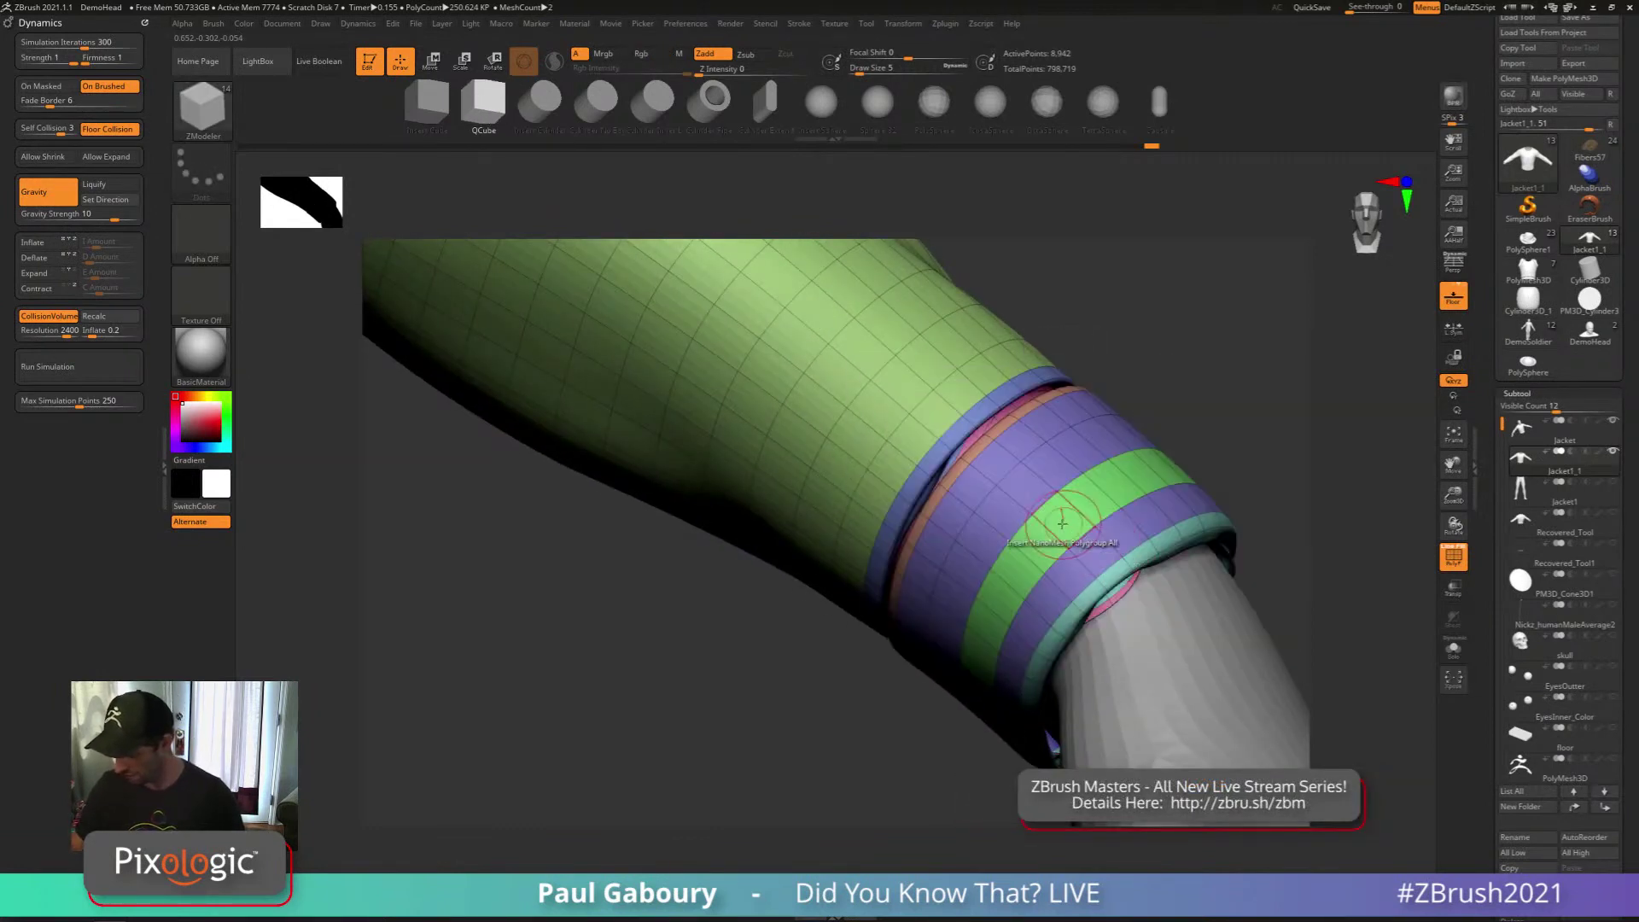
Try inserting the QCube NanoMesh on the left cuff's middle-loop polygroup, and undo the insertion
left_click(1065, 526)
left_click_drag(1128, 566, 1288, 555)
right_click_drag(1288, 556, 1165, 559, "ctrl")
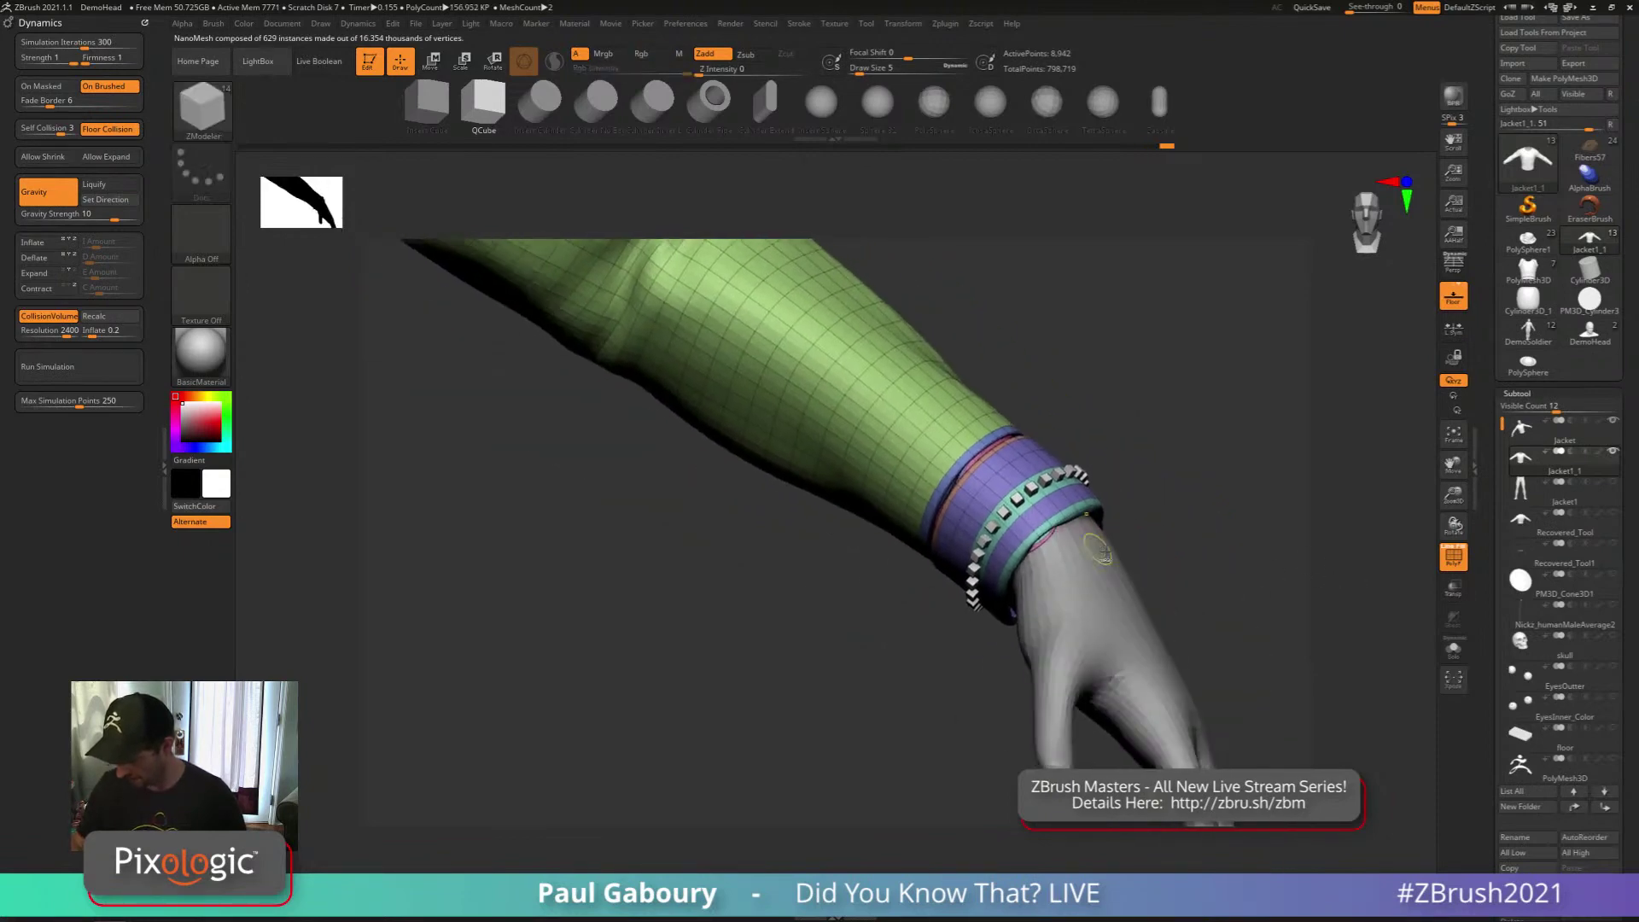
key("f")
mouse_move(894, 611)
right_mouse_down("alt")
mouse_move(873, 647)
mouse_move(819, 640)
right_mouse_up("alt")
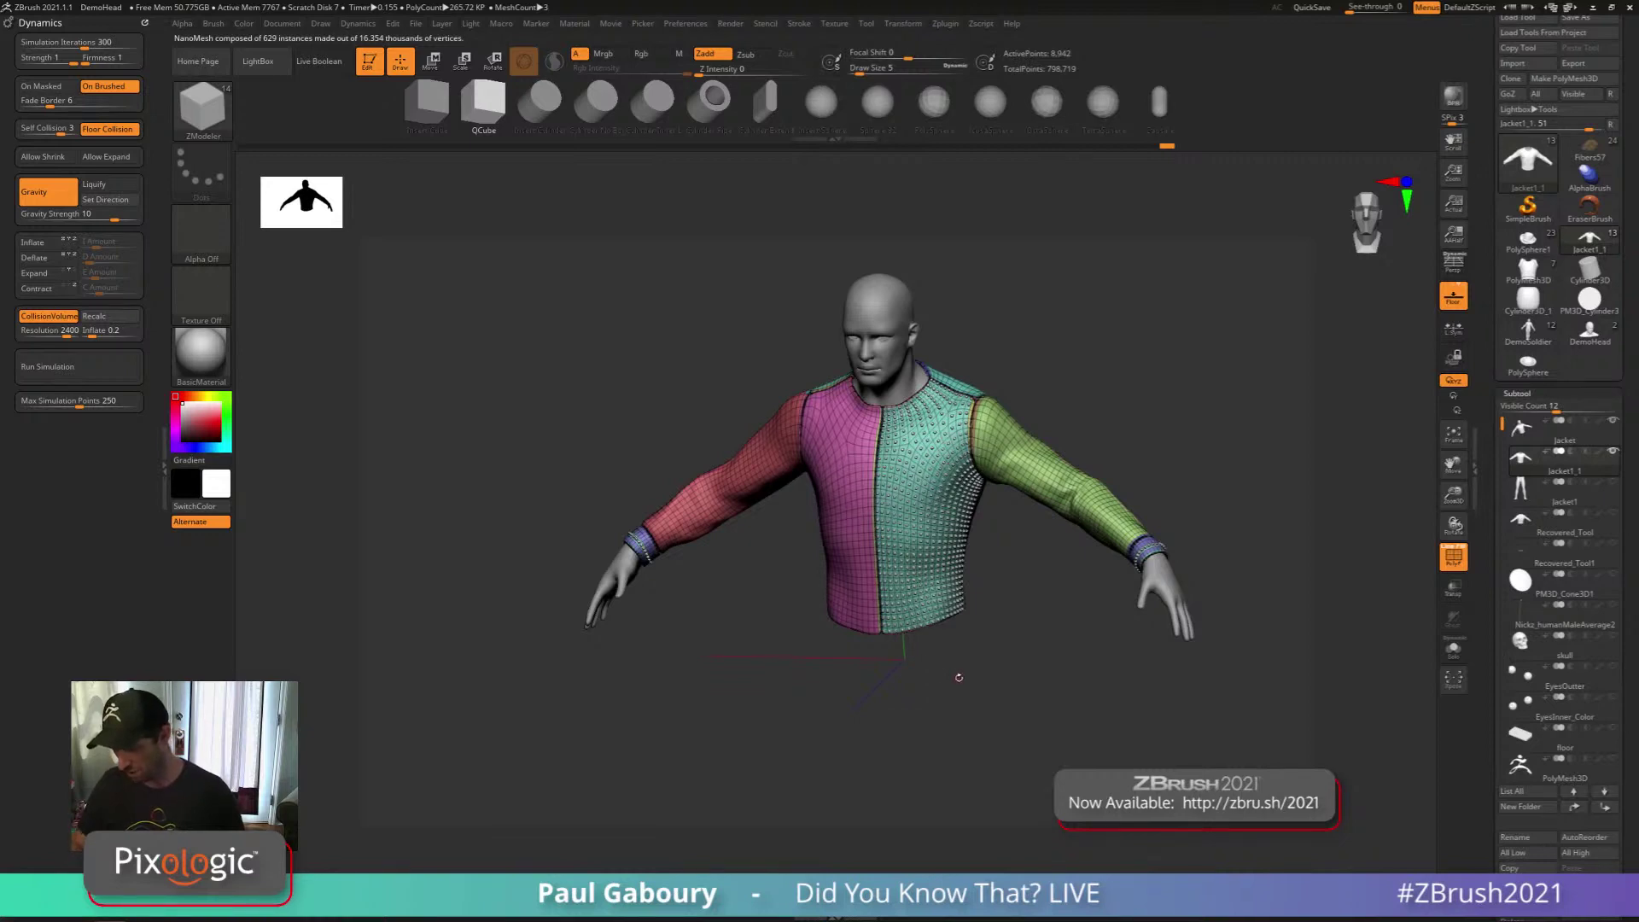
key("ctrl")
key("ctrl+z")
key("ctrl+z")
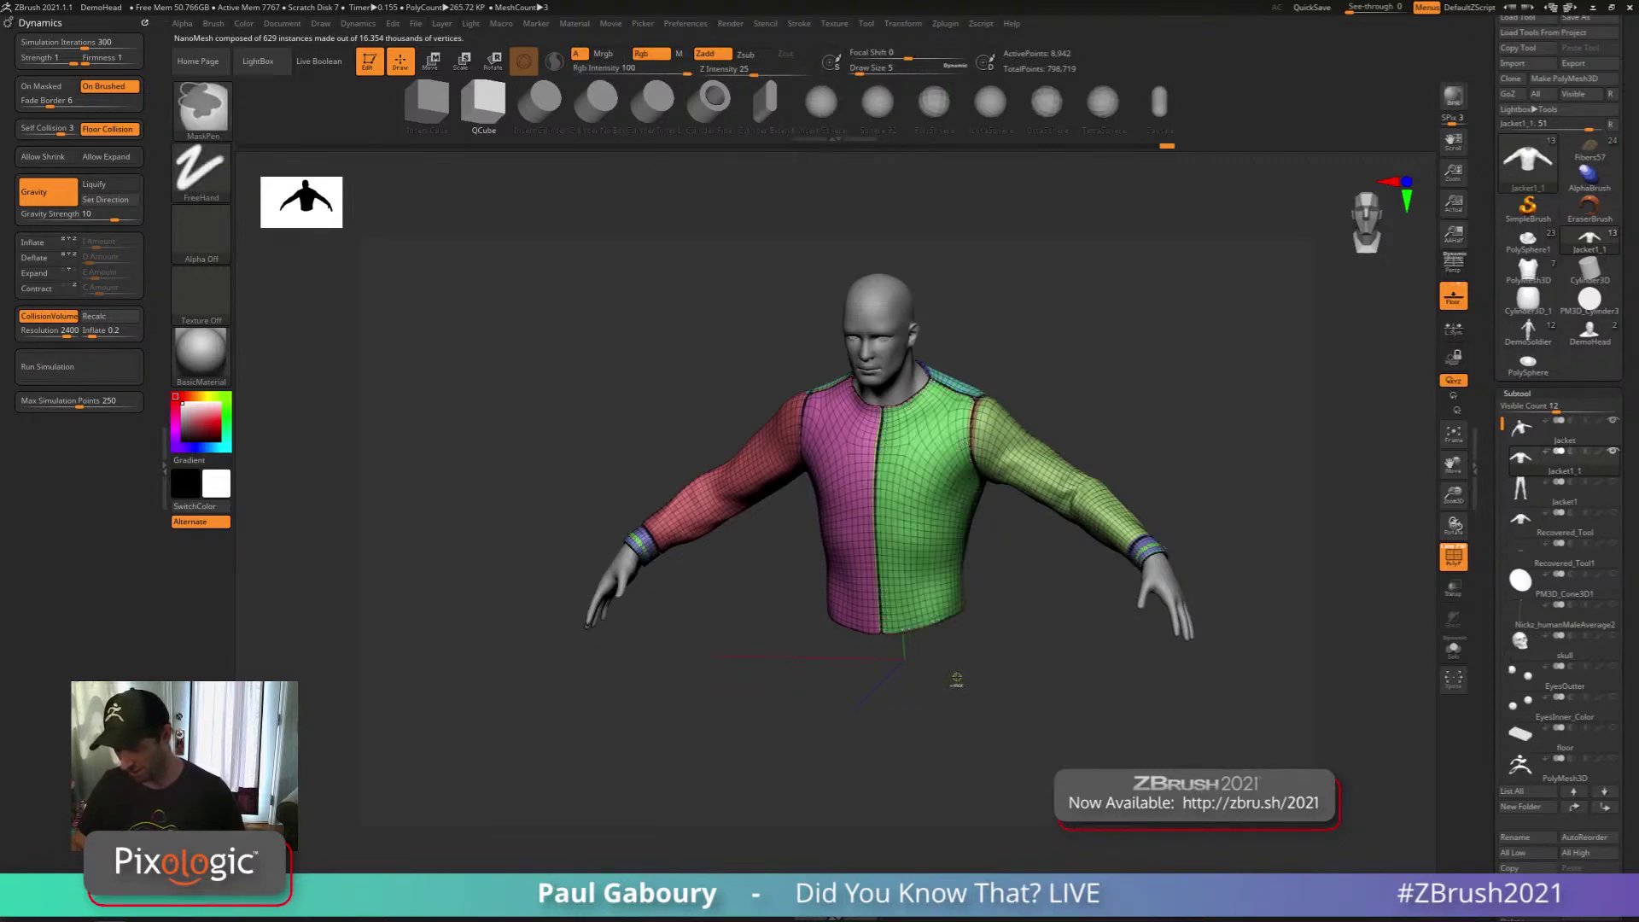
Isolate the middle loops of both cuffs, give them their own polygroup, and show the whole jacket again
right_click_drag(1088, 570, 1169, 555)
key("ctrl+shift")
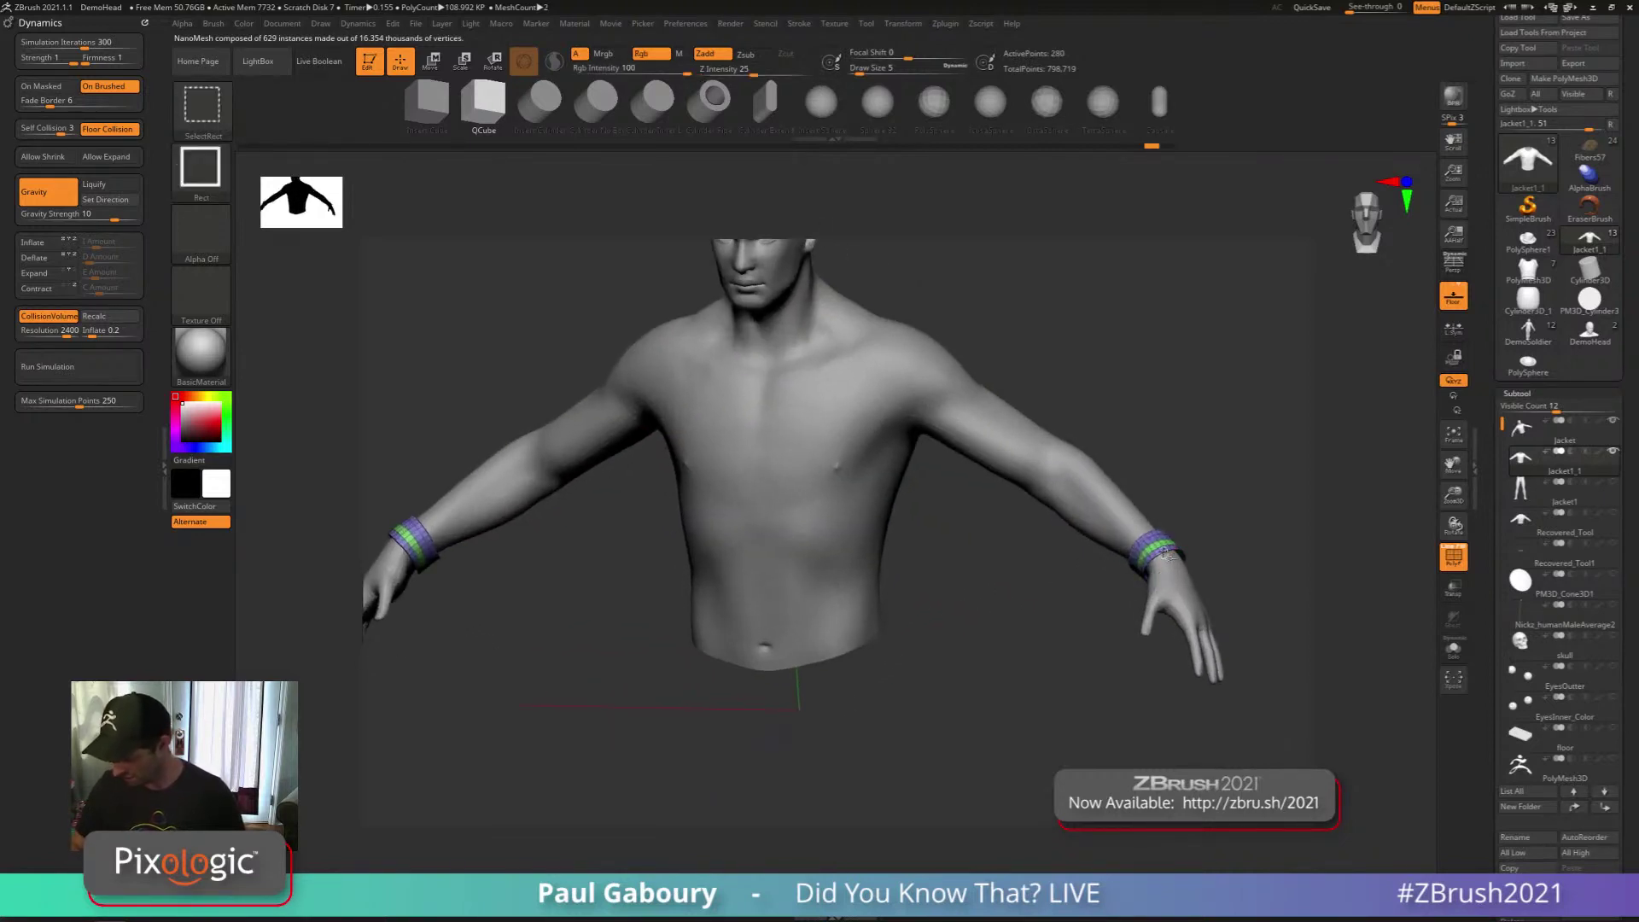
left_click(1079, 619, "ctrl+shift")
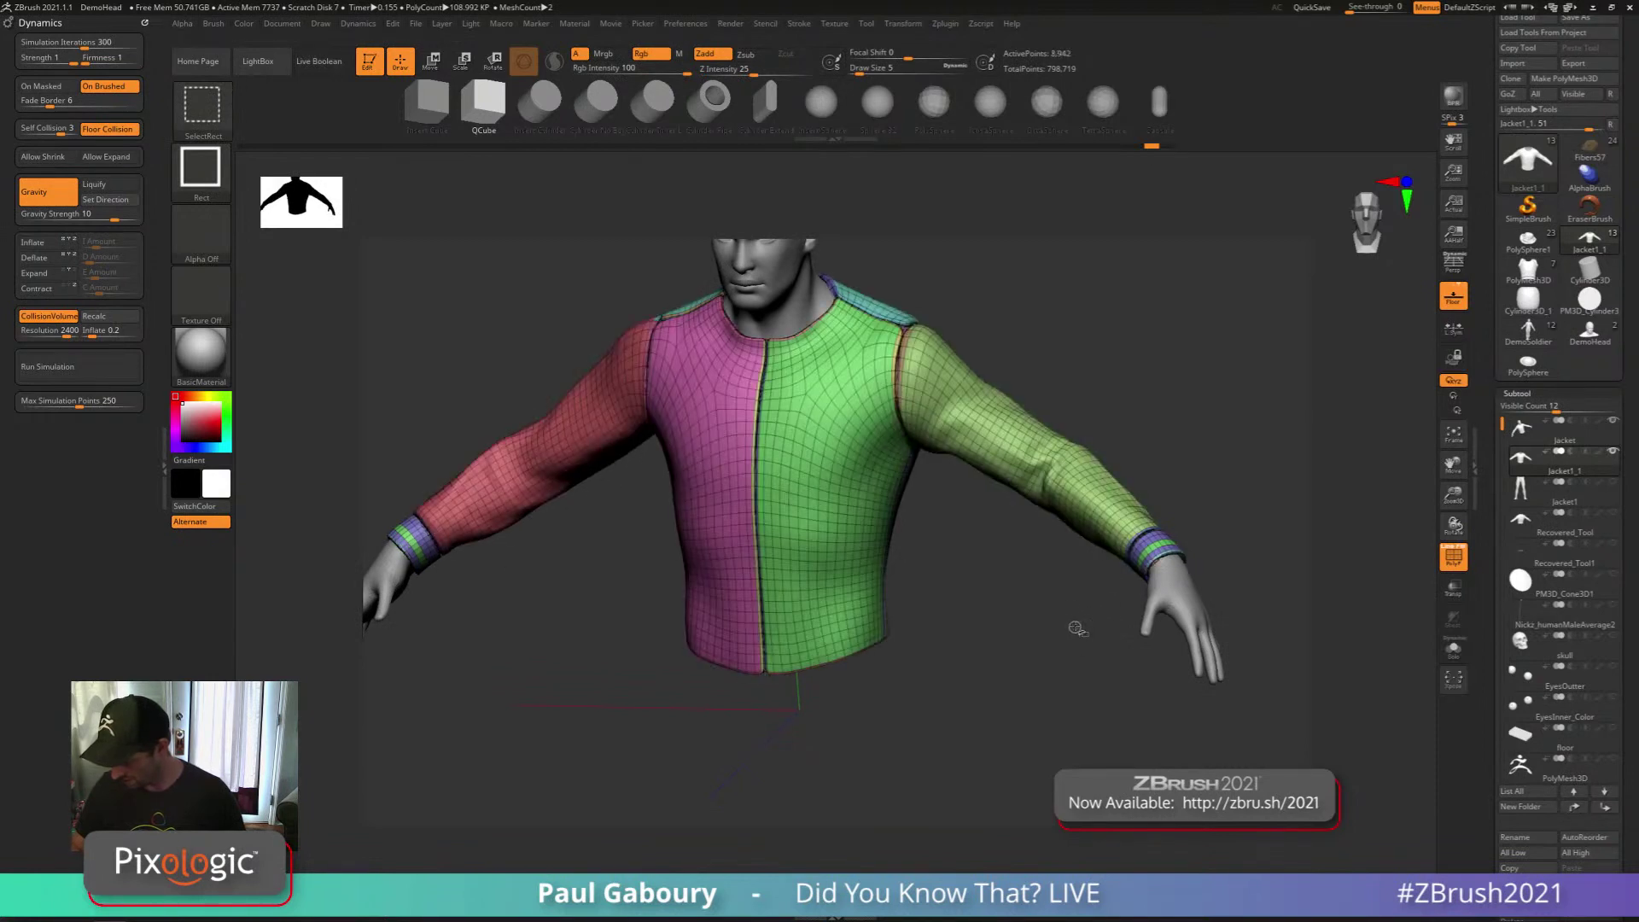
key("ctrl+z")
left_click(1159, 553, "ctrl+shift")
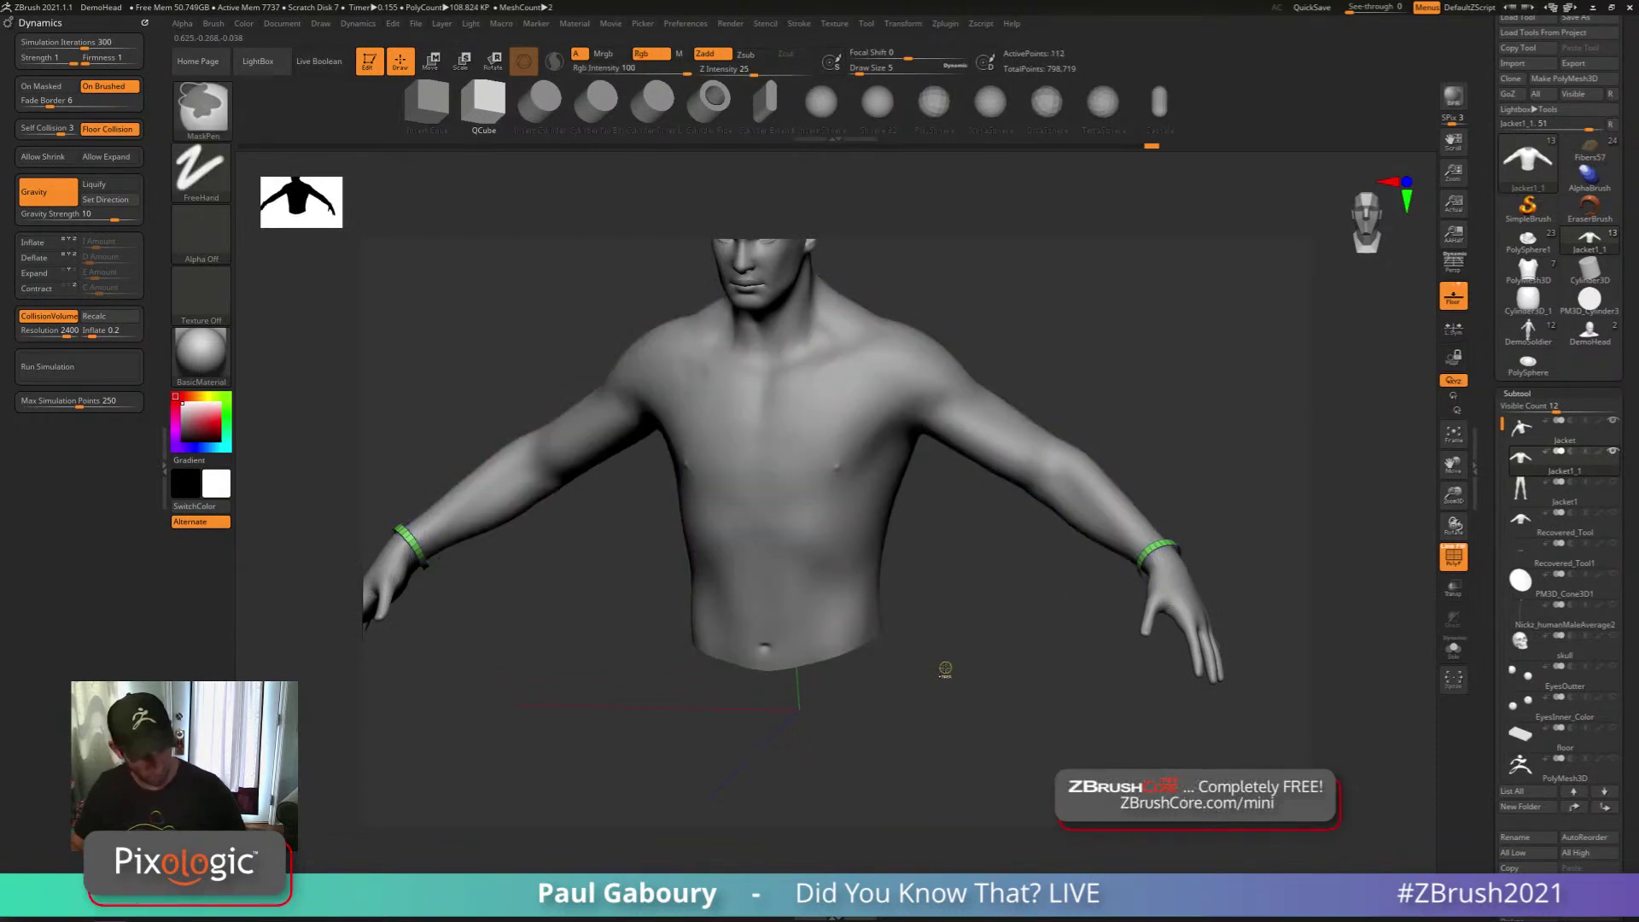
left_click(958, 677, "ctrl+shift")
Insert the QCube NanoMesh across the middle-loop polygroup of both cuffs
right_click_drag(957, 677, 968, 768, "ctrl")
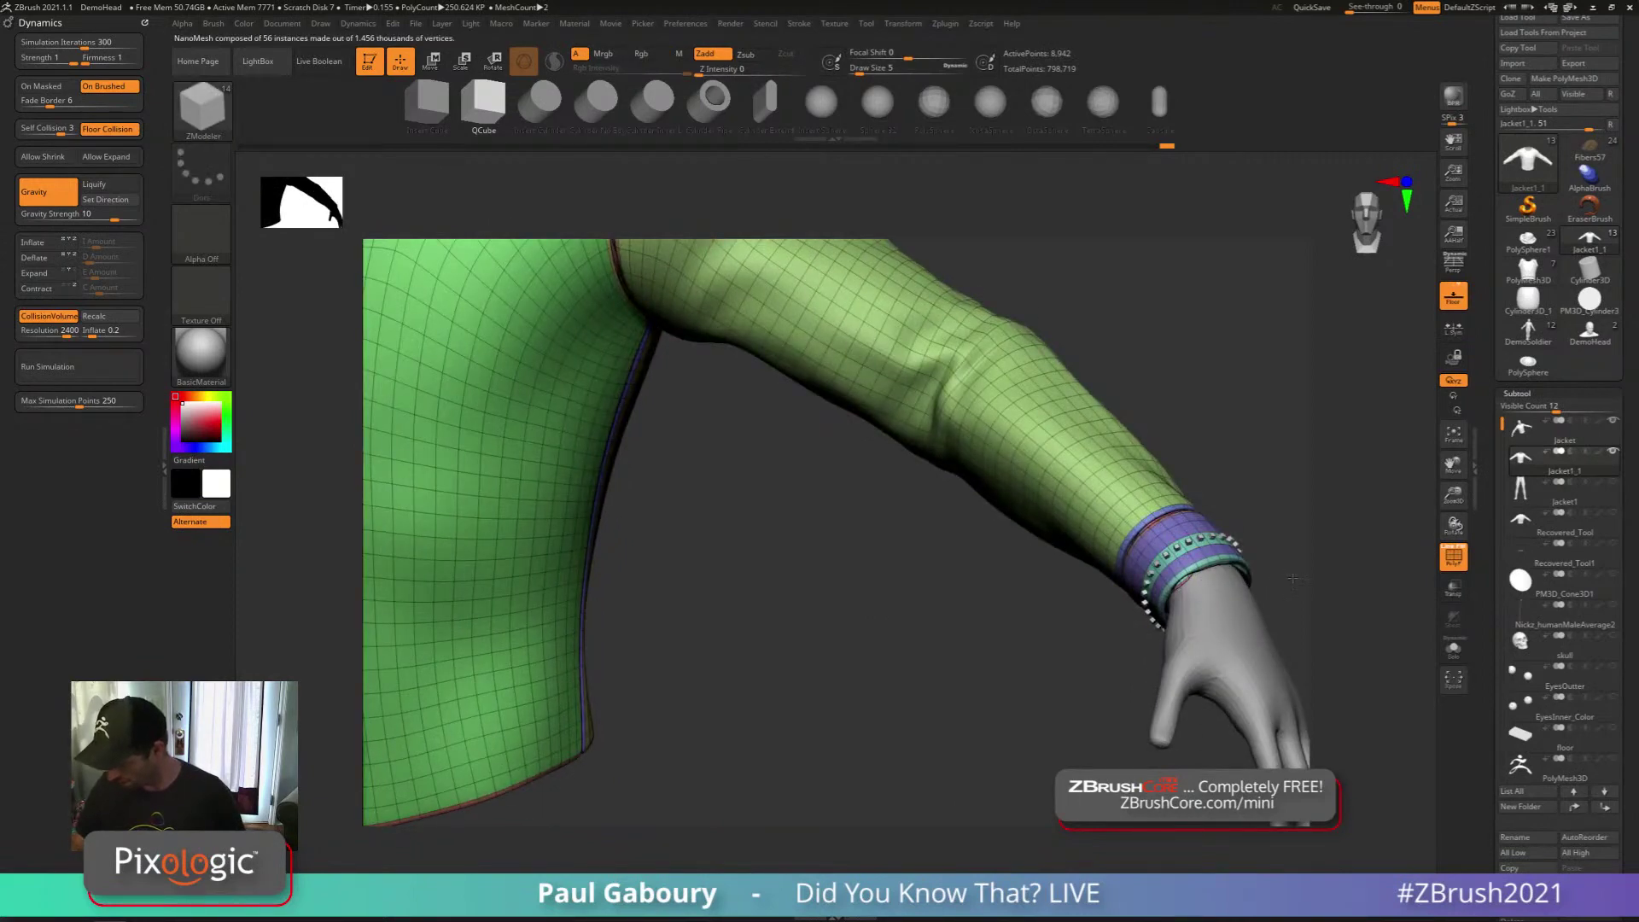
key("f")
right_click_drag(860, 620, 807, 560)
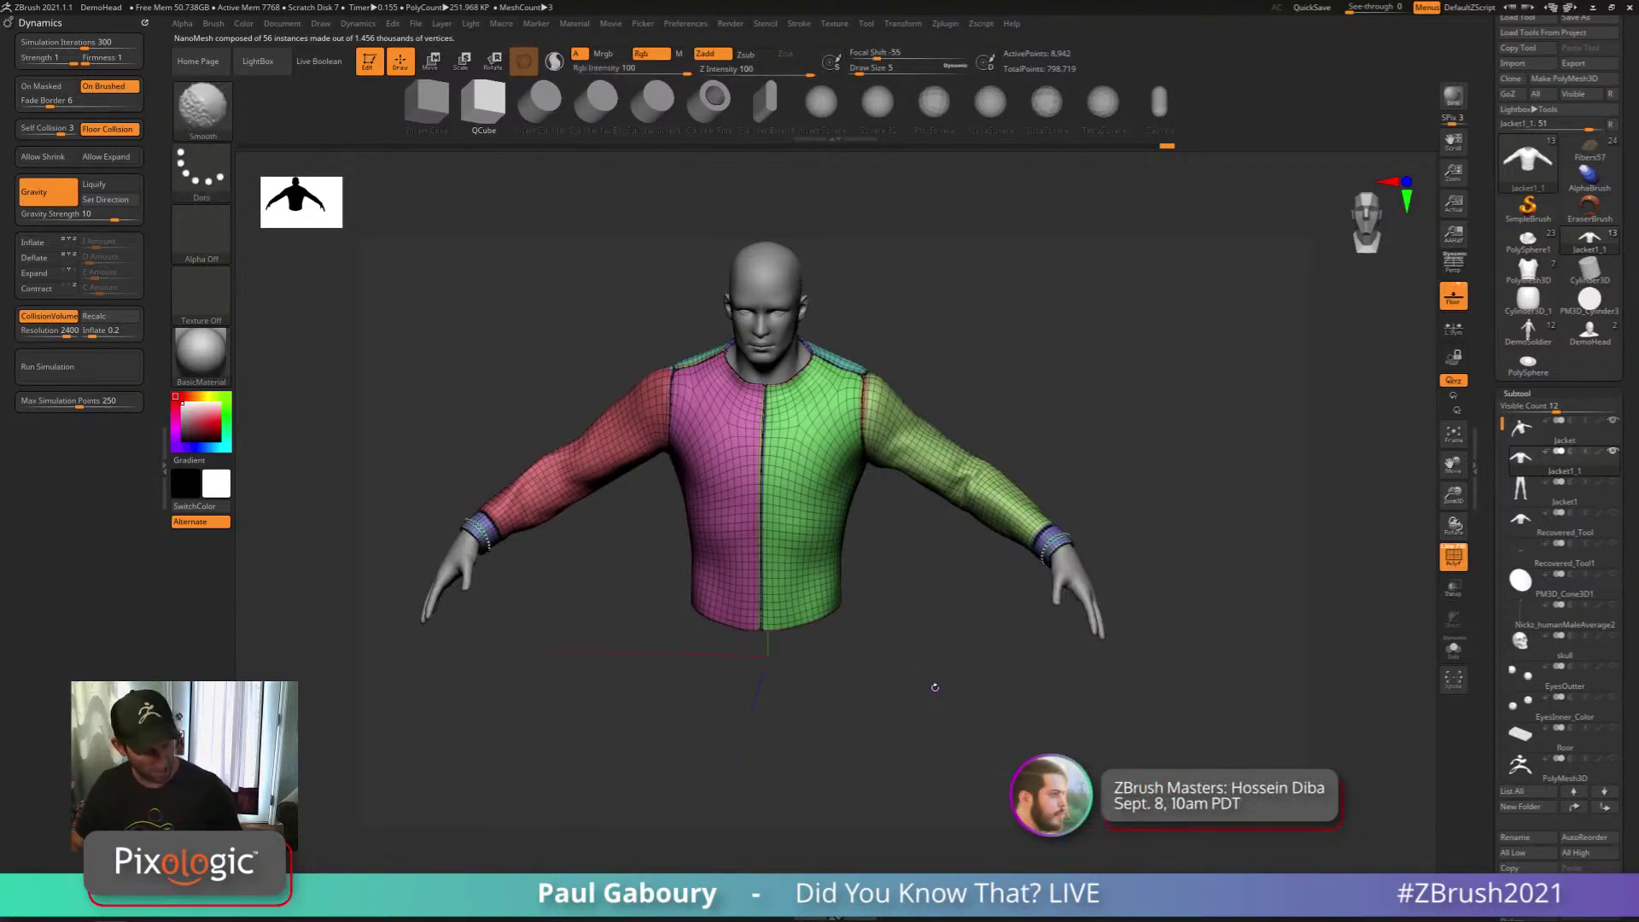
Turn off the polyframe display and open the NanoMesh settings of the jacket subtool
key("shift+f")
right_click_drag(930, 691, 1091, 693)
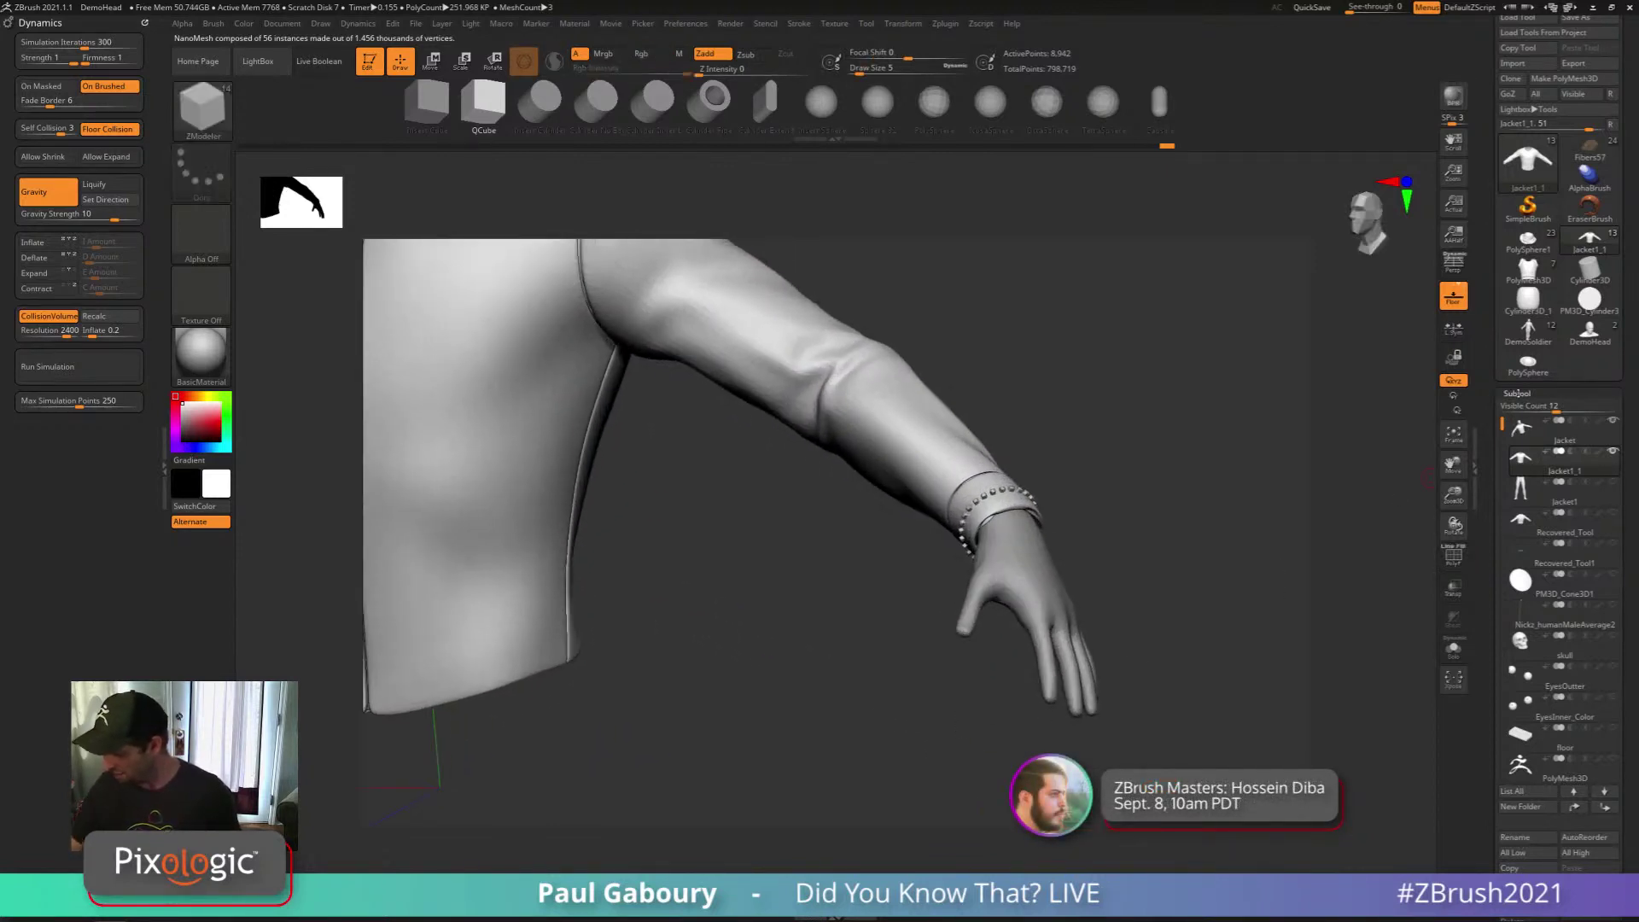
left_click(1519, 393)
left_click(1534, 409)
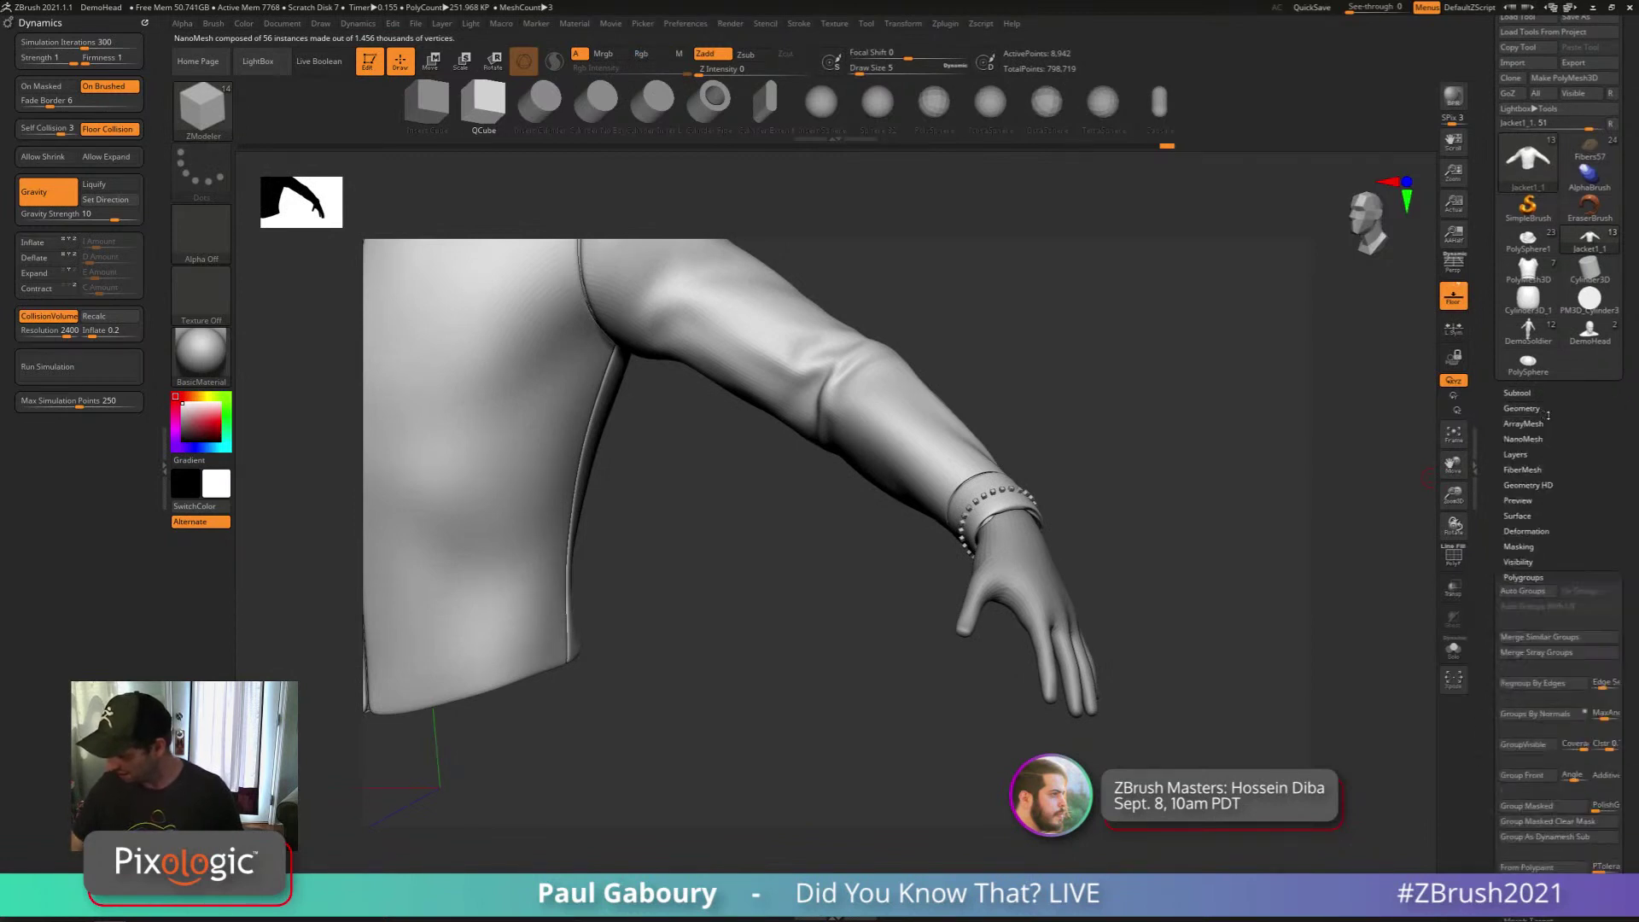
left_click(1528, 575)
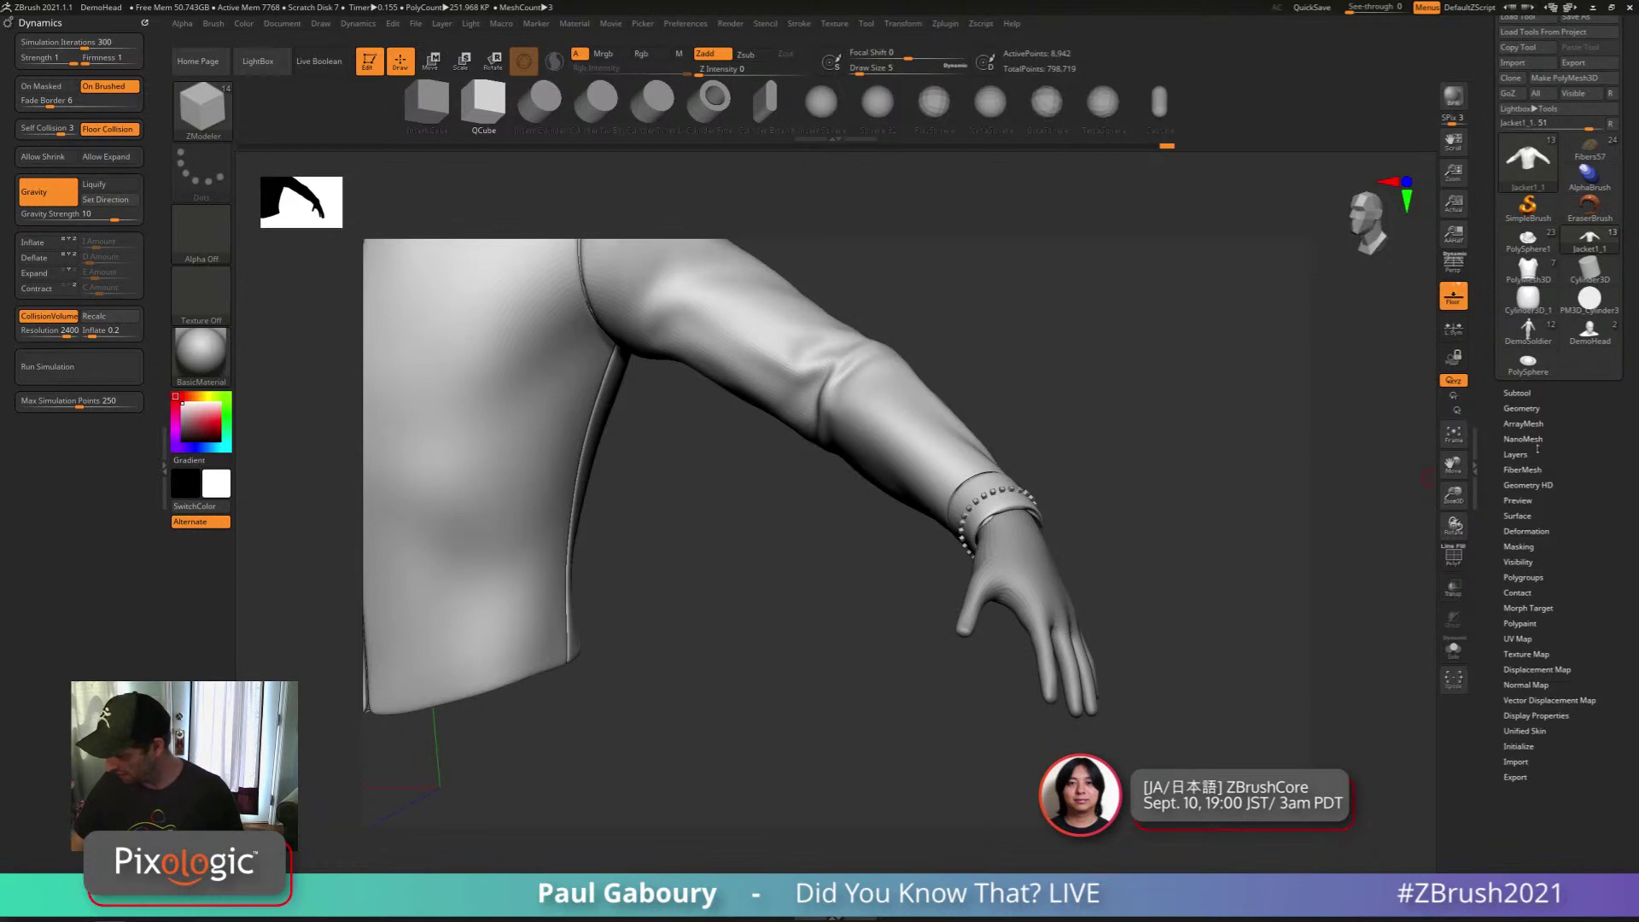
left_click(1532, 440)
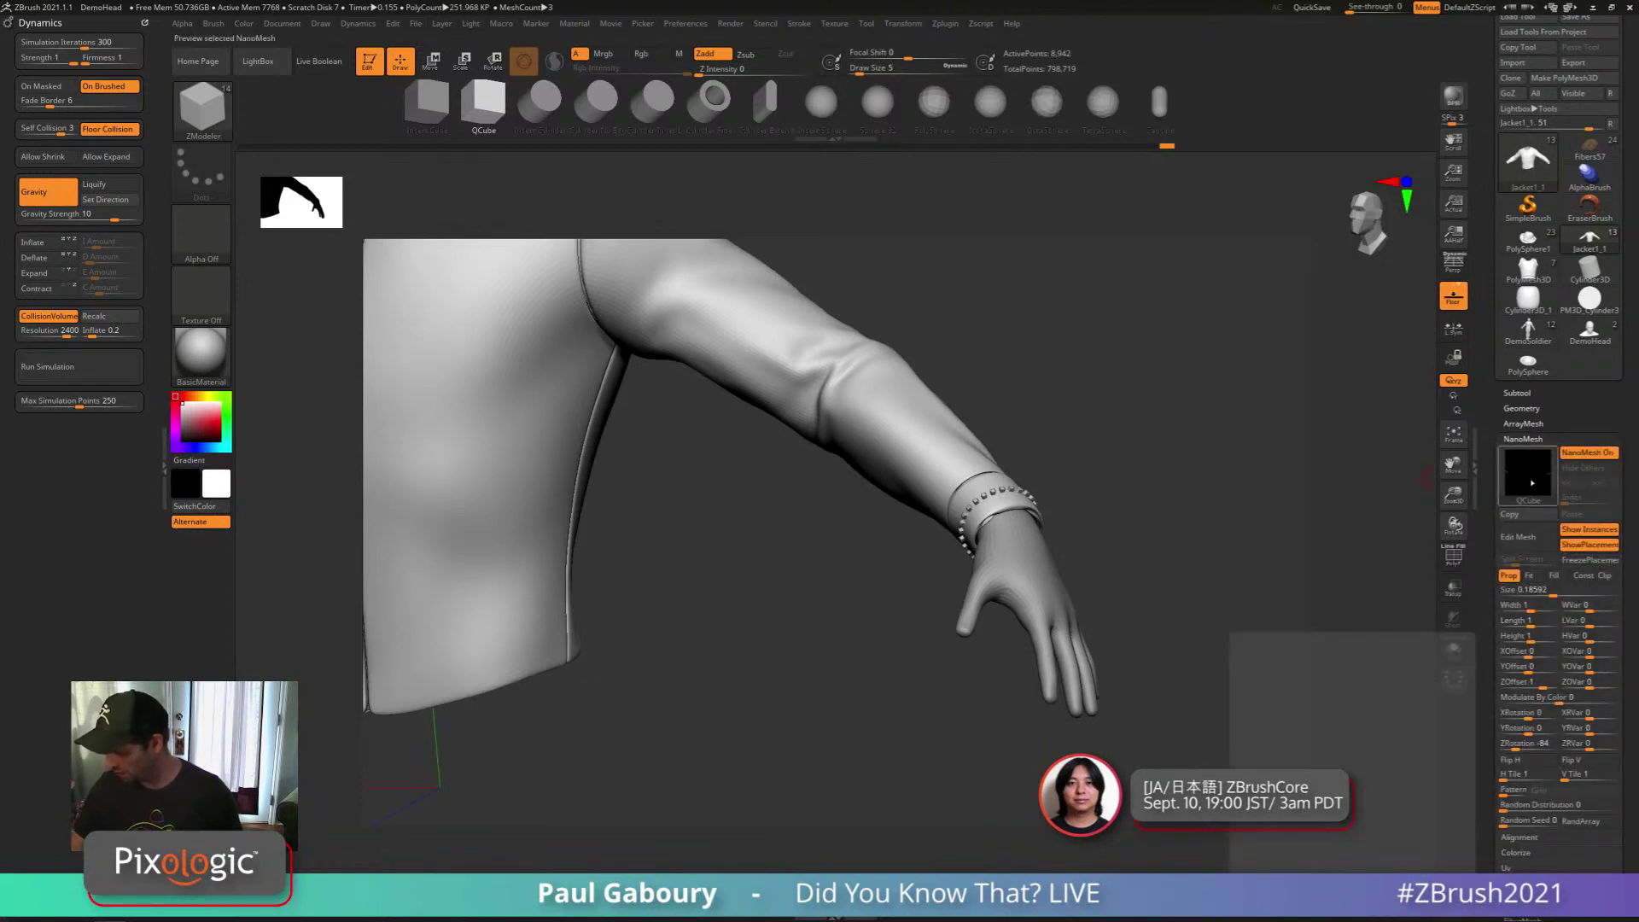
Shape the cuff's NanoMesh cubes into long ribs with width 10, length 0.9327 and size 0.29504
right_click_drag(1118, 520, 1211, 608, "ctrl")
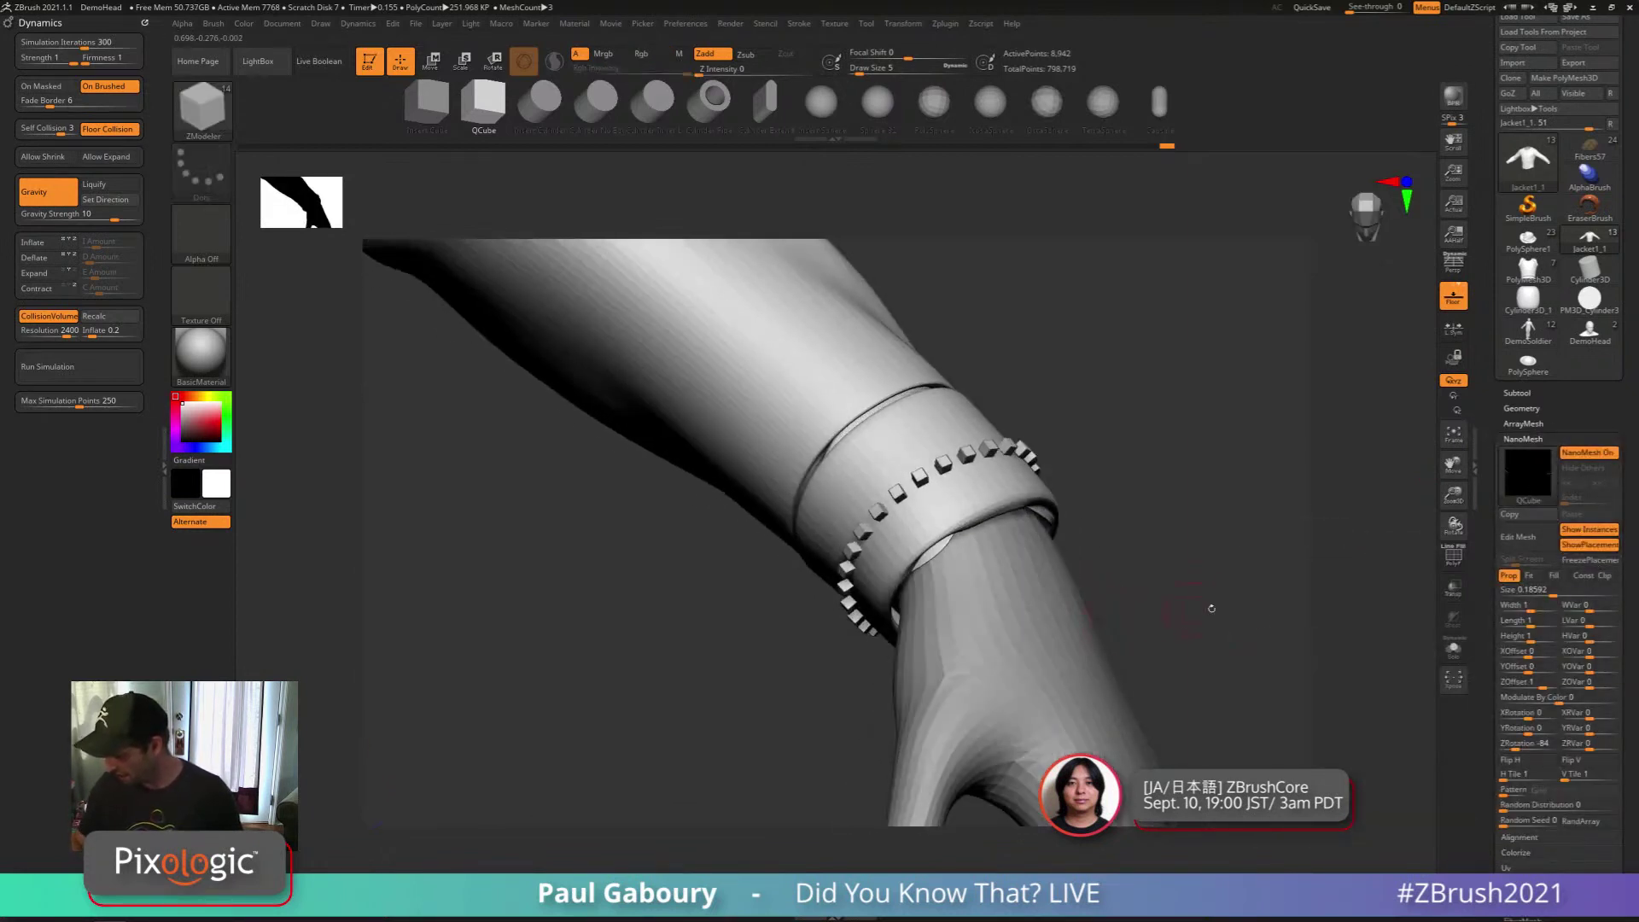
mouse_move(1531, 607)
left_mouse_down()
mouse_move(1549, 608)
mouse_move(1535, 623)
left_mouse_up()
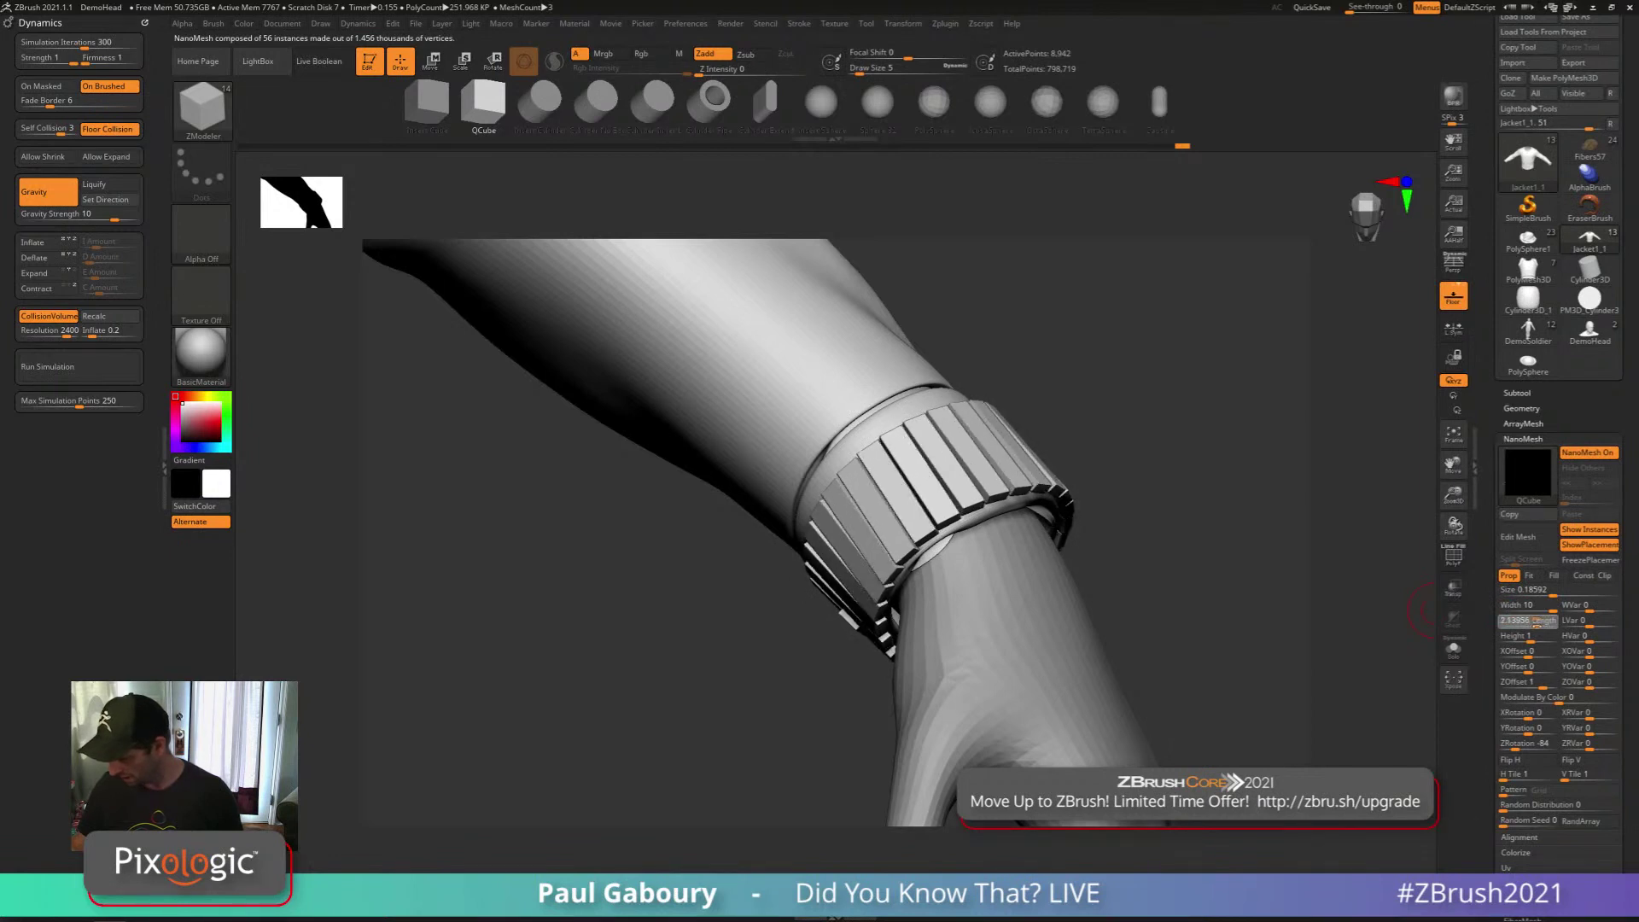
left_click_drag(1355, 605, 1169, 628)
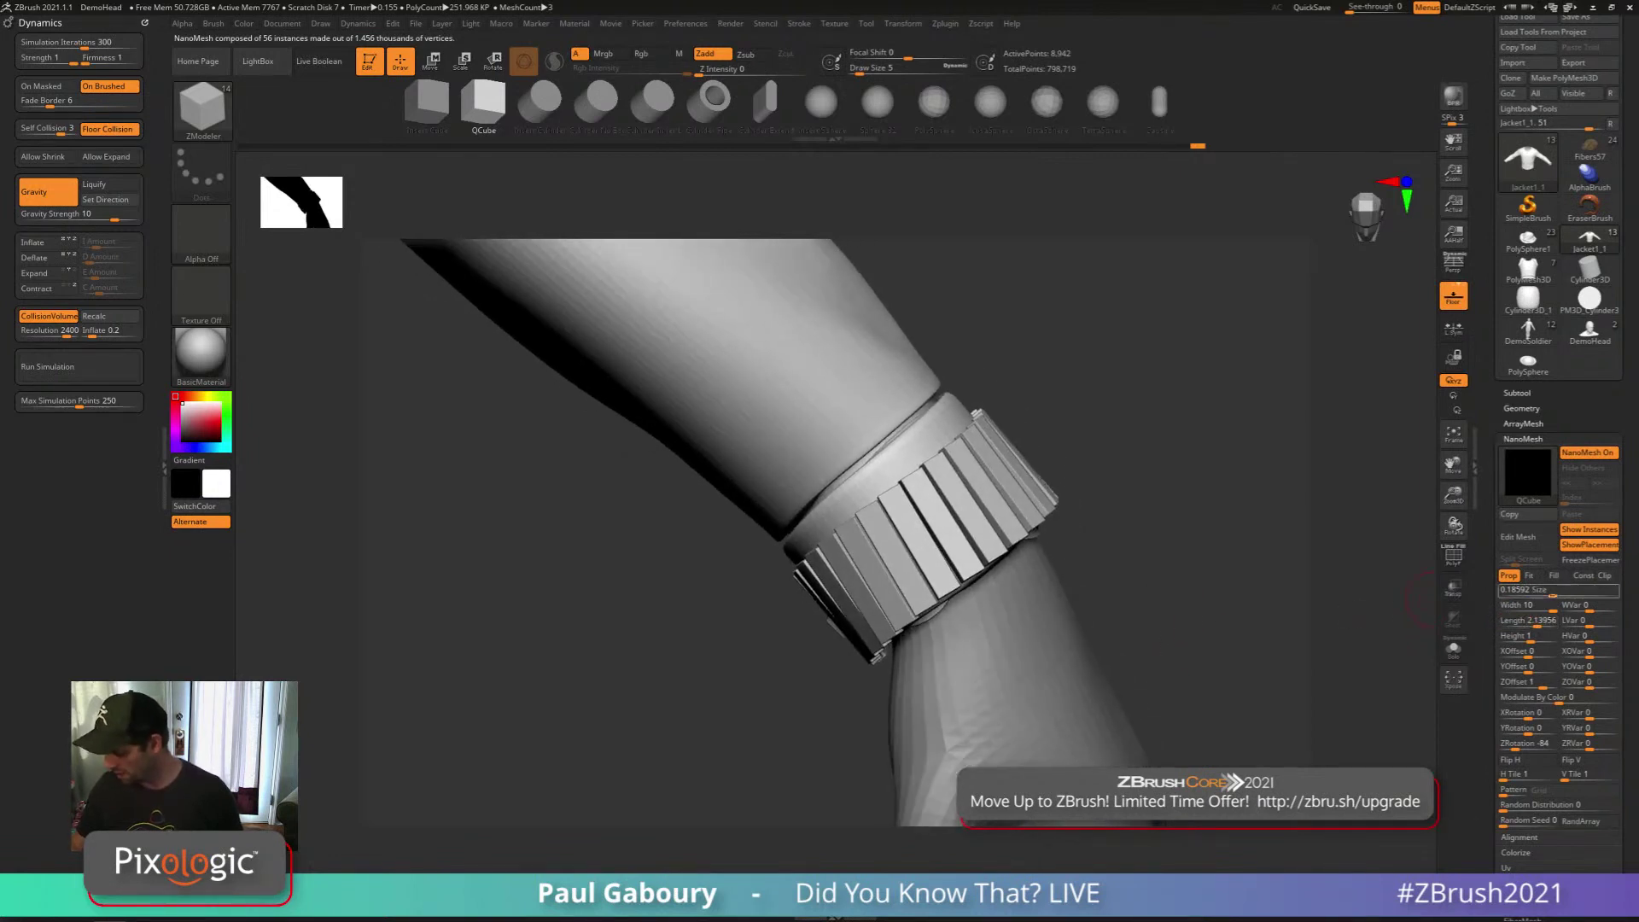
left_click_drag(1552, 592, 1420, 613)
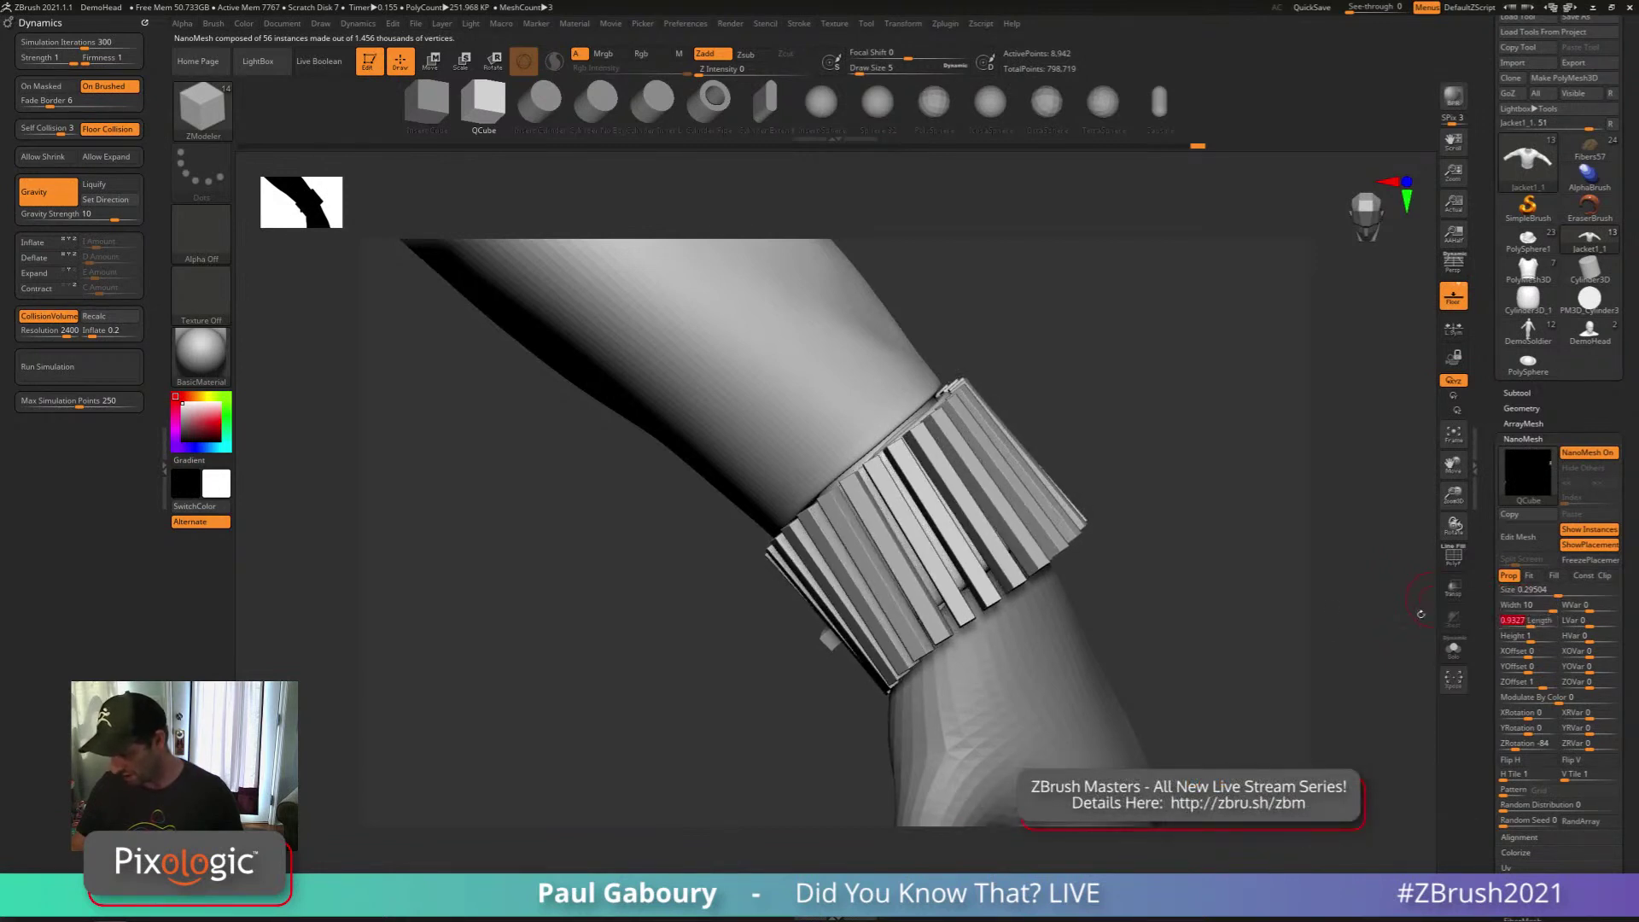
Sink the NanoMesh ribs into the cuff by setting their Z offset to -0.3252
right_click_drag(1161, 670, 1161, 610, "ctrl")
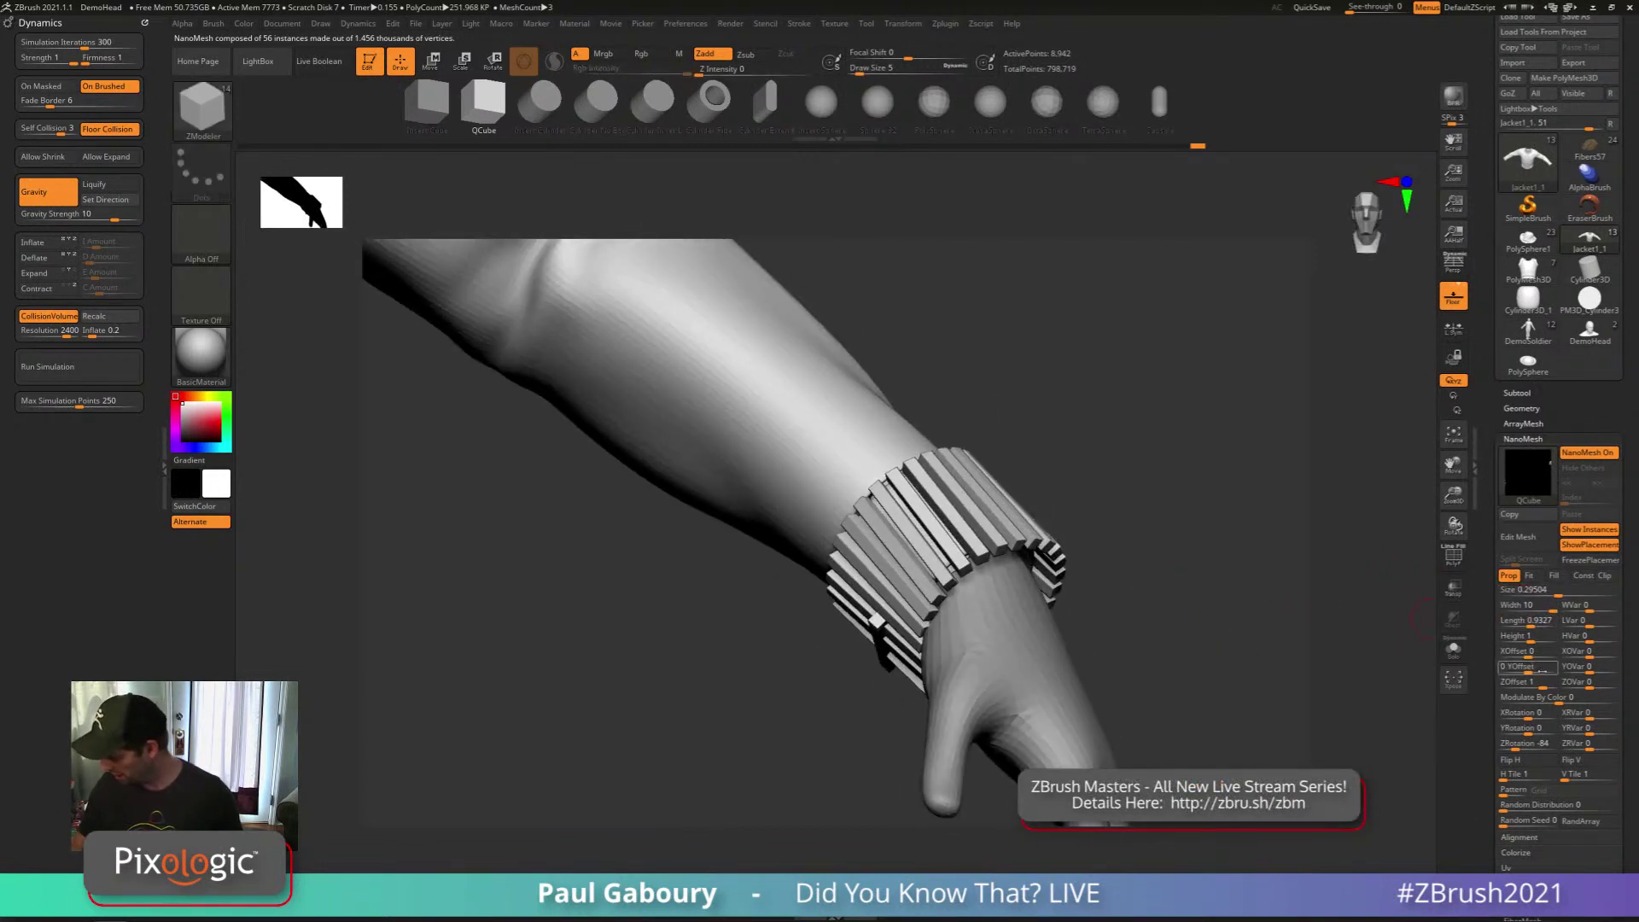
left_click_drag(1536, 681, 1515, 692)
right_click_drag(1140, 635, 1182, 635)
right_click_drag(1182, 635, 1232, 550, "ctrl")
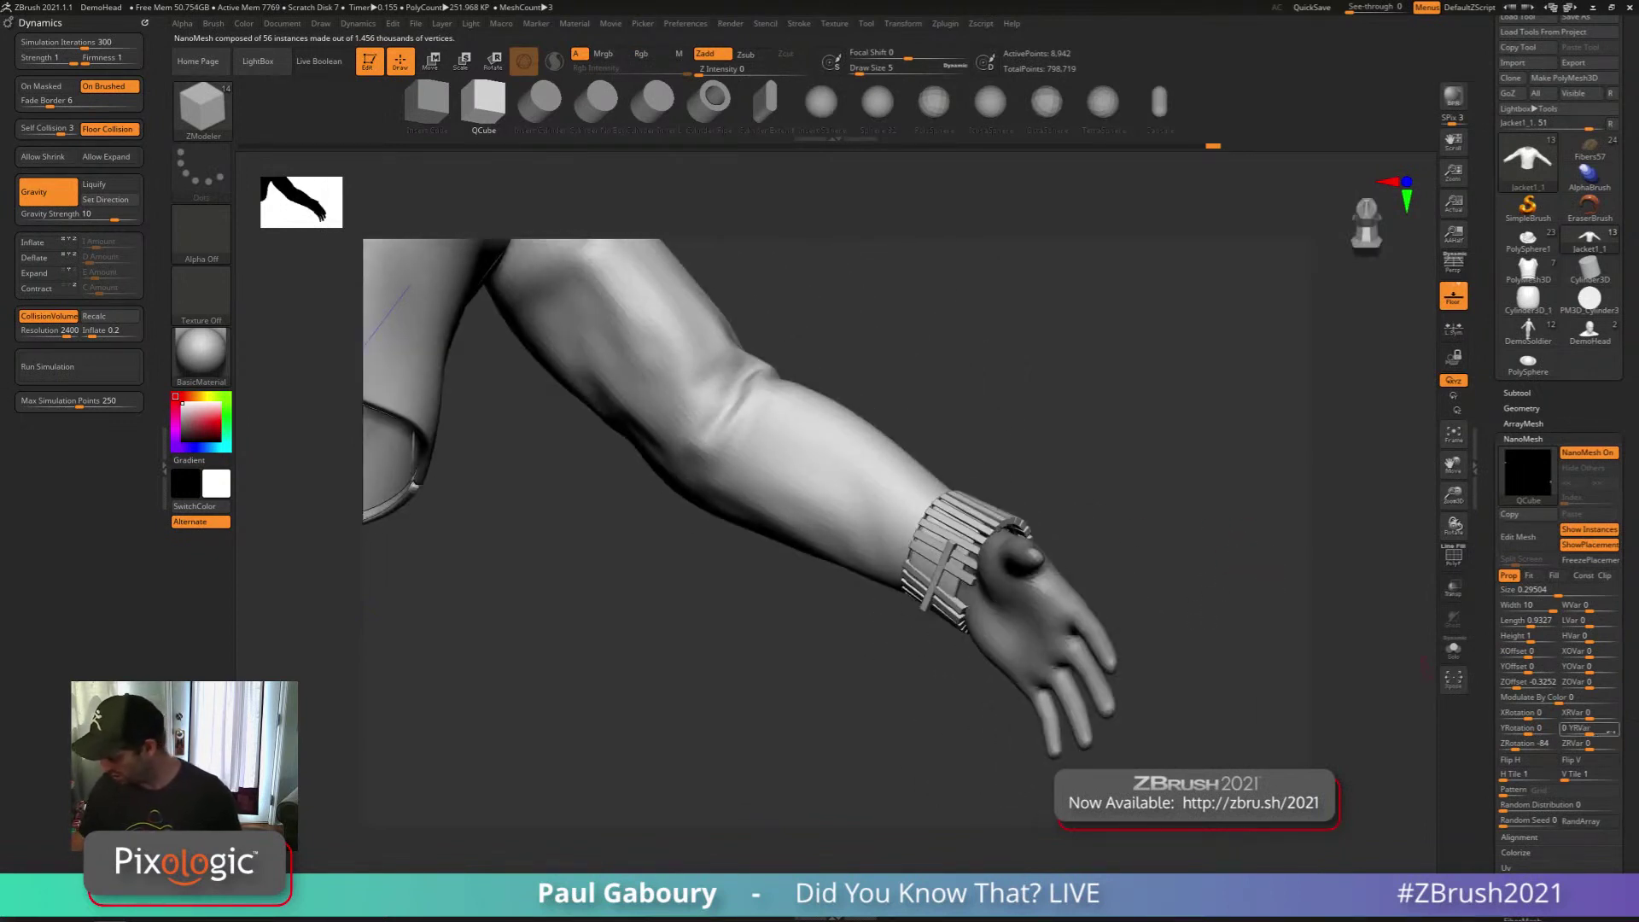
Set the NanoMesh alignment to Align To Short Edge so the ribs share one direction around the cuff
scroll(1587, 725, "down", 5)
left_click(1528, 629)
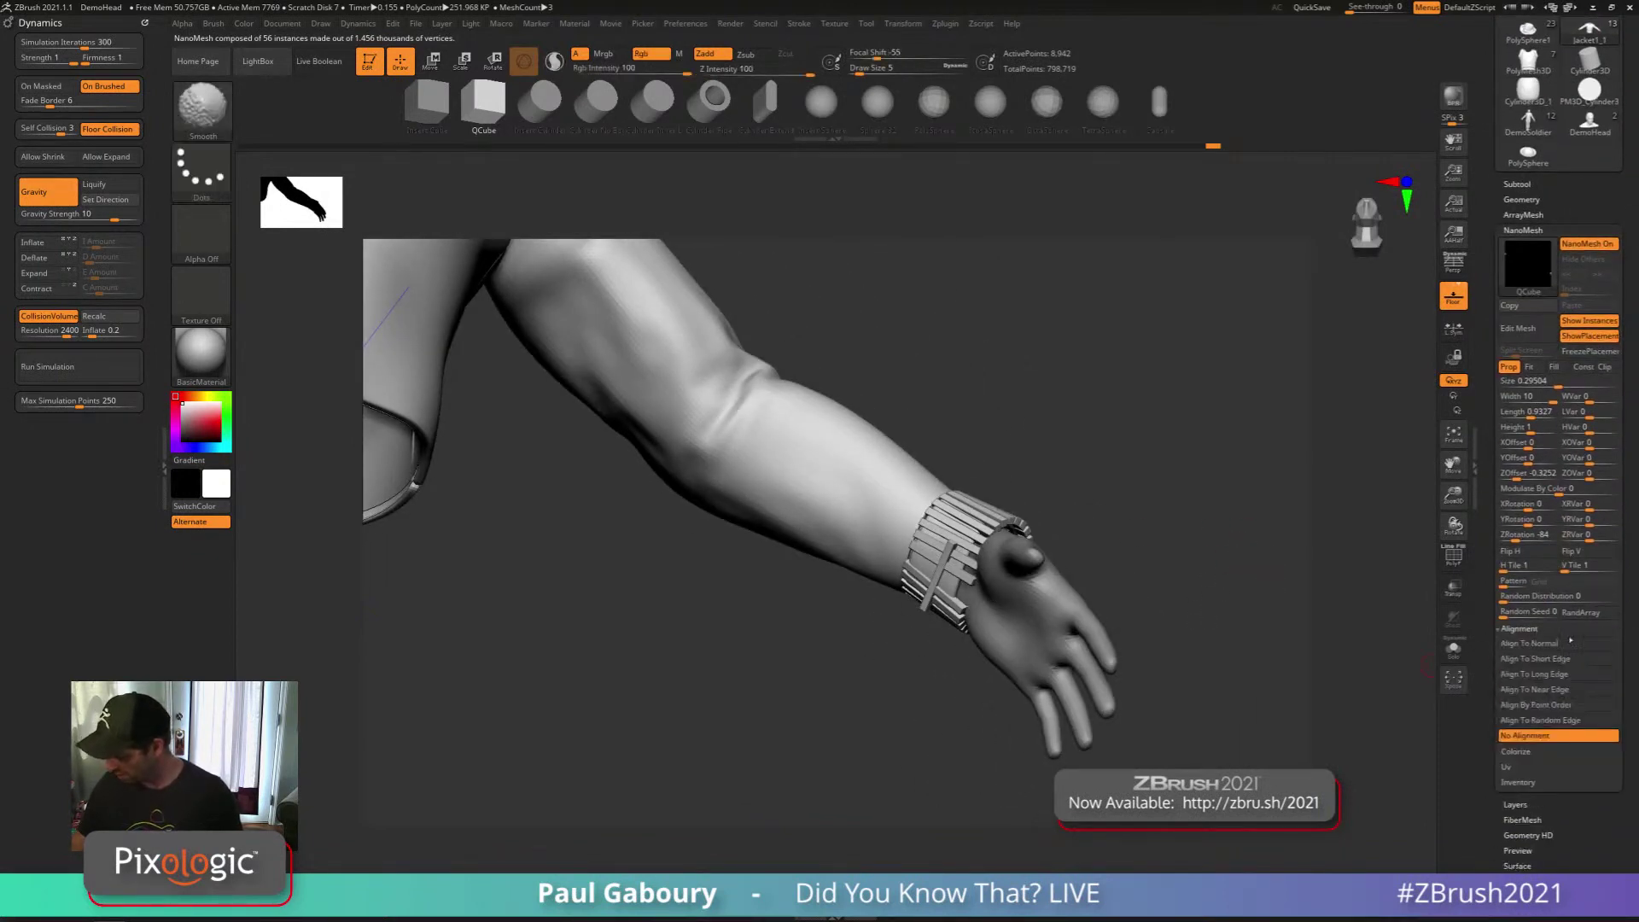
left_click(1550, 643)
left_click(1549, 659)
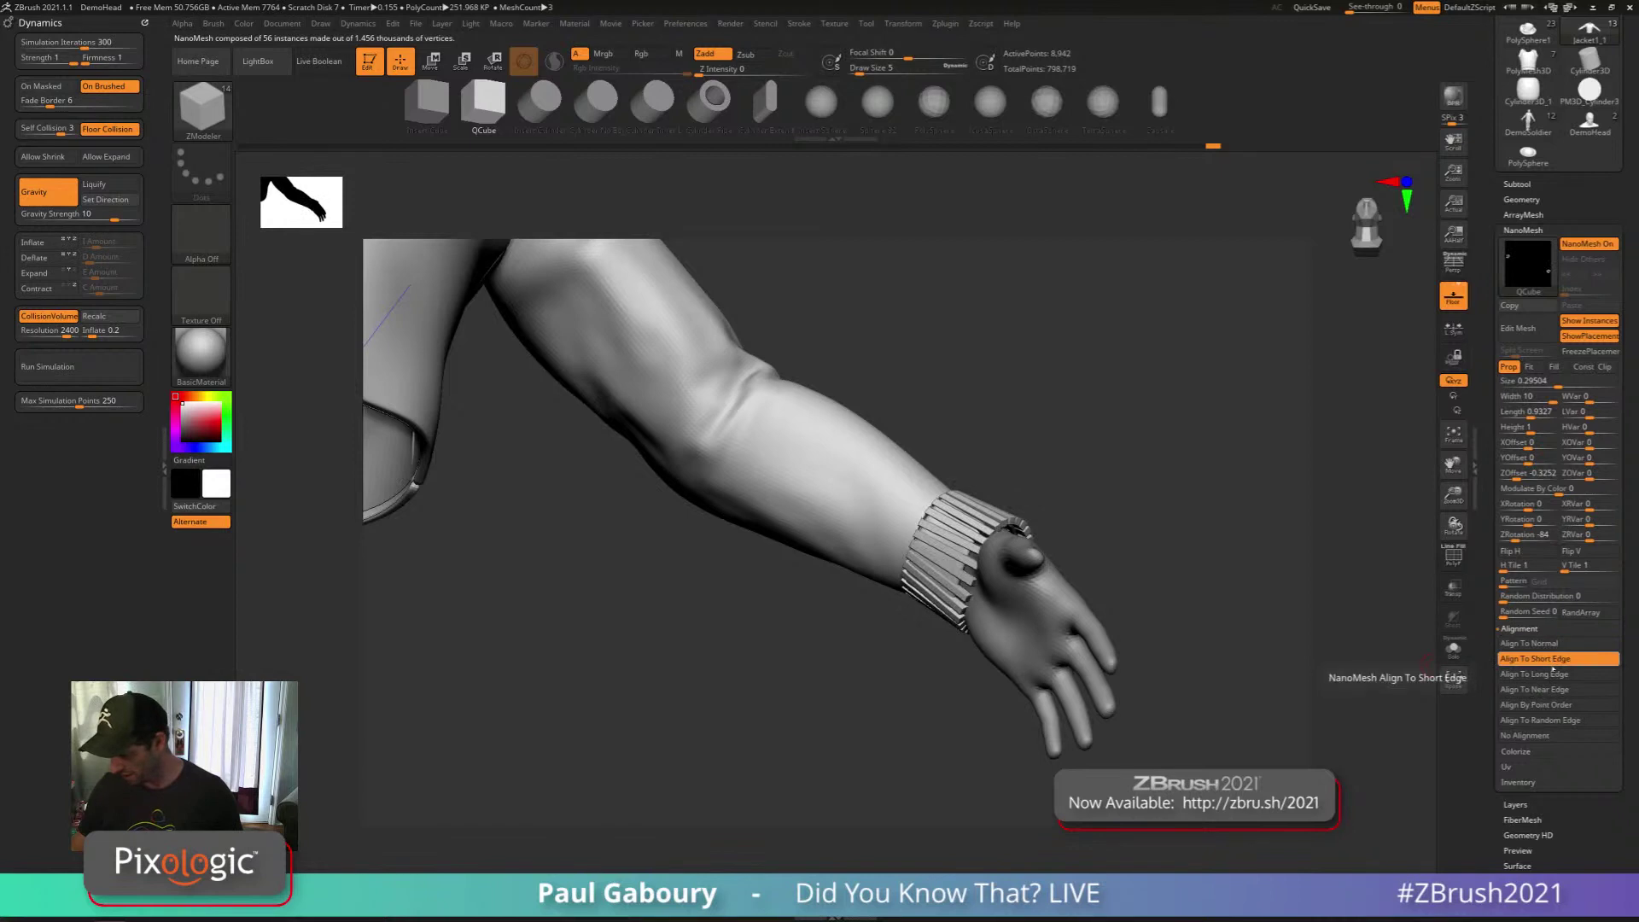
Shorten the cuff ribs by setting the NanoMesh width to 8.54949
left_click_drag(1348, 636, 1110, 648)
mouse_move(1545, 396)
left_mouse_down()
mouse_move(1528, 396)
mouse_move(1552, 401)
left_mouse_up()
left_click(1542, 398)
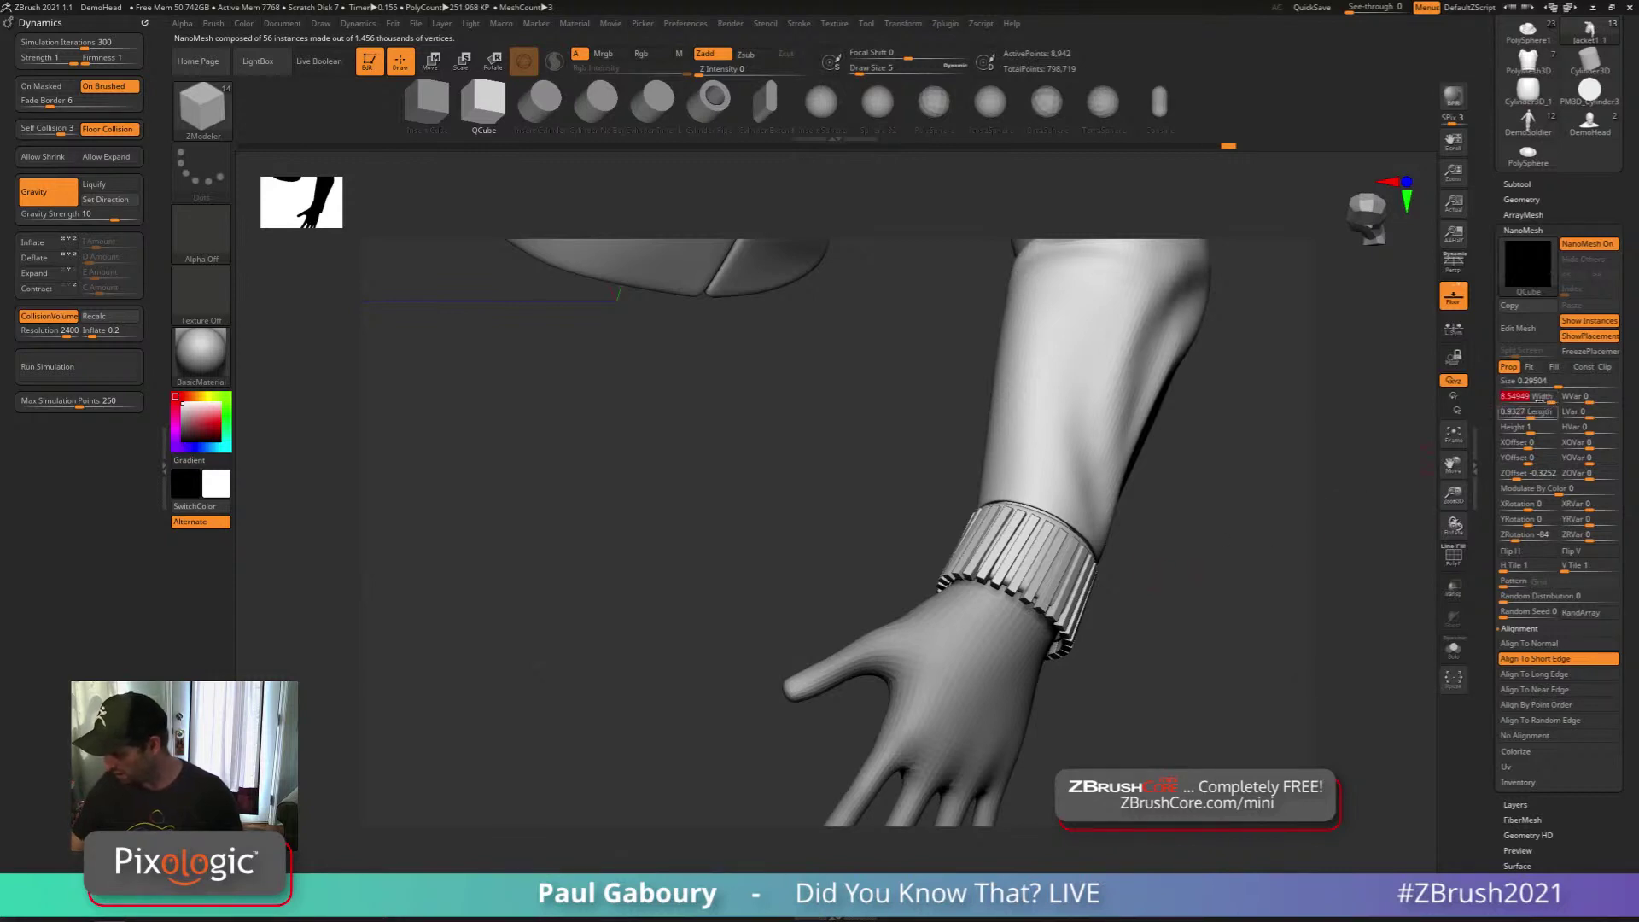
right_click_drag(1280, 623, 1191, 633, "ctrl")
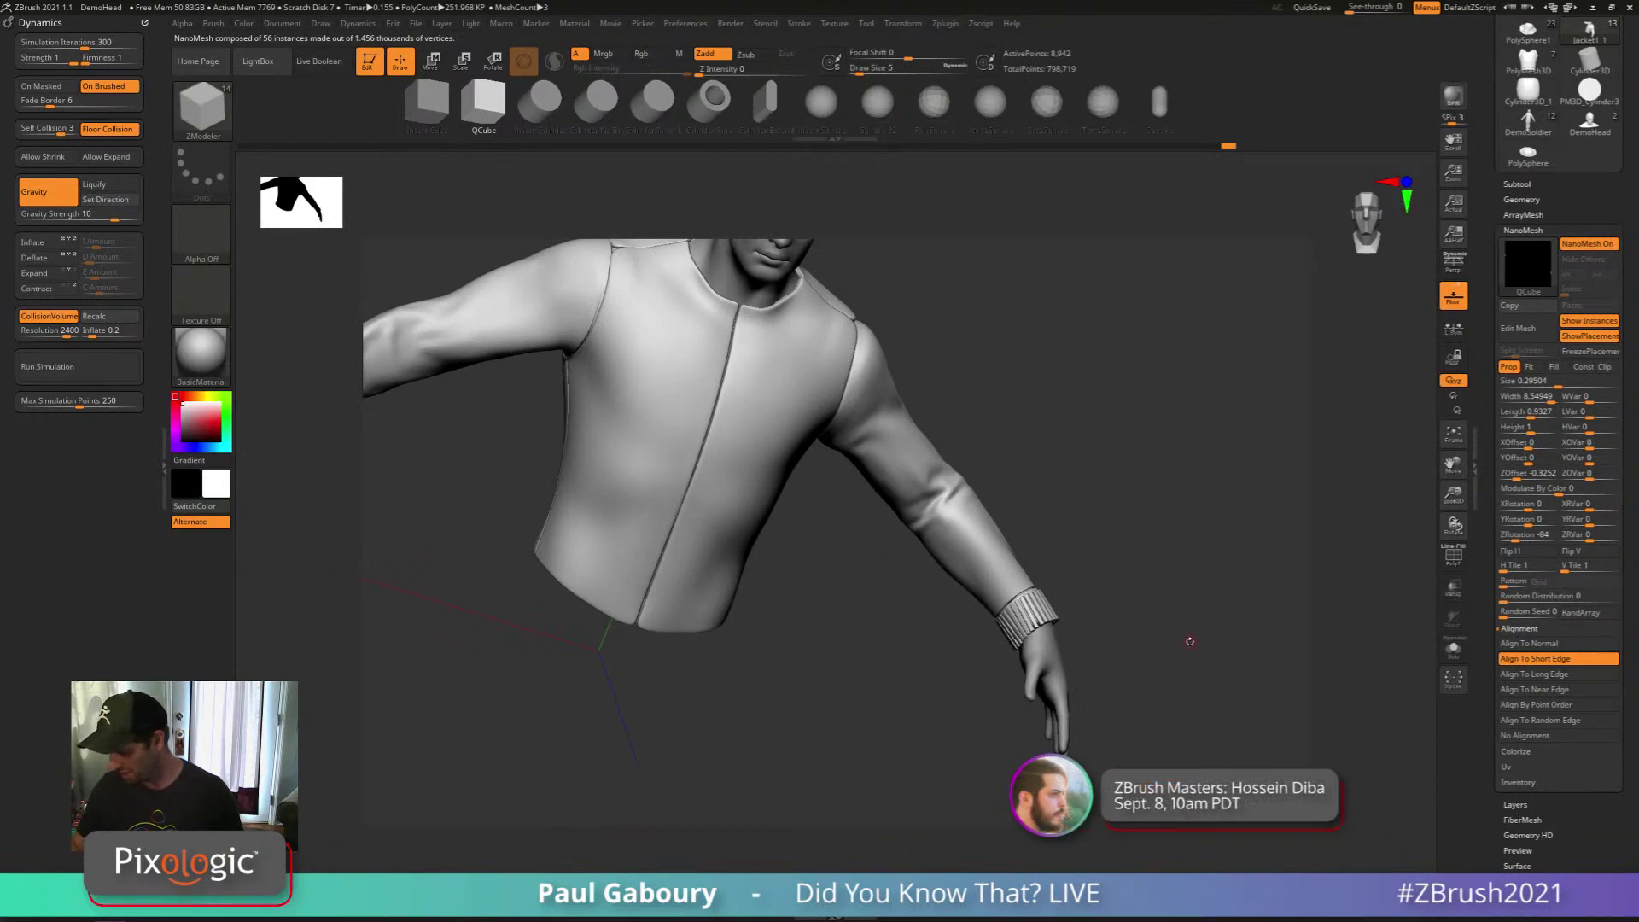
Try shifting the cuff ribs with the NanoMesh Y and X offsets, and reset both offsets to 0
left_click(1540, 412)
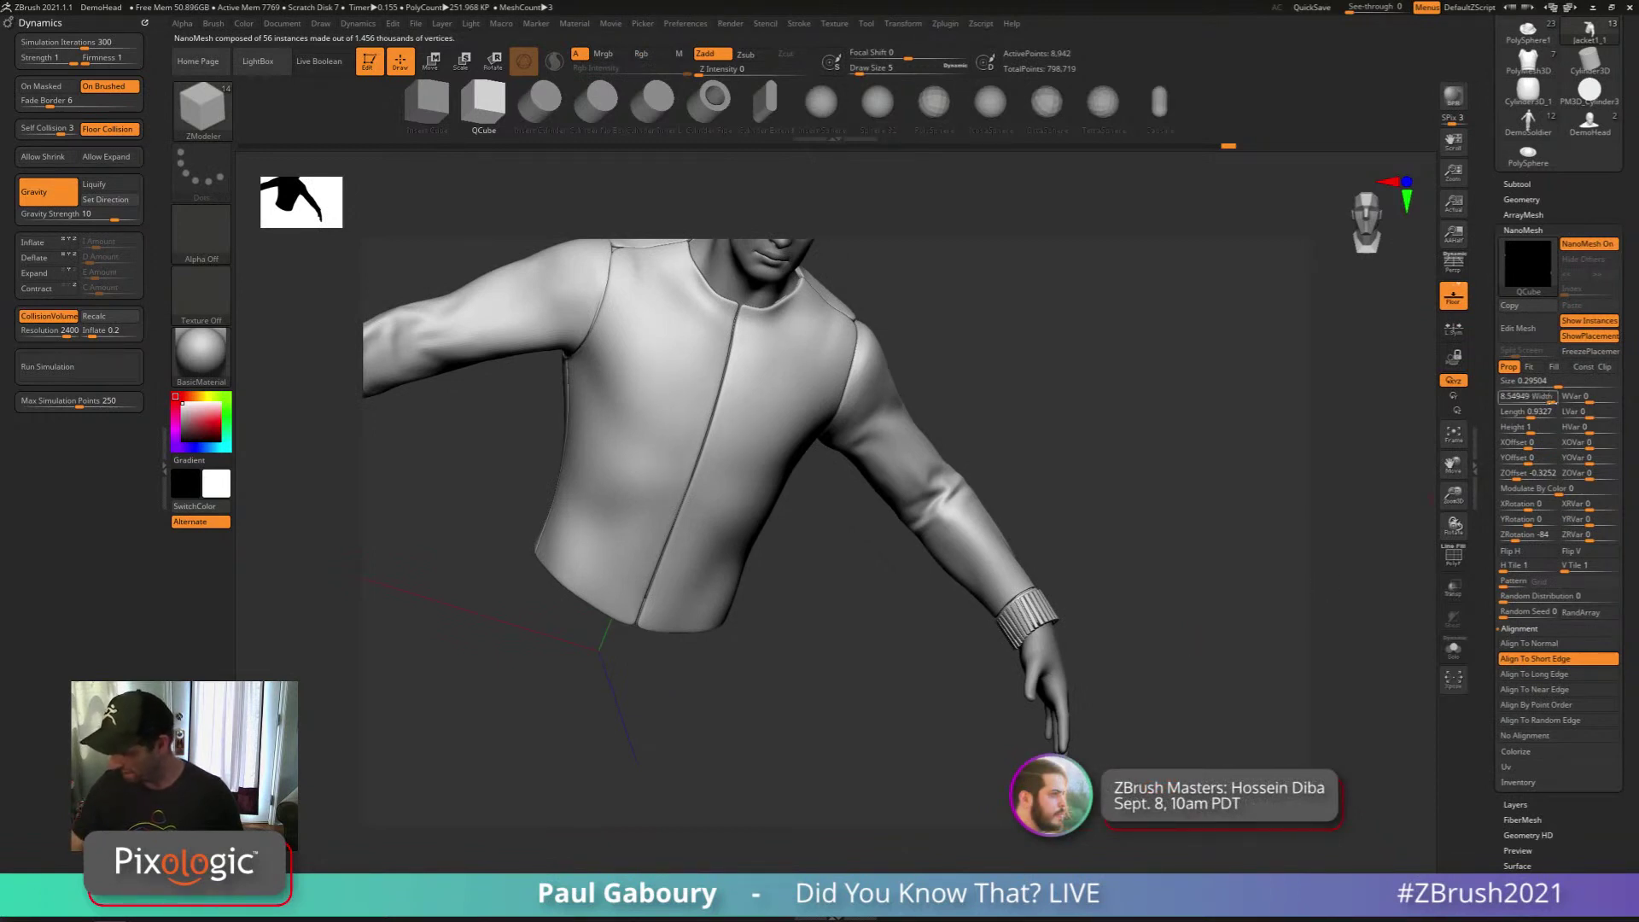
left_click(1536, 412)
left_click(1527, 457)
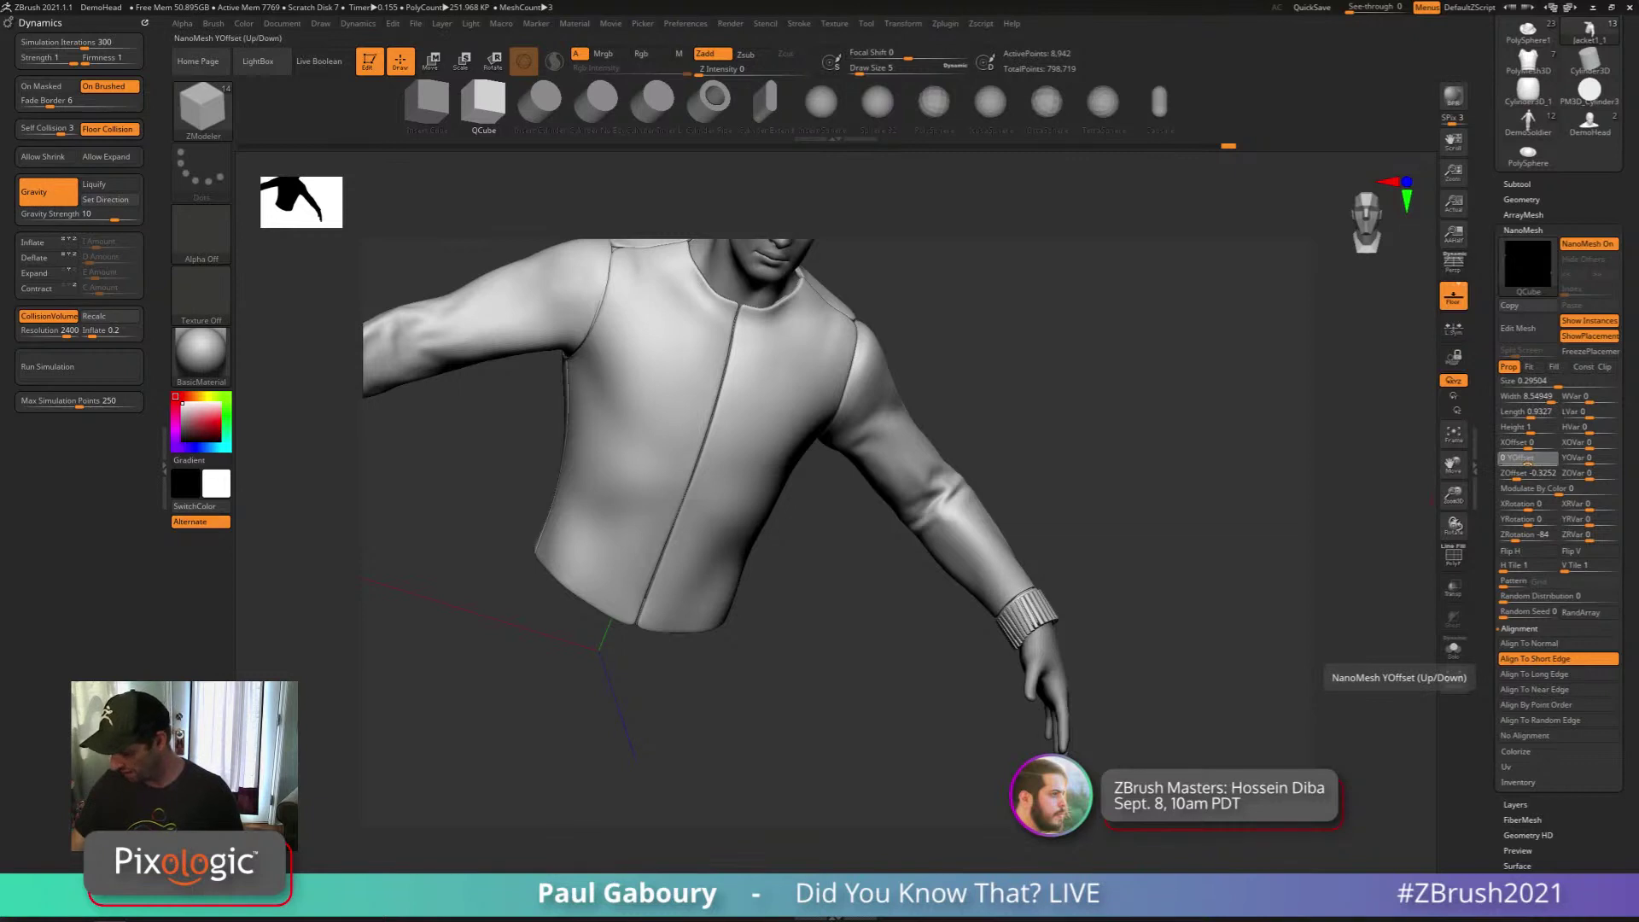
left_click_drag(1528, 462, 1524, 461)
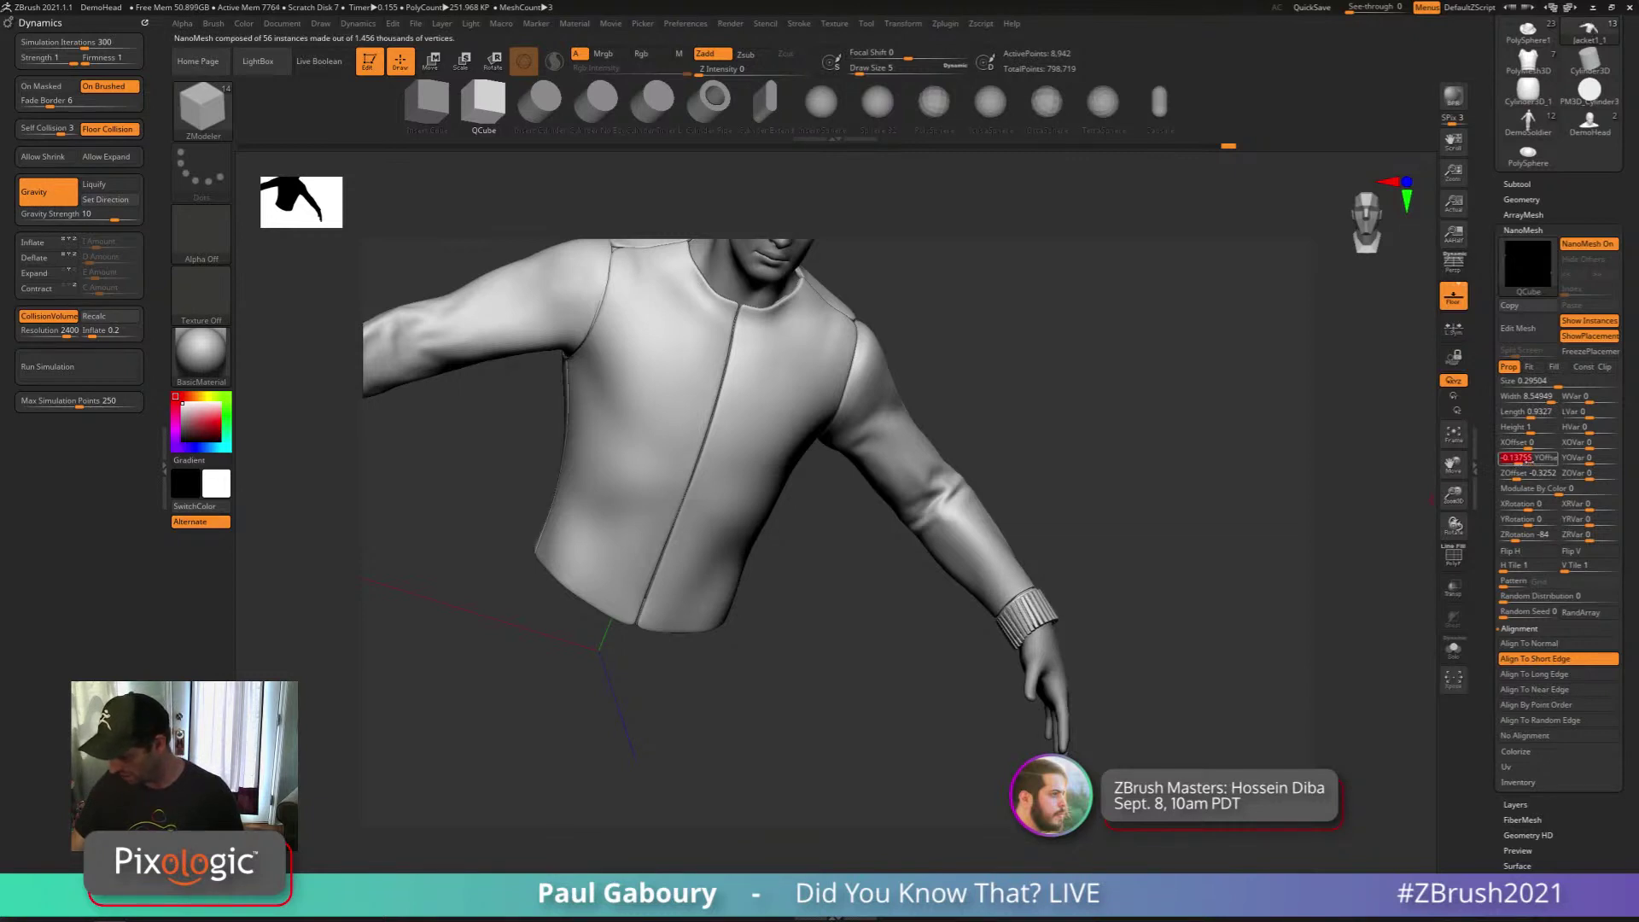
type("0")
key("Return")
left_click_drag(1527, 447, 1524, 447)
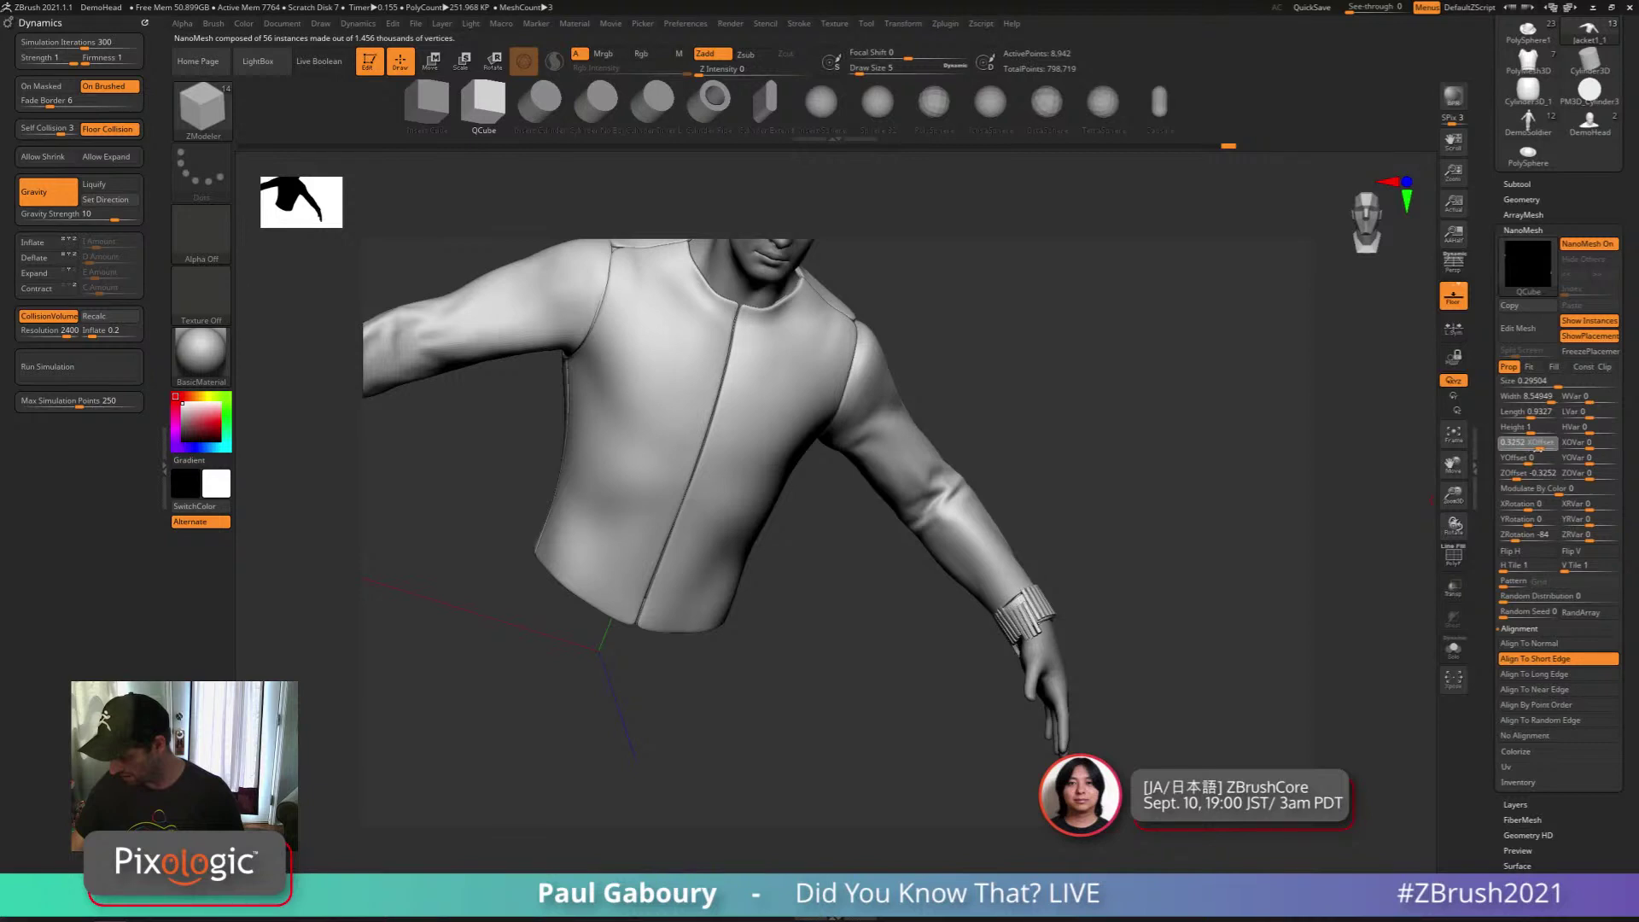
left_click(1538, 448)
type("0")
key("Return")
Open the cuff's QCube NanoMesh in Edit Mesh mode and frame the cube beside the figure
right_click_drag(1189, 603, 771, 572, "ctrl")
left_click(1524, 328)
right_click_drag(1126, 547, 1216, 539, "ctrl")
right_click_drag(1216, 539, 1085, 567, "alt")
right_click_drag(1086, 567, 1052, 587, "ctrl")
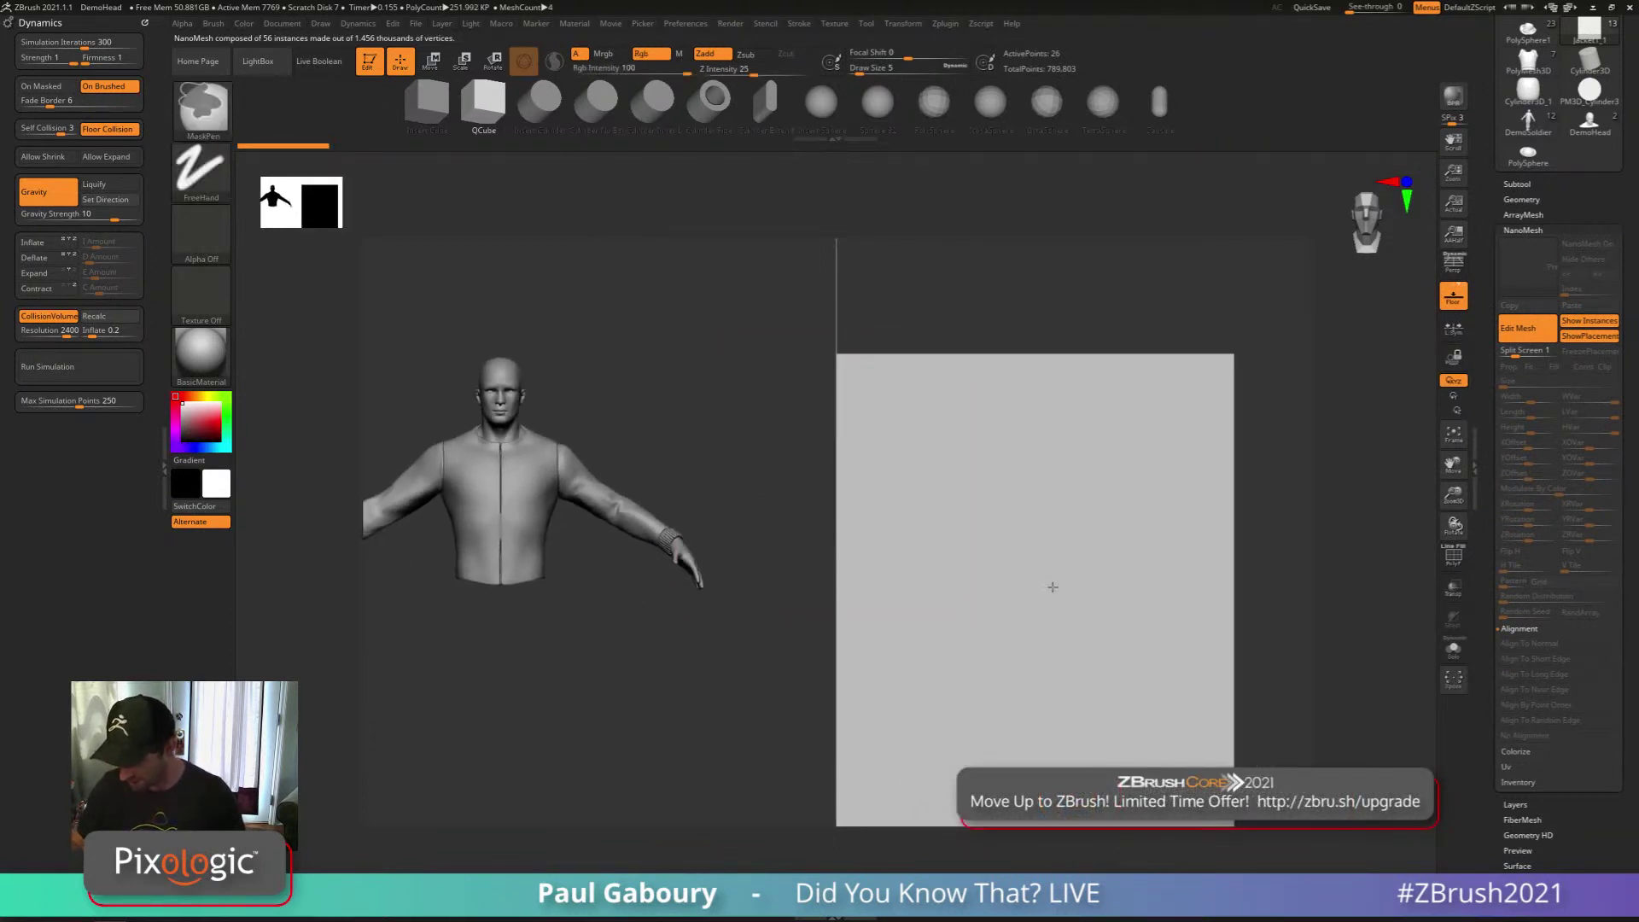
Switch to the ZModeler brush and display the cube's polygroup wireframe
key("b")
key("z")
key("m")
key("shift+f")
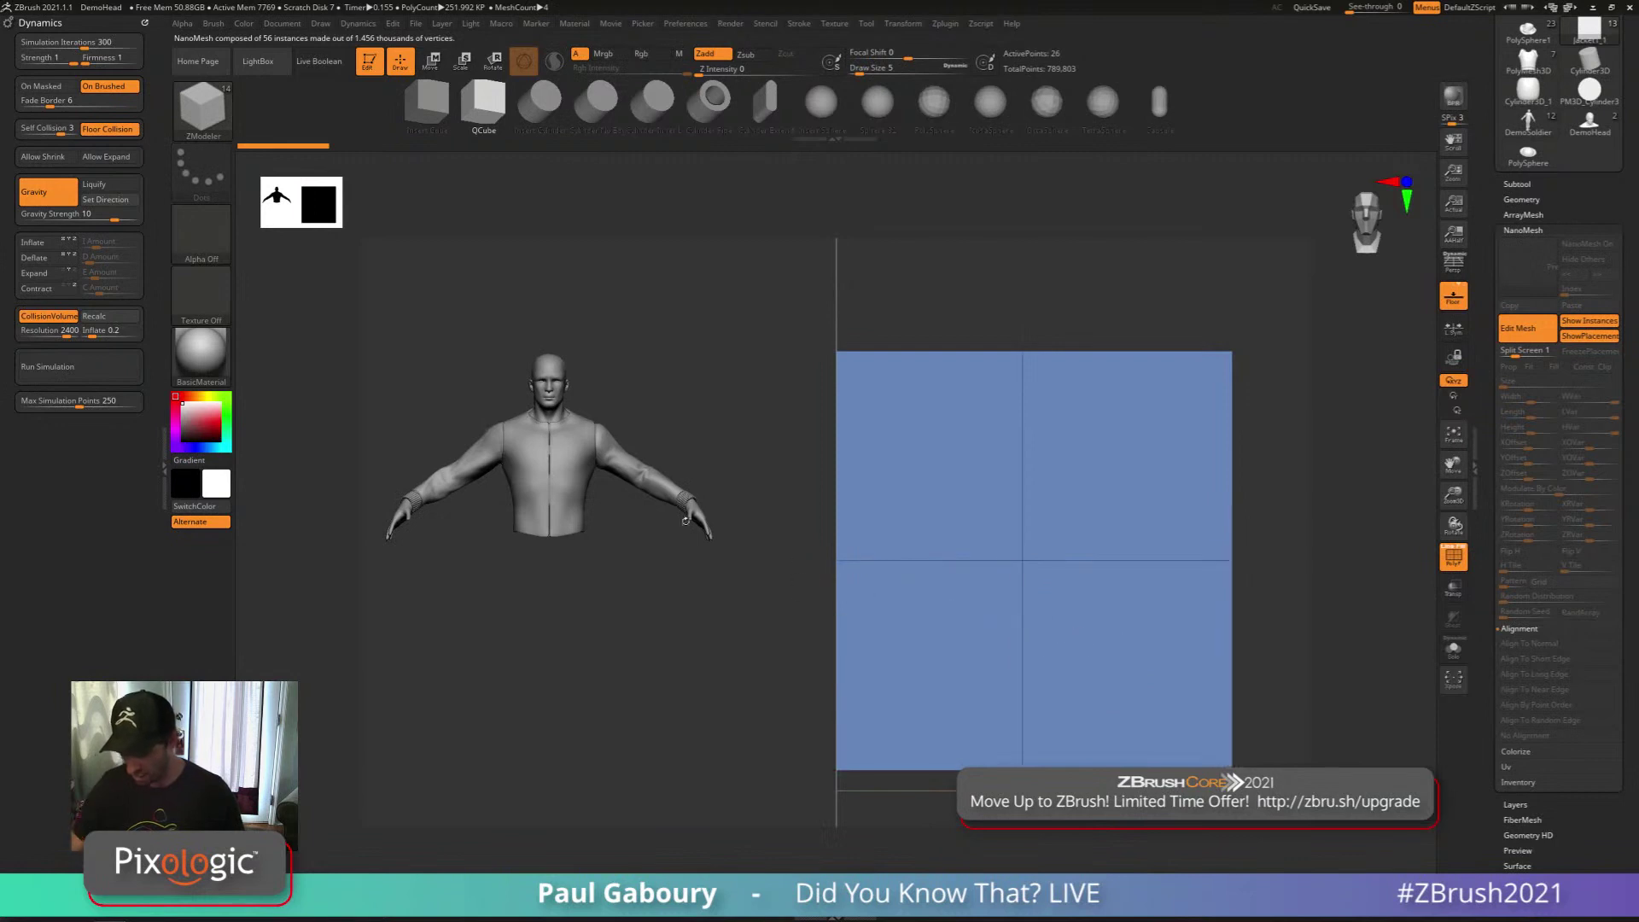
Try moving the cube upward with the TransposeCloth gizmo, and undo the deformation
key("w")
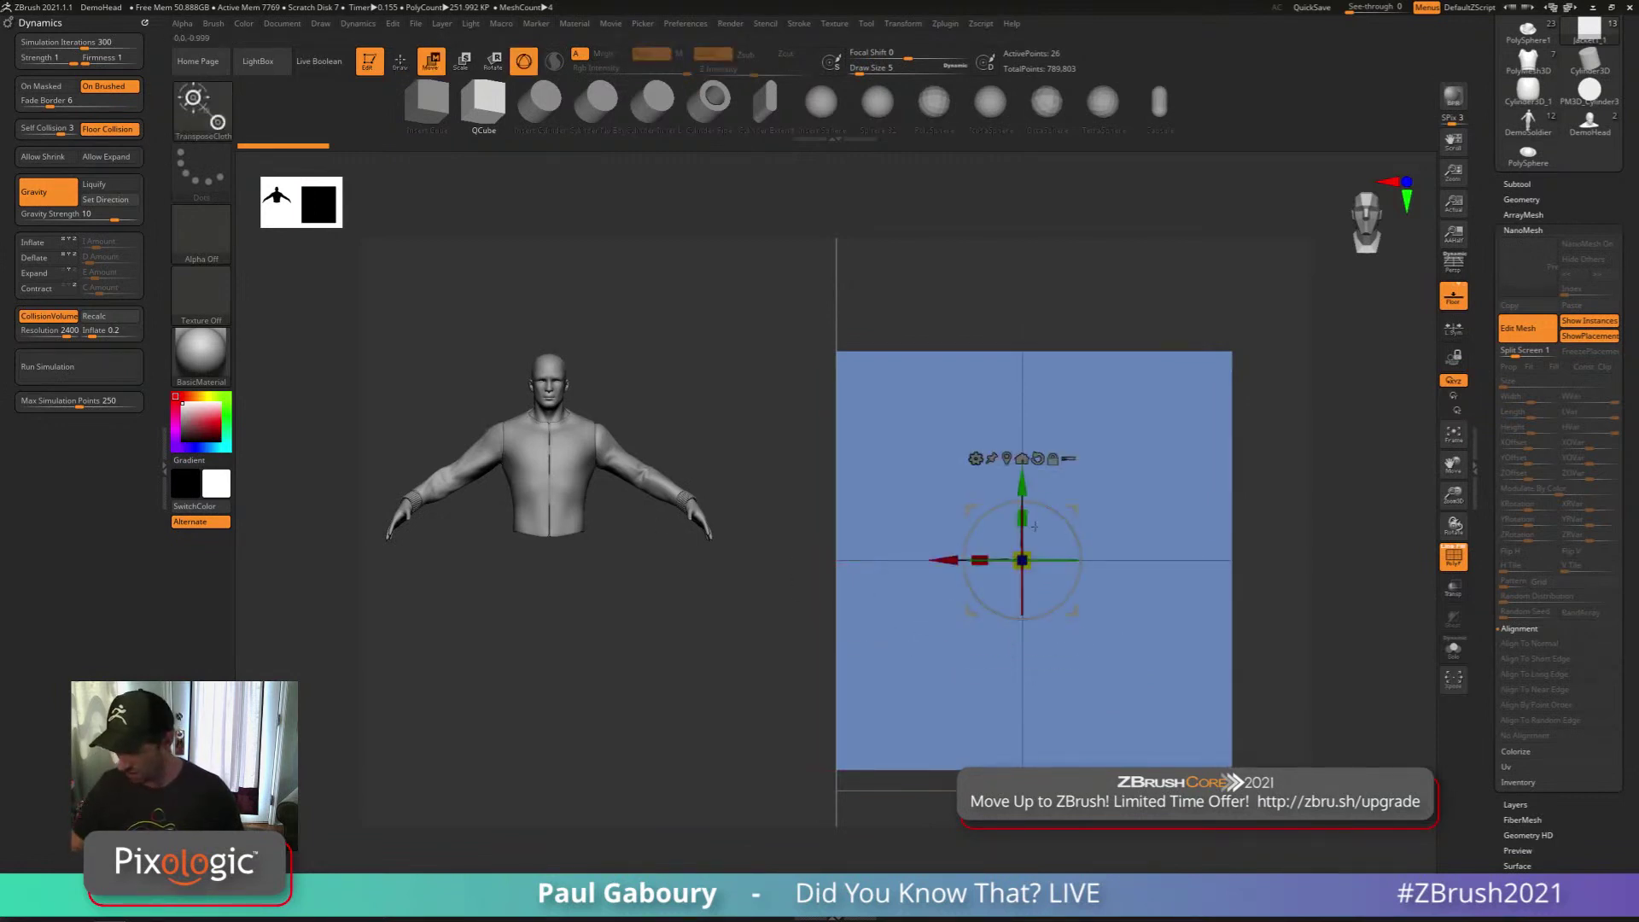
left_click_drag(1022, 486, 1034, 386)
key("ctrl+z")
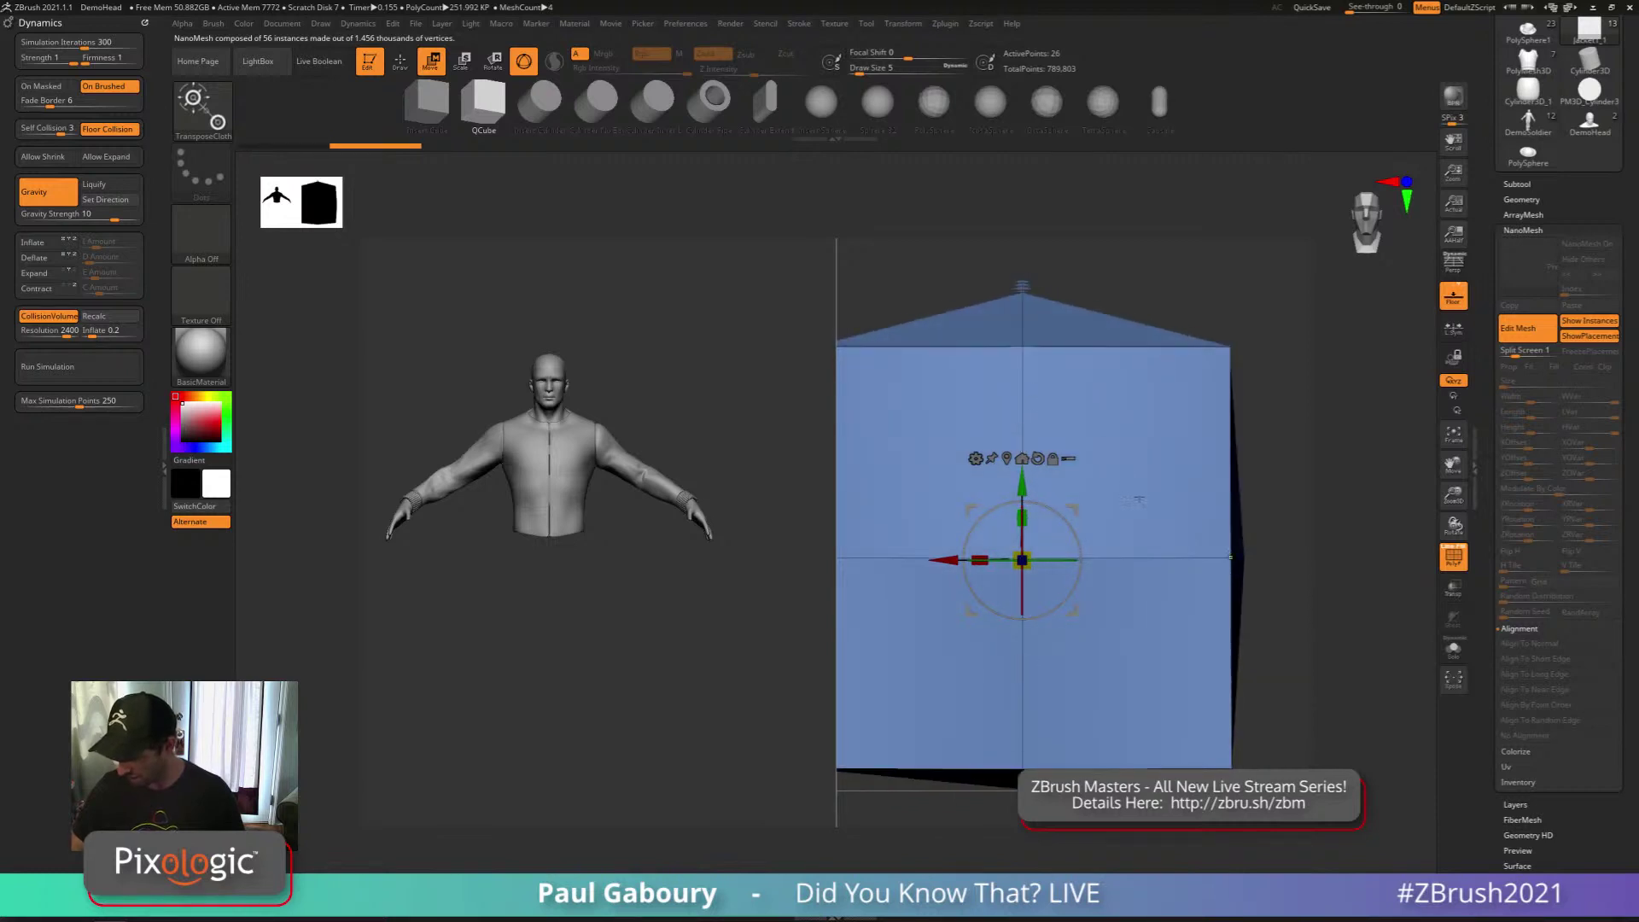
key("ctrl+z")
Switch to the Transpose brush and rescale the cuff's cube with the gizmo while orbiting to compare the ribs
key("t")
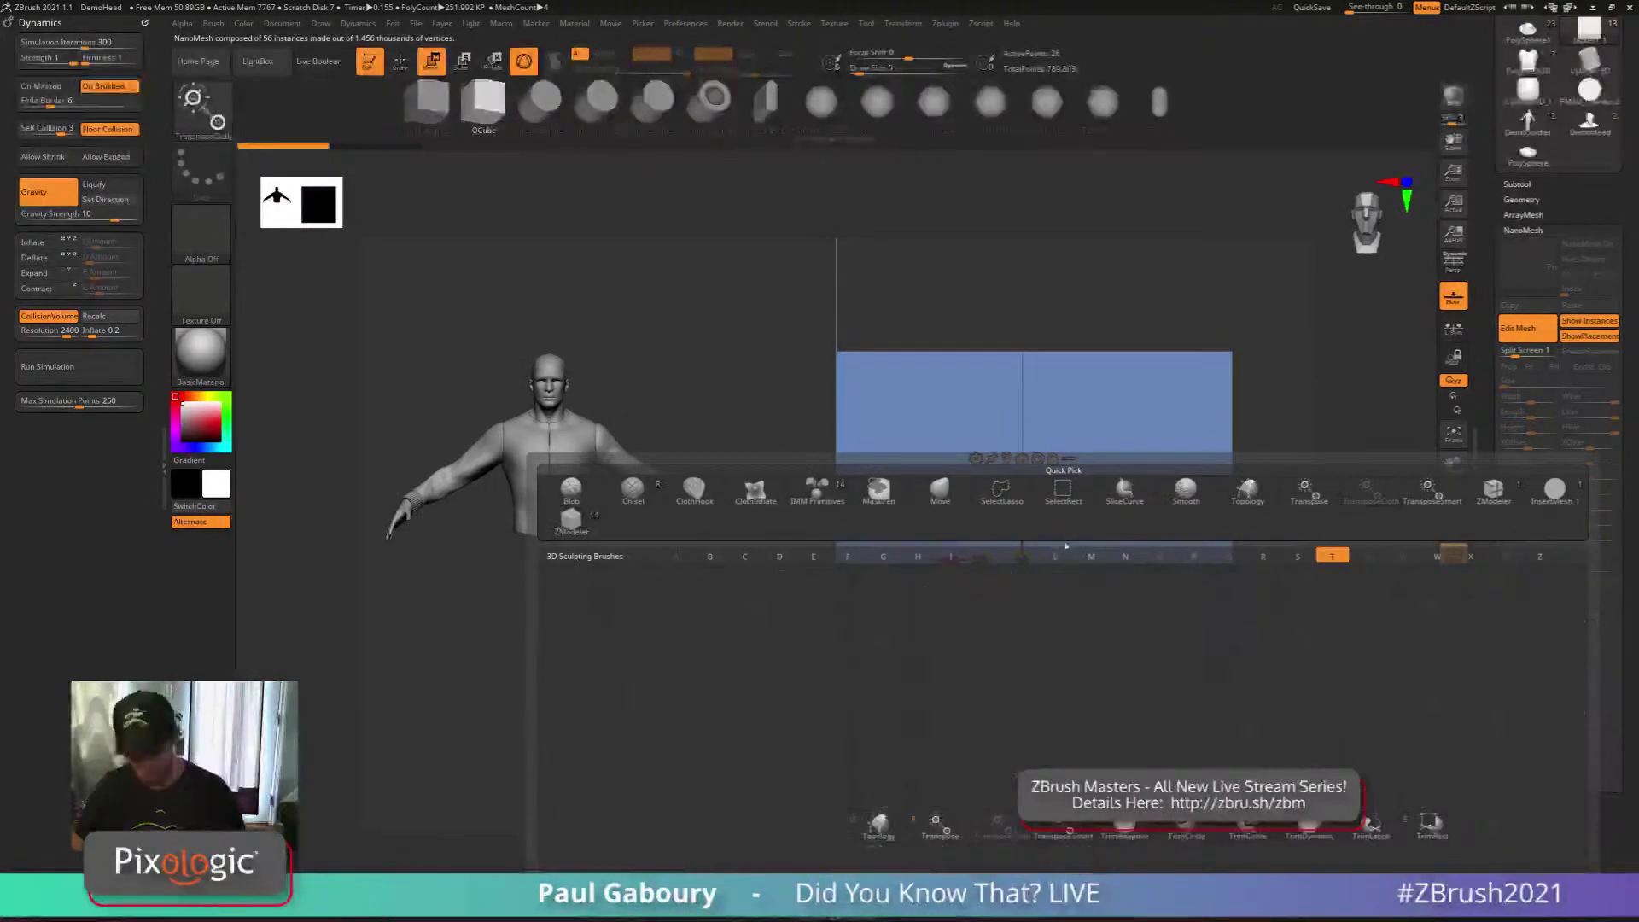
key("r")
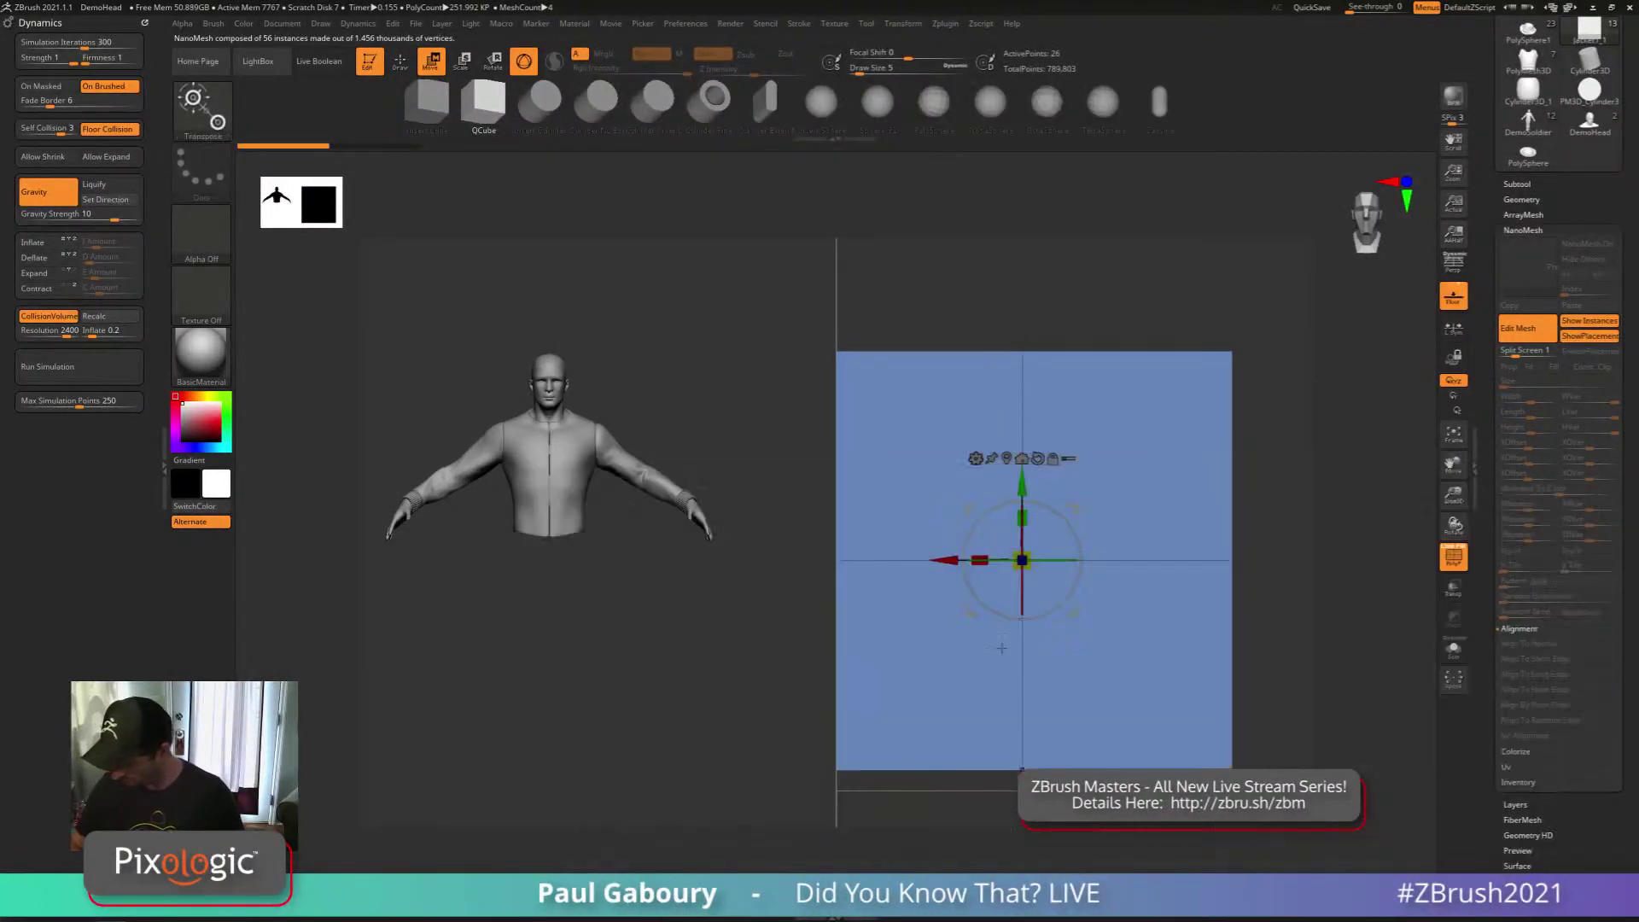
left_click_drag(1030, 411, 1044, 733)
right_click_drag(656, 607, 650, 738, "ctrl")
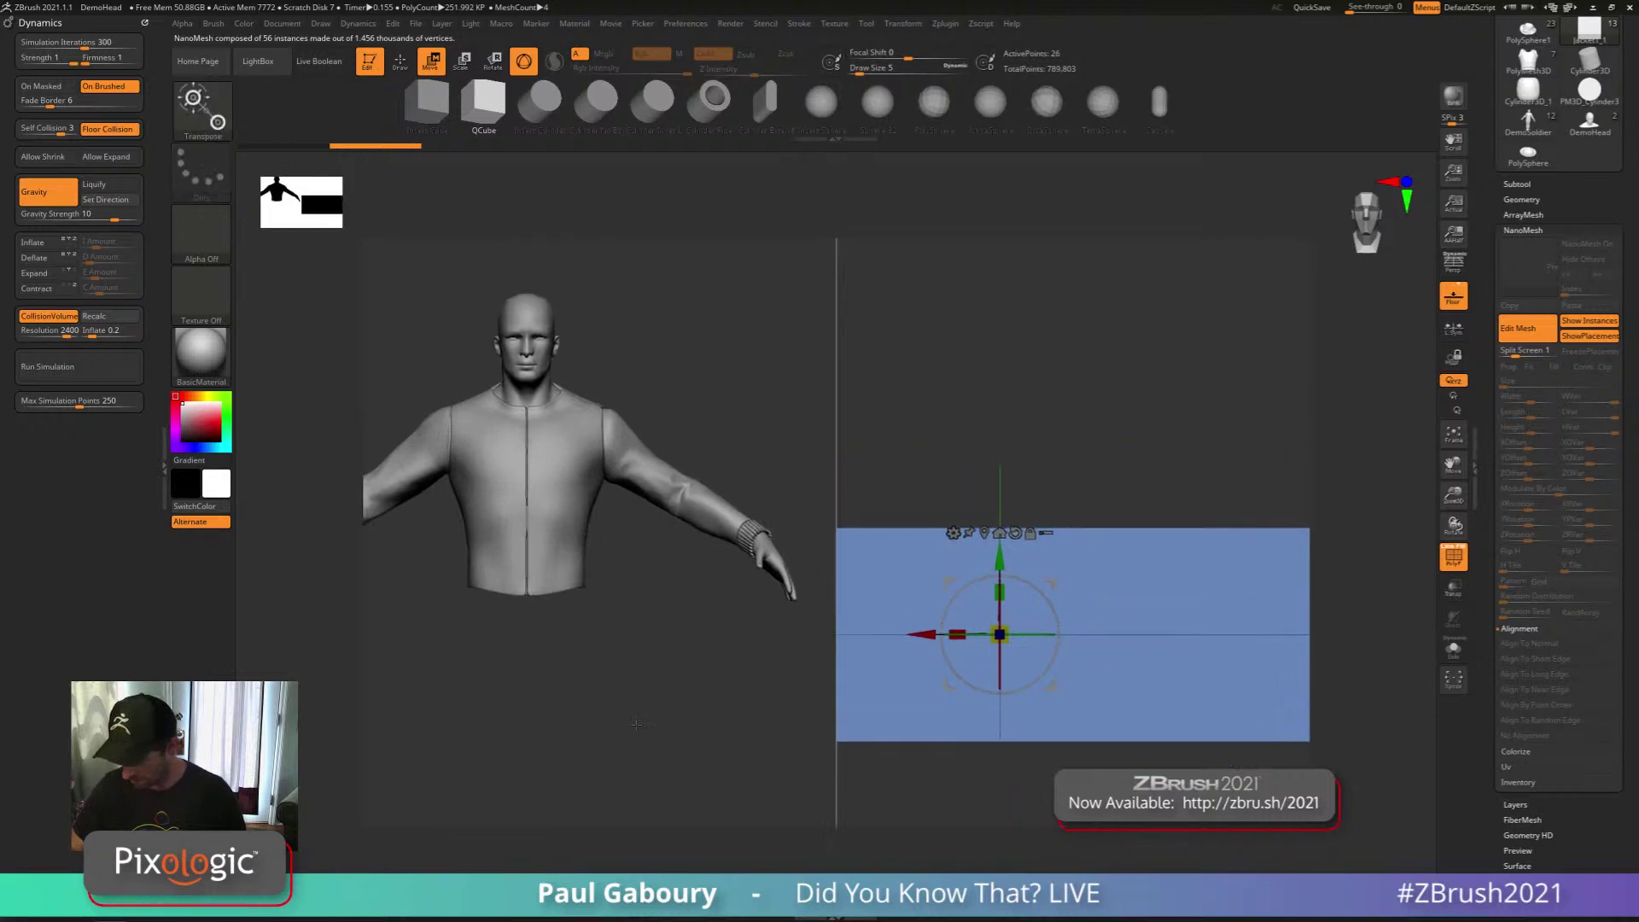
right_click_drag(661, 674, 670, 725, "ctrl")
right_click_drag(739, 628, 678, 662)
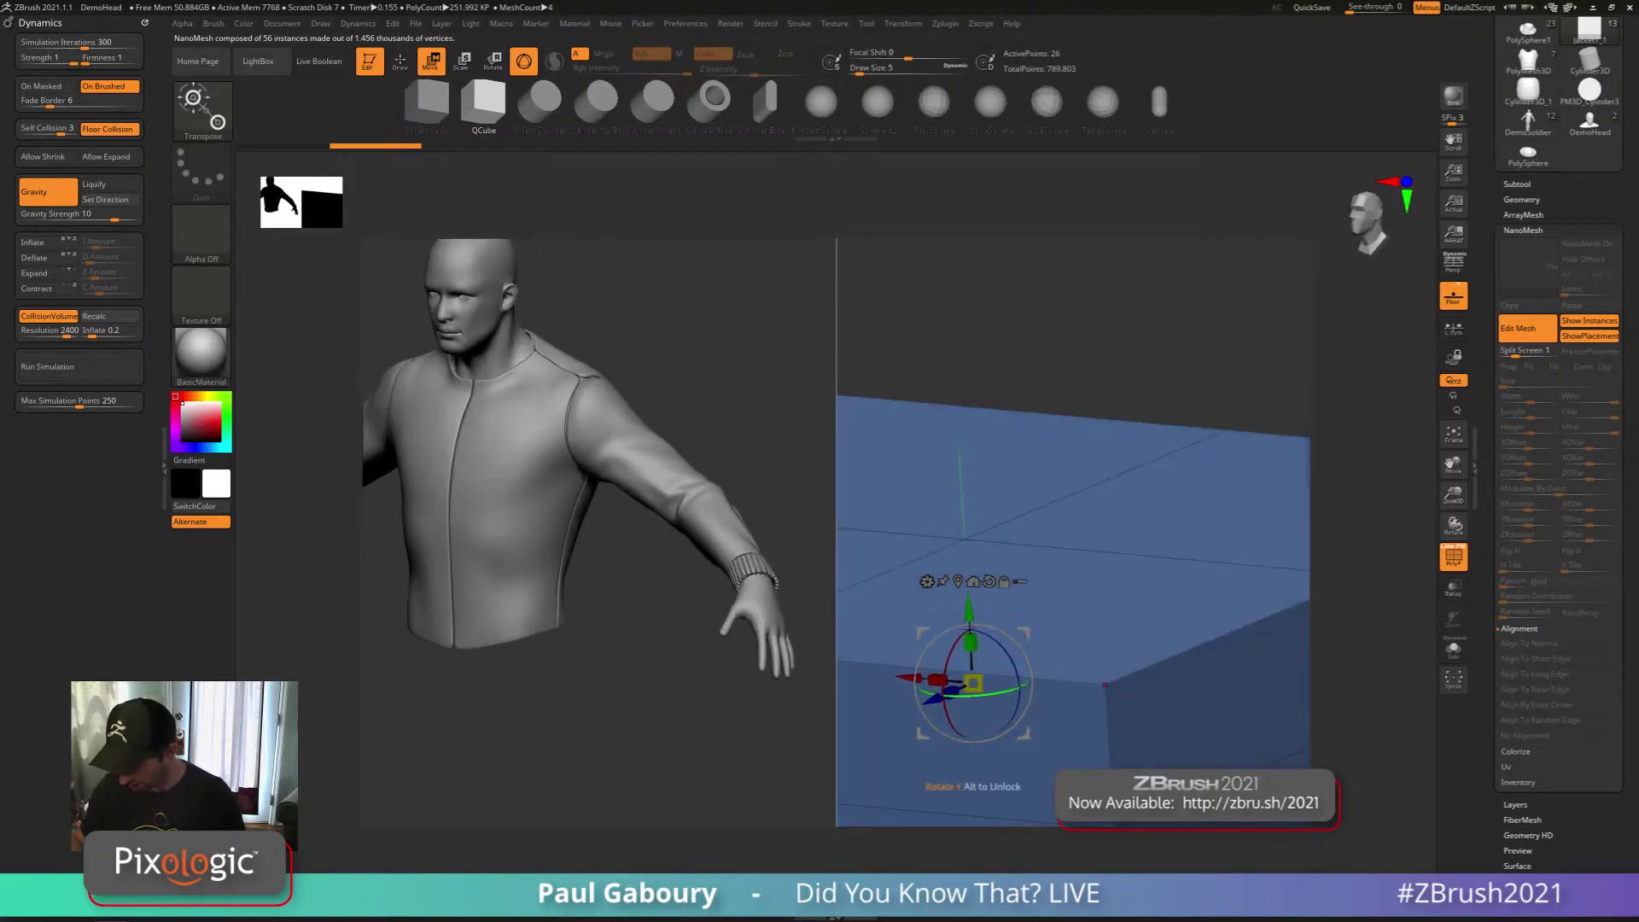
left_click_drag(936, 680, 1004, 283)
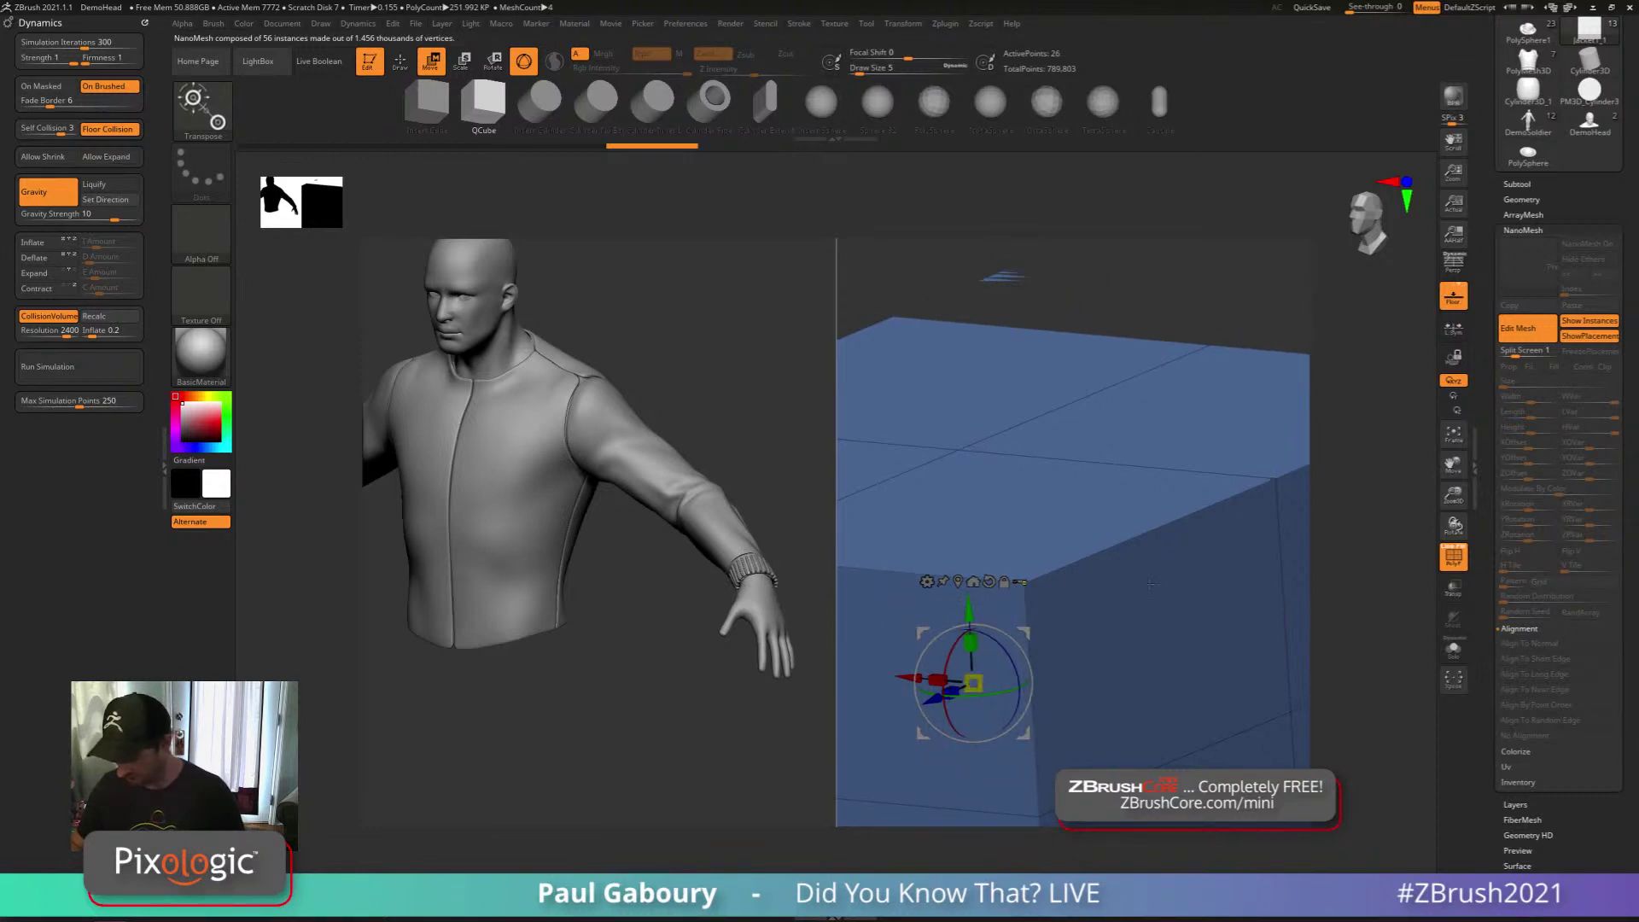
Subdivide the cube twice, exit Edit Mesh, return to draw mode and hide the polygroup wireframe around the cuff
key("ctrl+d")
key("ctrl+d")
right_click_drag(951, 691, 987, 607, "alt")
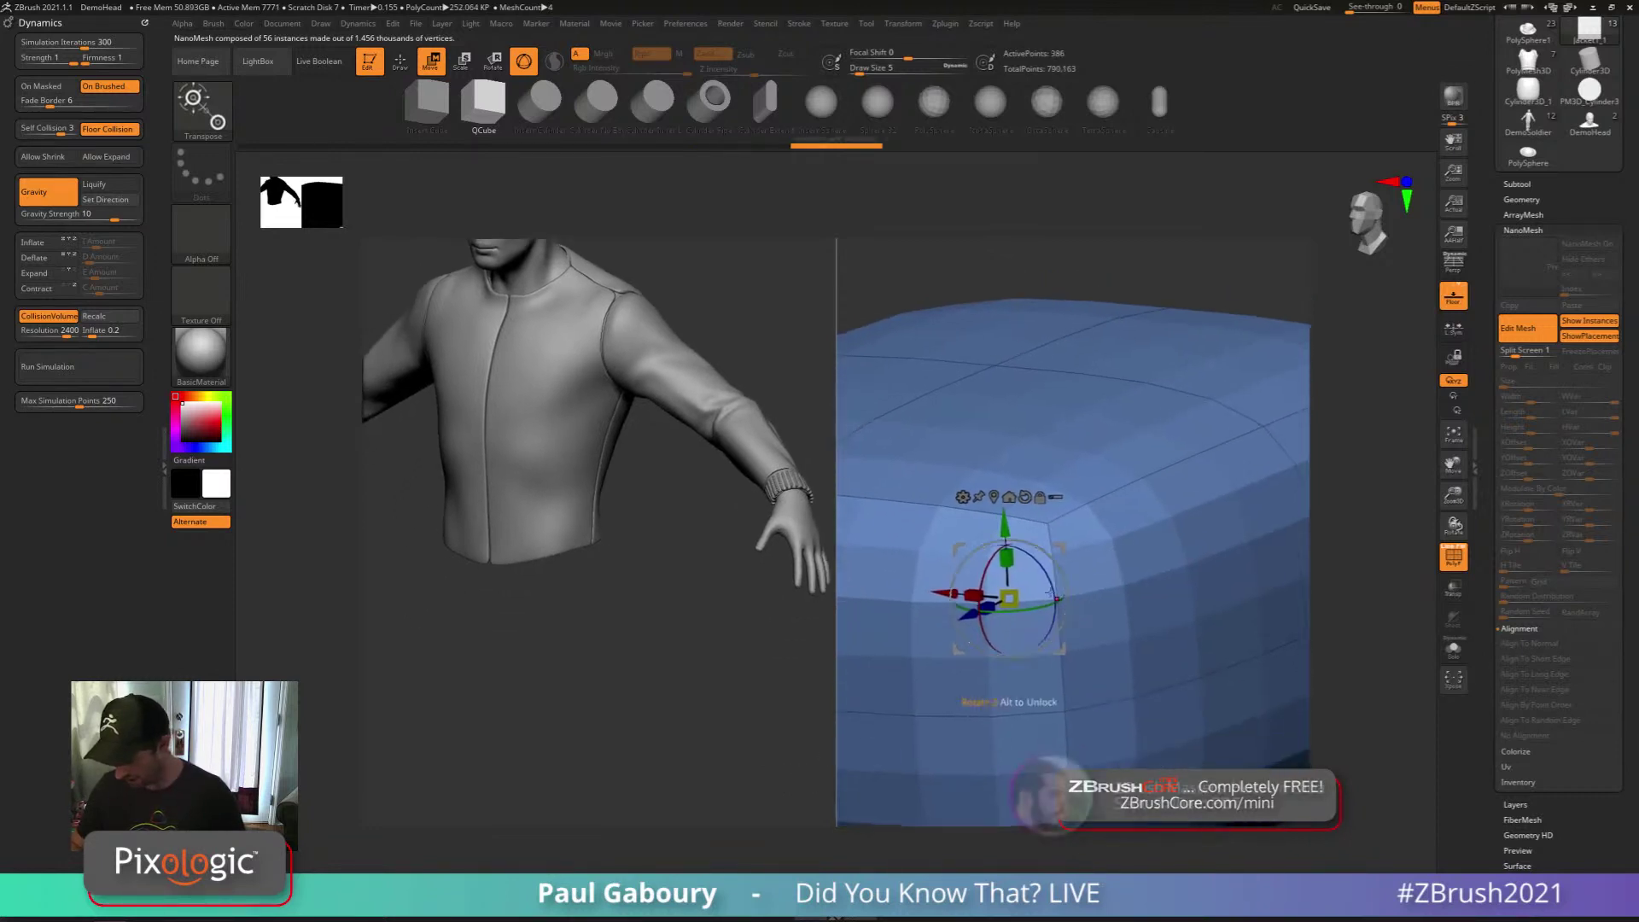
left_click_drag(987, 607, 923, 592)
left_click(1514, 331)
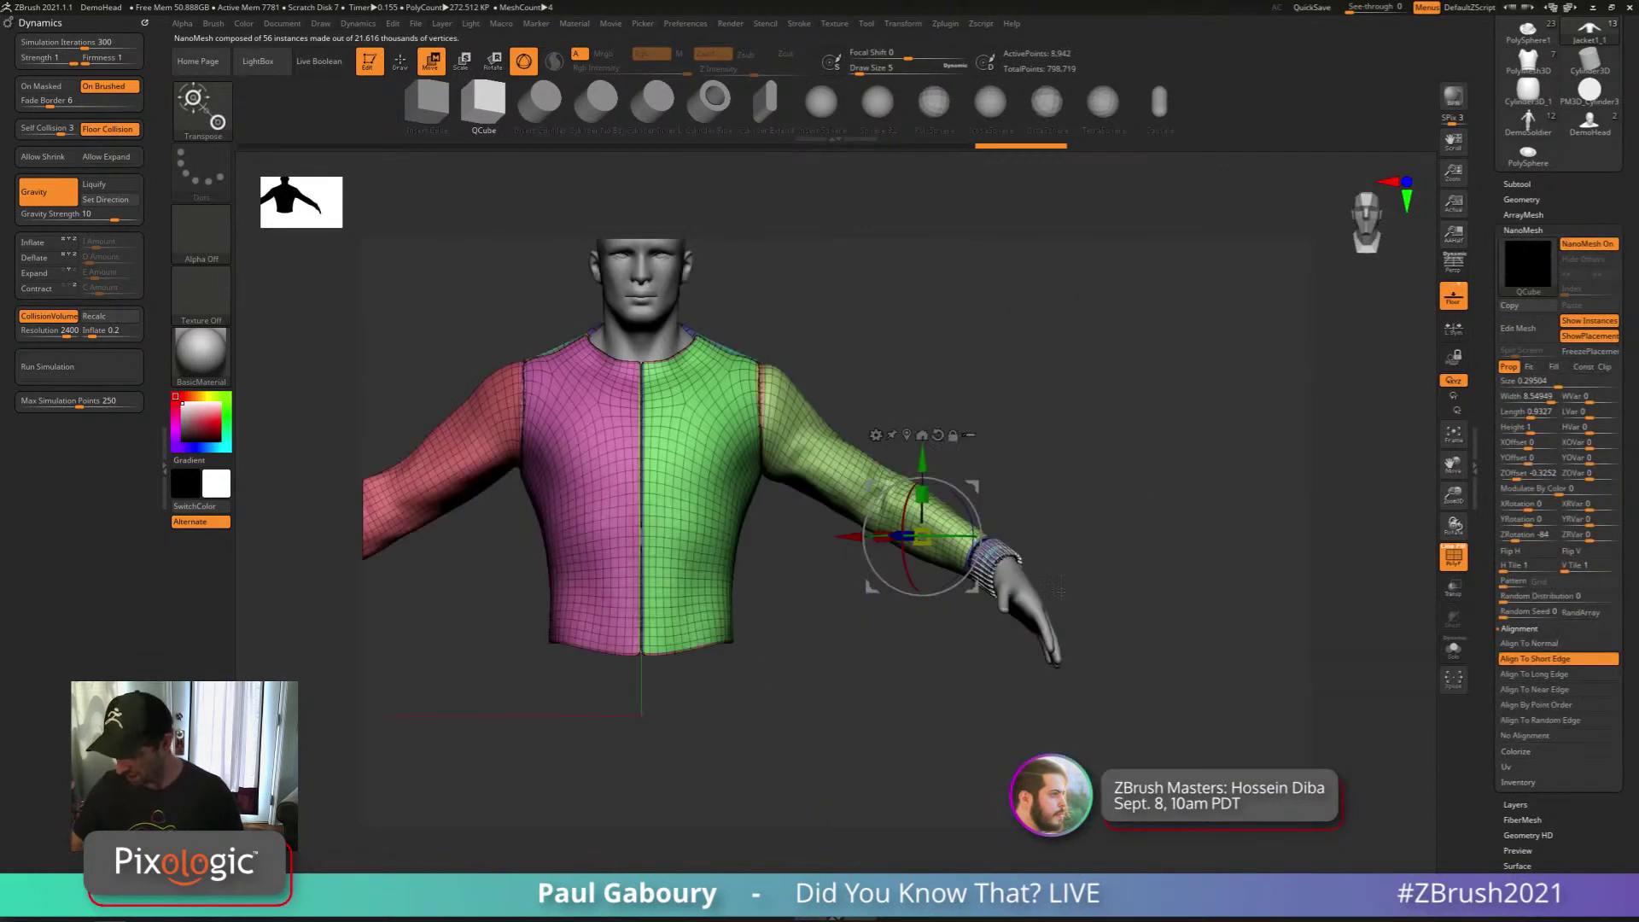
mouse_move(1068, 604)
right_mouse_down()
mouse_move(1020, 645)
mouse_move(1104, 706)
right_mouse_up()
key("q")
key("shift+f")
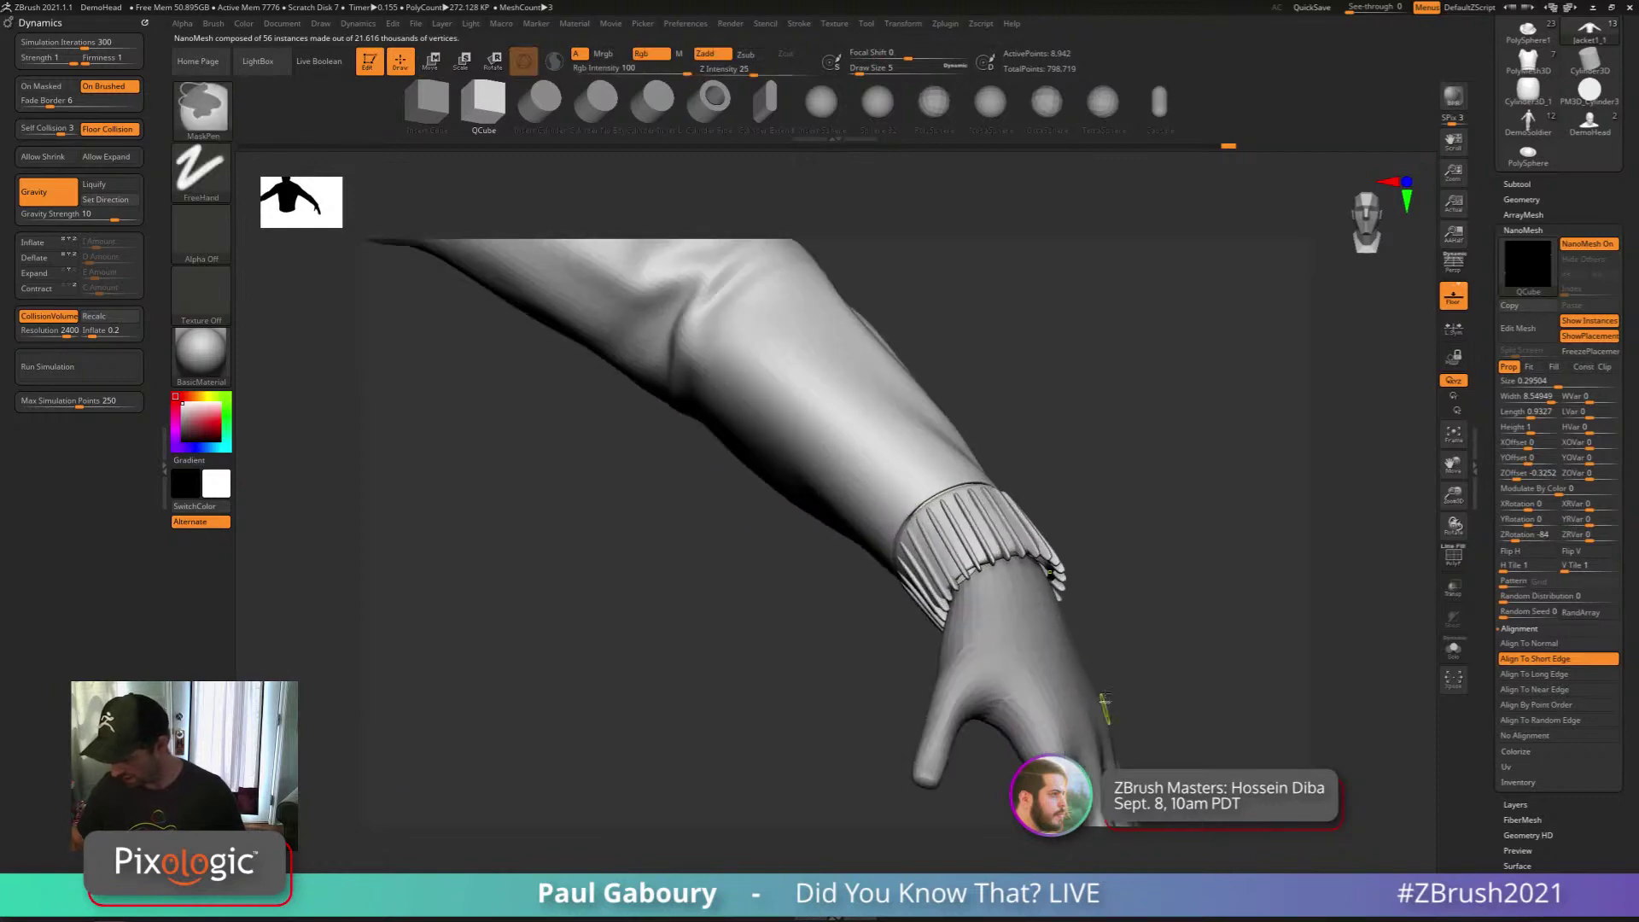
mouse_move(1034, 581)
right_mouse_down("ctrl")
mouse_move(1042, 623)
mouse_move(1104, 598)
mouse_move(1070, 559)
mouse_move(1050, 604)
mouse_move(1004, 602)
right_mouse_up("ctrl")
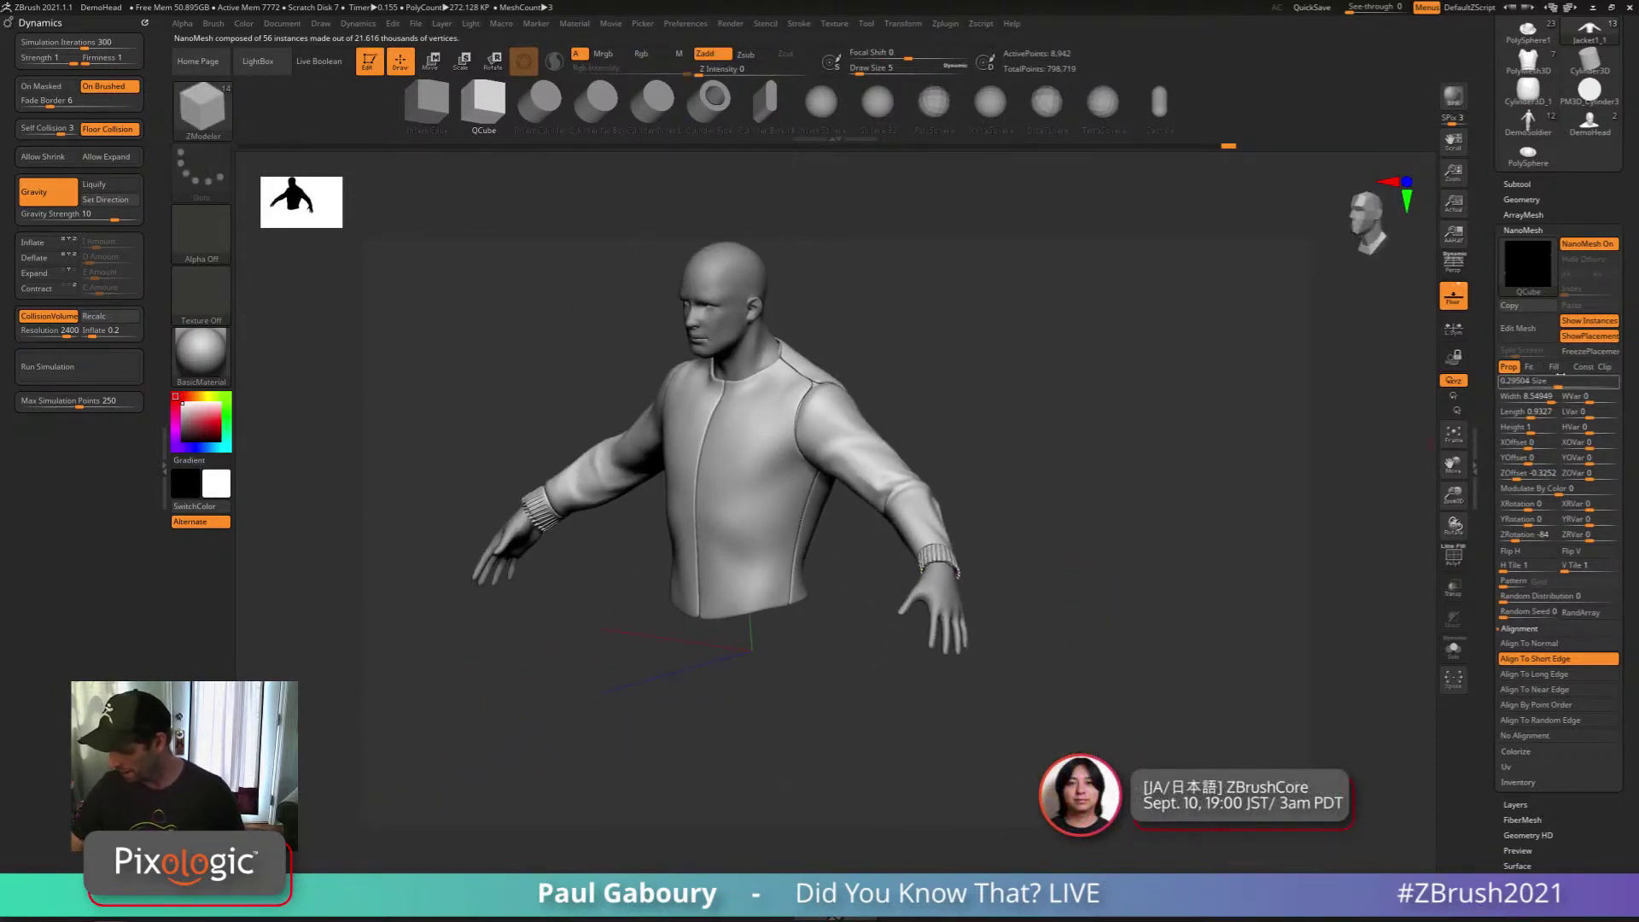
Try the NanoMesh Clip option on the cuff ribs and turn it off again
left_click(1606, 371)
right_click_drag(1020, 512, 1067, 519)
right_click_drag(1067, 519, 994, 623, "ctrl")
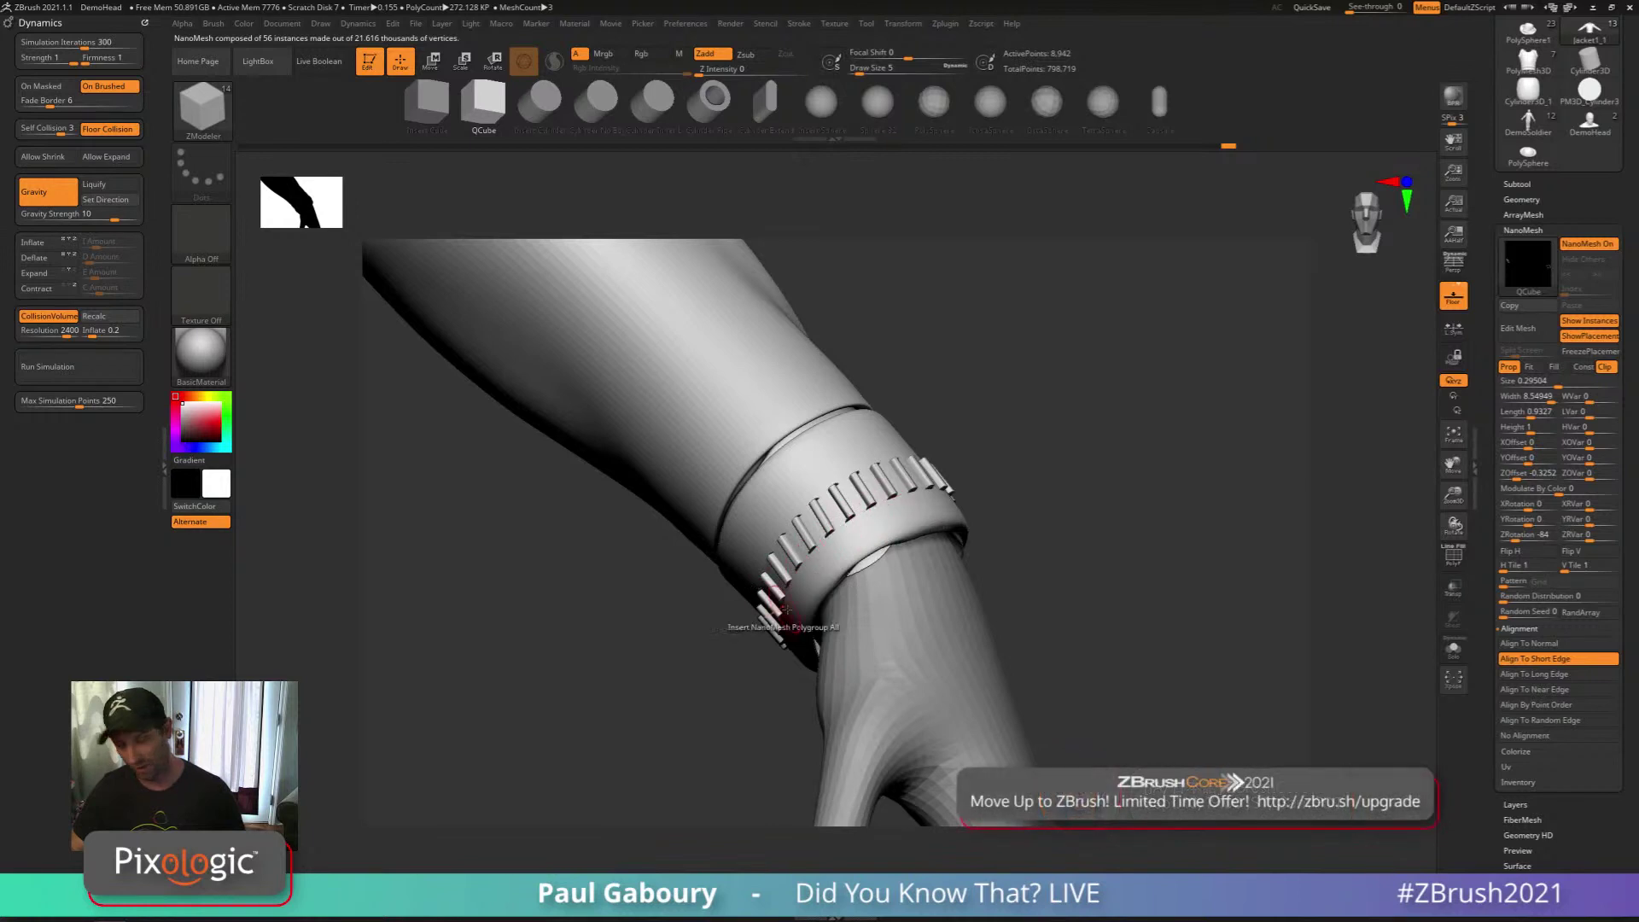
left_click(1611, 369)
right_click_drag(947, 699, 984, 613, "ctrl")
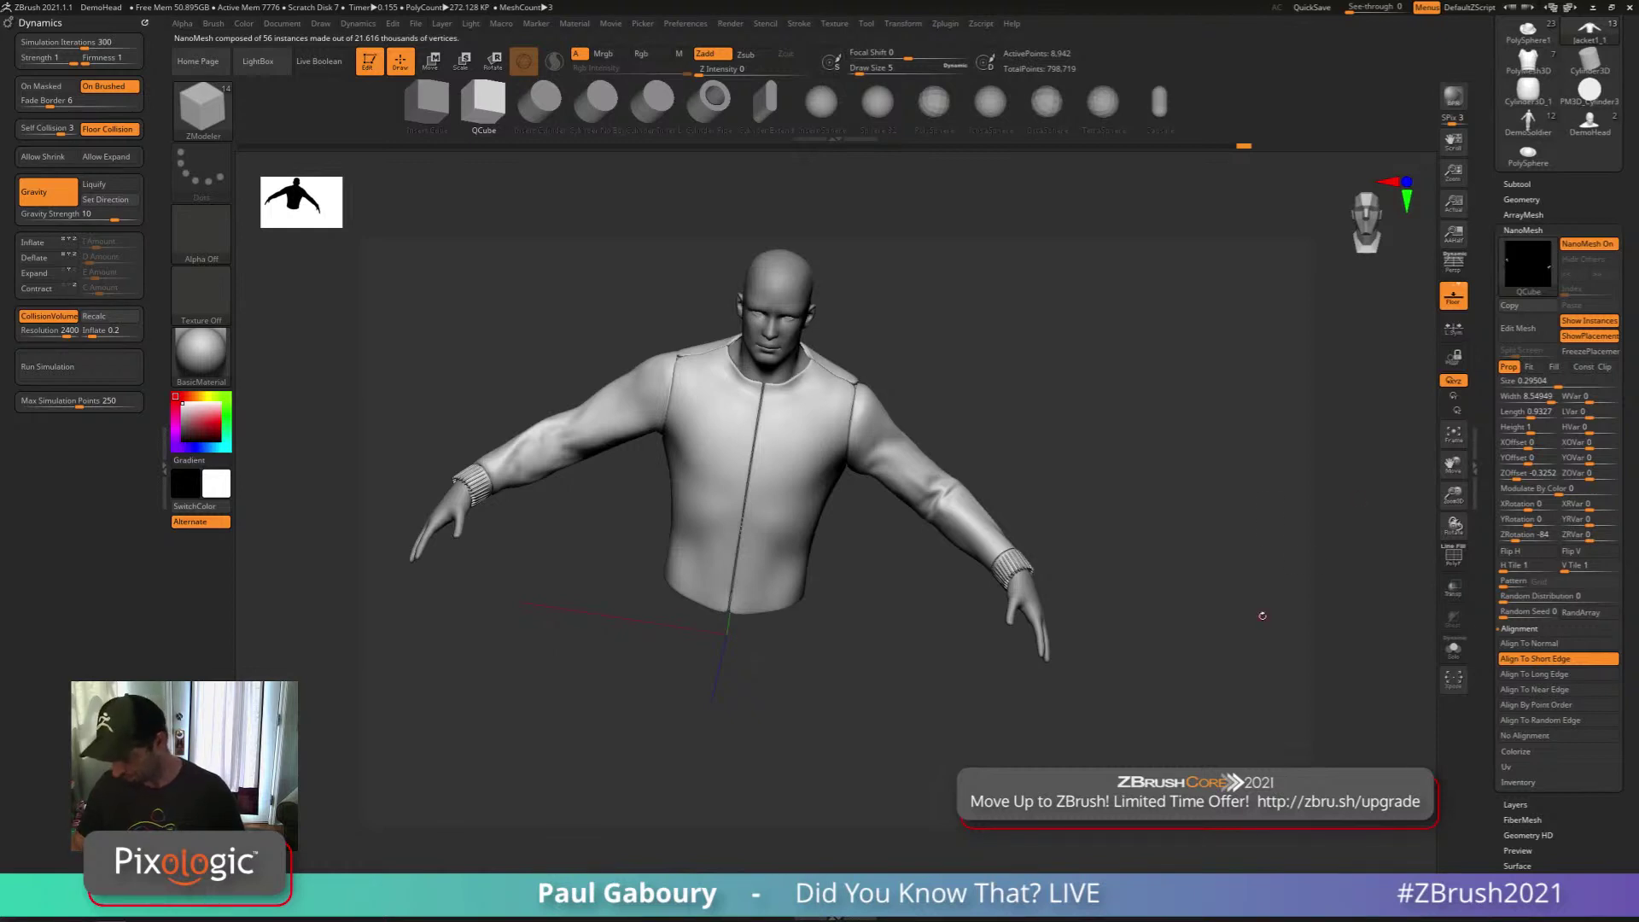
Isolate the jacket with Solo, show its polygroup wireframe, and delete the QCube NanoMesh from the cuff
left_click(1456, 655)
right_click_drag(1077, 559, 1144, 648, "ctrl")
key("shift+f")
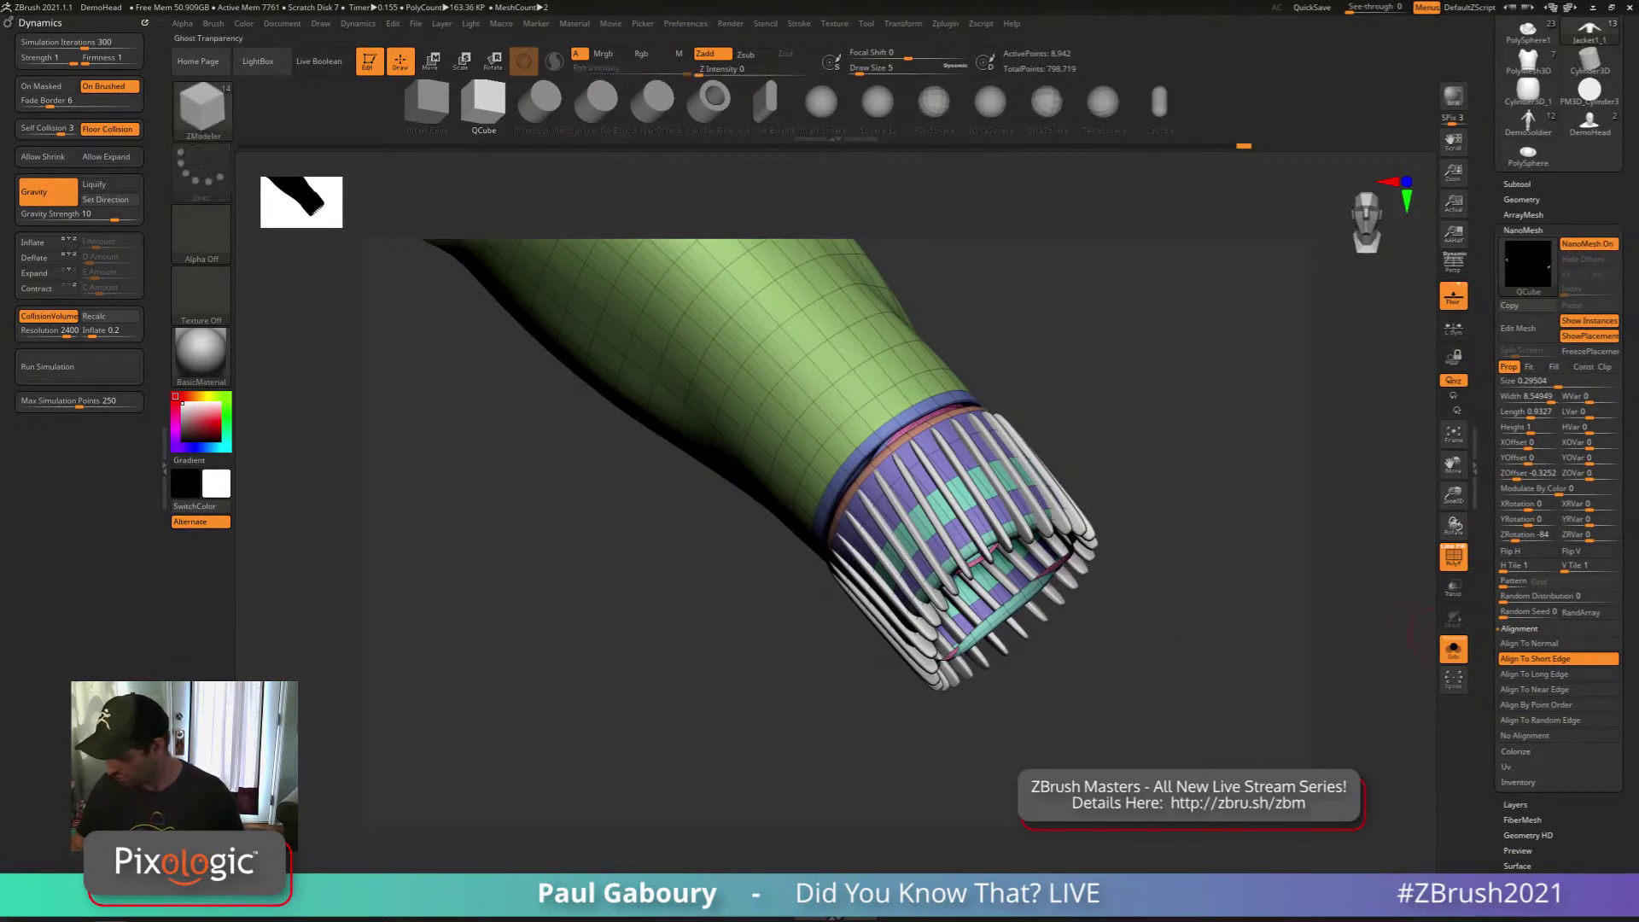
left_click(1587, 782)
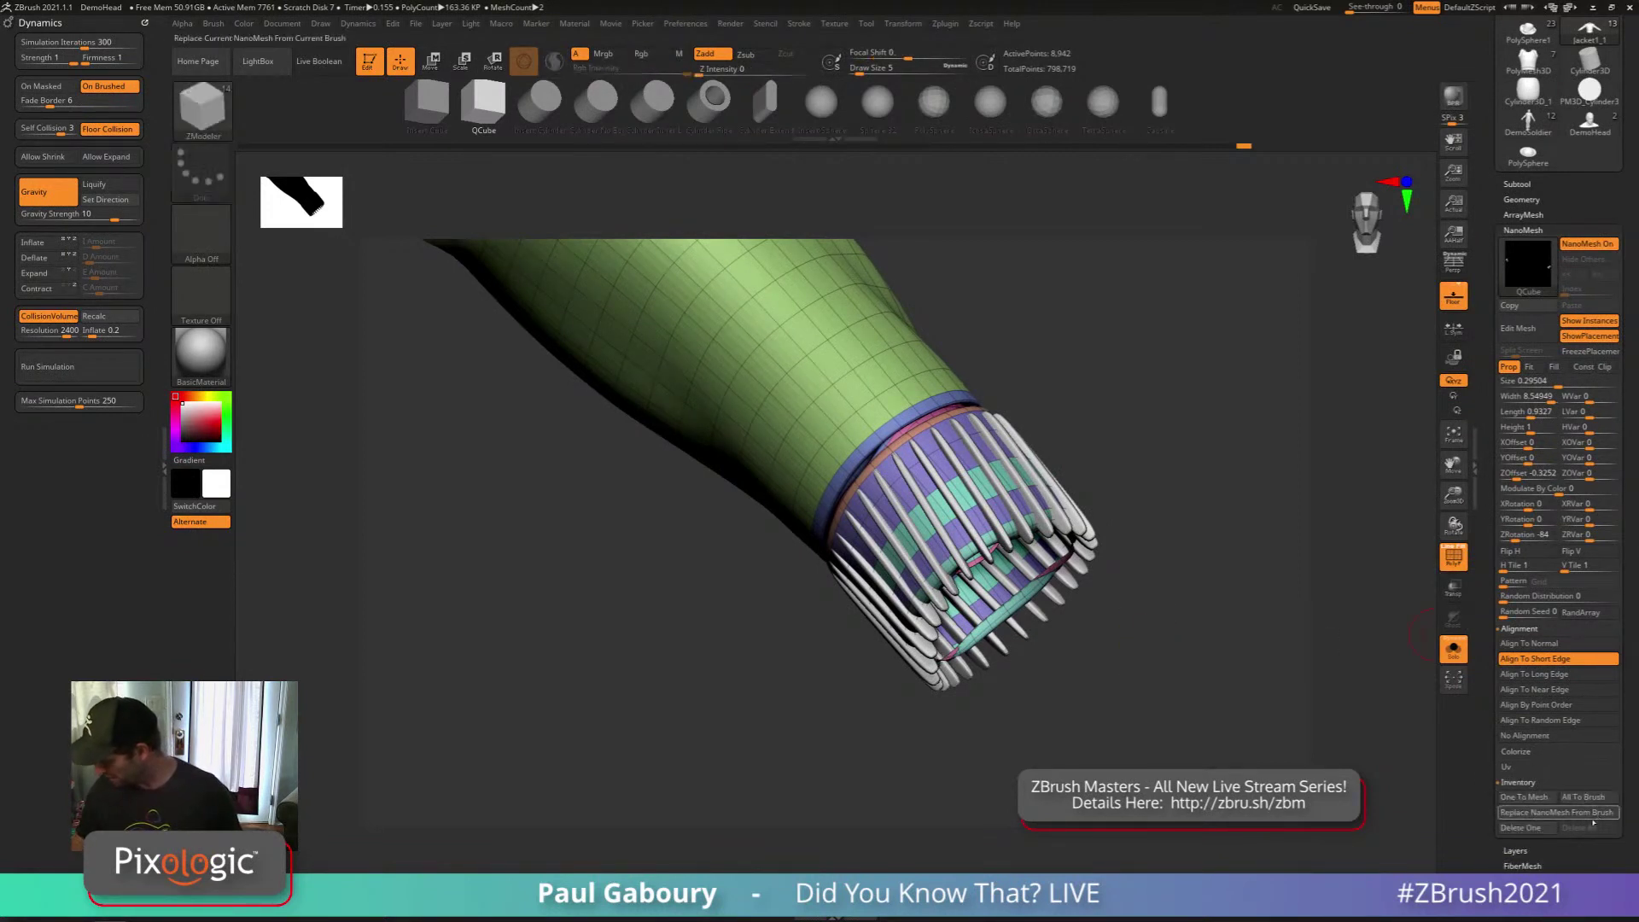
left_click(1538, 828)
Isolate the cuff's striped band, merge it into a single polygroup, and show the whole jacket again
right_click_drag(1180, 595, 1188, 651, "ctrl")
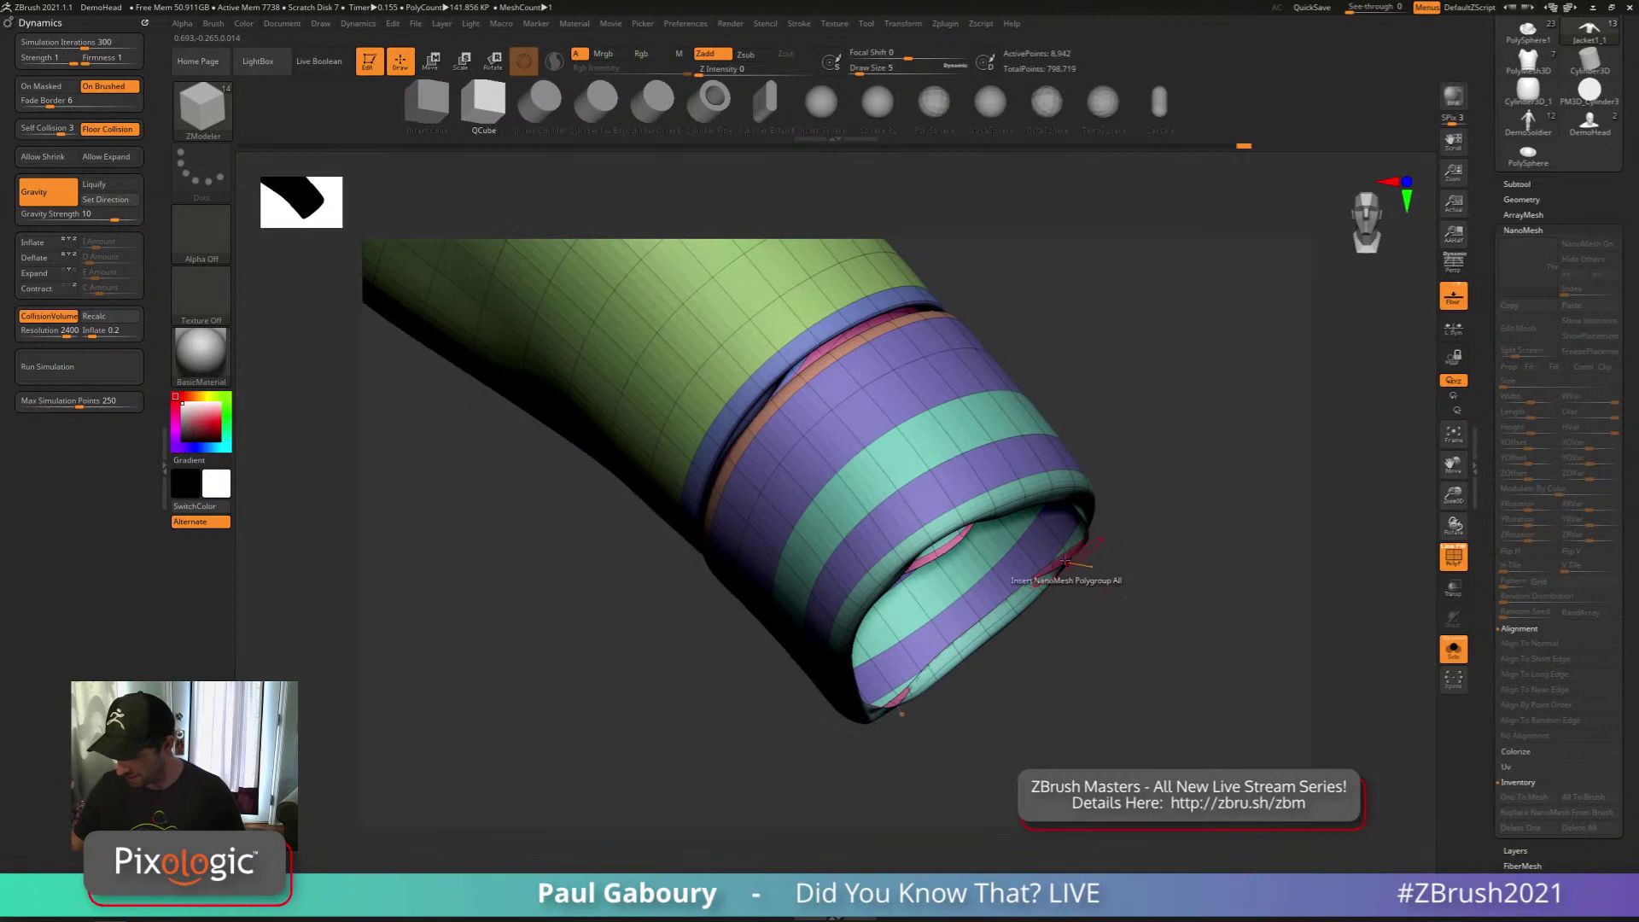
left_click(933, 469, "ctrl+shift")
right_click_drag(1112, 604, 1063, 628, "ctrl")
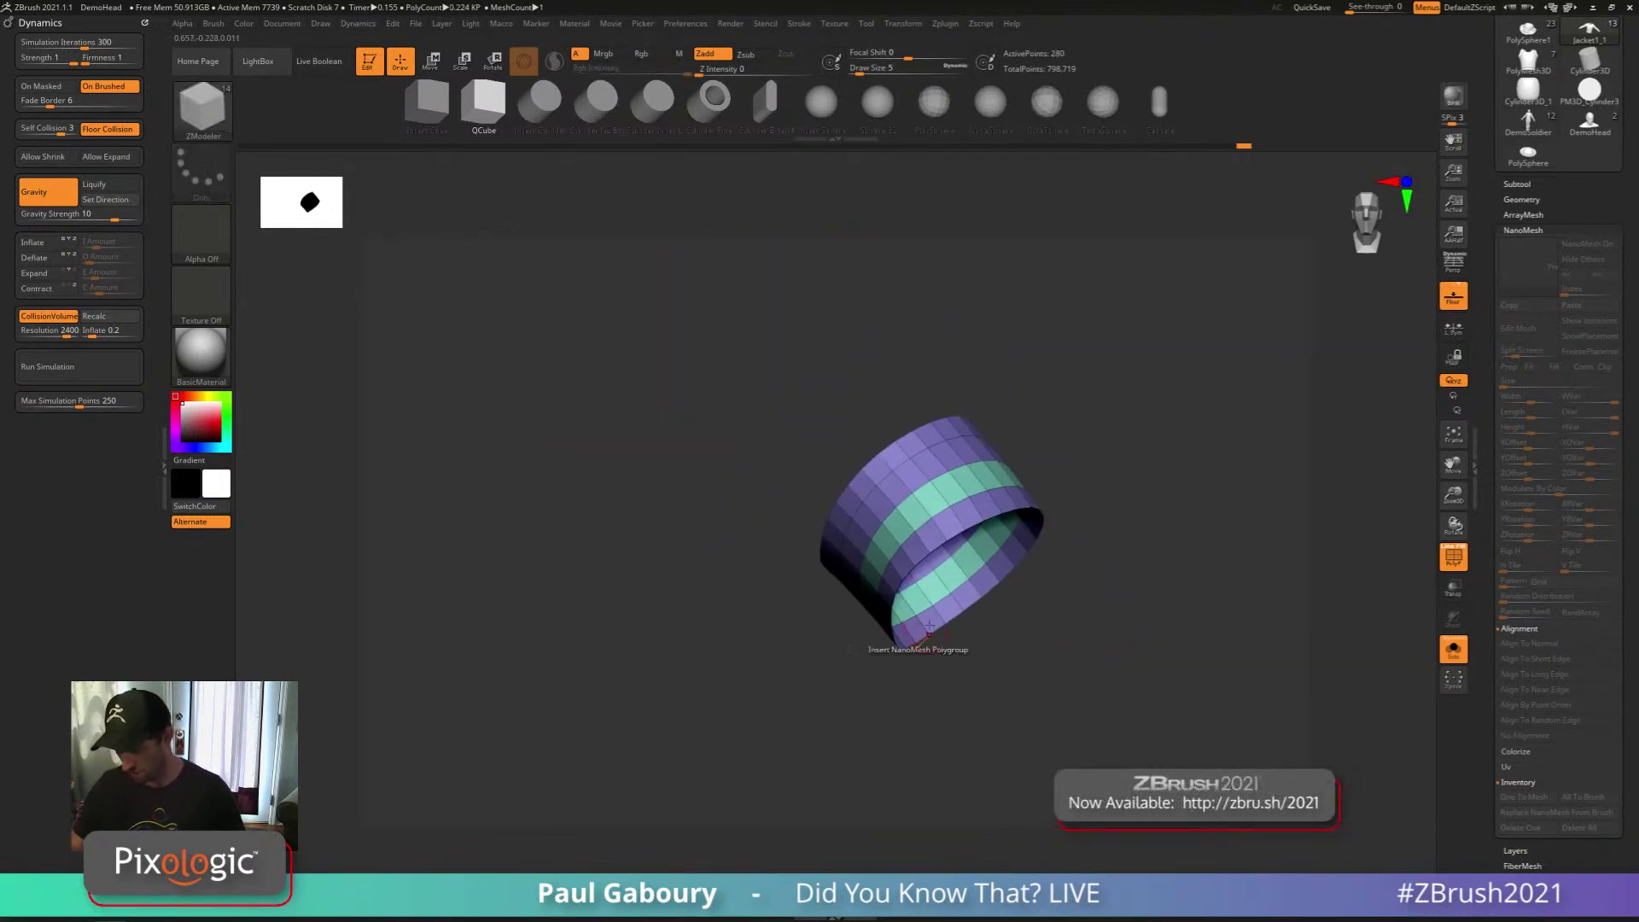
key("ctrl+w")
left_click(970, 683, "ctrl+shift")
right_click_drag(977, 658, 980, 696, "ctrl")
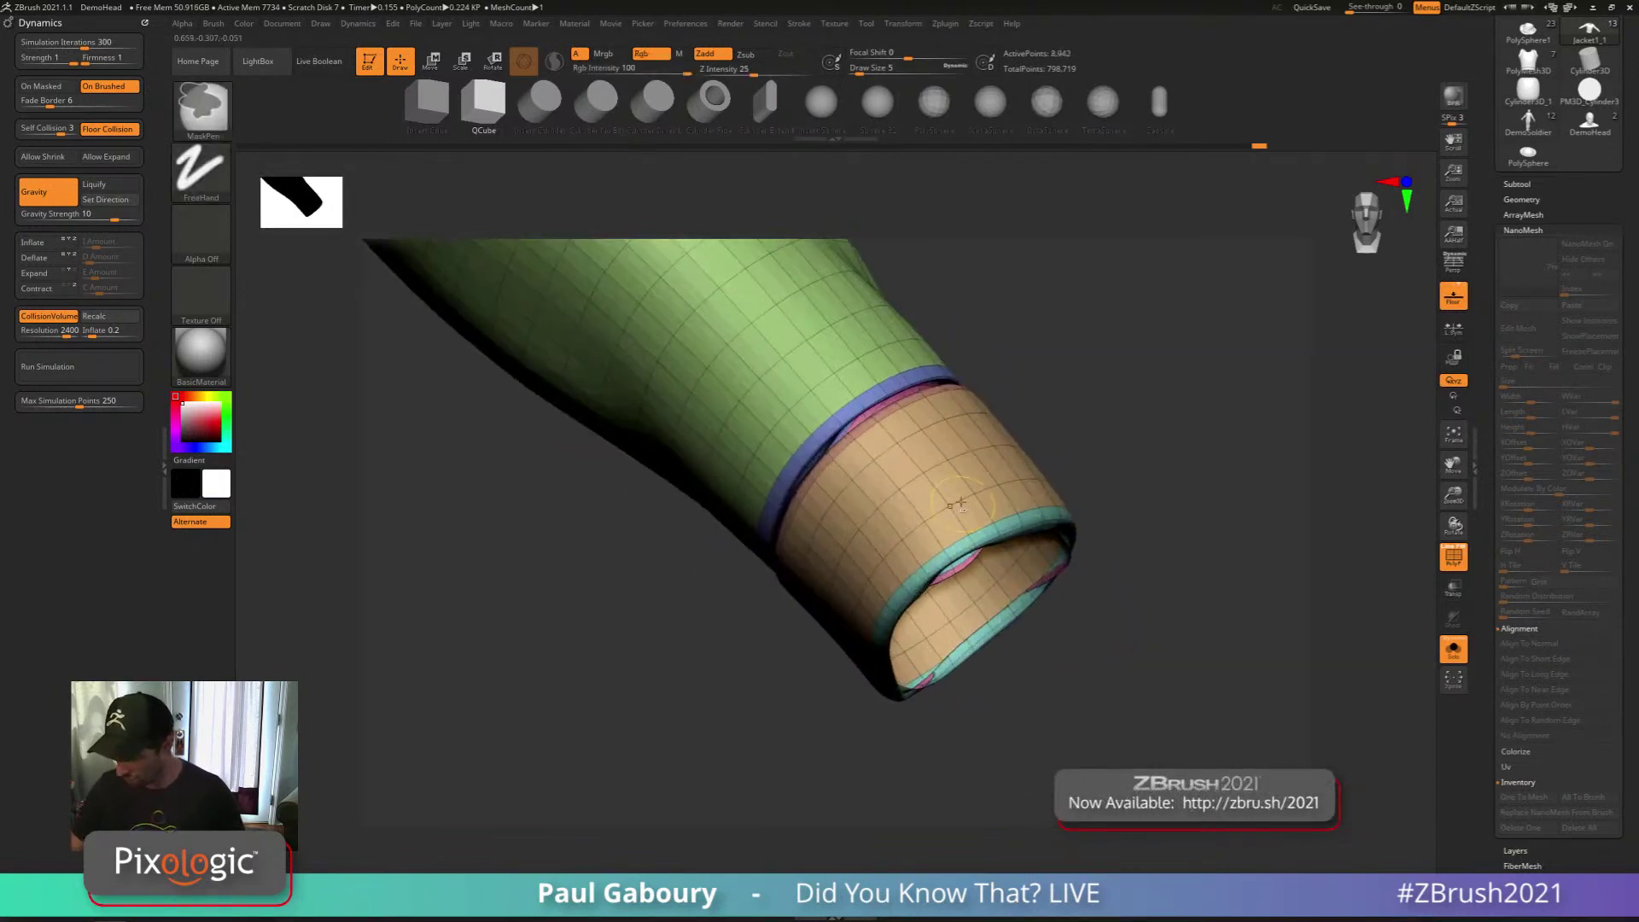
Remove the cuff band's inner edge loops with ZModeler's Insert Single EdgeLoop action, and turn off the smoothed subdivision preview
key("b")
key("z")
key("m")
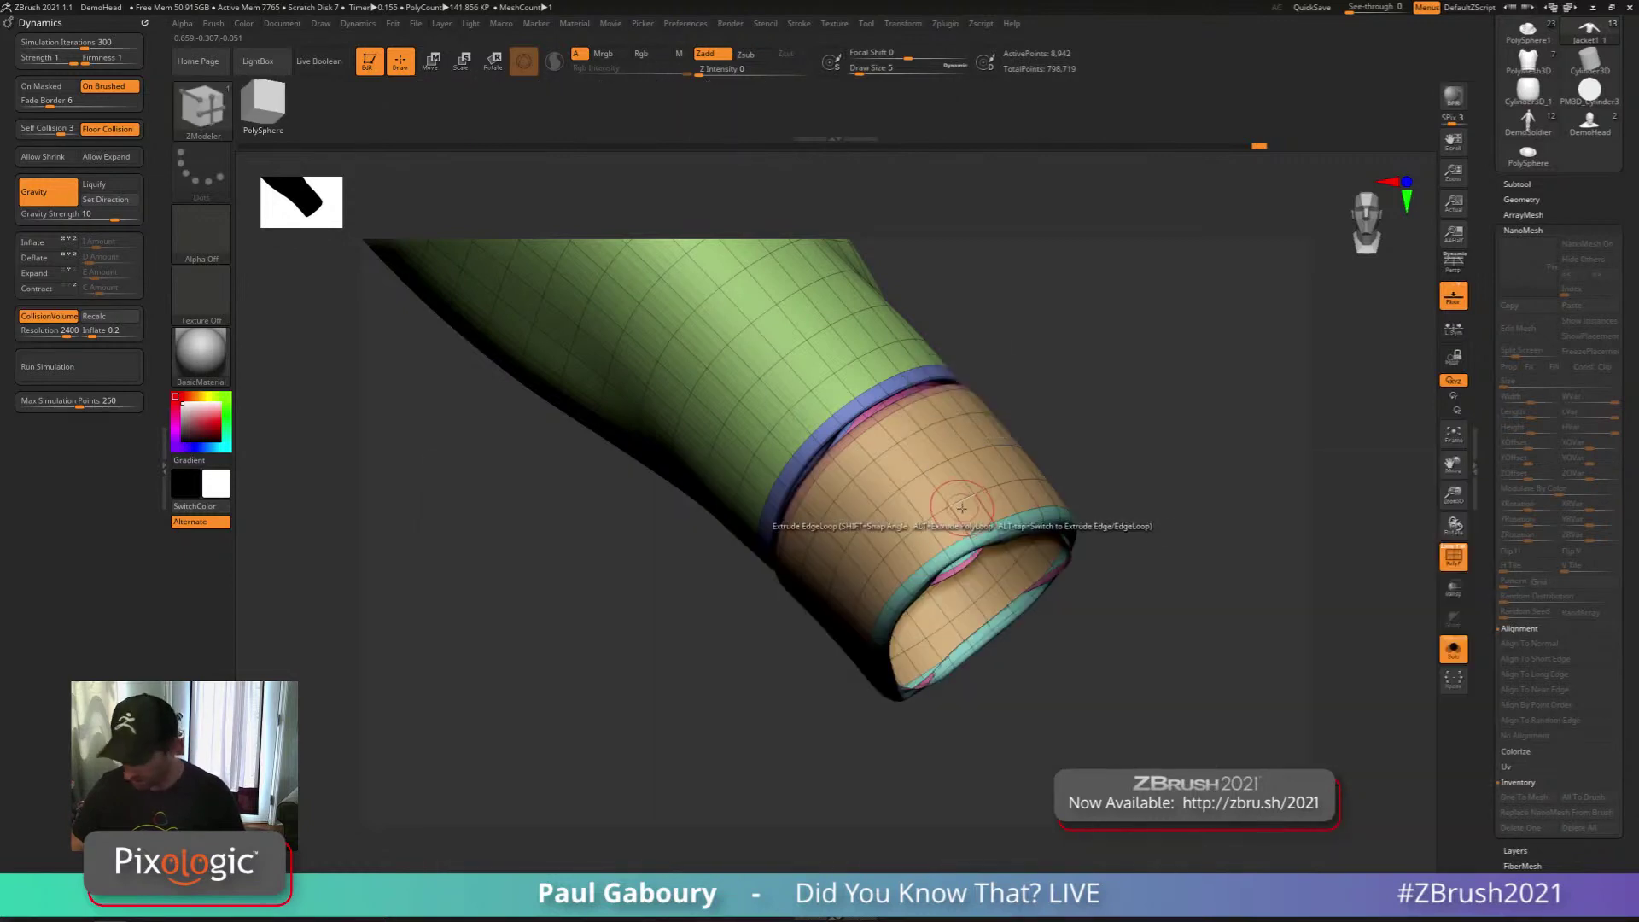
key("space")
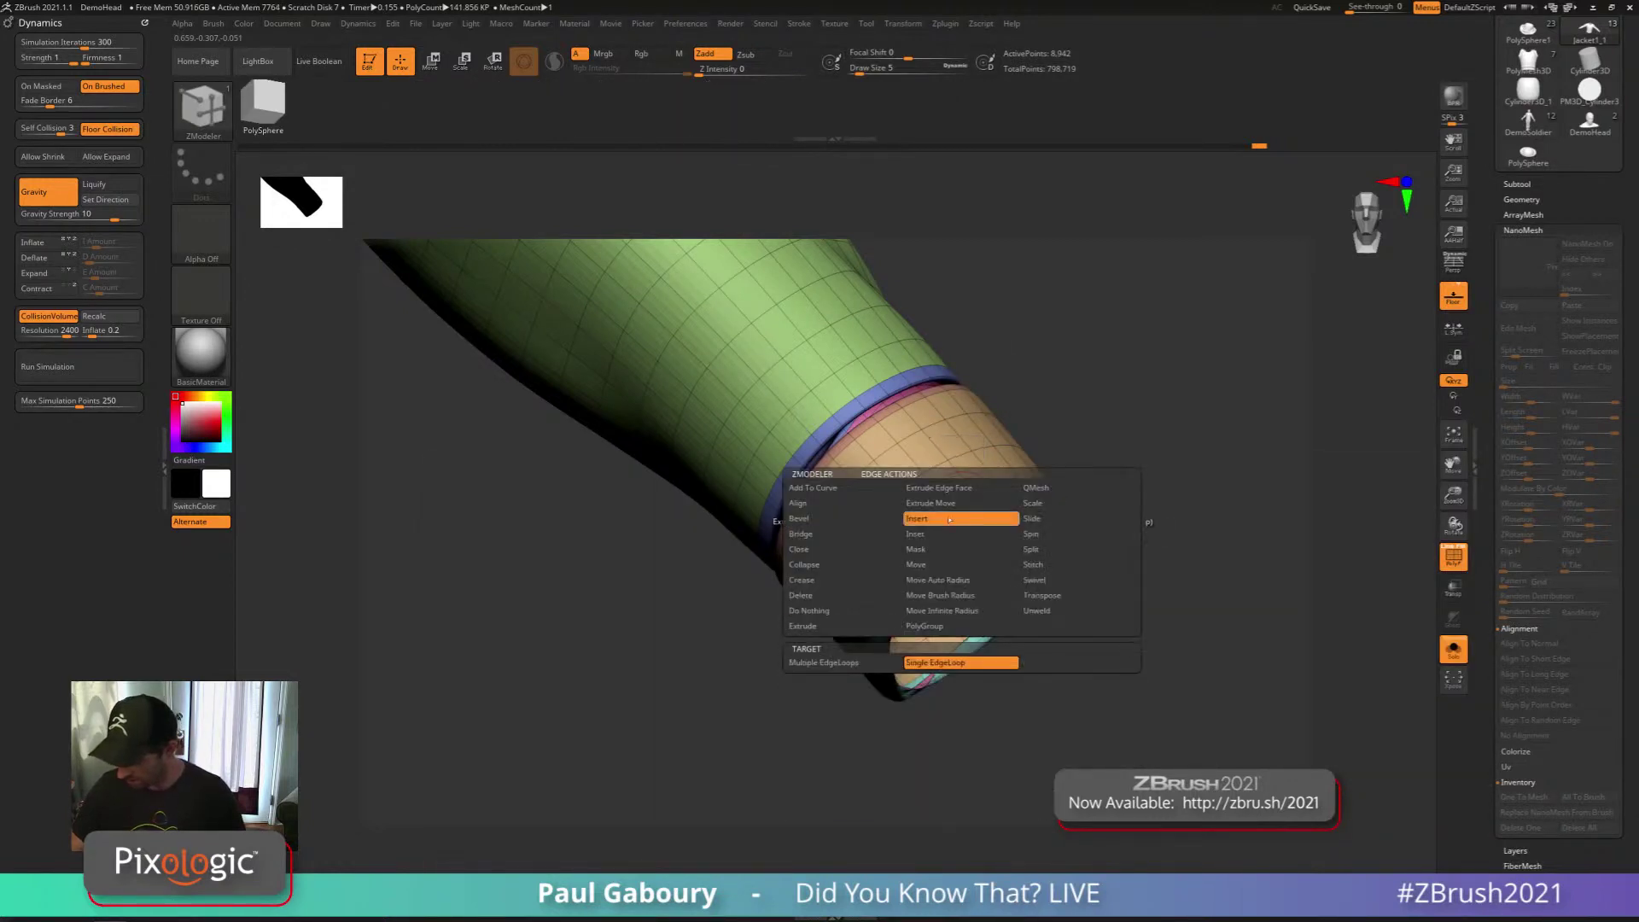
left_click(956, 516)
left_click(939, 465, "alt")
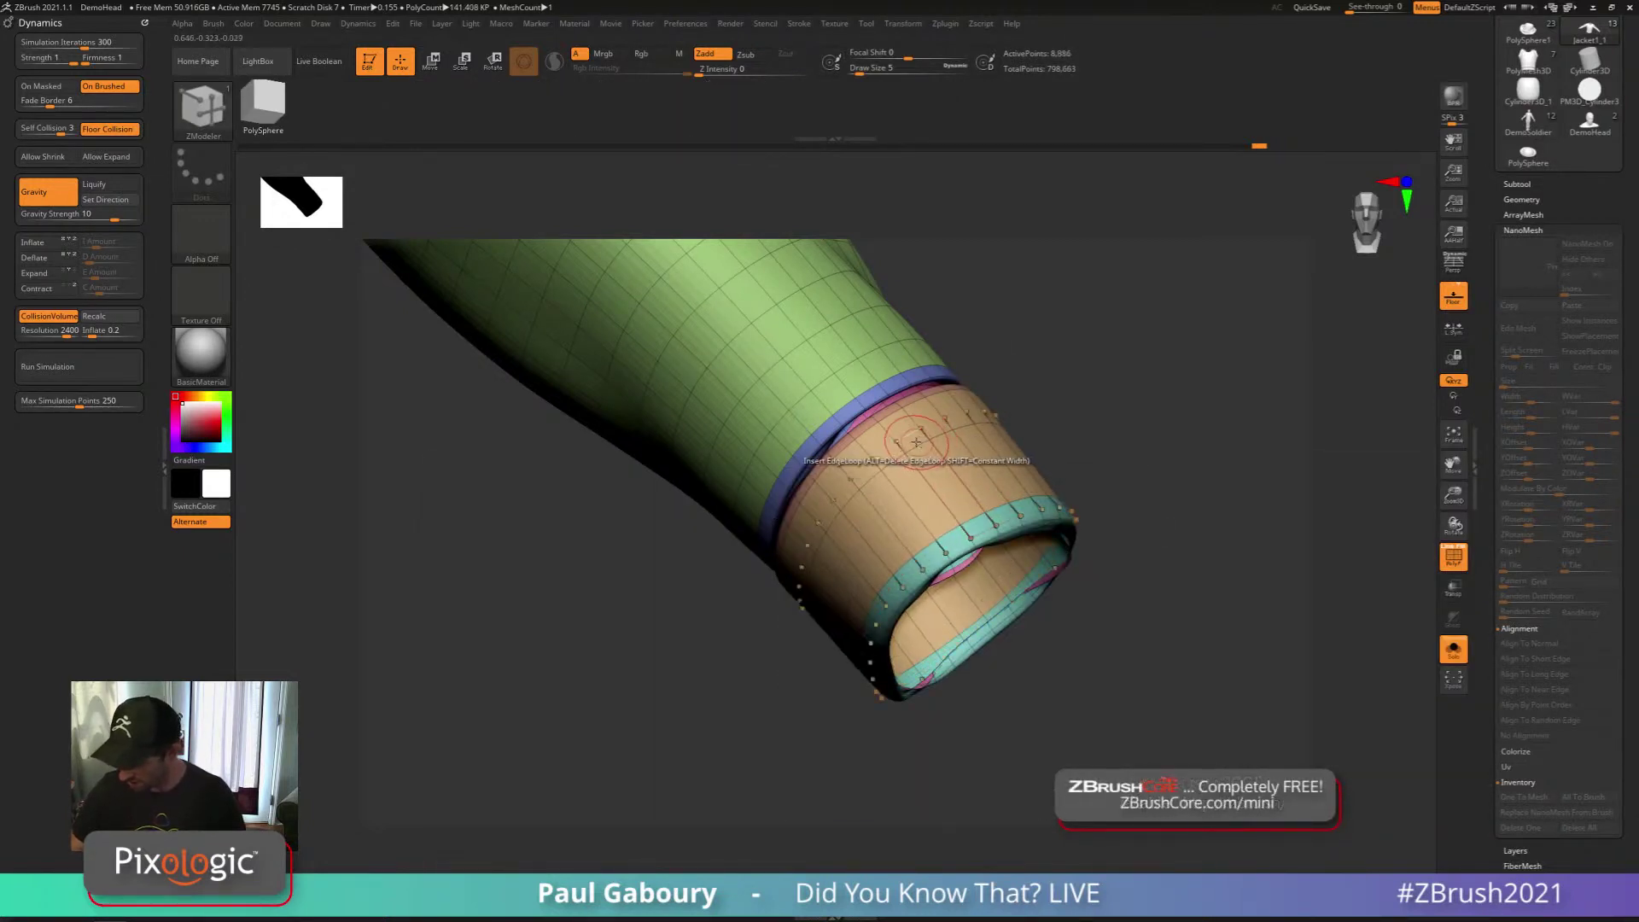
left_click(933, 439, "alt")
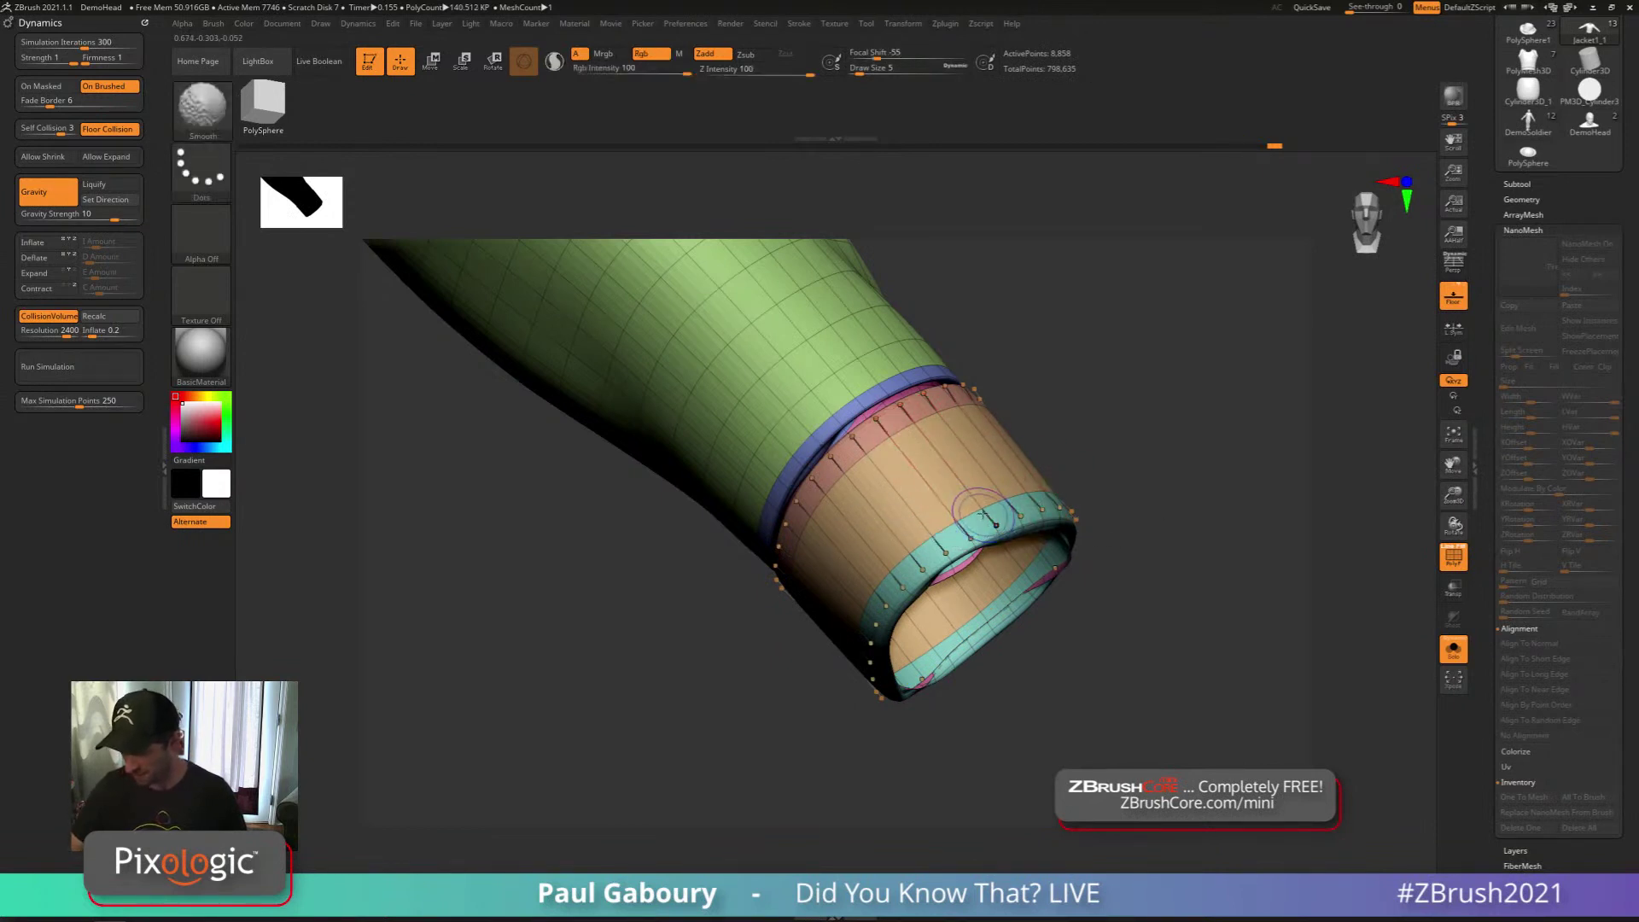
key("shift+d")
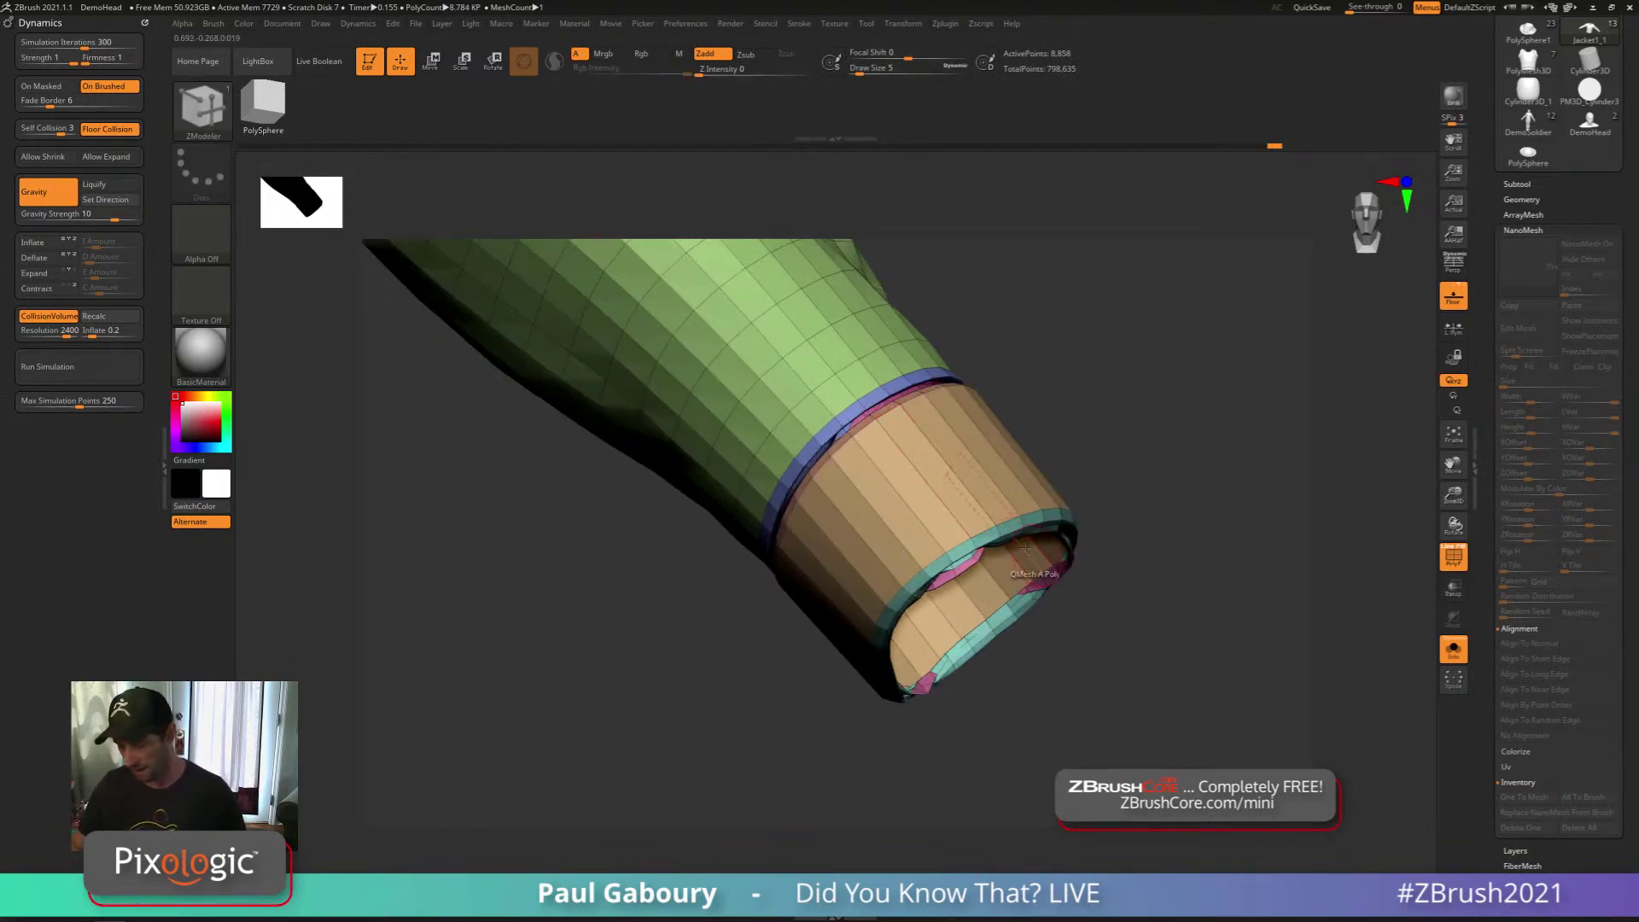
Insert a NanoMesh on the cuff's whole polygroup at size 0.19746, with width 1.44269 and length 10
key("space")
left_click(960, 381)
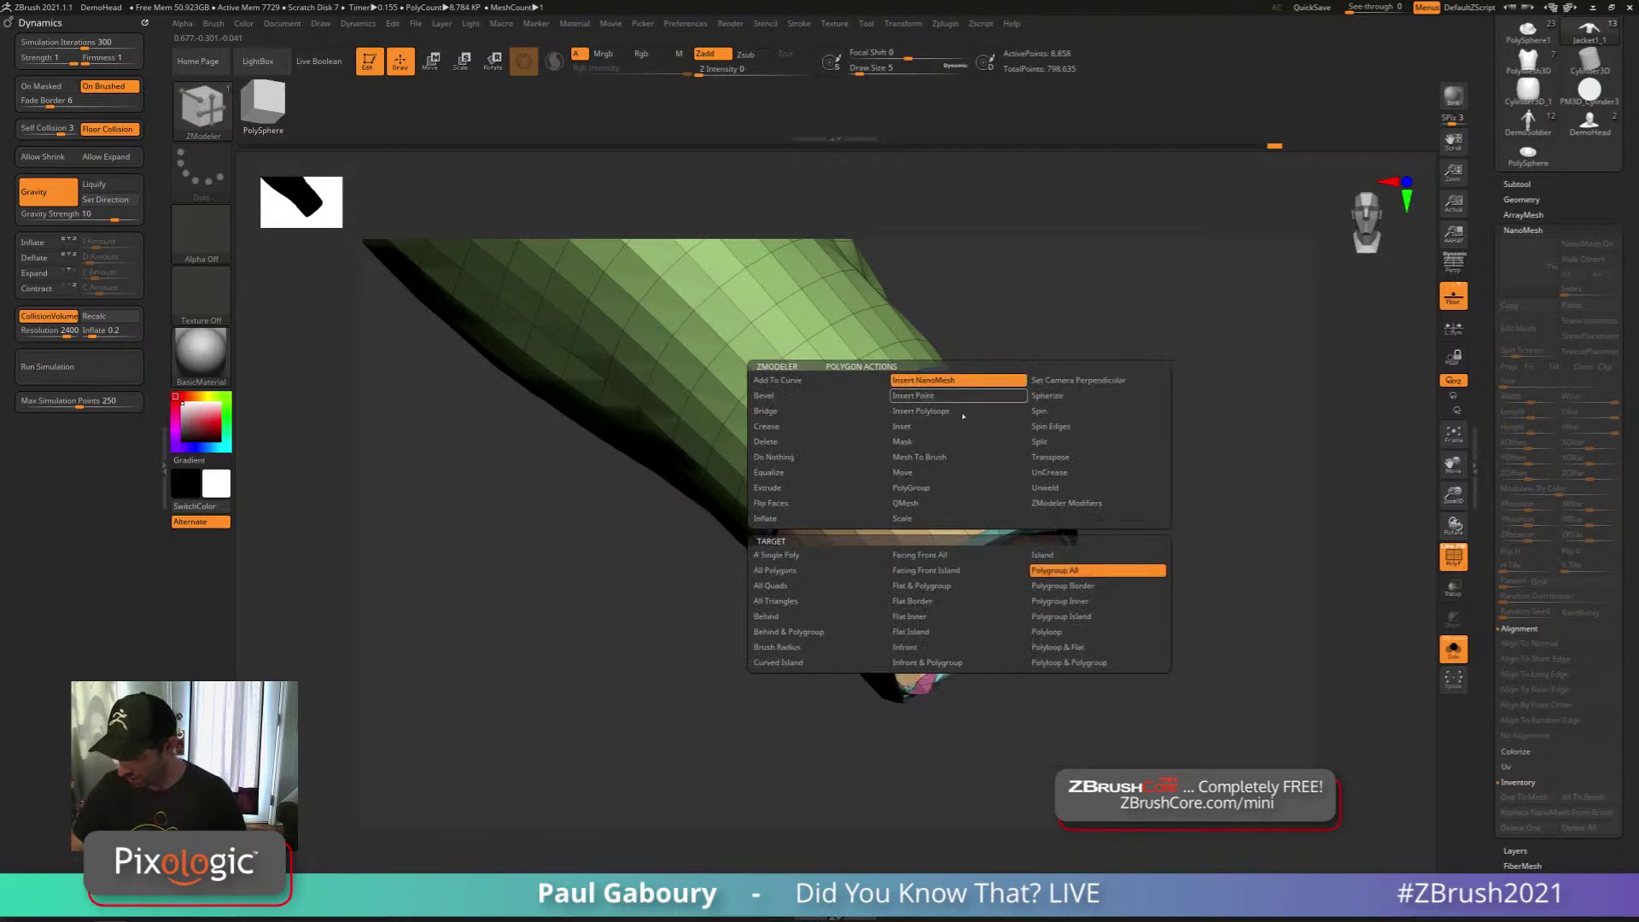
left_click_drag(962, 457, 983, 766)
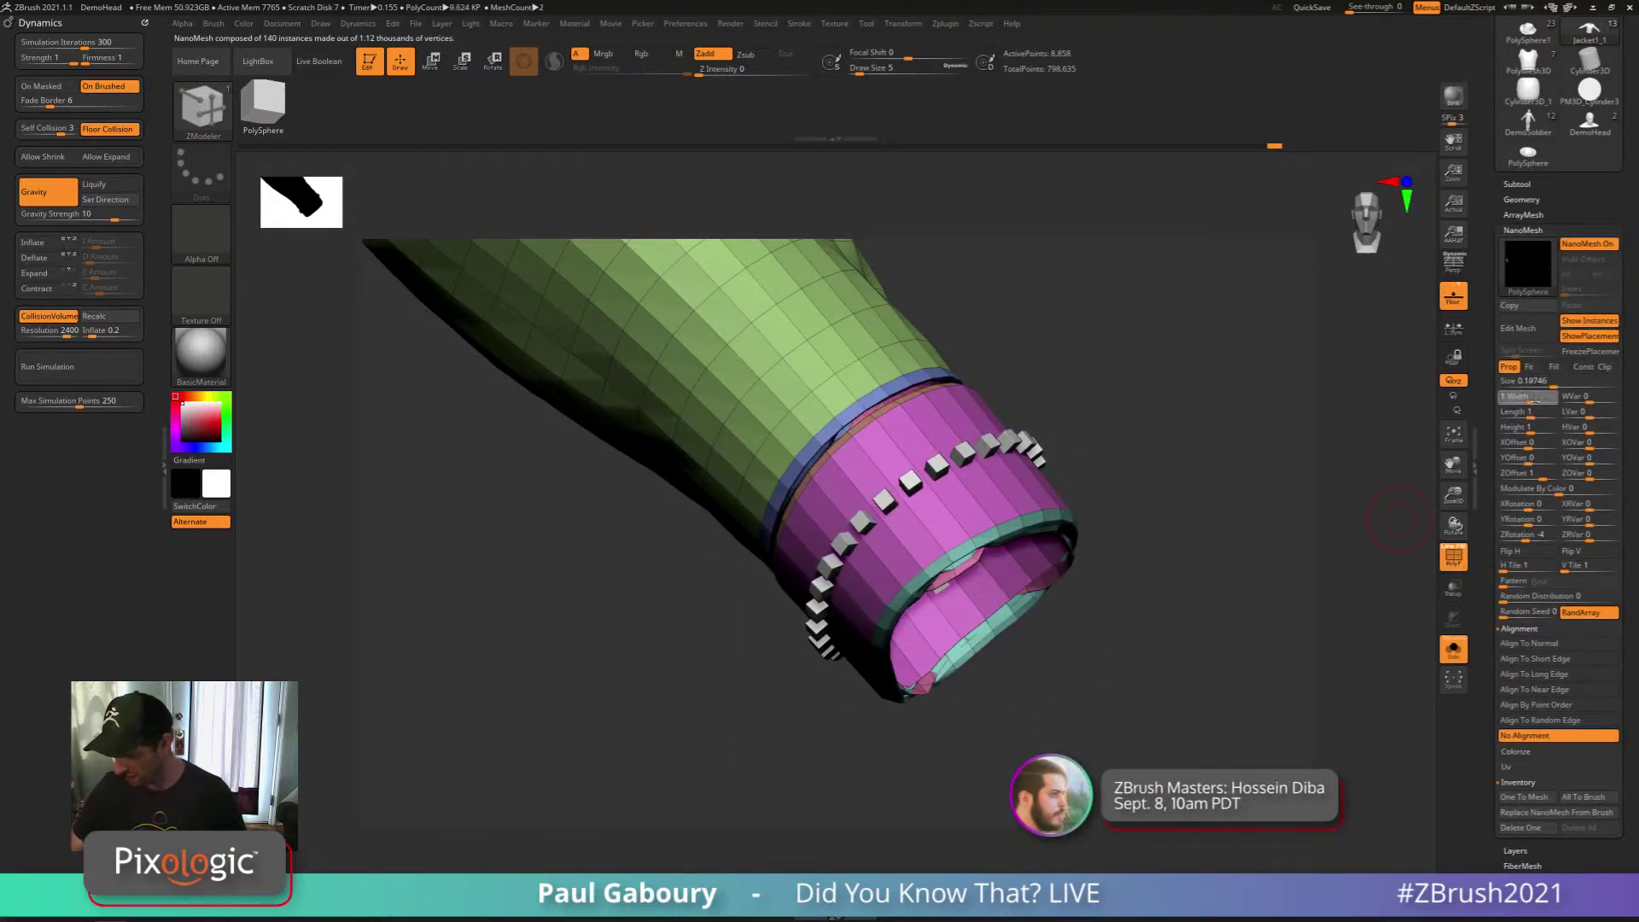
left_click_drag(1533, 401, 1553, 415)
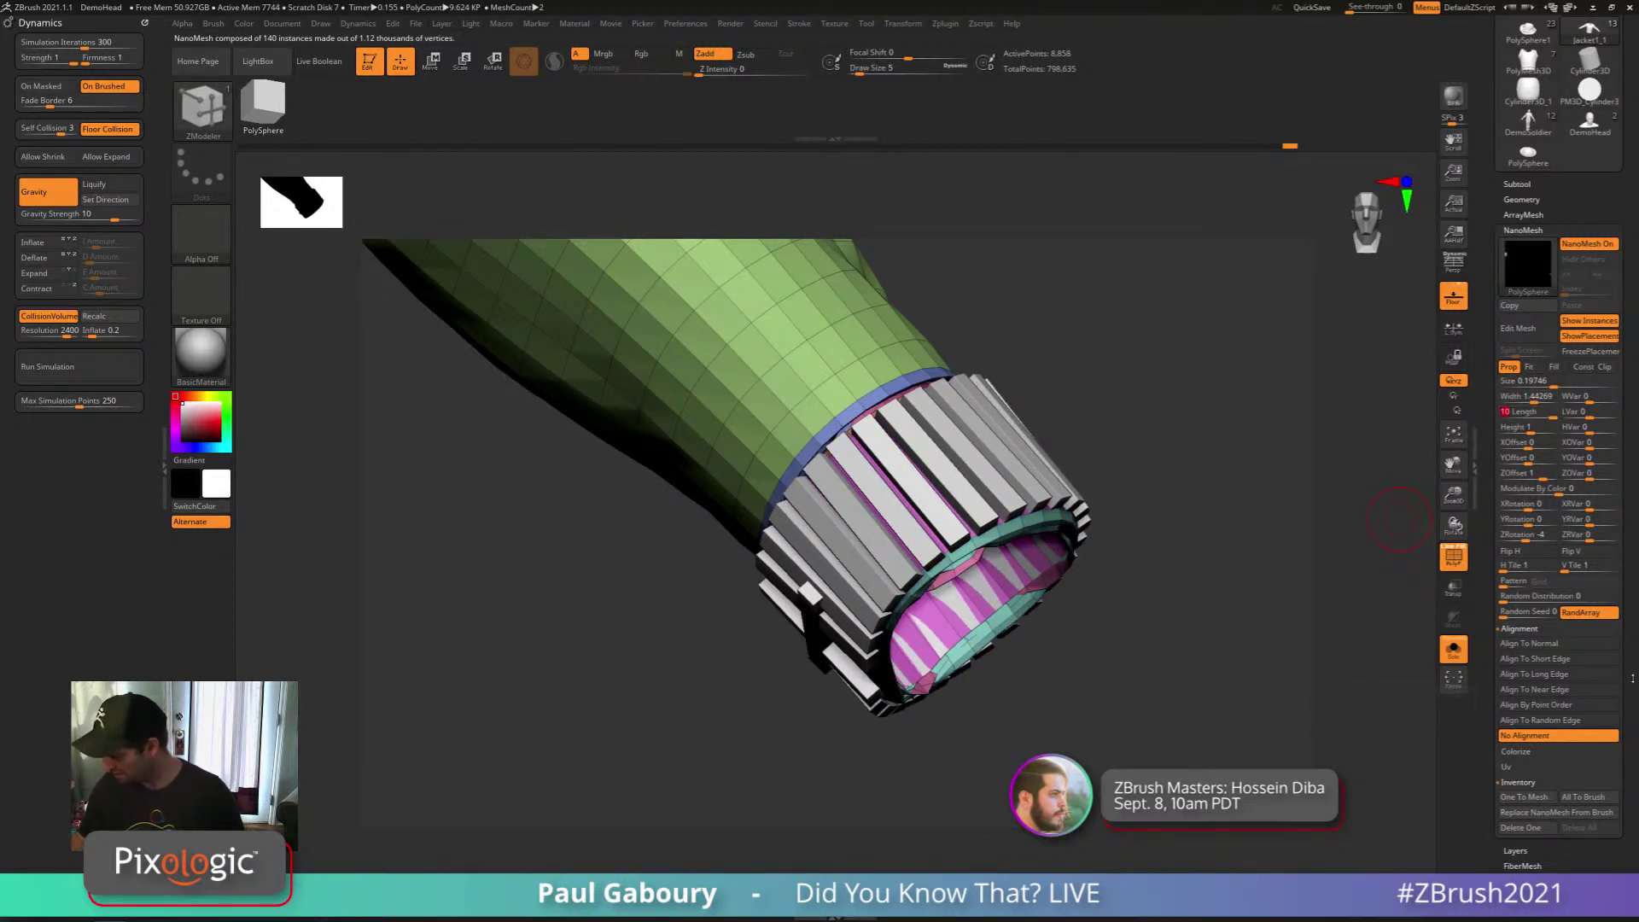
Compare the NanoMesh alignment options on the cuff ribs and choose Align To Short Edge
scroll(1549, 652, "down", 3)
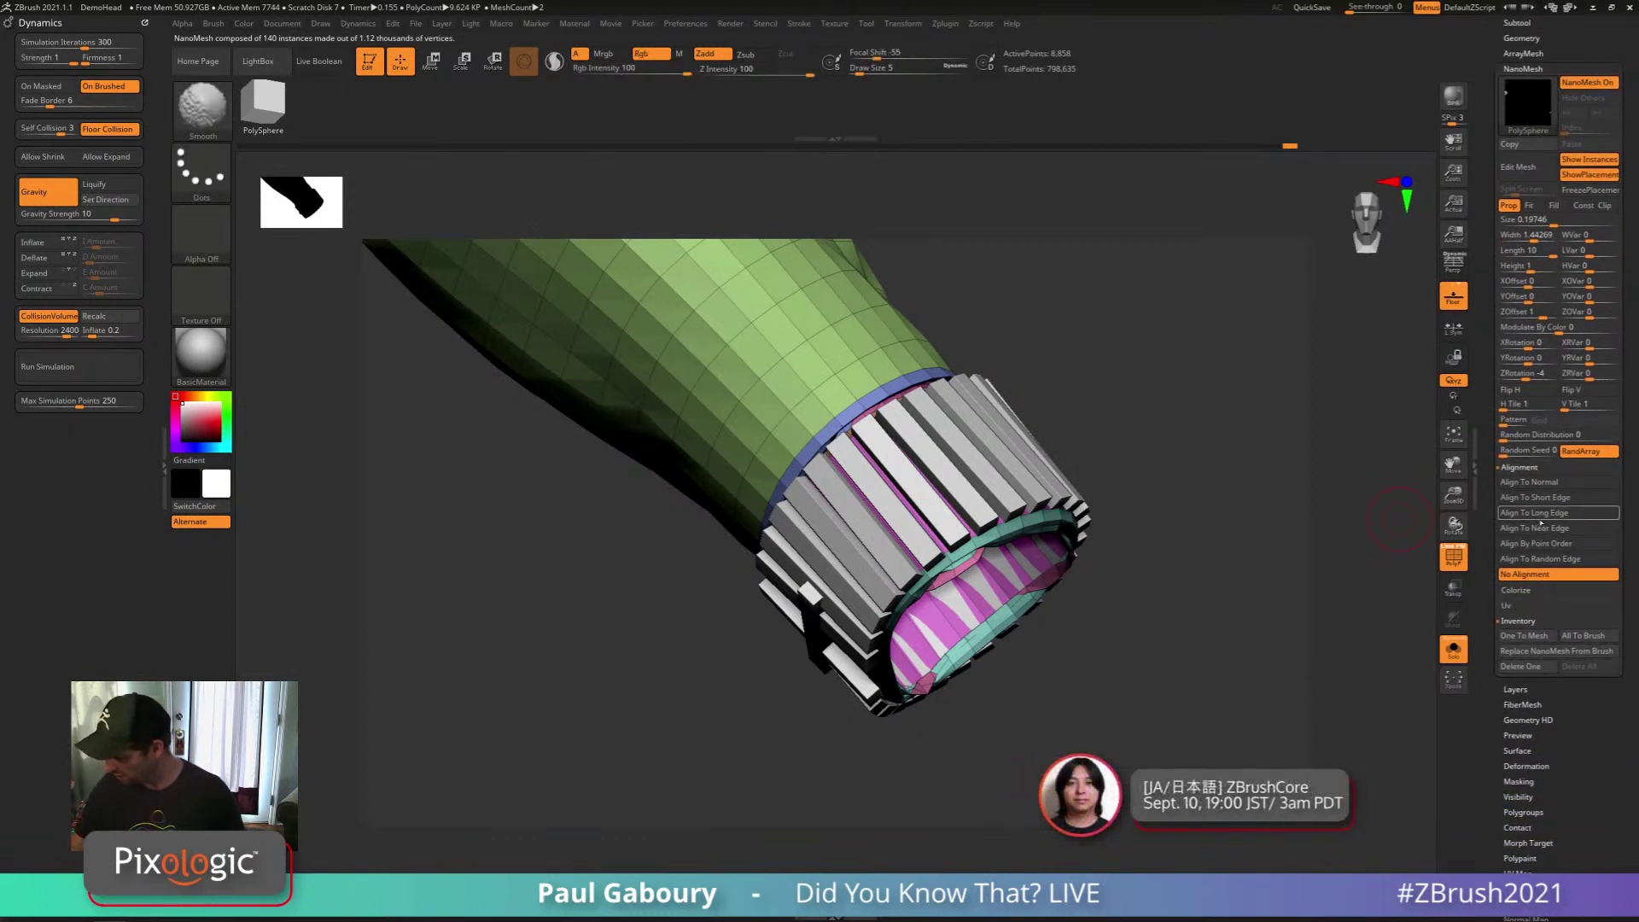
left_click(1547, 483)
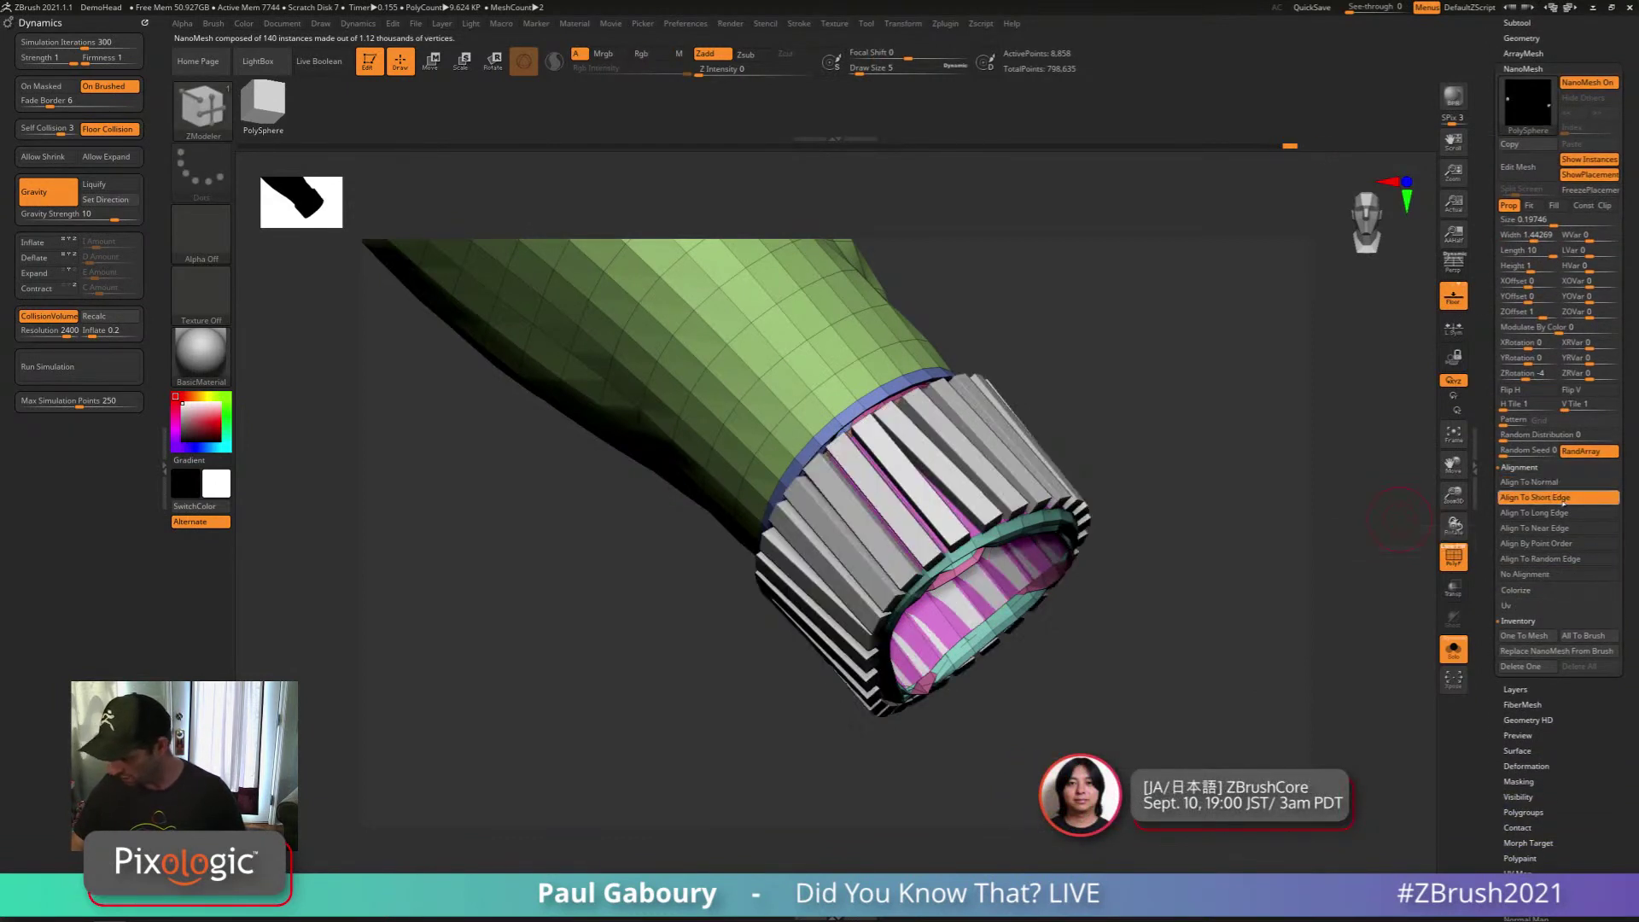
left_click(1554, 497)
left_click(1568, 515)
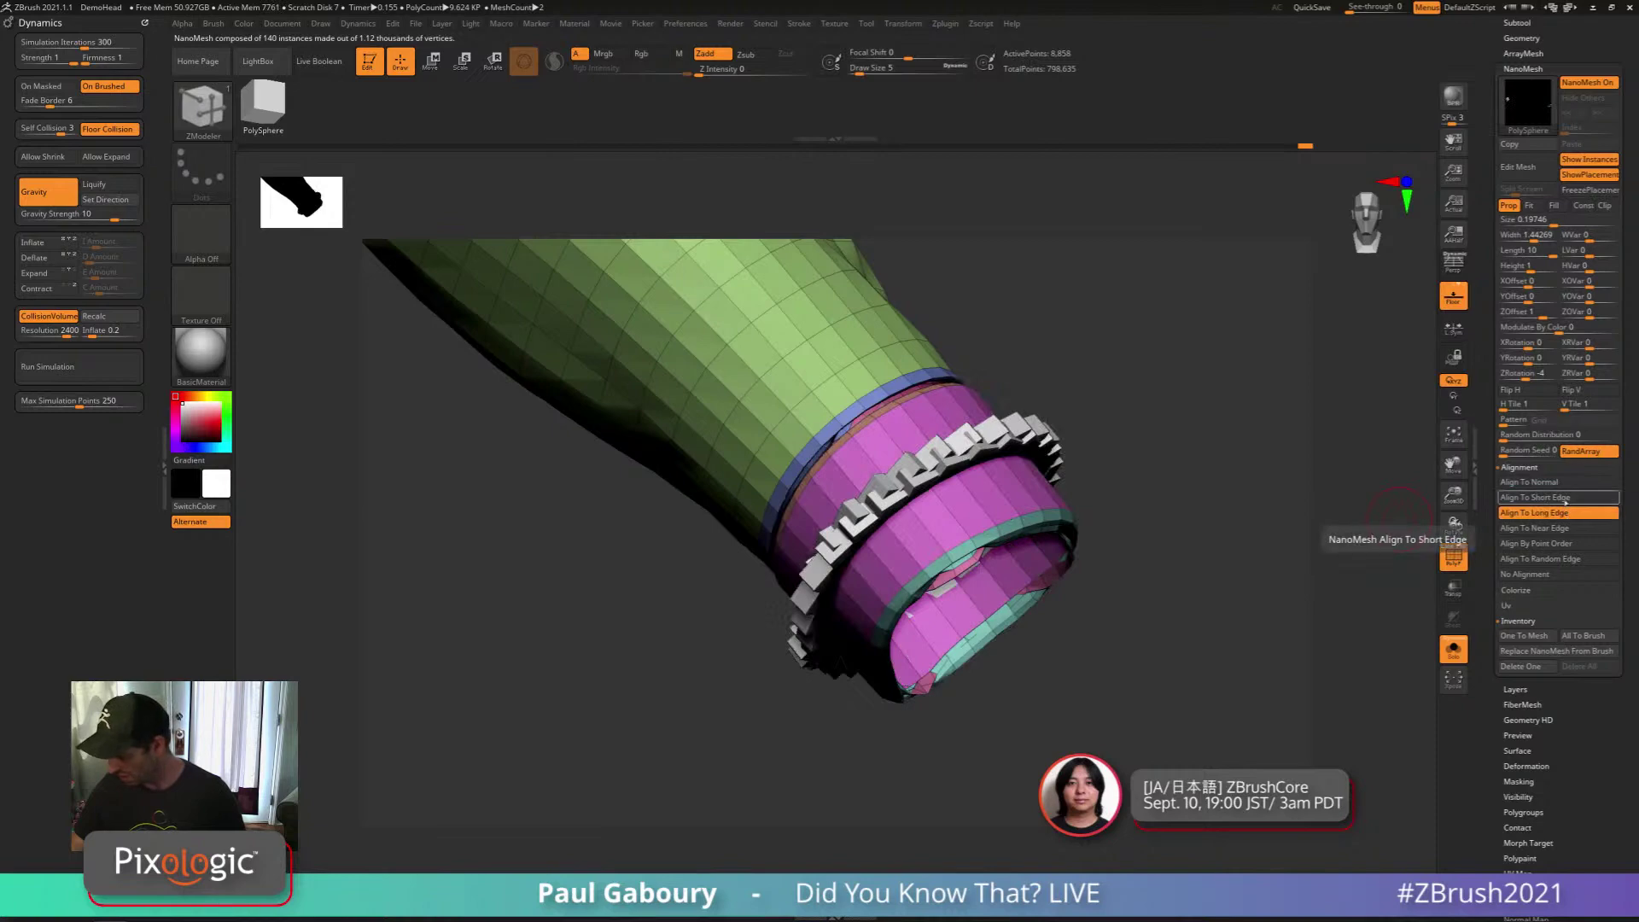
left_click(1566, 500)
left_click_drag(1216, 571, 1109, 522)
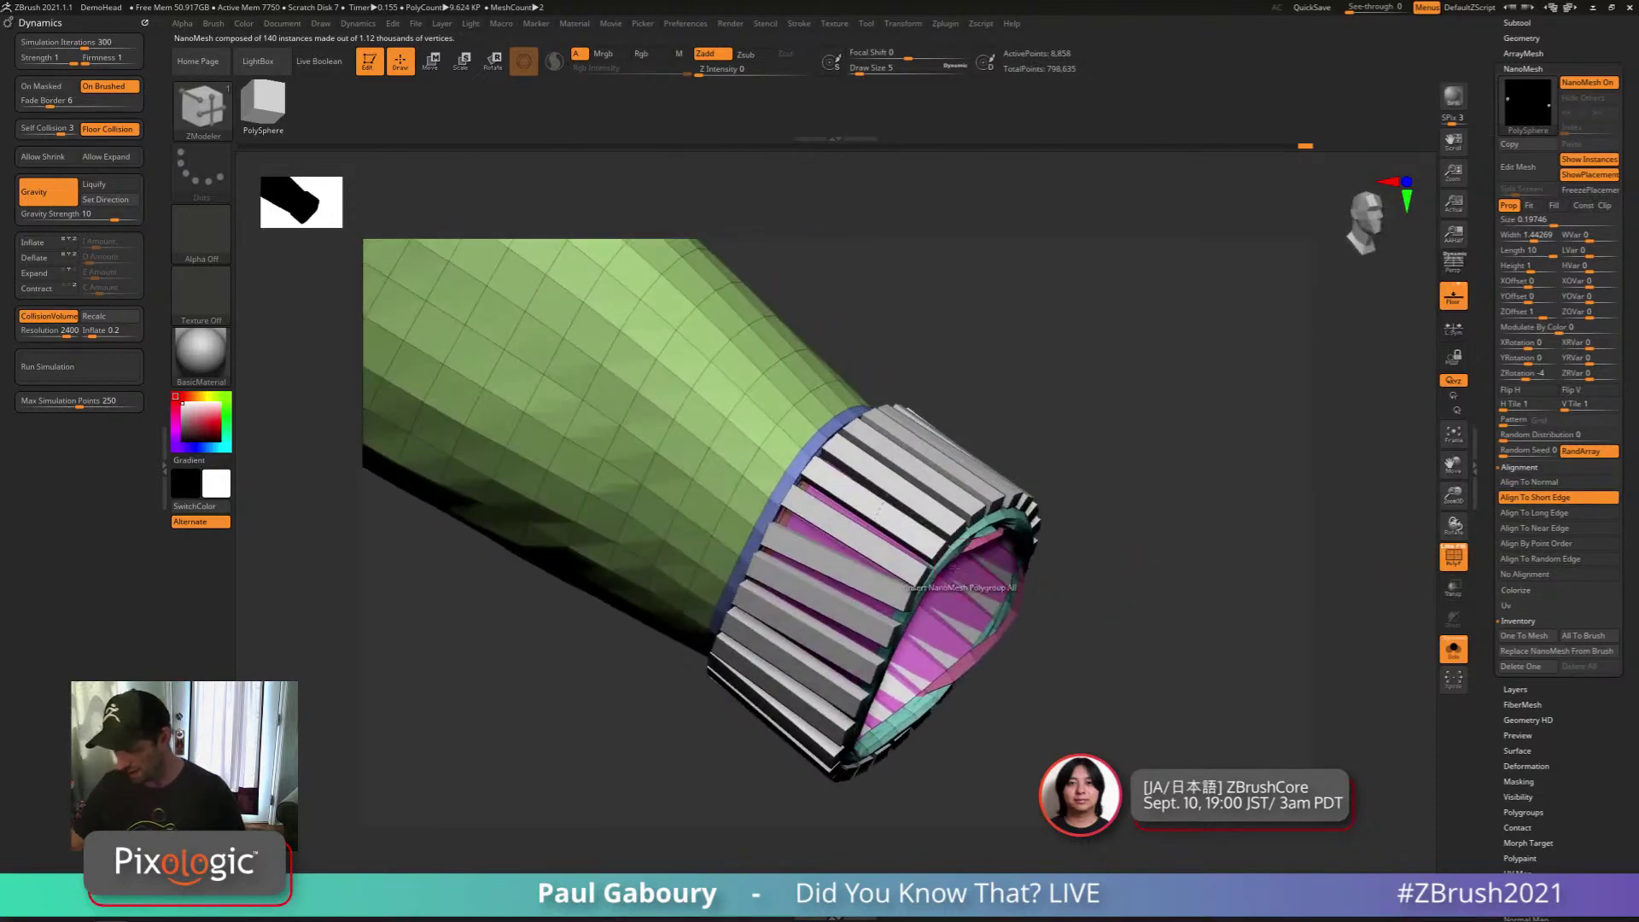
right_click_drag(971, 589, 1075, 495, "ctrl")
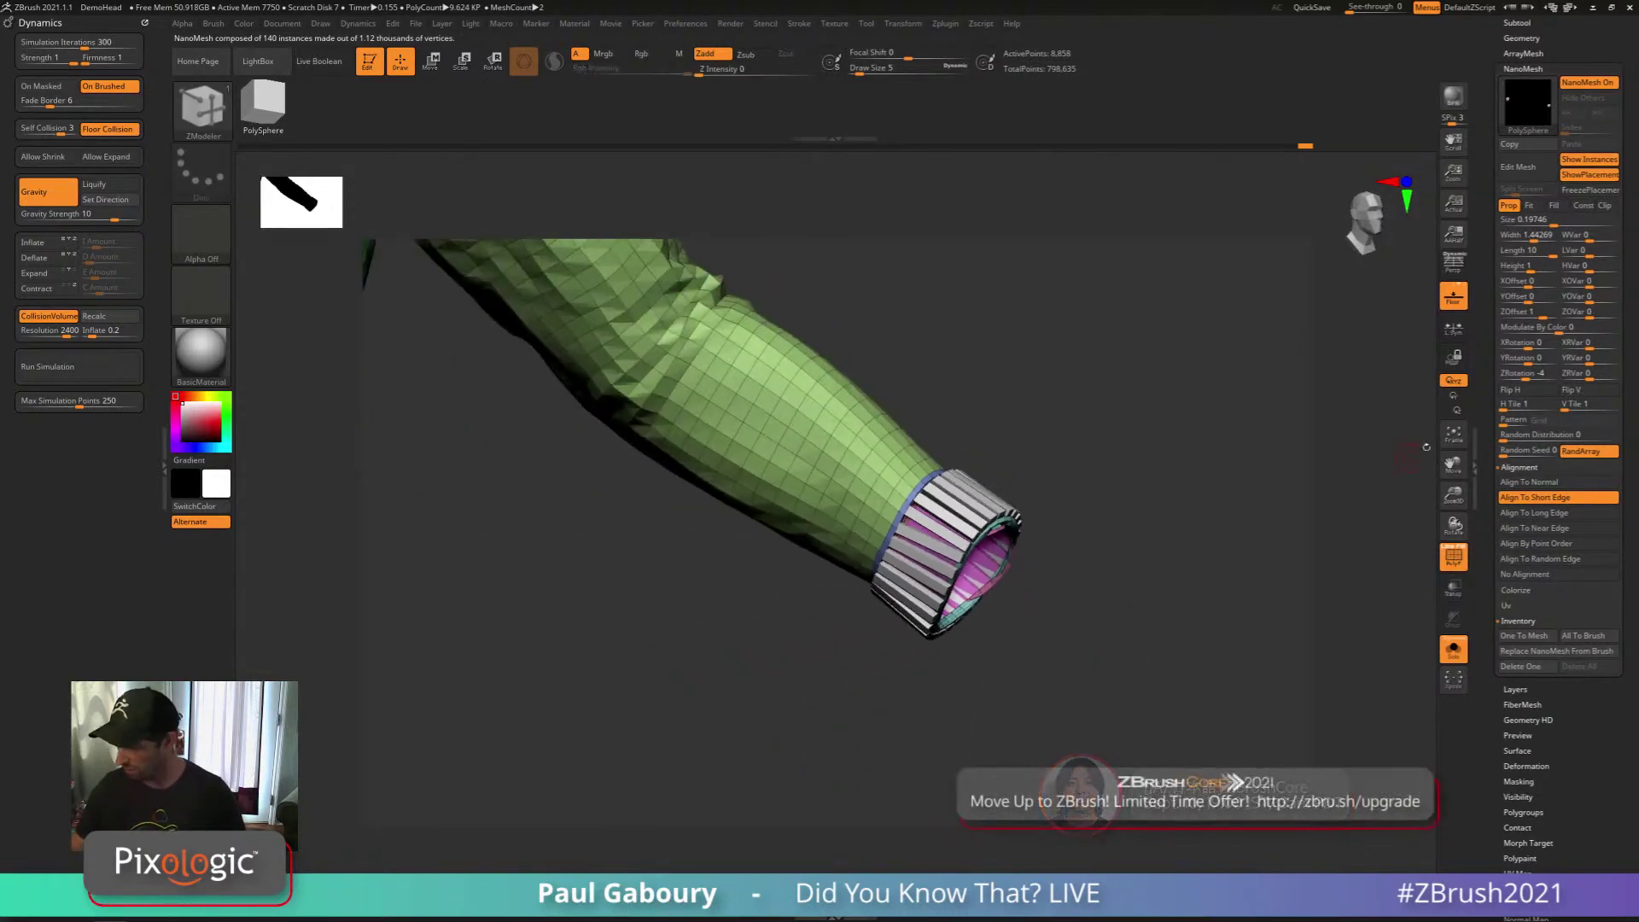
Turn on Clip for the new cuff ribs and hide the polygroup wireframe
left_click(1607, 209)
left_click_drag(1152, 526, 1097, 635)
key("shift+f")
right_click_drag(1097, 636, 1072, 606, "ctrl")
left_click_drag(1072, 606, 1050, 603)
right_click_drag(1050, 604, 1067, 661, "ctrl")
left_click_drag(1067, 661, 1090, 592)
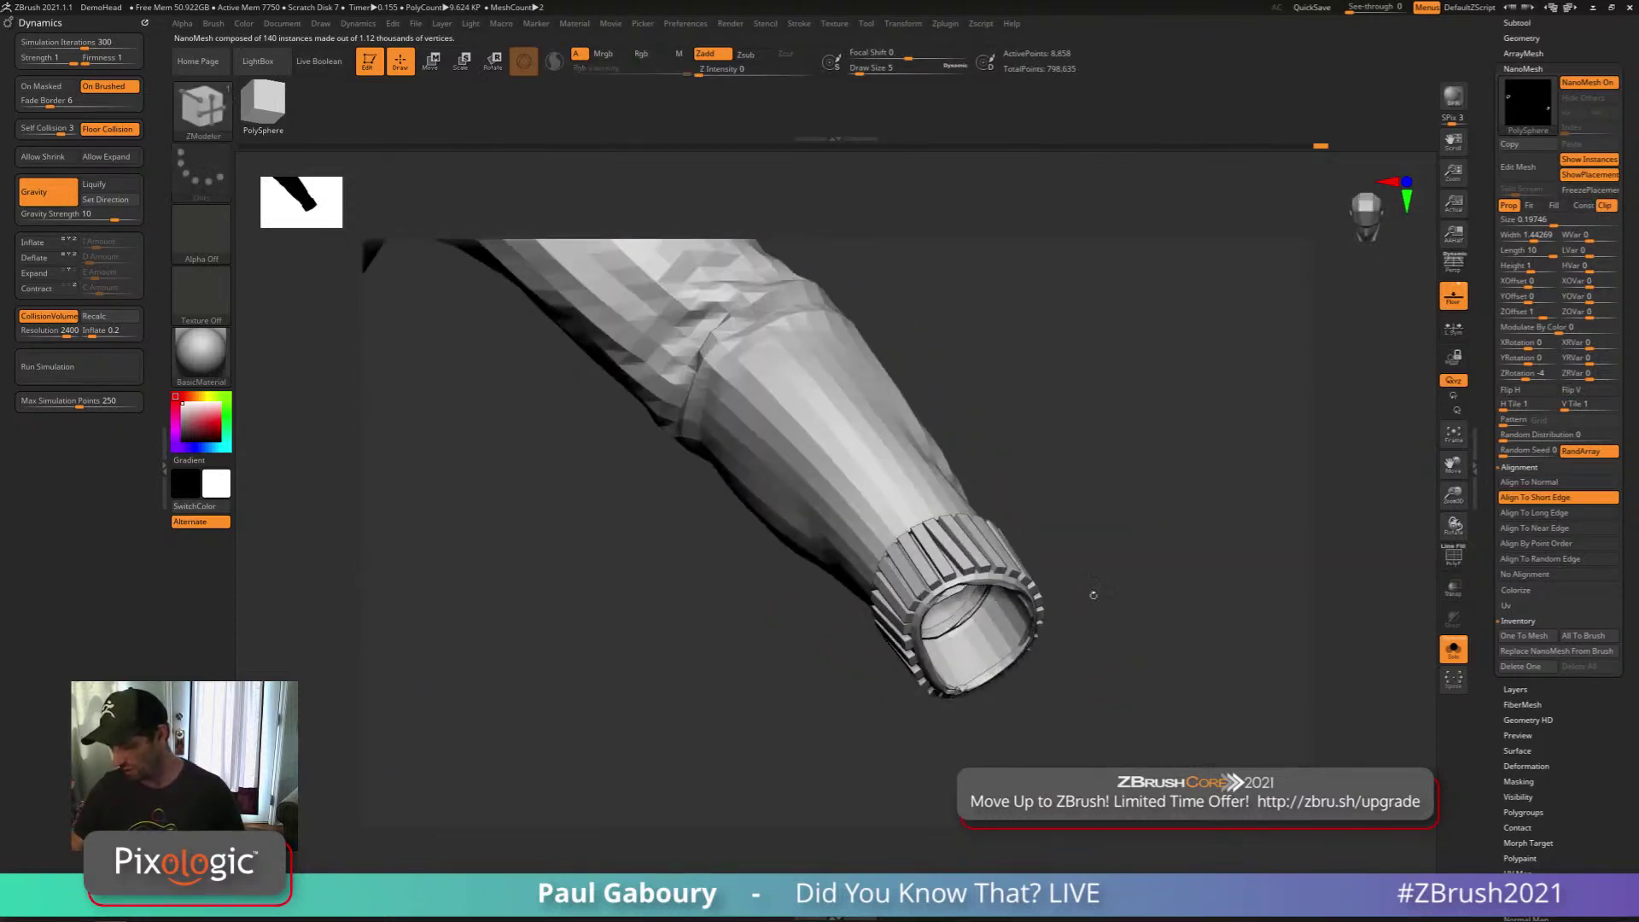
Set the cuff ribs' NanoMesh Z offset to -0.3252 and turn off Clip
right_click_drag(1090, 592, 1163, 563, "ctrl")
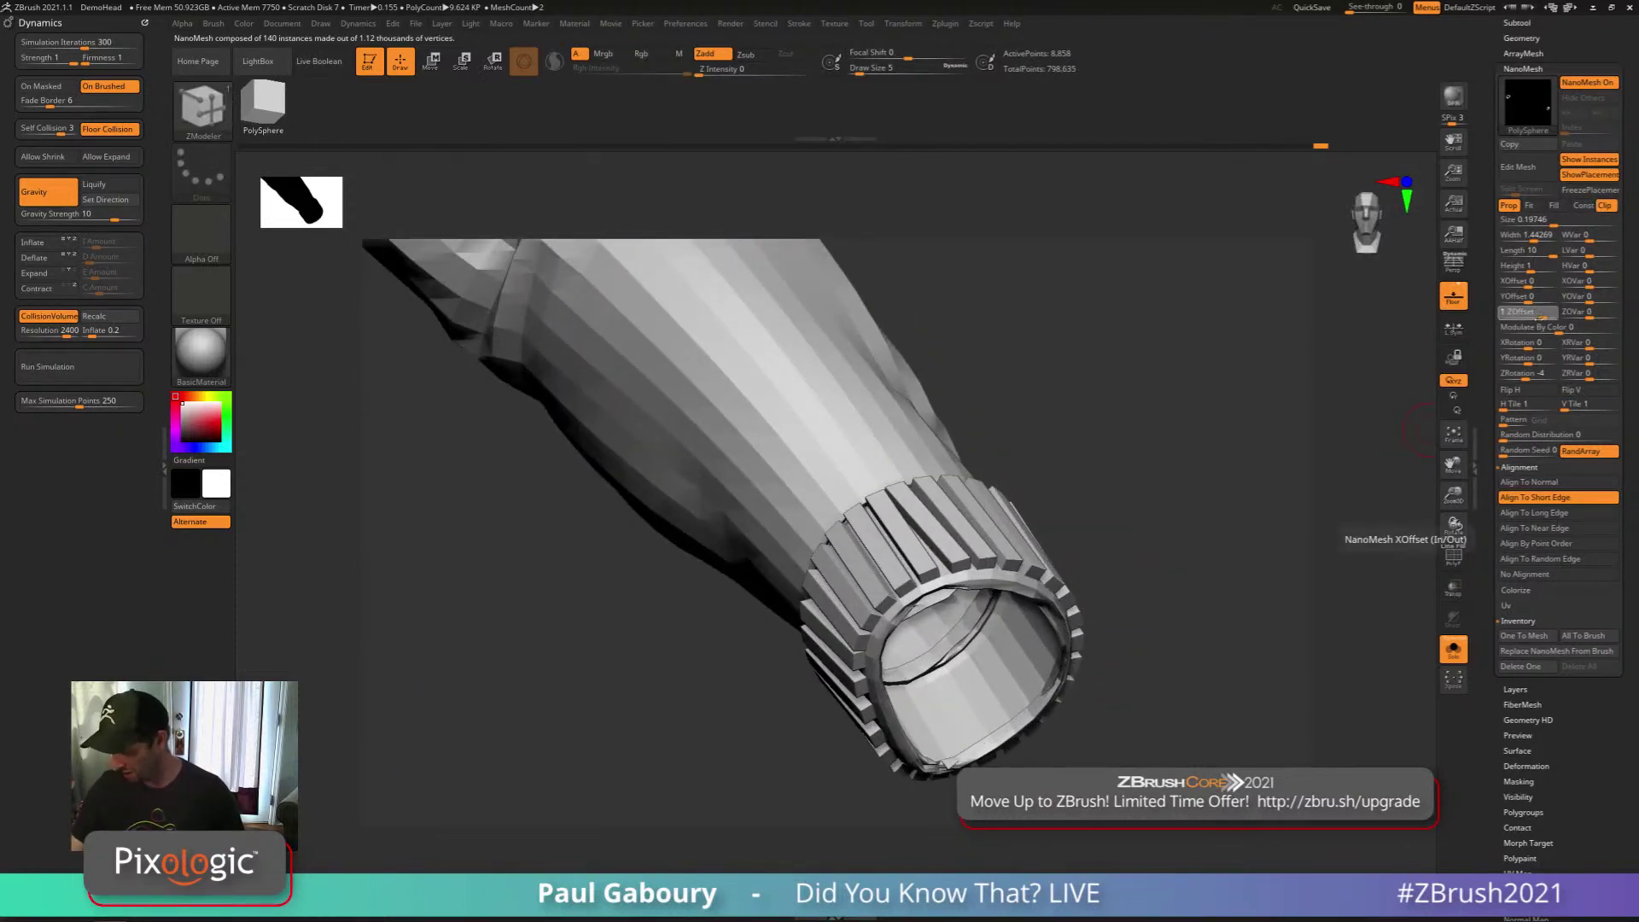
left_click_drag(1541, 311, 1516, 321)
right_click_drag(1222, 520, 998, 491, "ctrl")
right_click_drag(999, 491, 1086, 628)
right_click_drag(1086, 628, 1117, 589, "alt")
right_click_drag(1116, 589, 1058, 638, "alt")
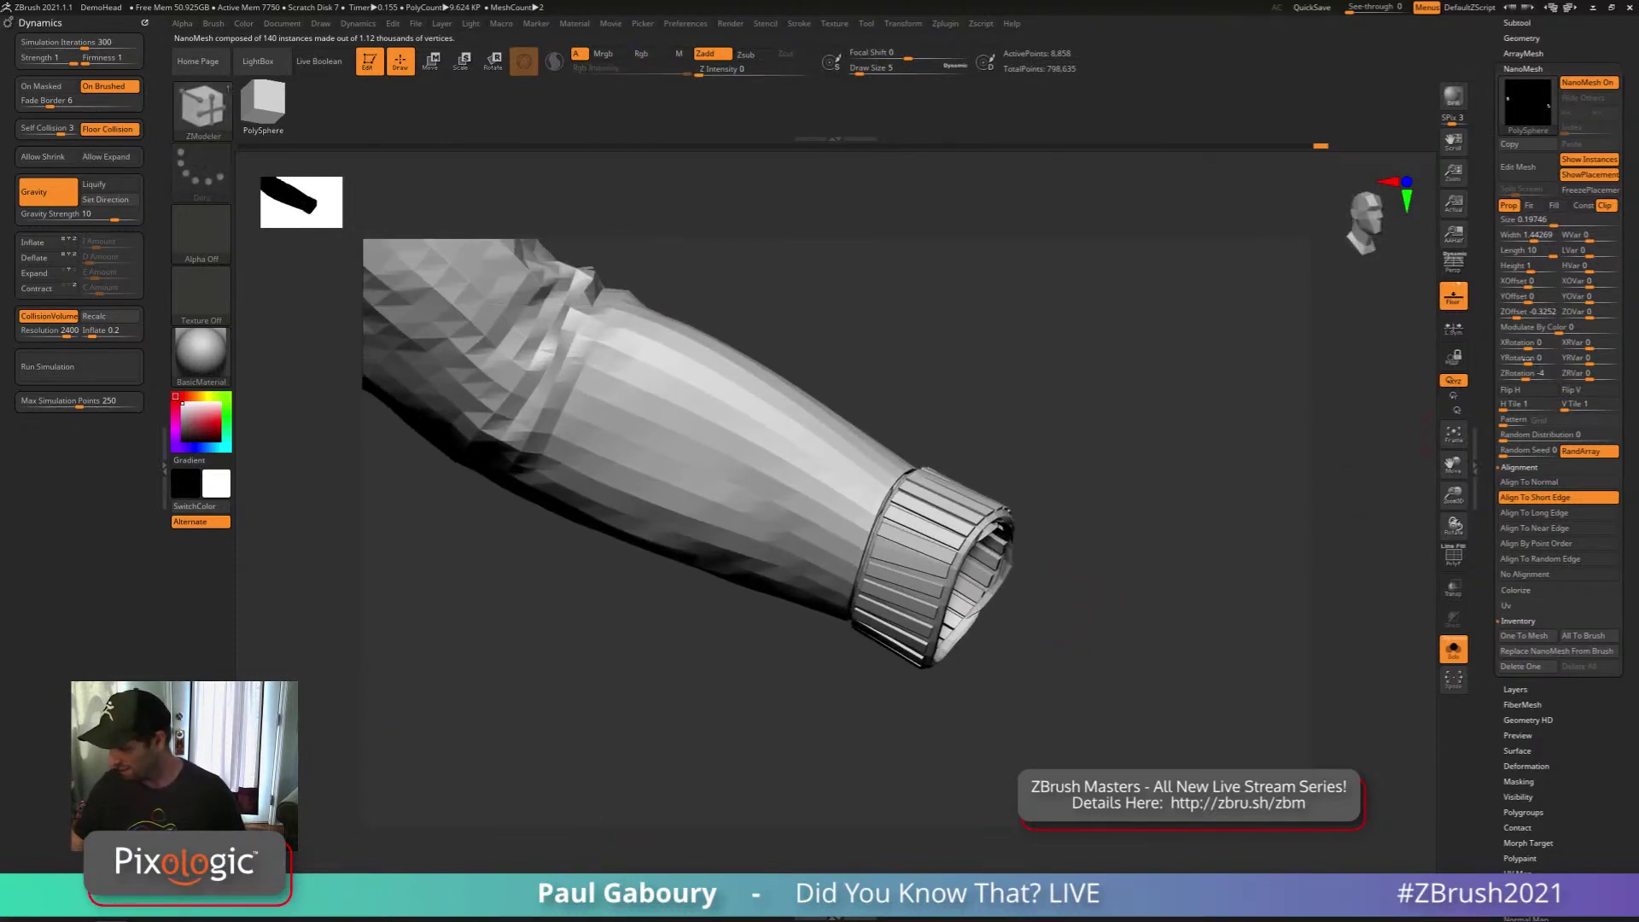
left_click(1605, 206)
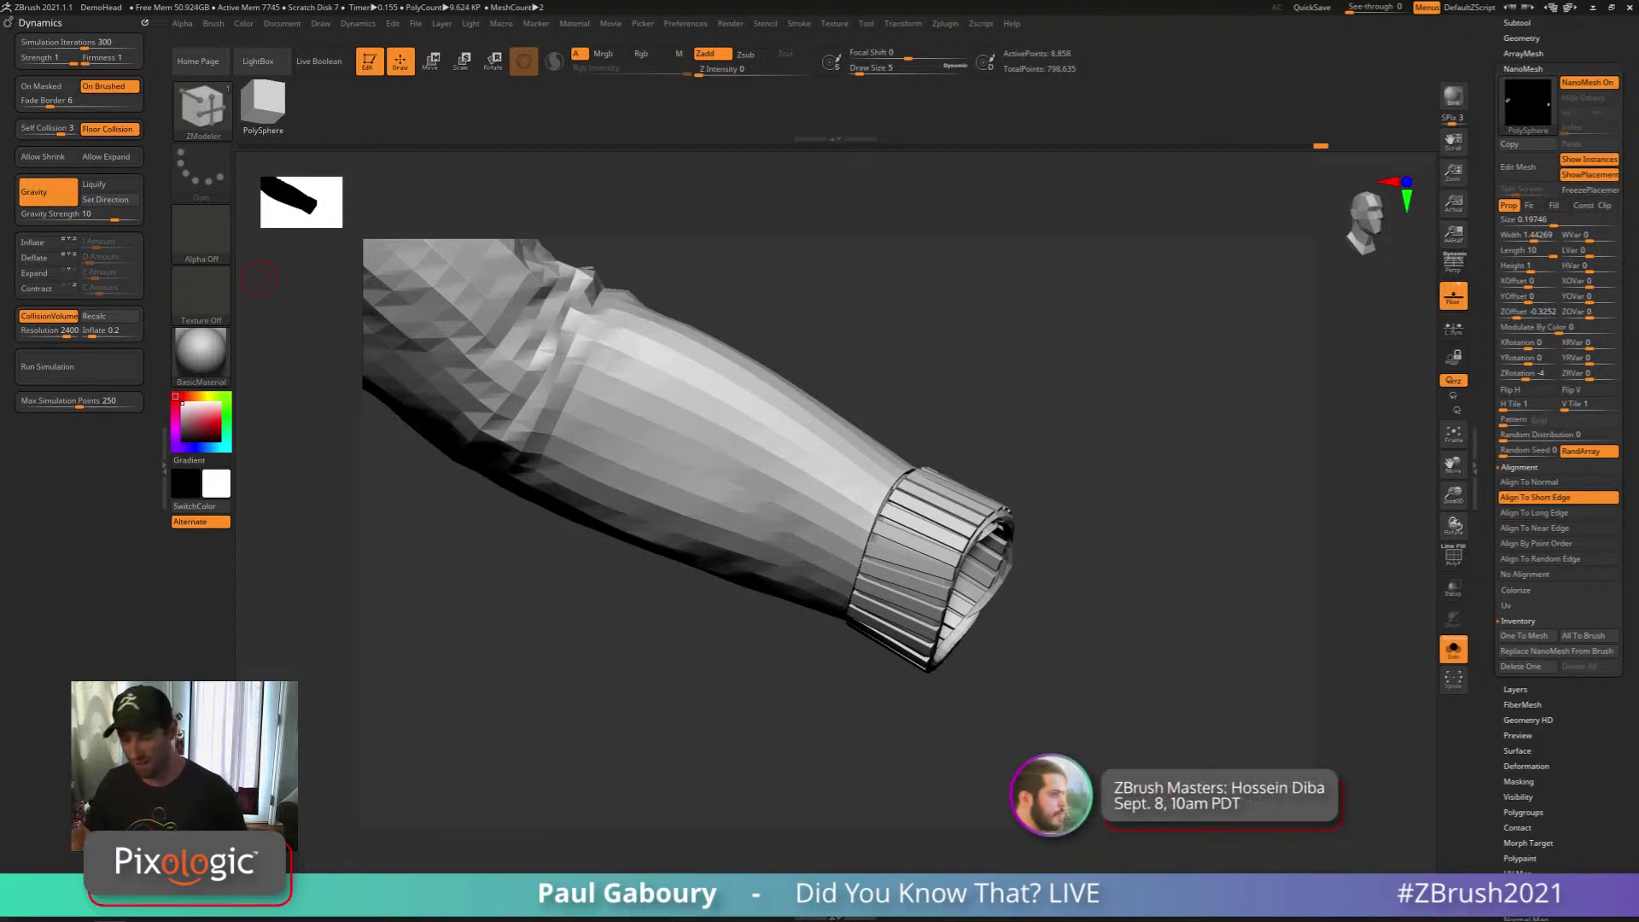
Switch from the jacket to the PolyMesh3D tool that contains the male figure and its shirts
right_click_drag(1071, 602, 965, 661)
scroll(1482, 378, "up", 5)
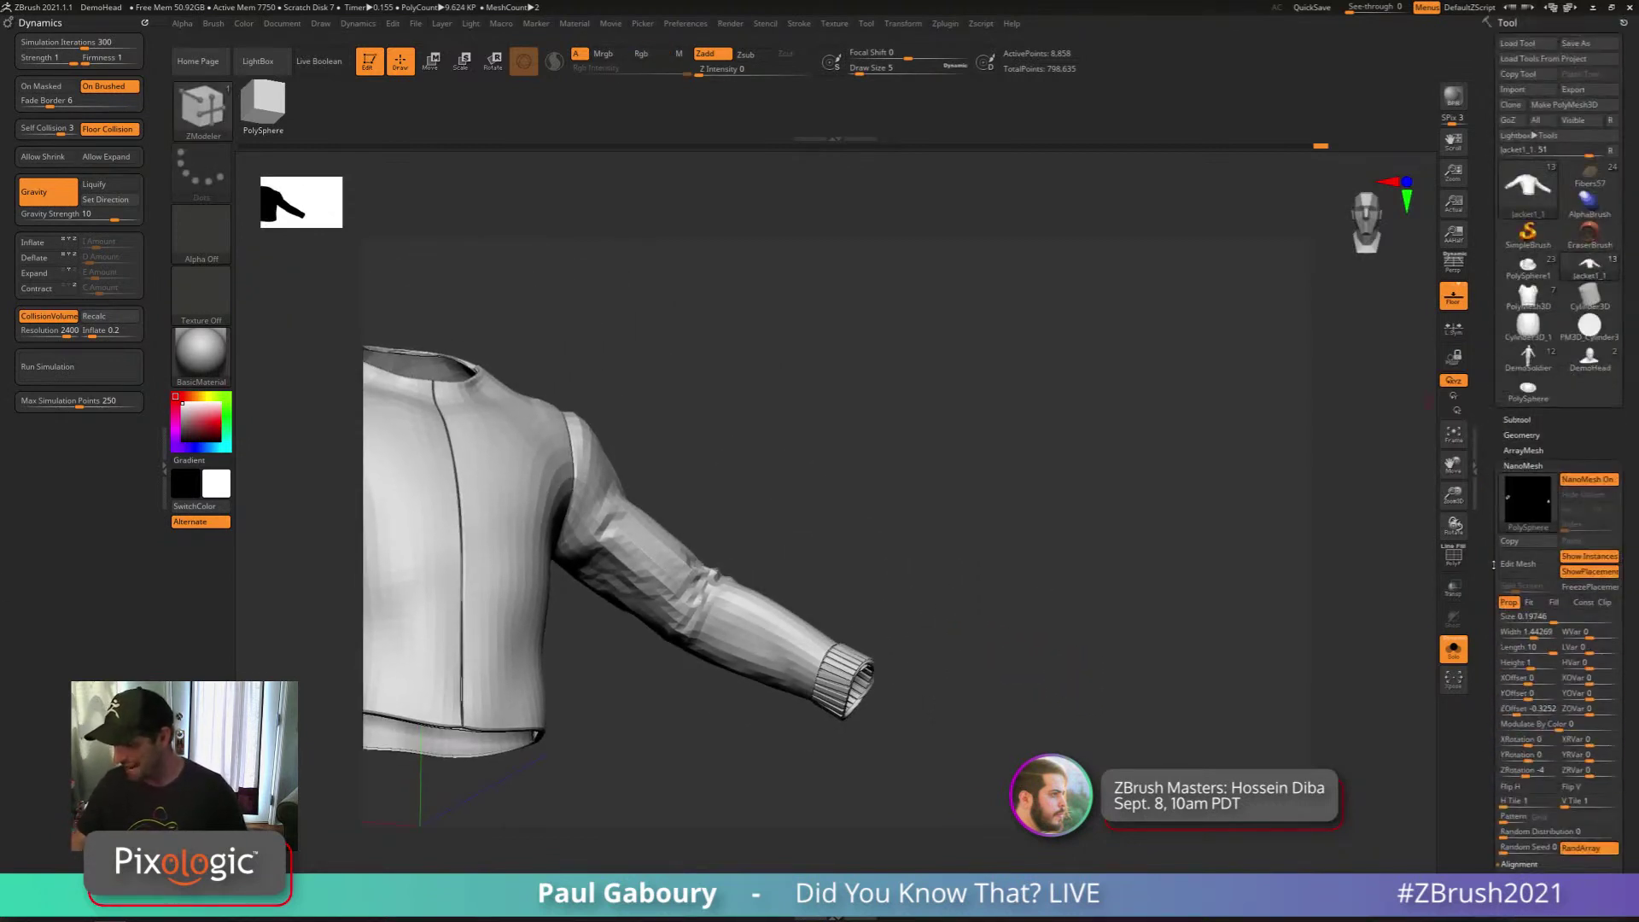
key("comma")
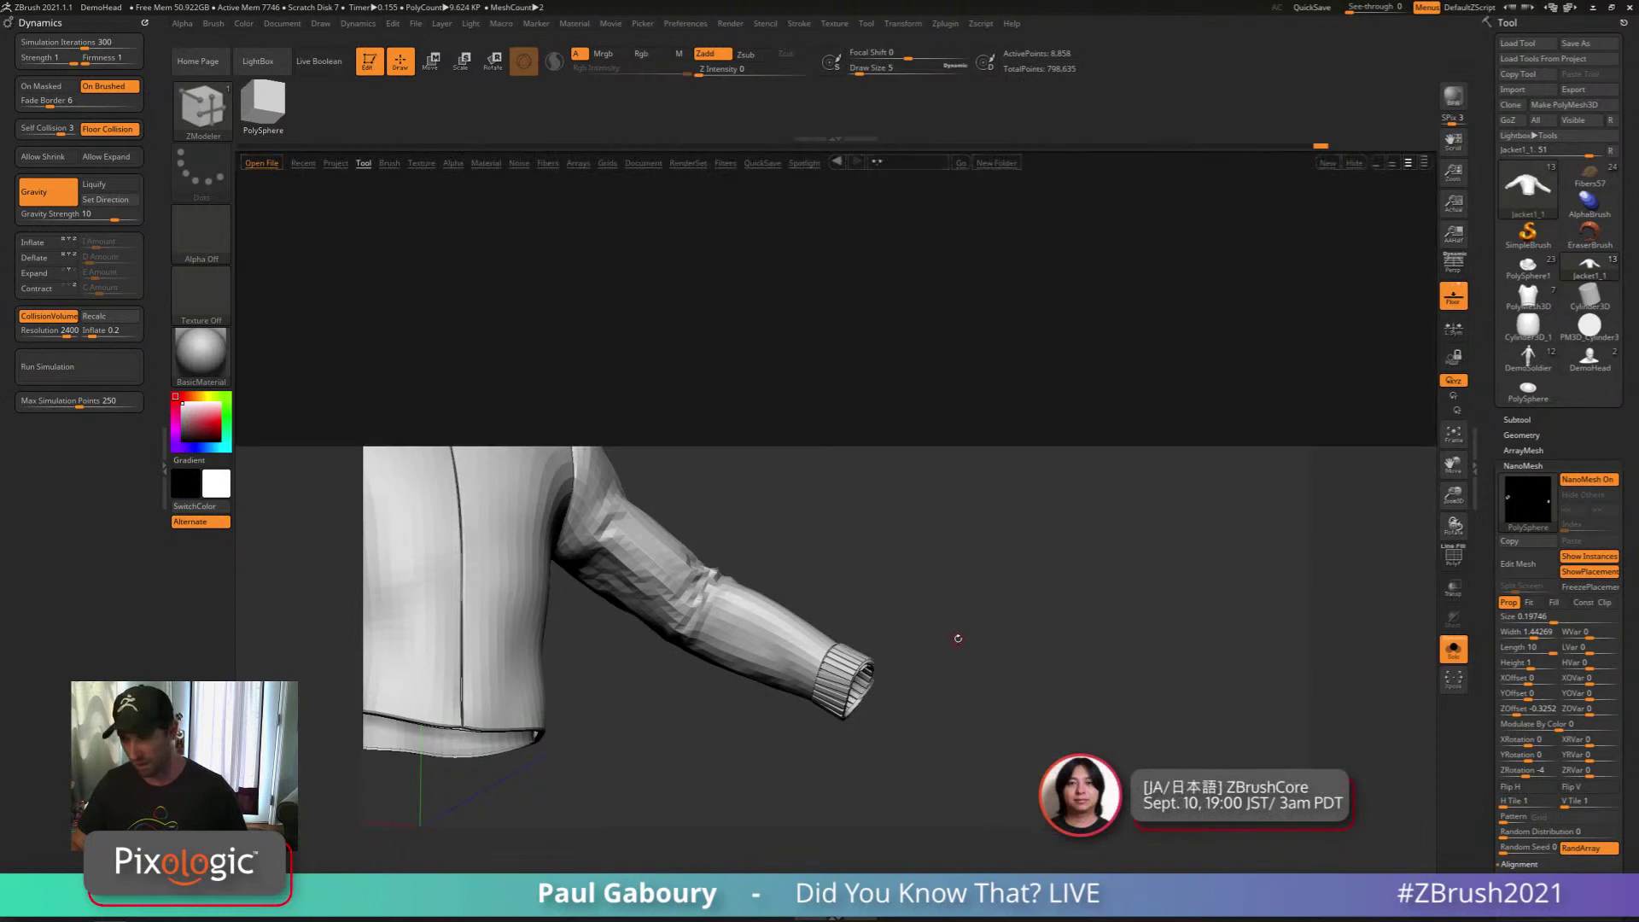
key("comma")
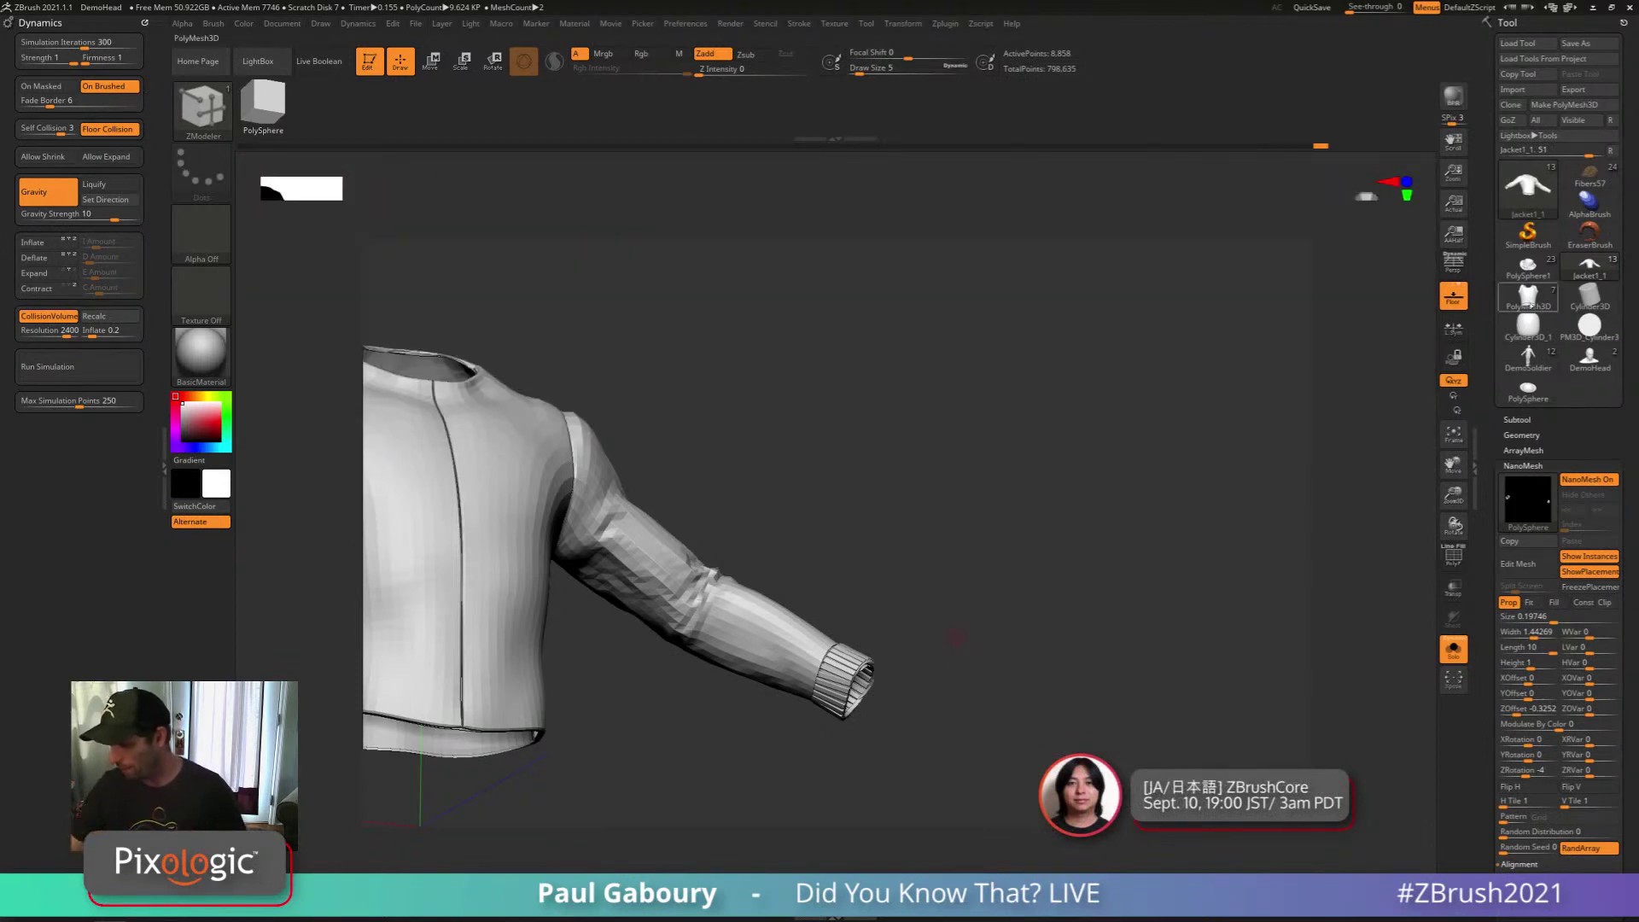
left_click(1530, 305)
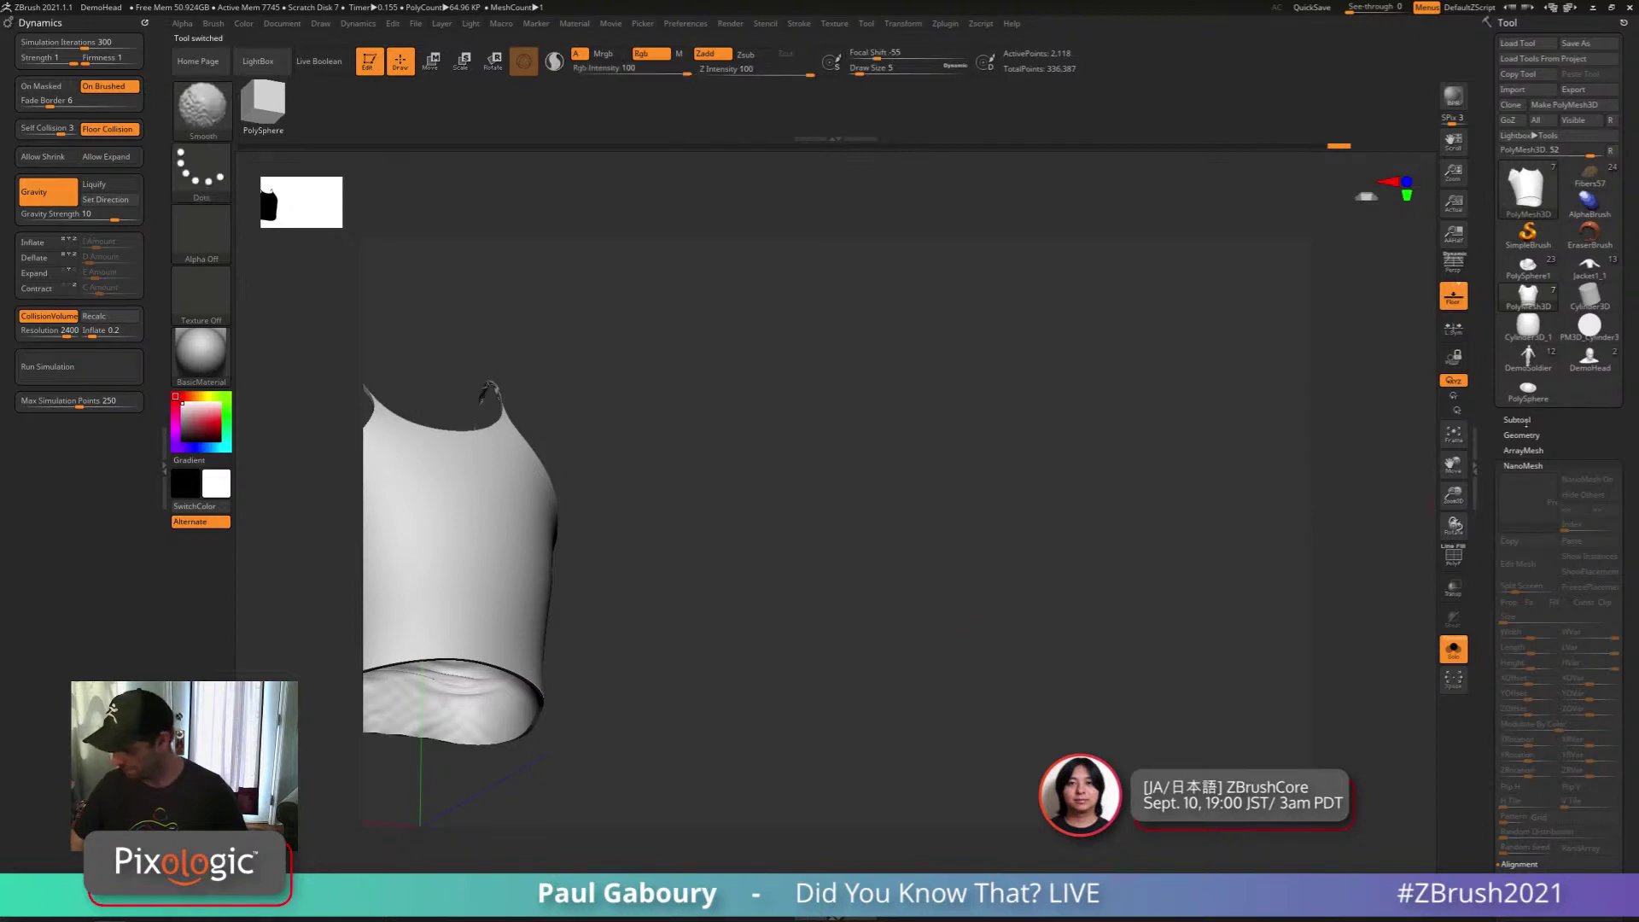
Delete the tool's two PolyMesh3D shirt subtools
left_click(1516, 419)
scroll(1595, 708, "down", 5)
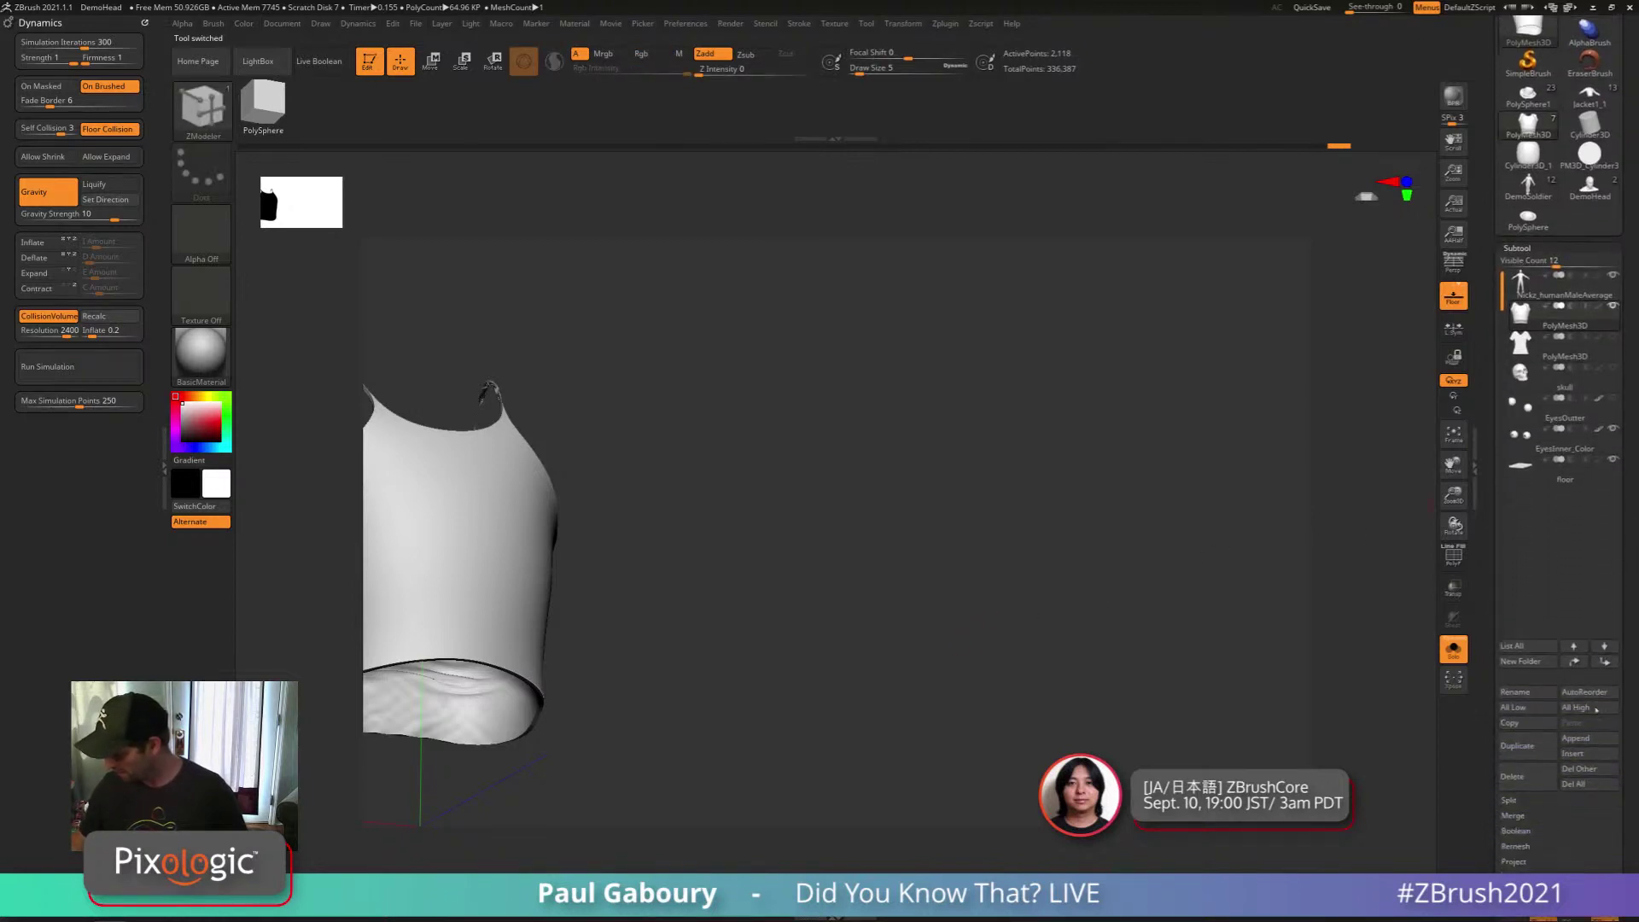
left_click(1530, 775)
left_click(1528, 776)
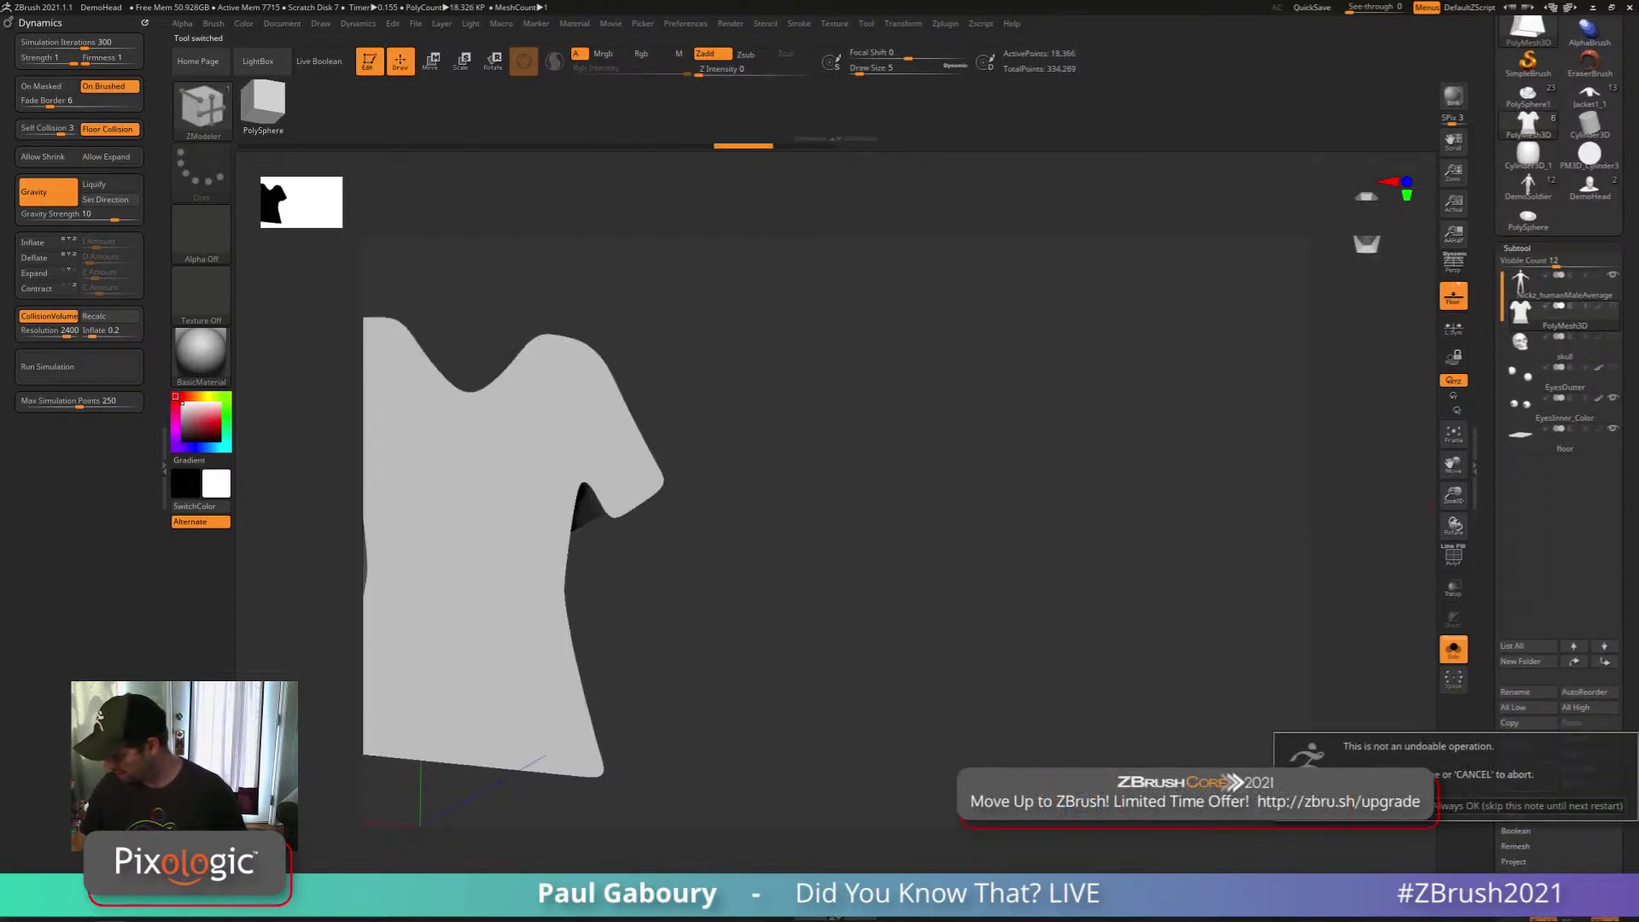
left_click(1489, 805)
left_click_drag(1024, 648, 957, 604, "shift")
right_click_drag(957, 604, 1077, 717, "alt")
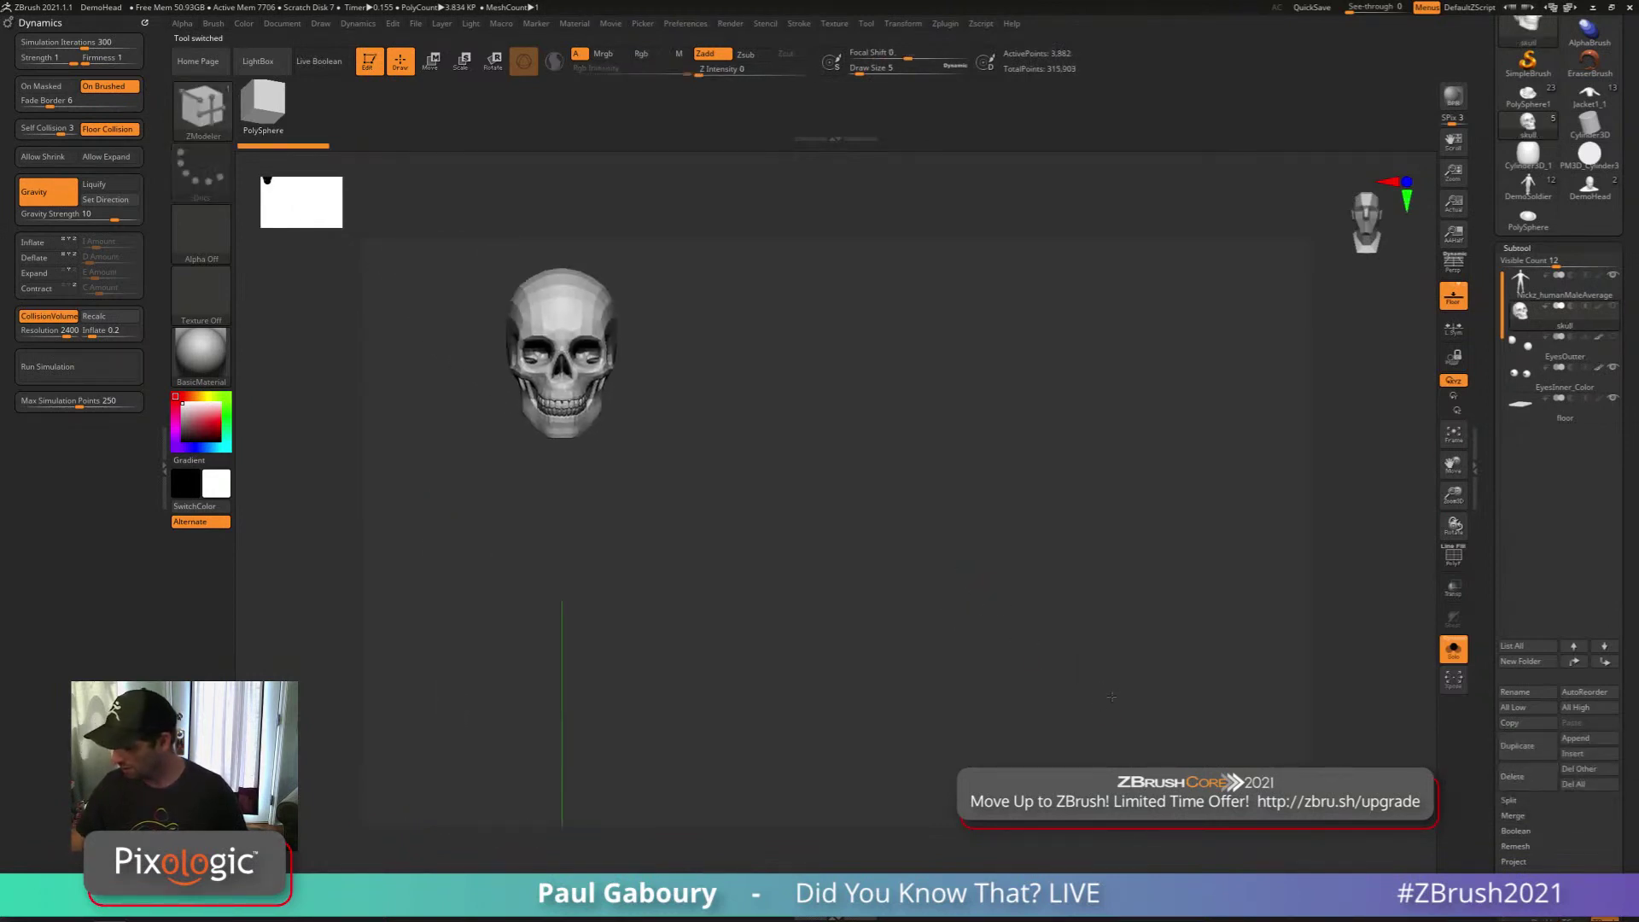
Select the male body subtool, frame it from the front and set the Draw Size to 94
left_click(1563, 287)
mouse_move(1063, 627)
right_mouse_down("ctrl")
mouse_move(1066, 533)
mouse_move(1041, 478)
right_mouse_up("ctrl")
mouse_move(973, 563)
right_mouse_down("alt")
mouse_move(1016, 632)
mouse_move(969, 600)
mouse_move(984, 501)
mouse_move(956, 444)
right_mouse_up("alt")
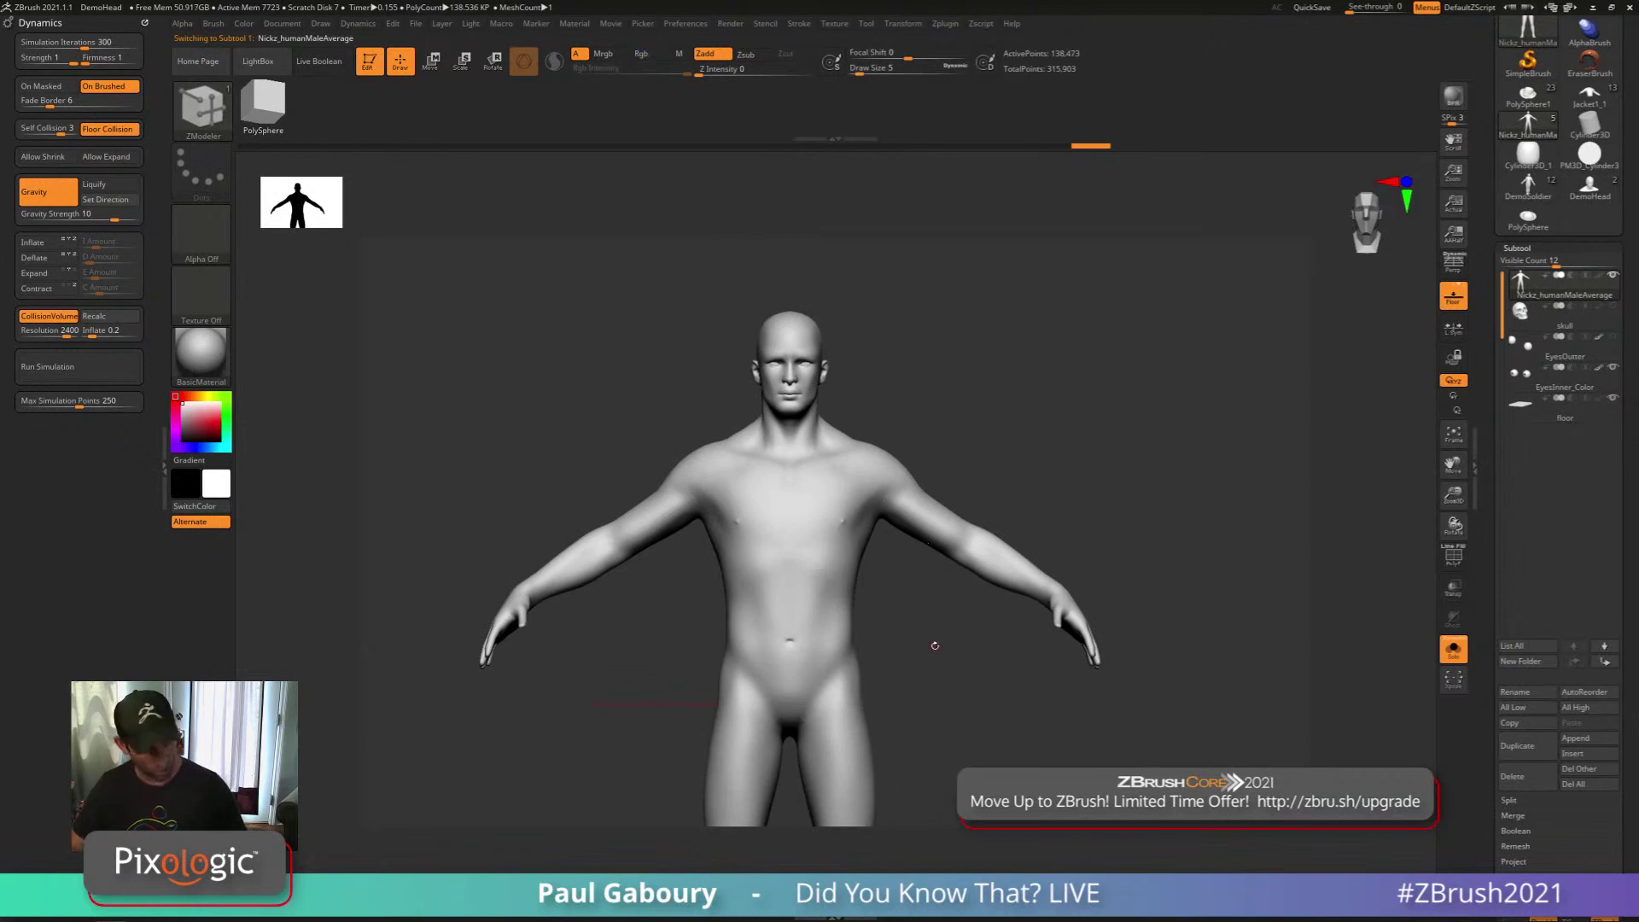
key("s")
left_click(963, 646)
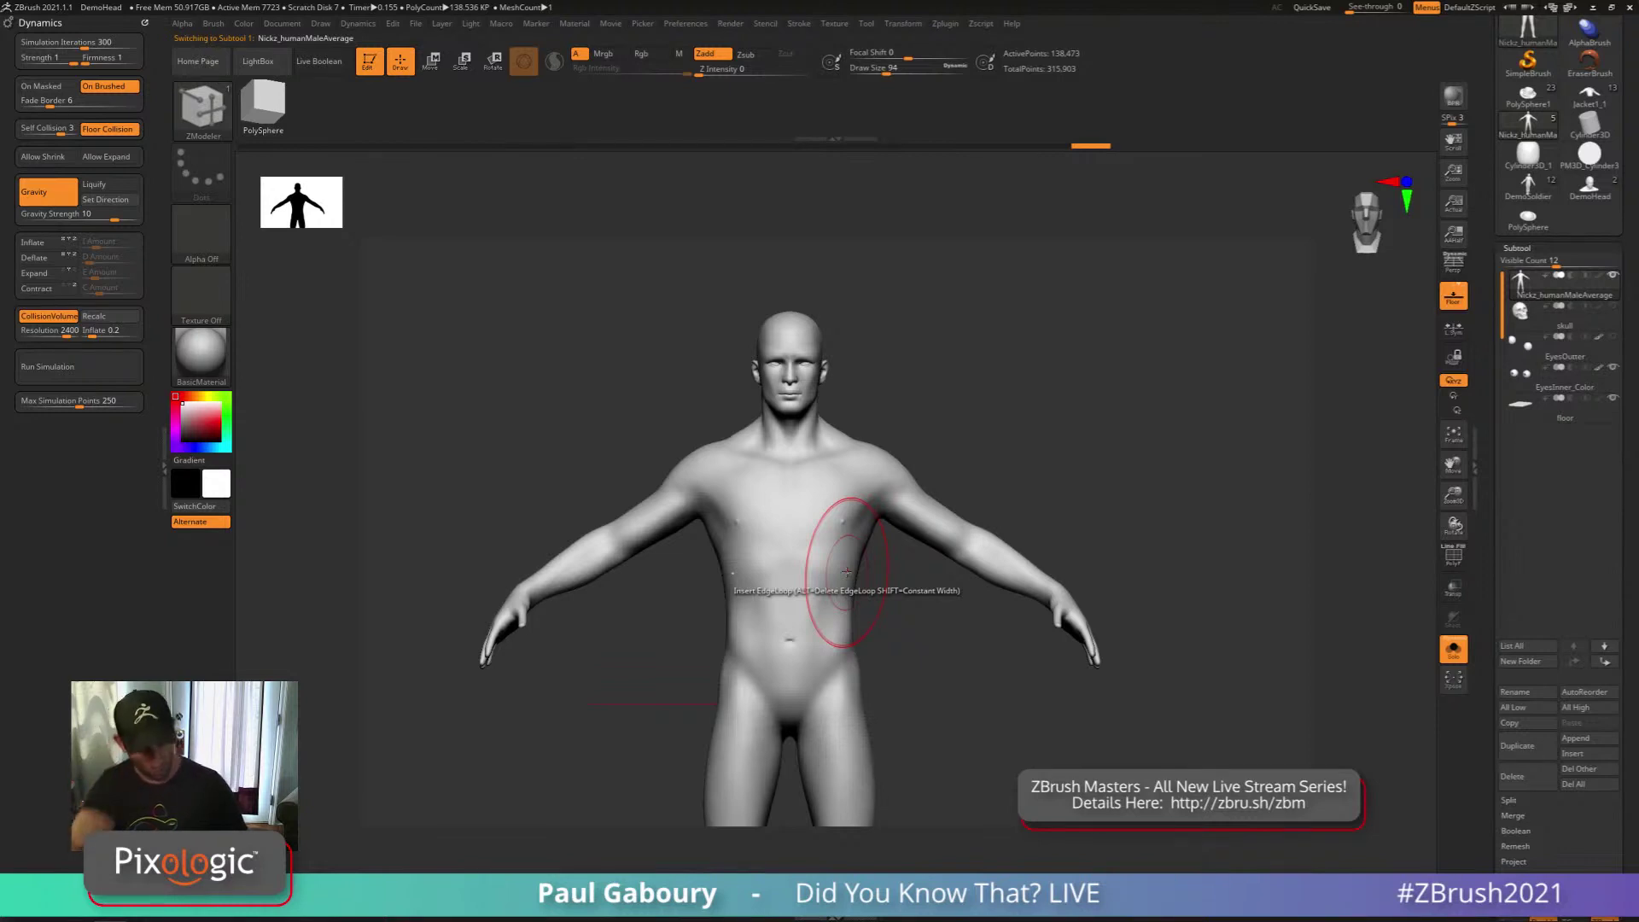
Show the clothing silhouettes in SpotLight and move the tank top image onto the centre of the figure's torso
key("shift+z")
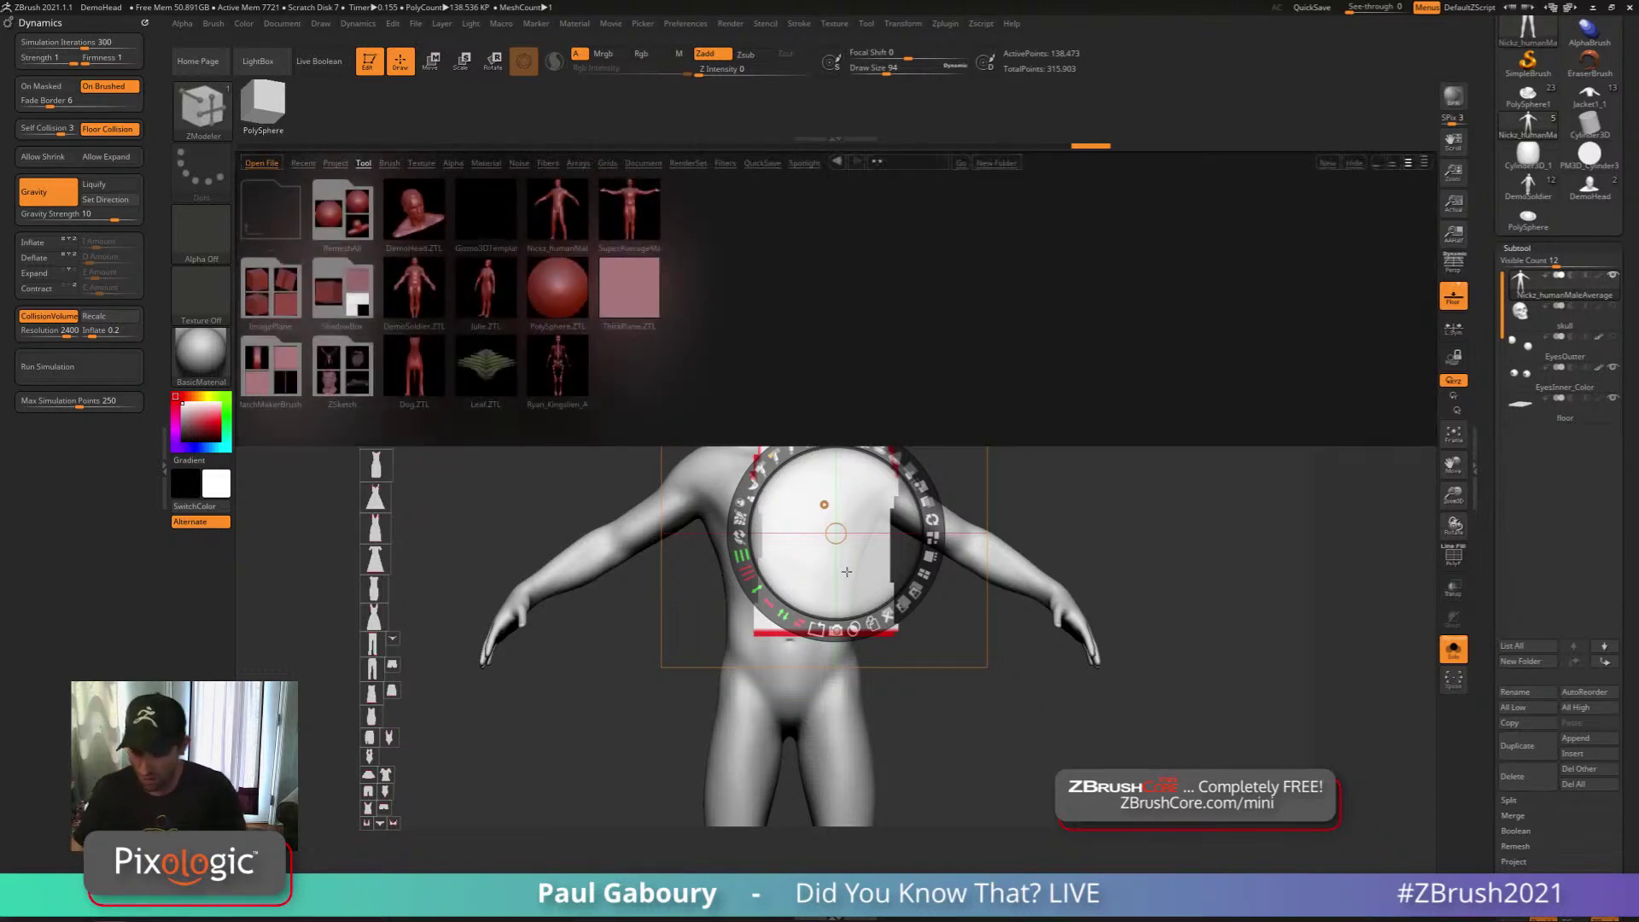
left_click(804, 163)
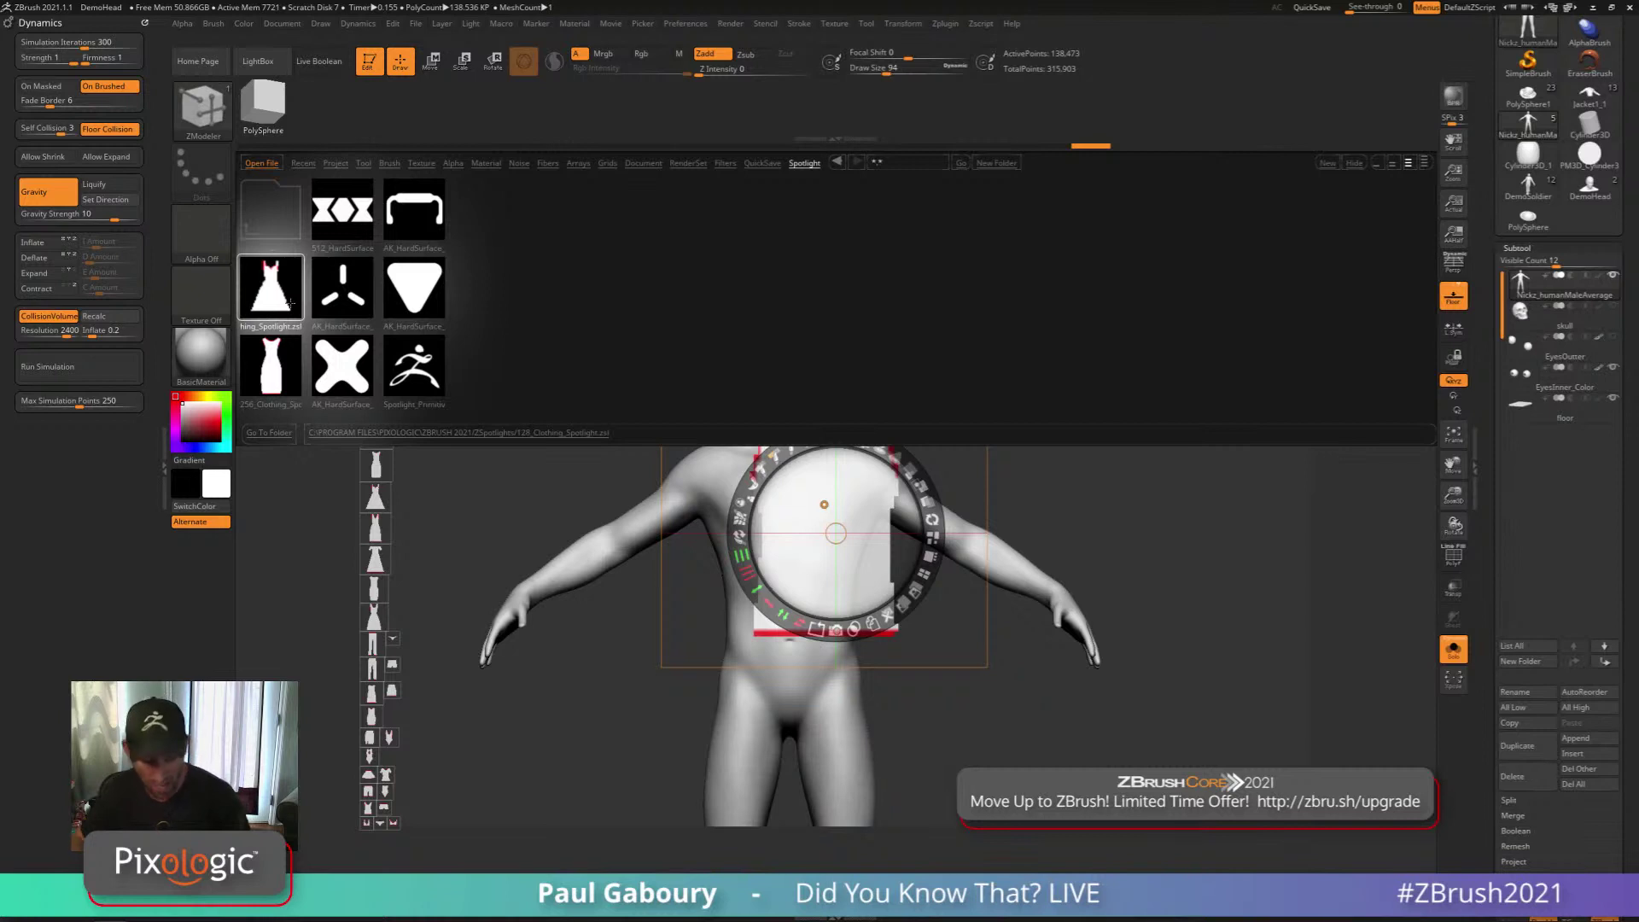
key("z")
key("z")
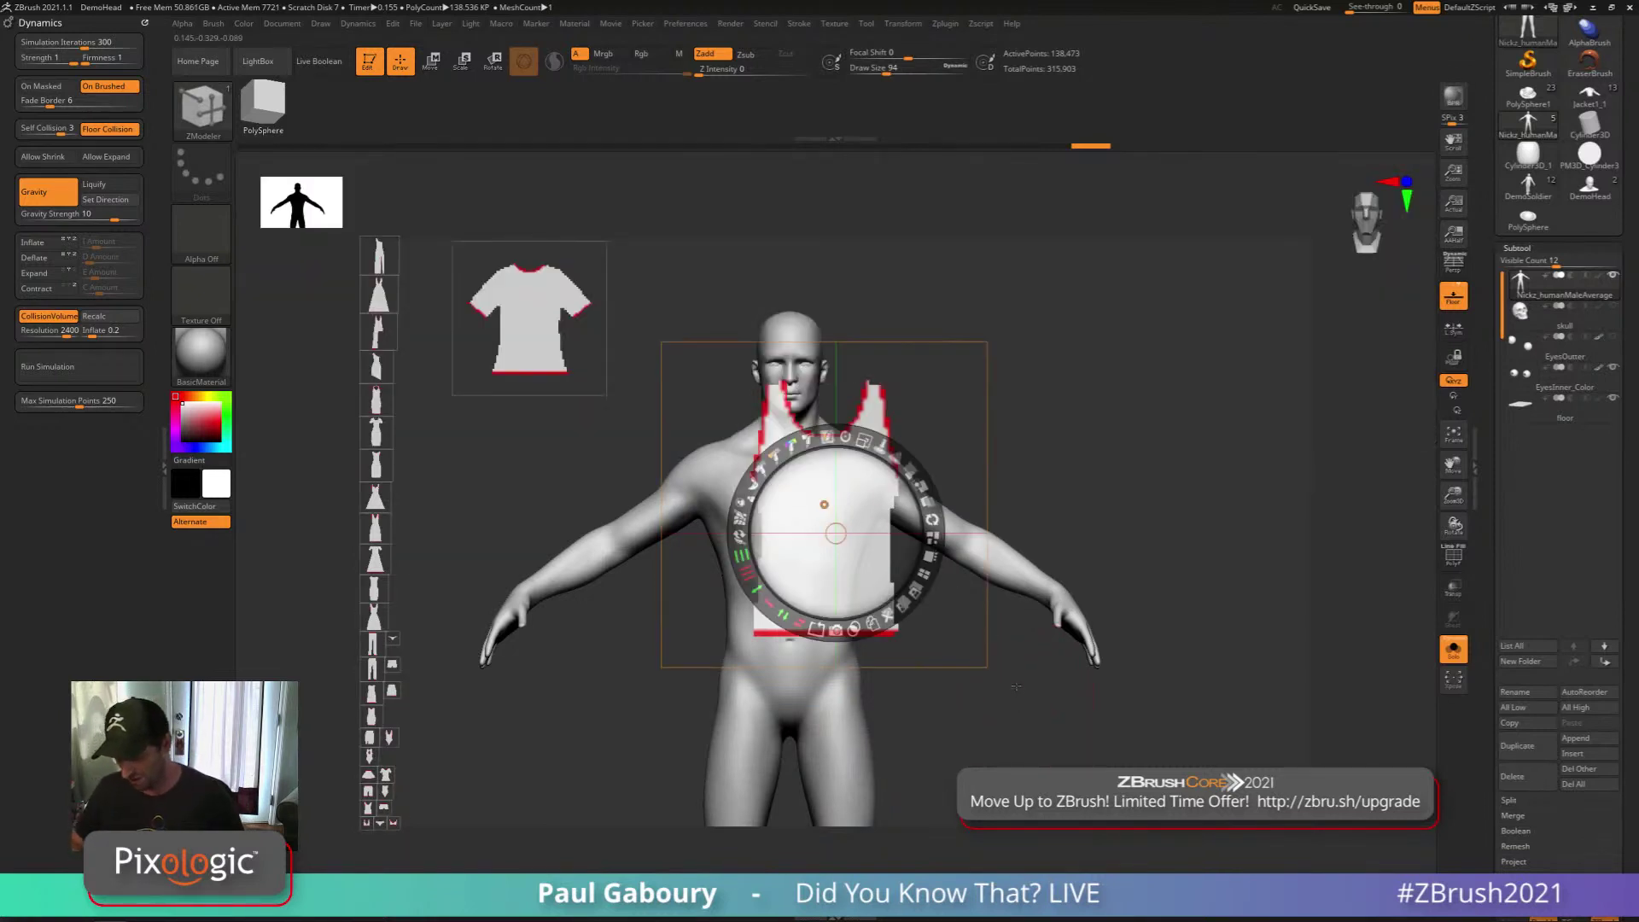
left_click_drag(838, 533, 839, 568)
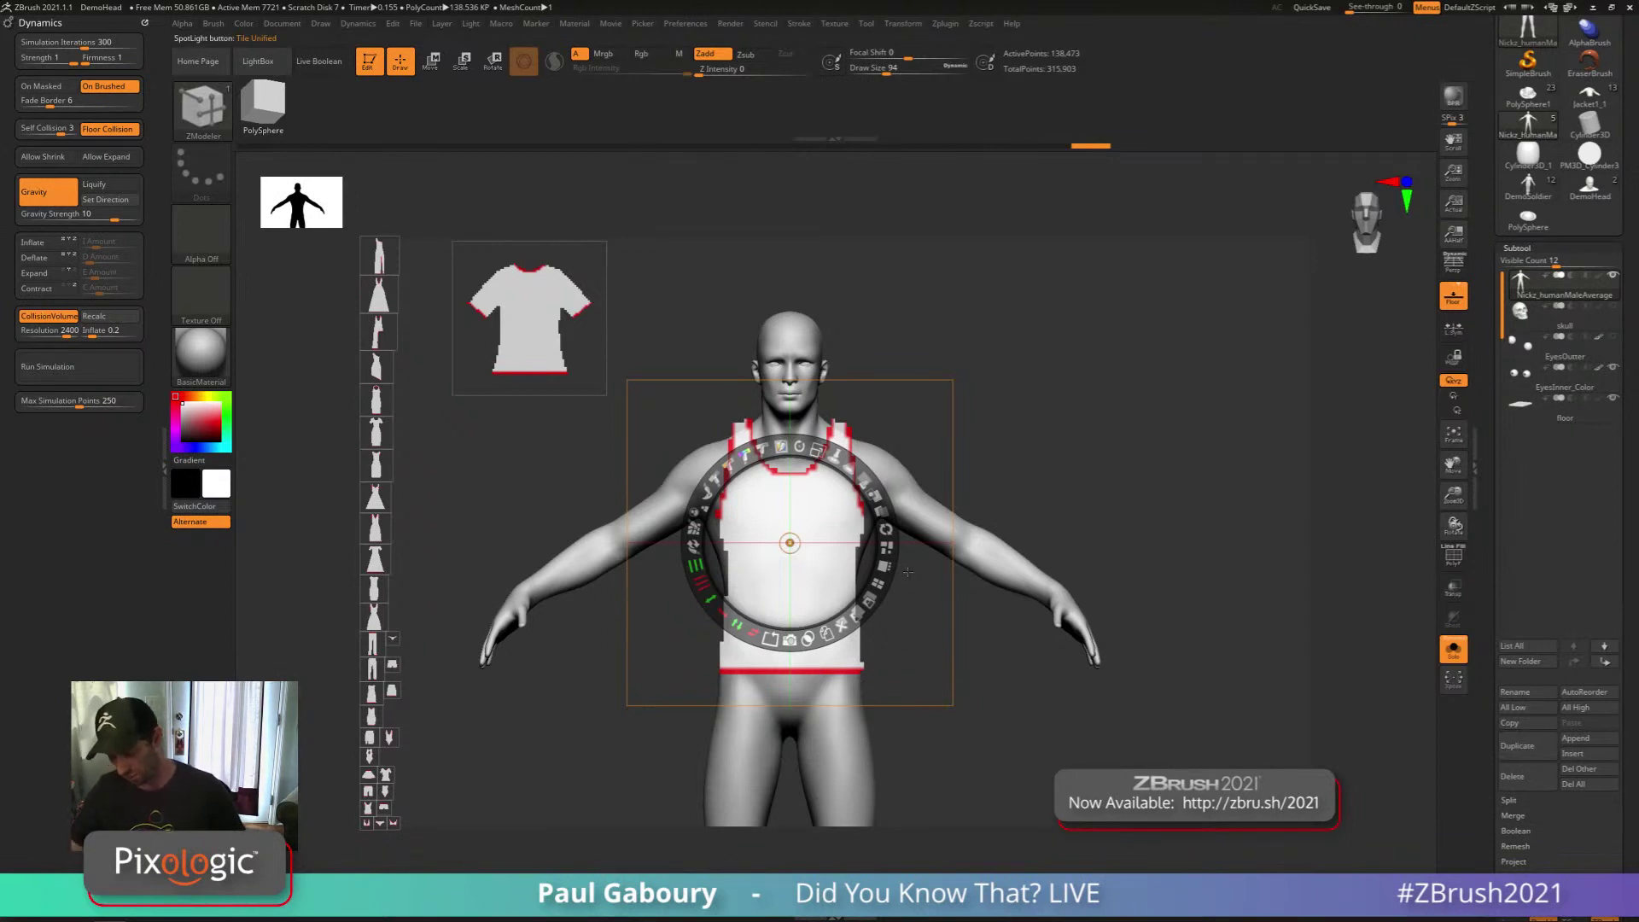
Enlarge the tank top silhouette to cover the torso and shorten its height so the hem reaches the hips
mouse_move(817, 449)
left_mouse_down()
mouse_move(843, 453)
mouse_move(824, 451)
left_mouse_up()
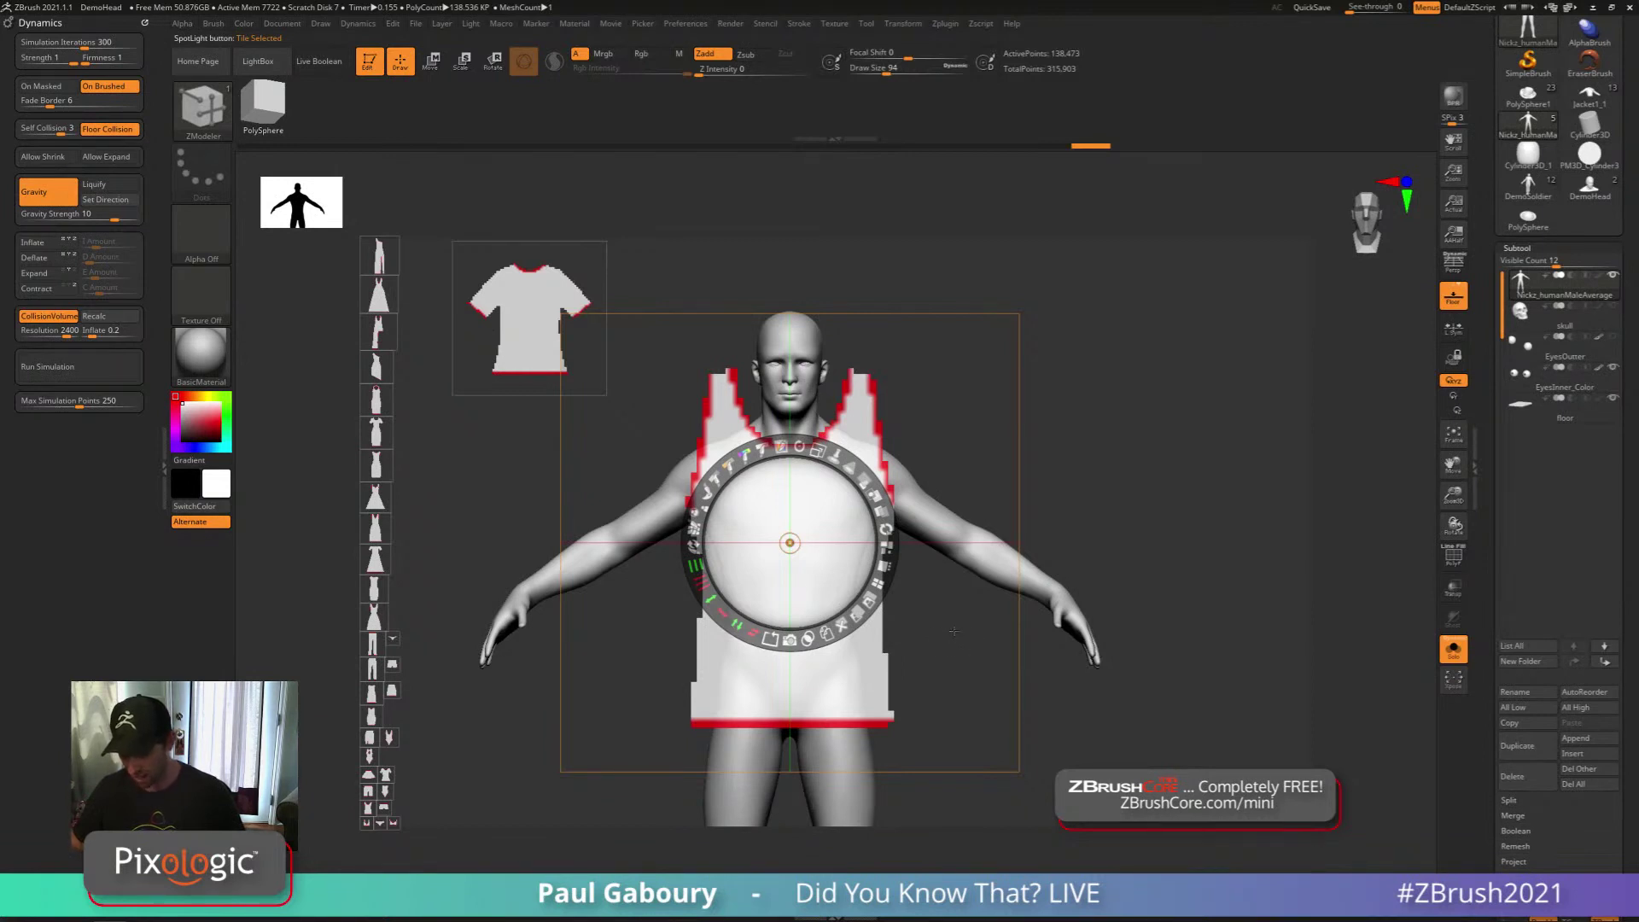
left_click_drag(819, 706, 821, 651)
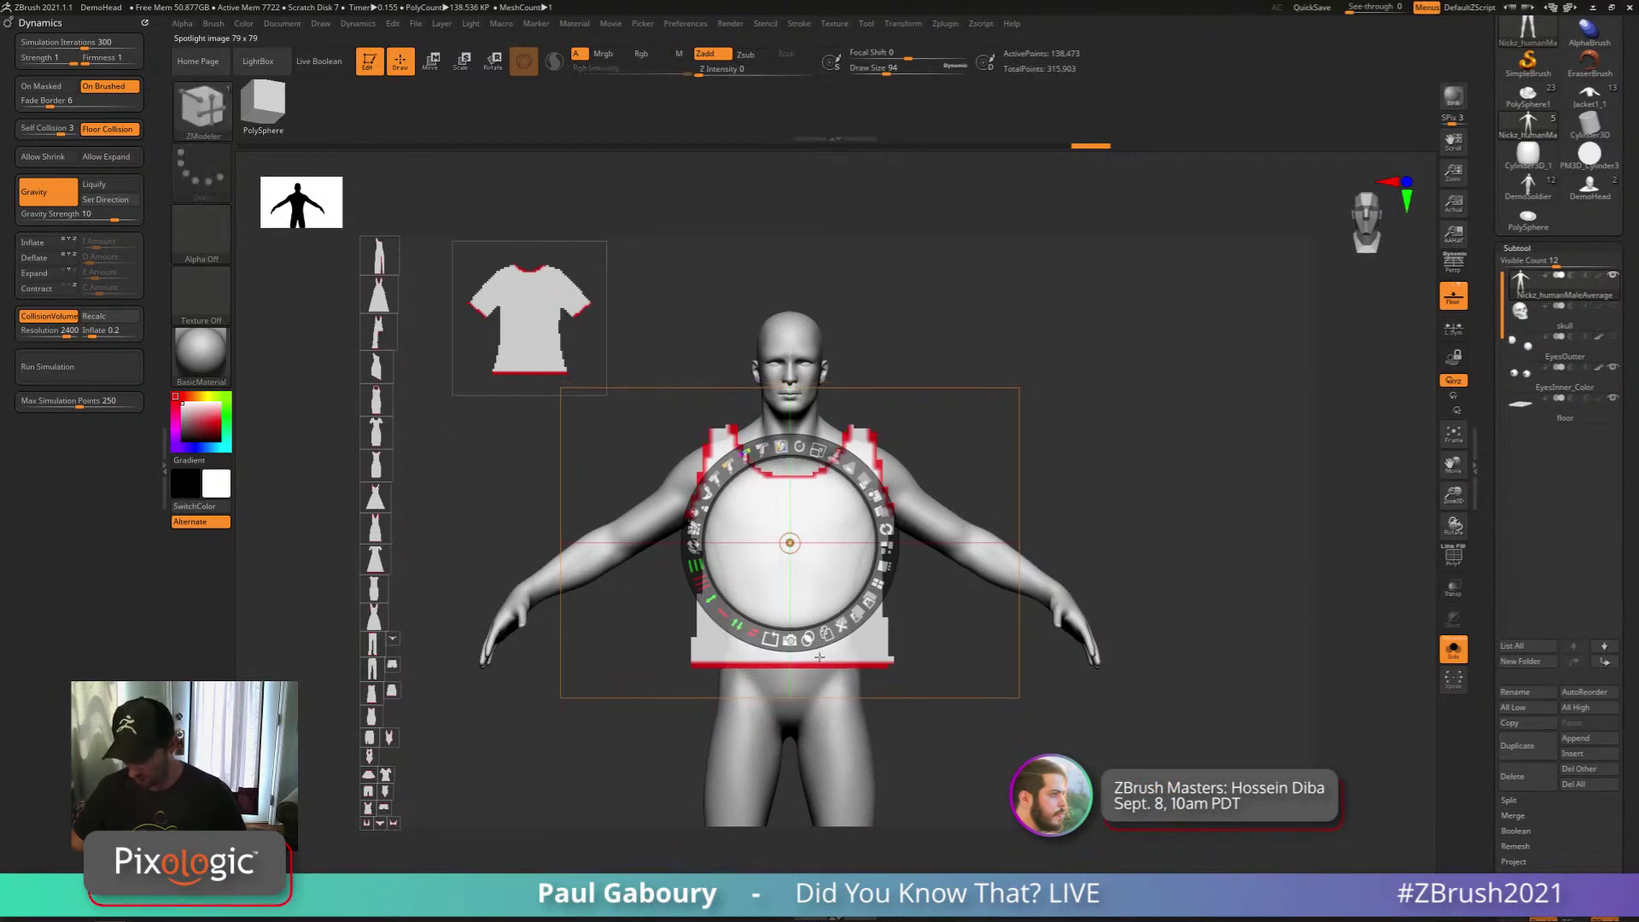
mouse_move(821, 689)
left_mouse_down("ctrl")
mouse_move(821, 732)
mouse_move(821, 686)
left_mouse_up("ctrl")
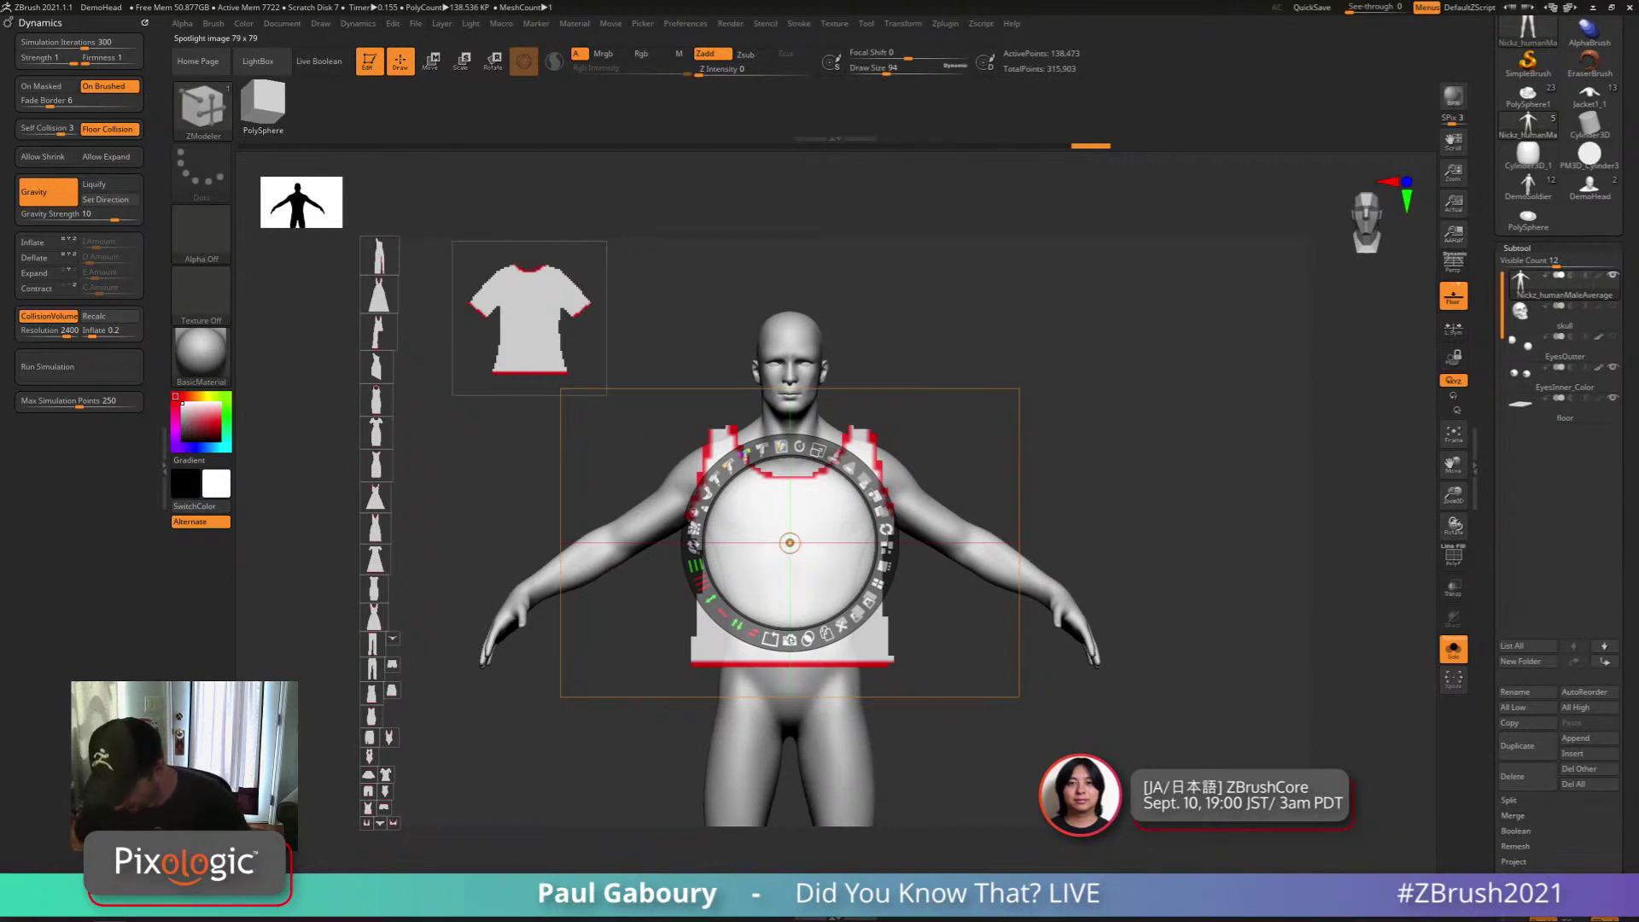
Recentre the SpotLight dial on the tank top silhouette and create a 3D mesh from it with Snapshot3D
left_click(914, 607)
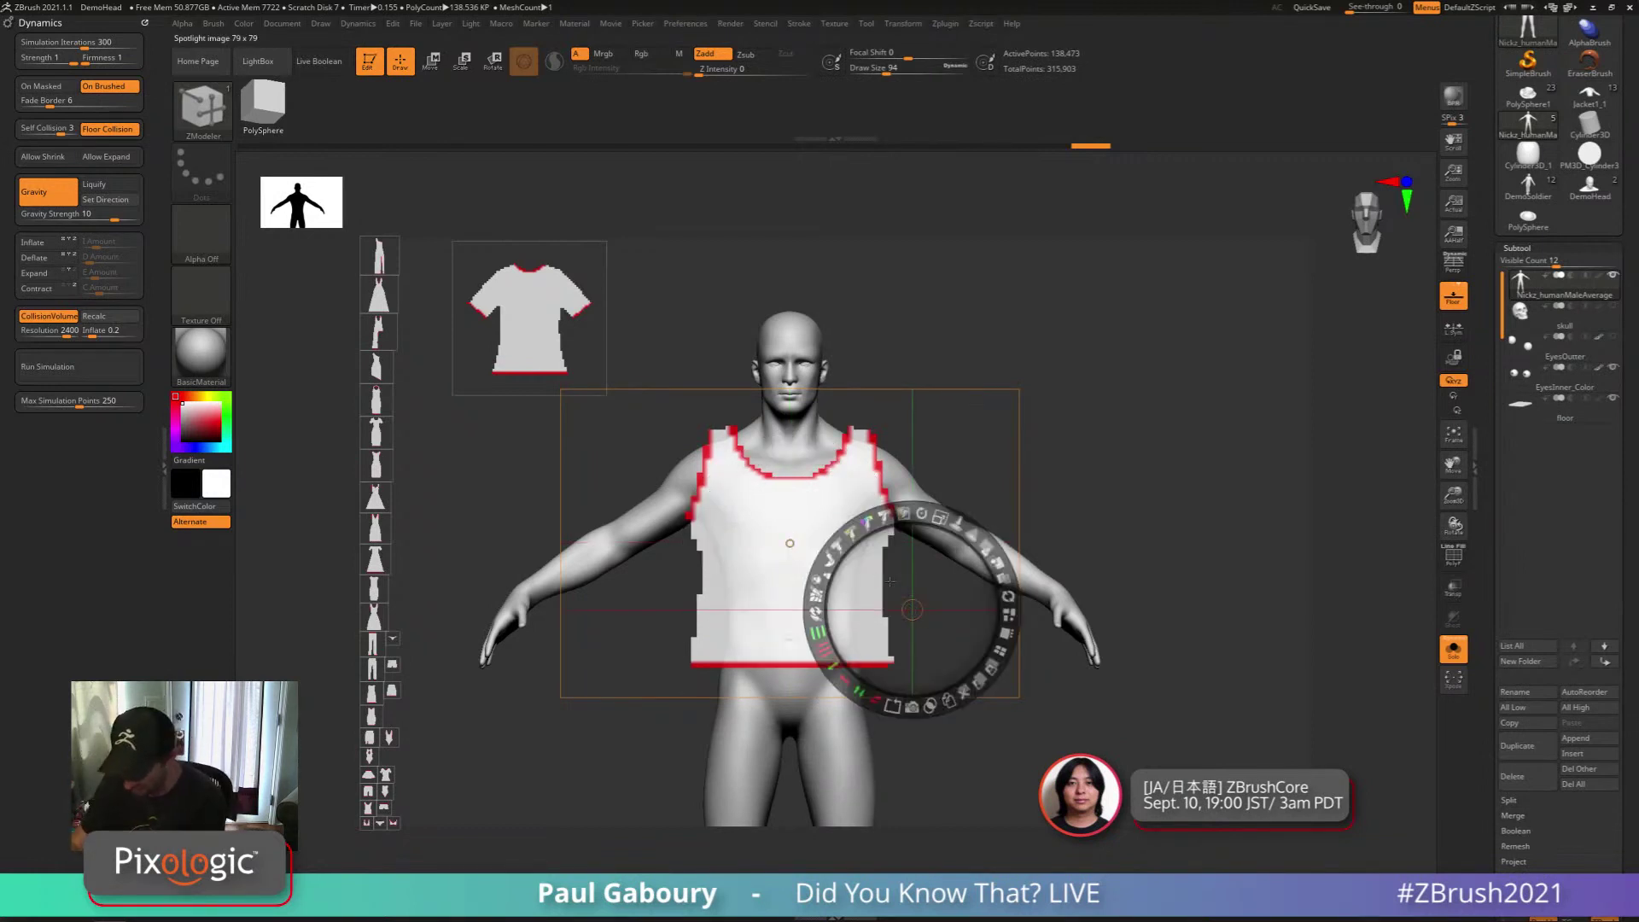
left_click(792, 544)
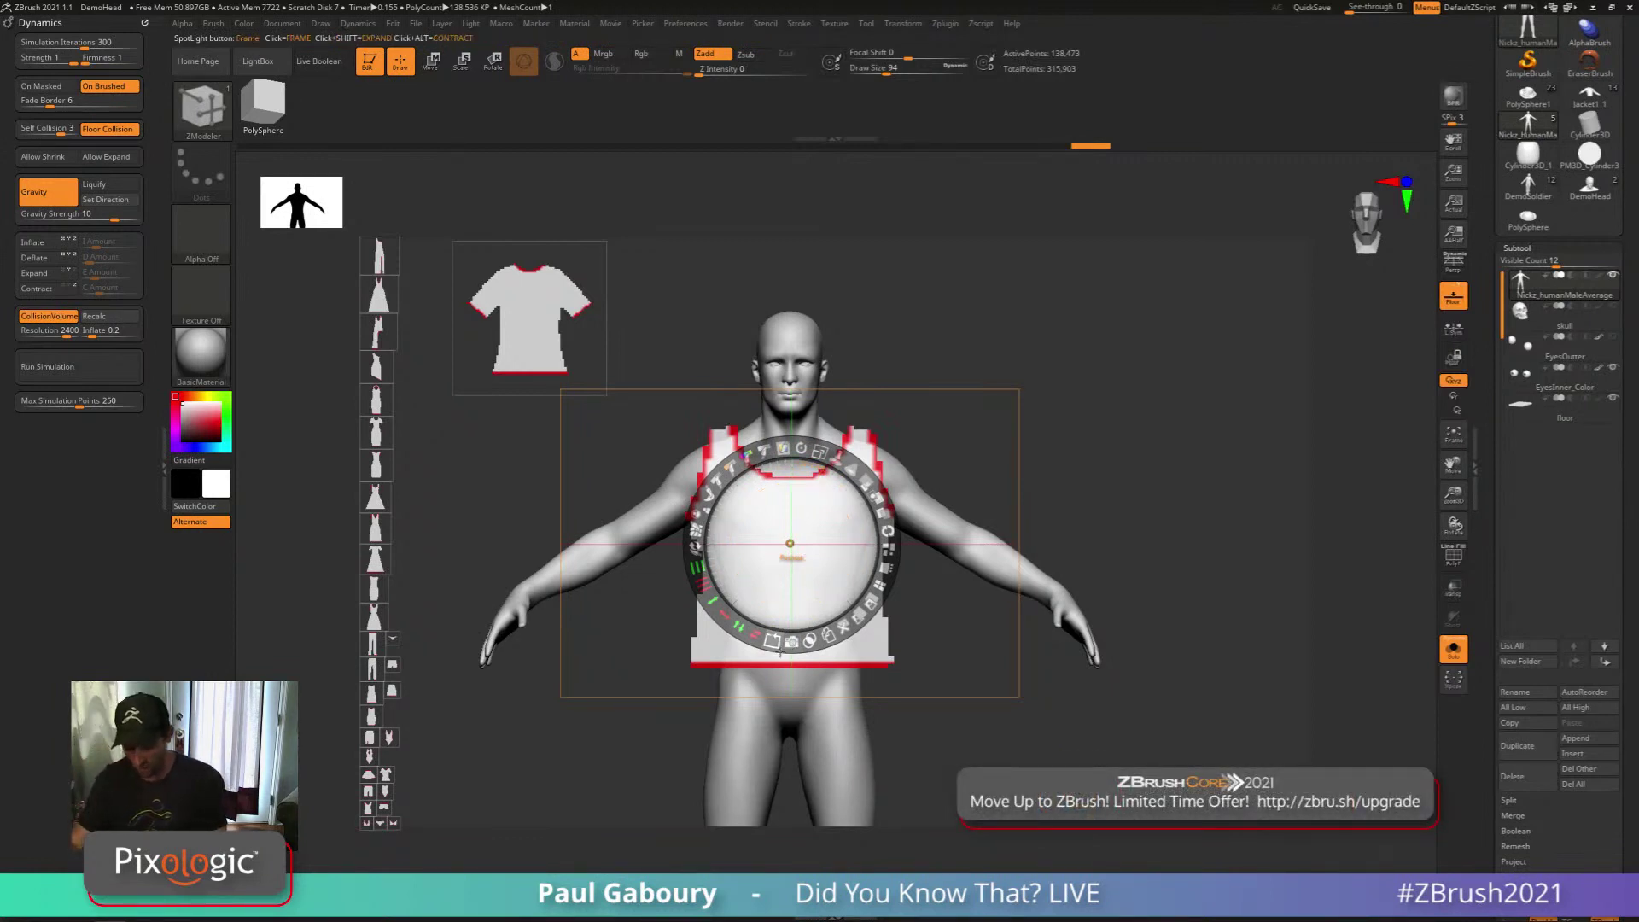
left_click(791, 641)
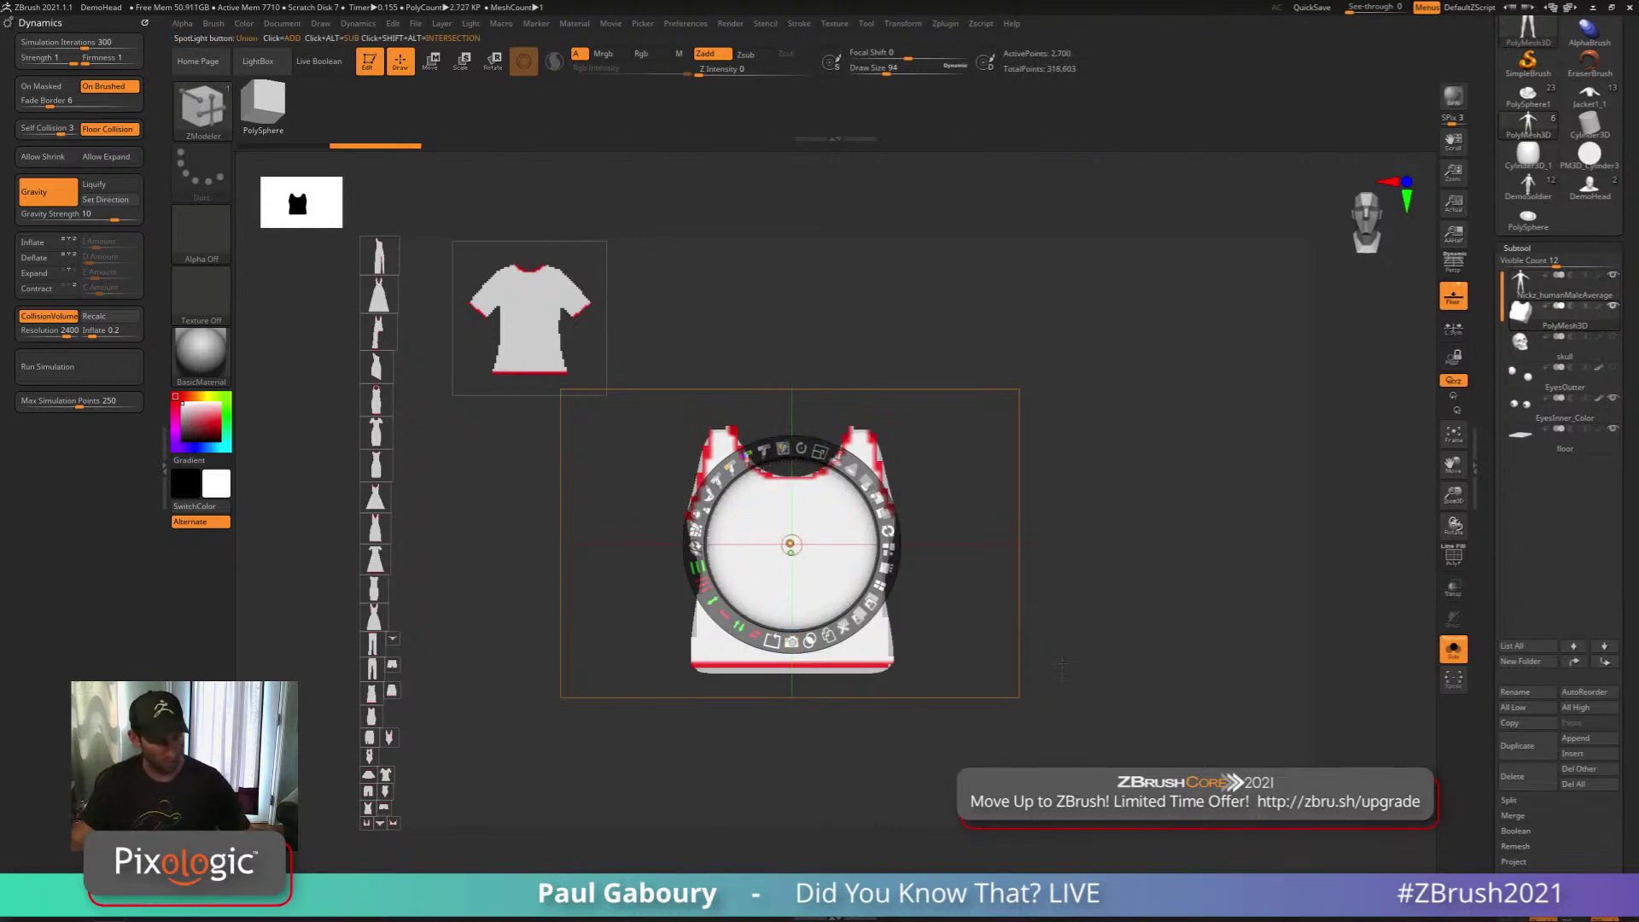
Leave SpotLight, display the new tank top mesh with PolyFrame at Draw Size 17 and examine its sides, back and front
key("shift+z")
mouse_move(1061, 666)
left_mouse_down()
mouse_move(1078, 644)
mouse_move(1042, 676)
left_mouse_up()
key("shift+f")
key("s")
mouse_move(1043, 675)
left_mouse_down()
mouse_move(1071, 672)
mouse_move(1030, 664)
mouse_move(1060, 670)
left_mouse_up()
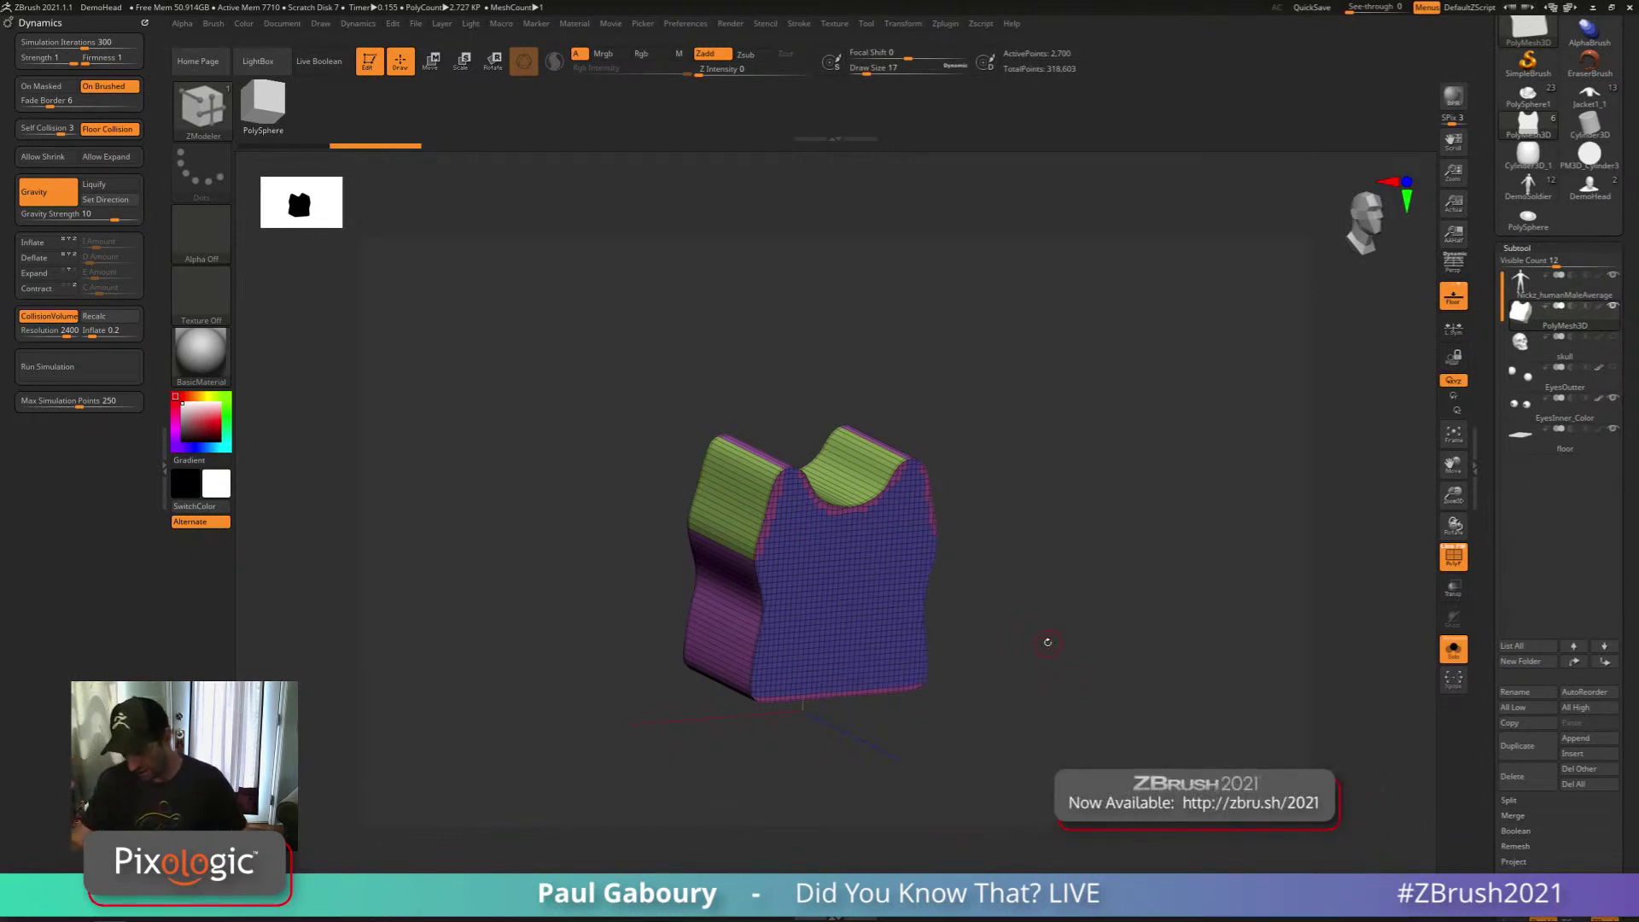
right_click_drag(893, 628, 950, 597)
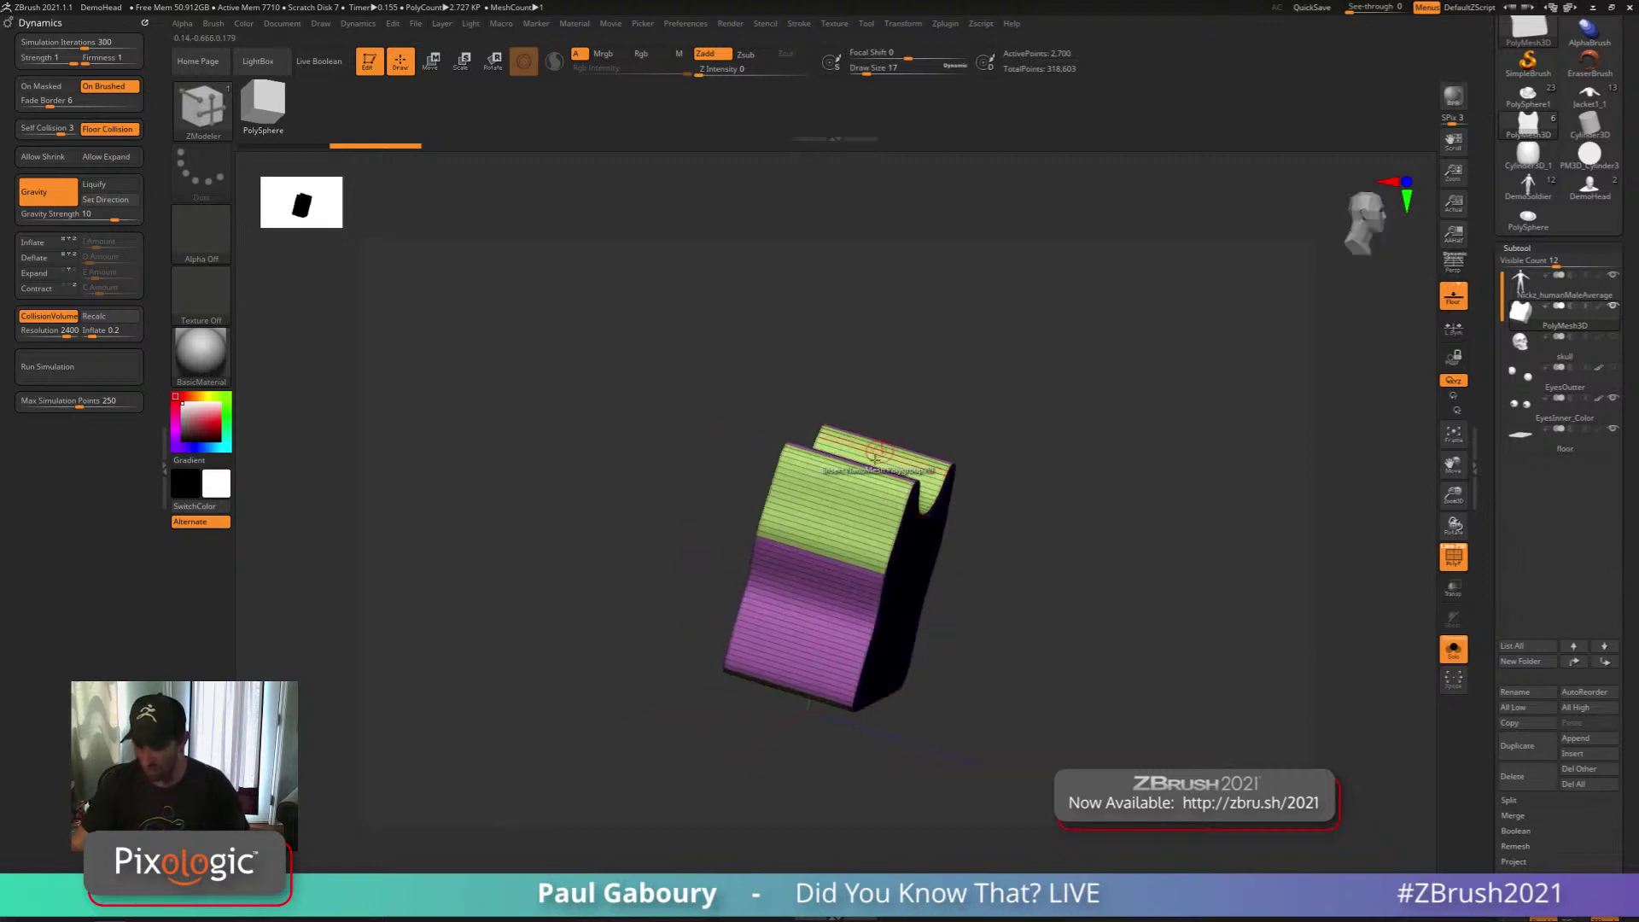
right_click_drag(821, 678, 873, 697)
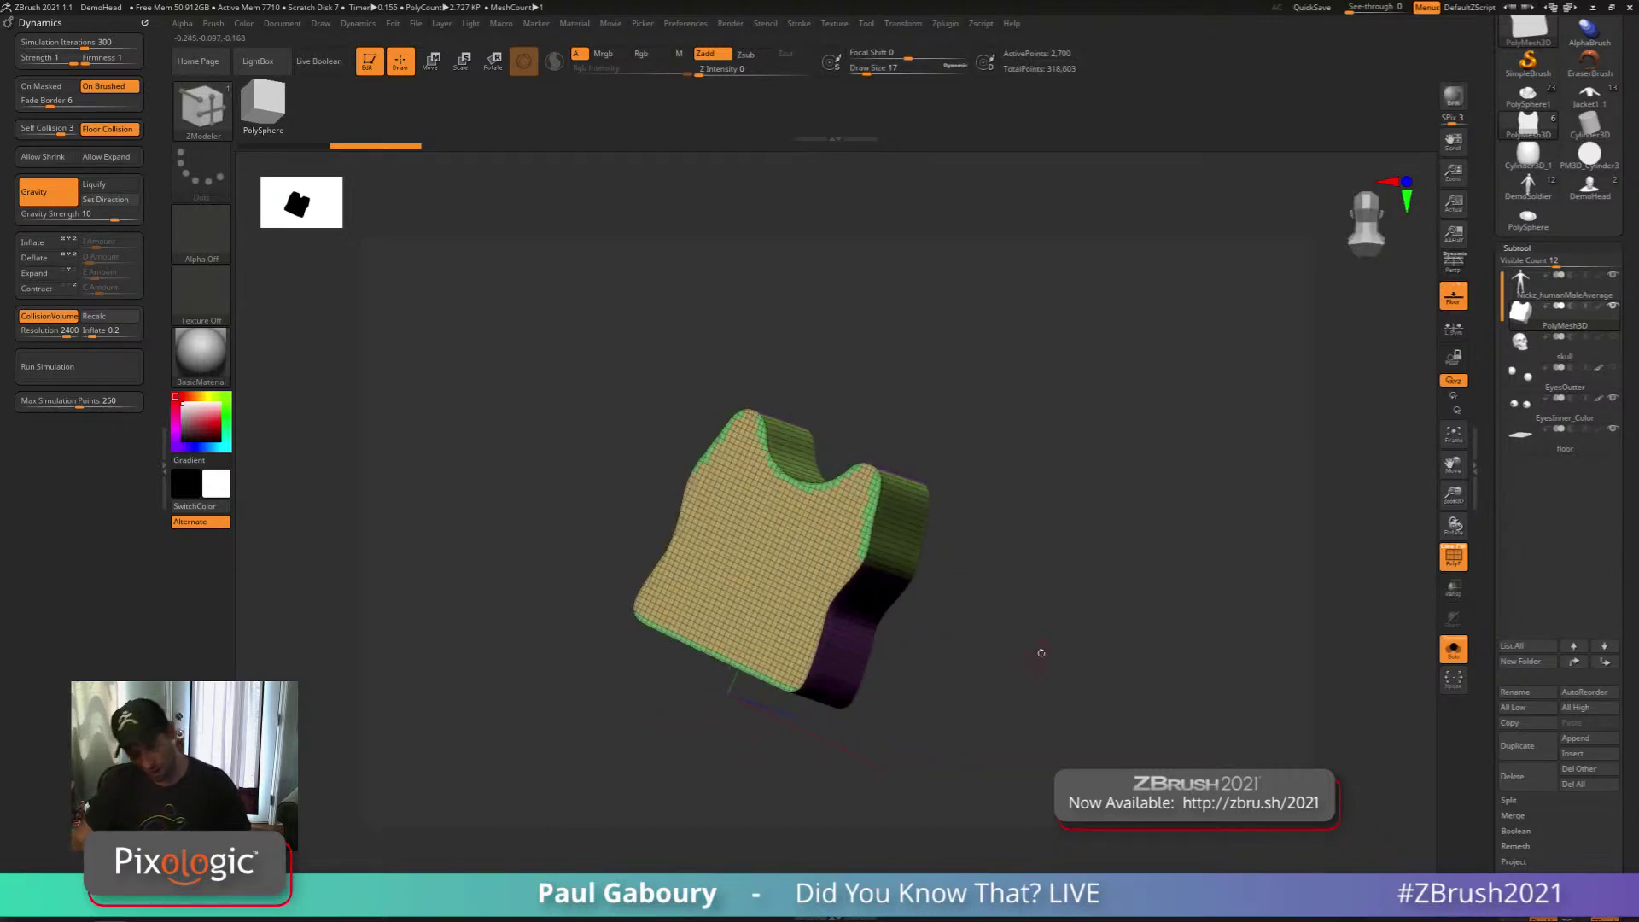
right_click_drag(1038, 651, 988, 632)
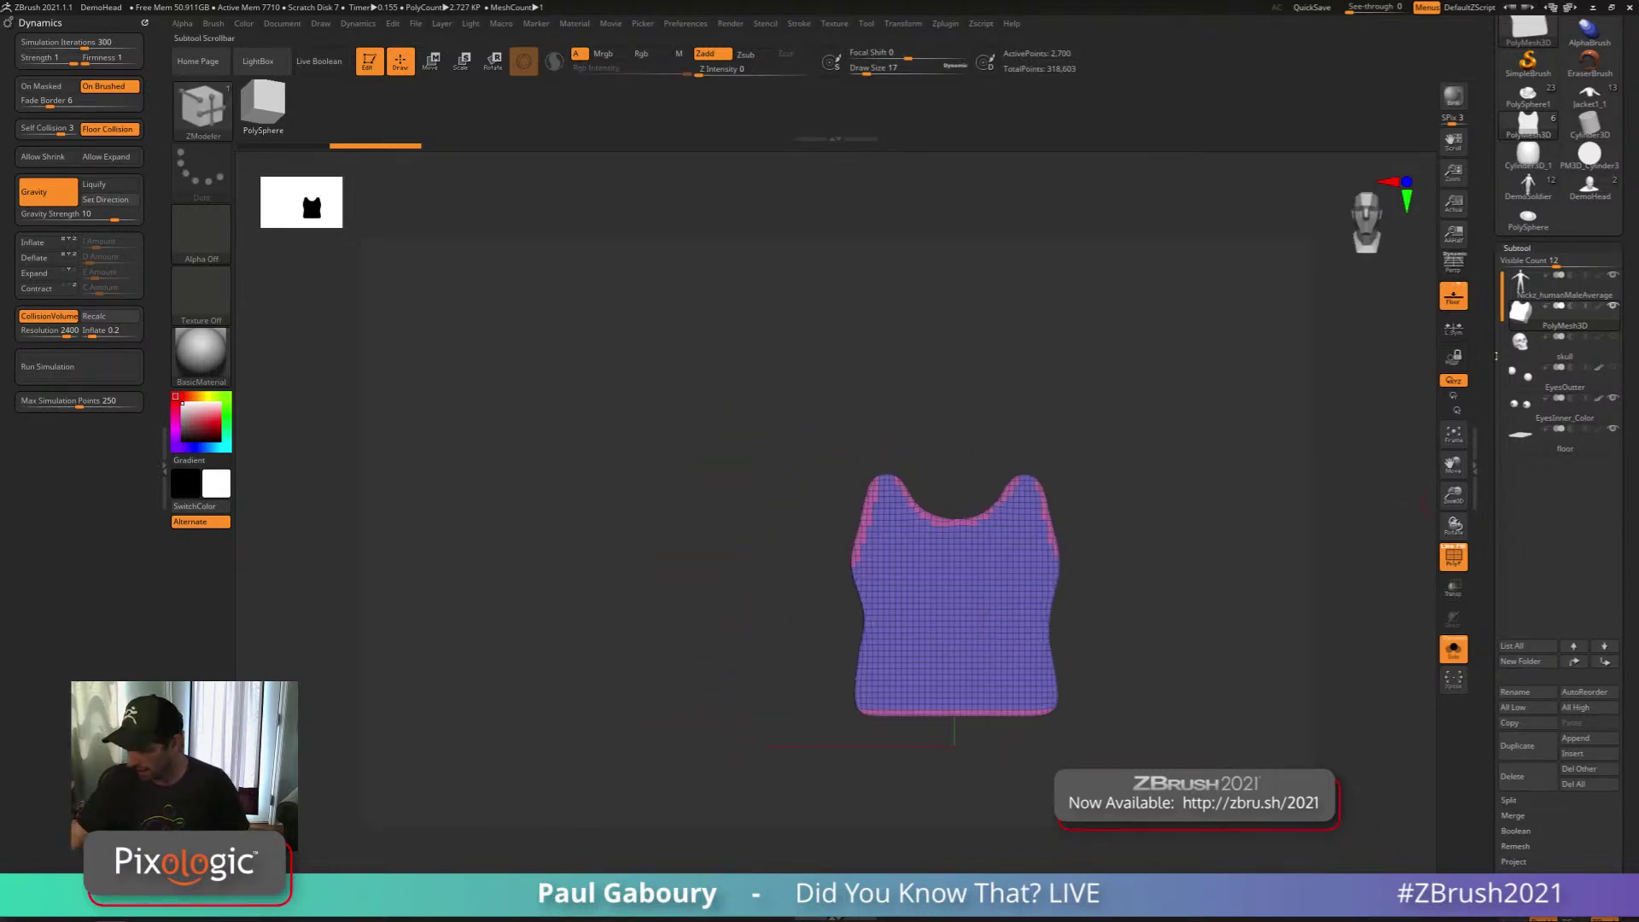
Turn off Solo, select the male body subtool and hide the tank top mesh
left_click(1452, 649)
left_click(1536, 282)
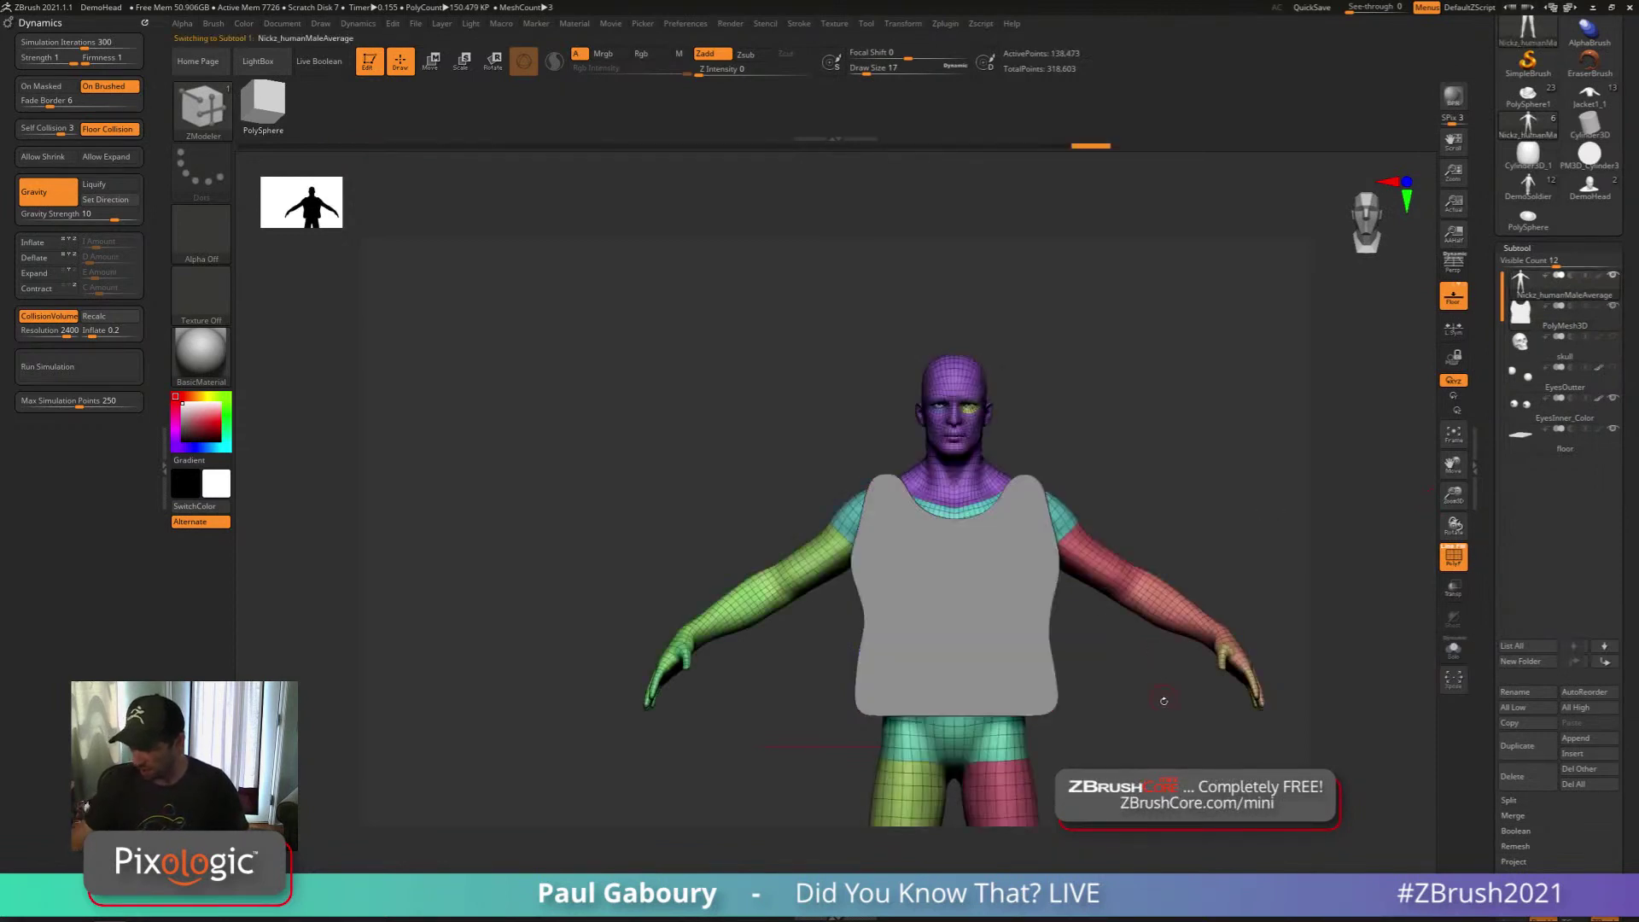
right_click_drag(1166, 704, 1037, 649, "alt")
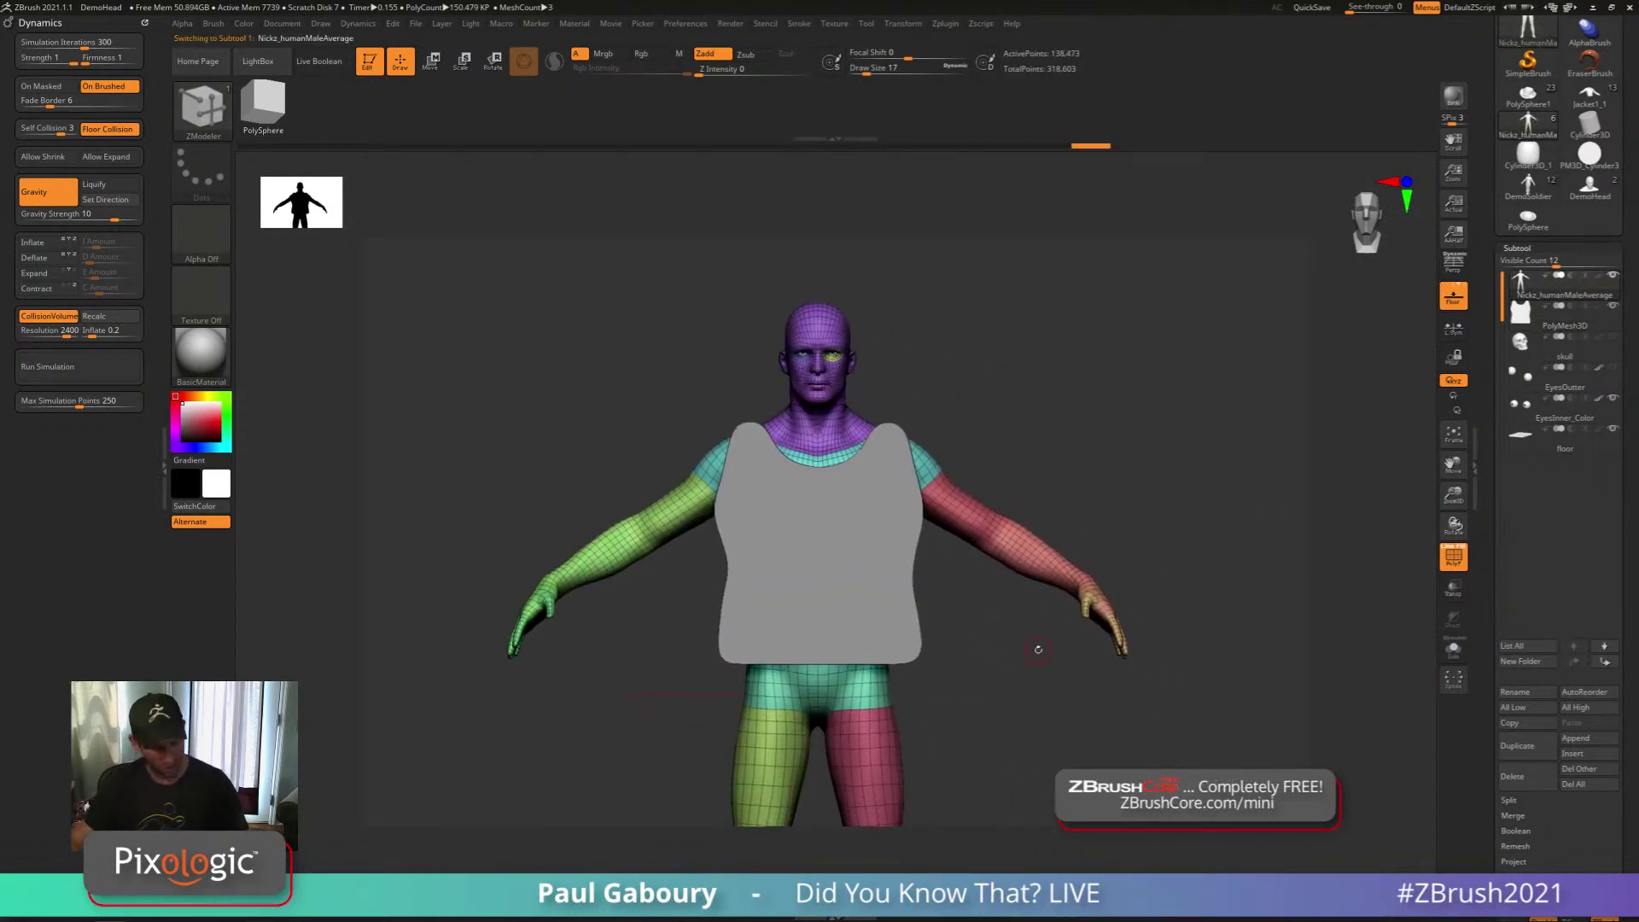
left_click(1612, 306)
Realign the SpotLight tank top silhouette with the figure's torso and create a second mesh from it with Snapshot3D
key("shift+z")
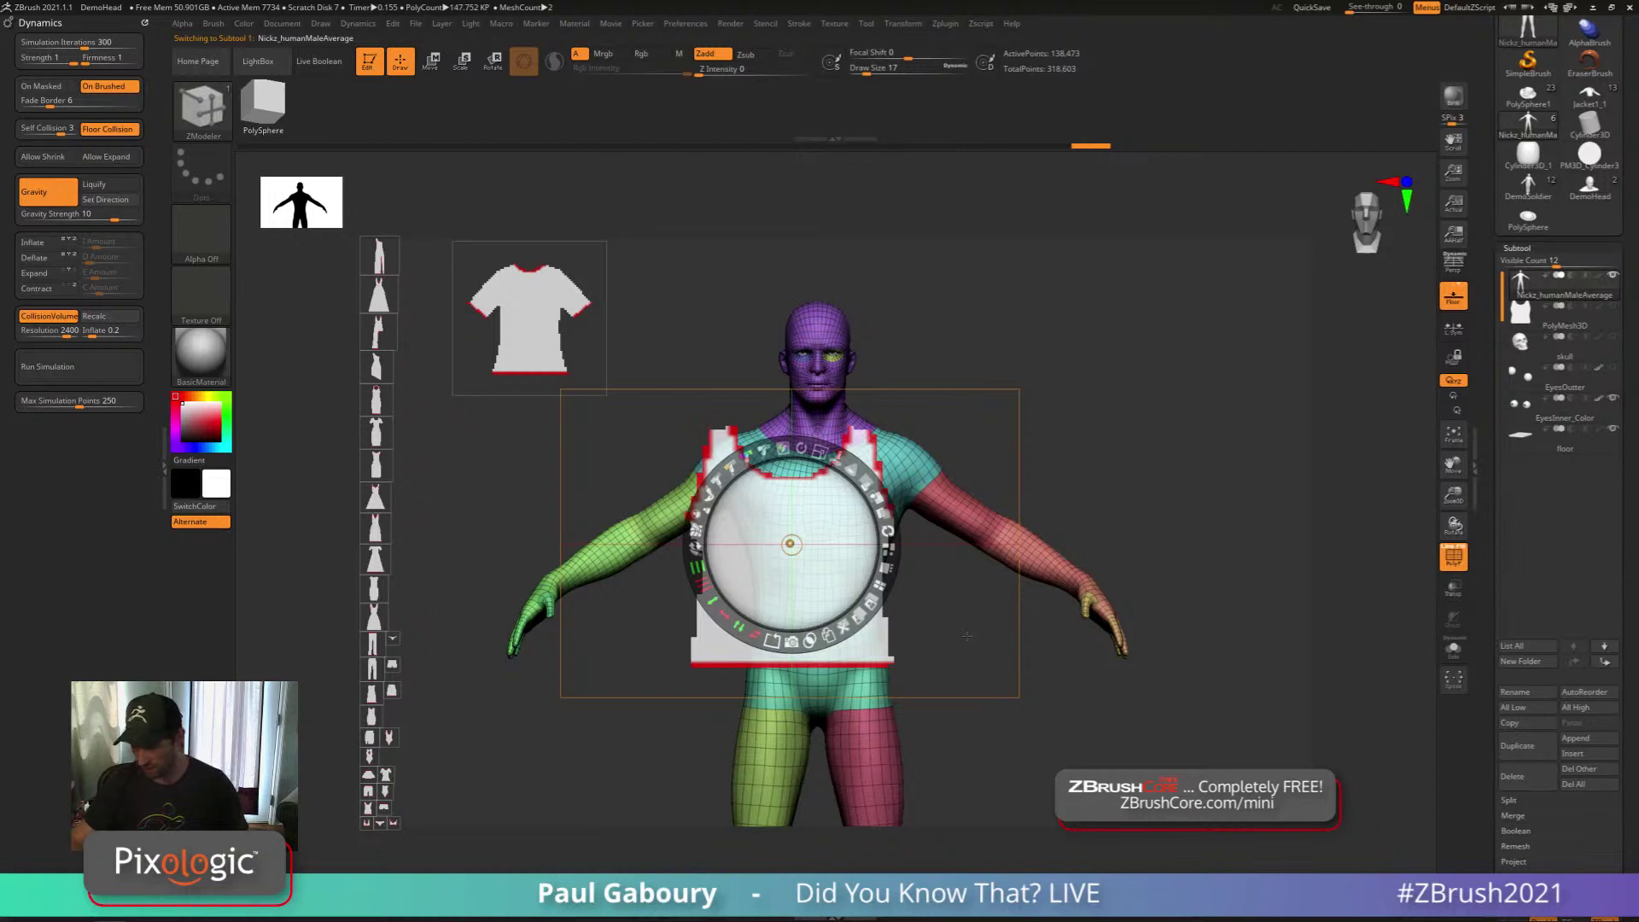
left_click_drag(826, 573, 861, 538)
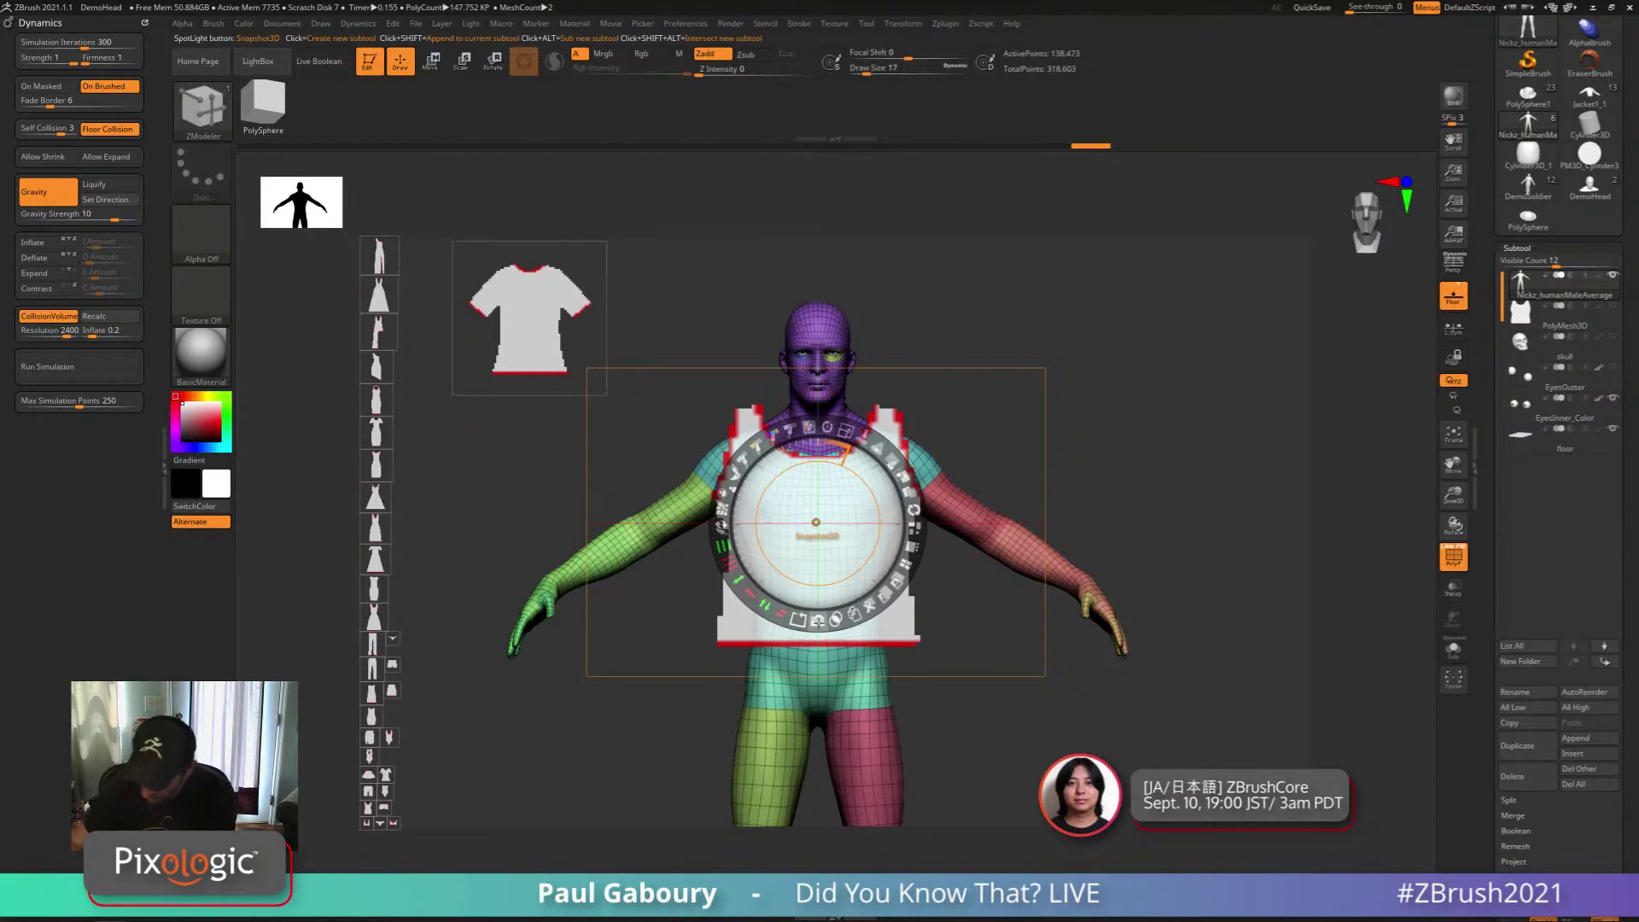
left_click_drag(818, 624, 749, 536)
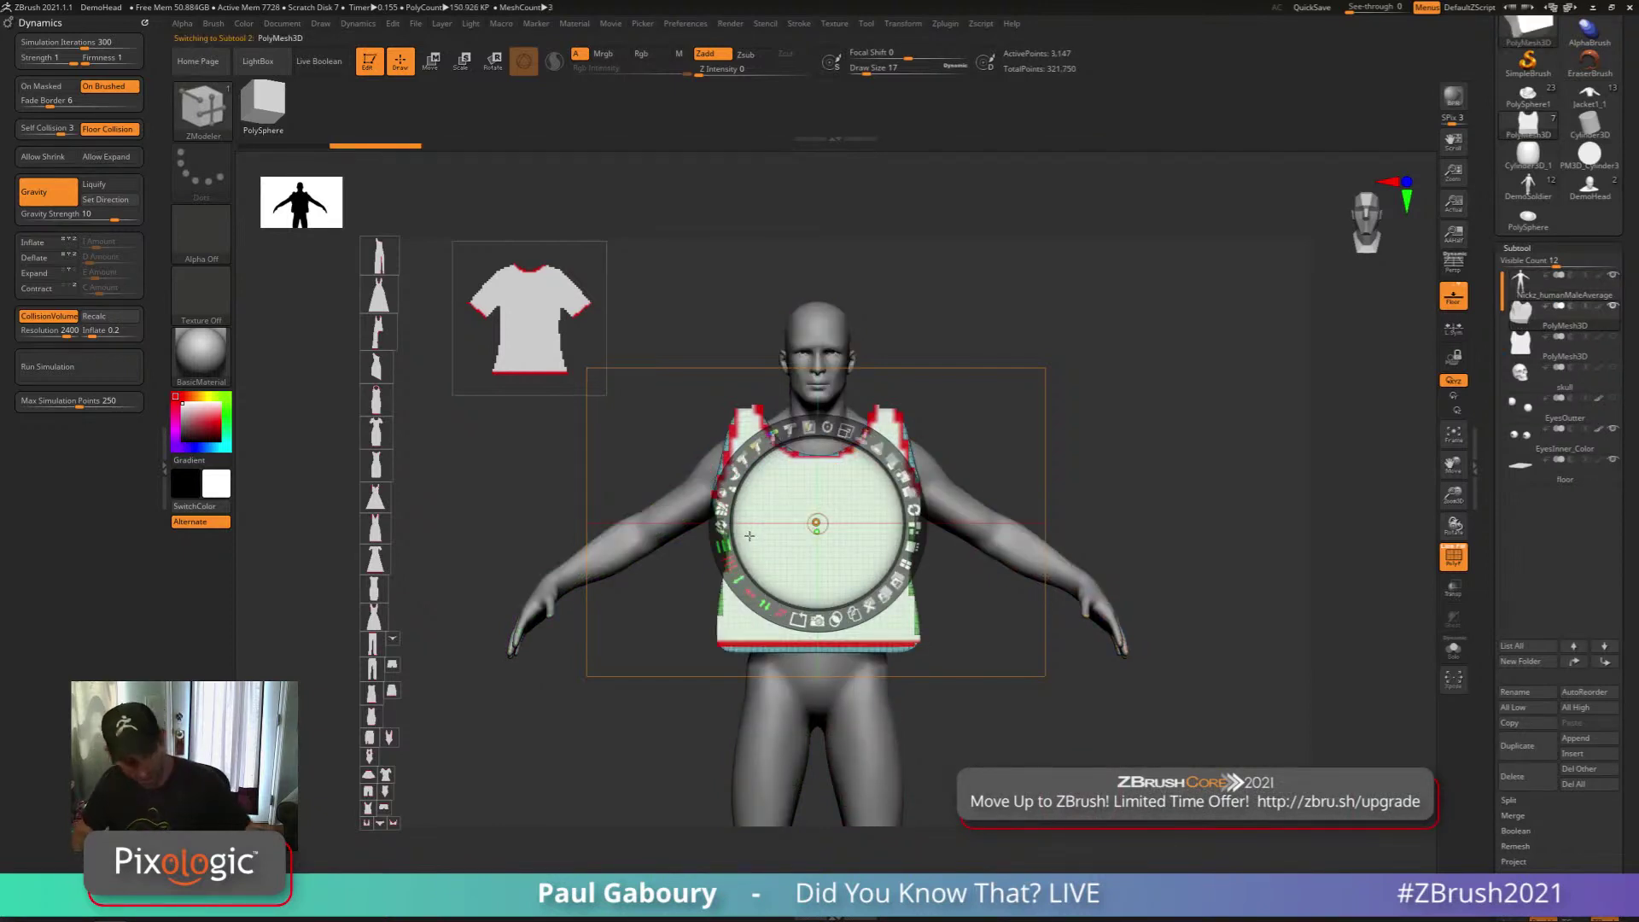
key("shift+z")
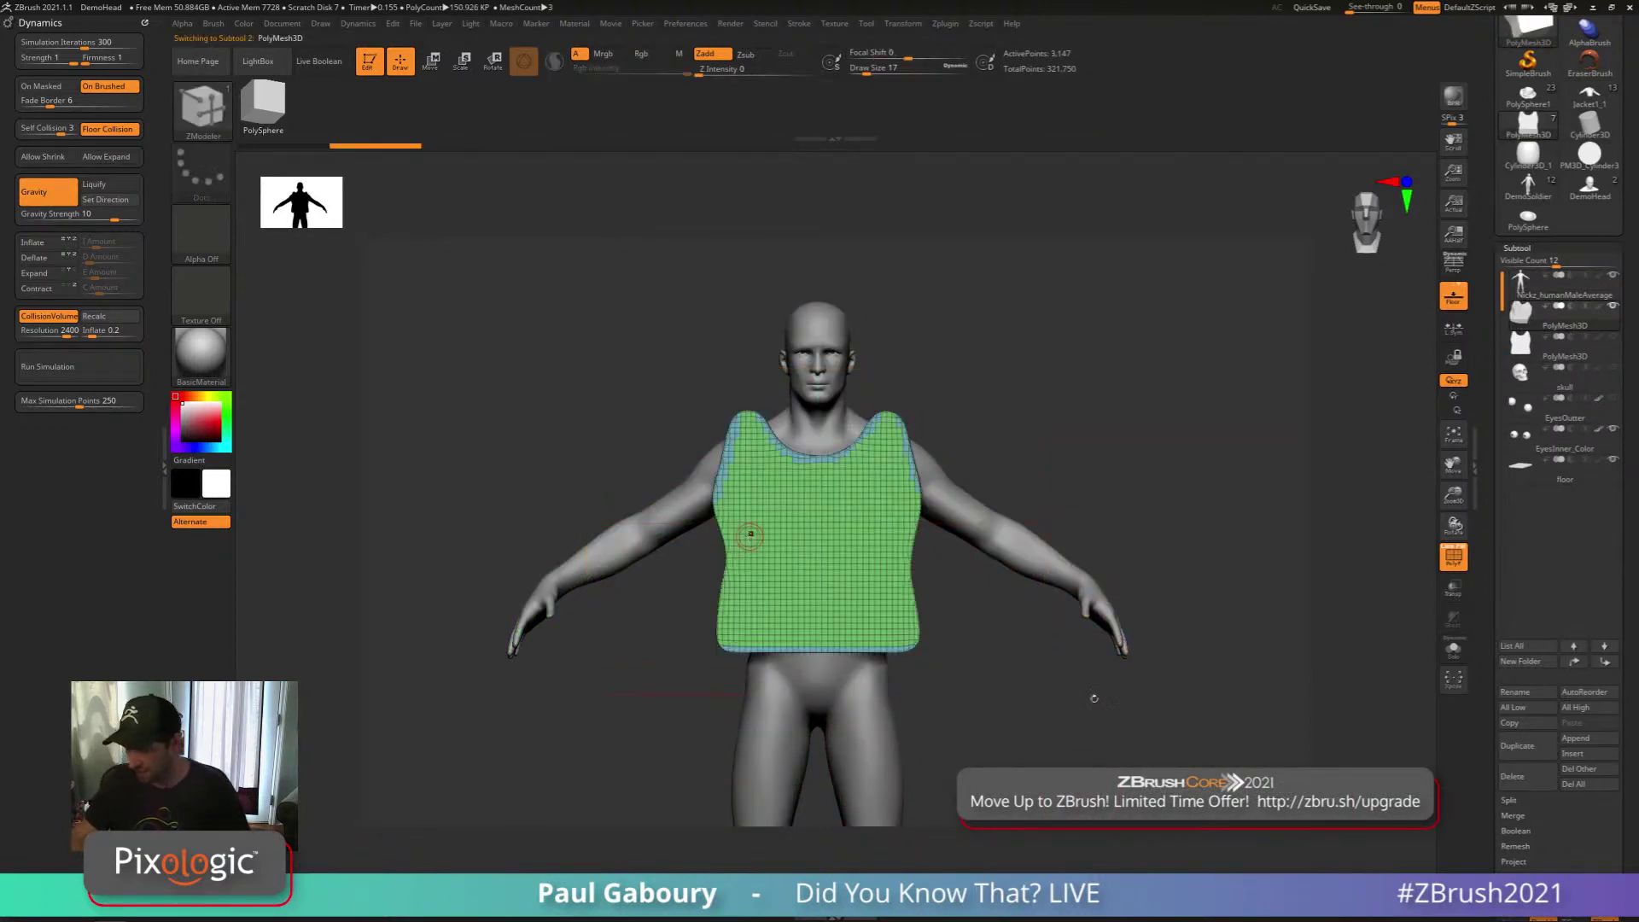
Compare the side topology of the two tank top meshes and hide the newer one
left_click_drag(1094, 698, 666, 539)
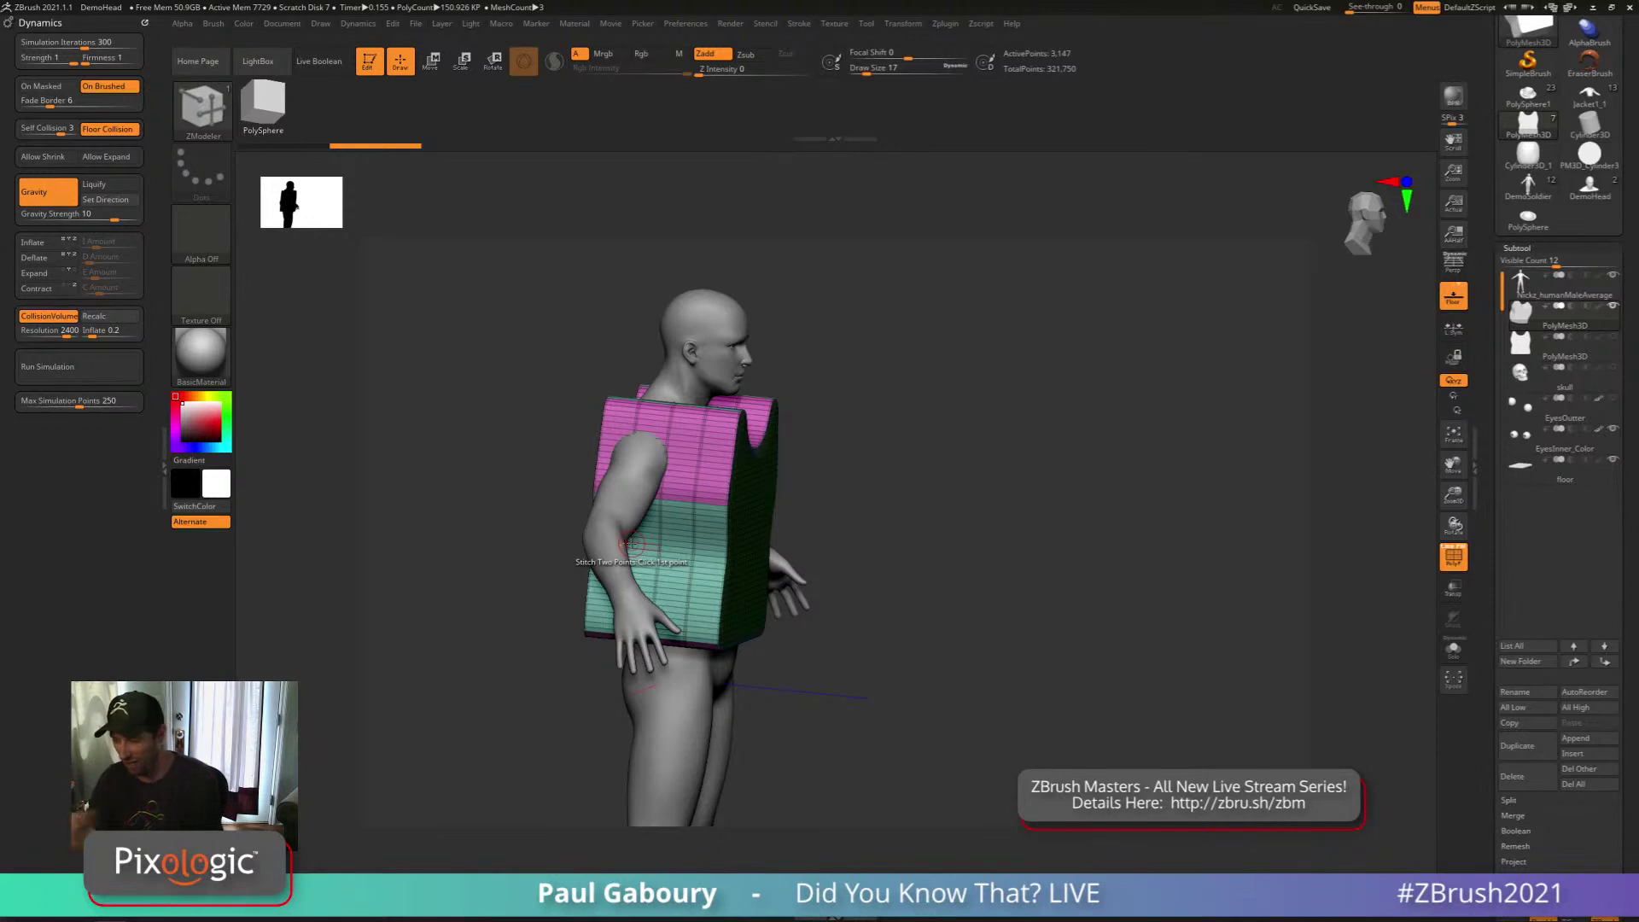
left_click(1522, 348)
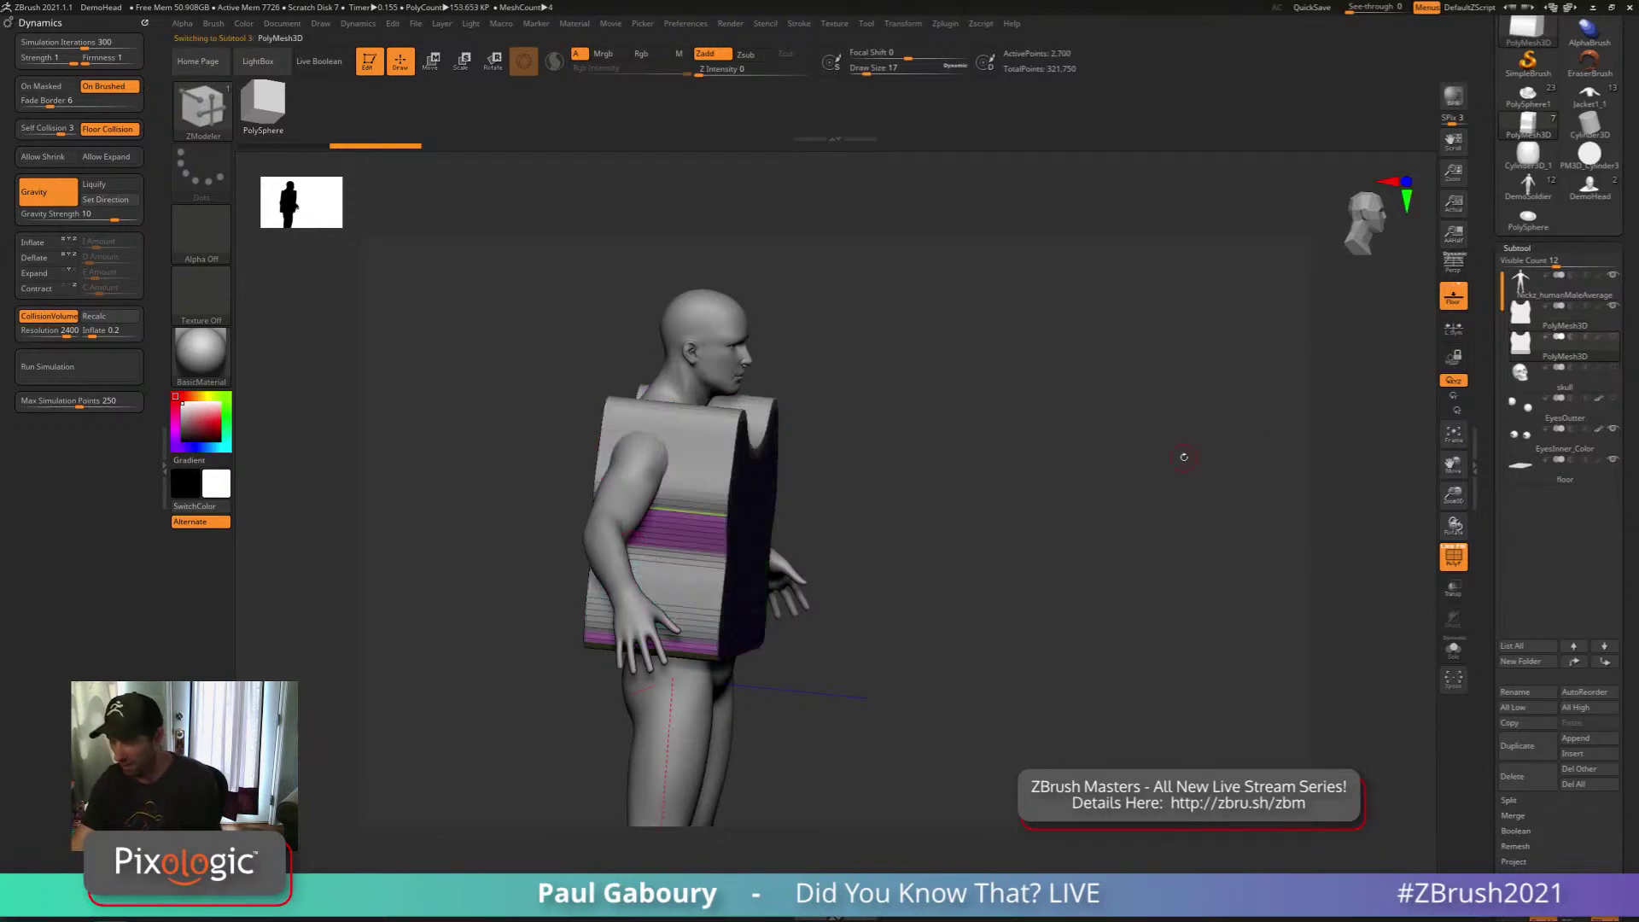
left_click(1612, 305)
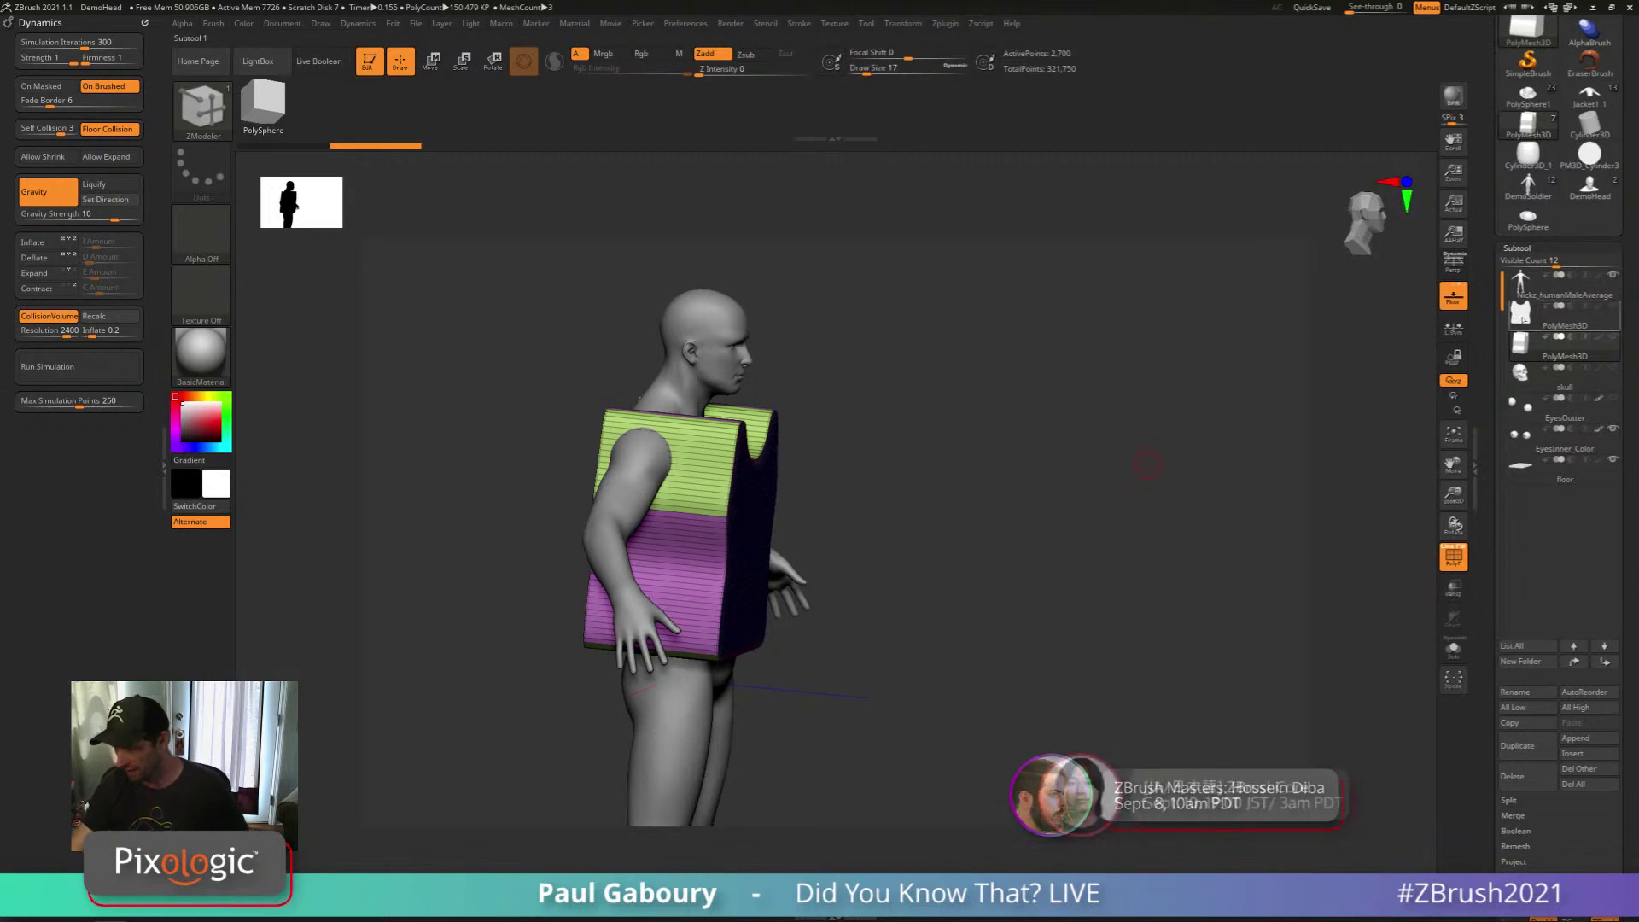
Select the male body subtool, display the SpotLight tank top over its front view and set up SpotLight Paint with the Paint brush
left_click(1534, 285)
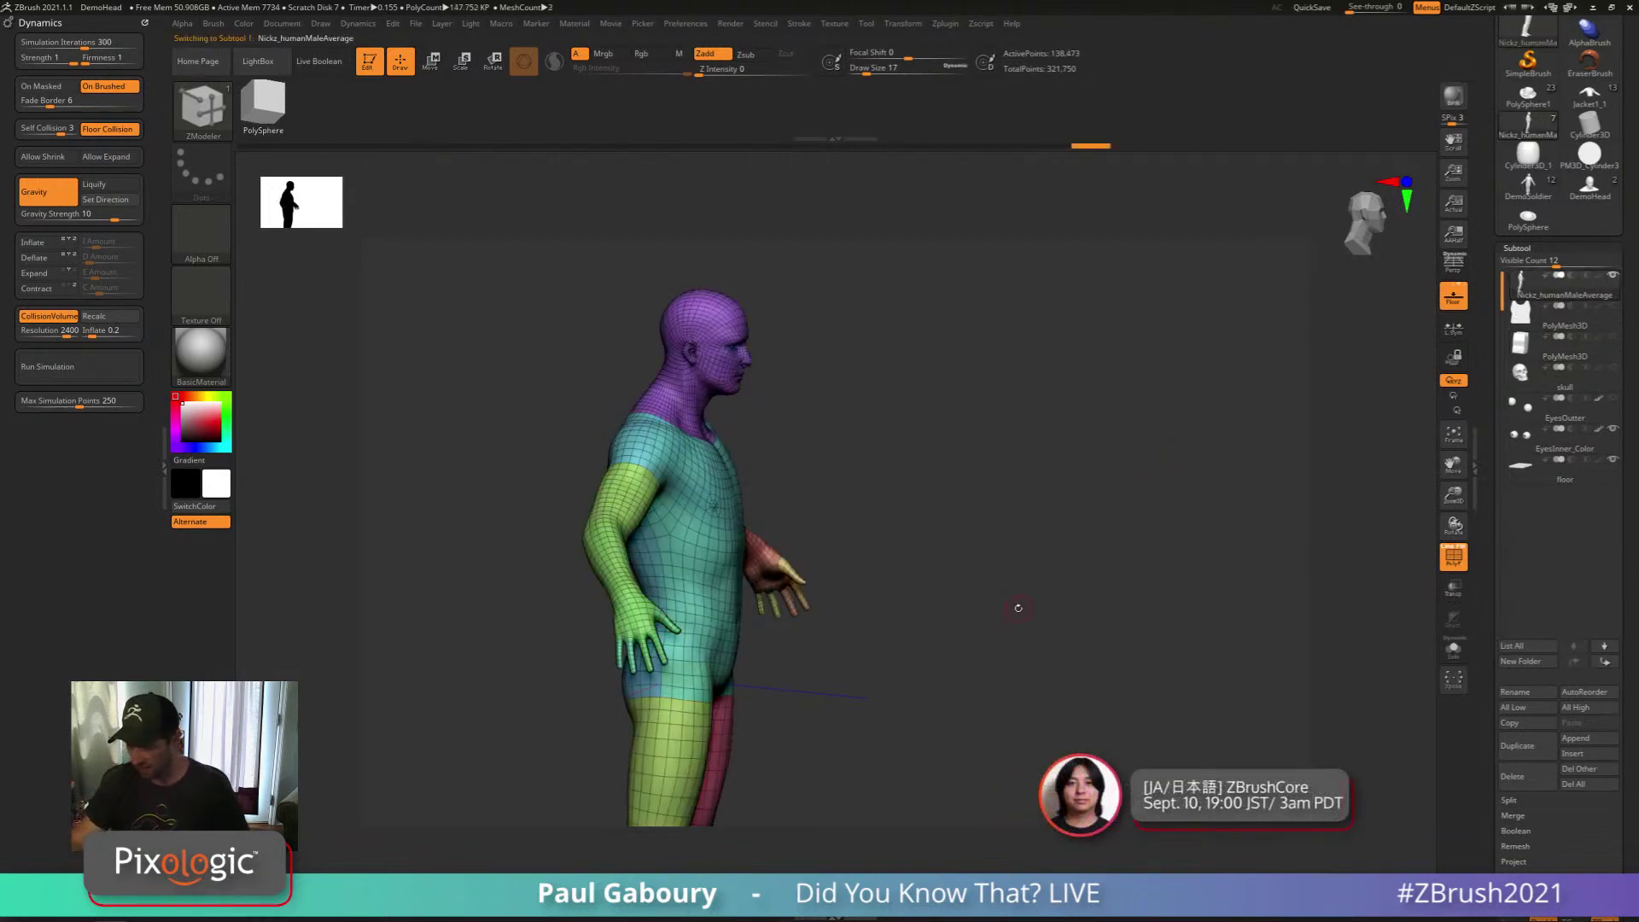
left_click_drag(1023, 606, 966, 629)
key("shift+z")
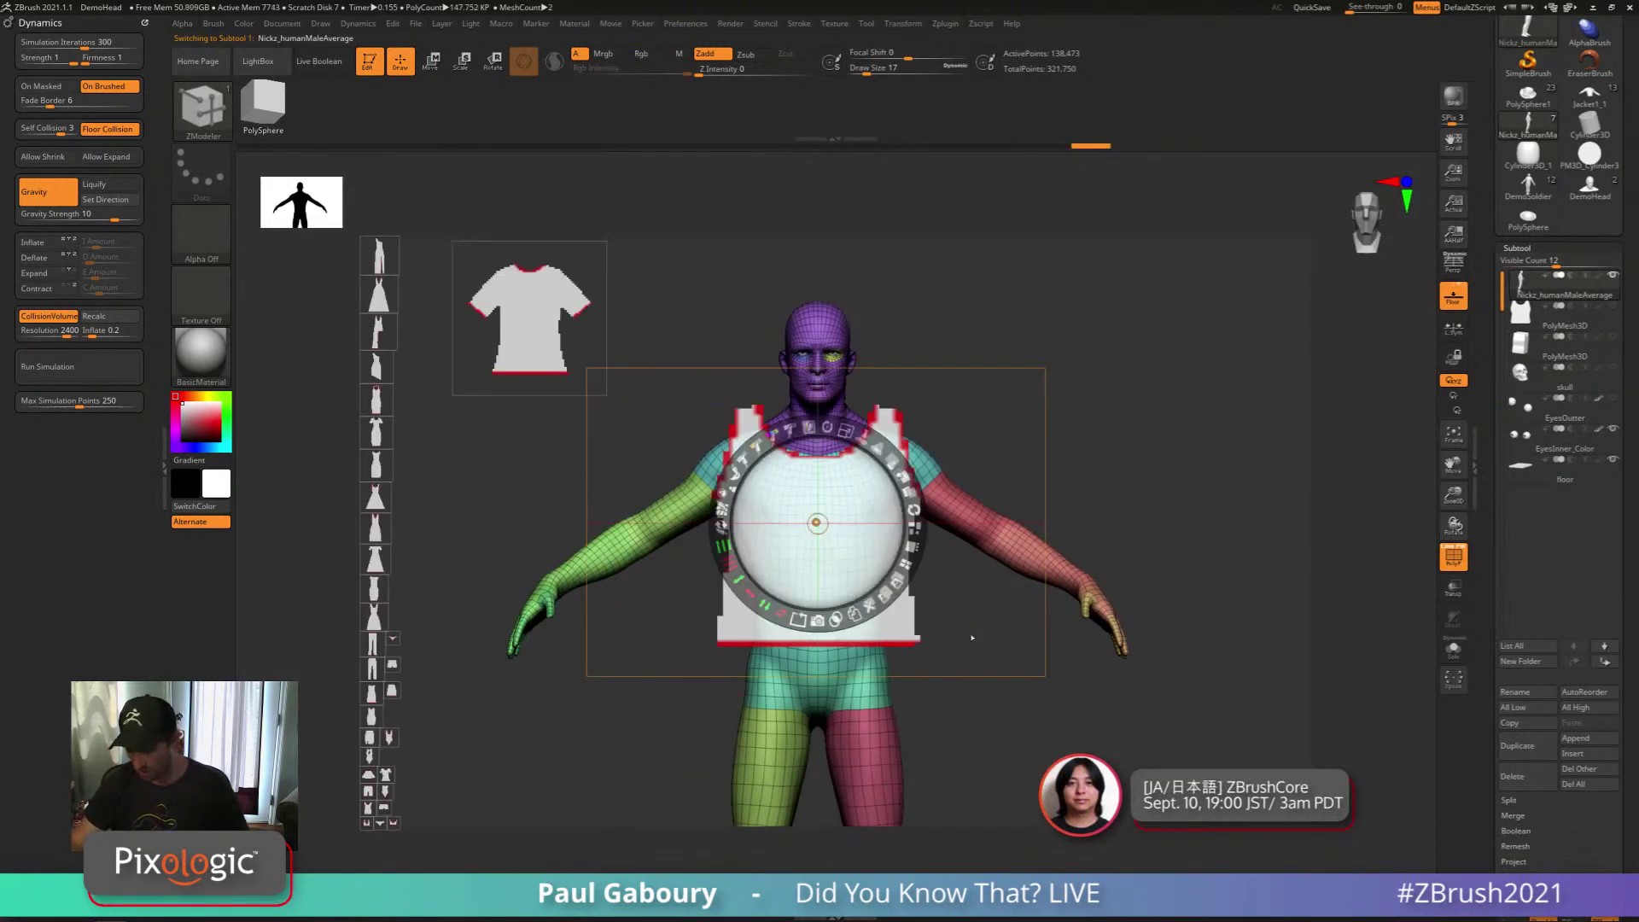
left_click_drag(817, 523, 645, 668)
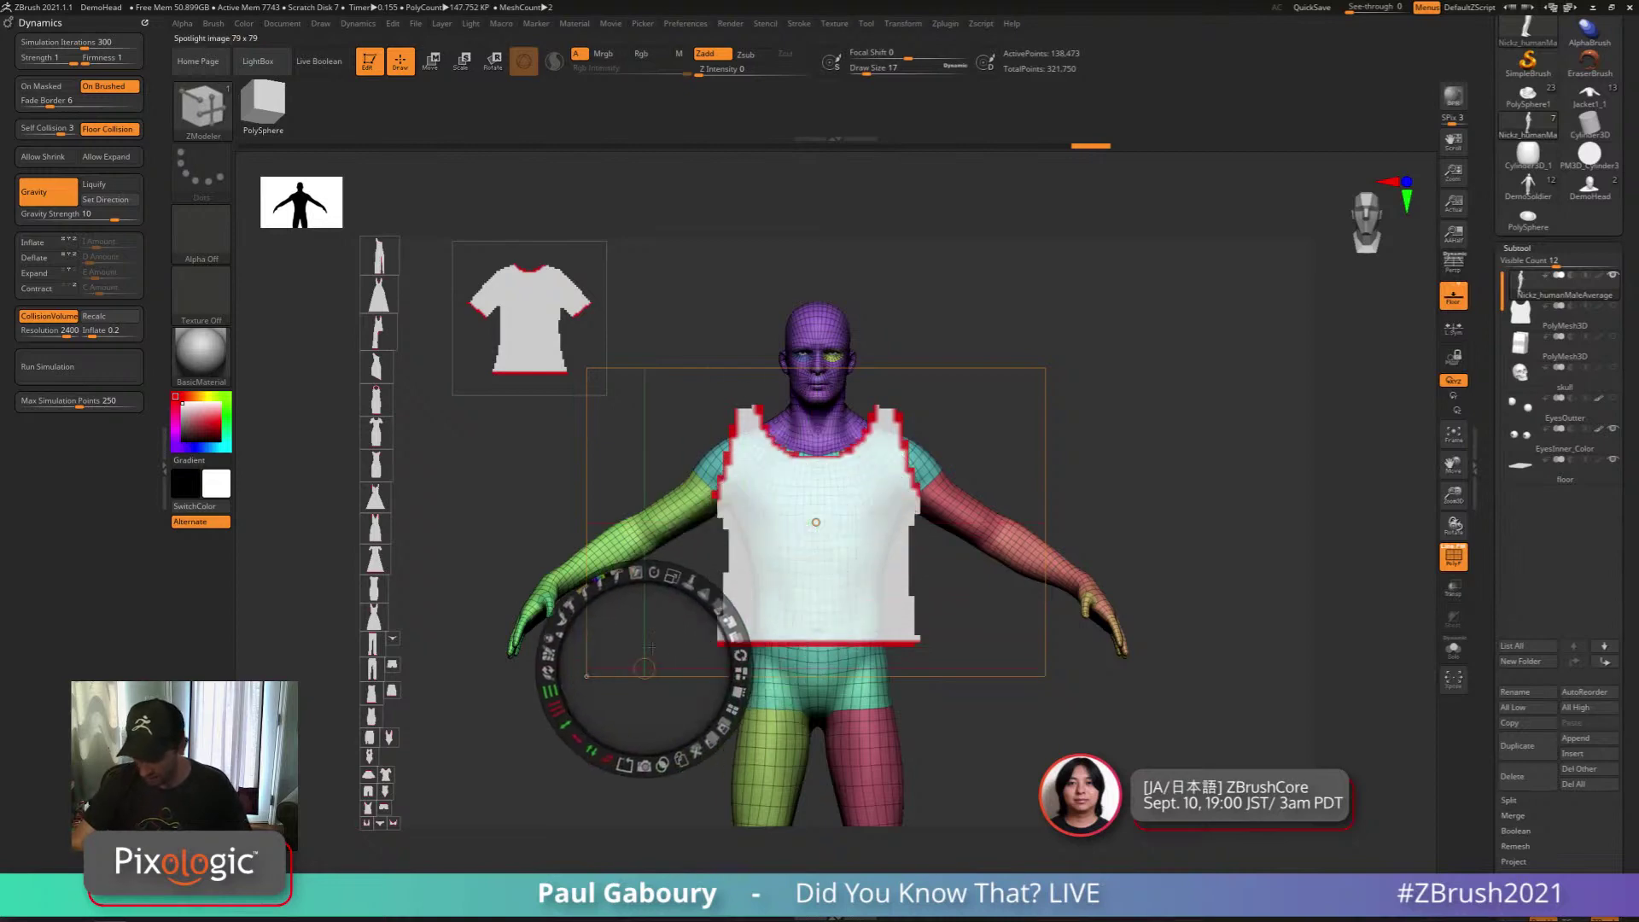
left_click(635, 572)
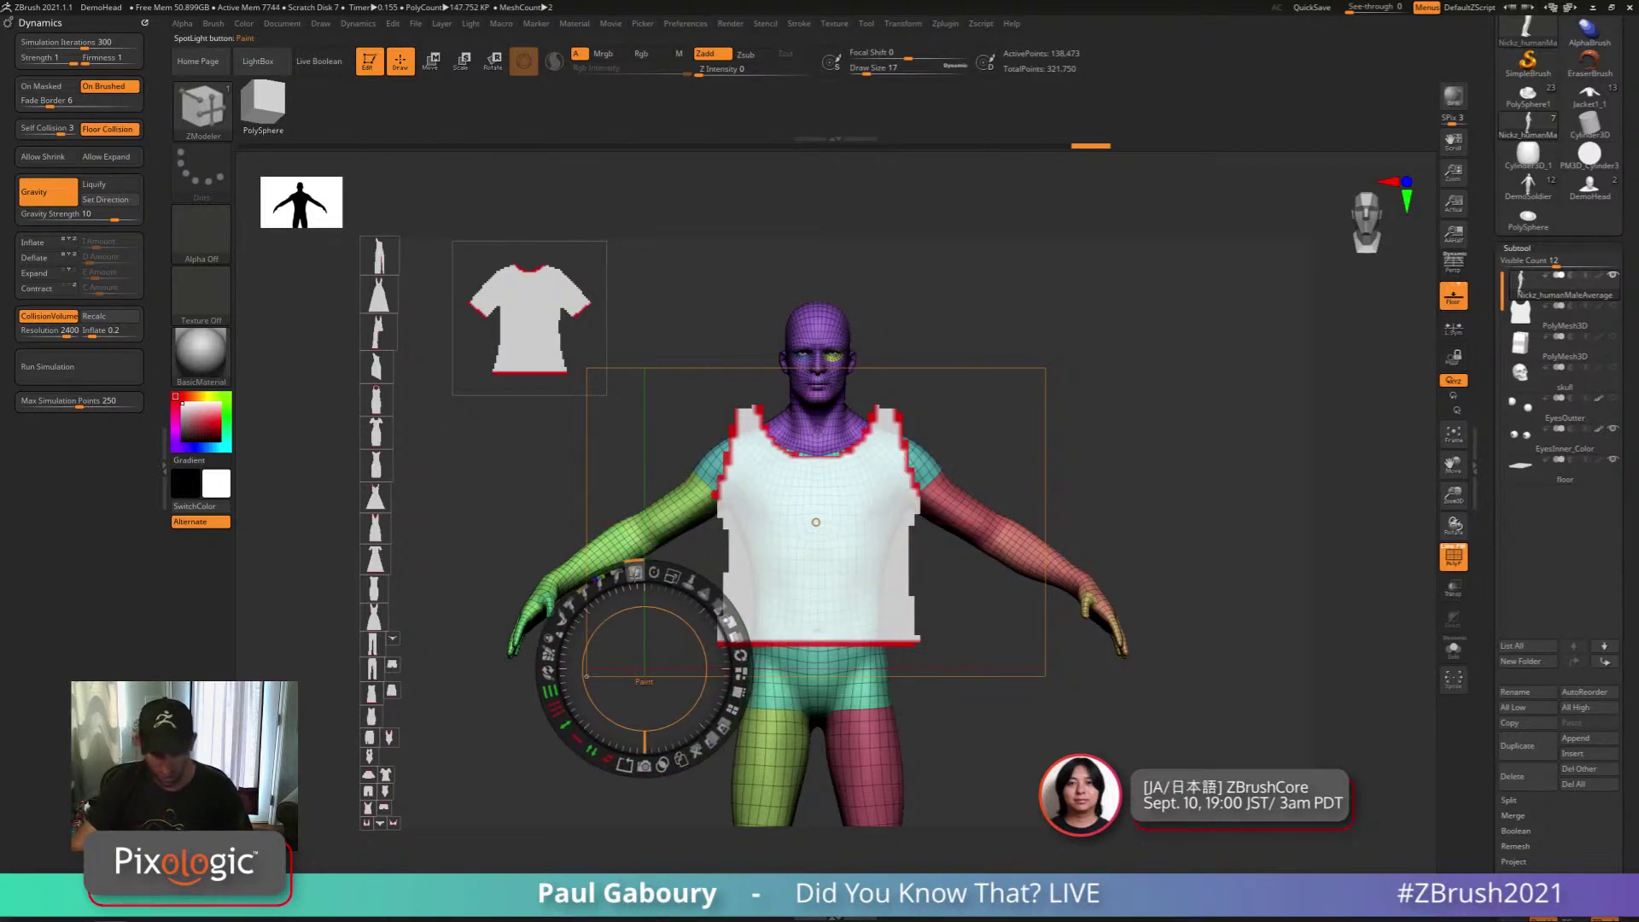
key("b")
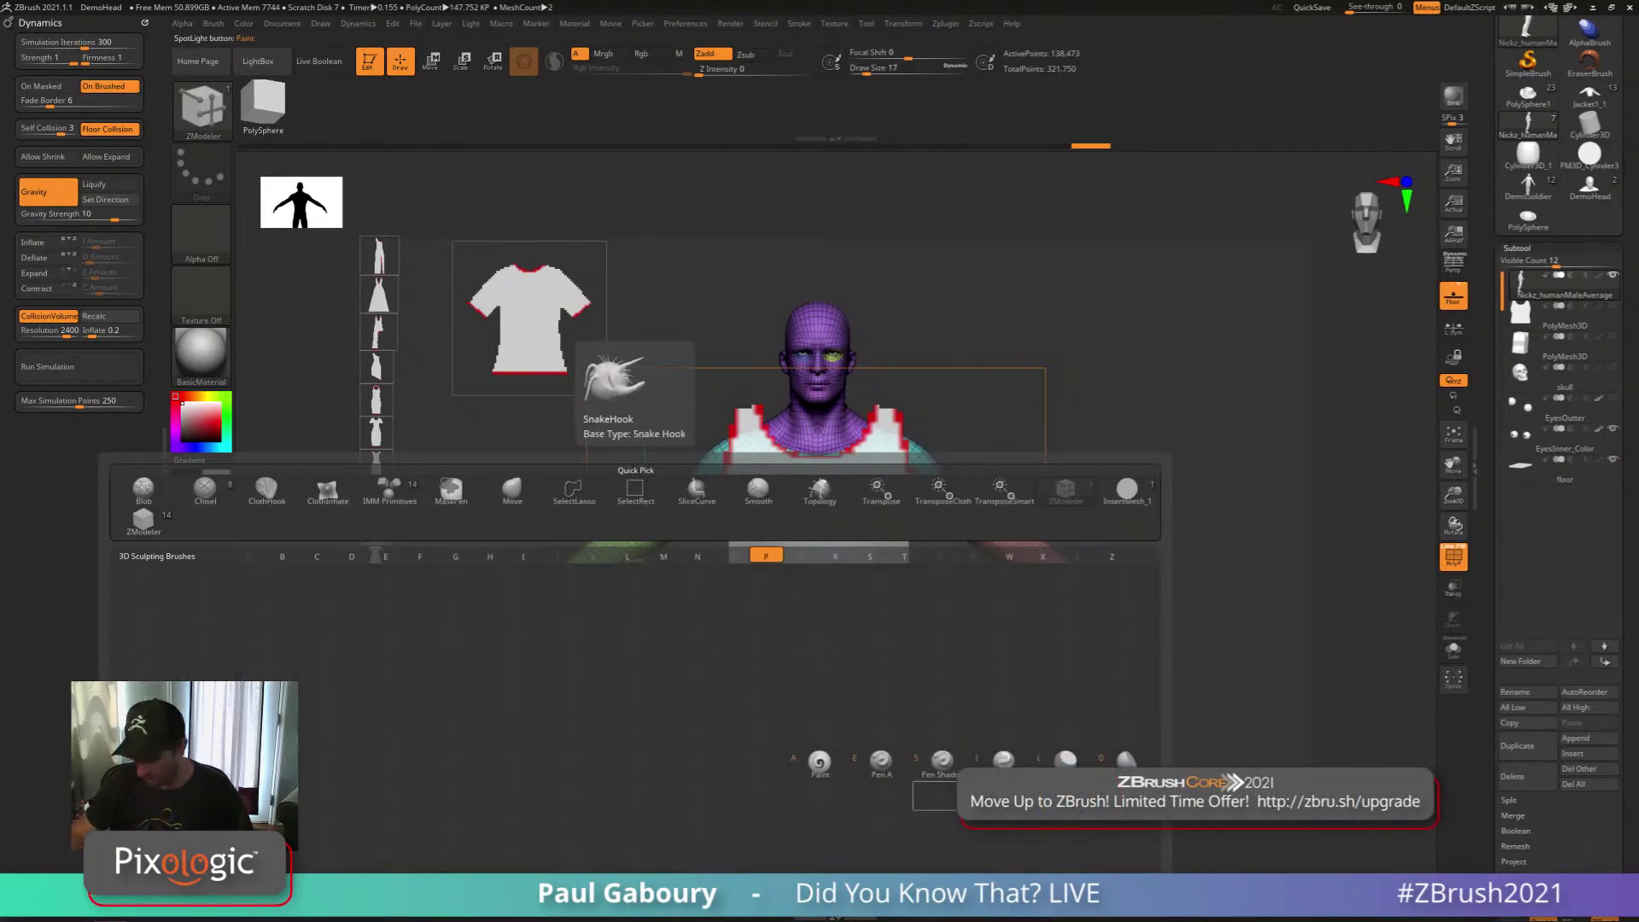
left_click(818, 768)
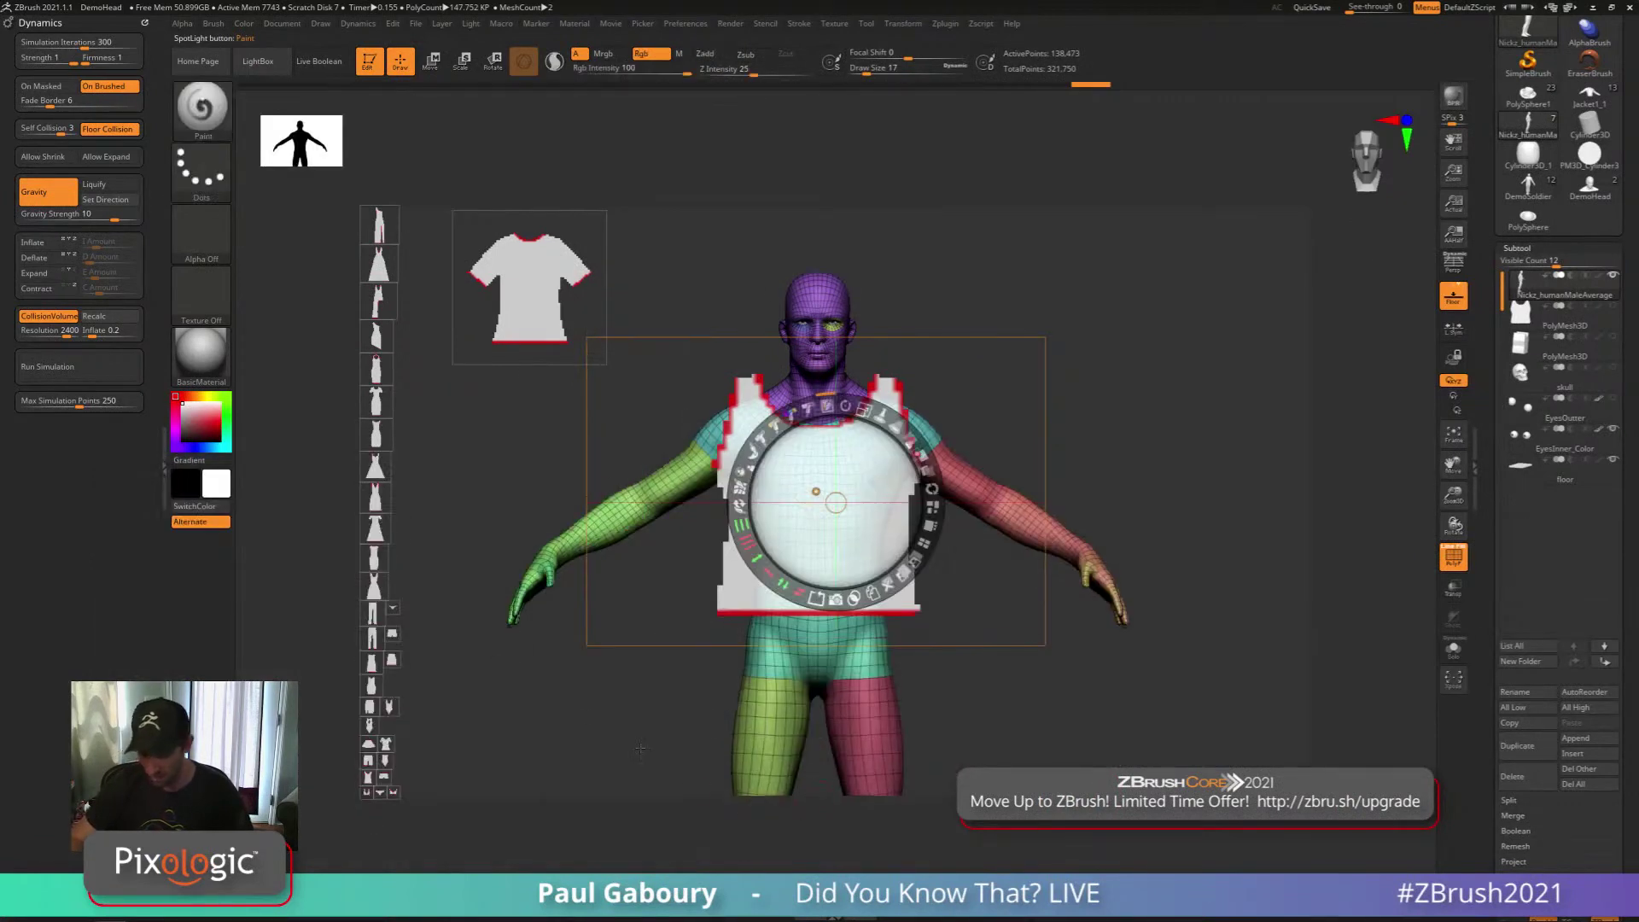
Paint a green spot and a blue spot on the chest of the SpotLight tank top silhouette
left_click_drag(226, 416, 219, 421)
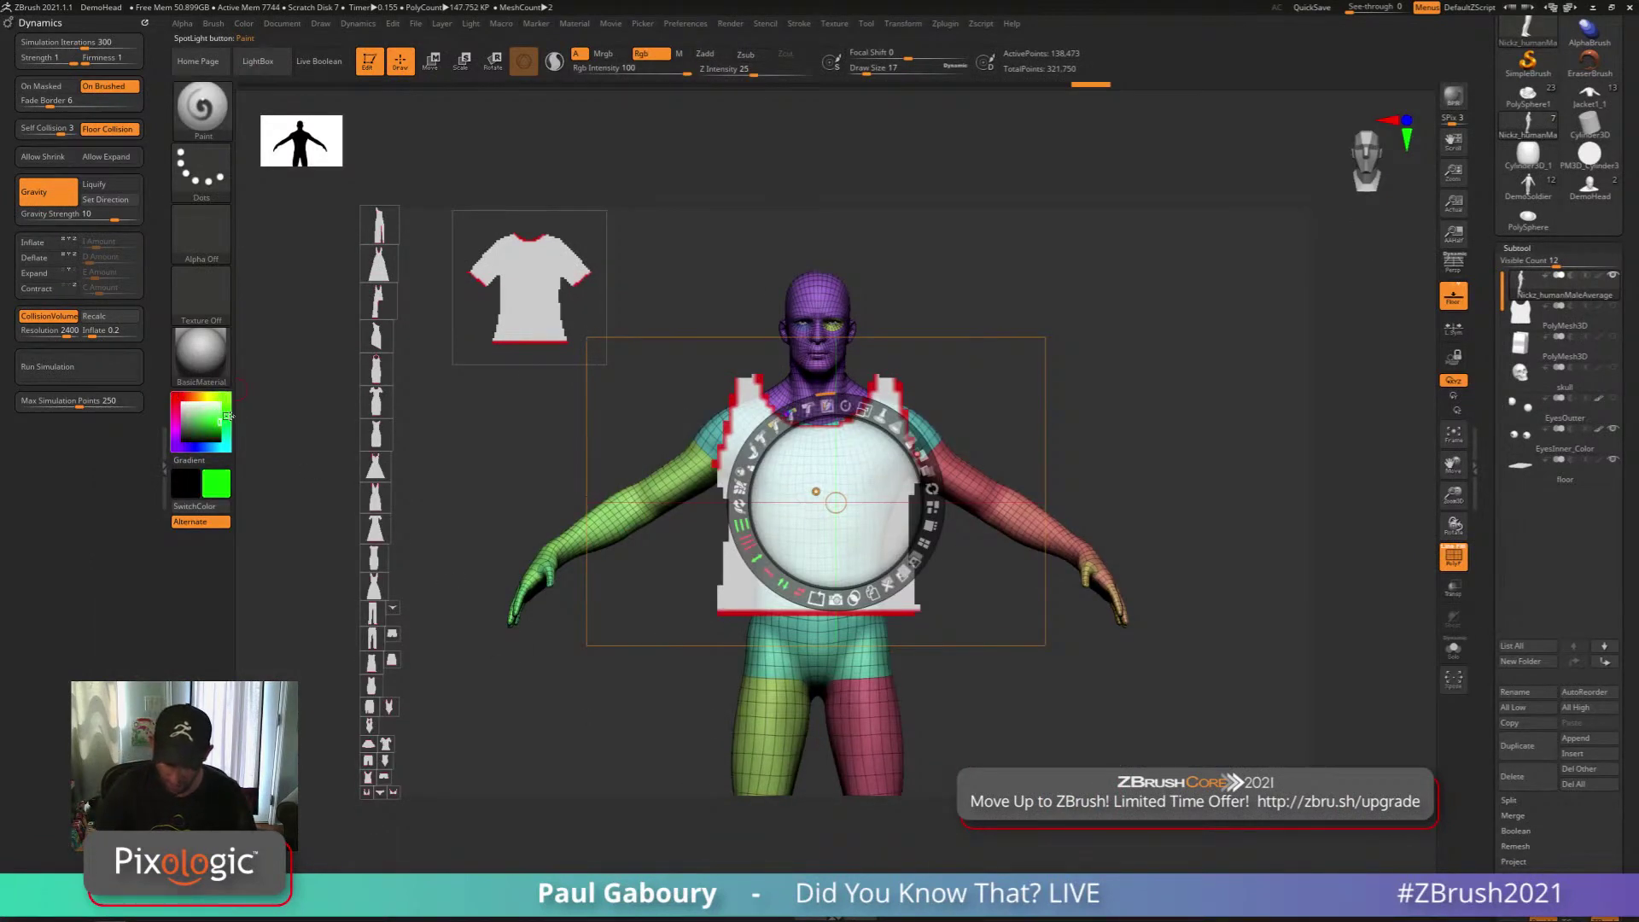
mouse_move(832, 505)
left_mouse_down()
mouse_move(641, 582)
mouse_move(850, 502)
left_mouse_up()
left_click(195, 448)
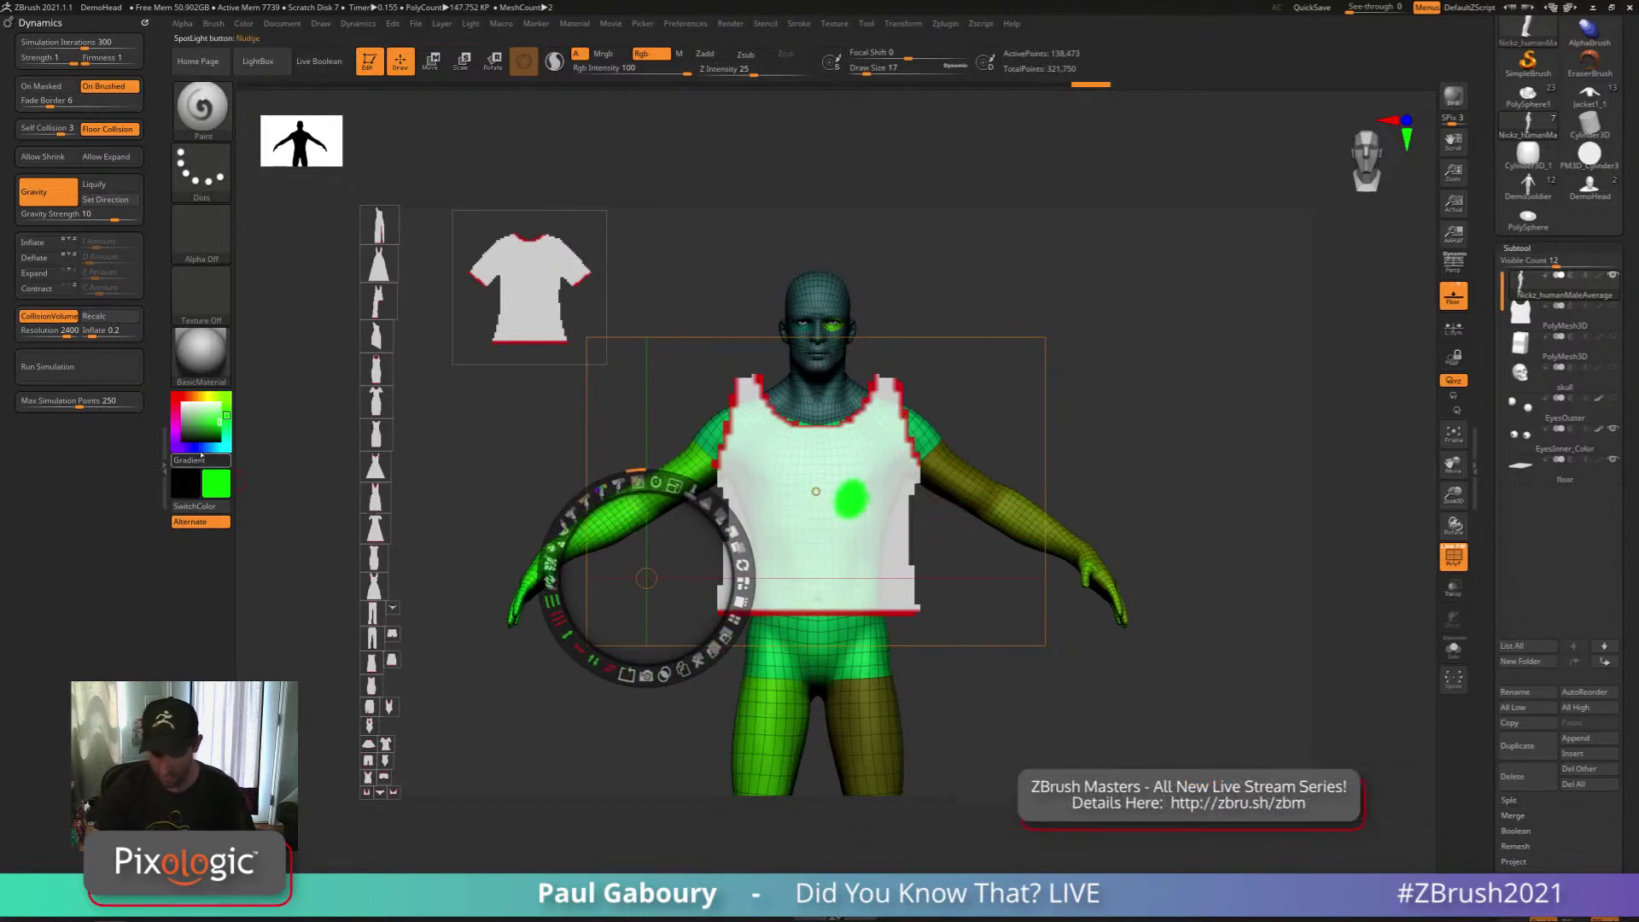
left_click(774, 479)
left_click_drag(779, 476, 773, 488)
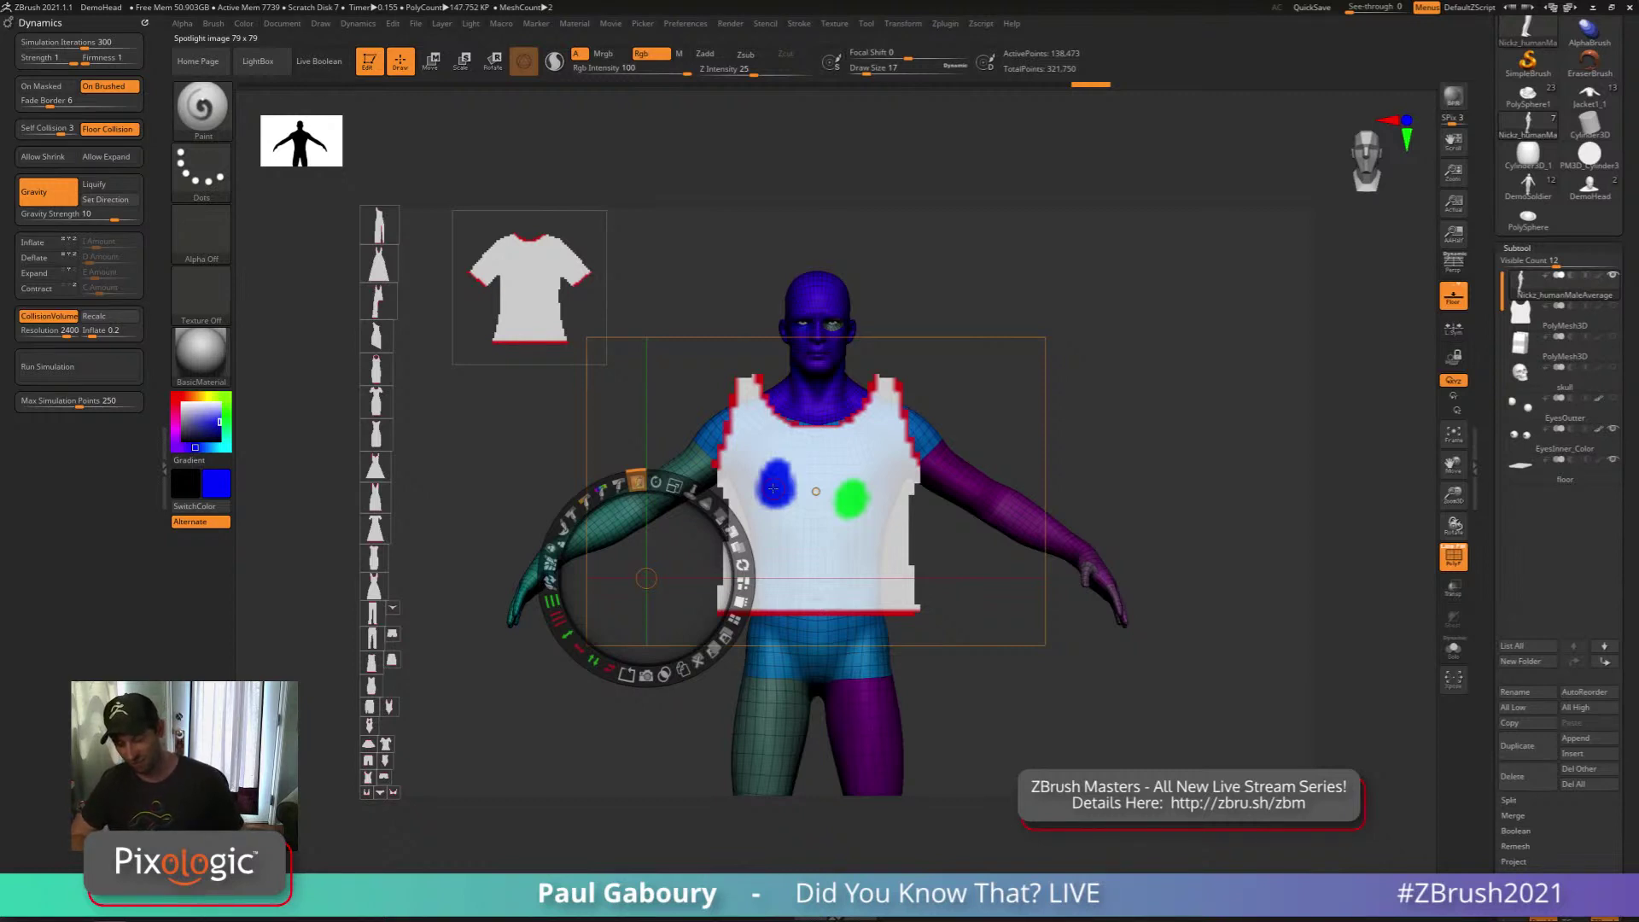
Reset the colour to white, create a mesh from the painted tank top with Snapshot3D and leave SpotLight
left_click(182, 403)
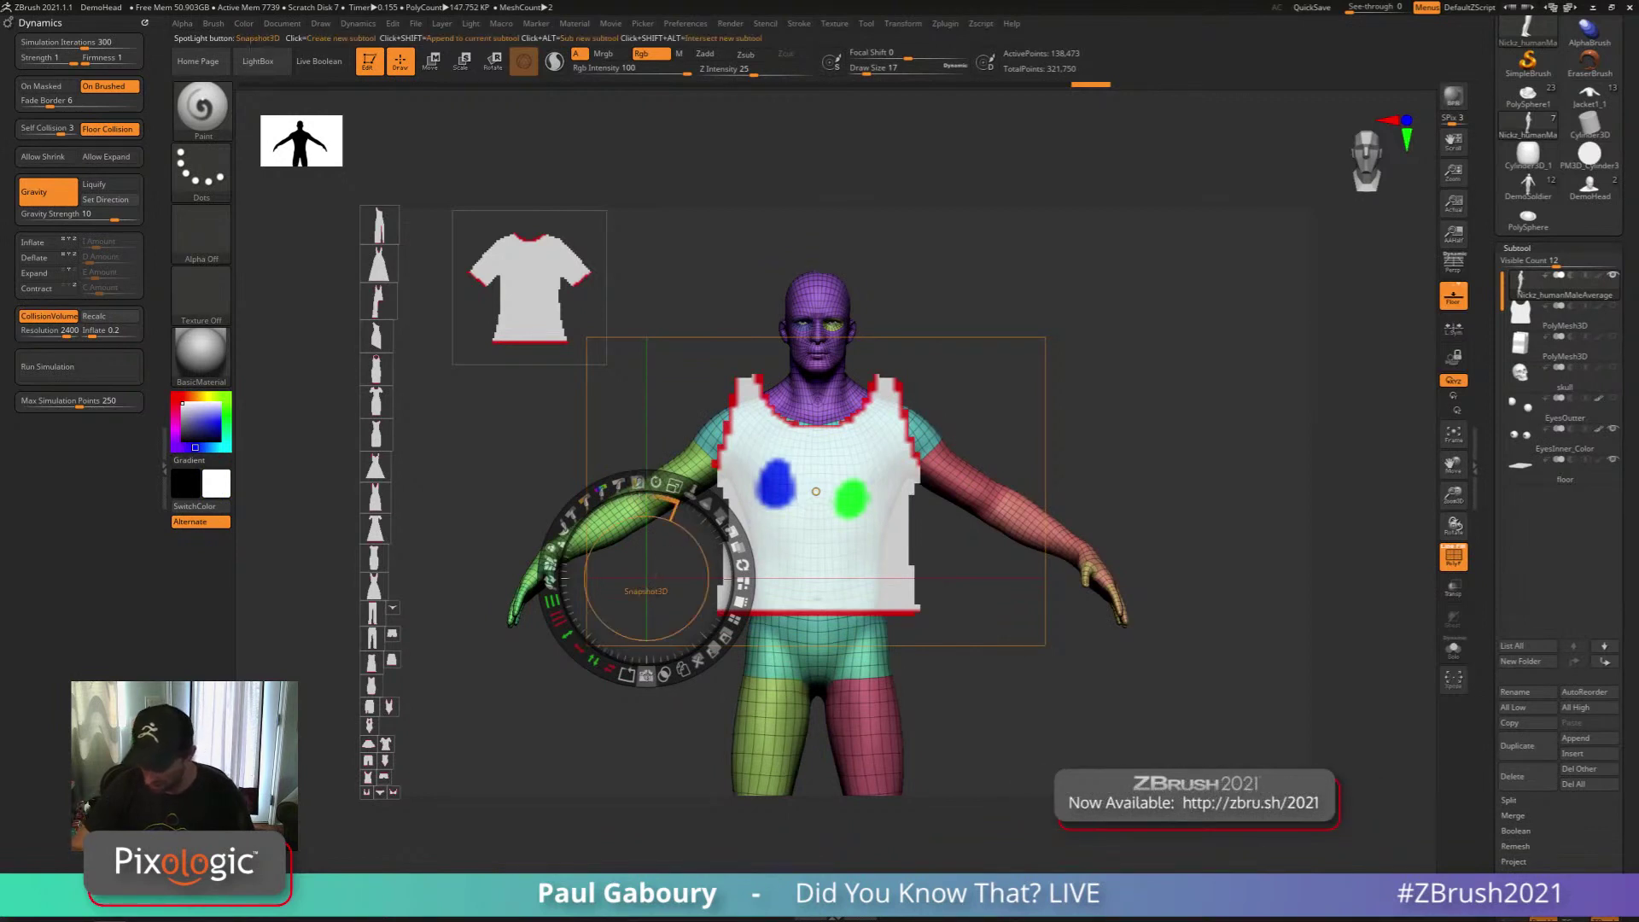
mouse_move(647, 677)
left_mouse_down()
mouse_move(597, 664)
mouse_move(559, 612)
mouse_move(604, 612)
left_mouse_up()
key("shift+z")
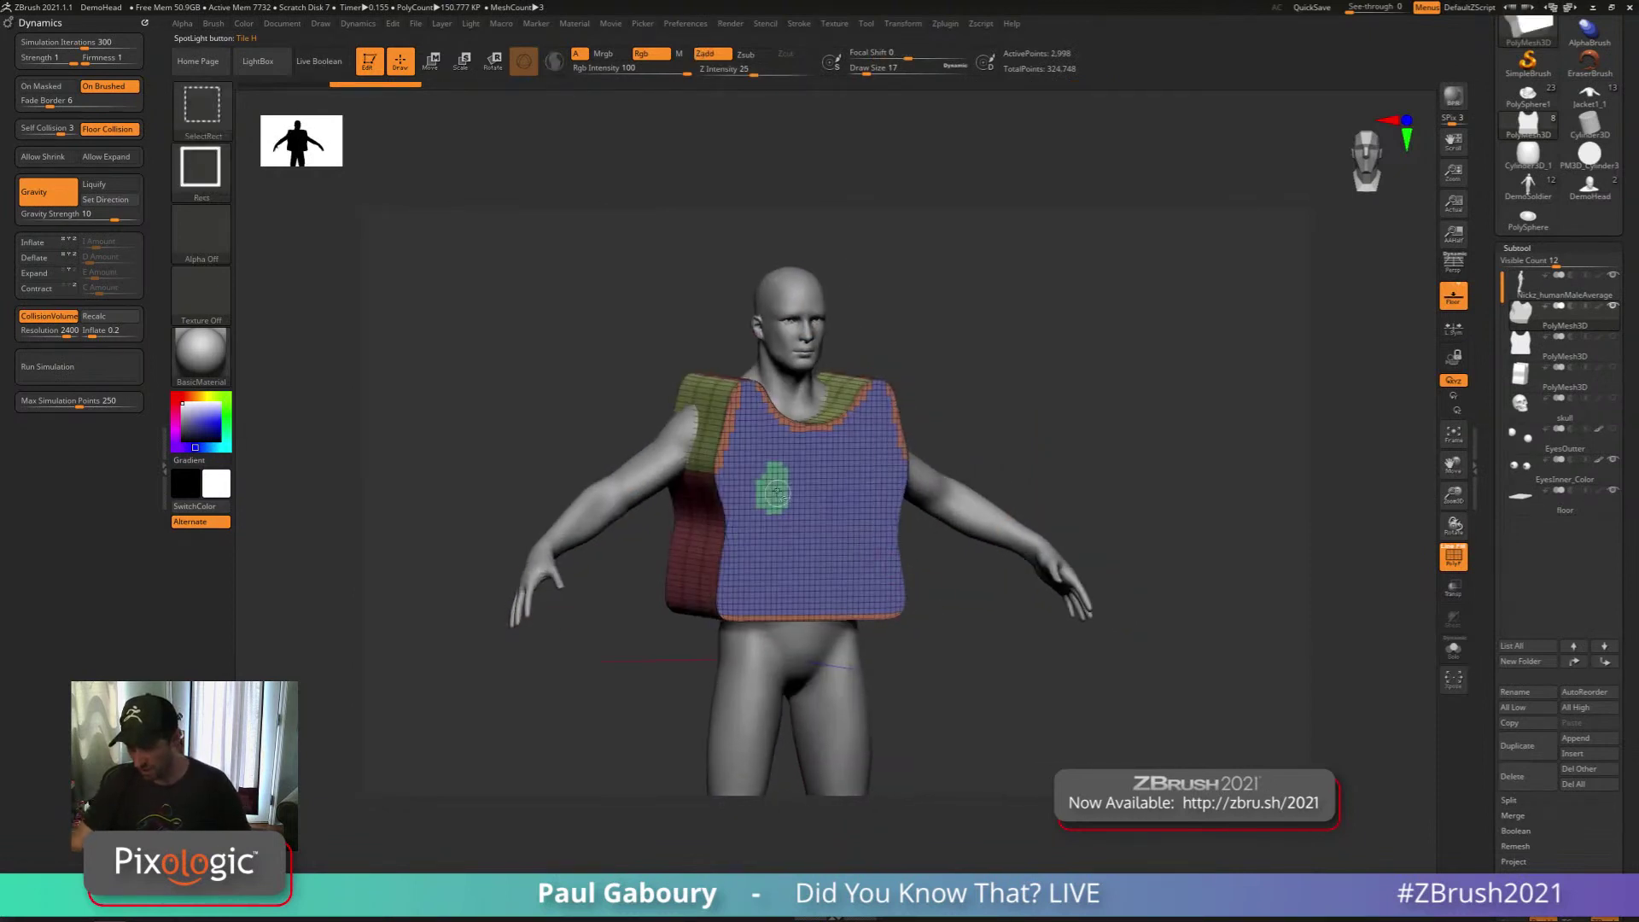
Check the painted spot's separate polygroup on the new tank top mesh and delete that subtool
left_click(780, 493, "ctrl+shift")
left_click_drag(870, 597, 881, 646)
left_click(889, 623, "ctrl+shift")
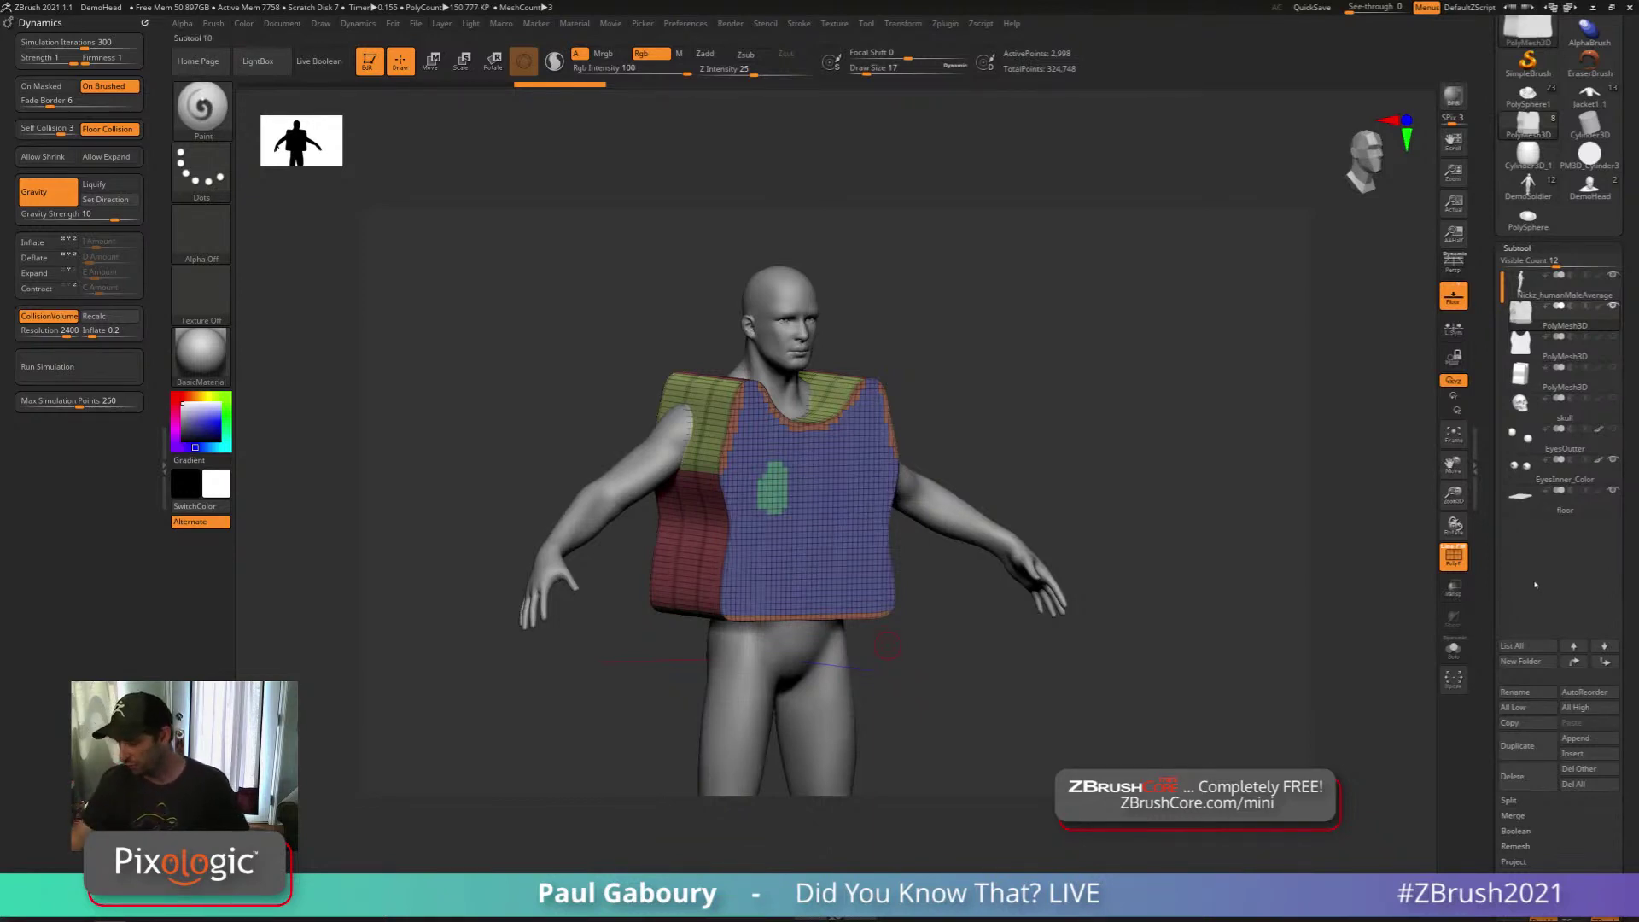
left_click(1526, 776)
left_click(1409, 805)
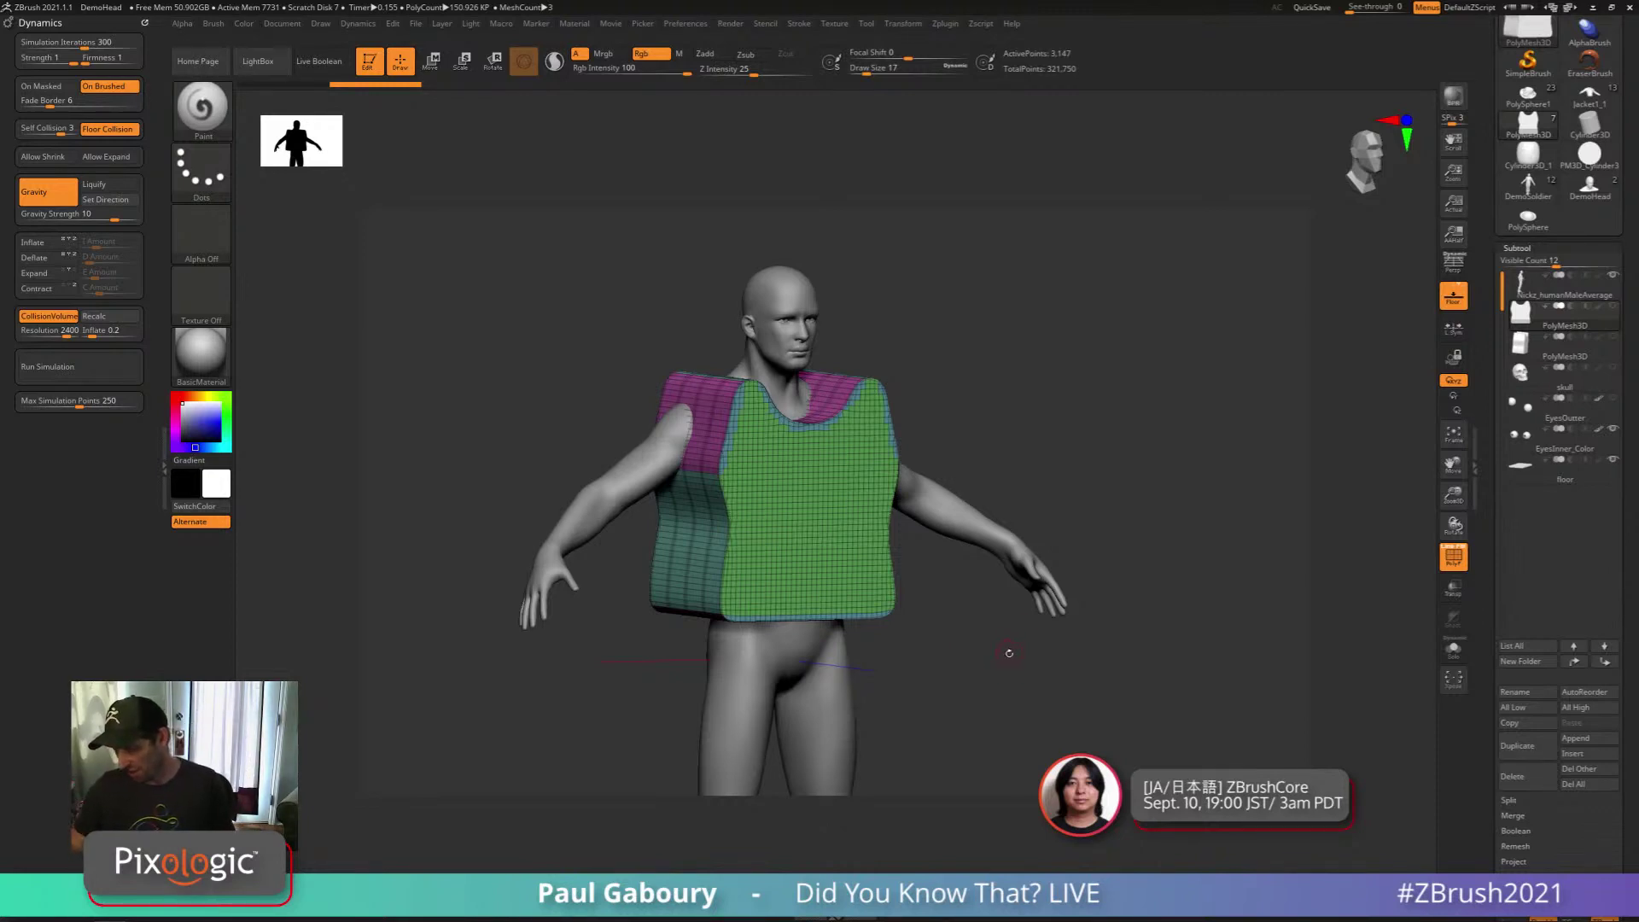
Isolate the polygroup that forms the neckline, shoulder and armhole walls of the remaining tank top mesh
right_click_drag(777, 445, 757, 436, "ctrl")
left_click(797, 478, "ctrl+shift")
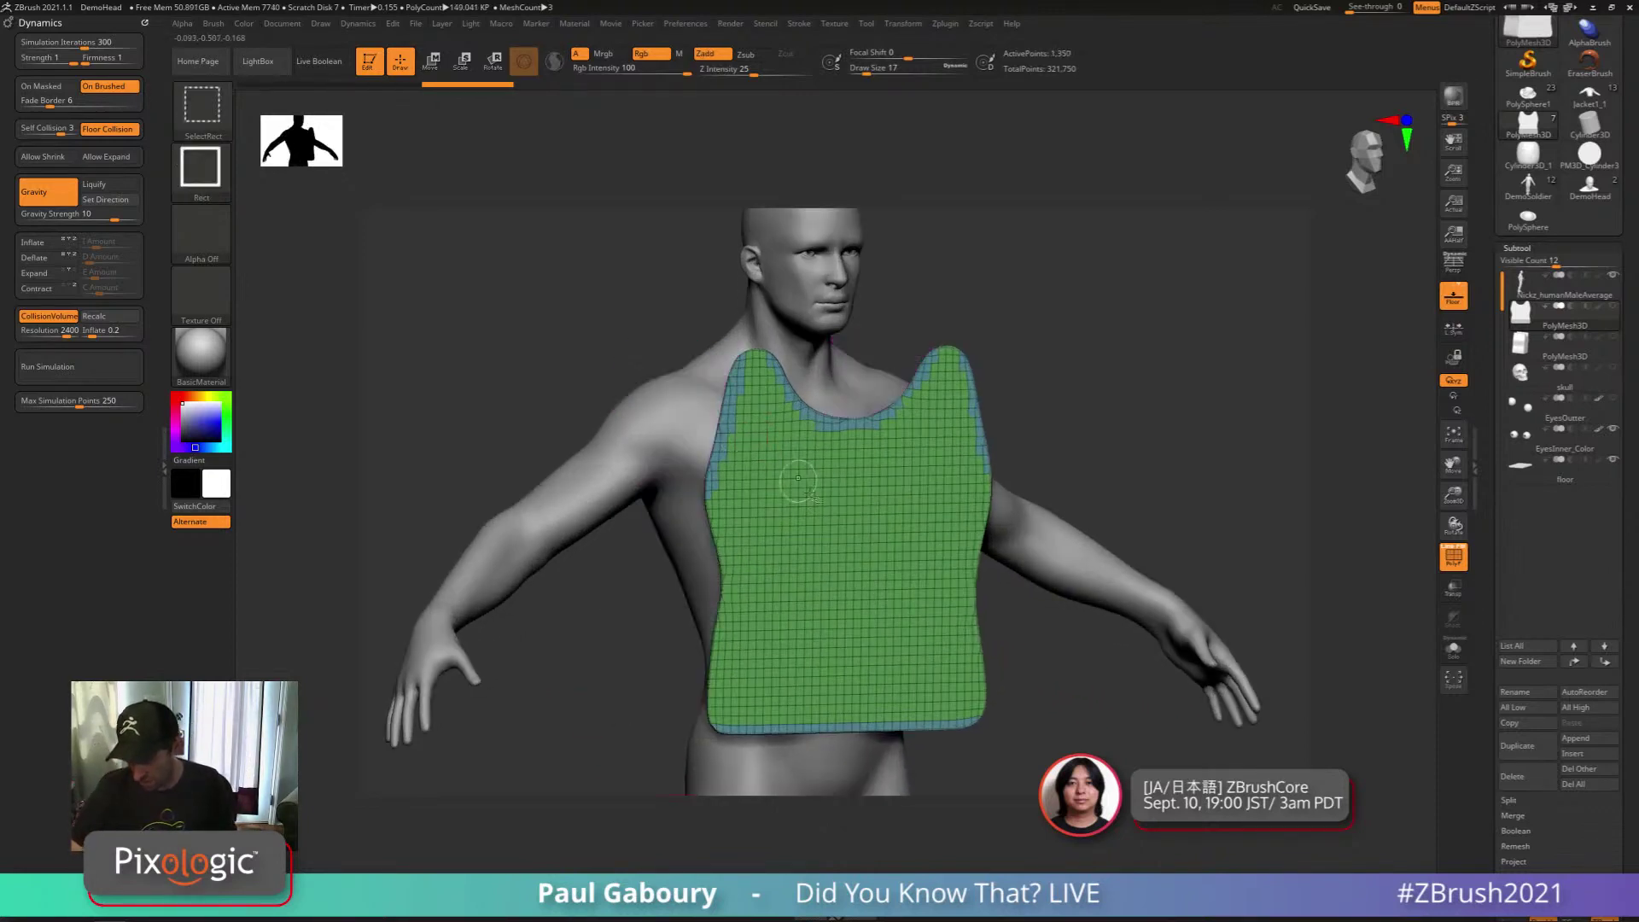
left_click_drag(1134, 468, 1148, 488, "ctrl+shift")
right_click_drag(653, 568, 947, 589)
left_click(726, 577, "ctrl+shift")
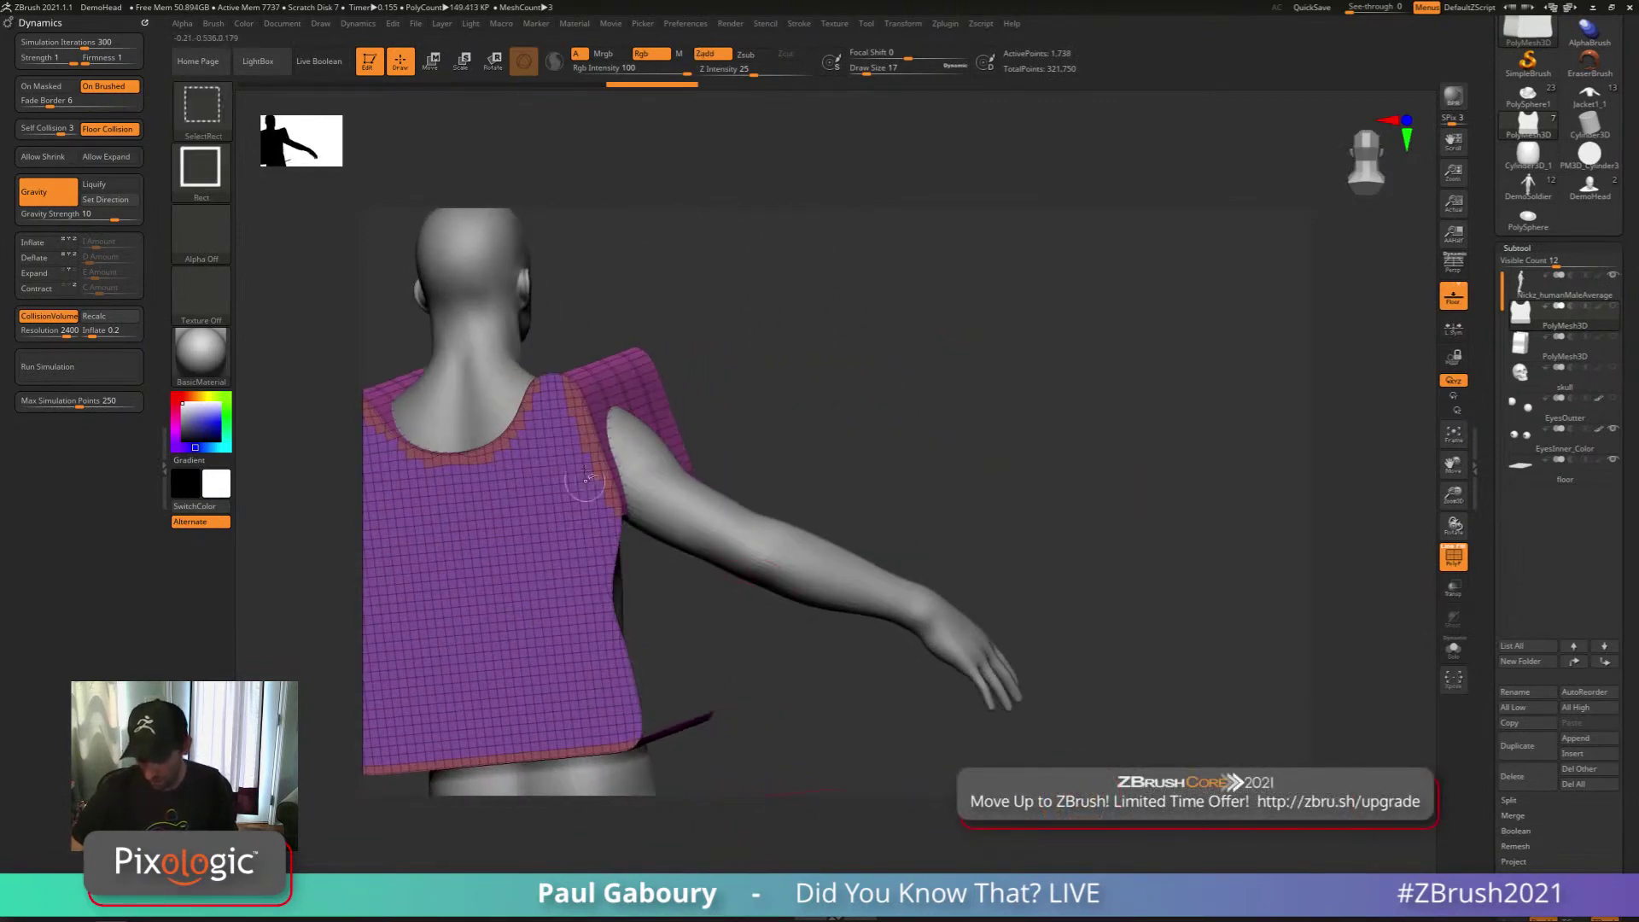
left_click(582, 453, "ctrl+shift")
mouse_move(583, 453)
right_mouse_down()
mouse_move(679, 504)
mouse_move(776, 621)
mouse_move(866, 574)
mouse_move(914, 517)
mouse_move(844, 565)
mouse_move(937, 424)
right_mouse_up()
left_click(899, 526, "ctrl+shift")
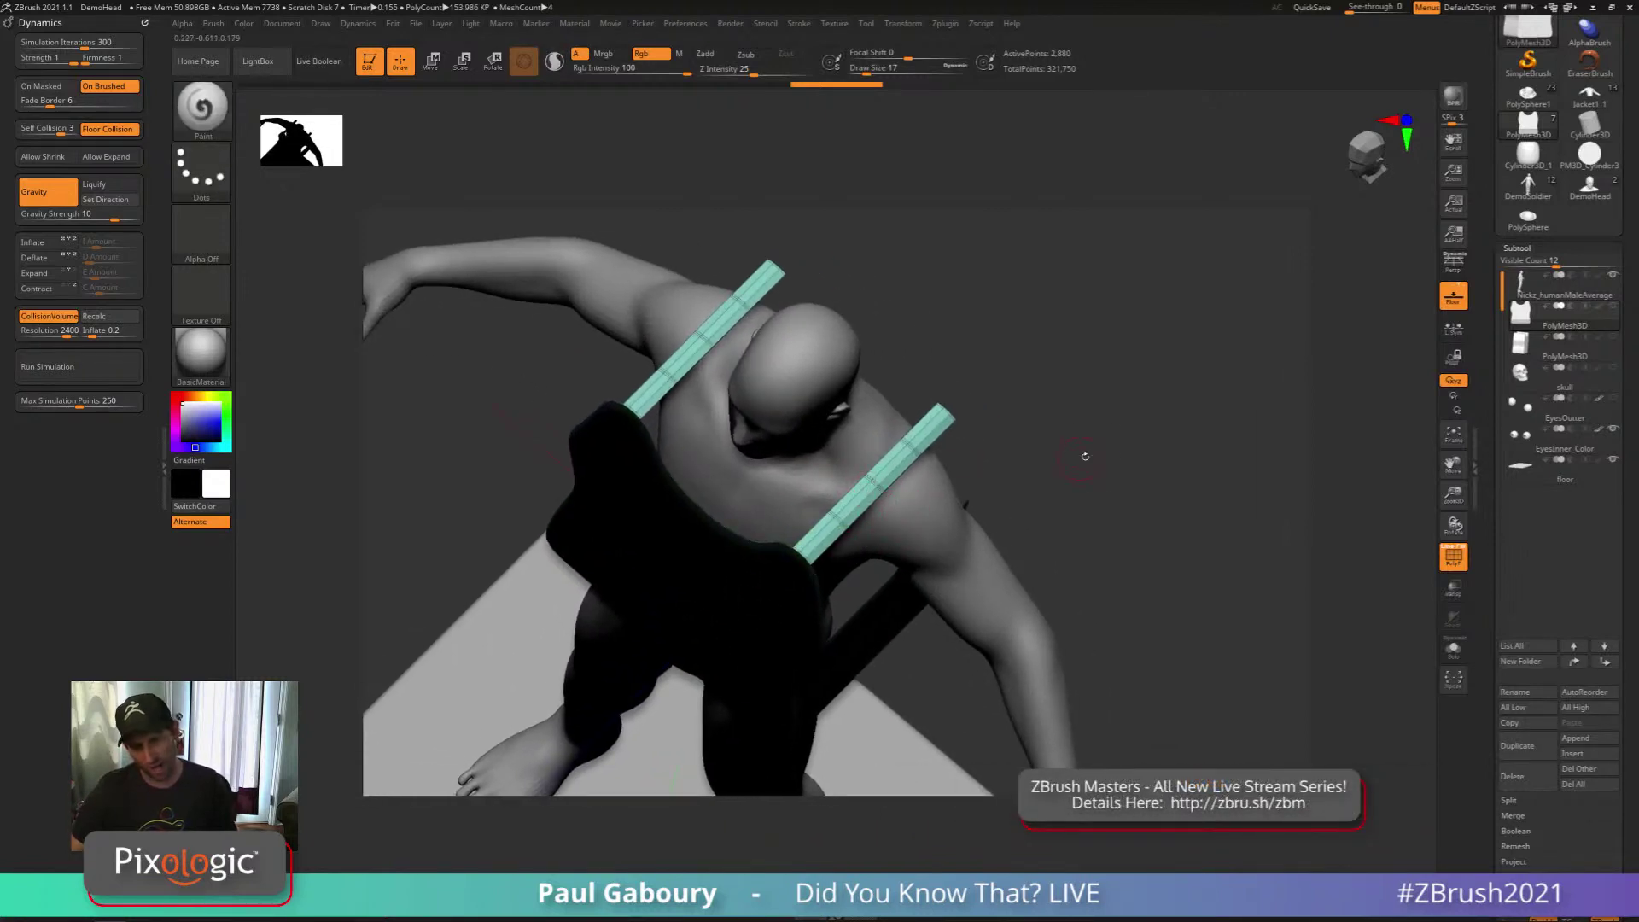
left_click_drag(1089, 454, 1121, 498, "ctrl+shift")
right_click_drag(1109, 486, 934, 512)
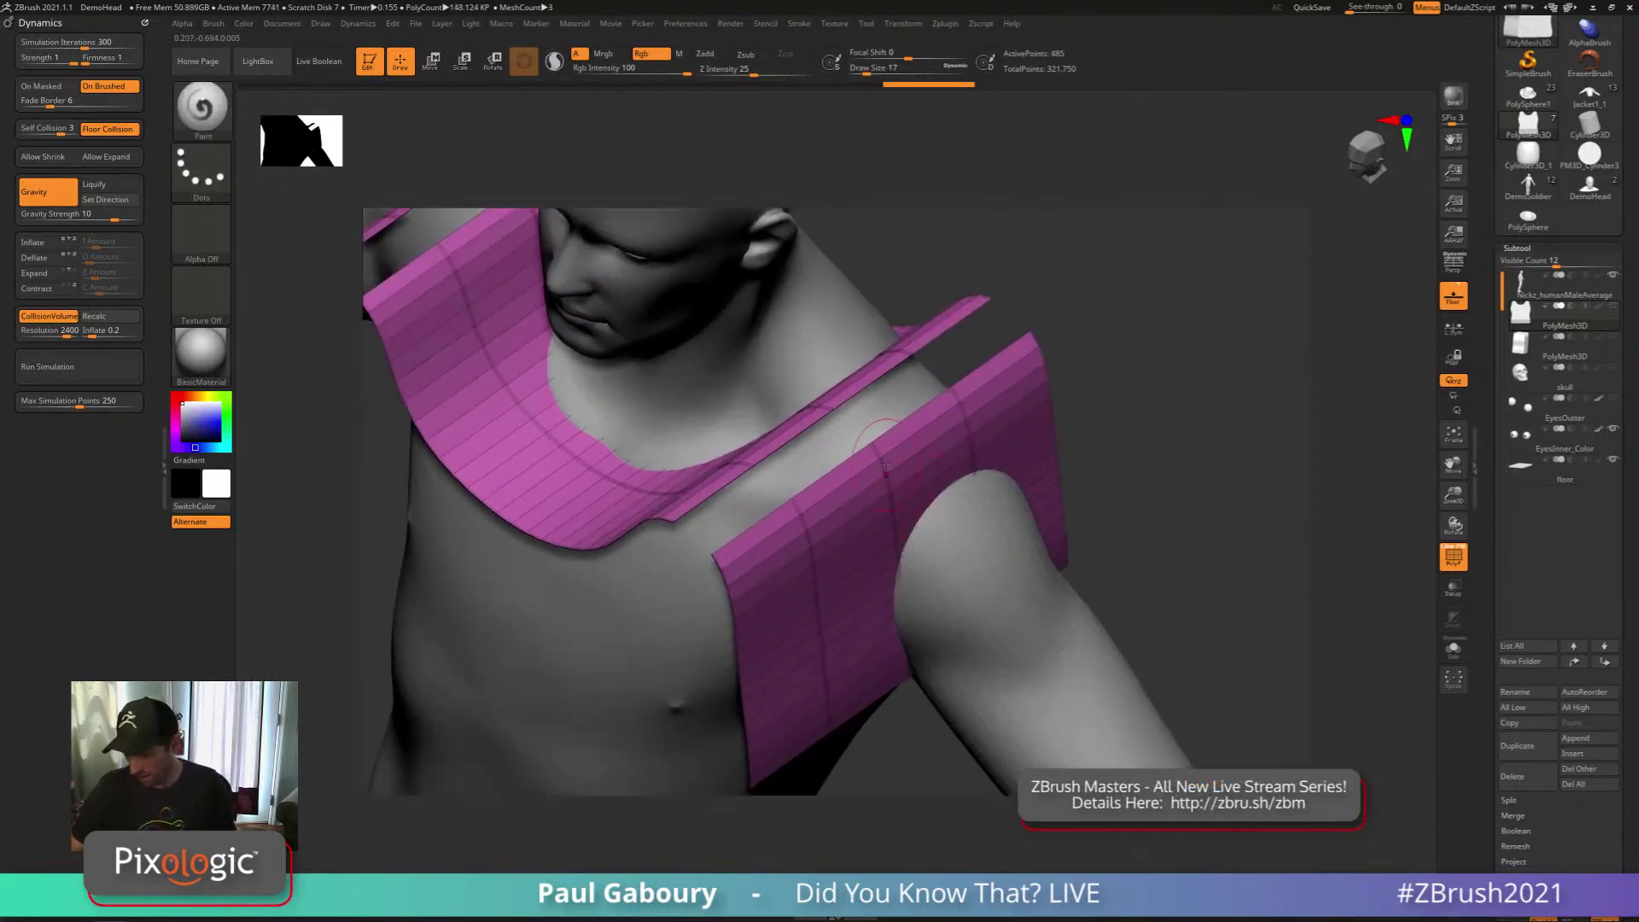
Hide the edge loops along the shoulder tops with SelectLasso, leaving only the neckline and armhole walls
left_click(206, 119, "ctrl+shift")
left_click(598, 180)
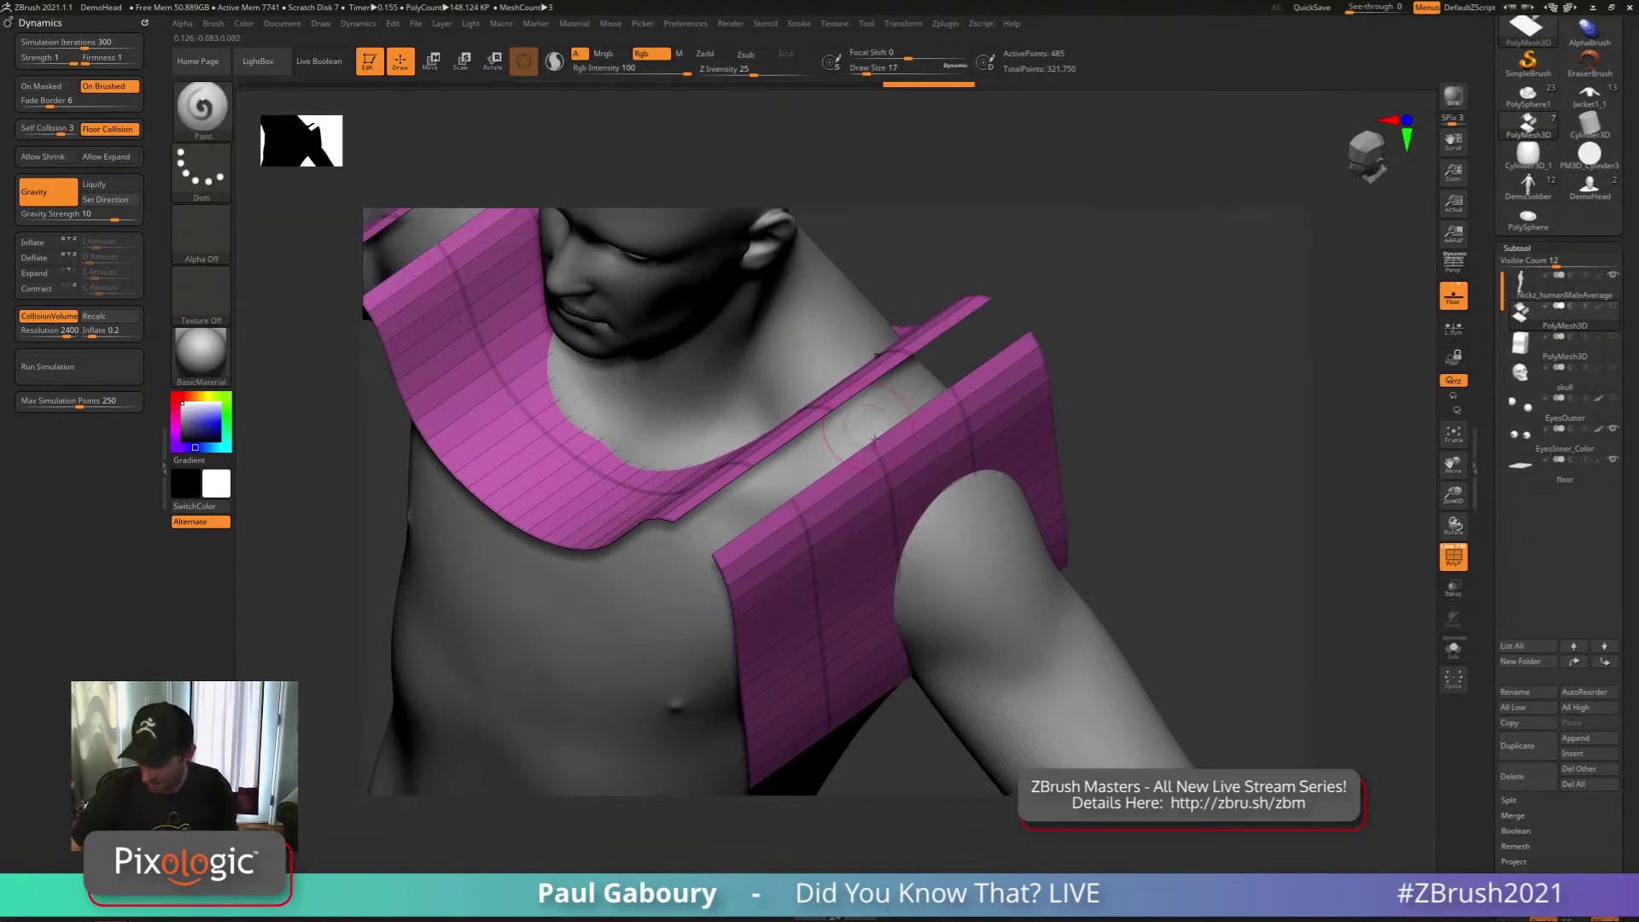
left_click_drag(878, 457, 892, 432, "ctrl+shift")
right_click_drag(893, 432, 724, 487)
left_click(866, 442, "ctrl+shift")
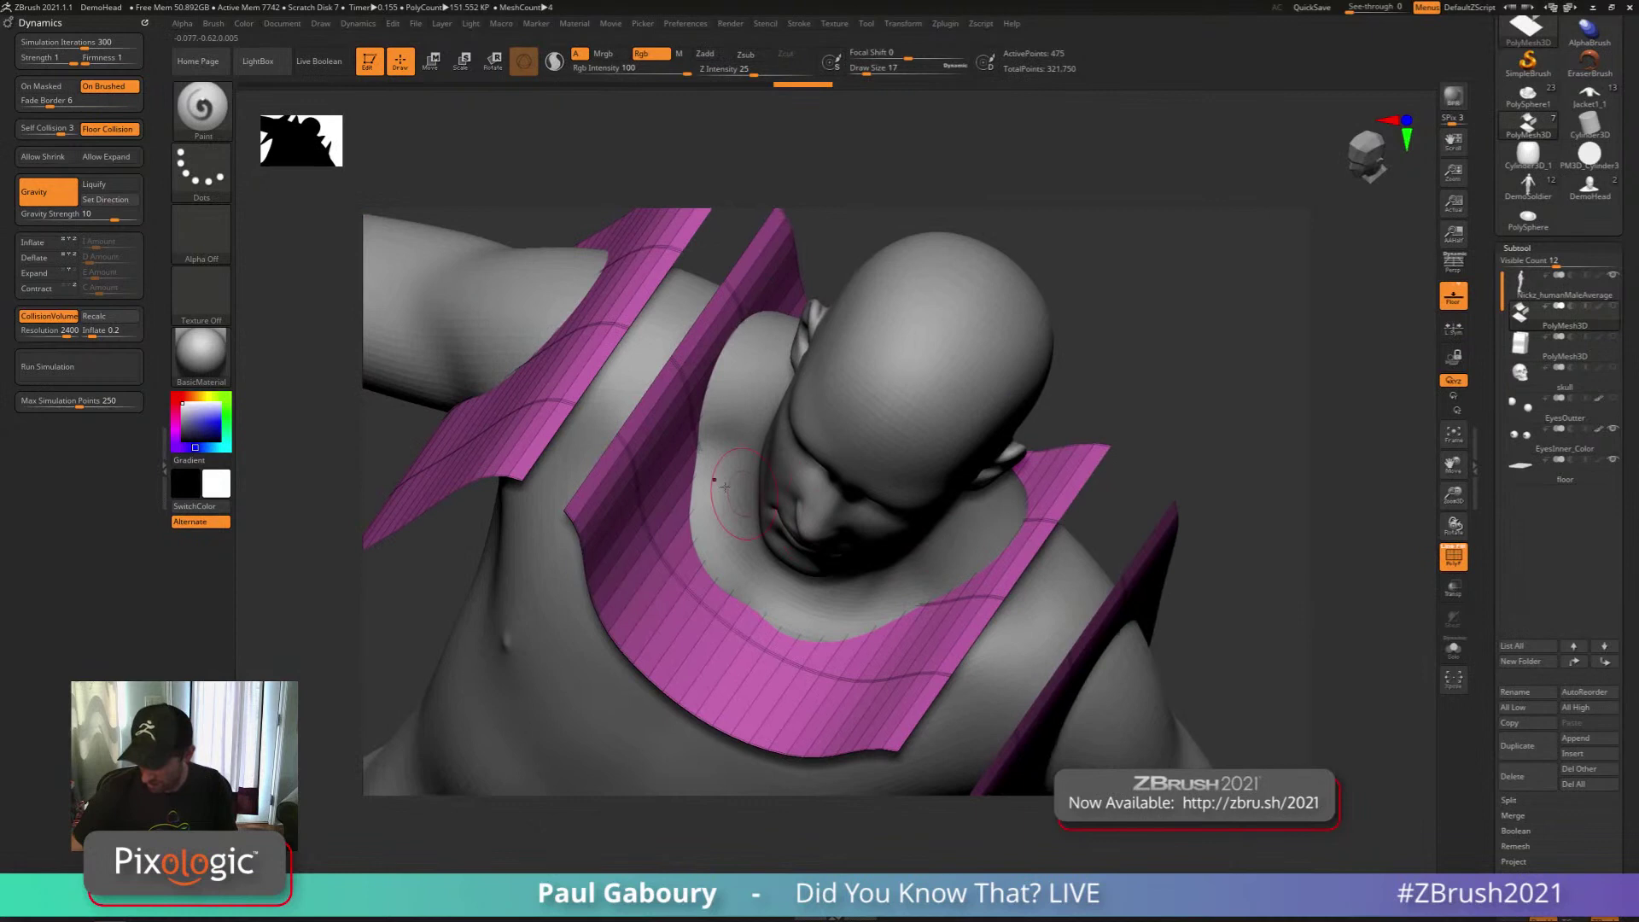
left_click(626, 441, "ctrl+shift")
left_click(567, 404, "ctrl+shift")
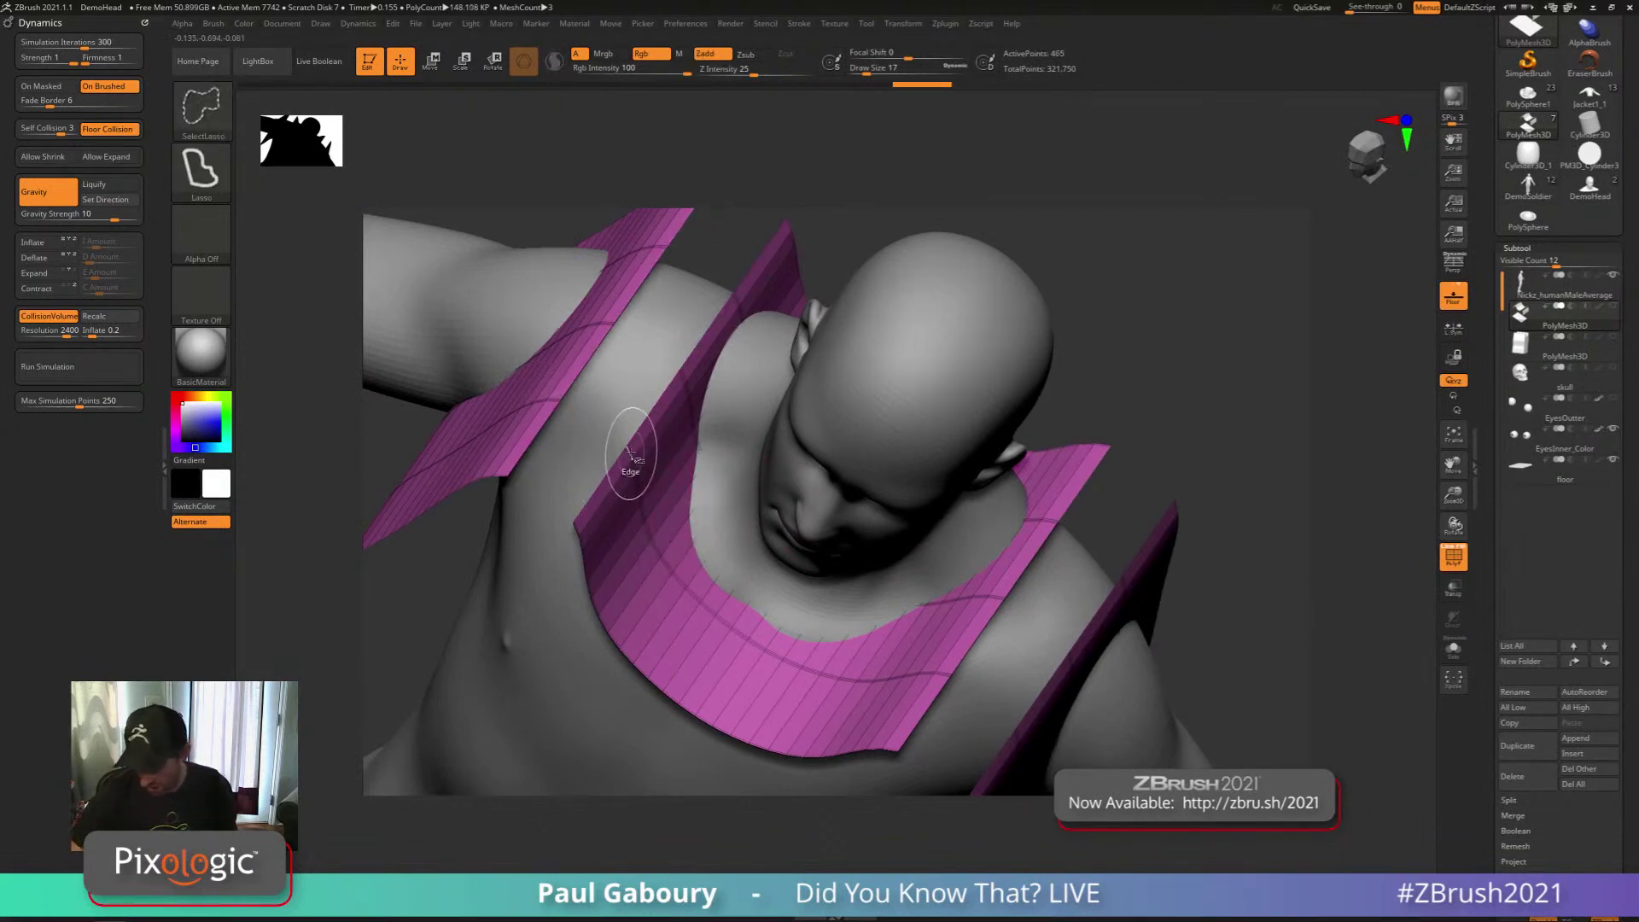
left_click(553, 399, "ctrl+shift")
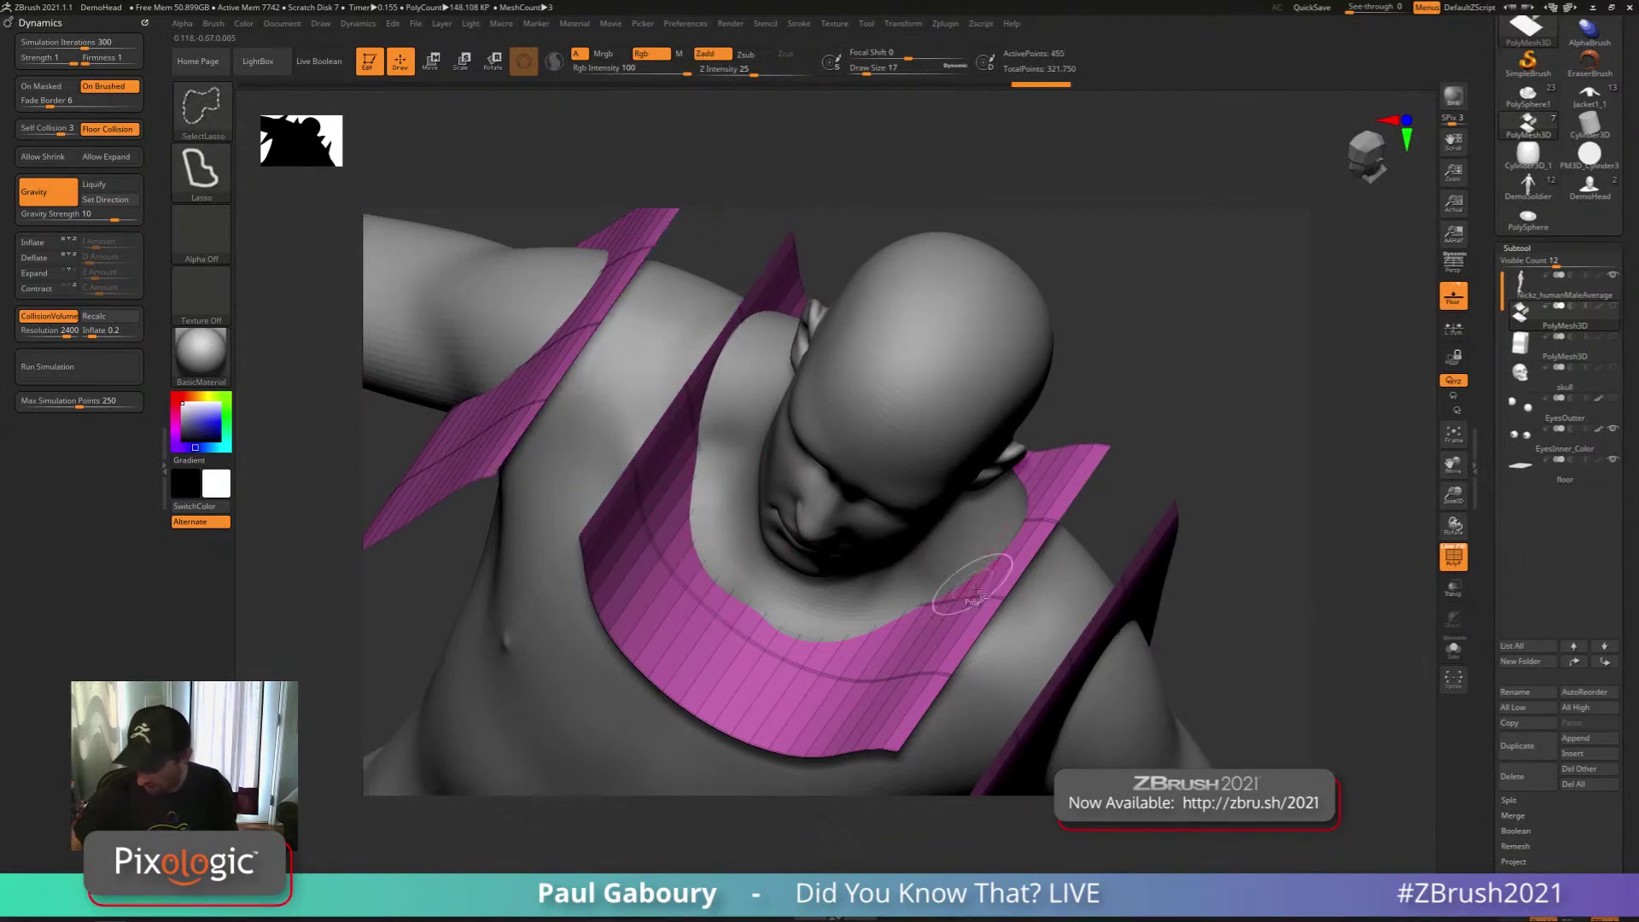
left_click(942, 675, "ctrl+shift")
right_click_drag(942, 674, 965, 574)
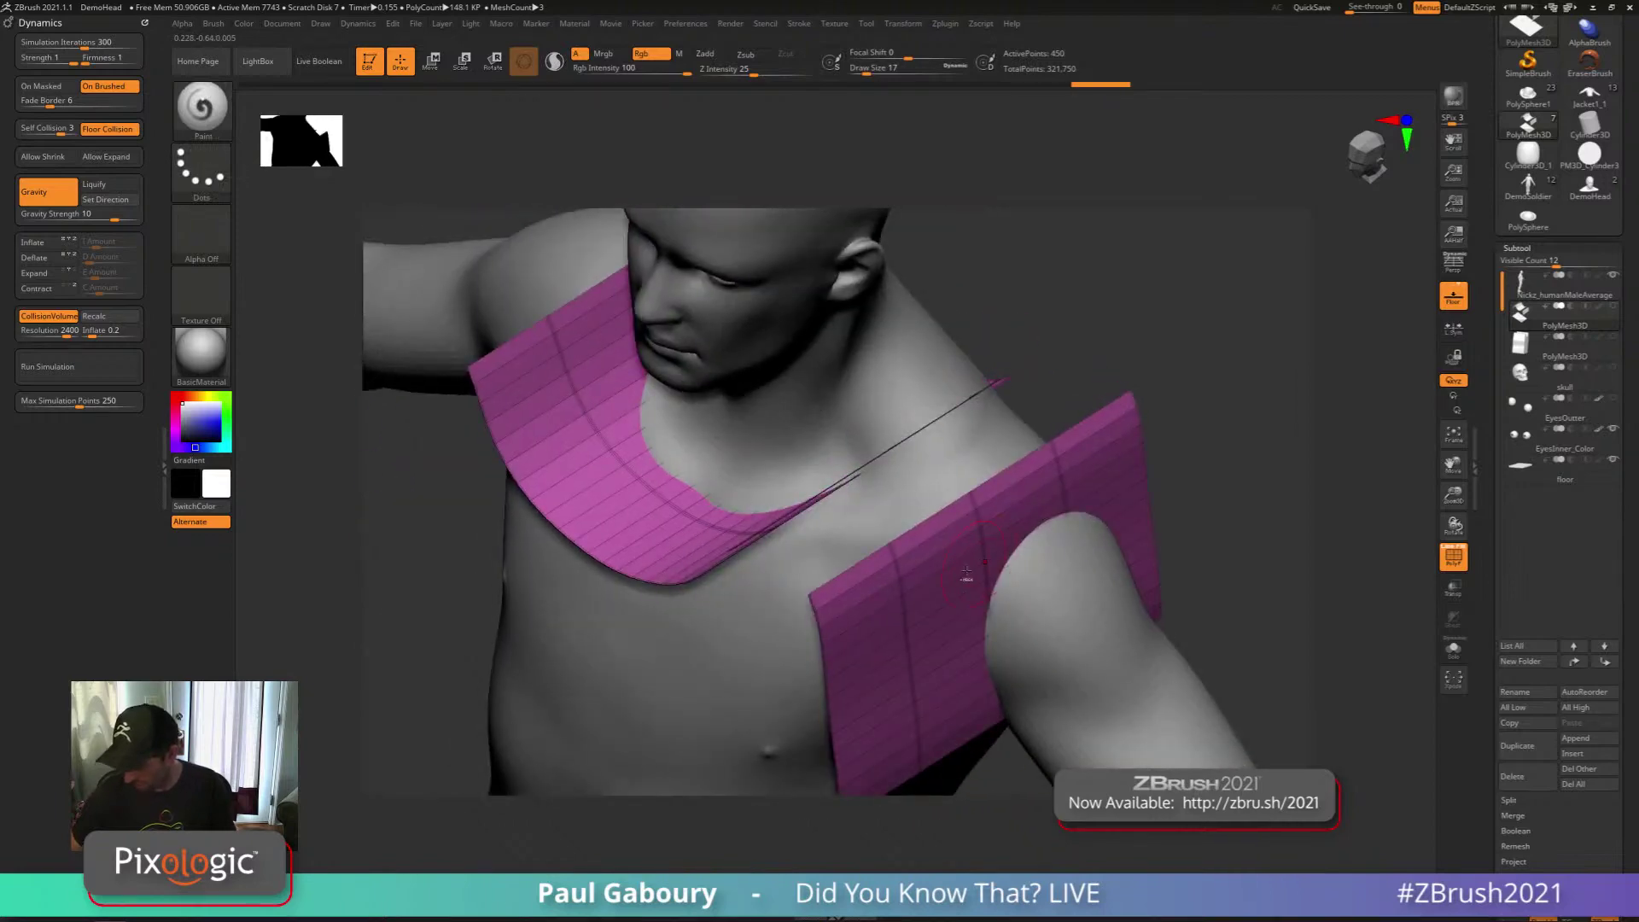
left_click(895, 553, "ctrl+shift")
Invert the tank top's visibility and delete the hidden neckline and armhole walls with Del Hidden
left_click(1222, 492, "ctrl+shift")
mouse_move(1243, 500)
right_mouse_down("ctrl")
mouse_move(1060, 472)
mouse_move(1086, 501)
mouse_move(1072, 466)
mouse_move(1061, 527)
mouse_move(956, 486)
mouse_move(1058, 542)
mouse_move(1152, 529)
right_mouse_up("ctrl")
mouse_move(1152, 529)
right_mouse_down("ctrl")
mouse_move(1109, 510)
mouse_move(933, 518)
right_mouse_up("ctrl")
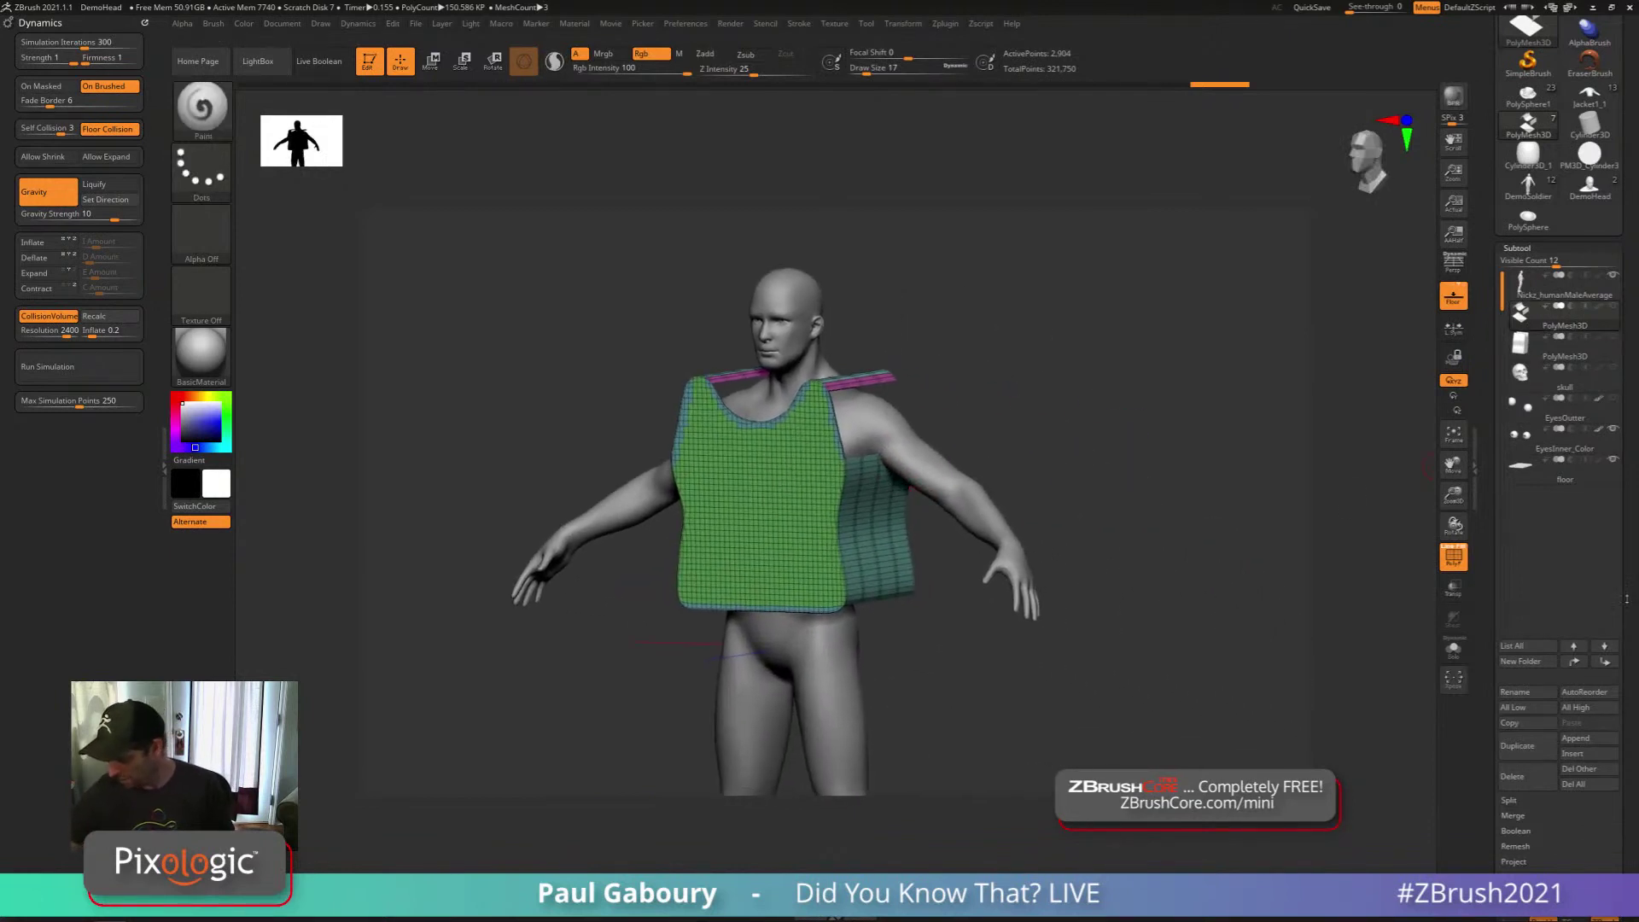
scroll(1533, 383, "down", 10)
key("shift")
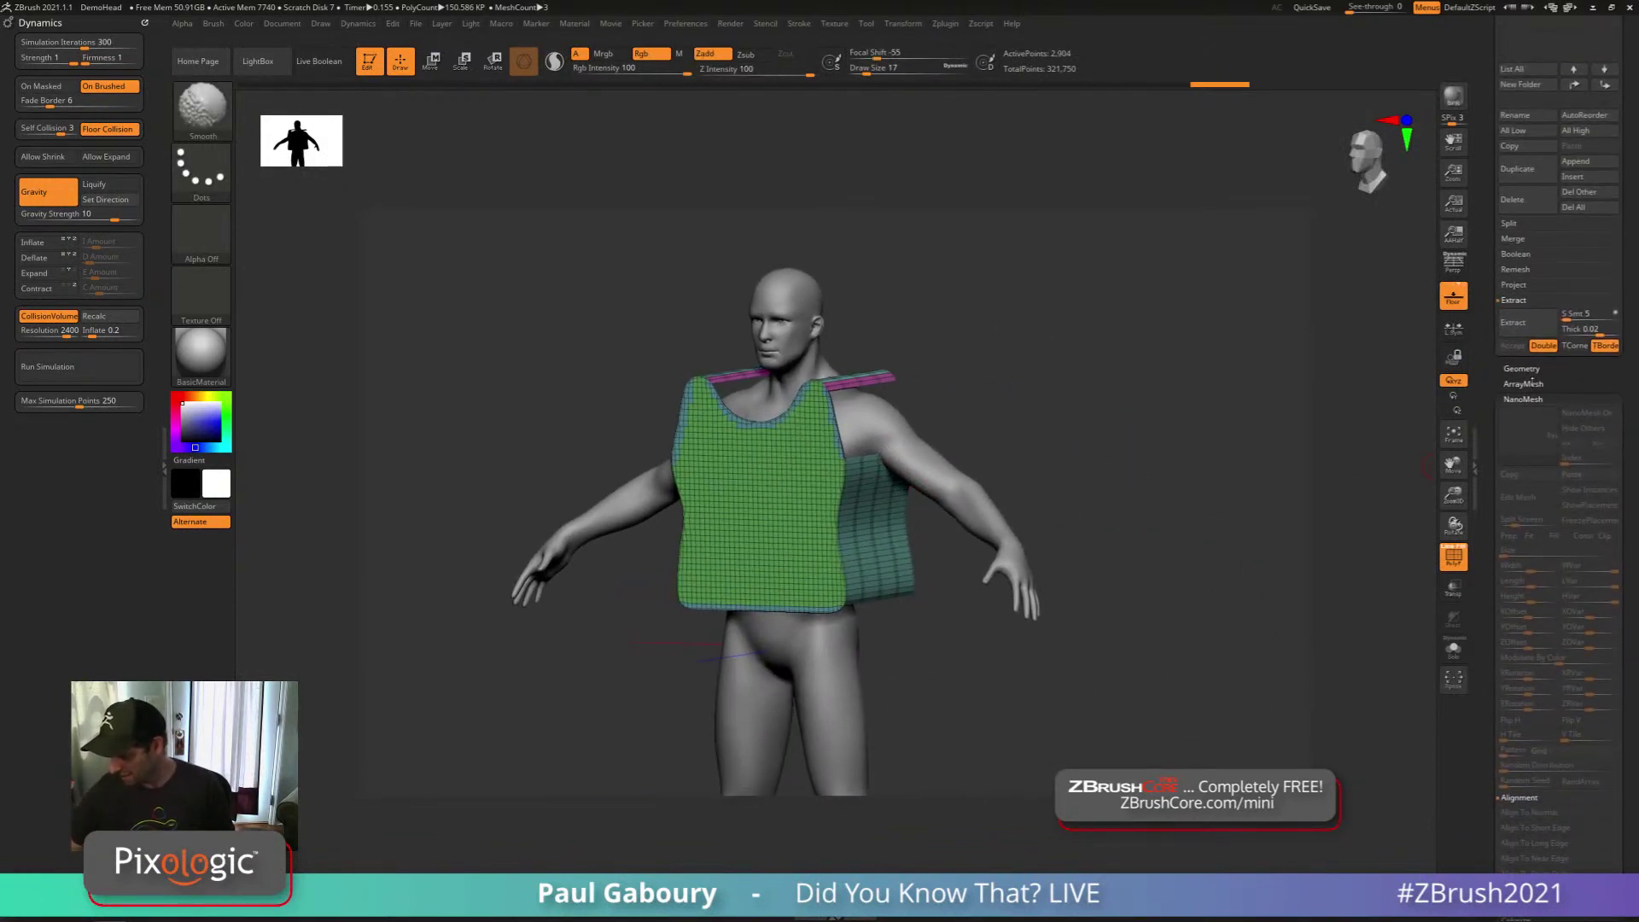
left_click(1530, 371, "shift")
left_click_drag(1626, 912, 1626, 641)
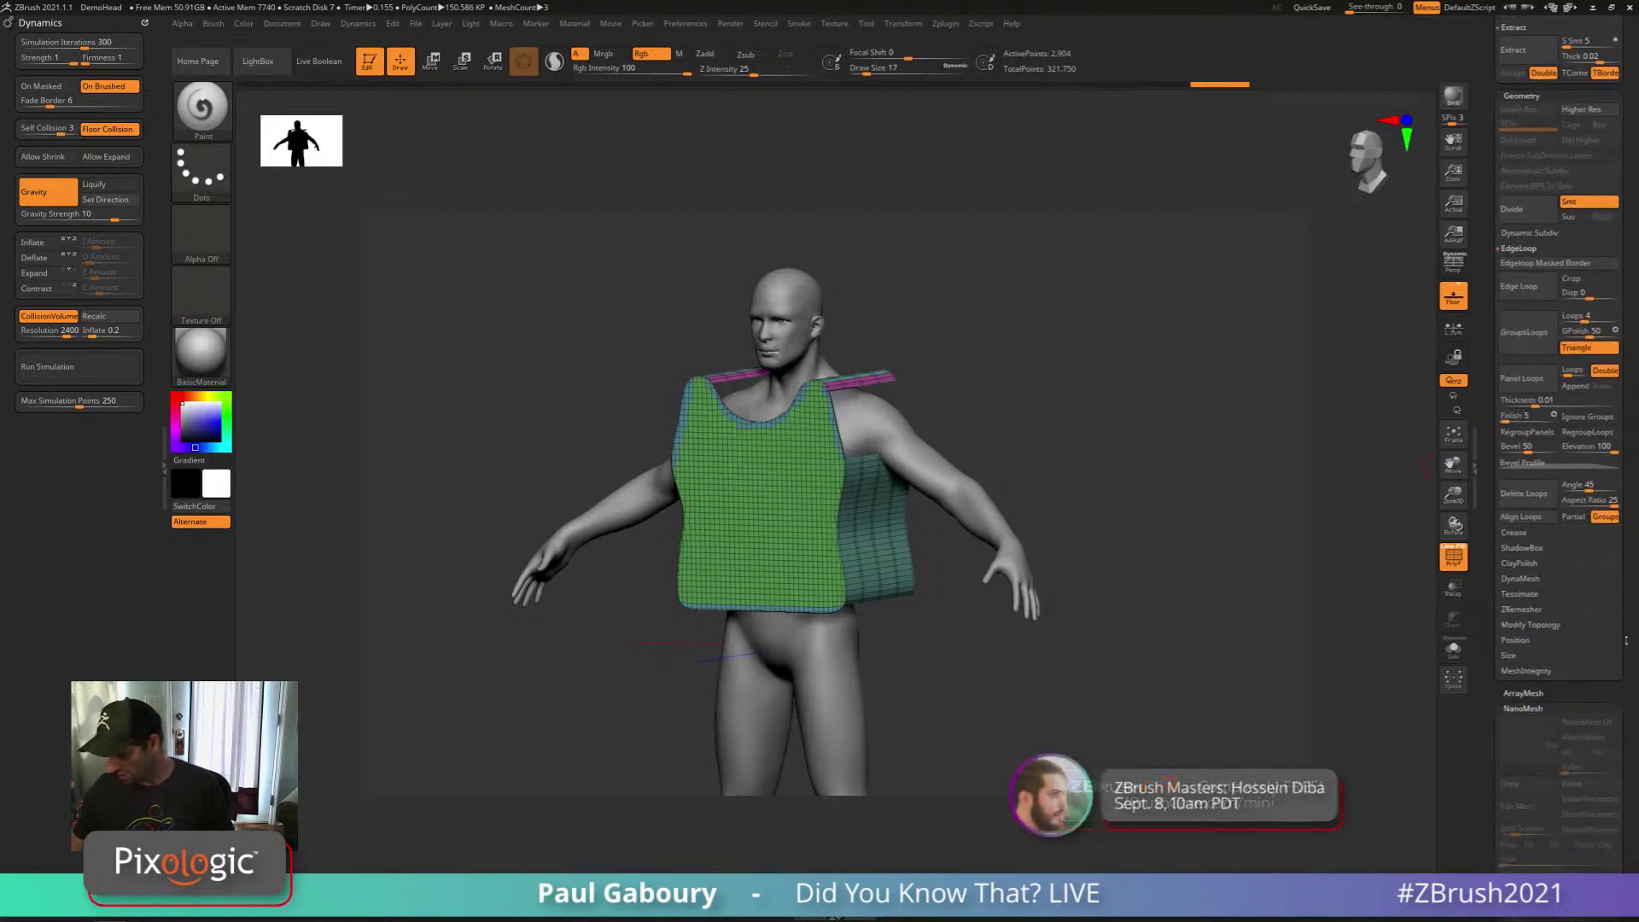
left_click(1530, 623)
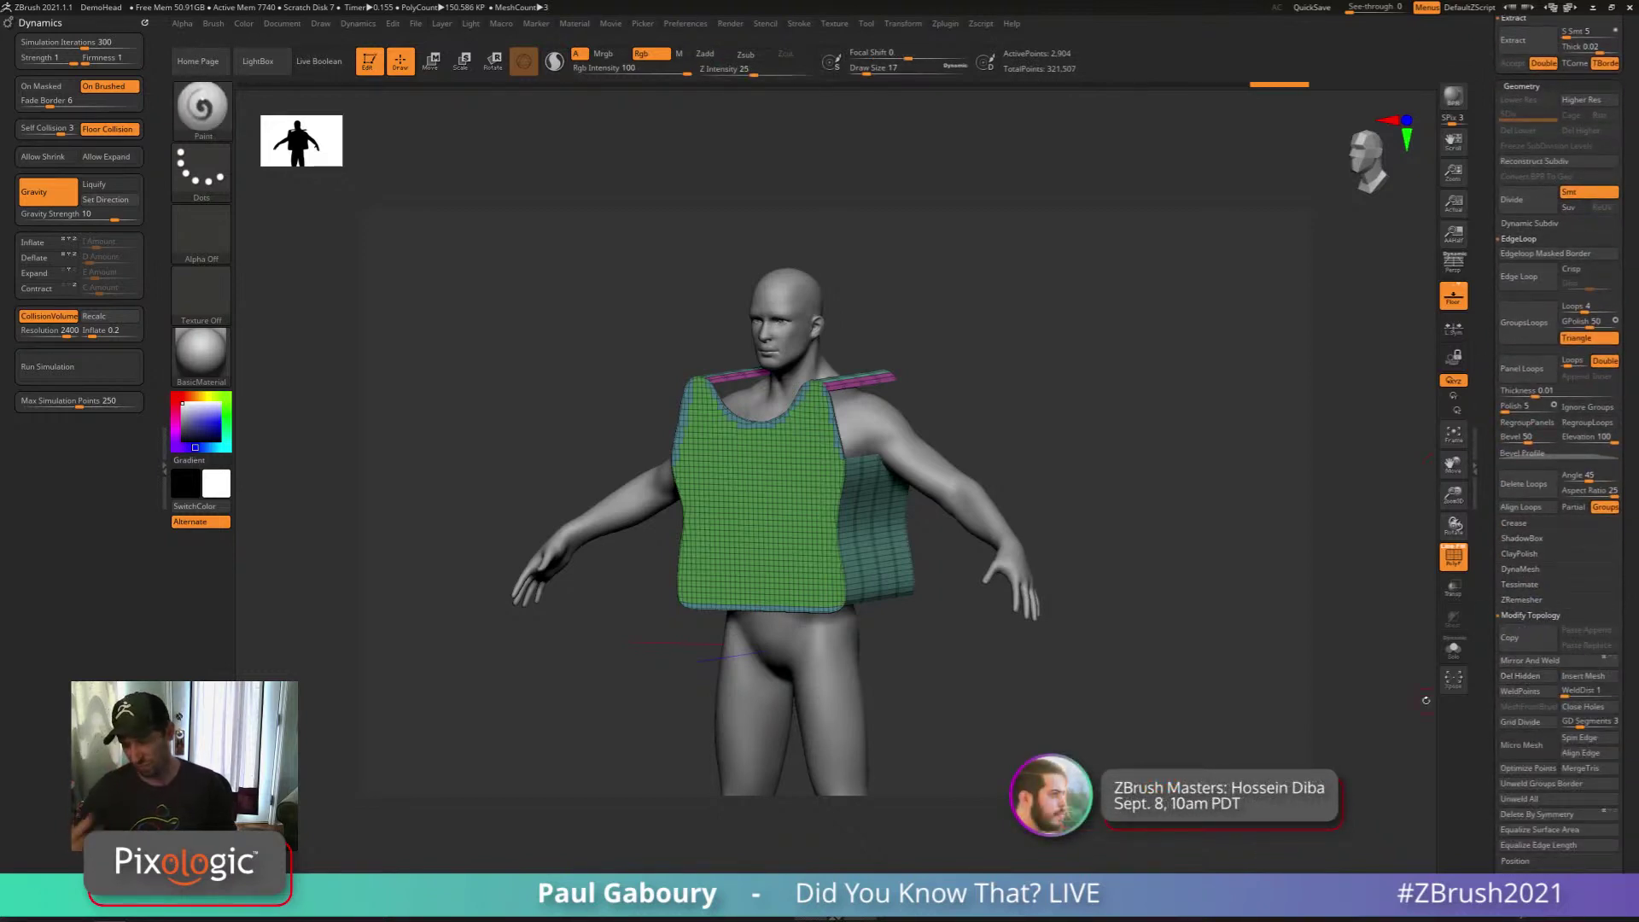
mouse_move(939, 667)
left_mouse_down()
mouse_move(994, 670)
mouse_move(911, 668)
mouse_move(991, 673)
mouse_move(922, 669)
mouse_move(976, 669)
mouse_move(962, 651)
left_mouse_up()
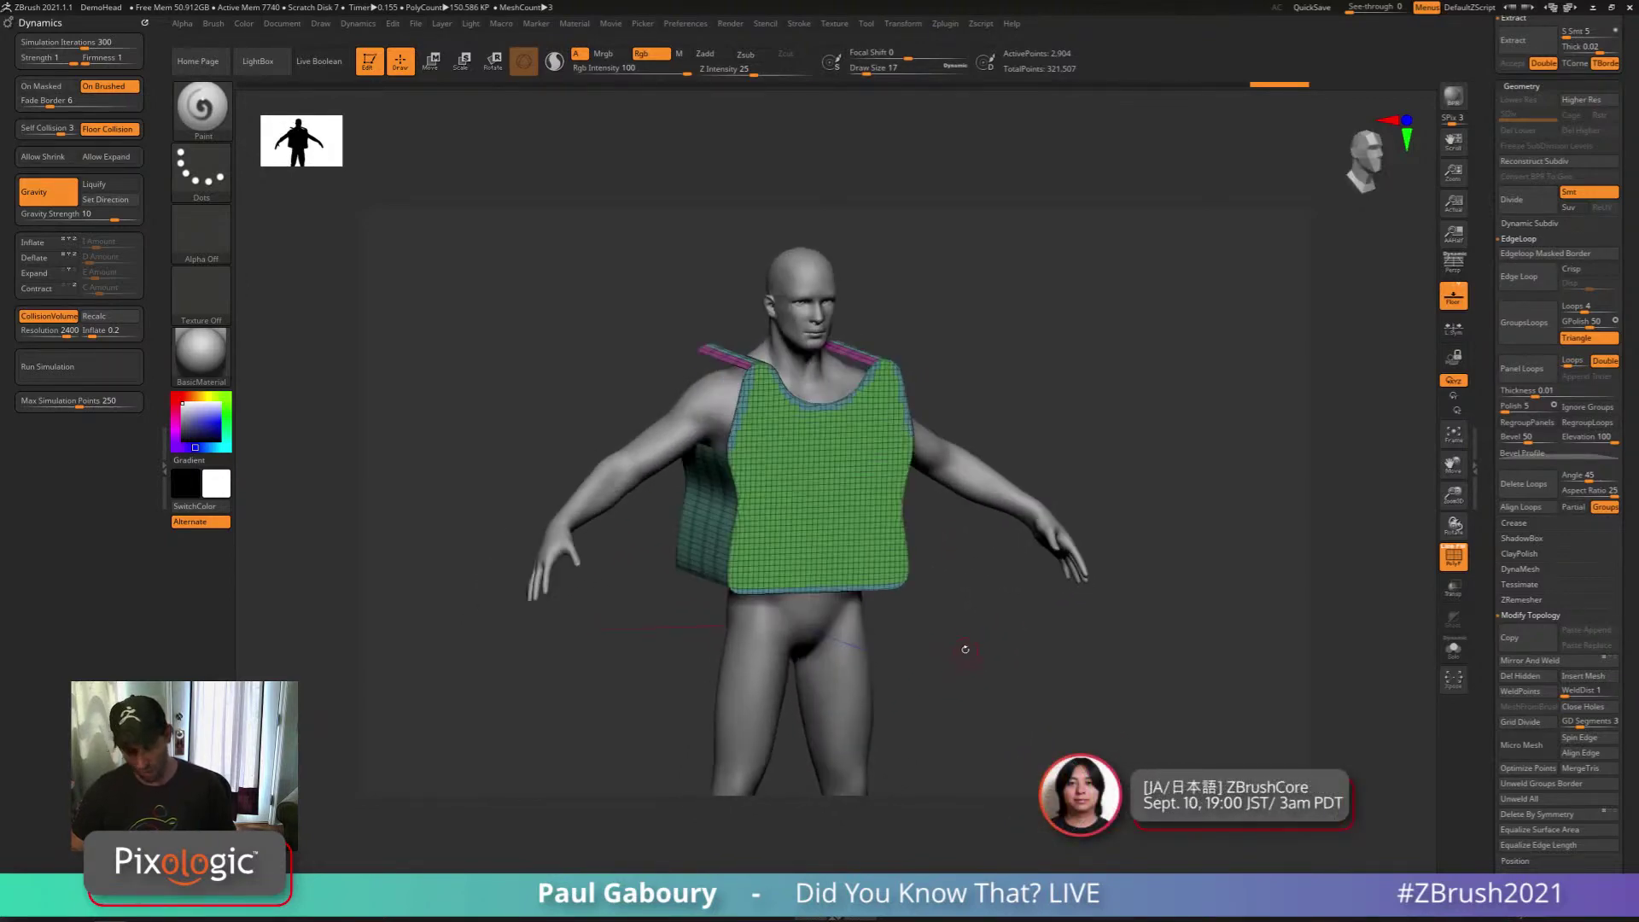
key("shift")
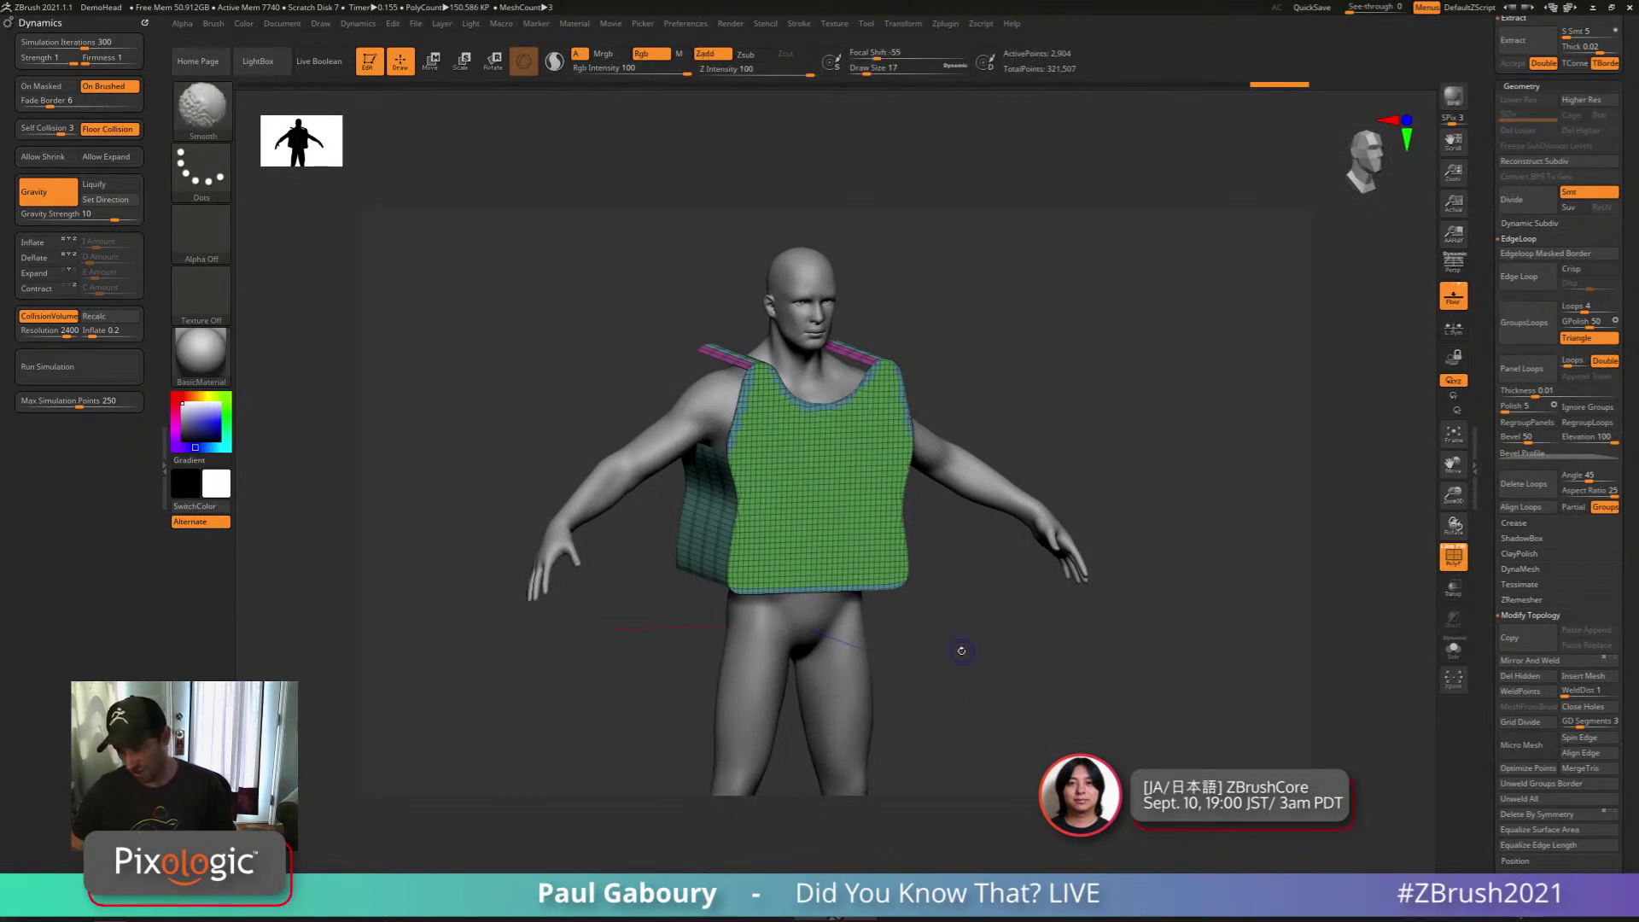
Turn off PolyFrame, show the whole figure smaller from the front and display SpotLight again
key("shift+f")
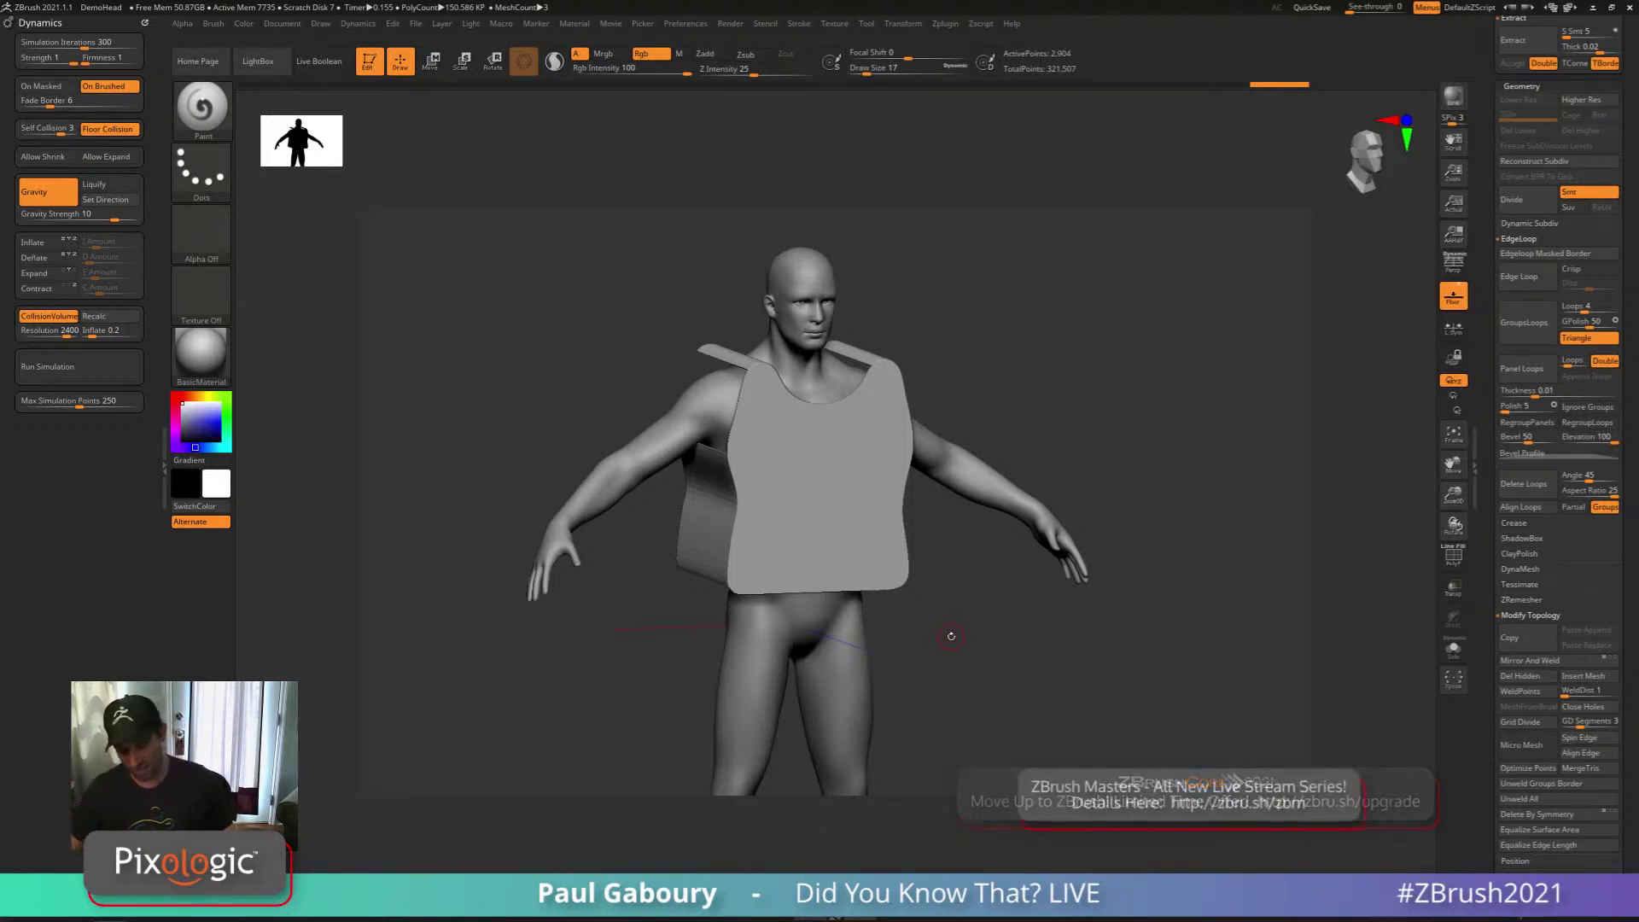
left_click_drag(969, 626, 919, 668, "shift")
right_click_drag(919, 668, 845, 717, "ctrl")
right_click_drag(845, 717, 852, 629, "alt")
key("shift+z")
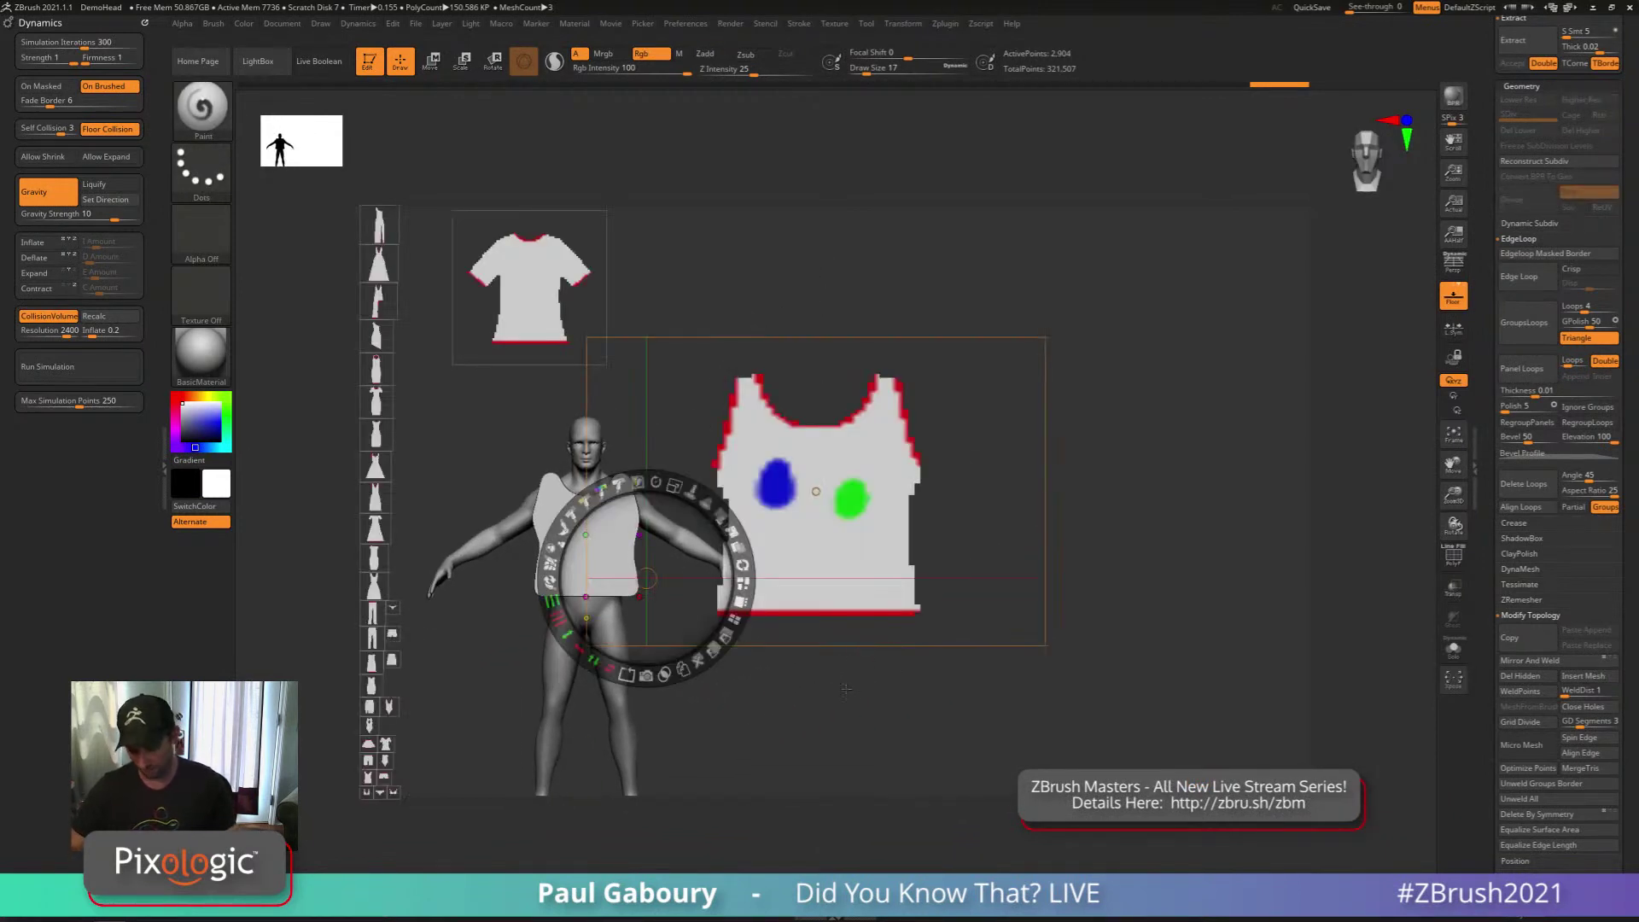
Move the SpotLight tank top silhouette beside the figure, select the T-shirt silhouette and place the SpotLight dial over the tank top
left_click_drag(813, 619, 591, 345)
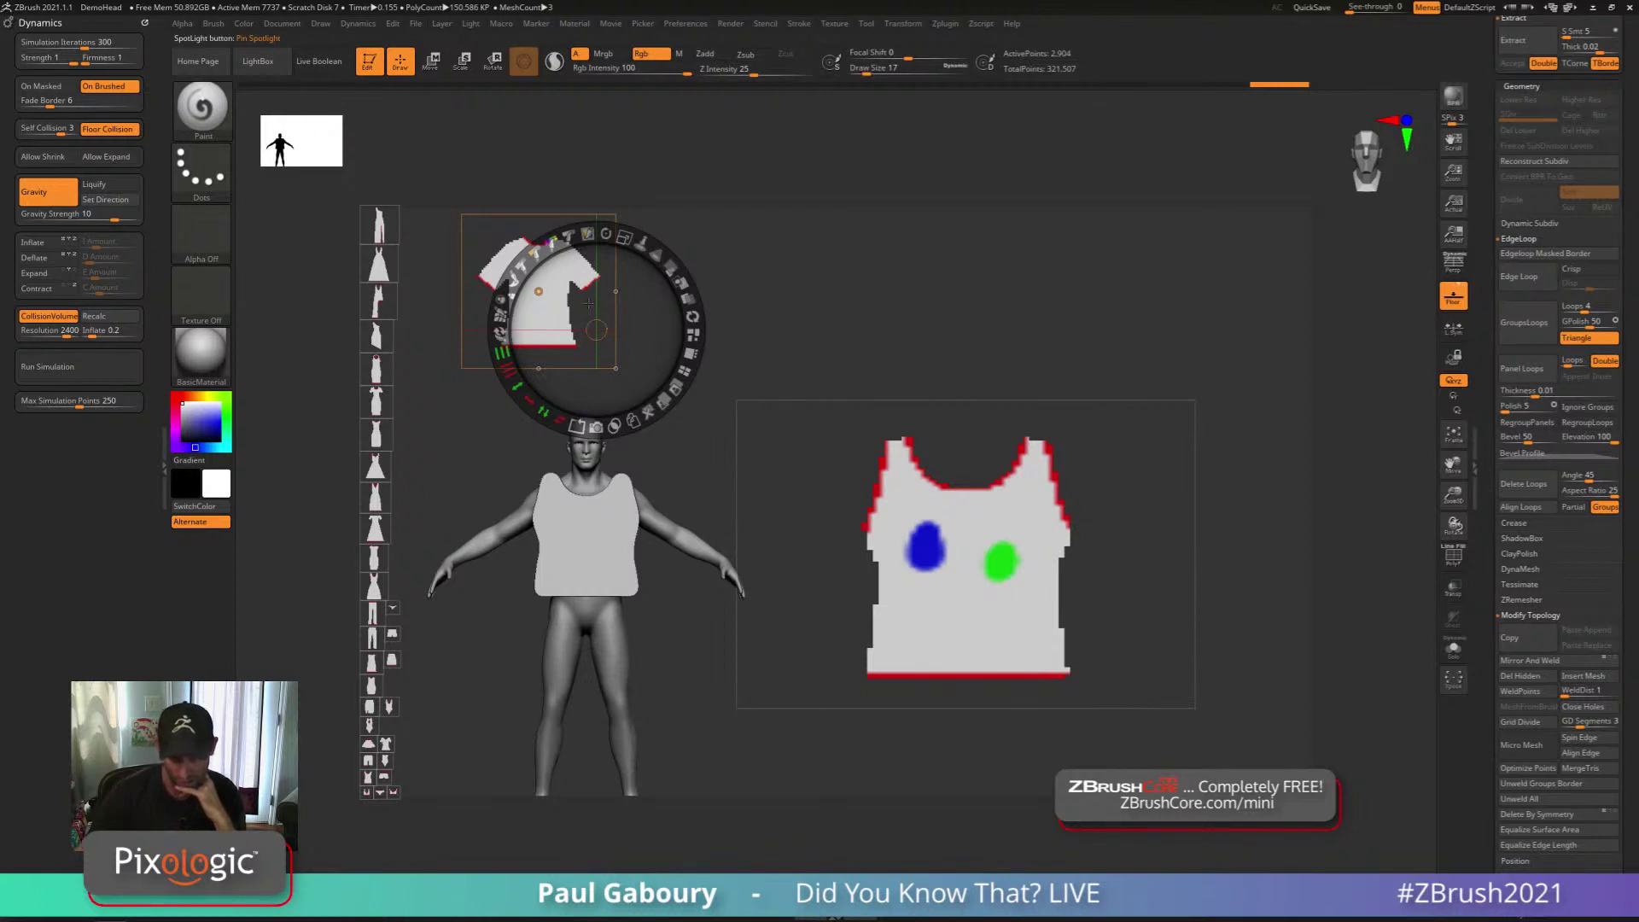
left_click(486, 240)
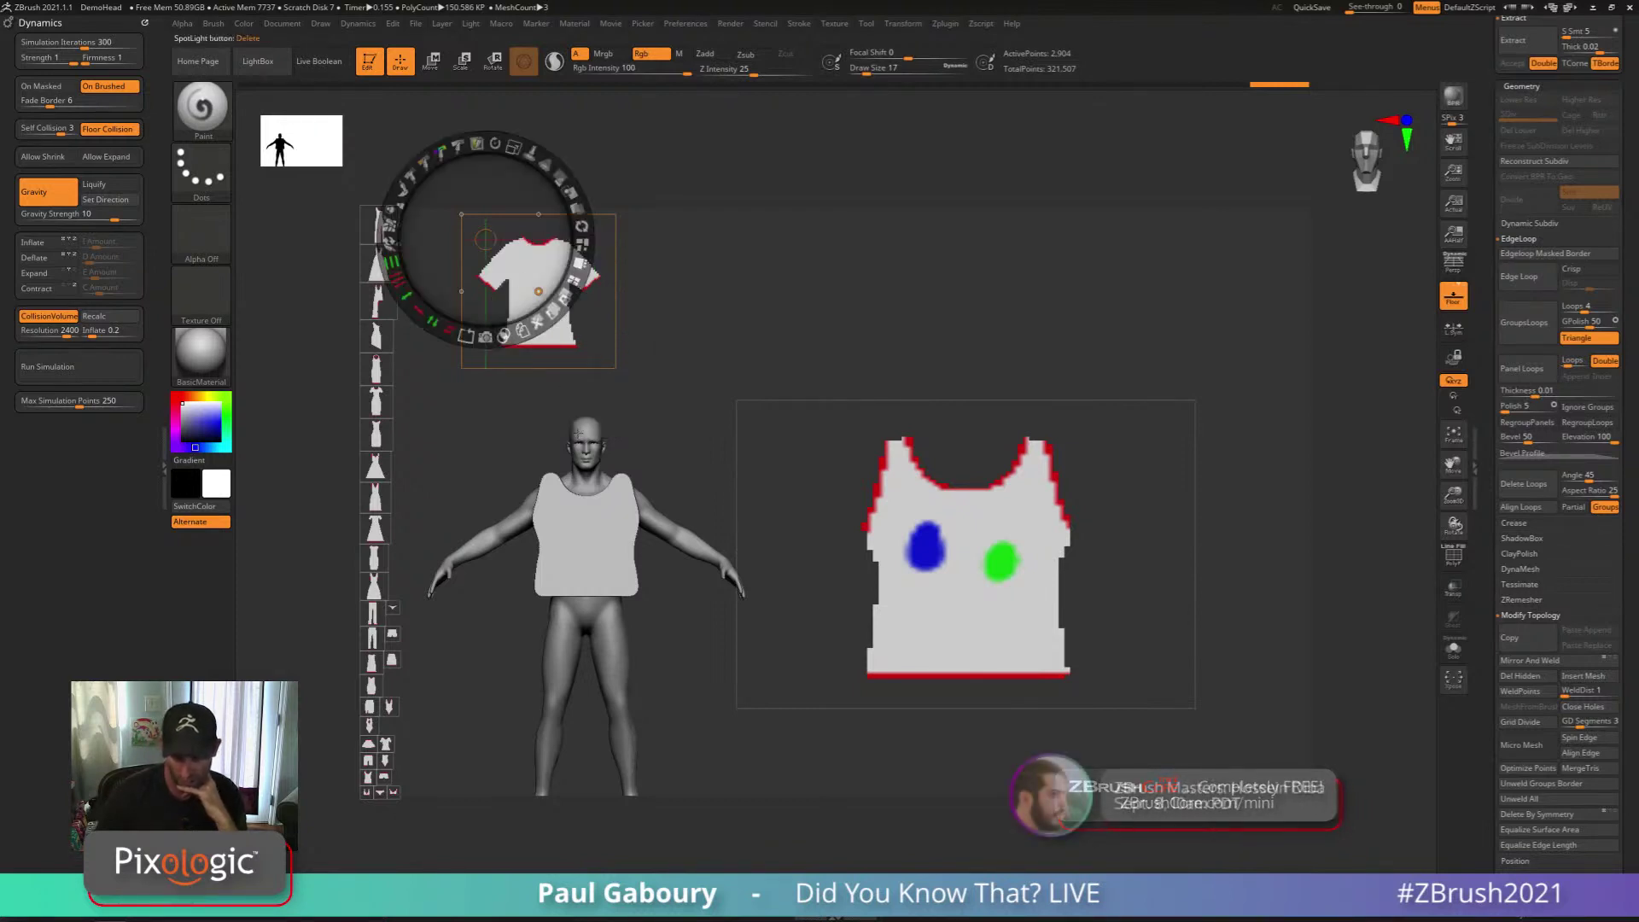
left_click(604, 337)
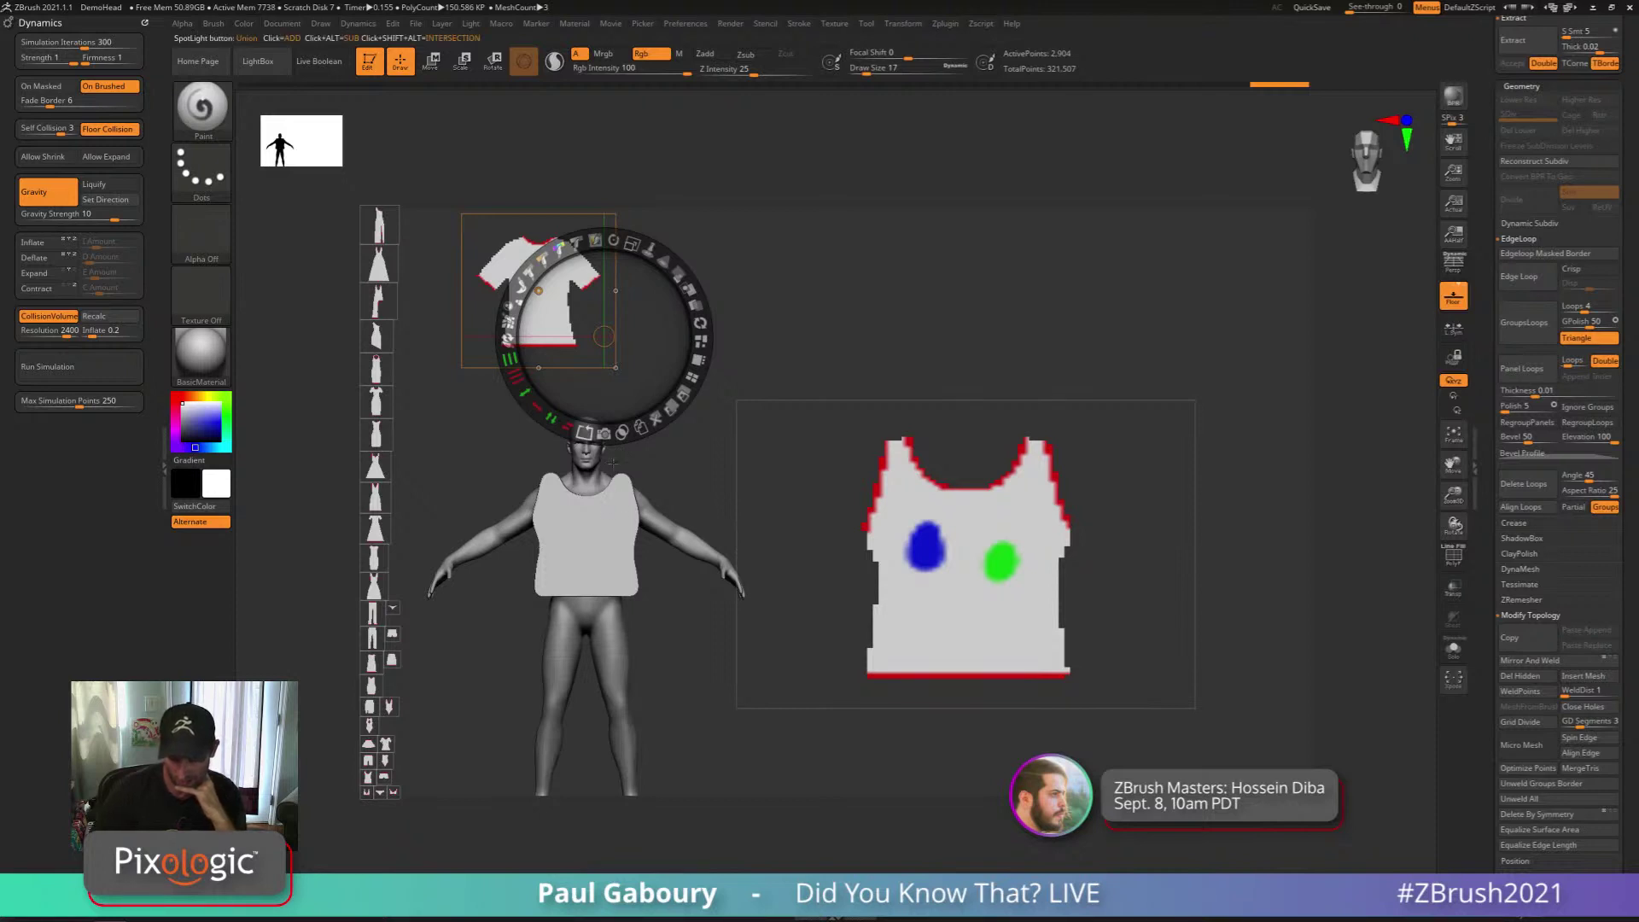
left_click_drag(604, 336, 589, 538)
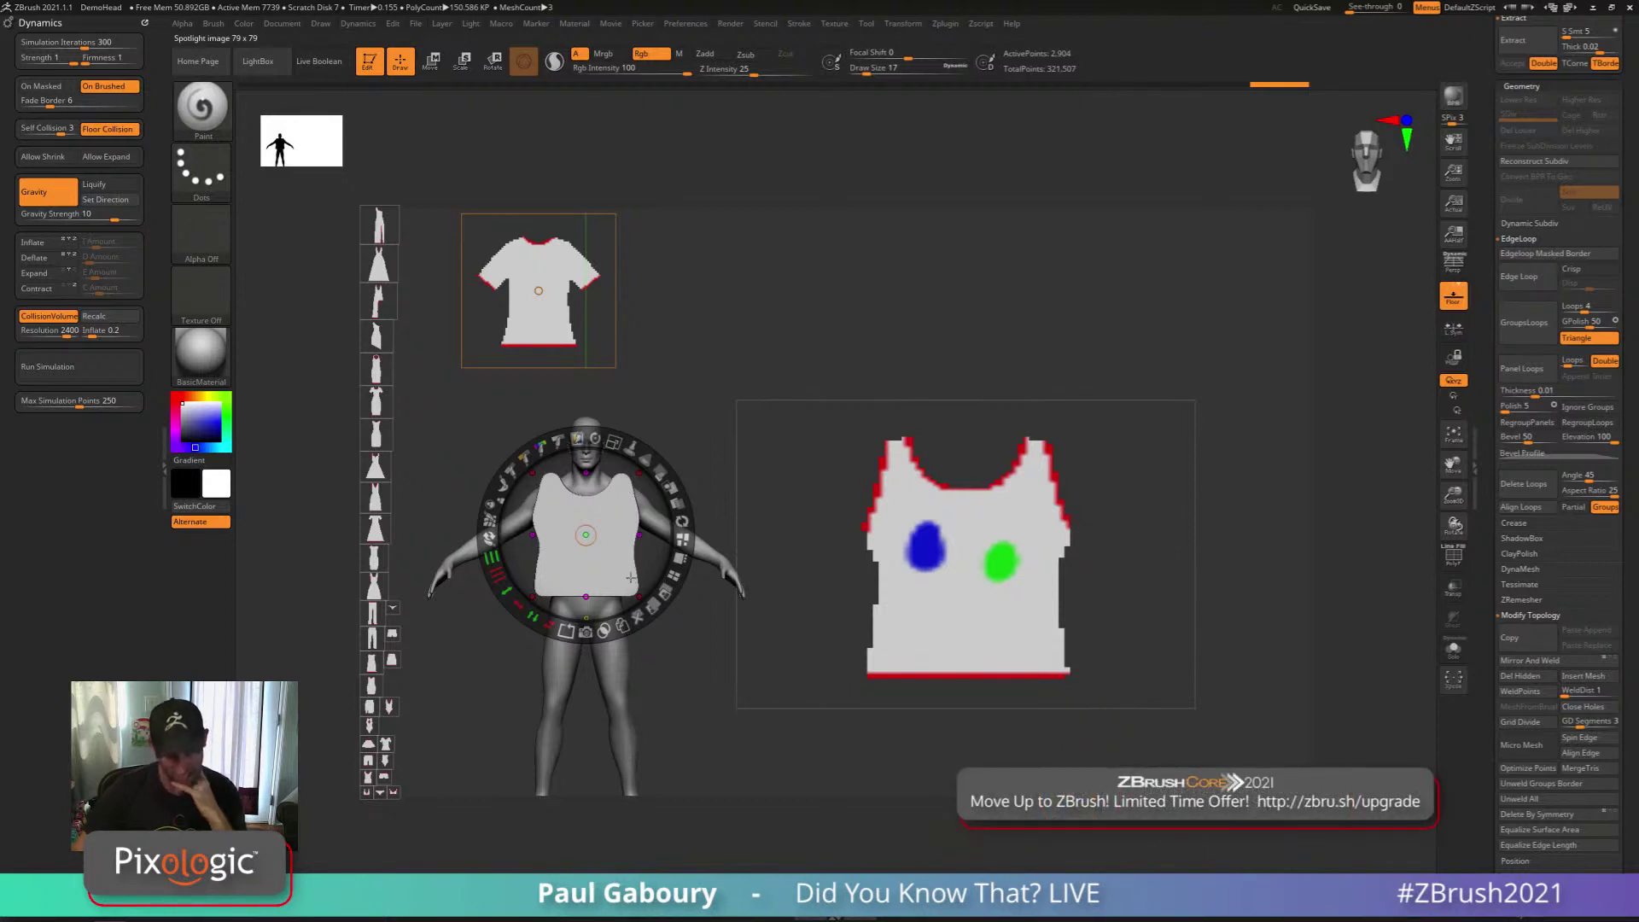
left_click_drag(595, 543, 965, 553)
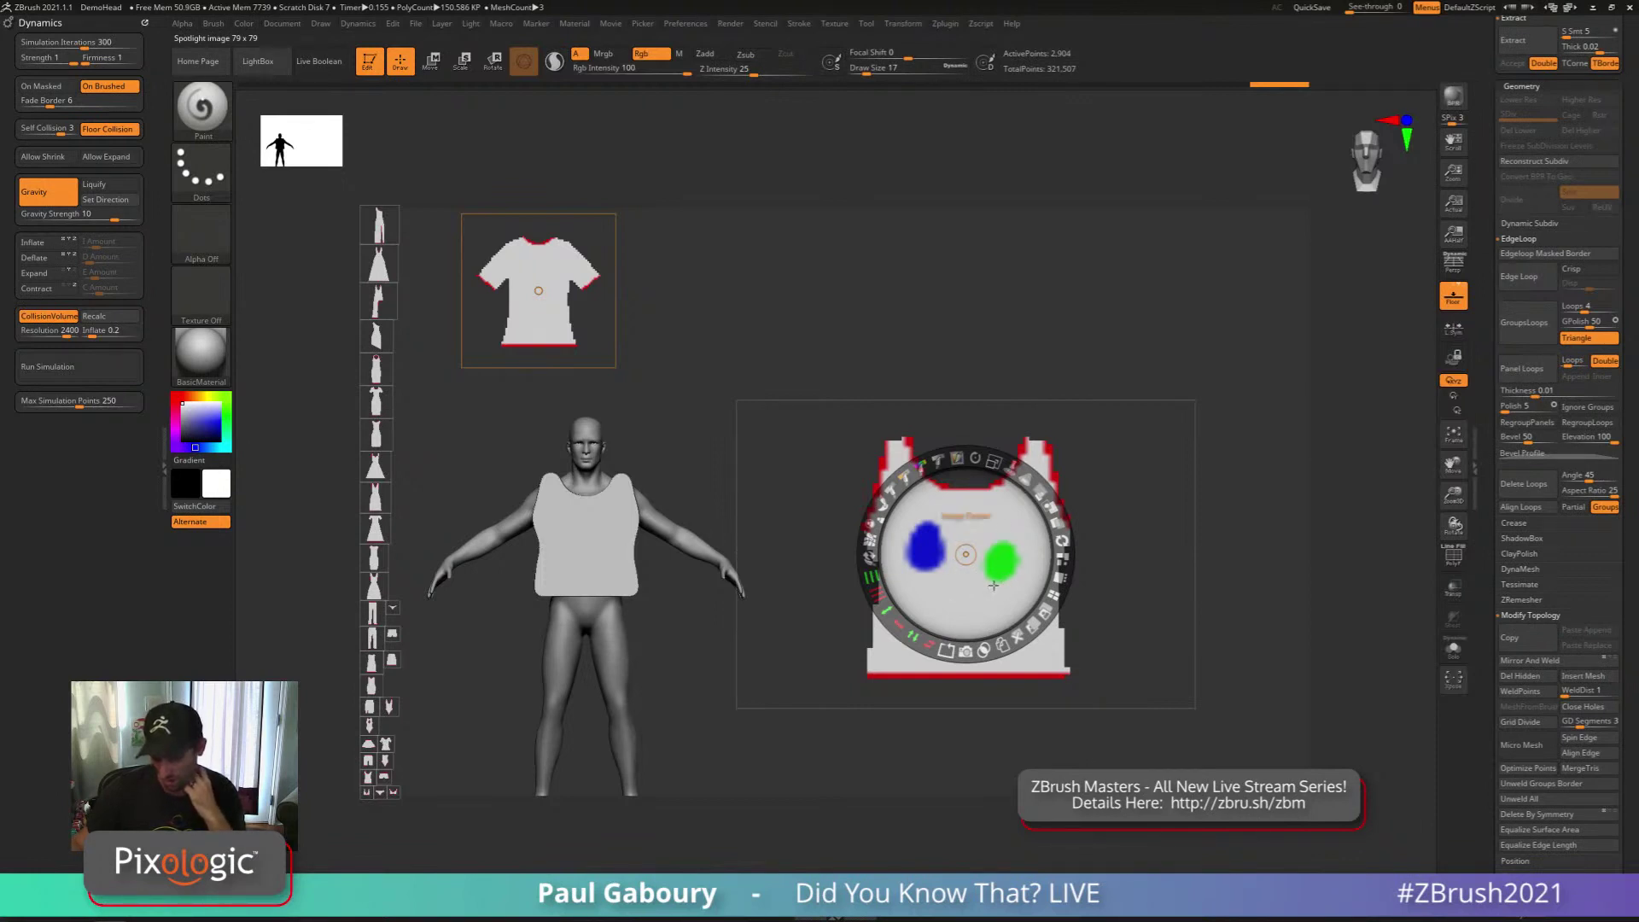
Place the SpotLight dial on the tank top silhouette's center and move the silhouette higher beside the figure
left_click_drag(993, 585, 1081, 497)
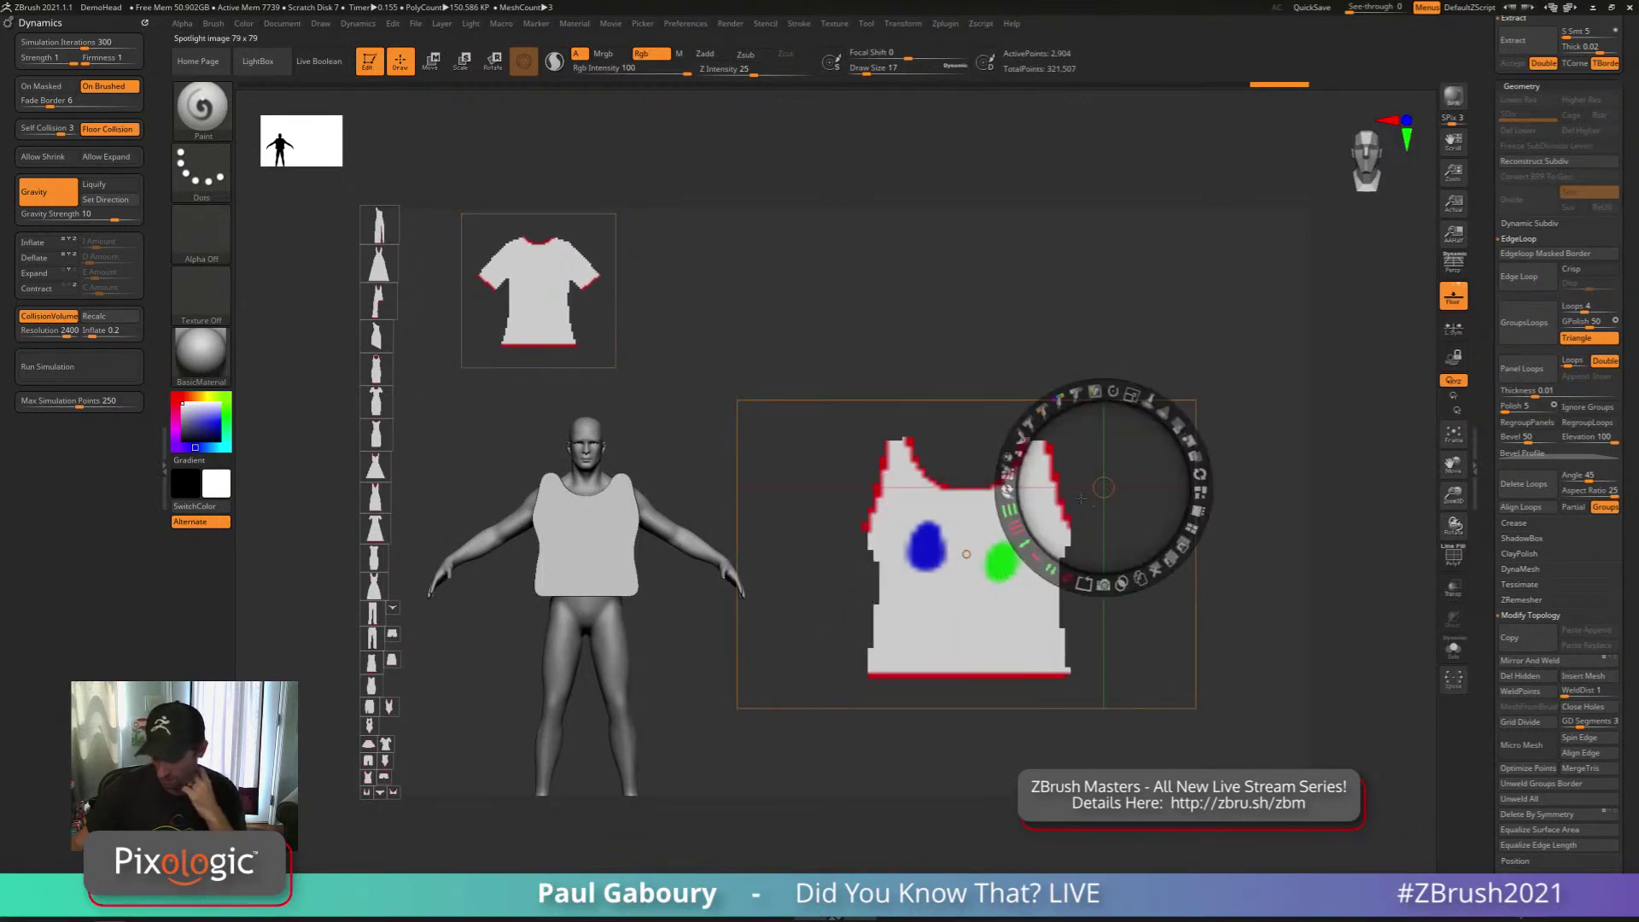
left_click(948, 567)
left_click(971, 552)
left_click_drag(1010, 590, 1069, 452)
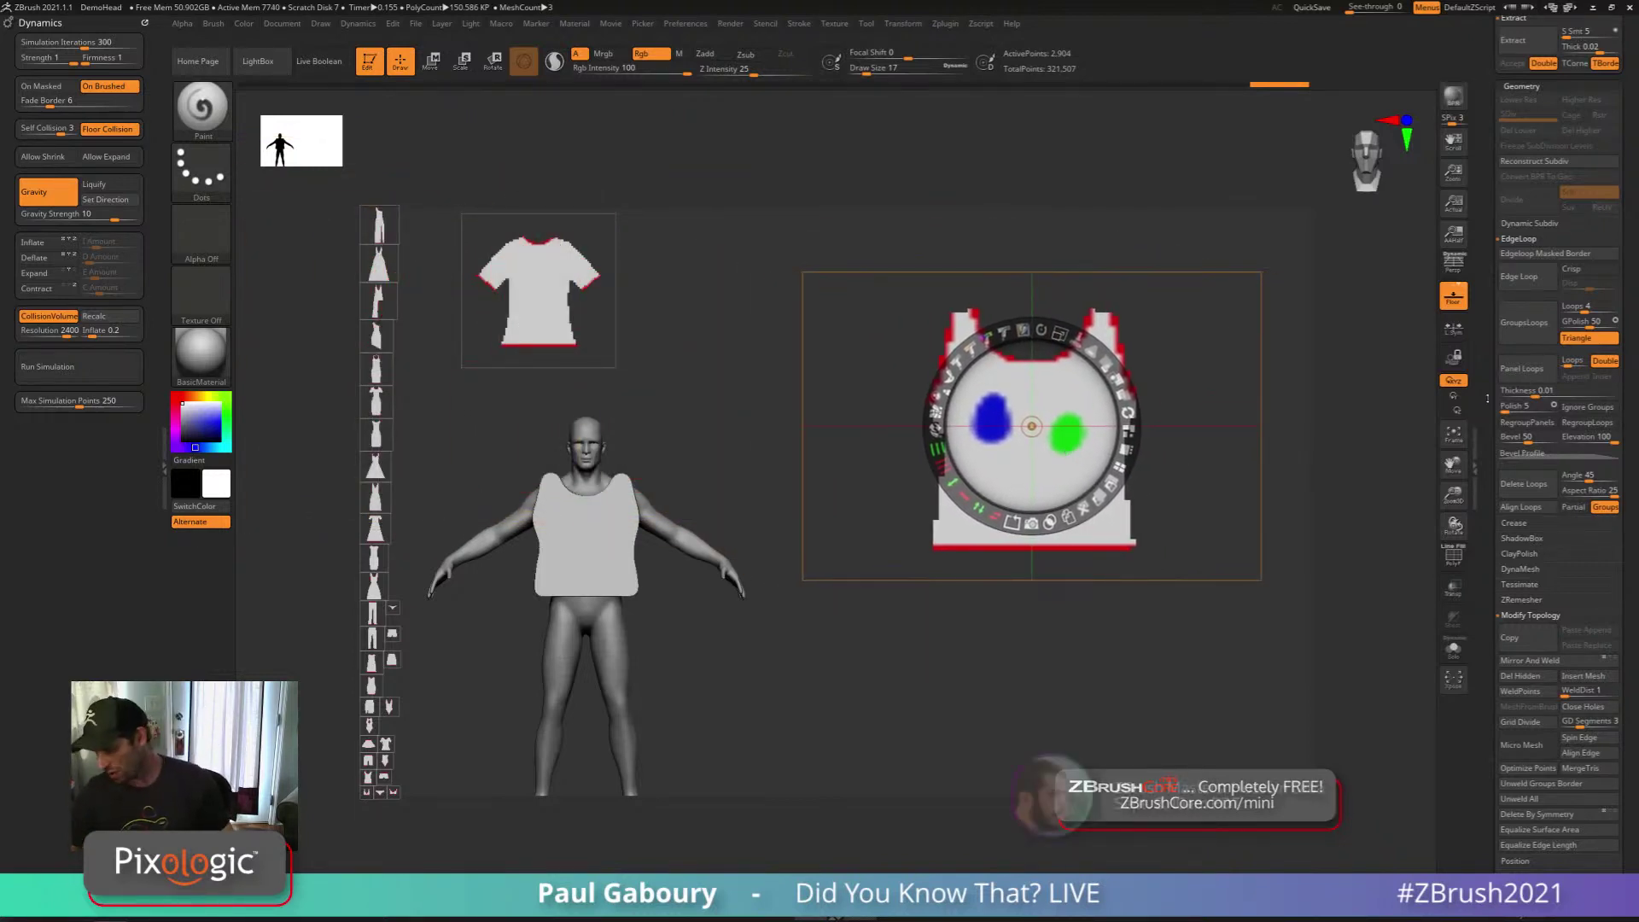
Select the human male body subtool without the tank top mesh, enlarge its upper body in the front view and display SpotLight again
left_click_drag(1492, 281, 1492, 602)
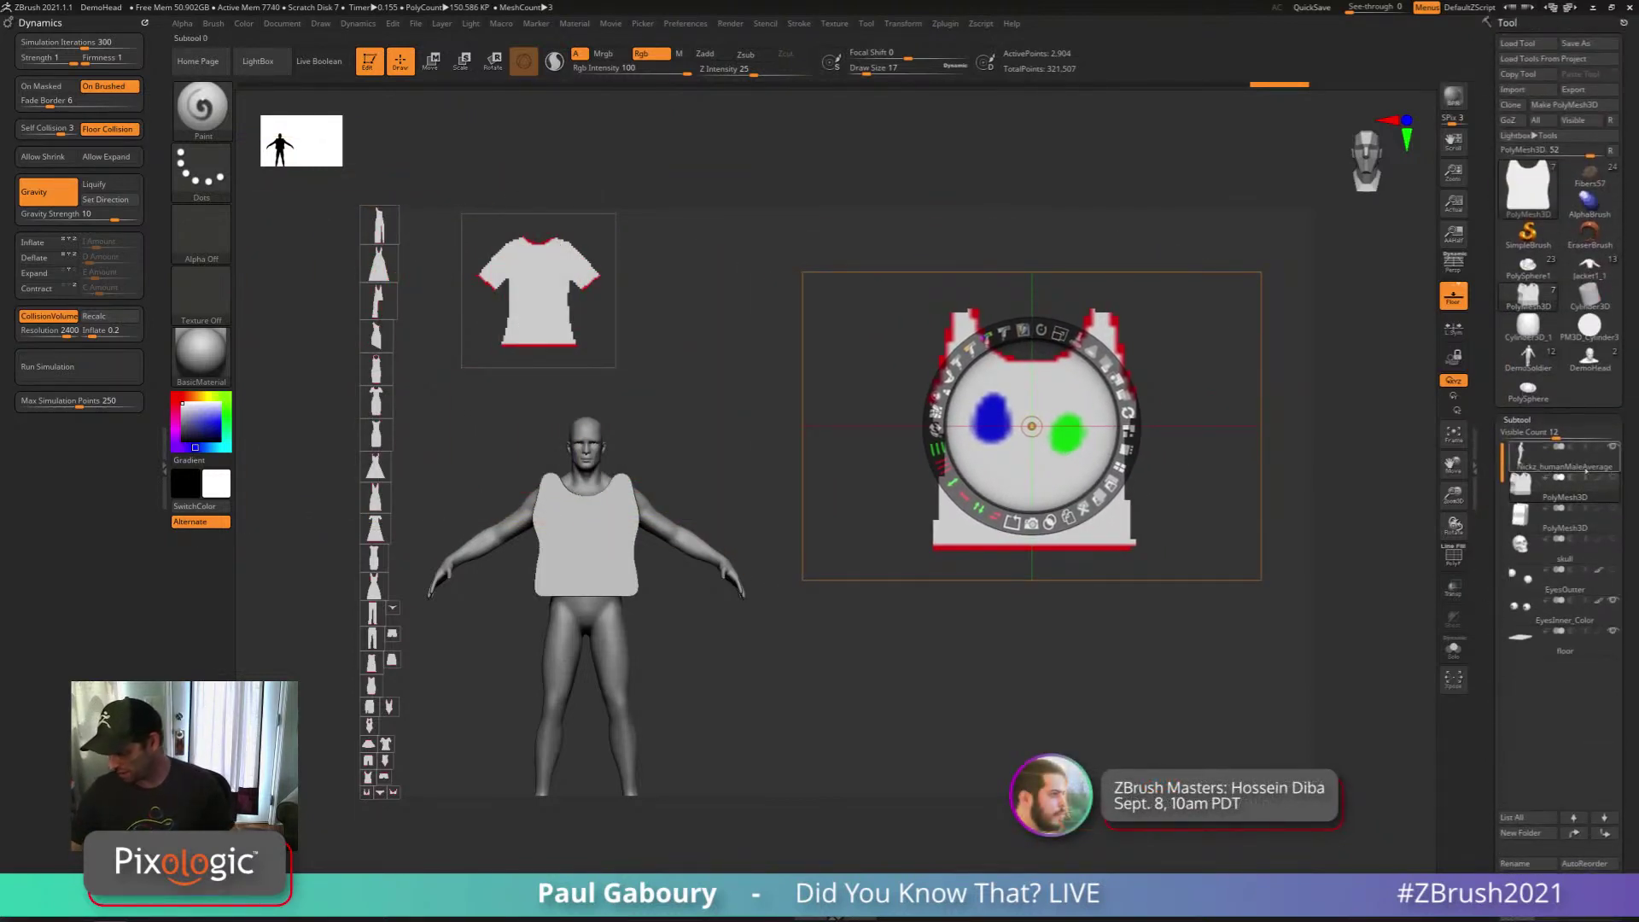
left_click(1526, 469)
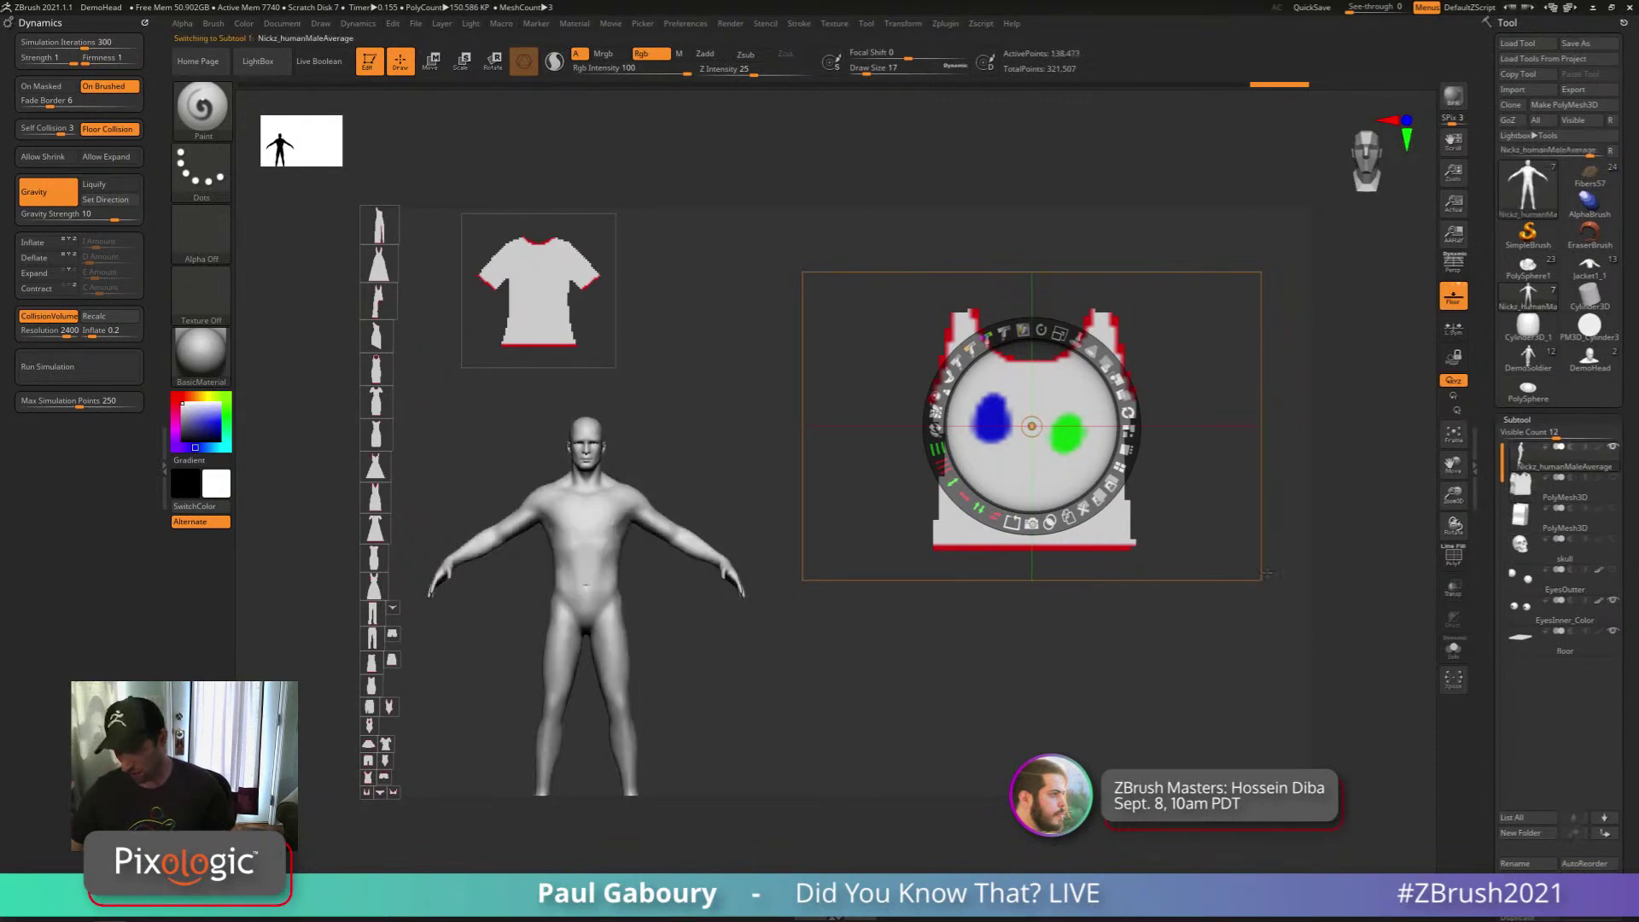
key("z")
key("f")
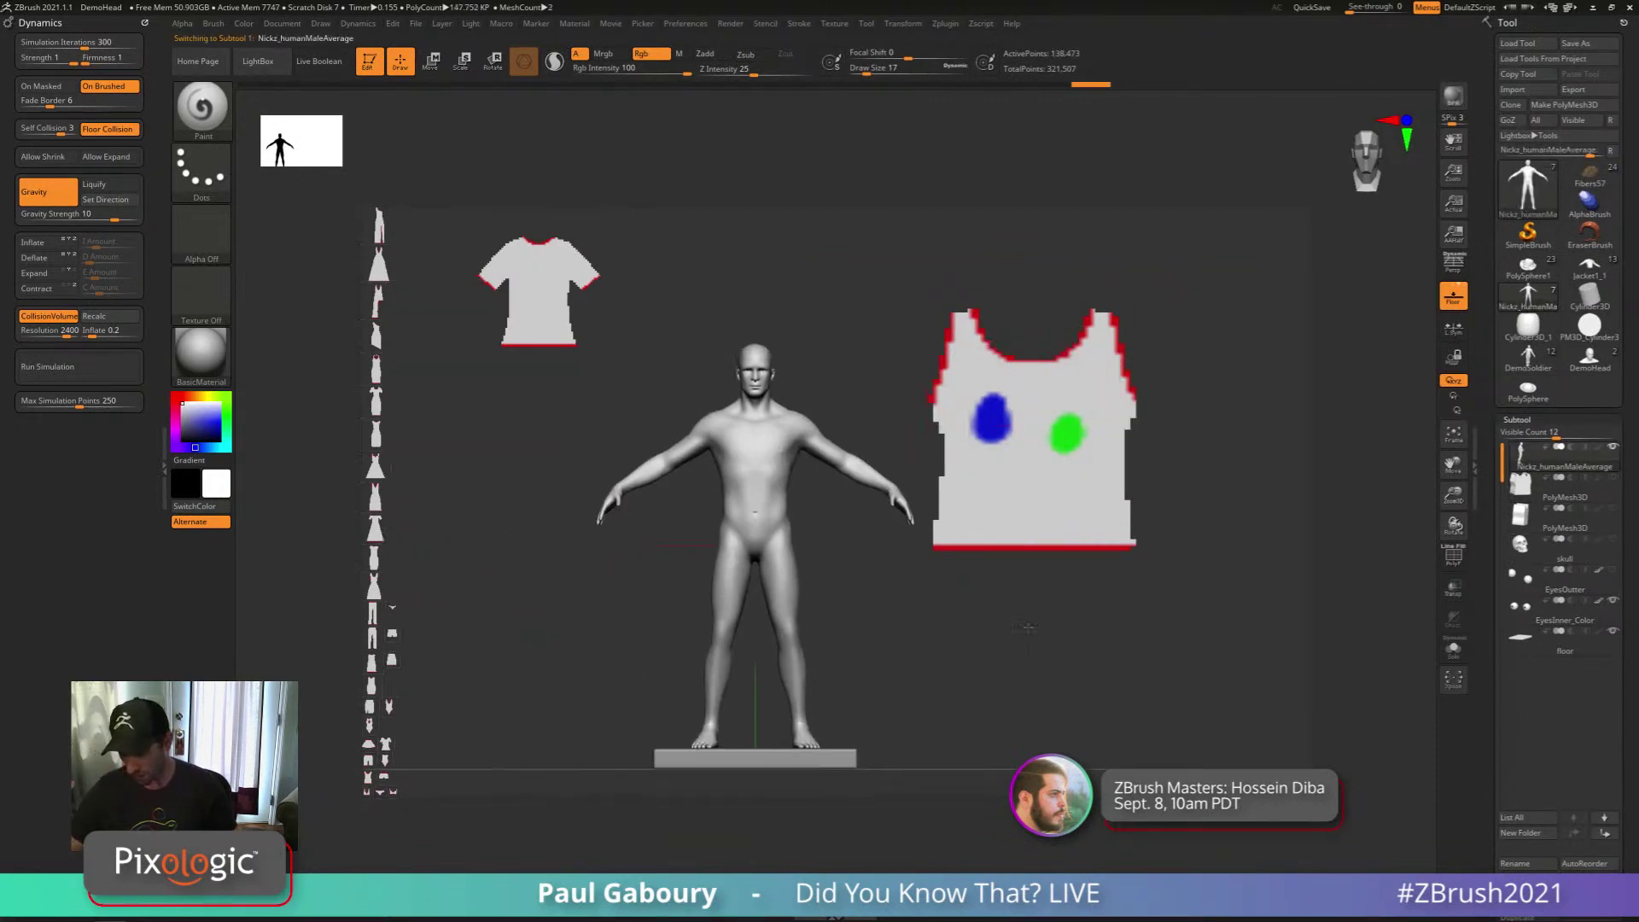
mouse_move(1027, 629)
right_mouse_down("ctrl")
mouse_move(1027, 669)
mouse_move(1029, 647)
right_mouse_up("ctrl")
key("shift+z")
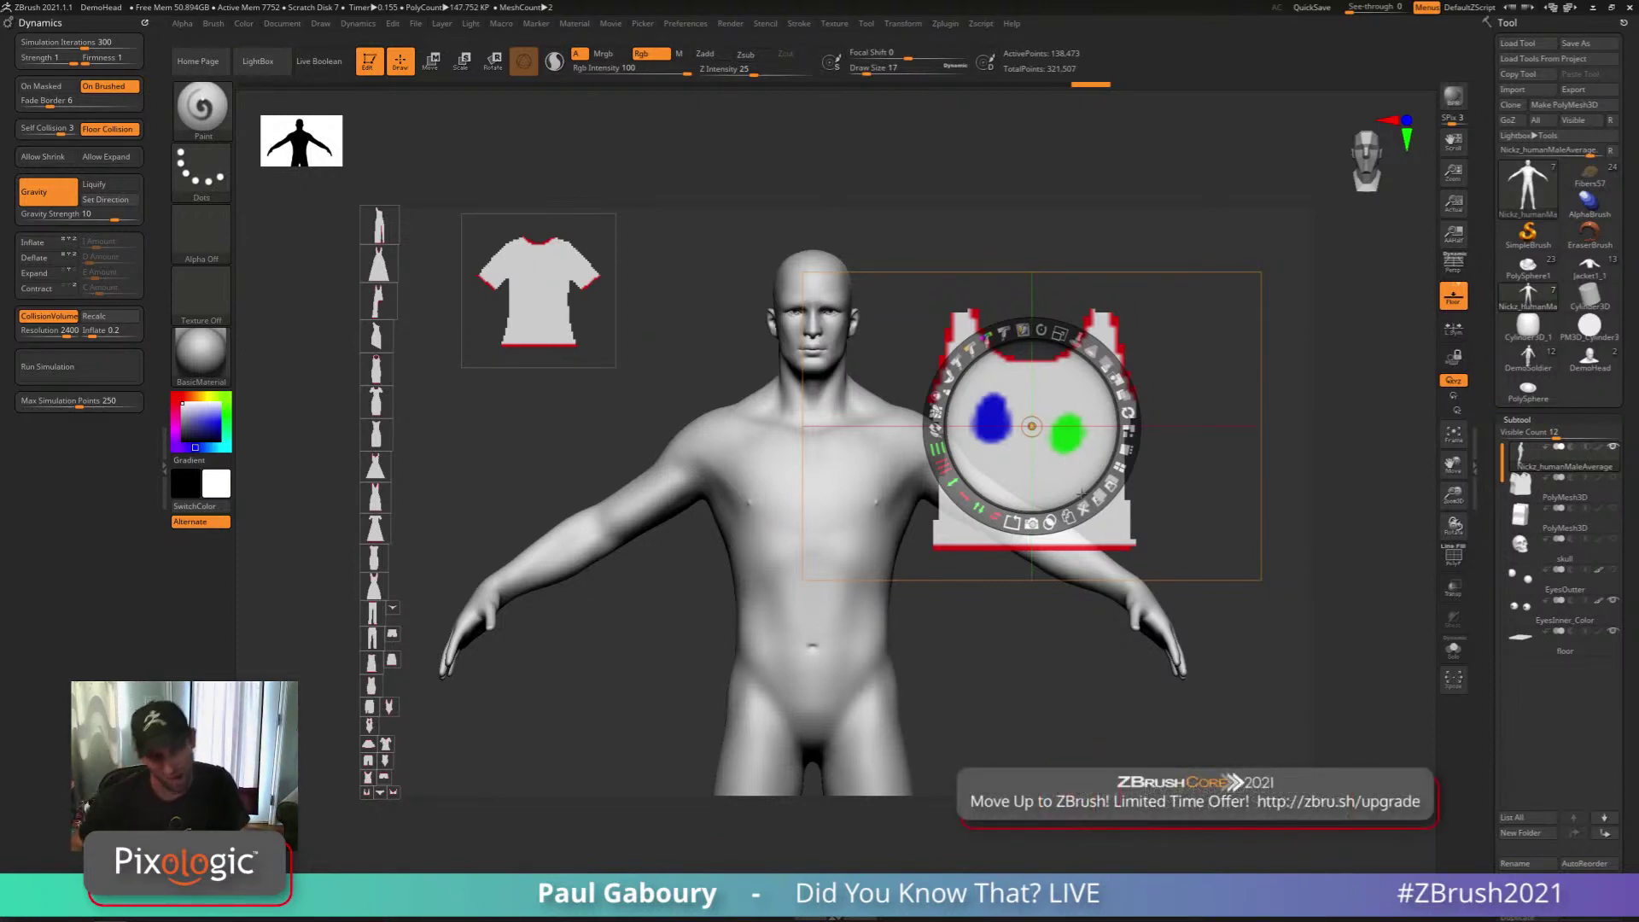
Load the clothing SpotLight set with the flared dress thumbnail from LightBox to replace the current silhouettes
left_click_drag(1080, 493, 1015, 622)
left_click(539, 291, "ctrl")
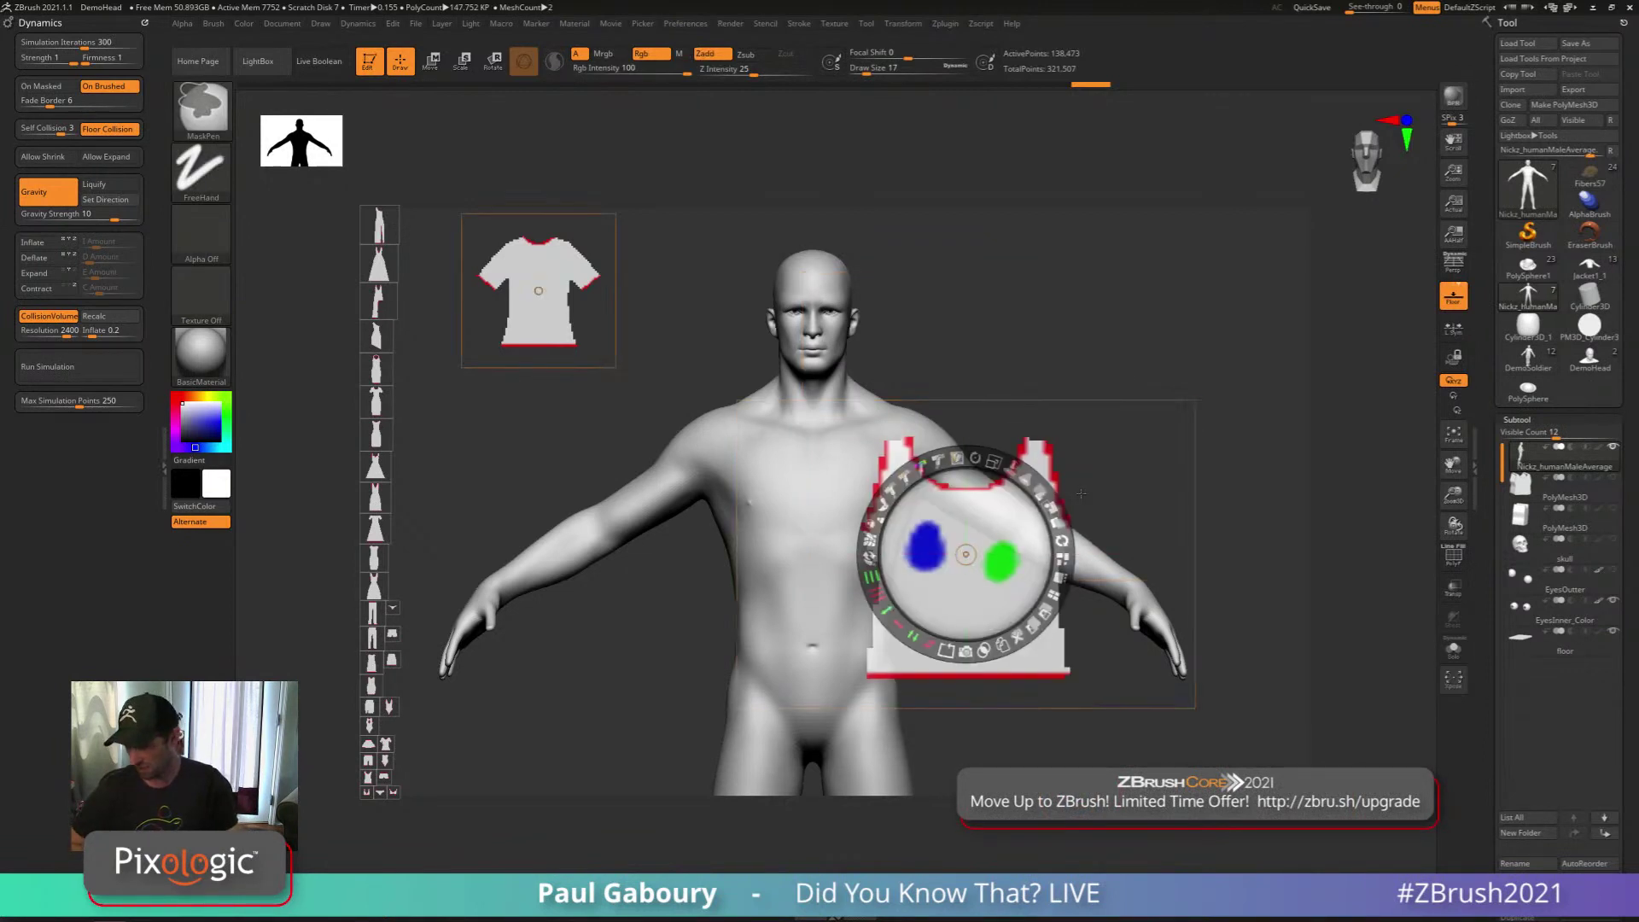
mouse_move(641, 472)
left_mouse_down("ctrl")
mouse_move(586, 472)
mouse_move(1195, 707)
mouse_move(736, 400)
left_mouse_up("ctrl")
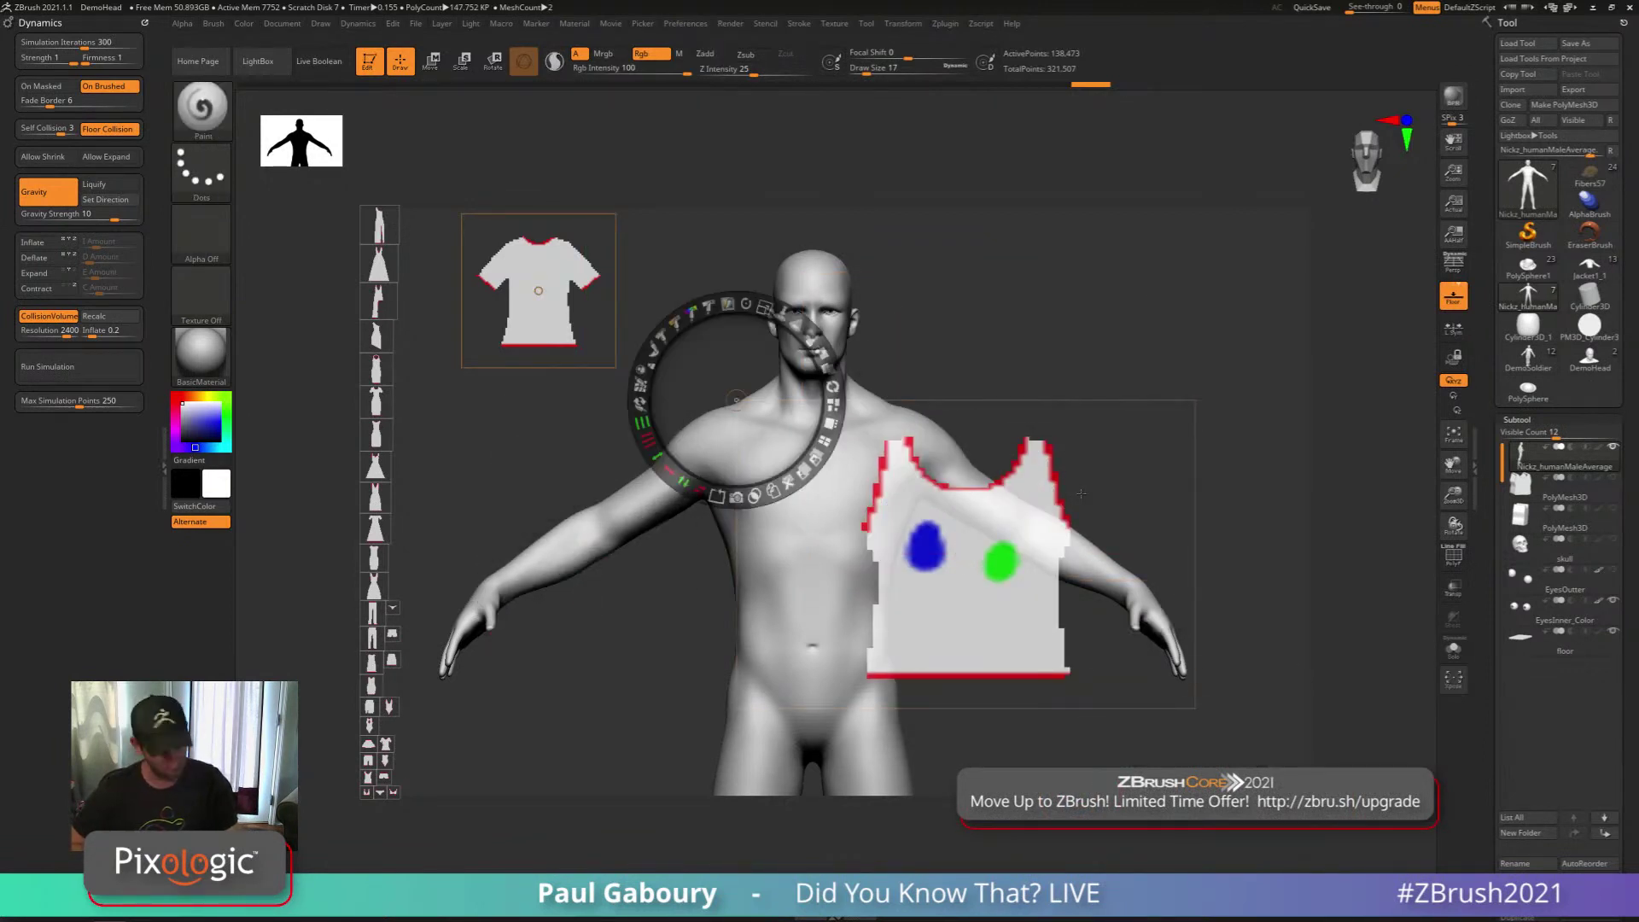
key("comma")
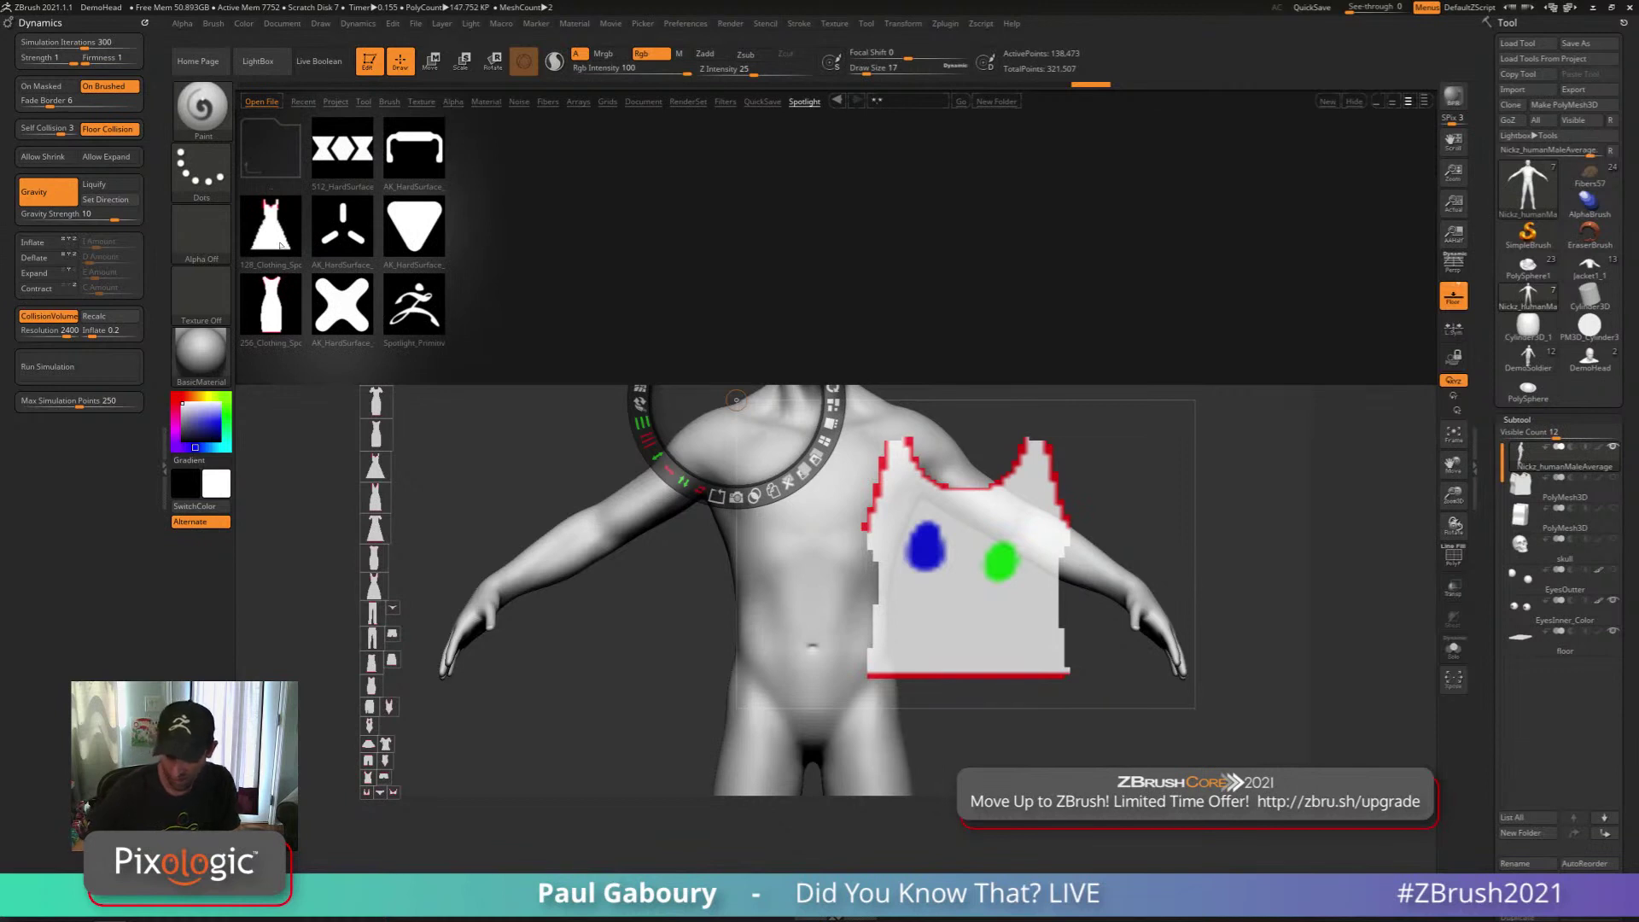
double_click(274, 228)
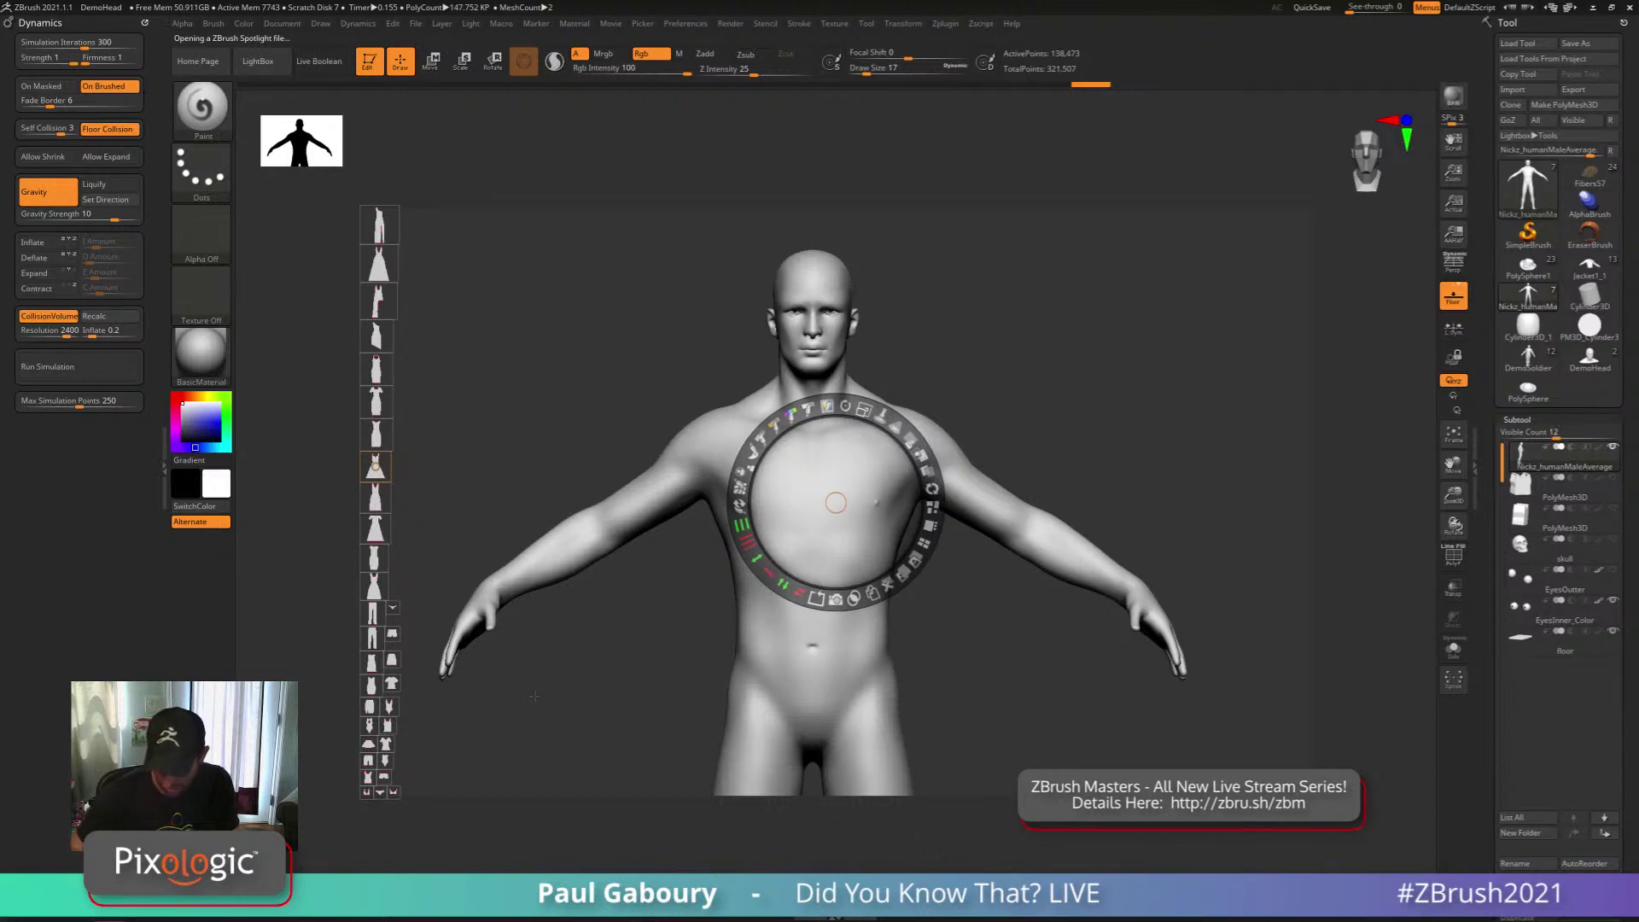
Bring the small T-shirt silhouette out of the clothing column and scale it up to about the torso's size
left_click_drag(457, 700, 650, 630)
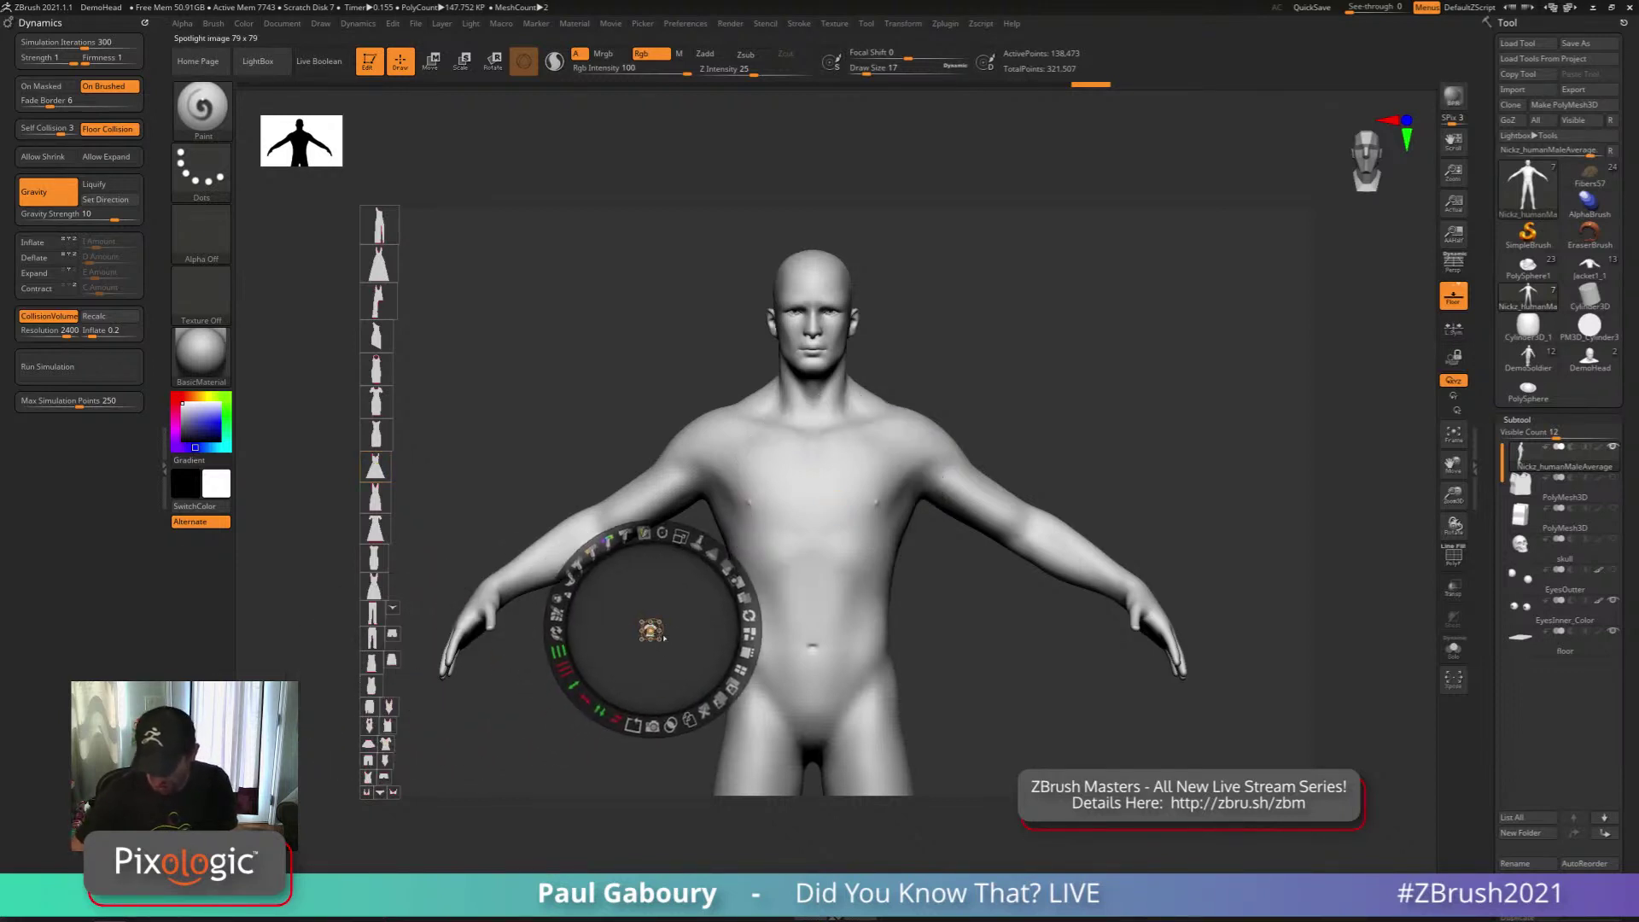
left_click_drag(679, 539, 725, 693)
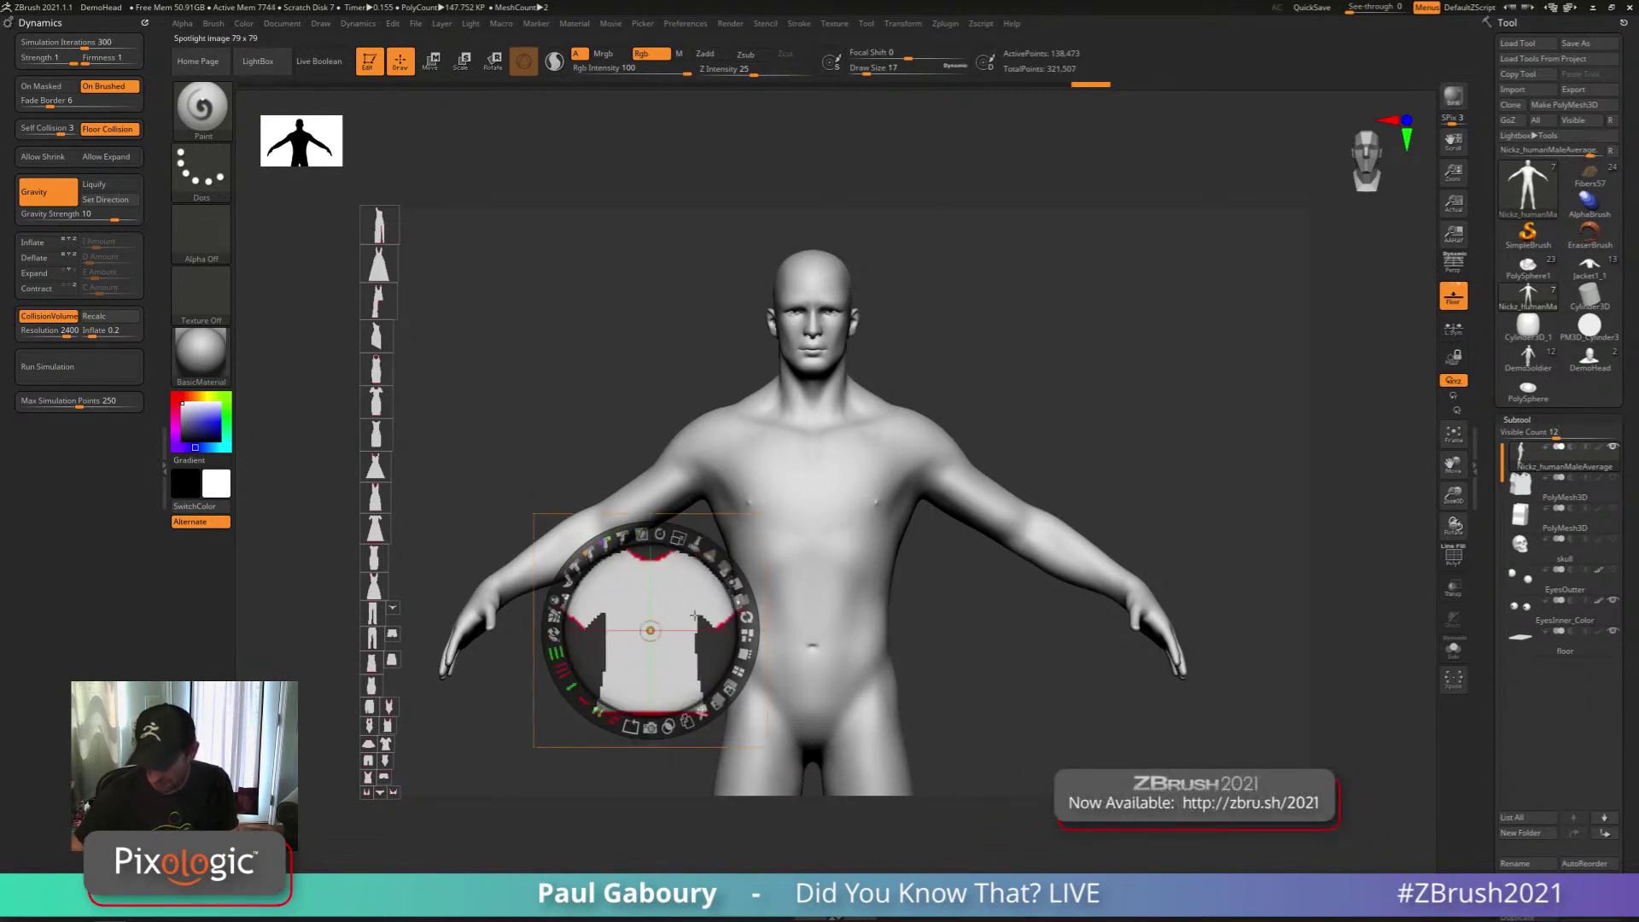
left_click_drag(679, 538, 751, 700)
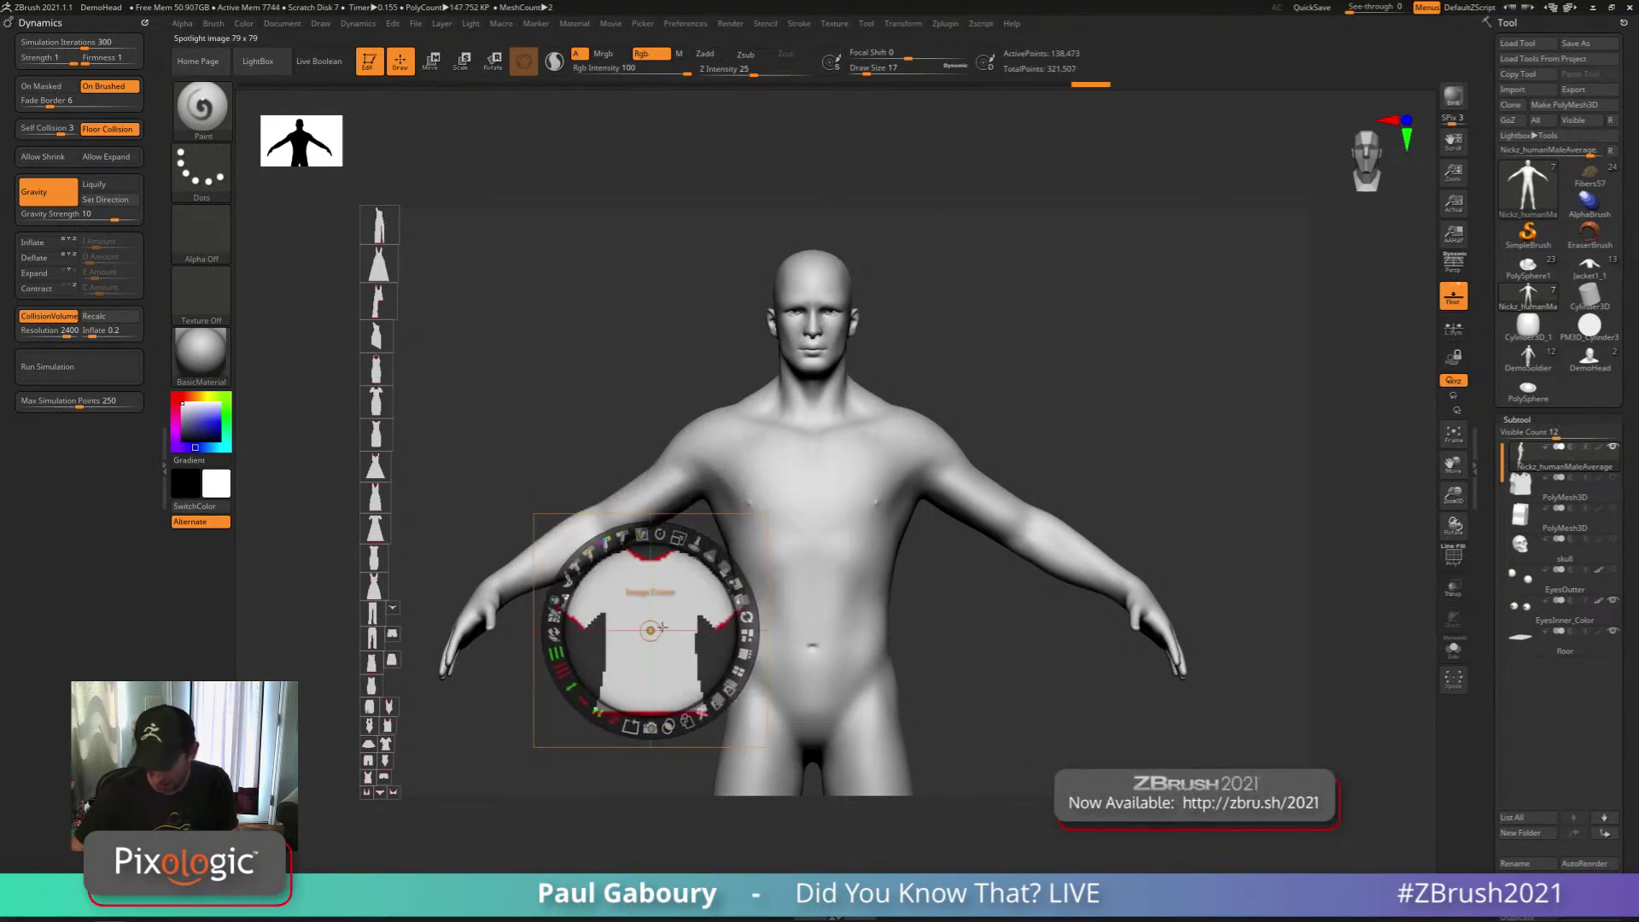
left_click_drag(678, 539, 714, 562)
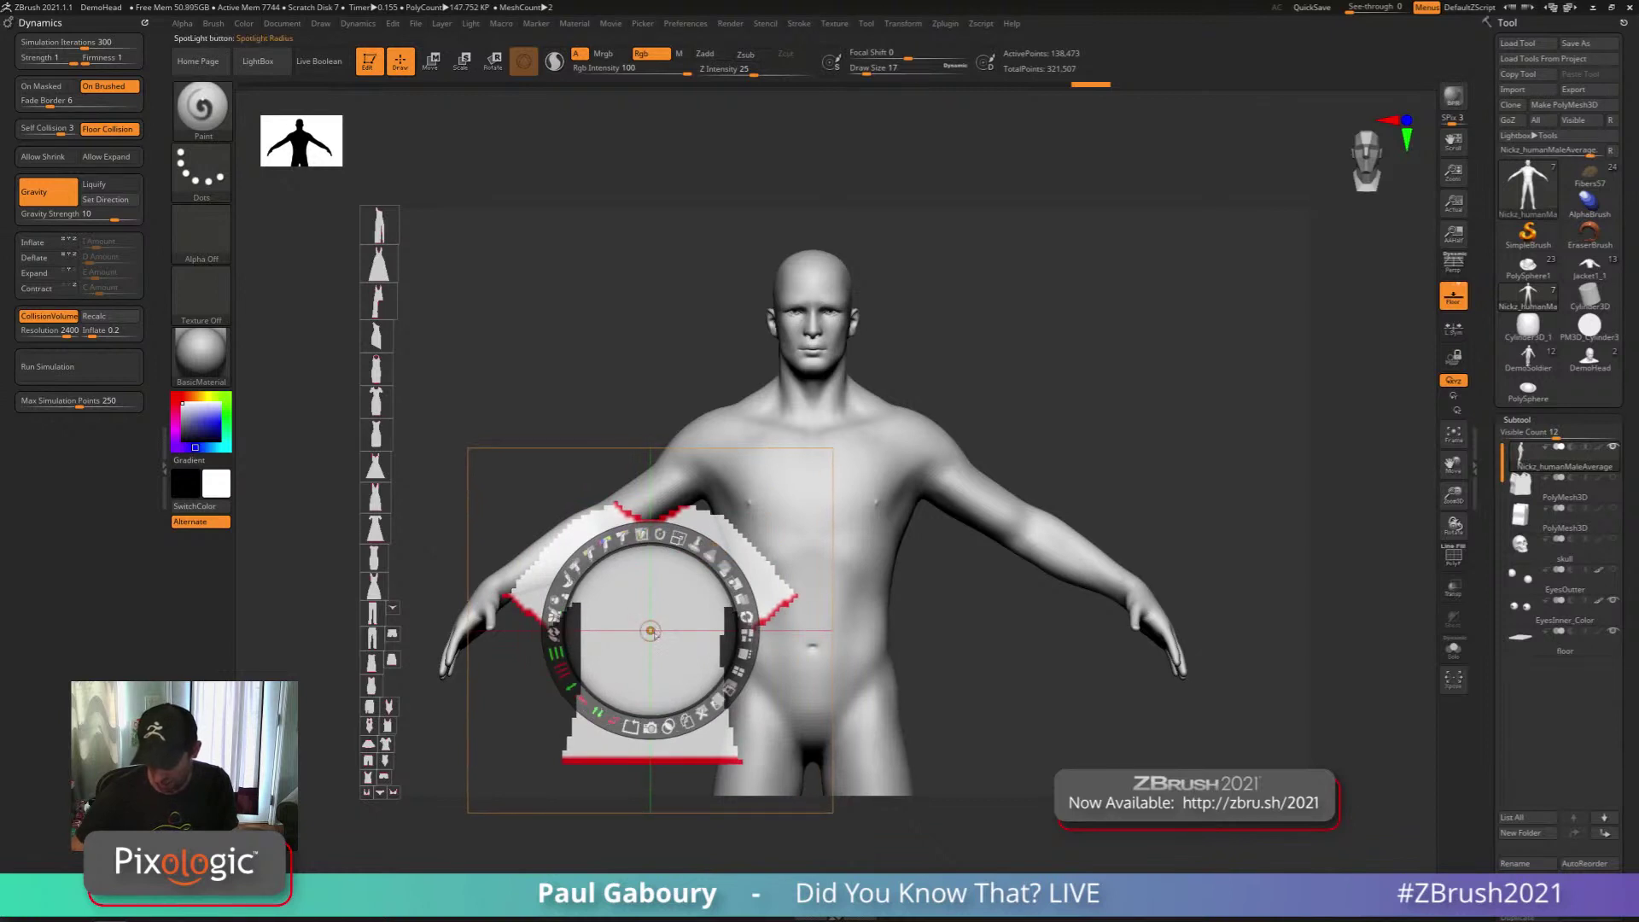
Center the T-shirt silhouette over the figure's torso and check its fit with the SpotLight dial hidden
mouse_move(650, 631)
left_mouse_down()
mouse_move(646, 601)
mouse_move(653, 635)
left_mouse_up()
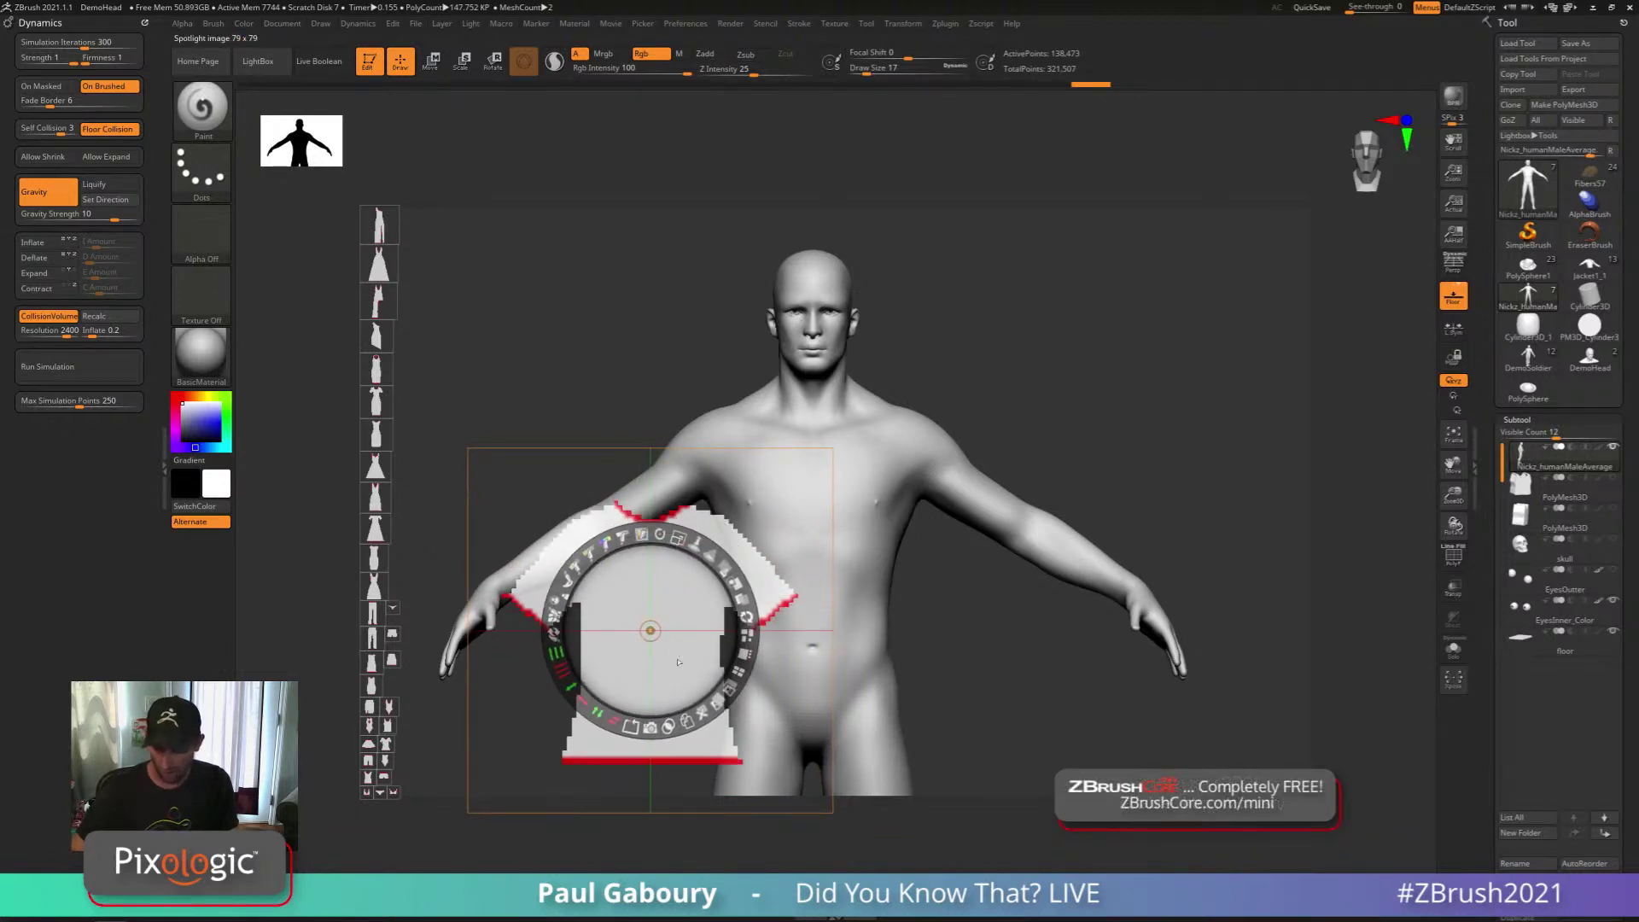
left_click_drag(672, 645, 839, 285)
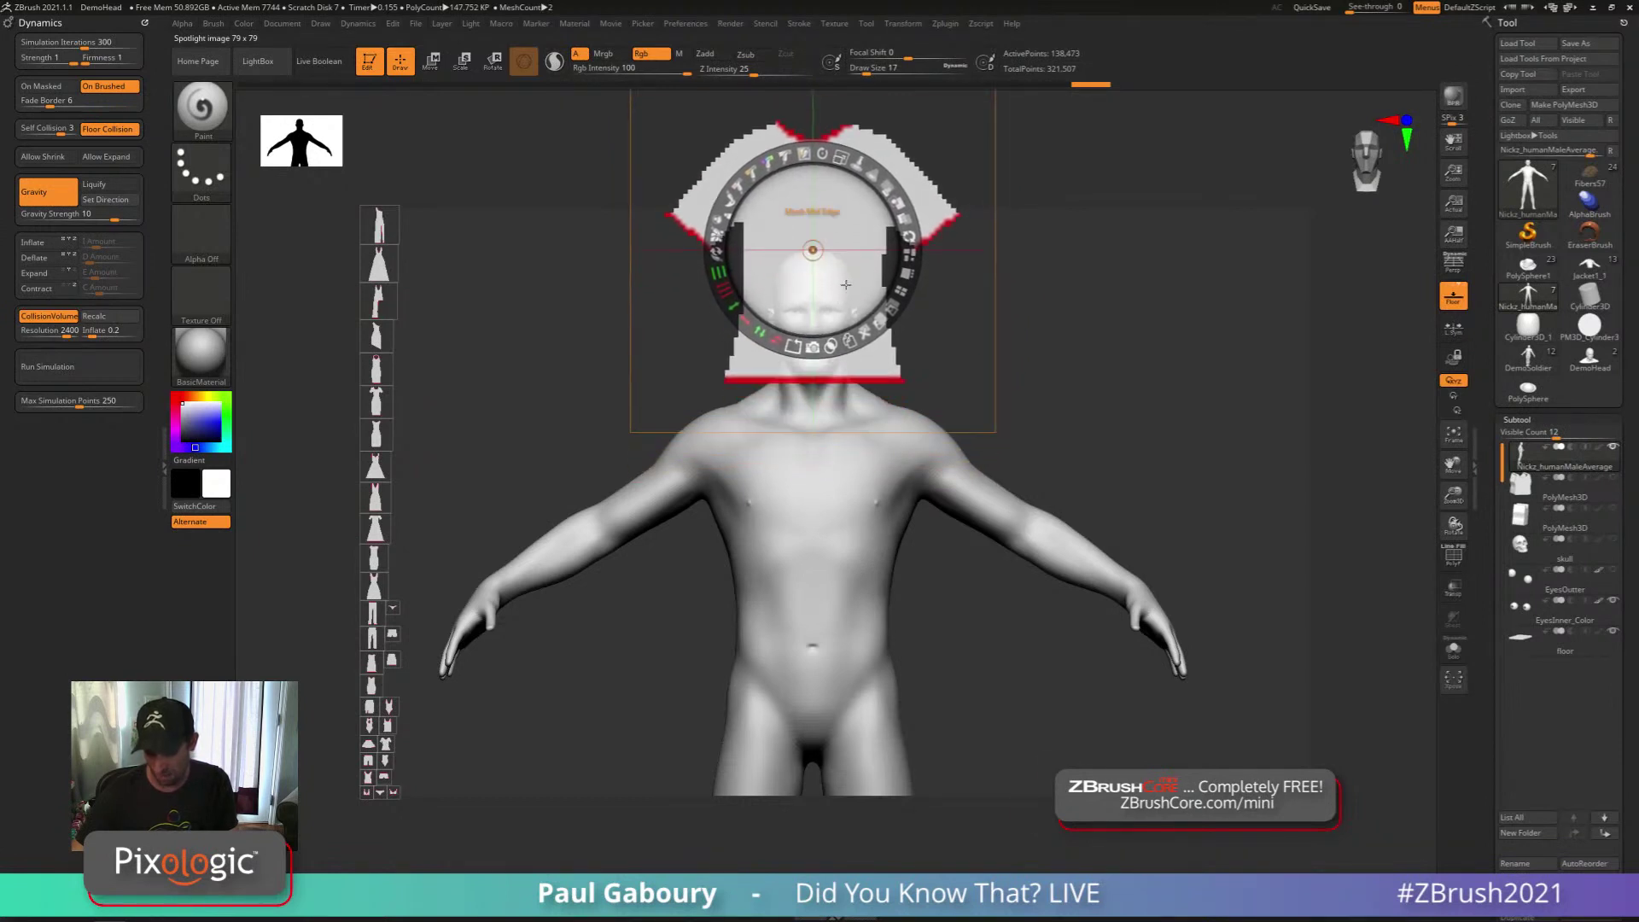
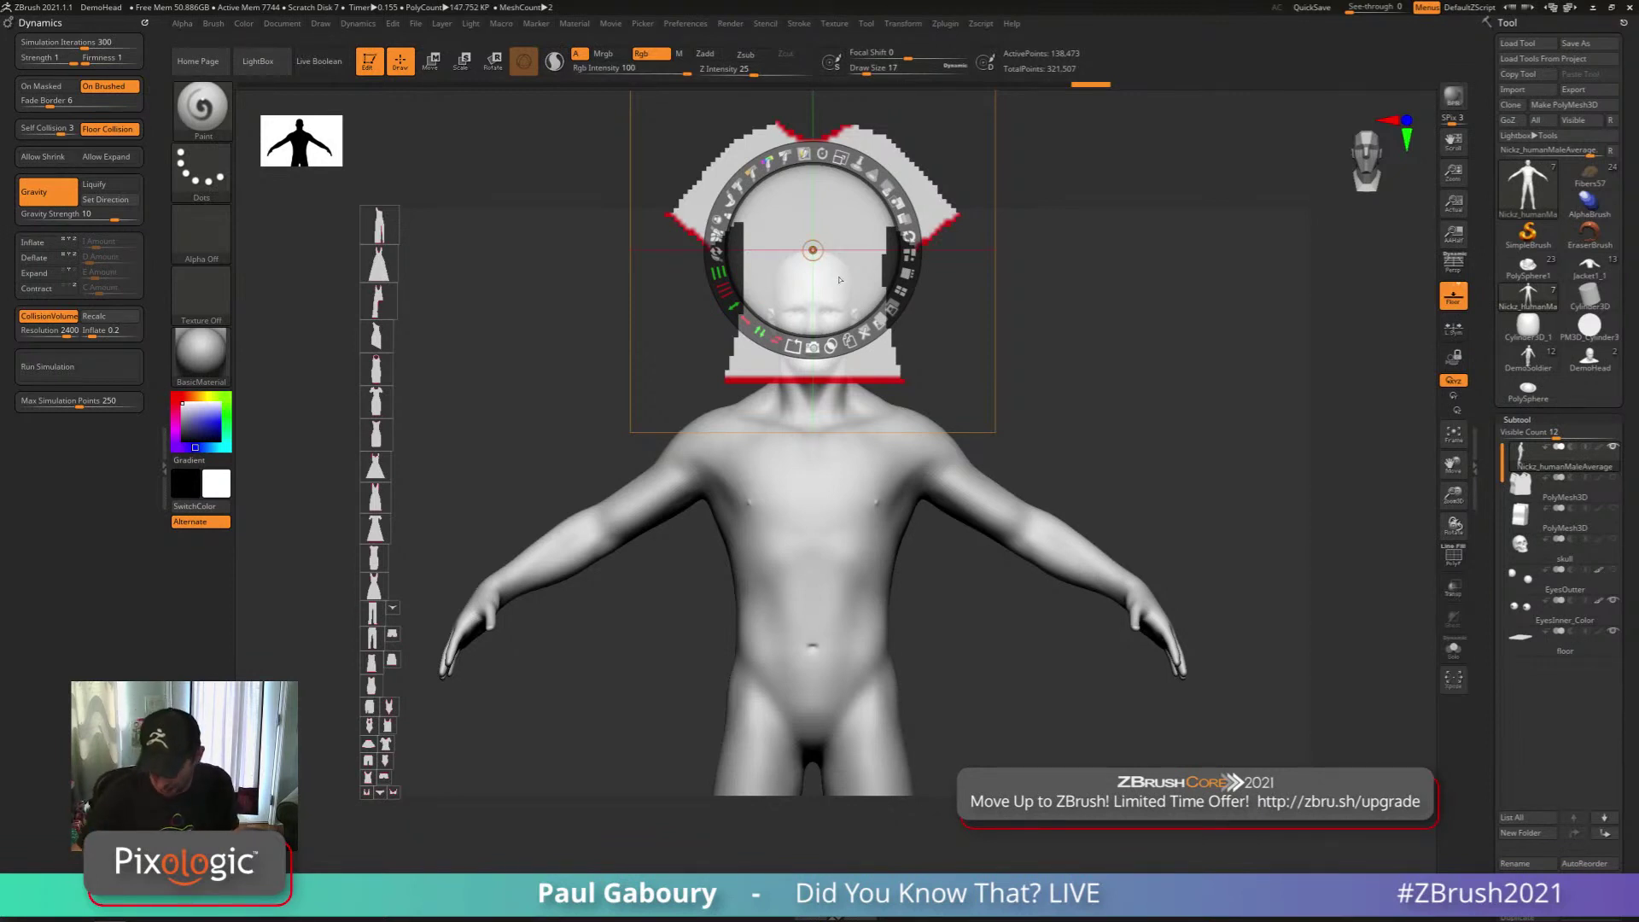
mouse_move(839, 280)
left_mouse_down()
mouse_move(839, 384)
mouse_move(837, 197)
mouse_move(832, 789)
mouse_move(877, 203)
mouse_move(862, 675)
mouse_move(860, 249)
mouse_move(860, 525)
left_mouse_up()
key("z")
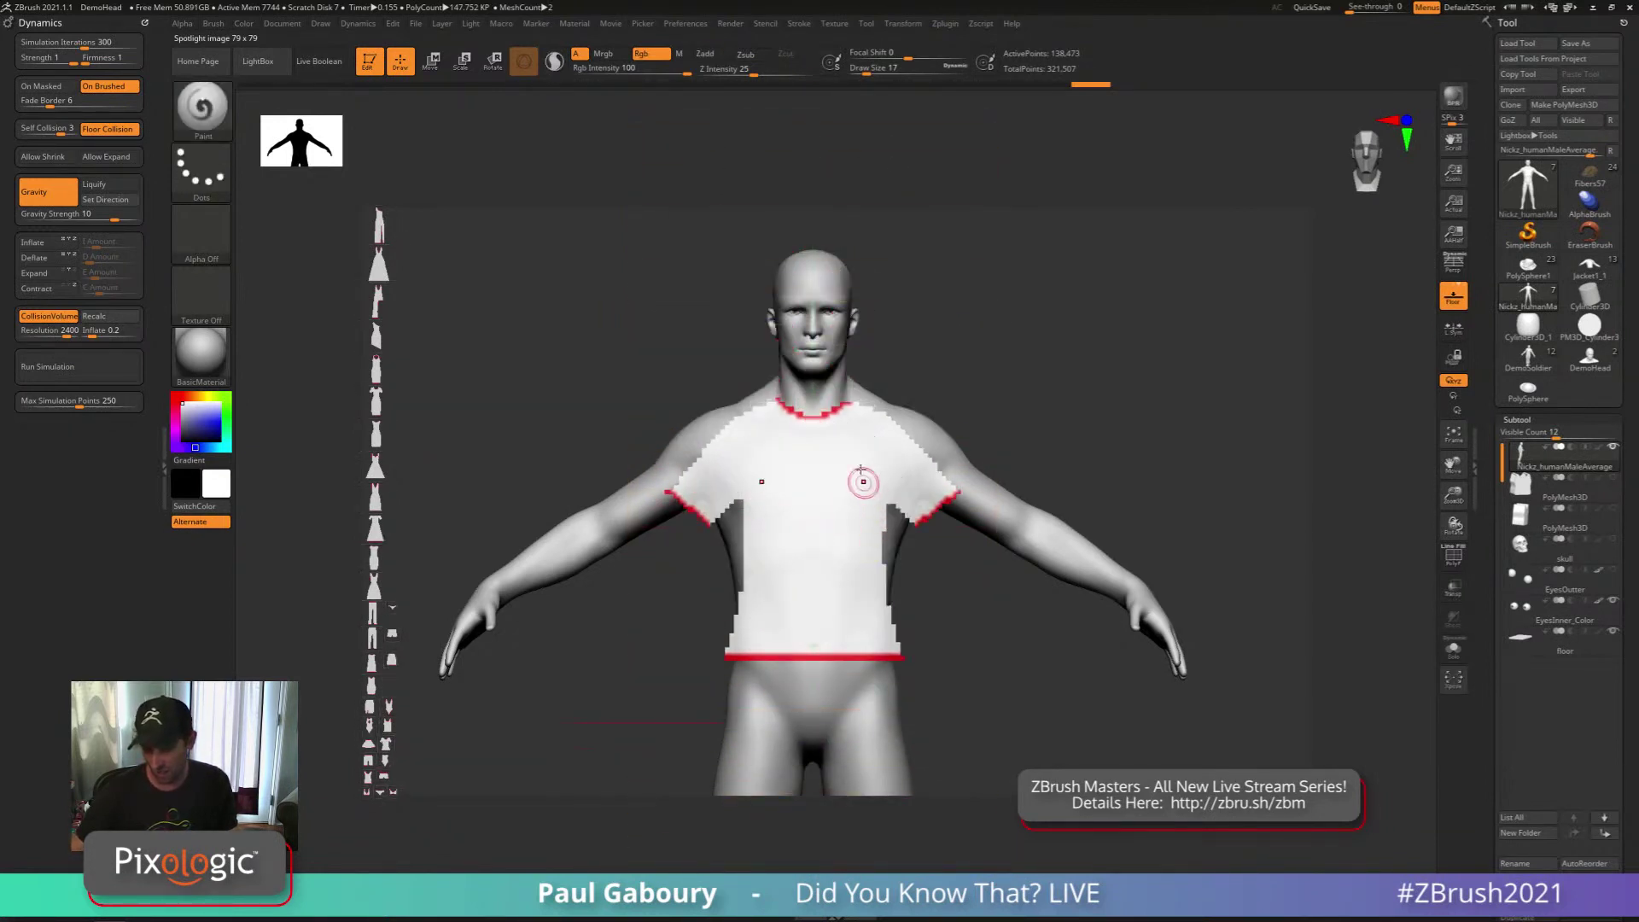
key("z")
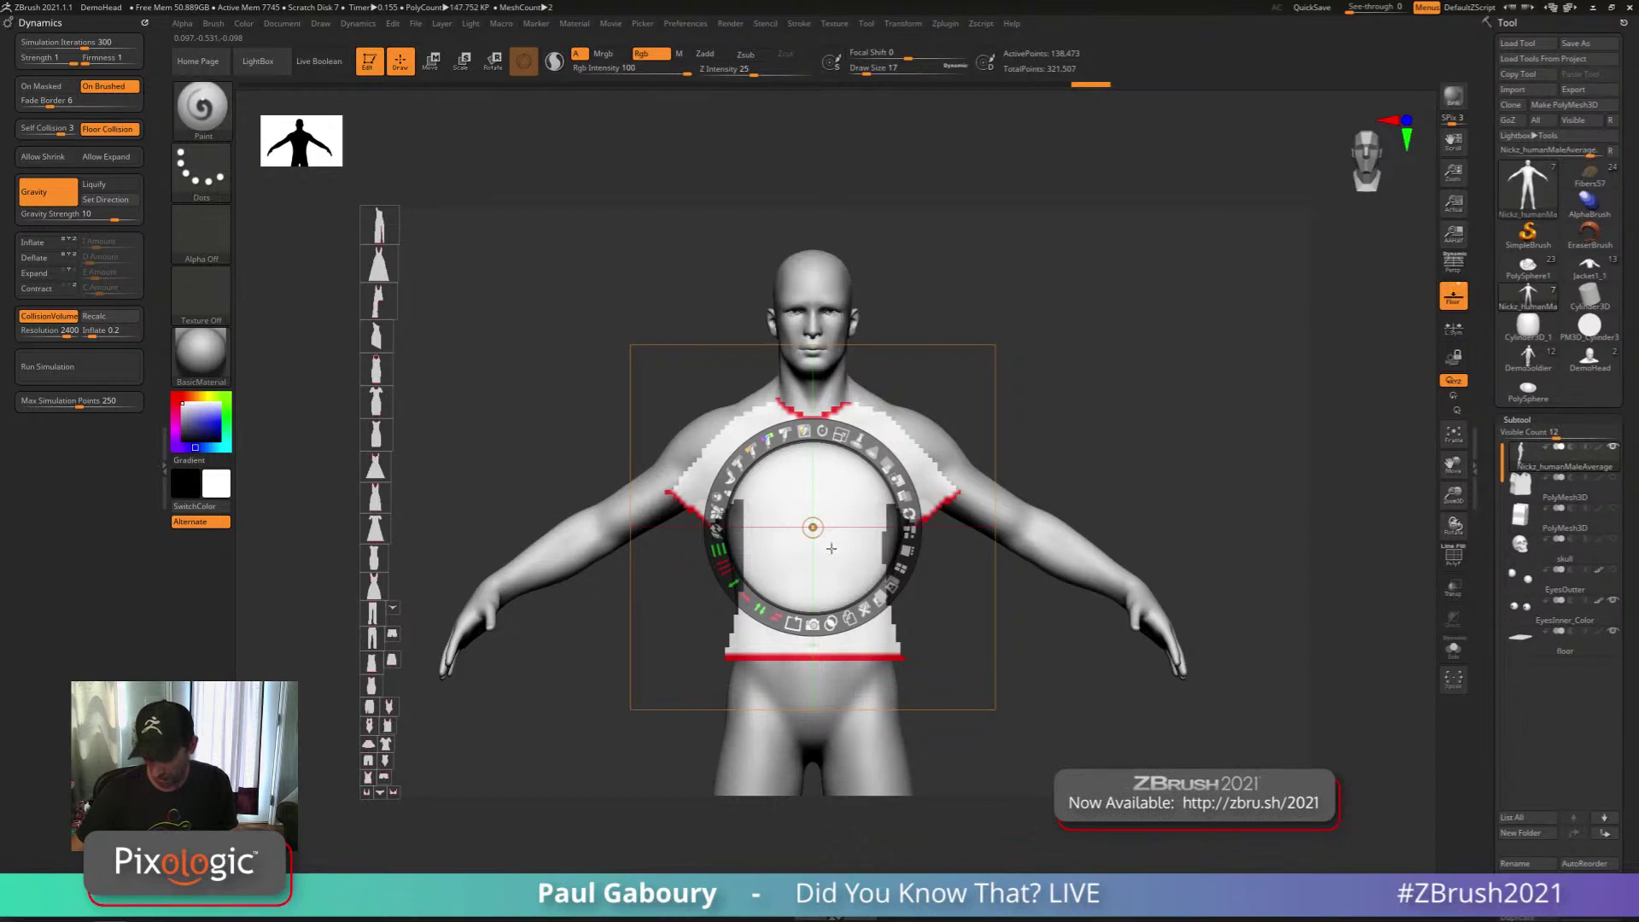
Nudge the T-shirt silhouette slightly up and scale it a little larger to cover the shoulders and upper arms
mouse_move(825, 489)
left_mouse_down()
mouse_move(783, 489)
mouse_move(912, 511)
mouse_move(707, 489)
mouse_move(826, 489)
left_mouse_up()
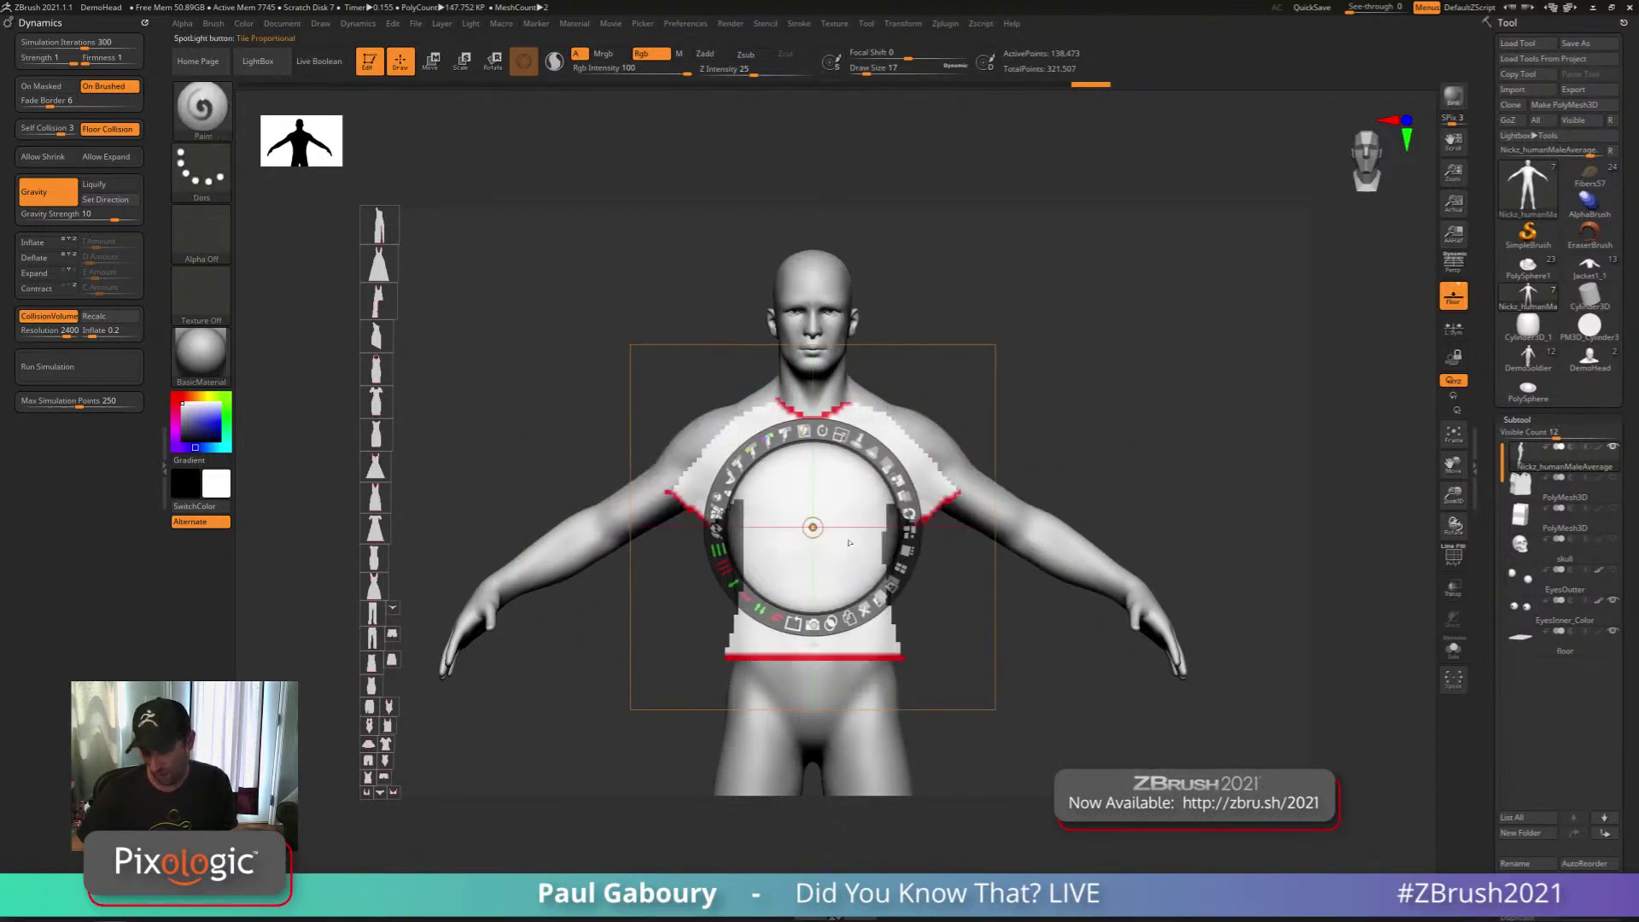
left_click_drag(838, 550, 890, 539)
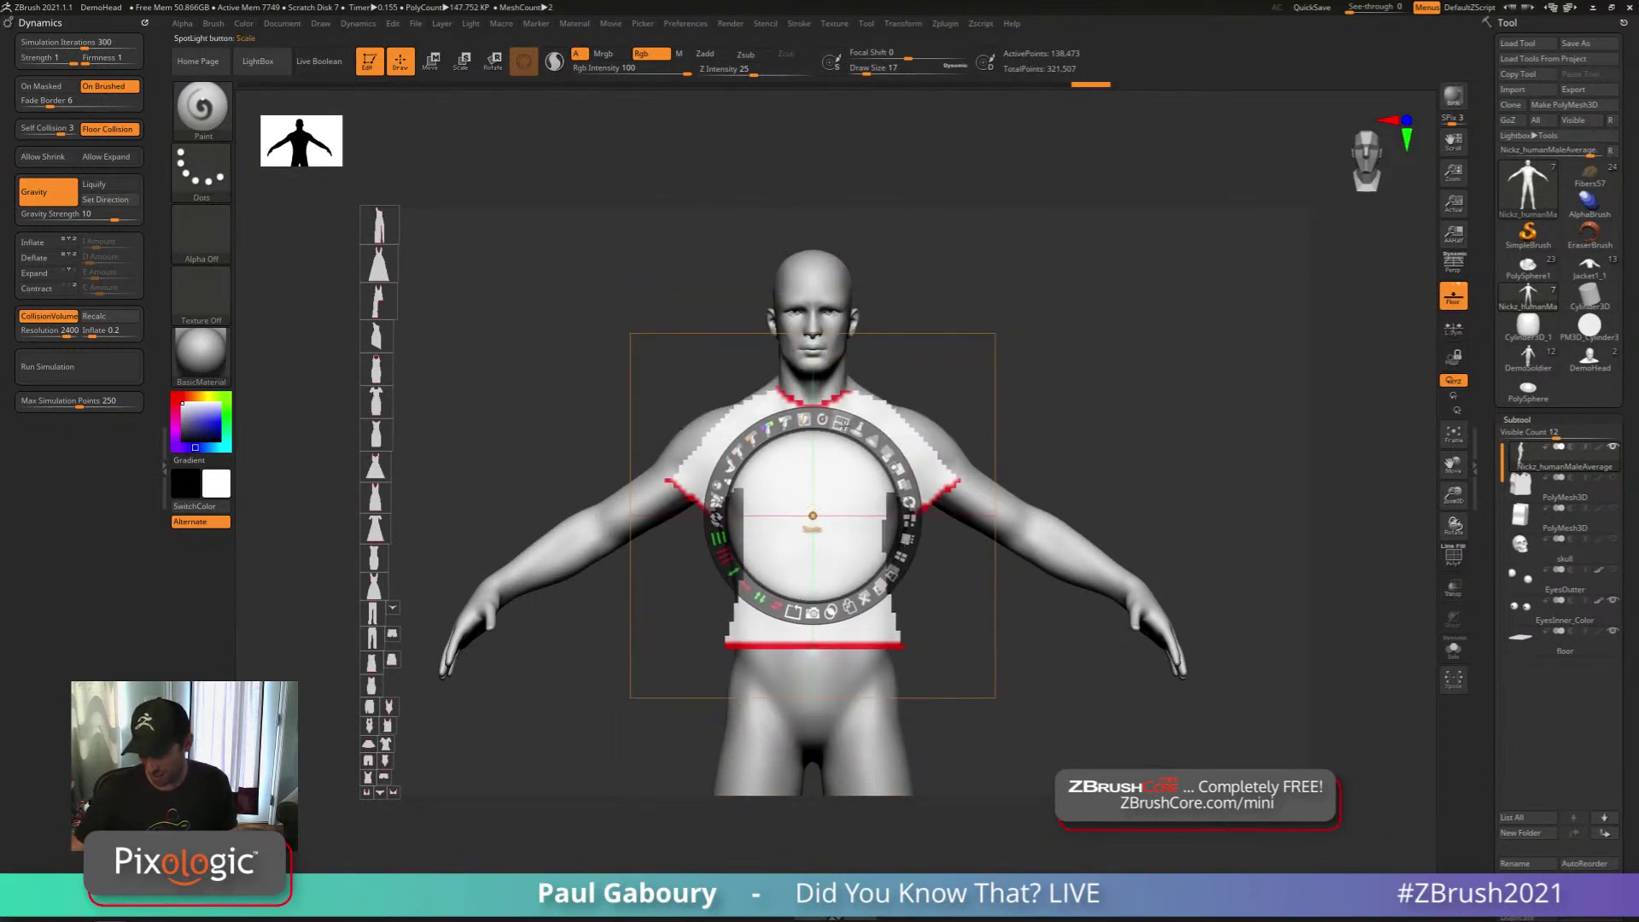
left_click_drag(843, 425, 860, 434)
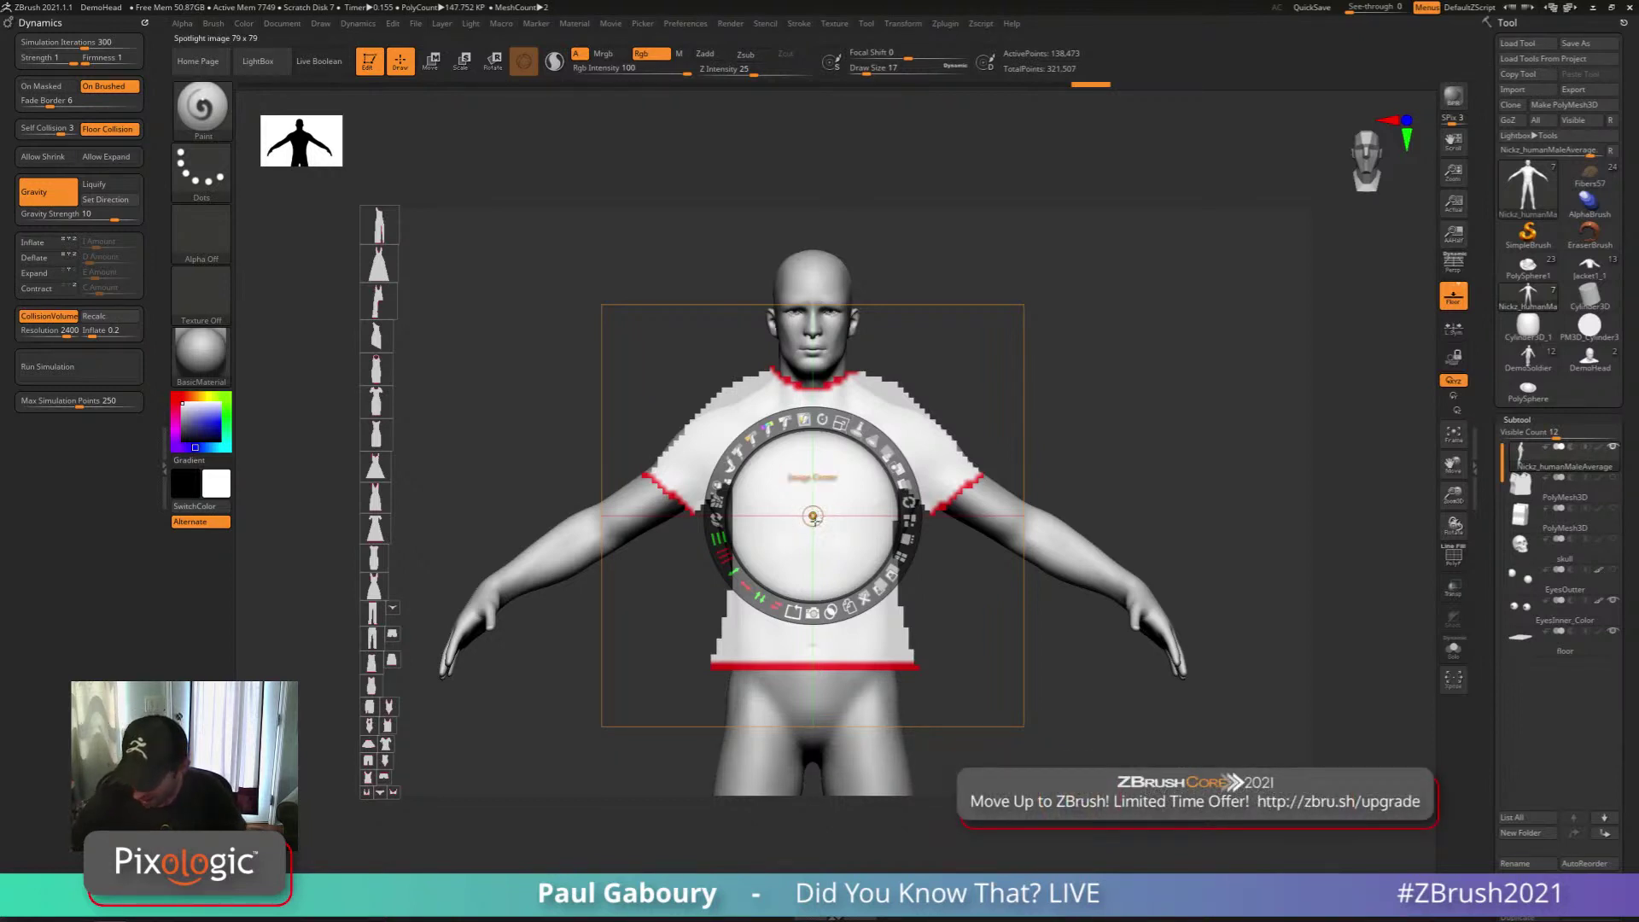
Use SpotLight Paint with Alpha 58 to cut a V-neck into the T-shirt silhouette and trim its shoulder peaks and flared hem corners
left_click_drag(841, 512, 553, 675)
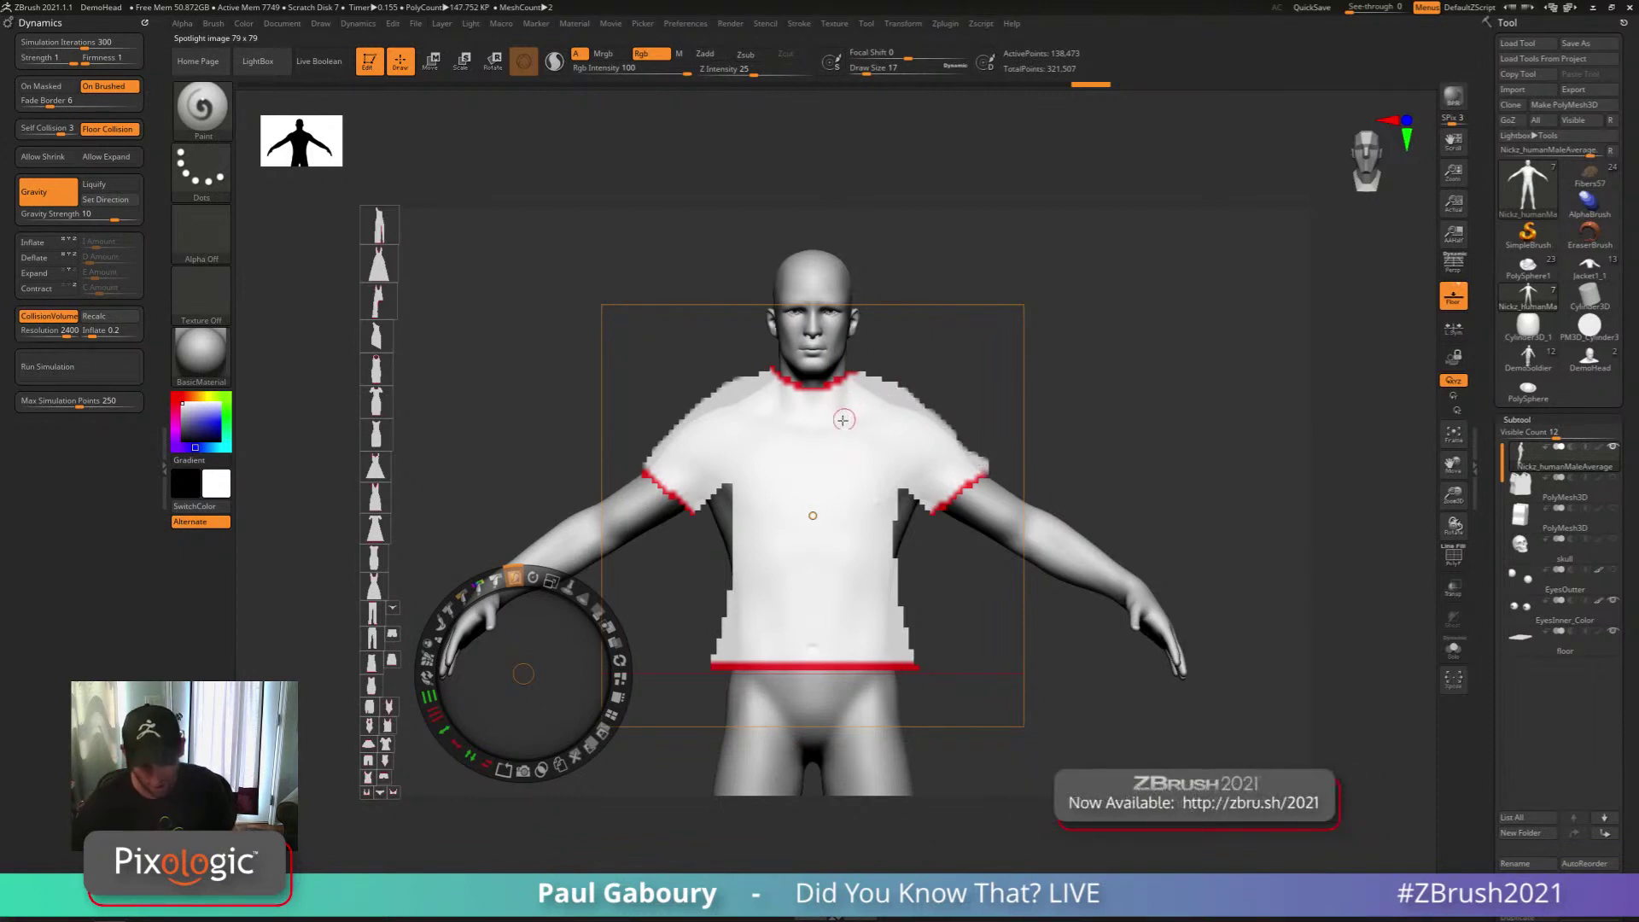
left_click(202, 232)
left_click(463, 247)
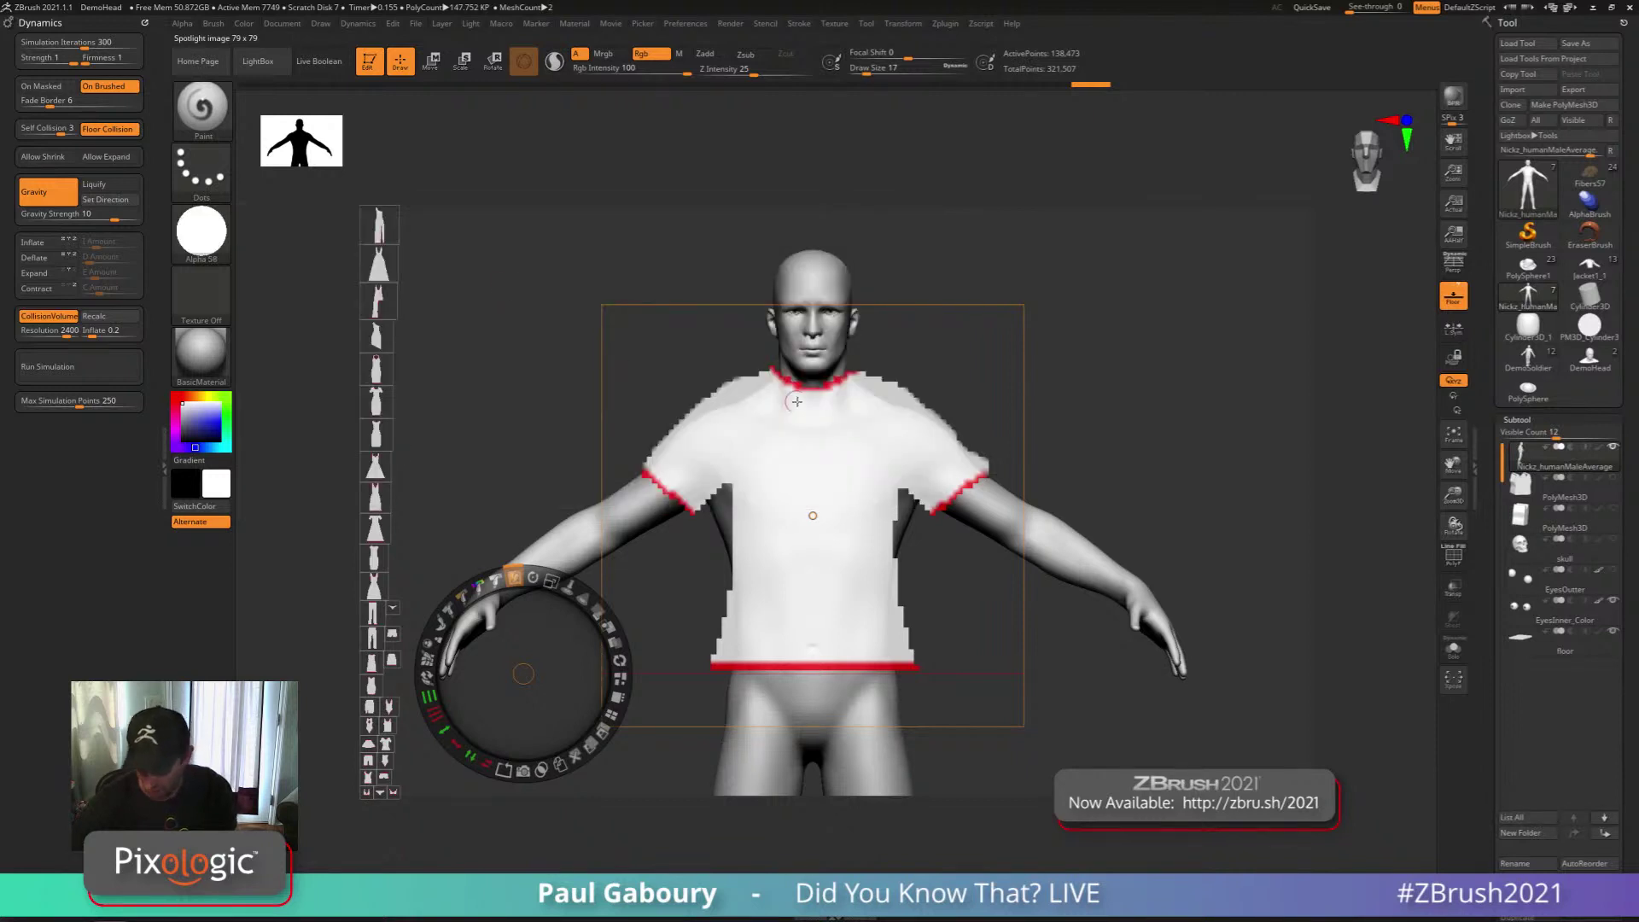
mouse_move(796, 401)
left_mouse_down()
mouse_move(779, 376)
mouse_move(819, 394)
mouse_move(862, 364)
mouse_move(813, 418)
mouse_move(756, 376)
mouse_move(806, 431)
mouse_move(883, 386)
mouse_move(818, 442)
mouse_move(769, 405)
mouse_move(798, 440)
mouse_move(892, 388)
mouse_move(877, 429)
mouse_move(827, 461)
left_mouse_up()
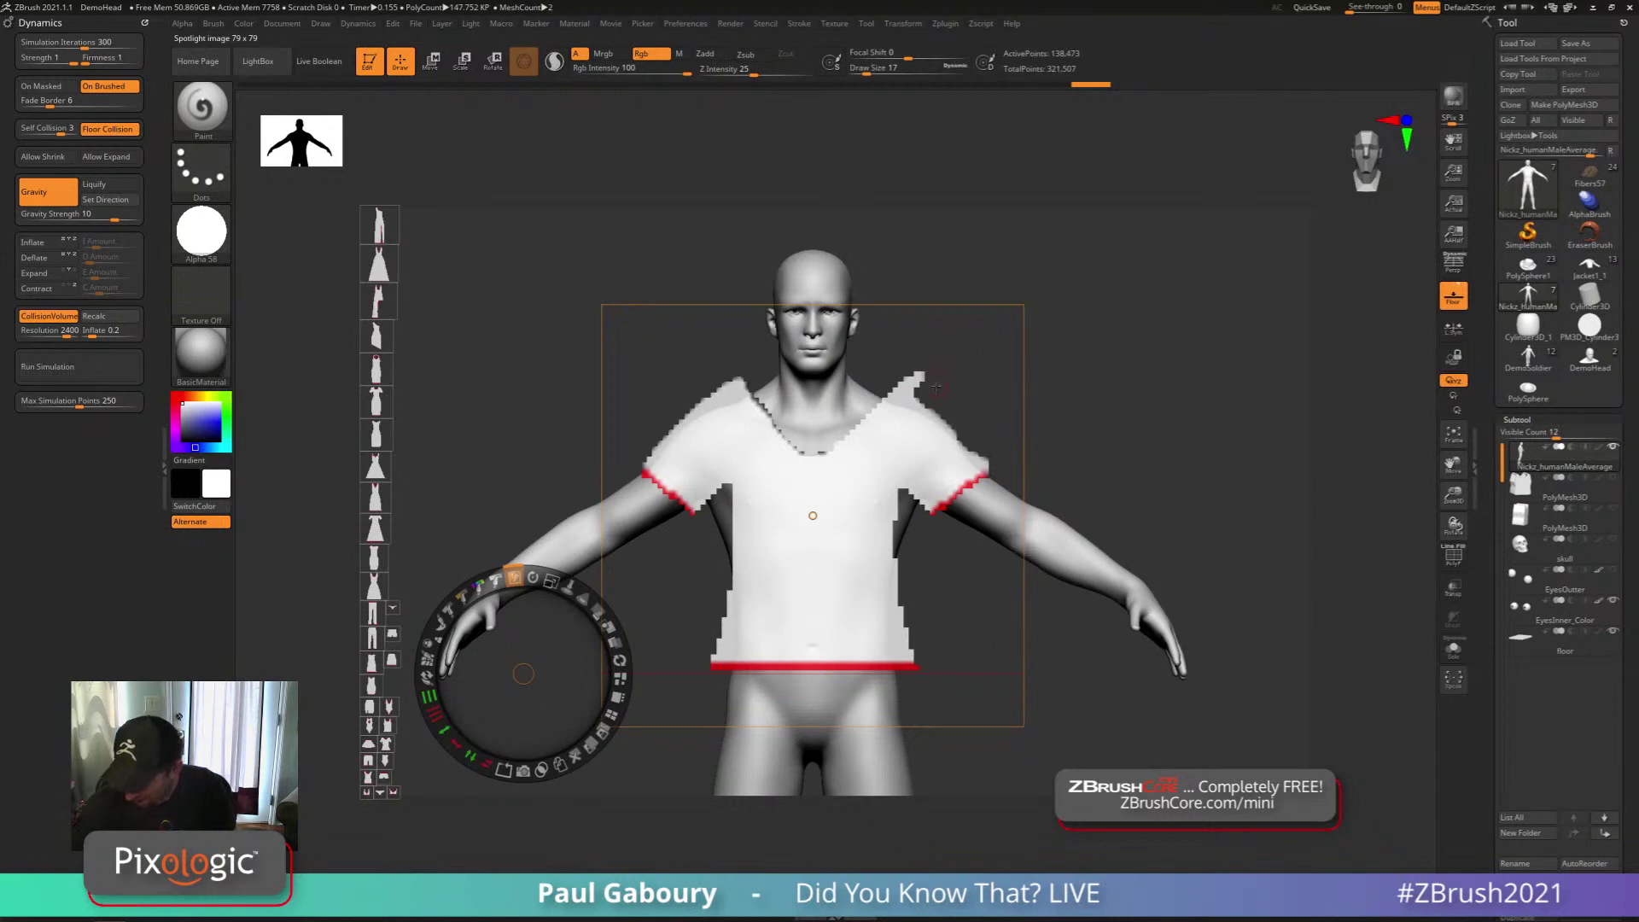
left_click_drag(919, 375, 926, 395)
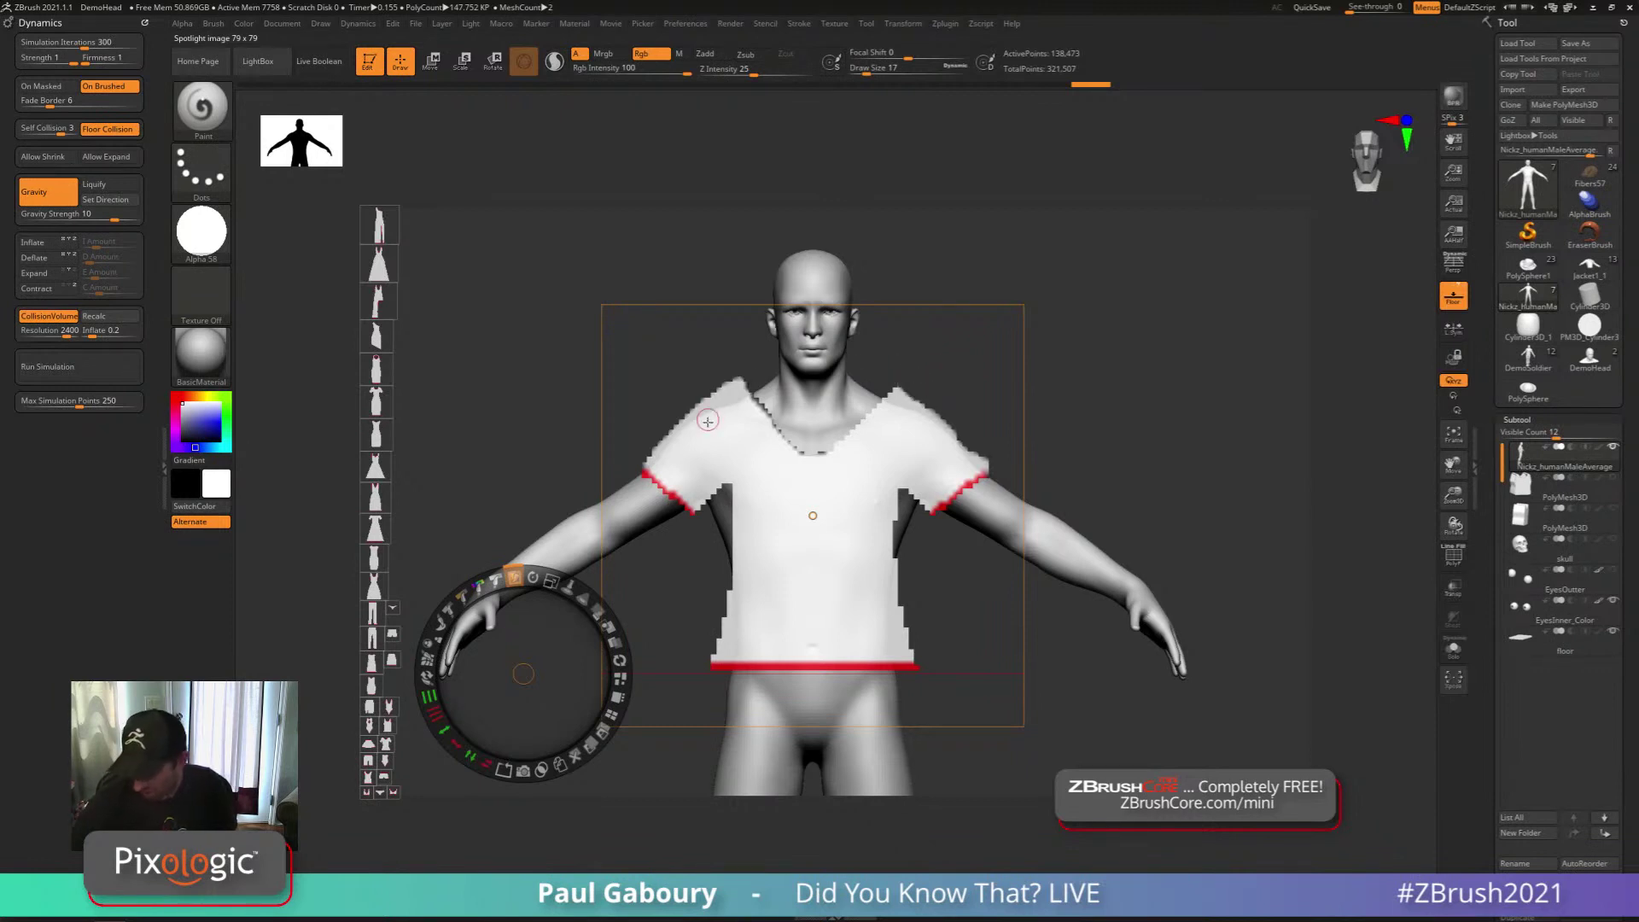
mouse_move(757, 374)
left_mouse_down()
mouse_move(725, 391)
mouse_move(742, 385)
left_mouse_up()
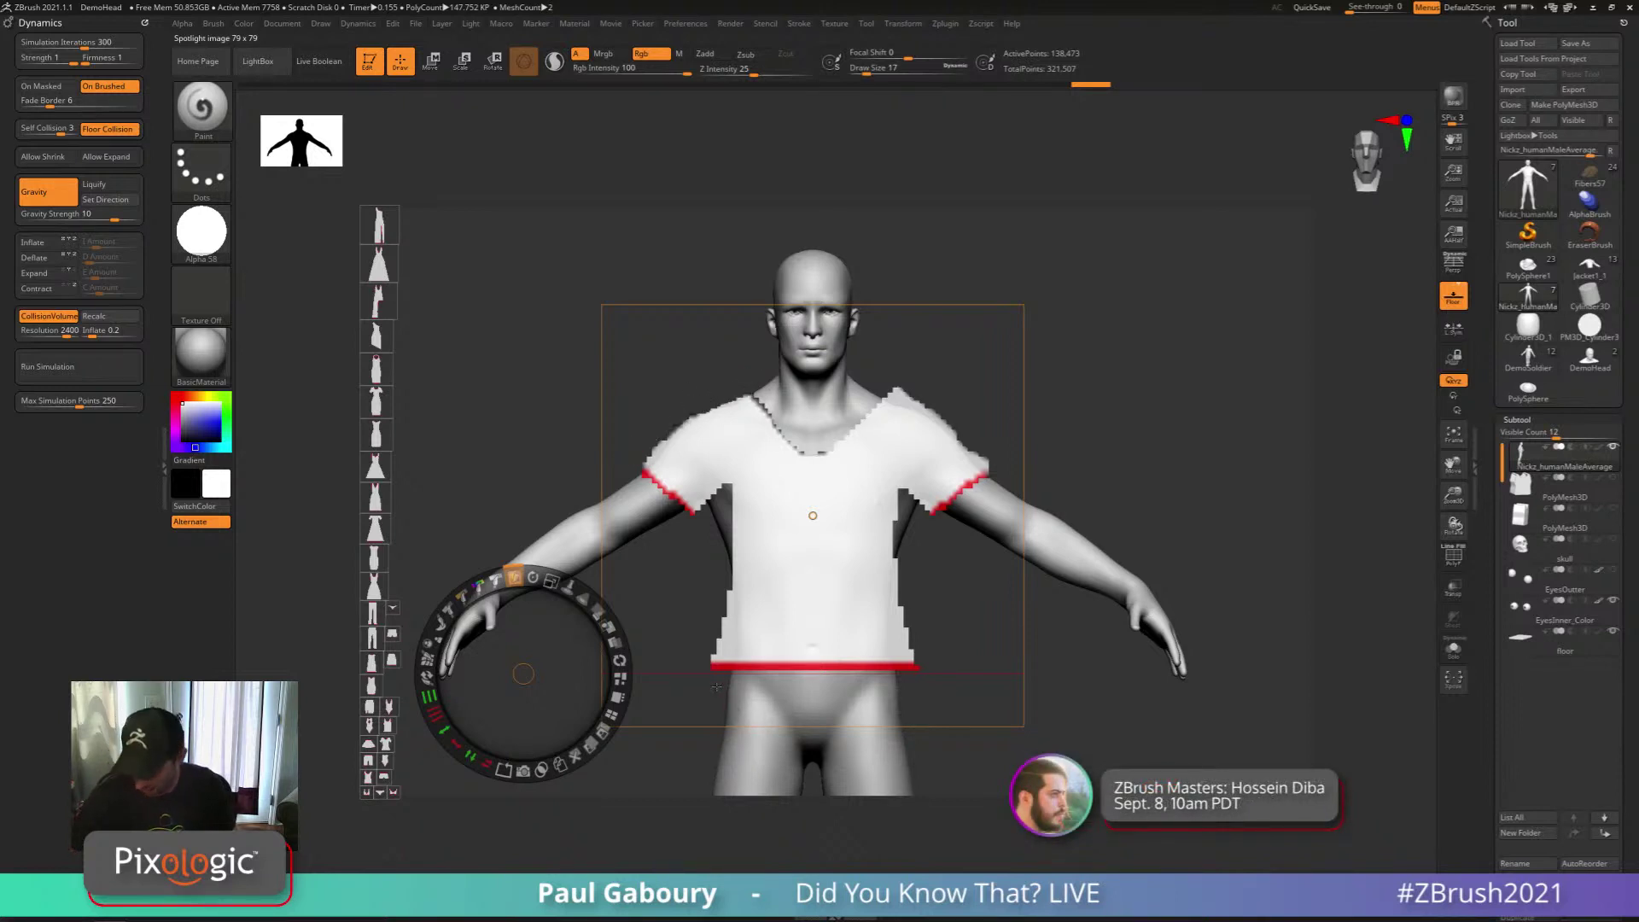
left_click_drag(716, 687, 711, 660)
left_click_drag(914, 667, 912, 630)
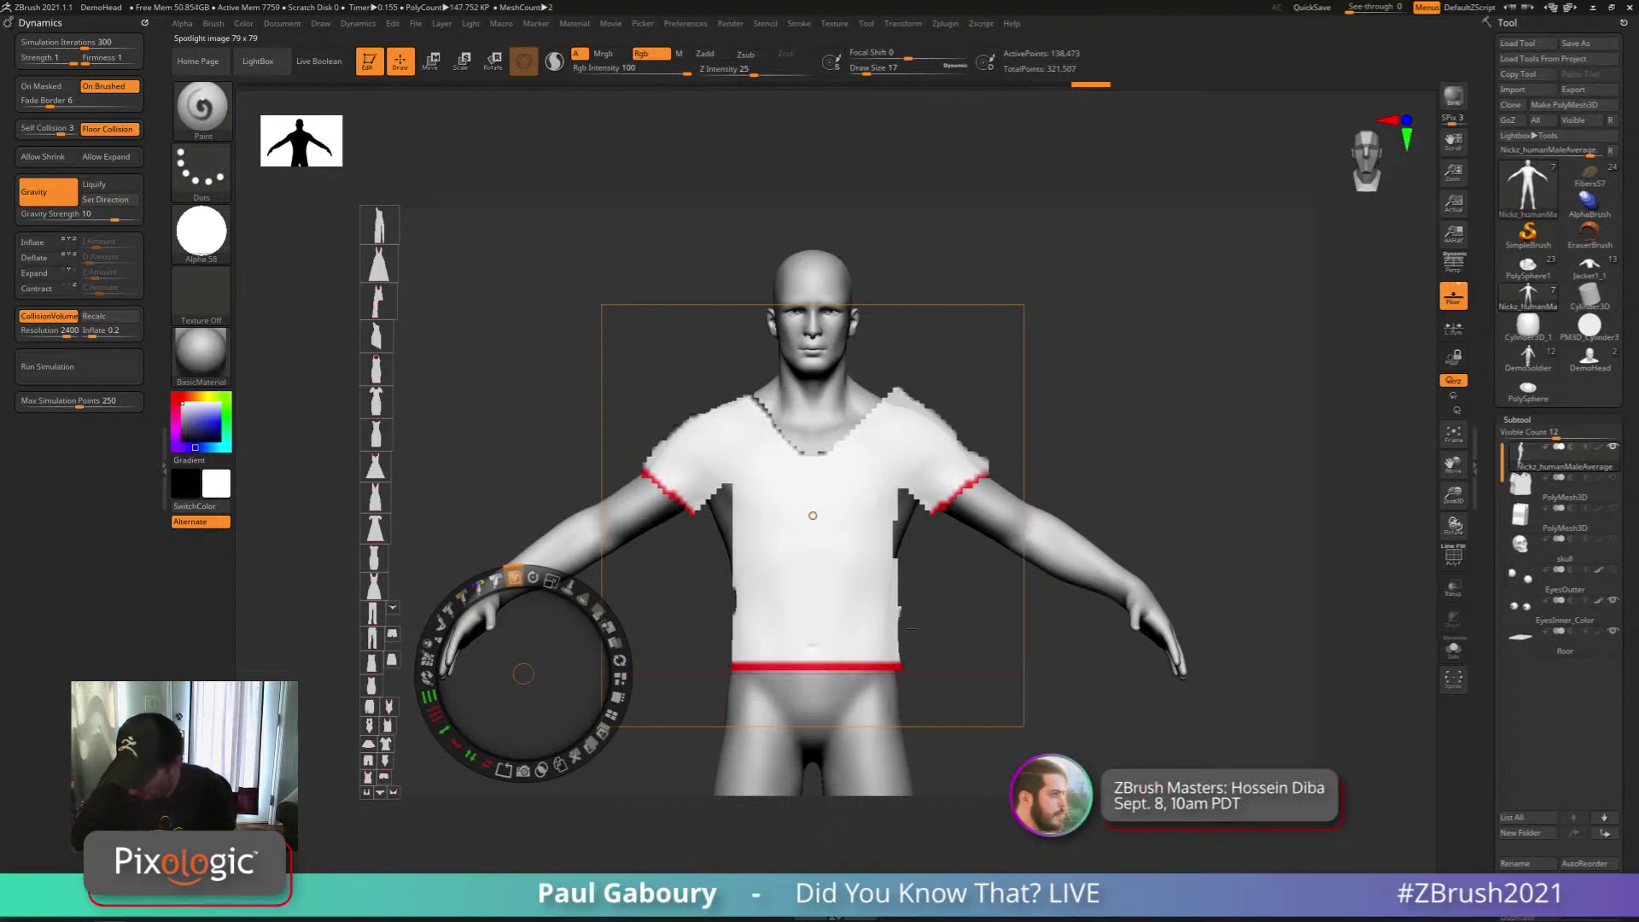
Paint red bands along the T-shirt silhouette's V-neck, both sleeve openings and bottom hem, and return the paint color to white
left_click(175, 396)
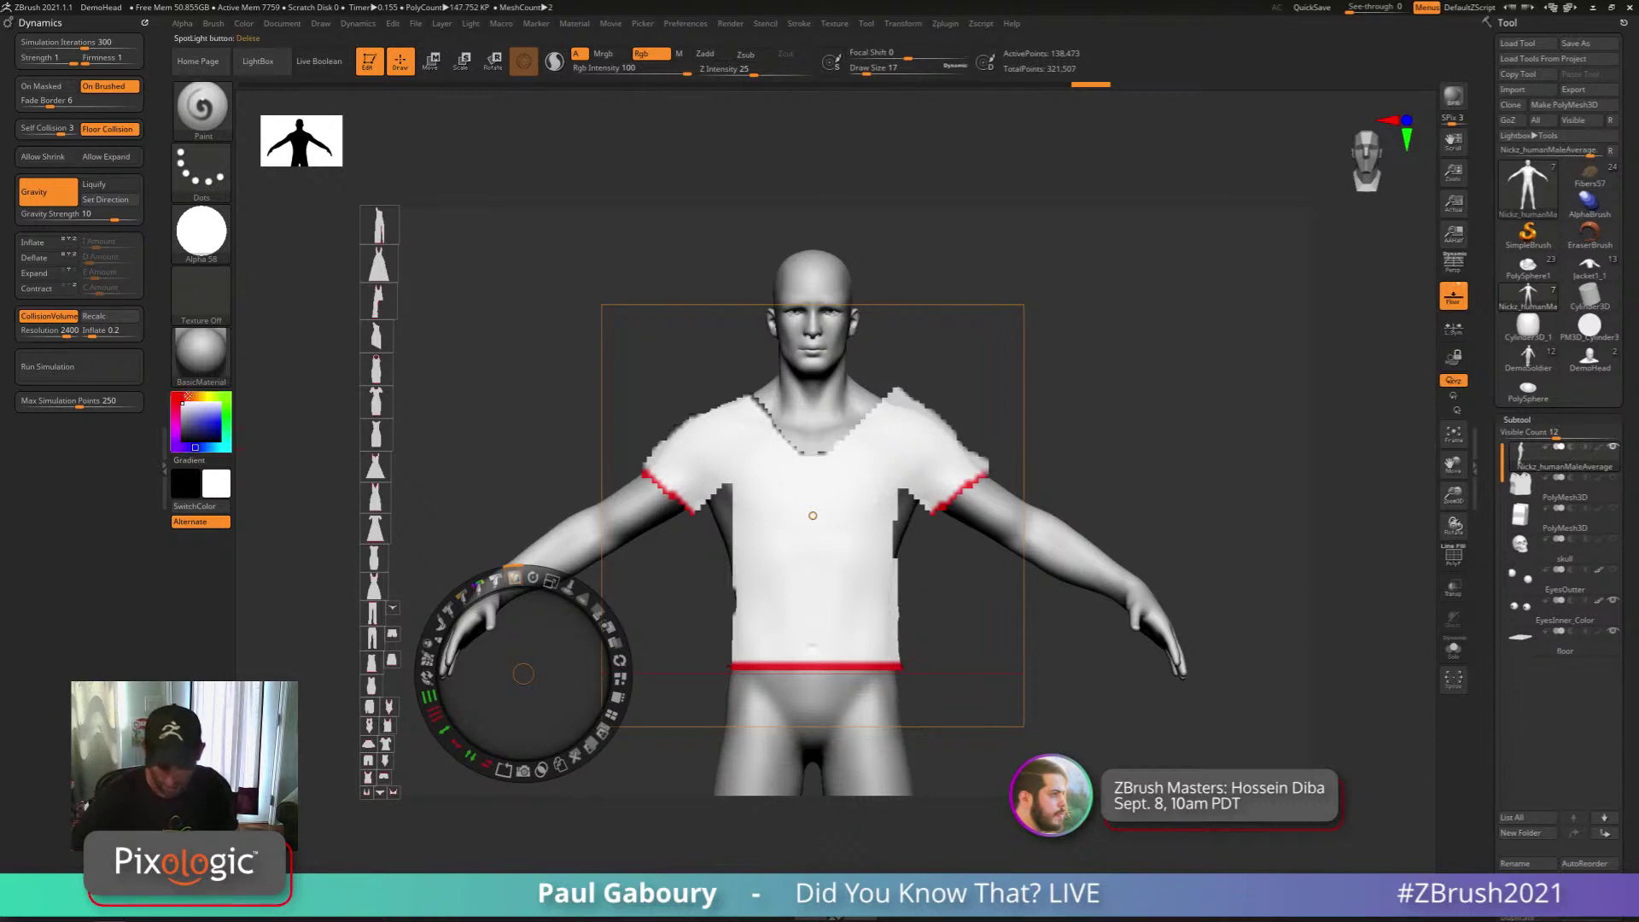
left_click(220, 421)
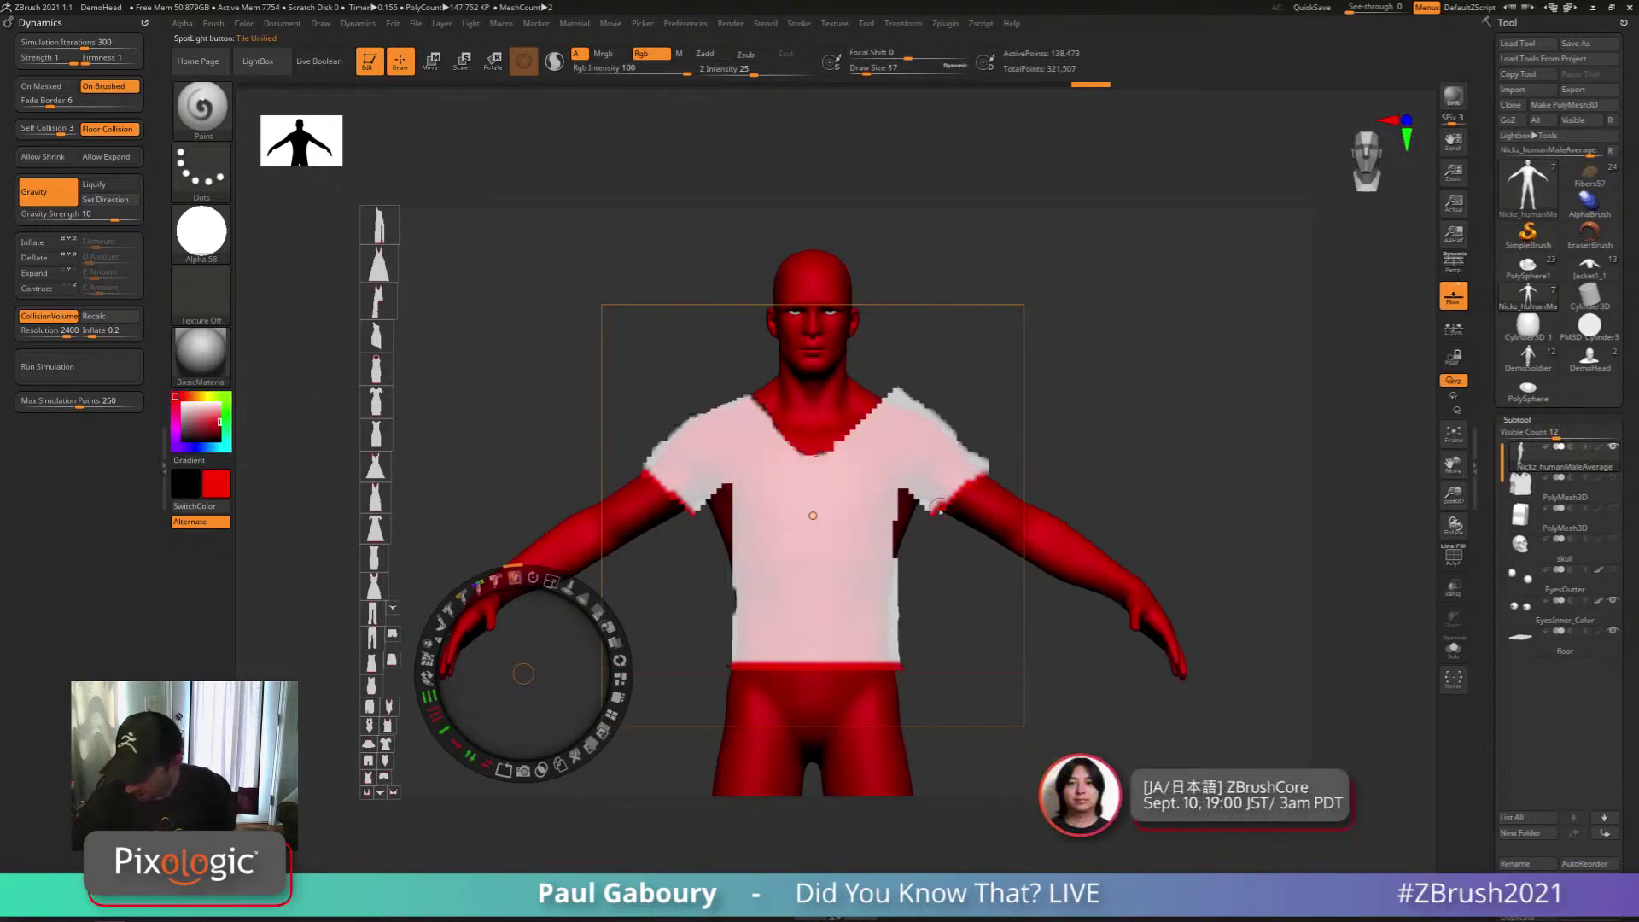
mouse_move(932, 512)
left_mouse_down()
mouse_move(978, 474)
mouse_move(932, 515)
left_mouse_up()
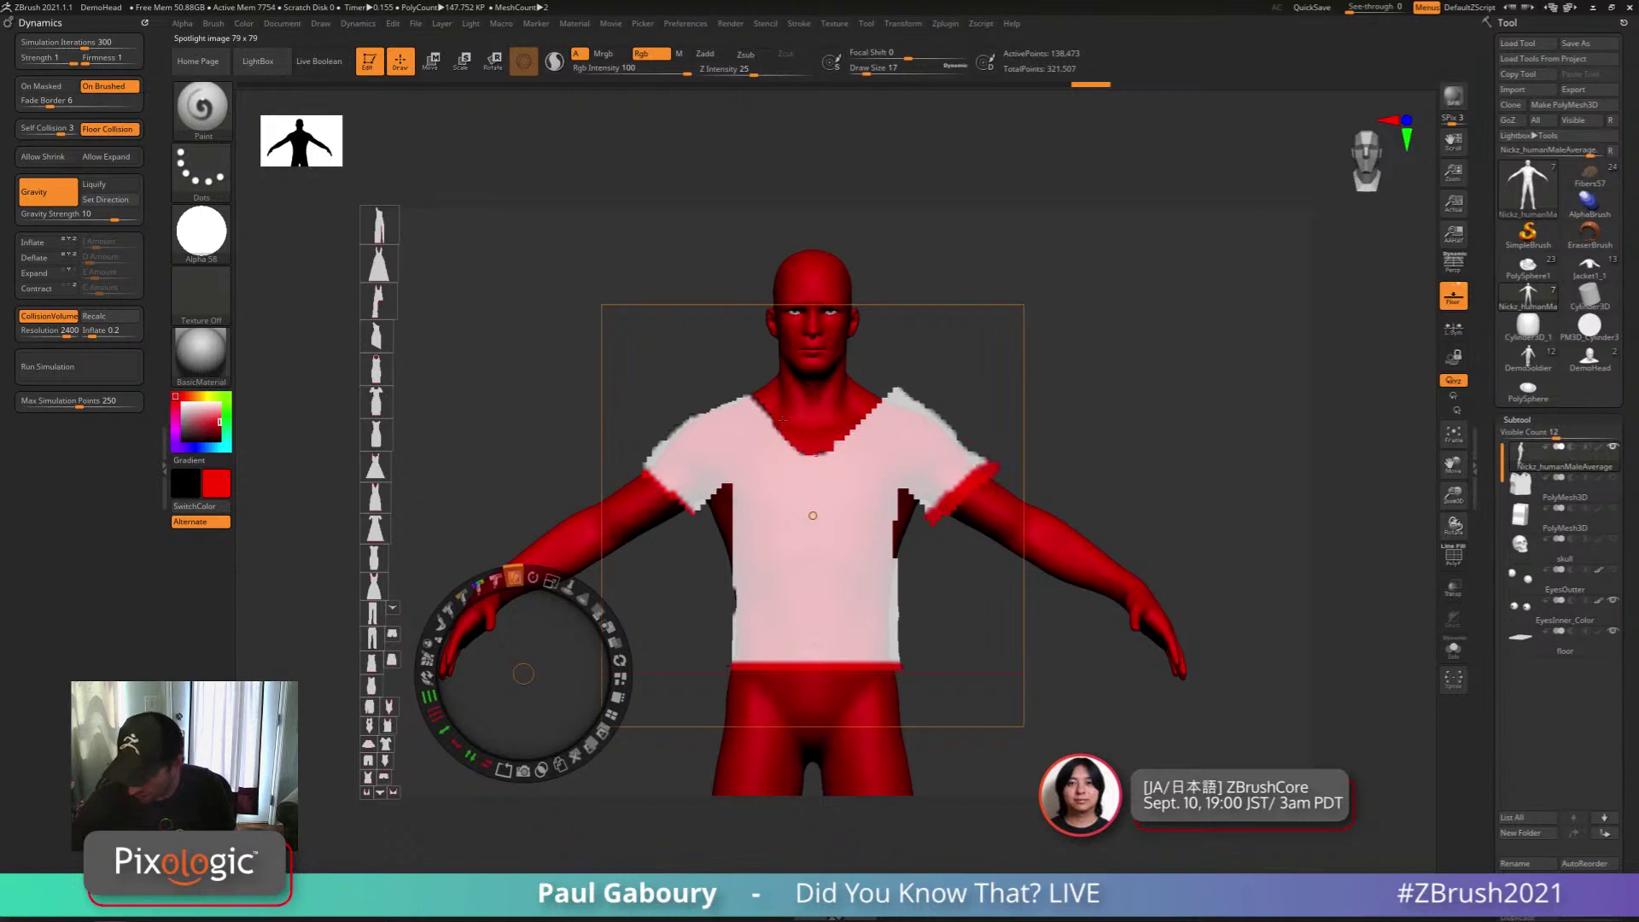
mouse_move(754, 398)
left_mouse_down()
mouse_move(802, 451)
mouse_move(851, 437)
mouse_move(913, 379)
left_mouse_up()
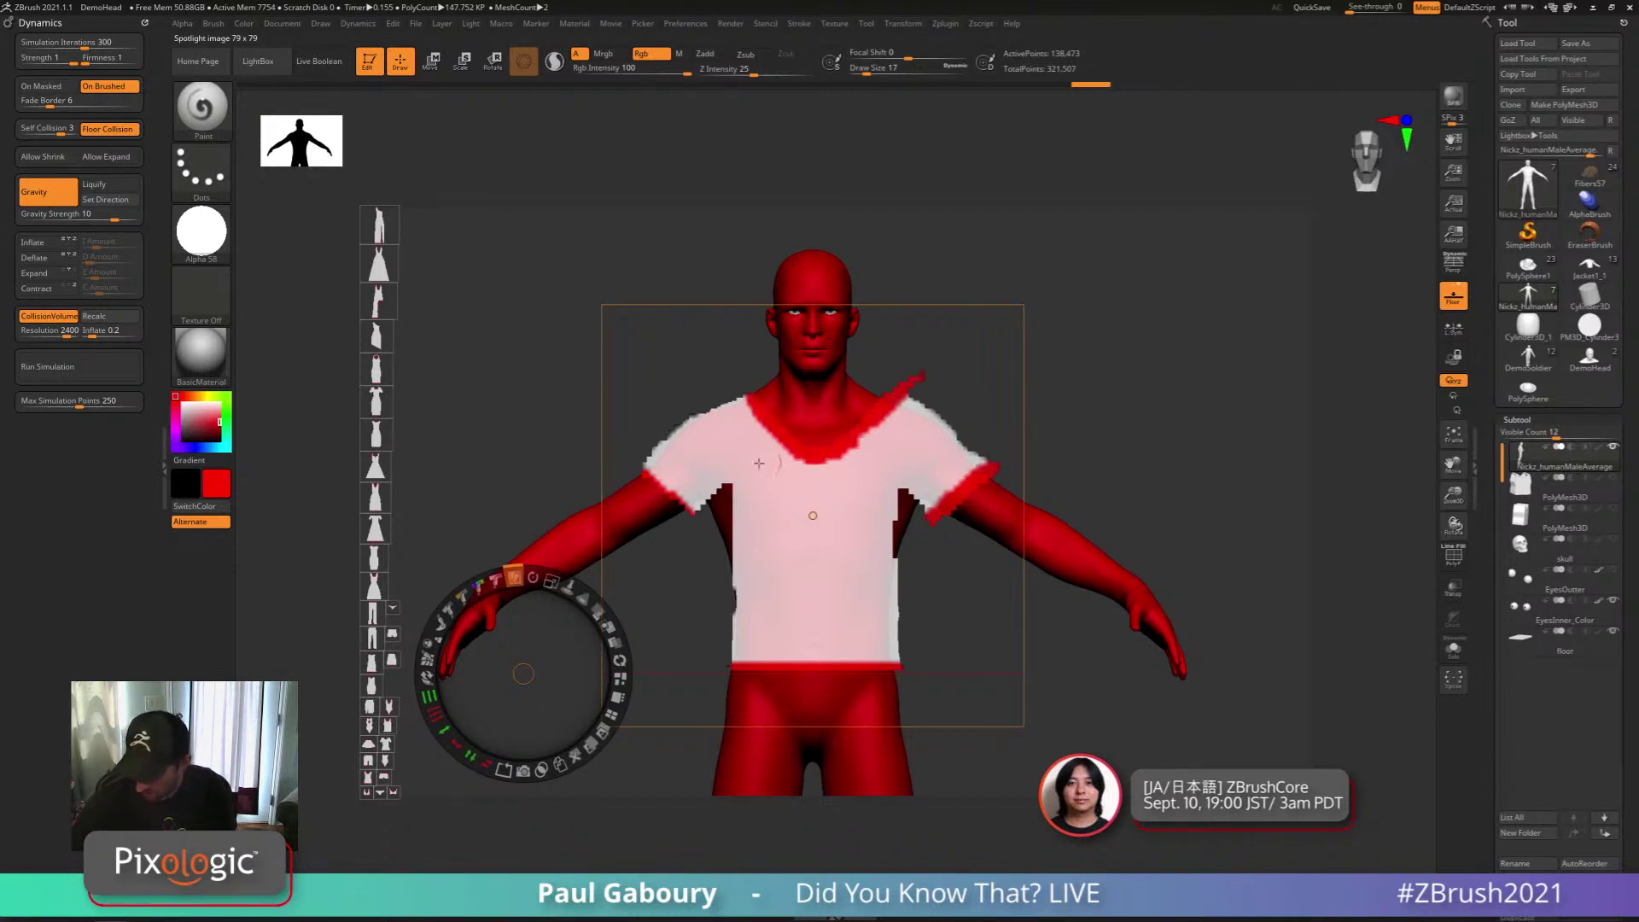
mouse_move(657, 468)
left_mouse_down()
mouse_move(683, 503)
mouse_move(656, 476)
left_mouse_up()
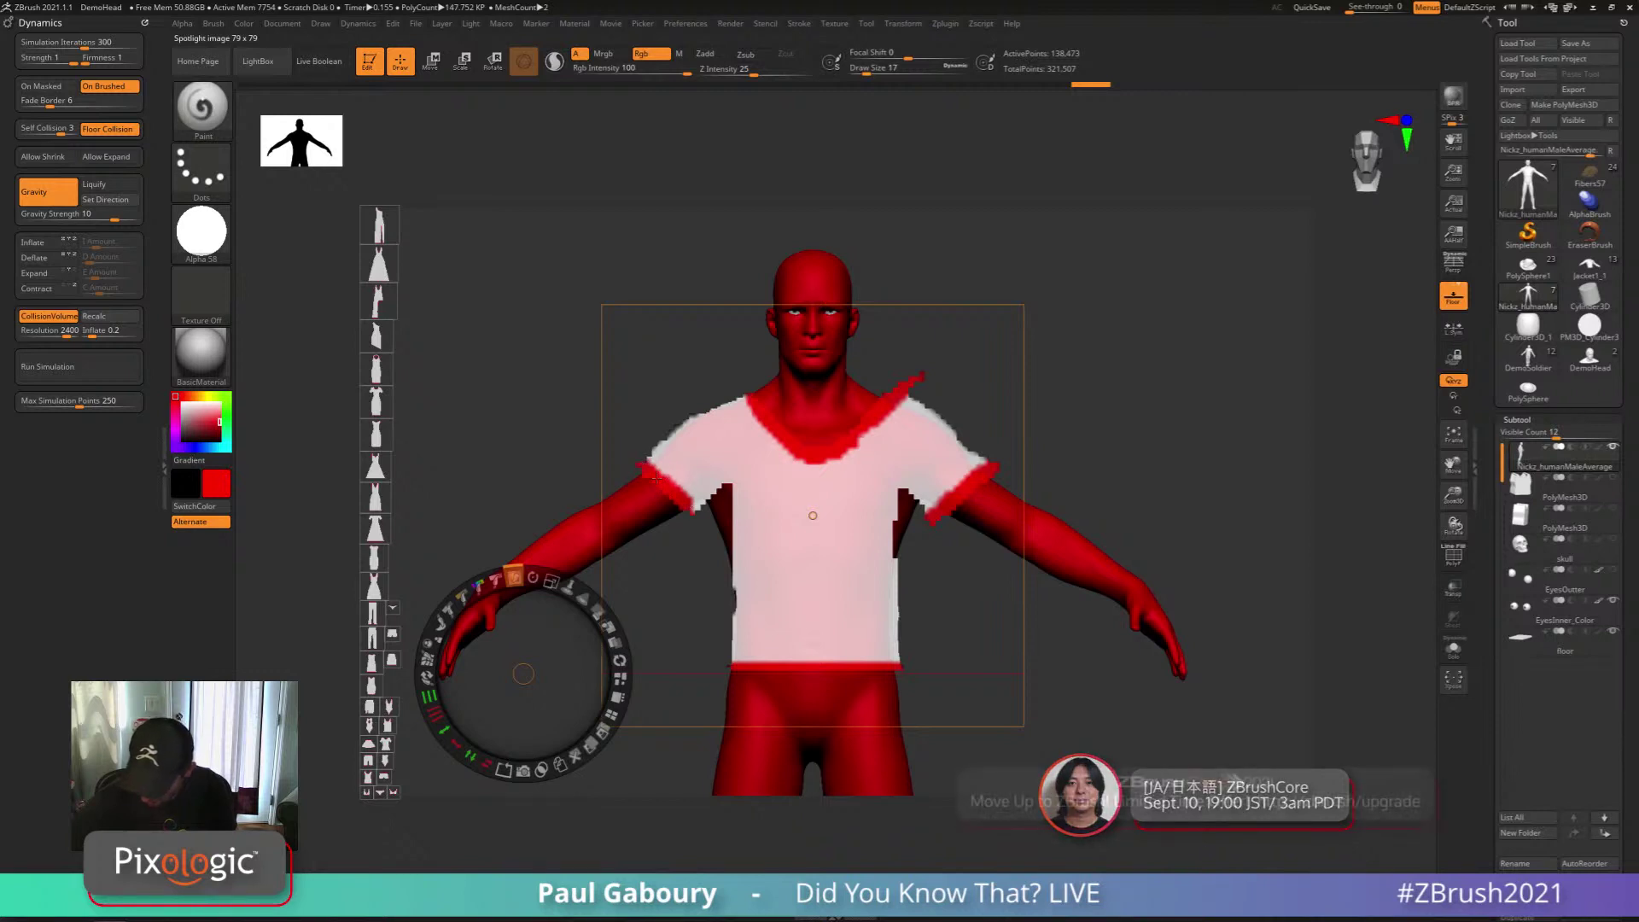
mouse_move(747, 668)
left_mouse_down()
mouse_move(896, 662)
mouse_move(731, 668)
left_mouse_up()
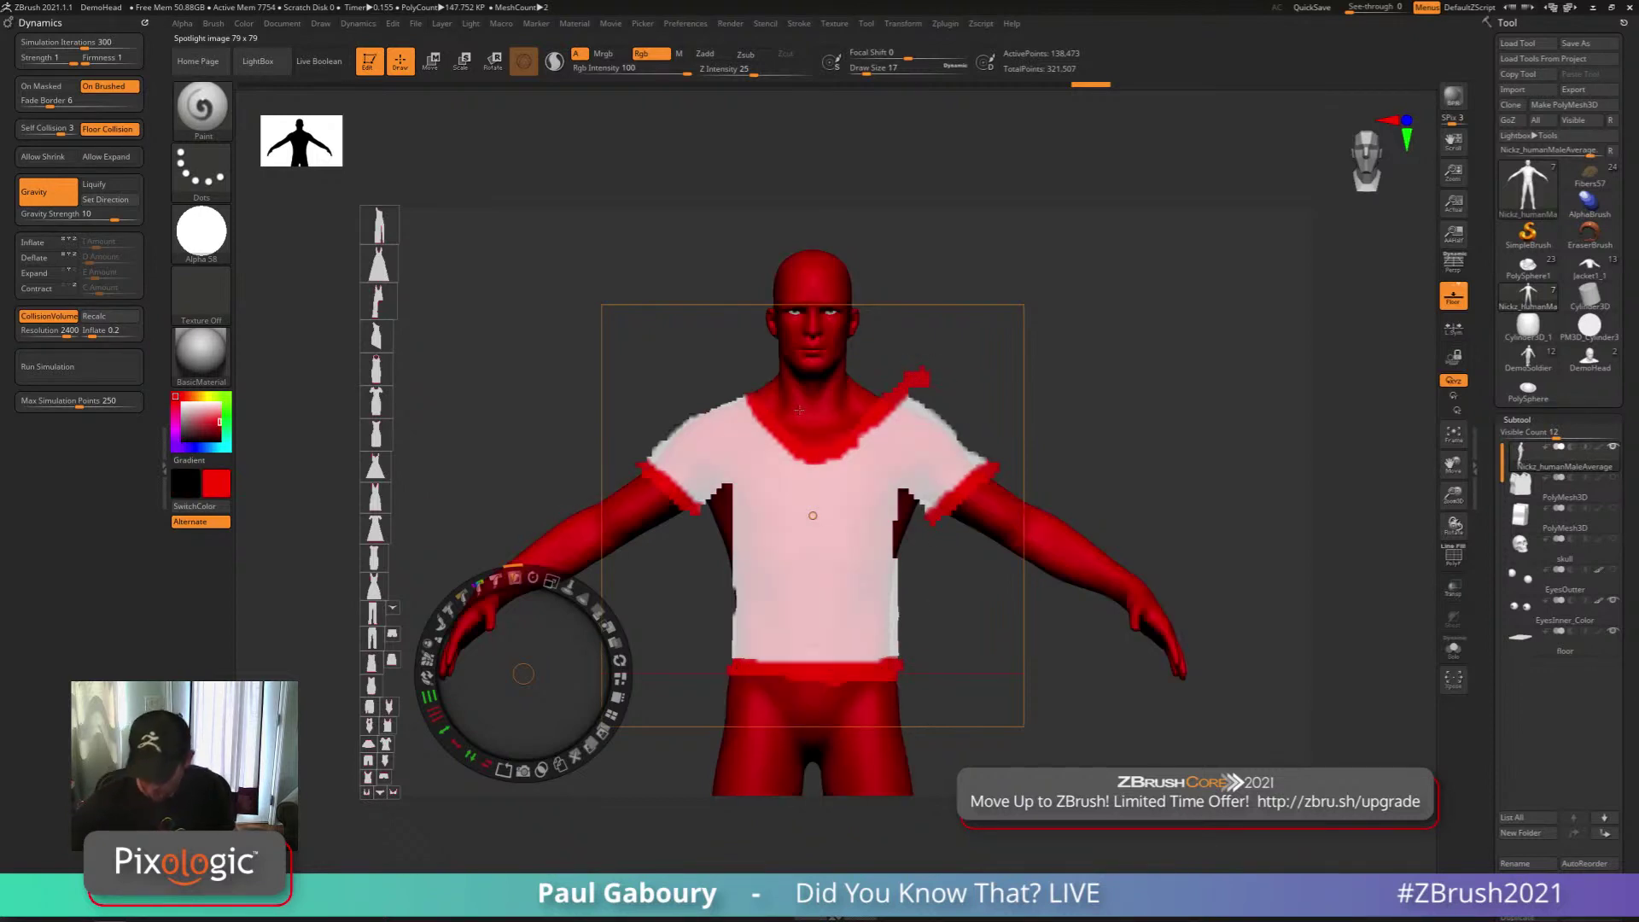
left_click(182, 403)
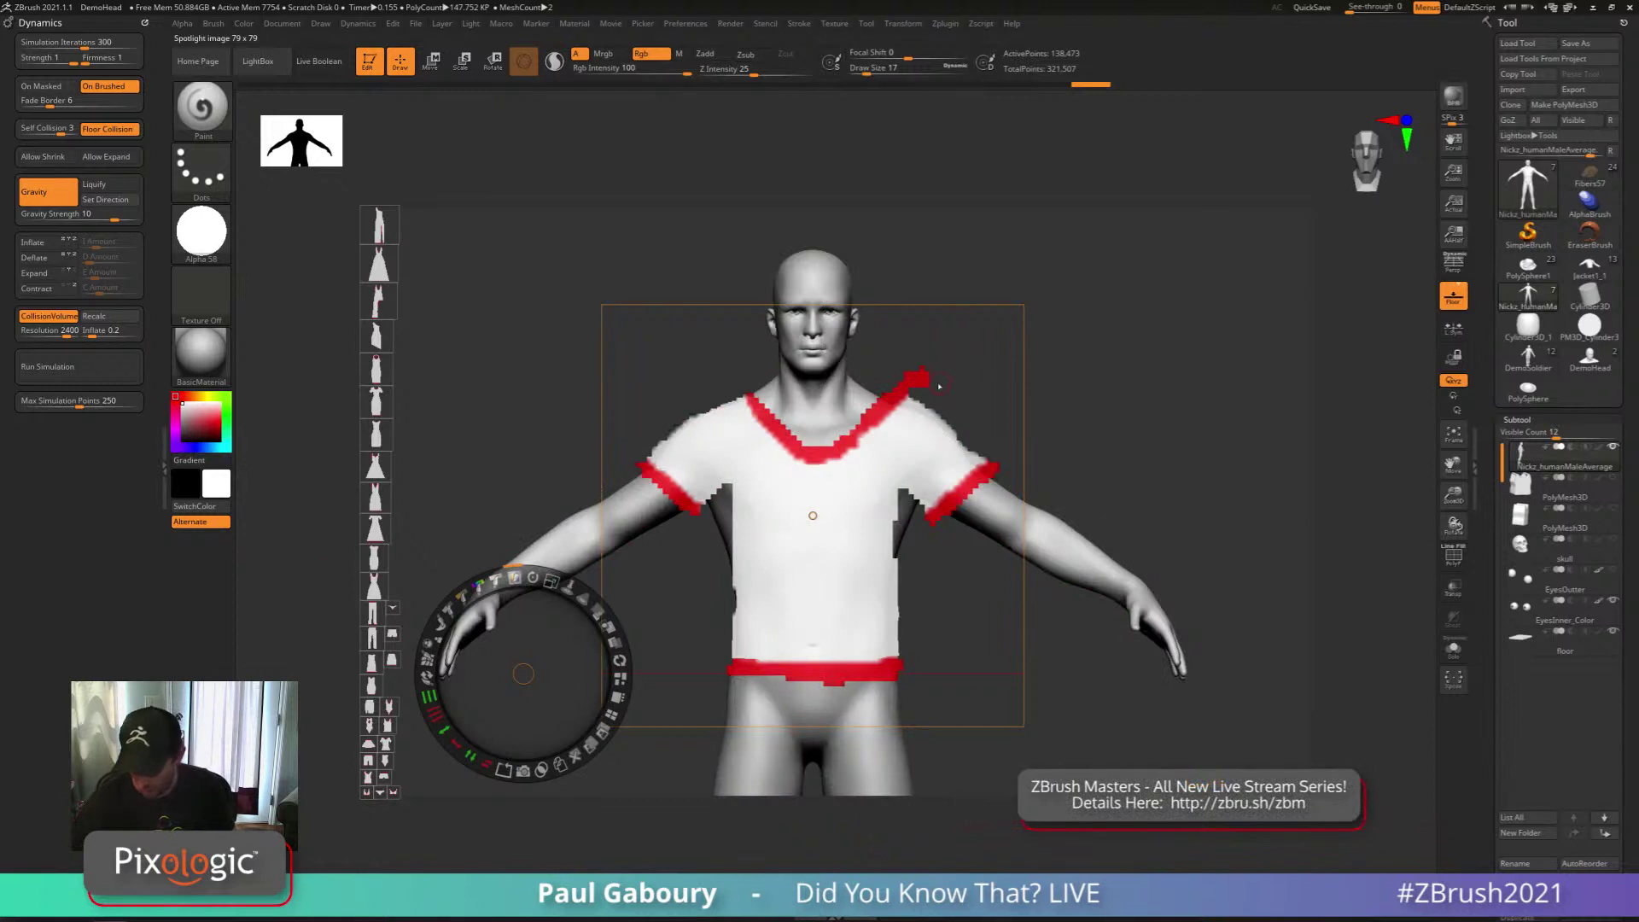
Erase the stray red paint beyond the T-shirt silhouette's V-neck in black, and fill both armpit gaps with white
key("v")
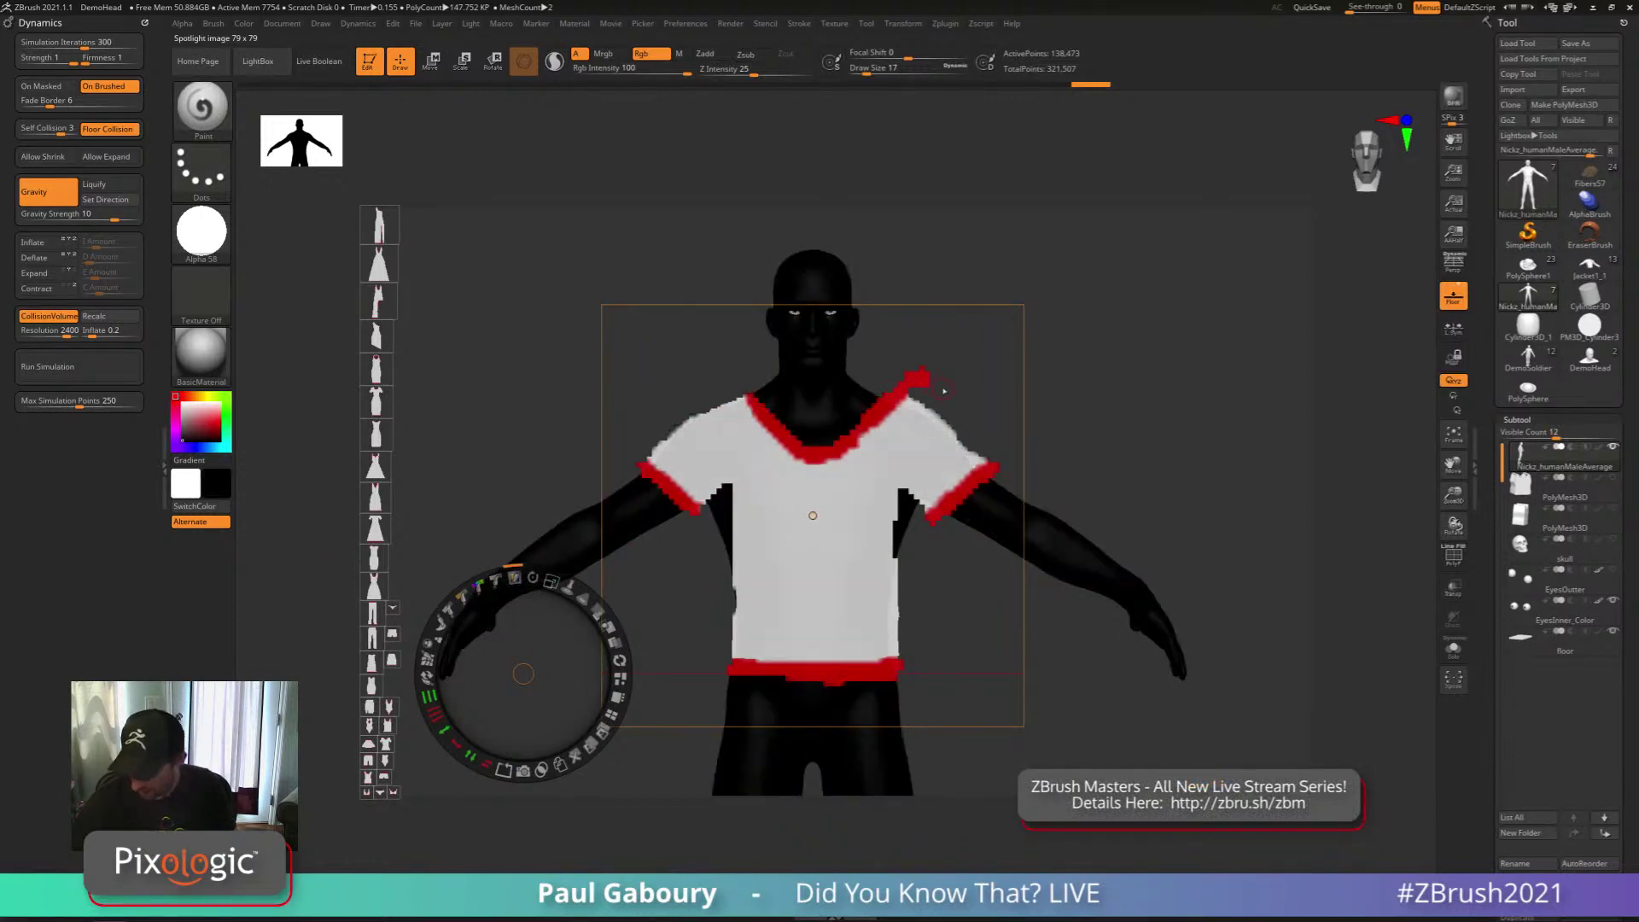
left_click_drag(942, 390, 925, 385)
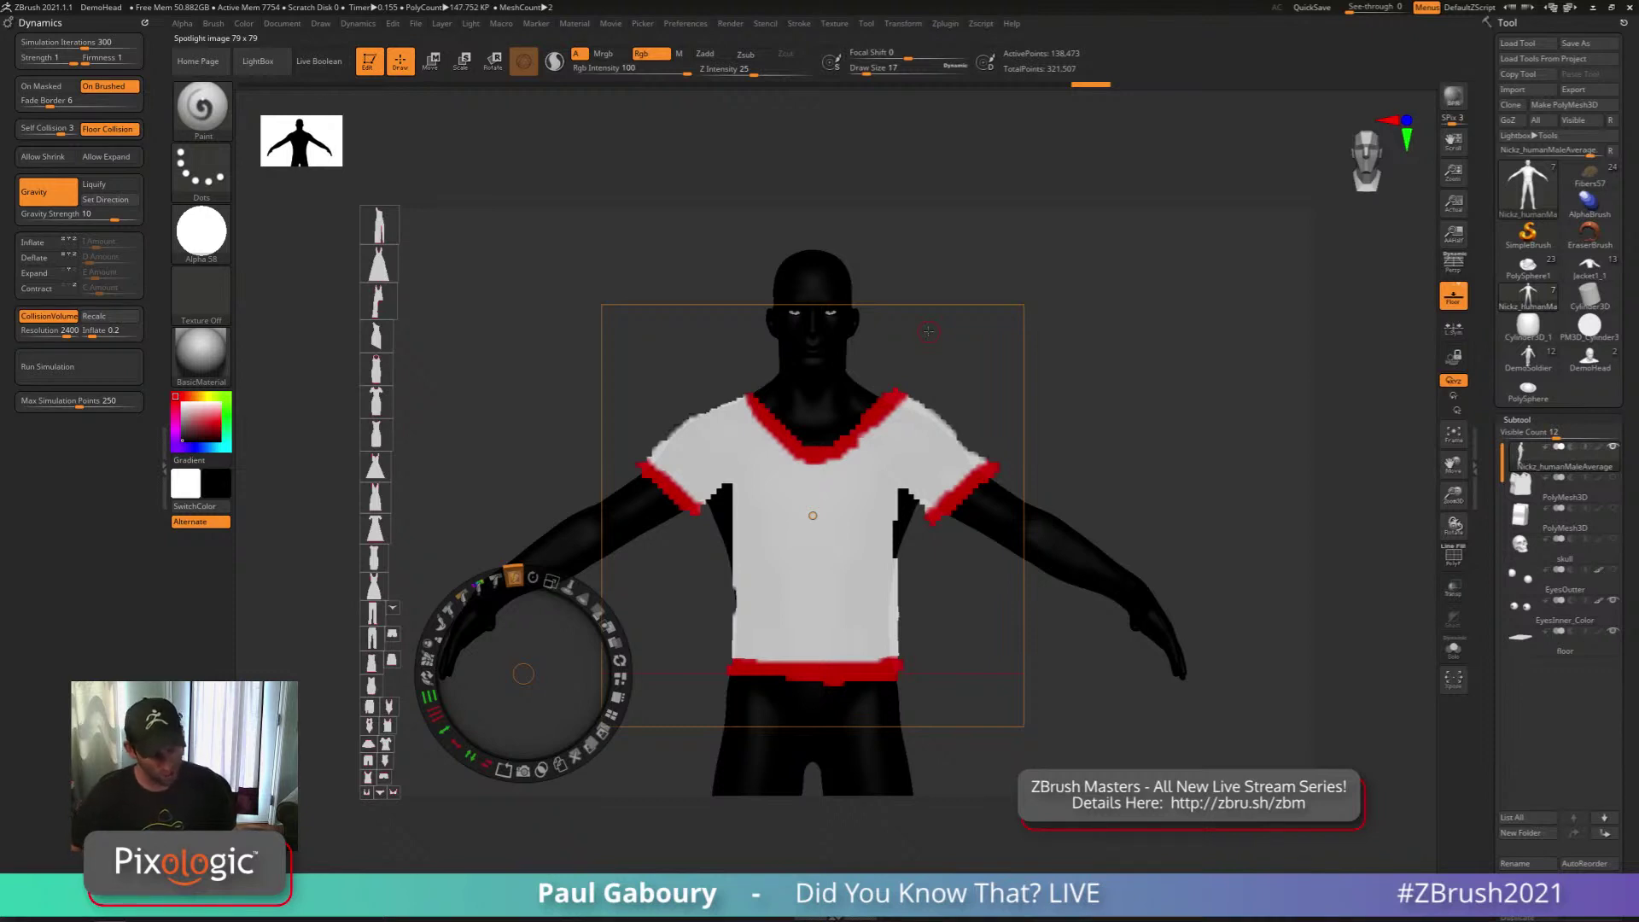
key("v")
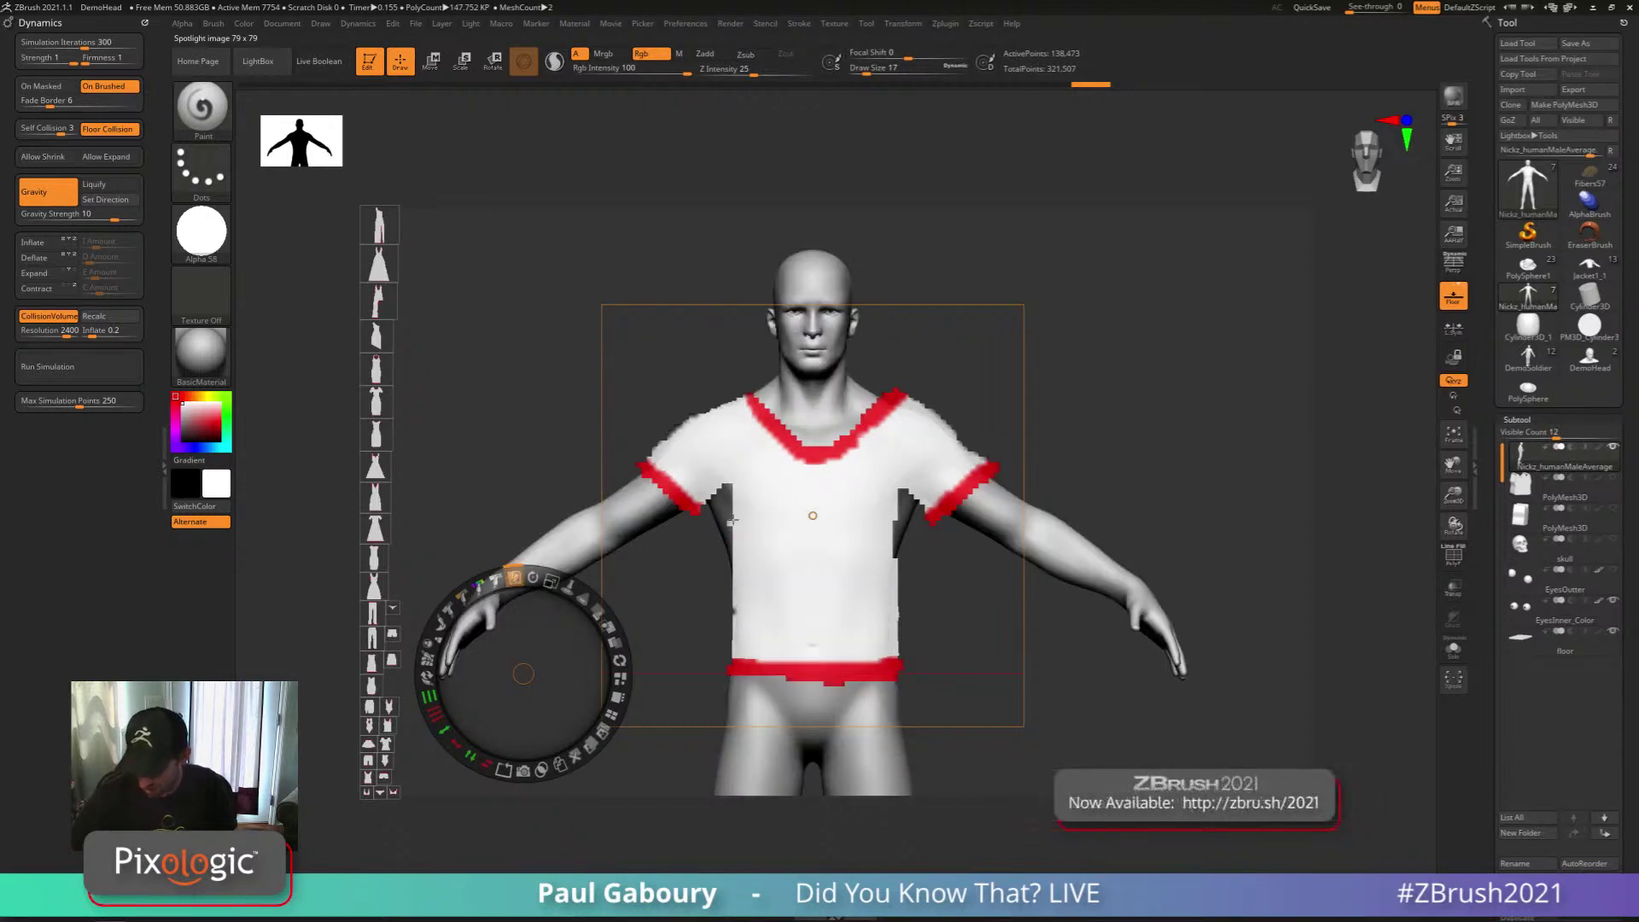
mouse_move(732, 520)
left_mouse_down()
mouse_move(720, 499)
mouse_move(732, 530)
left_mouse_up()
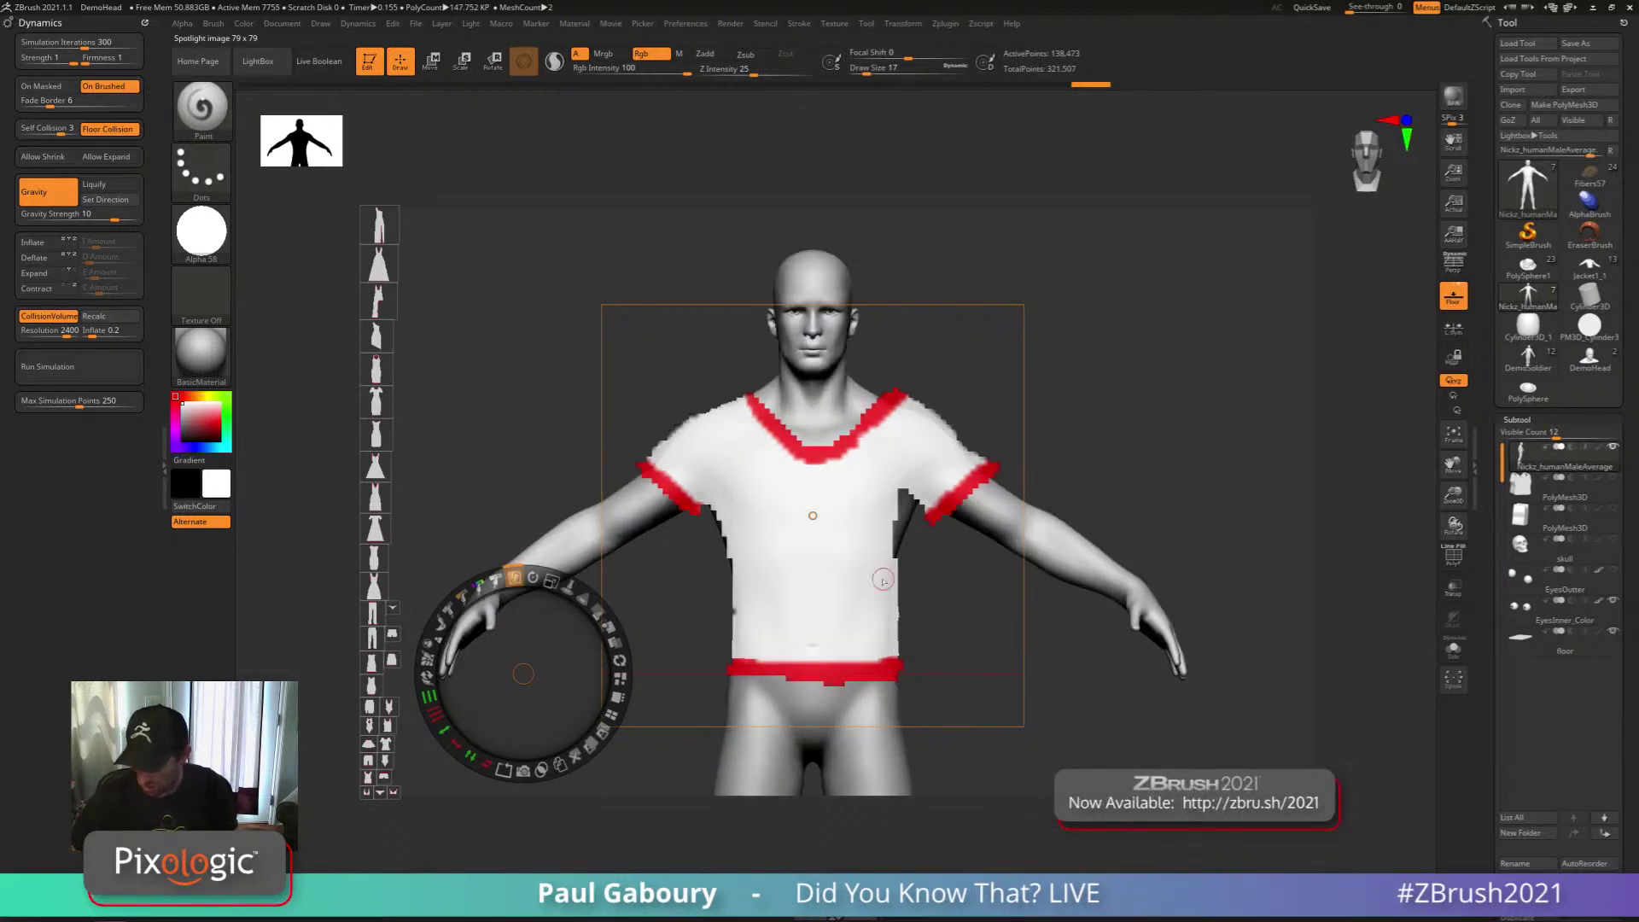
mouse_move(882, 581)
left_mouse_down()
mouse_move(904, 508)
mouse_move(888, 546)
left_mouse_up()
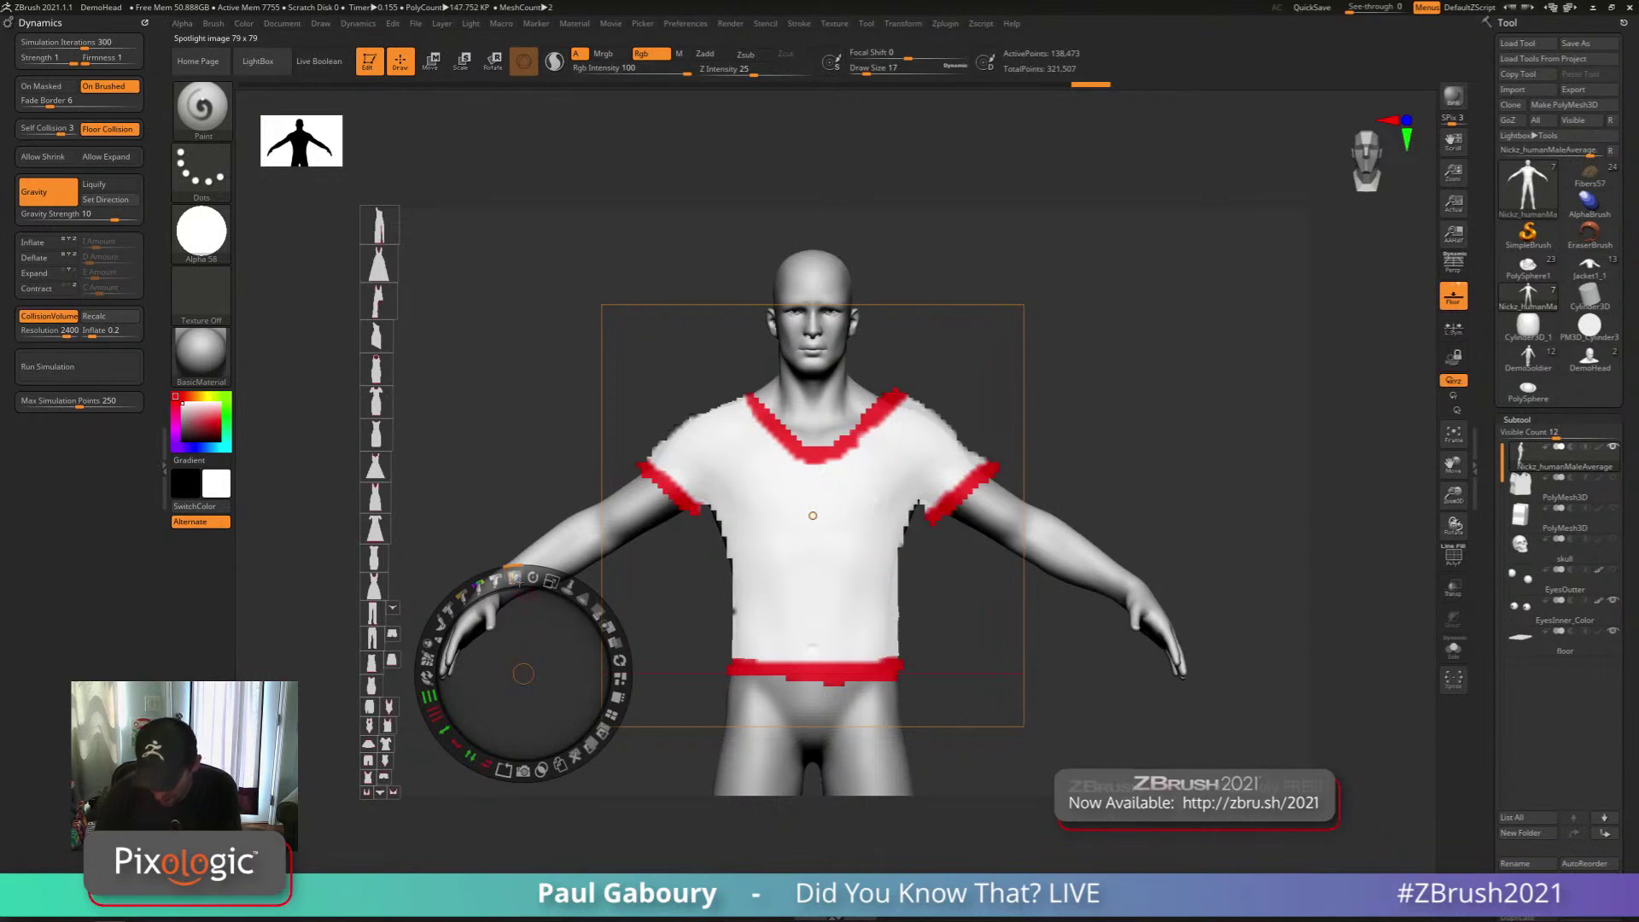
Recenter the SpotLight dial on the torso and preview the other clothing silhouettes, including dresses, tank tops and short tops, against the figure
left_click_drag(523, 674, 812, 516)
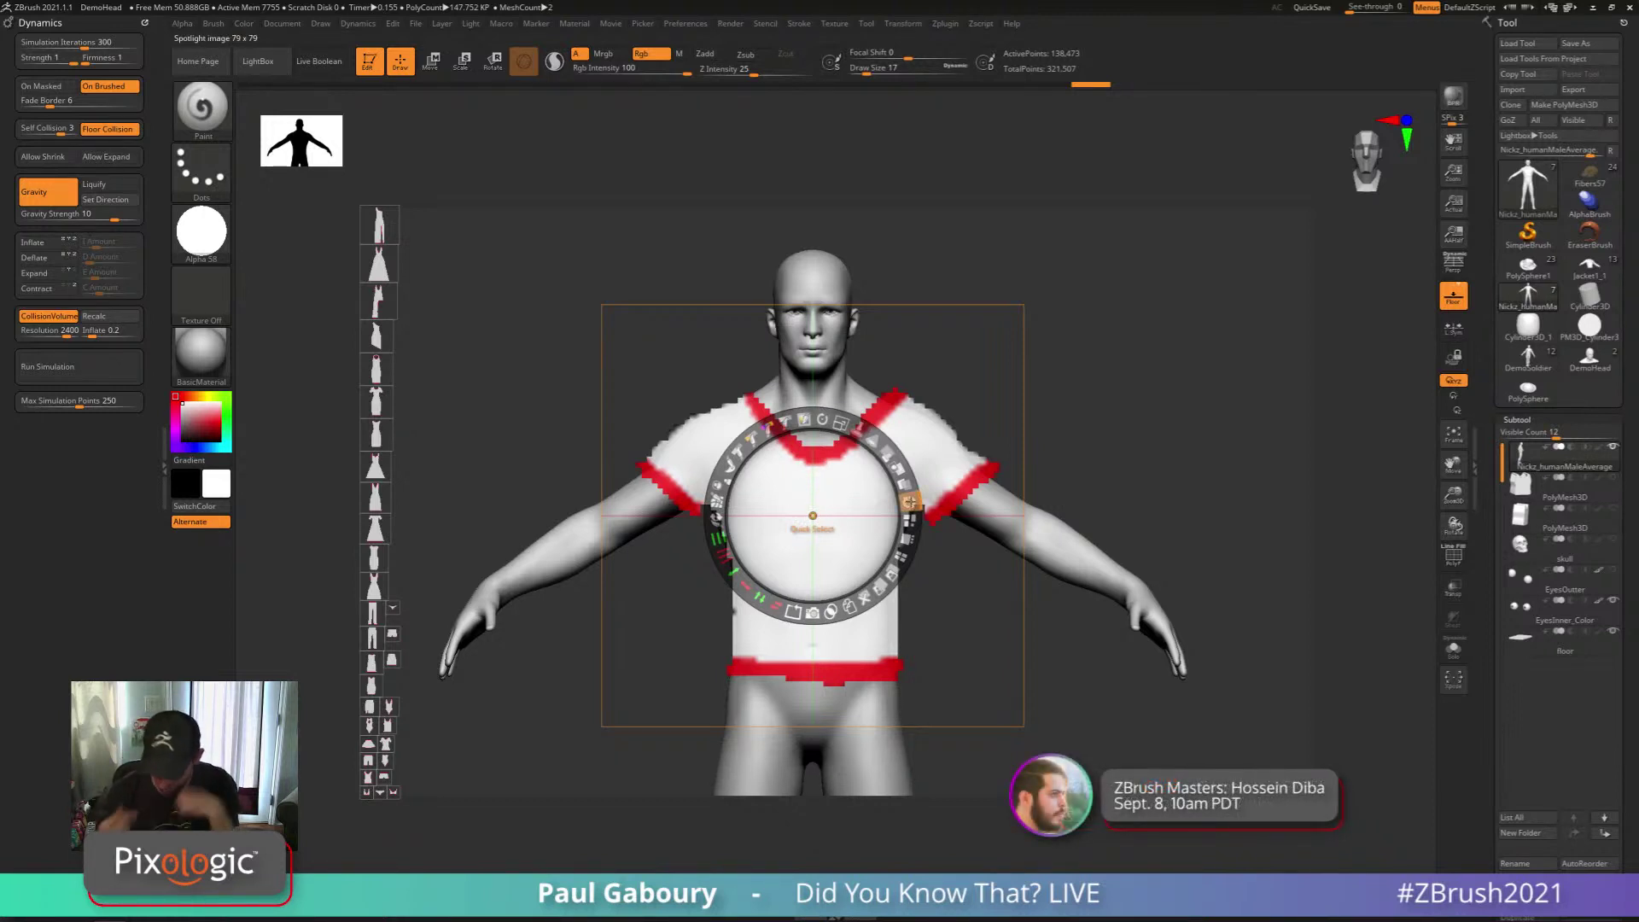
left_click(388, 726)
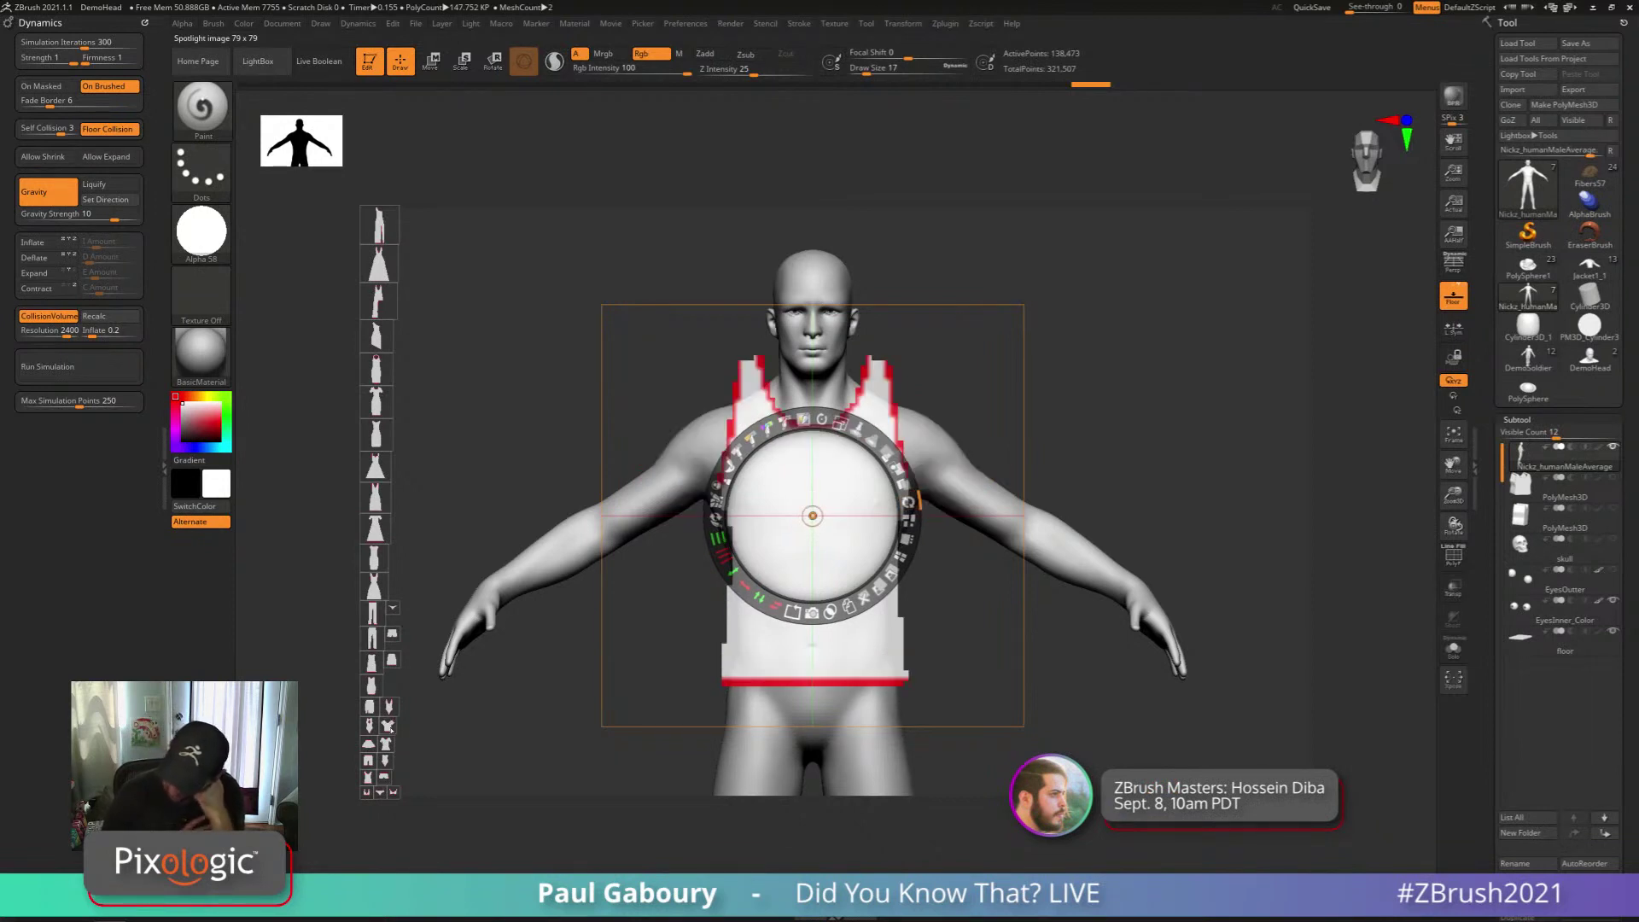
left_click(372, 685)
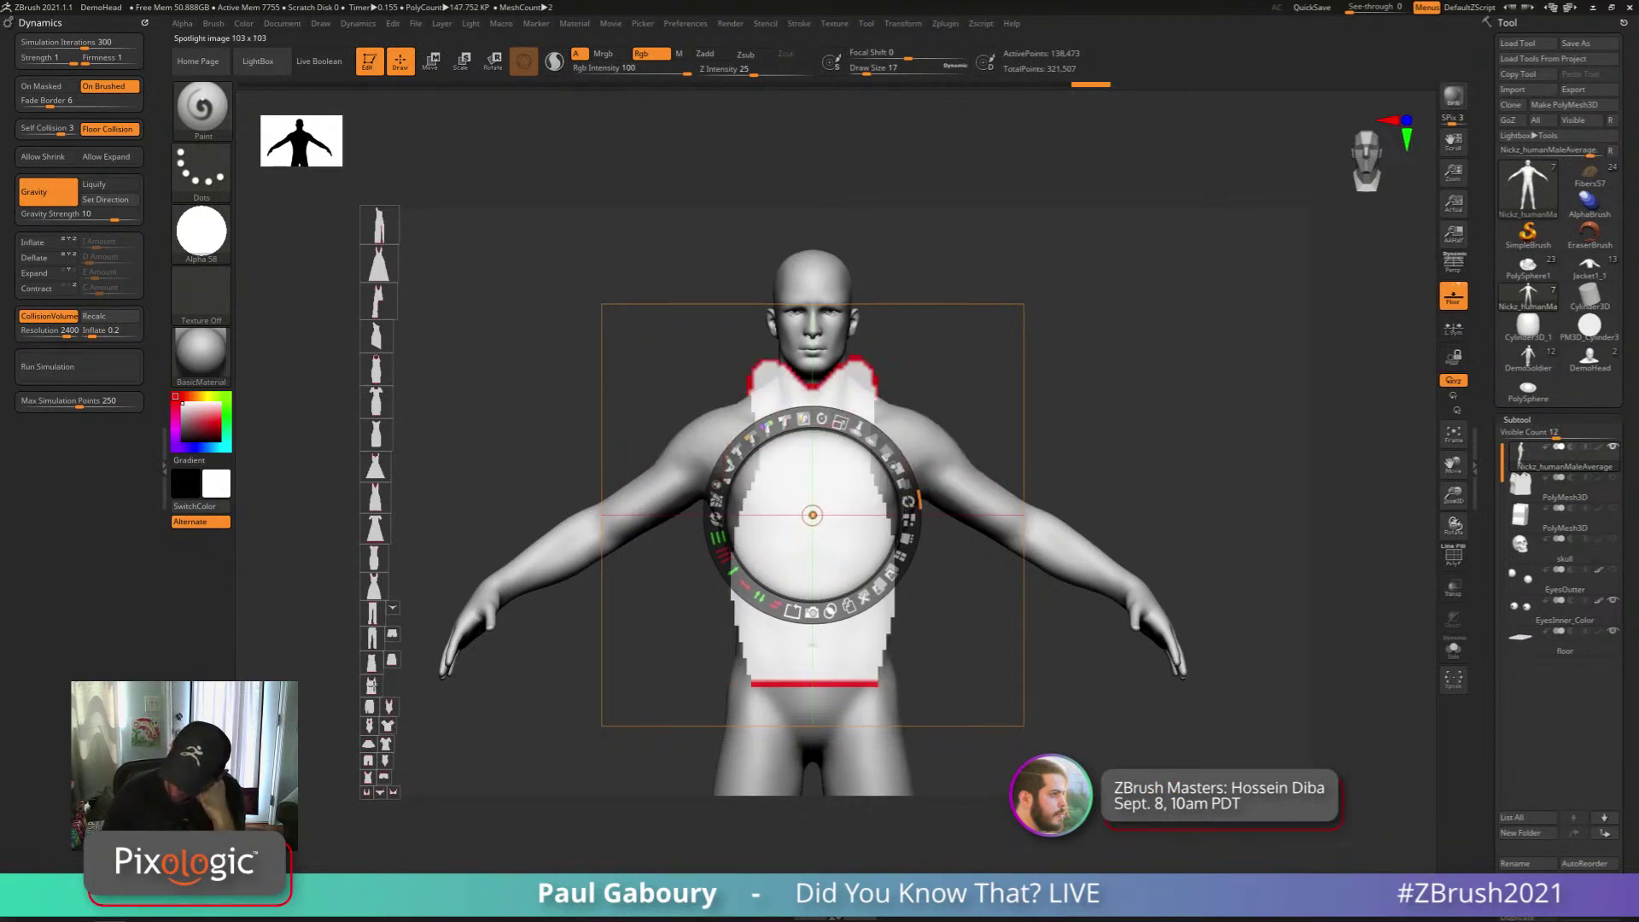
left_click(378, 588)
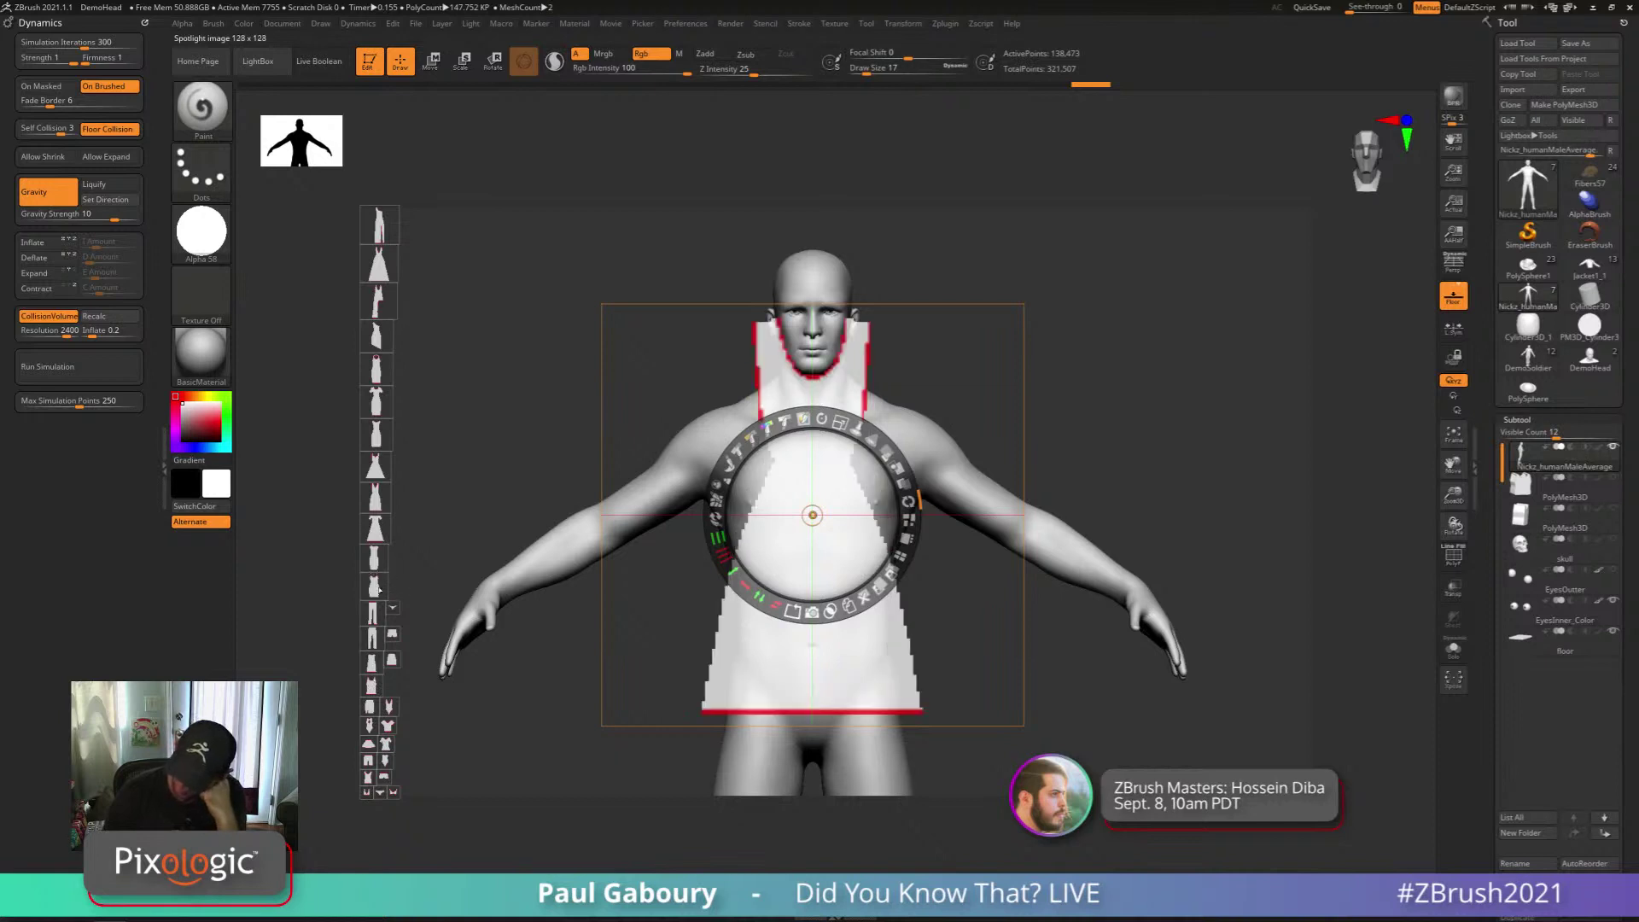
left_click(377, 529)
left_click(384, 409)
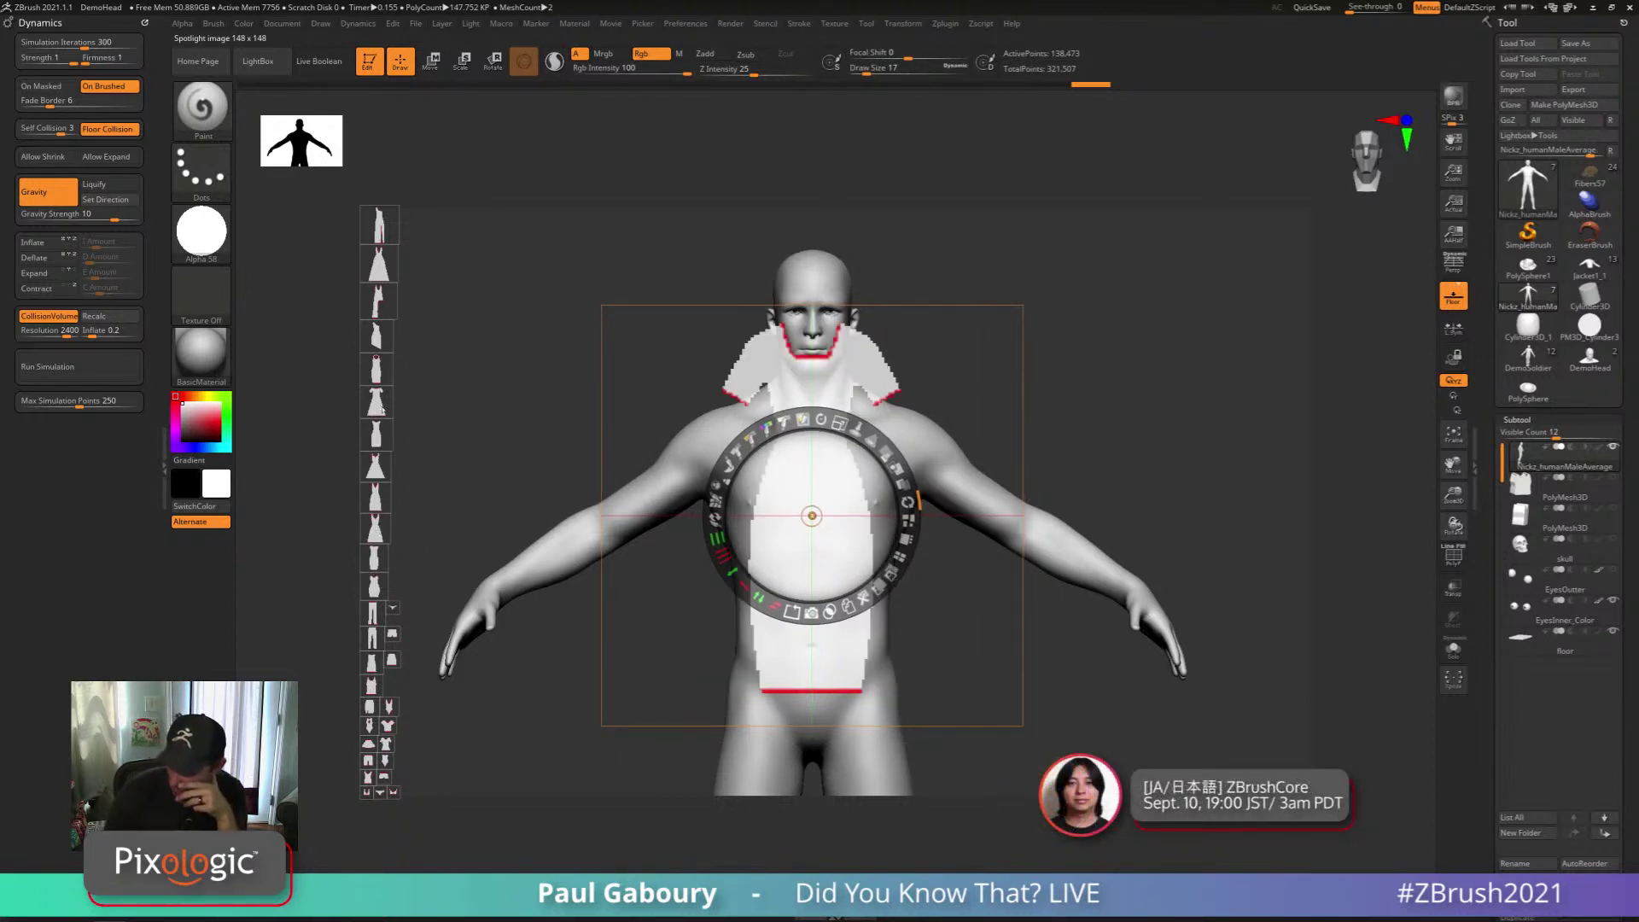
left_click(378, 300)
left_click(373, 348)
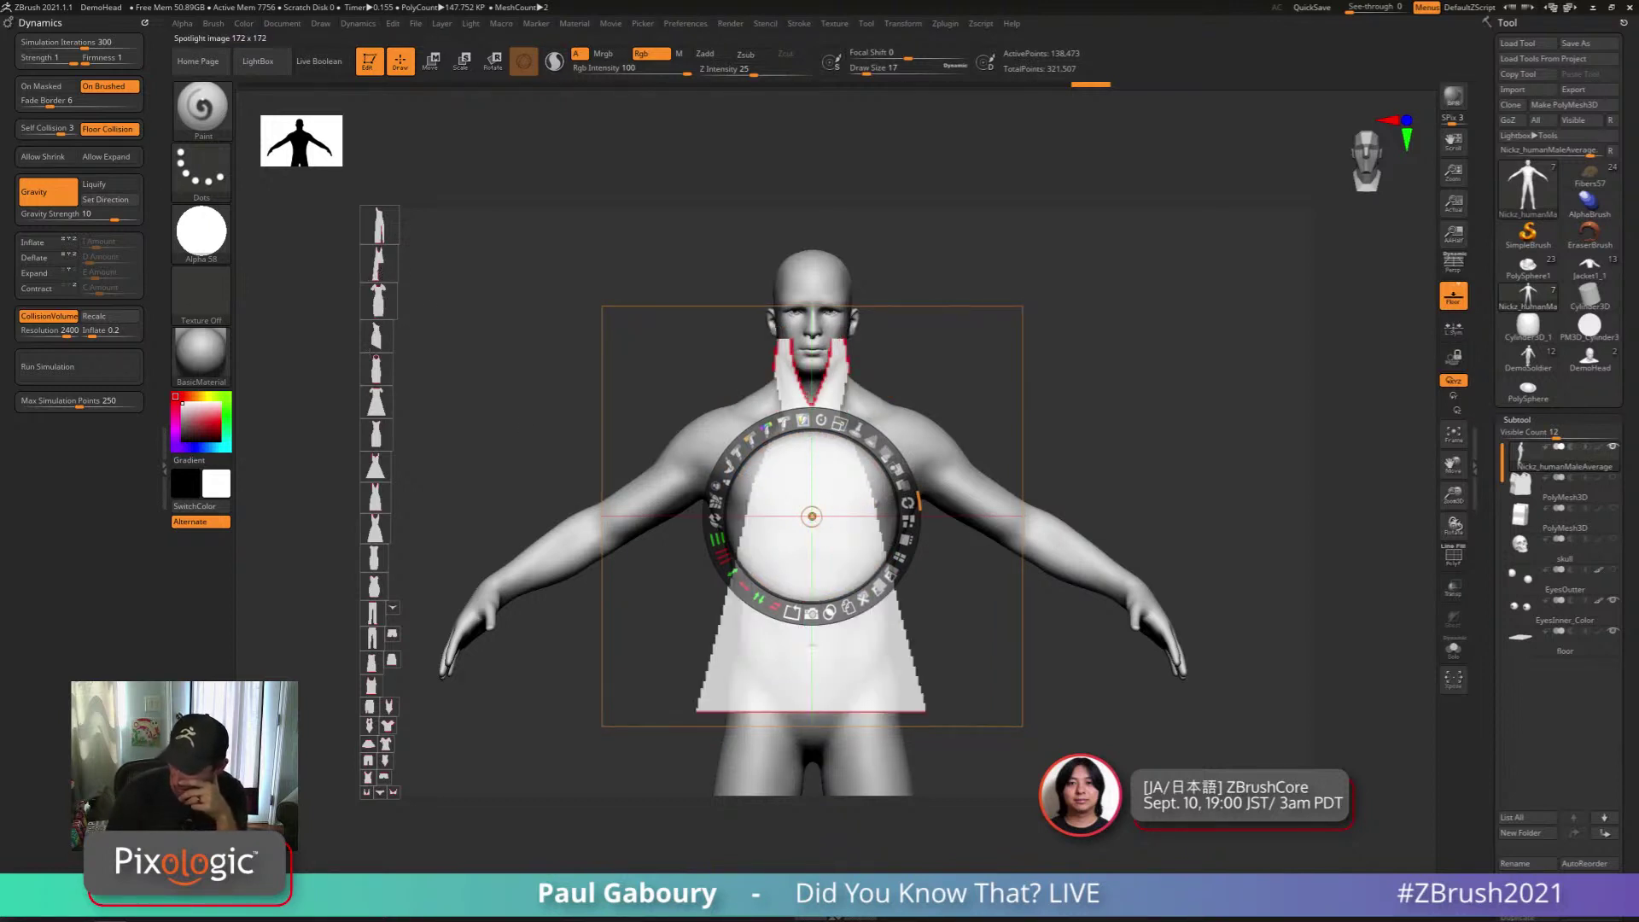
left_click(382, 232)
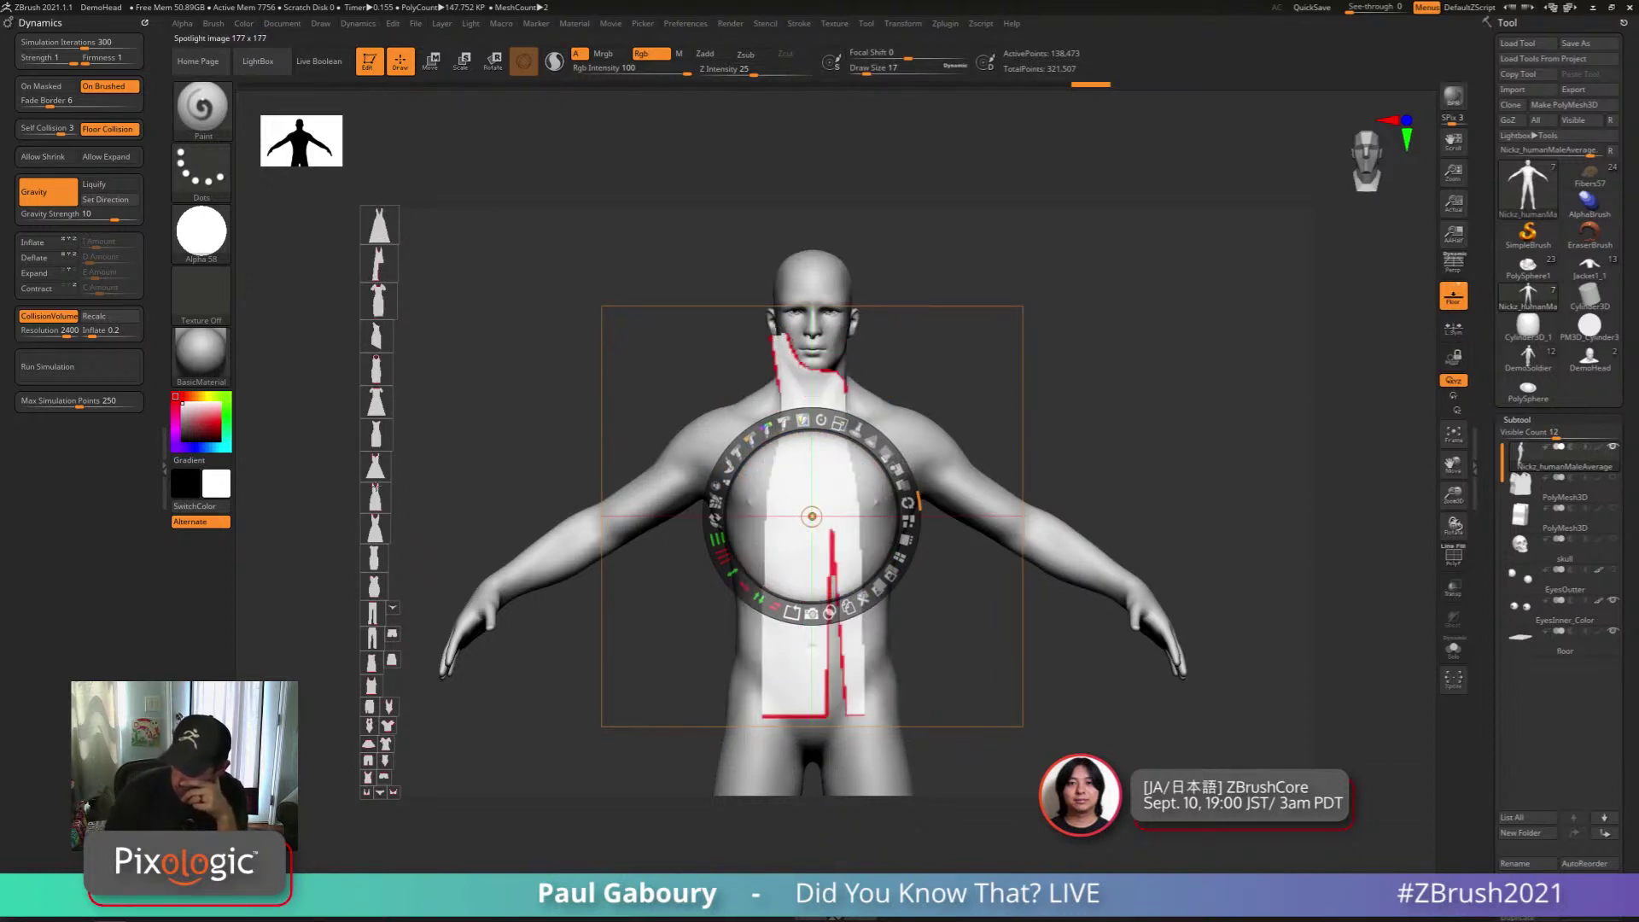
left_click(388, 725)
left_click(369, 725)
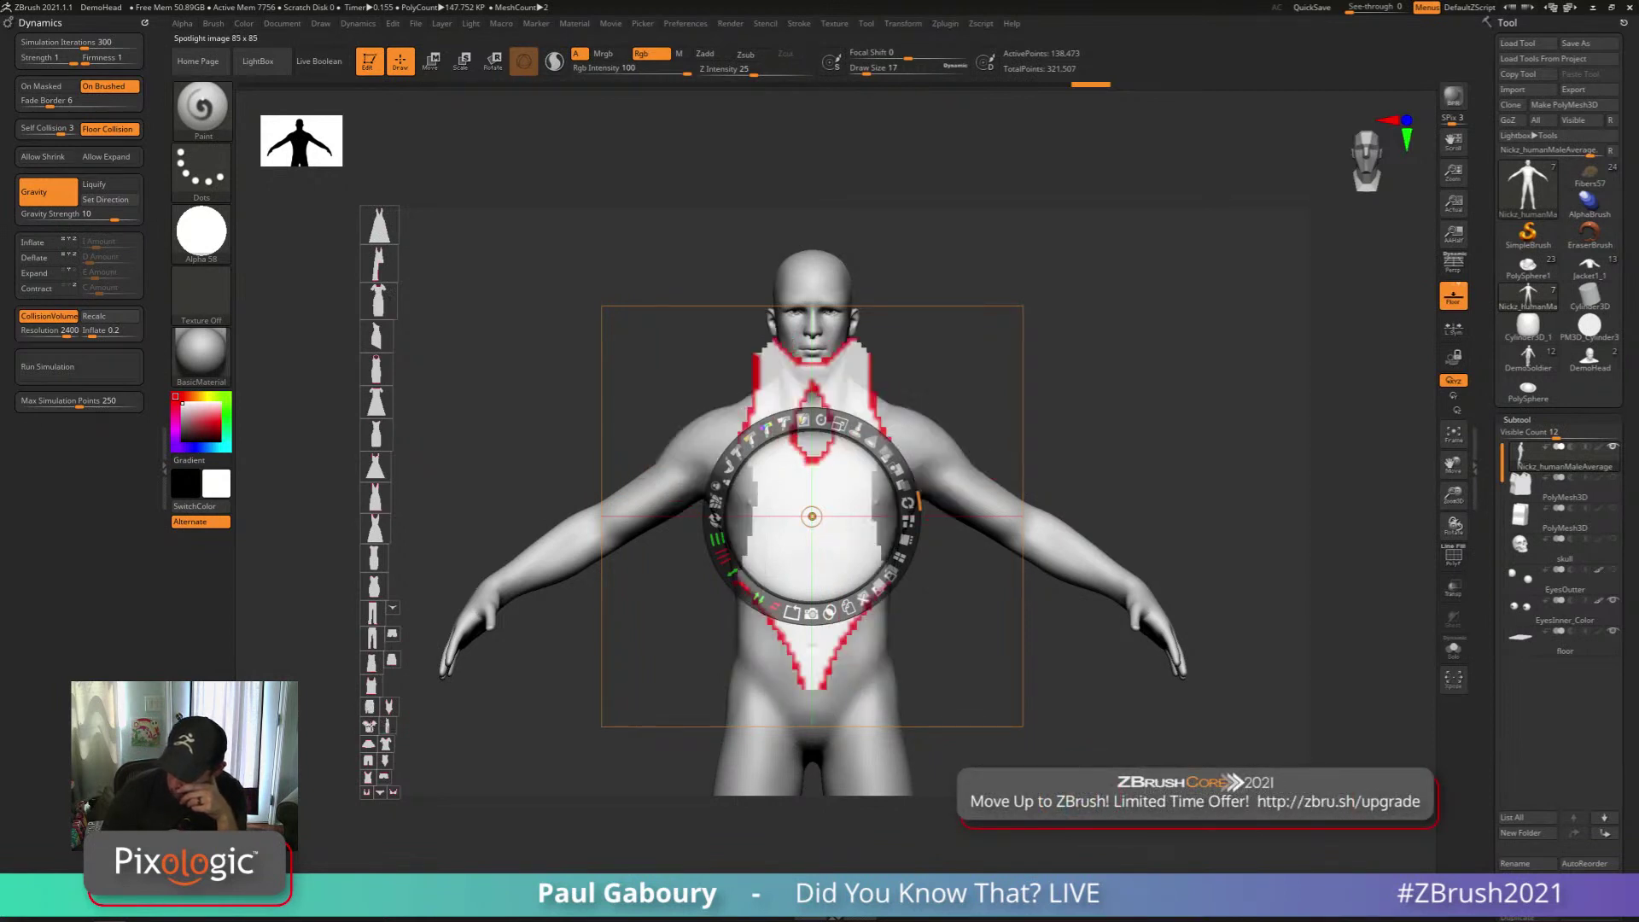
left_click(368, 744)
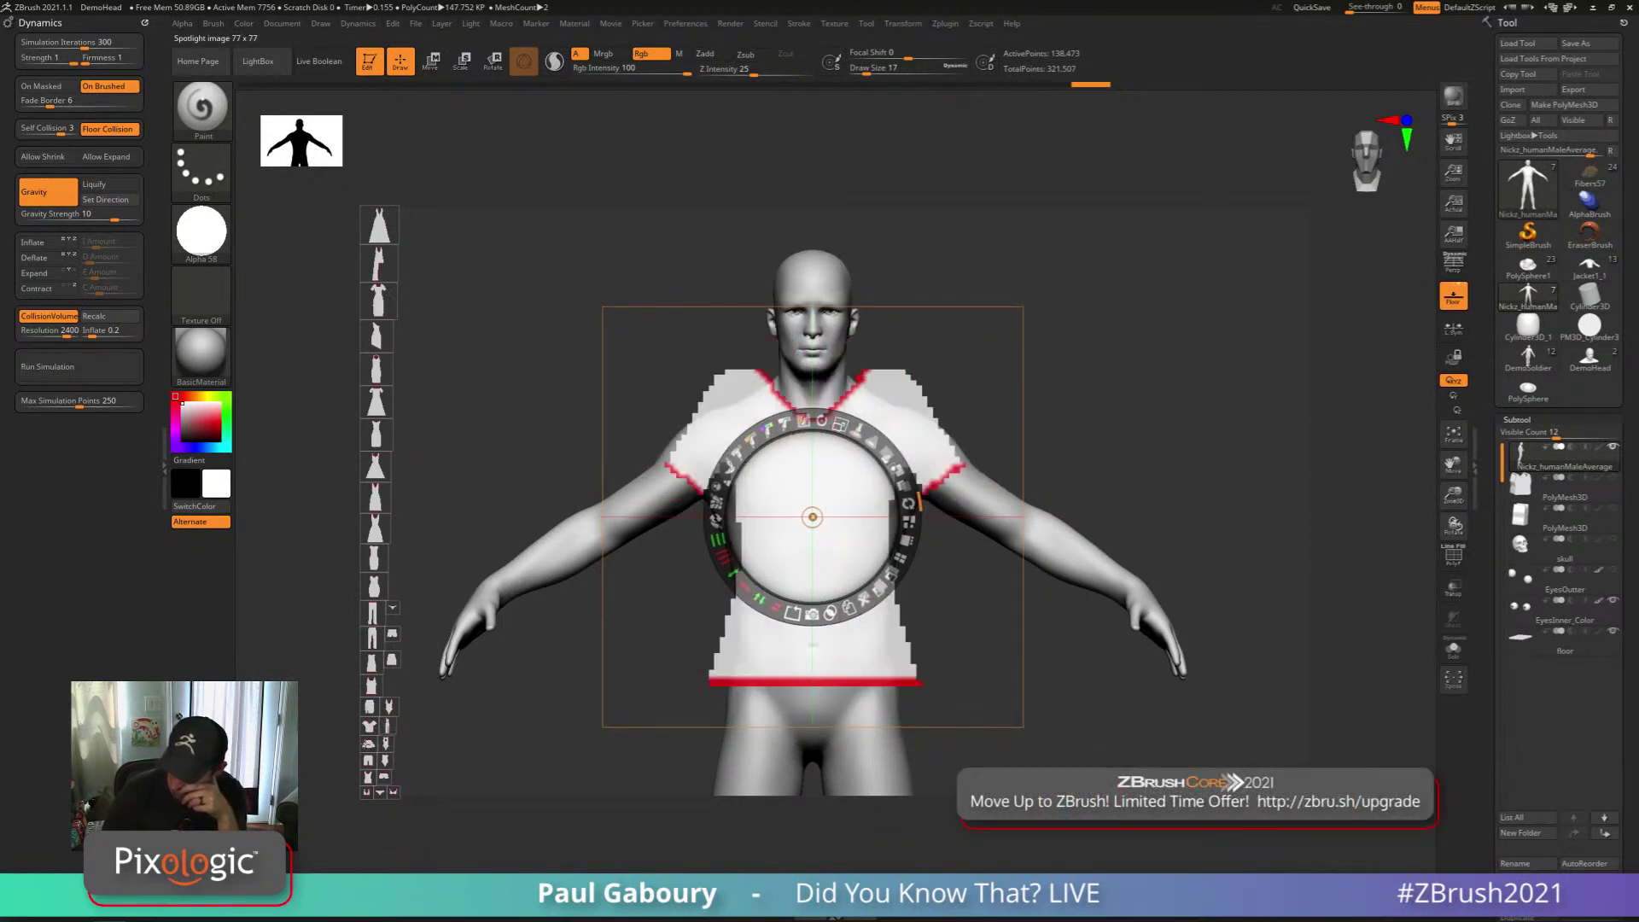
left_click(369, 760)
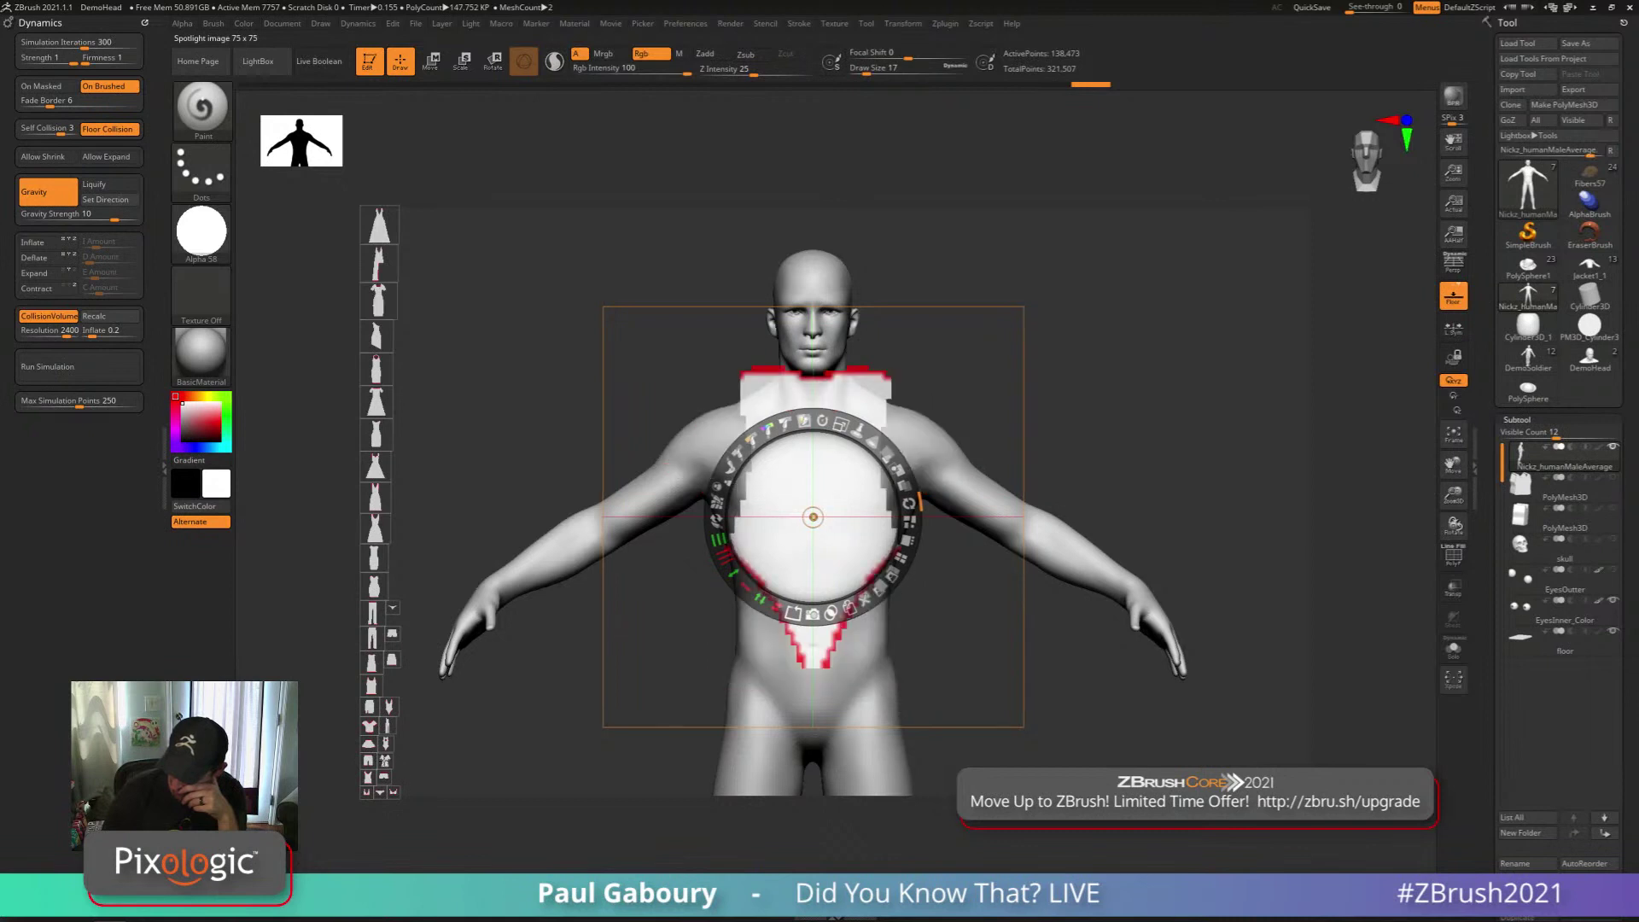
left_click(367, 743)
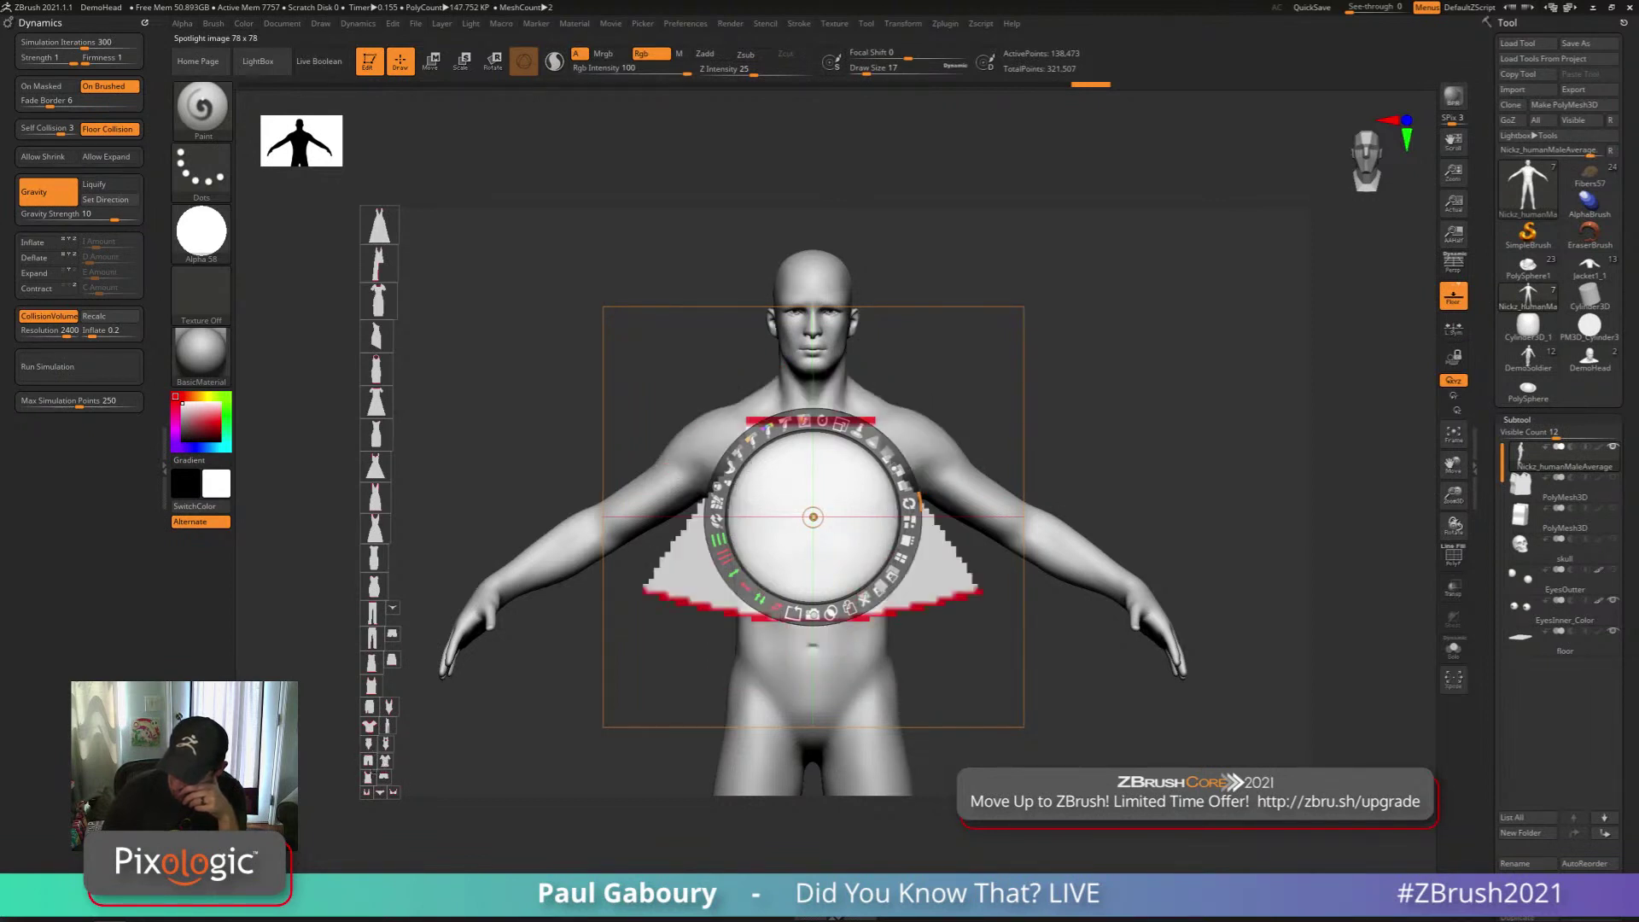
left_click(371, 775)
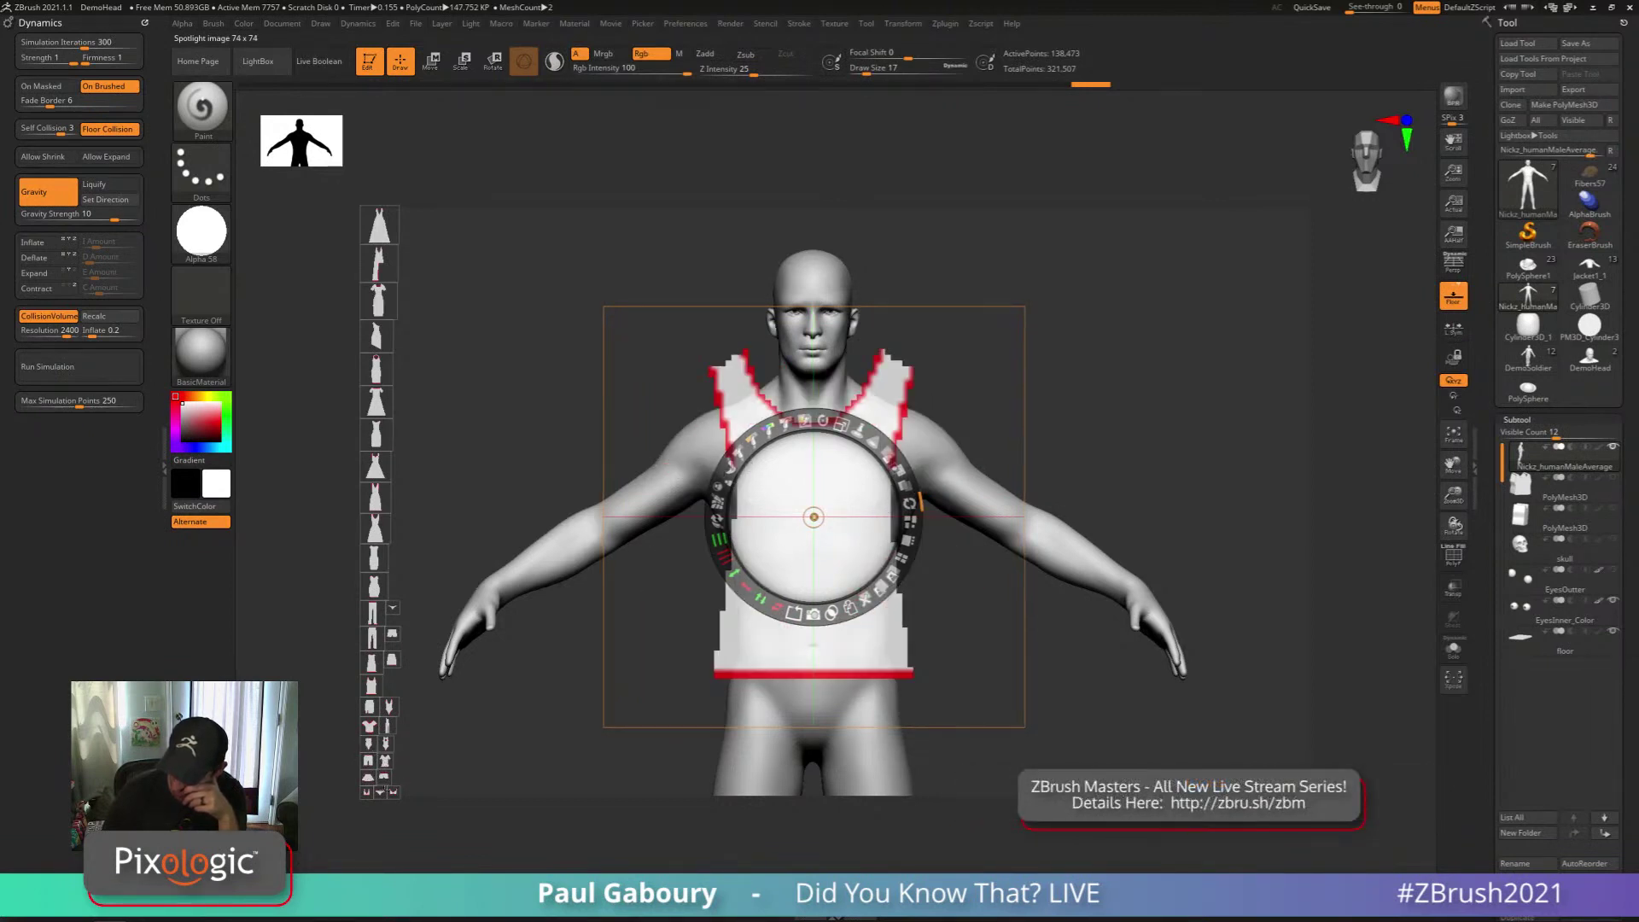
left_click(384, 776)
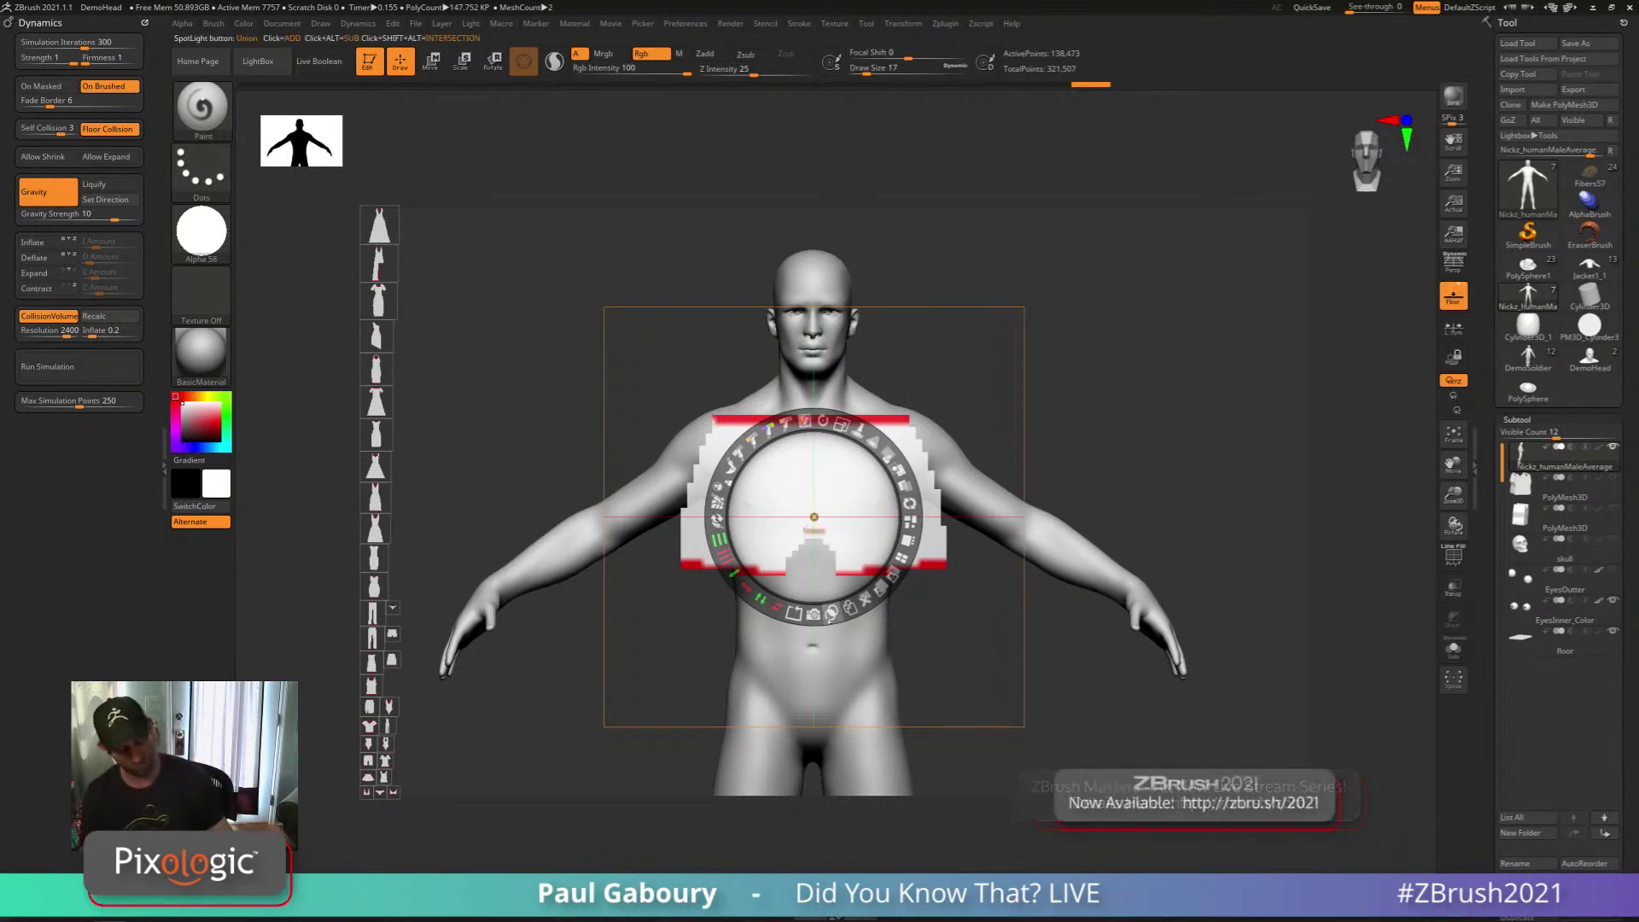
Exit SpotLight and show the tank top PolyMesh3D subtool on the full figure
key("shift")
key("shift+z")
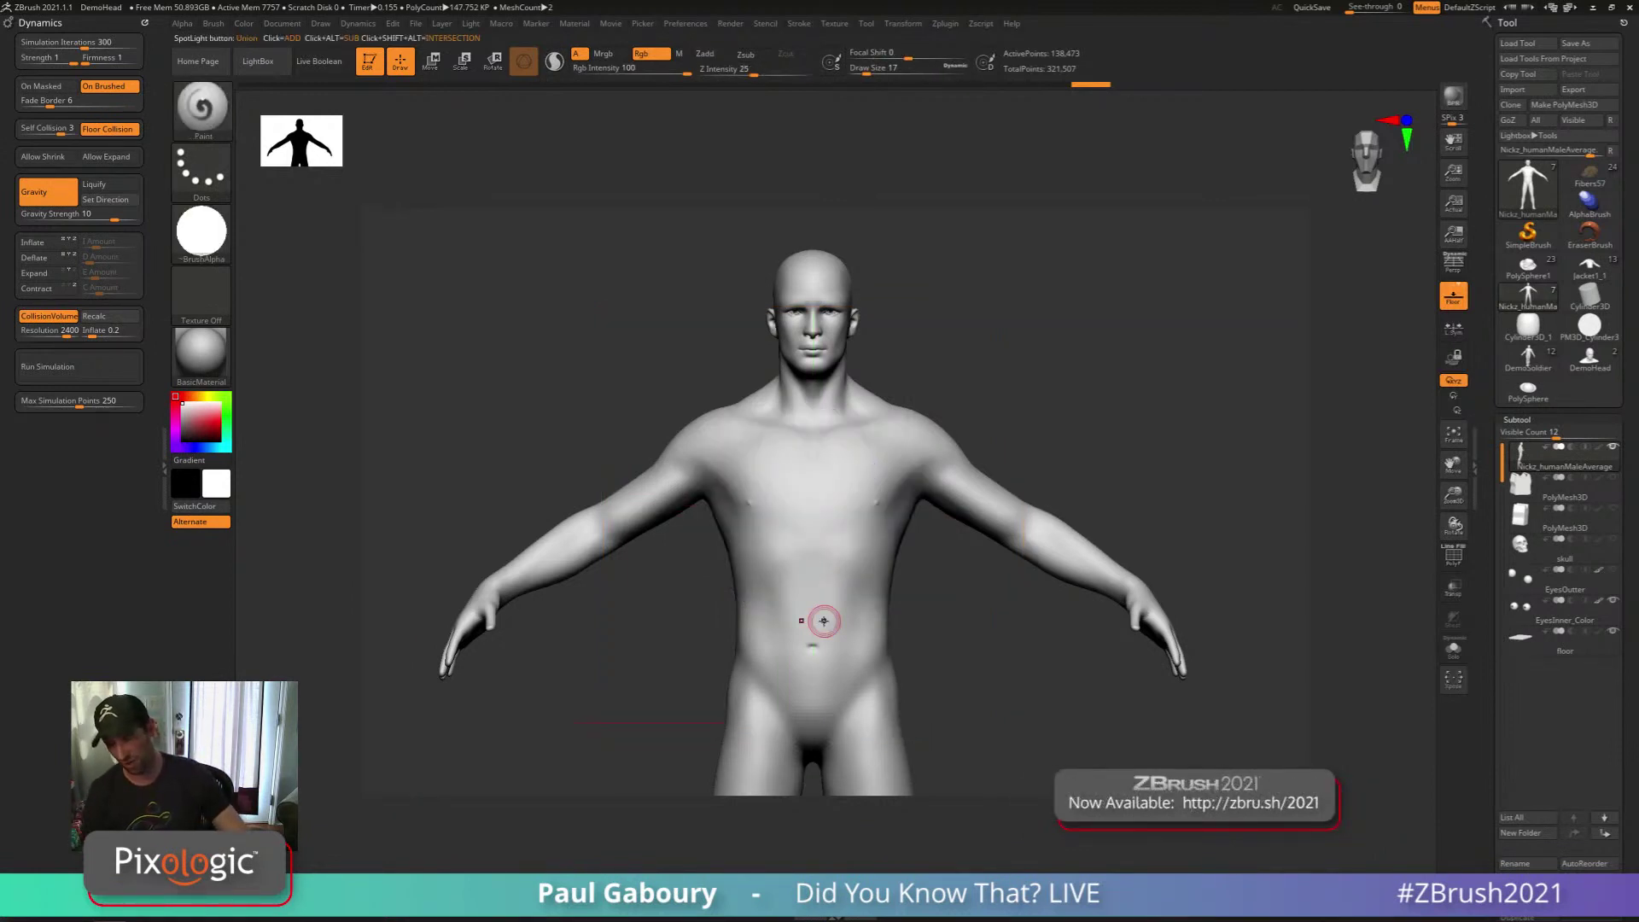
left_click(1612, 478)
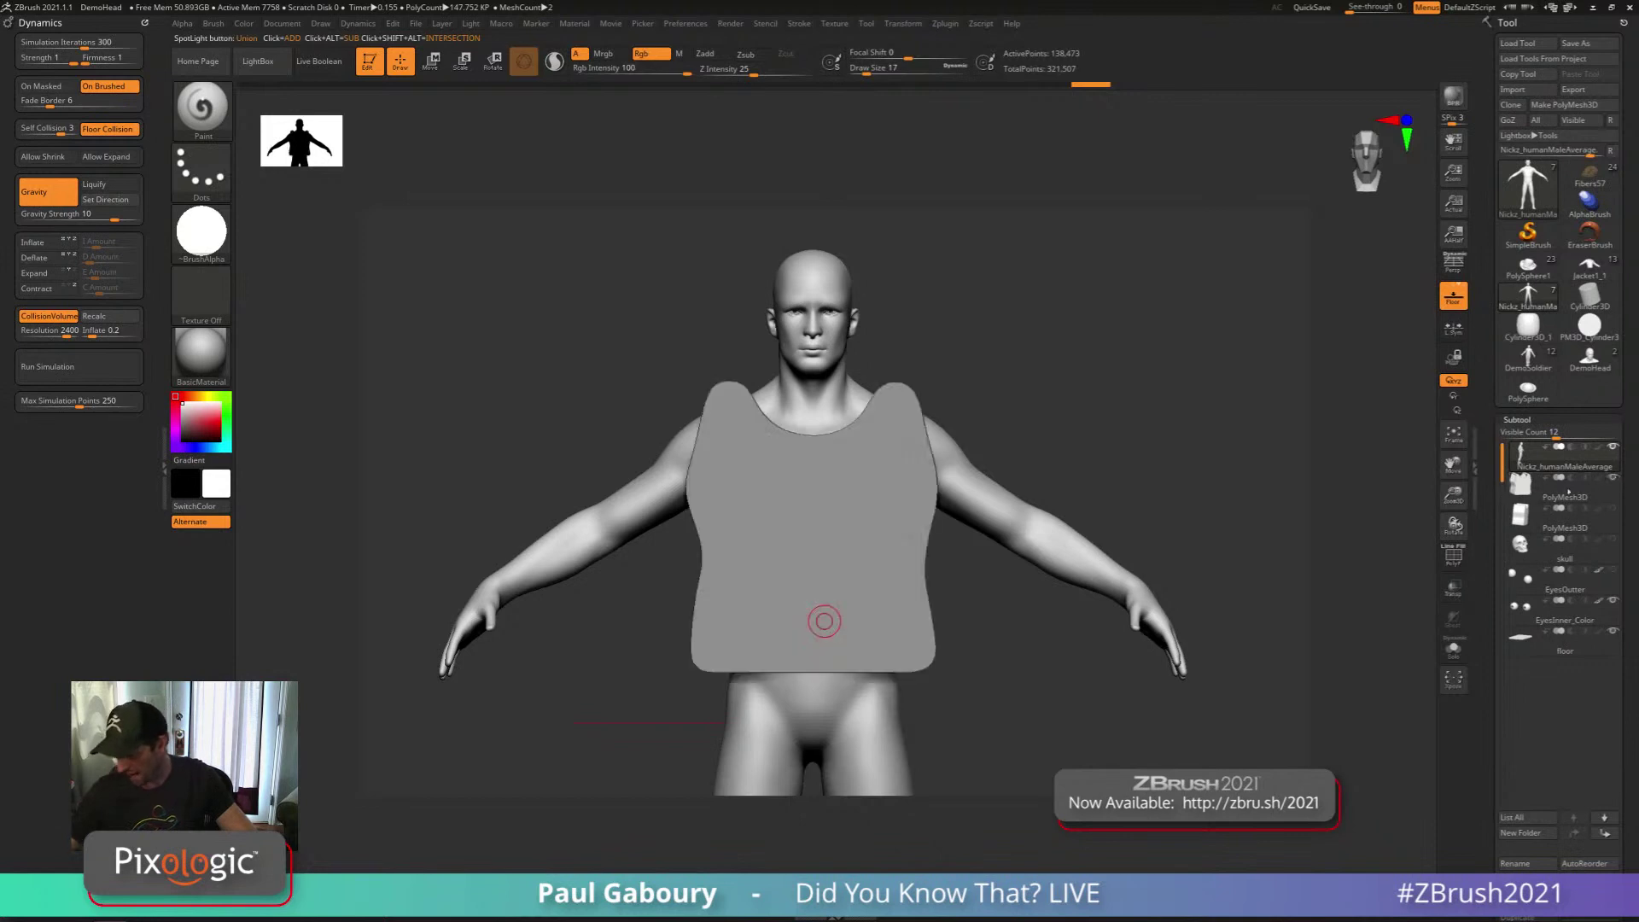
right_click_drag(1032, 704, 990, 589, "ctrl")
mouse_move(1022, 652)
right_mouse_down("alt")
mouse_move(990, 636)
mouse_move(1010, 655)
mouse_move(1022, 641)
right_mouse_up("alt")
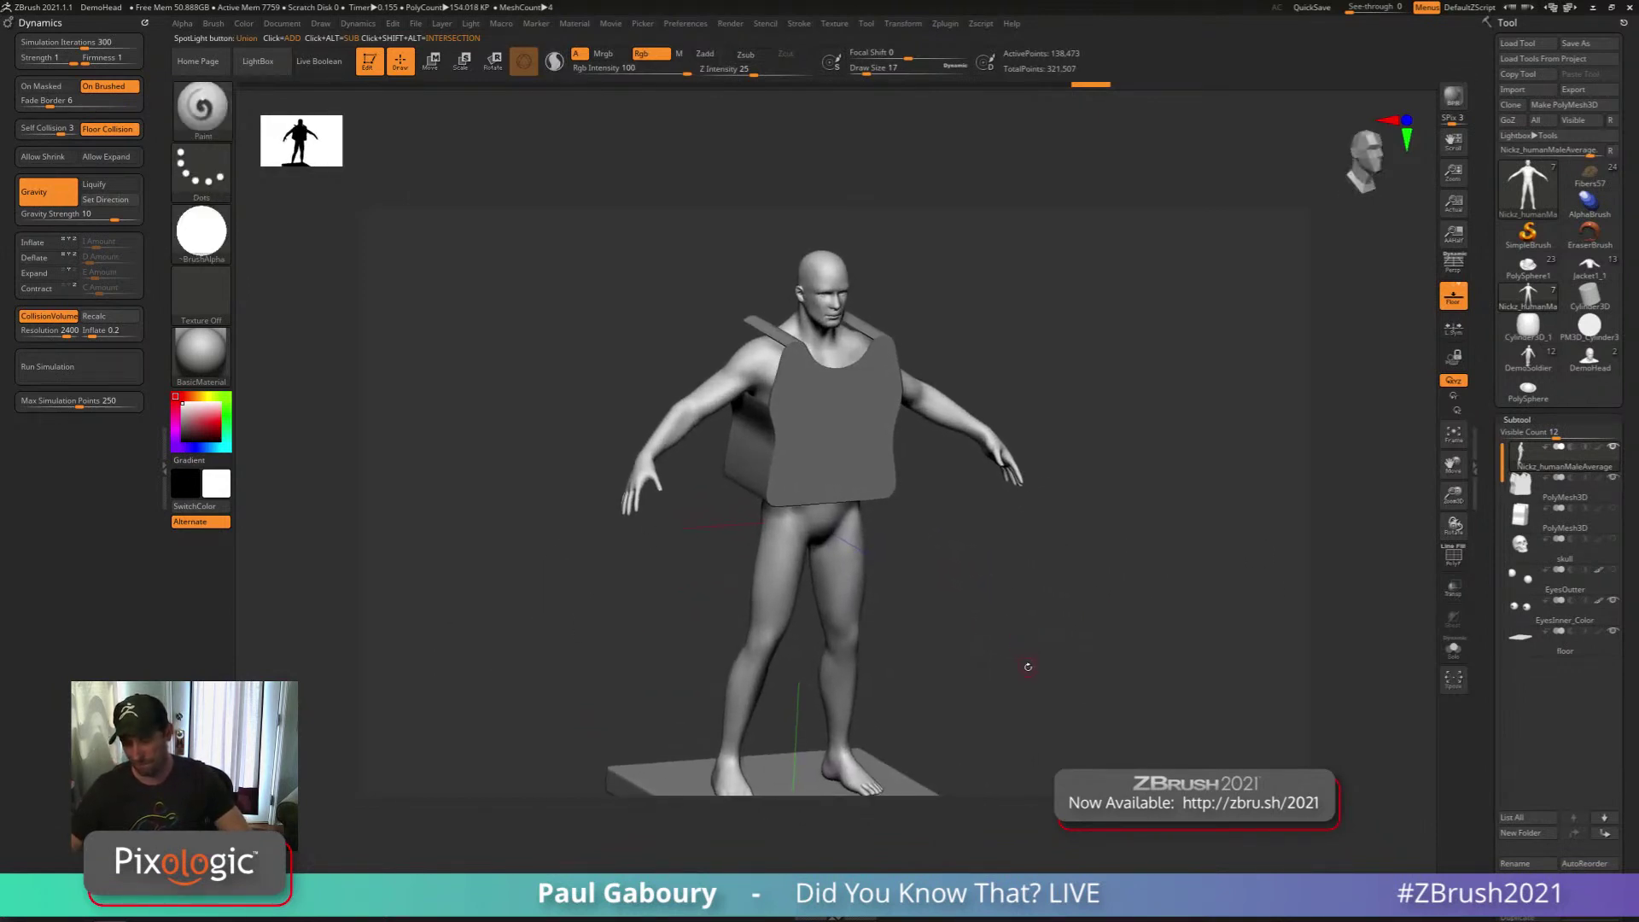
Turn on PolyFrame, make the tank top the active subtool, and inspect its polygroups from the side, back and front
key("shift+f")
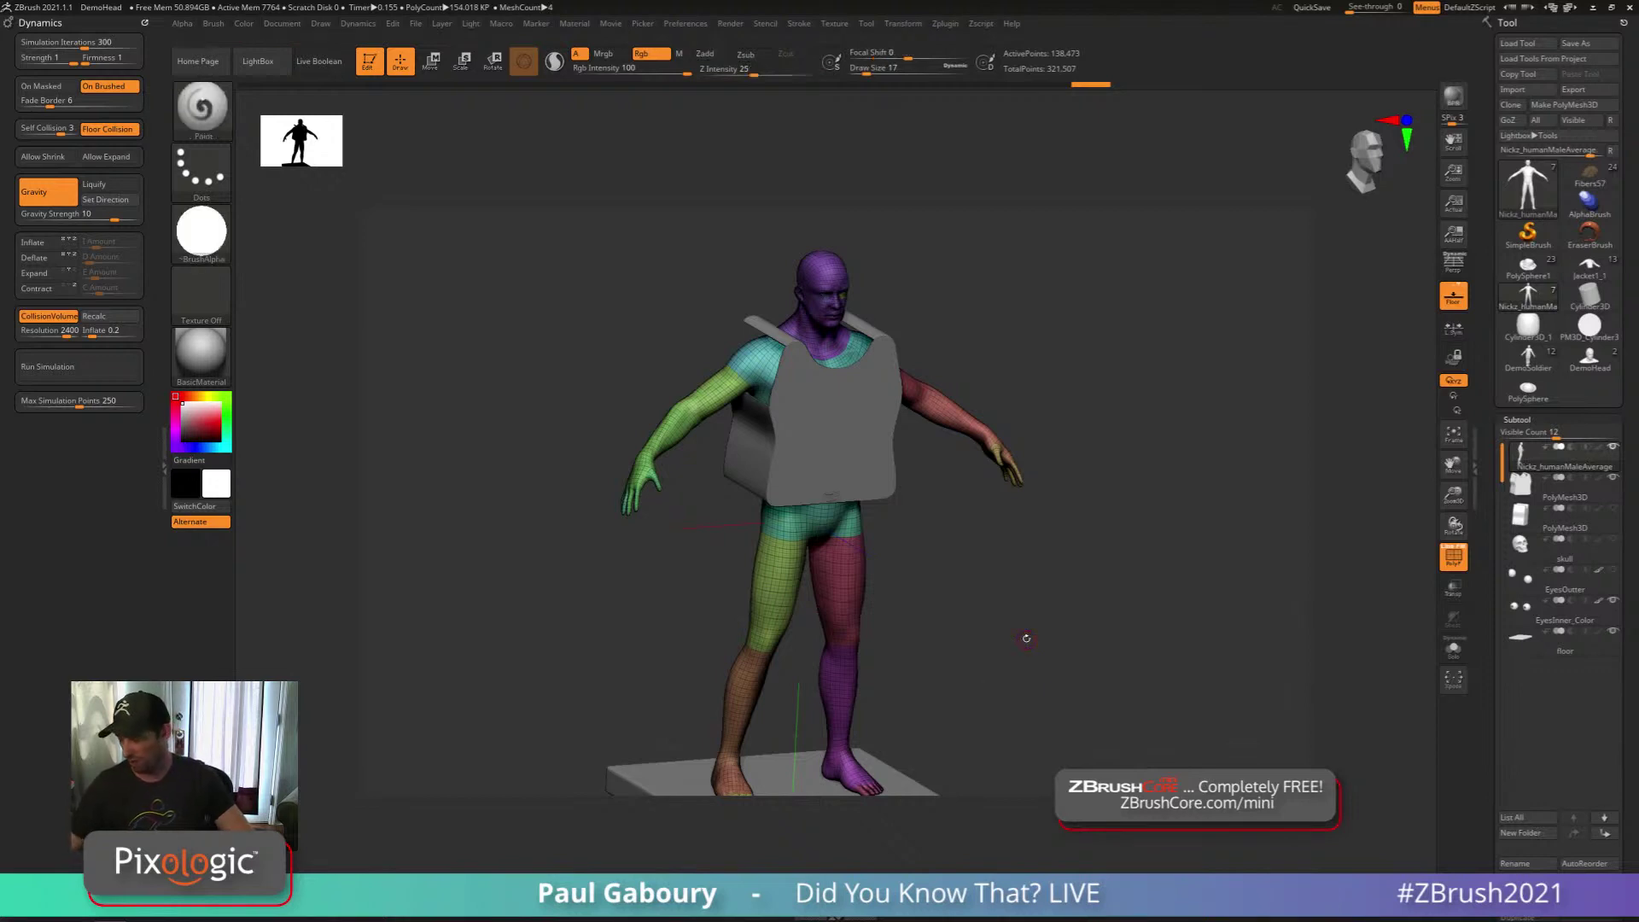
left_click(854, 444, "alt")
right_click_drag(1152, 643, 1107, 635)
key("shift")
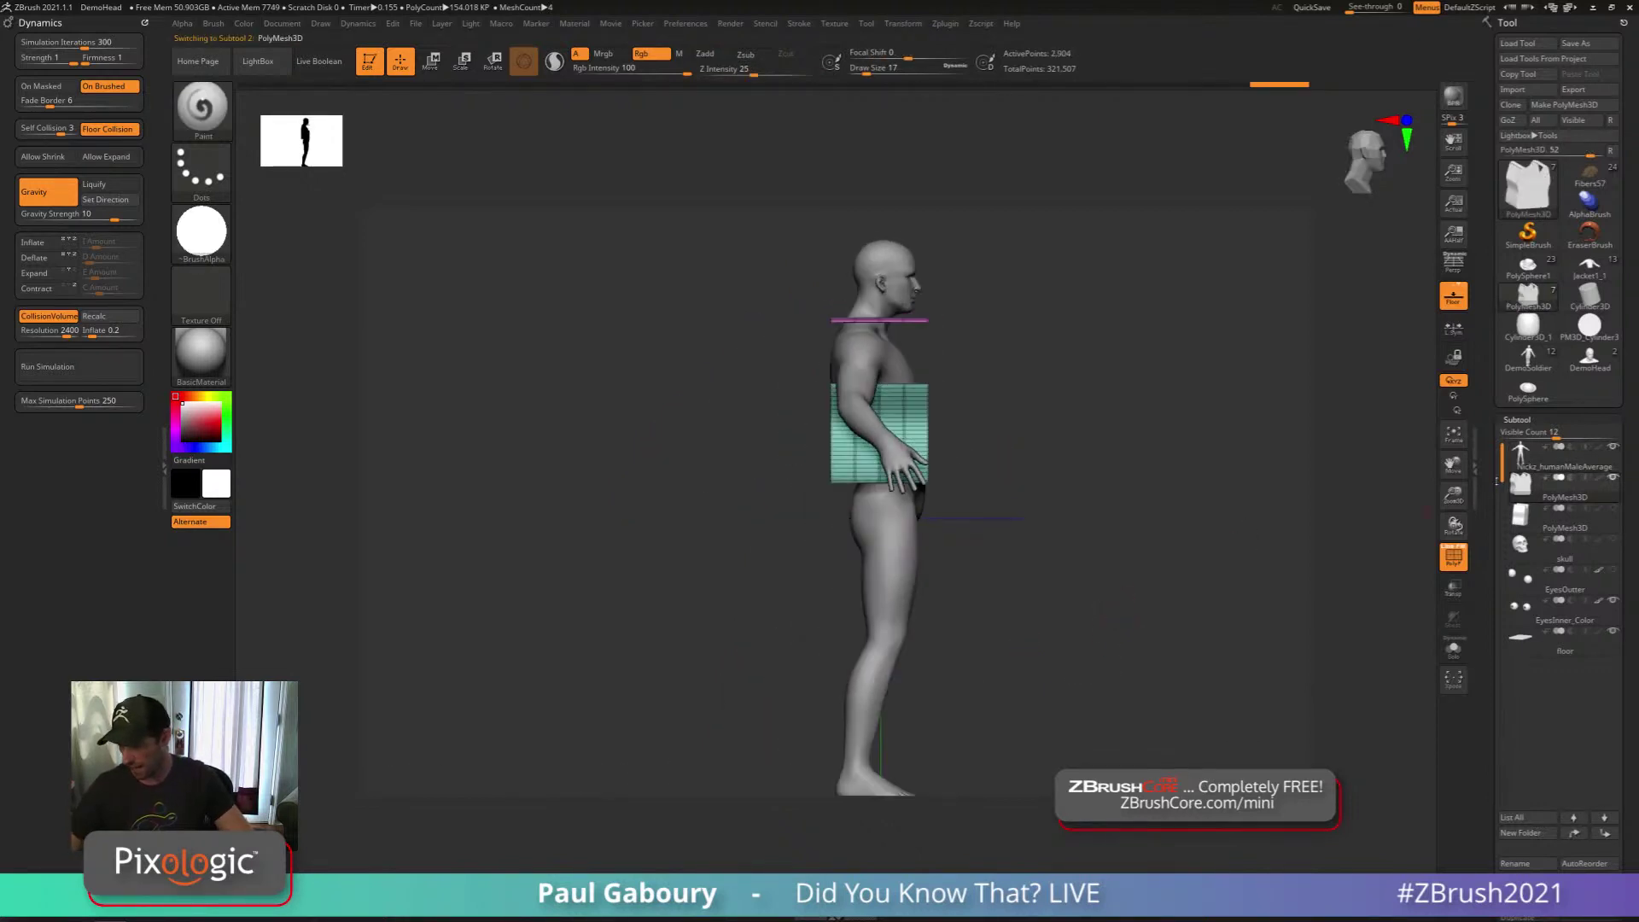
mouse_move(1520, 456)
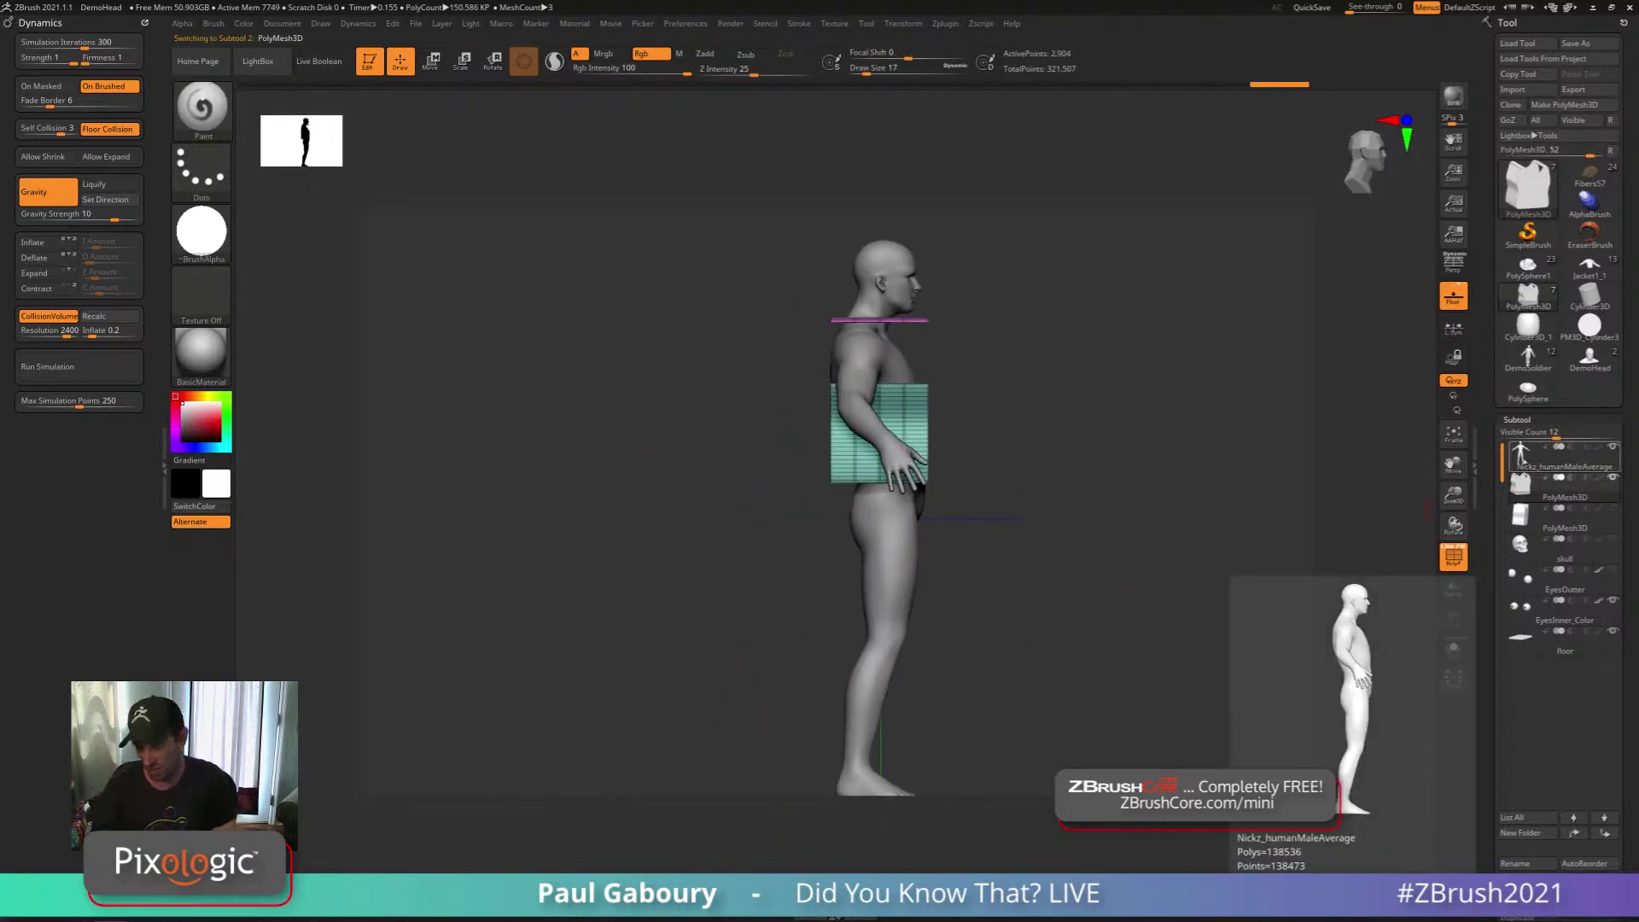
left_click_drag(1083, 440, 811, 388)
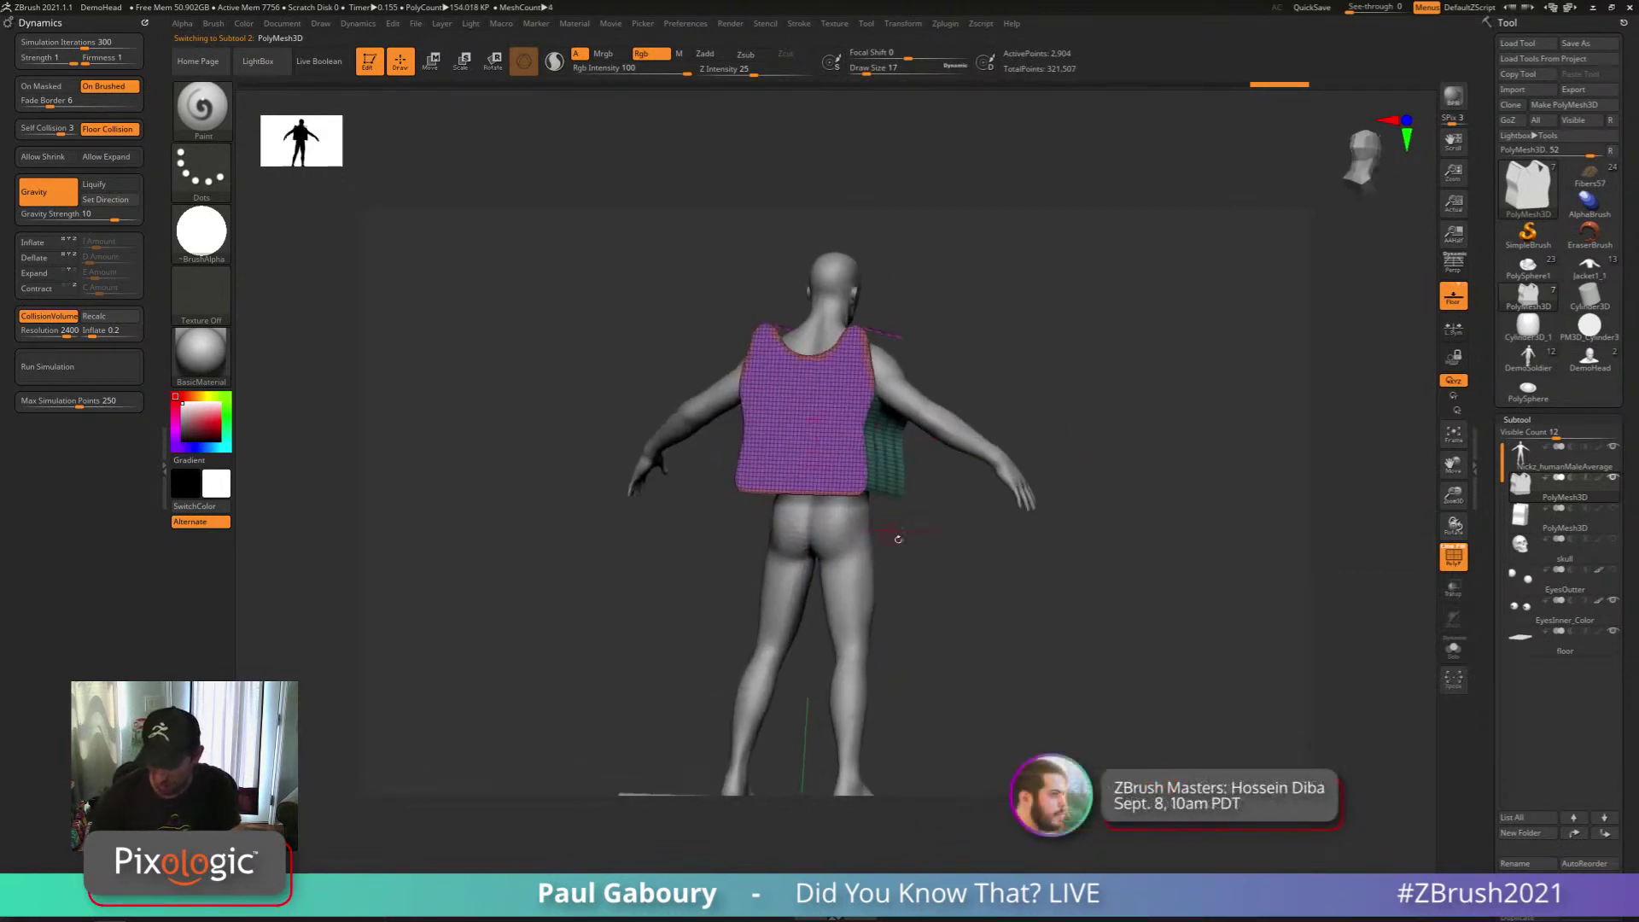
left_click_drag(964, 564, 783, 398)
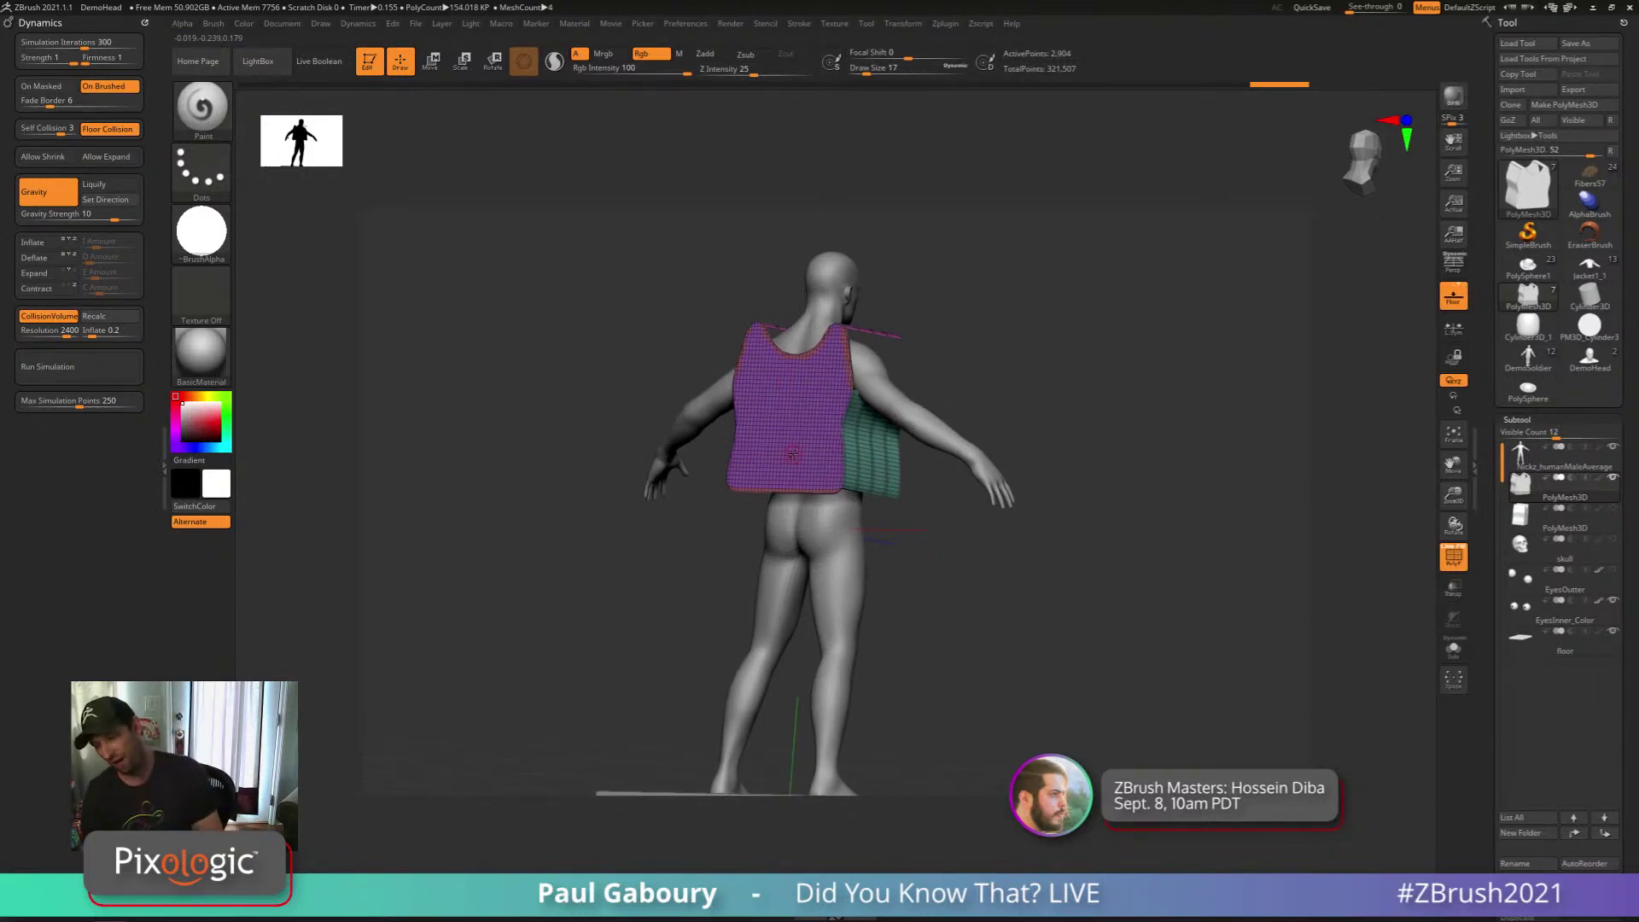
left_click_drag(1012, 521, 879, 404)
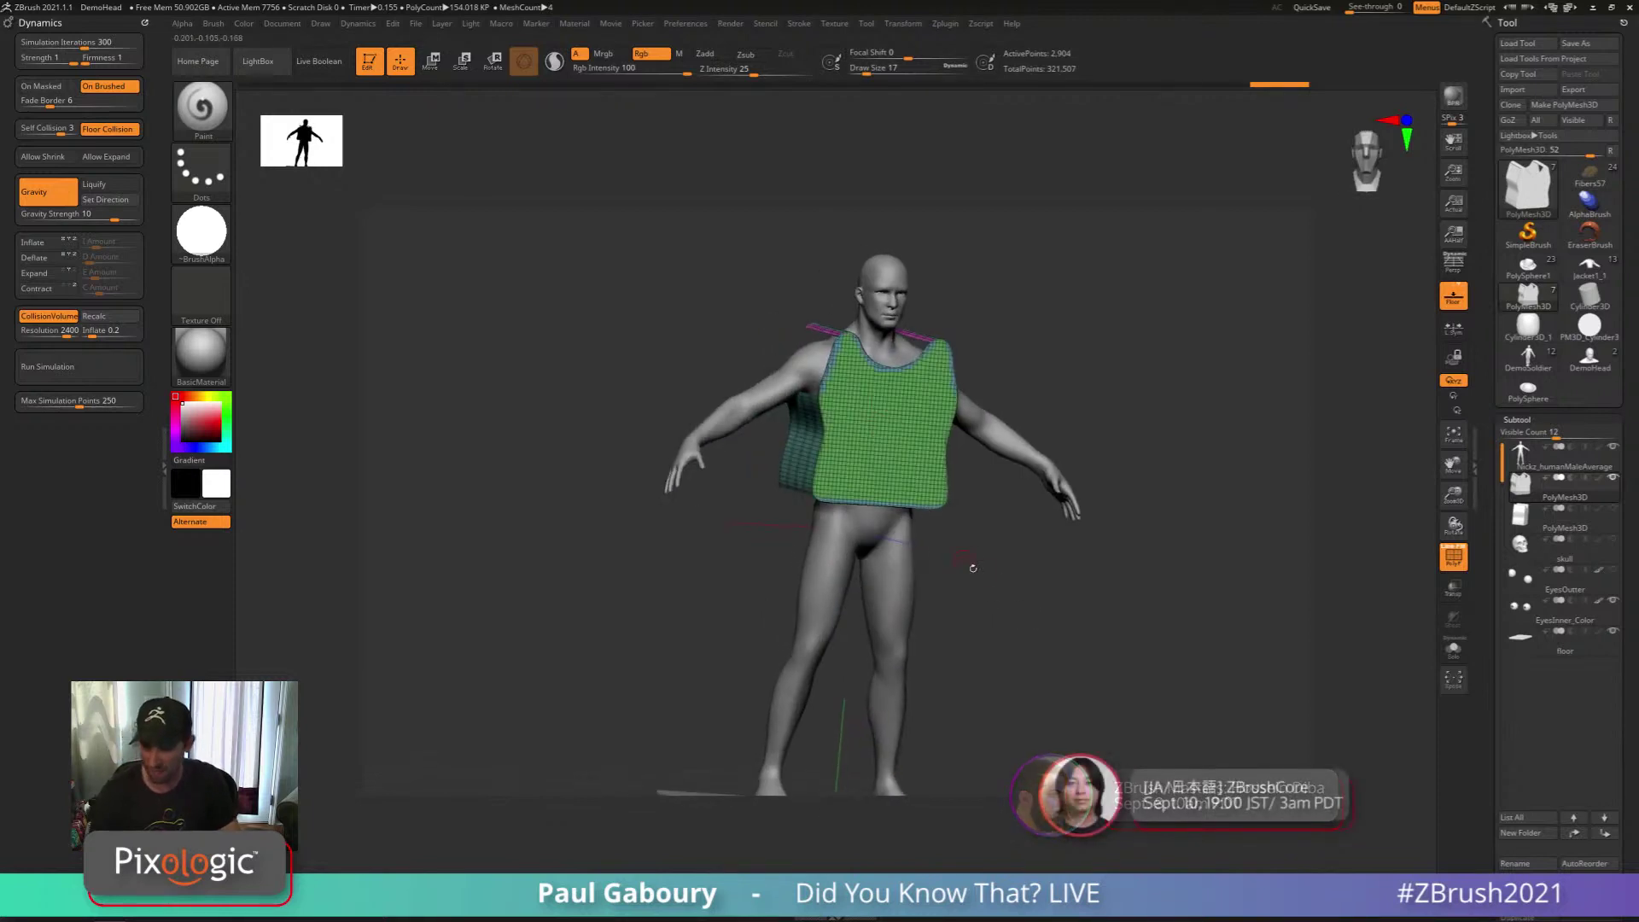
mouse_move(972, 567)
left_mouse_down()
mouse_move(1041, 564)
mouse_move(953, 578)
left_mouse_up()
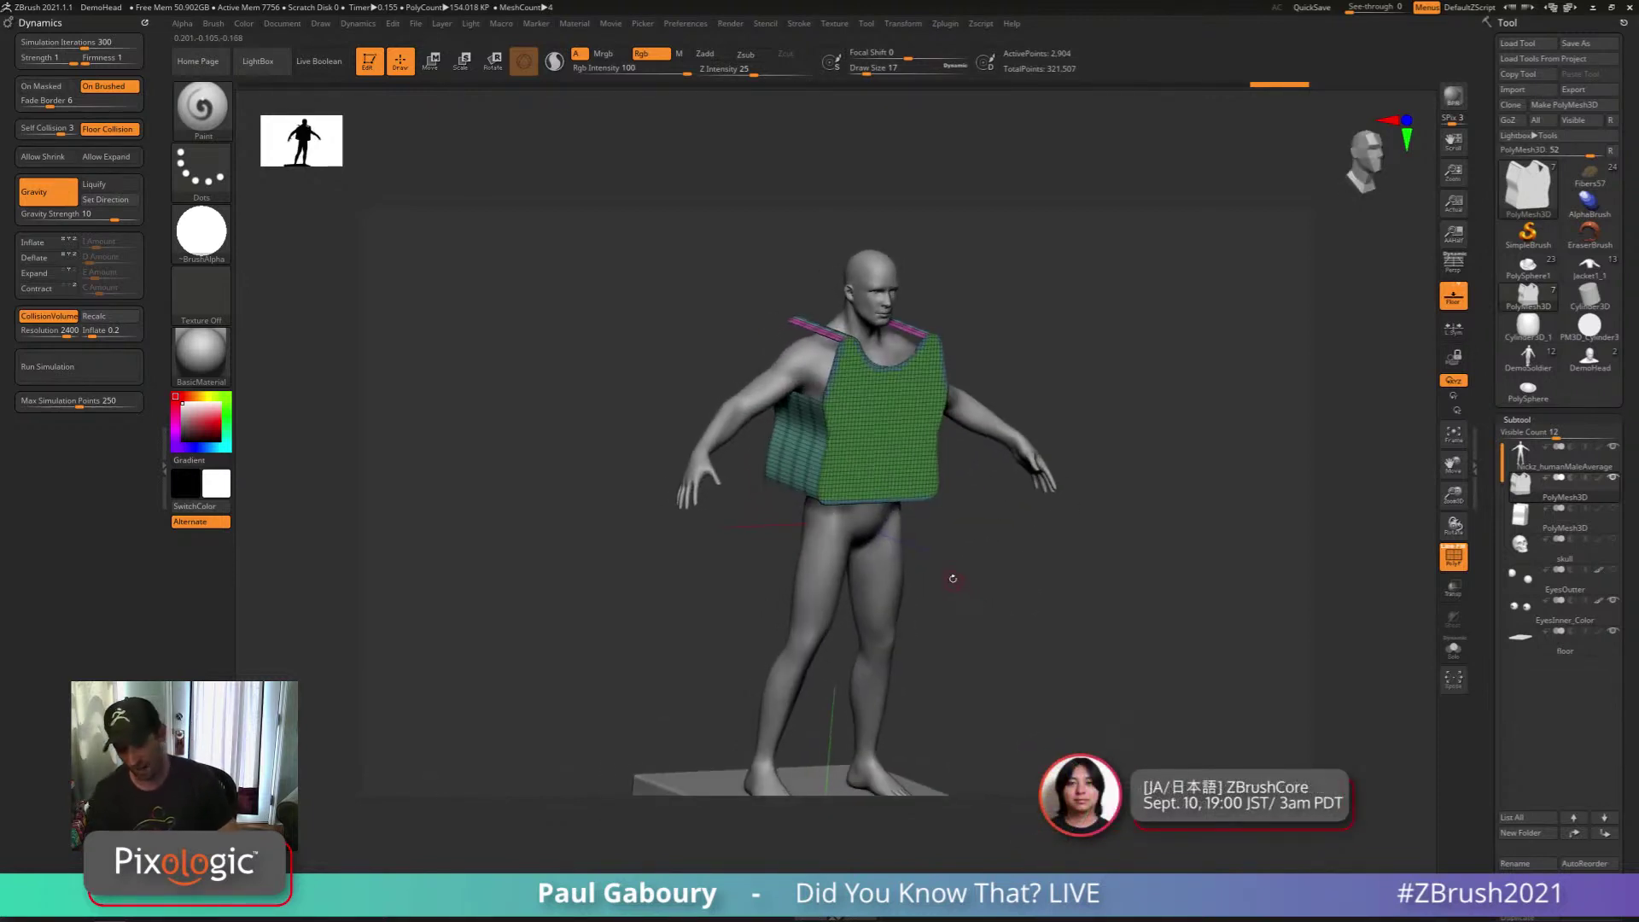
Use ZModeler's PolyGroup polygon action with the Flat Island target to give the tank top's whole front panel one new polygroup
right_click_drag(954, 573, 952, 711, "alt")
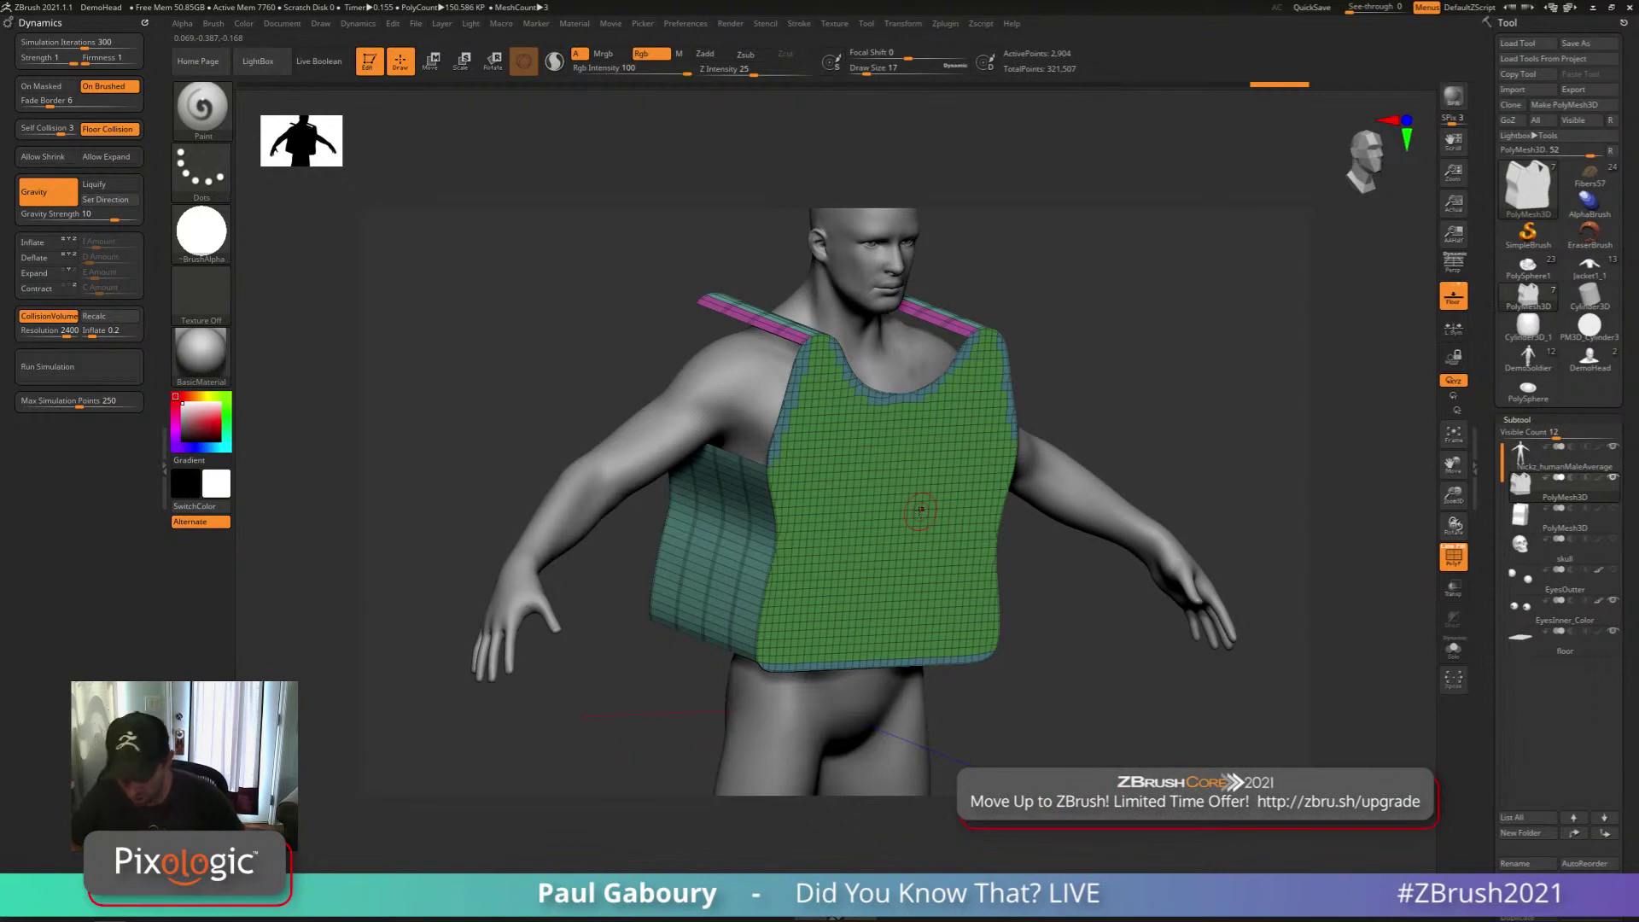
key("b")
key("z")
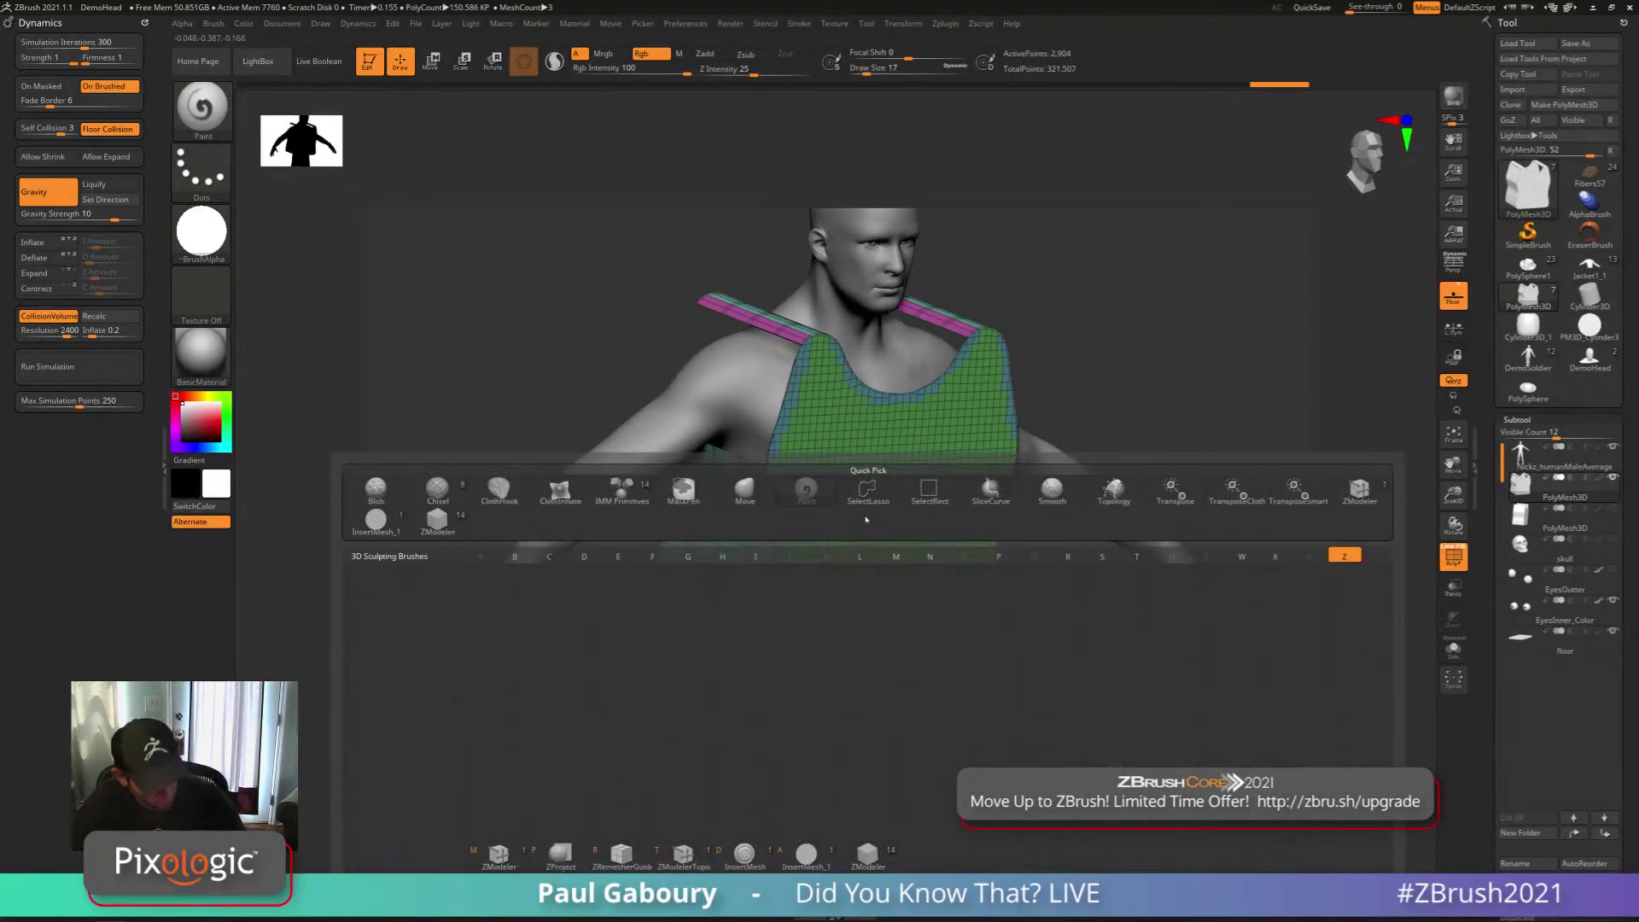
key("m")
key("space")
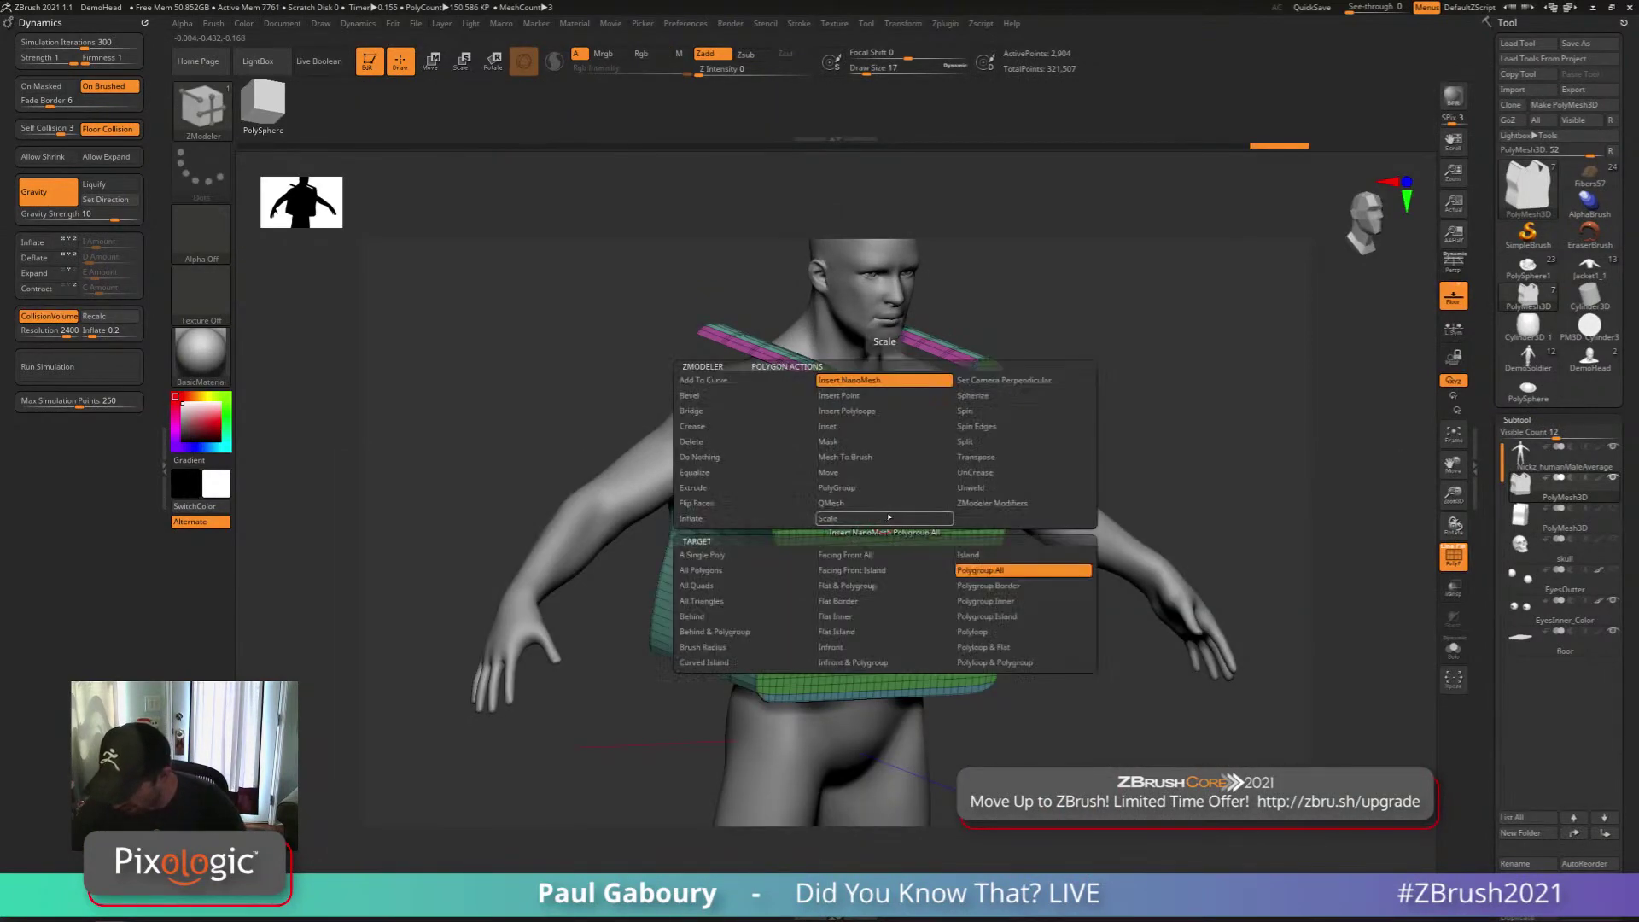
left_click(883, 488)
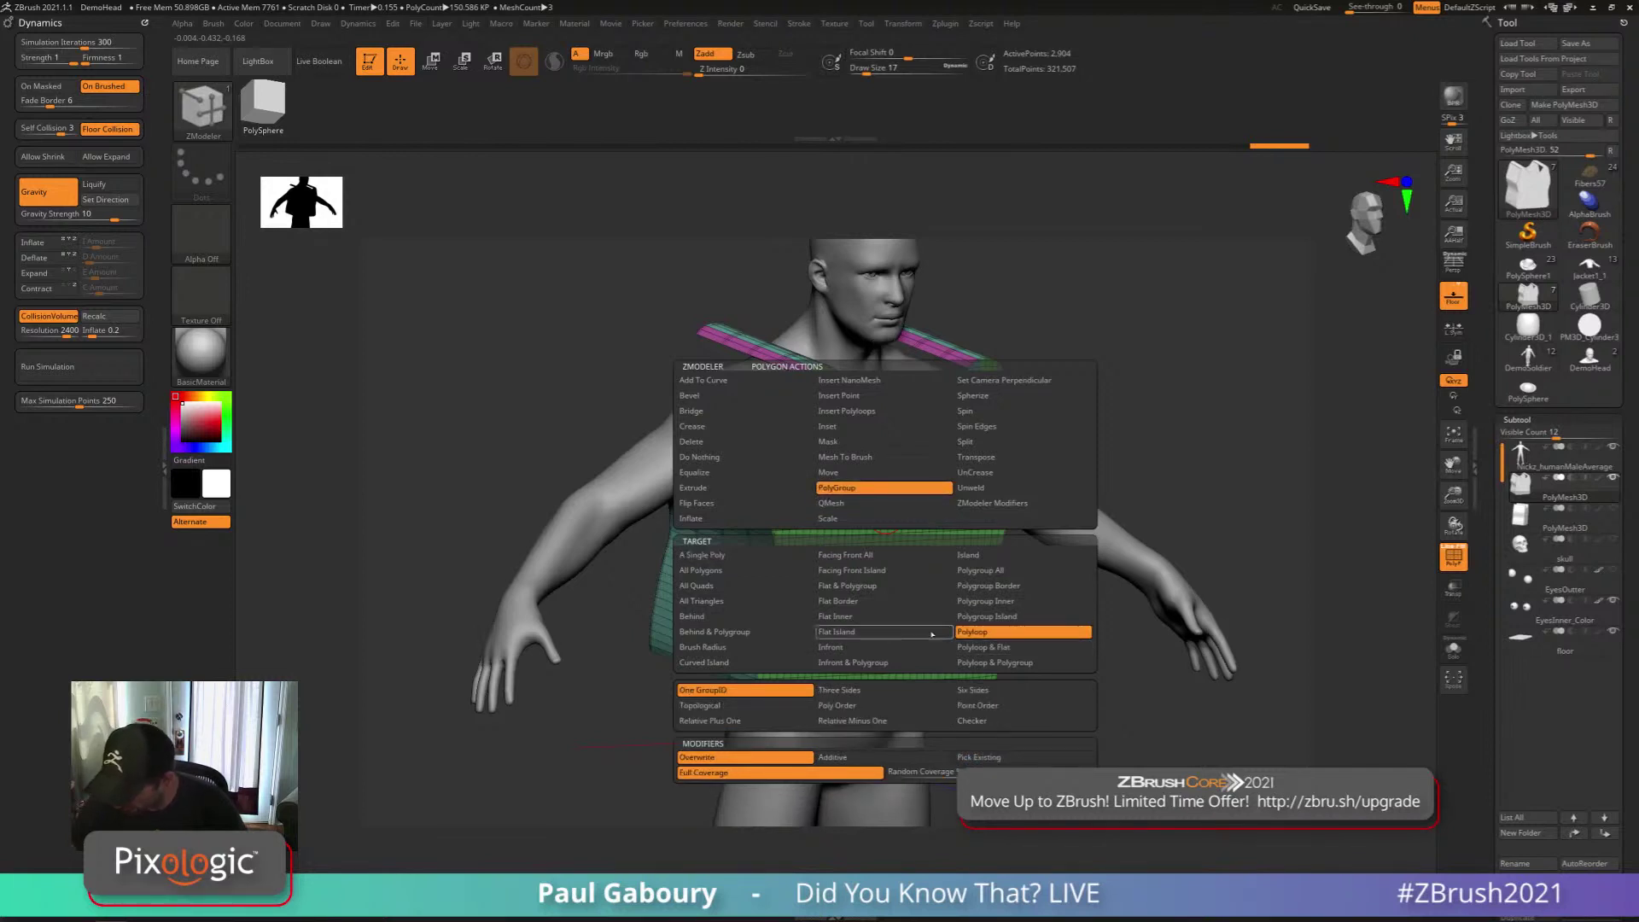
left_click(853, 631)
left_click(900, 595)
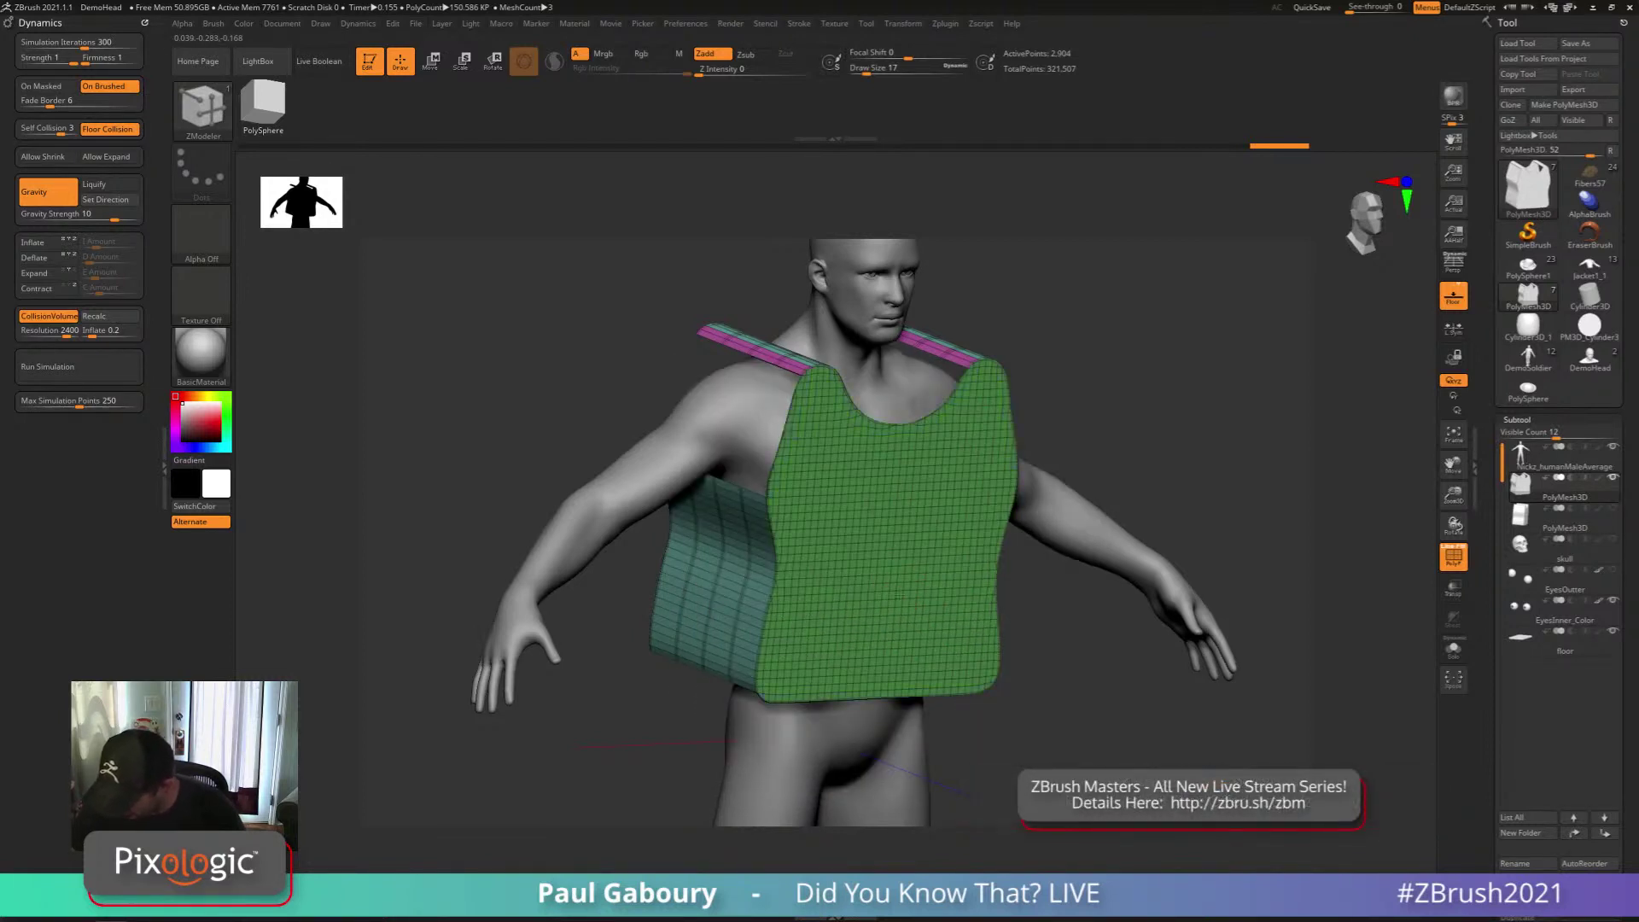
left_click(900, 595)
left_click(899, 596)
left_click(897, 600)
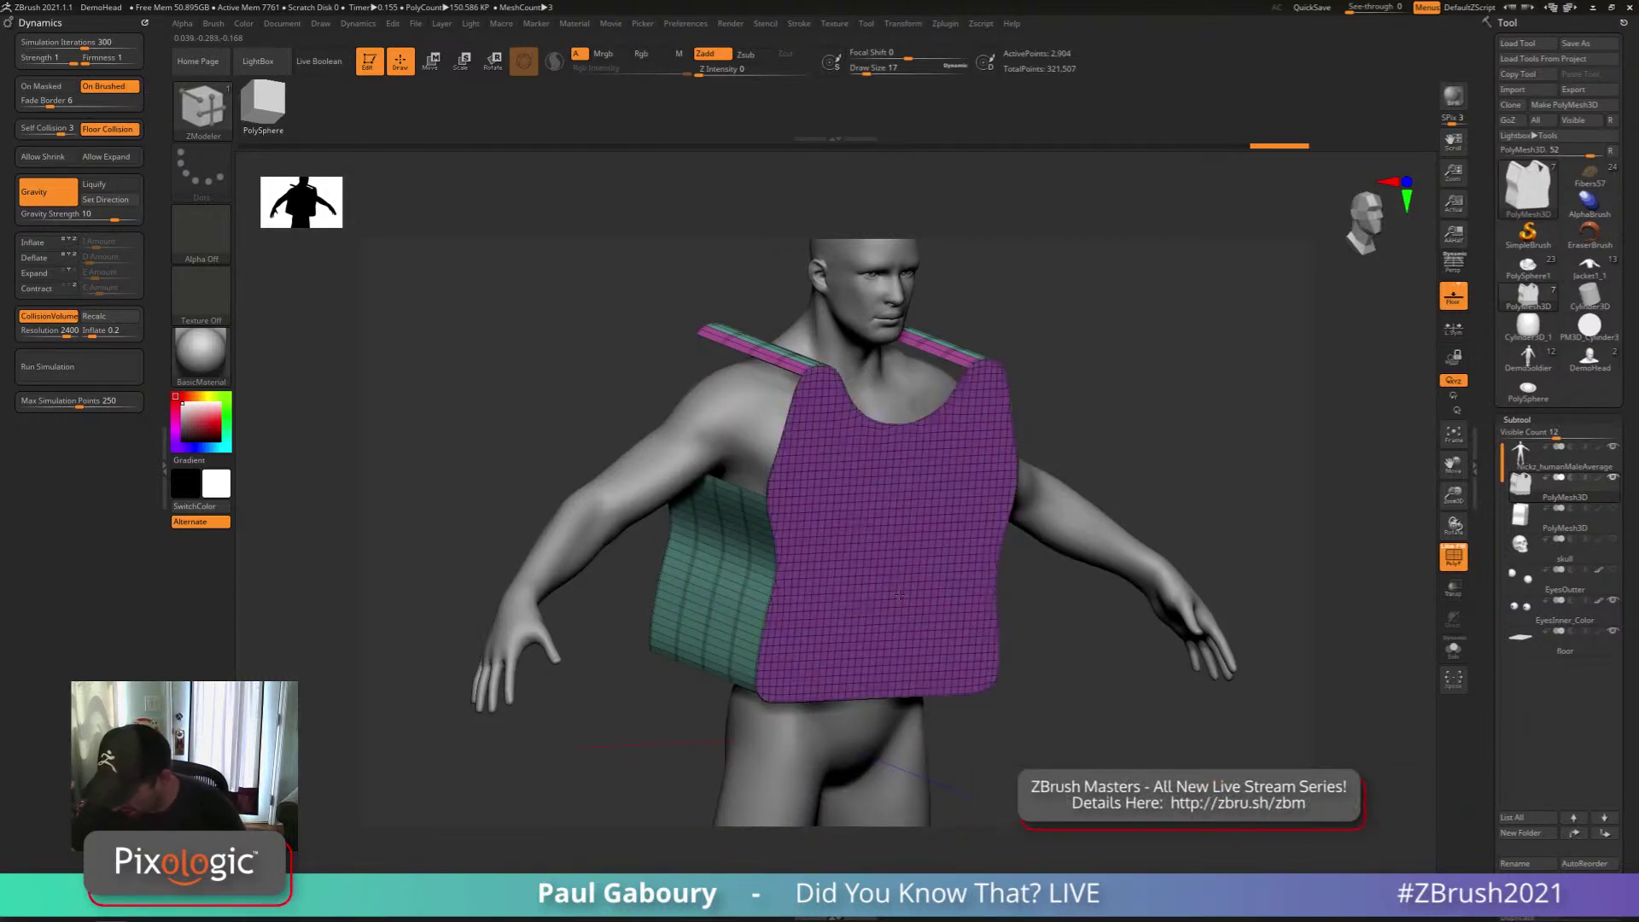
right_click_drag(836, 385, 1067, 460)
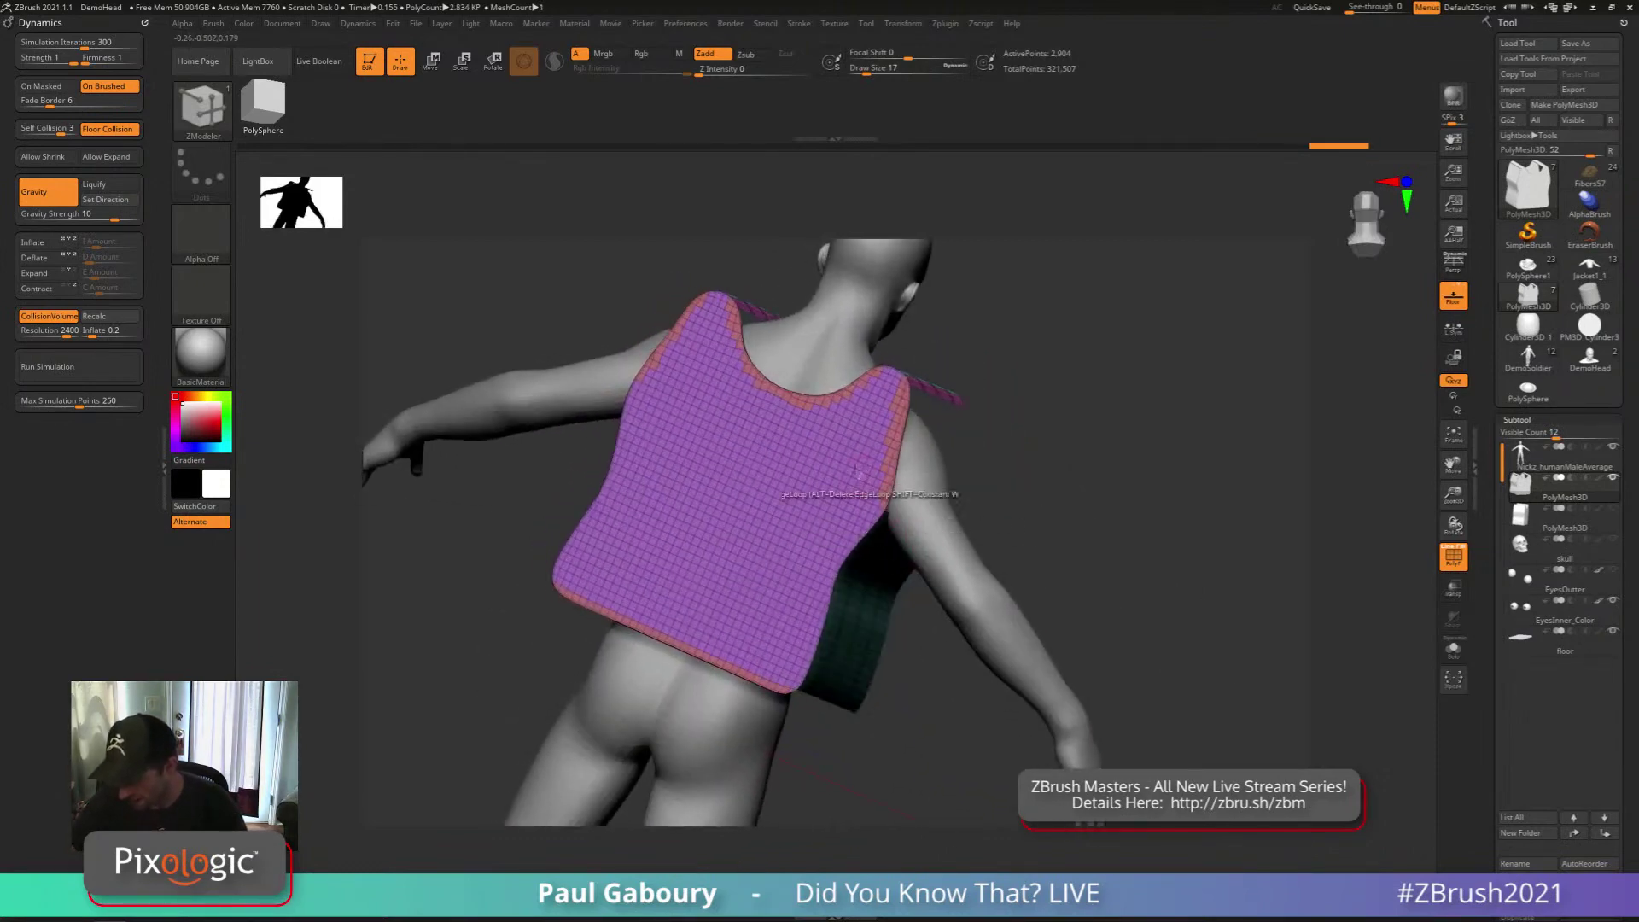
Give the tank top's whole back panel one new polygroup with ZModeler's PolyGroup action on the Flat Island target
left_click(844, 441)
left_click(844, 440)
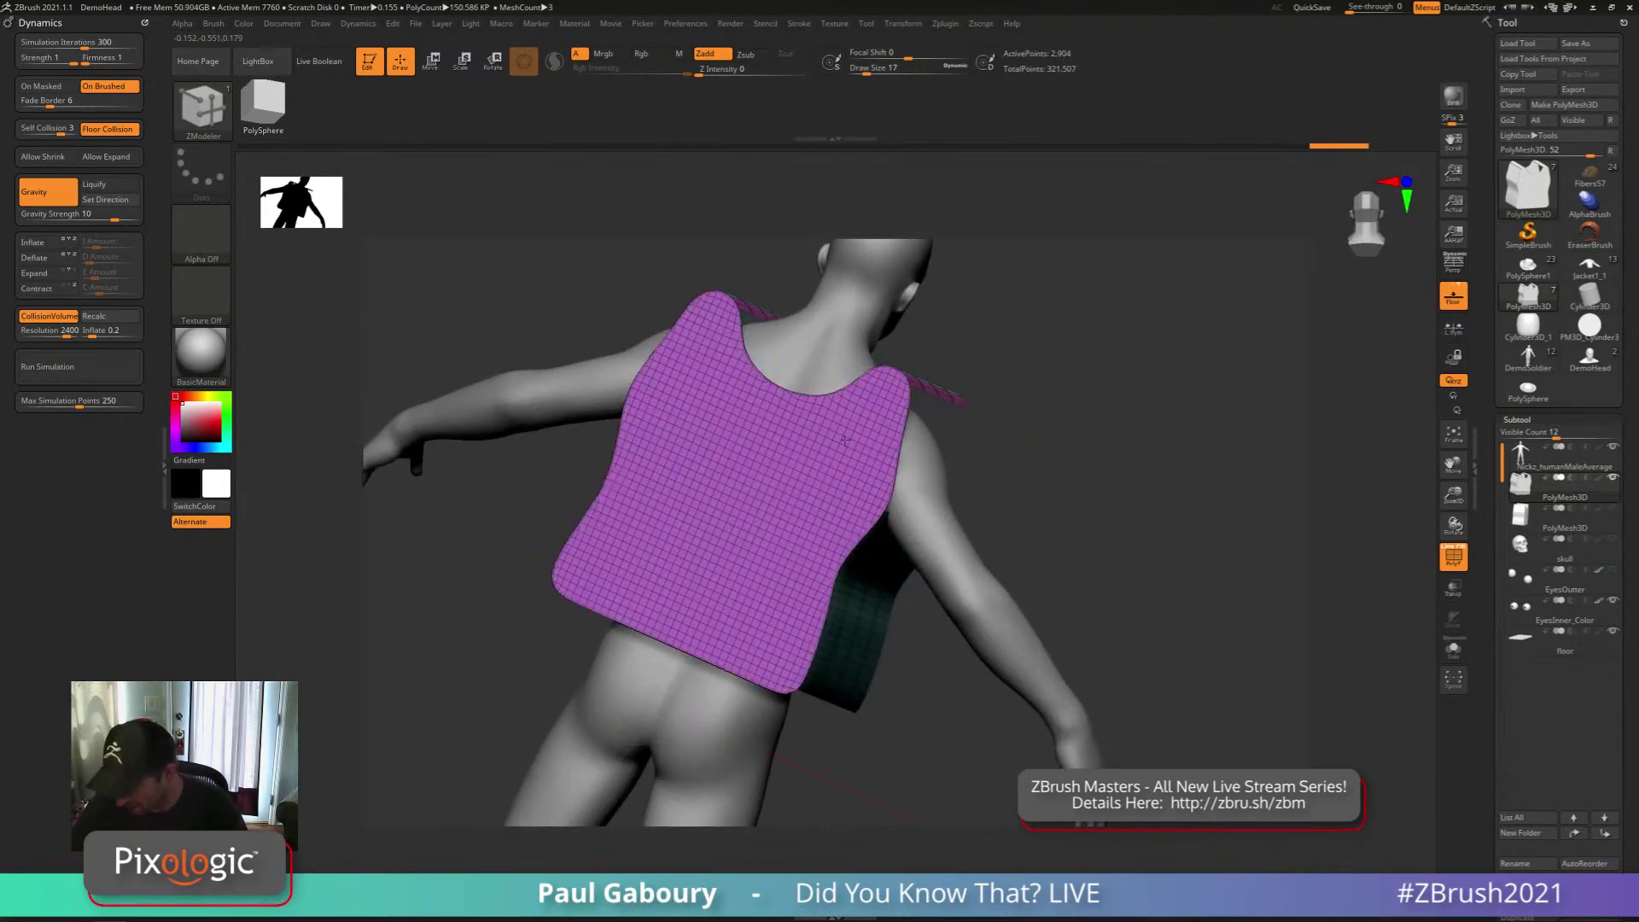
left_click(844, 441)
left_click(844, 440)
left_click(844, 440)
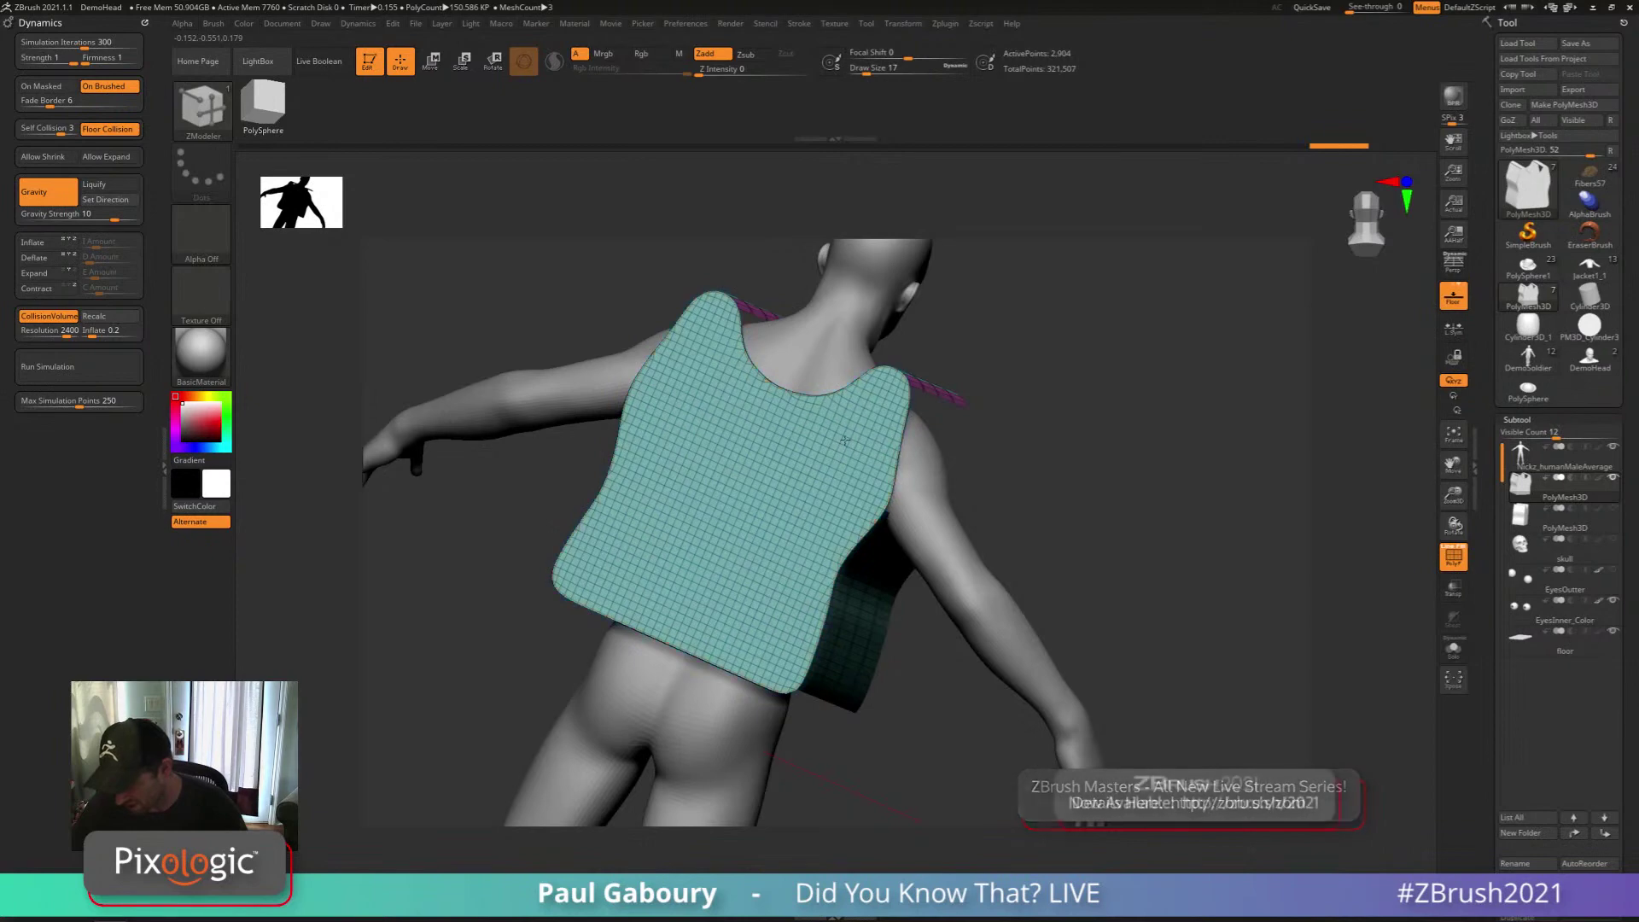
mouse_move(898, 394)
right_mouse_down("ctrl")
mouse_move(874, 561)
mouse_move(881, 505)
right_mouse_up("ctrl")
left_click_drag(882, 492, 879, 503)
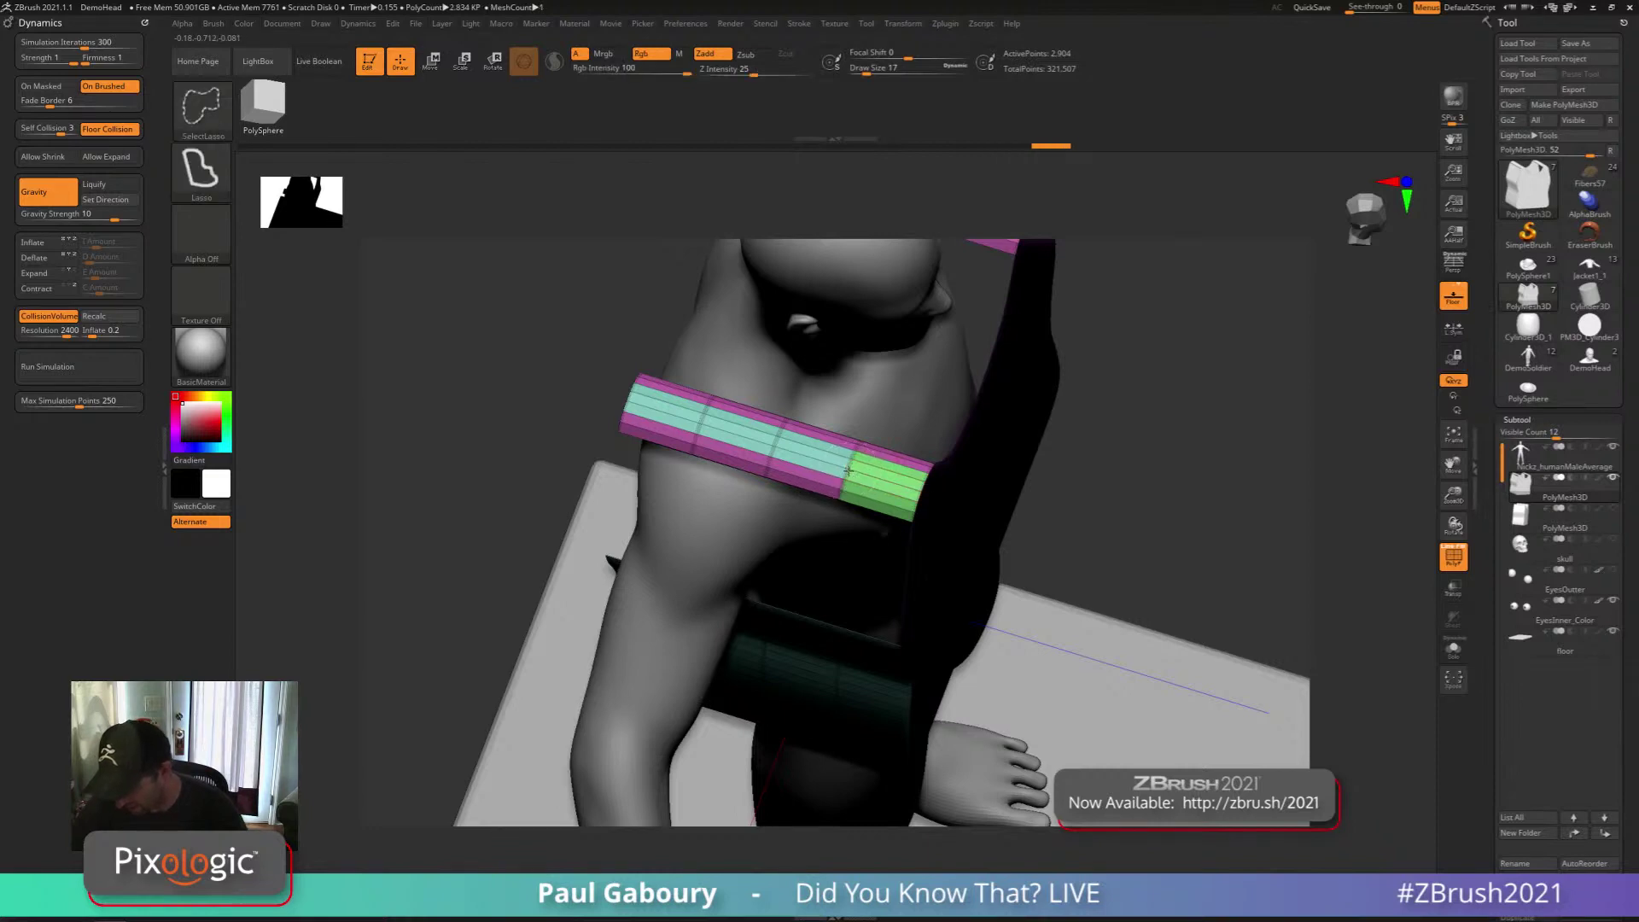
Isolate the shoulder and side connecting strips, assign them one shared polygroup, and show the whole tank top again
left_click(852, 476, "ctrl+shift")
left_click_drag(1086, 520, 1055, 520, "ctrl+shift")
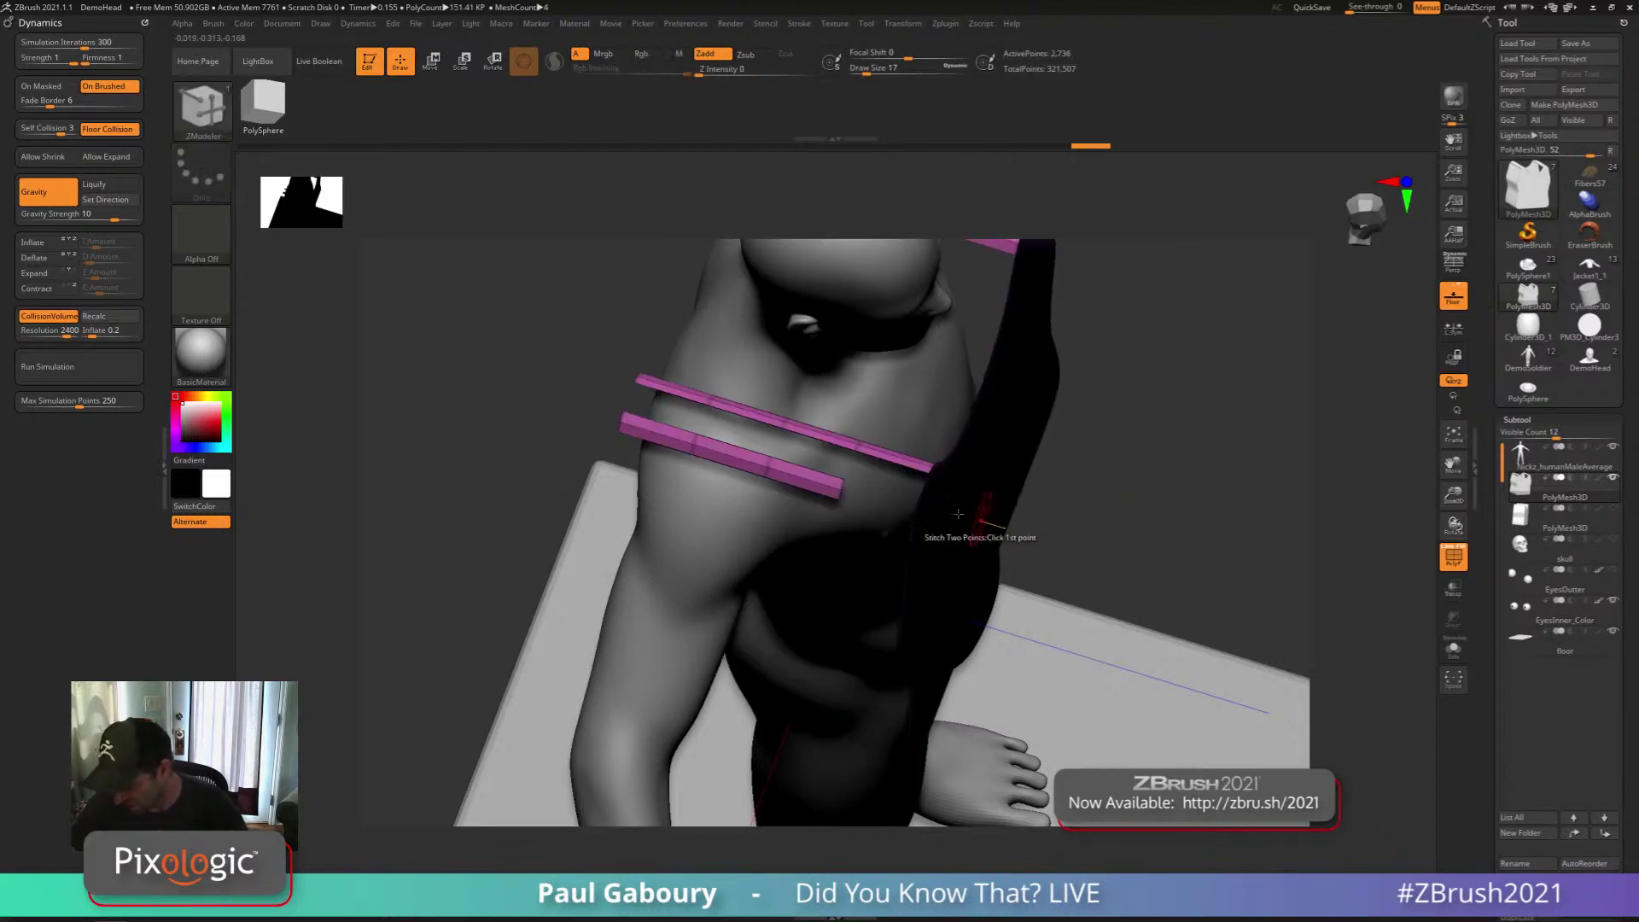
left_click(841, 485, "ctrl+shift")
left_click_drag(1166, 501, 1135, 518, "ctrl+shift")
mouse_move(1135, 518)
right_mouse_down("ctrl")
mouse_move(1061, 490)
mouse_move(1051, 505)
mouse_move(1254, 512)
mouse_move(920, 480)
mouse_move(940, 549)
mouse_move(923, 611)
mouse_move(892, 565)
mouse_move(925, 589)
right_mouse_up("ctrl")
key("ctrl+w")
left_click(1081, 521, "ctrl+shift")
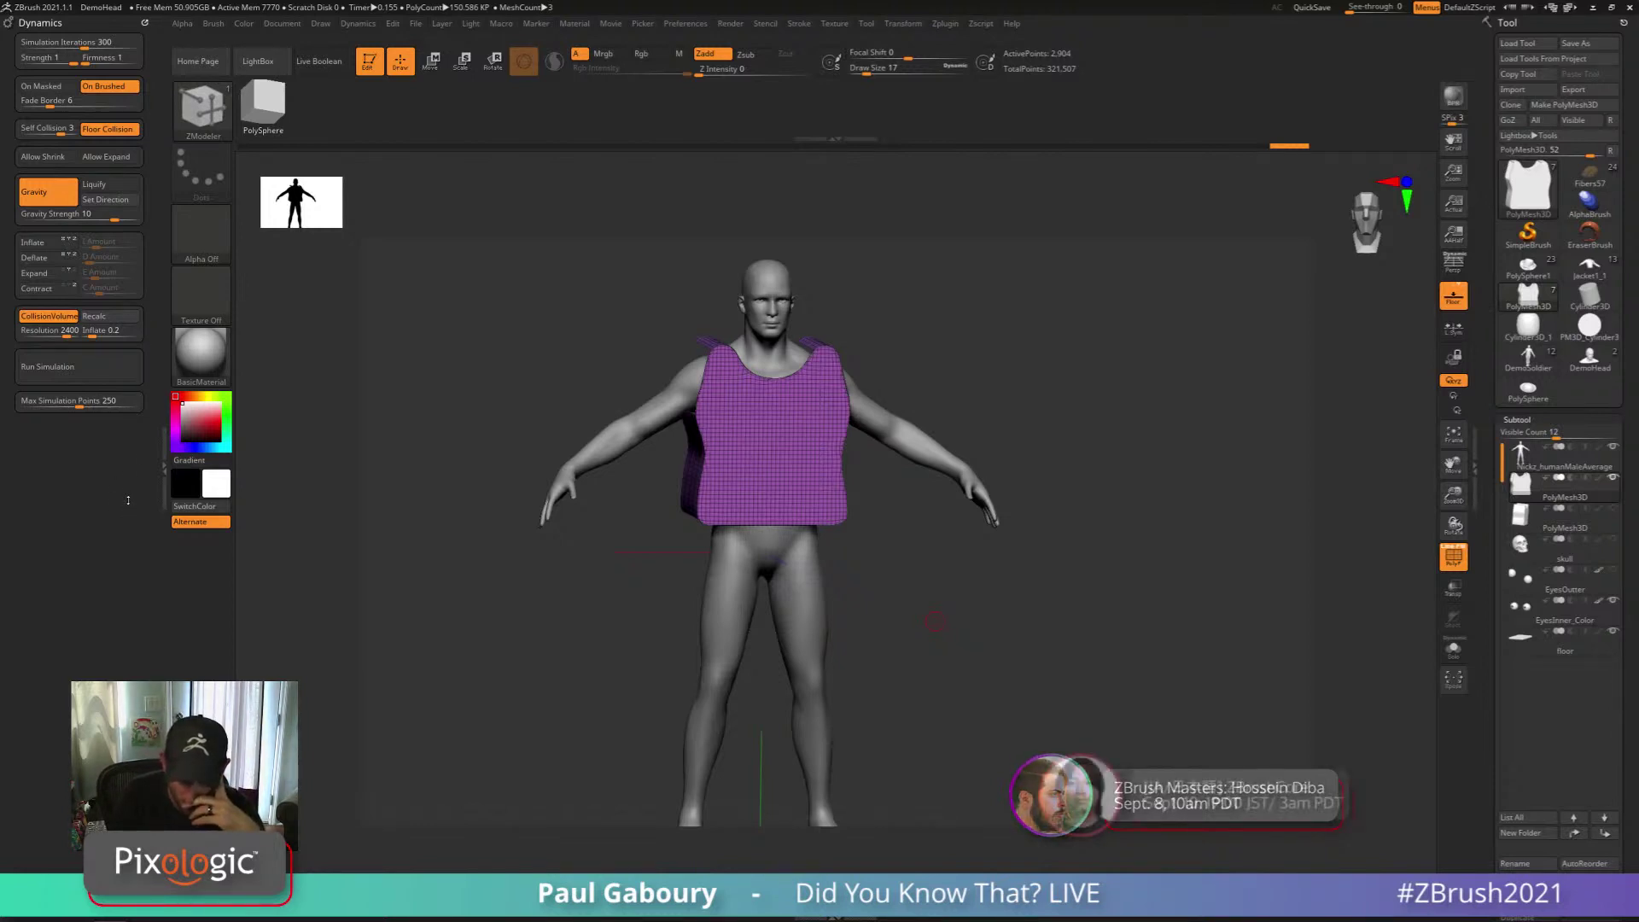
Turn off Gravity, set Firmness to 1, and set Self Collision to 0 for the cloth simulation
left_click(49, 193)
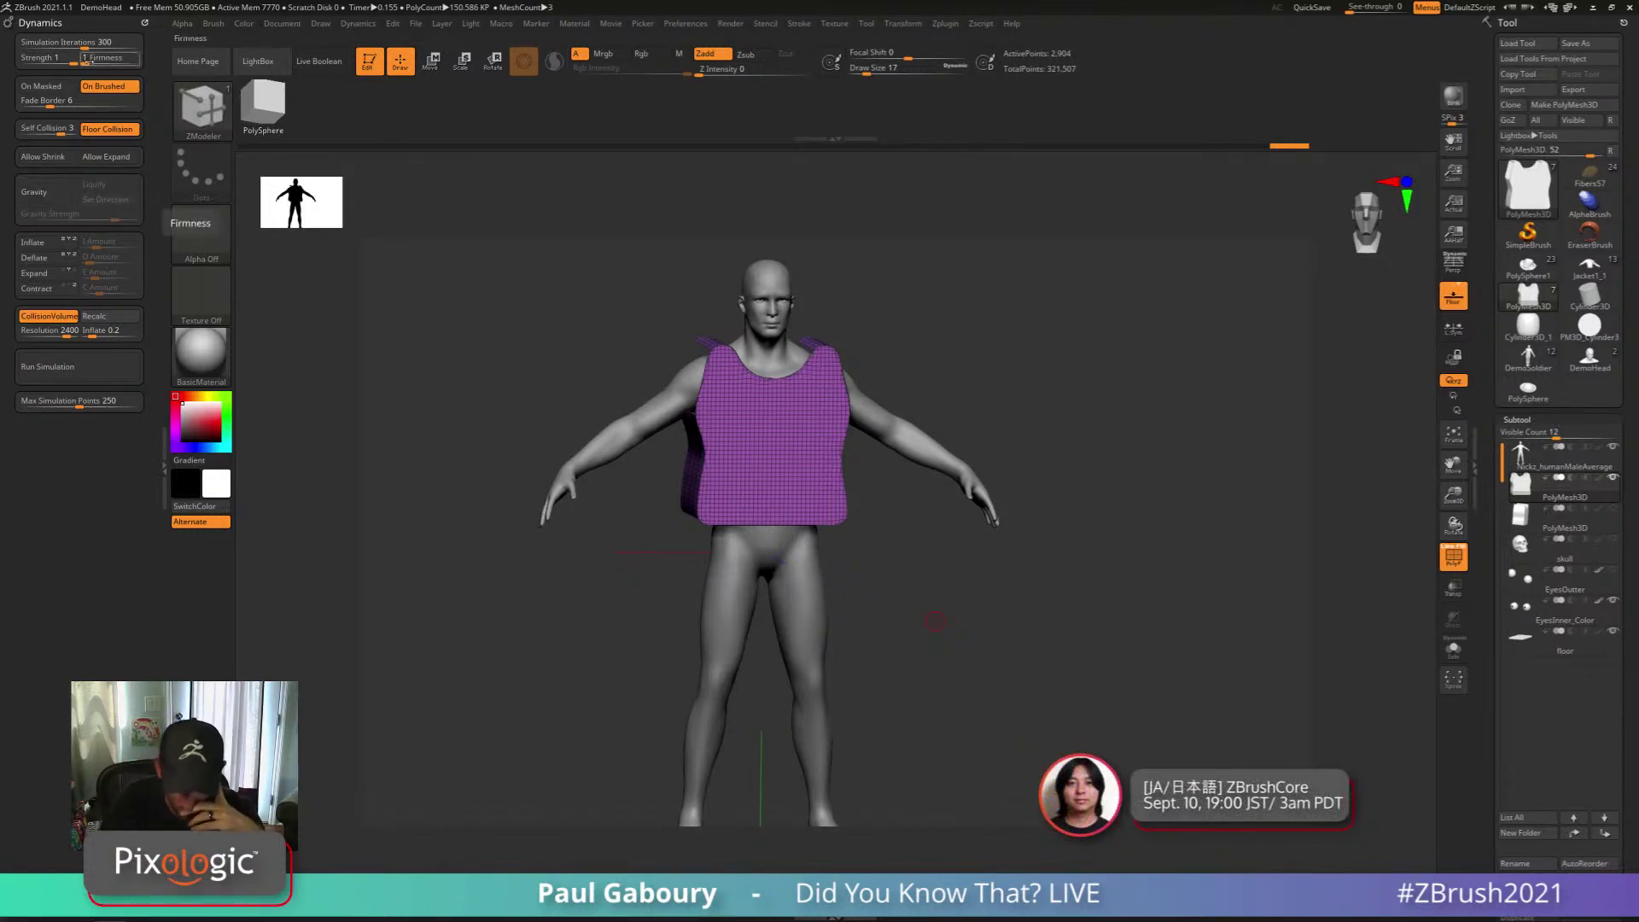
left_click(101, 60)
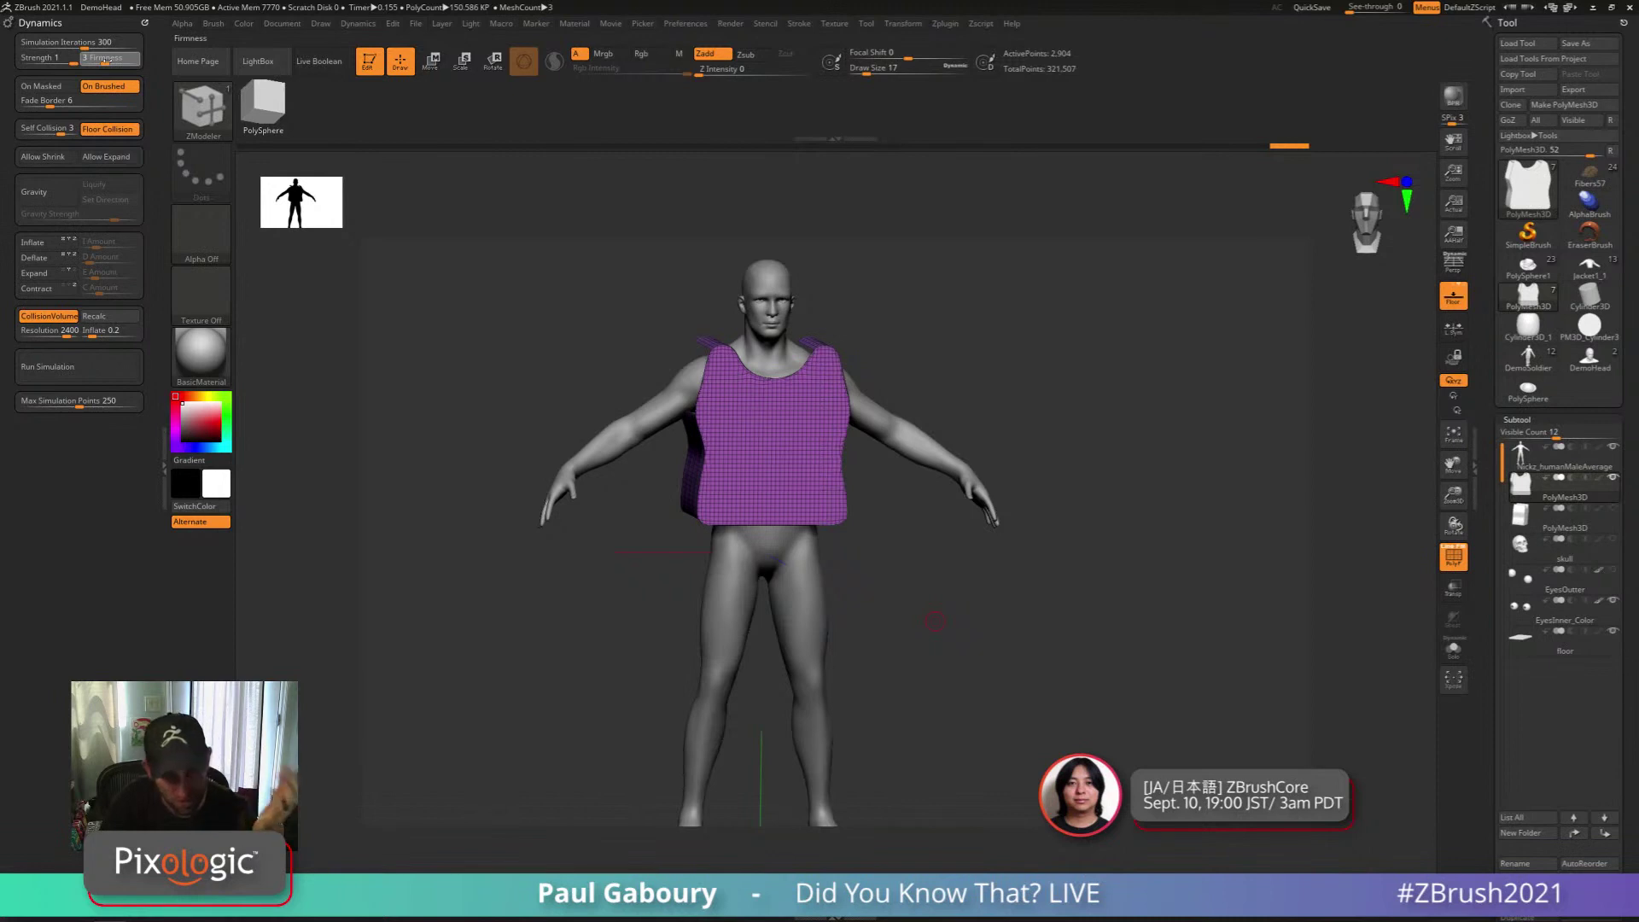
left_click(81, 57)
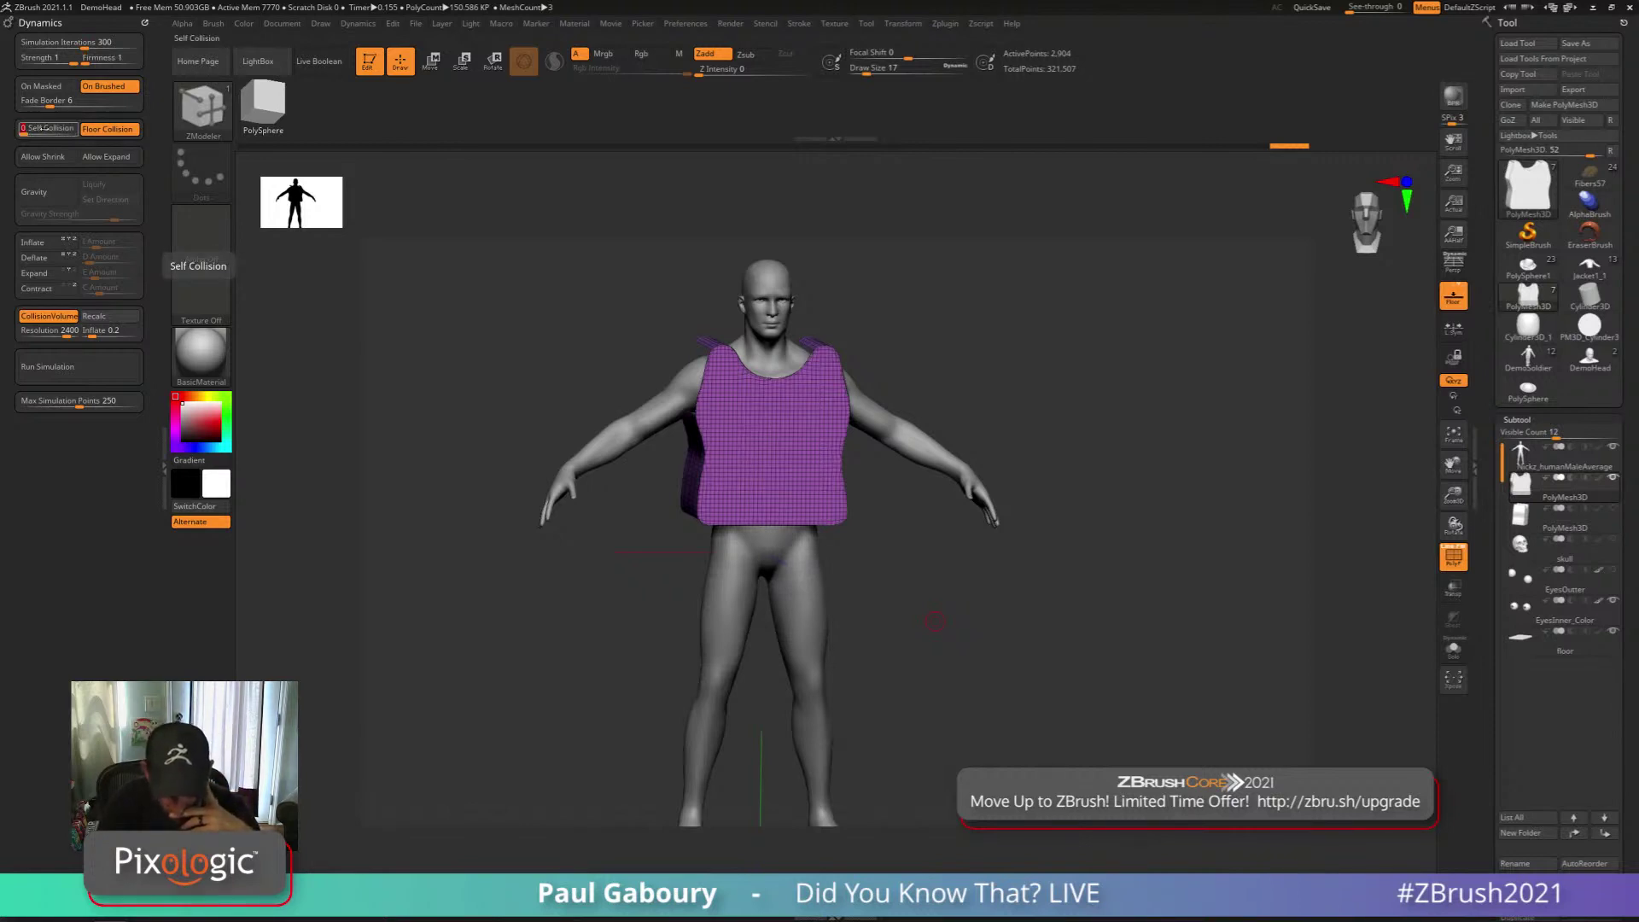
Set the collision volume's Inflate to 0.2
left_click(100, 332)
left_click(100, 331)
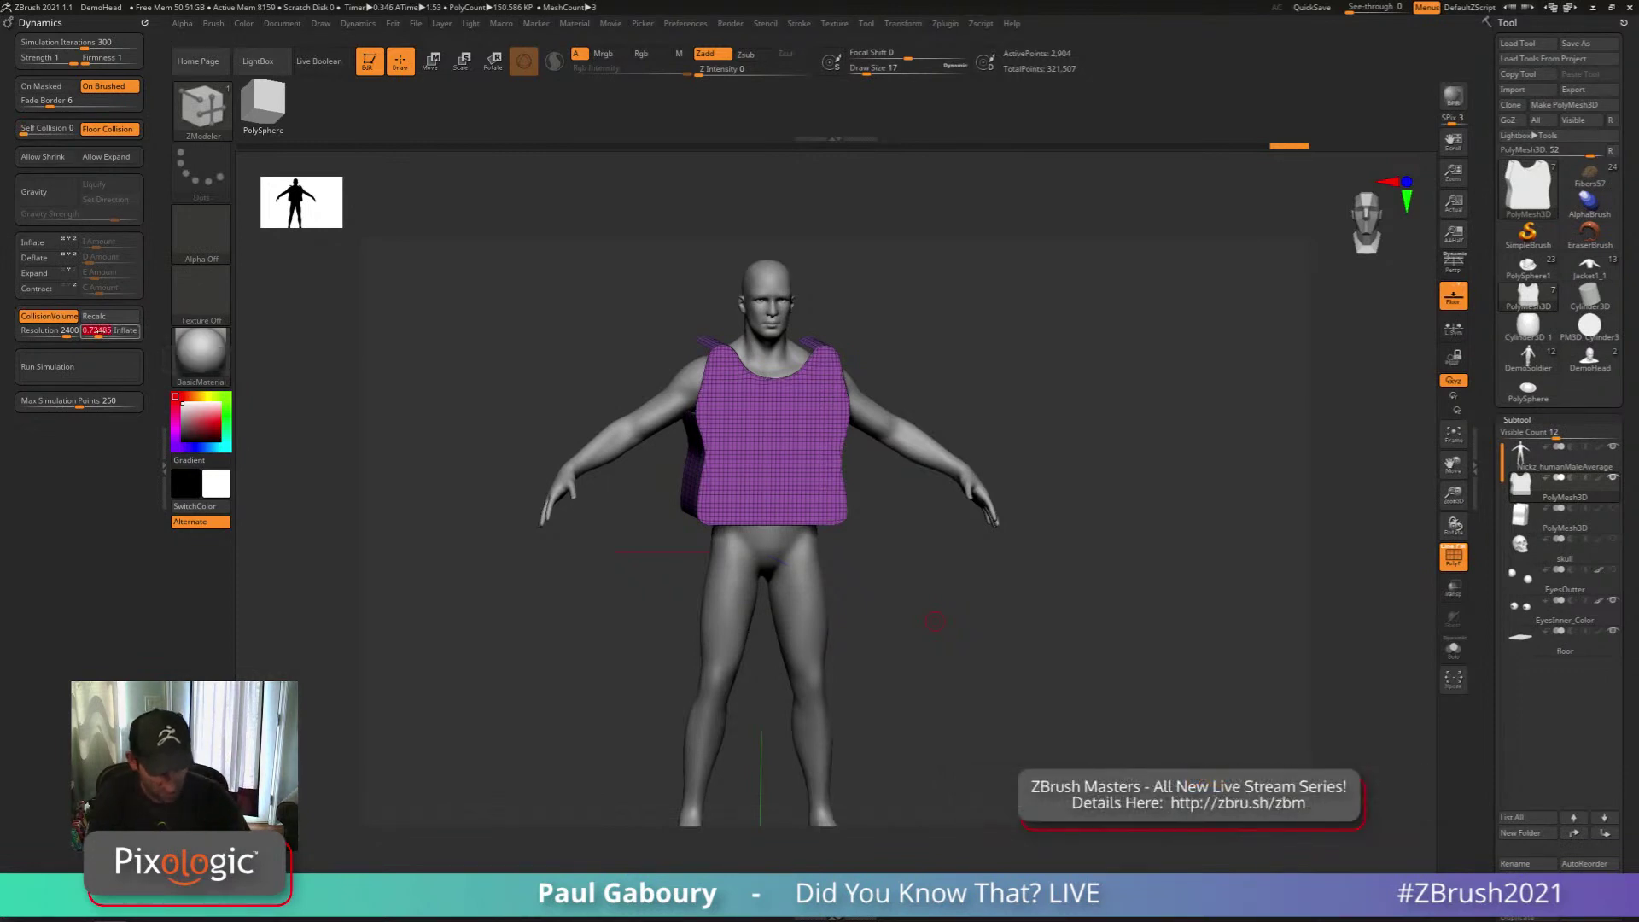
type("2")
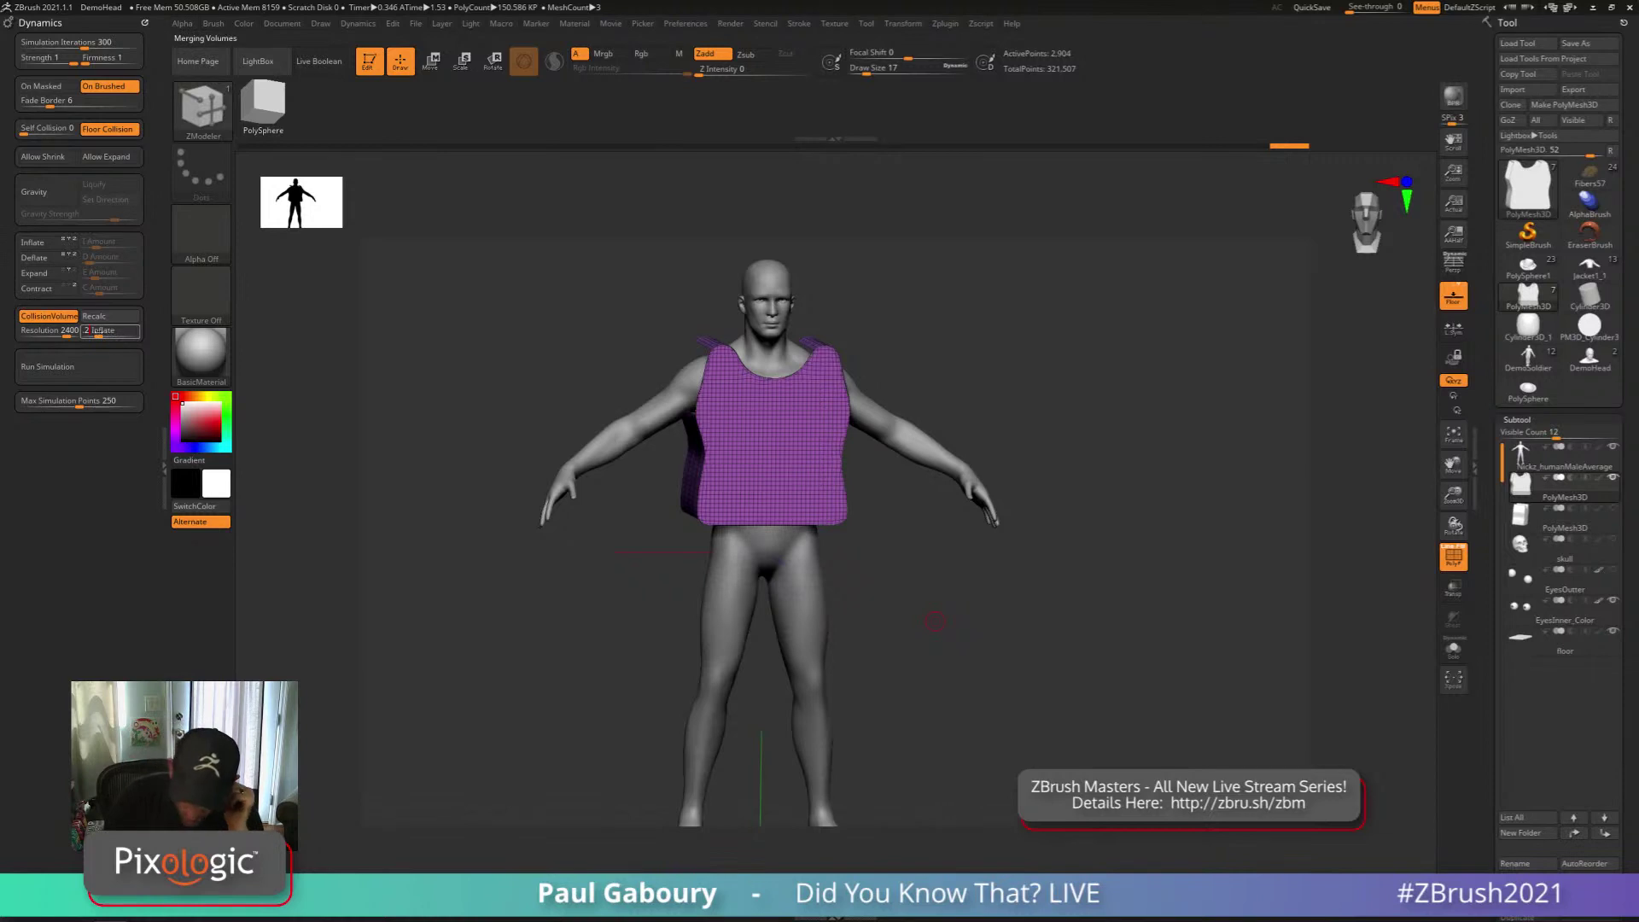
left_click(47, 331)
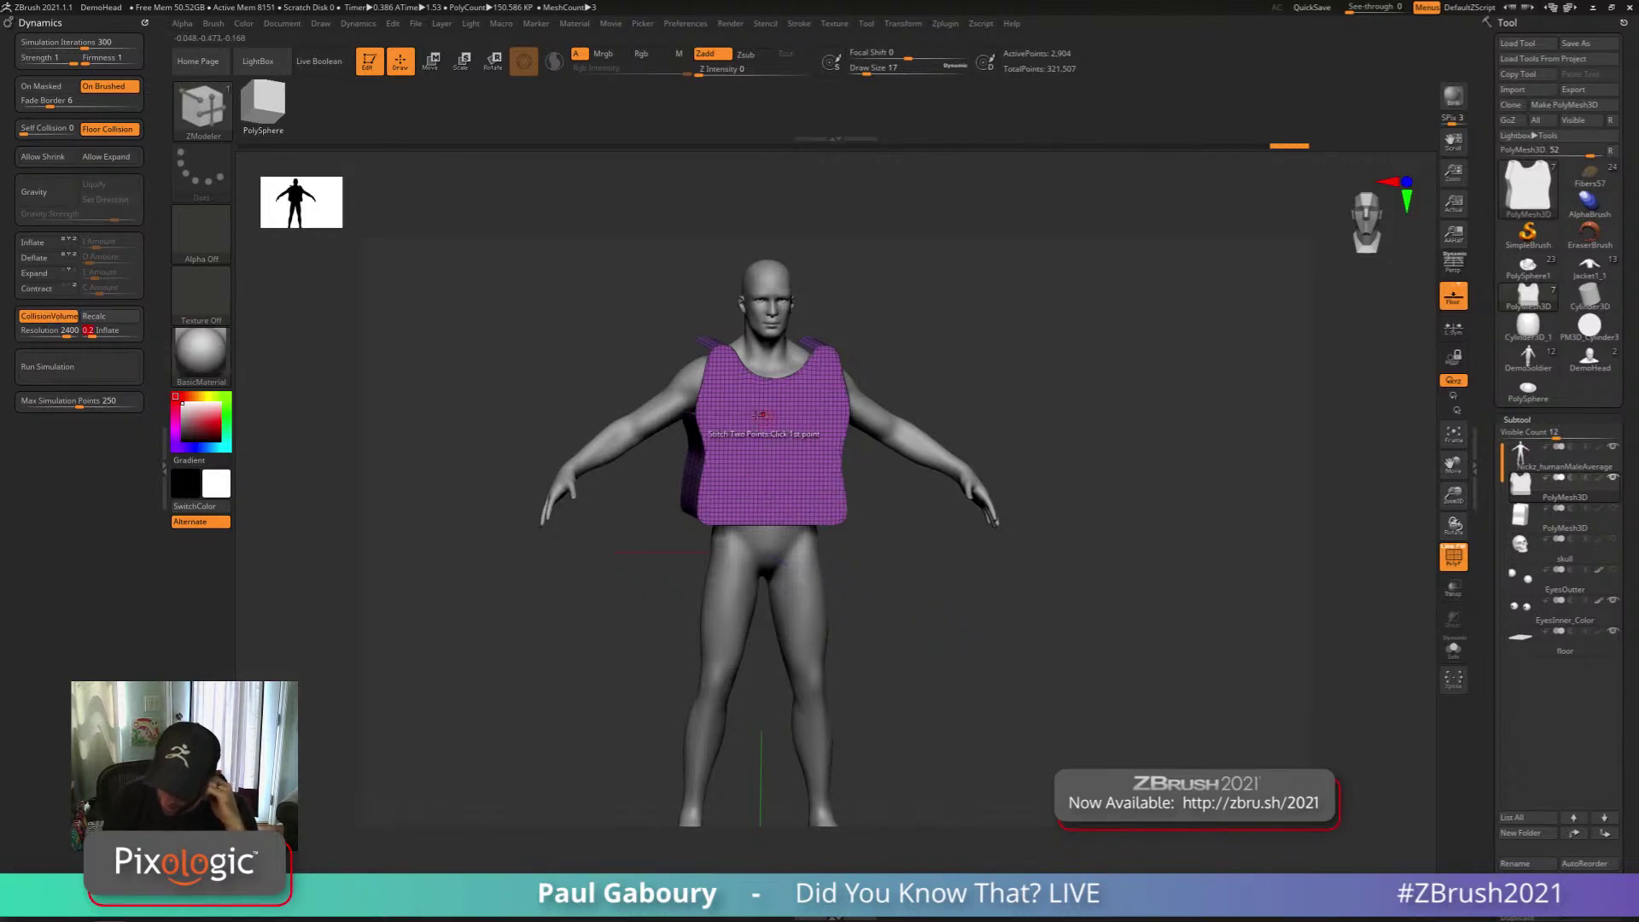
Enable Contract with an amount of 2 and run the cloth simulation until the tank top fits tightly around the torso
left_click_drag(642, 563, 845, 571)
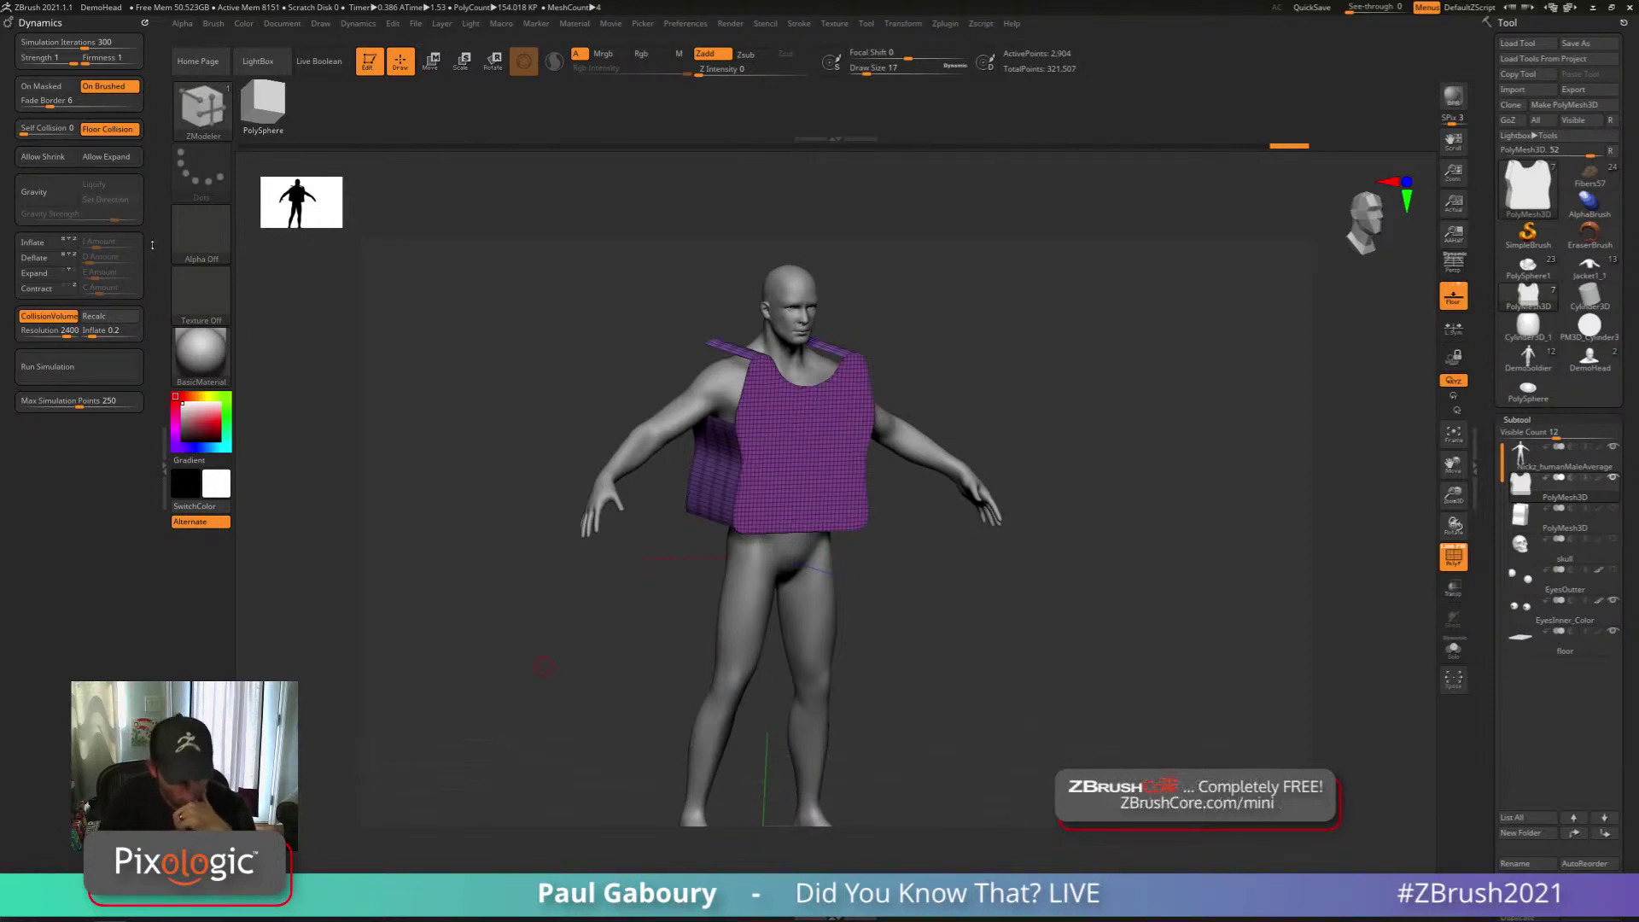
left_click(48, 289)
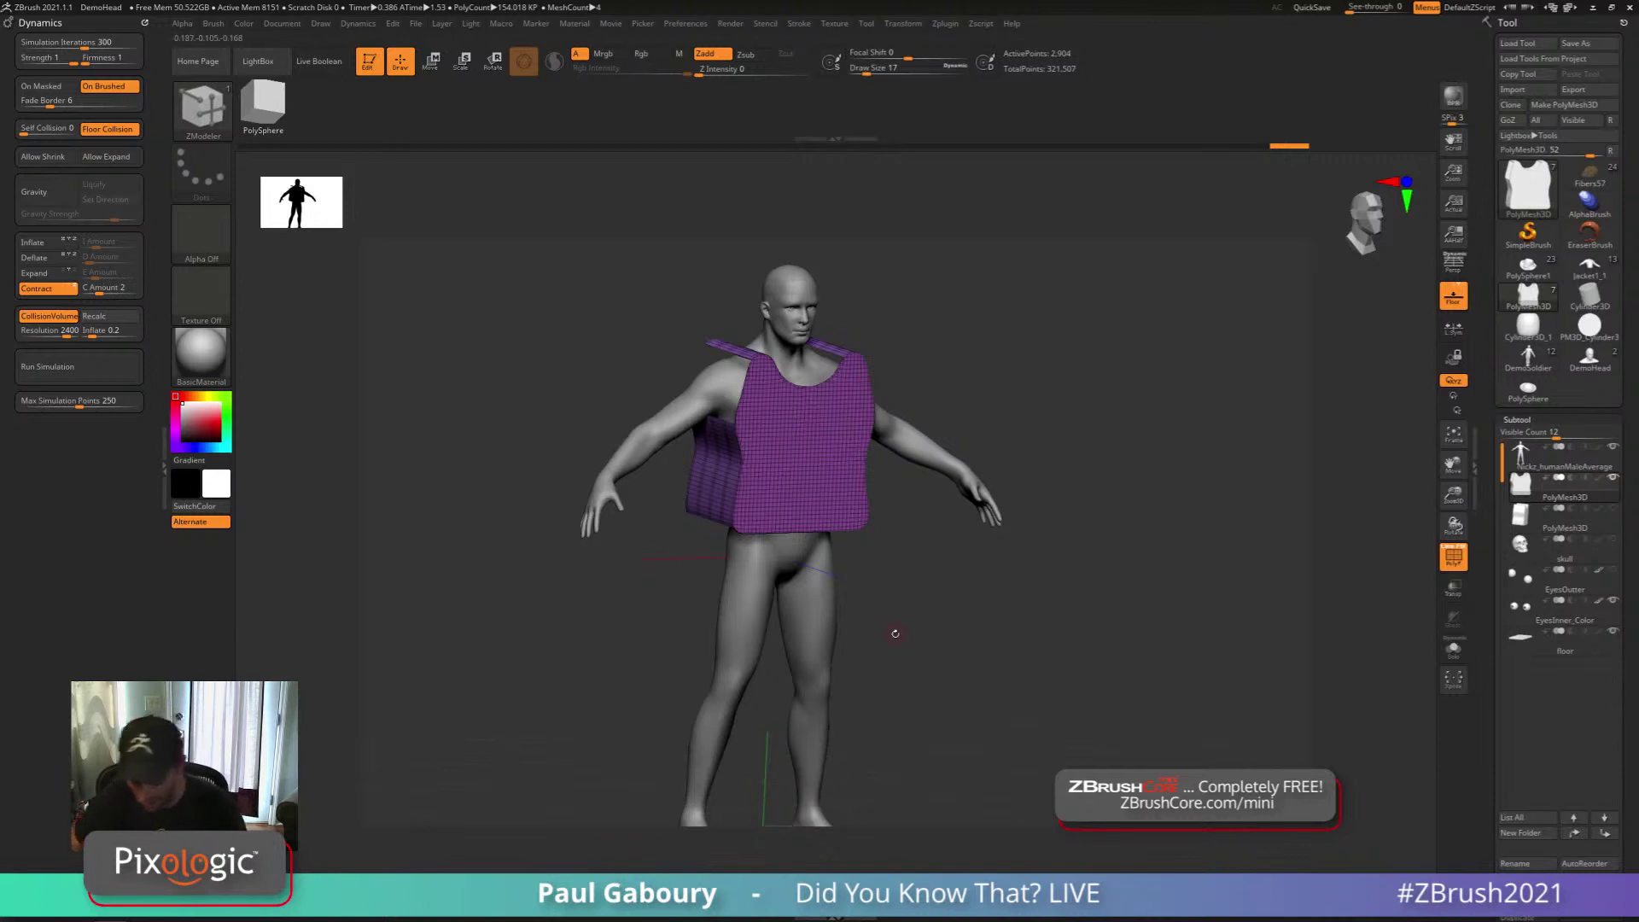
left_click_drag(888, 629, 907, 629)
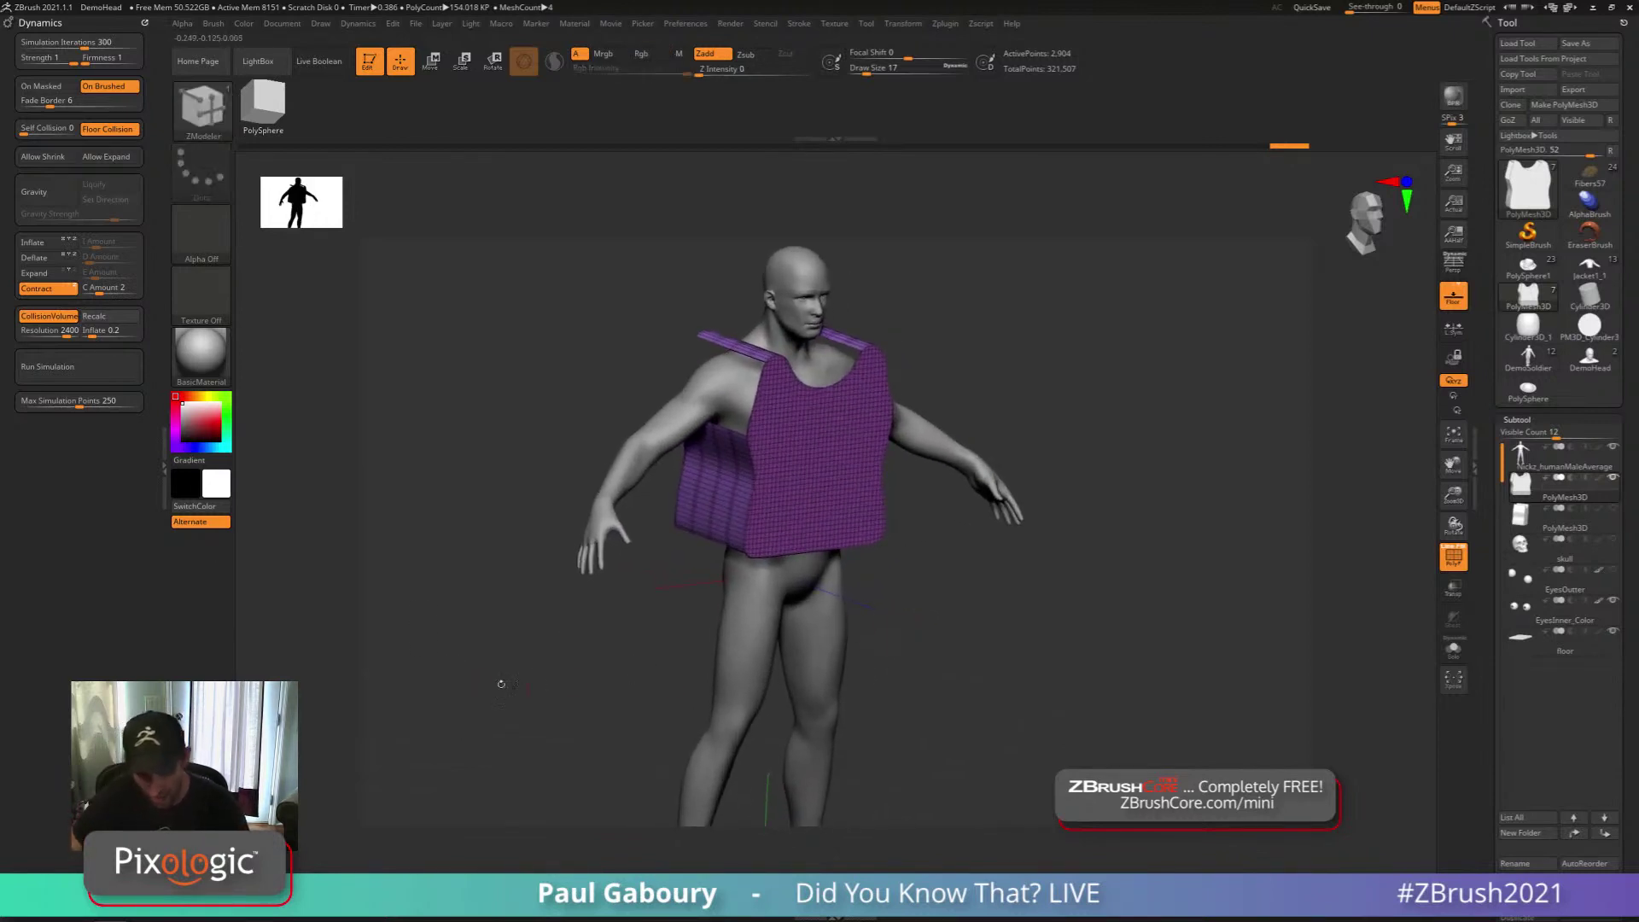
left_click(112, 375)
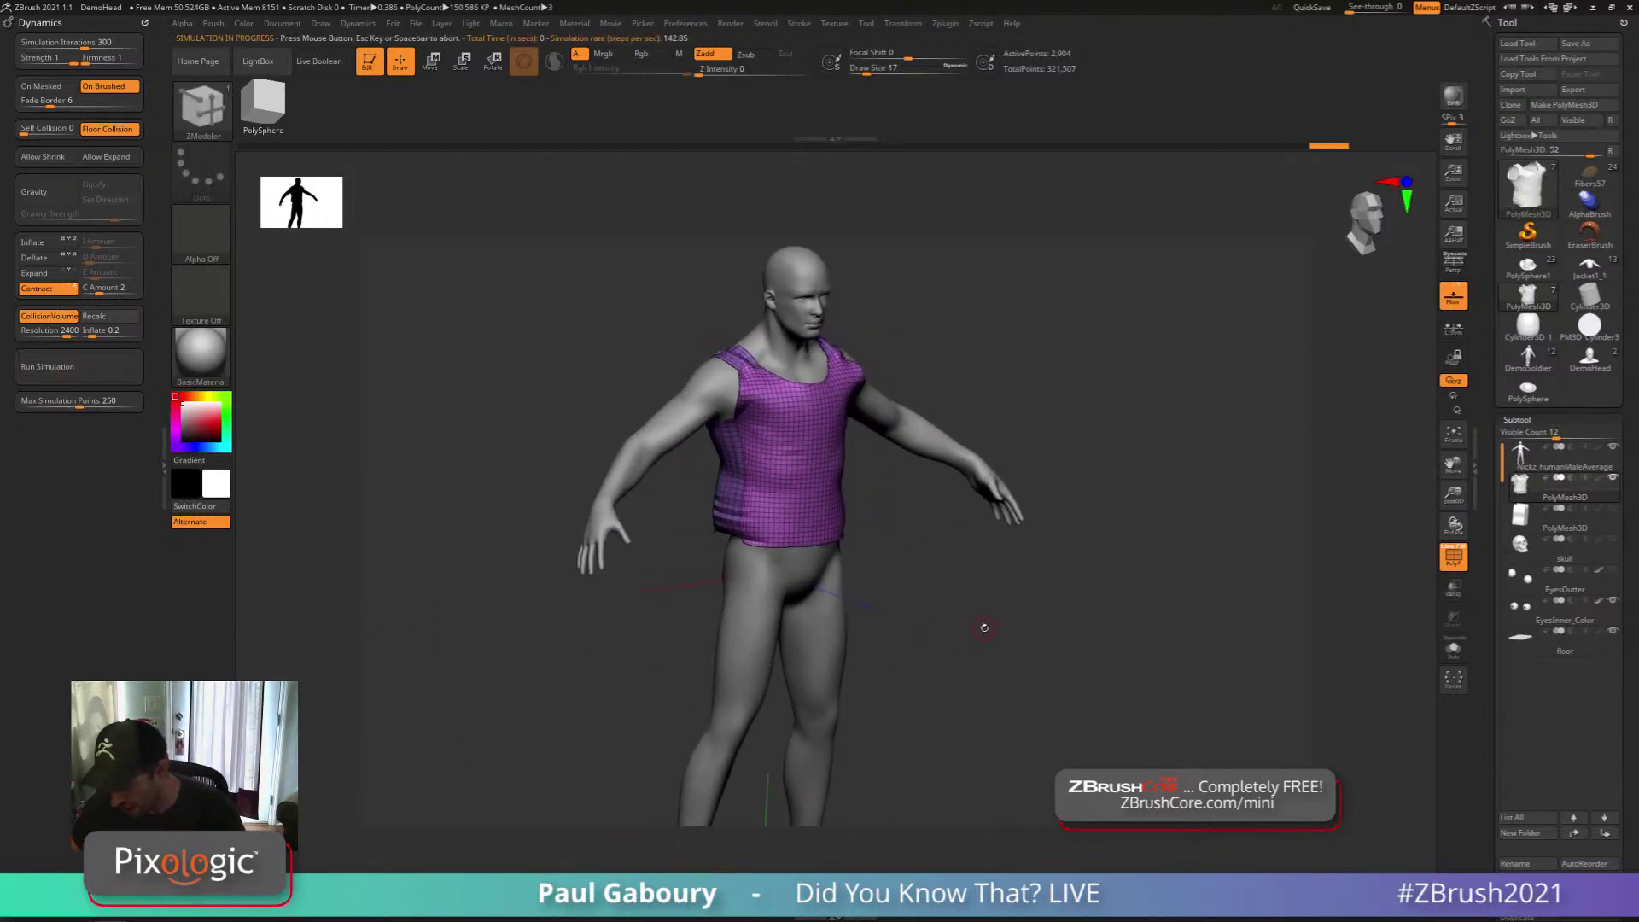
left_click_drag(980, 625, 615, 627)
left_click(120, 369)
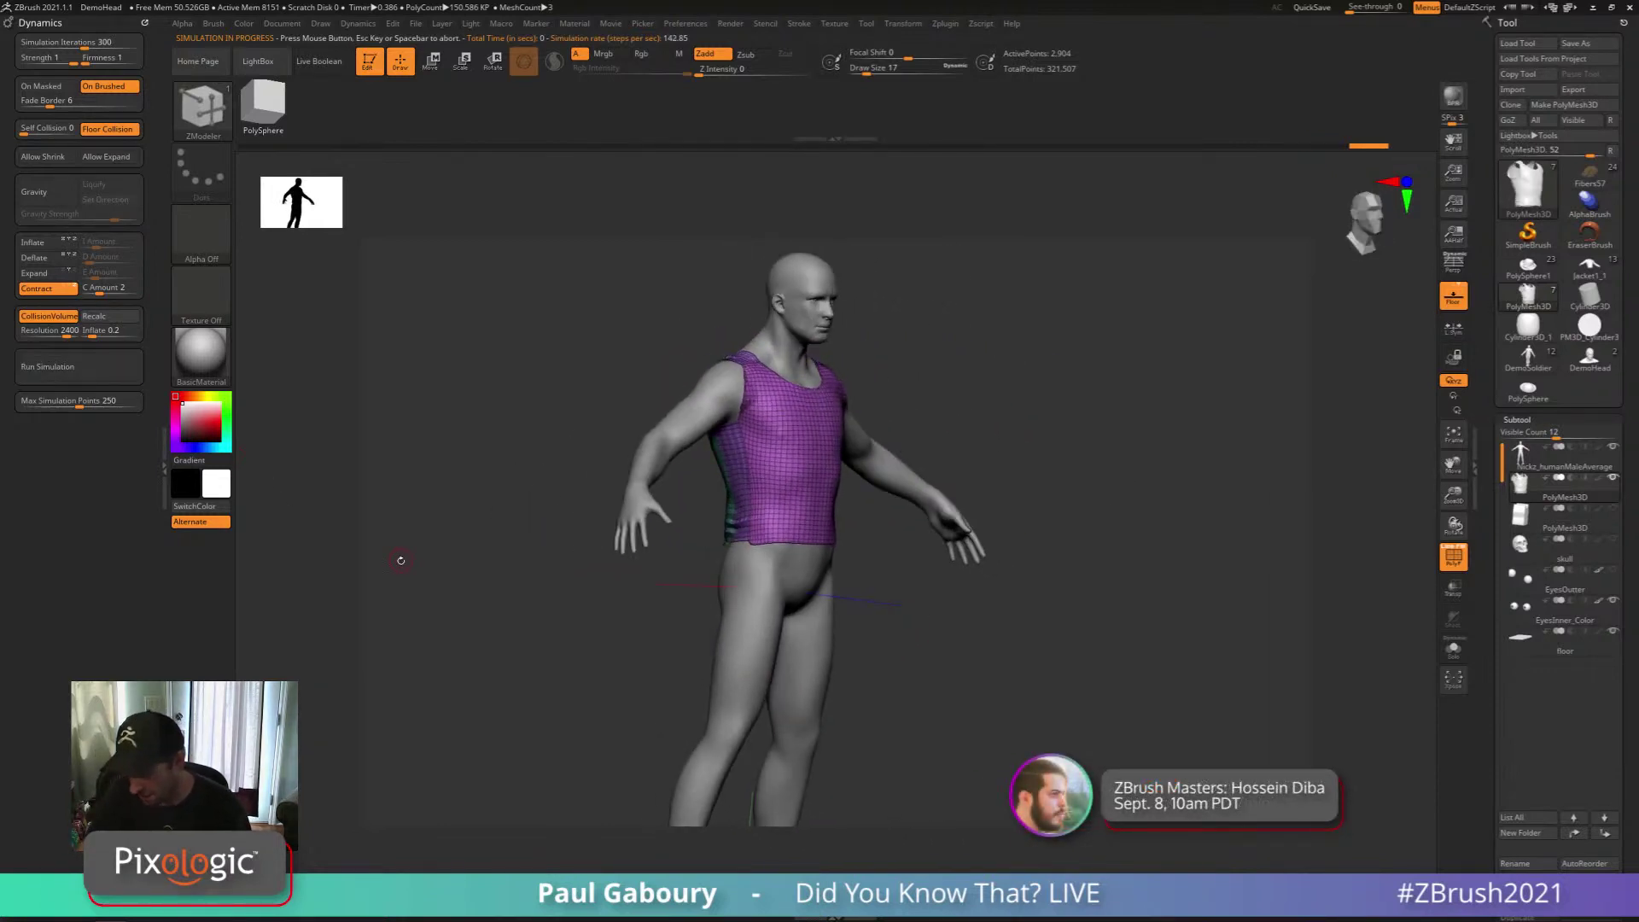
left_click_drag(936, 652, 905, 639)
left_click_drag(863, 585, 865, 611)
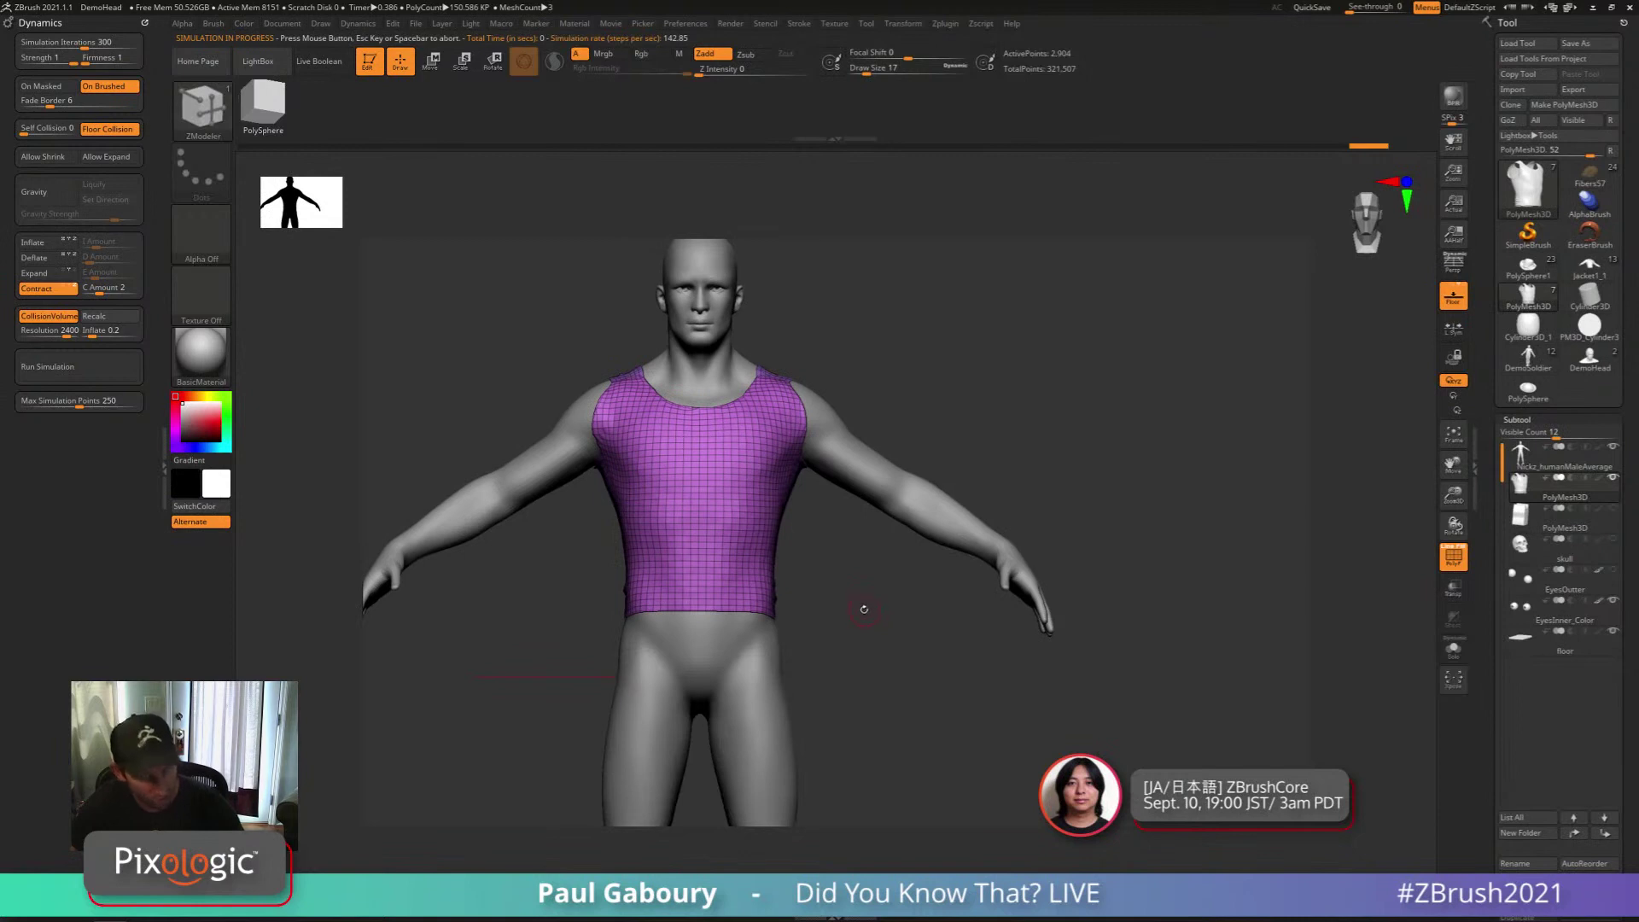
Set Draw Size to 68 and examine the fitted tank top from the front and above, with PolyFrame off and on
key("shift+f")
mouse_move(864, 607)
right_mouse_down("ctrl")
mouse_move(860, 629)
mouse_move(861, 576)
right_mouse_up("ctrl")
key("s")
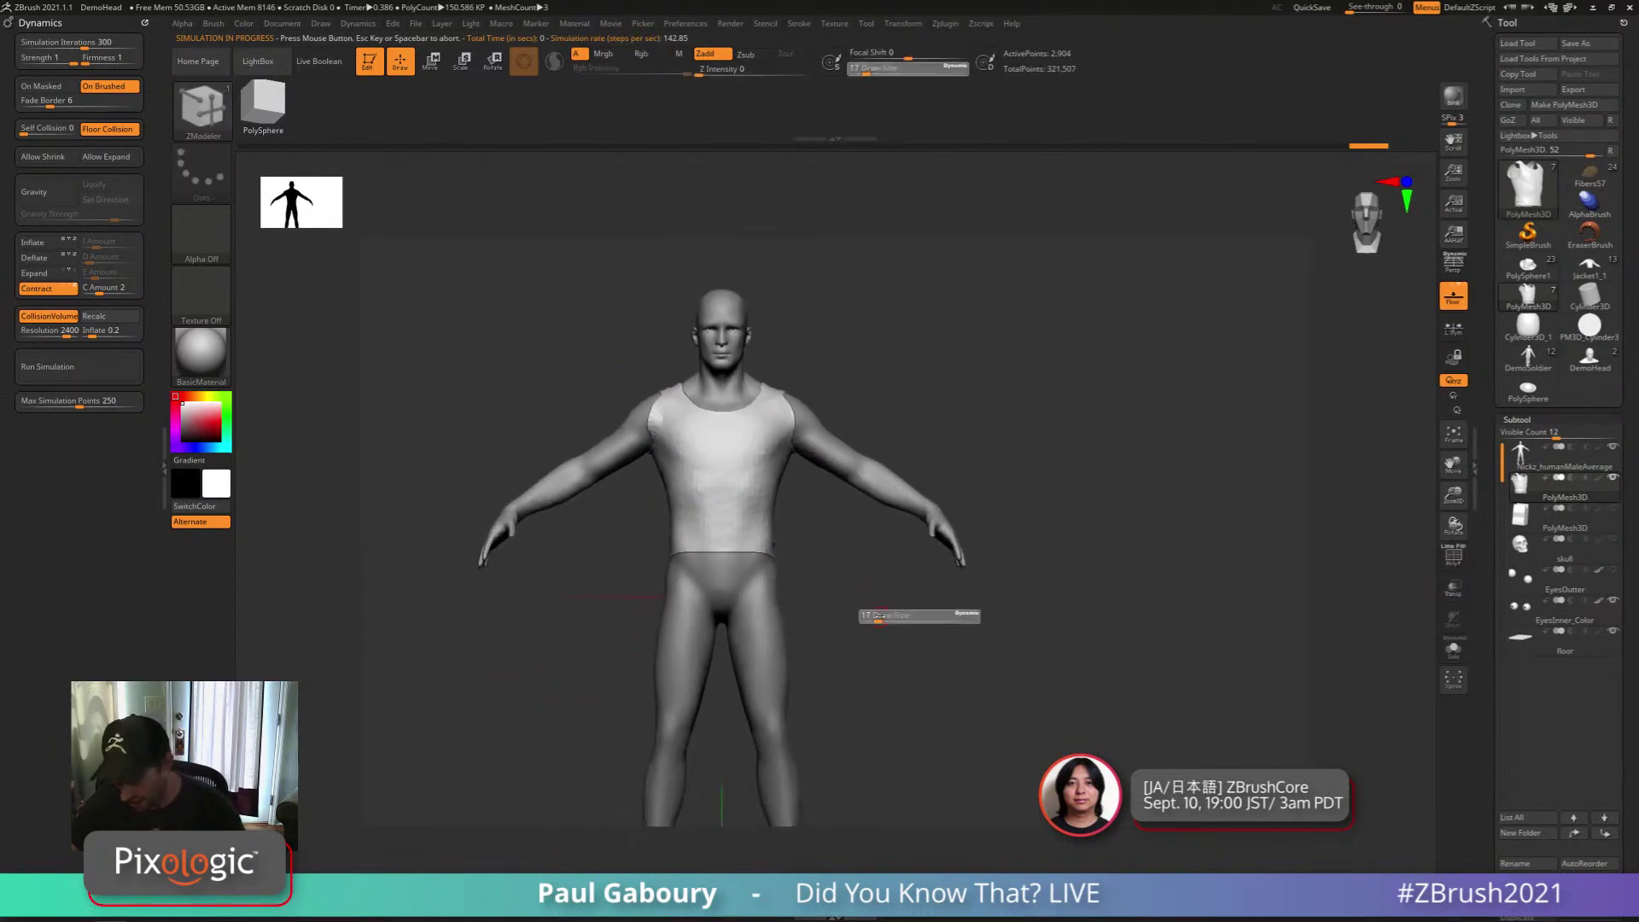
left_click_drag(878, 611, 856, 612)
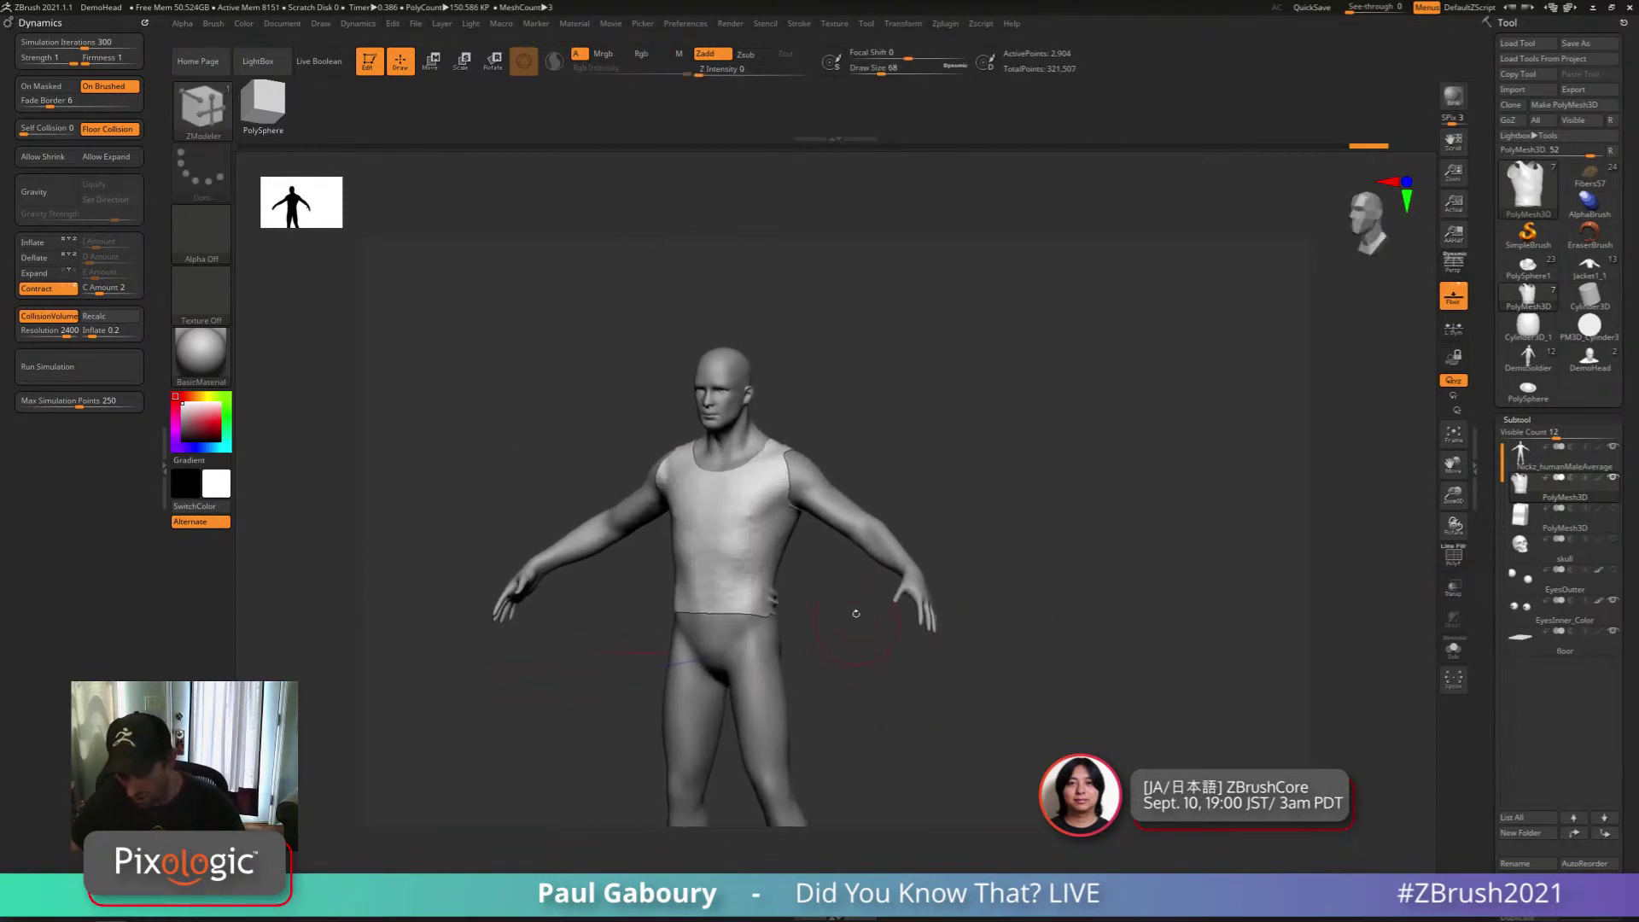
right_click_drag(834, 444, 831, 465, "ctrl")
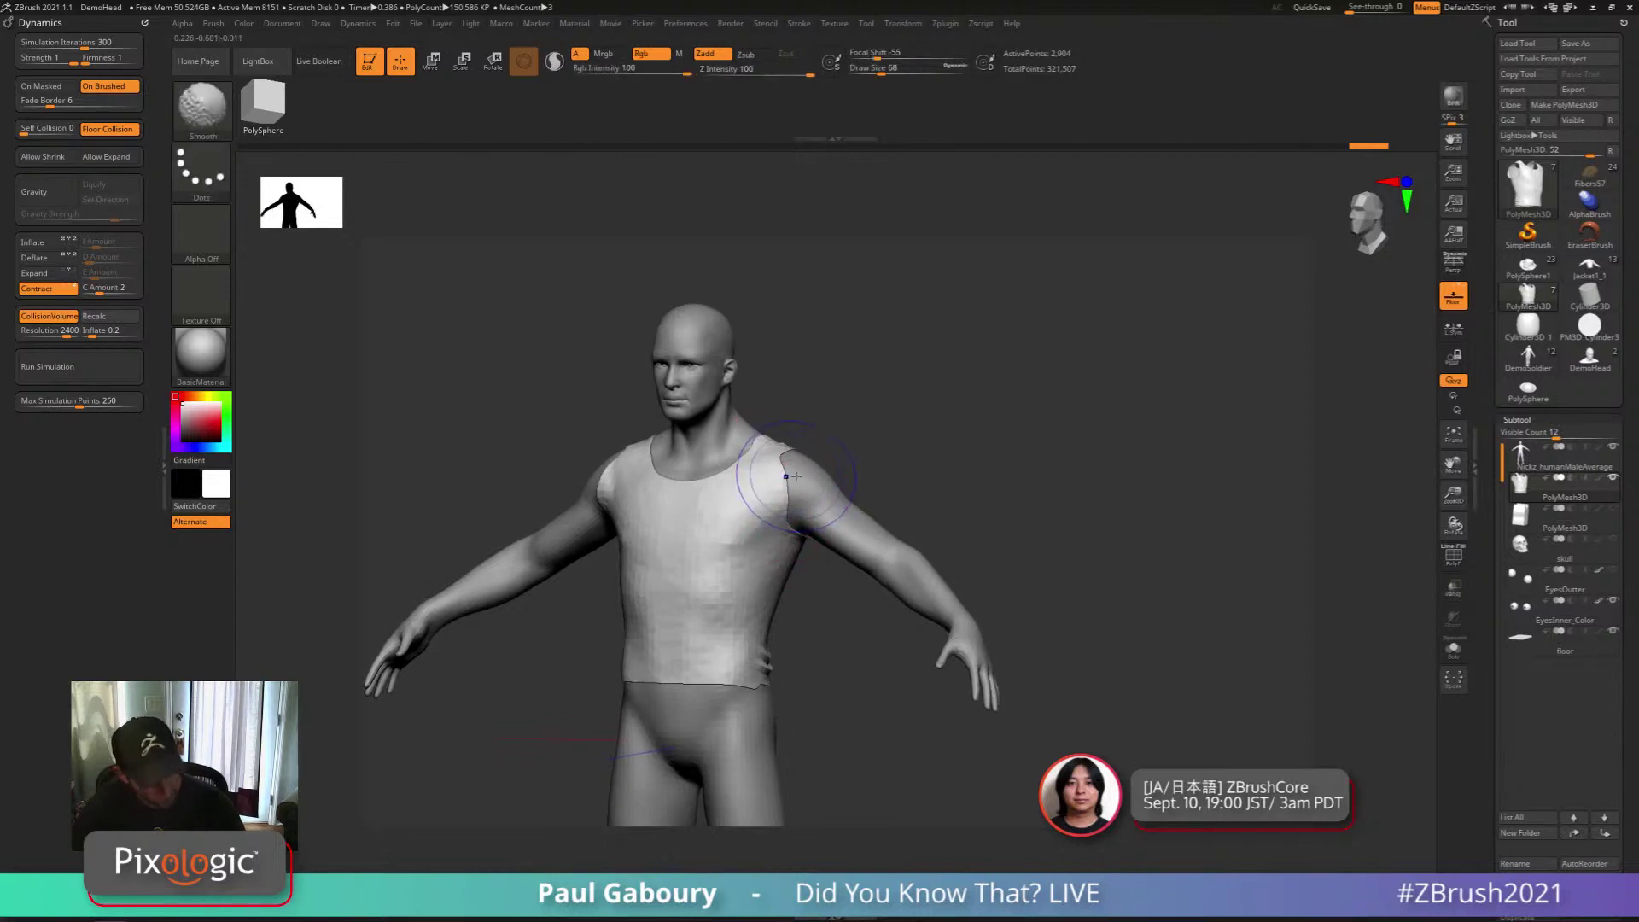
key("shift+f")
right_click_drag(796, 528, 781, 447)
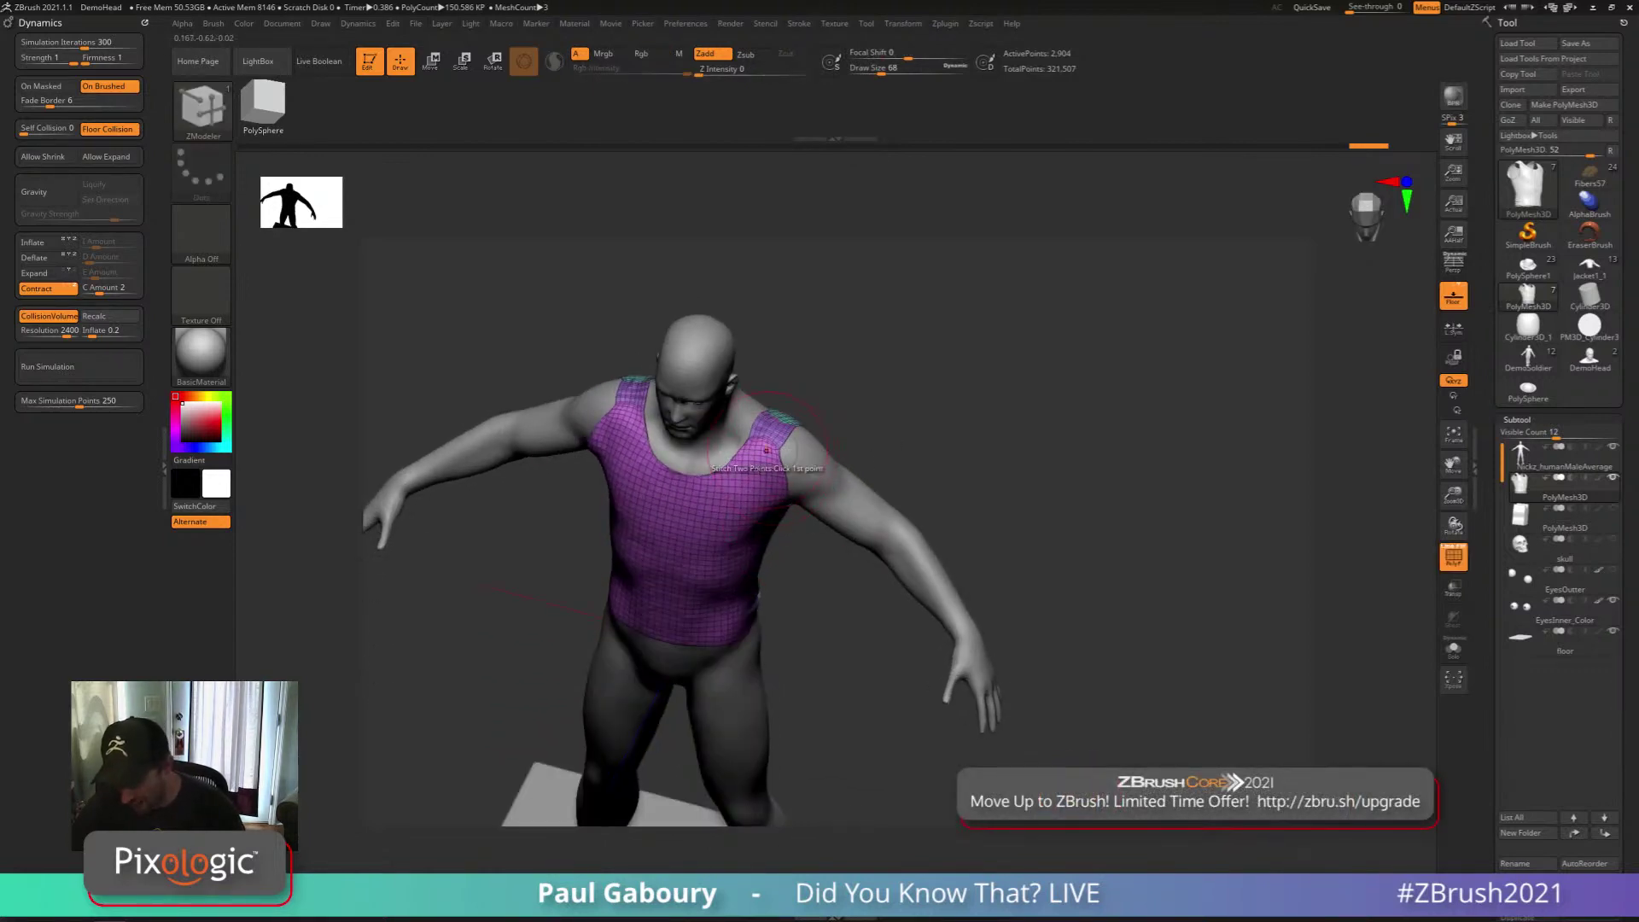
Open the Crease options for the tank top's geometry, collapse EdgeLoop, and examine the shoulder up close
left_click(1517, 419)
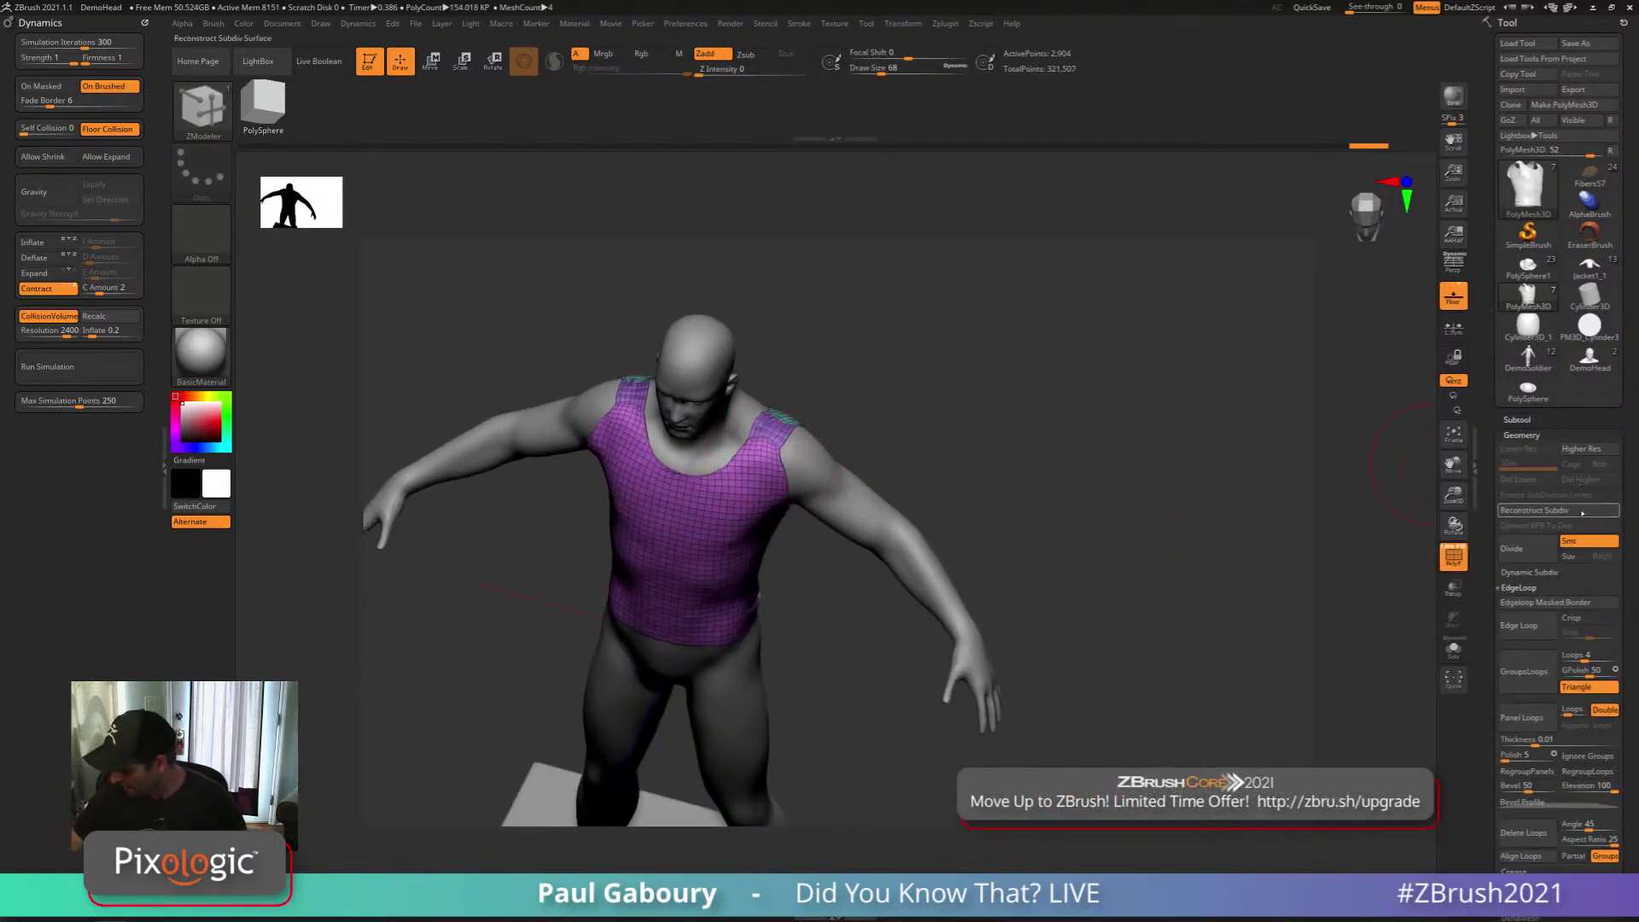
scroll(1613, 649, "down", 3)
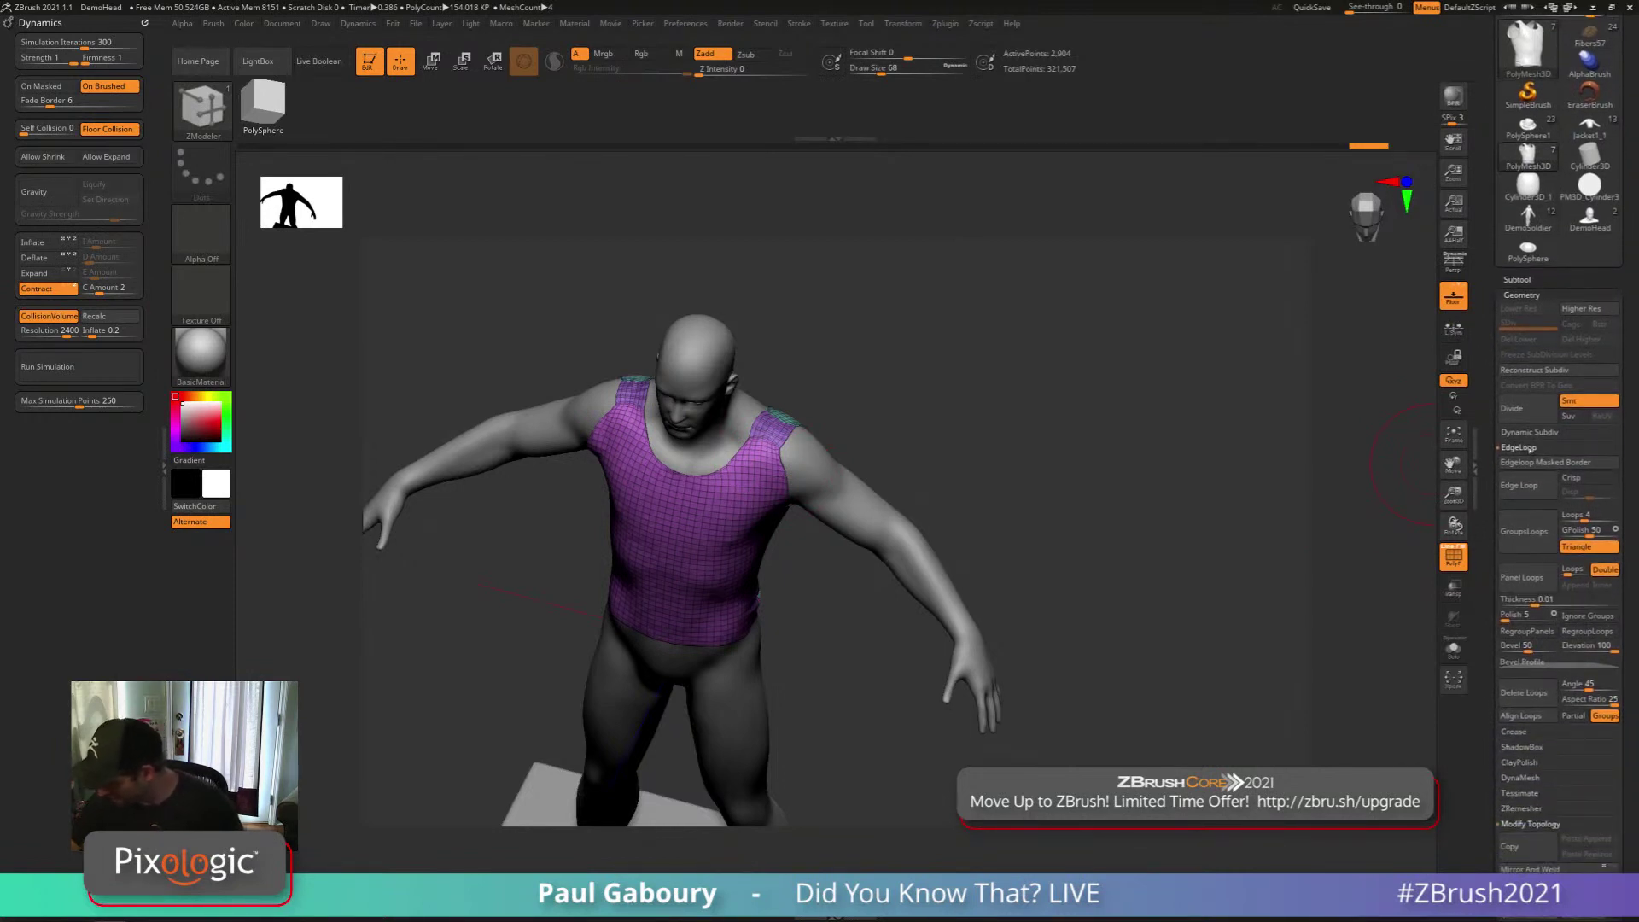
left_click(1530, 449)
left_click(1529, 463)
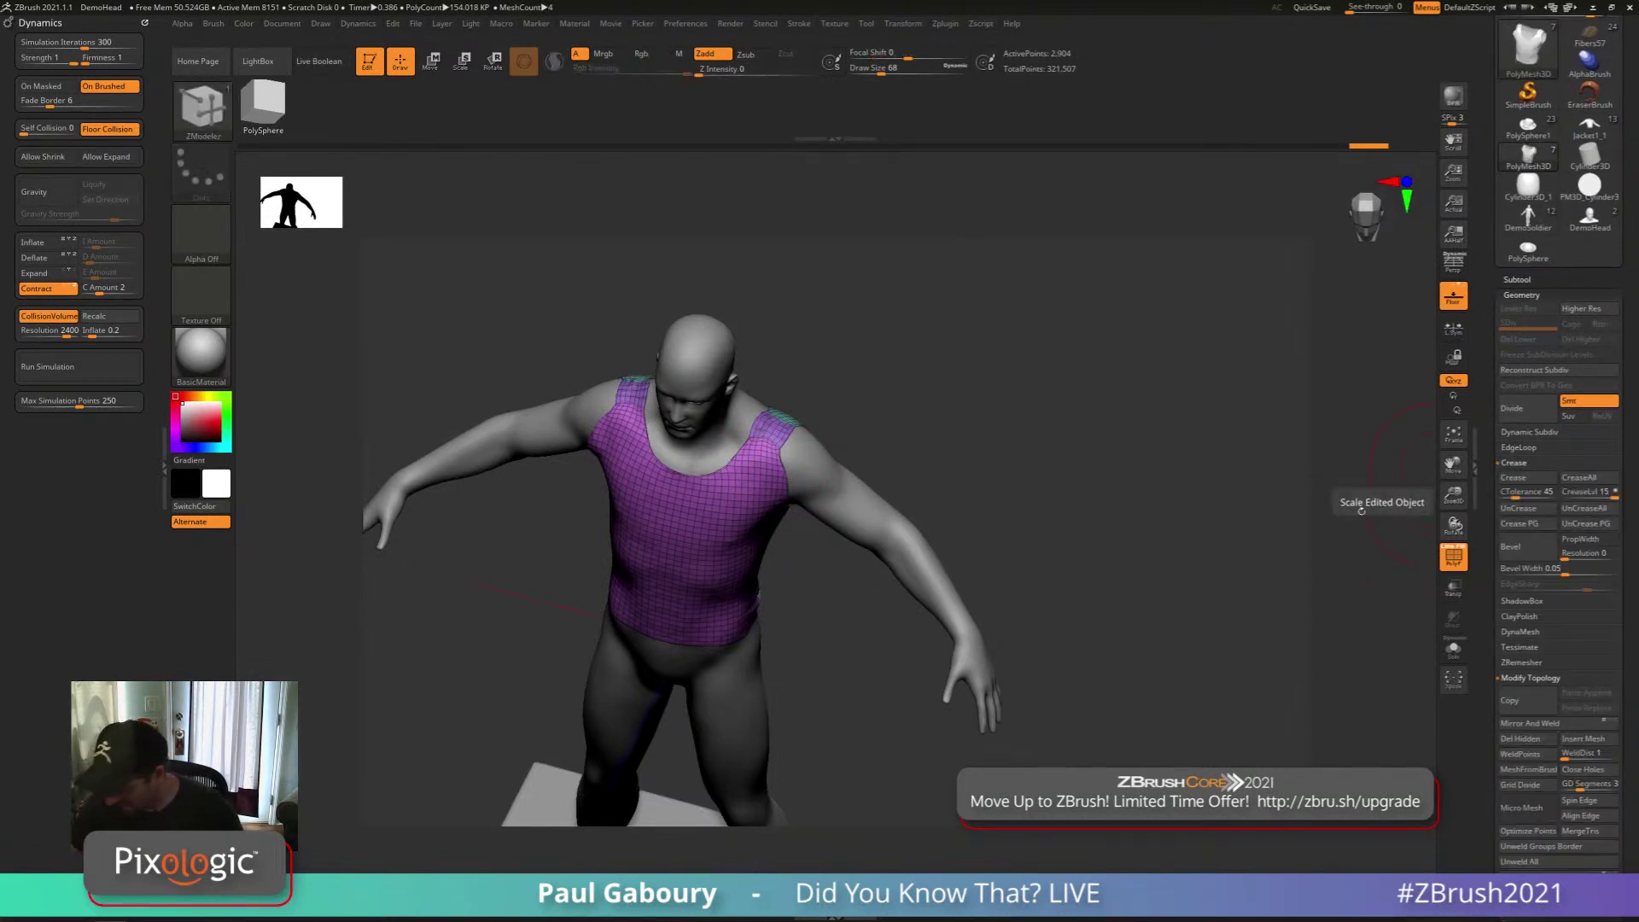
right_click_drag(1033, 512, 803, 507)
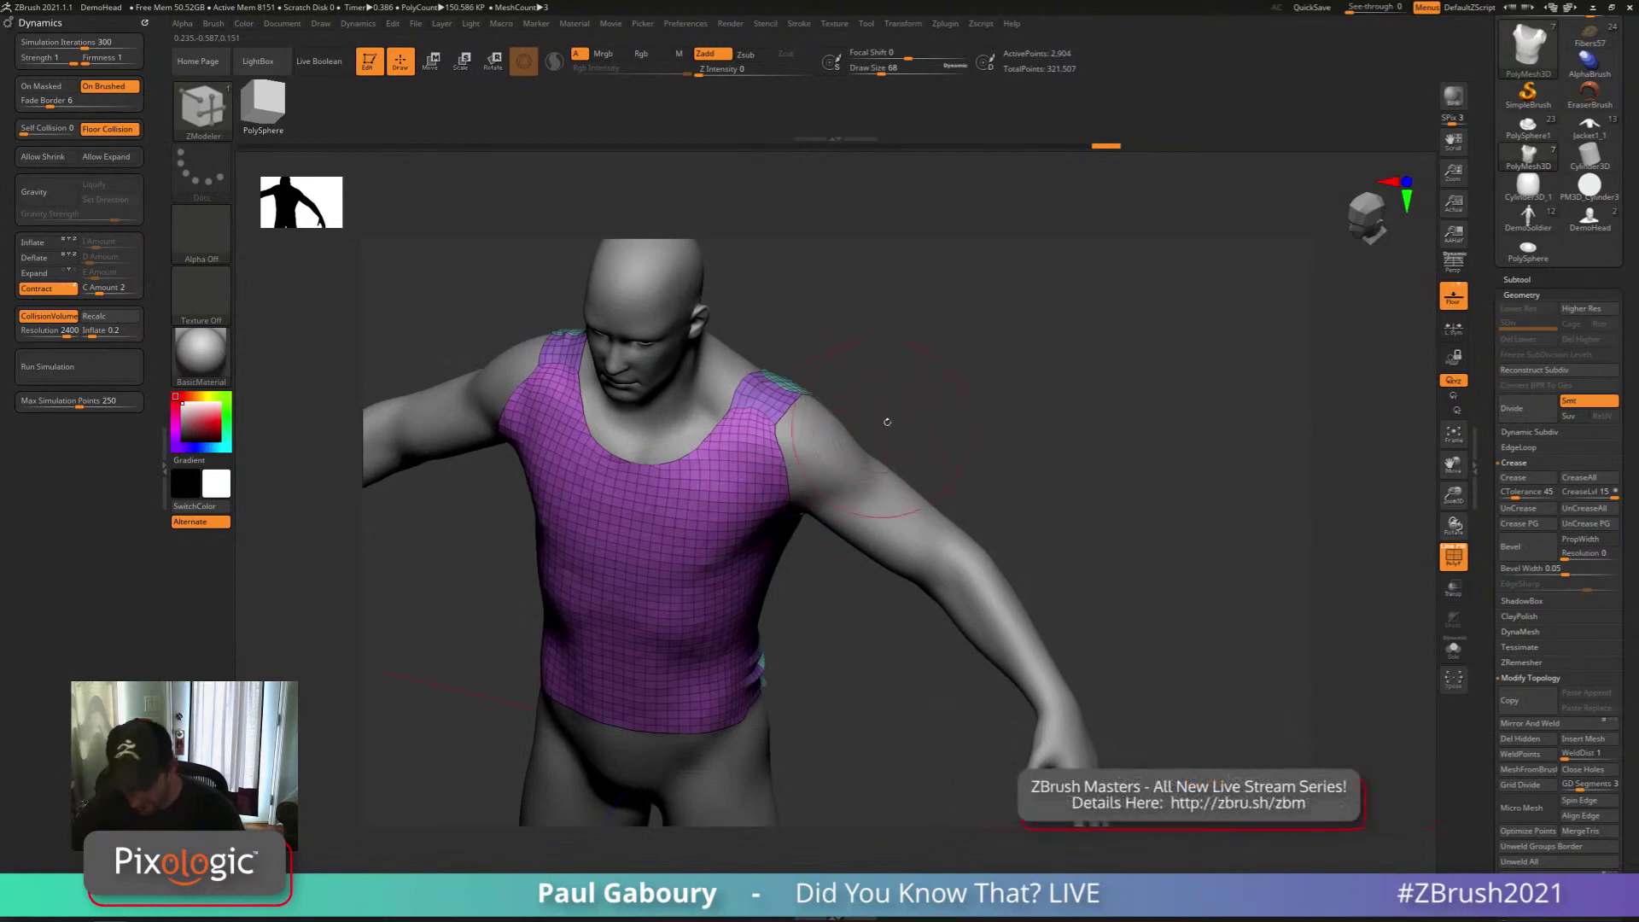
Set Draw Size to 31 and make SmoothCloth the active smoothing brush
key("s")
left_click_drag(898, 413, 889, 414)
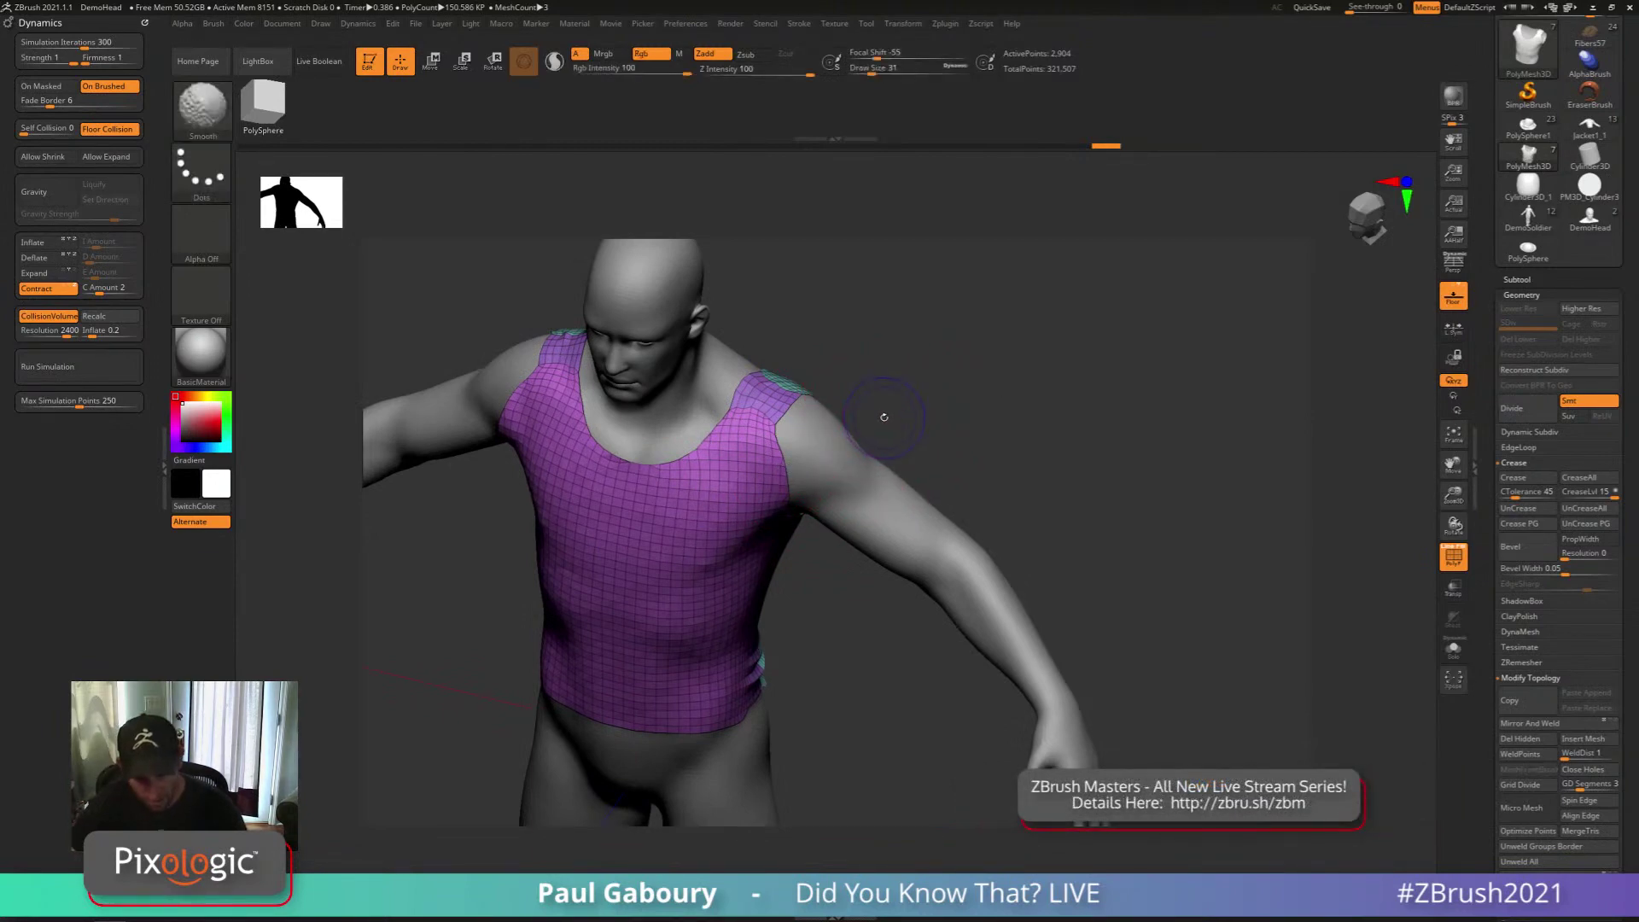
key("b")
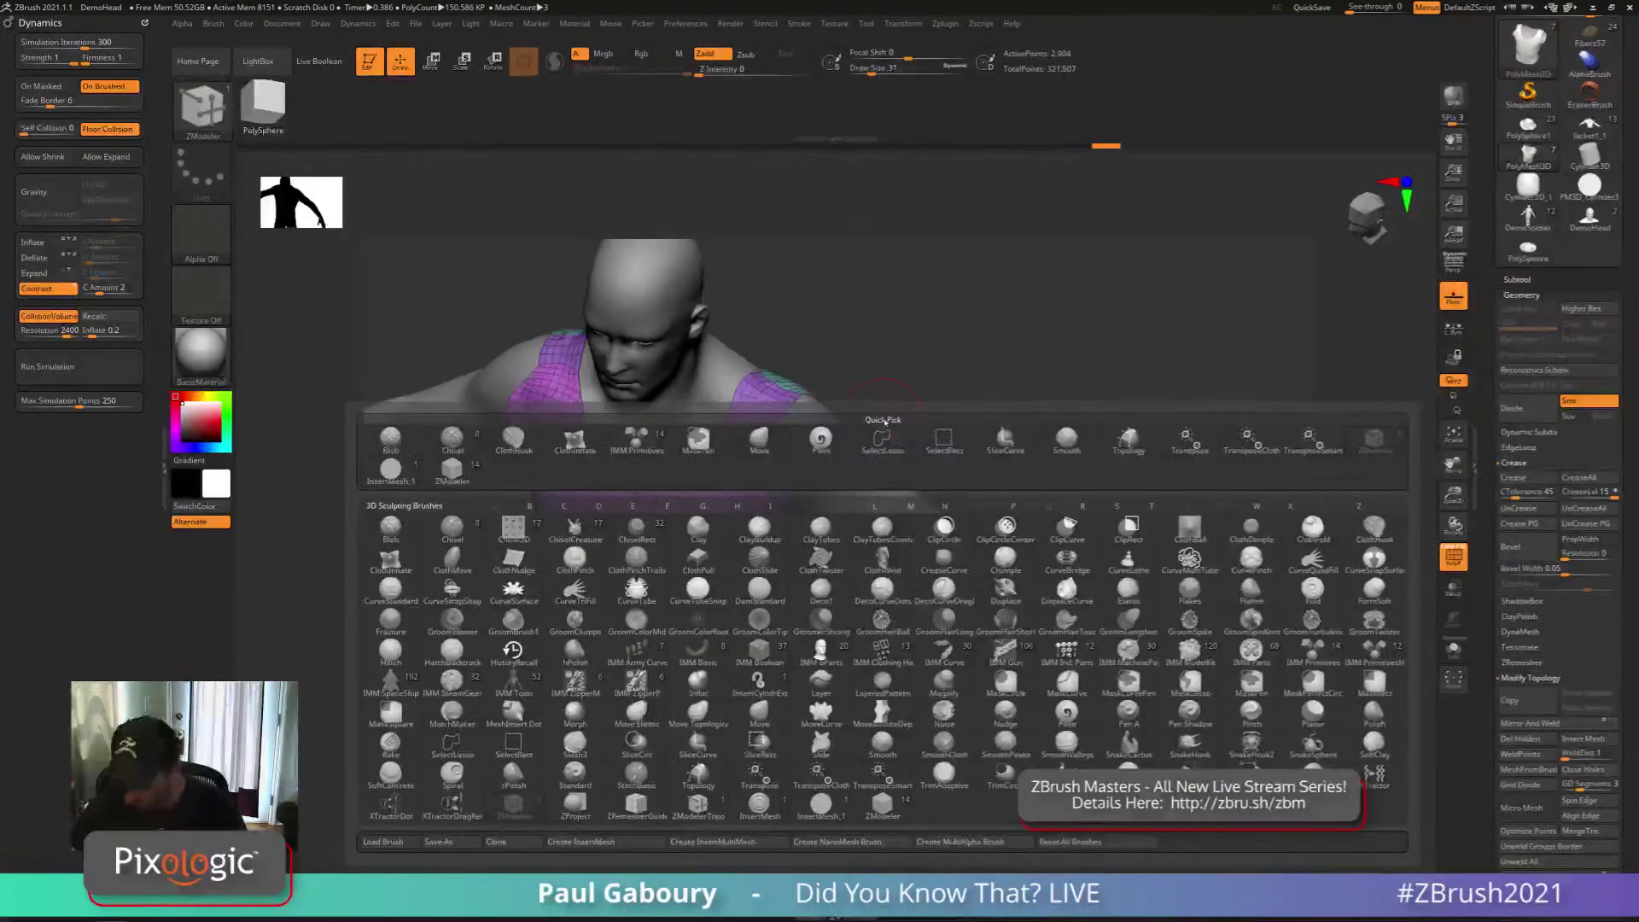
key("s")
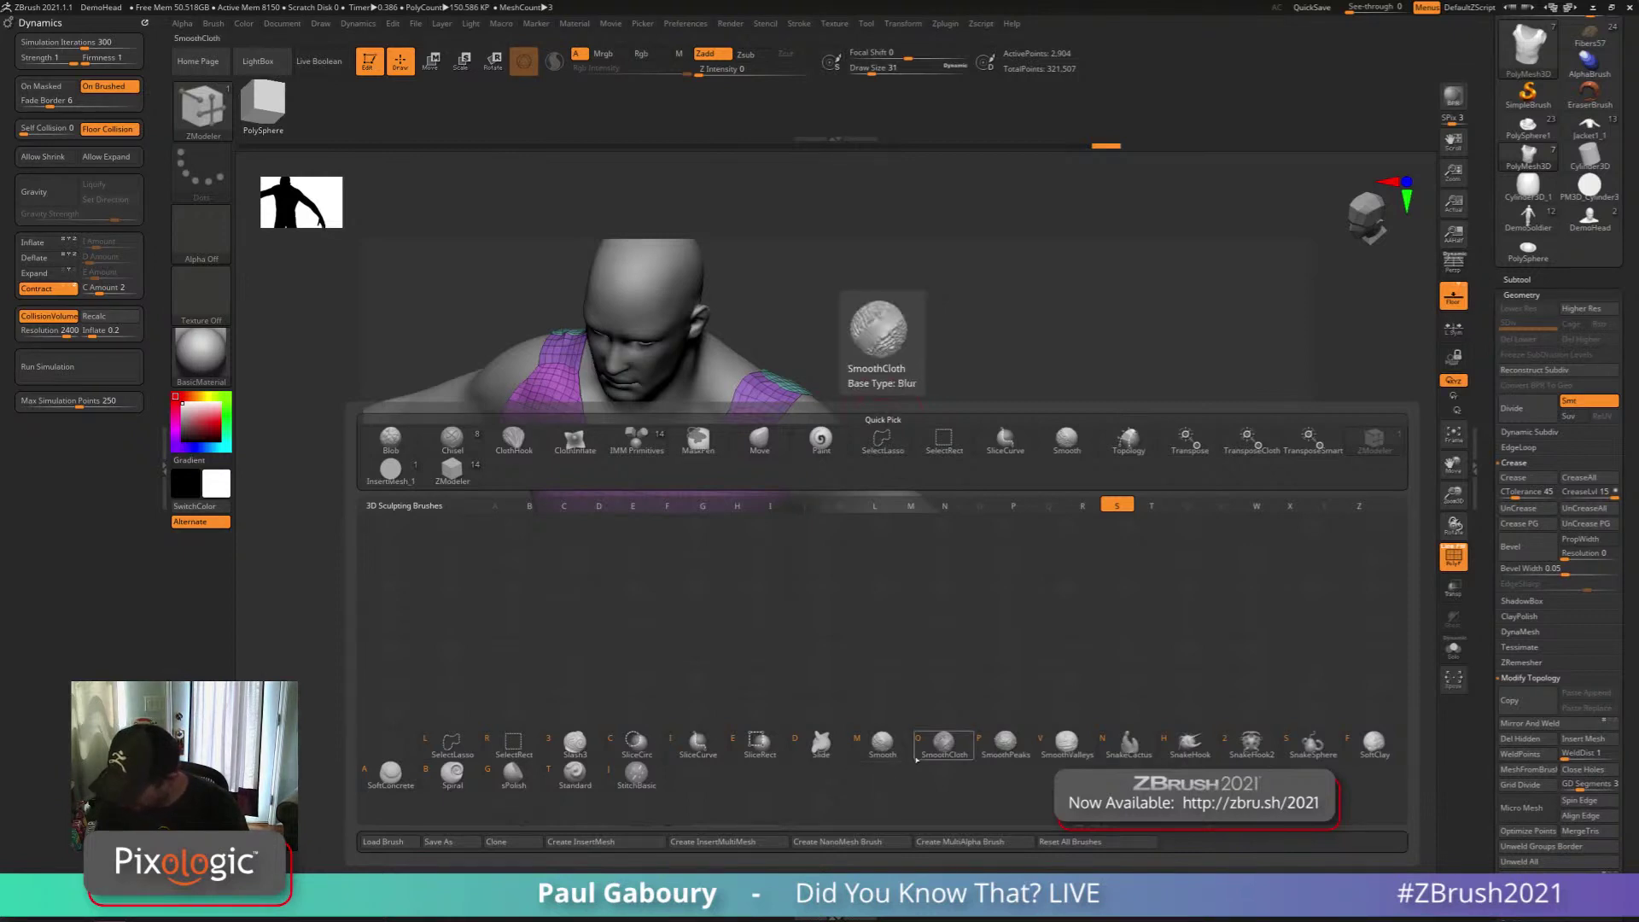
key("o")
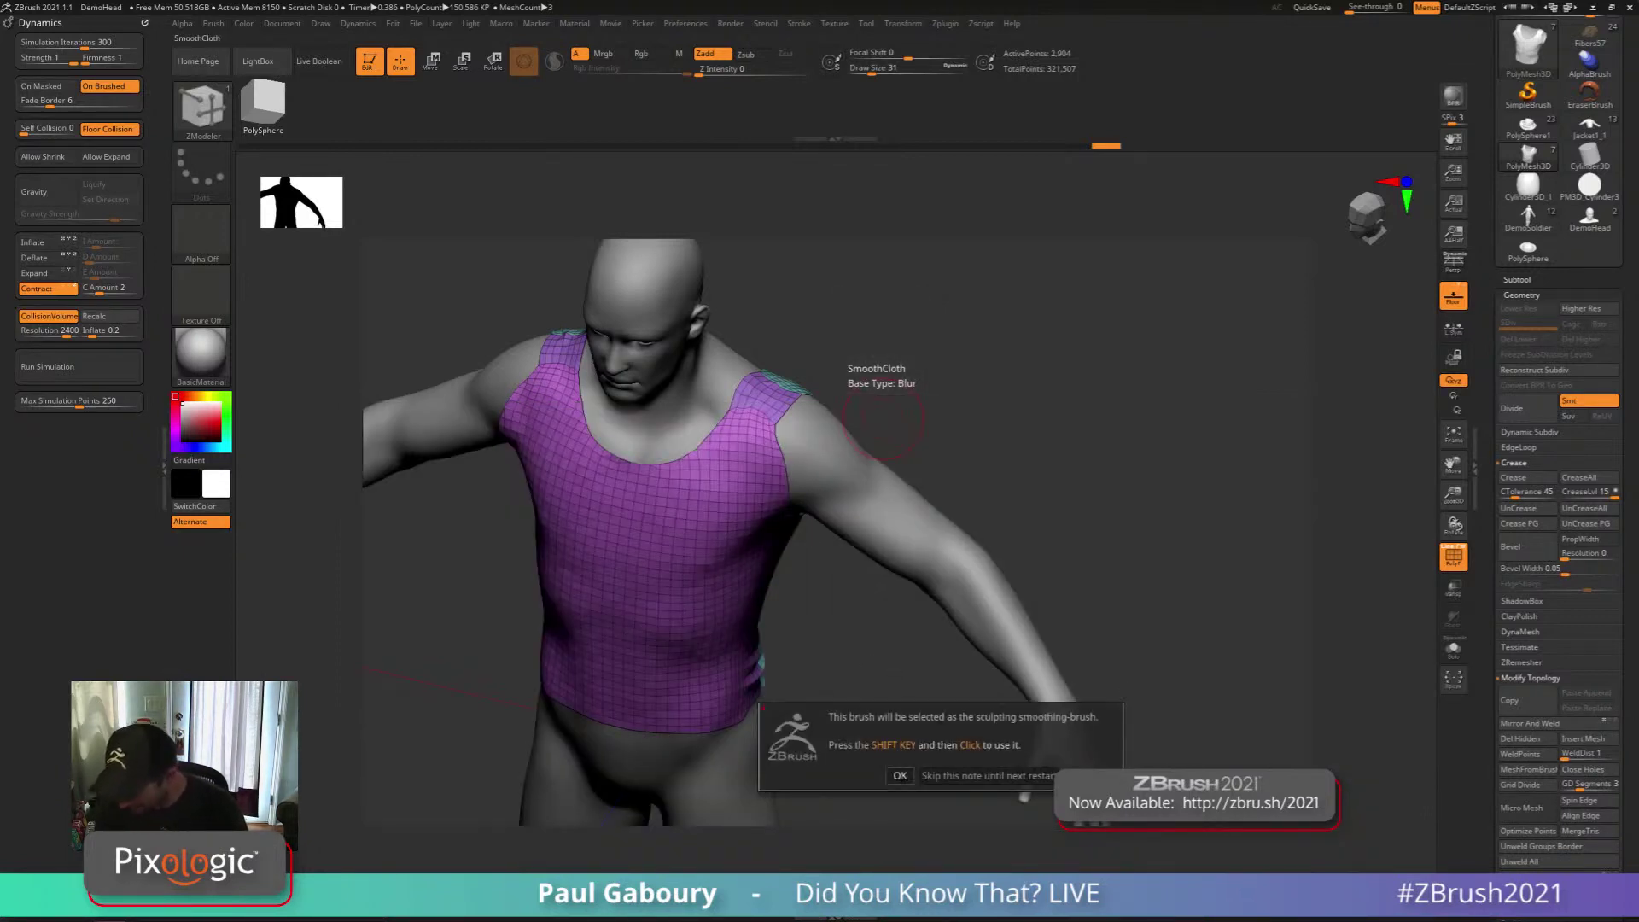
left_click(899, 774)
Smooth the tank top's strap over the figure's left shoulder with SmoothCloth
mouse_move(848, 614)
left_mouse_down("alt")
mouse_move(811, 631)
mouse_move(797, 522)
mouse_move(801, 633)
left_mouse_up("alt")
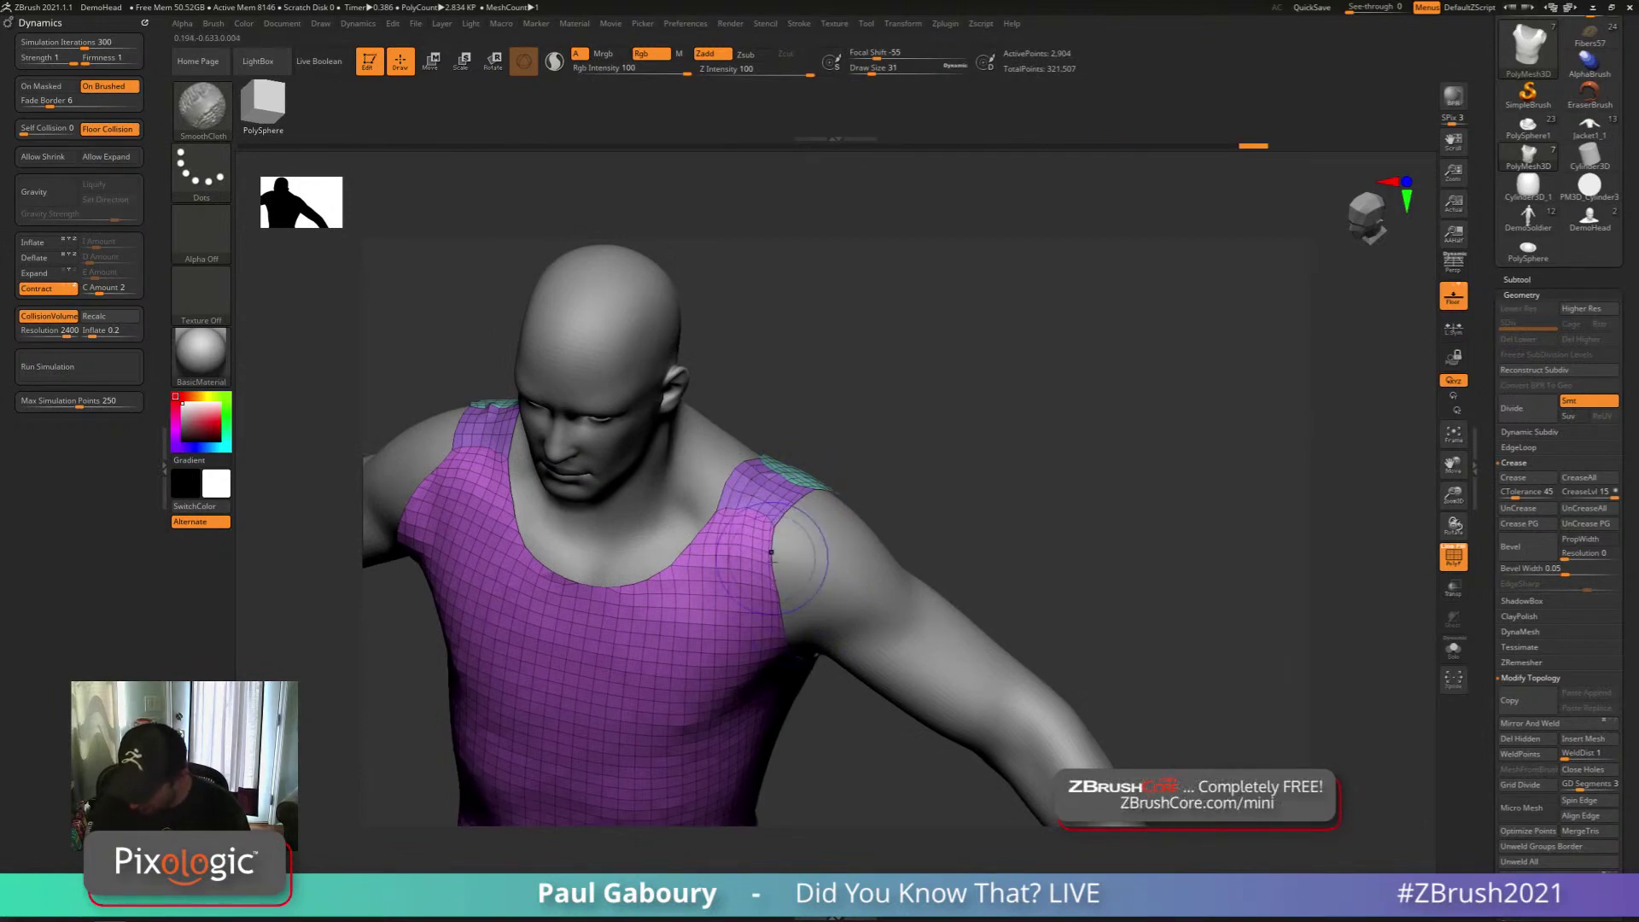
right_click_drag(770, 554, 713, 533)
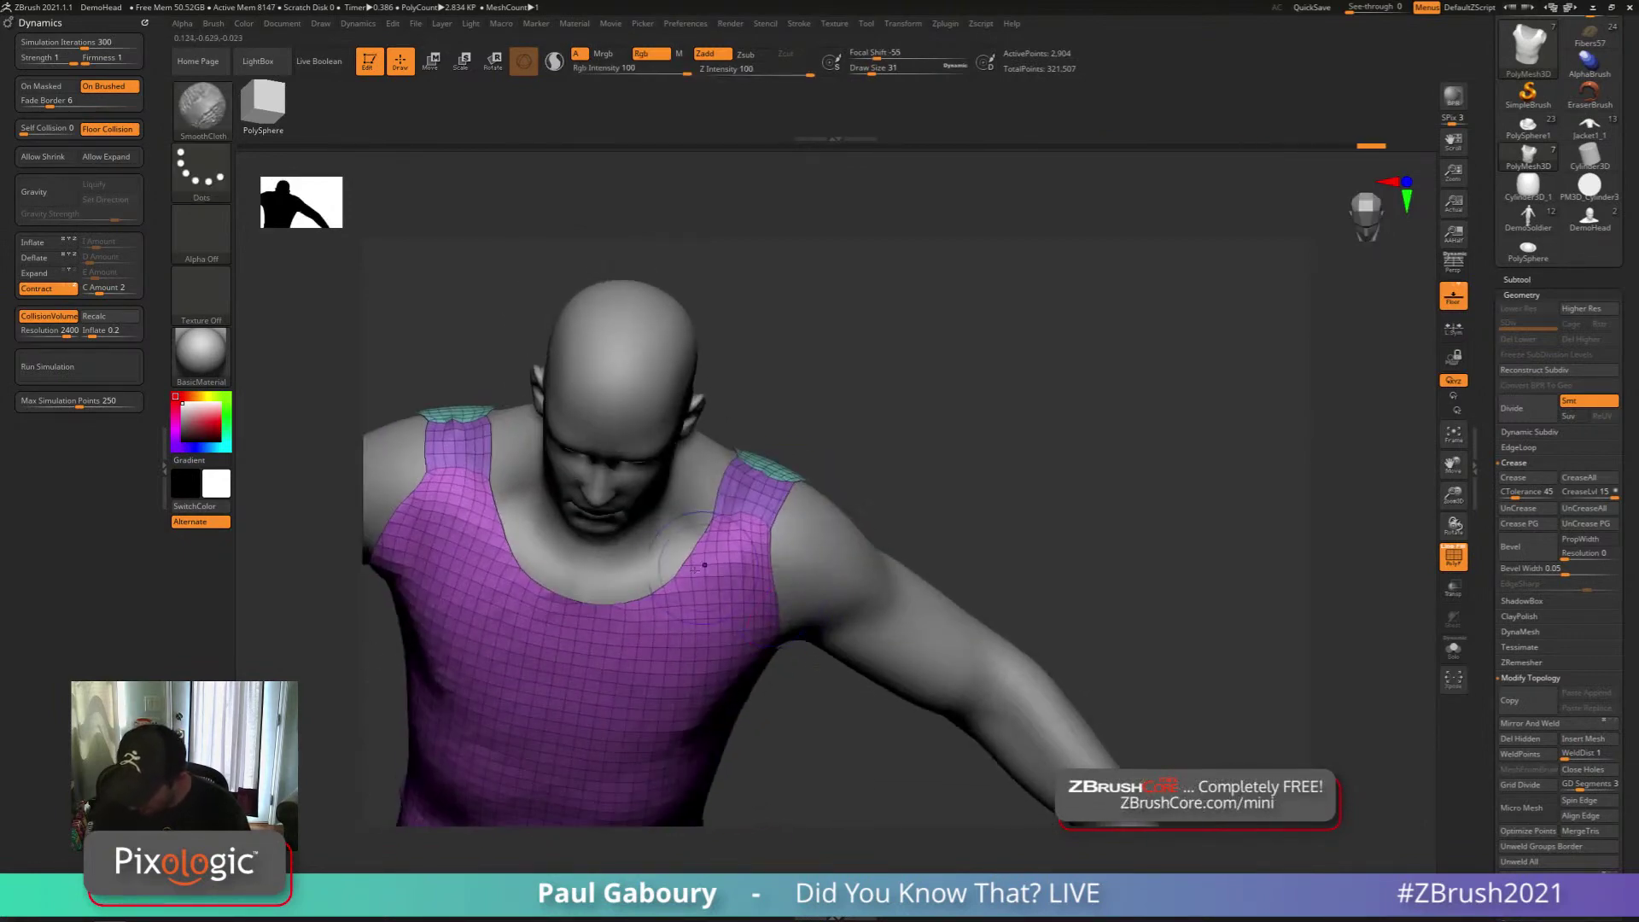
right_click_drag(747, 460, 753, 435)
left_click_drag(754, 435, 780, 449, "shift")
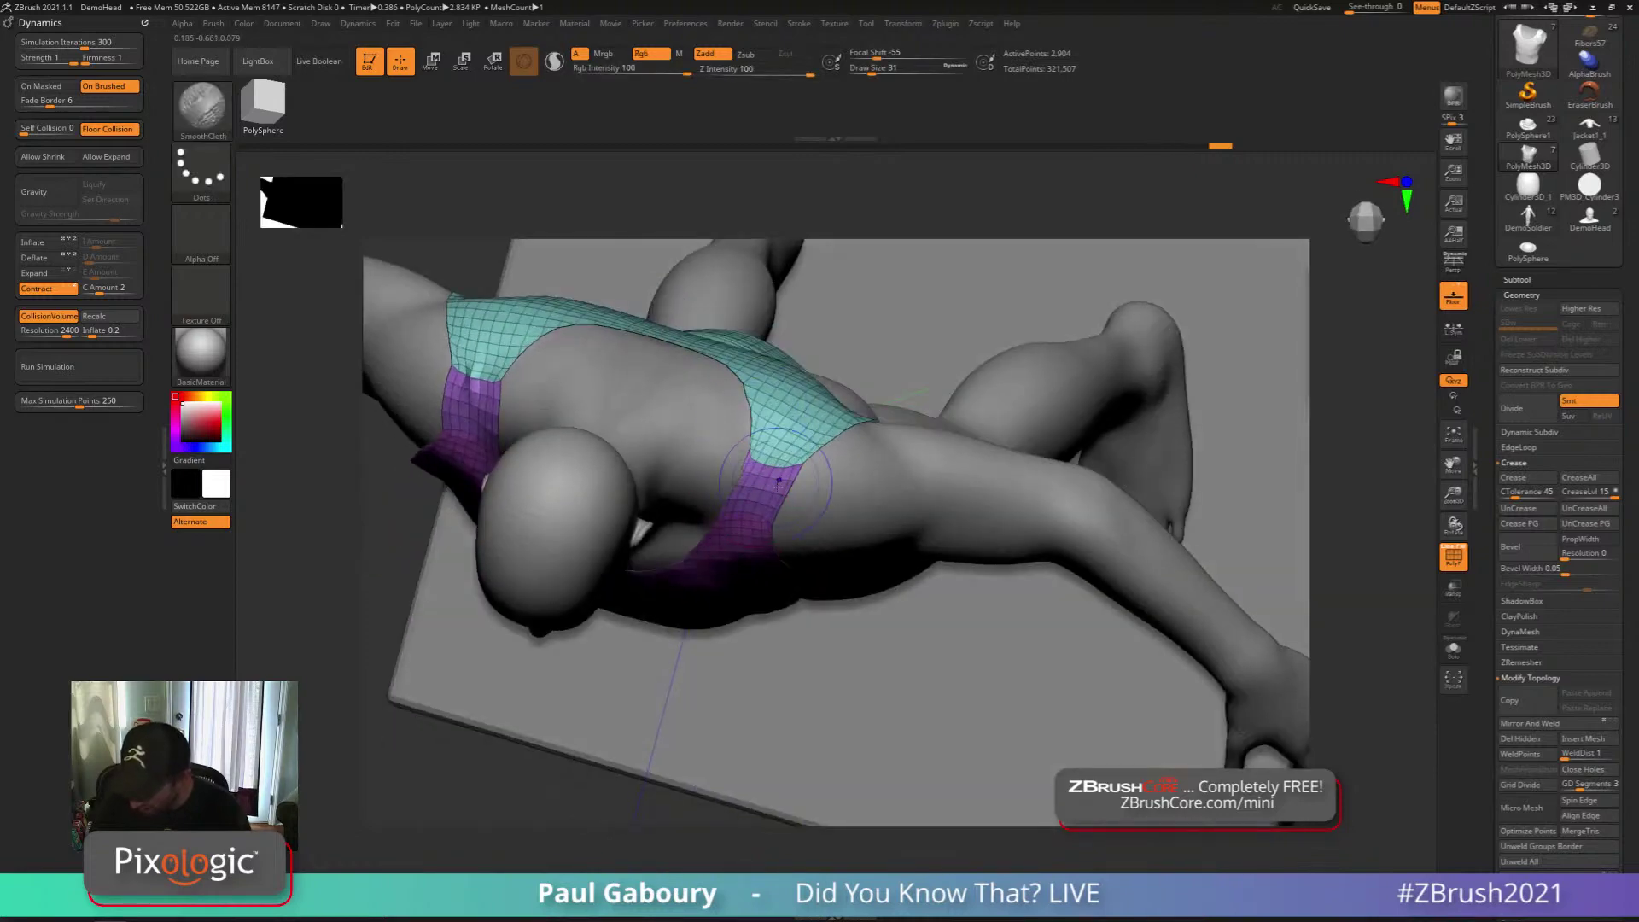
Smooth the armhole edge around the figure's right arm from the back to the front with SmoothCloth
mouse_move(780, 449)
right_mouse_down()
mouse_move(776, 512)
mouse_move(614, 486)
mouse_move(555, 546)
mouse_move(537, 512)
mouse_move(543, 561)
right_mouse_up()
mouse_move(601, 508)
right_mouse_down()
mouse_move(461, 606)
mouse_move(614, 640)
mouse_move(602, 627)
right_mouse_up()
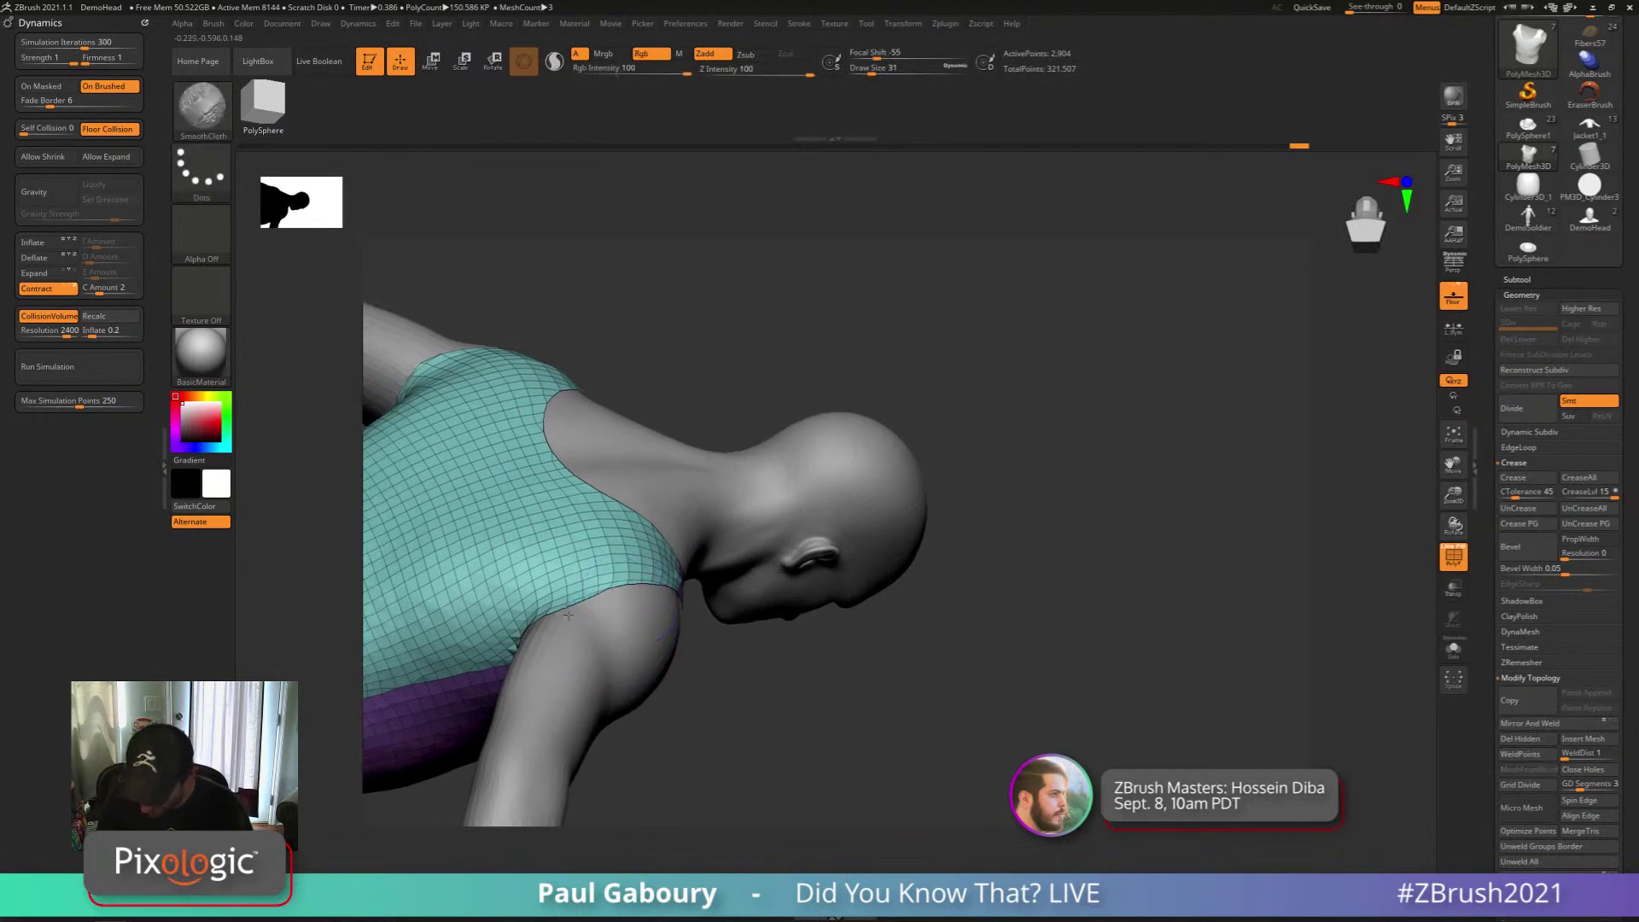
left_click_drag(602, 622, 563, 627, "shift")
right_click_drag(563, 627, 570, 589)
left_click_drag(570, 621, 555, 625, "shift")
right_click_drag(503, 697, 538, 632)
left_click_drag(537, 632, 571, 721, "shift")
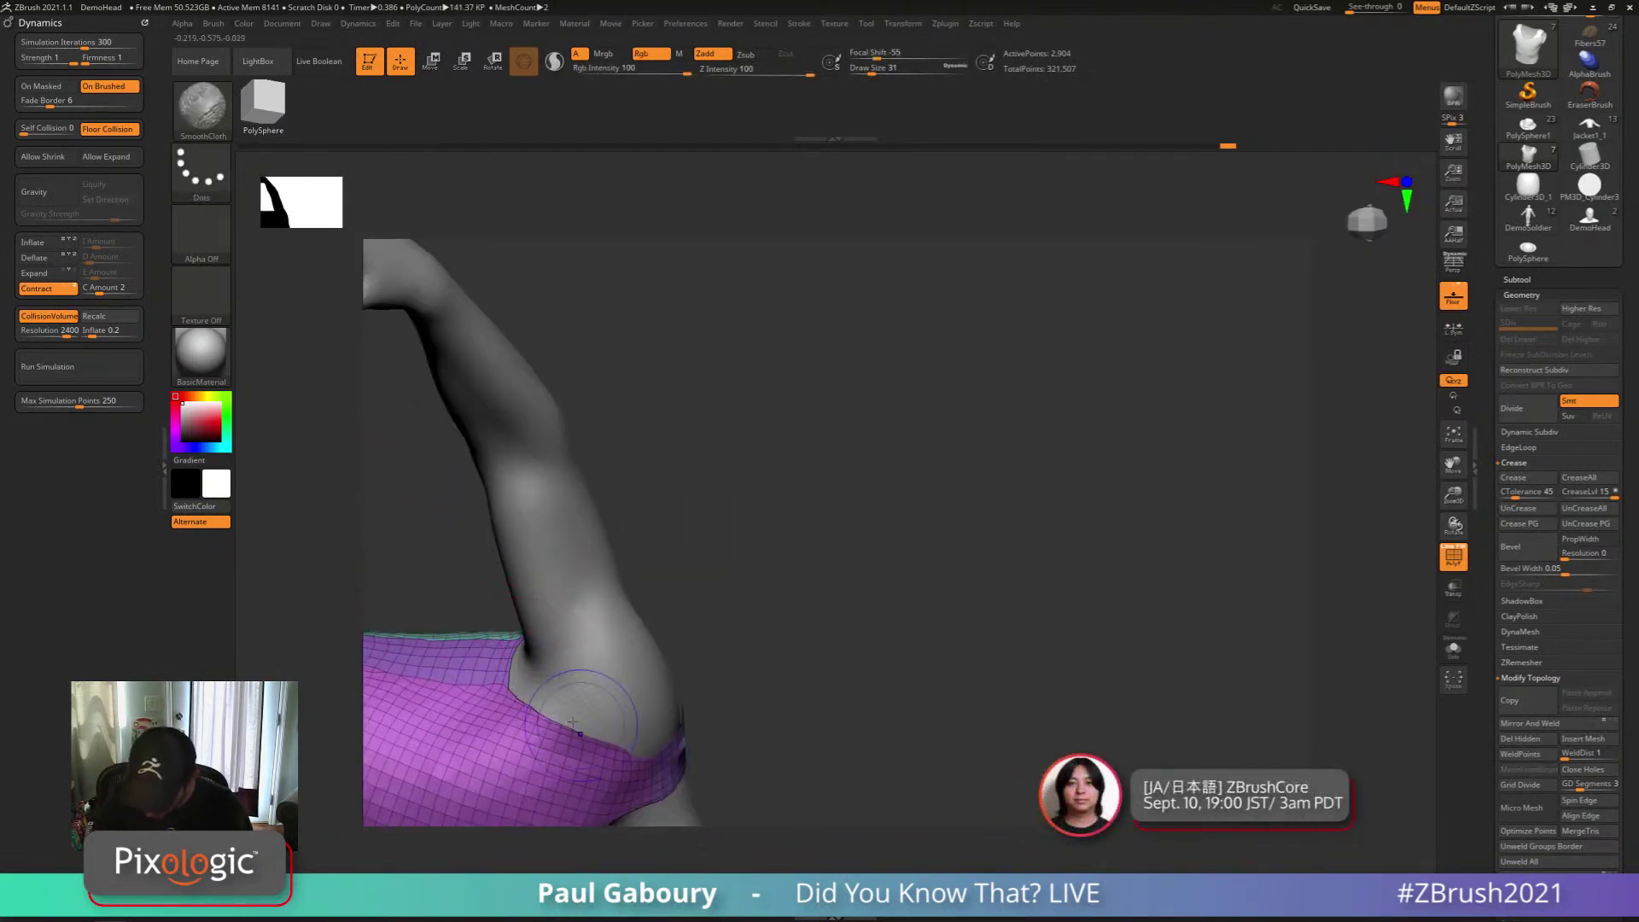
mouse_move(661, 741)
right_mouse_down()
mouse_move(757, 684)
mouse_move(776, 529)
mouse_move(610, 546)
right_mouse_up()
mouse_move(608, 461)
right_mouse_down()
mouse_move(609, 544)
mouse_move(628, 478)
right_mouse_up()
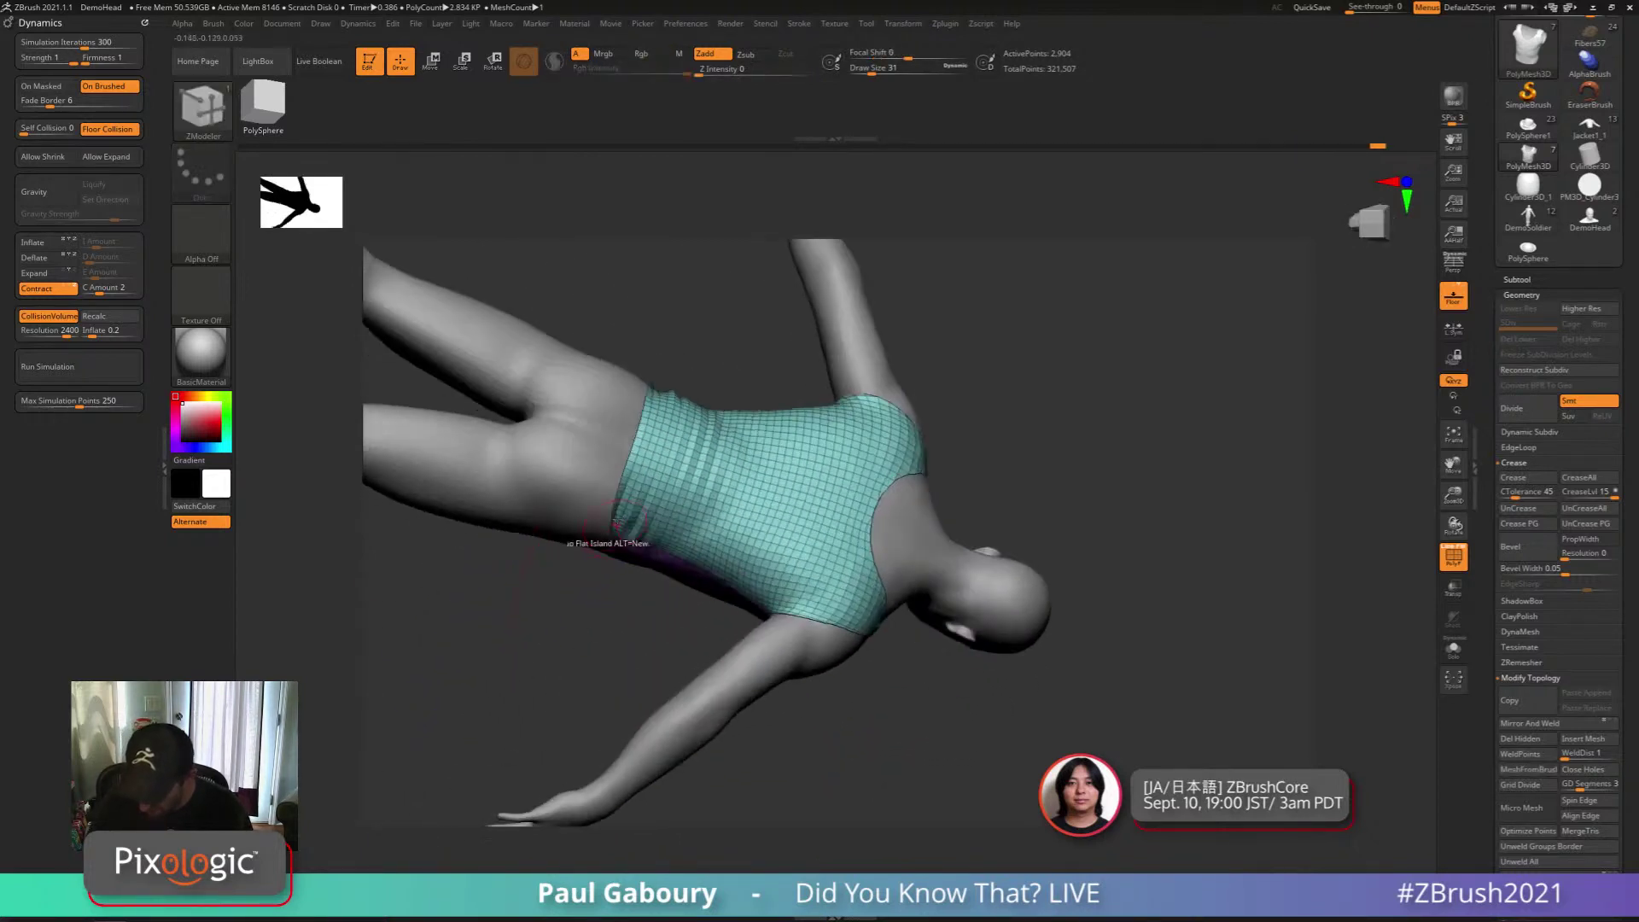
Examine the tank top's fit from below, the side, the front and the back, and hide its polyframe
right_click_drag(635, 384, 648, 376)
right_click_drag(645, 610, 643, 524)
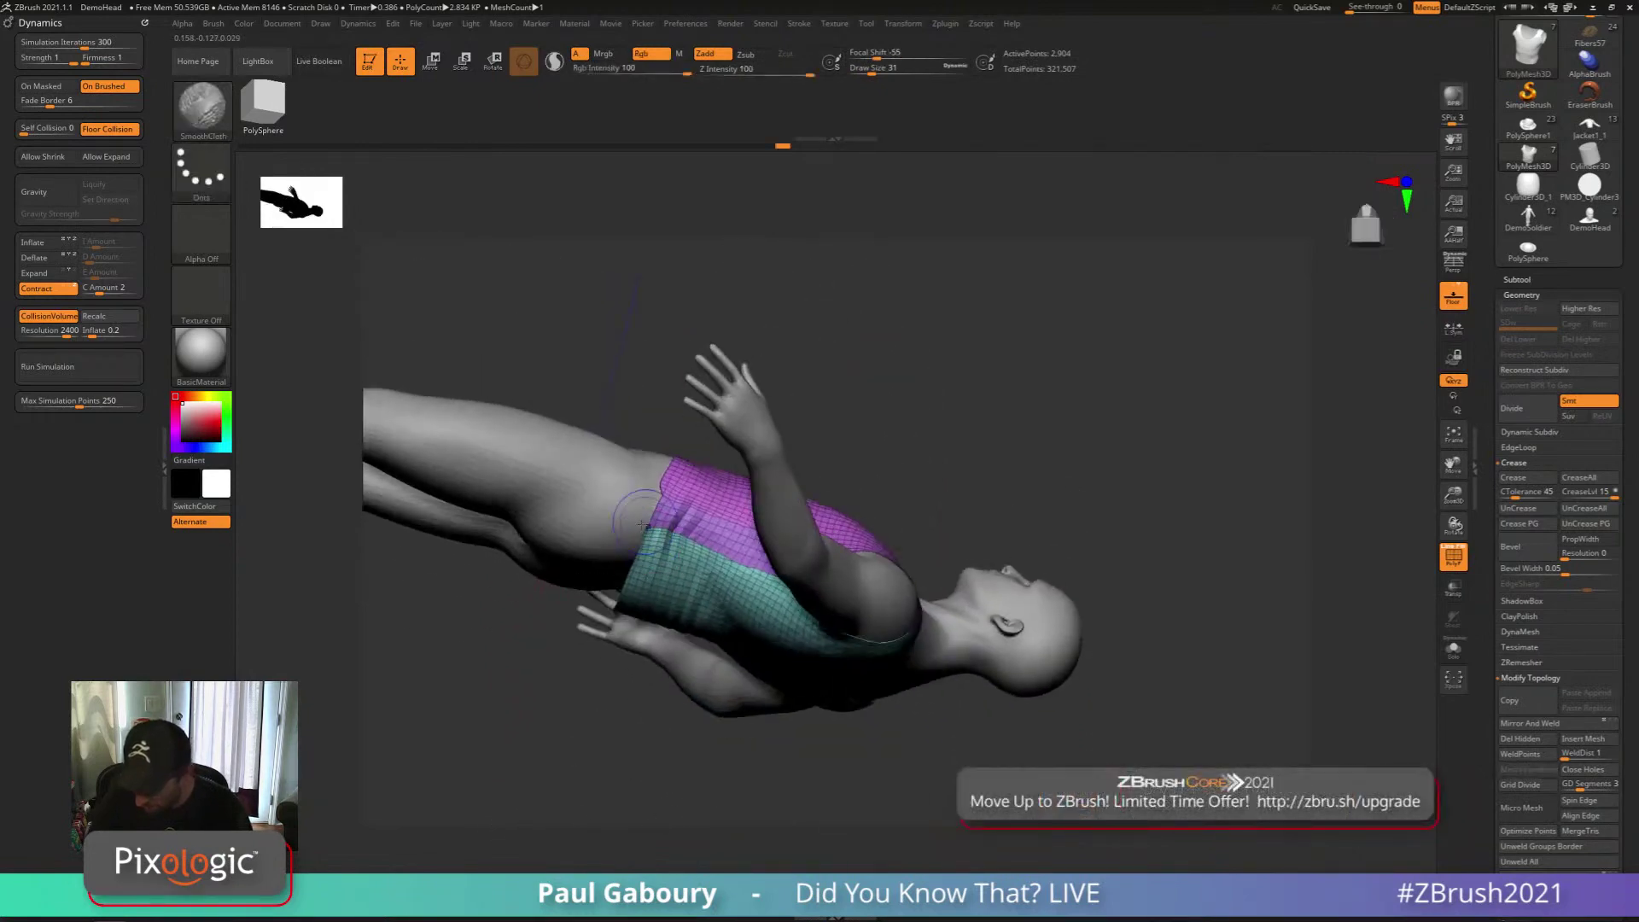
right_click_drag(677, 450, 669, 534)
right_click_drag(713, 443, 769, 631)
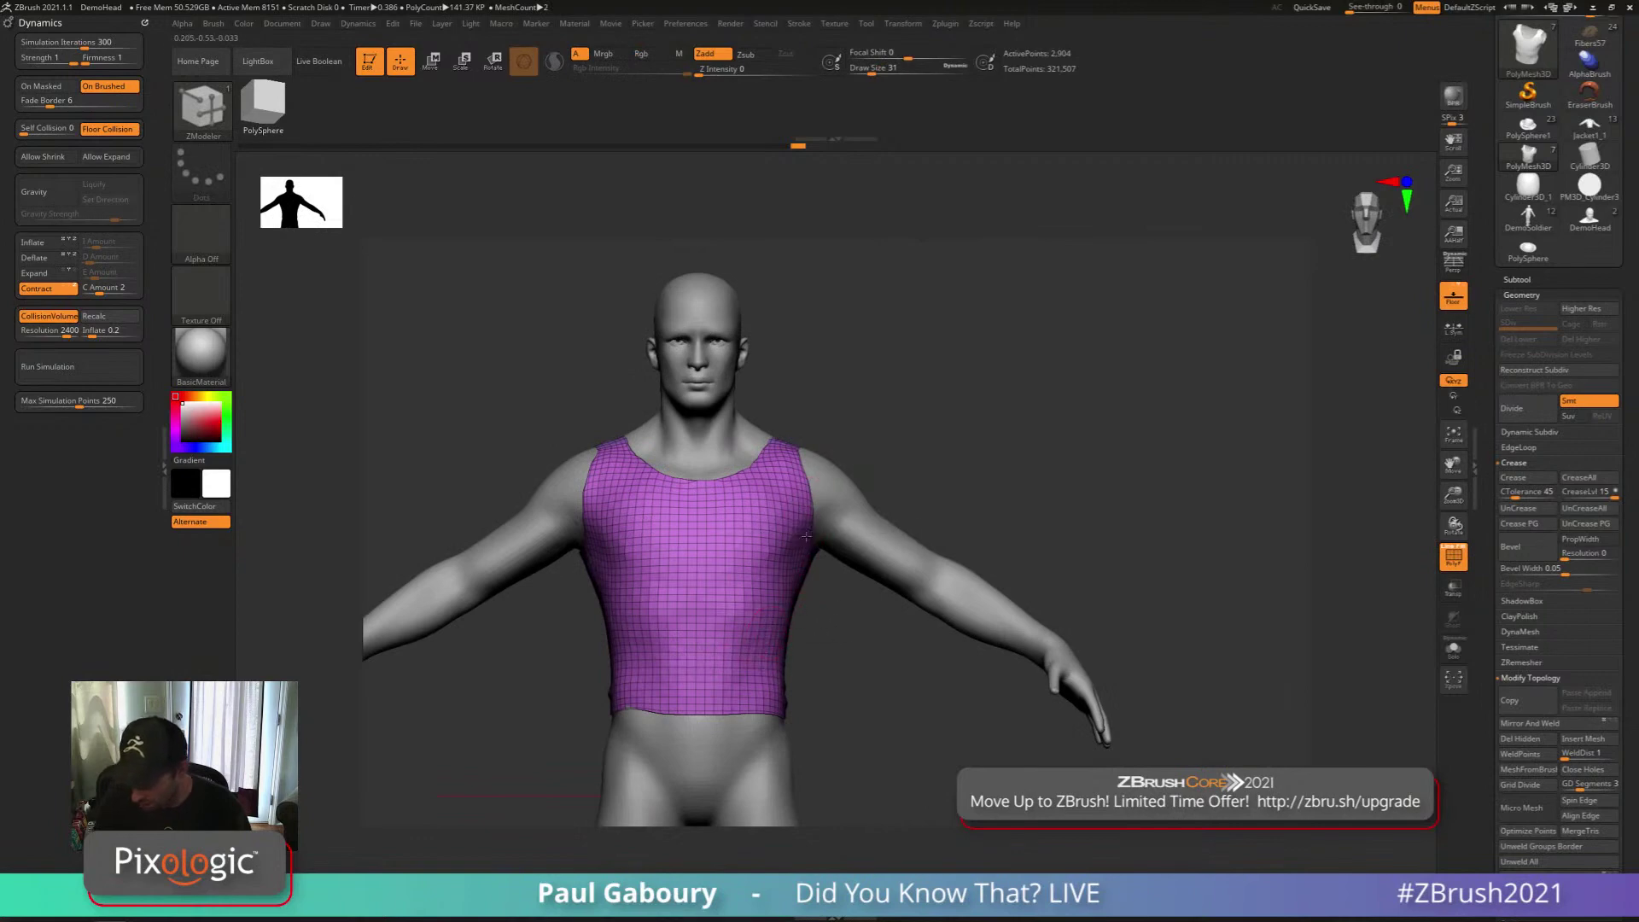
mouse_move(805, 536)
right_mouse_down()
mouse_move(680, 550)
mouse_move(823, 570)
mouse_move(796, 539)
mouse_move(1010, 478)
right_mouse_up()
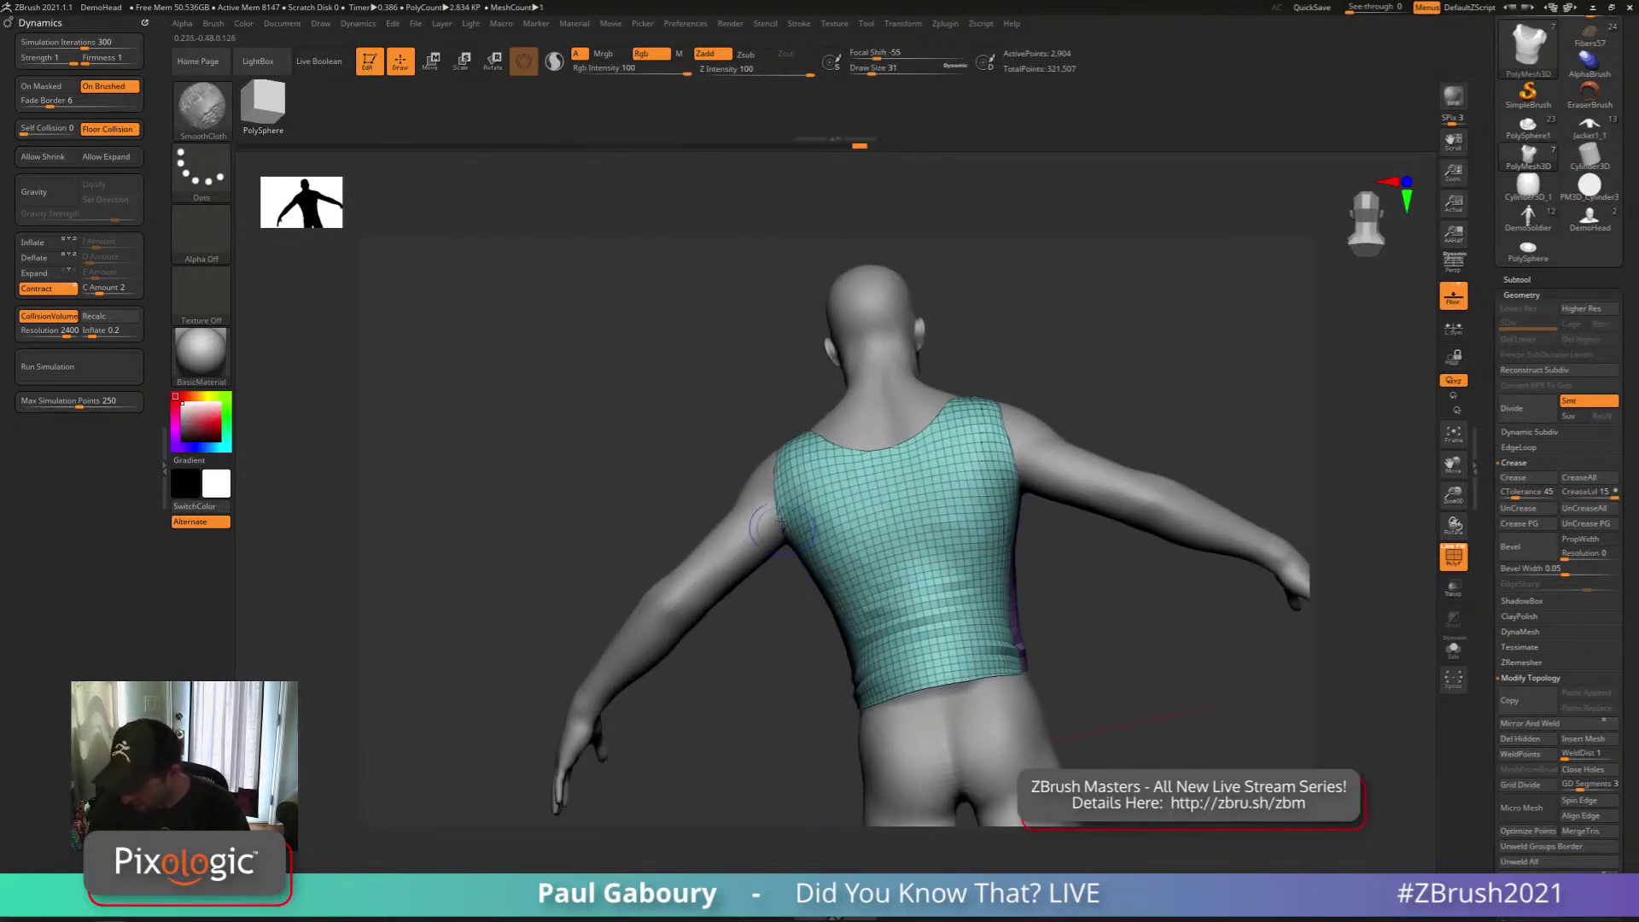
right_click_drag(790, 661, 835, 613)
key("shift+f")
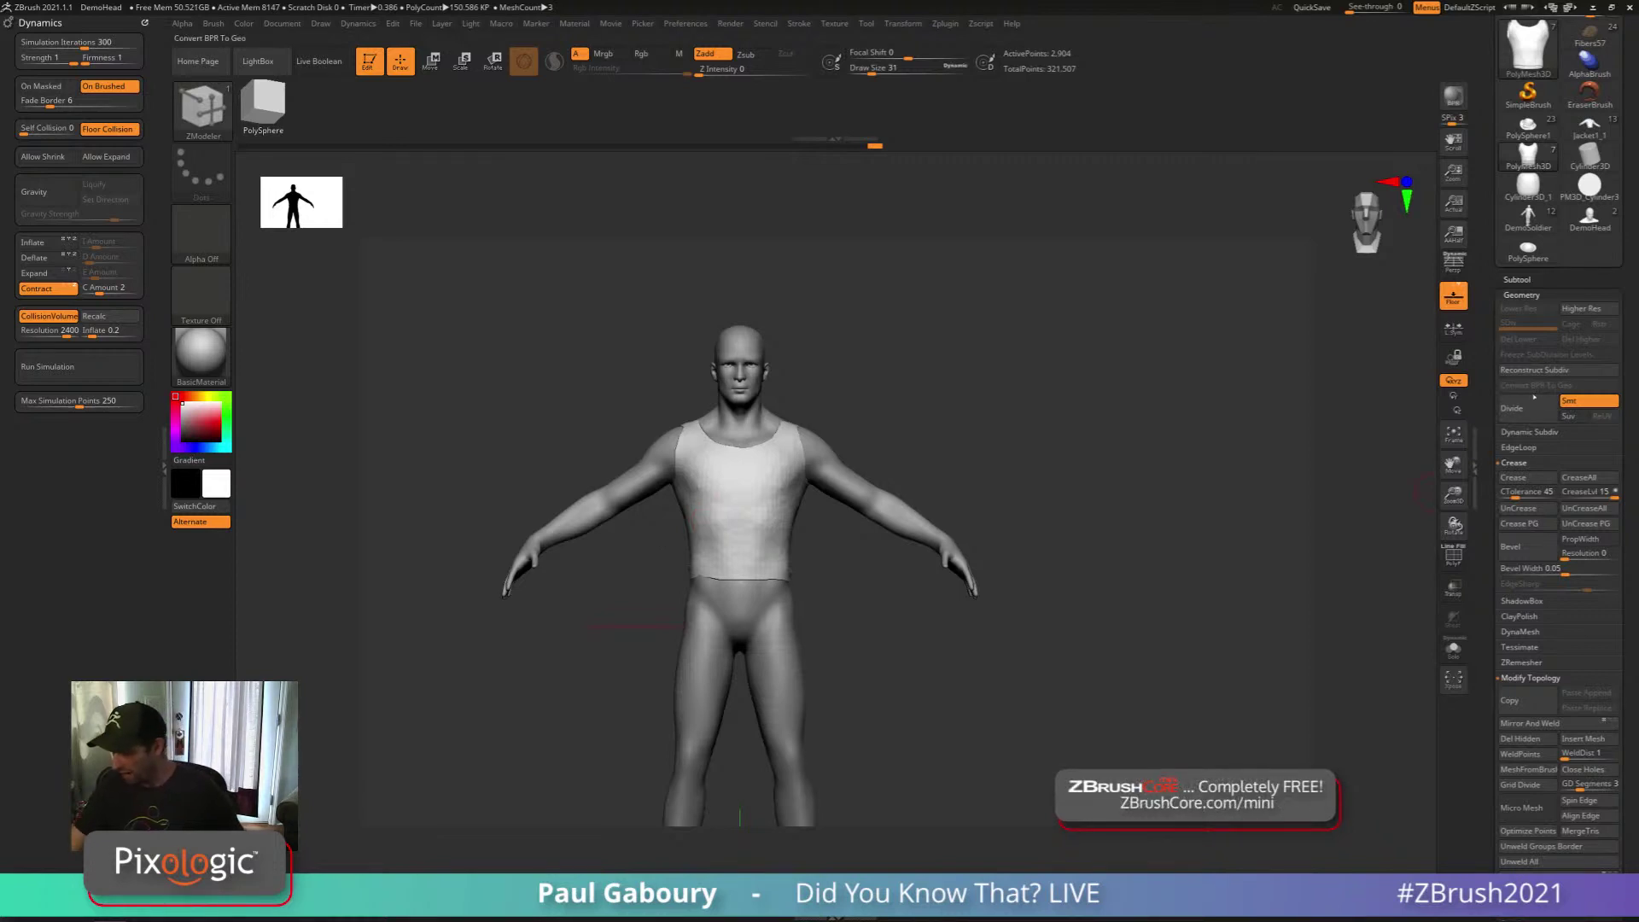
Swap the Crease options for the ZRemesher options, set Target Polygons Count to 3, and make ClayBuildup the active brush
left_click(1519, 463)
left_click(1529, 554)
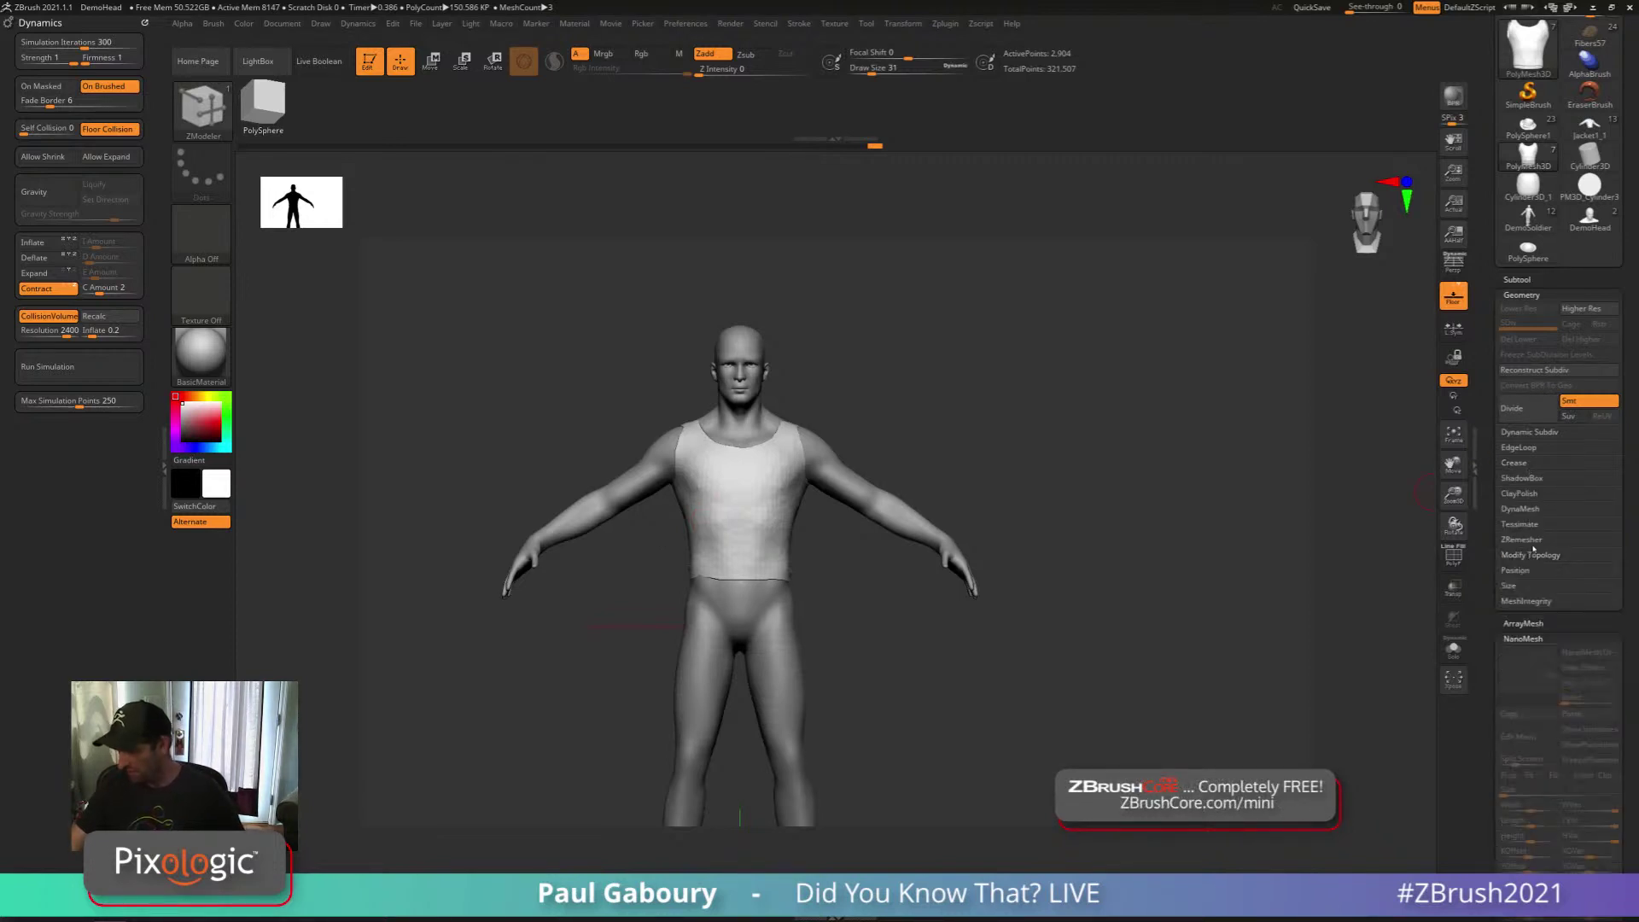
left_click(1521, 539)
left_click_drag(1527, 633, 1525, 632)
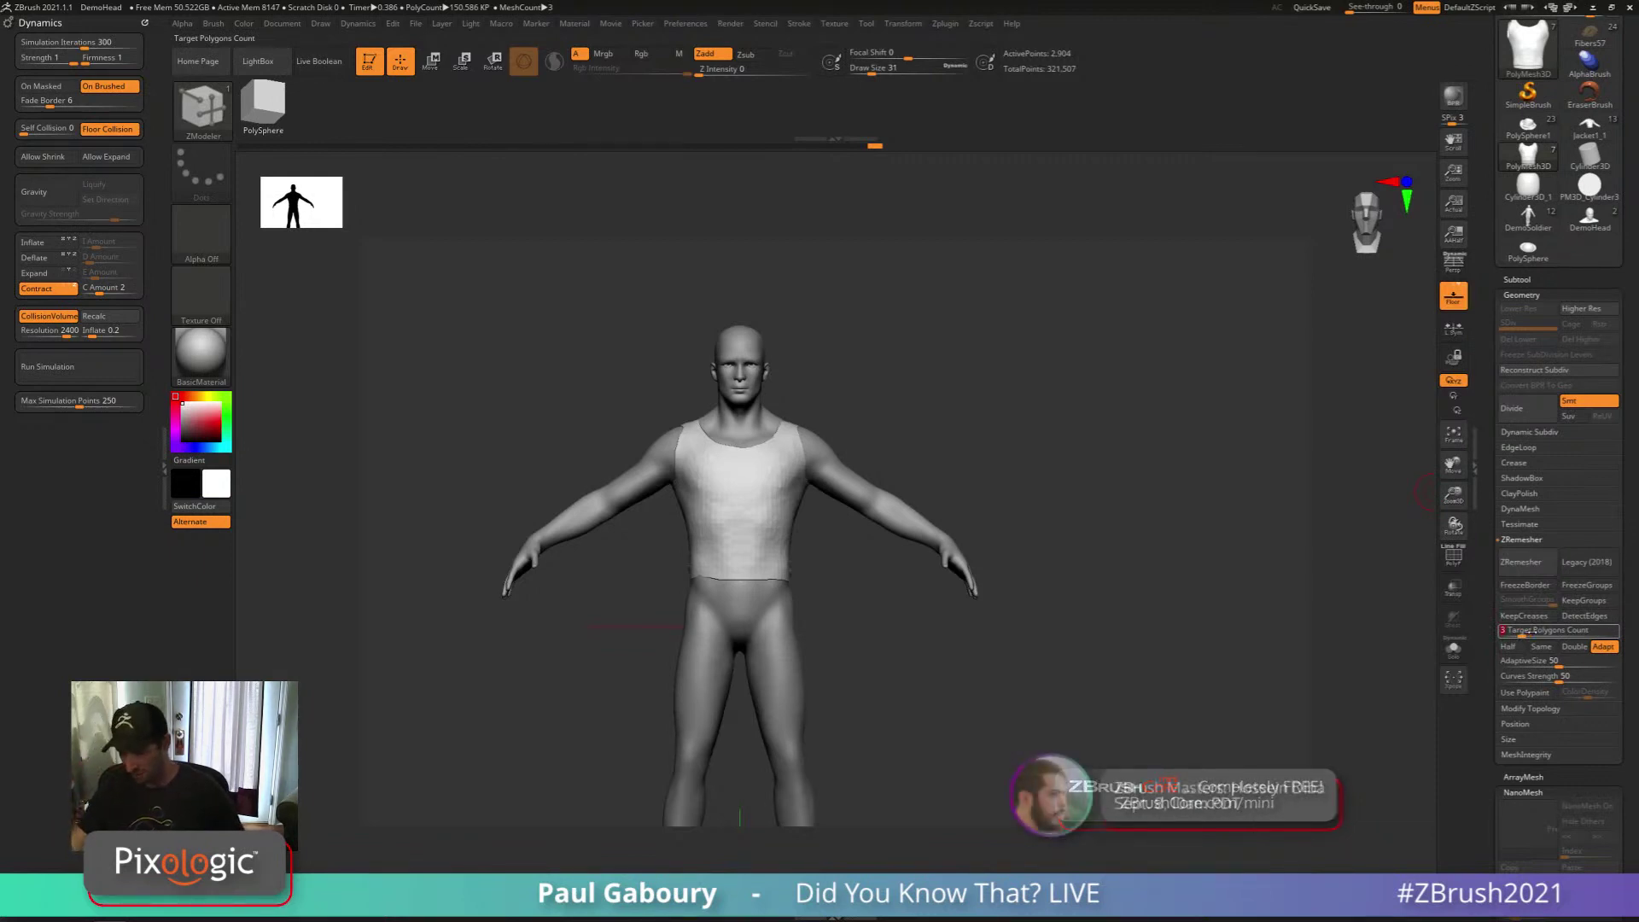
key("b")
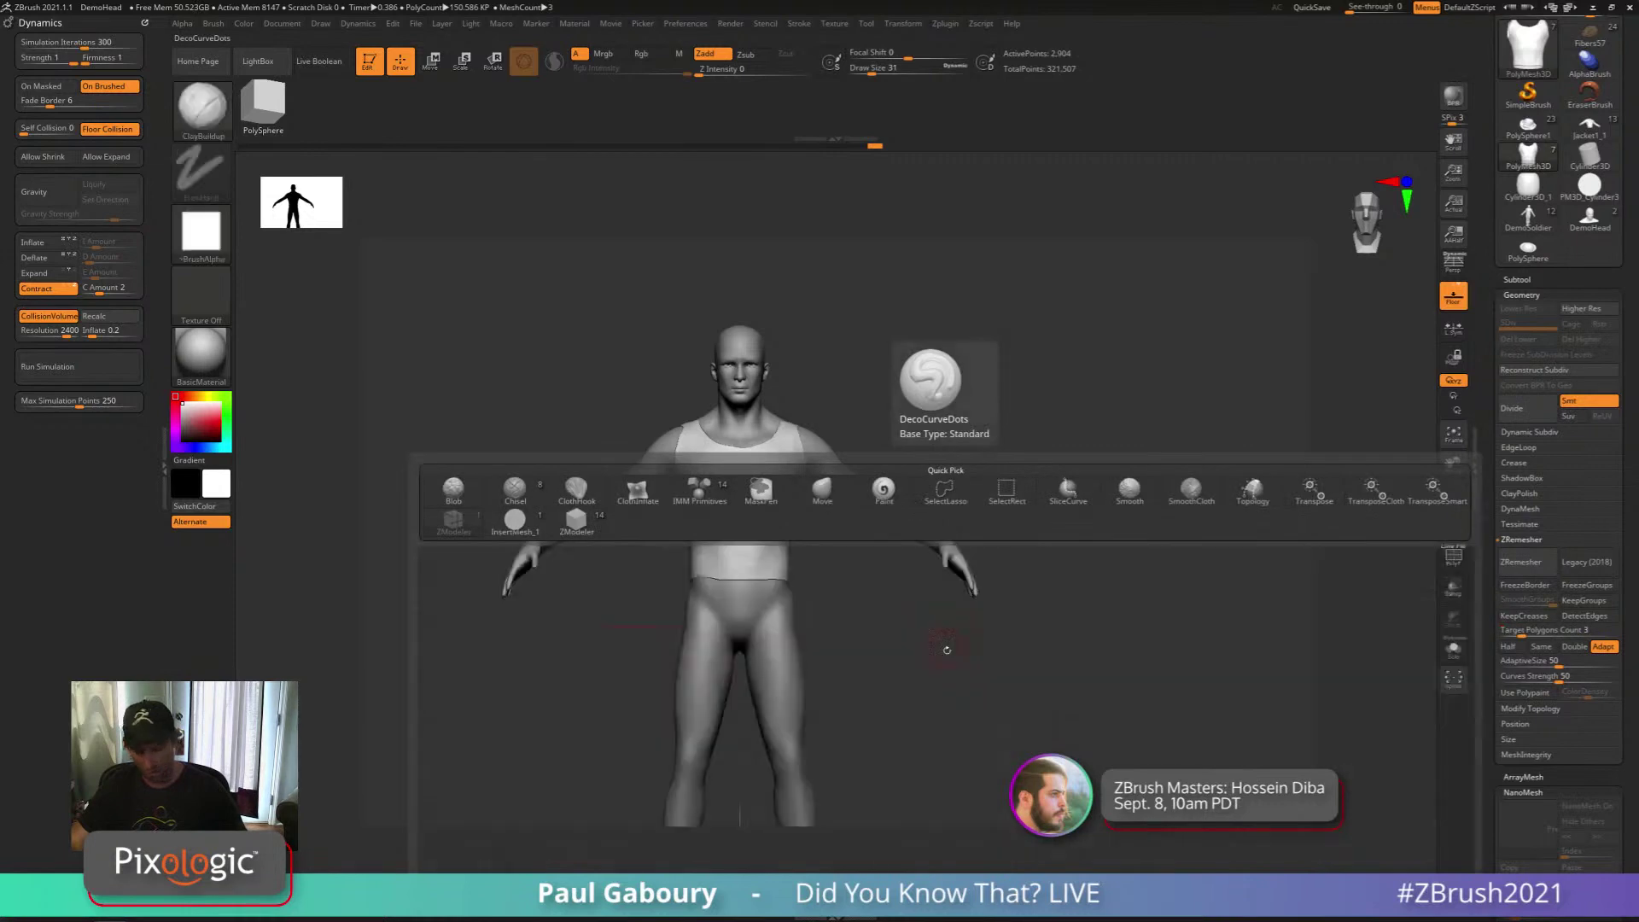
key("c")
key("b")
Try remeshing the tank top with ZRemesher, inspect the topology with the polyframe shown, and undo the remesh
left_click(1523, 563)
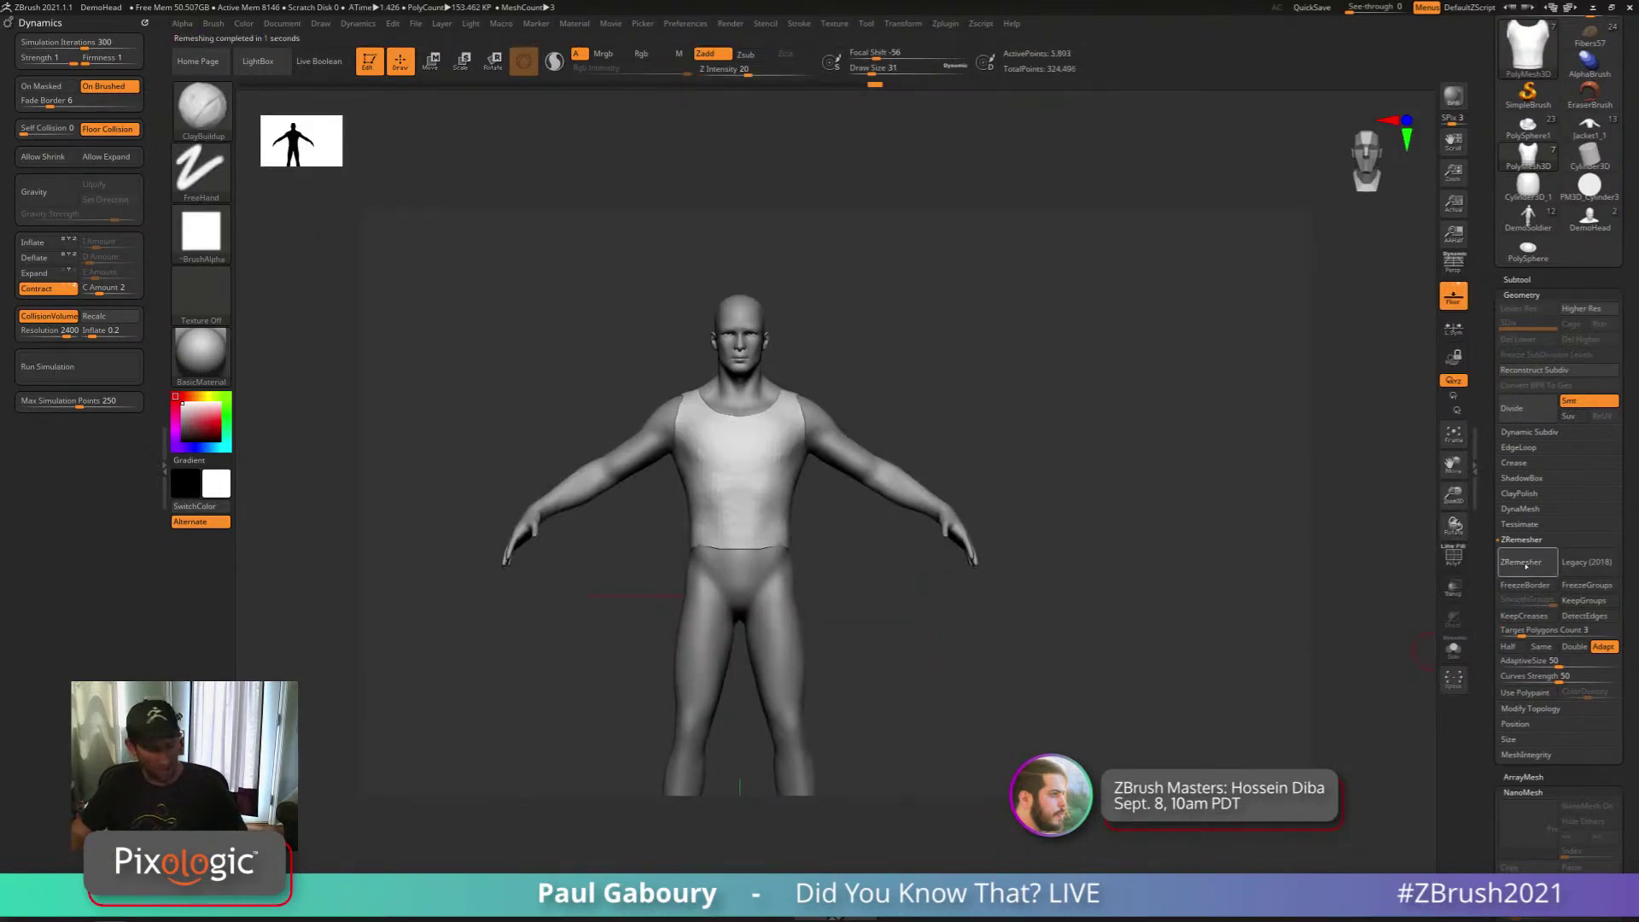
key("shift+f")
left_click_drag(888, 603, 982, 603)
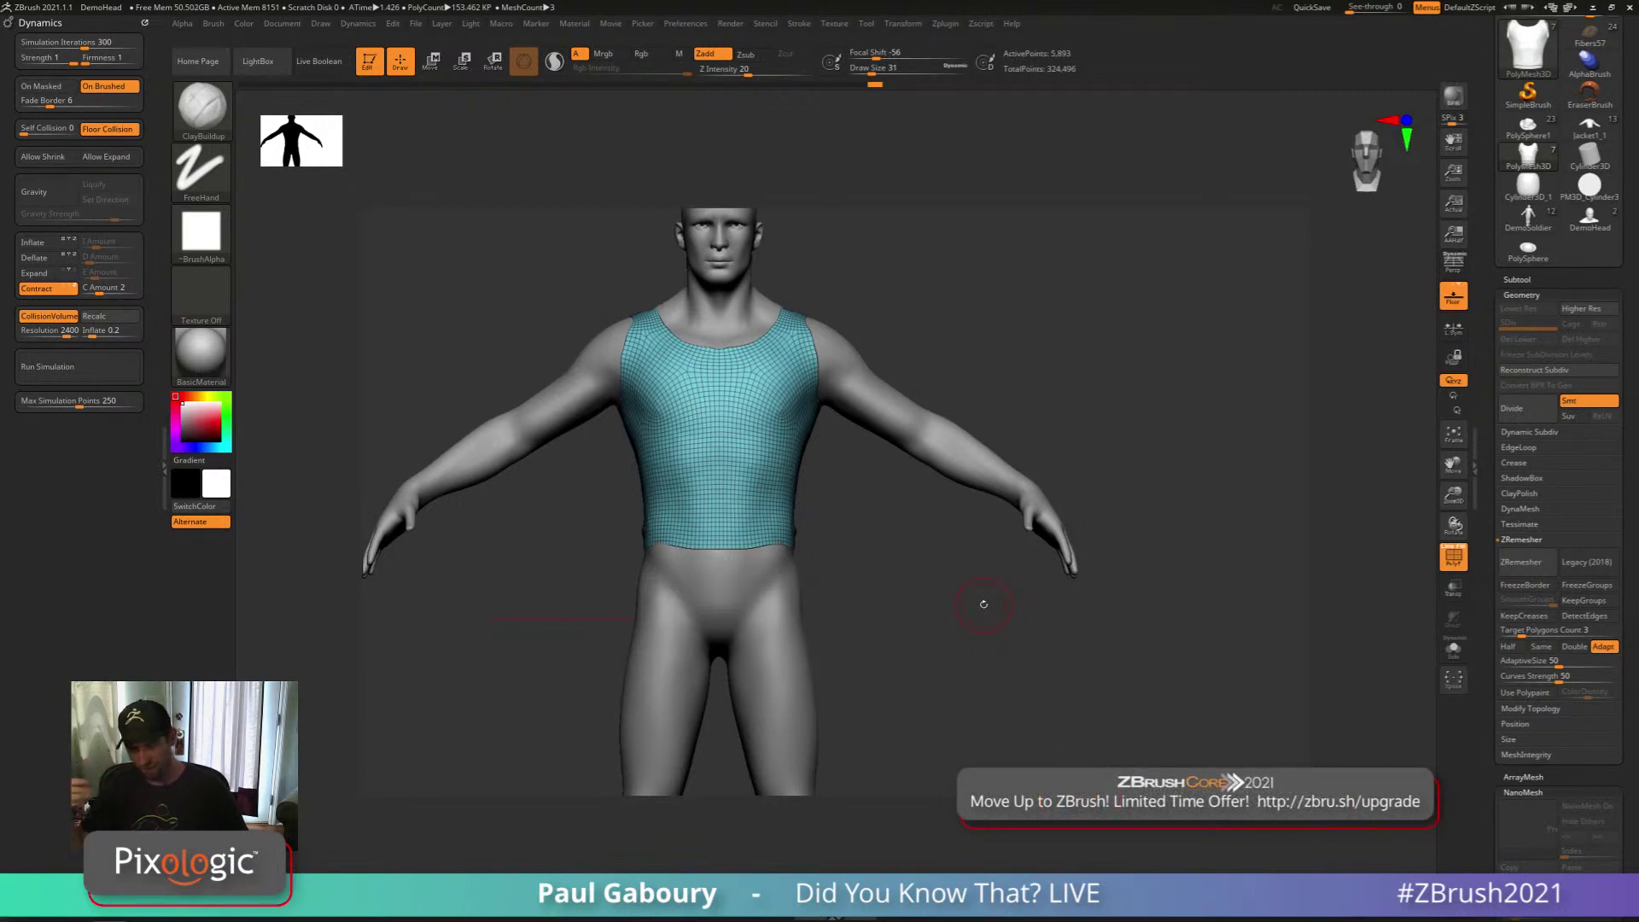
left_click_drag(879, 562, 914, 593, "alt")
key("ctrl+z")
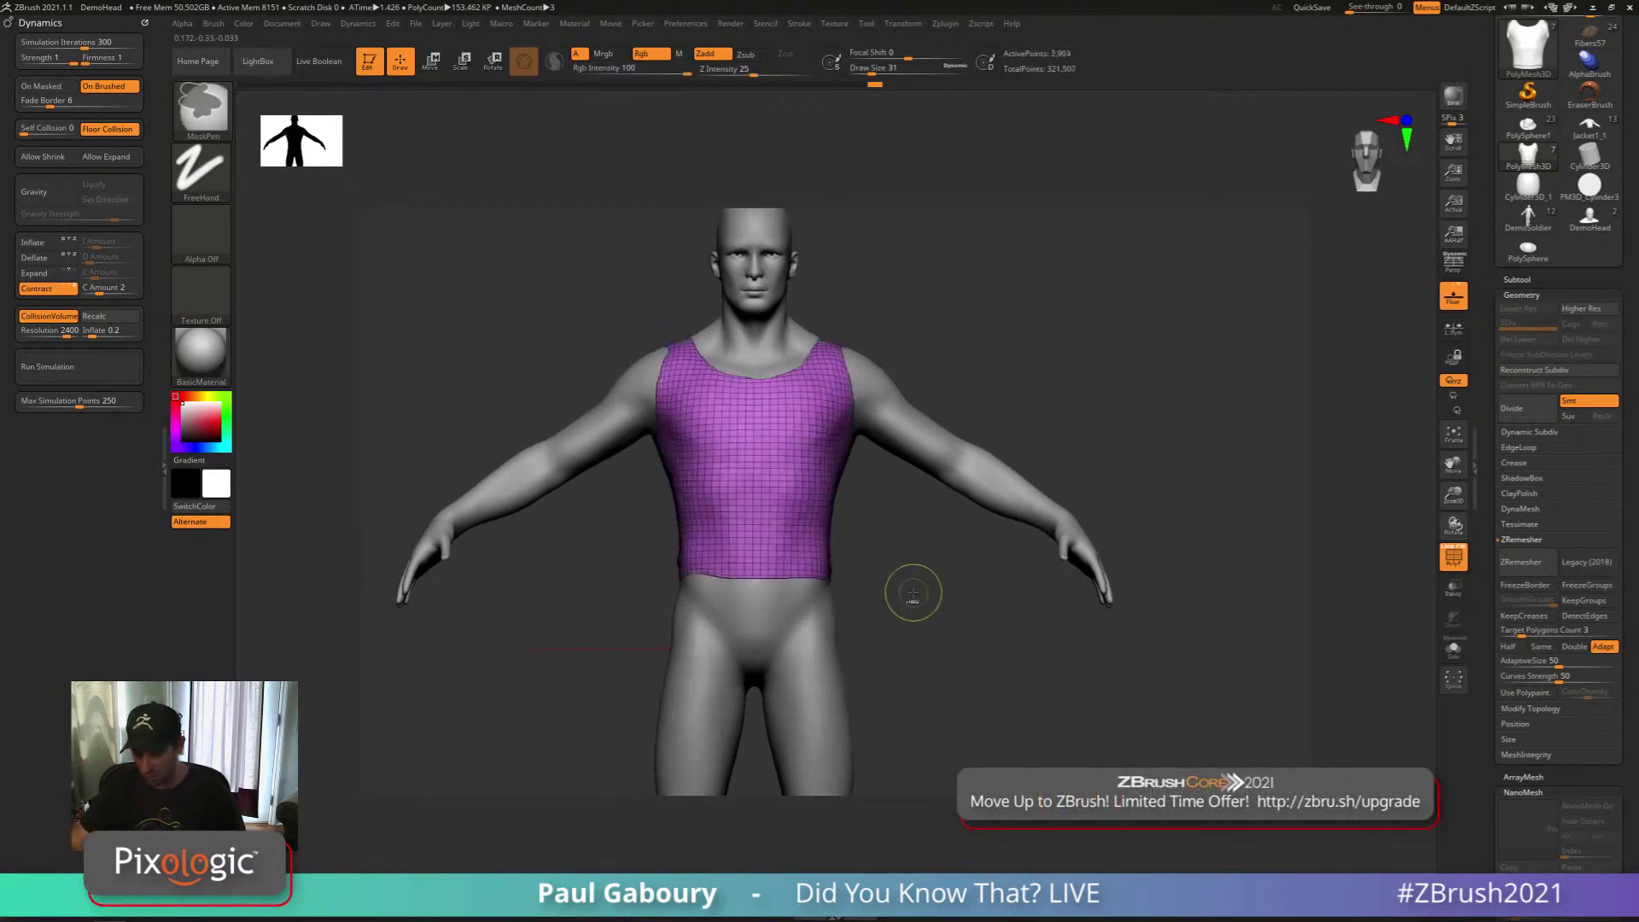
Open the choices of selection, clip, crease, slice and trim brushes for working on the tank top
right_click_drag(766, 583, 786, 611, "ctrl")
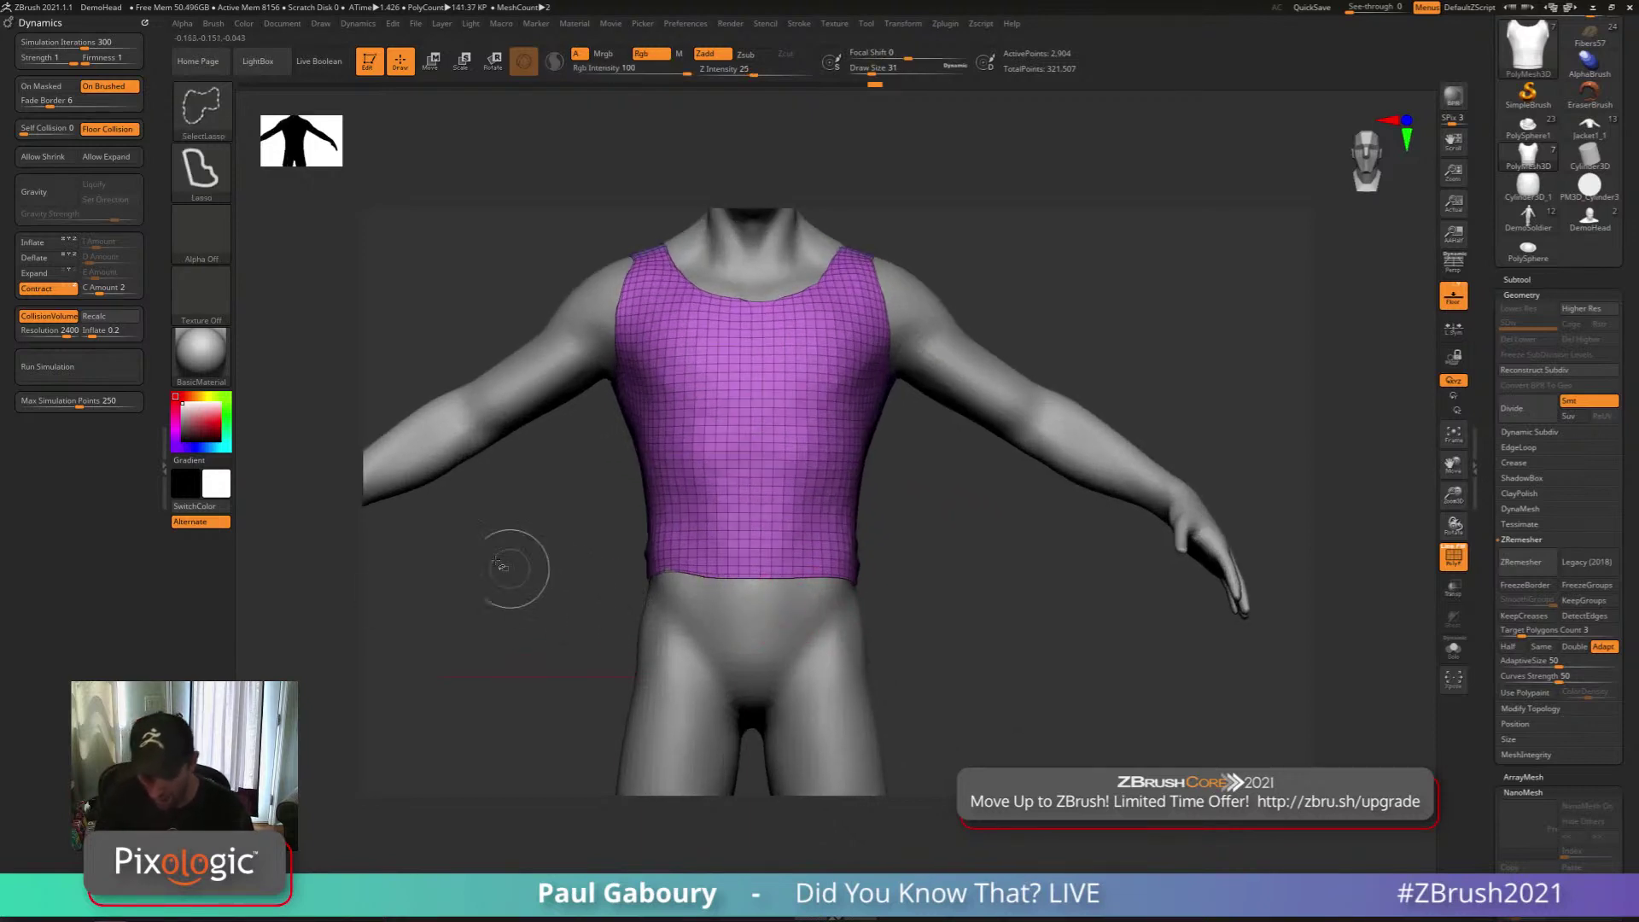
left_click(201, 110)
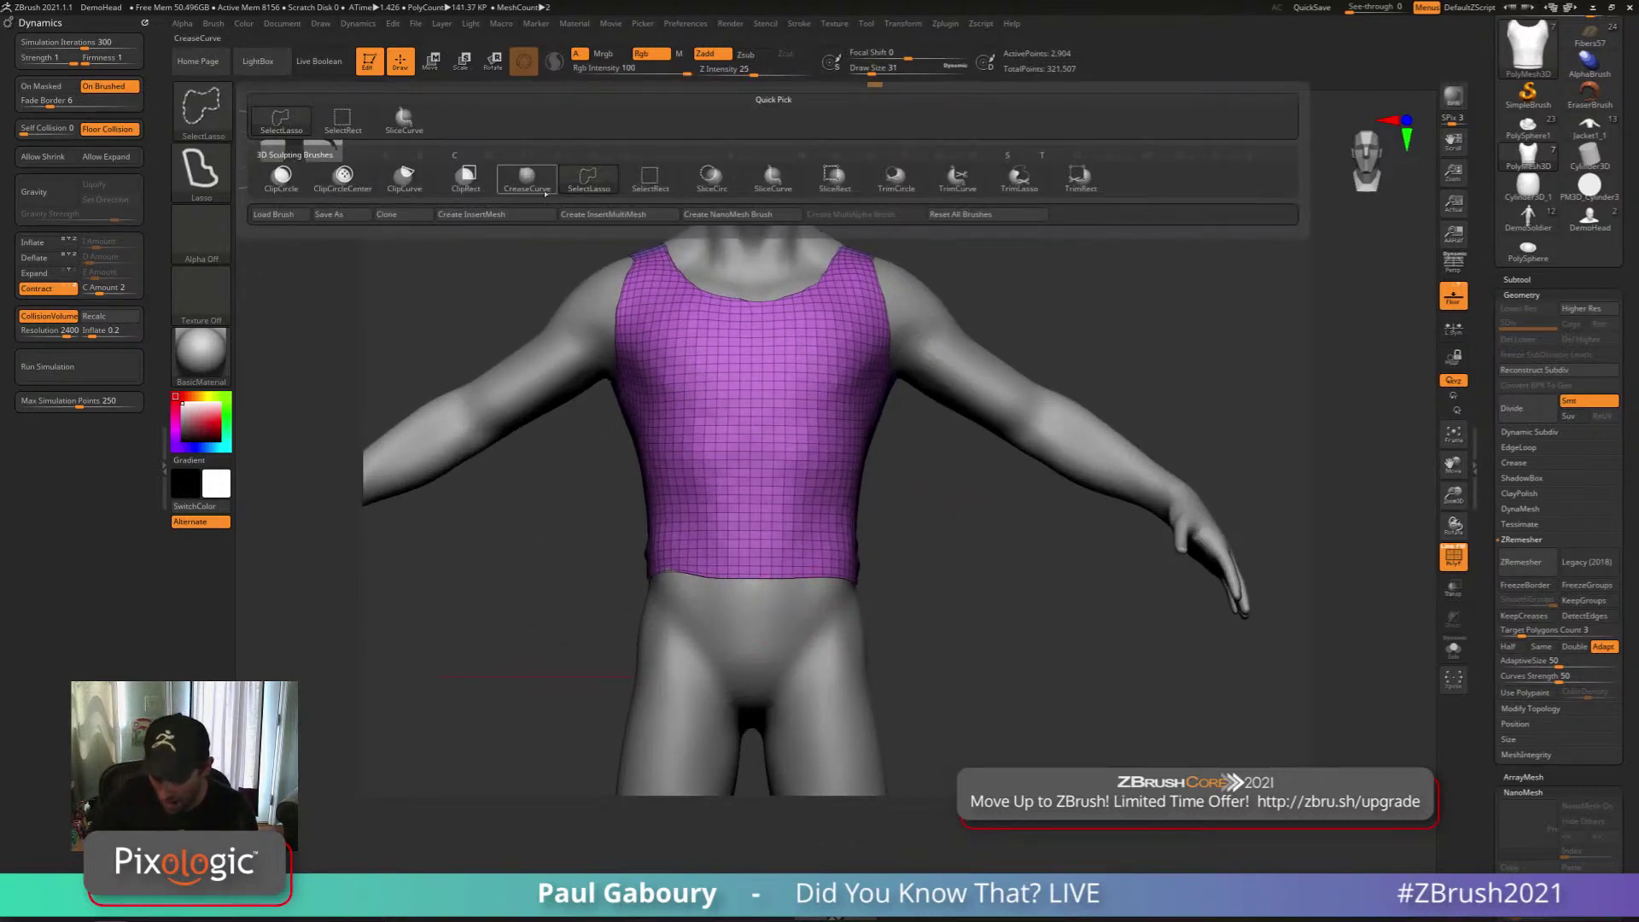
Slice a narrow hem band along the tank top's lower edge into its own polygroup with the SliceCurve brush
left_click(839, 179)
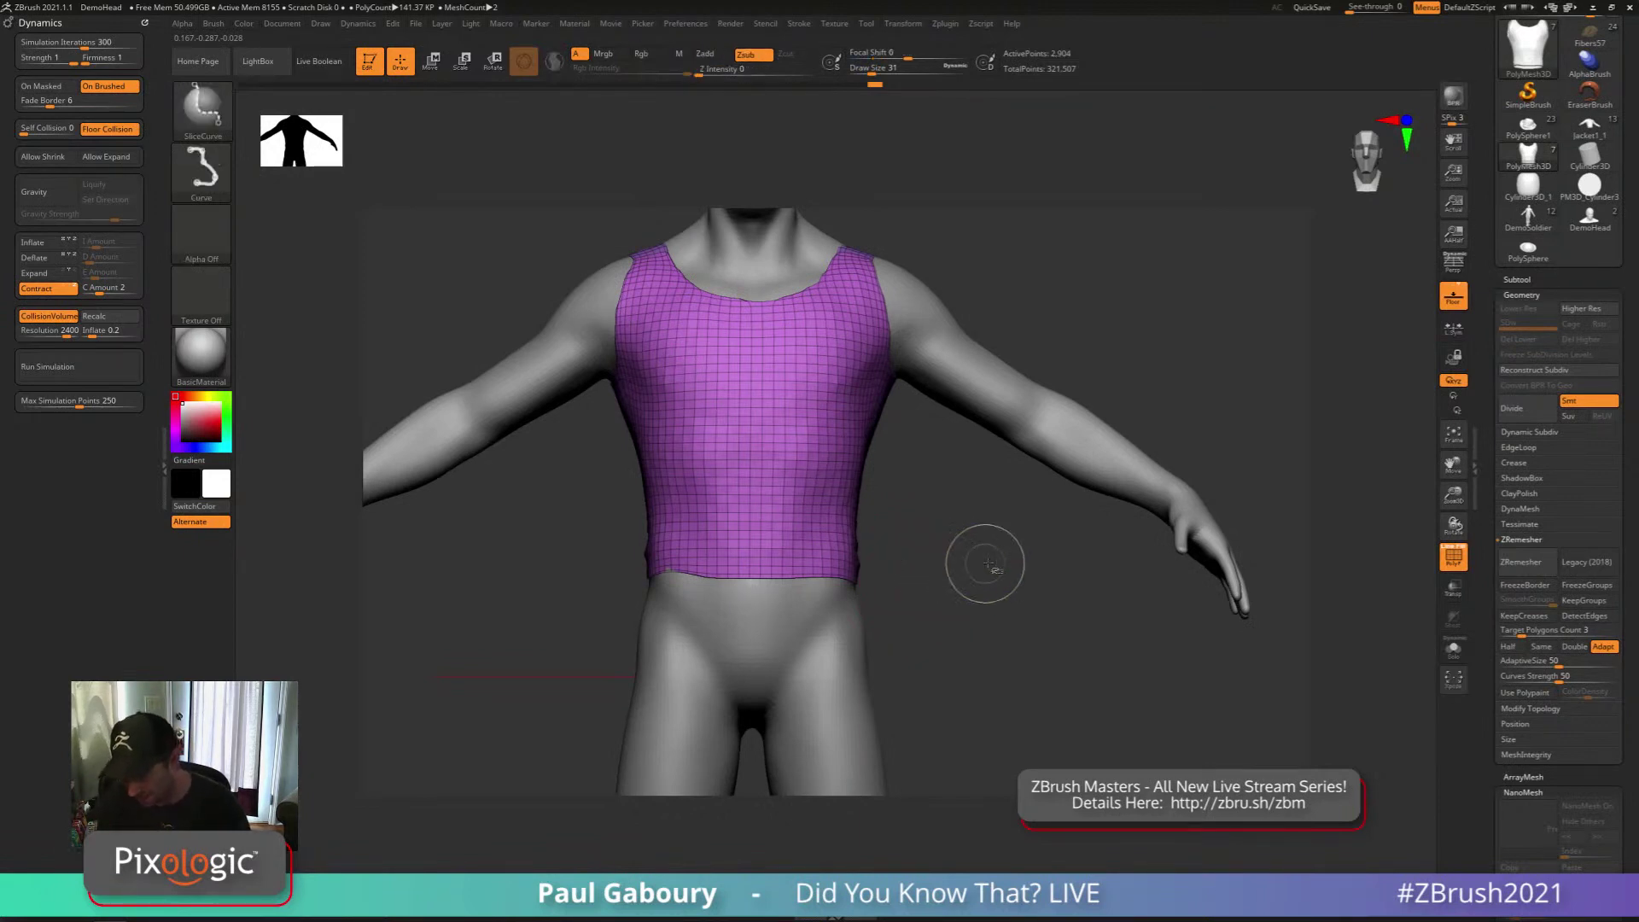
mouse_move(995, 565)
left_mouse_down("ctrl+shift")
mouse_move(500, 563)
mouse_move(845, 566)
mouse_move(797, 592)
left_mouse_up("ctrl+shift")
key("ctrl+w")
left_click_drag(478, 600, 840, 539, "ctrl+shift")
mouse_move(840, 539)
left_mouse_down()
mouse_move(882, 583)
mouse_move(683, 587)
left_mouse_up()
left_click_drag(904, 556, 873, 613, "alt")
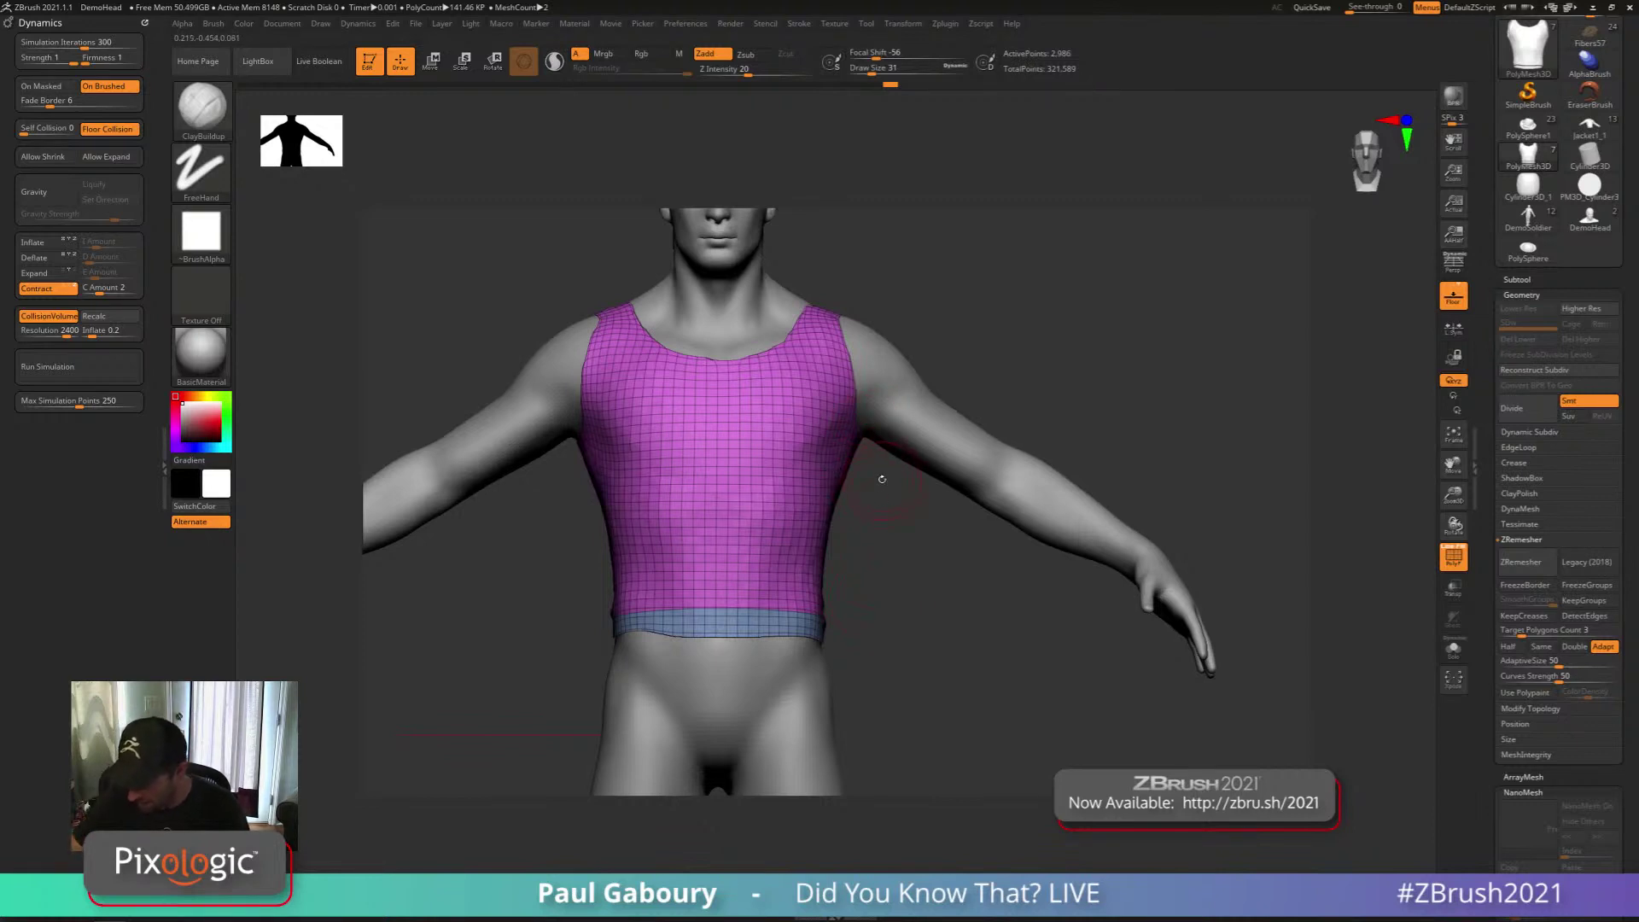
Slice a band along one armhole into its own polygroup and ZRemesh the tank top with KeepGroups enabled
mouse_move(567, 492)
left_mouse_down("ctrl+shift")
mouse_move(607, 342)
mouse_move(570, 224)
left_mouse_up("ctrl+shift")
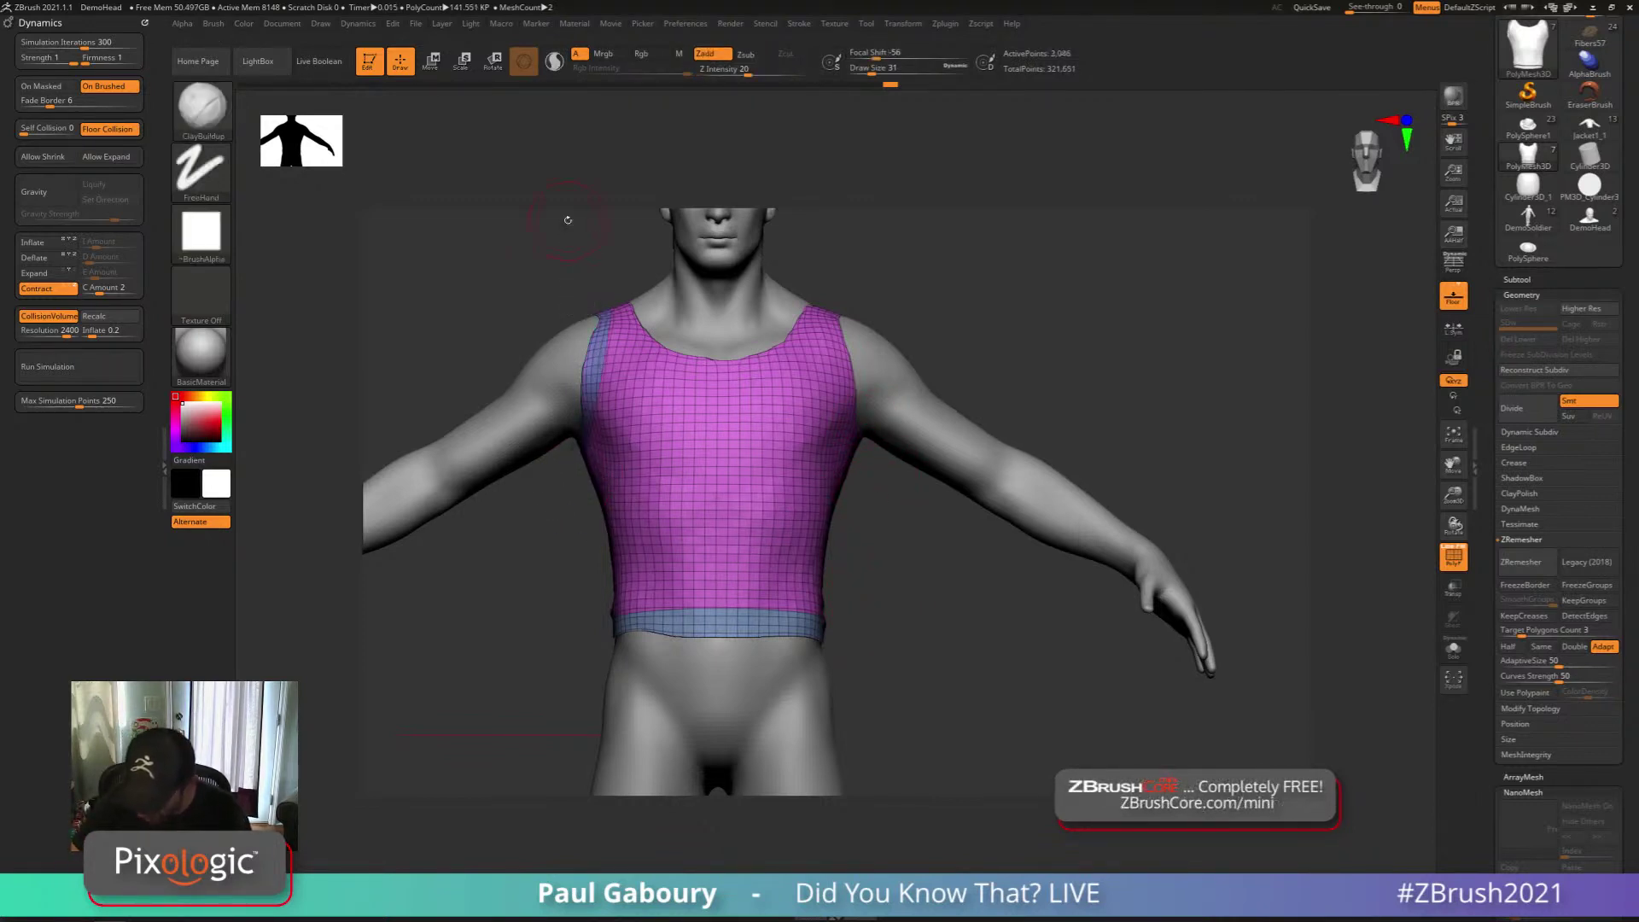
left_click_drag(872, 559, 915, 553)
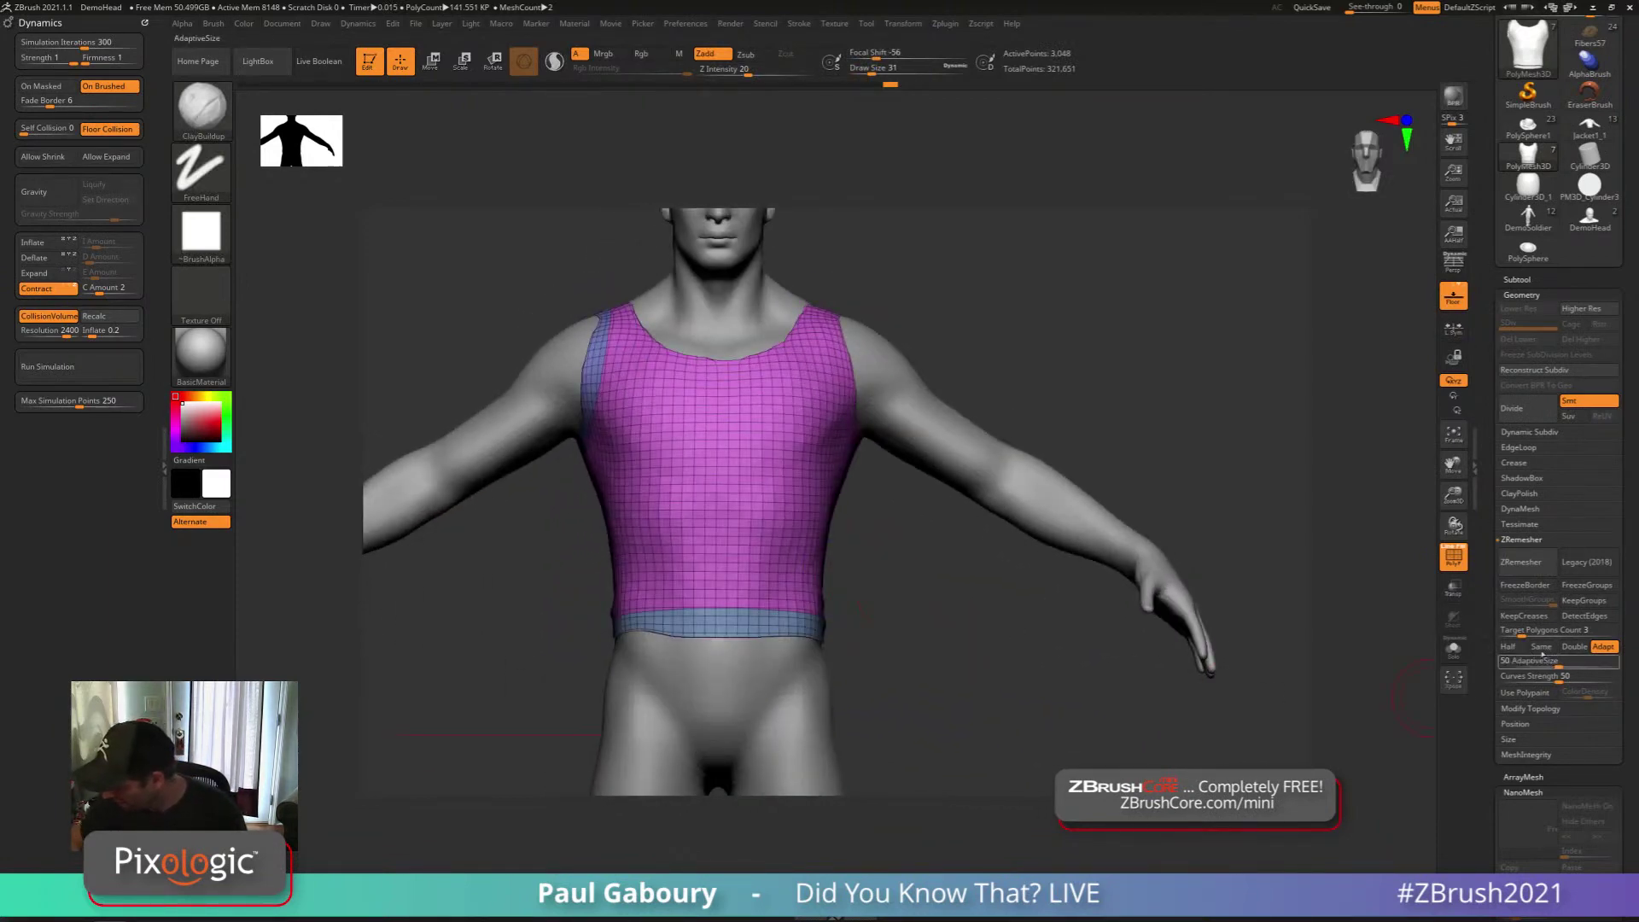
left_click(1598, 601)
left_click(1502, 568)
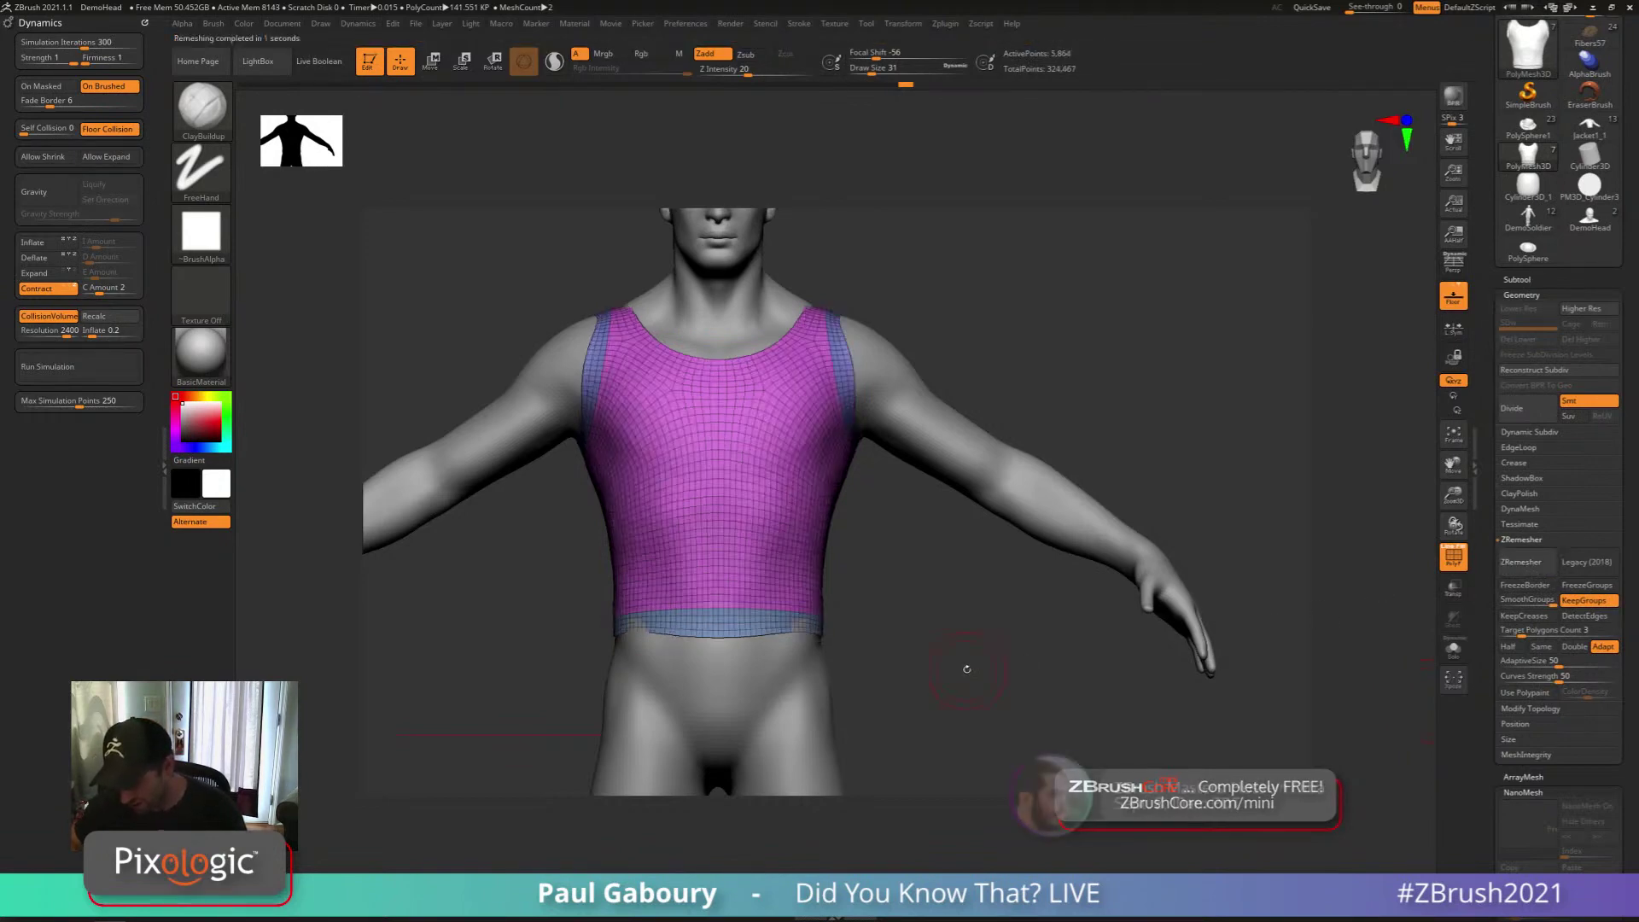
Isolate the armhole bands with Draw Size 7, shrink the visible area twice and assign the remaining strips a new polygroup
mouse_move(844, 498)
left_mouse_down()
mouse_move(982, 512)
mouse_move(843, 550)
mouse_move(826, 519)
mouse_move(884, 501)
mouse_move(856, 575)
left_mouse_up()
type("s57")
key("Return")
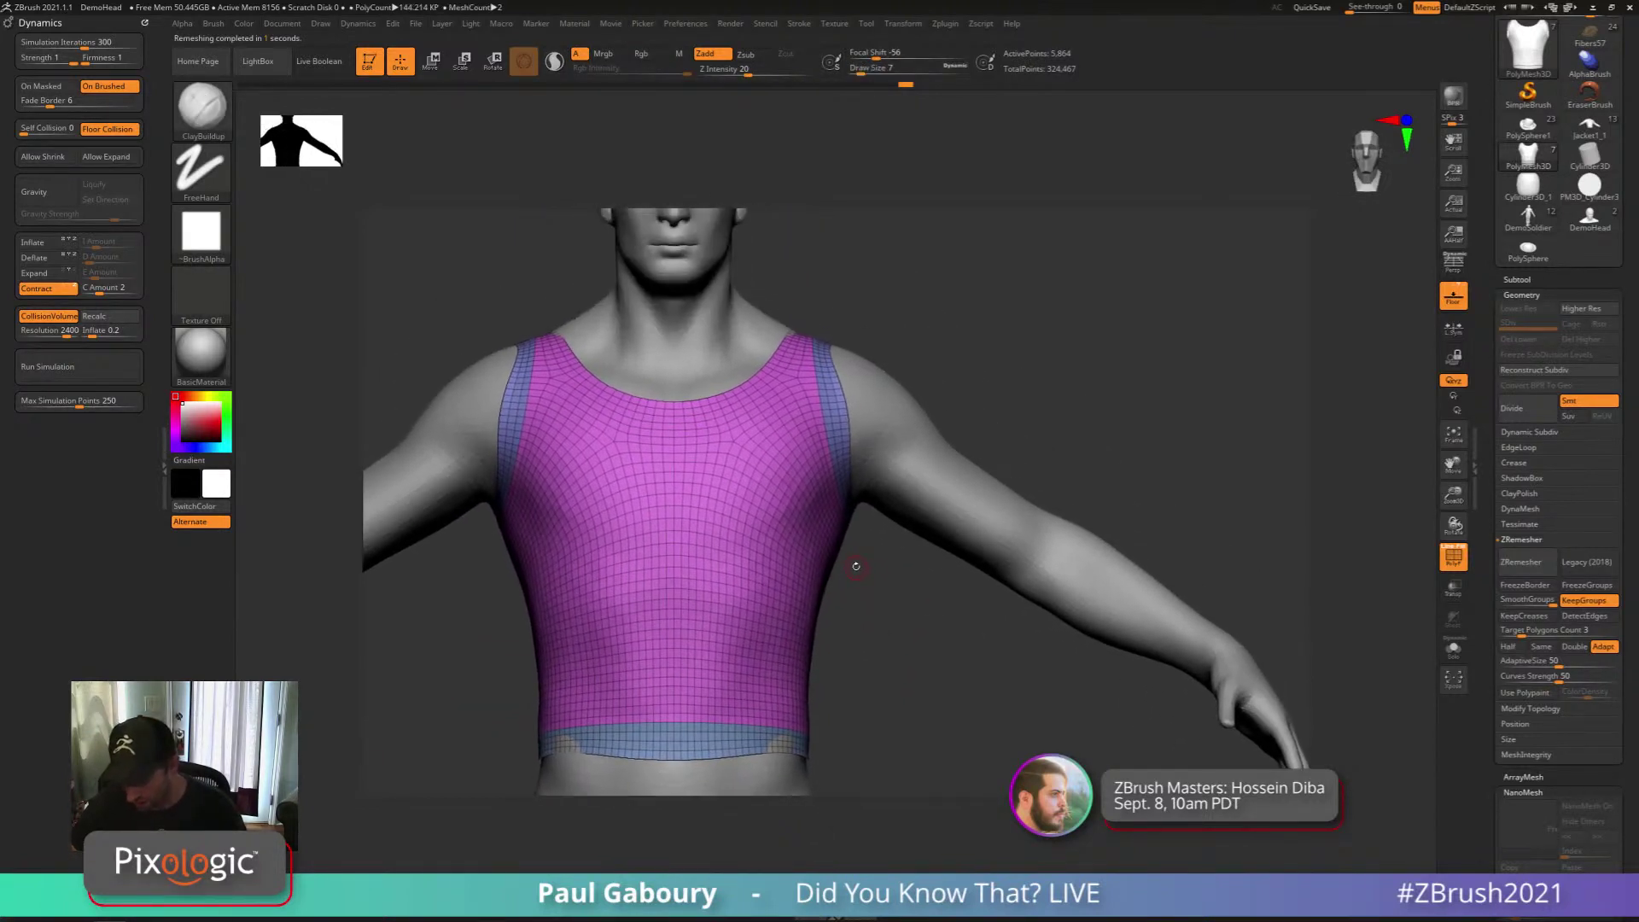
left_click(834, 404, "ctrl+shift")
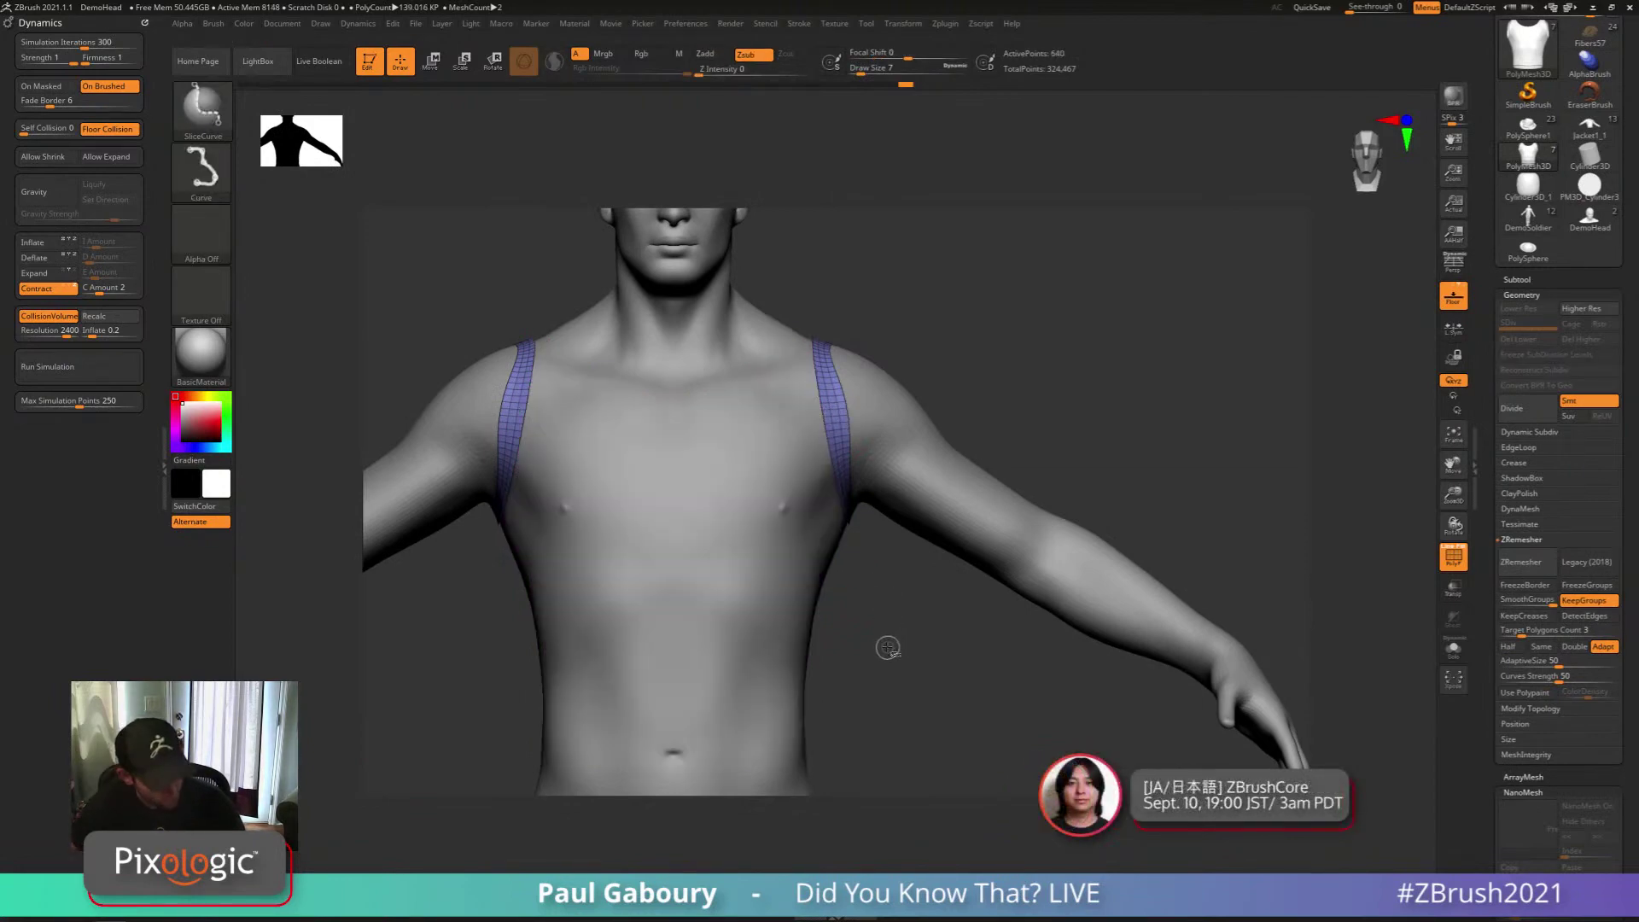
key("ctrl+shift+s")
key("ctrl+shift+s")
key("ctrl+w")
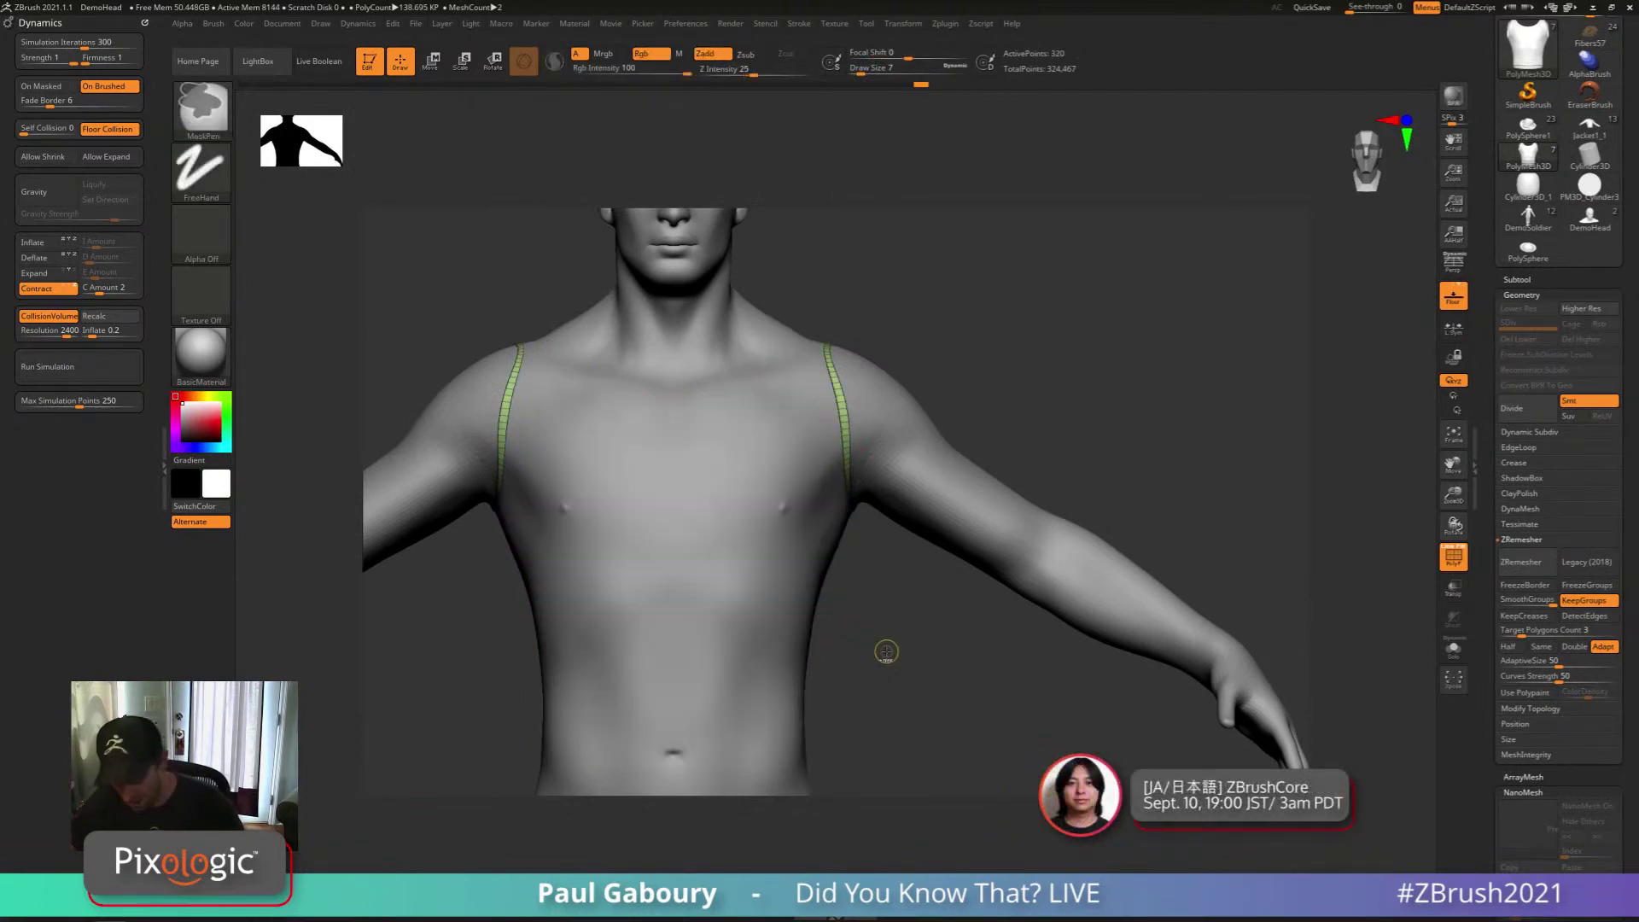
Isolate the hem band, shrink its visible area twice and give the remaining strip a new polygroup, with the whole shirt shown again
left_click_drag(886, 651, 922, 562, "alt")
left_click(903, 646, "ctrl+shift")
left_click(792, 578, "ctrl+shift")
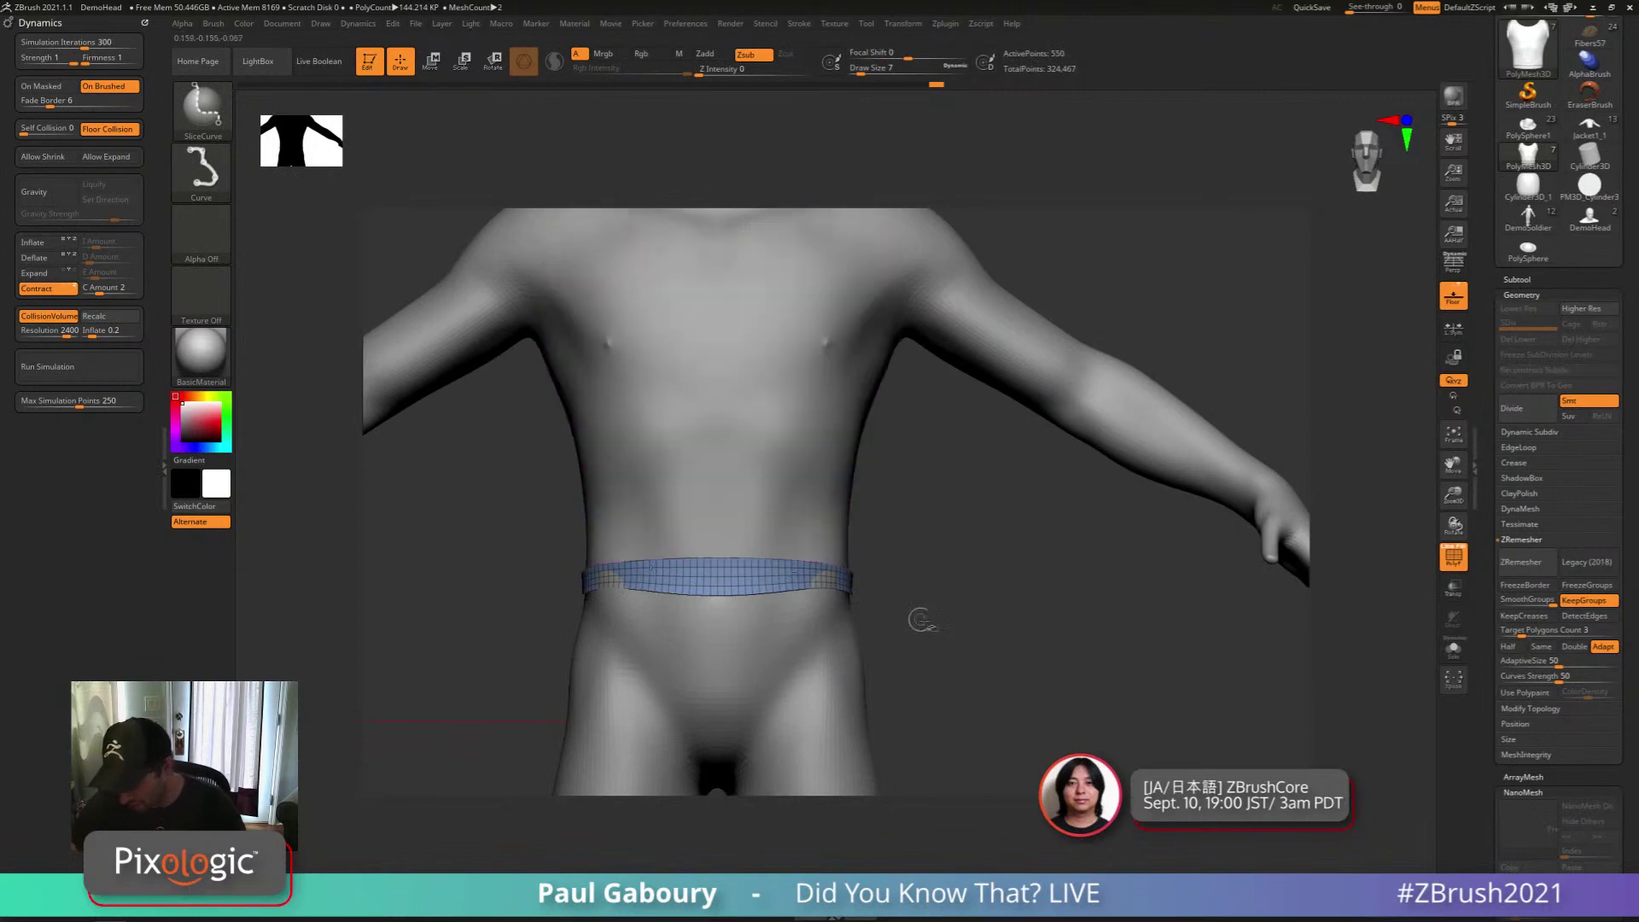
key("ctrl+shift+s")
key("ctrl+shift+s")
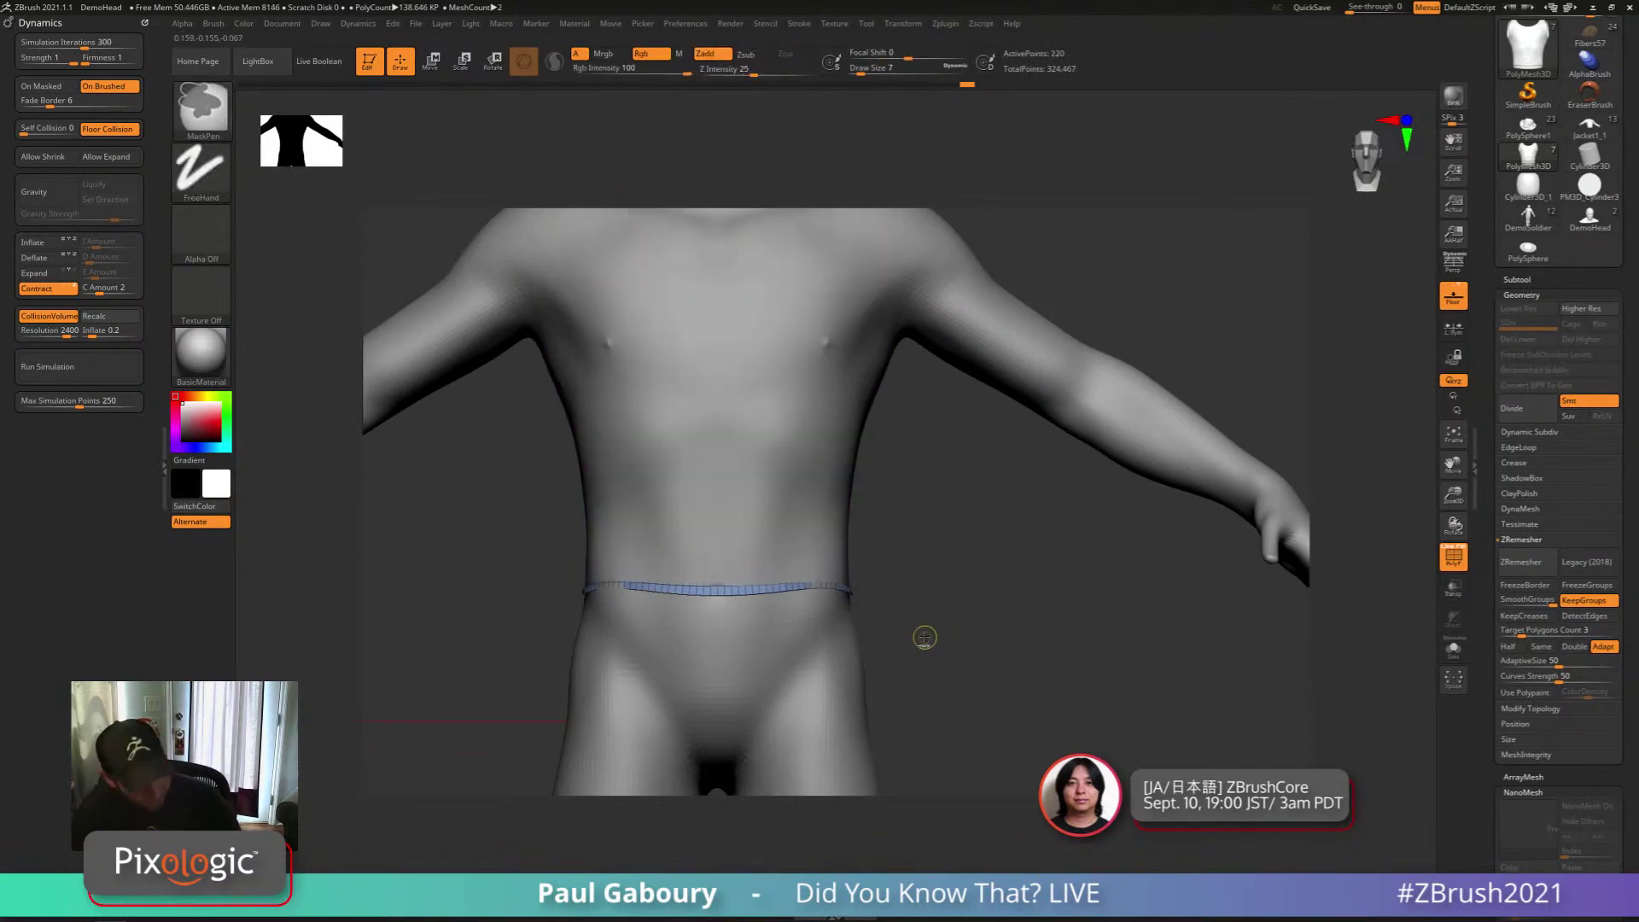
key("ctrl+w")
left_click(936, 633, "ctrl+shift")
left_click_drag(936, 633, 881, 610, "alt")
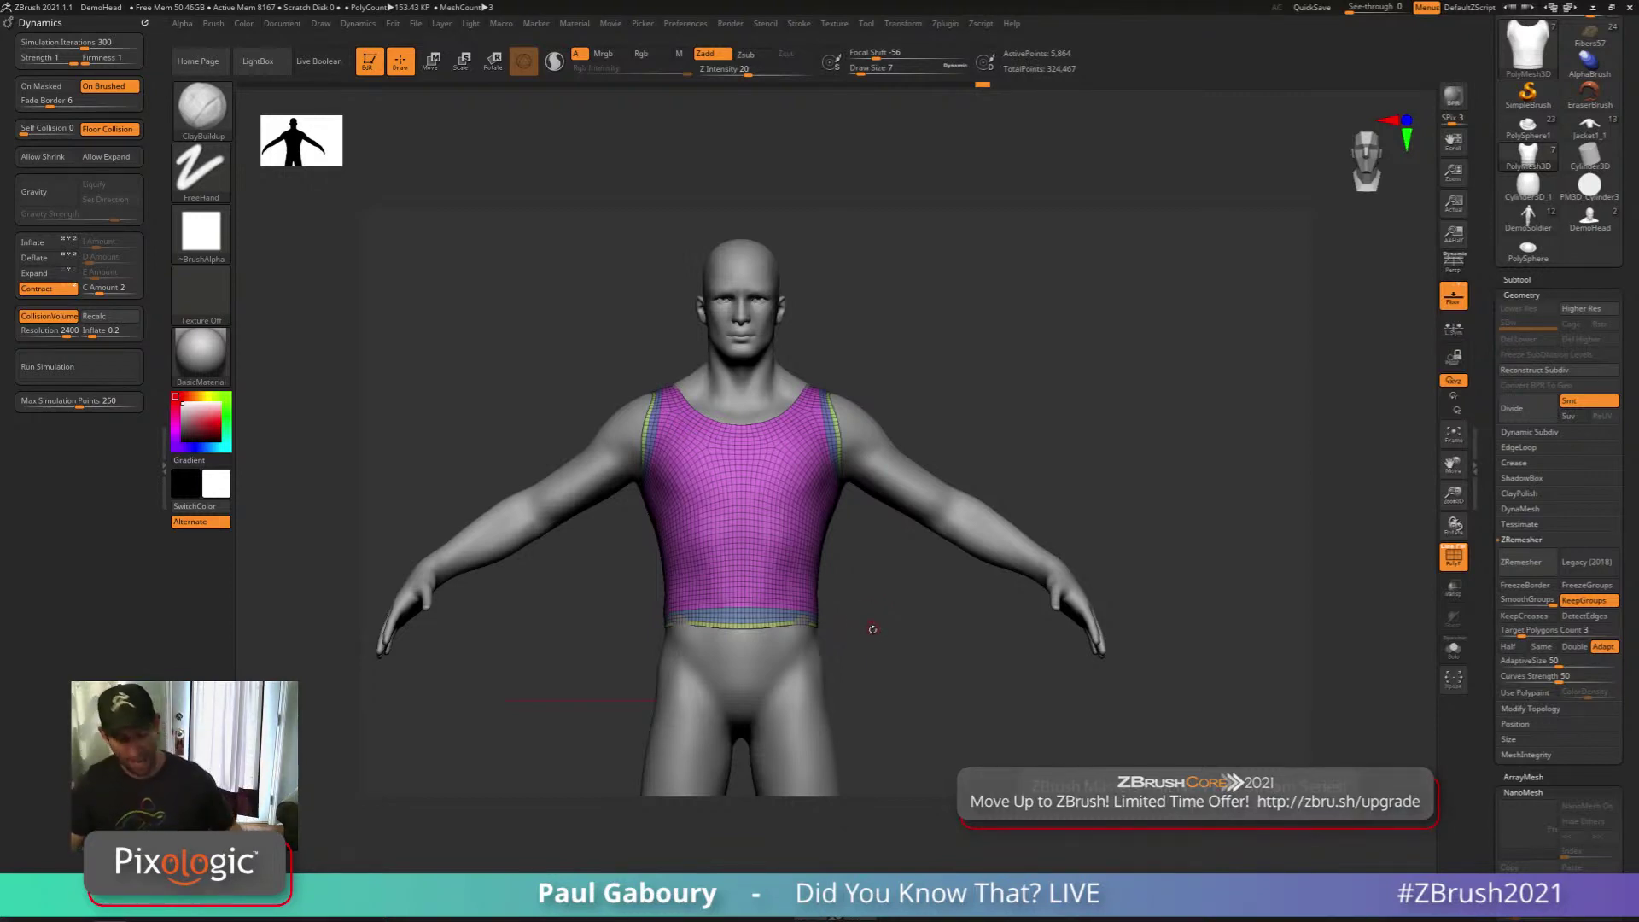
Turn on Dynamic Subdiv for the tank top with a thickness of 0.00738 and hide the polyframe
key("d")
mouse_move(856, 623)
left_mouse_down()
mouse_move(875, 623)
mouse_move(867, 649)
left_mouse_up()
key("shift+f")
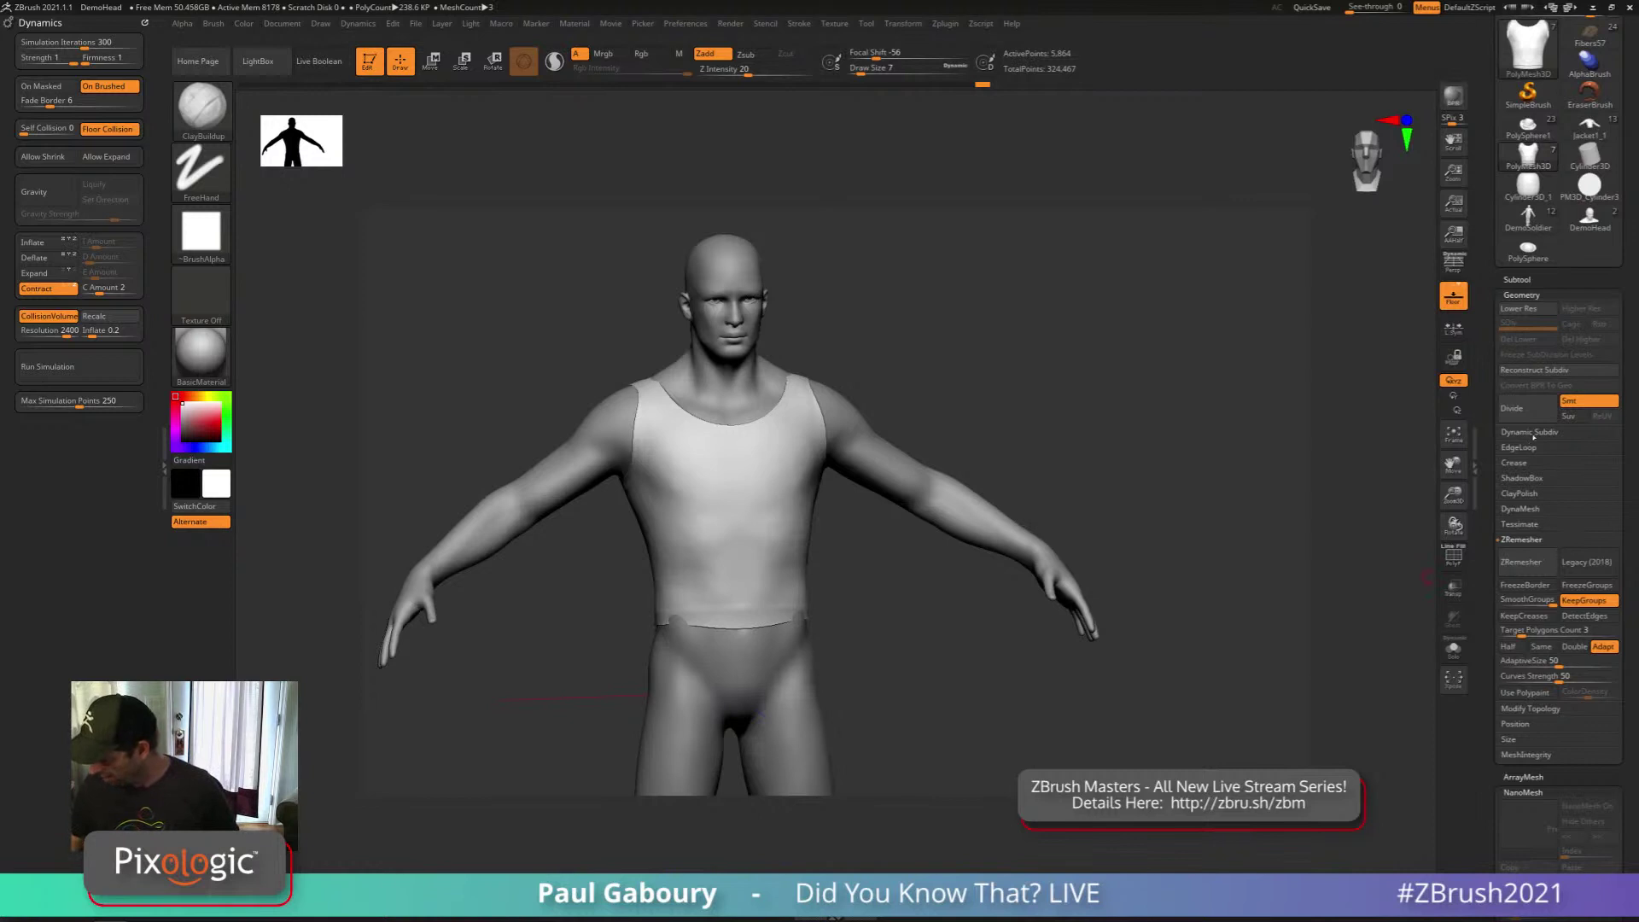
left_click(1530, 431)
left_click_drag(1505, 509, 1527, 511)
mouse_move(1024, 652)
right_mouse_down()
mouse_move(1063, 650)
mouse_move(955, 655)
mouse_move(926, 609)
mouse_move(891, 597)
right_mouse_up()
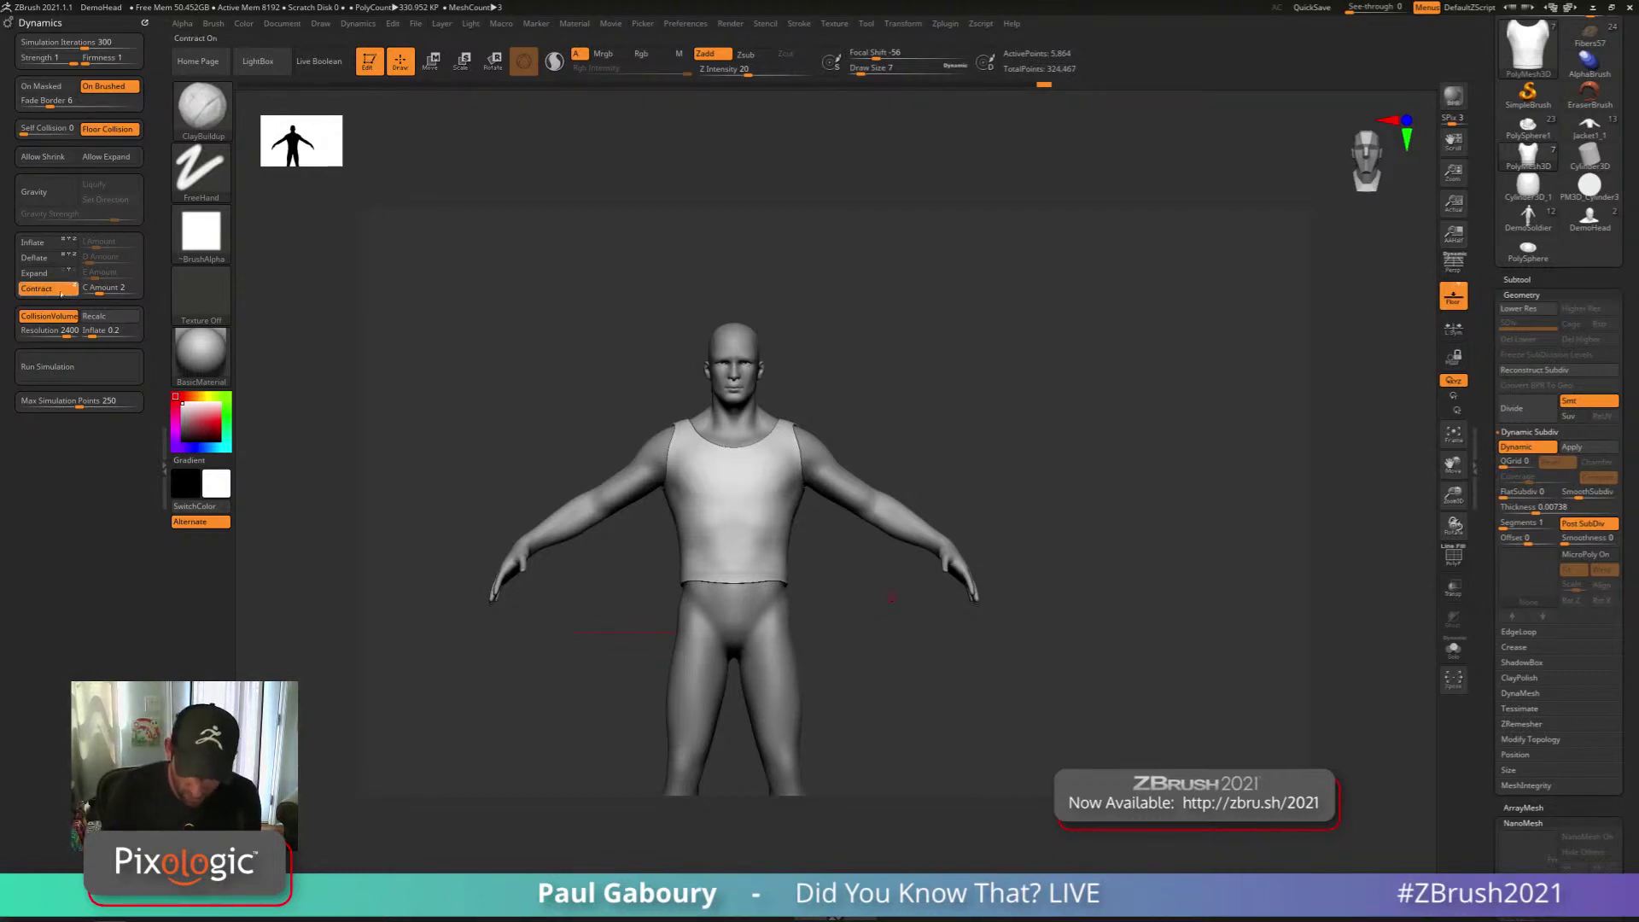
Try a cloth simulation on the tank top with Expand enabled instead of Contract
left_click(60, 290)
left_click(53, 275)
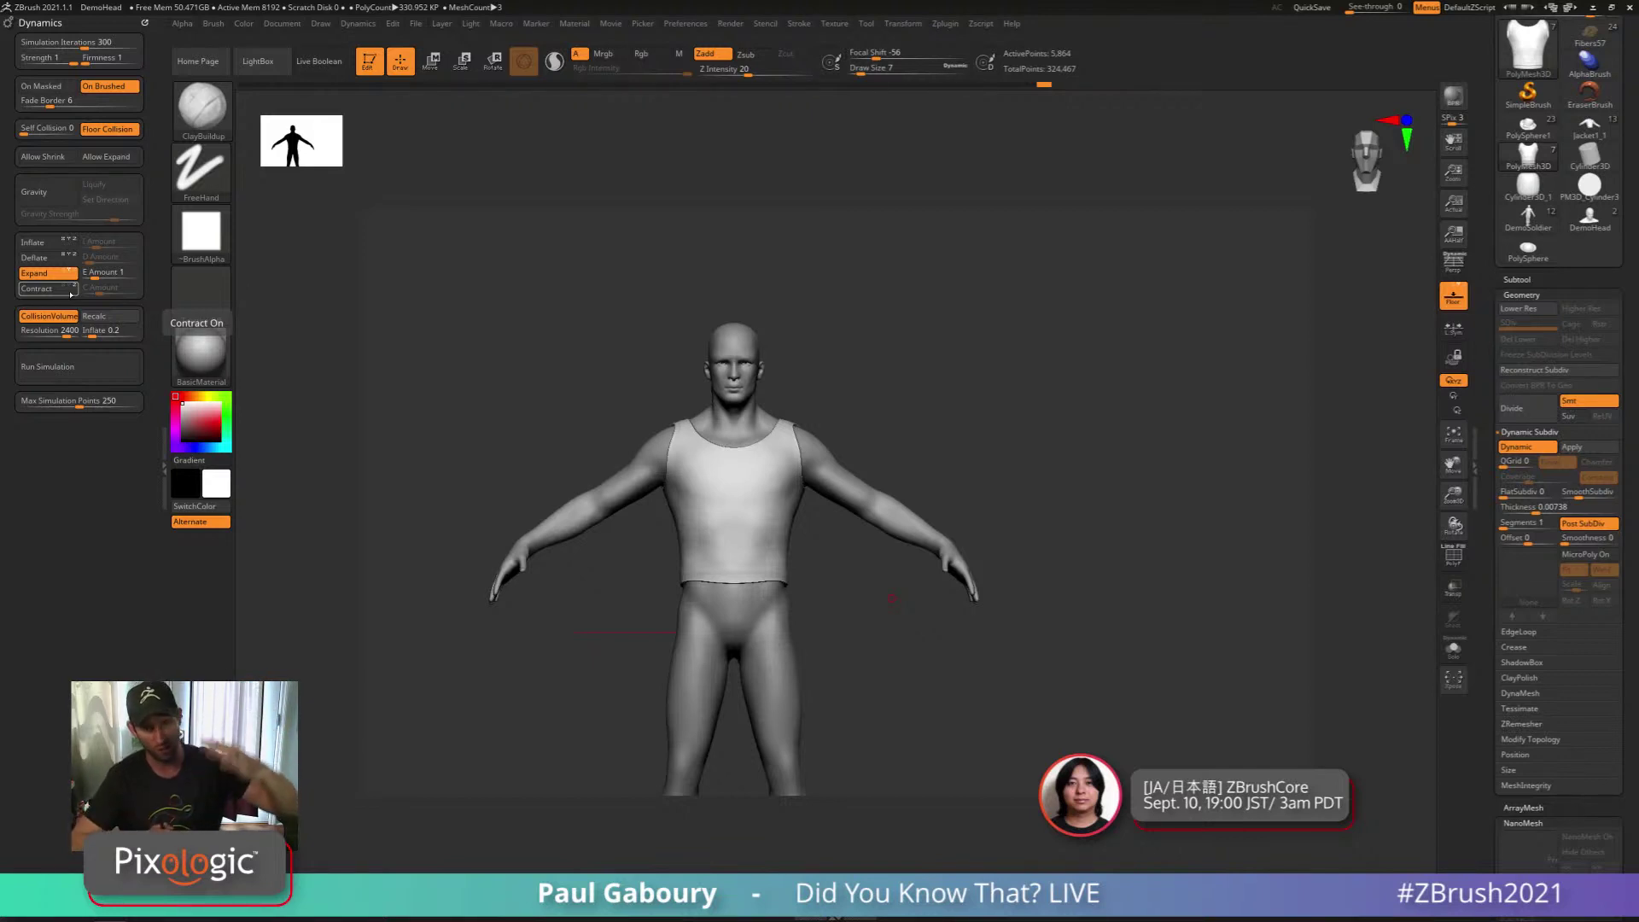
left_click(52, 366)
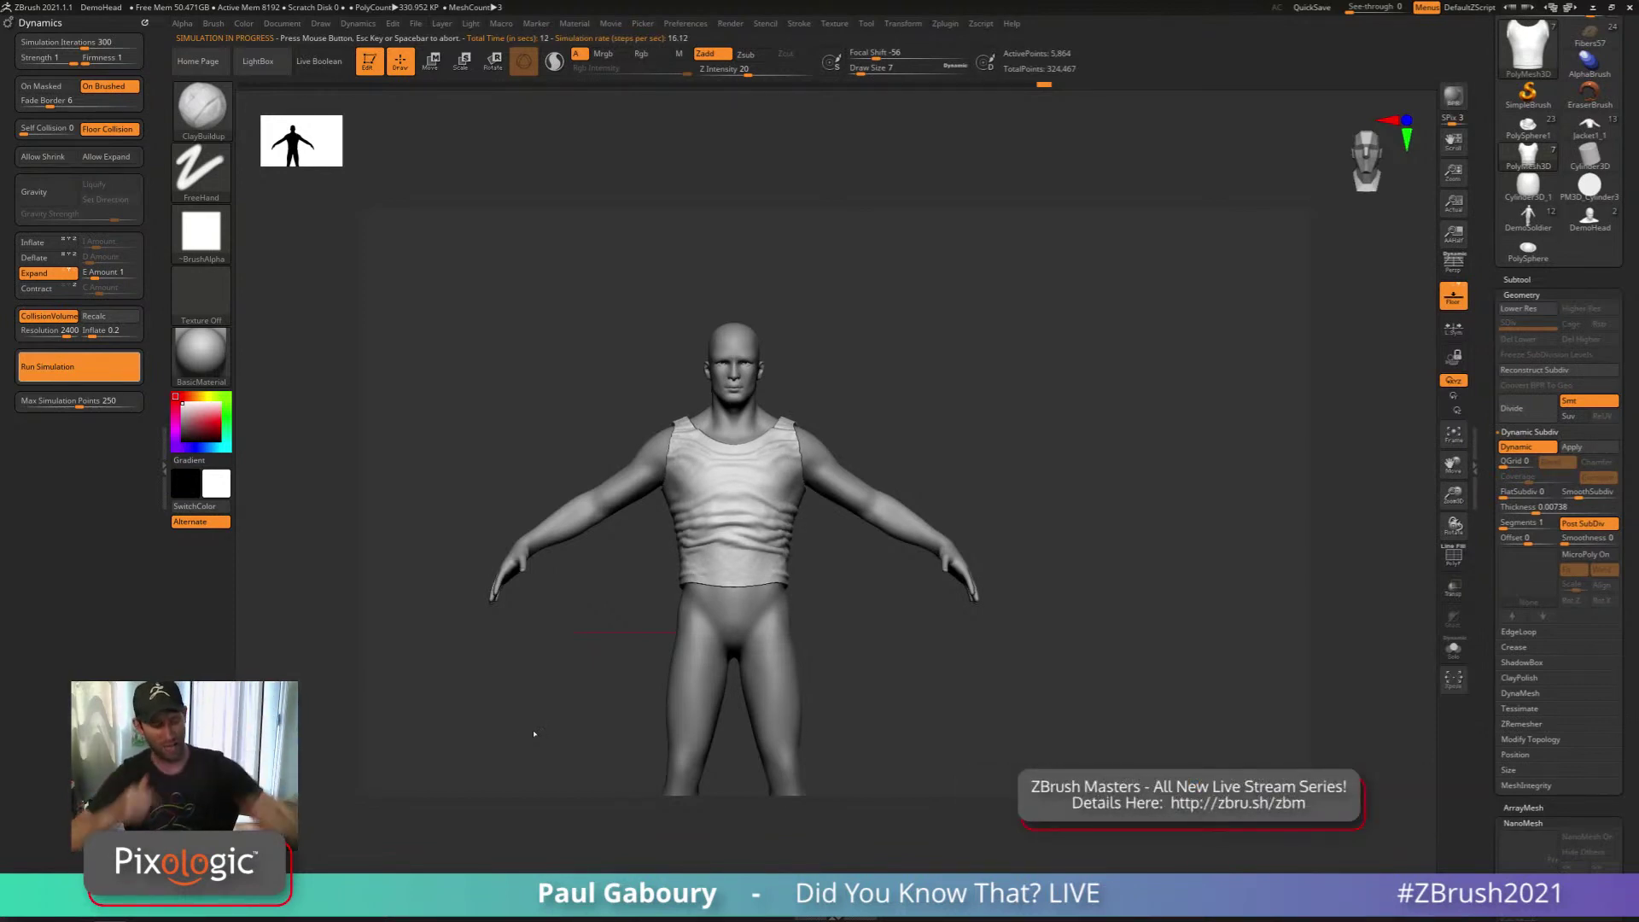
left_click(882, 678)
key("ctrl+z")
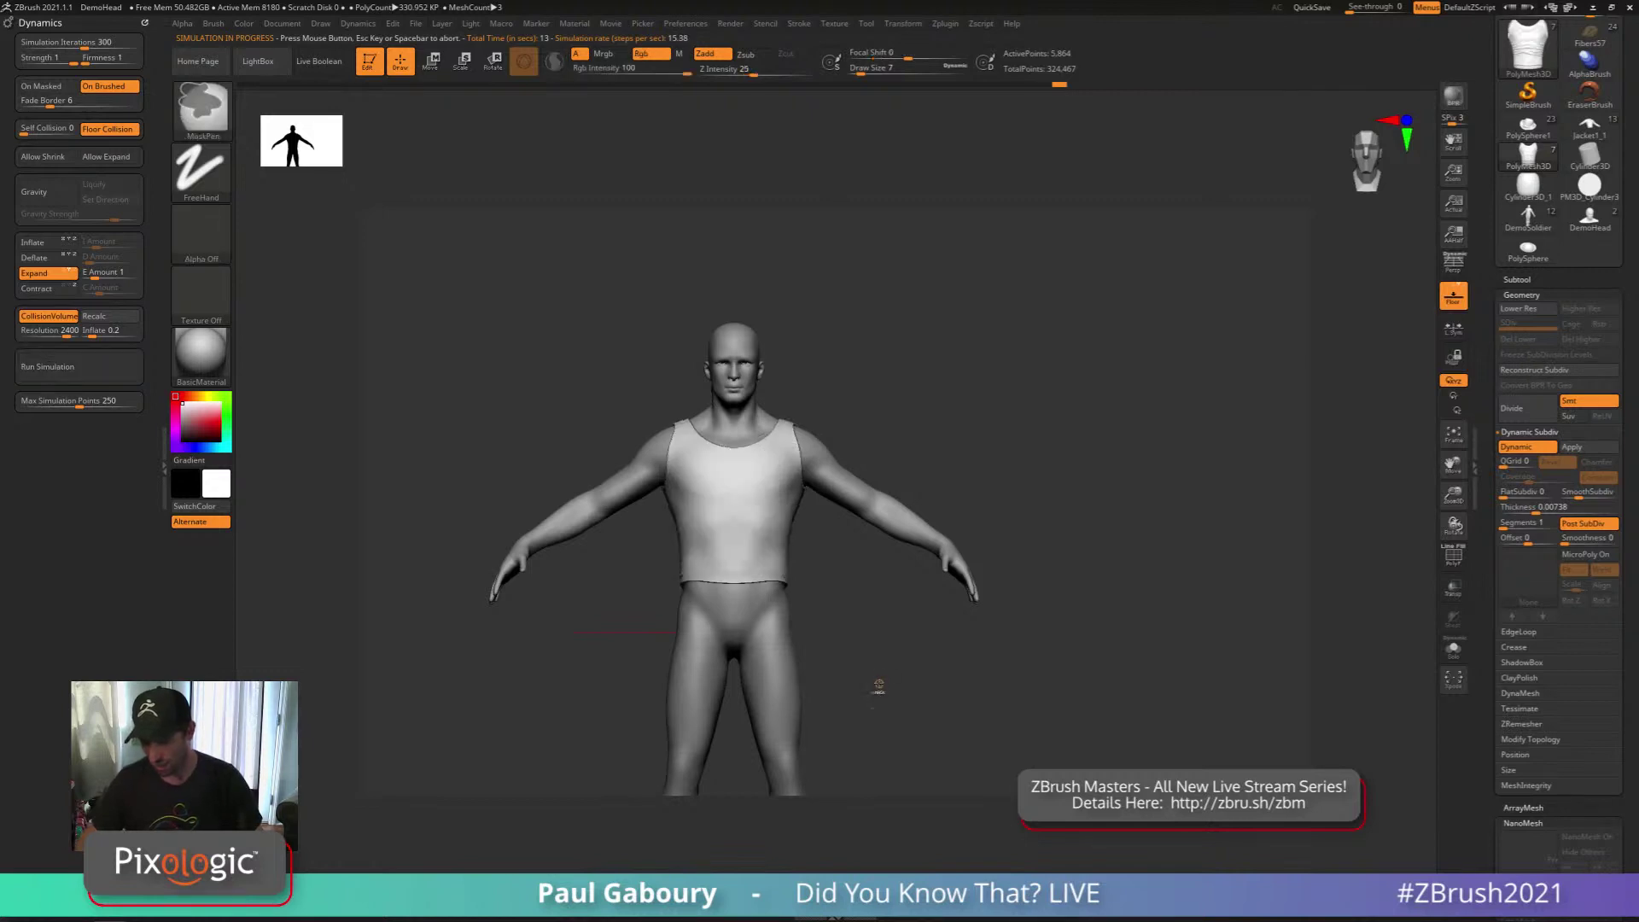
Choose the TransposeCloth brush and return to Draw mode
left_click_drag(841, 643, 854, 617, "alt")
key("w")
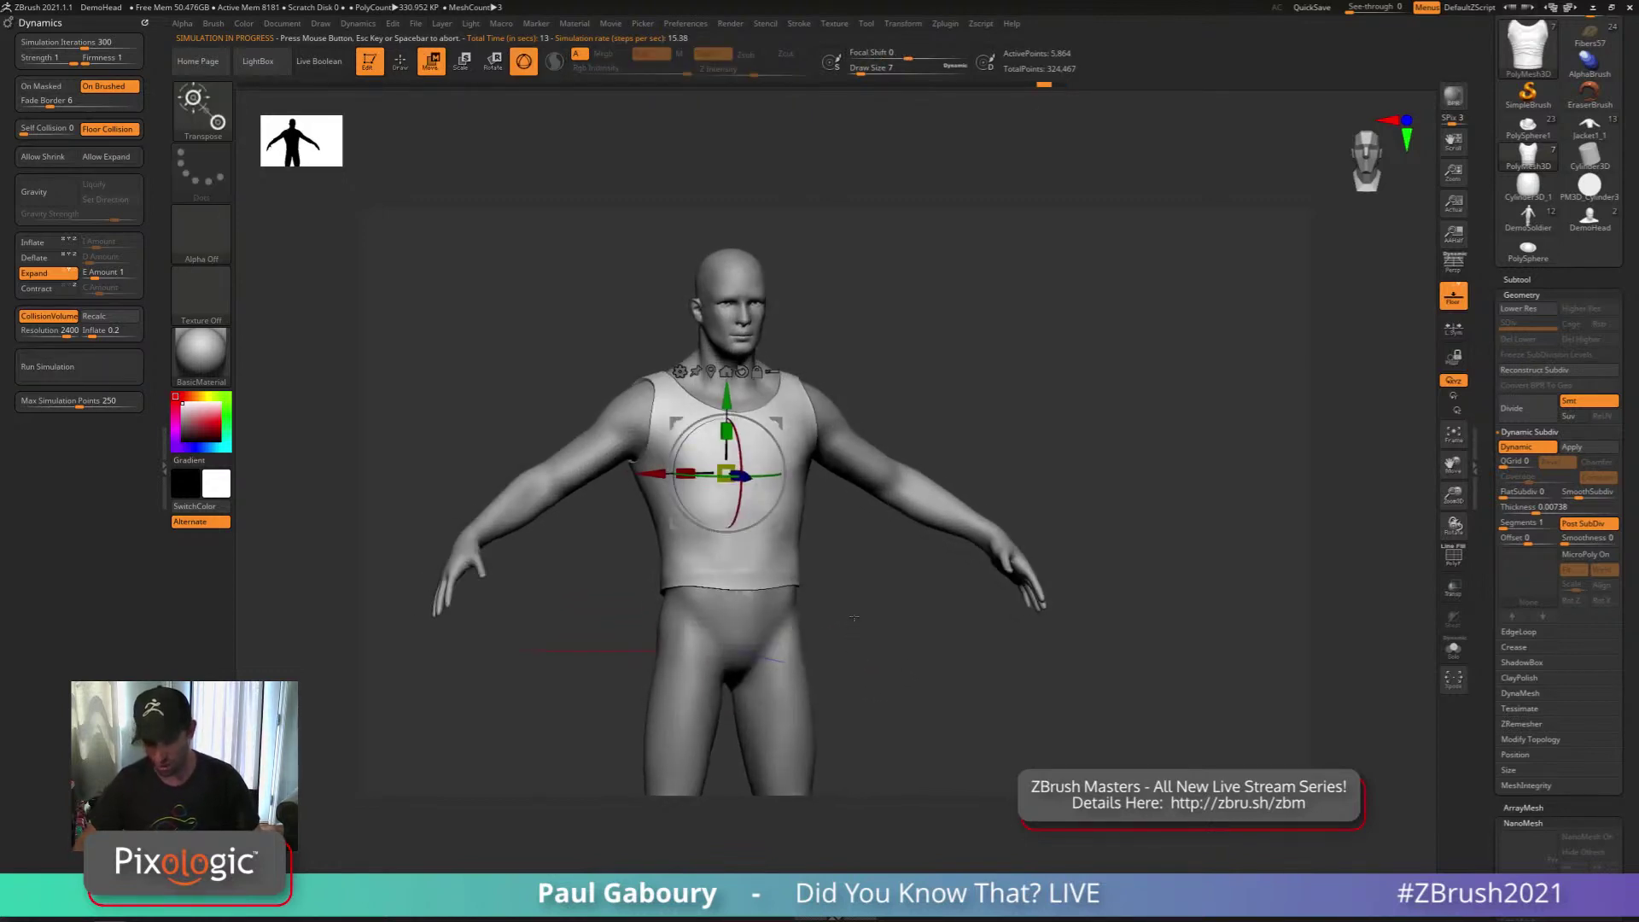
key("b")
key("t")
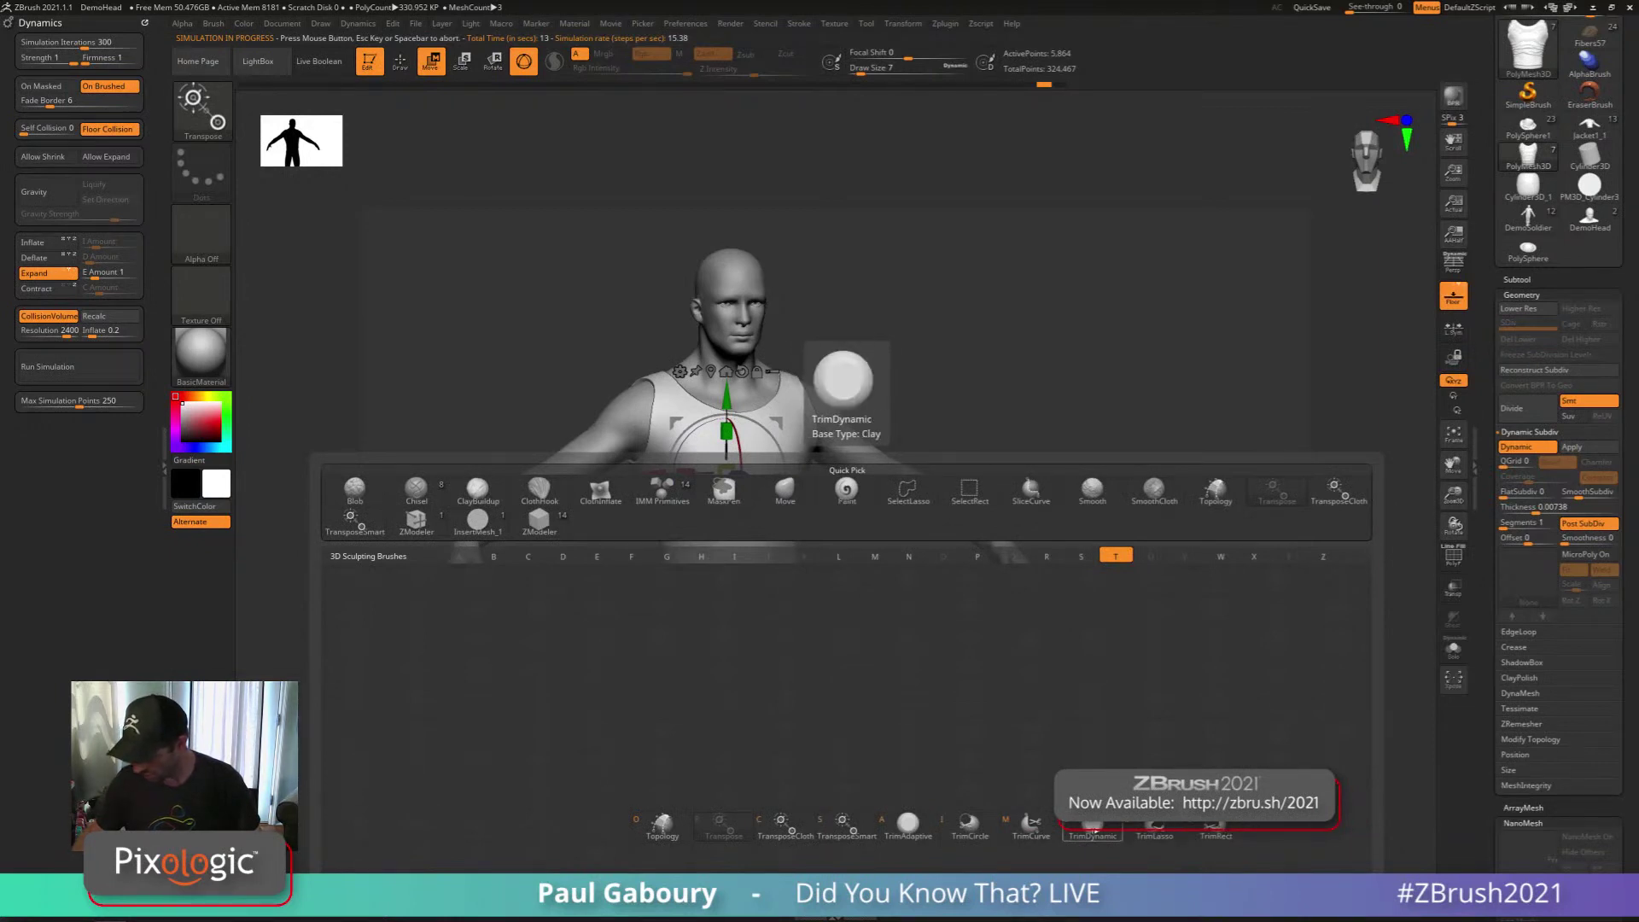
left_click(785, 824)
key("q")
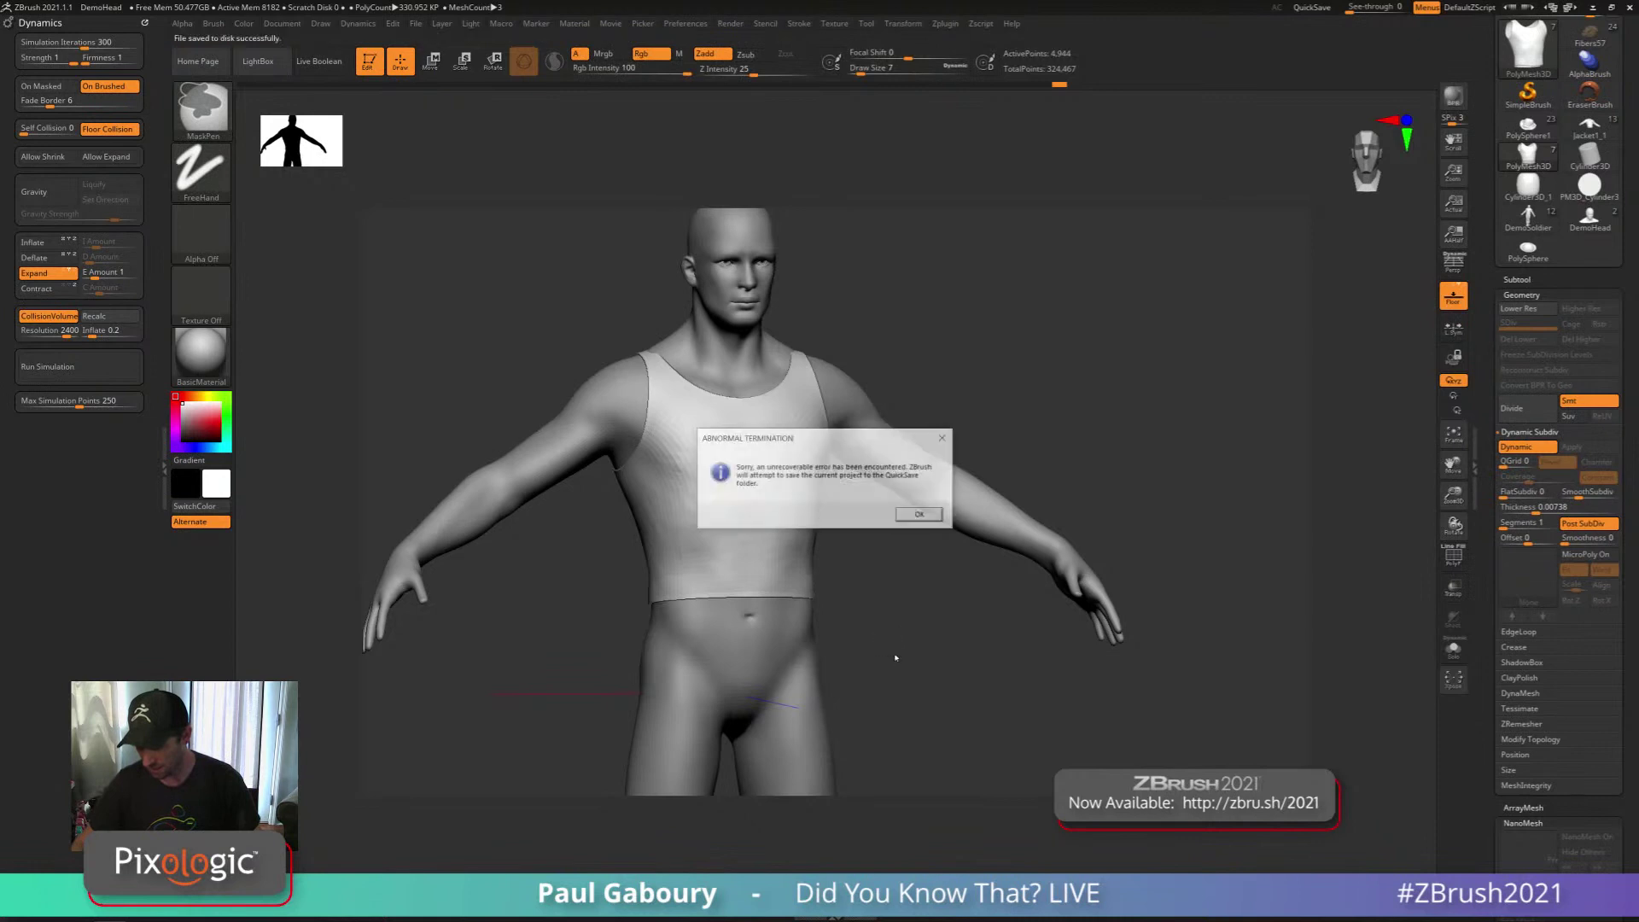
Dismiss the crash dialogs, enlarge the relaunched window with the recovered project and show the shirt's polyframe
left_click(927, 518)
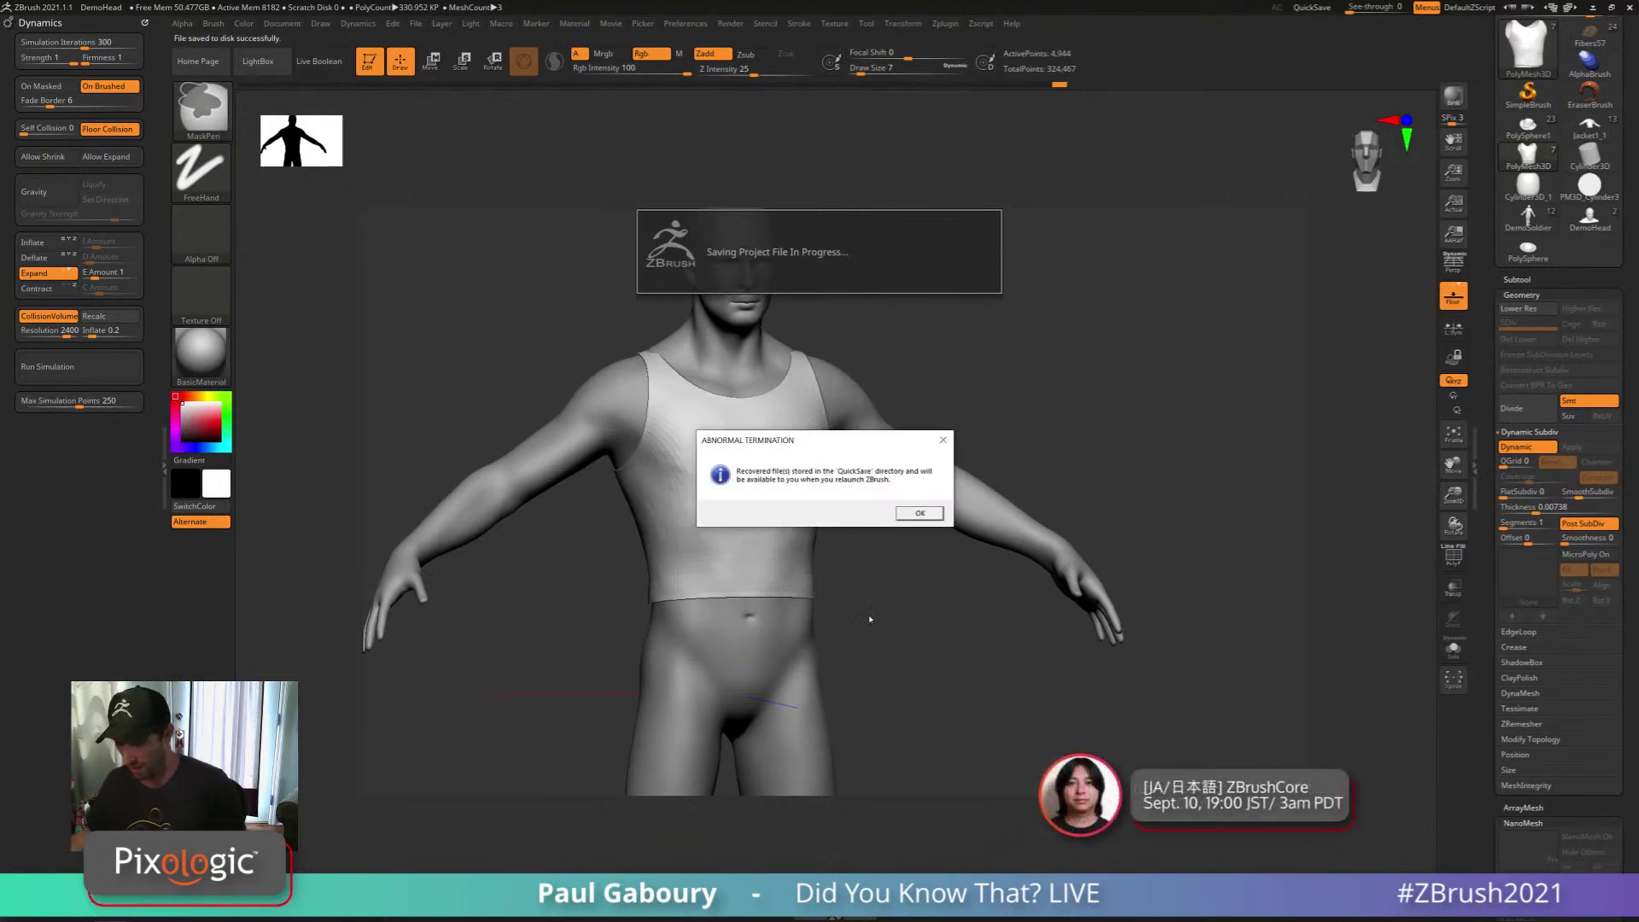
left_click(919, 513)
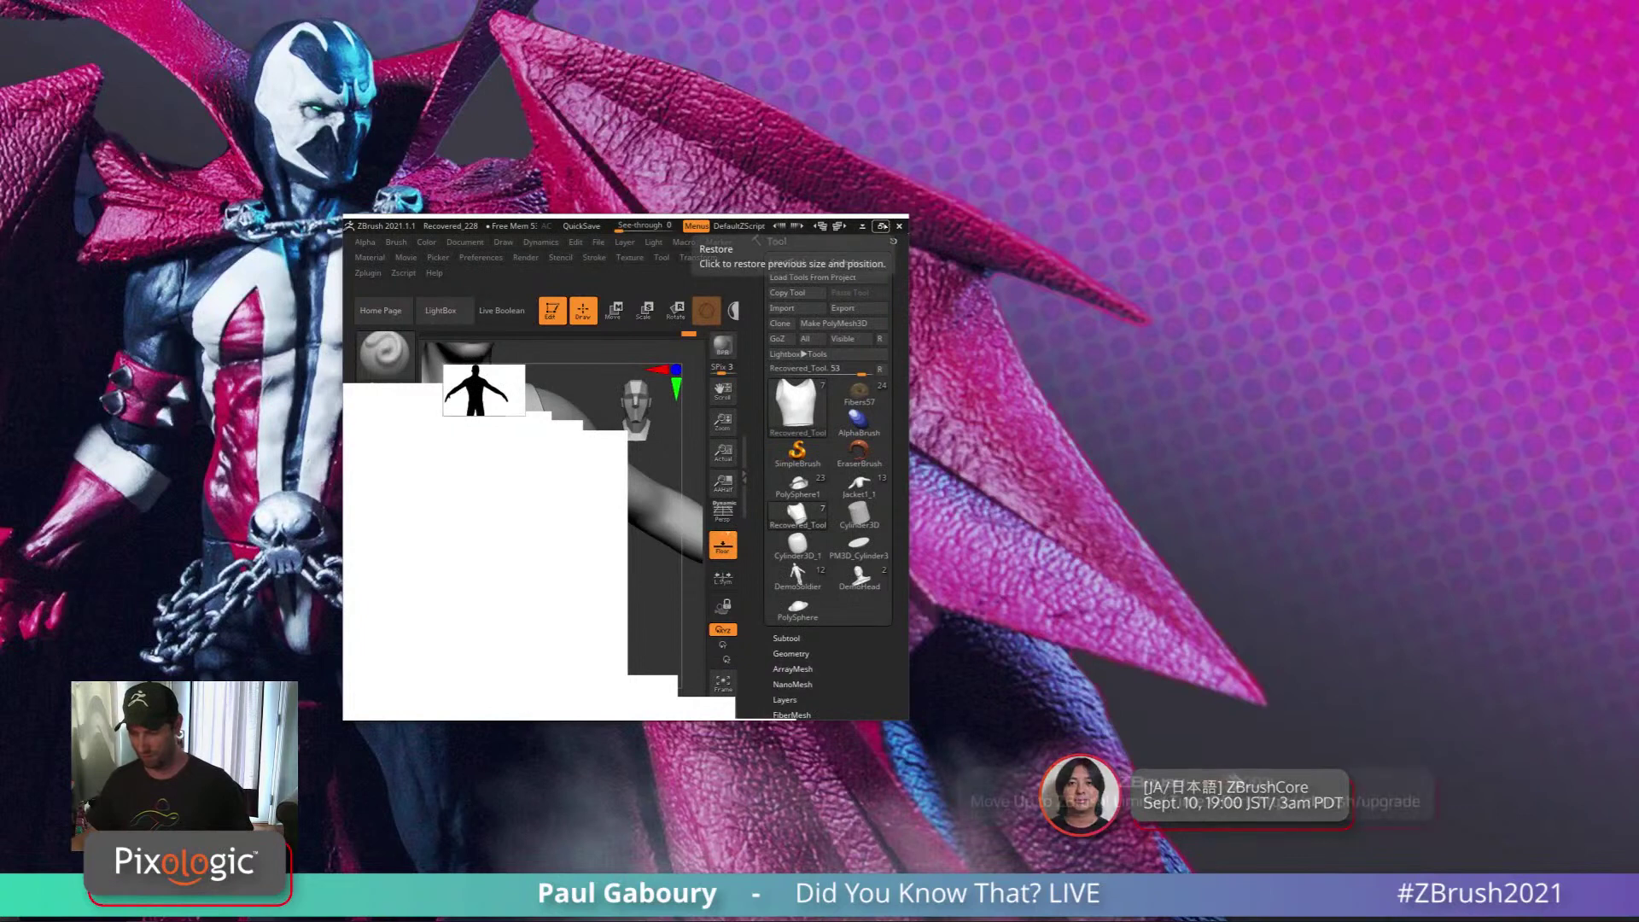
left_click(880, 225)
left_click_drag(887, 346, 939, 374)
key("shift+f")
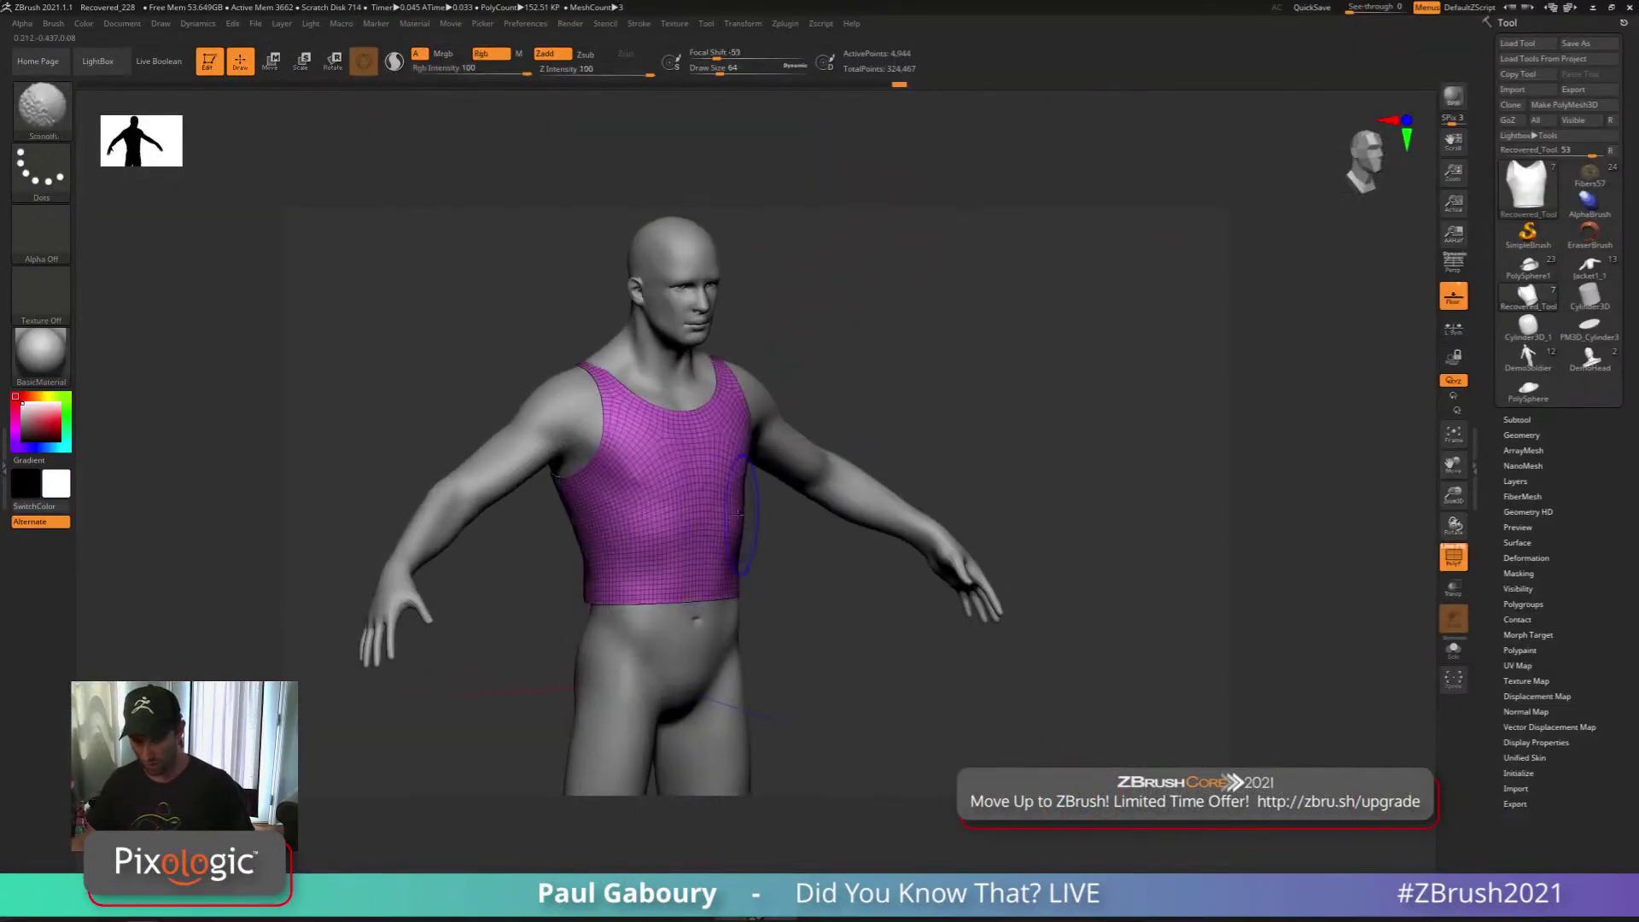
Step back through the undo history to the boxy shirt panels from before the fitting simulation
key("ctrl+z")
key("ctrl+z")
key("ctrl+z")
key("ctrl+z")
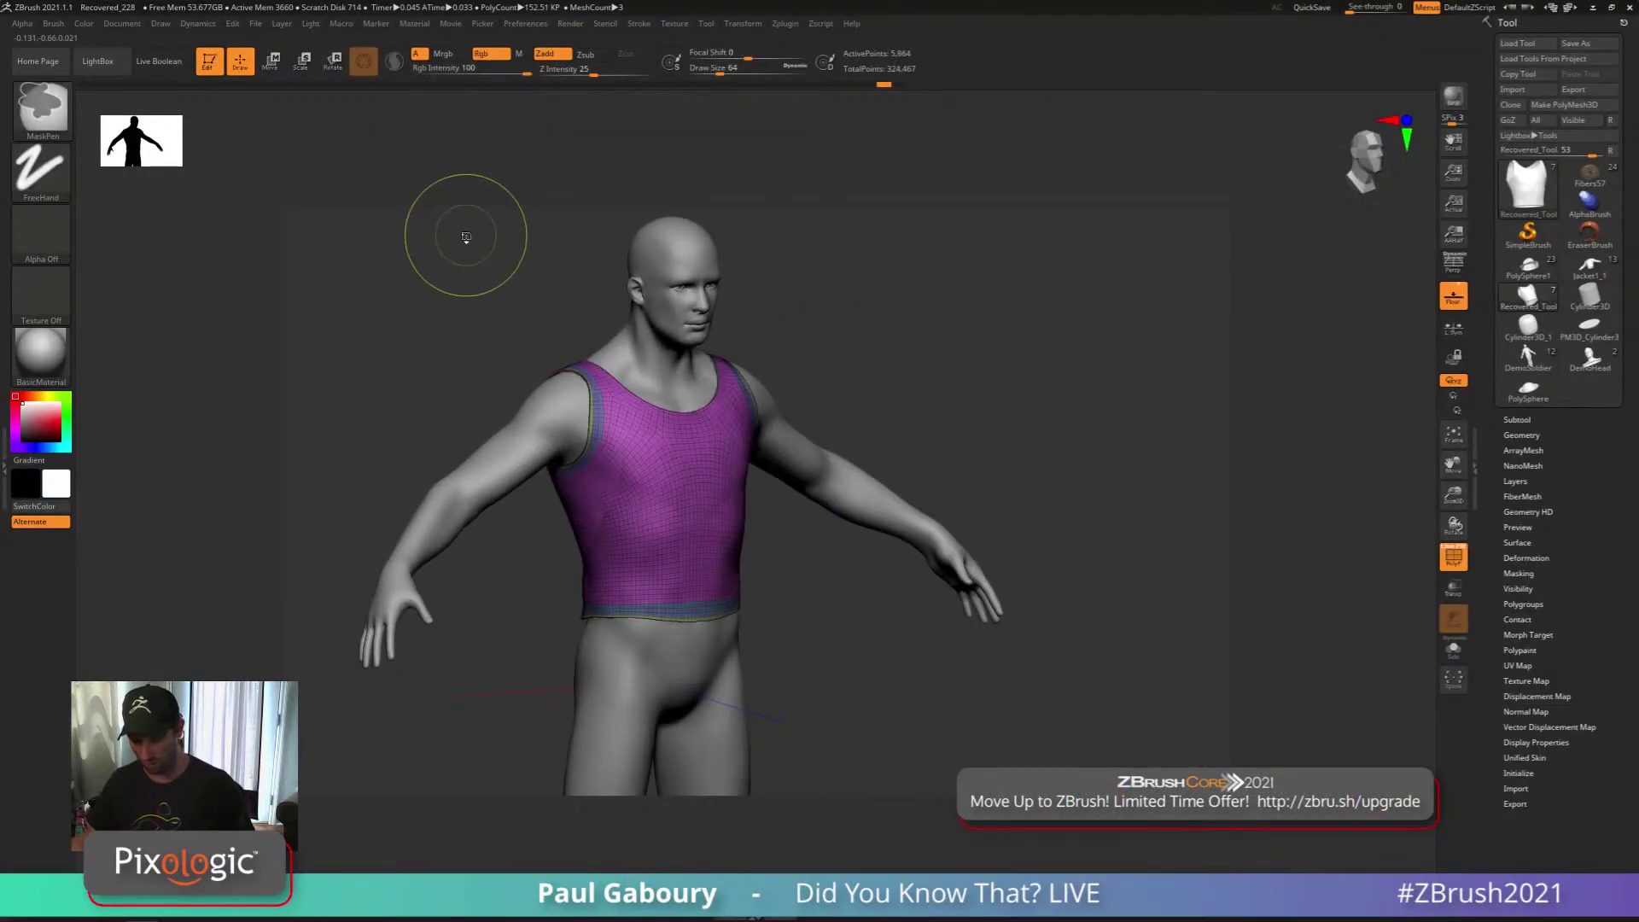
key("ctrl+z")
key("ctrl+z")
key("ctrl+z")
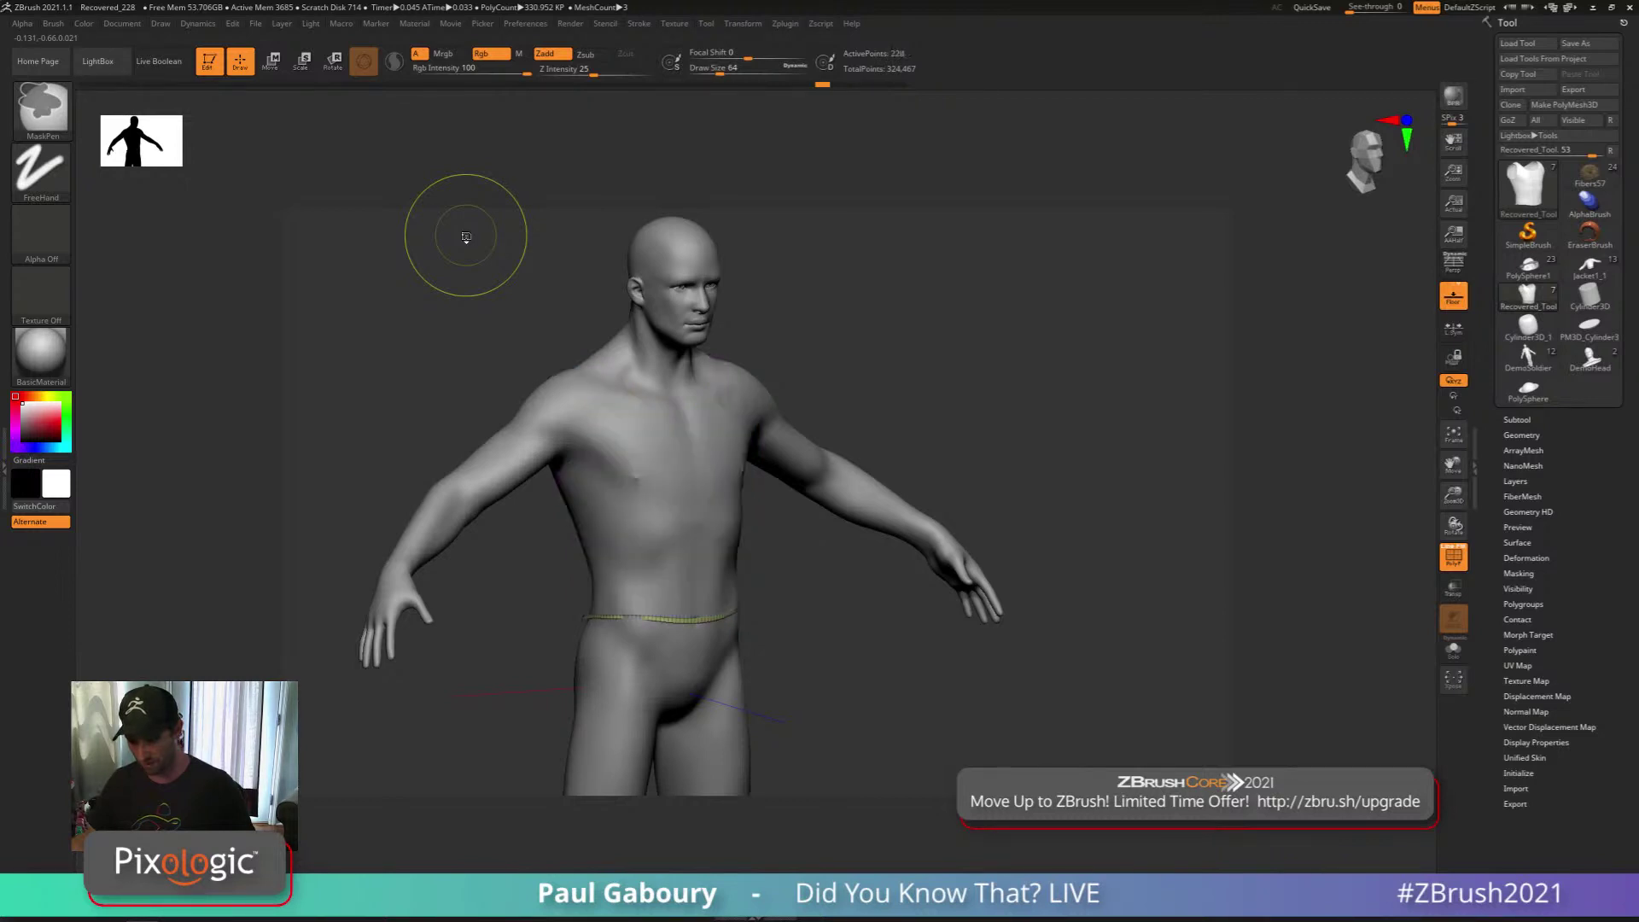
key("ctrl+z")
key("ctrl+z")
key("ctrl+z")
key("ctrl+z")
key("ctrl+z")
key("ctrl+z")
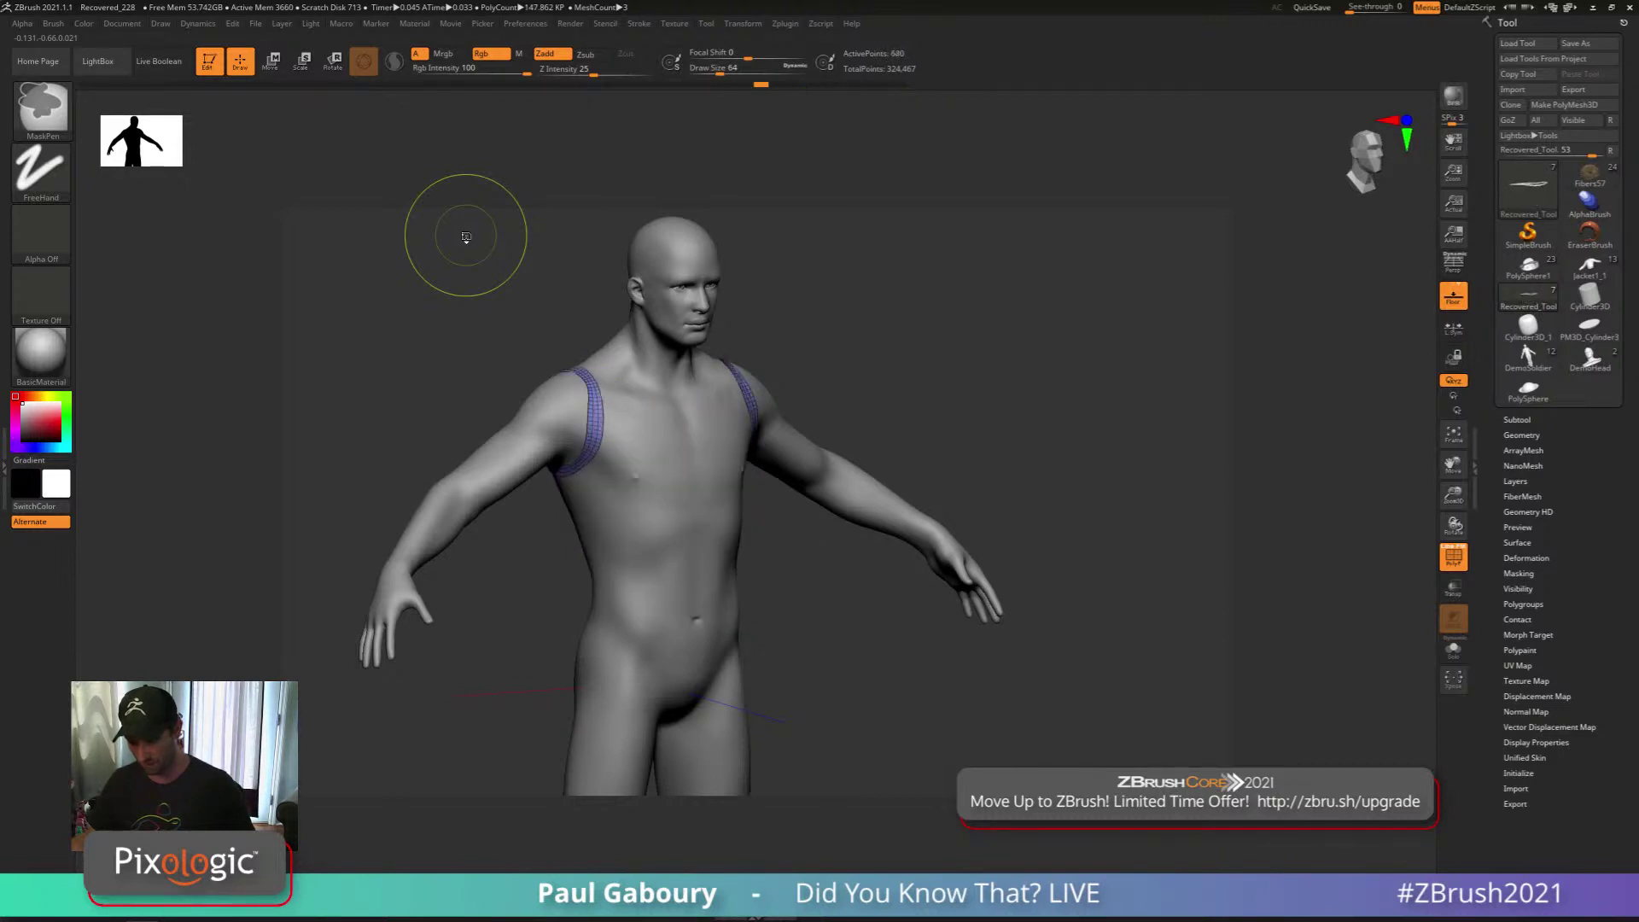
key("ctrl+z")
key("ctrl+z")
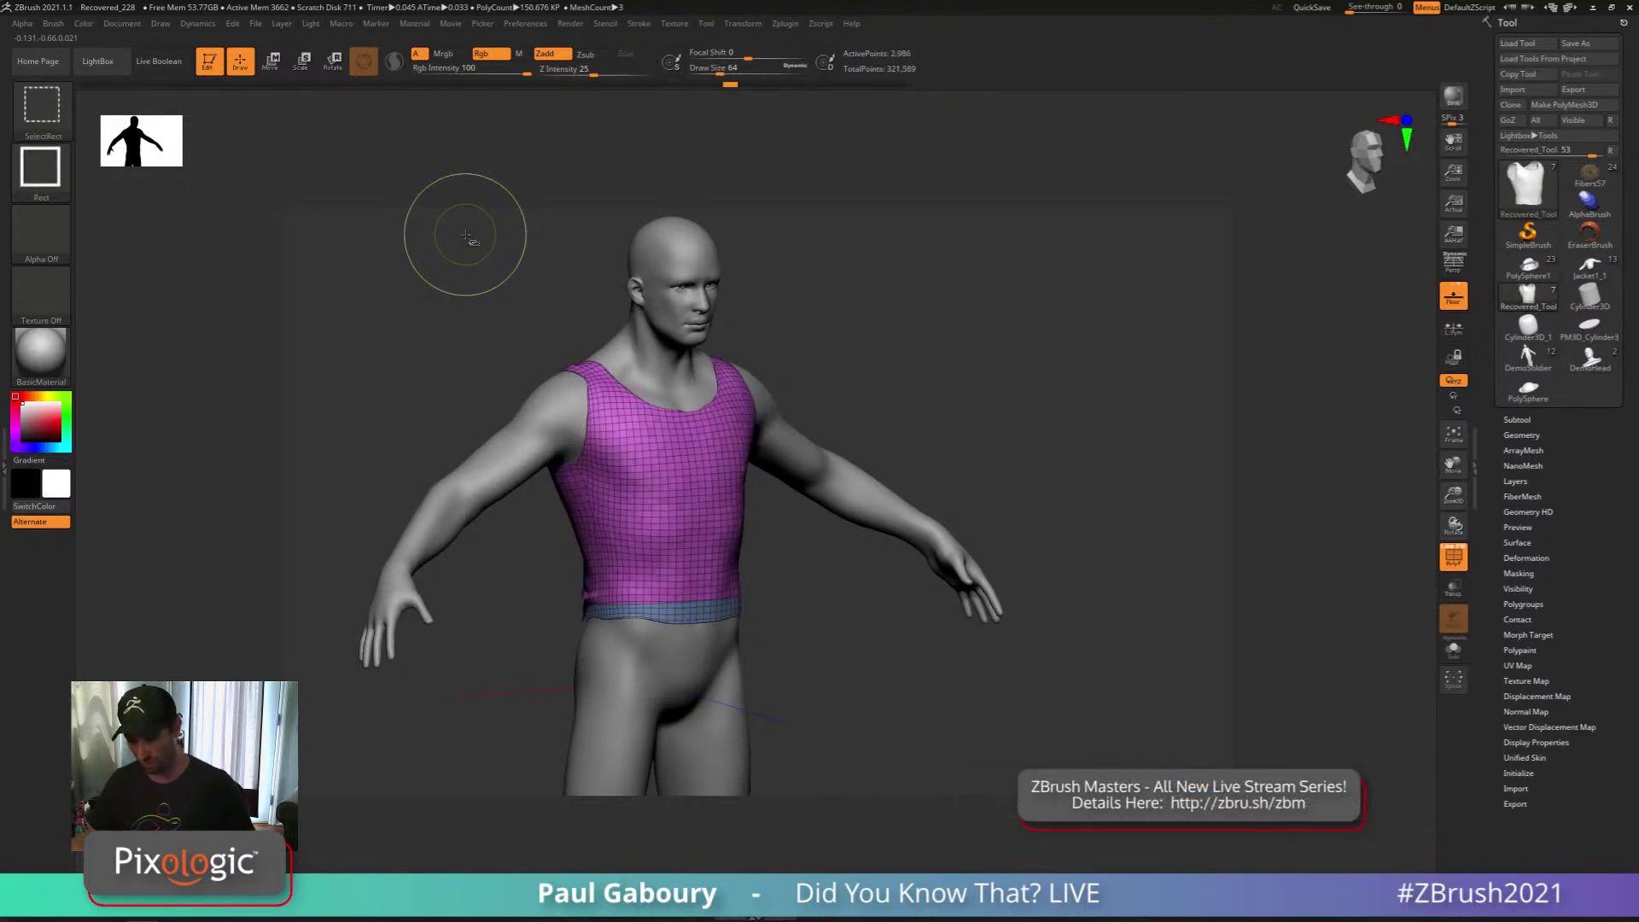
key("ctrl+z")
key("ctrl+z")
key("ctrl+z")
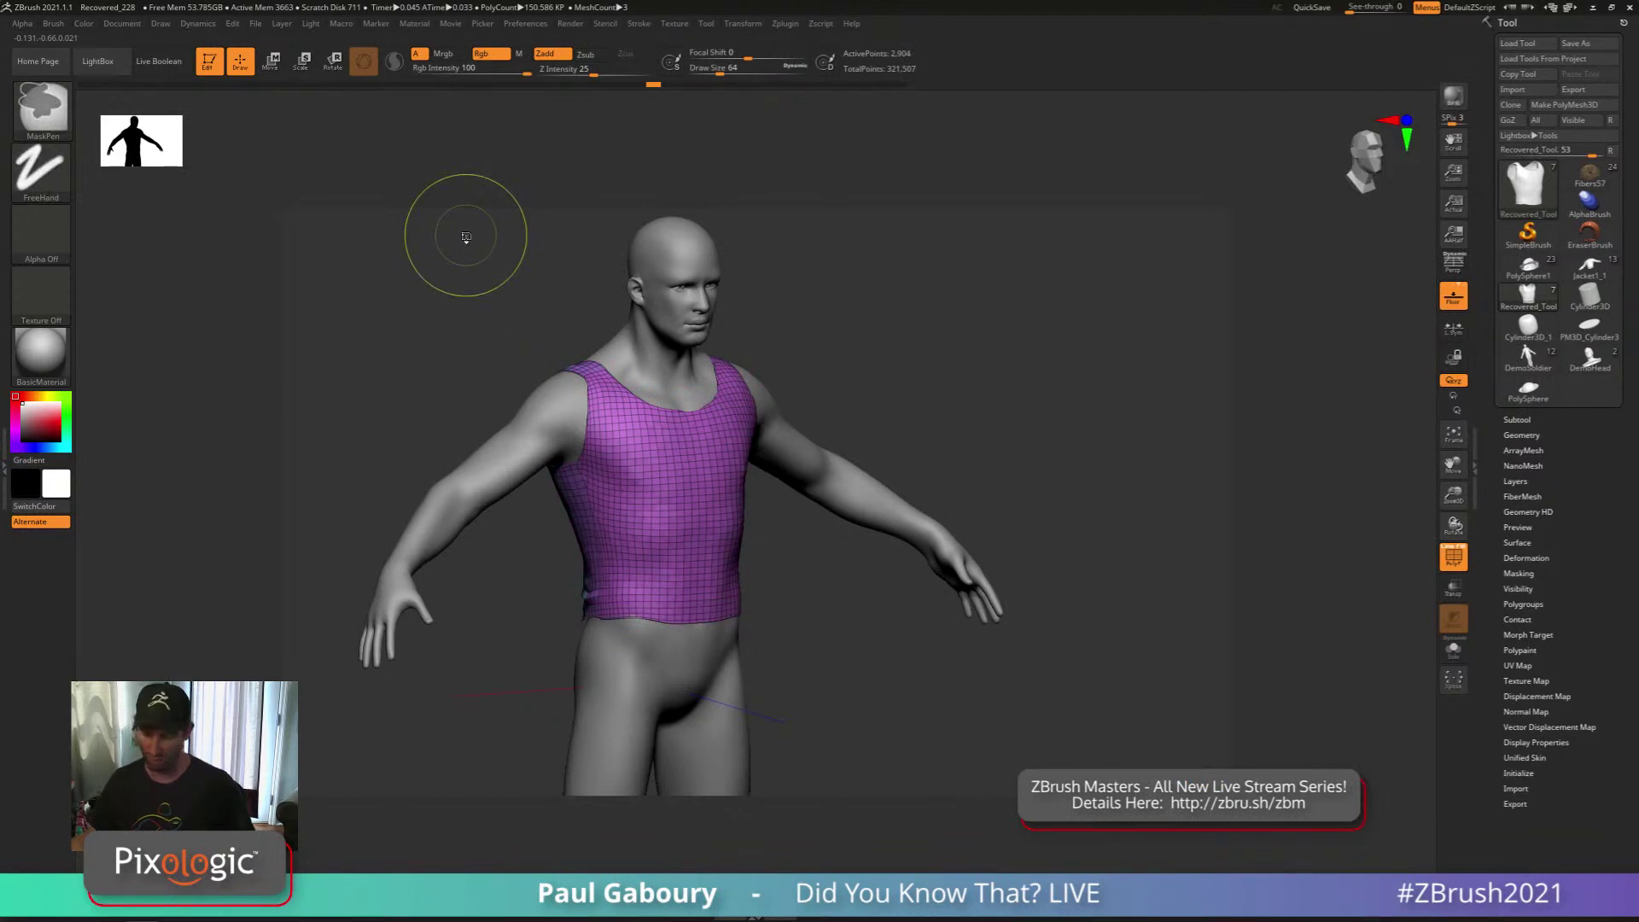
mouse_move(638, 86)
left_mouse_down()
mouse_move(362, 107)
mouse_move(261, 91)
mouse_move(285, 91)
left_mouse_up()
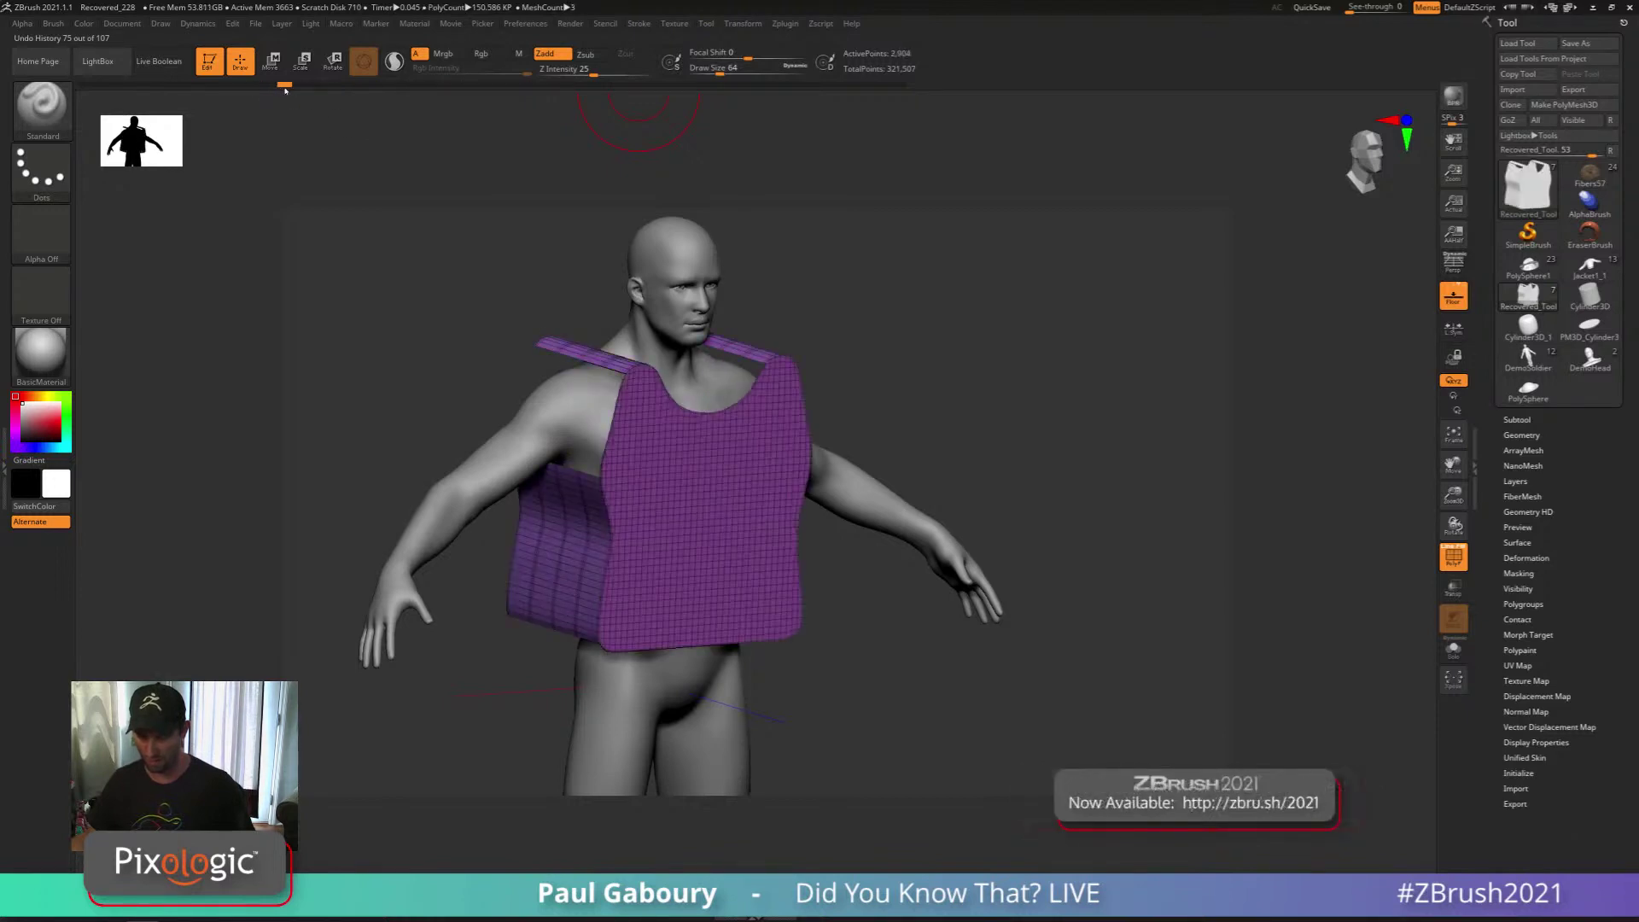
Review the Dynamics settings and examine the polygon grid of the shirt's front panel up close, with Draw Size at 13
left_click(193, 24)
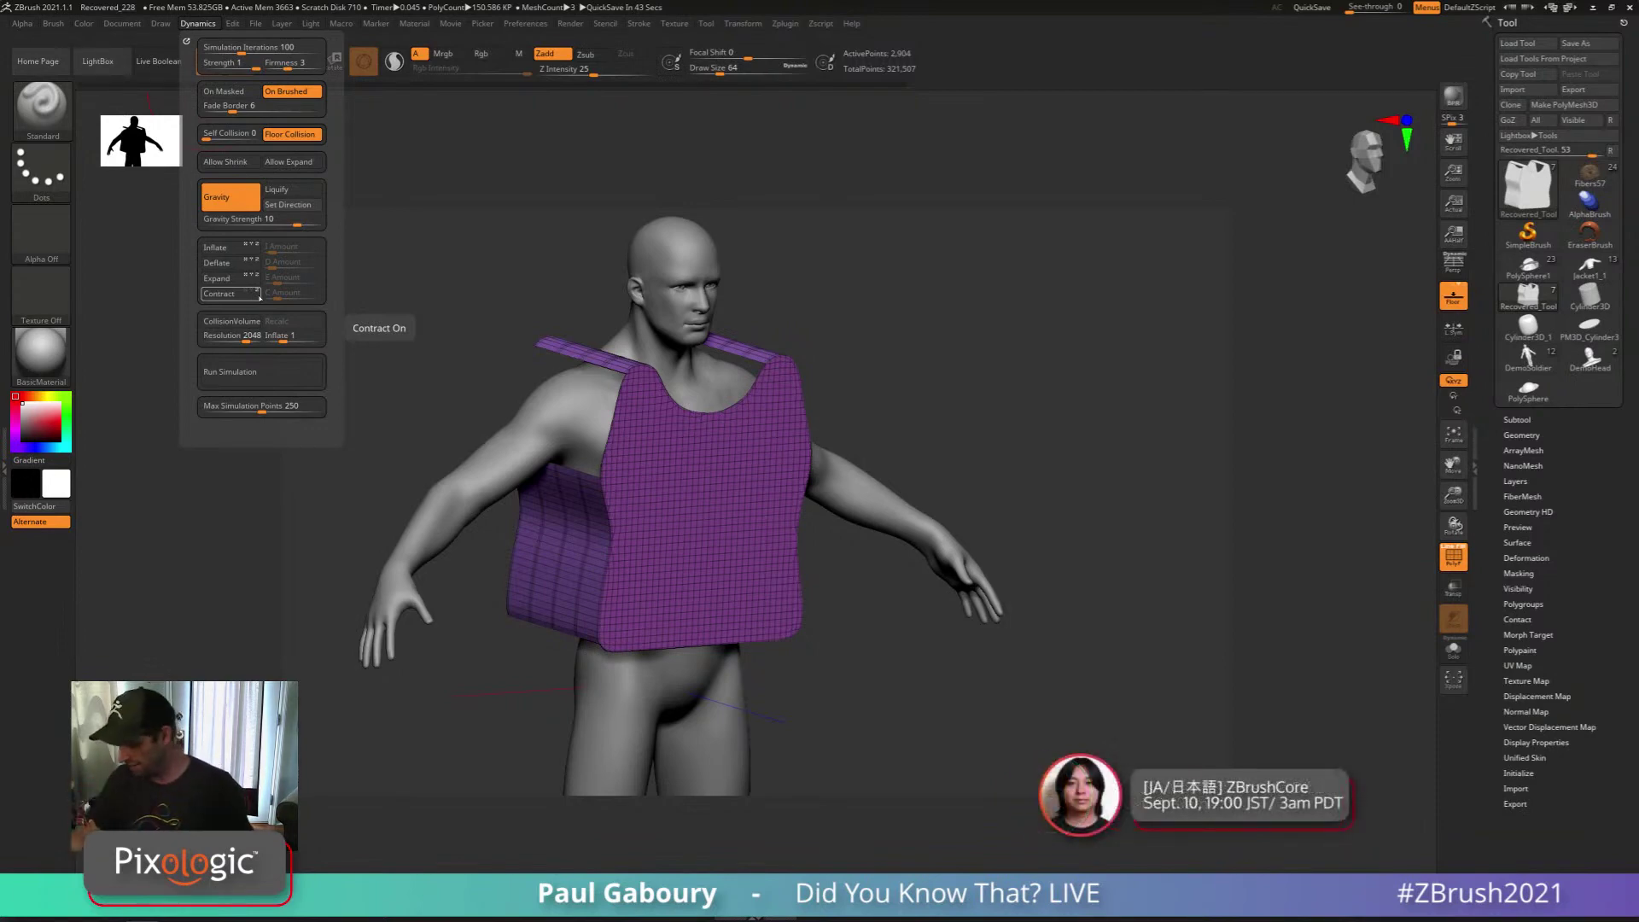
key("ctrl")
right_click_drag(801, 528, 900, 639, "ctrl")
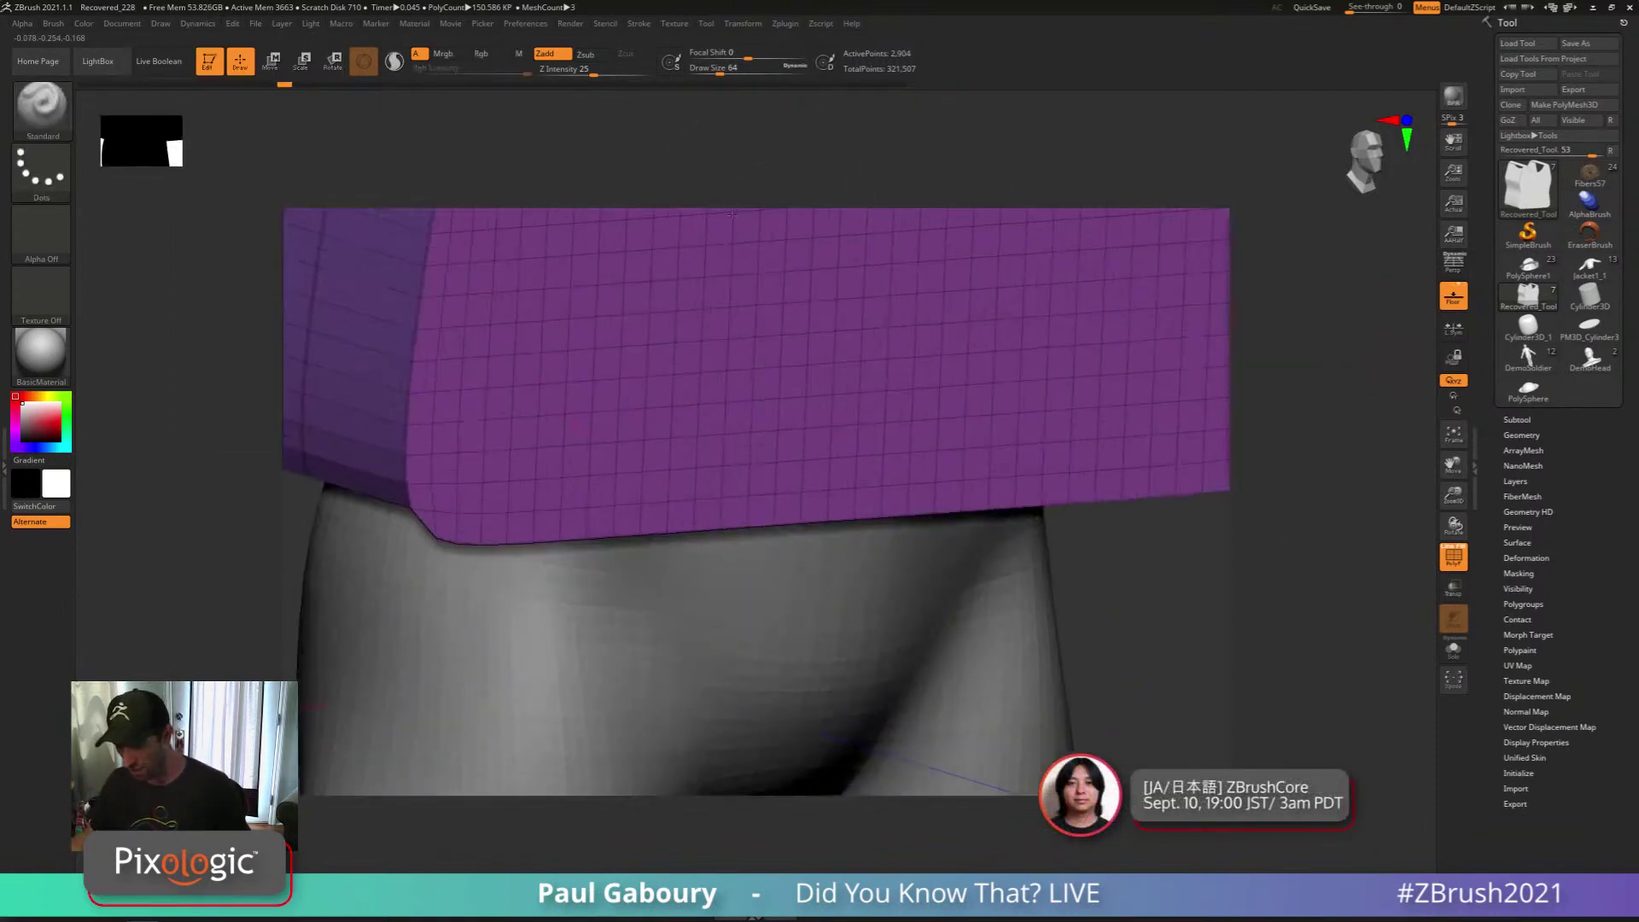
right_click_drag(832, 273, 725, 547, "alt")
key("s")
left_click_drag(680, 510, 665, 510)
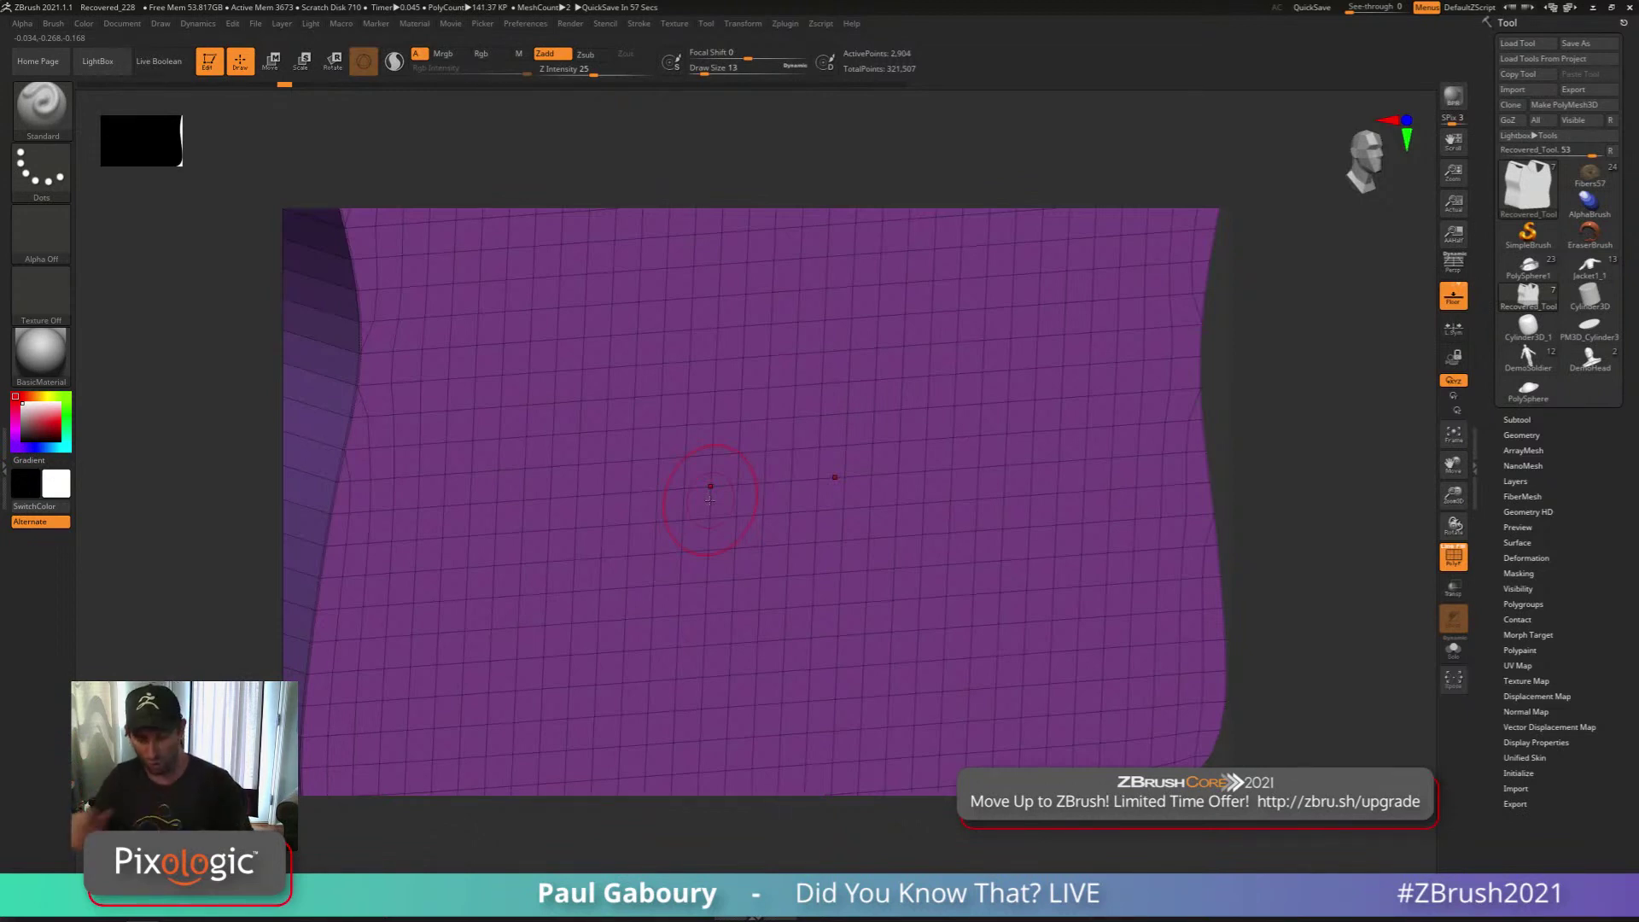
right_click_drag(685, 435, 614, 407, "ctrl")
key("f")
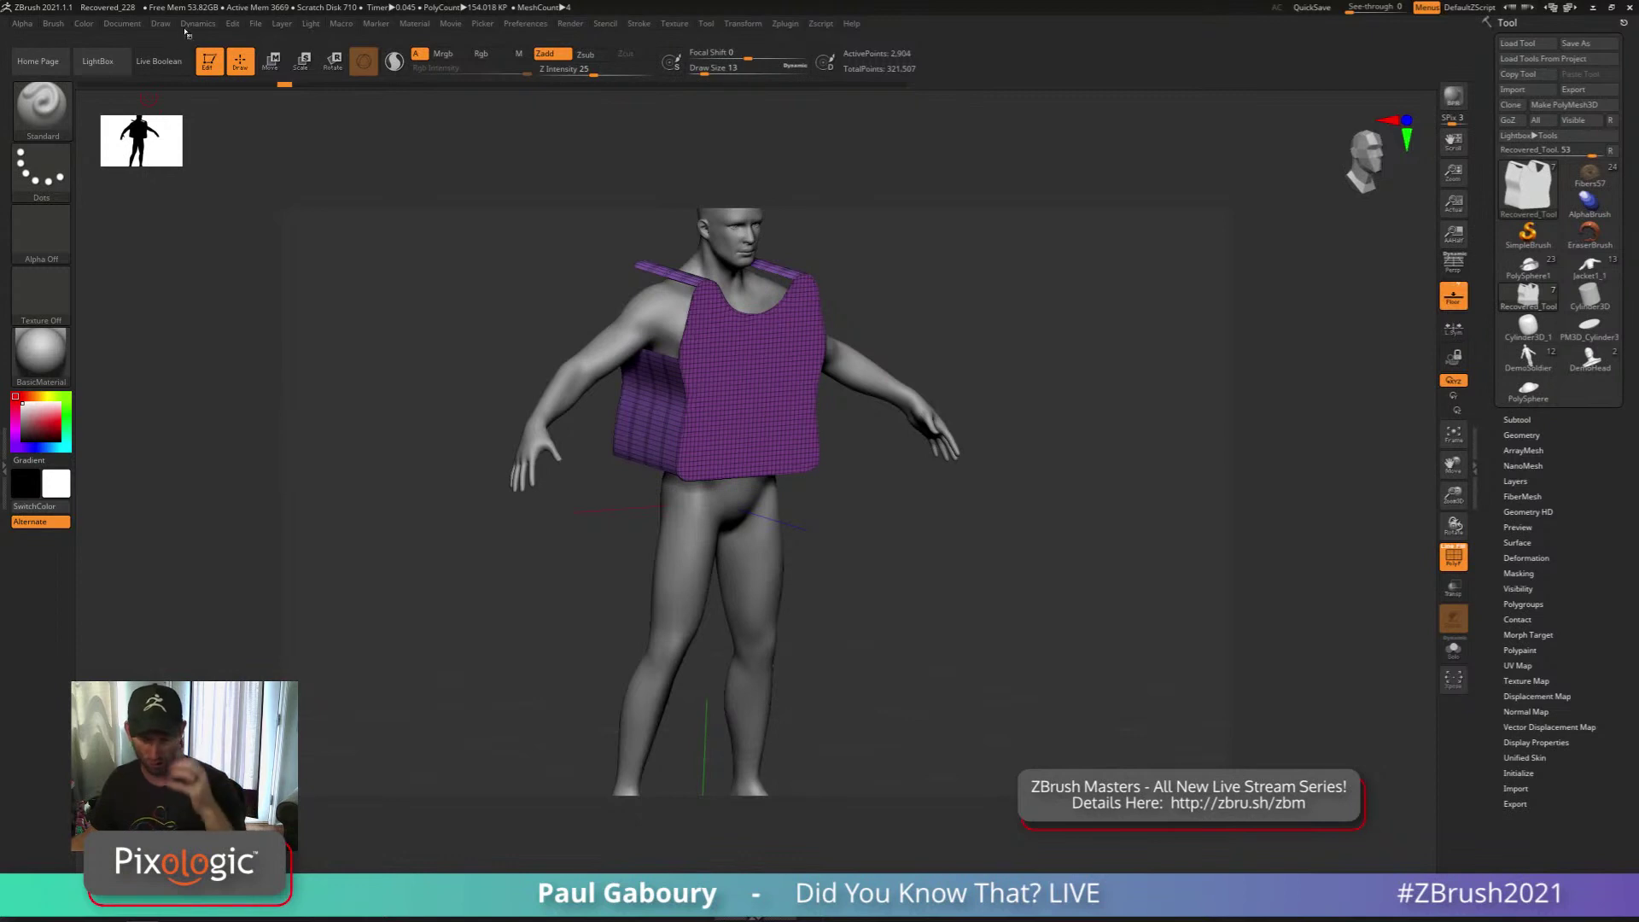
Enable Contract in the Dynamics settings and move the undo history forward to the fitted tank top
left_click(198, 23)
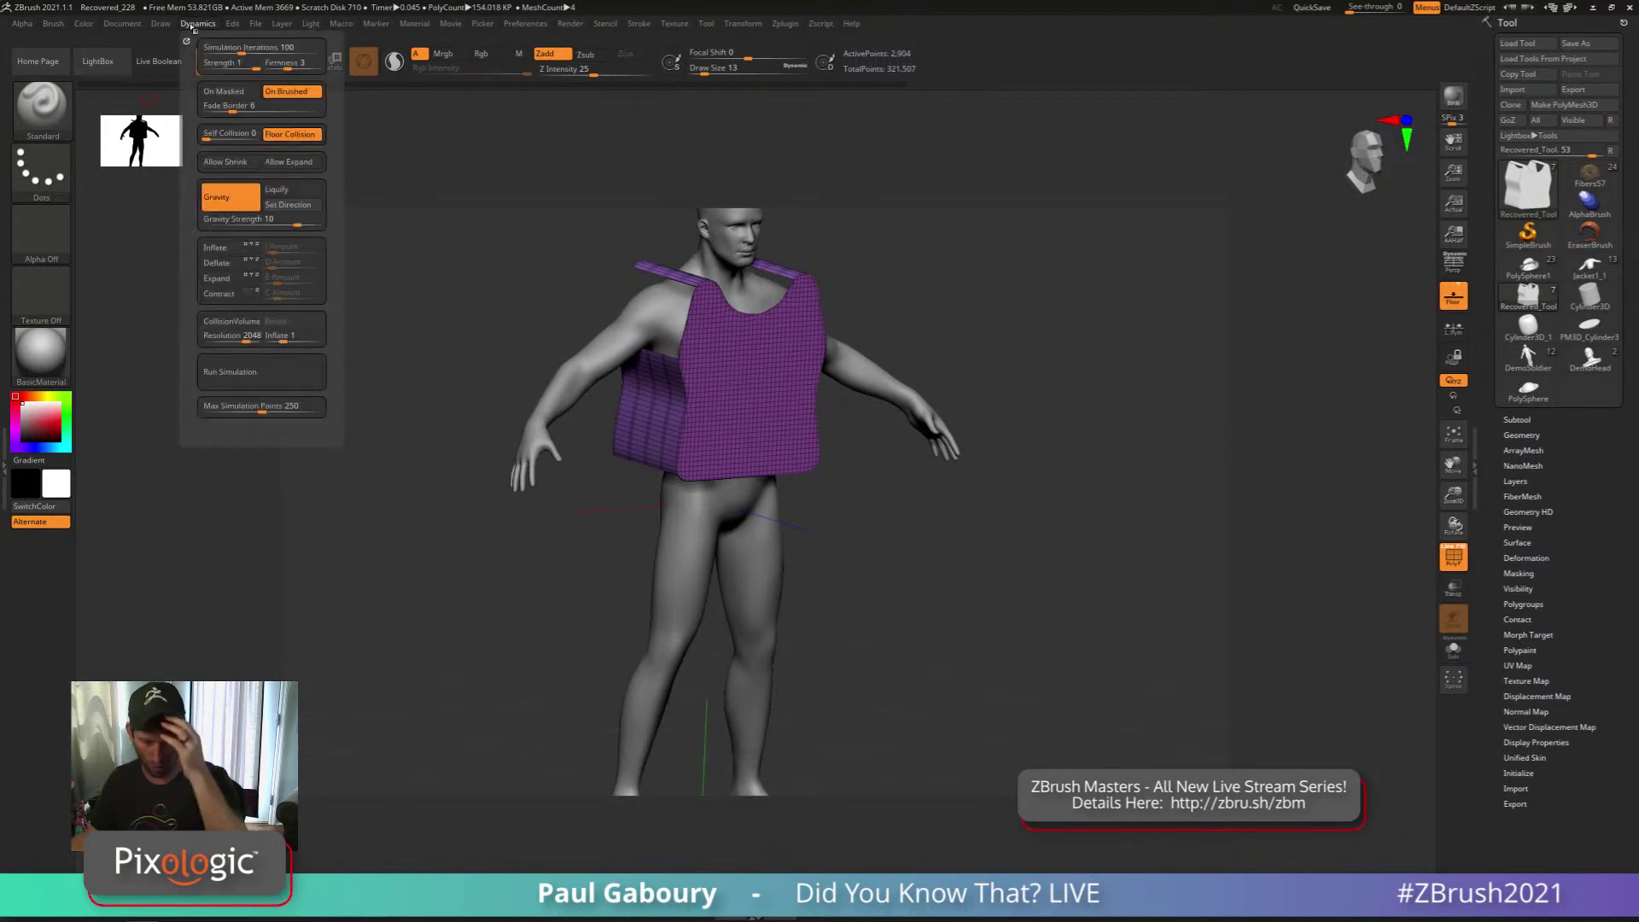
left_click(229, 293)
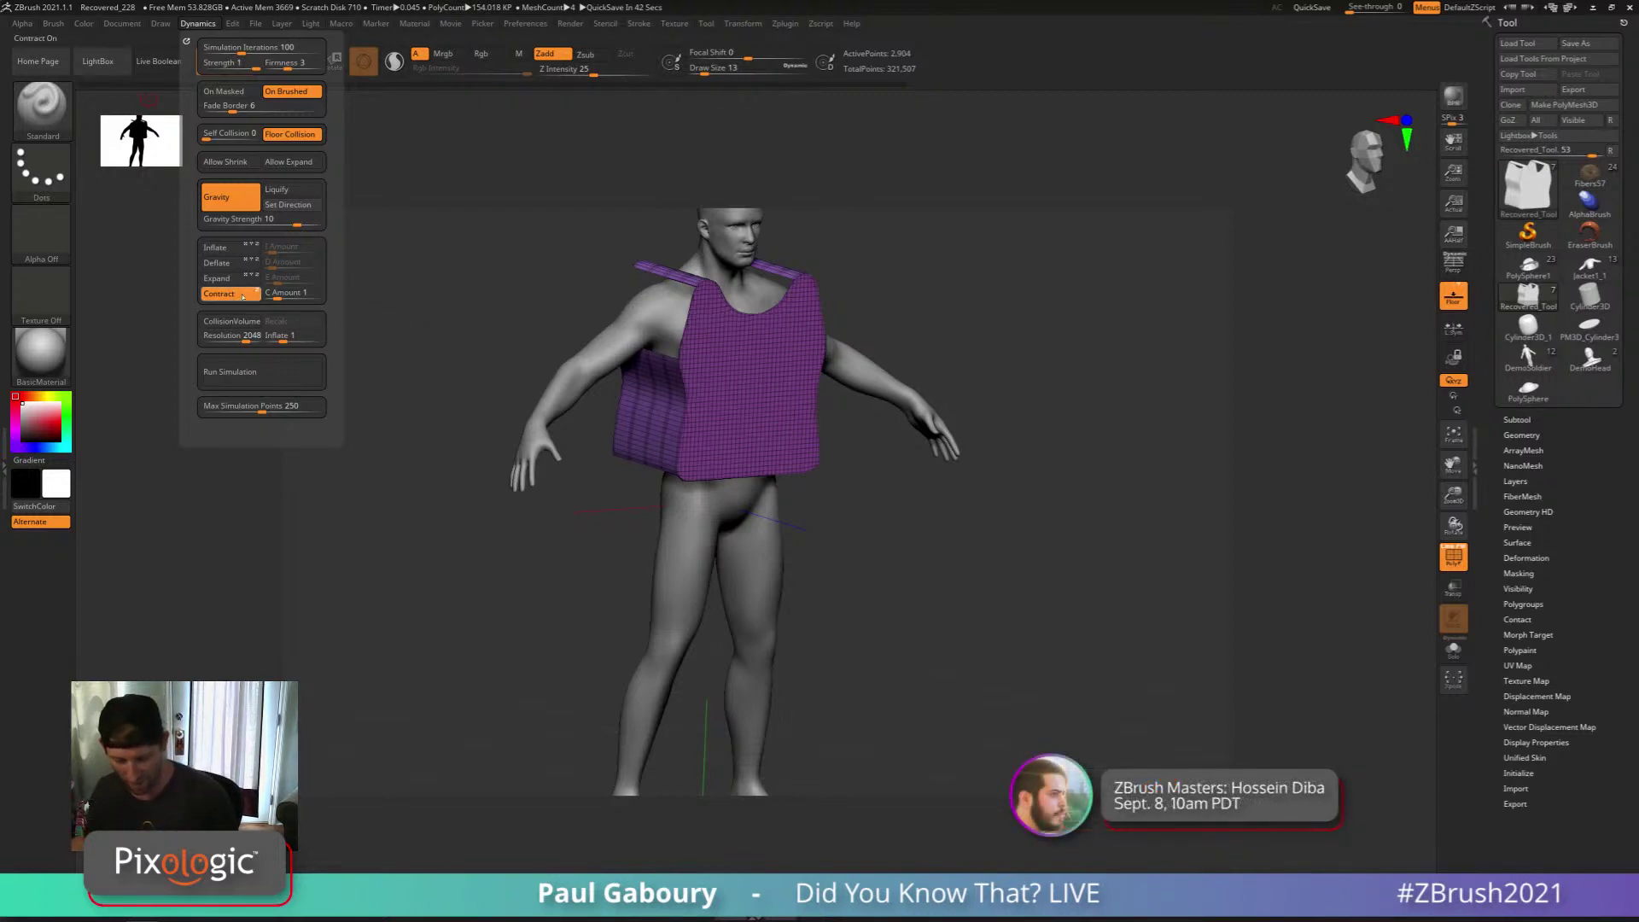
left_click_drag(284, 85, 945, 58)
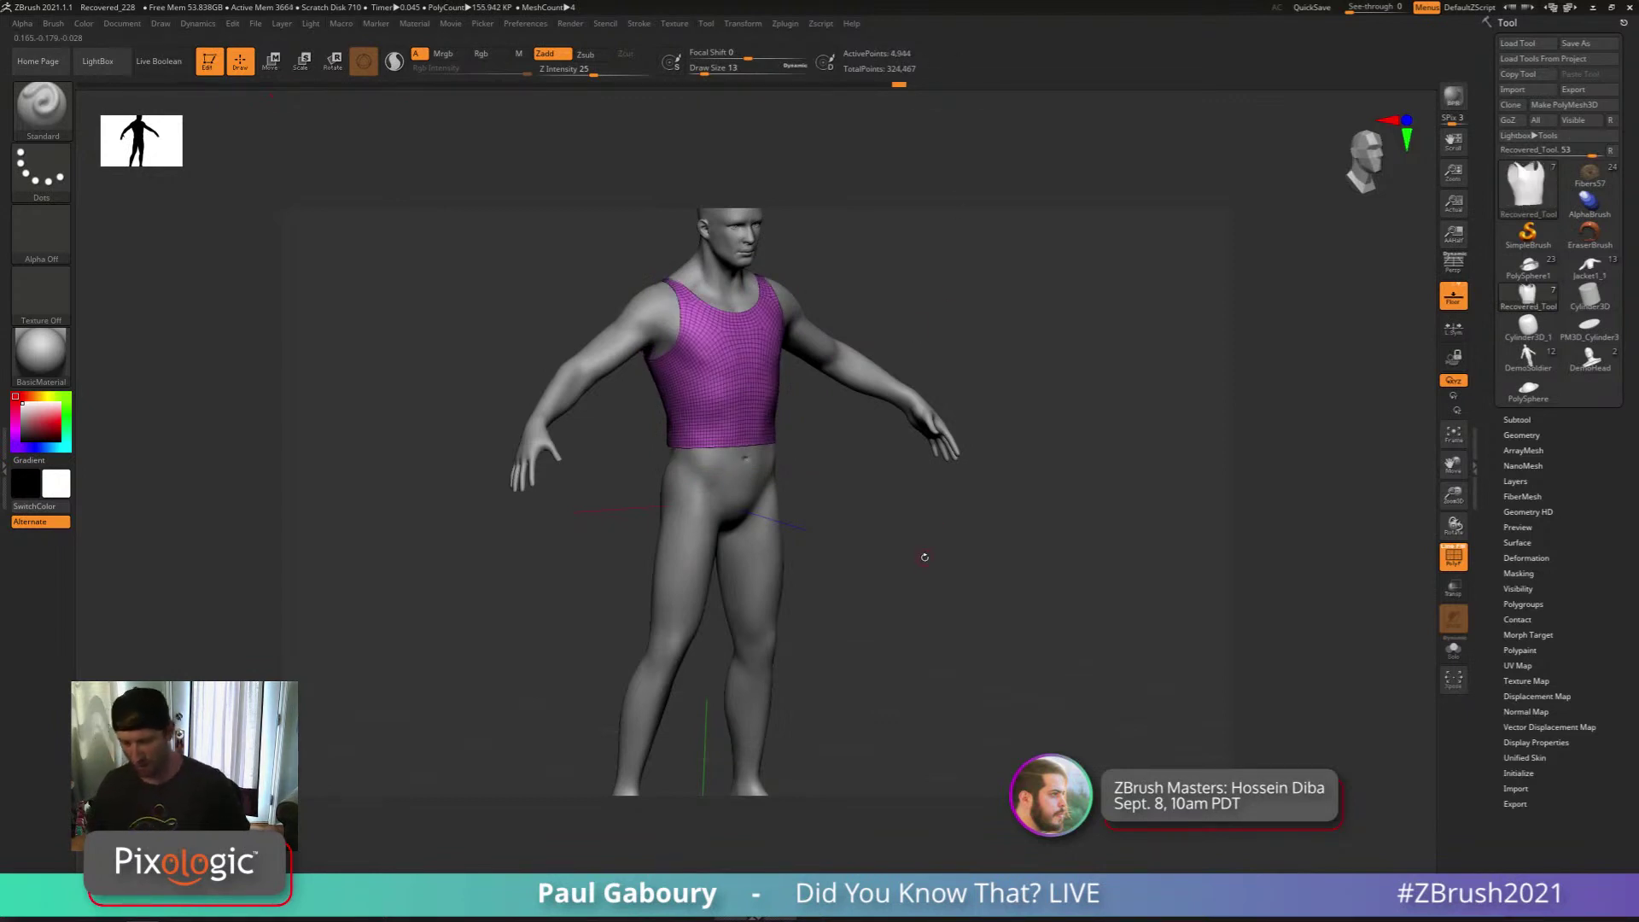
Move the undo history forward to the tank top version whose main body is masked inside the armhole and hem trim
key("ctrl")
key("ctrl+shift+z")
key("ctrl+shift+z")
left_click_drag(1027, 551, 937, 549)
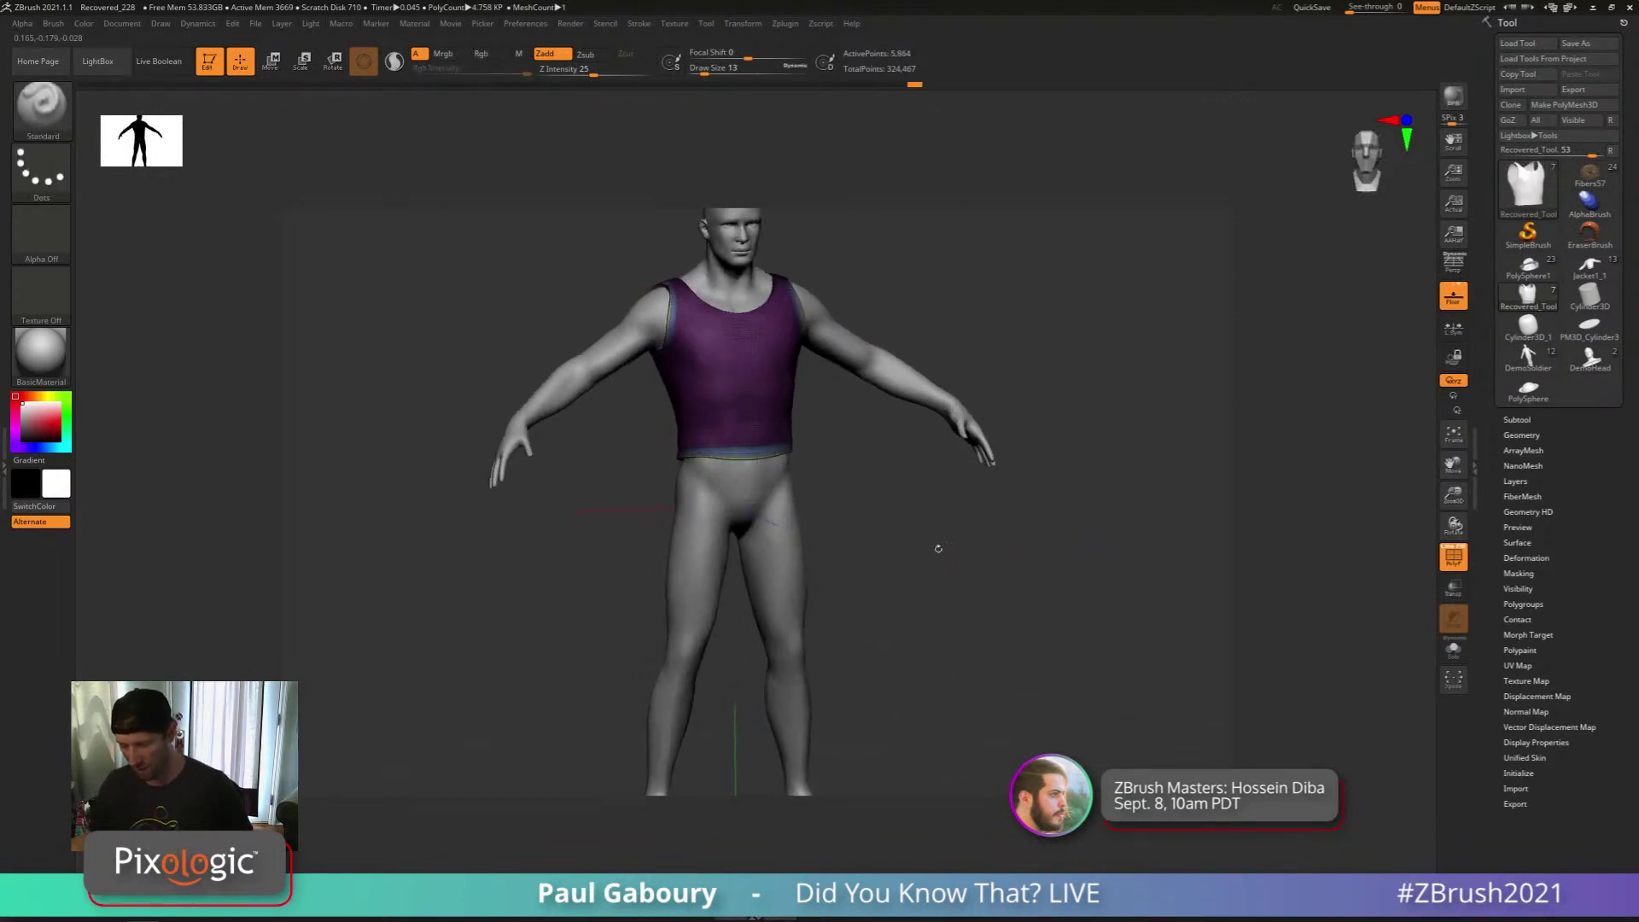
Invert the mask so the tank top's trim is protected instead of its body, and hide the polyframe
right_click(862, 490, "ctrl")
left_click(954, 549, "ctrl")
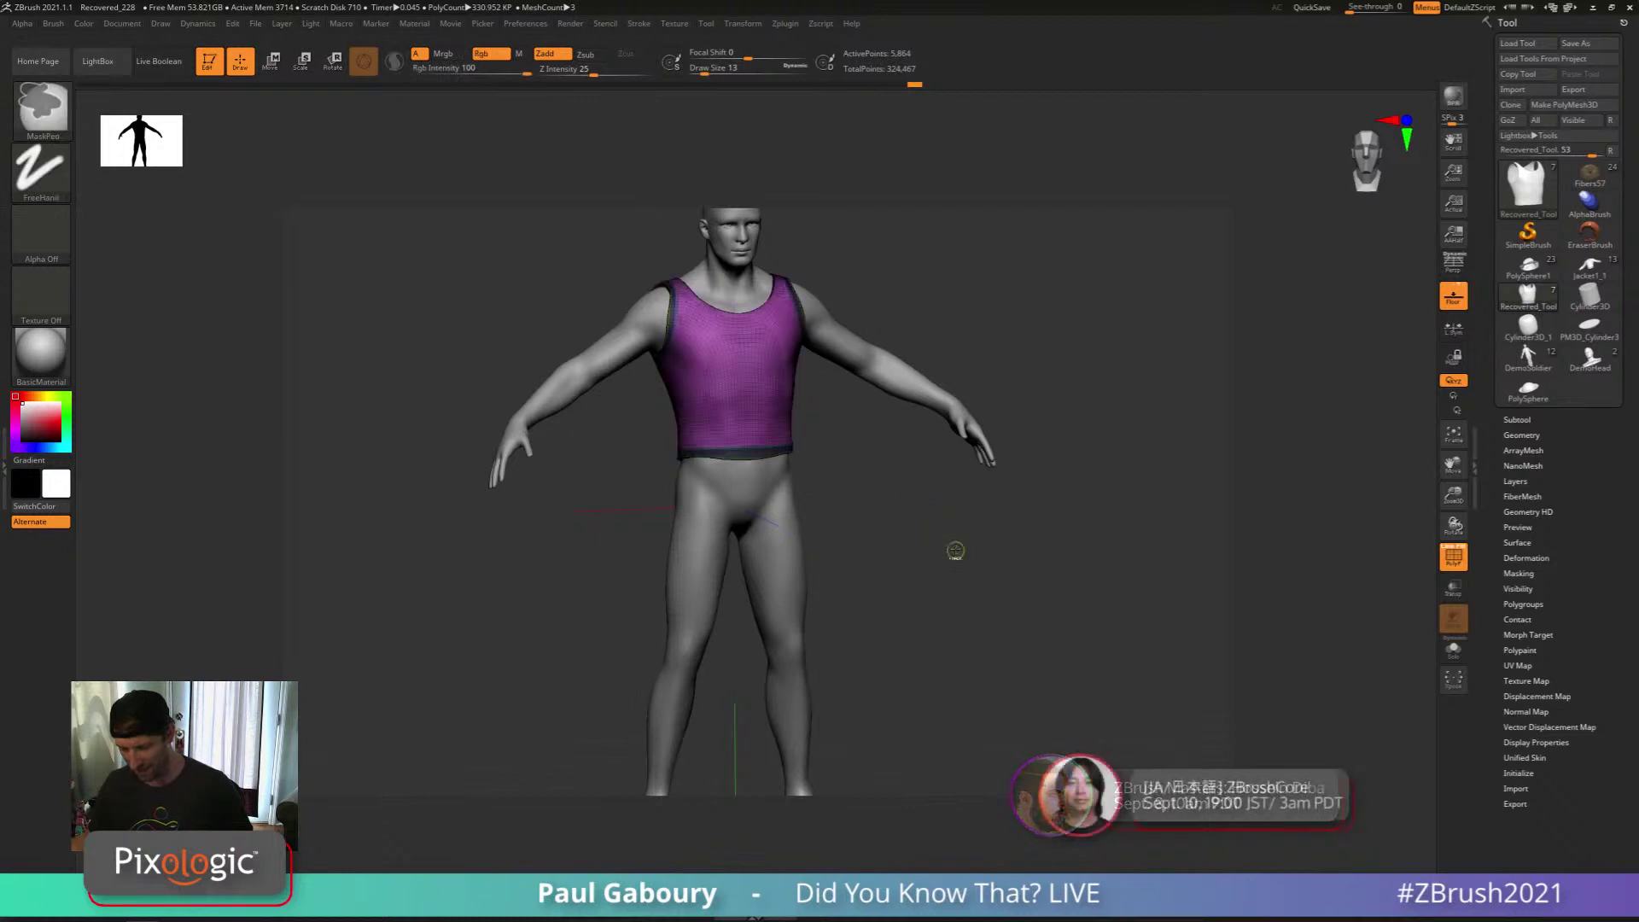
key("shift+f")
left_click_drag(940, 549, 978, 537)
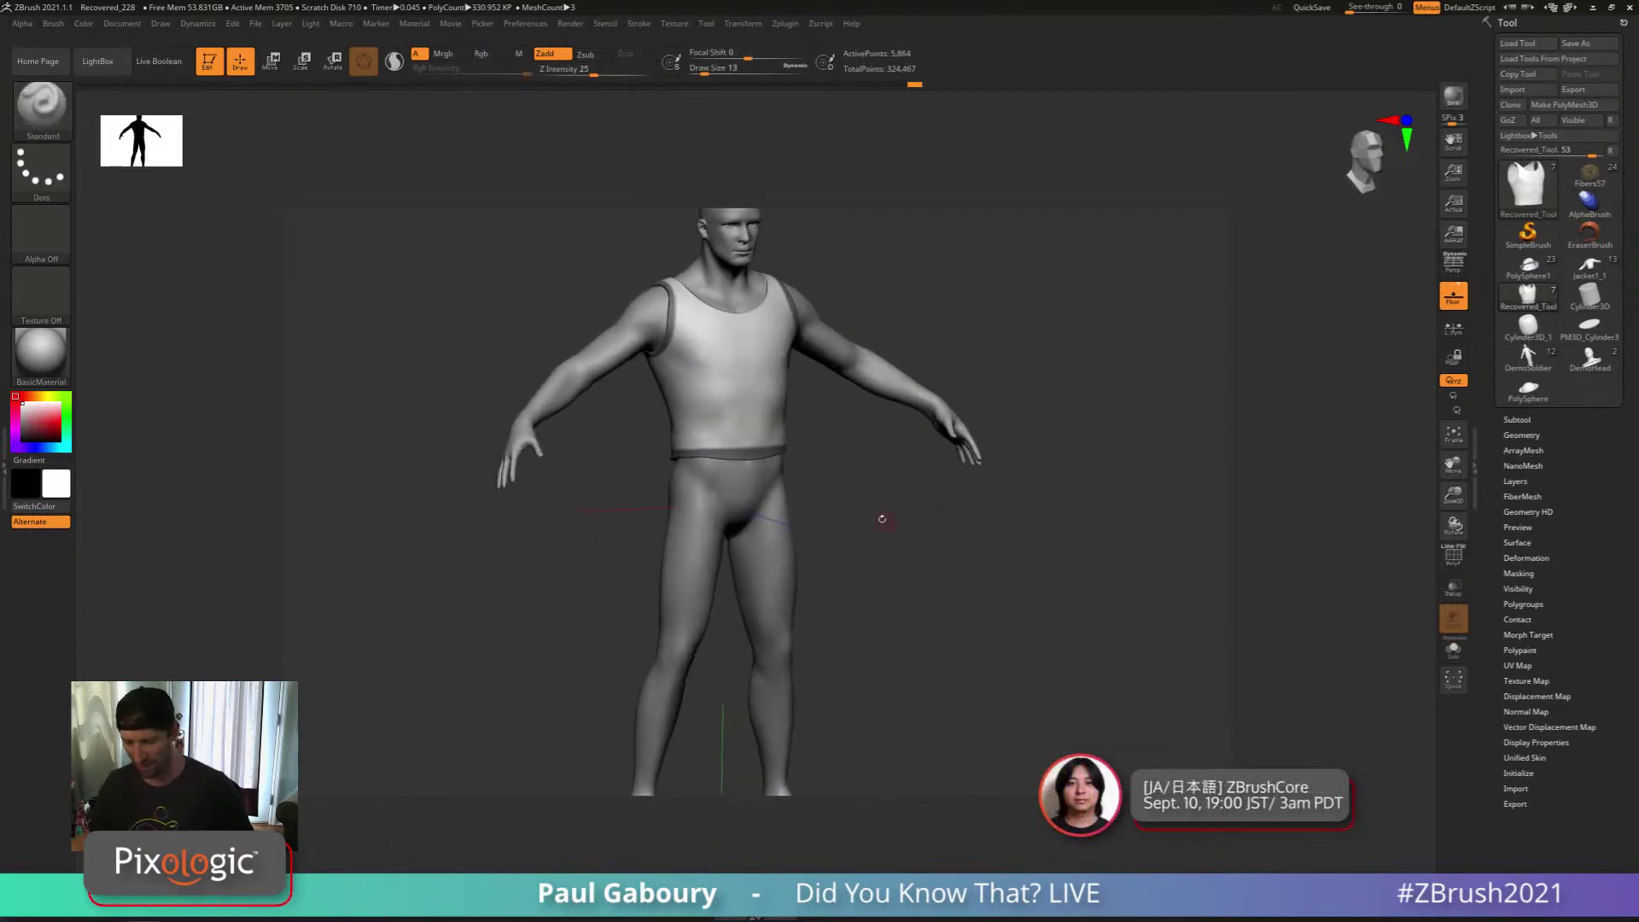
right_click_drag(881, 519, 890, 526, "ctrl")
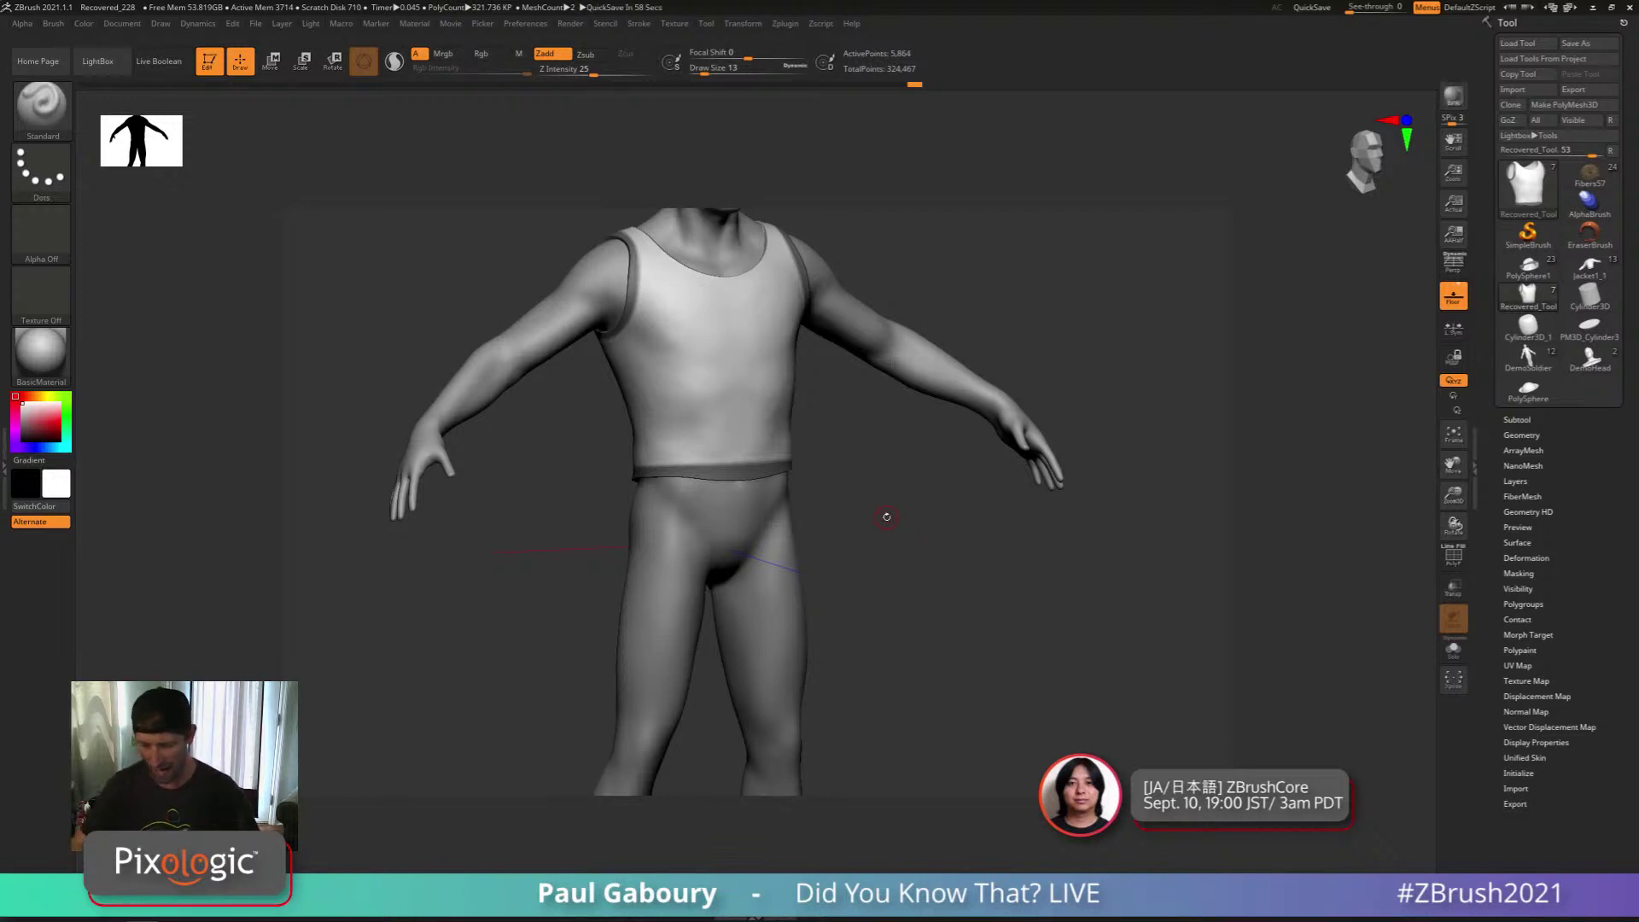
Inflate the cloth along the tank top's lower edge with the ClothInflate brush at Draw Size 37
key("b")
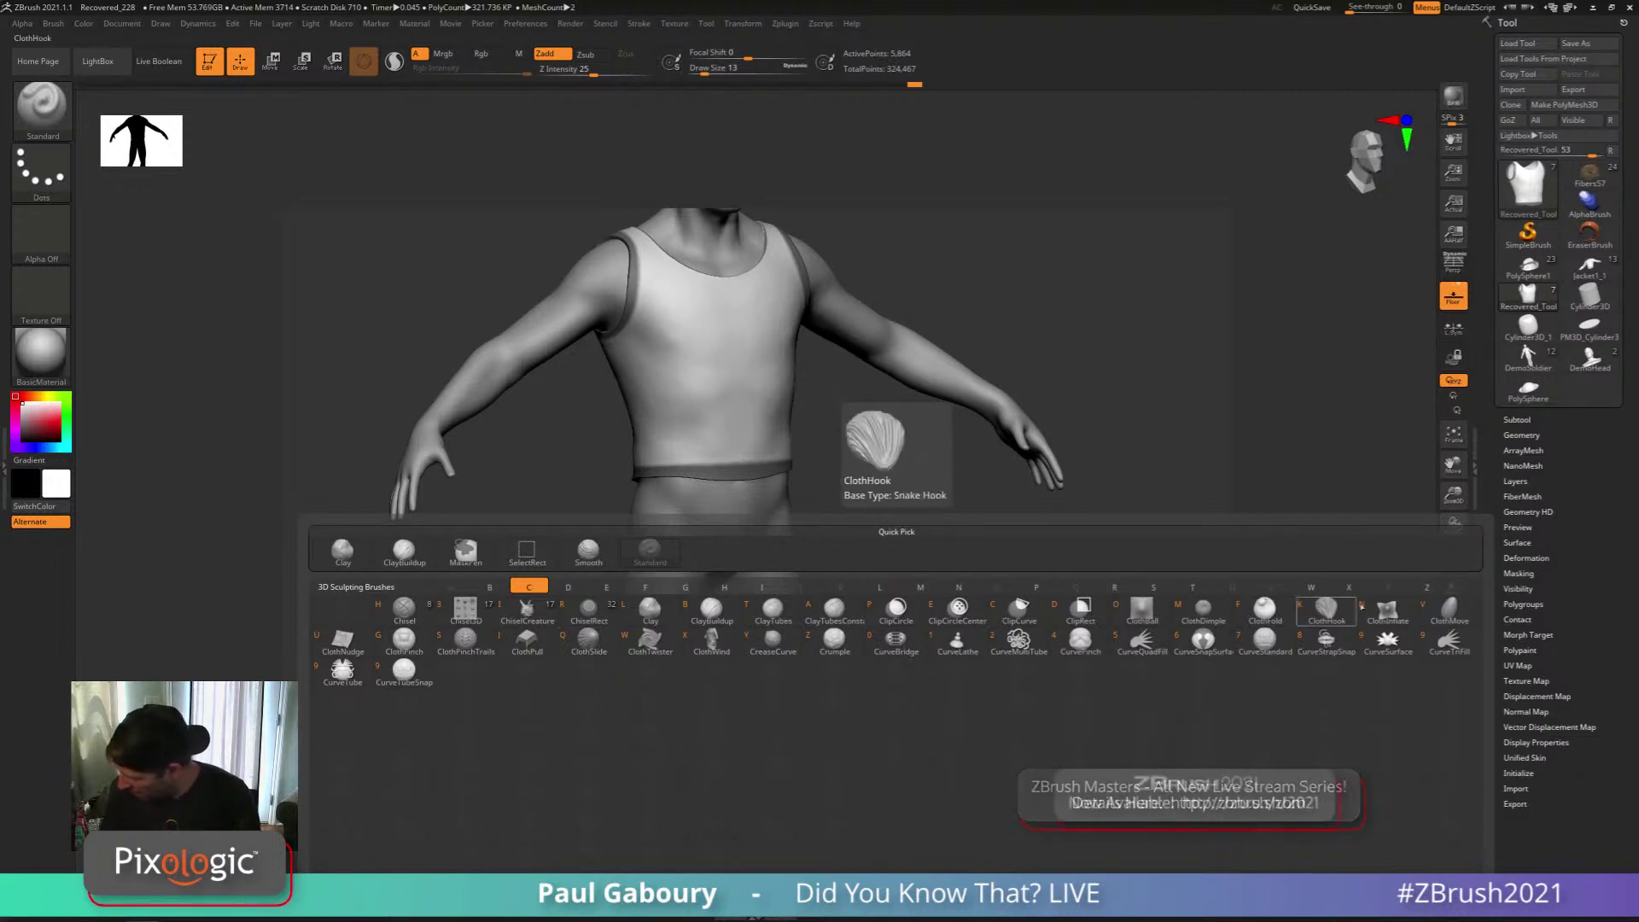
key("n")
key("s")
left_click_drag(832, 500, 840, 500)
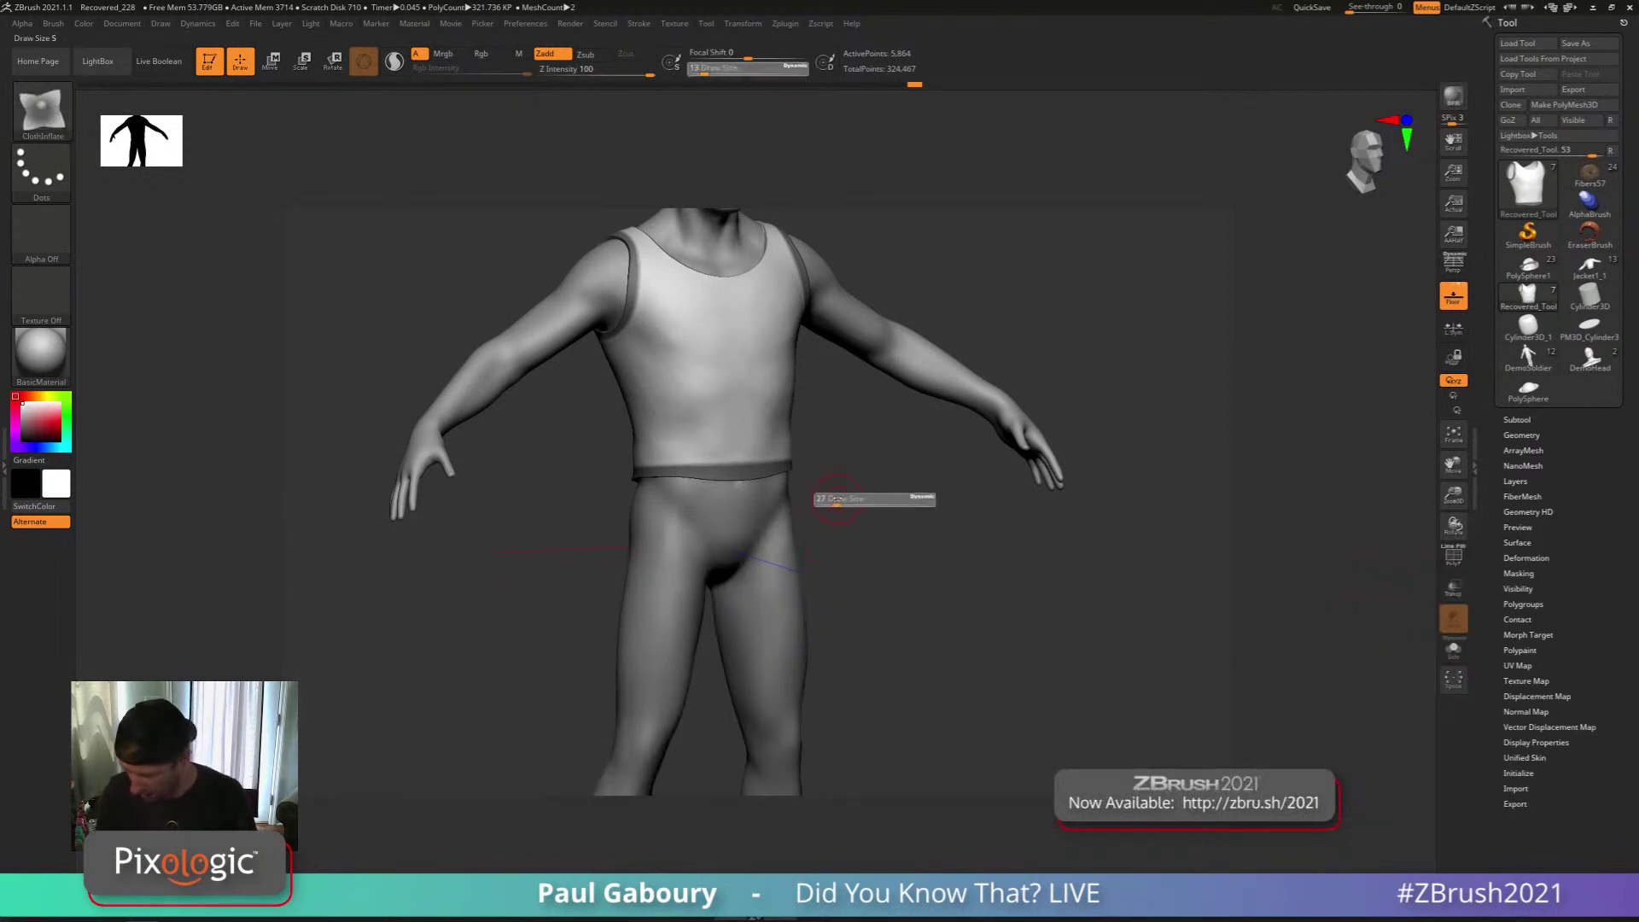
right_click_drag(840, 502, 846, 576, "ctrl")
left_click_drag(753, 465, 570, 470)
right_click_drag(563, 477, 657, 493)
mouse_move(527, 471)
left_mouse_down()
mouse_move(381, 461)
mouse_move(420, 466)
left_mouse_up()
right_click_drag(661, 551, 665, 522, "ctrl")
mouse_move(665, 522)
right_mouse_down()
mouse_move(603, 532)
mouse_move(439, 441)
mouse_move(427, 494)
right_mouse_up()
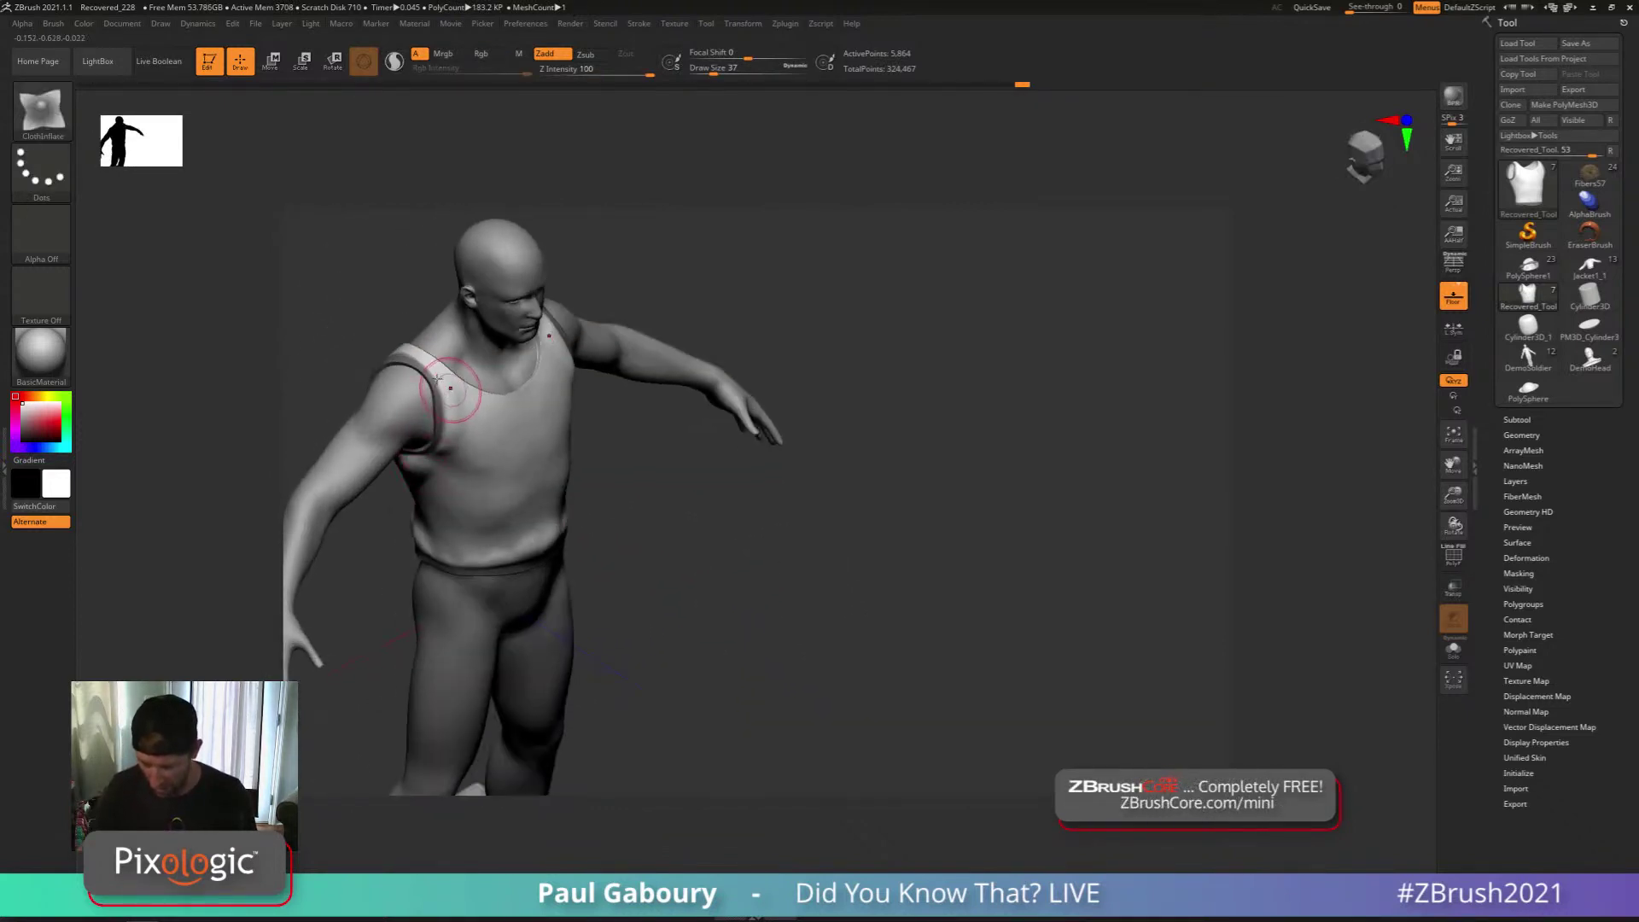
Inflate the cloth around the tank top's shoulder and armhole, reducing Draw Size to 20 for the armpit
left_click_drag(455, 392, 433, 358)
right_click_drag(410, 363, 559, 375)
mouse_move(413, 357)
left_mouse_down()
mouse_move(384, 377)
mouse_move(393, 453)
left_mouse_up()
right_click_drag(392, 452, 363, 439)
mouse_move(410, 382)
left_mouse_down()
mouse_move(380, 465)
mouse_move(377, 426)
mouse_move(381, 487)
mouse_move(362, 431)
left_mouse_up()
key("s")
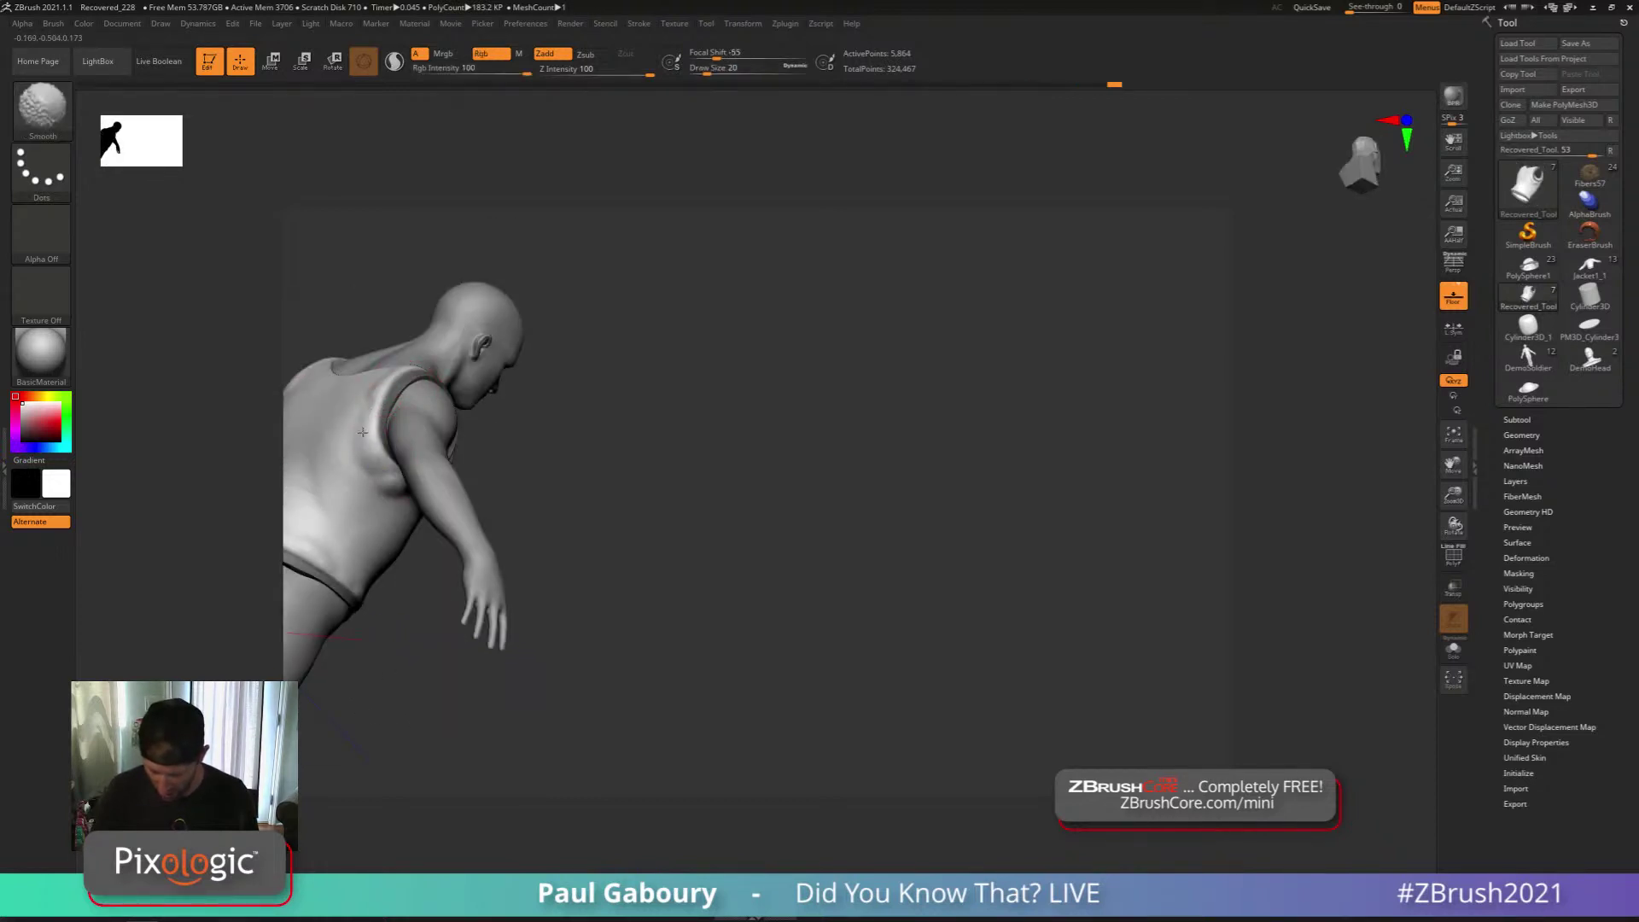
mouse_move(326, 503)
right_mouse_down()
mouse_move(432, 454)
mouse_move(415, 457)
right_mouse_up()
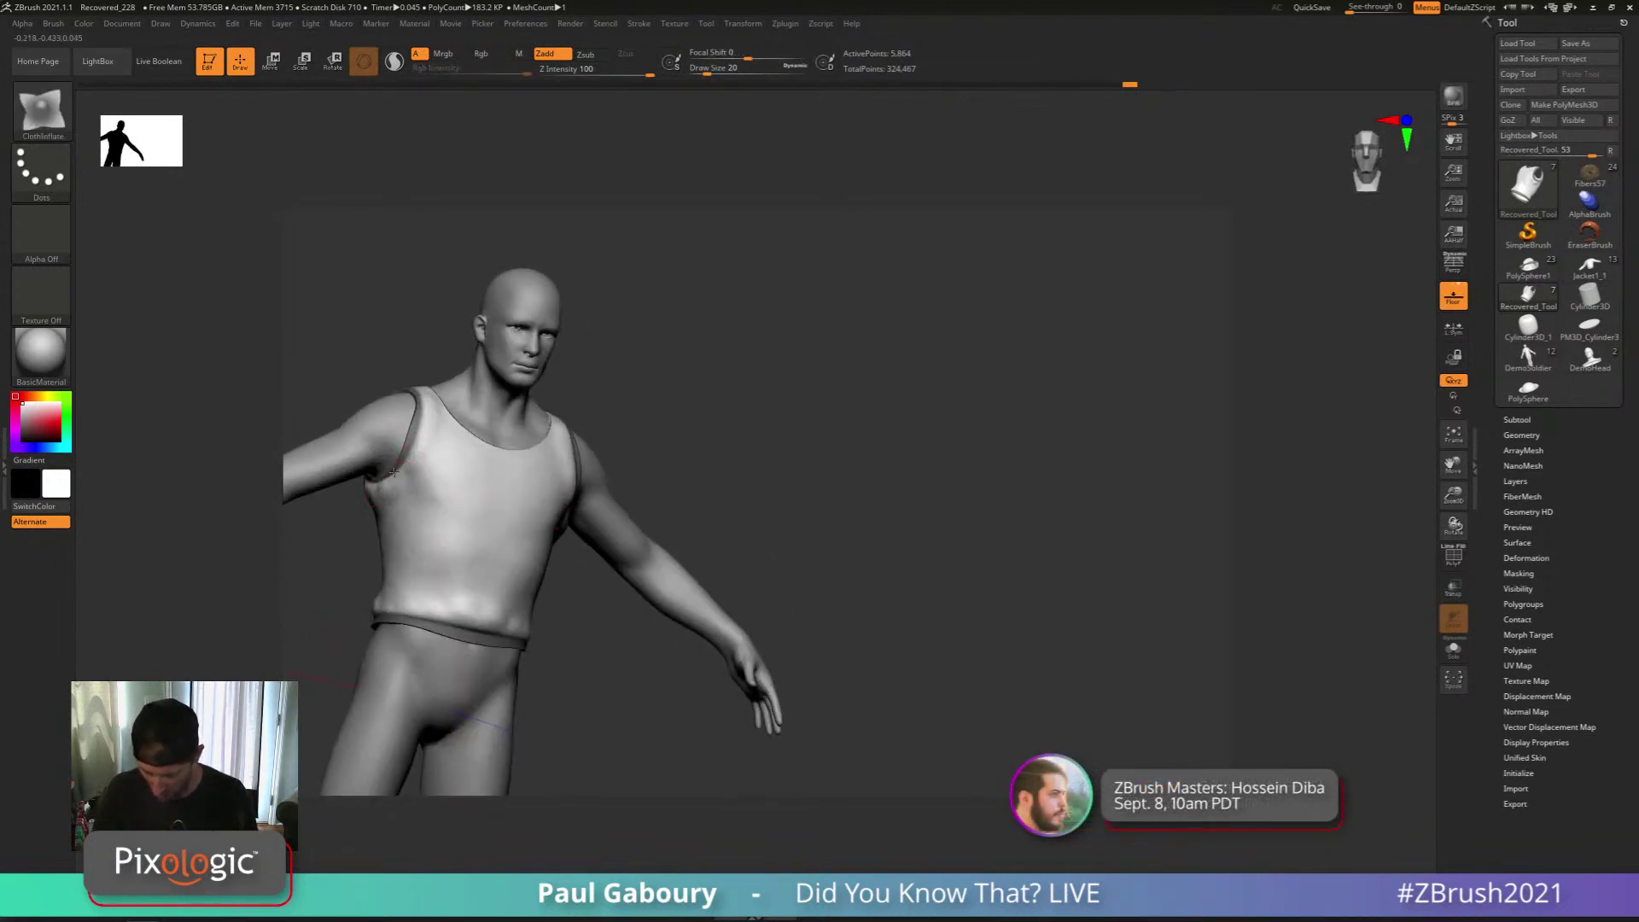
left_click_drag(388, 484, 376, 488, "shift")
right_click_drag(422, 409, 583, 568)
Try pinching folds across the tank top's belly with the ClothPinchTrails brush at Draw Size 20, undoing the strokes
key("b")
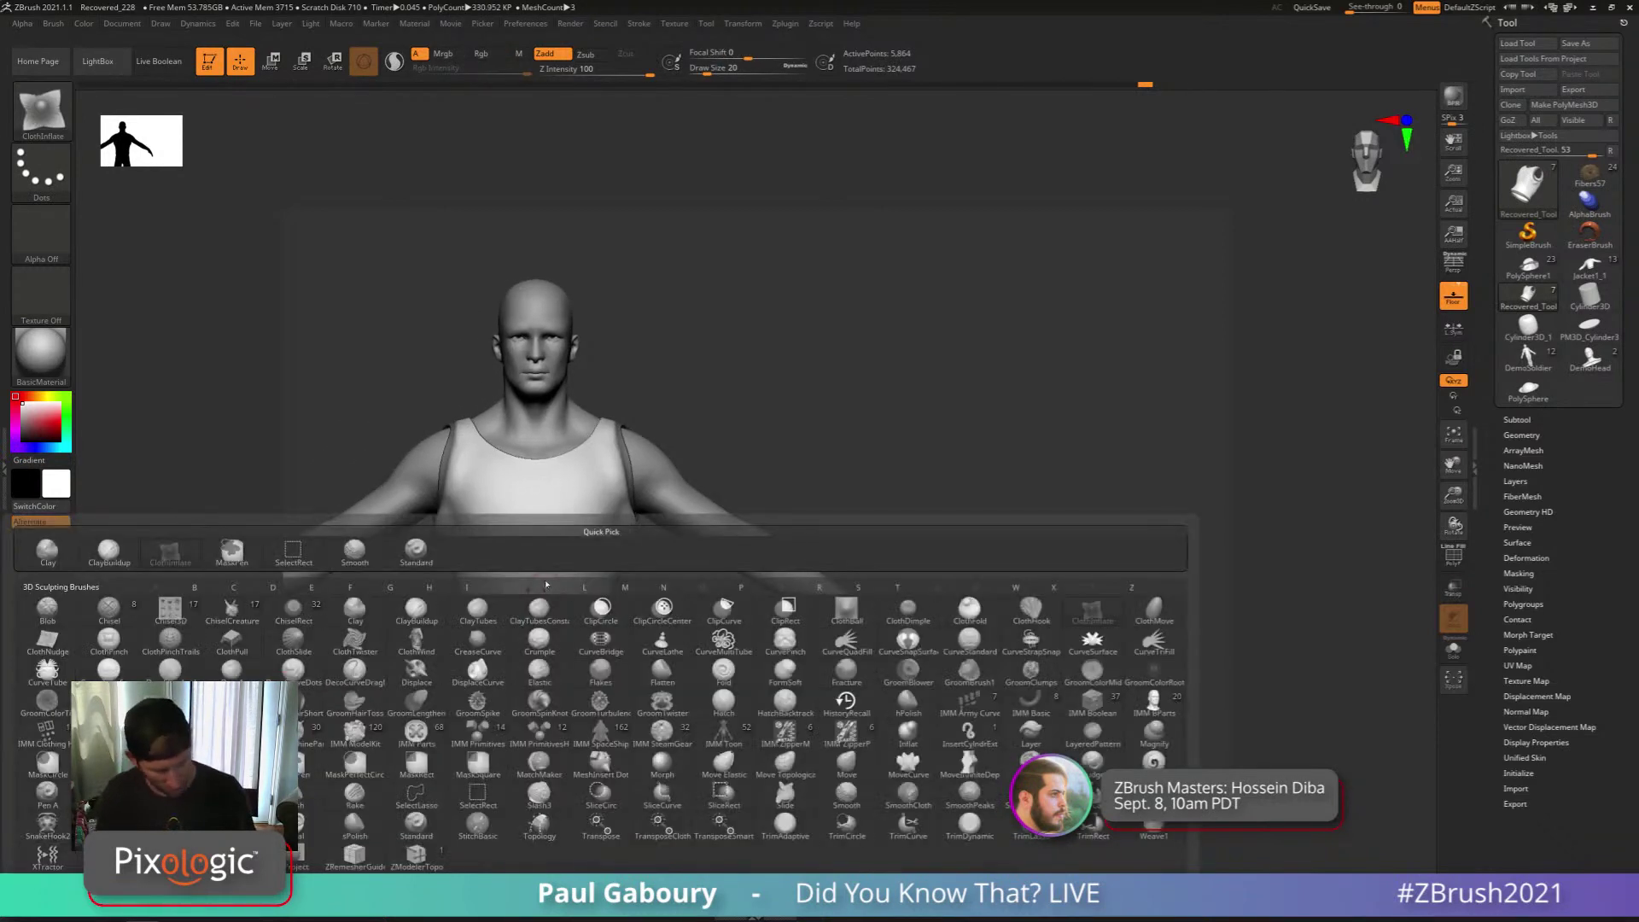
key("c")
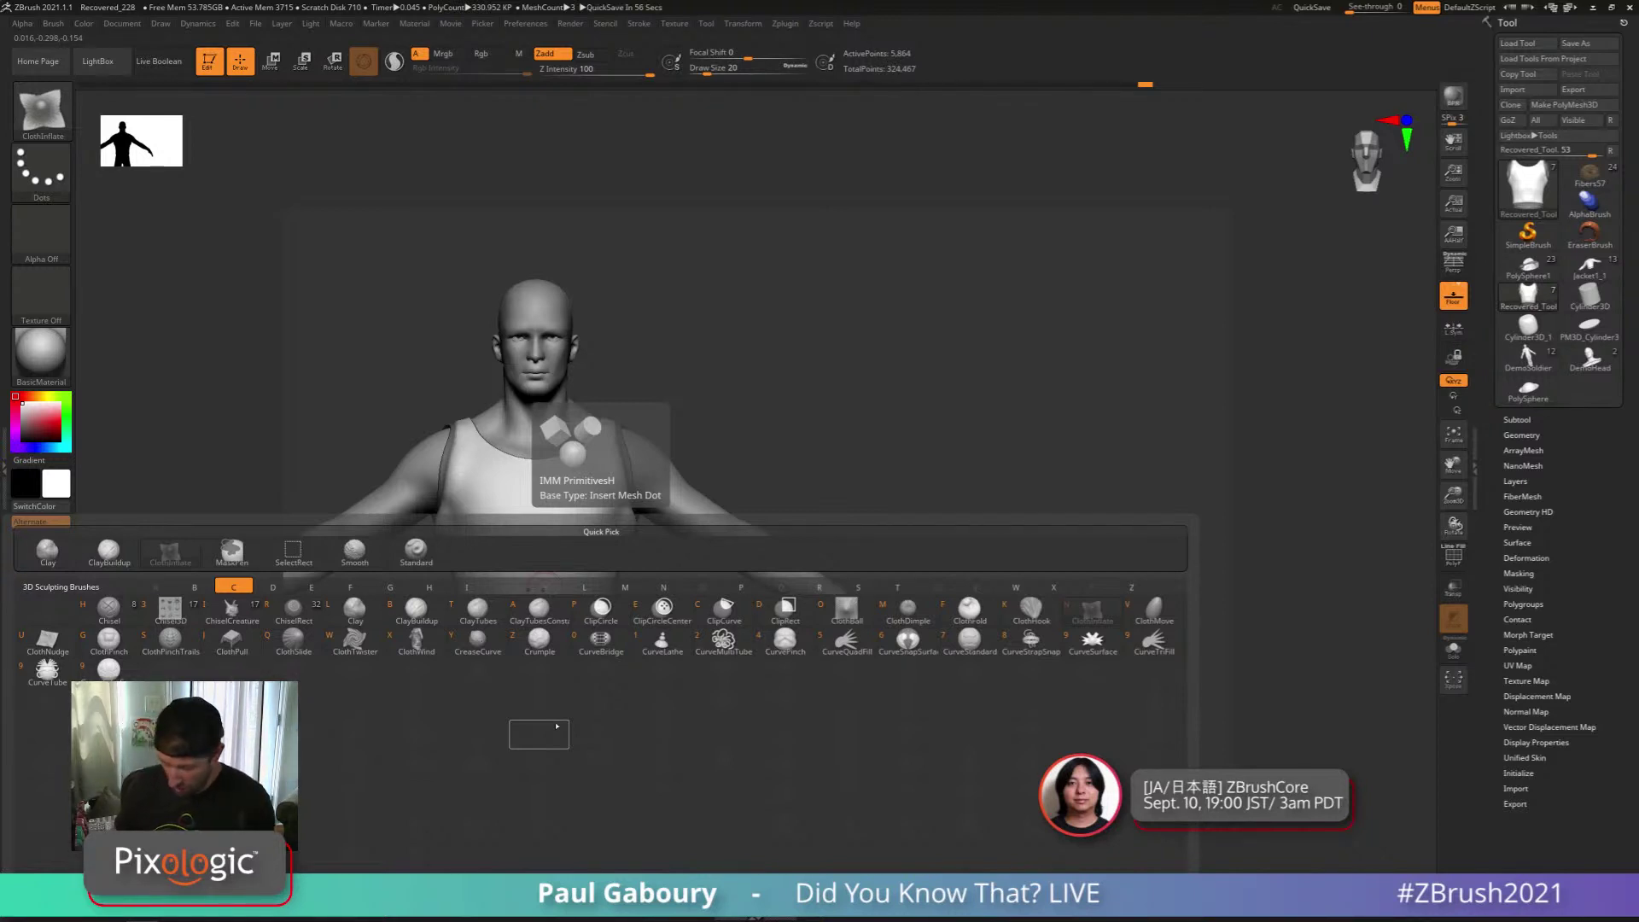
left_click(185, 648)
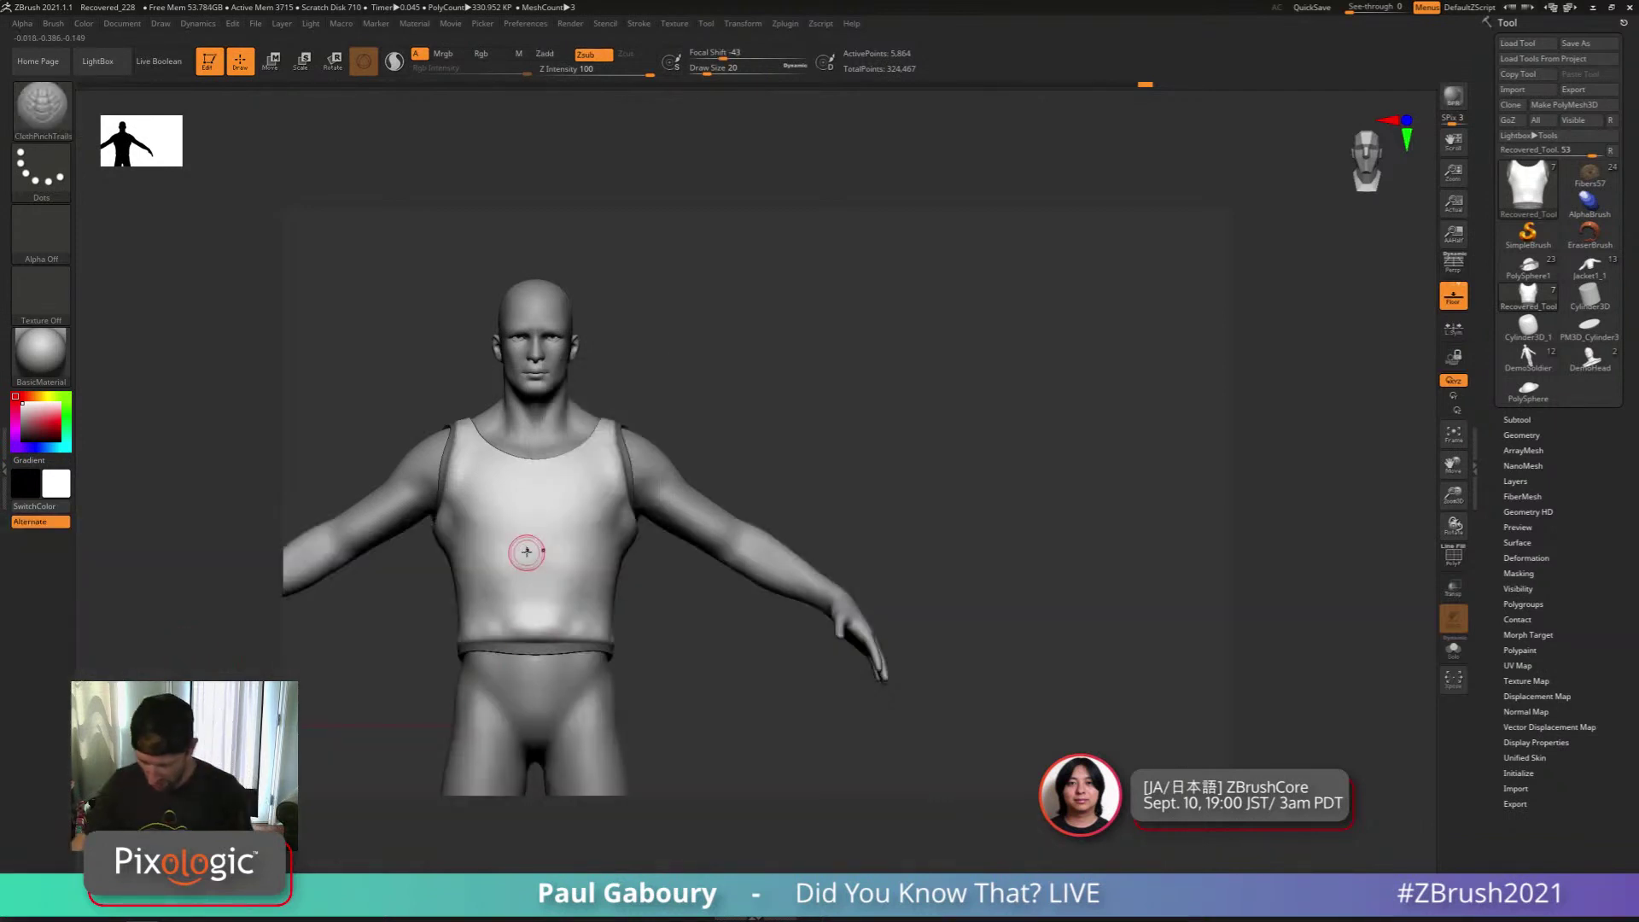
right_click_drag(523, 548, 504, 520)
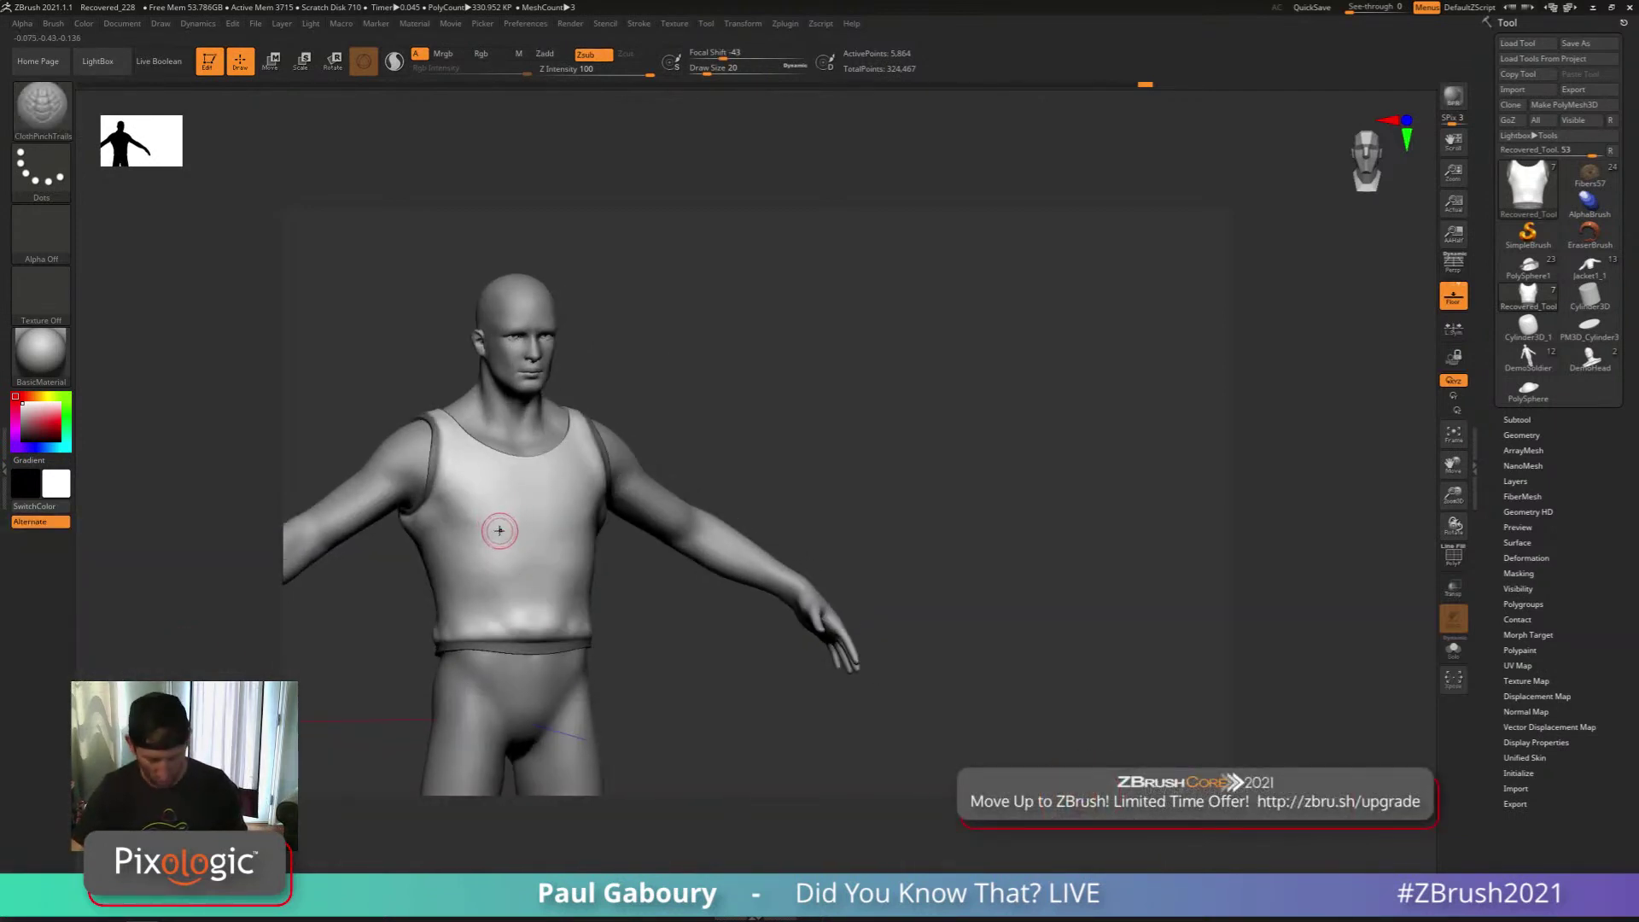
left_click_drag(479, 561, 554, 577)
left_click_drag(662, 618, 647, 608, "shift")
key("ctrl+z")
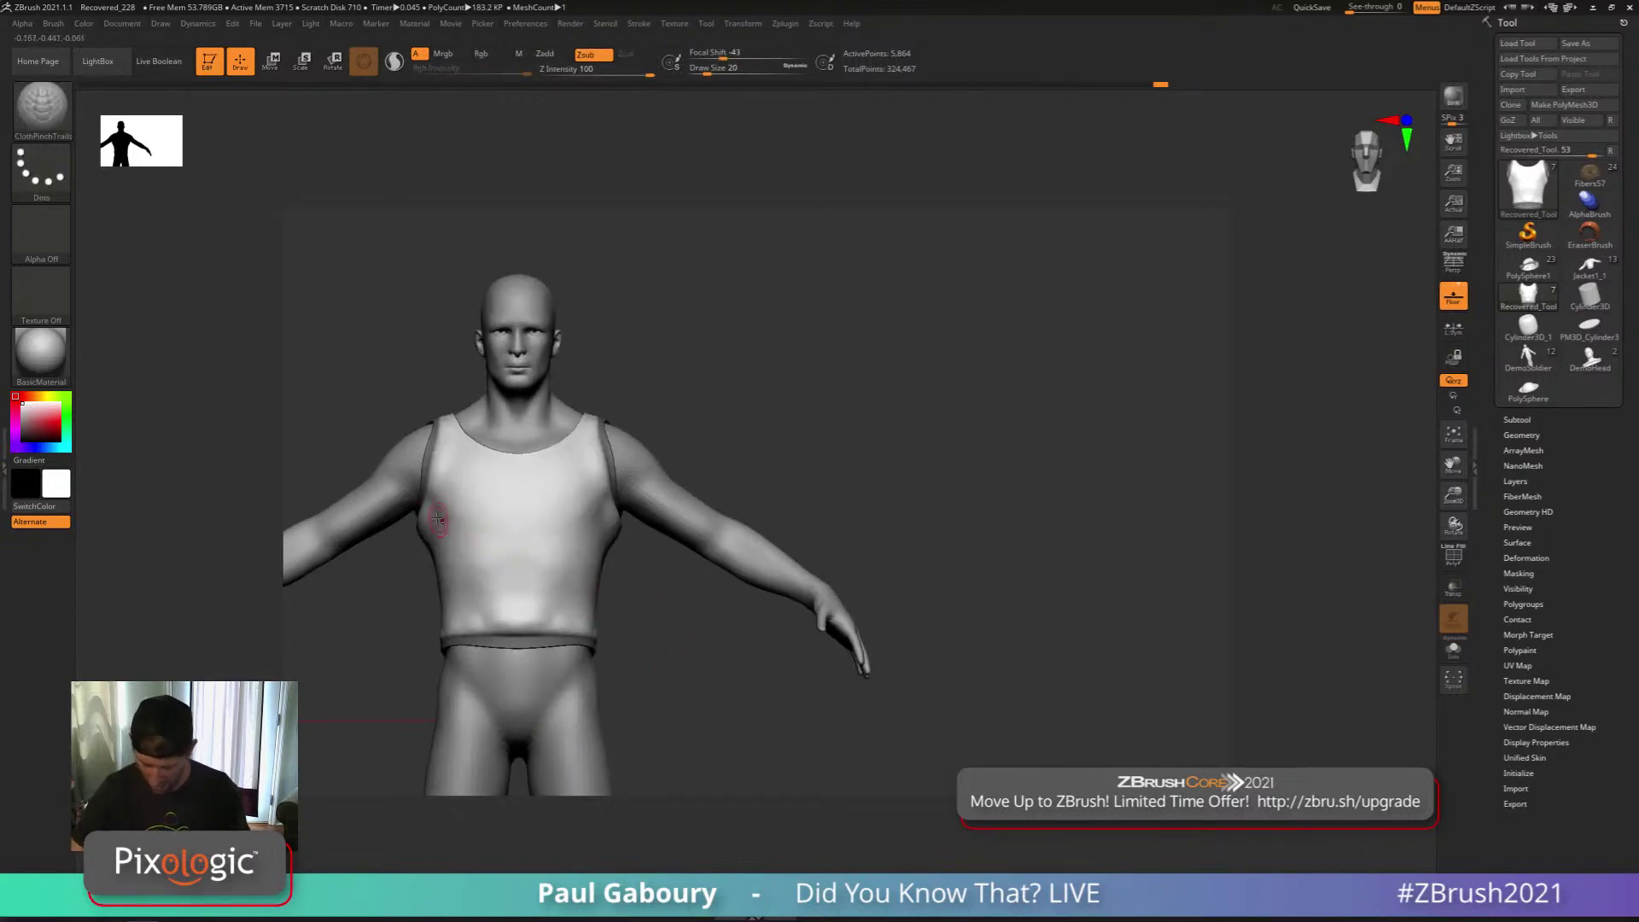
mouse_move(461, 563)
left_mouse_down()
mouse_move(539, 588)
mouse_move(576, 546)
mouse_move(635, 608)
left_mouse_up()
key("ctrl+z")
Try pinching finer folds from the tank top's side across the belly with Draw Size 7
key("s")
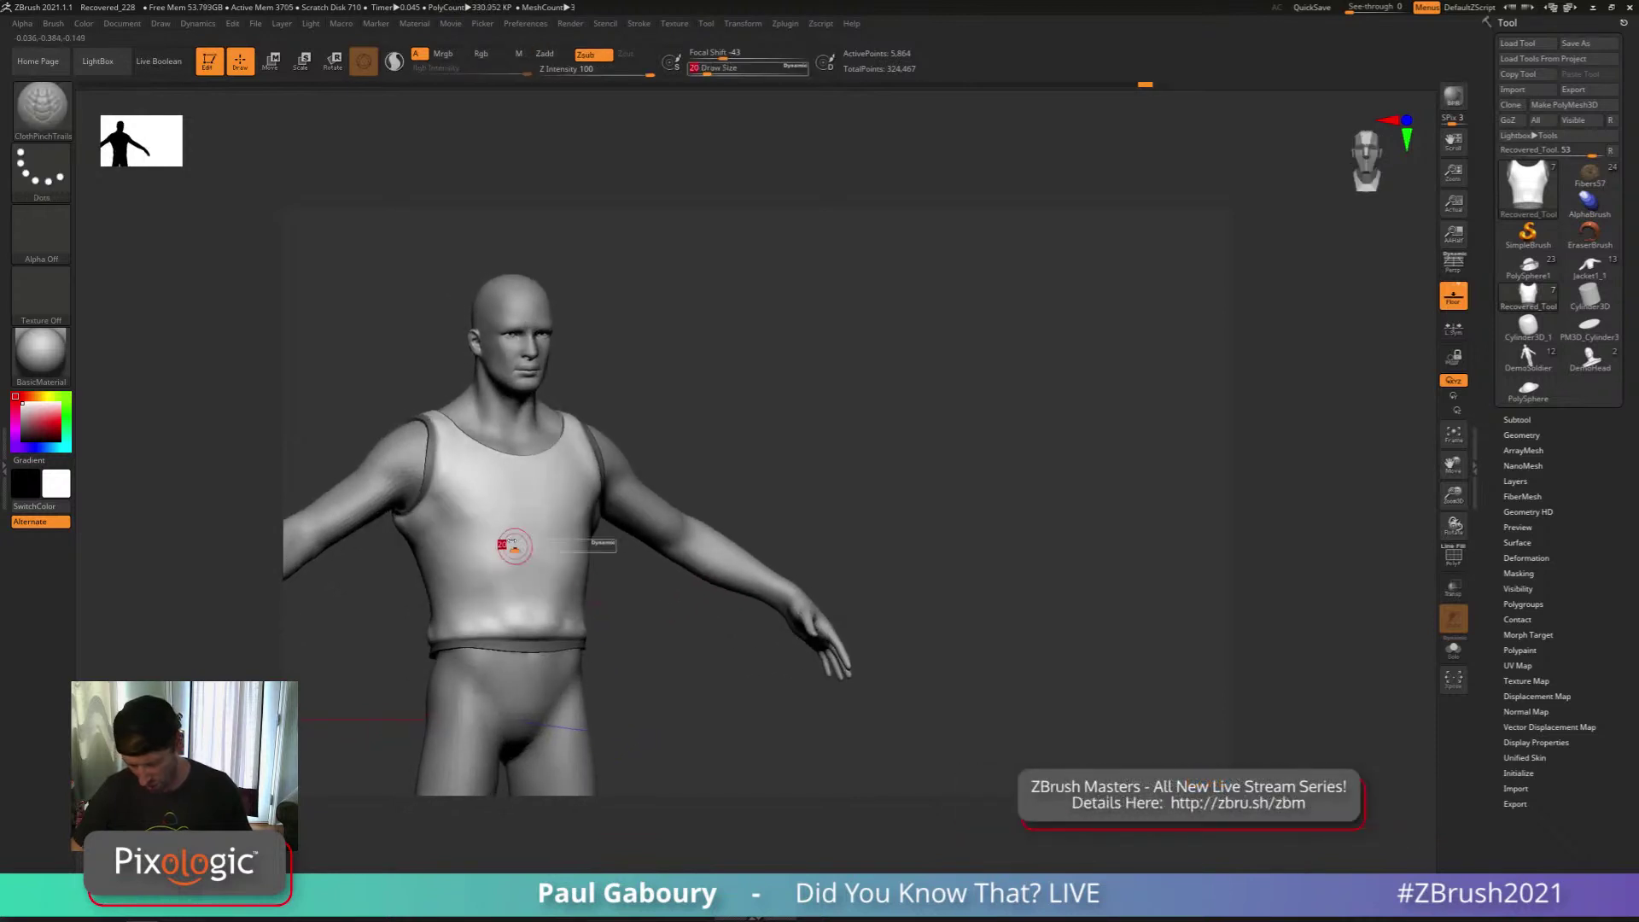
mouse_move(514, 542)
left_mouse_down()
mouse_move(459, 565)
mouse_move(503, 590)
left_mouse_up()
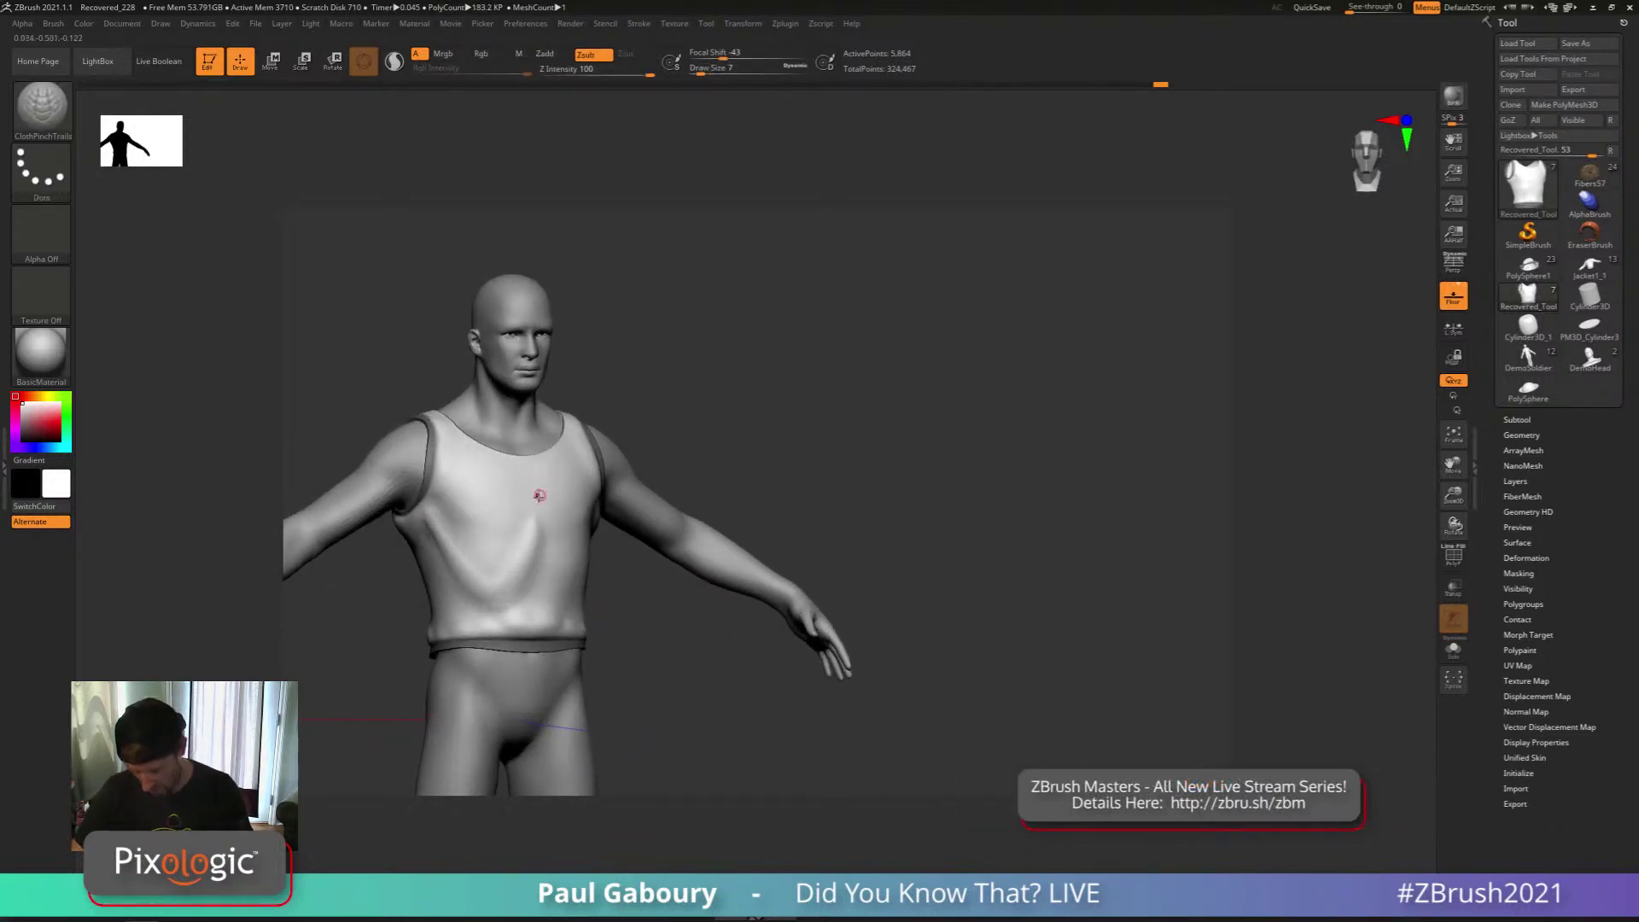
right_click_drag(541, 487, 454, 519)
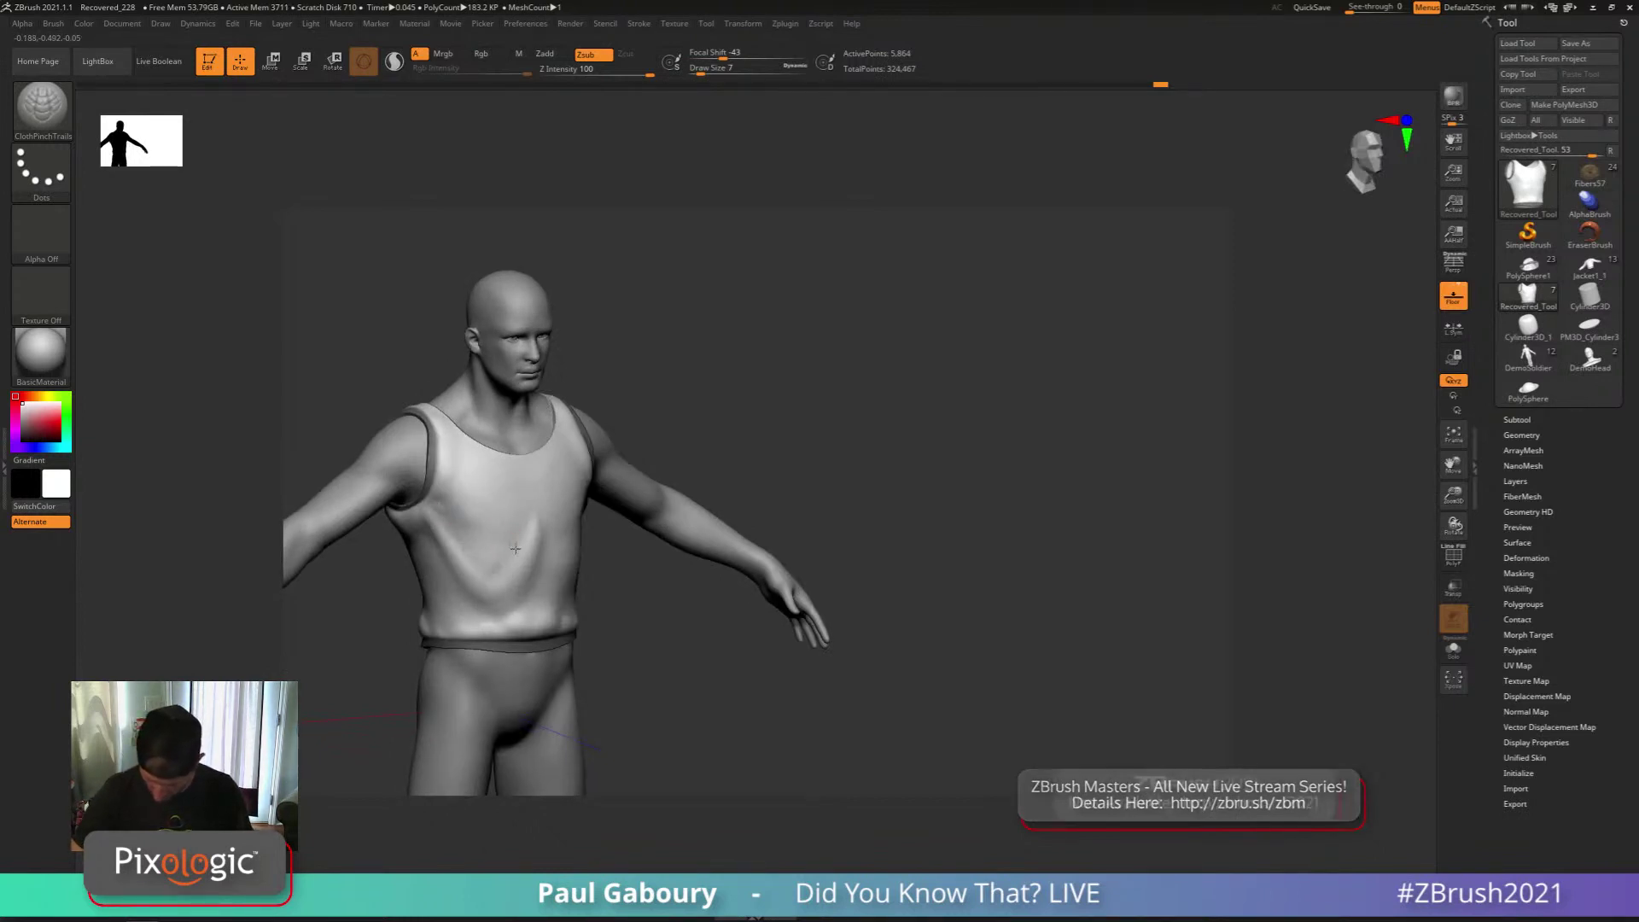
right_click_drag(551, 491, 659, 623)
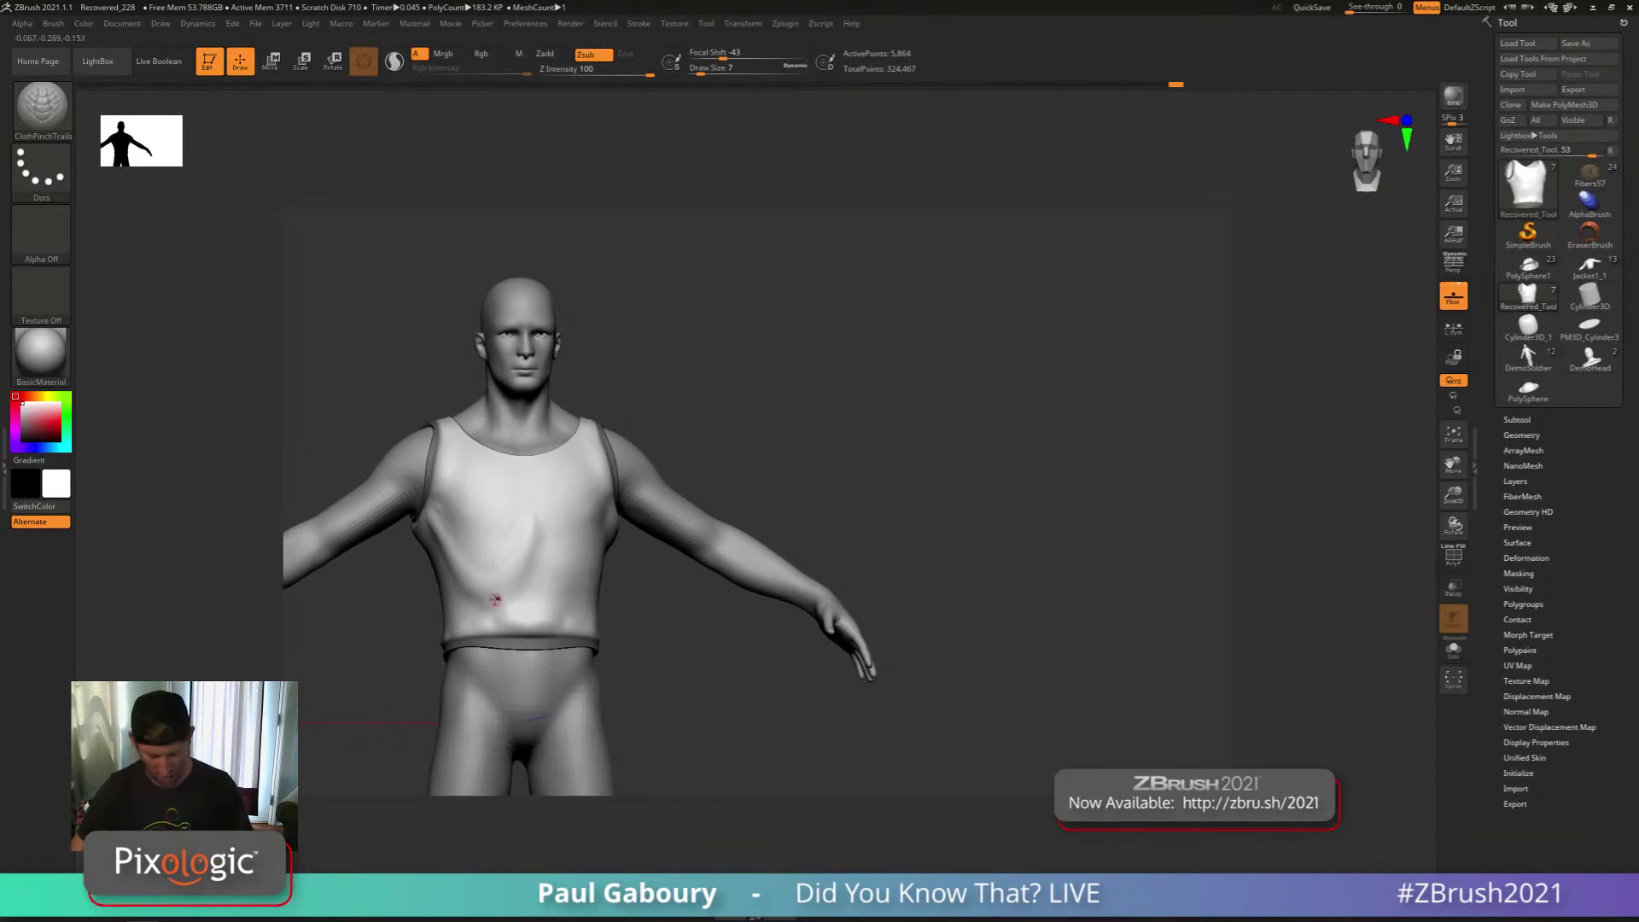
Try pulling wrinkles into the tank top's lower front with the ClothHook brush at Draw Size 51
key("b")
key("c")
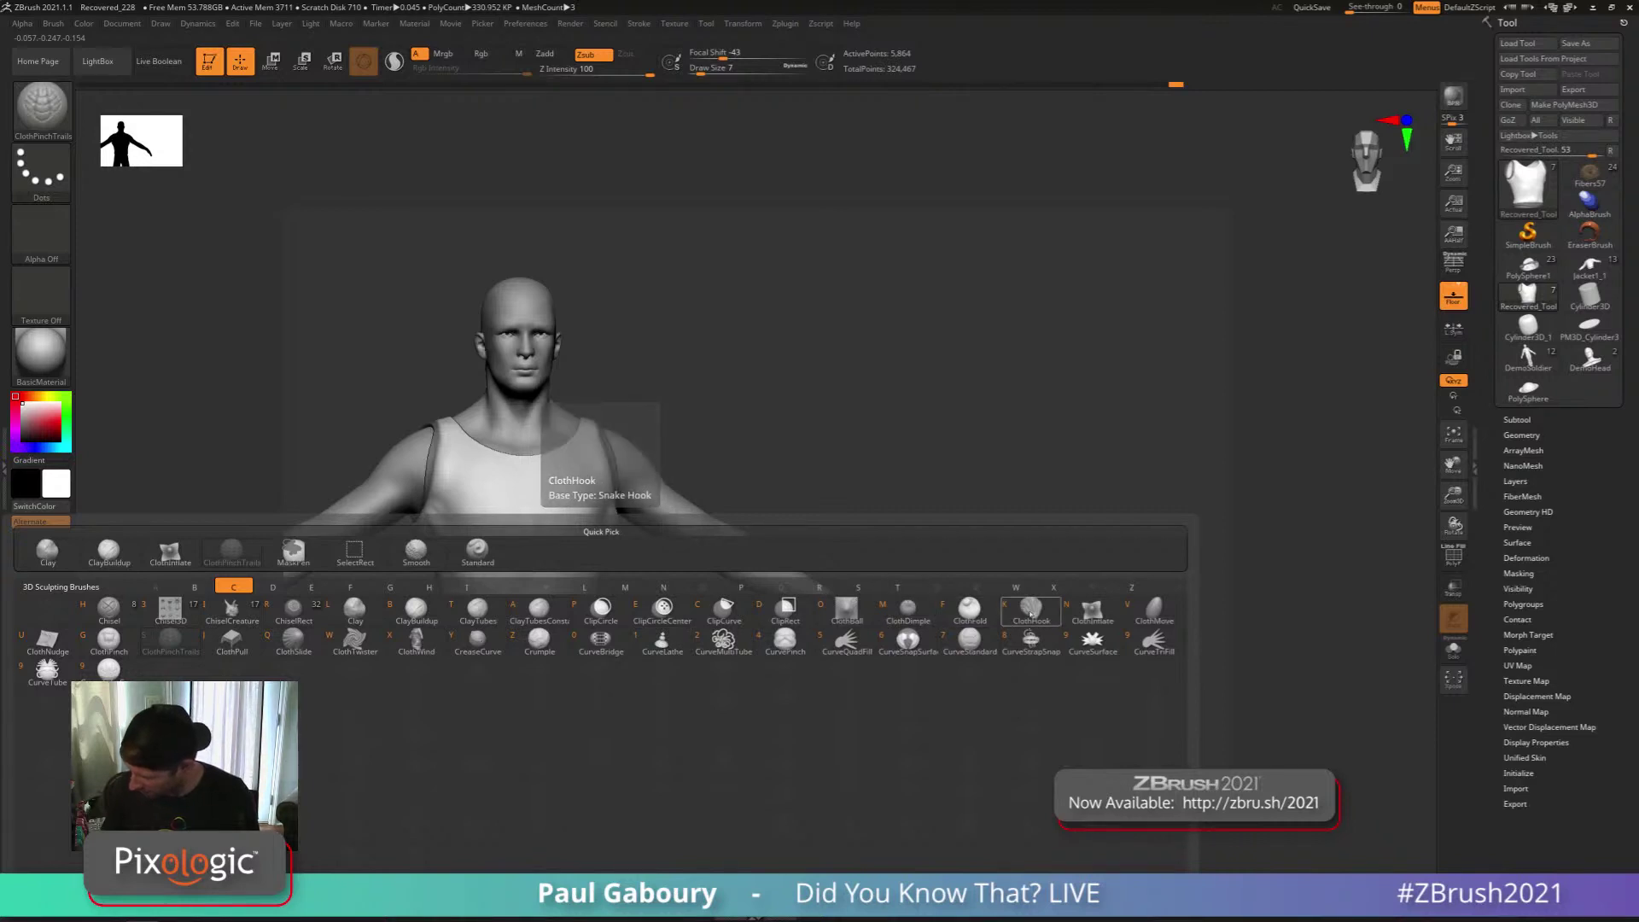
left_click(1031, 613)
key("s")
left_click_drag(702, 669, 721, 669)
mouse_move(586, 669)
right_mouse_down()
mouse_move(521, 616)
mouse_move(563, 615)
right_mouse_up()
mouse_move(508, 616)
left_mouse_down()
mouse_move(539, 620)
mouse_move(528, 629)
left_mouse_up()
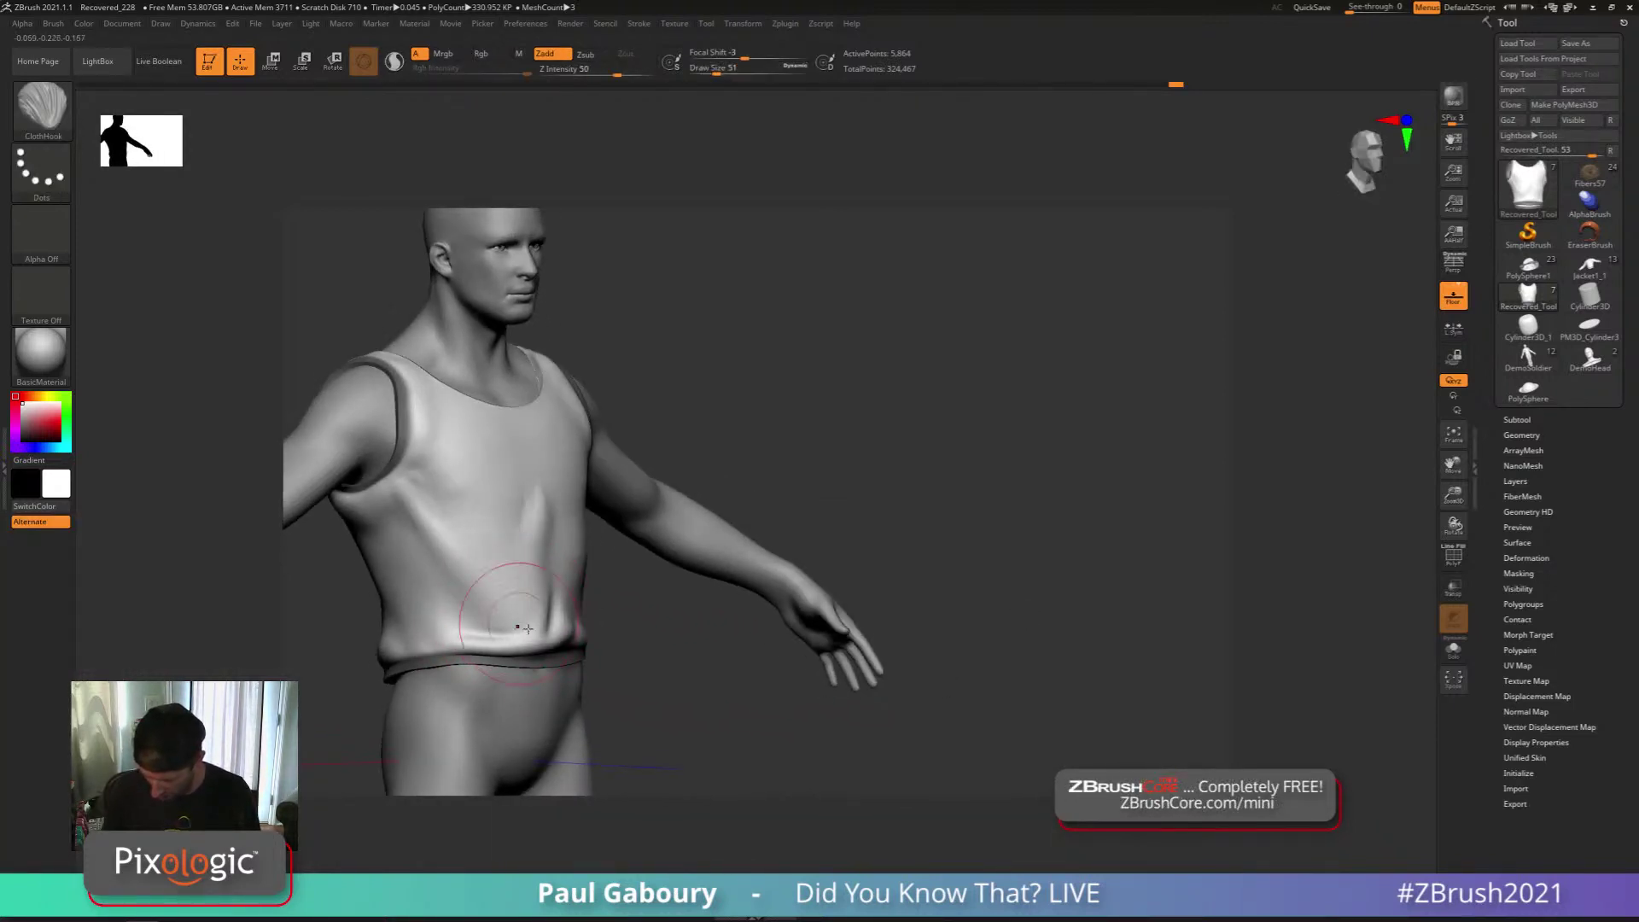
right_click_drag(528, 628, 486, 626)
left_click_drag(535, 623, 451, 627)
mouse_move(497, 567)
left_mouse_down("shift")
mouse_move(504, 613)
mouse_move(462, 594)
left_mouse_up("shift")
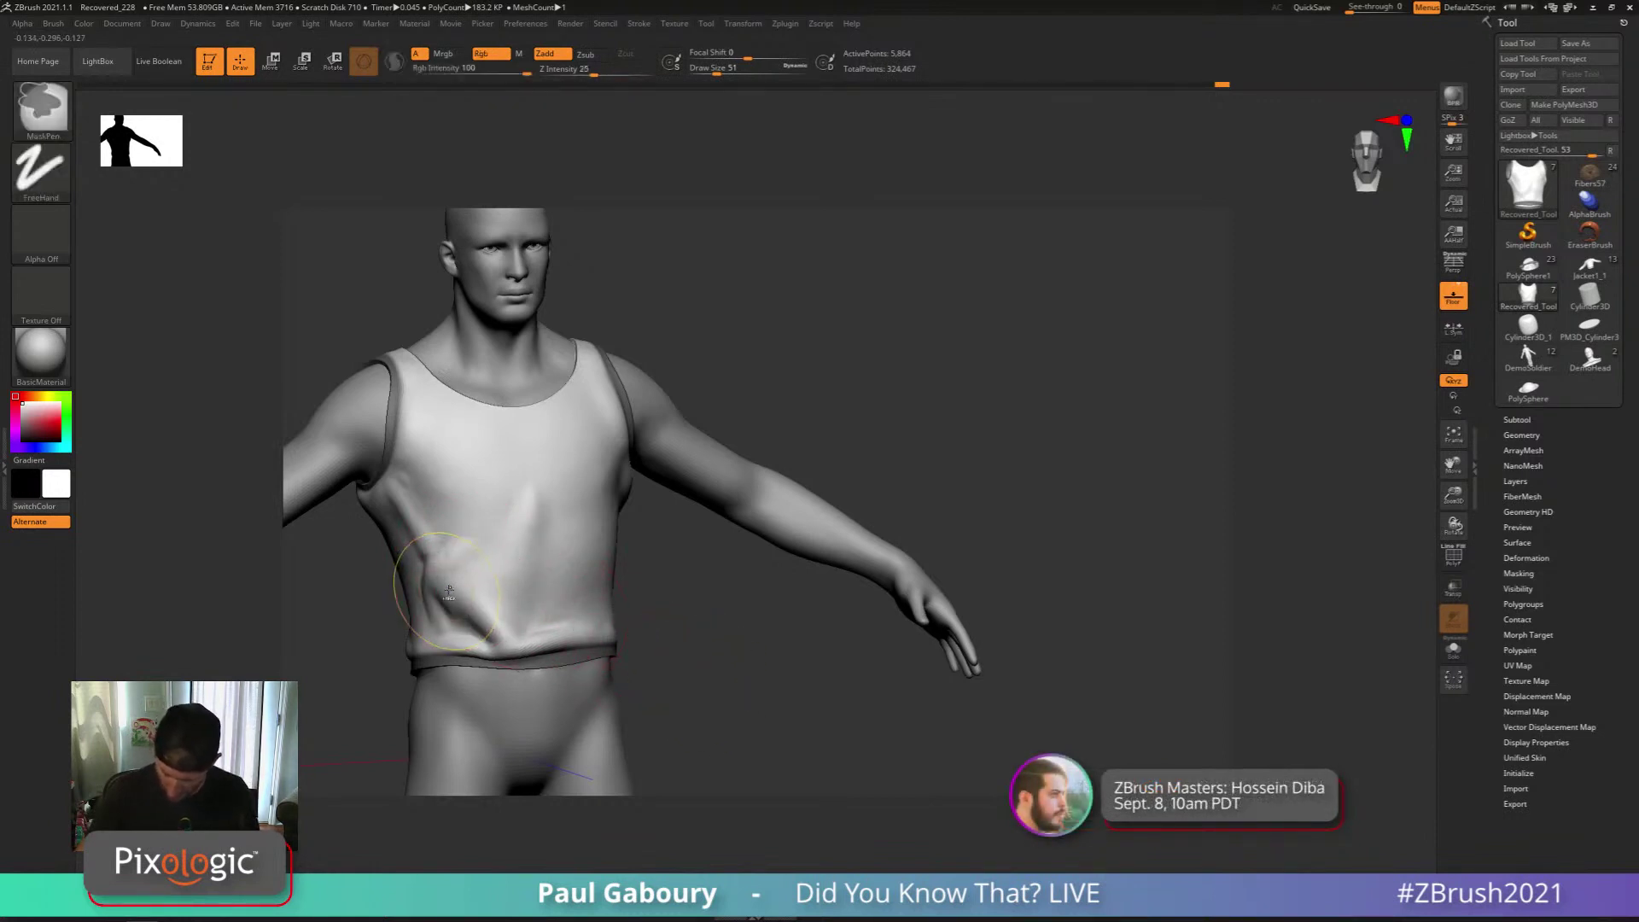
left_click_drag(453, 585, 458, 567)
Deform the tank top as cloth with the TransposeCloth gizmo, masking the area above the hem between moves
mouse_move(630, 709)
right_mouse_down("ctrl")
mouse_move(636, 633)
mouse_move(652, 645)
right_mouse_up("ctrl")
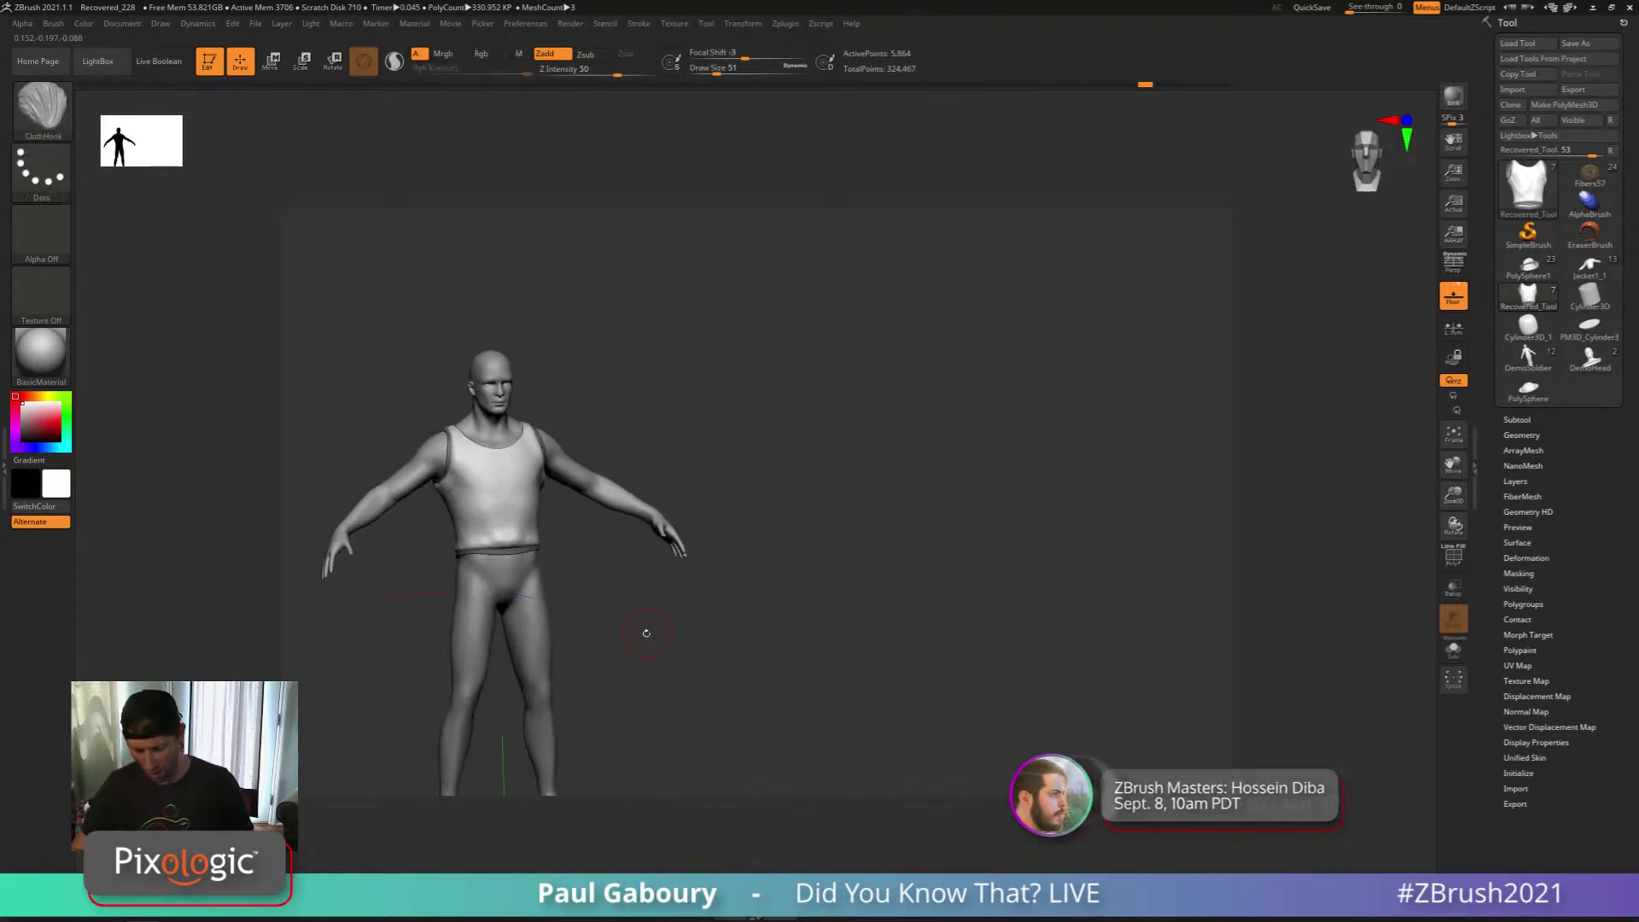
mouse_move(643, 629)
right_mouse_down("alt")
mouse_move(725, 661)
mouse_move(705, 585)
right_mouse_up("alt")
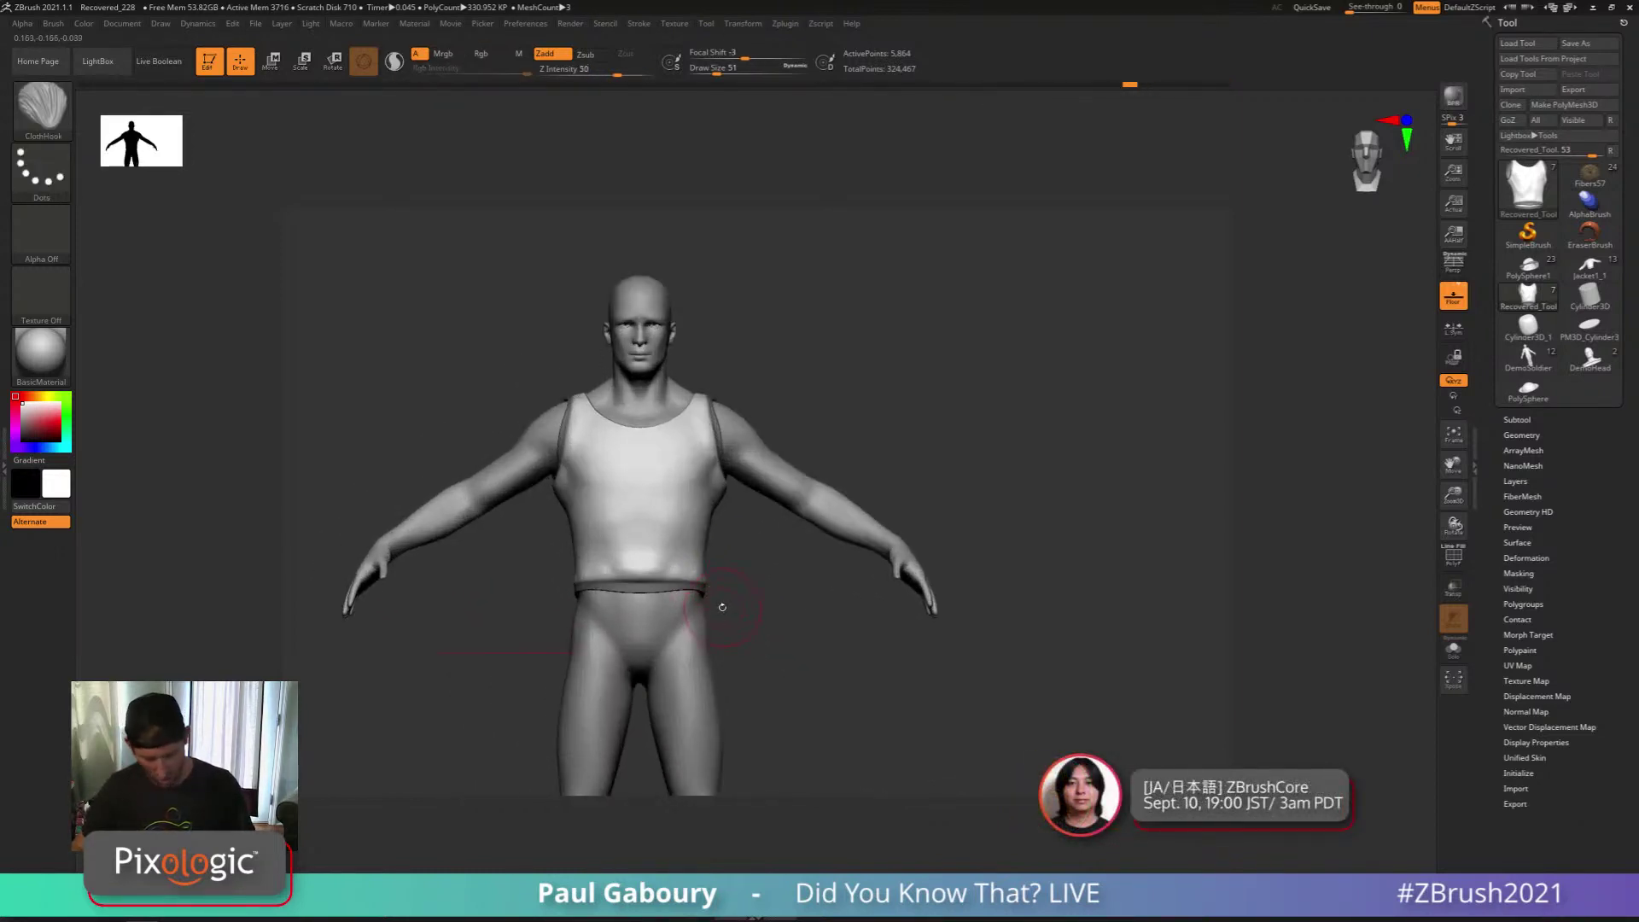
key("b")
key("t")
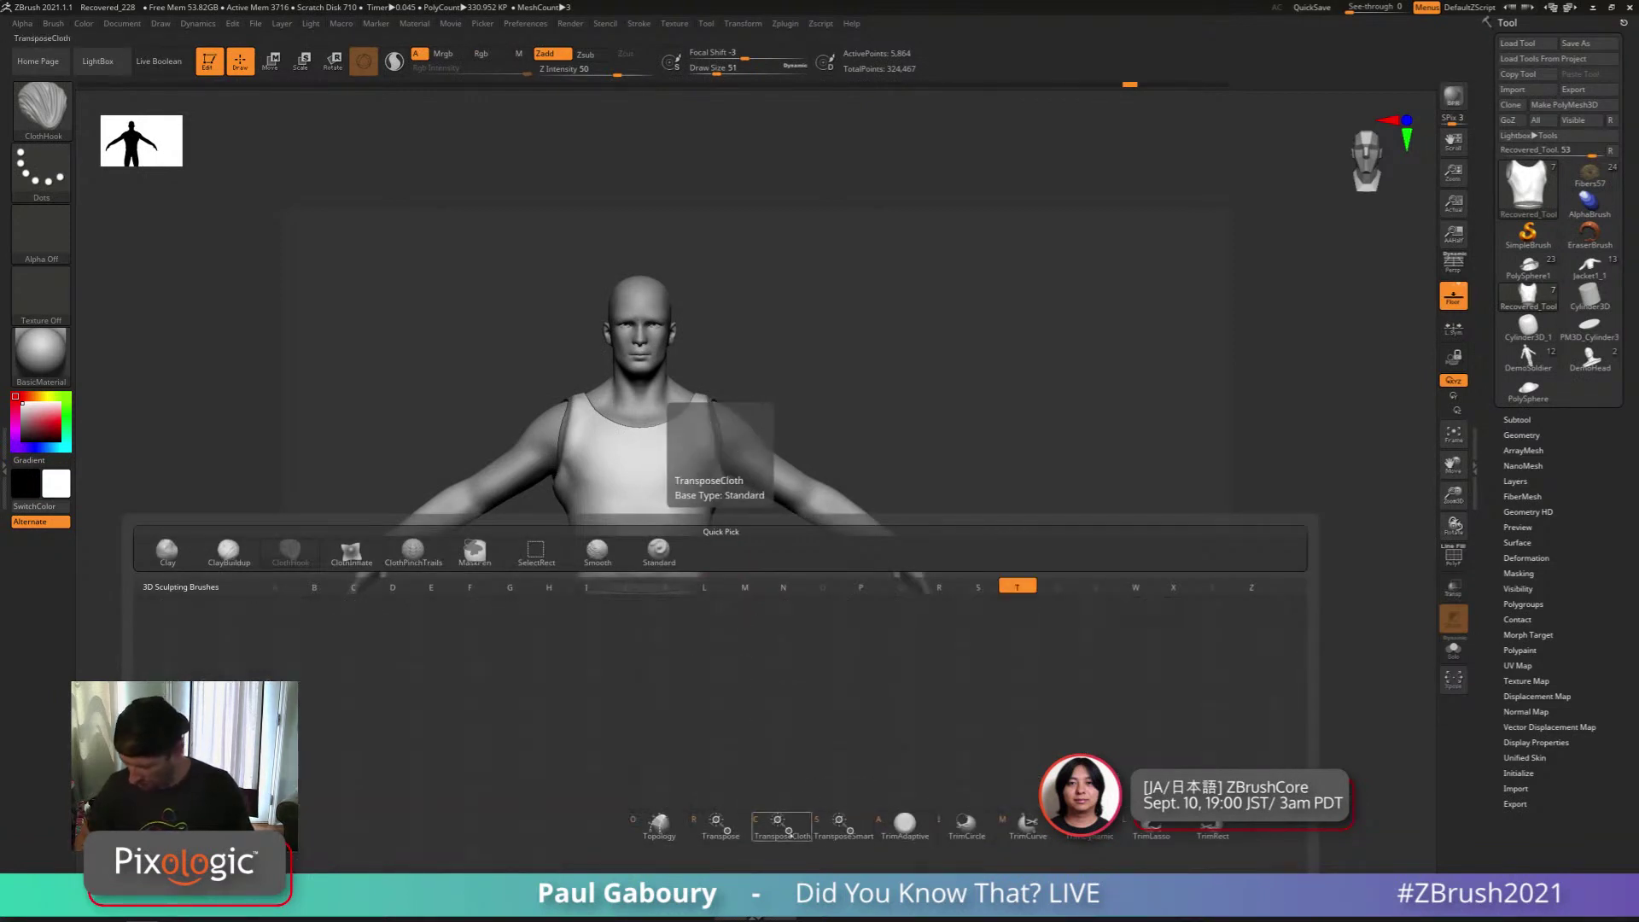
left_click(783, 821)
left_click_drag(642, 442, 642, 446)
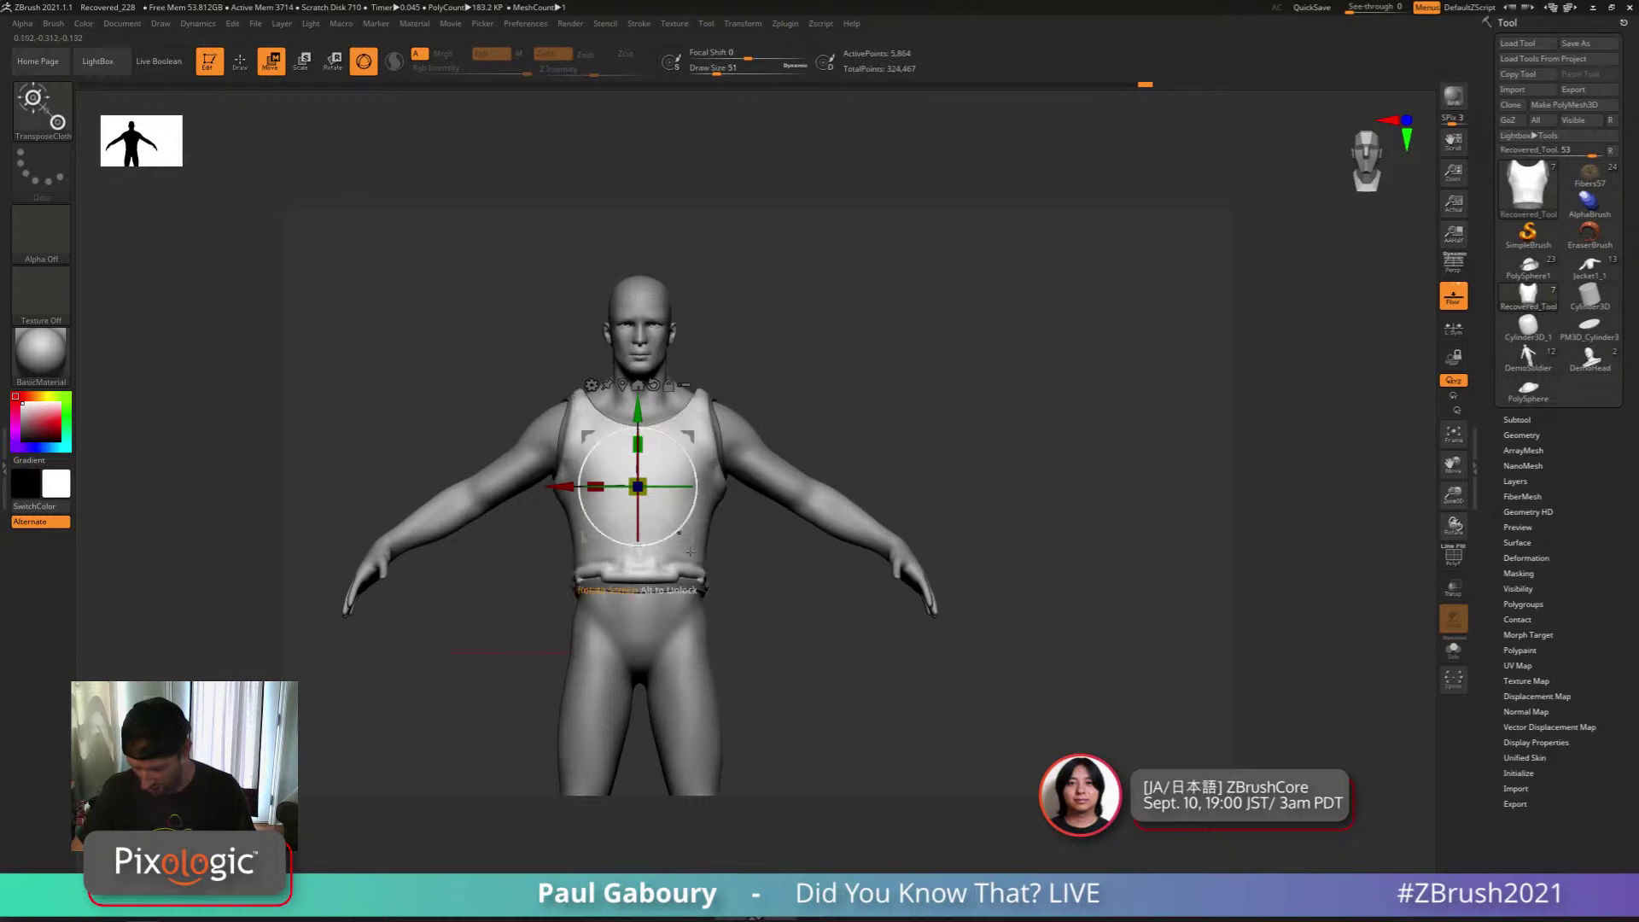
left_click_drag(446, 322, 806, 567, "ctrl")
left_click_drag(639, 445, 750, 494)
mouse_move(744, 638)
left_mouse_down()
mouse_move(879, 644)
mouse_move(709, 631)
mouse_move(591, 661)
mouse_move(769, 672)
mouse_move(753, 616)
mouse_move(775, 616)
left_mouse_up()
key("q")
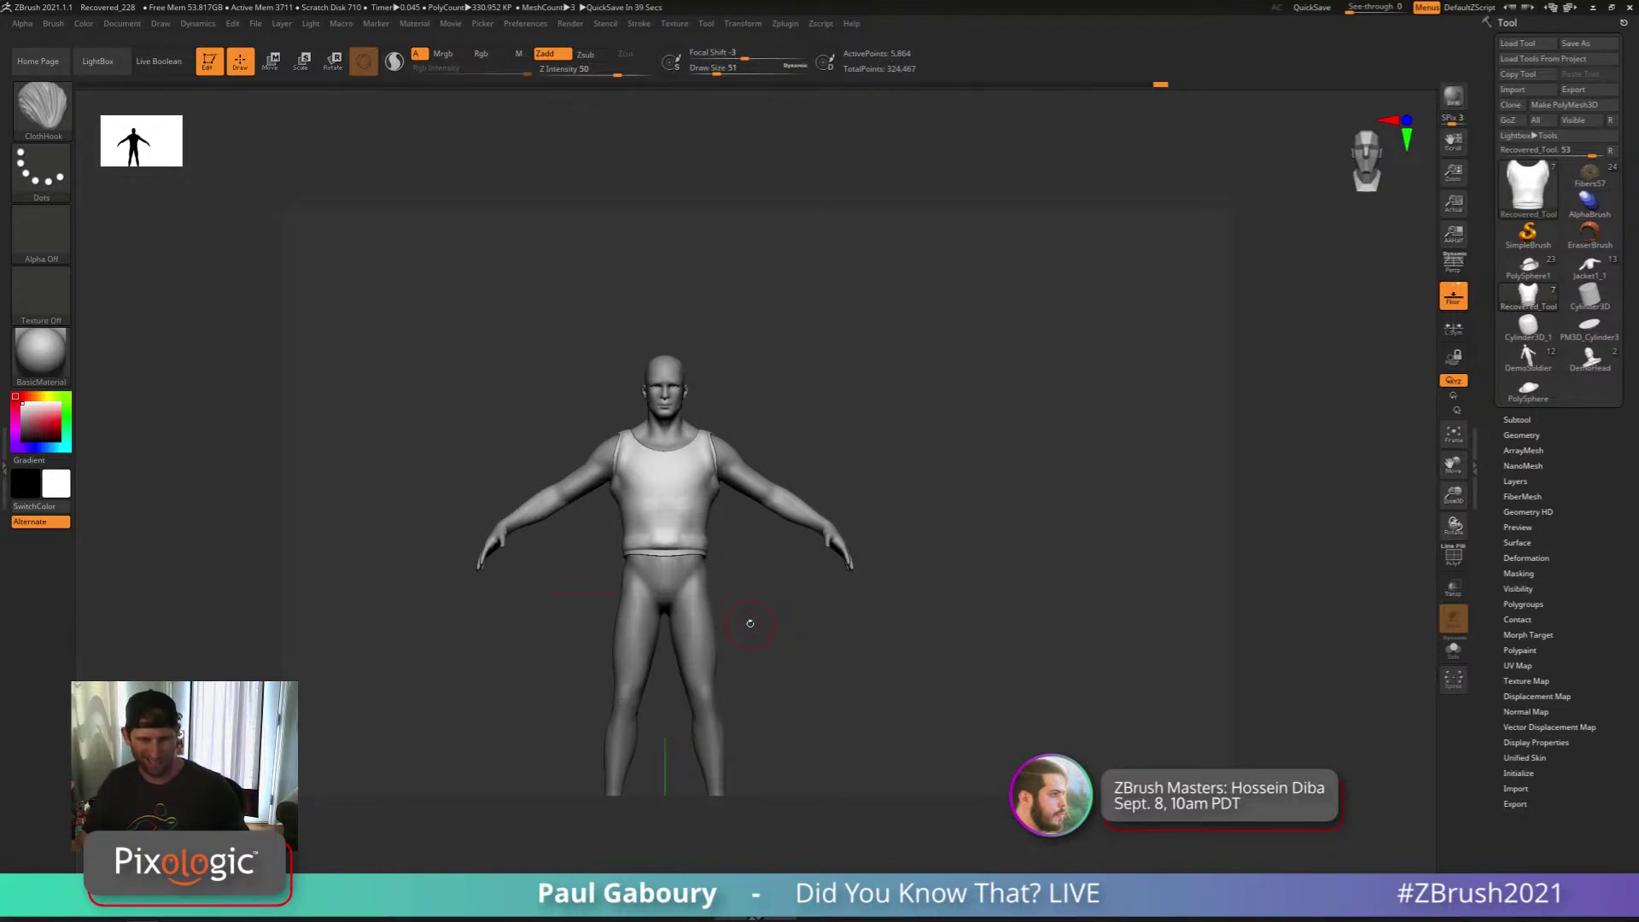
Switch to the PolyMesh3D star and initialize it as a QCube with X, Y and Z resolution 6
left_click(1527, 184)
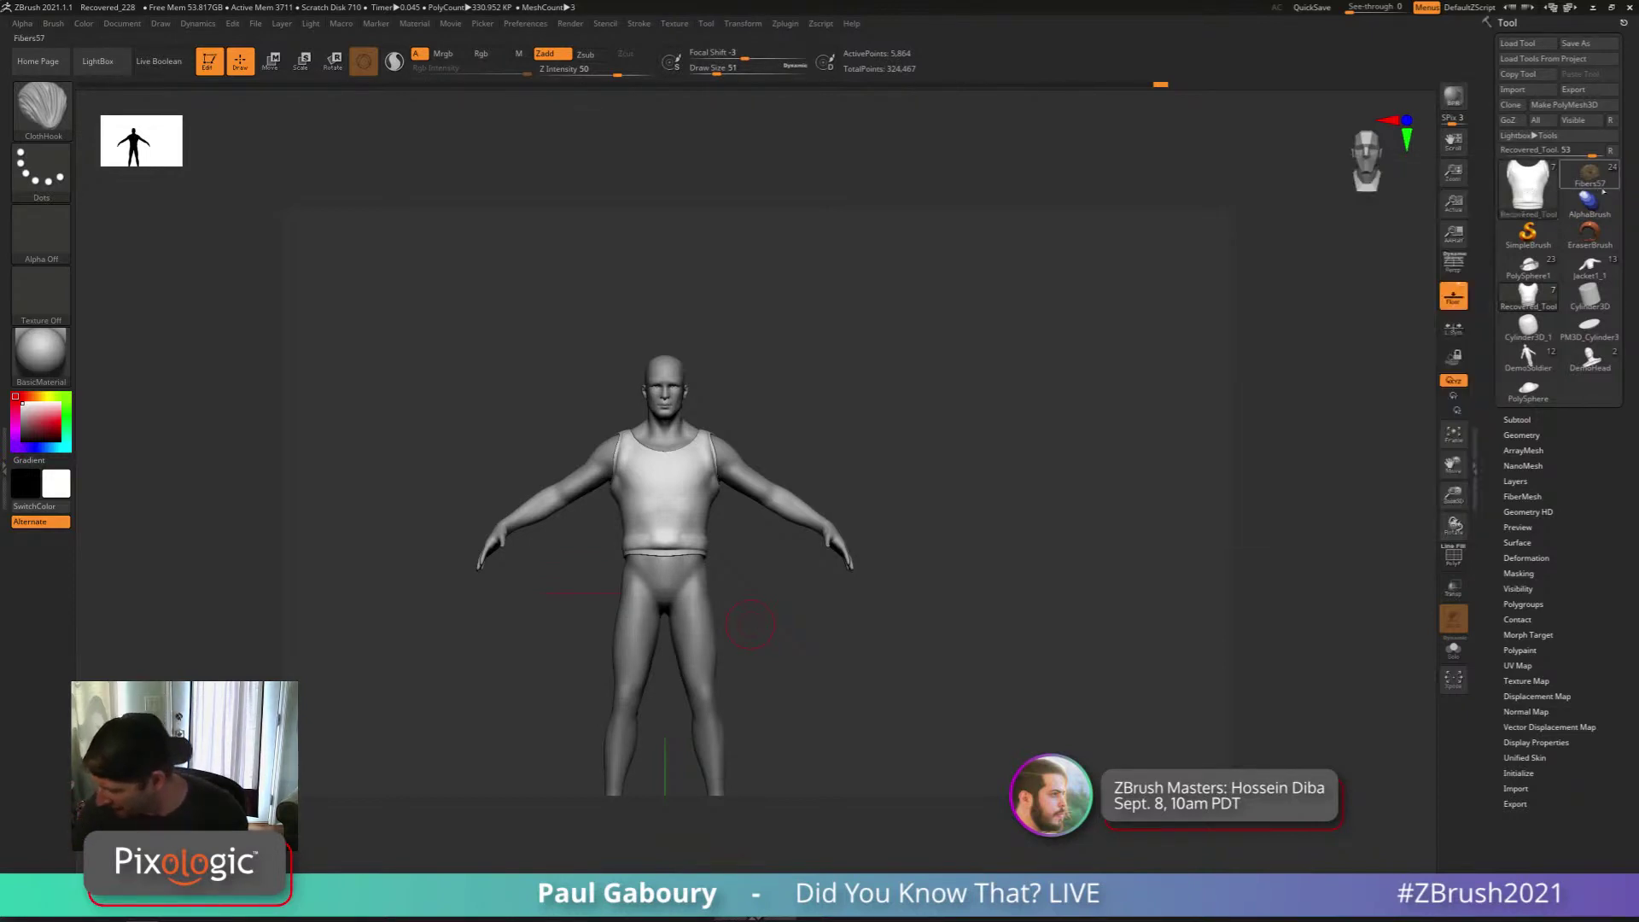
left_click(1528, 184)
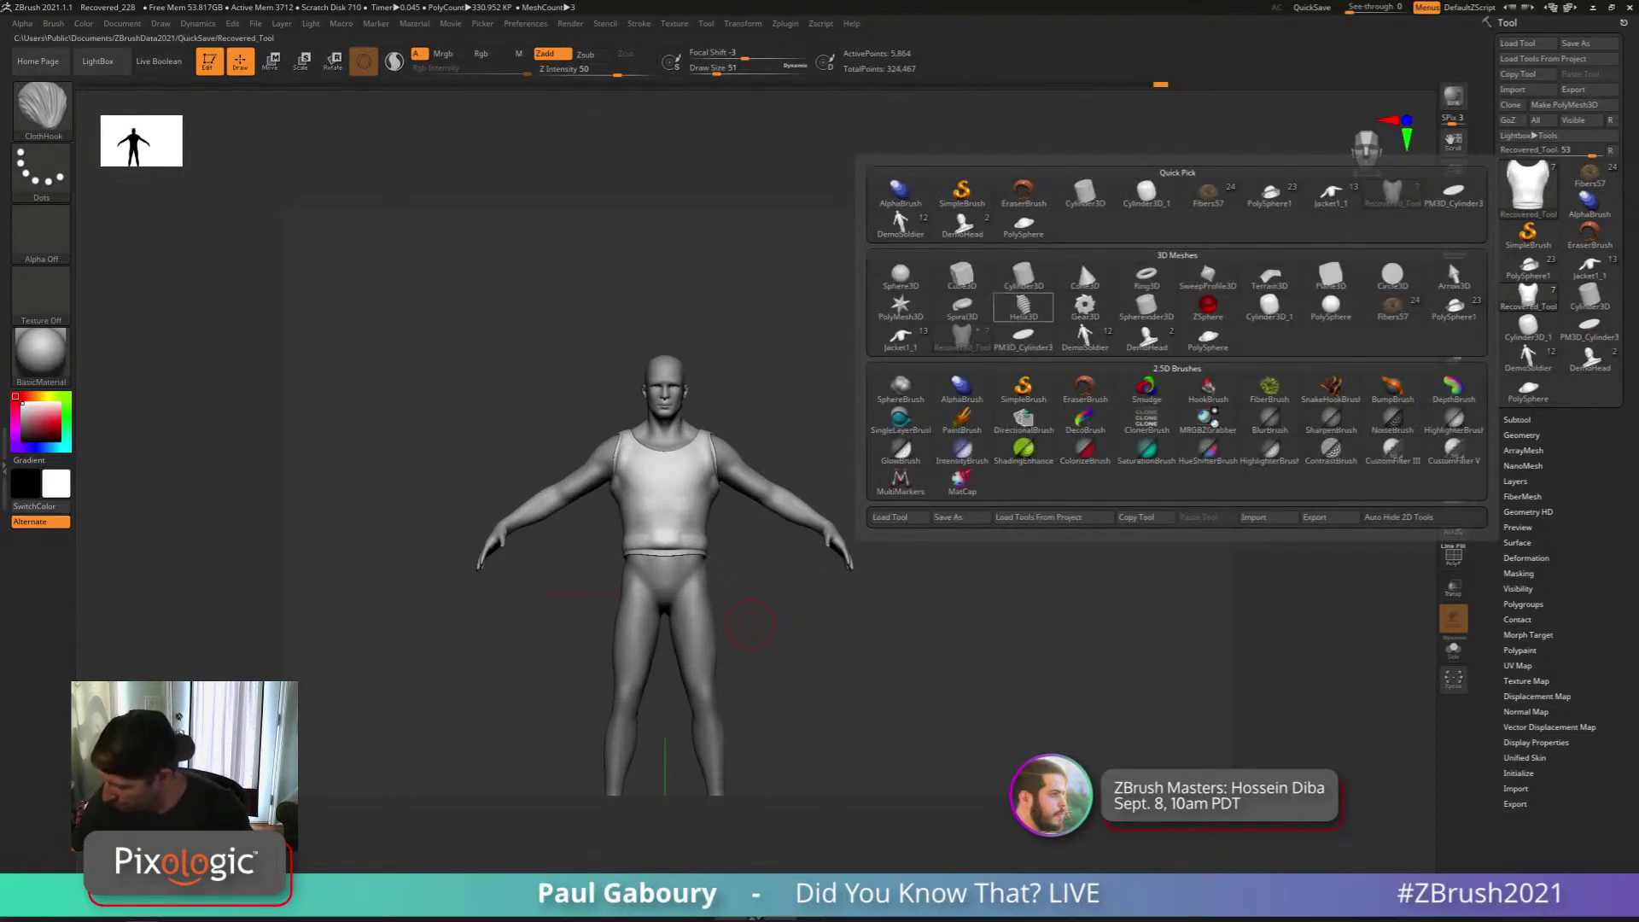
left_click(900, 307)
left_click_drag(922, 640, 981, 497, "alt")
left_click(1519, 773)
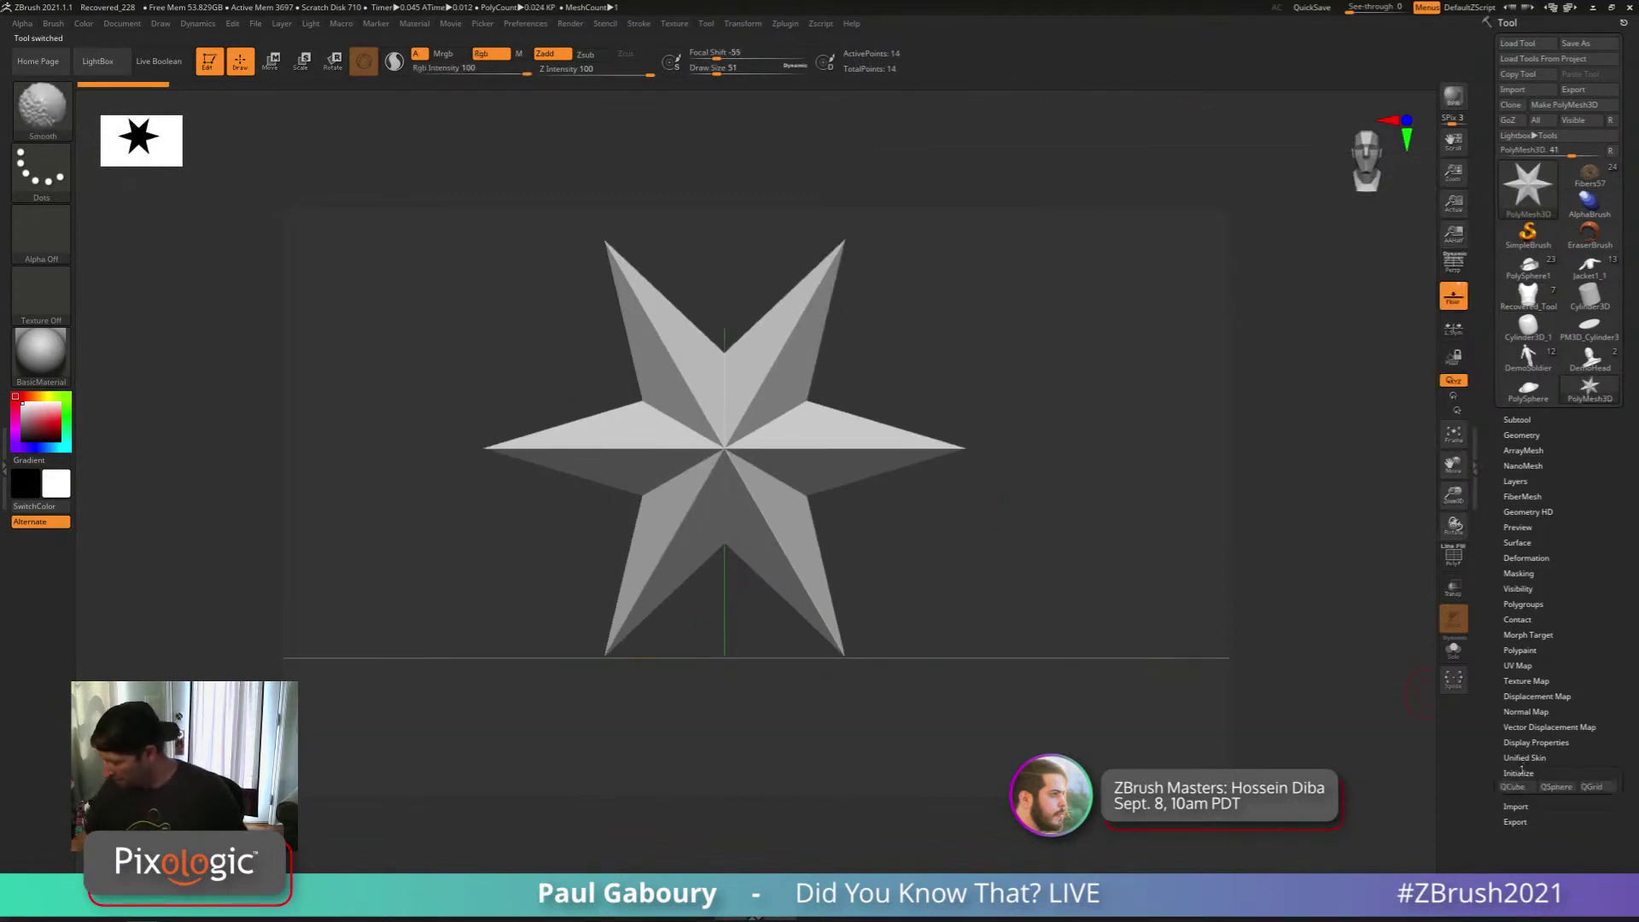
left_click_drag(1528, 825, 1527, 731)
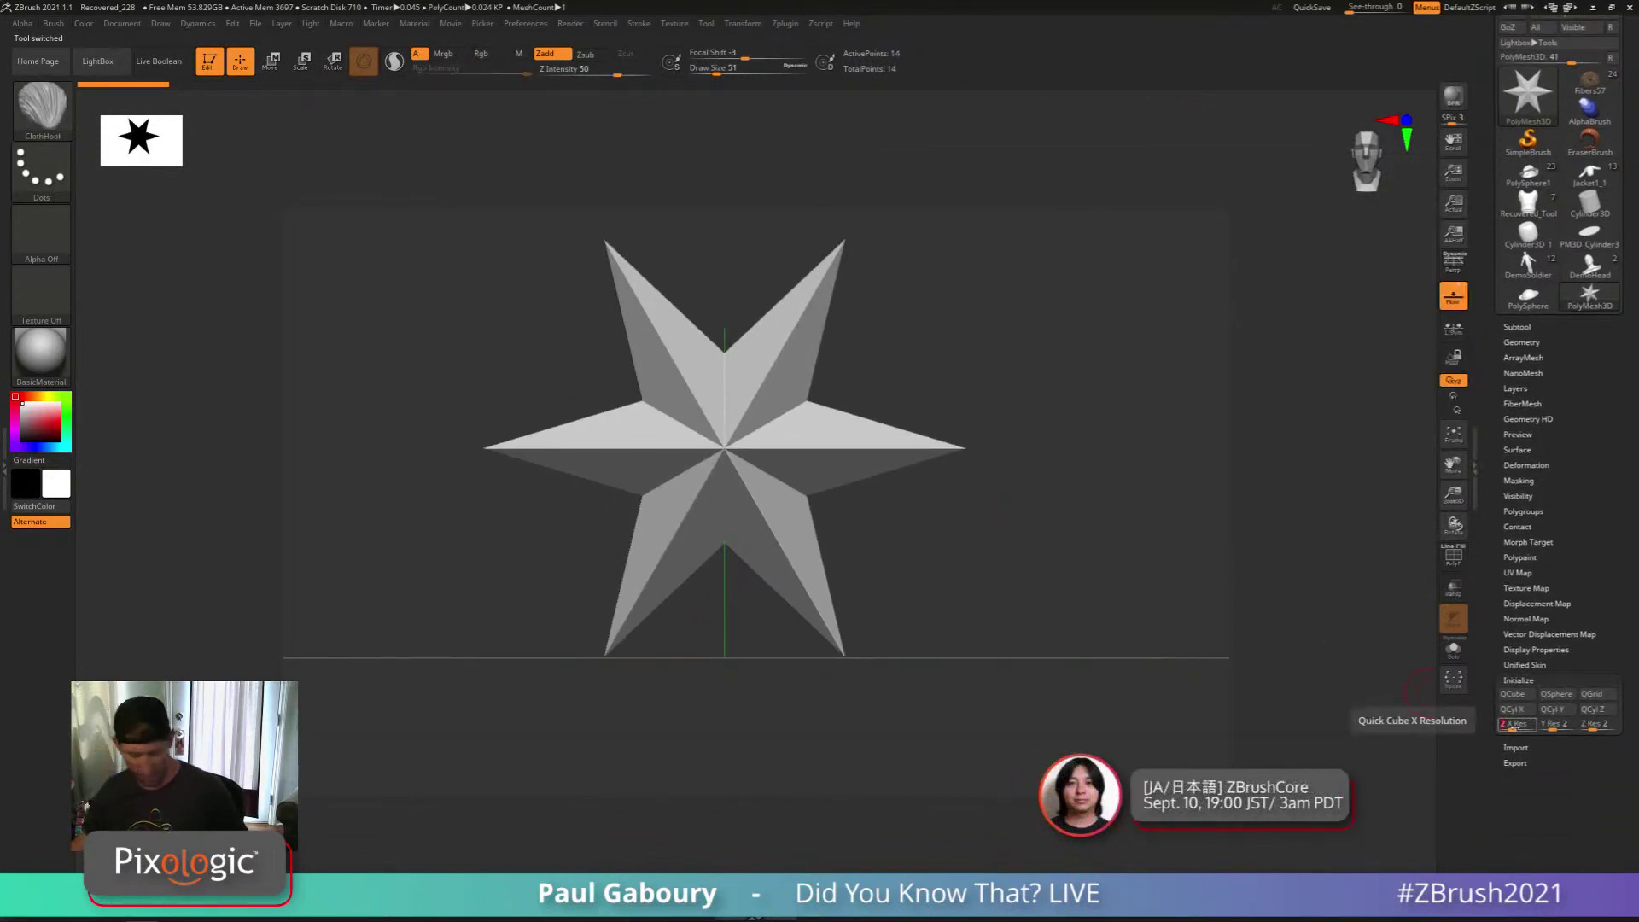
left_click_drag(1518, 724, 1530, 724)
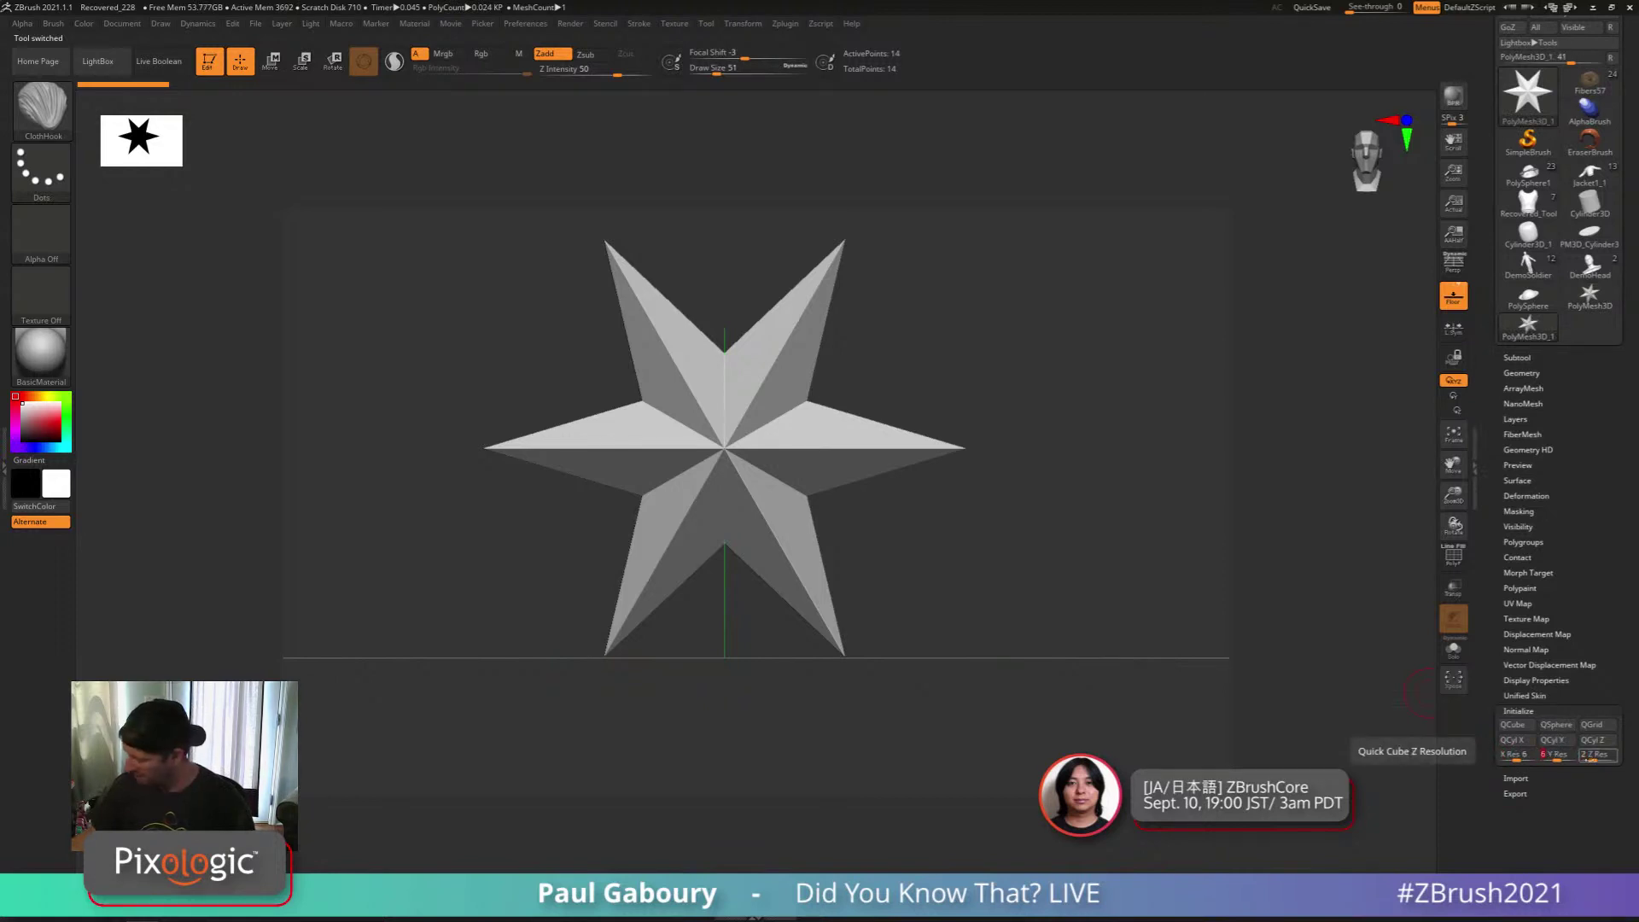
left_click(1515, 726)
key("f")
Show the cube's polyframe, set Draw Size to 9 and assign the whole cube to one polygroup
key("shift+f")
mouse_move(920, 567)
left_mouse_down()
mouse_move(937, 587)
mouse_move(912, 605)
mouse_move(967, 609)
mouse_move(942, 650)
mouse_move(939, 622)
mouse_move(976, 597)
left_mouse_up()
key("s")
key("ctrl+w")
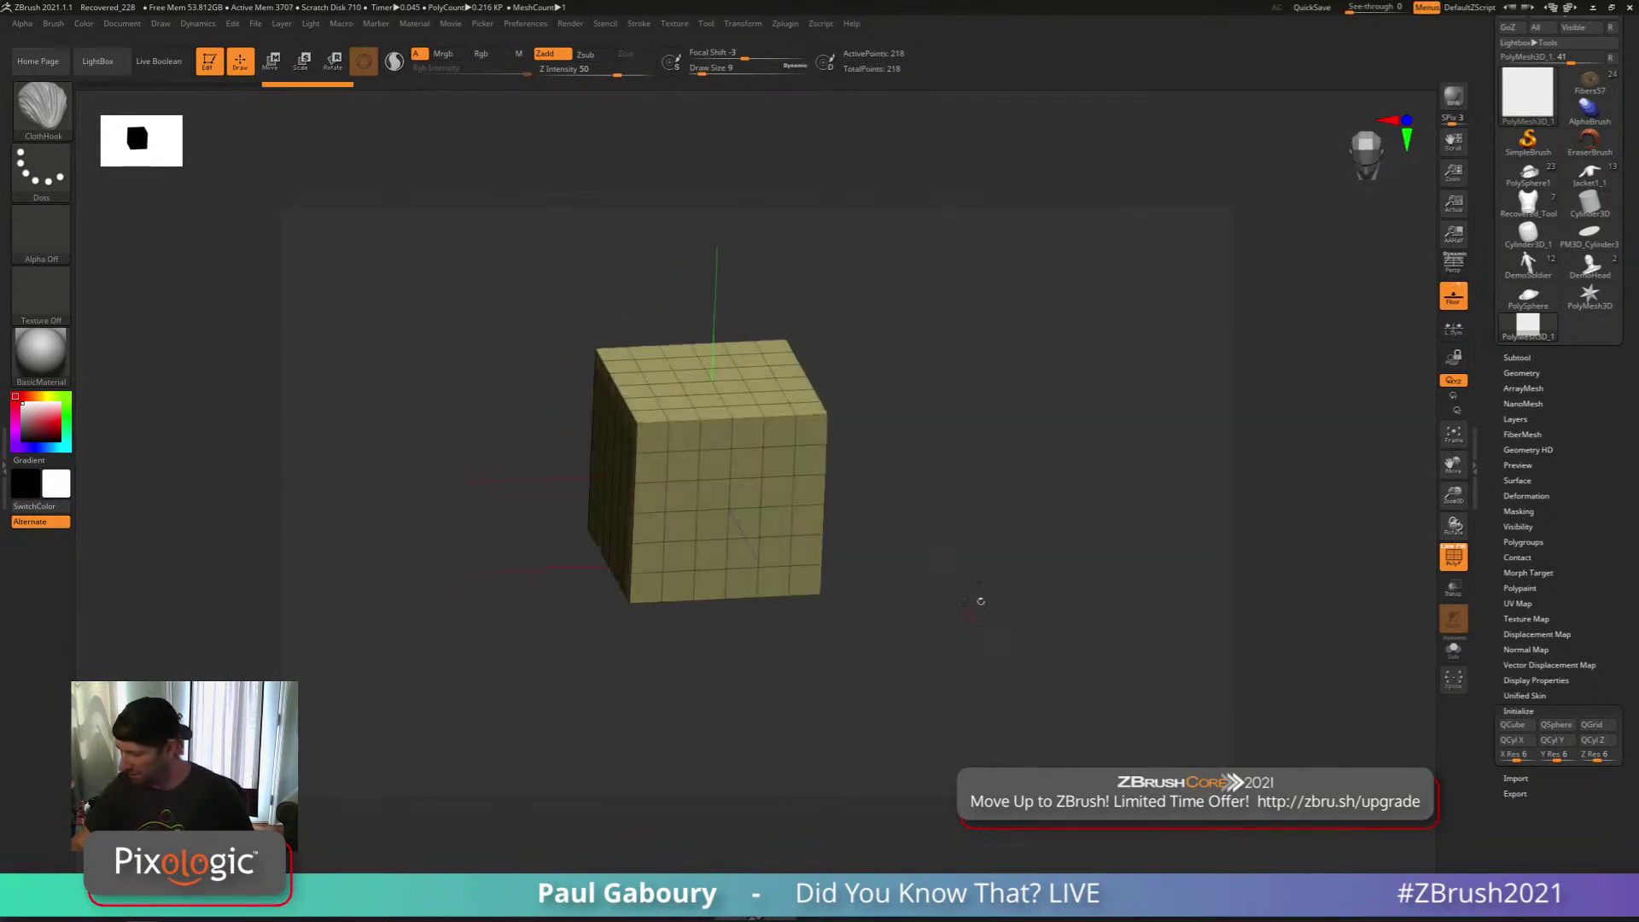
left_click_drag(880, 488, 871, 452)
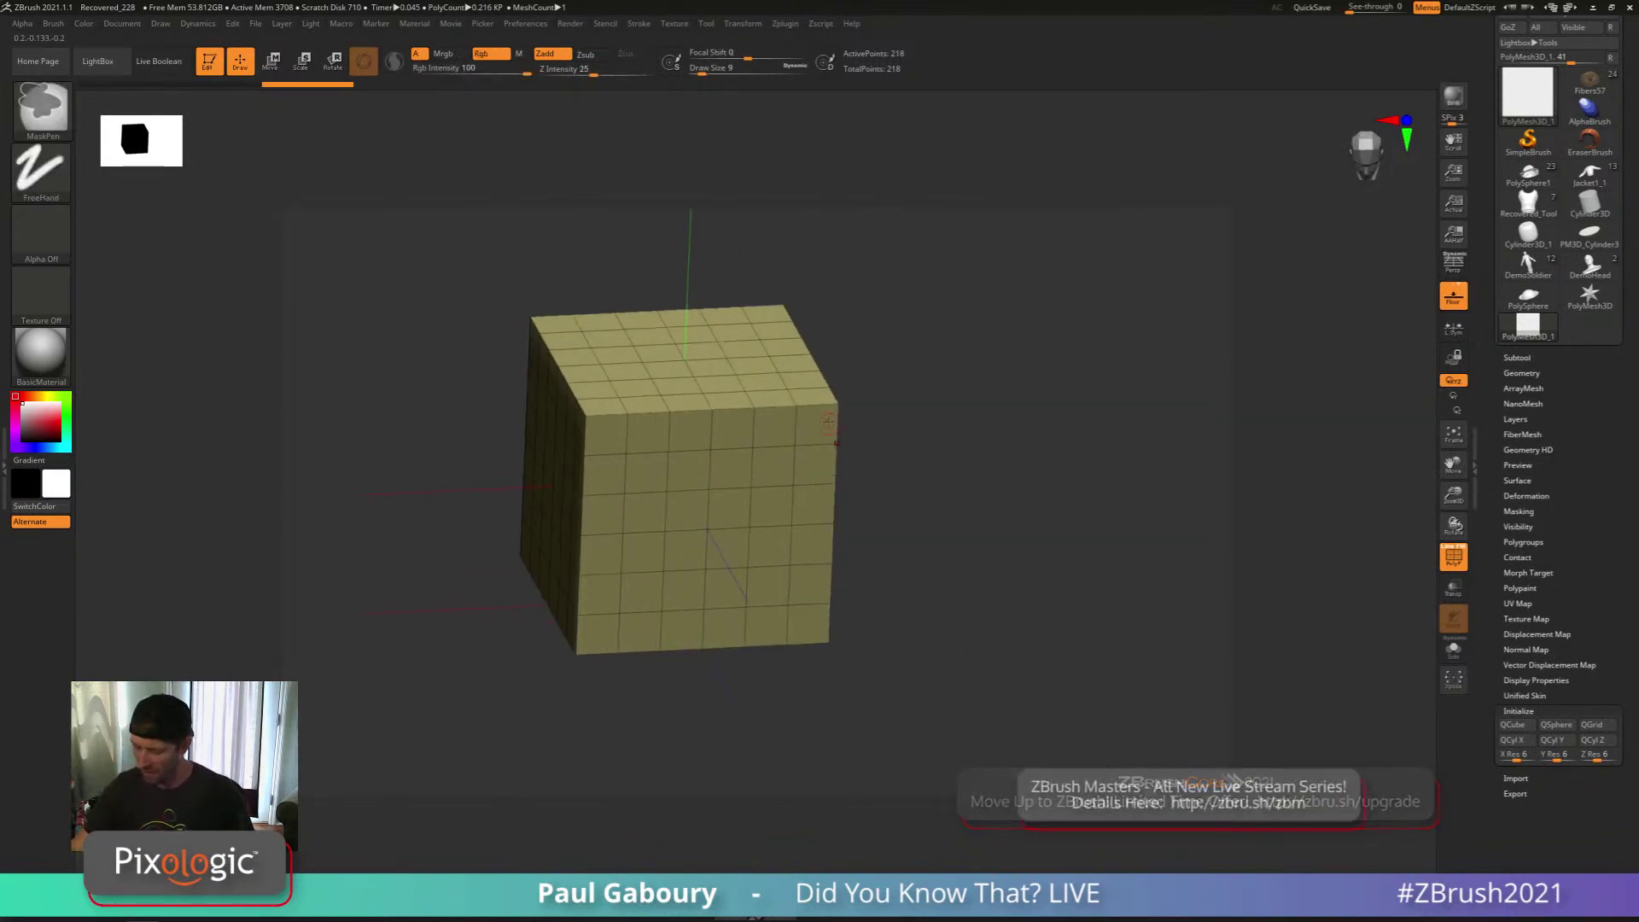
Switch to the ZModeler brush and set its polygon action to Inset with the All Polygons target and Inset Each Poly modifier
key("b")
key("m")
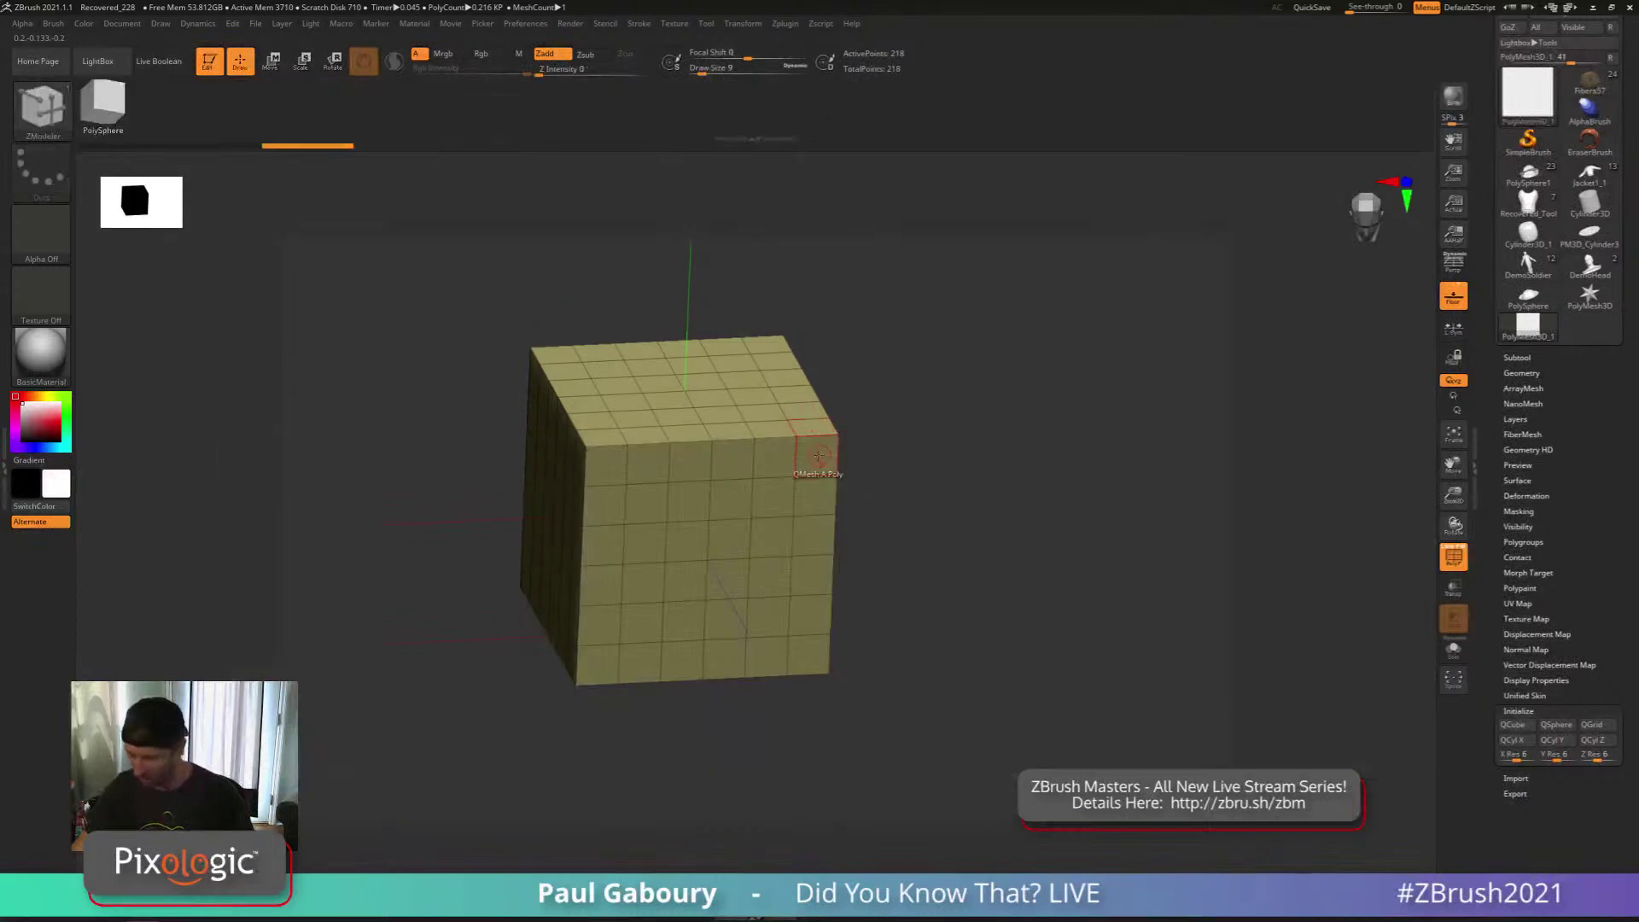
key("space")
left_click(805, 427)
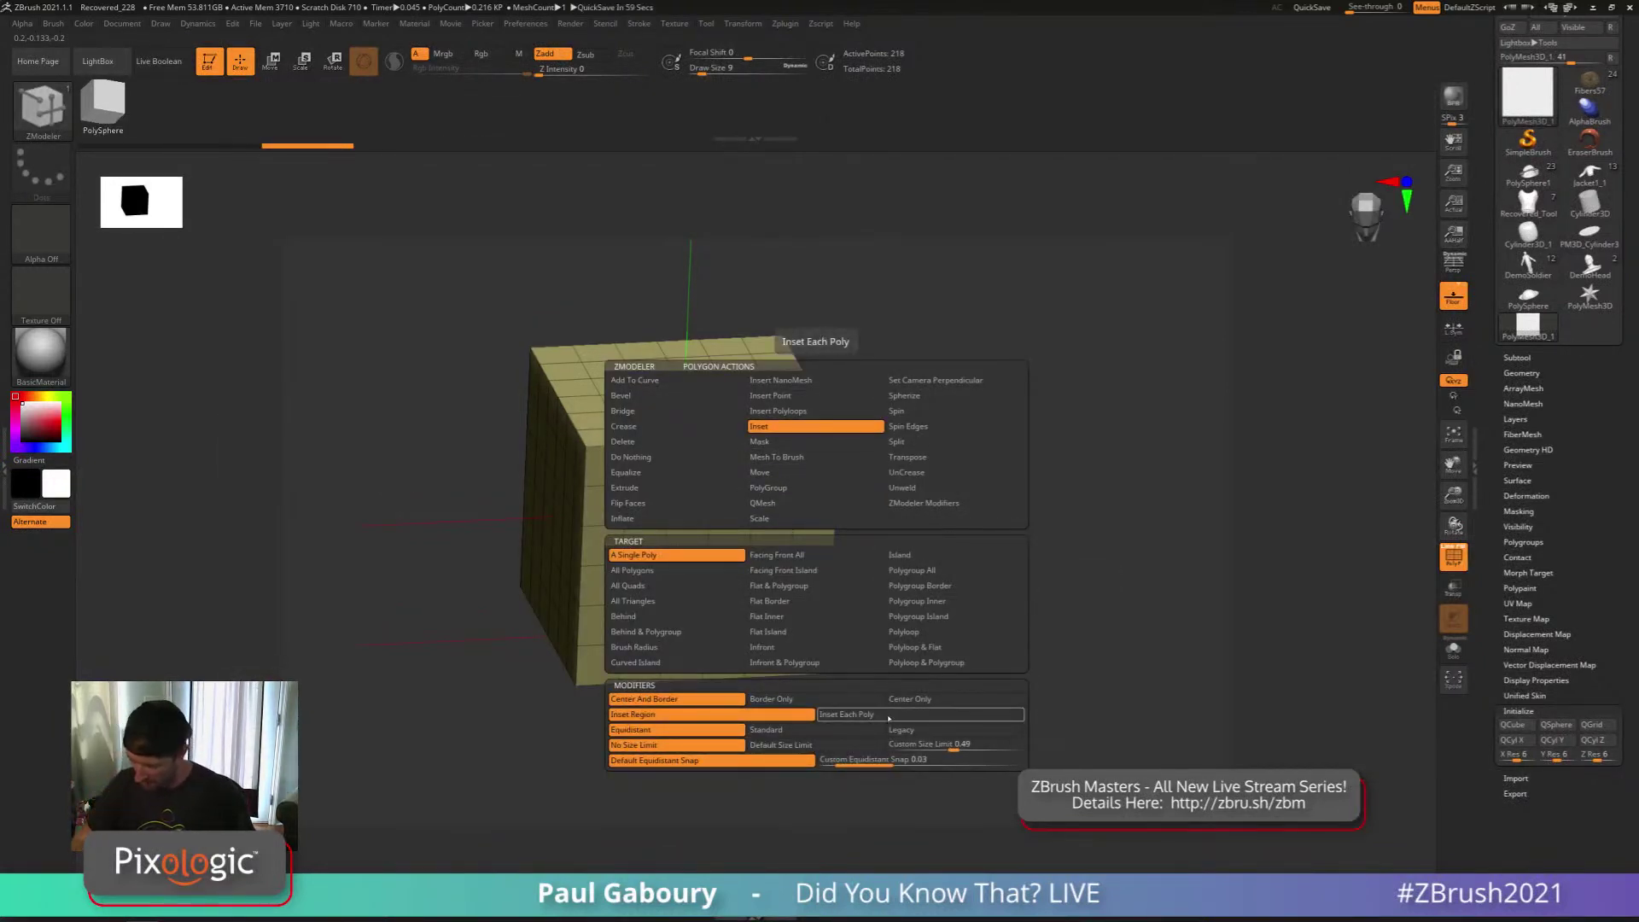
left_click(886, 715)
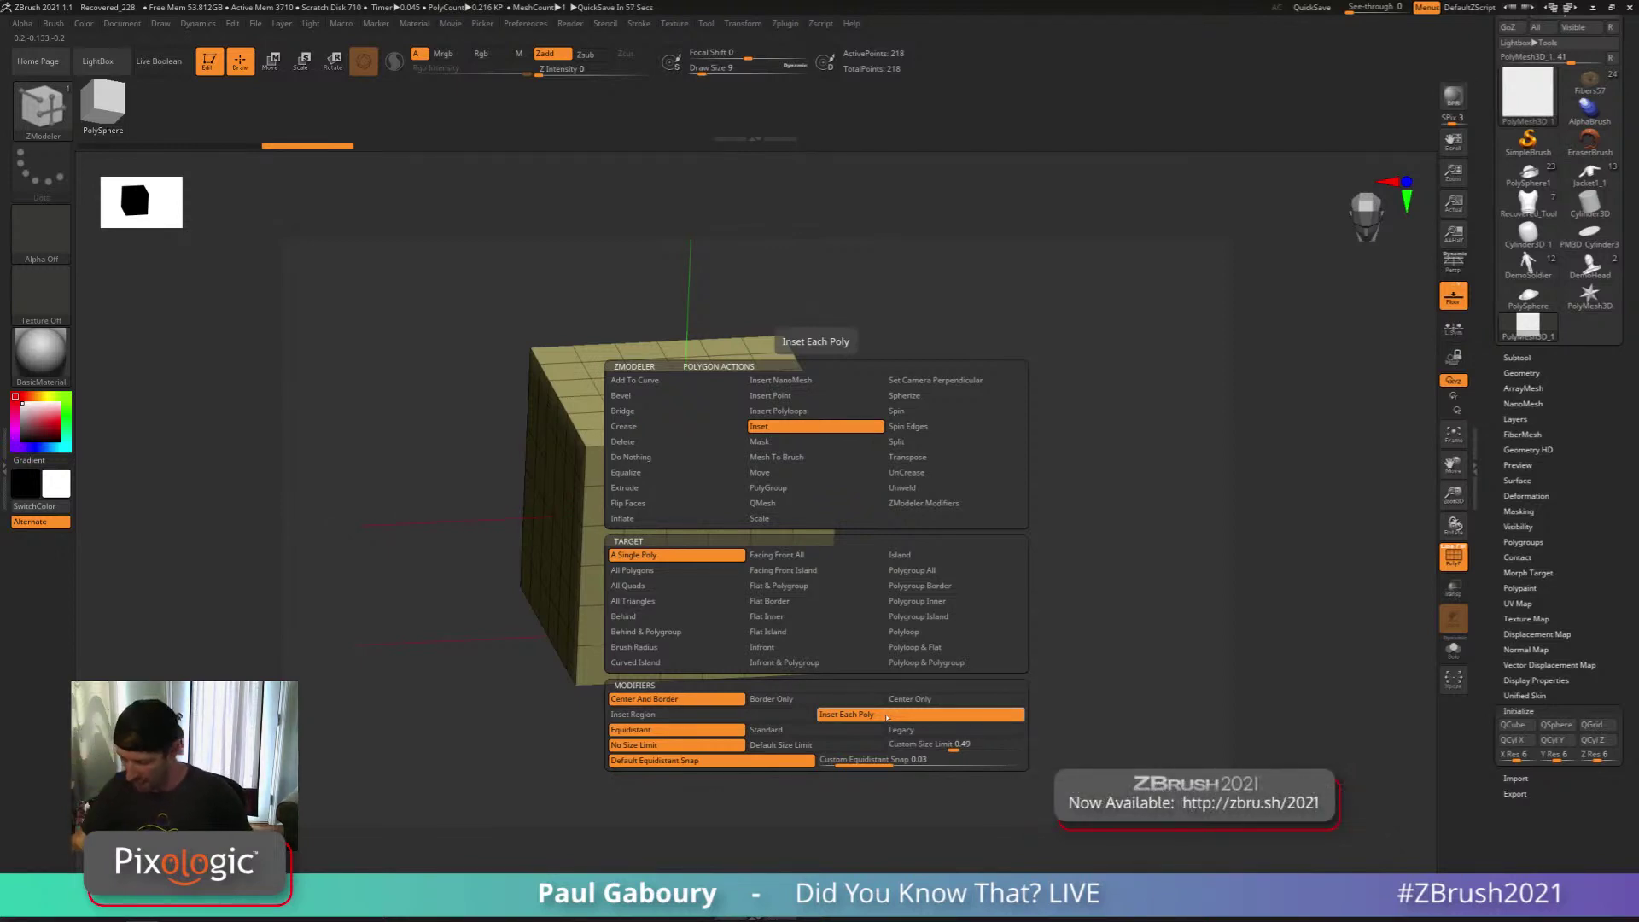
left_click(685, 572)
key("space")
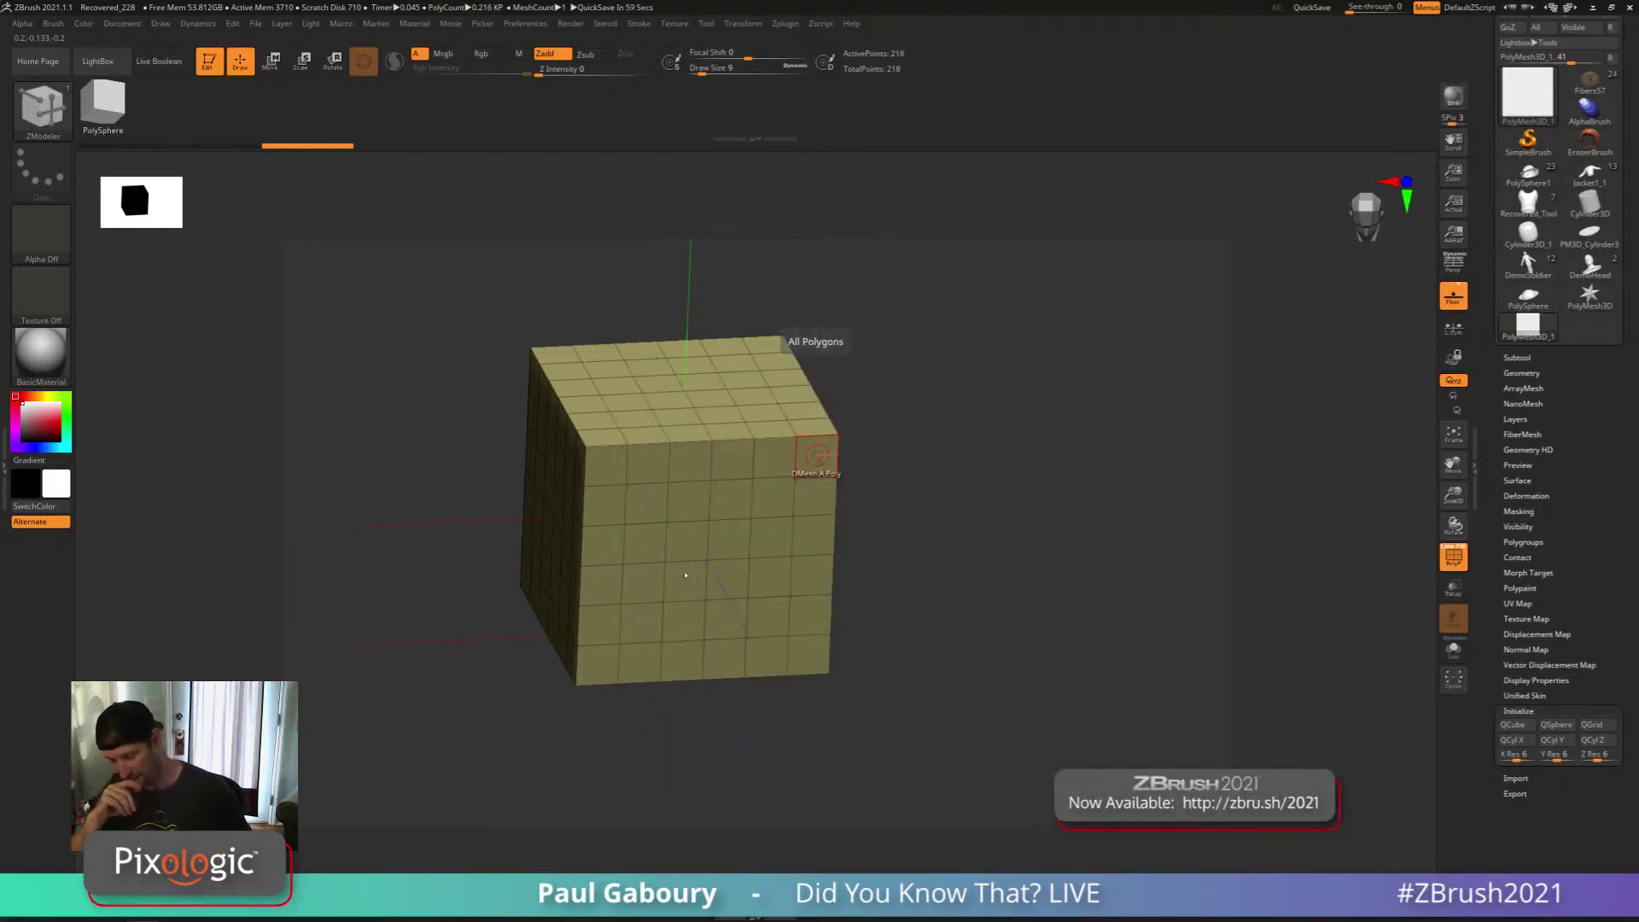
Inset every polygon of the cube individually by a small amount, giving the inset centres their own polygroup
right_click_drag(685, 572, 755, 516)
right_click_drag(755, 516, 779, 534, "ctrl")
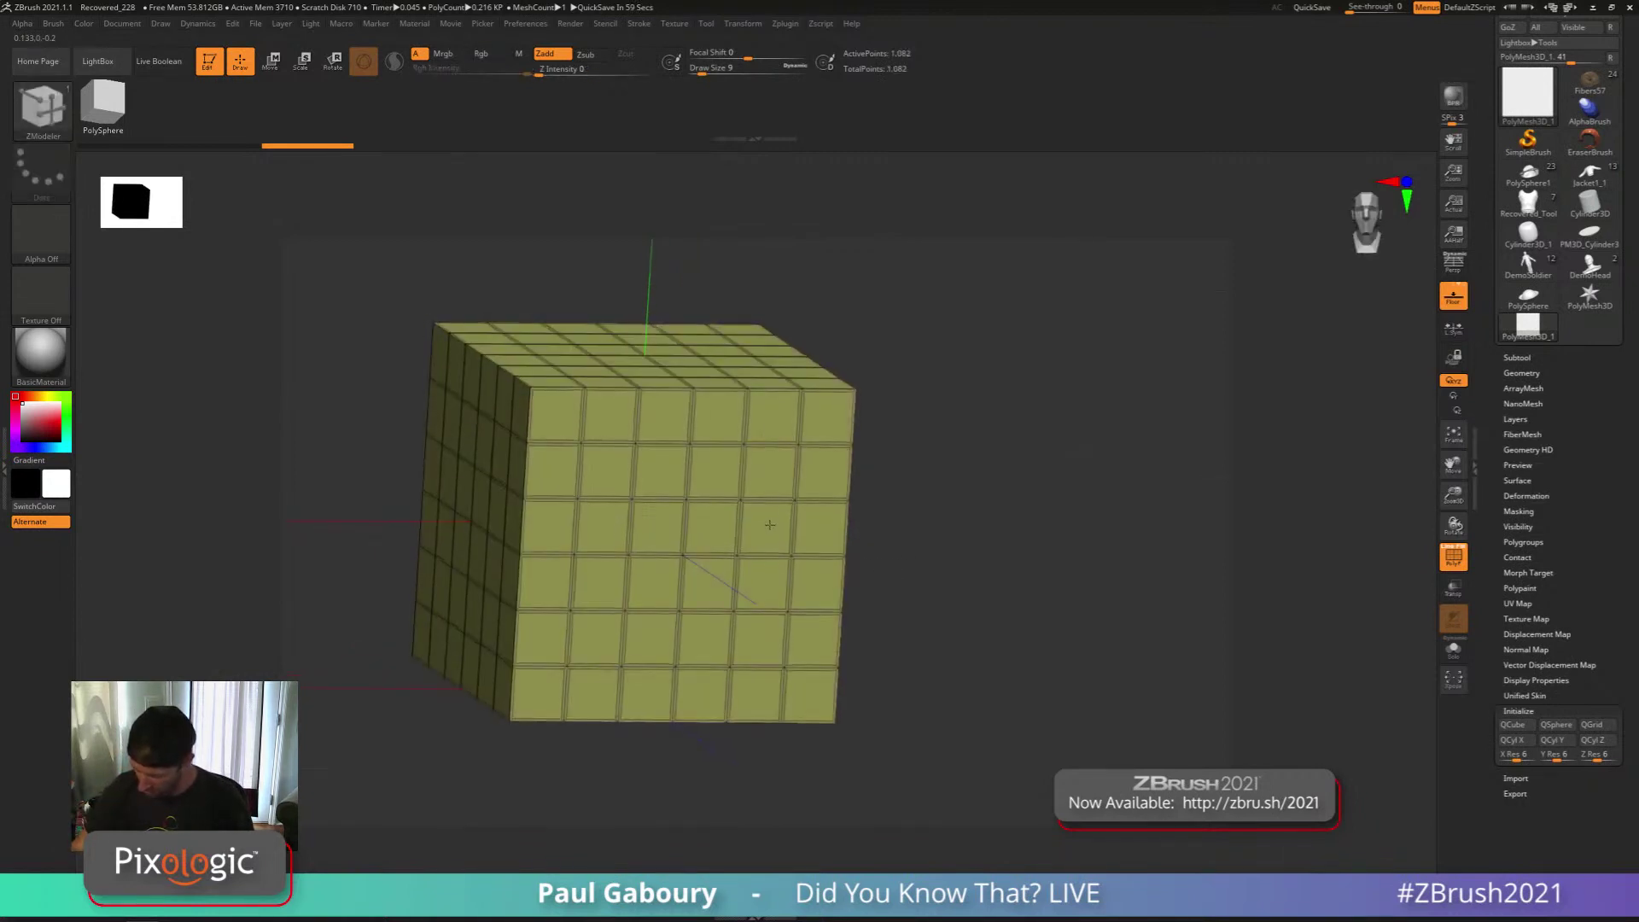
left_click_drag(770, 531, 770, 522)
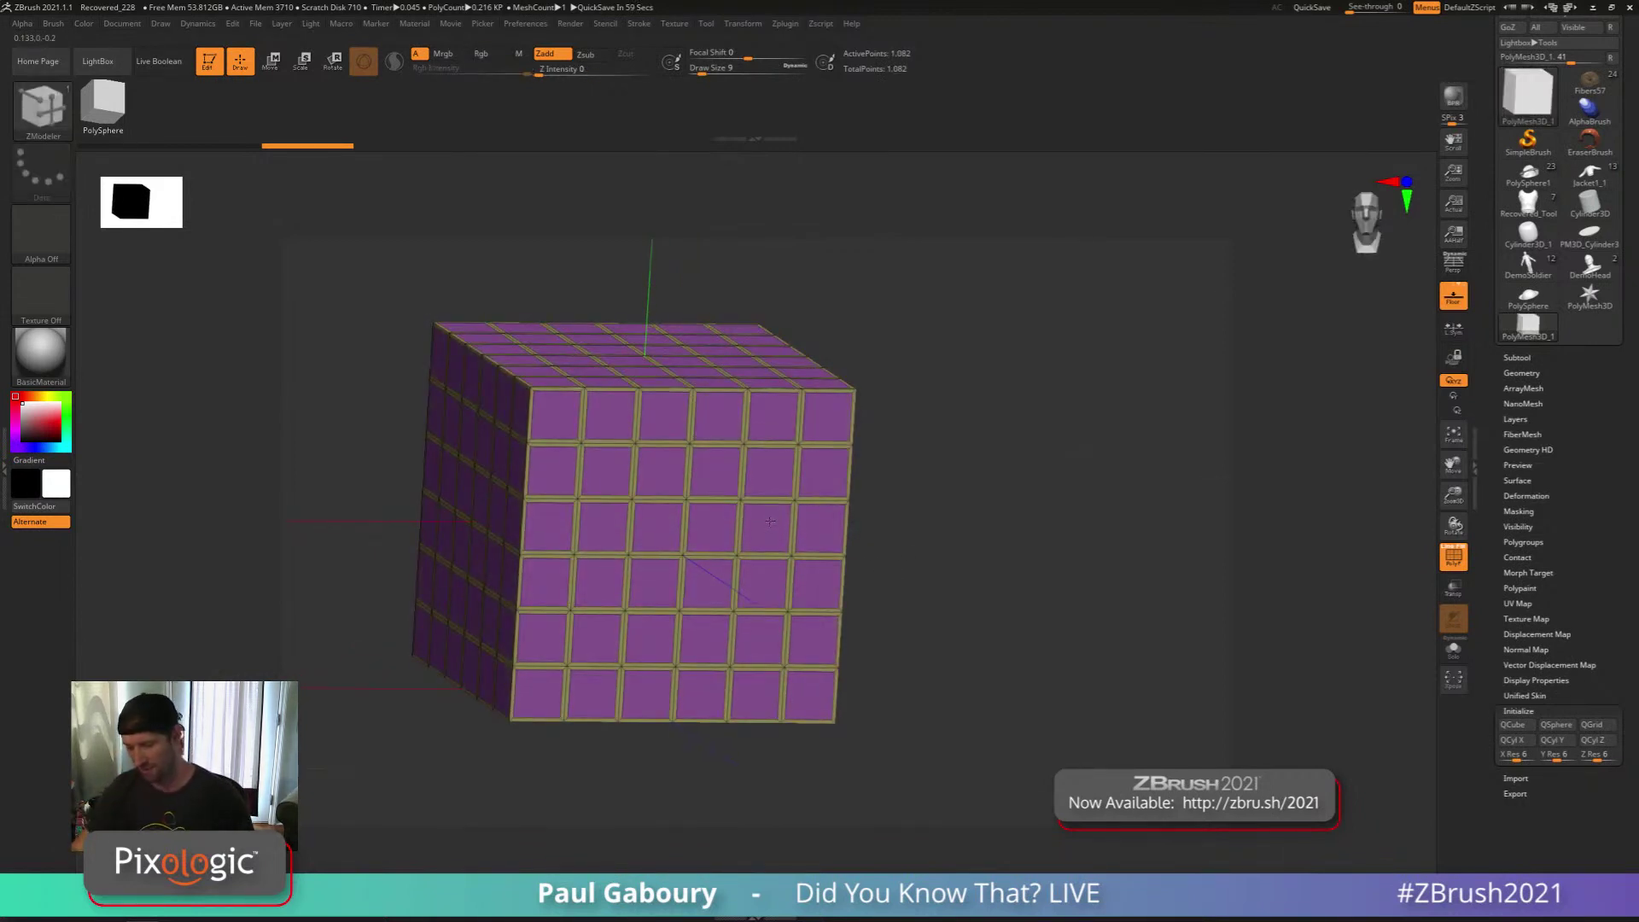
key("alt")
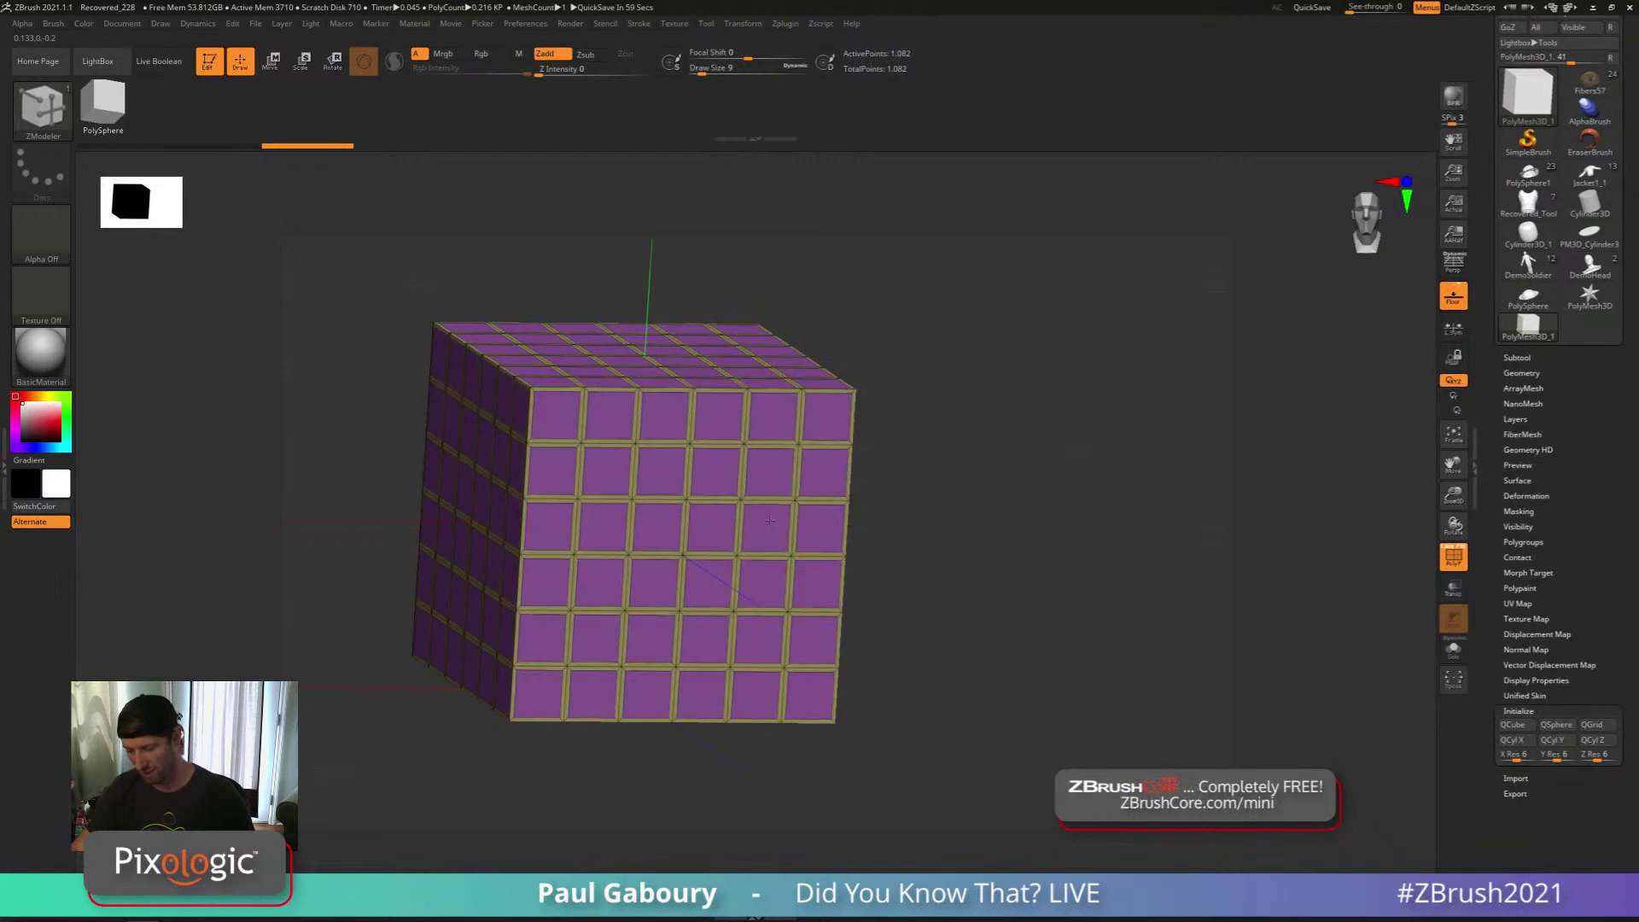
left_click_drag(918, 478, 864, 535)
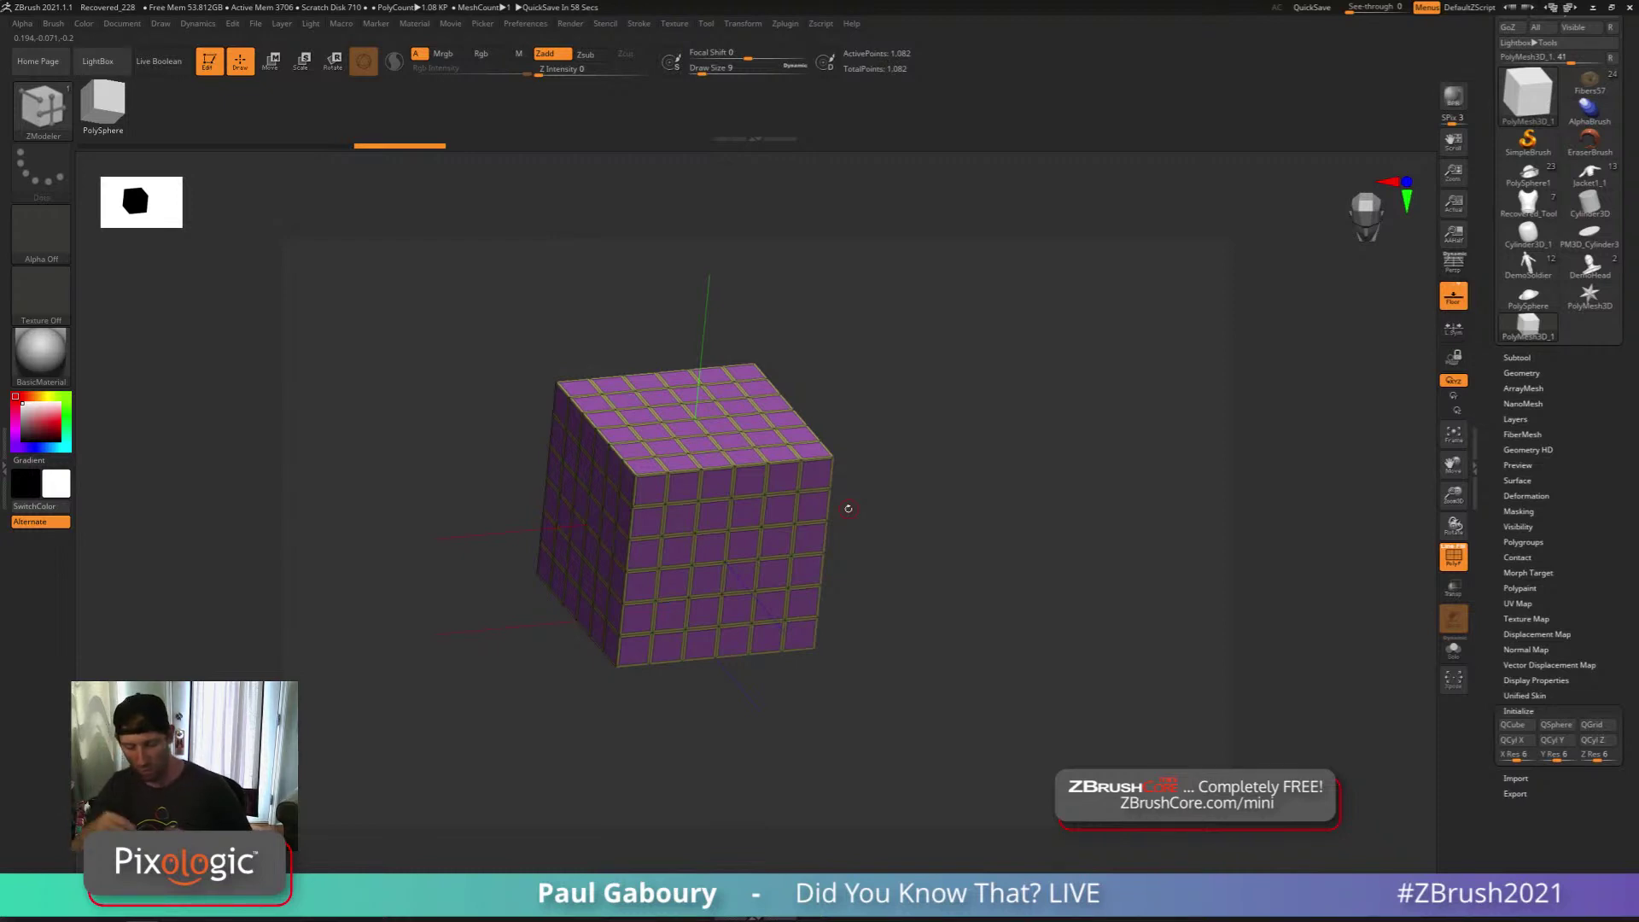
right_click_drag(848, 508, 891, 520)
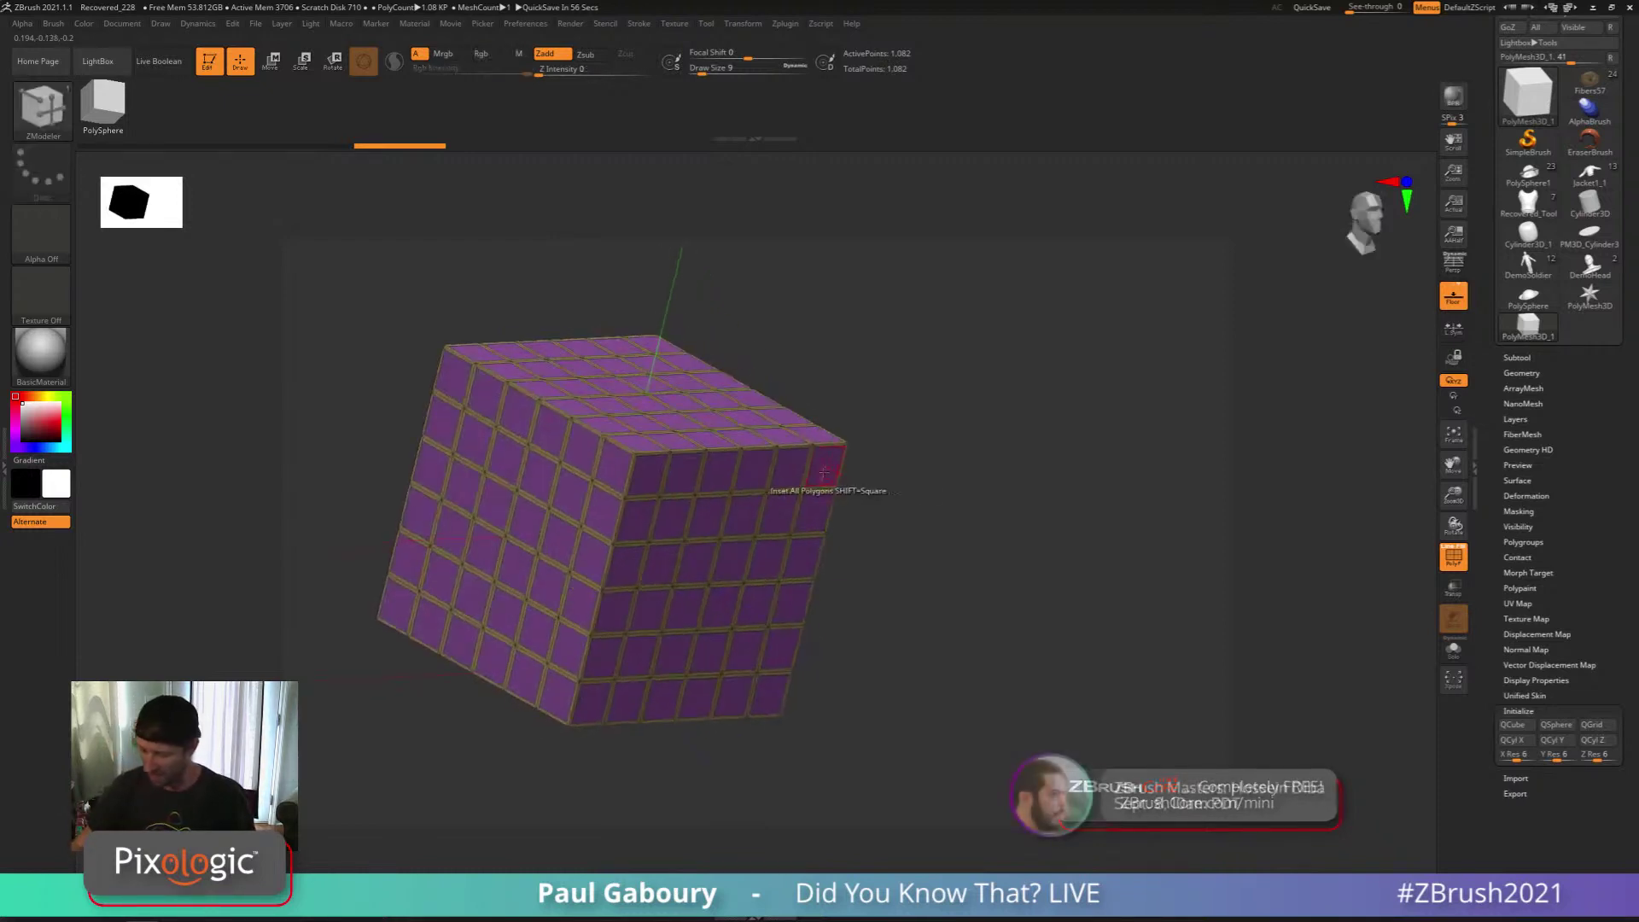
Set the ZModeler polygon action to QMesh with the Polygroup All target
key("space")
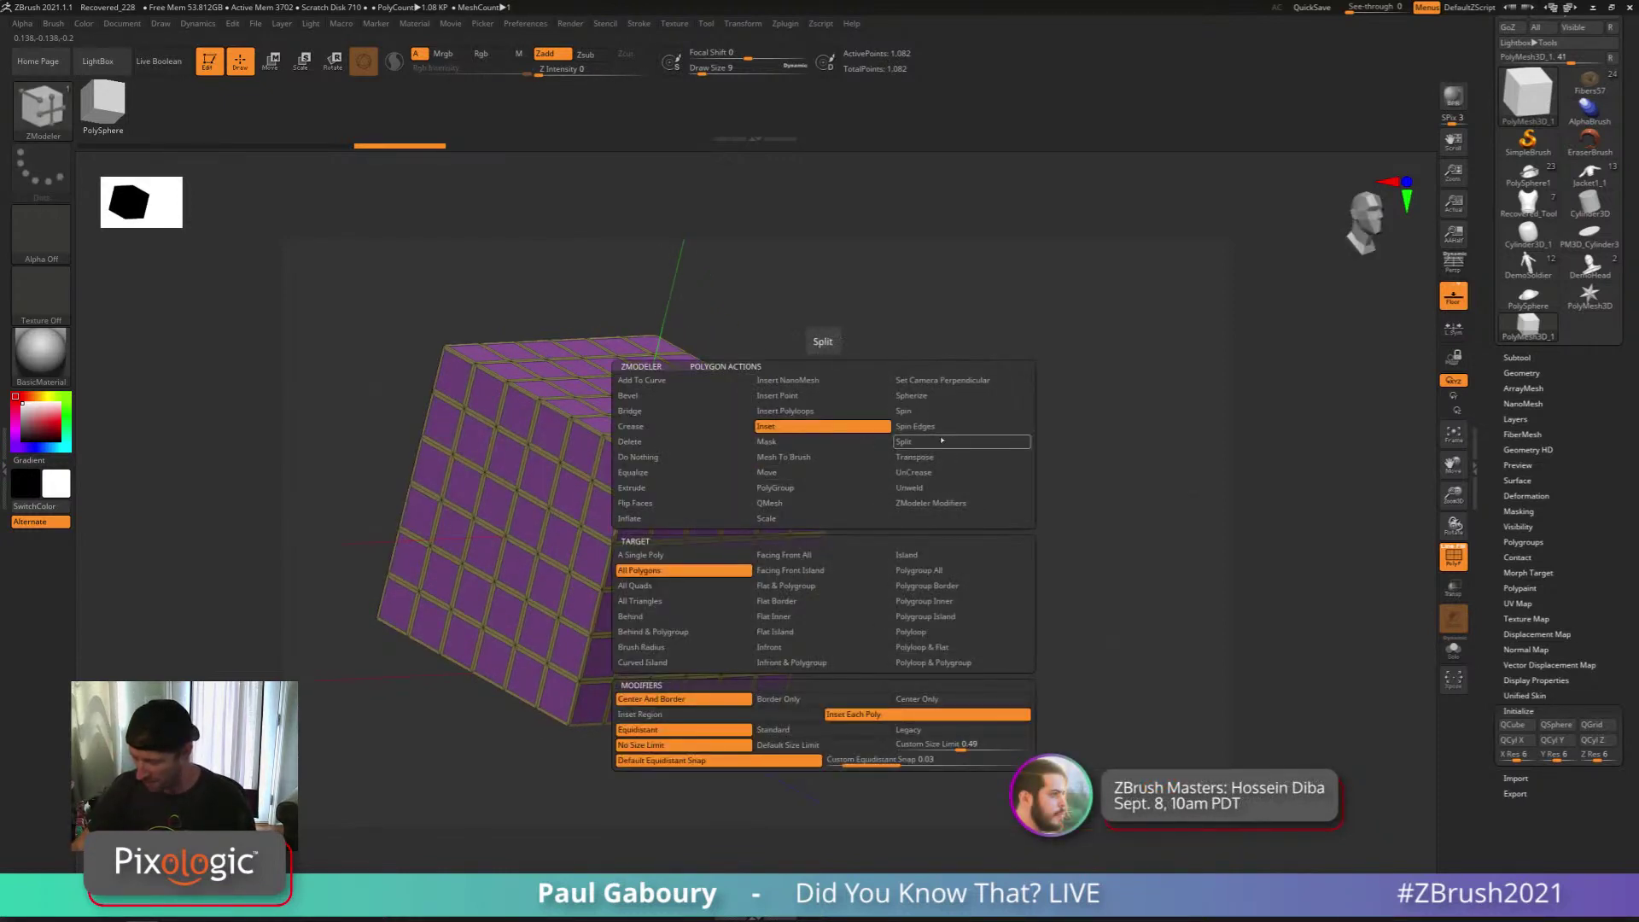
left_click(824, 504)
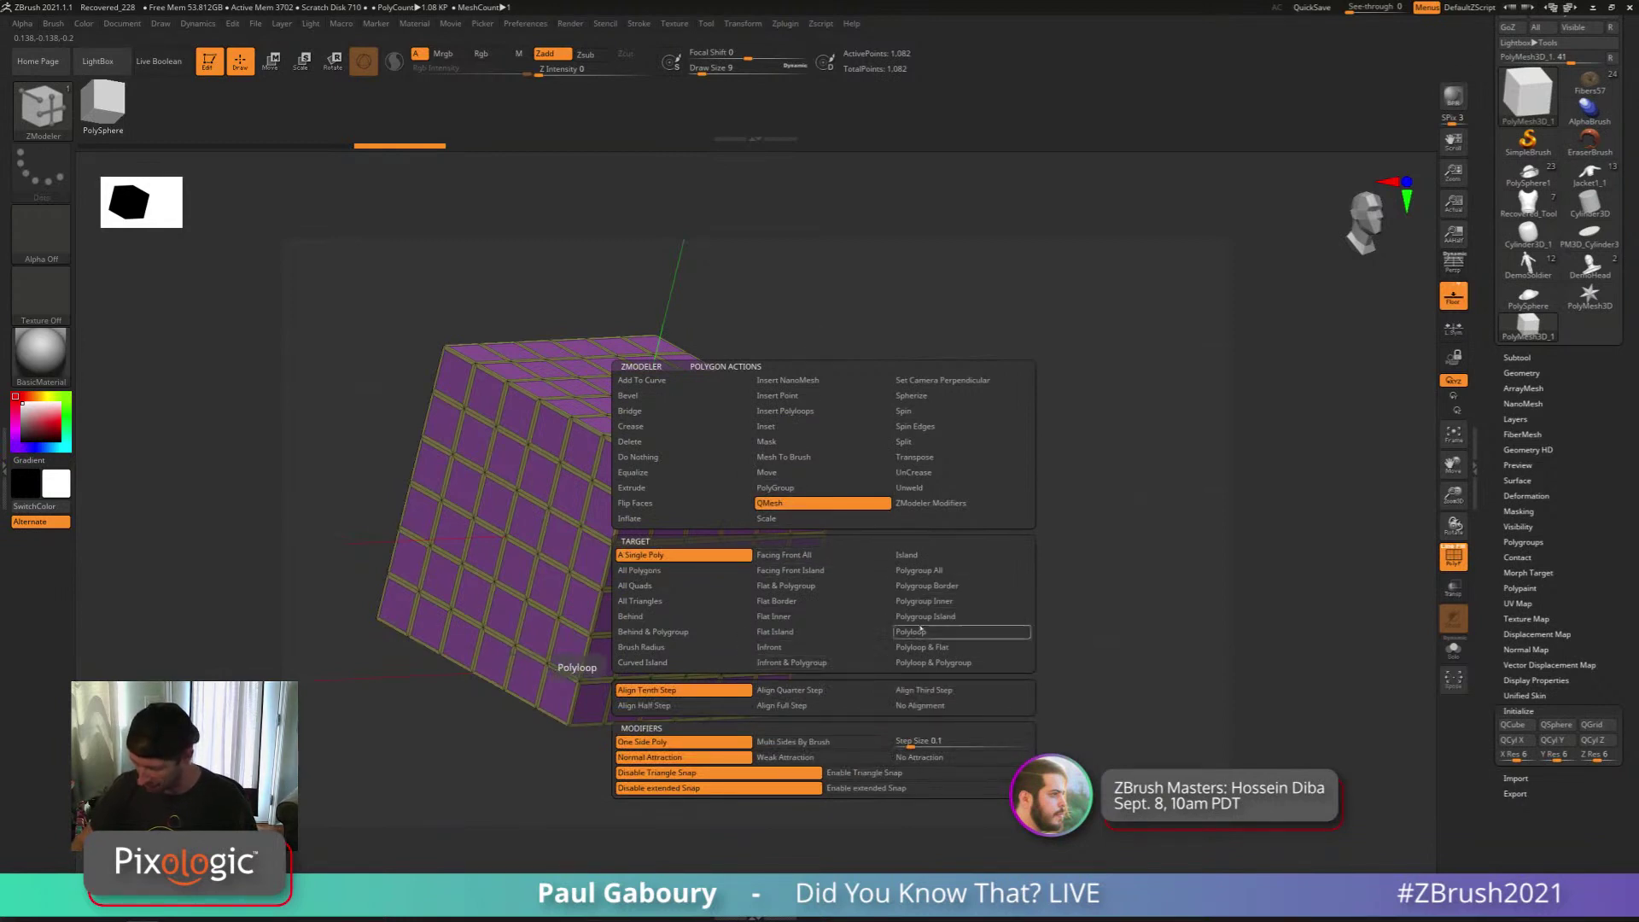
left_click(922, 570)
right_click_drag(867, 570, 892, 570)
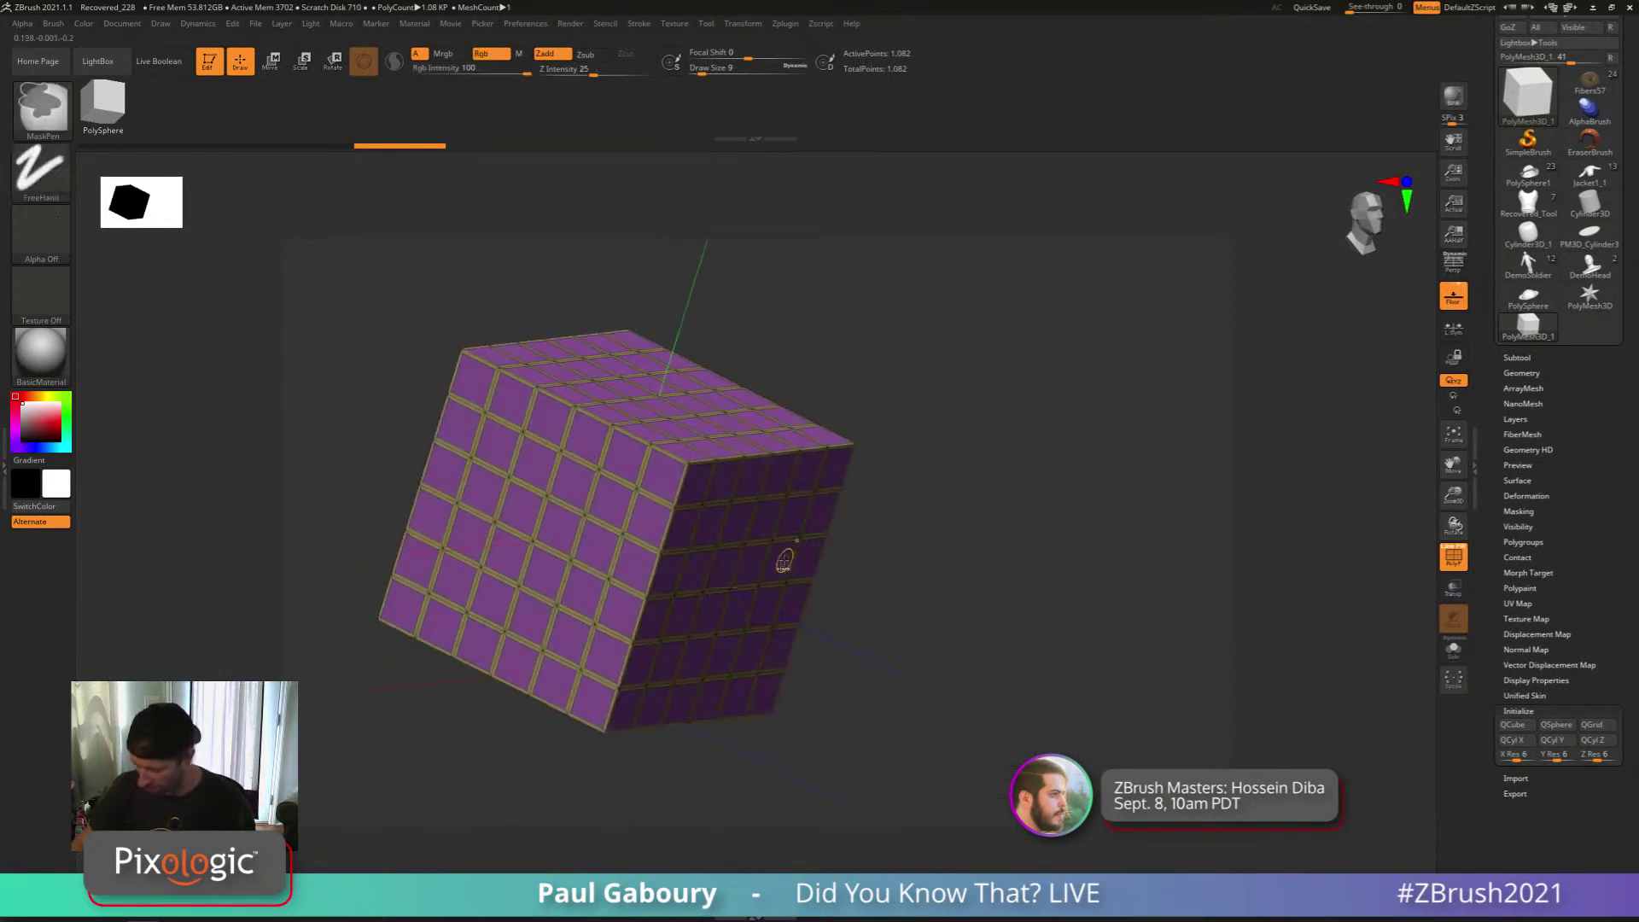
right_click_drag(784, 560, 776, 563, "ctrl")
right_click(774, 558)
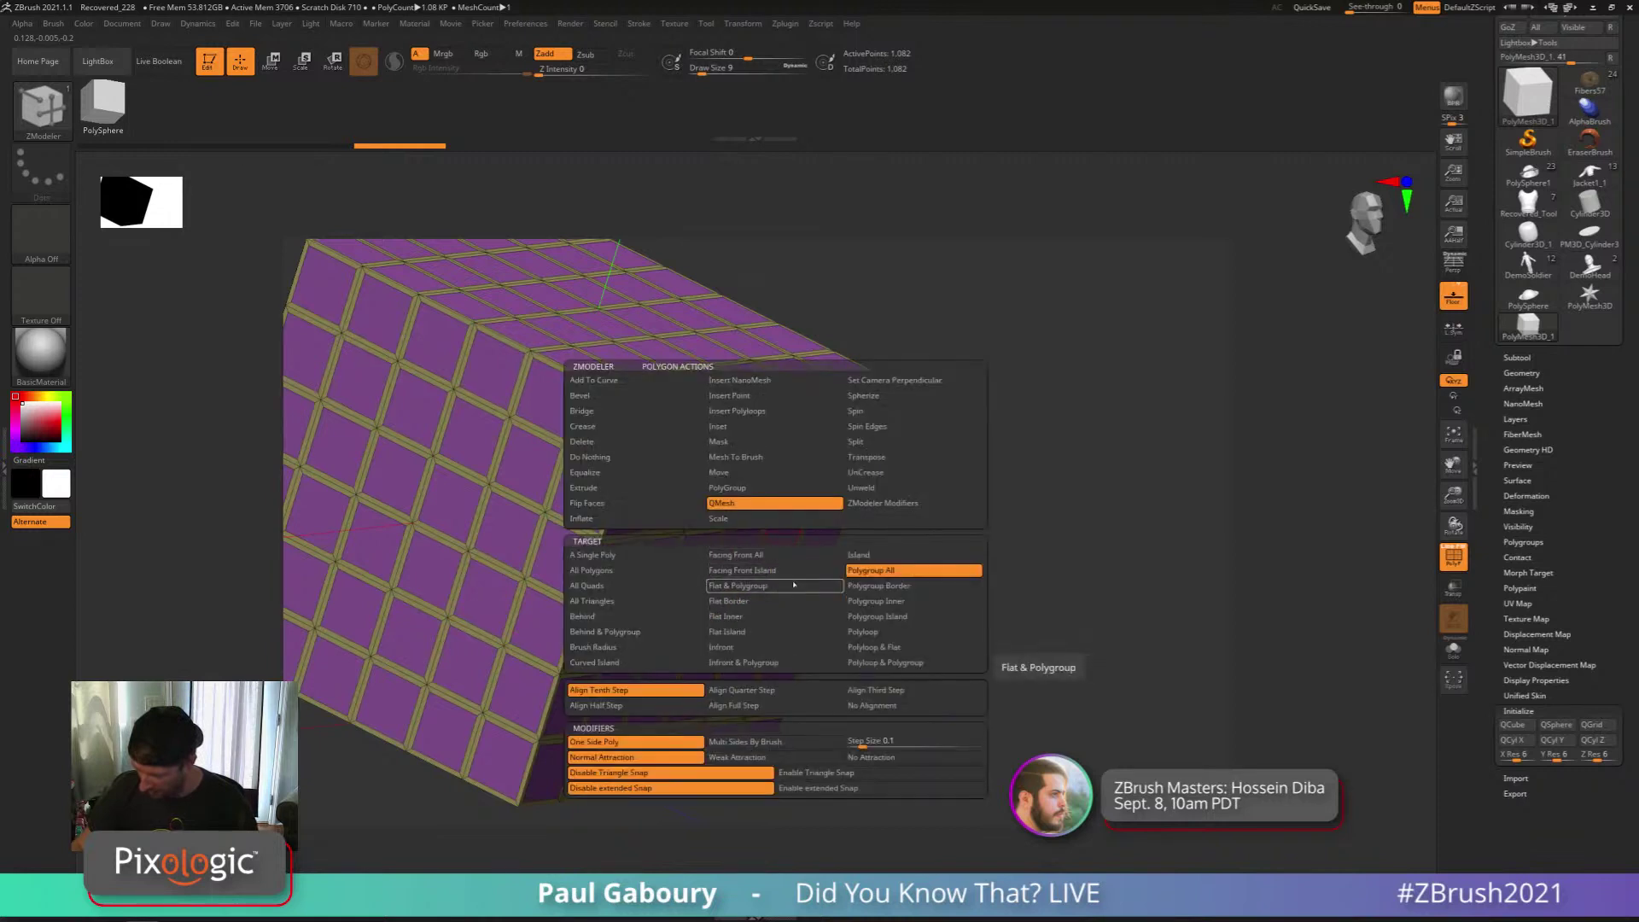
key("space")
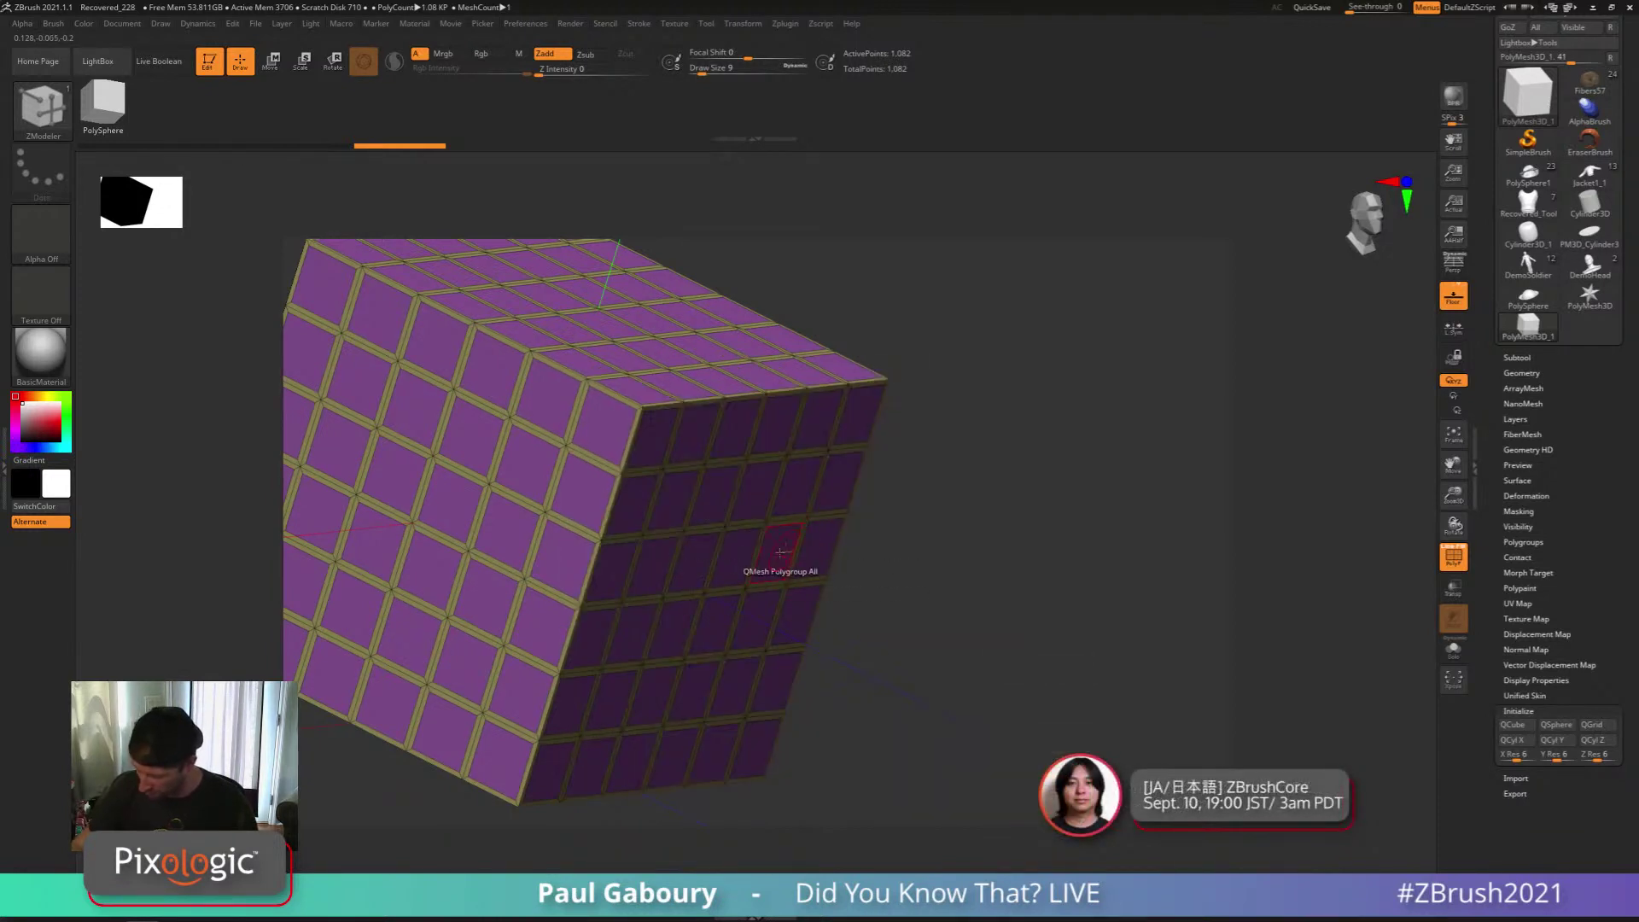
Try extruding all the inset panels outward with QMesh and undo the extrusion
left_click_drag(783, 555, 803, 566)
left_click(817, 569)
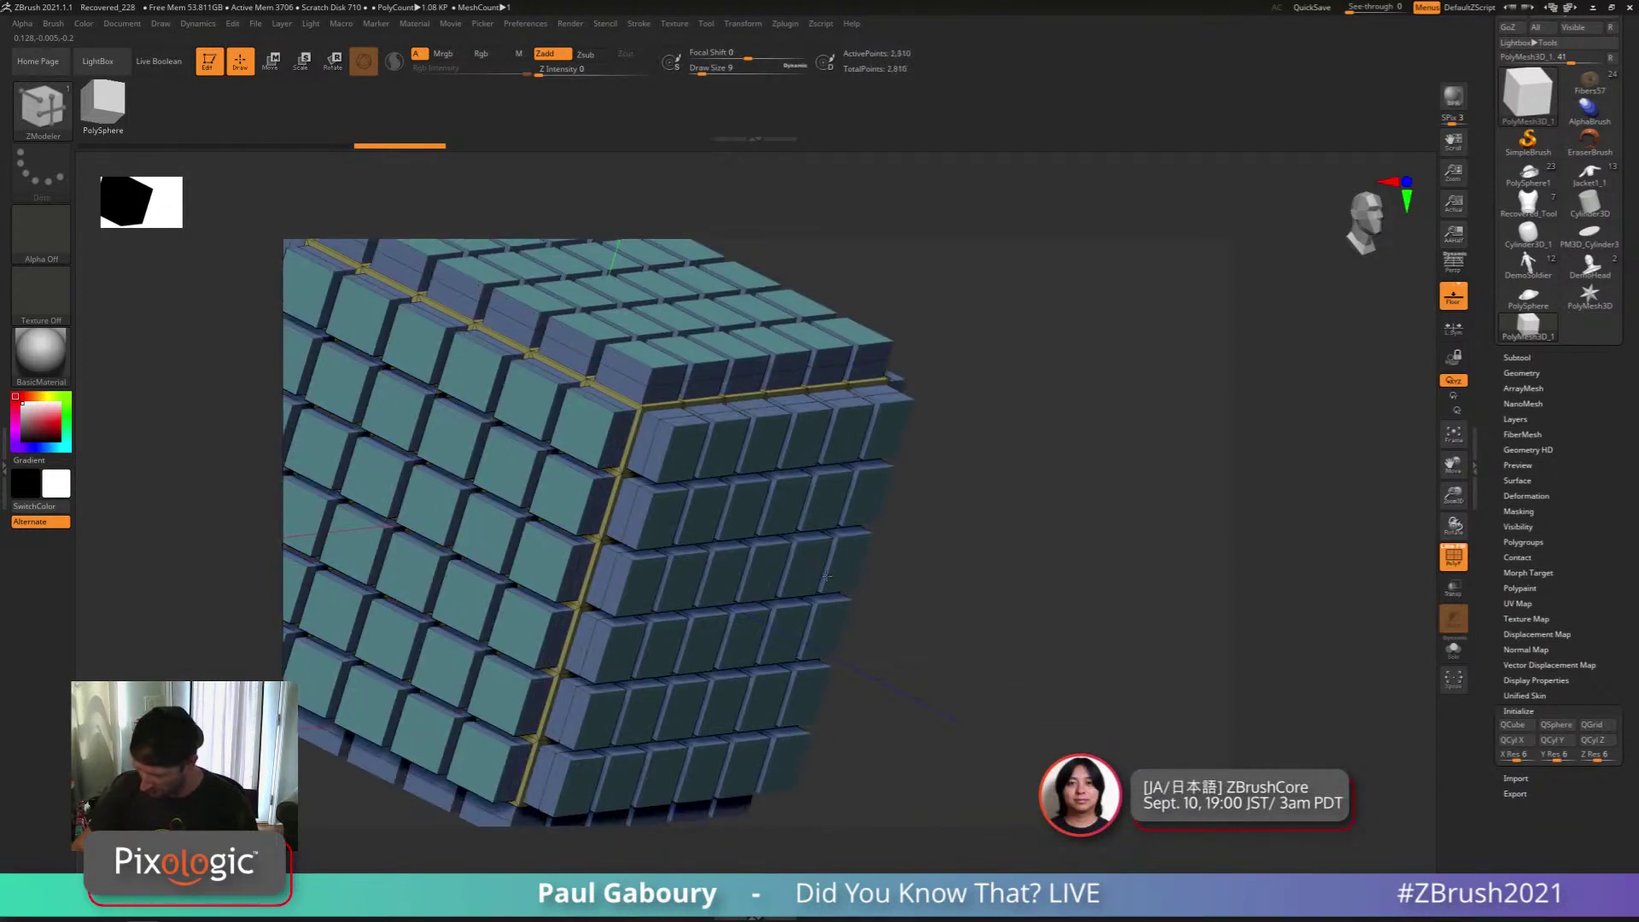
mouse_move(988, 625)
right_mouse_down("ctrl")
mouse_move(899, 608)
mouse_move(891, 660)
mouse_move(910, 629)
right_mouse_up("ctrl")
mouse_move(909, 630)
right_mouse_down("ctrl")
mouse_move(908, 655)
mouse_move(914, 623)
right_mouse_up("ctrl")
key("ctrl+z")
Reduce the Draw Size to 3 and extrude all the inset panels outward from the cube with QMesh
key("s")
left_click(904, 617)
left_click_drag(914, 623, 942, 612)
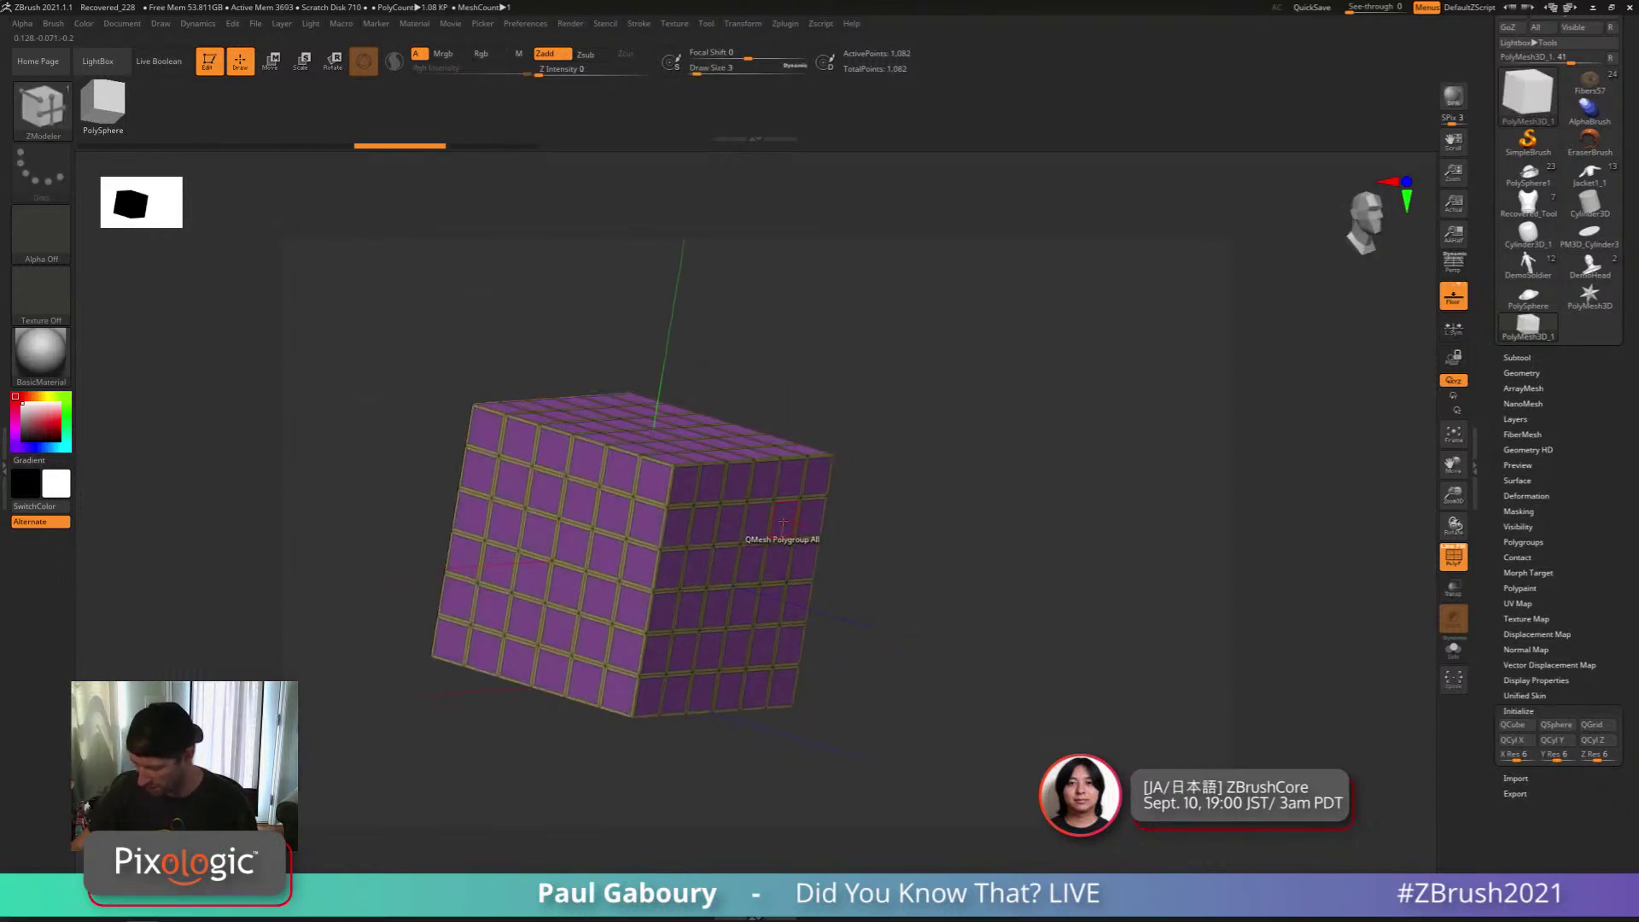
left_click_drag(783, 532, 830, 554)
Isolate the extruded panels with their sides, assign them to a single polygroup and restore the whole cube's visibility
mouse_move(900, 570)
right_mouse_down()
mouse_move(917, 649)
mouse_move(855, 716)
mouse_move(909, 624)
mouse_move(819, 529)
mouse_move(746, 390)
right_mouse_up()
left_click(746, 378, "ctrl+shift")
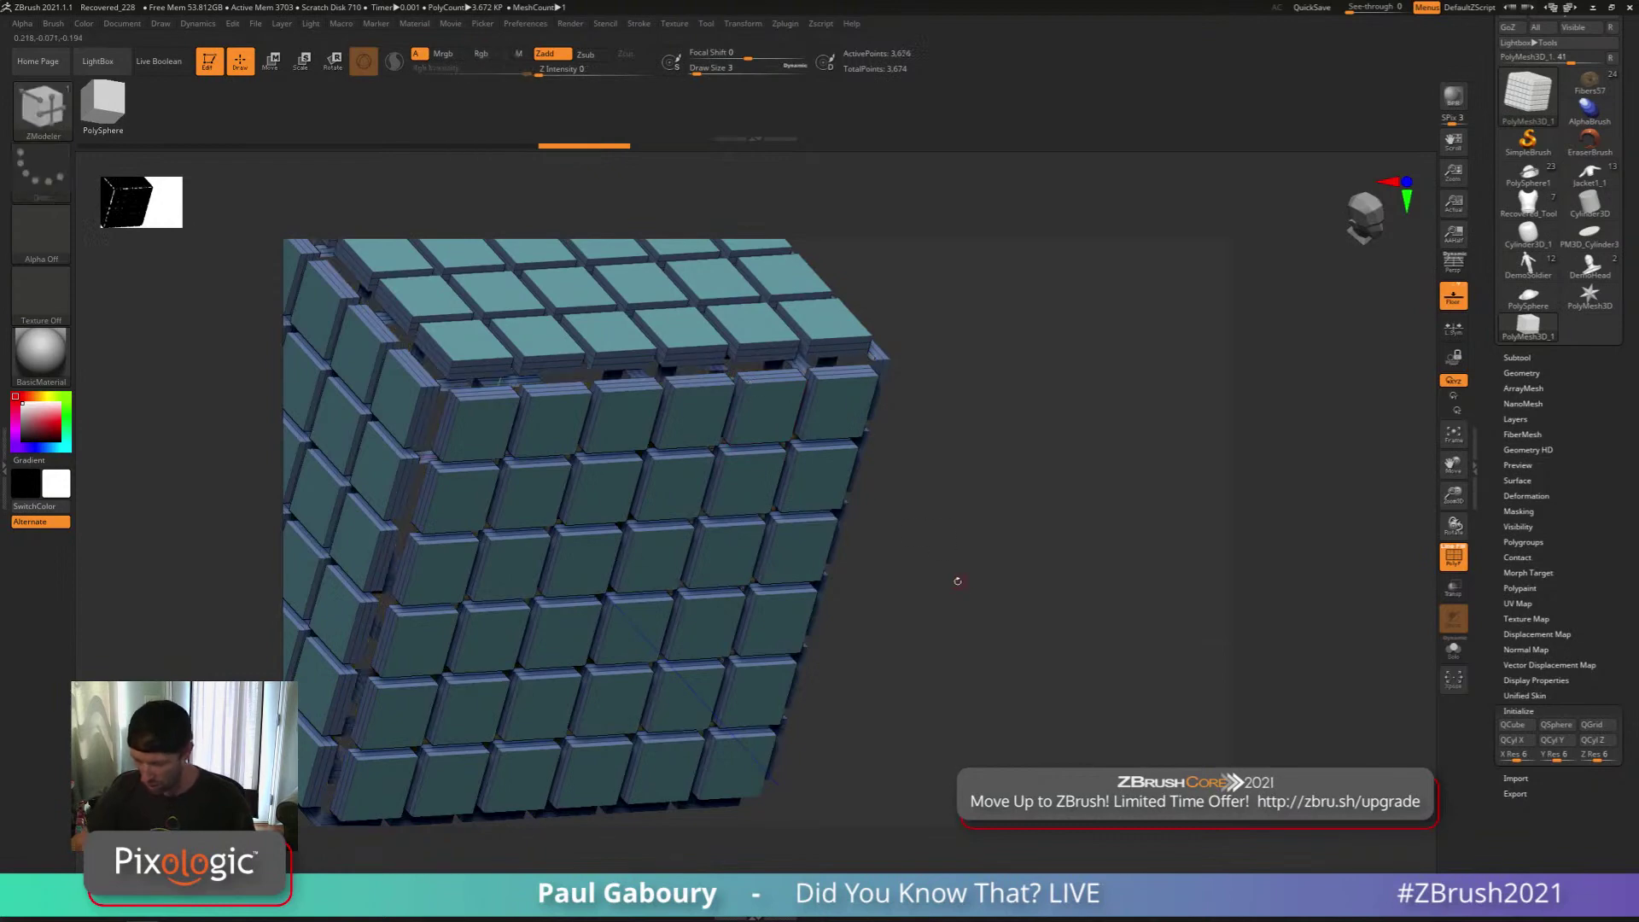
key("ctrl+w")
key("ctrl+w")
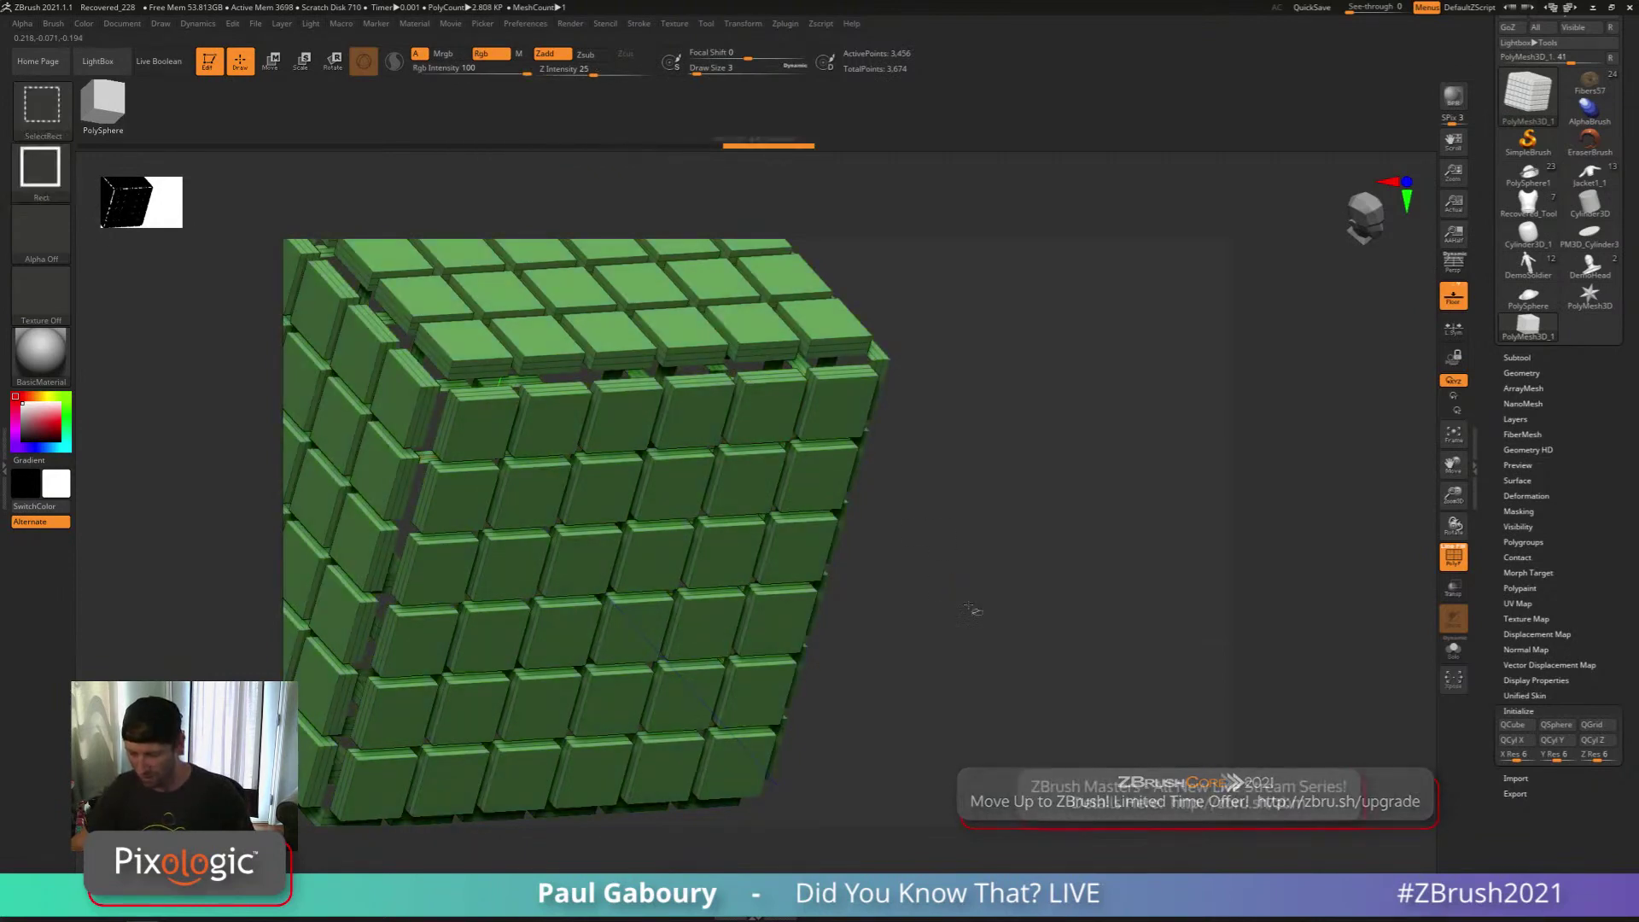
left_click(973, 611, "ctrl+shift")
Try subdividing the panelled cube once with smoothing on and undo the subdivision
right_click_drag(973, 611, 915, 596, "ctrl")
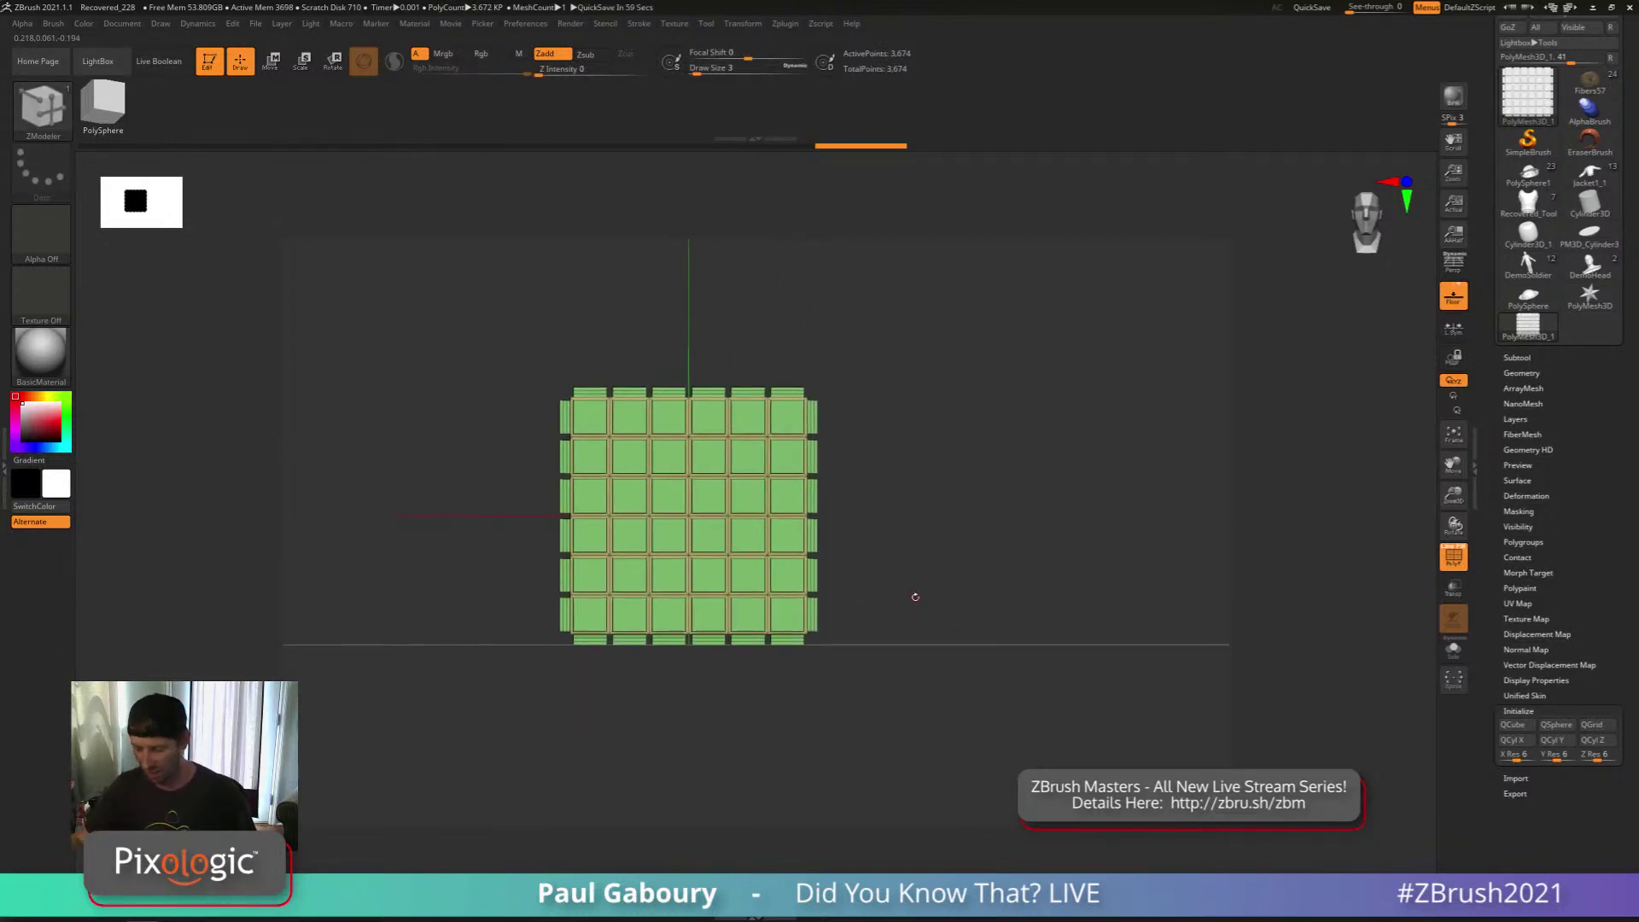
right_click_drag(943, 547, 948, 589)
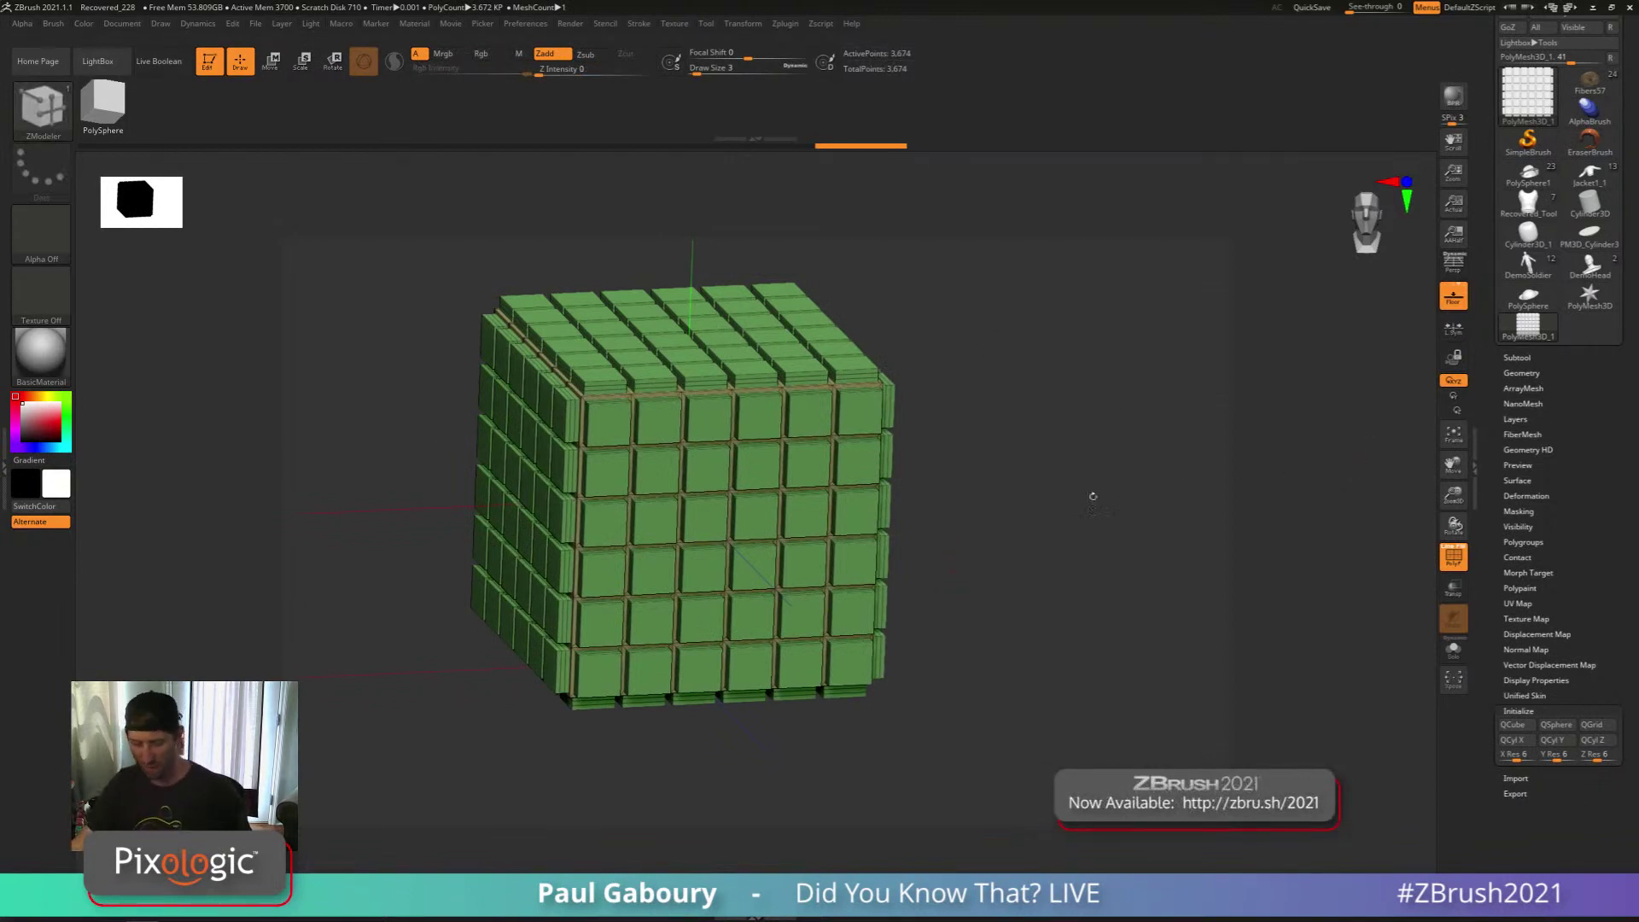
key("ctrl+d")
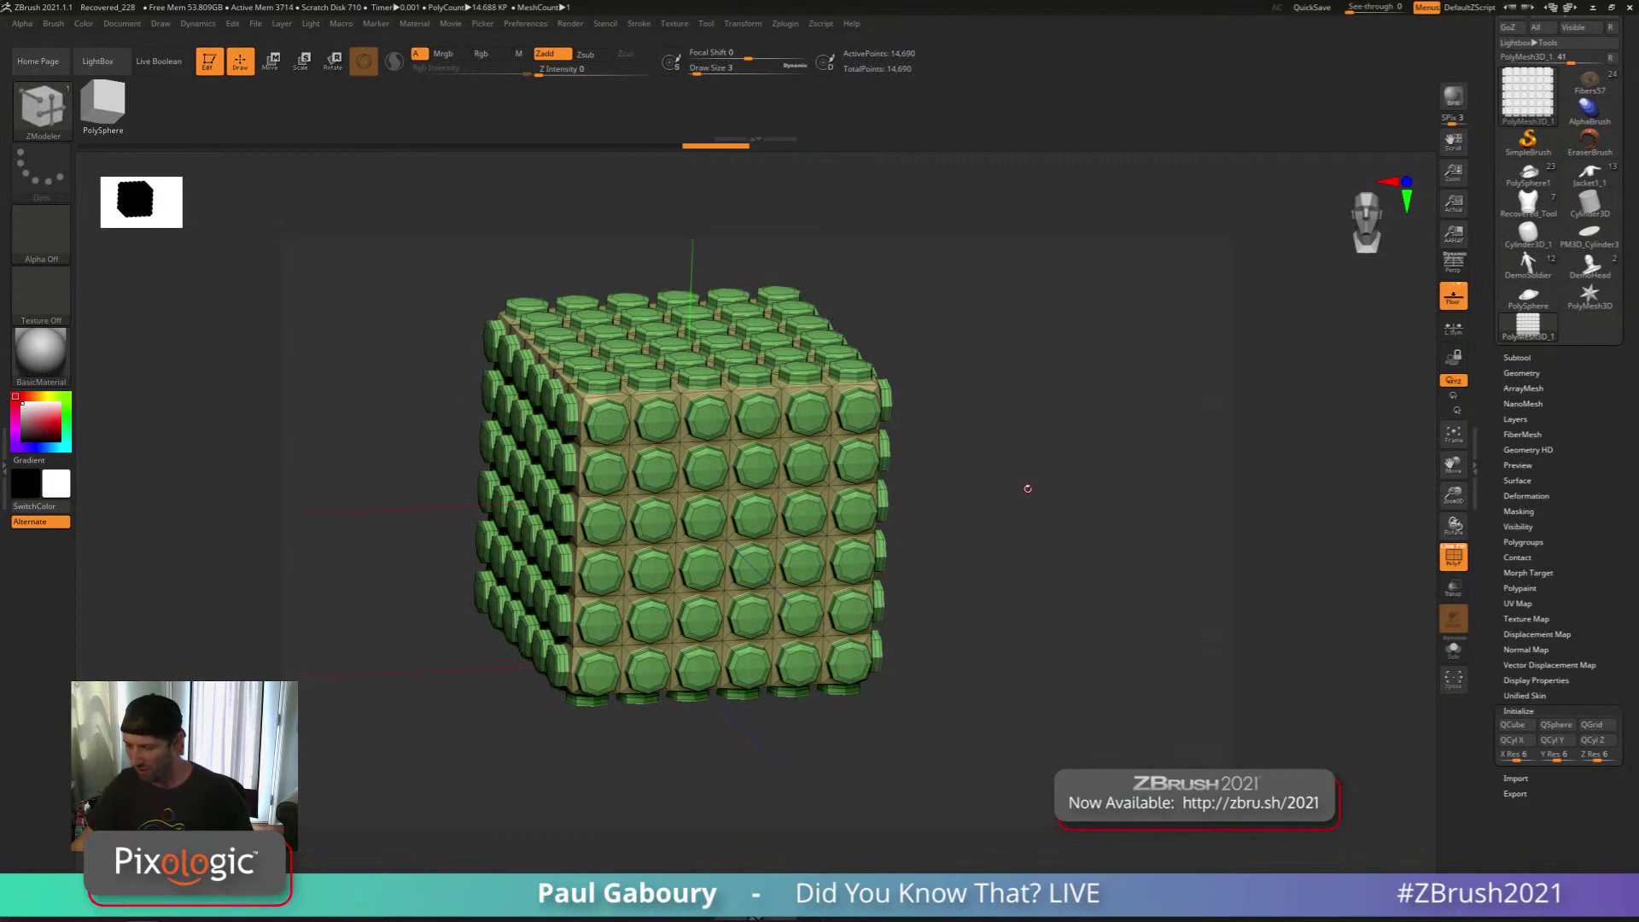
key("ctrl+z")
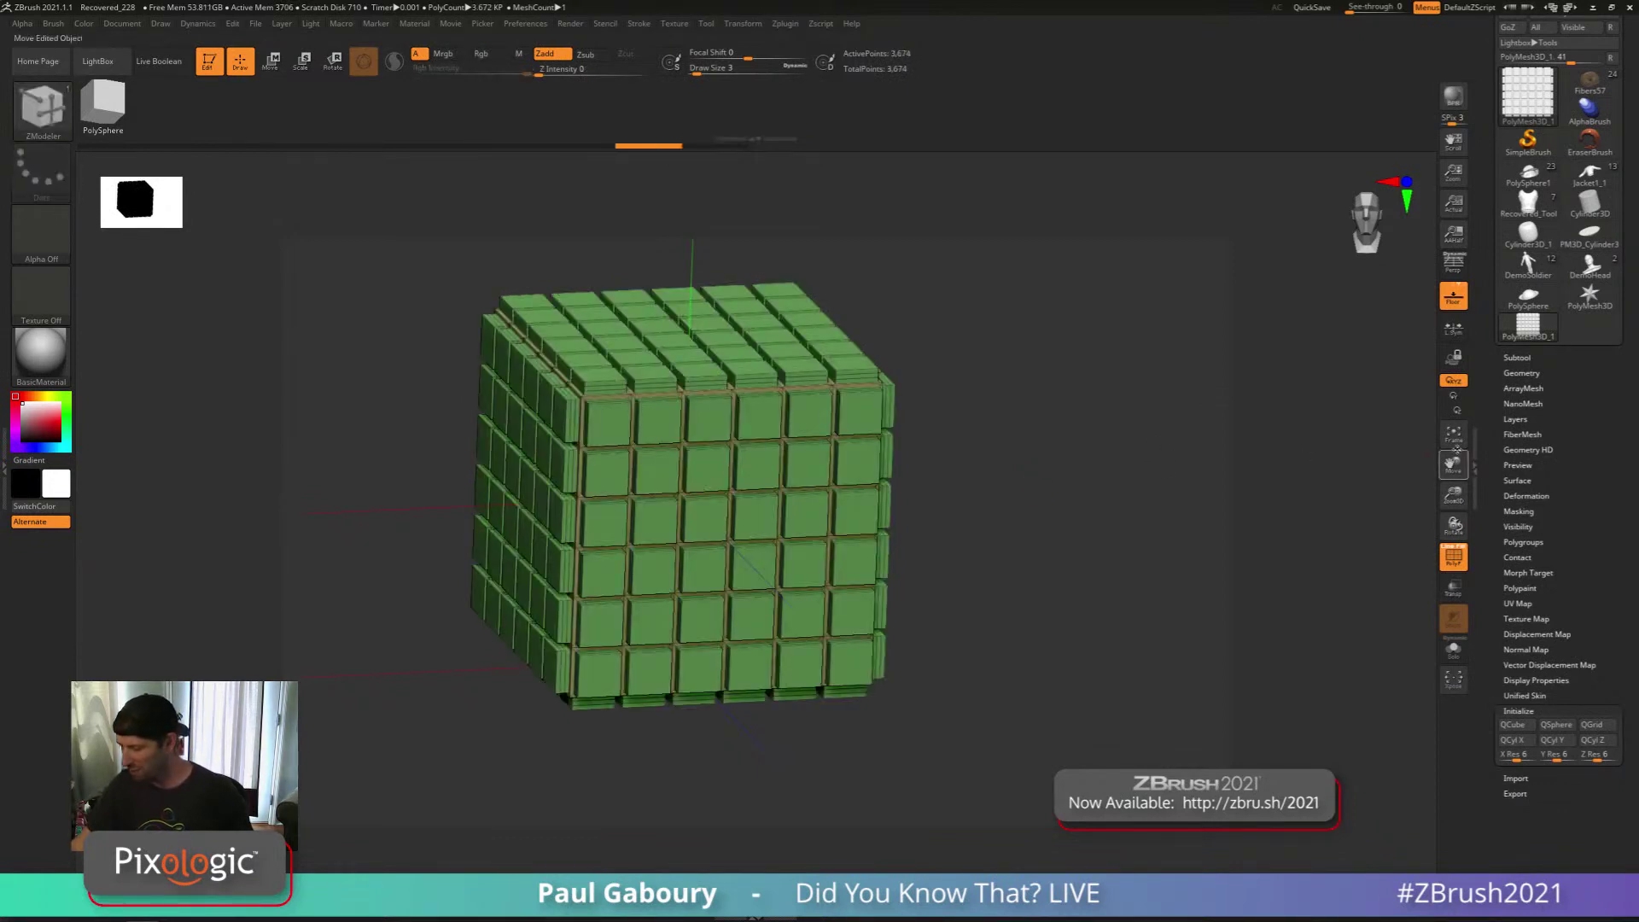
Divide the cube once with Smt turned off and delete its lower subdivision level
left_click(1532, 373)
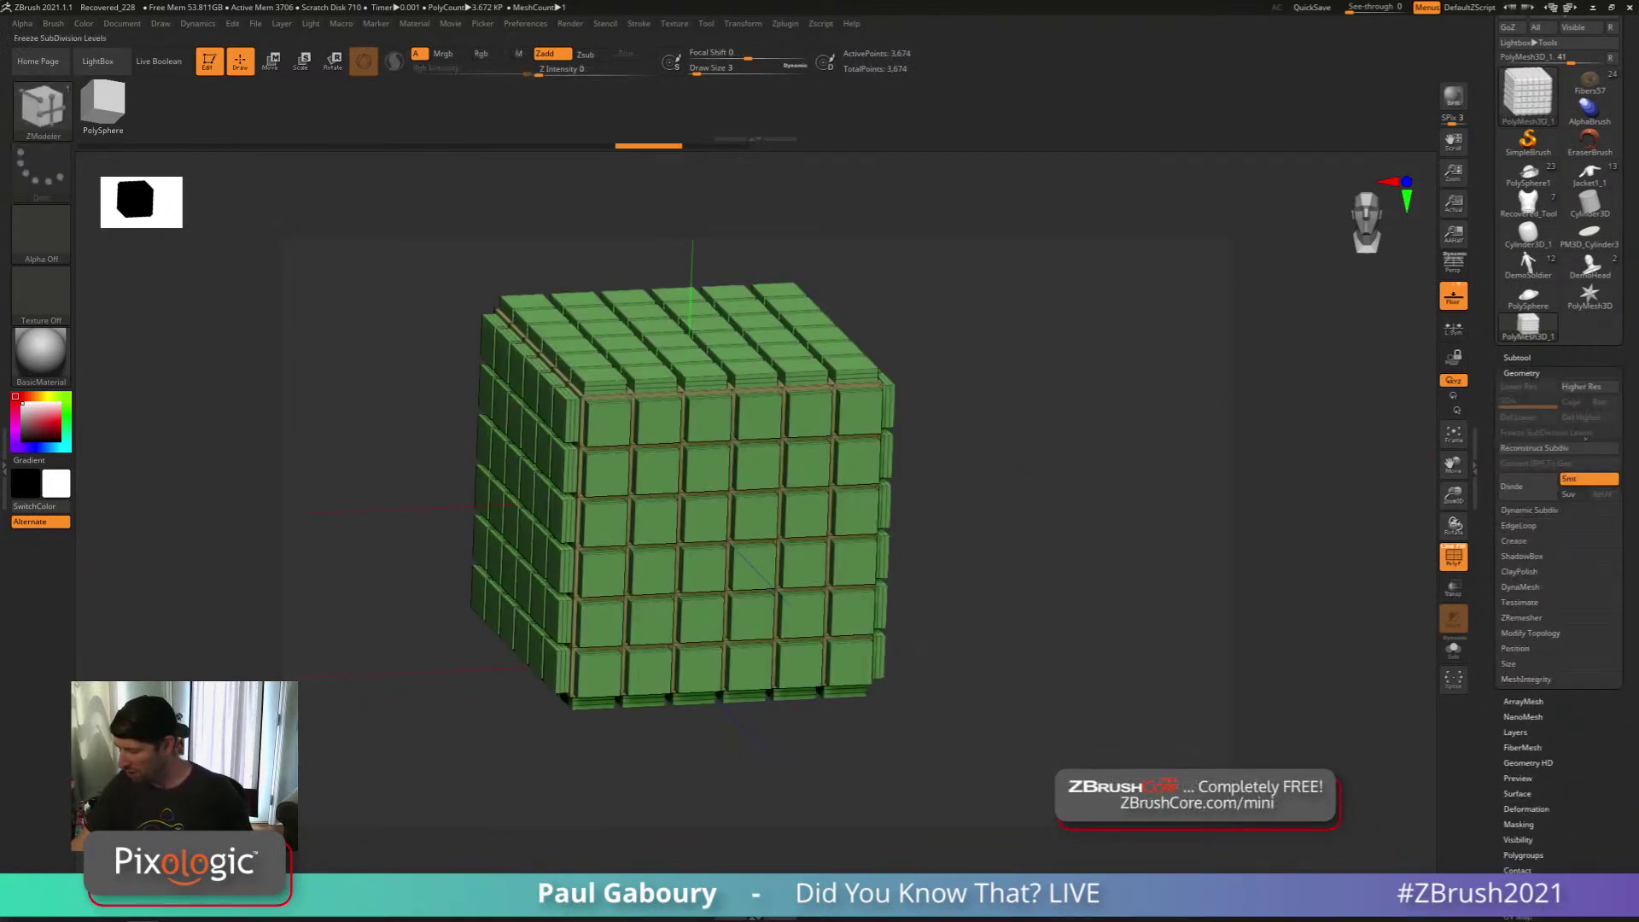
left_click(1580, 479)
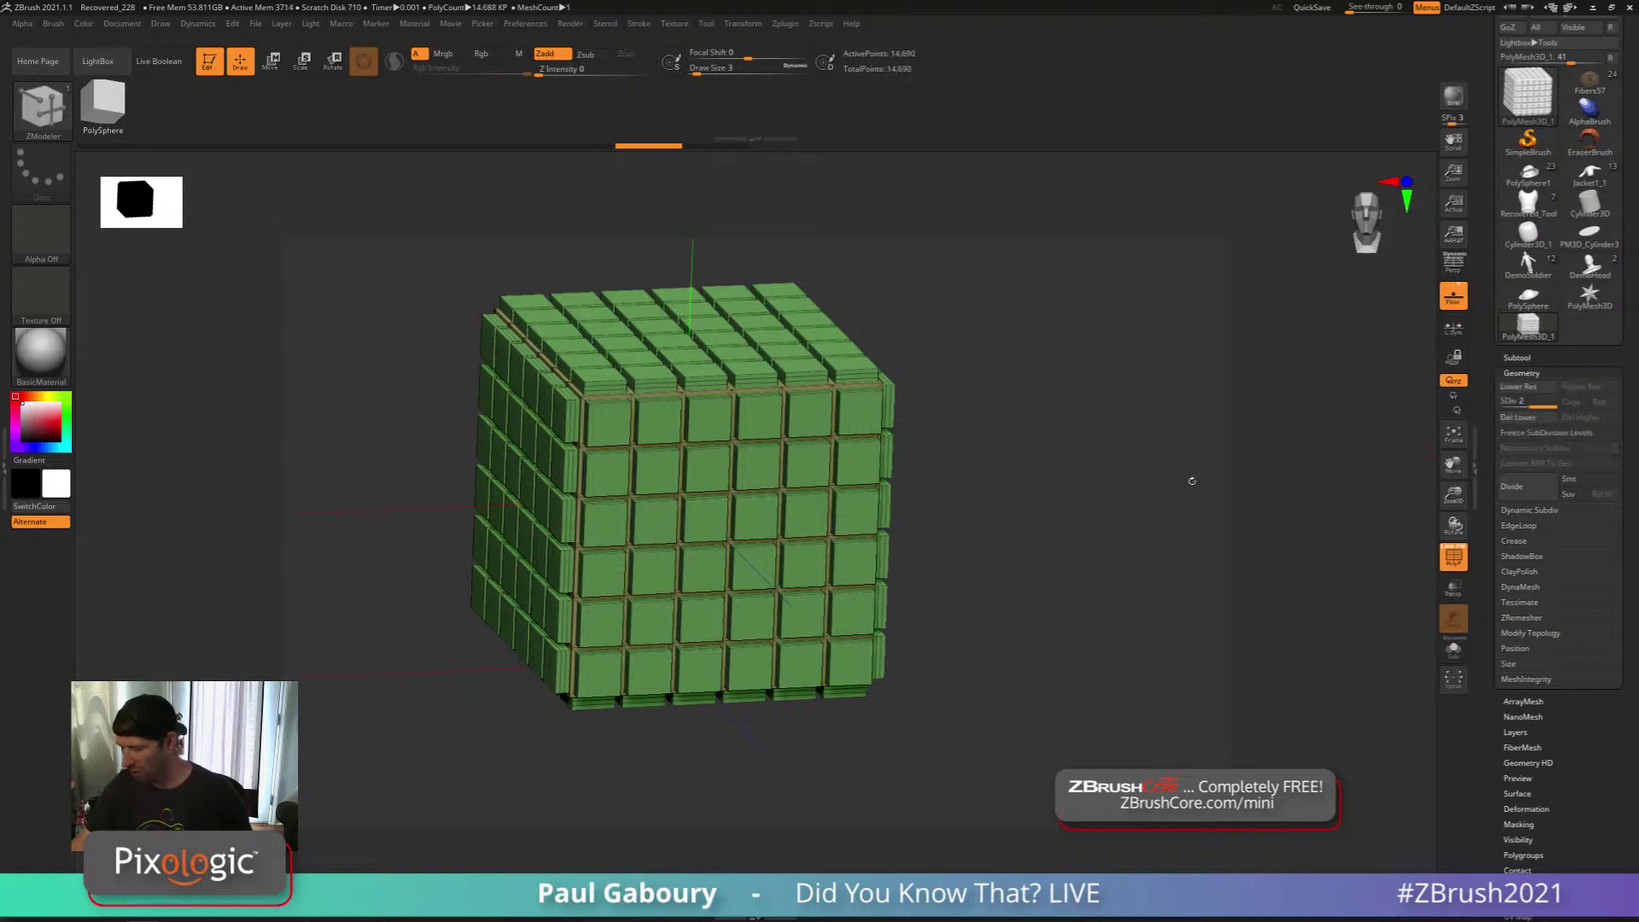
key("ctrl+d")
left_click(1518, 418)
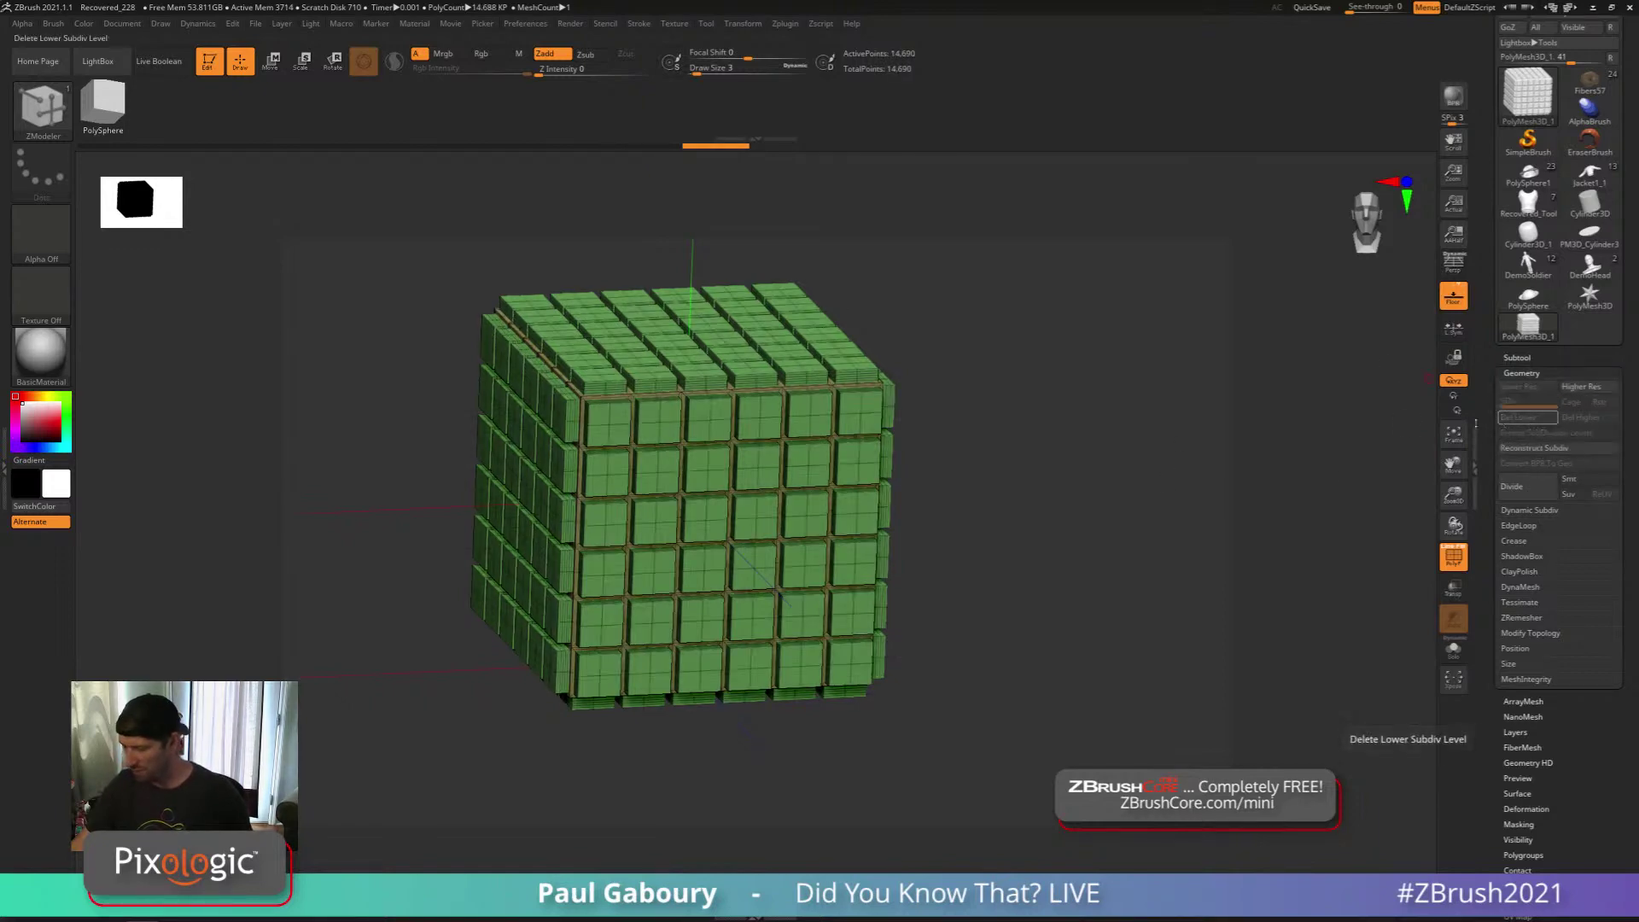
Try inflating the whole panelled cube as cloth with the TransposeCloth gizmo and undo the deformation
left_click_drag(1263, 554, 1033, 492)
right_click_drag(1033, 492, 905, 573)
mouse_move(905, 573)
right_mouse_down("ctrl")
mouse_move(893, 526)
mouse_move(927, 569)
right_mouse_up("ctrl")
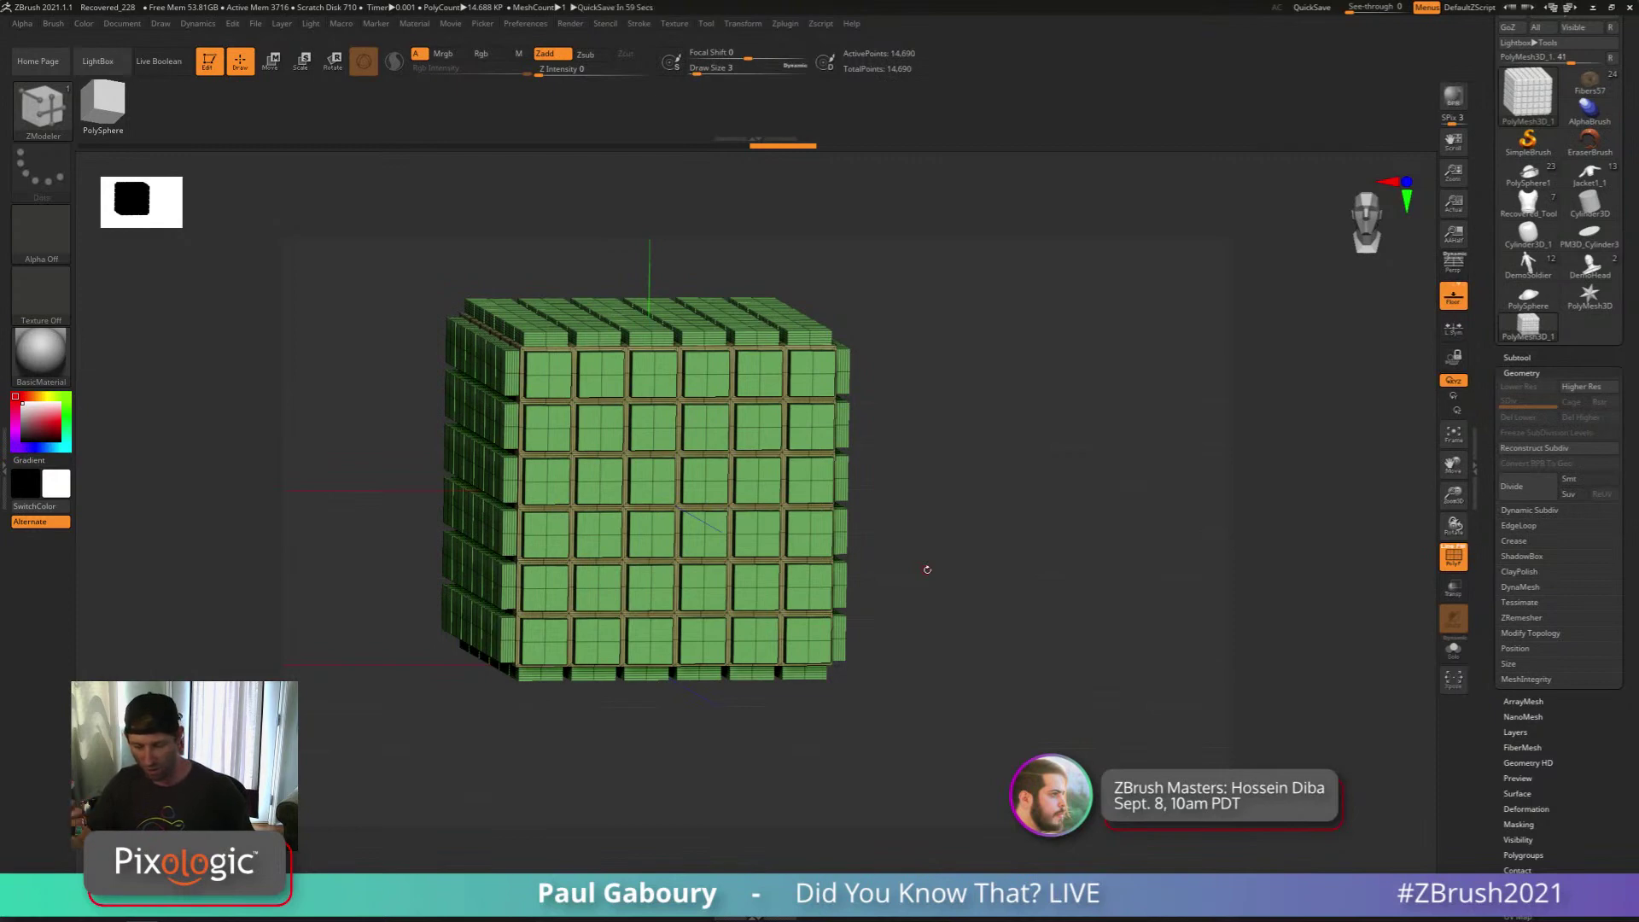
key("w")
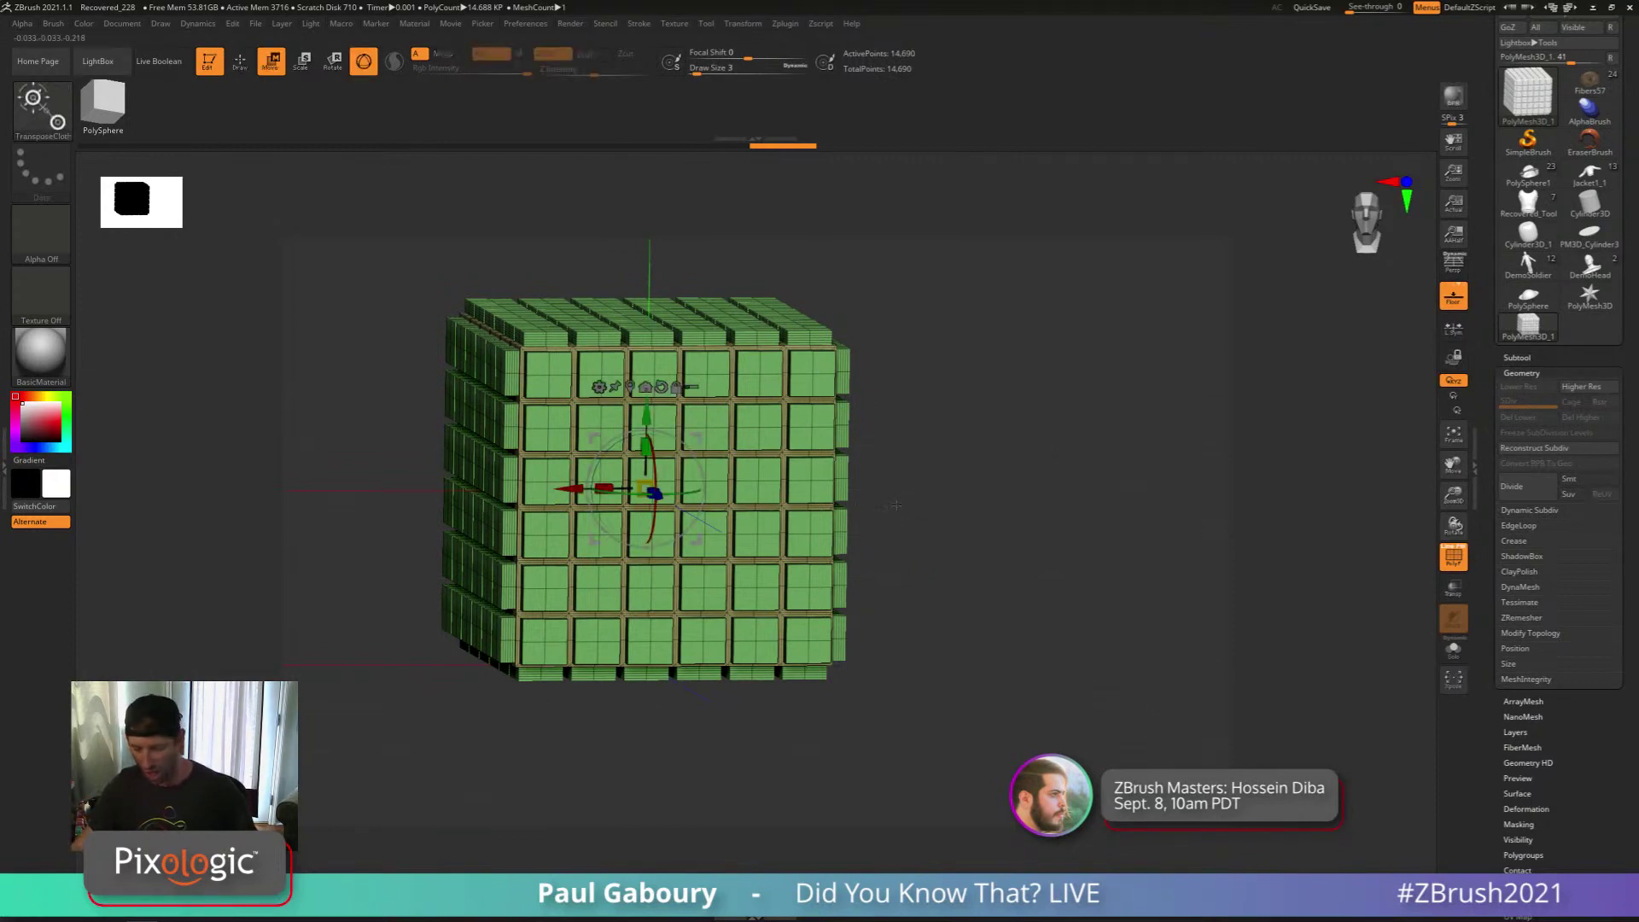
mouse_move(646, 483)
left_mouse_down("ctrl")
mouse_move(834, 442)
mouse_move(893, 518)
left_mouse_up("ctrl")
key("ctrl+z")
Hide the polyframe and mask the strips between the panels, leaving only the panels unmasked
key("shift+f")
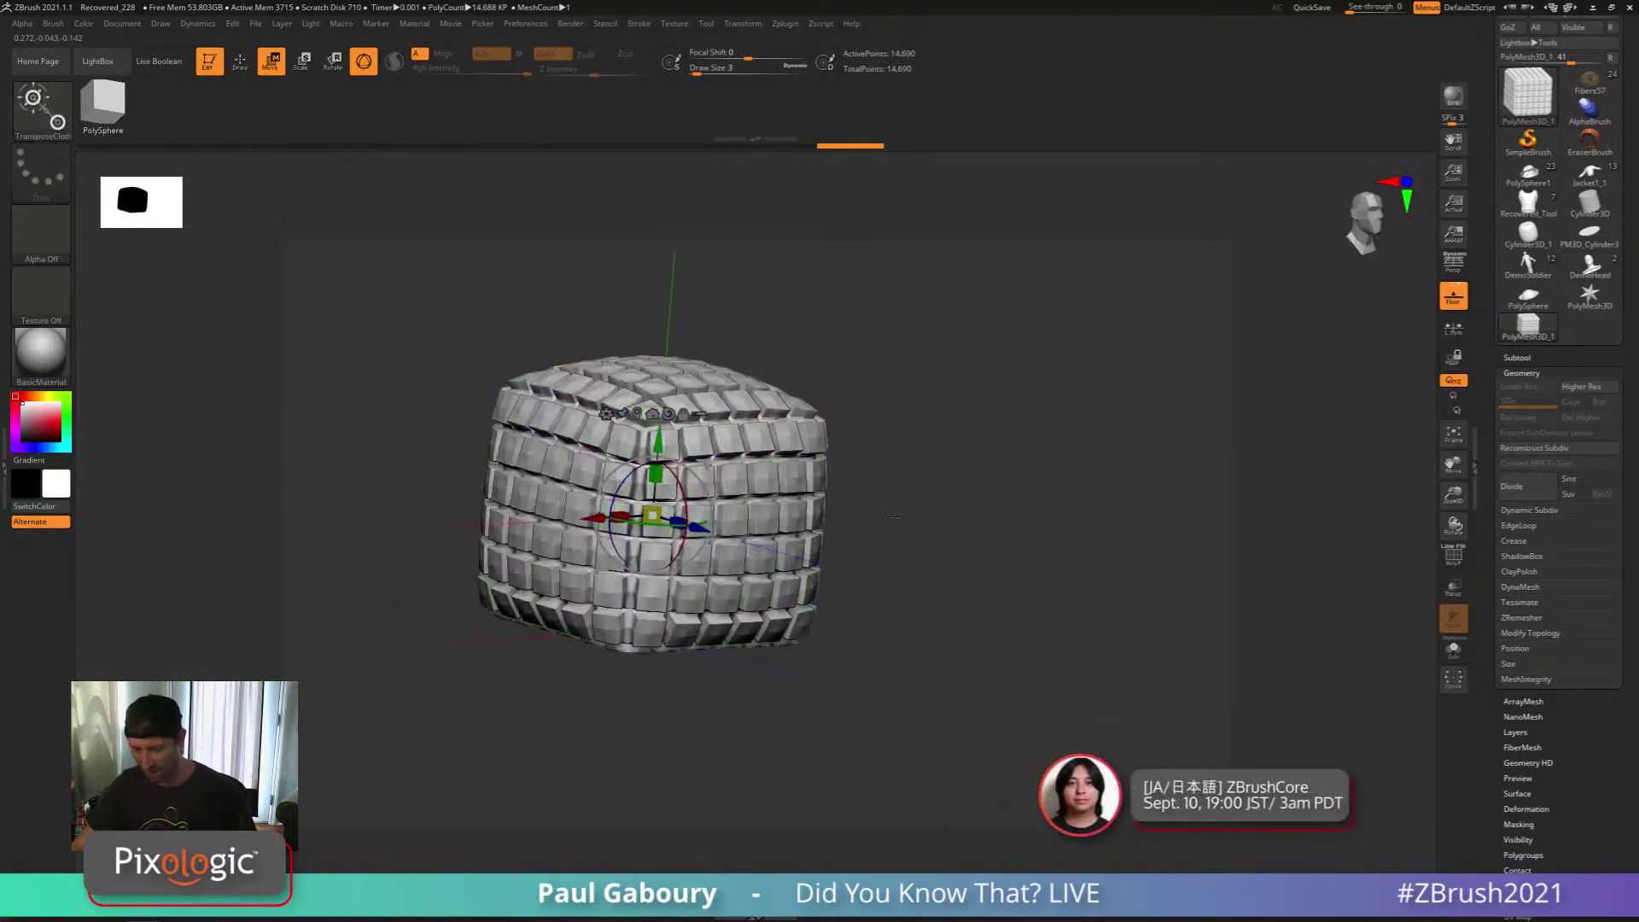
left_click(740, 429, "ctrl")
left_click(961, 510, "ctrl")
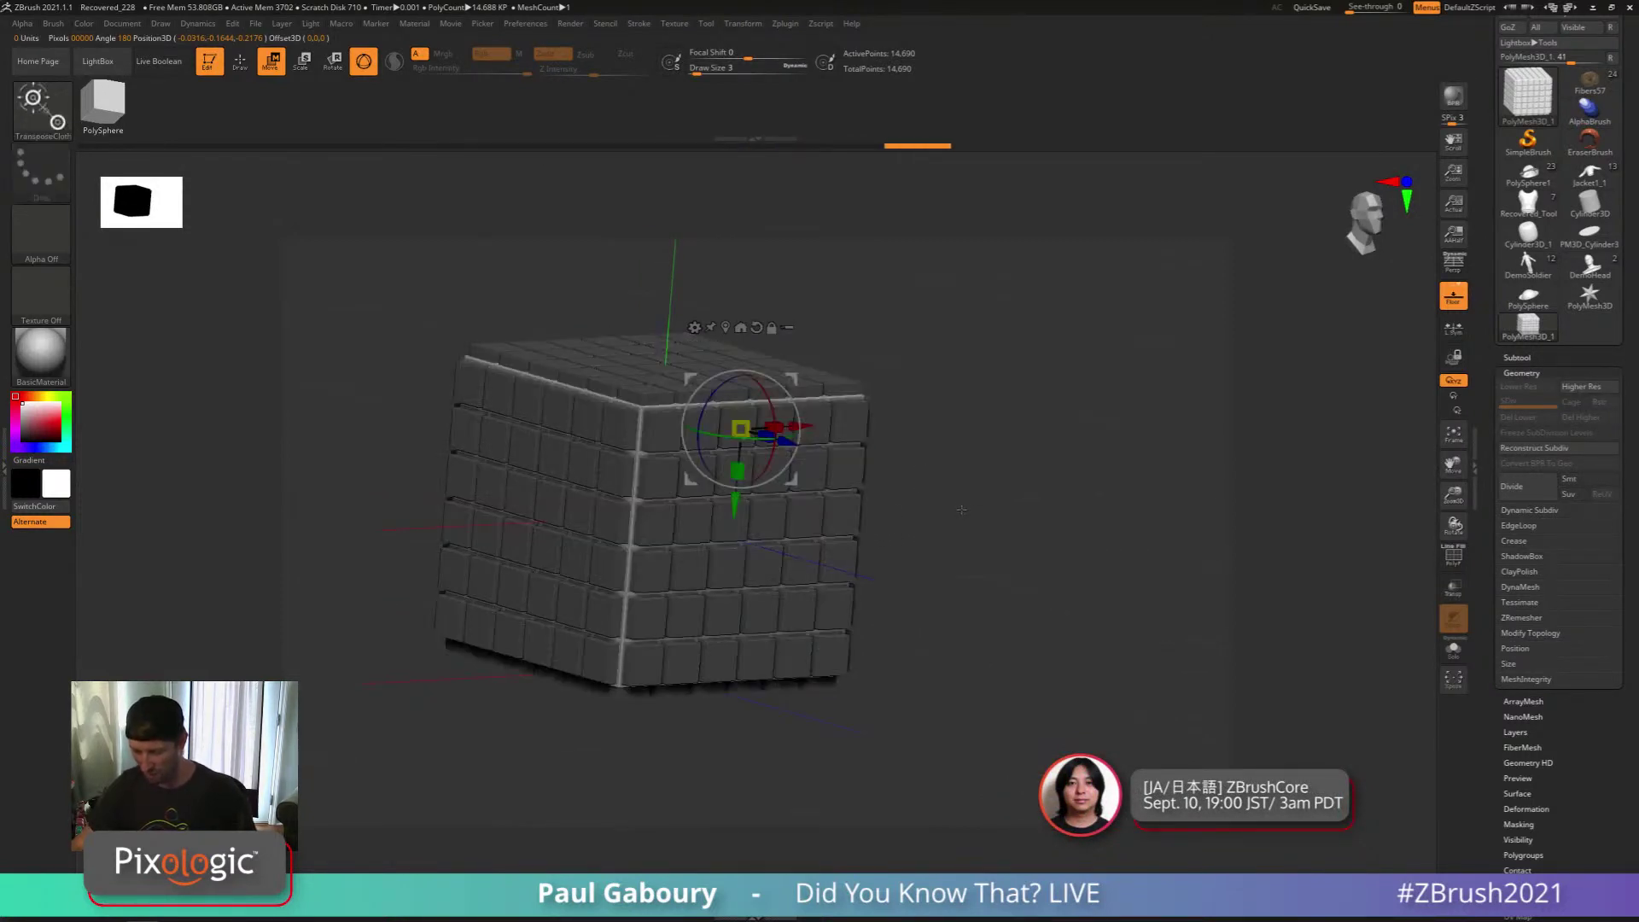
left_click(962, 512, "ctrl")
Set the Draw Size to 132 and puff up the unmasked panels as cloth with the TransposeCloth gizmo
left_click_drag(908, 511, 945, 541)
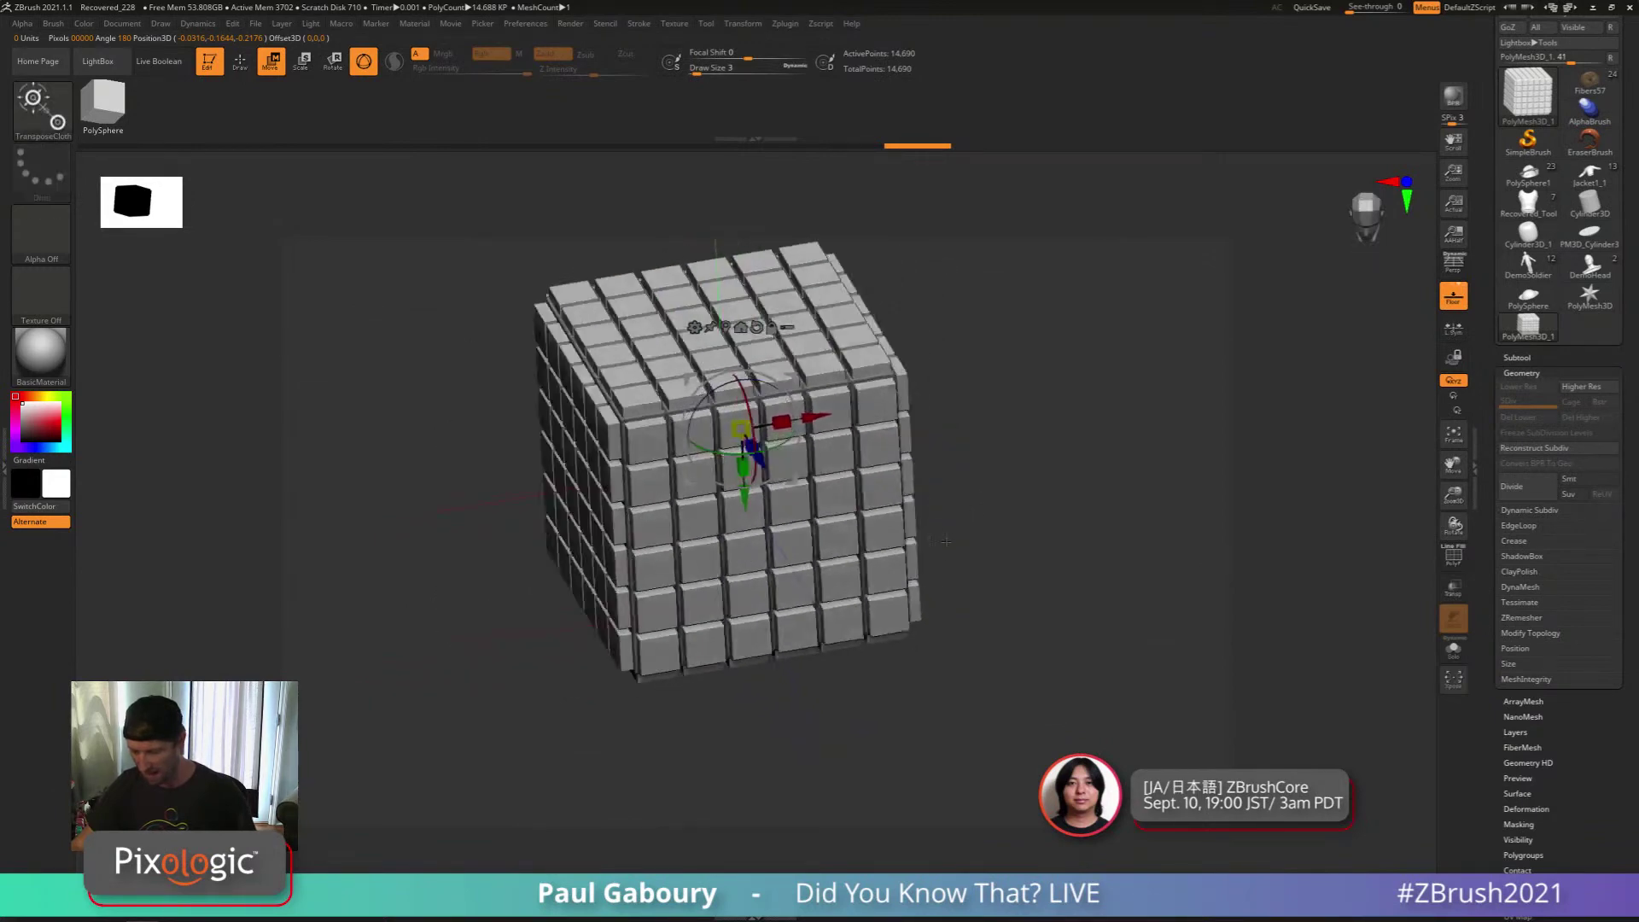
right_click_drag(945, 541, 987, 435)
right_click_drag(987, 435, 993, 492, "ctrl")
key("s")
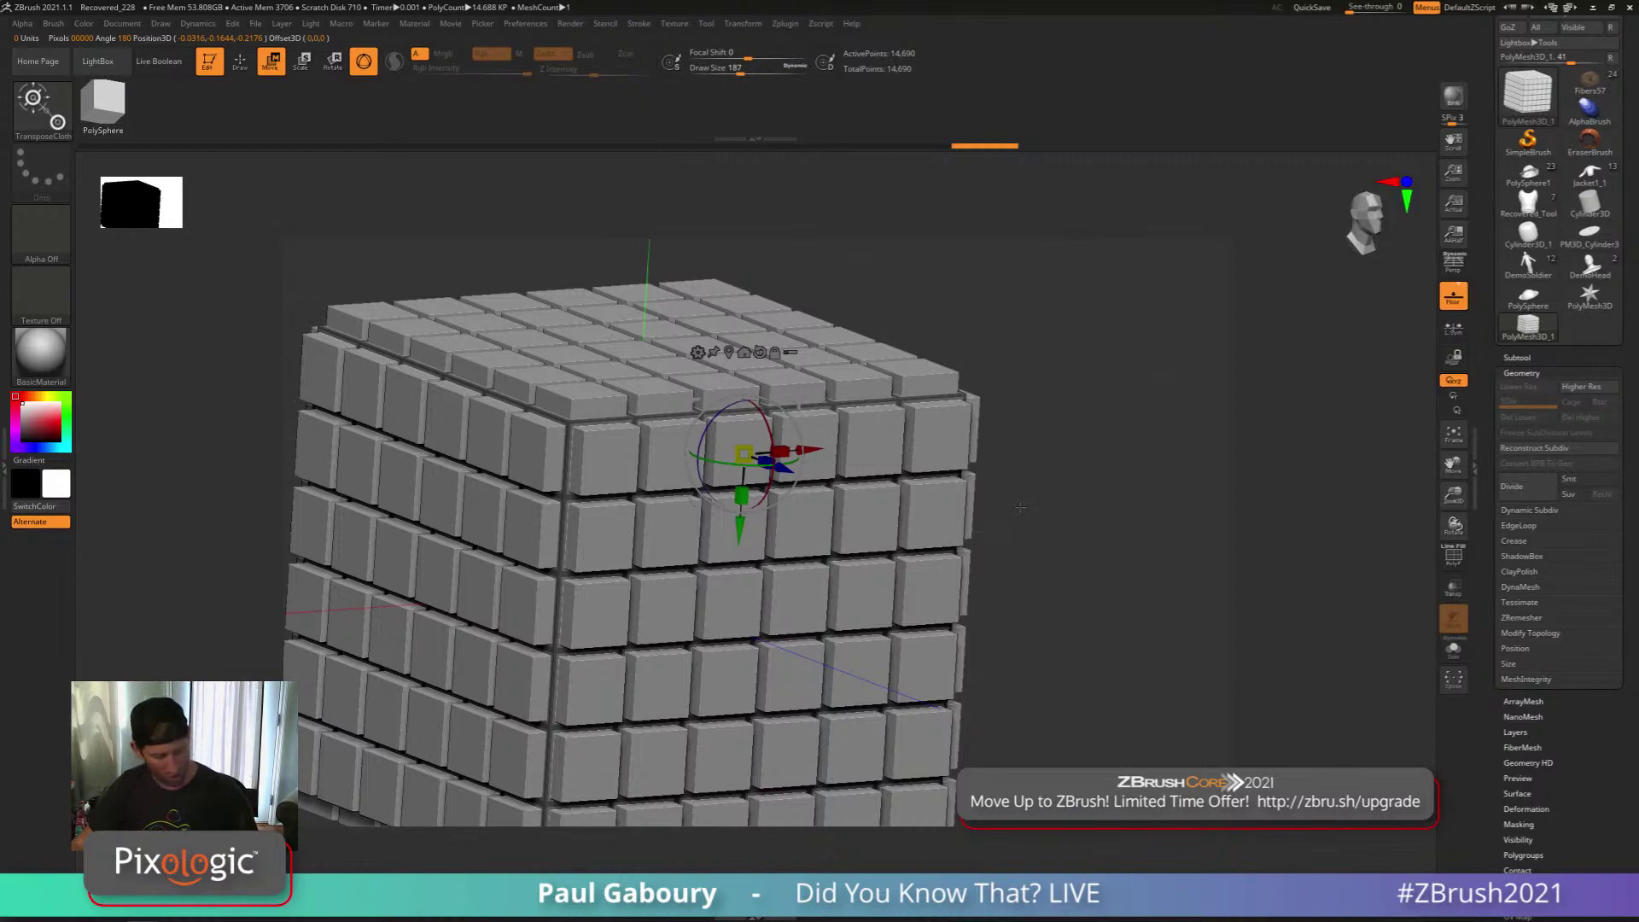
key("q")
key("s")
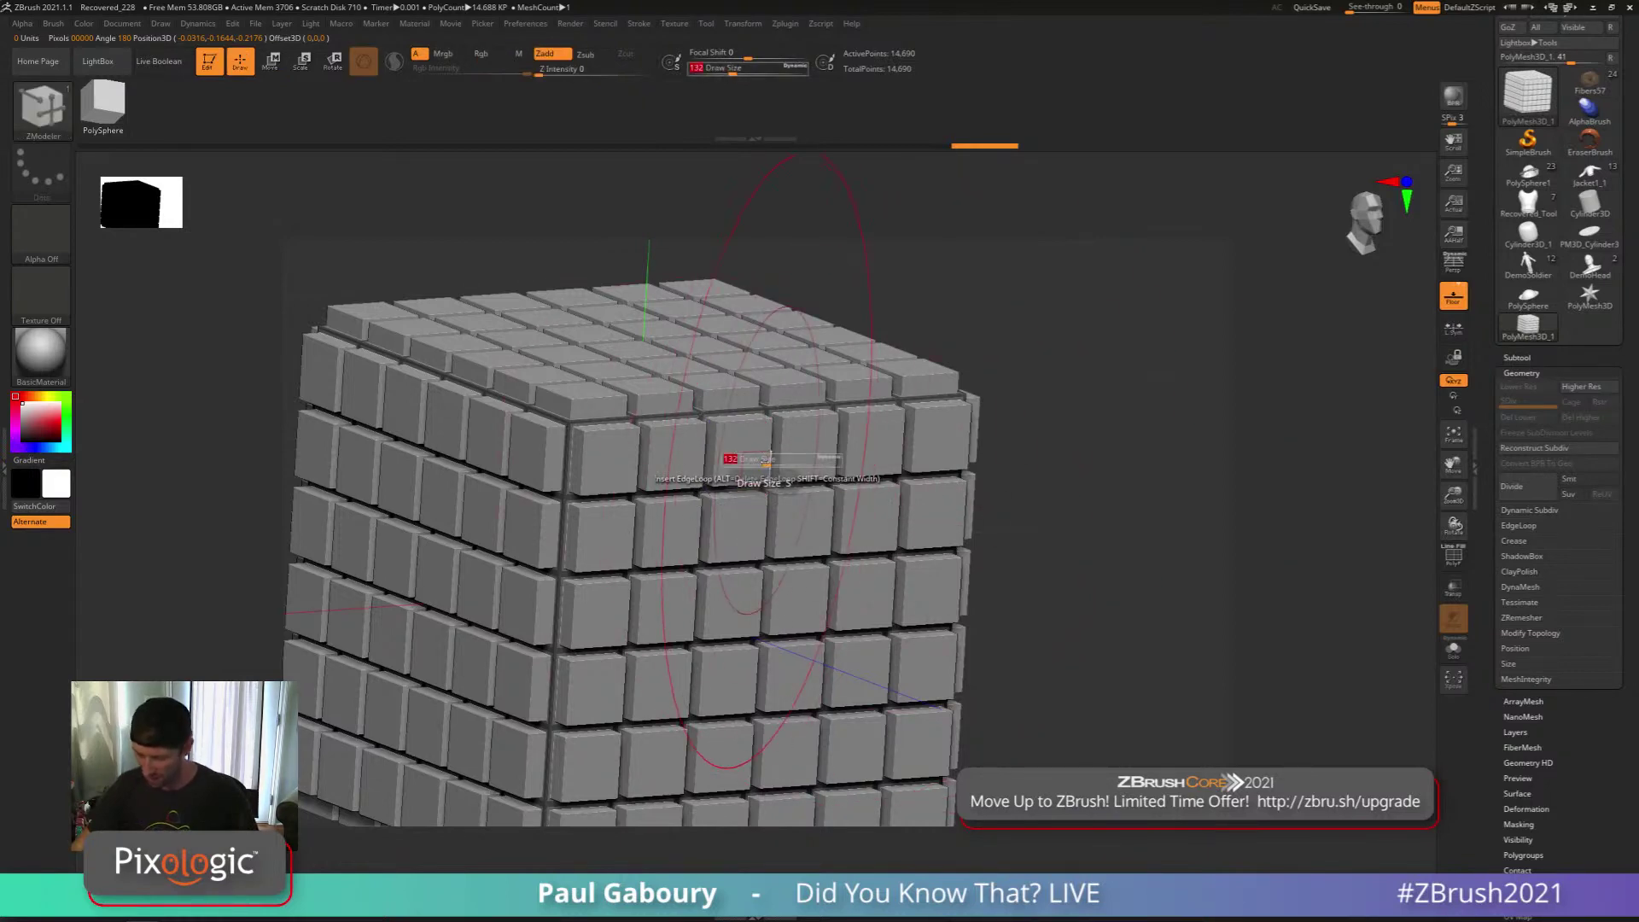
right_click_drag(768, 483, 764, 453, "ctrl")
key("w")
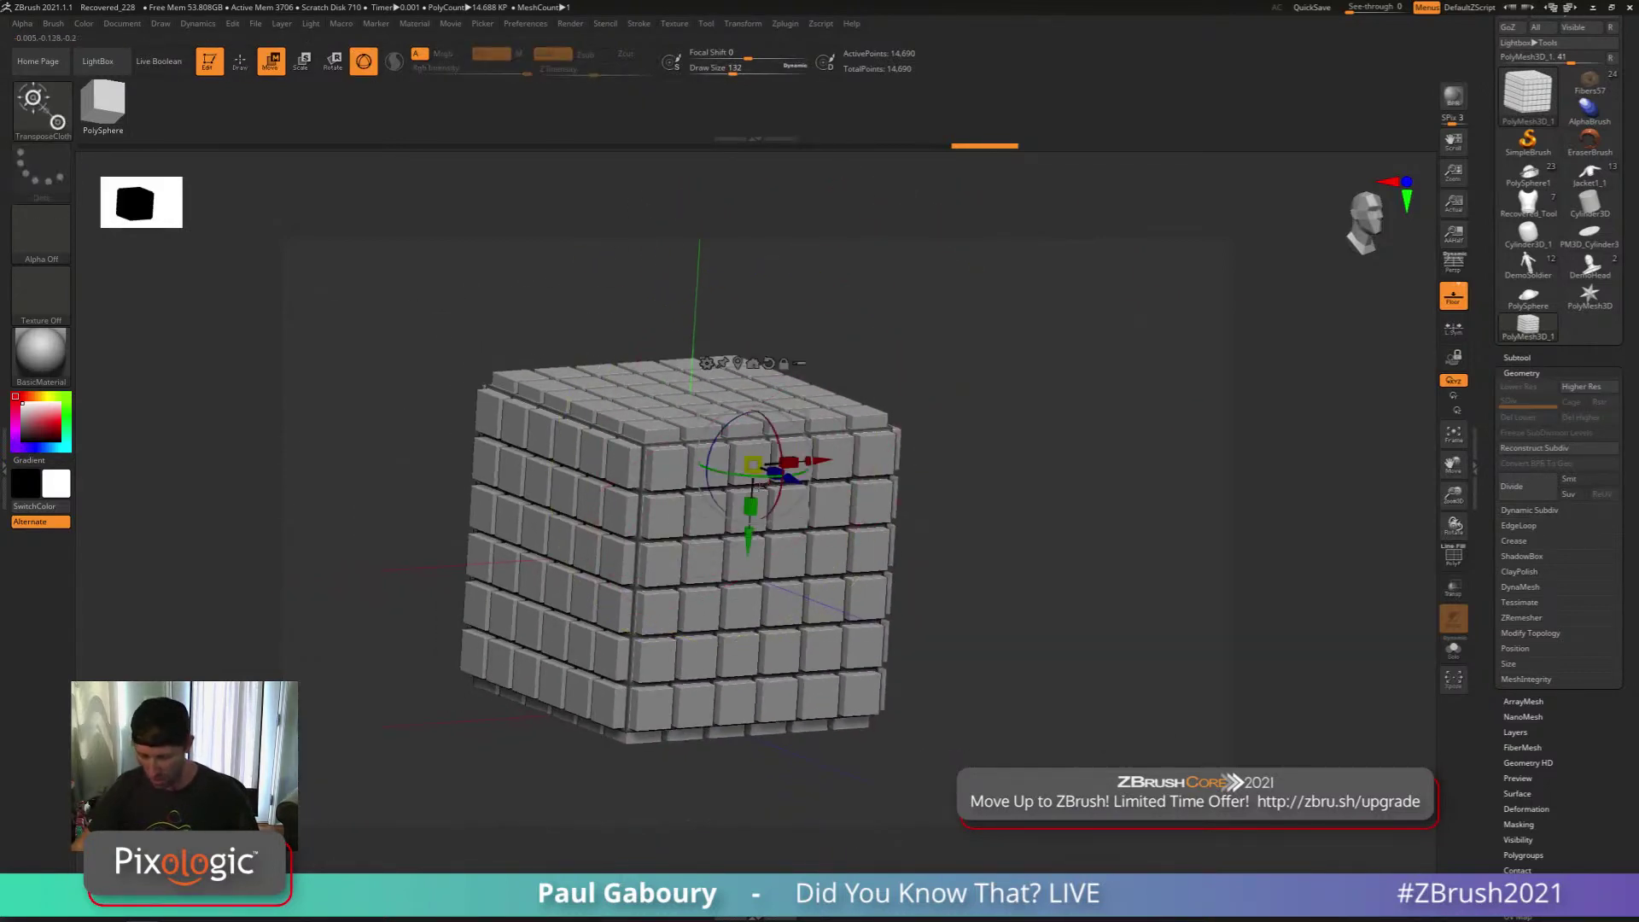
left_click_drag(753, 464, 821, 441)
key("ctrl+z")
right_click_drag(820, 441, 929, 516)
key("q")
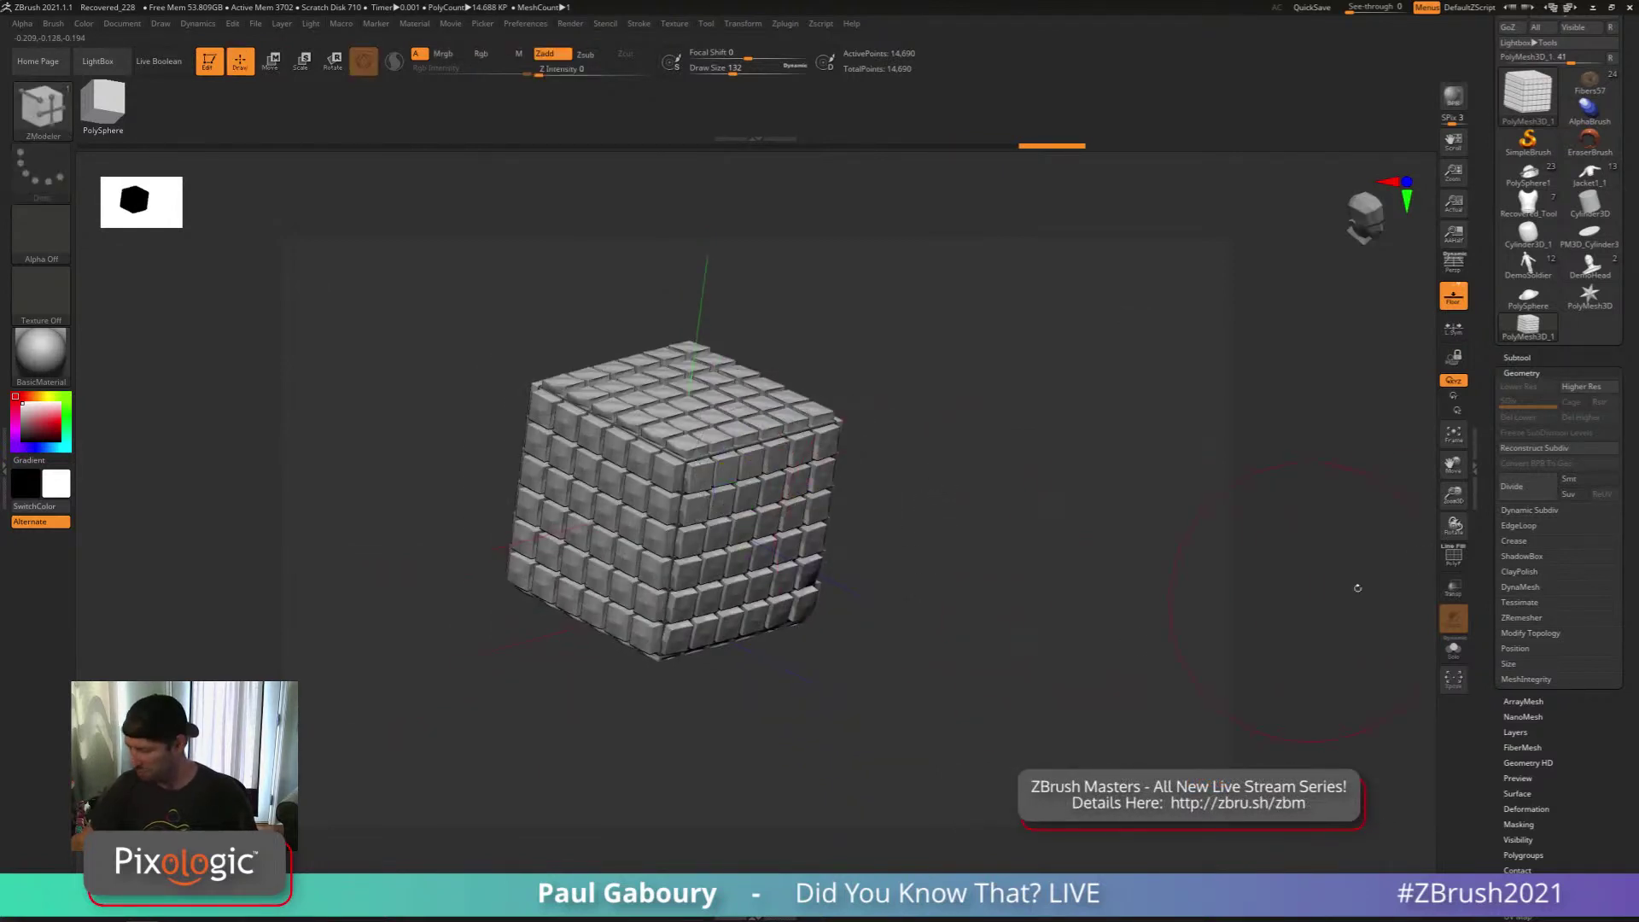
Try smoothing the panelled cube with the Polish deformation and undo it
left_click(1521, 373)
left_click(1526, 496)
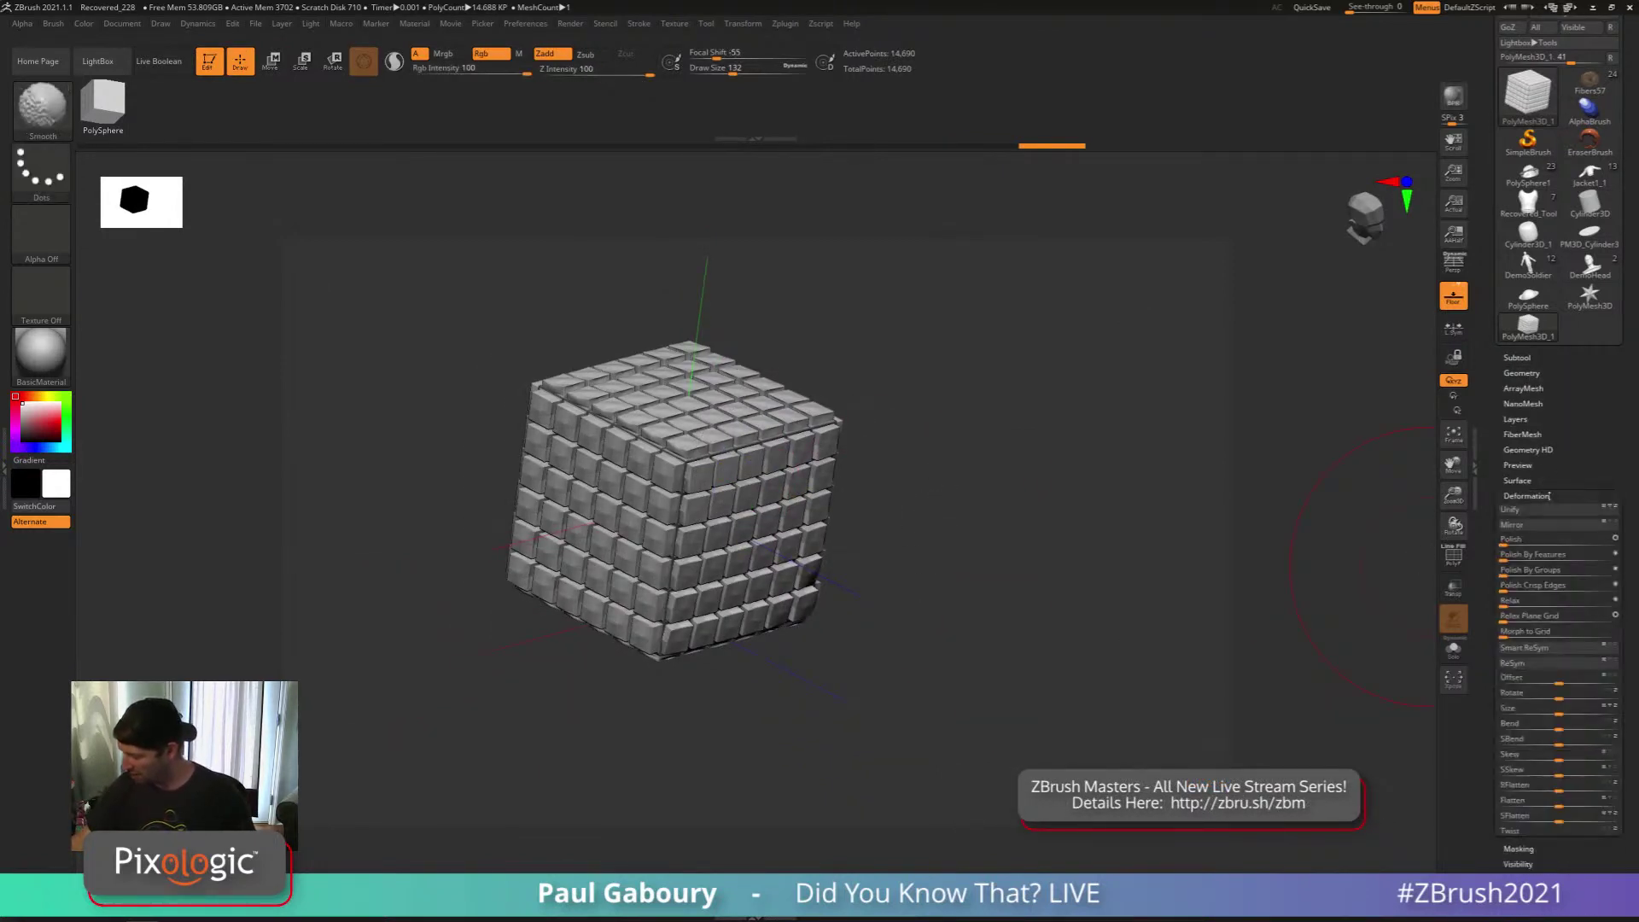
left_click(1513, 540)
key("ctrl+z")
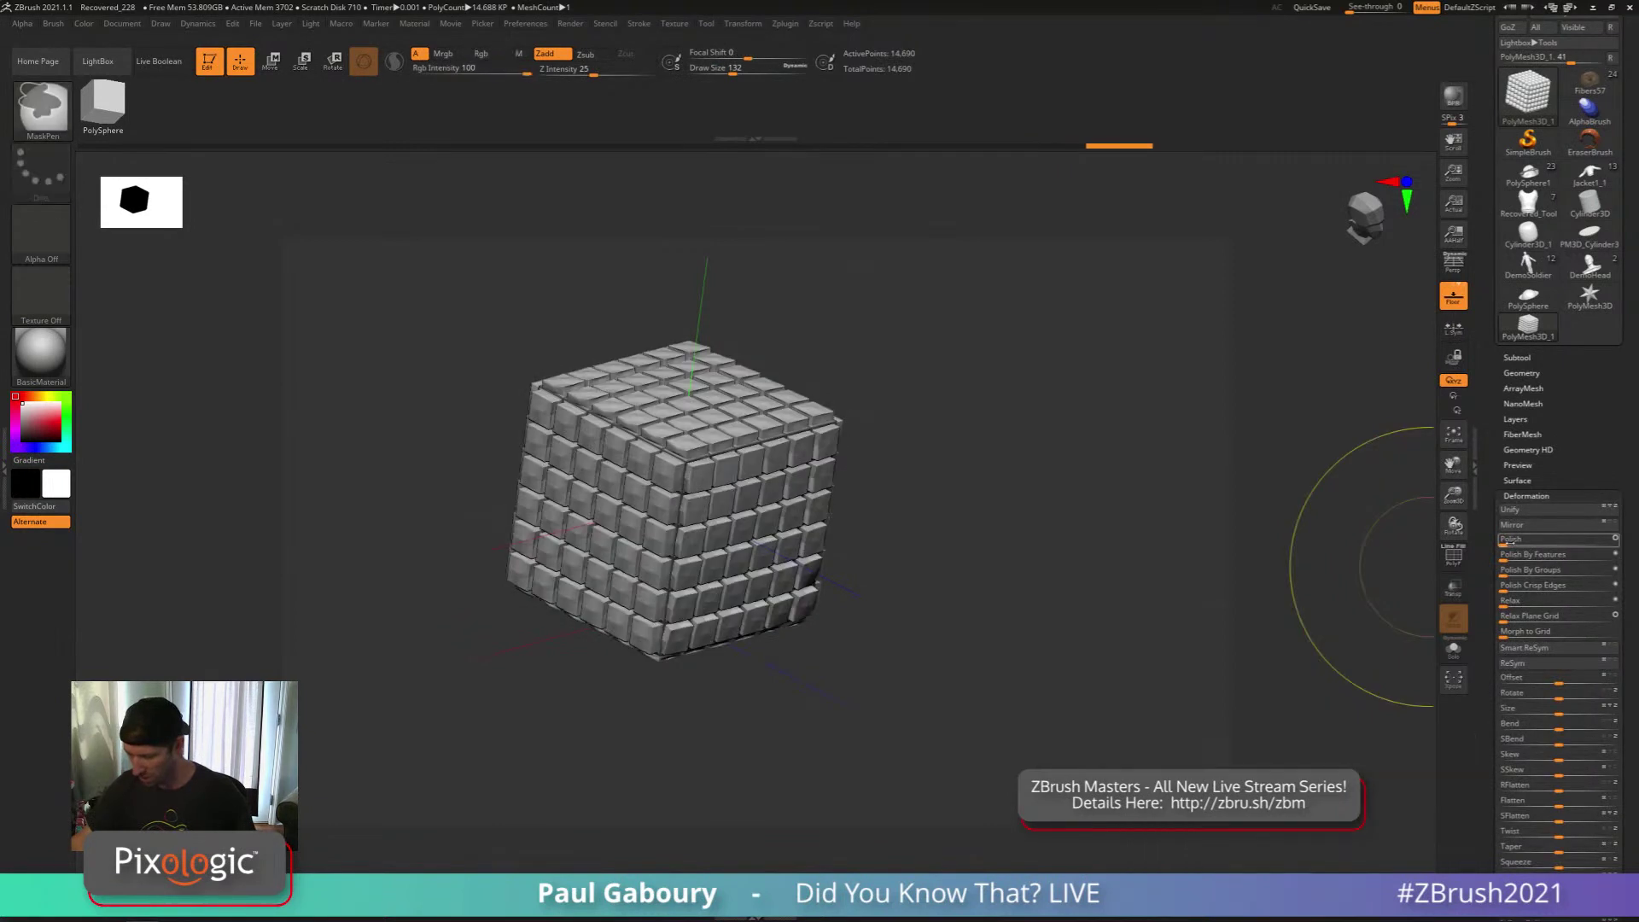
Activate Dynamic Subdiv on the cube, always accepting auto-activation, and round the panels with the Polish deformation
key("d")
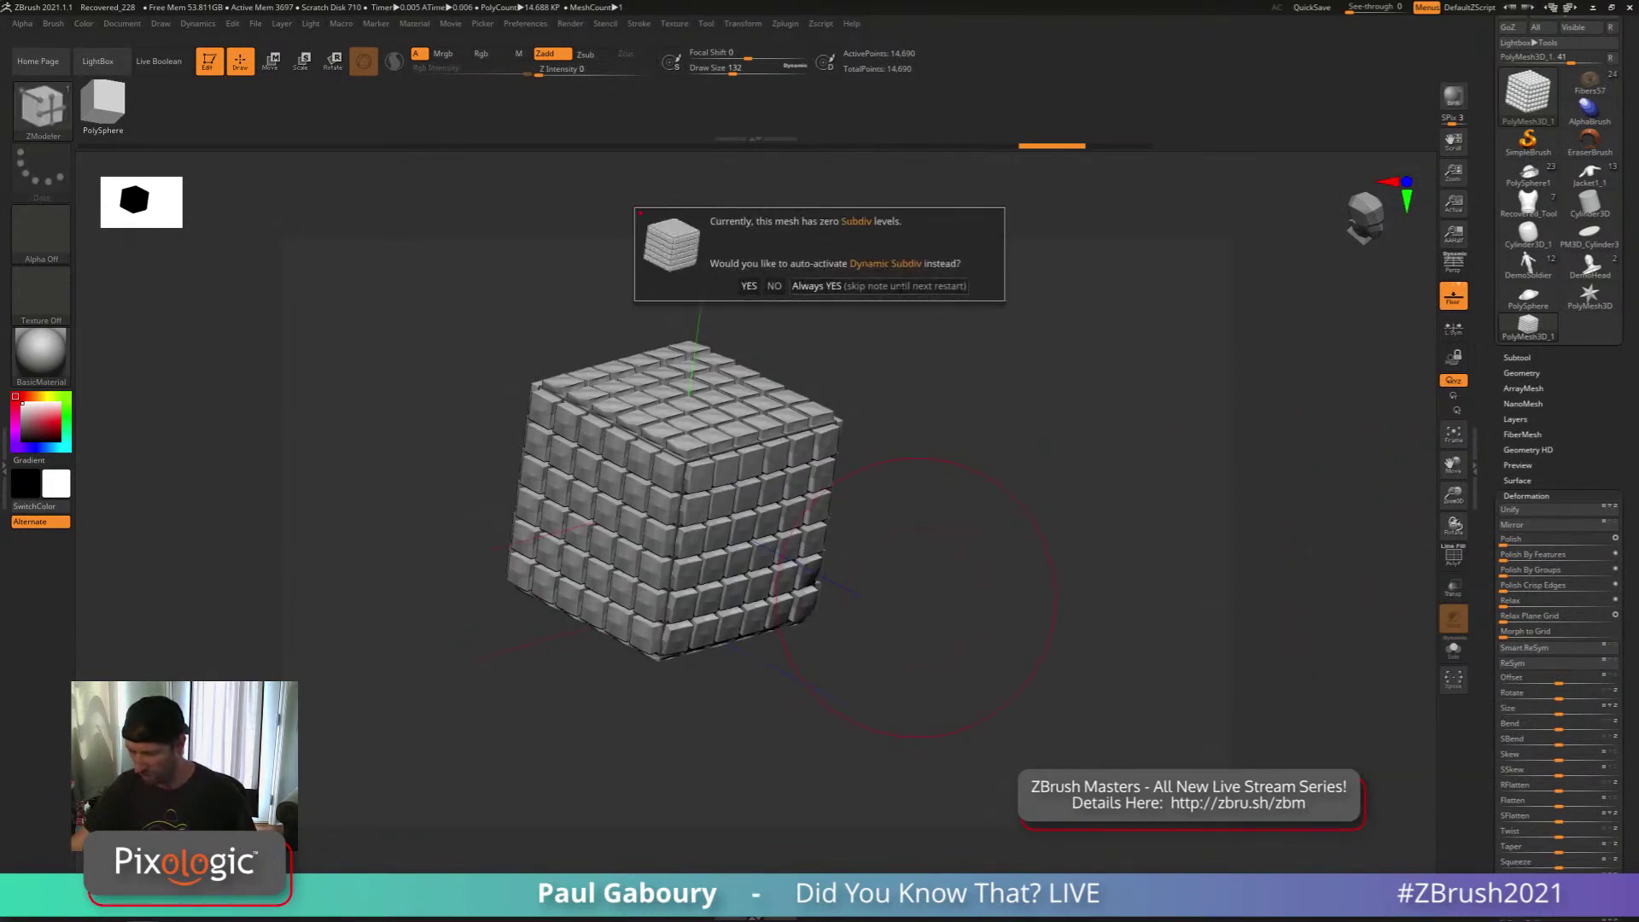
left_click(879, 286)
right_click_drag(951, 575, 985, 596)
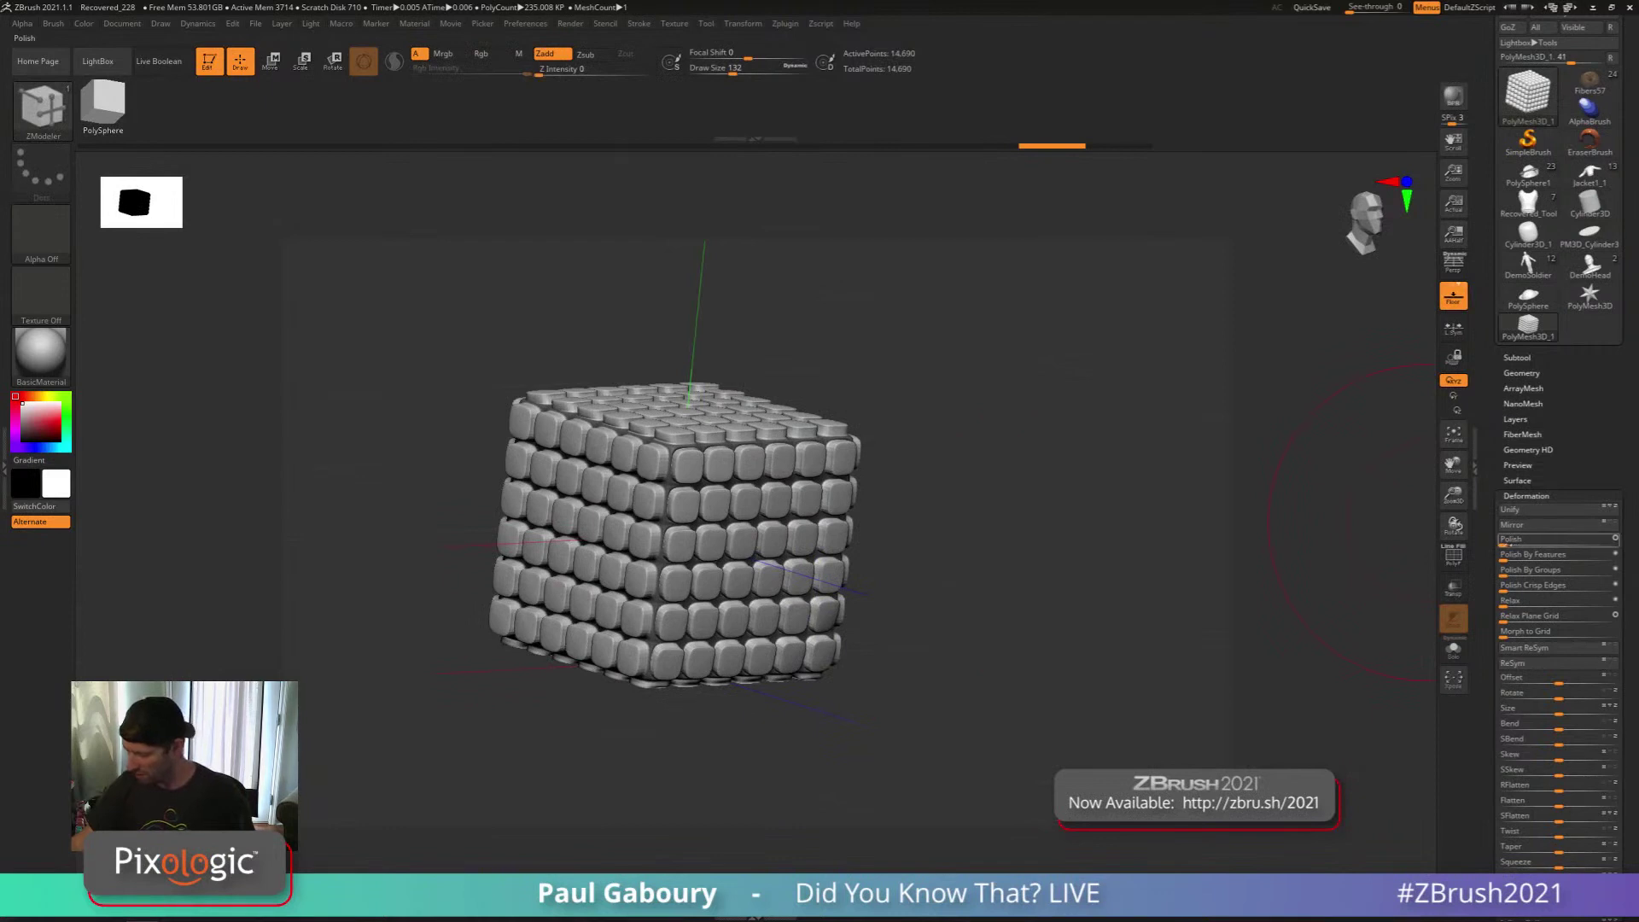
left_click(1506, 539)
left_click_drag(1077, 577, 933, 509)
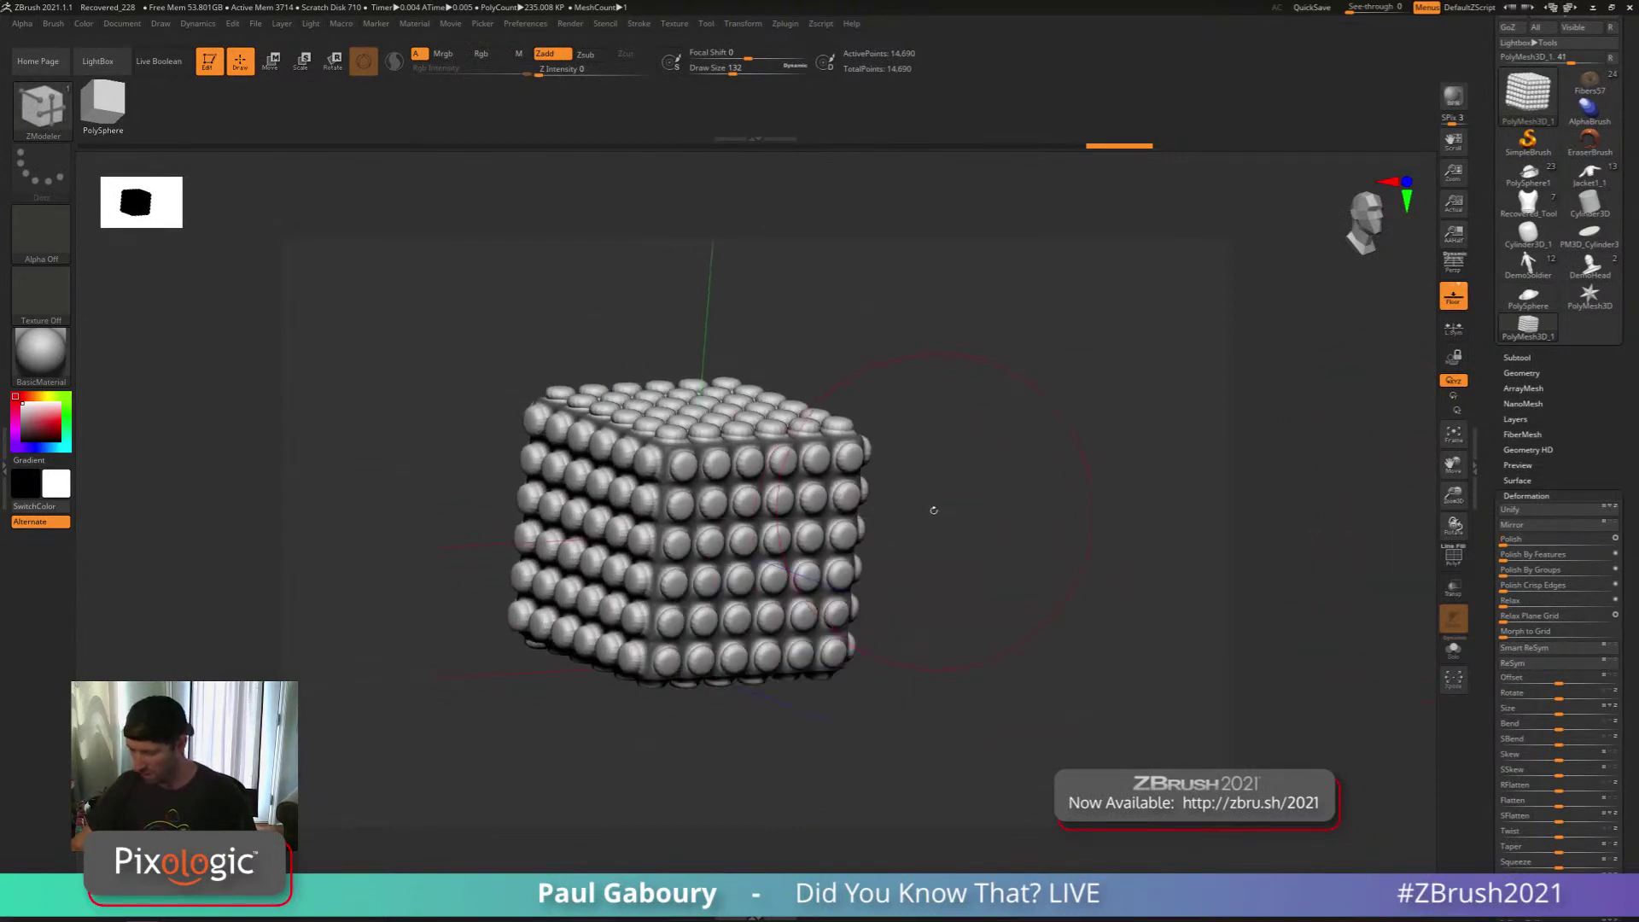
Set the Draw Size to 27 and activate Collision Volume in the dynamics settings
key("s")
left_click_drag(392, 453, 348, 454)
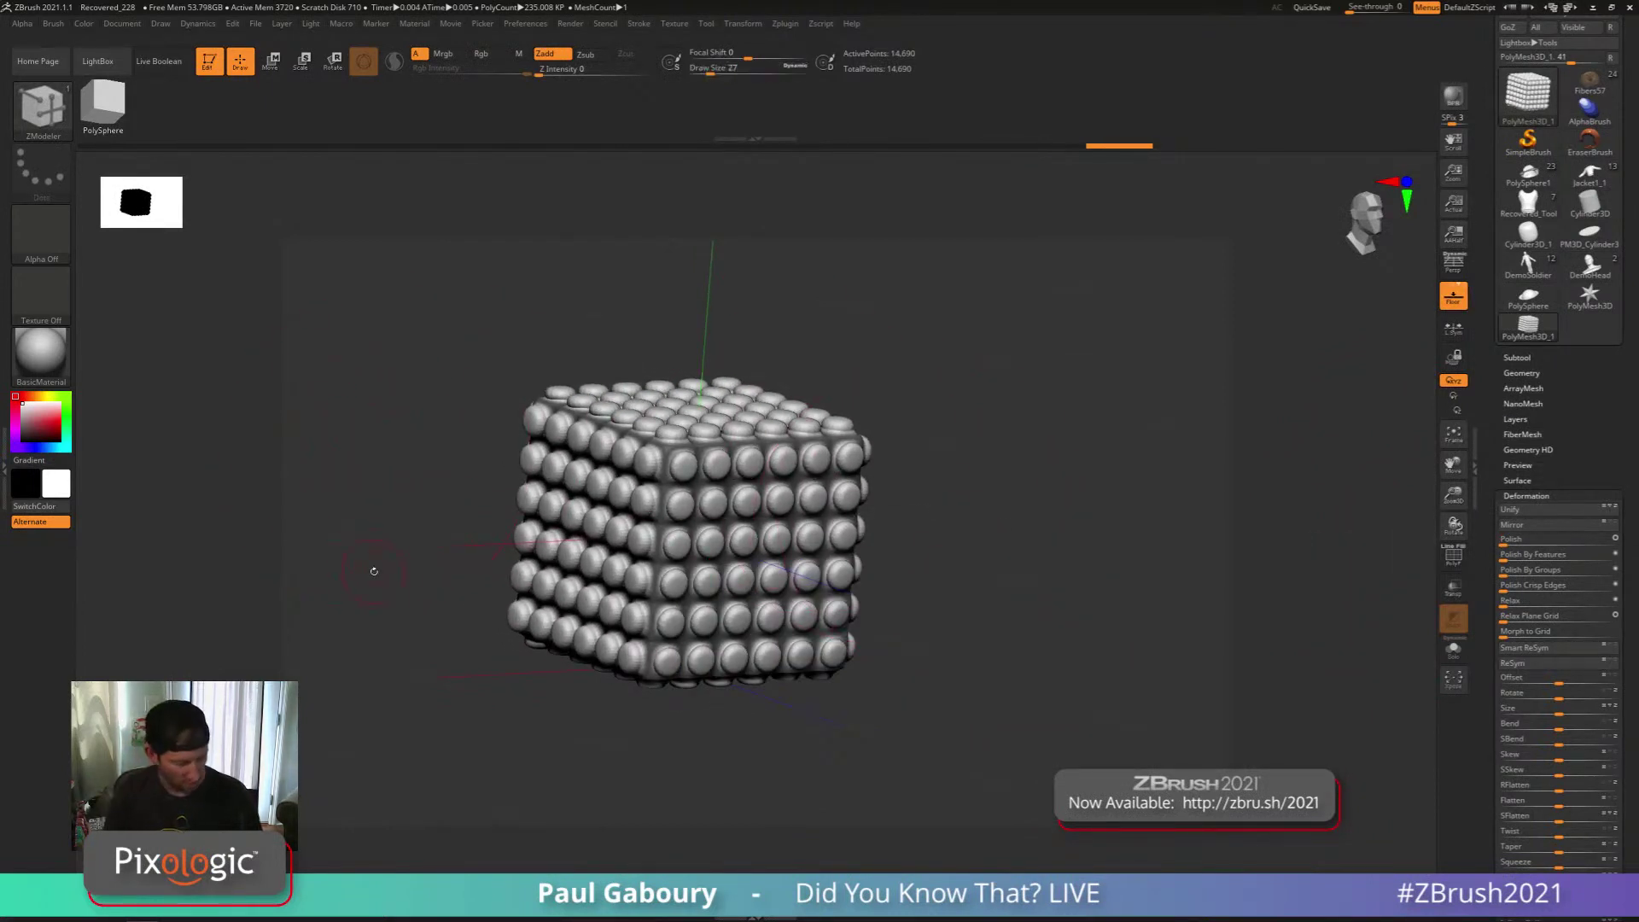
left_click(130, 26)
mouse_move(200, 25)
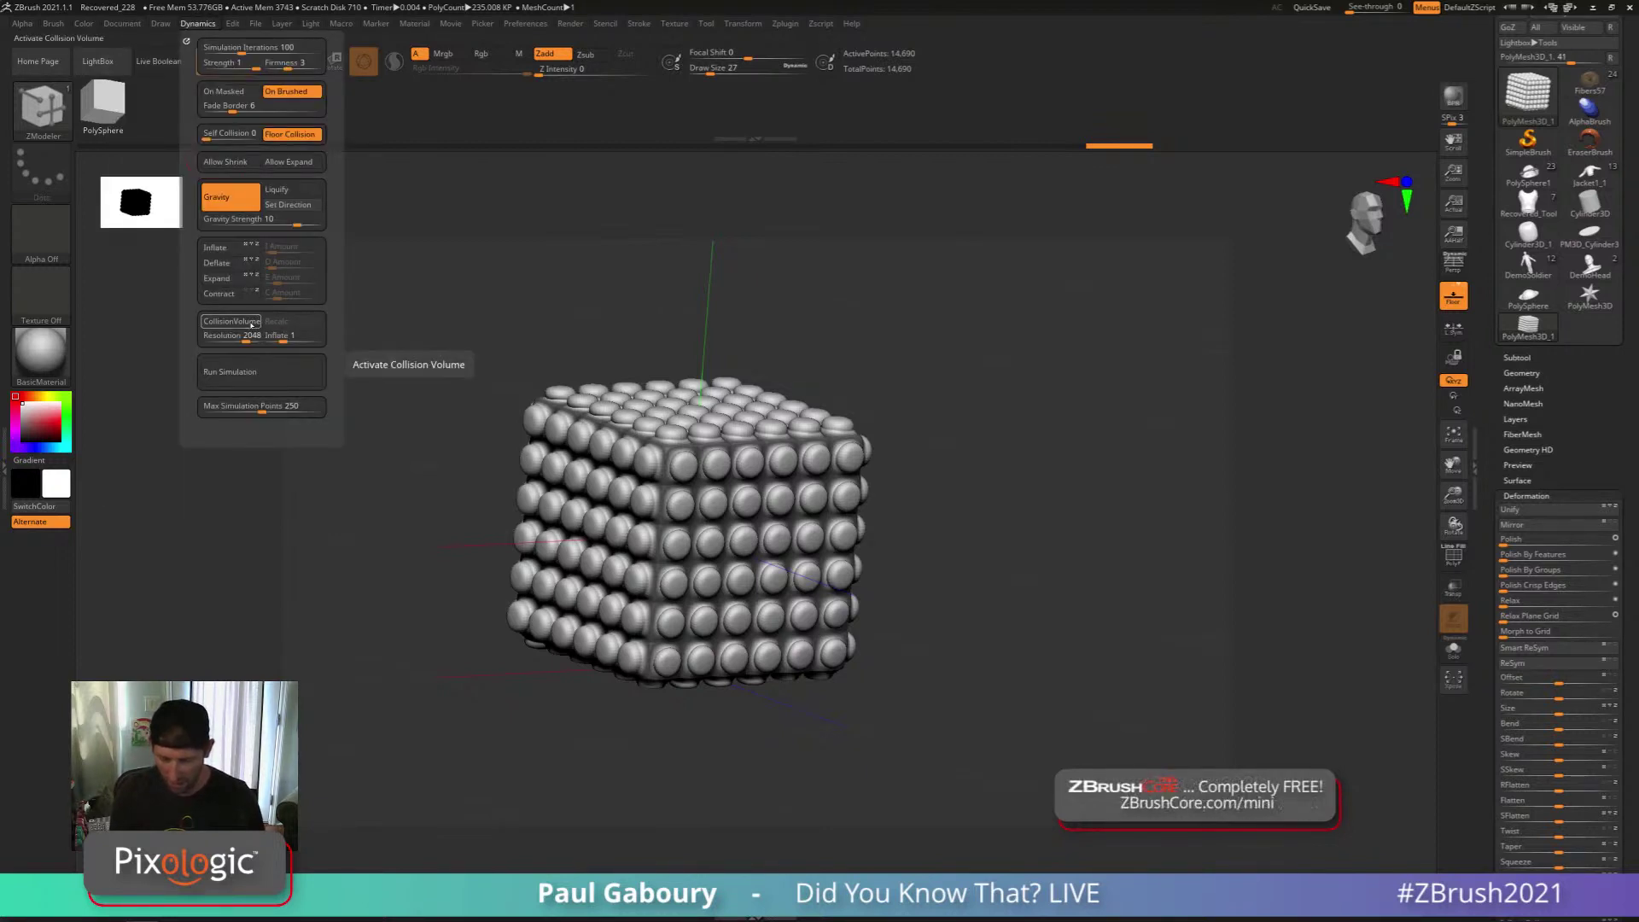
left_click(250, 323)
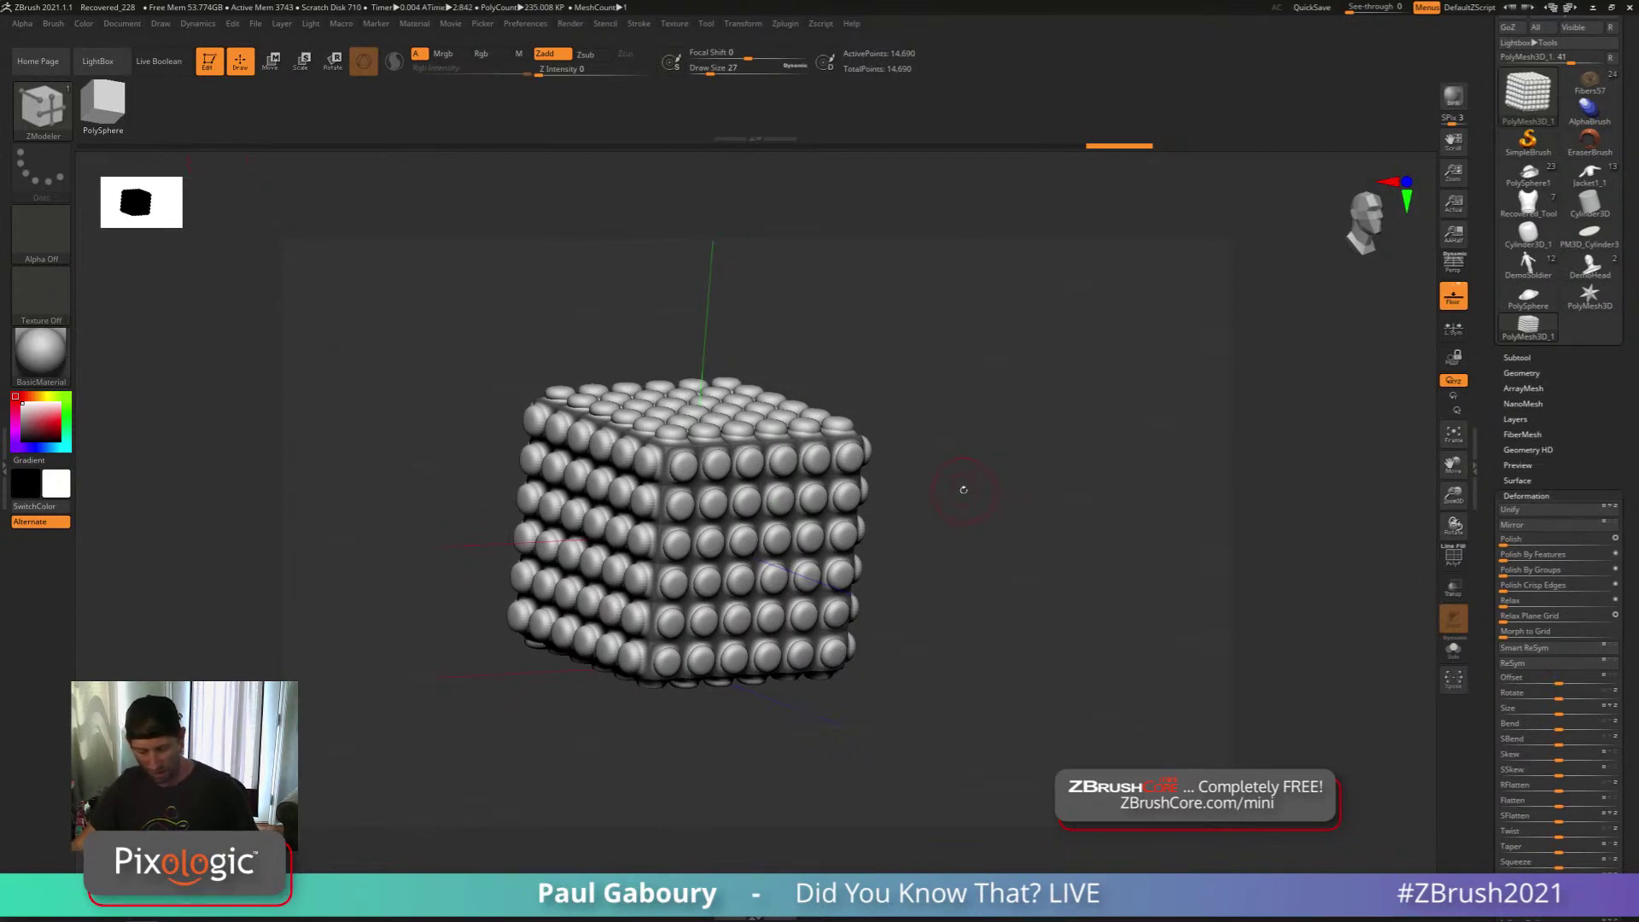
Select the ClothInflate brush, try inflating panels on the cube's front face, and undo the stroke
key("b")
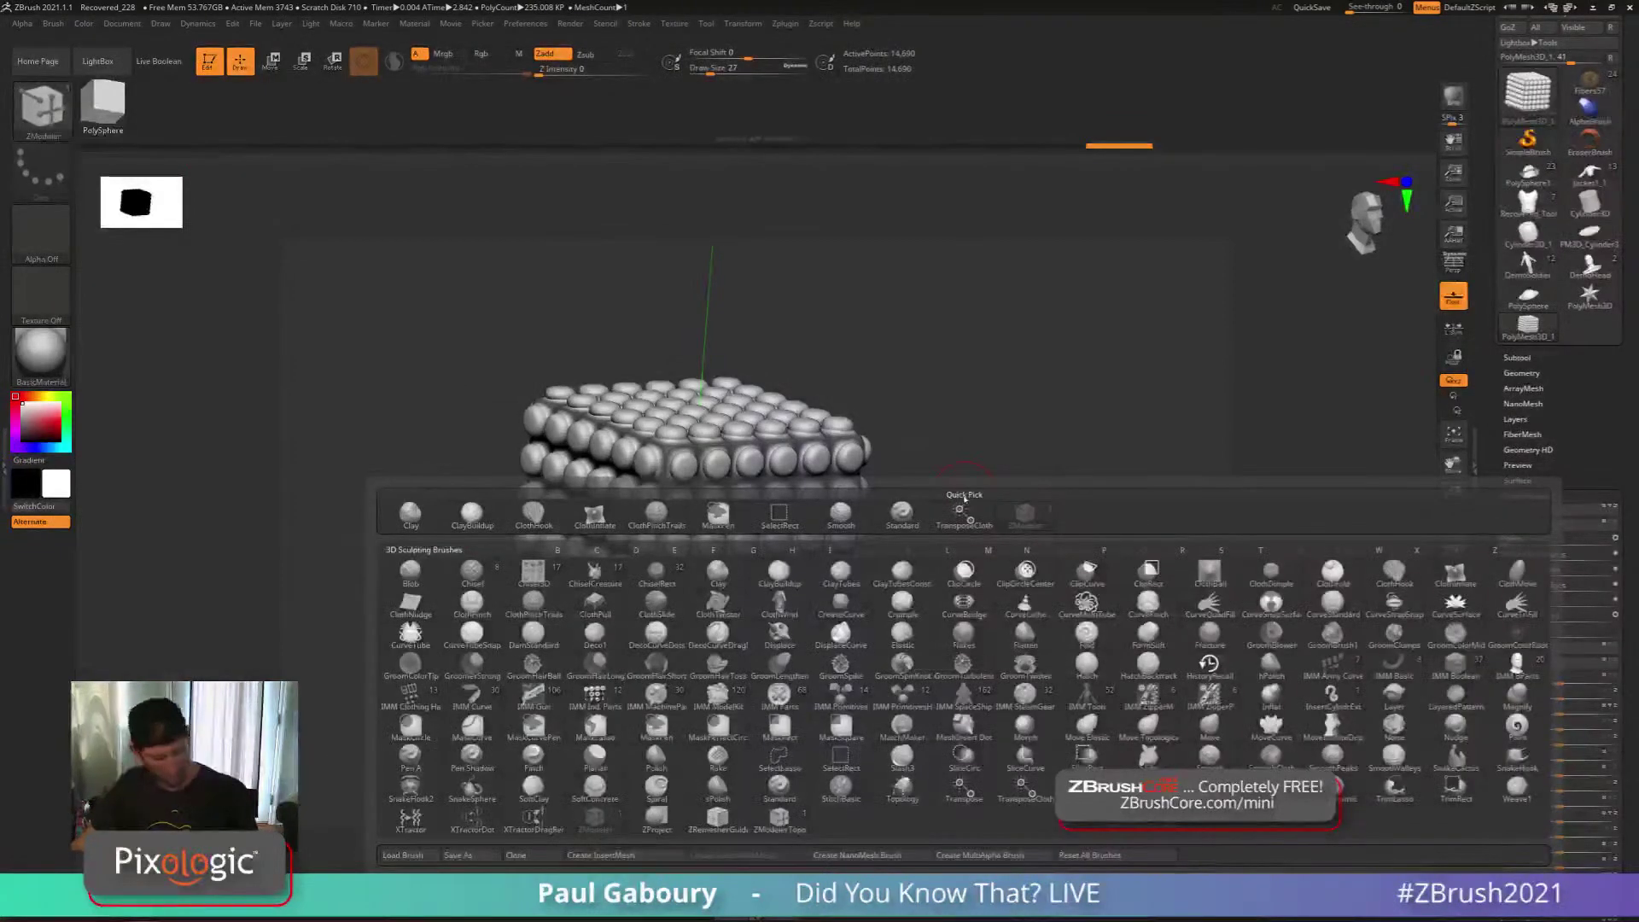
key("c")
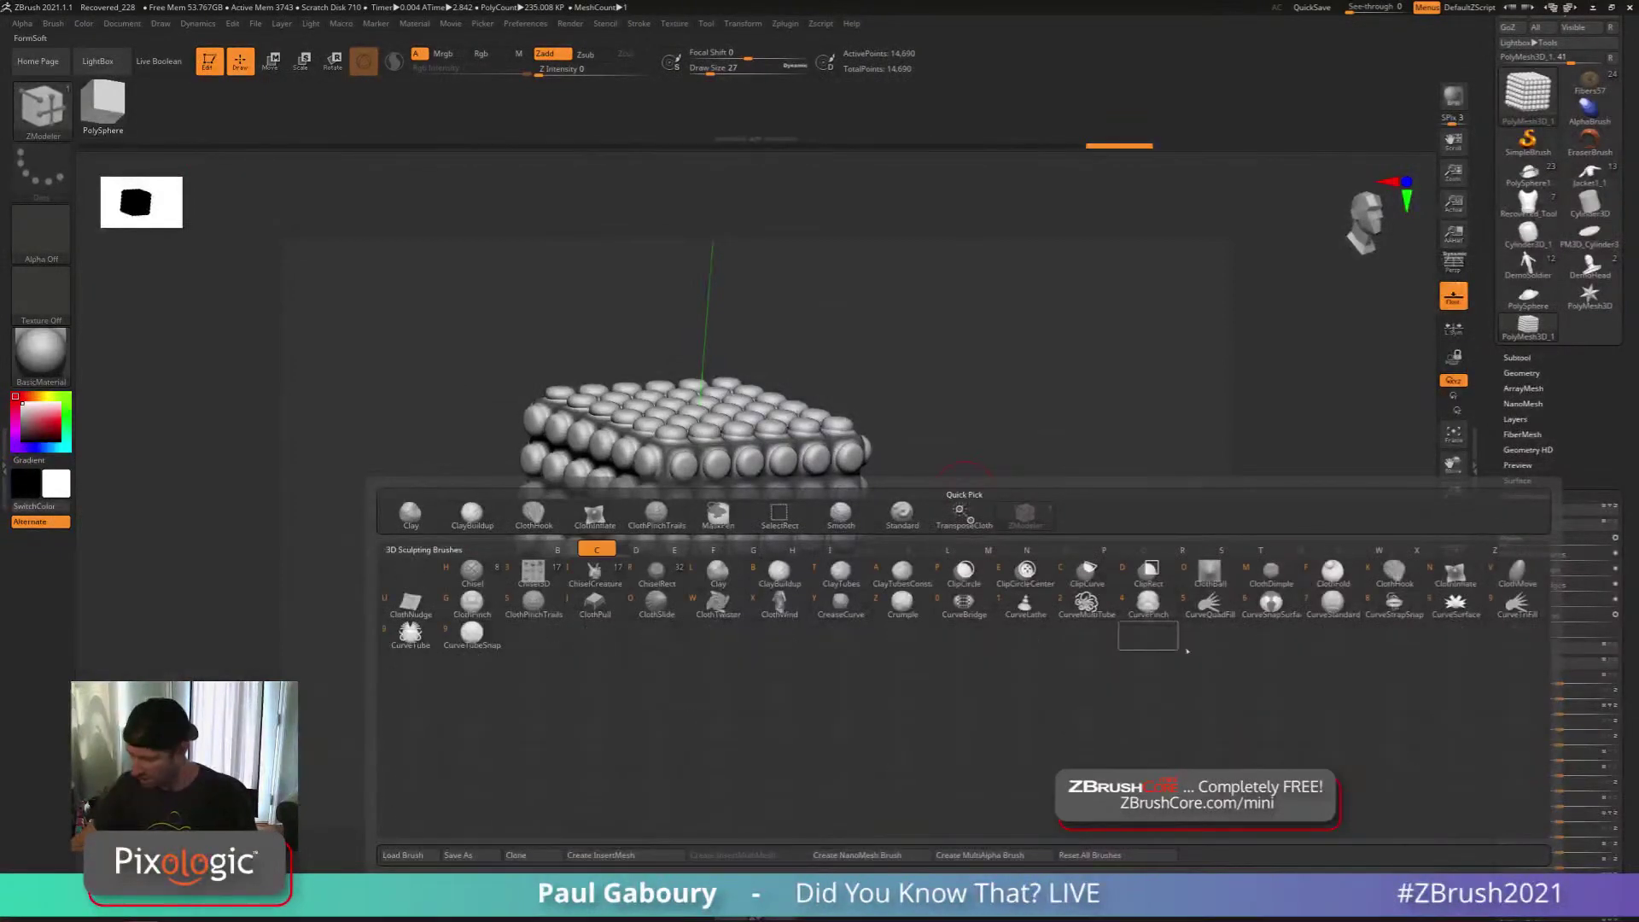
left_click(1436, 578)
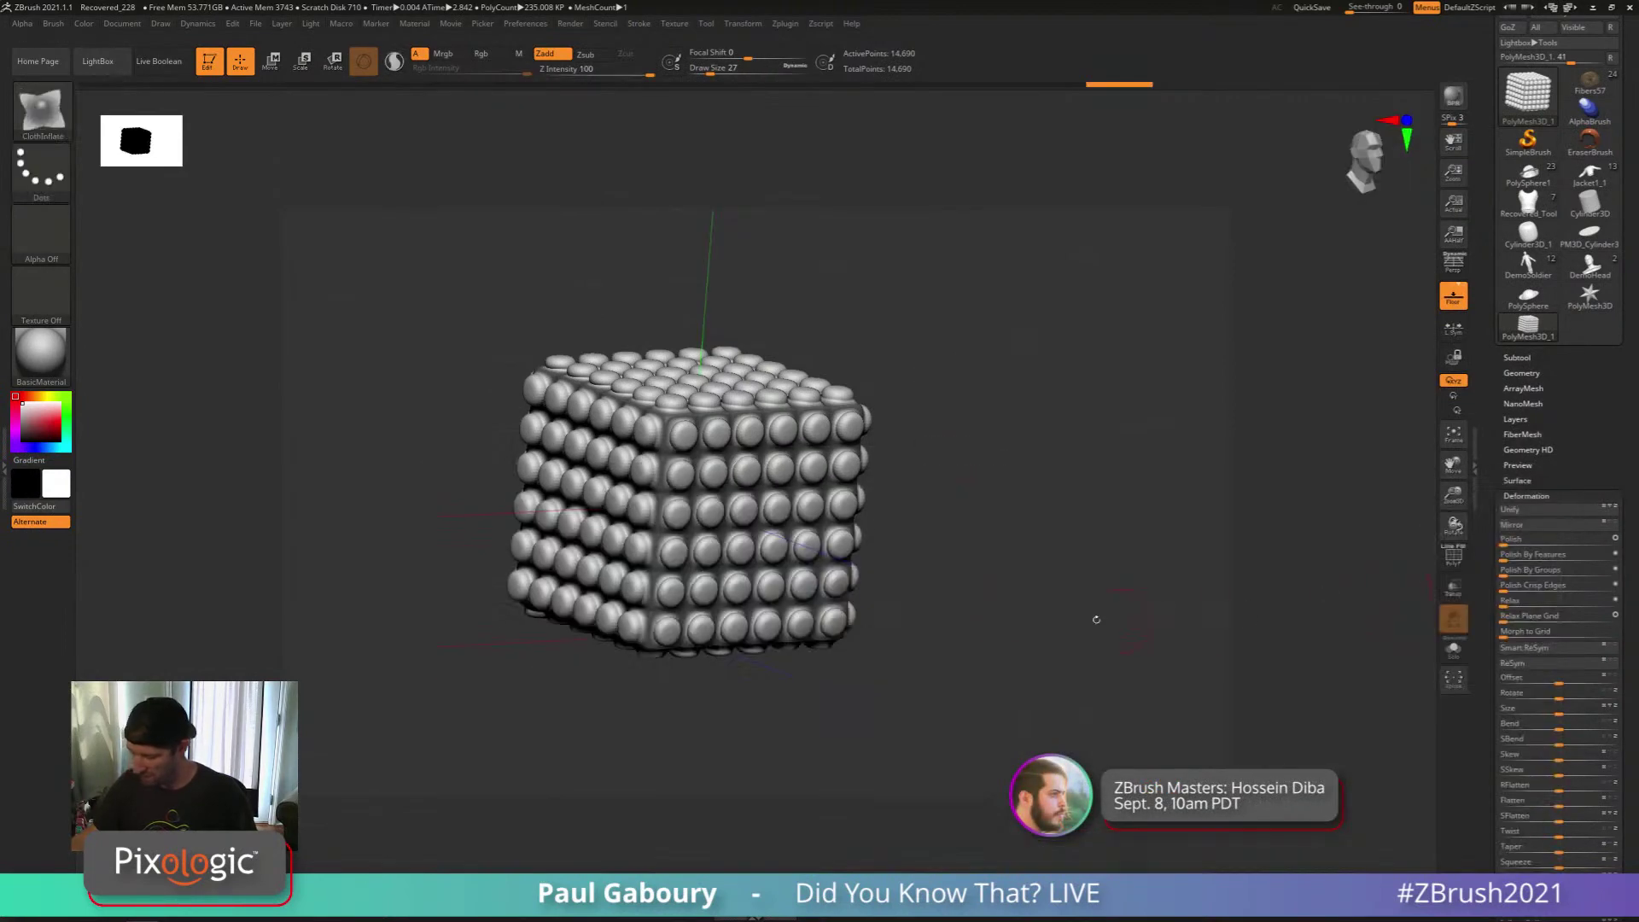
left_click_drag(939, 573, 945, 574)
left_click_drag(690, 455, 702, 455)
key("ctrl+z")
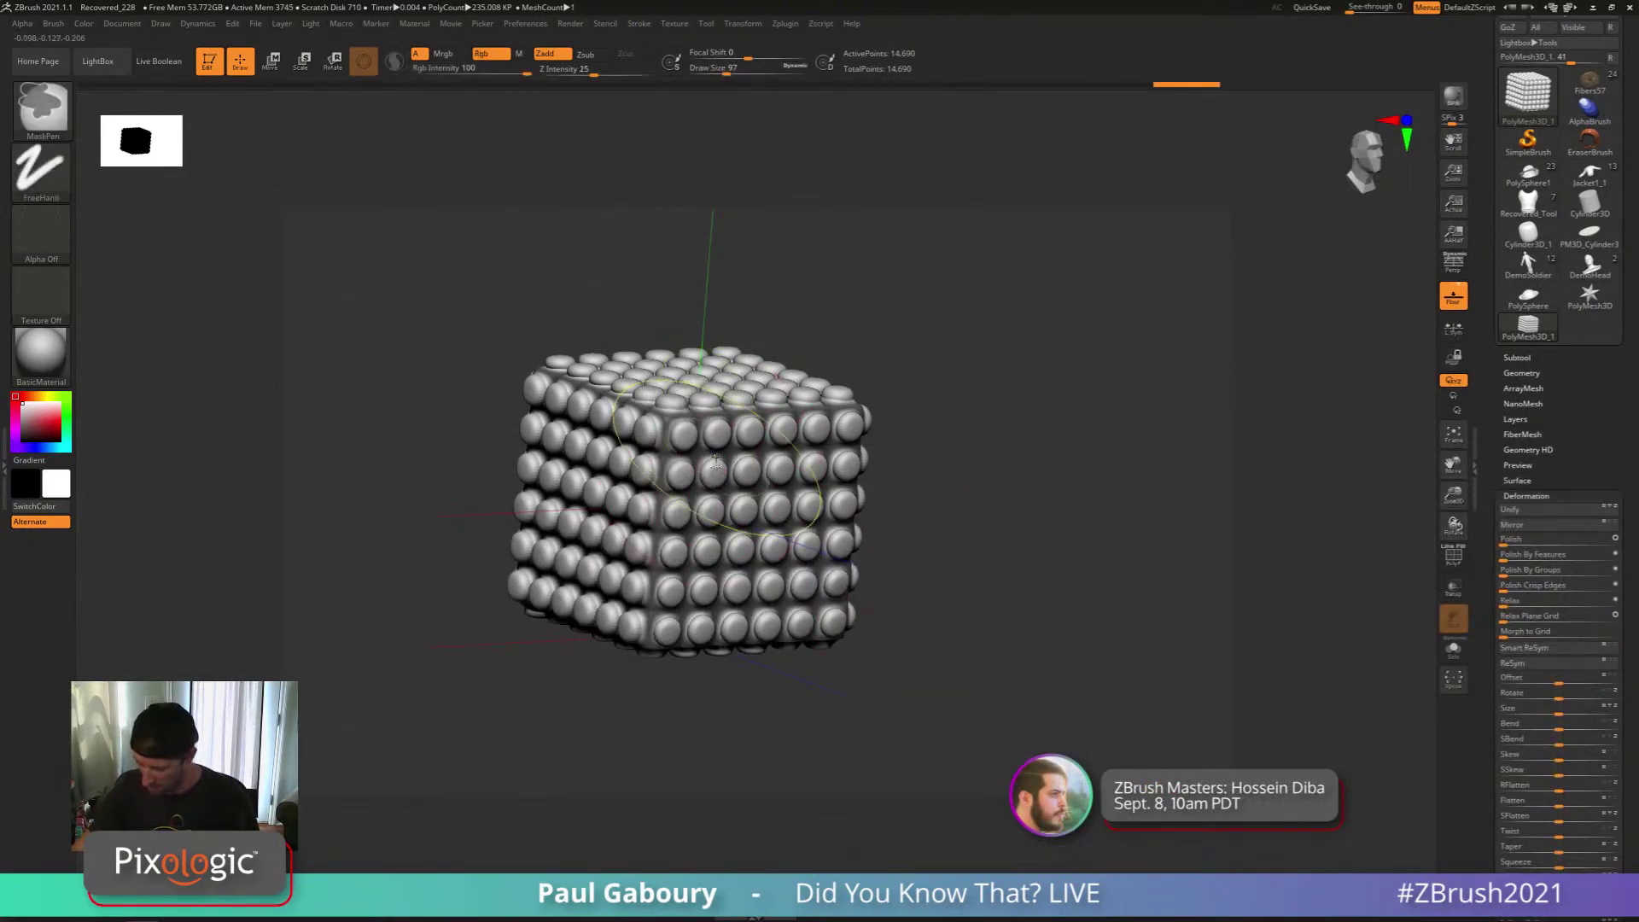
Set the Draw Size to 29, try inflating the corner panel of the front face's upper row, and undo the stroke
right_click_drag(698, 410, 710, 452, "ctrl")
key("s")
mouse_move(684, 440)
left_mouse_down()
mouse_move(667, 439)
mouse_move(667, 408)
mouse_move(689, 424)
left_mouse_up()
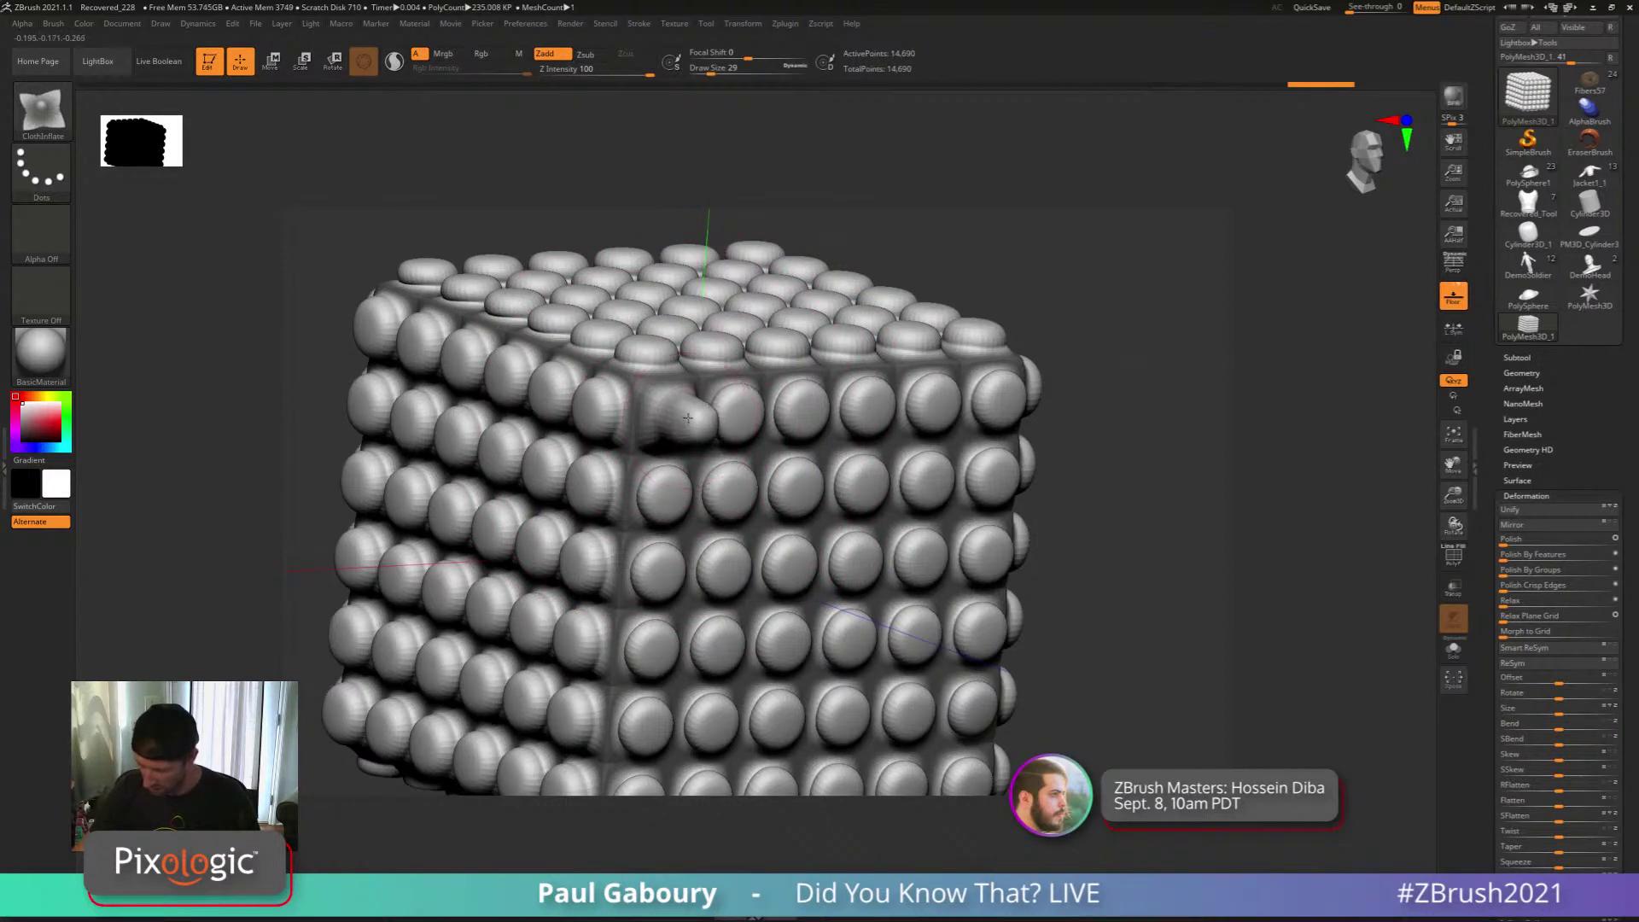
key("ctrl+z")
key("ctrl")
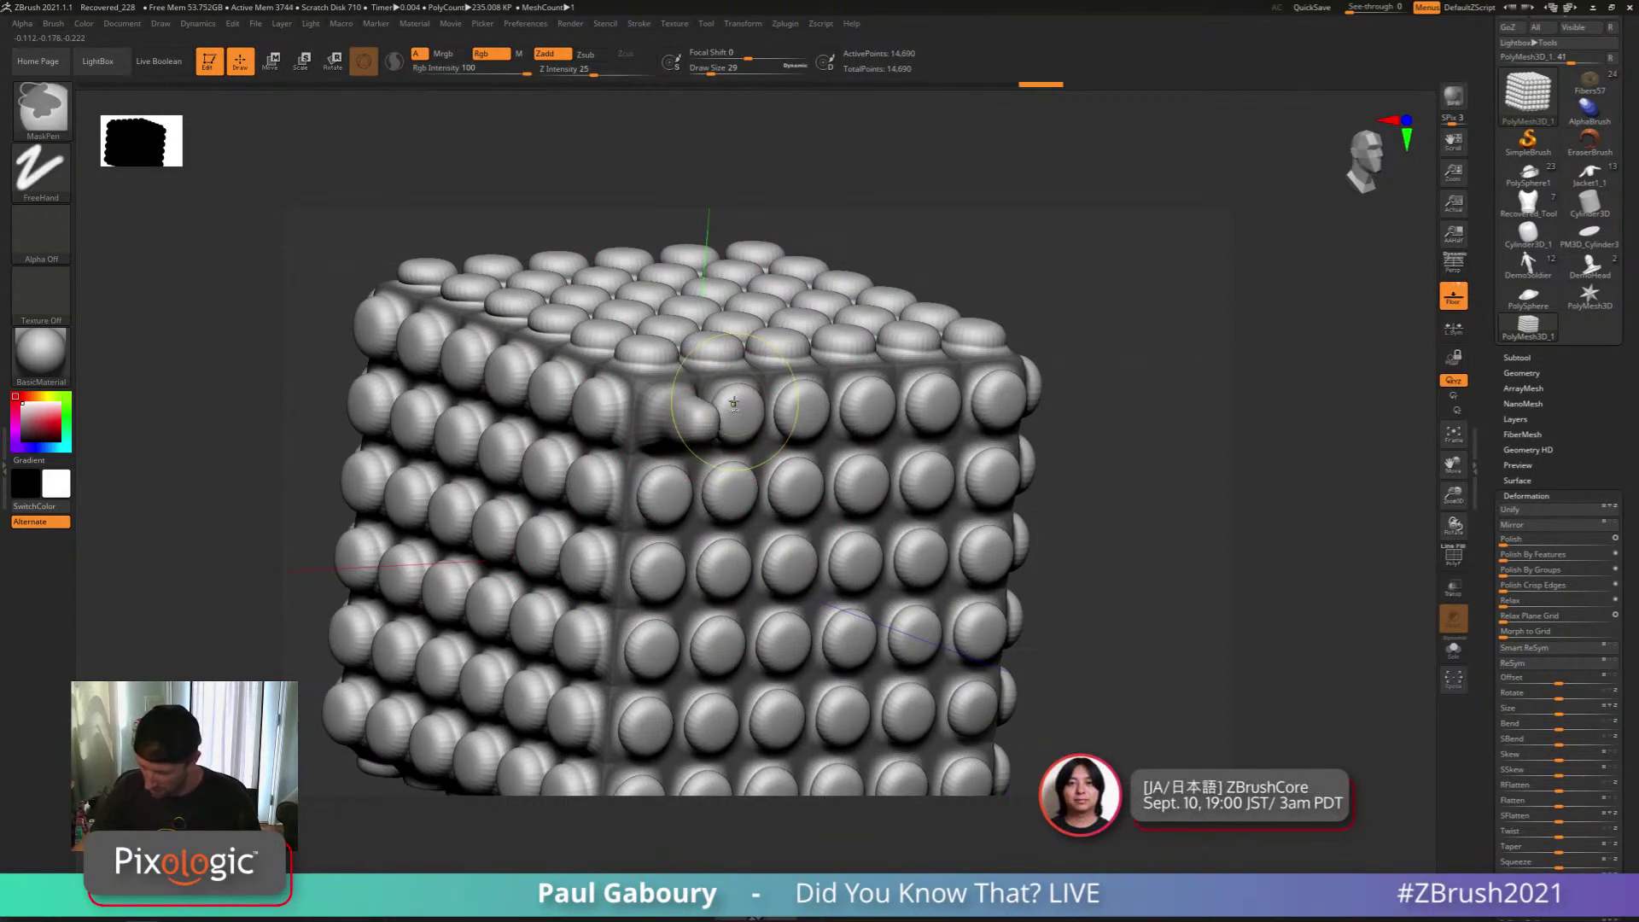
key("ctrl+z")
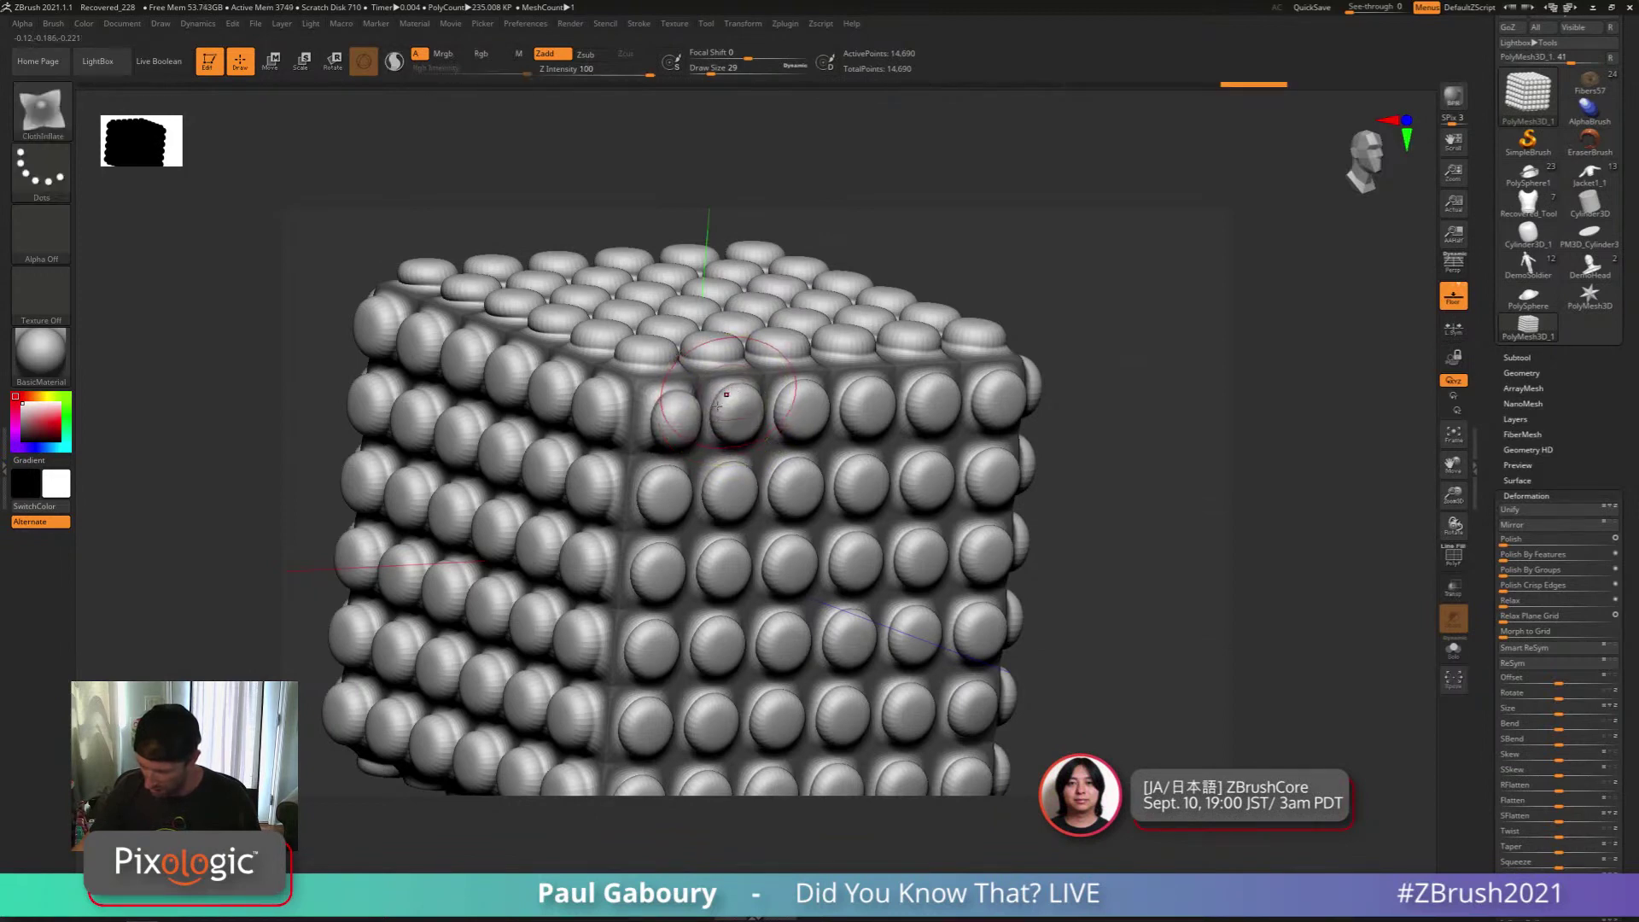
Inflate a single panel in the second row near the cube's vertical edge with the ClothInflate brush
right_click_drag(744, 496, 1030, 494, "ctrl")
left_click_drag(1031, 496, 1068, 584, "ctrl")
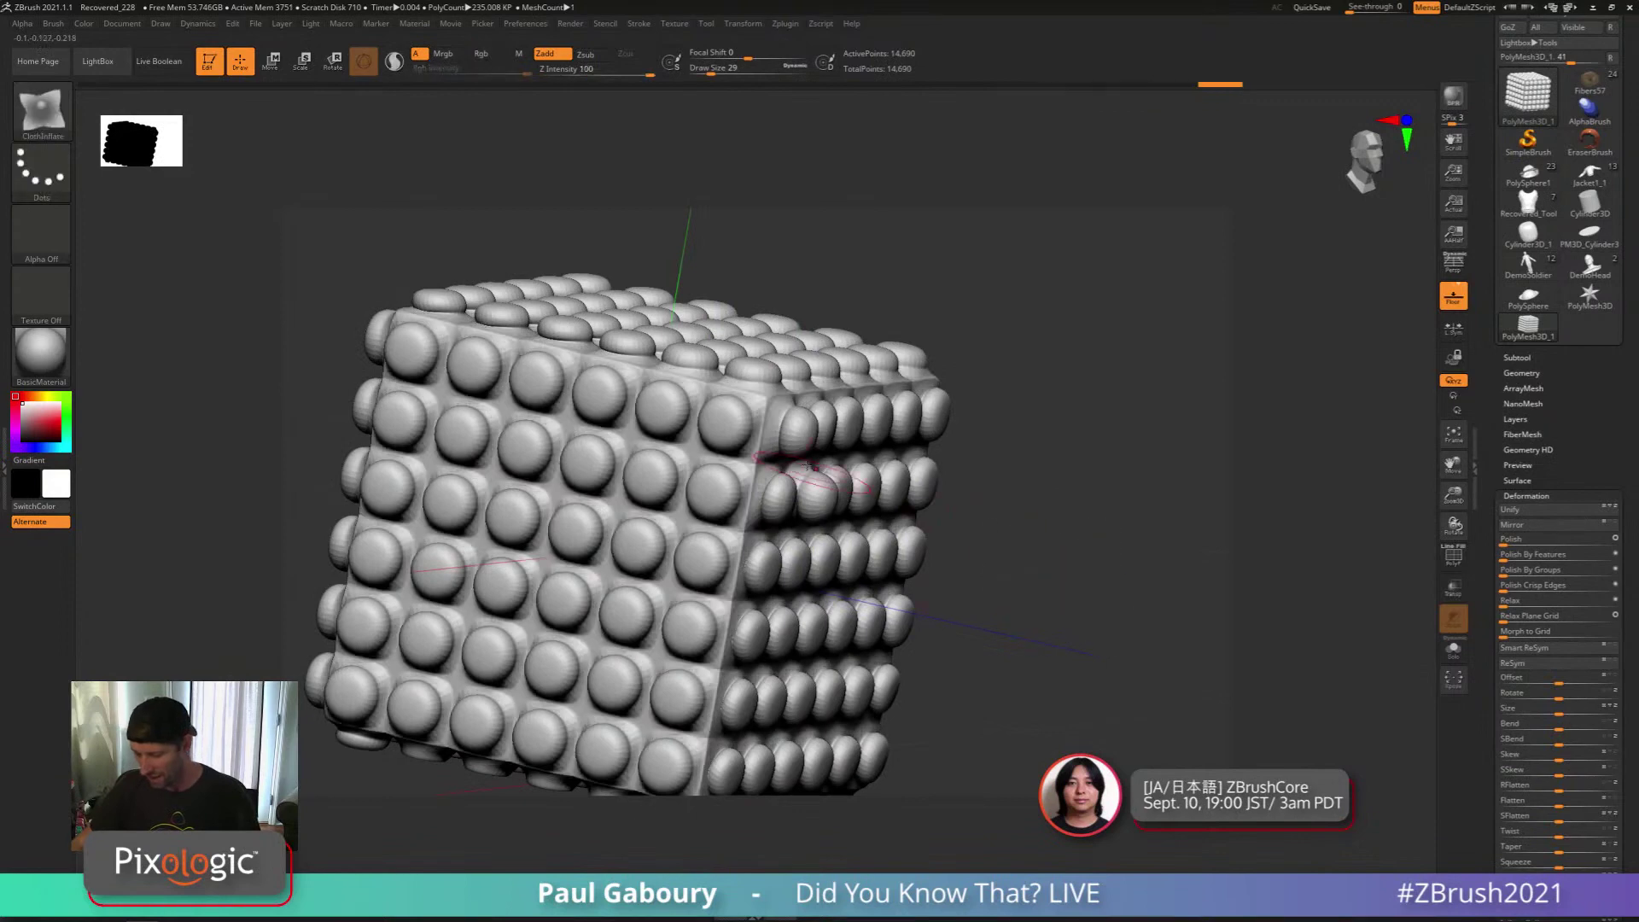
right_click_drag(804, 473, 741, 521)
right_click_drag(741, 520, 741, 614, "ctrl")
Turn on the polyframe, isolate the polygroup of strips between the panels to examine it, and unhide the whole cube
key("shift+f")
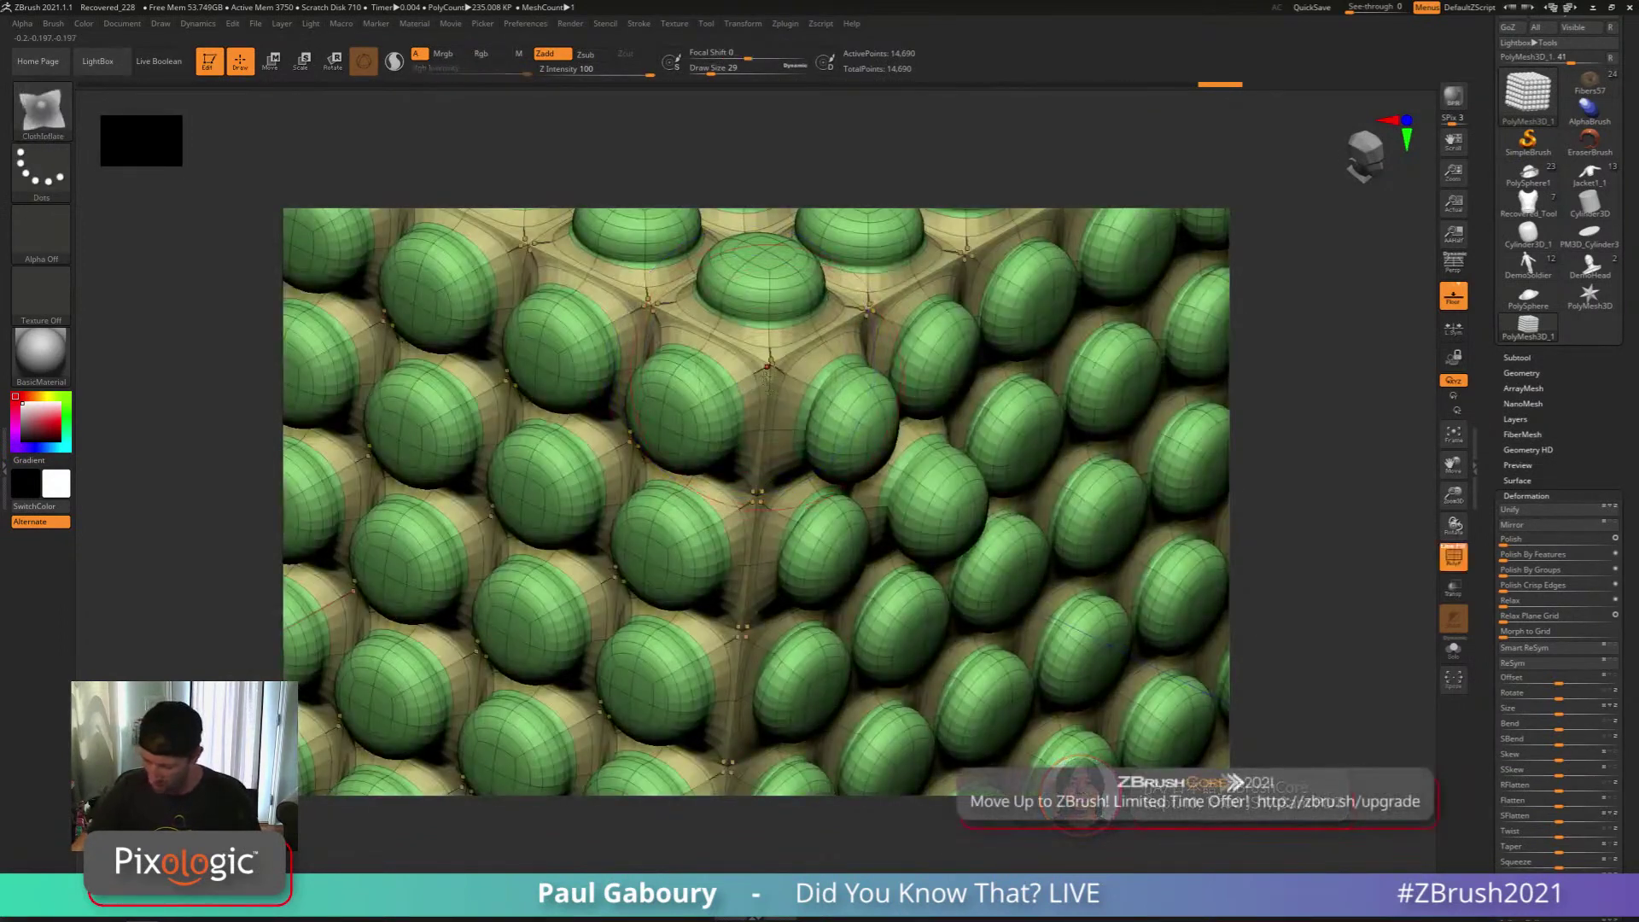
left_click(778, 494, "ctrl+shift")
right_click_drag(784, 544, 745, 493, "ctrl")
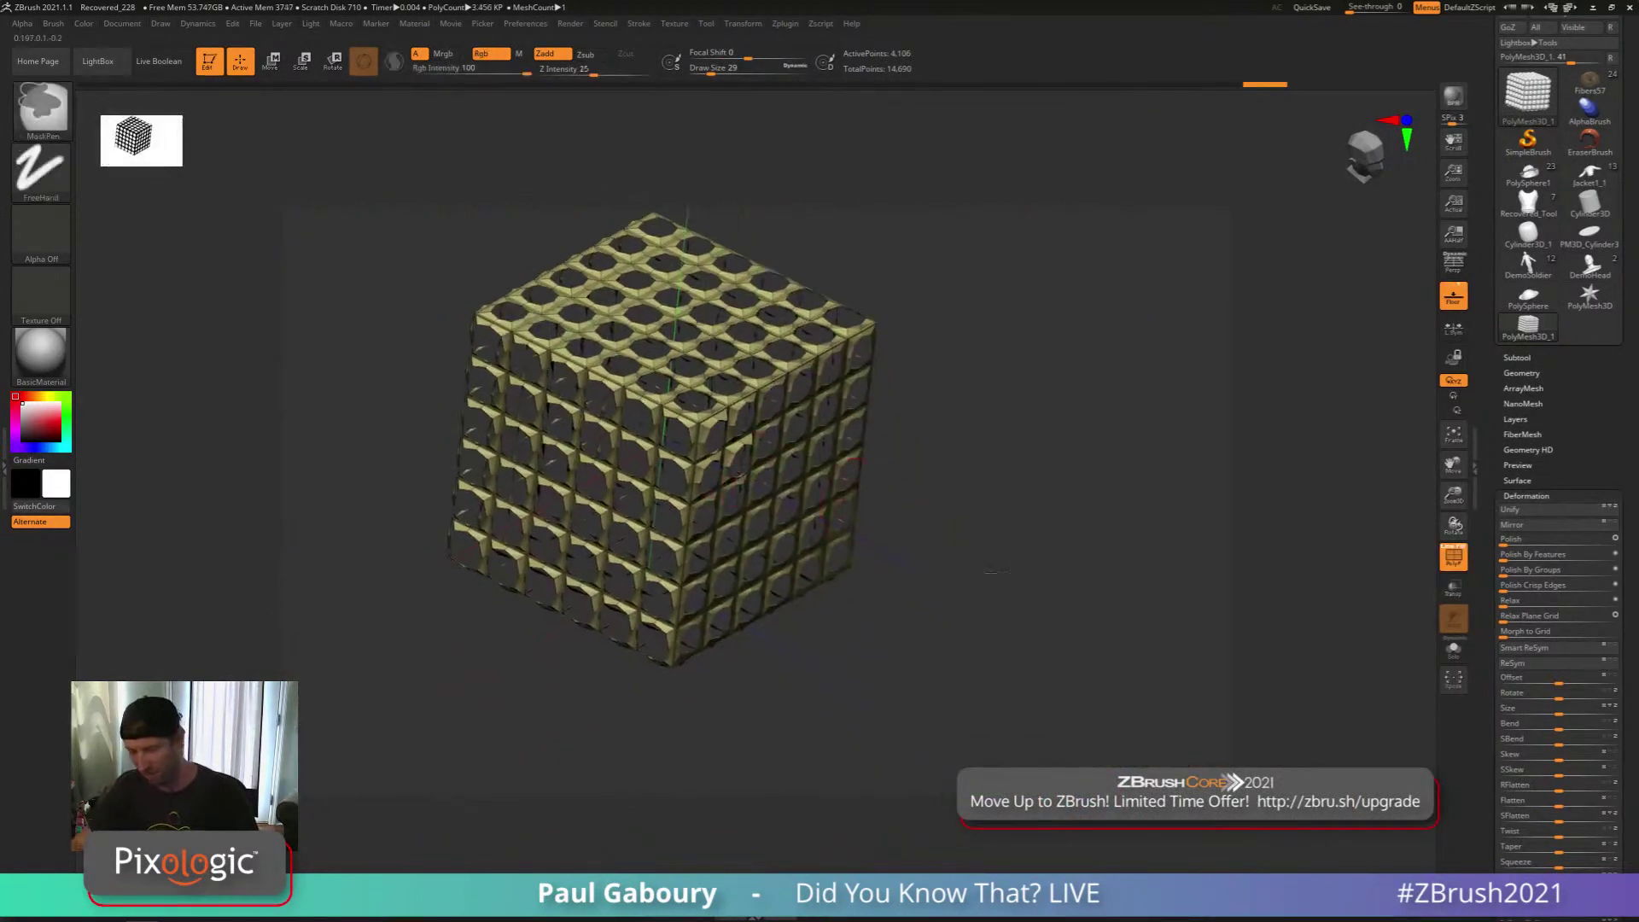
left_click(980, 578, "ctrl+shift")
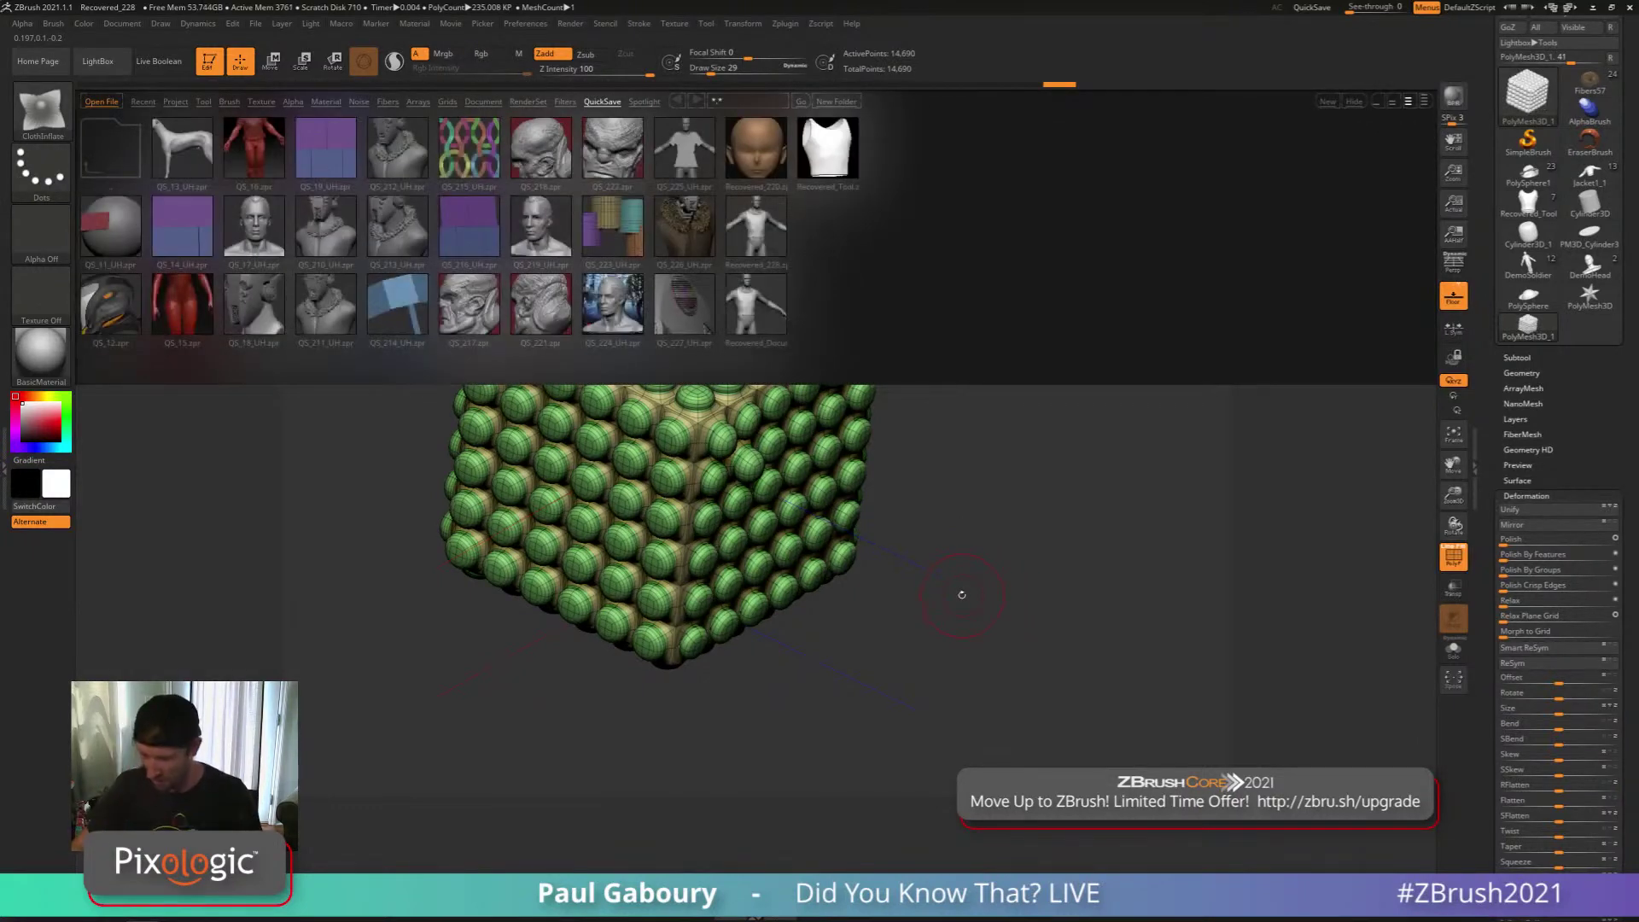
Load DemoSoldier.ZTL from the LightBox tools, close LightBox, and show only the body subtool in Solo mode
left_click(204, 101)
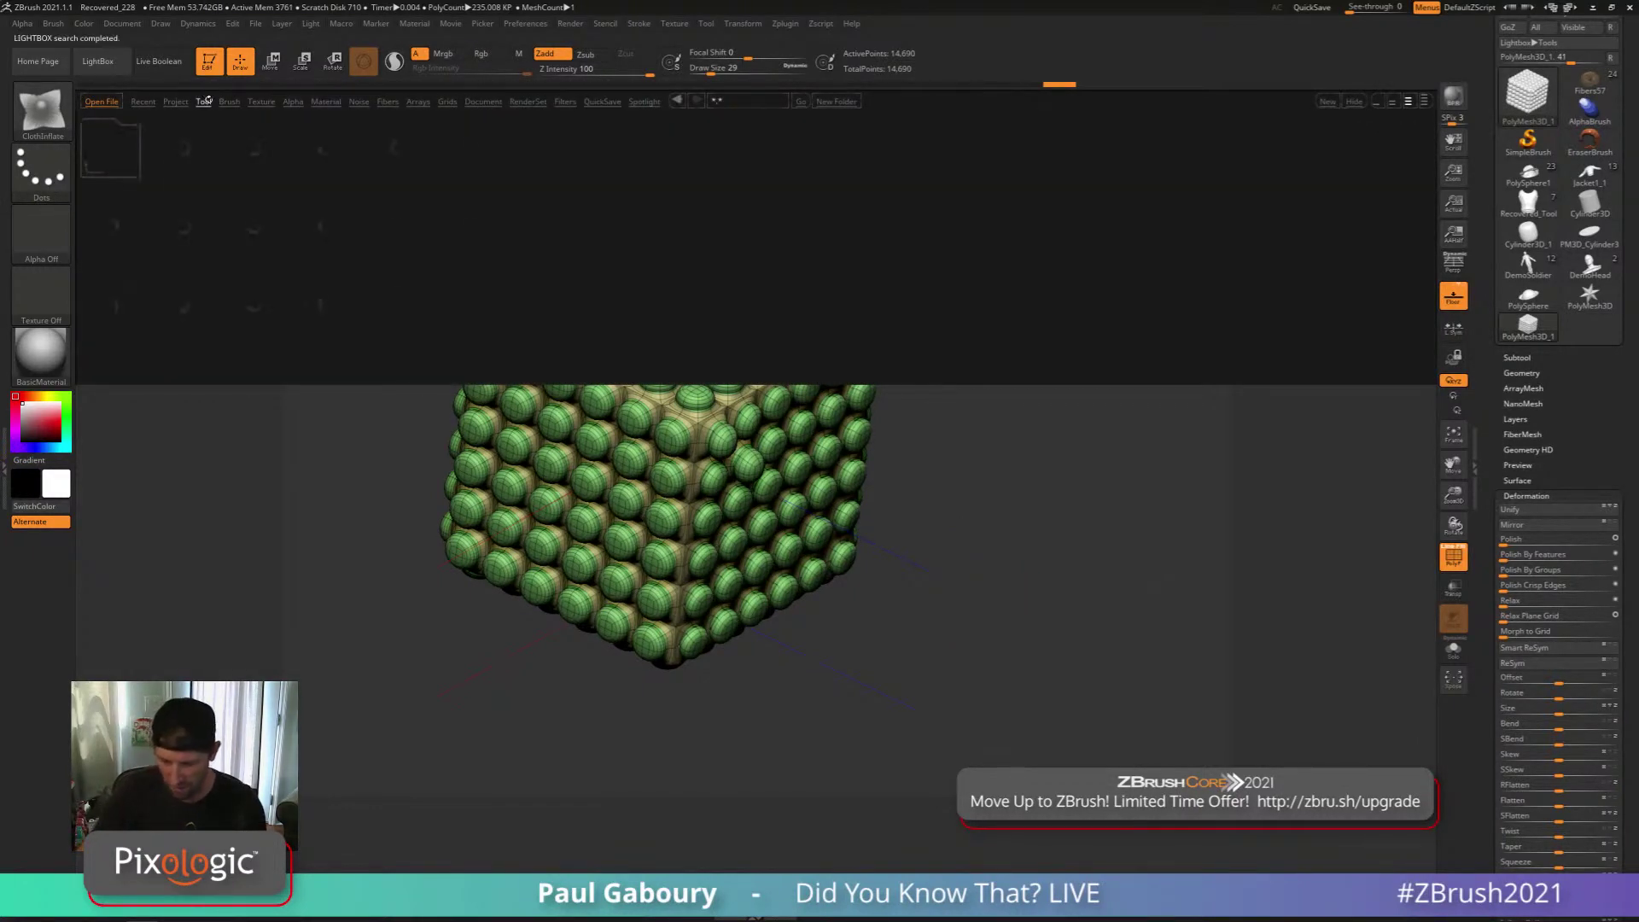
double_click(253, 227)
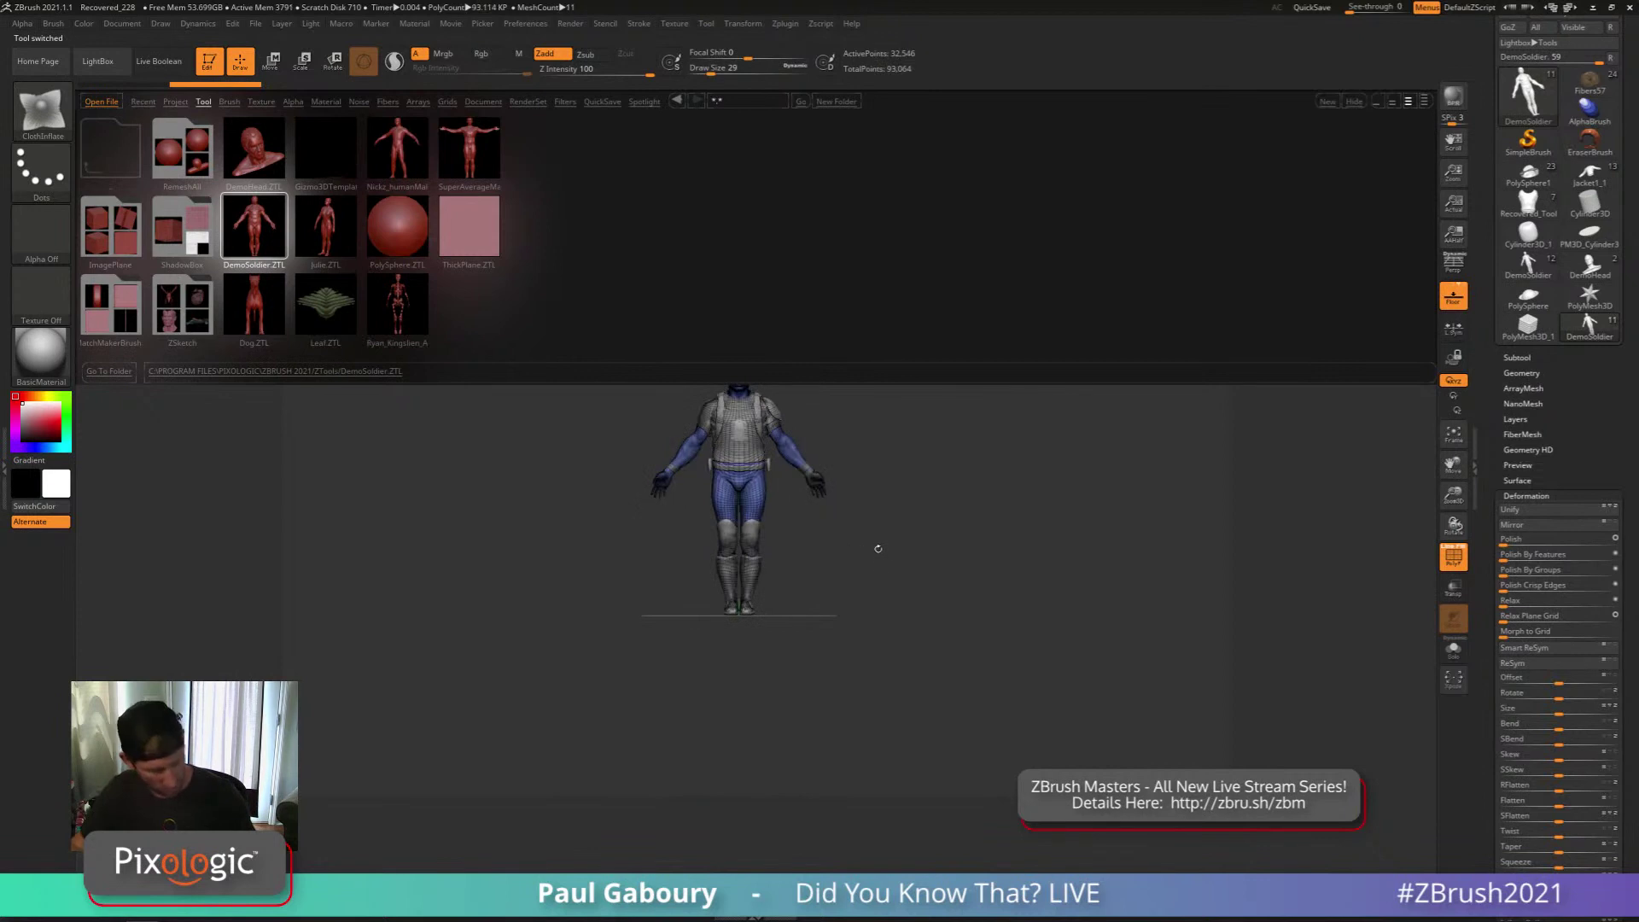
key("comma")
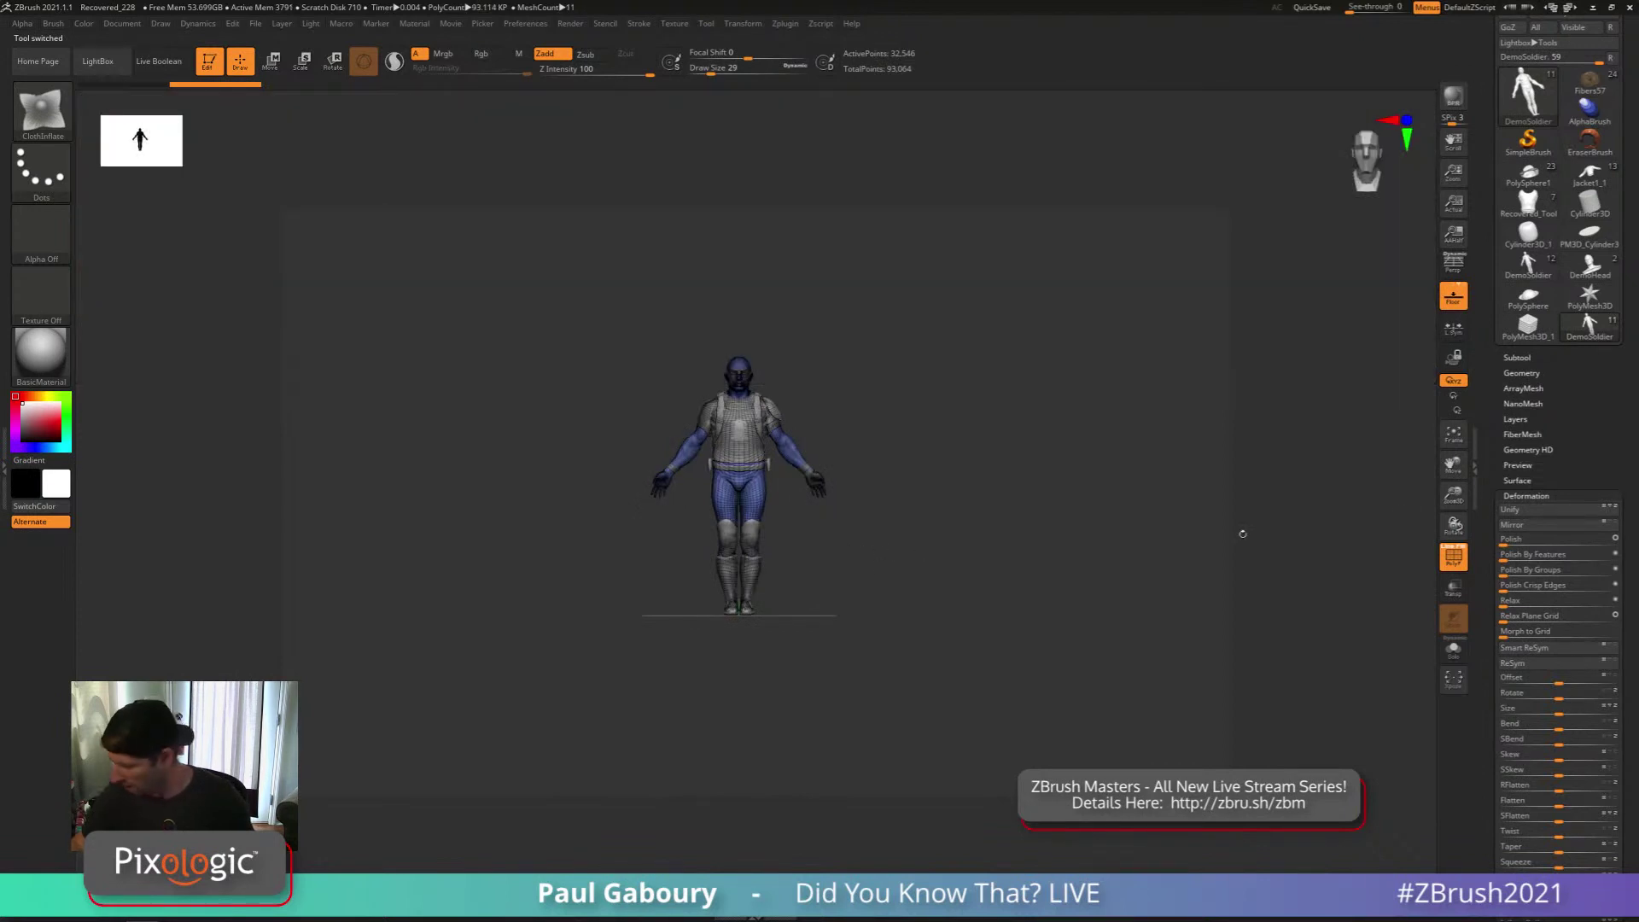
left_click(1453, 648)
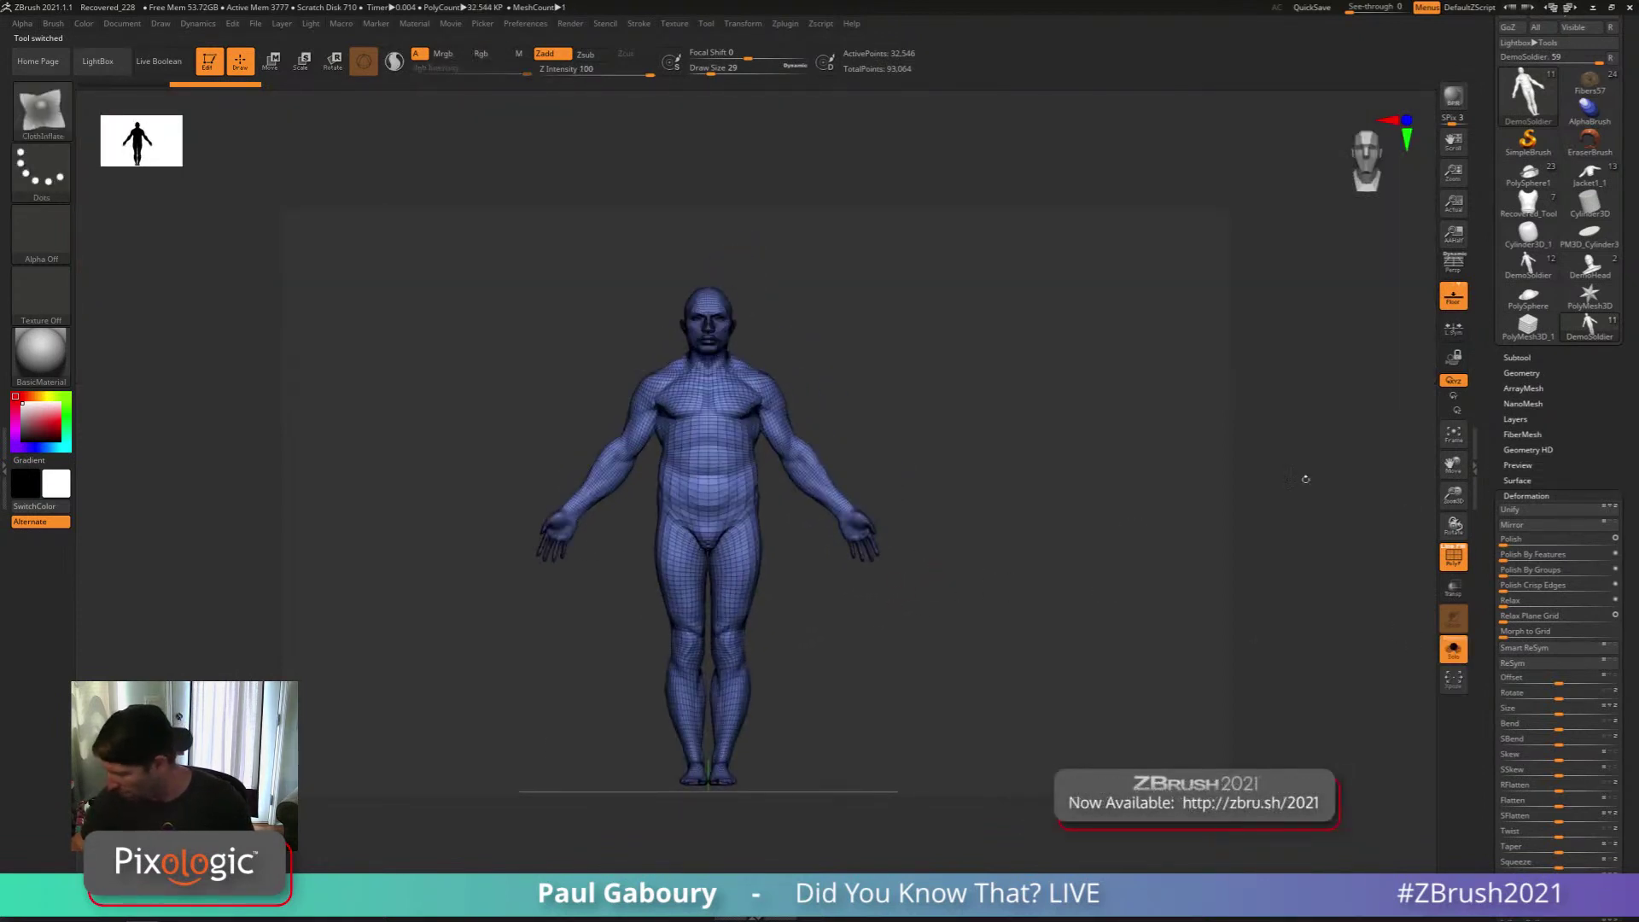
Show the soldier body's geometry settings and select the SliceCurve brush in place of SelectRect
left_click(1521, 373)
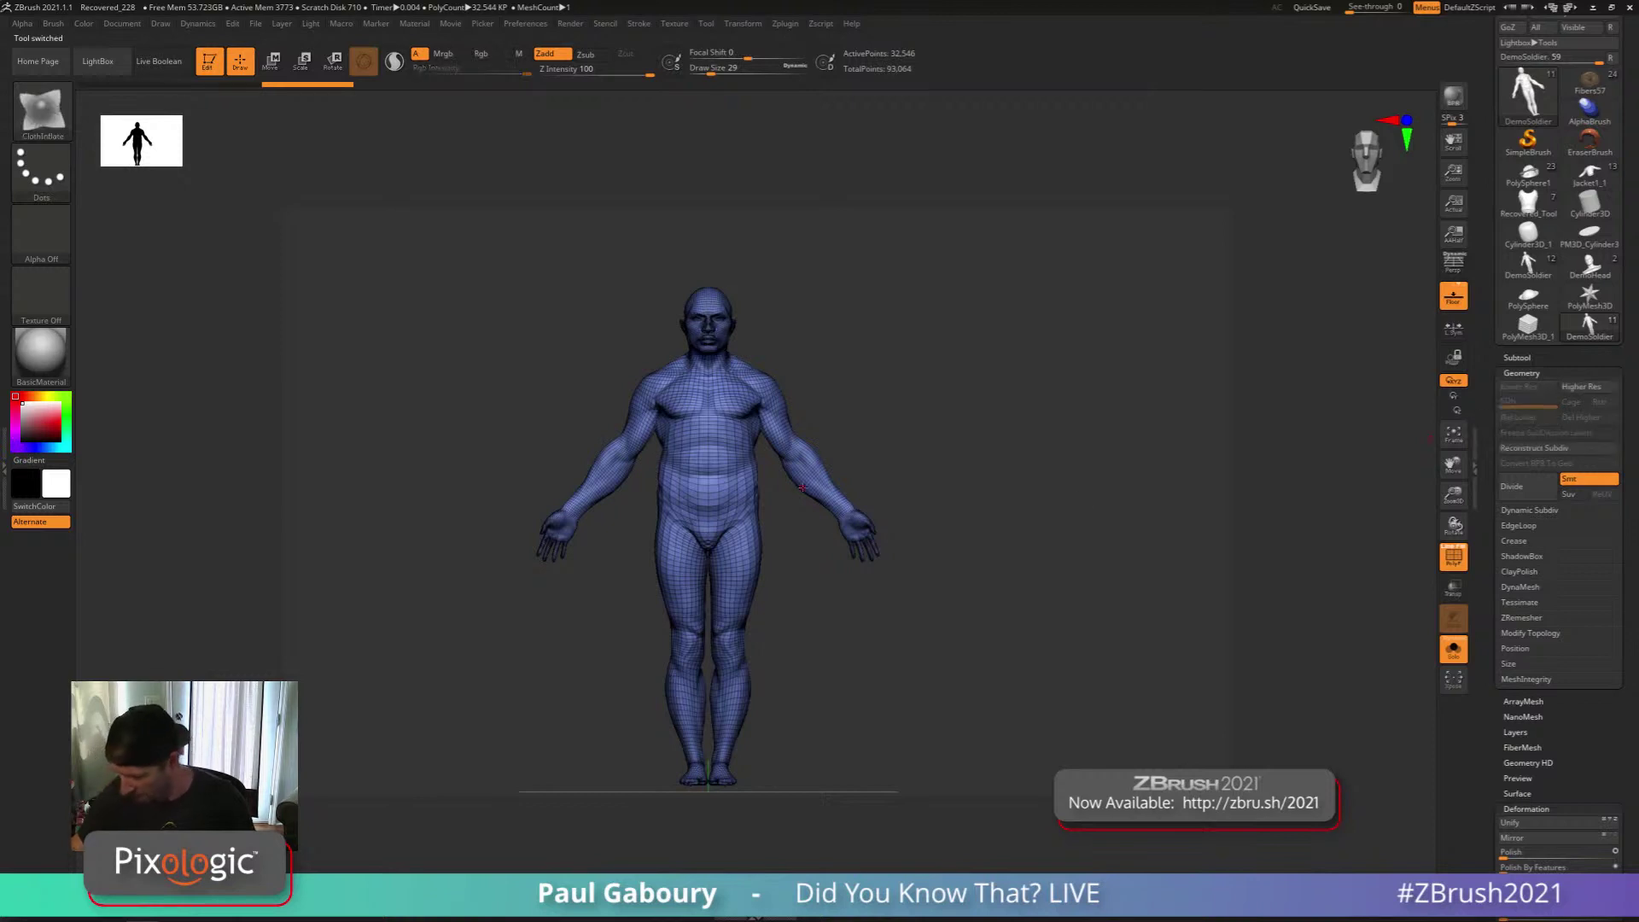
right_click_drag(803, 487, 797, 536, "alt")
right_click_drag(797, 536, 807, 595, "ctrl")
key("ctrl+shift")
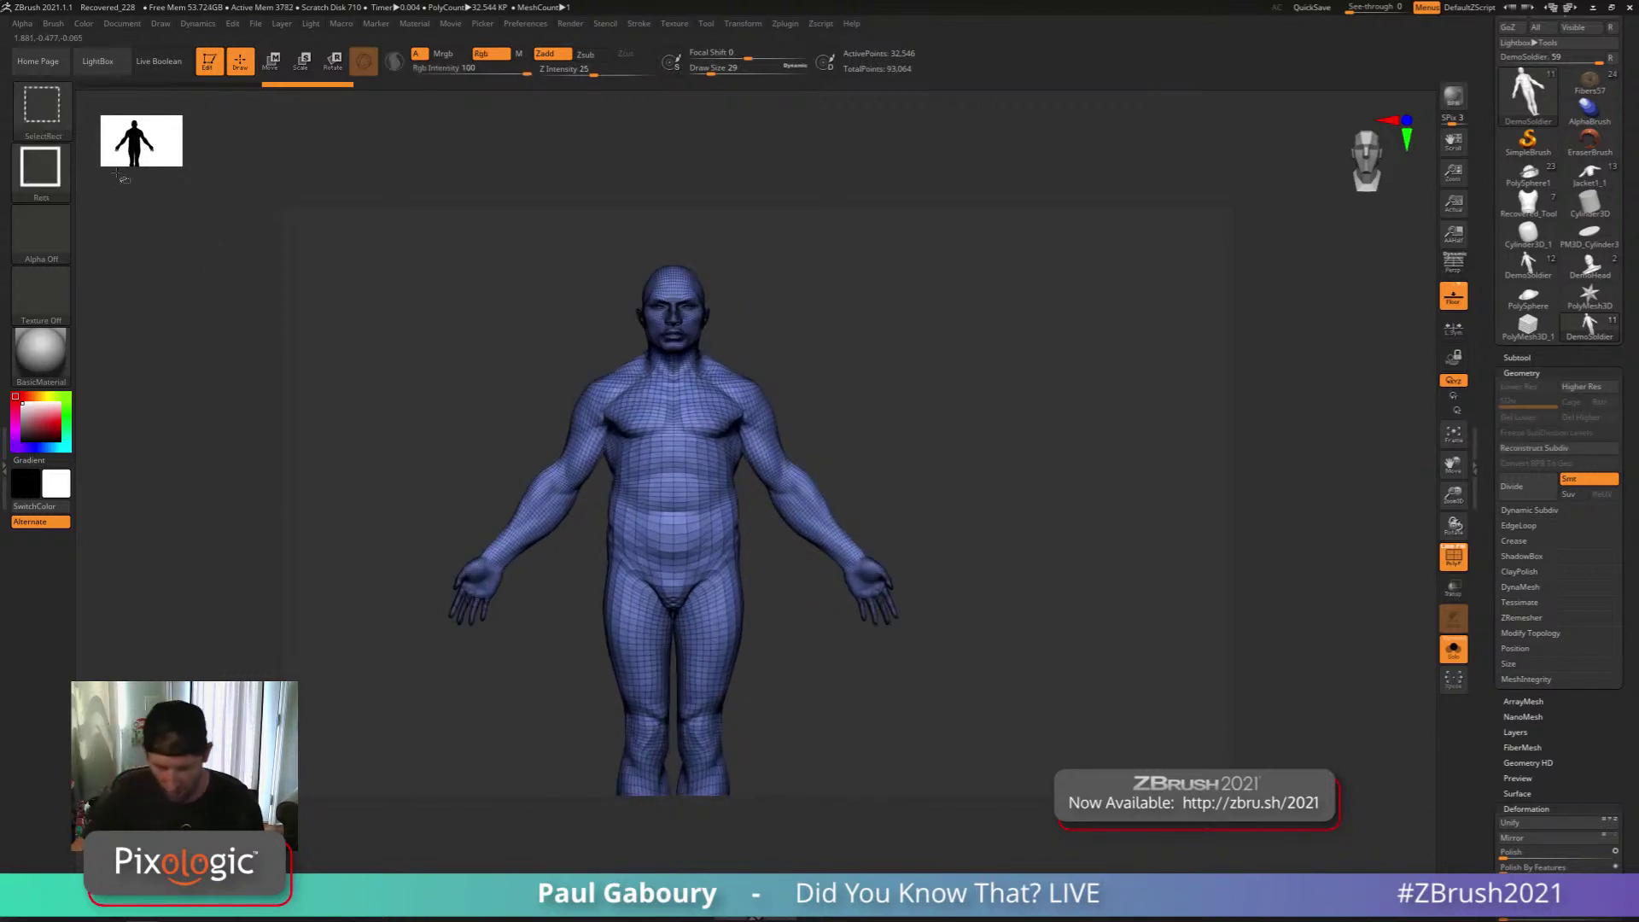
left_click(53, 103)
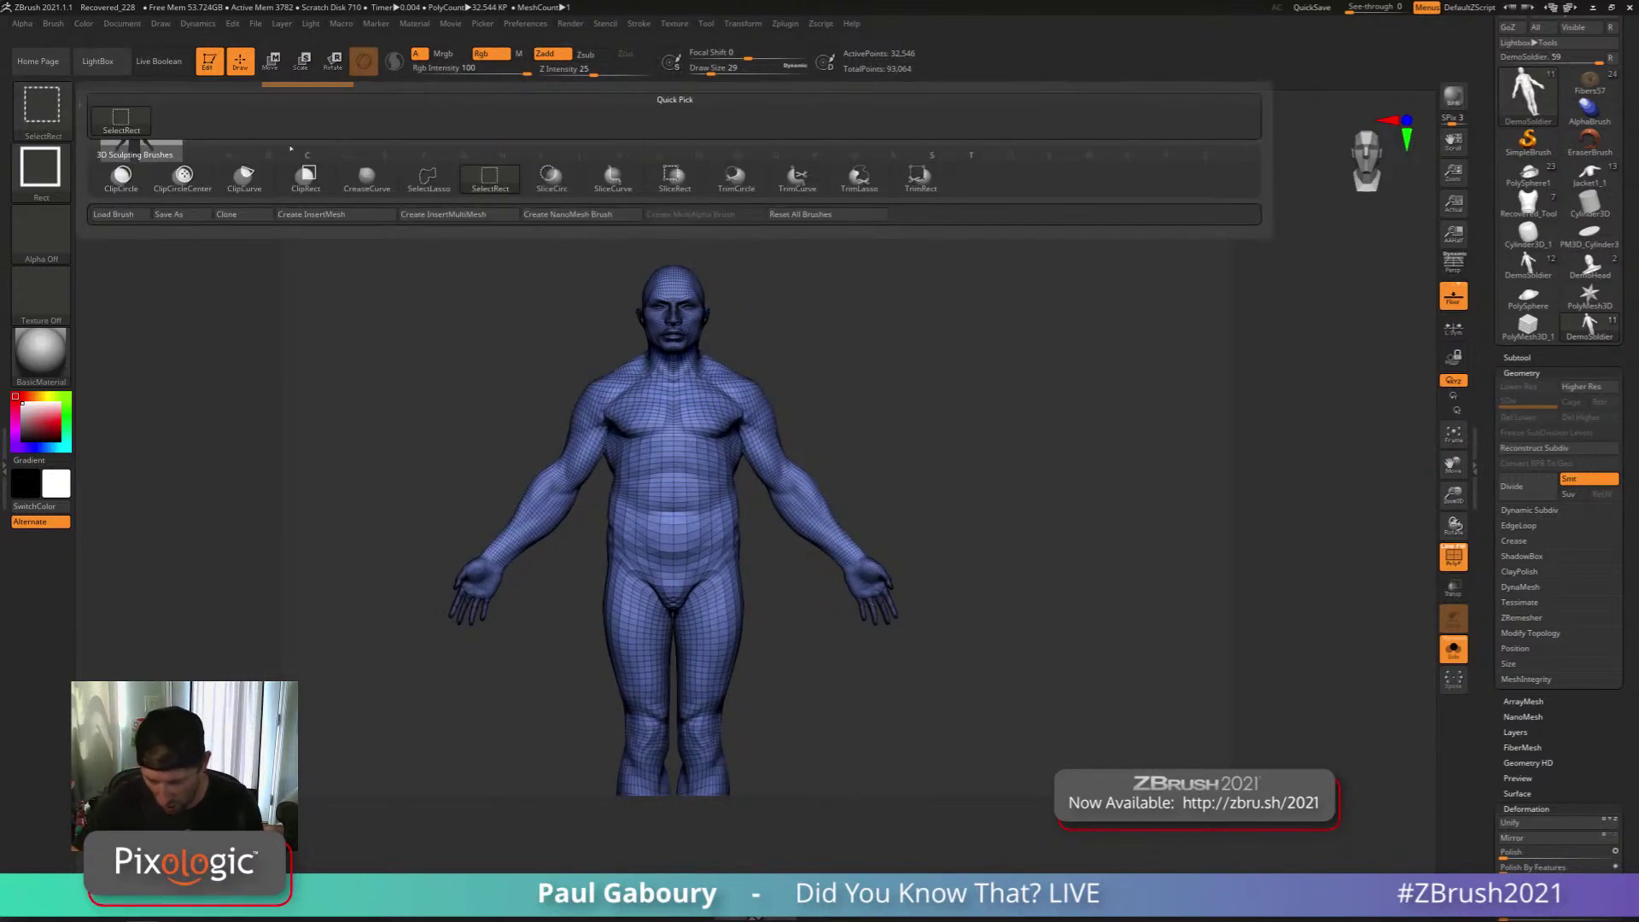
left_click(621, 179)
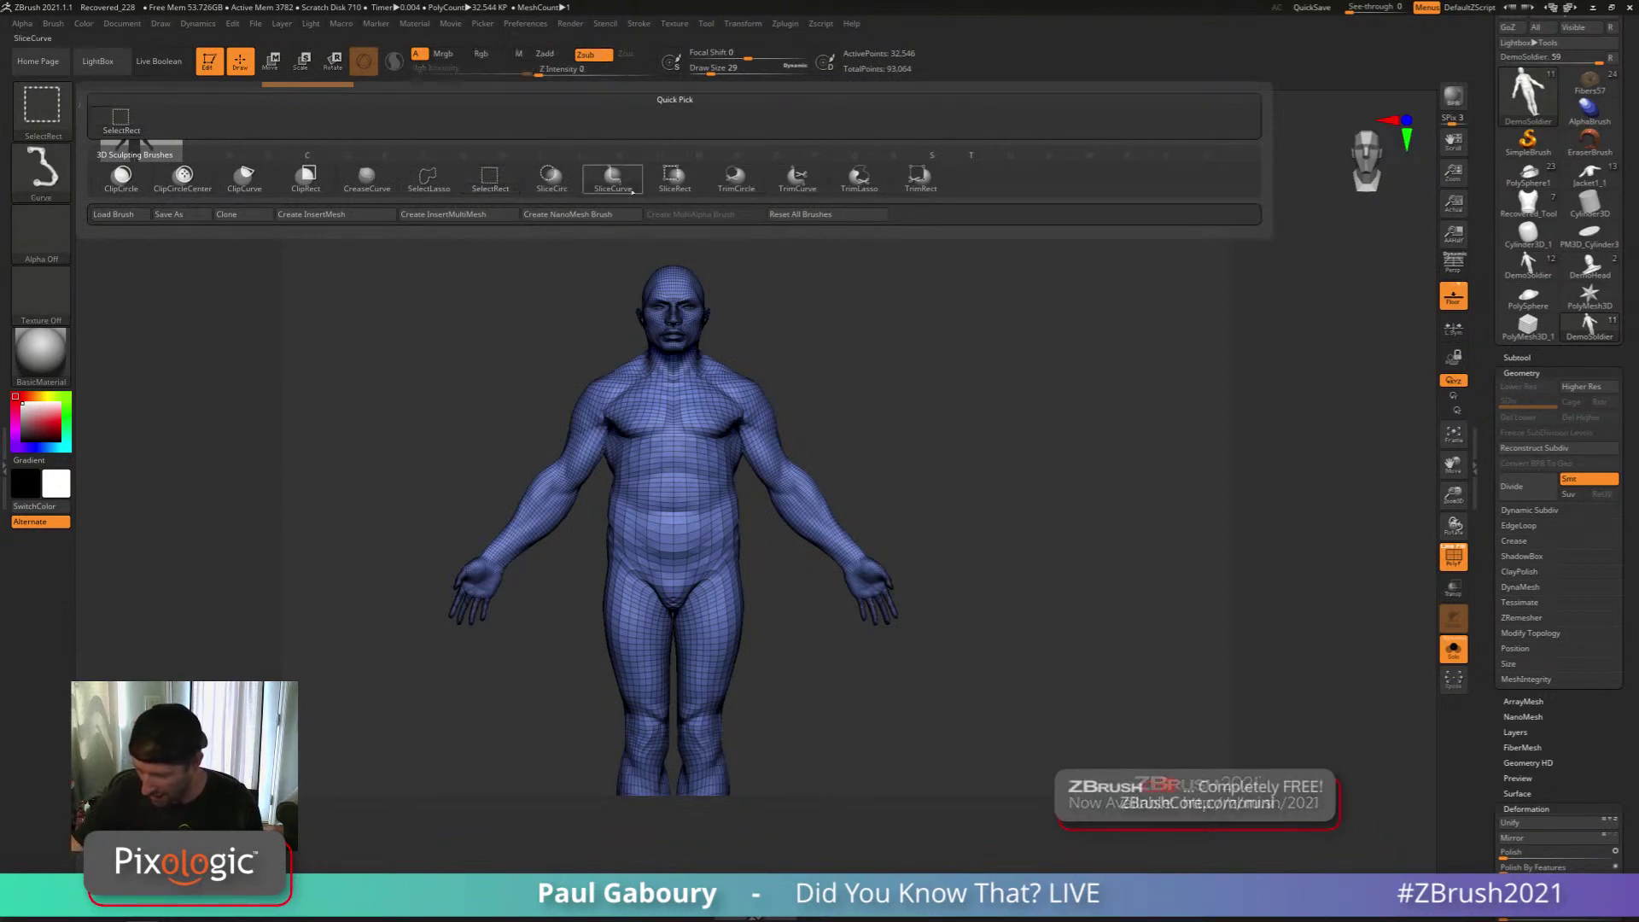
key("ctrl+shift+space")
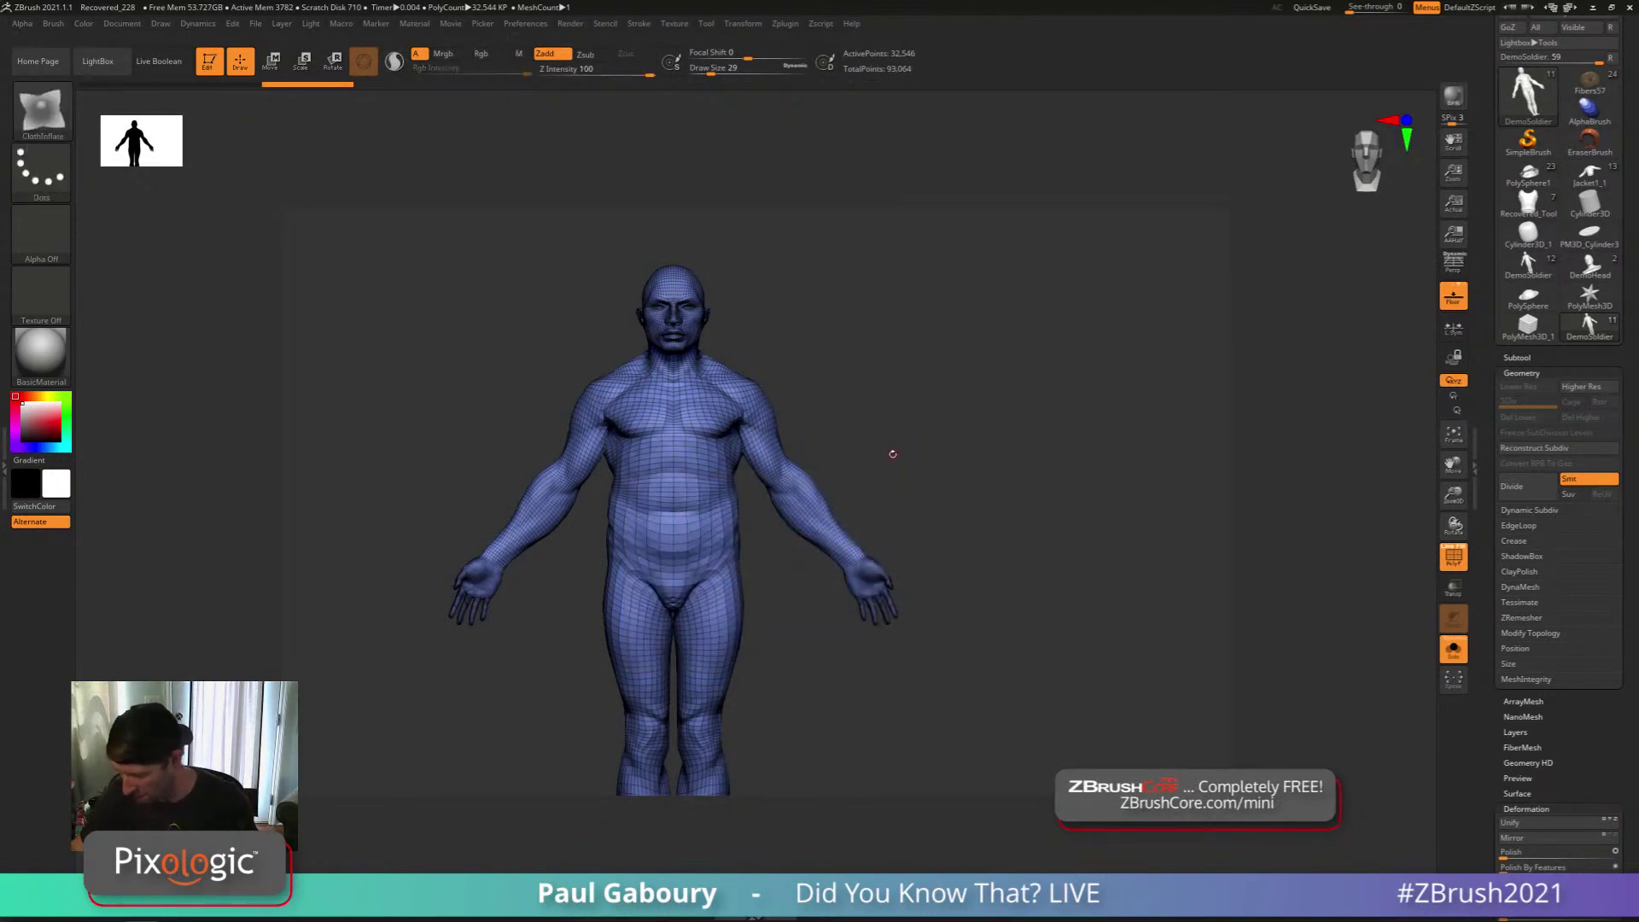
Isolate the soldier's left arm, try slicing it across the wrist at Draw Size 65, and undo the slice
key("s")
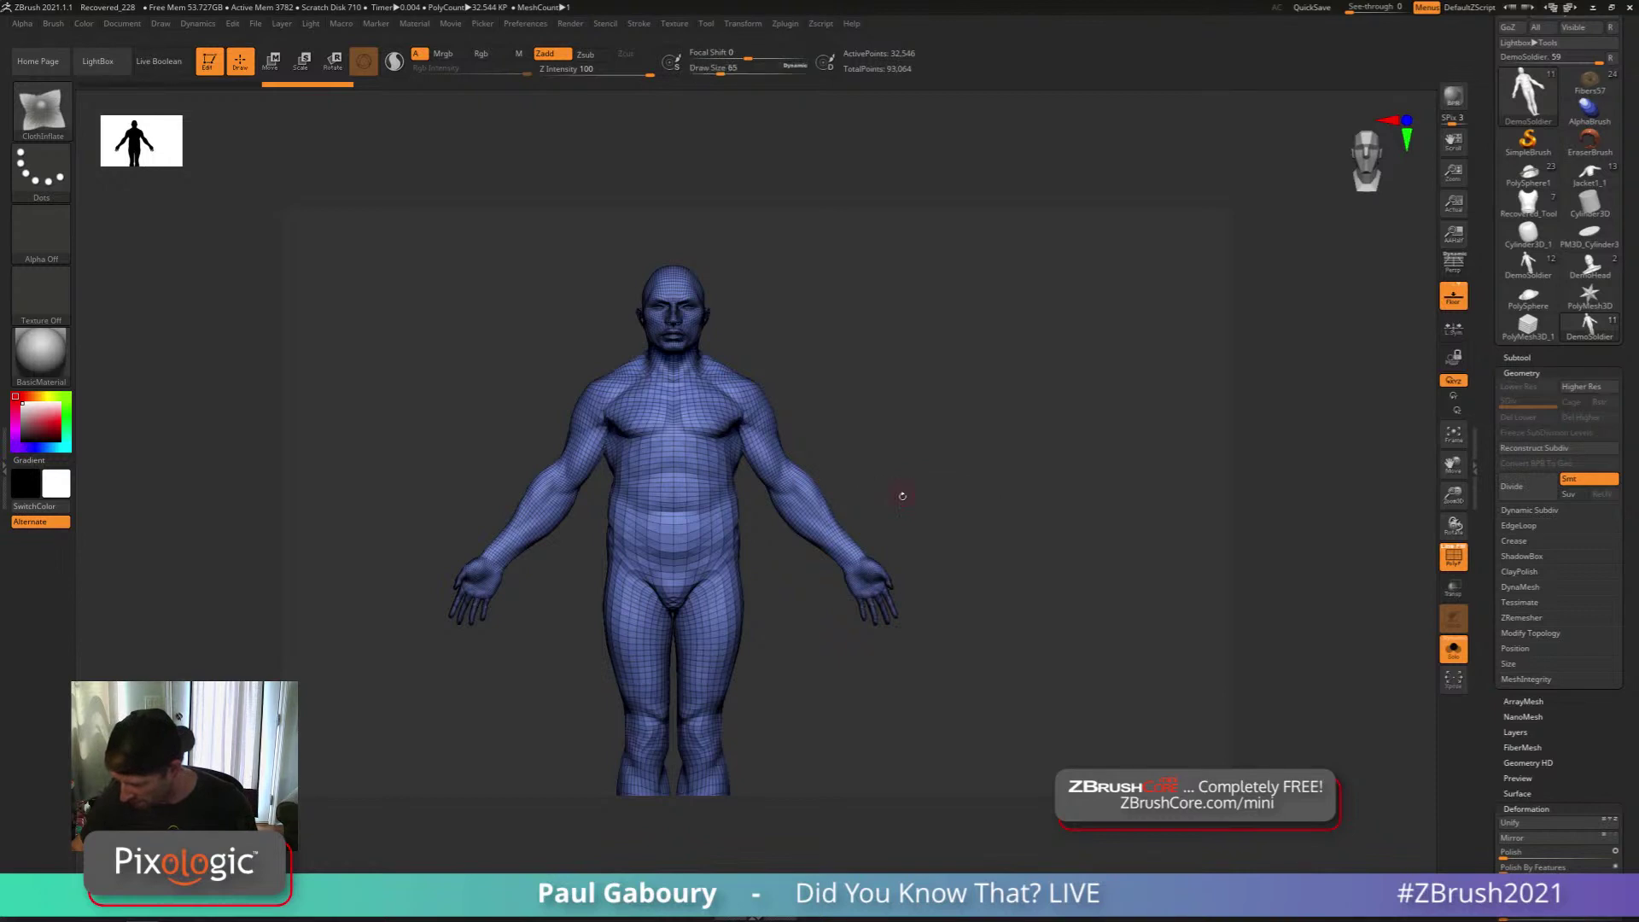
mouse_move(944, 710)
left_mouse_down("ctrl+shift")
mouse_move(757, 348)
mouse_move(727, 327)
left_mouse_up("ctrl+shift")
left_click_drag(668, 732, 757, 479, "ctrl+shift")
mouse_move(842, 667)
left_mouse_down("alt")
mouse_move(831, 607)
mouse_move(969, 479)
mouse_move(760, 673)
mouse_move(729, 675)
left_mouse_up("alt")
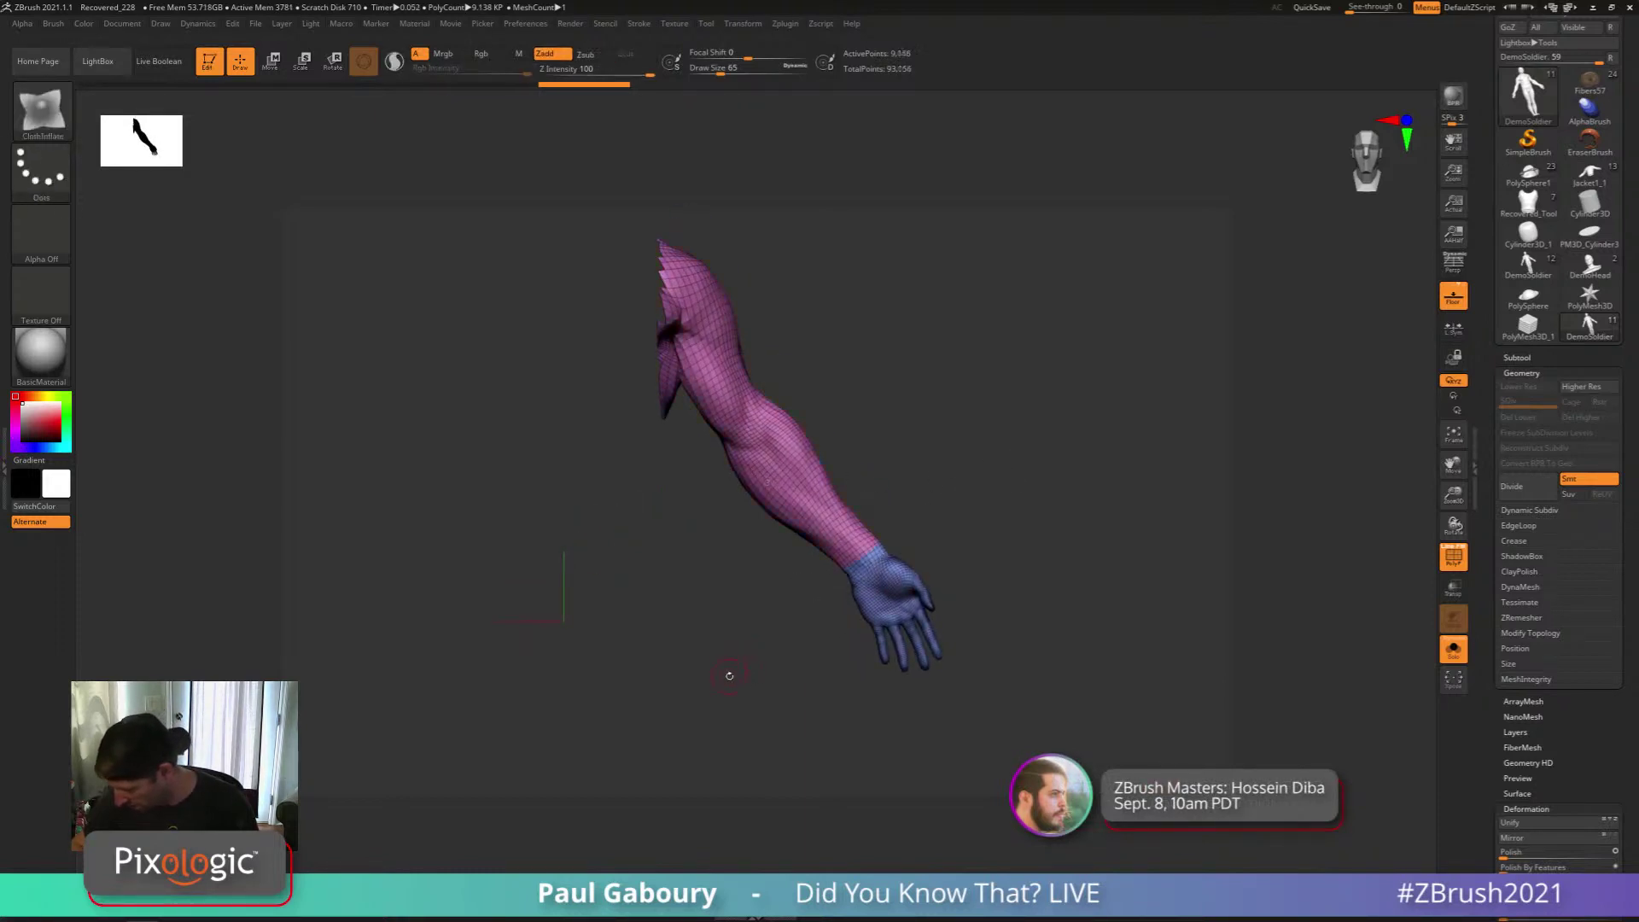
key("ctrl+z")
Set the Draw Size to 14 and slice the arm with SliceCurve across the wrist, the lower forearm and the middle of the forearm
key("s")
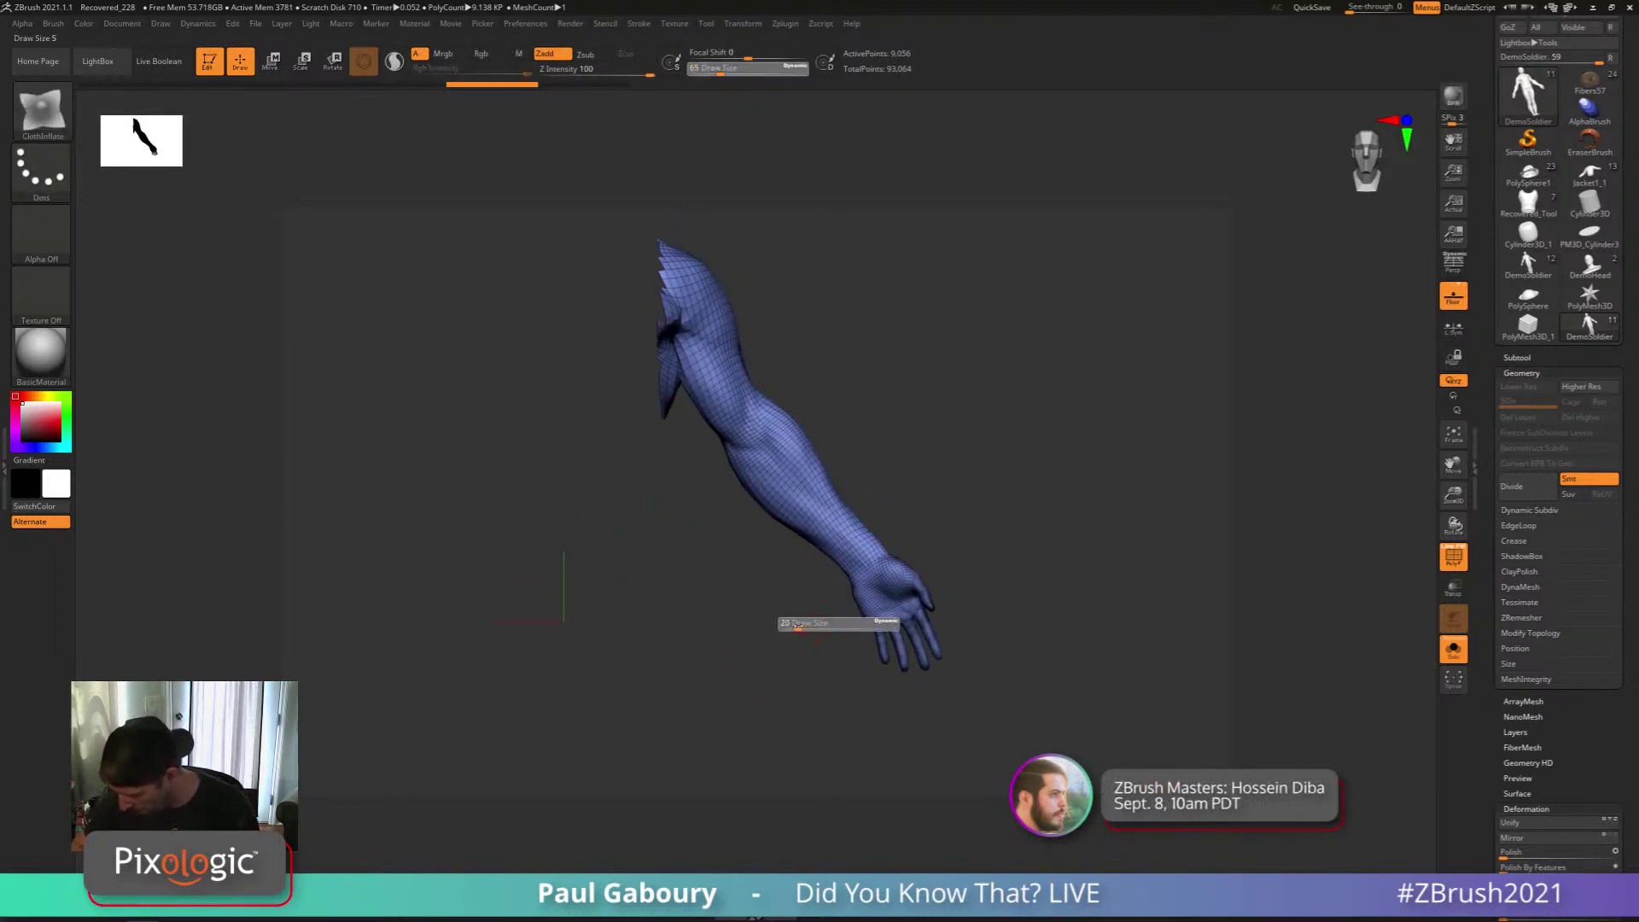
left_click_drag(976, 472, 704, 692, "ctrl+shift")
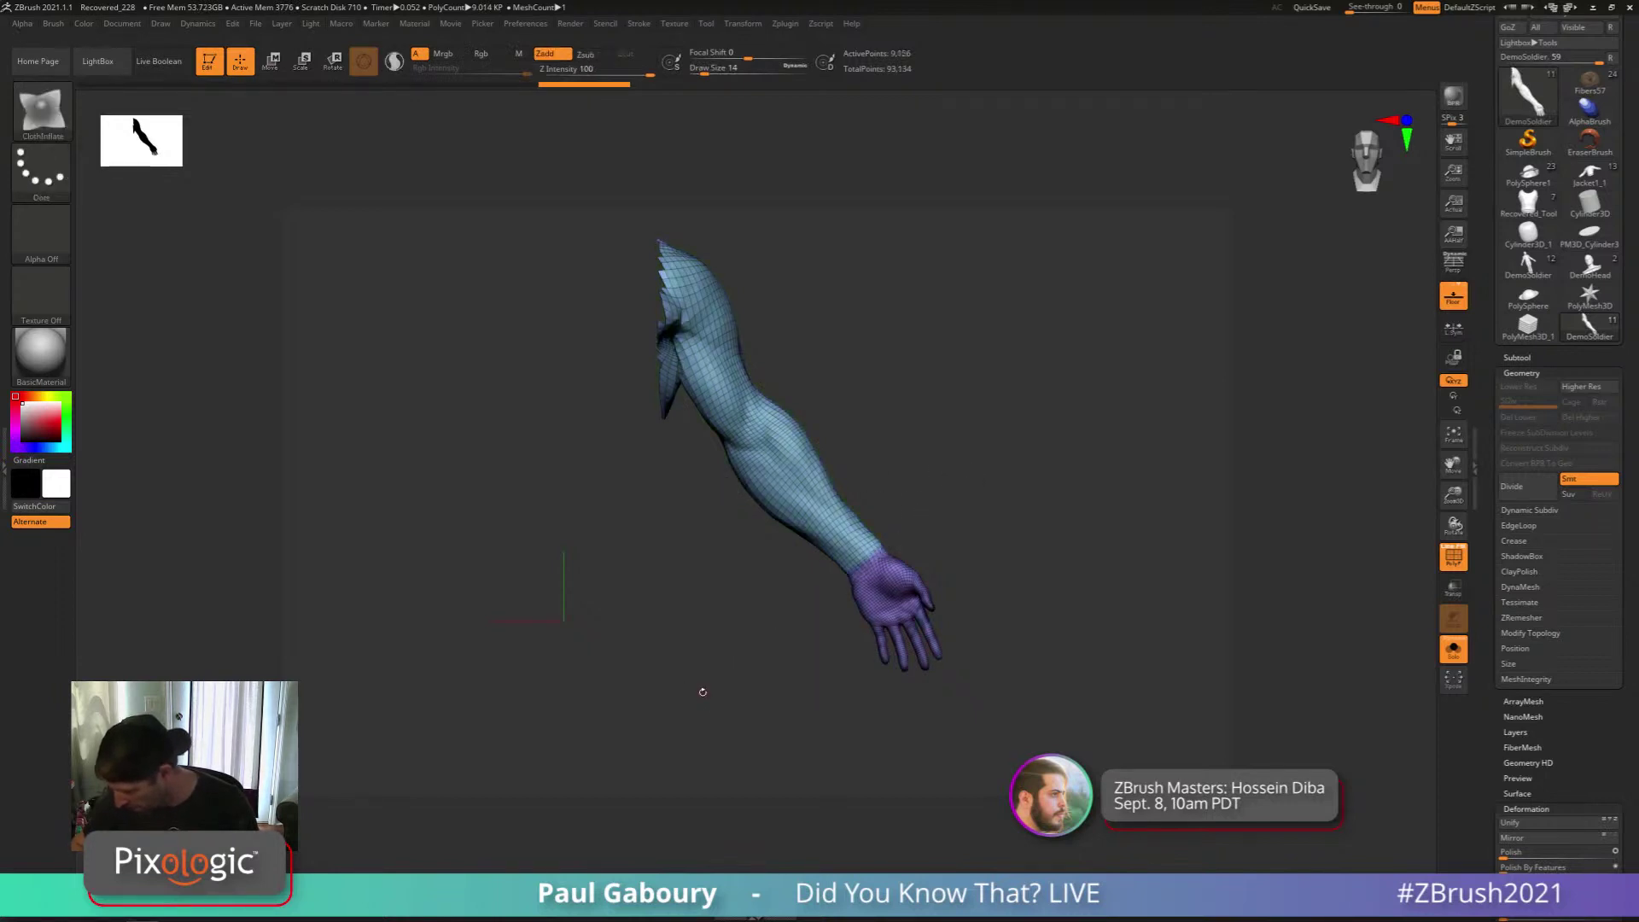
right_click_drag(724, 669, 739, 695, "ctrl")
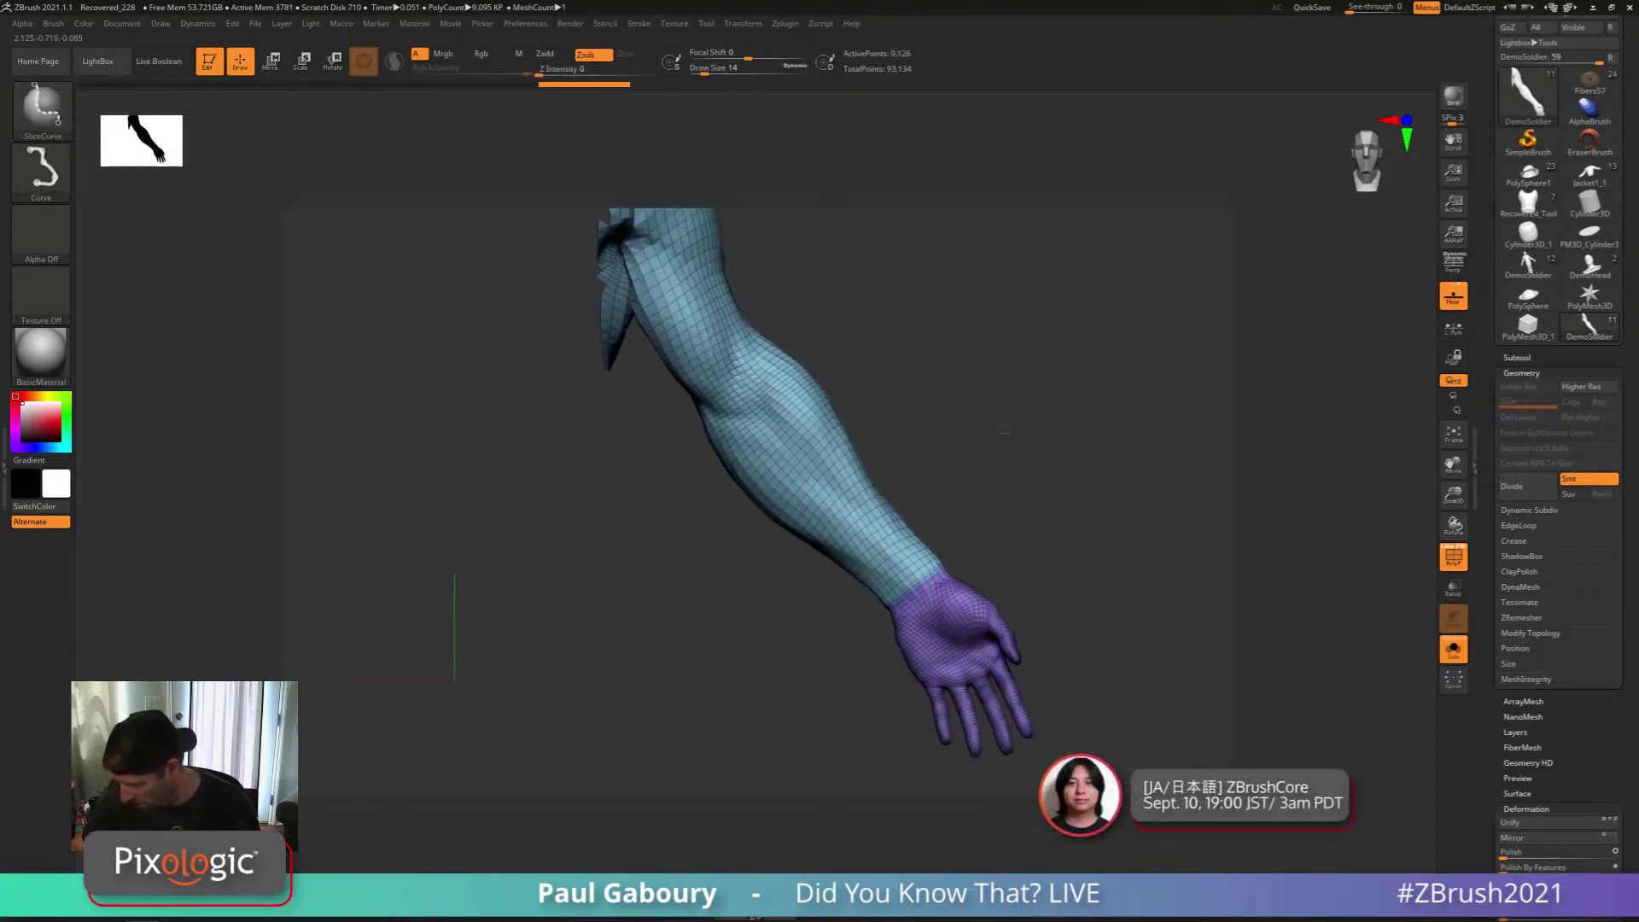
left_click_drag(1016, 431, 724, 674, "ctrl+shift")
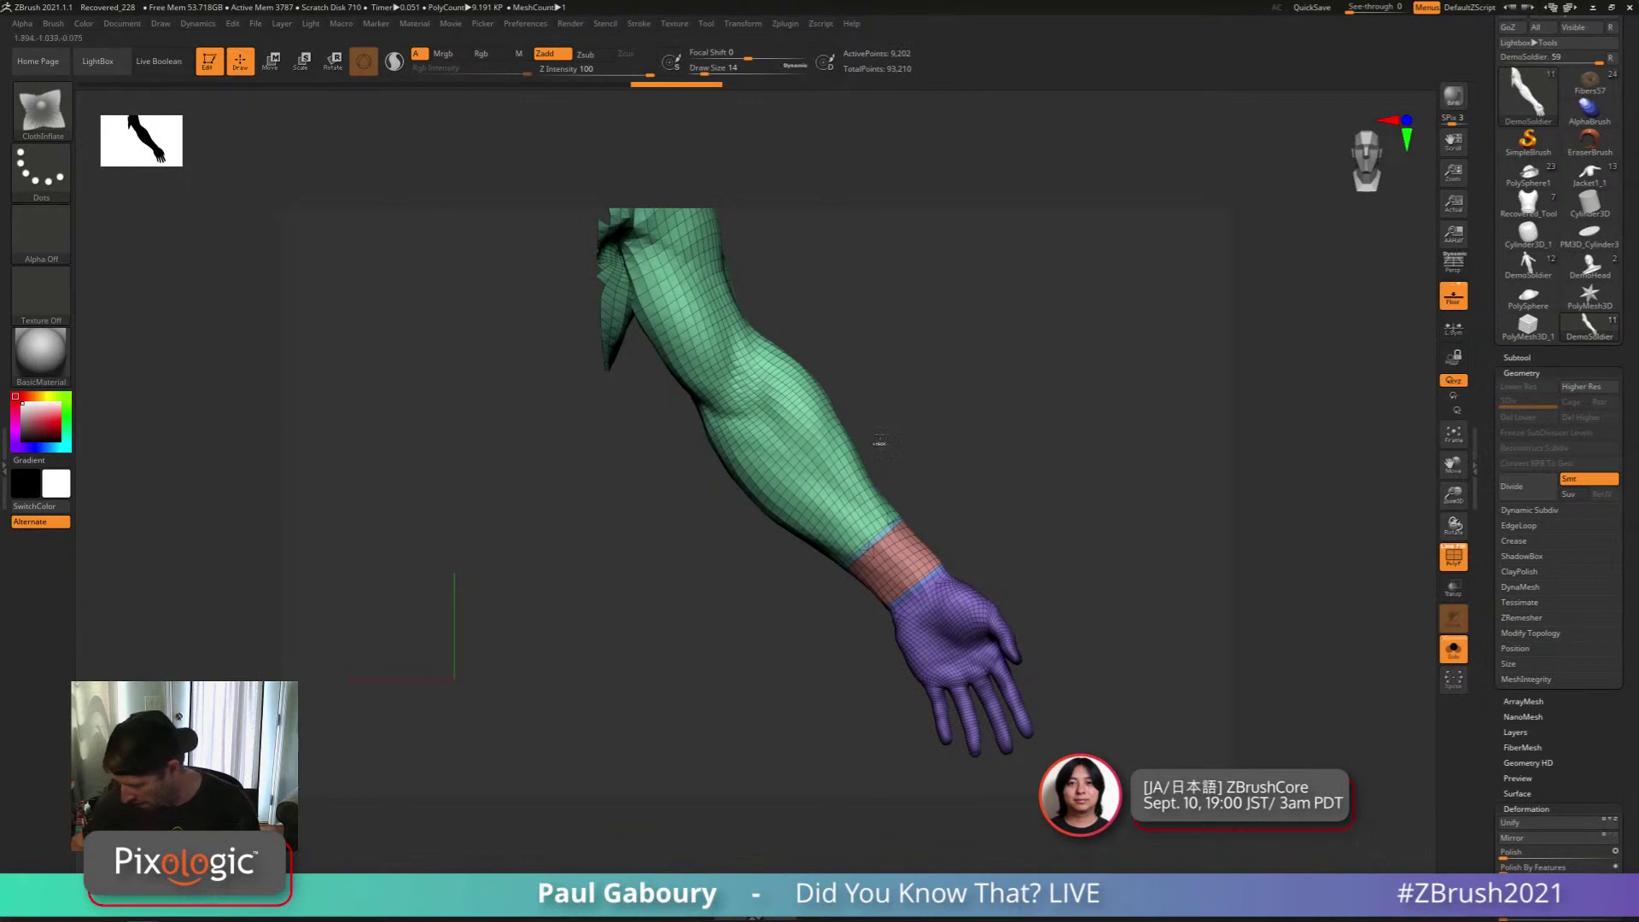
mouse_move(990, 324)
left_mouse_down("ctrl+shift")
mouse_move(684, 629)
mouse_move(676, 655)
left_mouse_up("ctrl+shift")
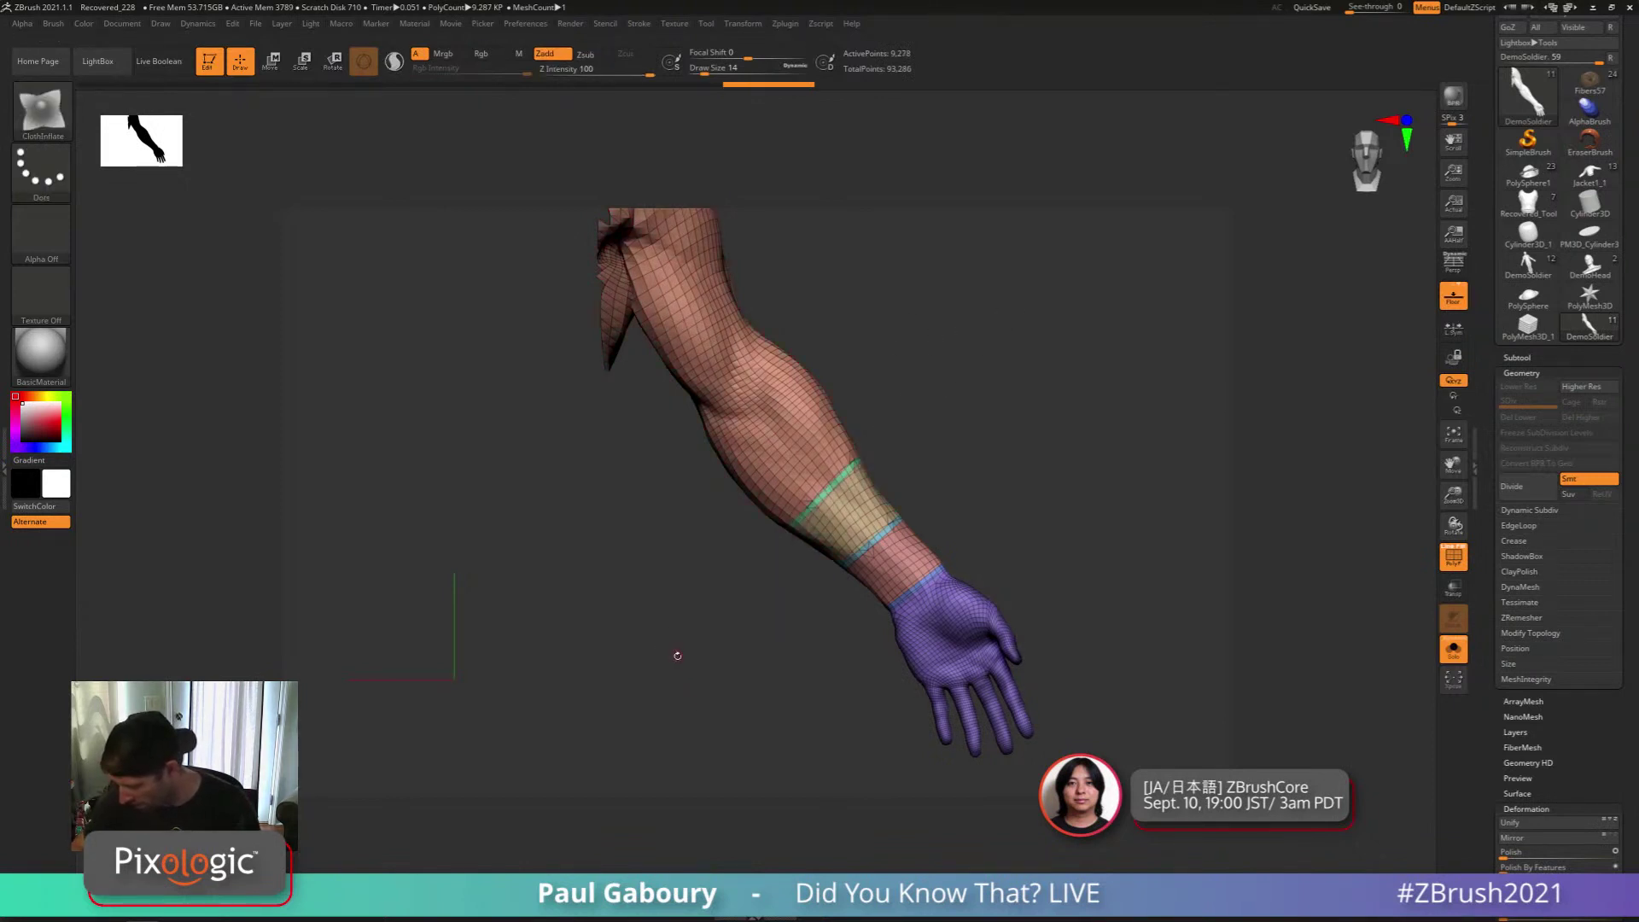
Slice the arm with SliceCurve across the upper forearm, just below the elbow and above the elbow, and show the whole body again
left_click_drag(973, 282, 636, 599, "ctrl+shift")
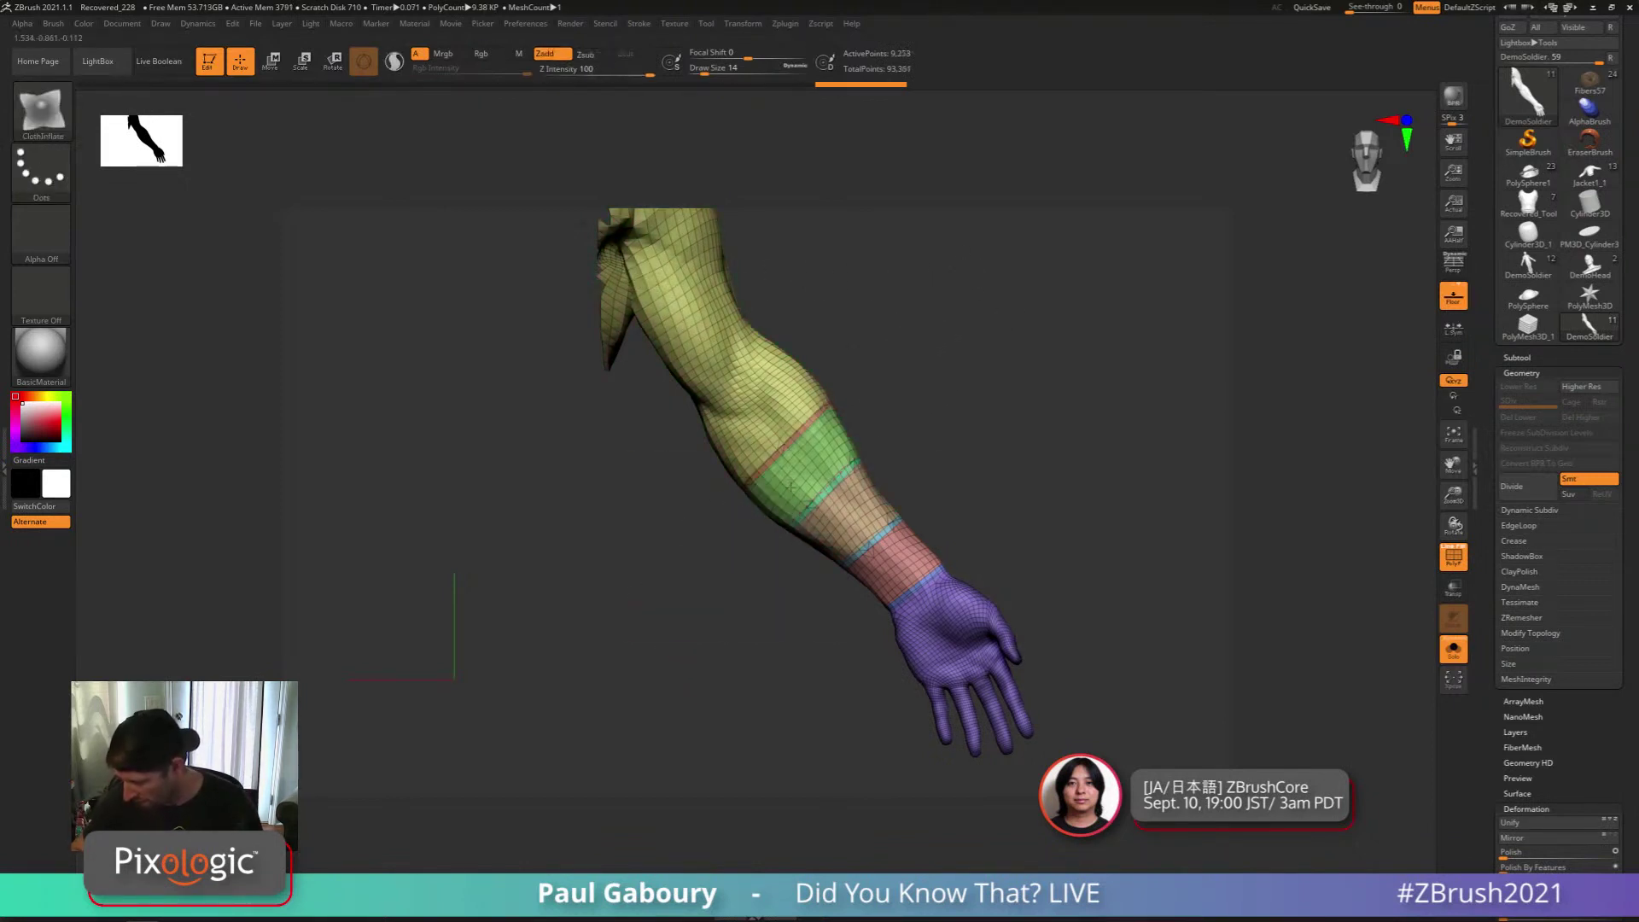
mouse_move(943, 423)
left_mouse_down()
mouse_move(920, 350)
mouse_move(657, 597)
left_mouse_up()
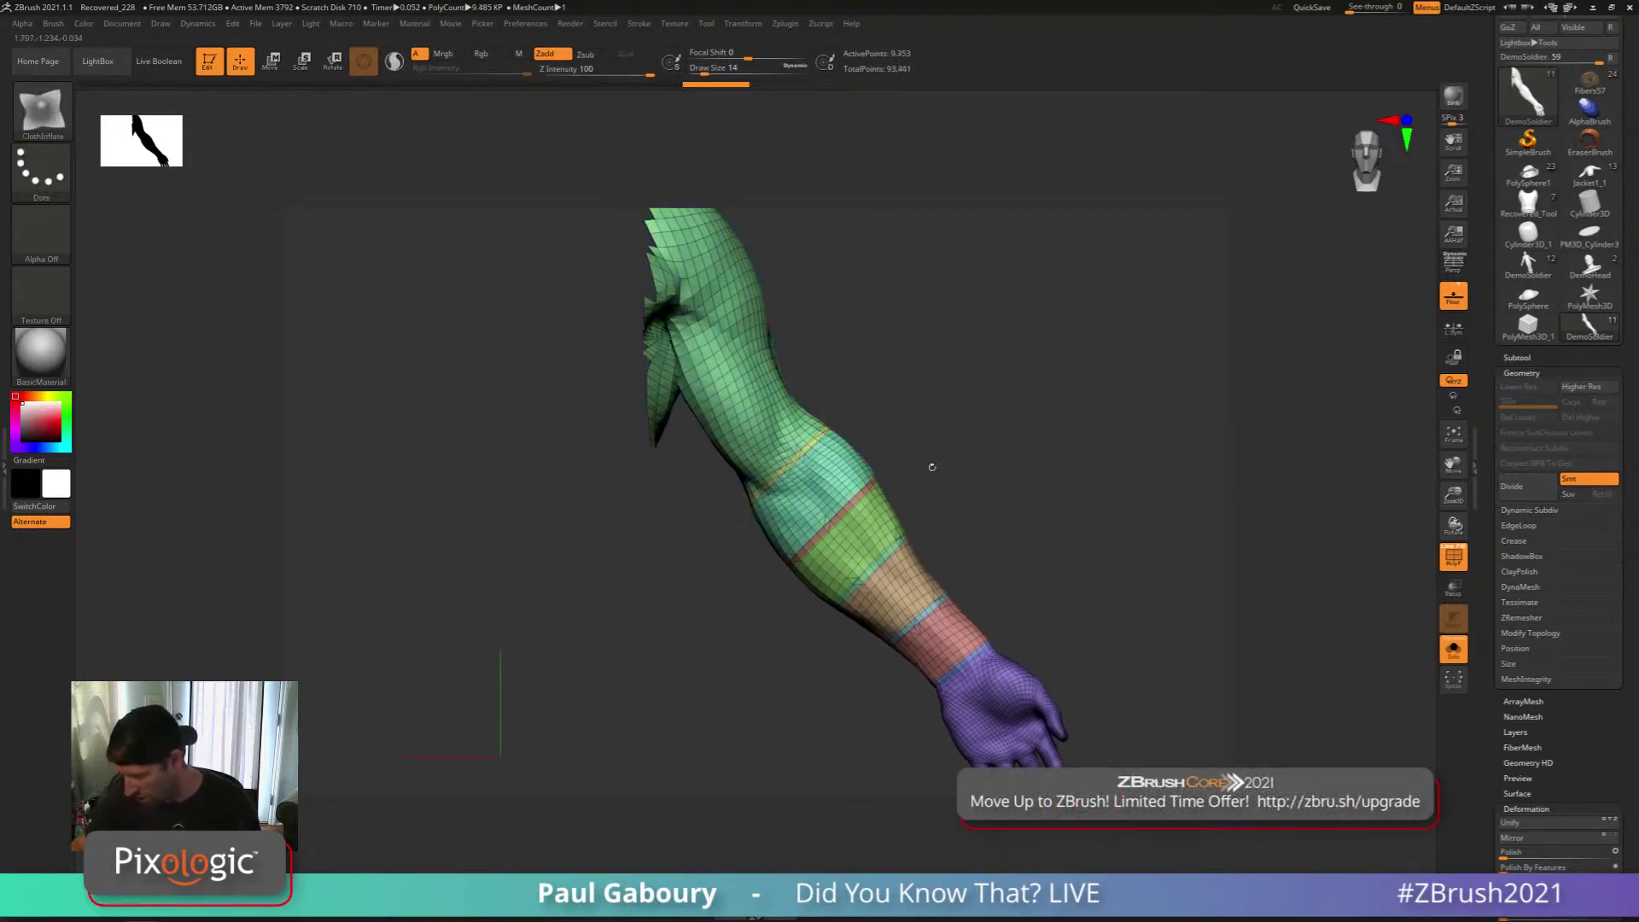
left_click_drag(970, 454, 952, 494)
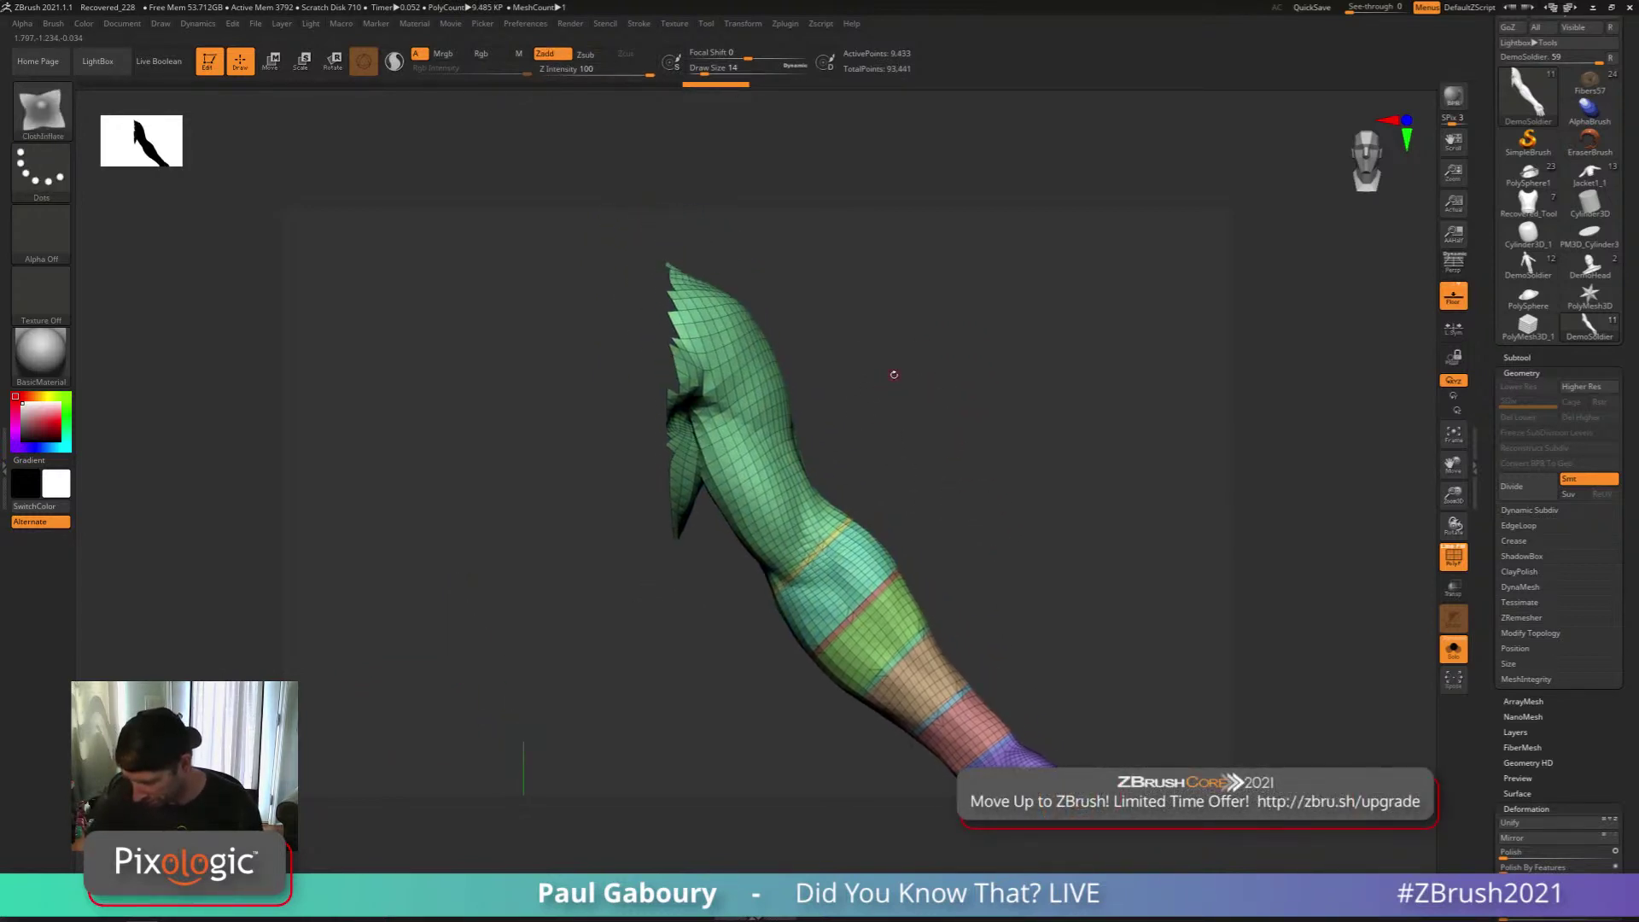
left_click_drag(894, 370, 605, 638, "ctrl+shift")
left_click_drag(976, 578, 921, 553)
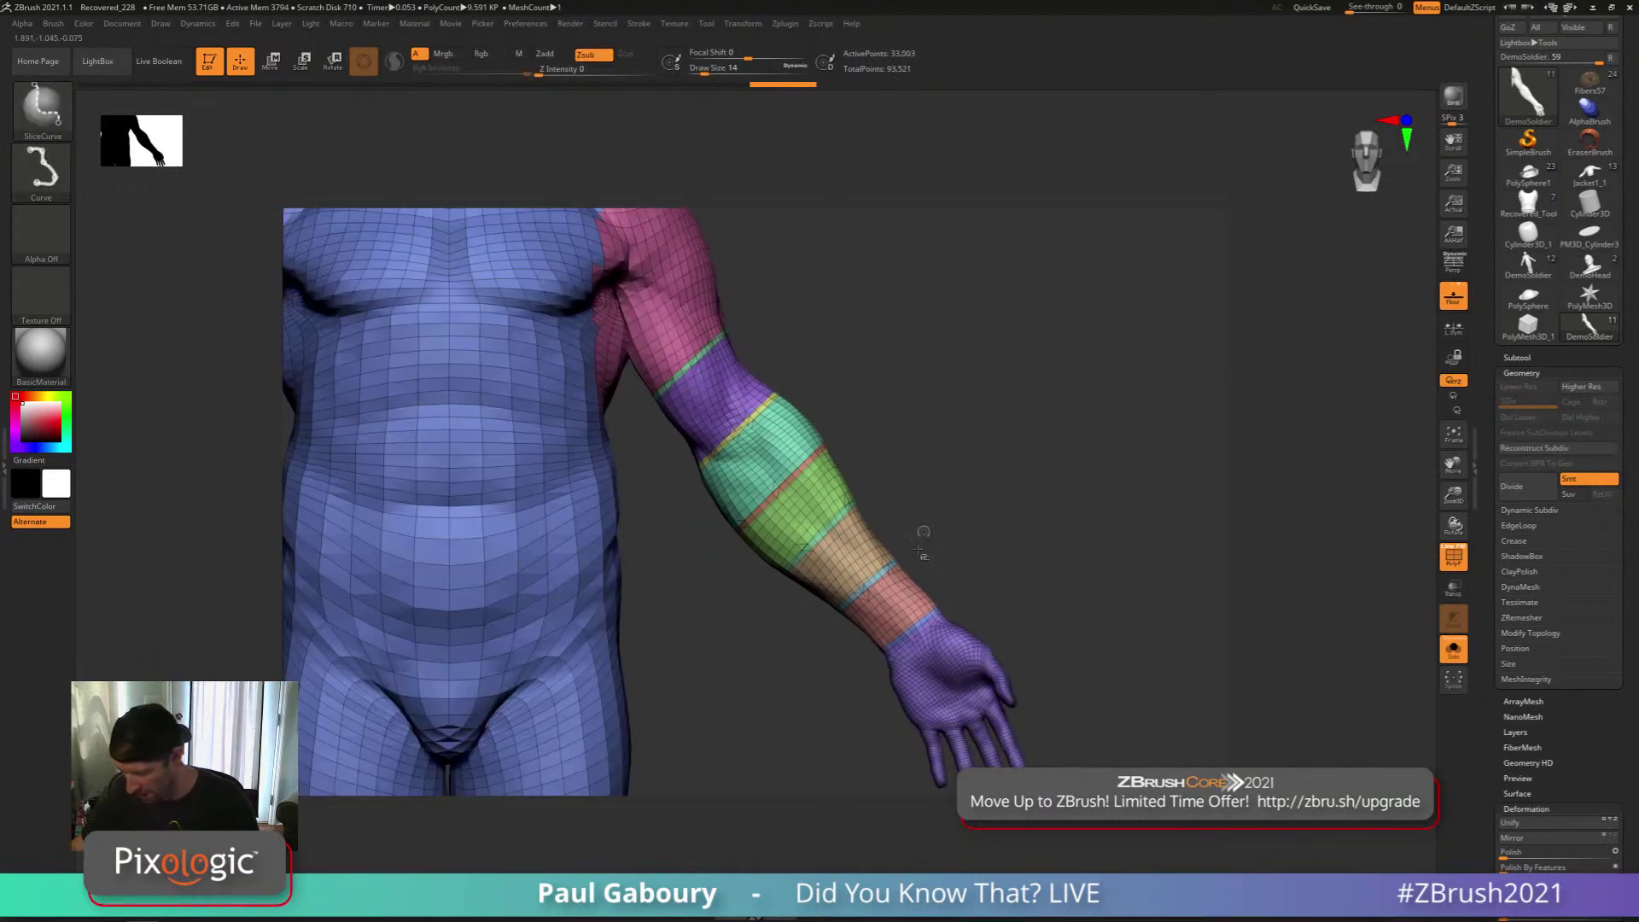
Isolate the wide arm bands without PolyFrame to examine the gaps left by the narrow strips, and restore the full body with PolyFrame
left_click(892, 607, "ctrl+shift")
left_click(860, 554, "ctrl+shift")
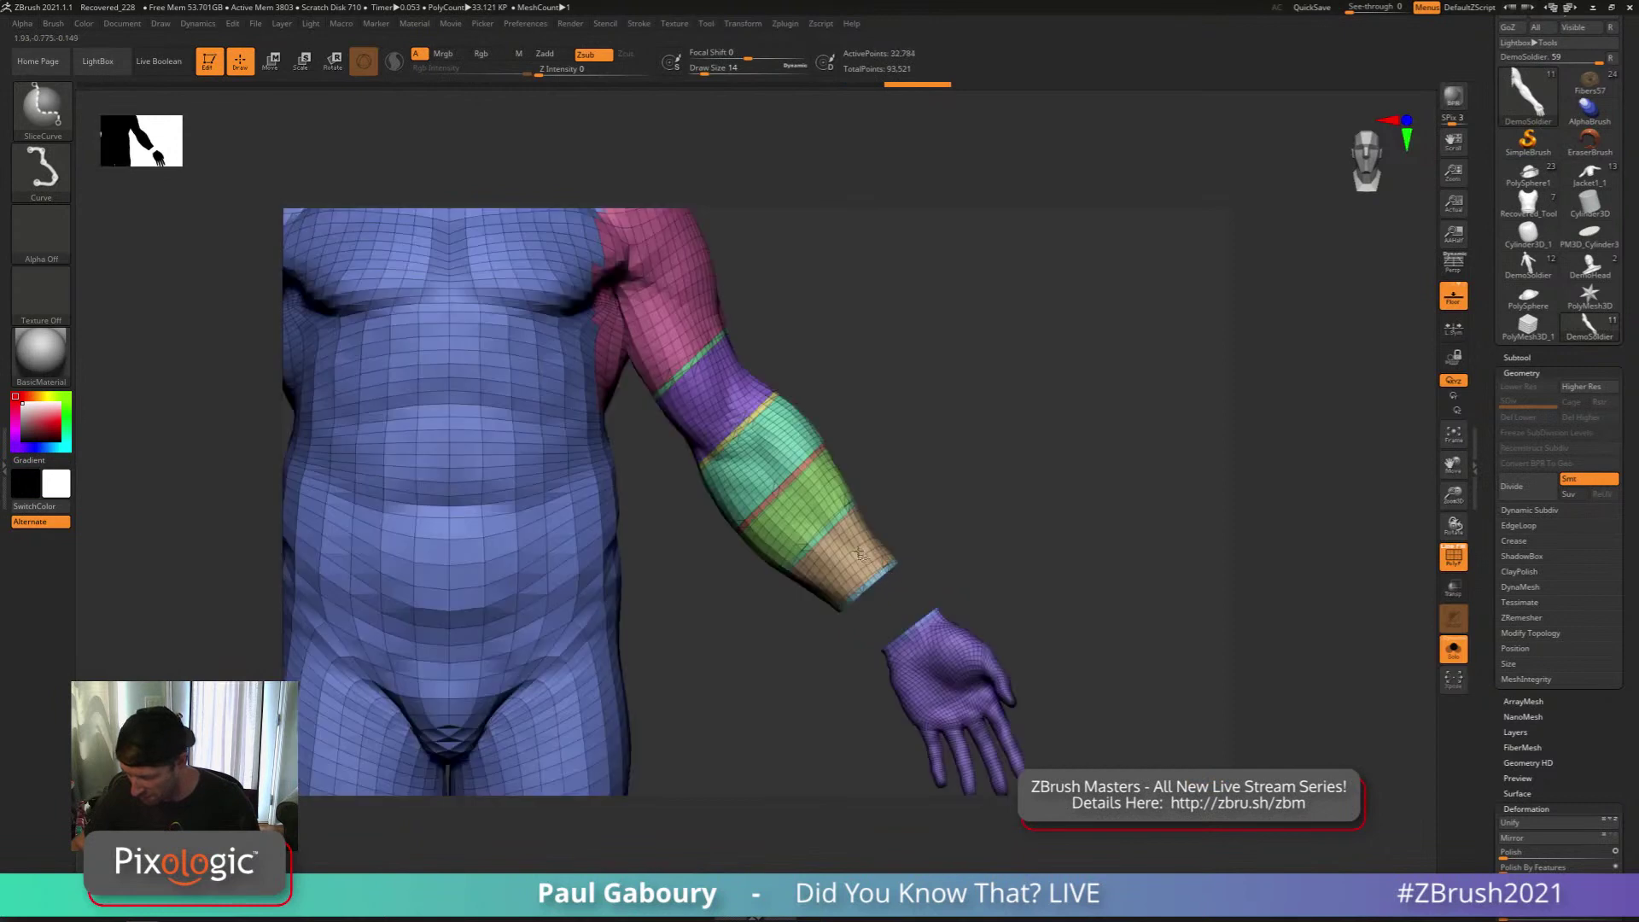
left_click(860, 555, "ctrl+shift")
left_click(808, 505, "ctrl+shift")
left_click(772, 454, "ctrl+shift")
left_click(728, 395, "ctrl+shift")
left_click_drag(1004, 490, 1028, 552, "ctrl+shift")
left_click_drag(1026, 550, 950, 680, "alt")
key("shift+f")
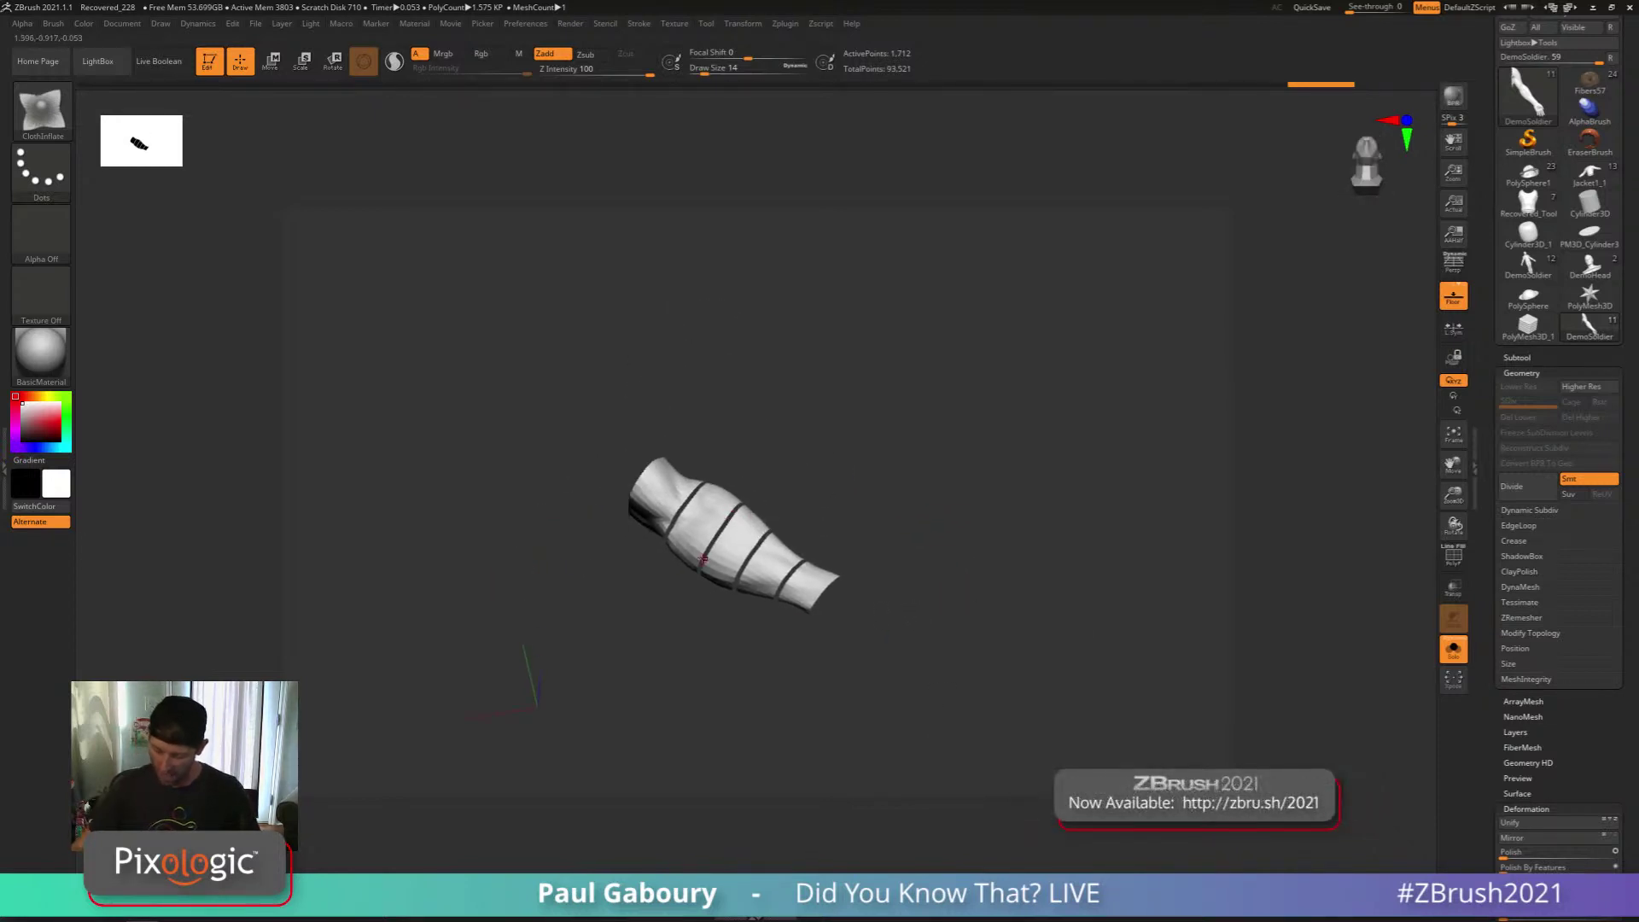
mouse_move(895, 622)
left_mouse_down()
mouse_move(885, 648)
mouse_move(917, 612)
left_mouse_up()
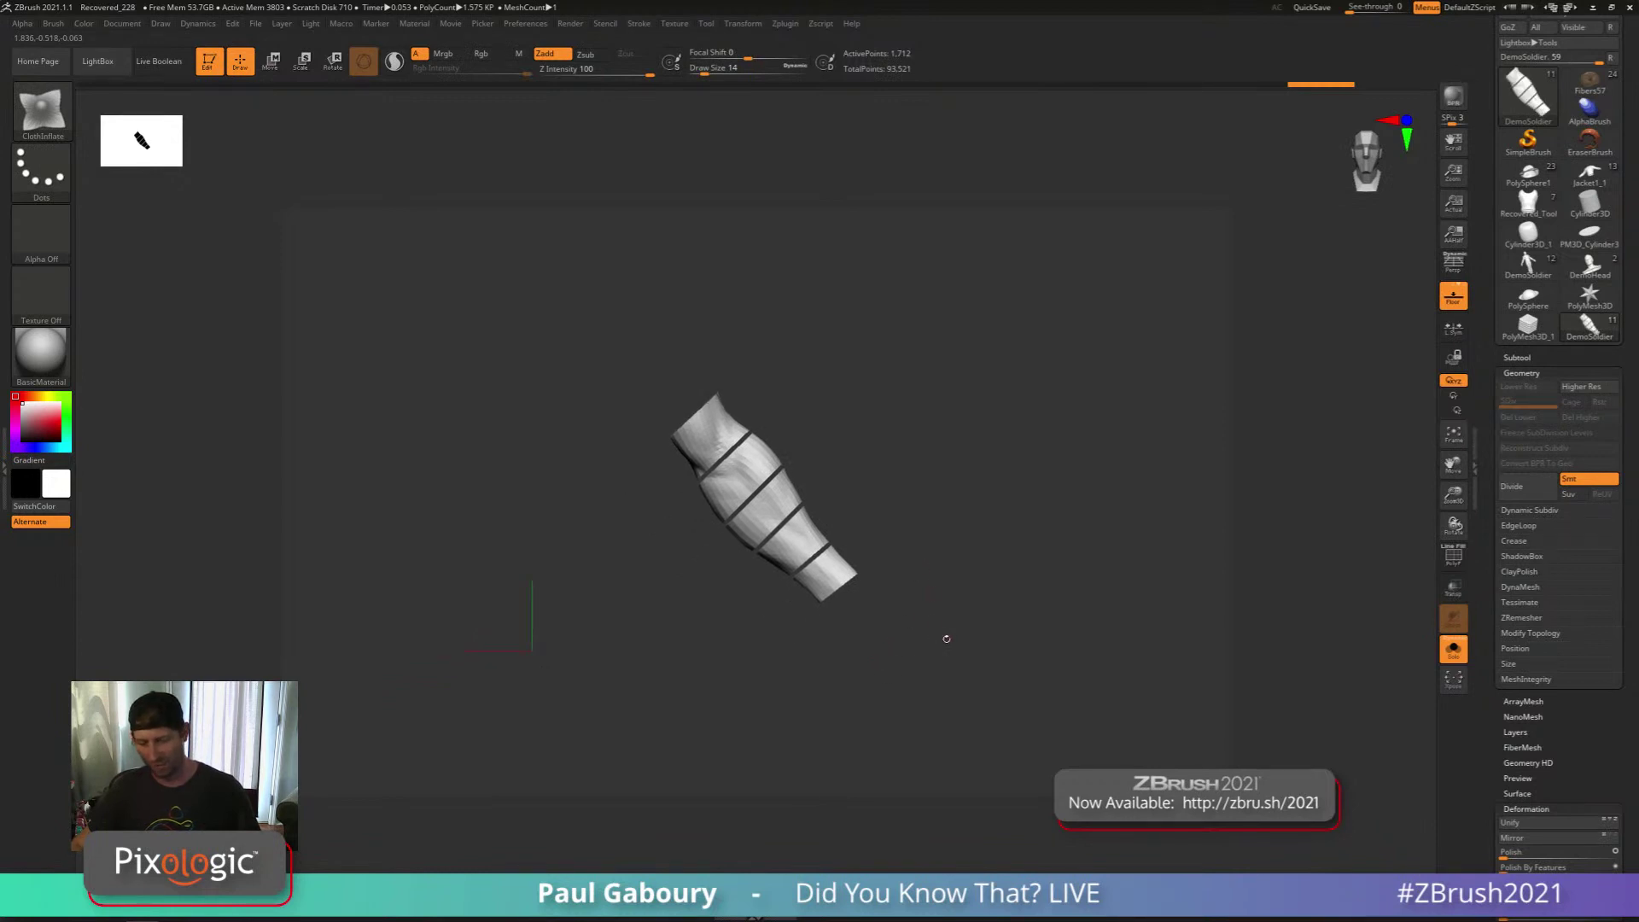
left_click(928, 644, "ctrl+shift")
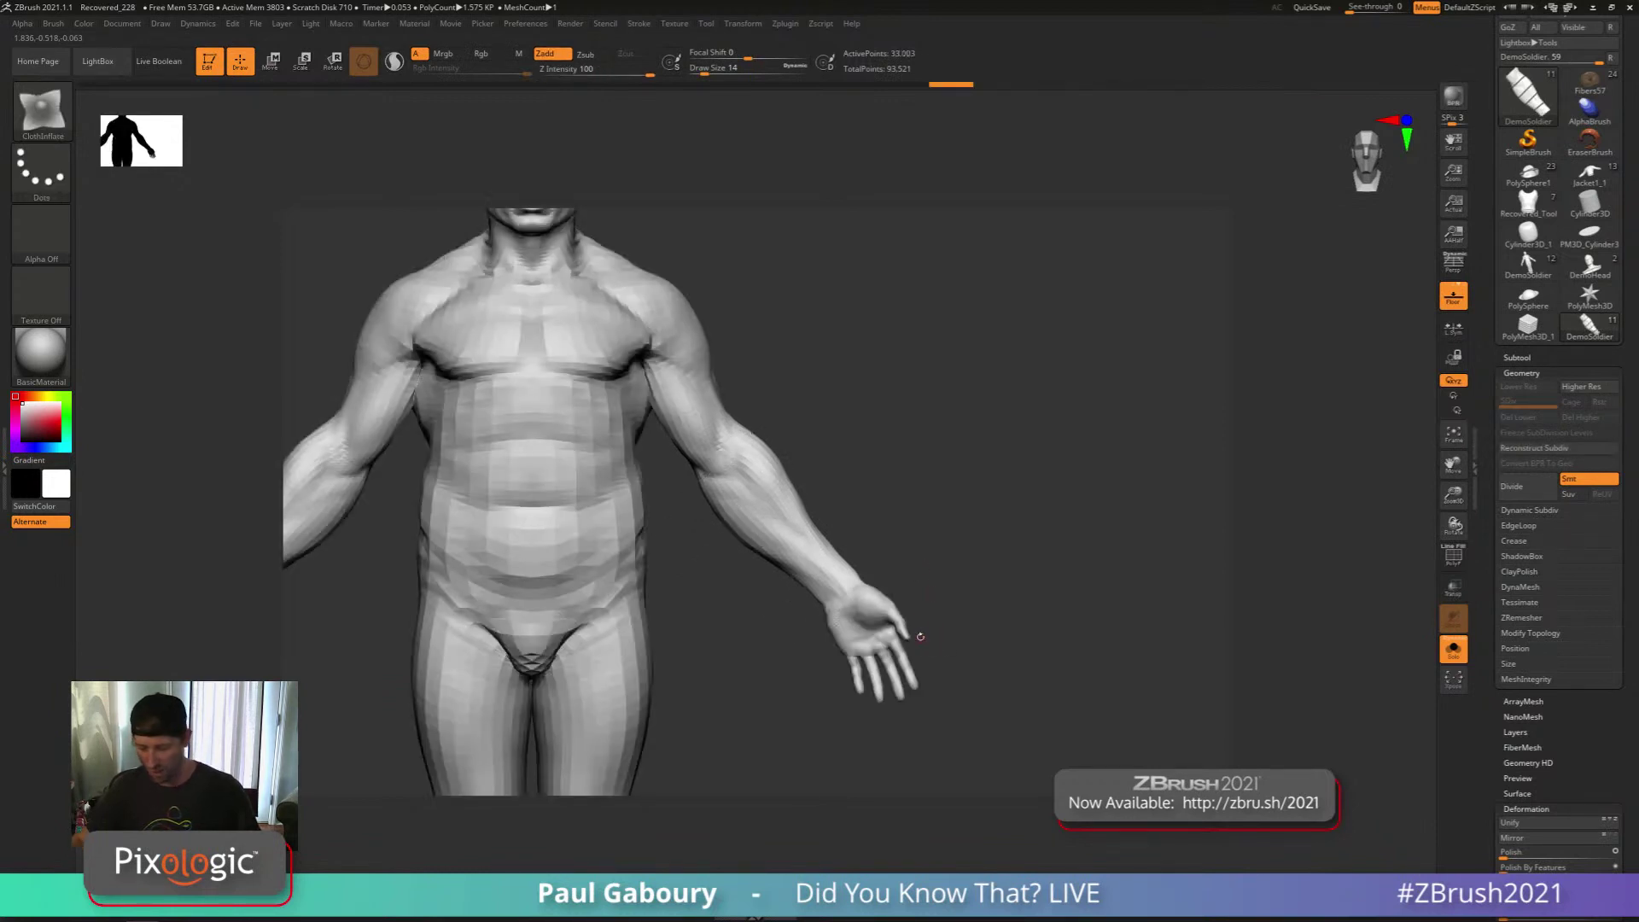
key("shift+f")
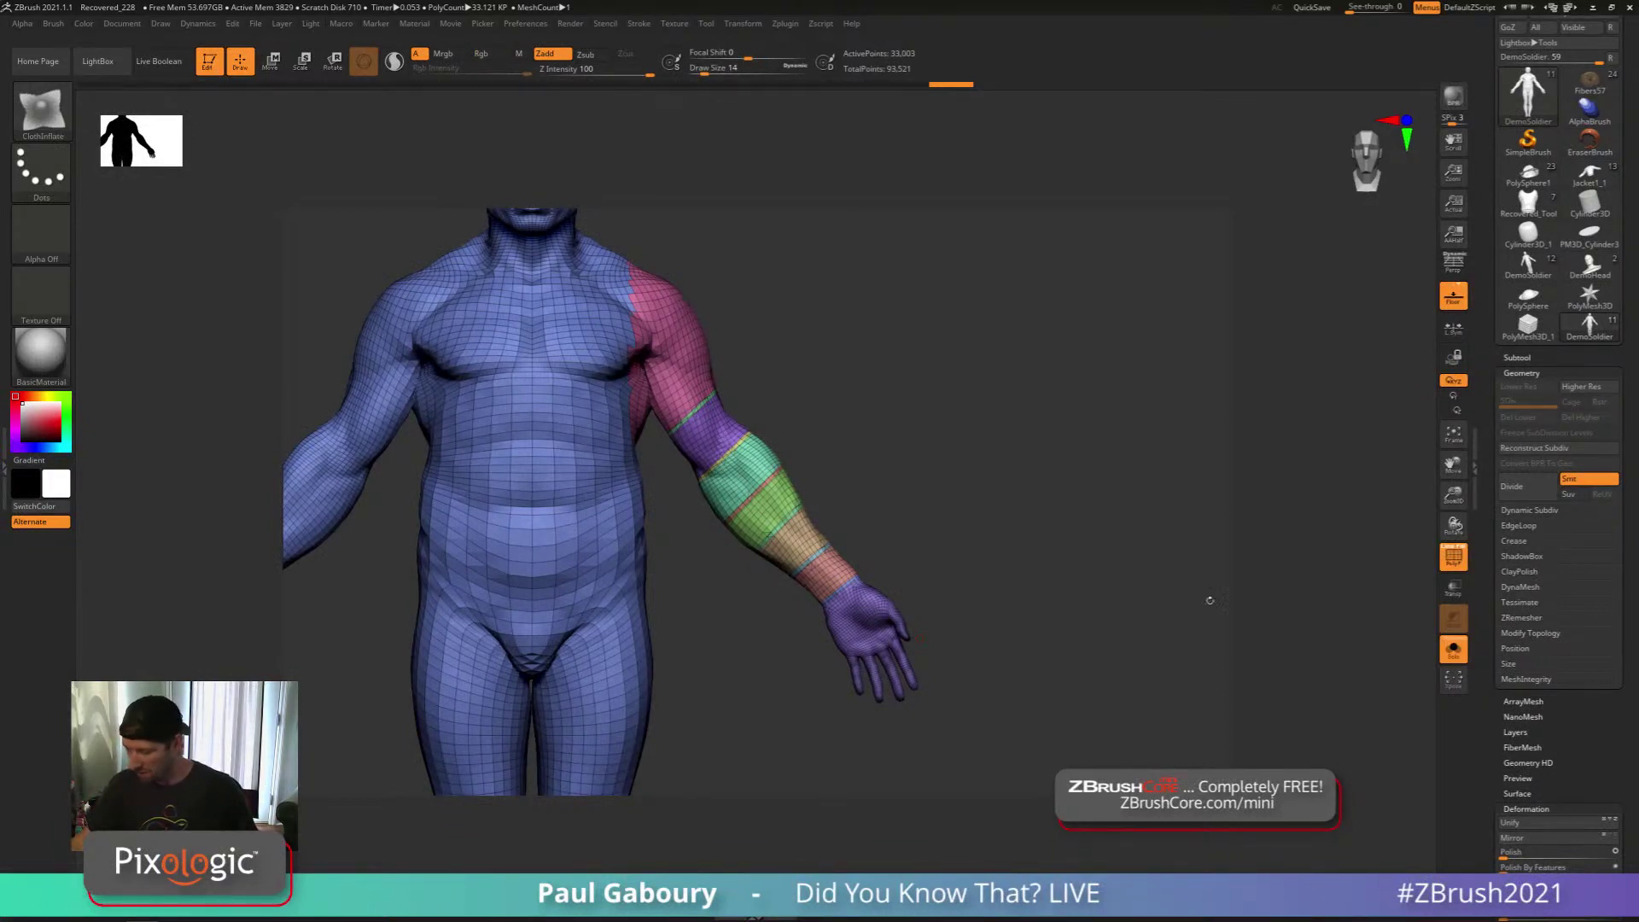
Hide the upper-arm polygroup while keeping the torso and the banded forearm and hand visible
left_click(872, 616, "ctrl+shift")
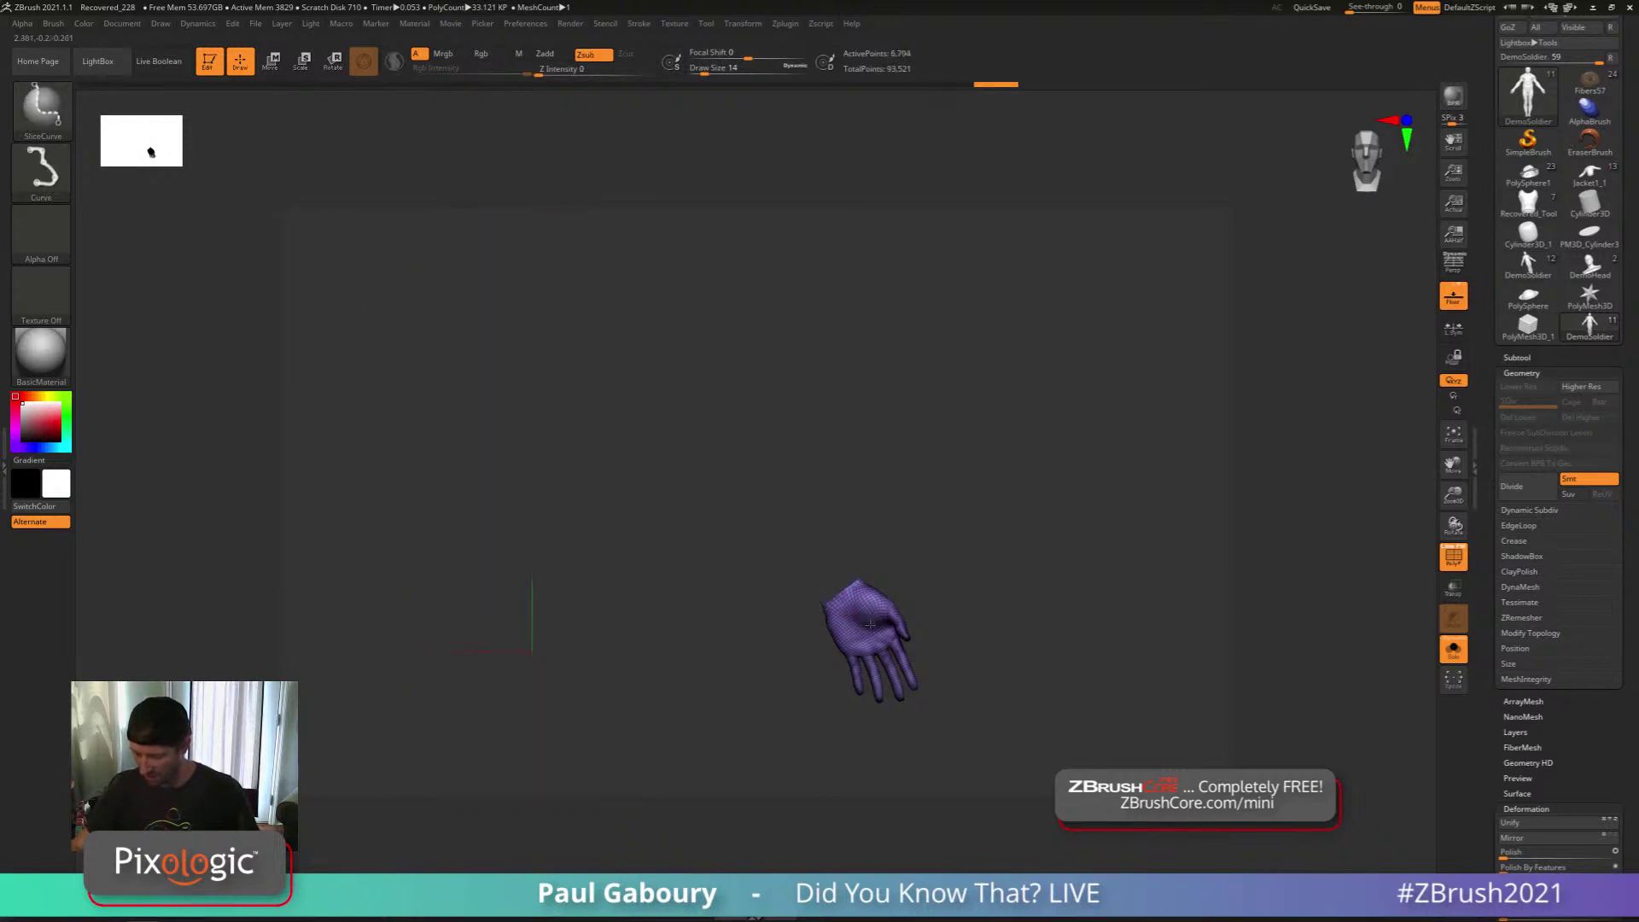
left_click(869, 625, "ctrl+shift")
left_click(829, 564, "ctrl+shift")
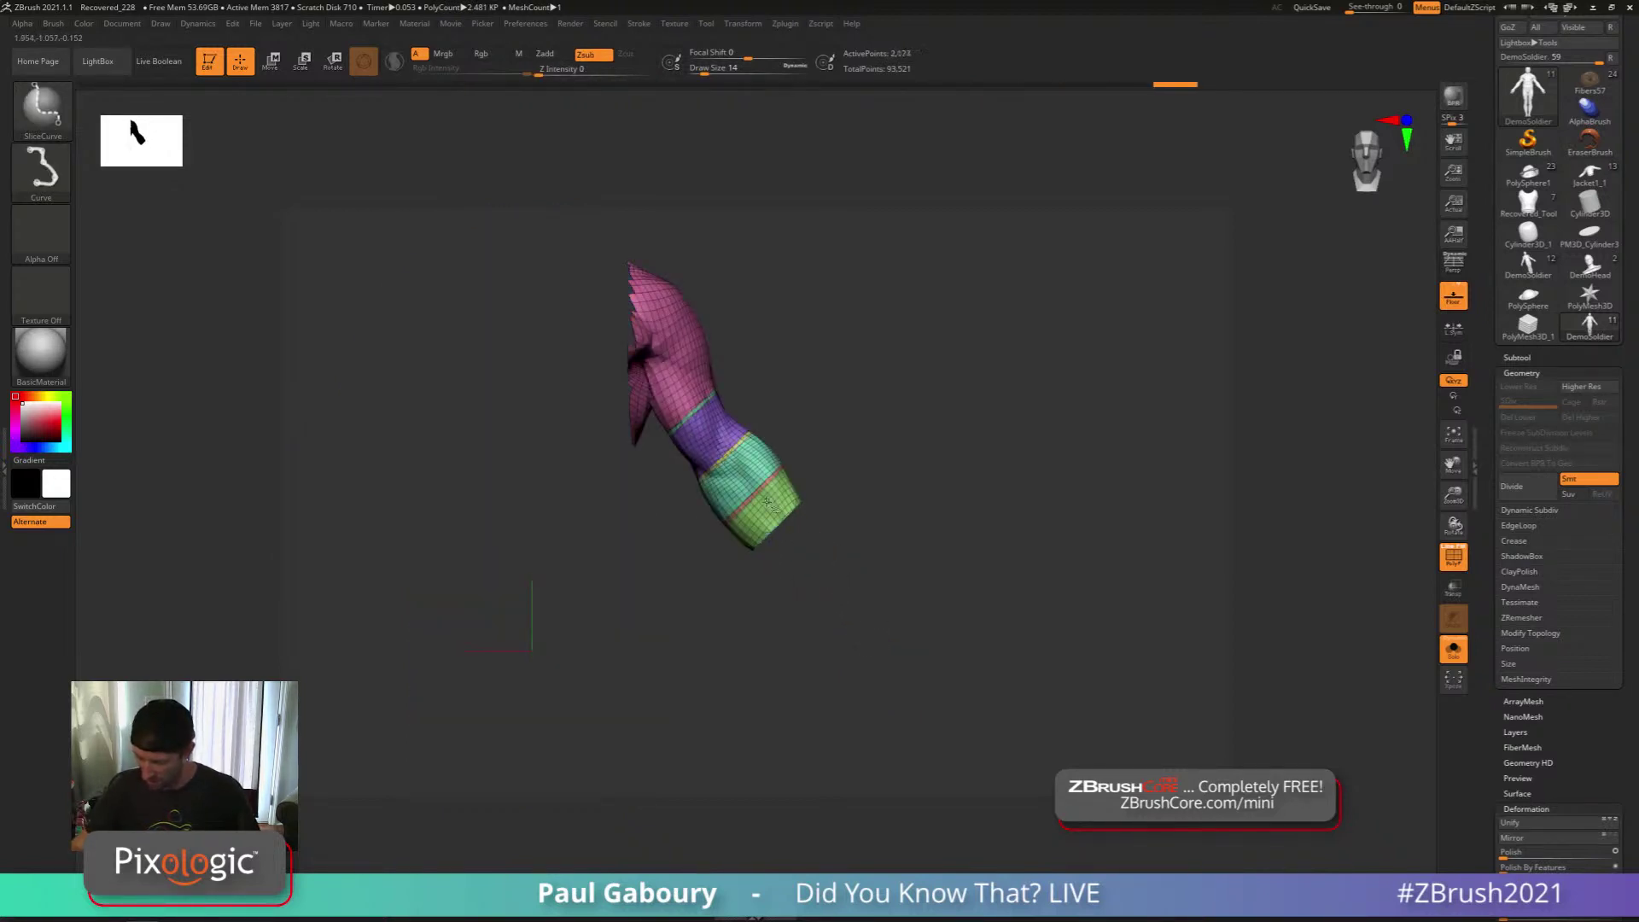
left_click(762, 485, "ctrl+shift")
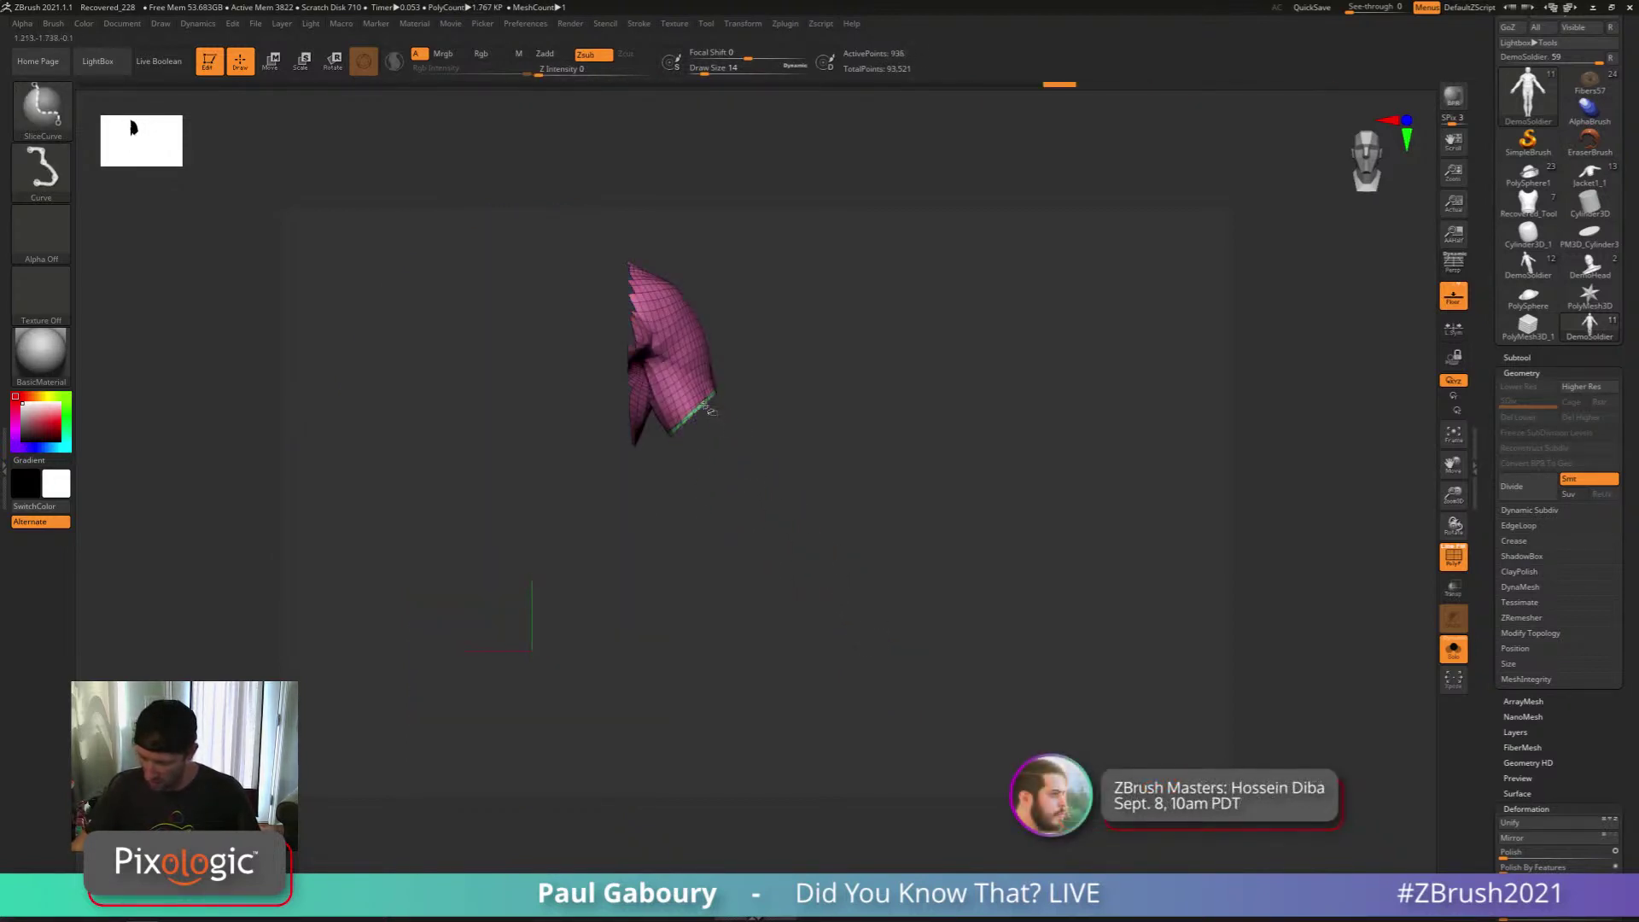
left_click(959, 580, "ctrl+shift")
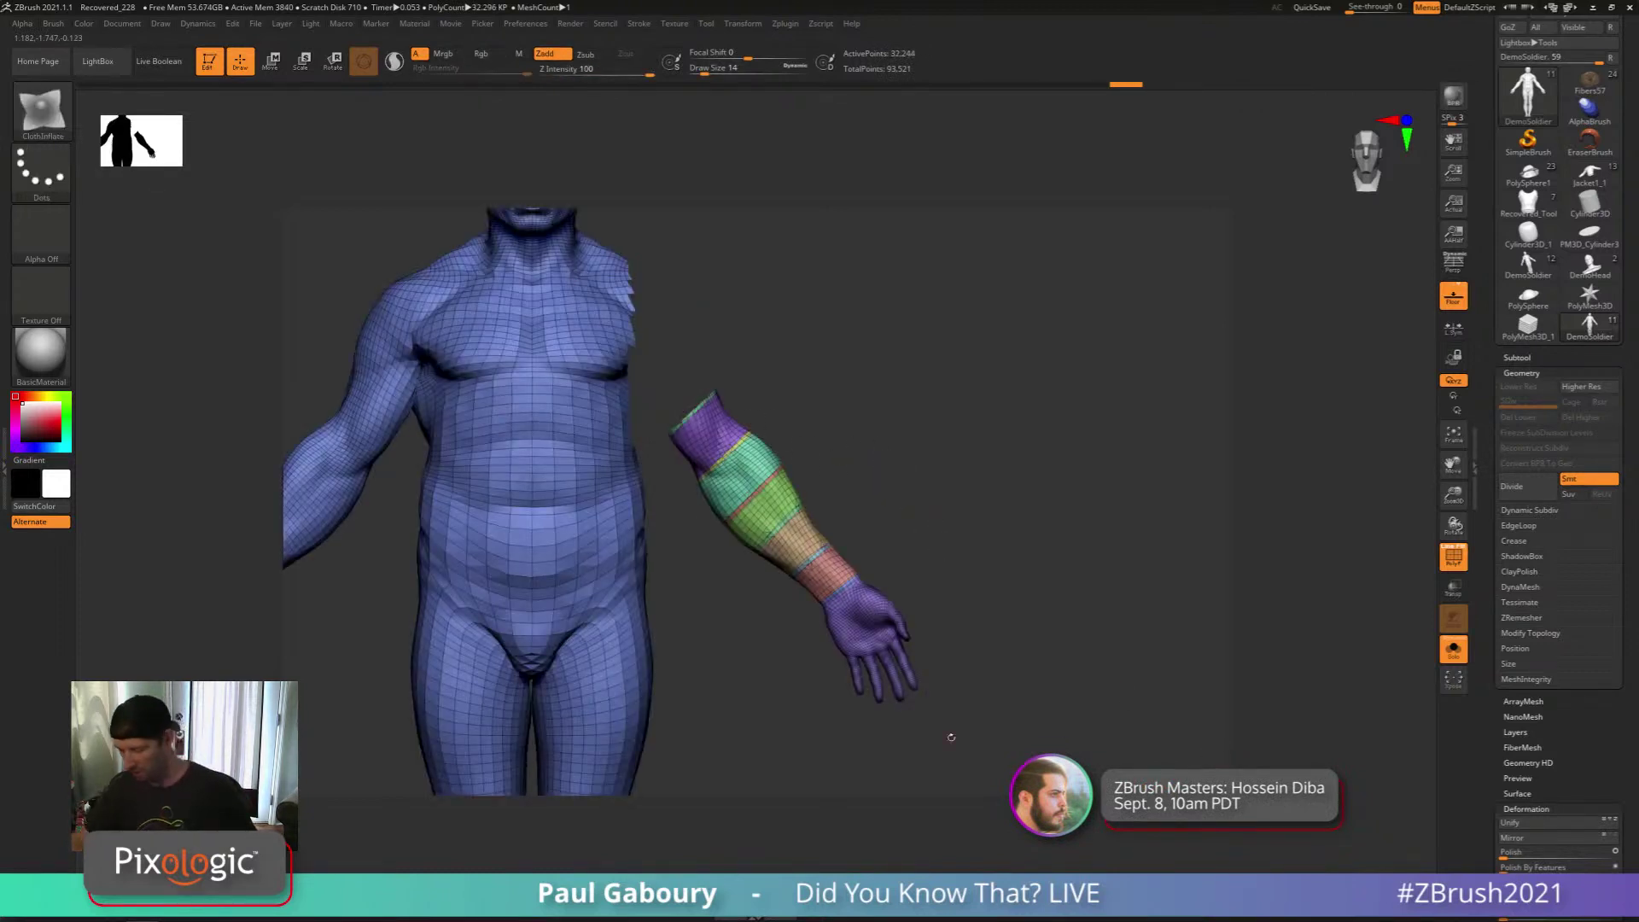
Hide the torso so only the banded forearm and hand remain, and remove everything hidden with Del Hidden
left_click(607, 680, "ctrl+shift")
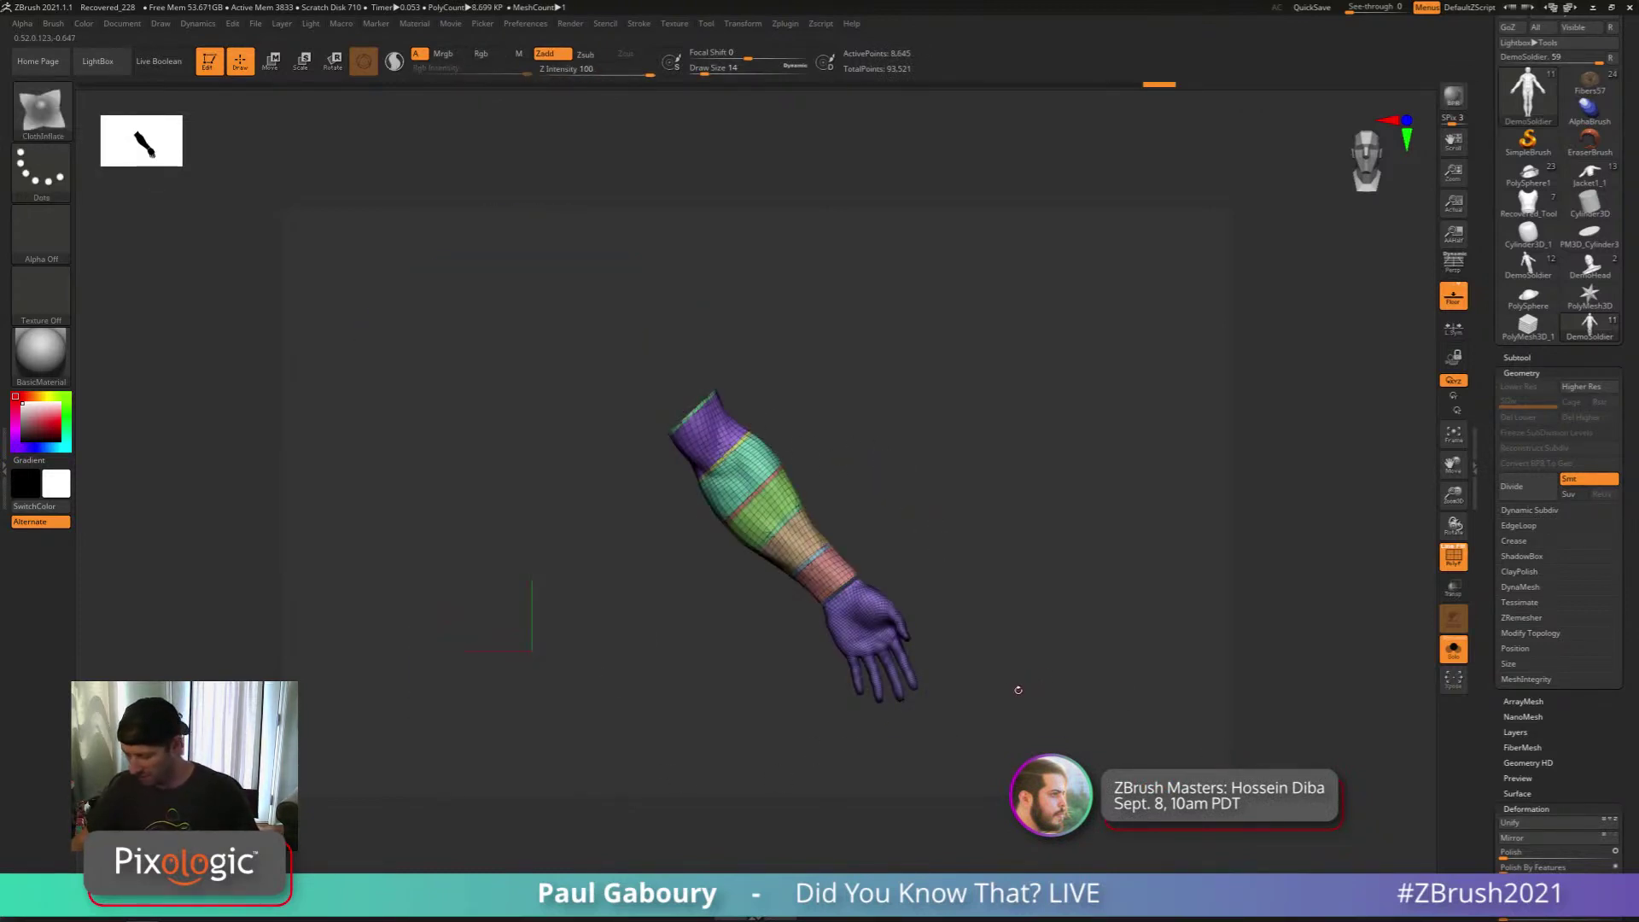
left_click_drag(1018, 689, 1024, 657, "alt")
left_click(1138, 688, "ctrl+shift")
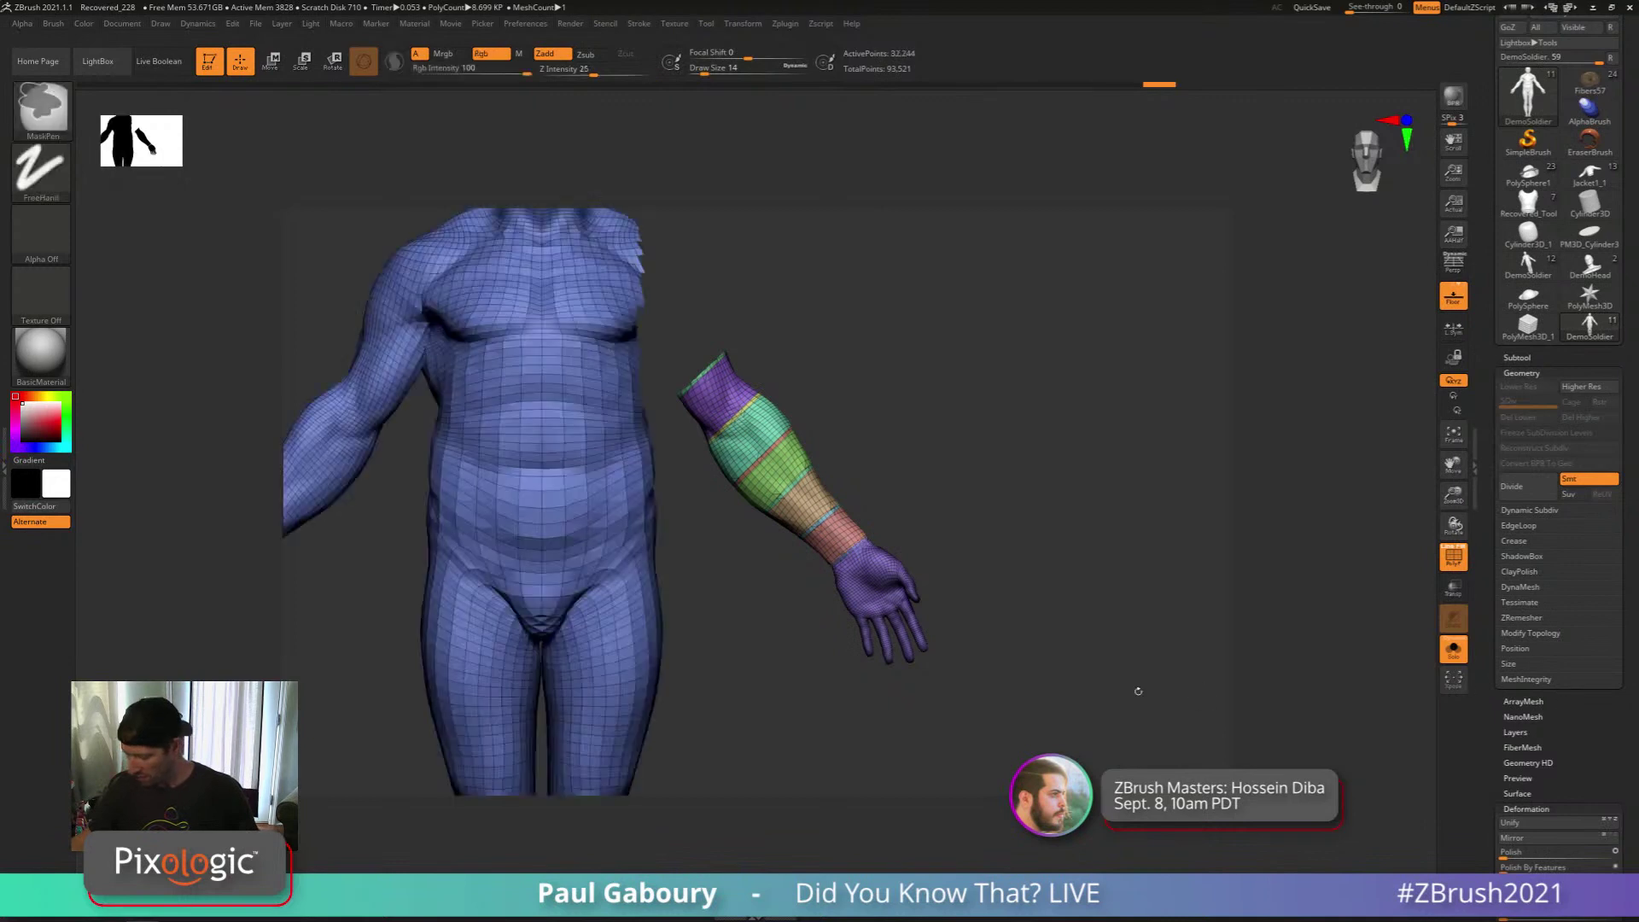
right_click_drag(751, 602, 751, 648, "ctrl")
left_click_drag(526, 282, 736, 671, "ctrl+shift")
mouse_move(620, 757)
left_mouse_down("ctrl+shift")
mouse_move(731, 681)
mouse_move(757, 632)
mouse_move(757, 512)
left_mouse_up("ctrl+shift")
left_click_drag(819, 598, 865, 644)
key("f")
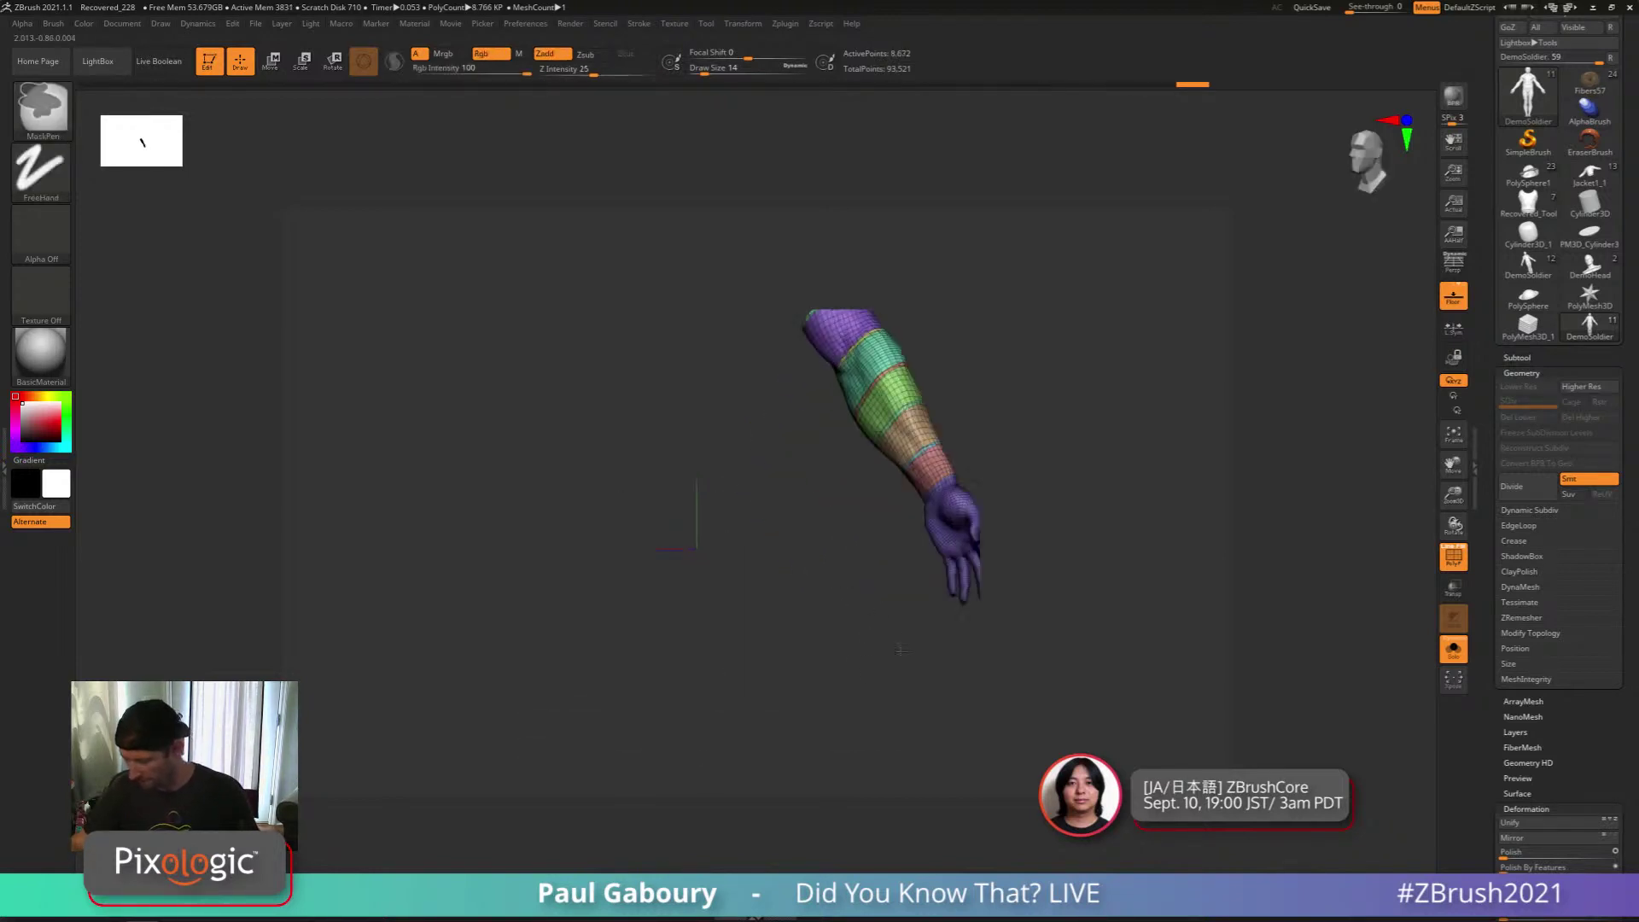
left_click(1530, 632)
left_click(1545, 694)
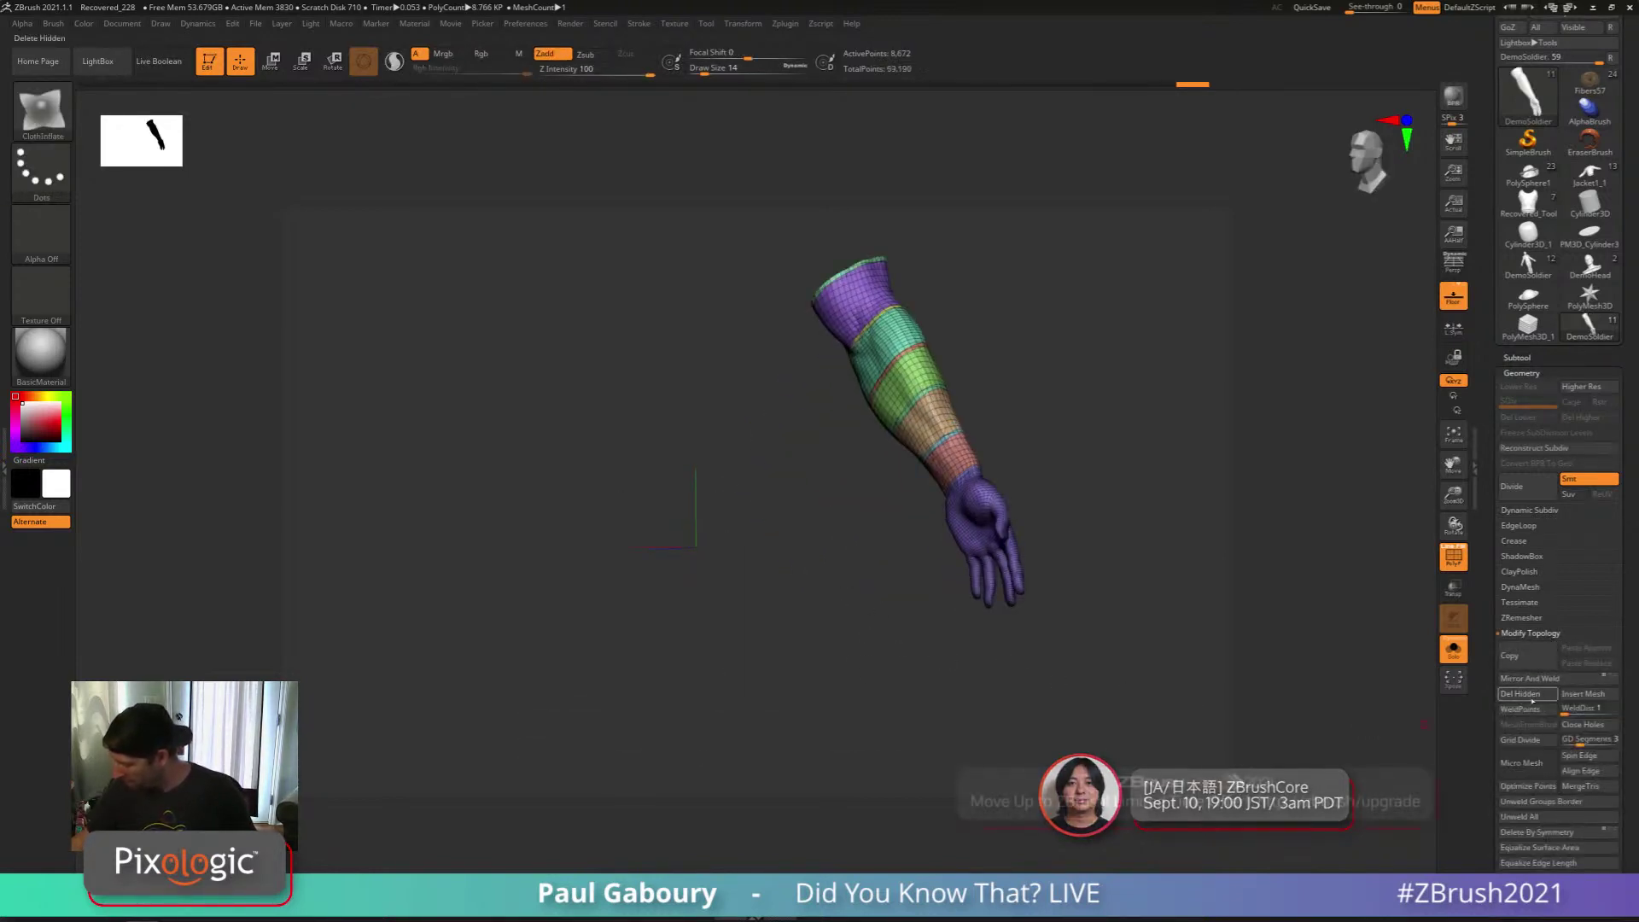
Remesh the isolated arm with ZRemesher, keeping its polygroups with KeepGroups on
right_click_drag(1054, 565, 929, 632, "alt")
mouse_move(929, 631)
right_mouse_down()
mouse_move(1012, 642)
mouse_move(906, 621)
right_mouse_up()
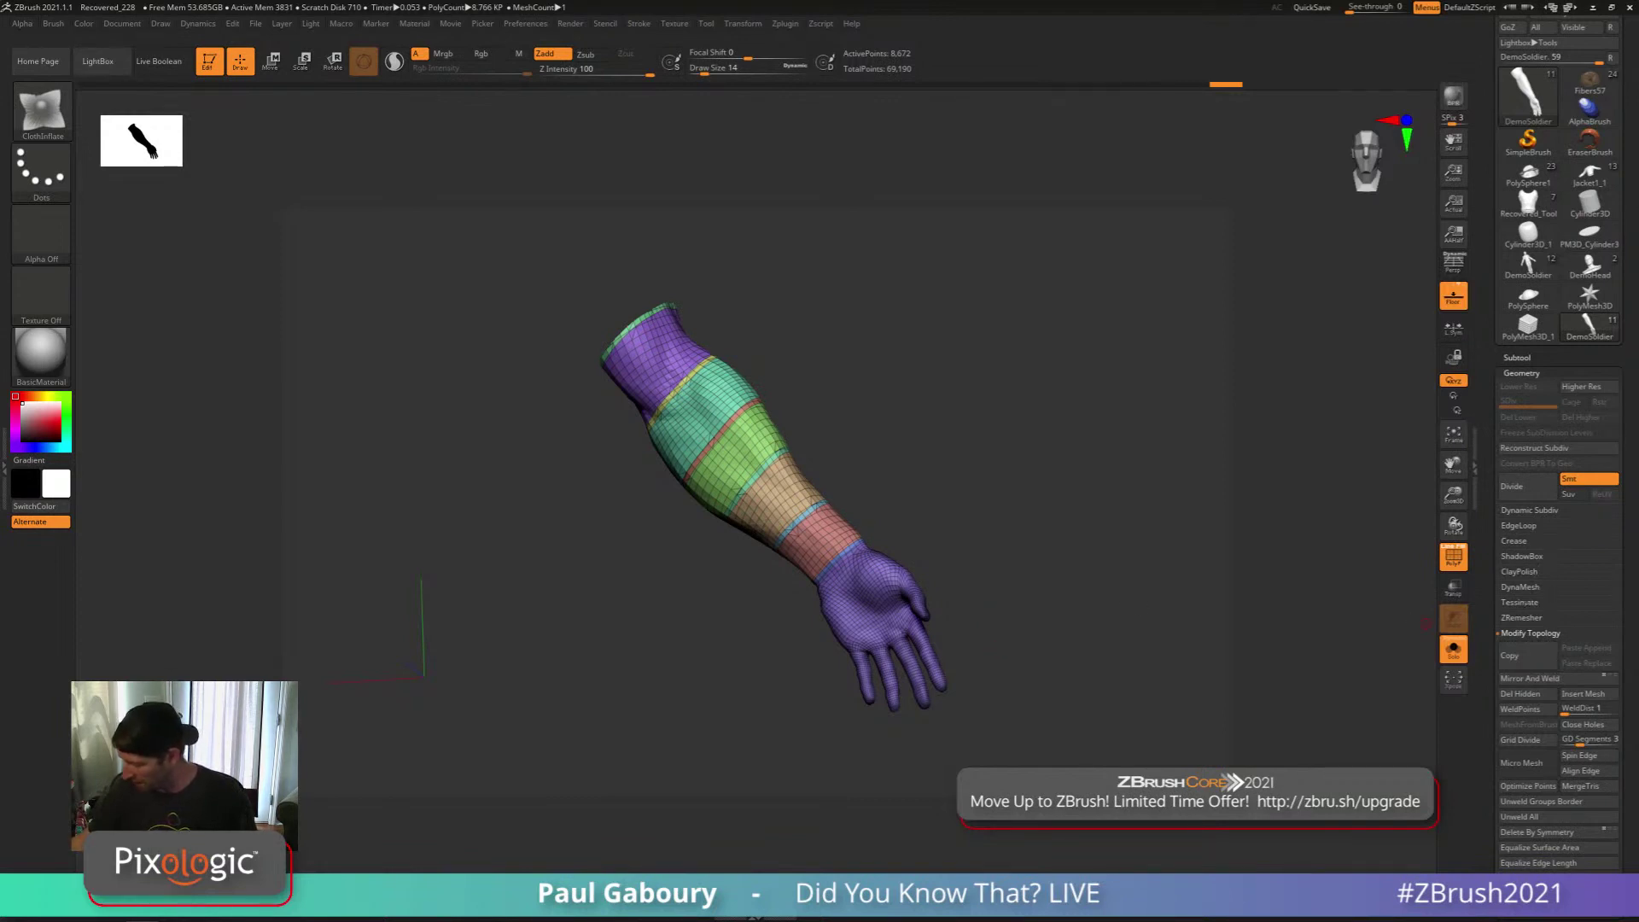
left_click(1527, 617)
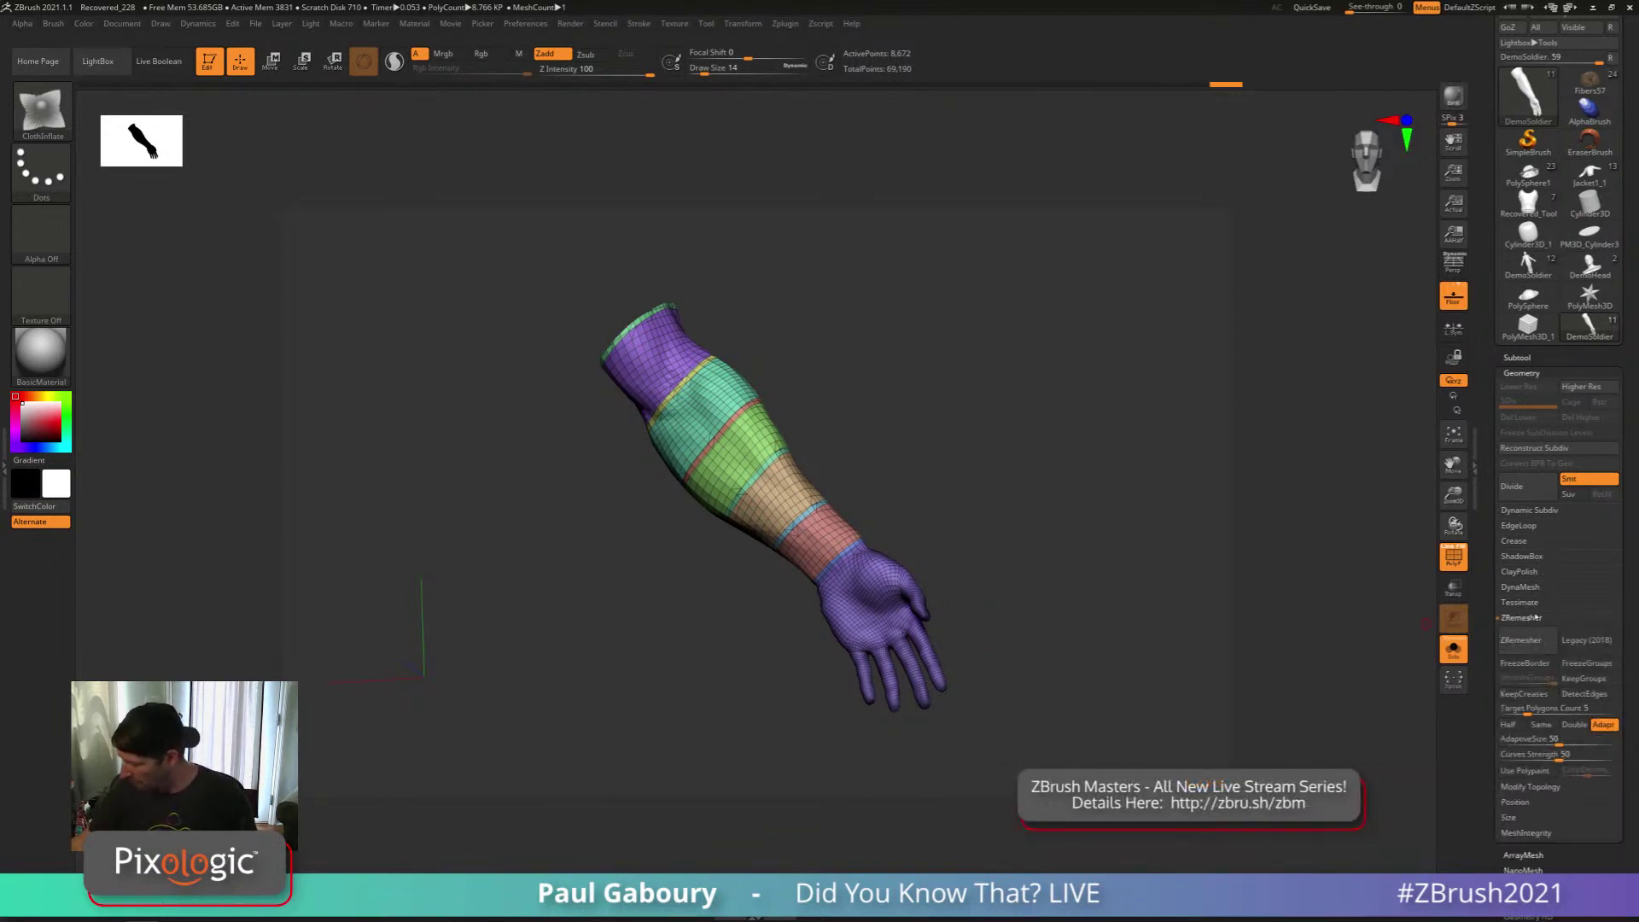
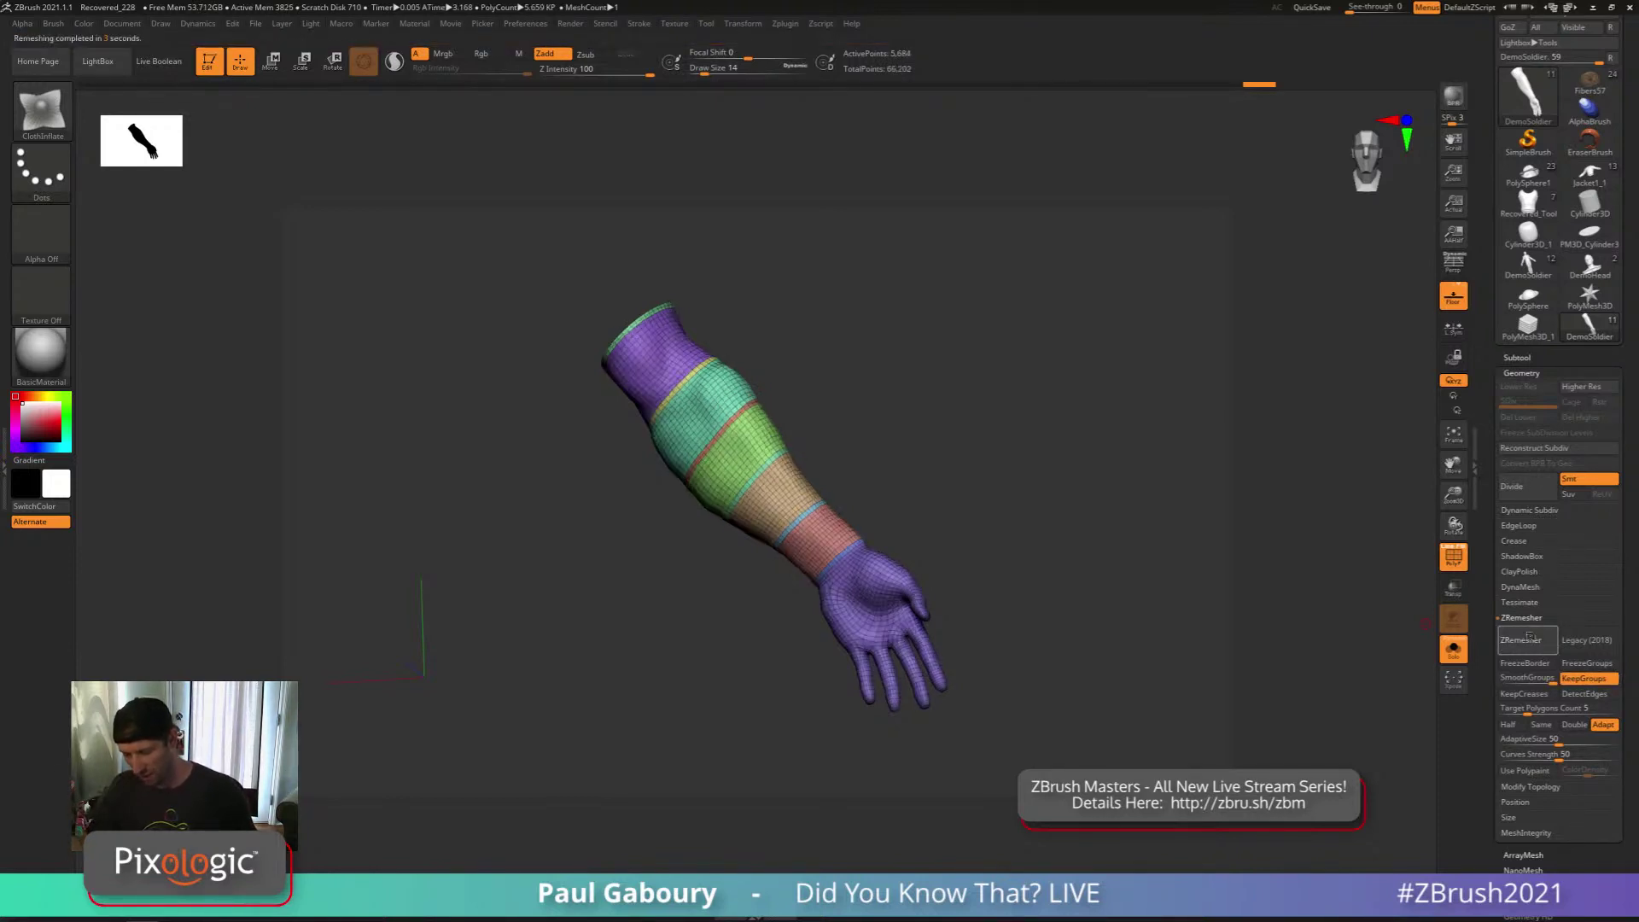
Hide the five wide bands, mask the narrow strips and hand, show the whole arm again and turn PolyFrame off
mouse_move(1015, 504)
left_mouse_down()
mouse_move(1067, 533)
mouse_move(954, 523)
mouse_move(1016, 520)
mouse_move(943, 555)
left_mouse_up()
right_click_drag(943, 555, 892, 563, "ctrl")
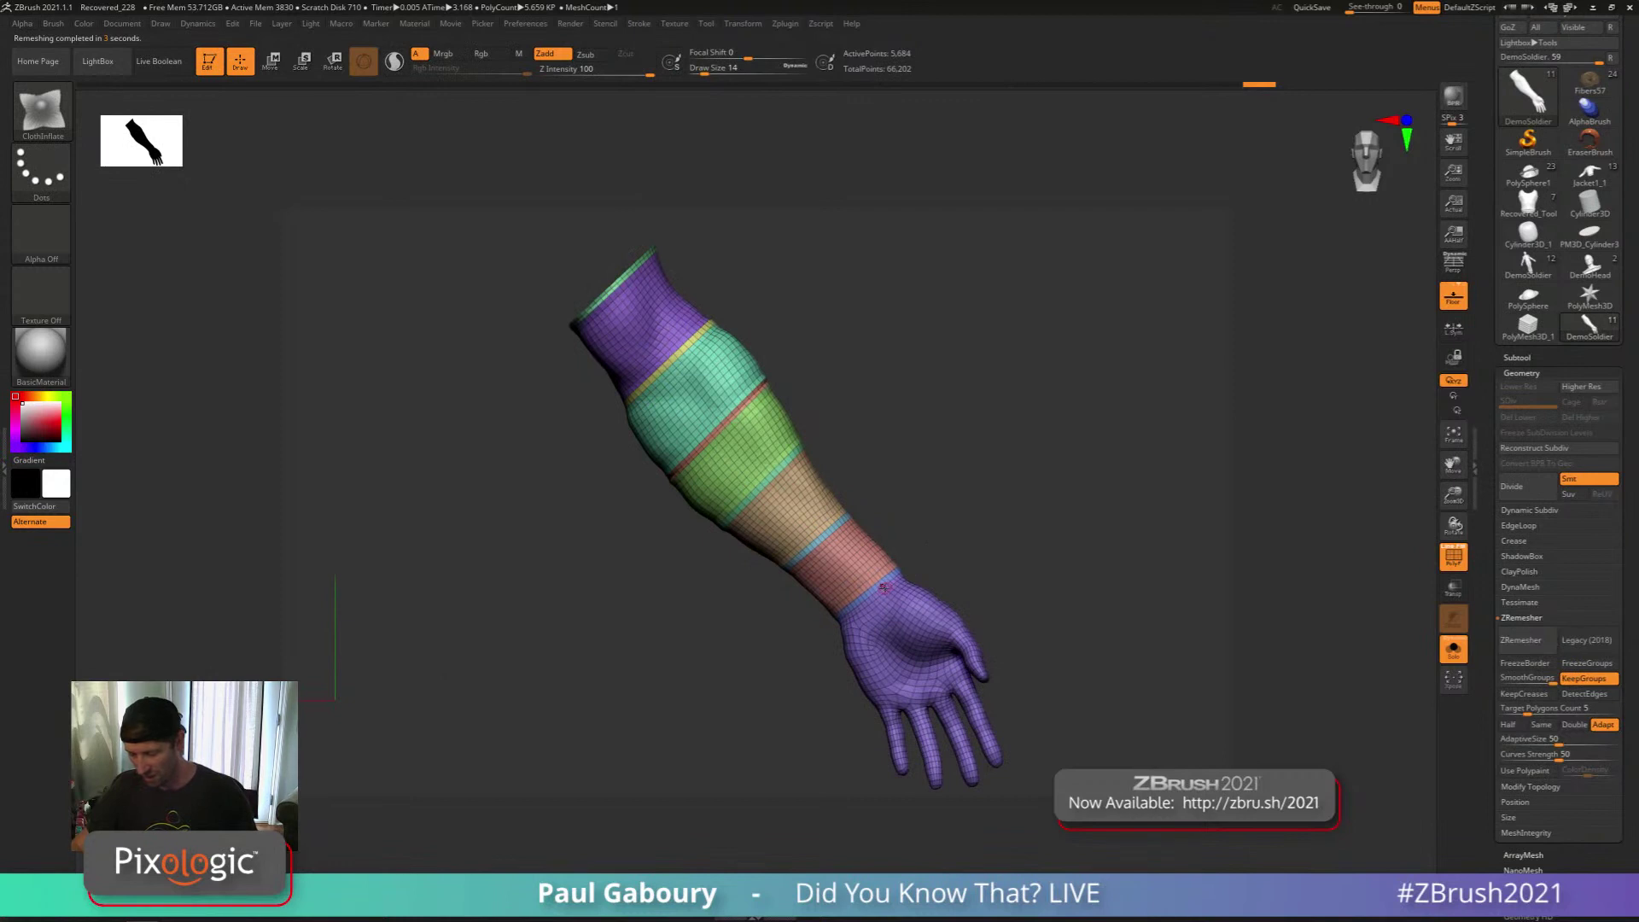
left_click(872, 566, "ctrl+shift")
left_click(866, 566, "ctrl+shift")
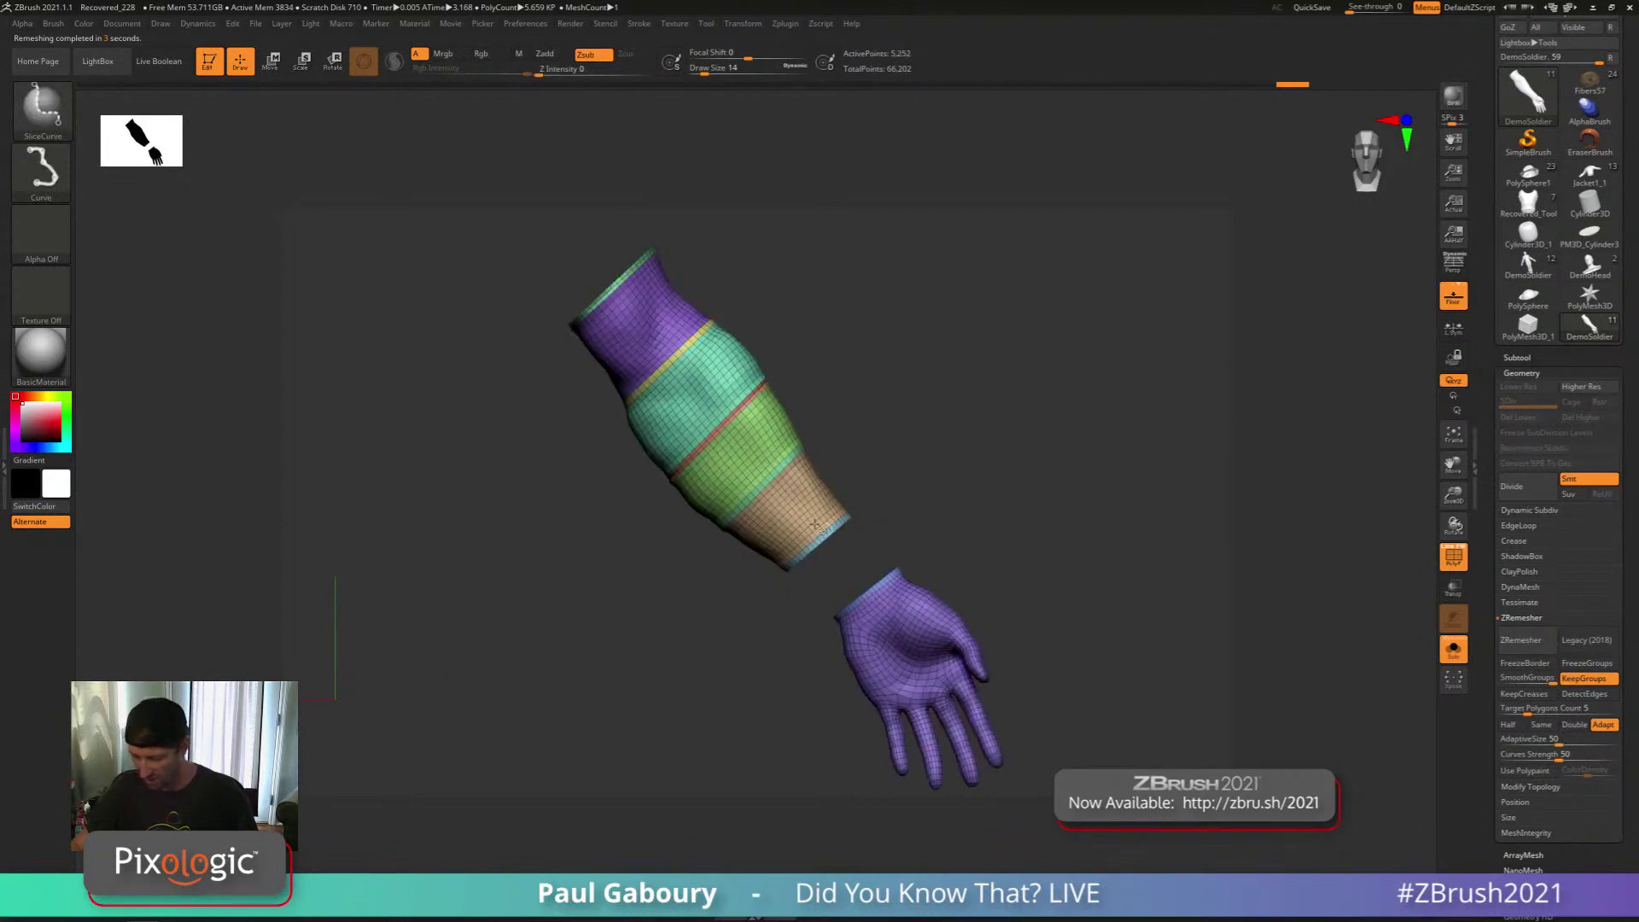
left_click(797, 510, "ctrl+shift")
left_click(756, 452, "ctrl+shift")
left_click(724, 398, "ctrl+shift")
left_click(670, 331, "ctrl+shift")
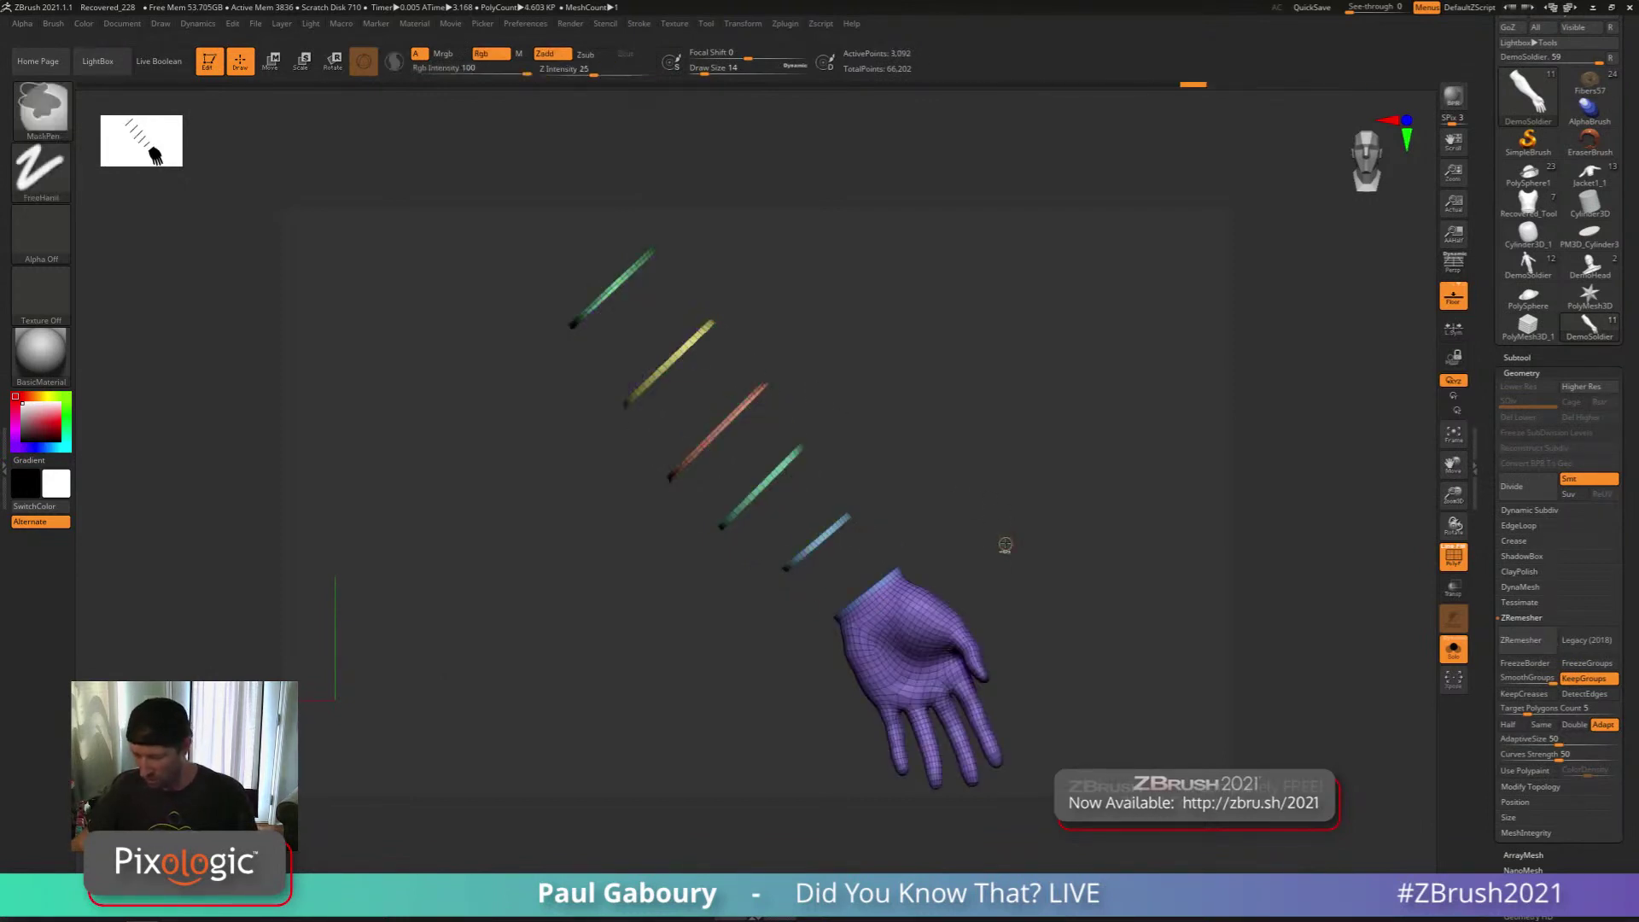
left_click(980, 512, "ctrl+shift")
key("f")
key("shift+f")
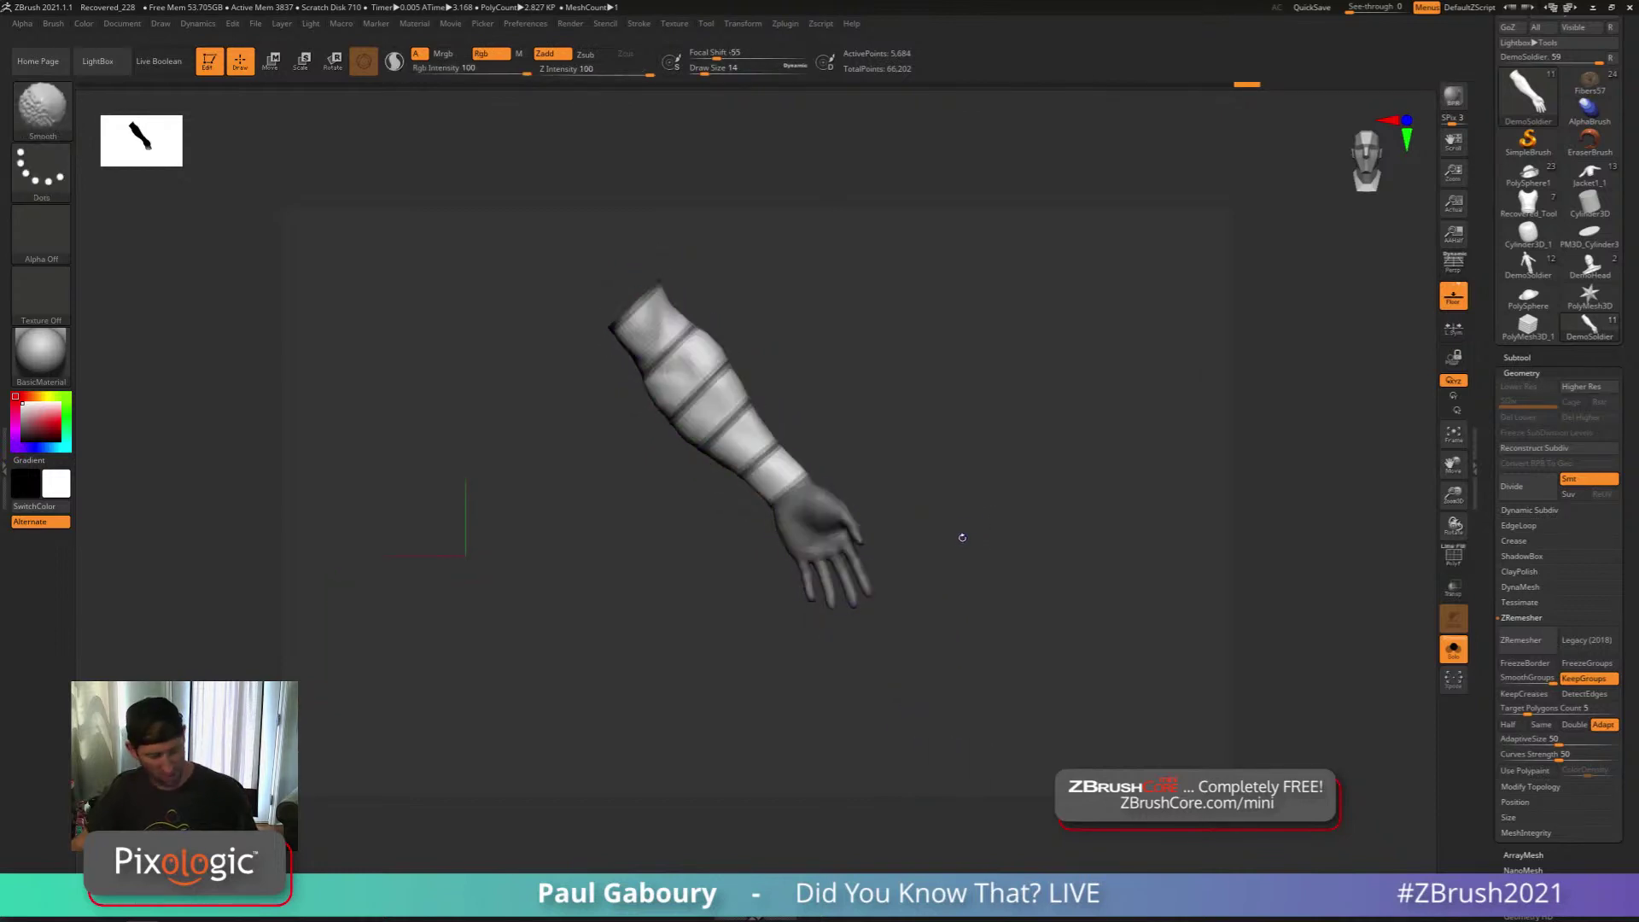
Select the ClothHook brush and set its Draw Size to 149
mouse_move(958, 538)
left_mouse_down()
mouse_move(832, 599)
mouse_move(932, 562)
left_mouse_up()
key("b")
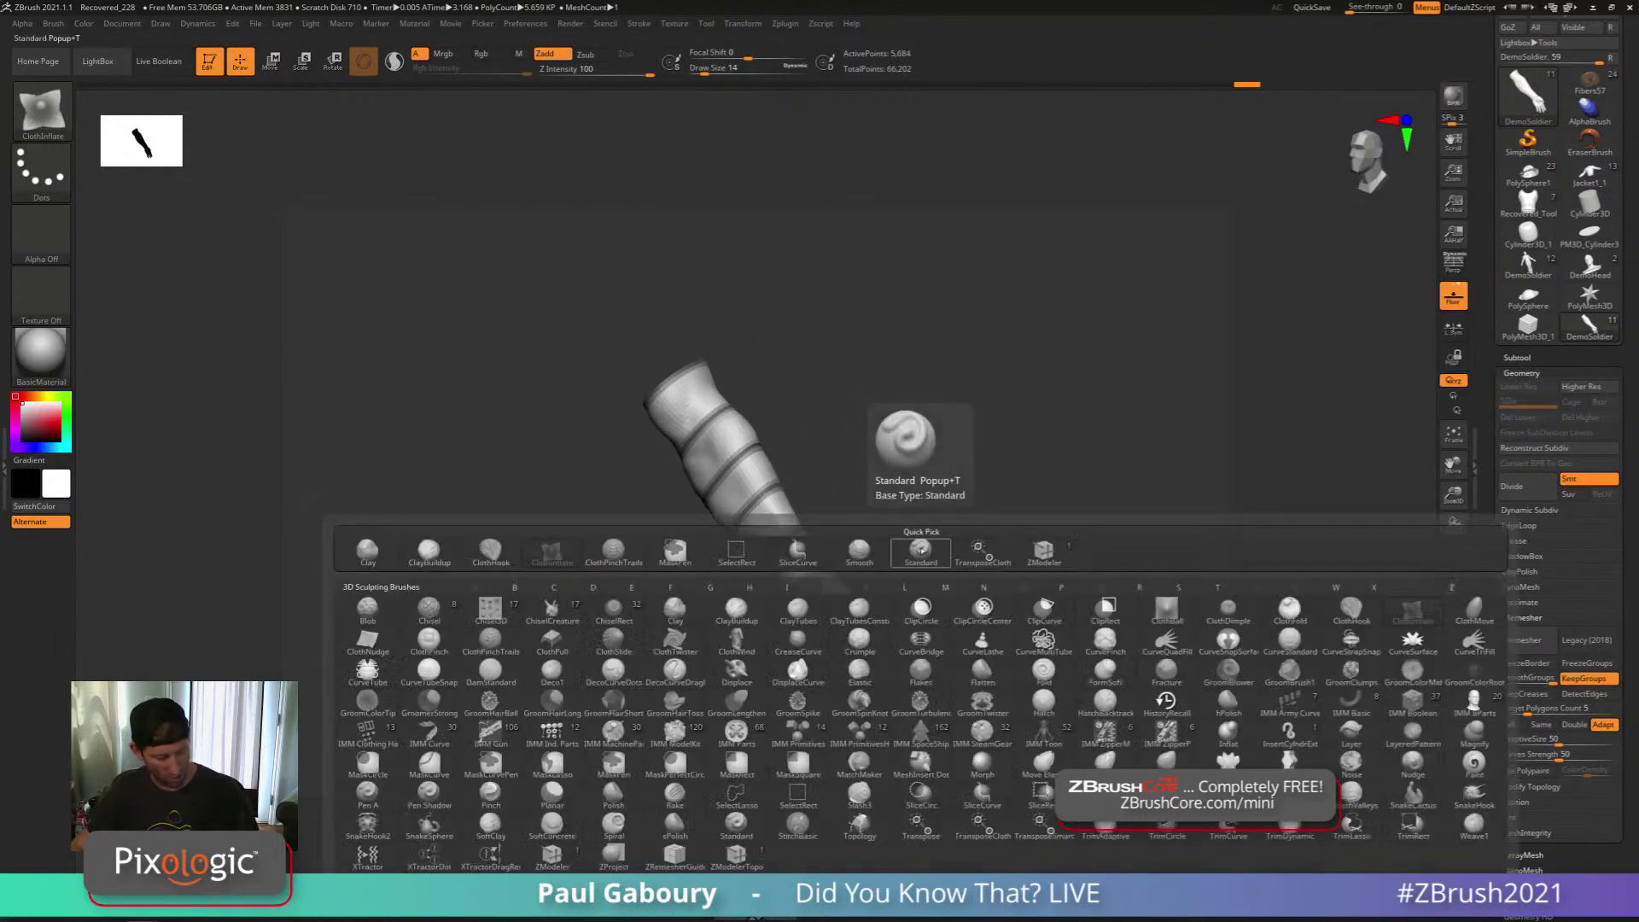
key("c")
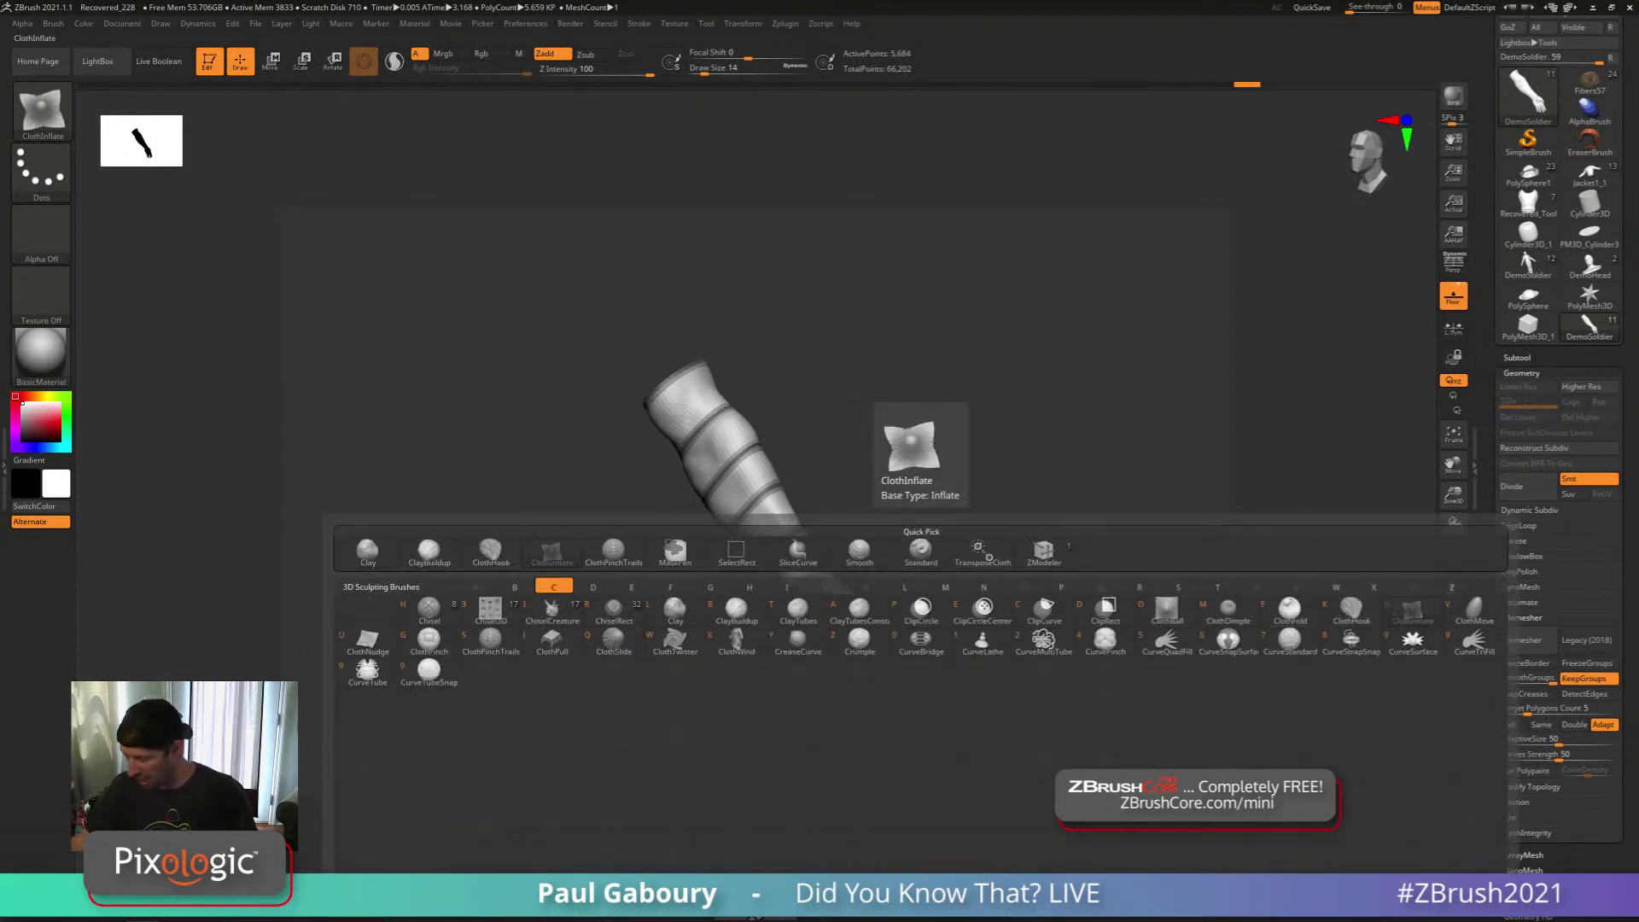
left_click(1351, 608)
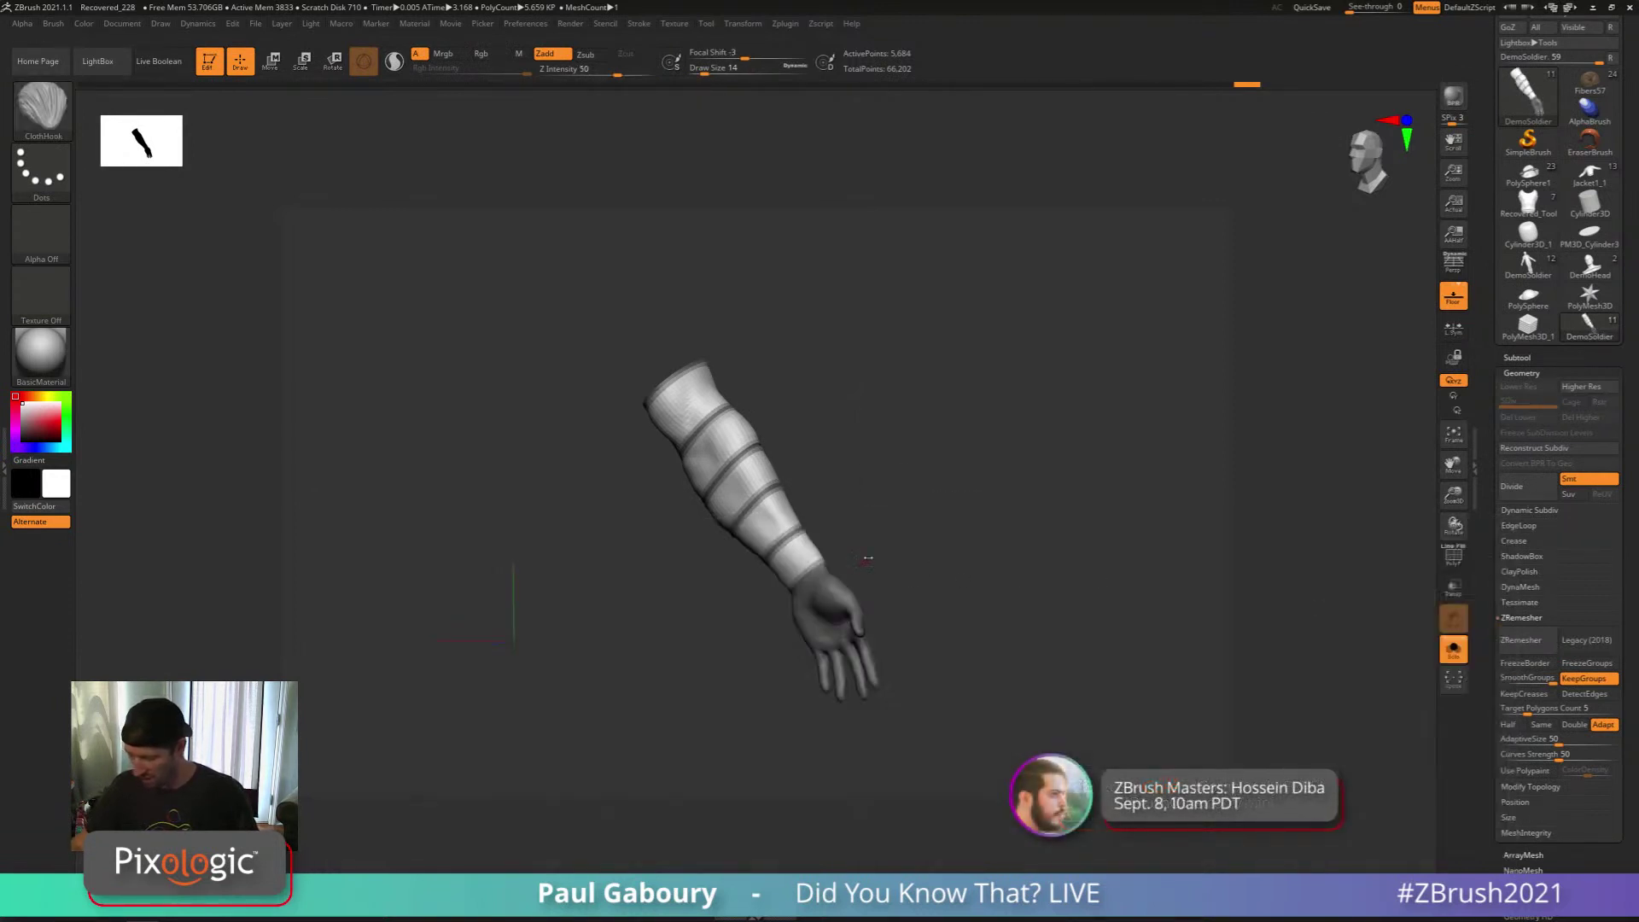
key("s")
left_click_drag(889, 556, 904, 556)
Pull cloth folds into the forearm bands between the masked strips with ClothHook, and clear the mask
left_click_drag(905, 546, 918, 502)
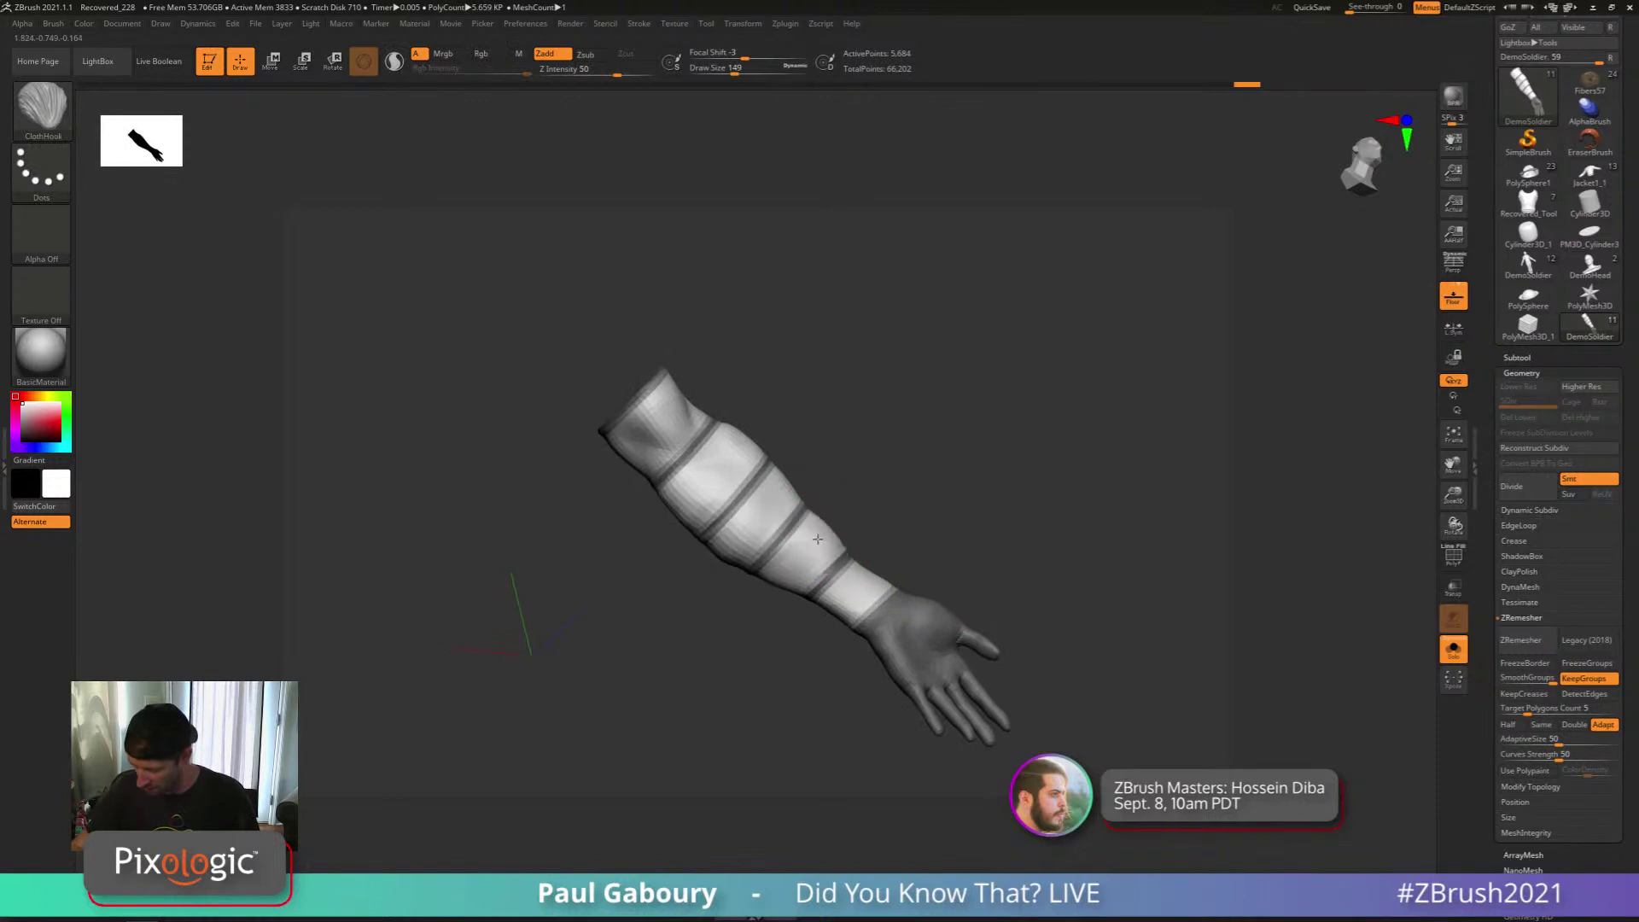
right_click_drag(817, 541, 836, 532)
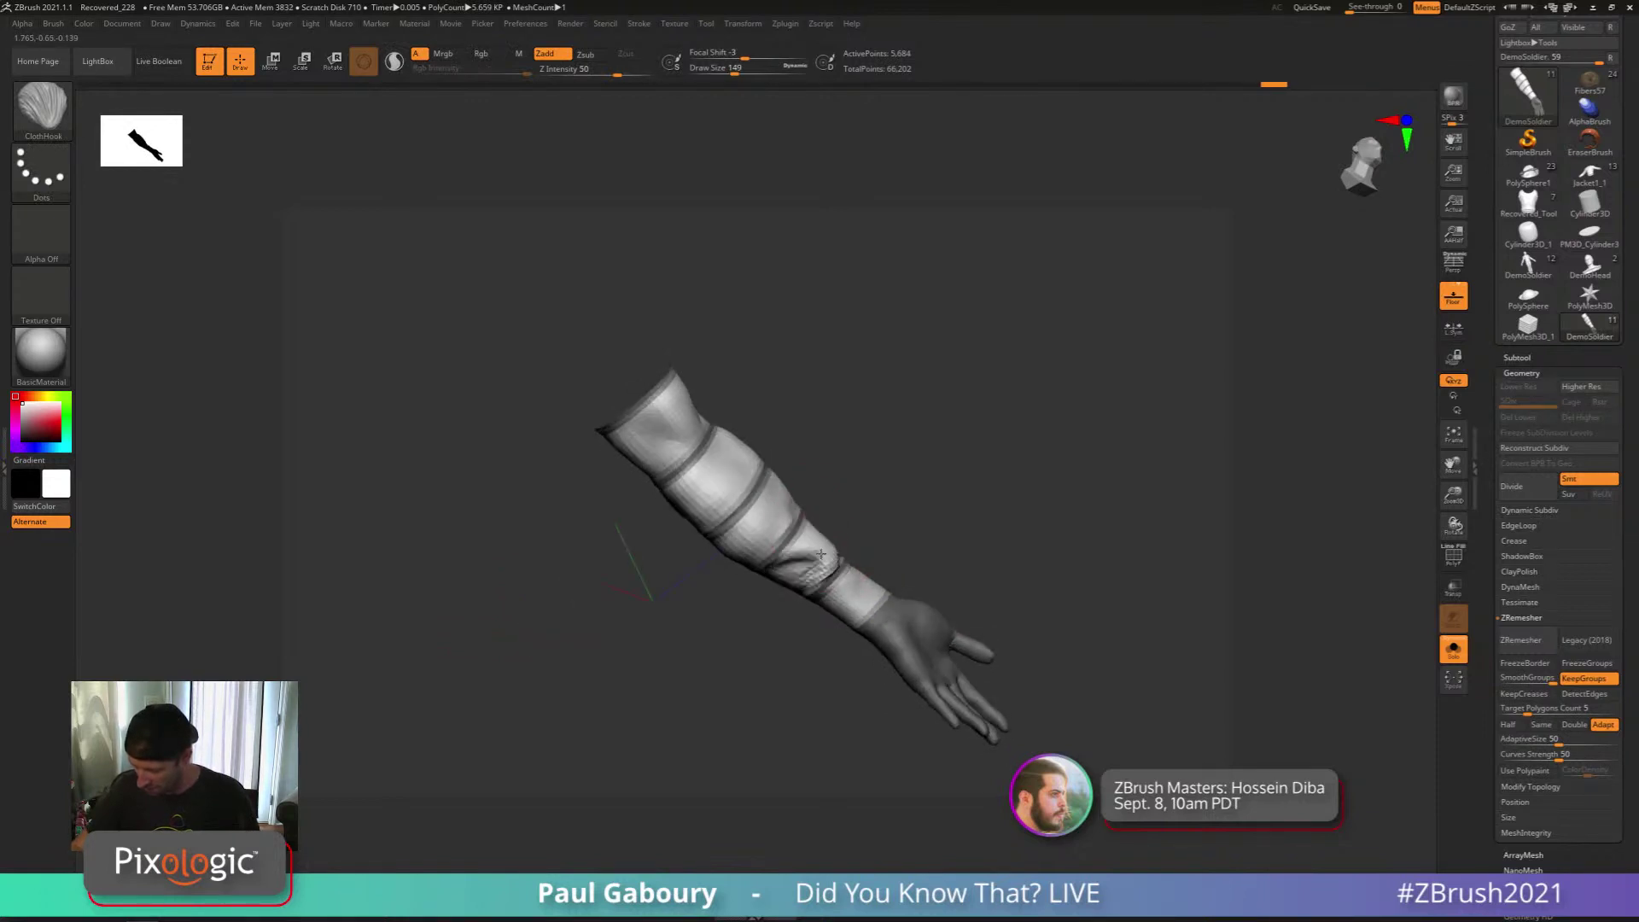
right_click_drag(796, 584, 786, 597)
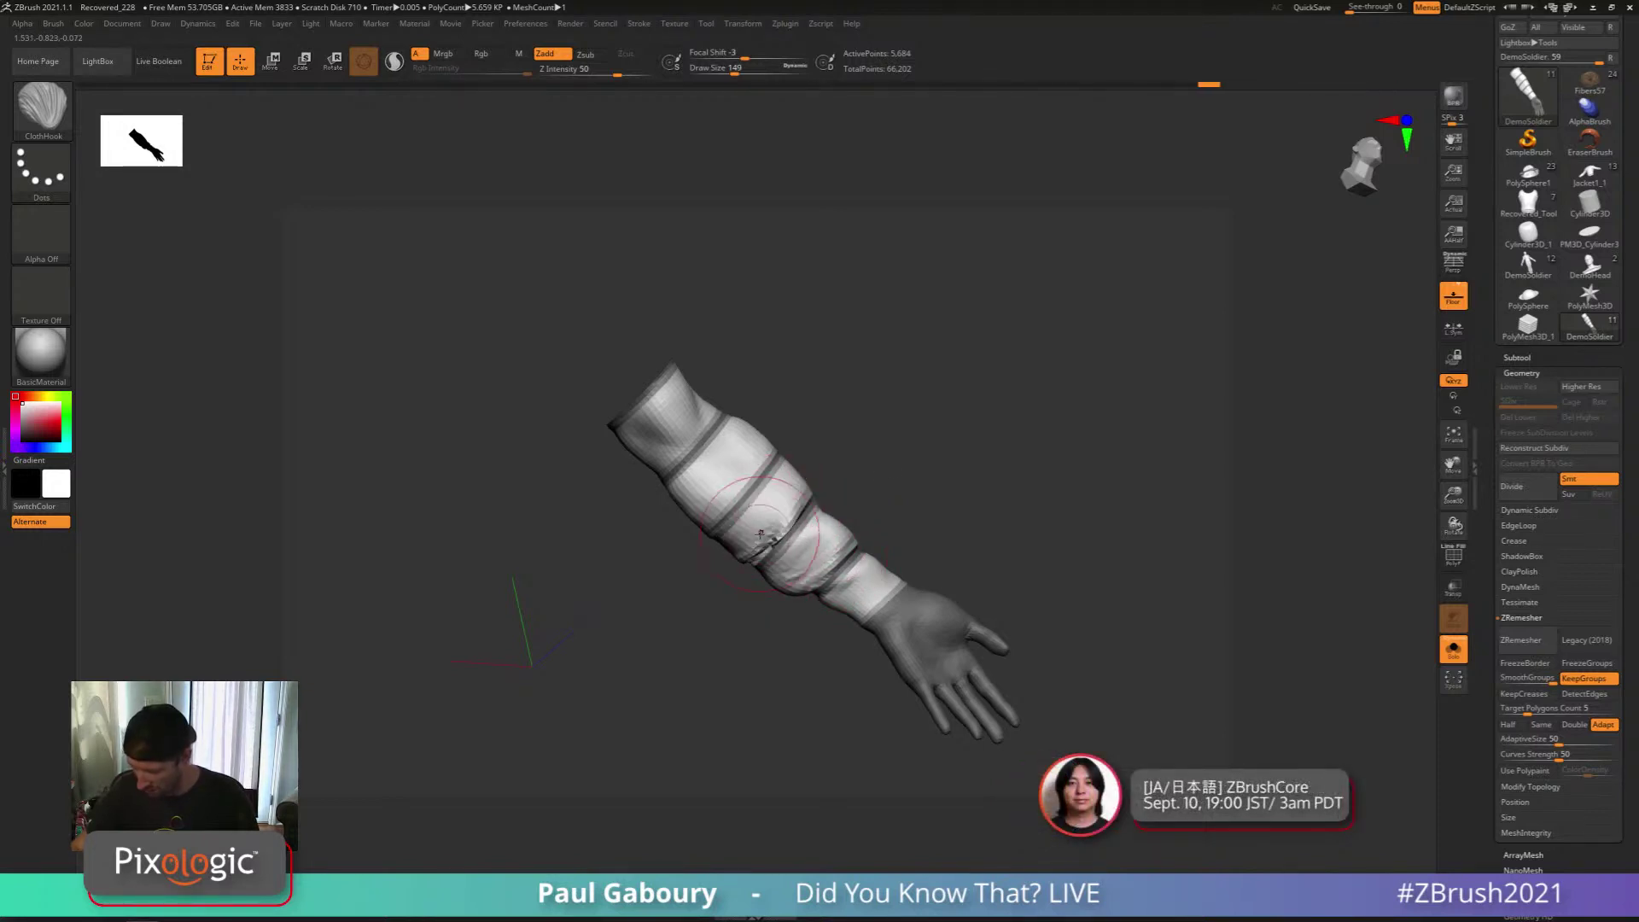
right_click_drag(760, 534, 768, 553, "shift")
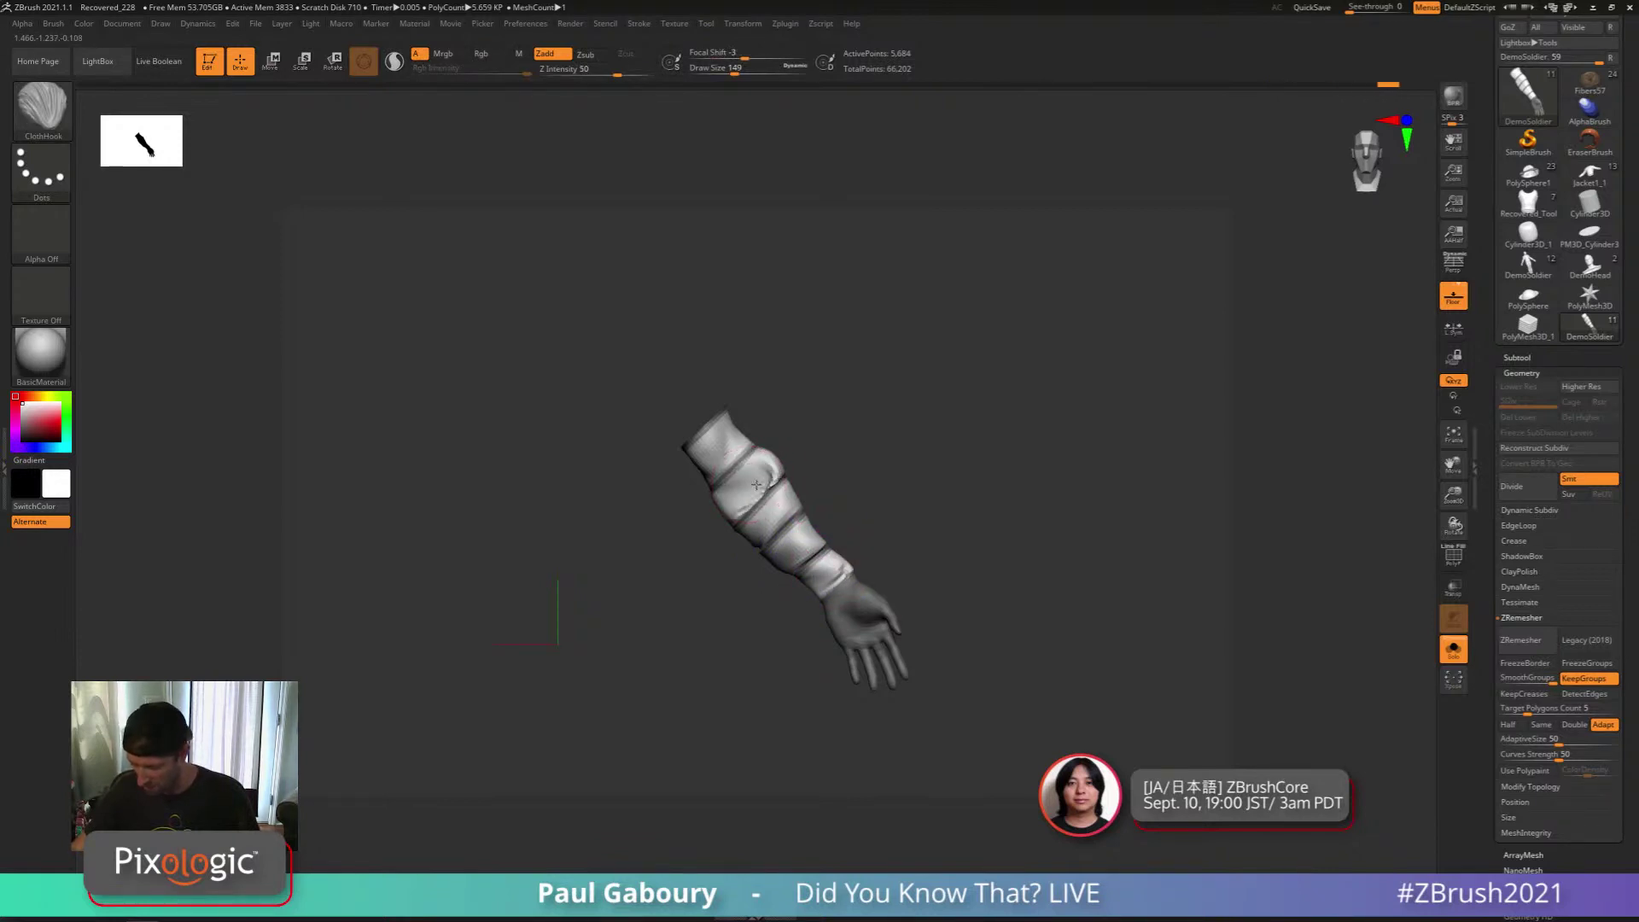
right_click_drag(753, 476, 725, 504)
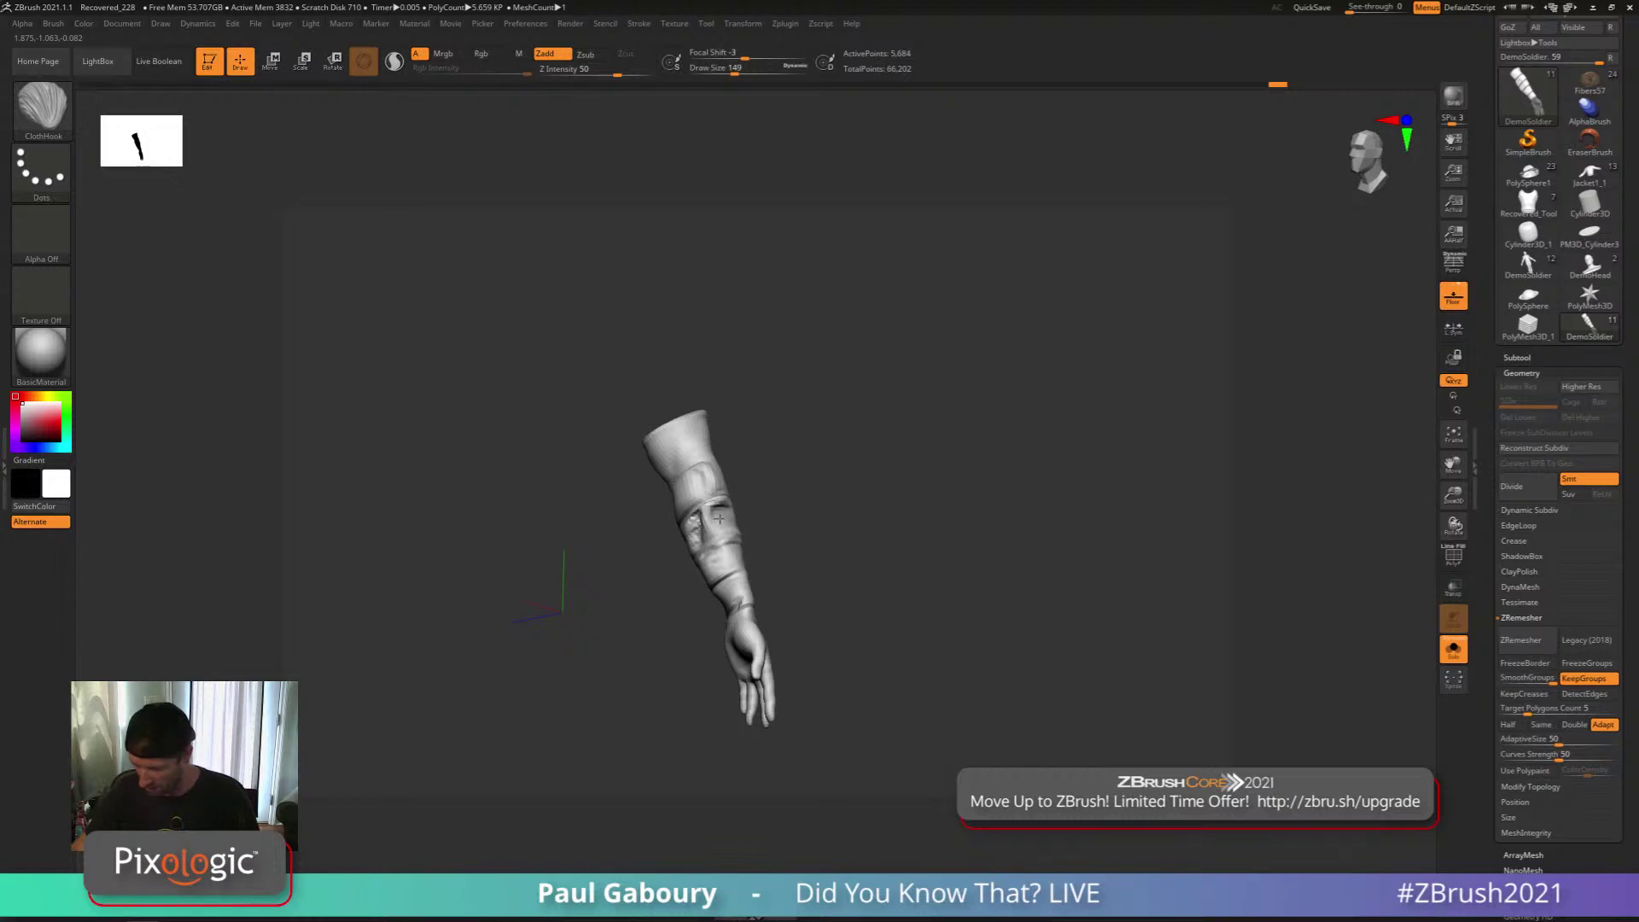
Try pulling the middle of the unmasked forearm with ClothHook, and undo the crumpled result
left_click_drag(721, 523, 725, 526)
right_click_drag(731, 523, 702, 550)
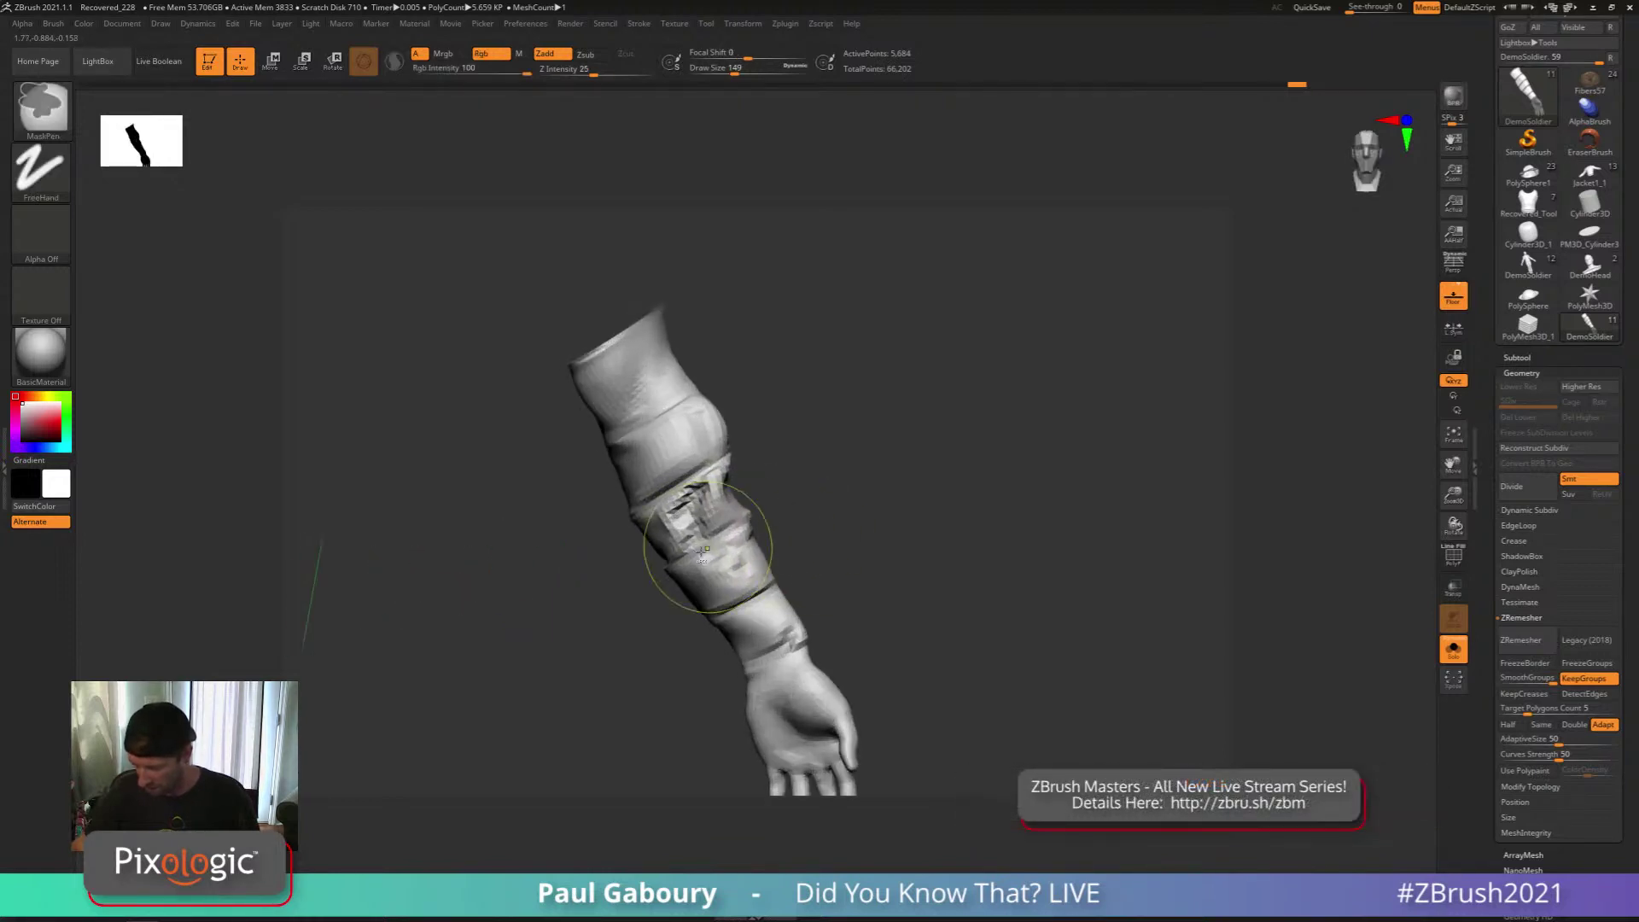
mouse_move(836, 460)
right_mouse_down("ctrl")
mouse_move(821, 376)
mouse_move(854, 401)
right_mouse_up("ctrl")
key("ctrl+z")
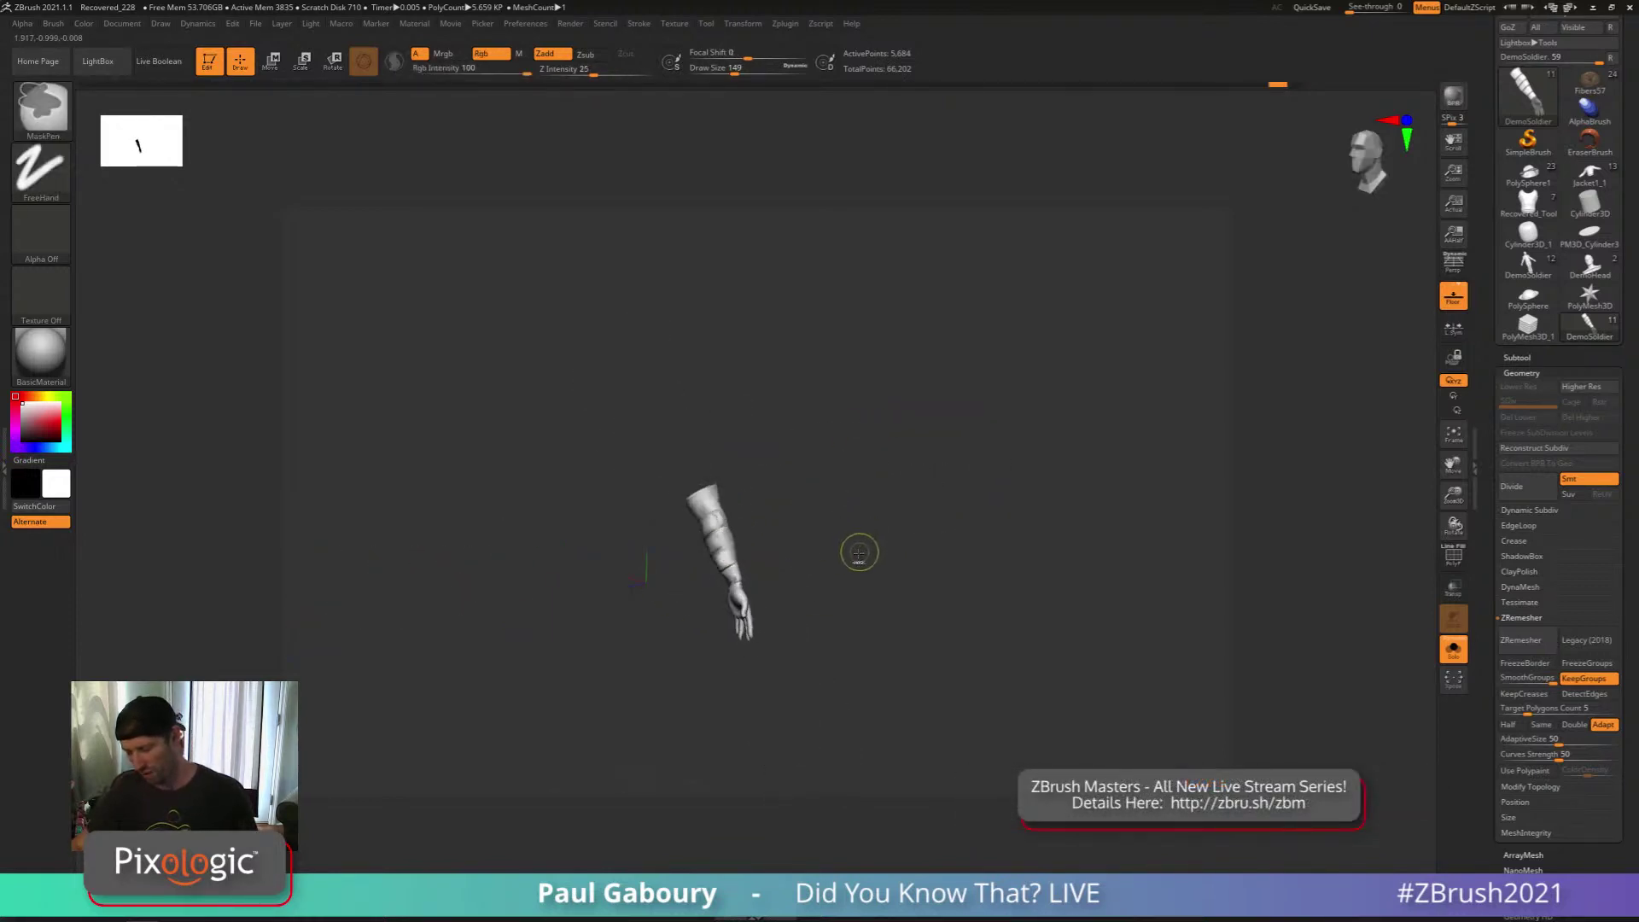
Select the ClothInflate brush and set its Draw Size to 59
right_click_drag(835, 561, 915, 642, "ctrl")
key("b")
key("i")
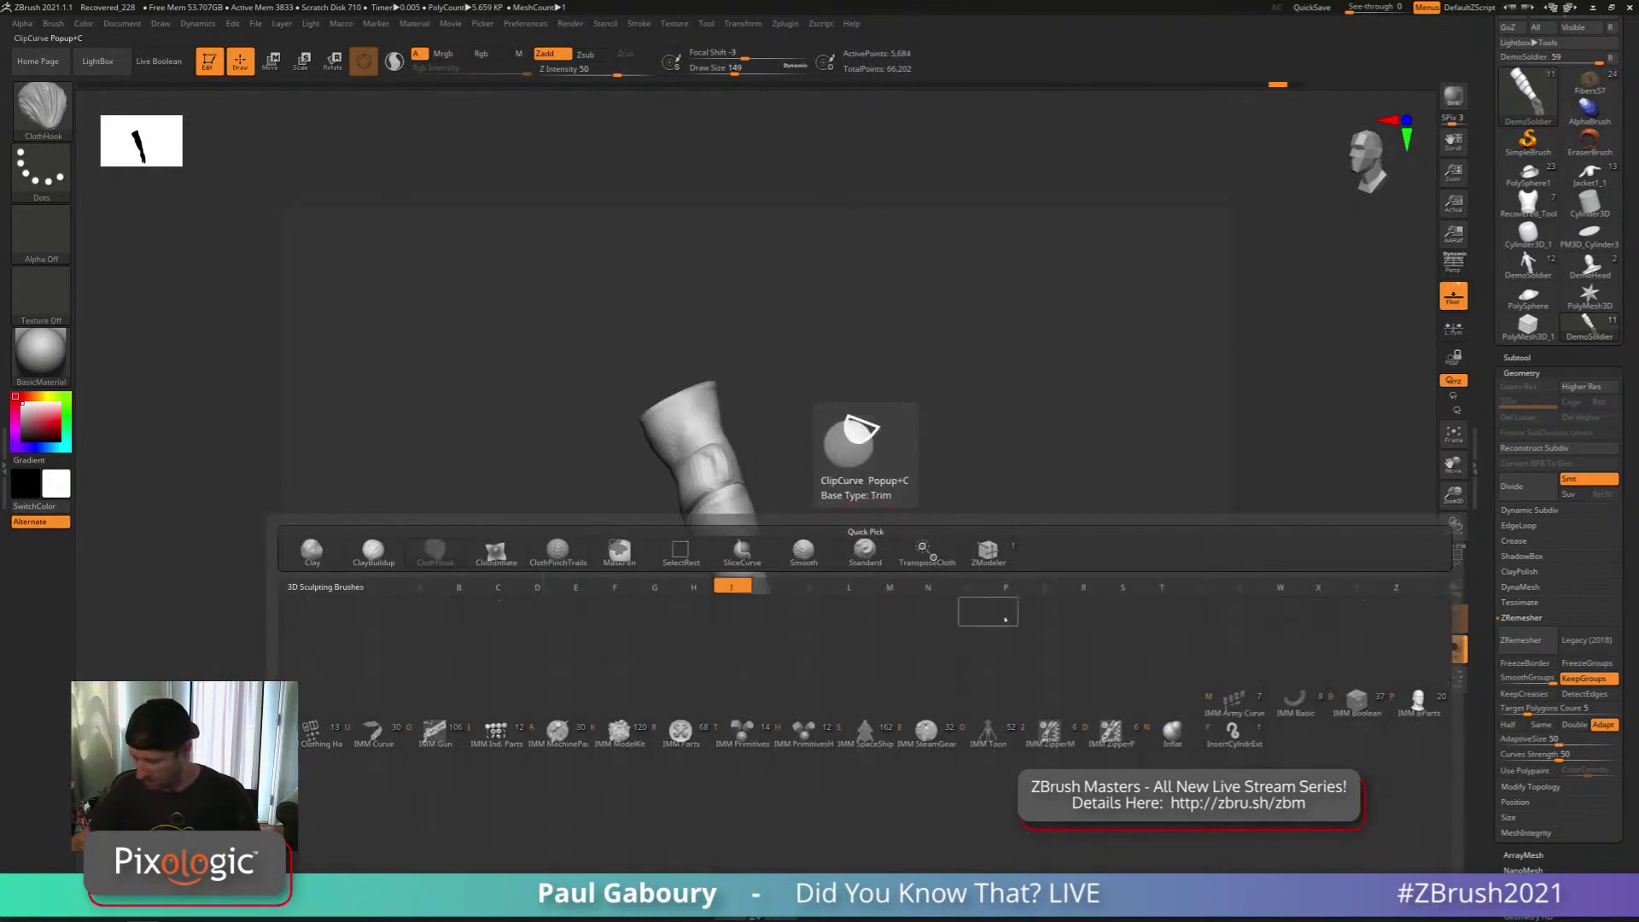
key("c")
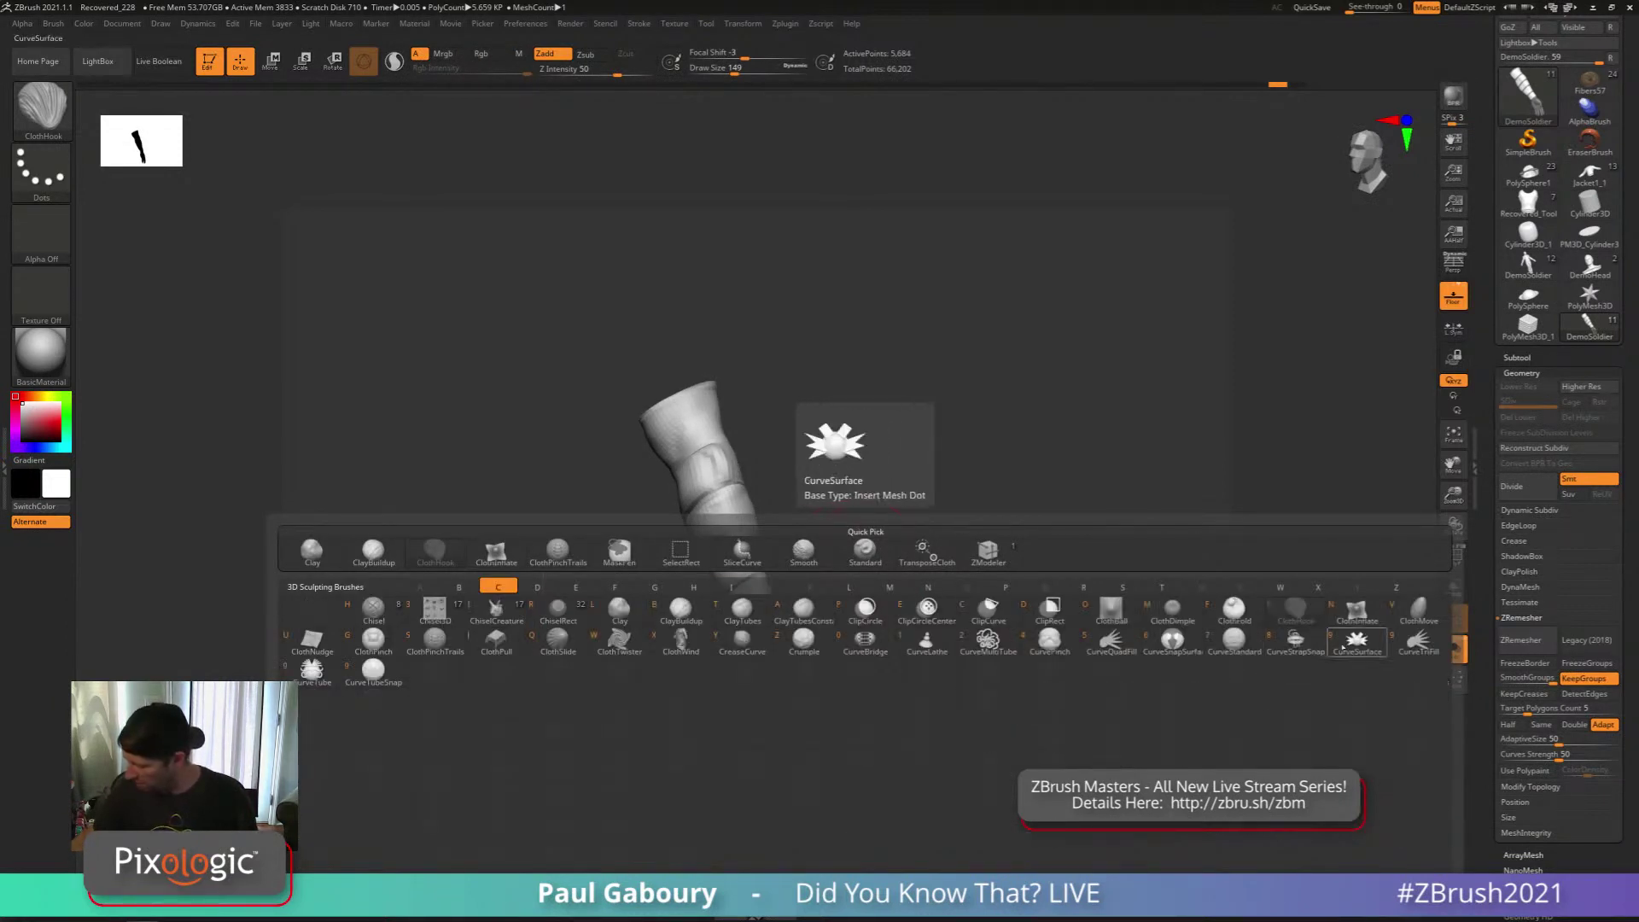
left_click(1353, 611)
right_click_drag(772, 488, 779, 545, "ctrl")
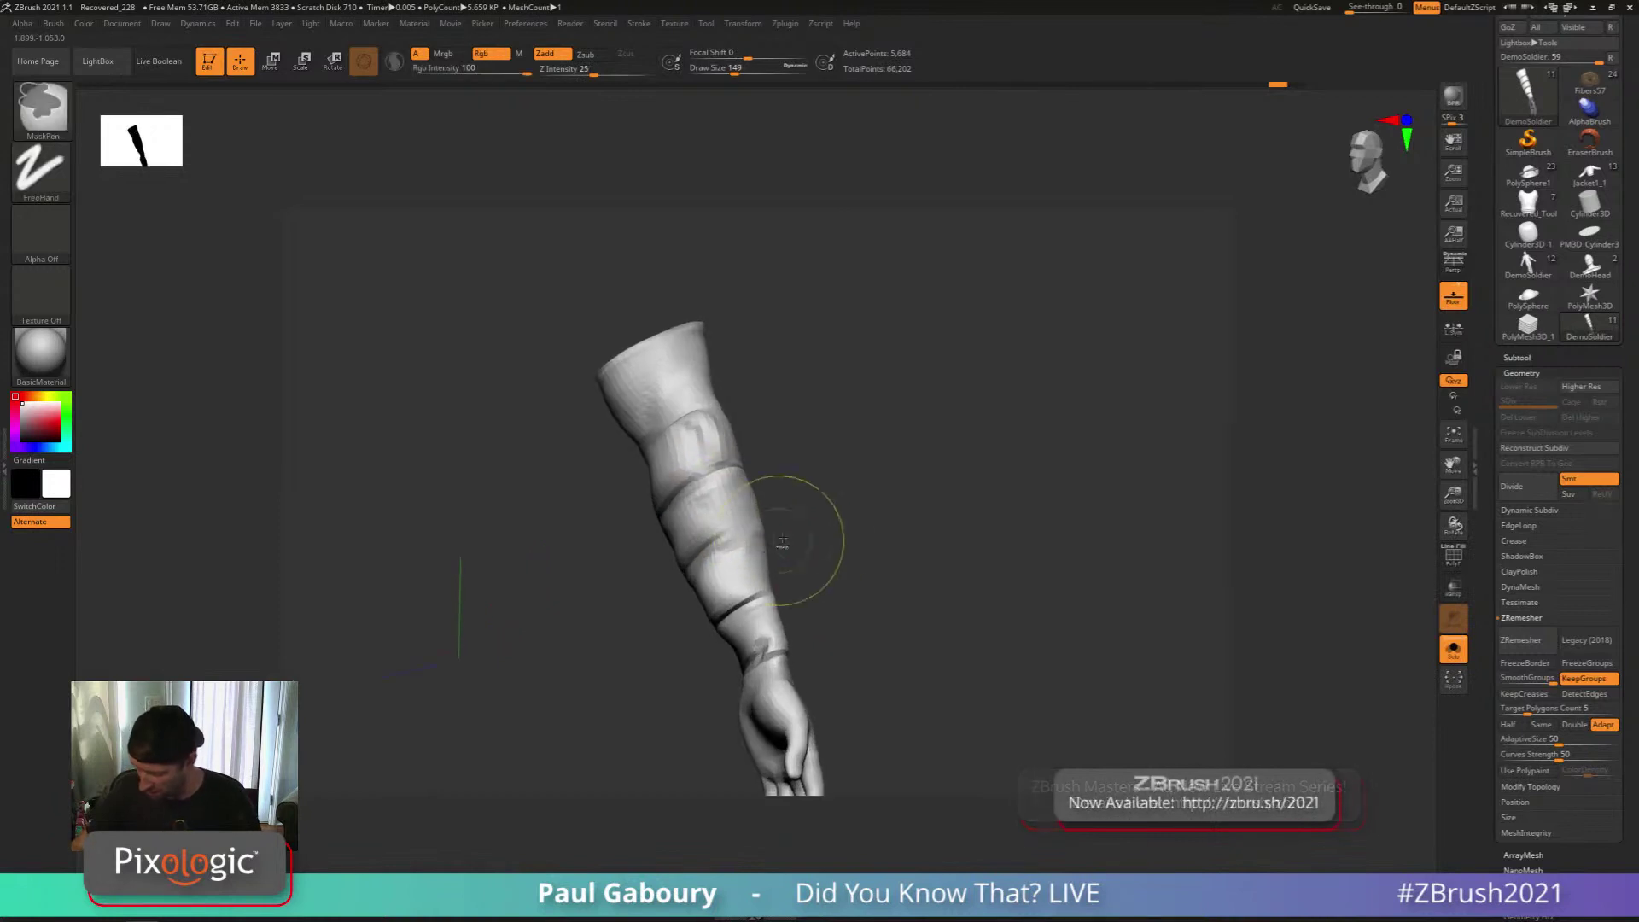
key("s")
left_click_drag(805, 536, 731, 527)
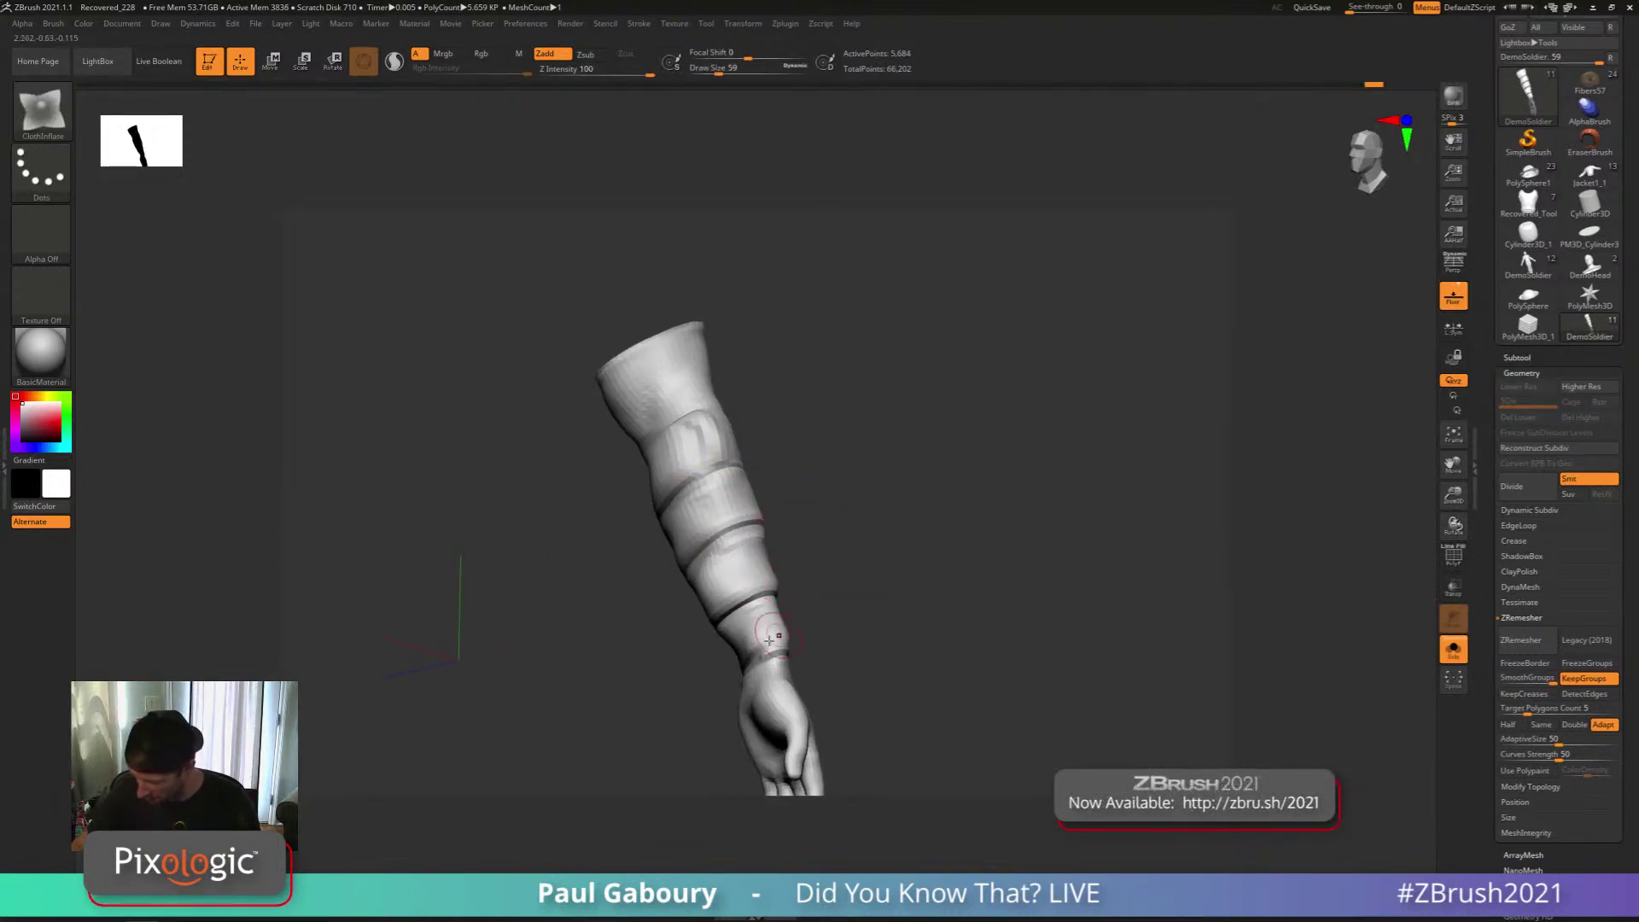
Inflate the wide cloth bands all around the forearm with ClothInflate so they bulge between the narrow strips
right_click_drag(747, 658, 762, 626)
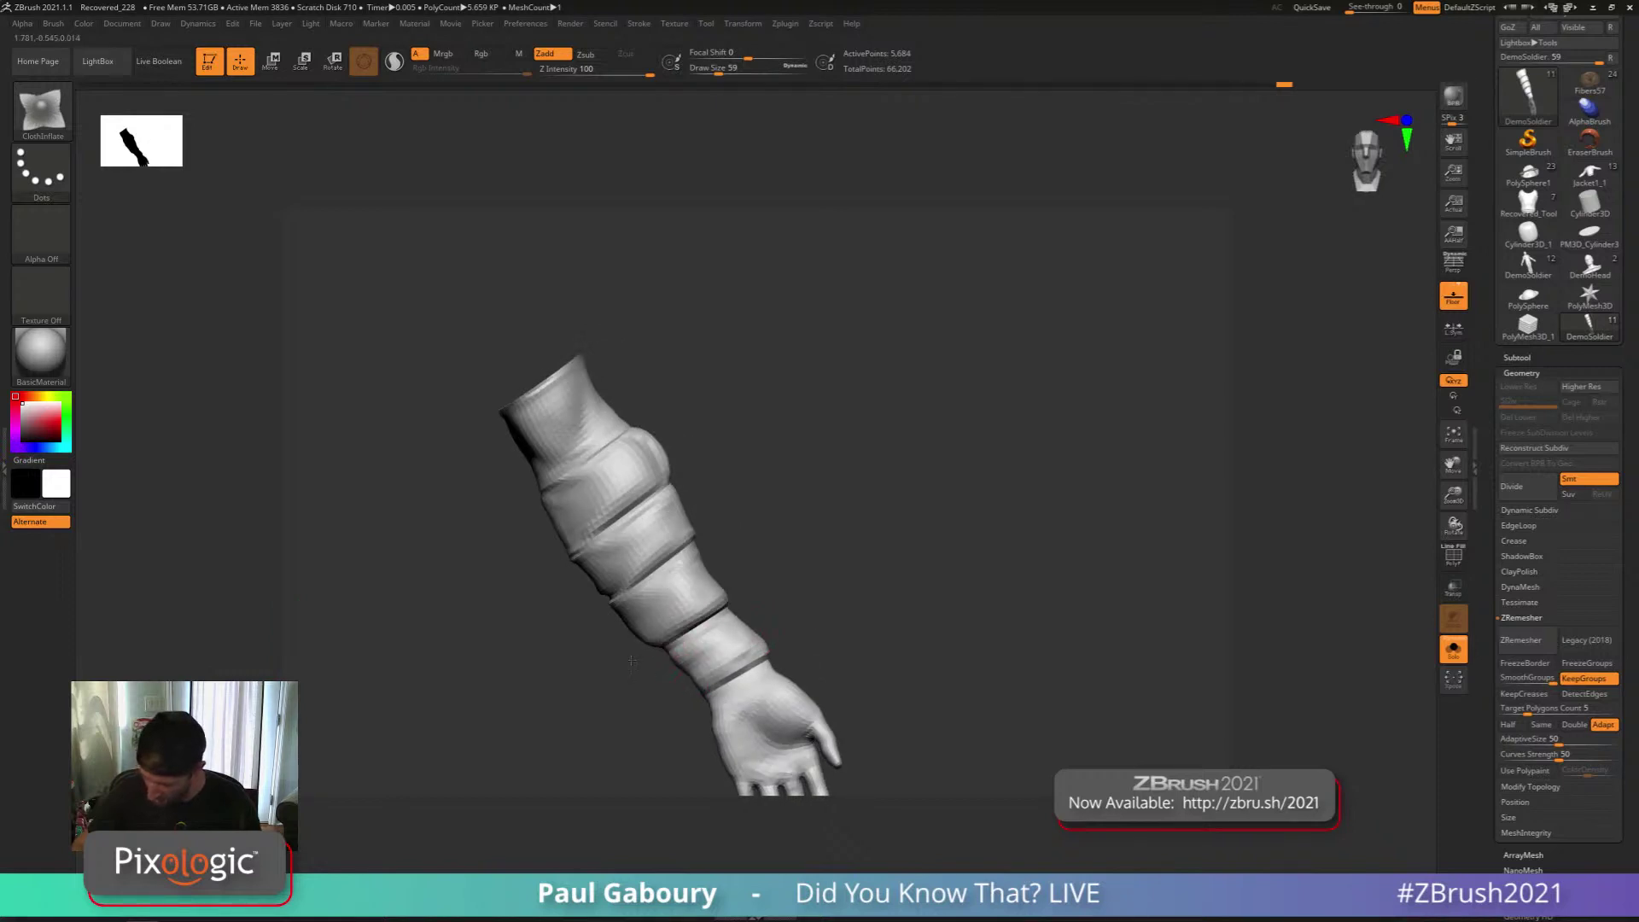
left_click_drag(654, 545, 599, 580)
mouse_move(671, 519)
left_mouse_down()
mouse_move(651, 510)
mouse_move(585, 553)
left_mouse_up()
left_click_drag(645, 468, 519, 520)
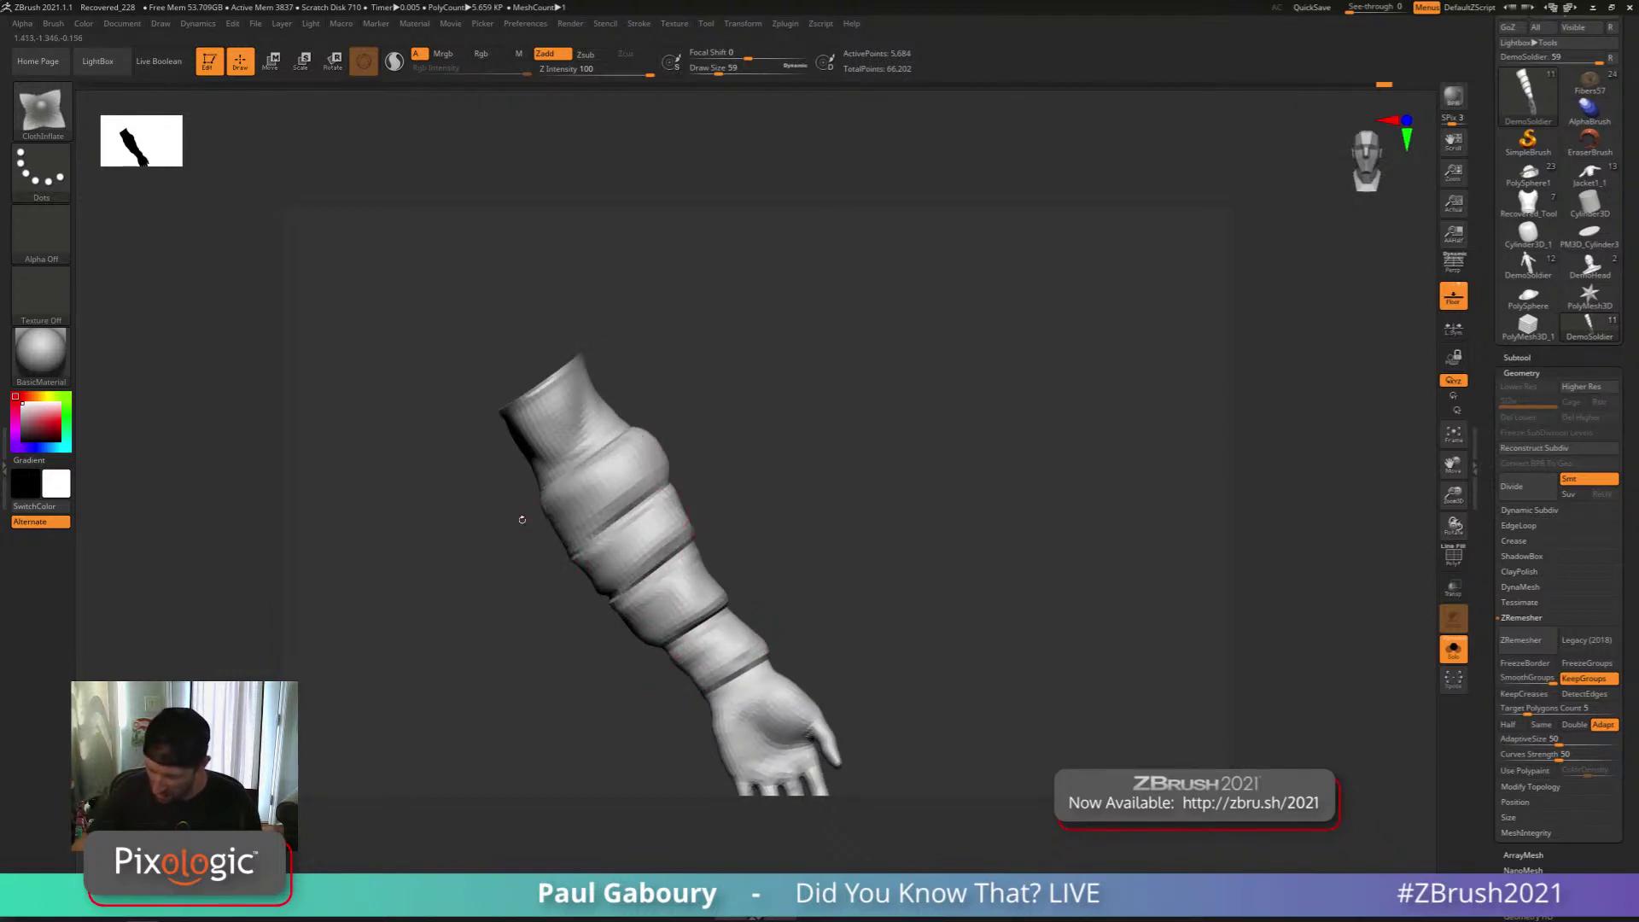
left_click_drag(600, 420, 519, 501)
right_click_drag(520, 501, 683, 465)
left_click_drag(651, 522, 587, 543)
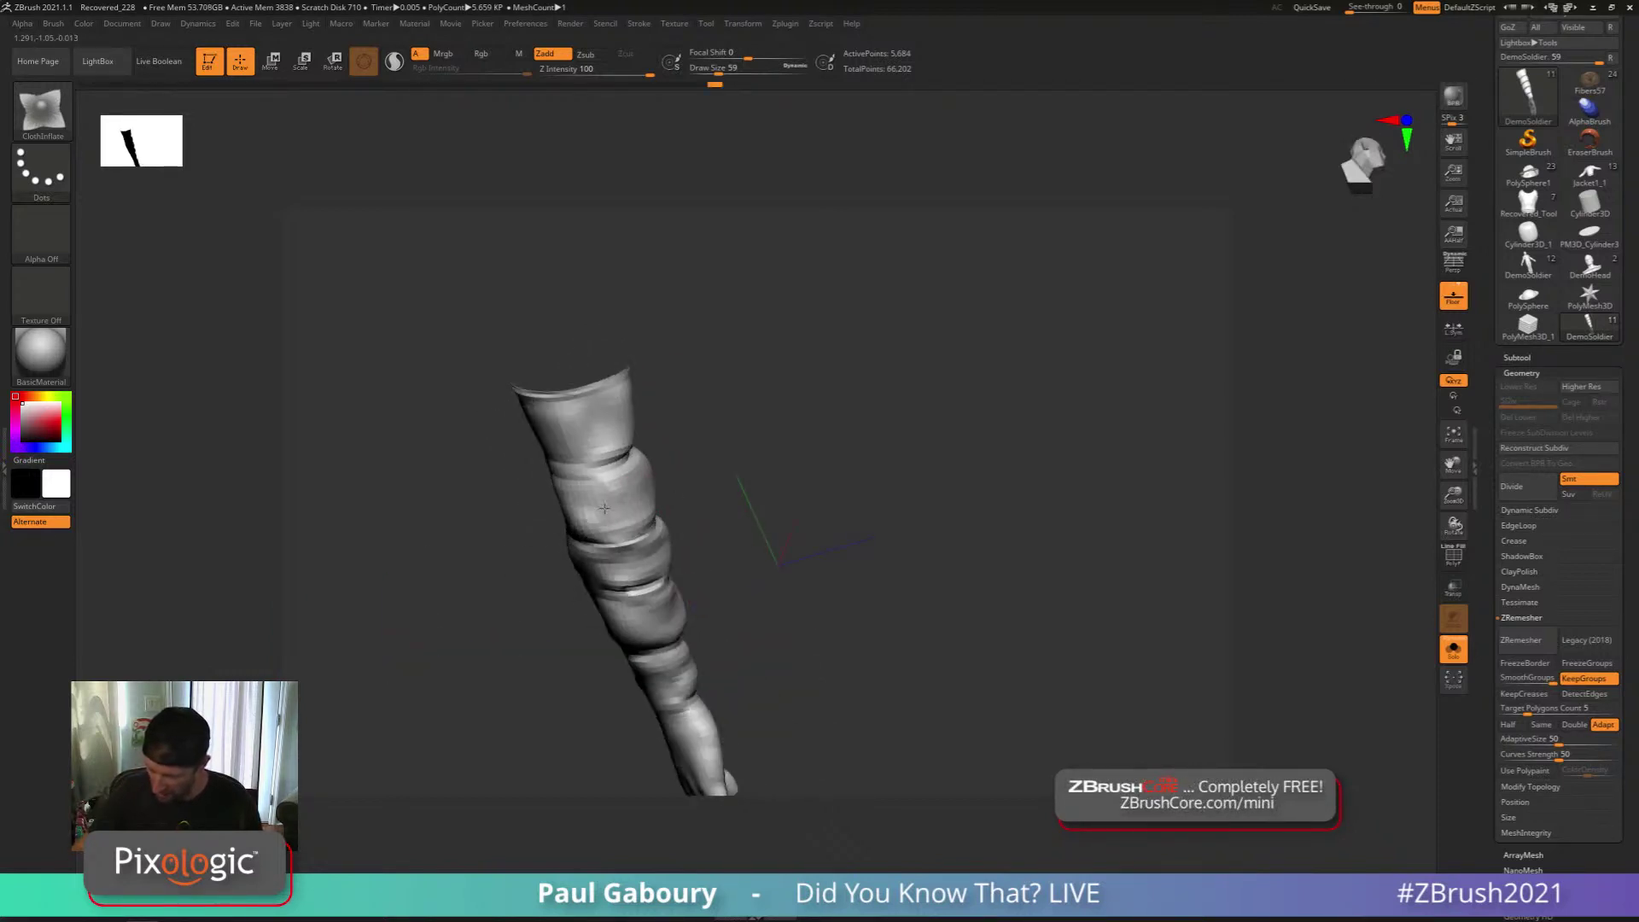
left_click_drag(638, 461, 580, 474)
right_click_drag(683, 478, 589, 493)
mouse_move(595, 494)
left_mouse_down()
mouse_move(491, 479)
mouse_move(500, 502)
left_mouse_up()
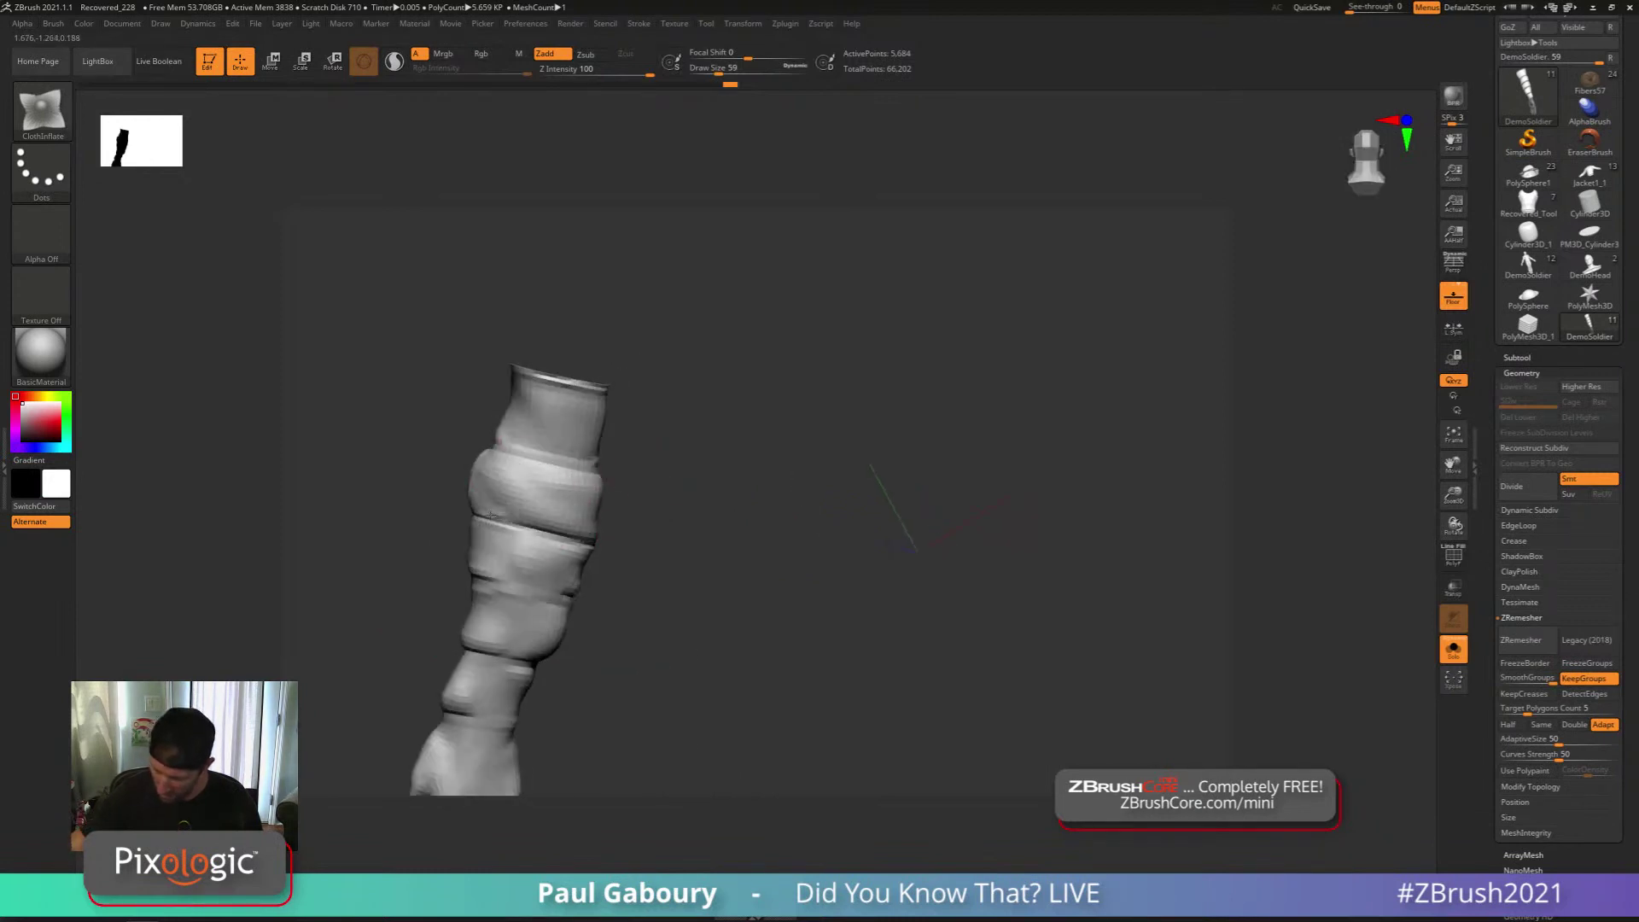
mouse_move(589, 555)
left_mouse_down()
mouse_move(535, 586)
mouse_move(495, 580)
left_mouse_up()
left_click_drag(568, 597, 478, 627)
left_click_drag(557, 630, 471, 674)
mouse_move(589, 704)
right_mouse_down("ctrl")
mouse_move(585, 658)
mouse_move(672, 591)
mouse_move(662, 622)
mouse_move(677, 575)
mouse_move(564, 628)
mouse_move(642, 579)
right_mouse_up("ctrl")
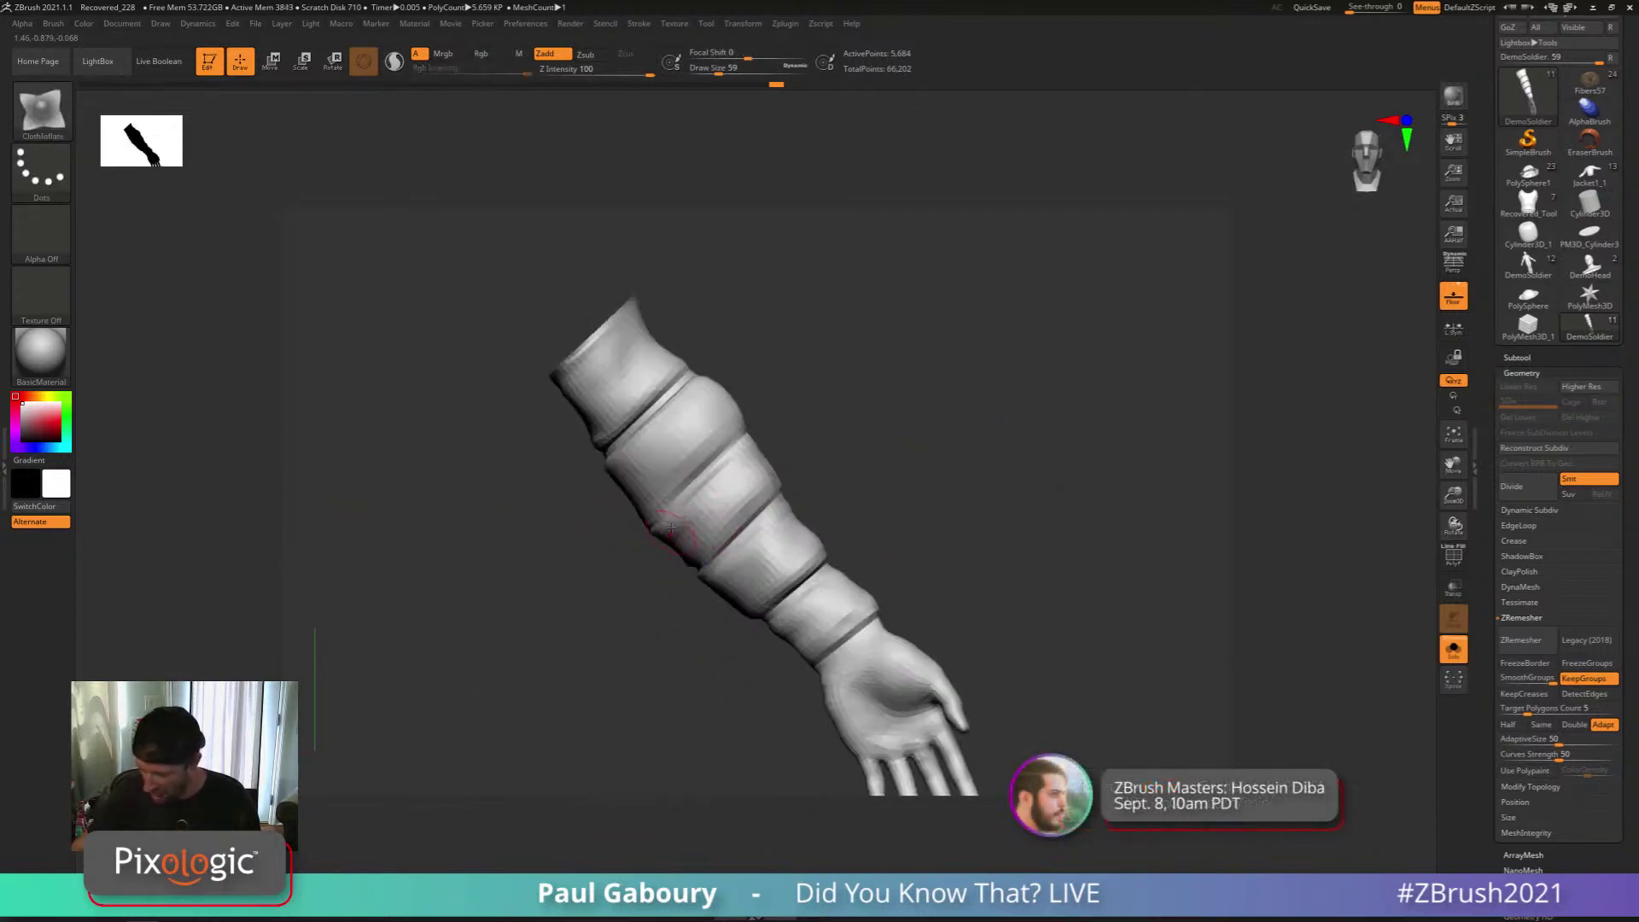
mouse_move(751, 581)
right_mouse_down()
mouse_move(912, 615)
mouse_move(849, 610)
mouse_move(879, 534)
mouse_move(734, 555)
right_mouse_up()
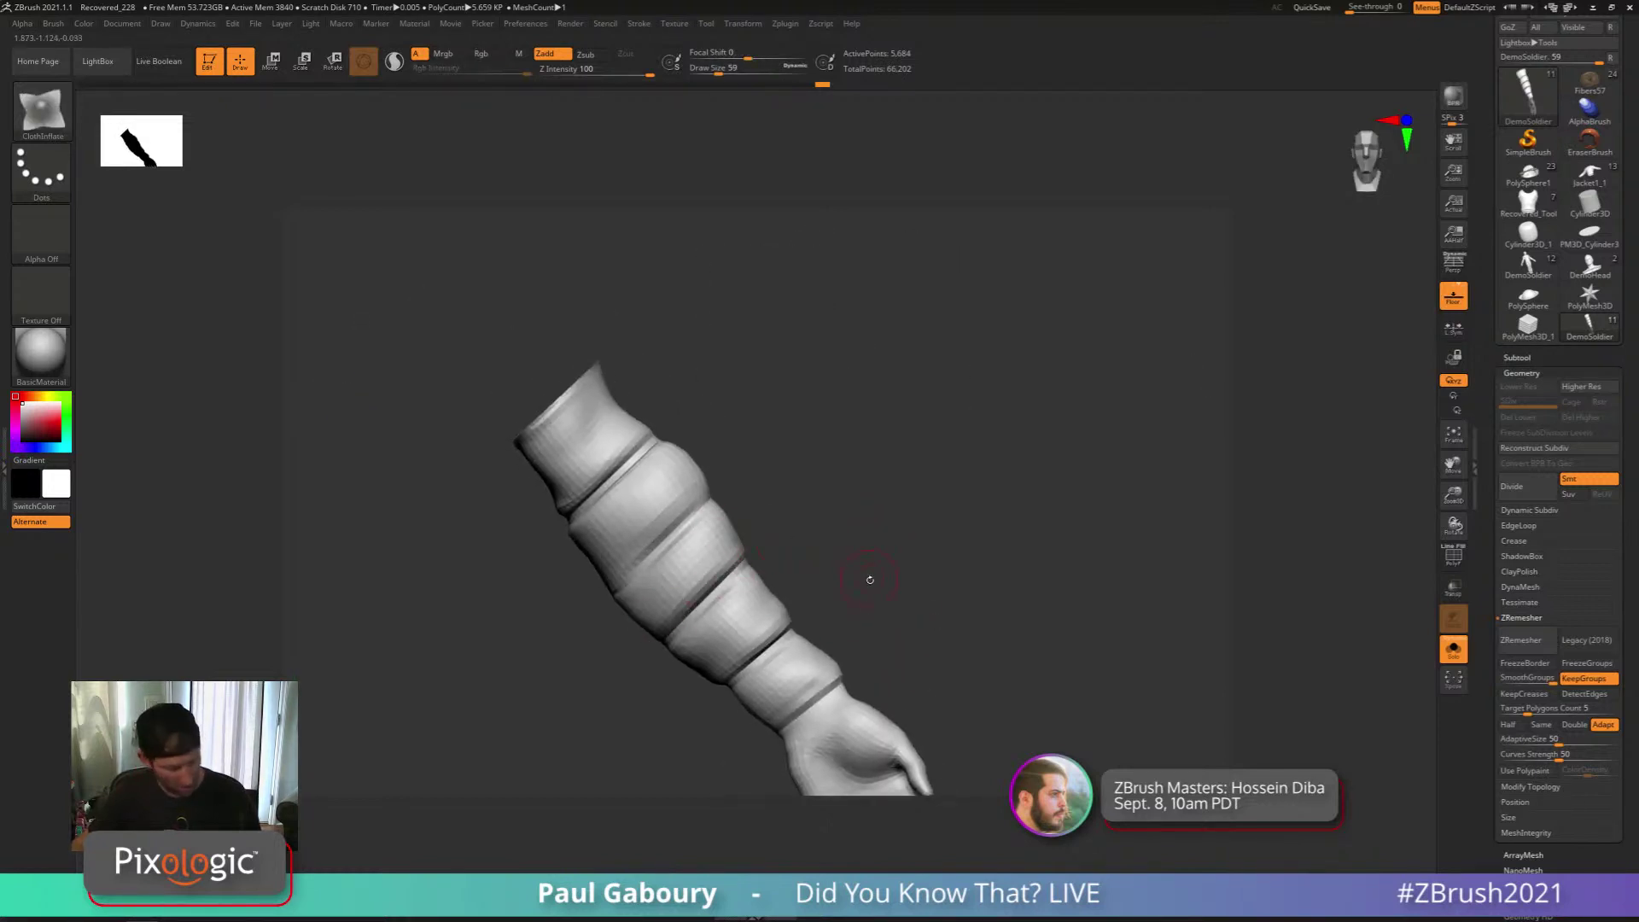
Go up one subdivision level and puff out the bands near the wrist with ClothInflate at Draw Size 101
key("d")
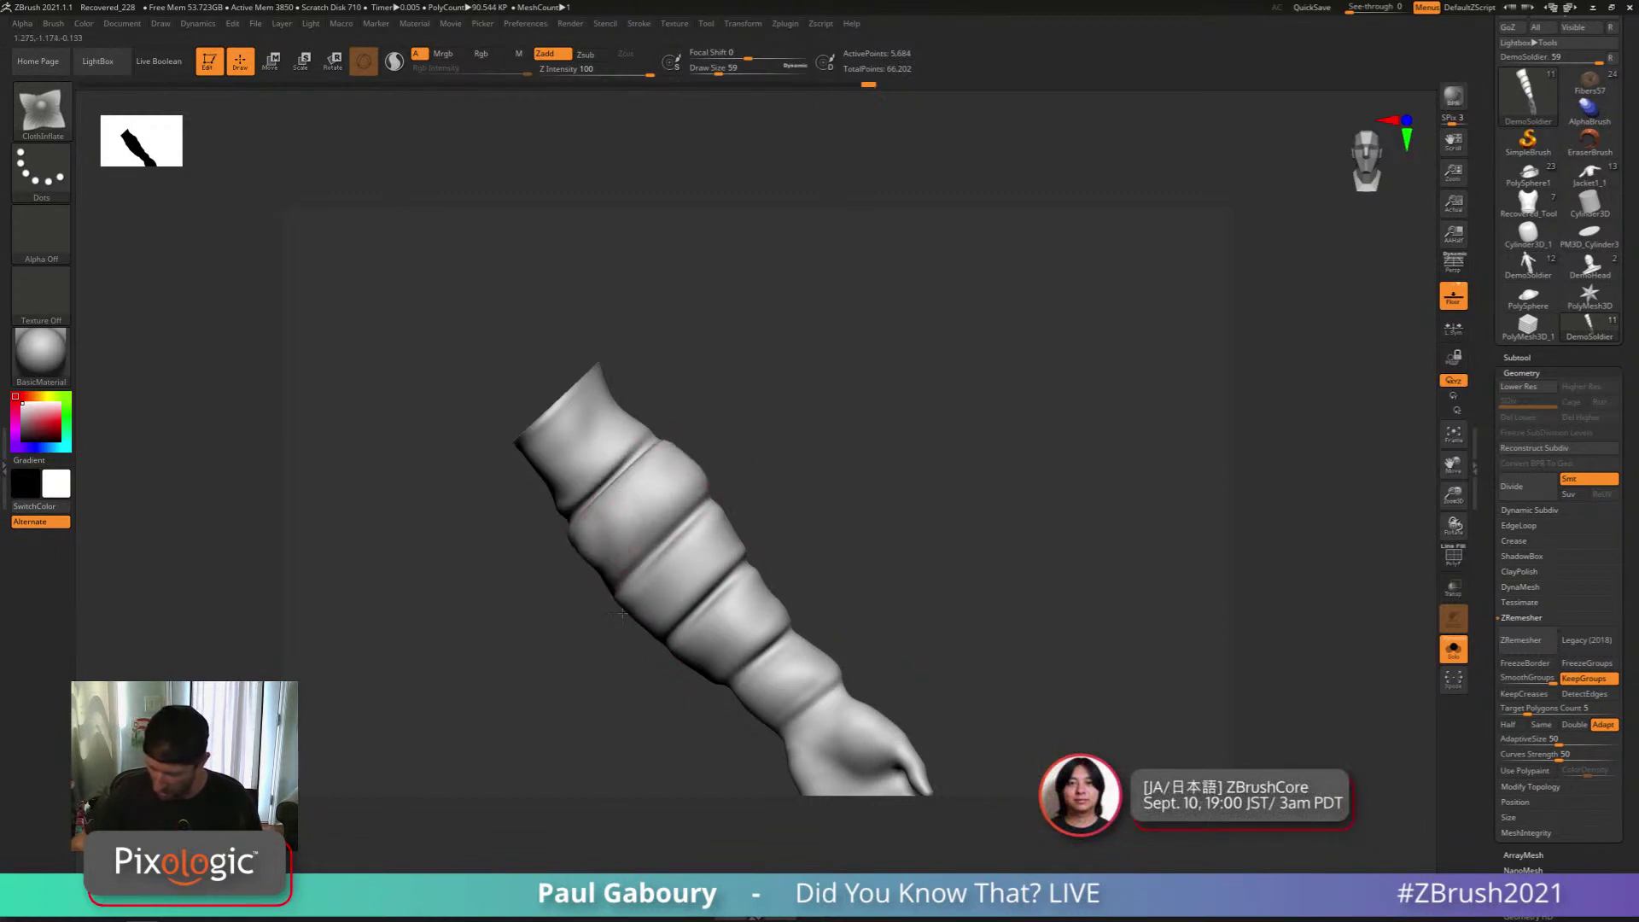
mouse_move(778, 688)
right_mouse_down()
mouse_move(819, 734)
mouse_move(830, 589)
mouse_move(903, 593)
mouse_move(817, 647)
mouse_move(821, 562)
mouse_move(854, 560)
mouse_move(772, 605)
mouse_move(623, 476)
mouse_move(827, 563)
mouse_move(680, 468)
mouse_move(757, 664)
mouse_move(741, 632)
right_mouse_up()
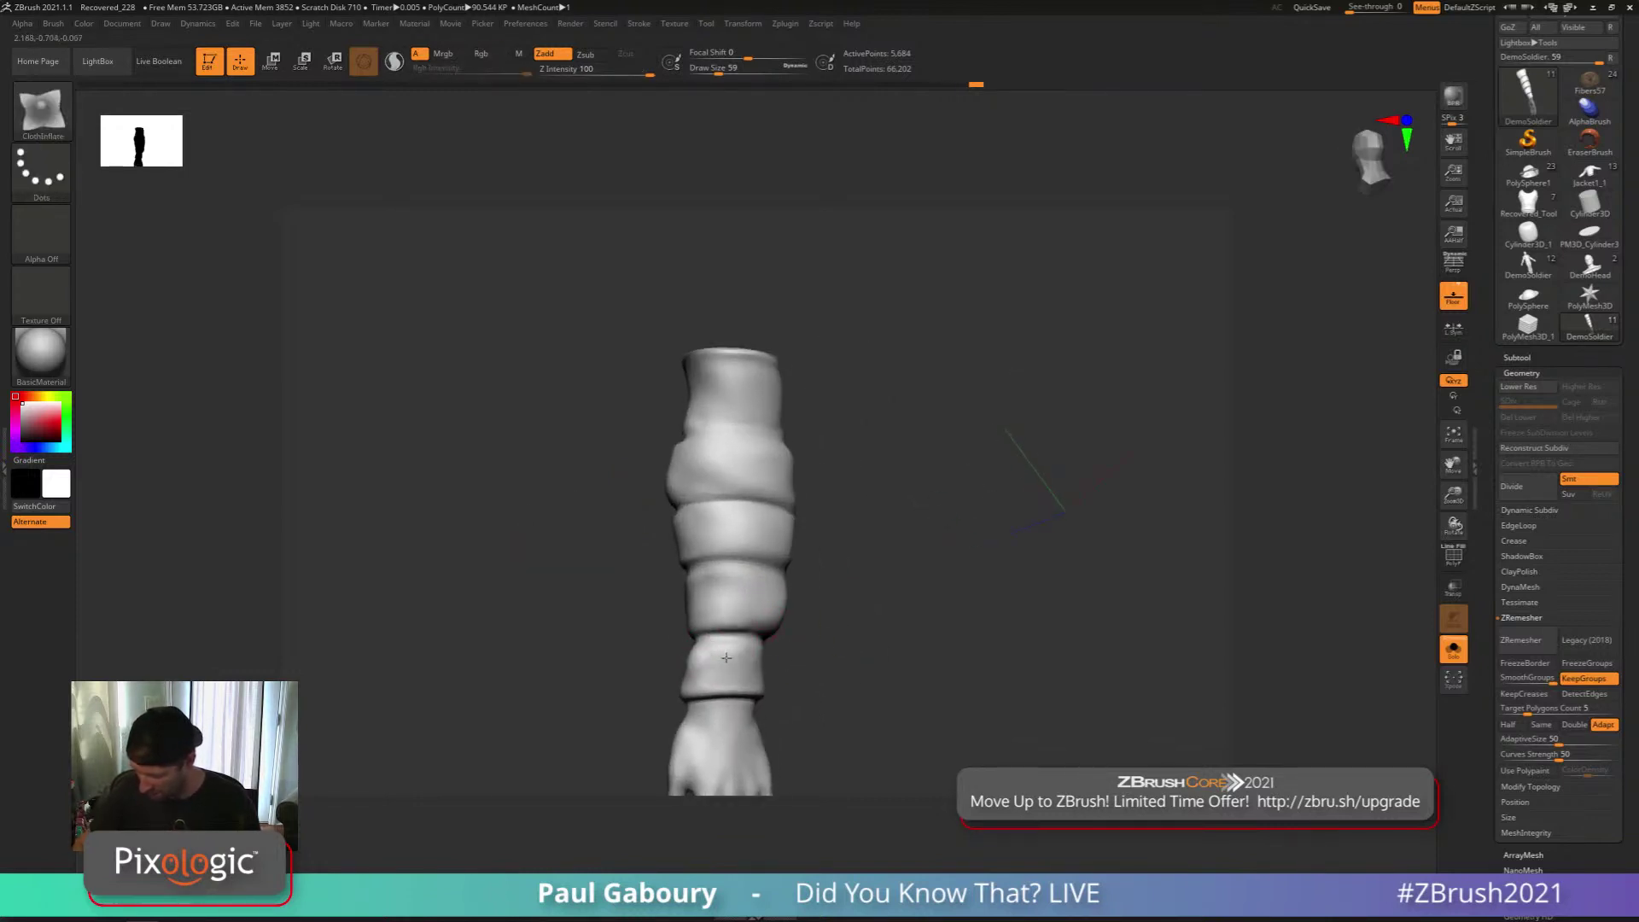
left_click_drag(726, 657, 702, 666)
key("s")
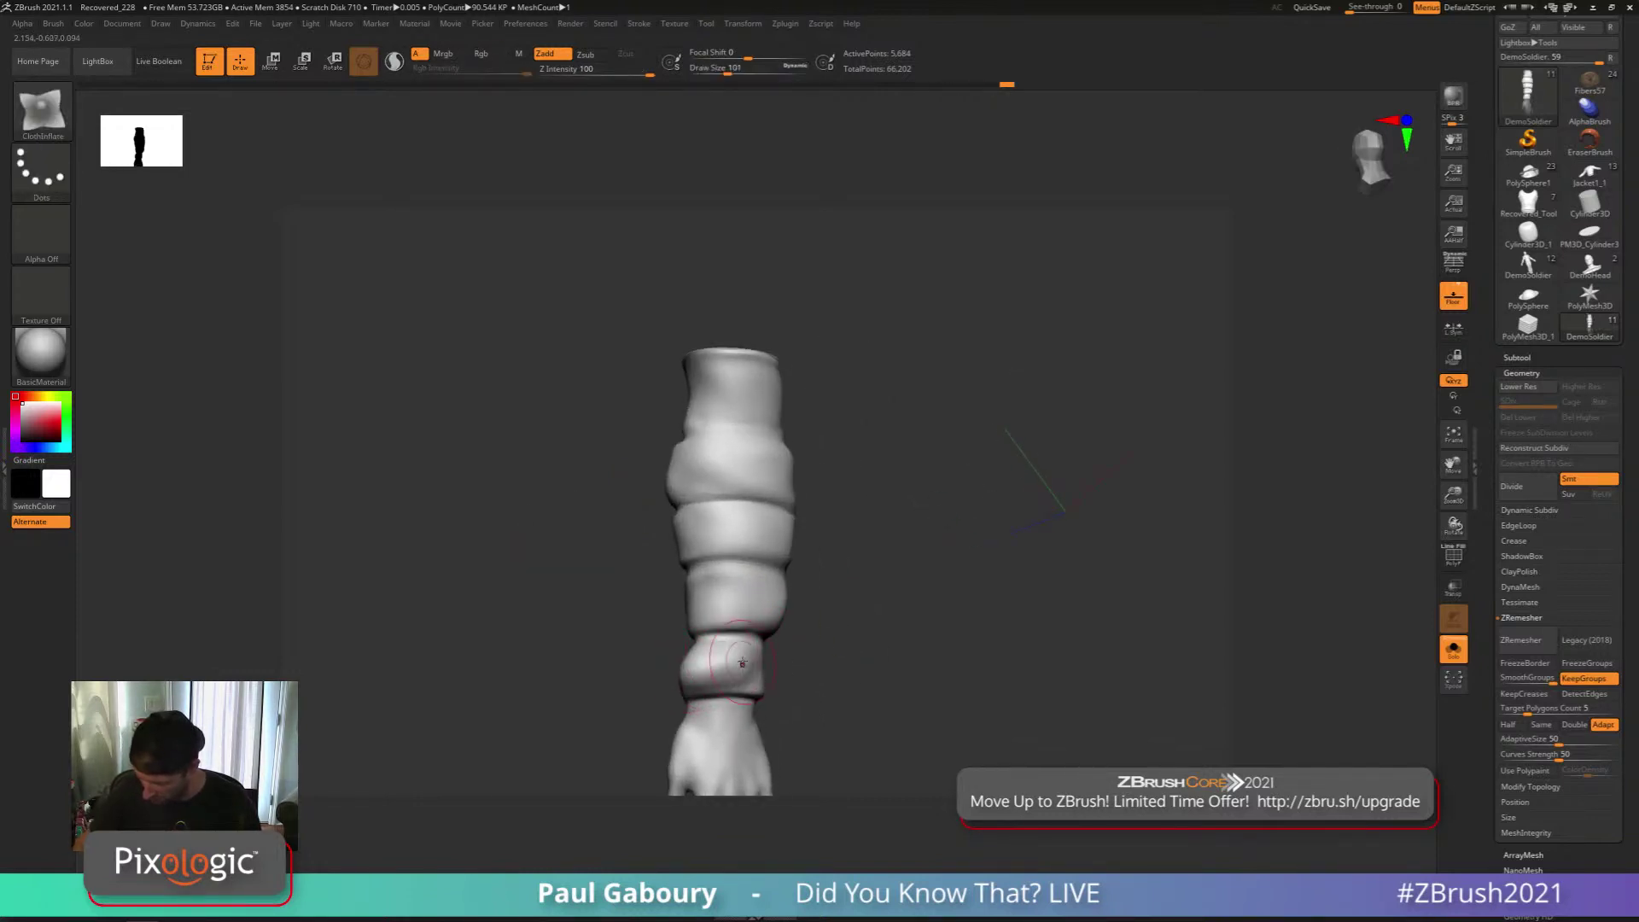
right_click_drag(758, 672, 717, 680)
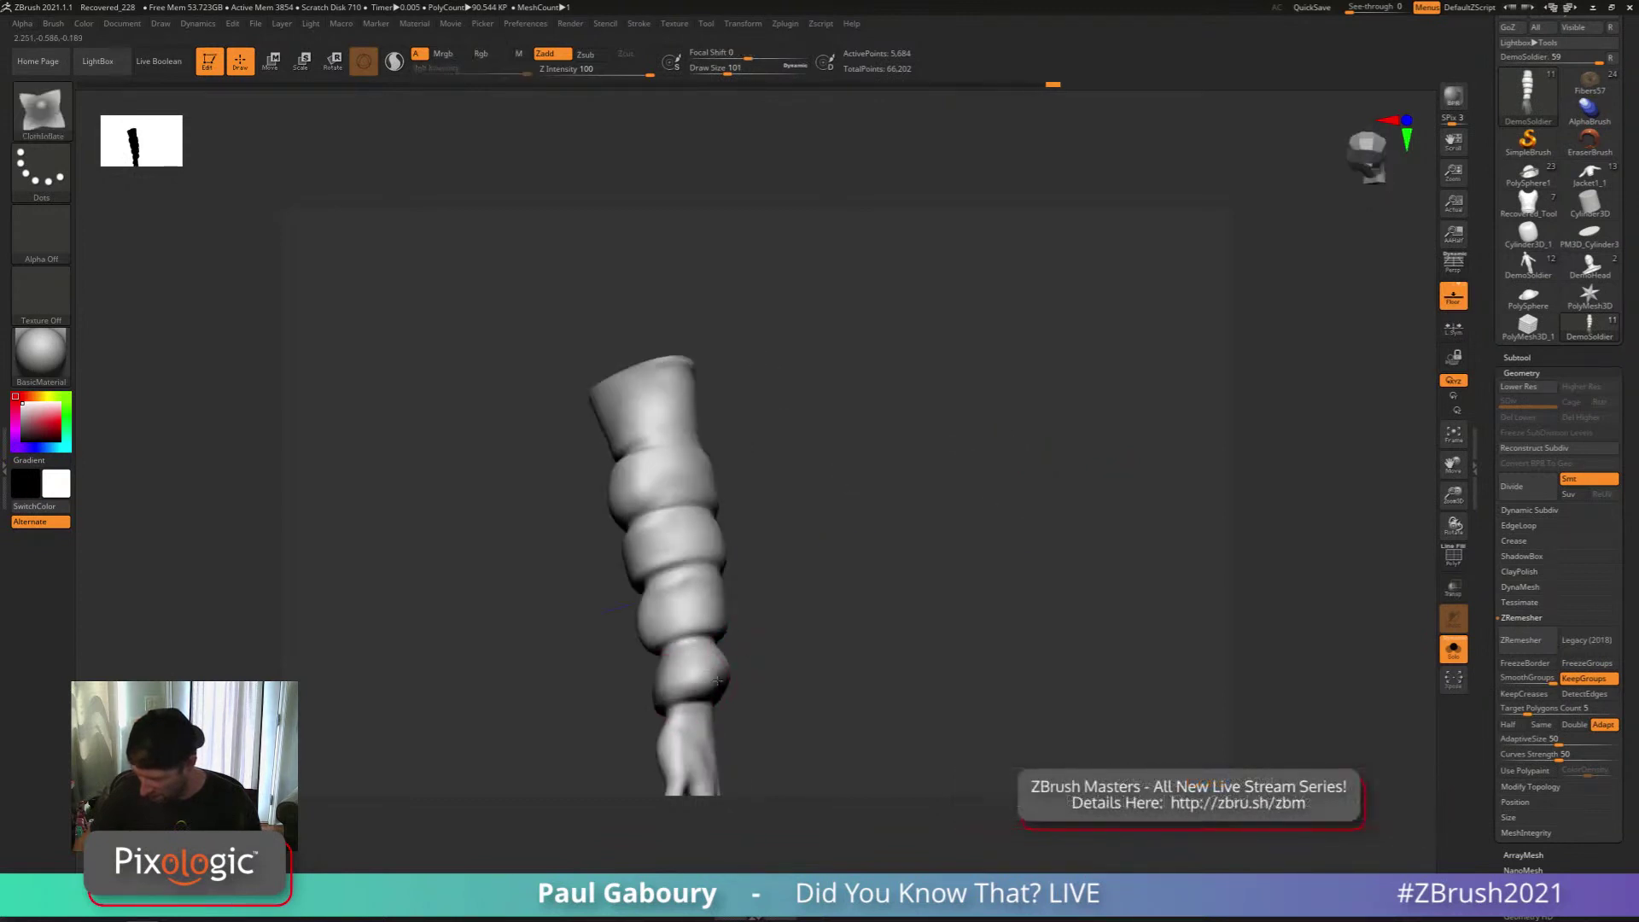
left_click_drag(715, 660, 687, 662, "shift")
right_click_drag(686, 663, 686, 693, "ctrl")
left_click_drag(698, 633, 687, 627)
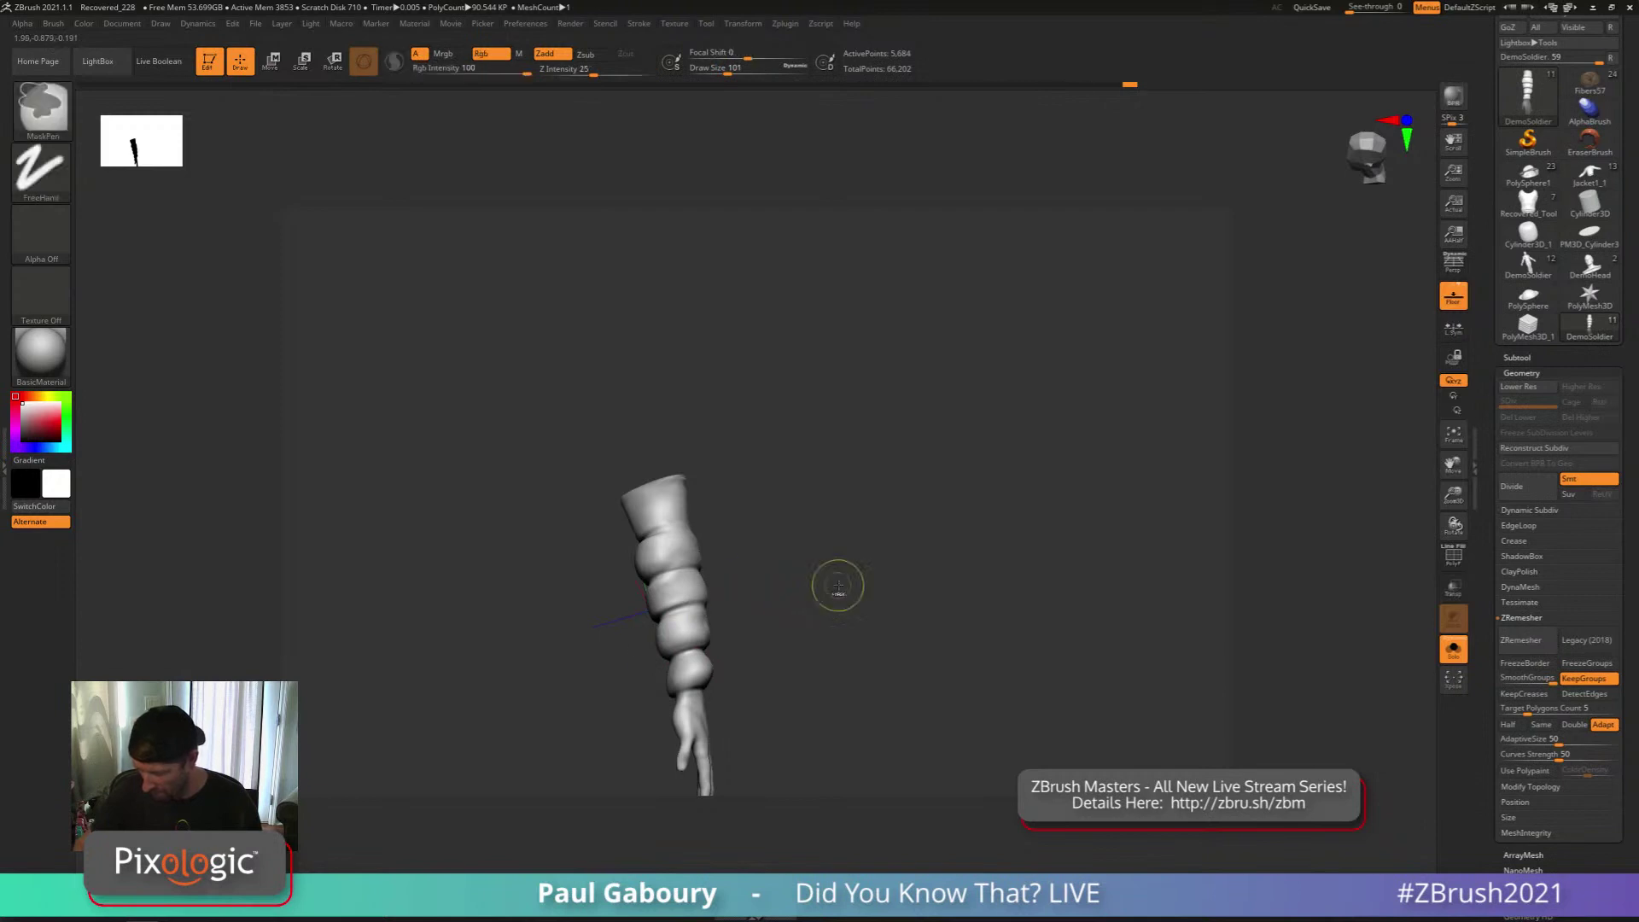
Turn PolyFrame on to show the arm's polygroups and set the Draw Size to 27
mouse_move(835, 583)
left_mouse_down()
mouse_move(795, 572)
mouse_move(832, 582)
left_mouse_up()
mouse_move(832, 582)
right_mouse_down("ctrl")
mouse_move(879, 612)
mouse_move(901, 563)
mouse_move(899, 613)
mouse_move(933, 596)
right_mouse_up("ctrl")
key("shift+f")
key("s")
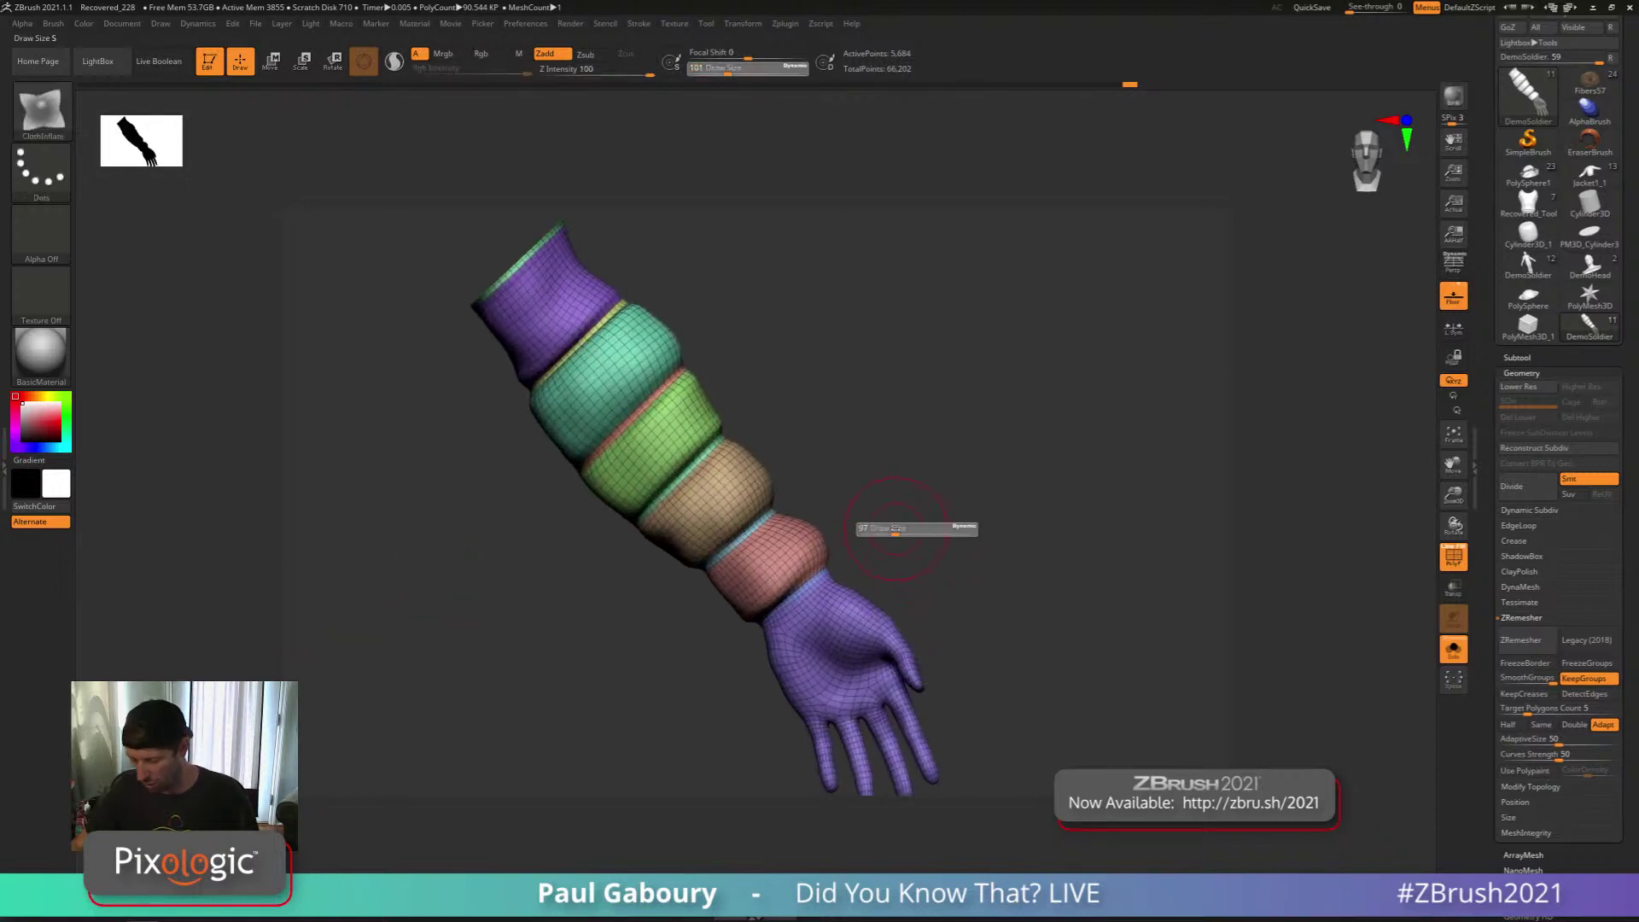
left_click_drag(881, 528, 875, 527)
Hide the hand and the five wide bands, and merge the visible narrow strips into one polygroup
right_click_drag(863, 520, 852, 585, "ctrl")
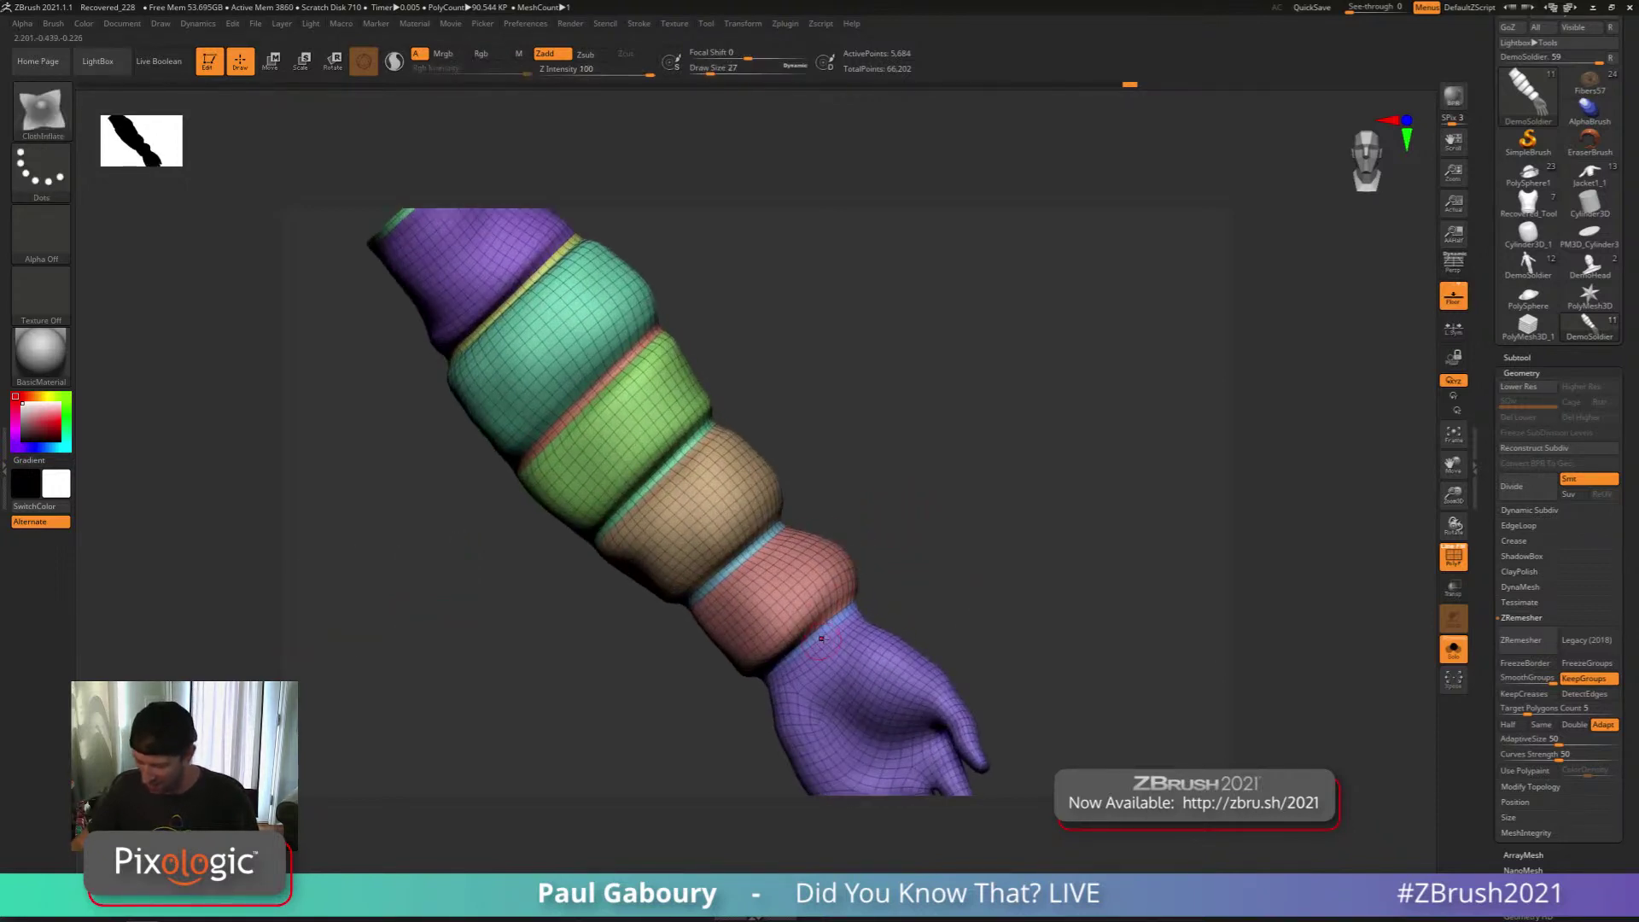
left_click(834, 661, "ctrl+shift")
left_click(772, 580, "ctrl+shift")
left_click(700, 512, "ctrl+shift")
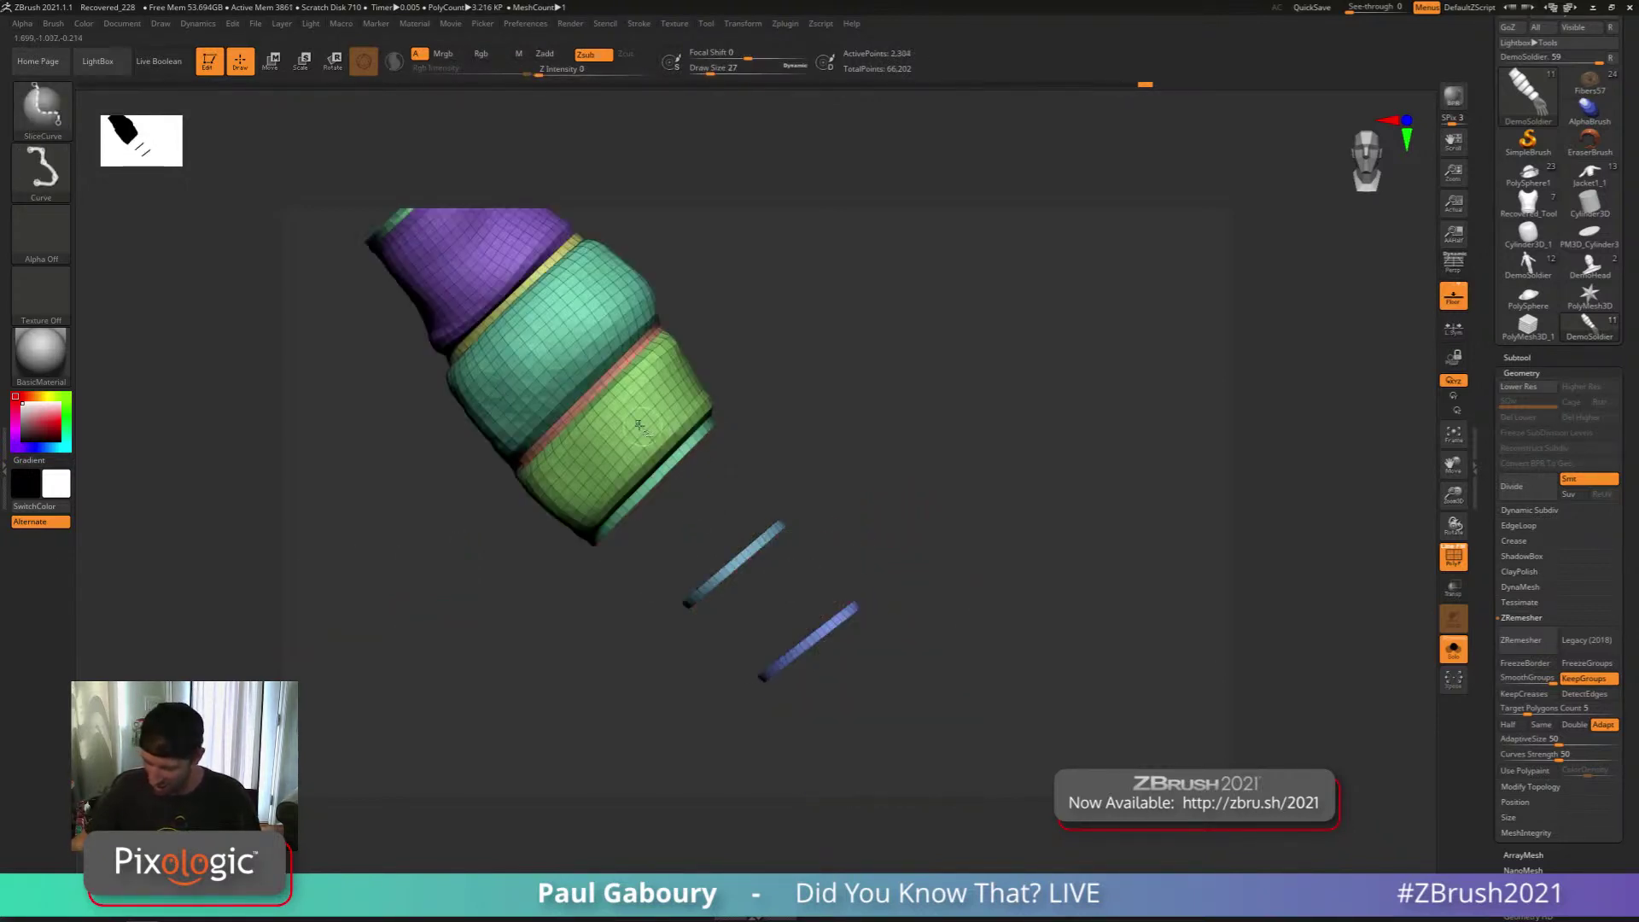
left_click(627, 423, "ctrl+shift")
left_click(565, 294, "ctrl+shift")
left_click(565, 294, "ctrl+shift")
right_click_drag(866, 545, 896, 621, "alt")
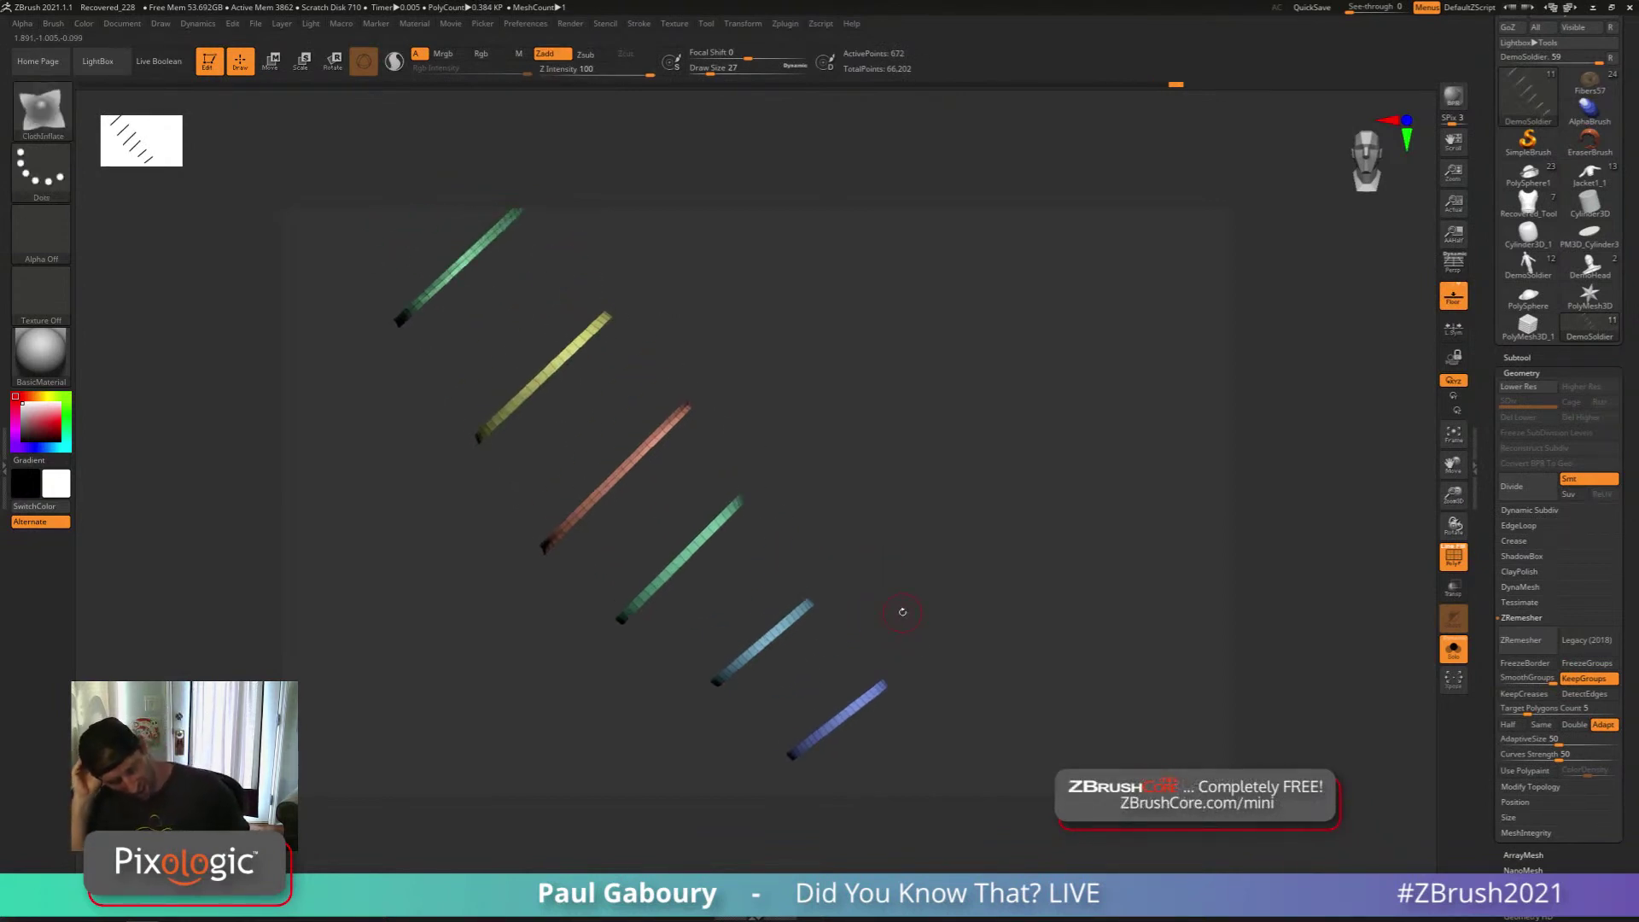
key("ctrl")
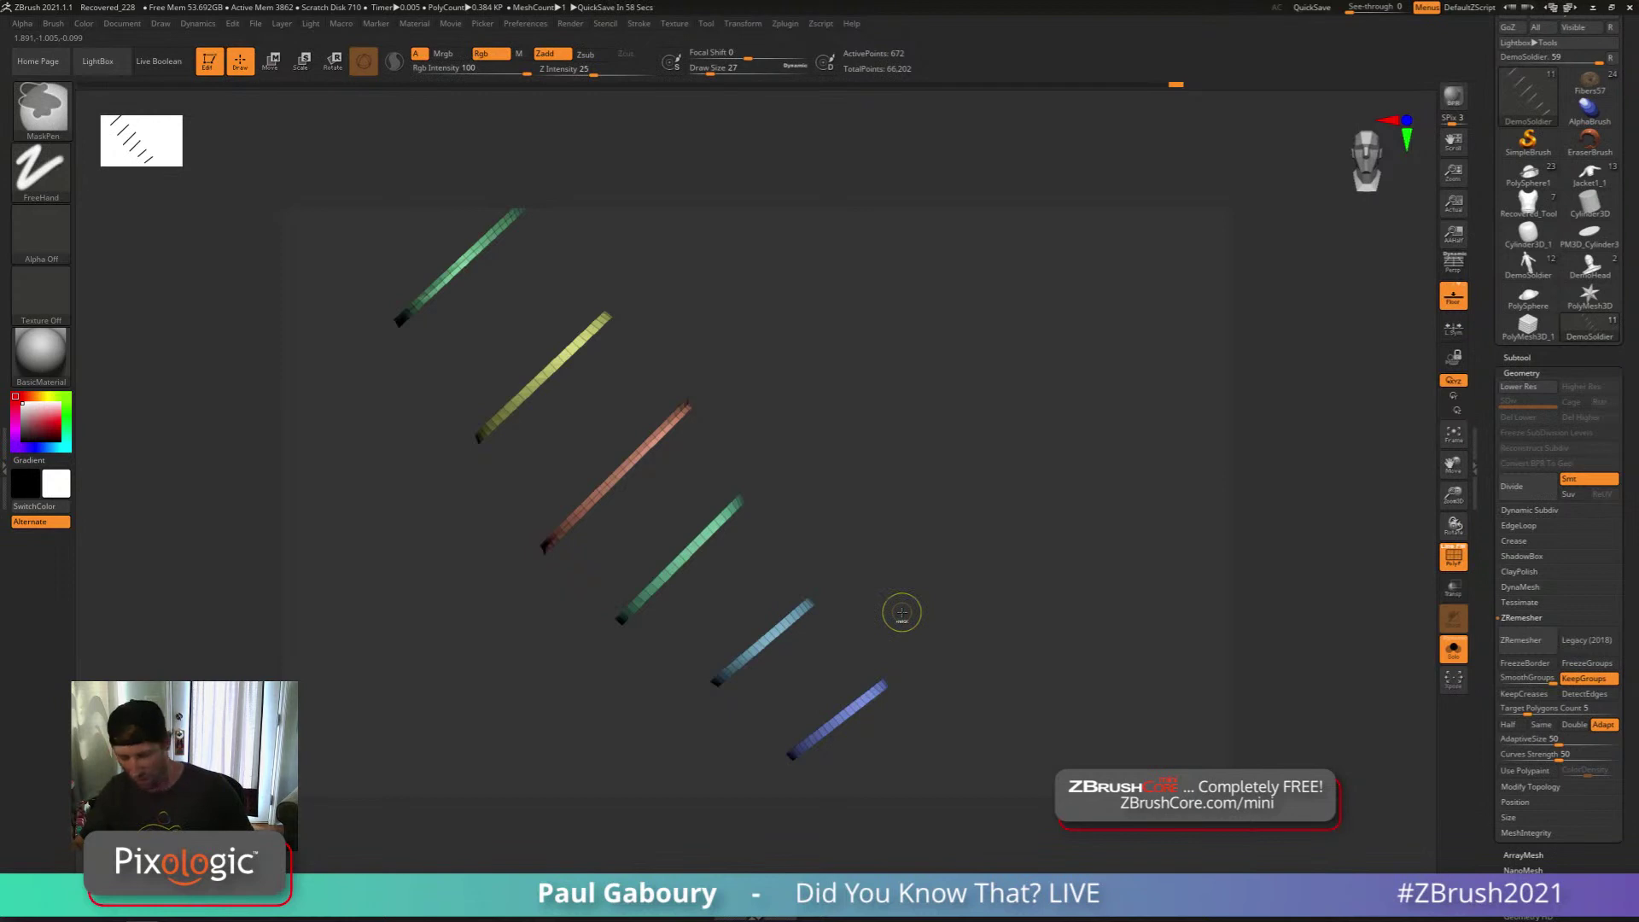
key("shift+f")
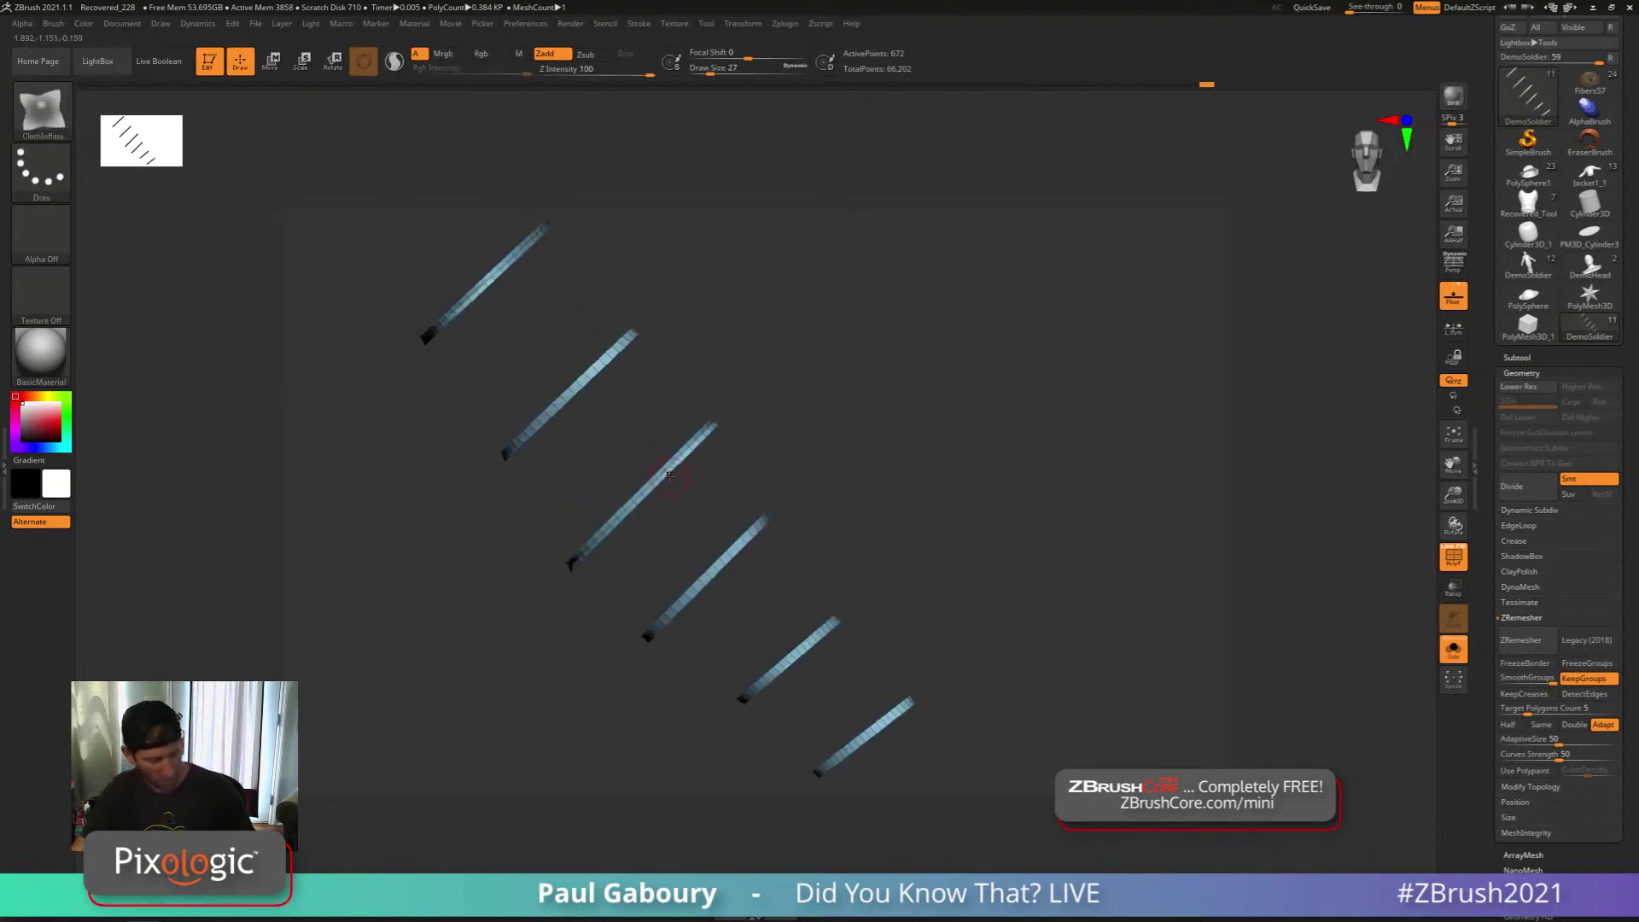
Select the ZModeler brush and delete the middle edge loop from the strips that have two polygon rows
key("b")
key("z")
key("m")
right_click_drag(670, 484, 677, 495, "ctrl")
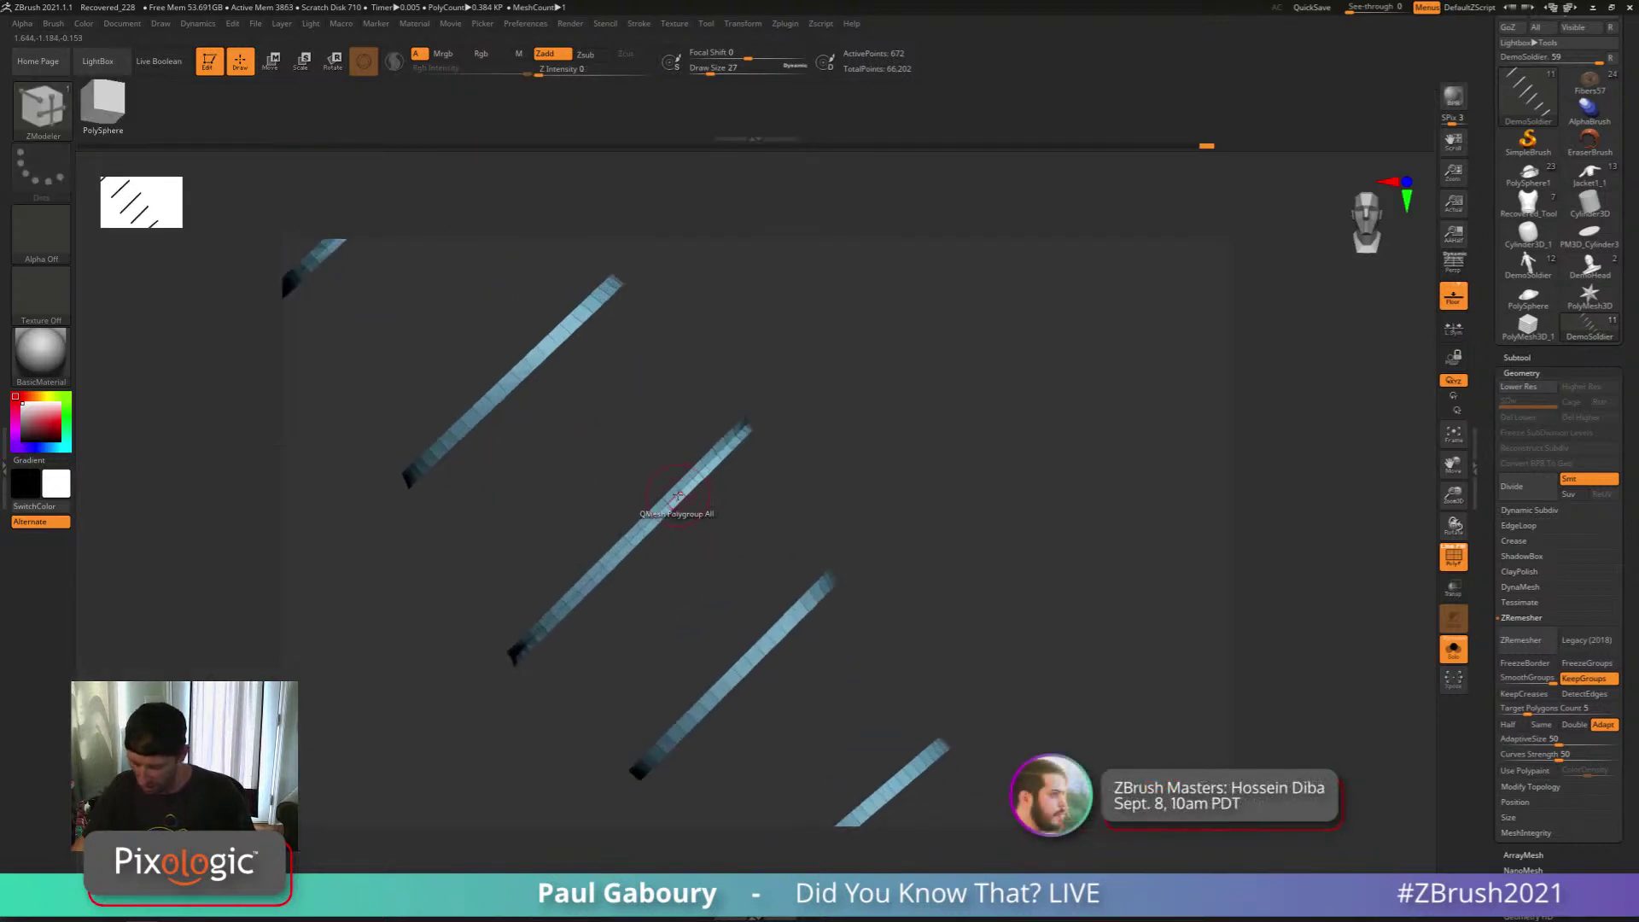
key("space")
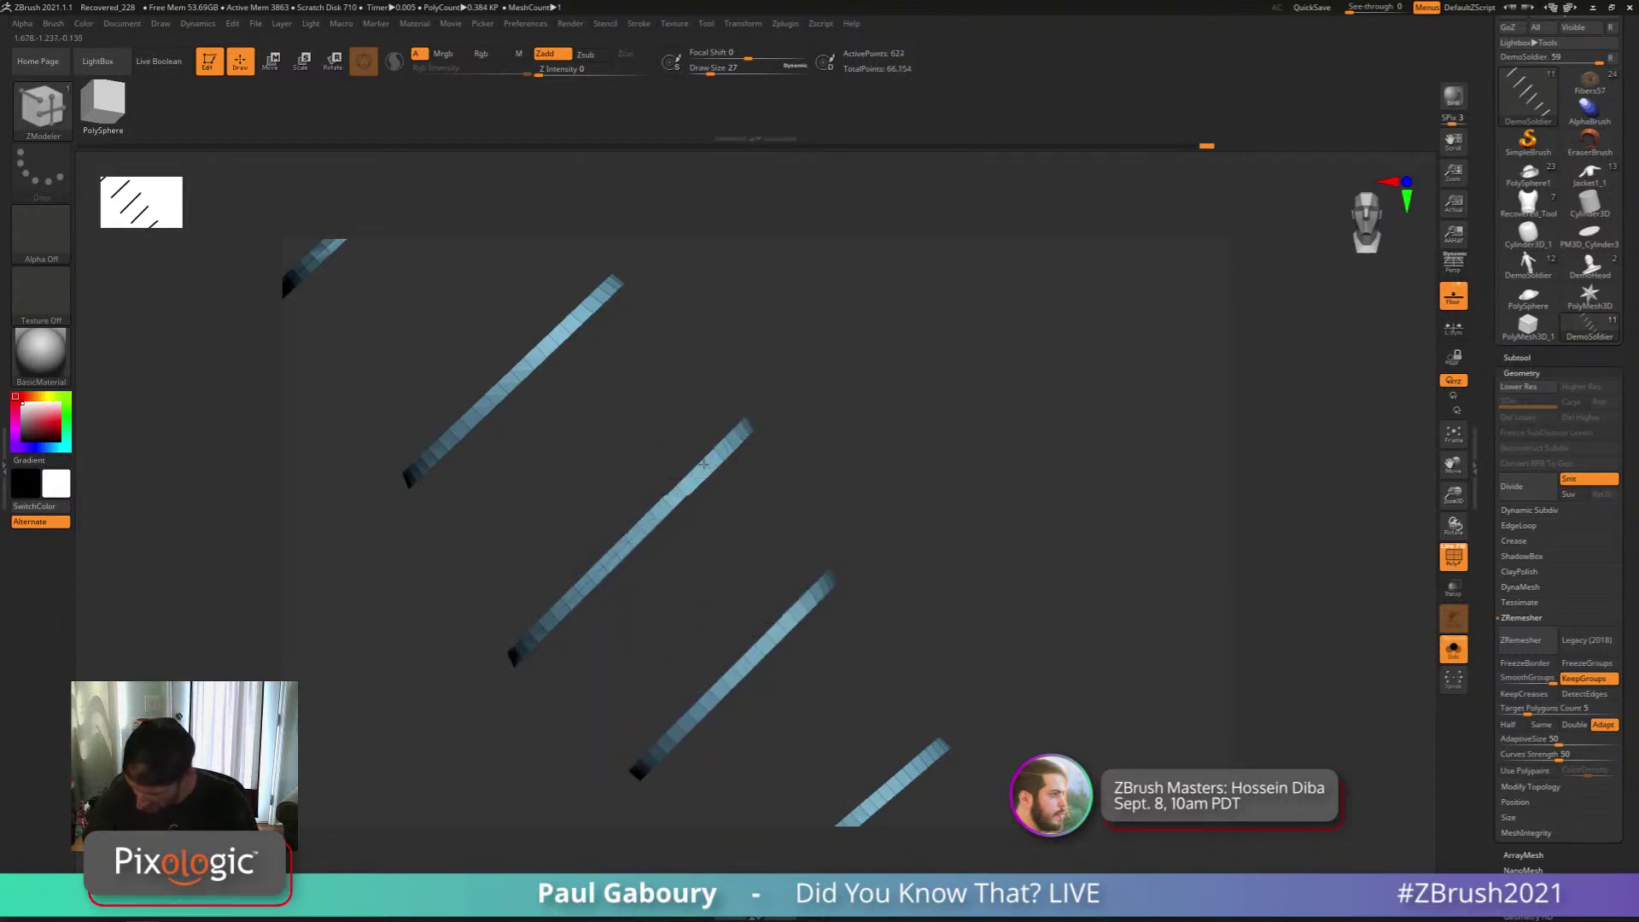
left_click(661, 508, "alt")
left_click(478, 303, "alt")
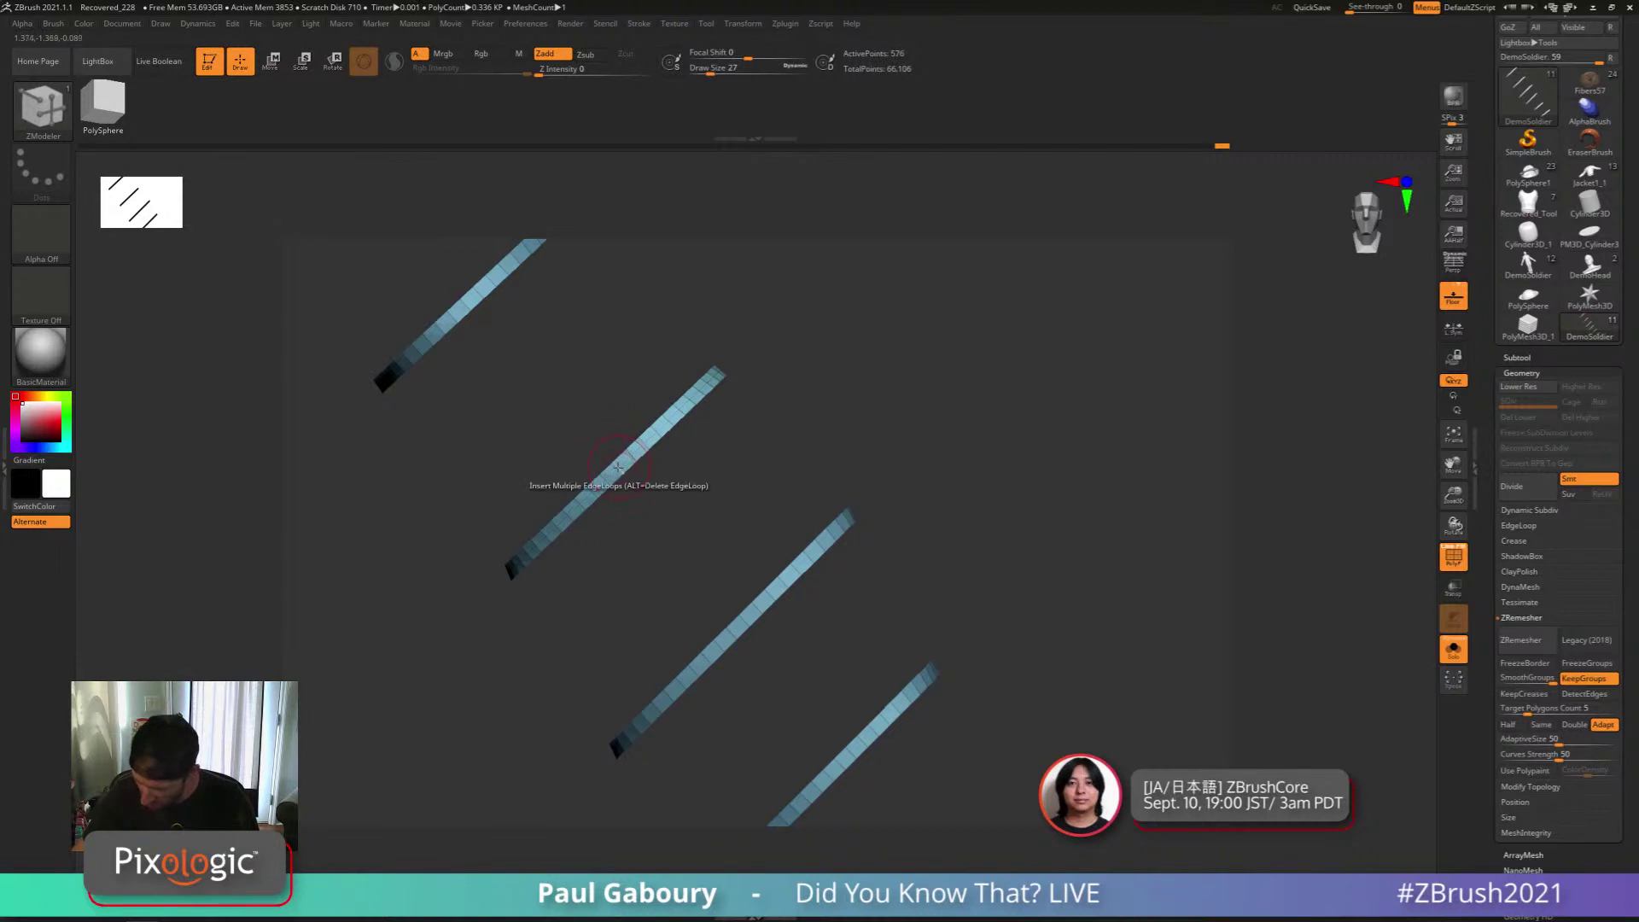
Insert one edge loop lengthwise through the middle of each narrow strip with ZModeler
right_click(618, 466)
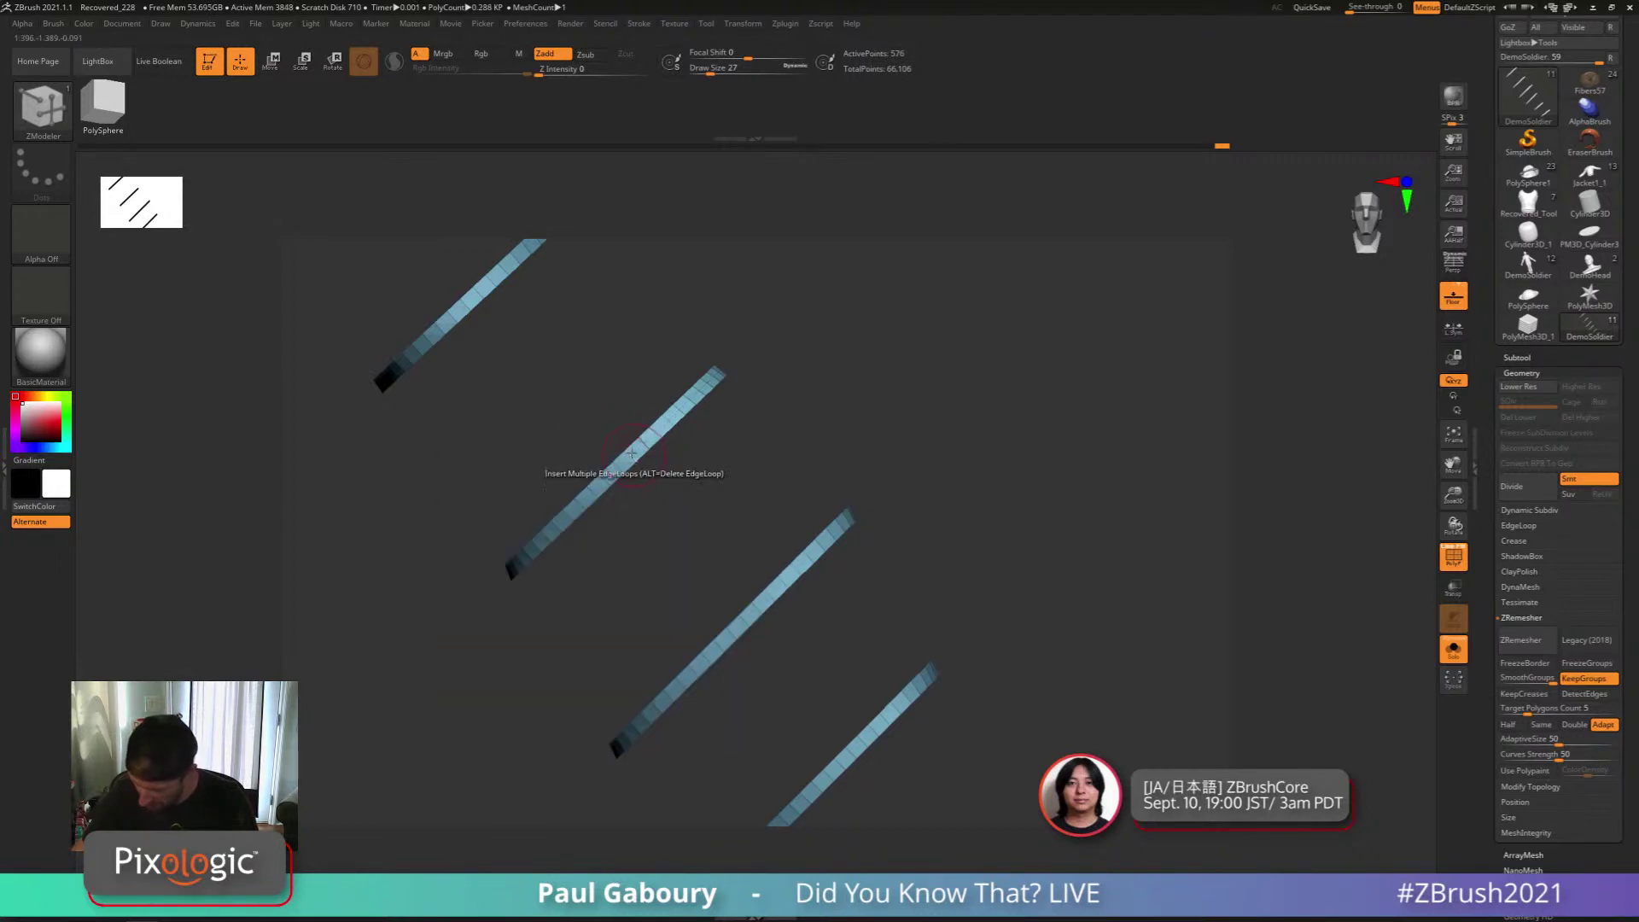
right_click_drag(629, 448, 641, 465, "ctrl")
left_click(637, 460)
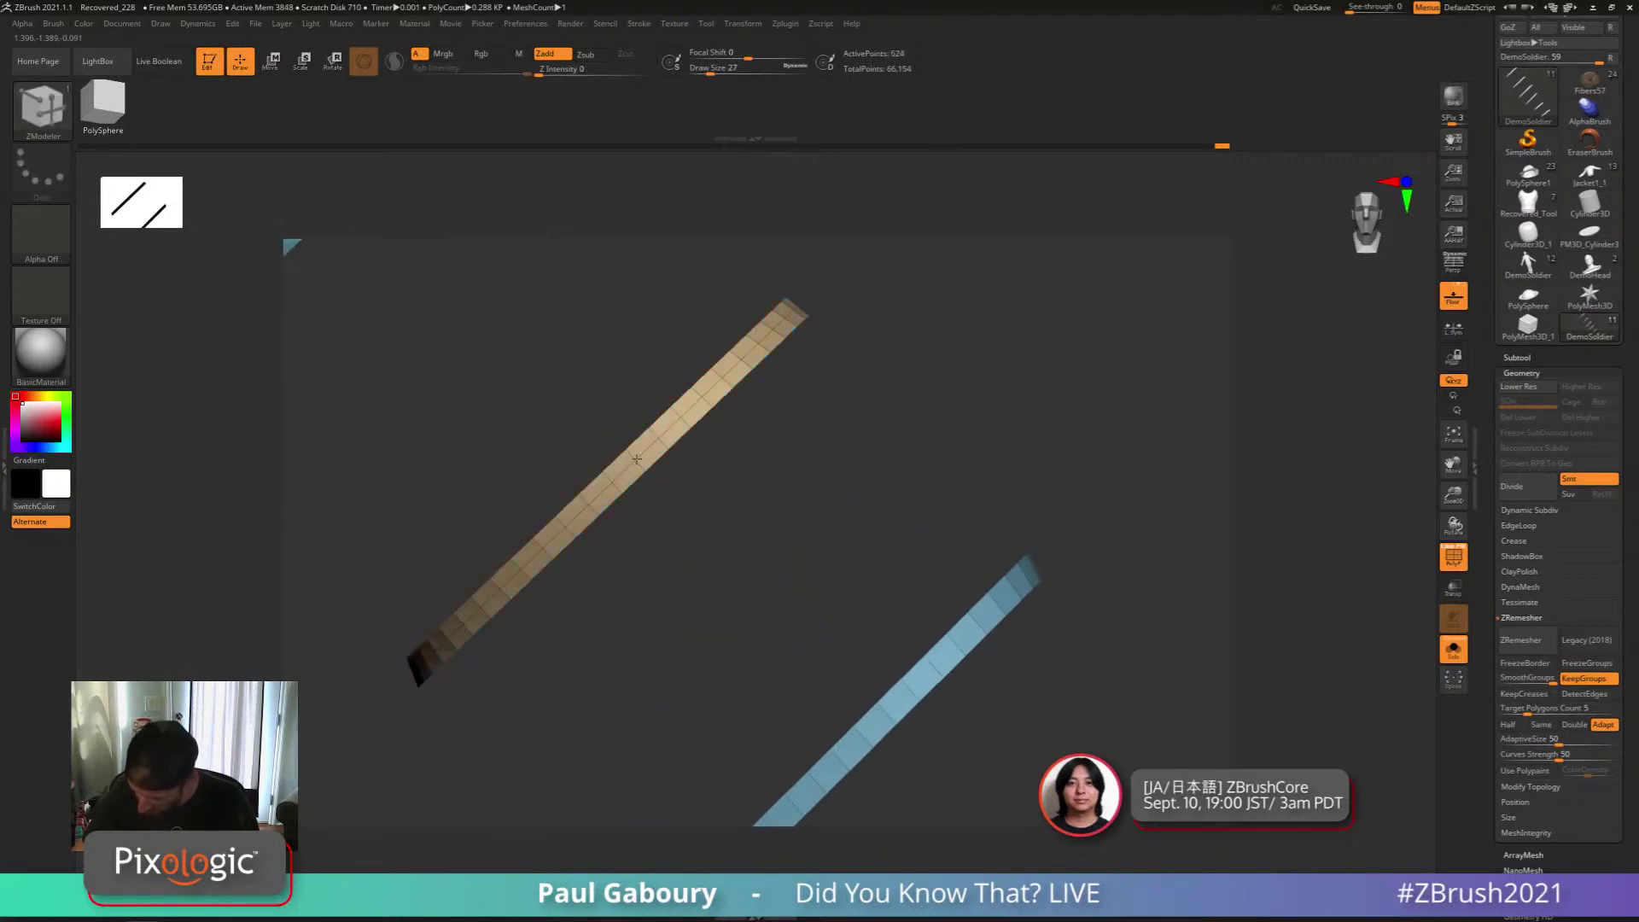
right_click_drag(658, 486, 783, 611, "ctrl")
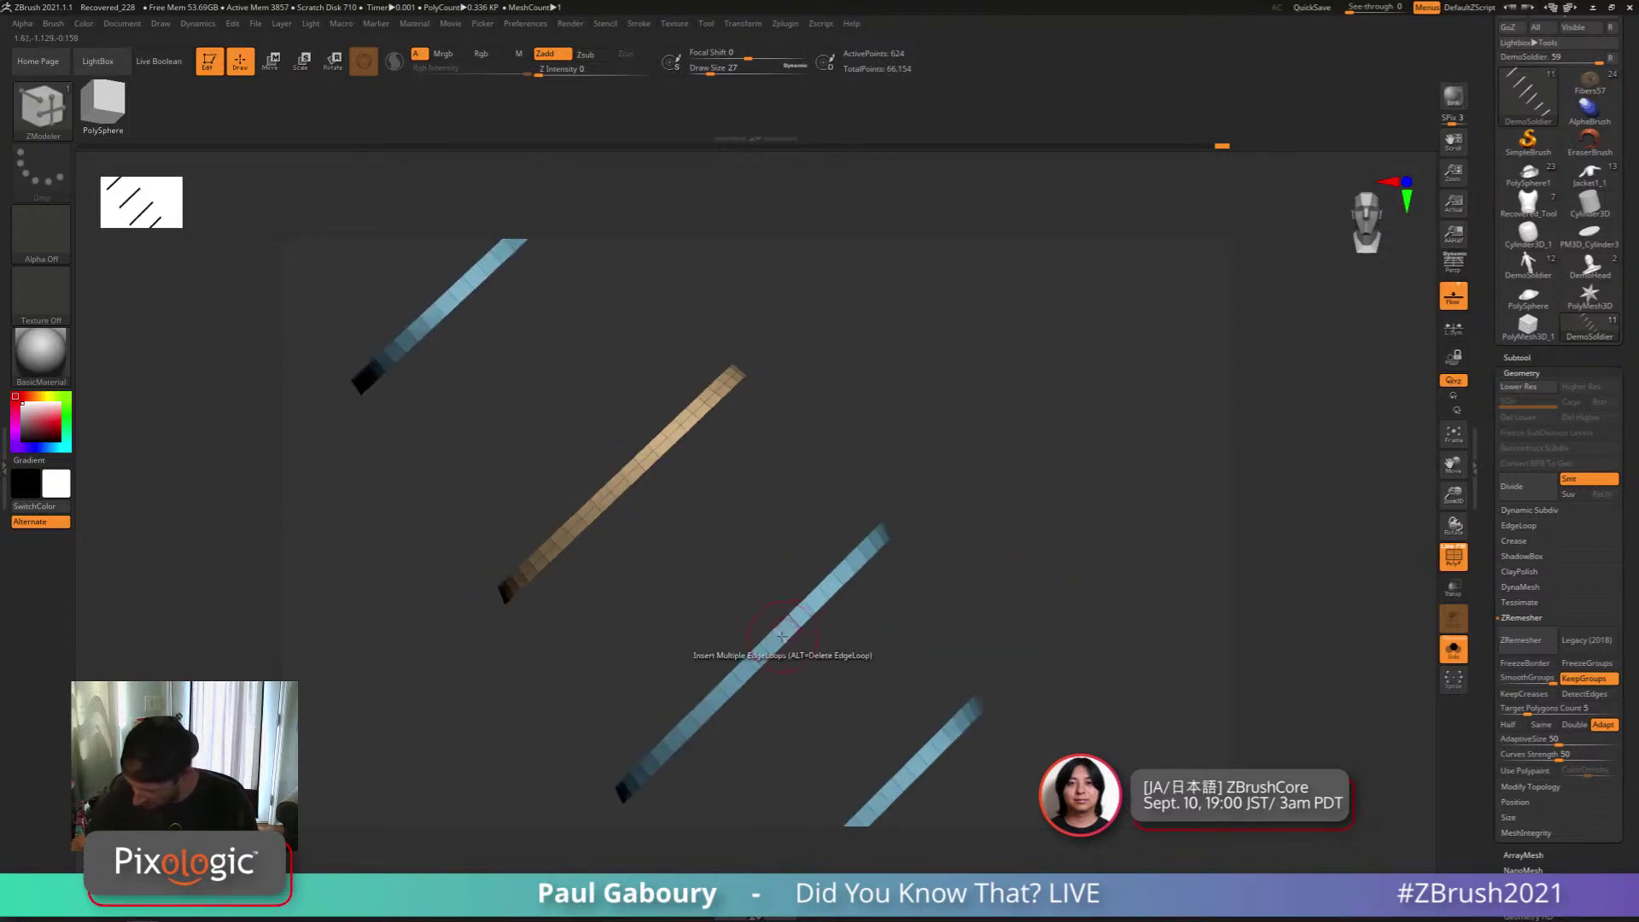
left_click(782, 636)
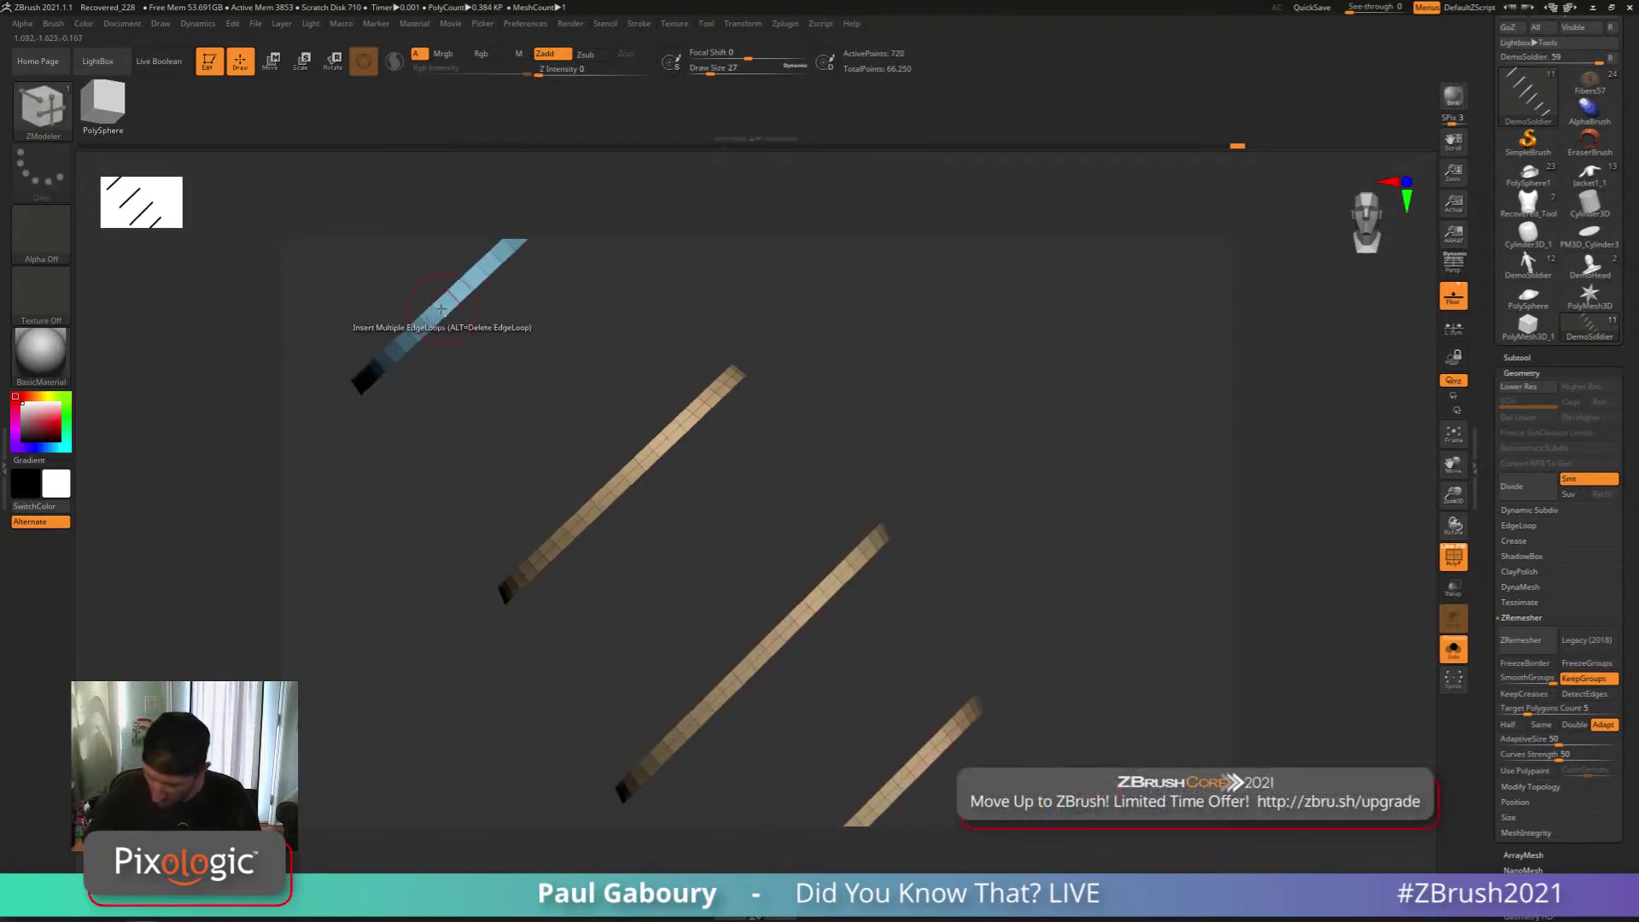
right_click_drag(854, 603, 627, 353, "alt")
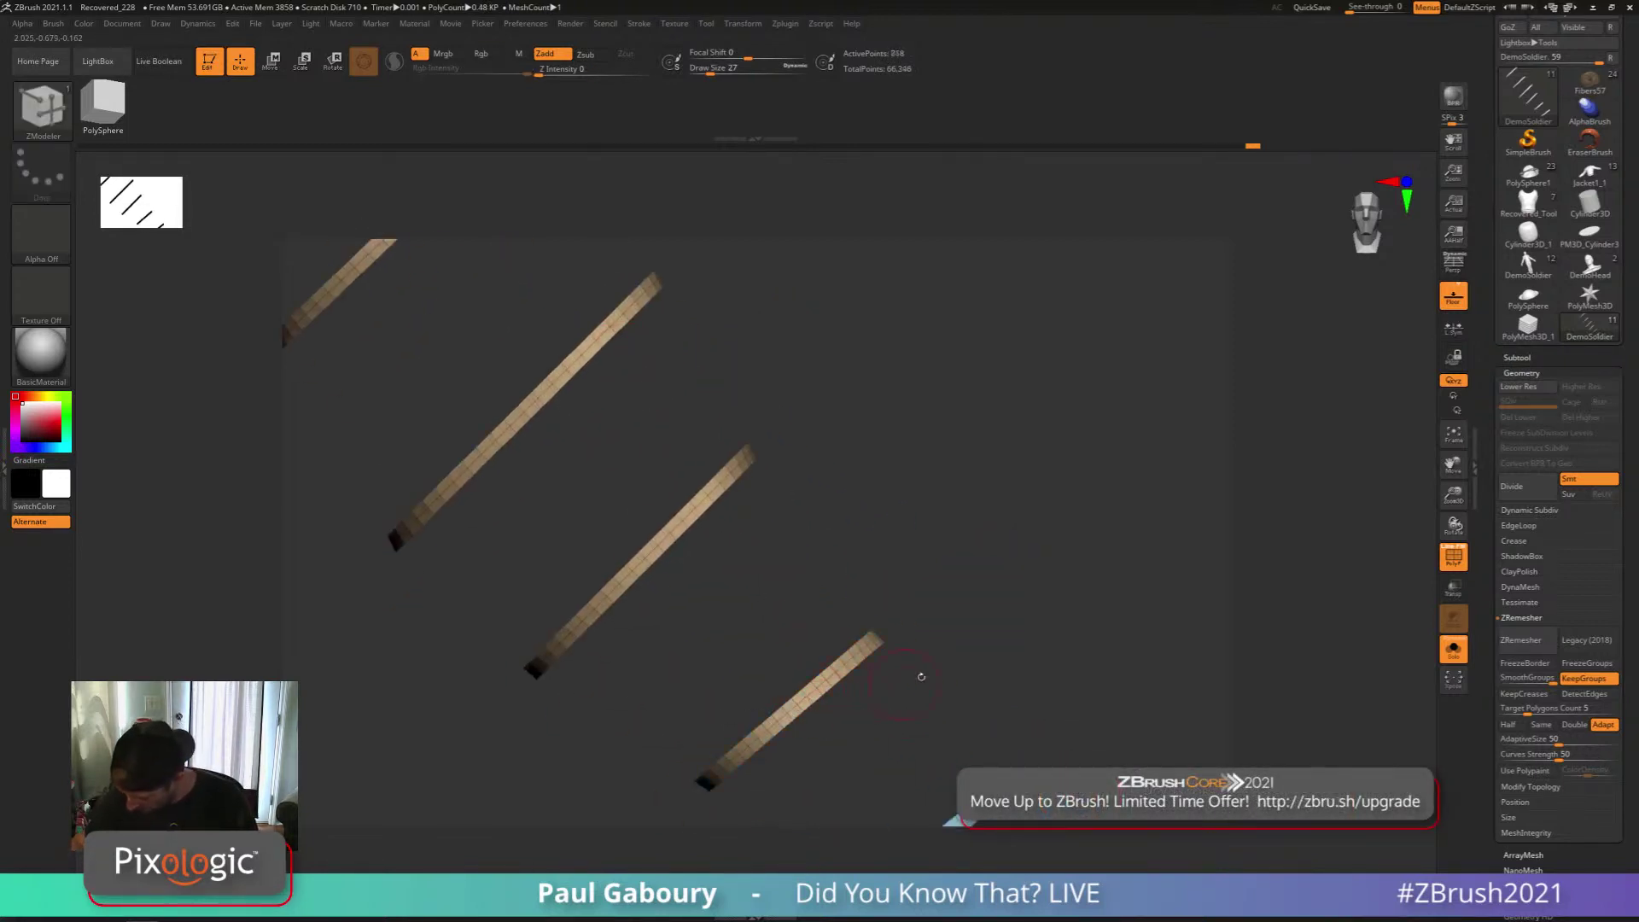
right_click_drag(952, 836, 854, 619, "alt")
left_click(877, 650)
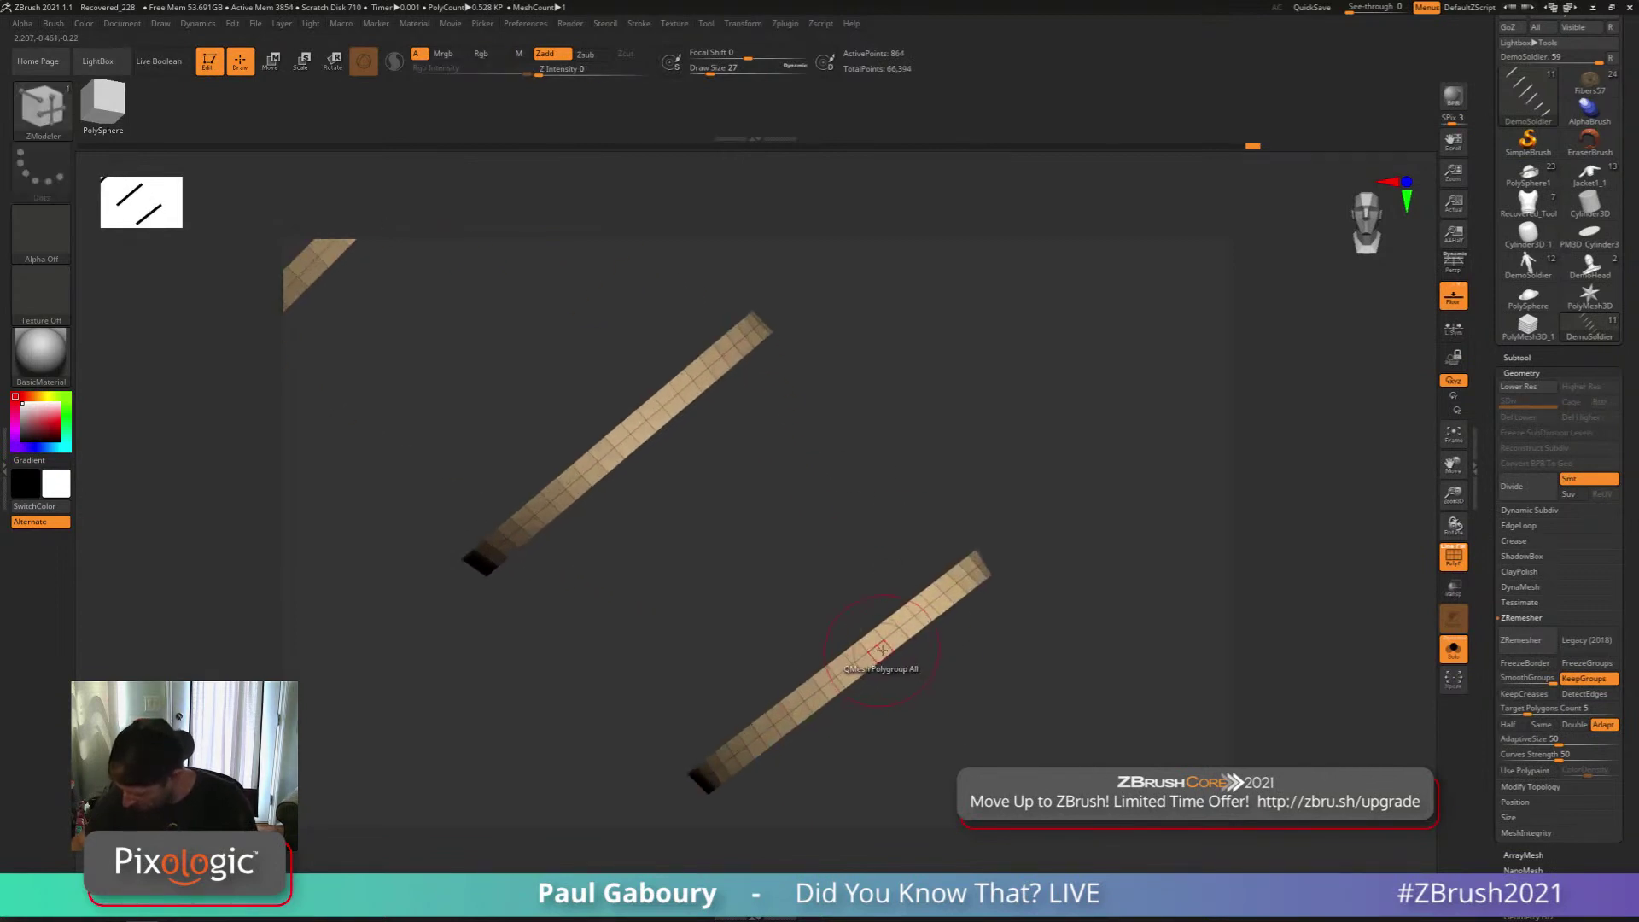
Set the Draw Size to 6 and ZModeler's polygon action to PolyGroup with the Polyloop target
type("6")
key("Return")
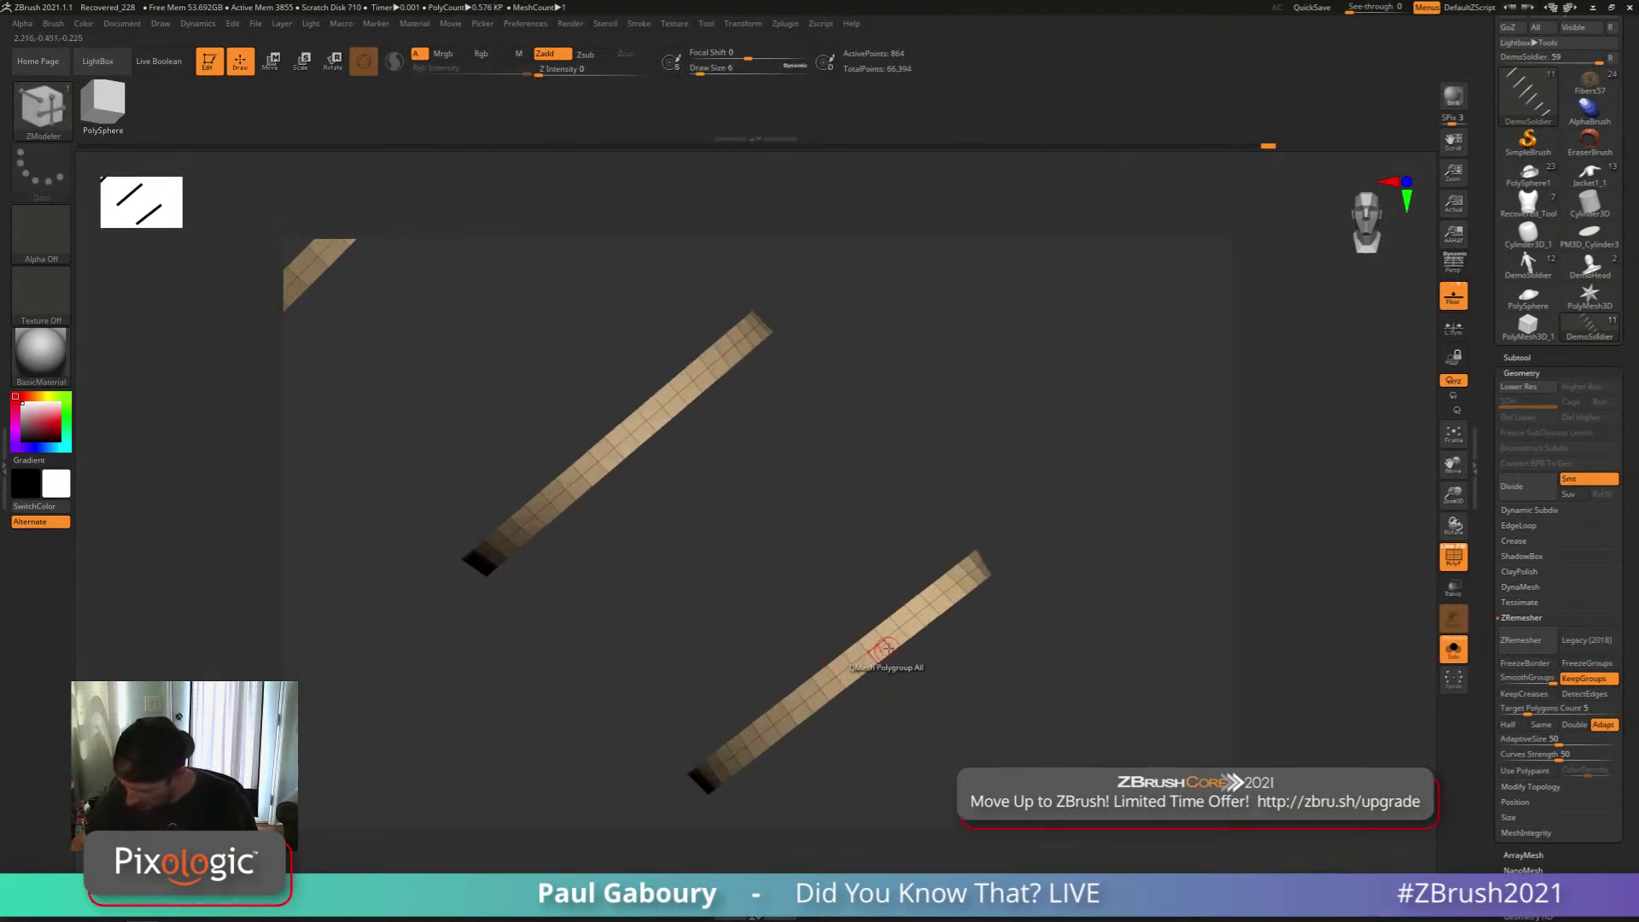
key("space")
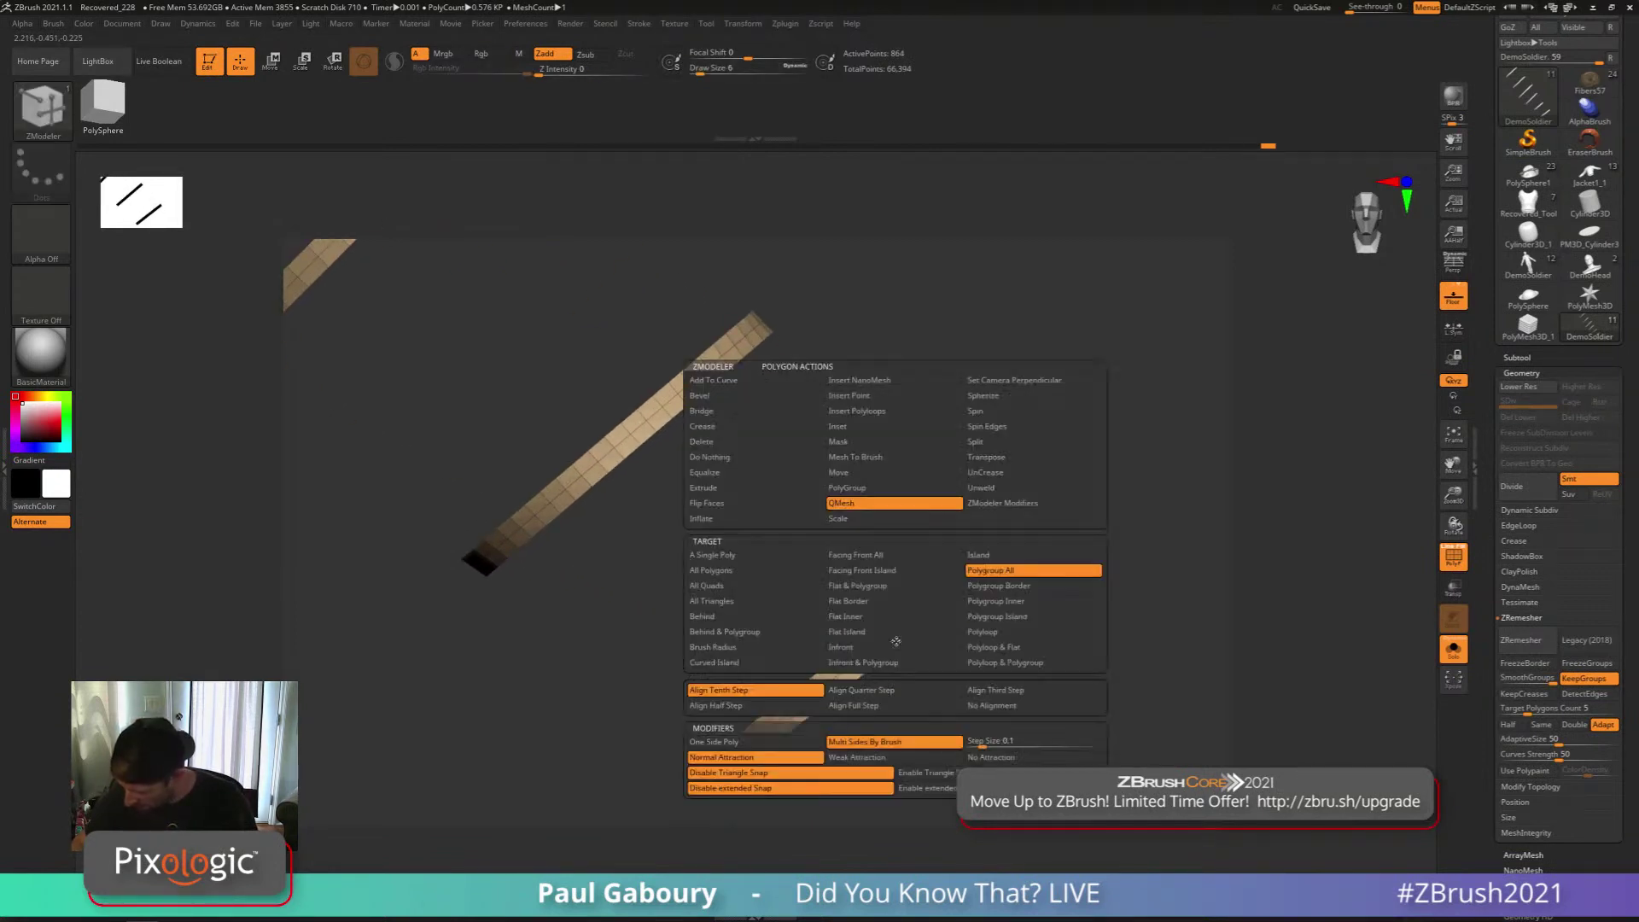
left_click(894, 488)
left_click(1014, 633)
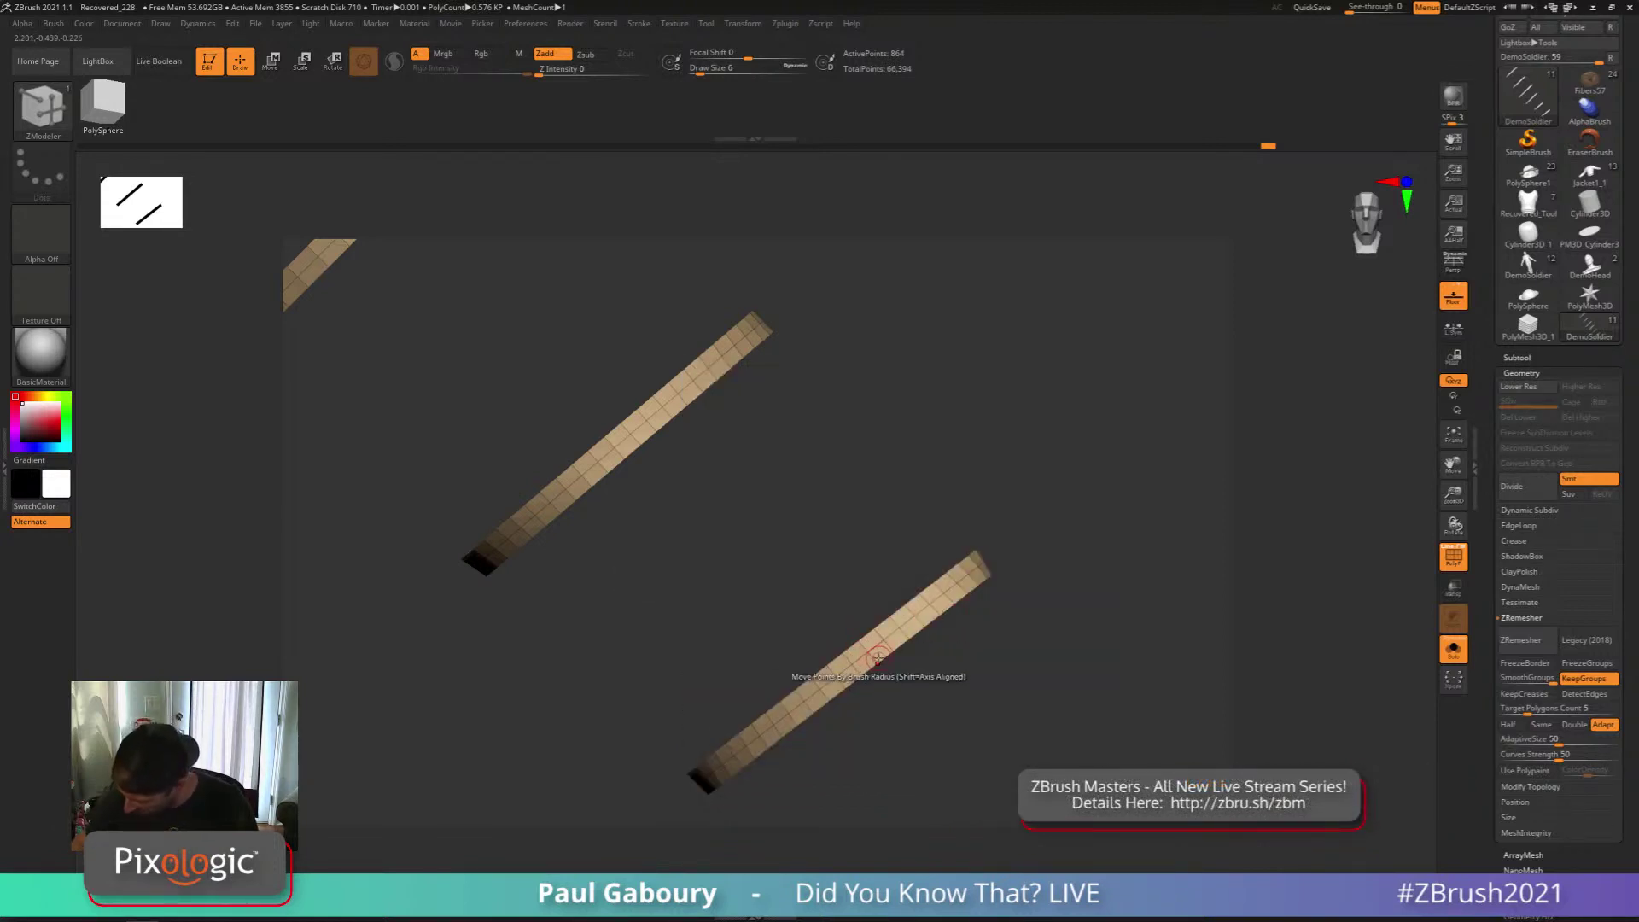
Assign a separate polygroup to one lengthwise polygon row of each narrow strip with ZModeler
left_click(878, 652)
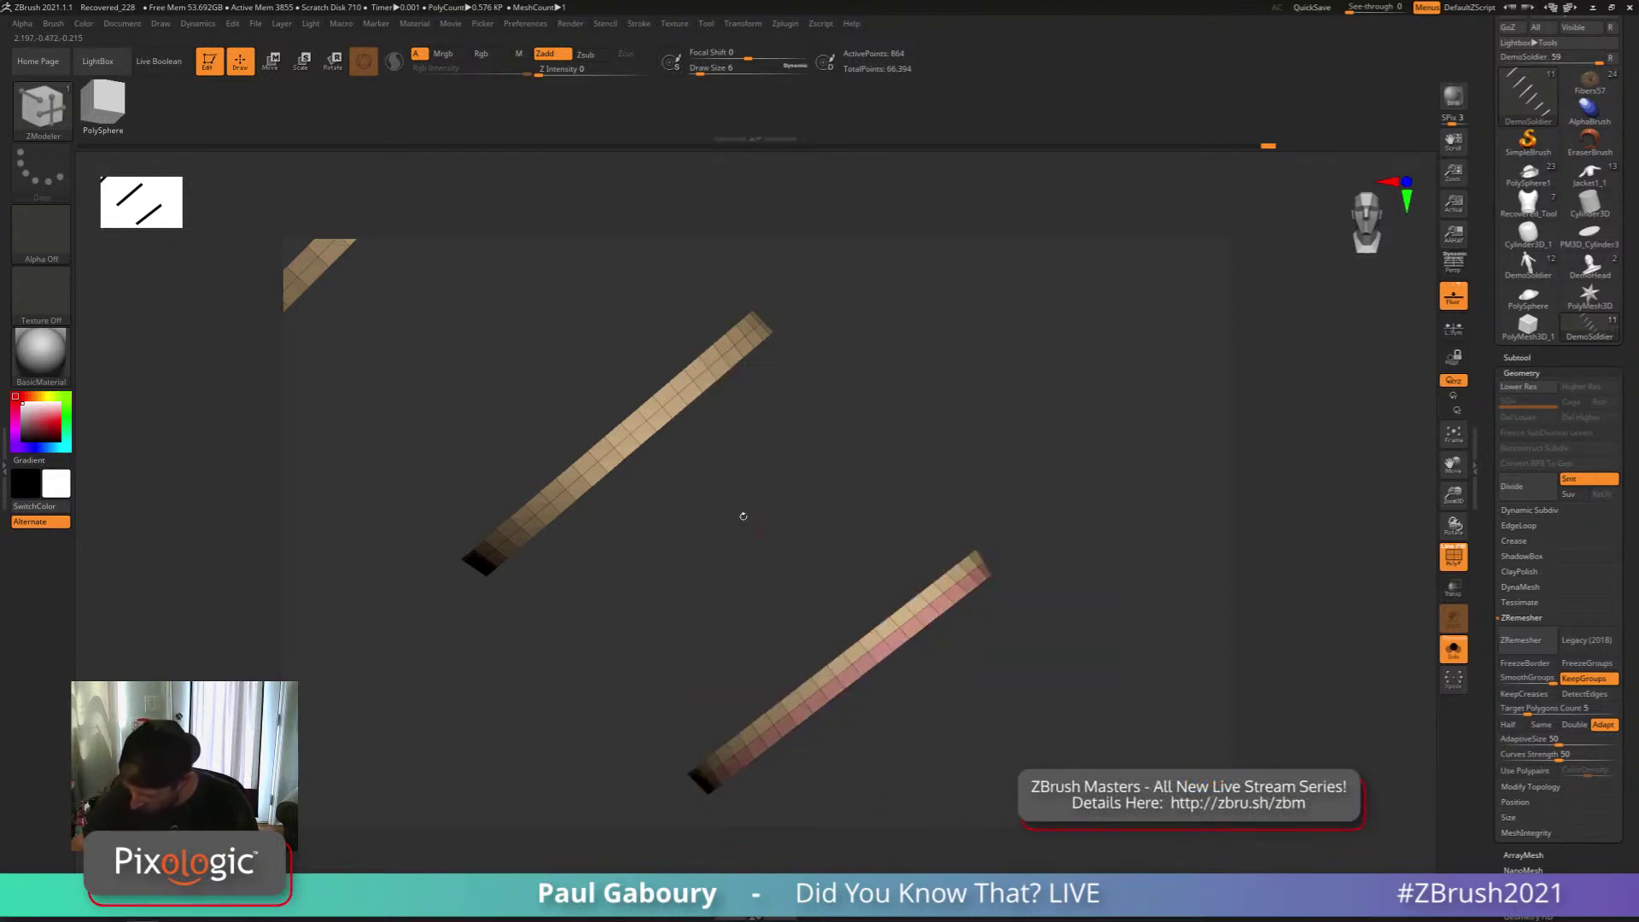
left_click(646, 433)
right_click_drag(645, 433, 911, 641, "alt")
left_click(597, 465)
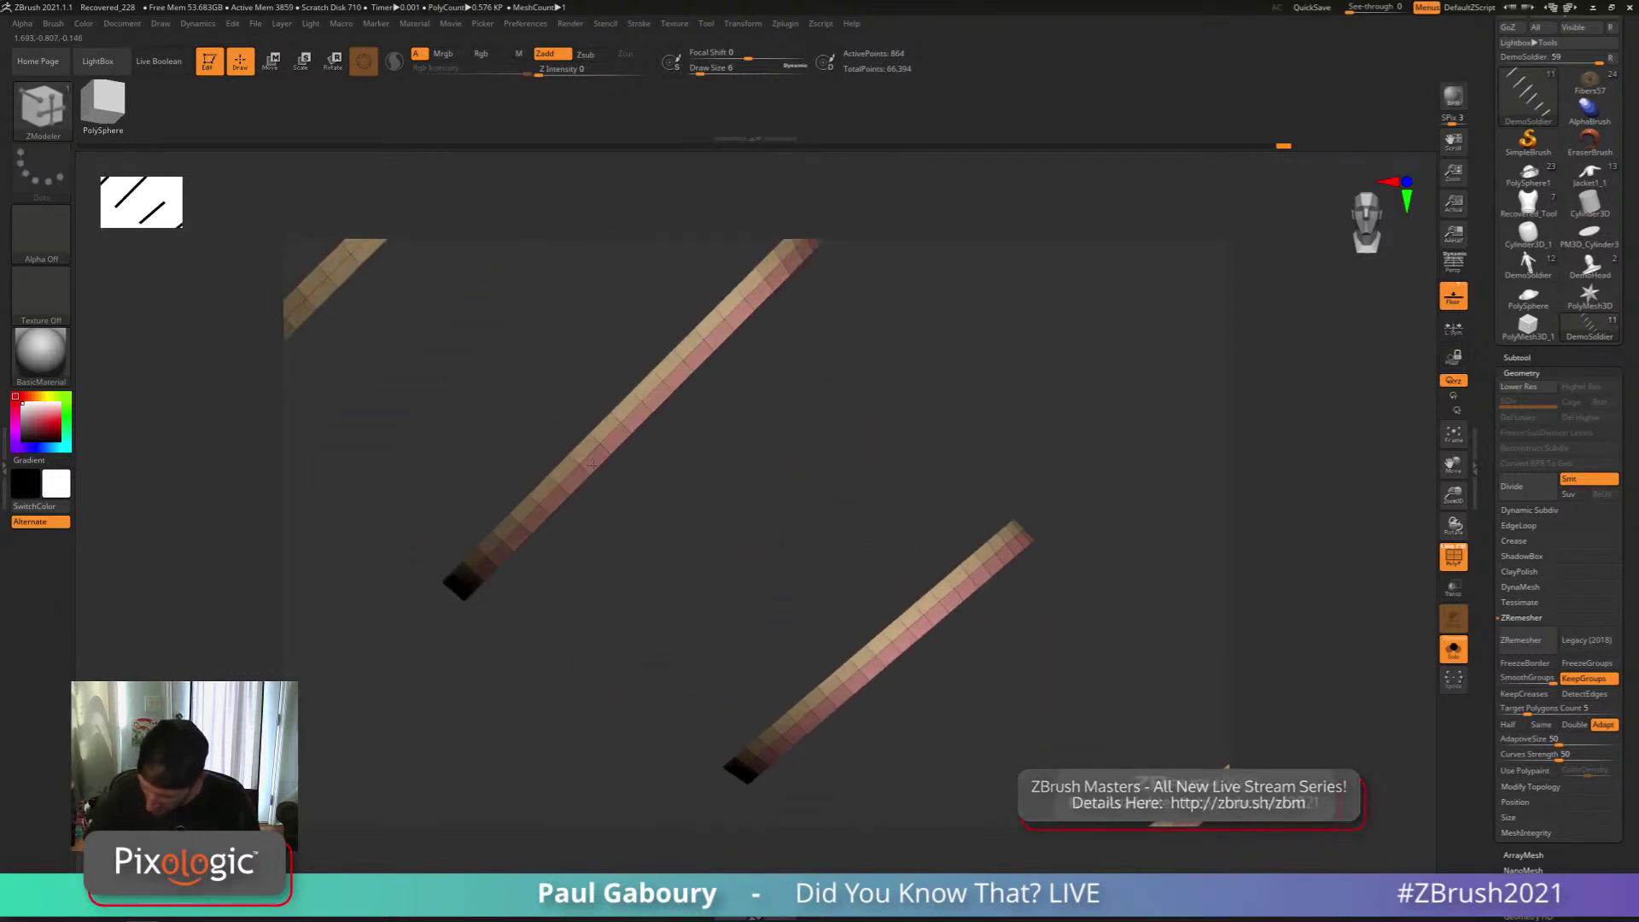
right_click_drag(597, 465, 900, 687, "alt")
left_click(645, 495)
left_click_drag(757, 425, 768, 487, "alt")
left_click(599, 518)
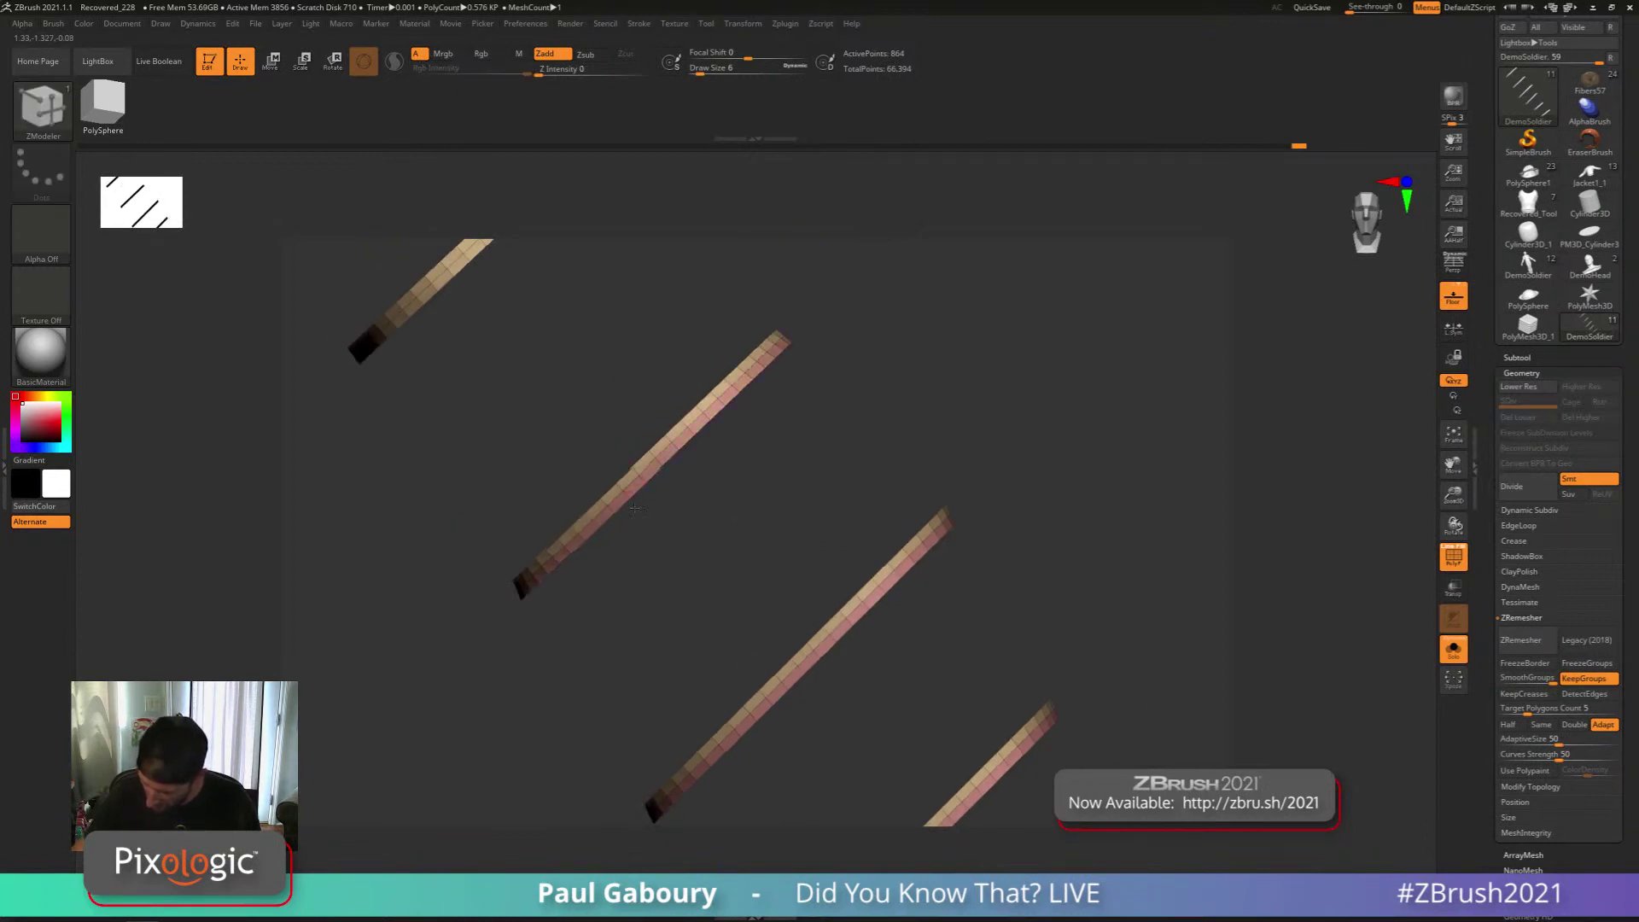
left_click_drag(546, 418, 581, 515, "alt")
left_click(445, 405)
right_click_drag(919, 531, 754, 450, "ctrl")
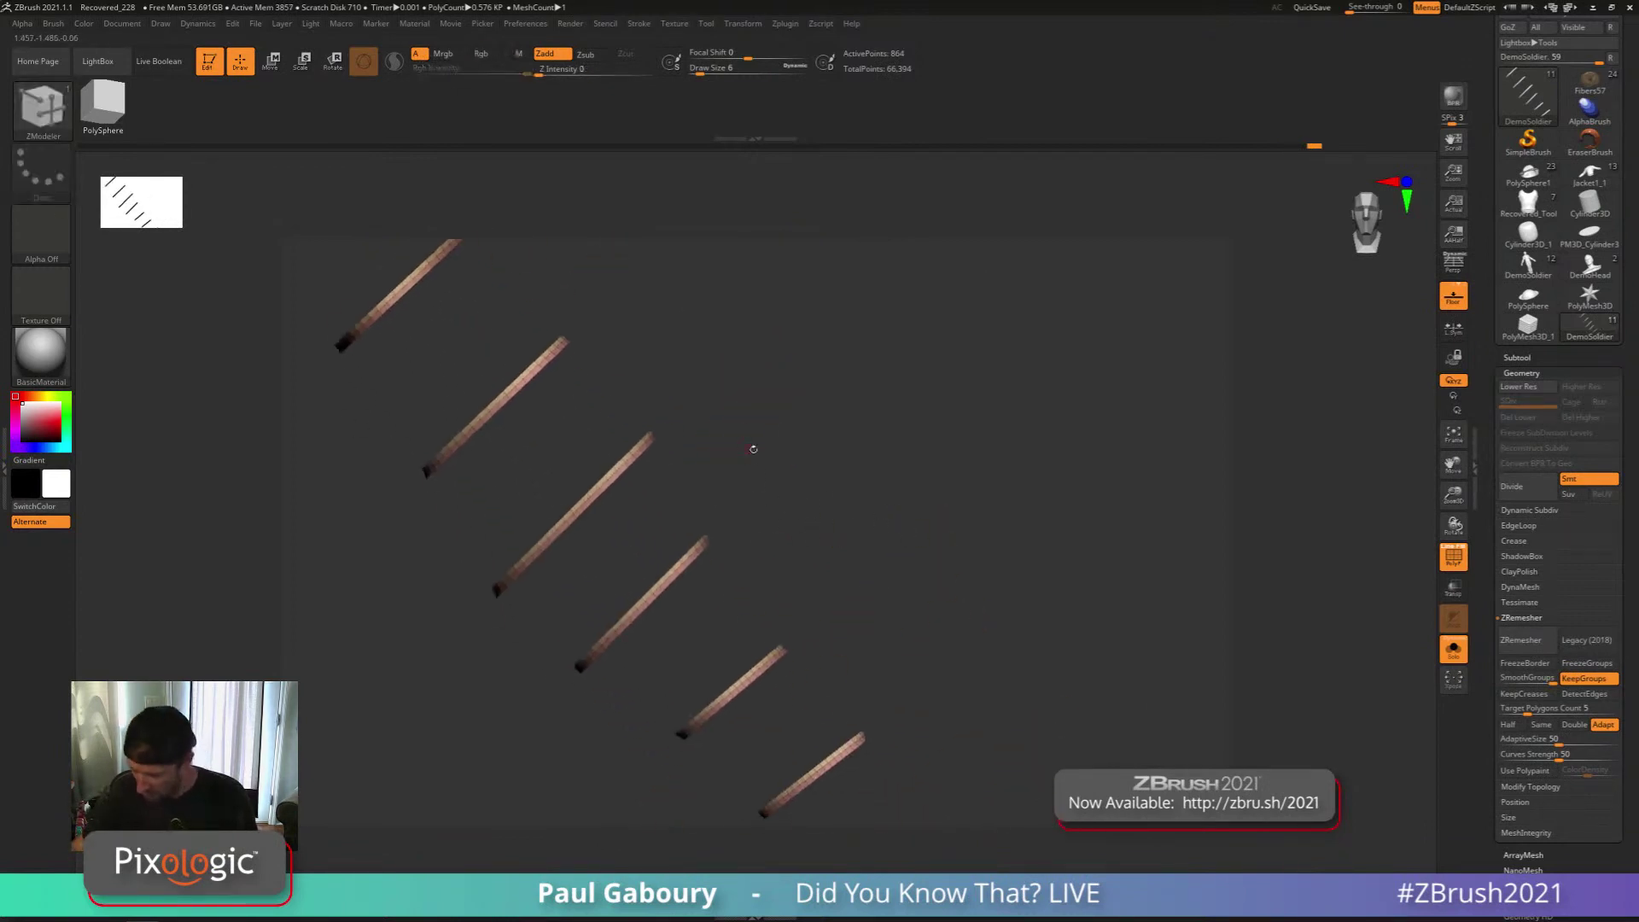
right_click_drag(809, 529, 852, 571, "alt")
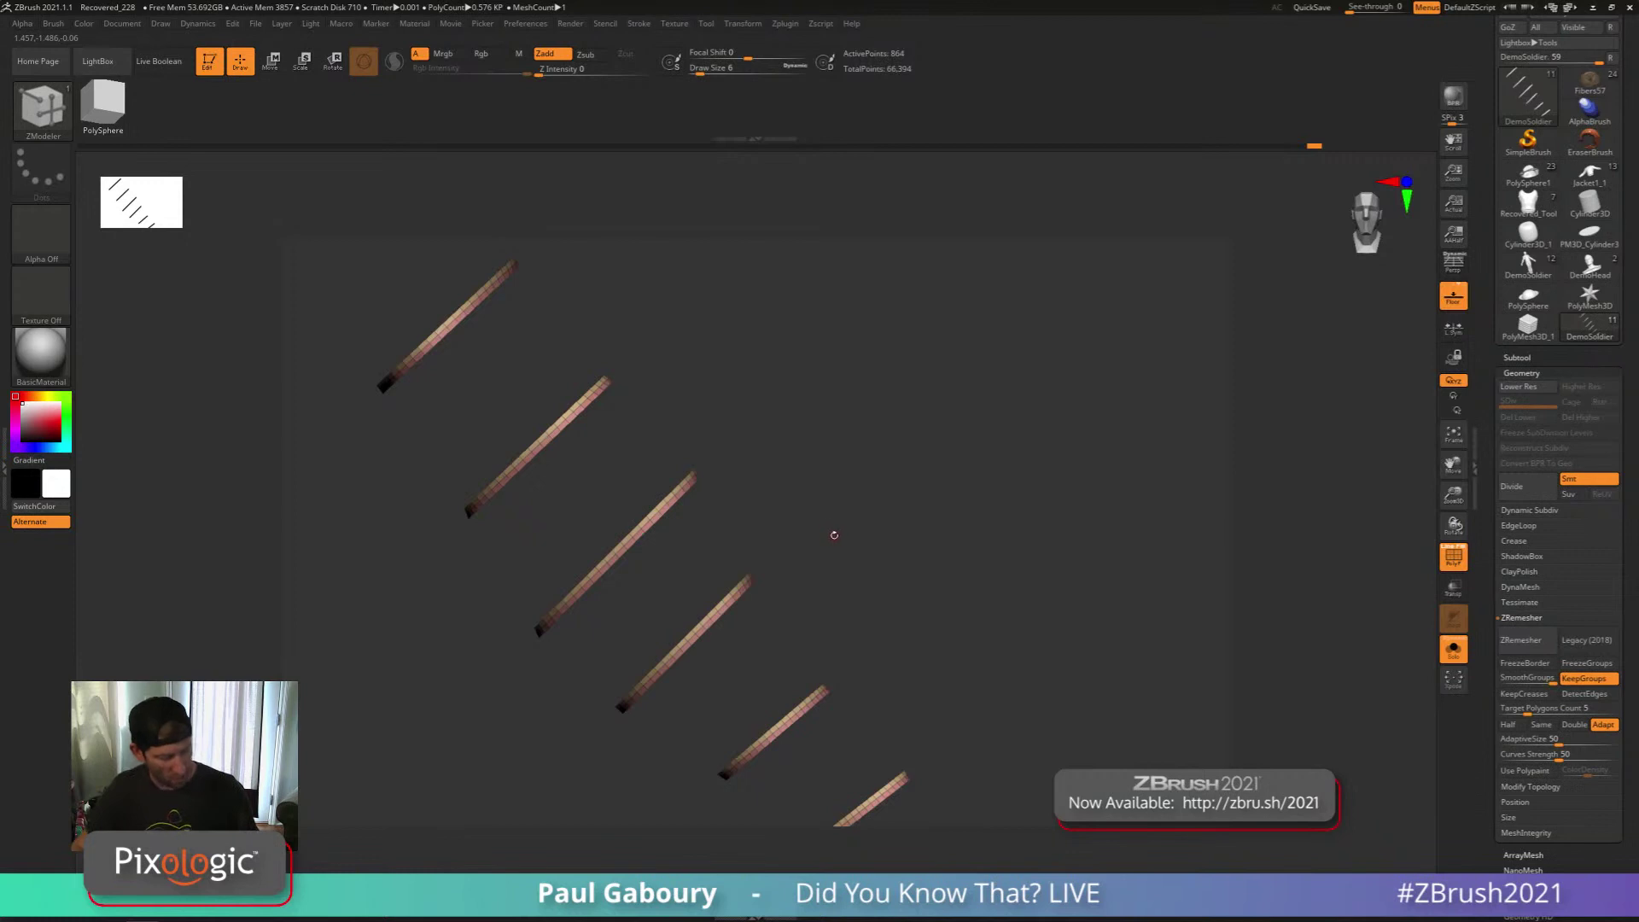
Load the Insert Stitch01 brush from the LightBox brush library and set its Draw Size to 9
key("comma")
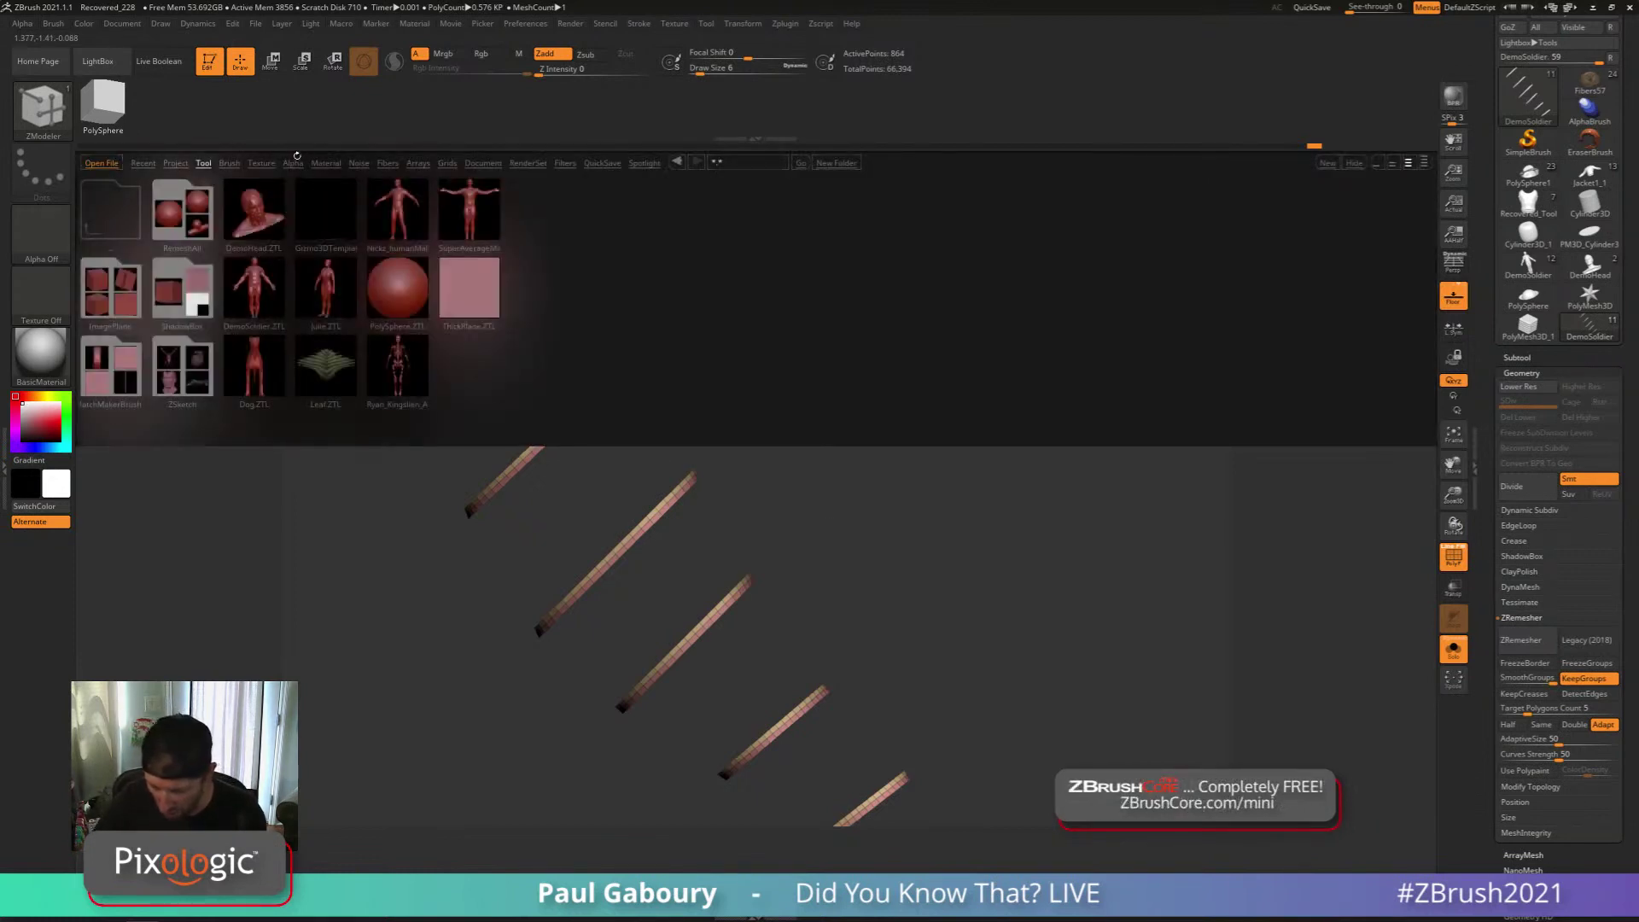
left_click(229, 162)
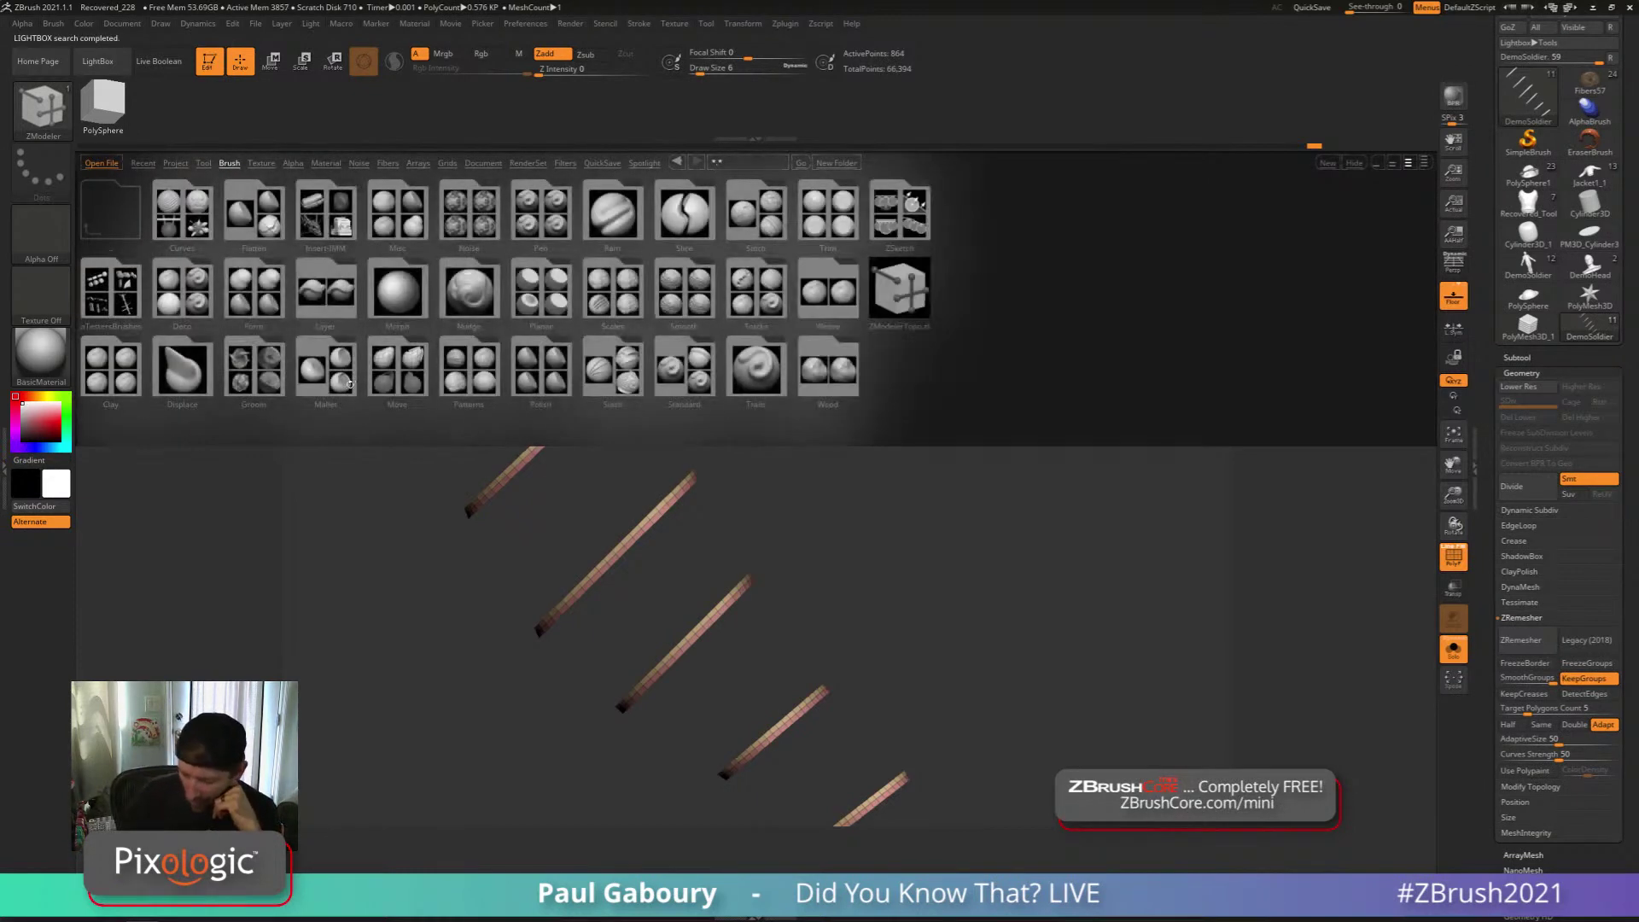
left_click(182, 323)
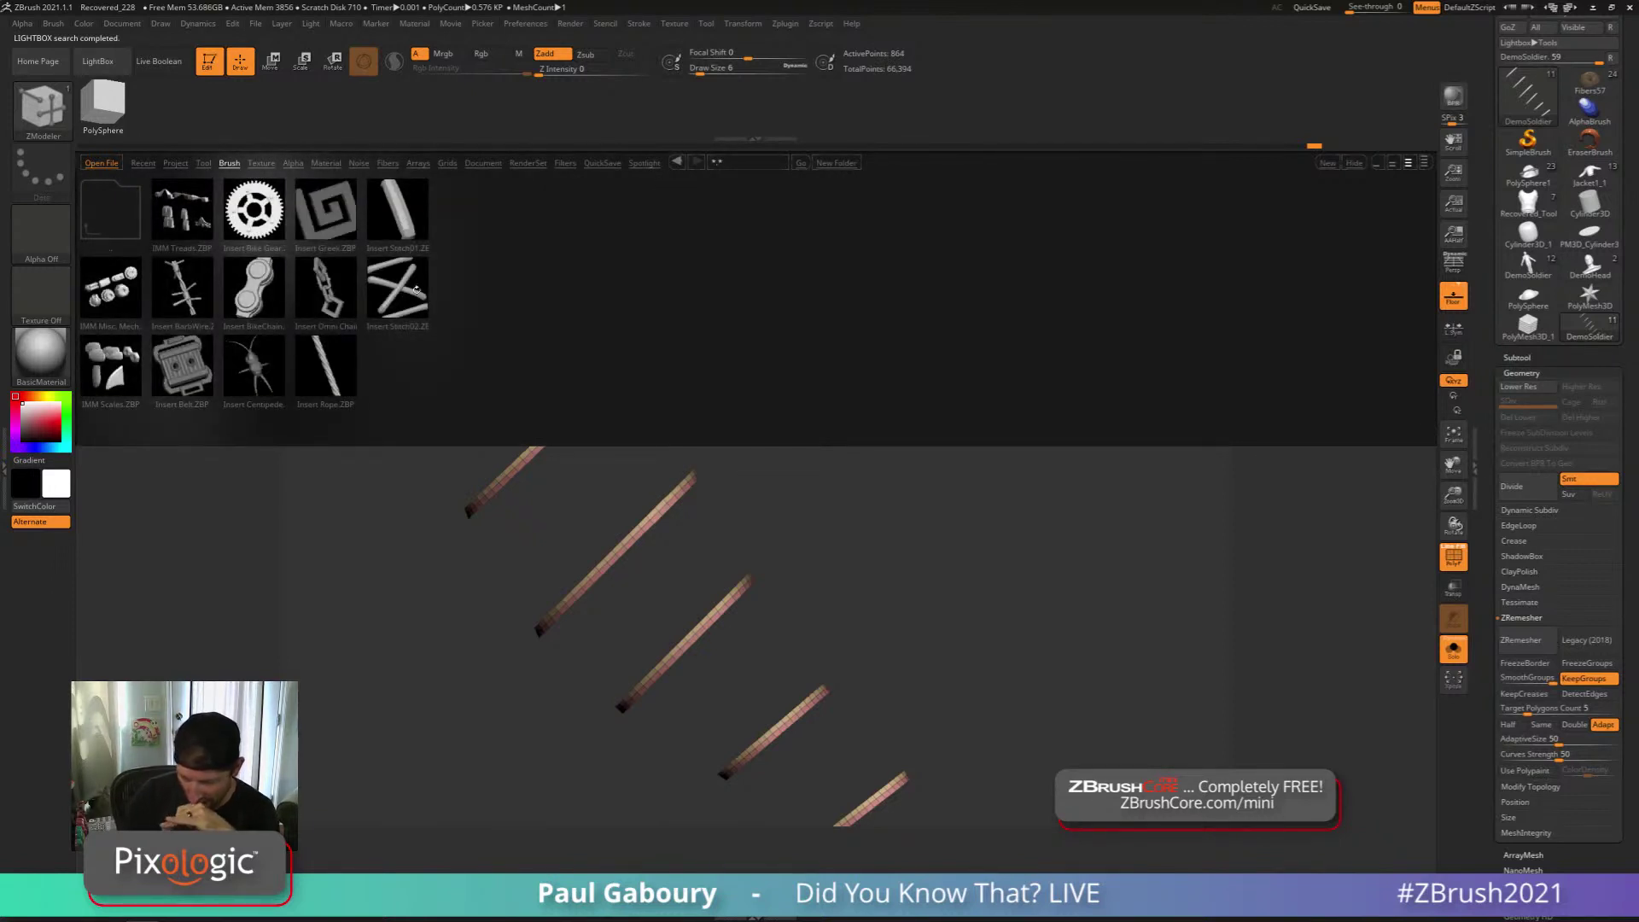
left_click(403, 219)
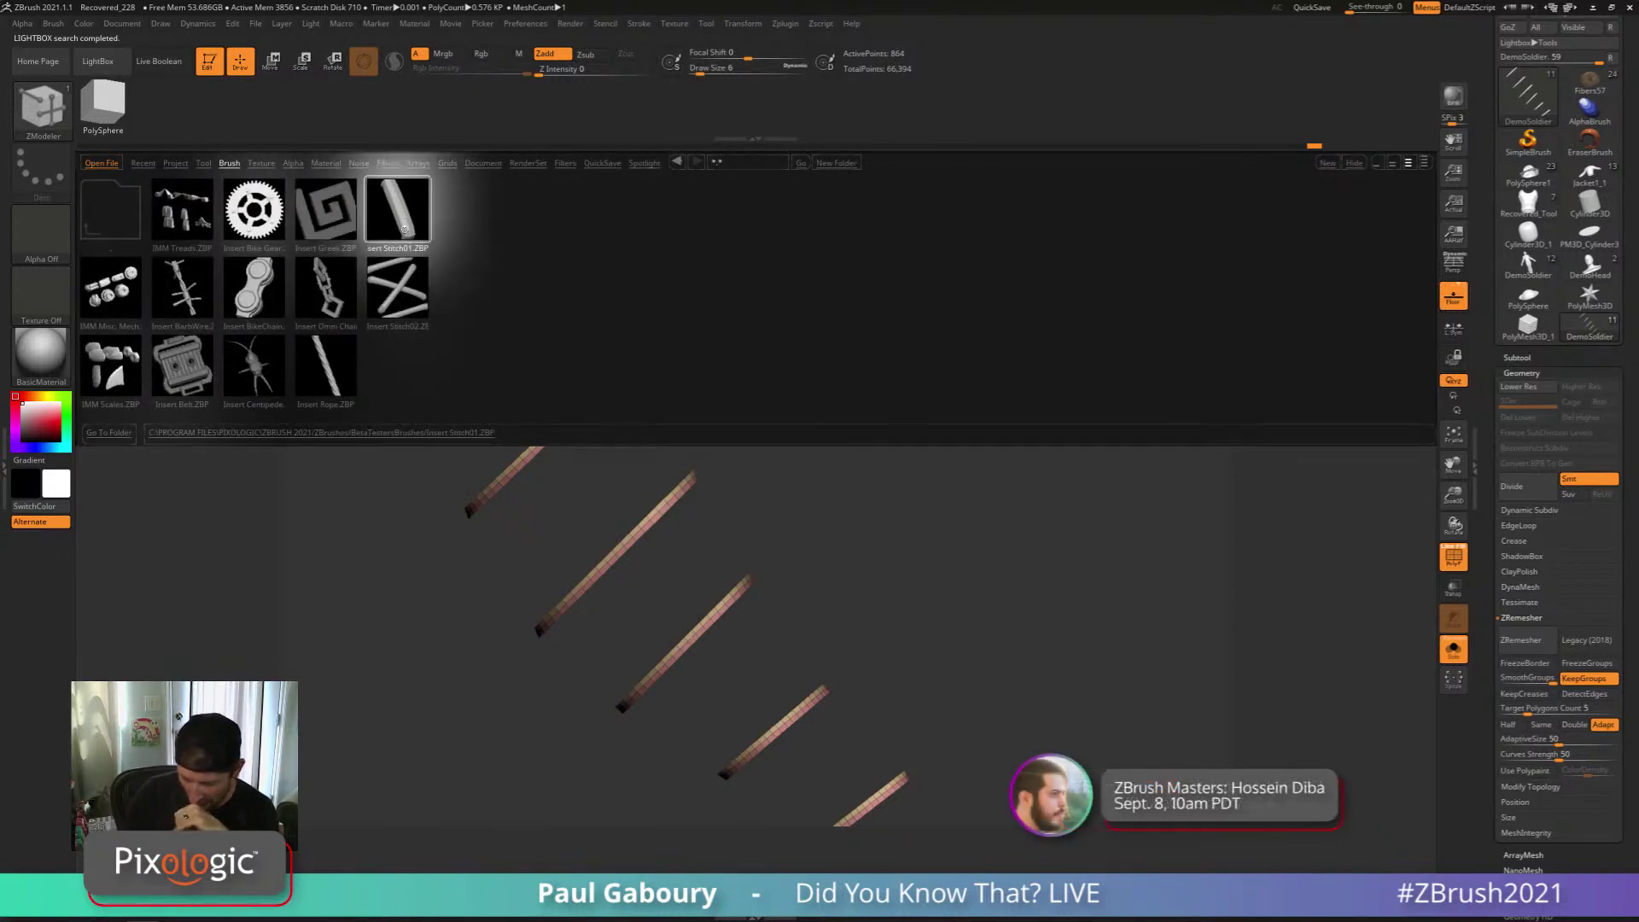
double_click(403, 217)
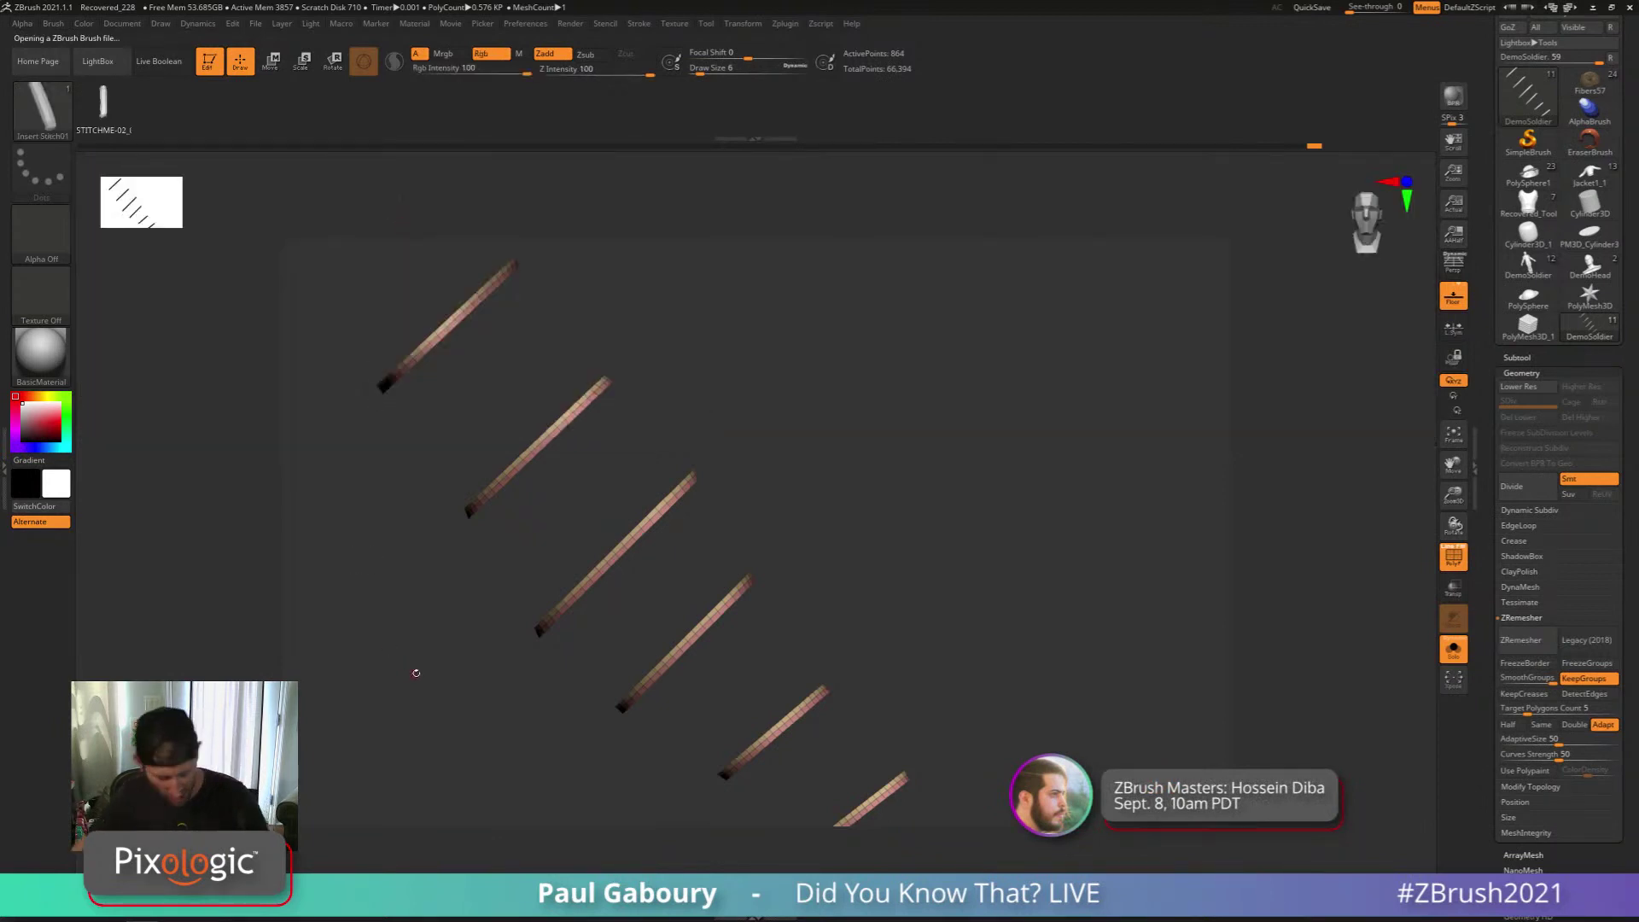
key("s")
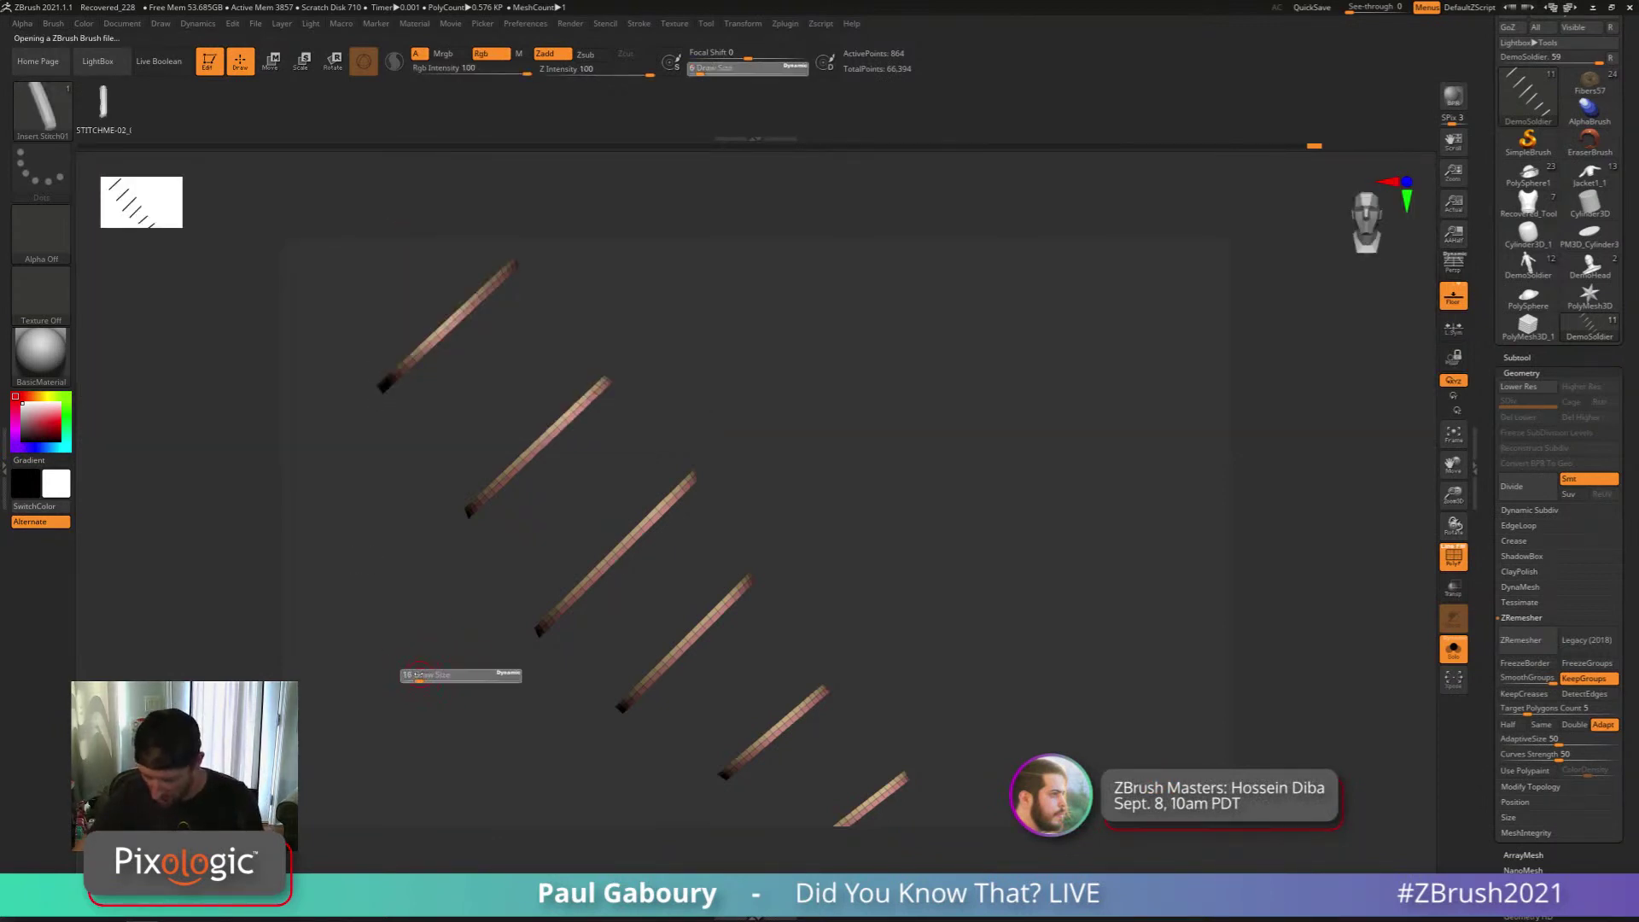
left_click(418, 675)
Try drawing a stitch curve freehand from the third narrow strip out past the arm, and undo it
left_click_drag(856, 485, 1046, 352)
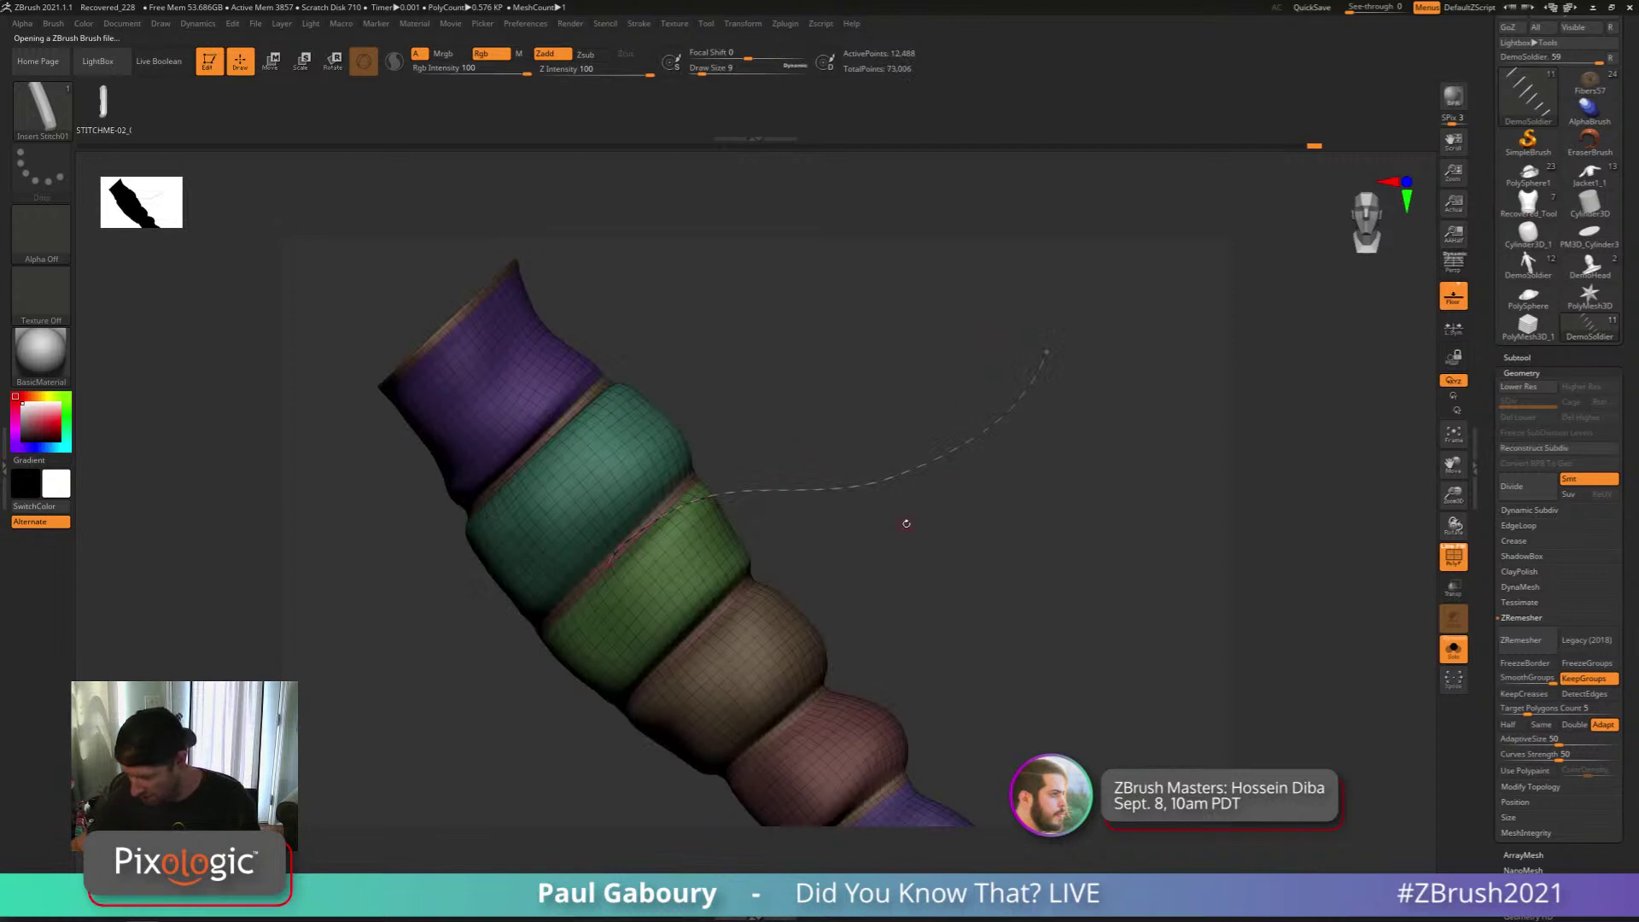
mouse_move(780, 556)
right_mouse_down("ctrl")
mouse_move(794, 636)
mouse_move(893, 578)
mouse_move(811, 555)
mouse_move(746, 566)
mouse_move(727, 542)
mouse_move(754, 516)
right_mouse_up("ctrl")
key("ctrl+z")
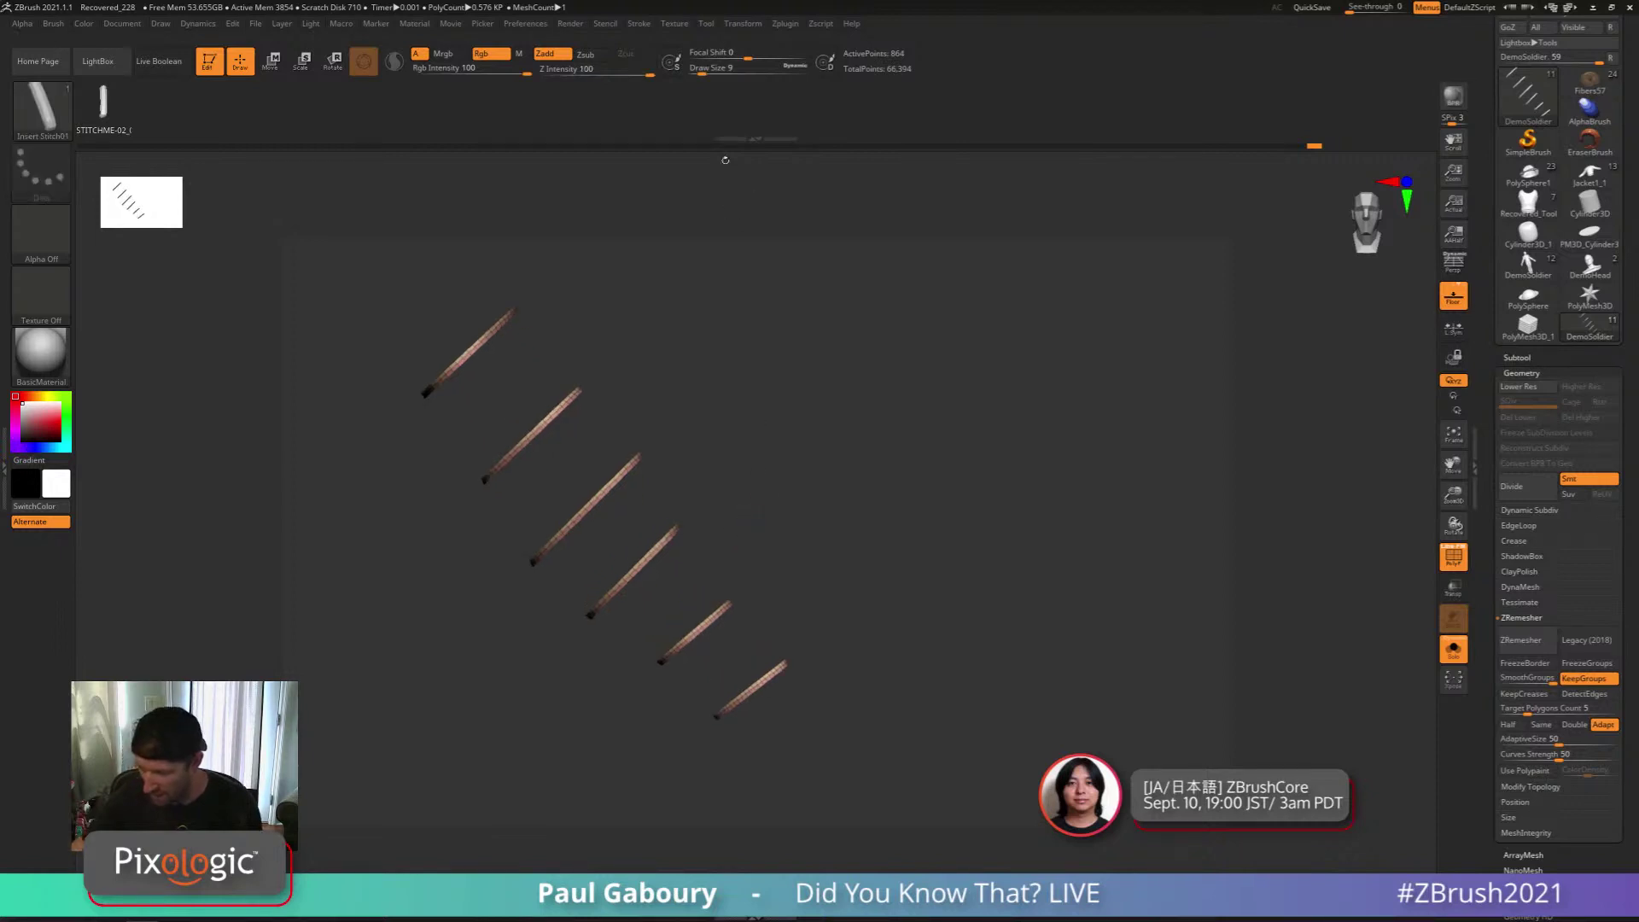
Frame the visible strips with curves along Polygroups only, with Border and Creased edges turned off
left_click(640, 25)
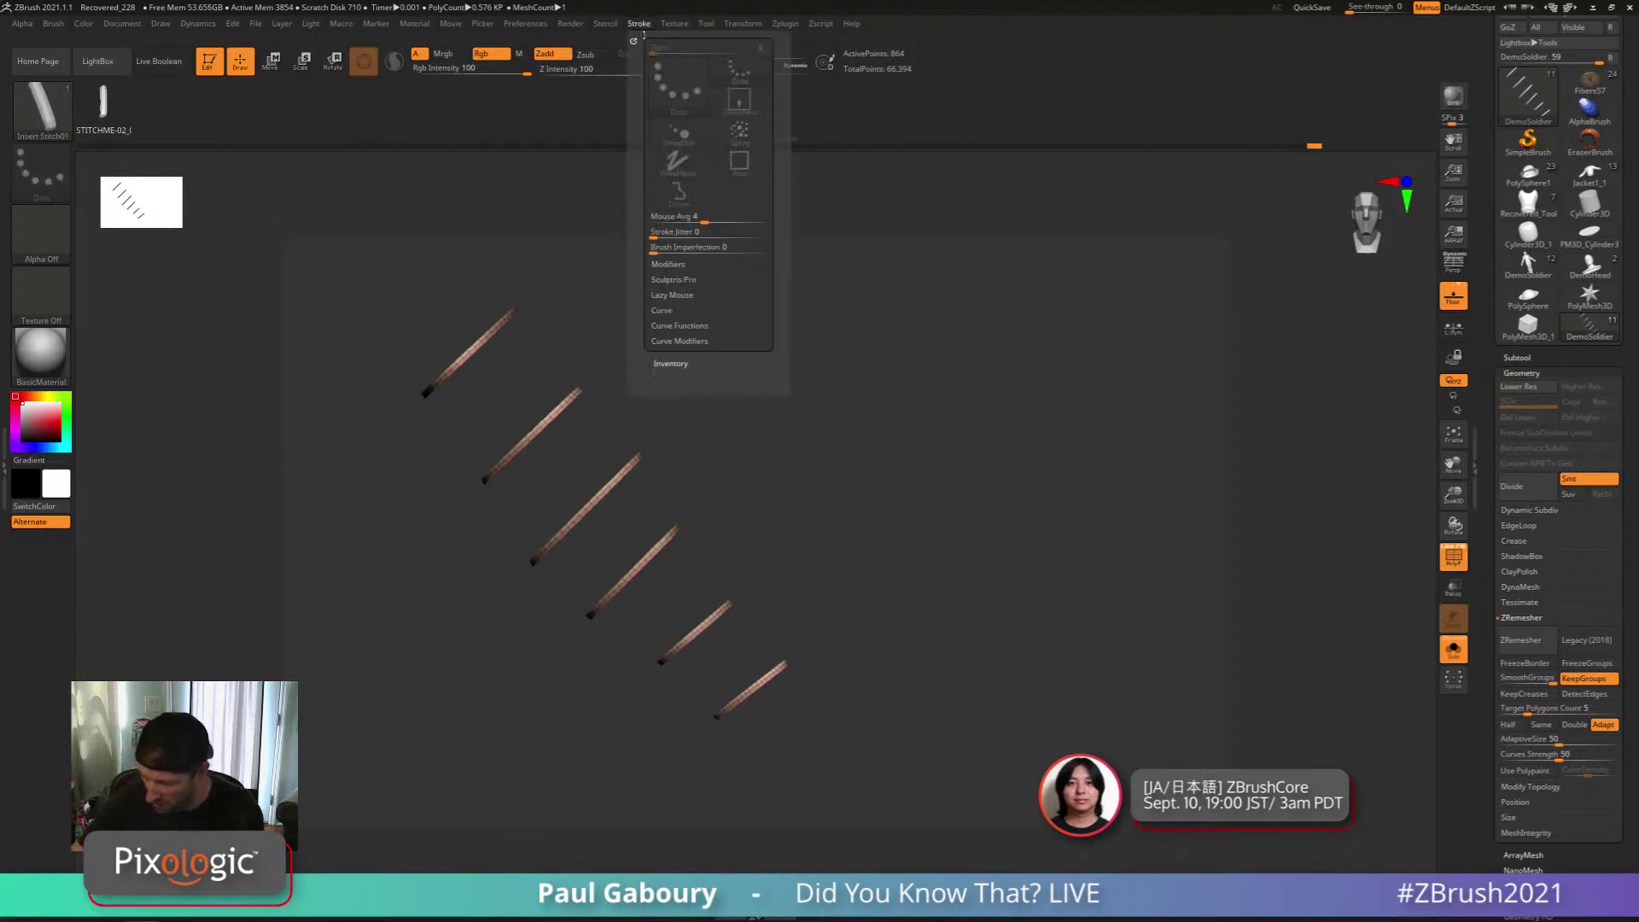
left_click(694, 326)
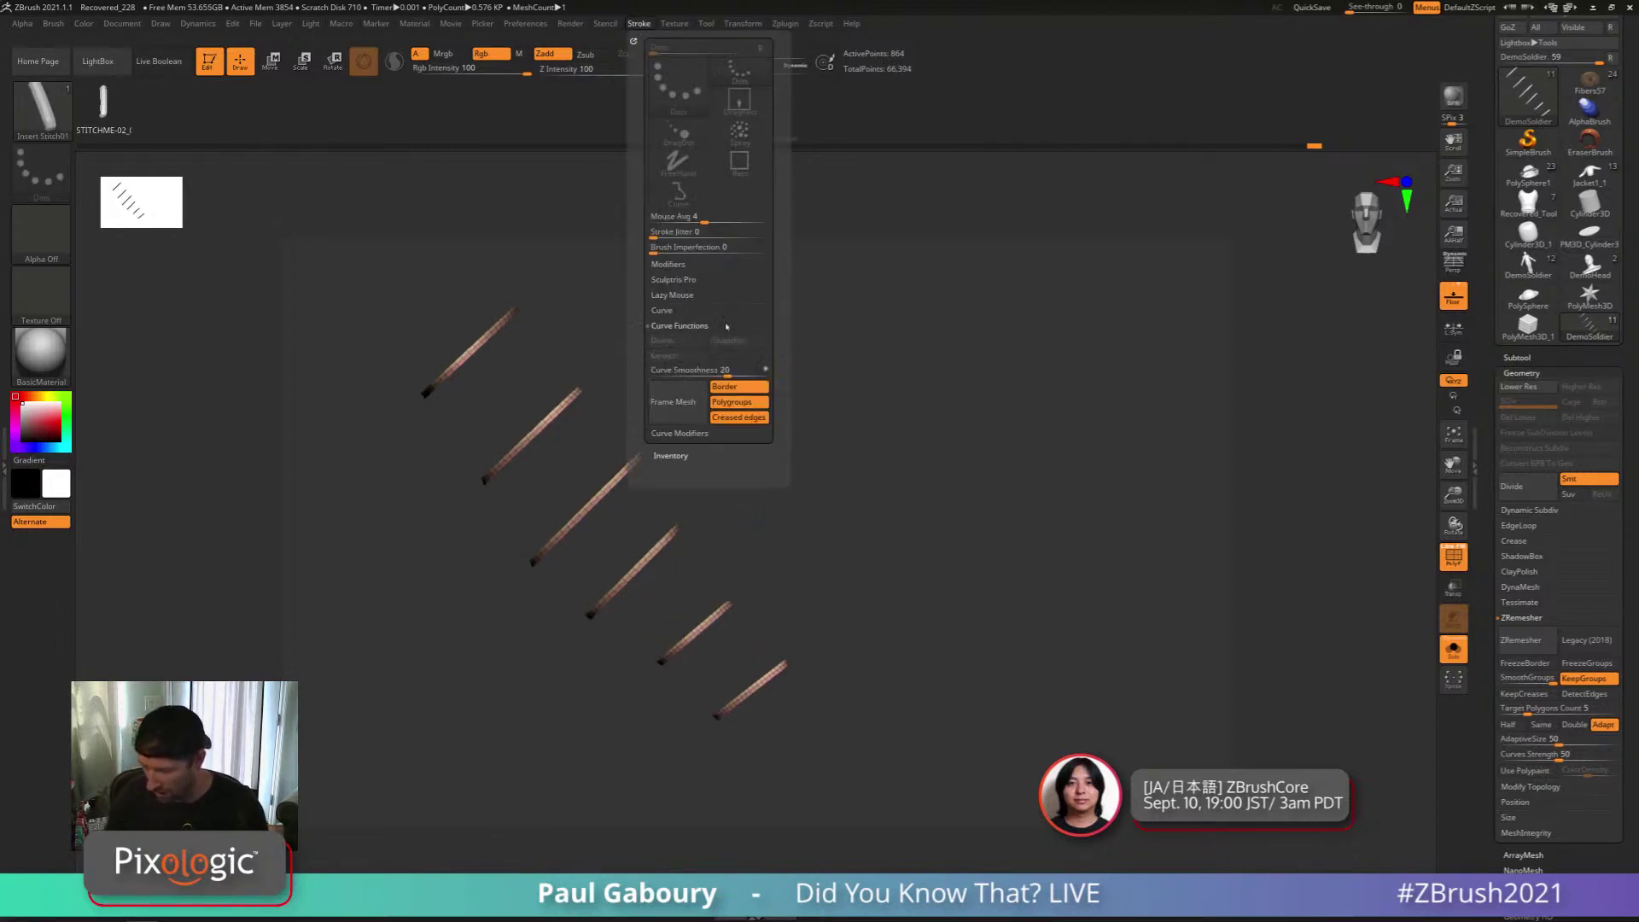
left_click(739, 417)
left_click(735, 387)
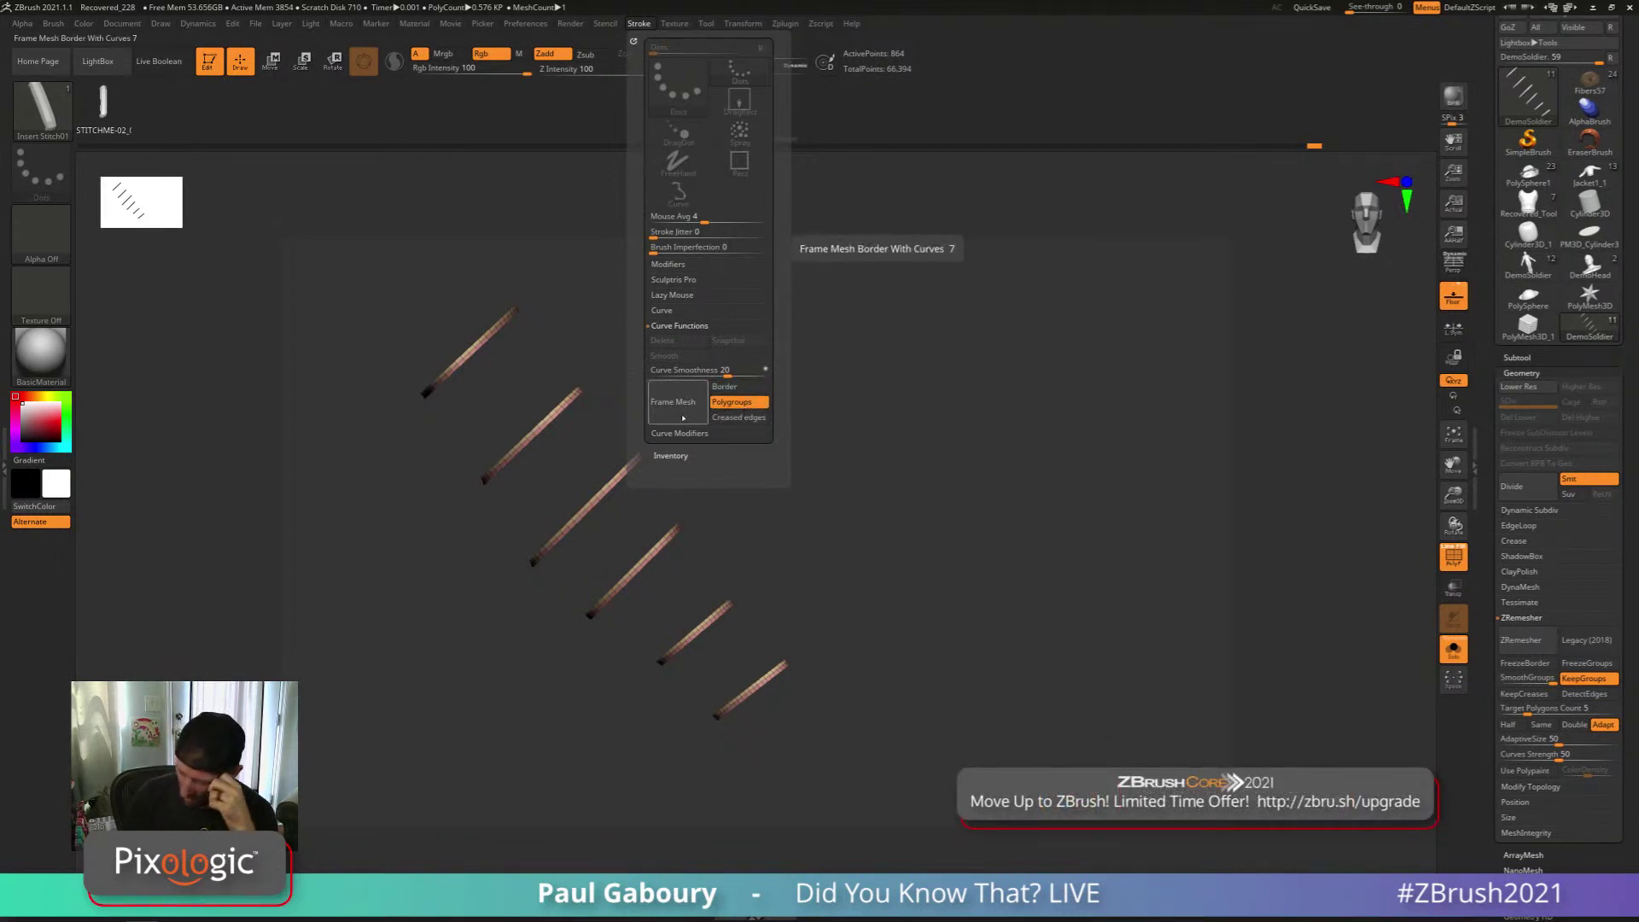
left_click(685, 414)
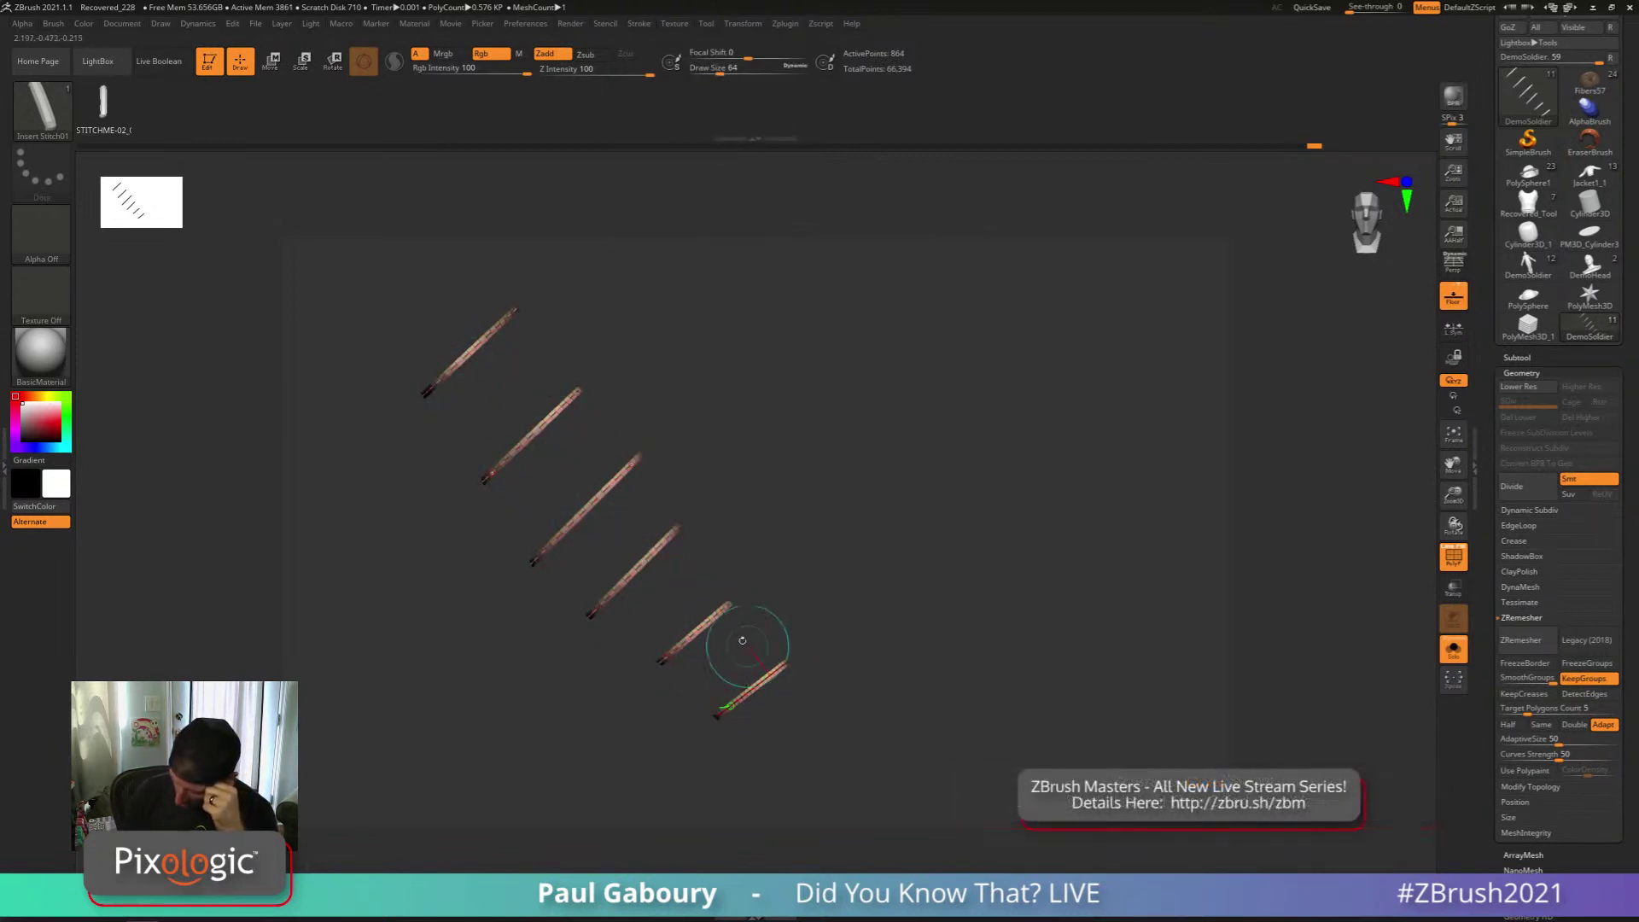
Generate stitch meshes along the framed curves and turn PolyFrame off to inspect them on the arm
mouse_move(772, 753)
left_mouse_down("alt")
mouse_move(775, 704)
mouse_move(896, 798)
mouse_move(738, 588)
left_mouse_up("alt")
left_click(783, 614)
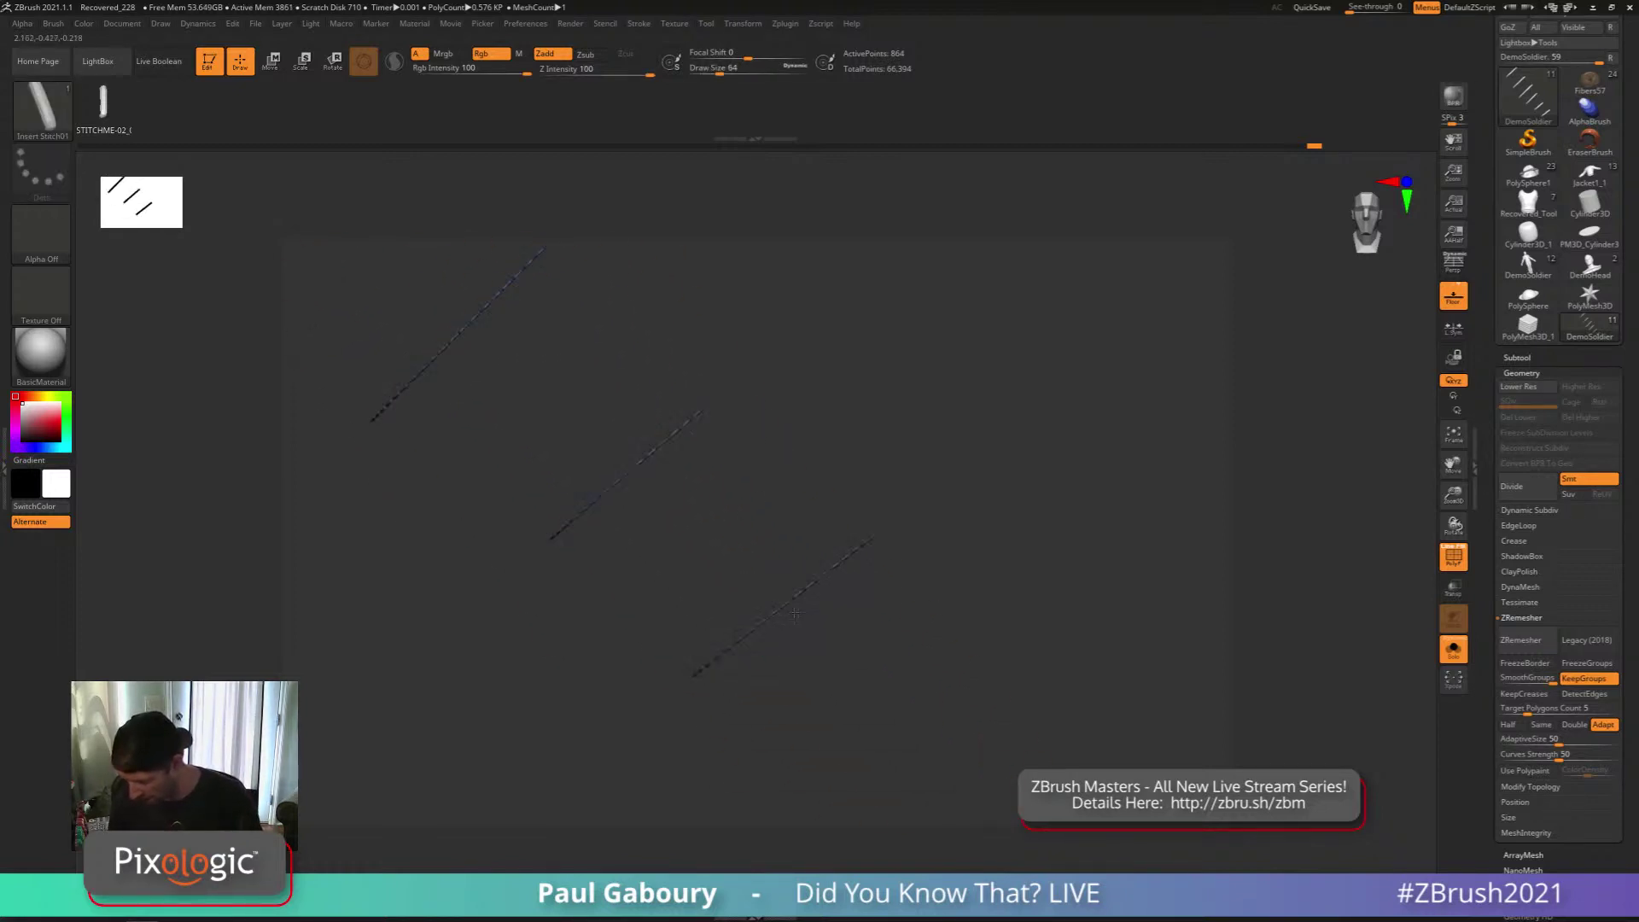
right_click_drag(854, 677, 771, 586, "alt")
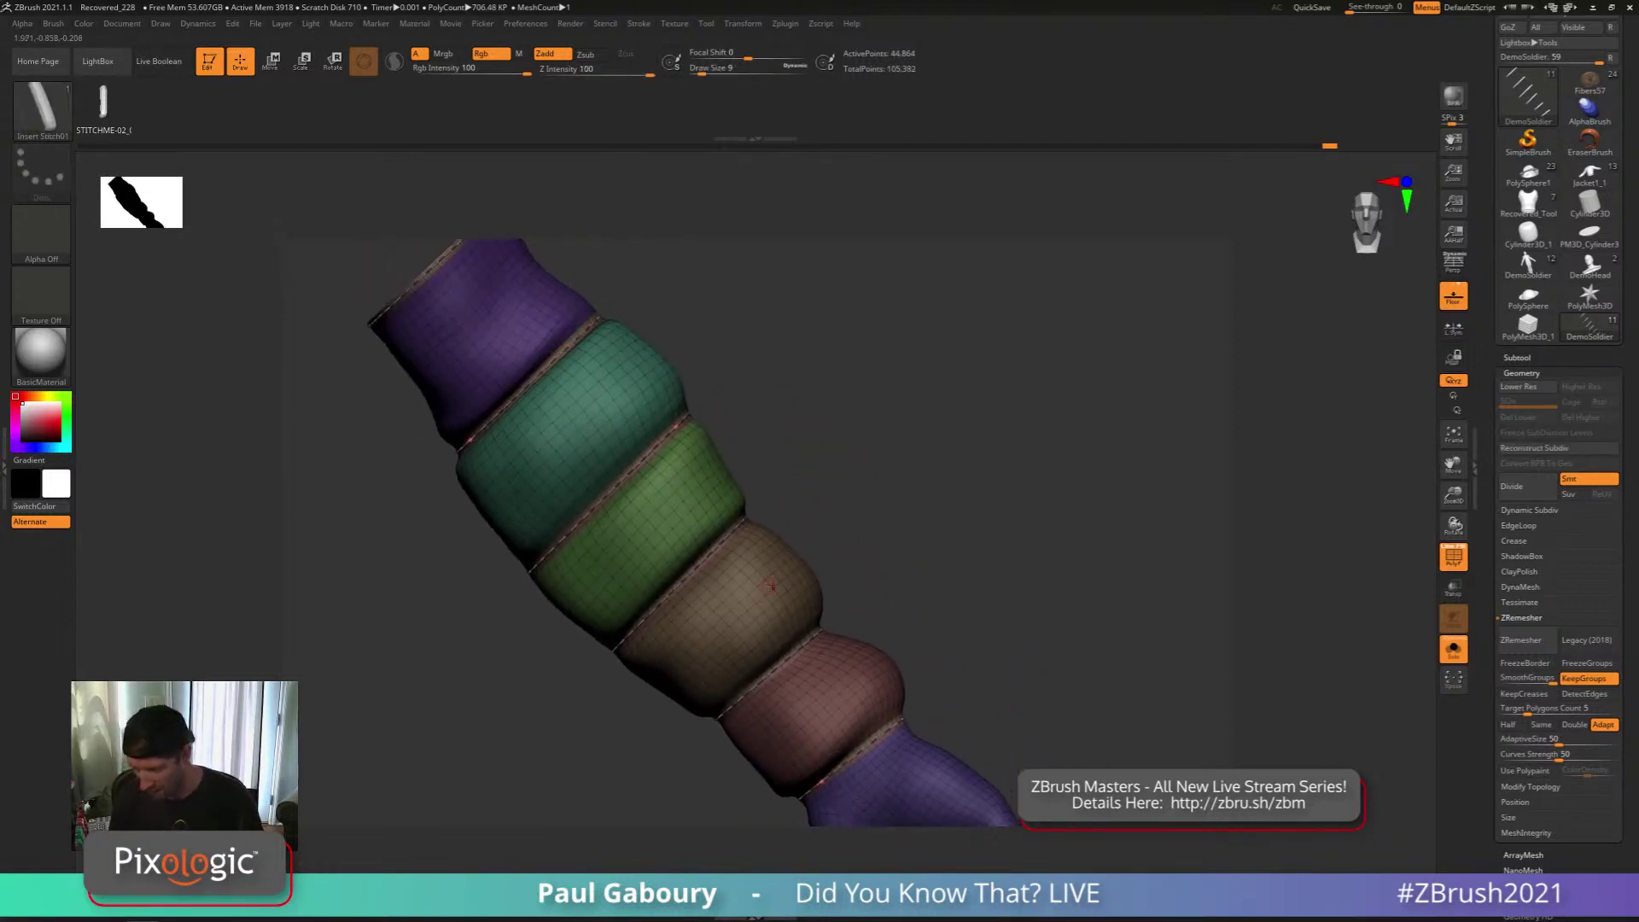
key("shift+f")
mouse_move(896, 505)
right_mouse_down("alt")
mouse_move(969, 603)
mouse_move(876, 518)
mouse_move(922, 589)
mouse_move(854, 645)
mouse_move(859, 585)
mouse_move(889, 566)
mouse_move(815, 660)
mouse_move(863, 681)
mouse_move(870, 649)
mouse_move(826, 596)
right_mouse_up("alt")
Undo the stitches, set the Draw Size to 18 and regenerate them along the framed curves
key("ctrl+z")
key("ctrl+z")
key("s")
left_click_drag(794, 594, 796, 595)
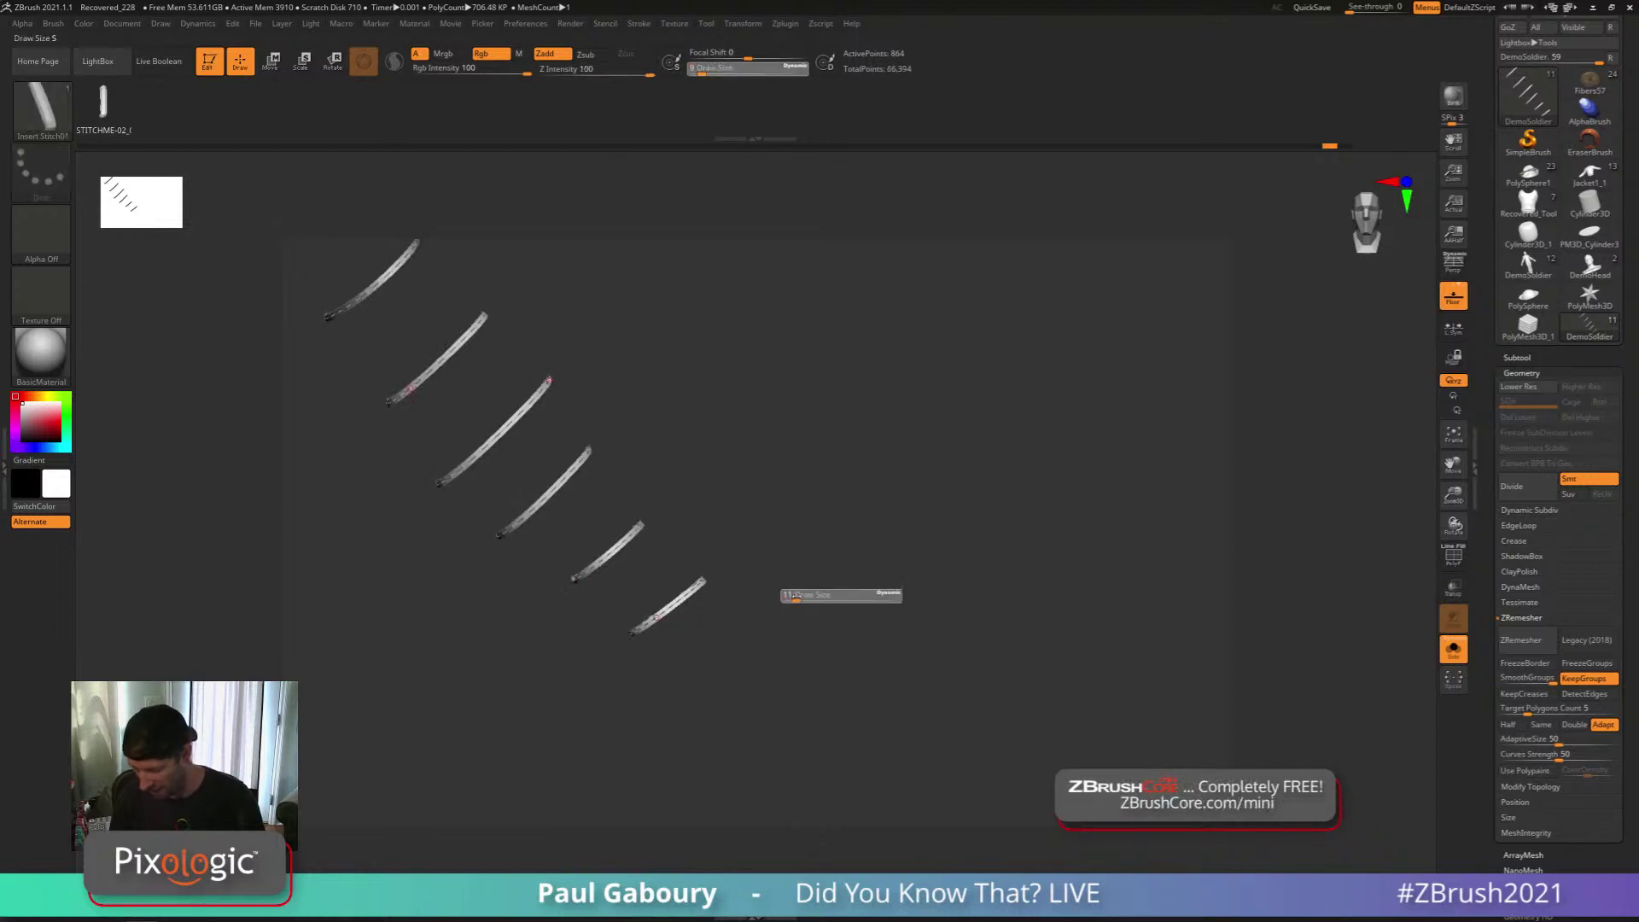
key("ctrl+z")
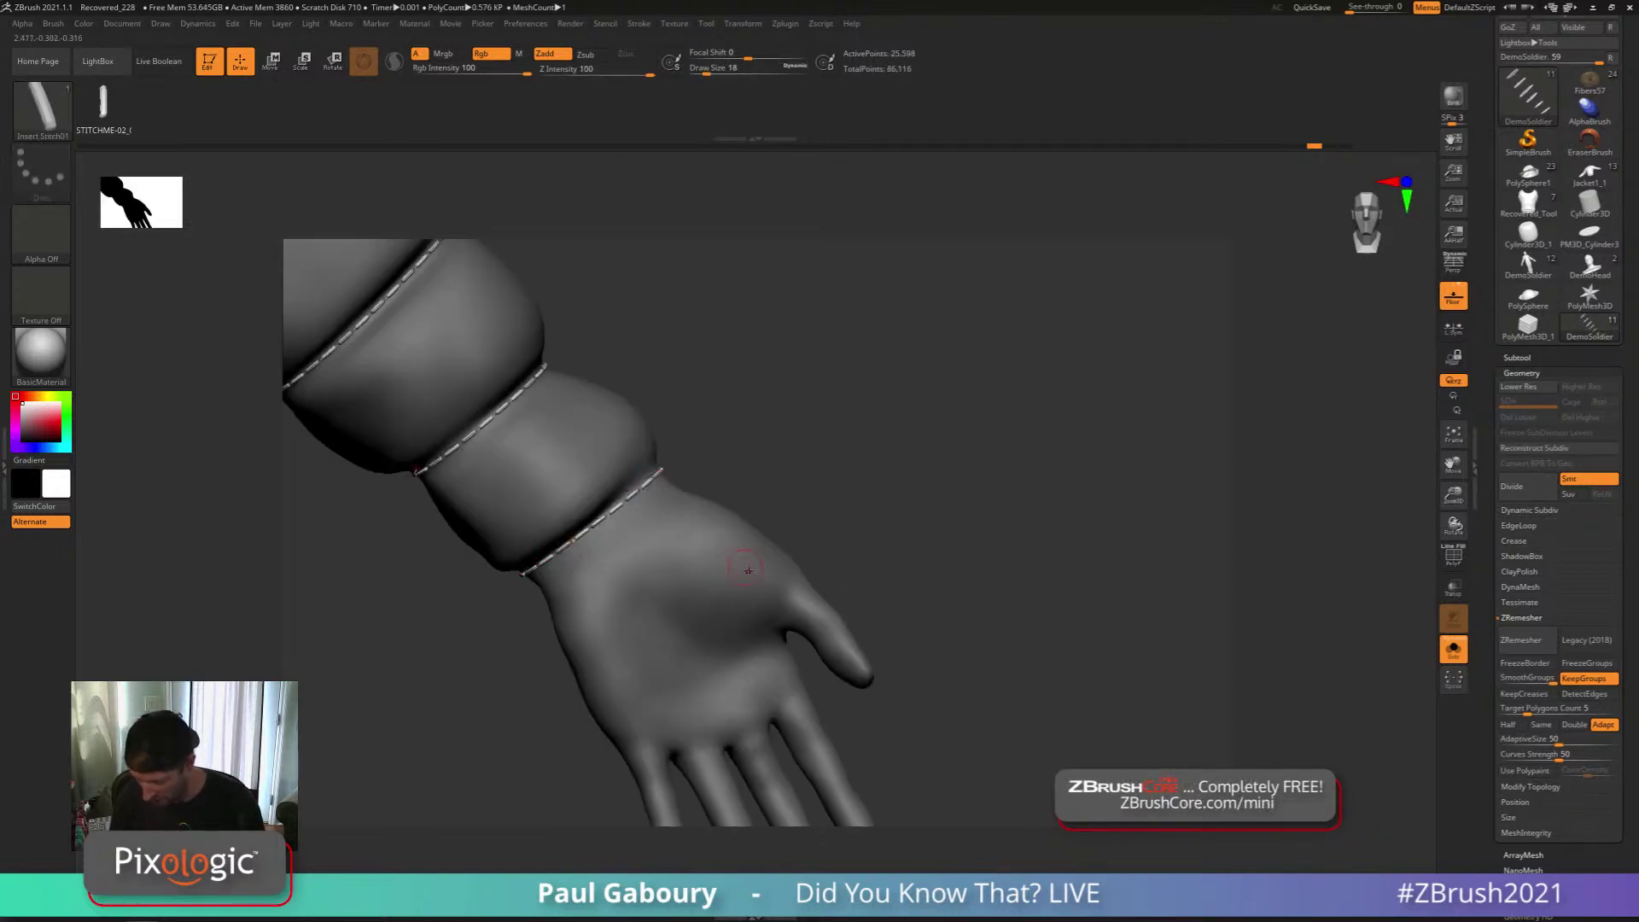
left_click_drag(750, 568, 855, 613)
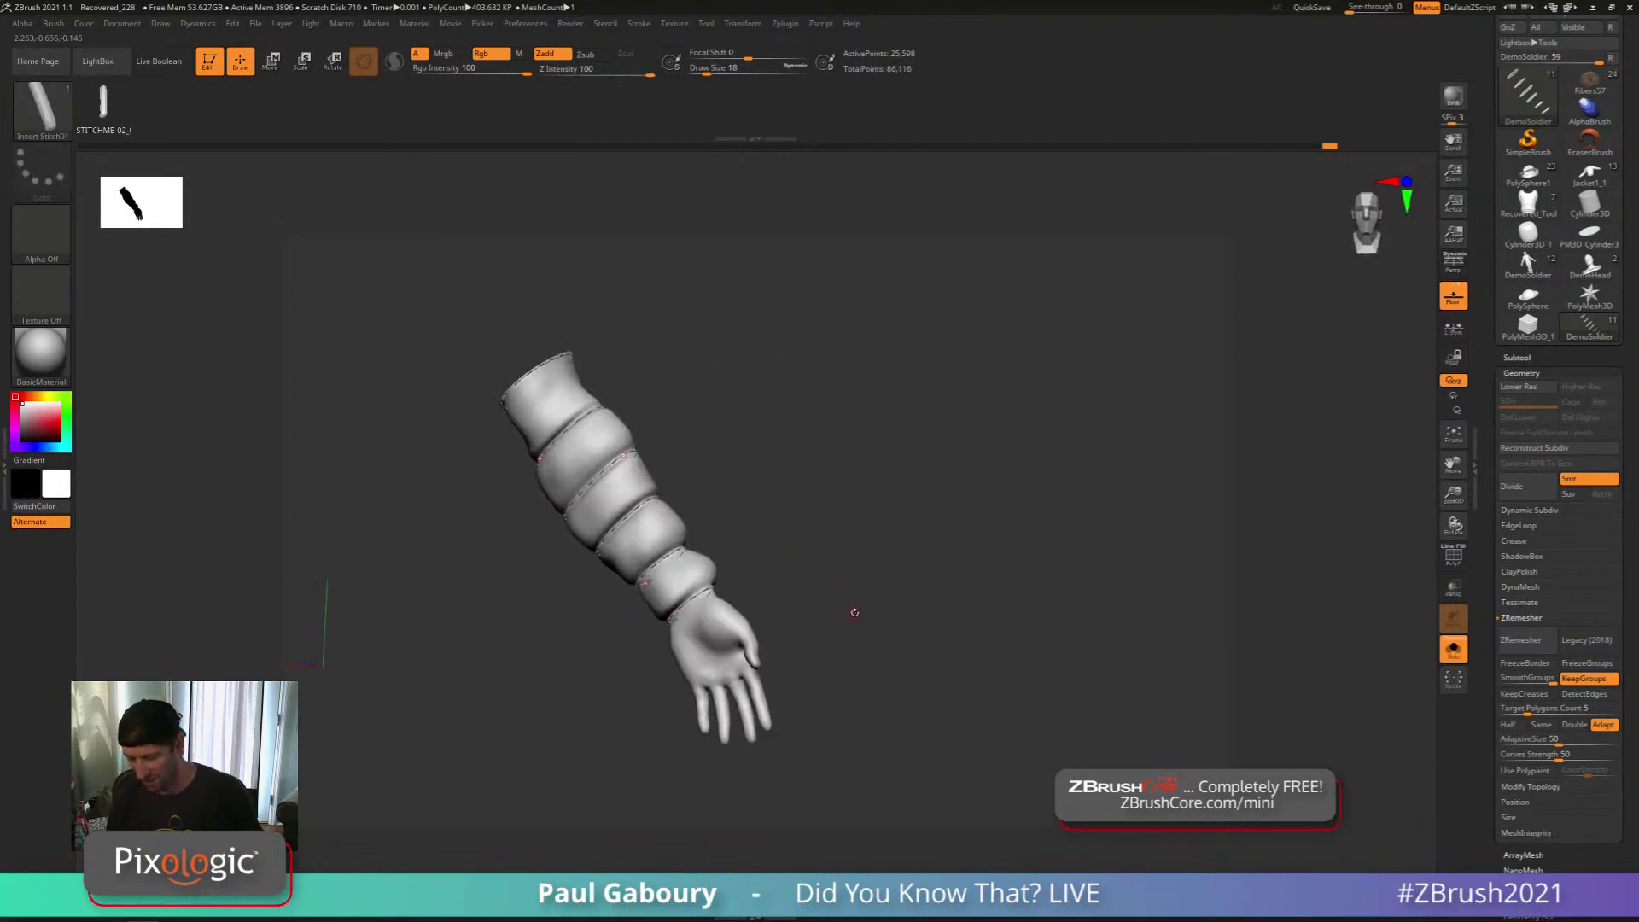
left_click_drag(740, 704, 855, 628)
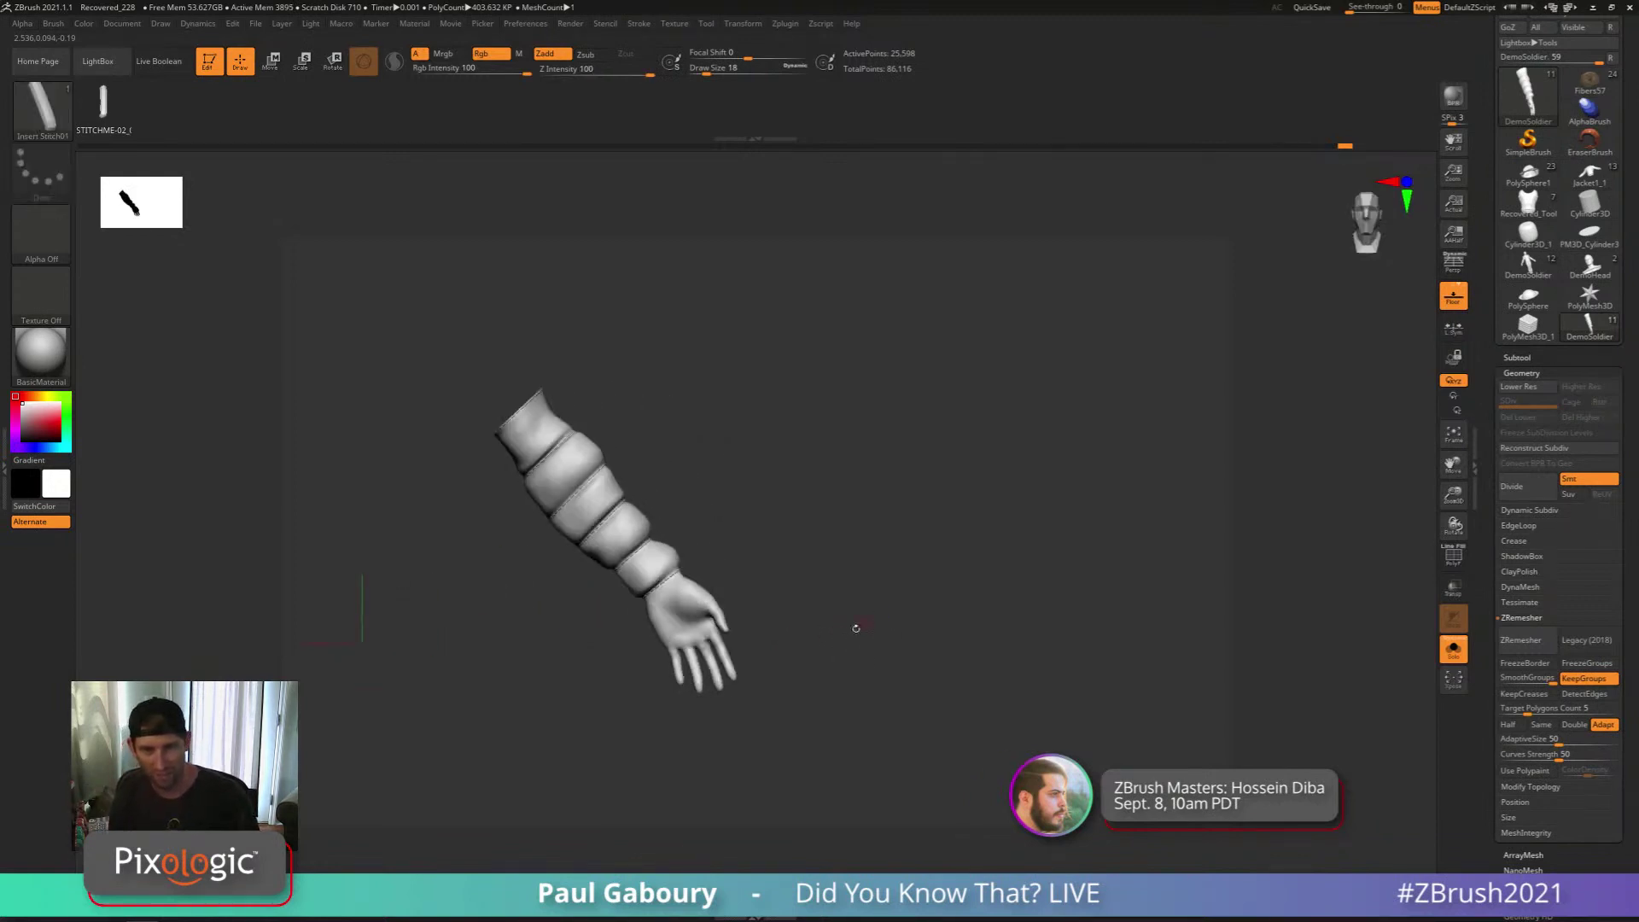
Undo the stitches, polygroup rows and inserted edge loops on the strips, and unhide the whole arm
right_click_drag(855, 628, 883, 635, "alt")
key("ctrl+z")
key("ctrl+z")
key("ctrl+z")
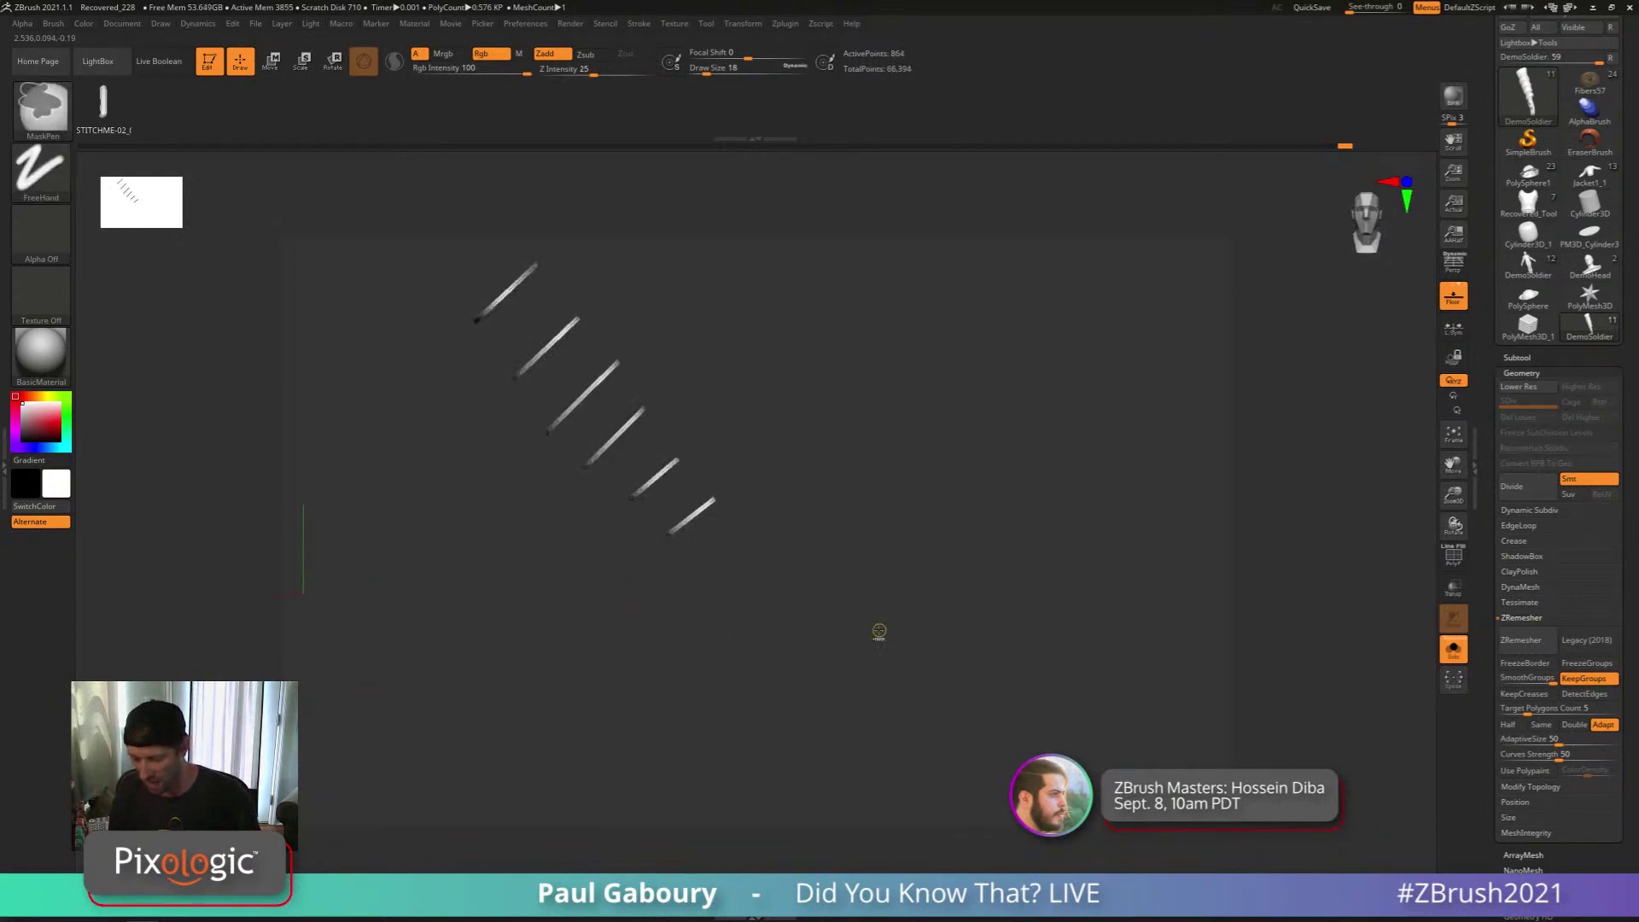
key("shift+f")
left_click_drag(835, 614, 869, 664, "alt")
key("ctrl+z")
key("ctrl+z")
key("ctrl+z")
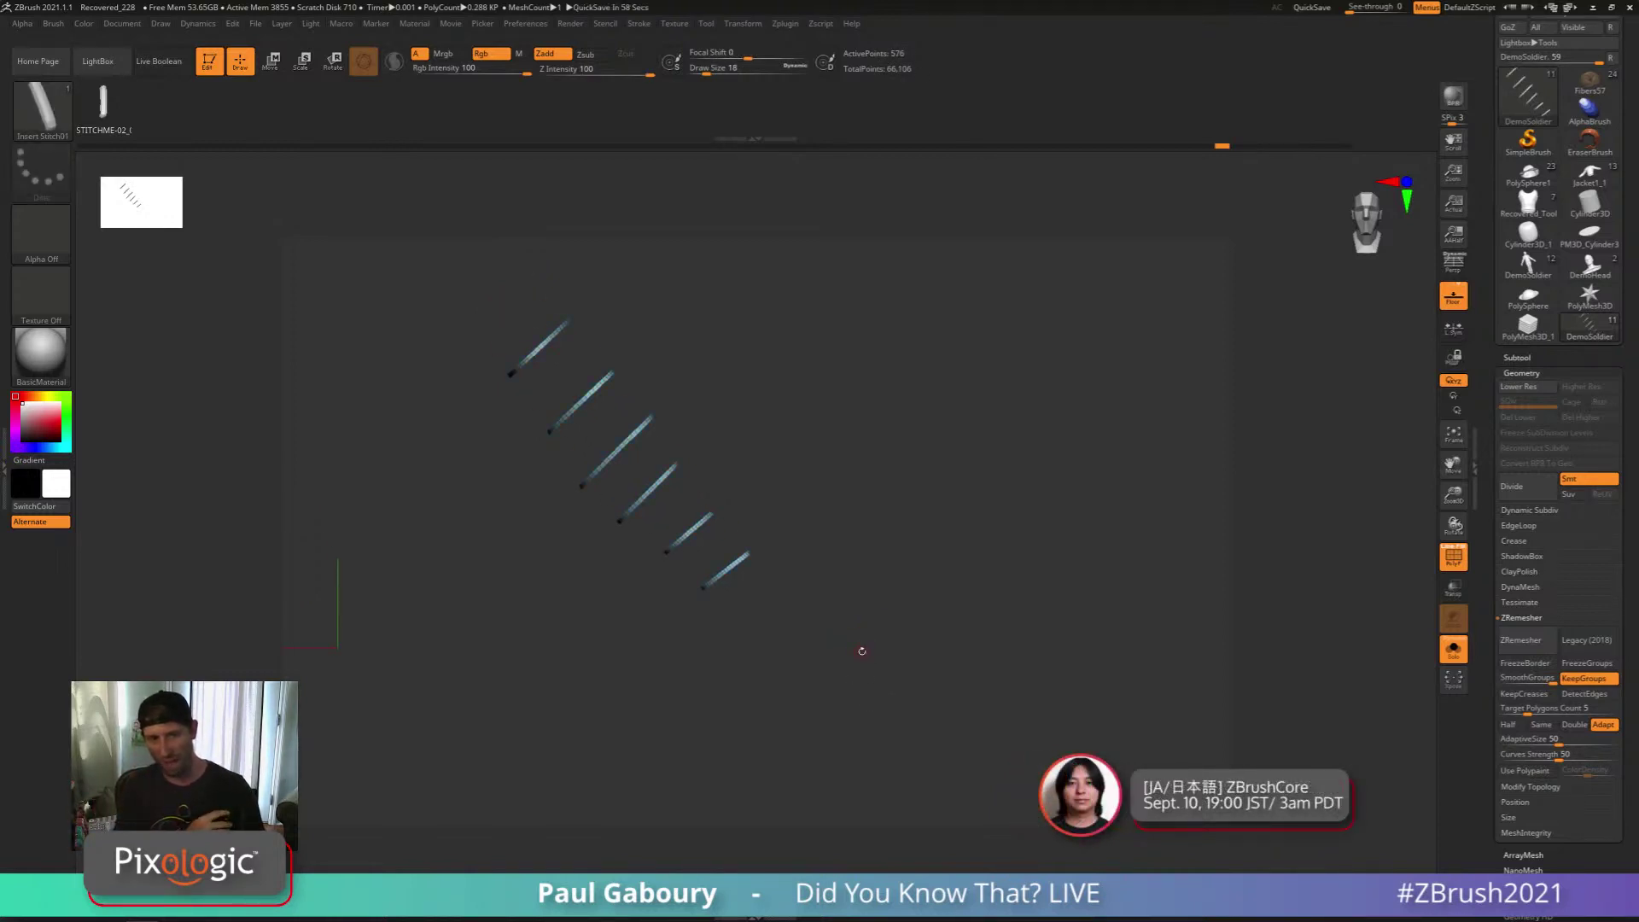
left_click(805, 651, "ctrl+shift")
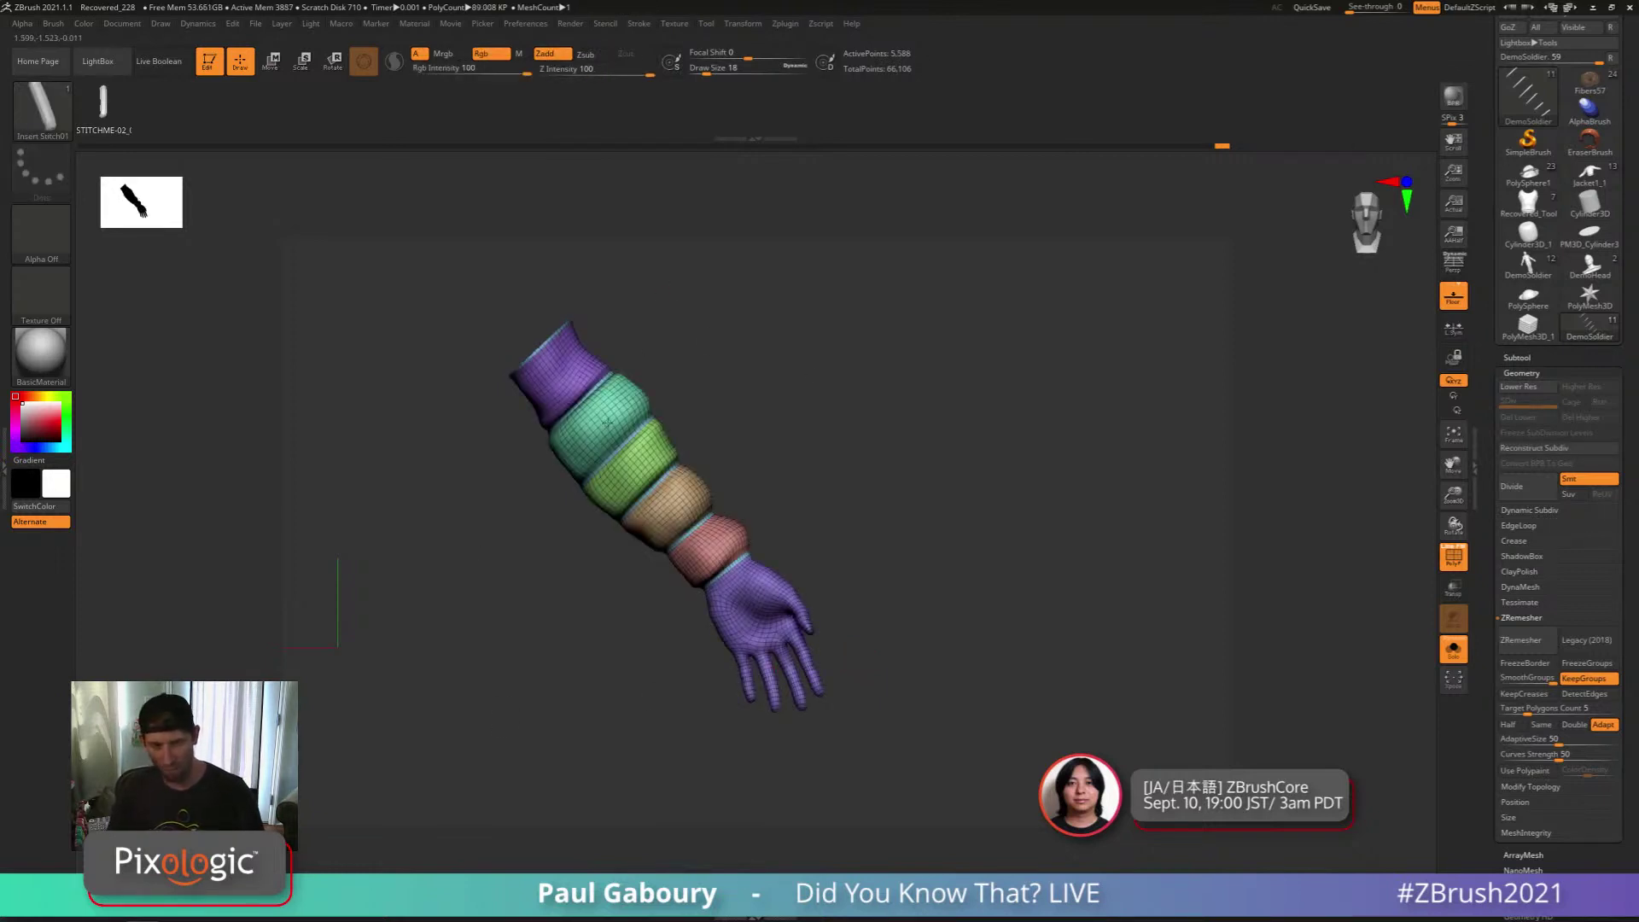
Try slicing a narrow polygroup band across the brown band of the arm, and undo the slice
left_click_drag(551, 636, 848, 333, "ctrl+shift")
right_click_drag(851, 385, 841, 529, "ctrl")
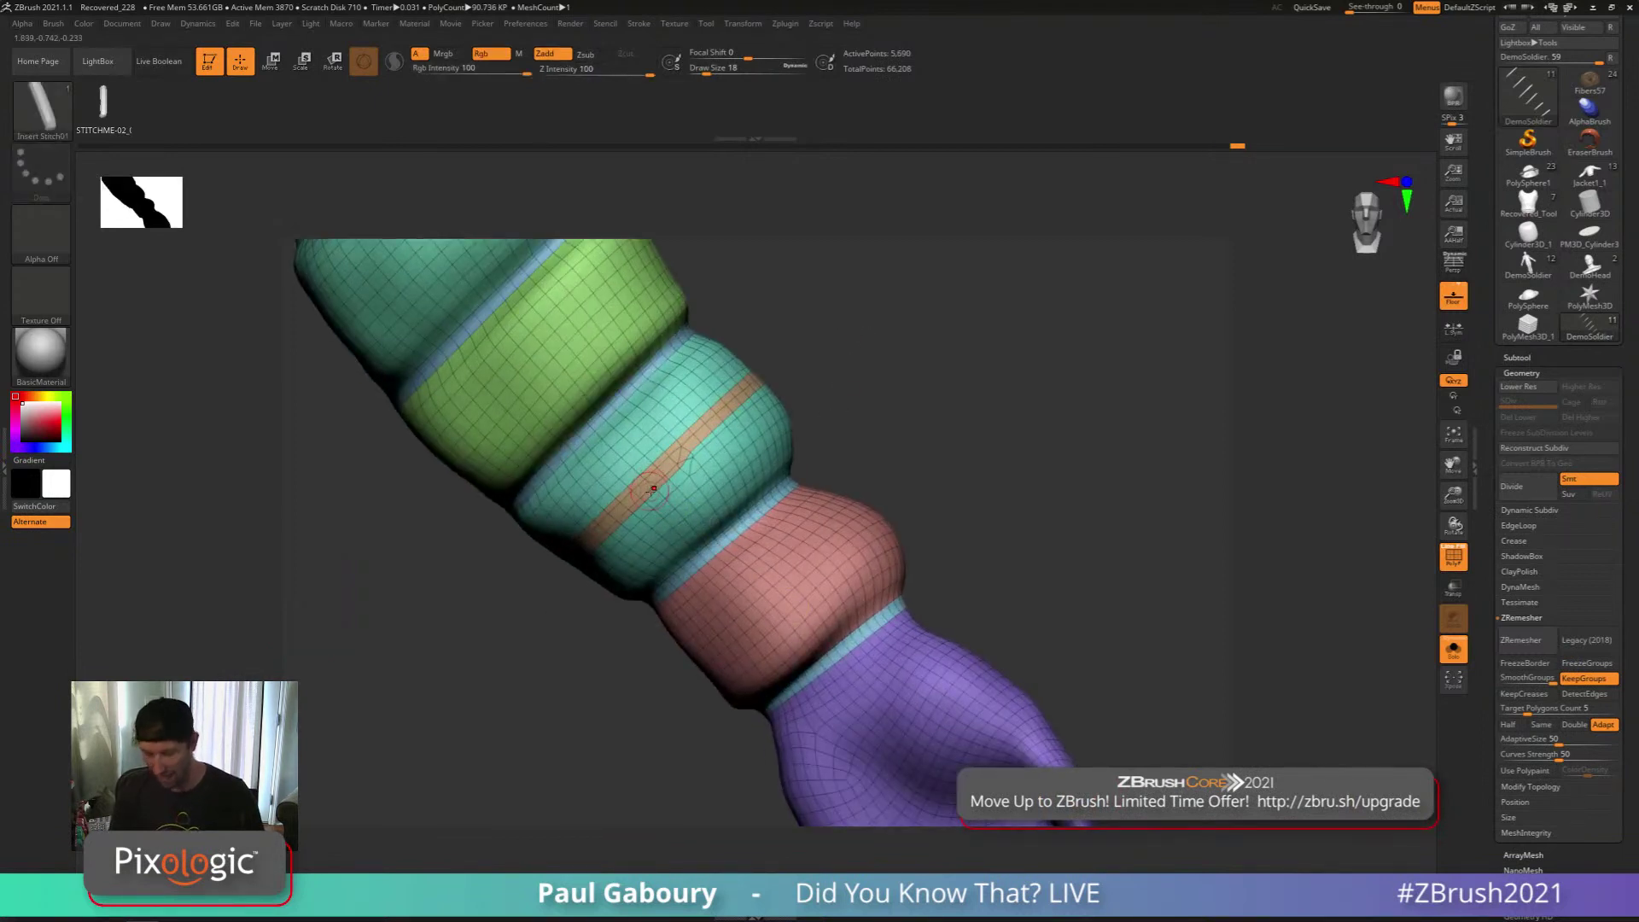
key("ctrl+z")
Examine the BRadius and PolyGroup options among the brush's Clip Brush Modifiers
right_click_drag(574, 687, 571, 643, "ctrl")
key("shift+d")
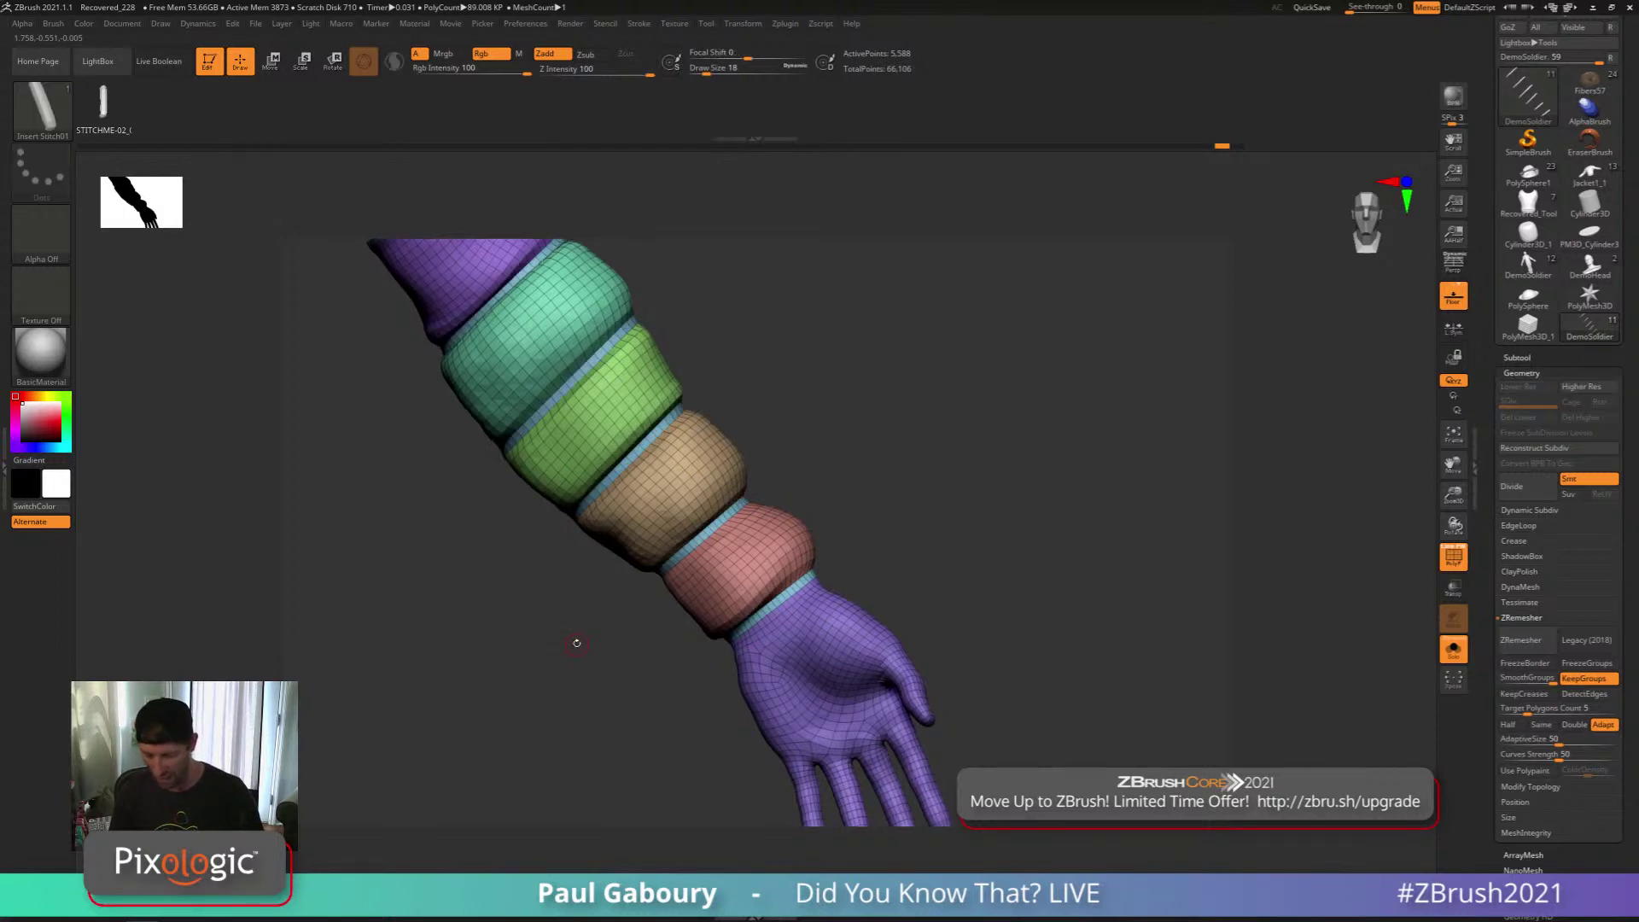
right_click(578, 646, "ctrl")
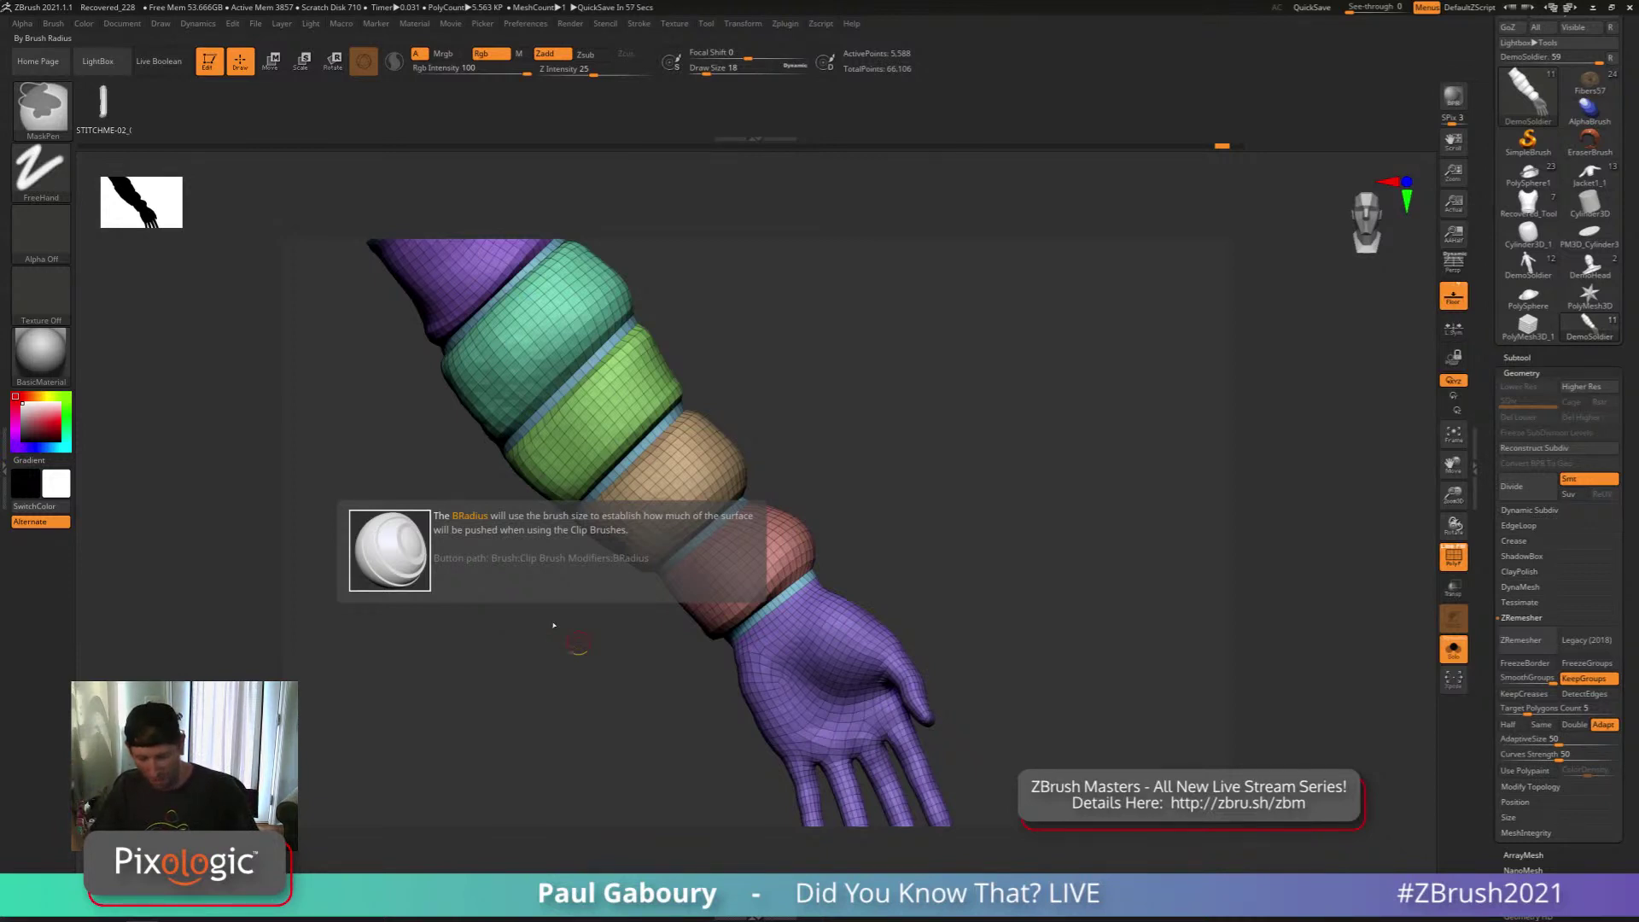
key("space")
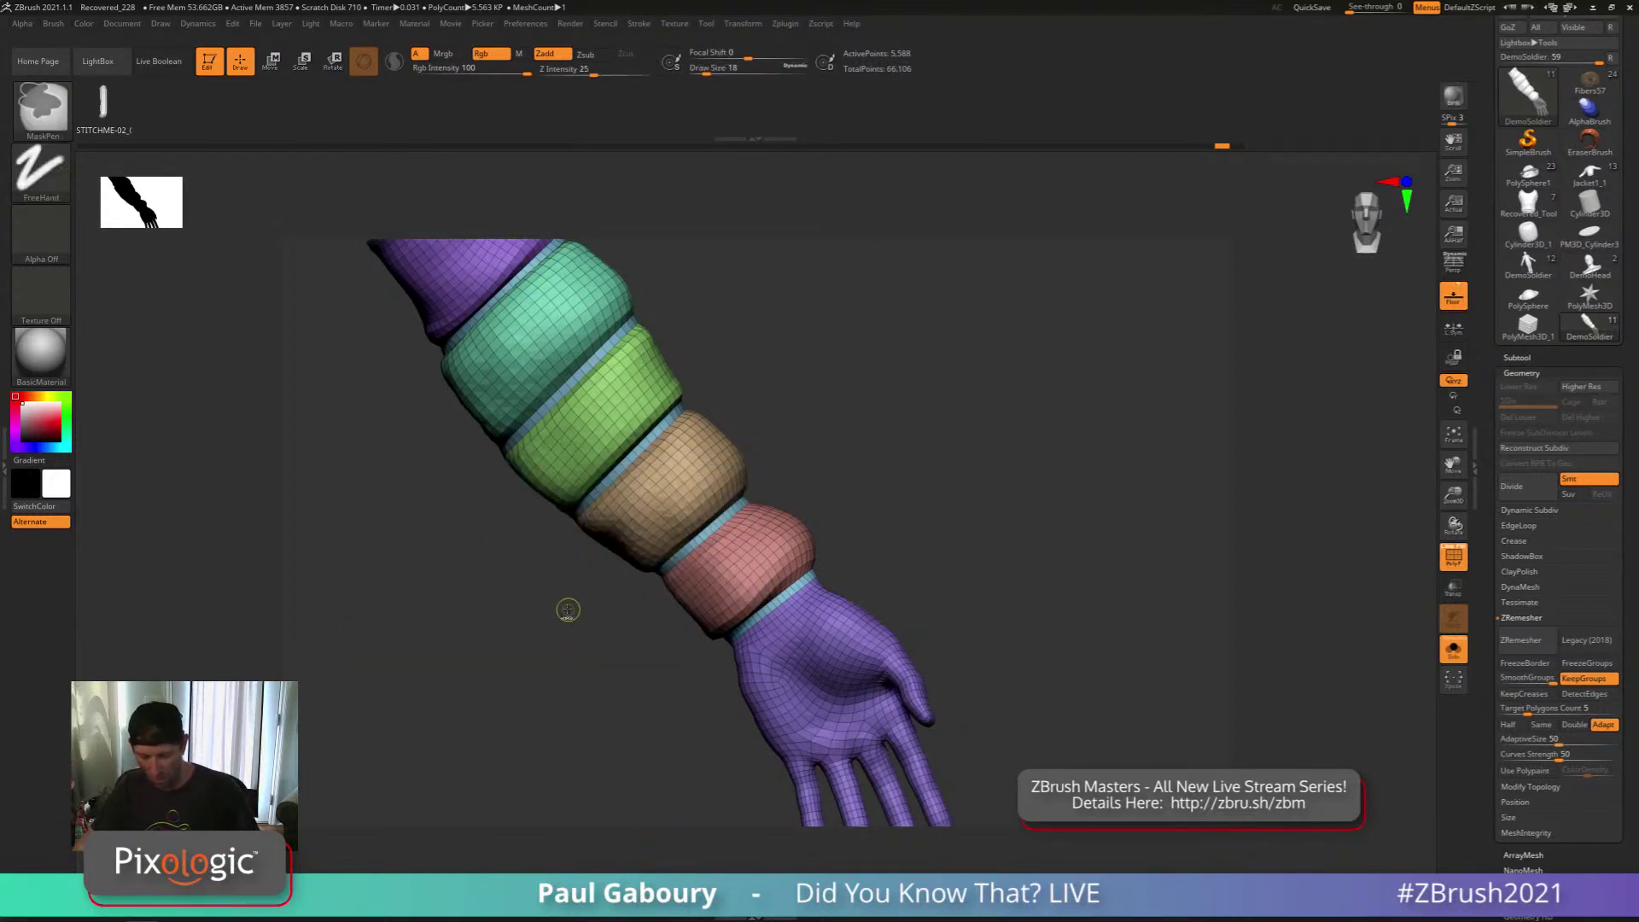
key("ctrl+space")
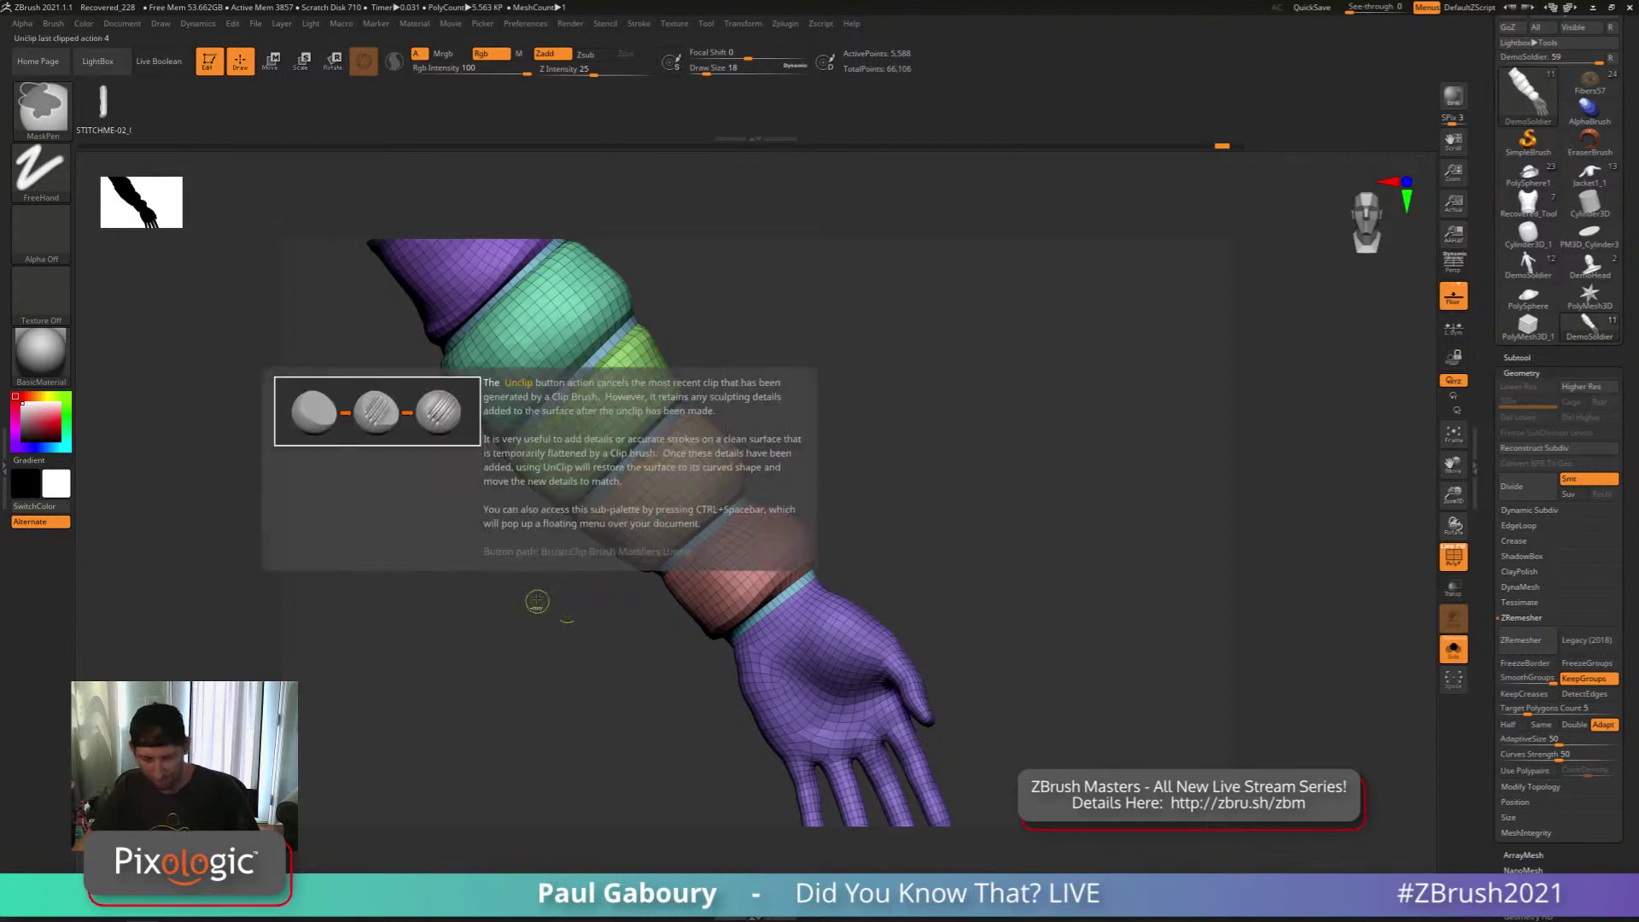
left_click(53, 23)
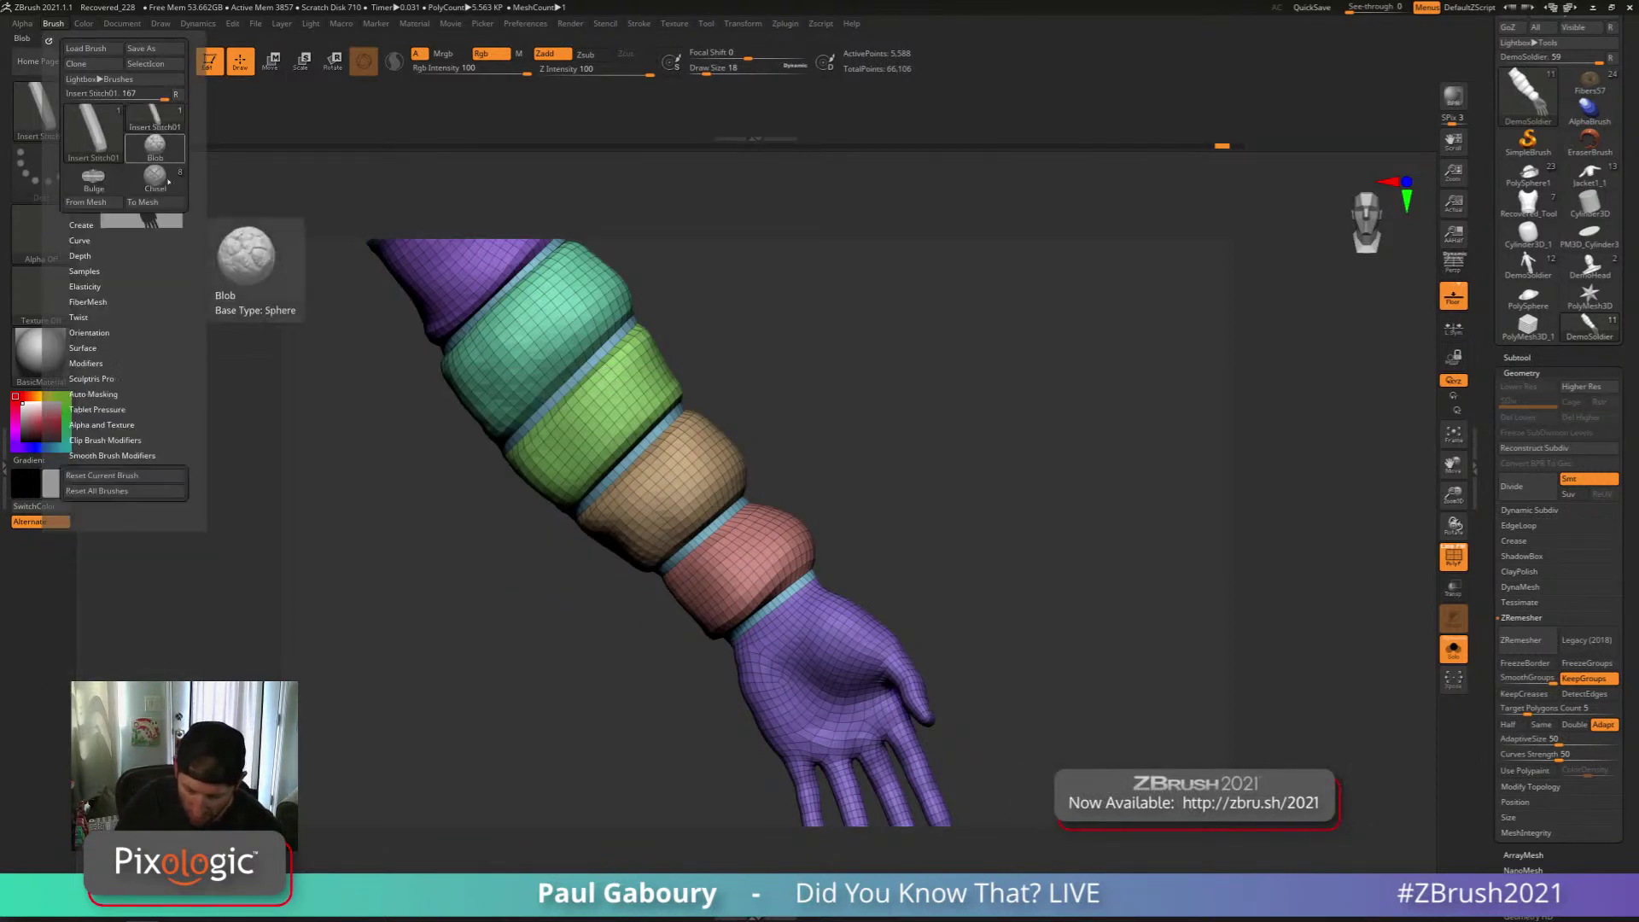
left_click(124, 438)
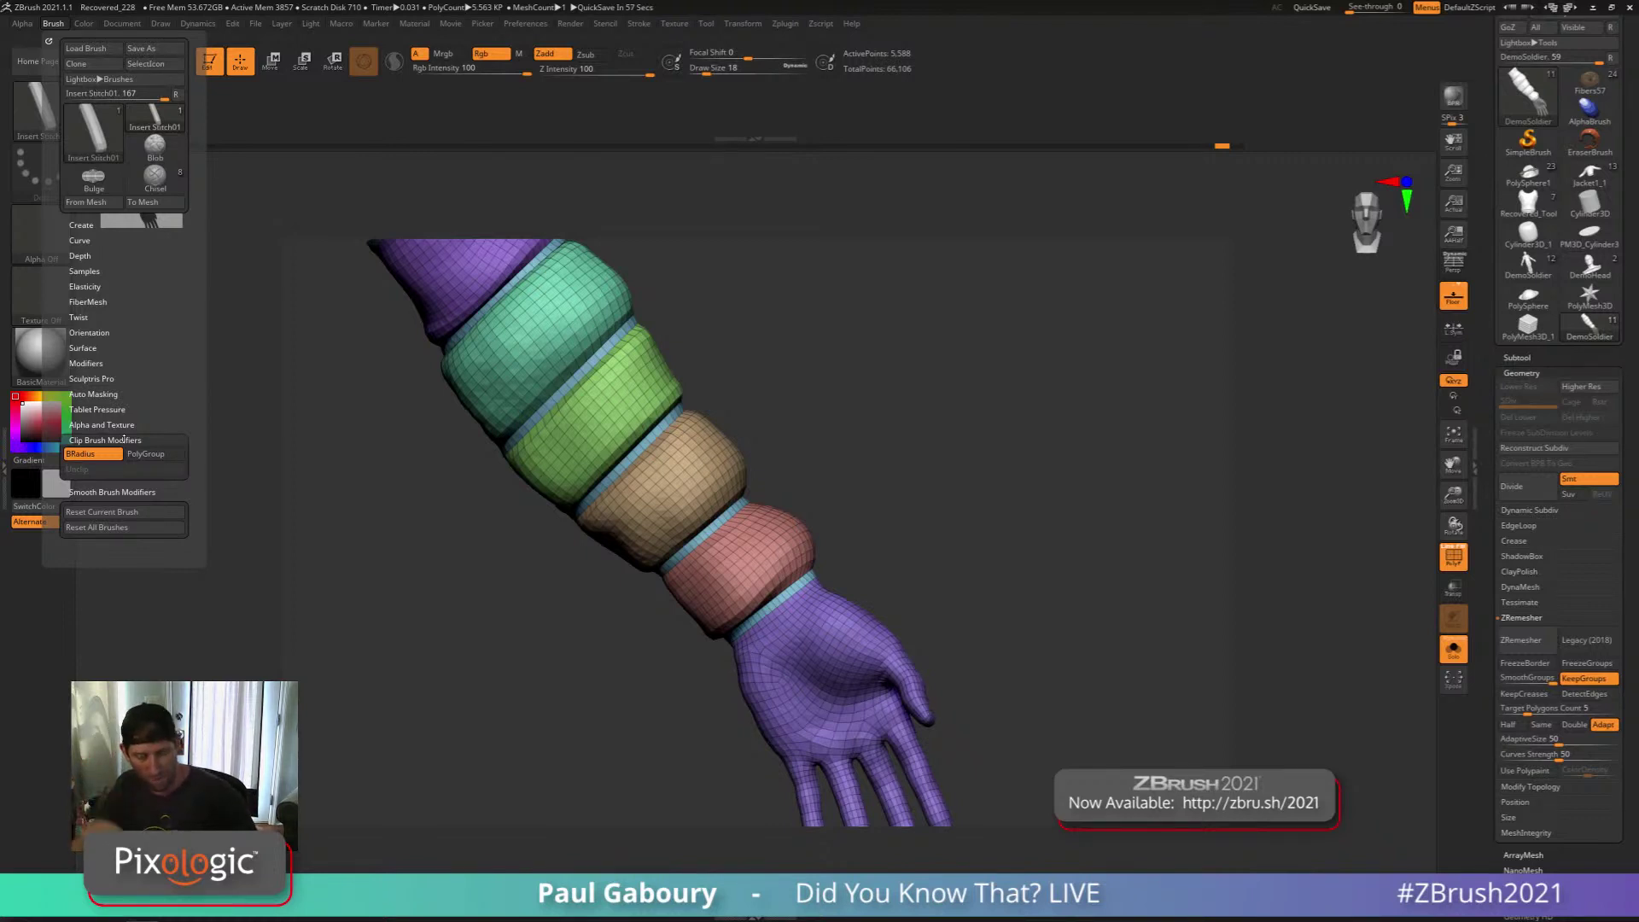
Set the Draw Size to 31, try slicing a wide polygroup band across the arm's brown band, and undo the slice
key("ctrl+shift")
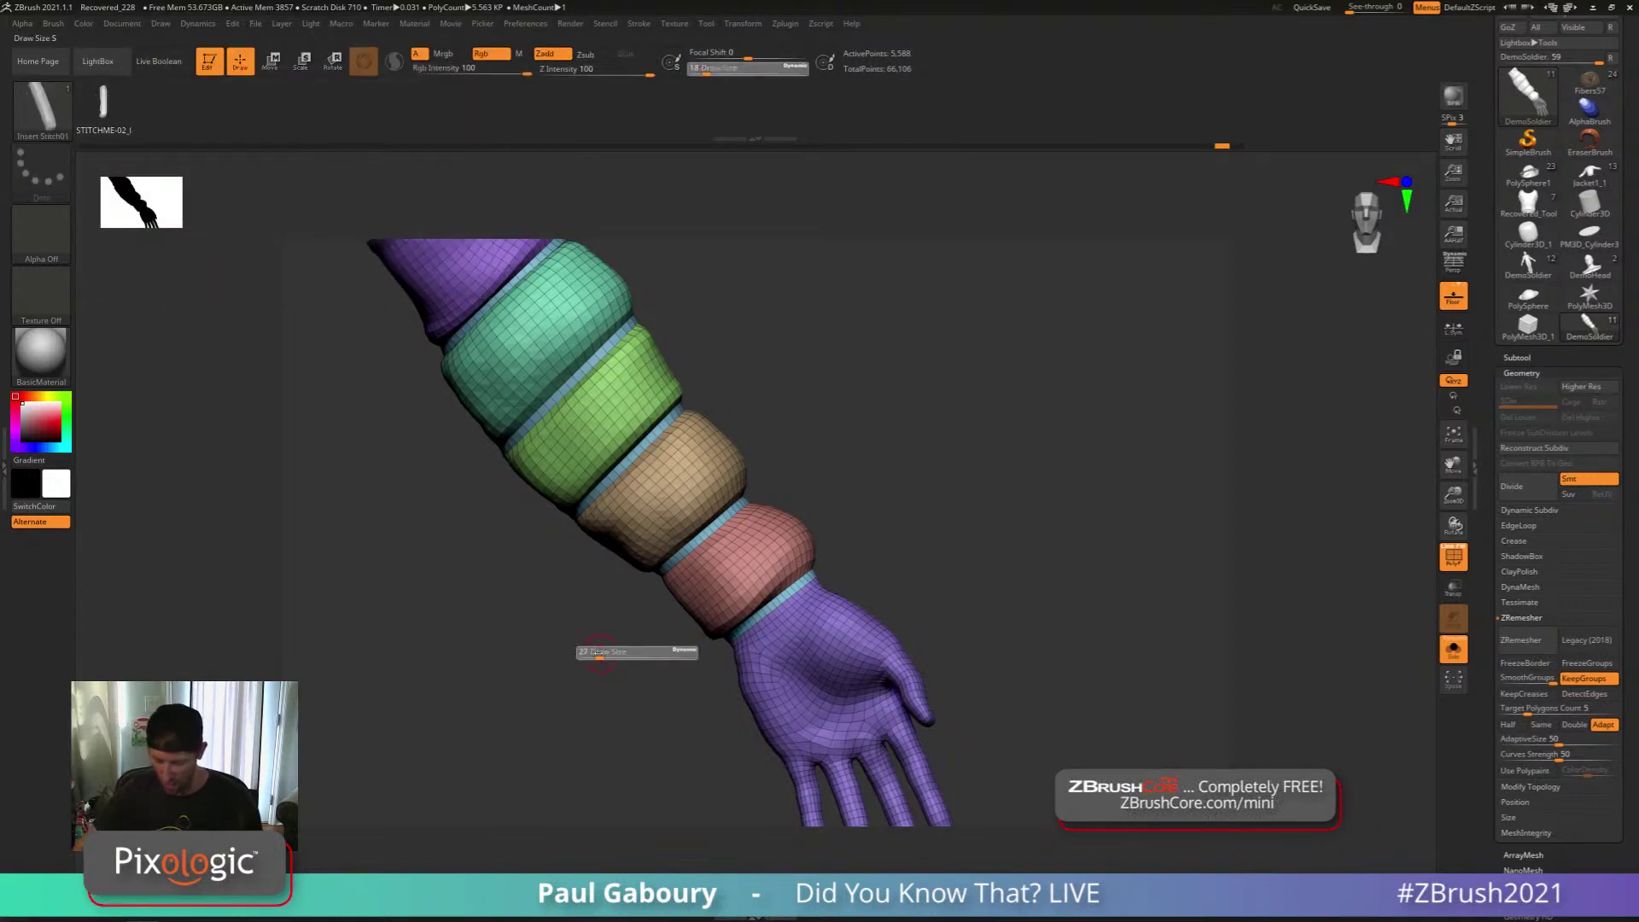
left_click_drag(465, 672, 910, 269, "ctrl+shift")
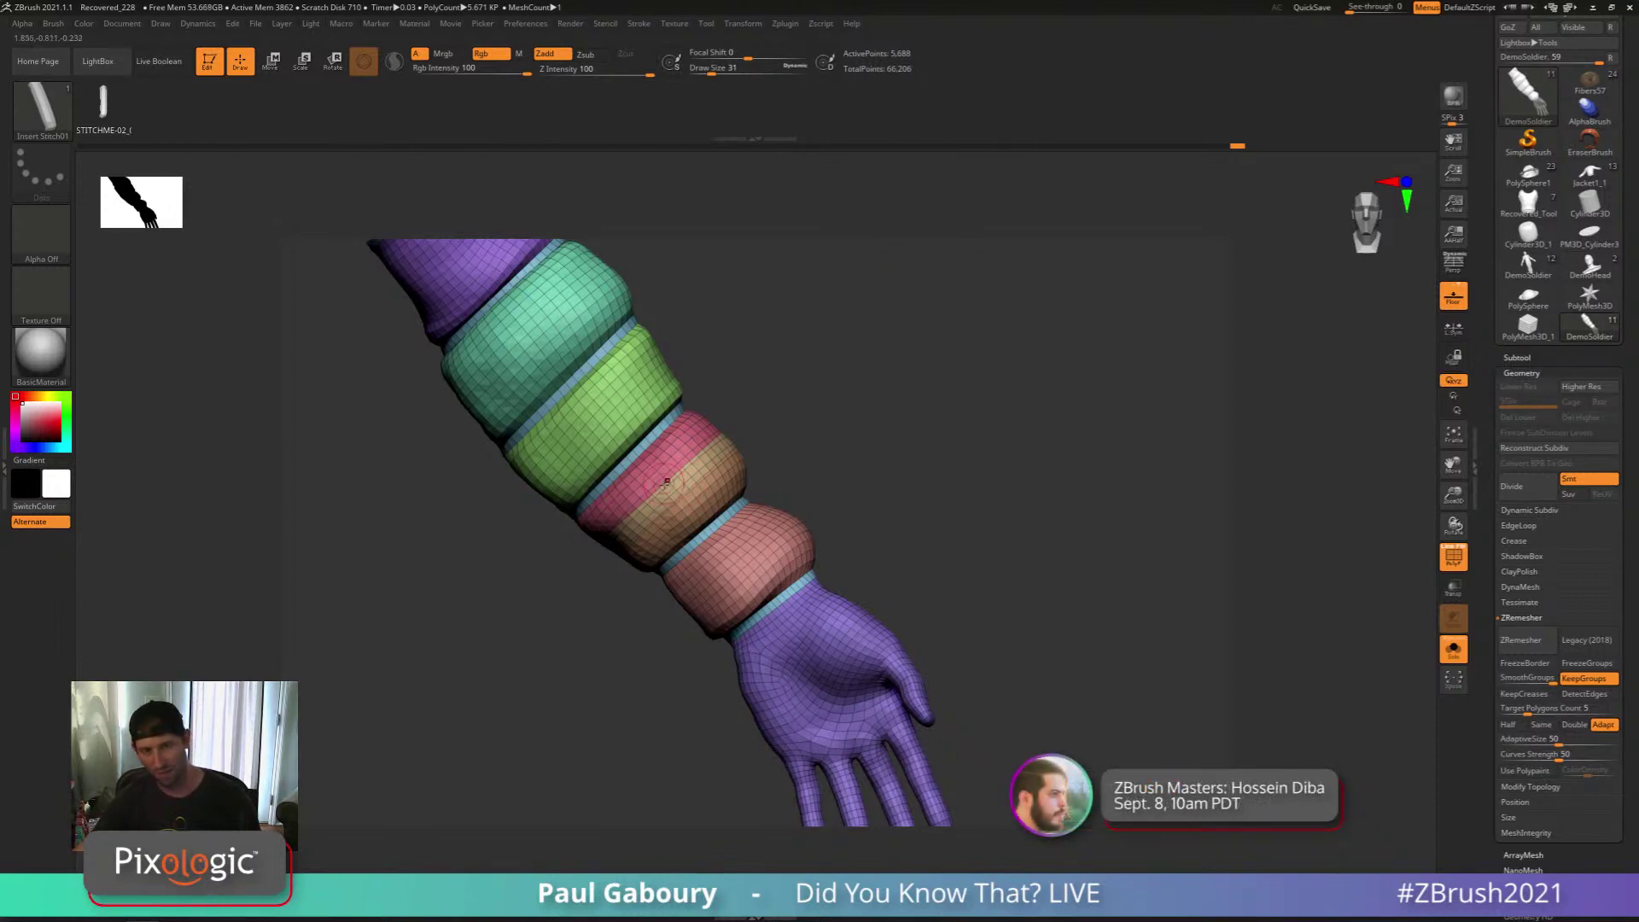
key("ctrl+z")
Try the polygroup slice across the brown band with Draw Size 17, and undo it
key("s")
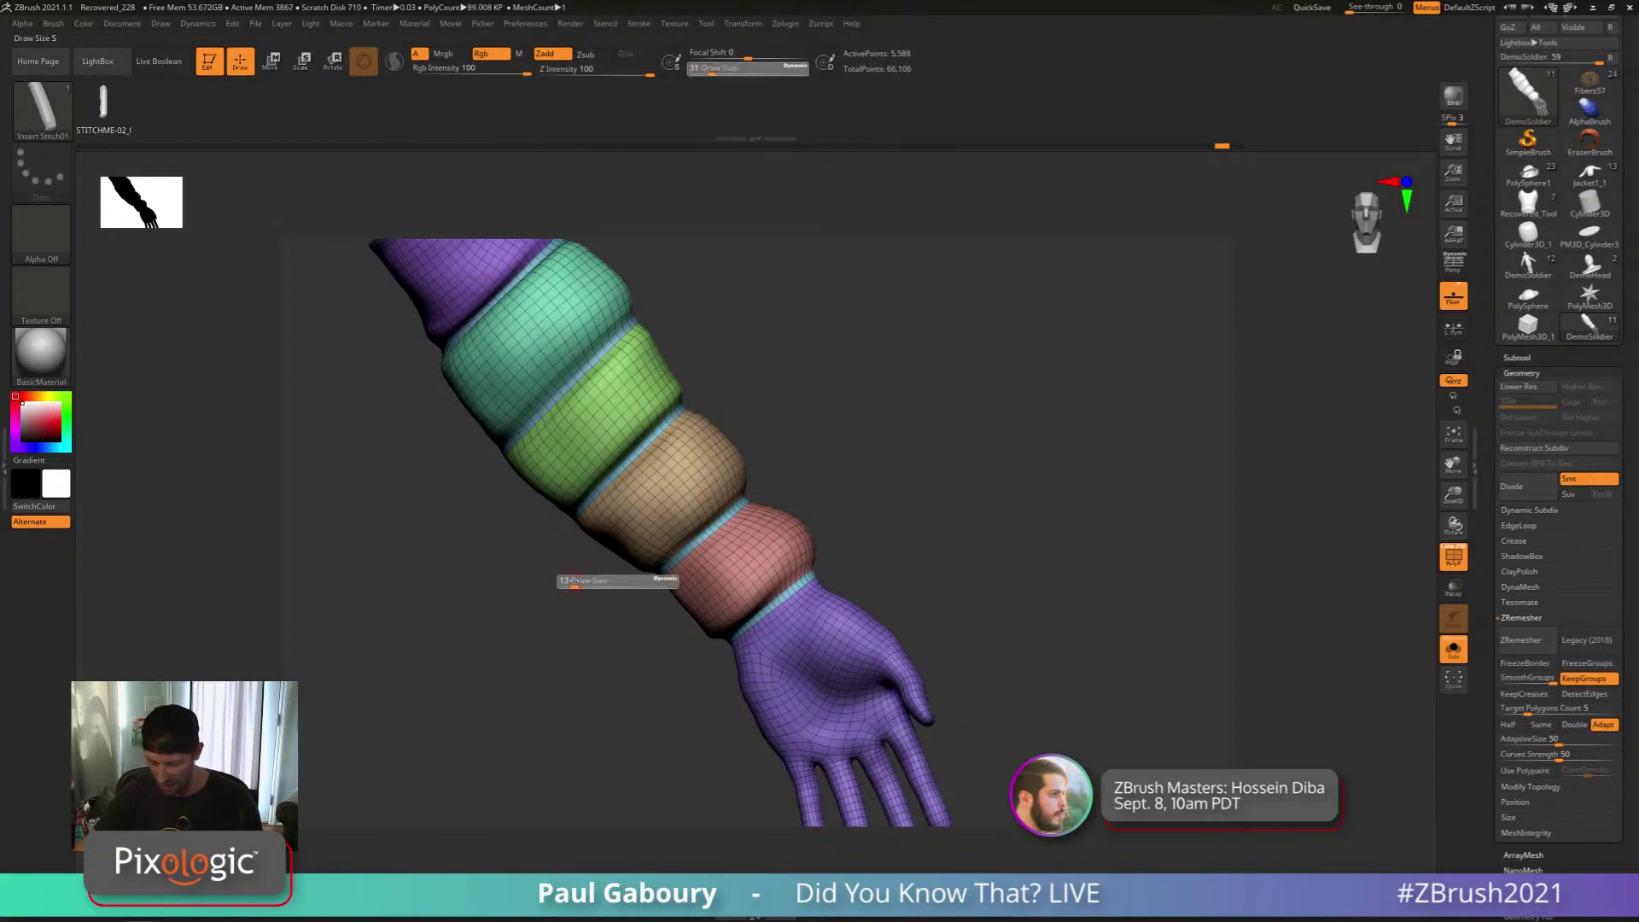
left_click_drag(581, 581, 847, 345)
key("shift")
key("shift+f")
key("shift+f")
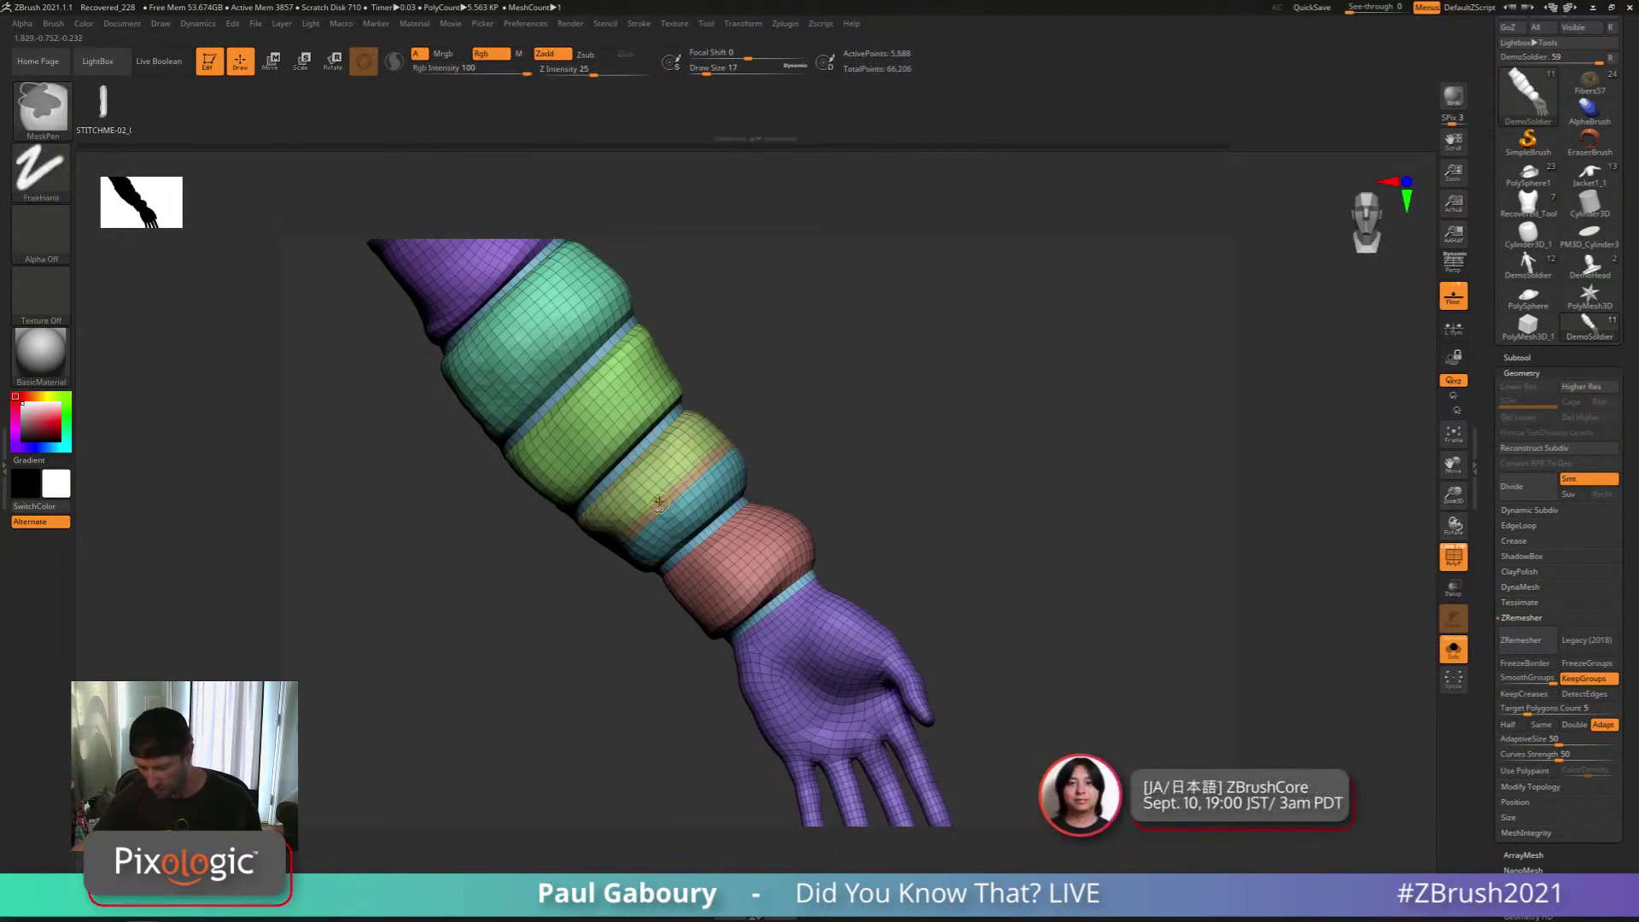
right_click_drag(590, 559, 613, 600, "ctrl")
key("ctrl+z")
Slice two polygroup strips across the brown band with Draw Sizes 8 and 25, and undo both slices
key("s")
left_click_drag(601, 621, 589, 620)
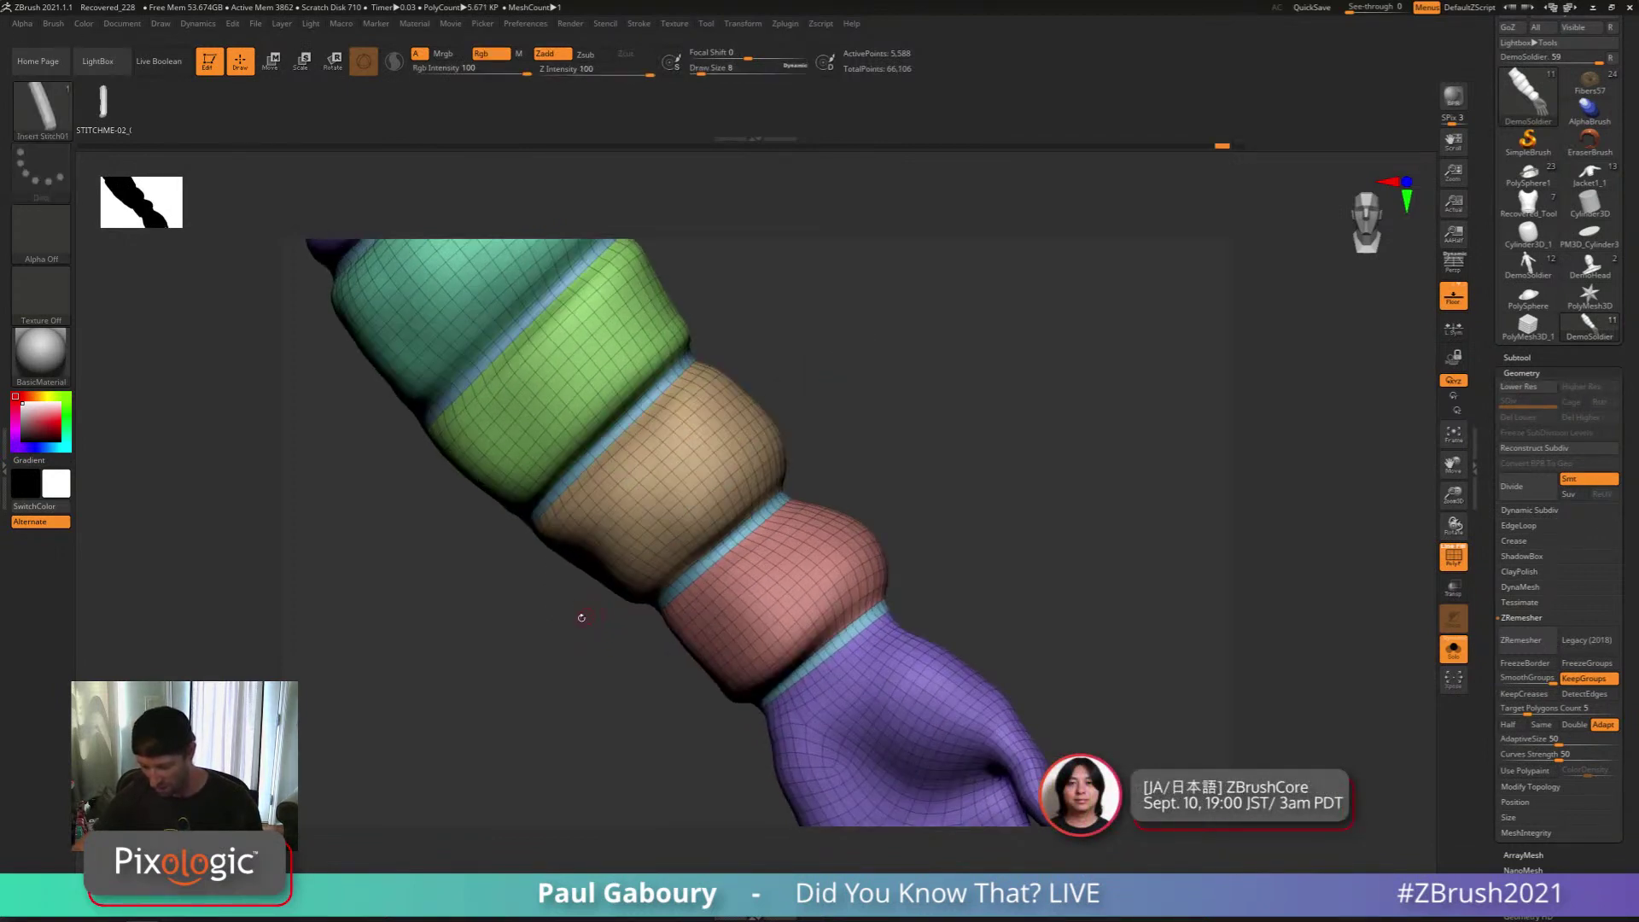
left_click_drag(487, 667, 879, 329, "ctrl+shift")
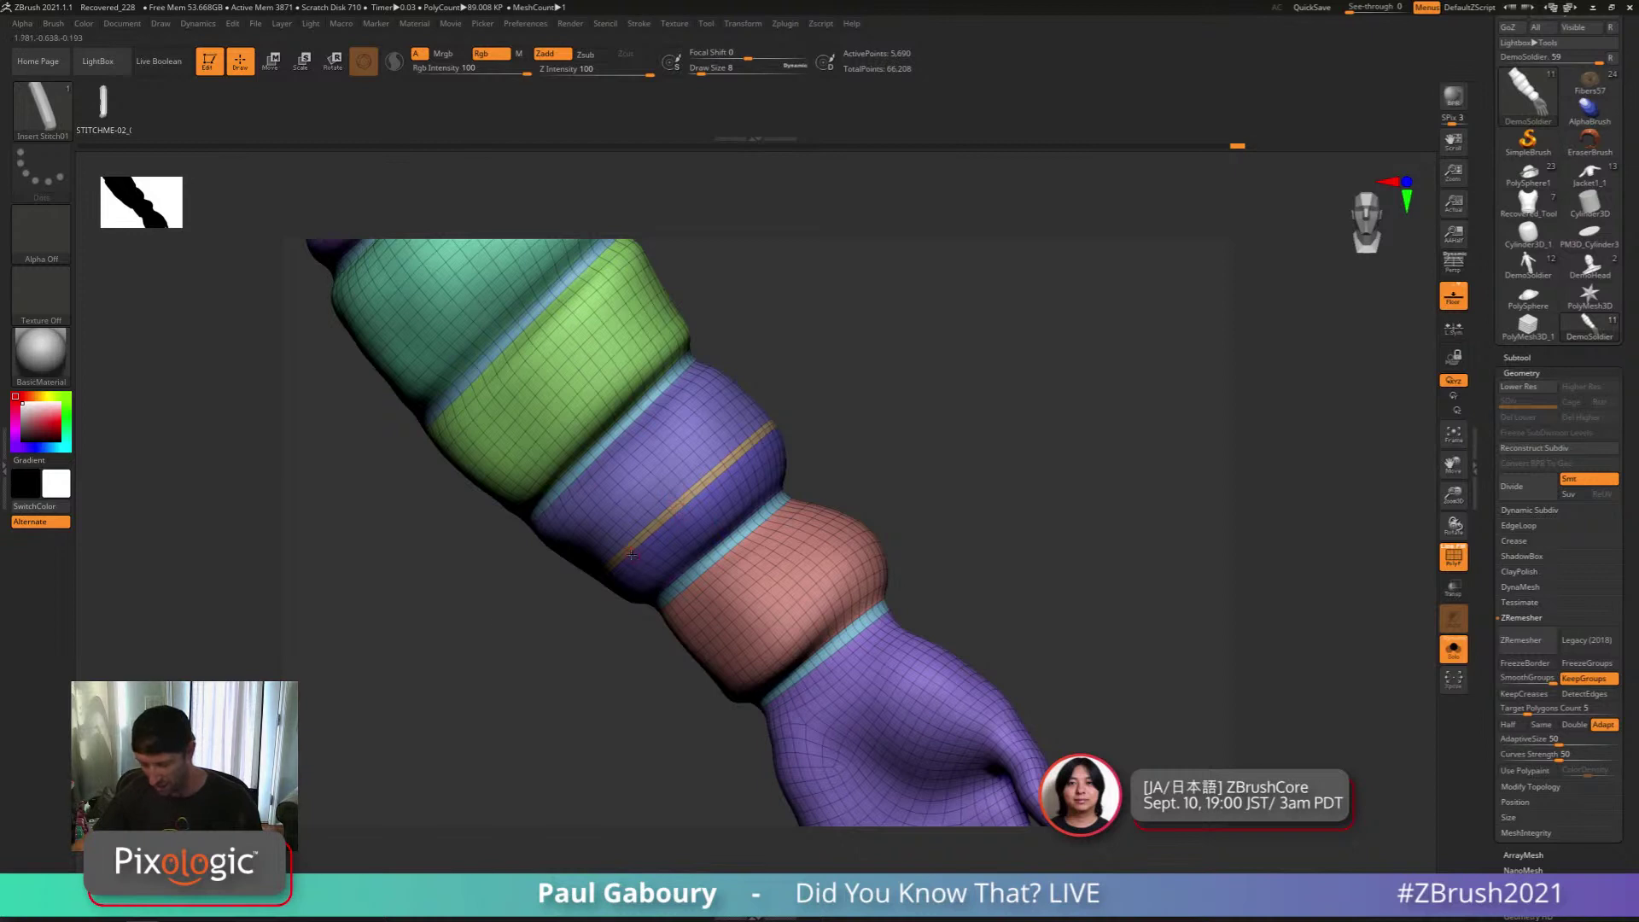
key("s")
left_click_drag(506, 625, 529, 625)
mouse_move(474, 622)
left_mouse_down("ctrl+shift")
mouse_move(512, 568)
mouse_move(776, 419)
left_mouse_up("ctrl+shift")
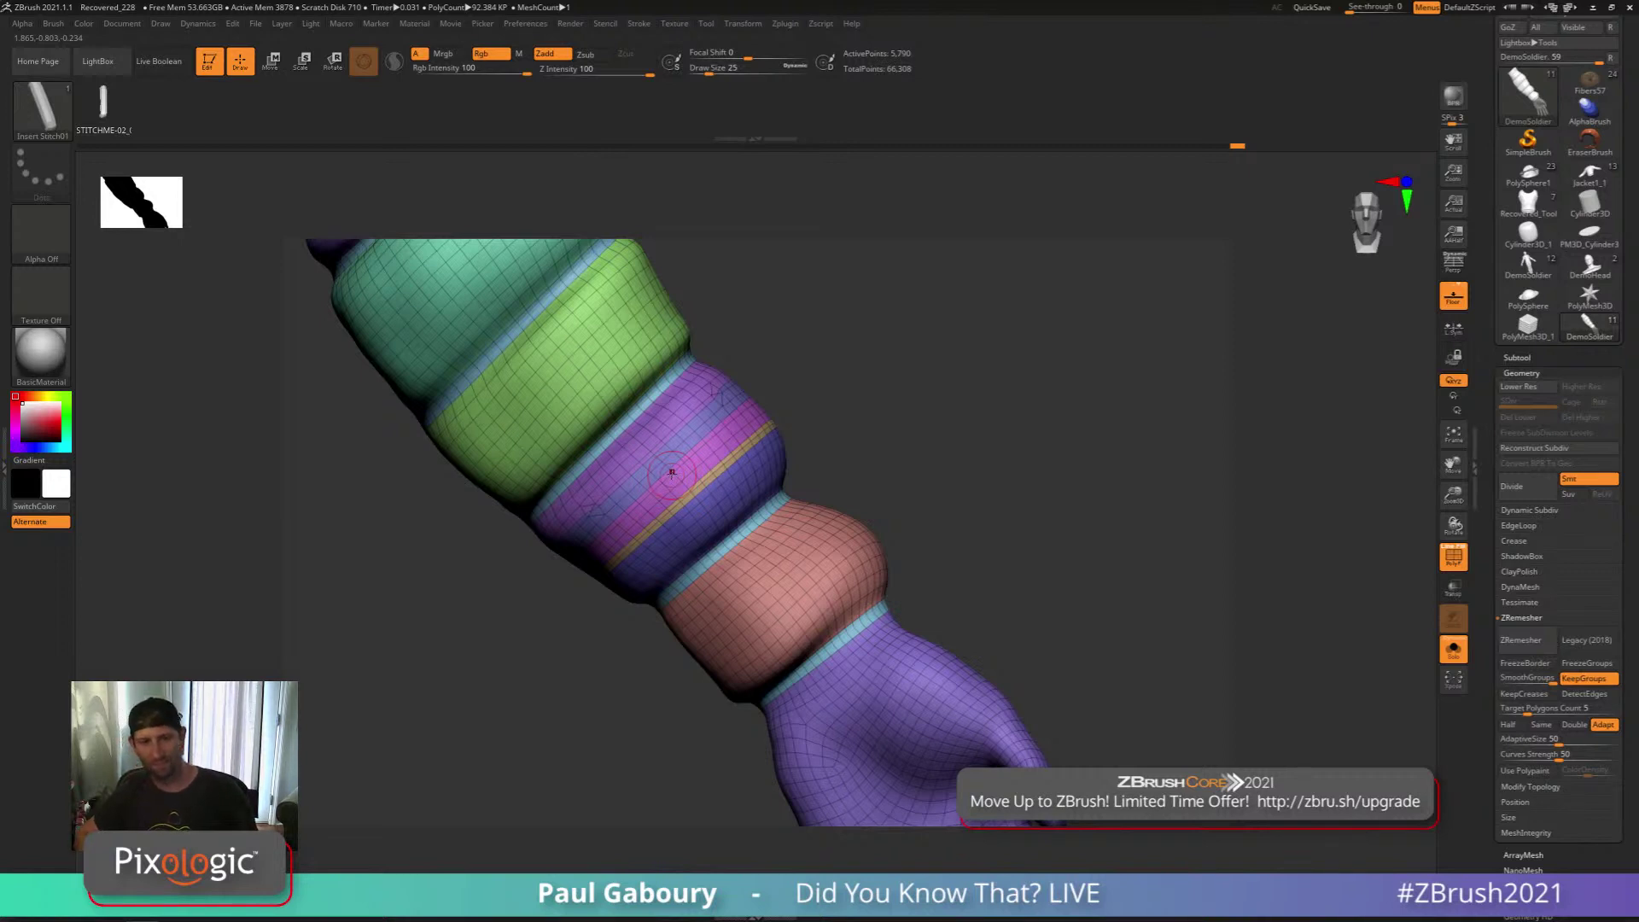
key("ctrl+z")
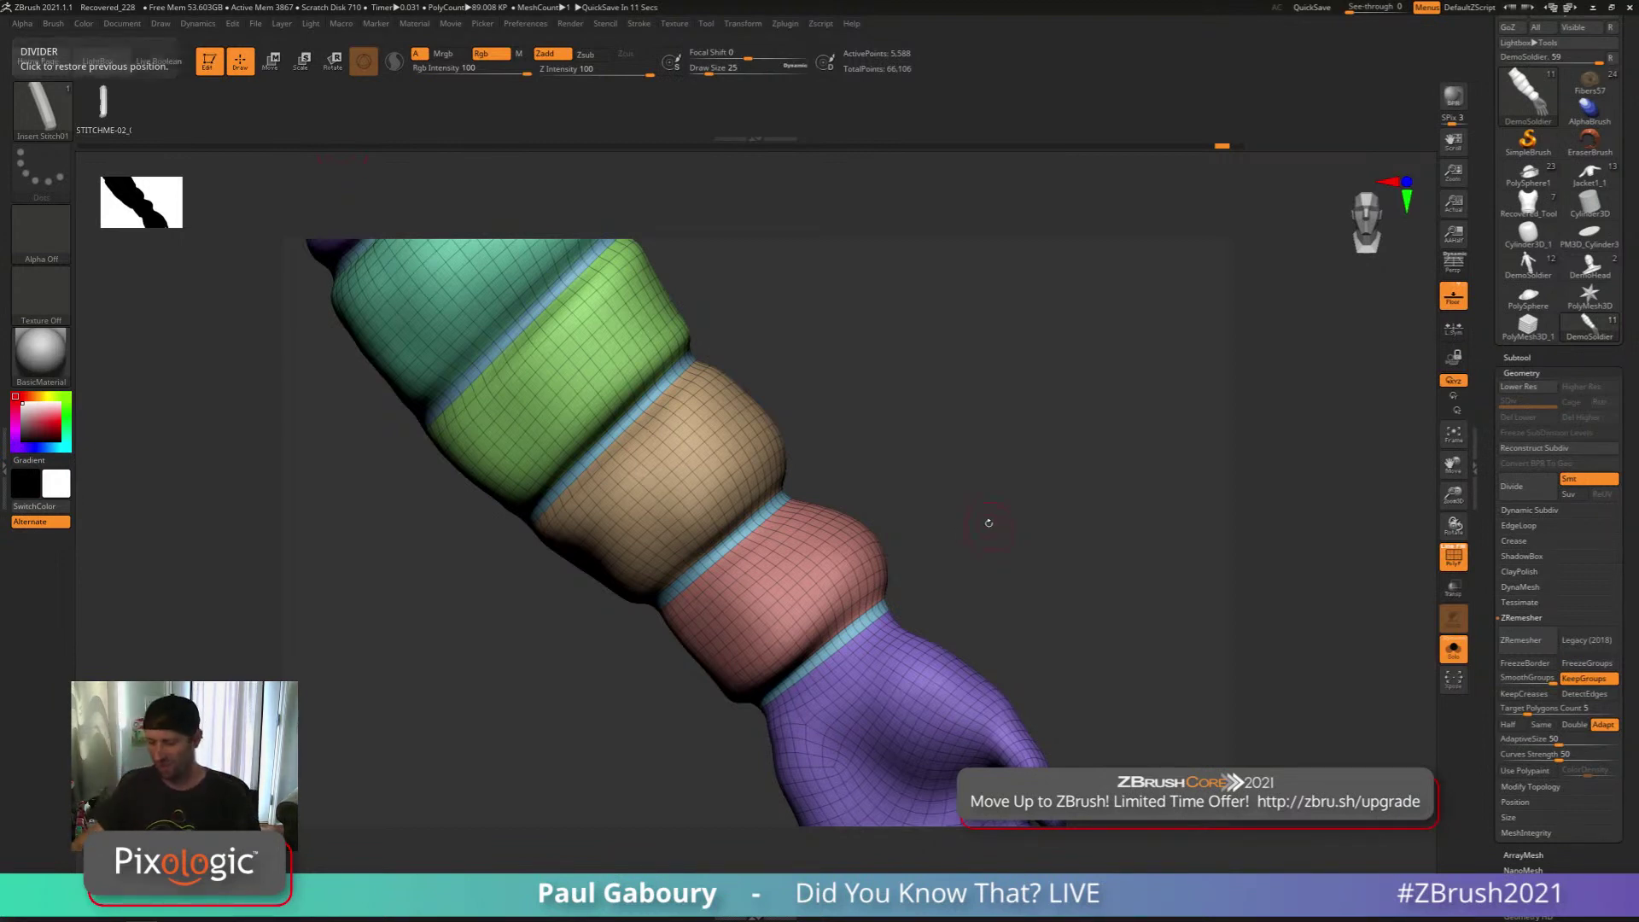
Turn off PolyFrame on the arm, switch to the Cylinder3D tool and convert it to a PolyMesh3D
mouse_move(1002, 561)
right_mouse_down("ctrl")
mouse_move(848, 458)
mouse_move(922, 538)
right_mouse_up("ctrl")
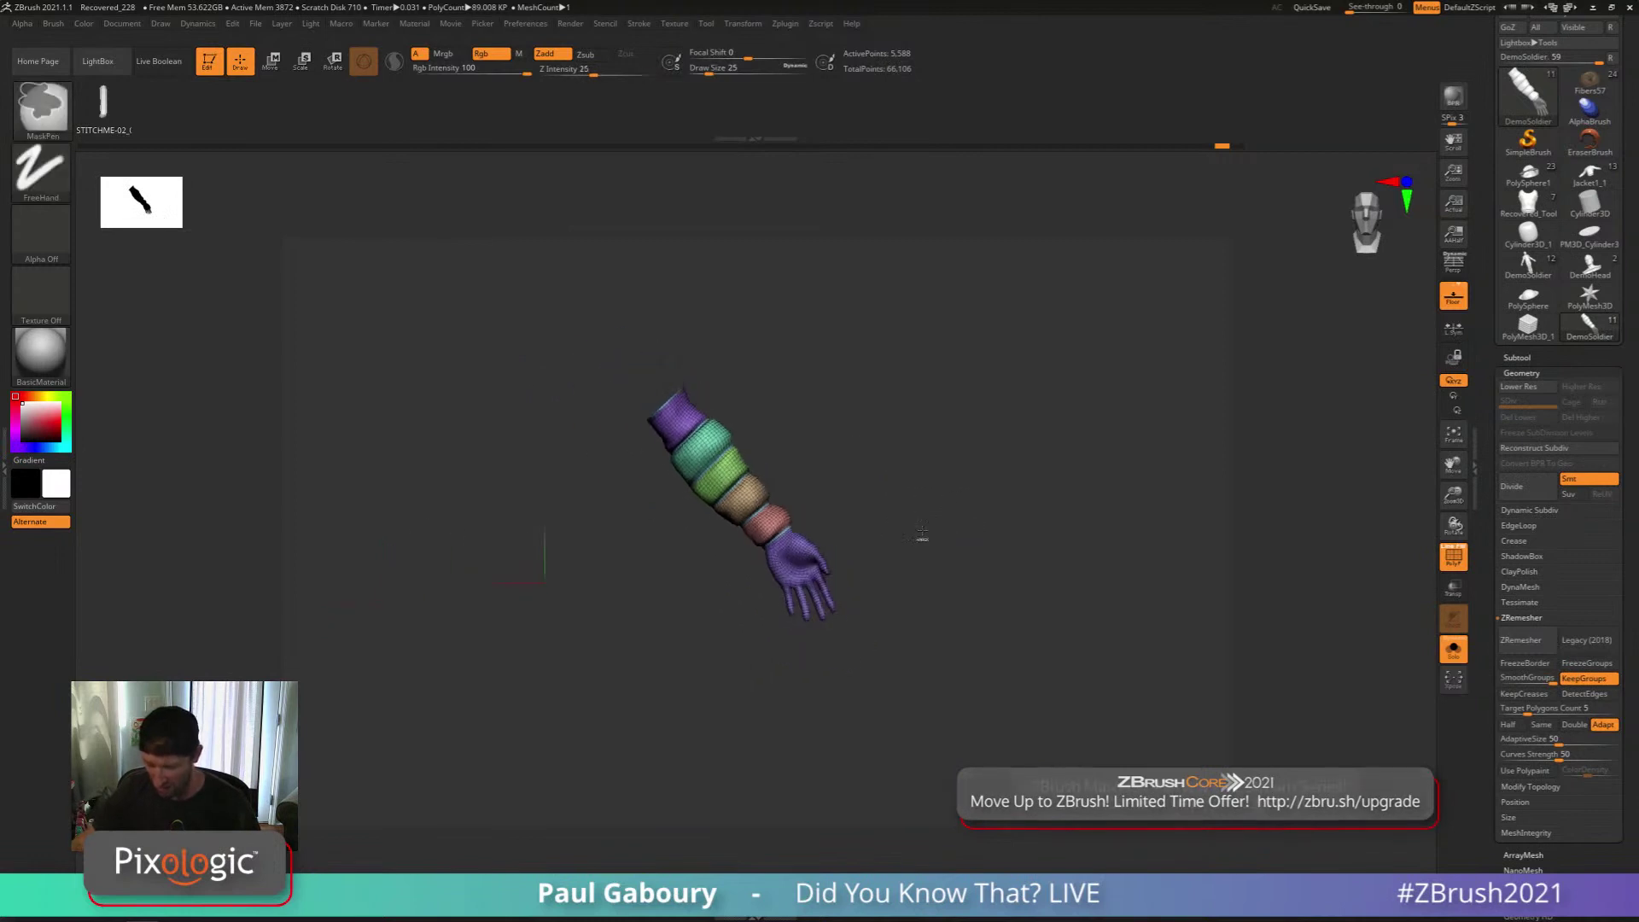
key("shift+f")
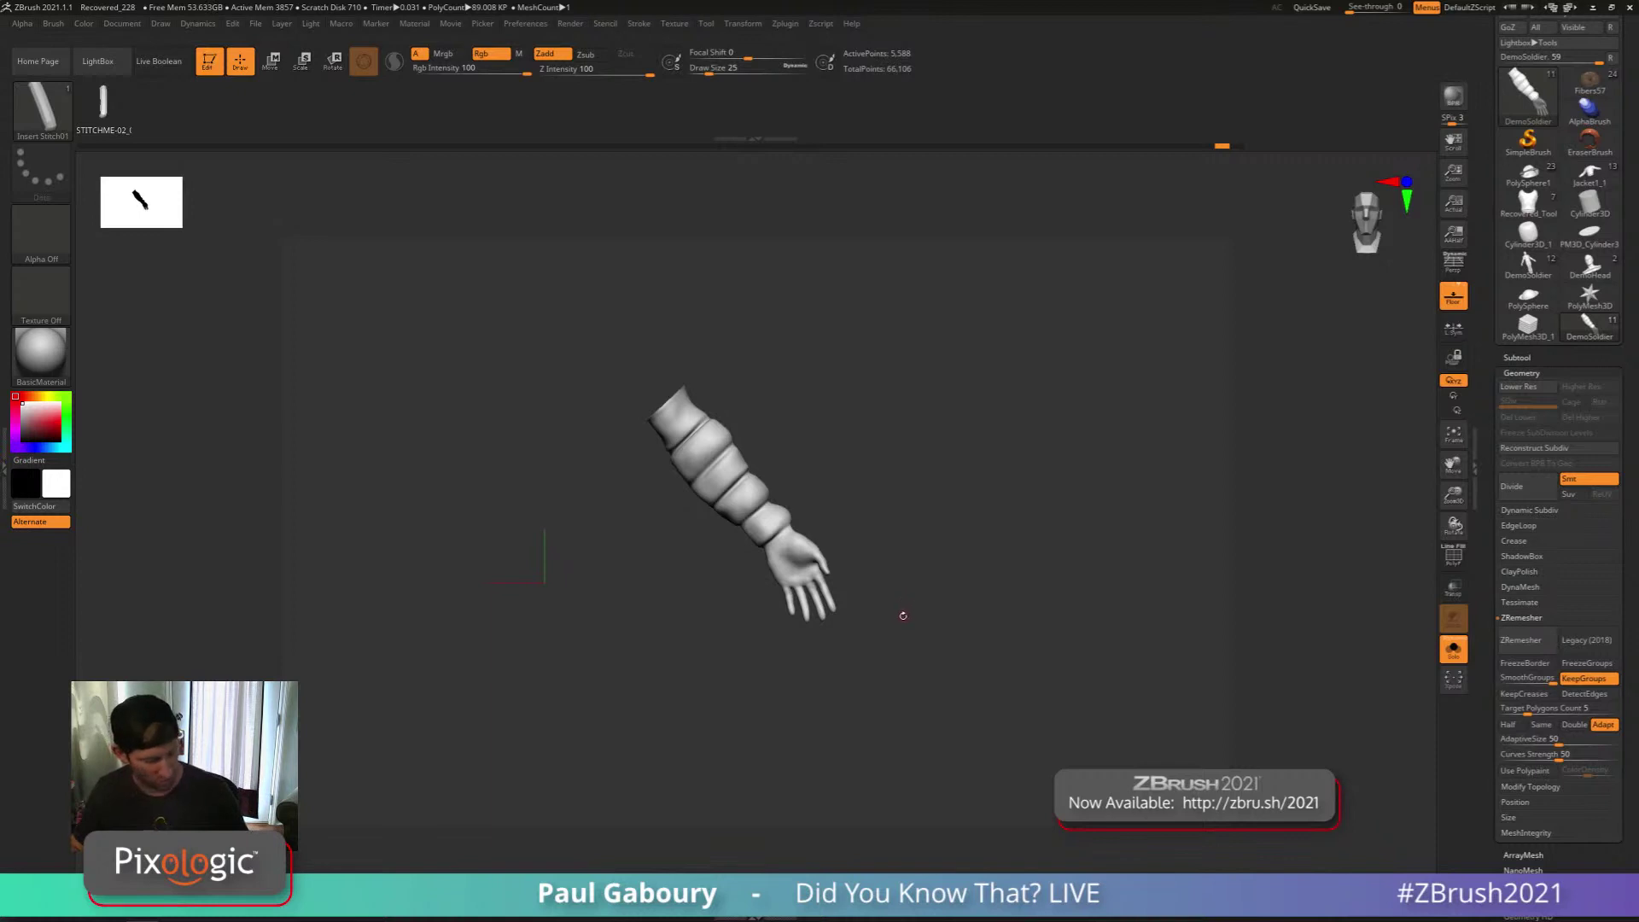
scroll(1623, 421, "up", 2)
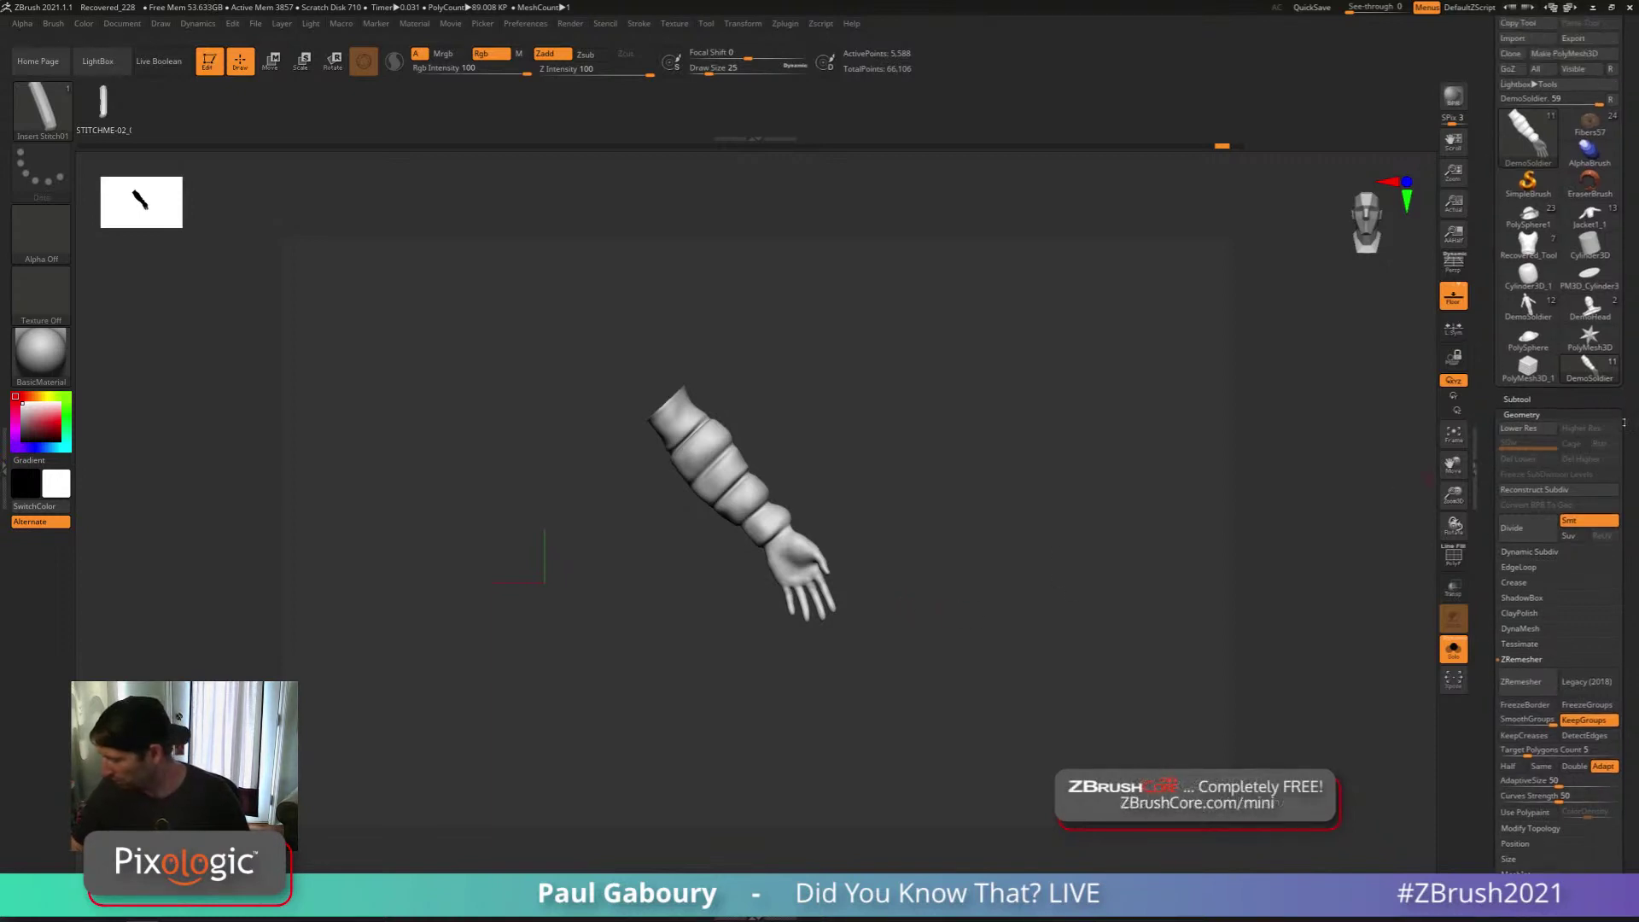
scroll(1623, 420, "up", 2)
left_click(1589, 297)
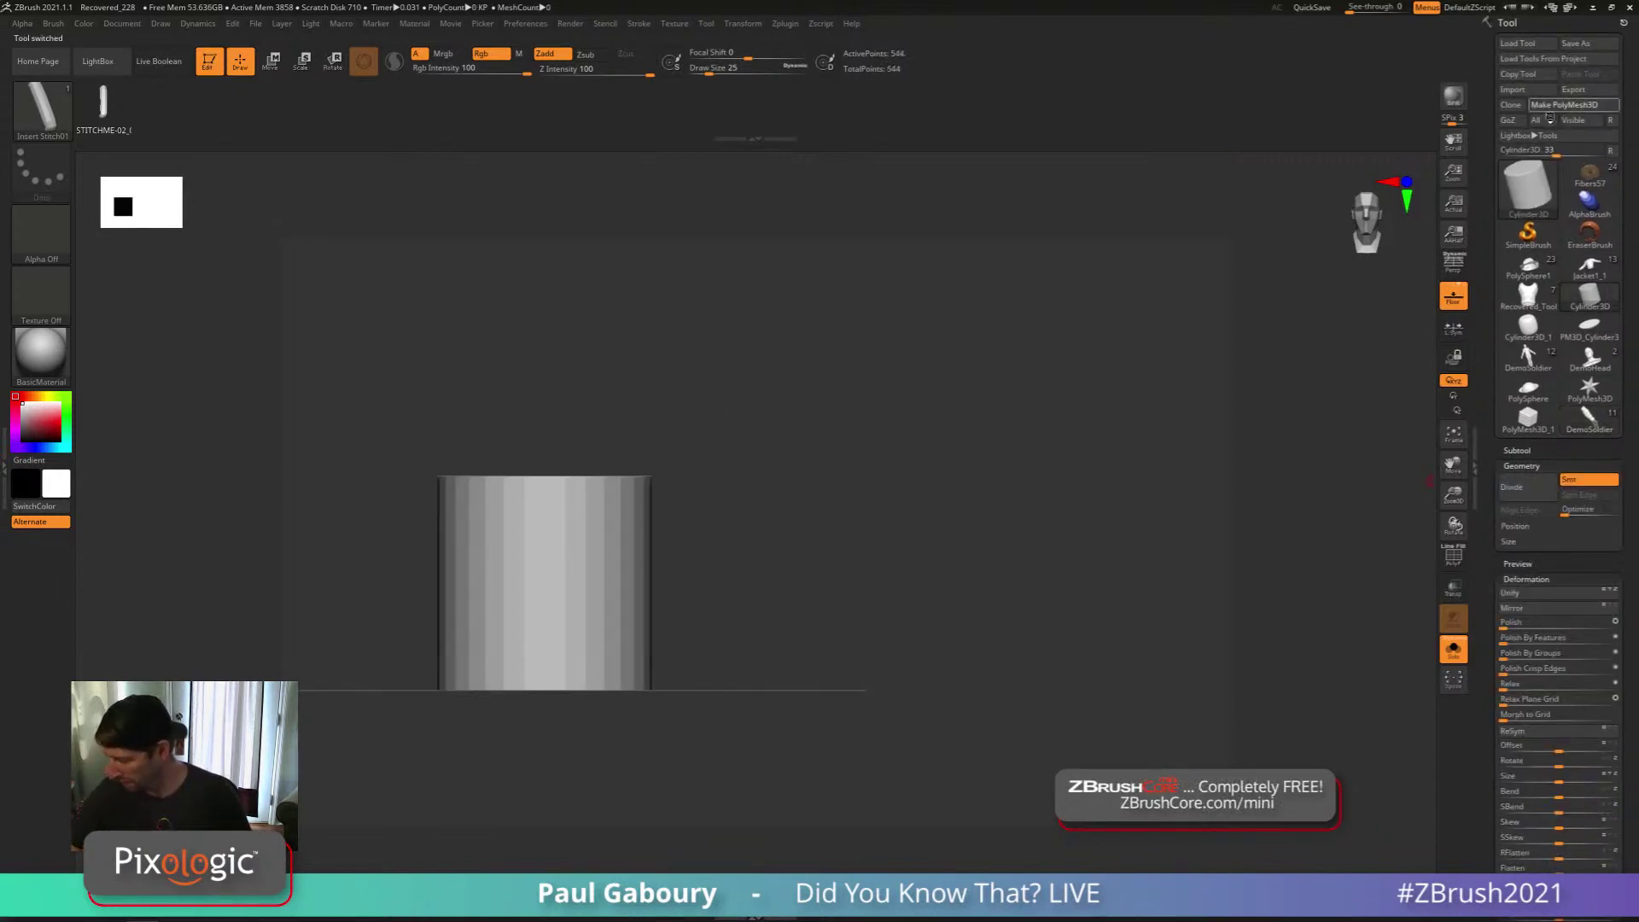
left_click(1550, 108)
Show the cylinder's PolyFrame and subdivide the cylinder up to subdivision level 6
key("shift+f")
left_click_drag(790, 614, 931, 577, "alt")
key("ctrl+d")
key("ctrl+d")
key("ctrl+d")
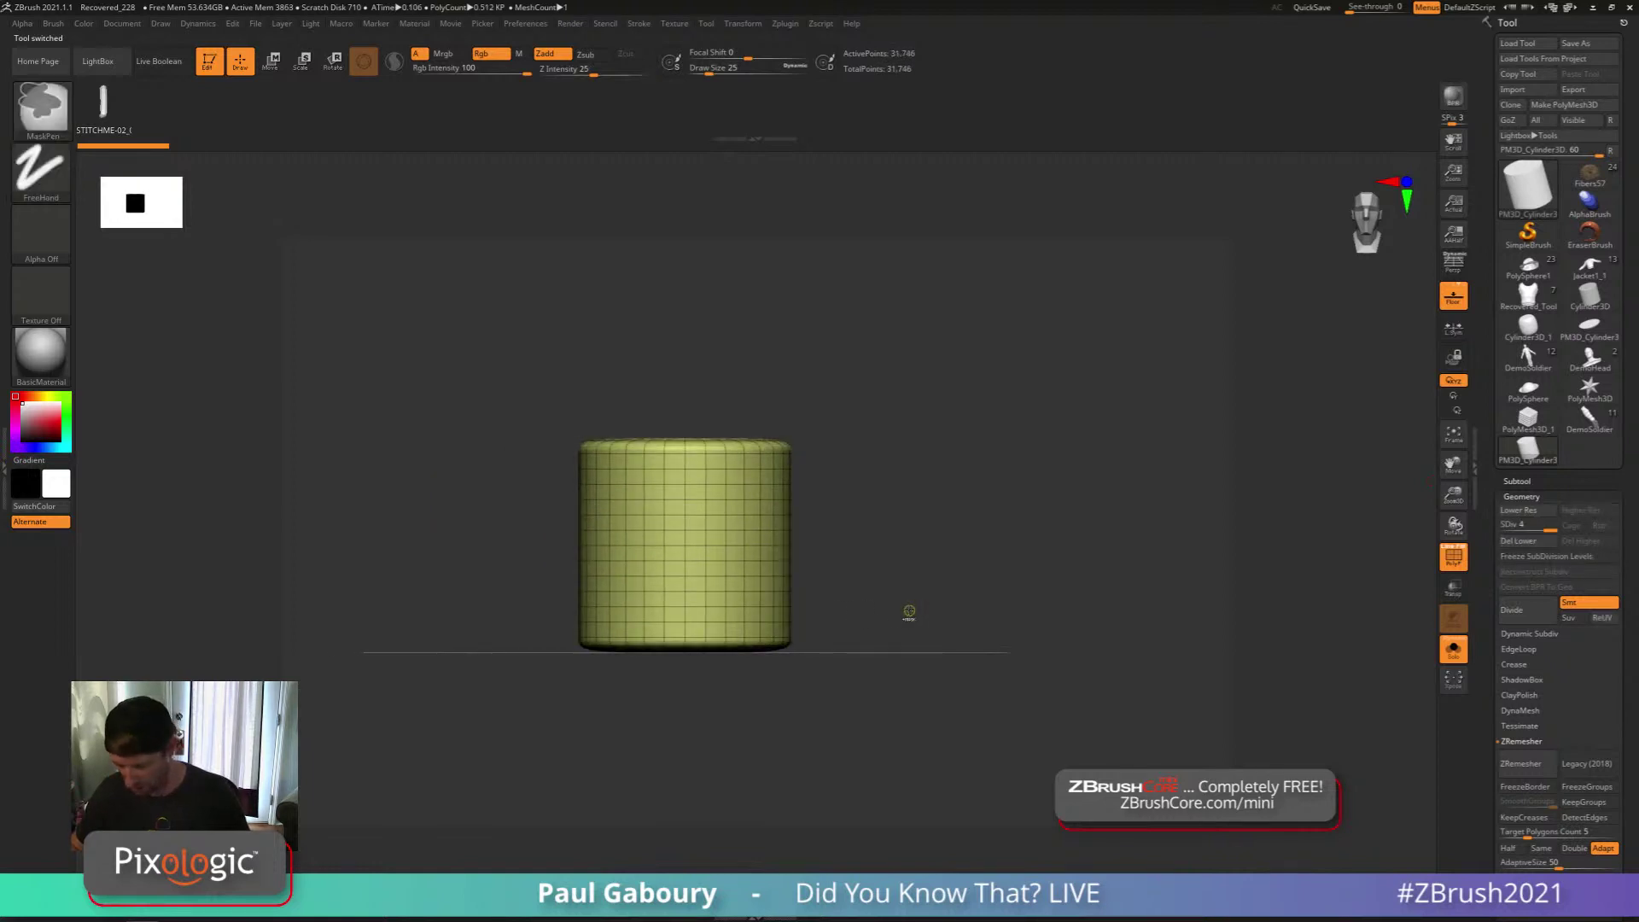
key("ctrl+d")
key("ctrl+d")
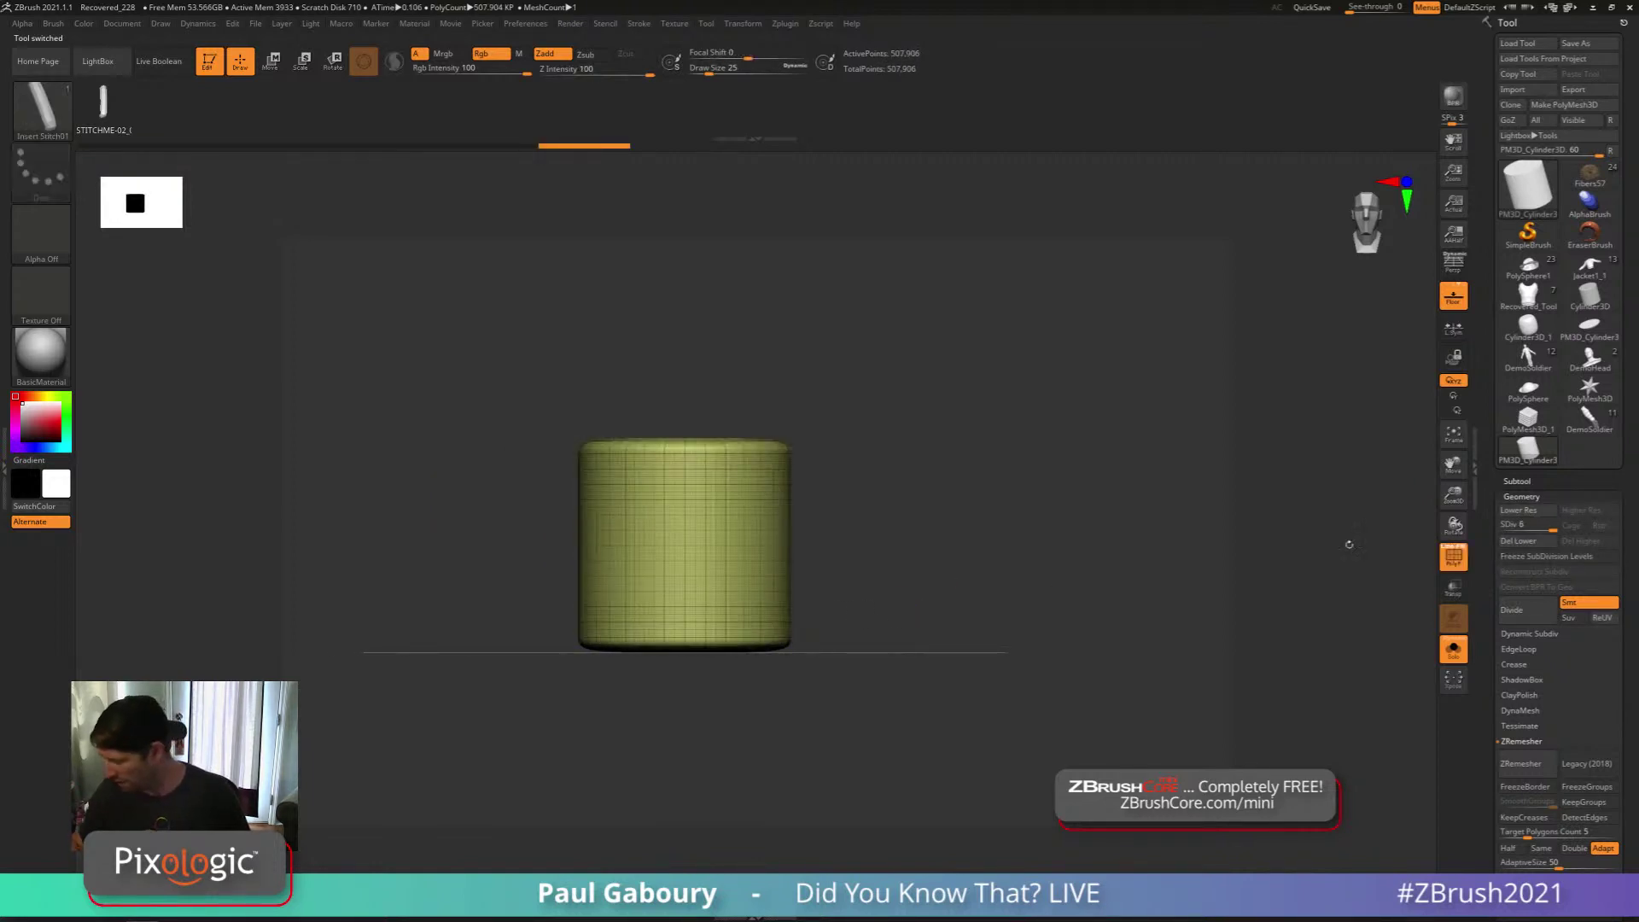
Delete the cylinder's lower subdivision levels and convert it to a DynaMesh at resolution 128
left_click(1518, 540)
scroll(1615, 620, "down", 3)
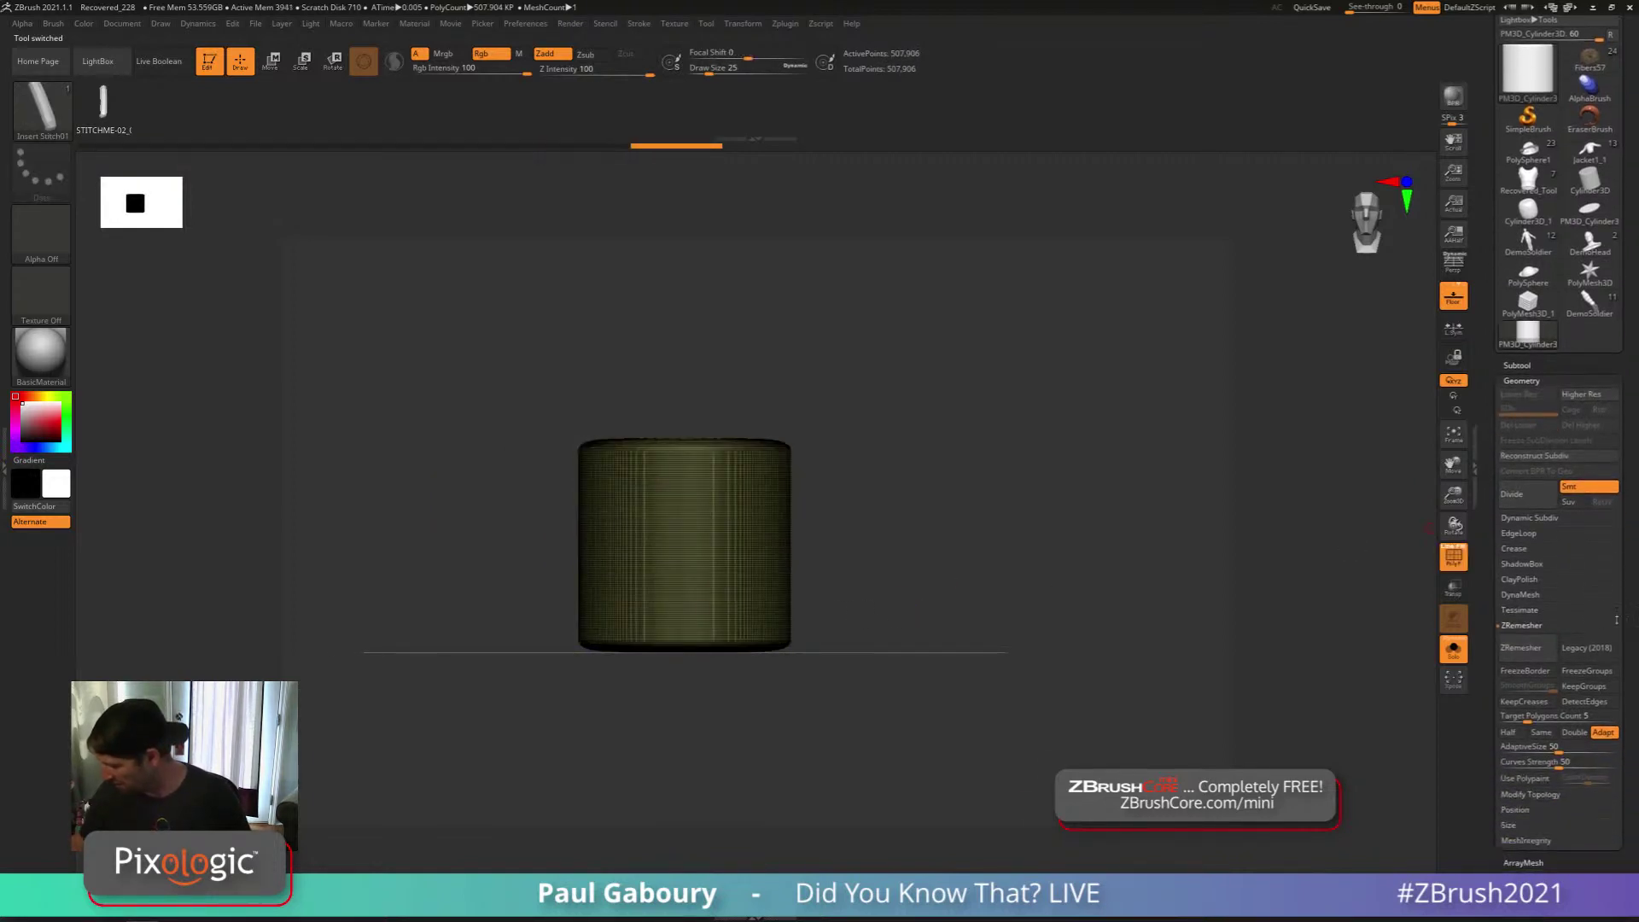
left_click(1520, 594)
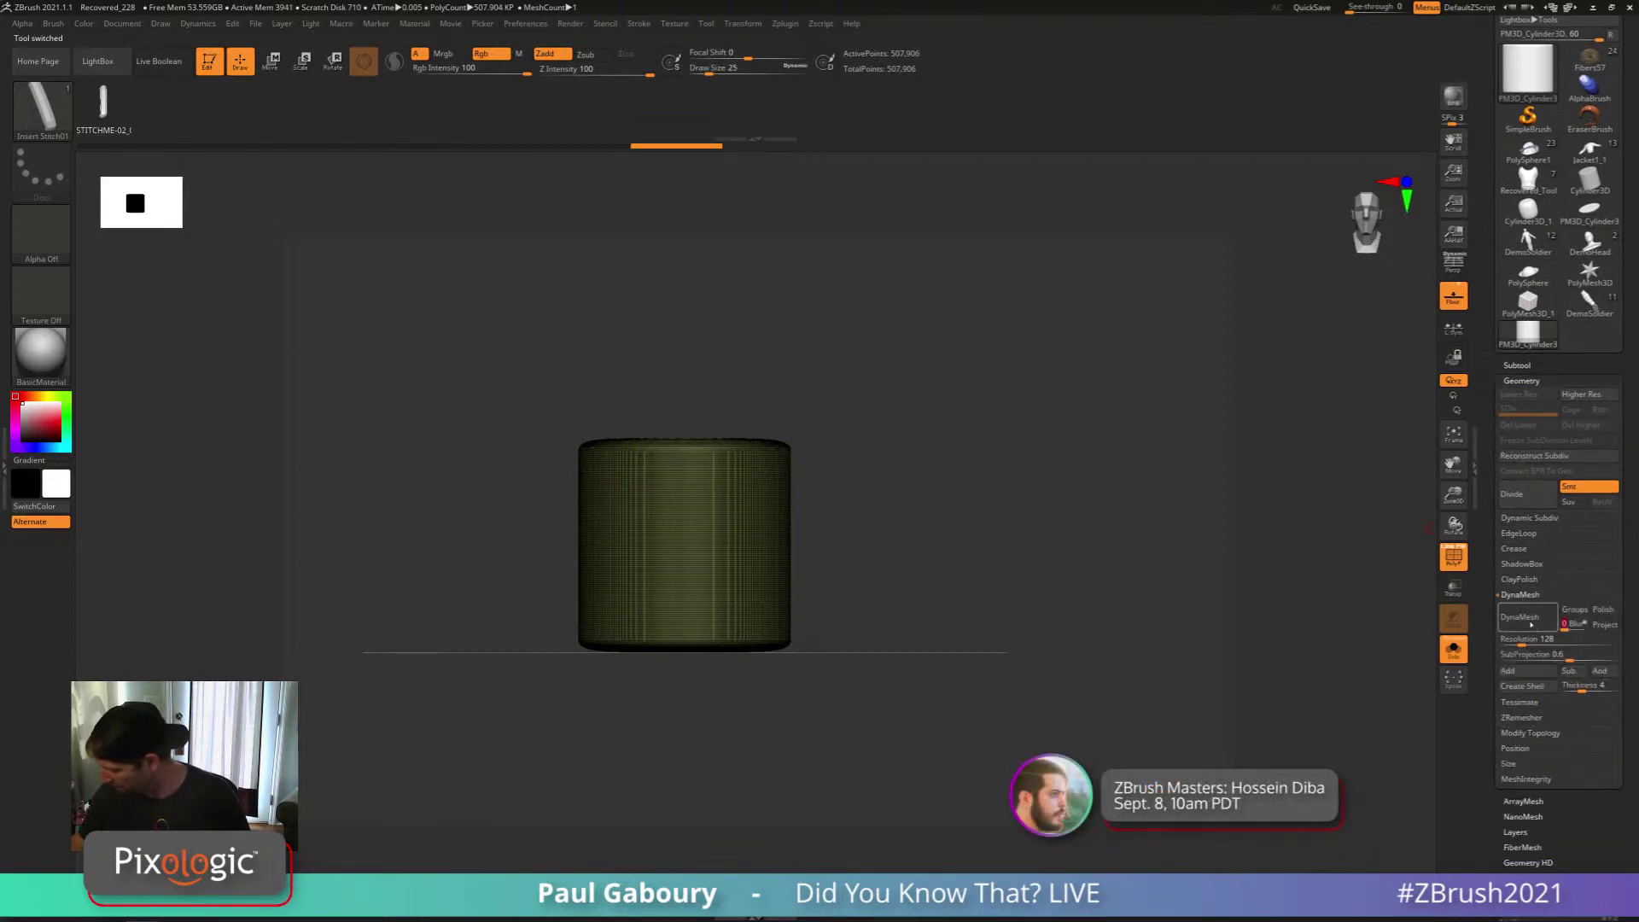
left_click(1528, 618)
mouse_move(1006, 611)
left_mouse_down()
mouse_move(878, 611)
mouse_move(893, 611)
left_mouse_up()
Choose the SnakeHook2 brush, activate Sculptris Pro mode and set the Draw Size to 154
key("b")
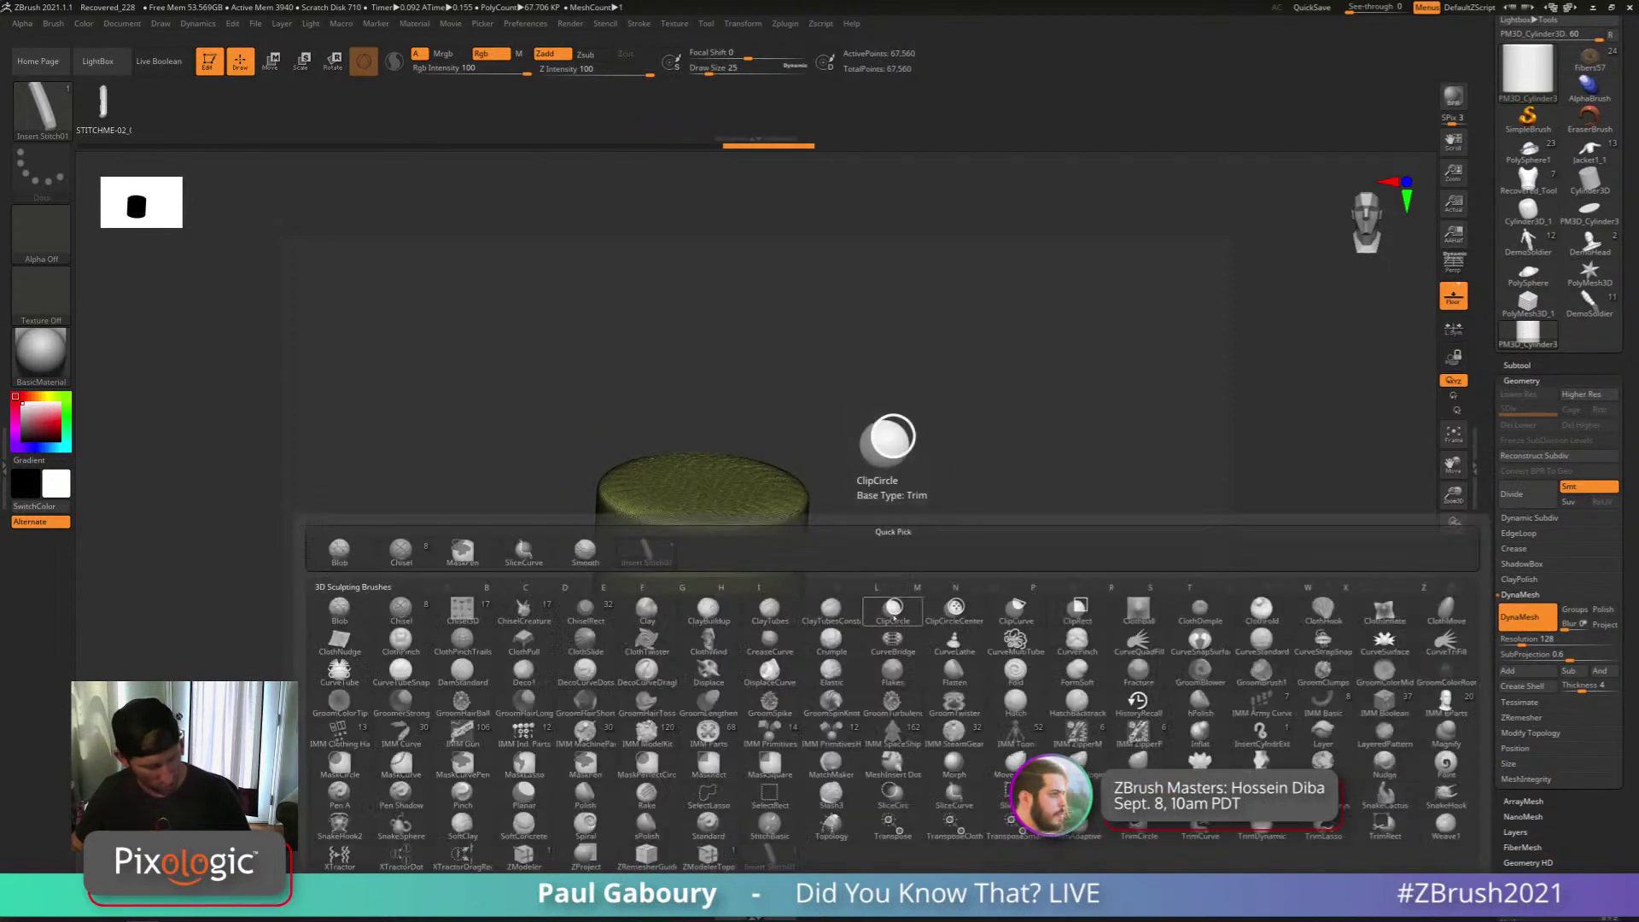
key("s")
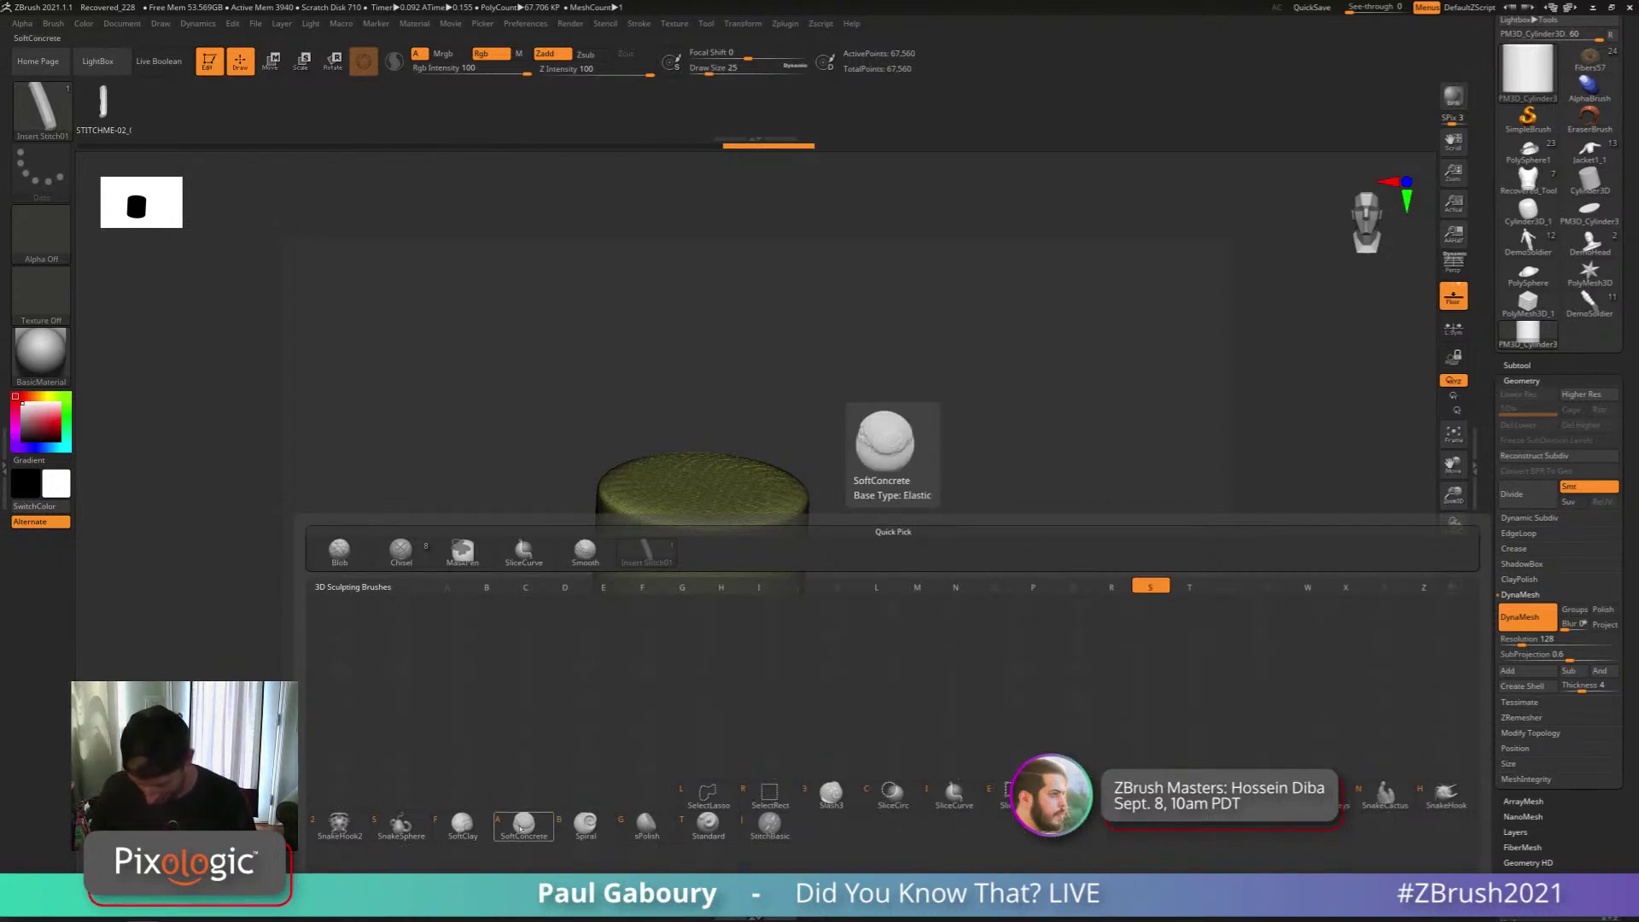
left_click(343, 825)
left_click(396, 71)
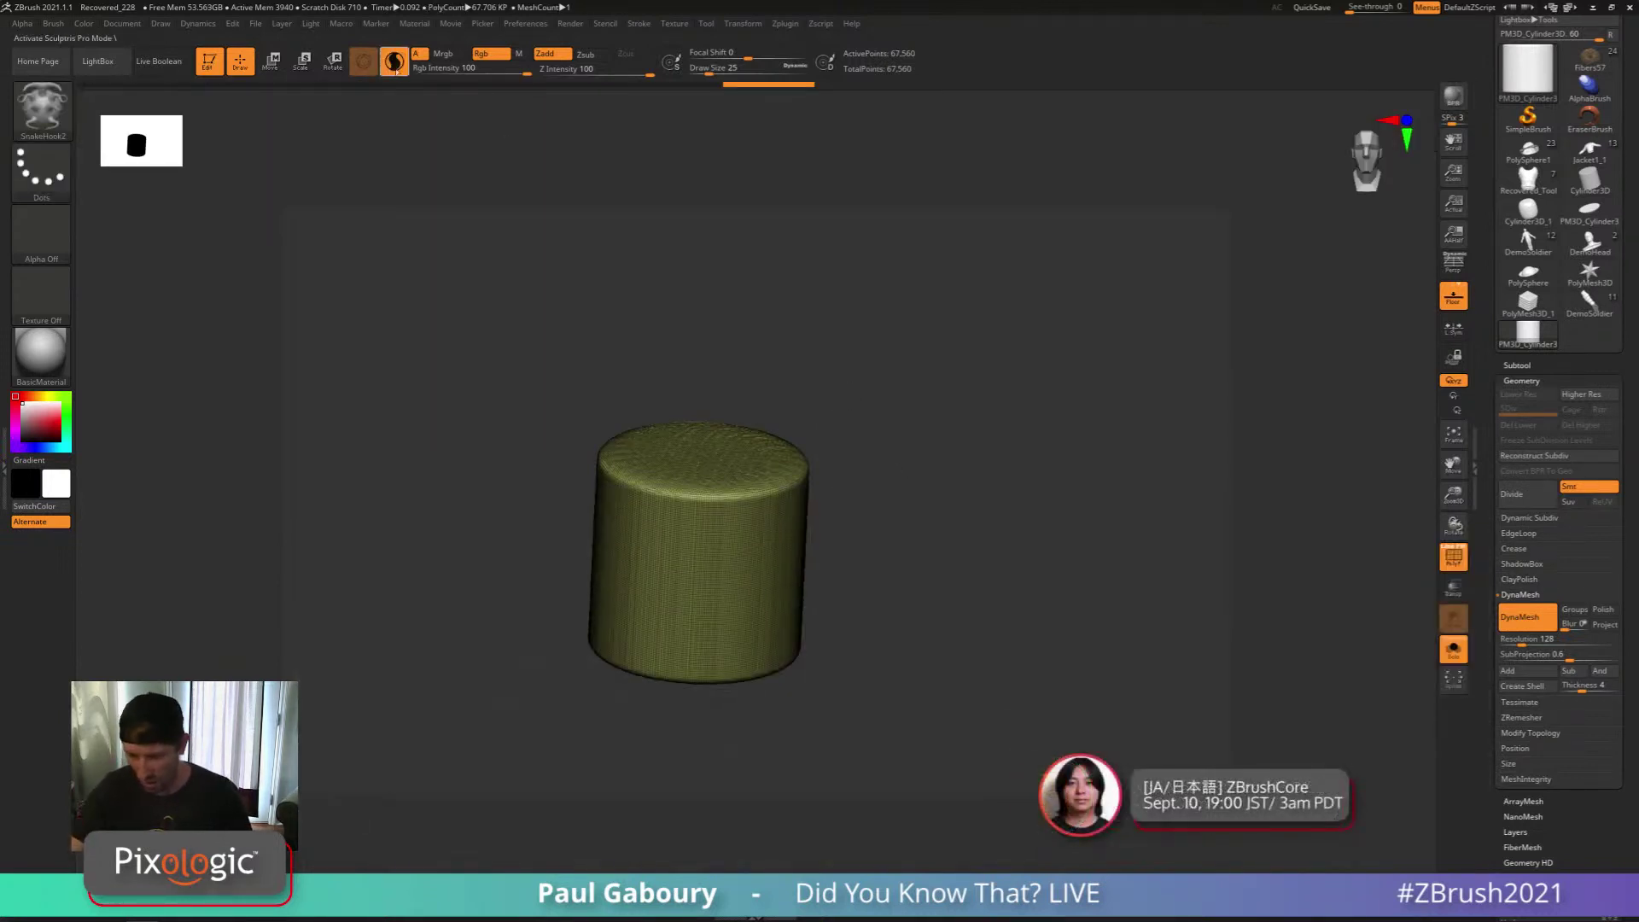
key("s")
Pull the first long branches, one of them forked, out of the cylinder's top rim and smooth one branch tip
mouse_move(976, 515)
left_mouse_down()
mouse_move(801, 468)
mouse_move(835, 350)
mouse_move(835, 368)
mouse_move(874, 305)
left_mouse_up()
left_click_drag(931, 381, 911, 446)
left_click_drag(736, 465, 755, 337)
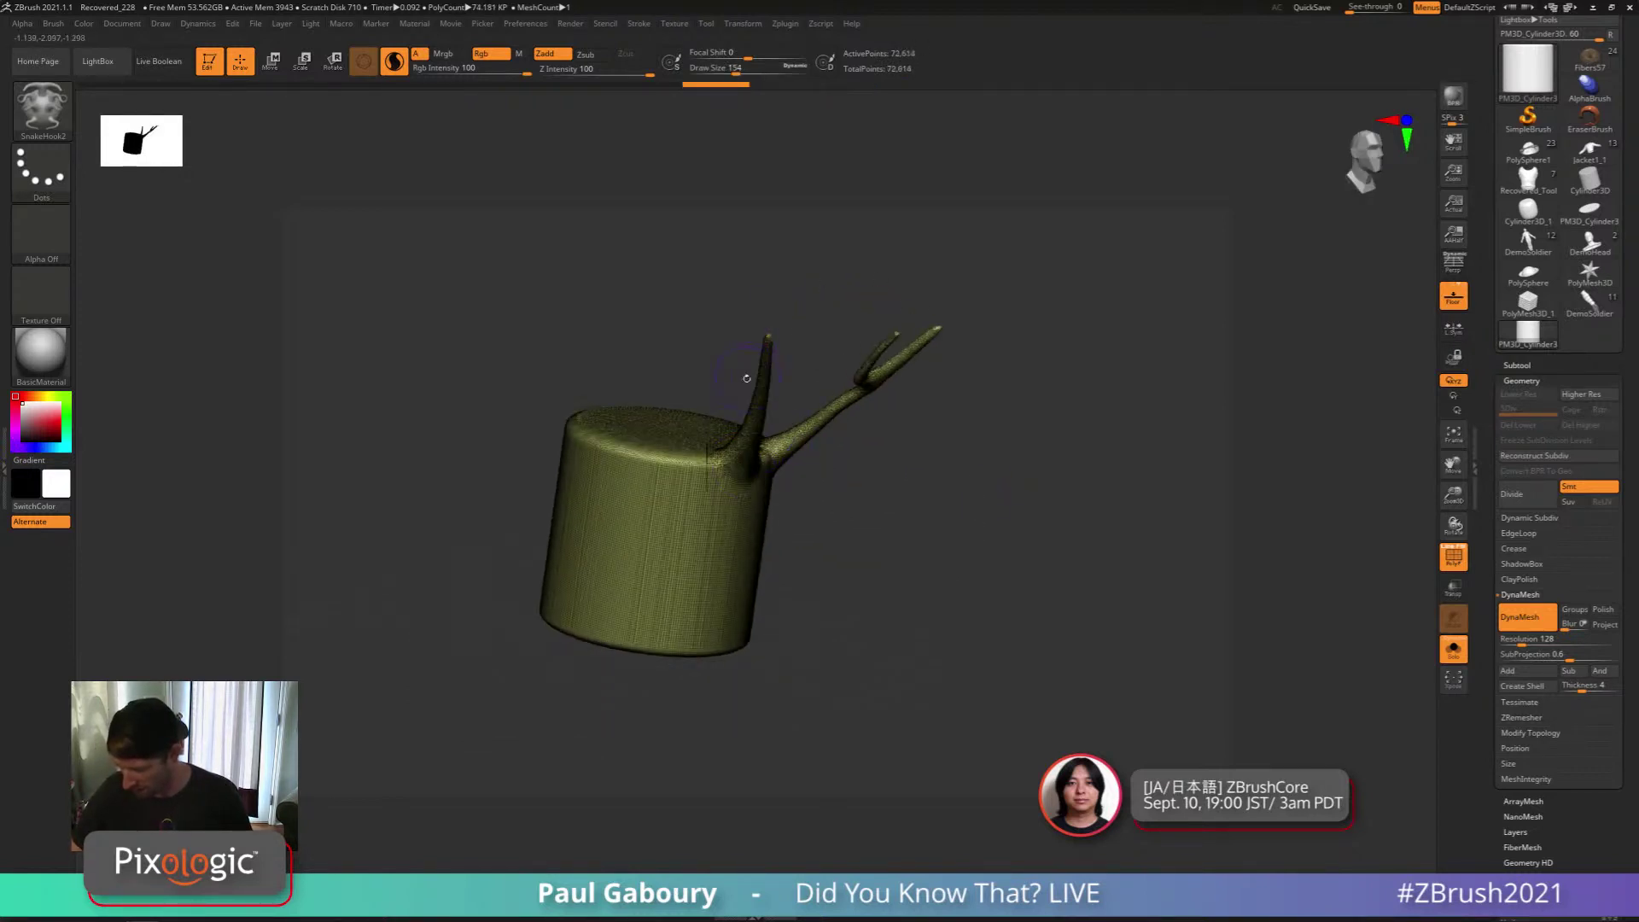
mouse_move(652, 478)
left_mouse_down()
mouse_move(657, 307)
mouse_move(749, 334)
mouse_move(713, 457)
left_mouse_up()
mouse_move(754, 332)
left_mouse_down("shift")
mouse_move(787, 283)
mouse_move(724, 386)
left_mouse_up("shift")
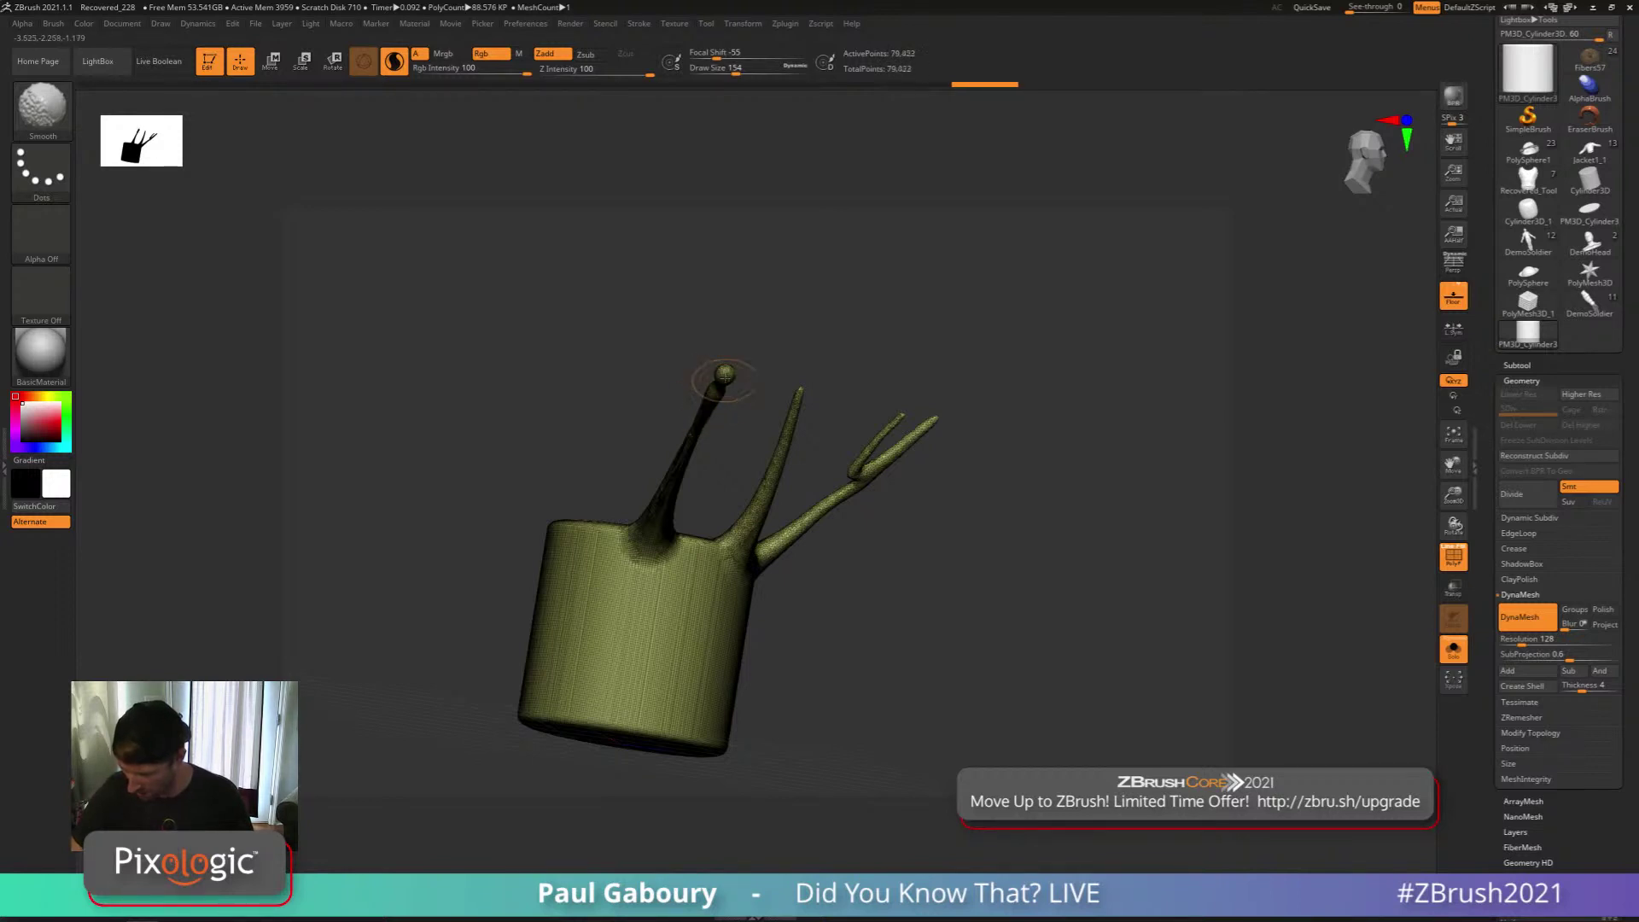
Pull another branch up from the cylinder's rim and draw side forks out of it
mouse_move(670, 495)
left_mouse_down()
mouse_move(731, 459)
mouse_move(710, 471)
mouse_move(749, 400)
mouse_move(739, 528)
mouse_move(715, 510)
mouse_move(666, 529)
left_mouse_up()
mouse_move(666, 530)
left_mouse_down("alt")
mouse_move(715, 542)
mouse_move(782, 529)
left_mouse_up("alt")
mouse_move(717, 523)
left_mouse_down()
mouse_move(688, 497)
mouse_move(681, 376)
left_mouse_up()
mouse_move(682, 442)
left_mouse_down()
mouse_move(798, 458)
mouse_move(764, 373)
mouse_move(780, 337)
left_mouse_up()
left_click_drag(768, 433, 871, 468)
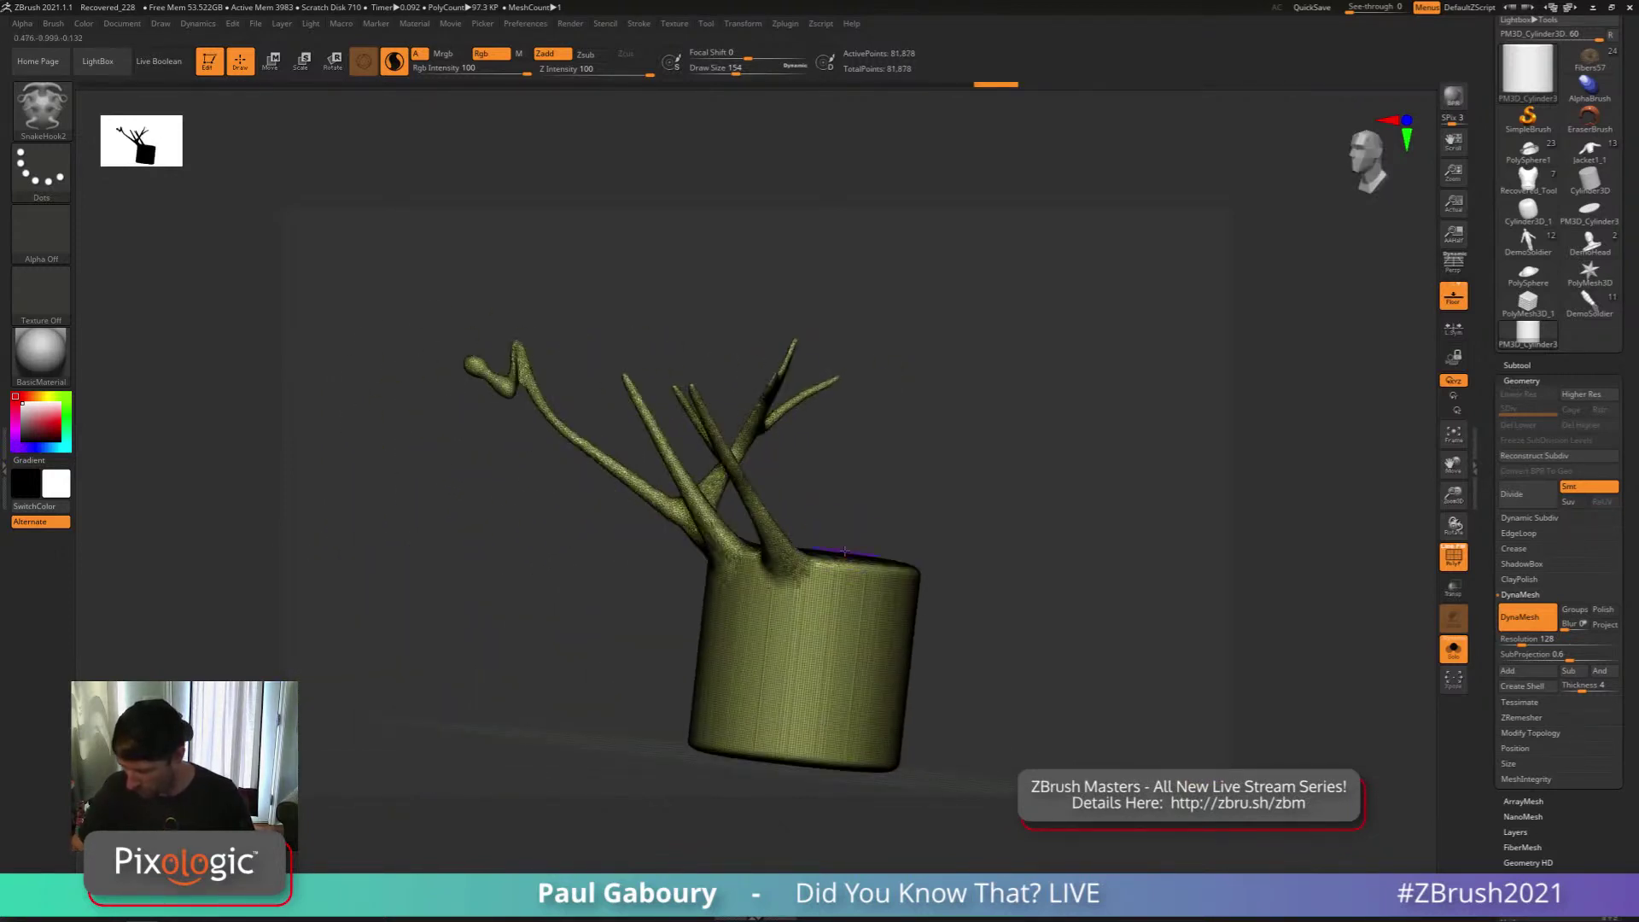
Pull further forked branches from the bare part of the rim and turn PolyFrame off
left_click_drag(850, 553, 893, 391)
mouse_move(868, 487)
left_mouse_down()
mouse_move(854, 433)
mouse_move(964, 448)
left_mouse_up()
left_click_drag(920, 525, 949, 462)
key("shift+f")
left_click_drag(952, 543, 894, 540, "alt")
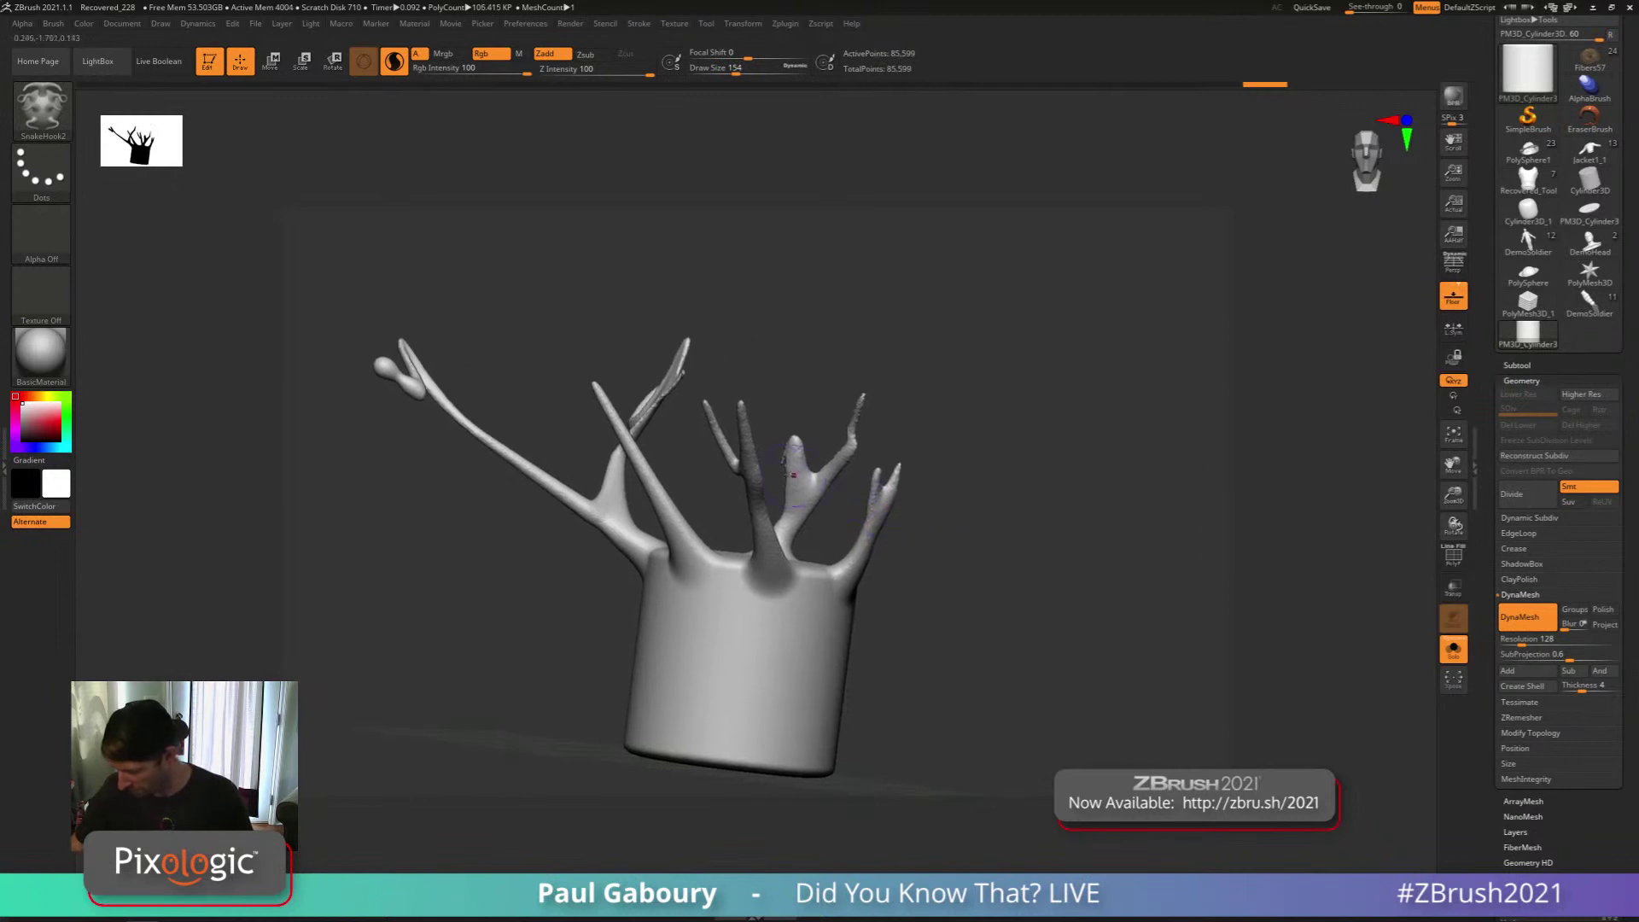
Smooth the blunt branch at the rim and stretch a branch tip outward with SnakeHook2
left_click_drag(786, 456, 793, 488, "shift")
mouse_move(955, 478)
left_mouse_down()
mouse_move(994, 482)
mouse_move(1062, 593)
left_mouse_up()
left_click_drag(1037, 588, 1066, 623, "ctrl")
mouse_move(731, 515)
left_mouse_down()
mouse_move(719, 425)
mouse_move(786, 457)
left_mouse_up()
mouse_move(785, 465)
left_mouse_down()
mouse_move(806, 409)
mouse_move(896, 456)
mouse_move(849, 457)
left_mouse_up()
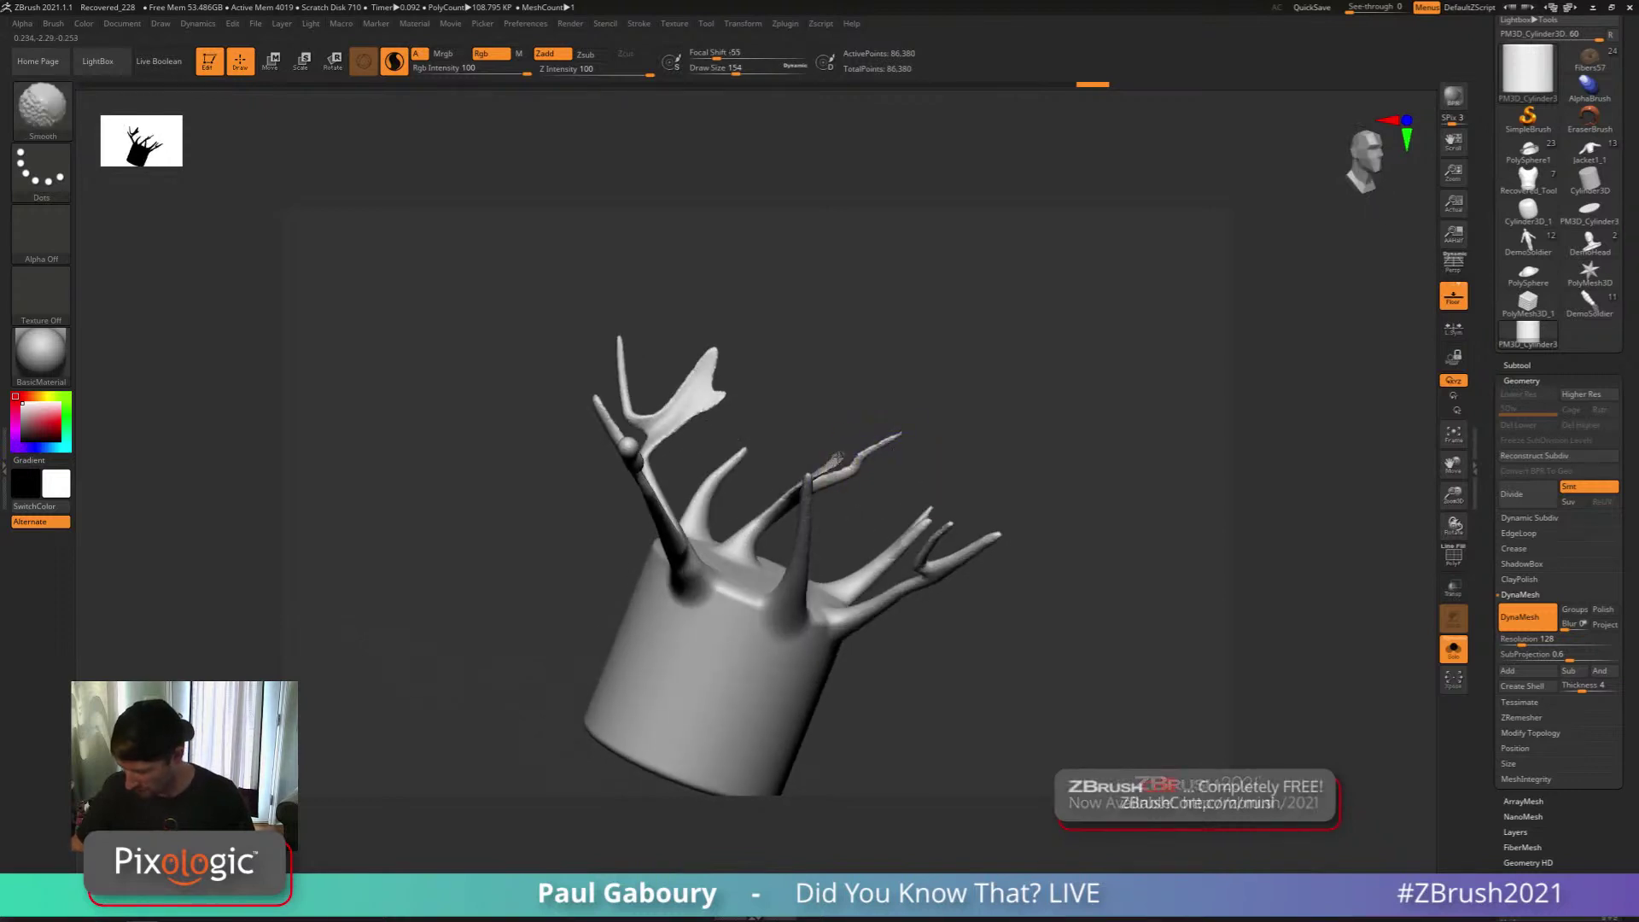
Reshape the tips of the cylinder's back branches from several angles and smooth the stretched one
mouse_move(922, 419)
left_mouse_down("ctrl")
mouse_move(951, 453)
mouse_move(828, 488)
mouse_move(838, 439)
left_mouse_up("ctrl")
mouse_move(879, 444)
left_mouse_down("ctrl")
mouse_move(896, 470)
mouse_move(799, 512)
left_mouse_up("ctrl")
right_click(799, 512)
left_click_drag(922, 427, 983, 634, "ctrl")
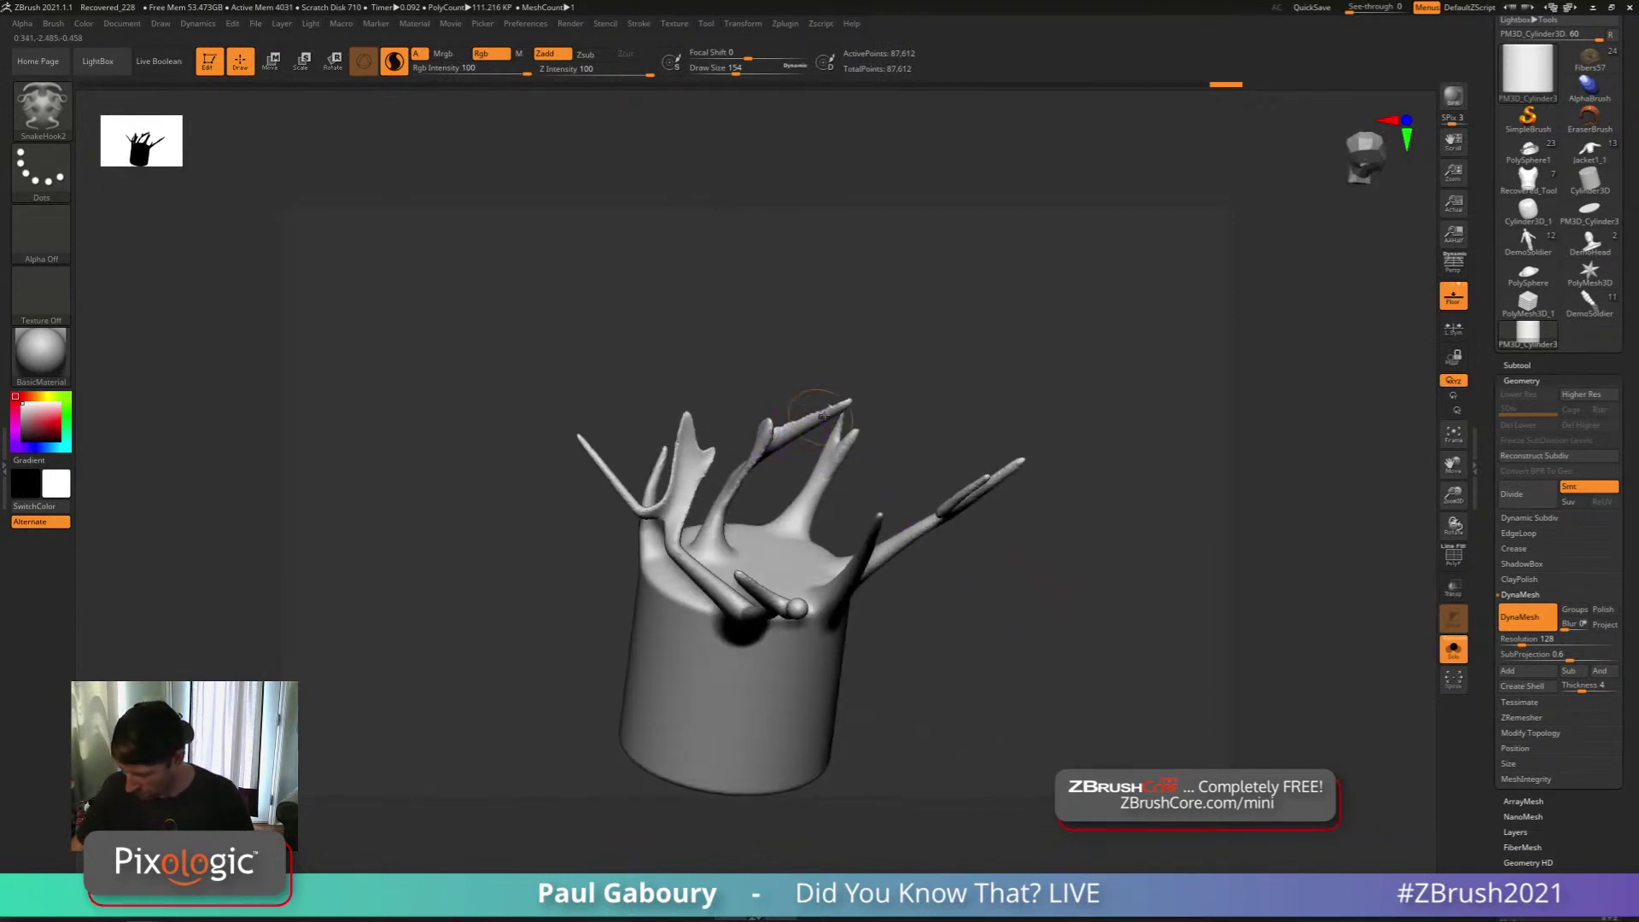
mouse_move(823, 416)
left_mouse_down("shift")
mouse_move(751, 470)
mouse_move(833, 411)
left_mouse_up("shift")
mouse_move(860, 476)
left_mouse_down()
mouse_move(826, 486)
mouse_move(829, 458)
mouse_move(775, 420)
mouse_move(839, 419)
mouse_move(898, 490)
left_mouse_up()
Pull several short spikes from the cylinder's rim between the branches, and undo the last pulls
left_click_drag(799, 630, 813, 562)
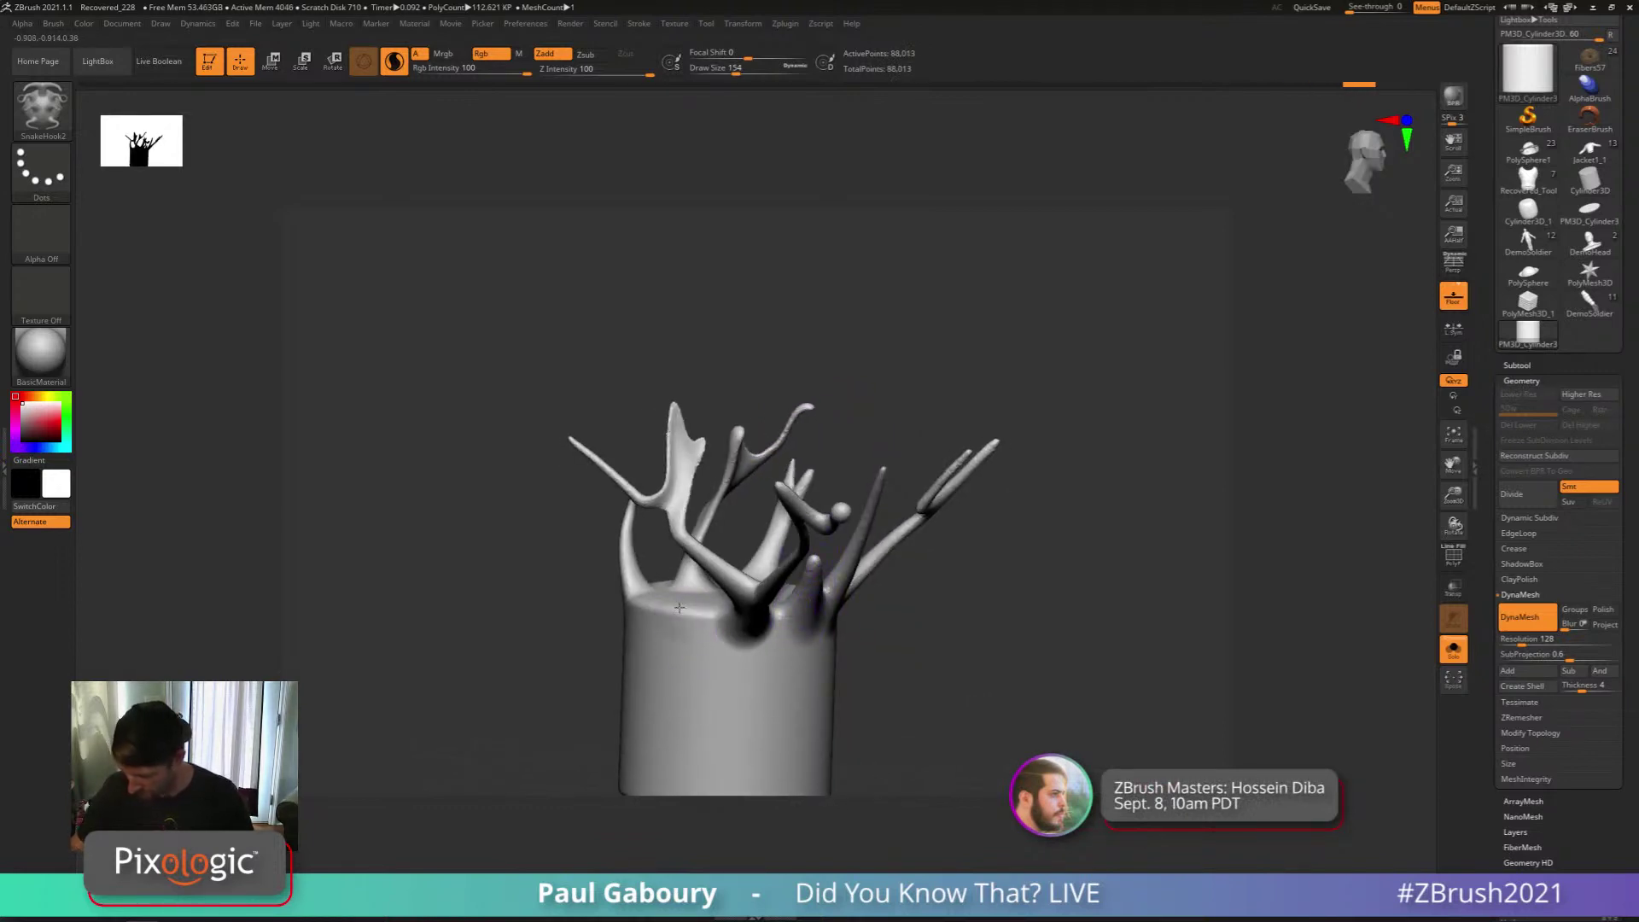
left_click_drag(680, 607, 683, 565)
left_click_drag(841, 653, 922, 651)
left_click_drag(602, 630, 605, 550)
left_click_drag(785, 666, 849, 657)
left_click_drag(631, 619, 613, 521)
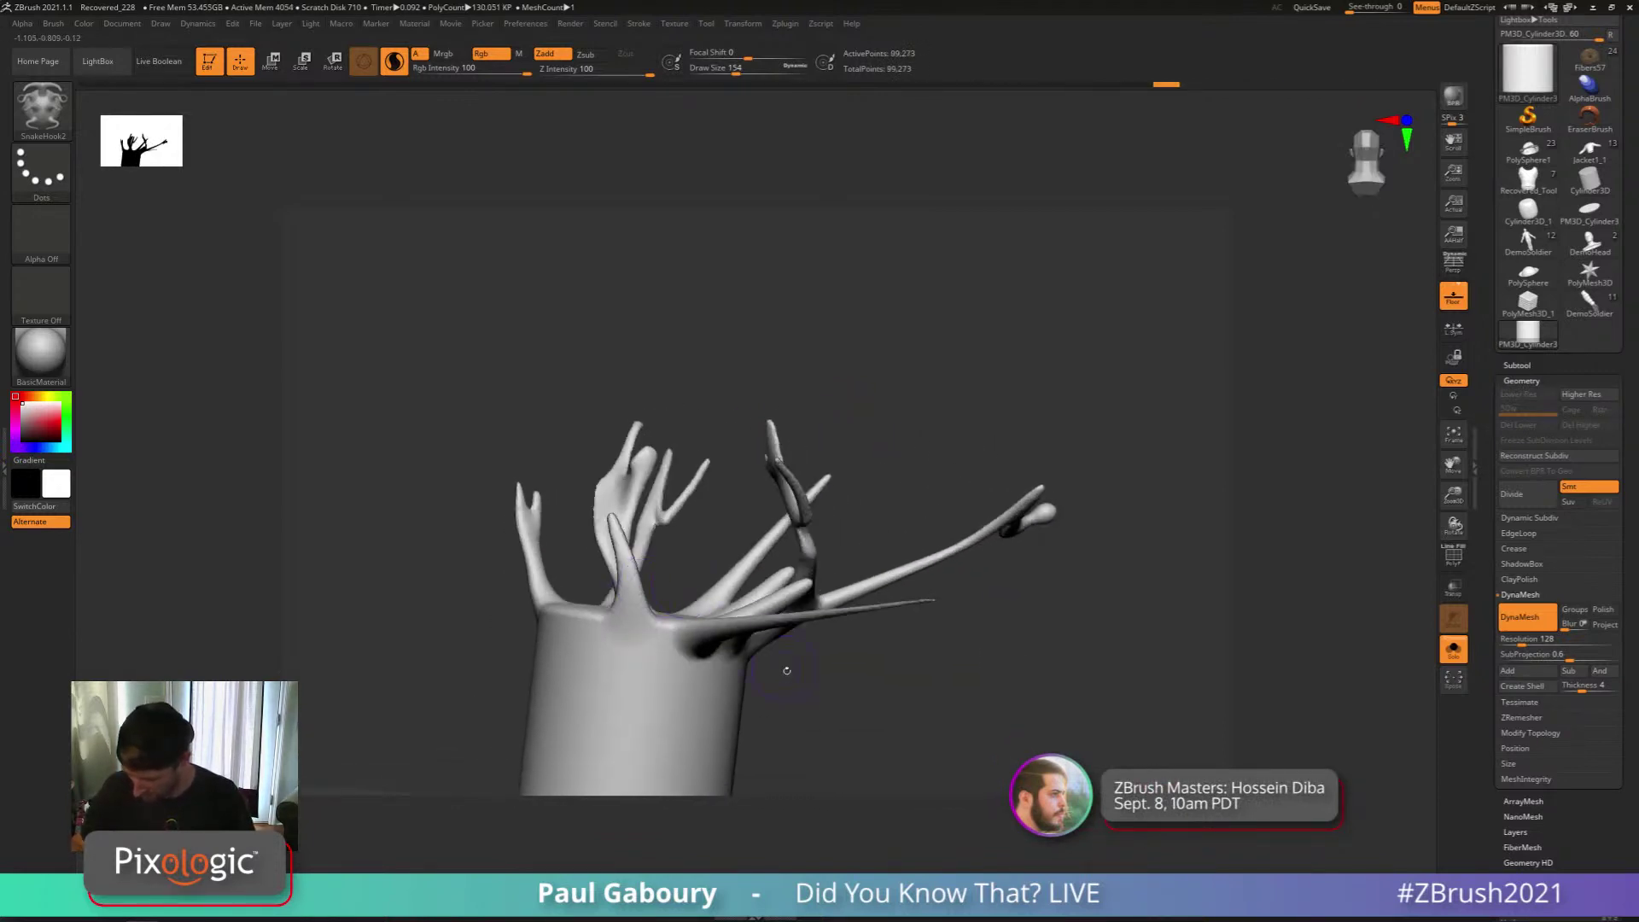
key("ctrl+z")
key("ctrl+z")
key("ctrl+z")
Switch to the SnakeHook brush and pull short spikes up from the bare part of the rim
mouse_move(786, 670)
left_mouse_down("alt")
mouse_move(816, 605)
mouse_move(570, 596)
mouse_move(703, 578)
mouse_move(640, 497)
left_mouse_up("alt")
key("b")
key("s")
key("h")
left_click_drag(612, 556, 607, 516)
left_click_drag(531, 527, 665, 531)
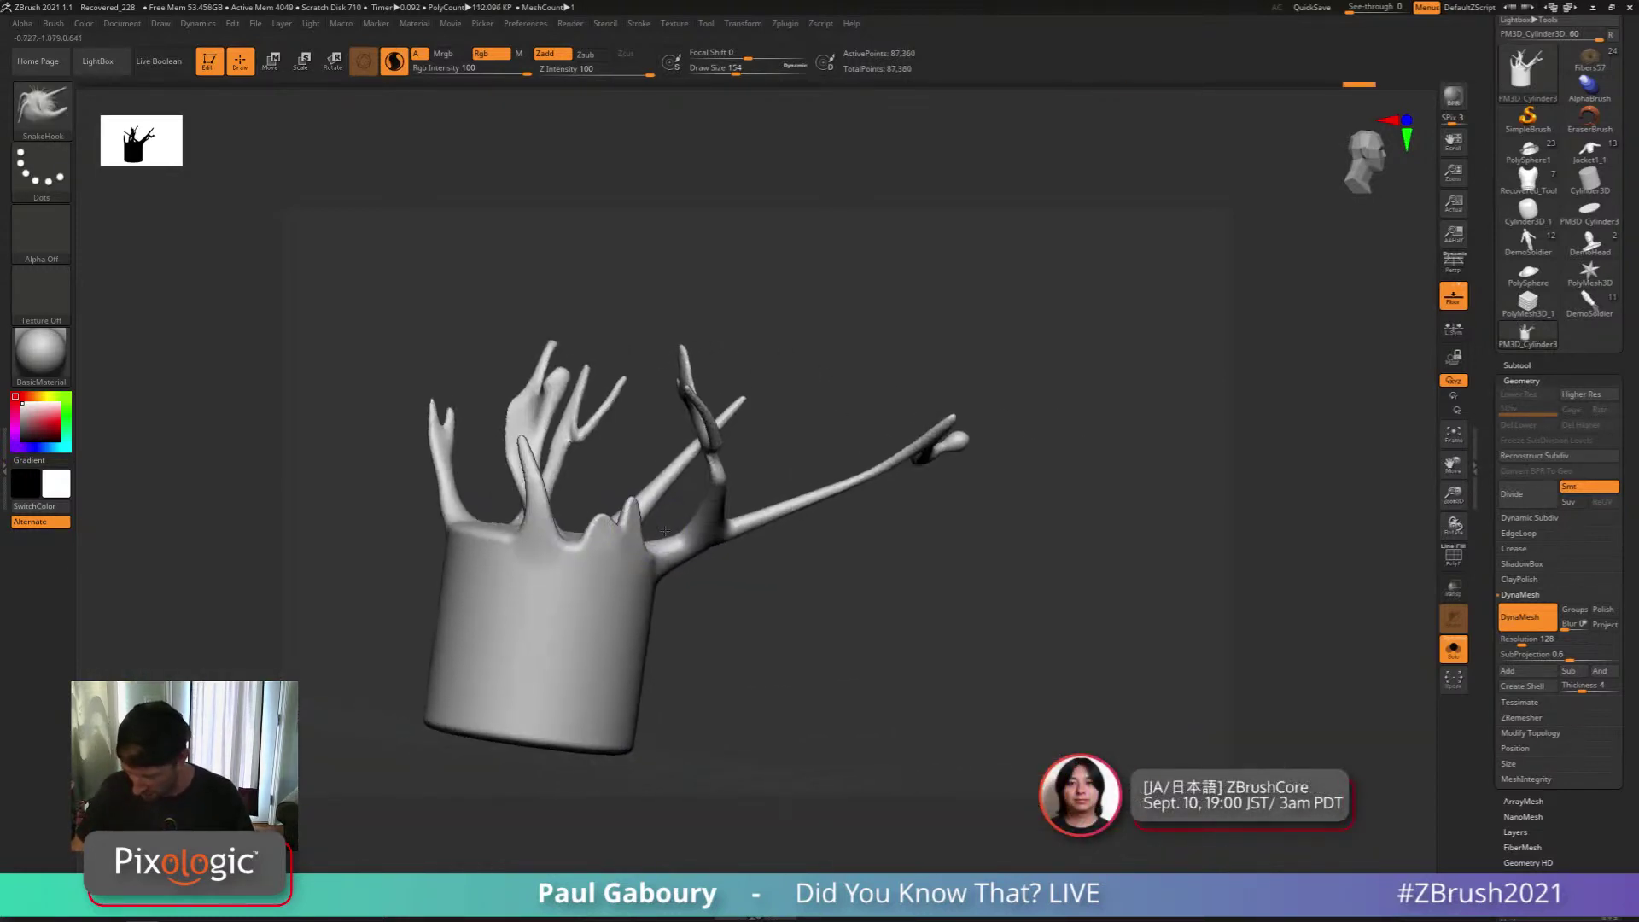
right_click_drag(665, 531, 693, 533)
left_click_drag(623, 543, 635, 468)
left_click_drag(609, 541, 598, 495)
Pull one more spike from the rim with SnakeHook and reduce the Draw Size to 116
right_click_drag(528, 542, 751, 537)
mouse_move(739, 517)
left_mouse_down()
mouse_move(745, 536)
mouse_move(729, 491)
left_mouse_up()
key("[")
key("[")
right_click_drag(736, 510, 787, 513)
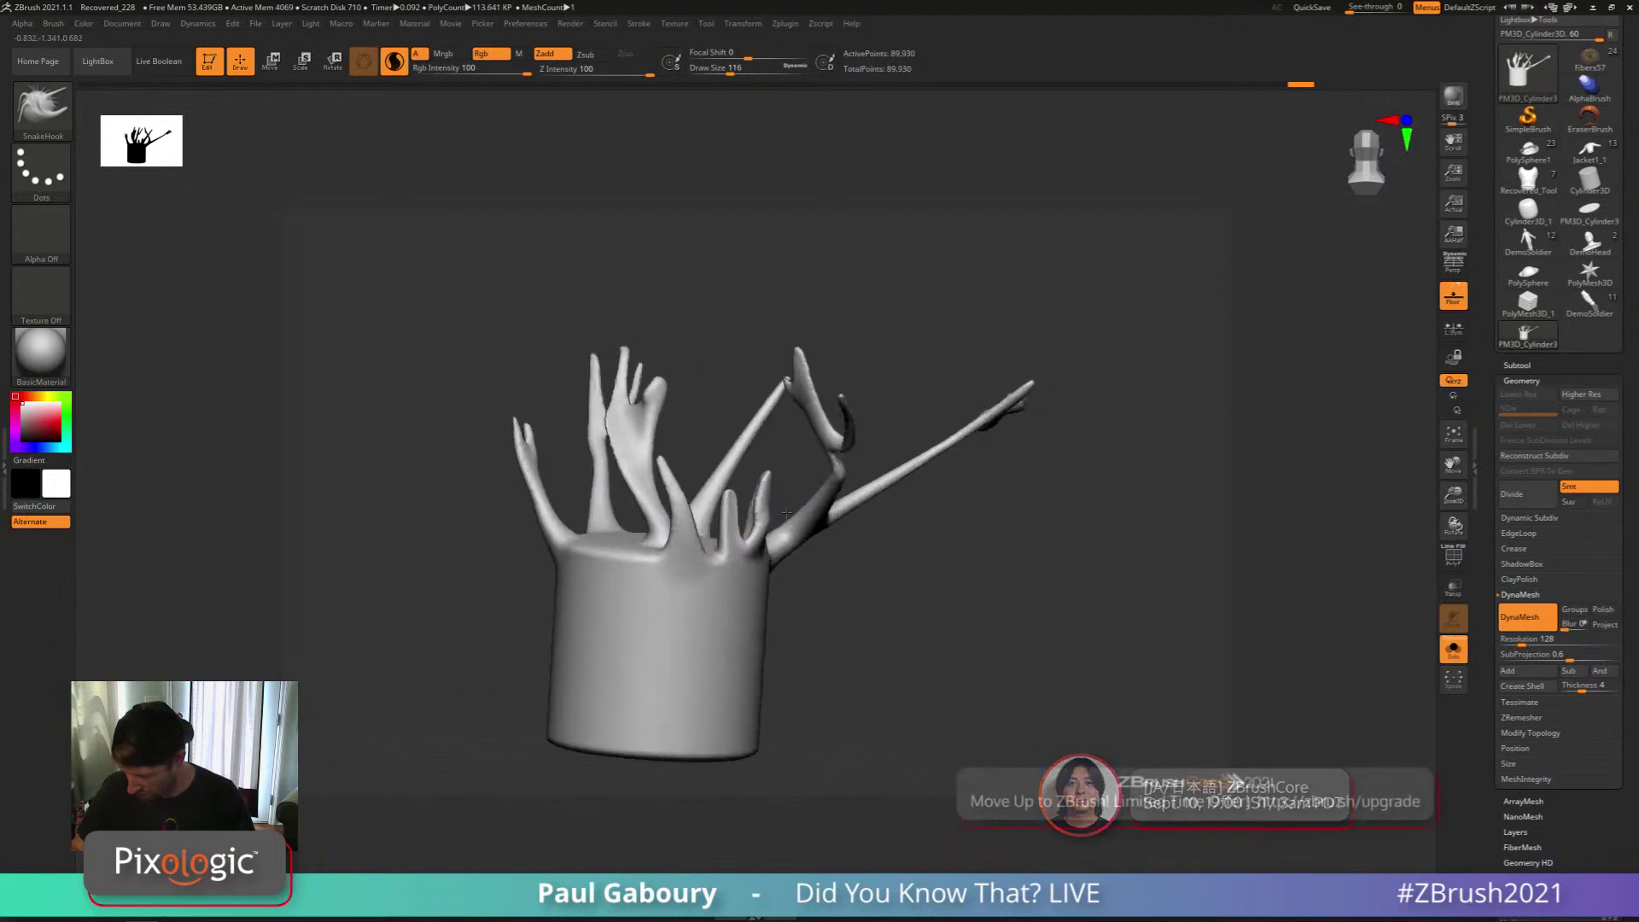
Pull several more short spikes up from the bare stretch of the cylinder's rim with the SnakeHook brush
mouse_move(760, 518)
left_mouse_down()
mouse_move(779, 466)
mouse_move(726, 484)
left_mouse_up()
right_click_drag(727, 502, 792, 512)
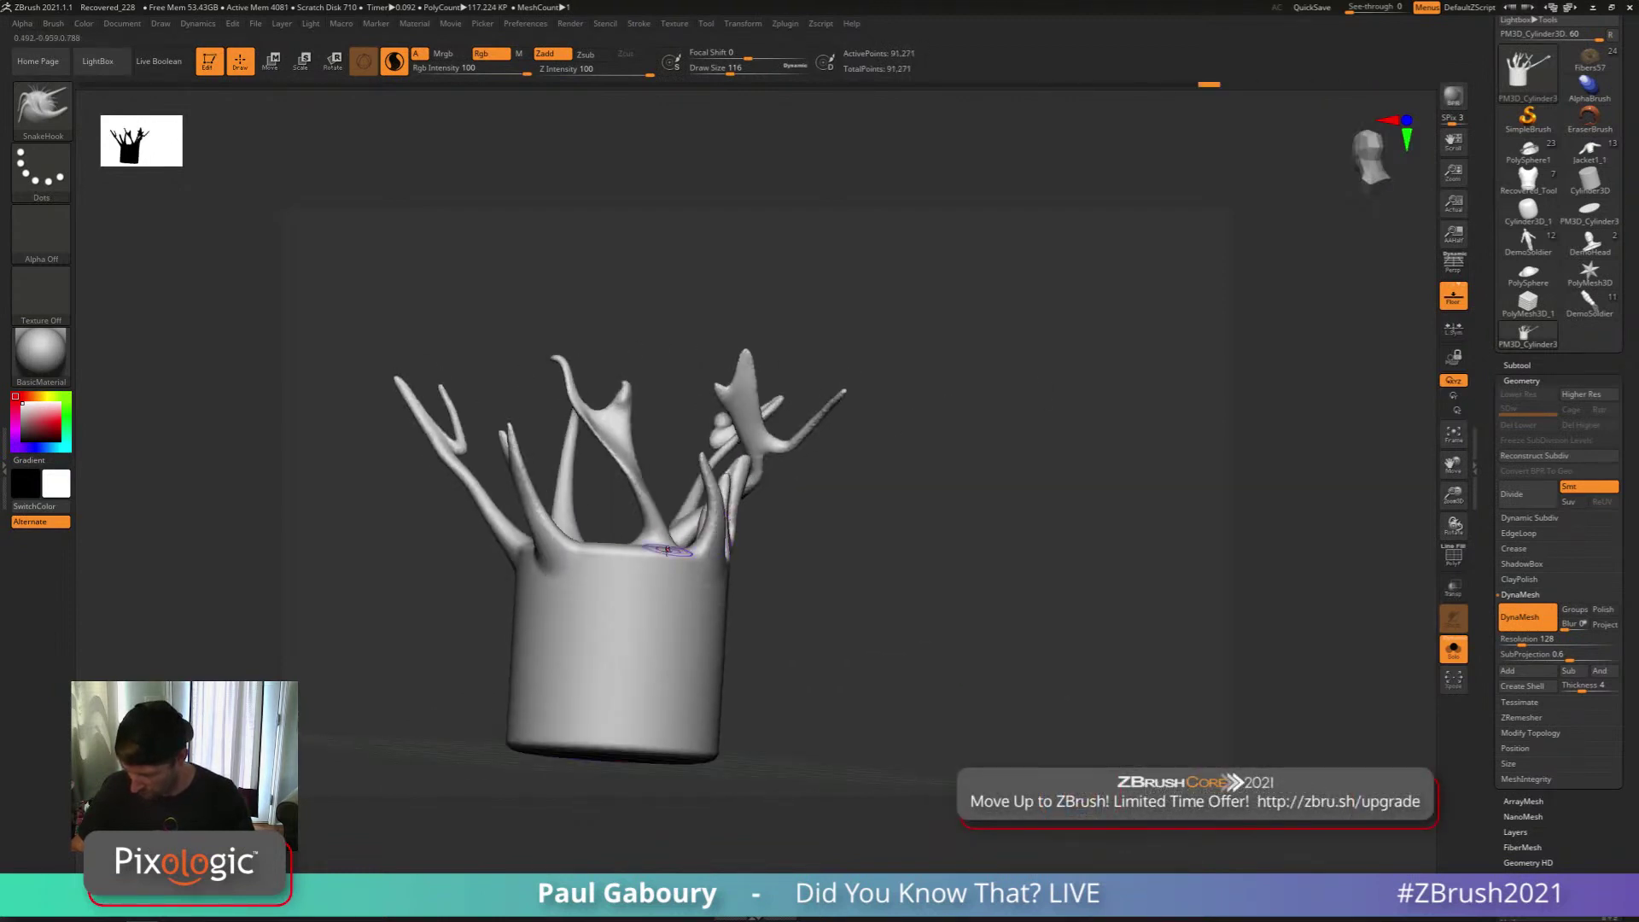
left_click_drag(666, 551, 672, 504)
left_click_drag(616, 550, 599, 474)
left_click_drag(644, 548, 650, 488)
Pull longer spikes with SnakeHook from the next bare parts of the rim, working around the cylinder
right_click_drag(651, 504, 713, 547)
left_click_drag(601, 523, 605, 372)
right_click_drag(610, 426, 715, 516)
mouse_move(636, 557)
left_mouse_down()
mouse_move(603, 445)
mouse_move(677, 359)
left_mouse_up()
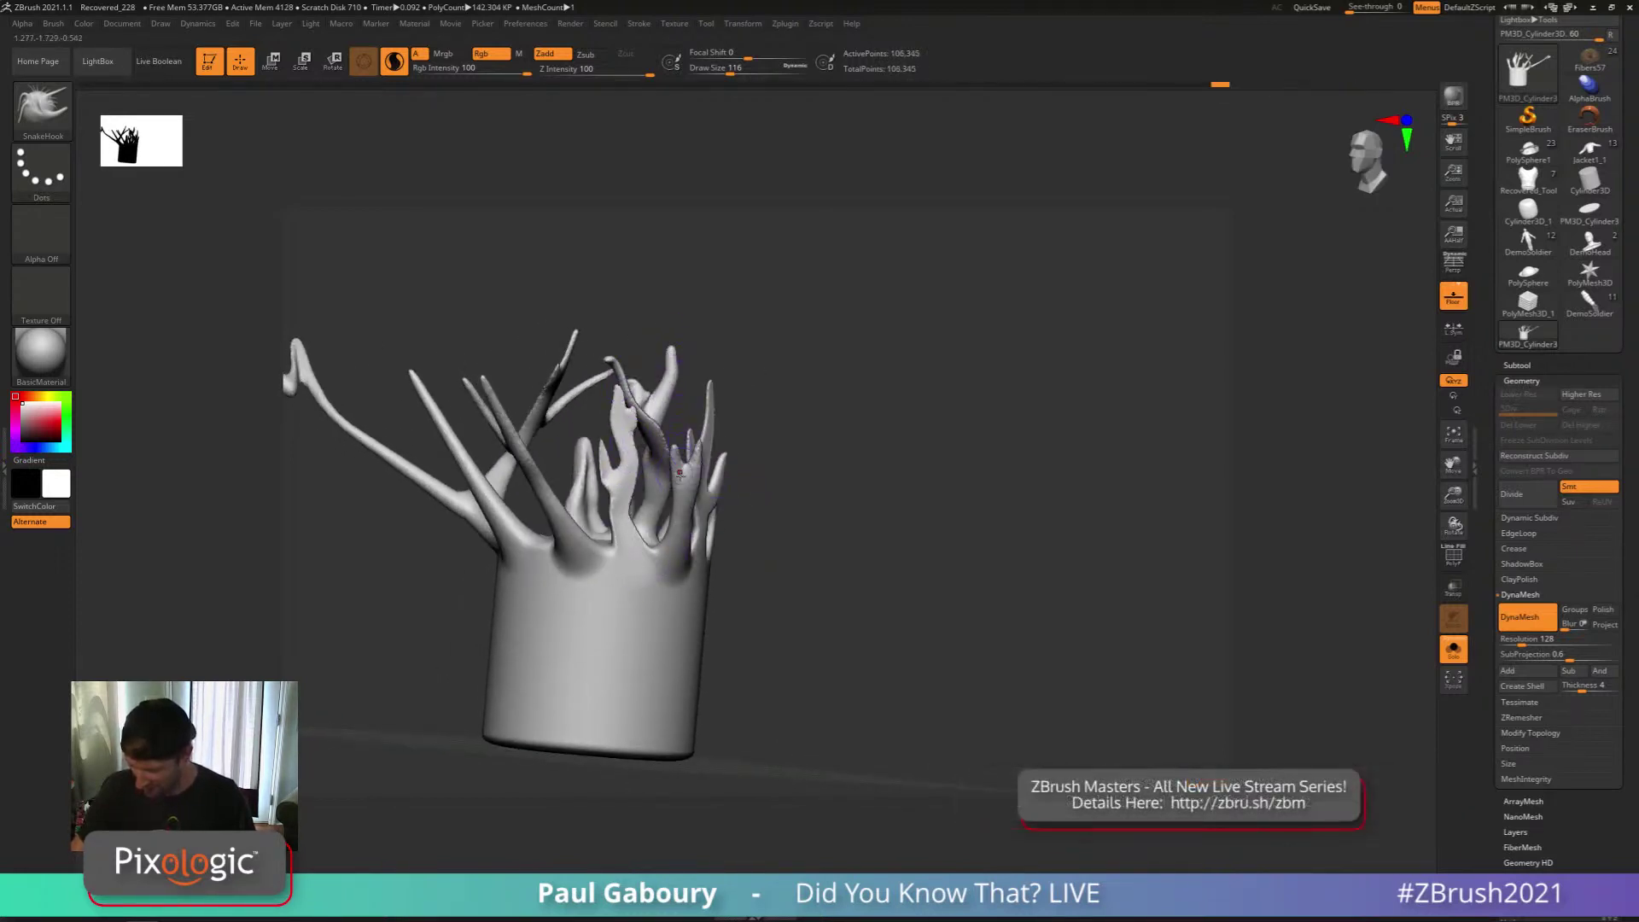
Stretch and smooth one inner spike, and pull small offshoots from the branches on the neighbouring side of the rim
right_click_drag(679, 472, 677, 530)
mouse_move(582, 482)
left_mouse_down()
mouse_move(599, 432)
mouse_move(571, 373)
left_mouse_up()
left_click_drag(590, 435, 567, 502, "shift")
mouse_move(581, 535)
right_mouse_down("alt")
mouse_move(672, 537)
mouse_move(694, 556)
right_mouse_up("alt")
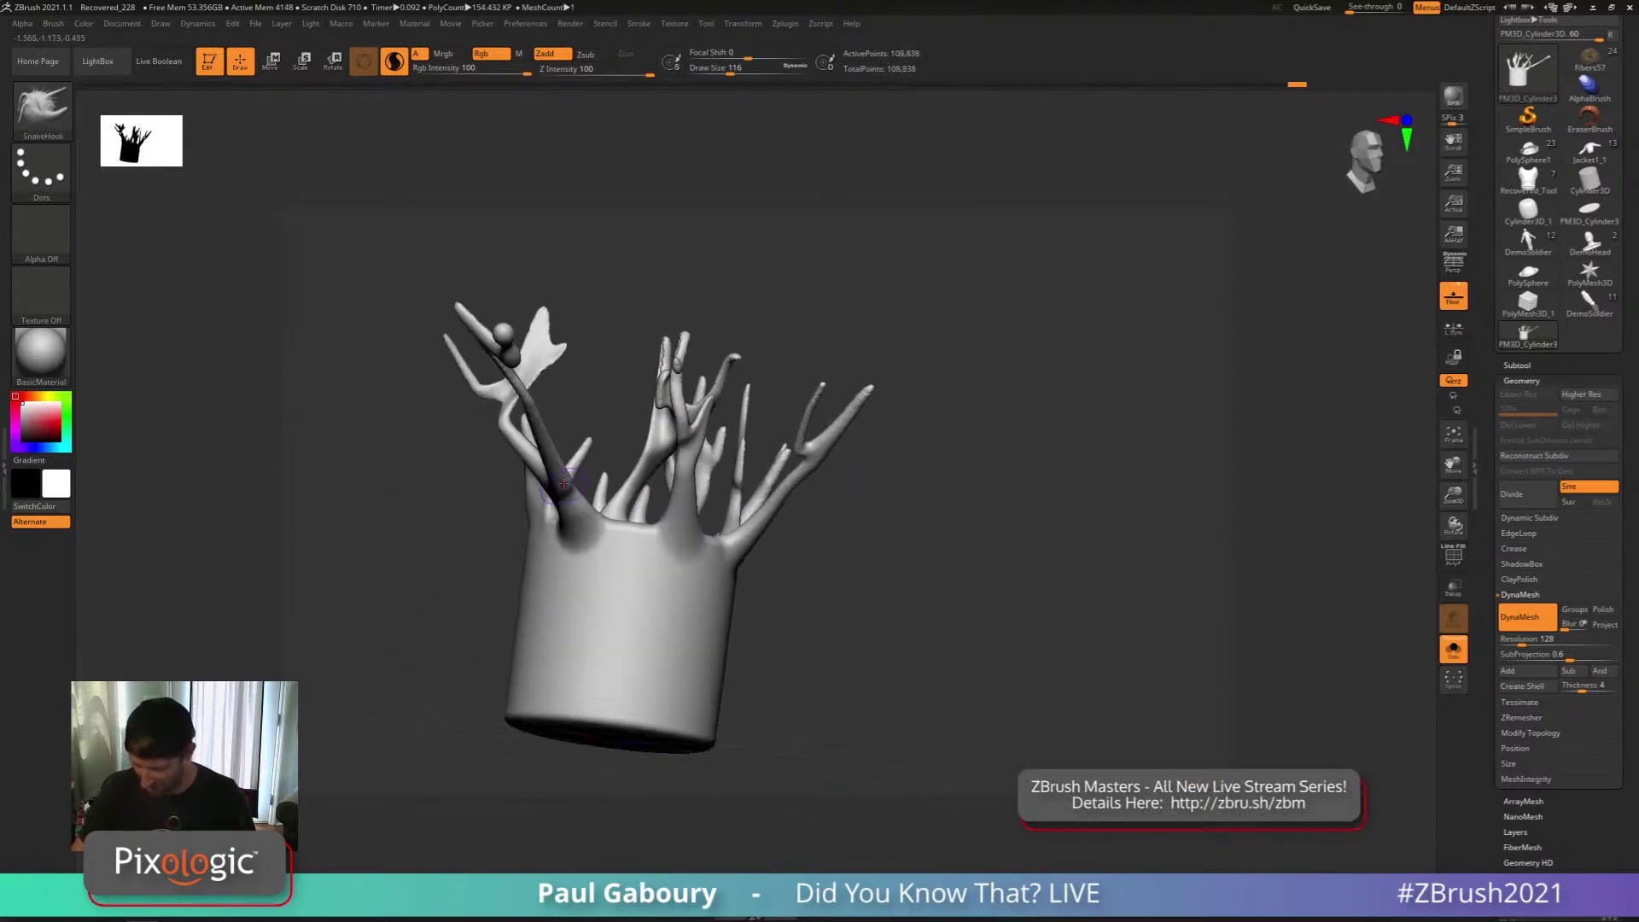
left_click_drag(565, 468, 578, 384)
left_click_drag(528, 440, 550, 371)
Set the Draw Size to 167 and smooth down the stray spike in the middle of the cylinder's cap
mouse_move(751, 547)
right_mouse_down()
mouse_move(823, 596)
mouse_move(840, 665)
mouse_move(815, 787)
right_mouse_up()
left_click_drag(725, 528, 669, 459, "shift")
key("s")
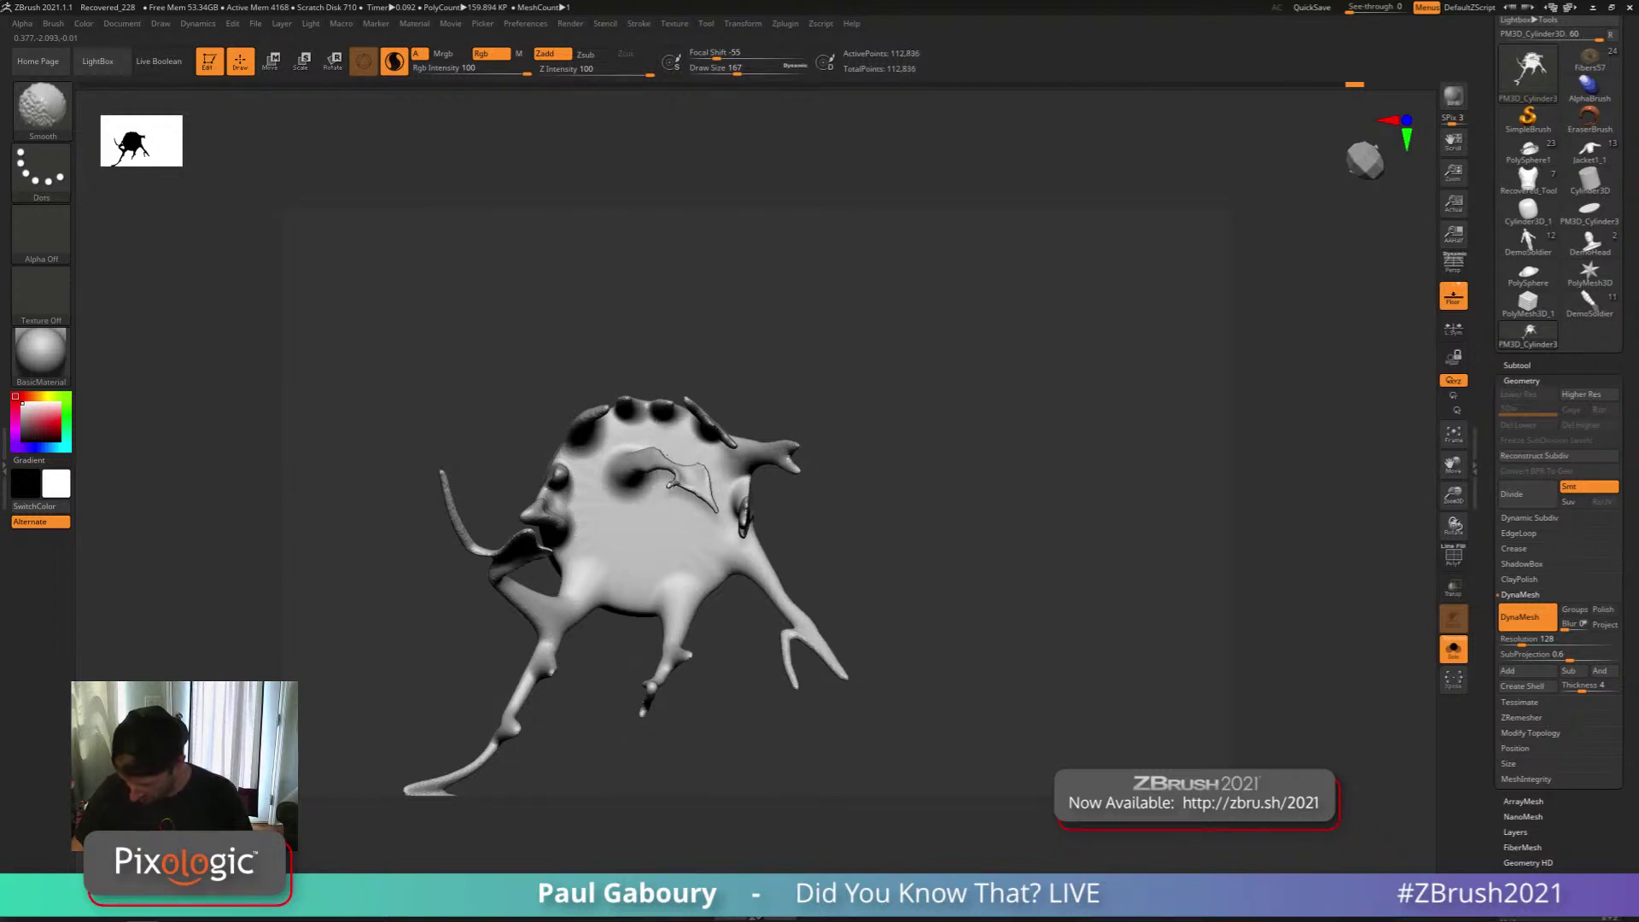
mouse_move(672, 483)
left_mouse_down("shift")
mouse_move(703, 475)
mouse_move(710, 490)
mouse_move(690, 480)
left_mouse_up("shift")
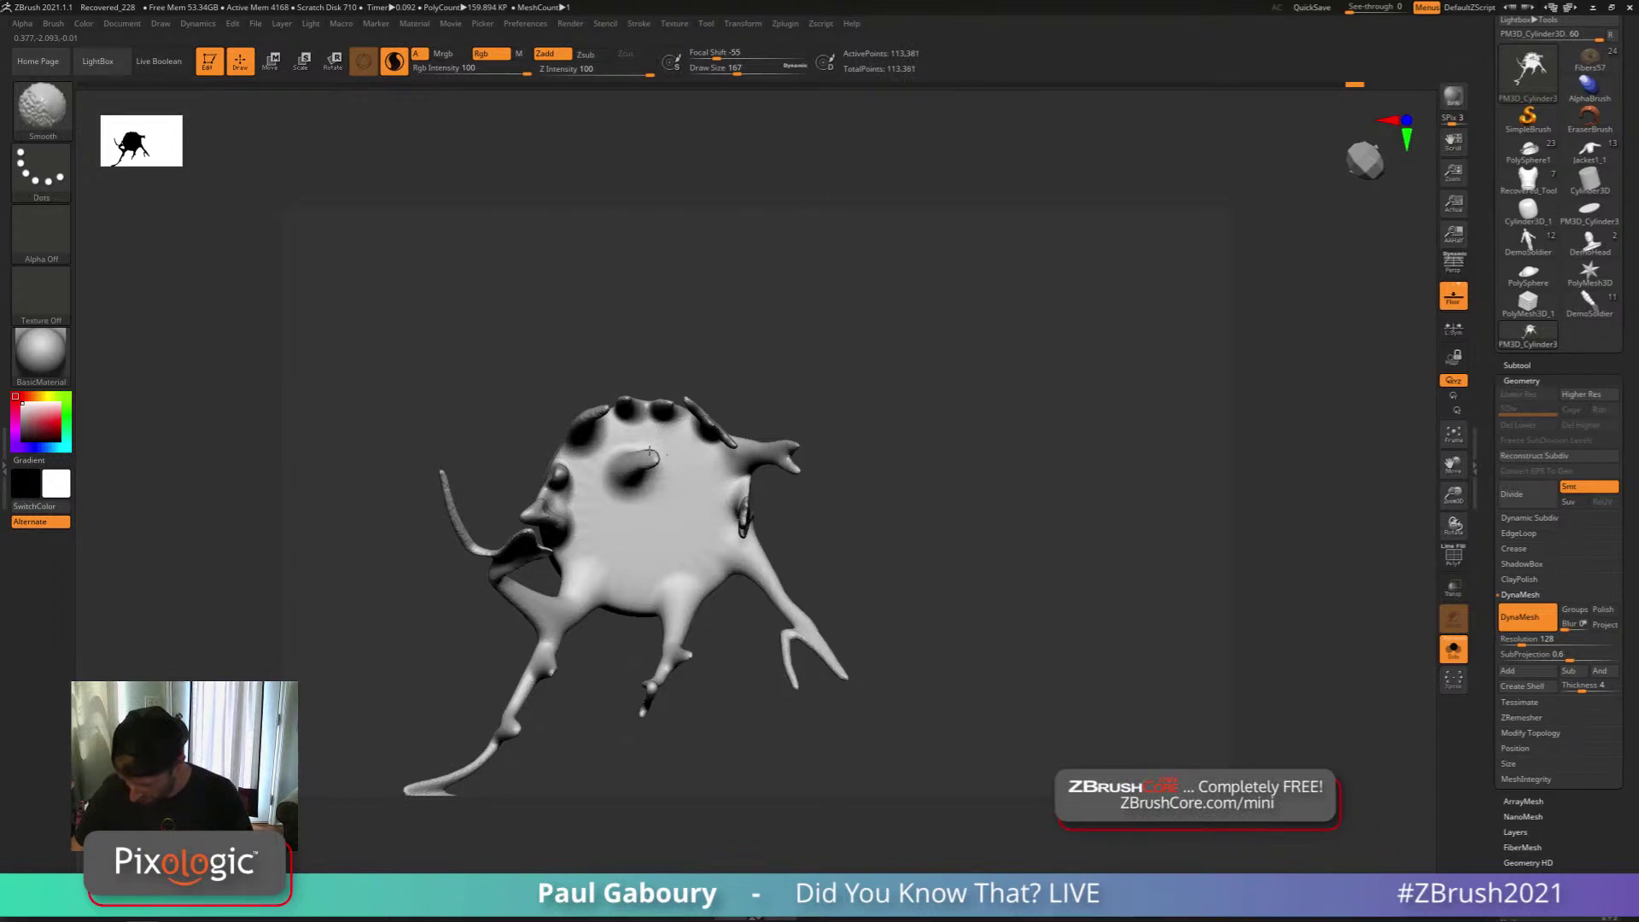
left_click_drag(669, 450, 669, 471, "shift")
right_click_drag(669, 471, 690, 502)
mouse_move(652, 406)
left_mouse_down("shift")
mouse_move(606, 478)
mouse_move(599, 466)
mouse_move(614, 480)
left_mouse_up("shift")
Switch to the ClayBuildup brush and build up the surface in the middle of the cylinder's cap
right_click_drag(656, 542, 688, 609)
right_click_drag(688, 610, 667, 560, "ctrl")
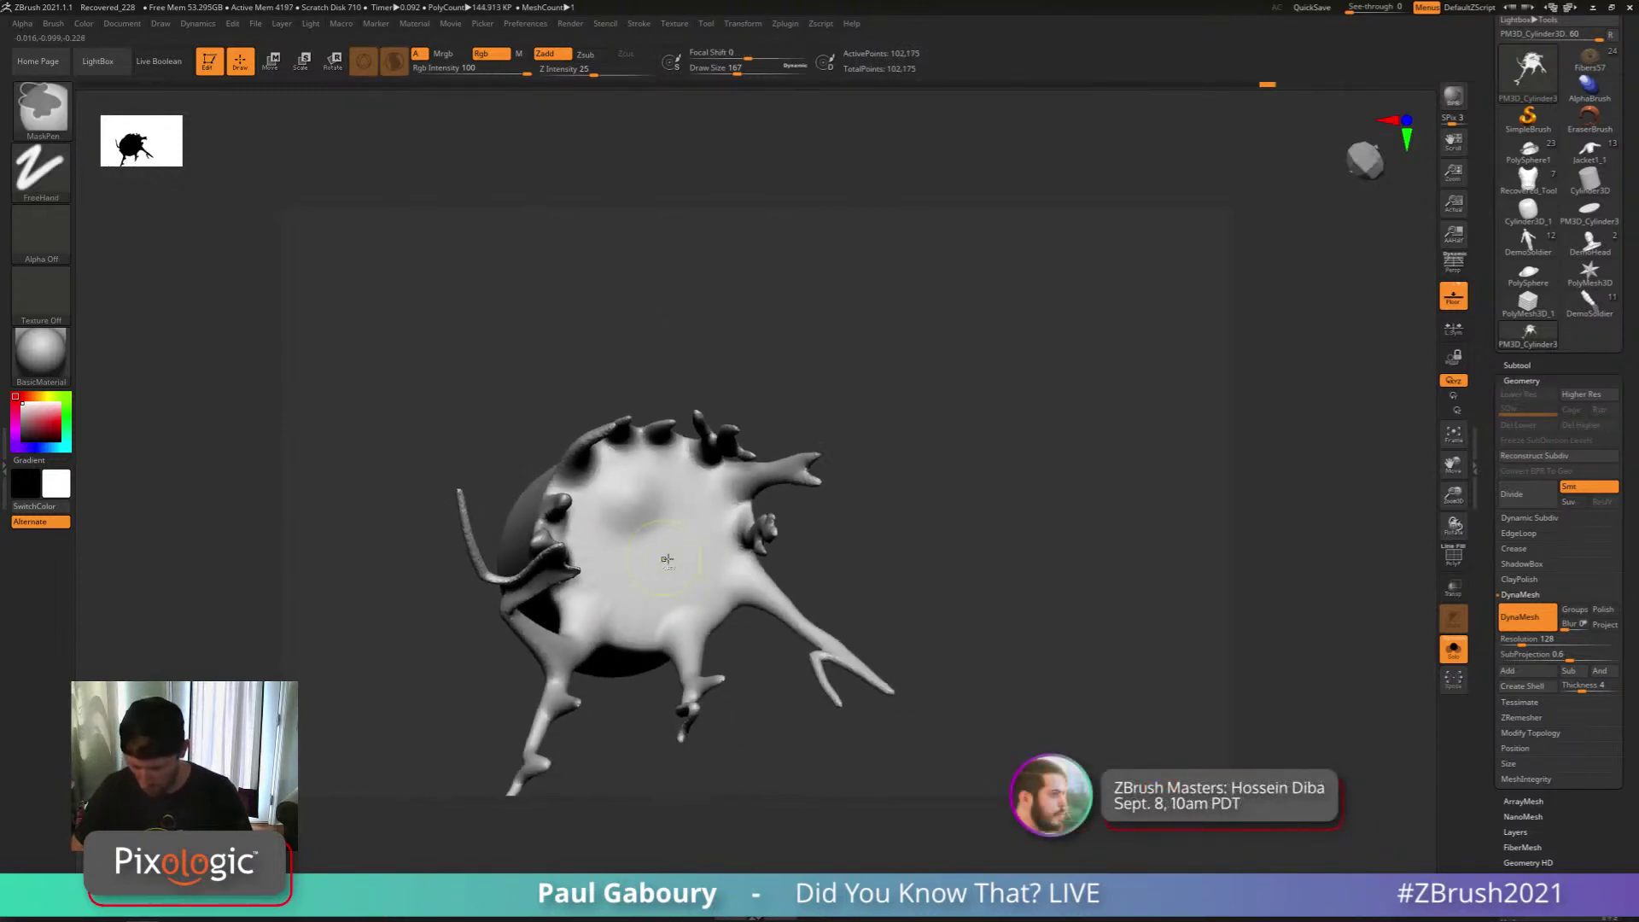
key("b")
key("c")
key("b")
mouse_move(681, 555)
left_mouse_down()
mouse_move(670, 512)
mouse_move(611, 564)
mouse_move(682, 581)
mouse_move(691, 487)
mouse_move(623, 512)
mouse_move(682, 568)
mouse_move(619, 555)
mouse_move(614, 495)
mouse_move(646, 494)
mouse_move(614, 546)
mouse_move(674, 478)
mouse_move(632, 563)
mouse_move(694, 543)
left_mouse_up()
mouse_move(629, 486)
right_mouse_down("ctrl")
mouse_move(734, 563)
mouse_move(841, 478)
mouse_move(870, 499)
mouse_move(885, 489)
right_mouse_up("ctrl")
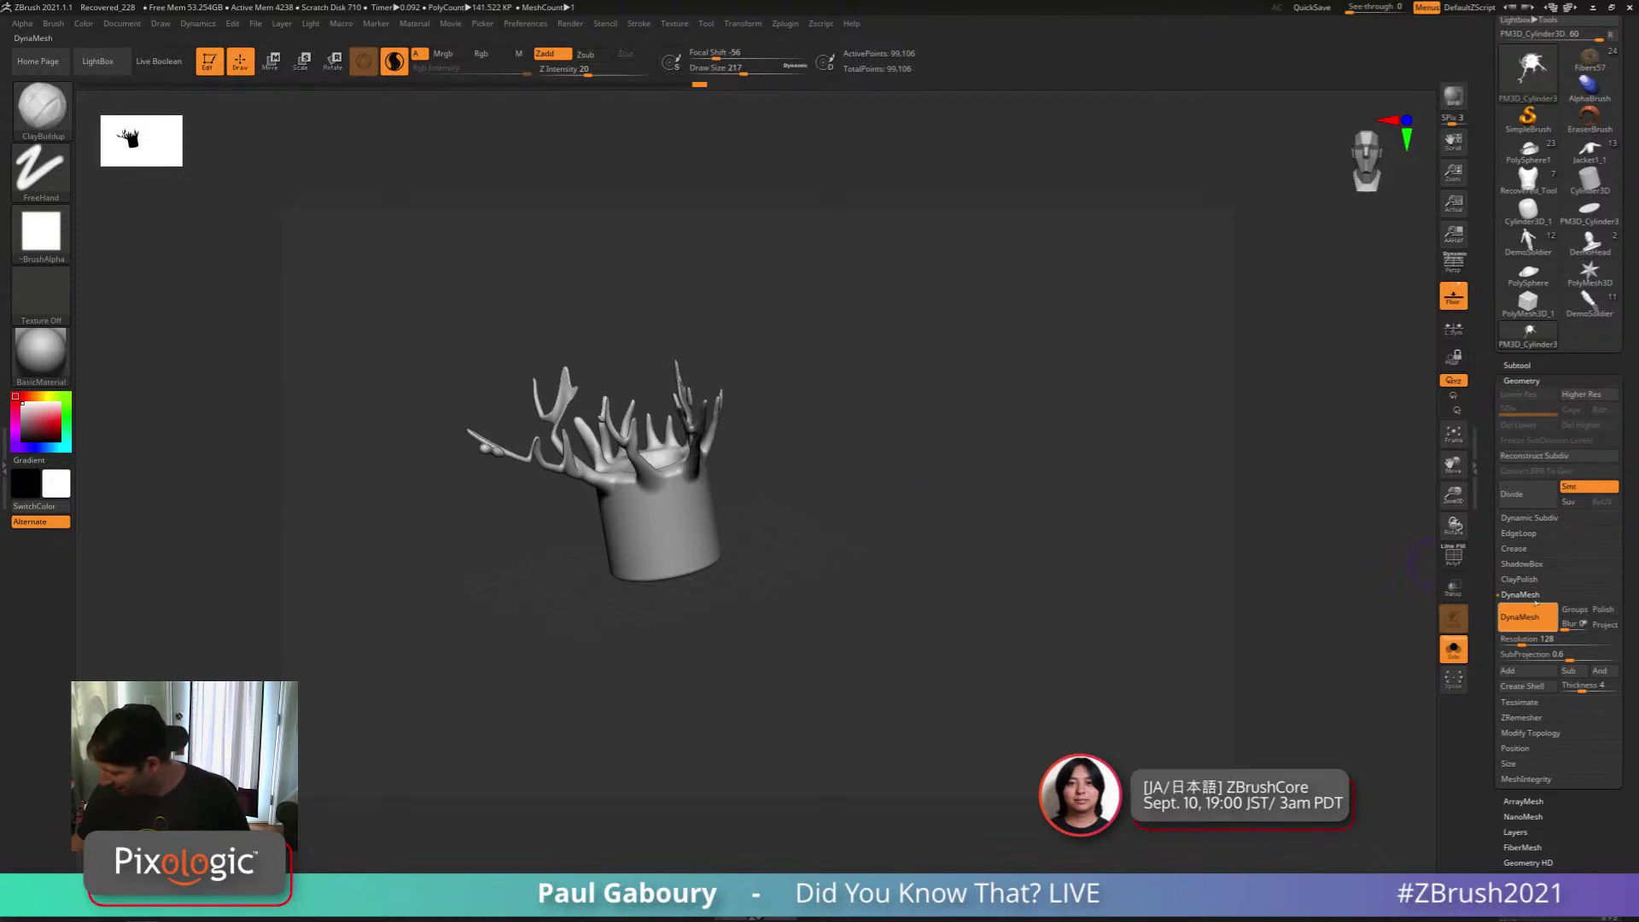
Remesh the branched cylinder with ZRemesher at its current settings
left_click(1532, 594)
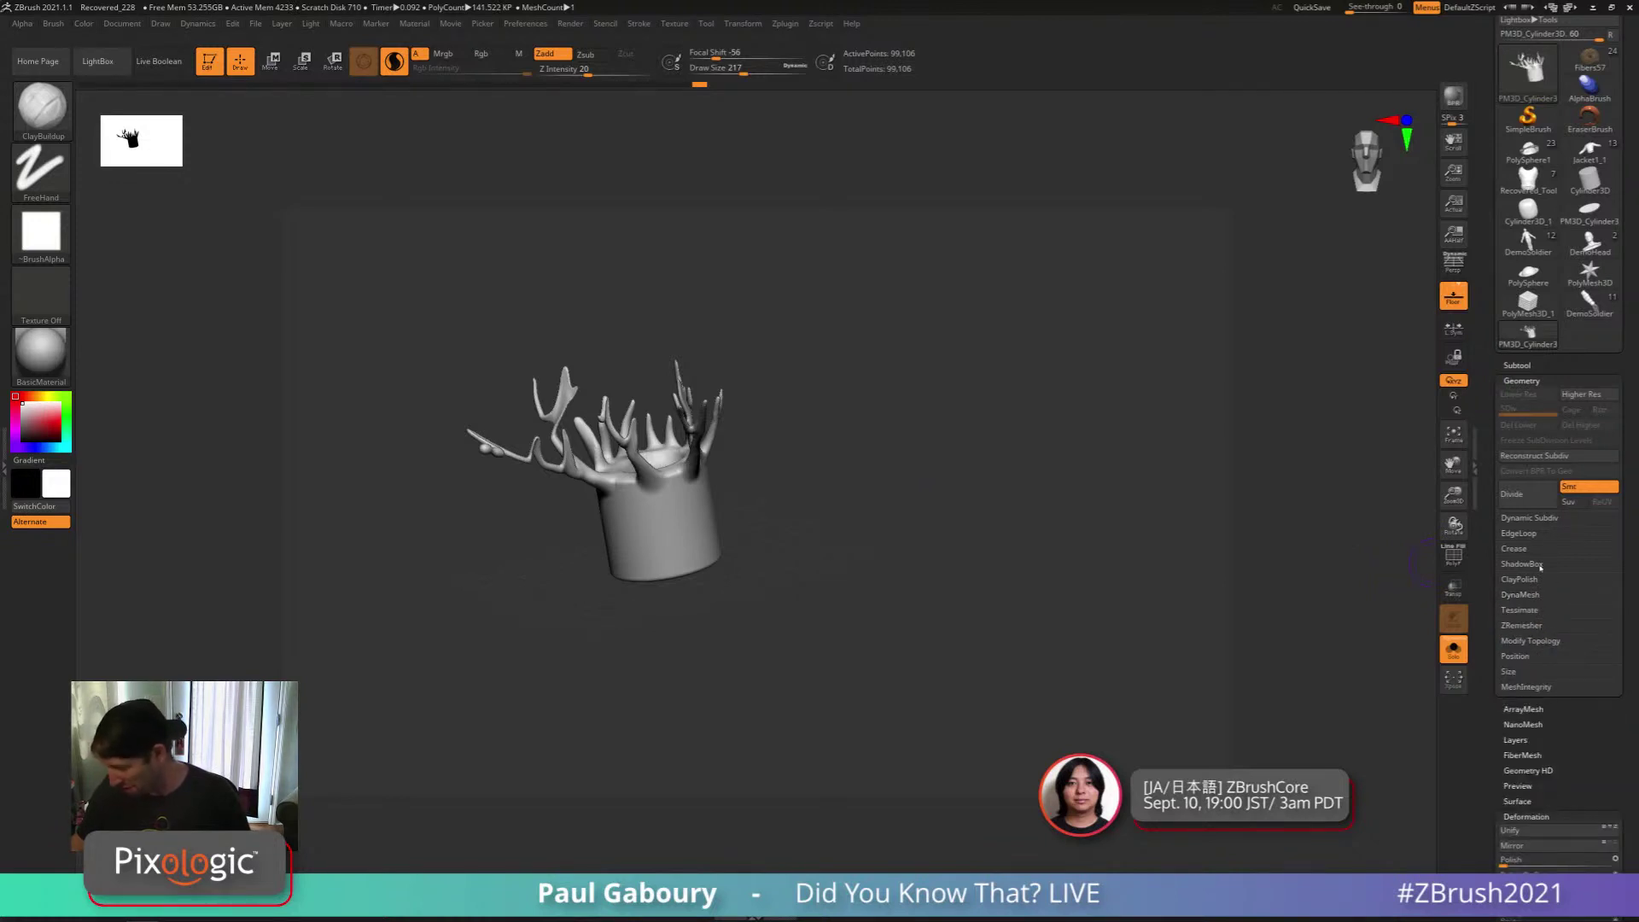
left_click(1527, 627)
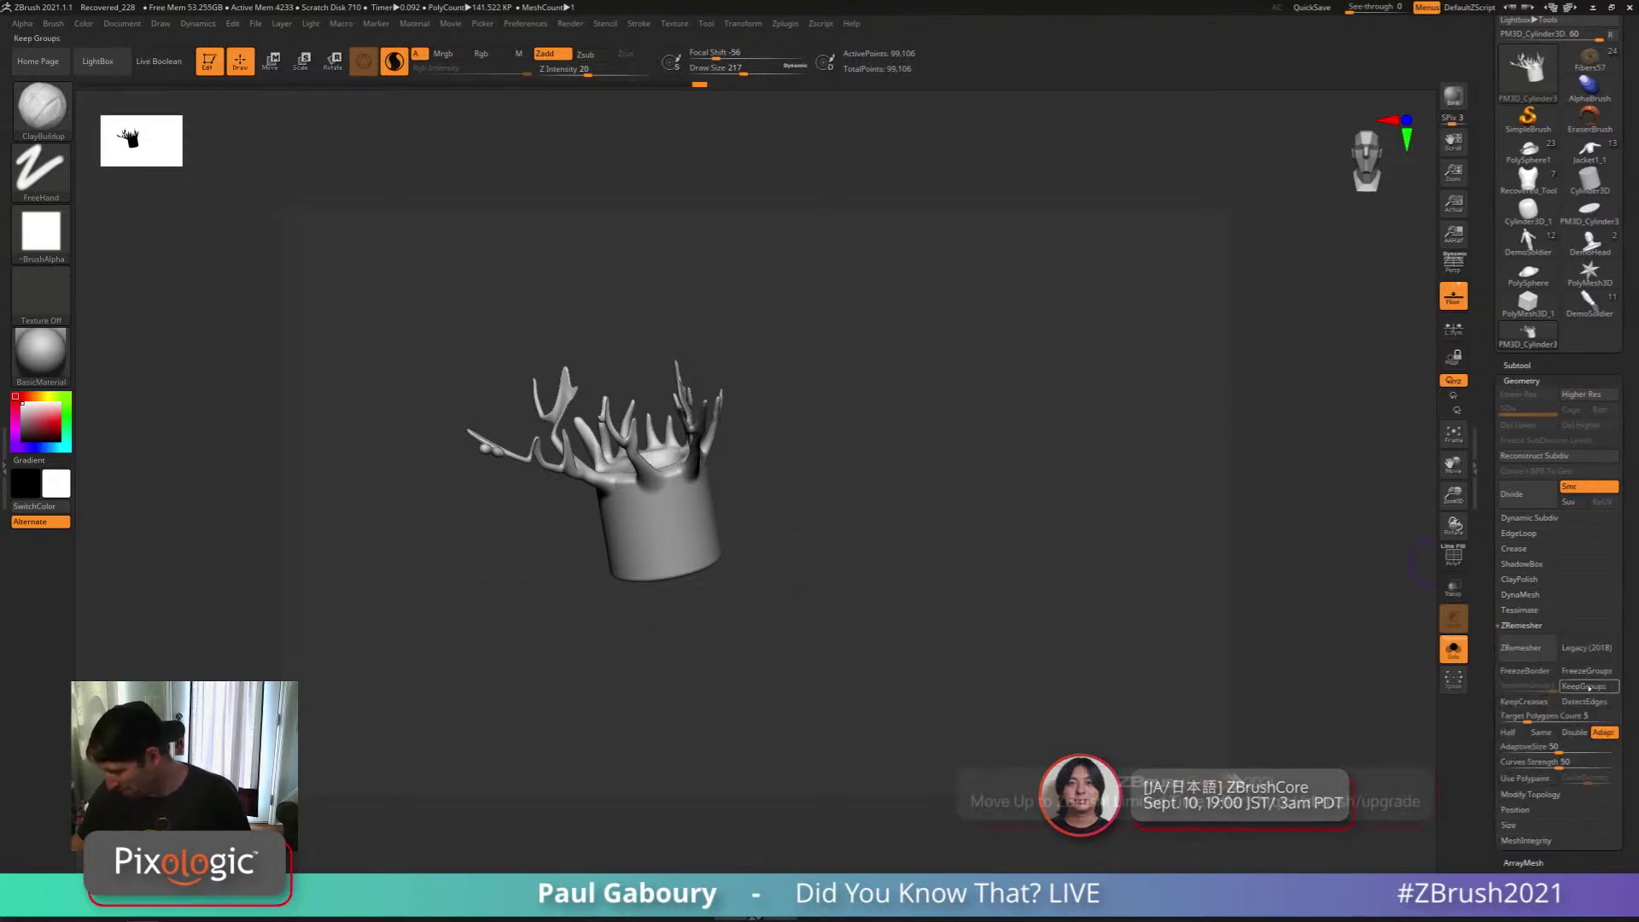
left_click(1535, 648)
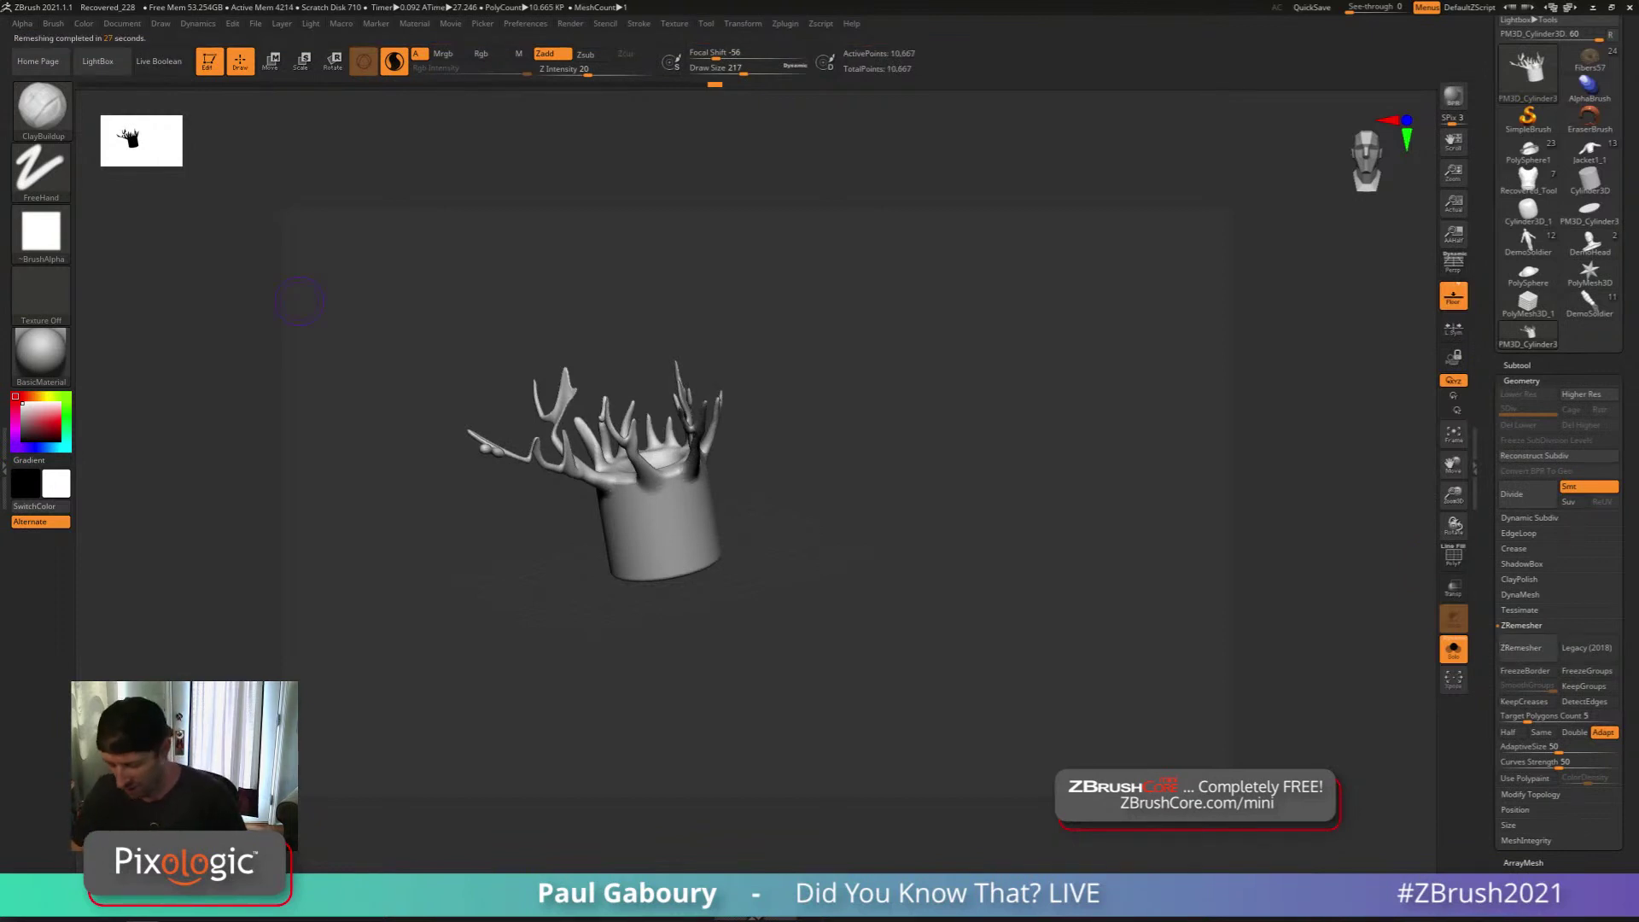
right_click_drag(811, 589, 901, 580)
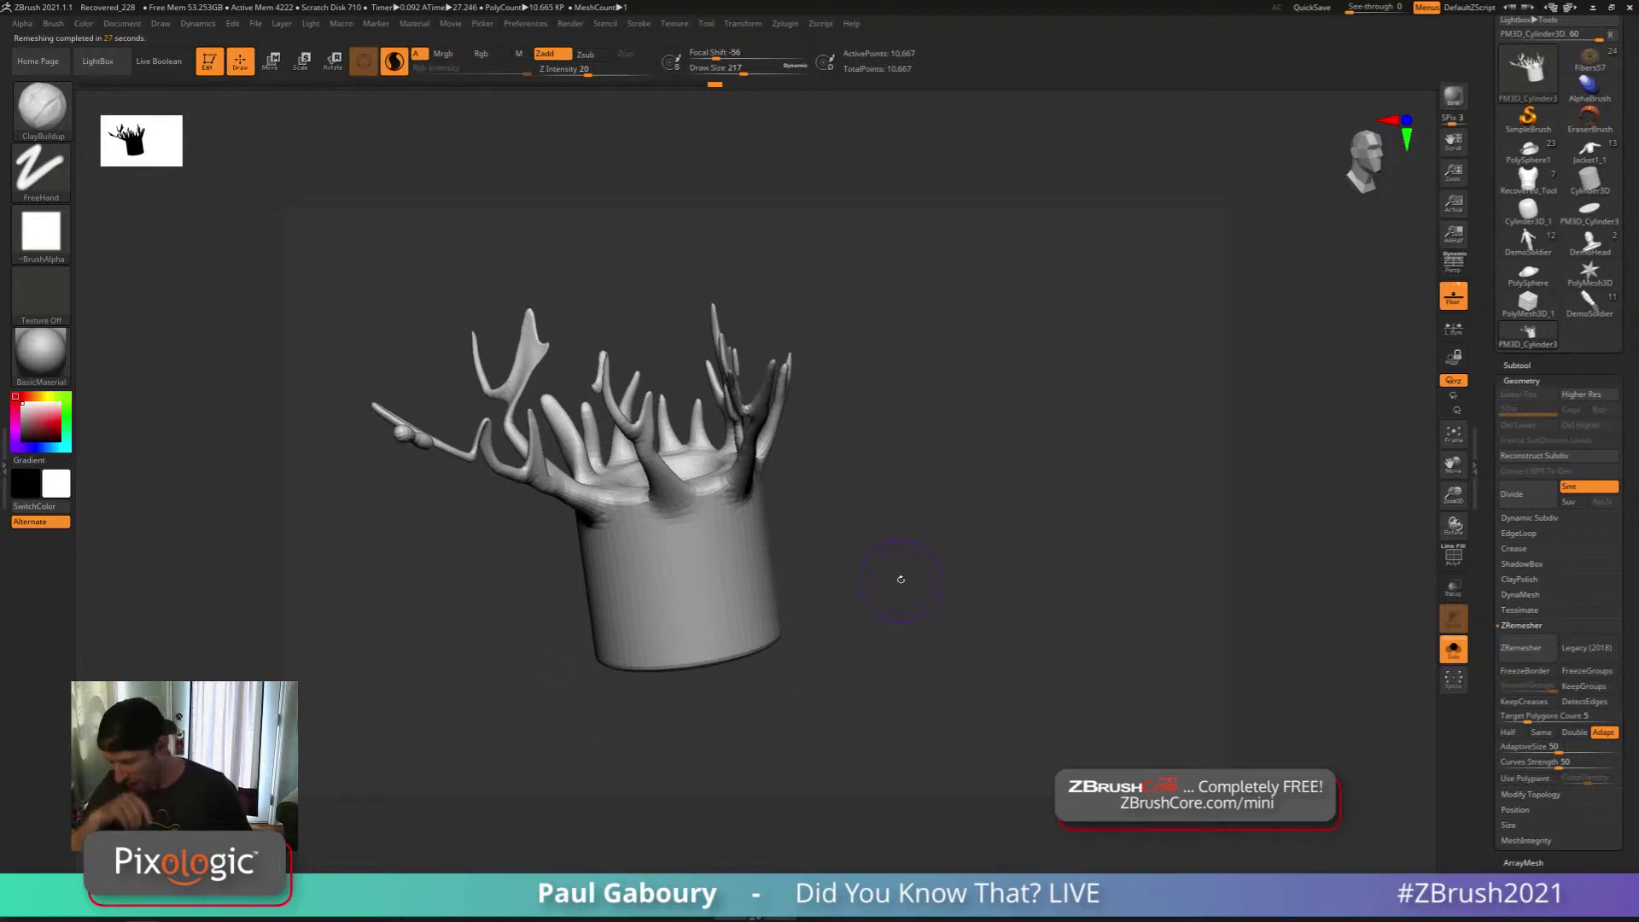
Load PolySphere.ZTL from the LightBox tools and display its PolyFrame
left_click(1516, 365)
scroll(1623, 548, "down", 2)
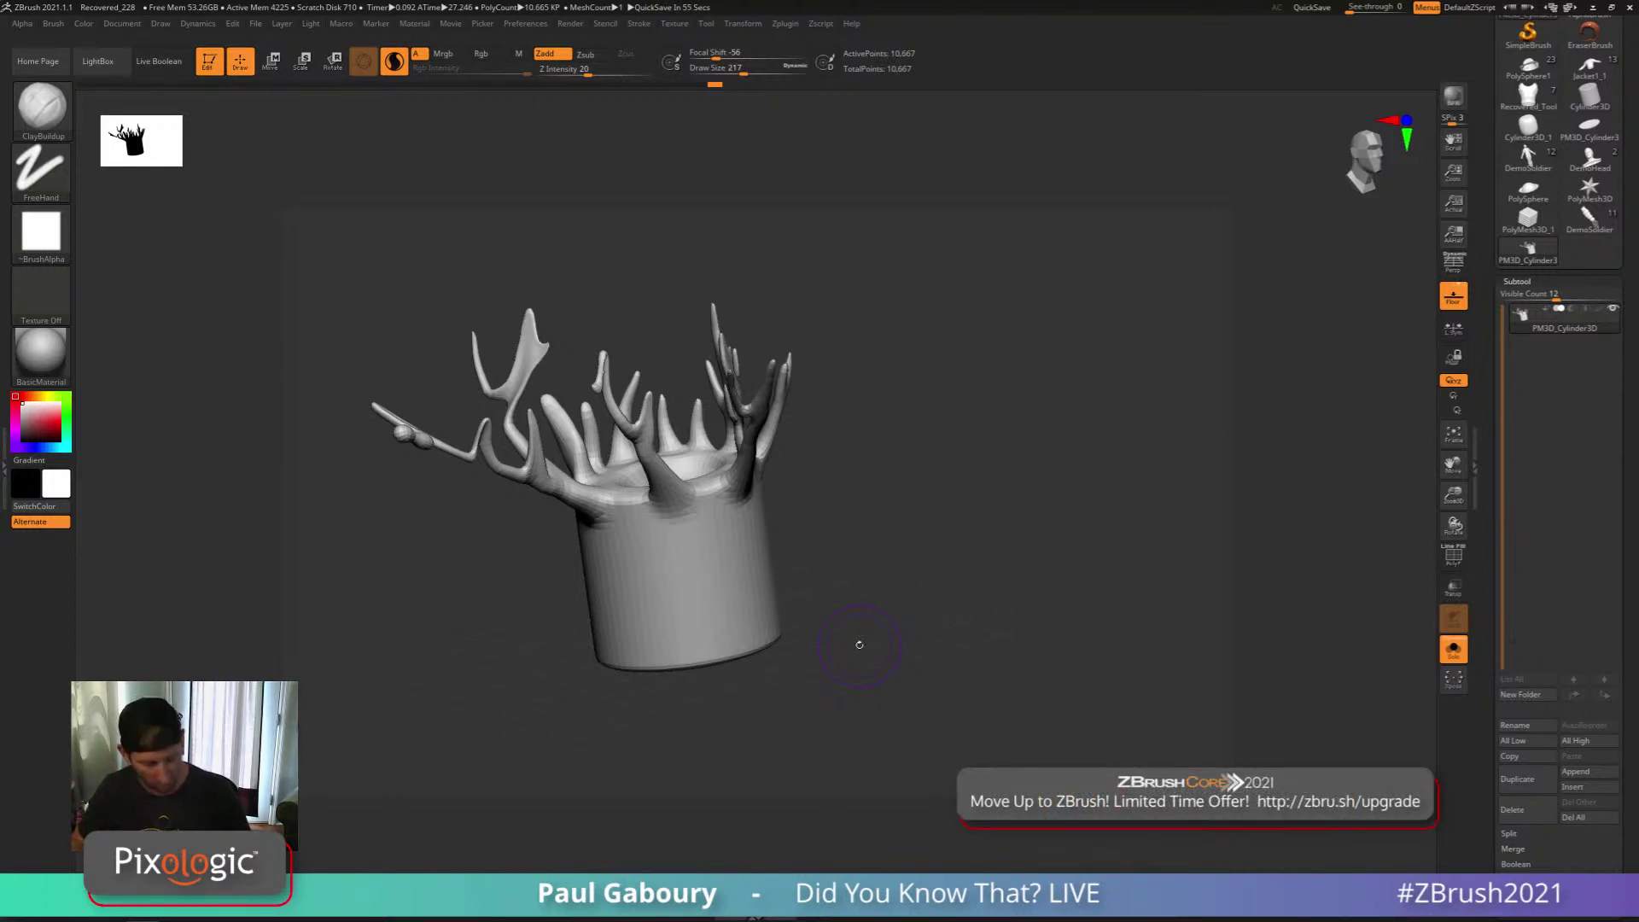
key("comma")
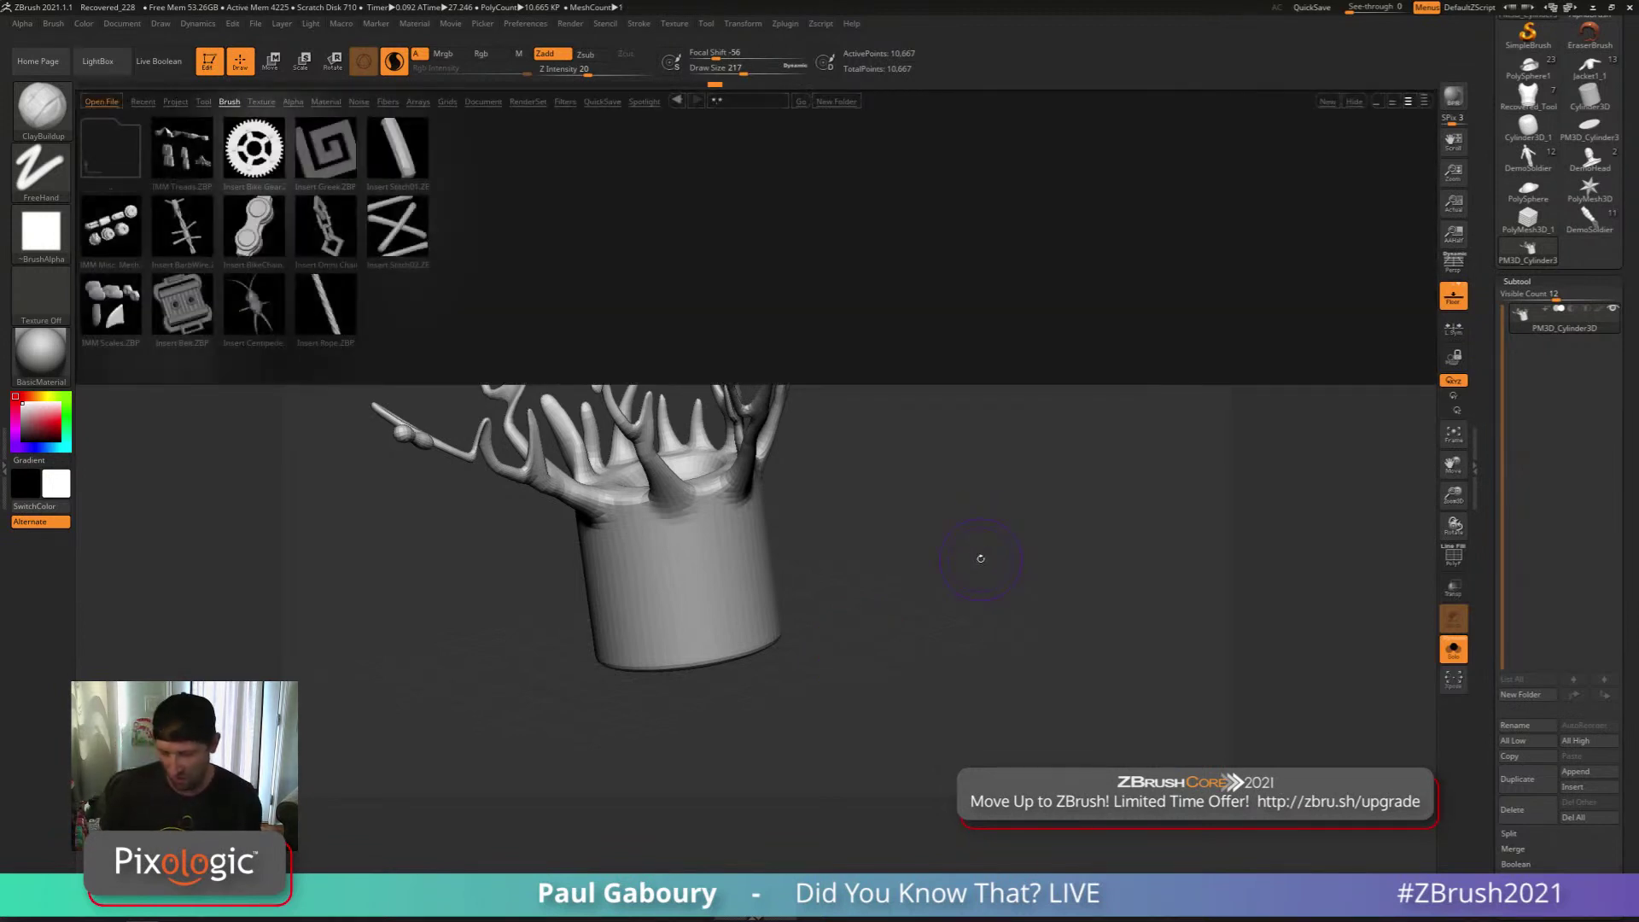
left_click(203, 102)
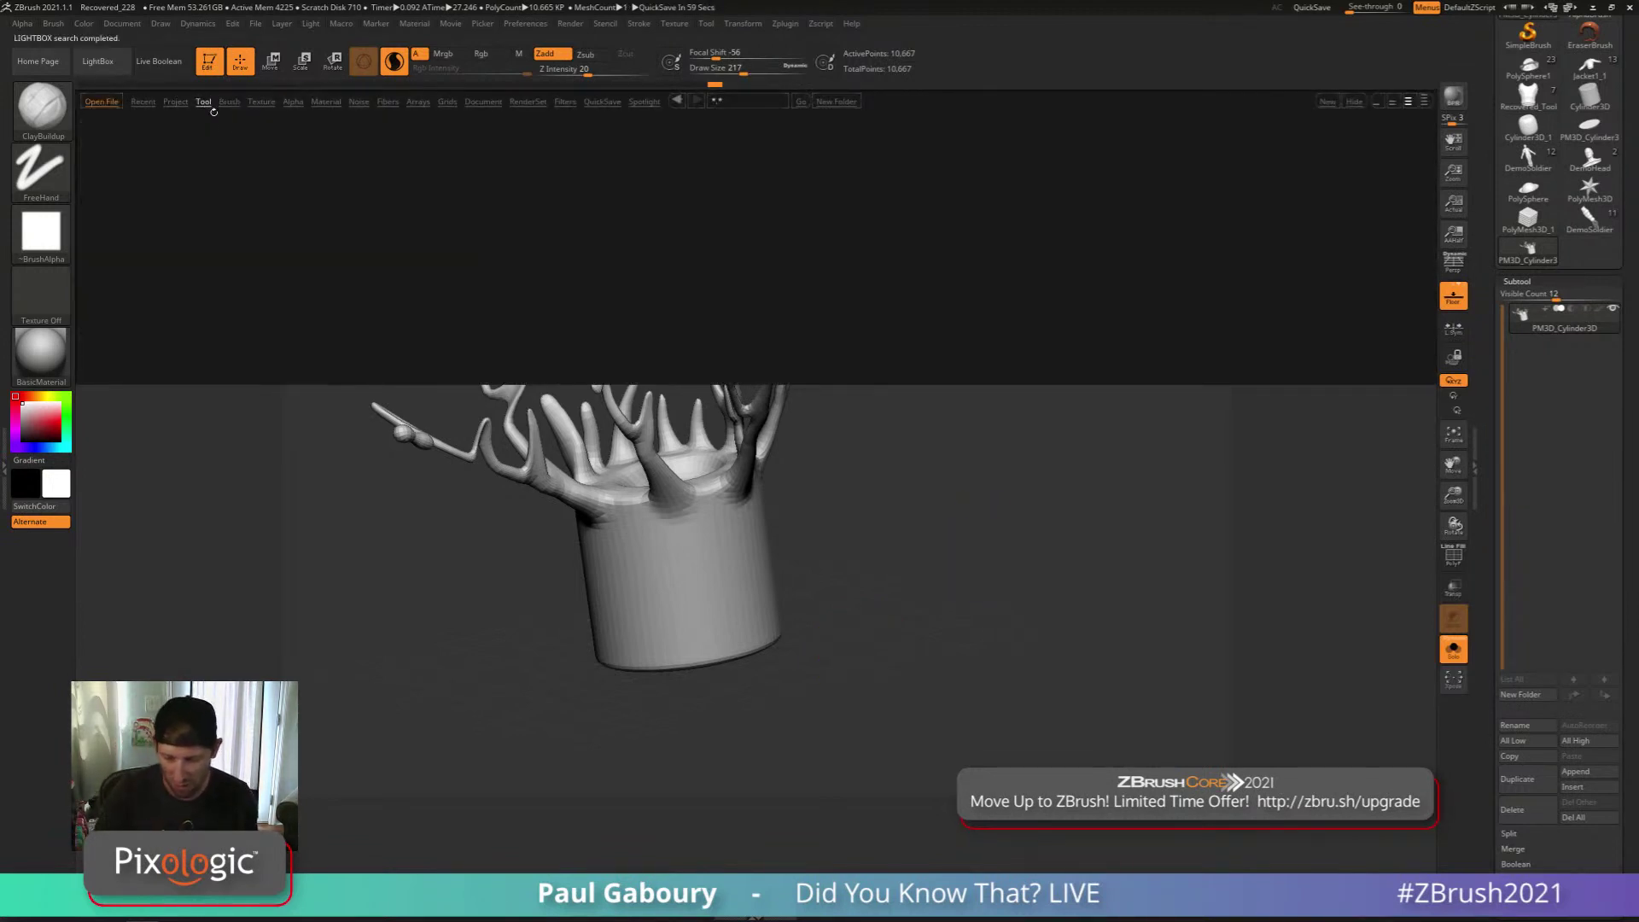
double_click(397, 231)
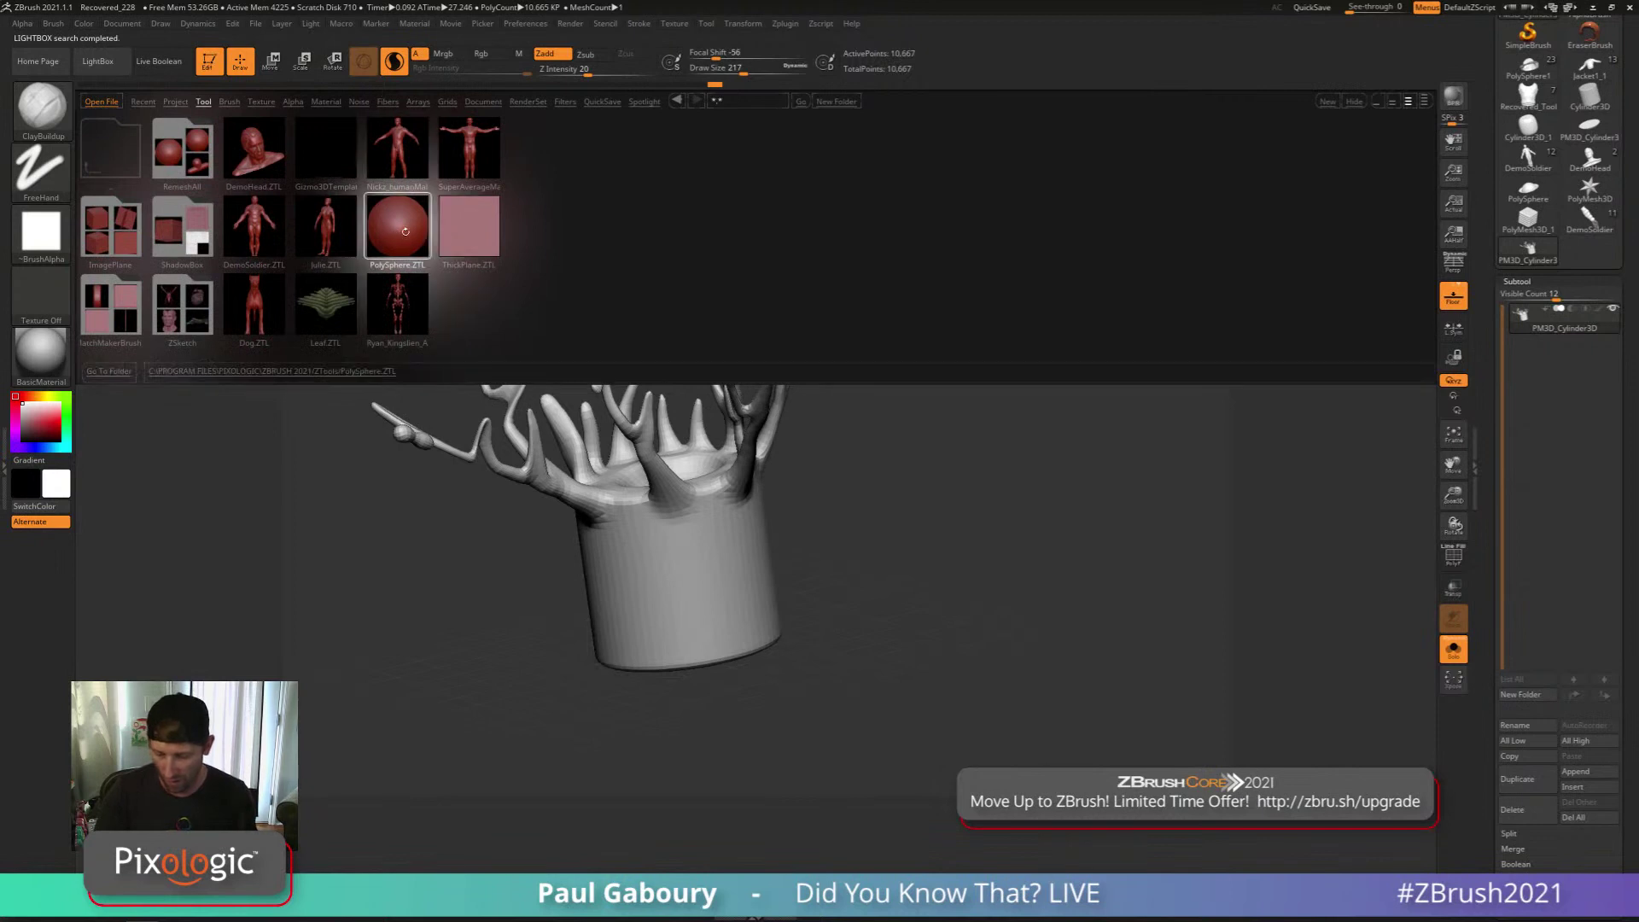
key("shift+f")
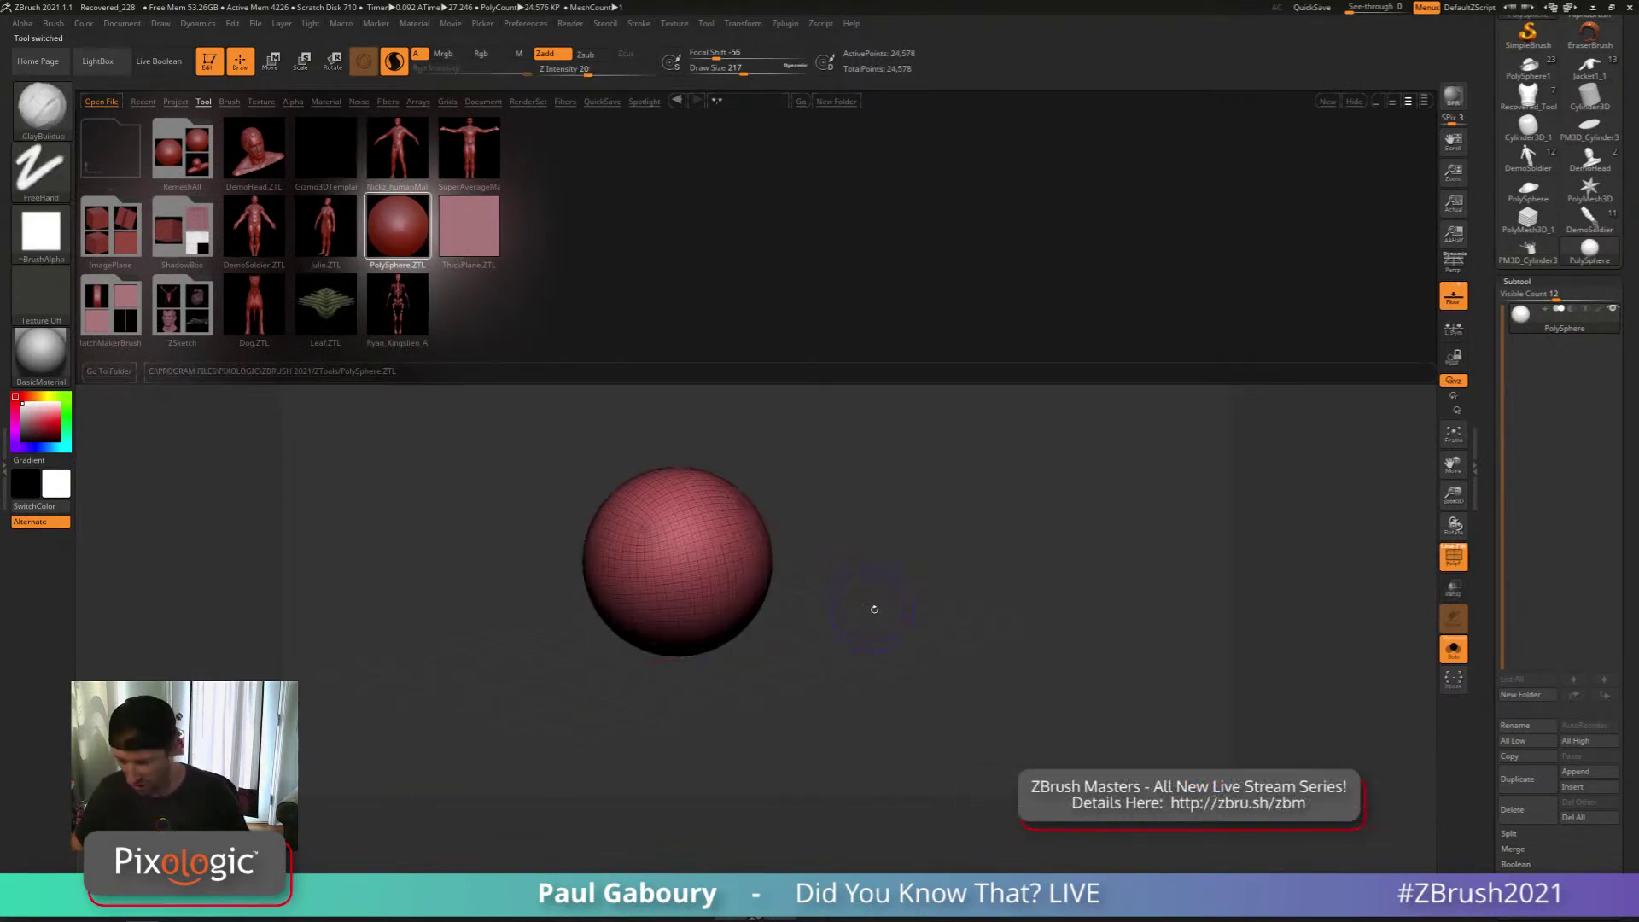
right_click_drag(874, 609, 897, 557, "shift")
right_click_drag(897, 556, 919, 573, "ctrl")
Lower the PolySphere to subdivision level 2 and delete its other subdivision levels
key("shift")
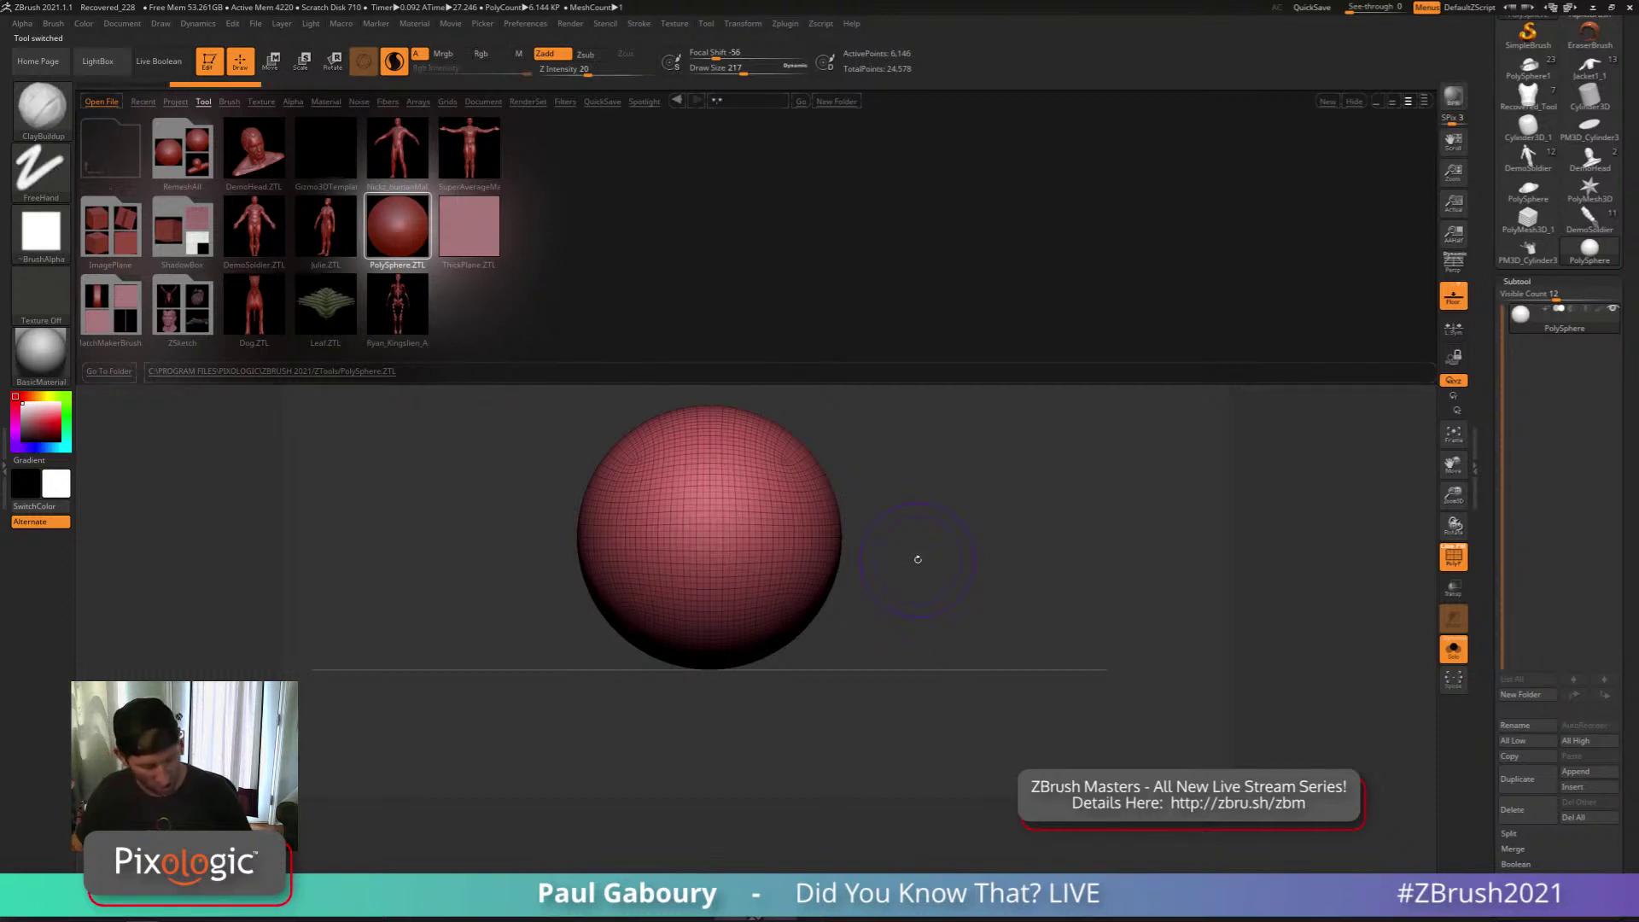
left_click(1525, 282, "shift")
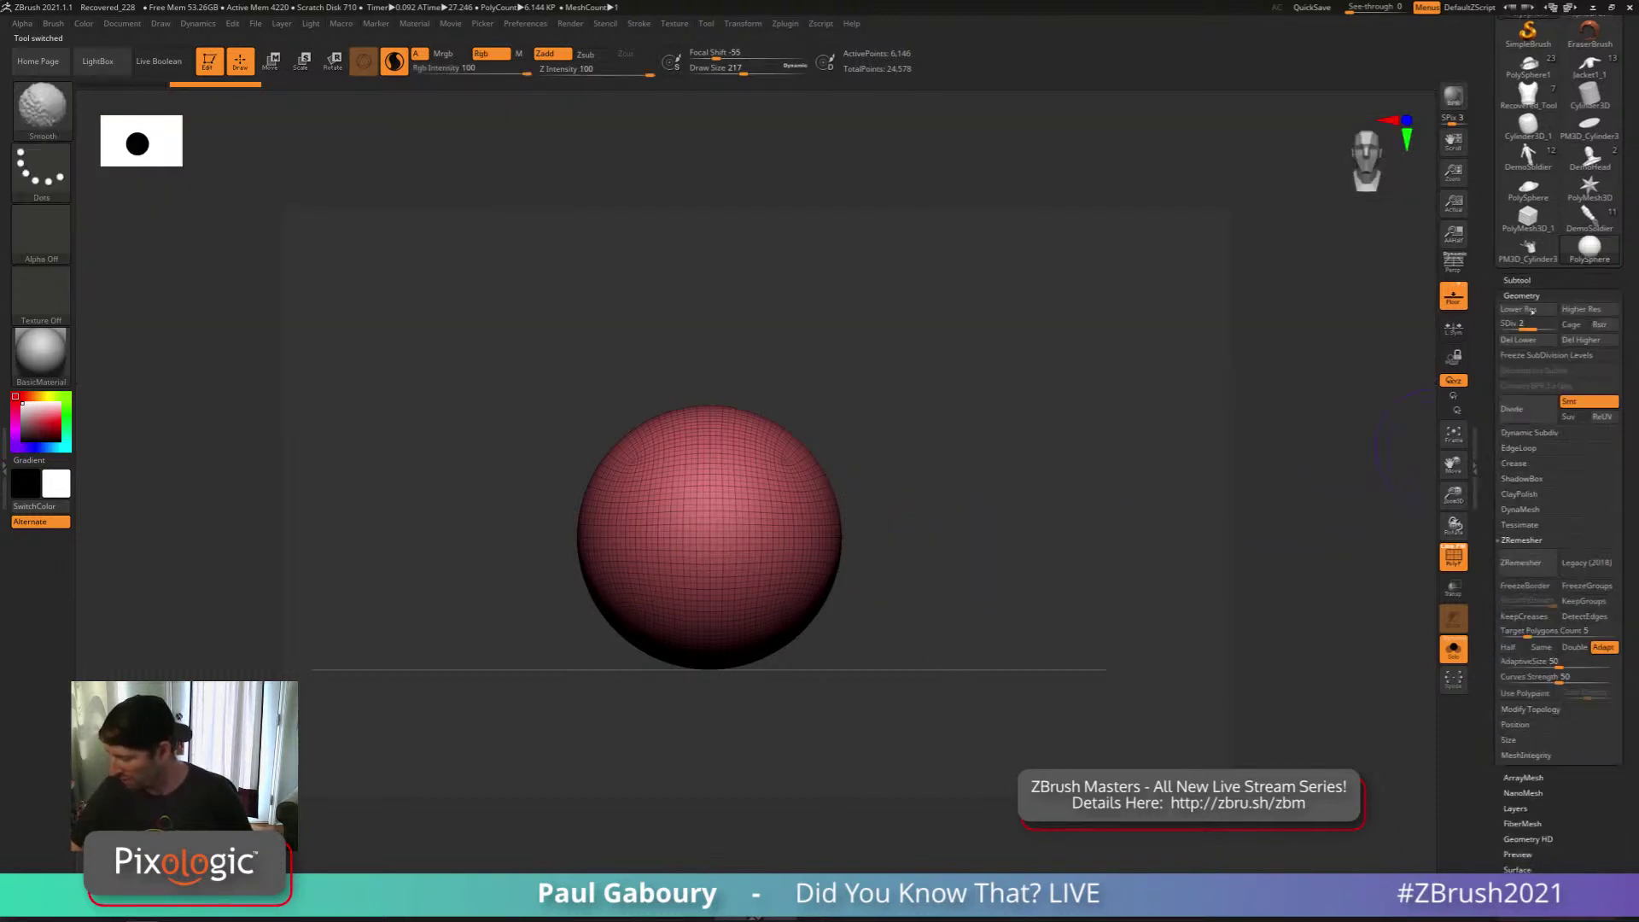
left_click(1519, 340)
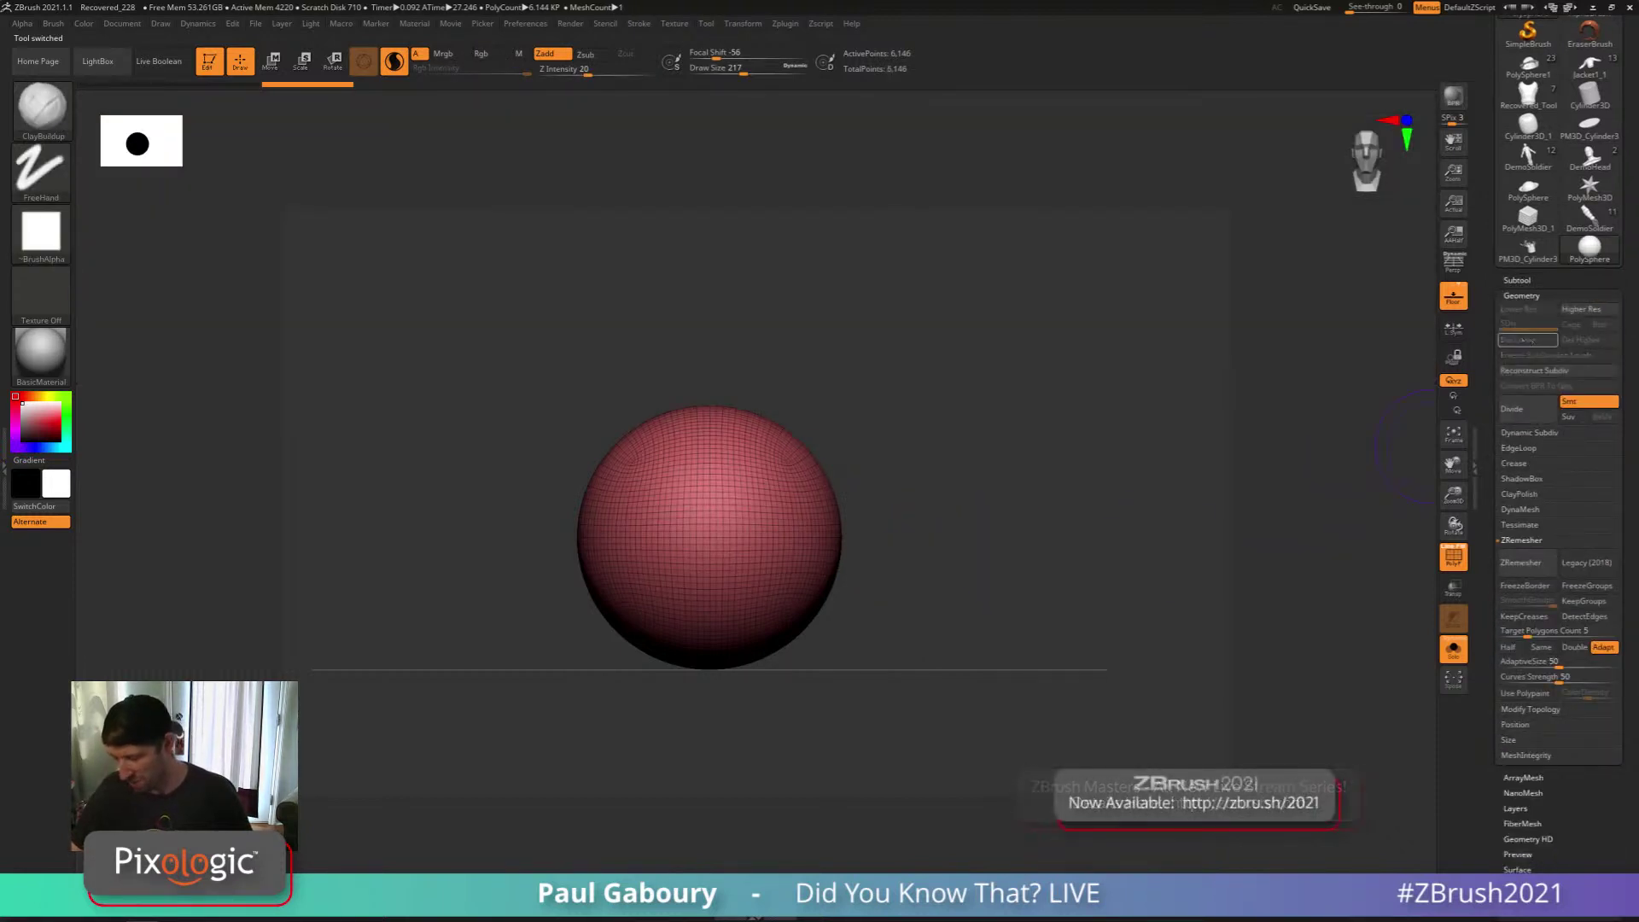
right_click_drag(733, 523, 813, 545)
mouse_move(812, 545)
right_mouse_down("ctrl")
mouse_move(845, 589)
mouse_move(906, 504)
right_mouse_up("ctrl")
Append the PolySphere to the branched cylinder as a subtool and move it up between the branches
left_click(1528, 248)
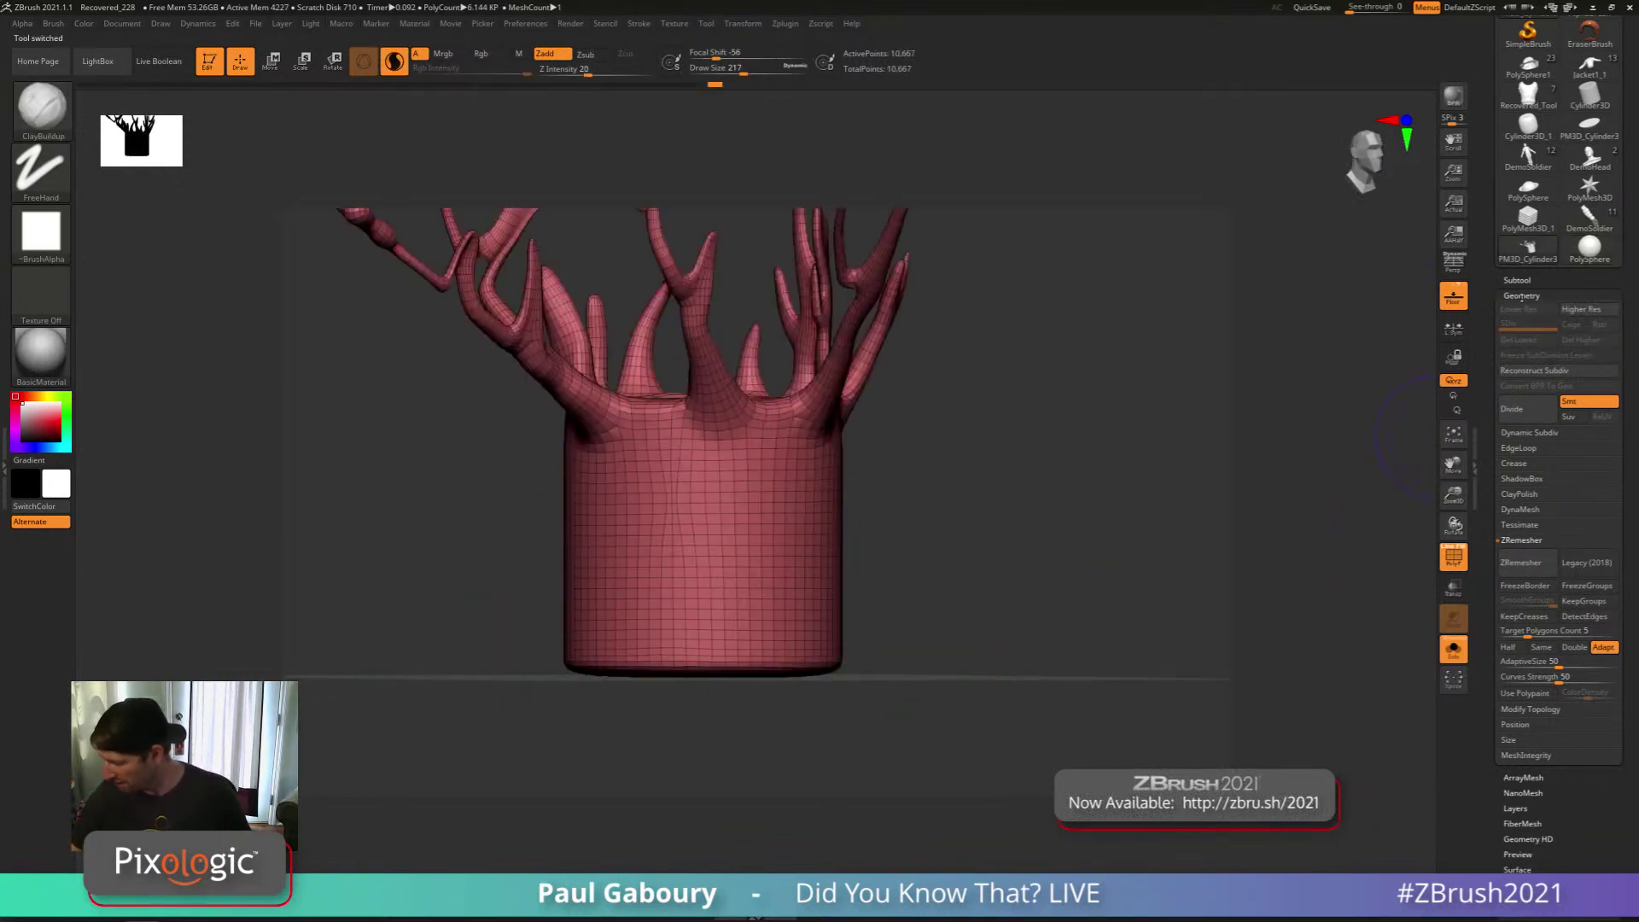
left_click(1518, 282)
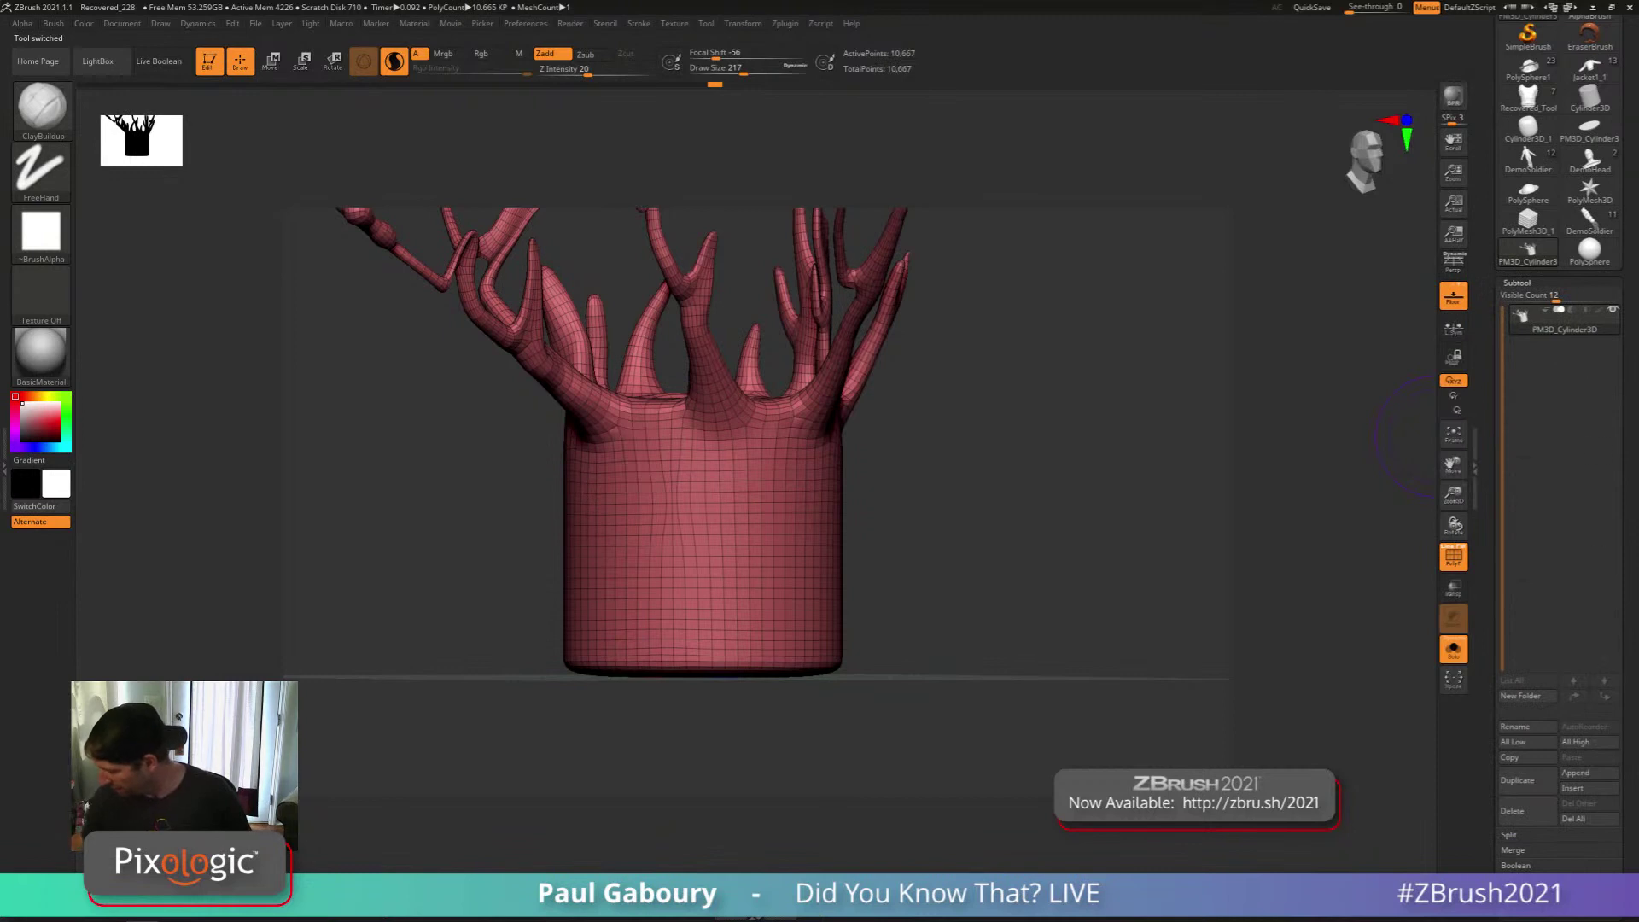
left_click(1580, 774)
left_click(1395, 635)
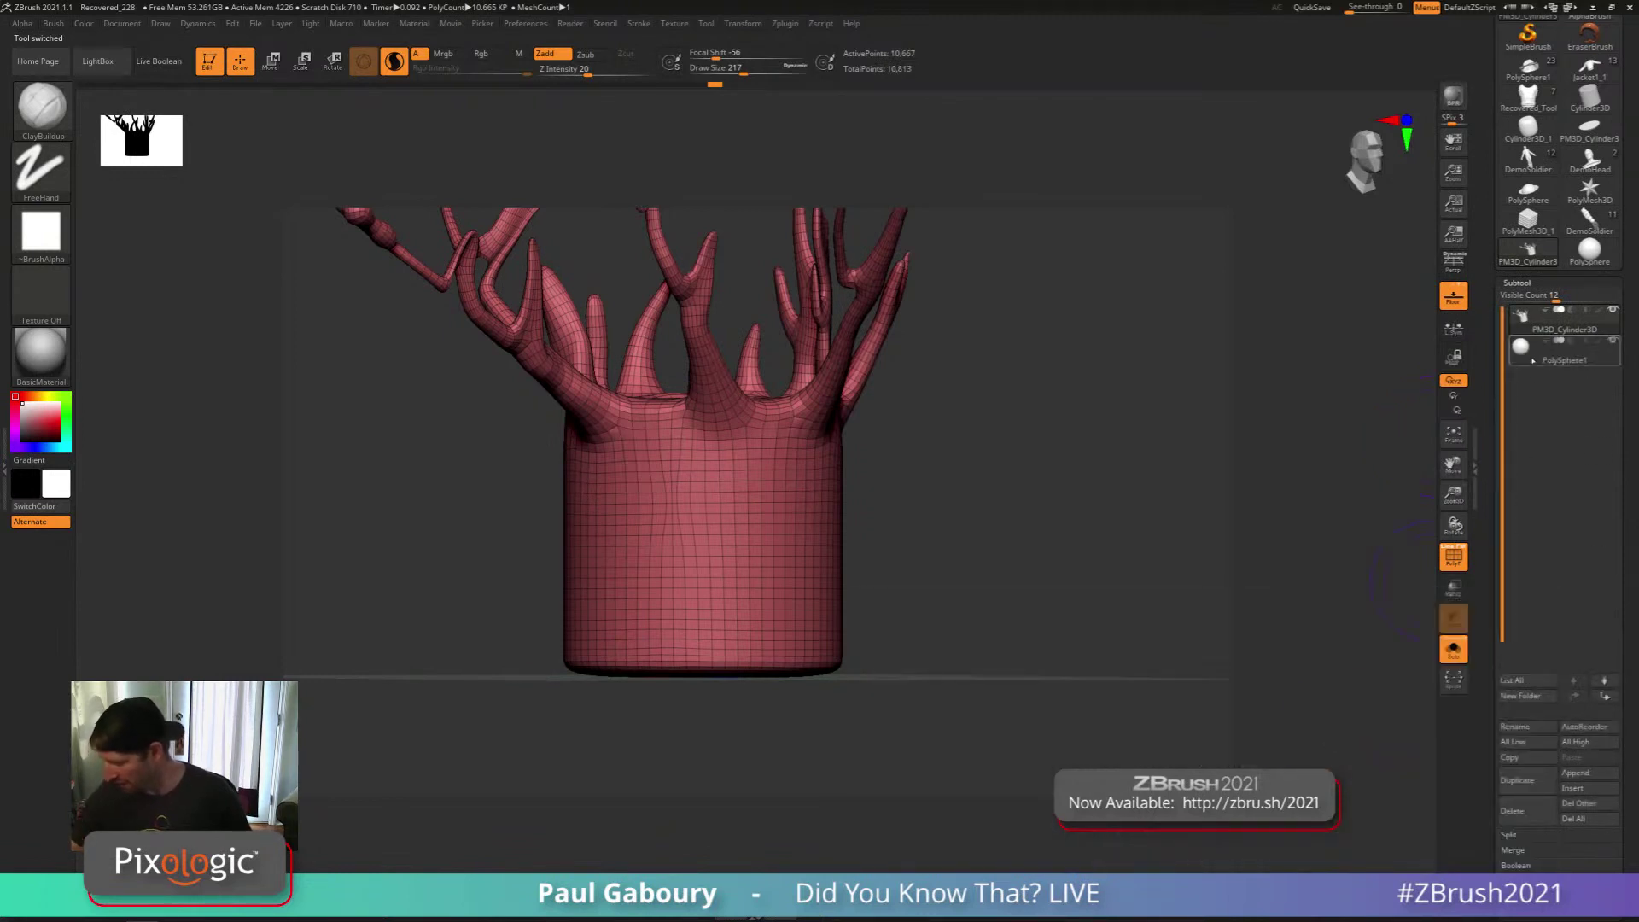
key("w")
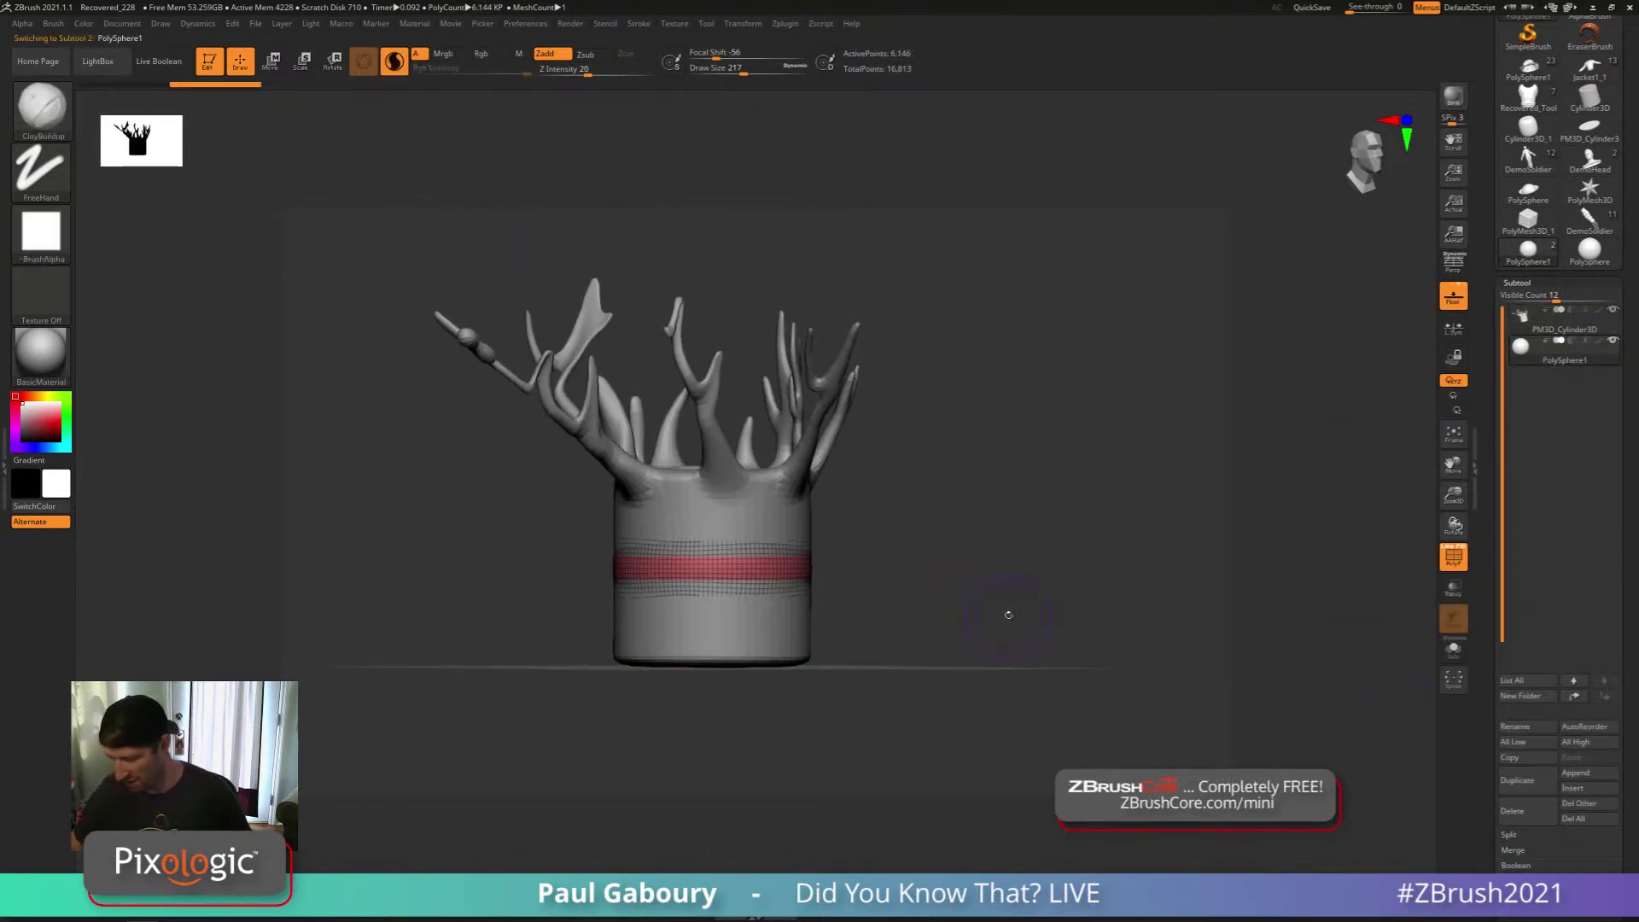
left_click_drag(712, 491, 713, 331)
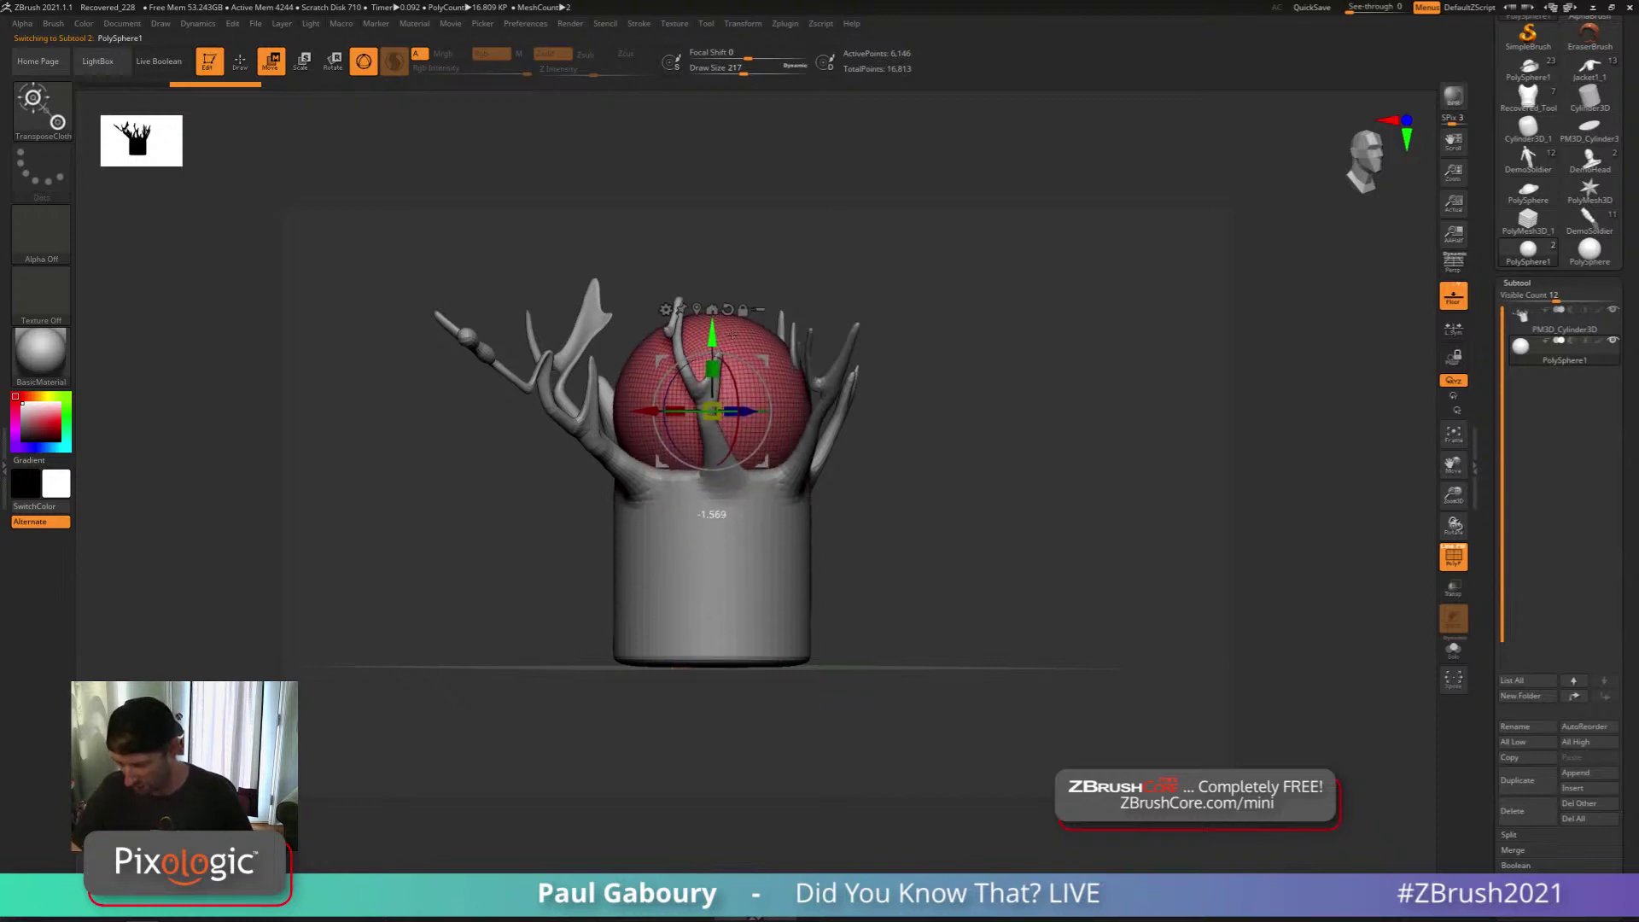
Try to scale the sphere down uniformly with the TransposeCloth brush active, and undo it
right_click_drag(811, 419, 840, 456, "ctrl")
left_click_drag(840, 456, 819, 573)
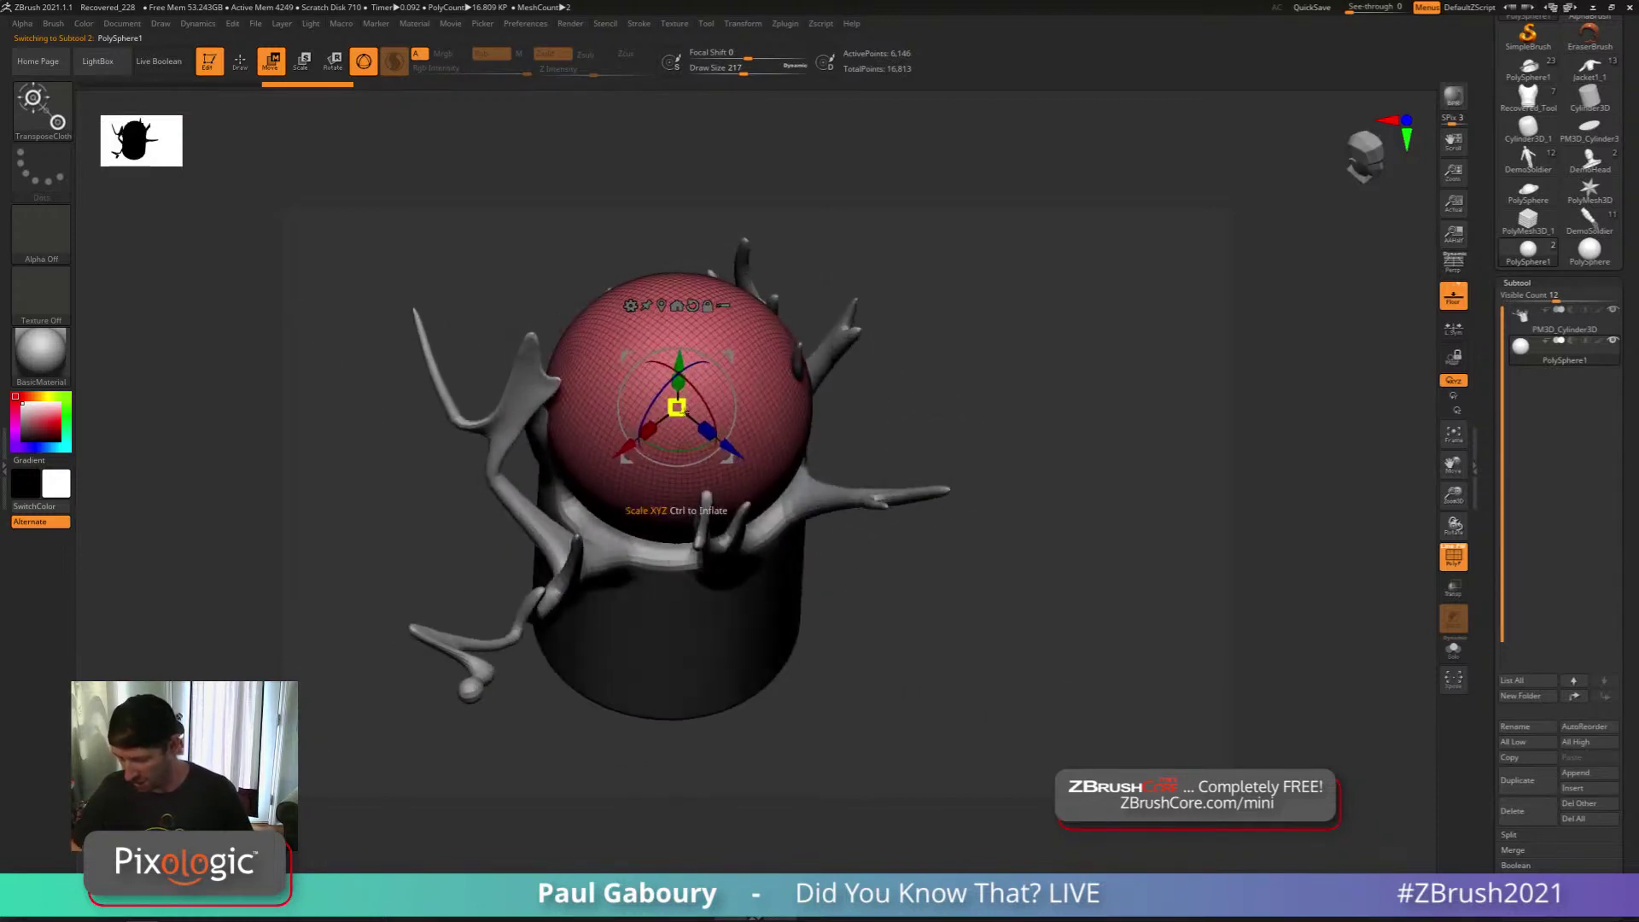
left_click_drag(676, 407, 656, 408)
key("ctrl+z")
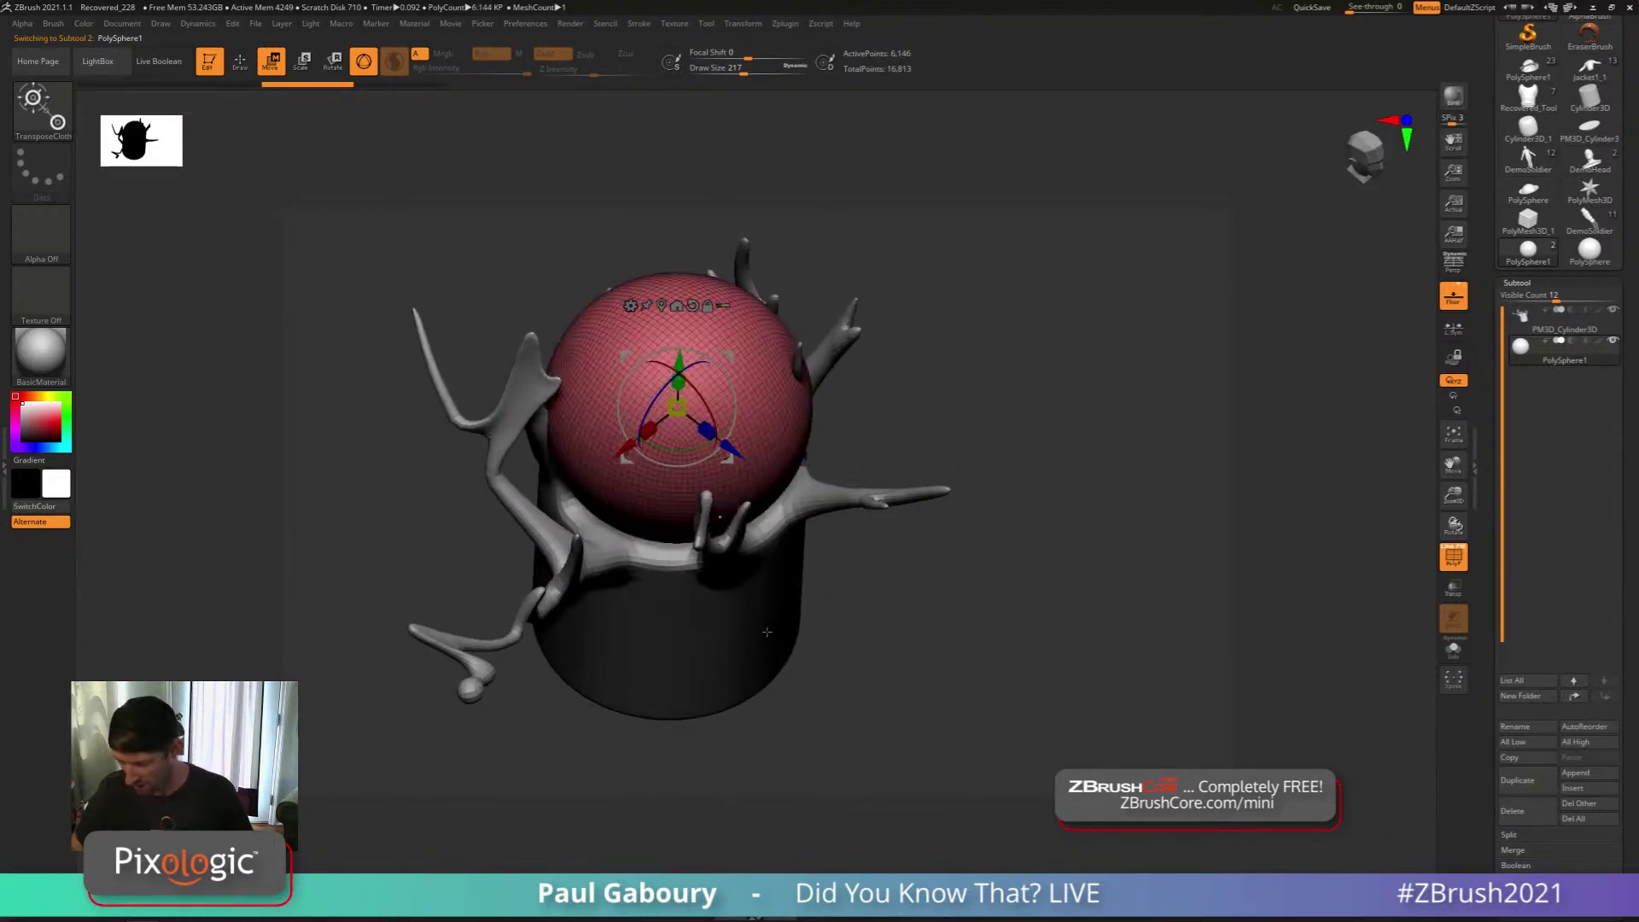
Switch to the Transpose brush and scale the sphere down uniformly to fit inside the ring of branches
key("b")
key("t")
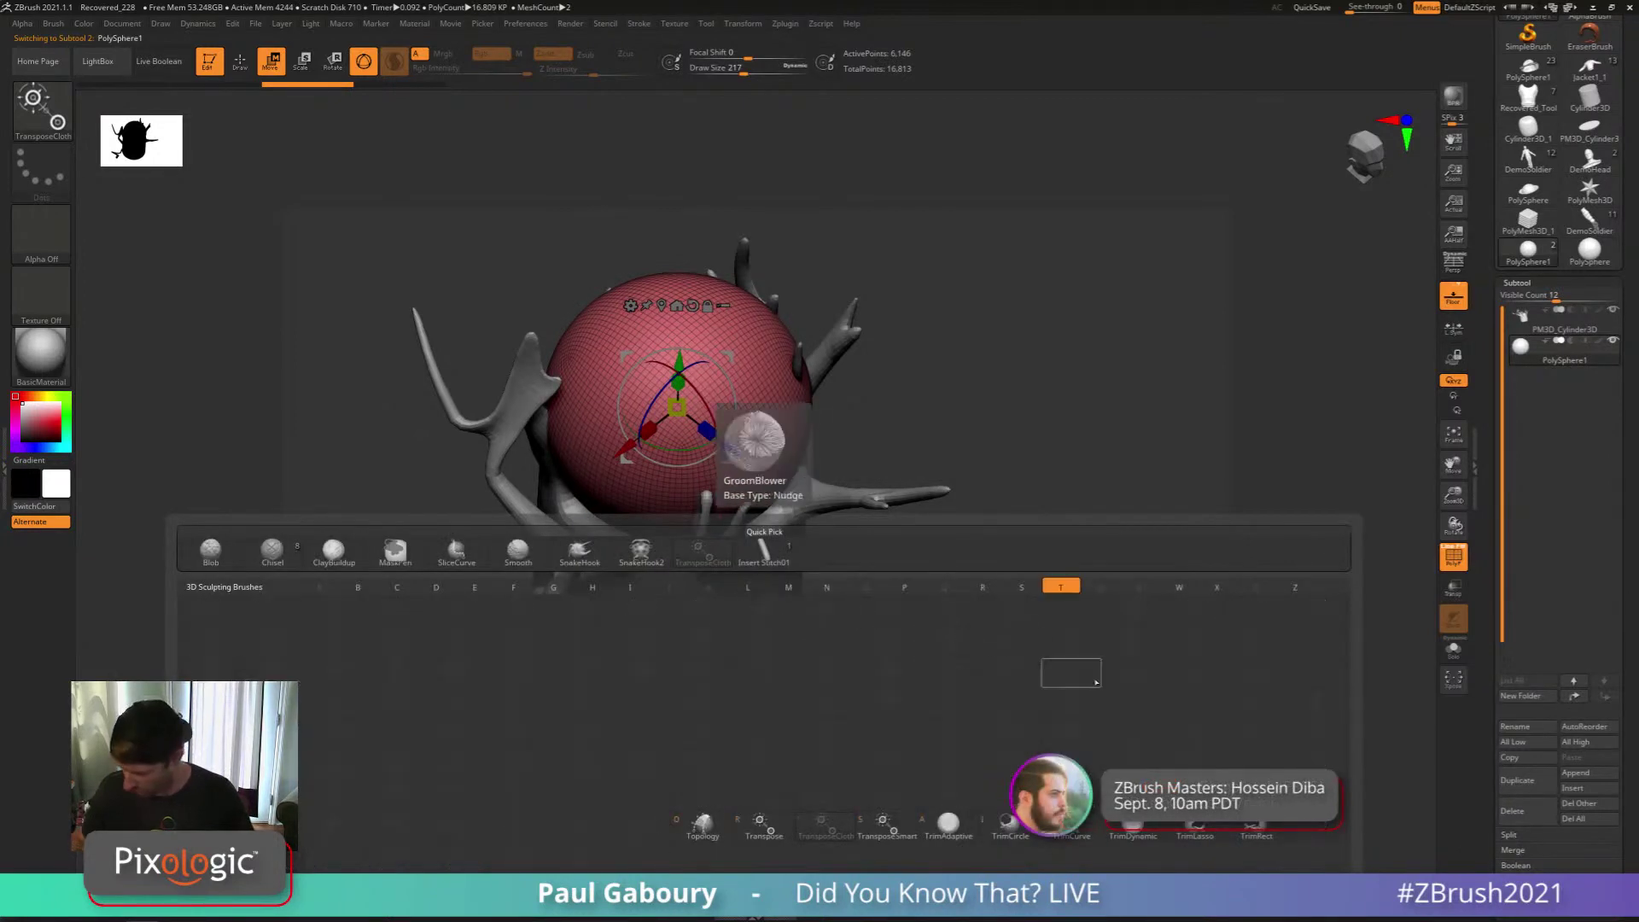
left_click(763, 824)
left_click_drag(677, 408, 651, 409)
mouse_move(768, 559)
left_mouse_down()
mouse_move(754, 493)
mouse_move(769, 556)
mouse_move(756, 567)
left_mouse_up()
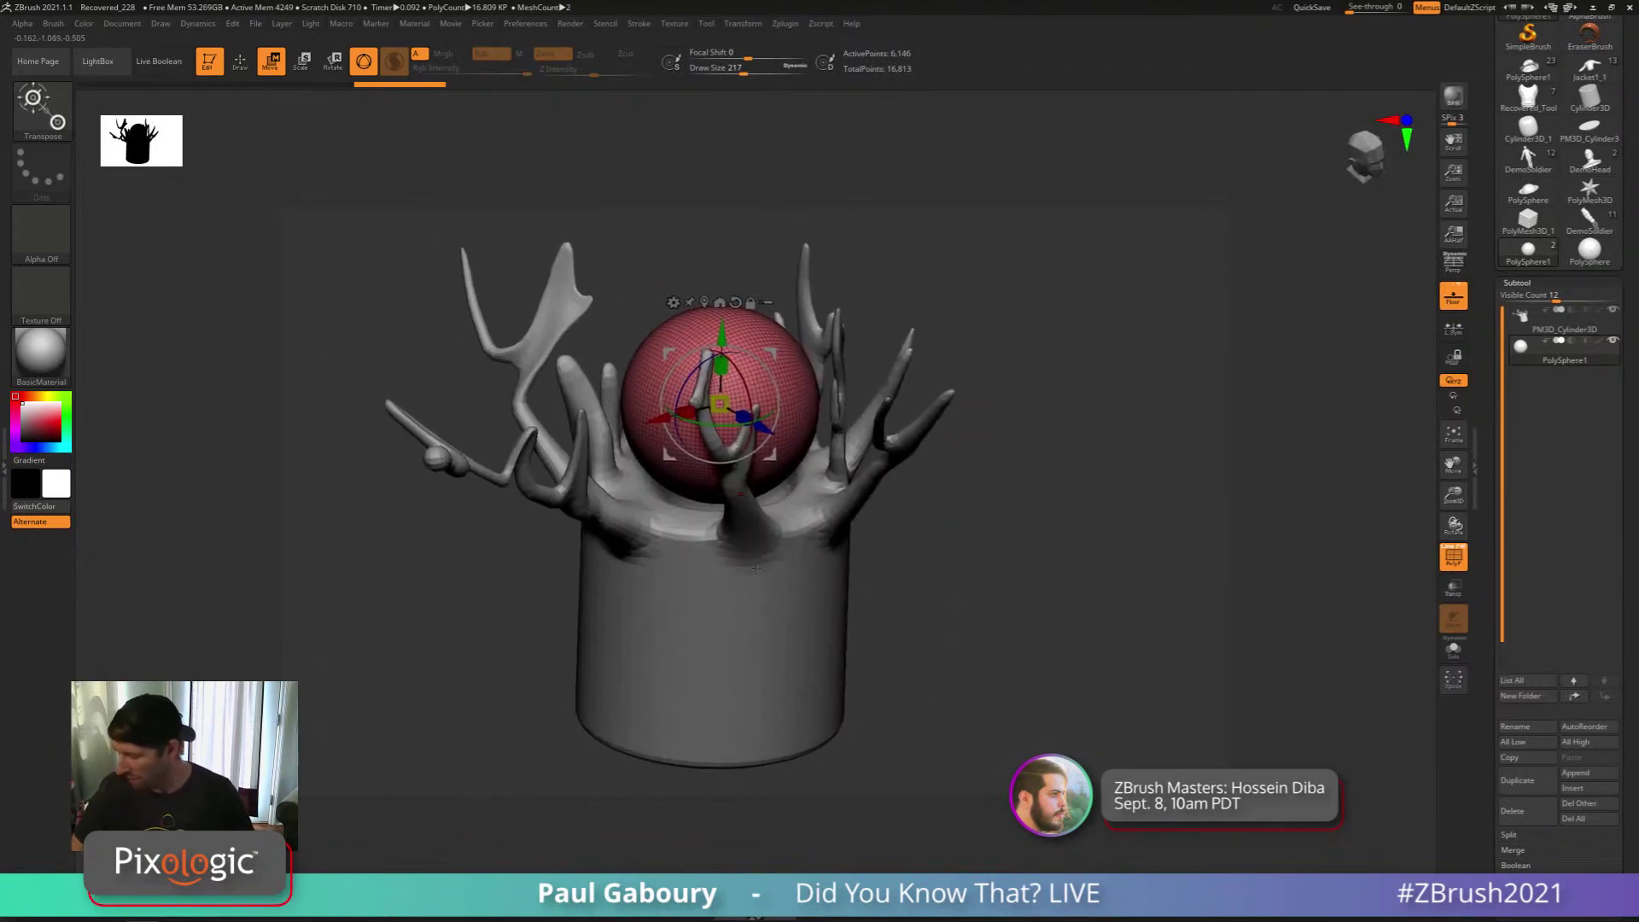
Set the dynamics Simulation Iterations to 300 and keep Self Collision at 0
left_click(197, 23)
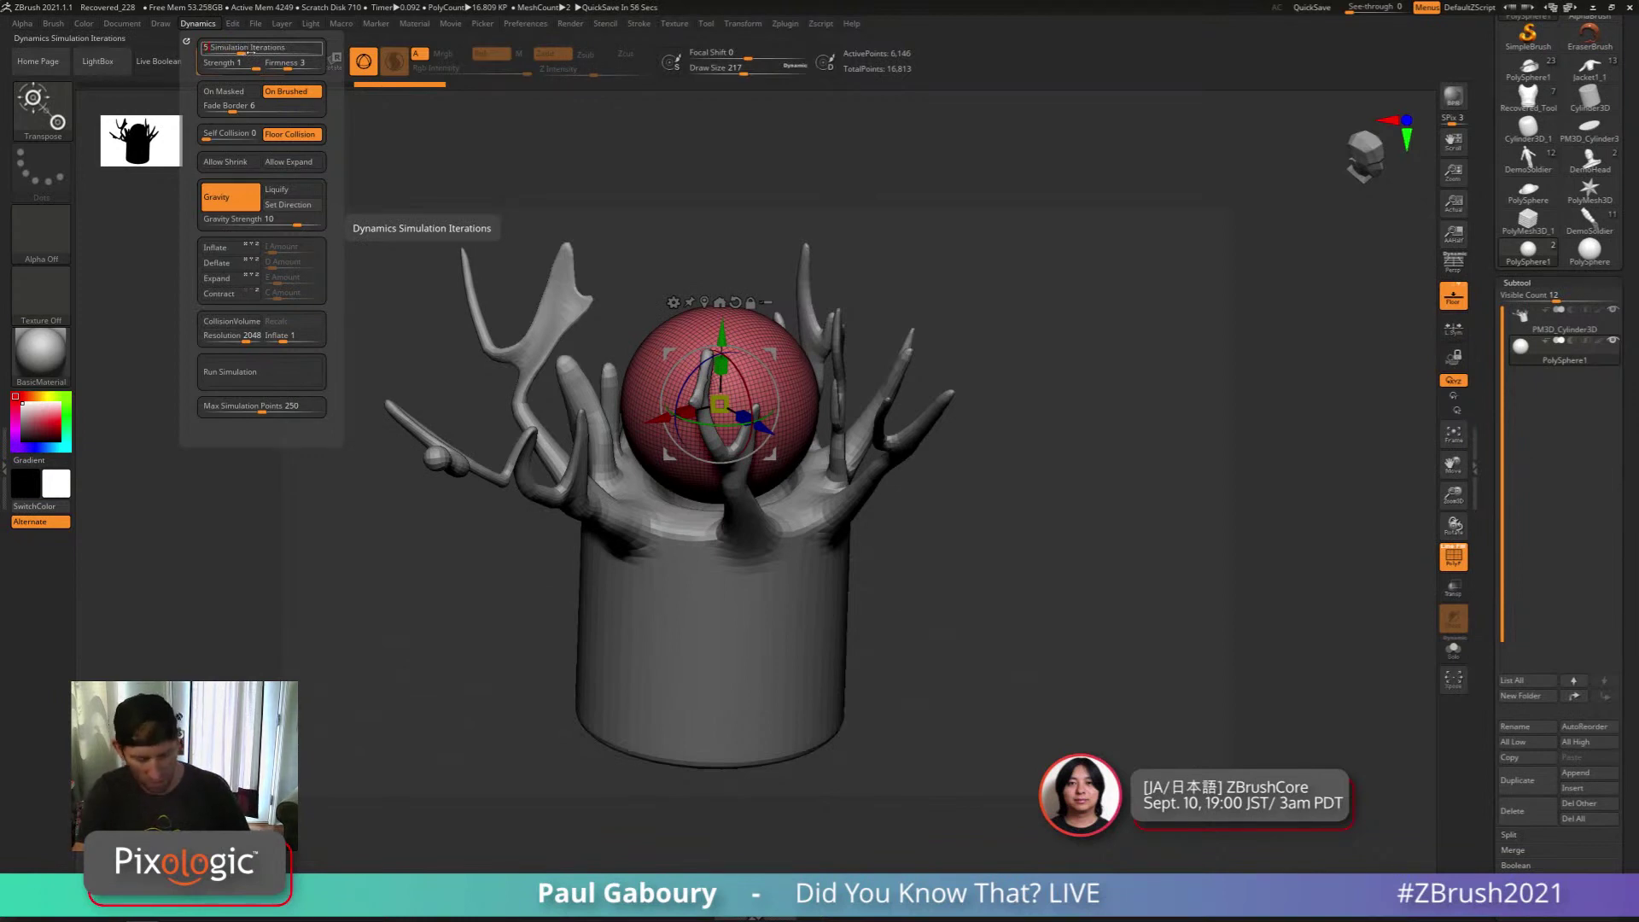
key("BackSpace")
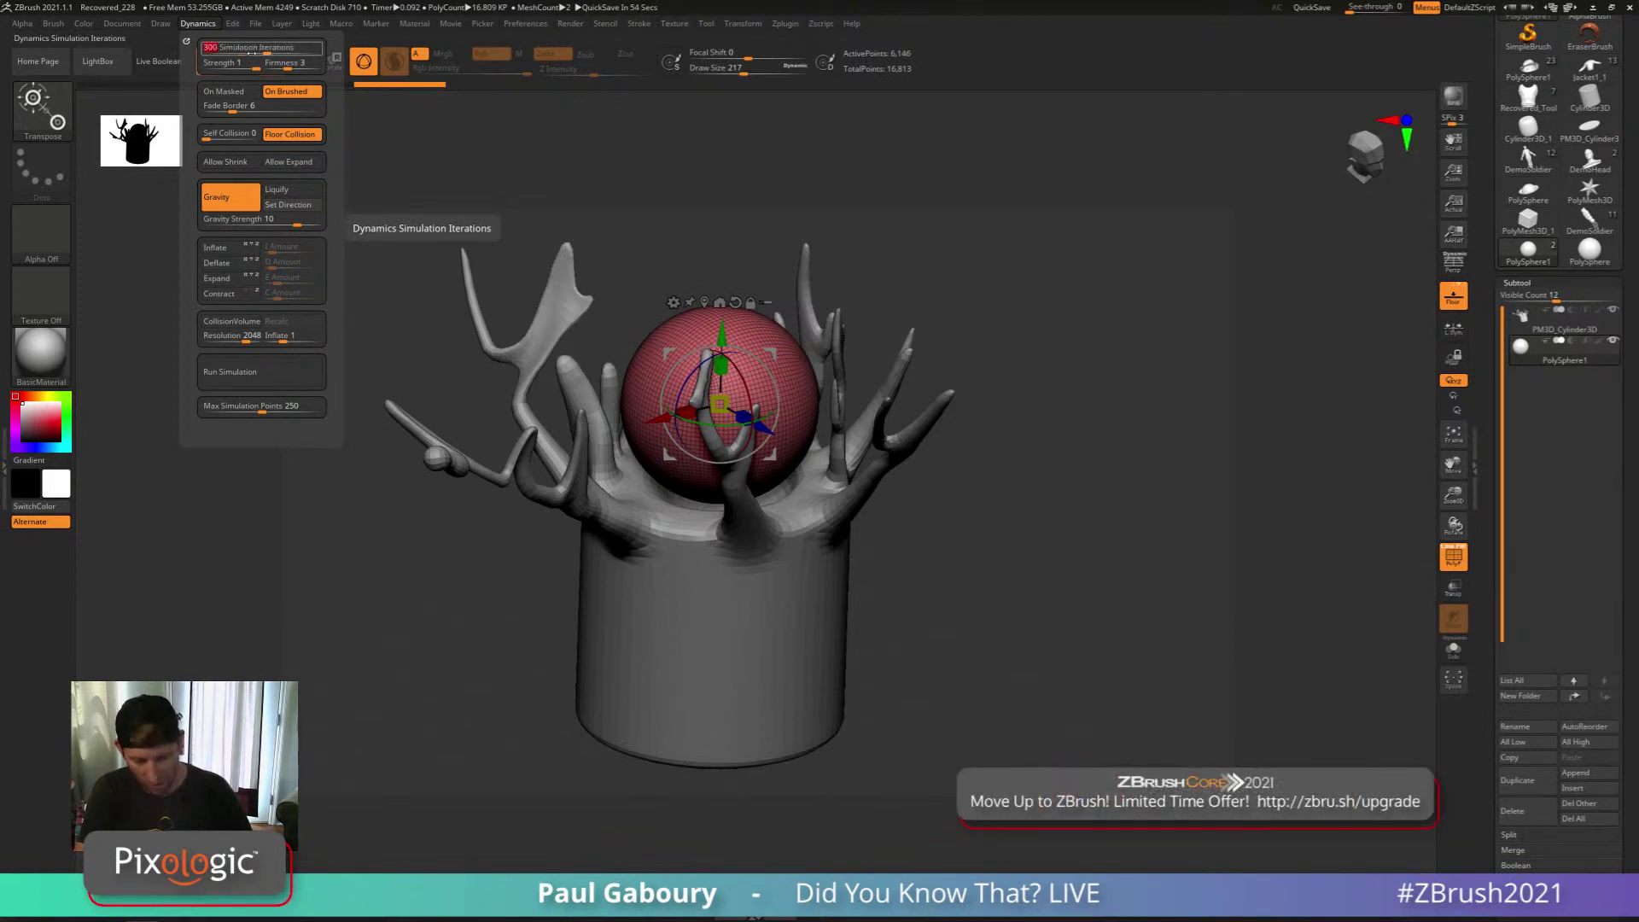
key("Return")
left_click(237, 134)
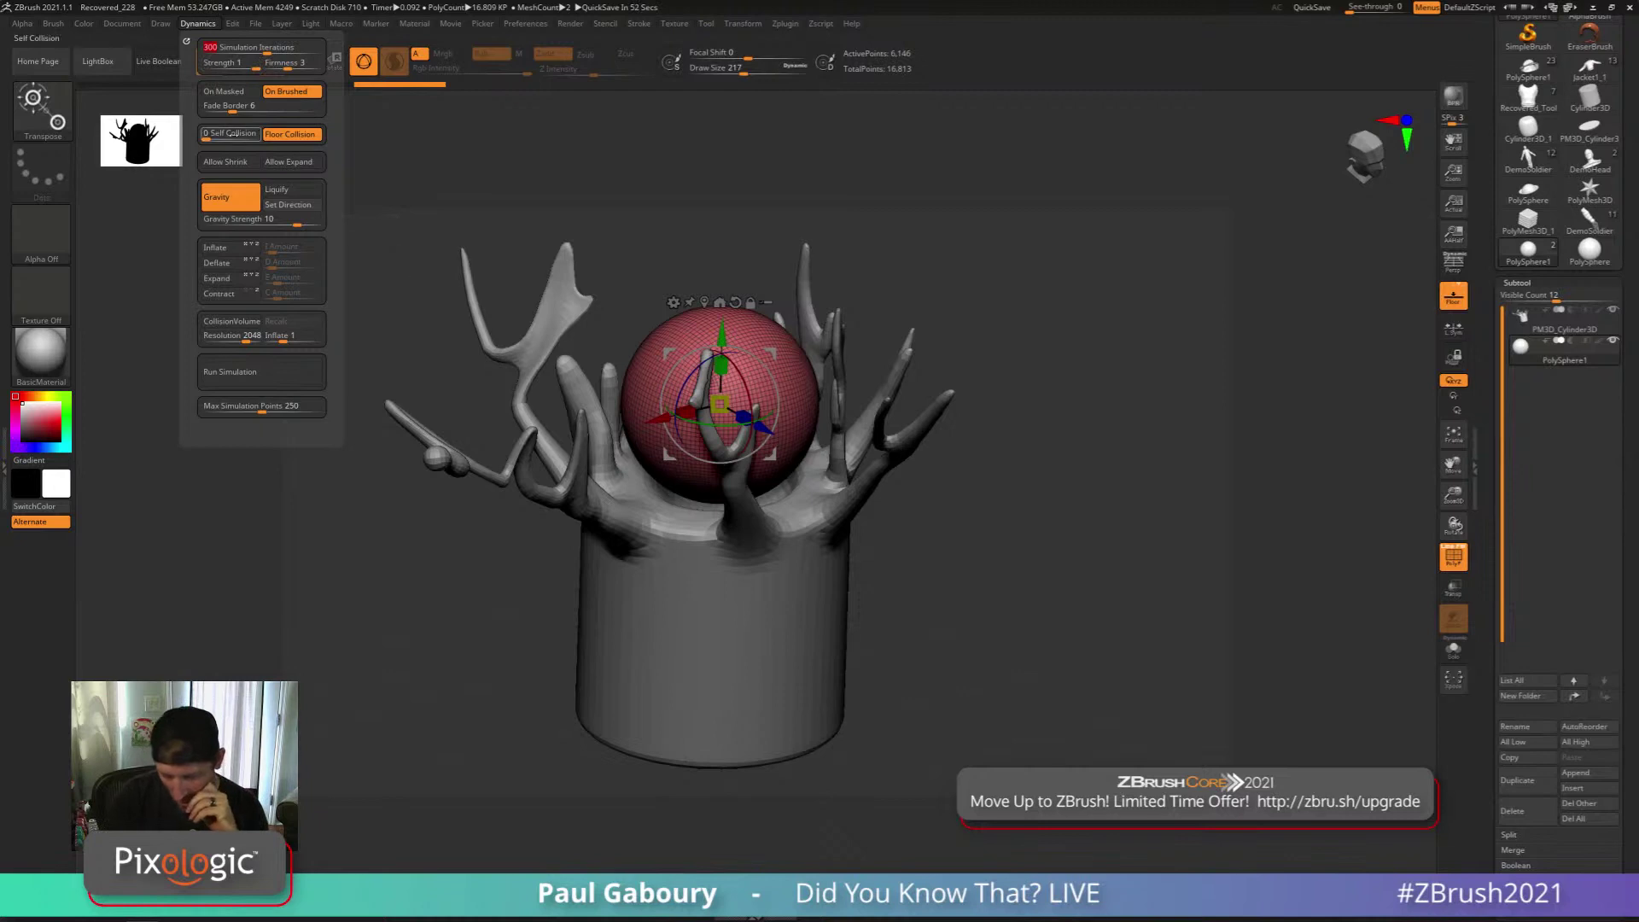
key("Return")
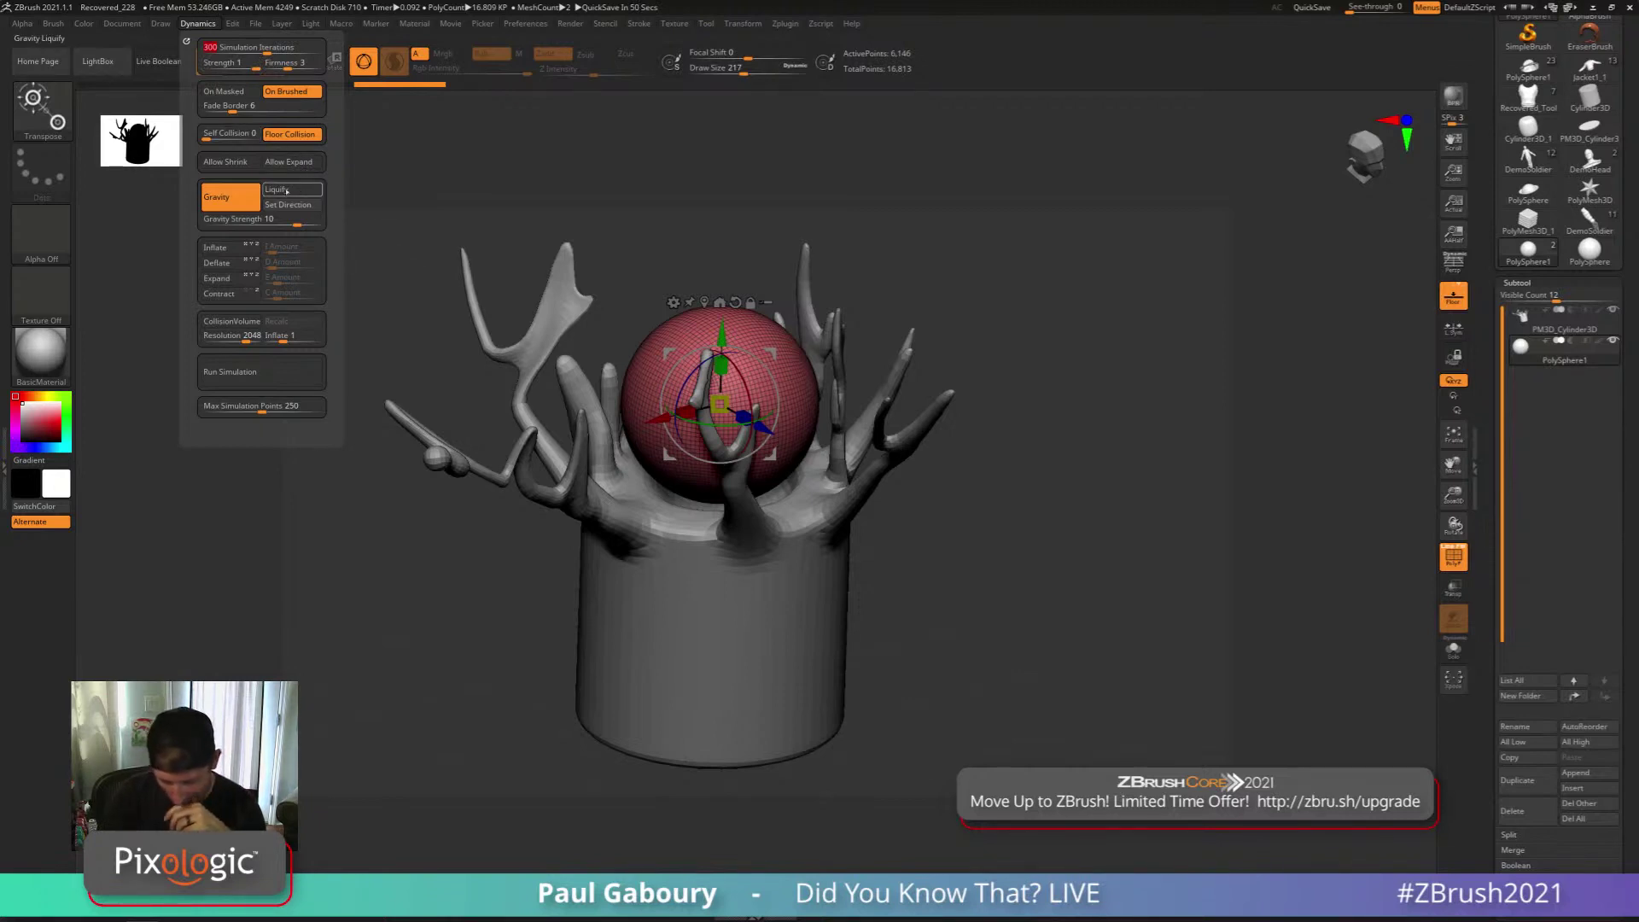
Turn off Gravity and enable CollisionVolume for the dynamics simulation
left_click(267, 199)
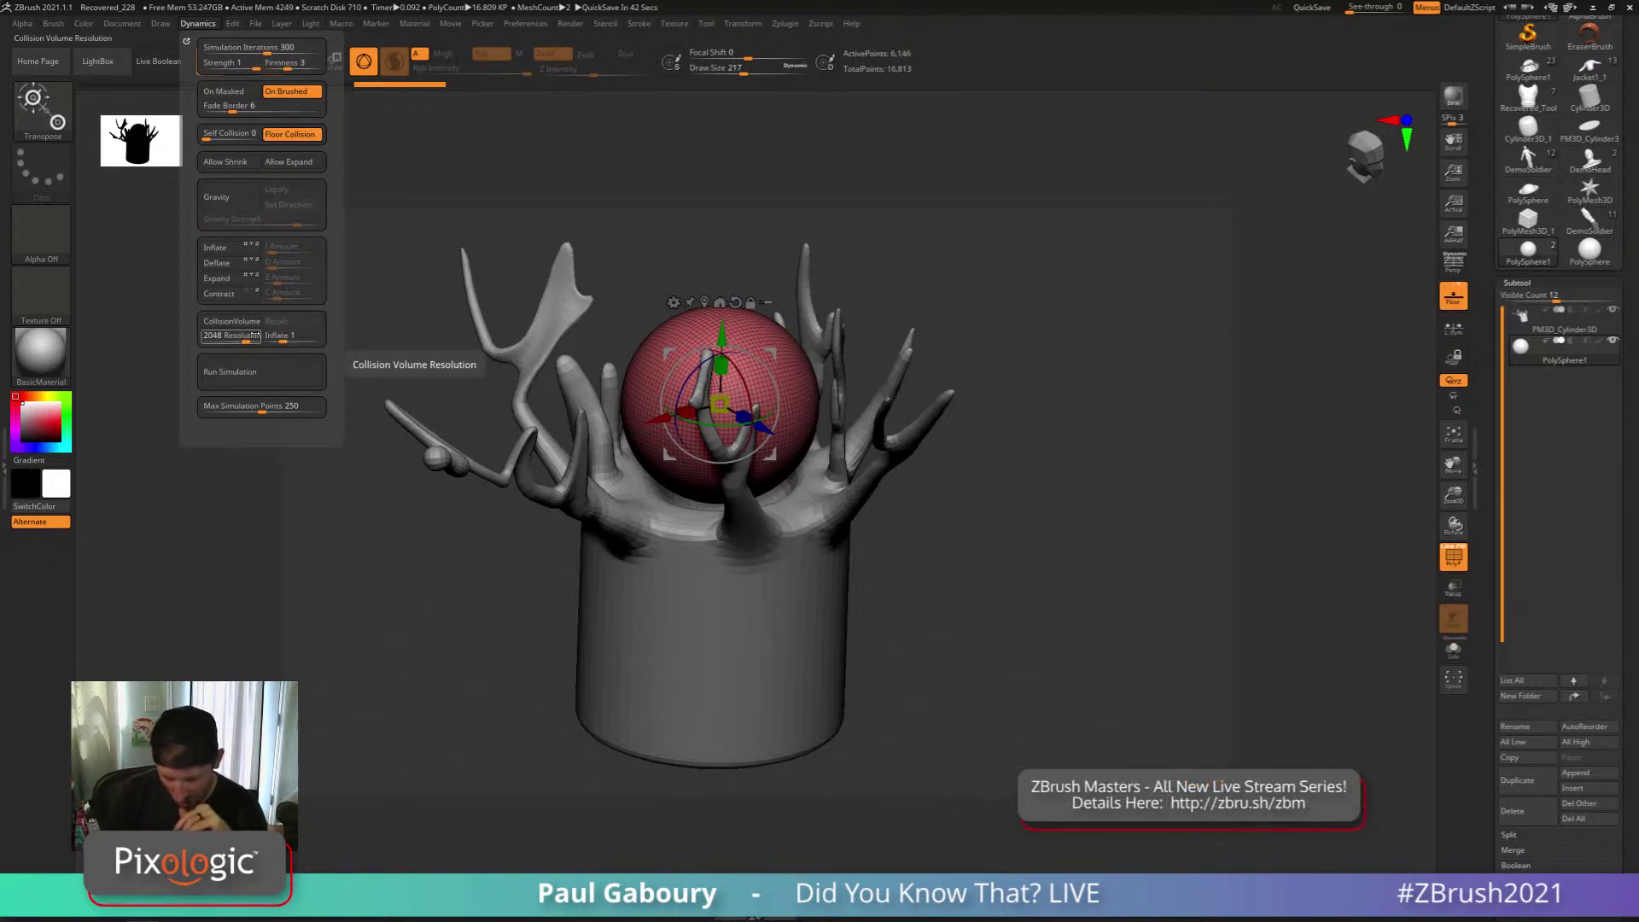
left_click(235, 323)
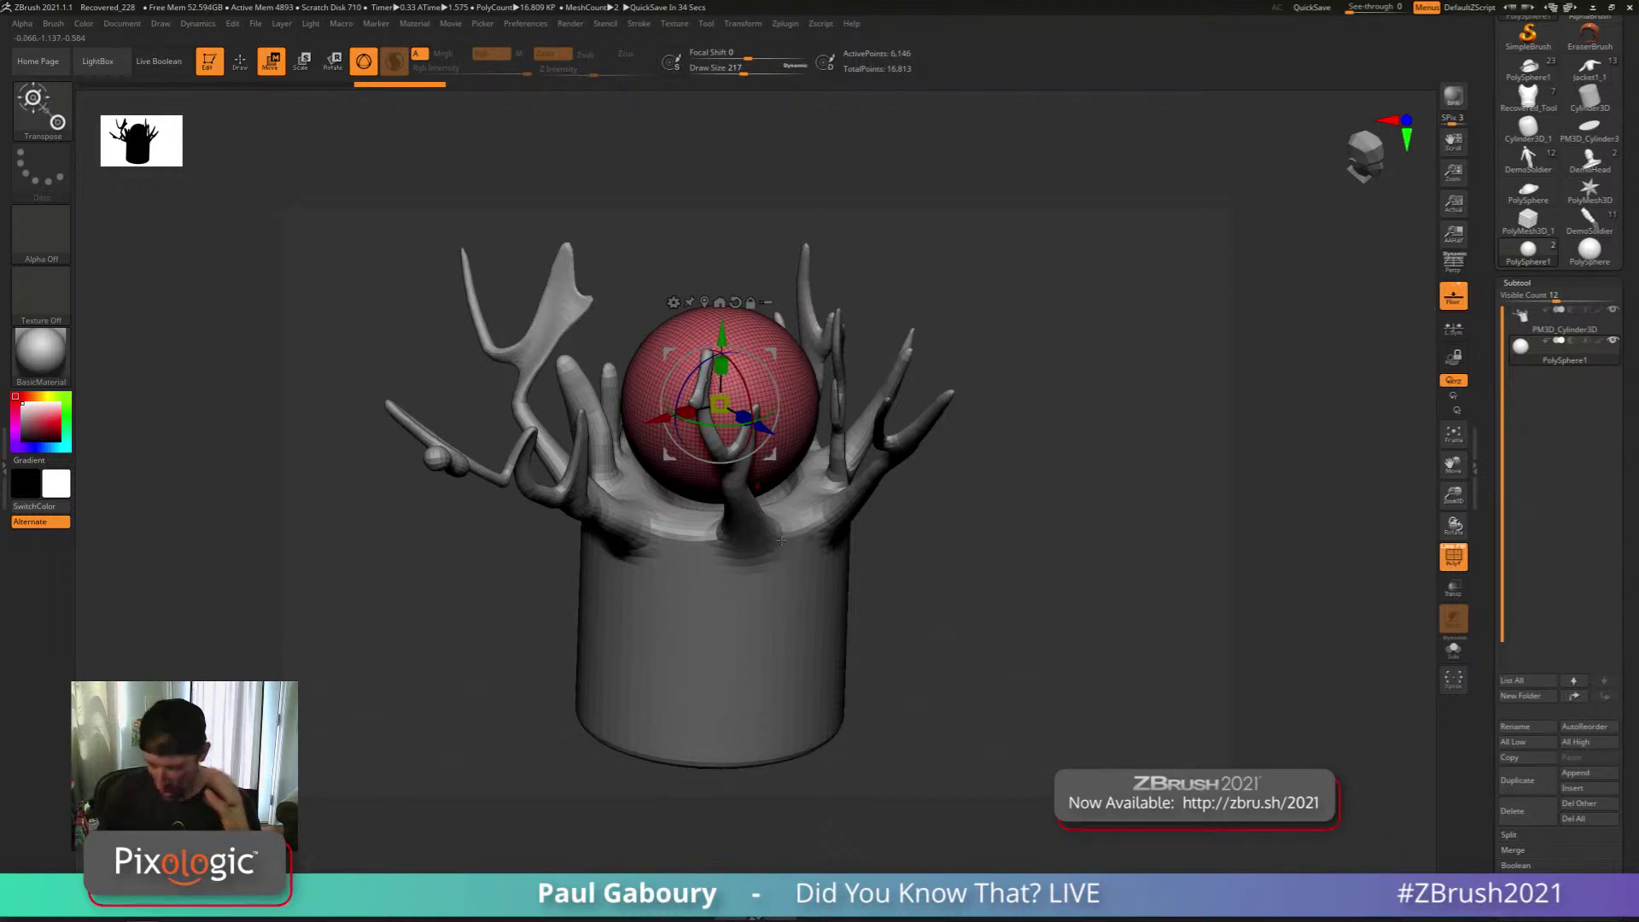
left_click(201, 24)
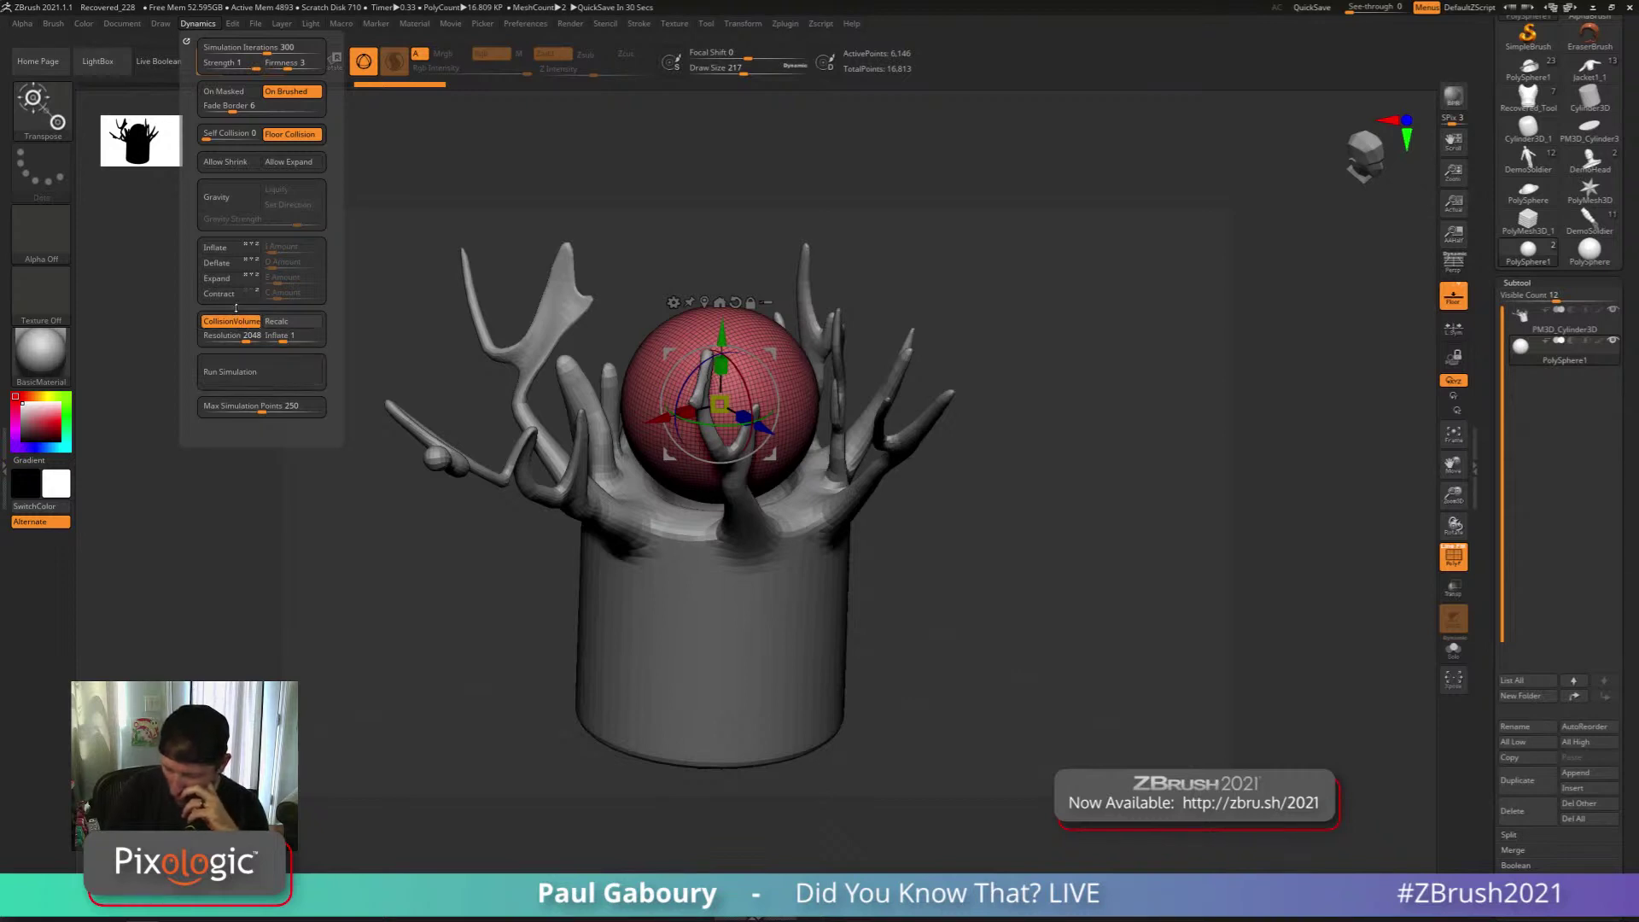
Turn on Inflate with an amount of about 15.8 and run the dynamics simulation on the sphere
left_click(220, 248)
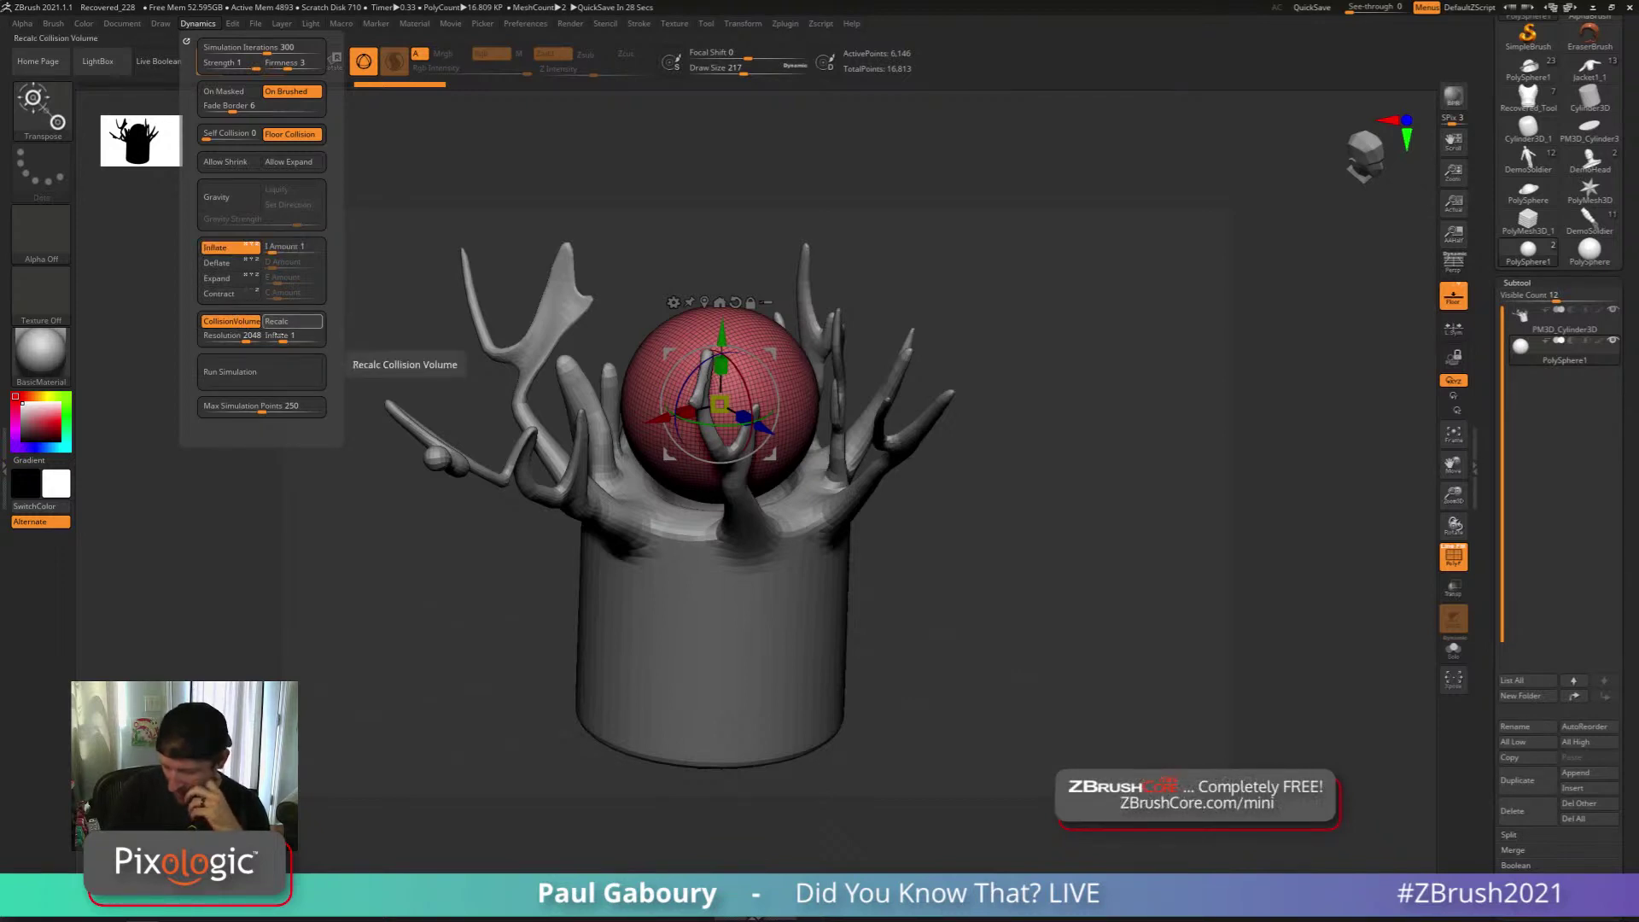
left_click(281, 376)
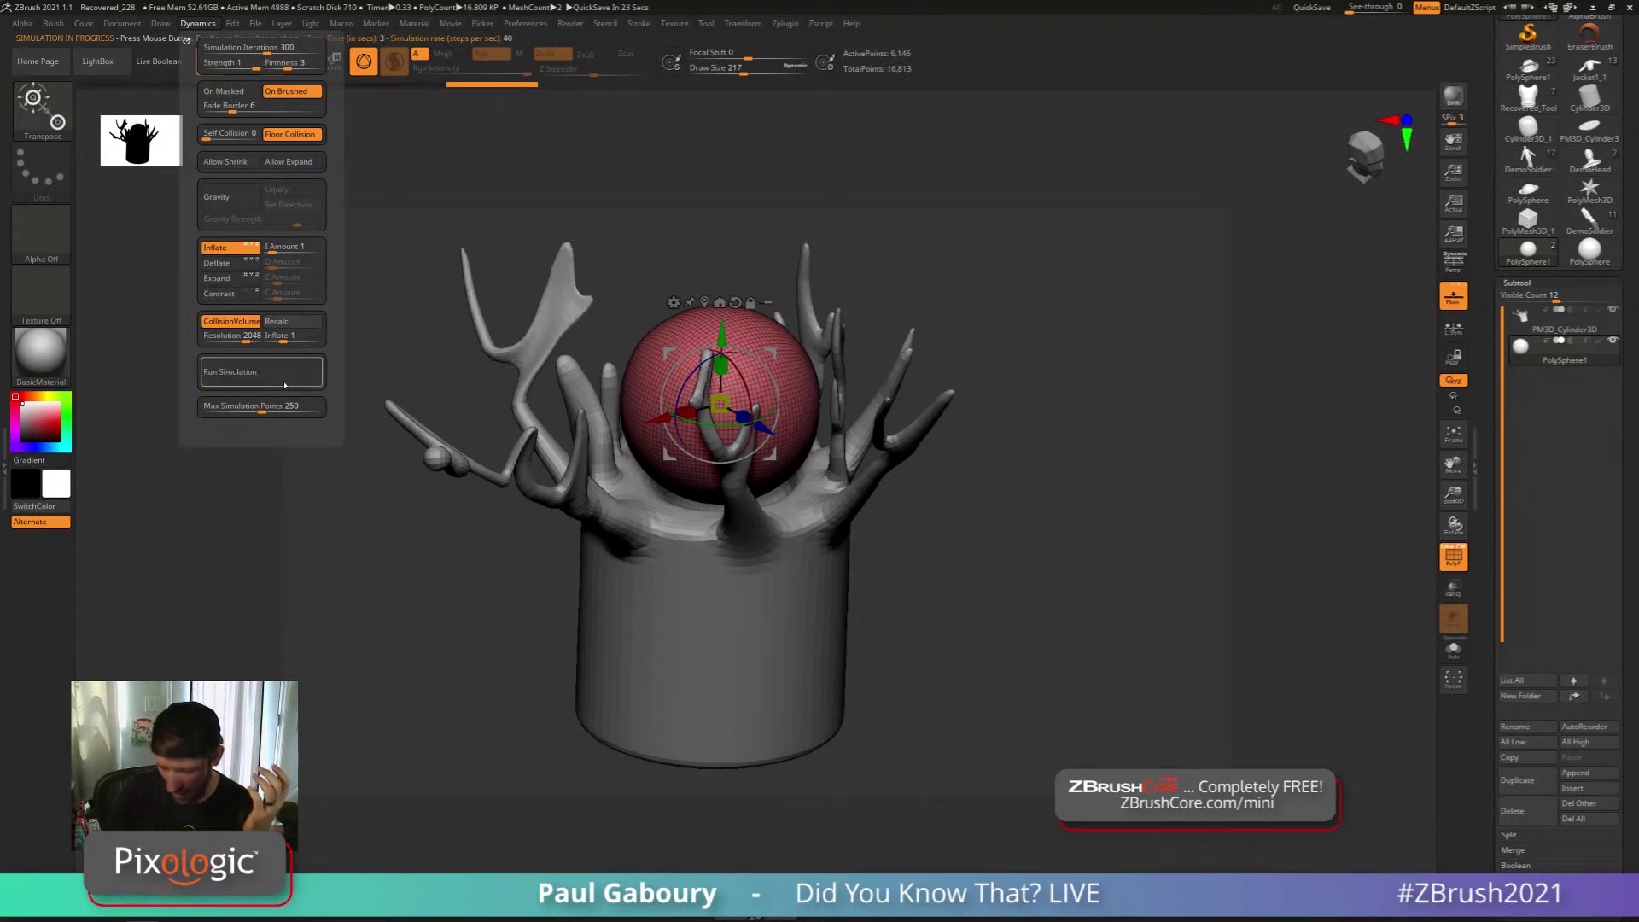
left_click_drag(285, 248, 289, 248)
left_click(282, 370)
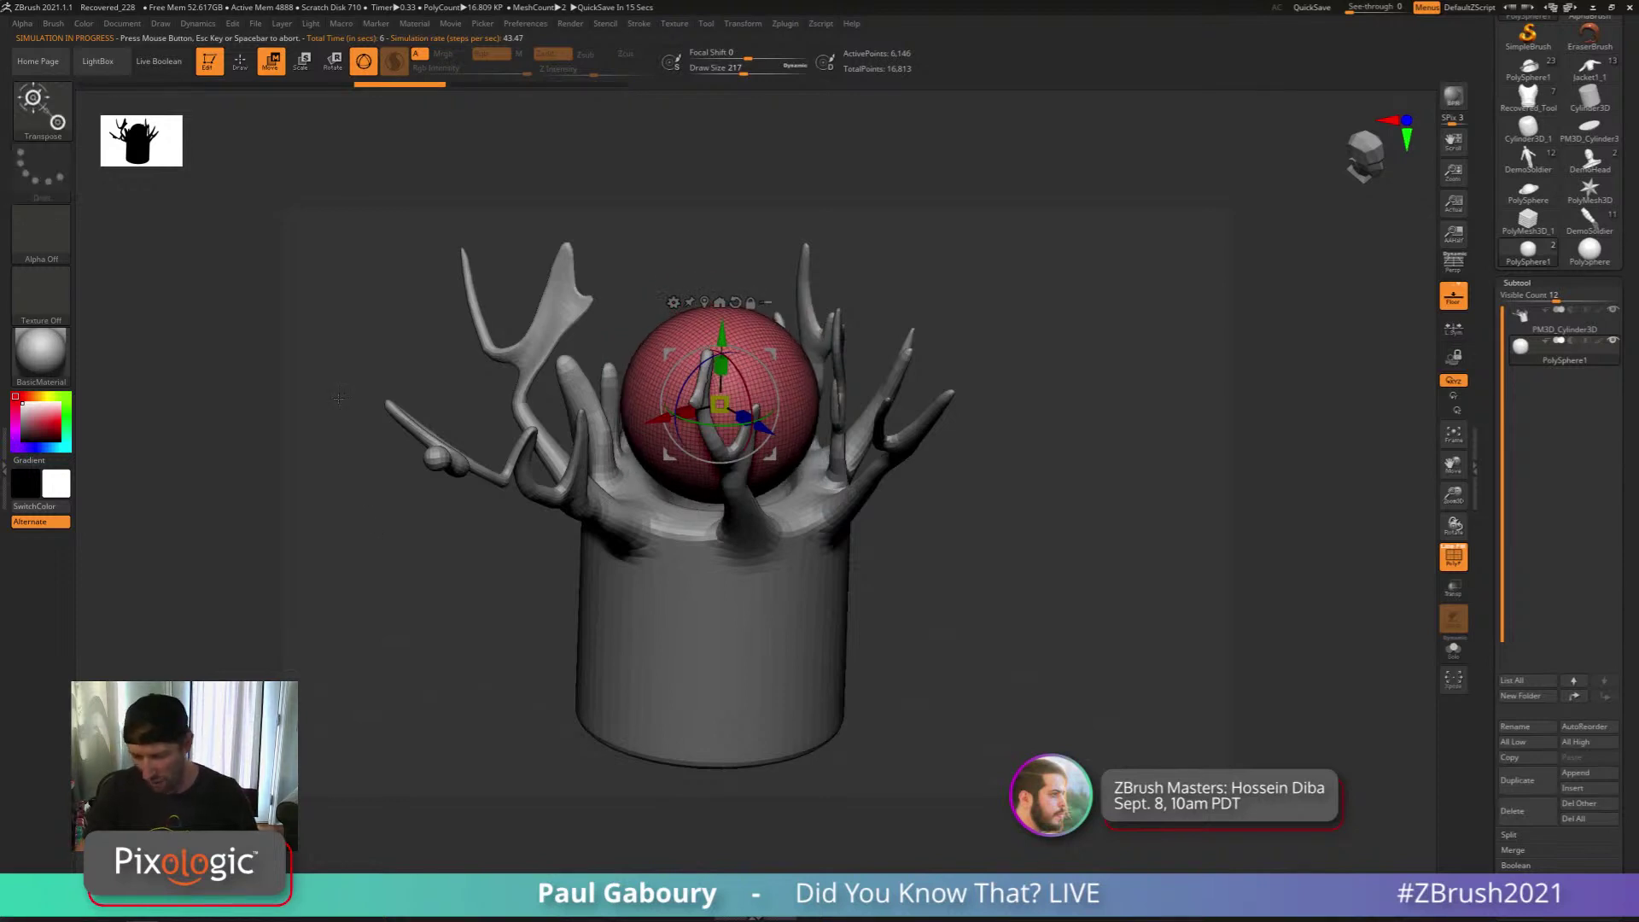
Toggle the Inflate option, run the dynamics simulation on the sphere again, and undo the resulting deformation
left_click(195, 25)
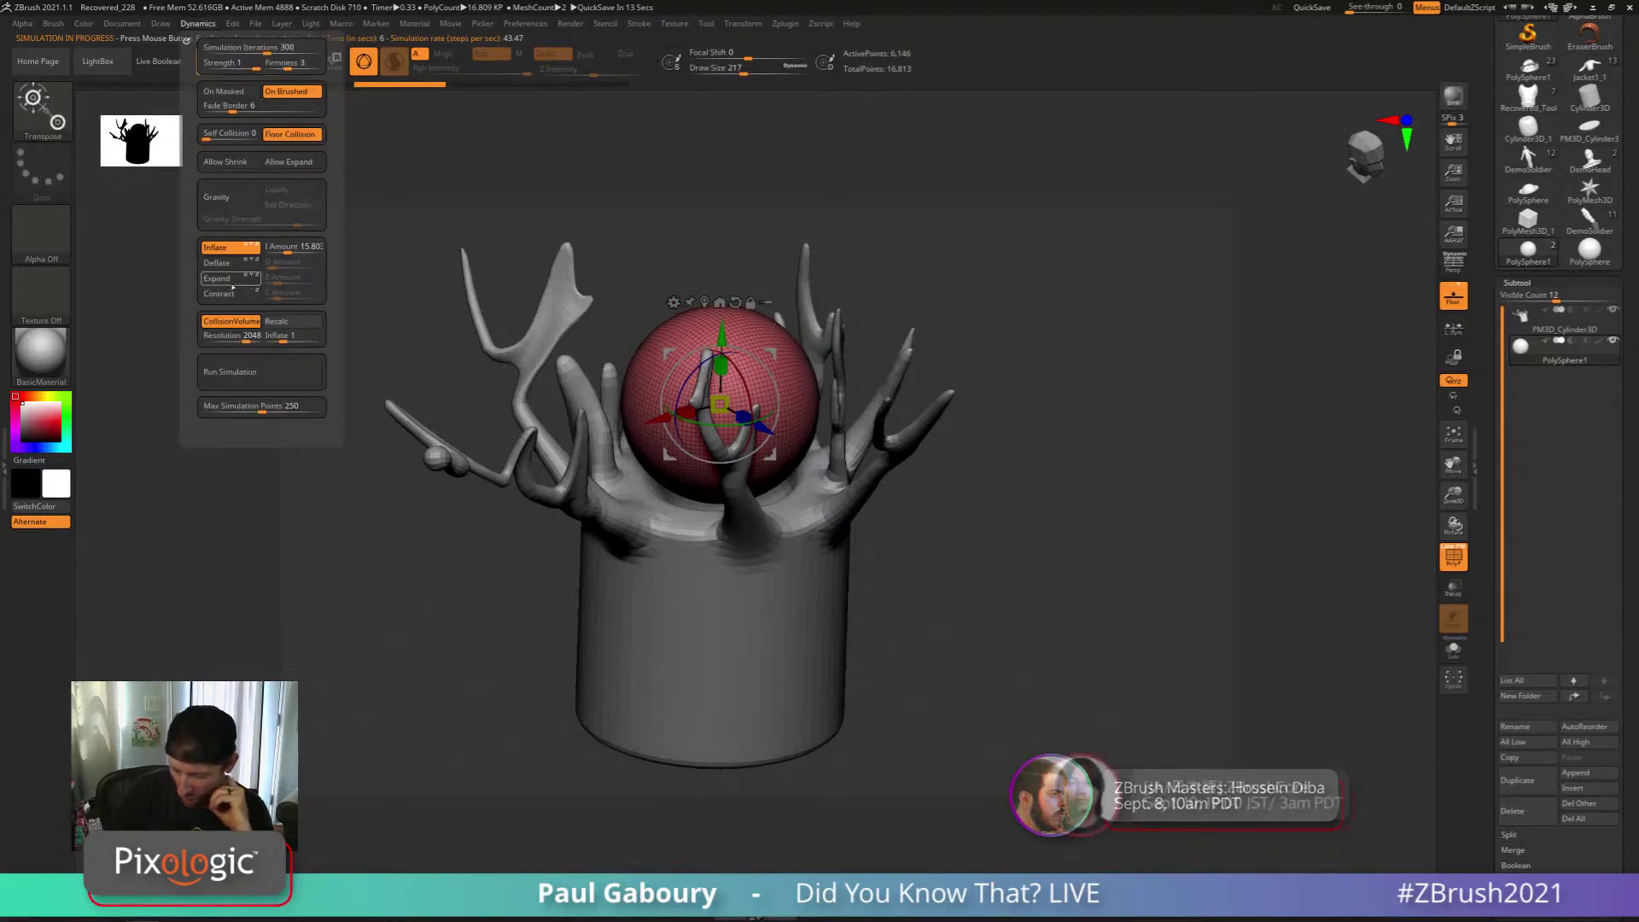
left_click(231, 250)
left_click(275, 377)
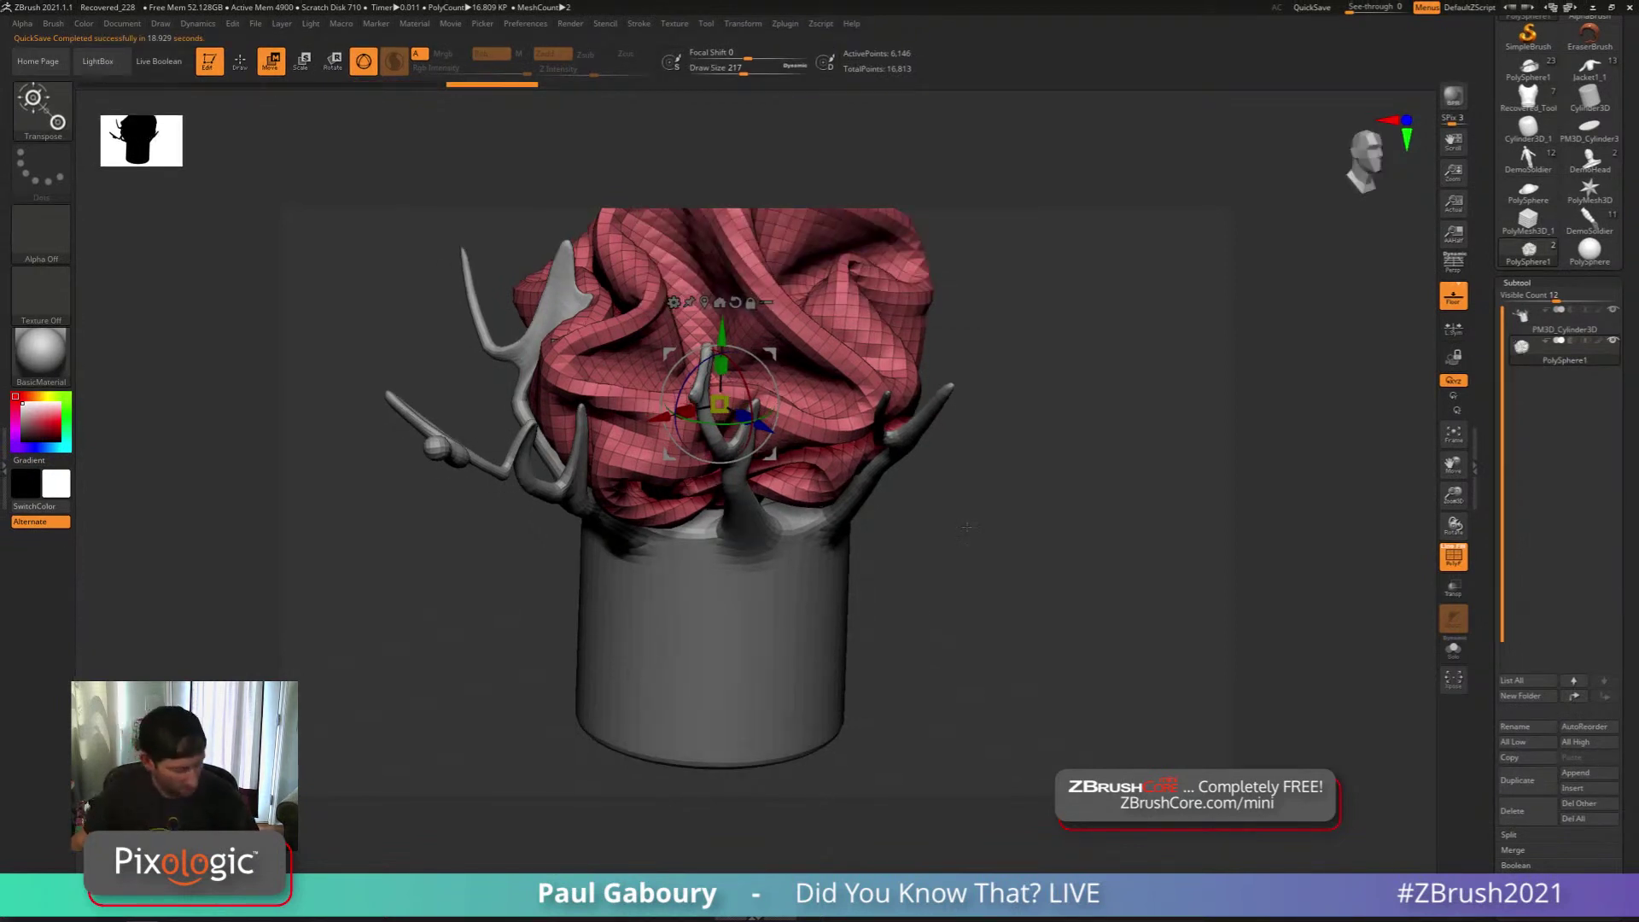
key("ctrl+z")
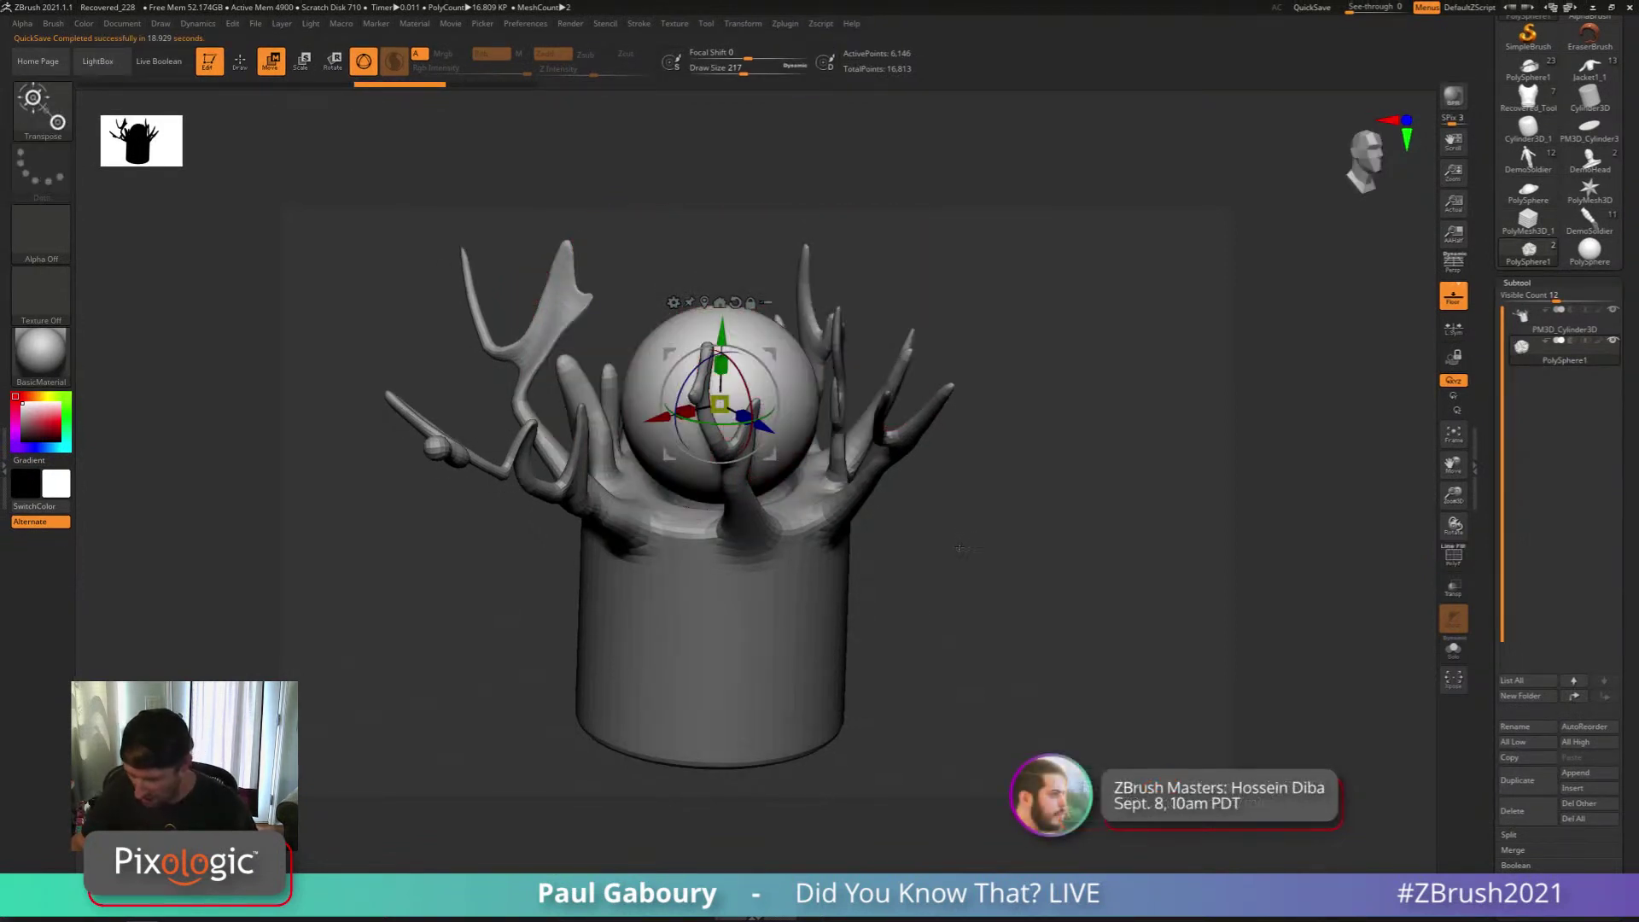
Switch to the TransposeCloth brush and scale the sphere up uniformly so it swells against the surrounding branches
key("b")
key("t")
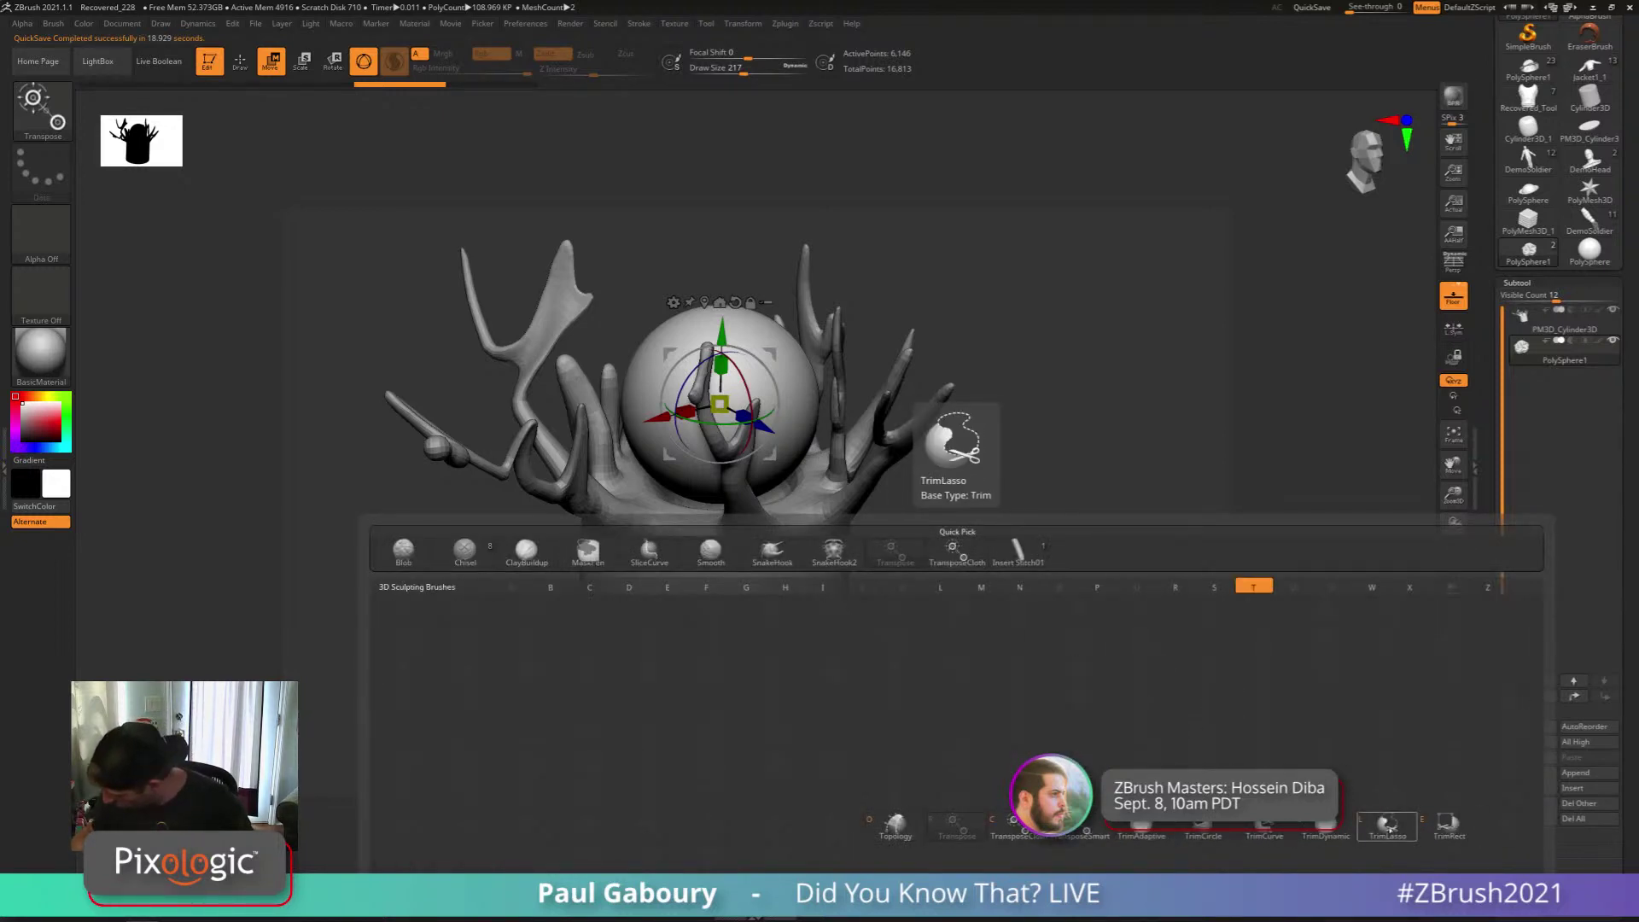
left_click(1013, 822)
left_click_drag(725, 408, 740, 403)
mouse_move(1007, 559)
left_mouse_down()
mouse_move(920, 568)
mouse_move(976, 556)
mouse_move(913, 518)
left_mouse_up()
left_click_drag(719, 404, 967, 488)
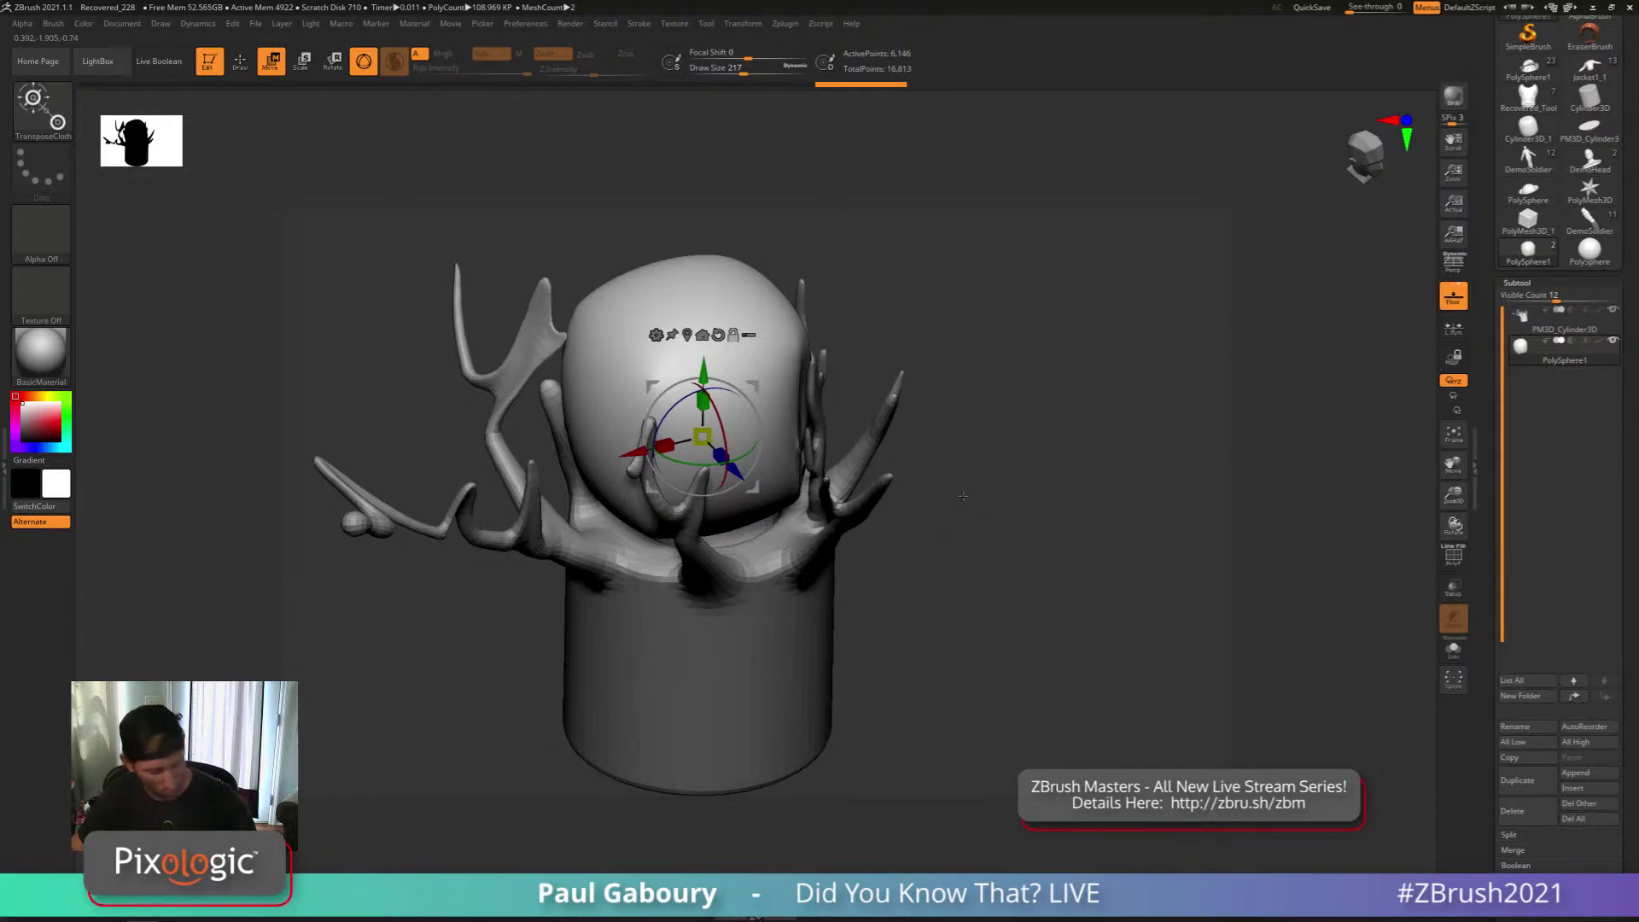
Switch to the Transpose brush and enlarge the sphere uniformly beyond the ring of branches
key("b")
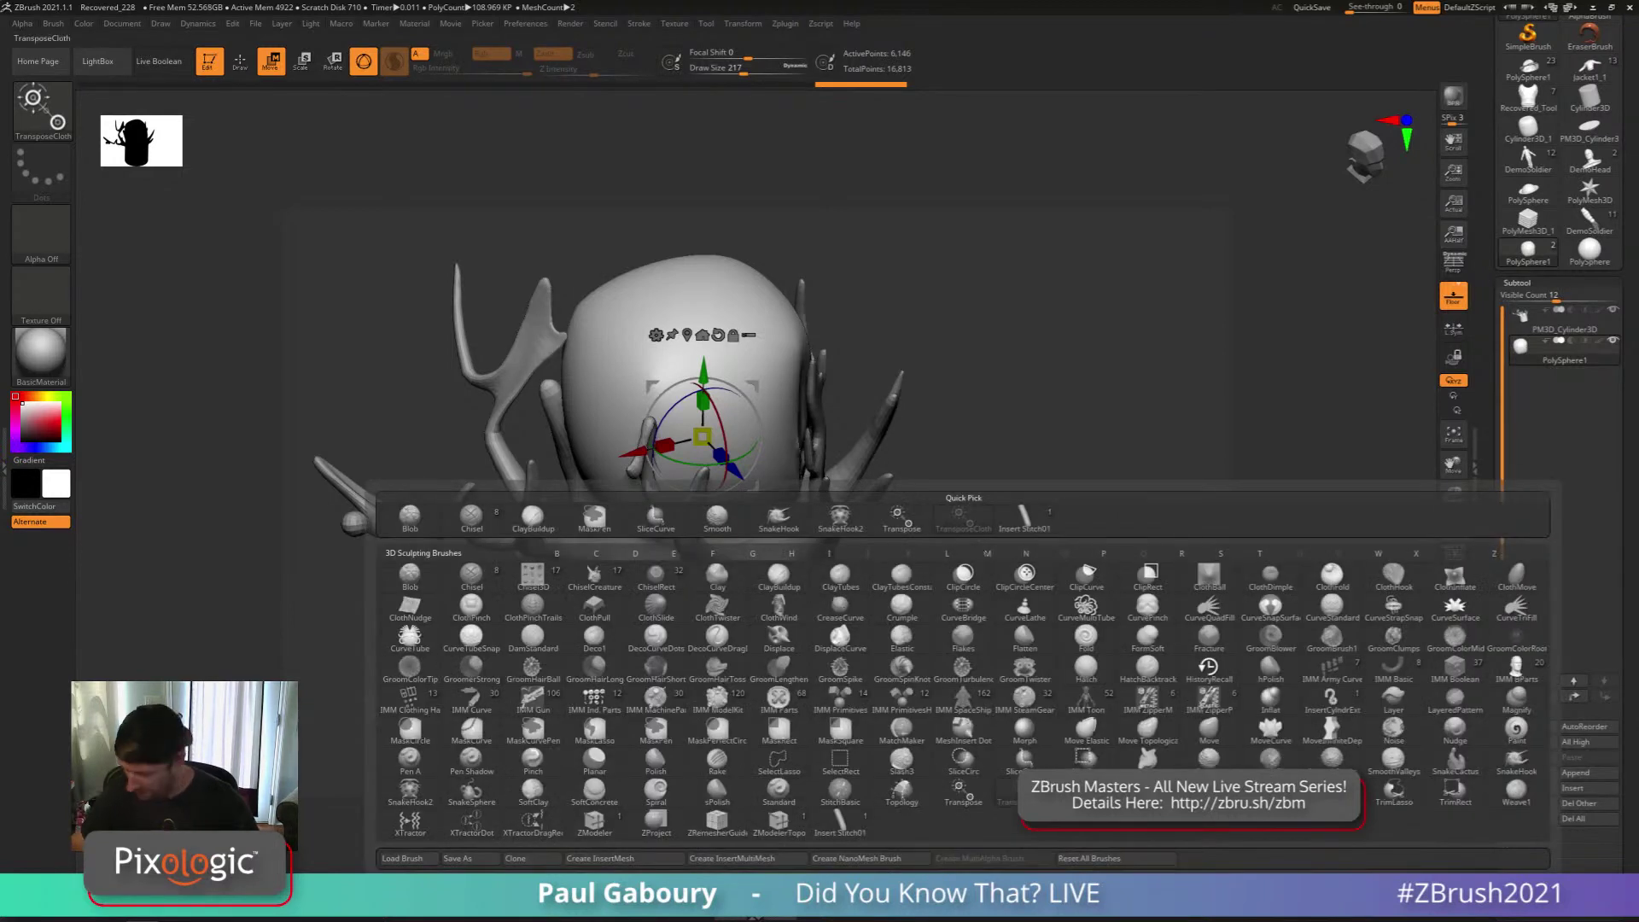
left_click(962, 791)
left_click_drag(701, 437, 827, 451)
right_click_drag(811, 495, 719, 501, "ctrl")
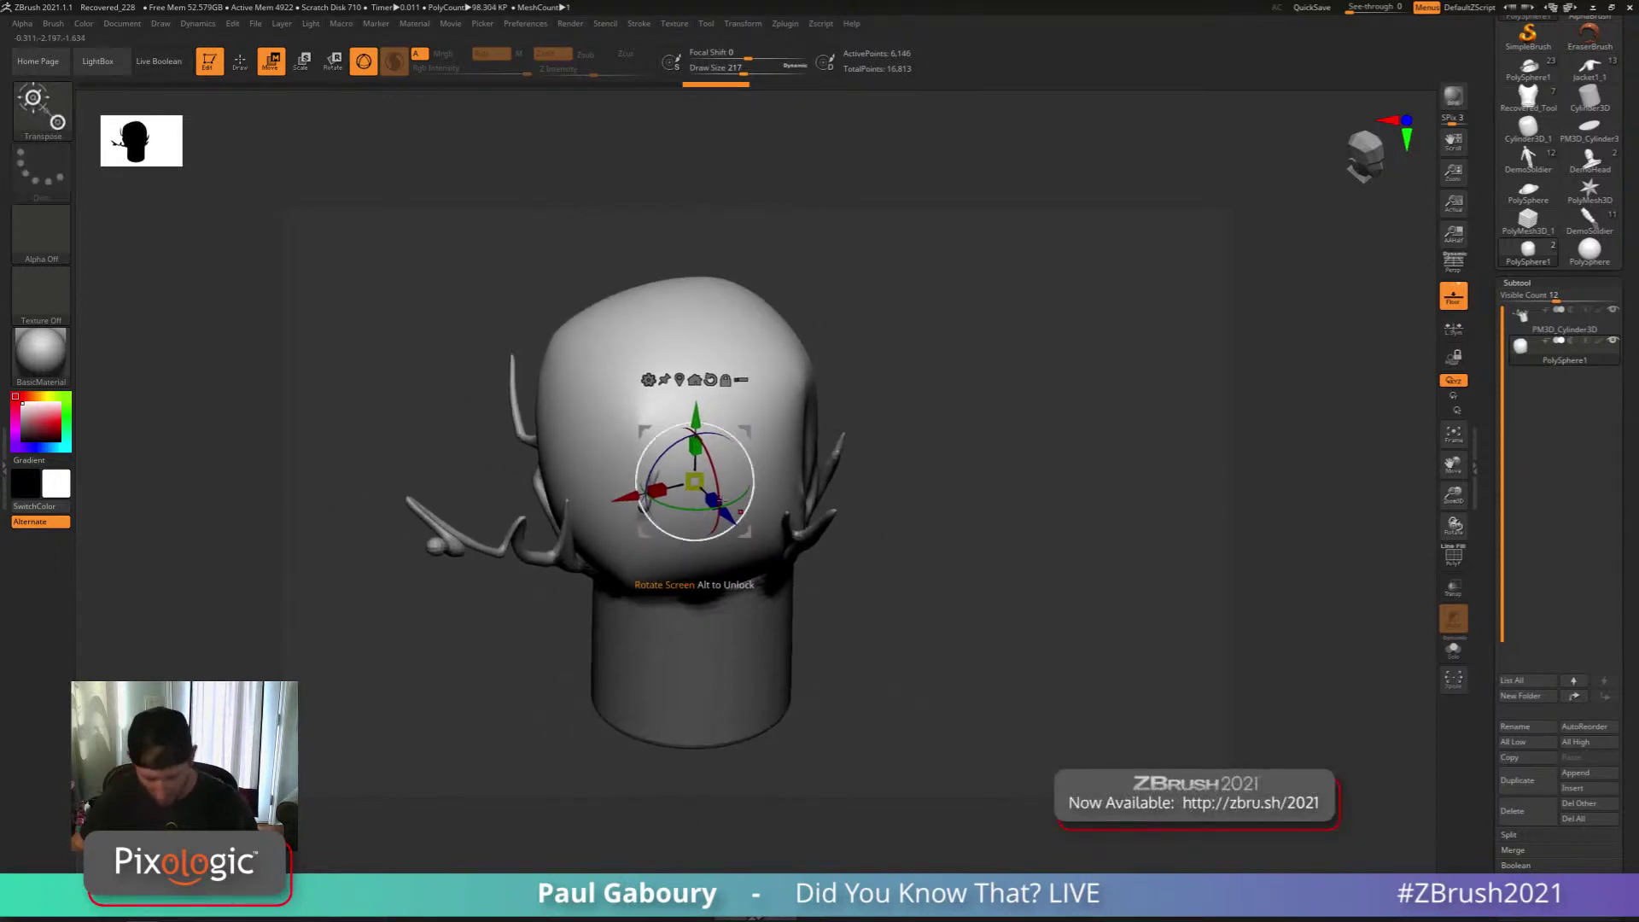
Switch back to the TransposeCloth brush and scale the enlarged sphere so its surface wrinkles around the branches
key("b")
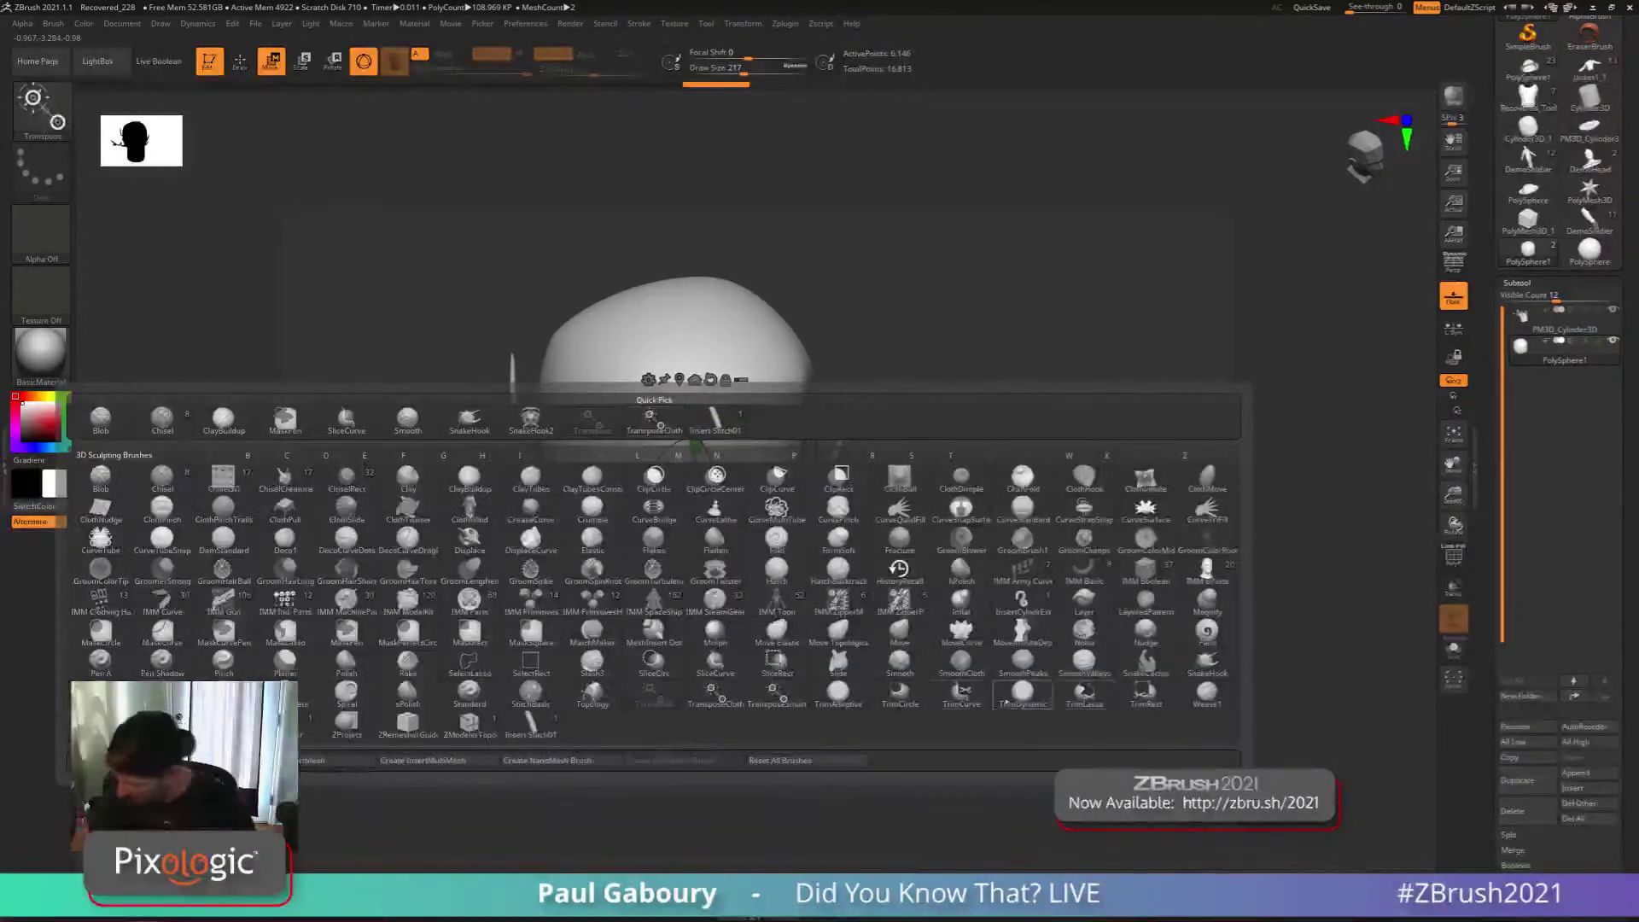
left_click(715, 691)
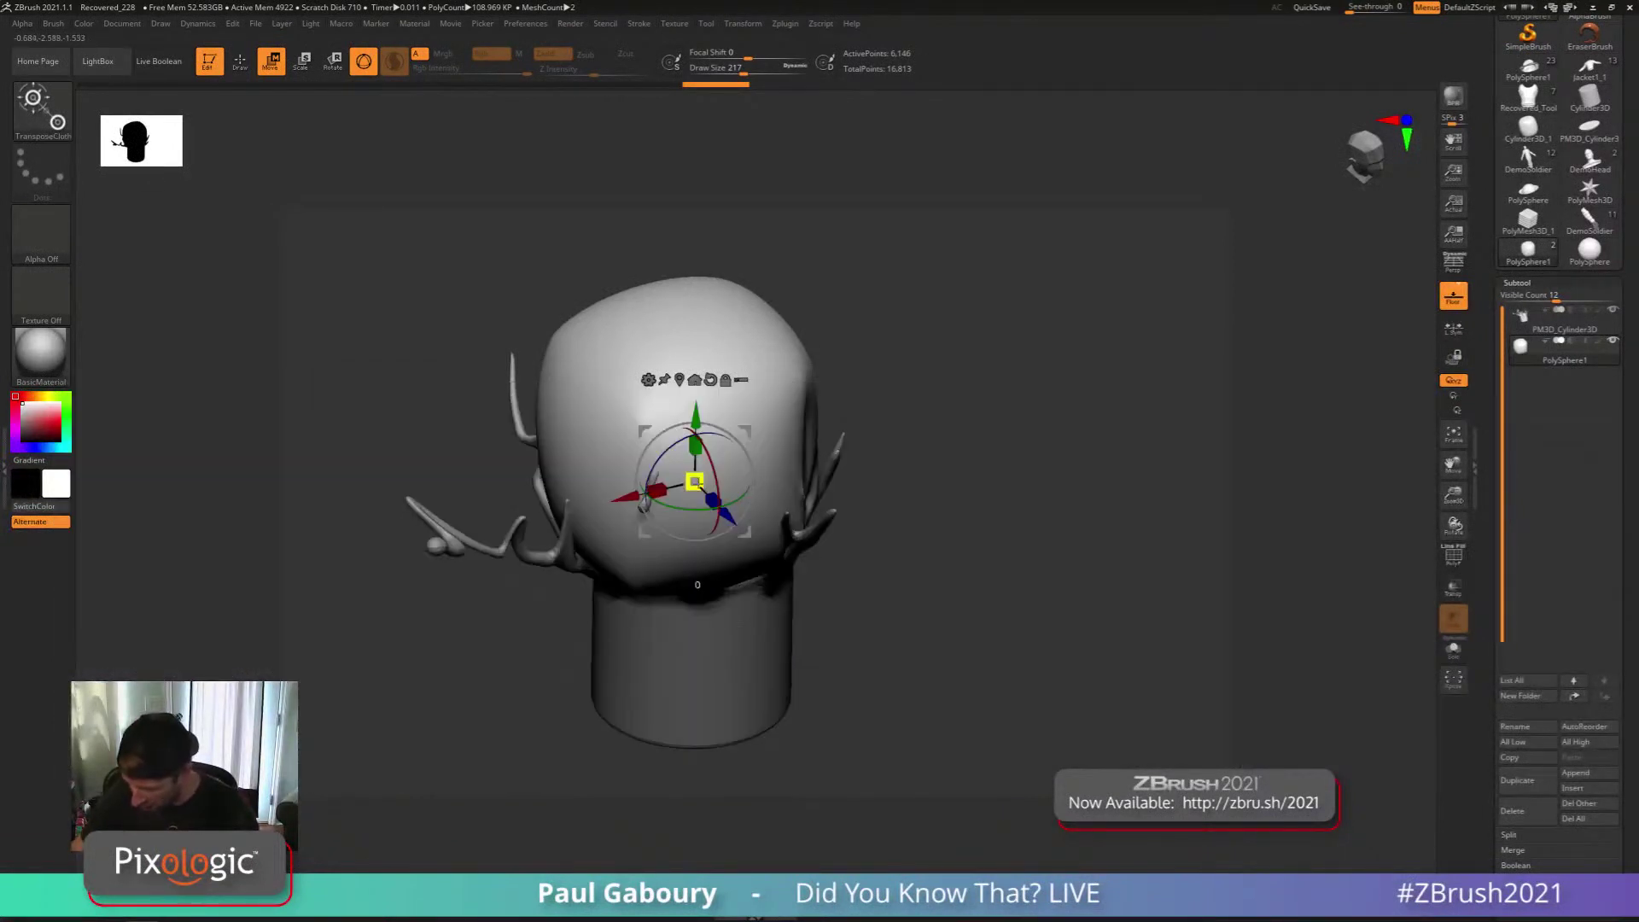
left_click_drag(697, 484, 789, 503)
right_click_drag(811, 568, 879, 534)
left_click_drag(694, 481, 742, 469)
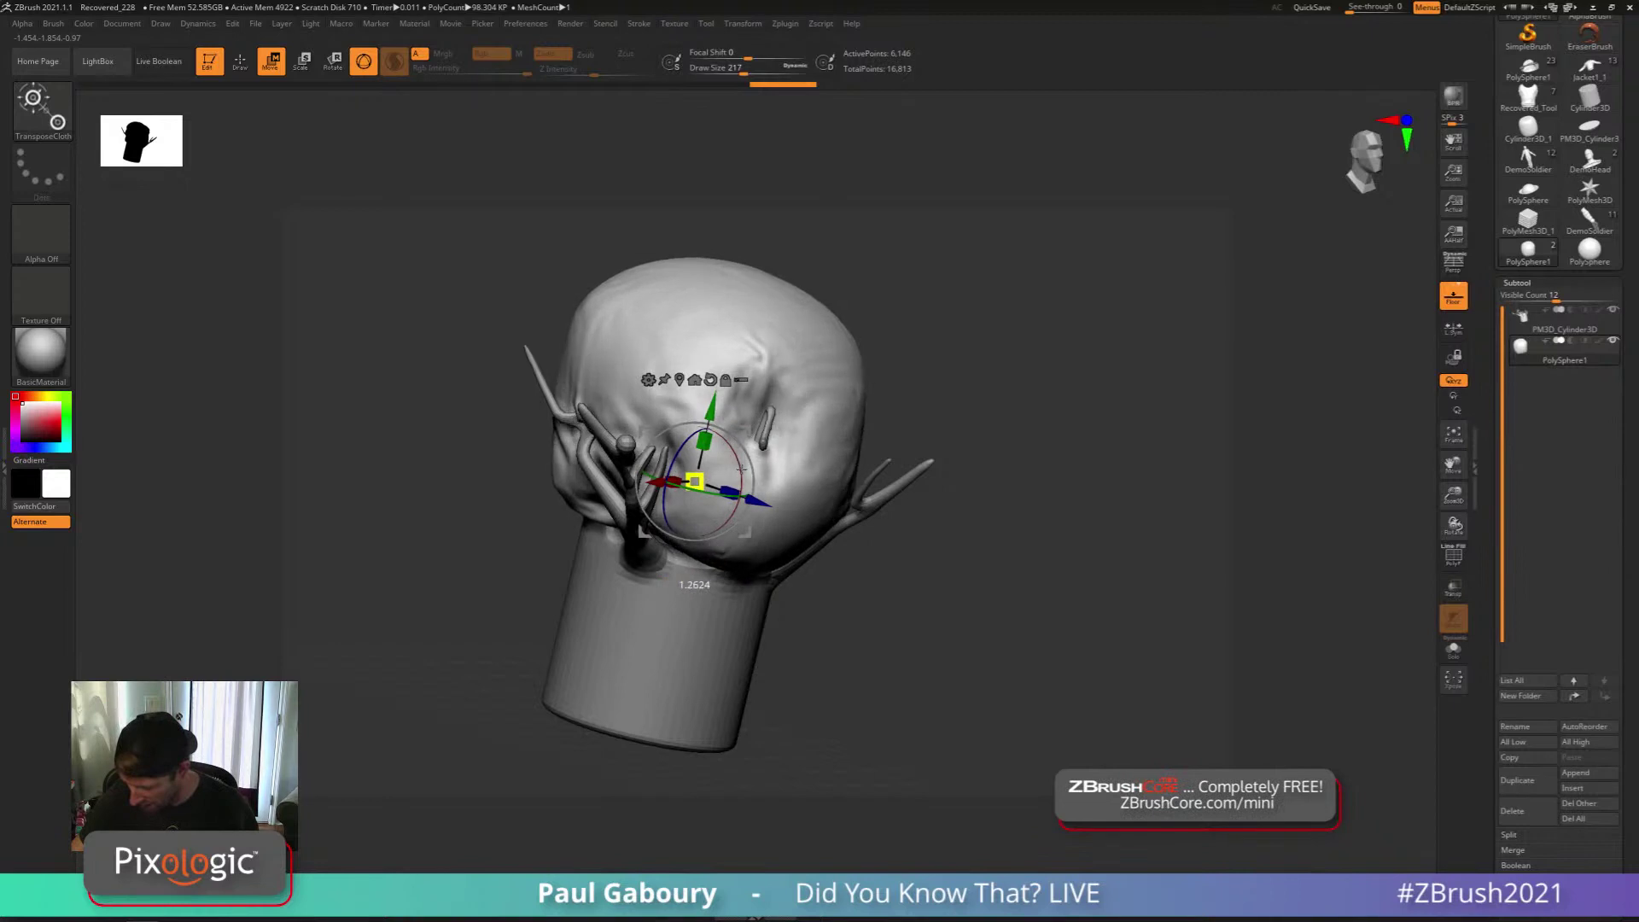
right_click_drag(854, 555, 879, 588)
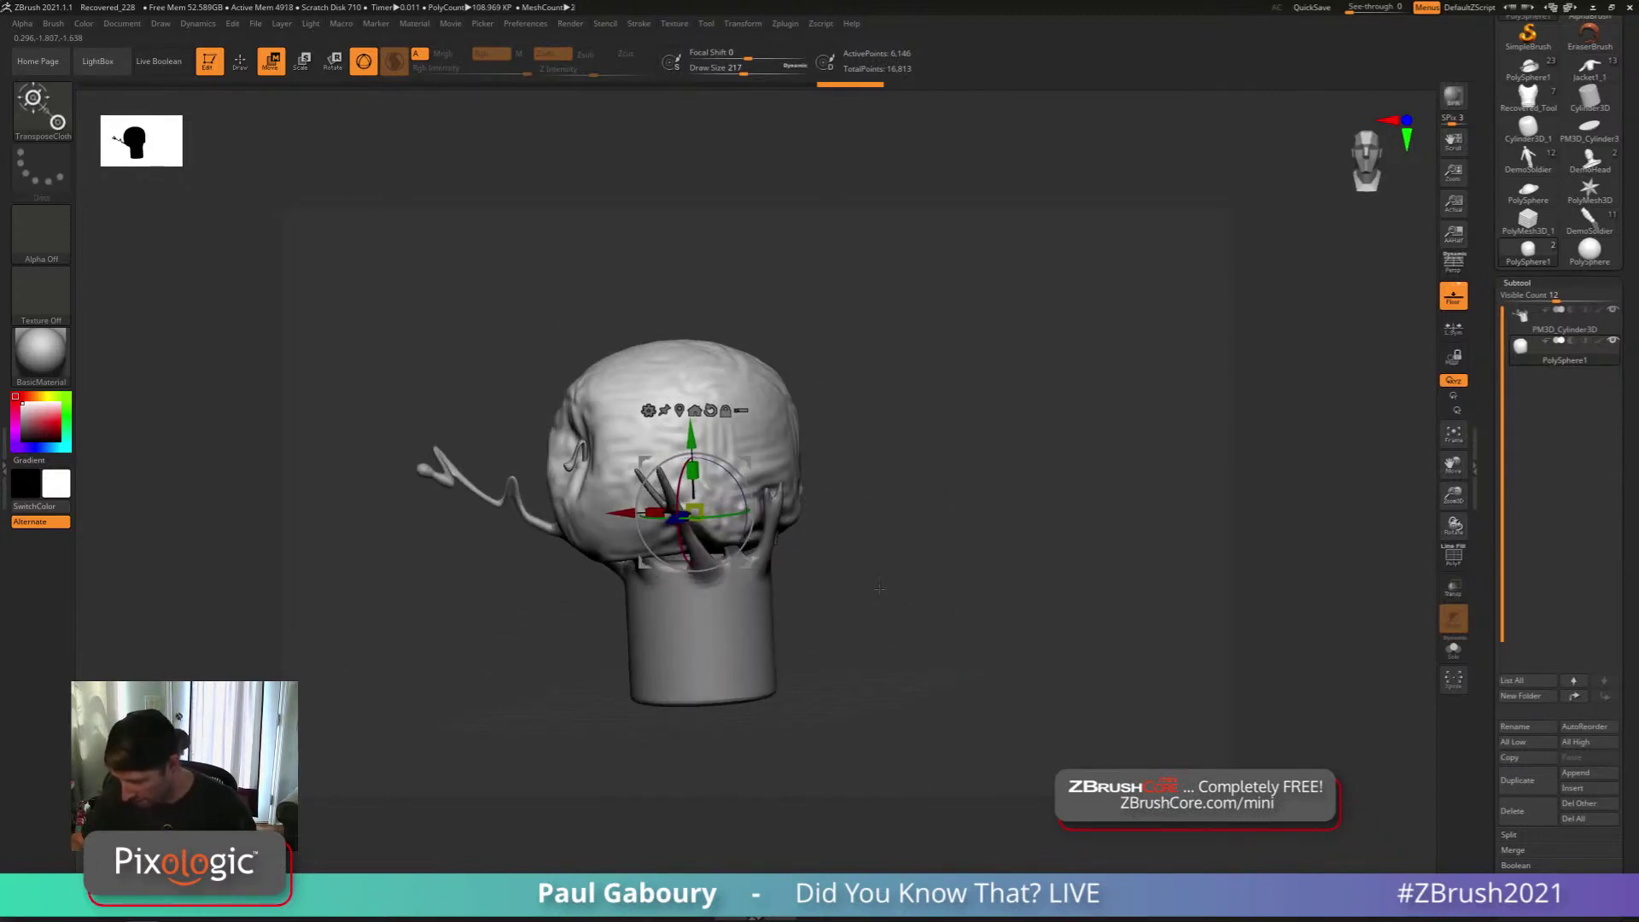
Return to drawing mode, select the ClothHook brush, and raise its Draw Size to 593
key("q")
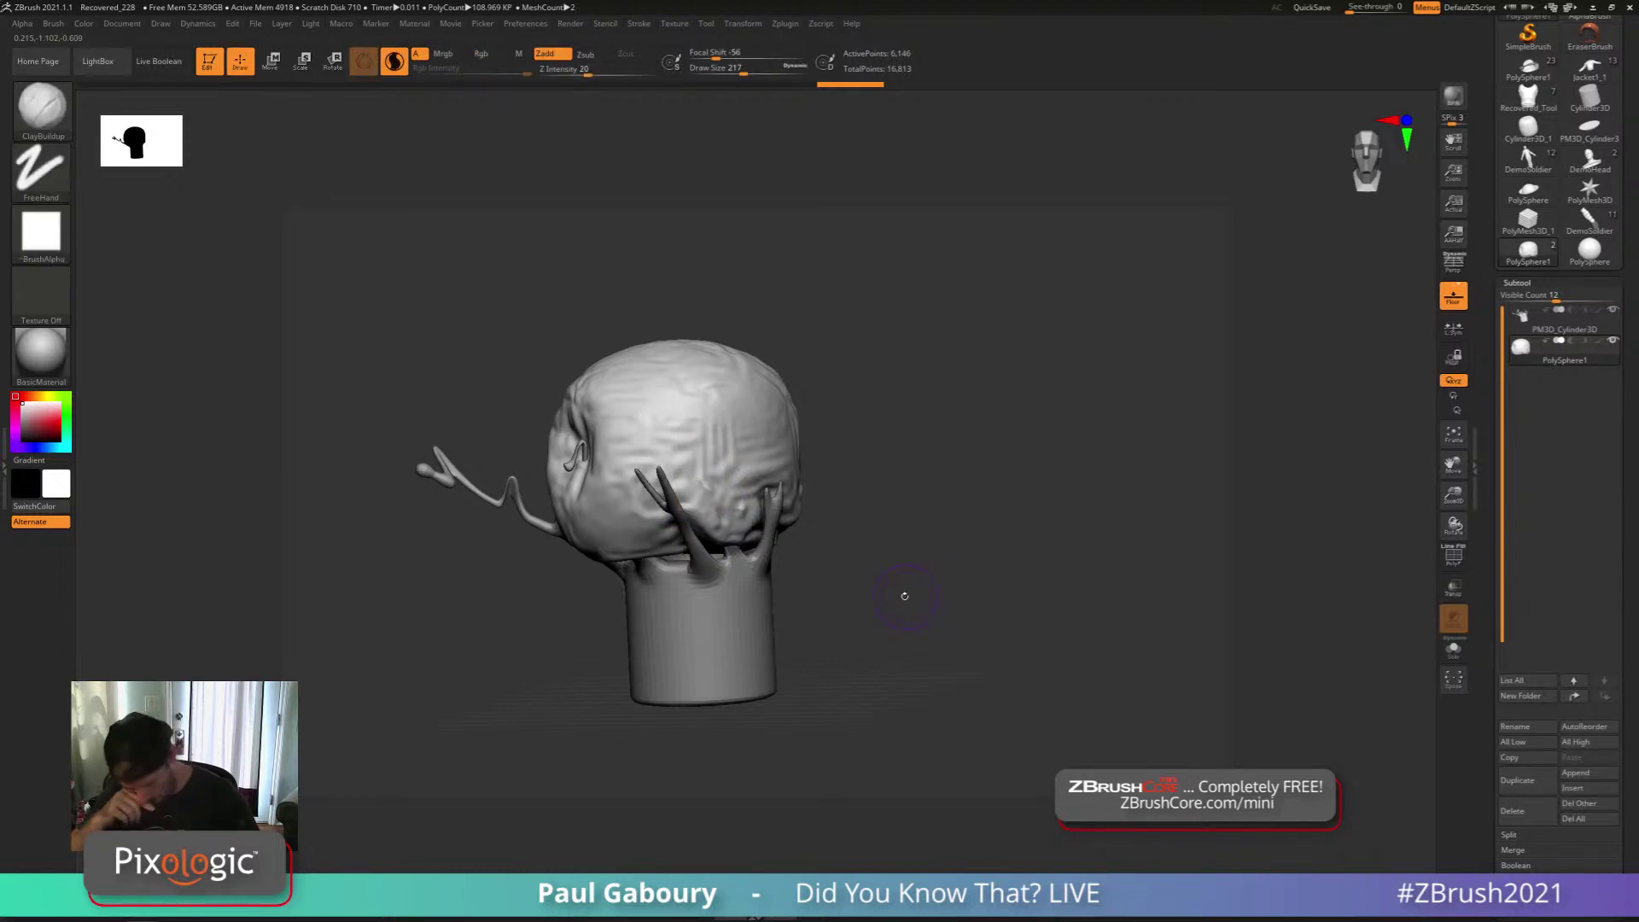
key("b")
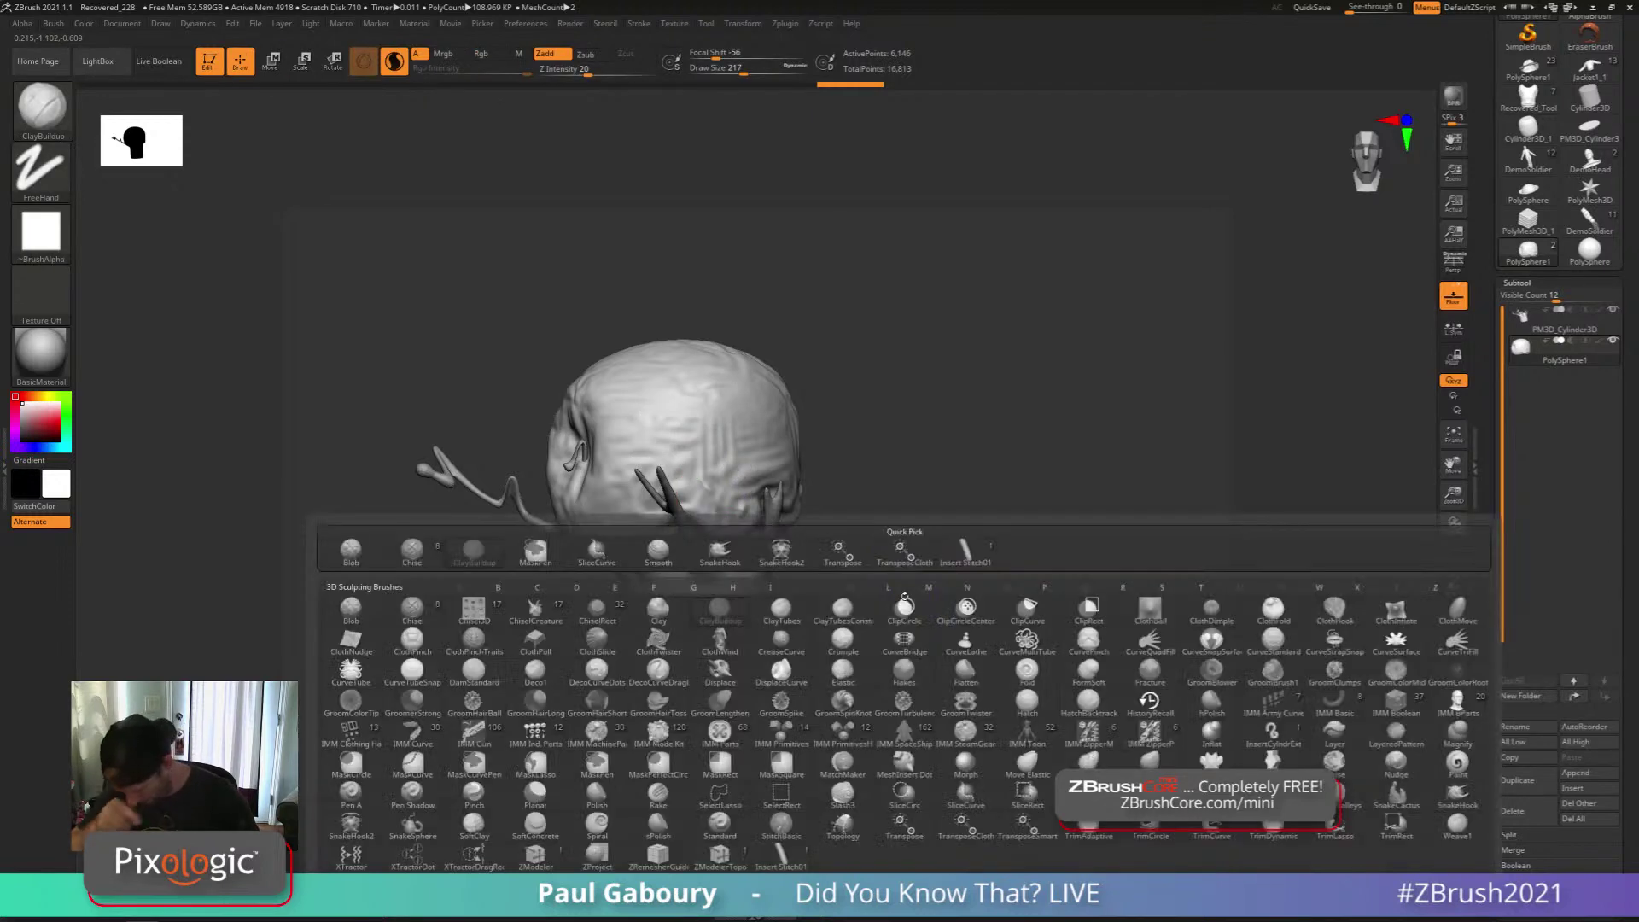
left_click(1355, 624)
right_click_drag(725, 606, 879, 599)
key("s")
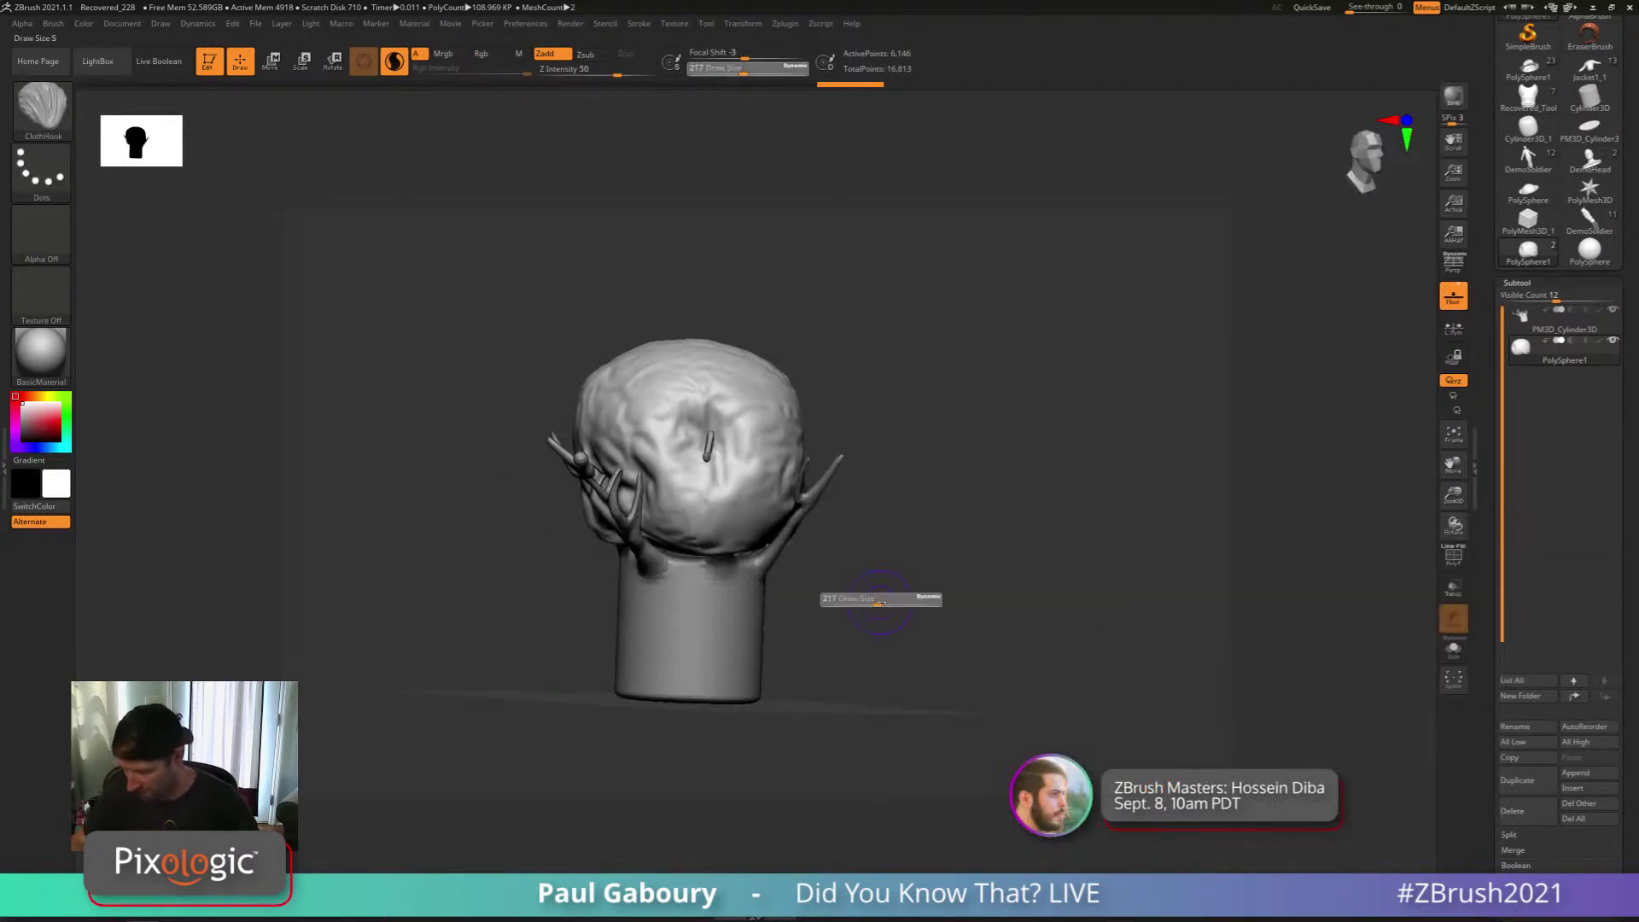
left_click_drag(879, 599, 901, 601)
mouse_move(900, 601)
right_mouse_down()
mouse_move(915, 546)
mouse_move(924, 611)
right_mouse_up()
key("s")
left_click_drag(925, 611, 936, 611)
Try a ClothHook pull on the sphere, undo it, and turn off Sculptris Pro mode
mouse_move(781, 495)
left_mouse_down()
mouse_move(817, 535)
mouse_move(778, 542)
mouse_move(751, 524)
mouse_move(761, 504)
left_mouse_up()
key("ctrl+z")
left_click(393, 62)
Pull the sphere's surface over and between the branches with ClothHook, and smooth the folds near their base
right_click_drag(862, 563, 773, 469)
mouse_move(824, 503)
left_mouse_down()
mouse_move(852, 582)
mouse_move(841, 563)
mouse_move(864, 571)
mouse_move(796, 488)
mouse_move(802, 512)
left_mouse_up()
right_click_drag(888, 571, 836, 601)
left_click_drag(838, 605, 839, 610)
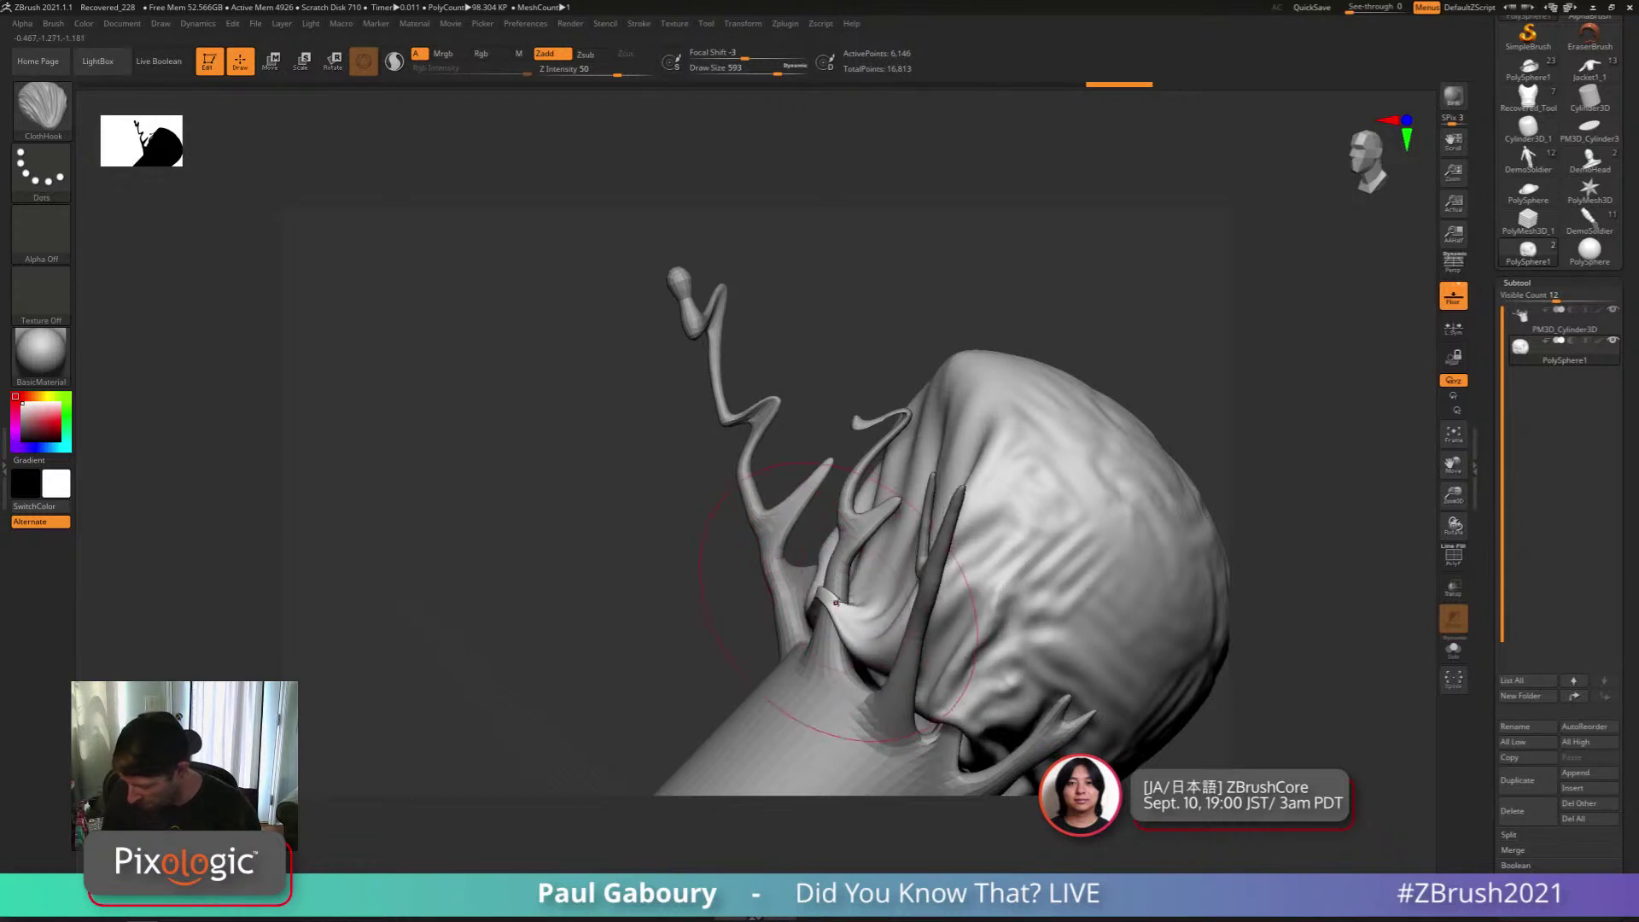
right_click_drag(838, 609, 836, 666)
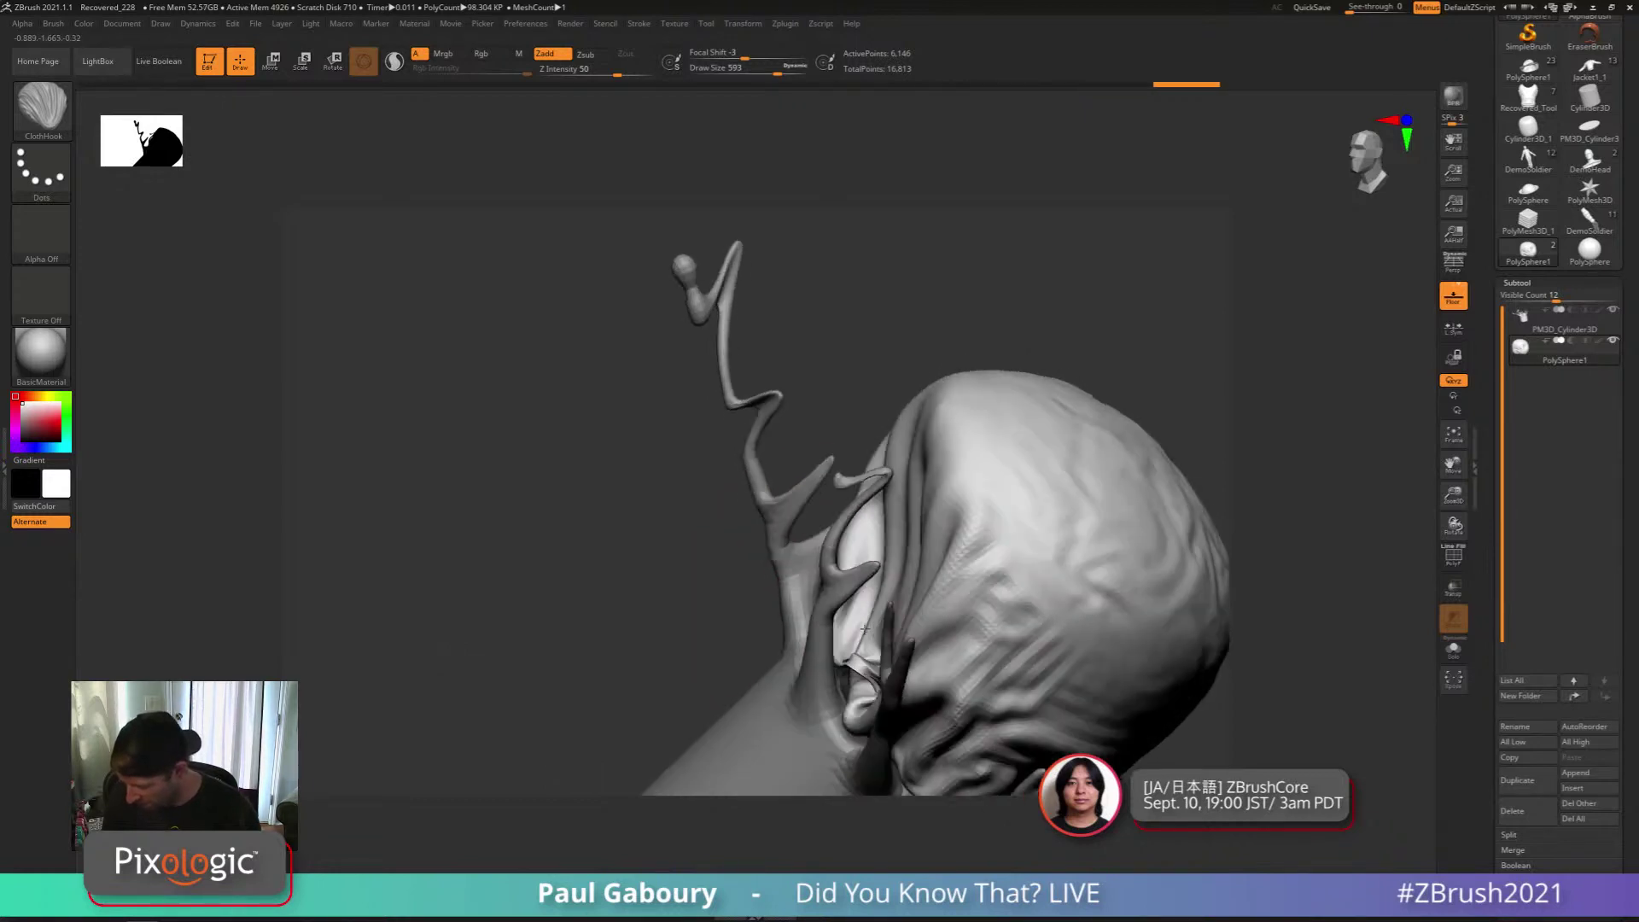
left_click_drag(840, 662, 851, 683, "shift")
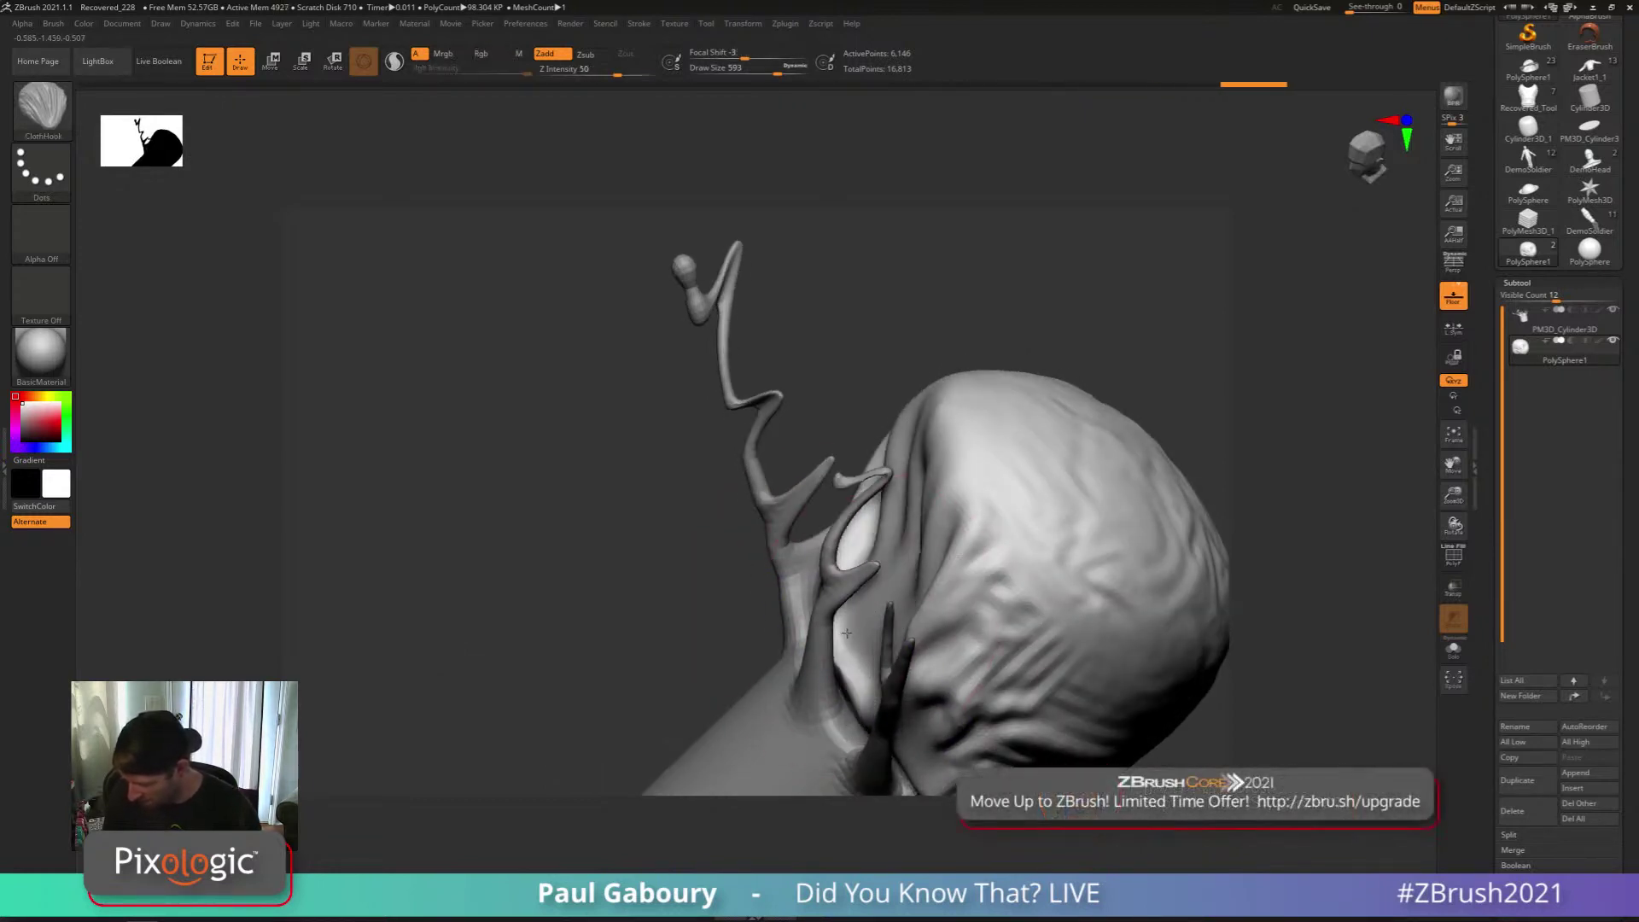
right_click_drag(851, 684, 871, 578)
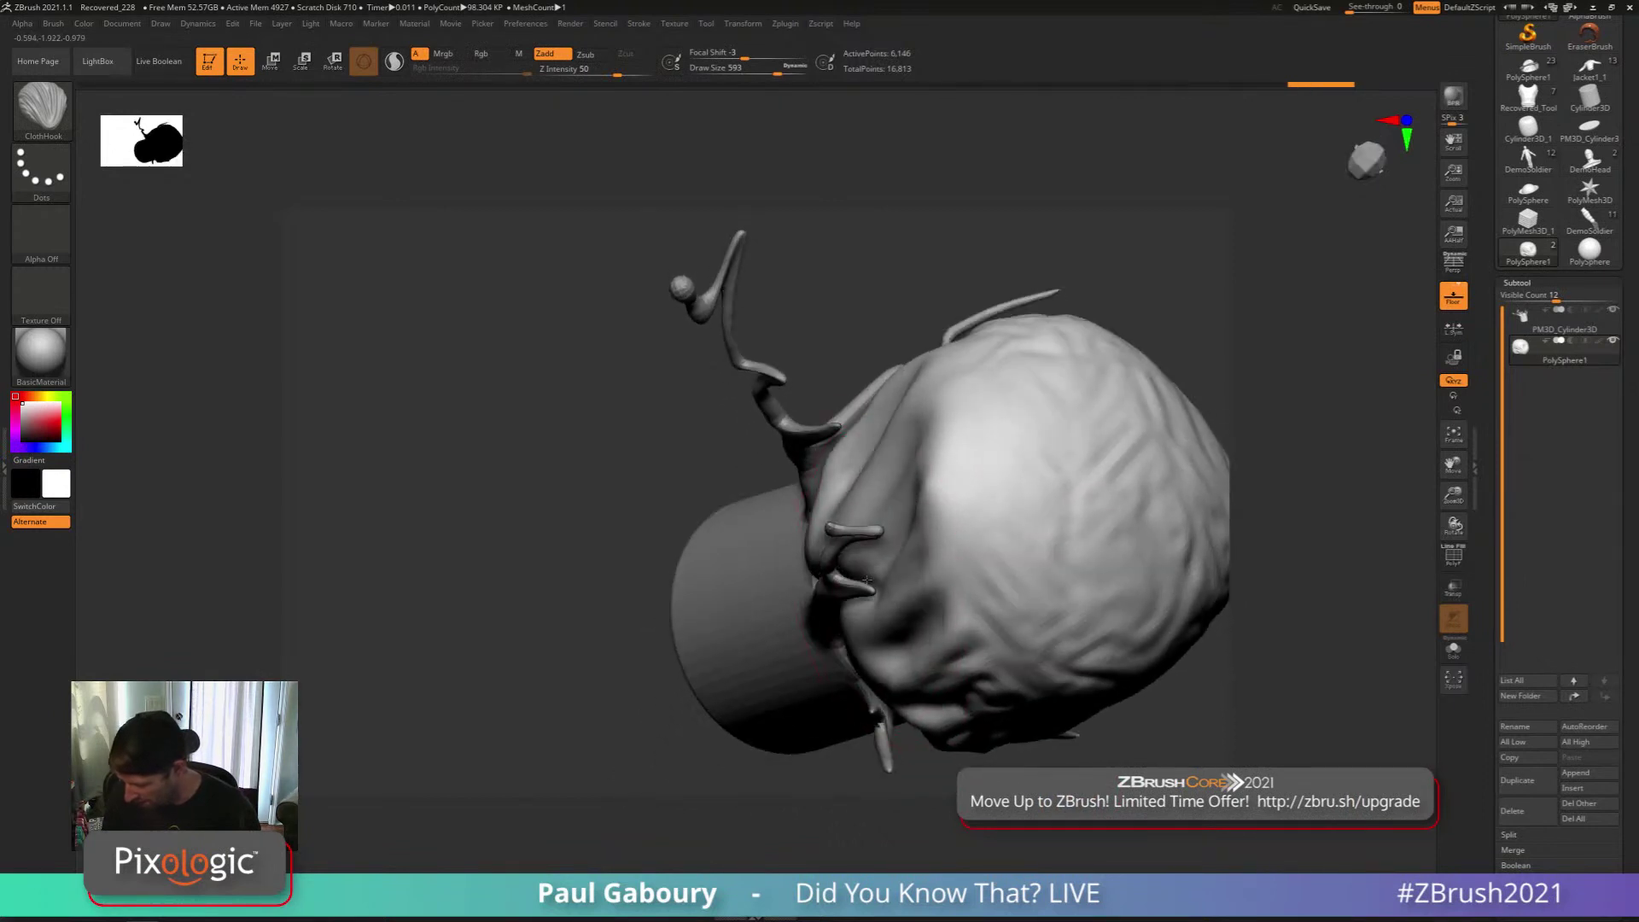
Pull more of the cloth around the lower branches, and smooth the wrinkles across the upper part of the sphere
left_click_drag(866, 580, 886, 553)
right_click_drag(880, 553, 890, 597)
mouse_move(815, 598)
left_mouse_down()
mouse_move(766, 550)
mouse_move(817, 528)
mouse_move(732, 573)
mouse_move(817, 529)
left_mouse_up()
mouse_move(721, 643)
left_mouse_down("shift")
mouse_move(800, 550)
mouse_move(790, 520)
left_mouse_up("shift")
mouse_move(866, 649)
right_mouse_down("ctrl")
mouse_move(862, 567)
mouse_move(887, 653)
mouse_move(838, 677)
right_mouse_up("ctrl")
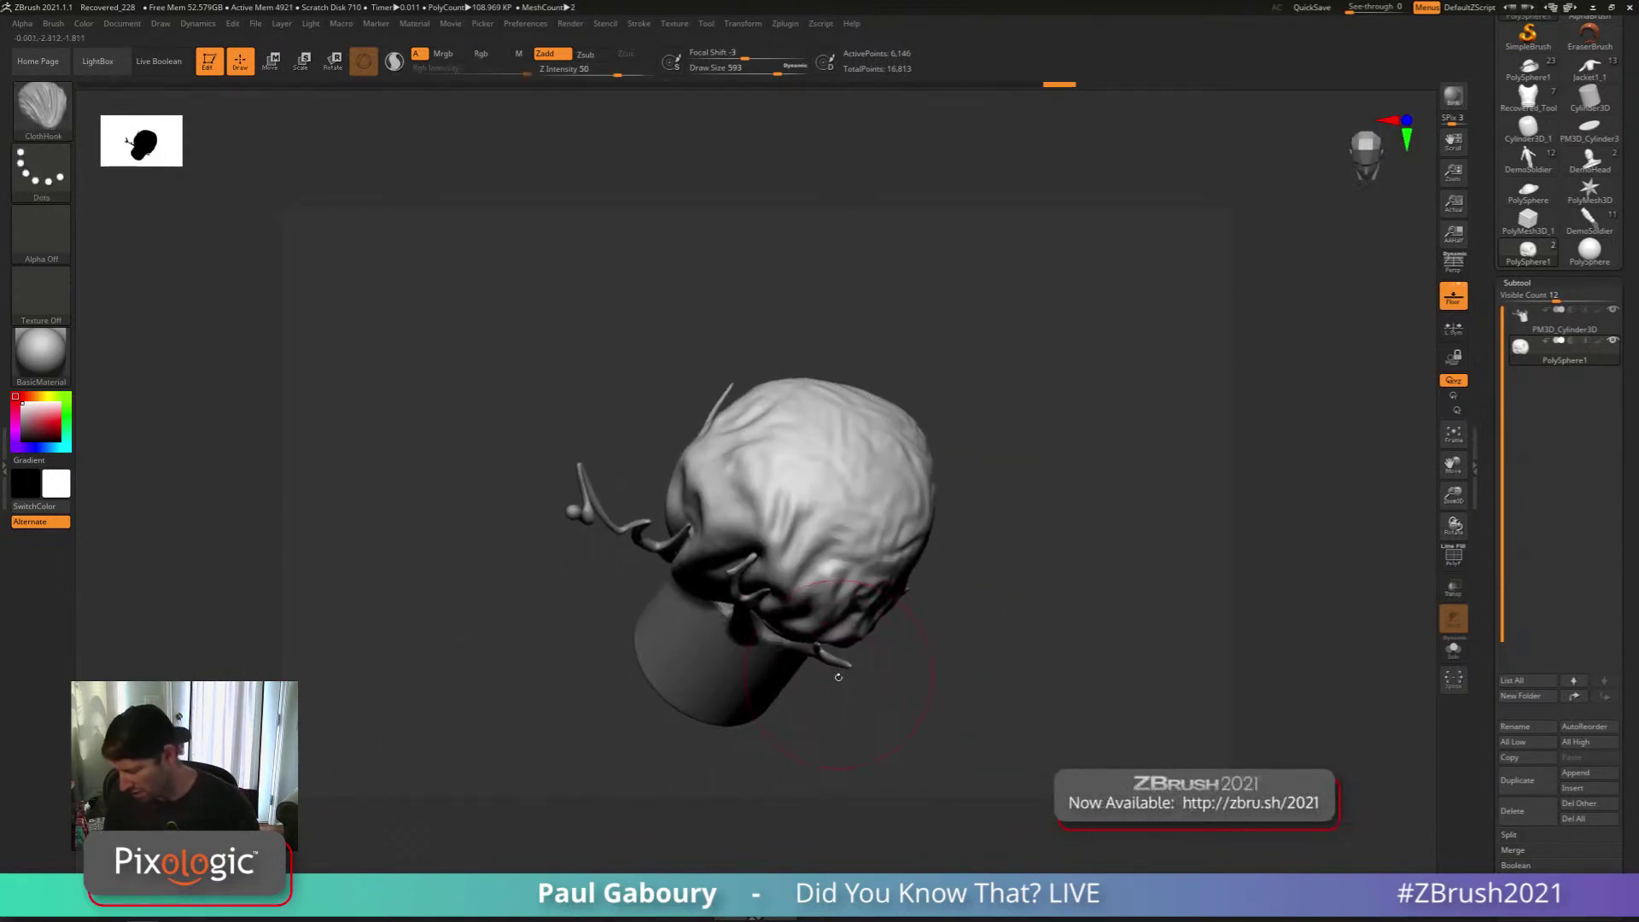
key("shift")
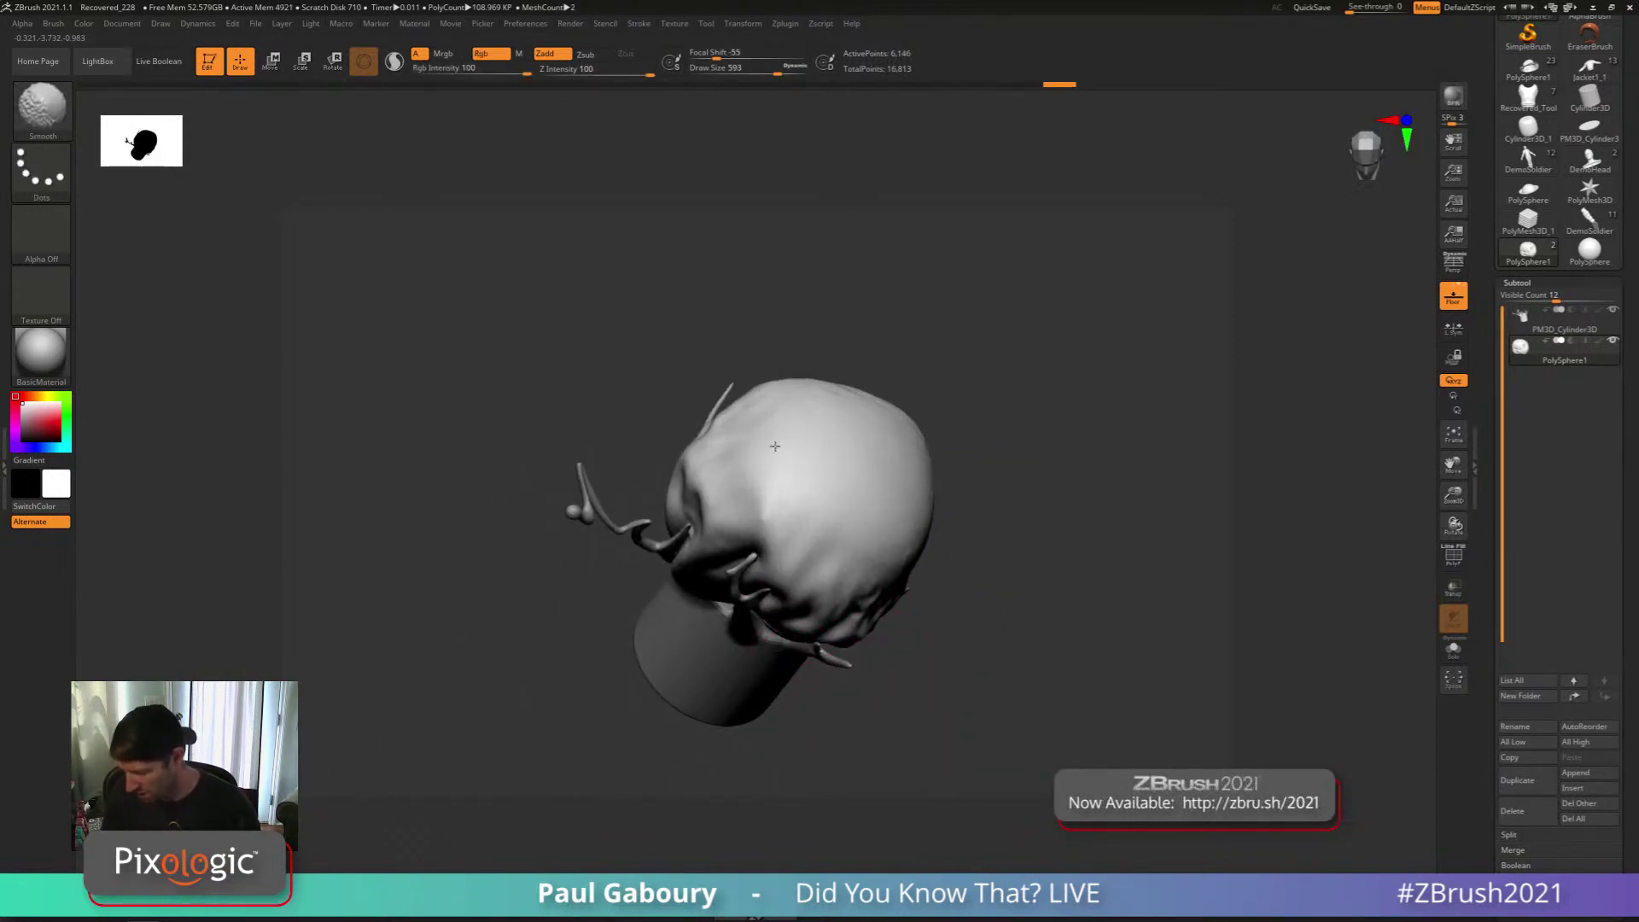
mouse_move(889, 404)
right_mouse_down()
mouse_move(938, 530)
mouse_move(849, 559)
right_mouse_up()
Pull the lower cloth surface down between the front branches with ClothHook, and smooth the resulting vertical wrinkles
mouse_move(856, 672)
right_mouse_down("alt")
mouse_move(834, 523)
mouse_move(774, 527)
mouse_move(784, 556)
mouse_move(821, 563)
mouse_move(815, 584)
mouse_move(733, 545)
mouse_move(754, 535)
mouse_move(751, 553)
right_mouse_up("alt")
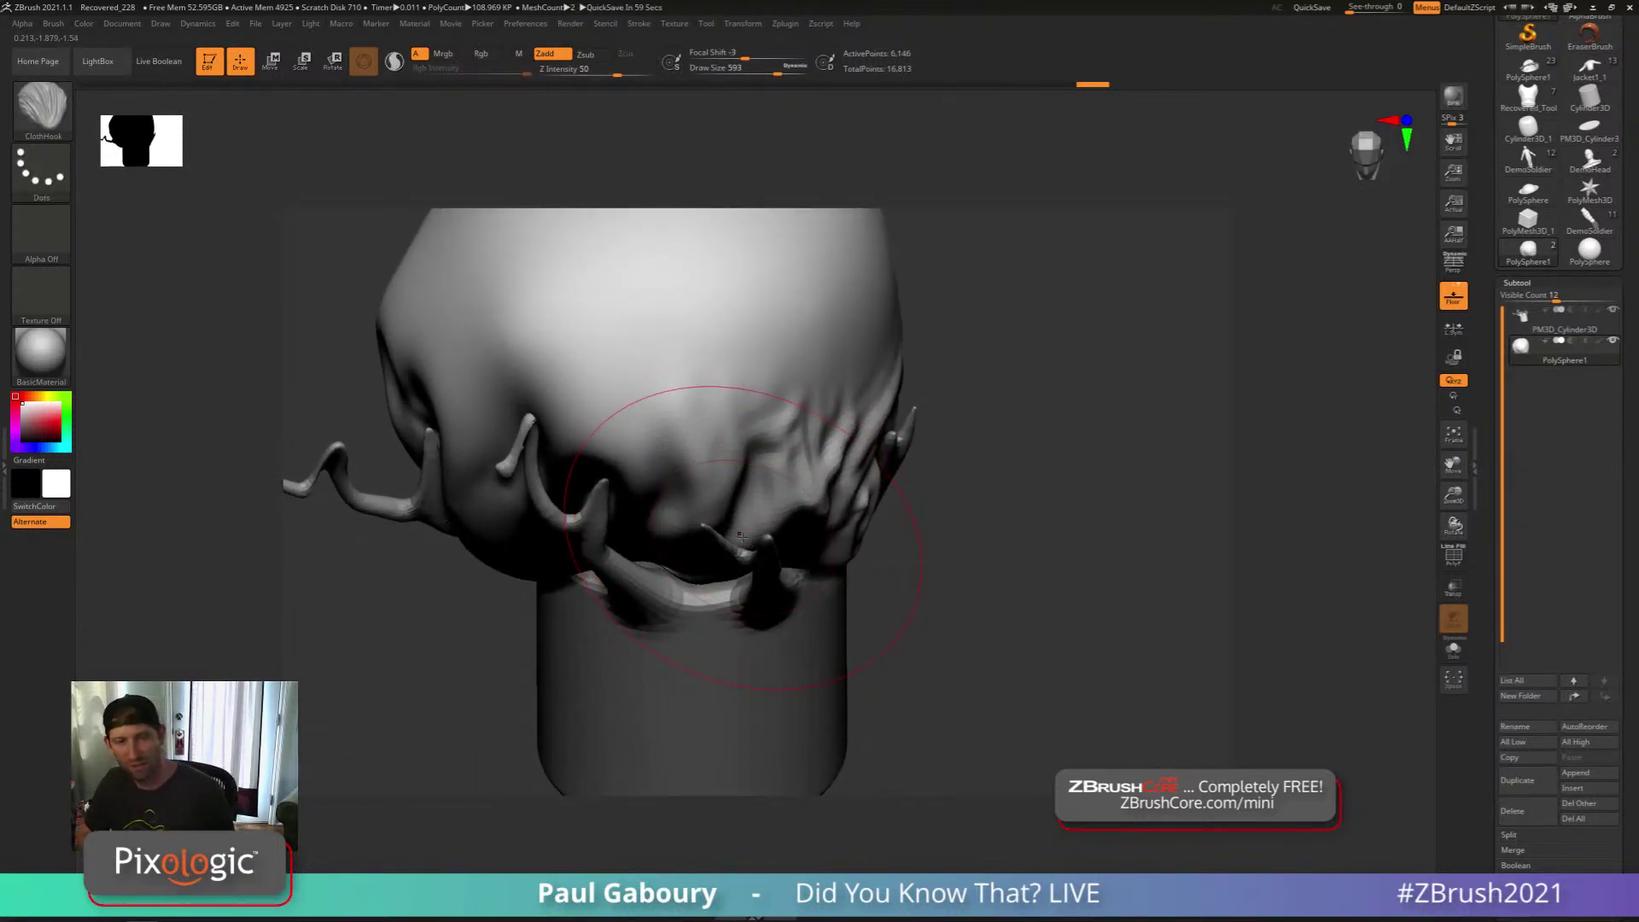
mouse_move(741, 536)
left_mouse_down()
mouse_move(776, 575)
mouse_move(811, 570)
left_mouse_up()
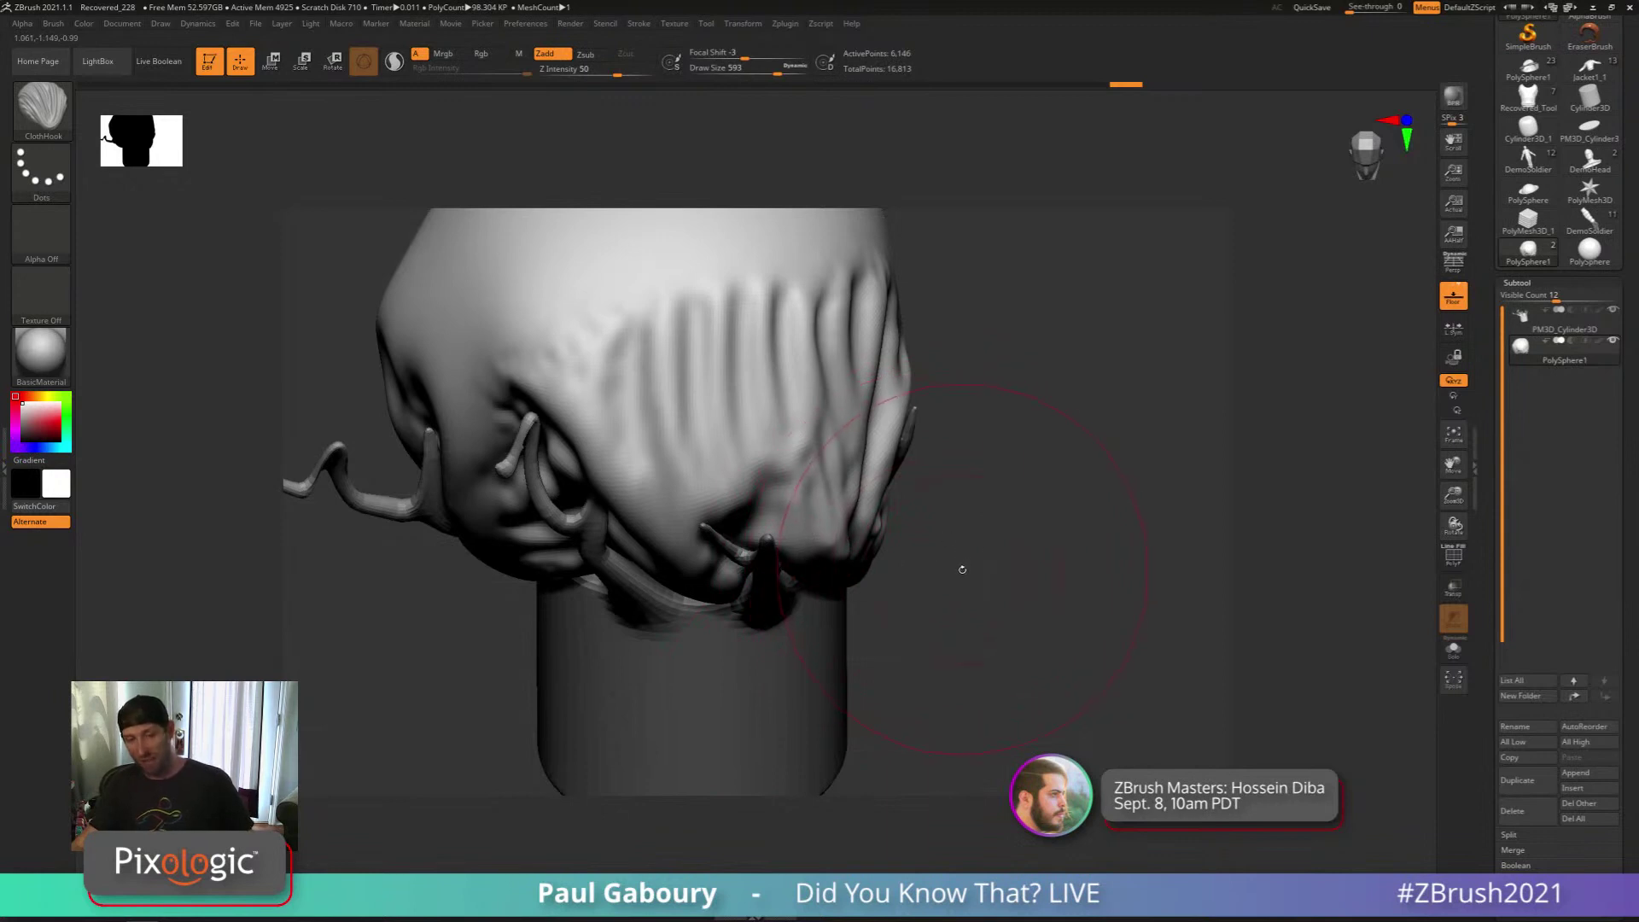
right_click_drag(961, 569, 938, 409, "ctrl")
left_click_drag(772, 452, 743, 408, "shift")
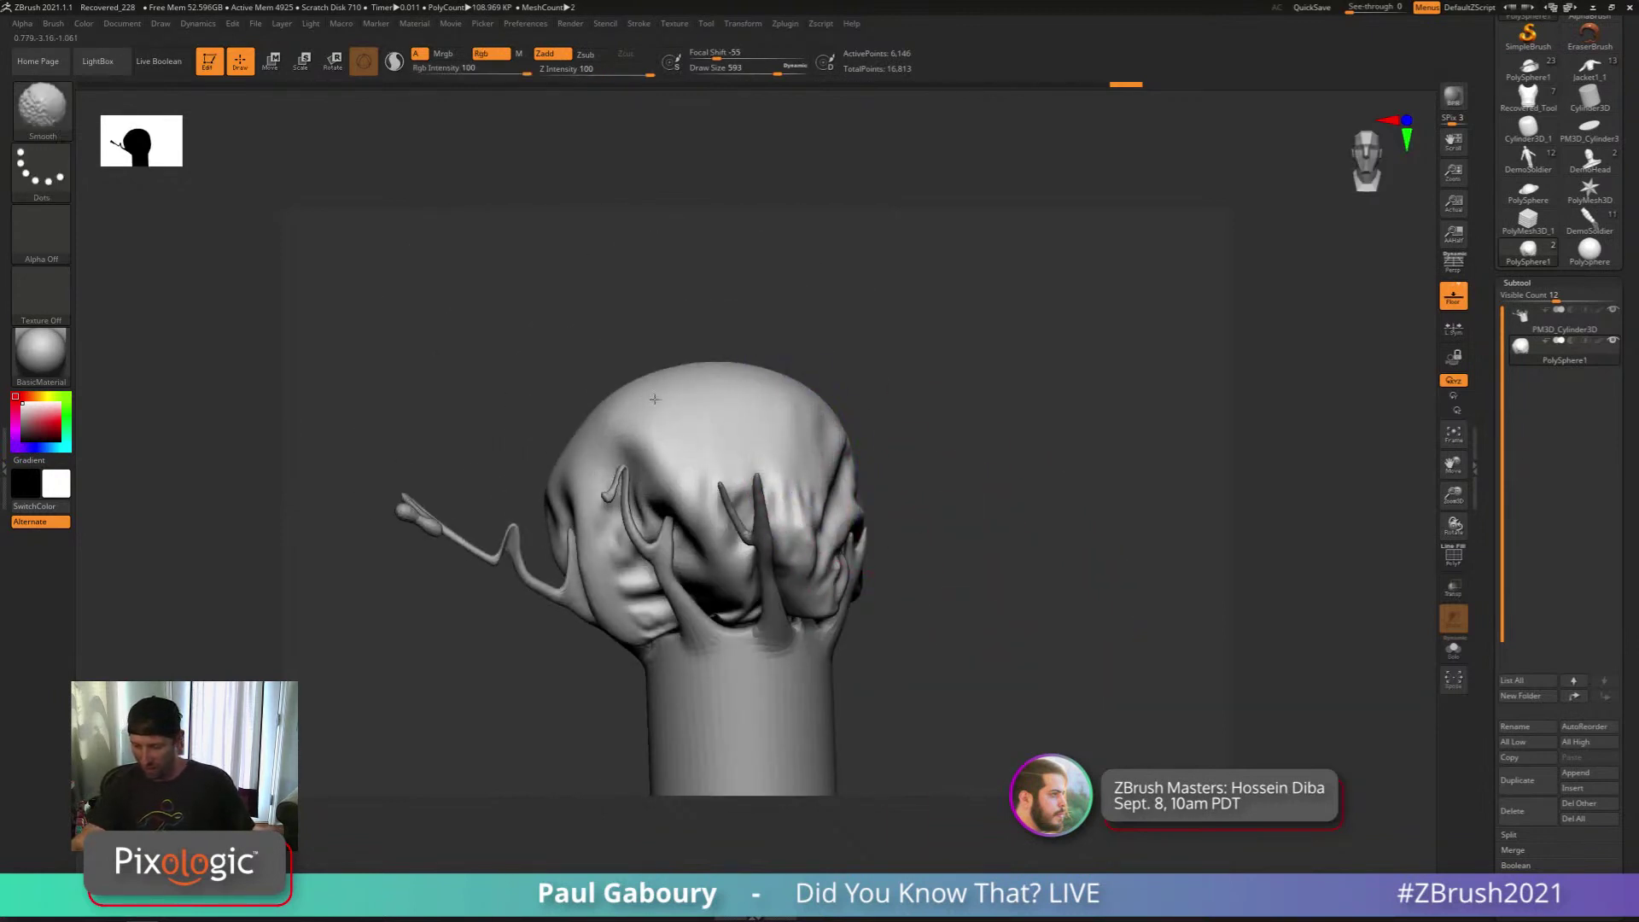
mouse_move(758, 546)
left_mouse_down("shift")
mouse_move(748, 617)
mouse_move(729, 624)
left_mouse_up("shift")
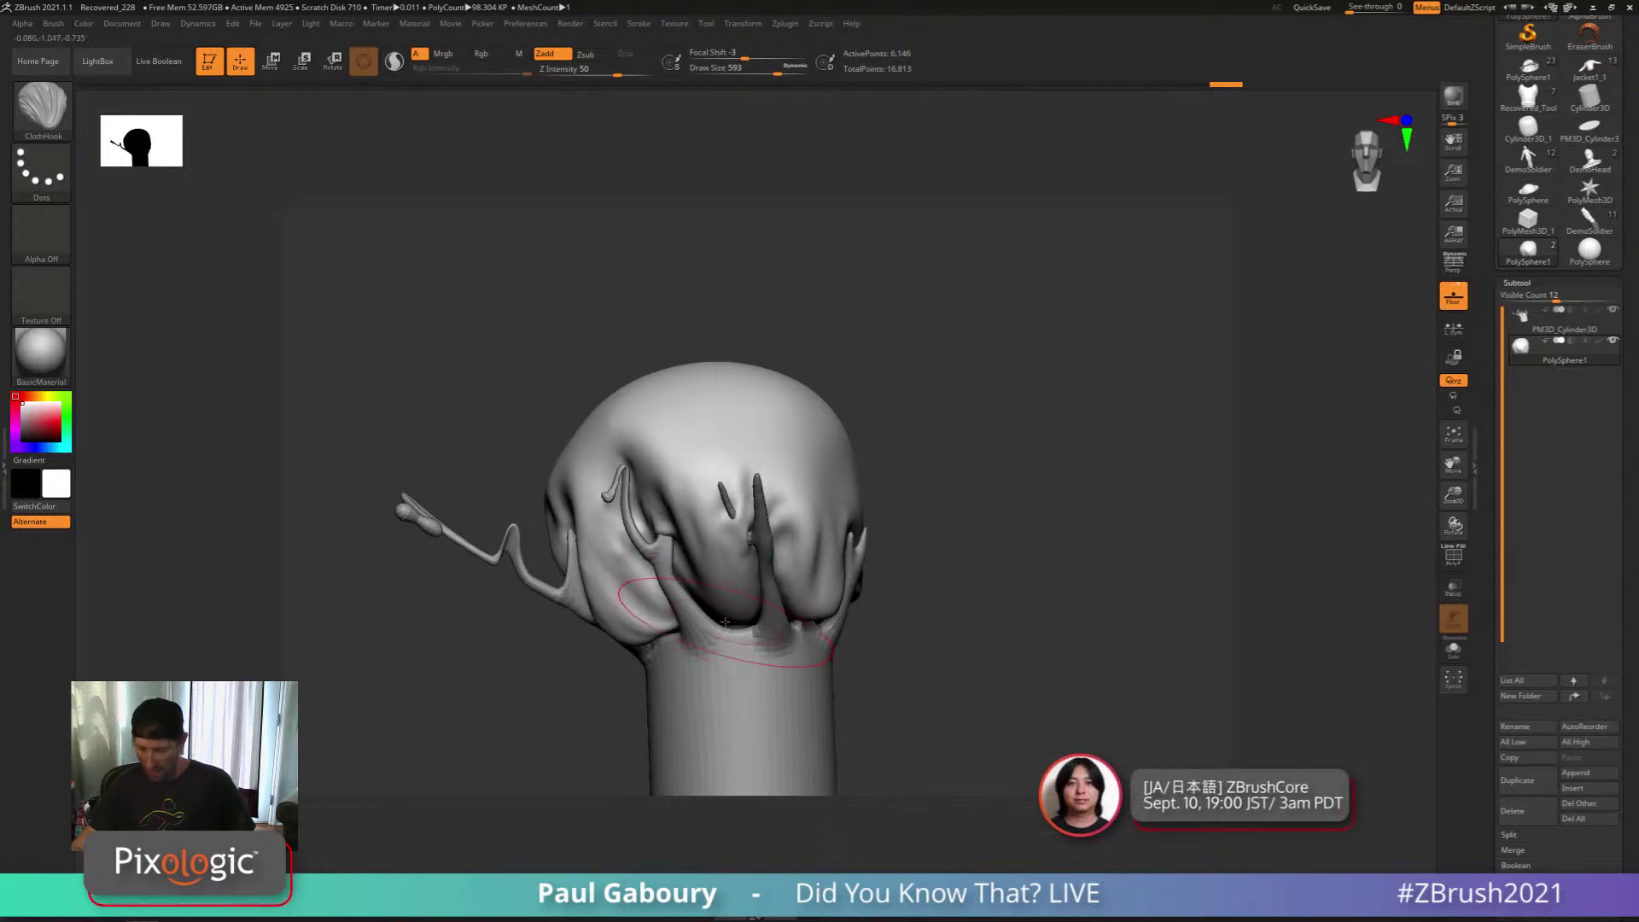
Drape the cloth around the side branches with ClothHook at Draw Size 476, and smooth the folds
right_click_drag(724, 623, 749, 531)
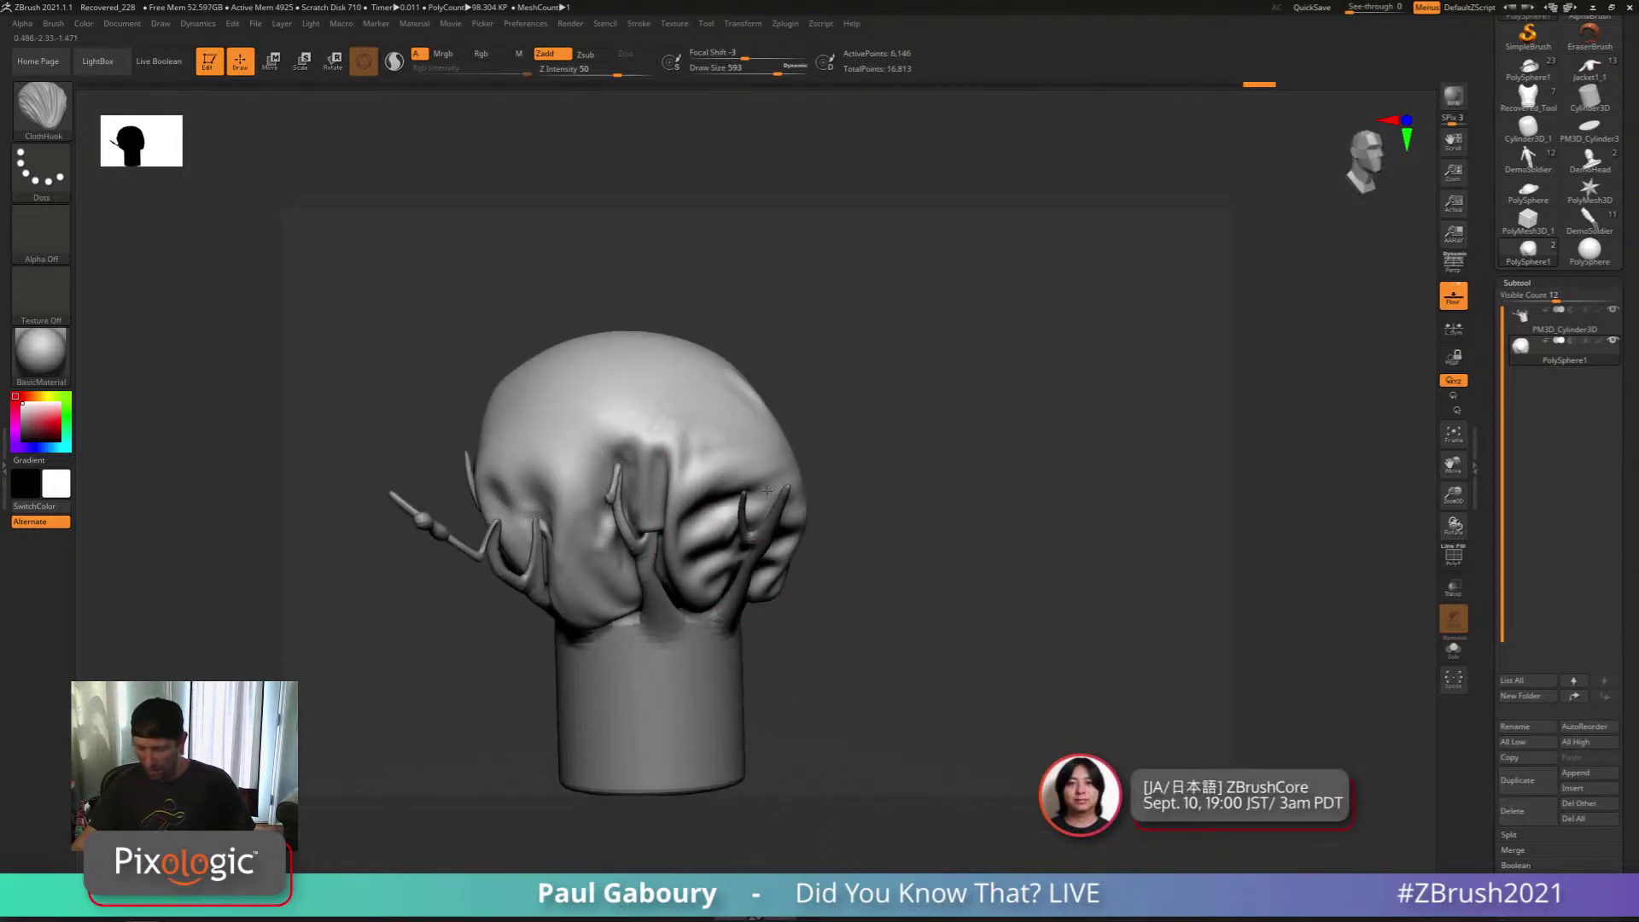
left_click_drag(766, 490, 669, 510)
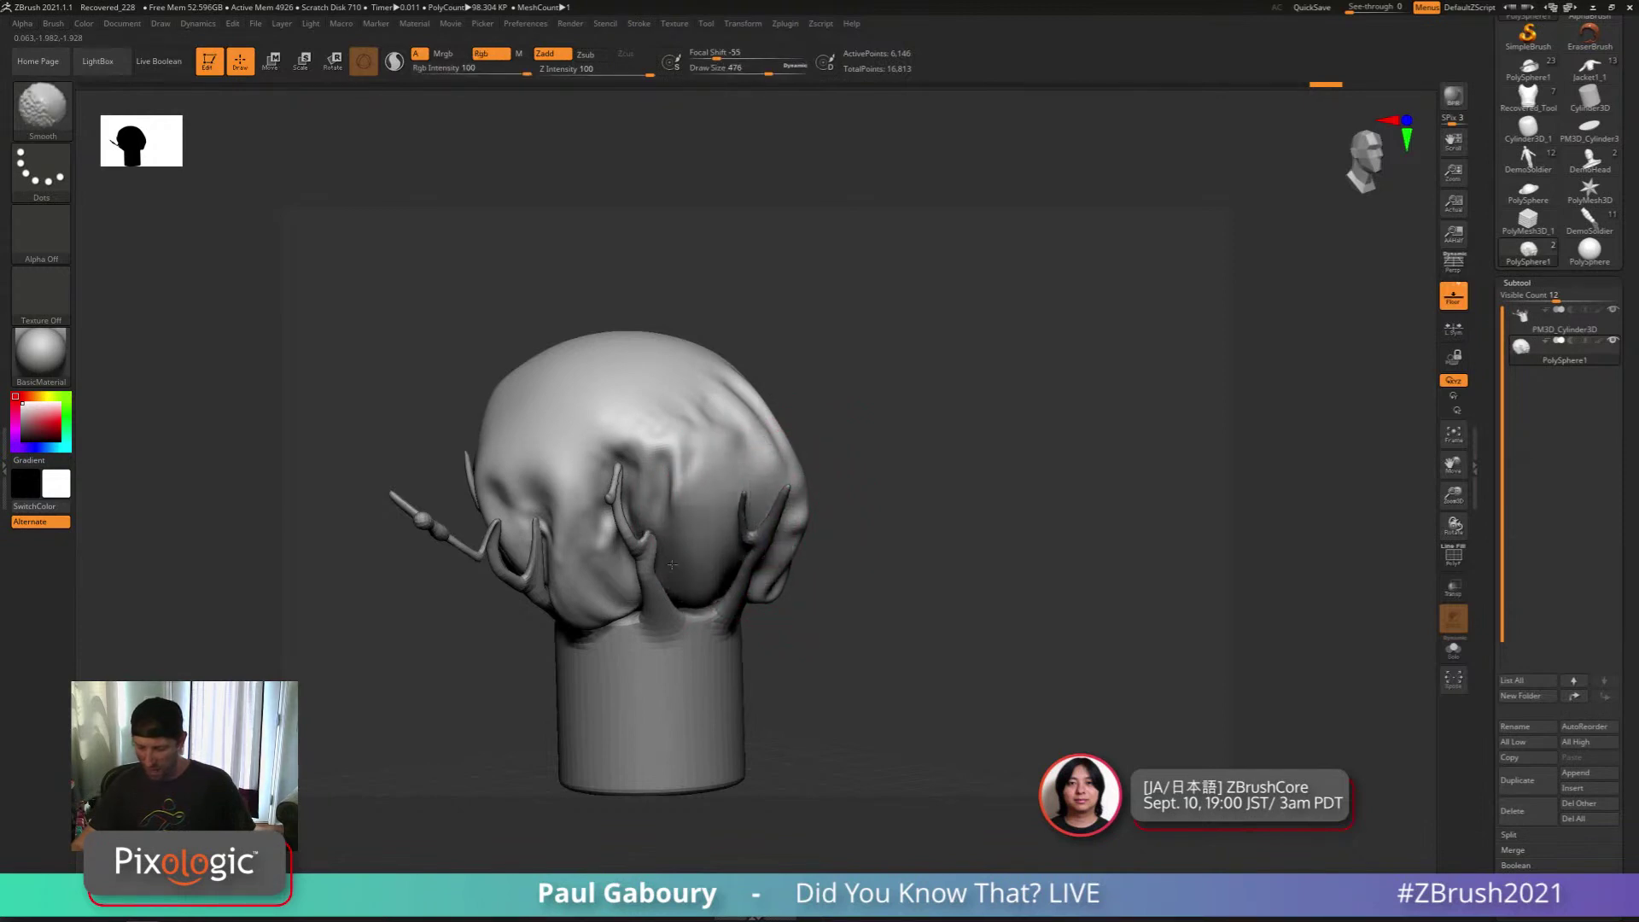
right_click_drag(672, 564, 651, 507)
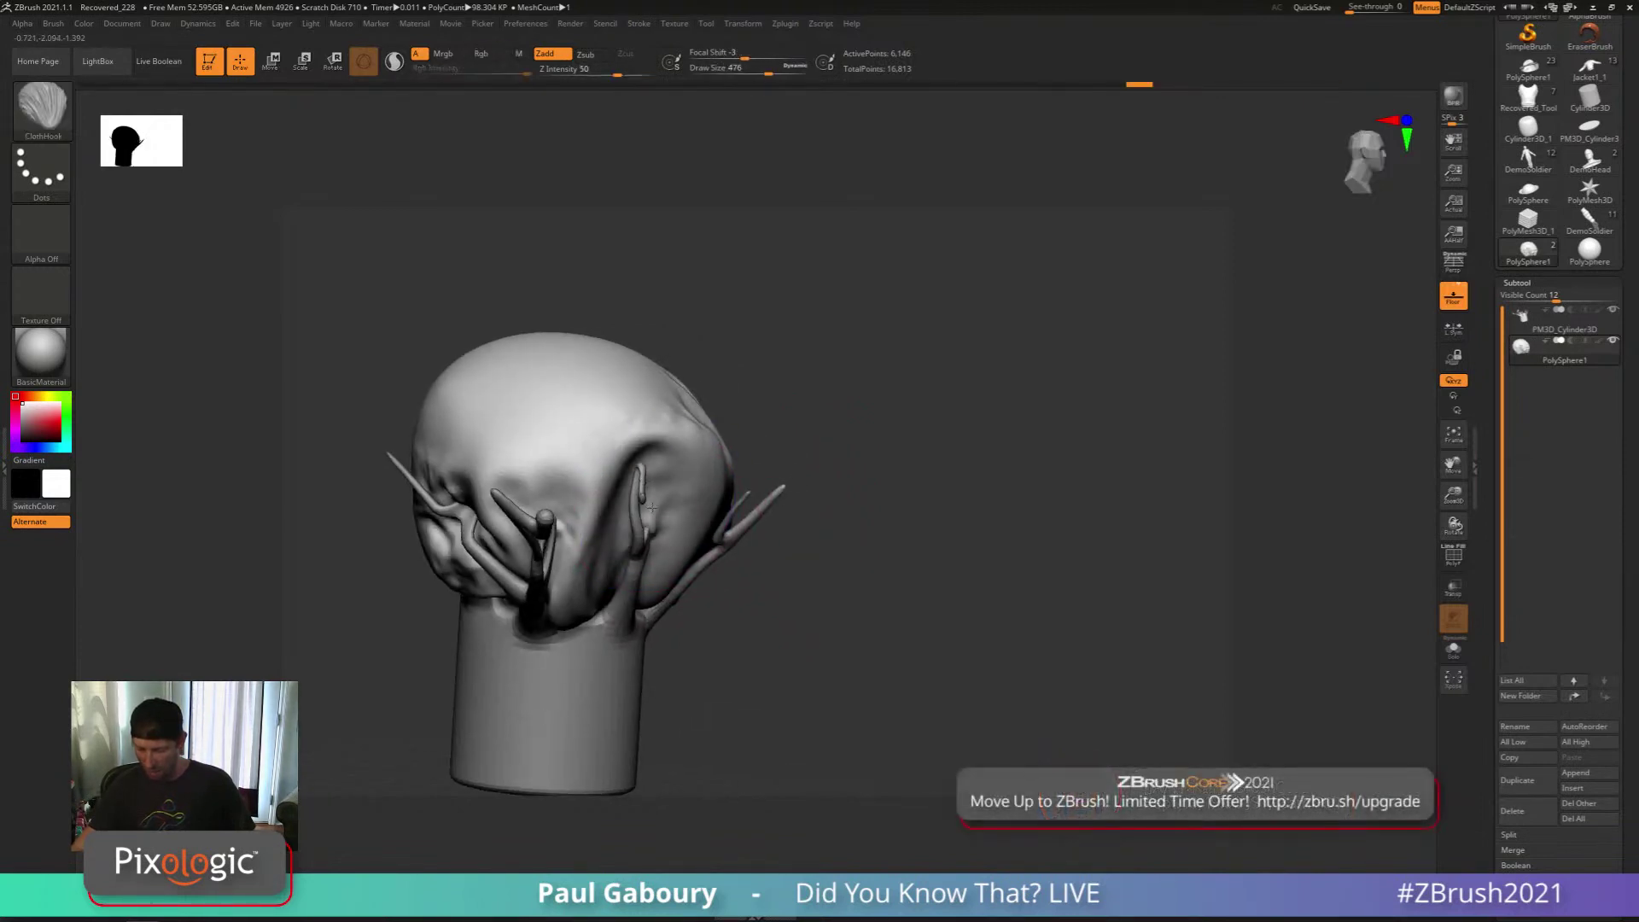
left_click_drag(651, 505, 655, 504)
mouse_move(781, 548)
right_mouse_down("ctrl")
mouse_move(768, 534)
mouse_move(849, 534)
right_mouse_up("ctrl")
mouse_move(657, 509)
left_mouse_down("shift")
mouse_move(518, 506)
mouse_move(598, 551)
mouse_move(523, 553)
left_mouse_up("shift")
Collapse the Subtool settings and open the tool's Layers settings
mouse_move(781, 634)
right_mouse_down("alt")
mouse_move(827, 581)
mouse_move(821, 542)
mouse_move(790, 589)
mouse_move(794, 627)
mouse_move(865, 605)
mouse_move(841, 586)
mouse_move(1027, 538)
right_mouse_up("alt")
left_click(1536, 282)
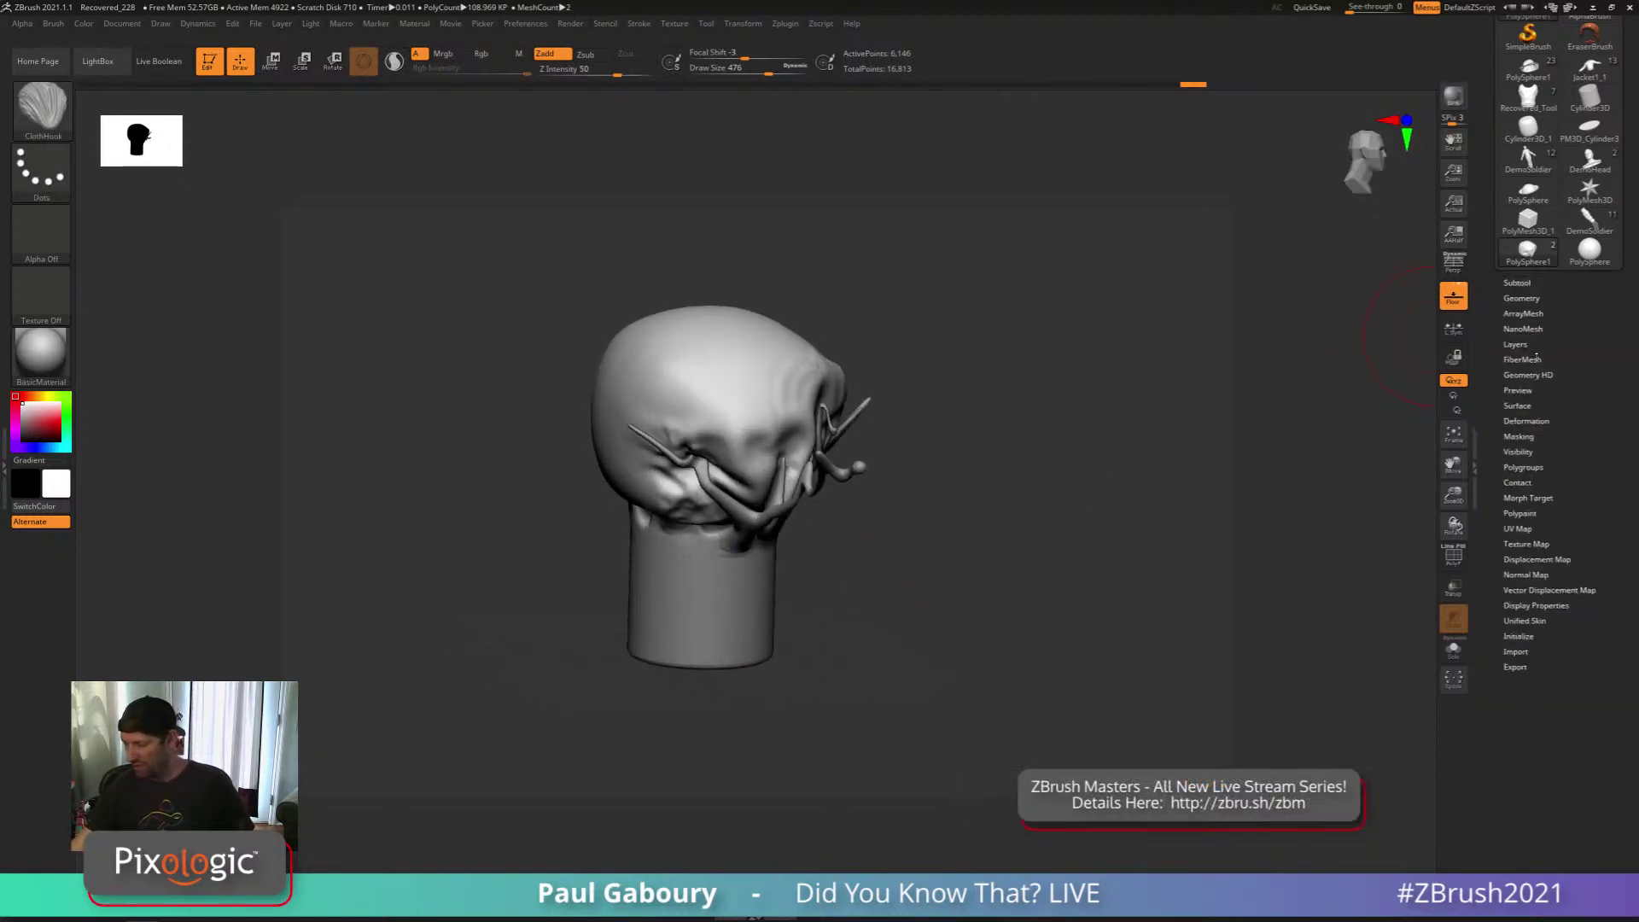
left_click(1542, 344)
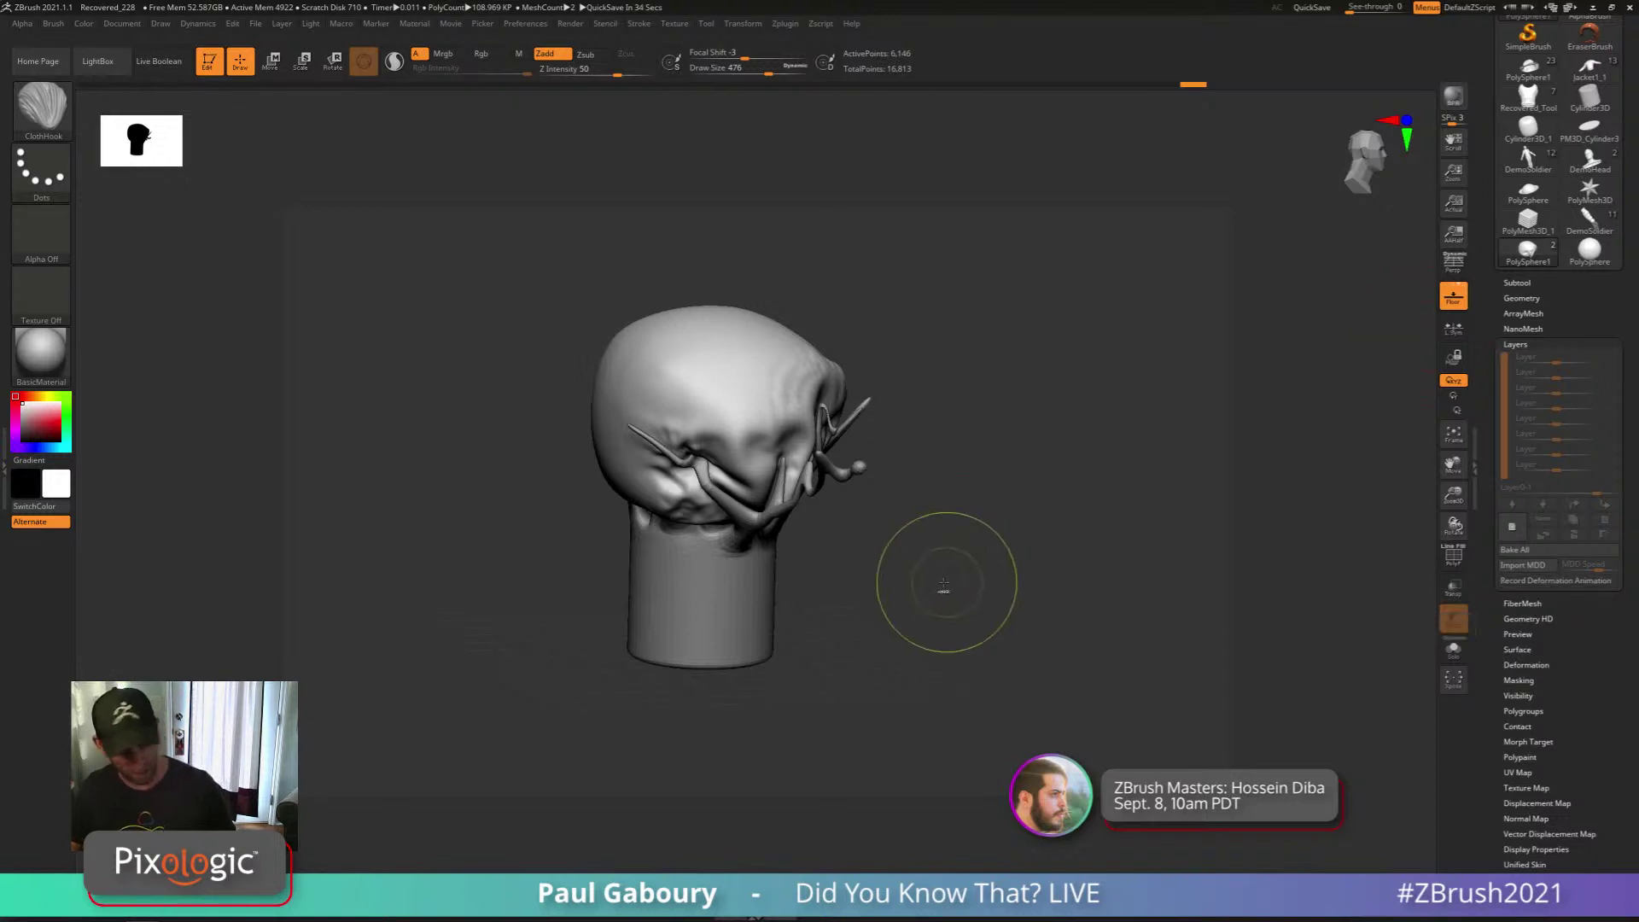
Undo the cloth sculpting and scaling edits to restore the small smooth sphere inside the ring of branches
key("ctrl")
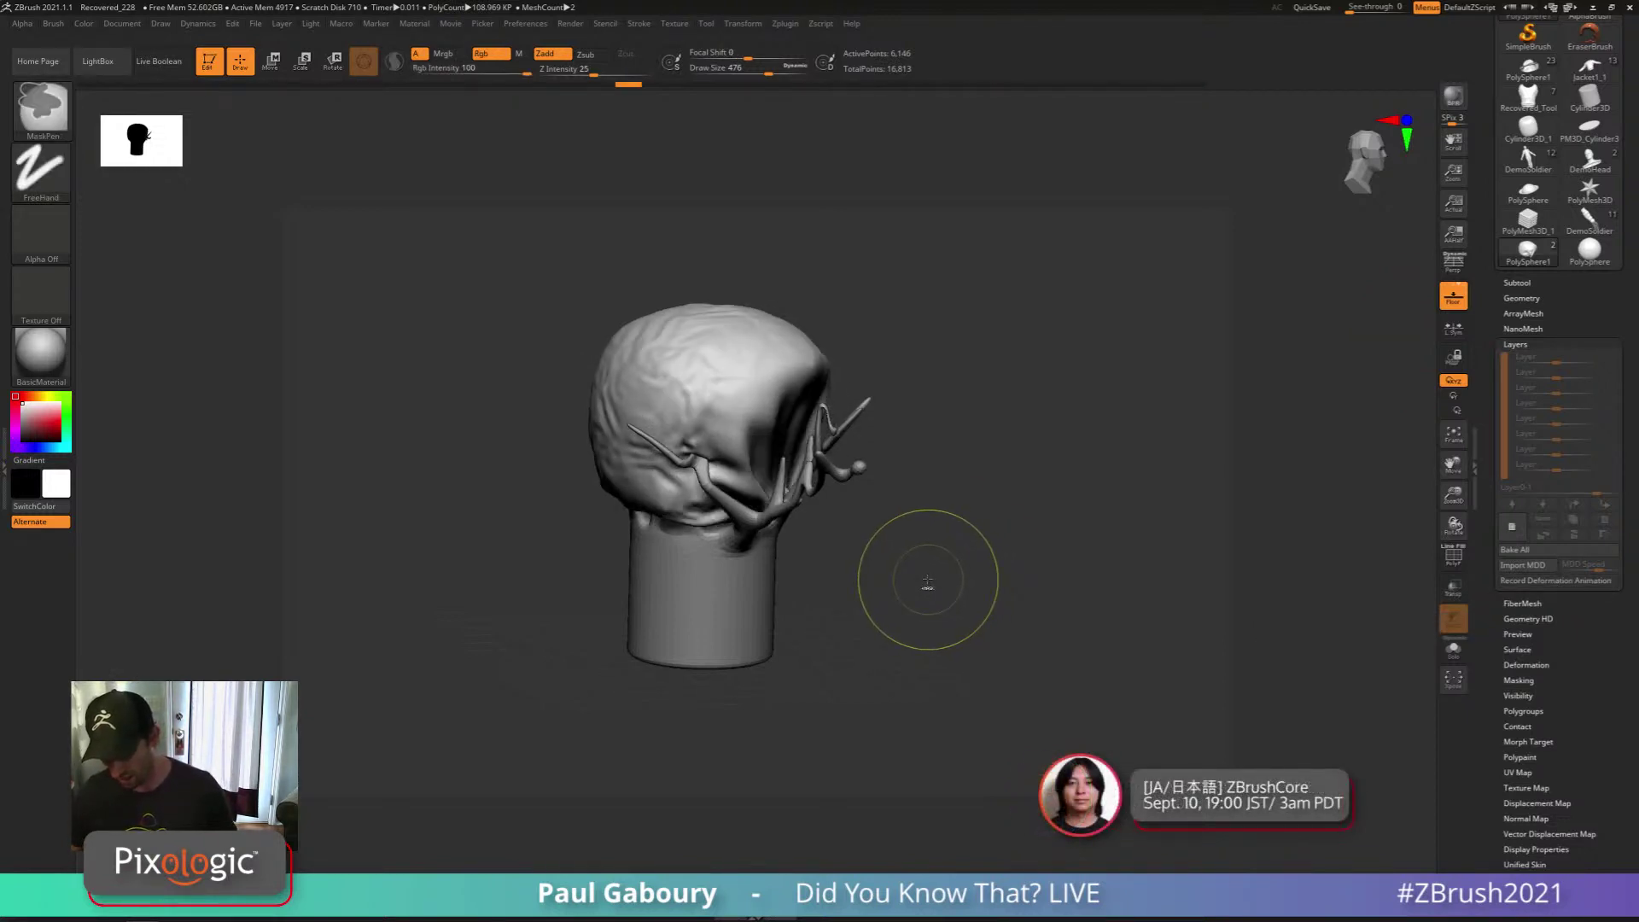
key("ctrl+z")
key("ctrl+z")
key("ctrl+z")
key("ctrl+z")
key("ctrl+z")
key("ctrl+z")
key("ctrl+z")
key("ctrl+z")
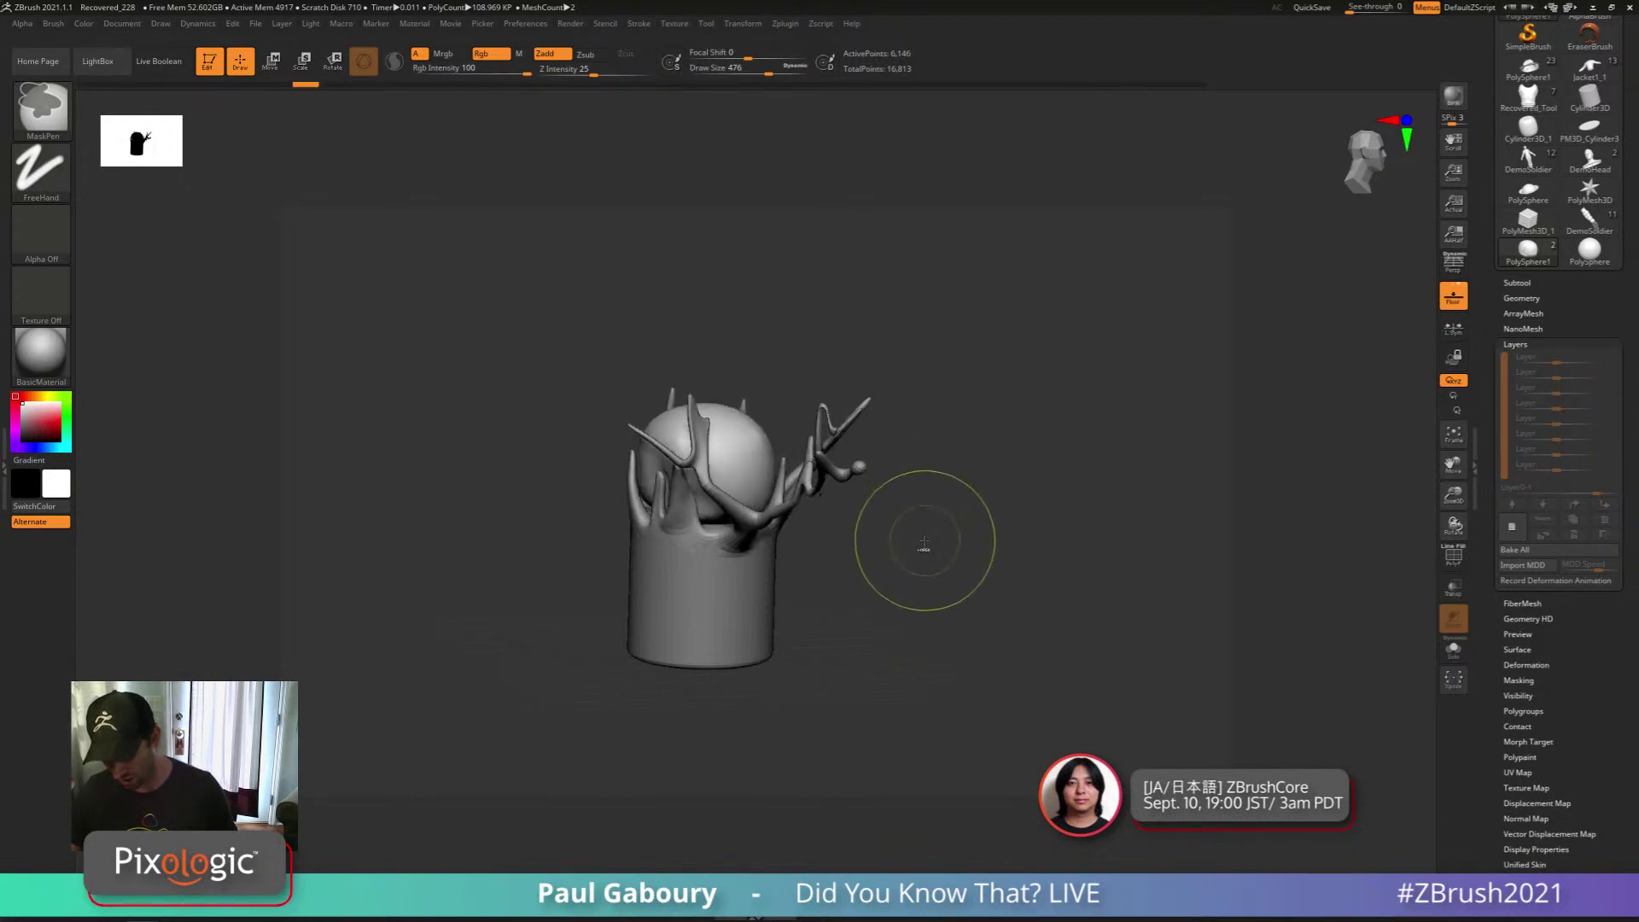
key("ctrl+z")
key("ctrl+z")
key("ctrl+z")
key("ctrl+z")
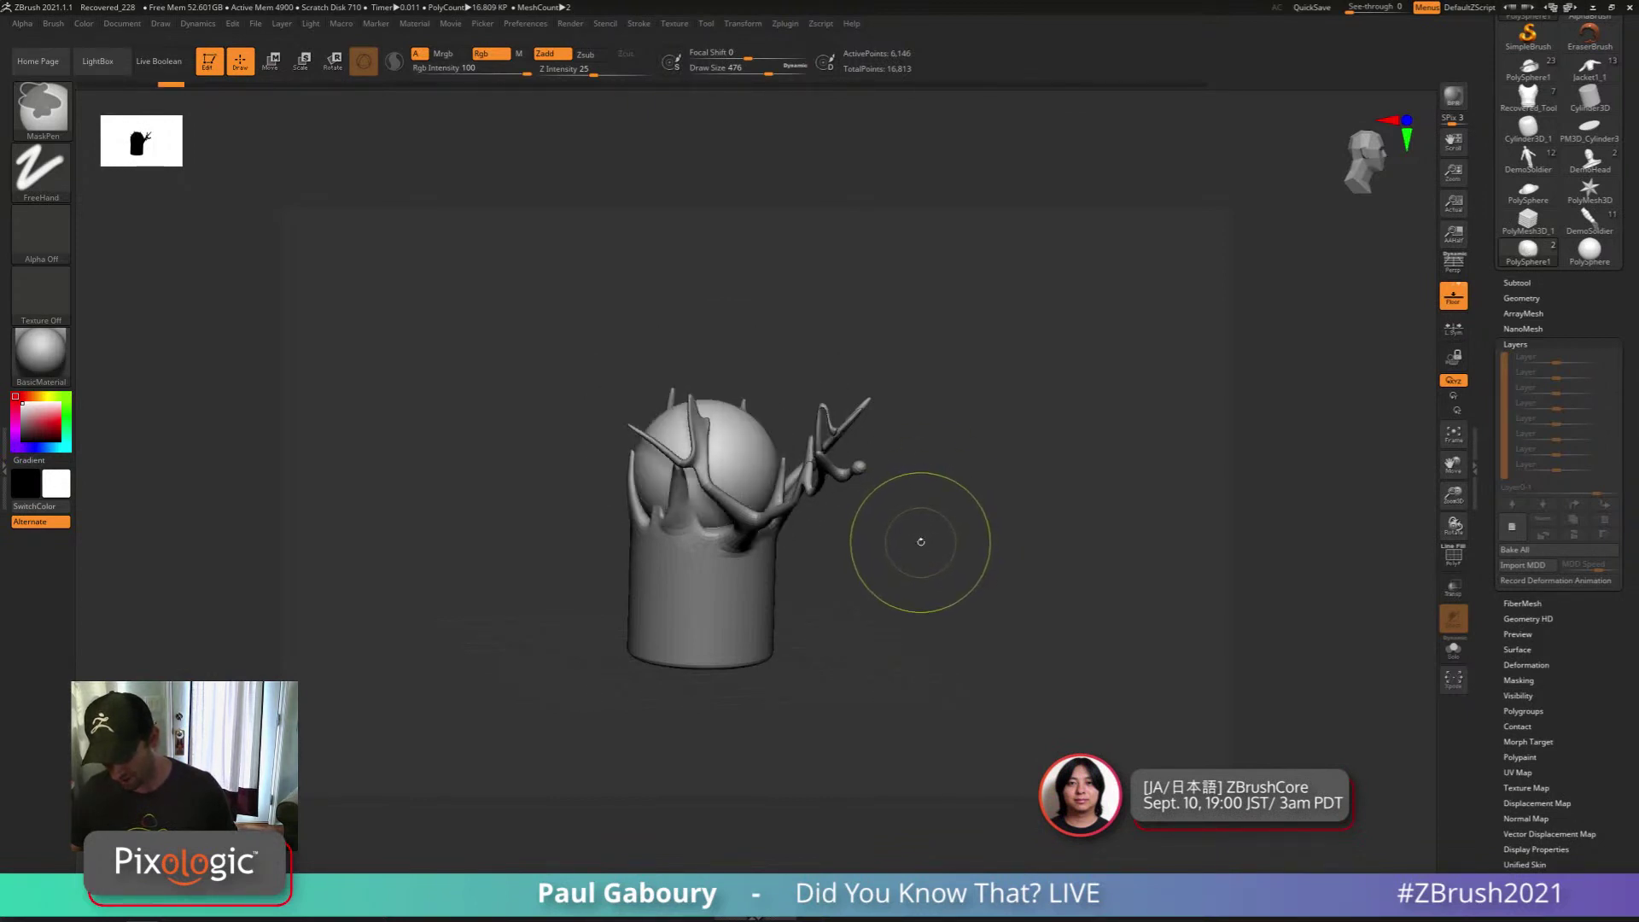
Mask the lower half of the sphere inside the branches, and invert the mask to leave that half editable
left_click_drag(916, 581, 918, 523, "shift")
left_click_drag(897, 620, 588, 463, "ctrl")
key("Return")
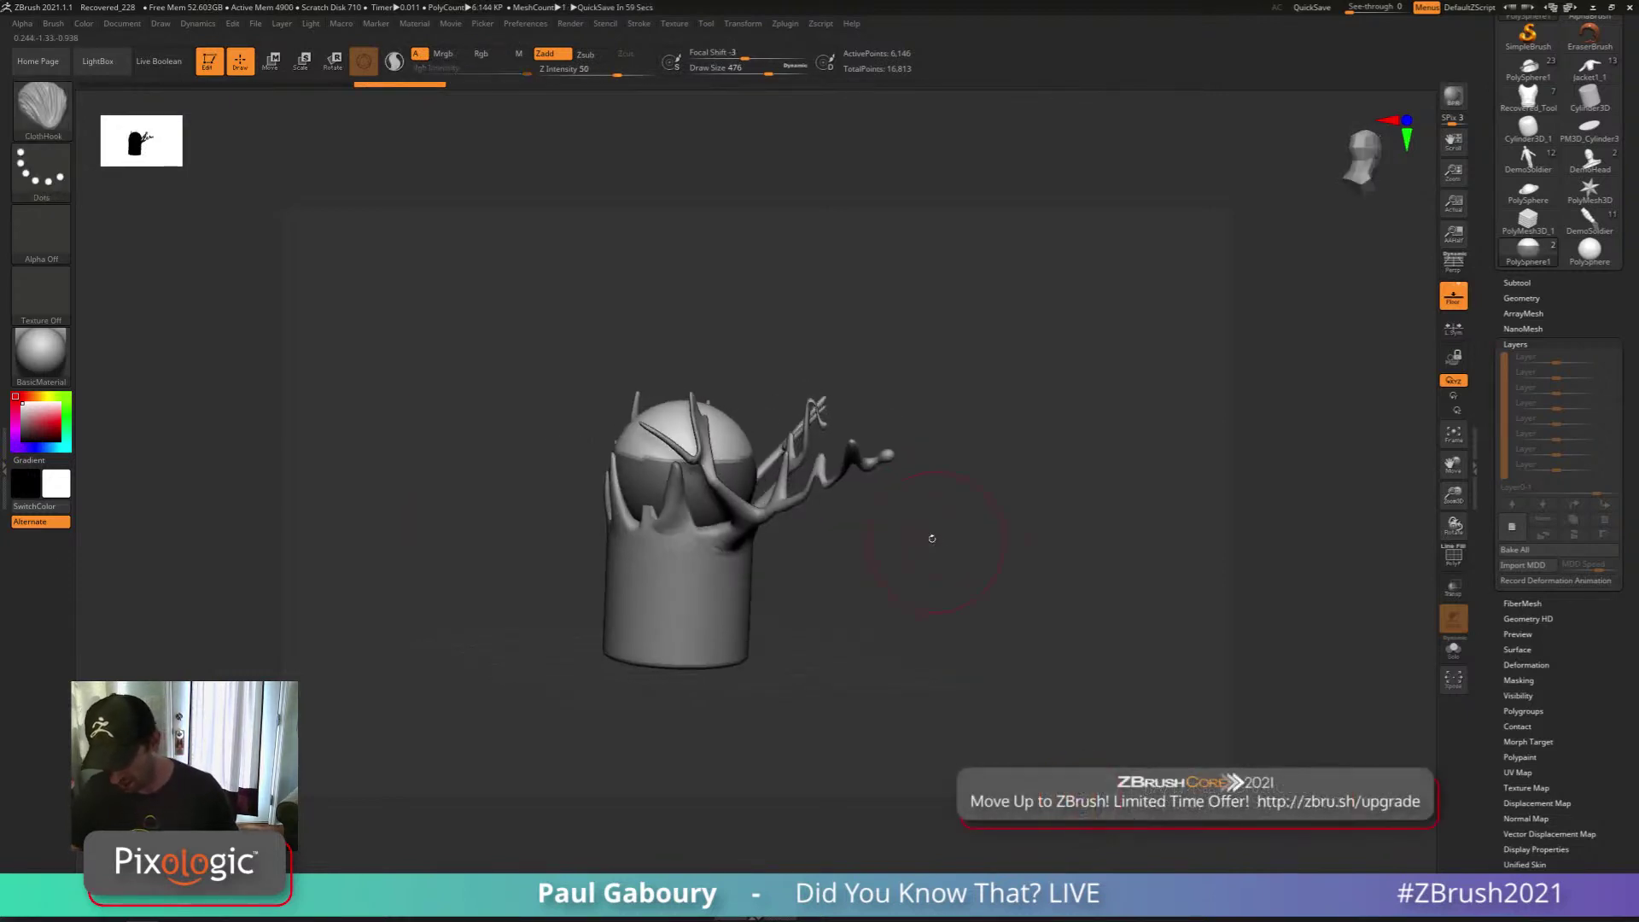
key("ctrl+shift+z")
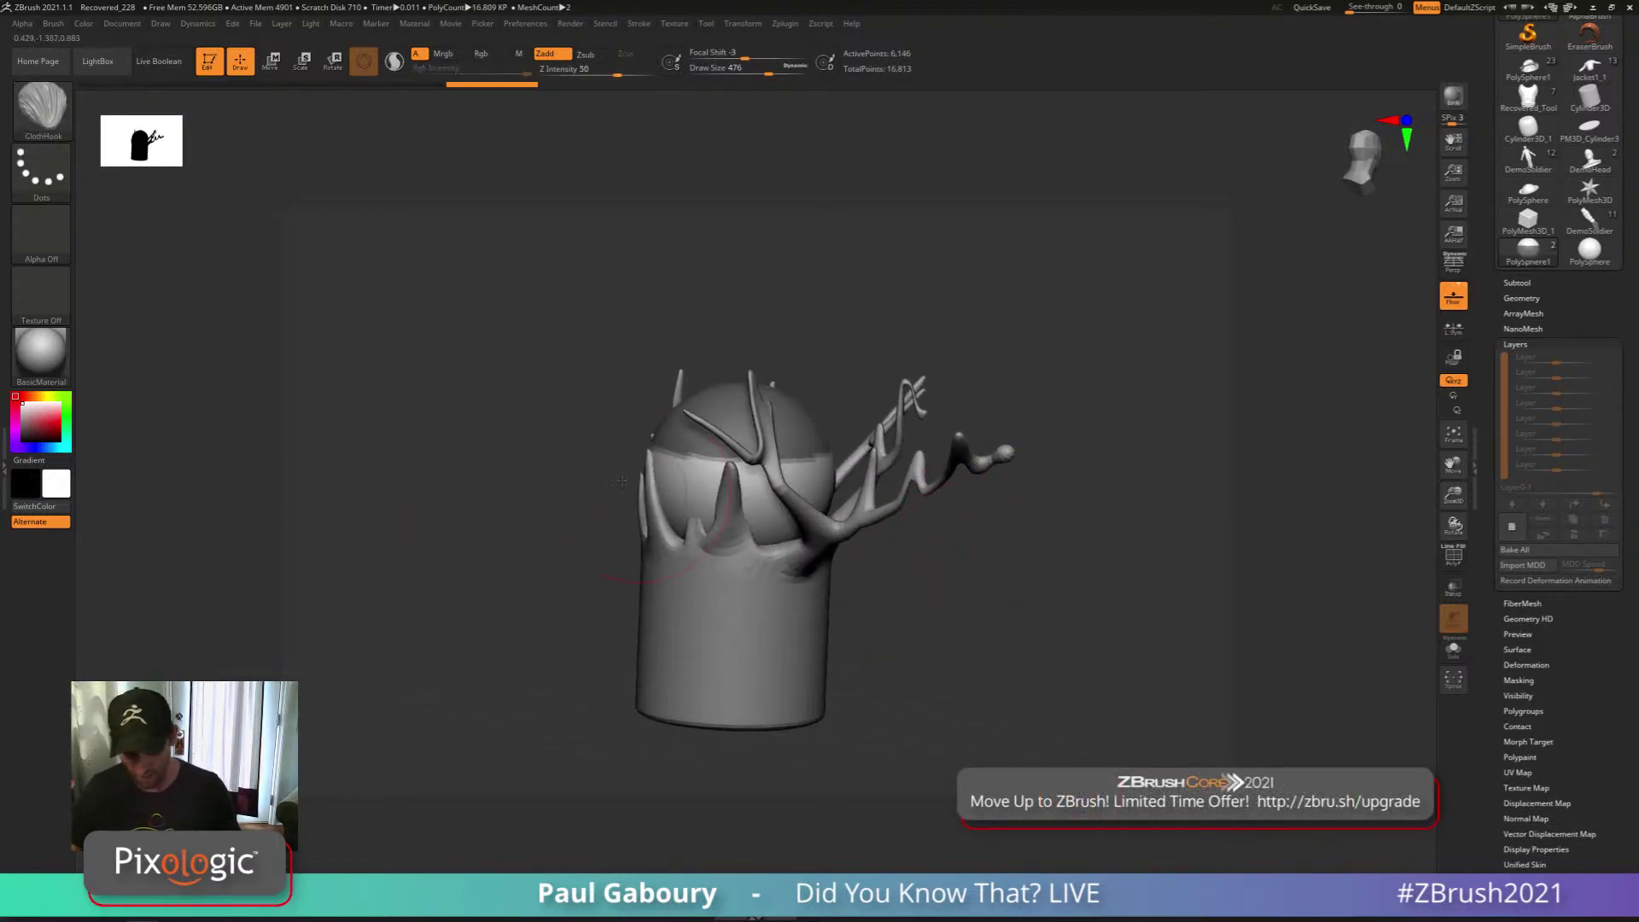
Check the On Masked and On Brushed simulation options in the Dynamics settings
left_click(53, 23)
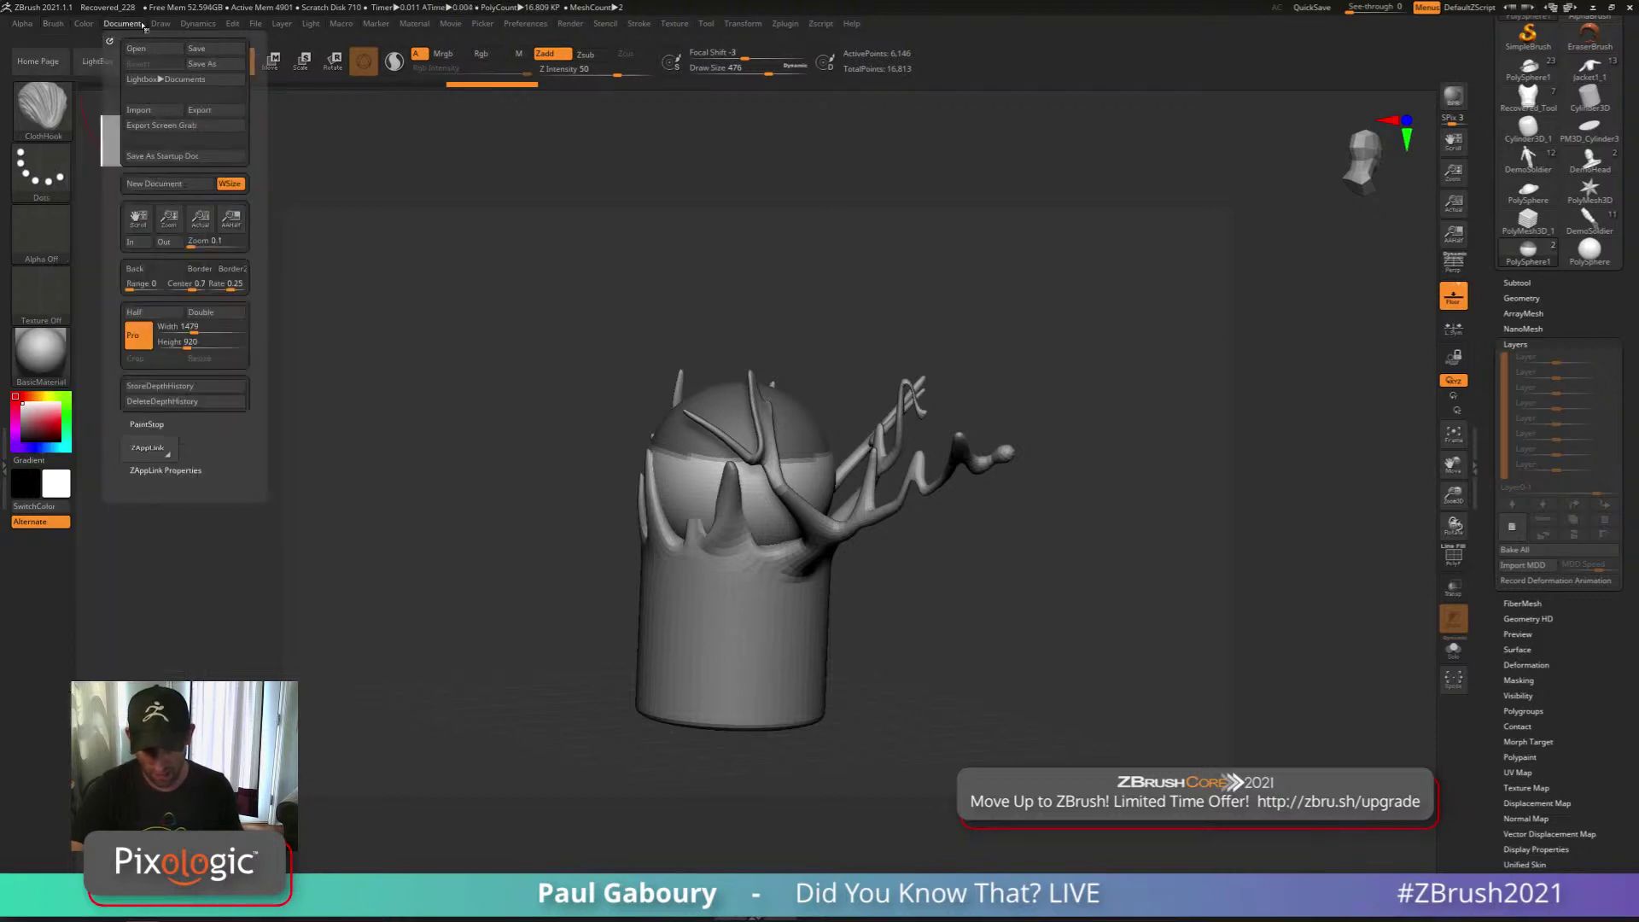
mouse_move(207, 27)
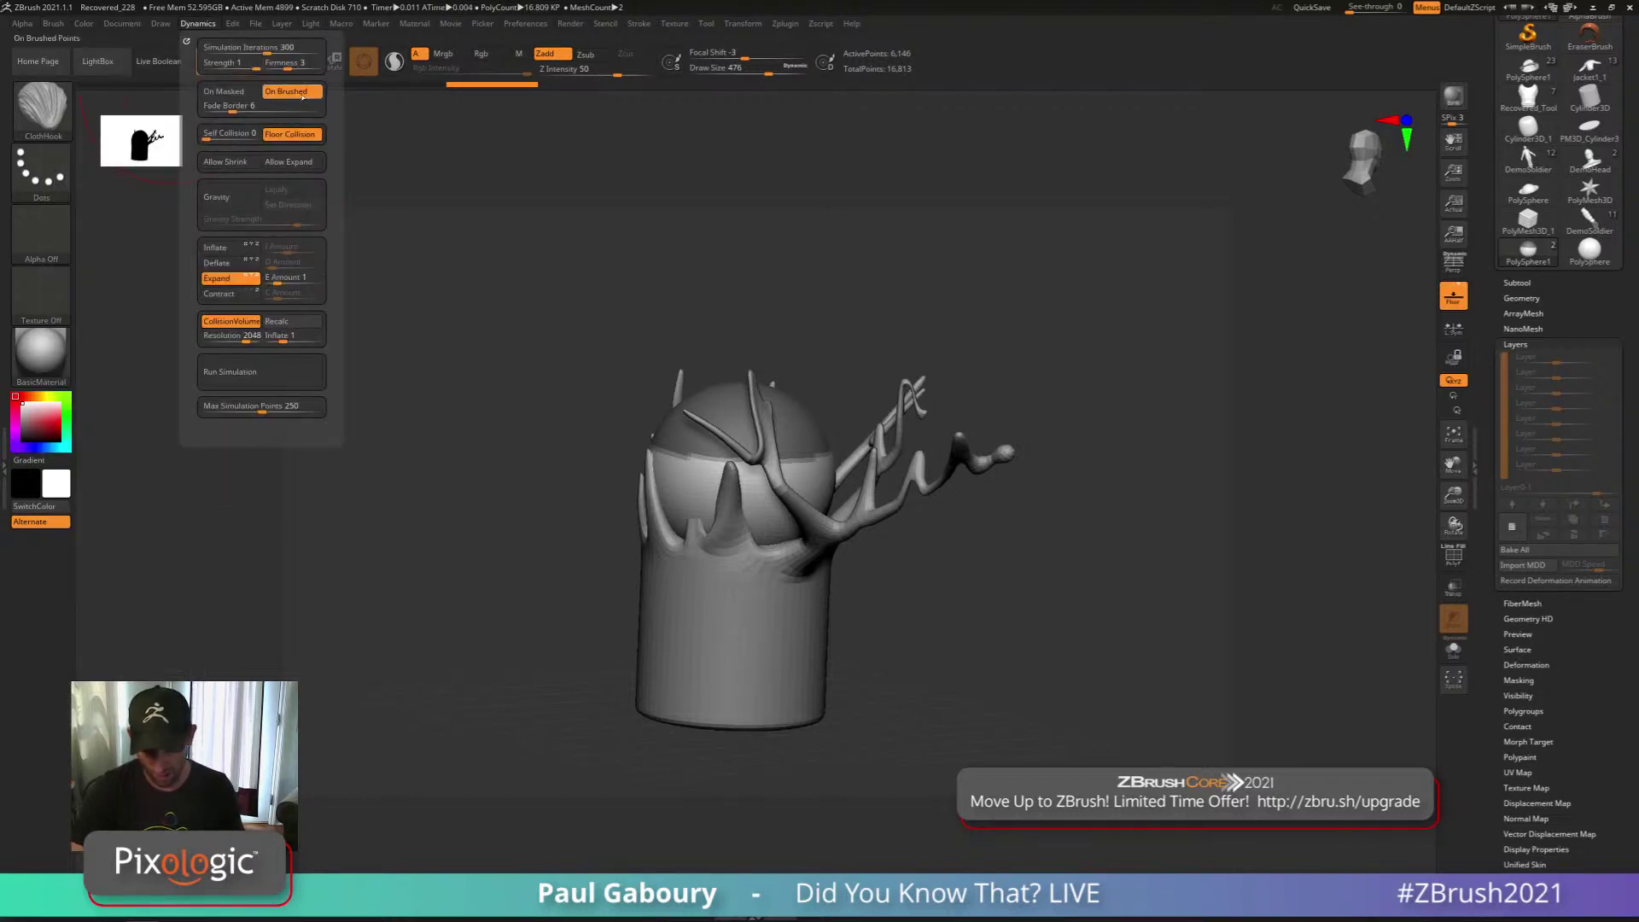
left_click(249, 91)
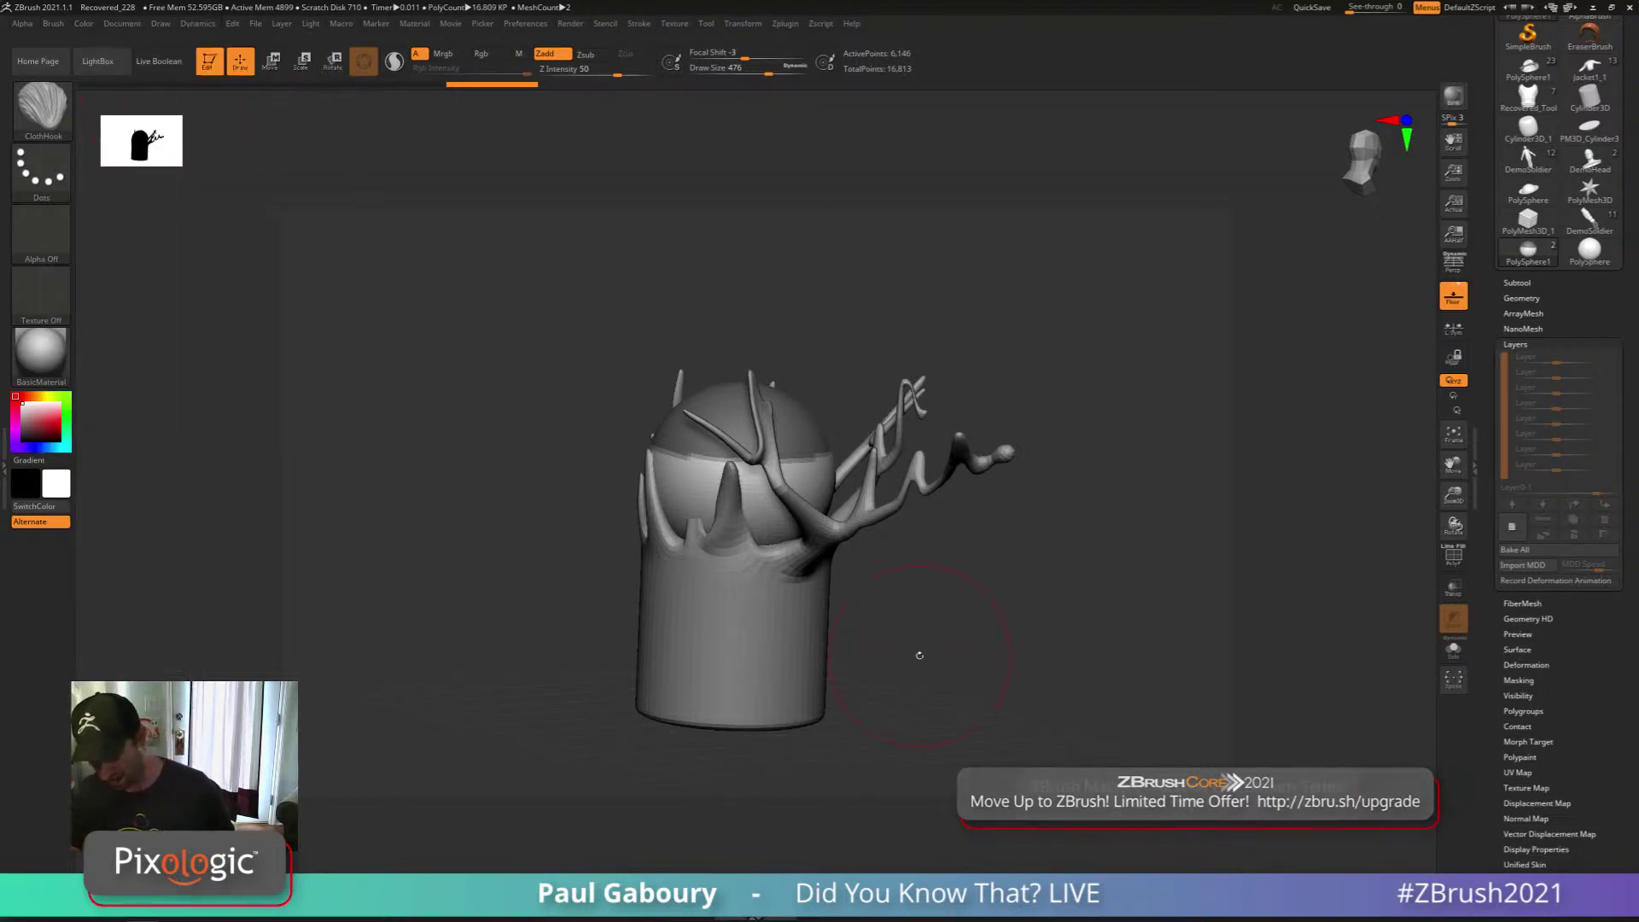
Scale the sphere's unmasked lower half outward with TransposeCloth, and move it down over the rim of the cylinder
key("w")
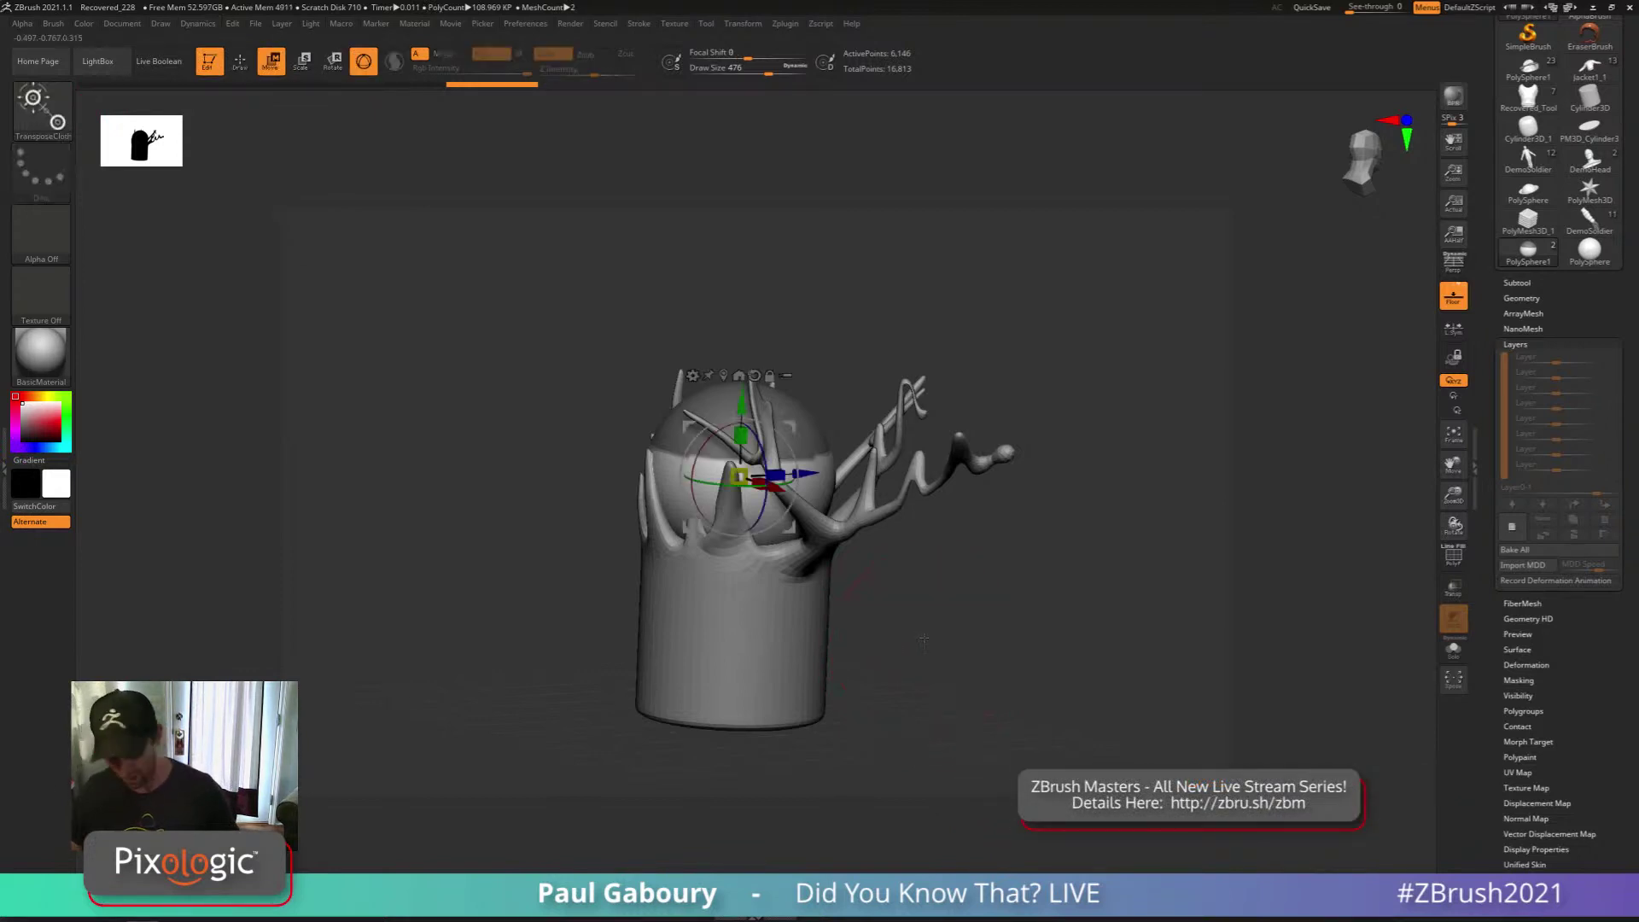
left_click_drag(922, 642, 954, 675)
left_click_drag(740, 477, 790, 481)
right_click_drag(806, 452, 772, 431)
right_click_drag(693, 465, 743, 482)
key("ctrl+z")
left_click_drag(742, 481, 769, 480)
left_click_drag(860, 633, 846, 664)
right_click_drag(728, 477, 757, 482)
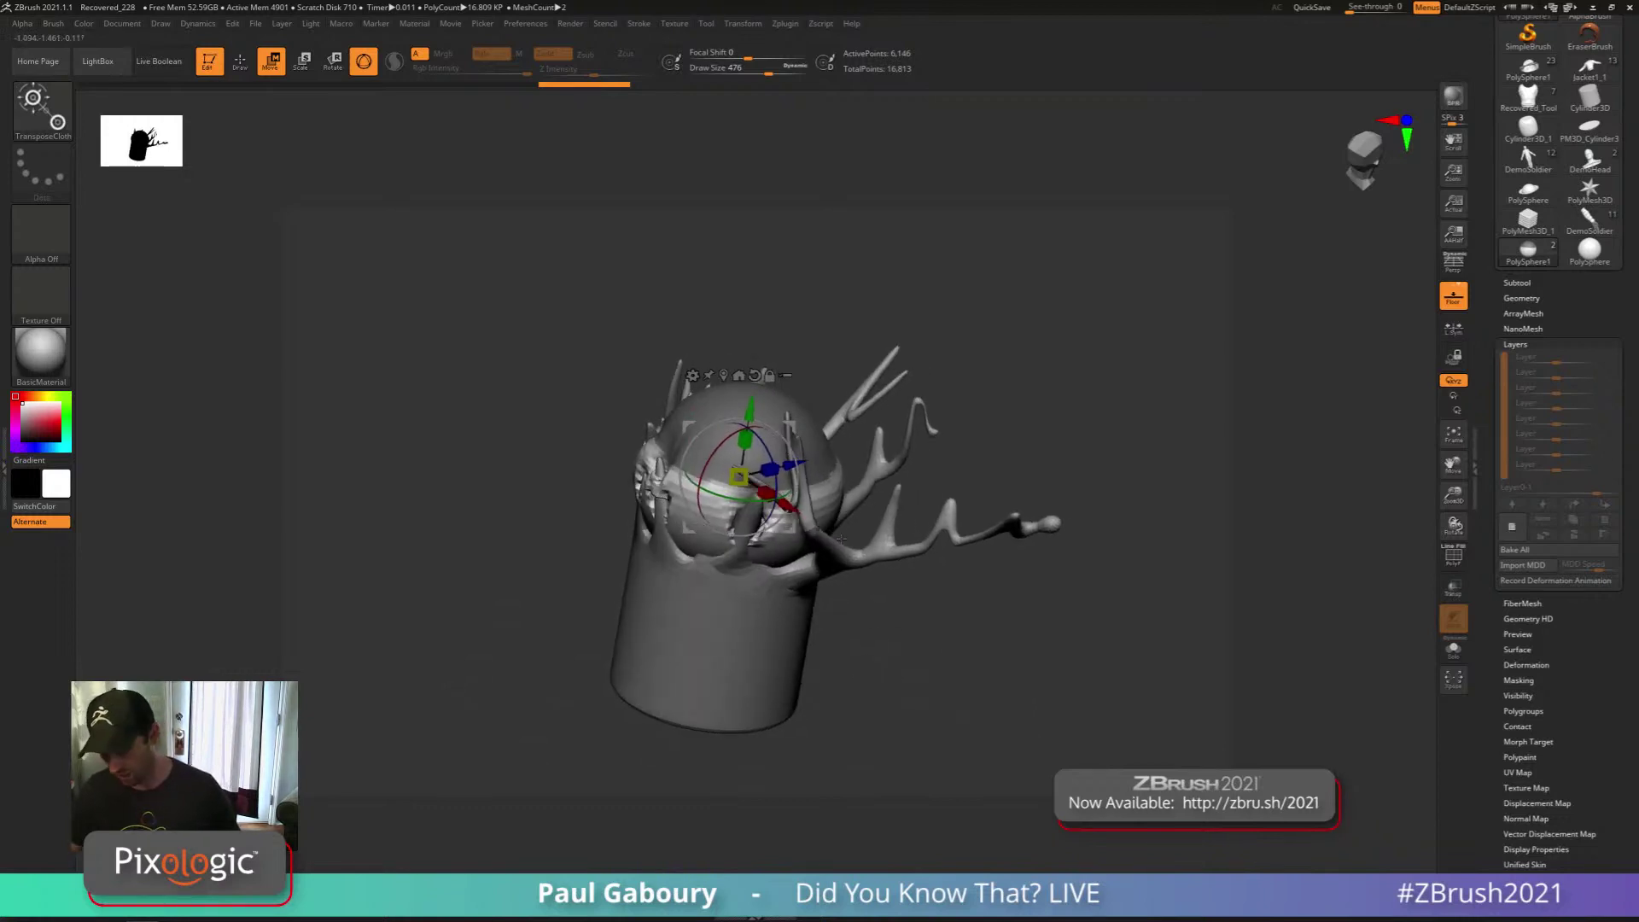
left_click_drag(754, 402, 744, 460)
left_click_drag(833, 668, 813, 651)
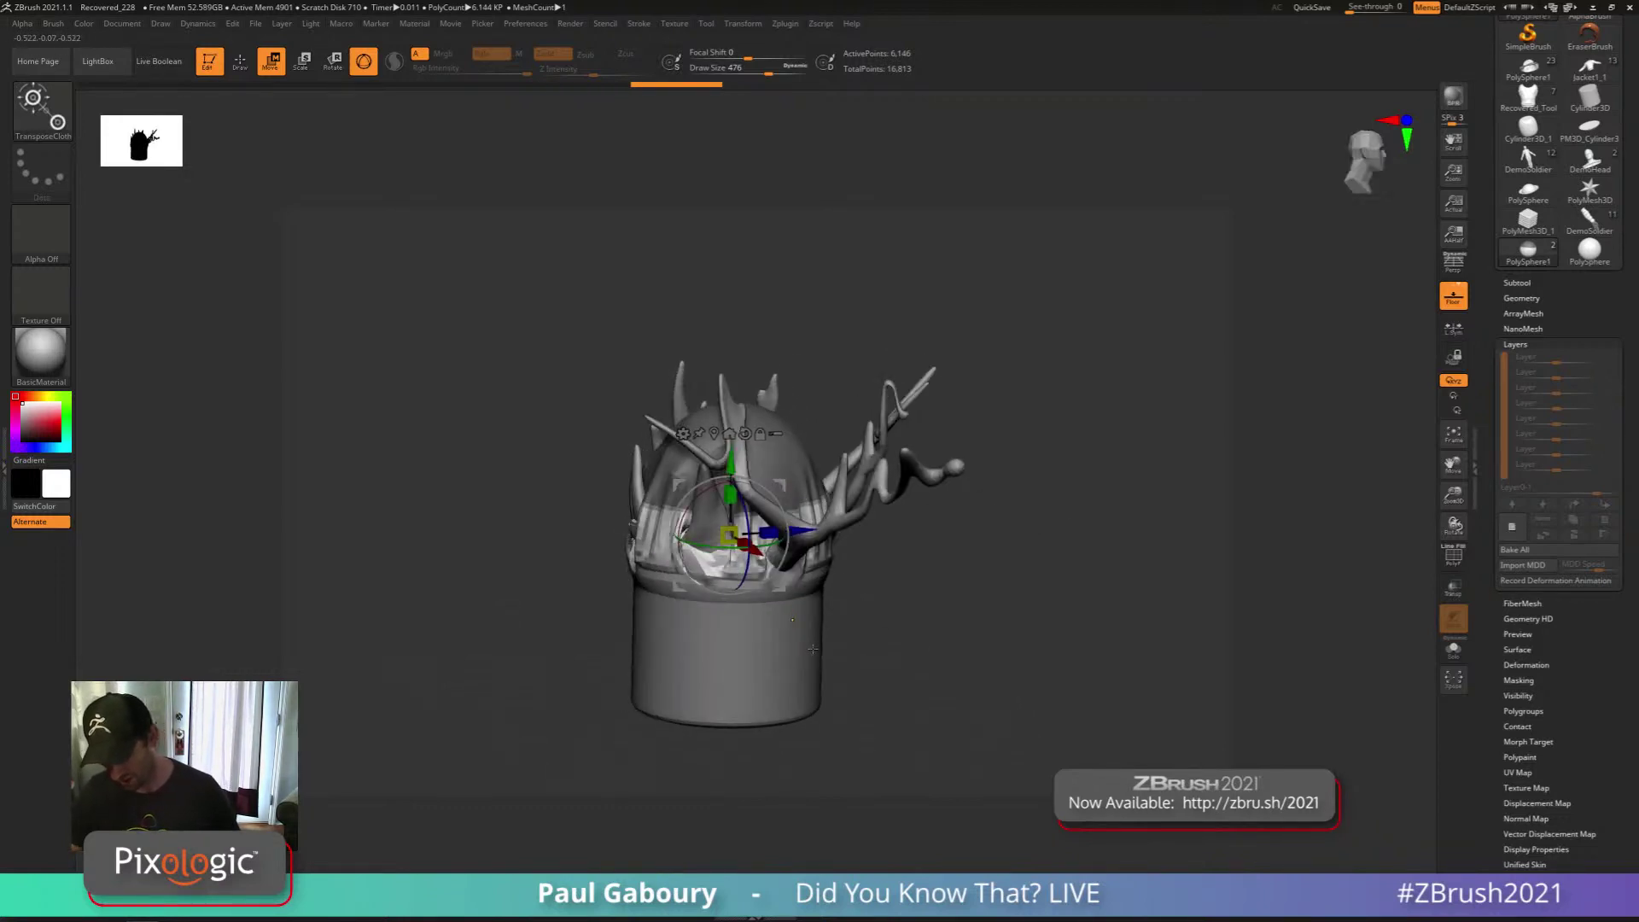
Undo the cloth transformations and the mask to restore the smooth sphere inside the ring of branches
key("ctrl+z")
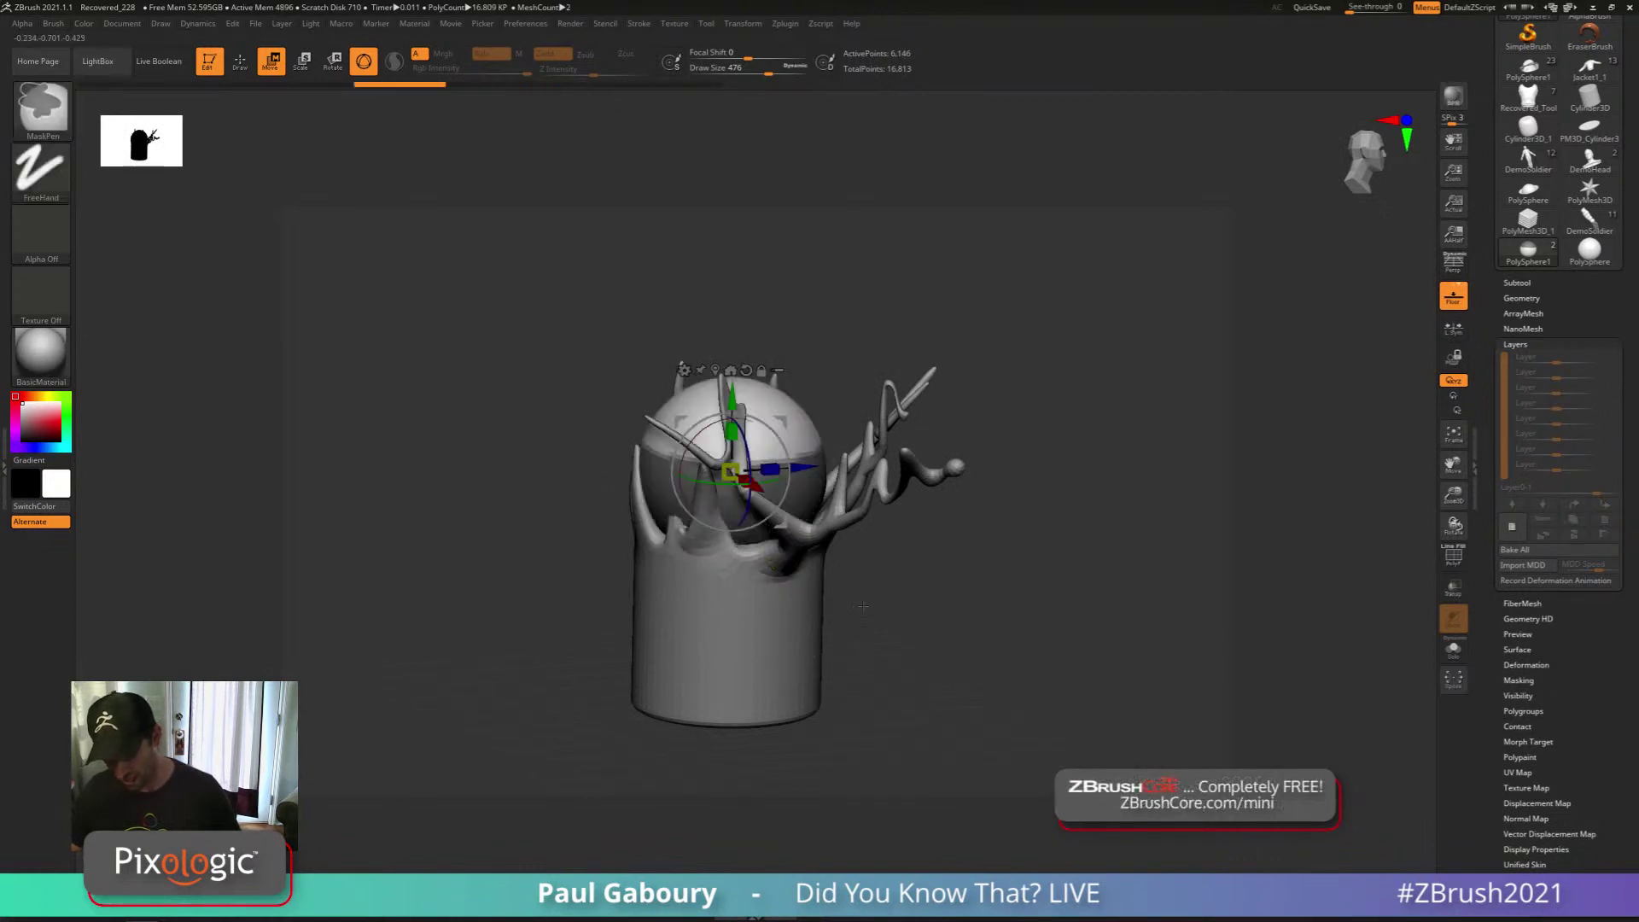
key("ctrl+z")
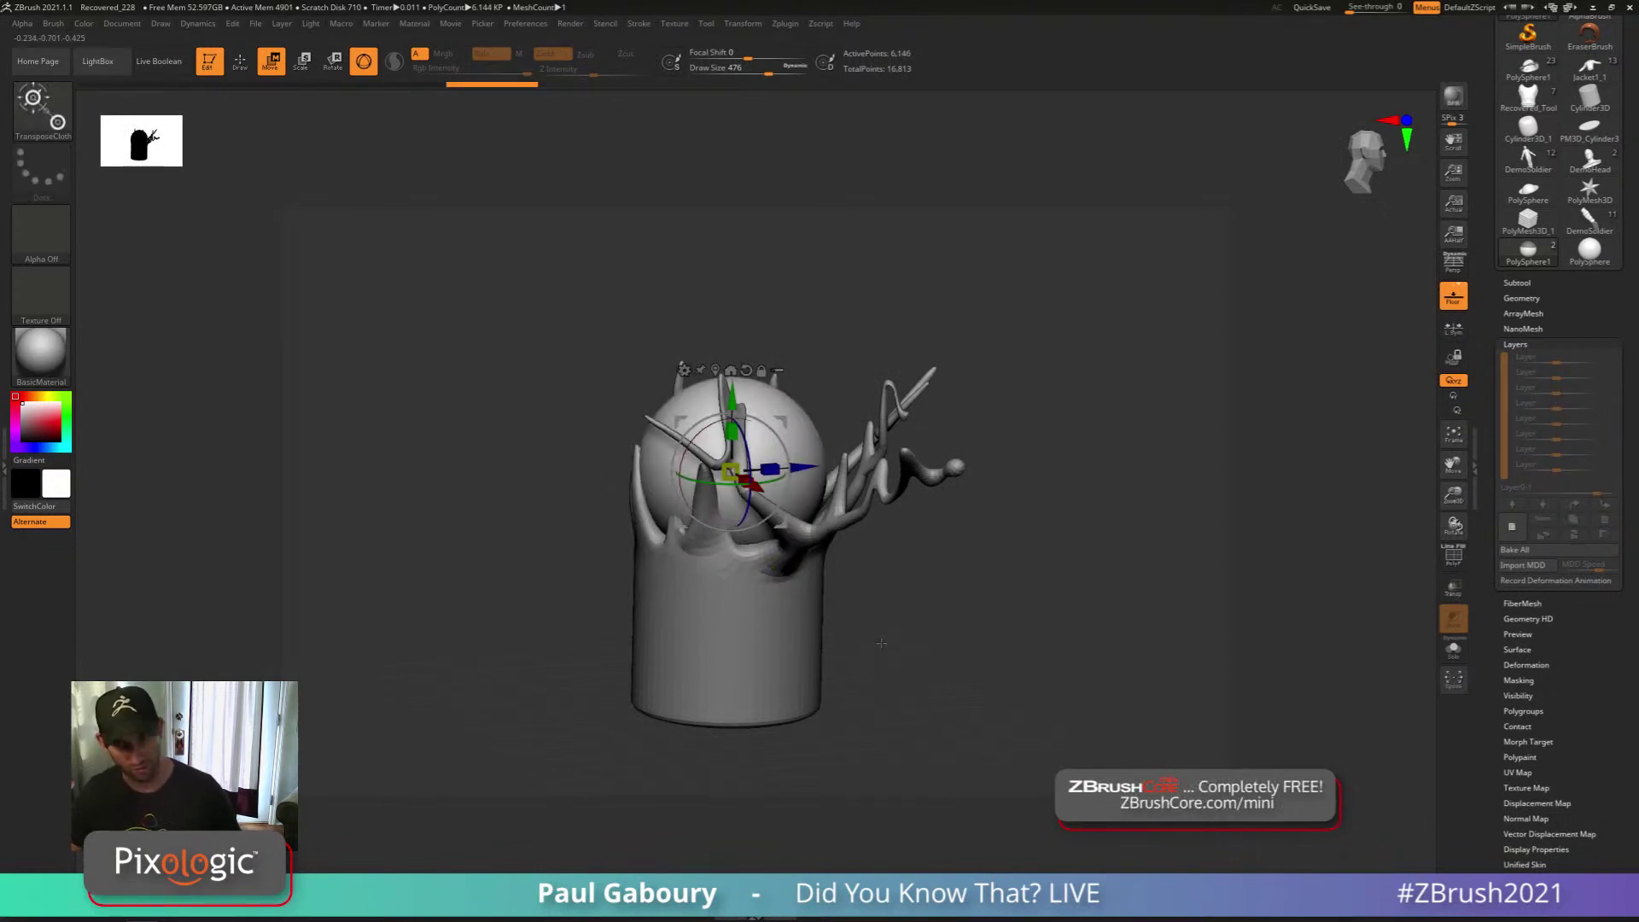
mouse_move(881, 651)
left_mouse_down("alt")
mouse_move(872, 580)
mouse_move(819, 589)
mouse_move(884, 626)
left_mouse_up("alt")
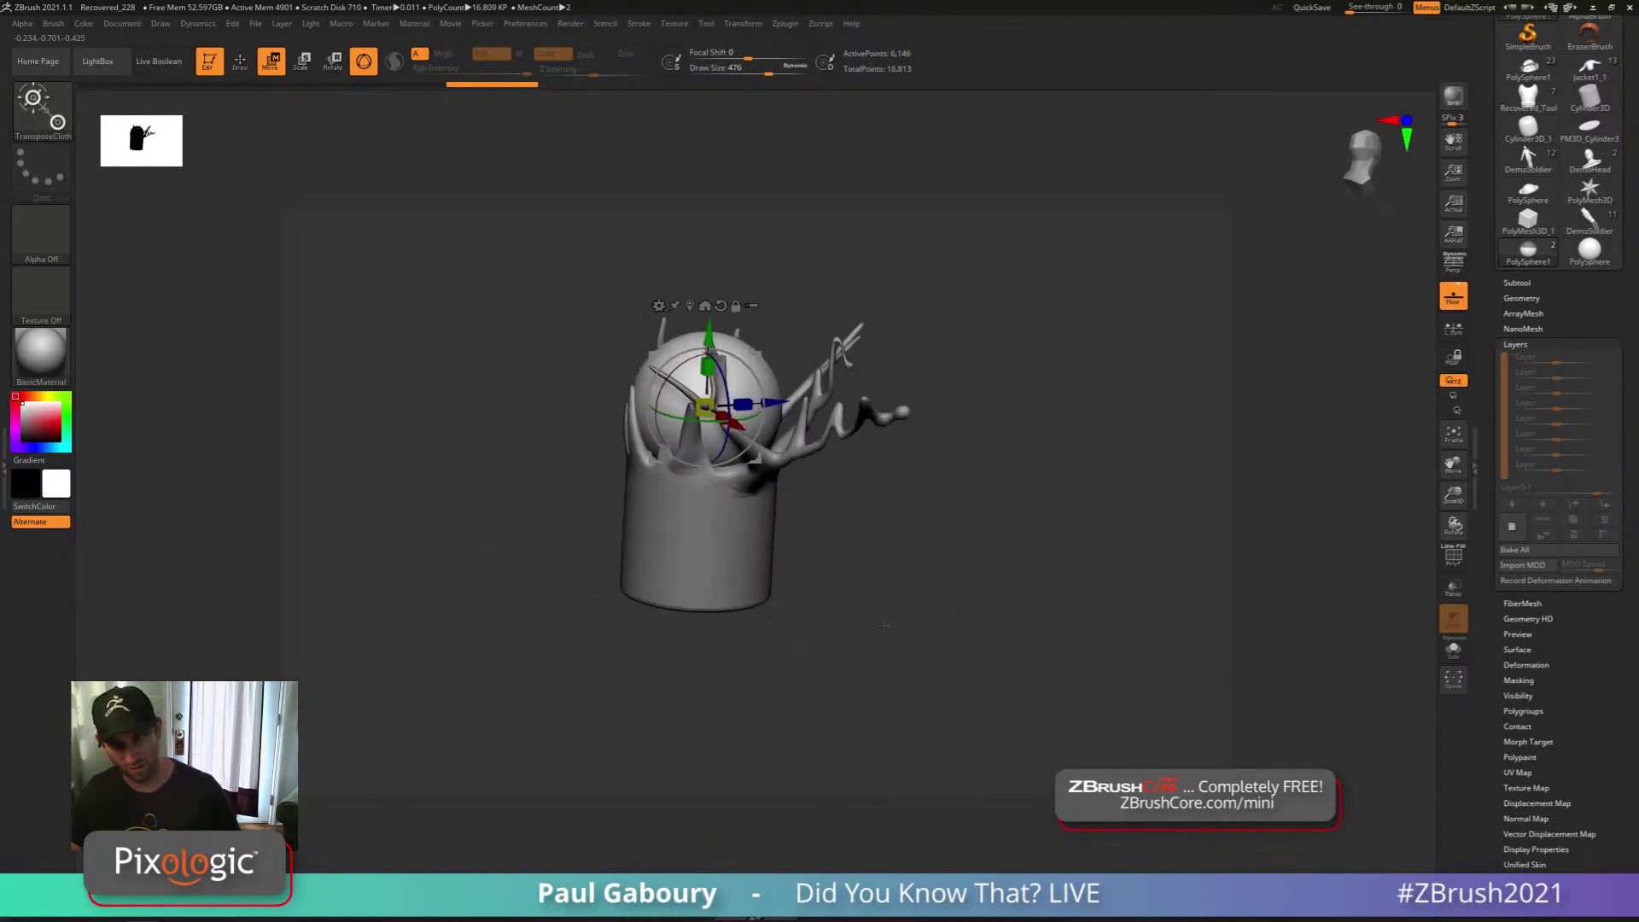
mouse_move(883, 626)
right_mouse_down("alt")
mouse_move(889, 648)
mouse_move(889, 601)
right_mouse_up("alt")
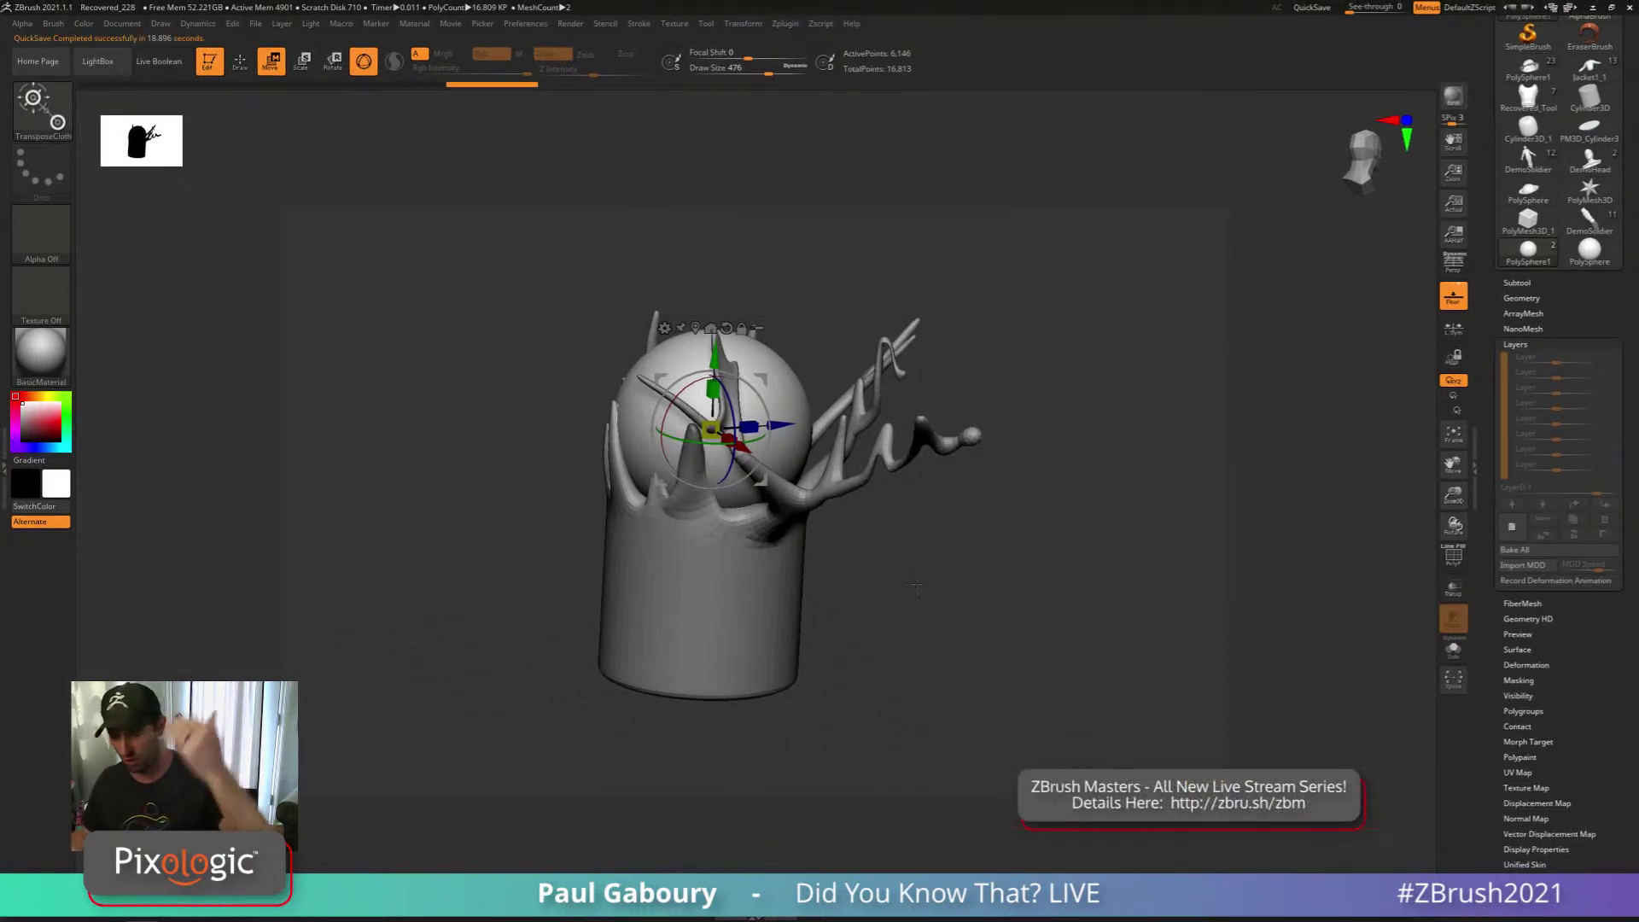
Switch to the Jacket1_1 tool with the clothed figure, and set the ClothHook Draw Size to 120
left_click_drag(916, 585, 1245, 487)
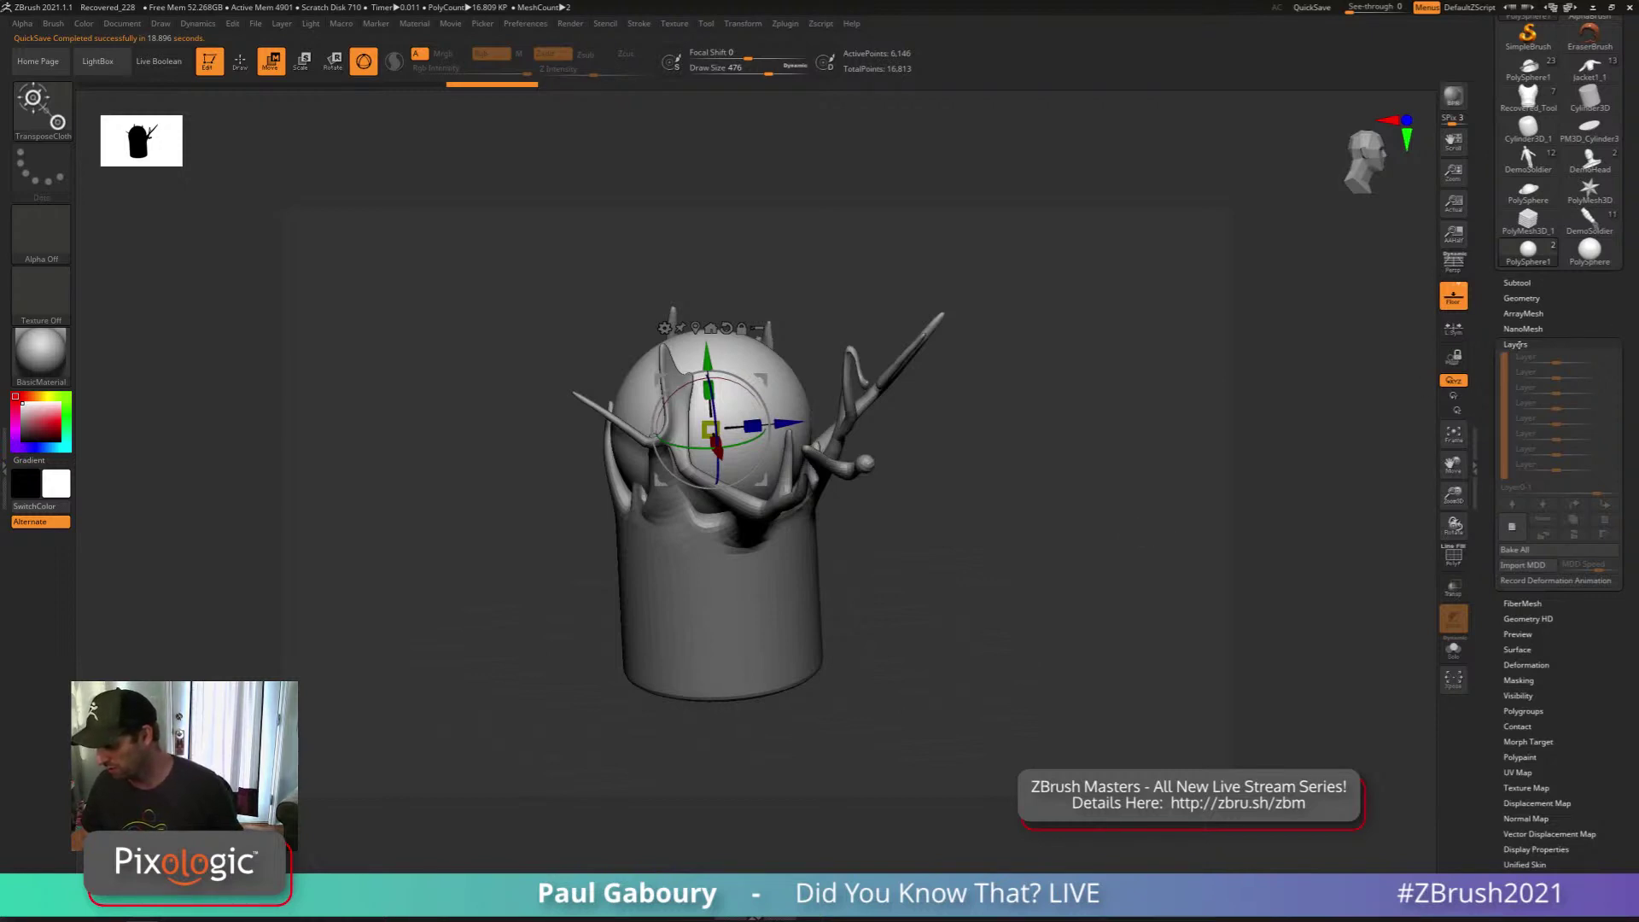
scroll(1516, 344, "up", 5)
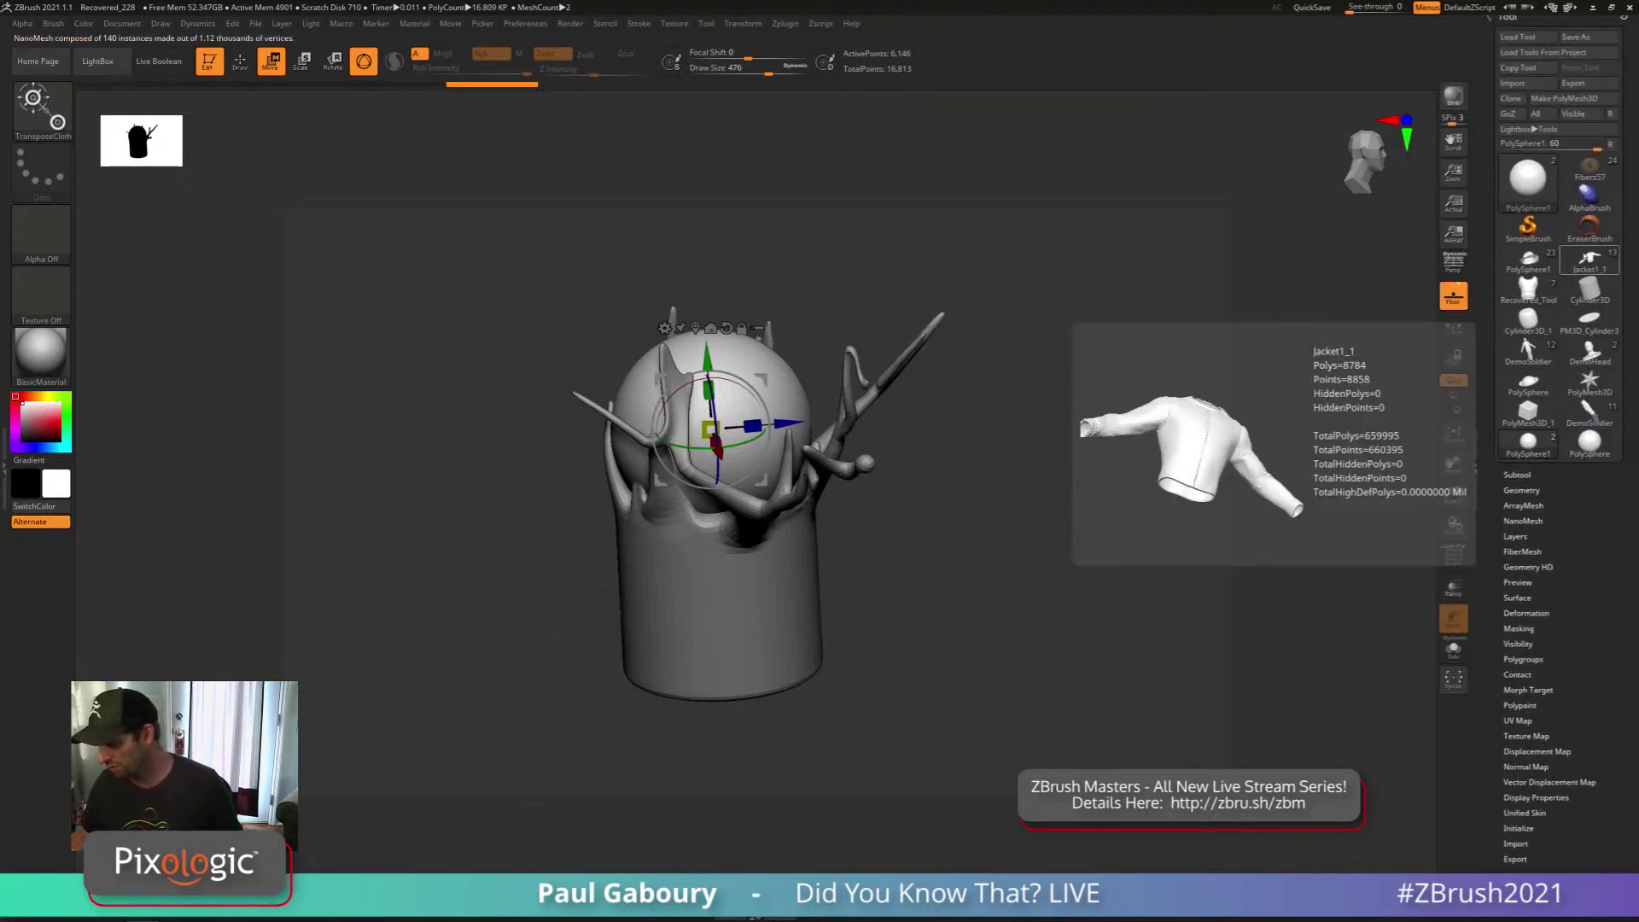
left_click(1589, 261)
mouse_move(904, 593)
left_mouse_down()
mouse_move(852, 615)
mouse_move(878, 627)
mouse_move(862, 592)
mouse_move(837, 592)
mouse_move(853, 593)
mouse_move(833, 622)
mouse_move(902, 621)
mouse_move(912, 569)
left_mouse_up()
key("f")
key("s")
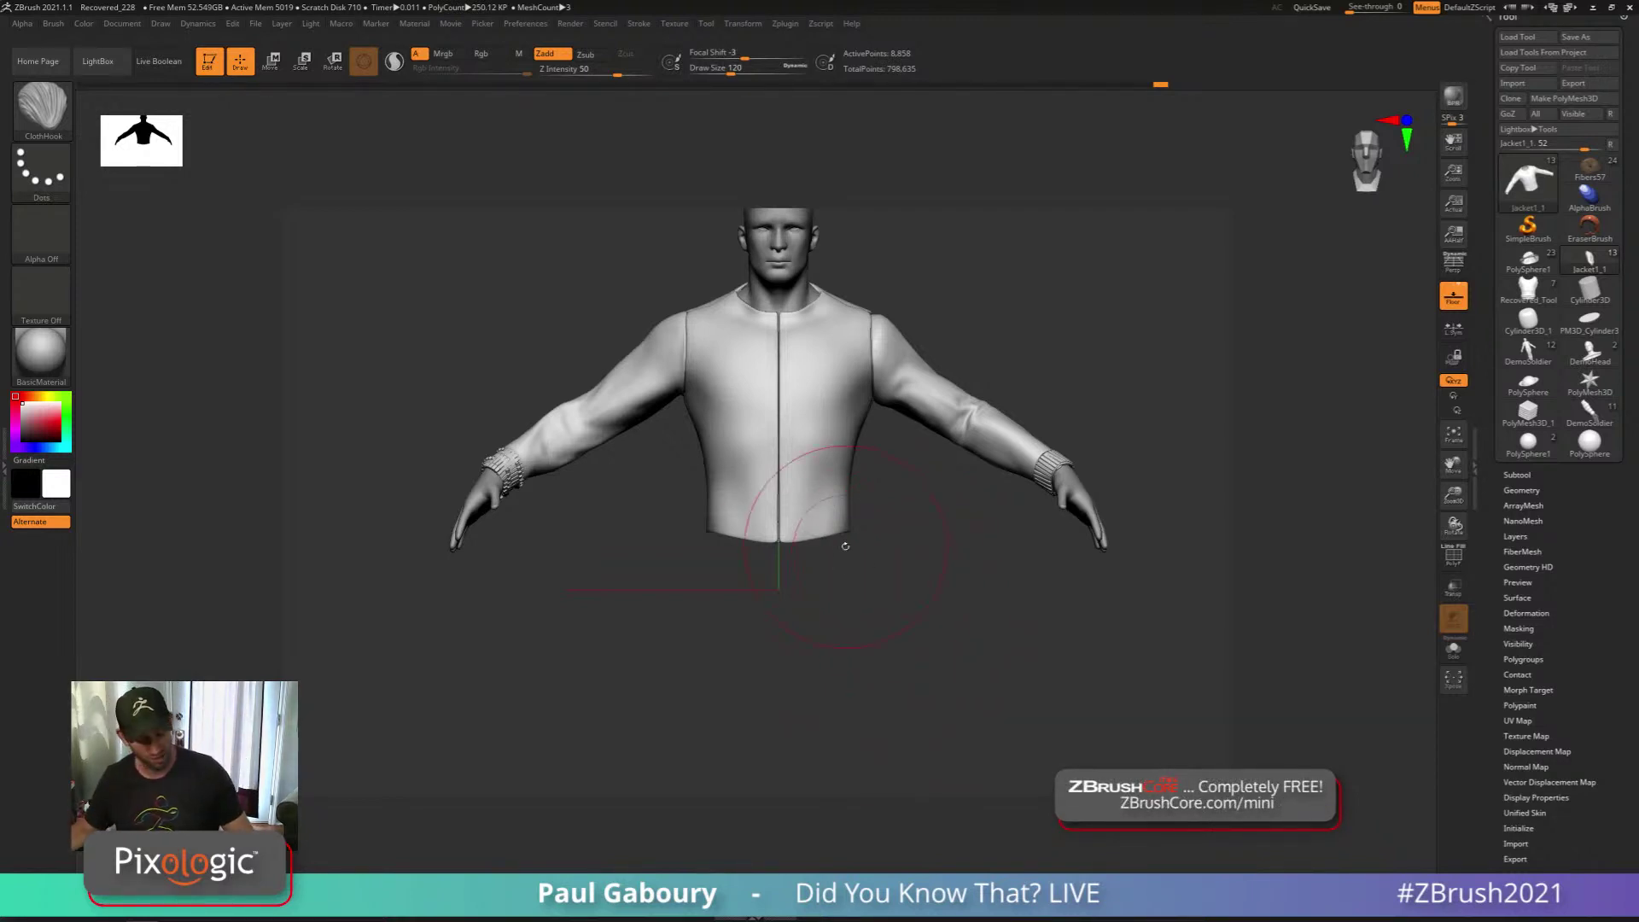
Choose the ClothInflate brush for the jacket and set its Draw Size to 18
key("b")
key("n")
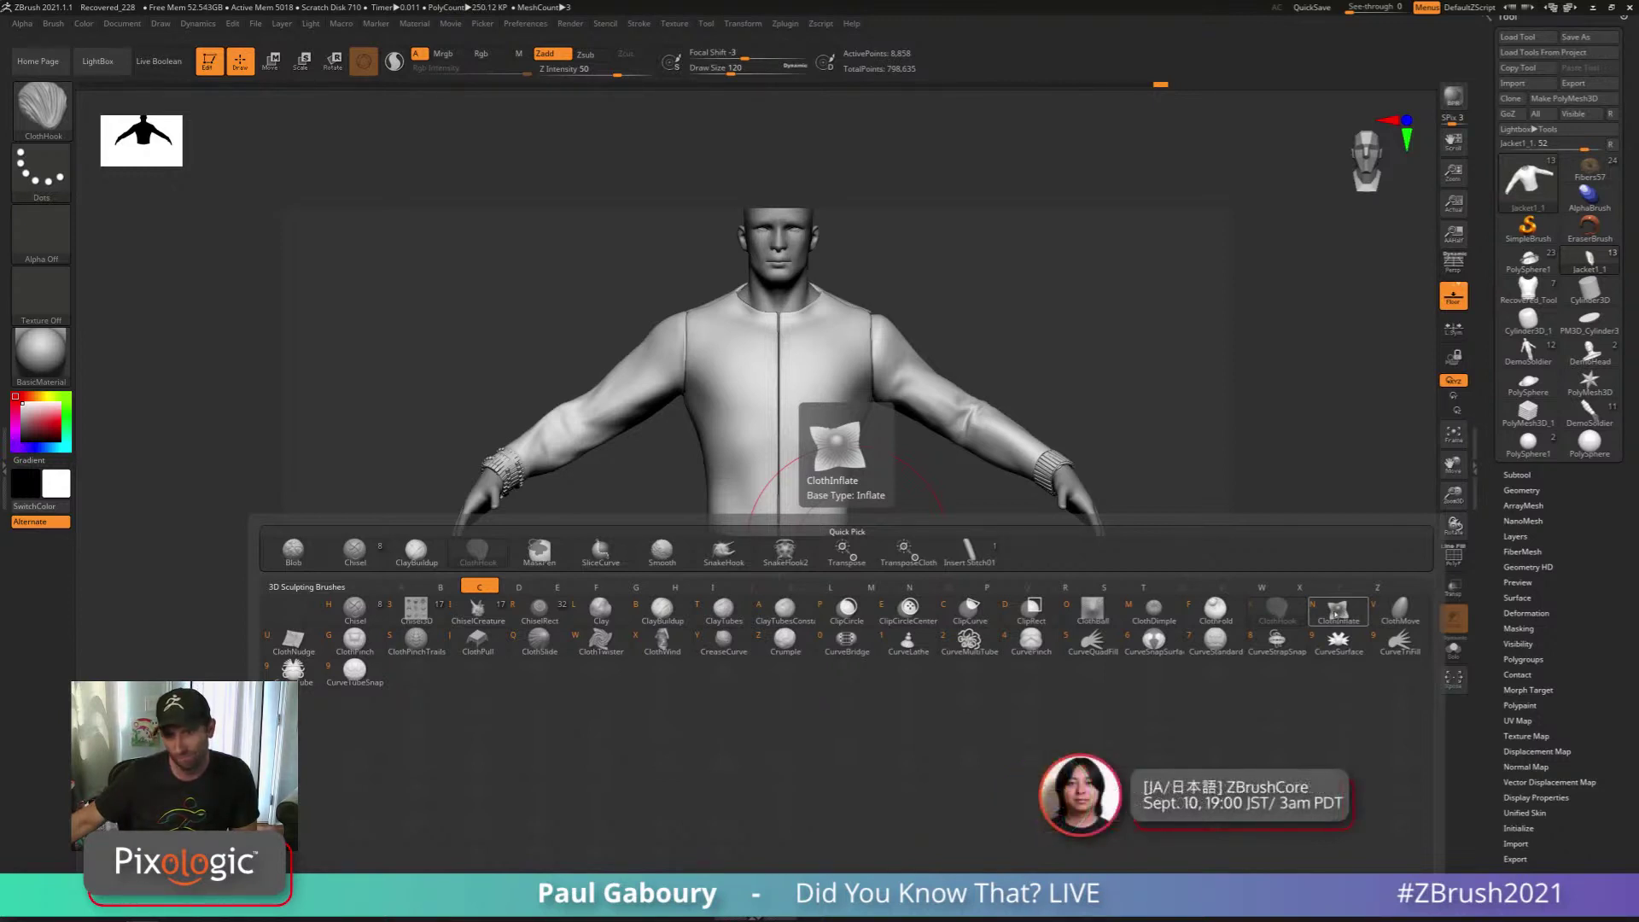
left_click(1334, 612)
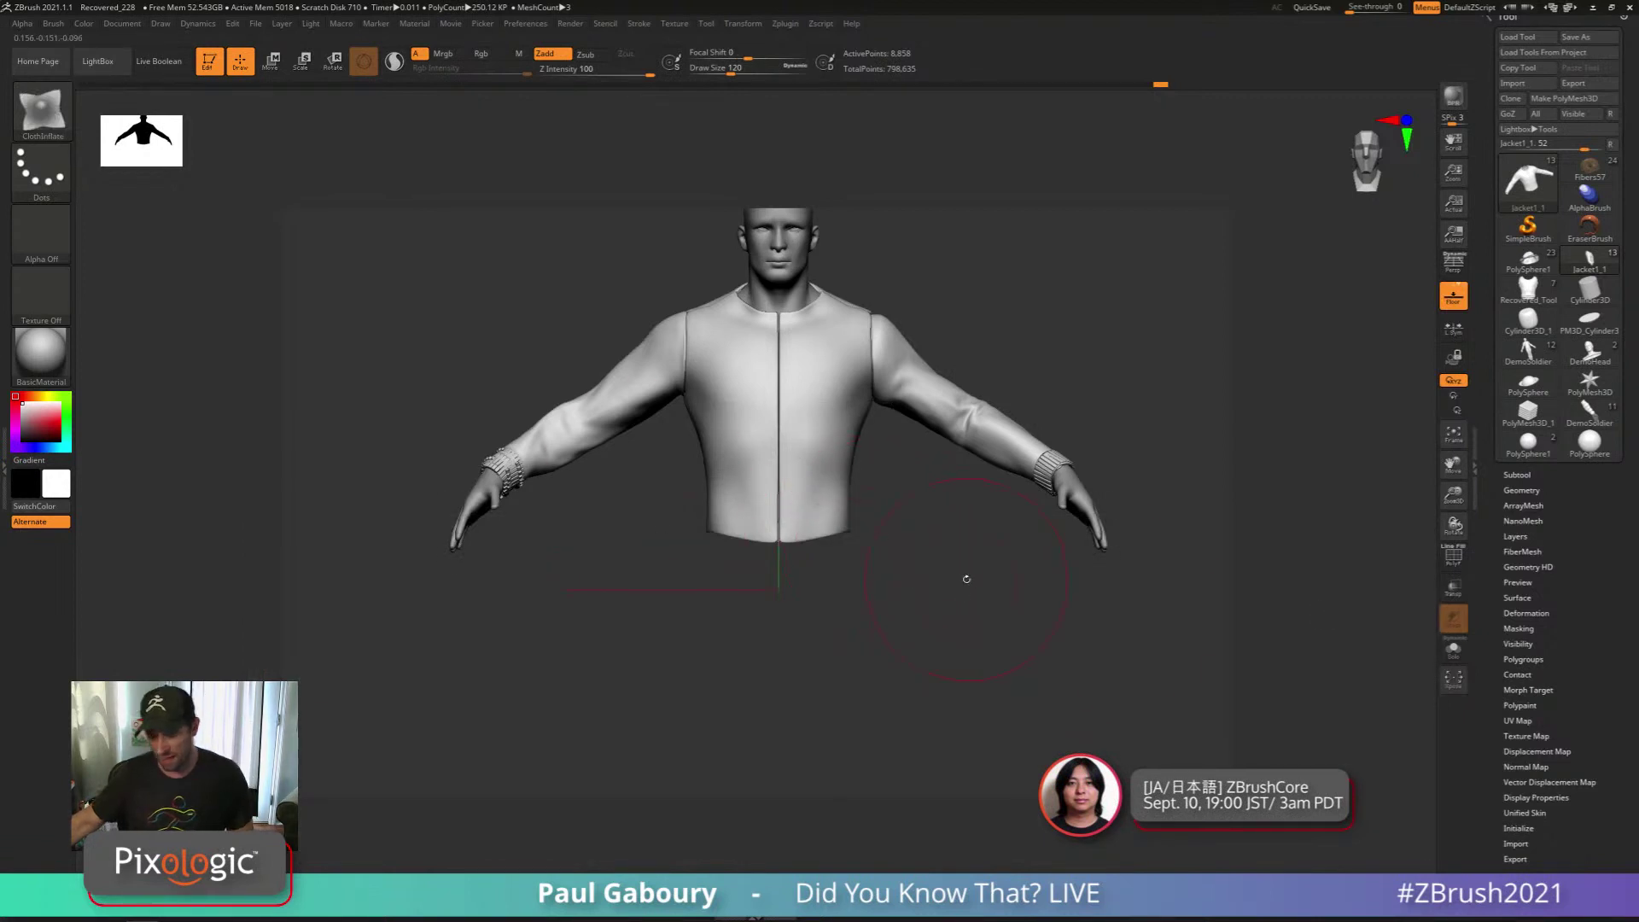
key("s")
left_click_drag(931, 593, 926, 593)
left_click_drag(940, 556, 852, 642, "alt")
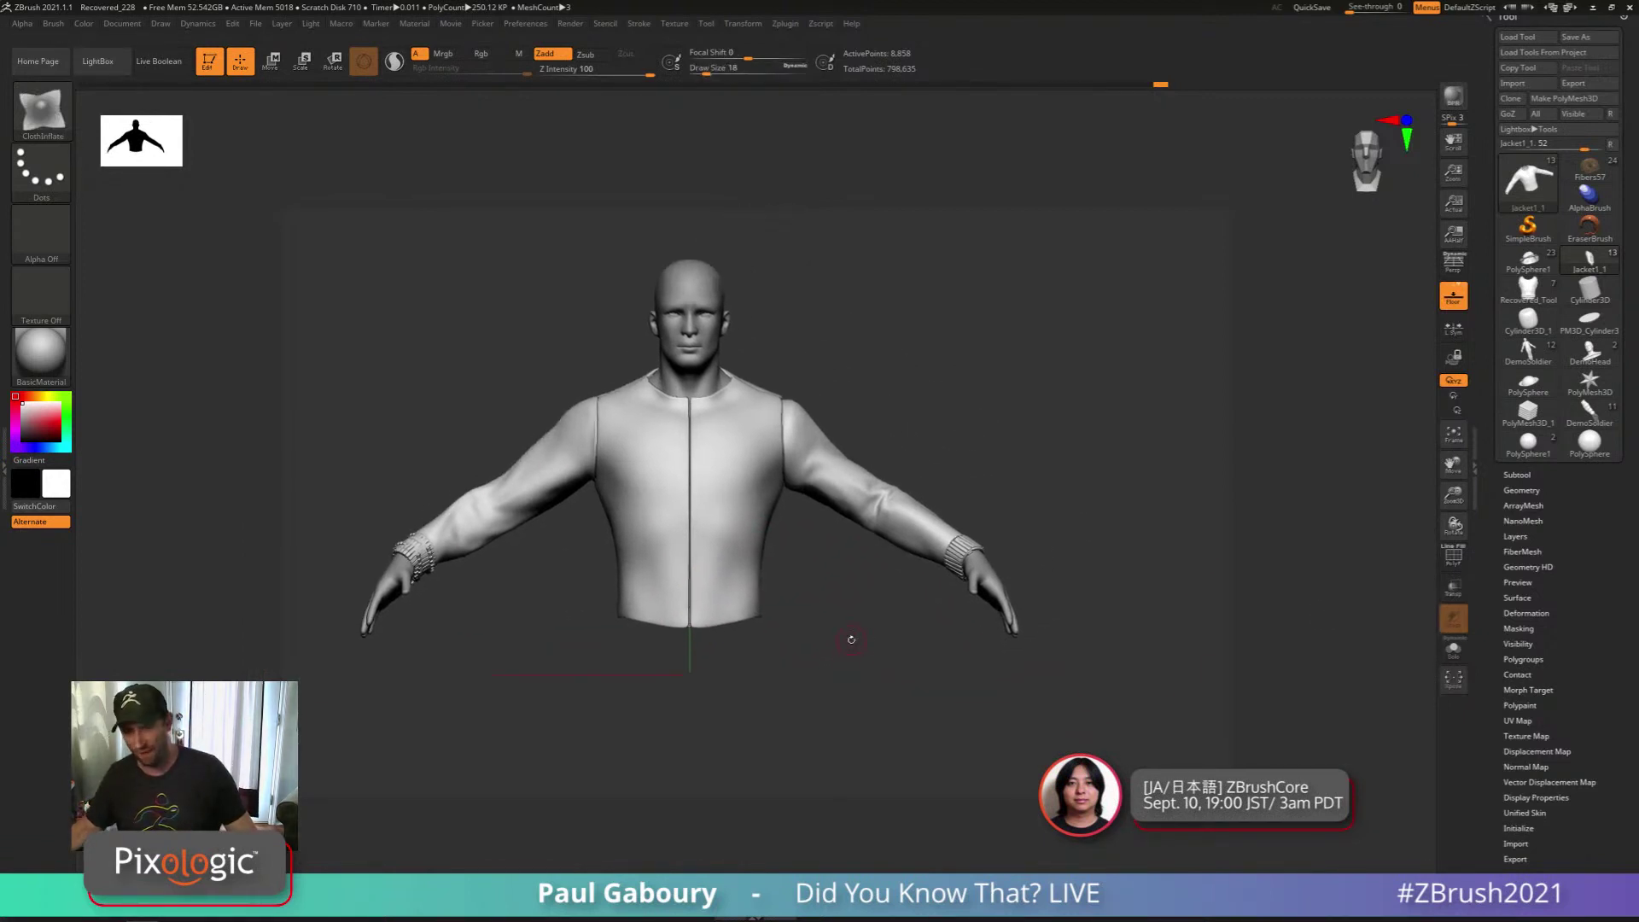